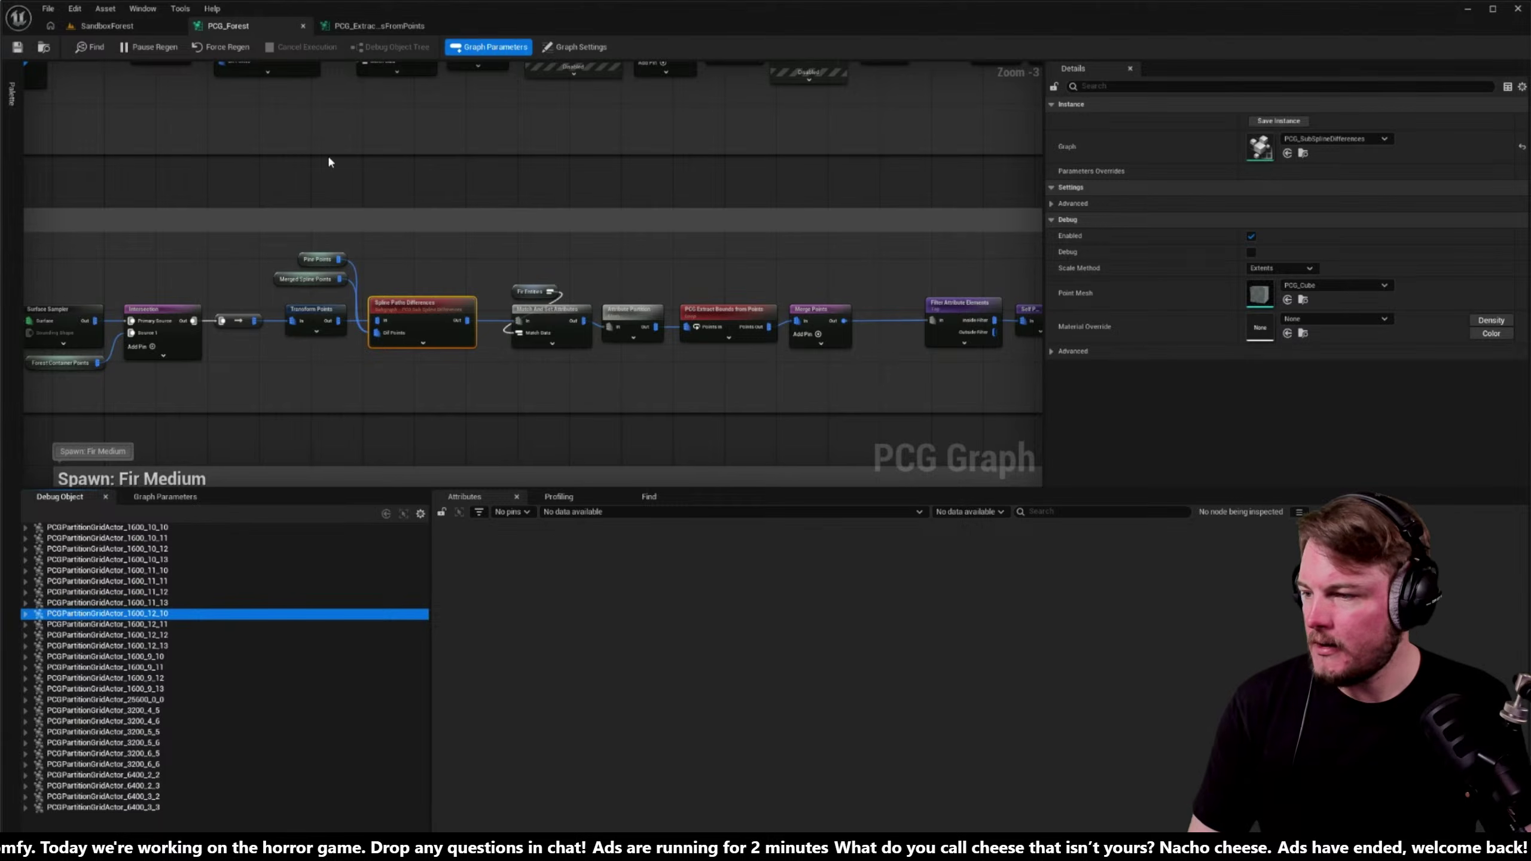
- Return from the PCG_Forest graph to the SandboxForest level and start a play session
scroll(327, 161, "down", 3)
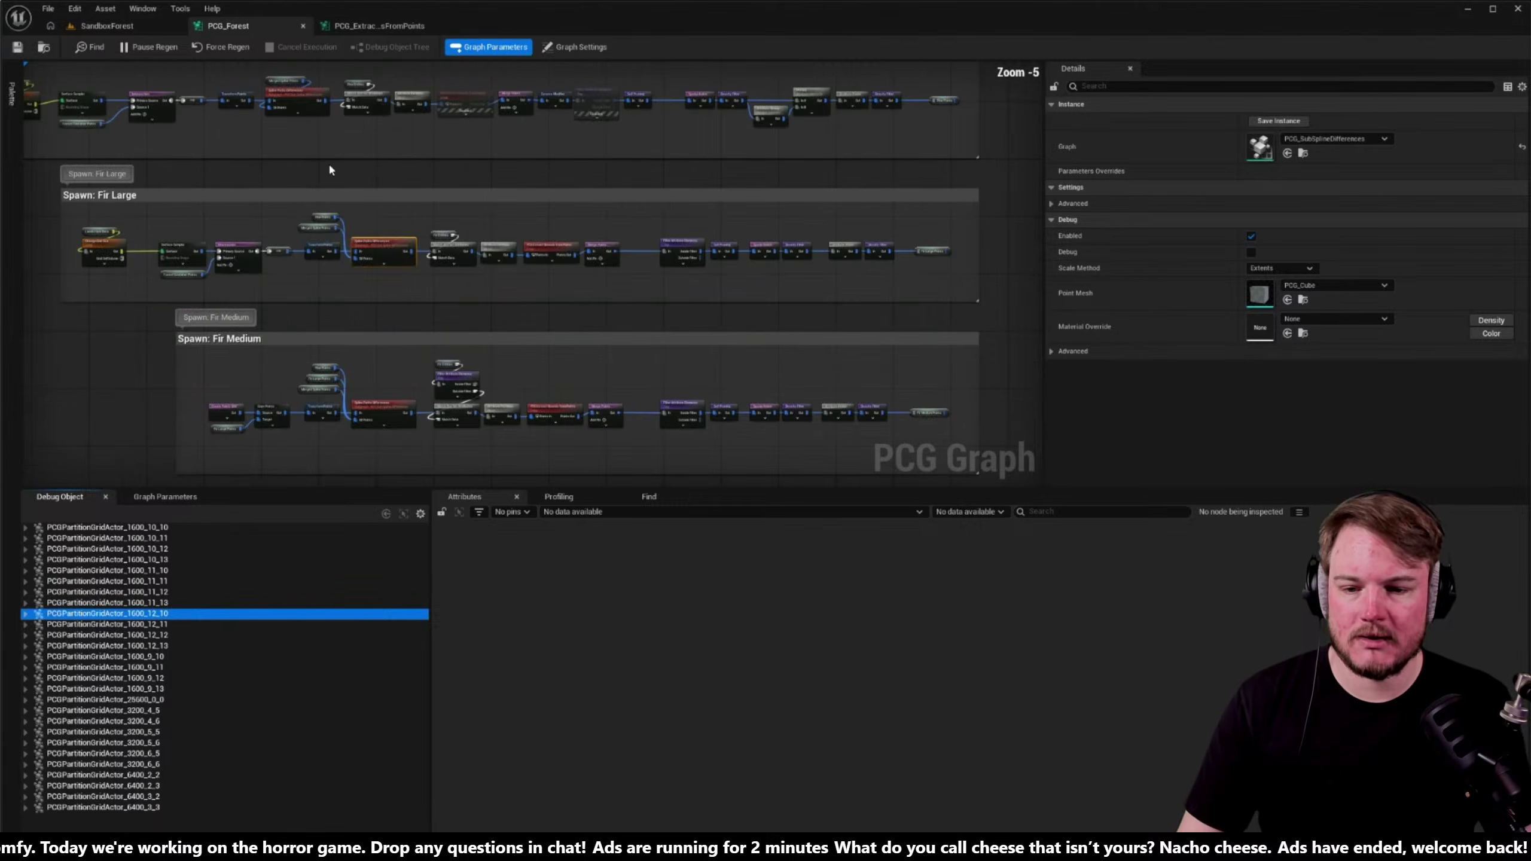
left_click(153, 27)
right_click_drag(664, 316, 664, 316)
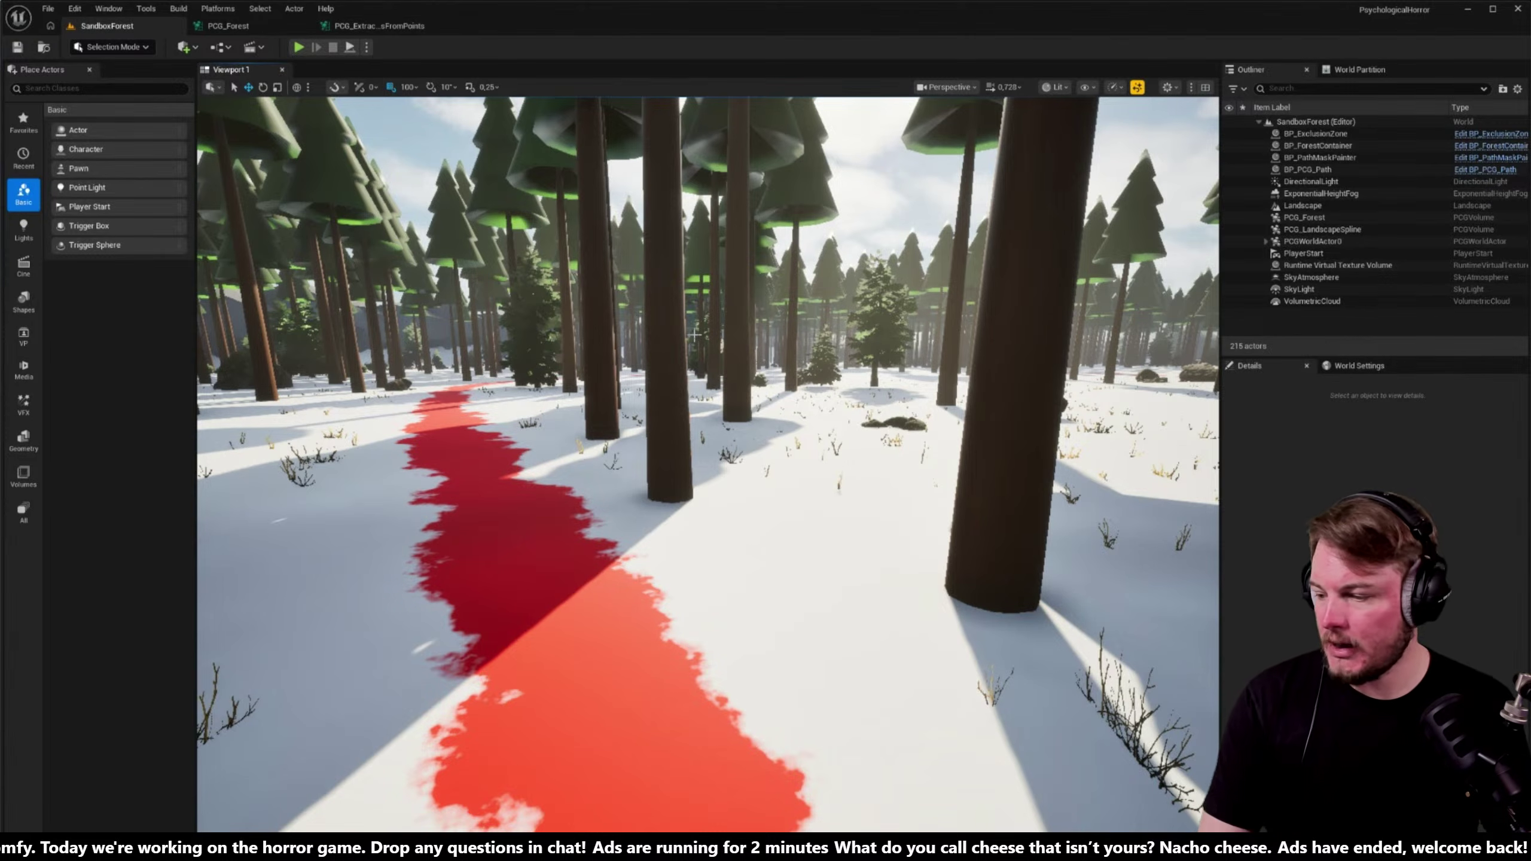
key("alt+p")
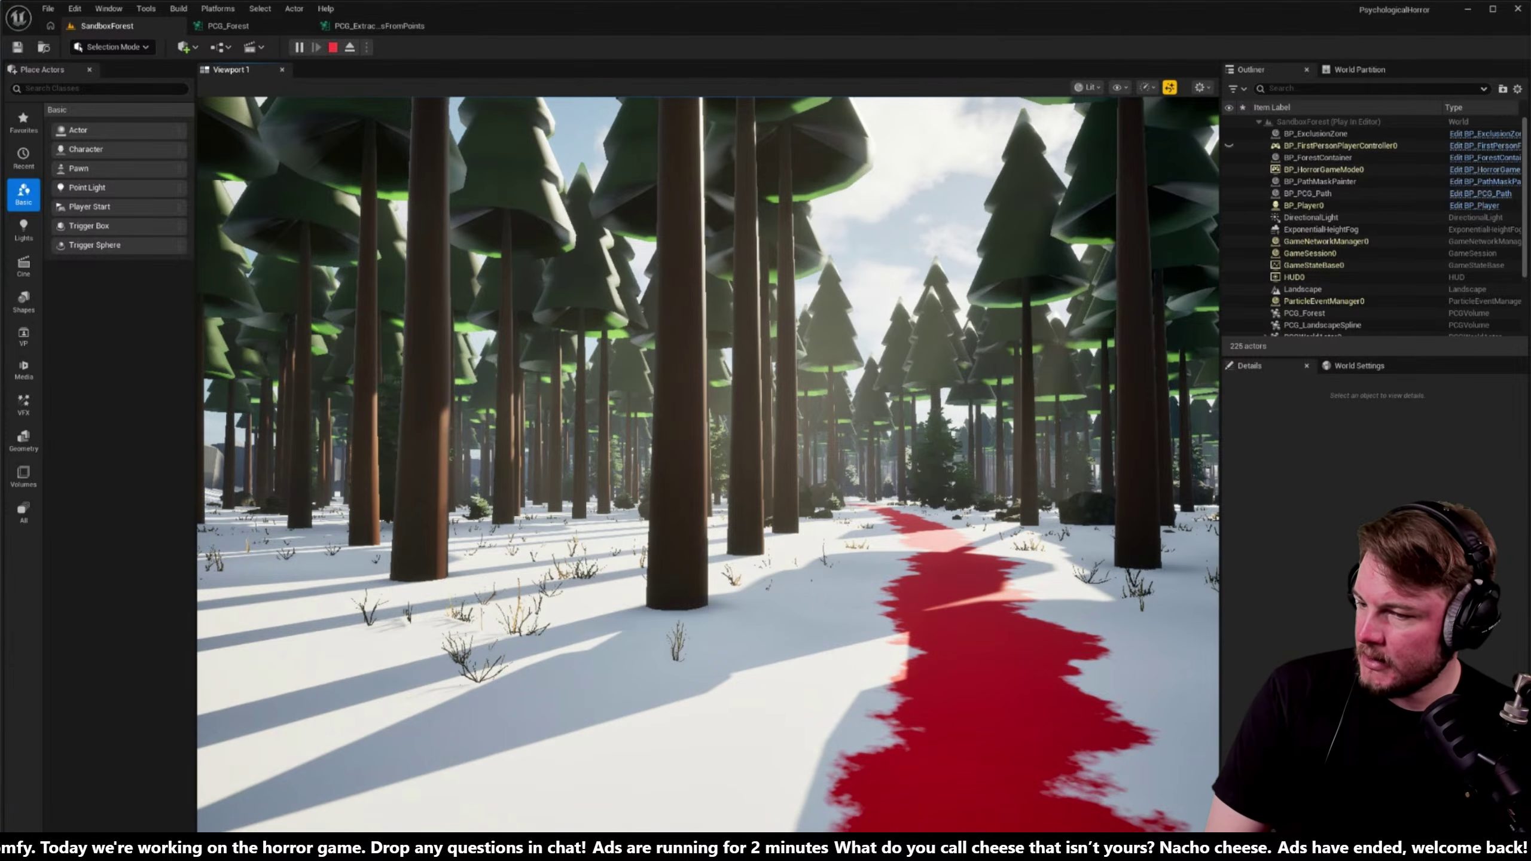
- Close Adobe Substance 3D Designer, return to the running Unreal Engine game and show it full screen
key("alt+Tab")
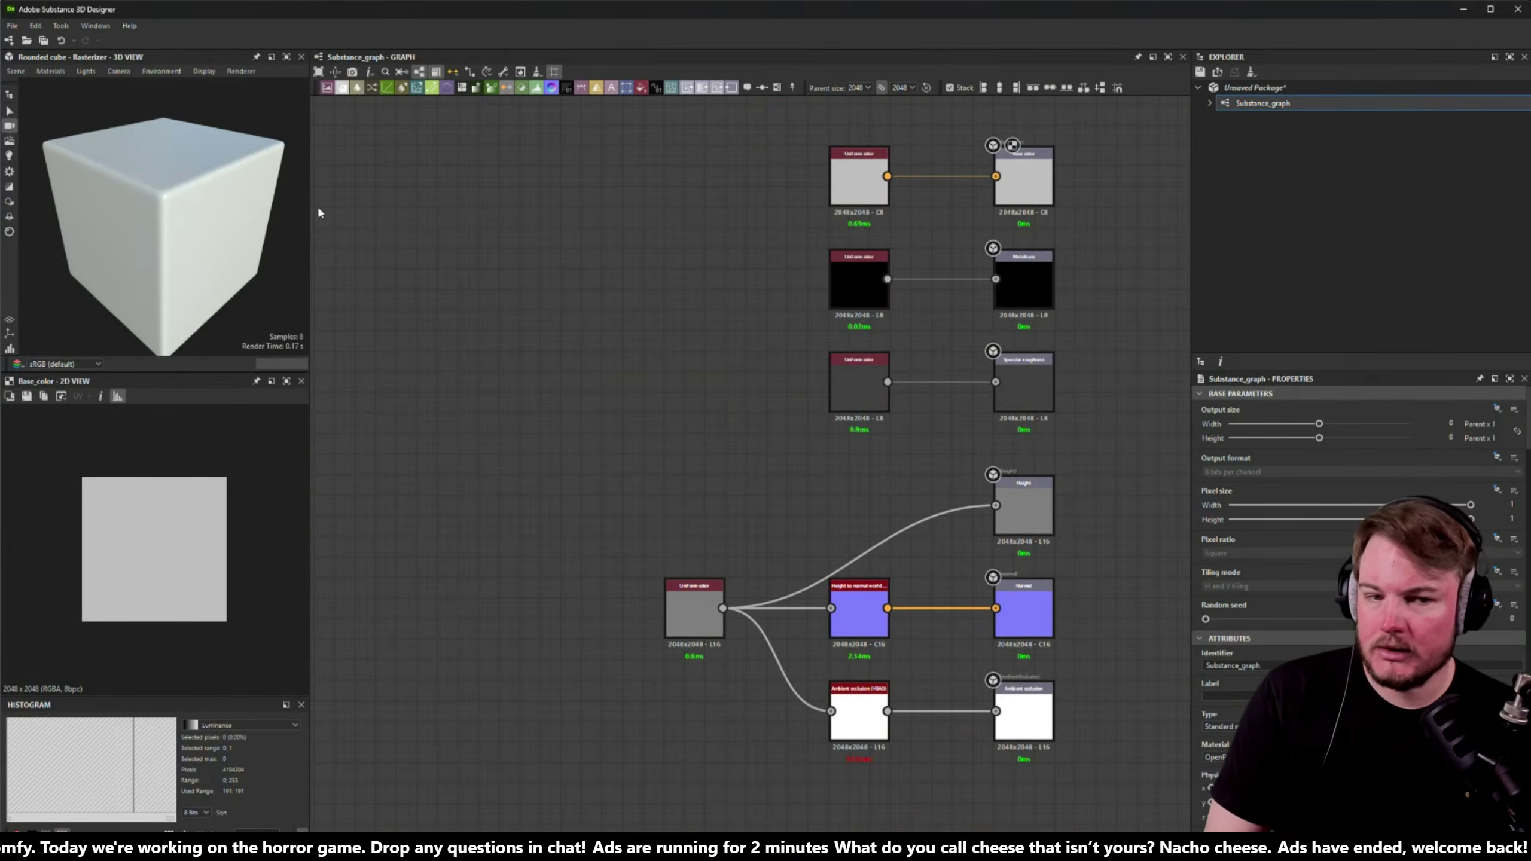
left_click(1516, 12)
left_click(759, 441)
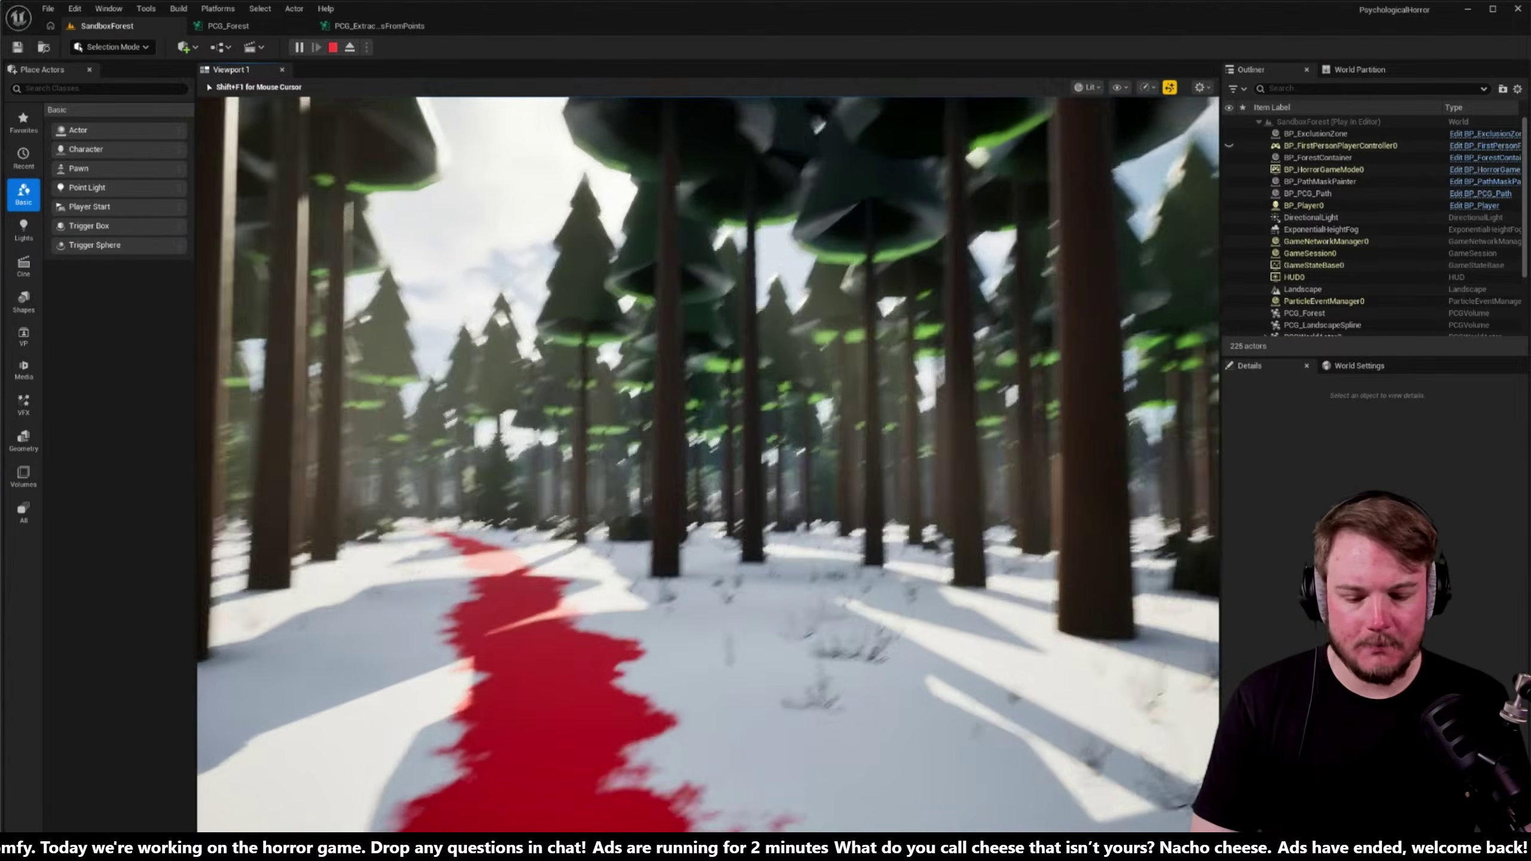
key("F11")
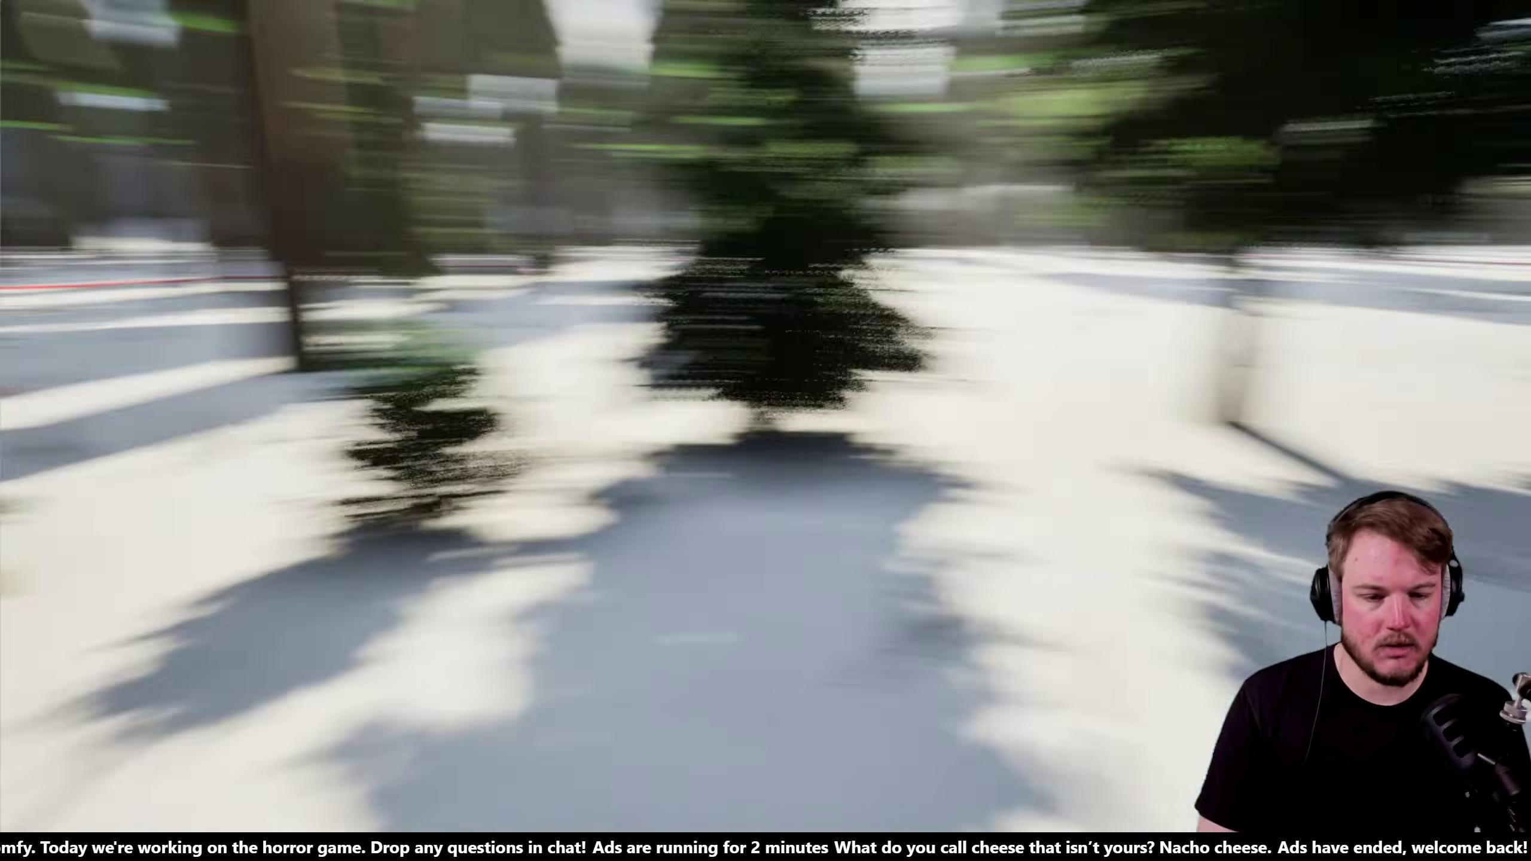
- Walk through the snowy forest to the clearing with the red path, and end the play session and full-screen view
key("w")
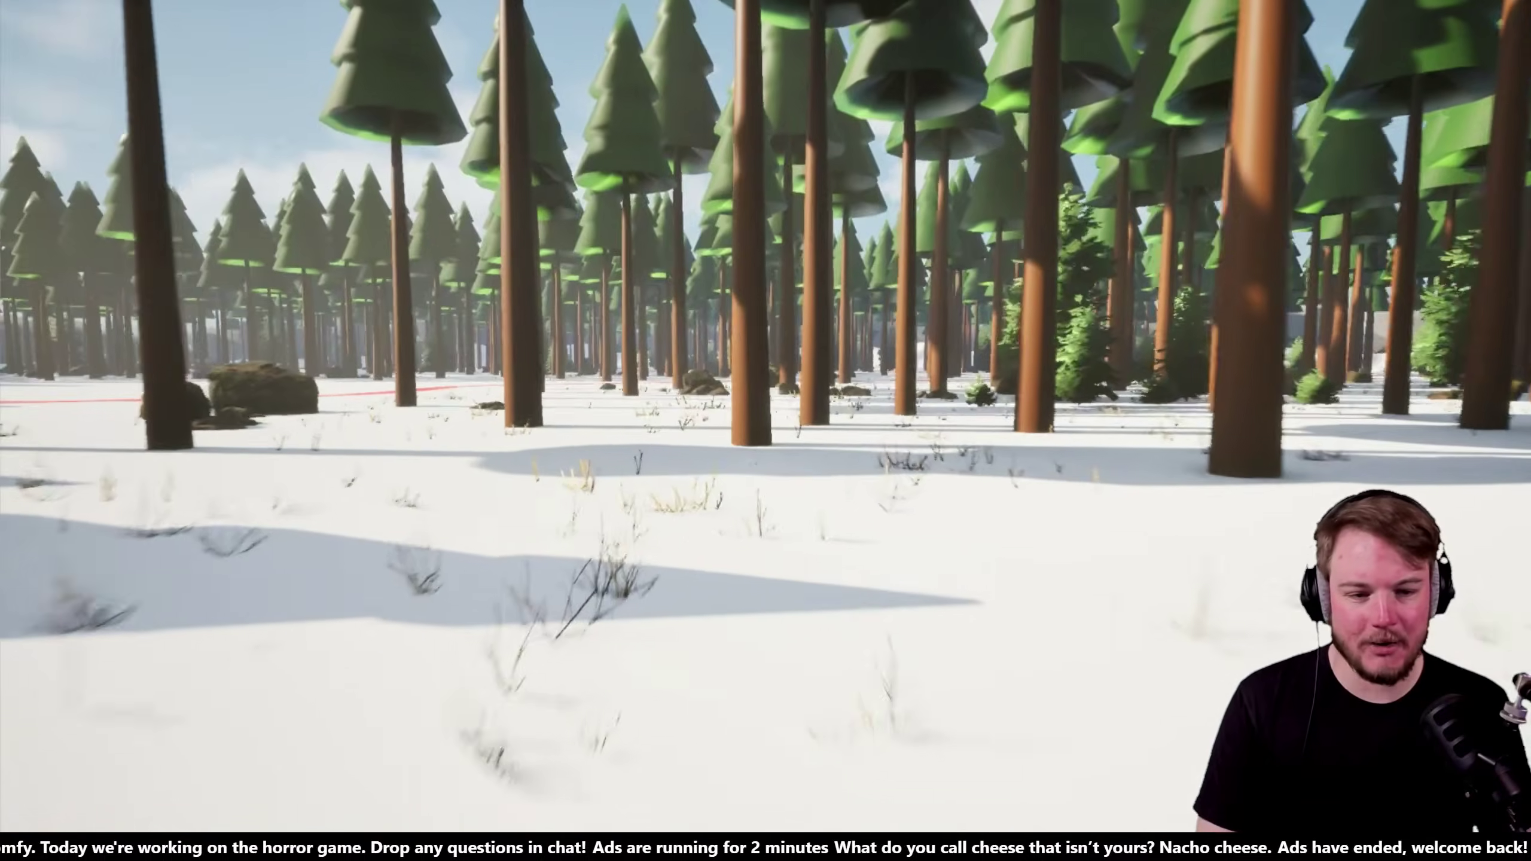
key("w")
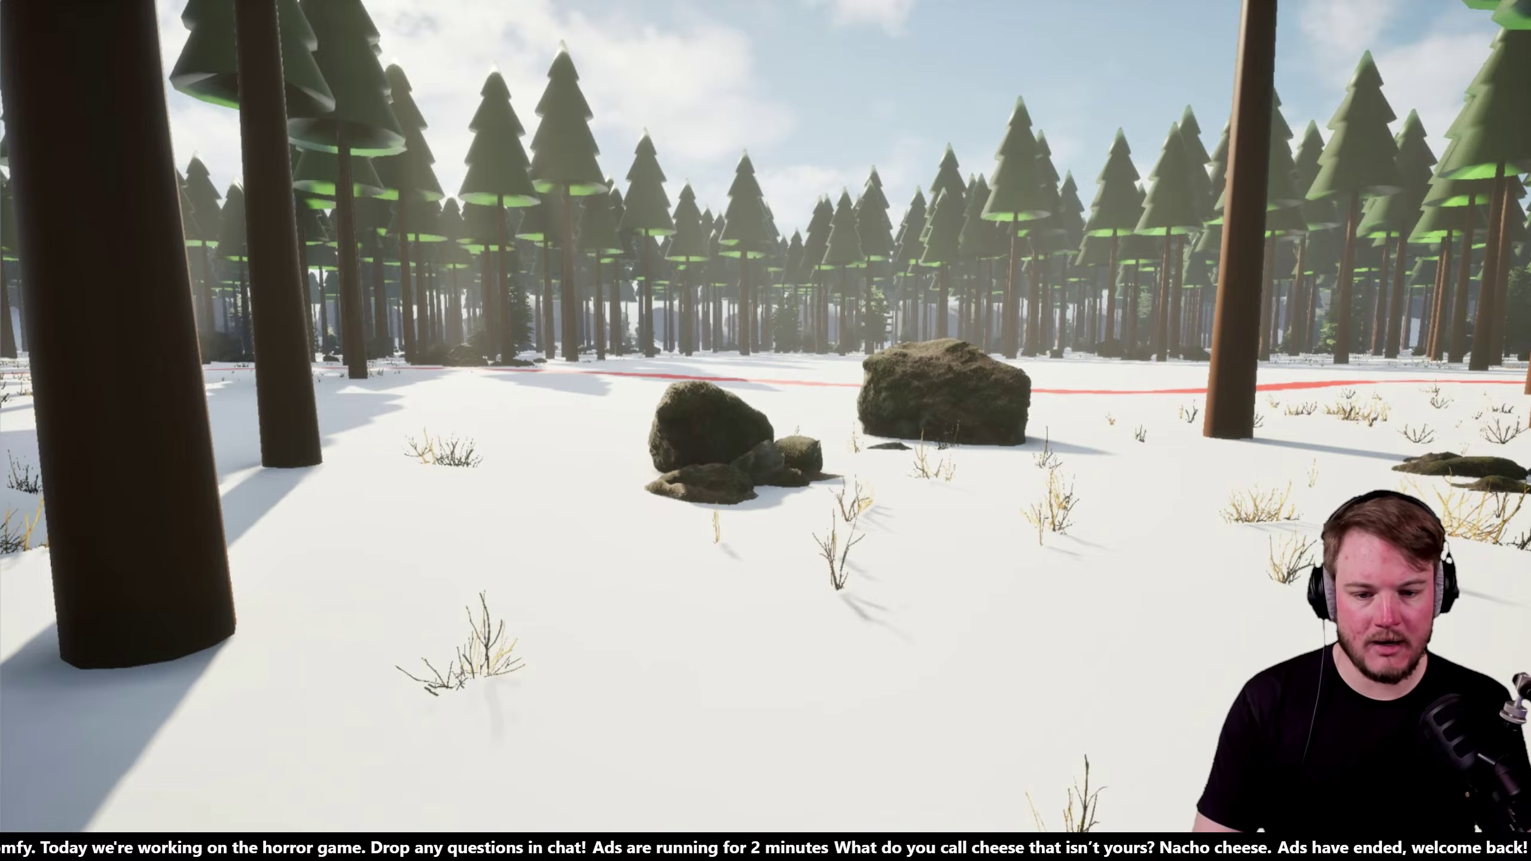
key("w")
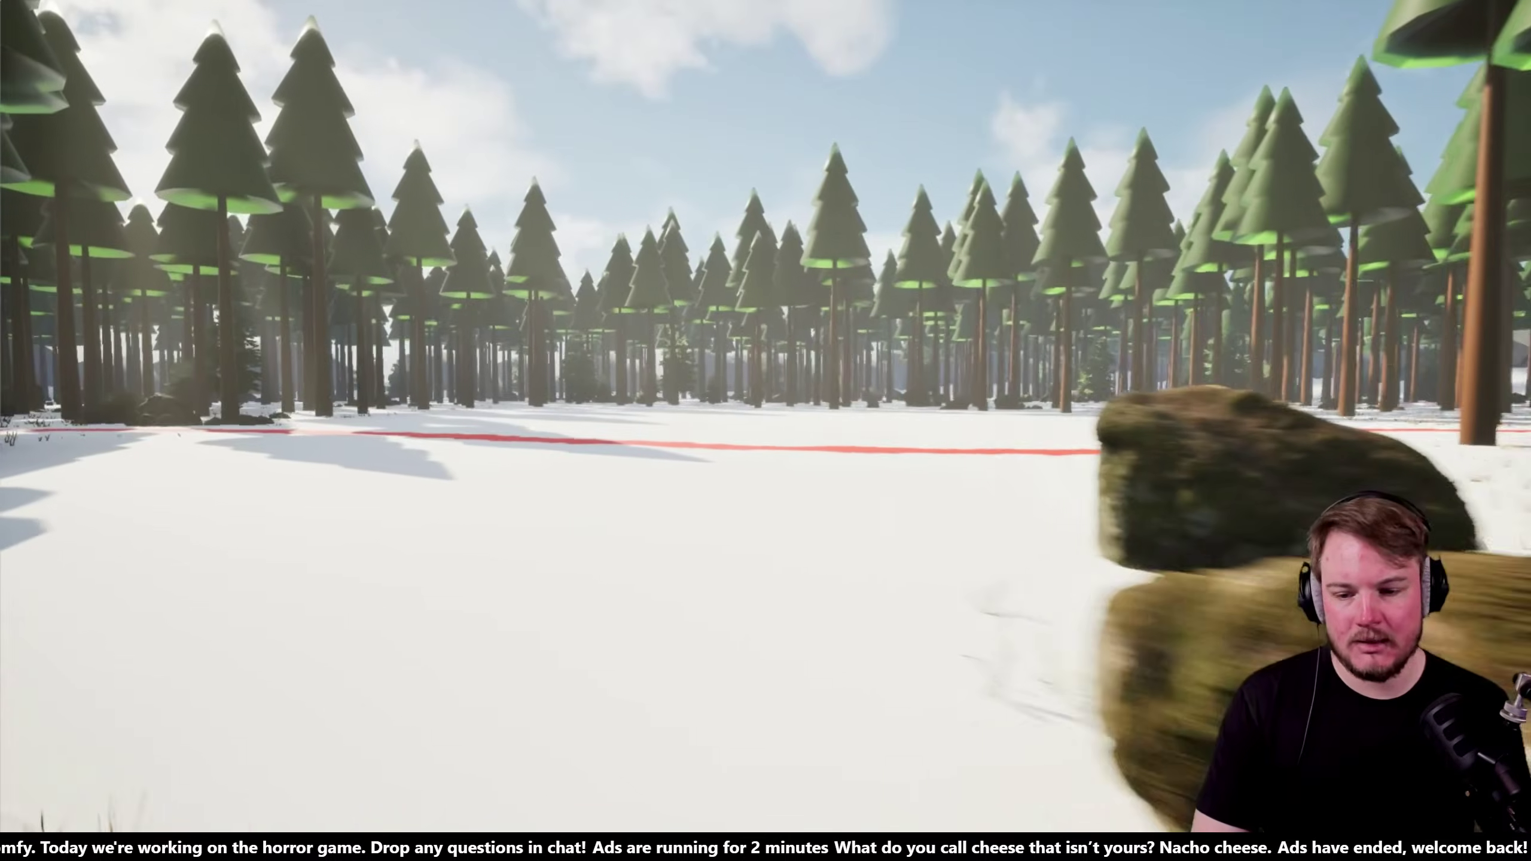
key("w")
key("w")
key("w")
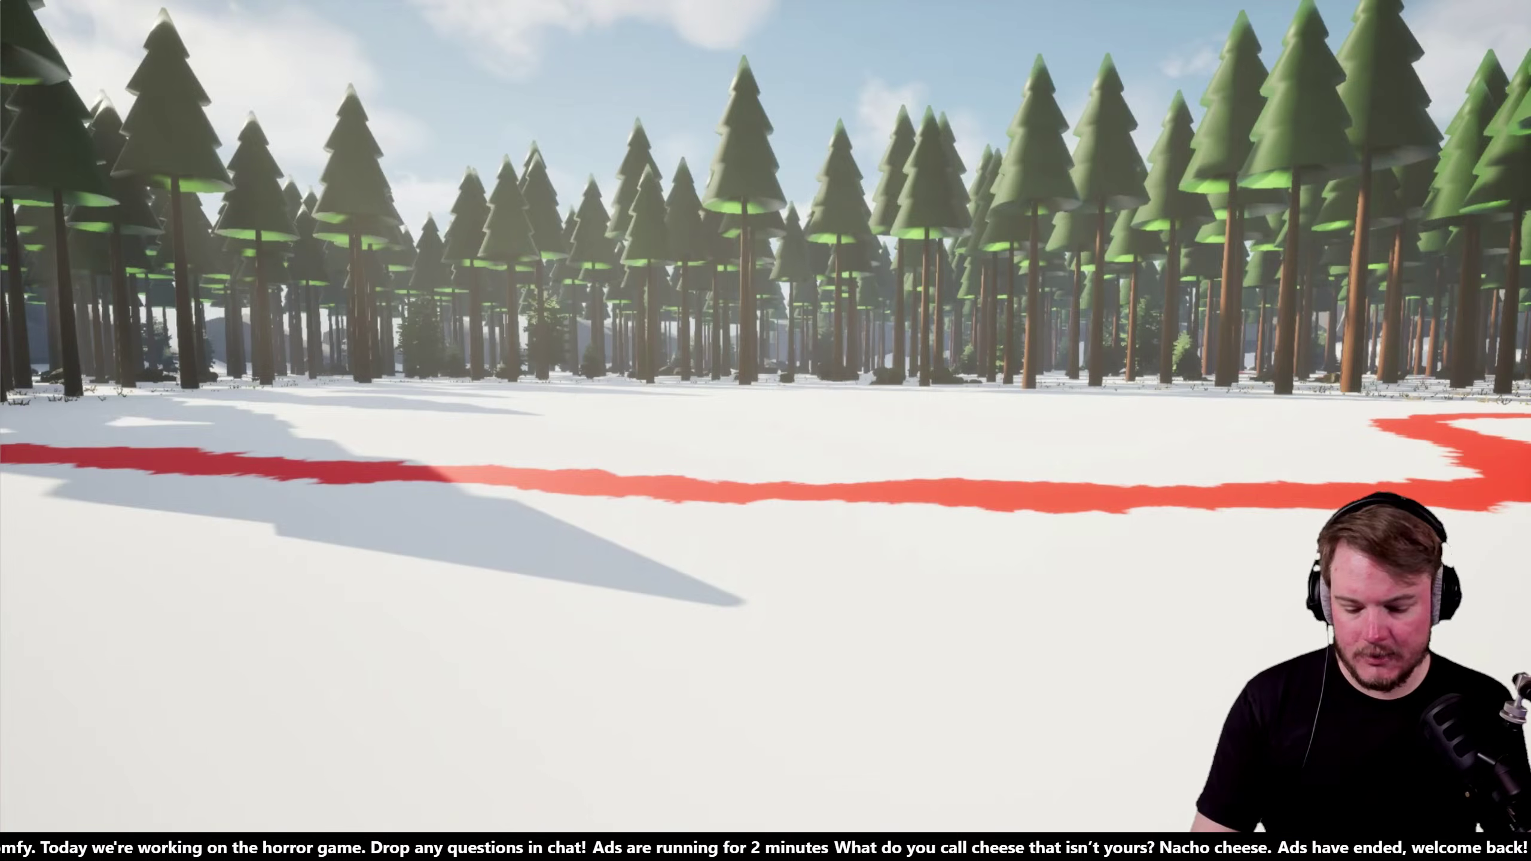
key("w")
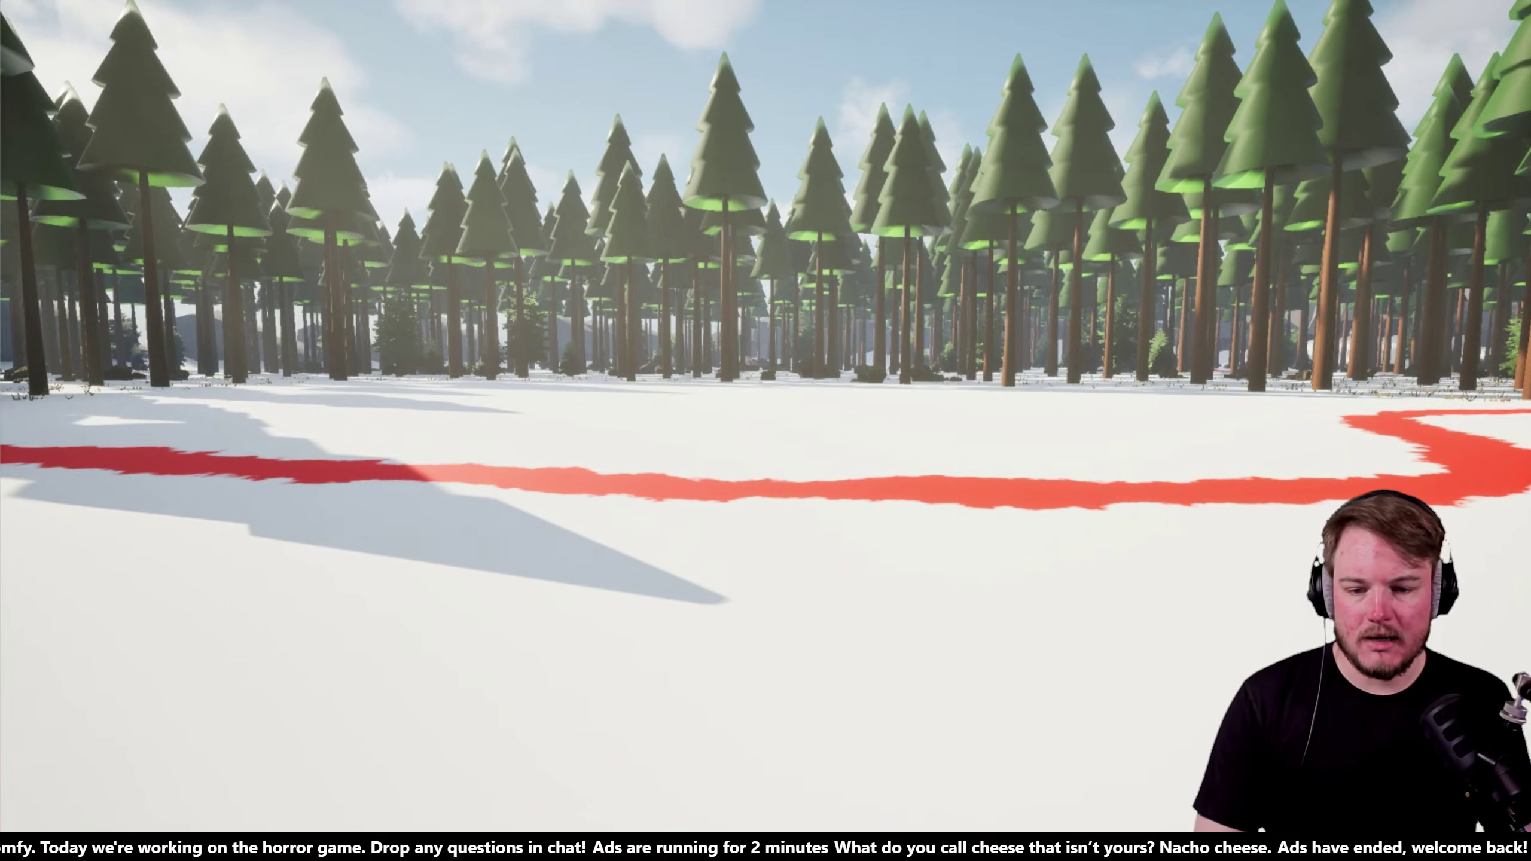
key("Escape")
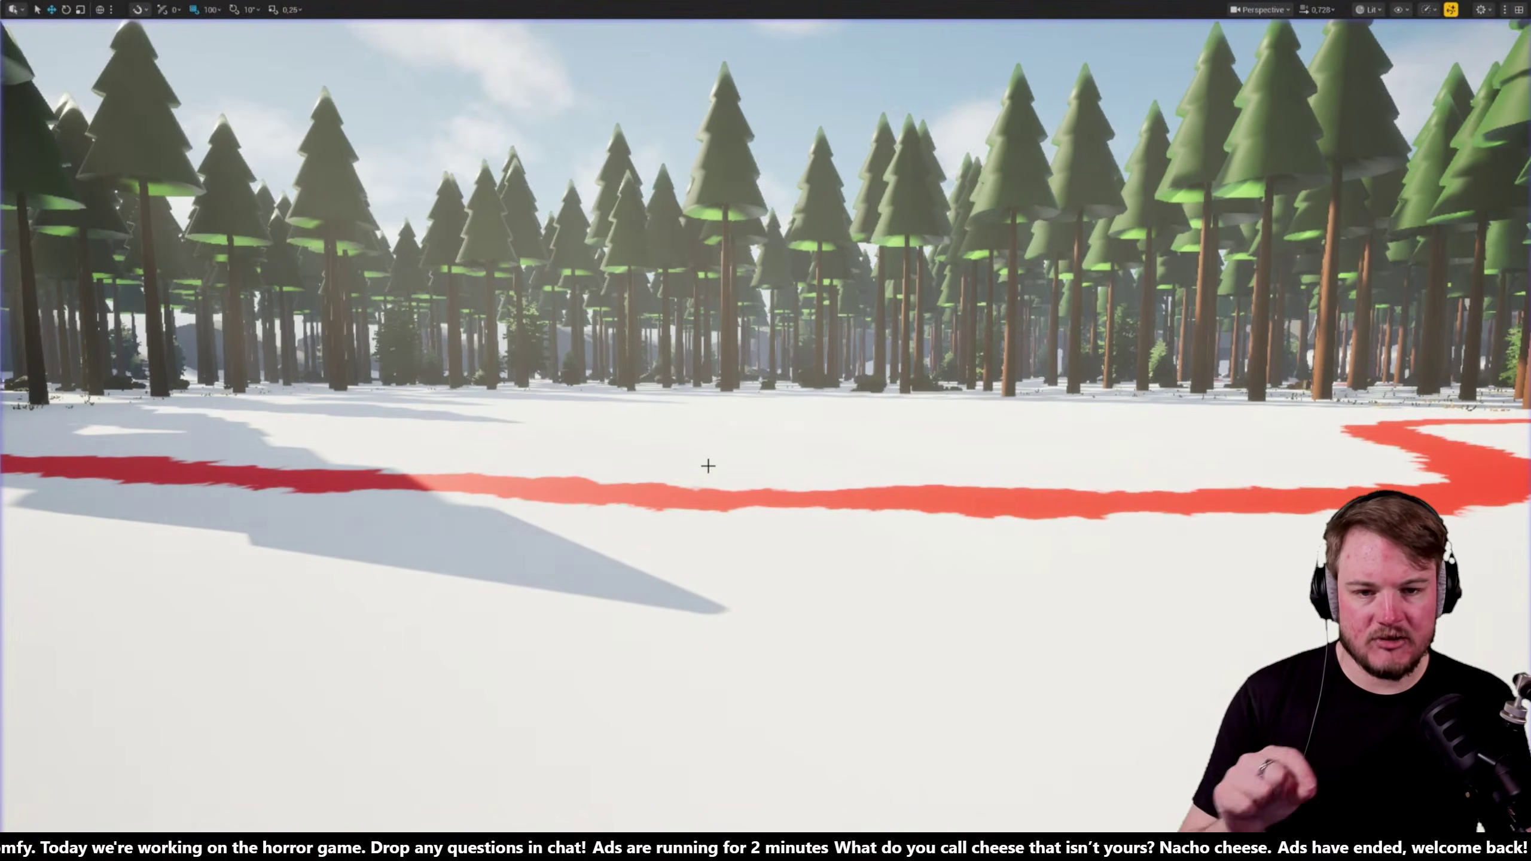
key("F11")
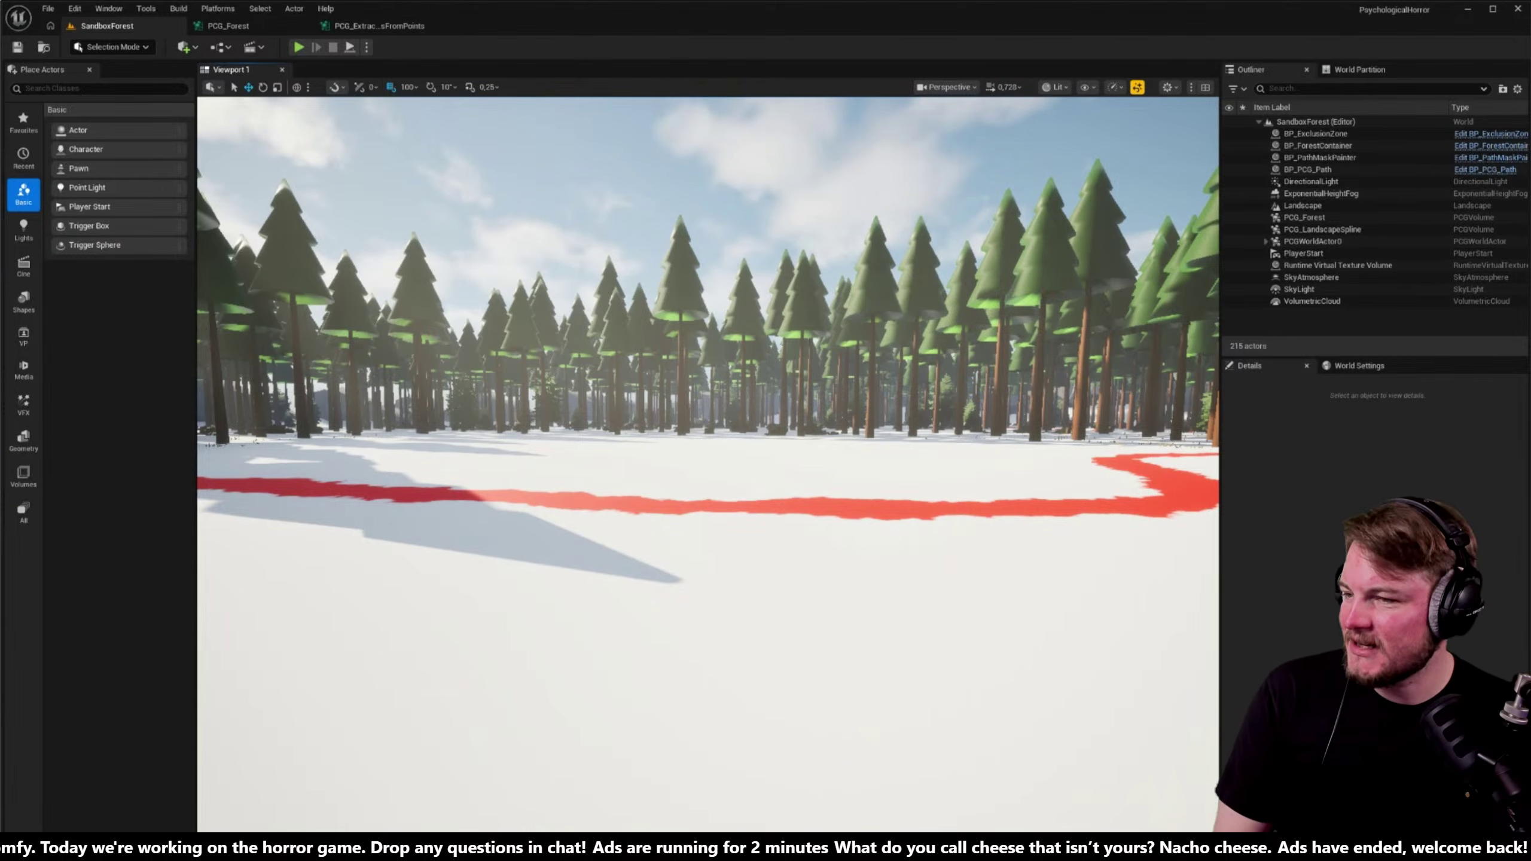
- View the screenshot of the "Set Mesh As Attribute - PCG Quick Tips" video title and close it
left_click_drag(0, 202, 868, 202)
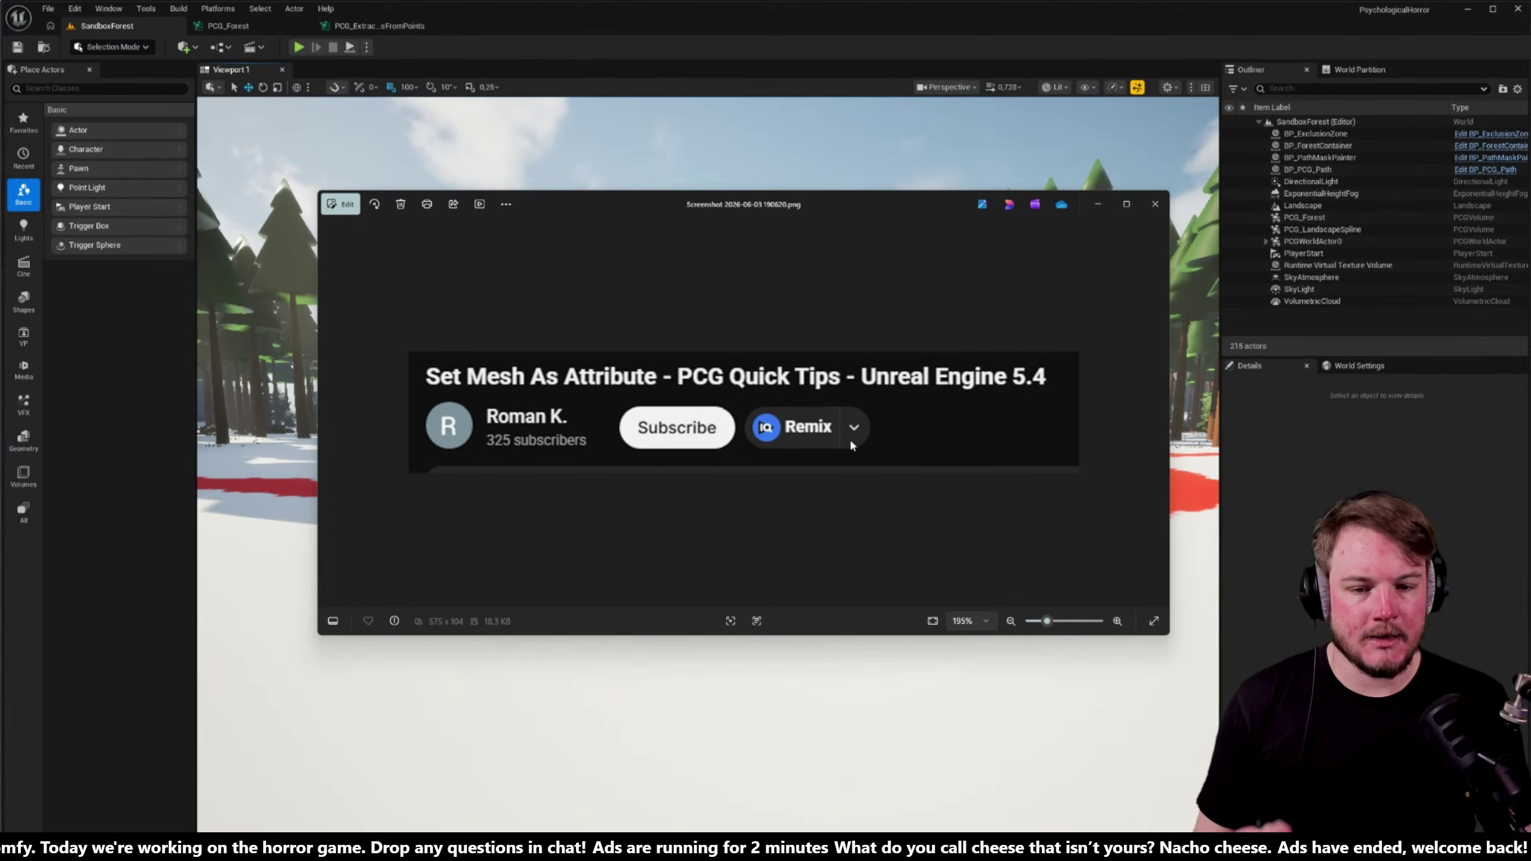
left_click(1155, 204)
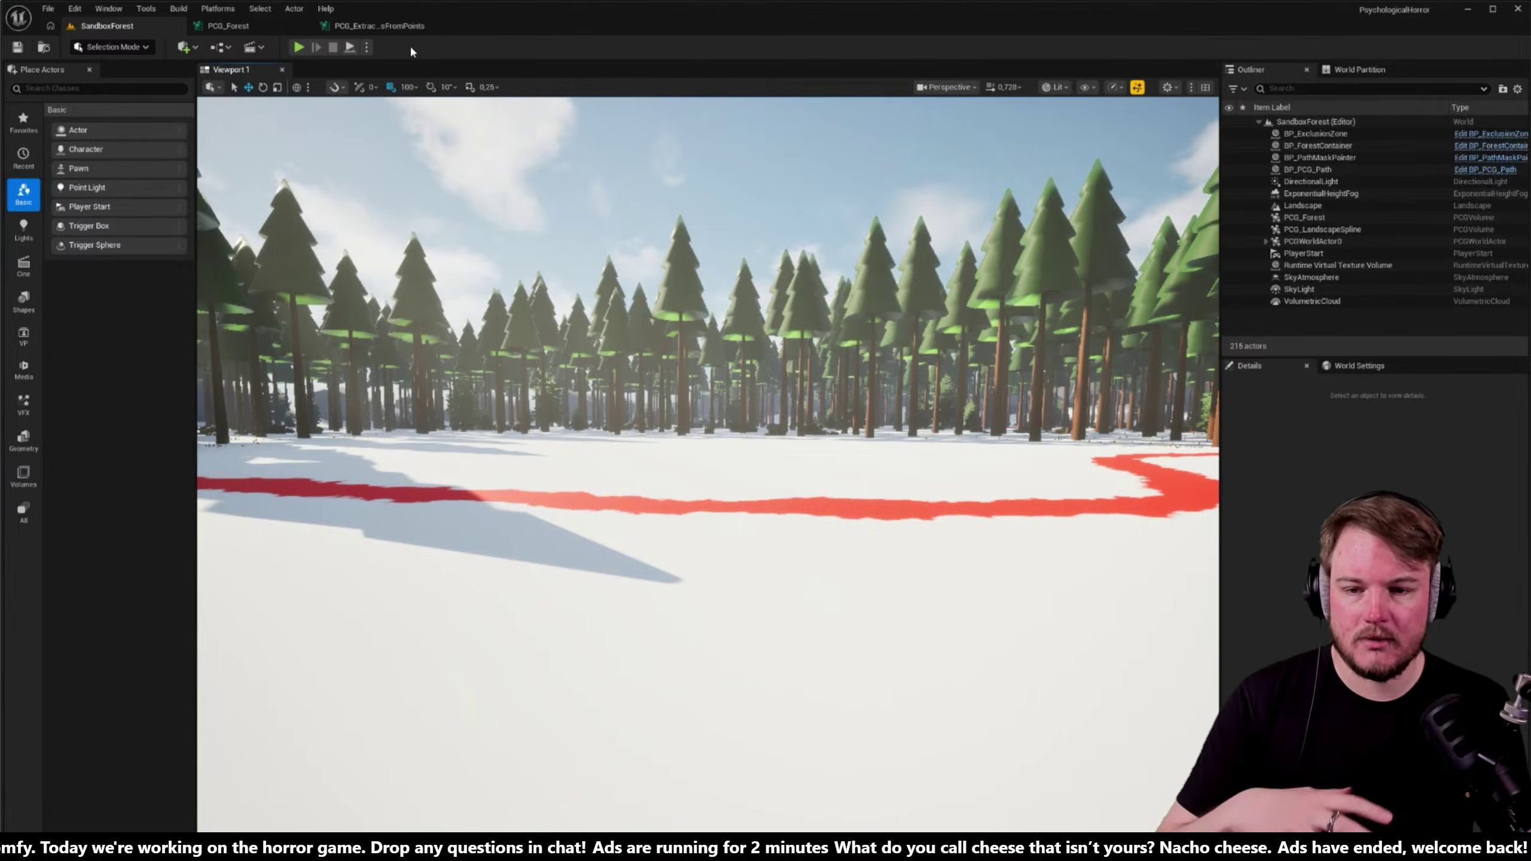
- Add a Debug node to the Spawn: Pine section of PCG_Forest and connect the Transform Points output to it
left_click(227, 25)
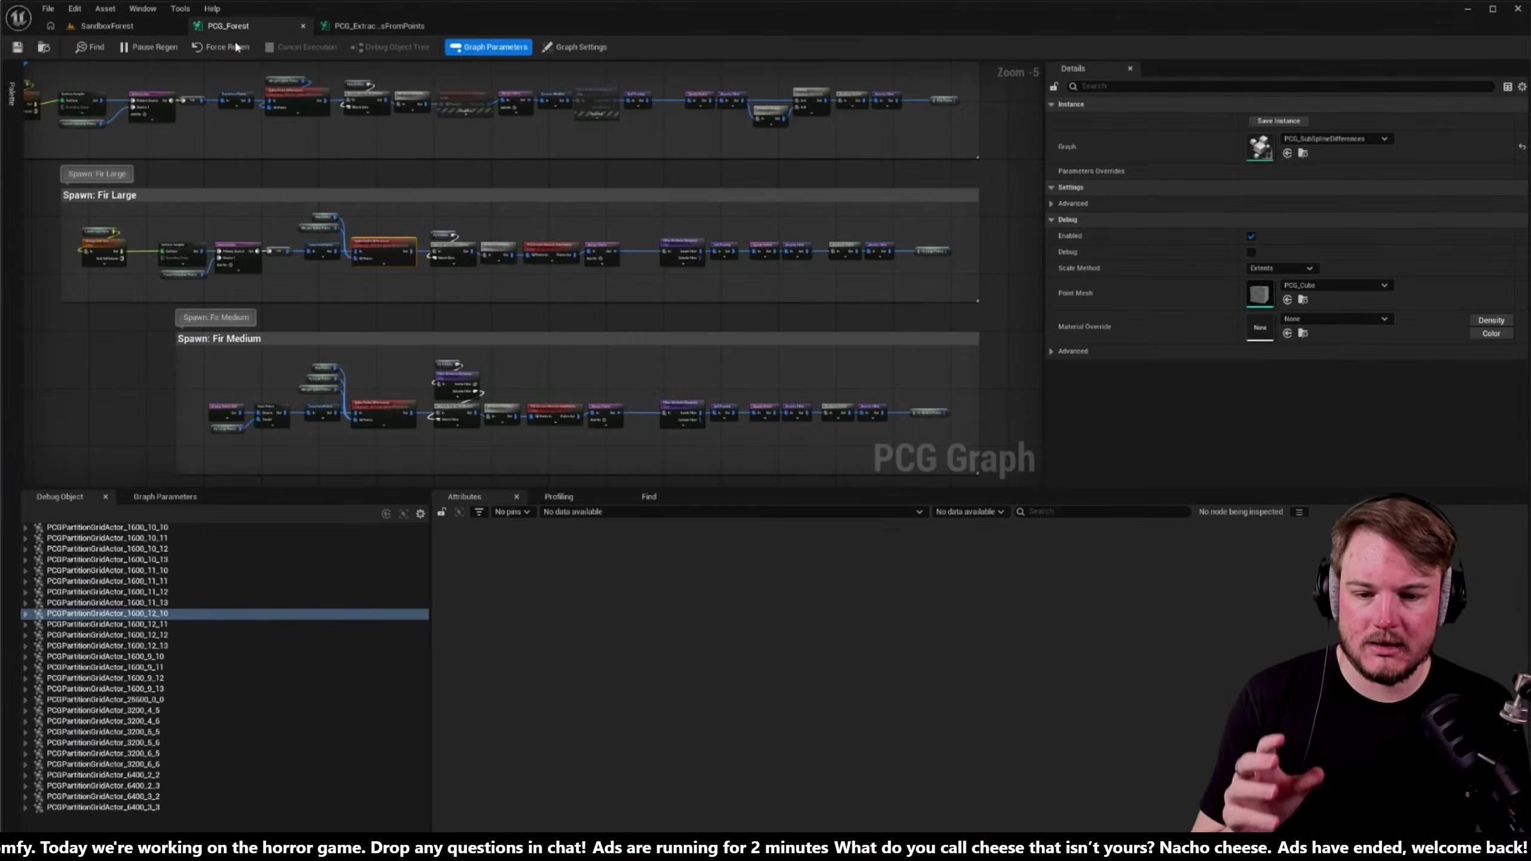
scroll(269, 244, "up", 5)
scroll(270, 244, "up", 1)
right_click_drag(481, 476, 662, 269)
right_click(663, 269)
type("deb")
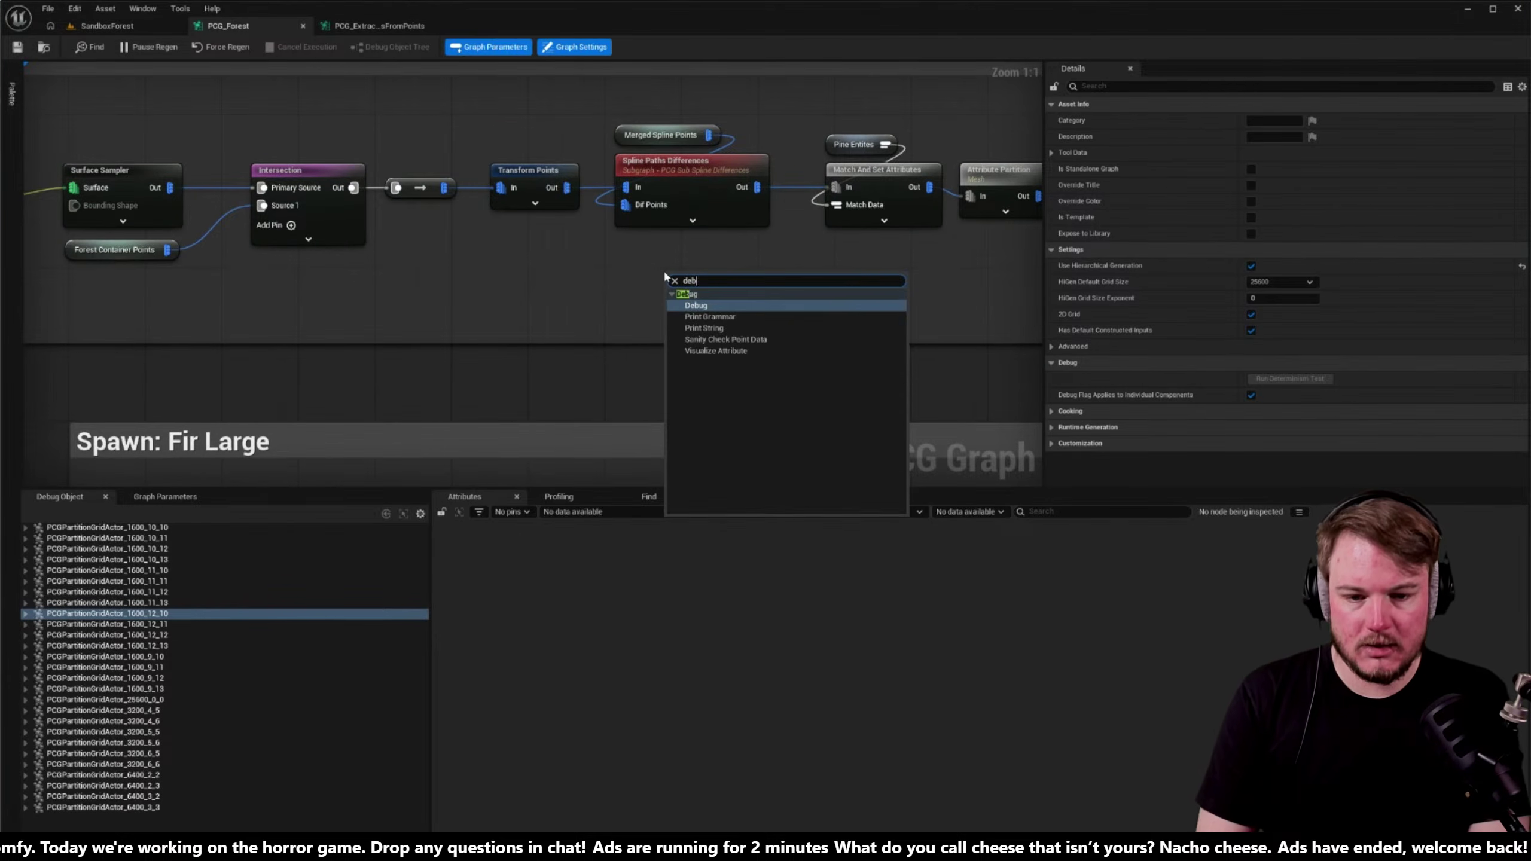
key("Return")
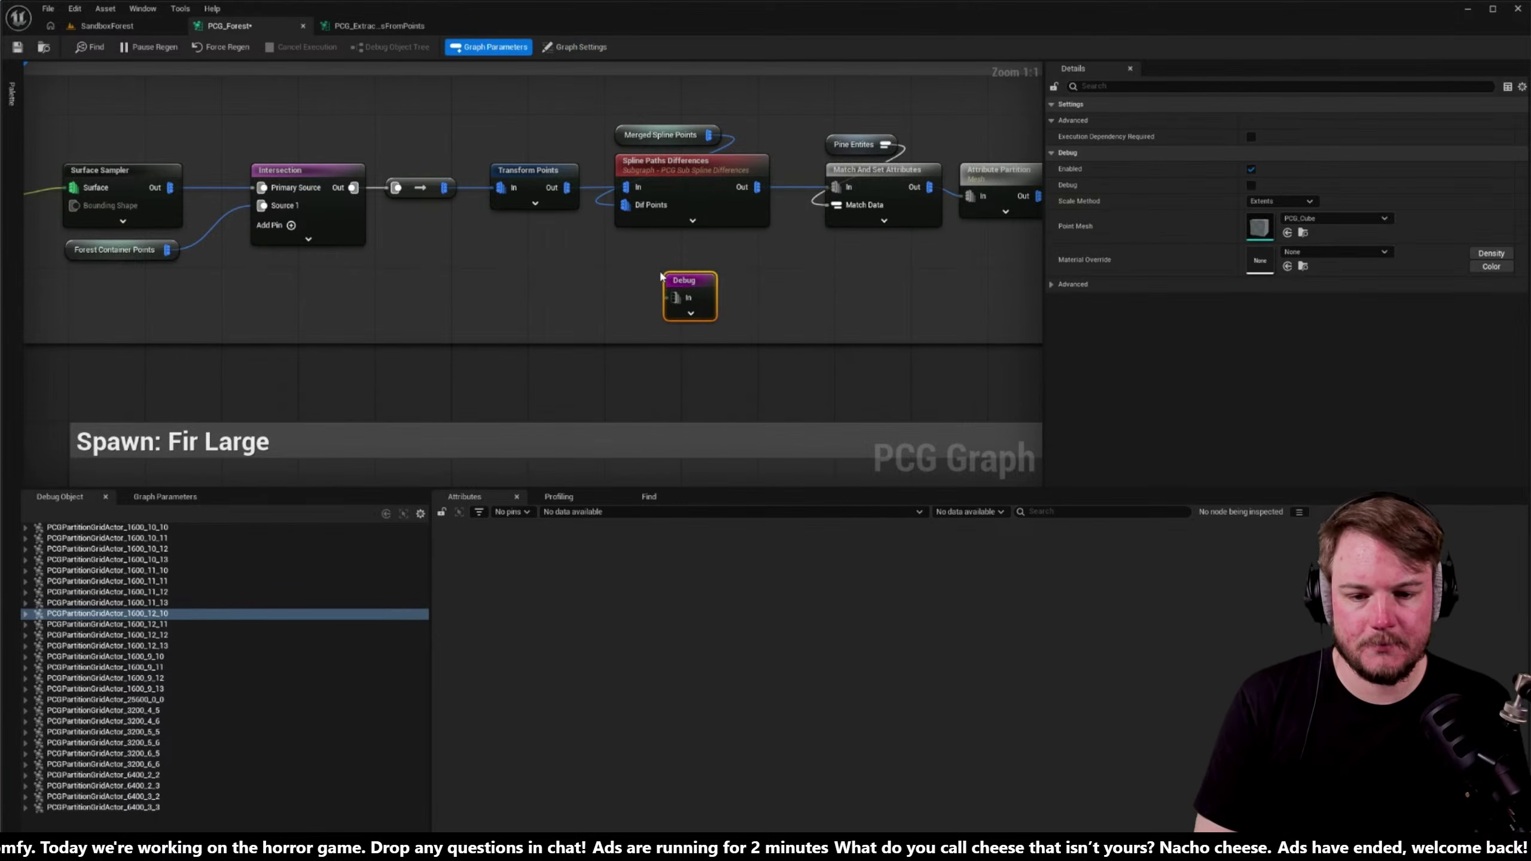
left_click_drag(700, 268, 653, 269)
left_click_drag(566, 187, 625, 283)
- Pause graph regeneration and set the Debug node's point mesh to PCG_CubeWireframe
left_click(150, 47)
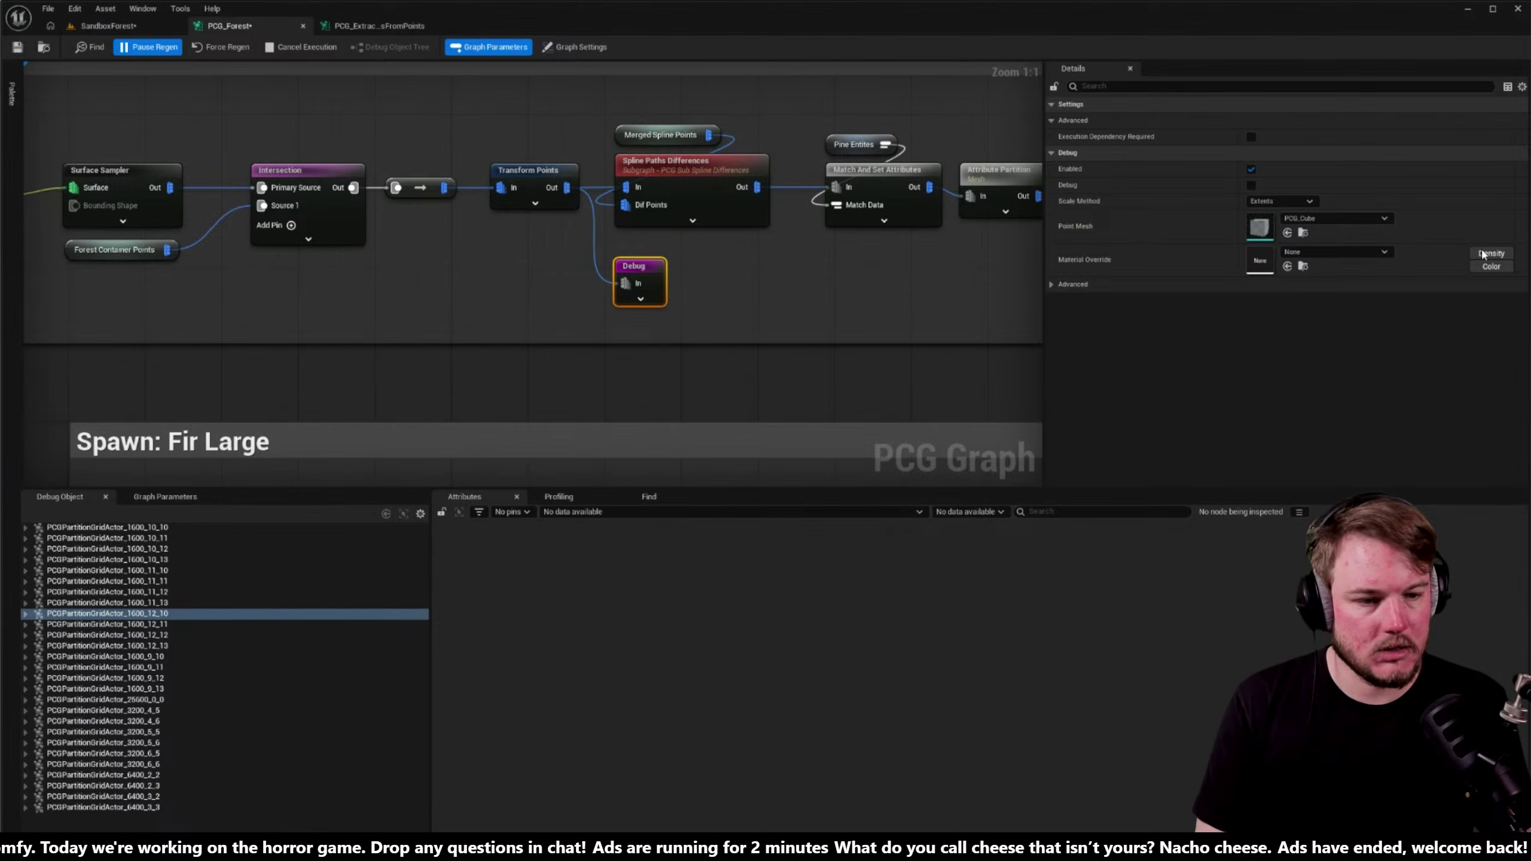
left_click(1359, 221)
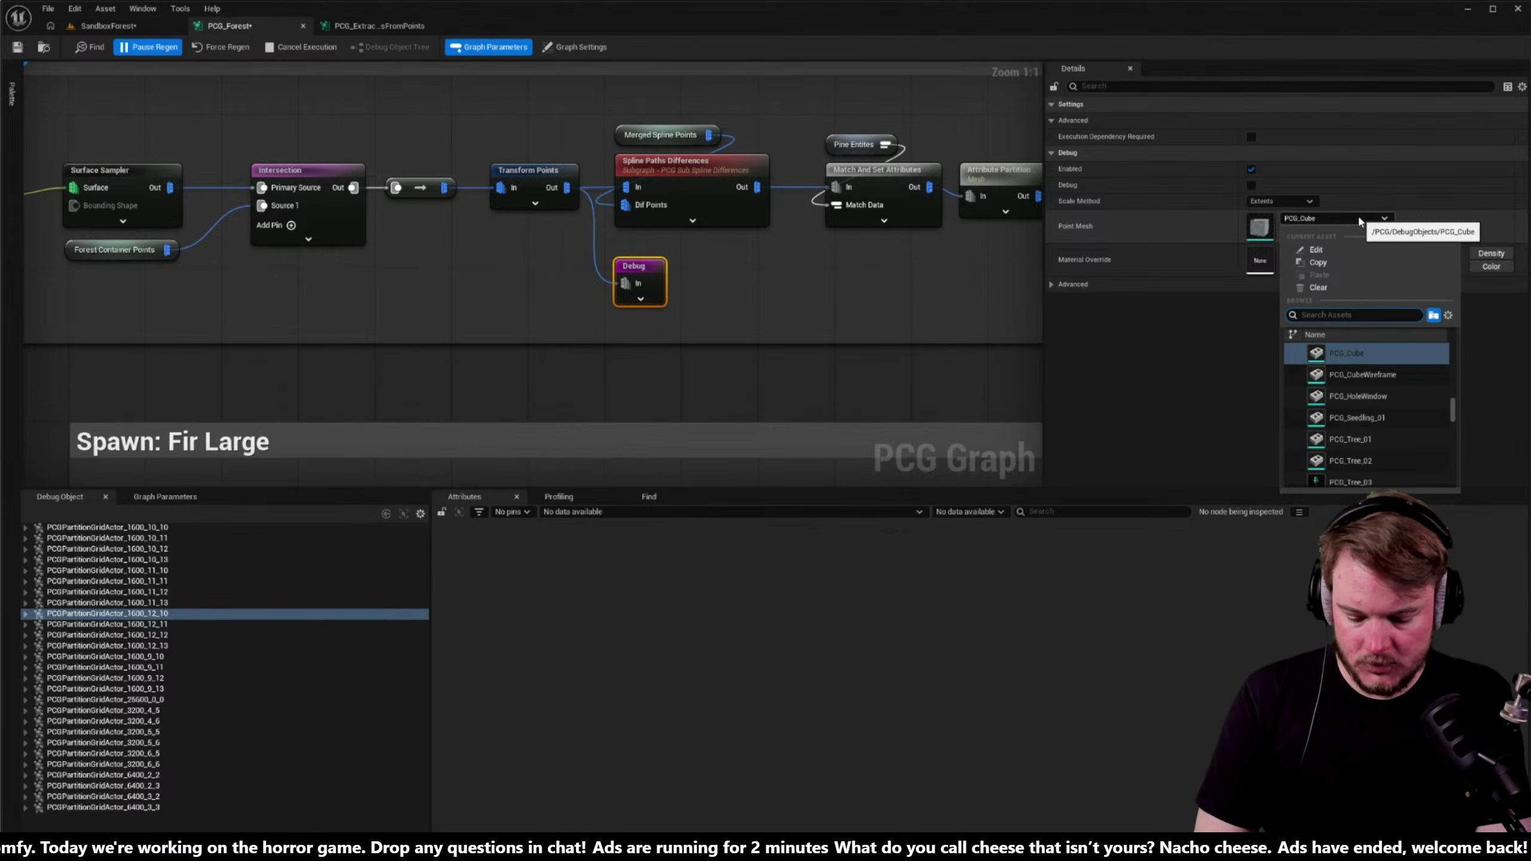
type("cube")
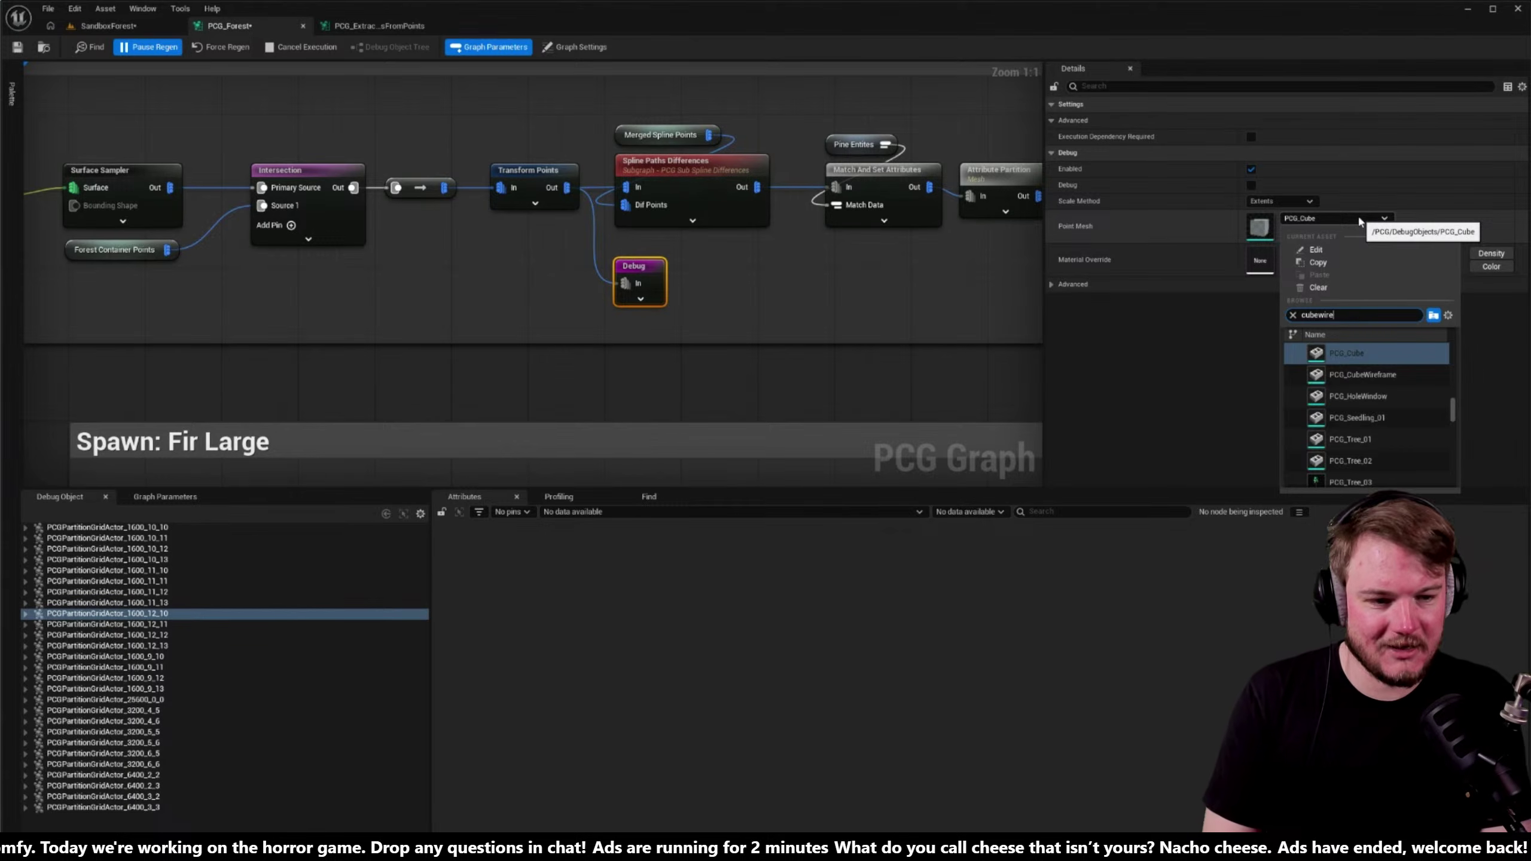
type("wire")
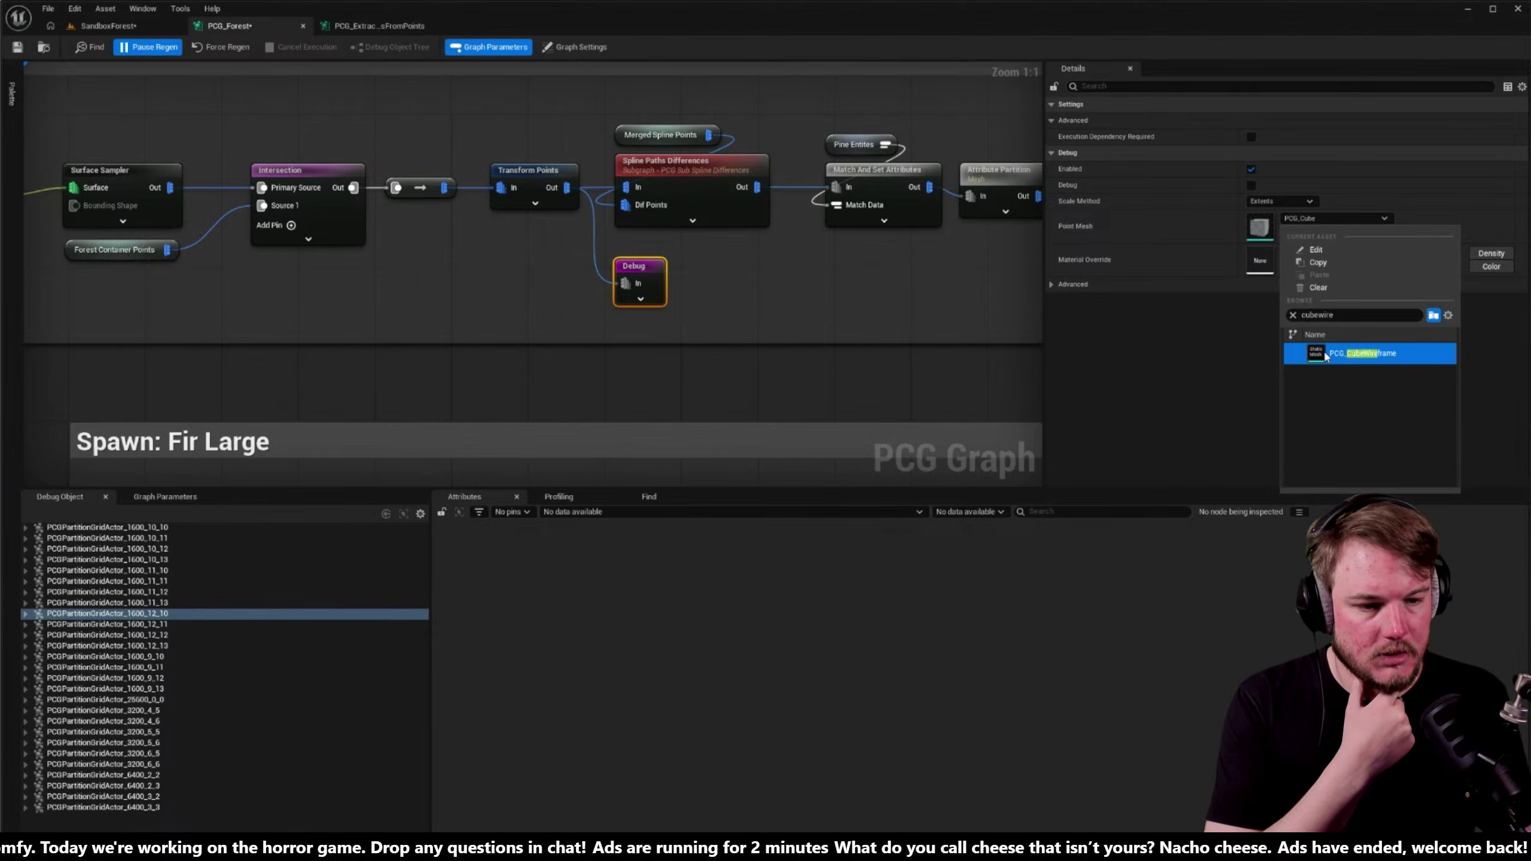
left_click(1254, 366)
left_click(1329, 218)
type("cubew")
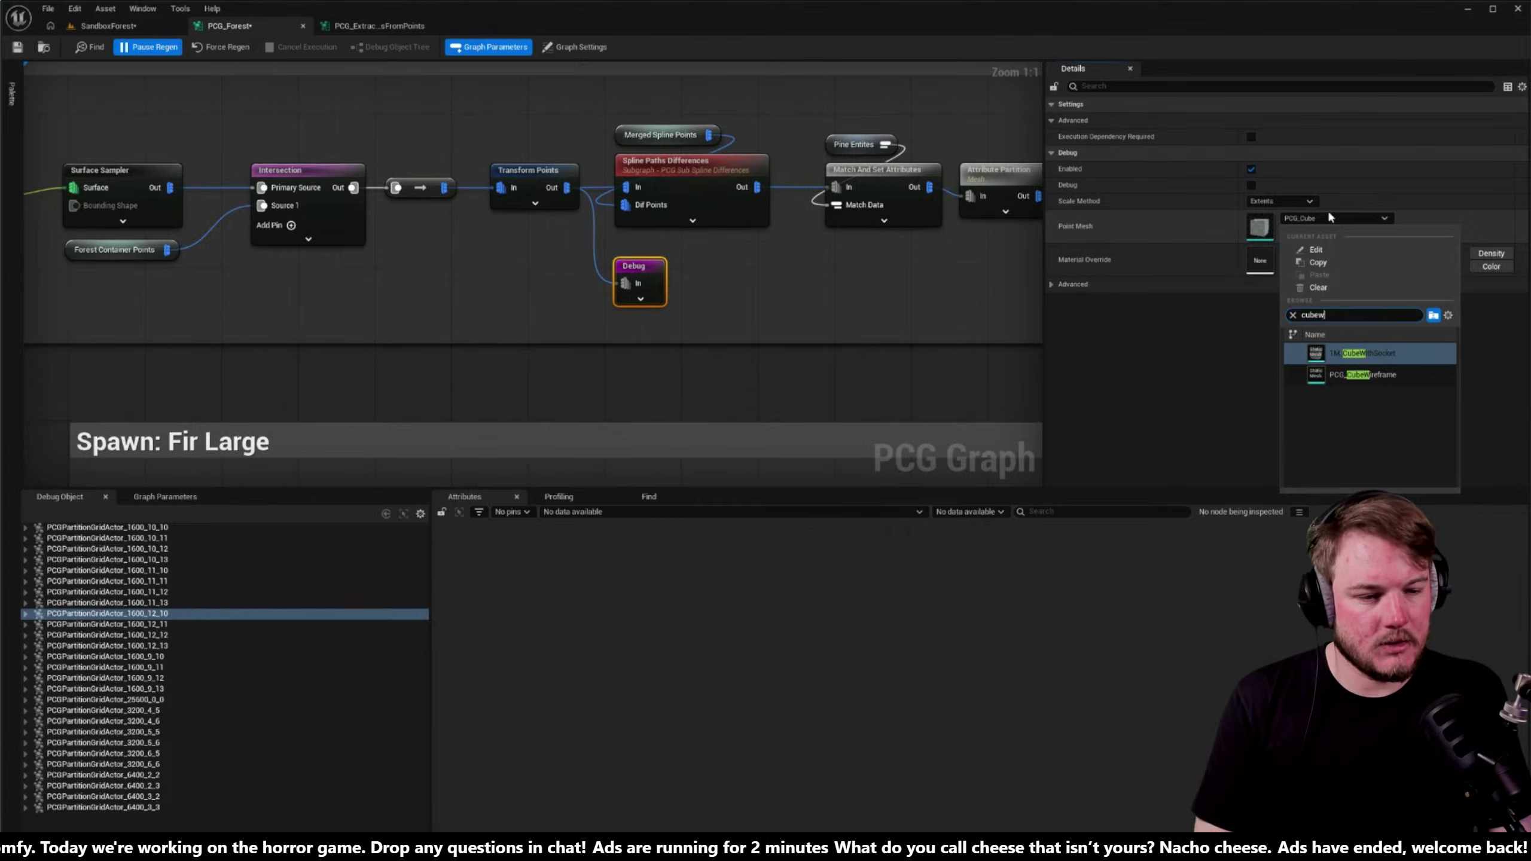
key("Down")
key("Return")
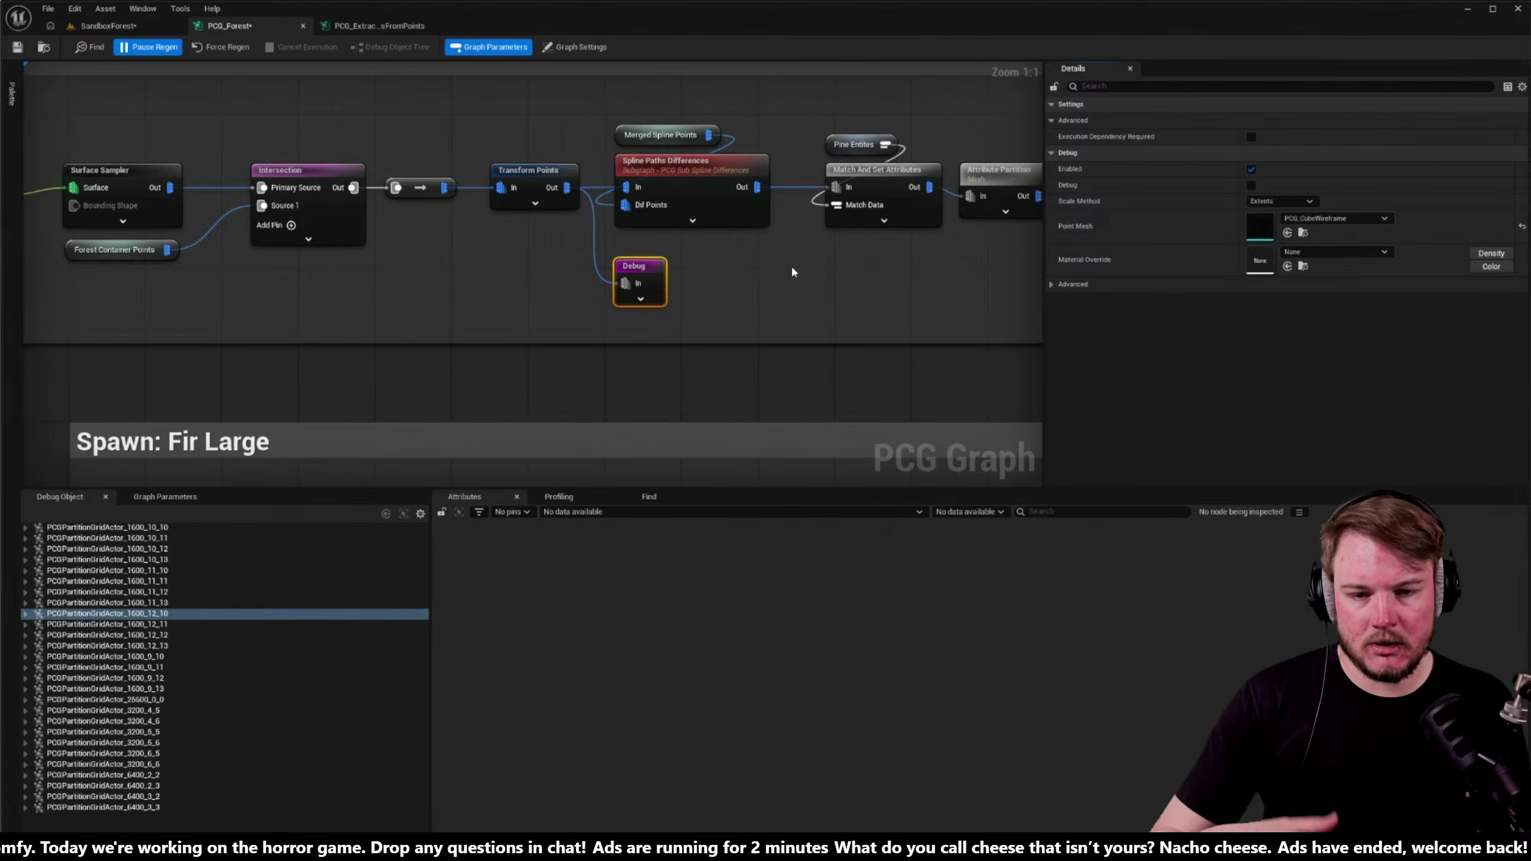
- Resume graph regeneration and view the wireframe debug points around the red path in the SandboxForest level
left_click(145, 47)
left_click(115, 25)
right_click_drag(553, 258, 553, 259)
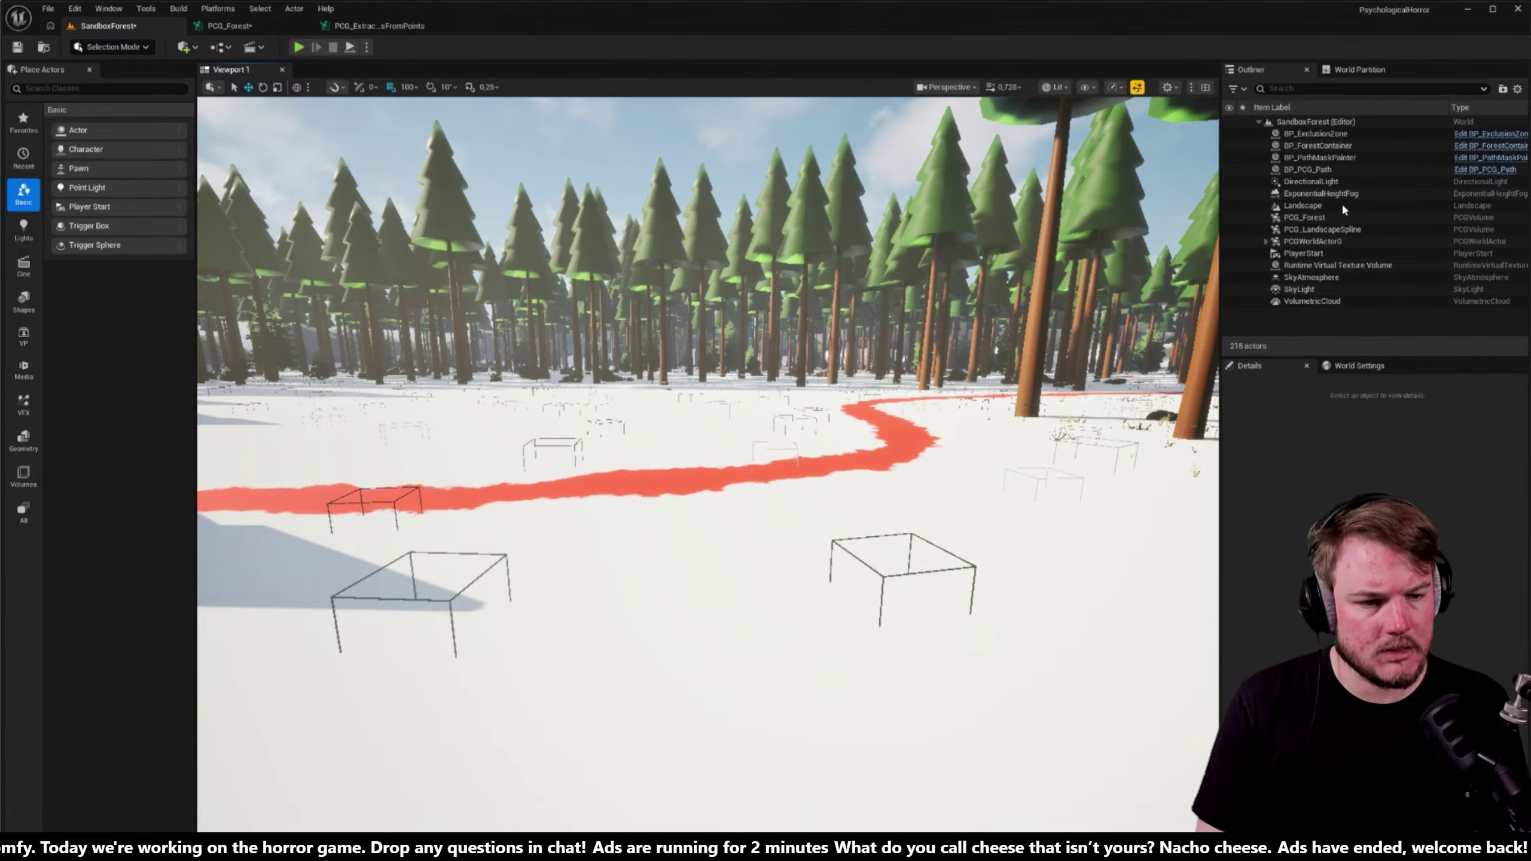
- Inspect the PCG component settings of the PCG_Forest volume and the debug boxes along the red path
left_click(1308, 217)
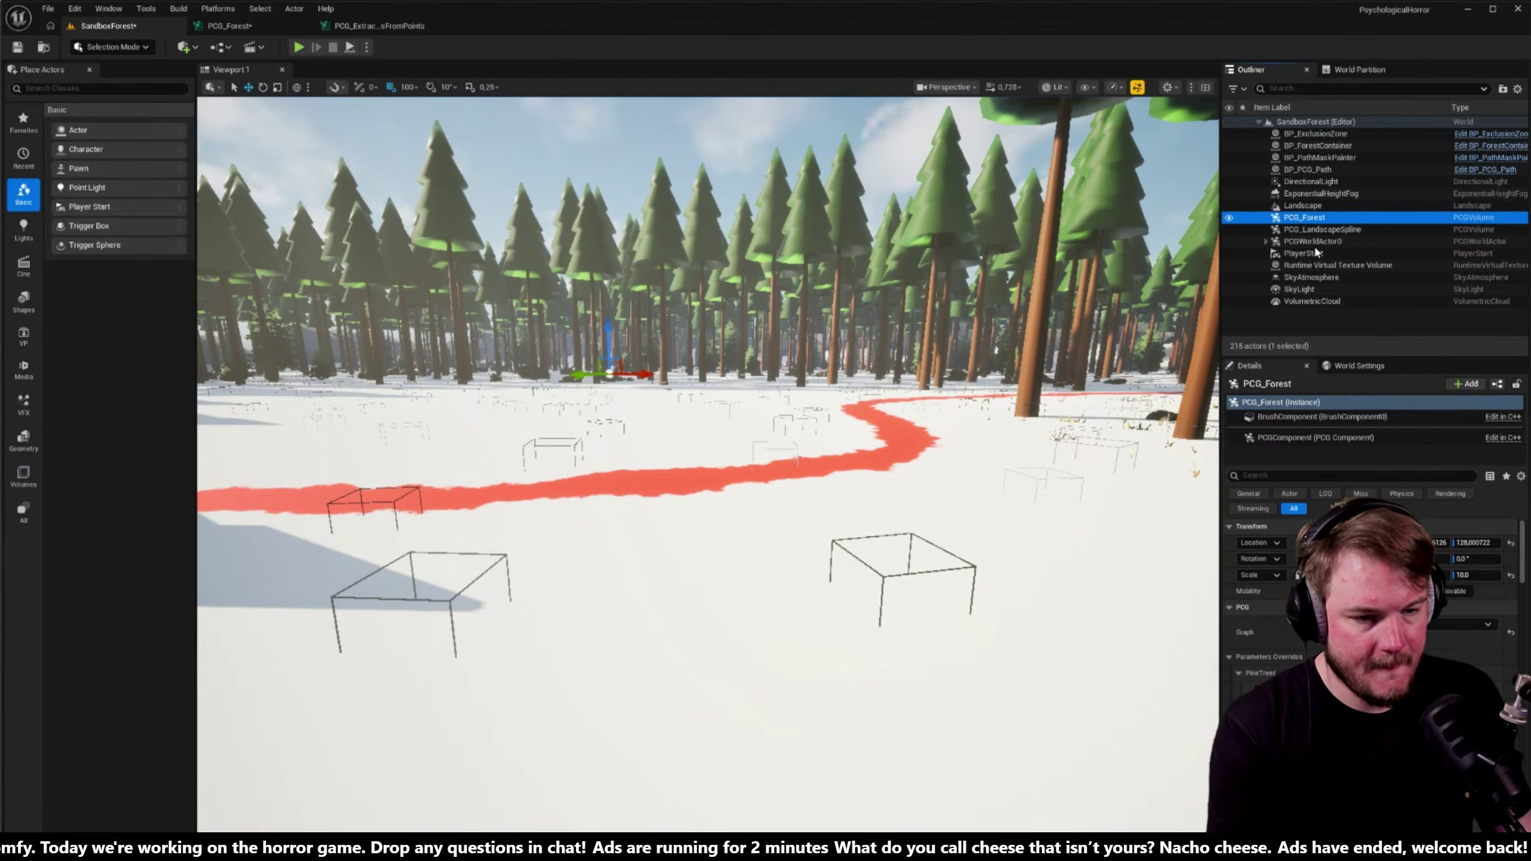
left_click(1314, 437)
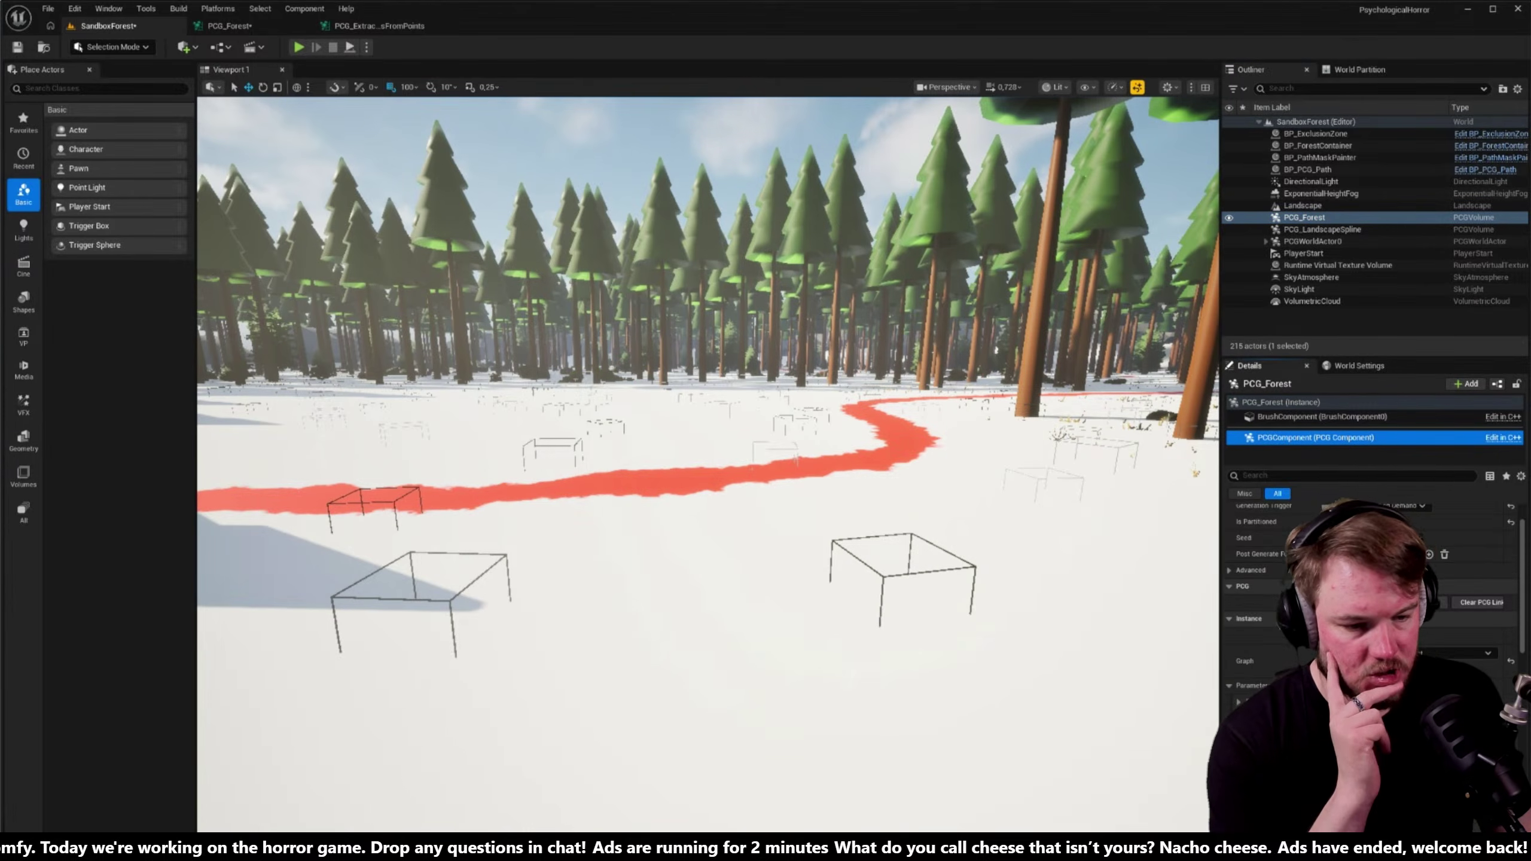
scroll(1368, 572, "up", 2)
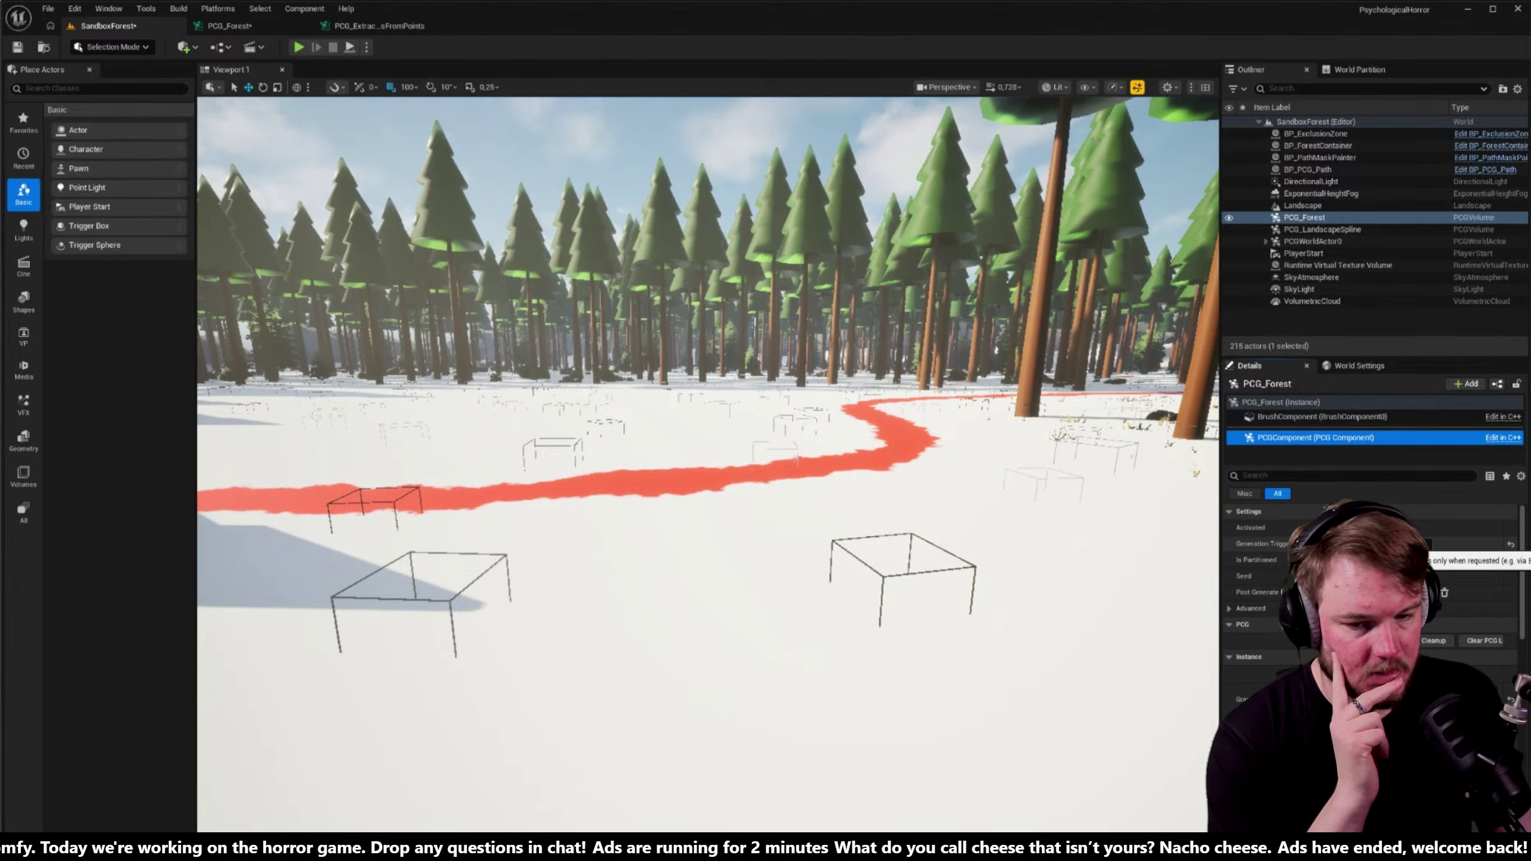
right_click_drag(705, 422, 645, 422)
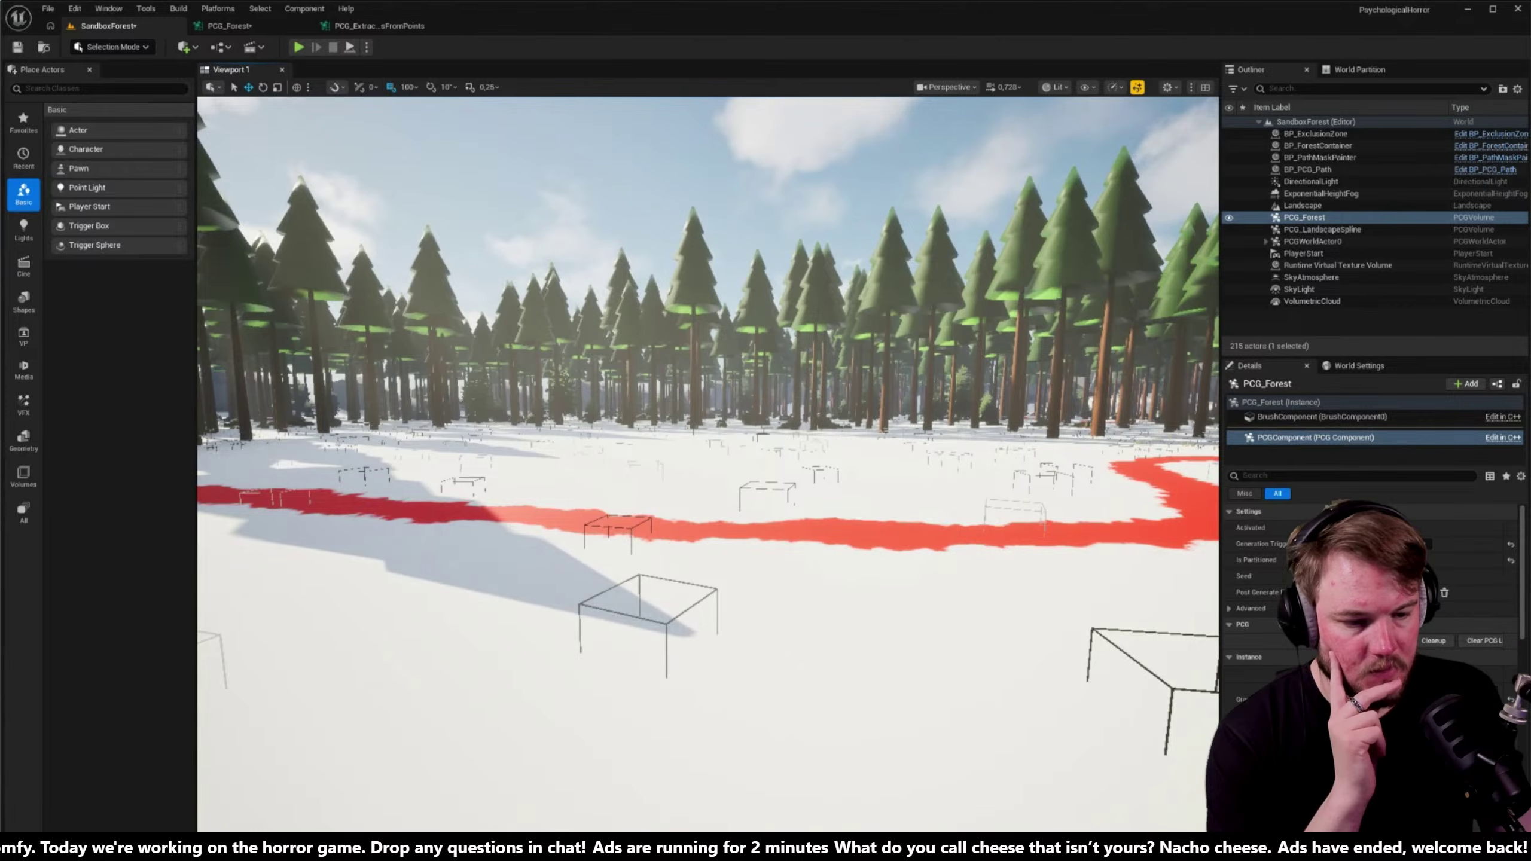
right_click_drag(1016, 659, 1042, 659)
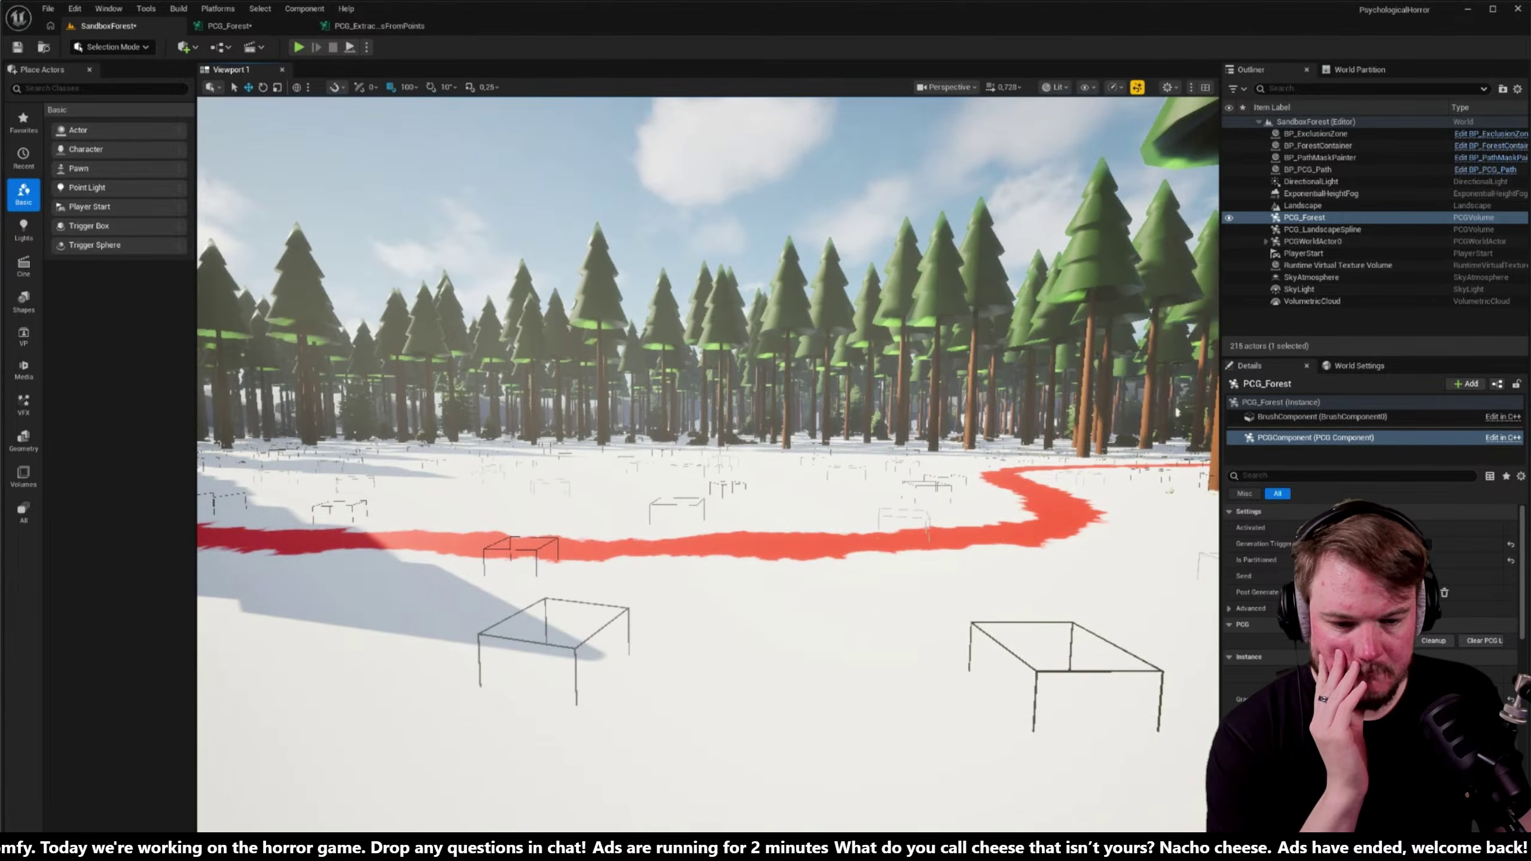
- Review the Spawn: Pine nodes in the PCG_Forest graph from Change Grid Size through Transform Points
left_click(247, 25)
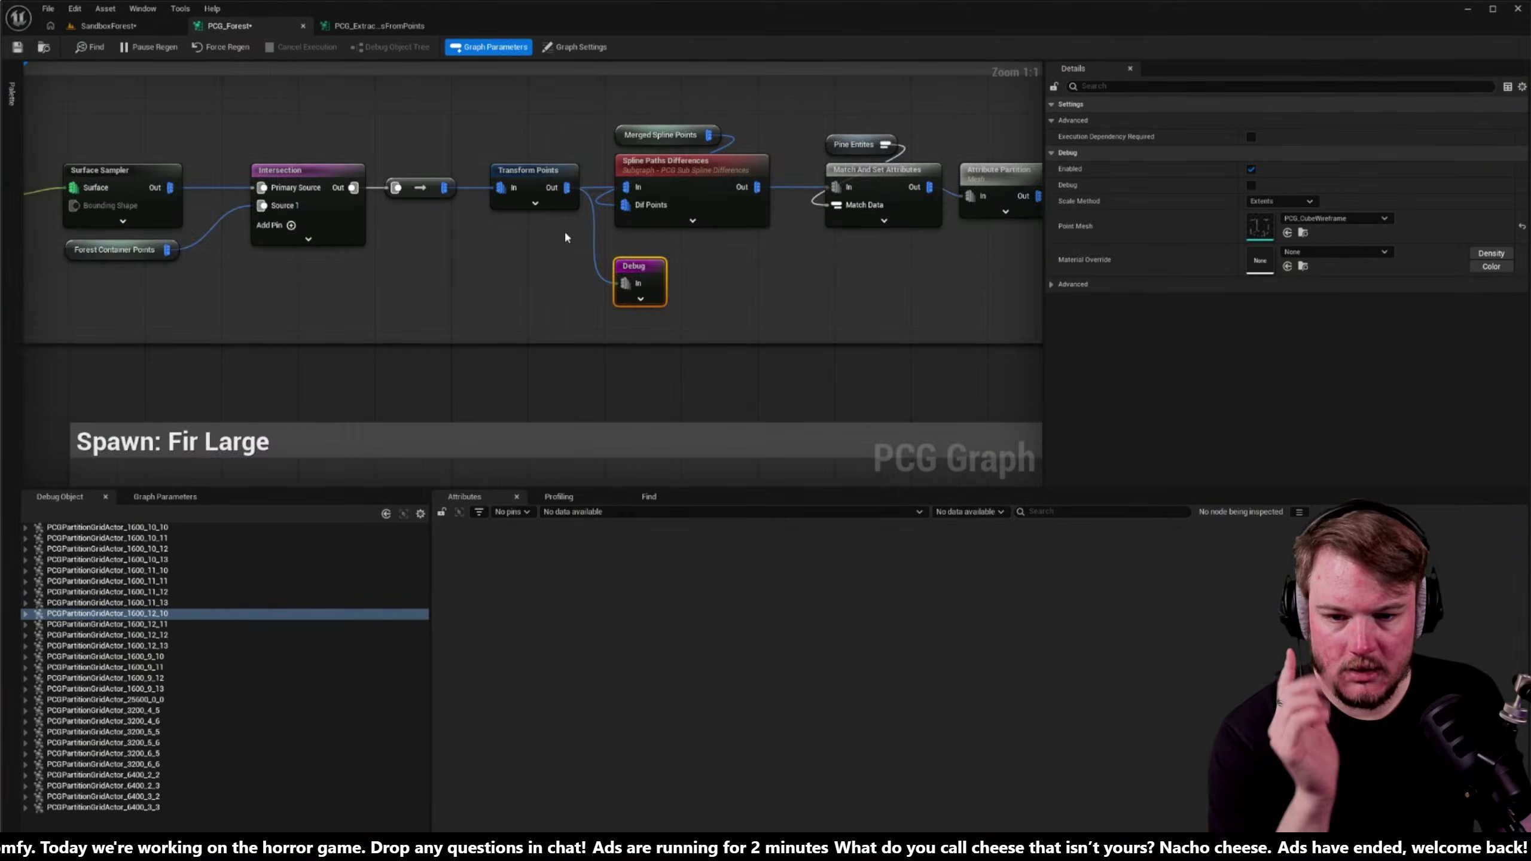
right_click_drag(563, 233, 862, 335)
right_click_drag(577, 301, 452, 239)
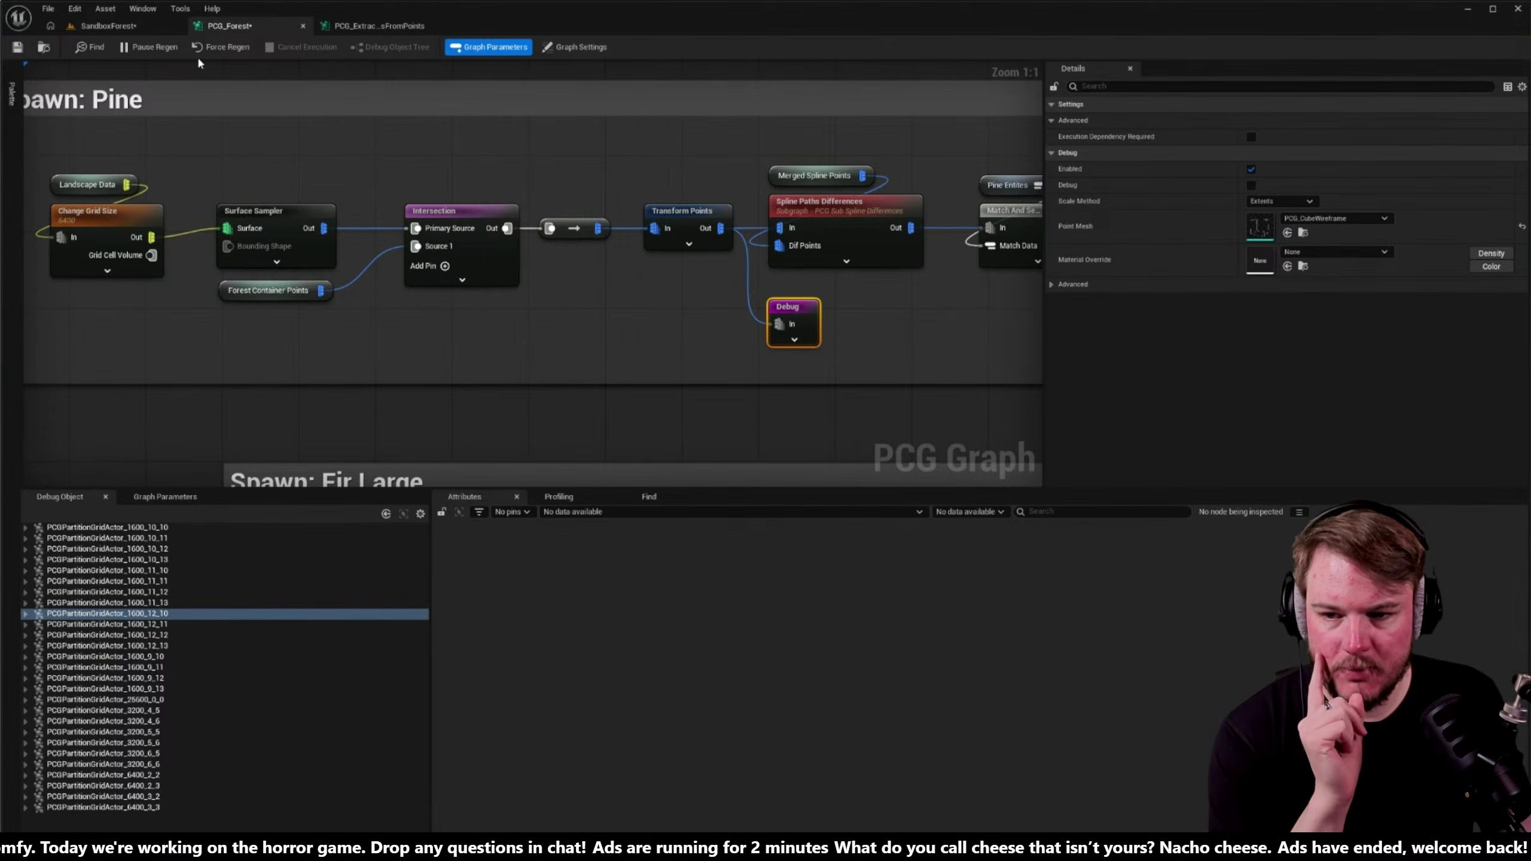
- Examine in the level how the wireframe debug boxes line up with the red path and the pine trunks
left_click(108, 26)
right_click_drag(708, 464, 717, 477)
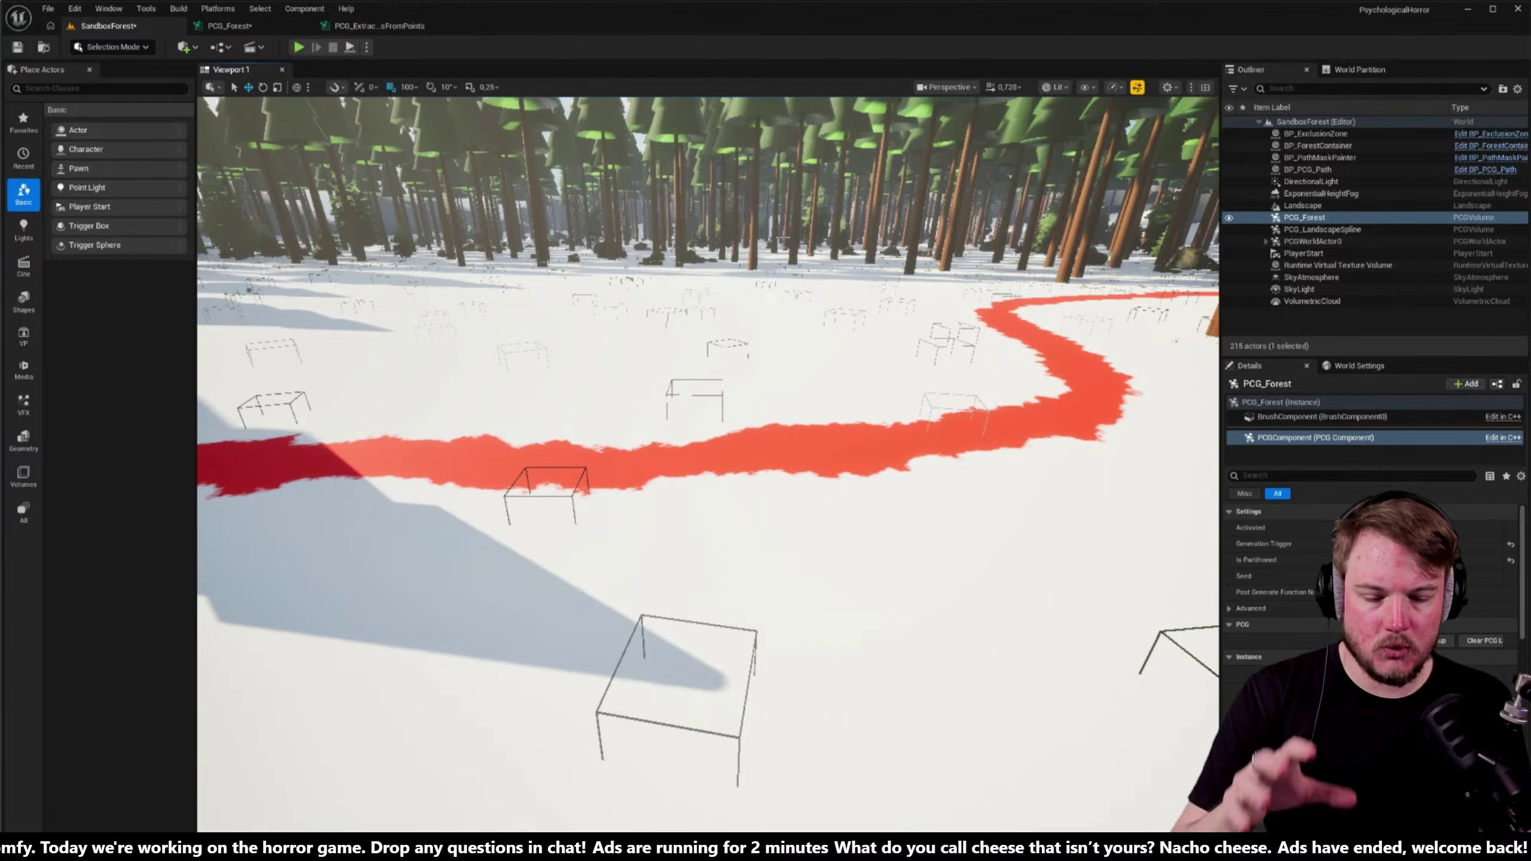
right_click_drag(789, 229, 739, 445)
key("w")
key("s")
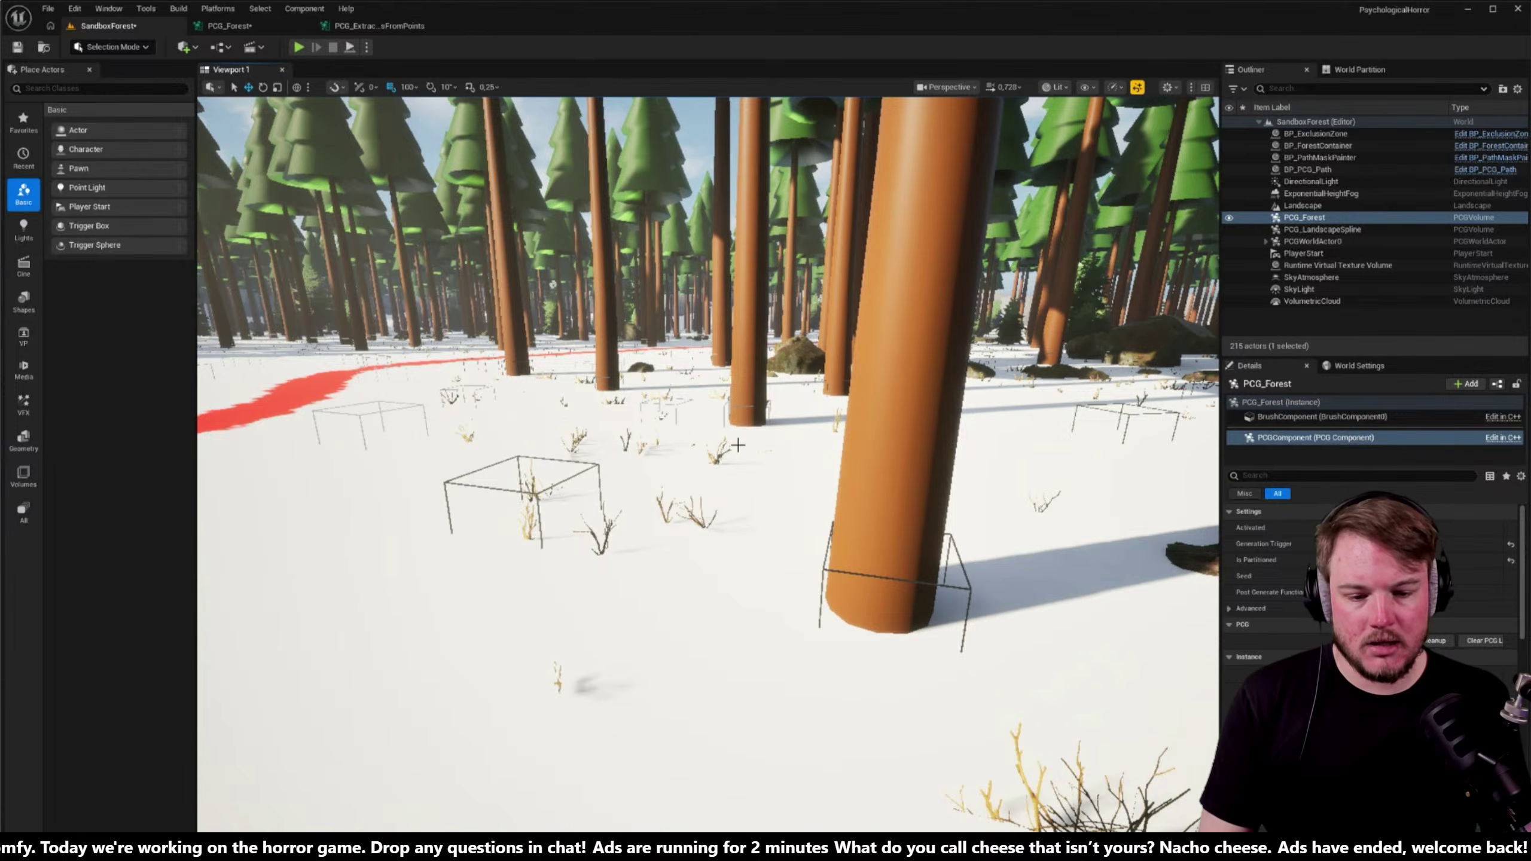
right_click(767, 349)
key("Escape")
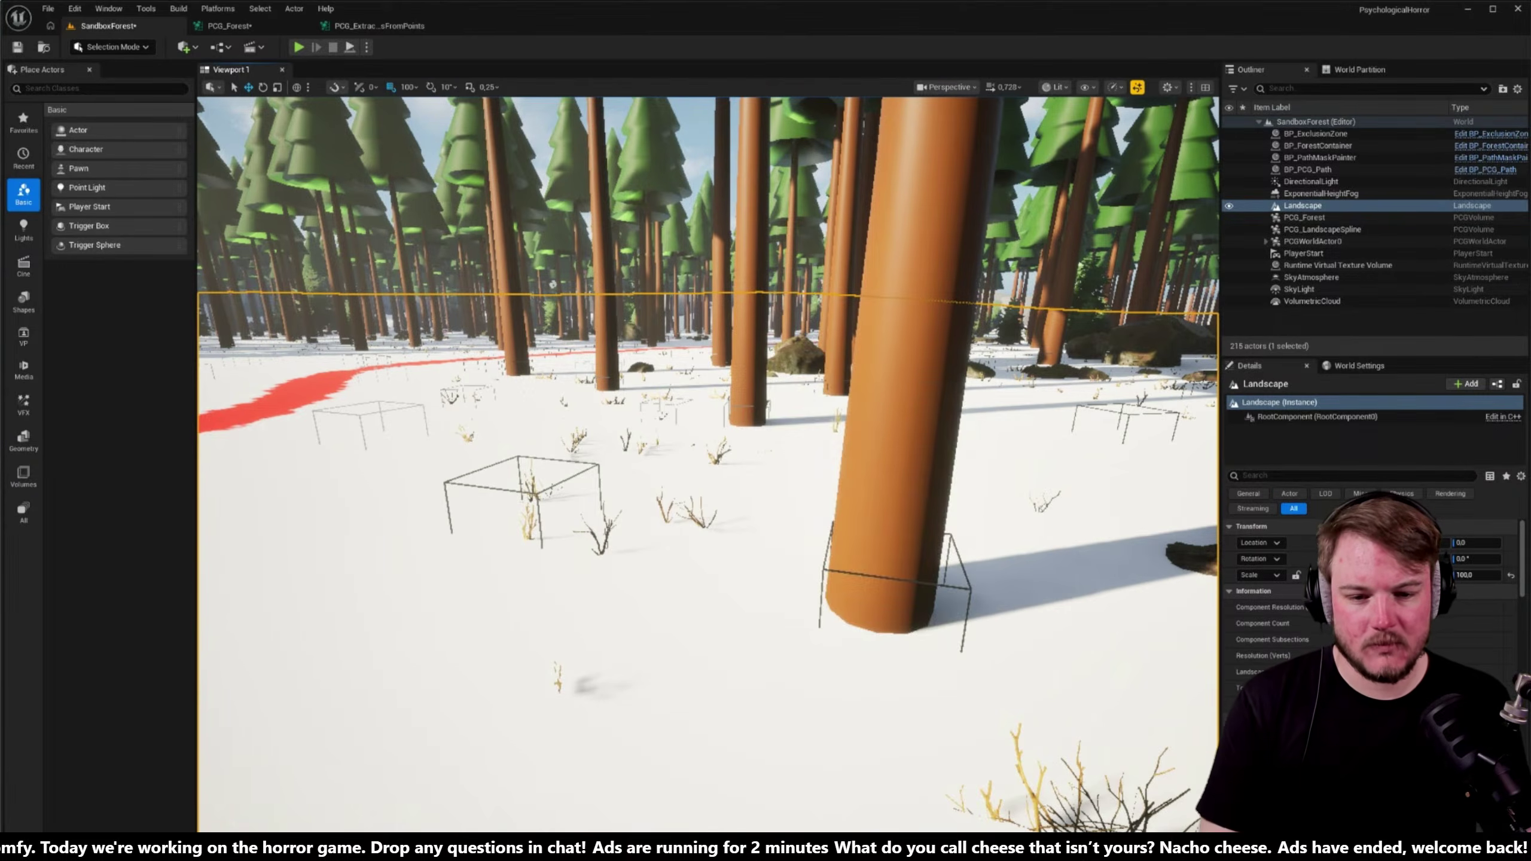
- Move the Debug node in the PCG_Forest graph along the pine row, beneath the disabled PCG Extract Bounds from Points node
right_click_drag(682, 350, 681, 337)
right_click_drag(507, 187, 507, 195)
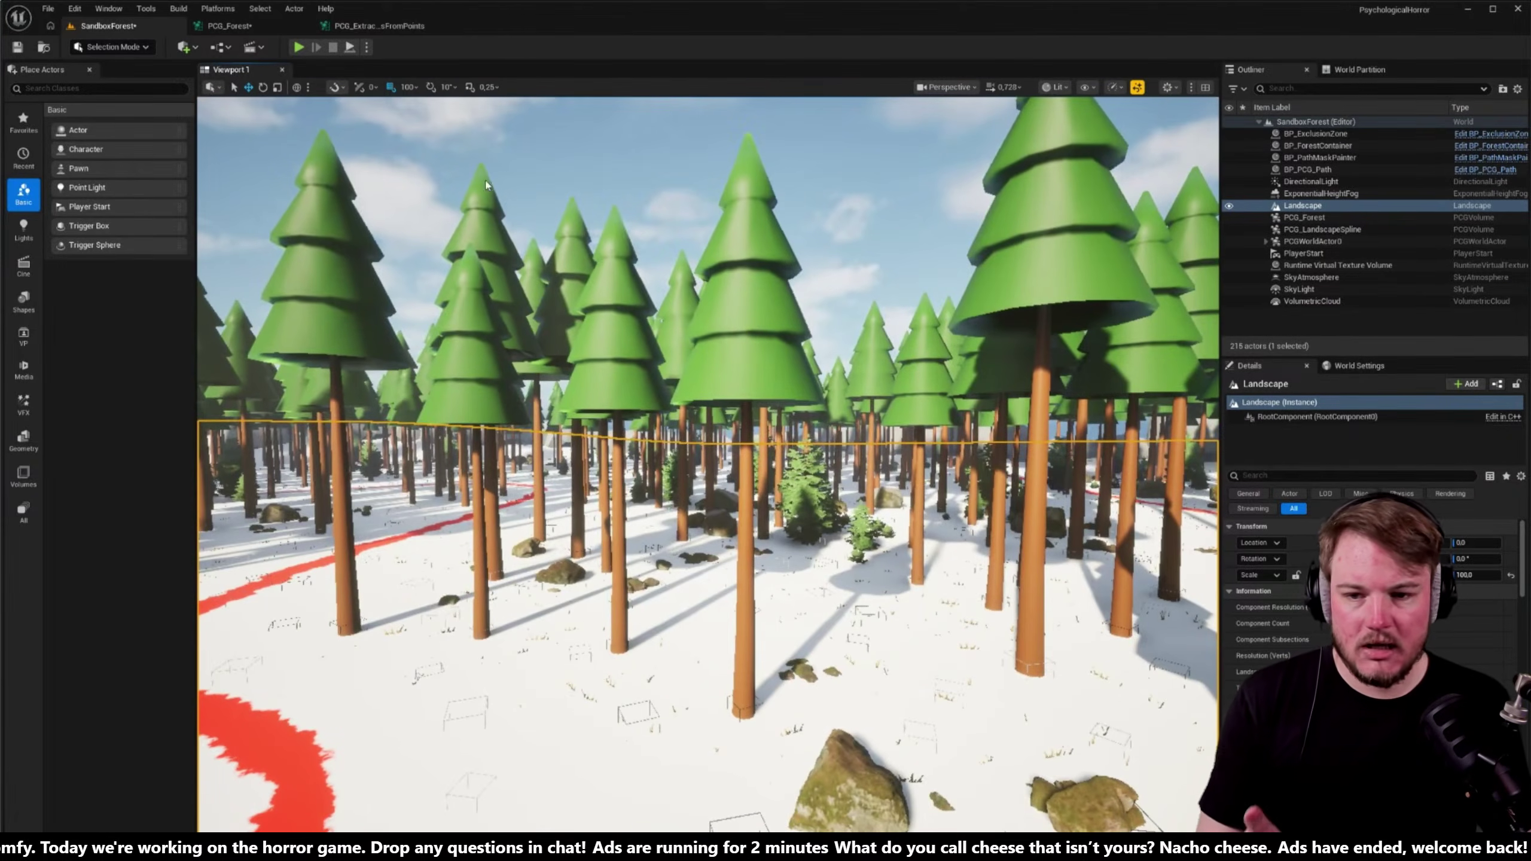
left_click(264, 26)
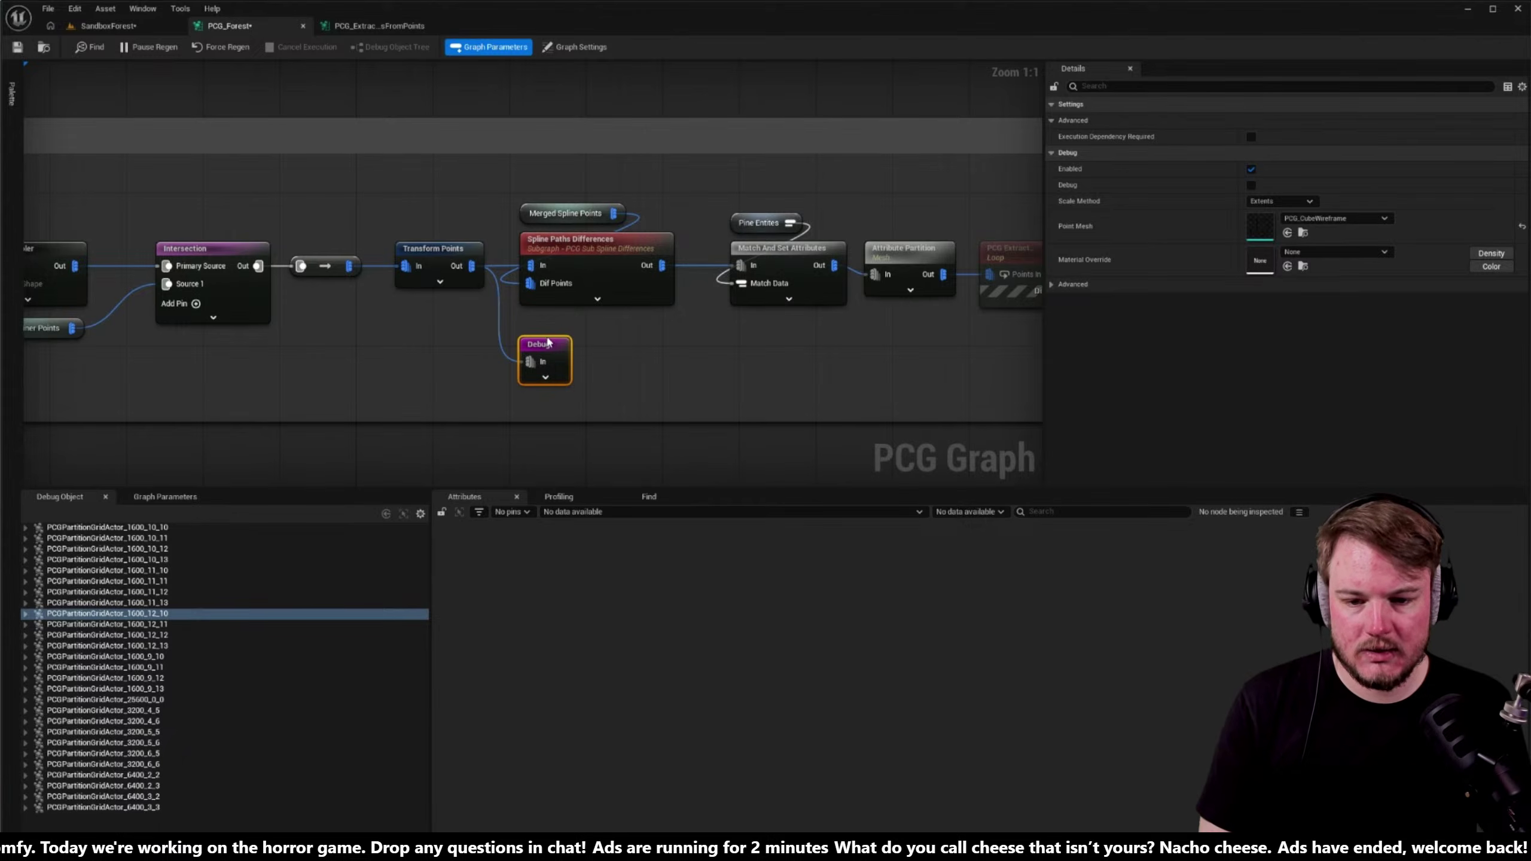
left_click_drag(545, 341, 909, 374)
right_click_drag(909, 374, 558, 362)
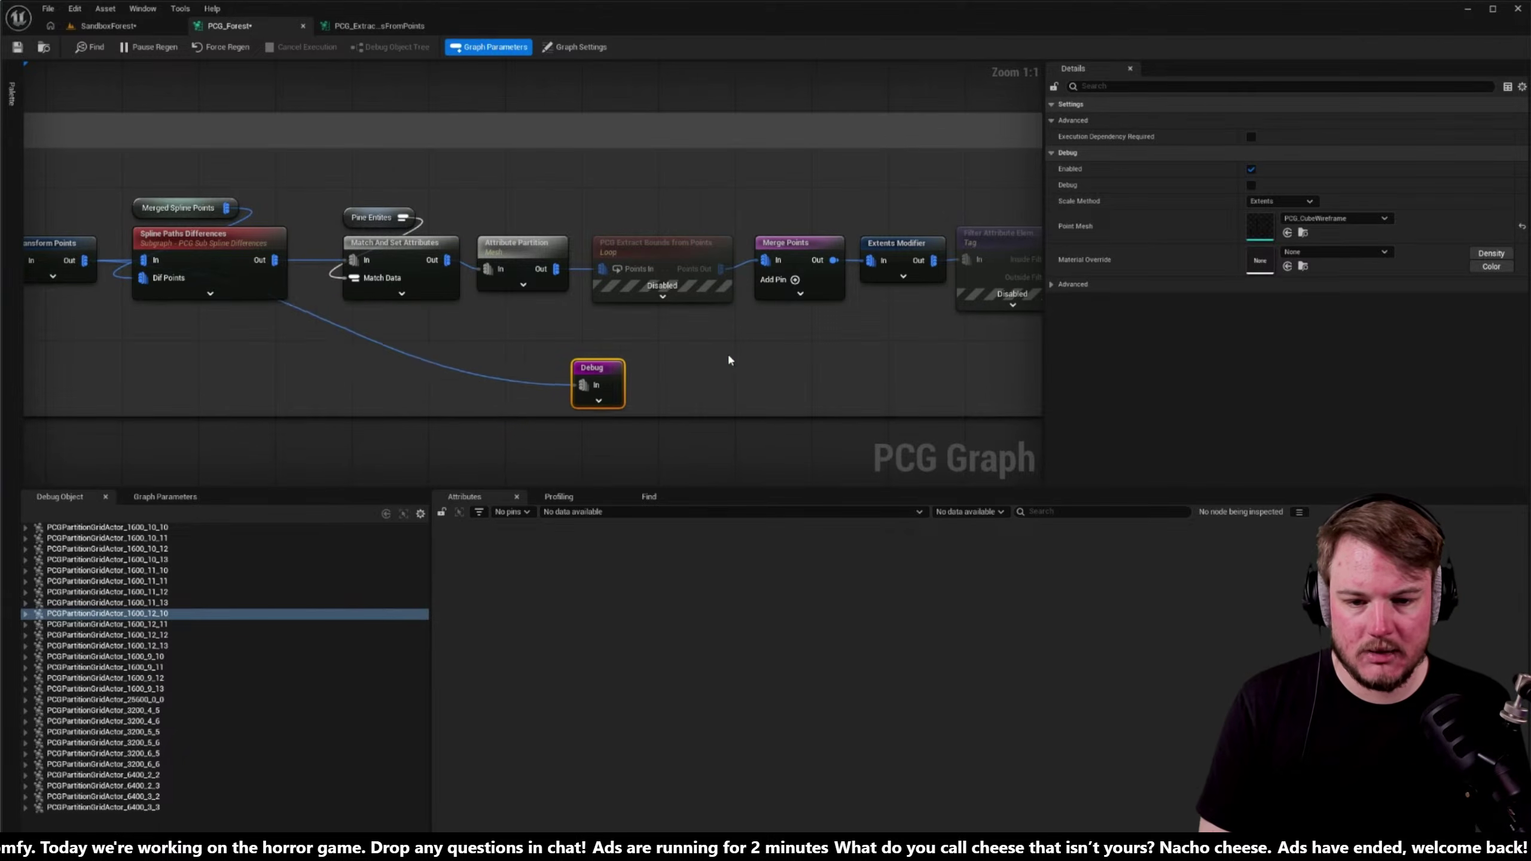
left_click_drag(532, 376, 771, 357)
- Duplicate the PCG Extract Bounds from Points node, feed the copy from Attribute Partition, and enable it
left_click(681, 232)
scroll(678, 247, "down", 3)
right_click_drag(696, 220, 681, 263)
scroll(674, 184, "up", 1)
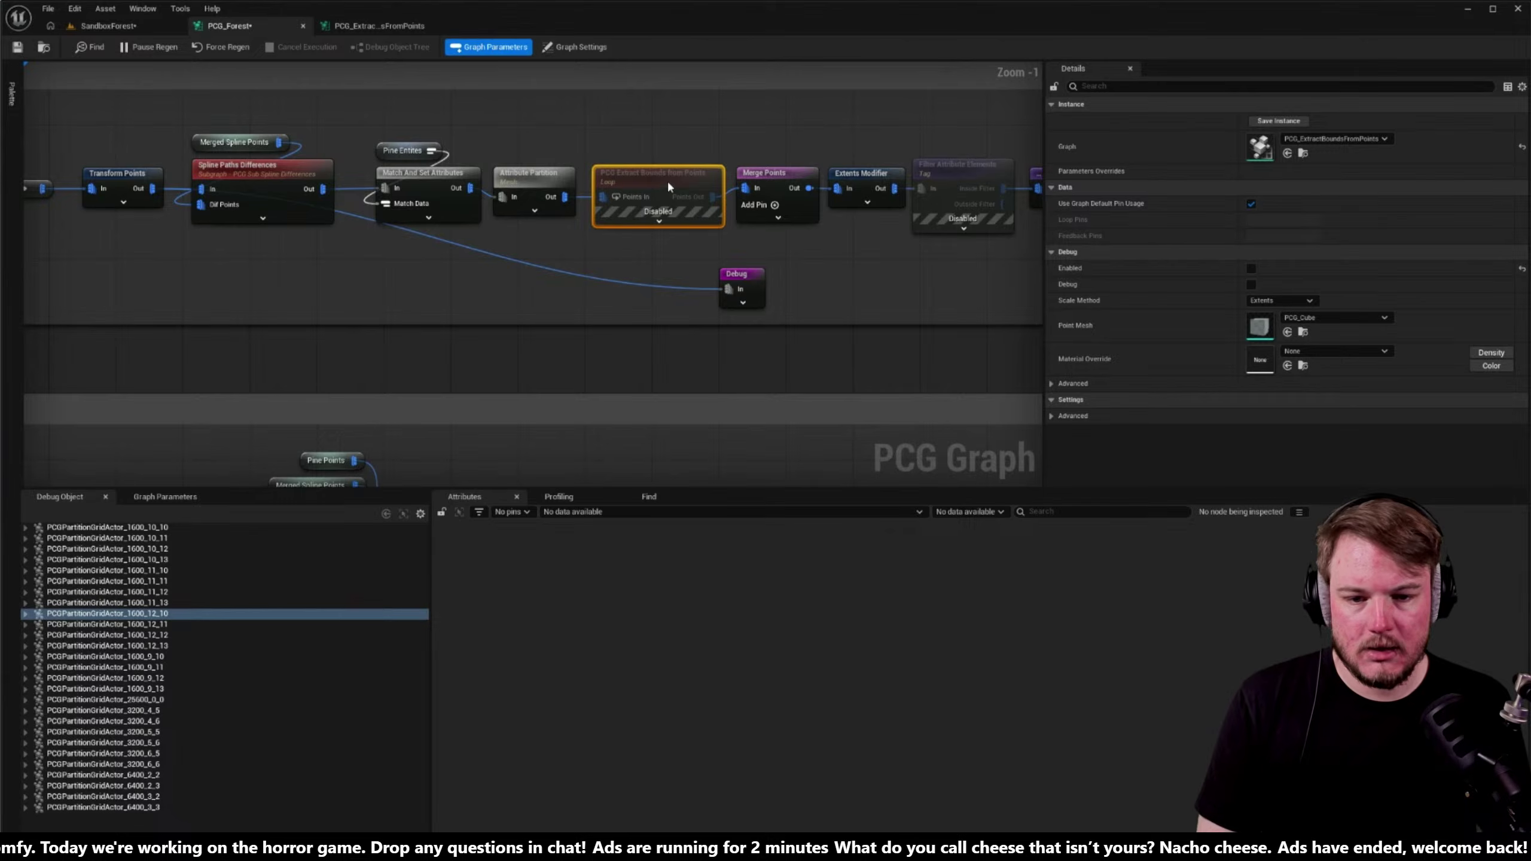
key("ctrl+d")
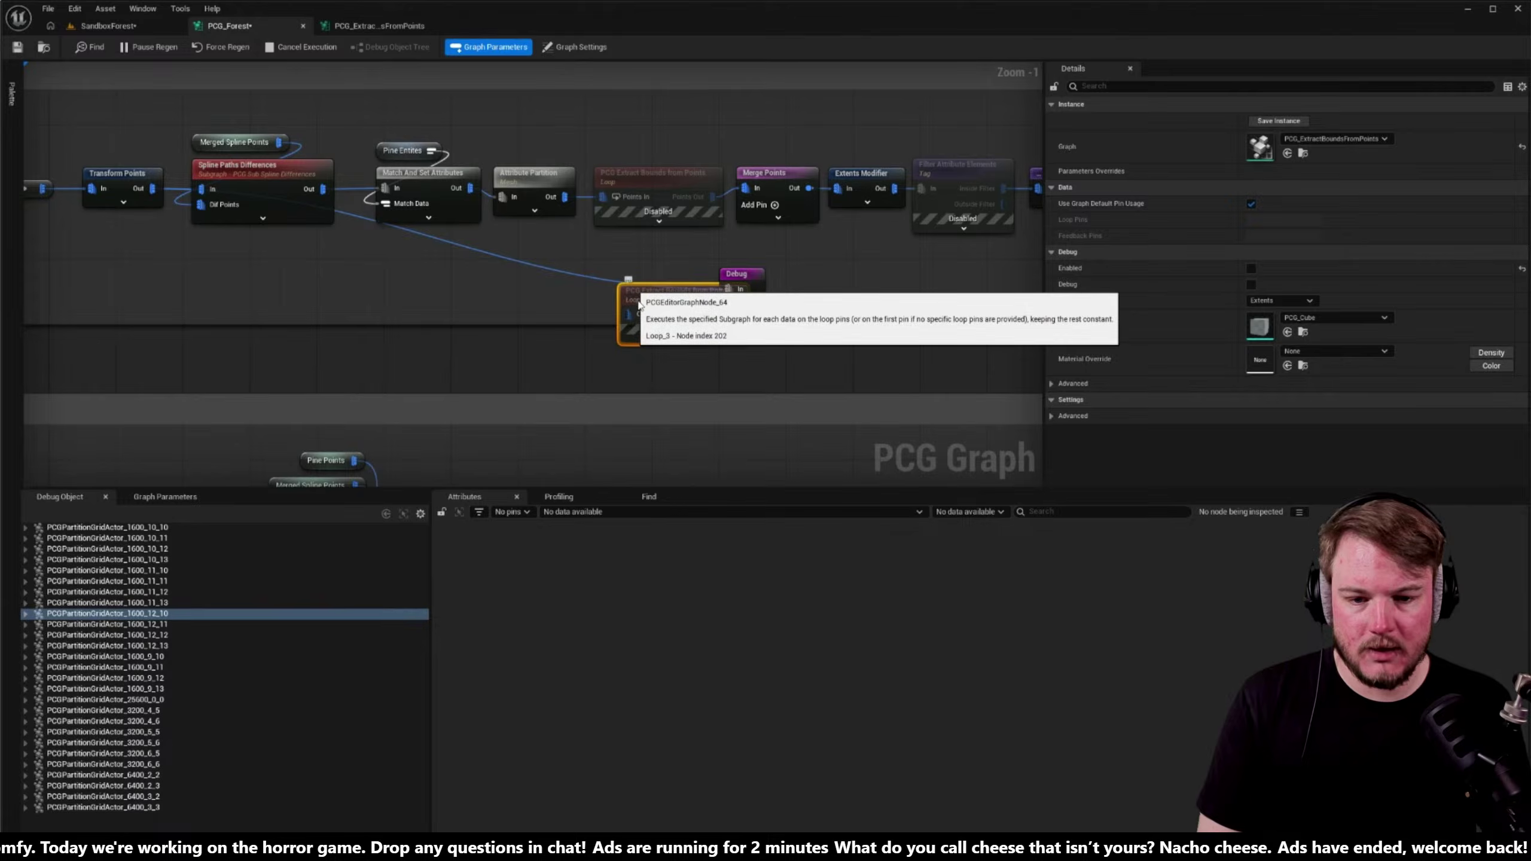
left_click_drag(629, 314, 564, 198)
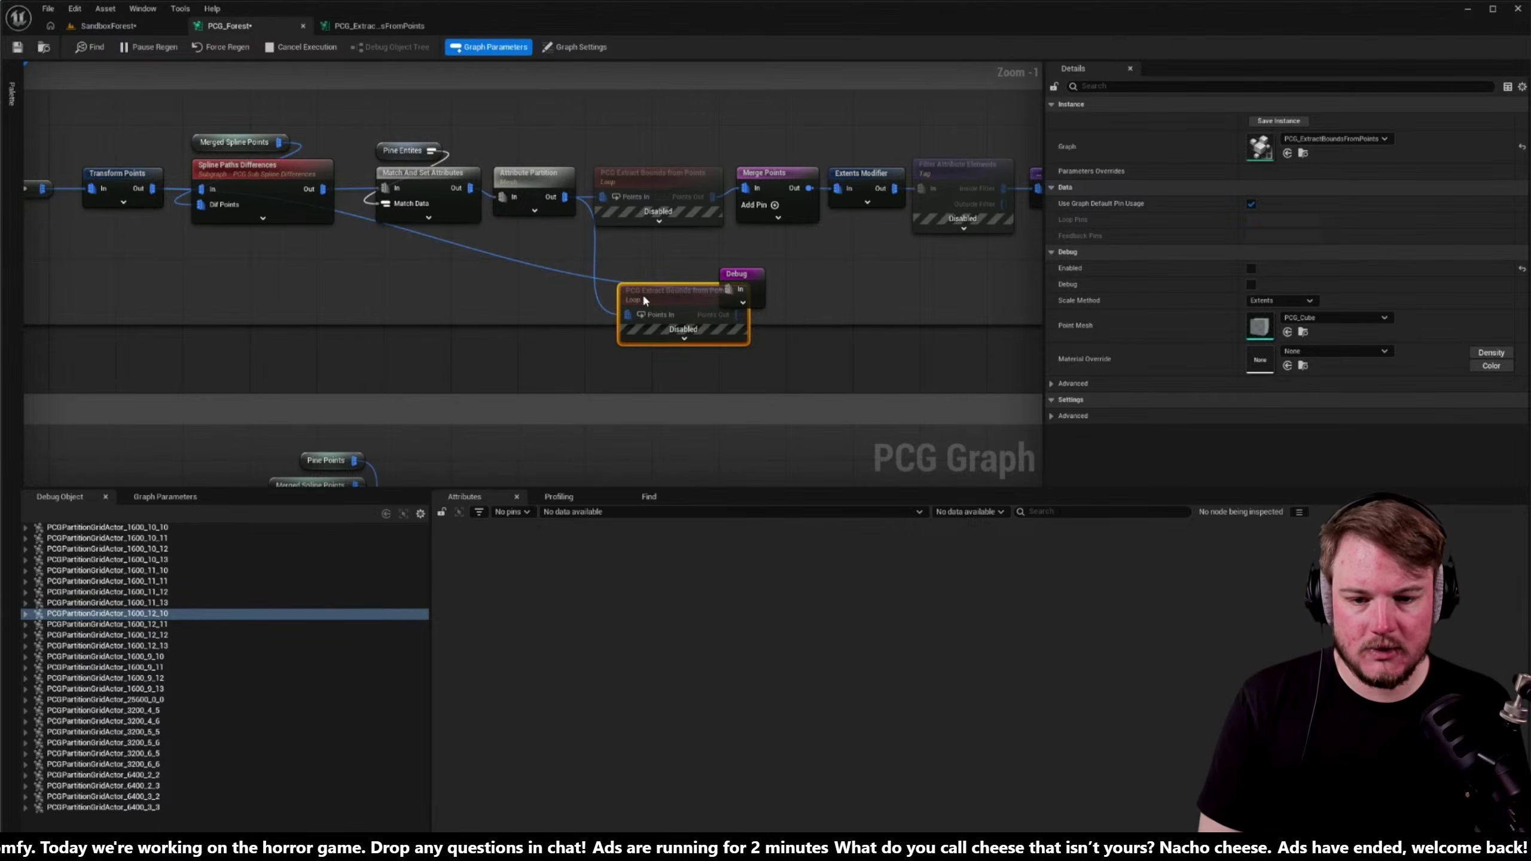
key("e")
left_click_drag(678, 299, 594, 289)
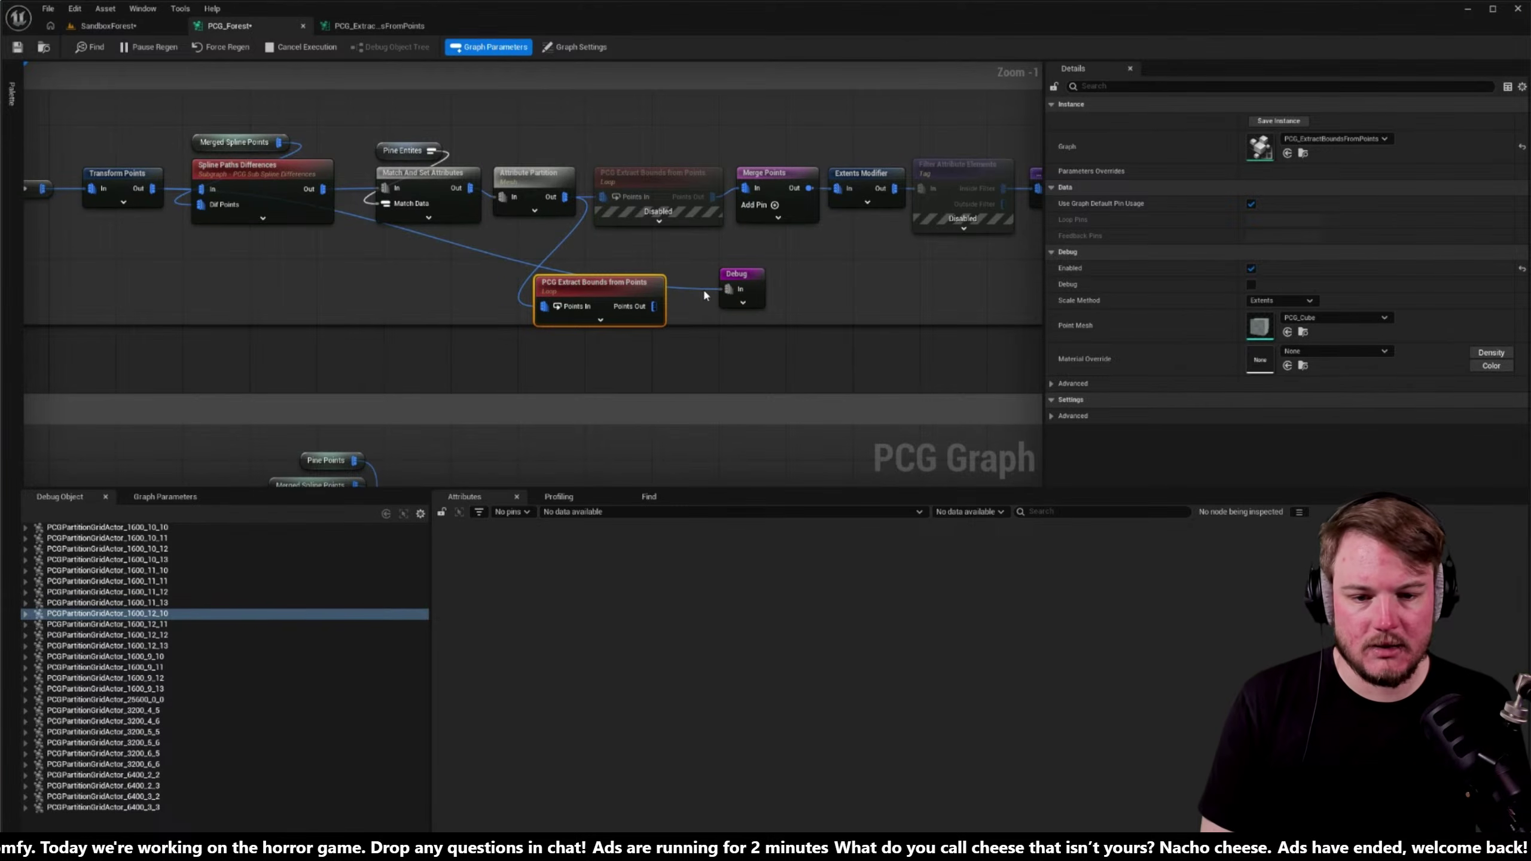
- With regeneration paused, rewire the Debug node to the duplicated node's Points Out and place the pair together below the pine row
left_click(728, 289, "alt")
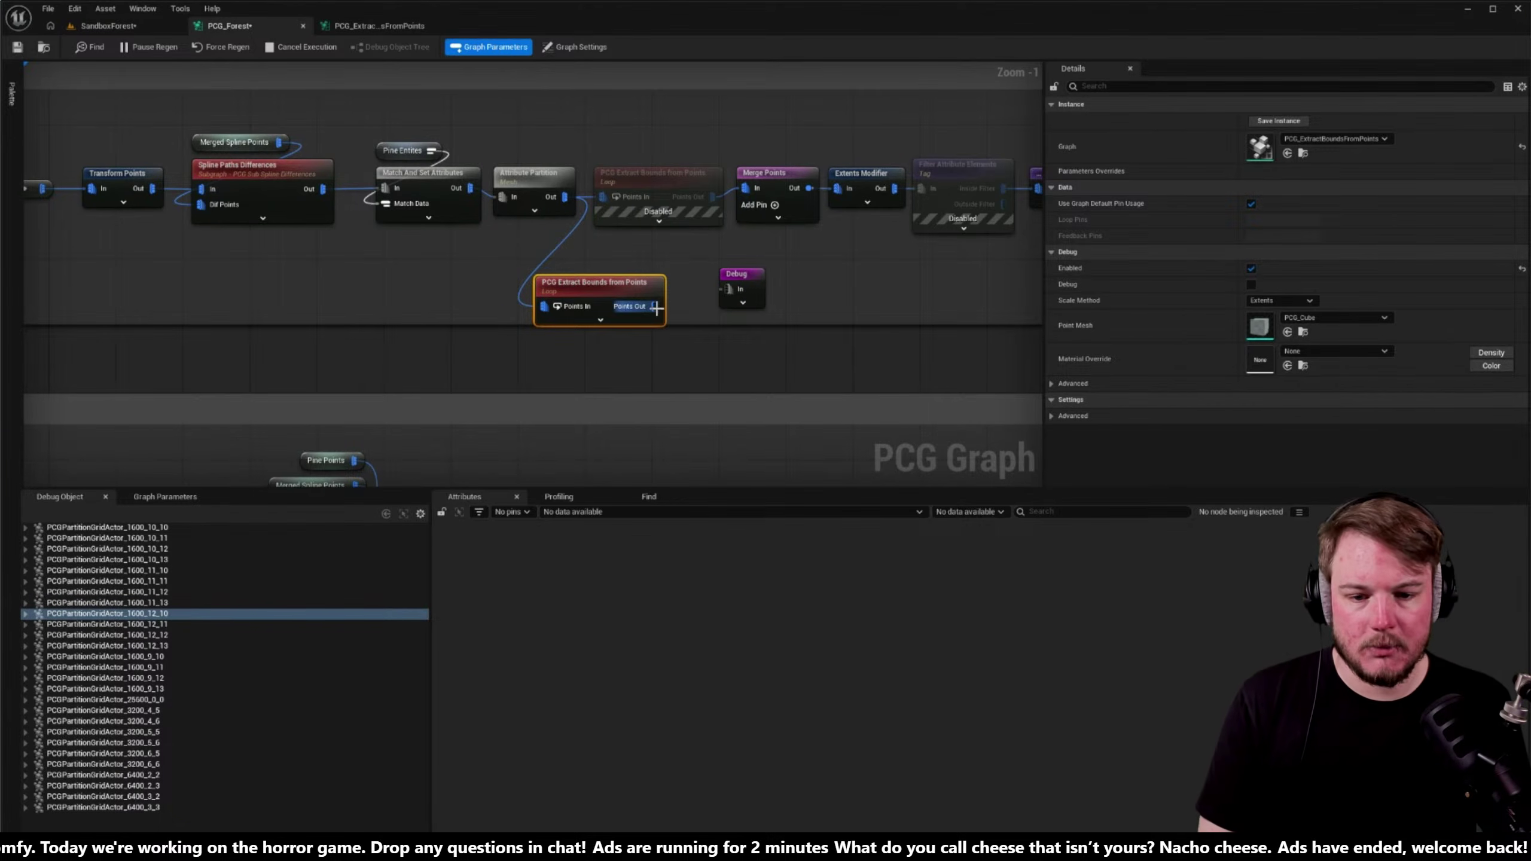
left_click(152, 48)
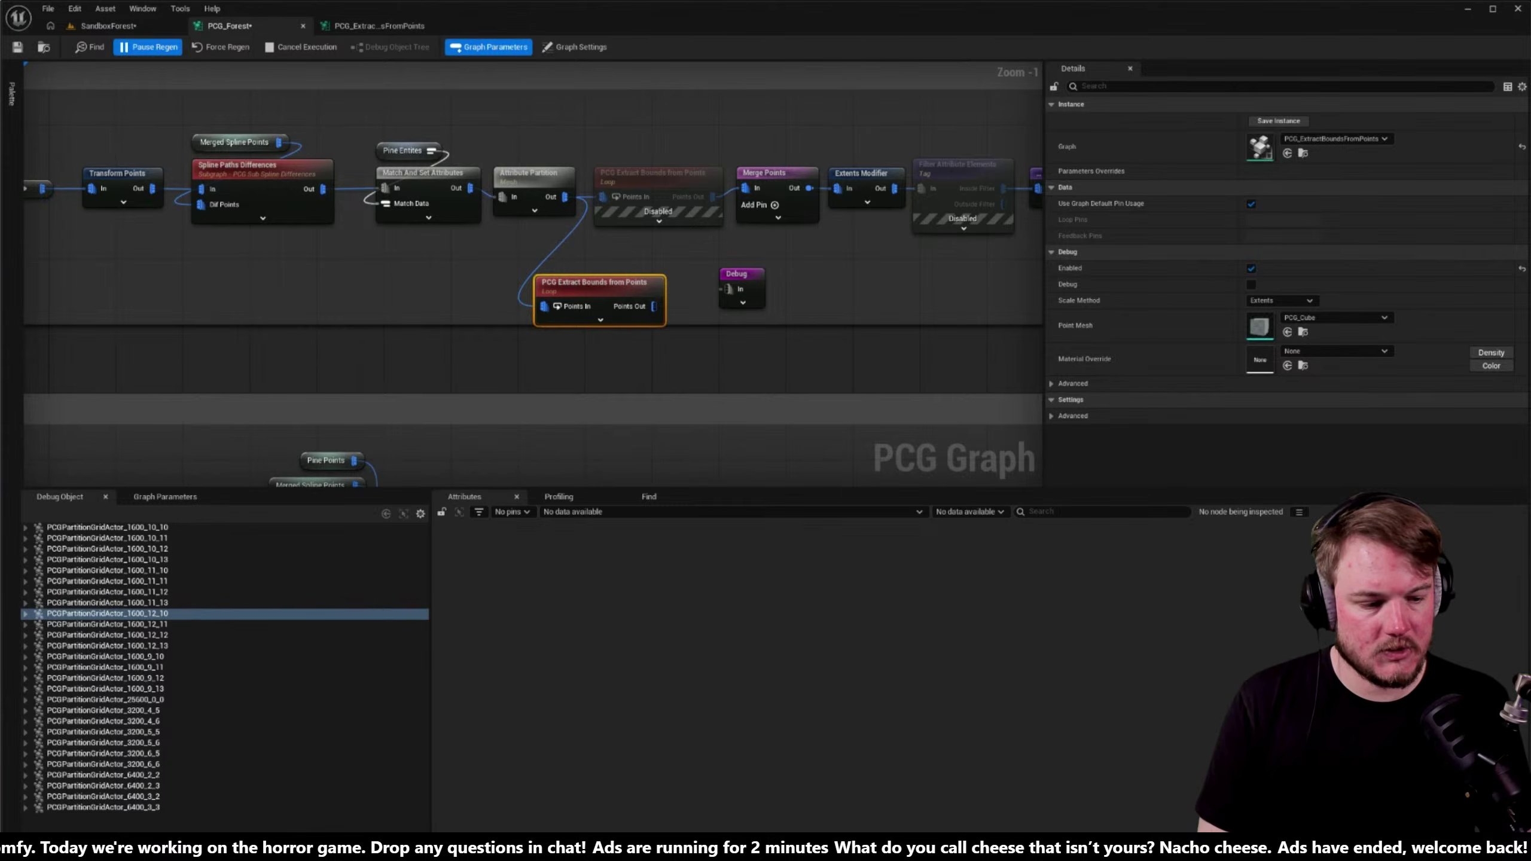
left_click_drag(729, 289, 654, 306)
left_click_drag(746, 273, 702, 281)
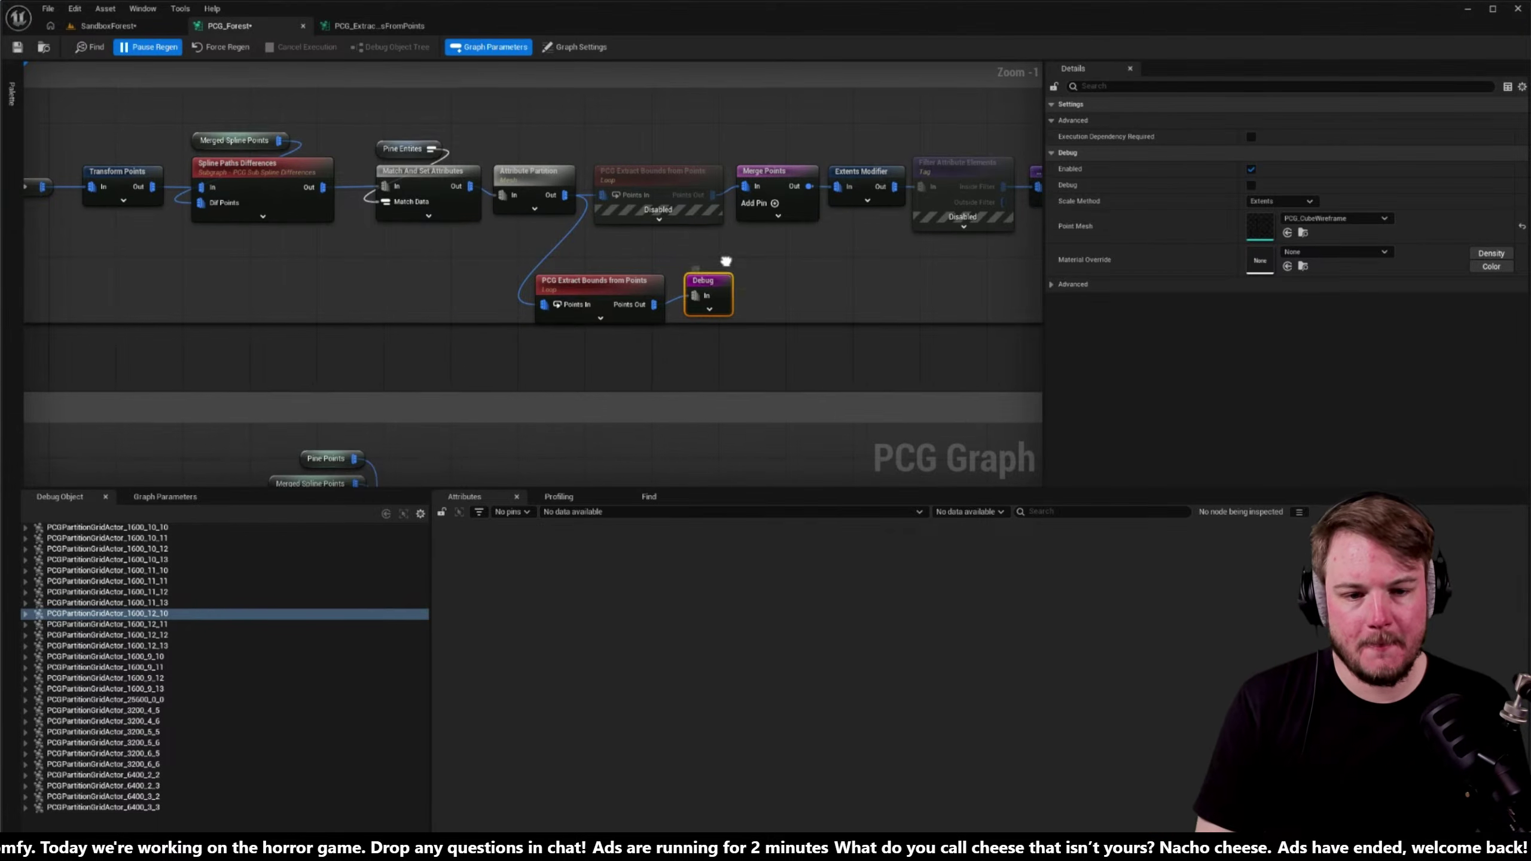
right_click_drag(700, 276, 521, 272)
left_click_drag(483, 256, 666, 287)
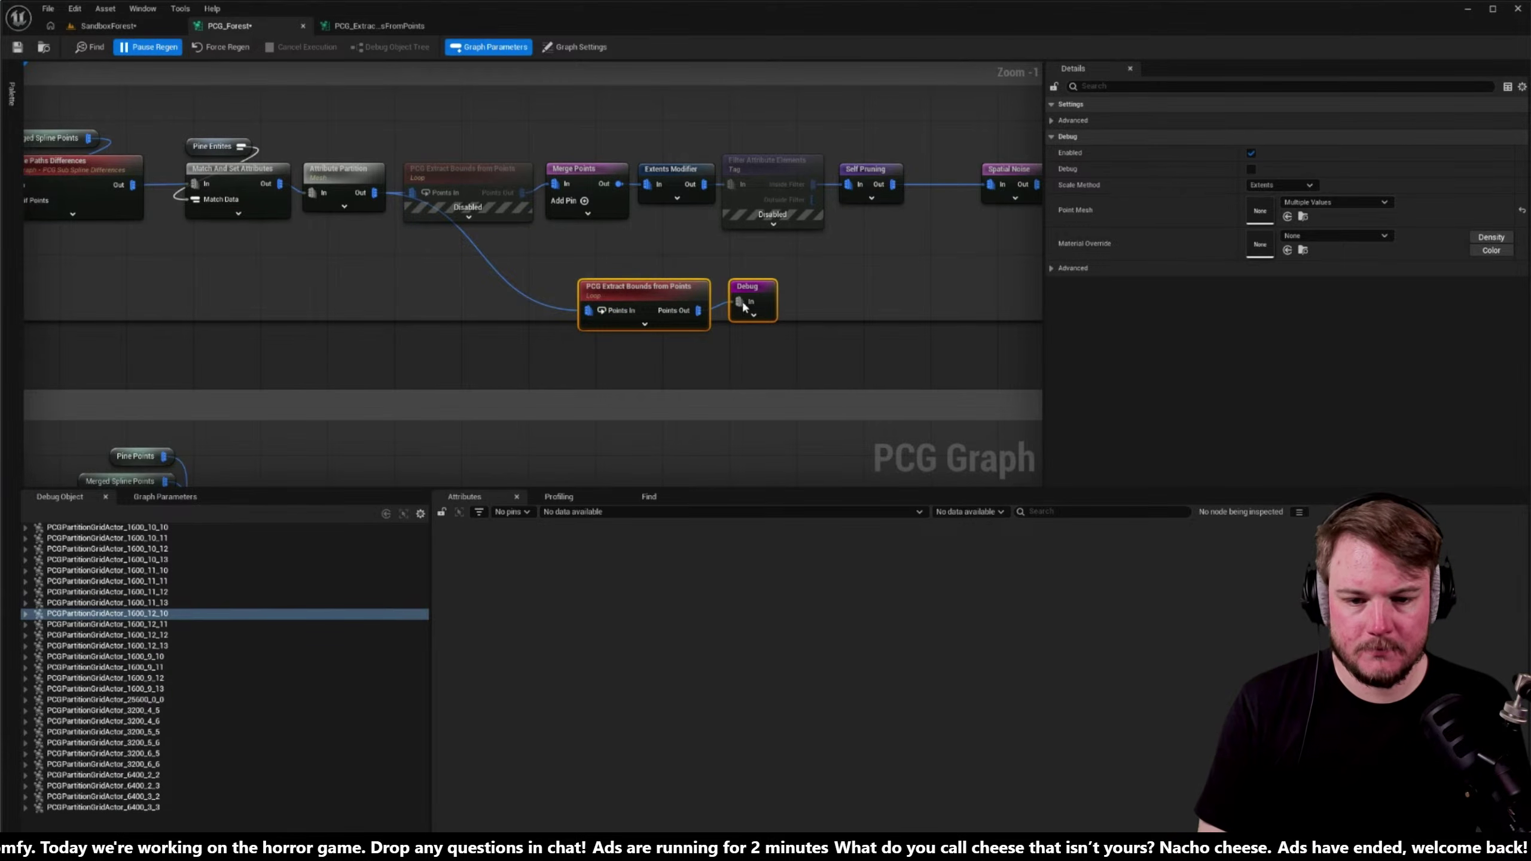
left_click_drag(760, 295, 685, 296)
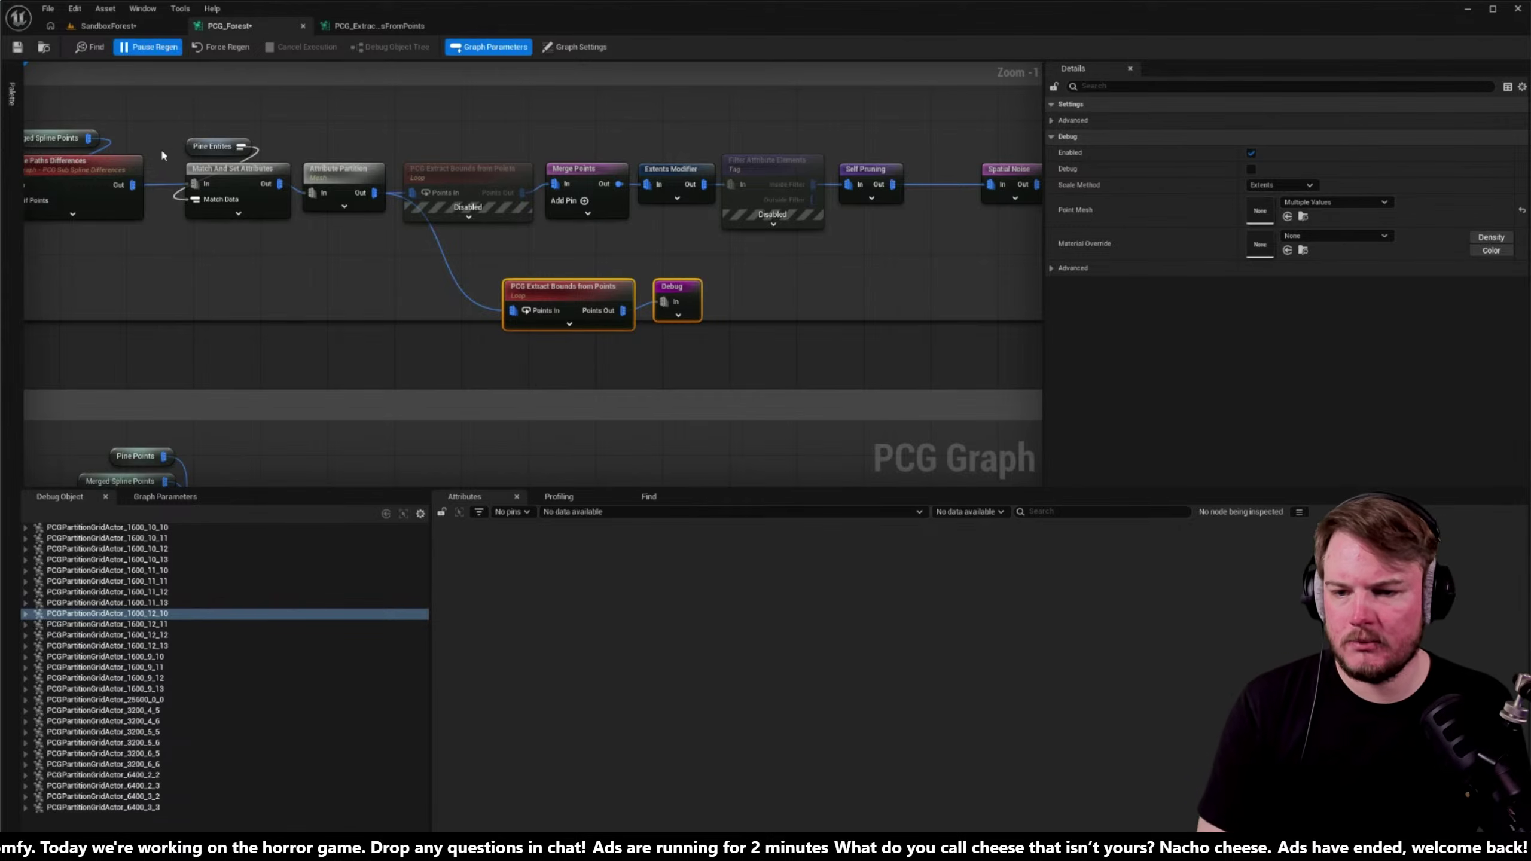
- Examine in the SandboxForest level how the extracted bounds boxes enclose the pines along the red path
left_click(108, 25)
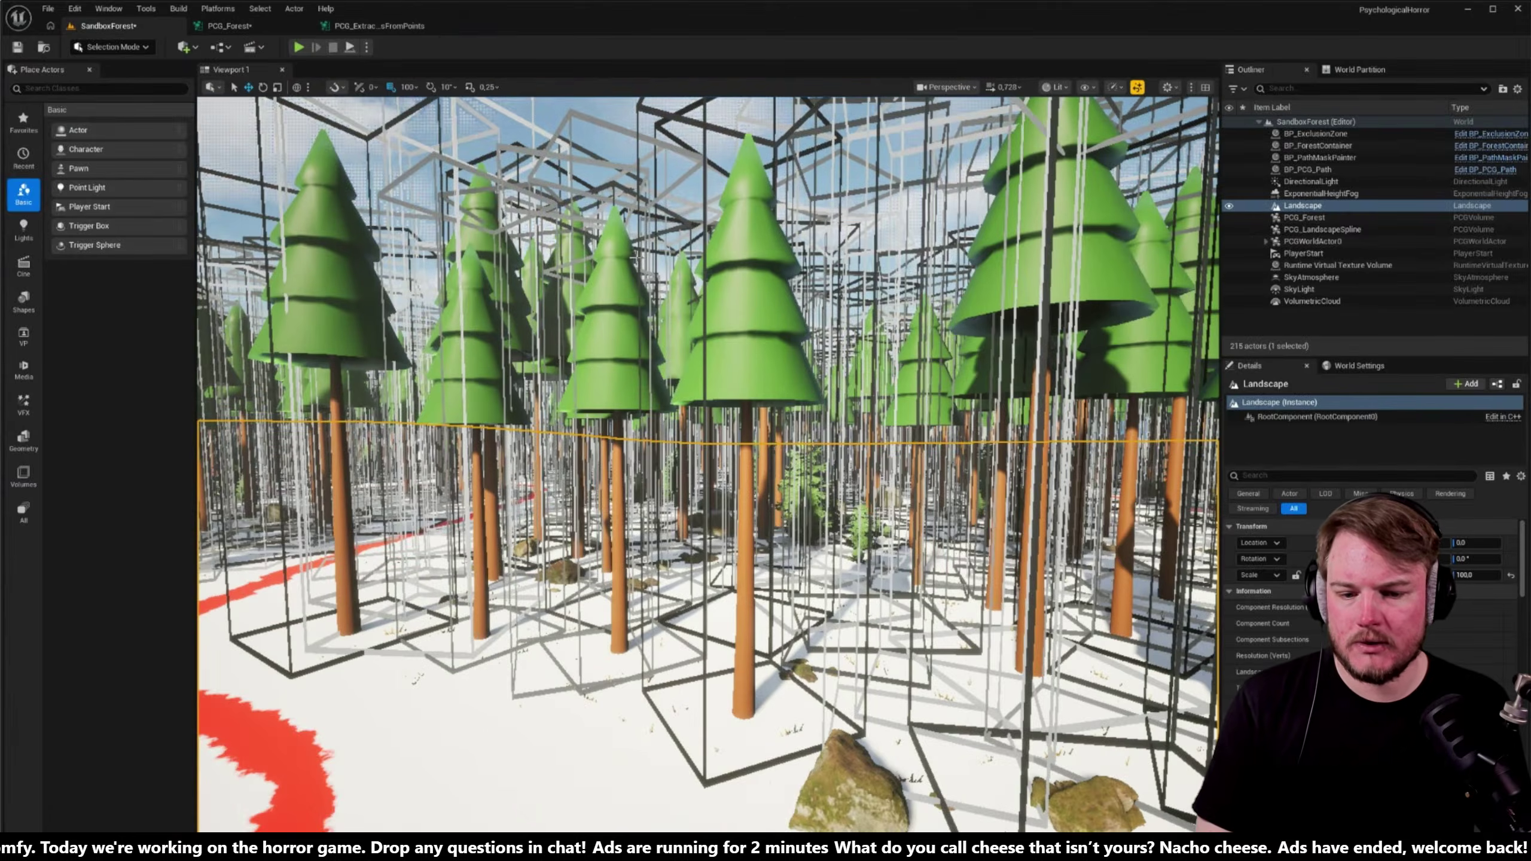
key("w")
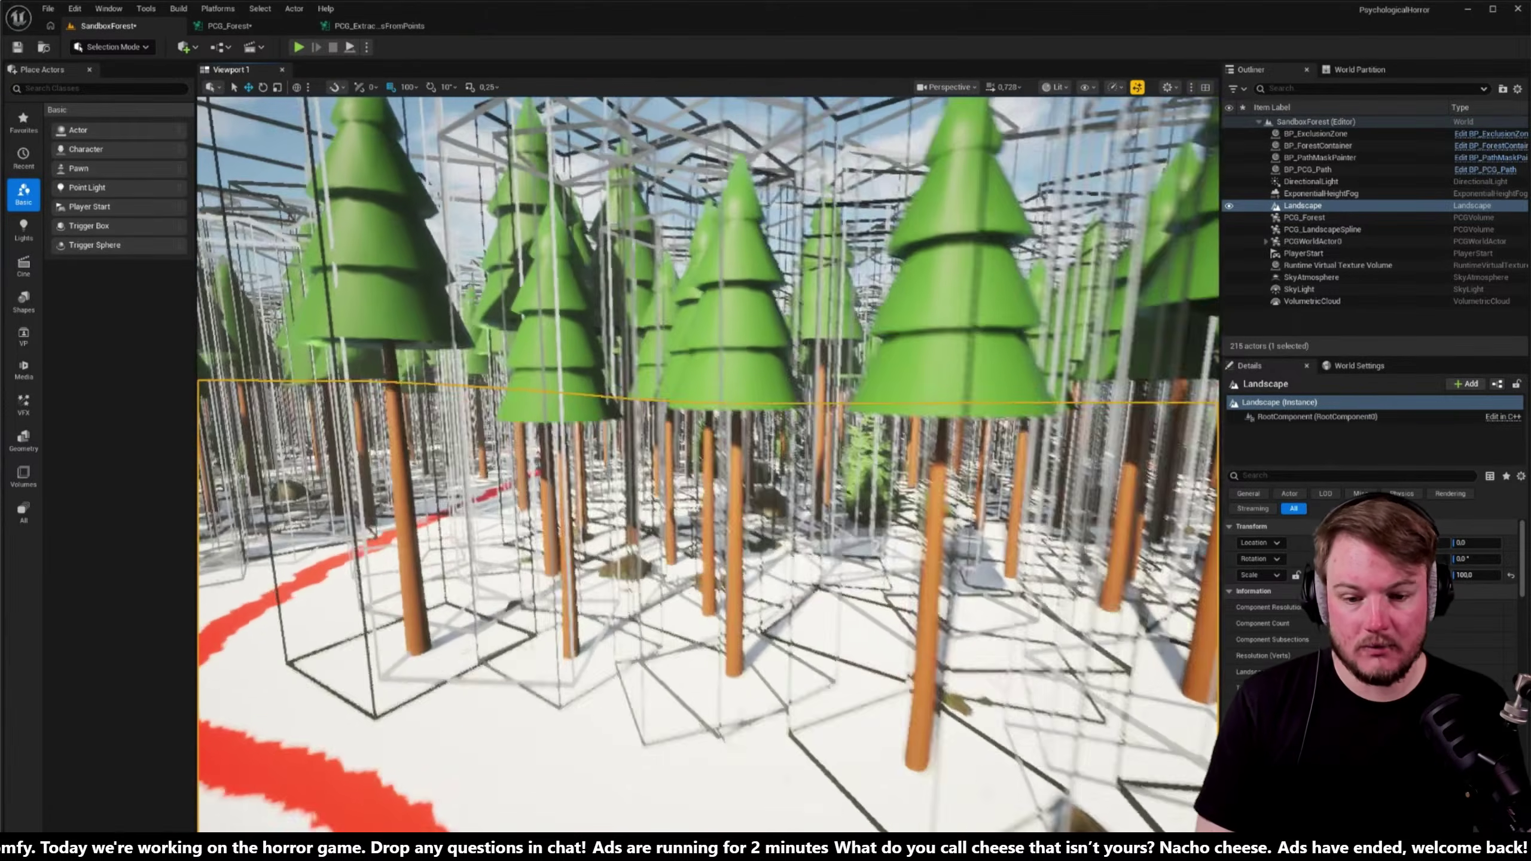
key("s")
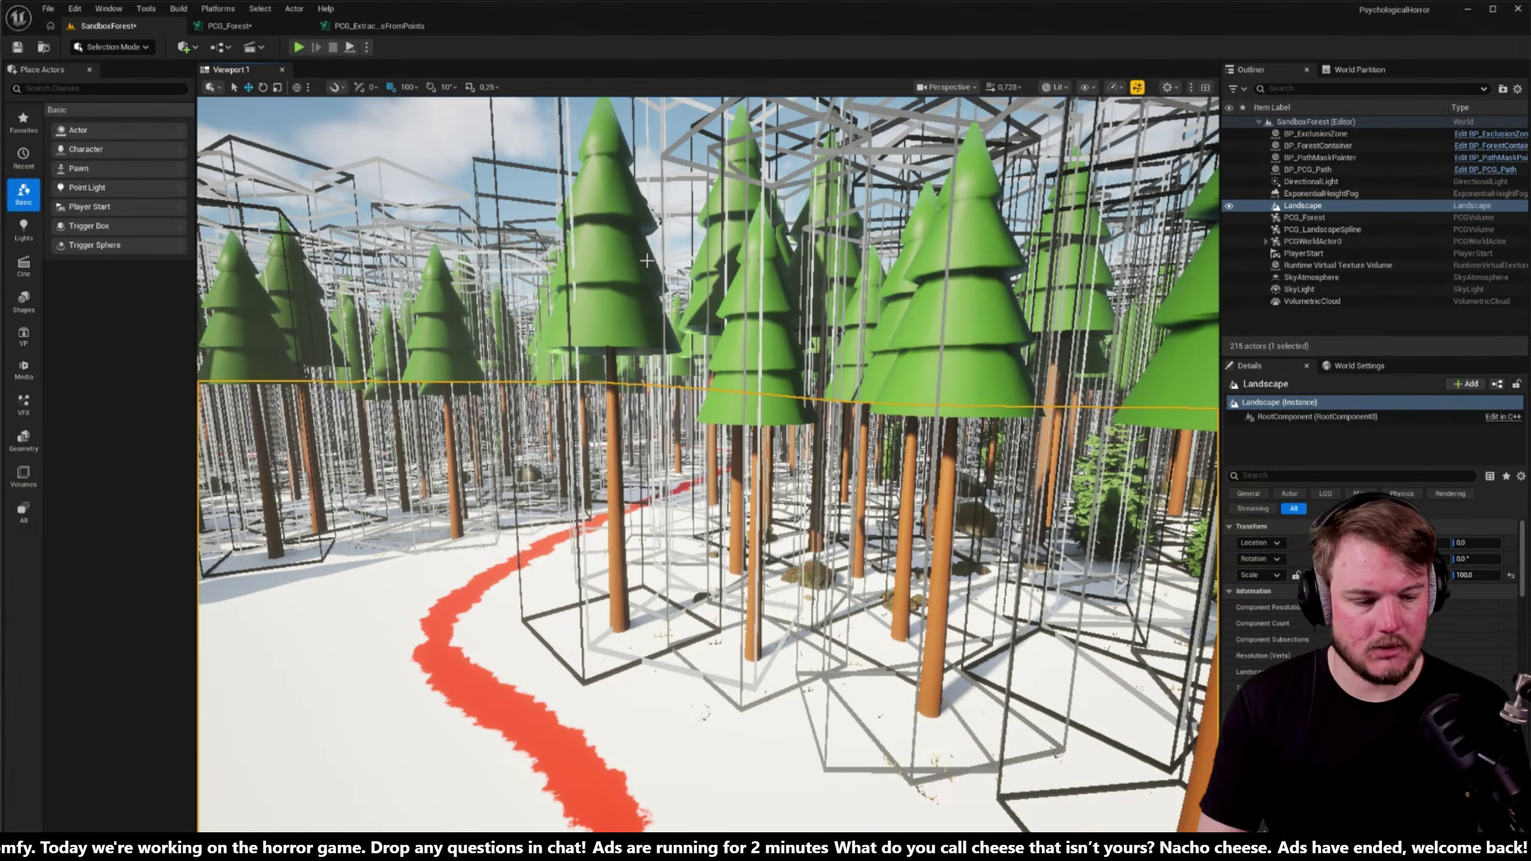
right_click_drag(653, 261, 654, 257)
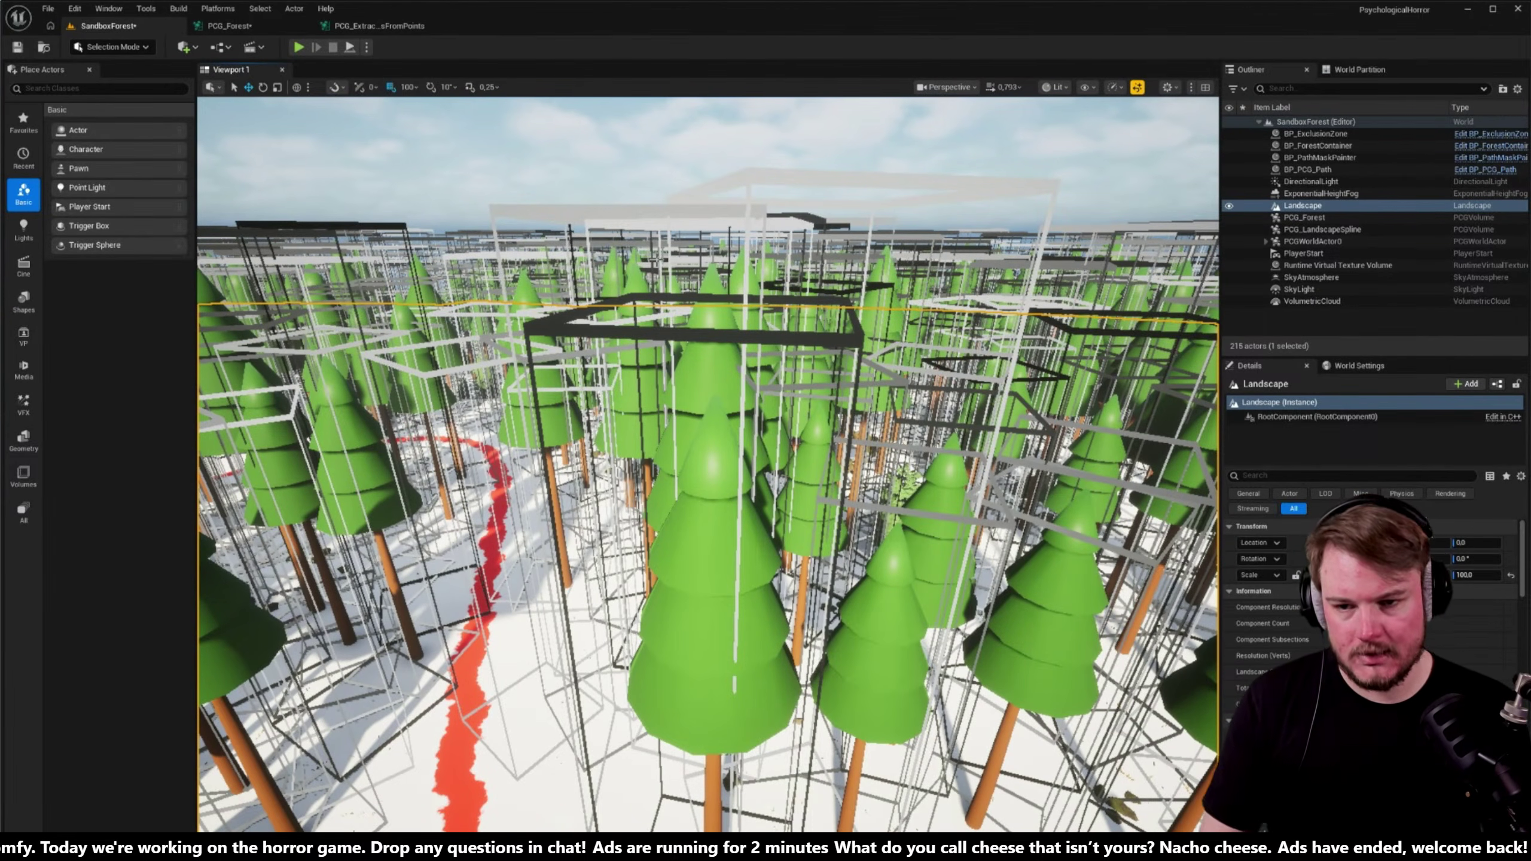
- Disable the duplicated PCG Extract Bounds from Points node in the PCG_Forest graph and pause regeneration
left_click(229, 25)
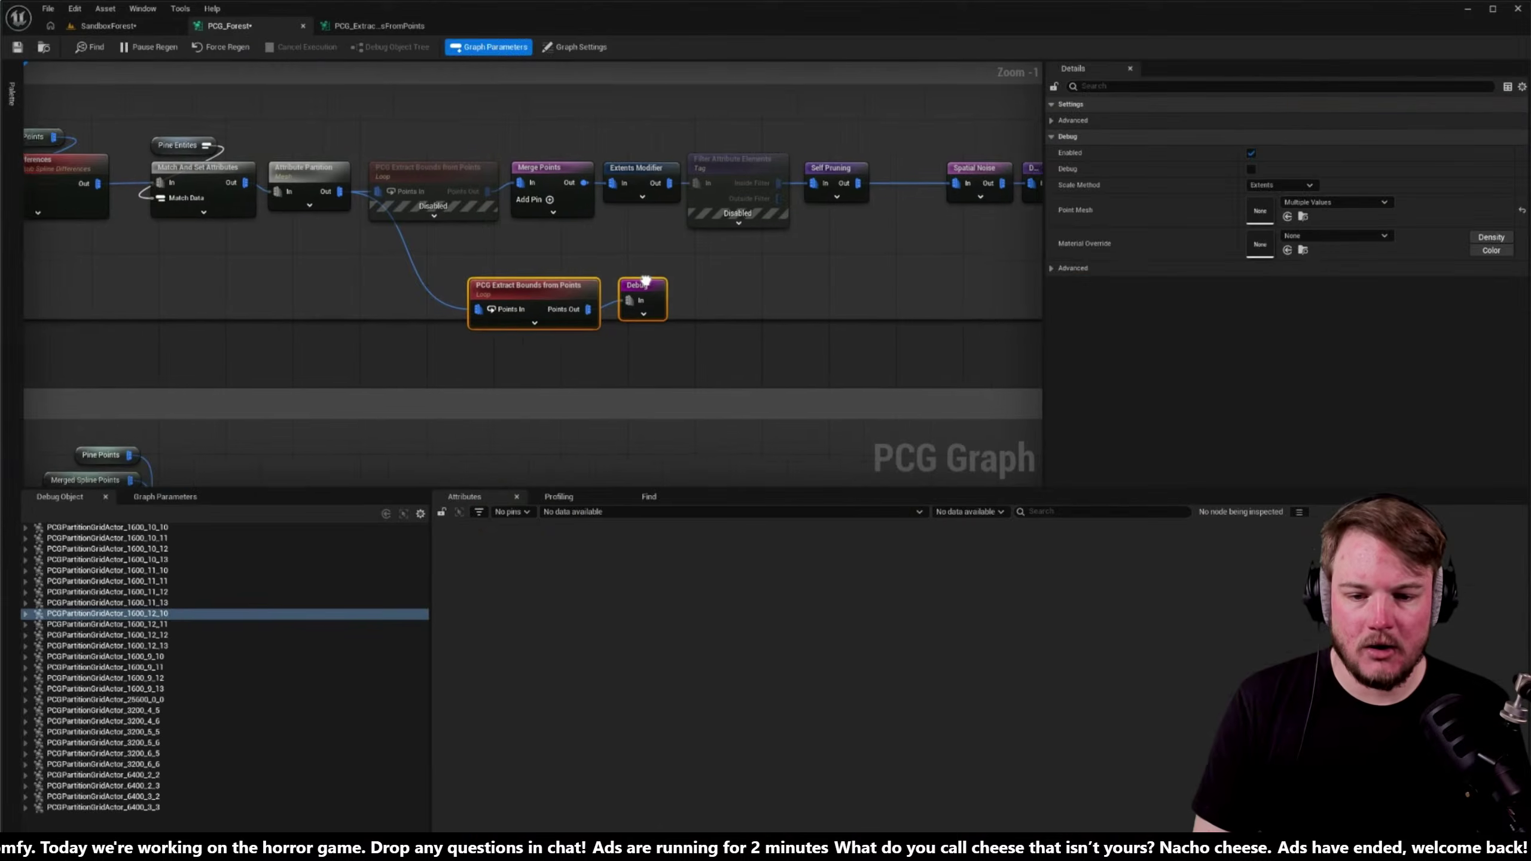
left_click(506, 296)
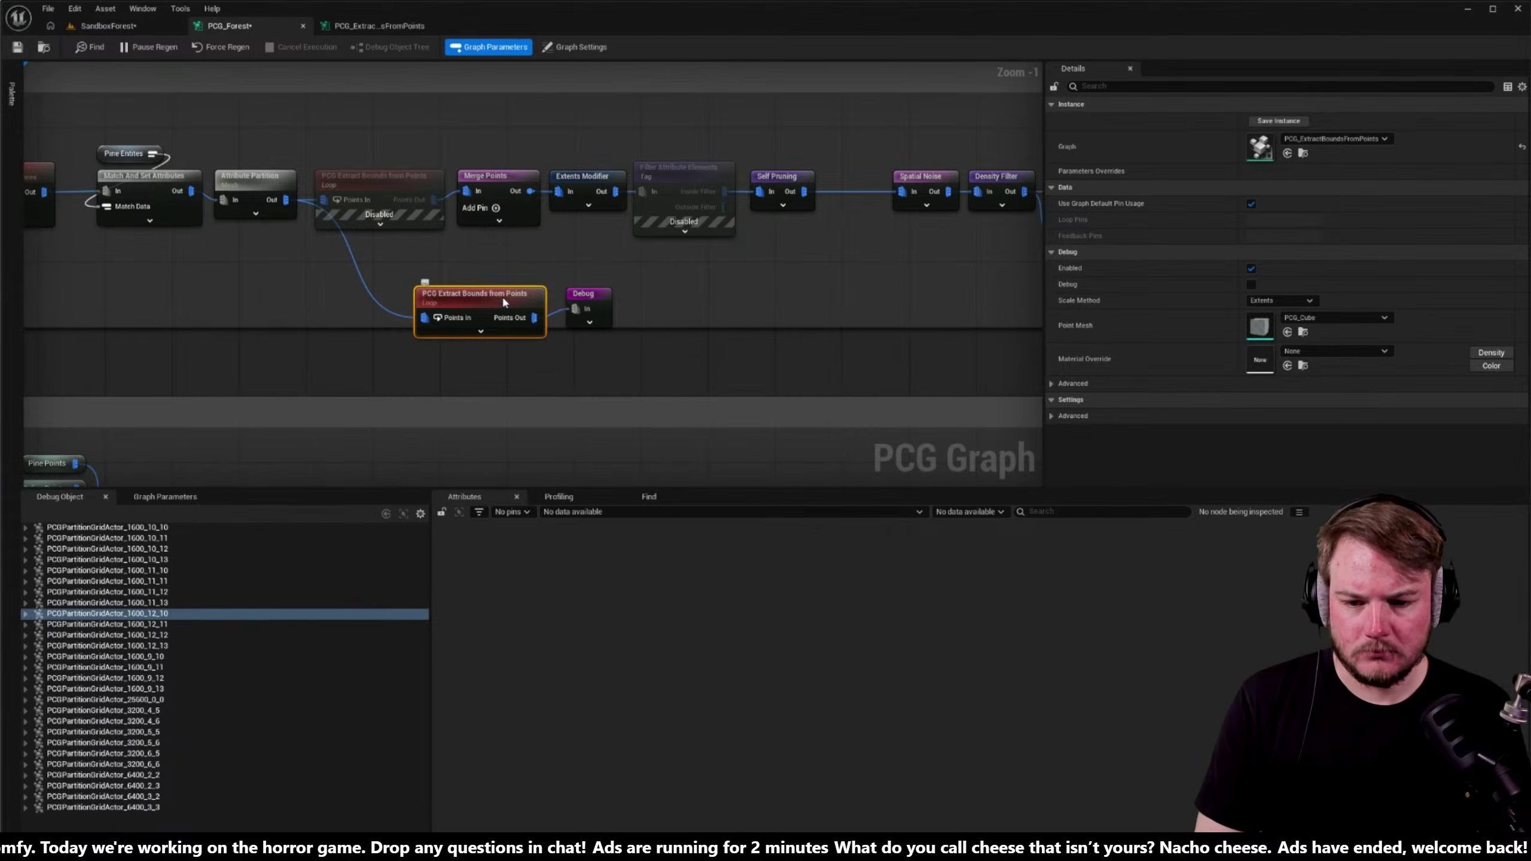
key("e")
left_click(174, 49)
right_click_drag(545, 252, 531, 256)
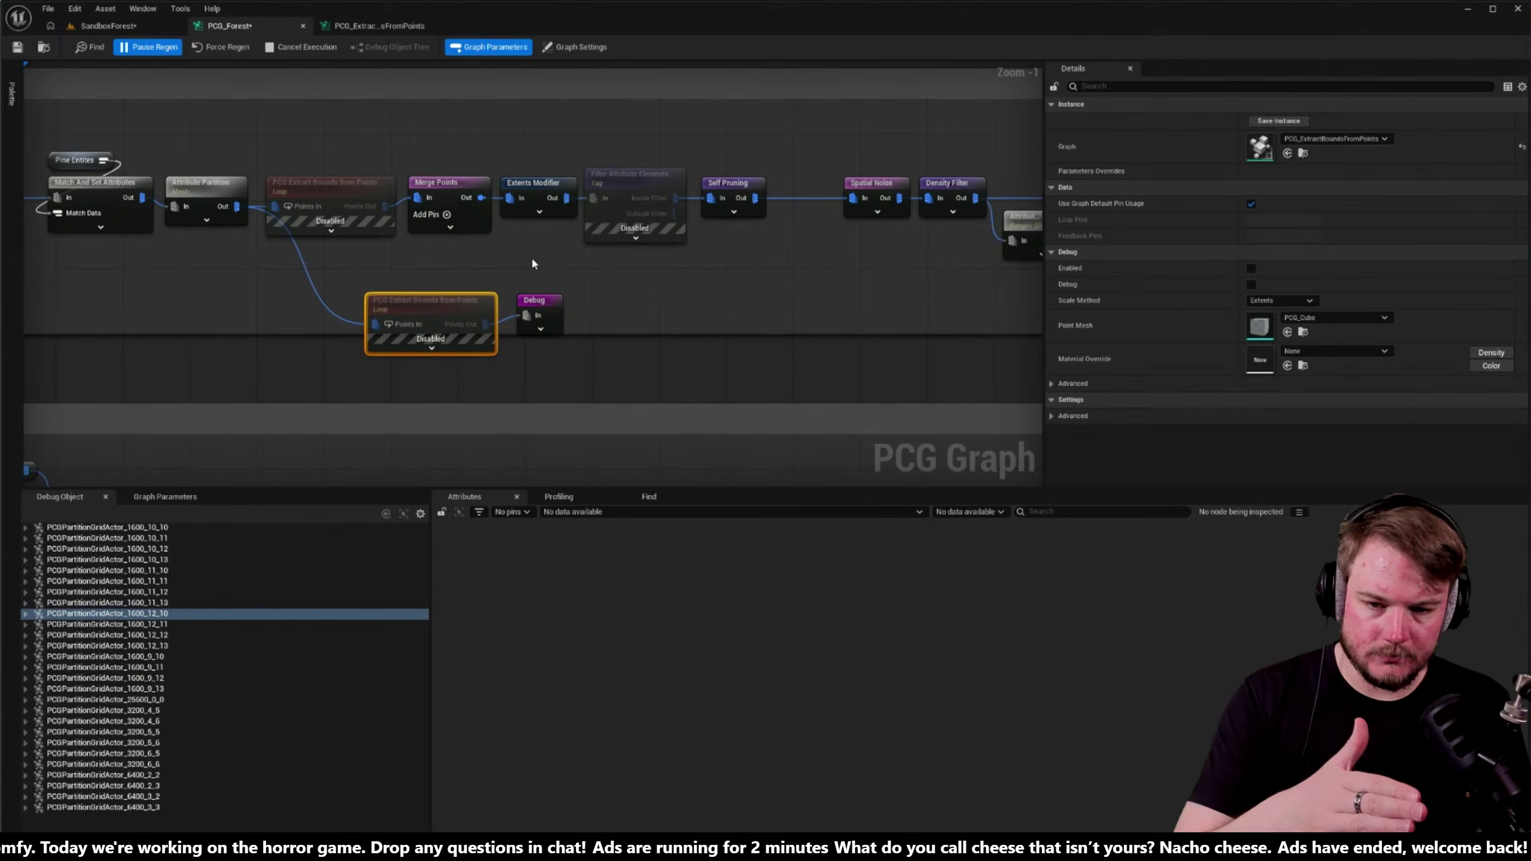
- Check the pine row's Self Pruning settings and the duplicated PCG Extract Bounds from Points node
right_click_drag(650, 273, 614, 278)
left_click_drag(676, 164, 742, 249)
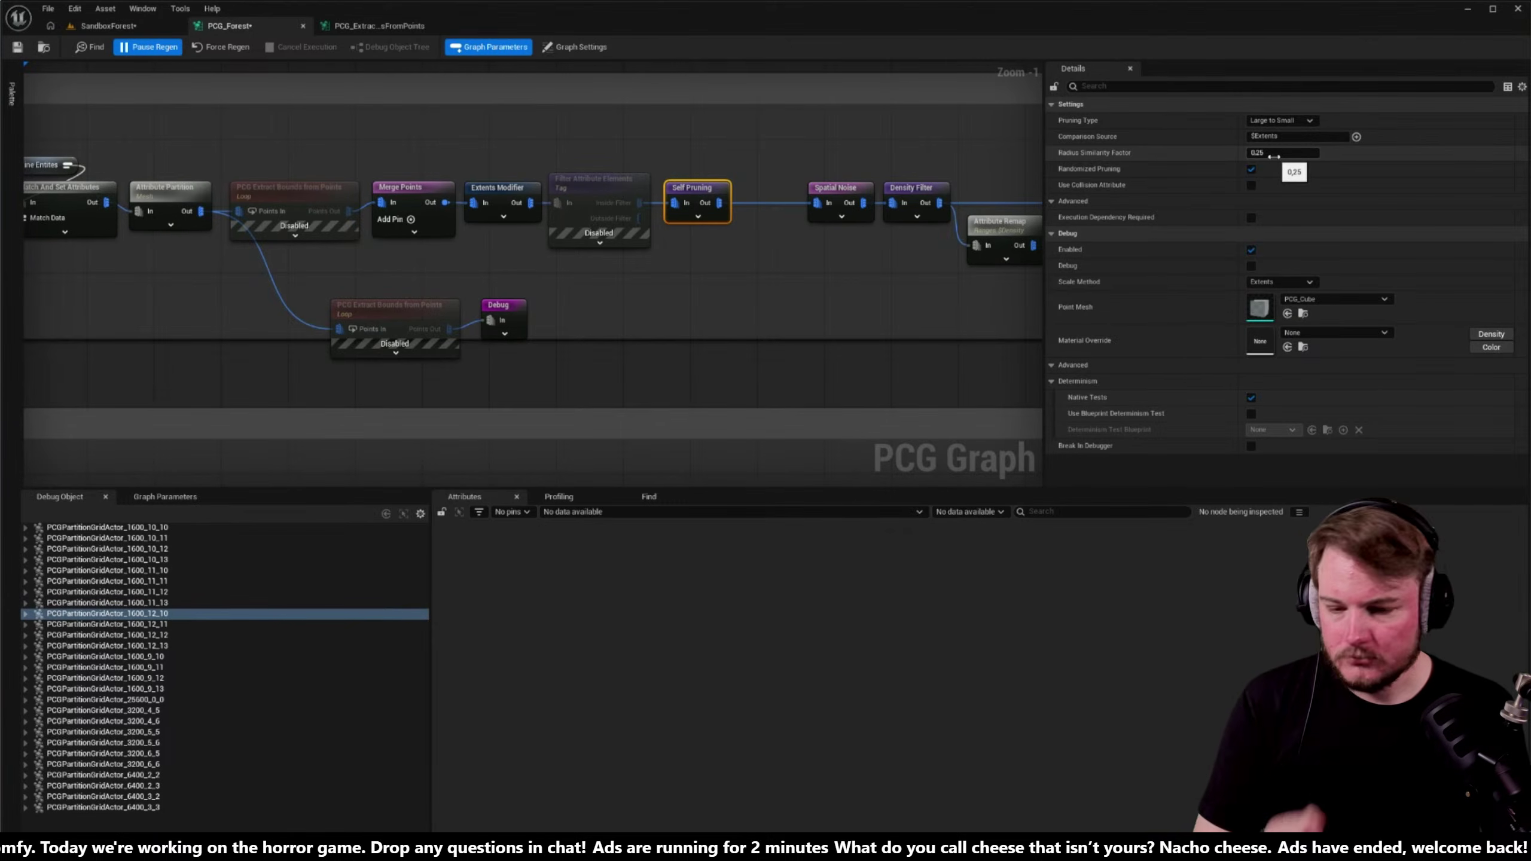
mouse_move(573, 324)
right_mouse_down()
mouse_move(605, 338)
mouse_move(700, 294)
mouse_move(576, 299)
right_mouse_up()
left_click(519, 302)
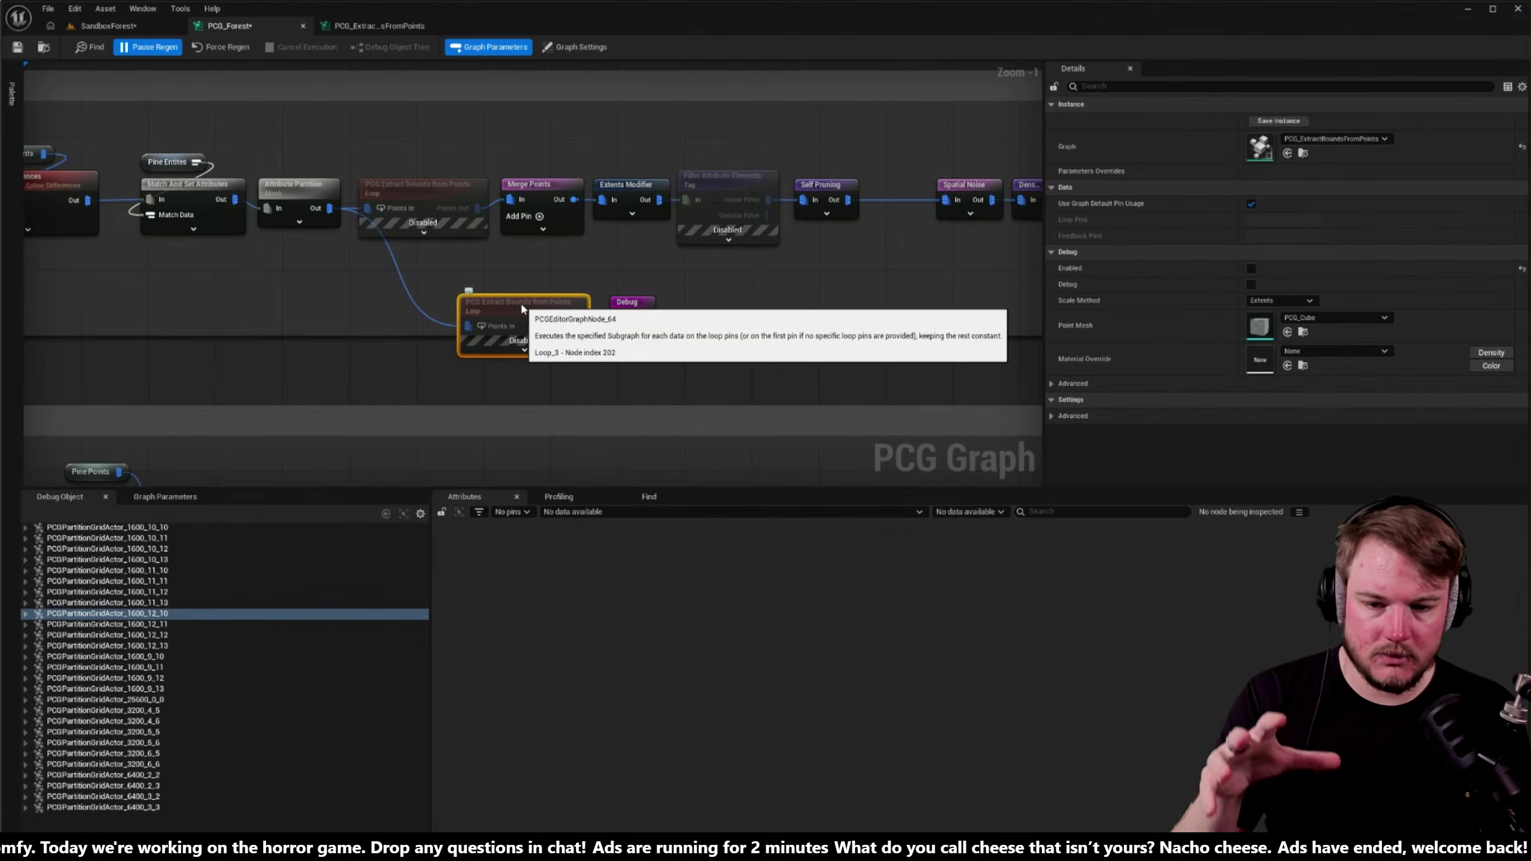
right_click_drag(513, 301, 358, 313)
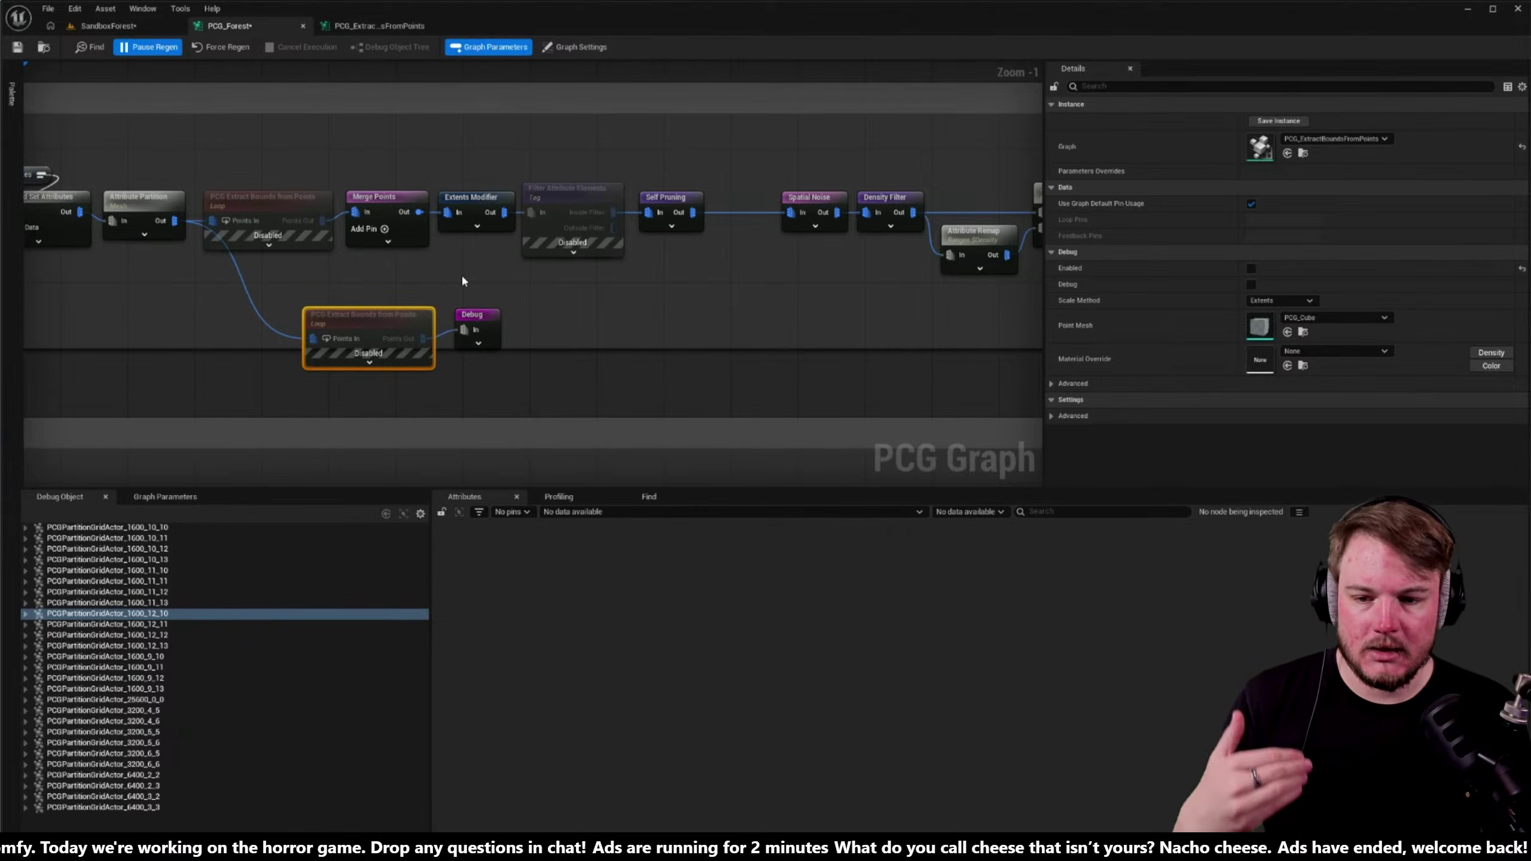
- Compare with the fir row of the graph, reviewing its enabled PCG Extract Bounds from Points node and the nodes around it
right_click_drag(461, 281, 468, 225)
scroll(530, 280, "down", 2)
right_click_drag(530, 280, 543, 222)
right_click_drag(478, 308, 486, 292)
scroll(490, 240, "up", 1)
left_click_drag(490, 240, 531, 319)
right_click_drag(557, 351, 392, 302)
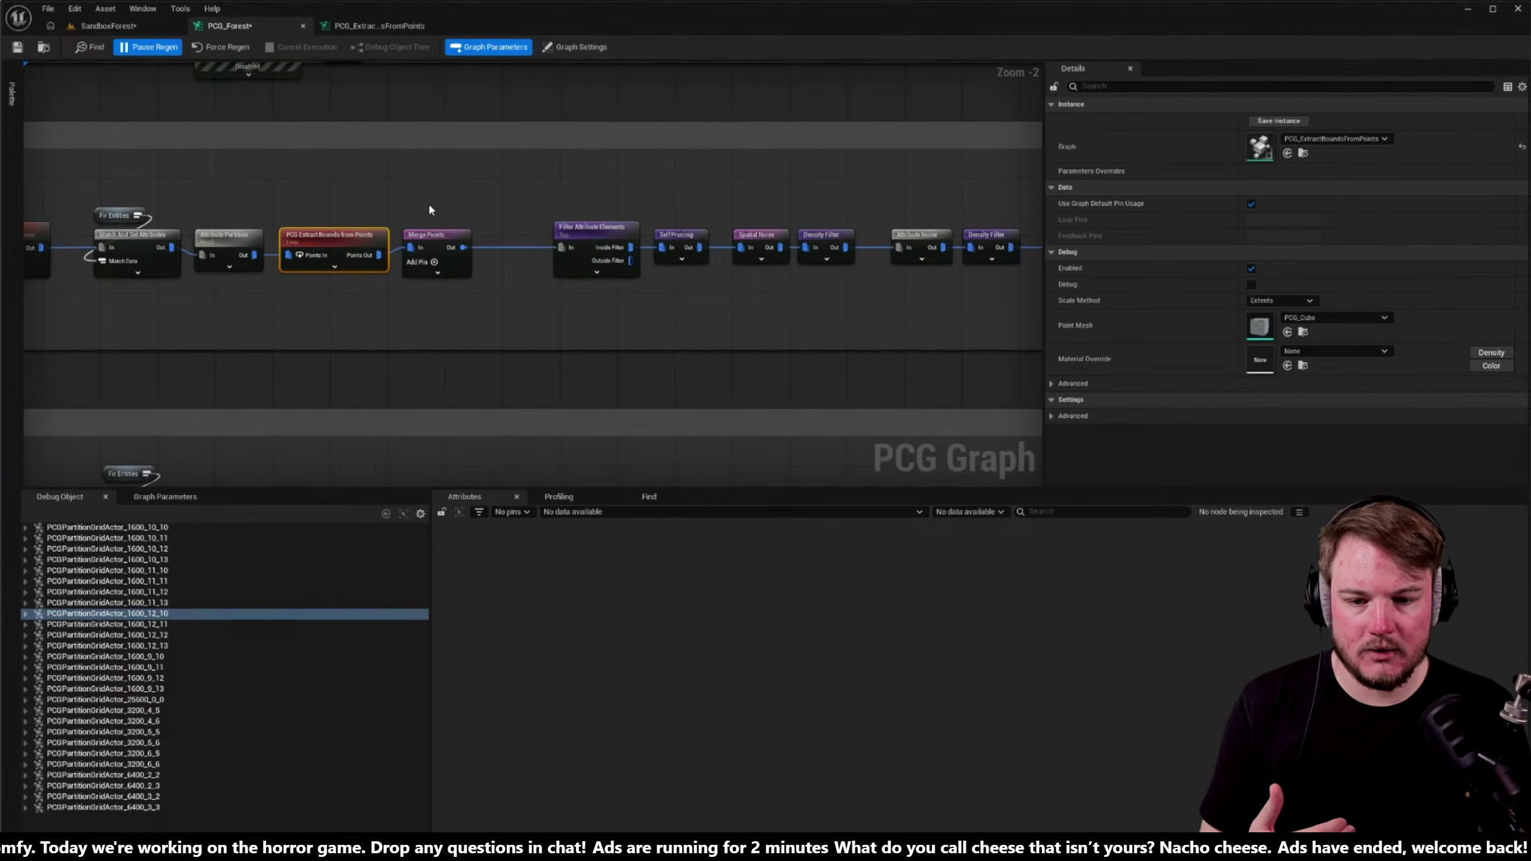
right_click_drag(424, 198, 359, 291)
left_click_drag(359, 291, 530, 304)
right_click_drag(530, 304, 710, 343)
left_click(409, 265)
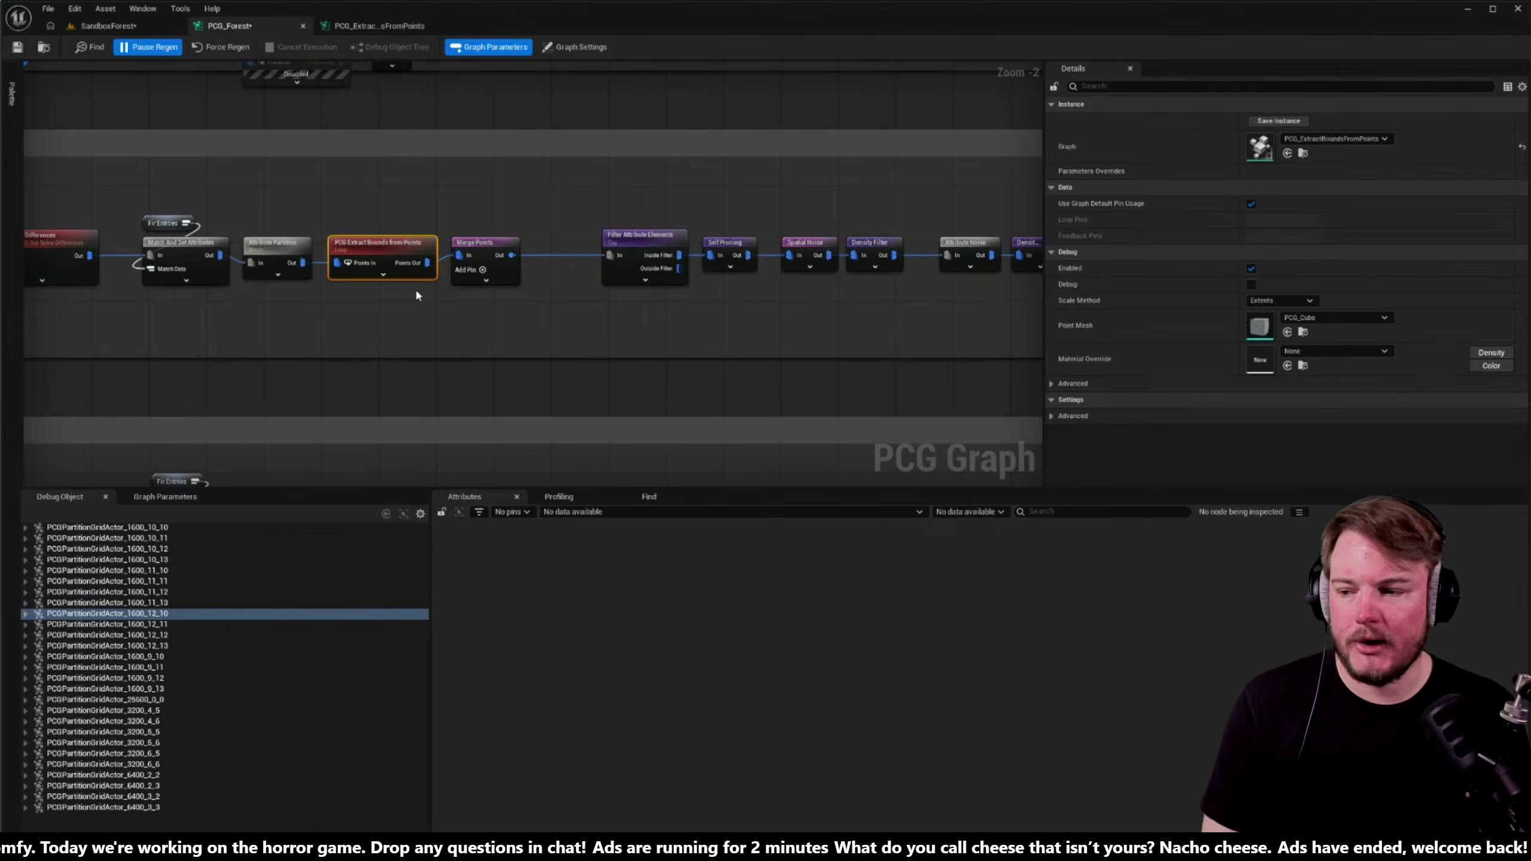
- Review the PCG_ExtractBoundsFromPoints subgraph, from Input and Get Attribute From Point Index through to Bounds Modifier and Output
left_click(394, 26)
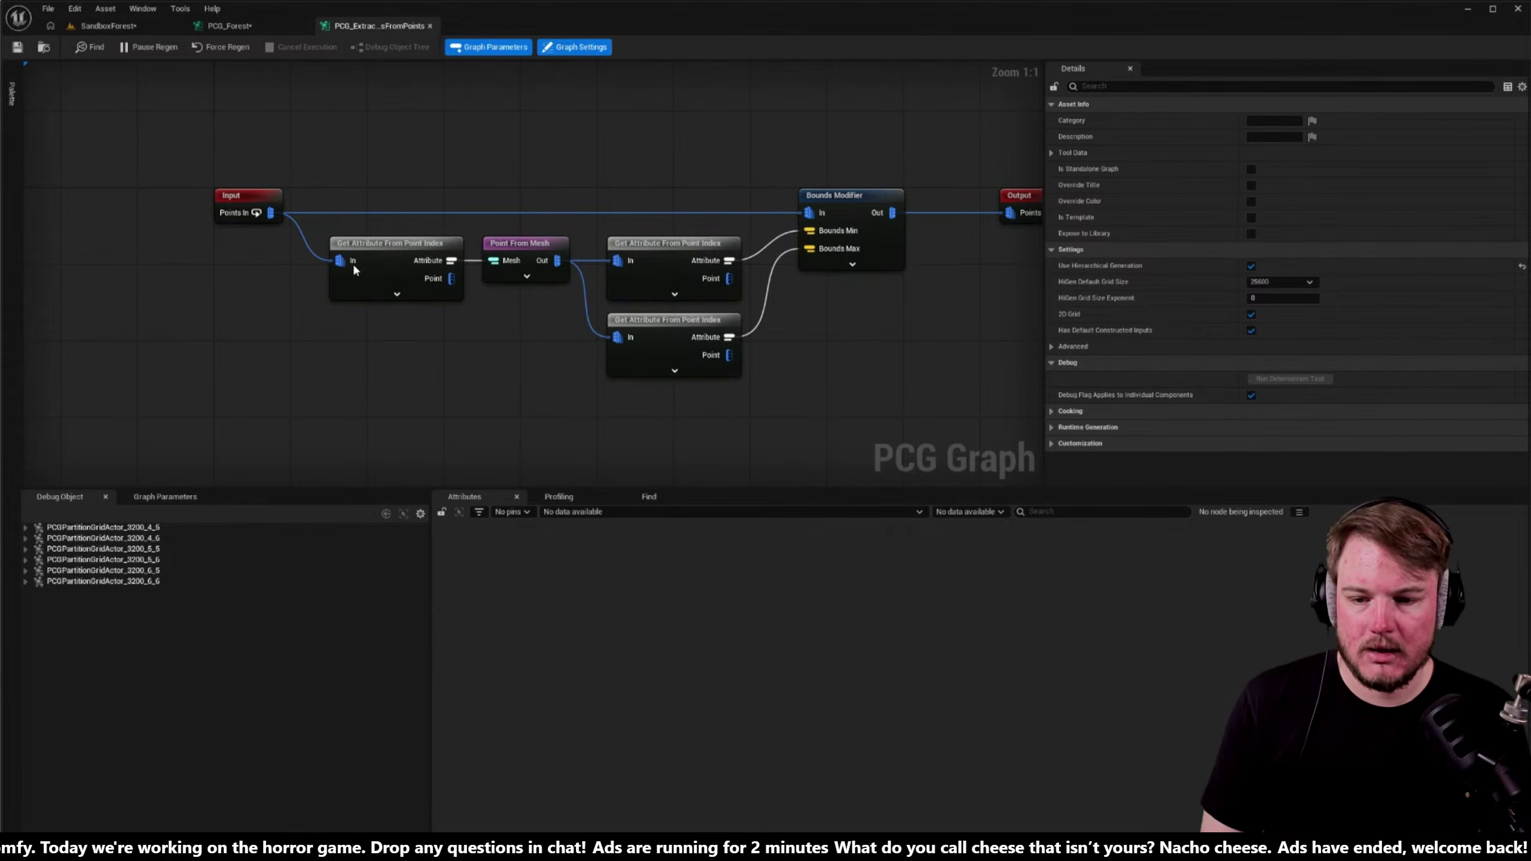
left_click(258, 195)
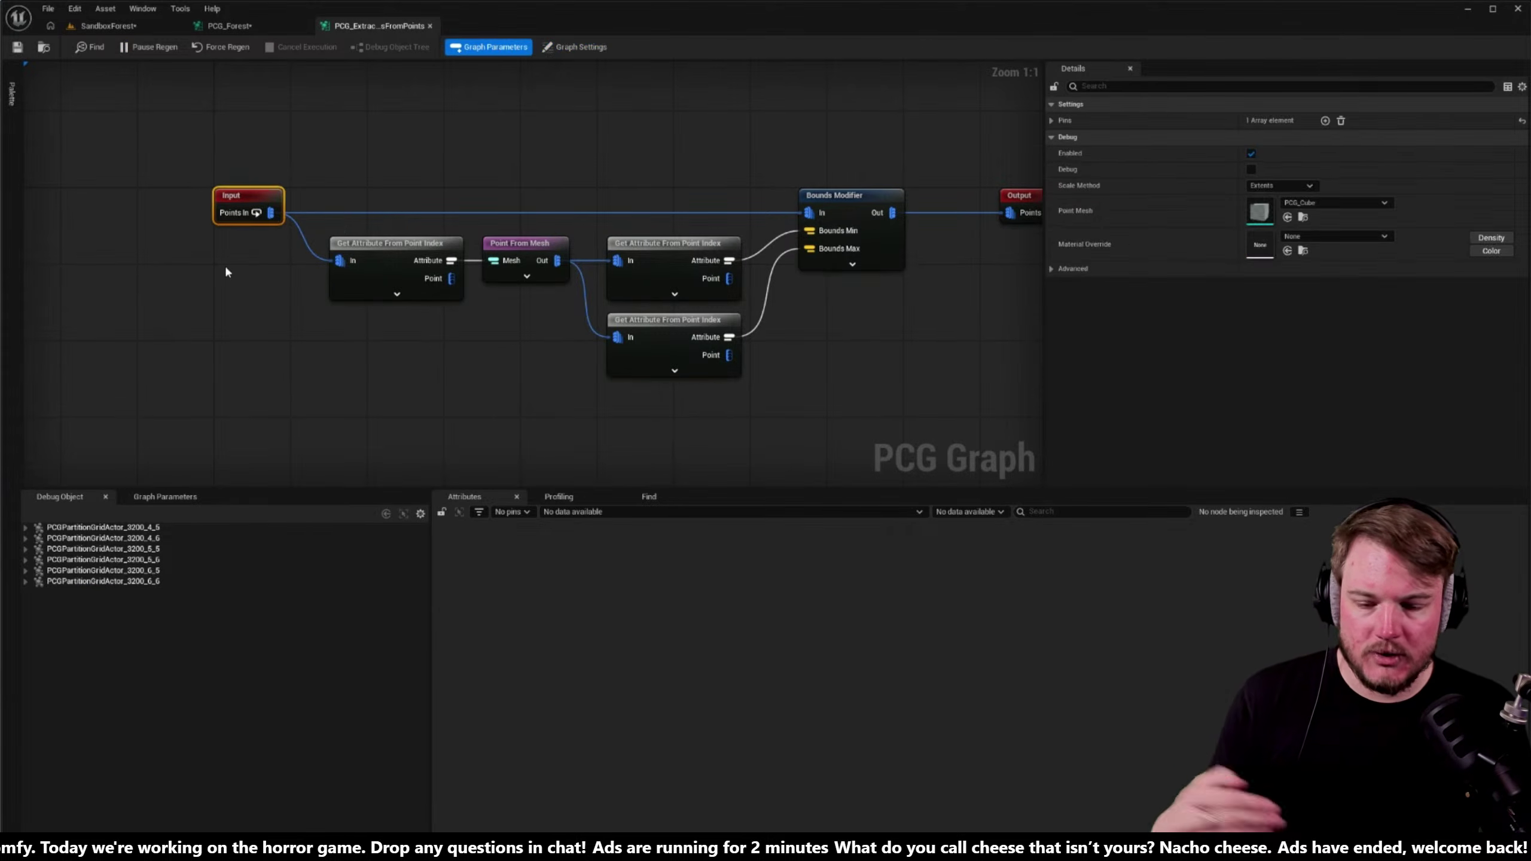
left_click(356, 271)
right_click_drag(454, 396, 390, 400)
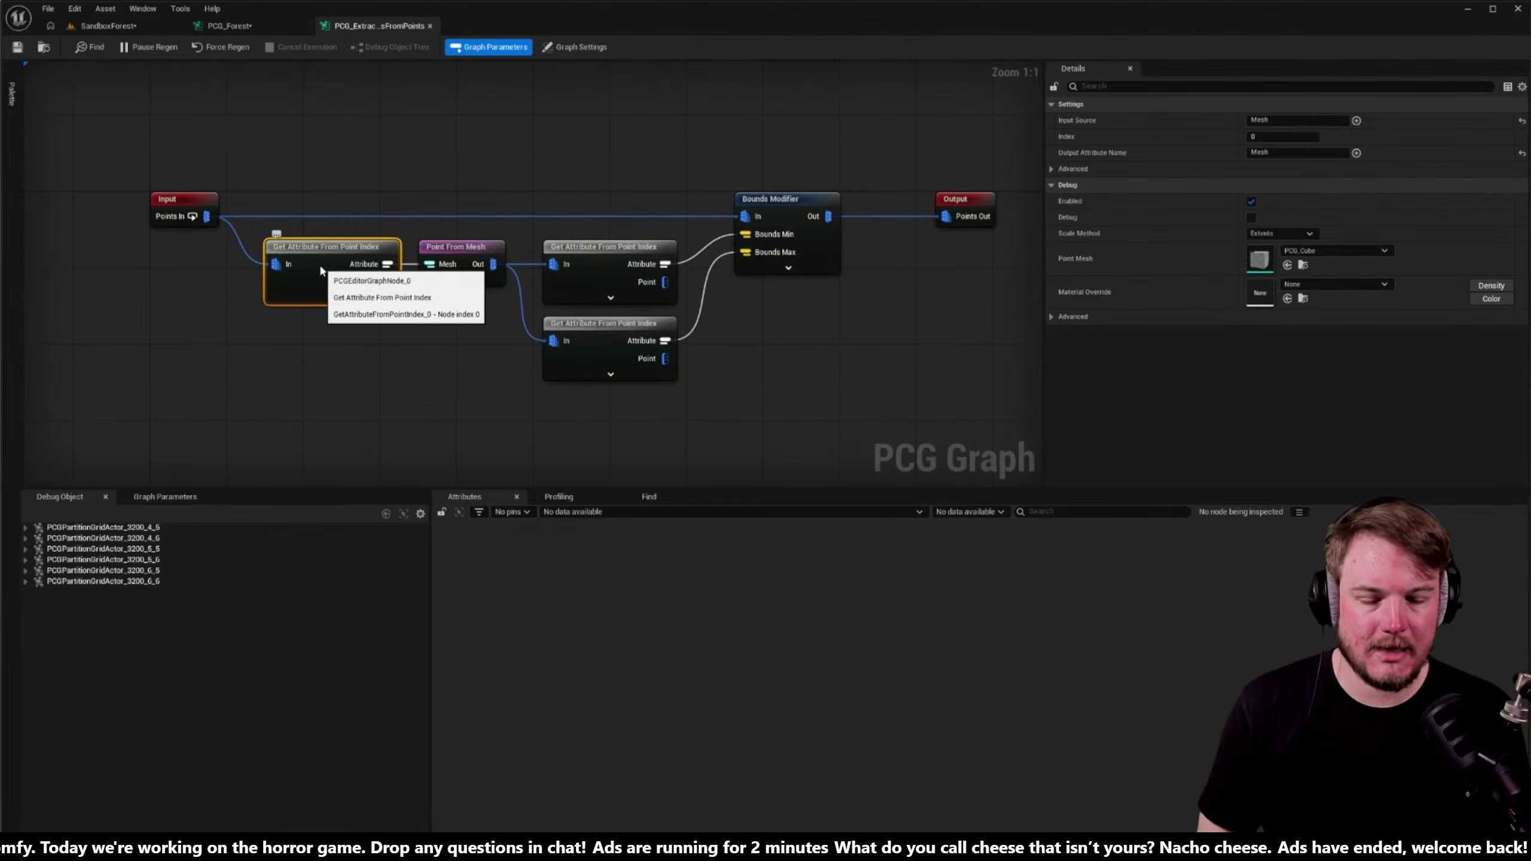
left_click_drag(133, 153, 1004, 354)
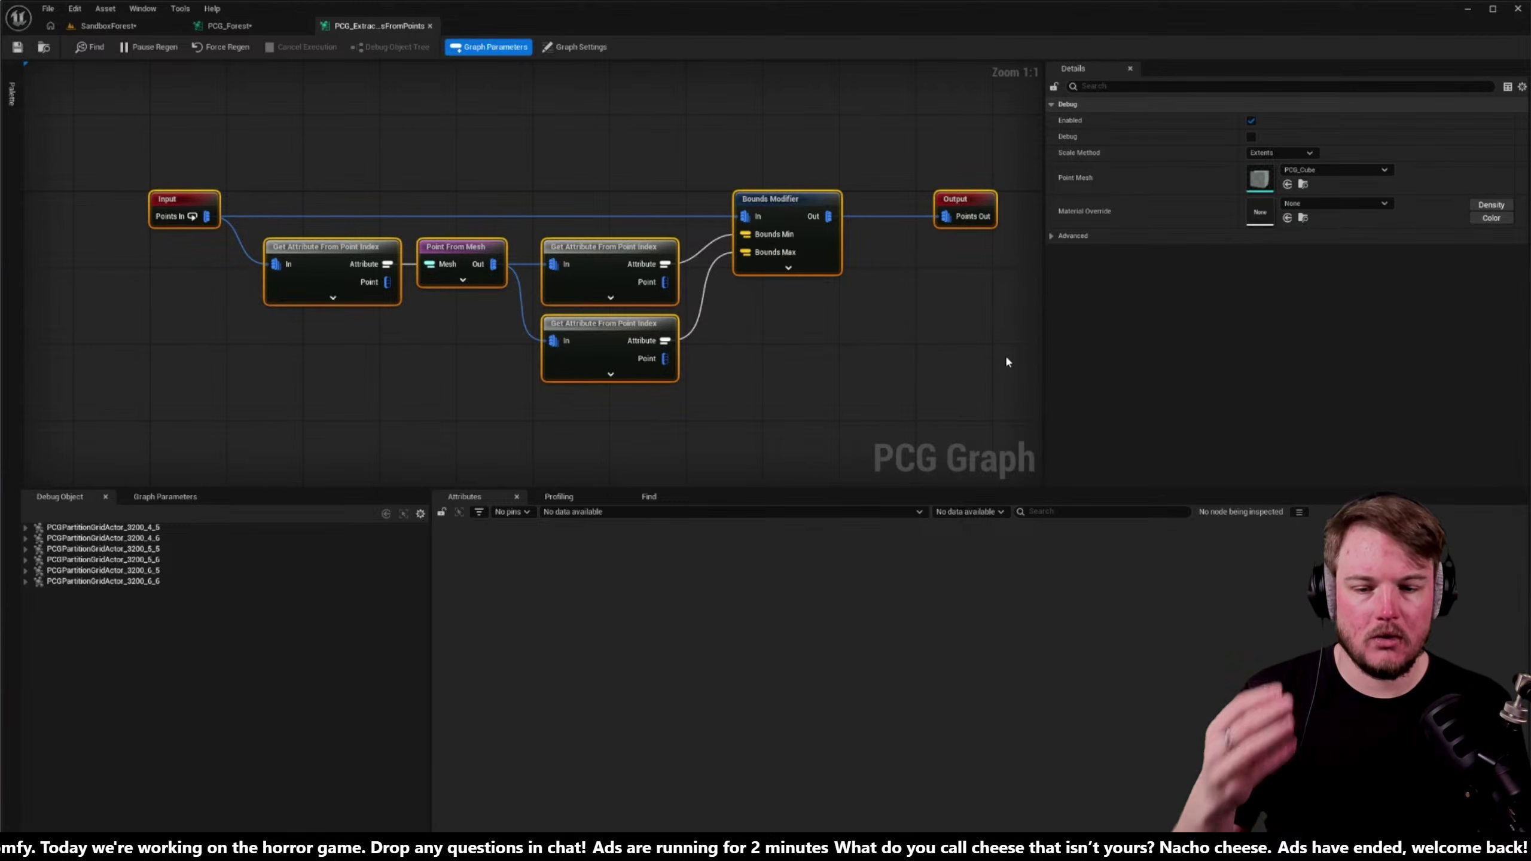
left_click(478, 390)
right_click_drag(439, 411, 369, 413)
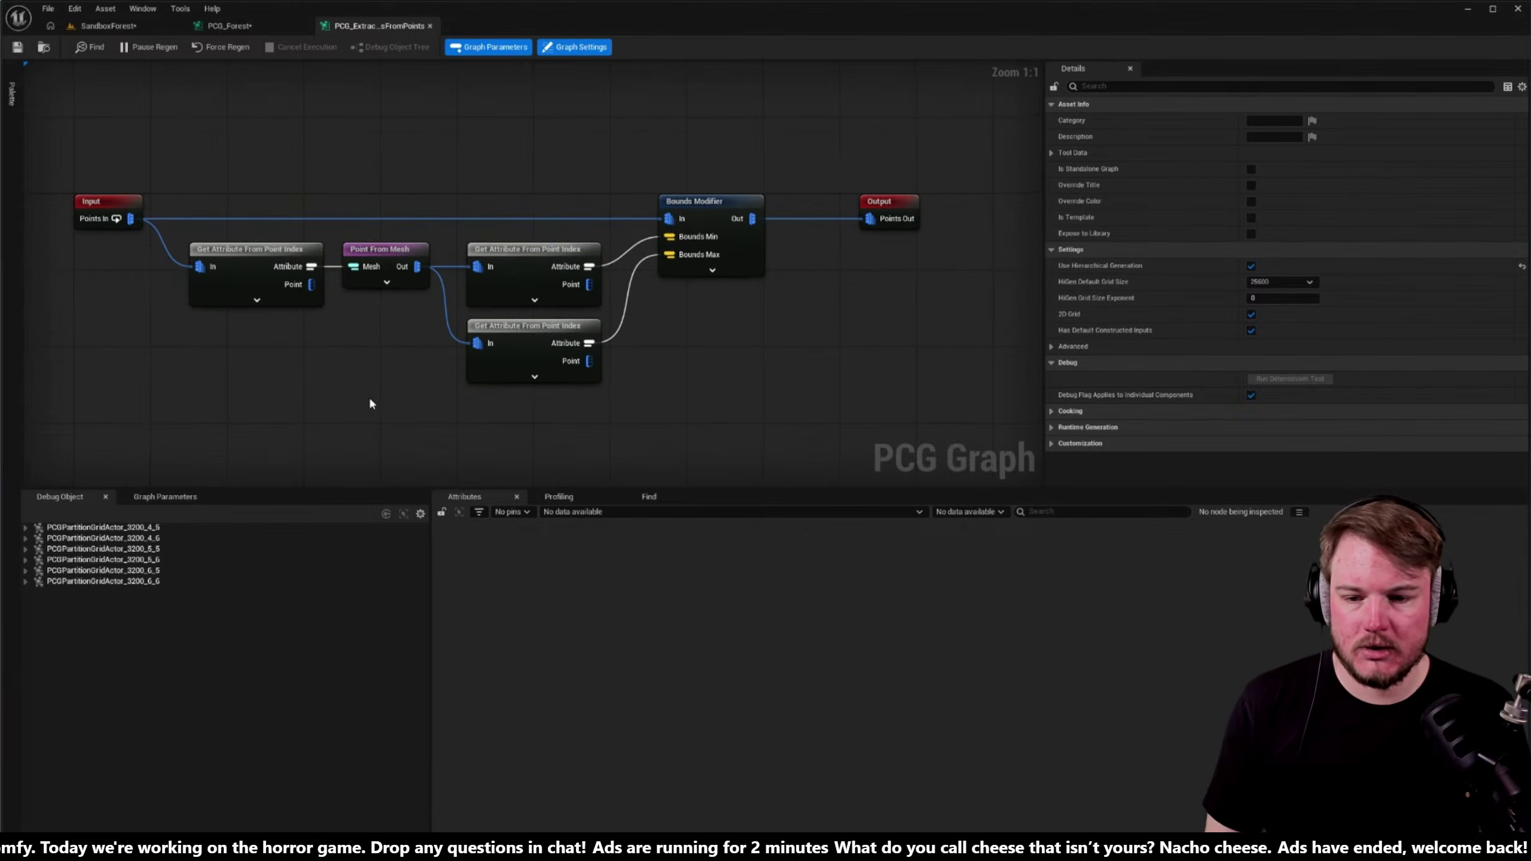
- Inspect the settings of Point From Mesh and the first Get Attribute From Point Index node, including its input source and output attribute name
left_click(383, 253)
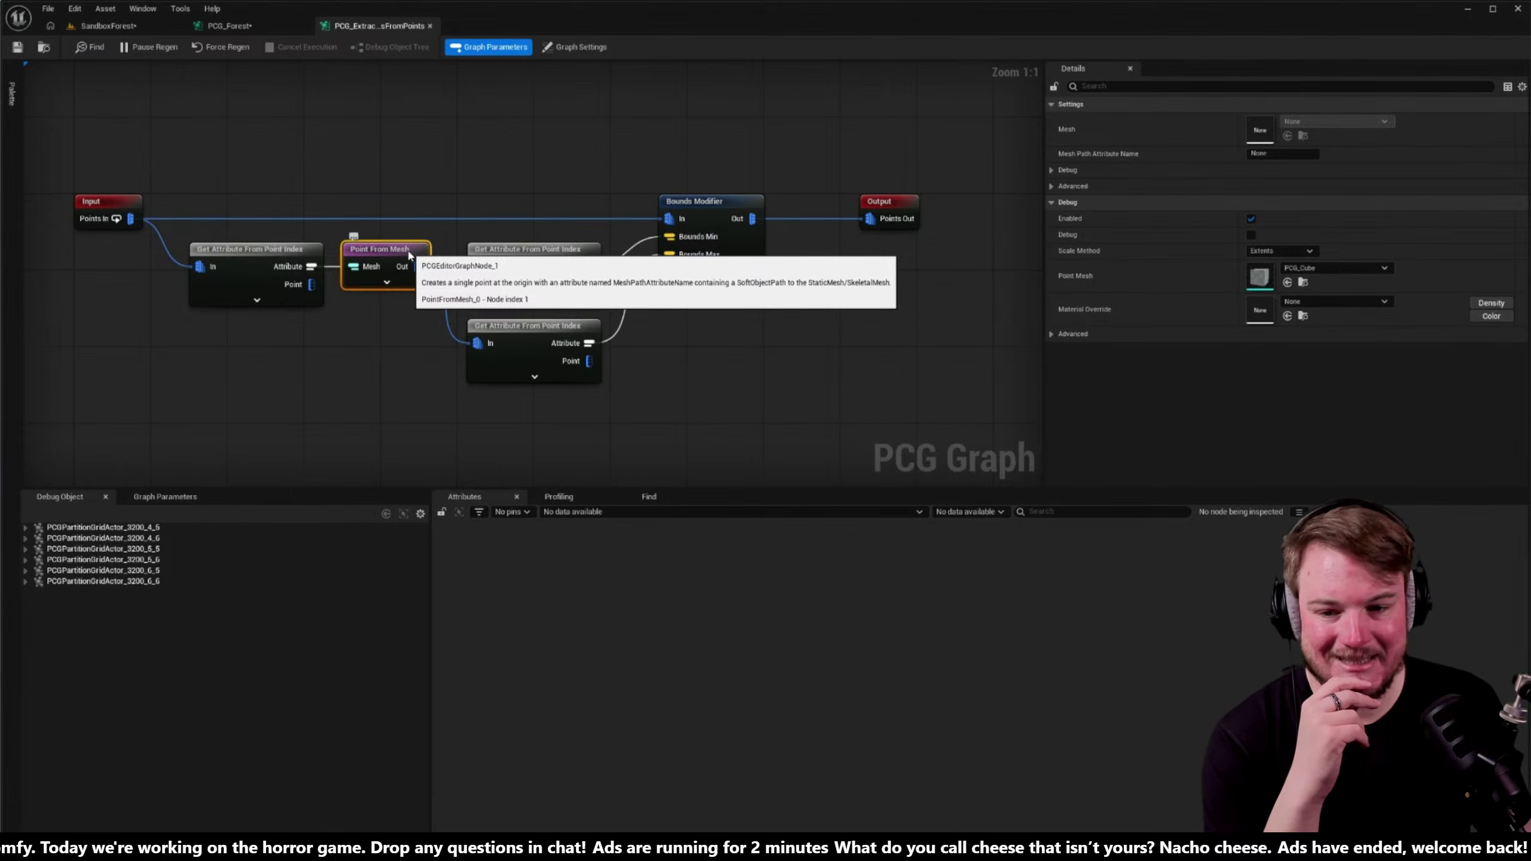
left_click(332, 256)
left_click(381, 252)
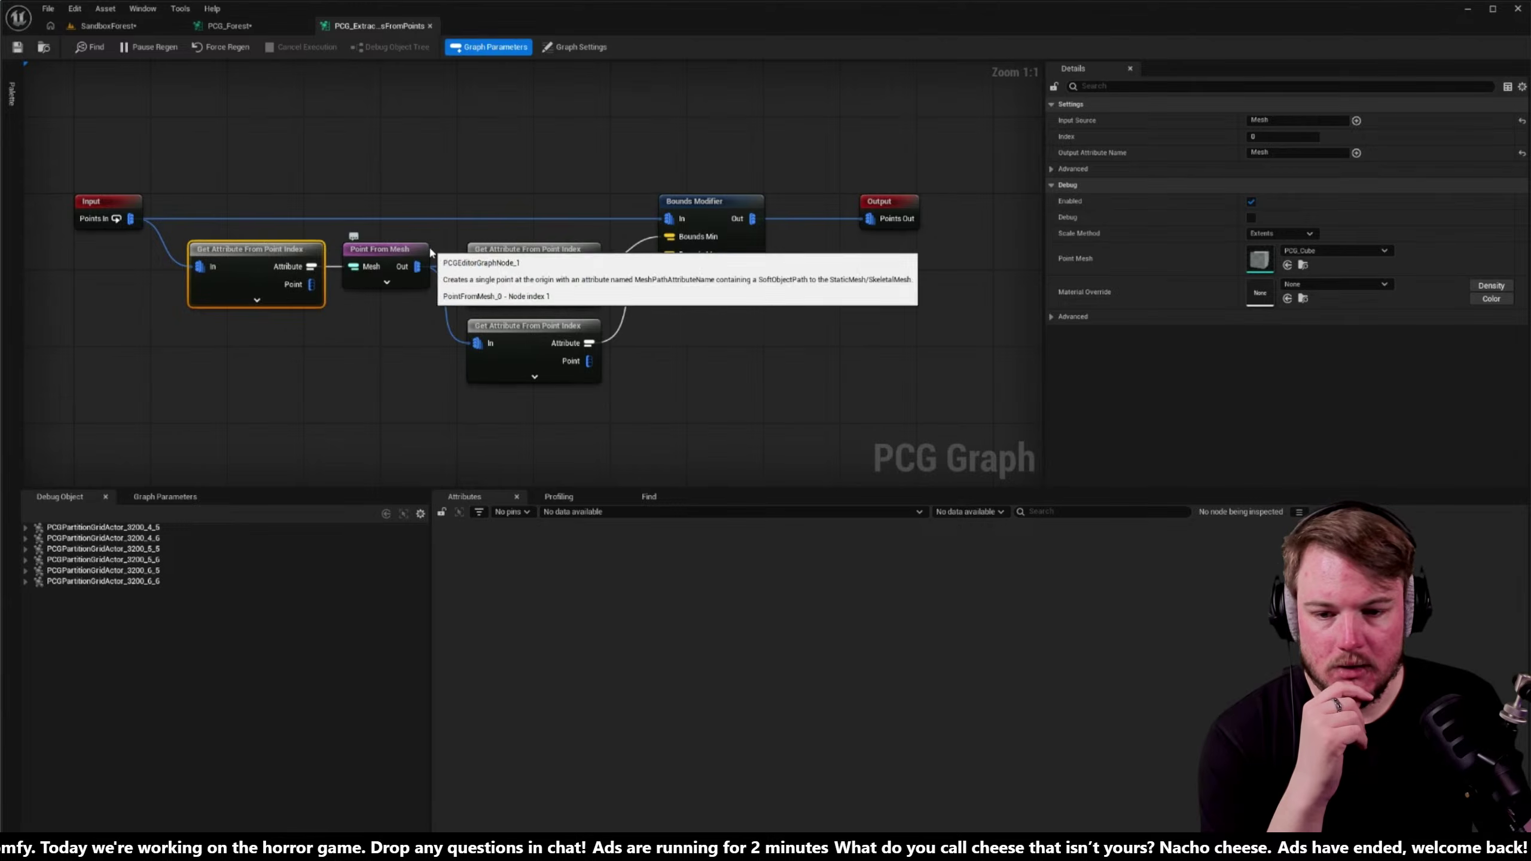
left_click(286, 248)
left_click(1274, 151)
left_click(1246, 121)
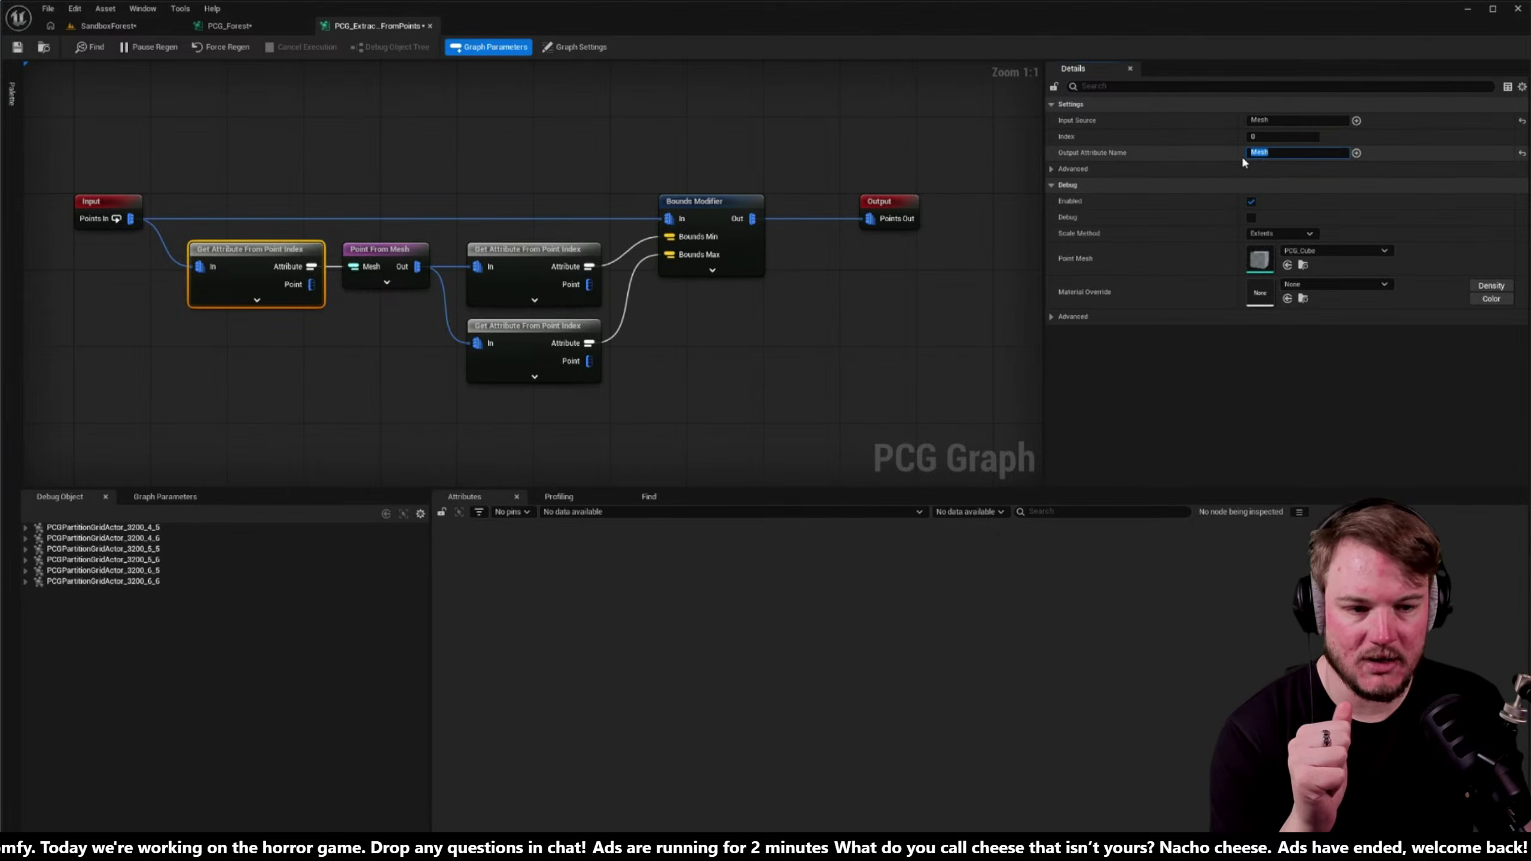
- Inspect the output attributes of the fir row's PCG Extract Bounds from Points node in PCG_Forest for PCGPartitionGridActor_3200_4_5
left_click(225, 27)
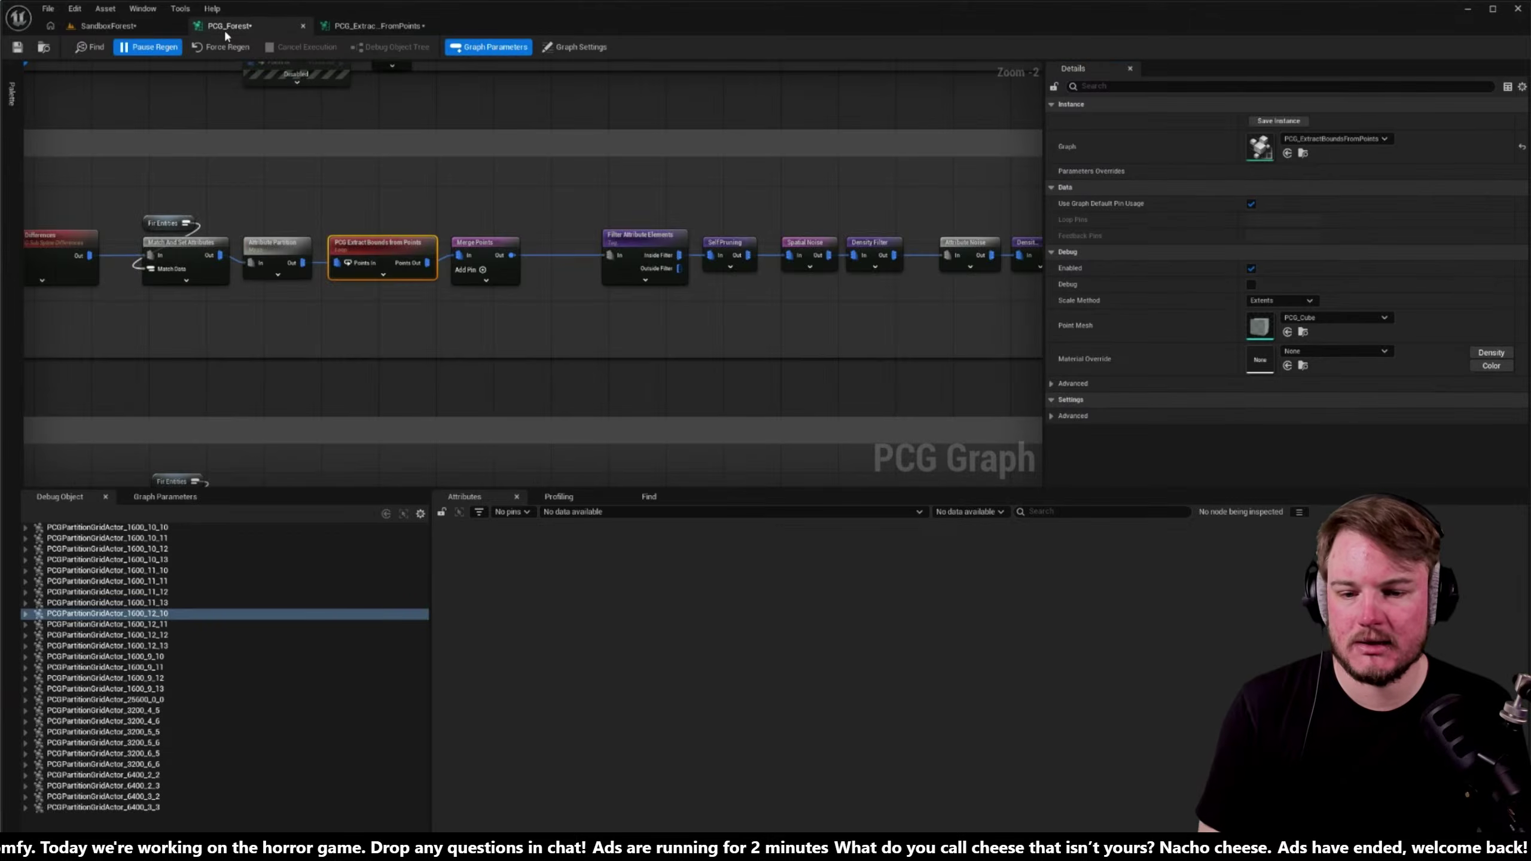
key("a")
right_click_drag(428, 317, 491, 307)
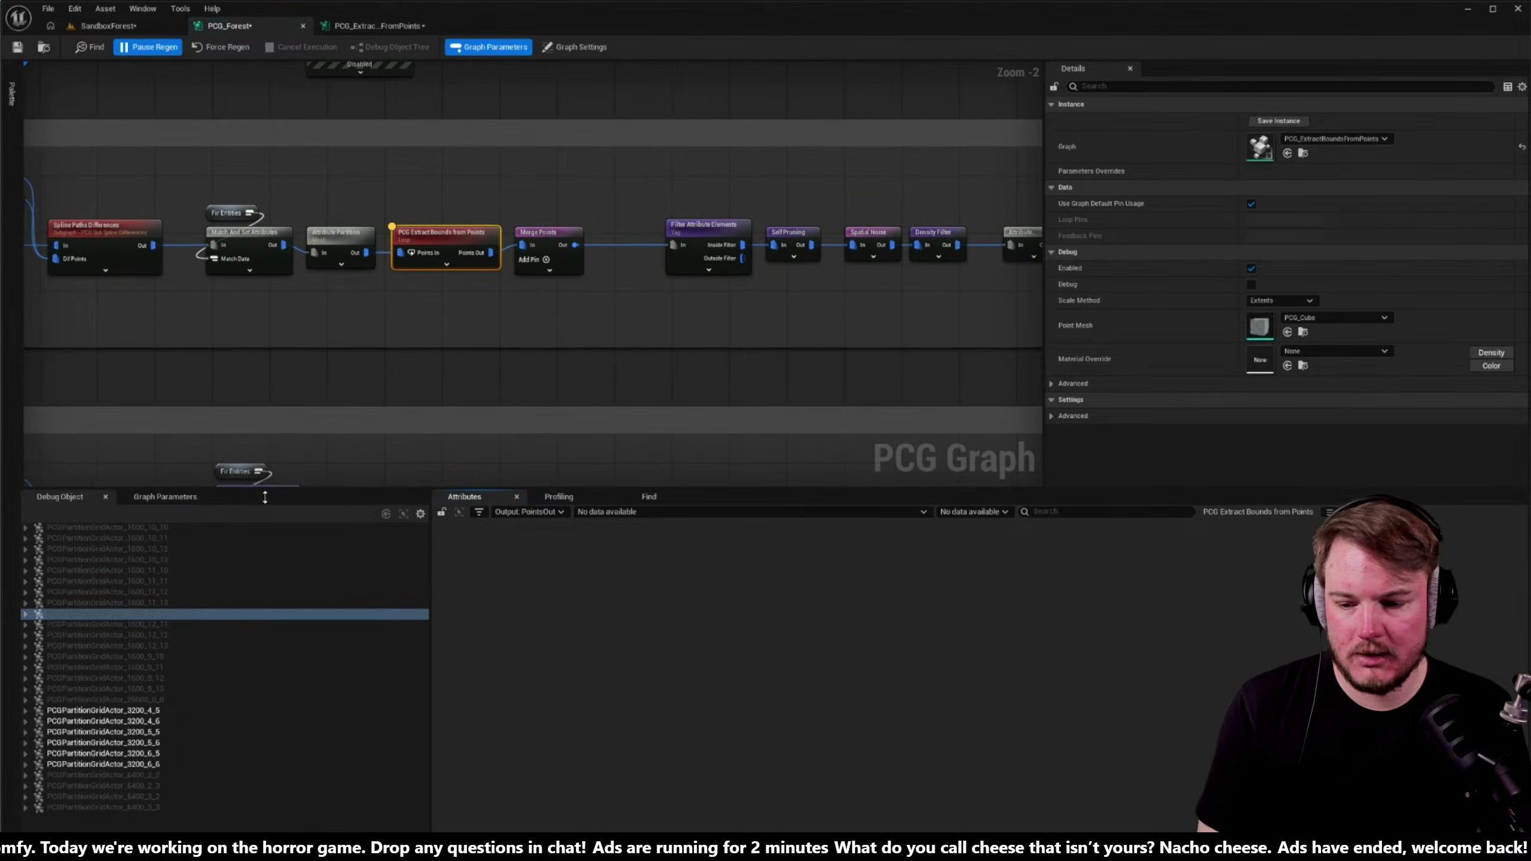
left_click(102, 711)
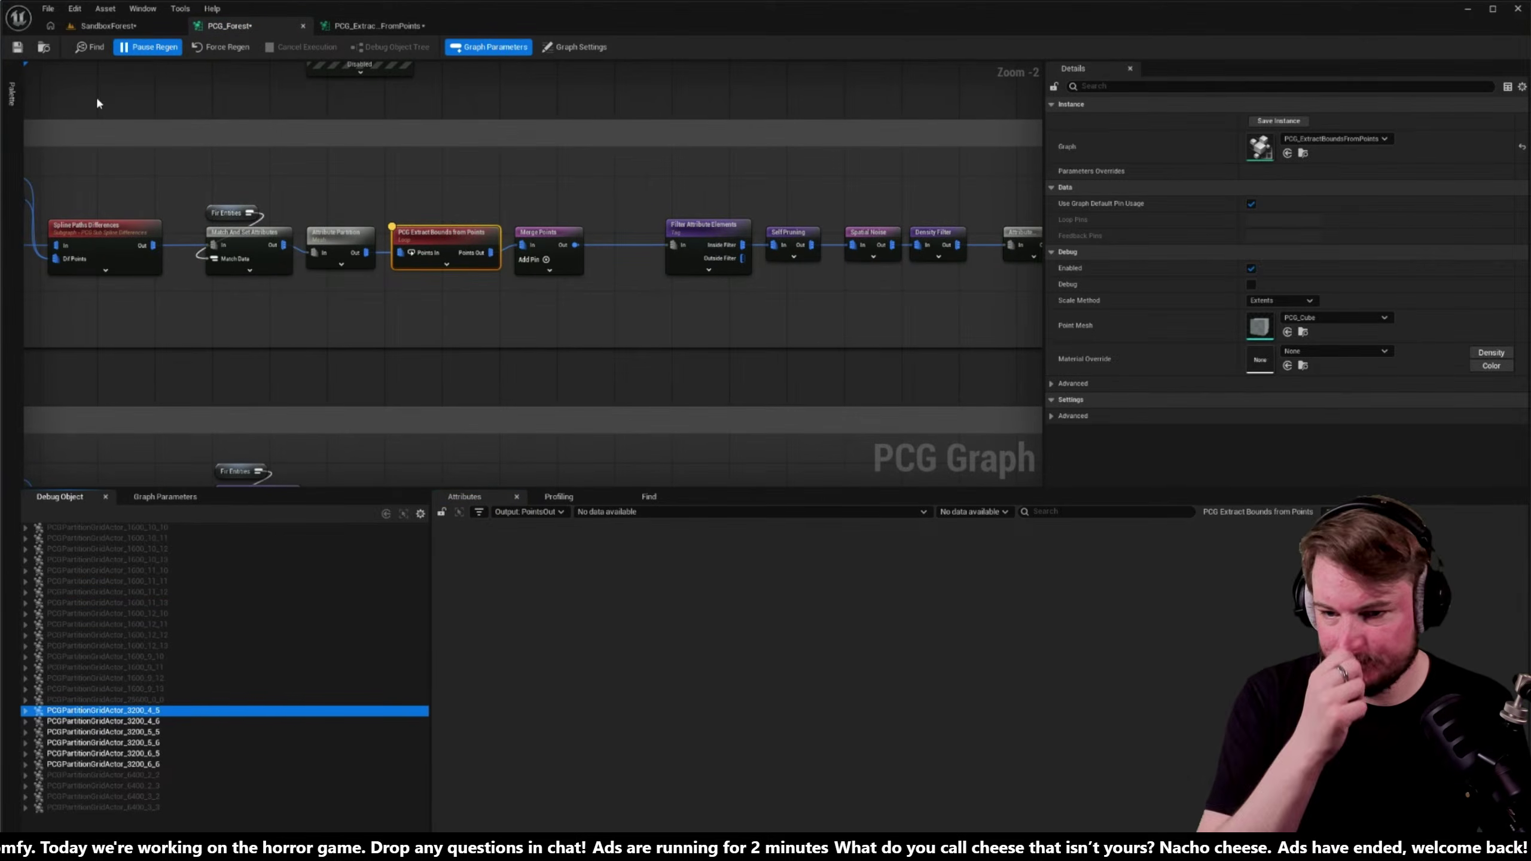
- Resume regeneration of PCG_Forest, force a regen, and debug the PCG component under PCGPartitionGridActor_3200_4_5
left_click(131, 48)
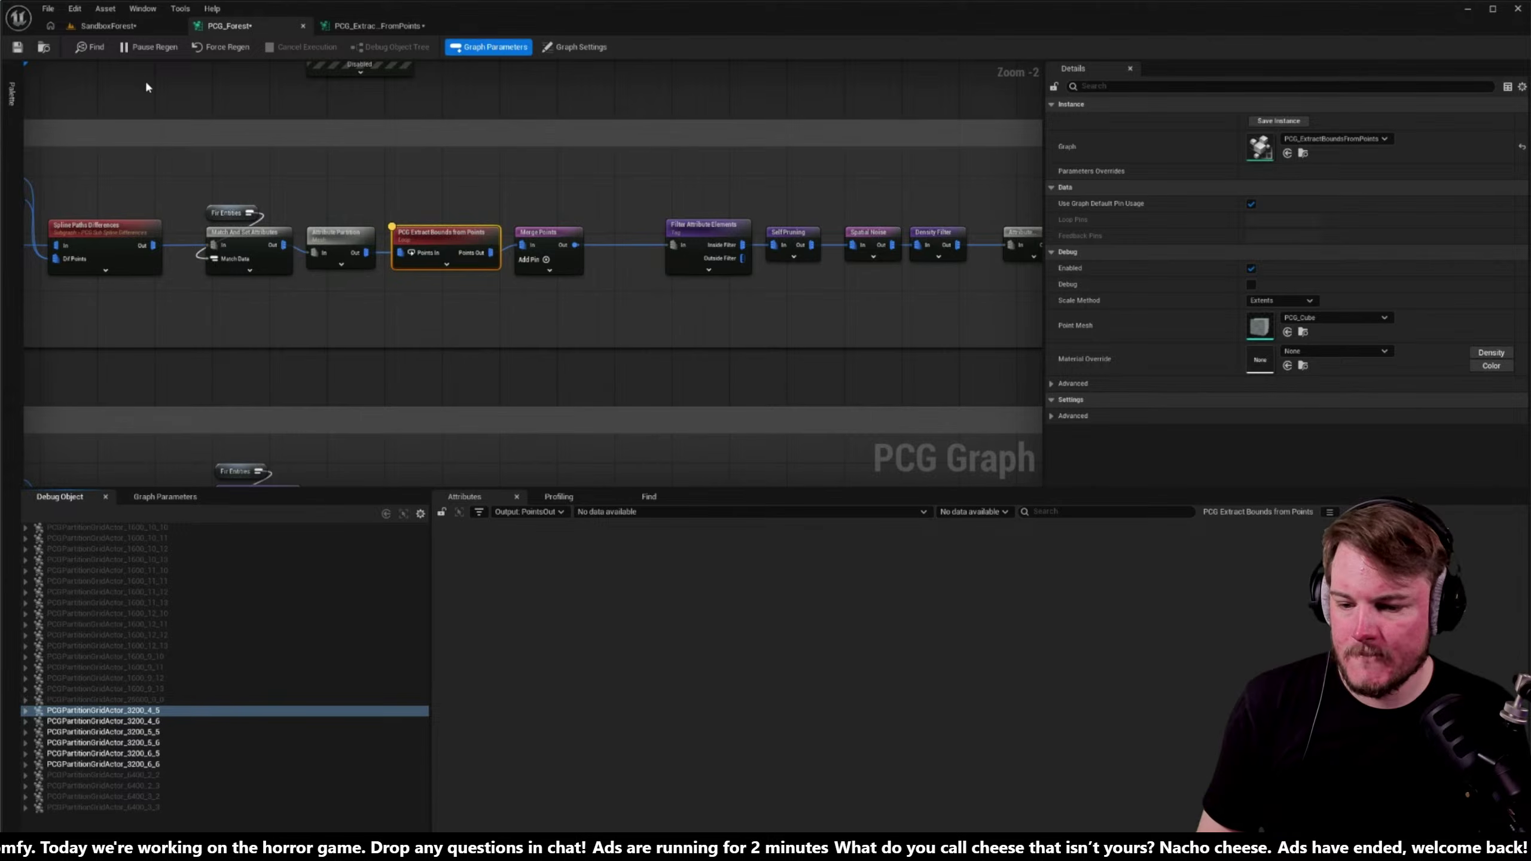
left_click(229, 48)
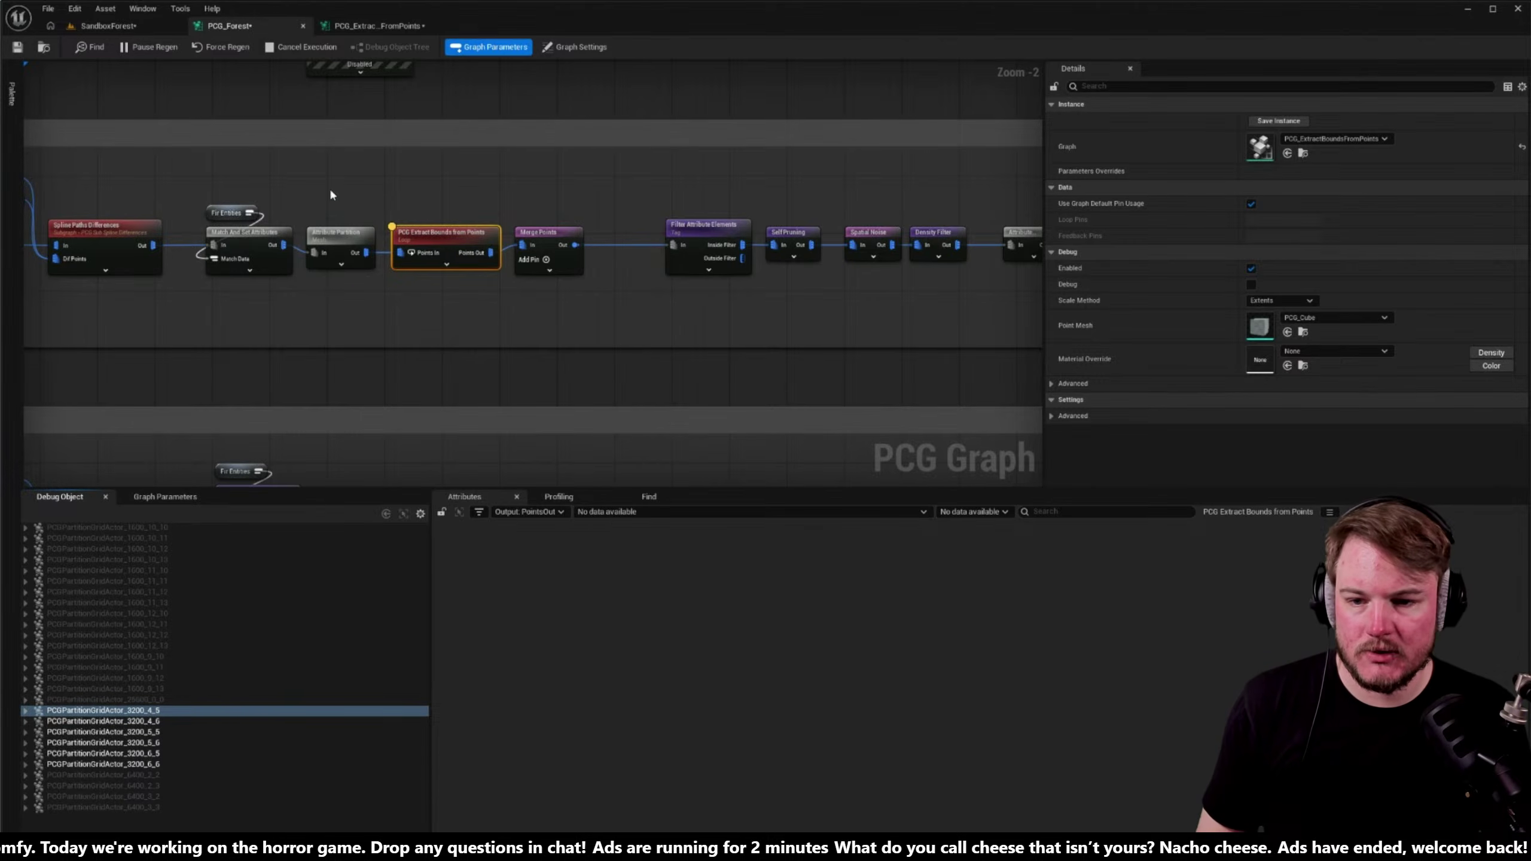
left_click(26, 711)
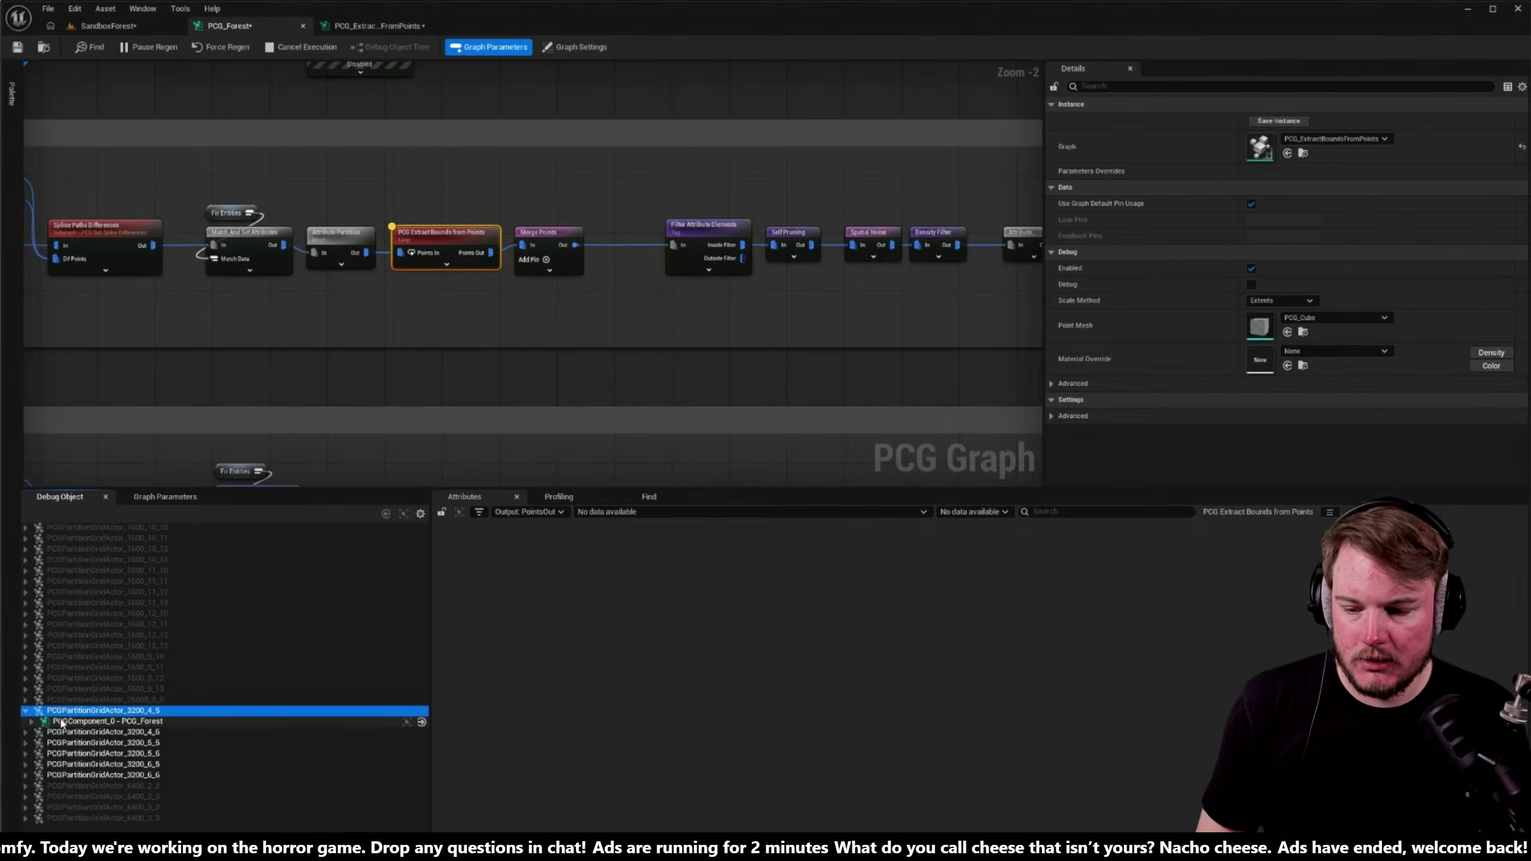
left_click(65, 721)
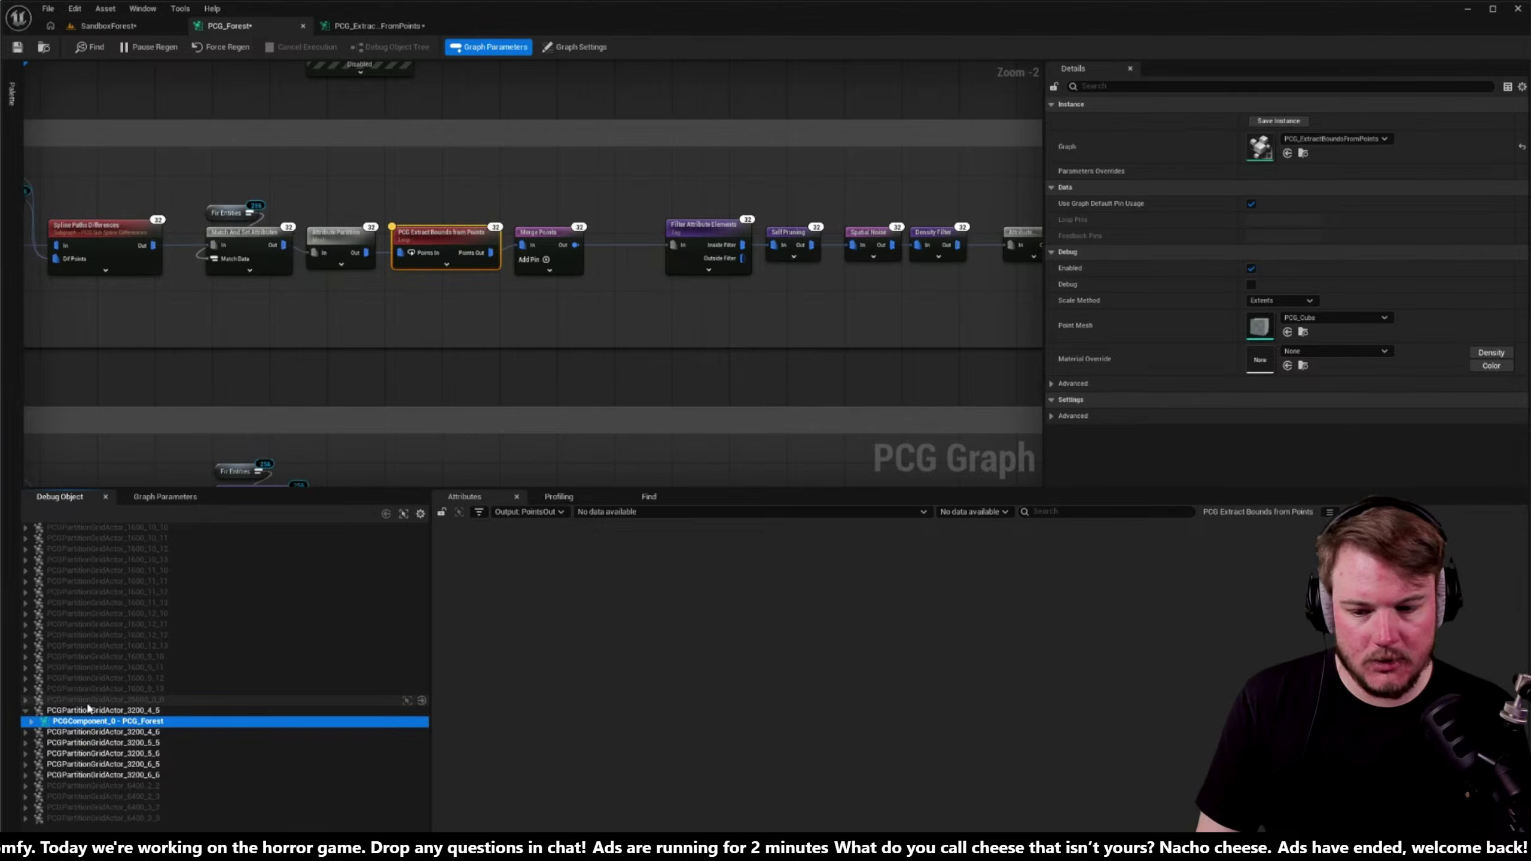
- Recheck the PCG Extract Bounds from Points output for PCGPartitionGridActor_3200_4_5 and its PCG component
left_click(87, 712)
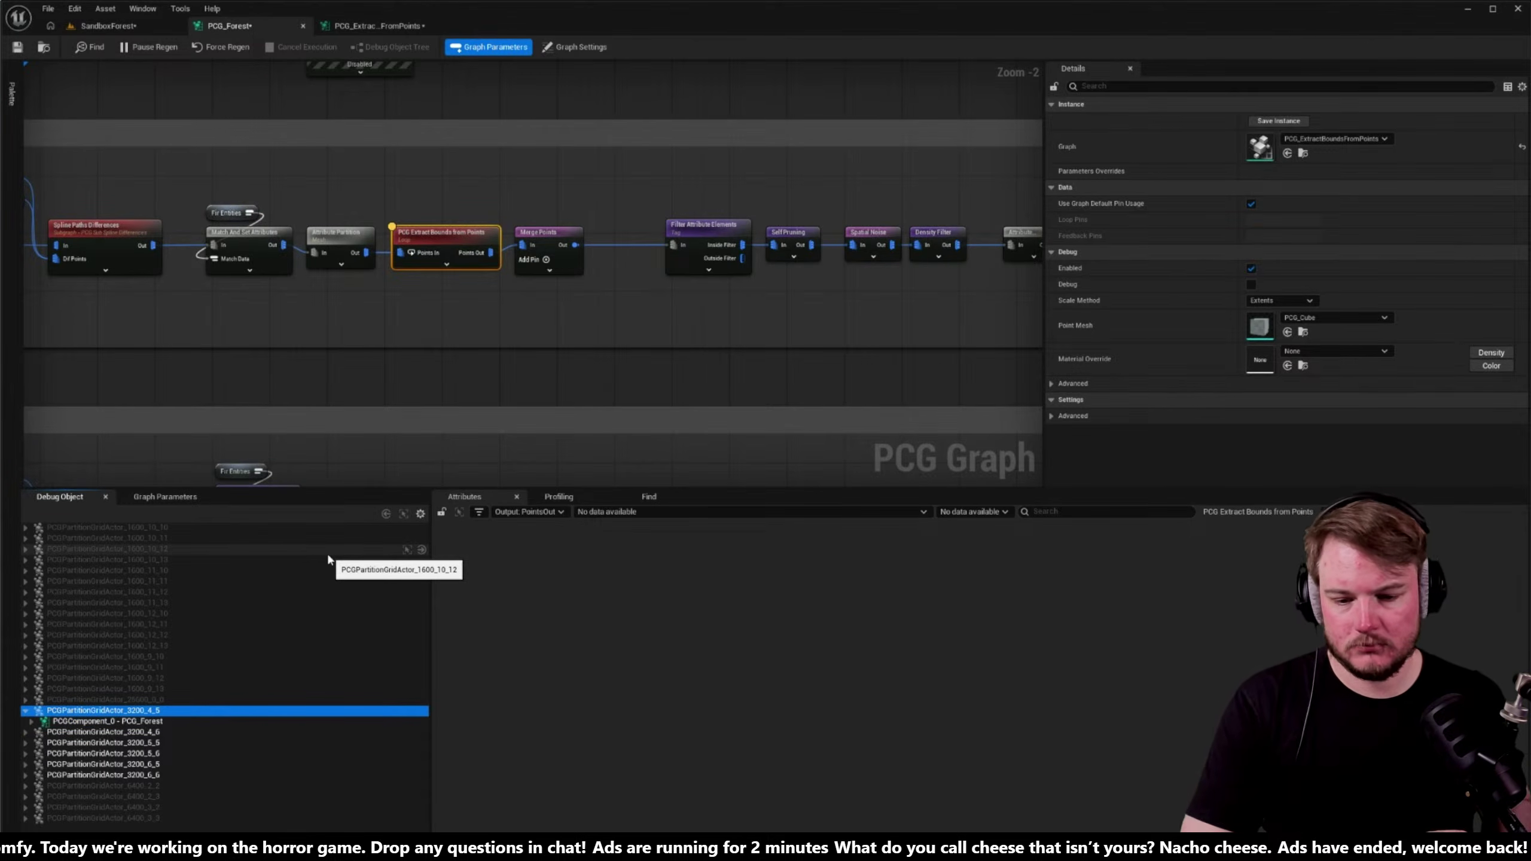
left_click(158, 722)
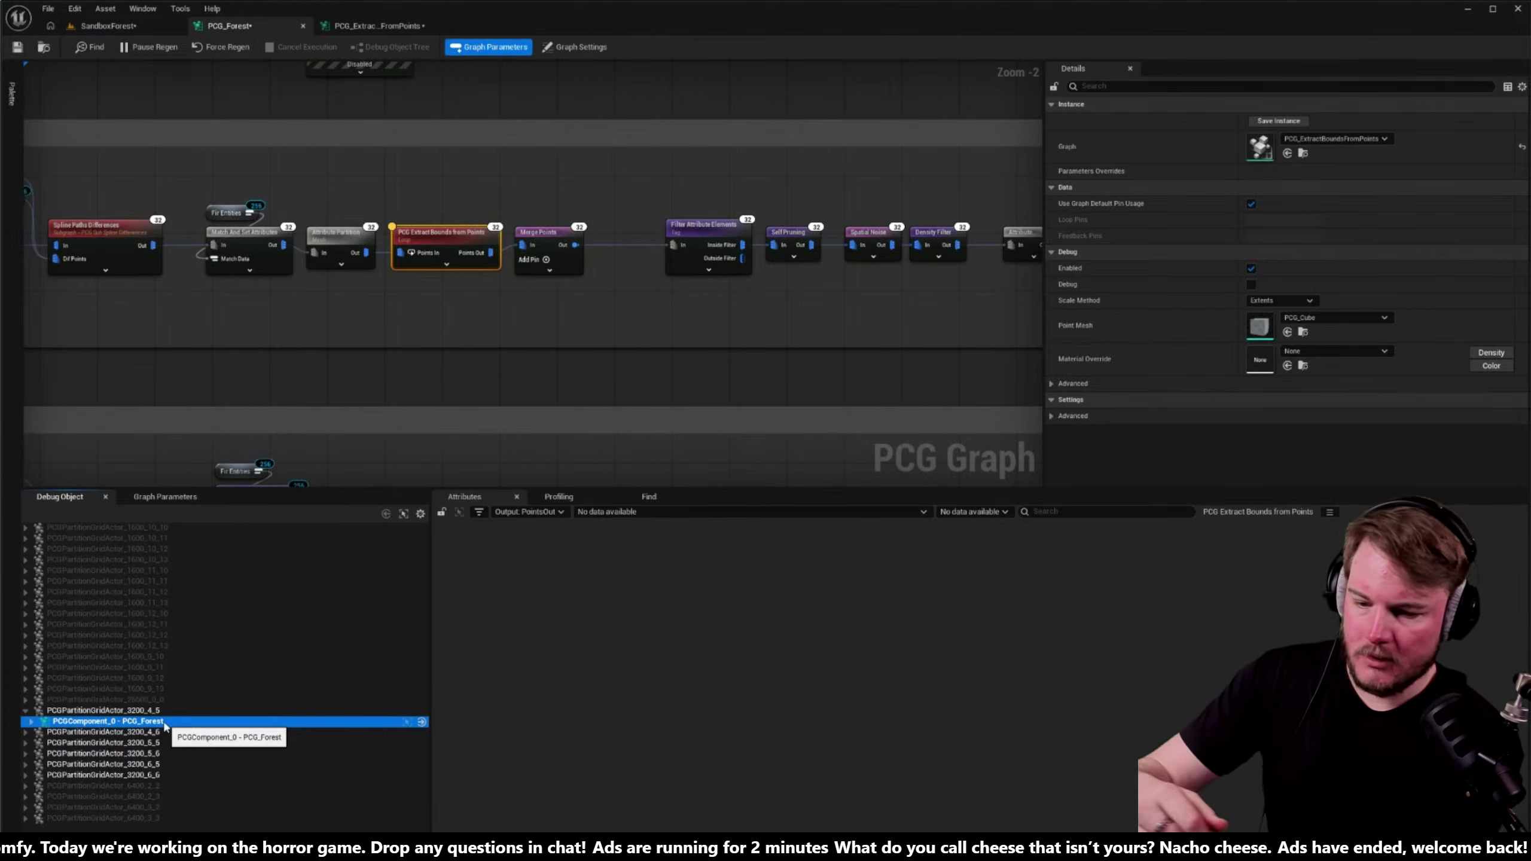
key("Up")
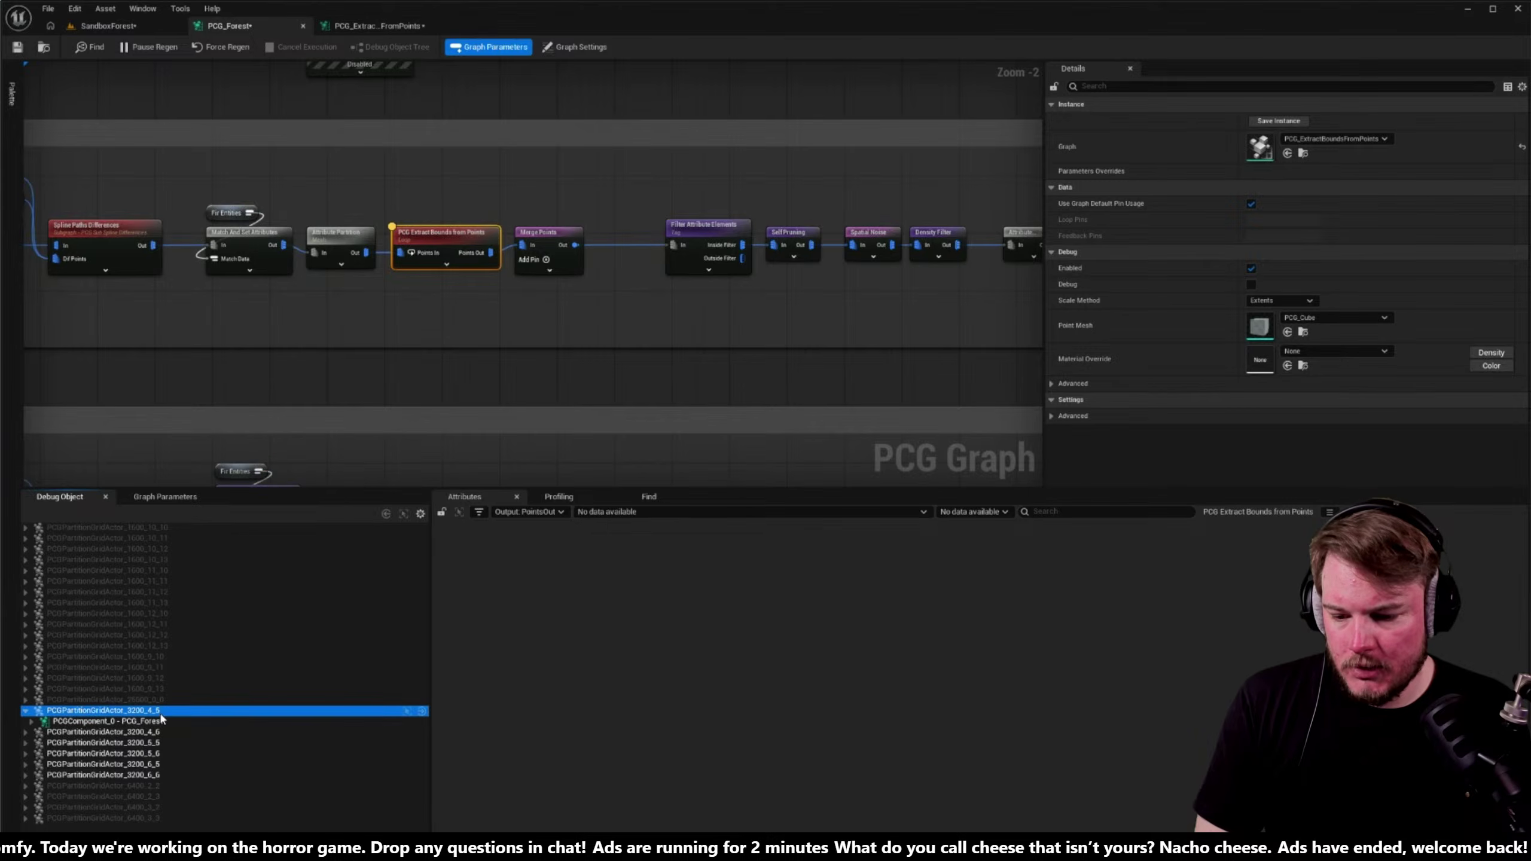
left_click(467, 247)
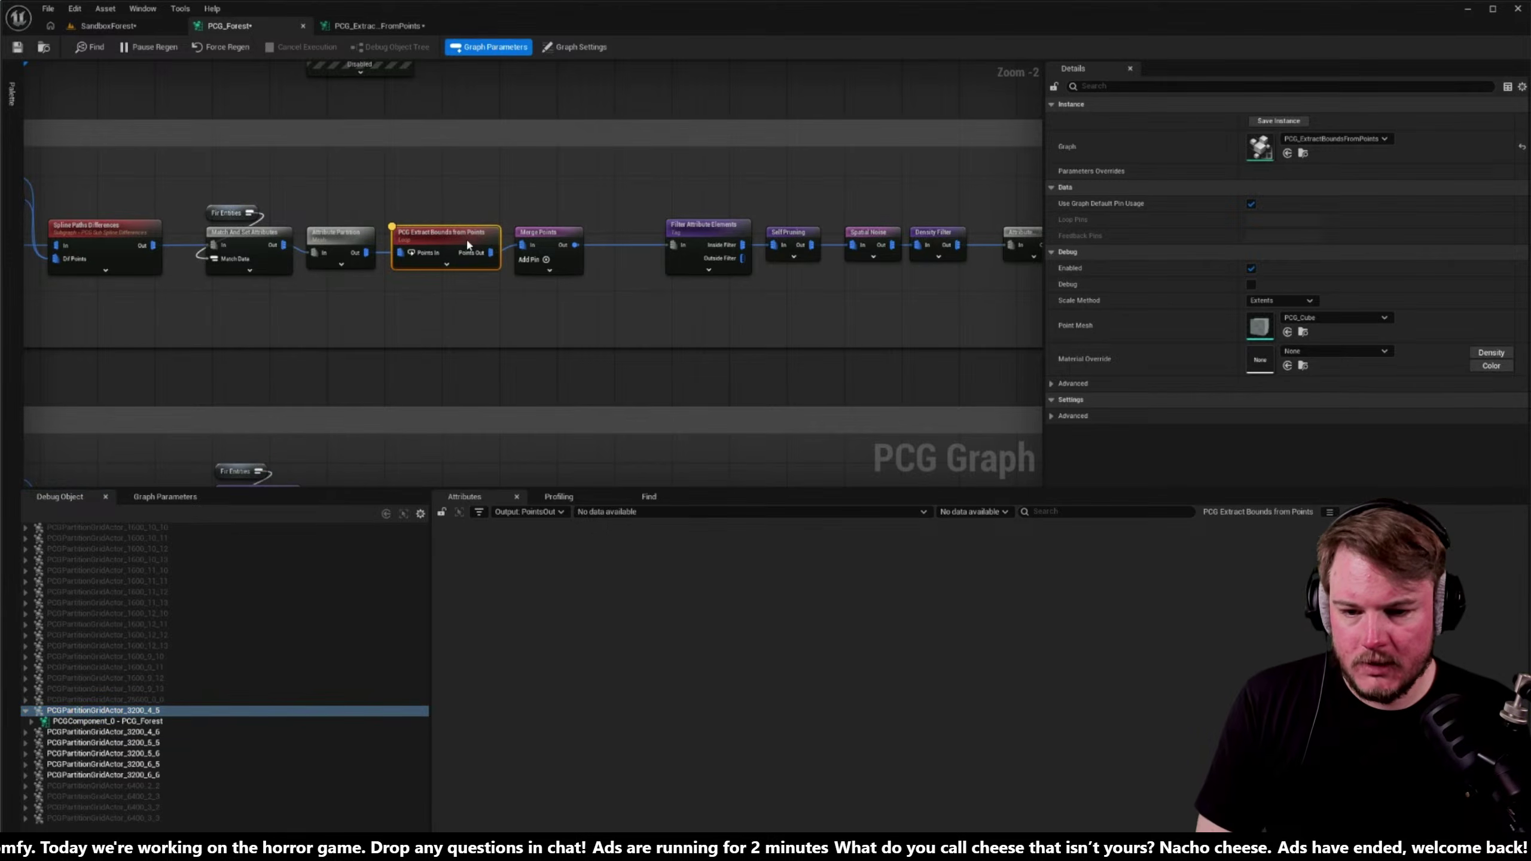
right_click_drag(521, 291, 499, 310)
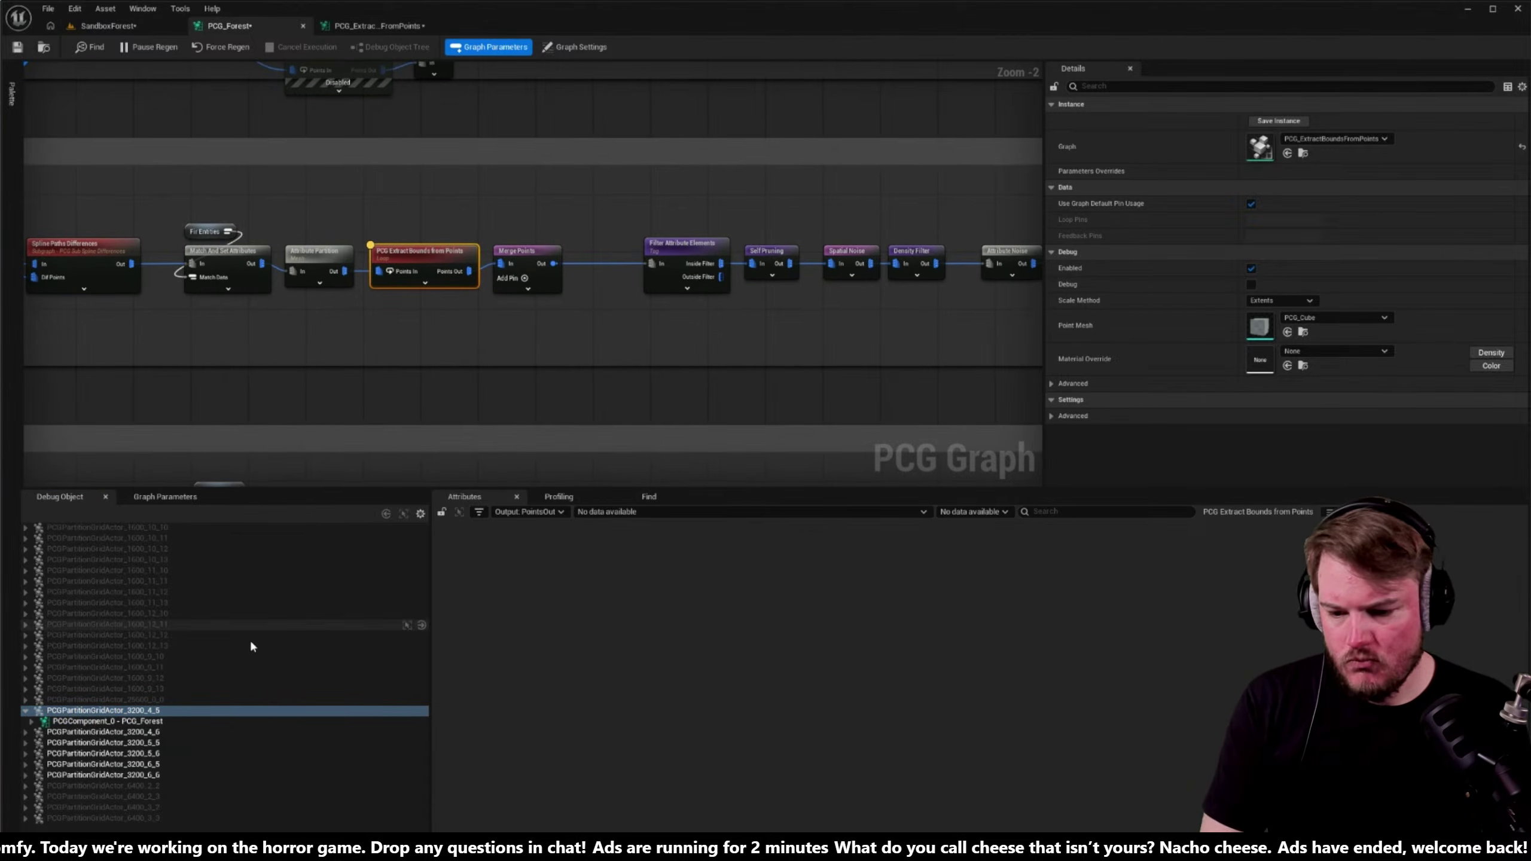
- Debug the PCG component of PCGPartitionGridActor_3200_4_6 instead and inspect the bounds attributes output by PCG Extract Bounds from Points
double_click(60, 721)
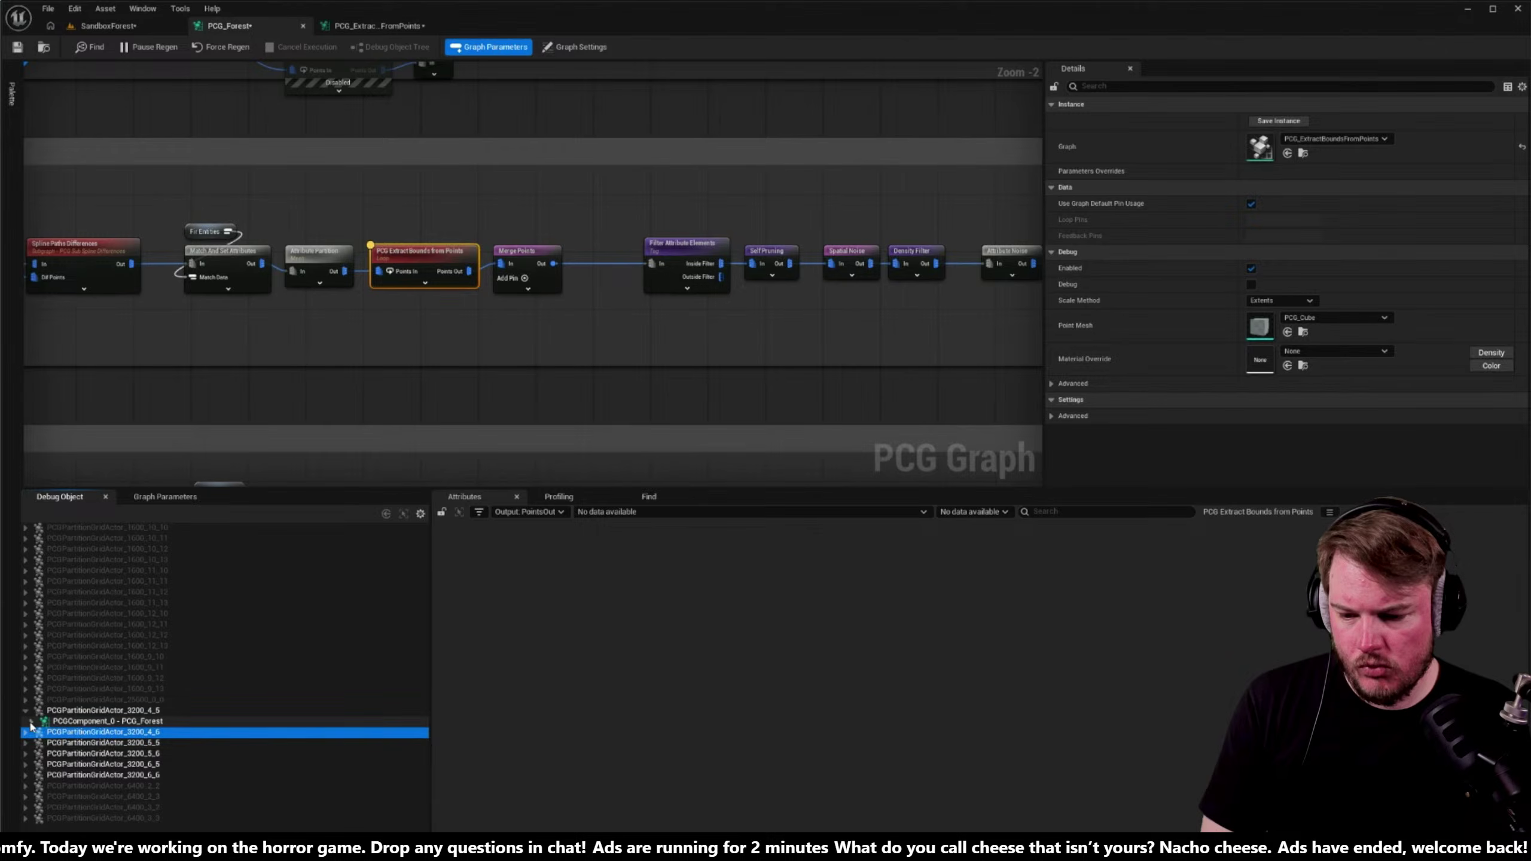
left_click(53, 725)
left_click(31, 723)
left_click(26, 732)
left_click(45, 742)
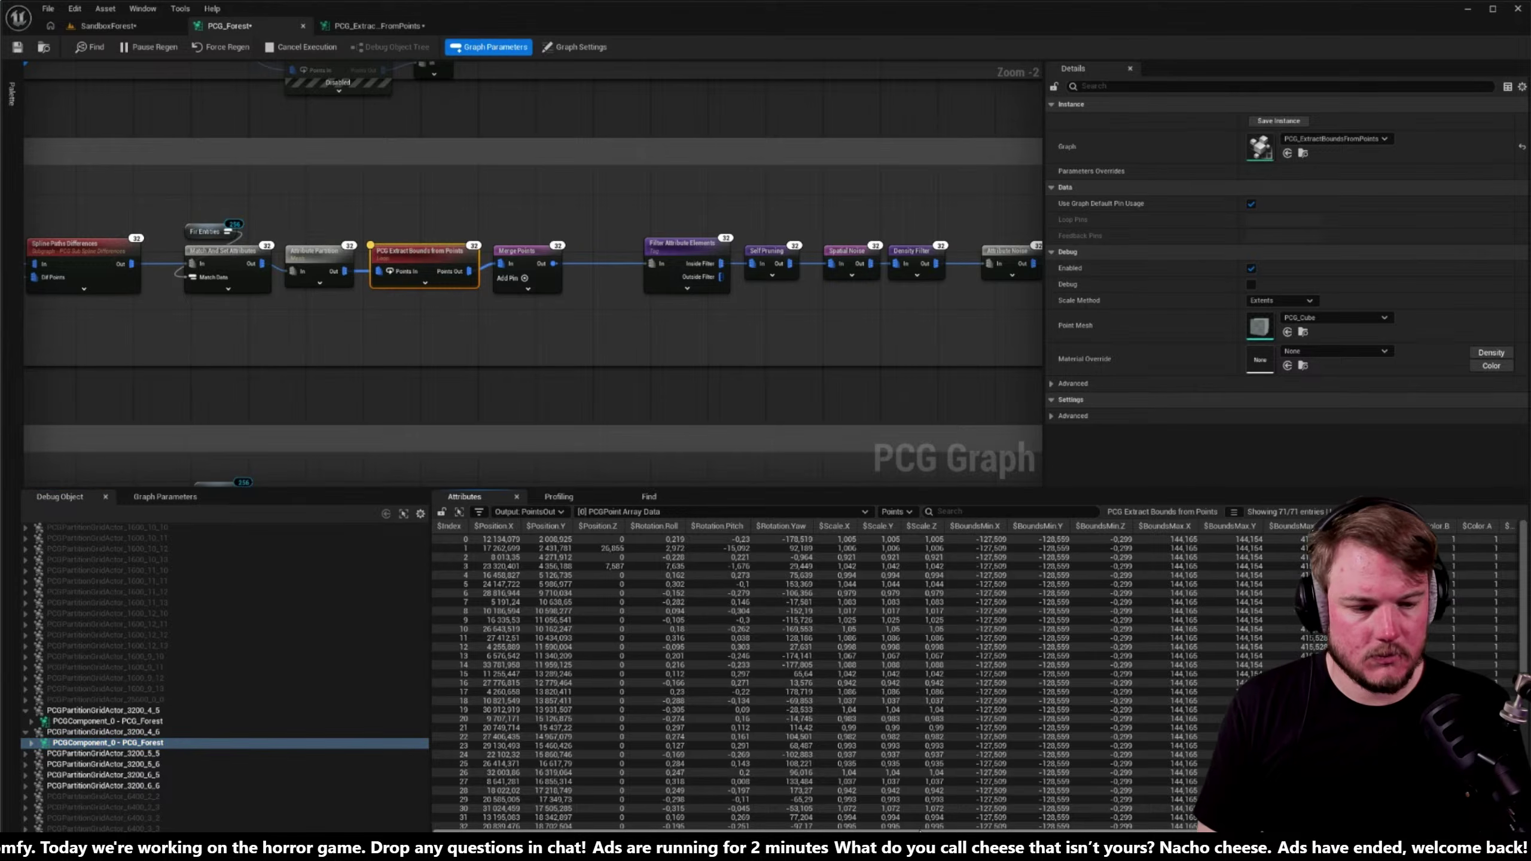
scroll(808, 681, "right", 5, "shift")
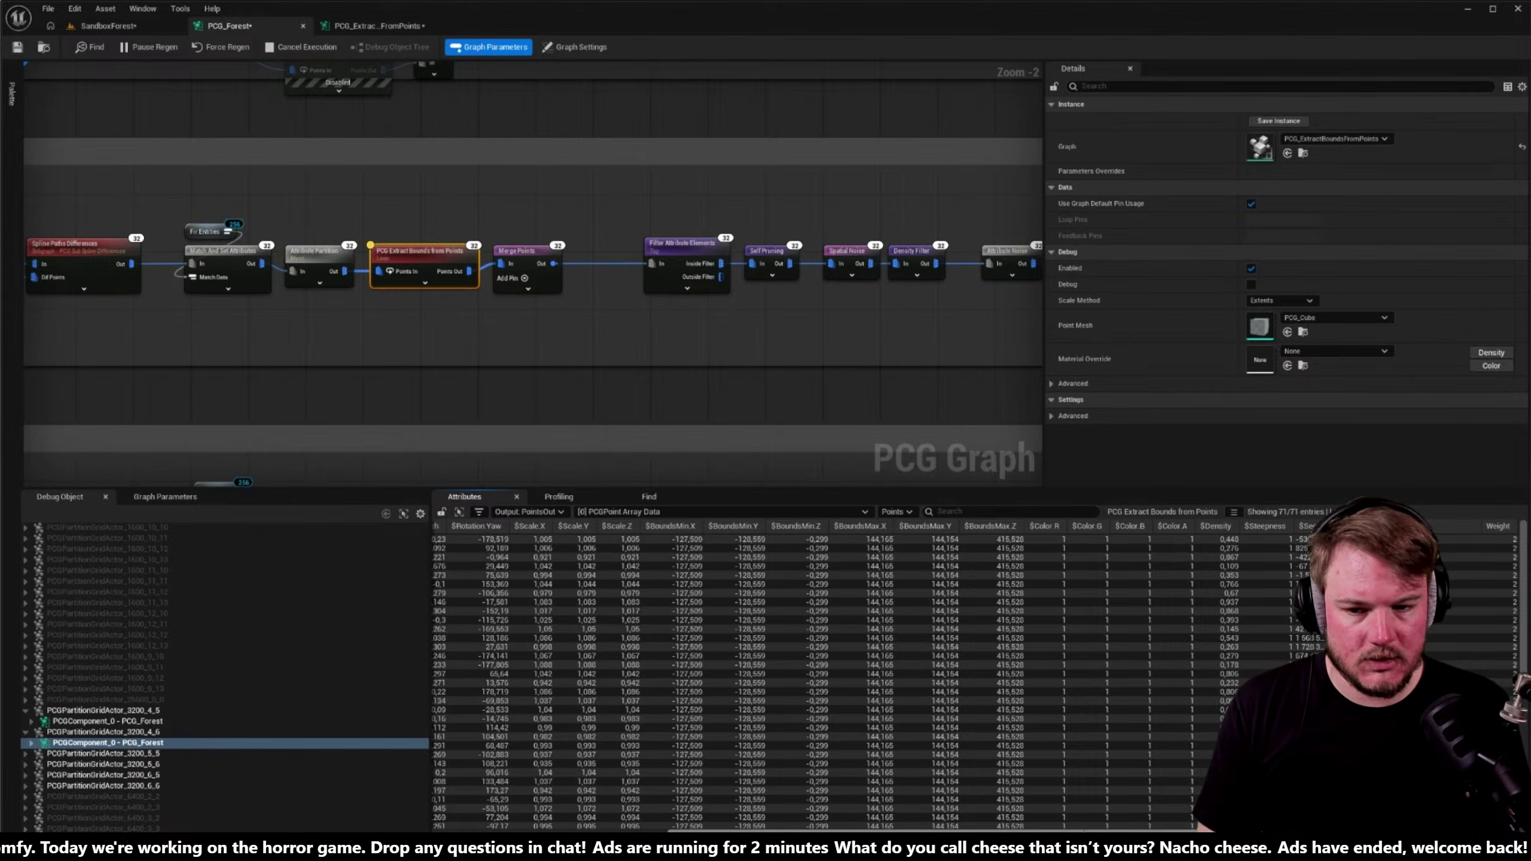
- Review the nodes feeding PCG Extract Bounds from Points and read the remaining point attributes through to Tag
left_click_drag(171, 205, 323, 259)
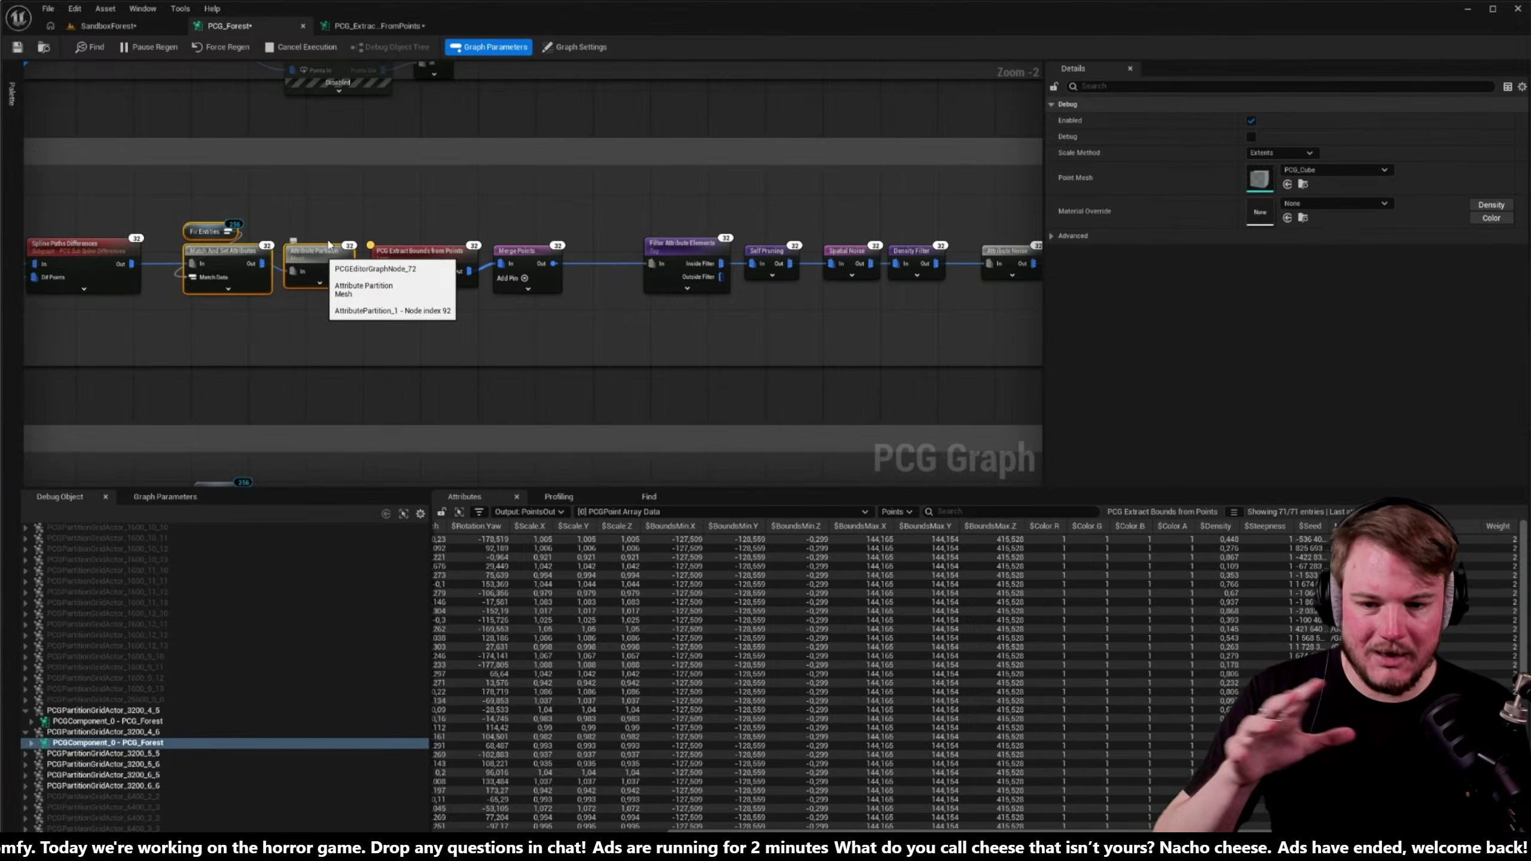
left_click(384, 211)
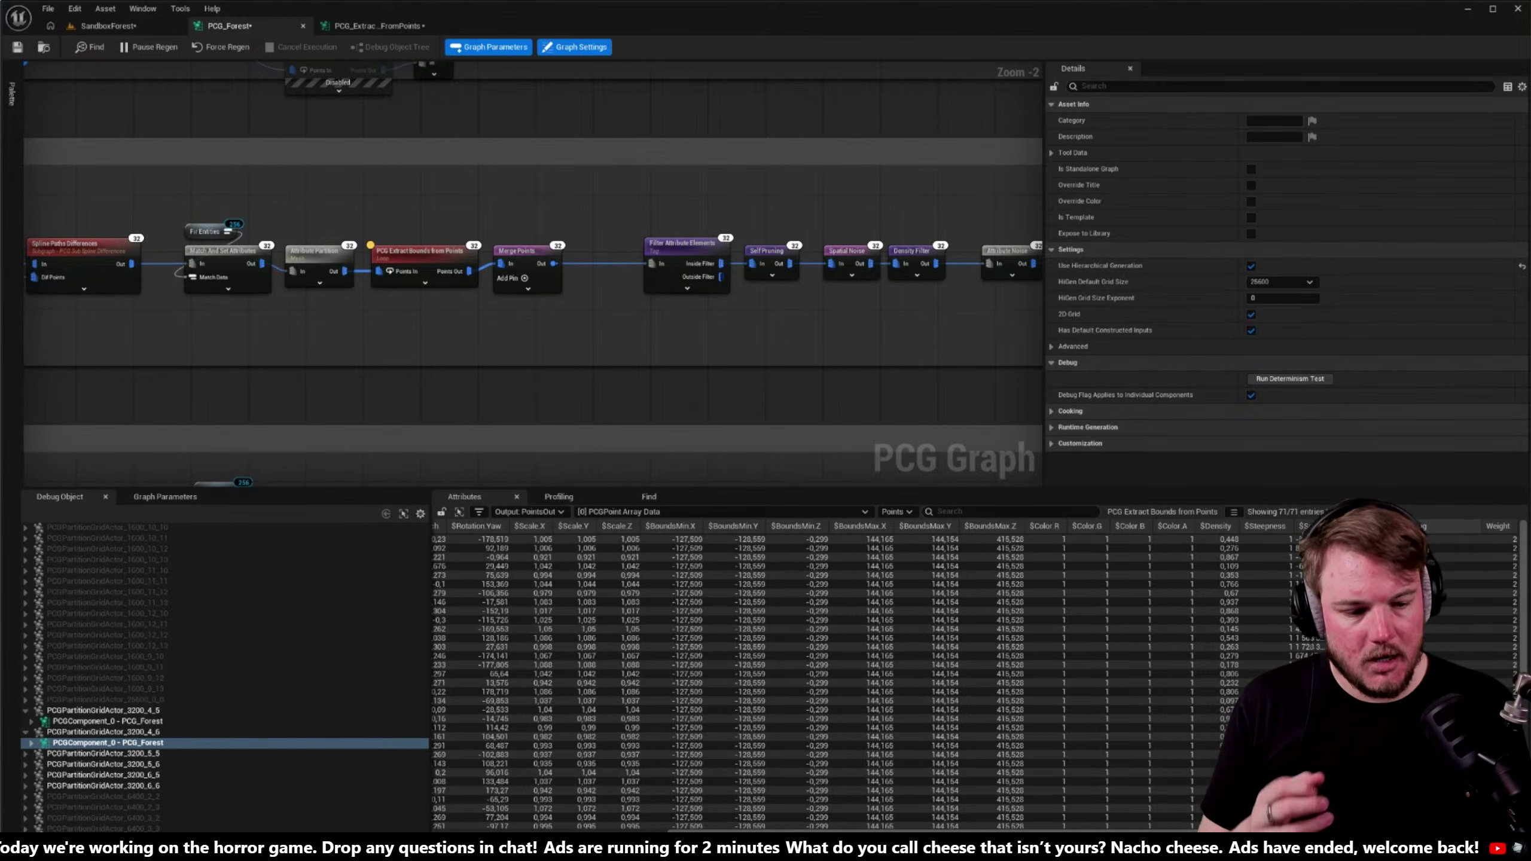
left_click_drag(1476, 525, 1425, 525)
scroll(1421, 622, "down", 10)
scroll(1421, 622, "down", 10)
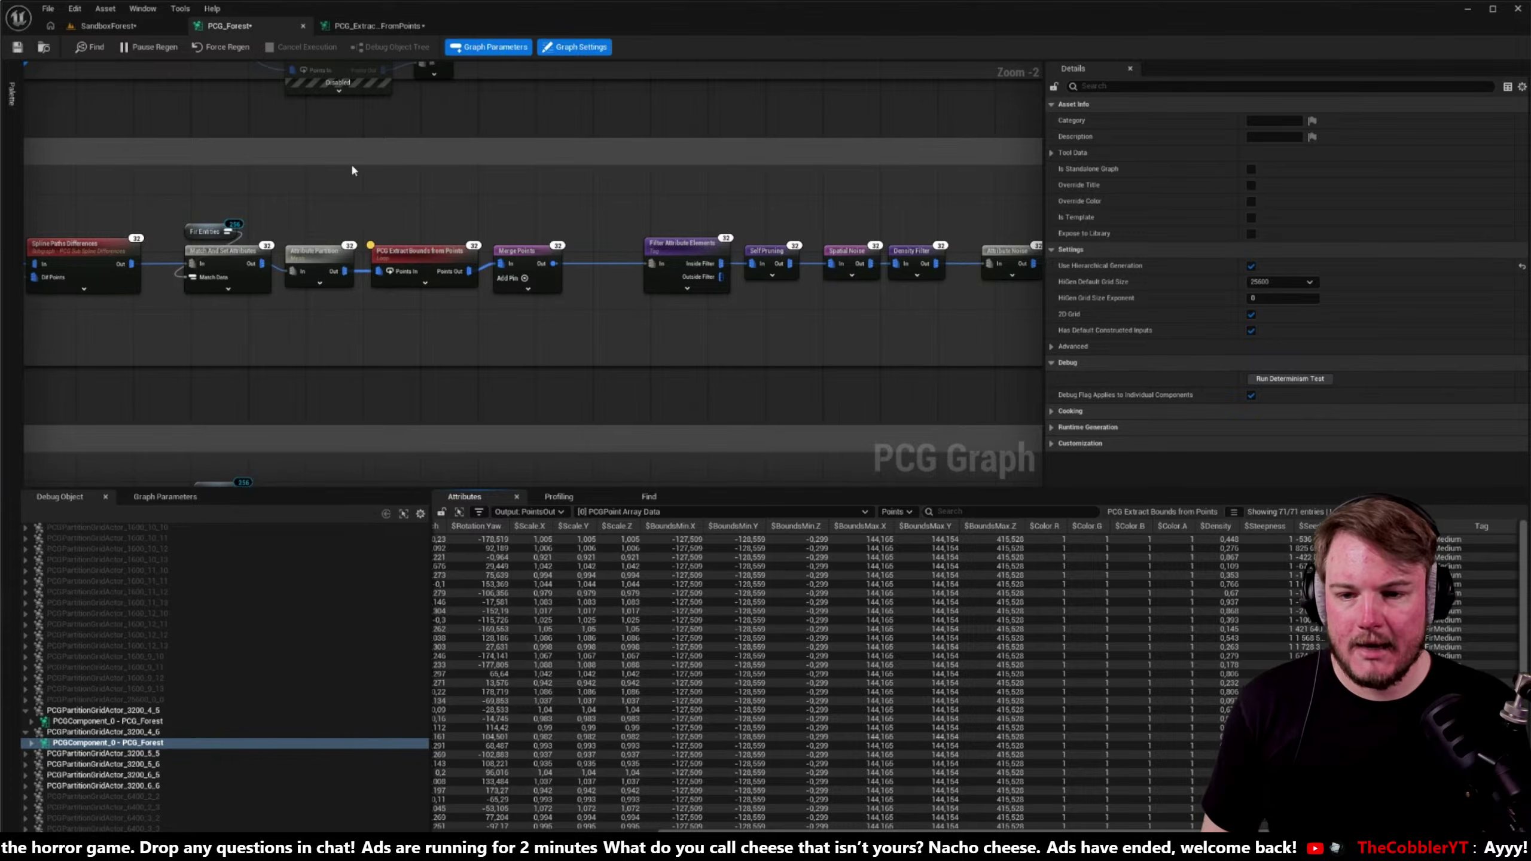
- In PCG_ExtractBoundsFromPoints, inspect the settings of the two Get Attribute From Point Index nodes feeding Bounds Min and Bounds Max
left_click(375, 25)
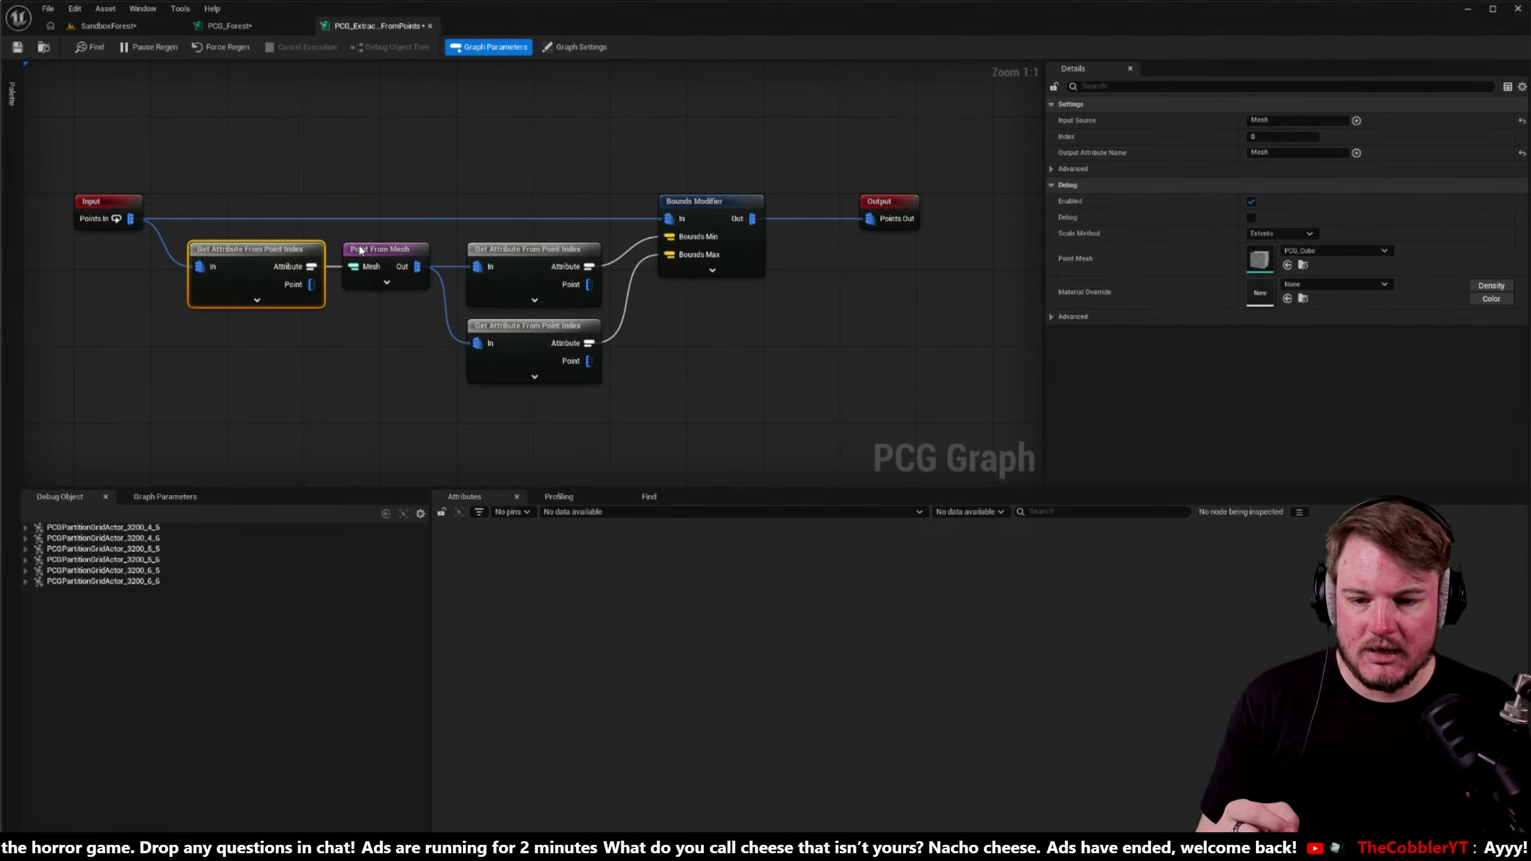
left_click_drag(252, 228, 375, 328)
right_click_drag(356, 356, 265, 366)
left_click_drag(349, 246, 445, 306)
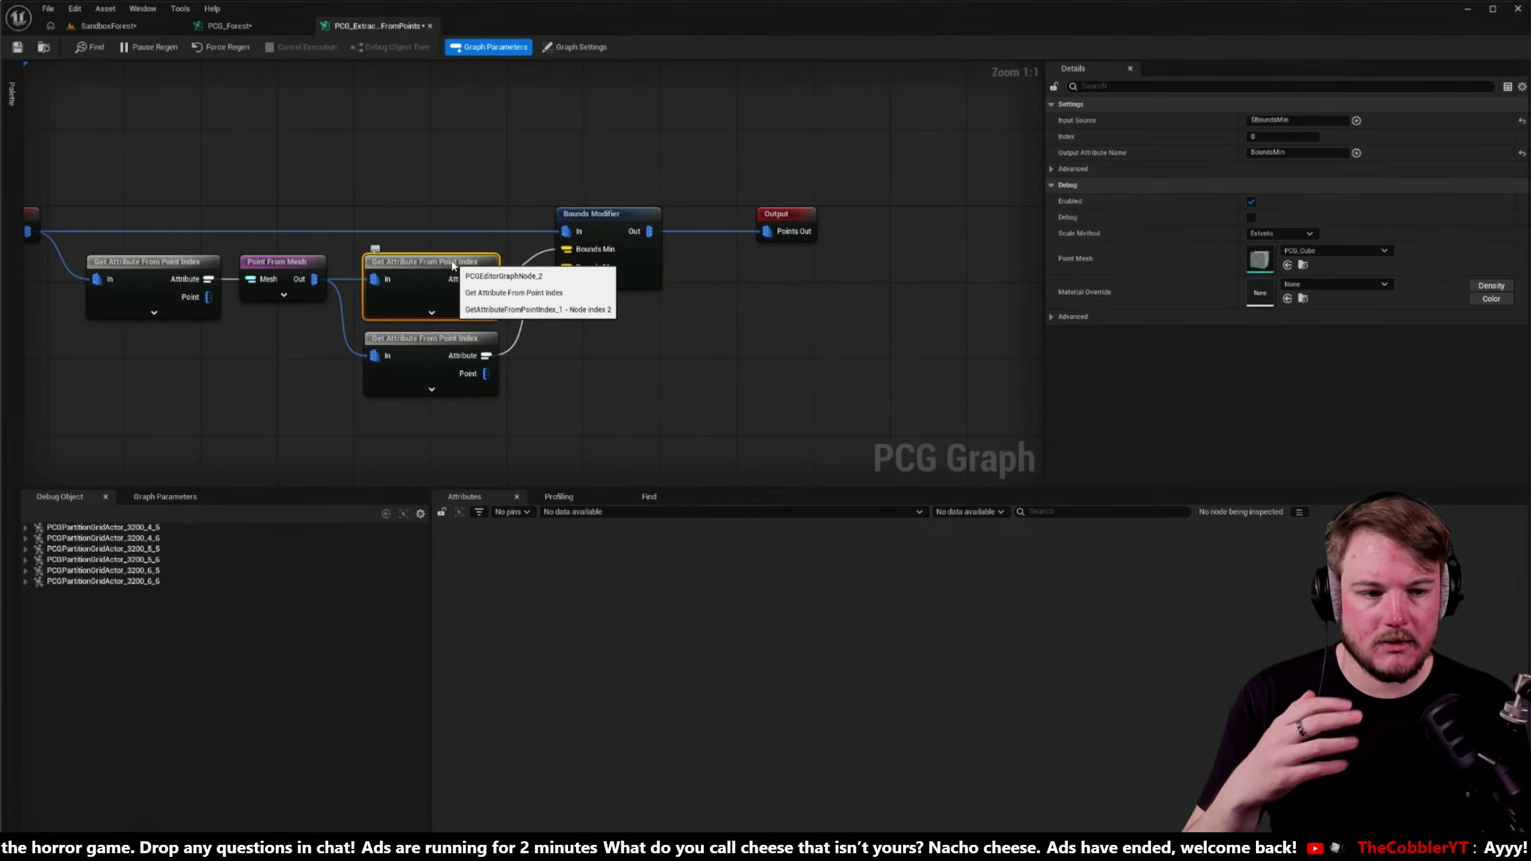
left_click(444, 337)
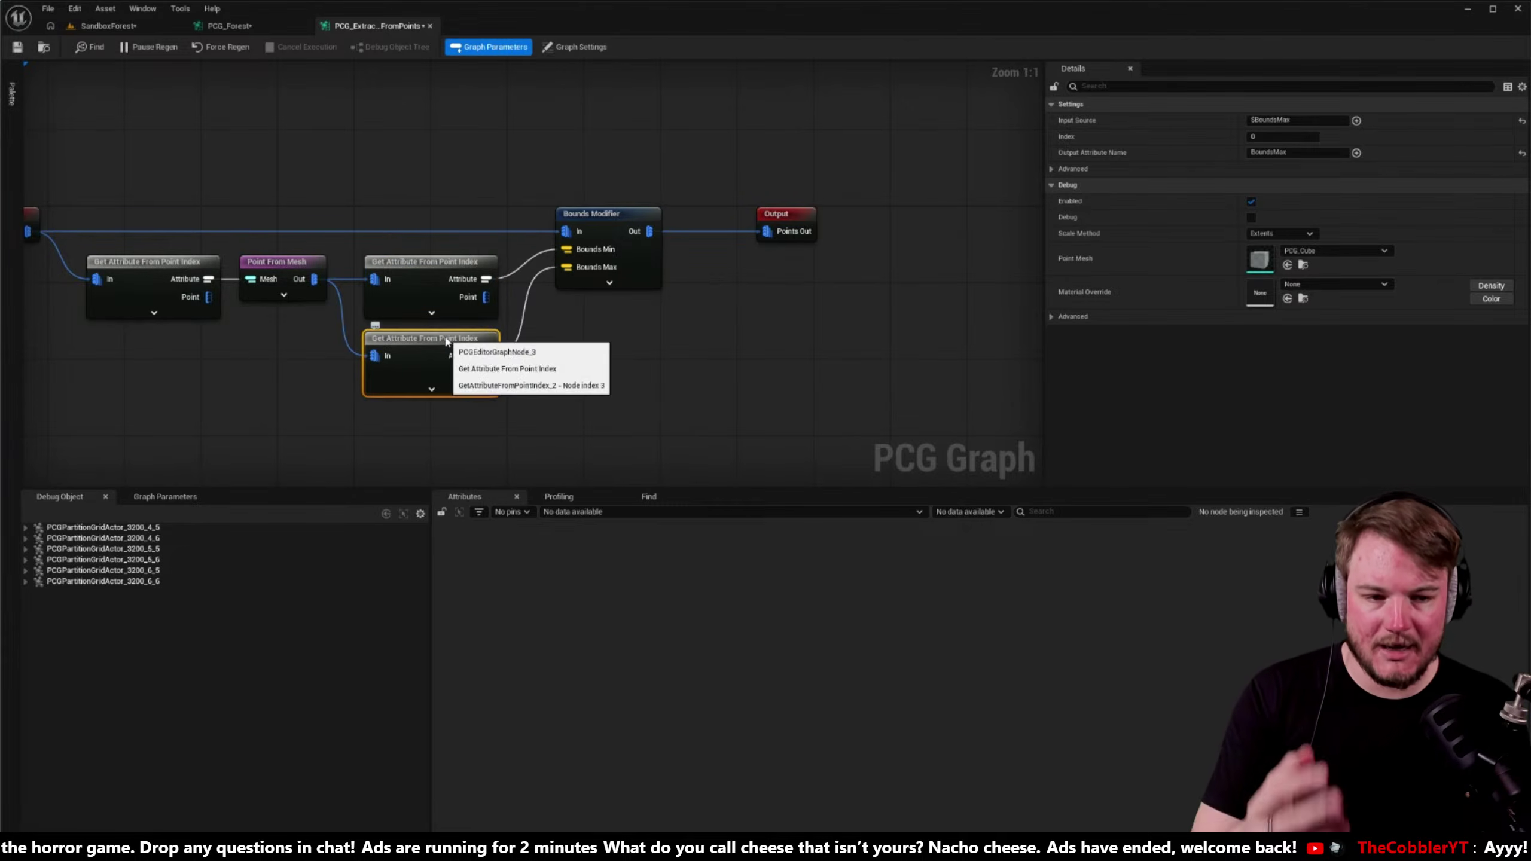
- Inspect the Bounds Modifier node's mode and bounds settings and review the whole subgraph leading into it
right_click_drag(675, 325, 826, 343)
left_click(742, 233)
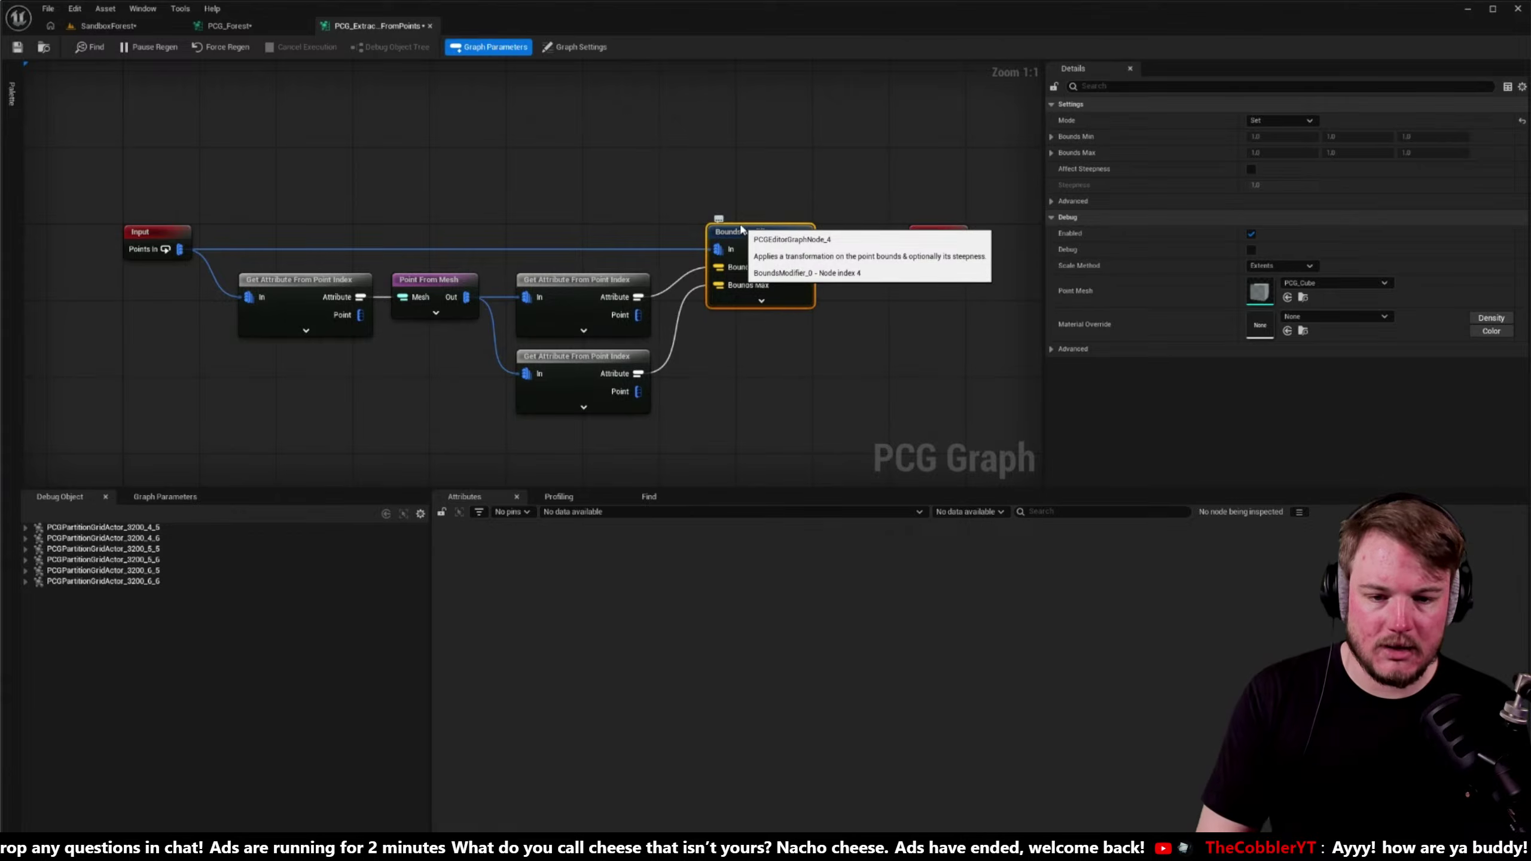
right_click_drag(633, 209, 575, 197)
left_click_drag(100, 179, 844, 398)
left_click(733, 231)
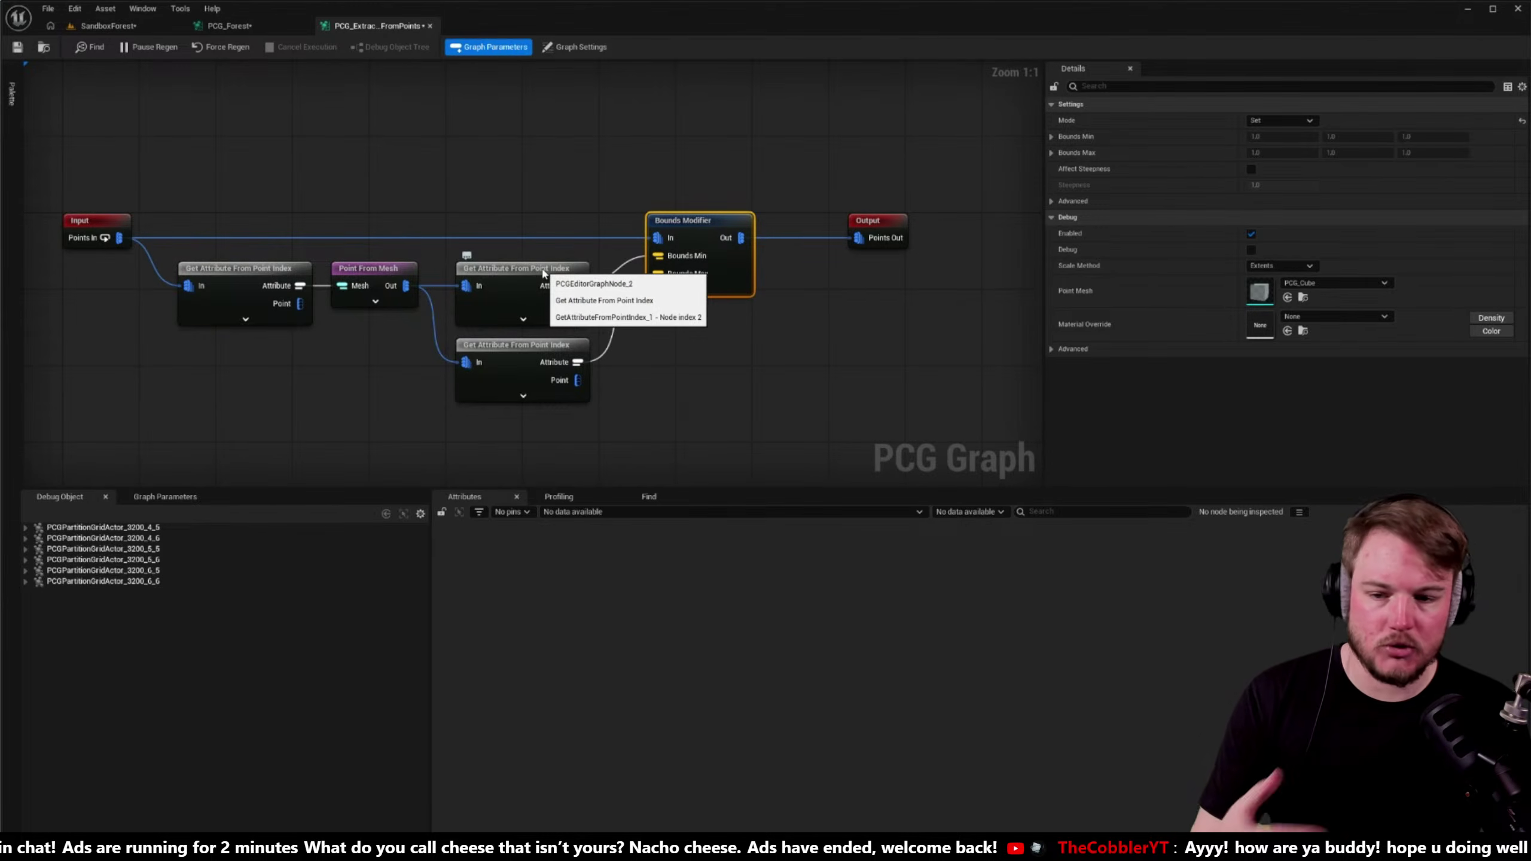
- Return to PCG_Forest, select the fir row's PCG Extract Bounds from Points node and show the graph parameters
left_click(219, 25)
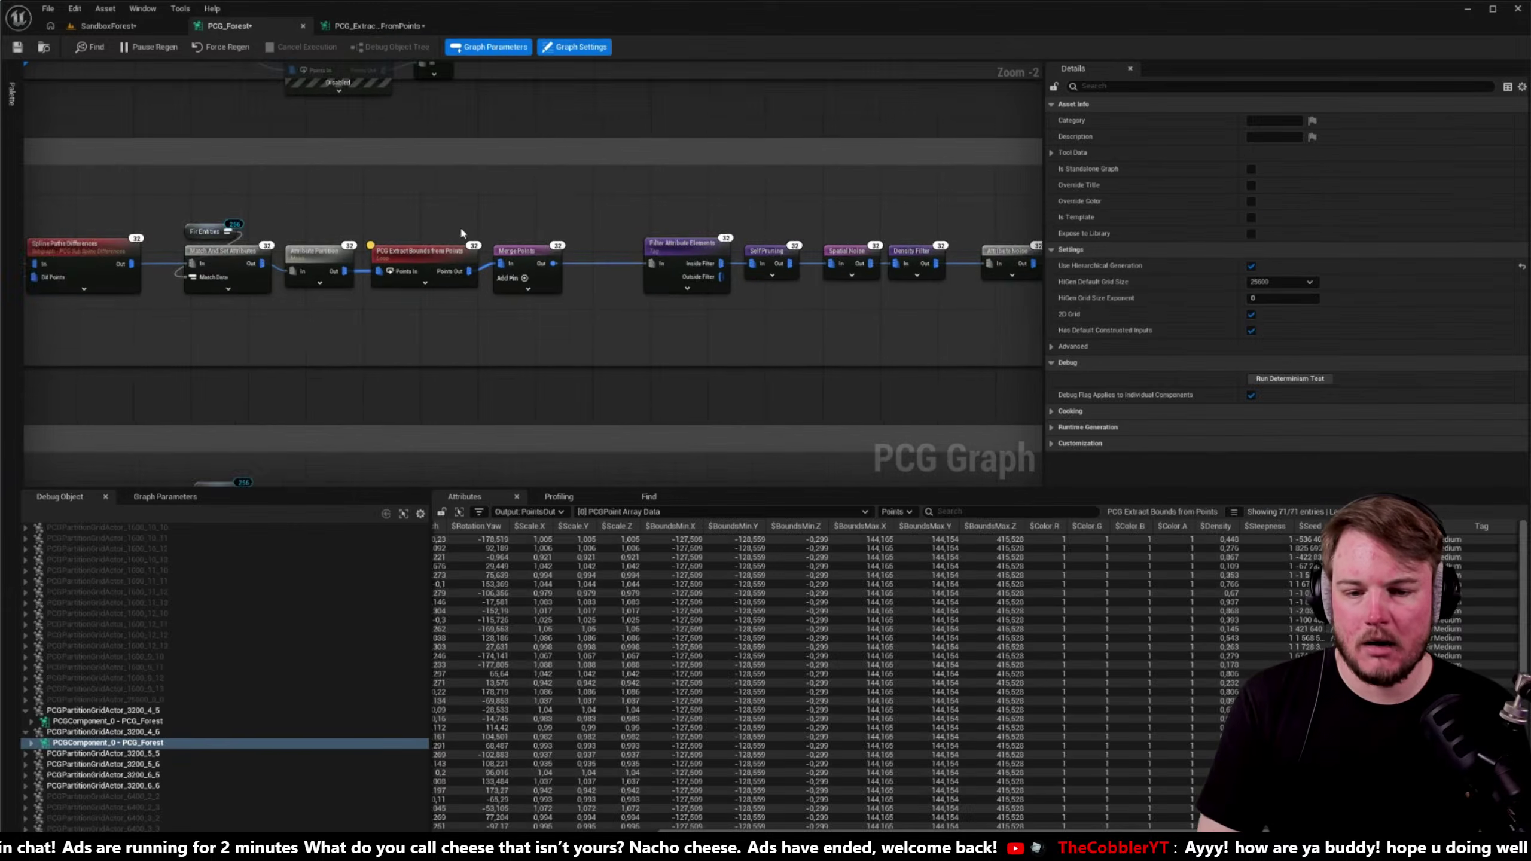
left_click(481, 251)
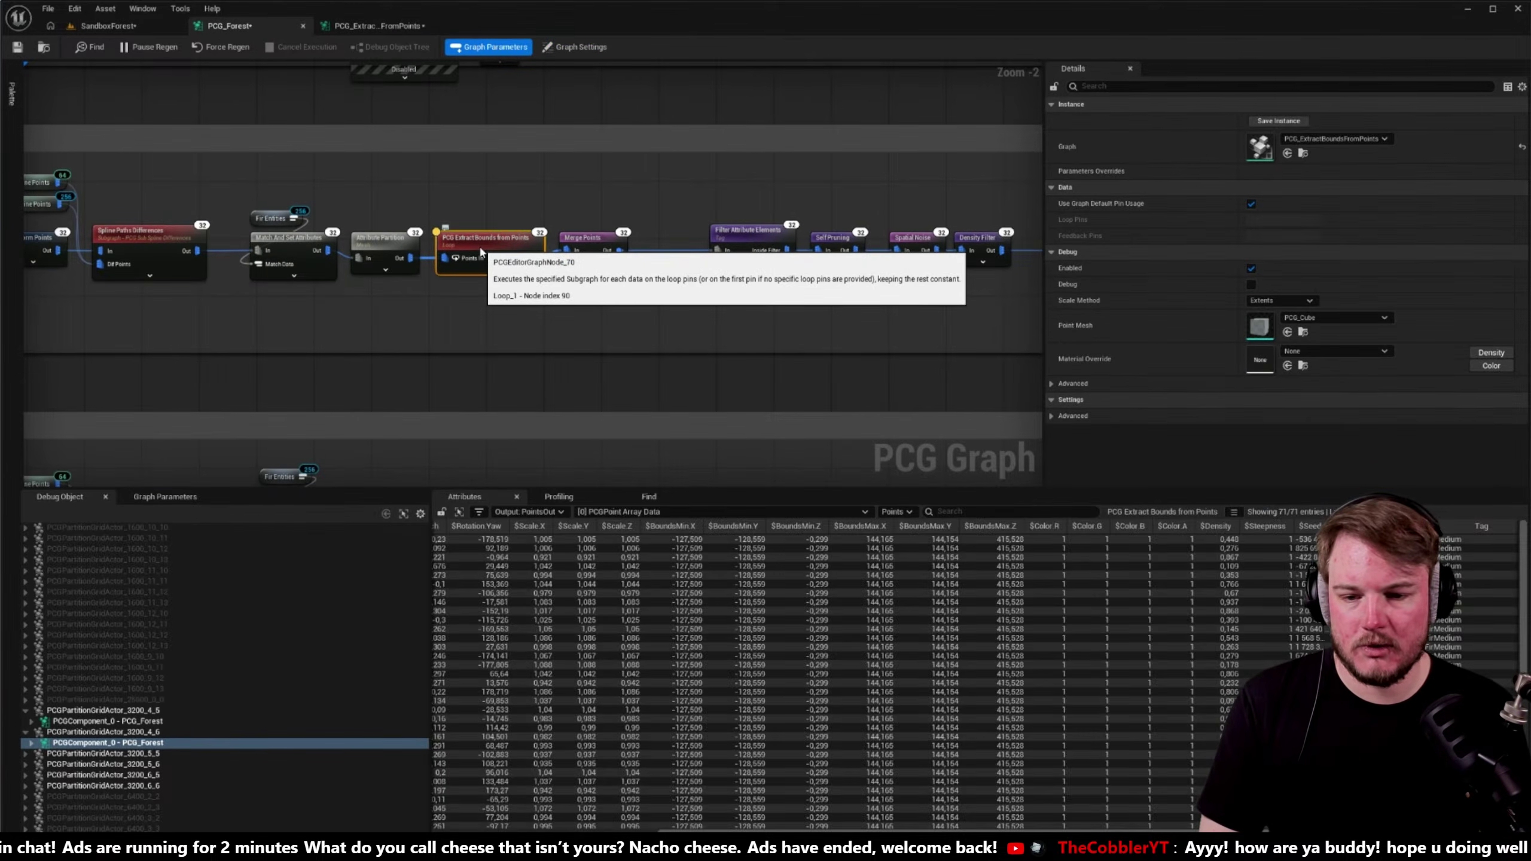
right_click_drag(507, 345, 556, 318)
left_click(157, 497)
- Open the F_ForestEntities struct from Content/PCG/Forest and review its member variables and their types
key("ctrl+space")
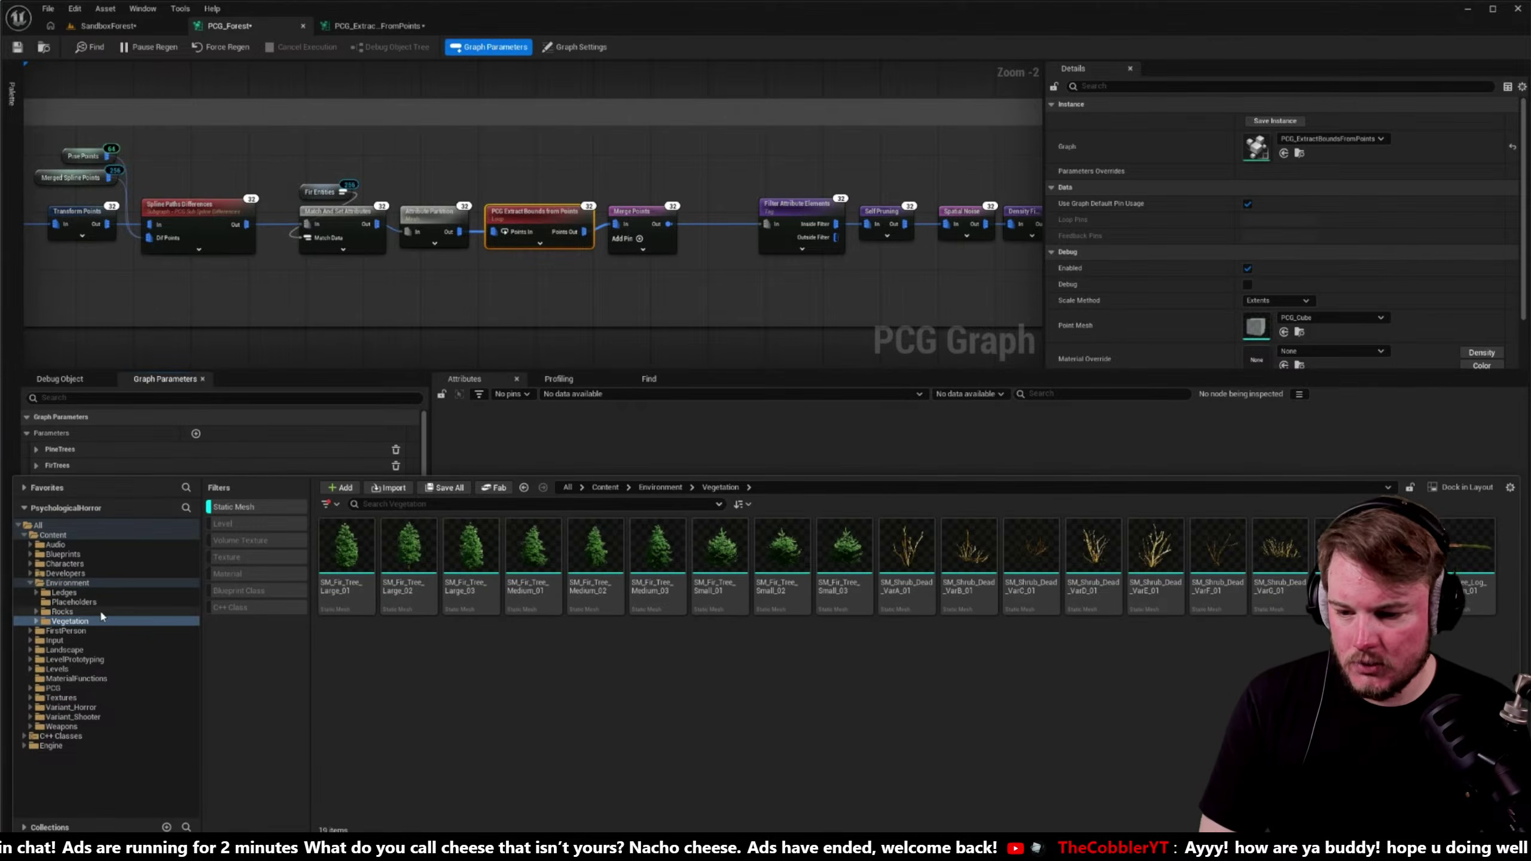
left_click(67, 582)
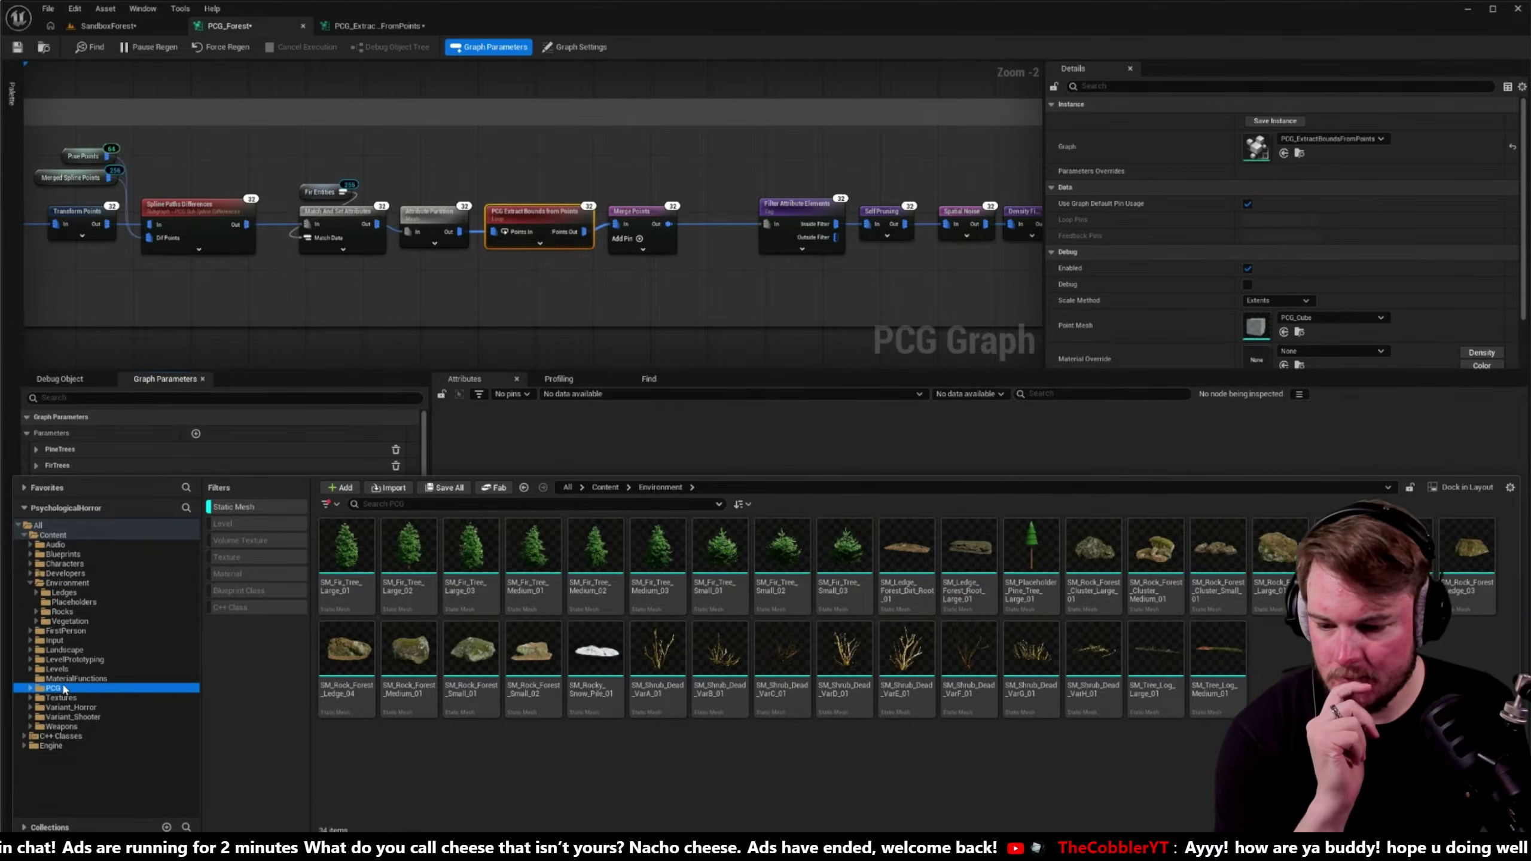
left_click(64, 689)
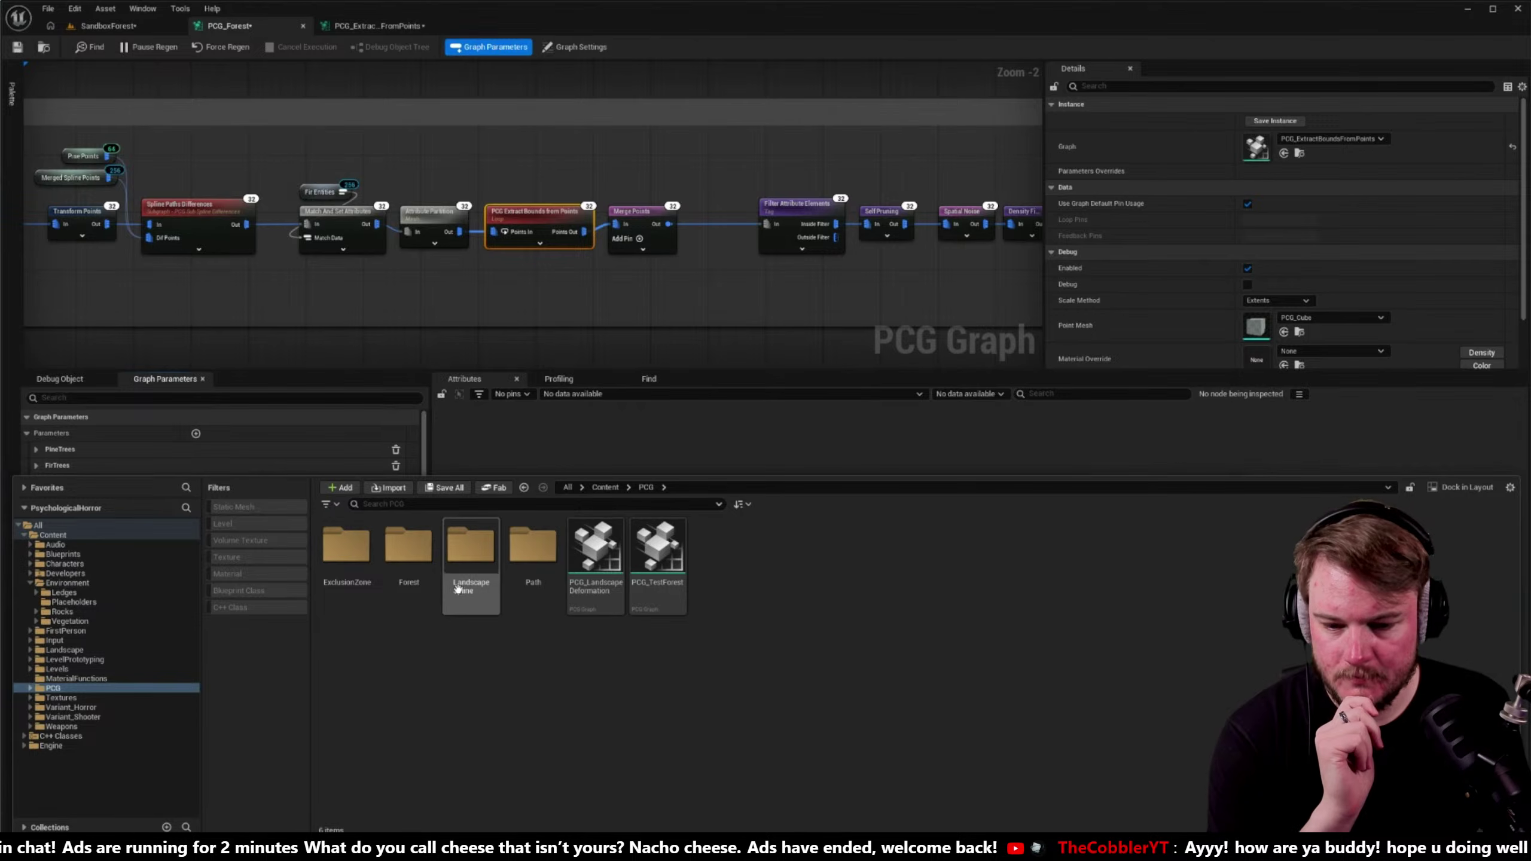
double_click(408, 580)
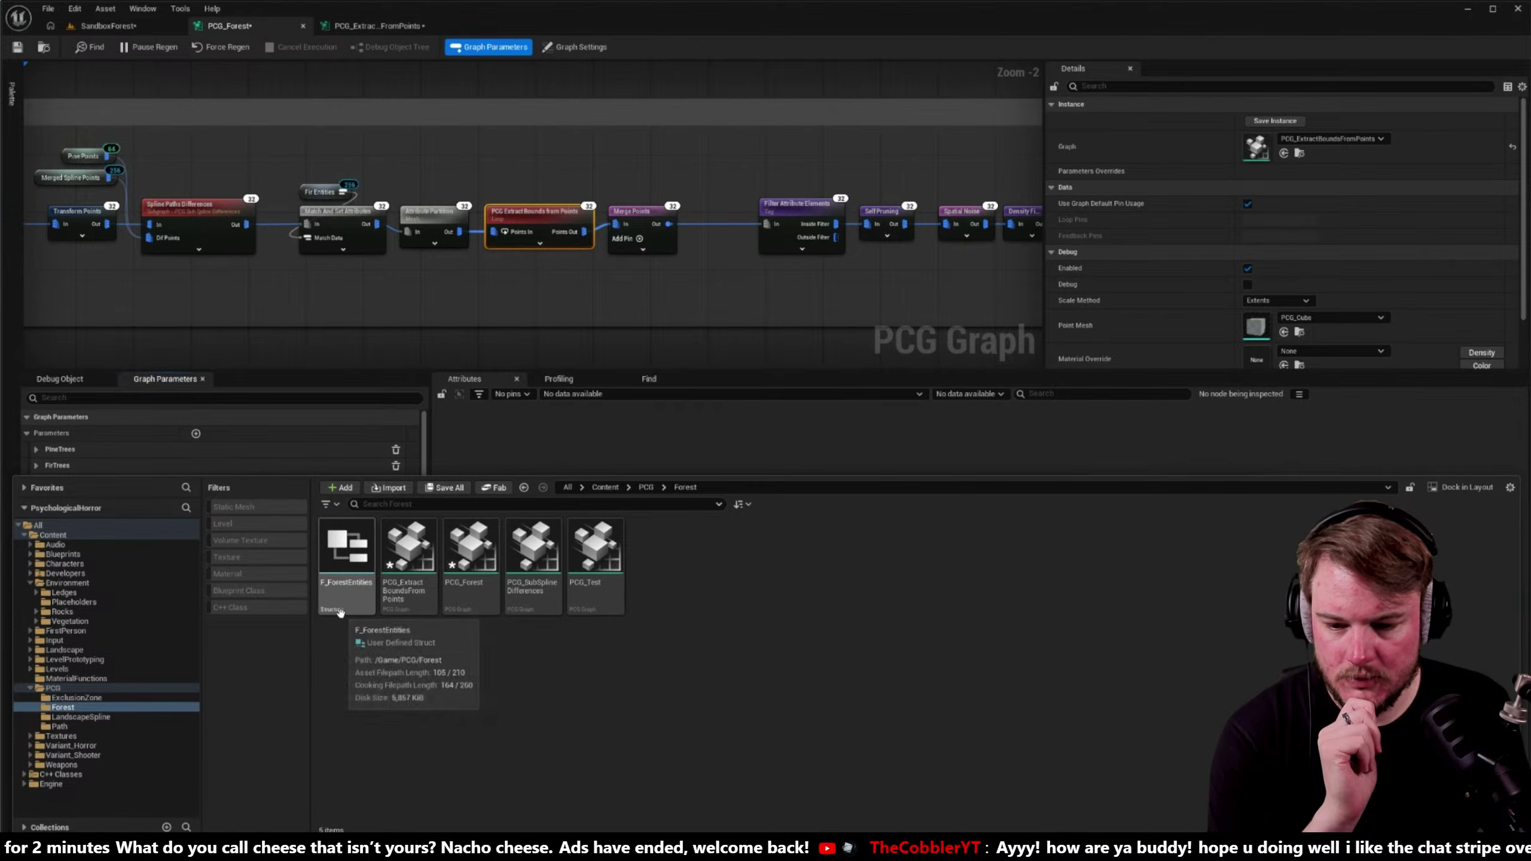
double_click(340, 610)
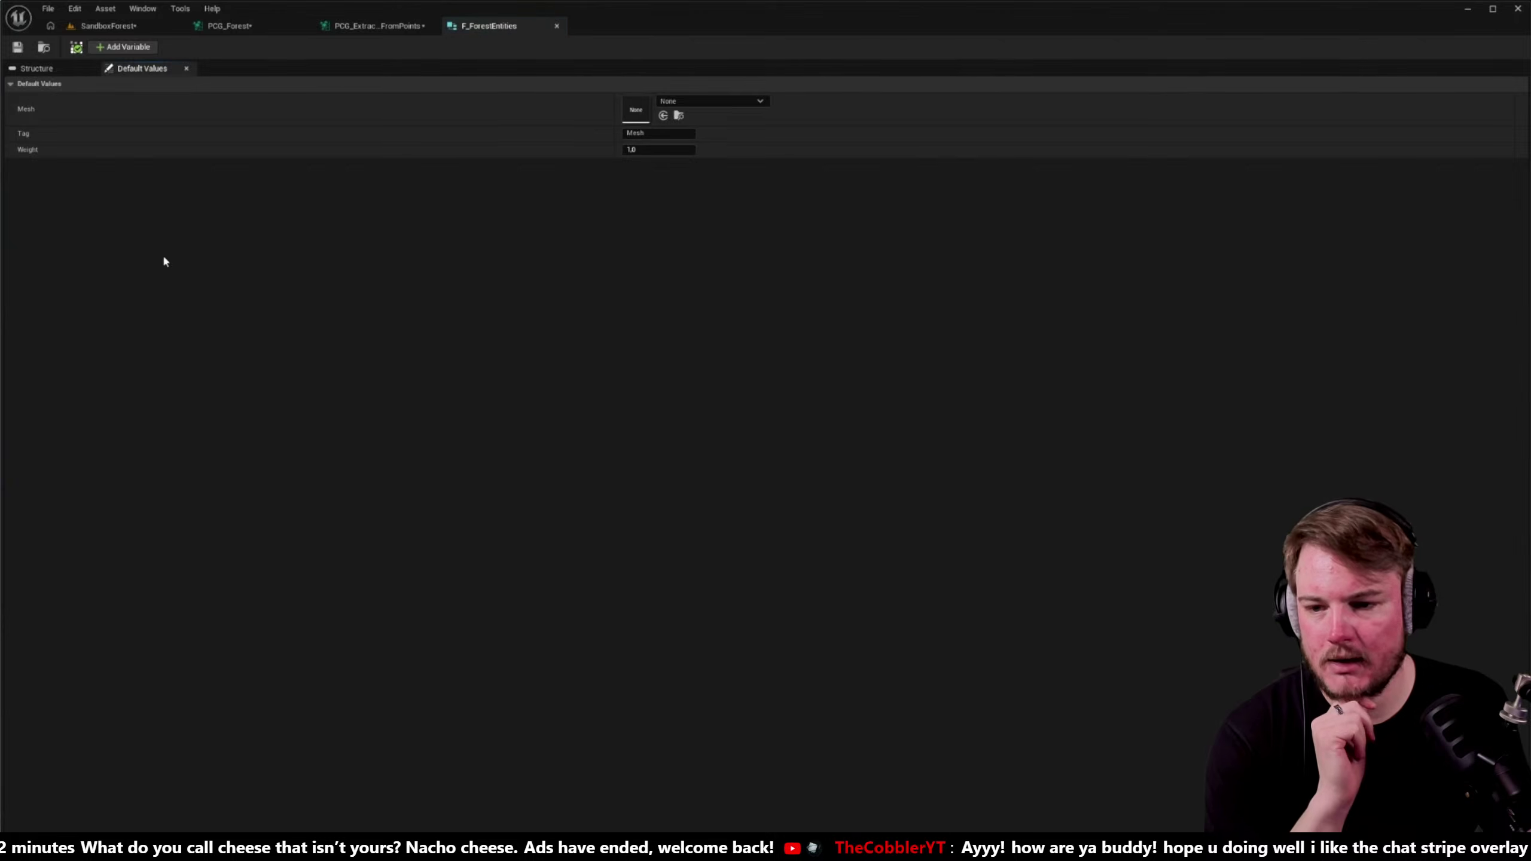
left_click(40, 69)
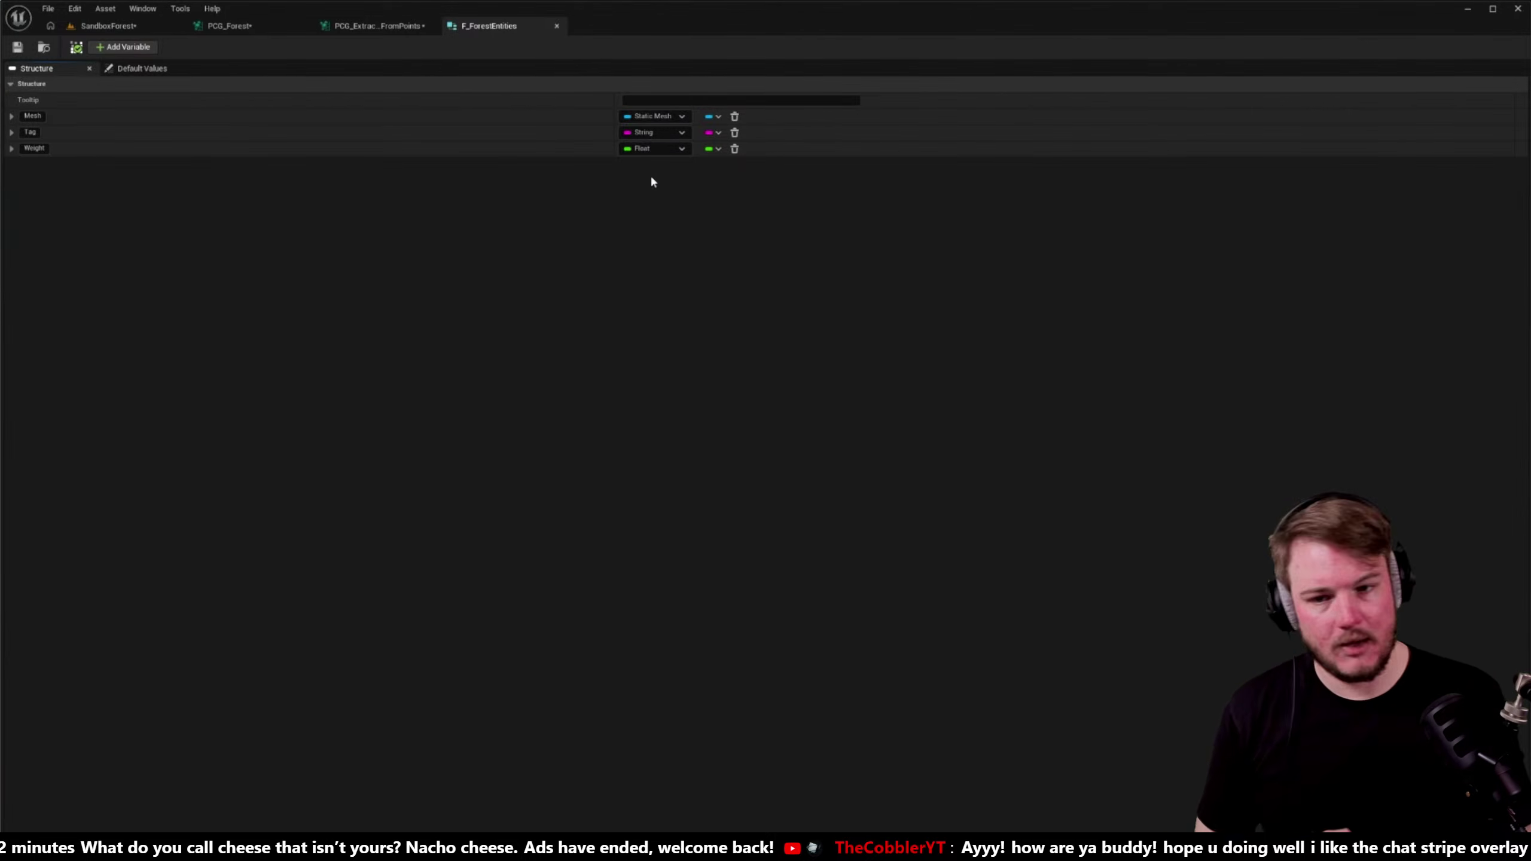
- In PCG_Forest's graph parameters, collapse the shrub entities array, add a new parameter and open its property options
left_click(373, 25)
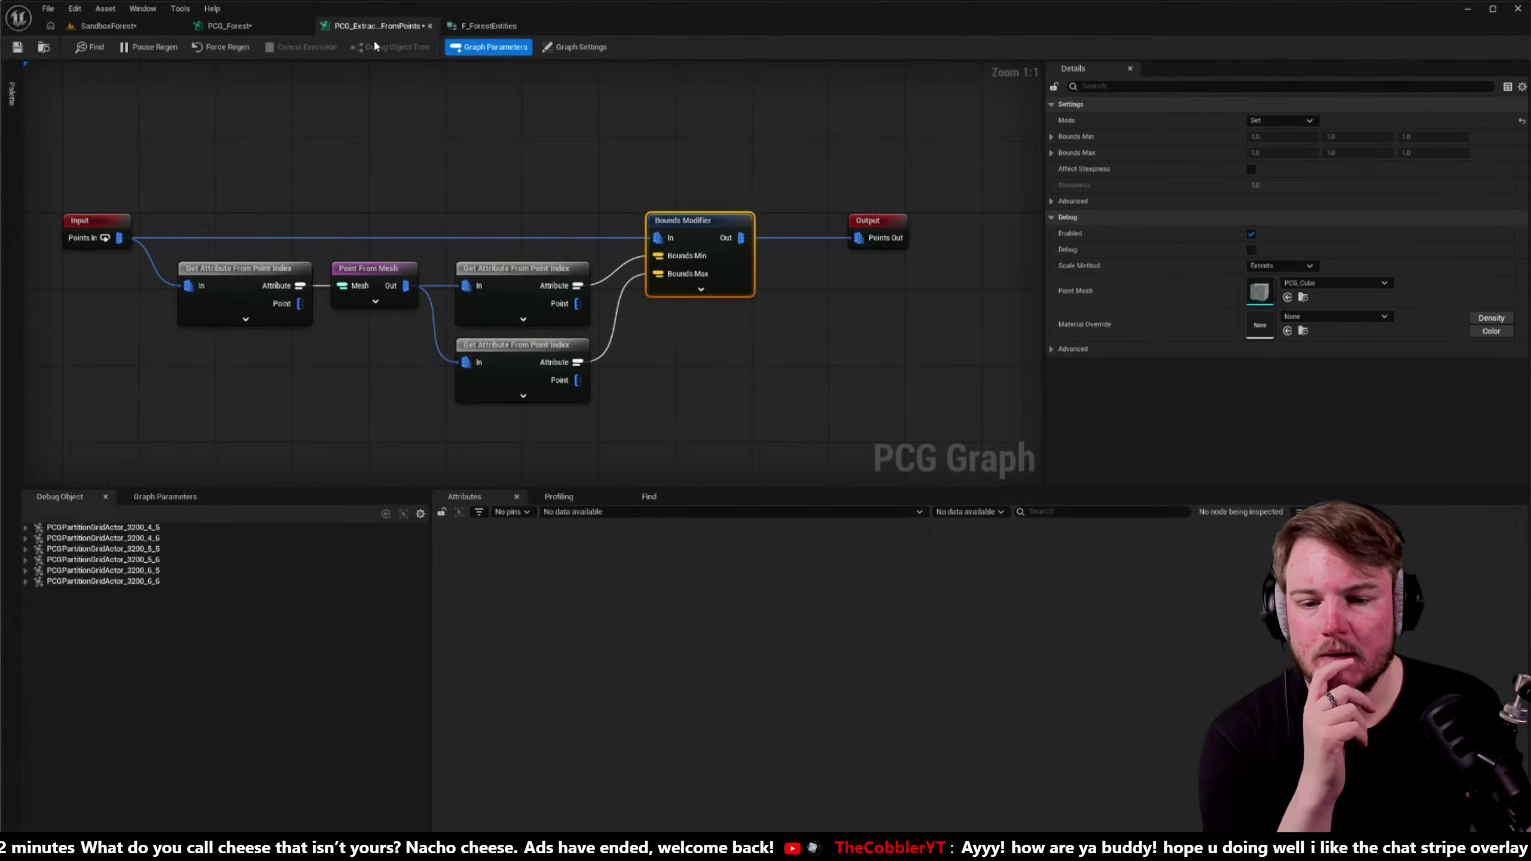
left_click(262, 26)
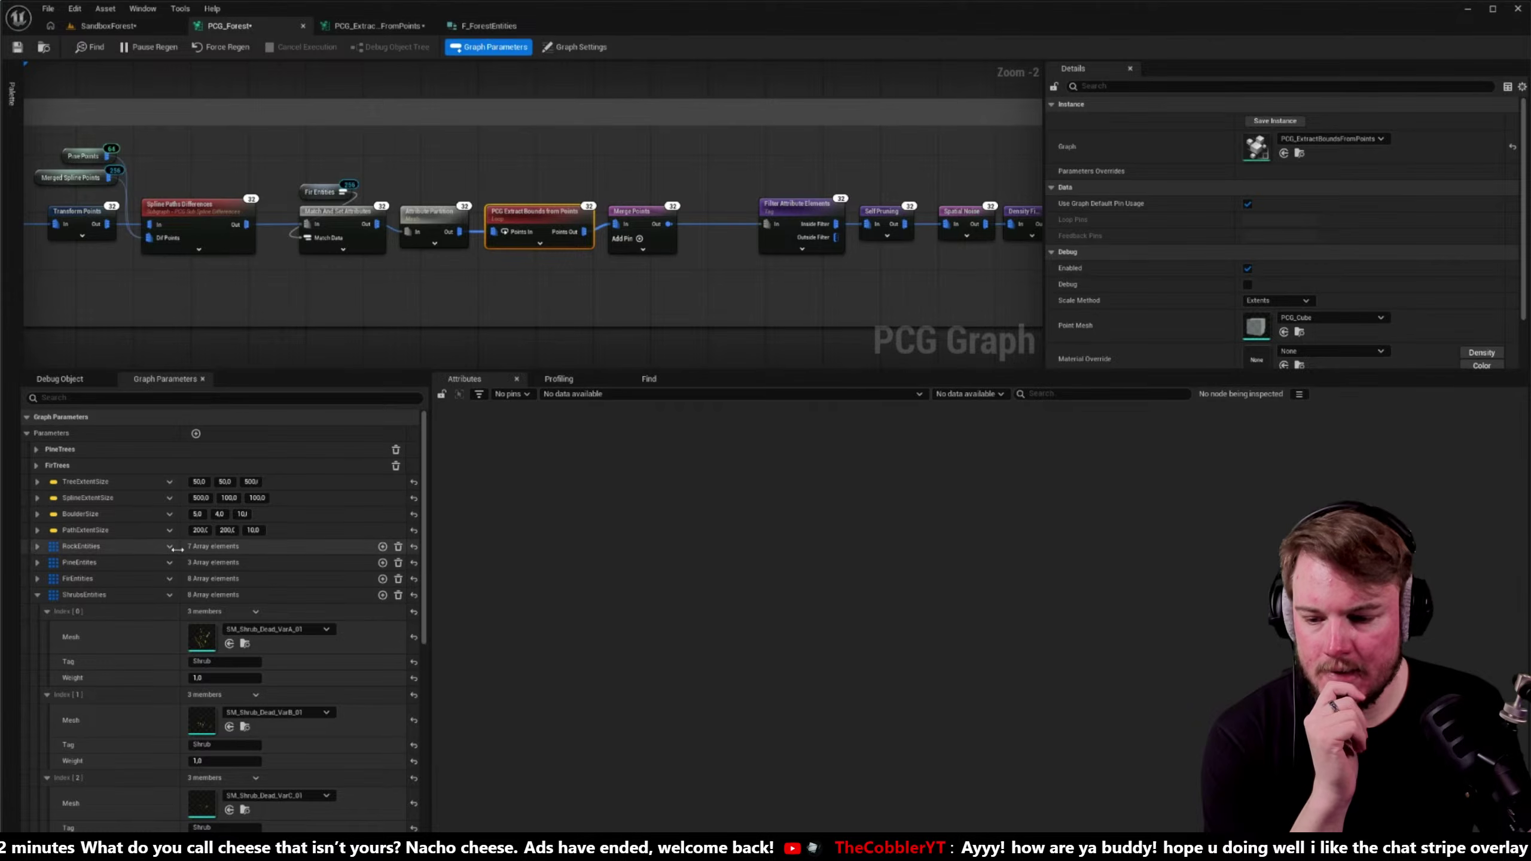
left_click(36, 595)
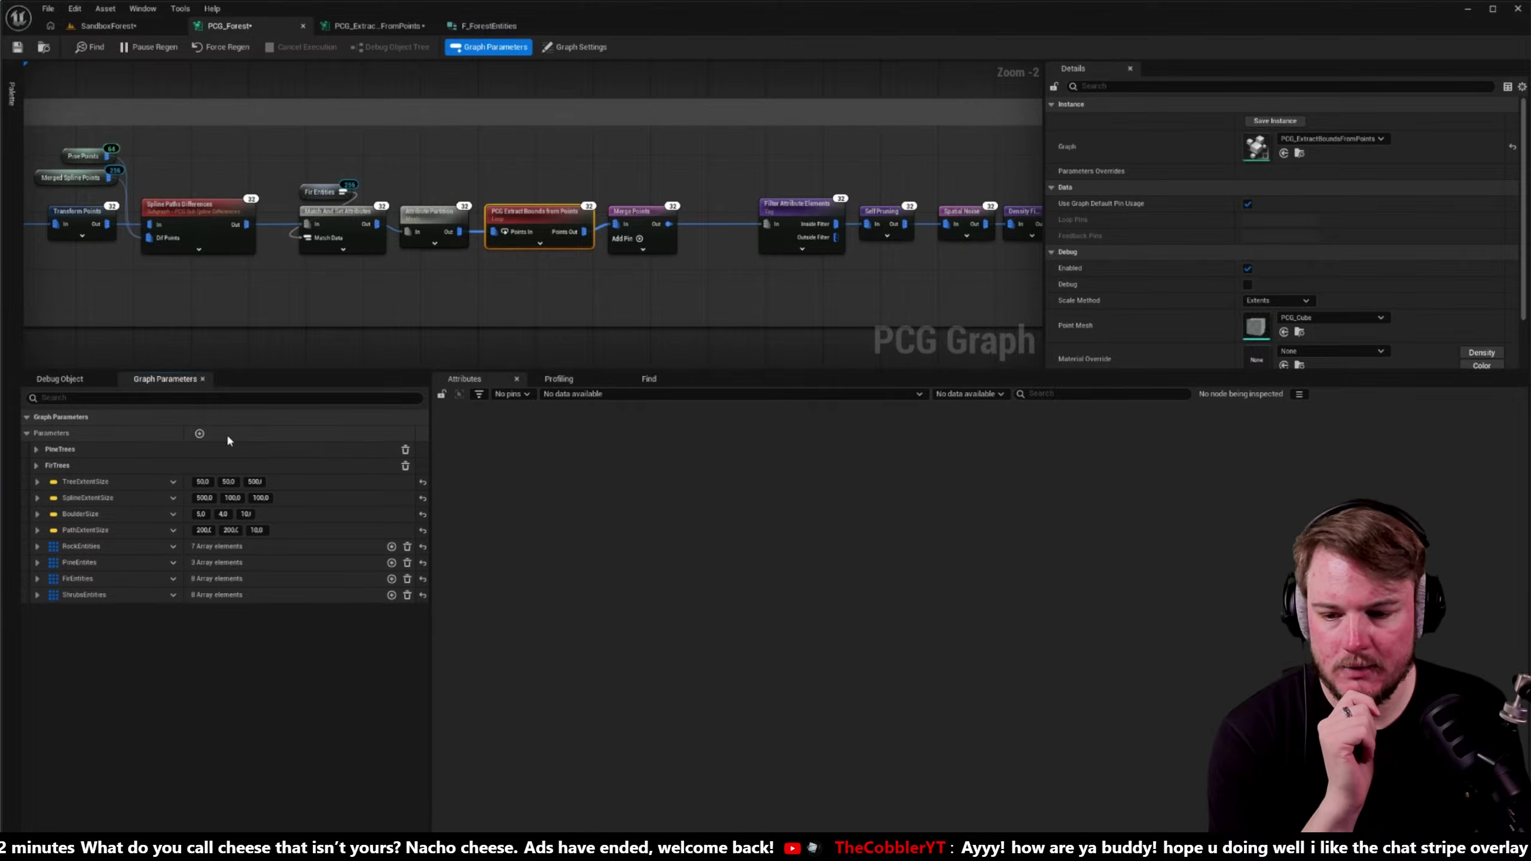
left_click(199, 434)
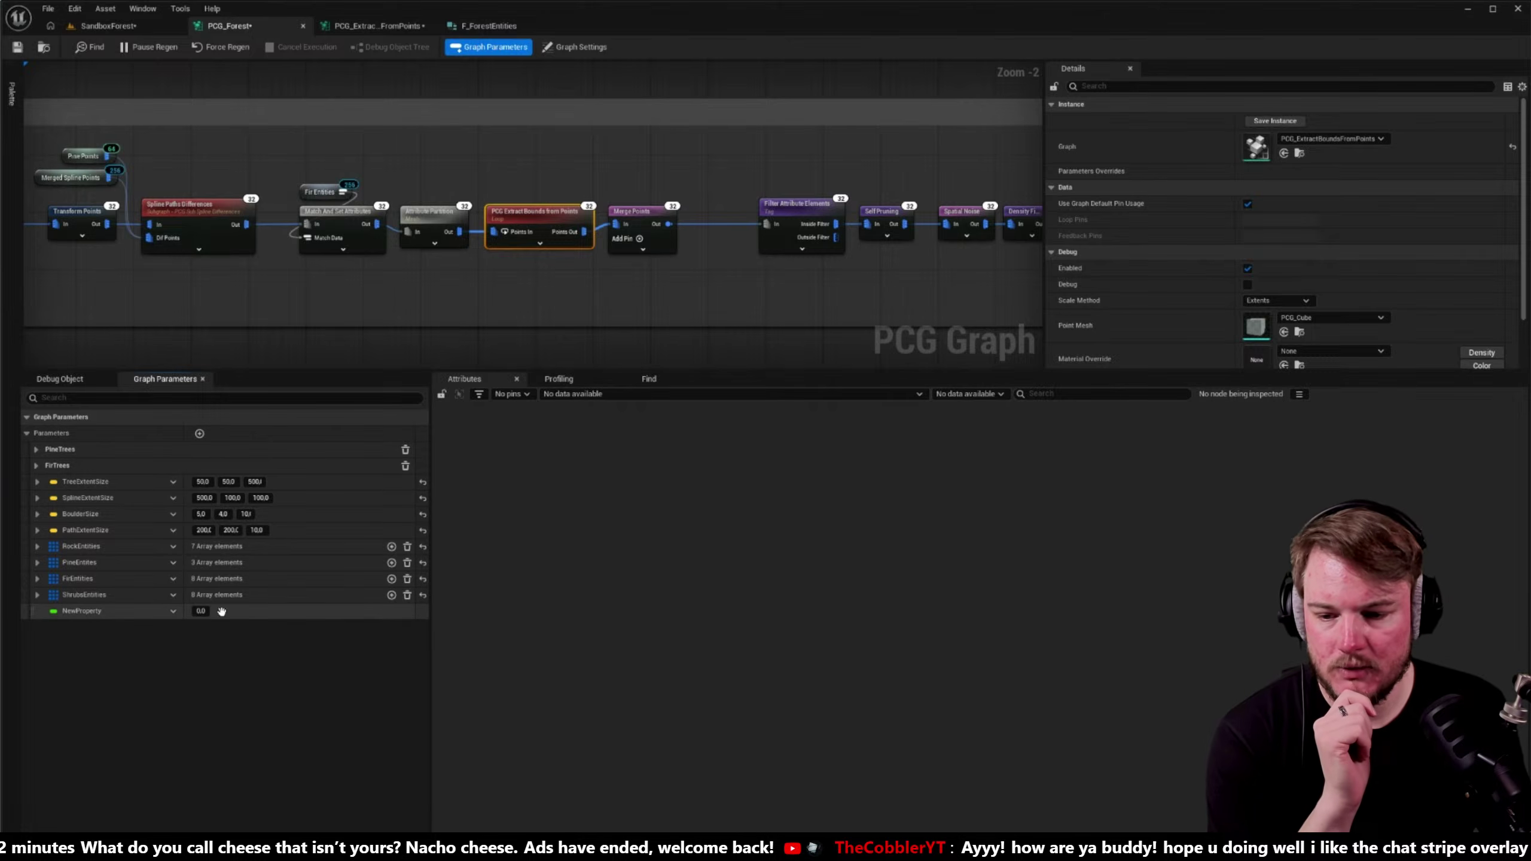
left_click(173, 612)
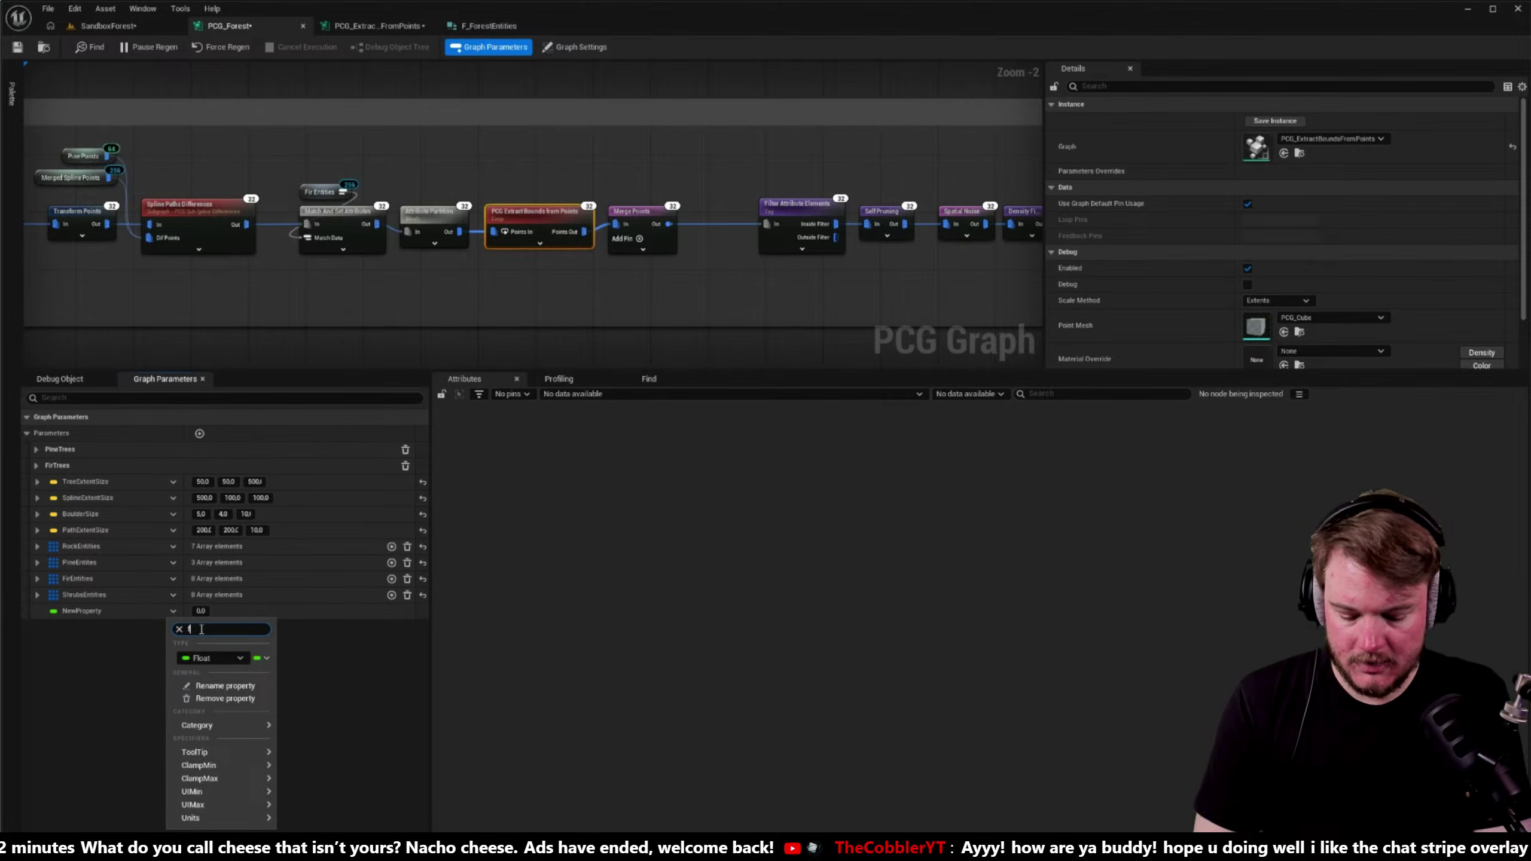
type("forest")
key("ctrl+a")
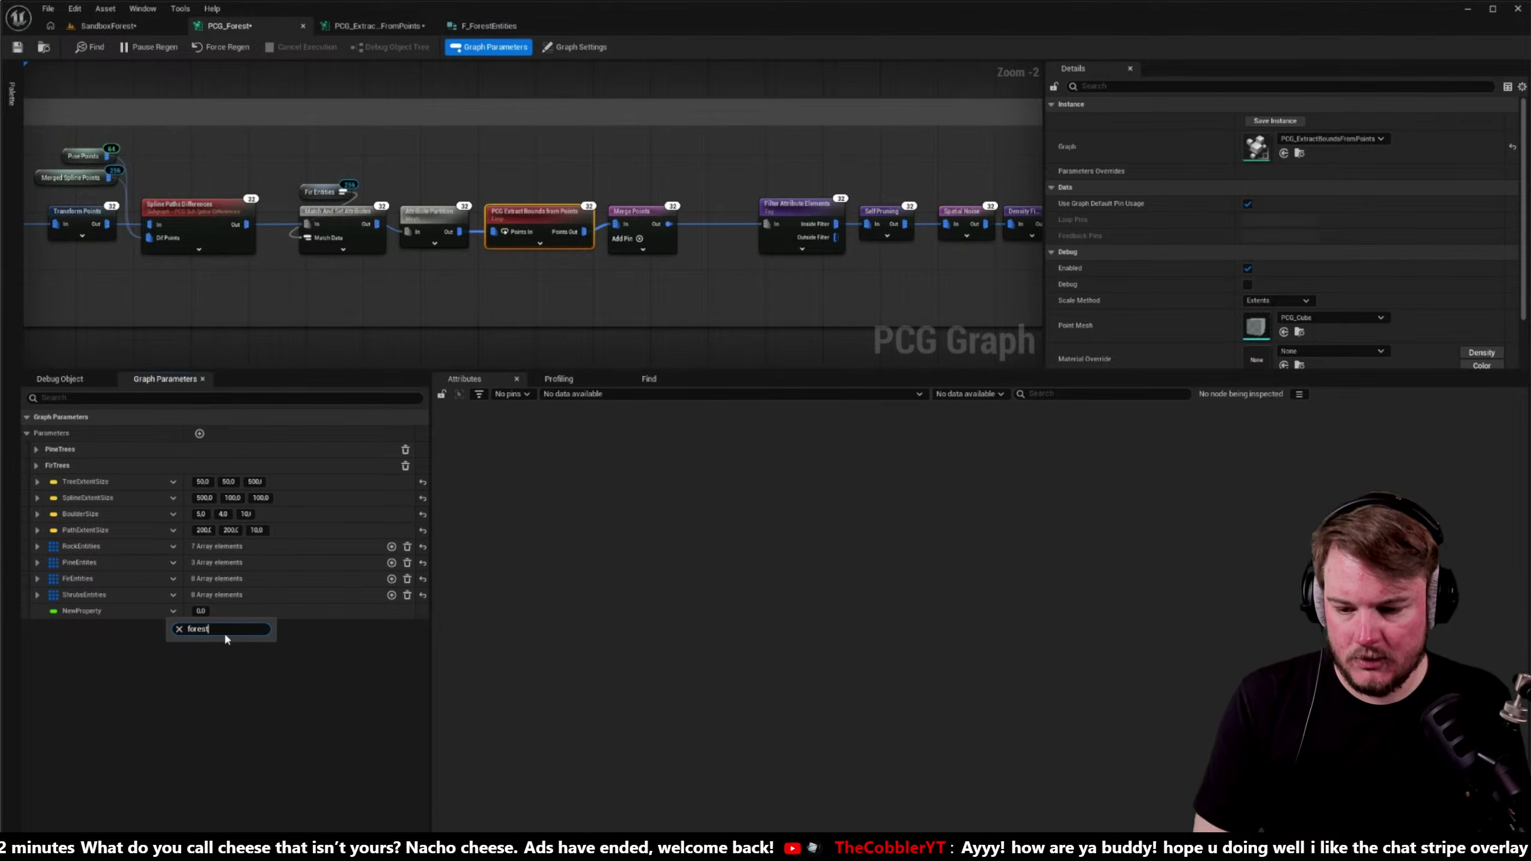
left_click(178, 629)
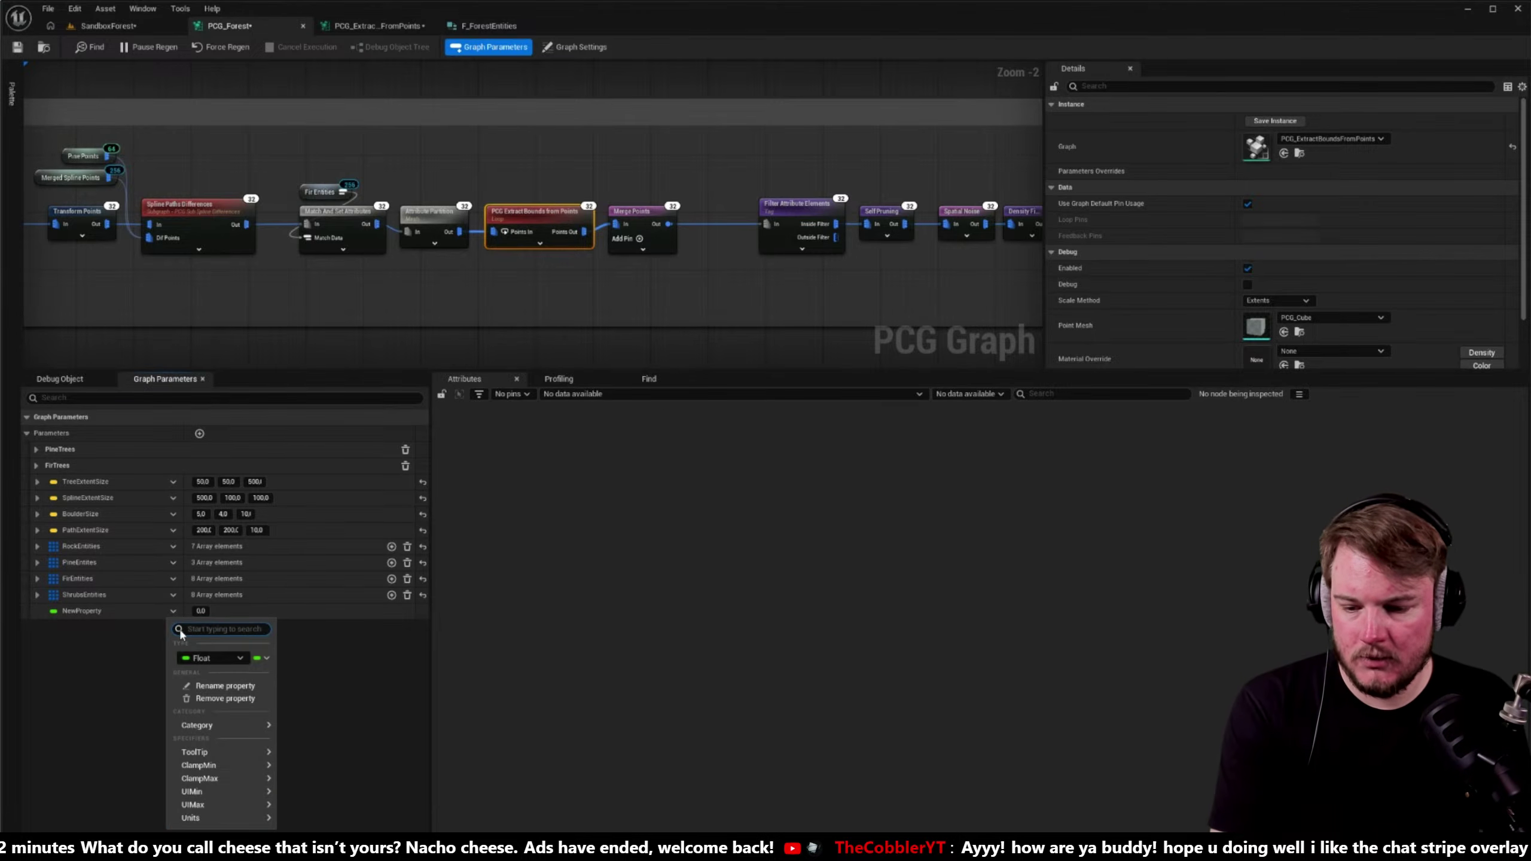
- Change the new graph parameter's type to an array of F Forest Entities structures
left_click(207, 659)
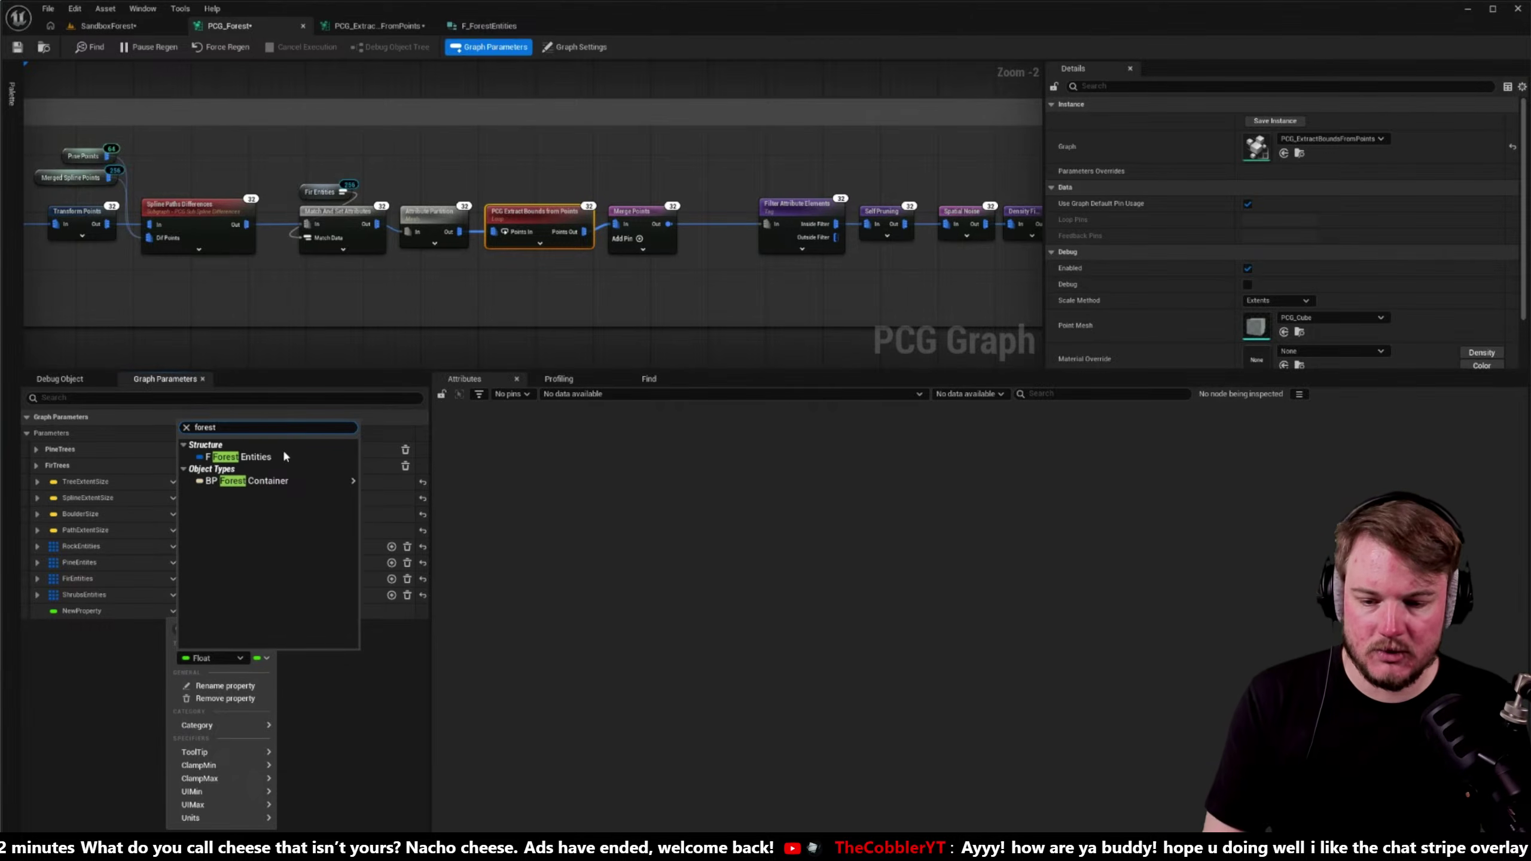
left_click(253, 456)
left_click(173, 611)
left_click(255, 645)
left_click(235, 671)
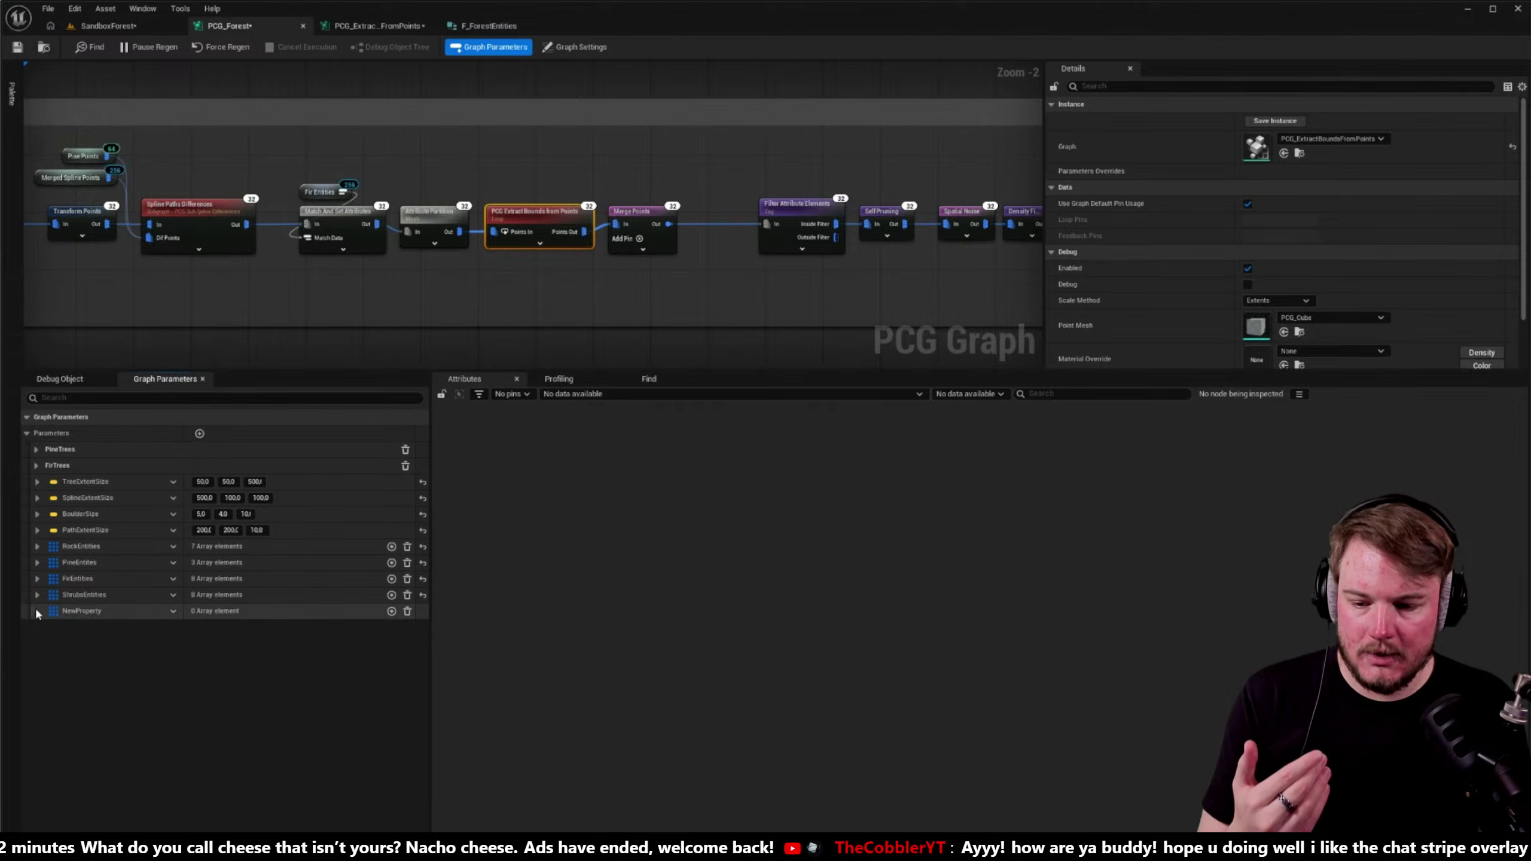
- Add three elements to the new parameter's array and review their Mesh, Tag and Weight fields
left_click(391, 611)
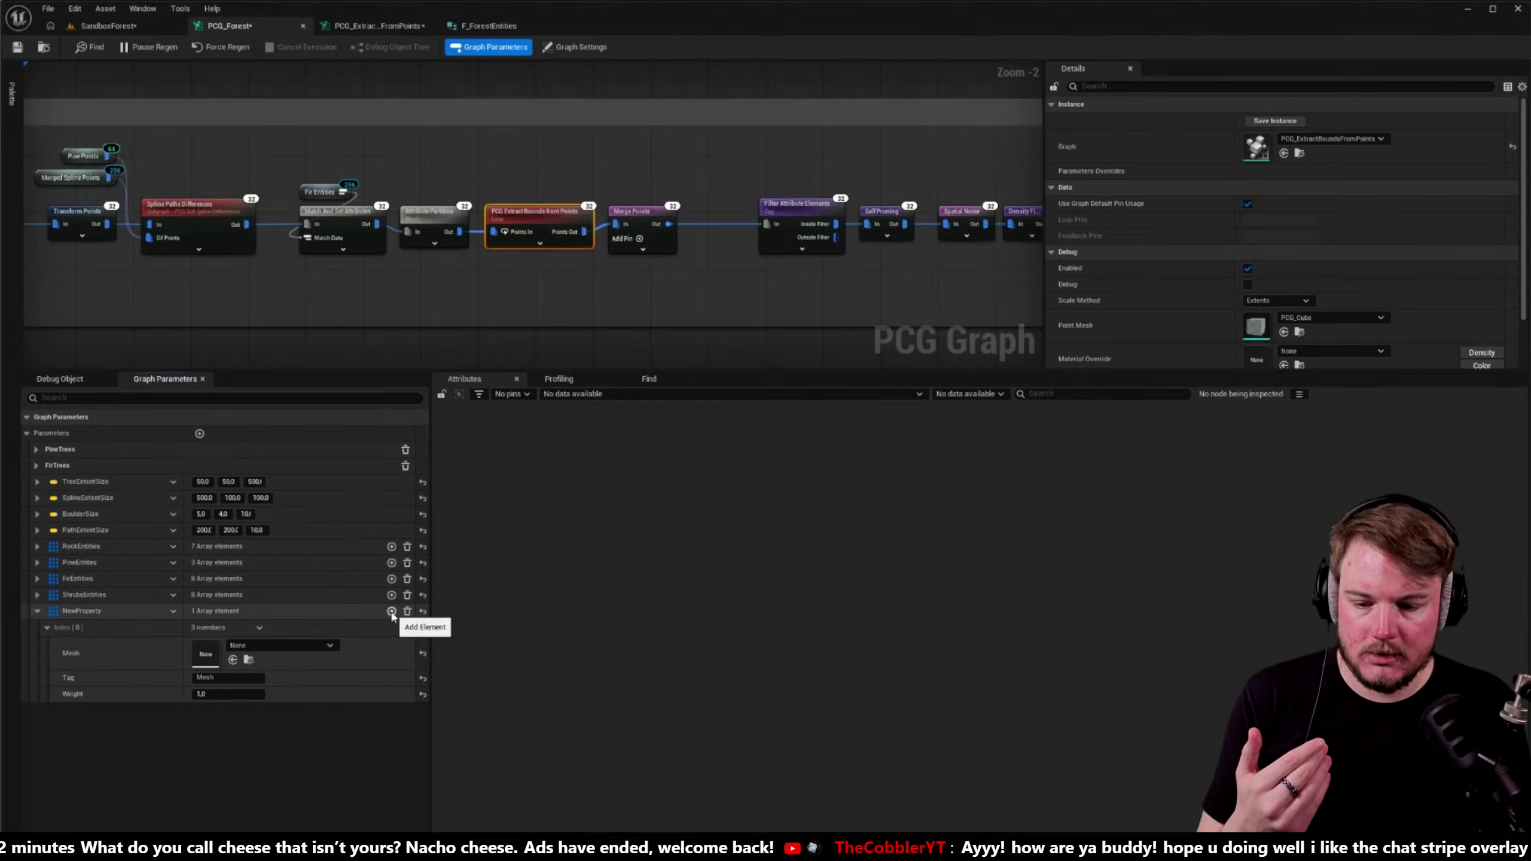
left_click(391, 611)
left_click(391, 611)
scroll(242, 656, "down", 1)
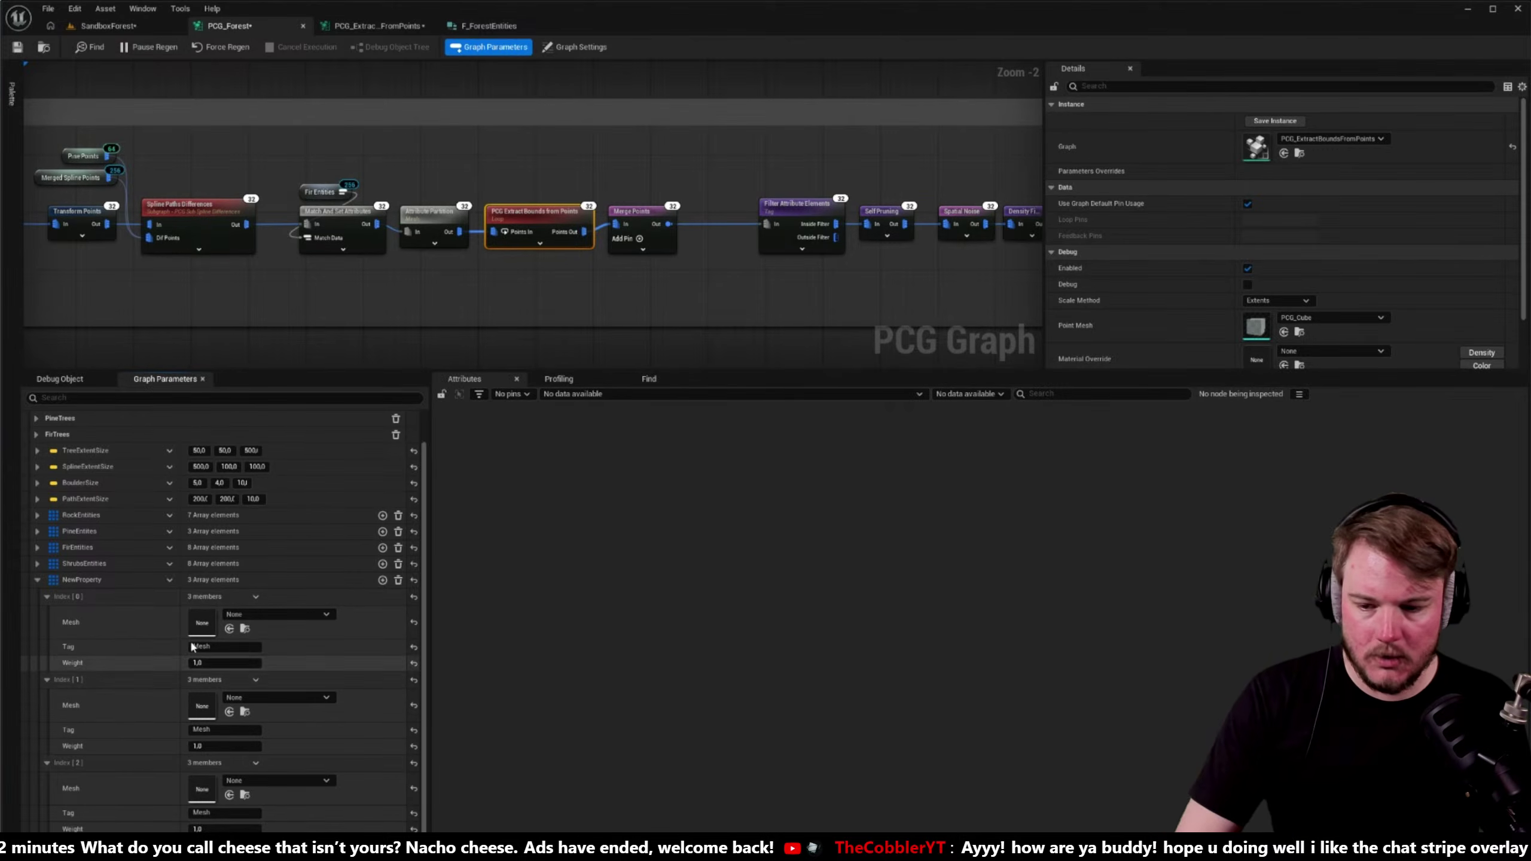
- Empty the NewProperty array and remove the property from the graph parameters
left_click(399, 581)
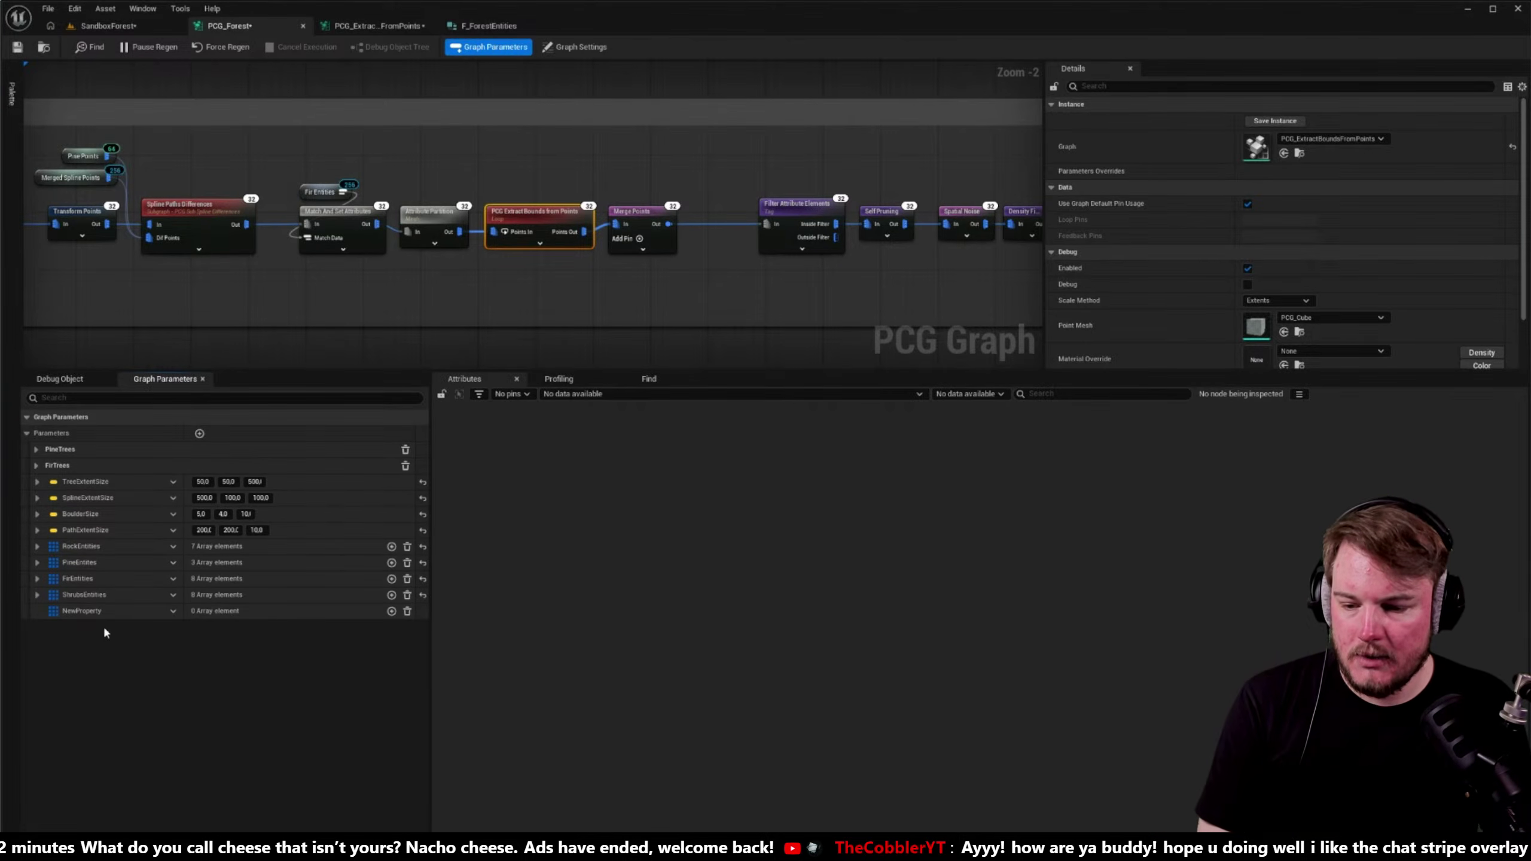
left_click(173, 611)
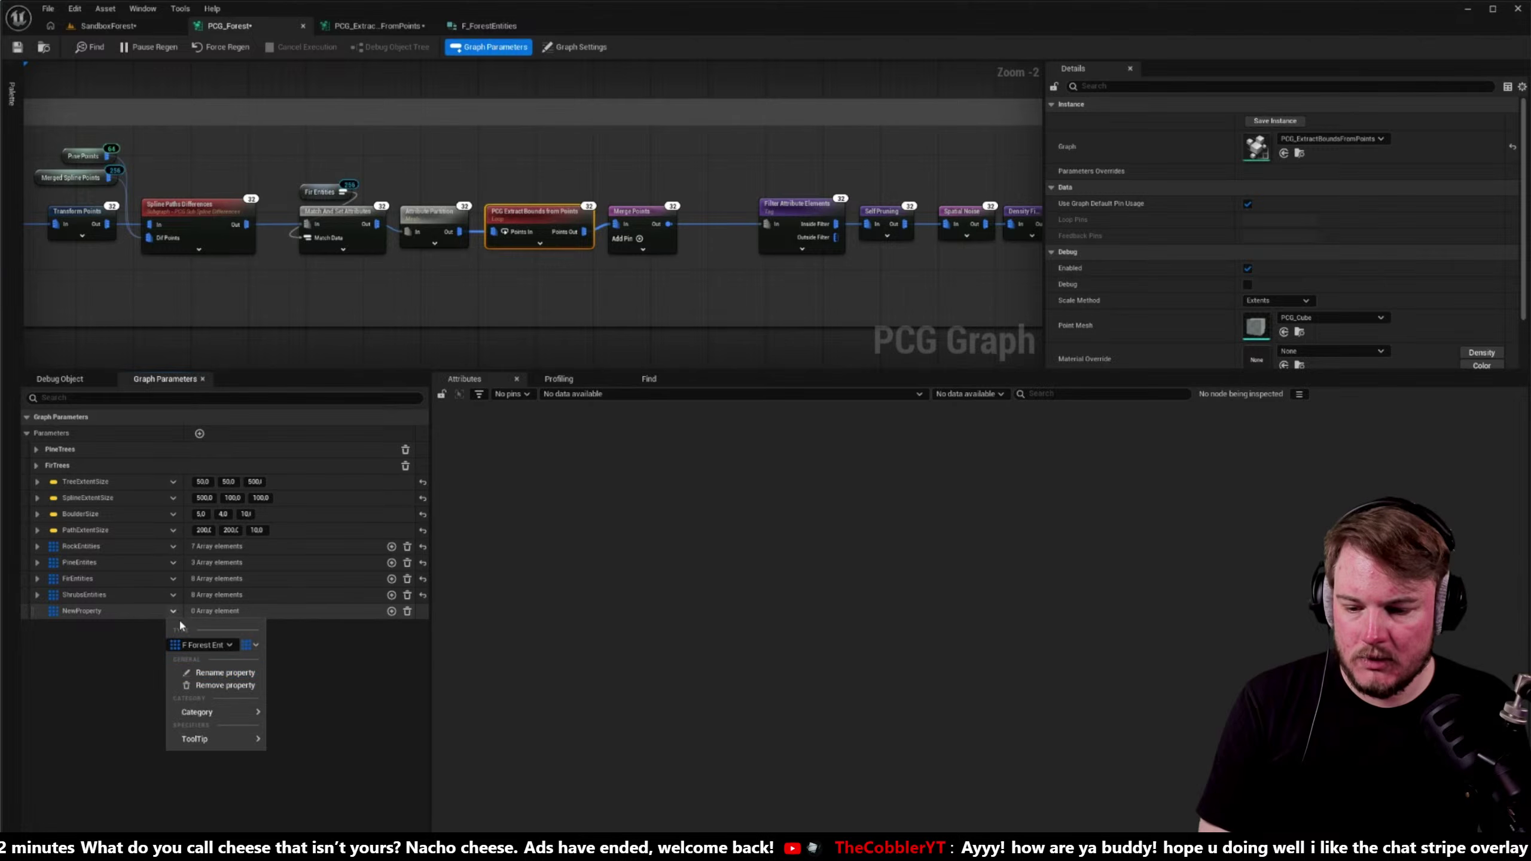
left_click(205, 681)
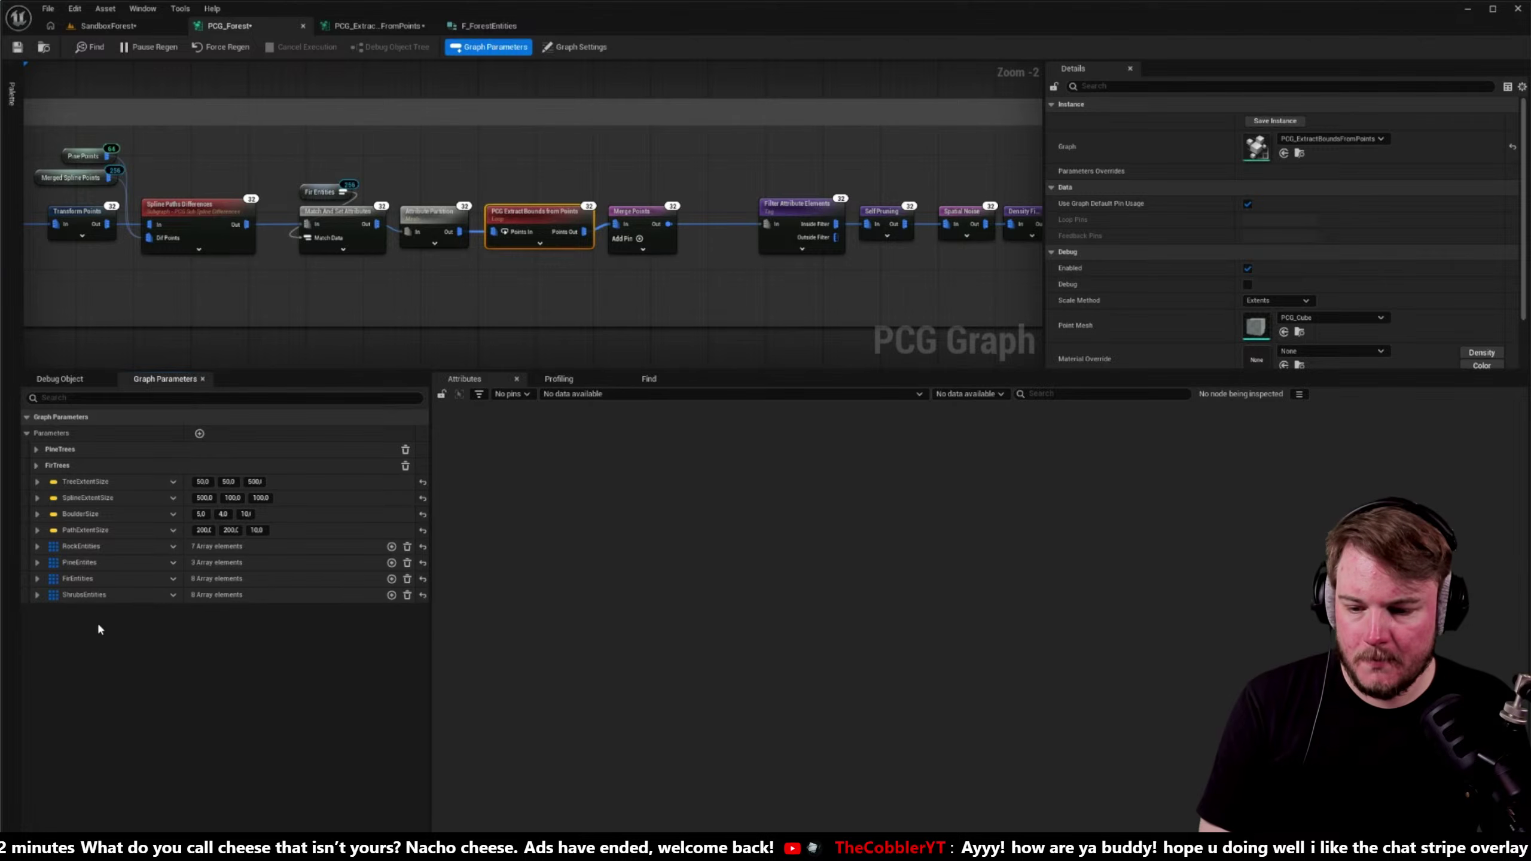
- Expand the shrub entities array and check the mesh, tag and weight of its first element
left_click(37, 594)
left_click(48, 611)
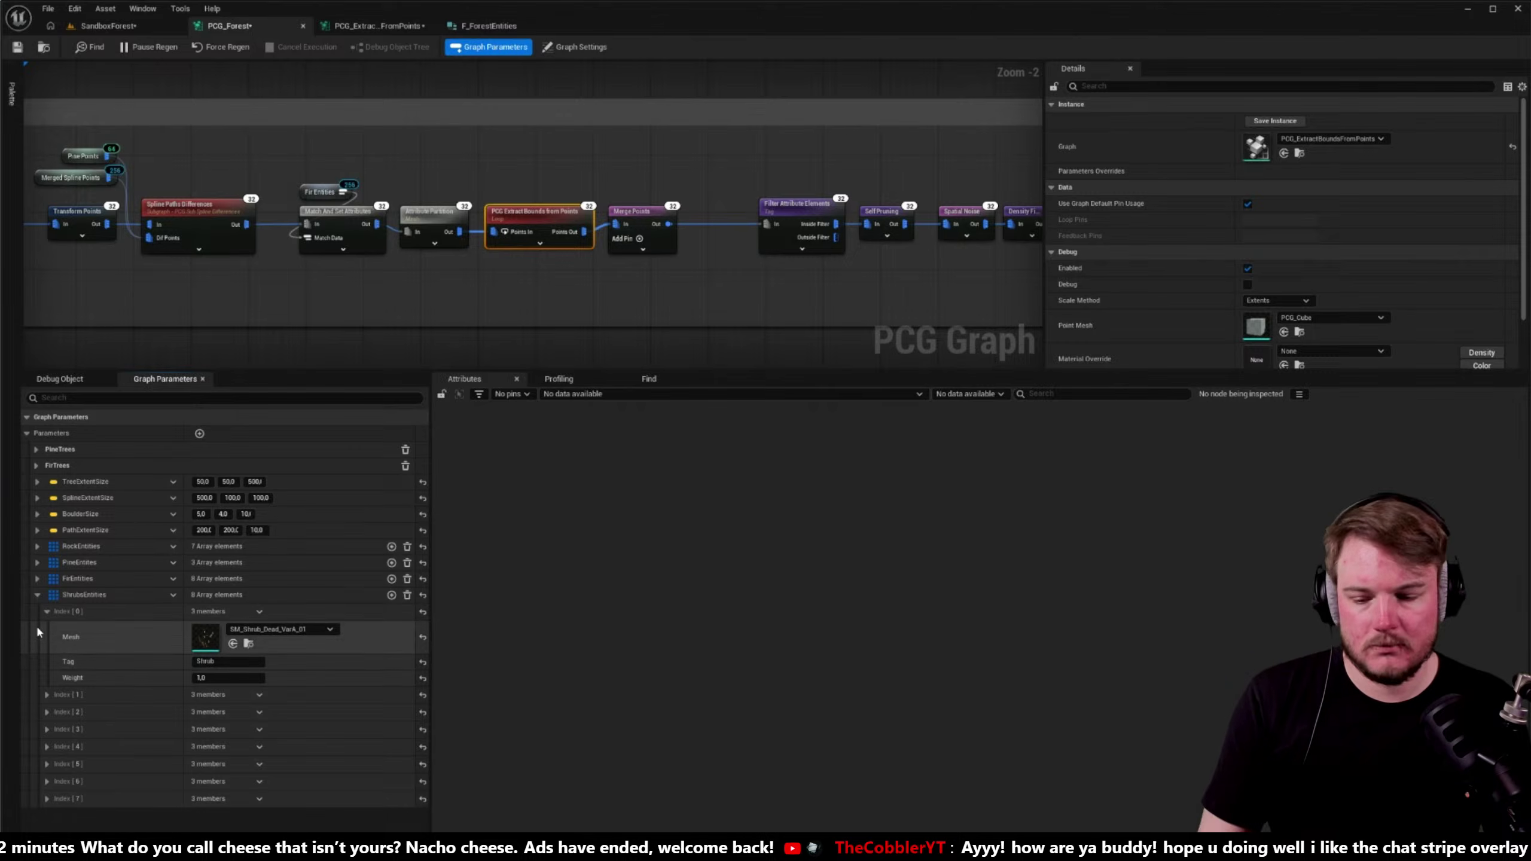
left_click(47, 611)
- Inspect the settings of the Filter Attribute Elements and Self Pruning nodes in the Spawn Fir Small row
scroll(638, 236, "down", 5)
right_click_drag(640, 243, 690, 151)
scroll(690, 151, "up", 4)
right_click_drag(481, 133, 245, 178)
left_click(520, 202)
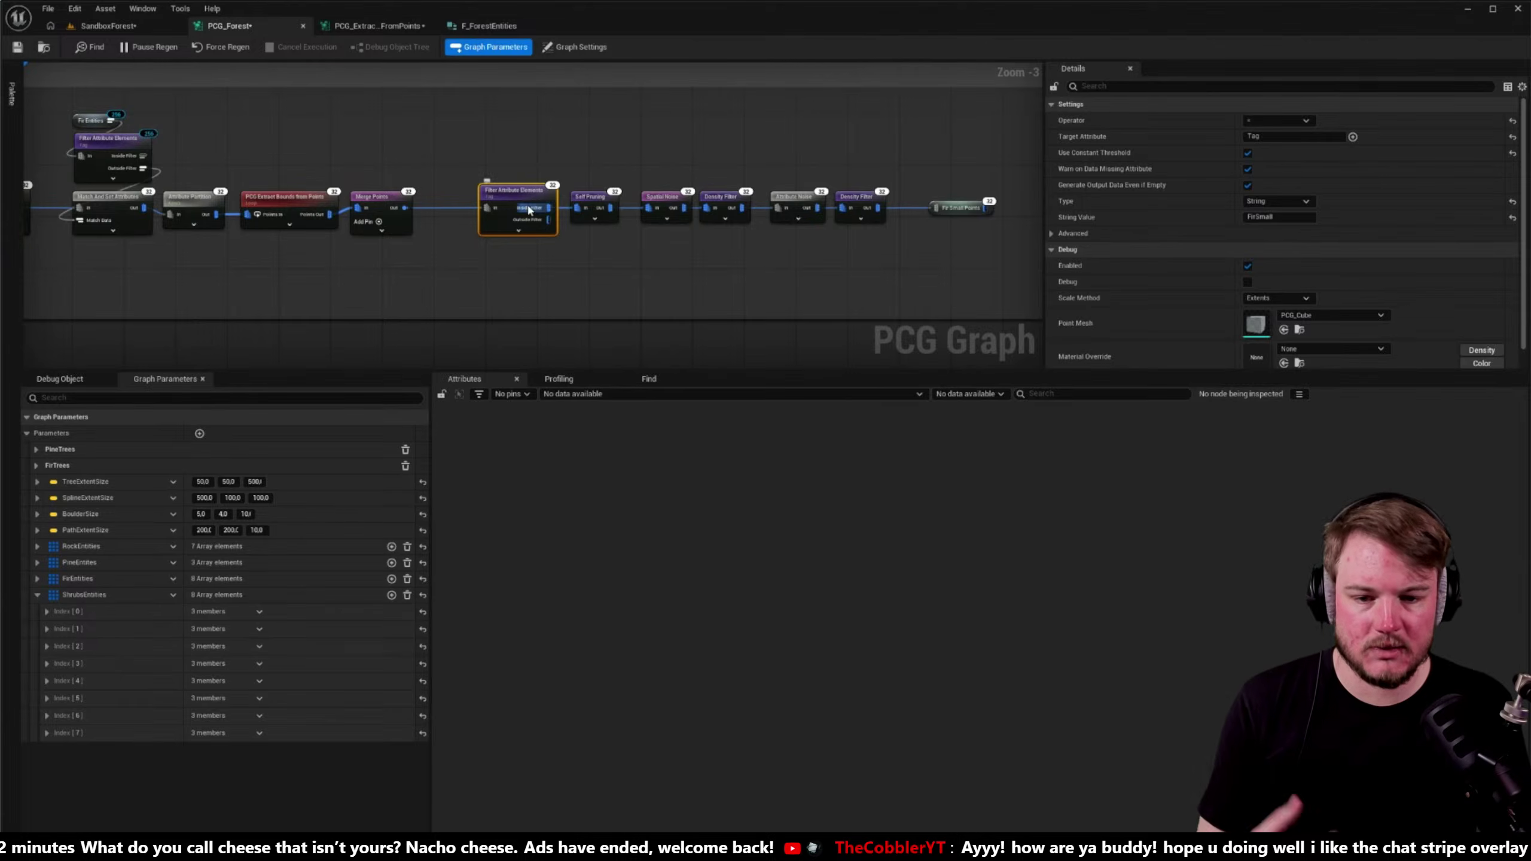
left_click(588, 206)
right_click_drag(631, 254, 422, 270)
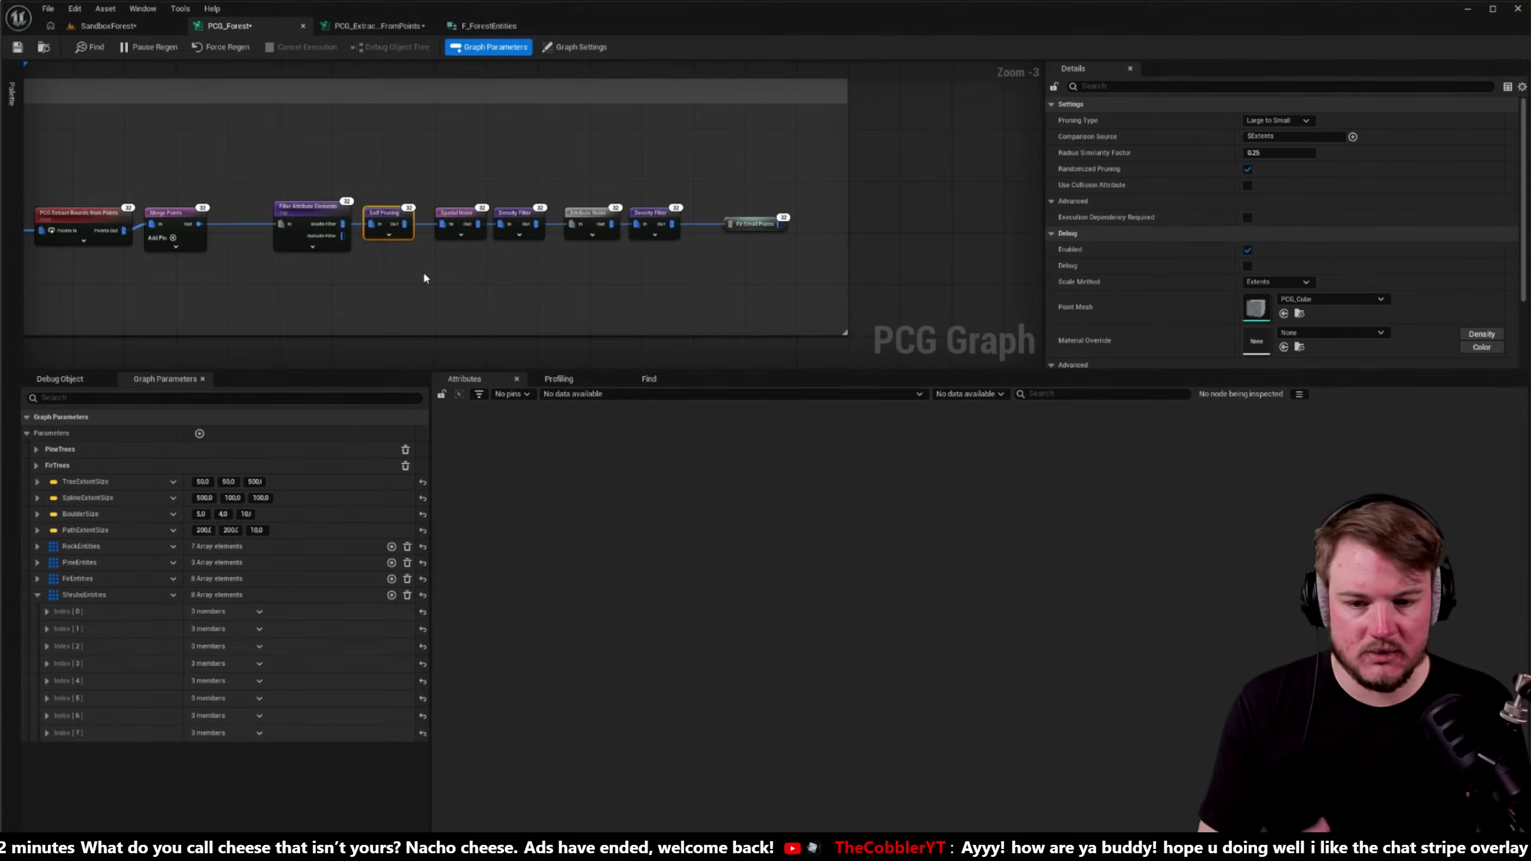
- Inspect the Fir Small row's Spatial Noise and first Density Filter settings, and highlight its Attribute Noise and second Density Filter nodes
left_click(462, 227)
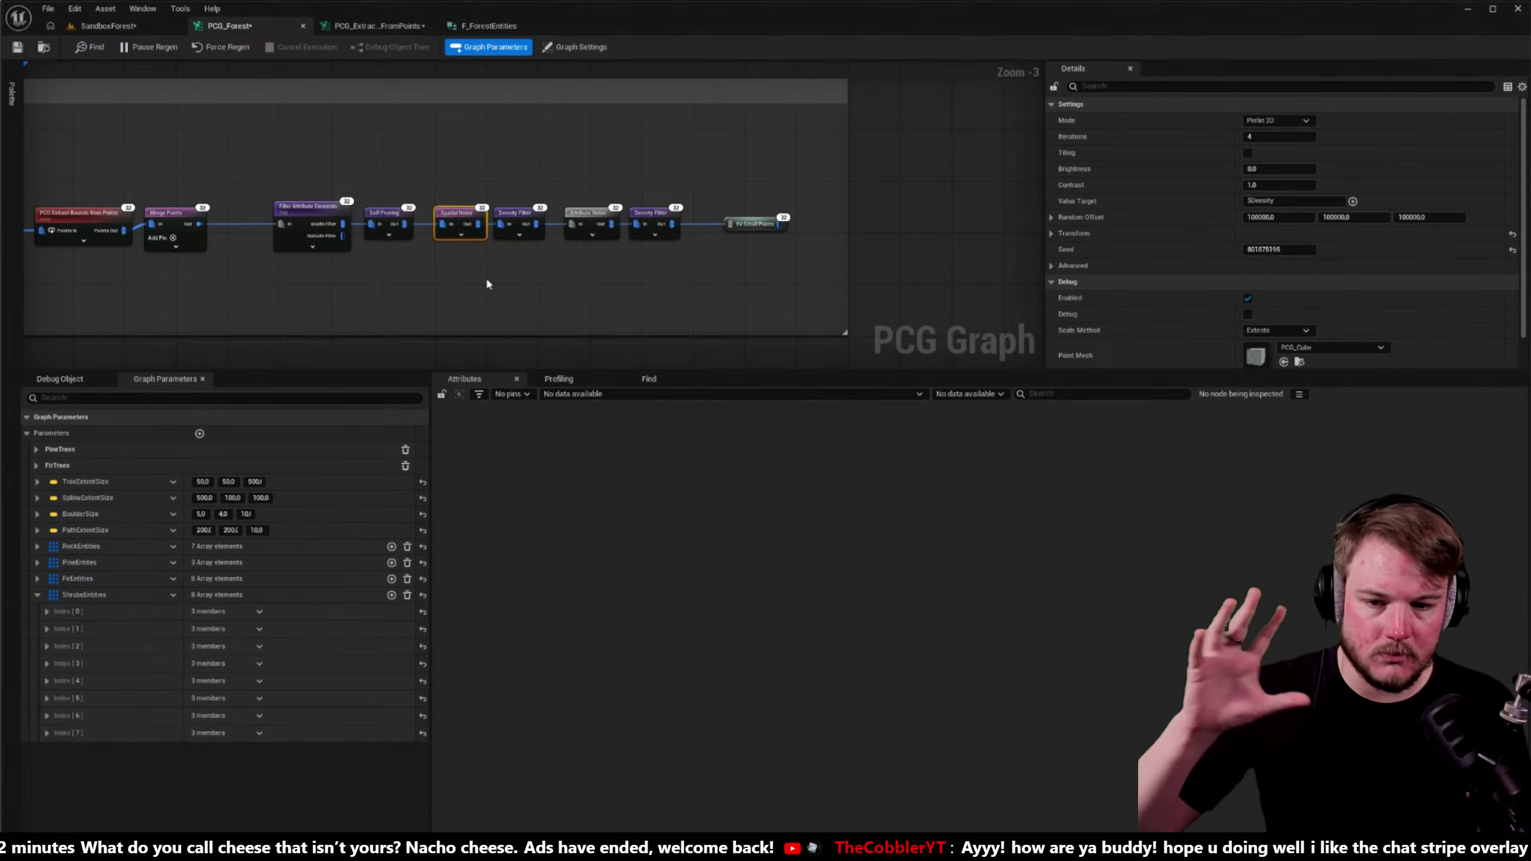
left_click(517, 238, "shift")
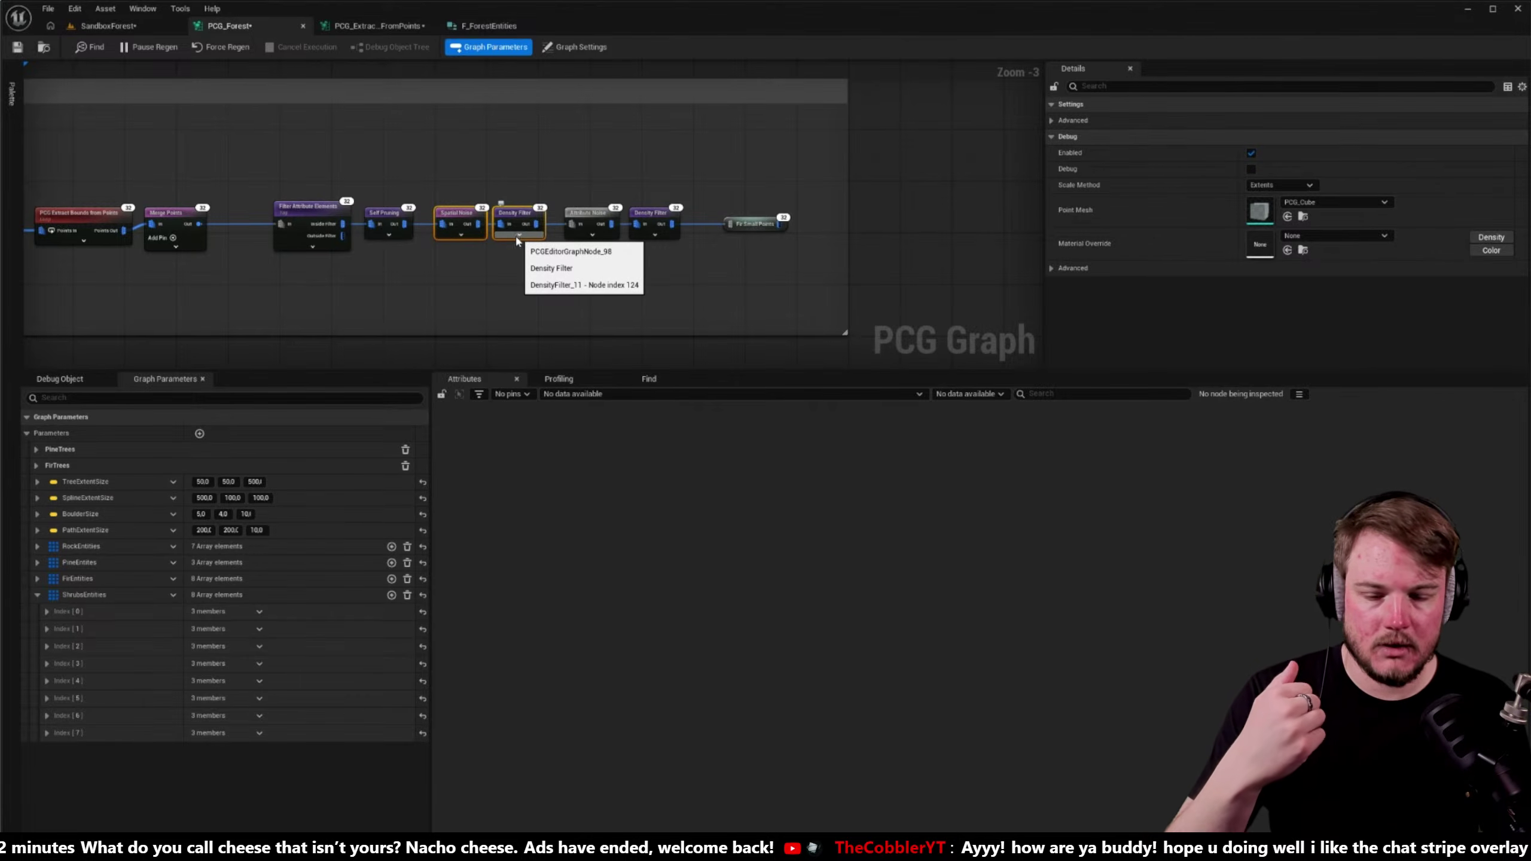
left_click(518, 247)
left_click(502, 216)
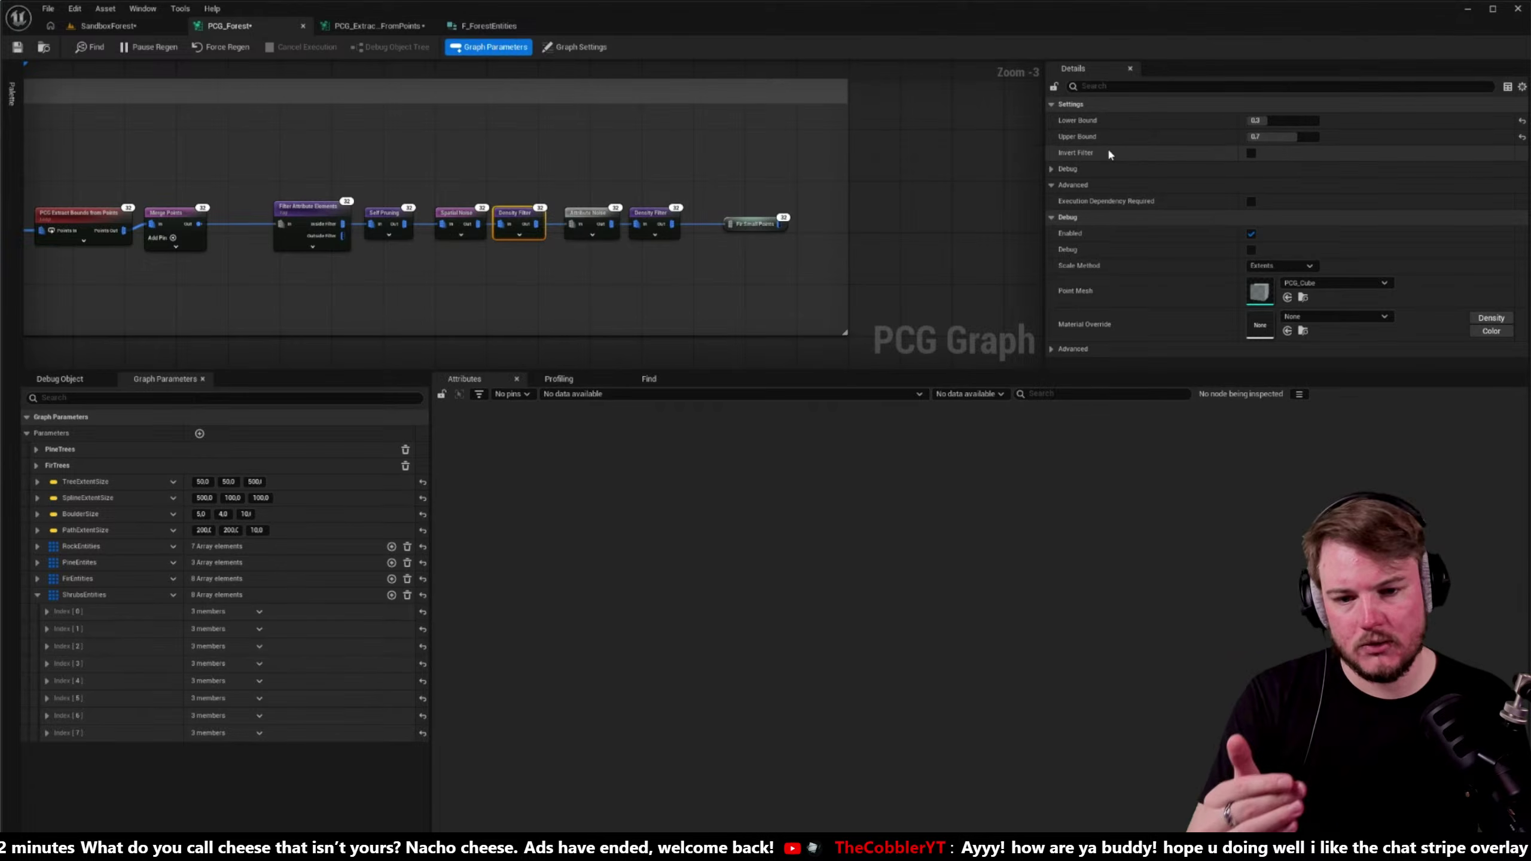
left_click_drag(557, 192, 667, 256)
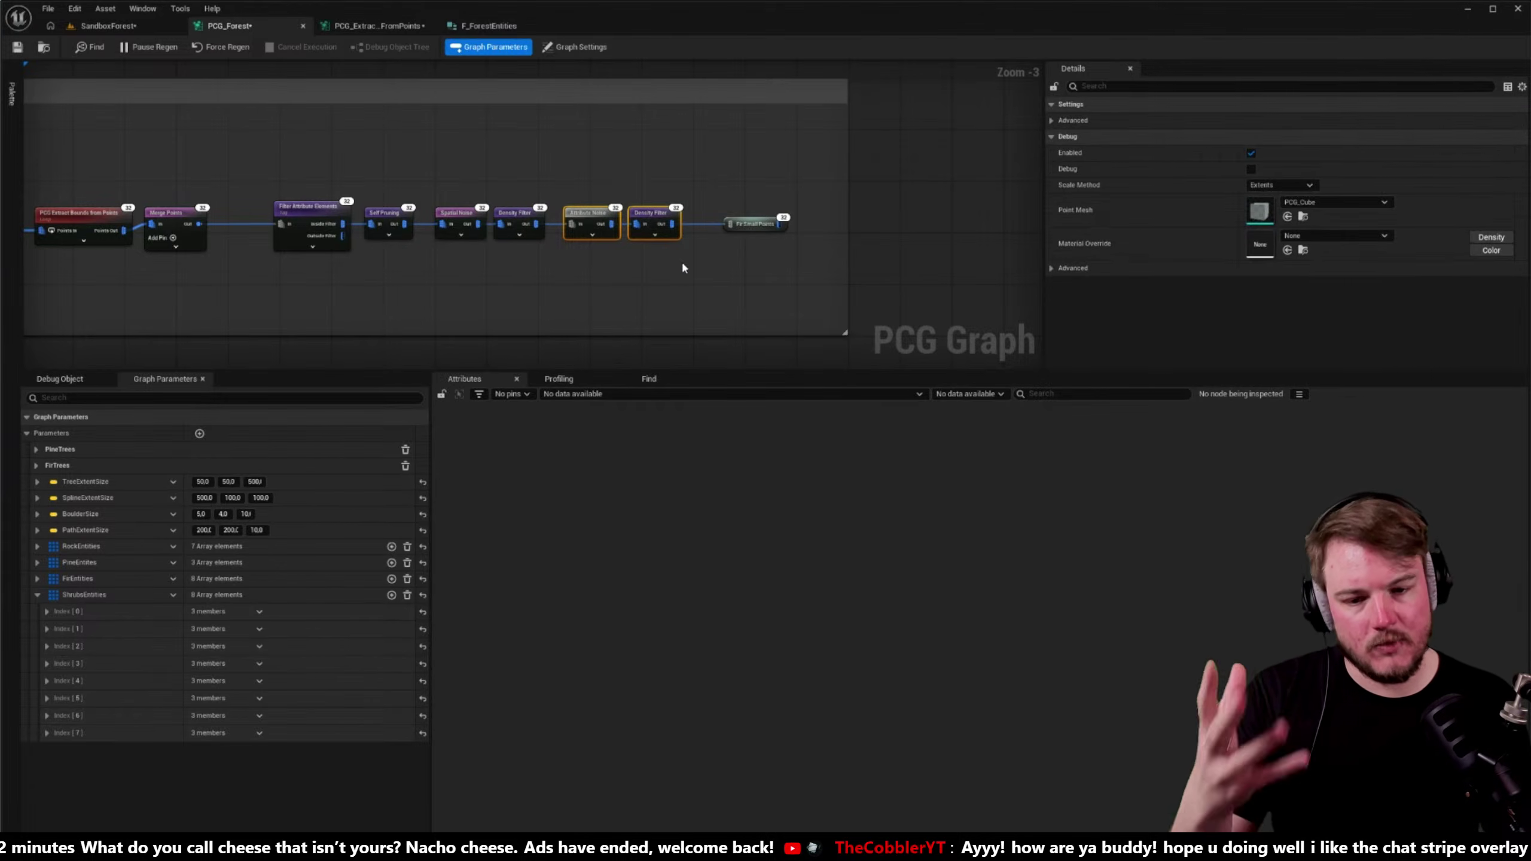
left_click(638, 192)
right_click_drag(638, 192, 842, 257)
- Review the Spawn Fir Medium row and inspect its PCG Extract Bounds from Points node
scroll(610, 166, "down", 3)
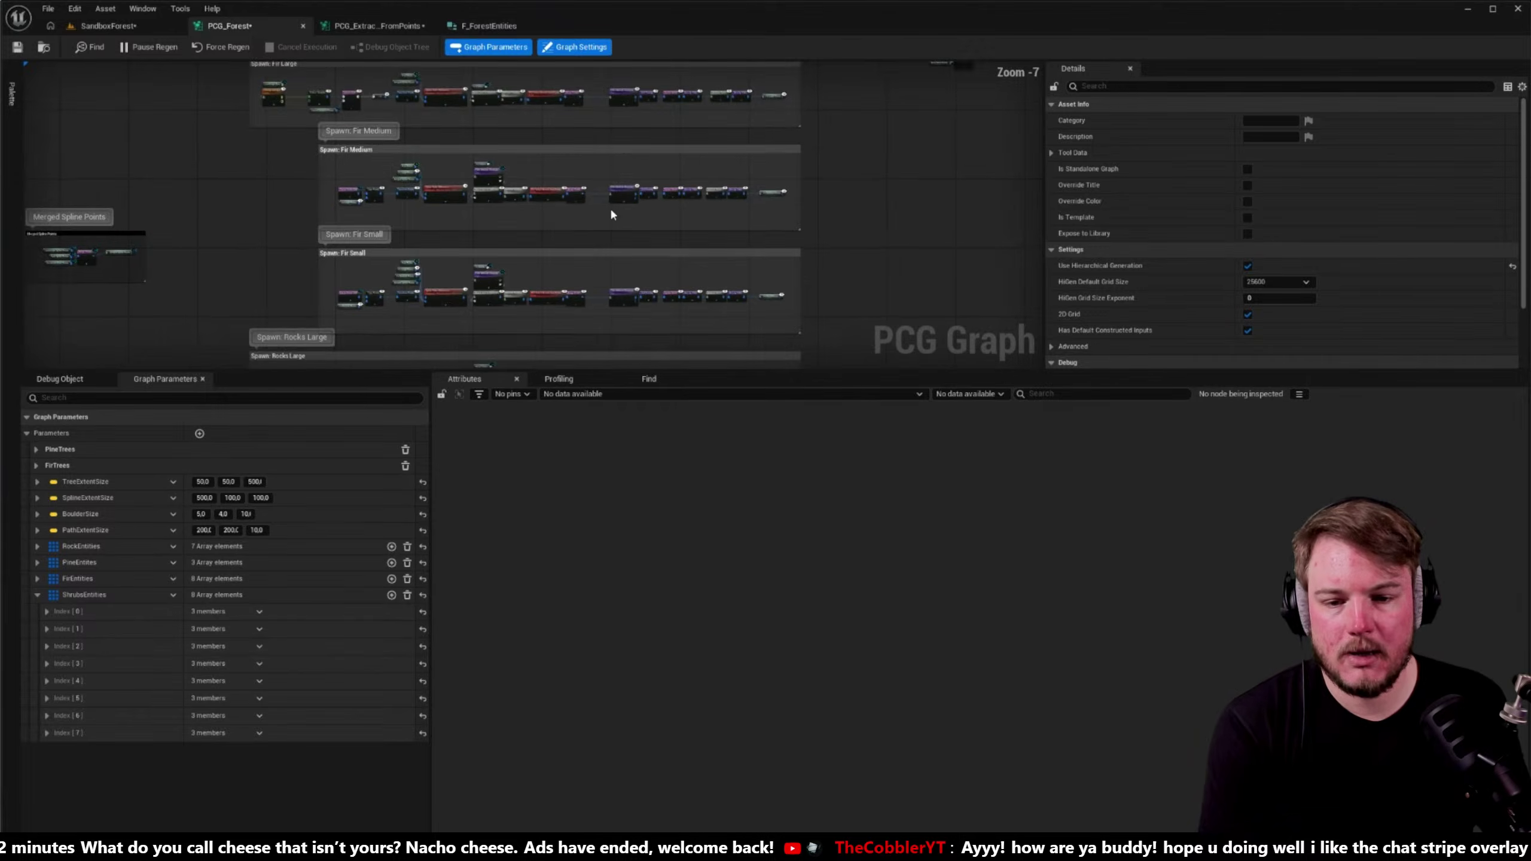
scroll(540, 192, "up", 3)
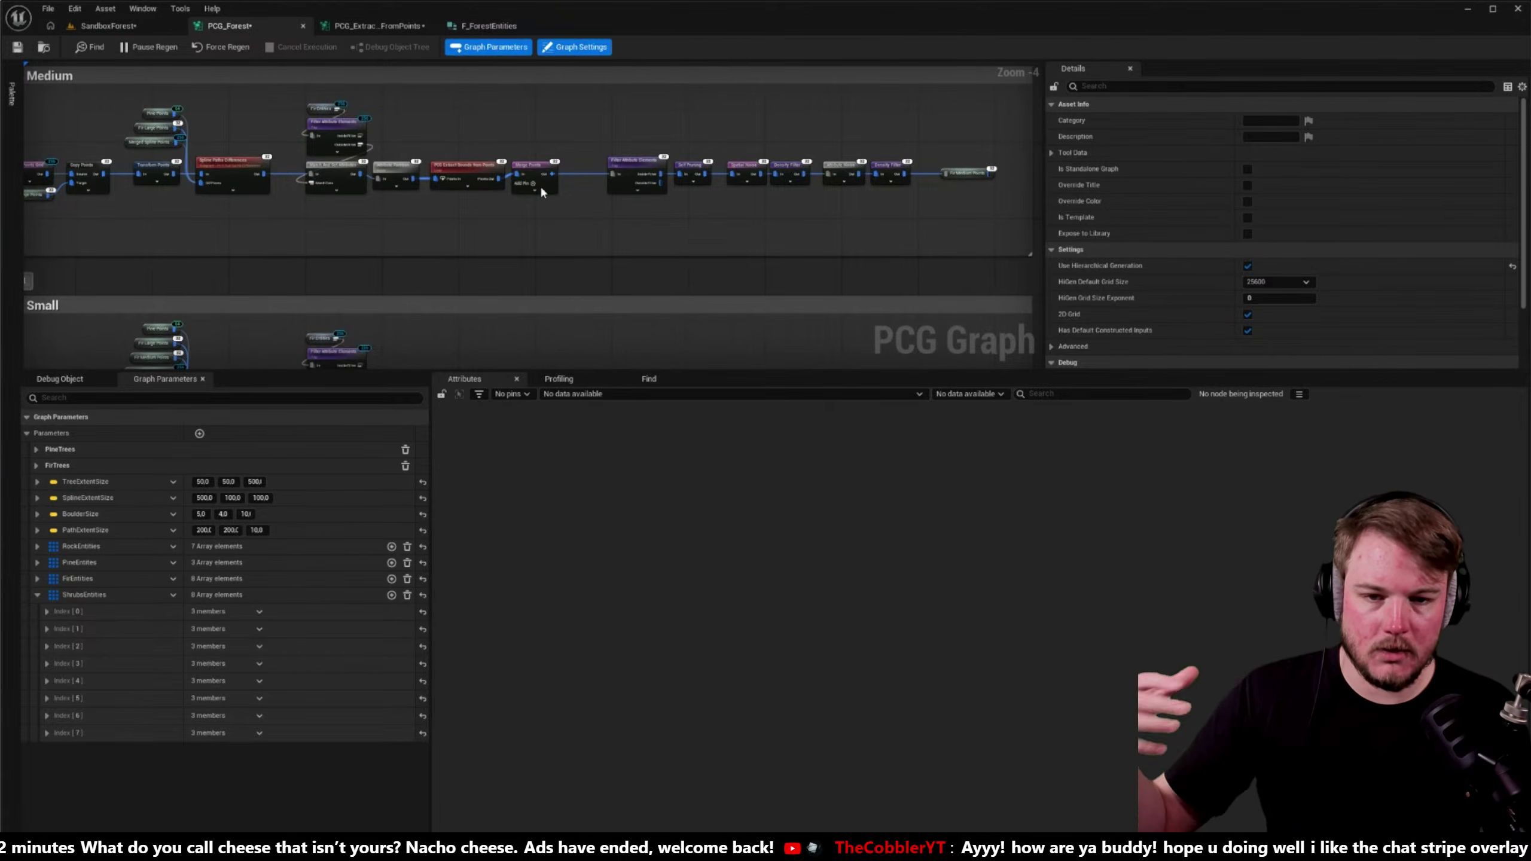
right_click_drag(541, 192, 520, 260)
left_click(428, 245)
right_click_drag(429, 245, 373, 192)
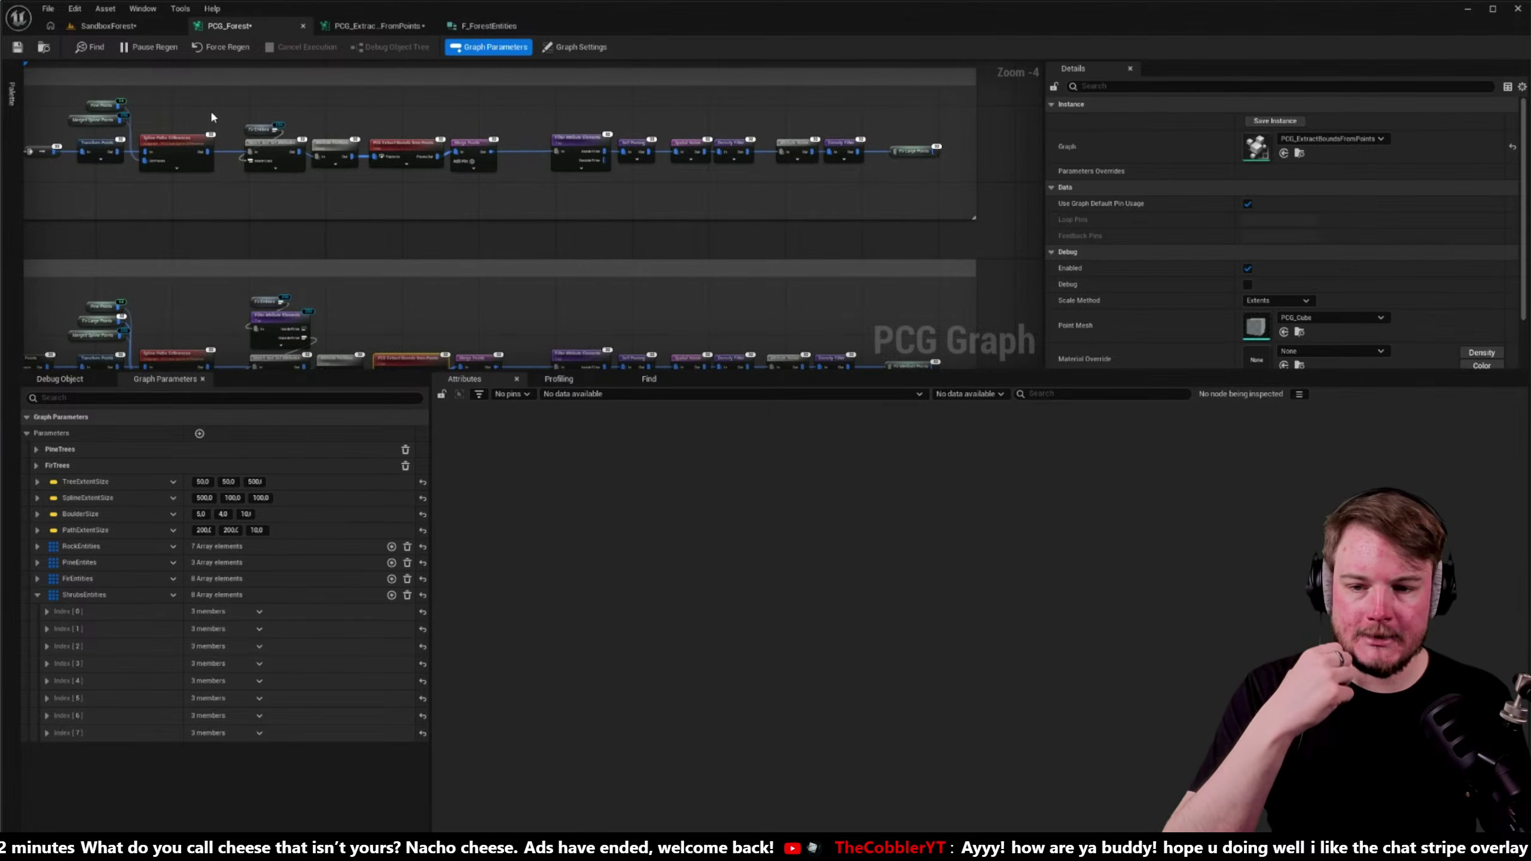
- Review the nodes that merge the tree and rock points, and inspect the Static Mesh Spawner's mesh selector settings
right_click_drag(260, 168, 362, 253)
scroll(533, 127, "down", 4)
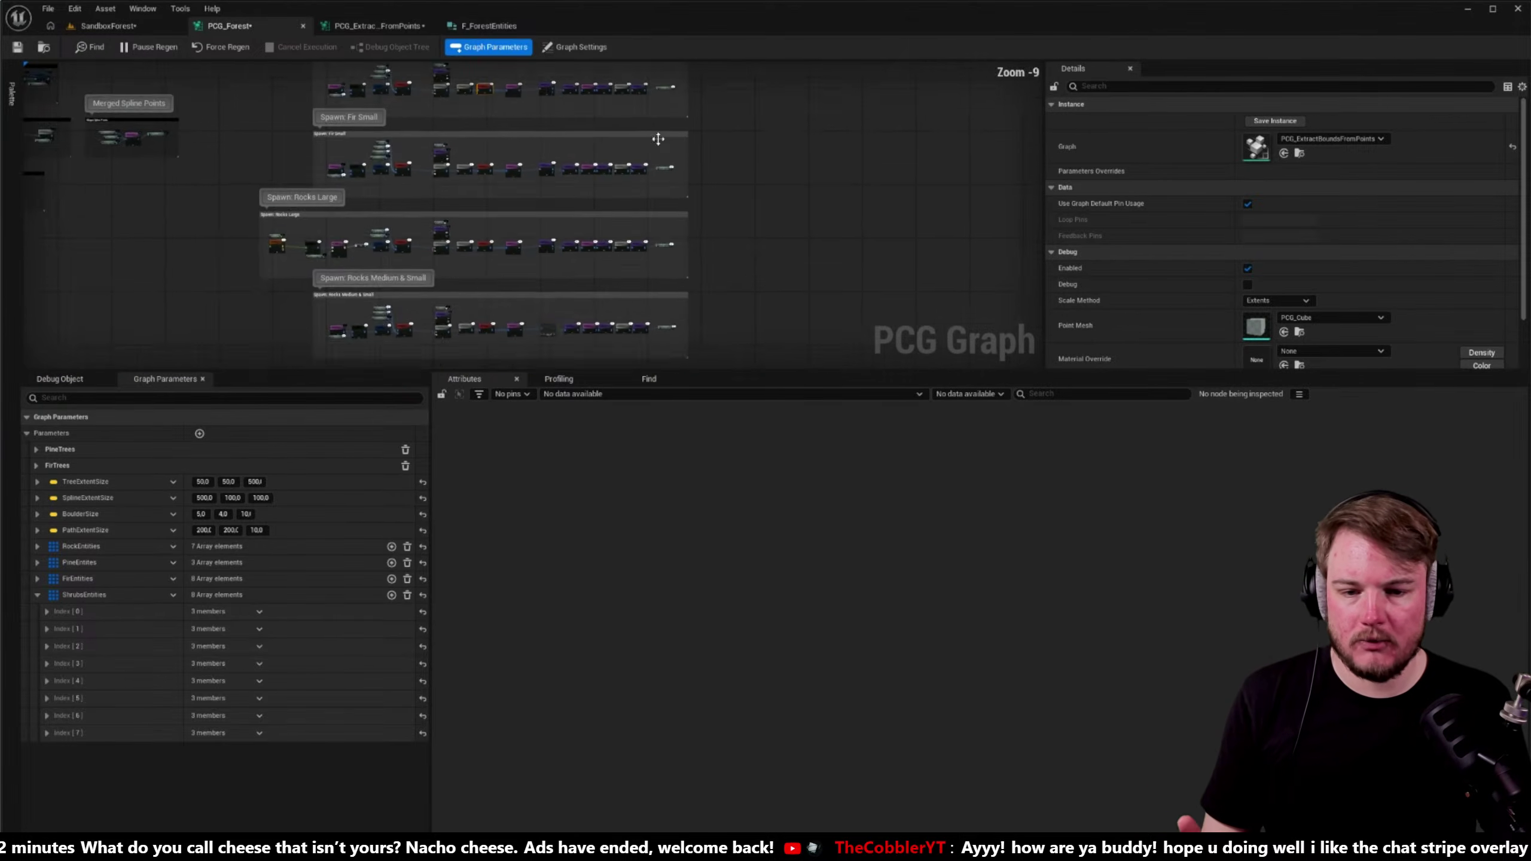
scroll(578, 199, "up", 4)
left_click_drag(341, 178, 808, 304)
right_click_drag(517, 320, 624, 239)
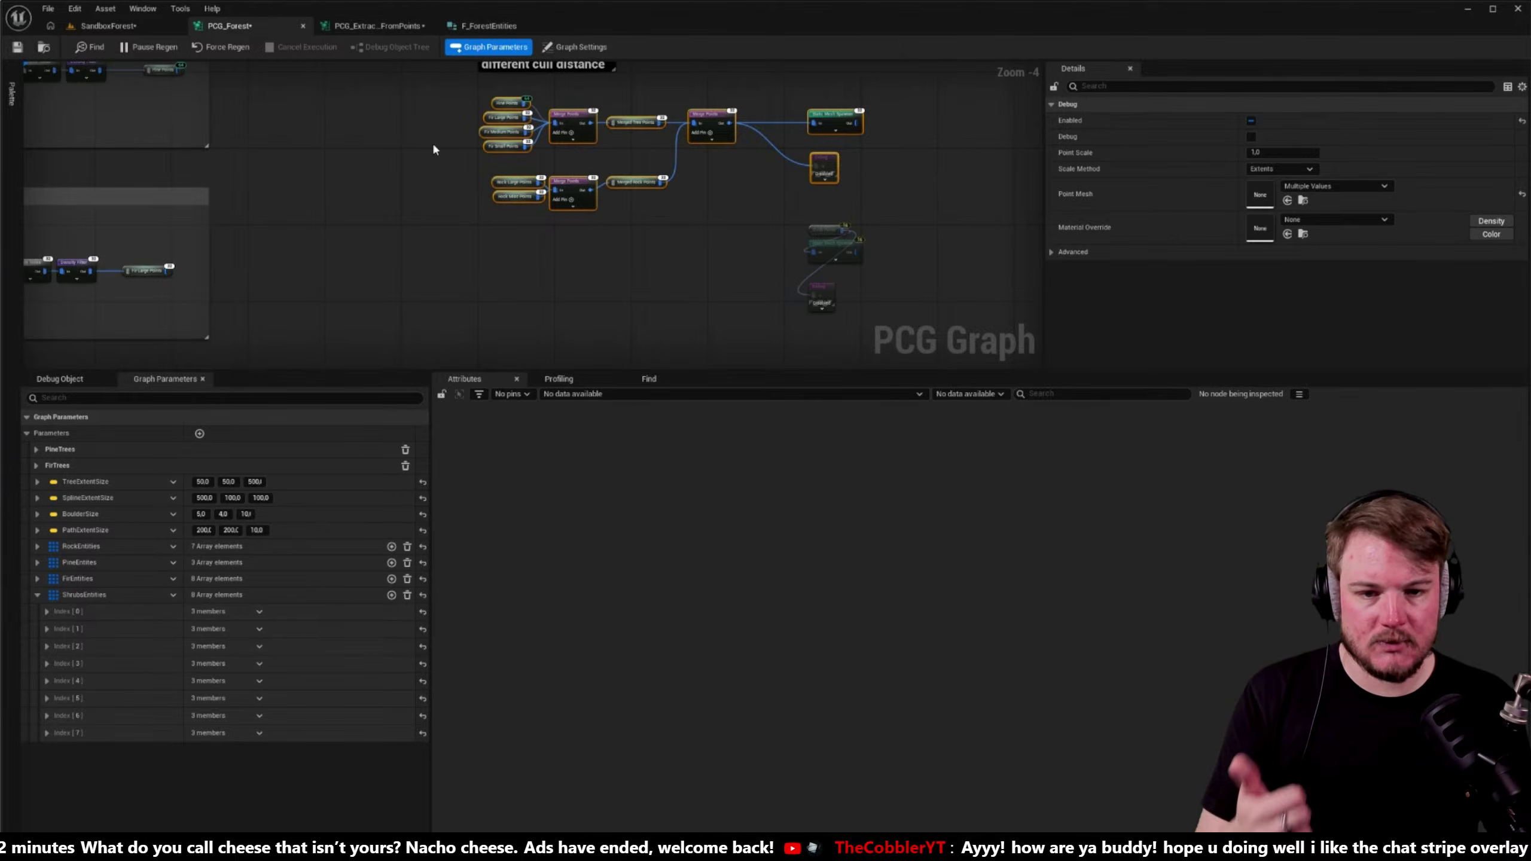
left_click(835, 118)
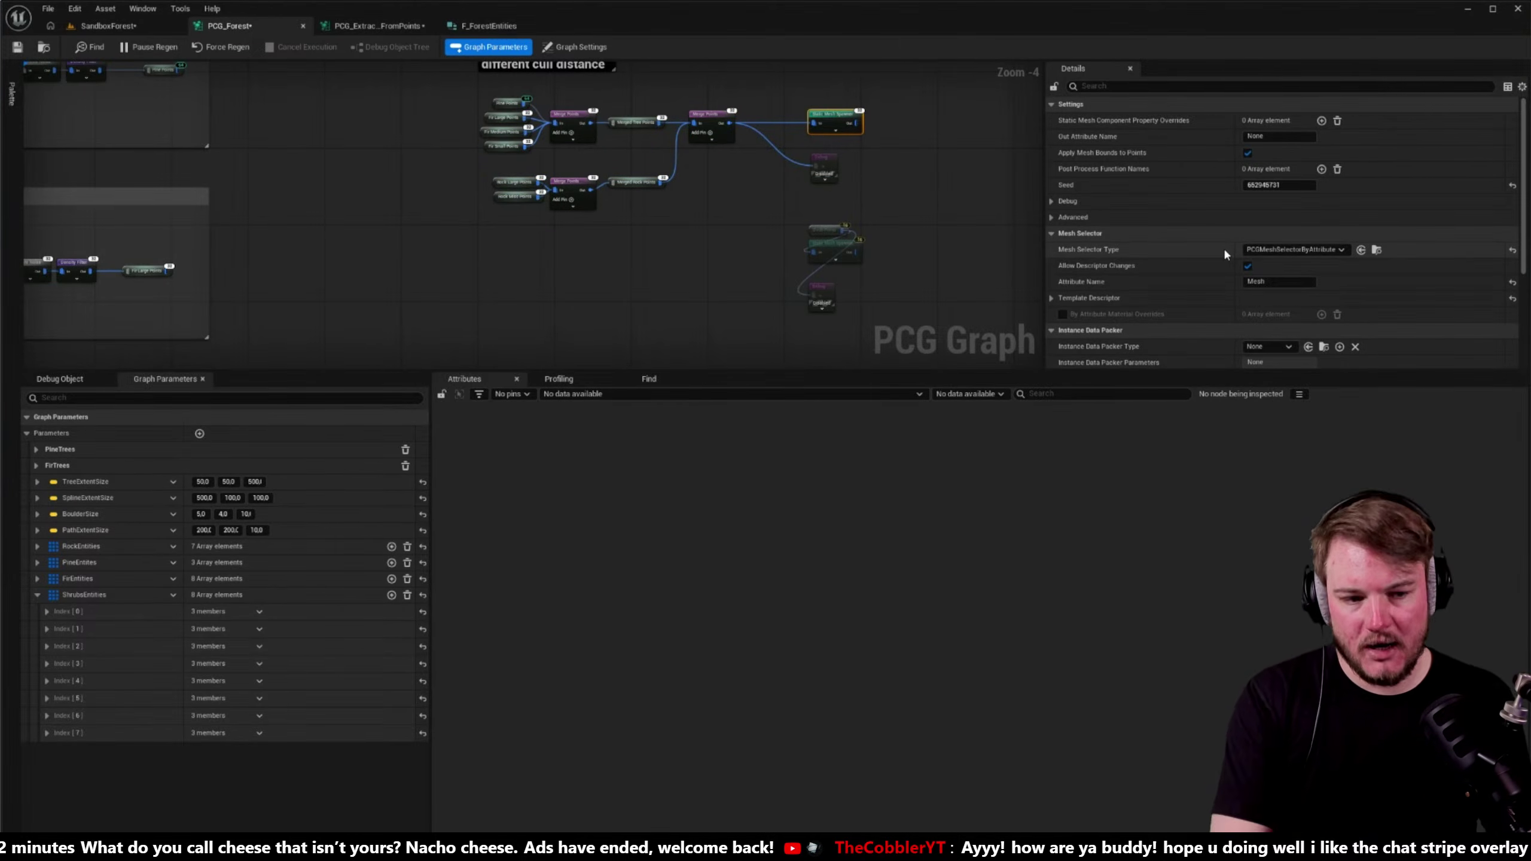
- Close the bounds extraction subgraph, F_ForestEntities and PCG_Forest editors, and save the SandboxForest level
left_click(376, 25)
left_click(488, 25)
left_click(557, 25)
left_click(430, 25)
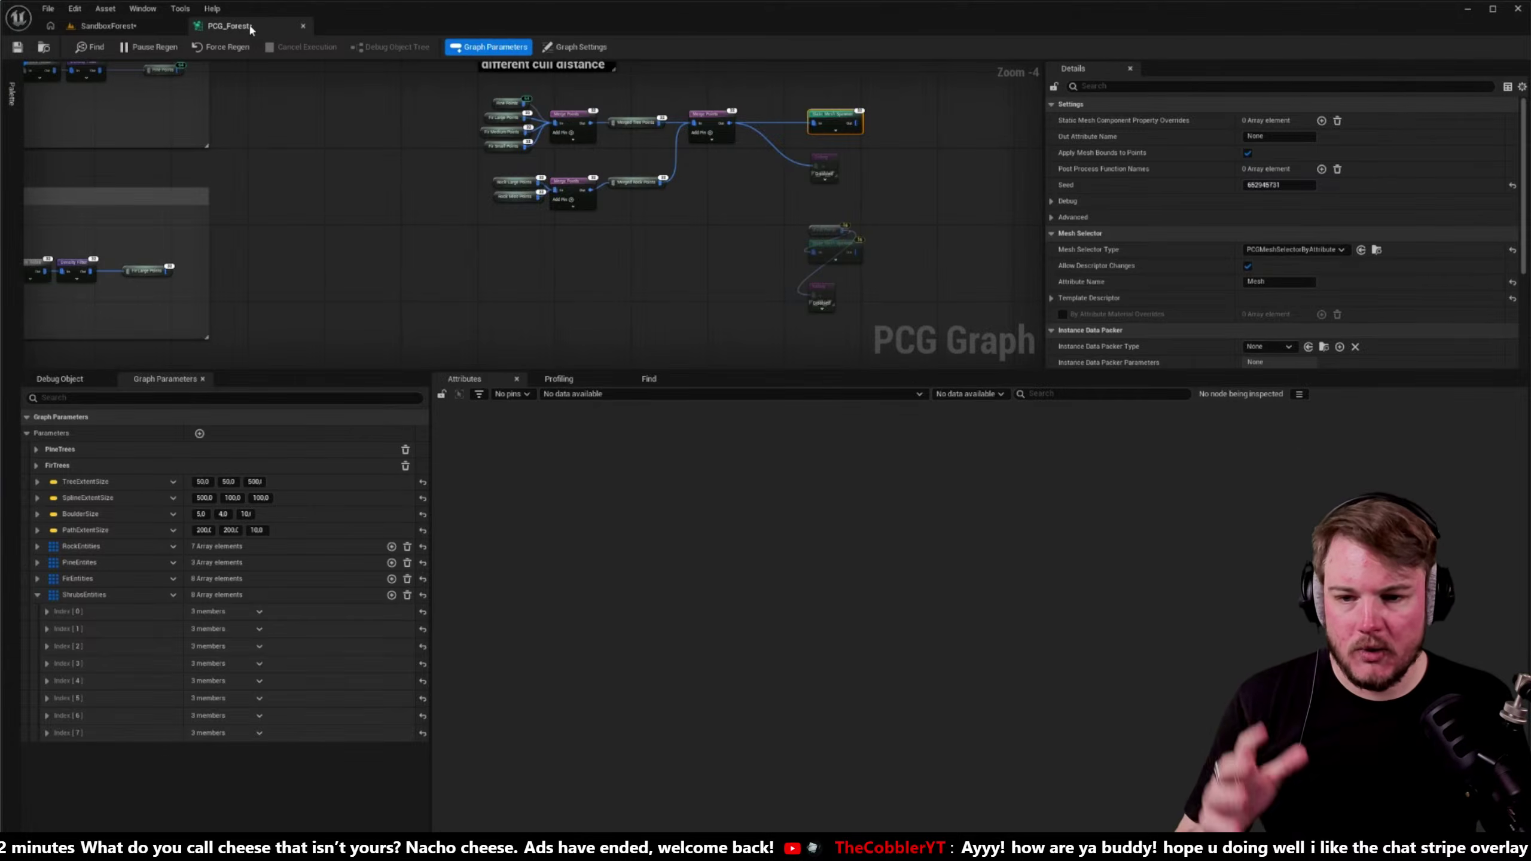
left_click(303, 25)
key("ctrl+s")
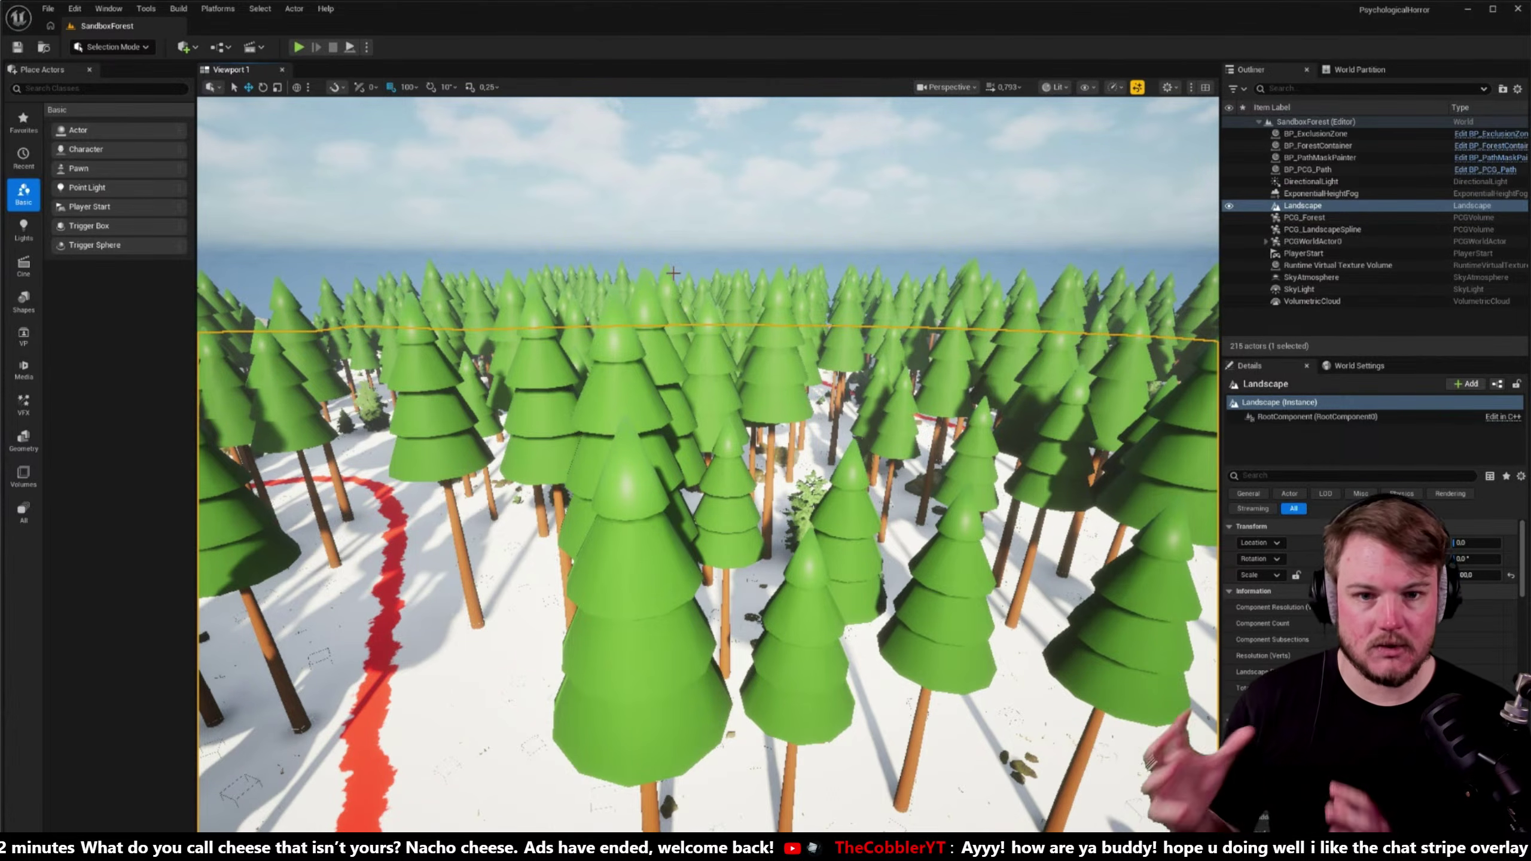
- Examine the red path painted across the snow landscape from close up in the level
right_click_drag(708, 464, 708, 464)
right_click_drag(849, 373, 849, 373)
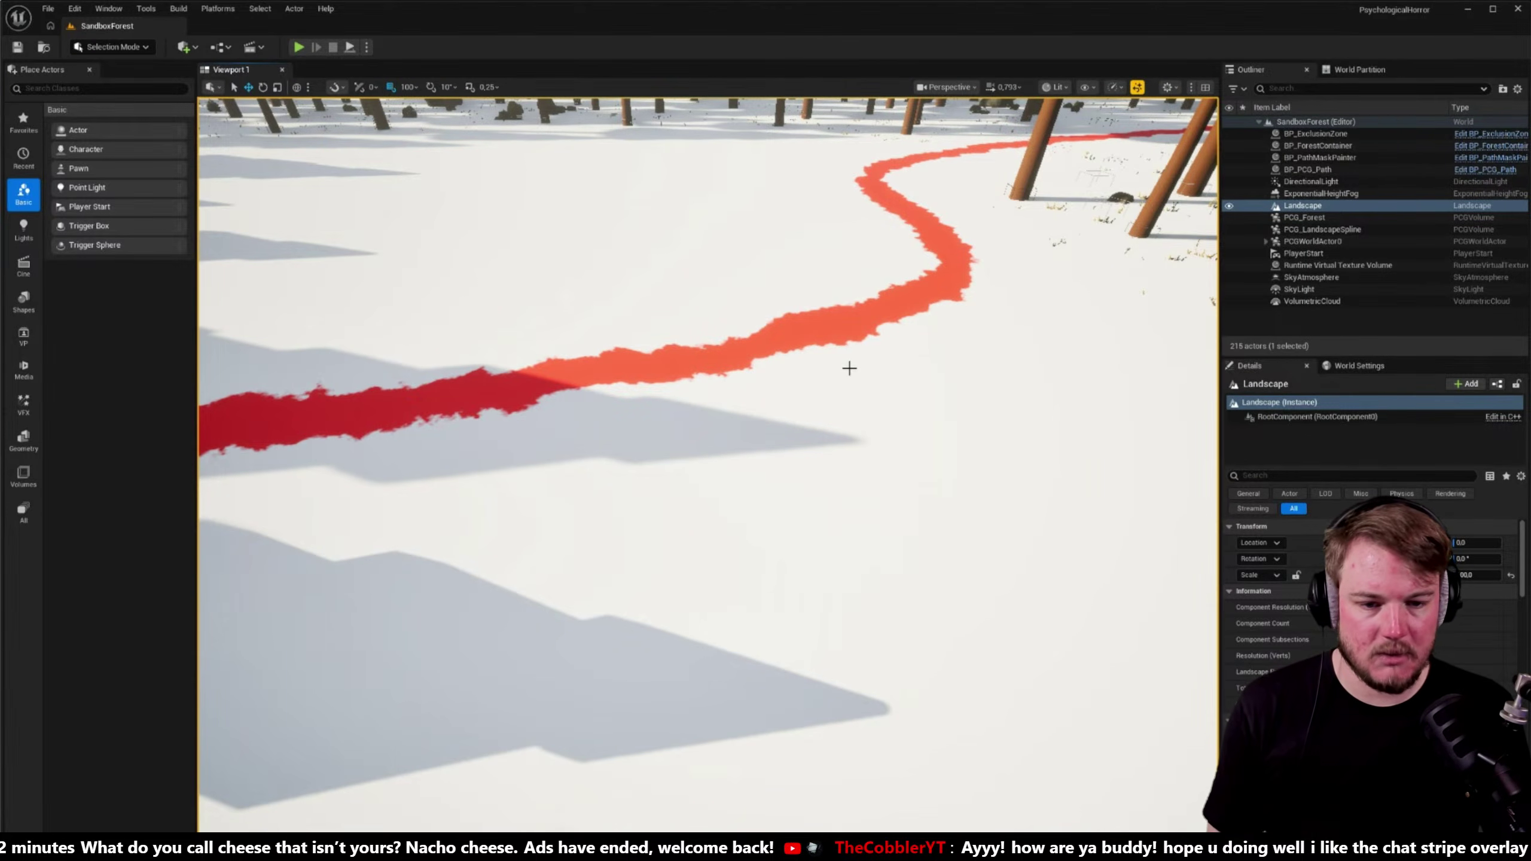
scroll(849, 368, "down", 4)
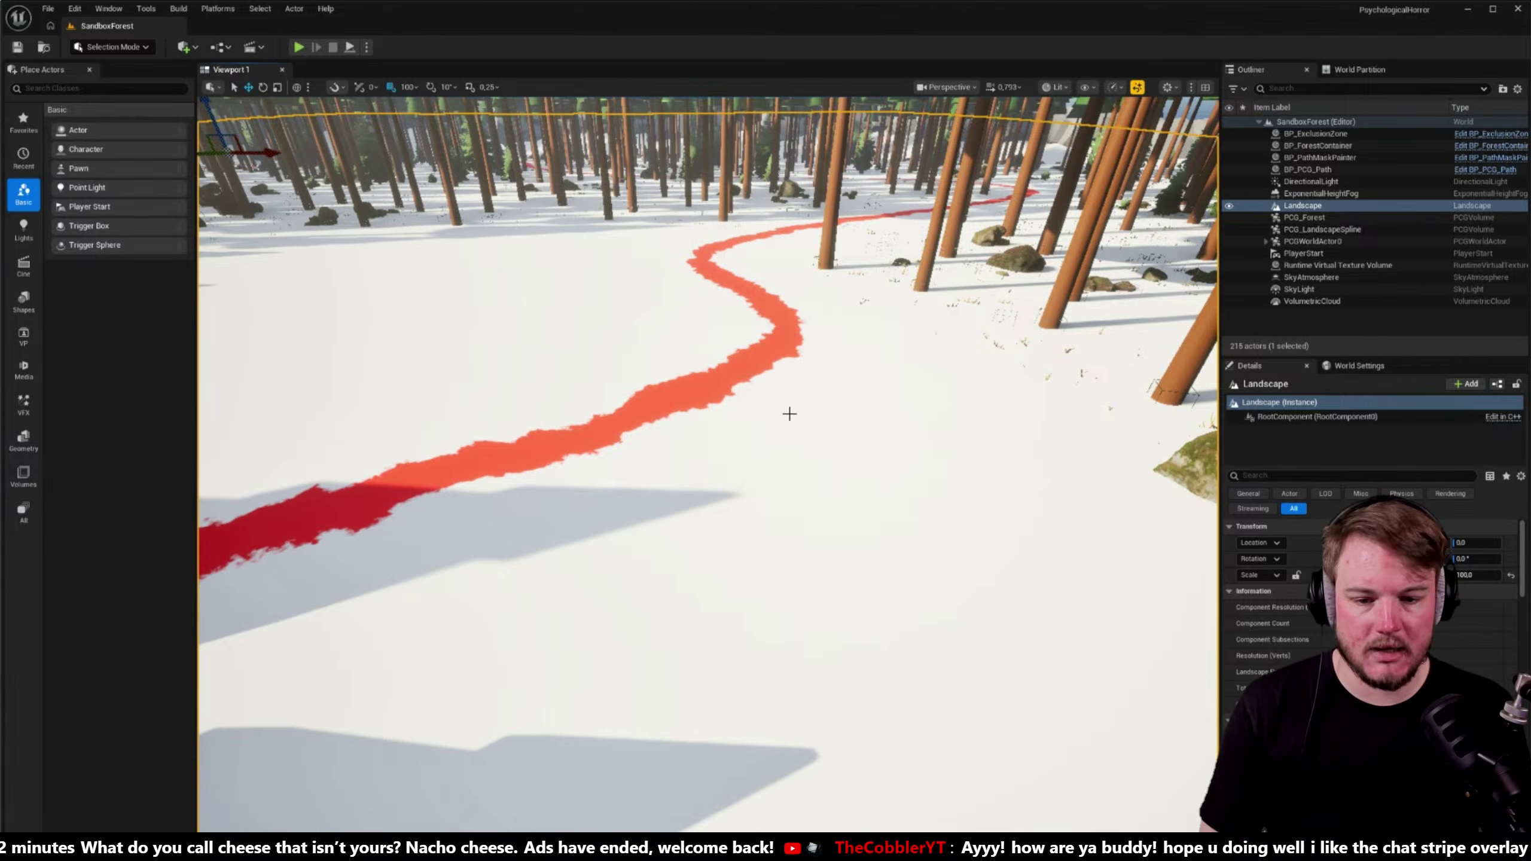
right_click_drag(700, 400, 787, 413)
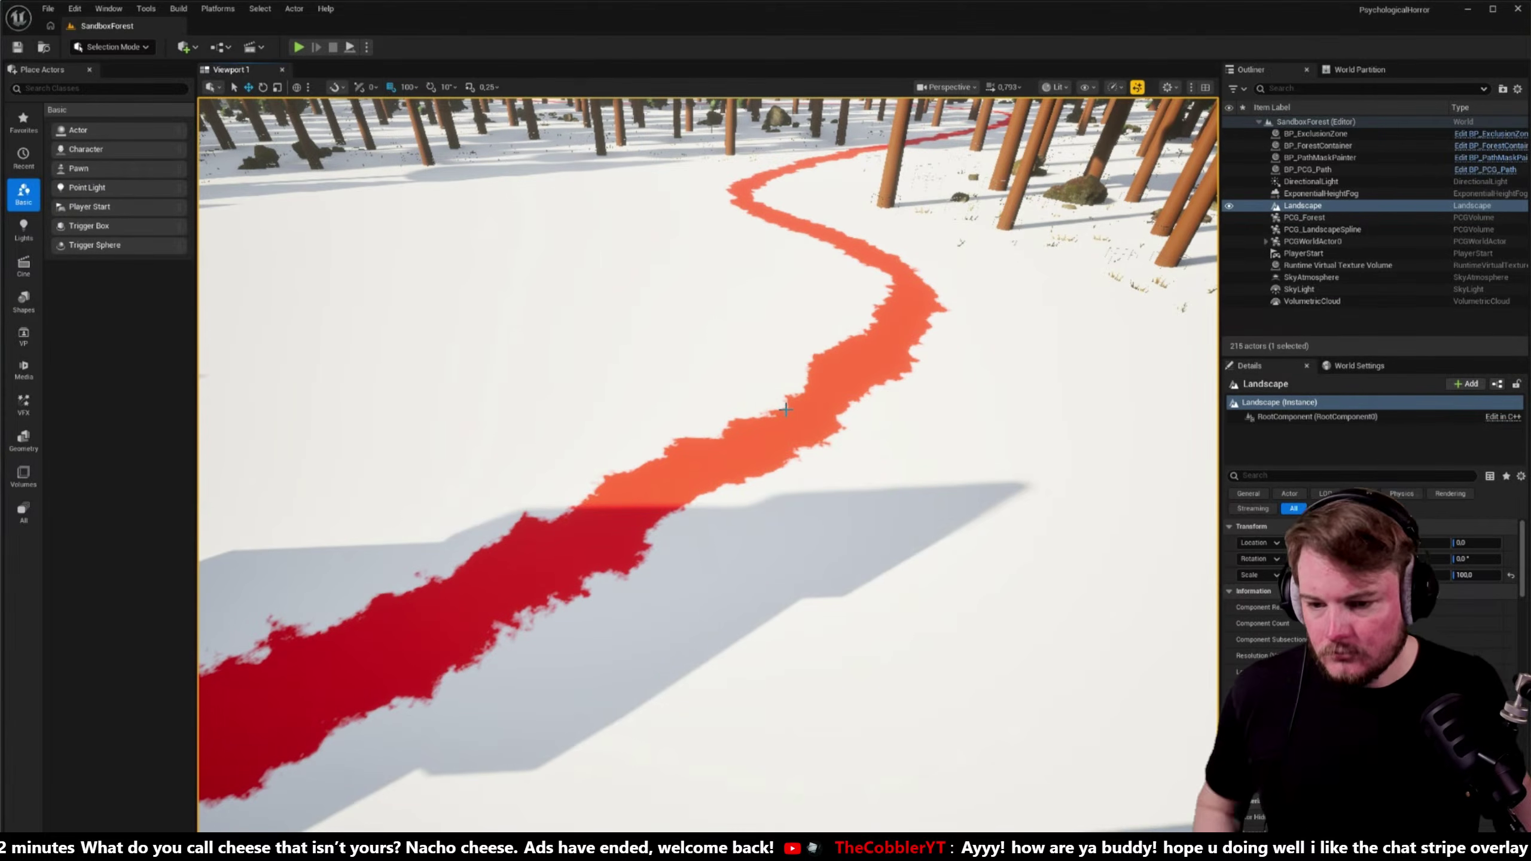
- Open the M_Landscape material from the Content/Landscape/Materials folder
key("ctrl+space")
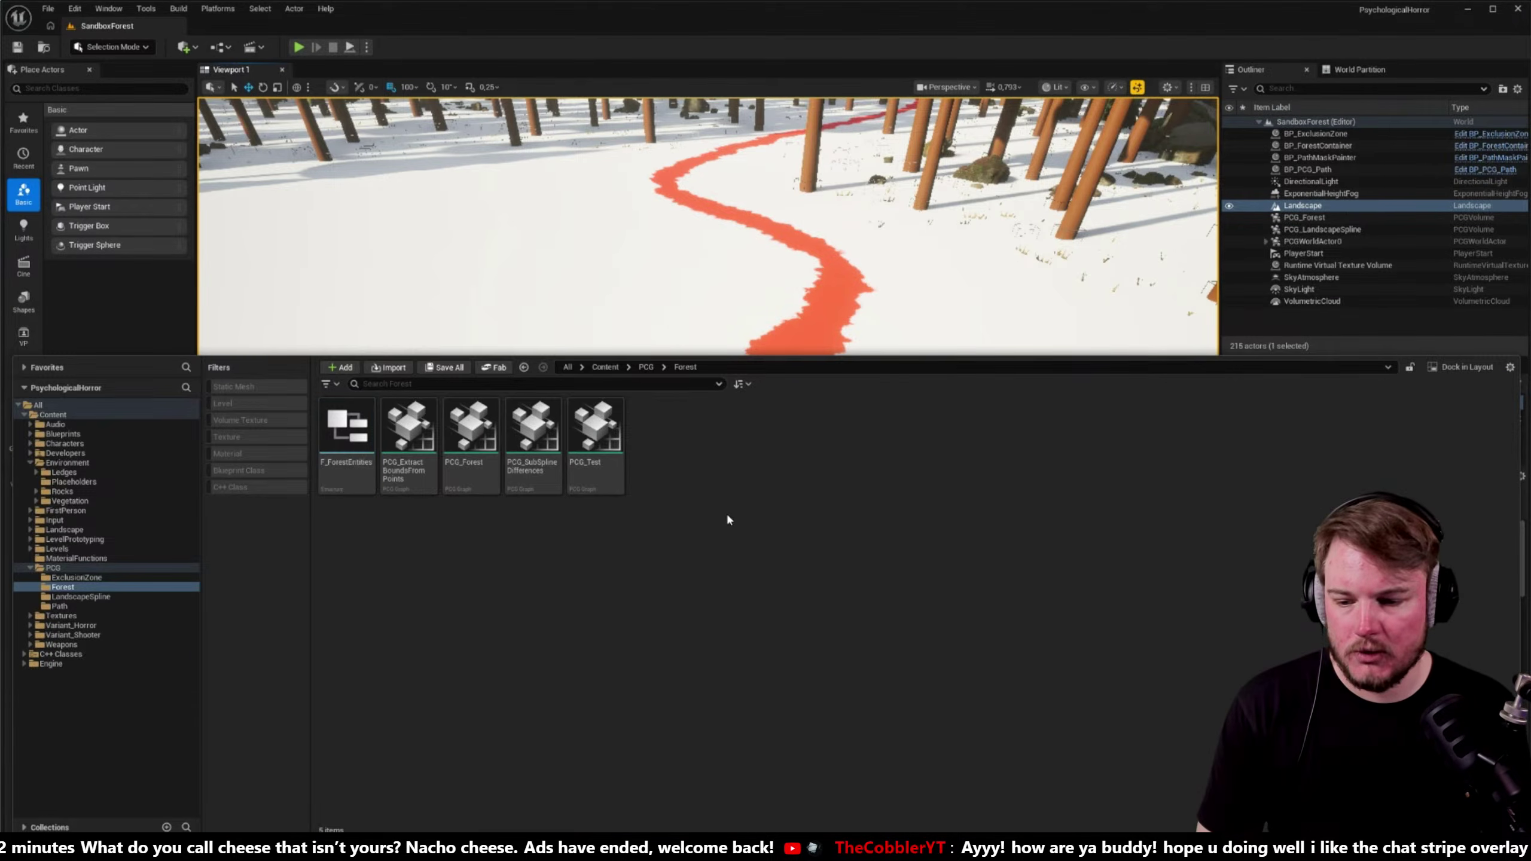
left_click(30, 569)
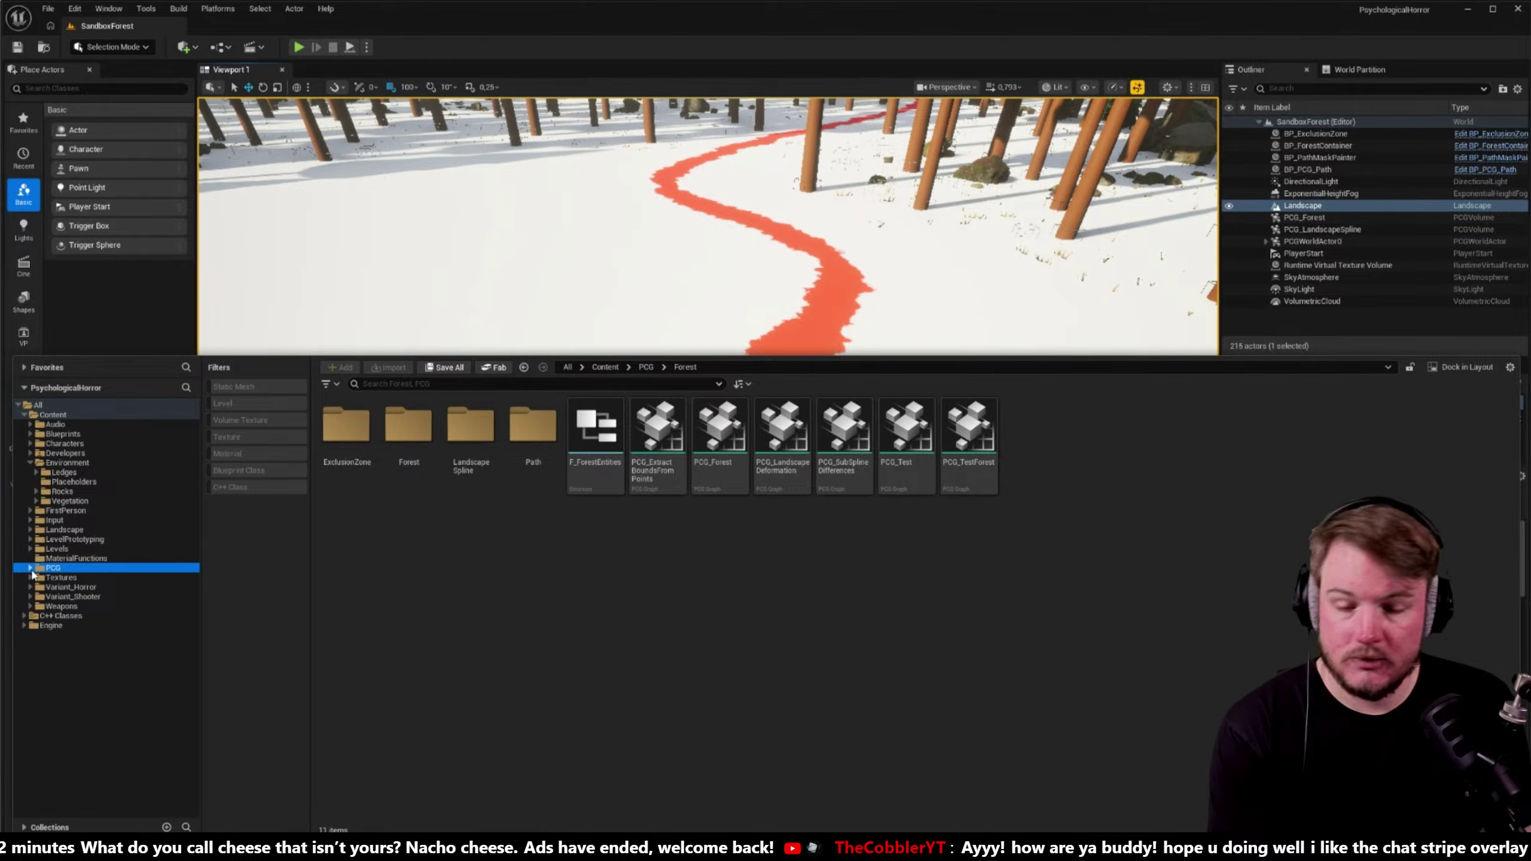
left_click(30, 530)
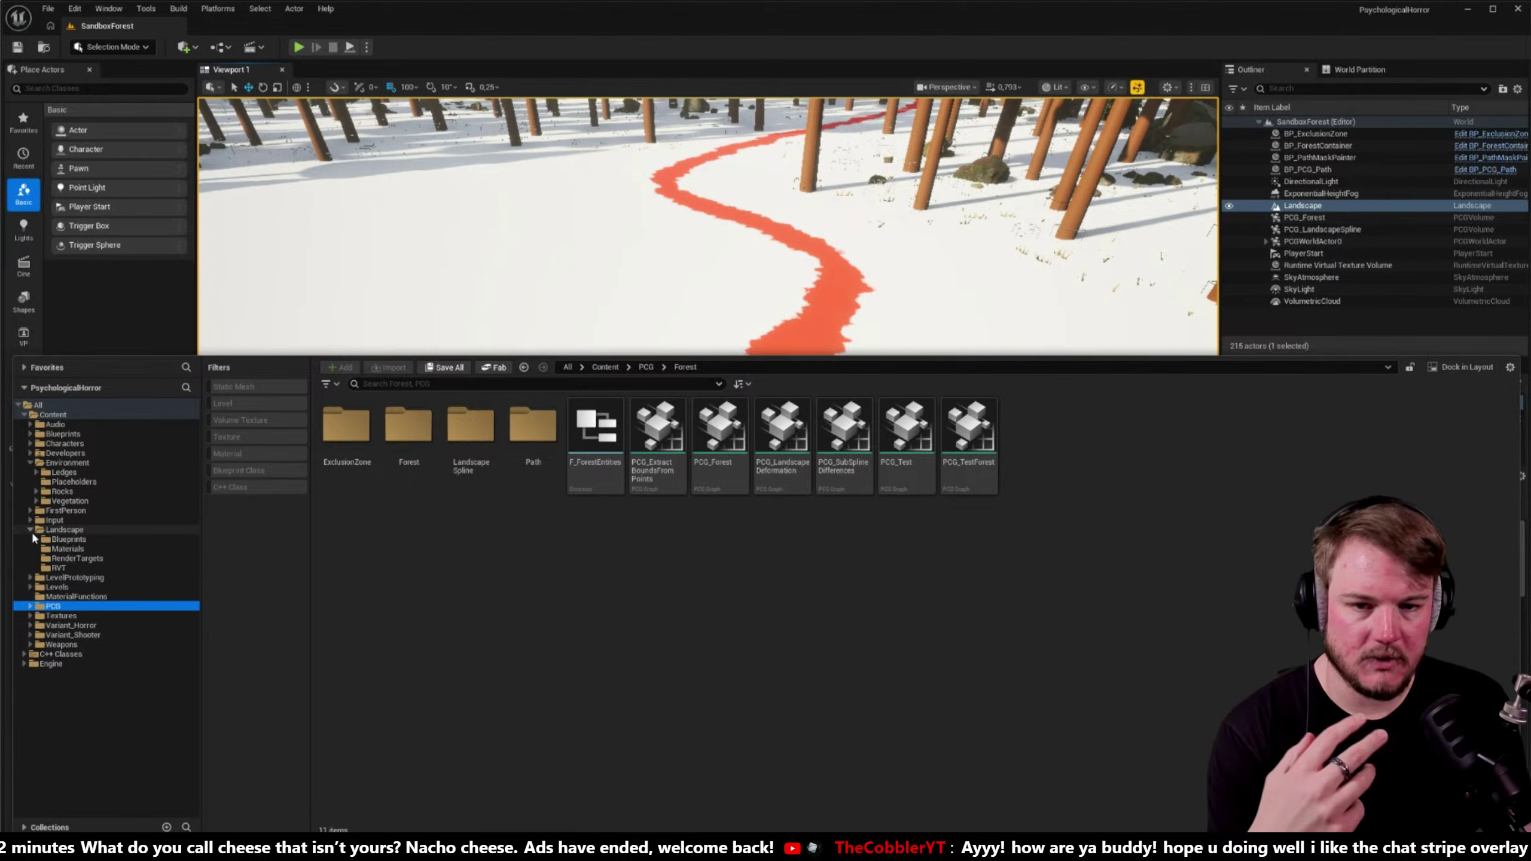
left_click(60, 530)
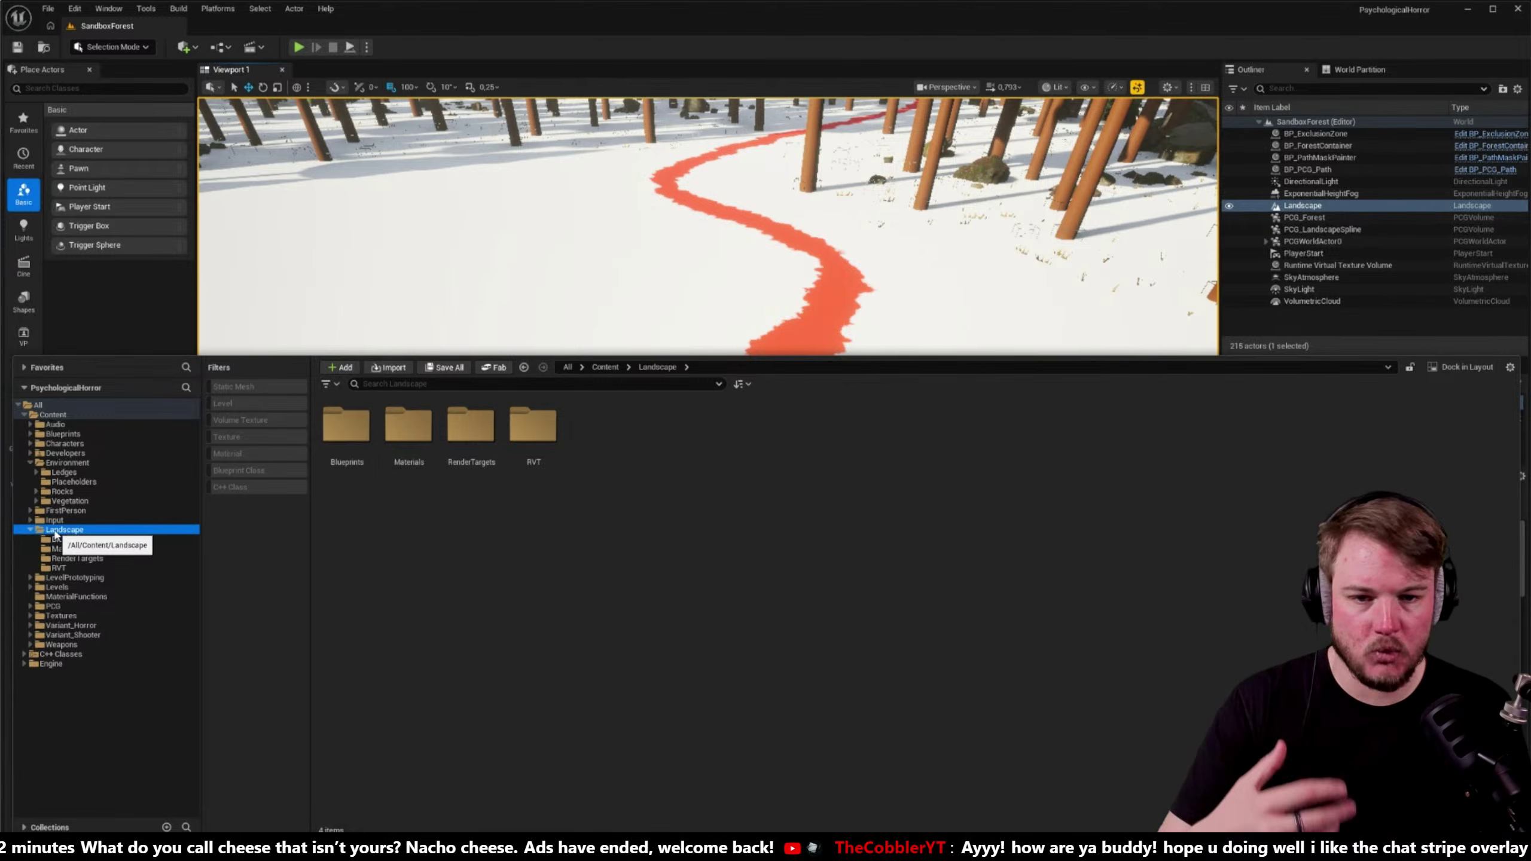
left_click(391, 435)
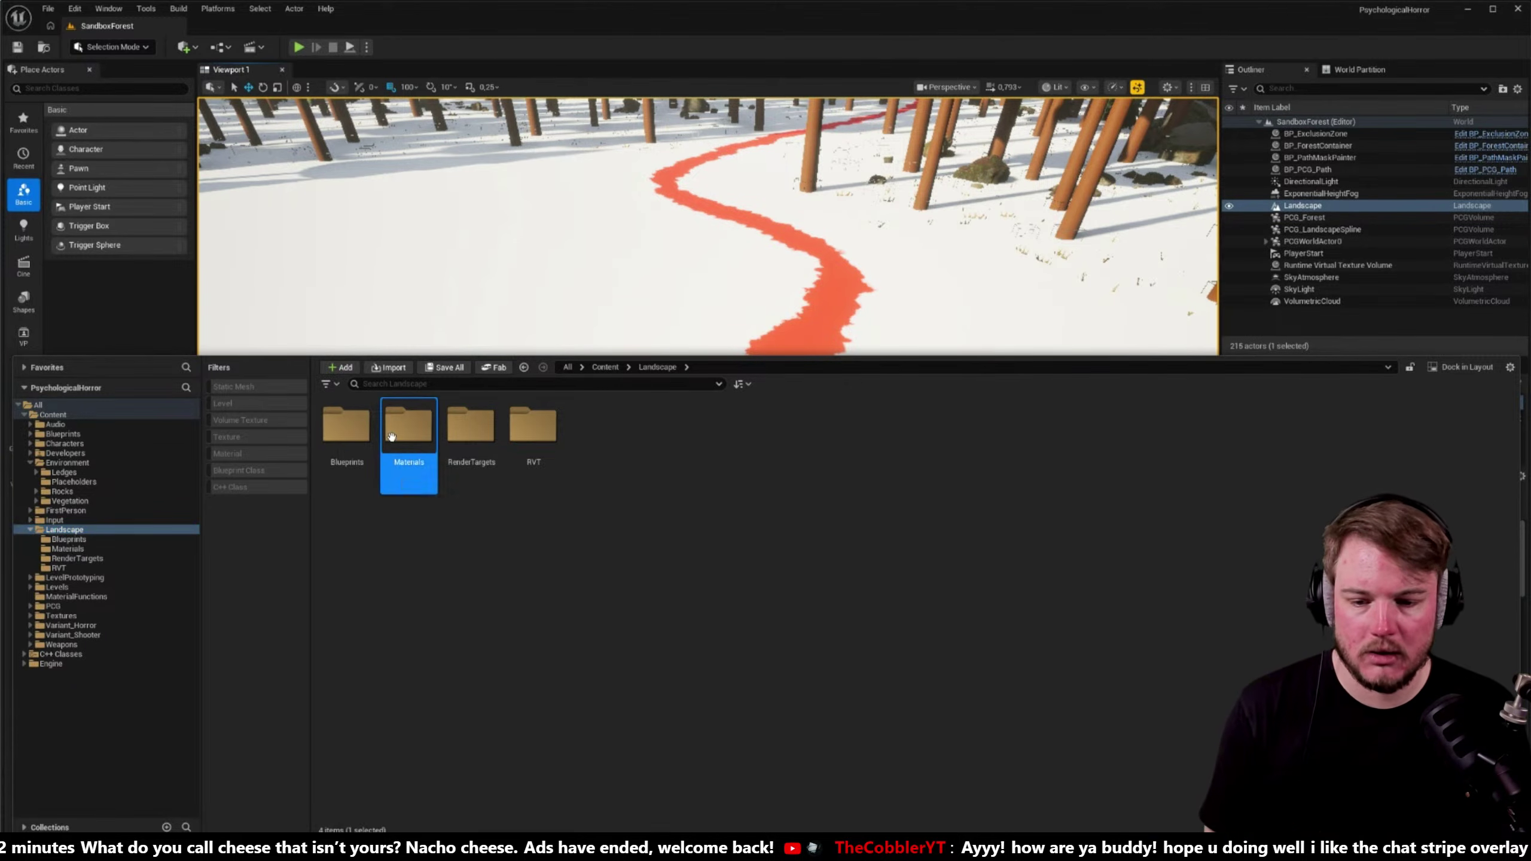
double_click(391, 436)
left_click(367, 450)
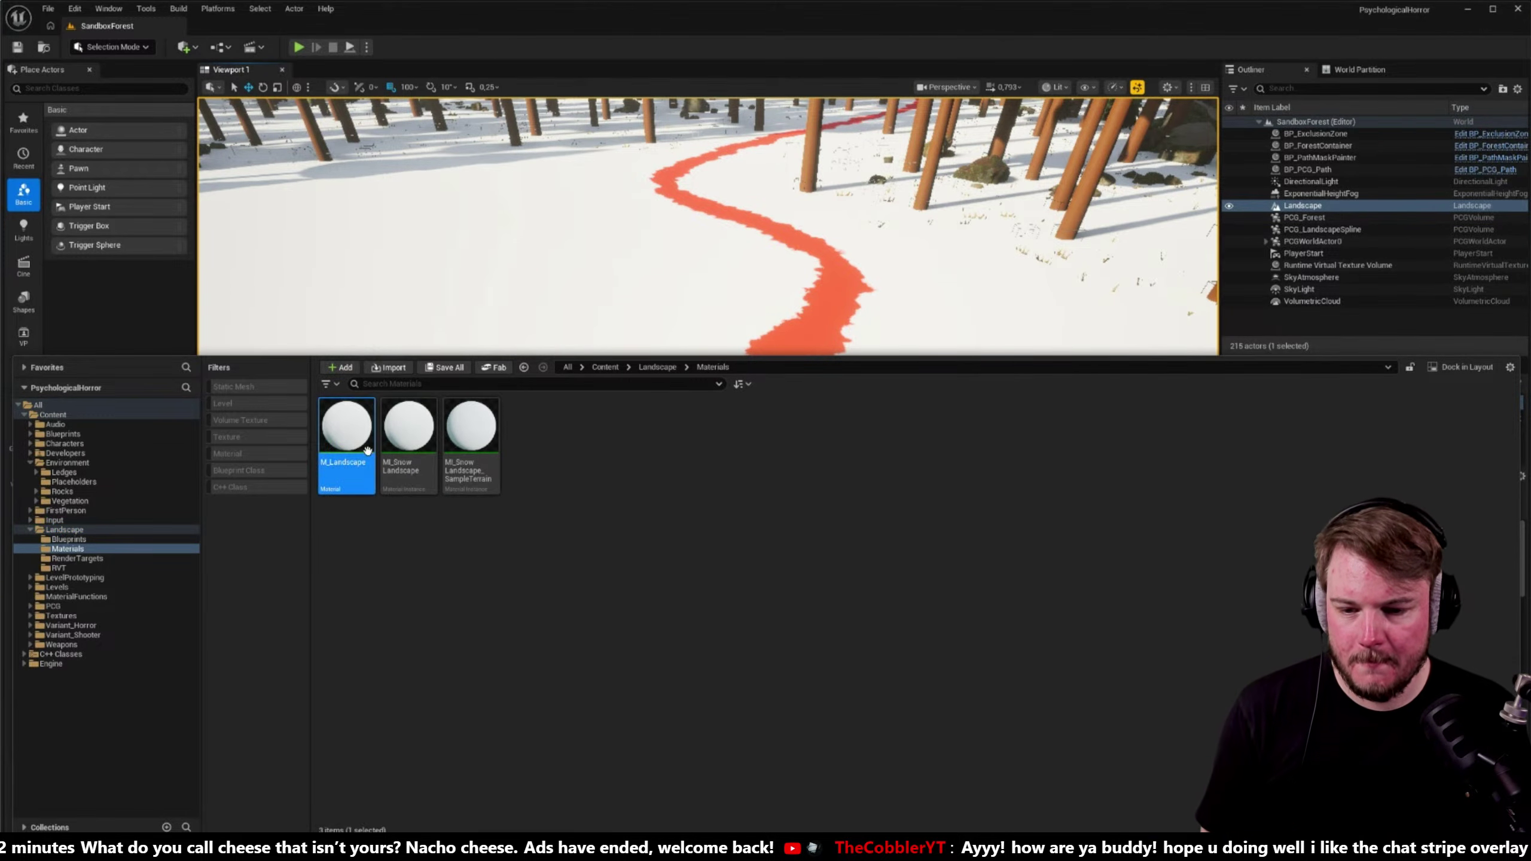
double_click(347, 434)
- Review the whole M_Landscape node network from its output back to its inputs, and return to the SandboxForest level
scroll(855, 319, "up", 2)
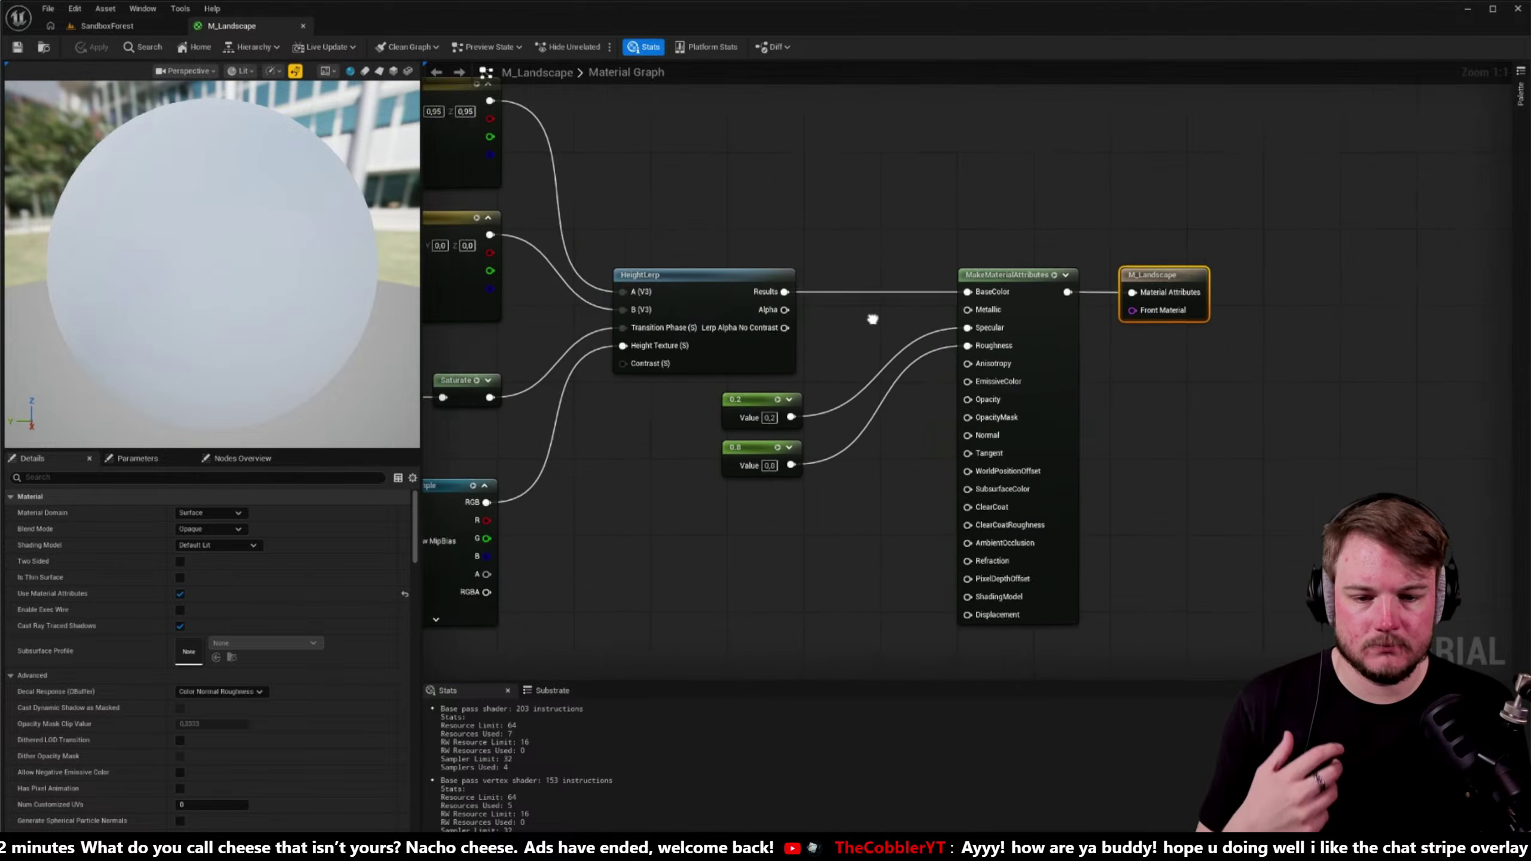
scroll(854, 319, "down", 3)
right_click_drag(770, 428, 1013, 428)
scroll(1012, 428, "down", 5)
scroll(1013, 429, "up", 4)
scroll(1015, 430, "down", 2)
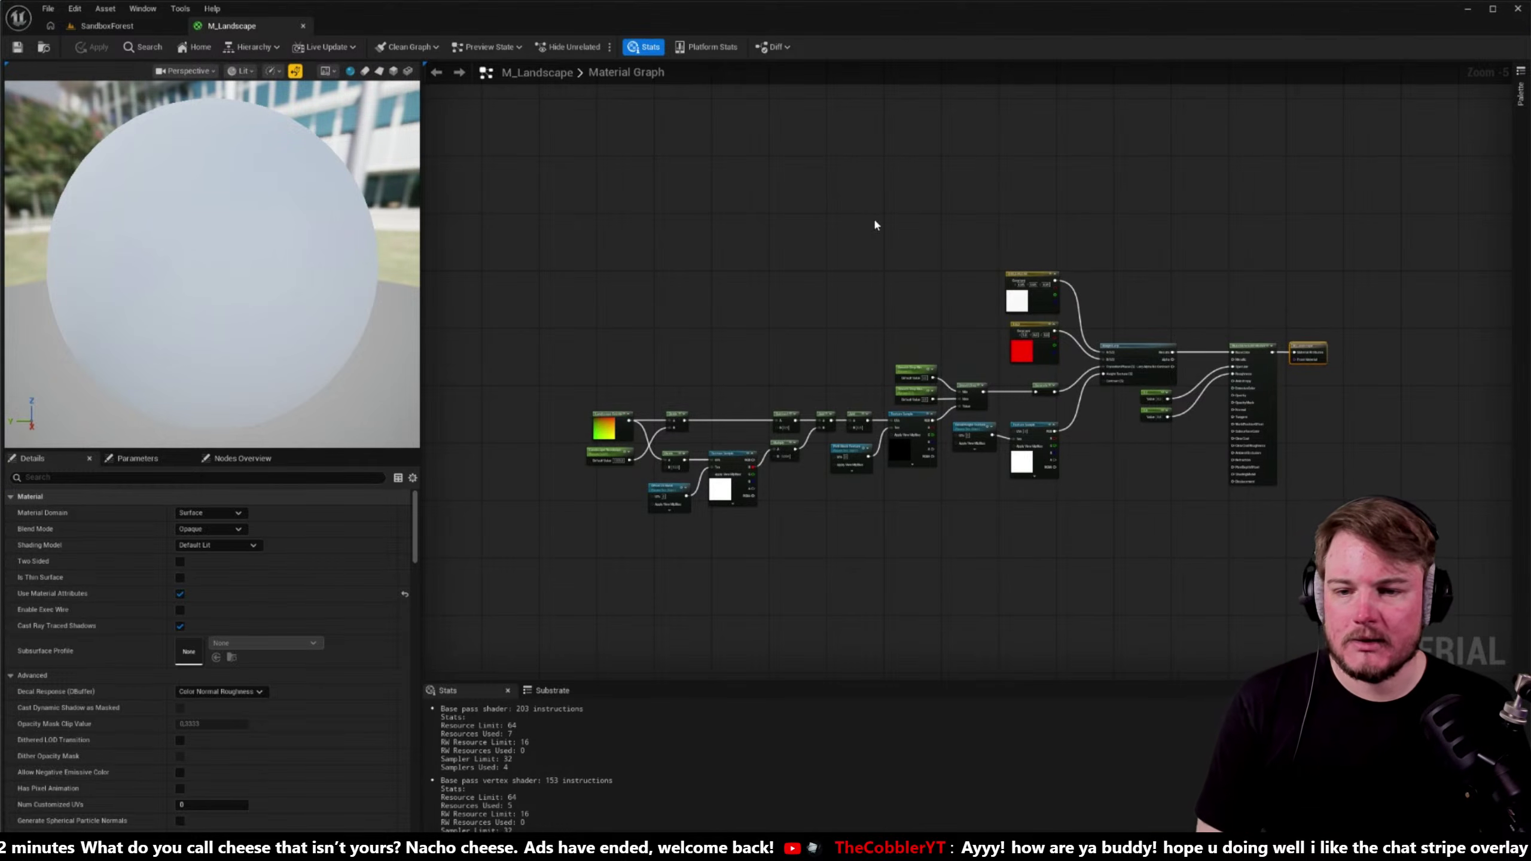
left_click(151, 27)
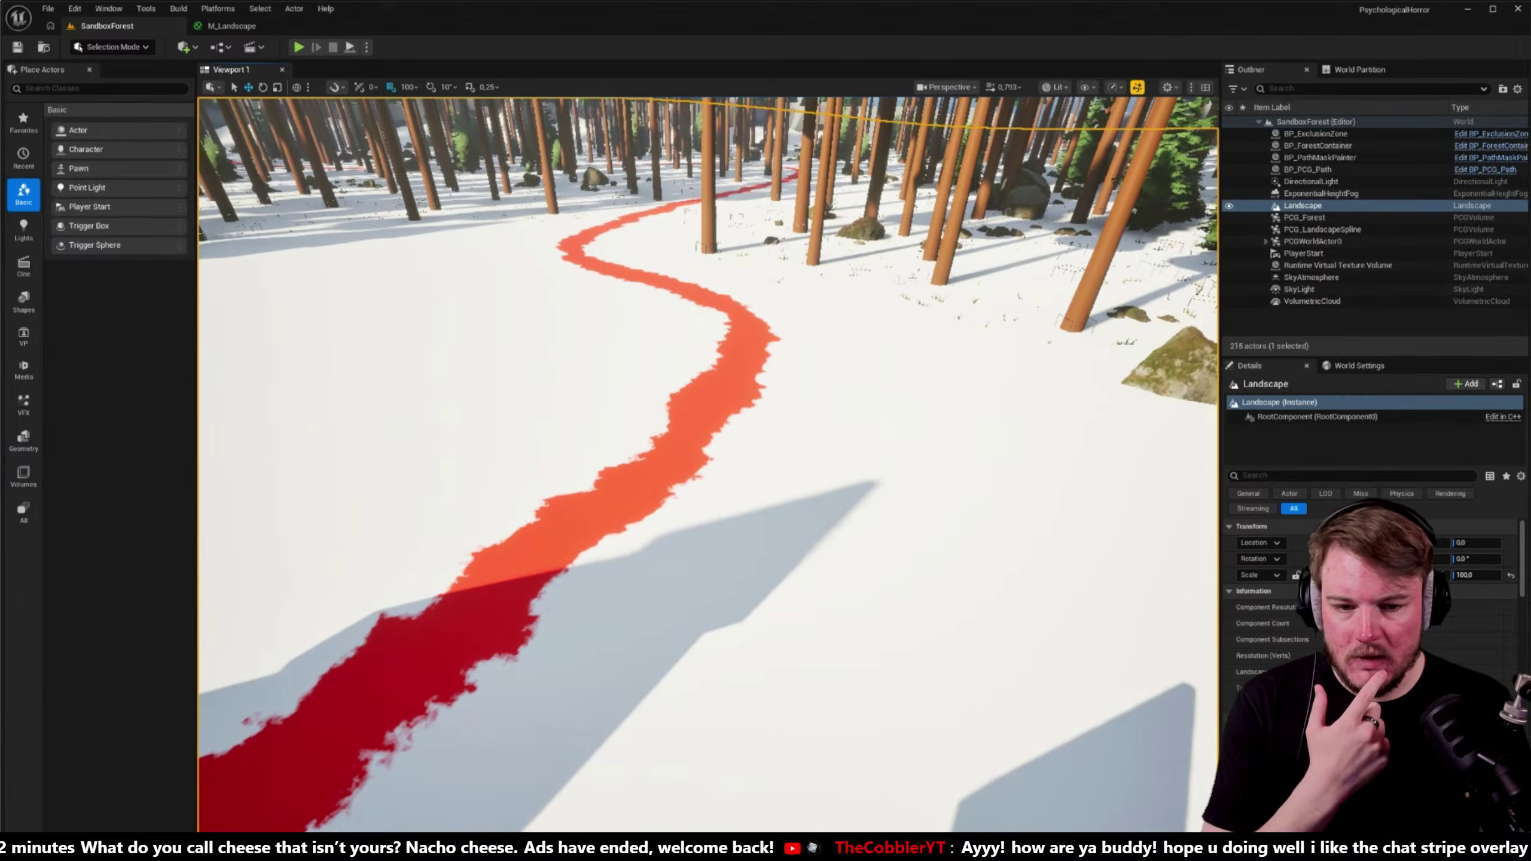
scroll(707, 464, "down", 5)
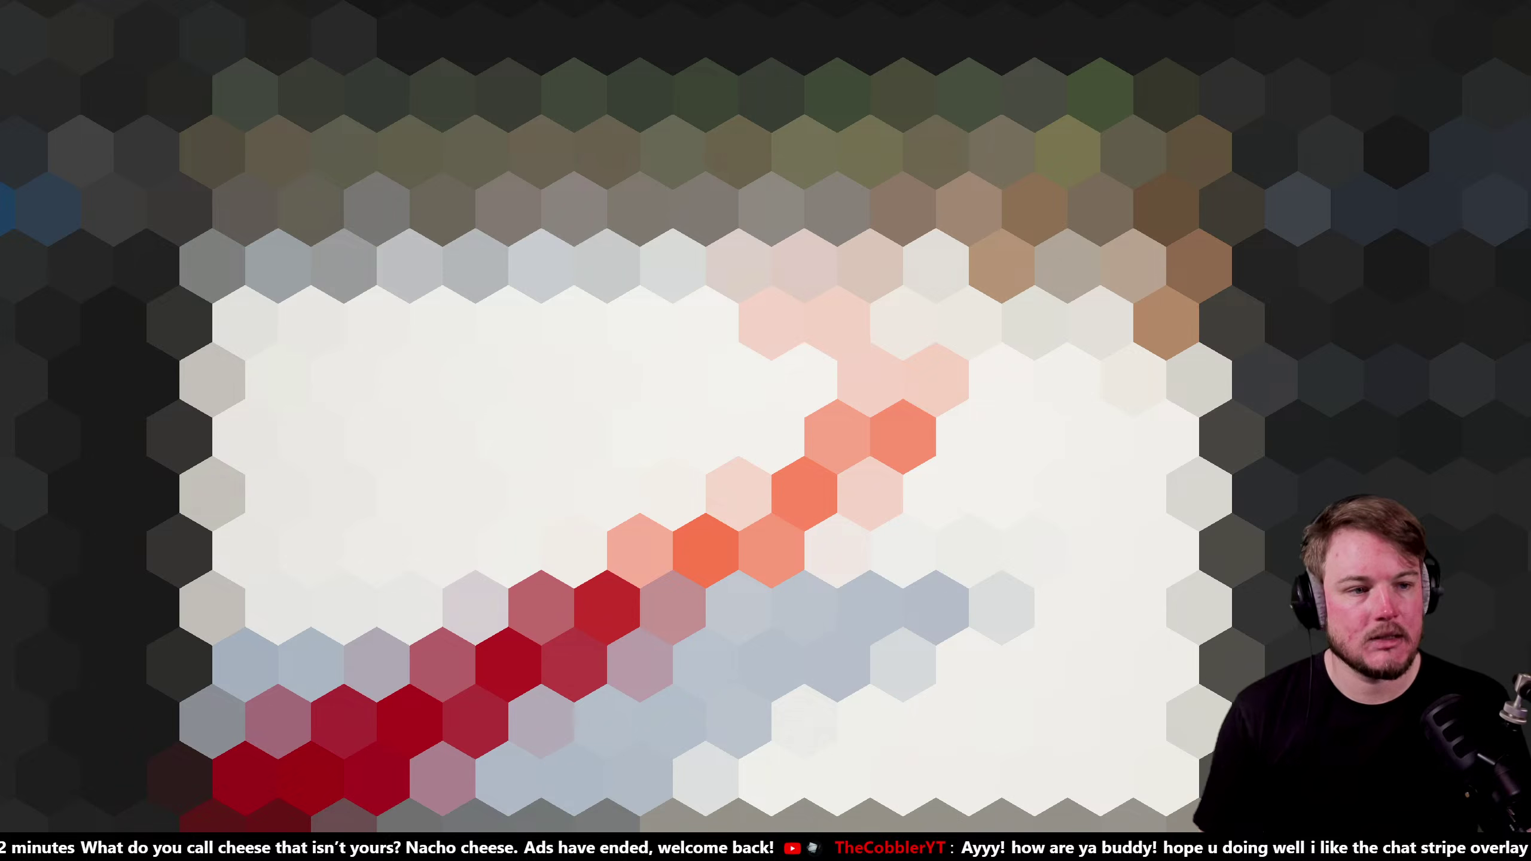
- Switch to Substance 3D Designer and start a new graph from its home screen
key("alt+Tab")
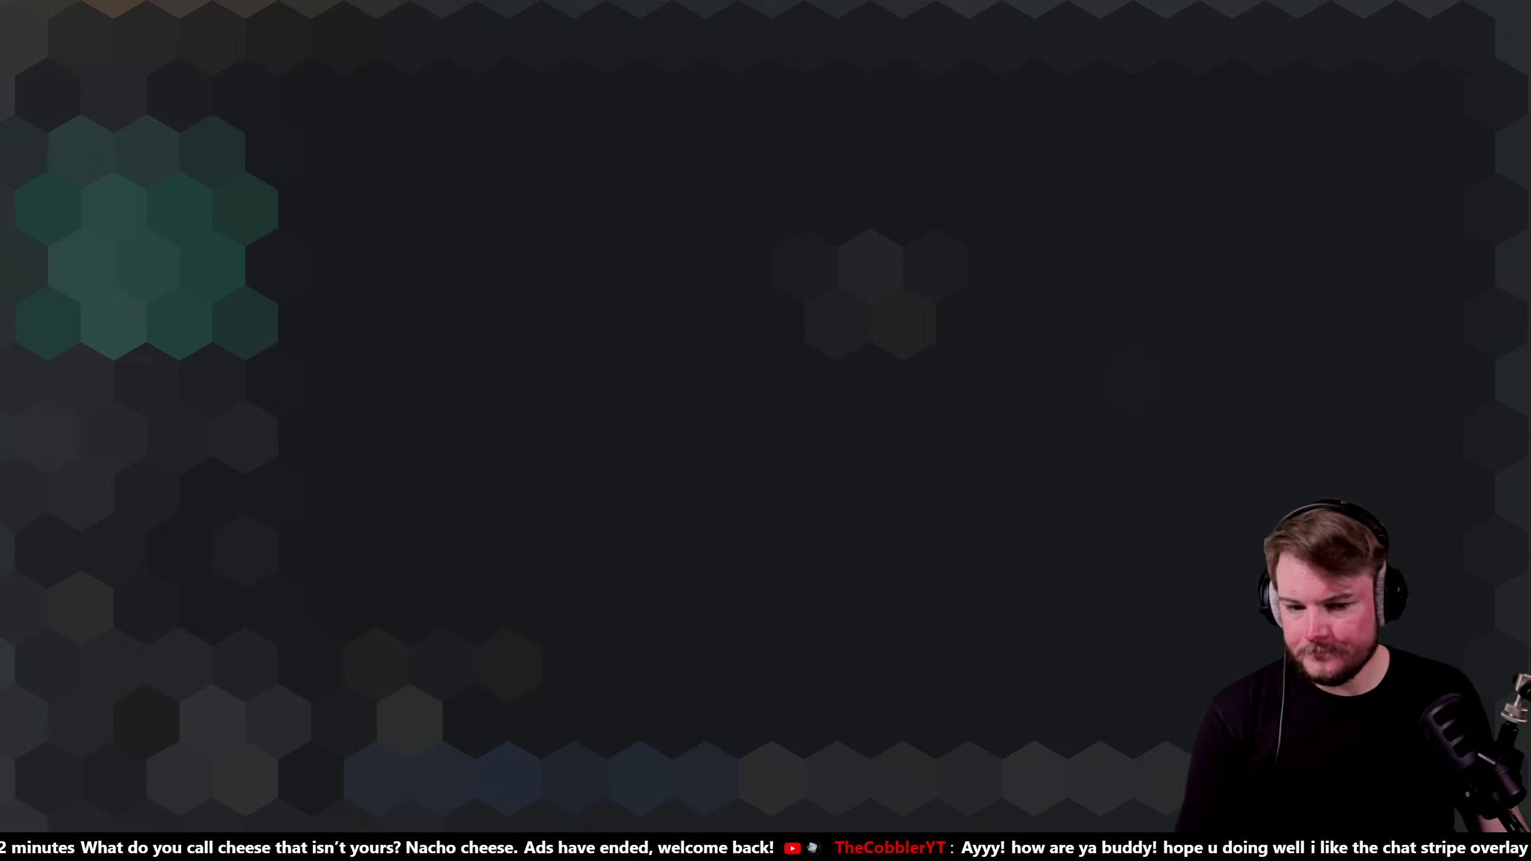
key("alt+Tab")
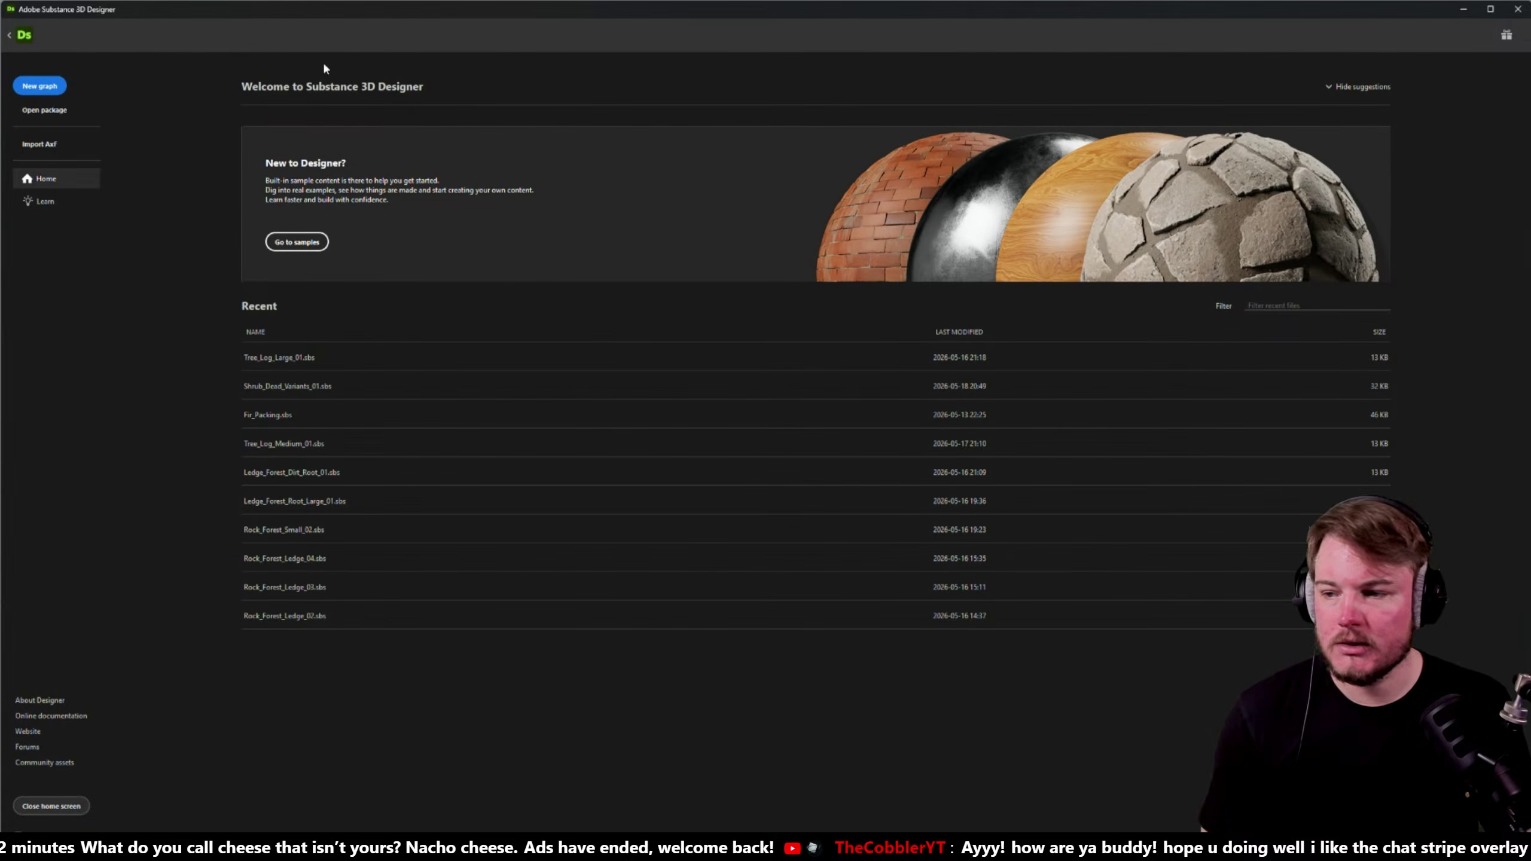
left_click(39, 86)
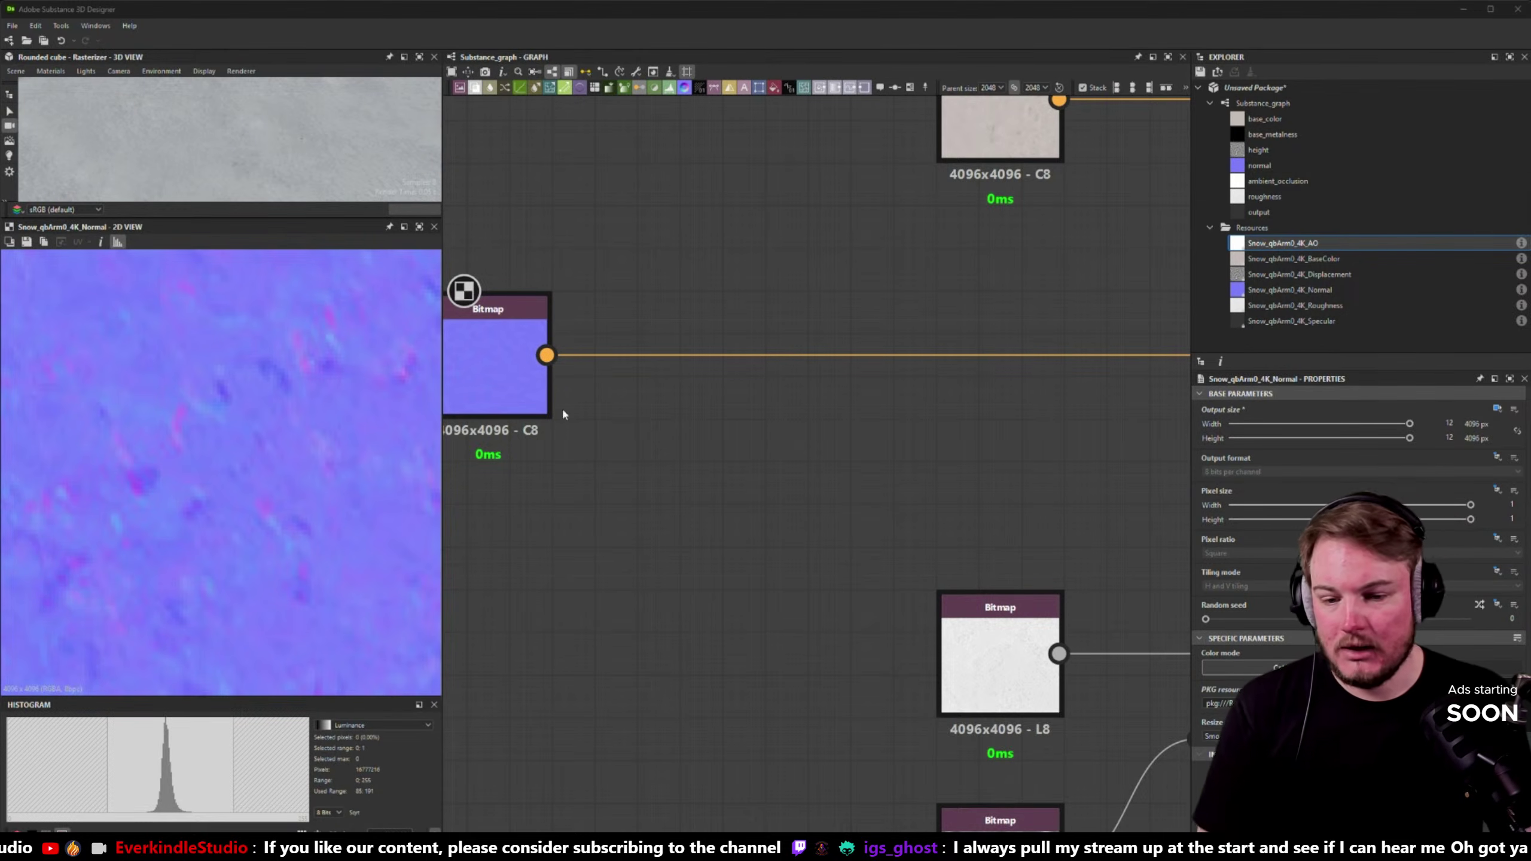
- Add an RGBA split node fed by the Snow_qbArm0_4K_Normal bitmap
middle_click_drag(713, 406, 715, 396)
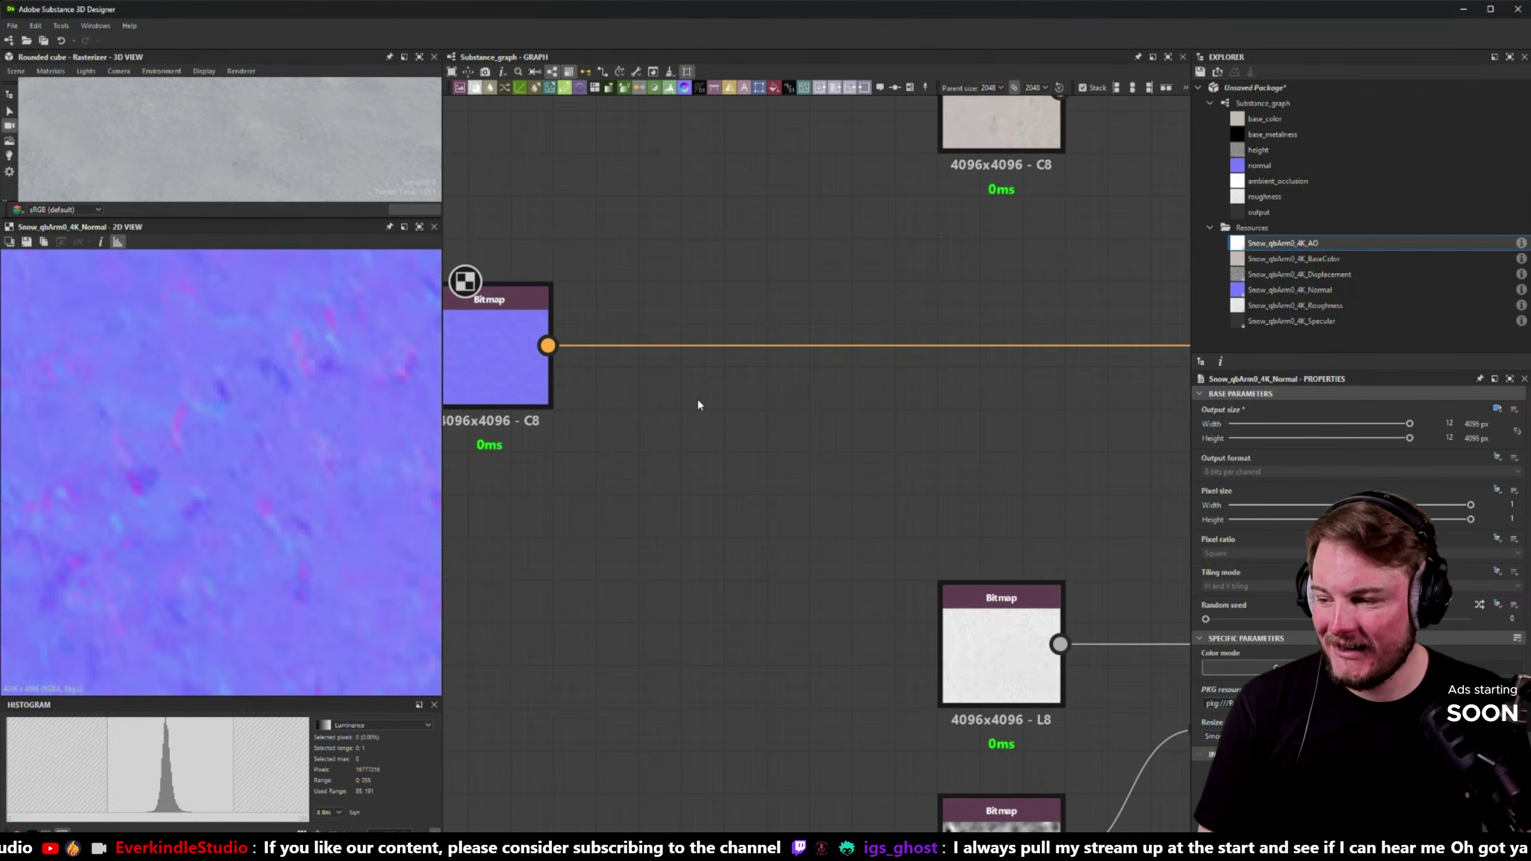
middle_click_drag(683, 413, 690, 434)
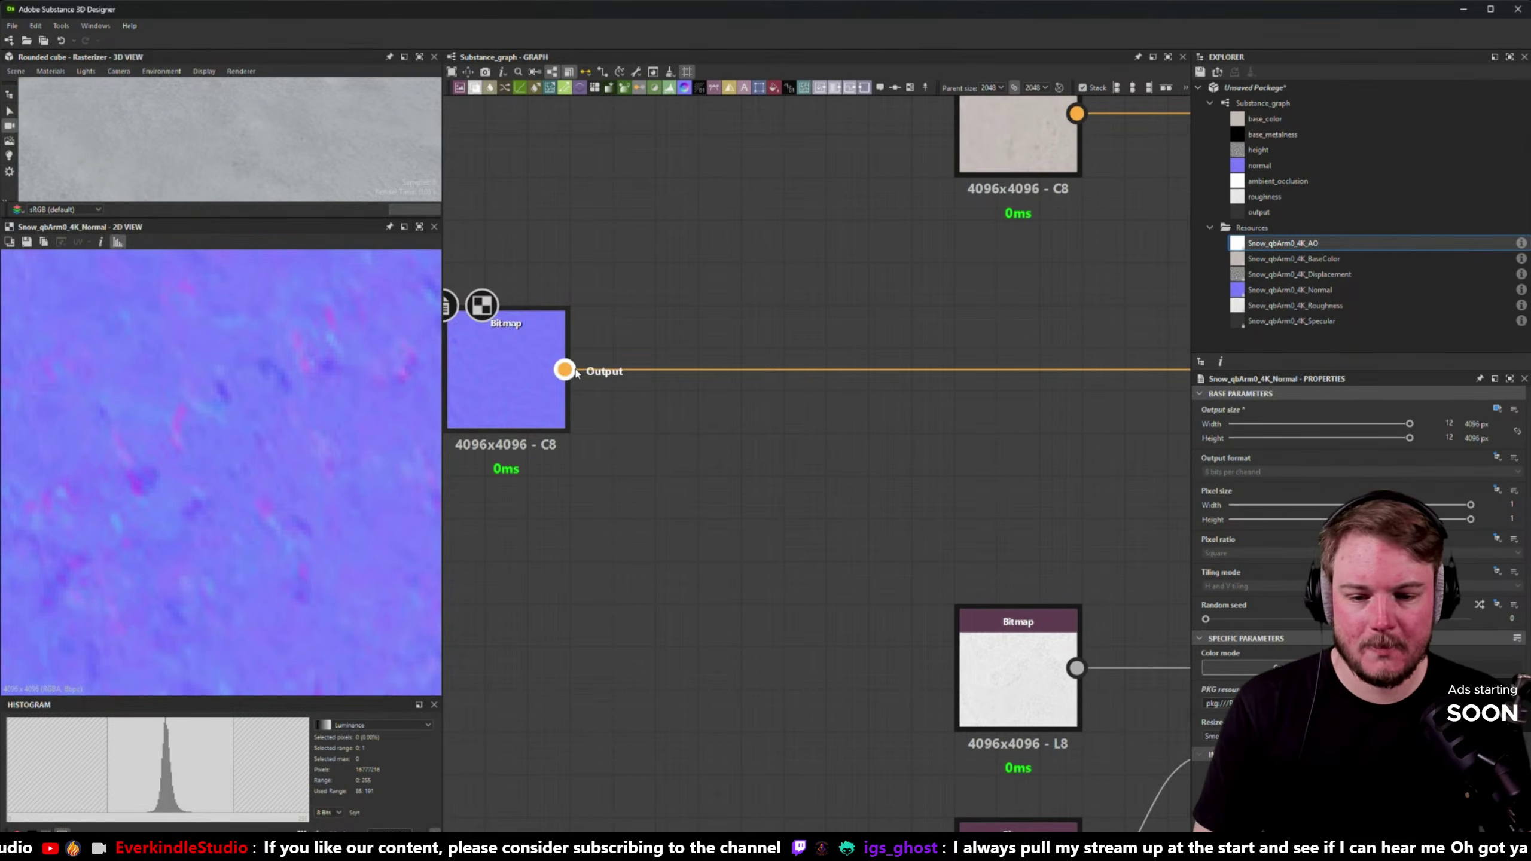
left_click_drag(564, 369, 649, 298)
type("split")
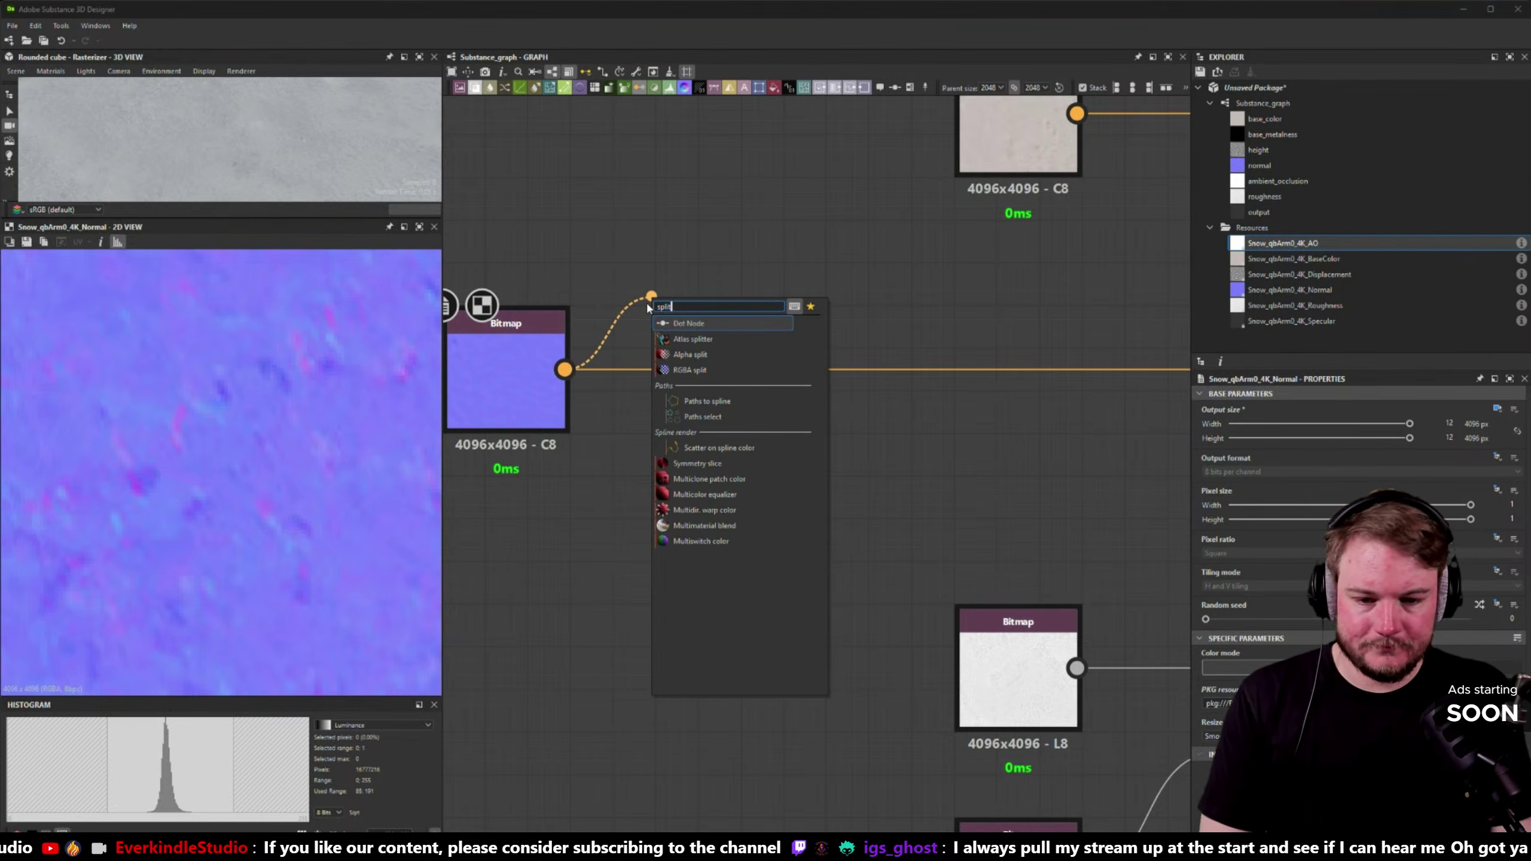
key("Down")
key("Down")
key("Down")
key("Return")
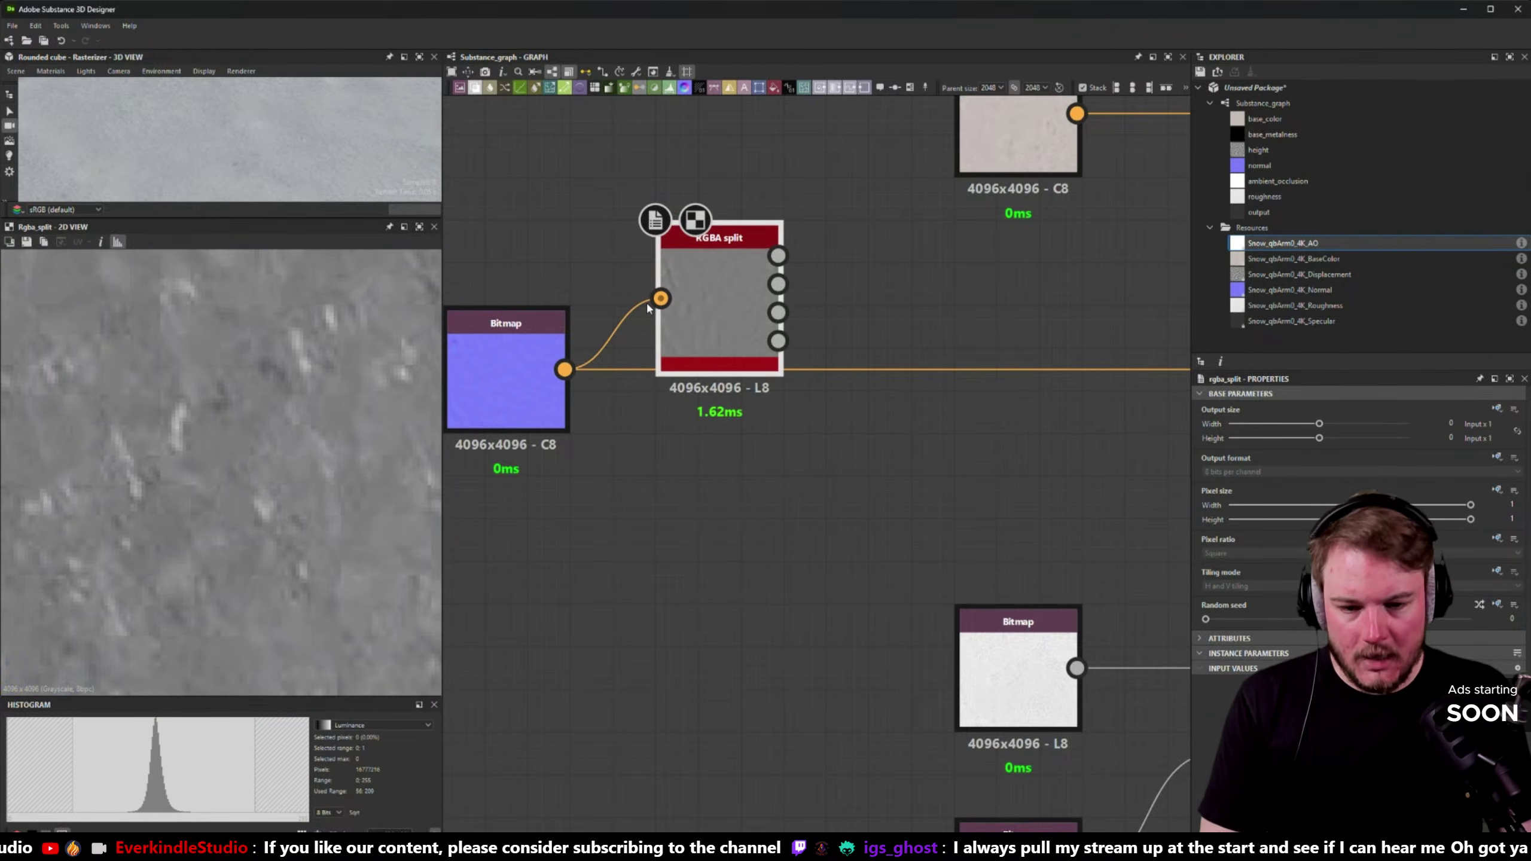
- Try an Invert grayscale node on the RGBA split's blue output, and delete that node
middle_click_drag(829, 297, 643, 306)
left_click_drag(593, 321, 744, 352)
type("inver")
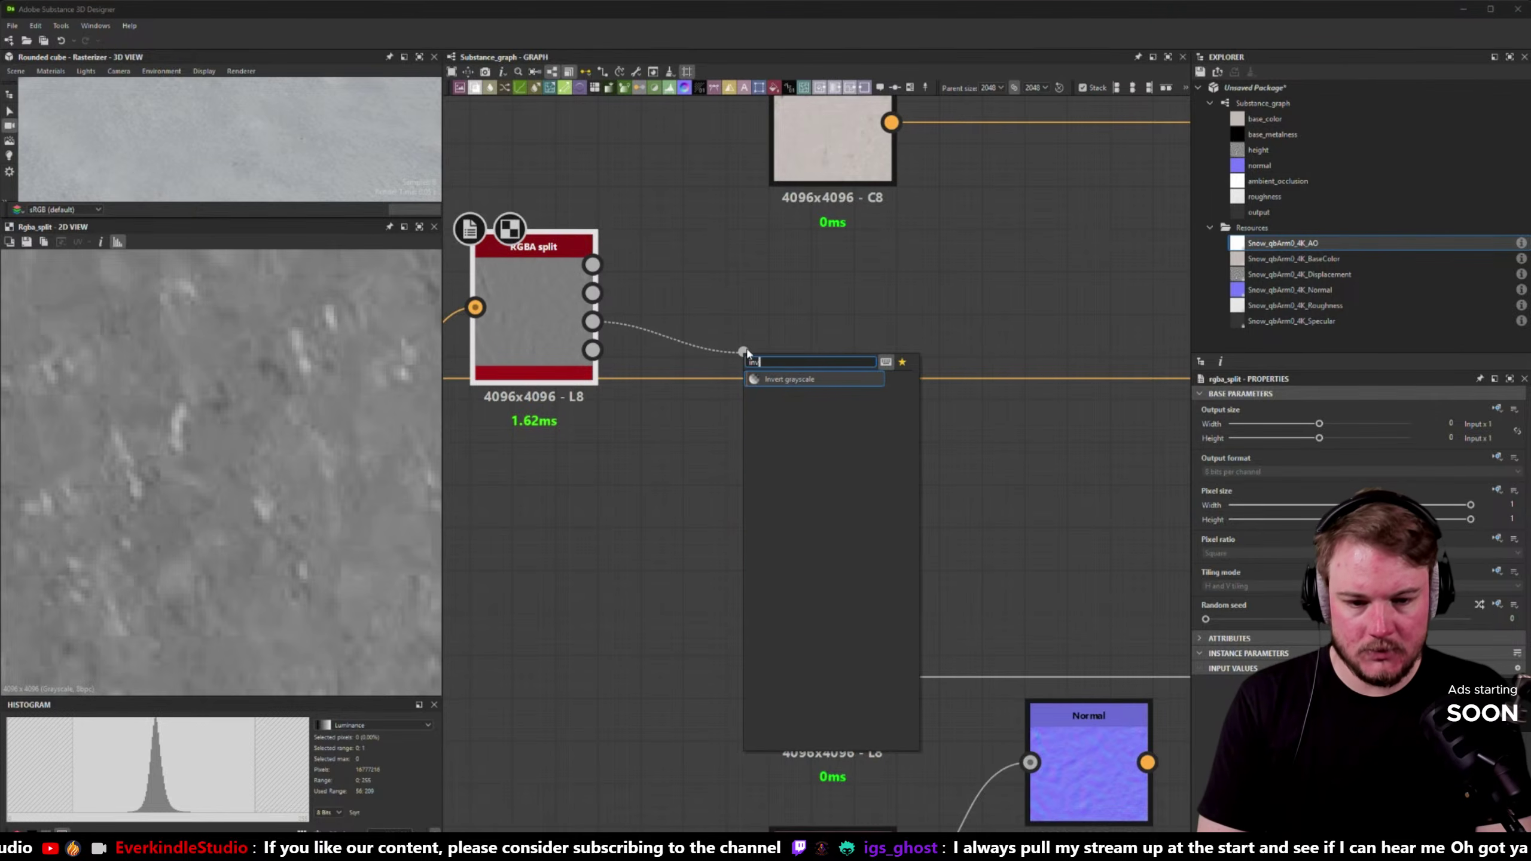
key("Return")
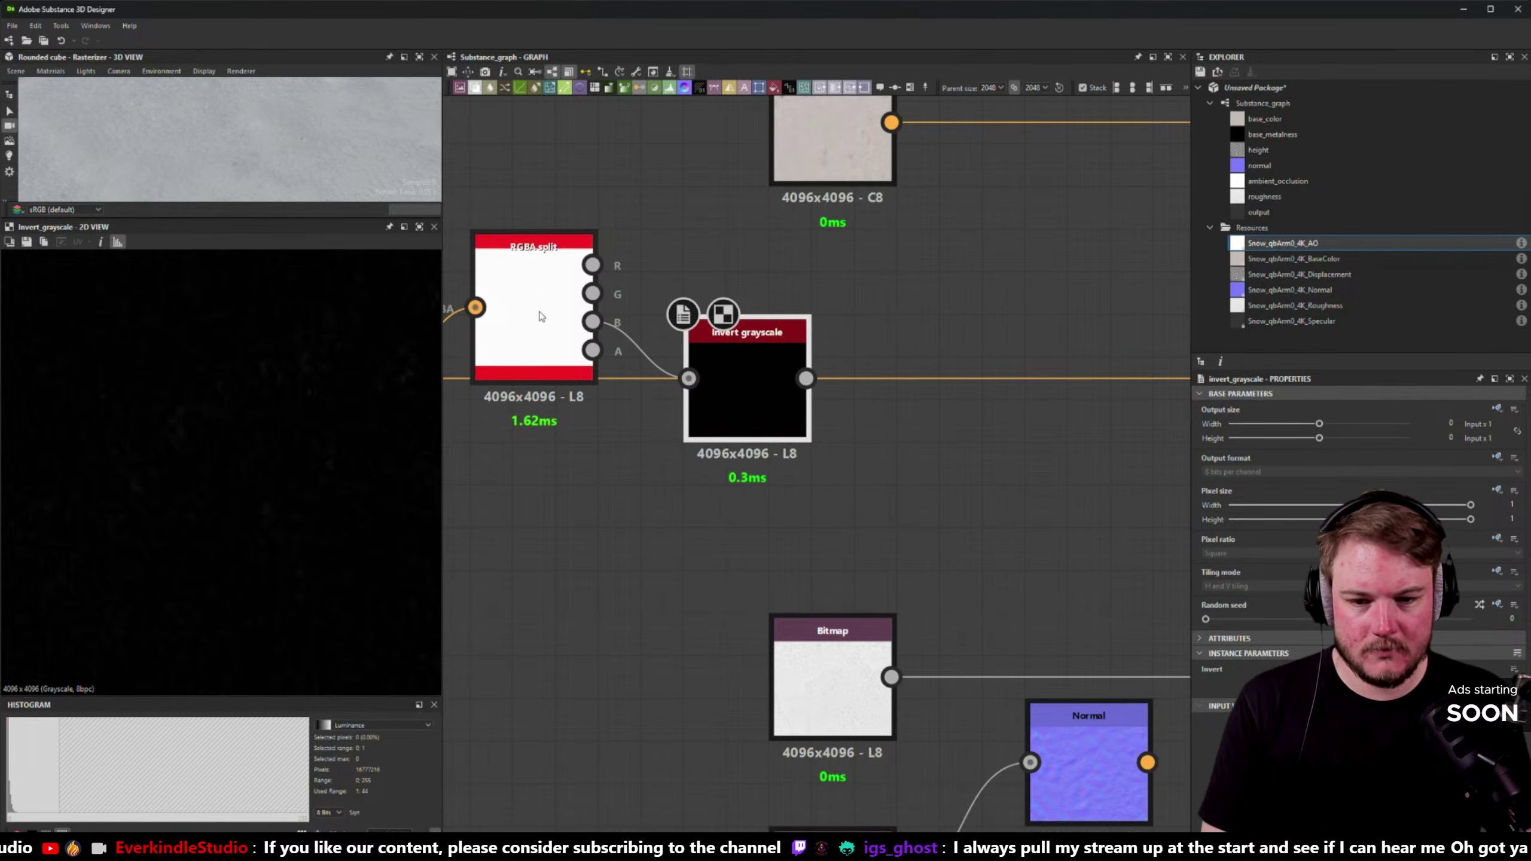
middle_click_drag(588, 329, 765, 303)
left_click(771, 302)
left_click(914, 366)
key("Delete")
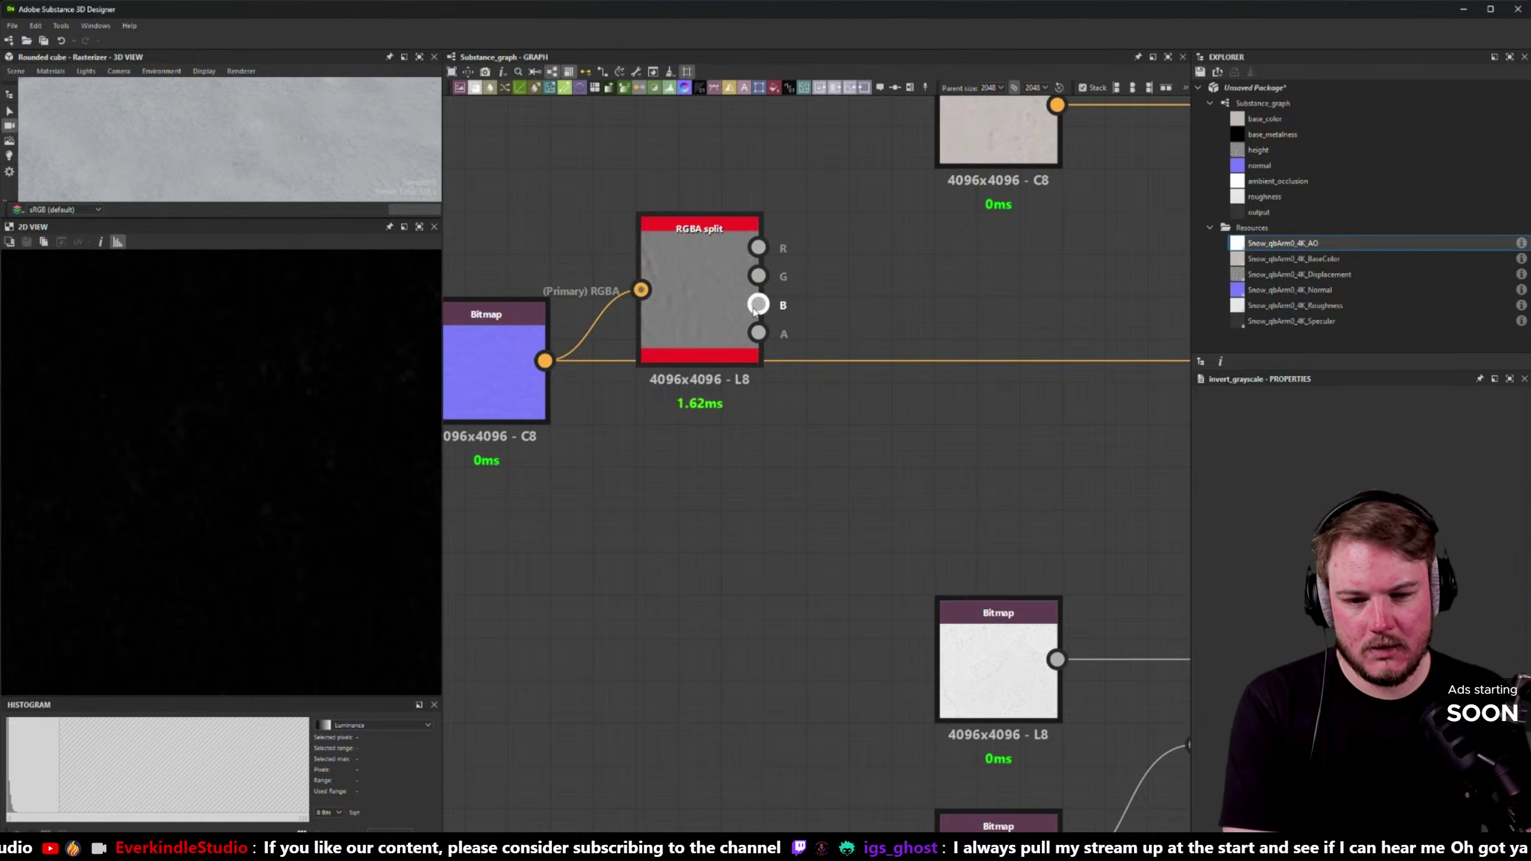
- Add a Curve node to the RGBA split's blue output and invert its curve so it runs from white to black
left_click_drag(758, 303, 833, 354)
type("curve")
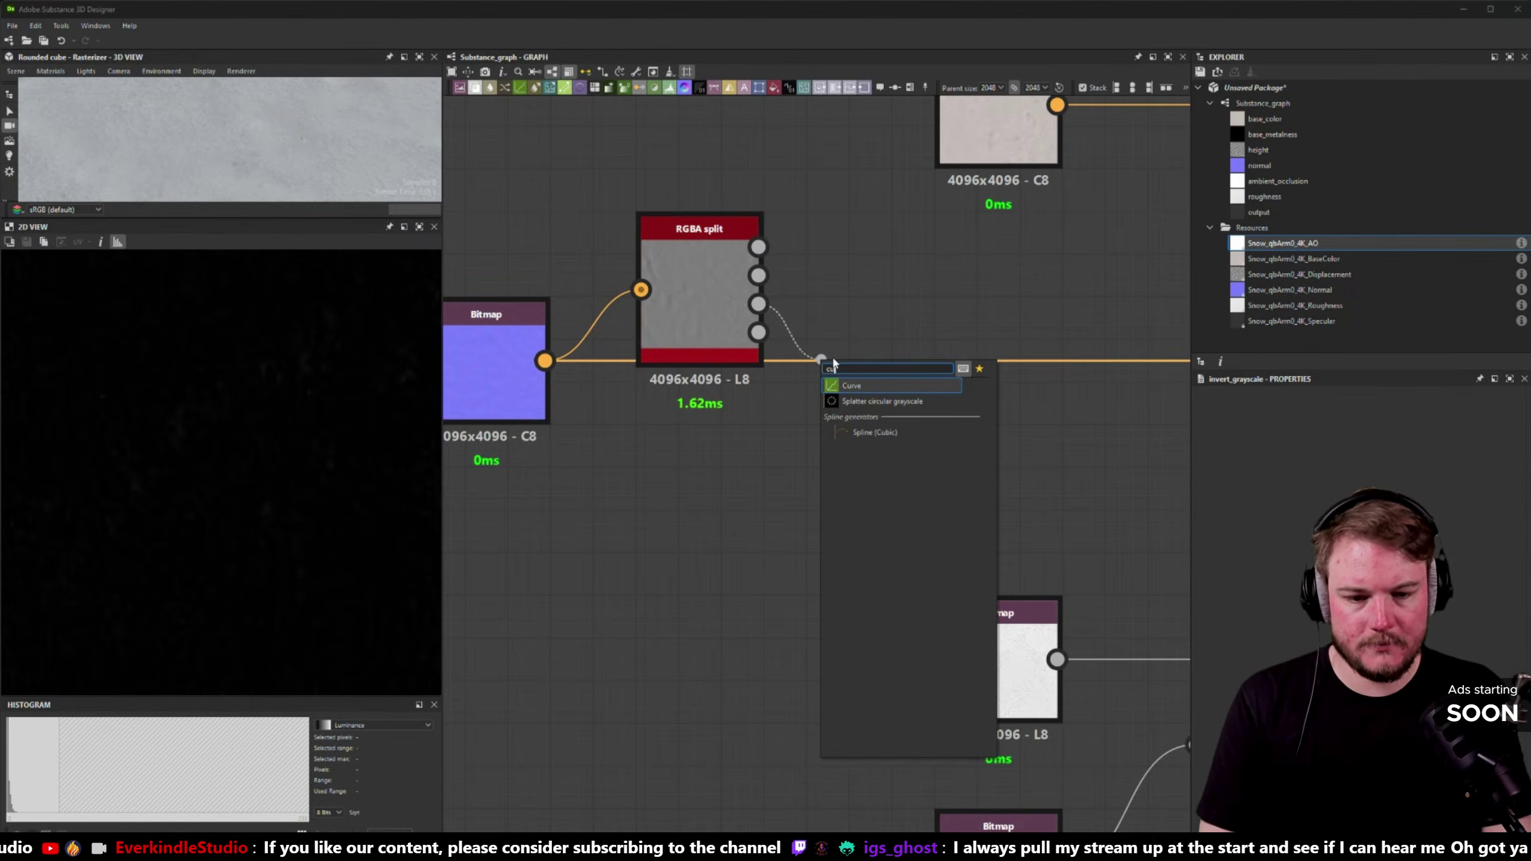
key("Return")
scroll(1356, 543, "down", 4)
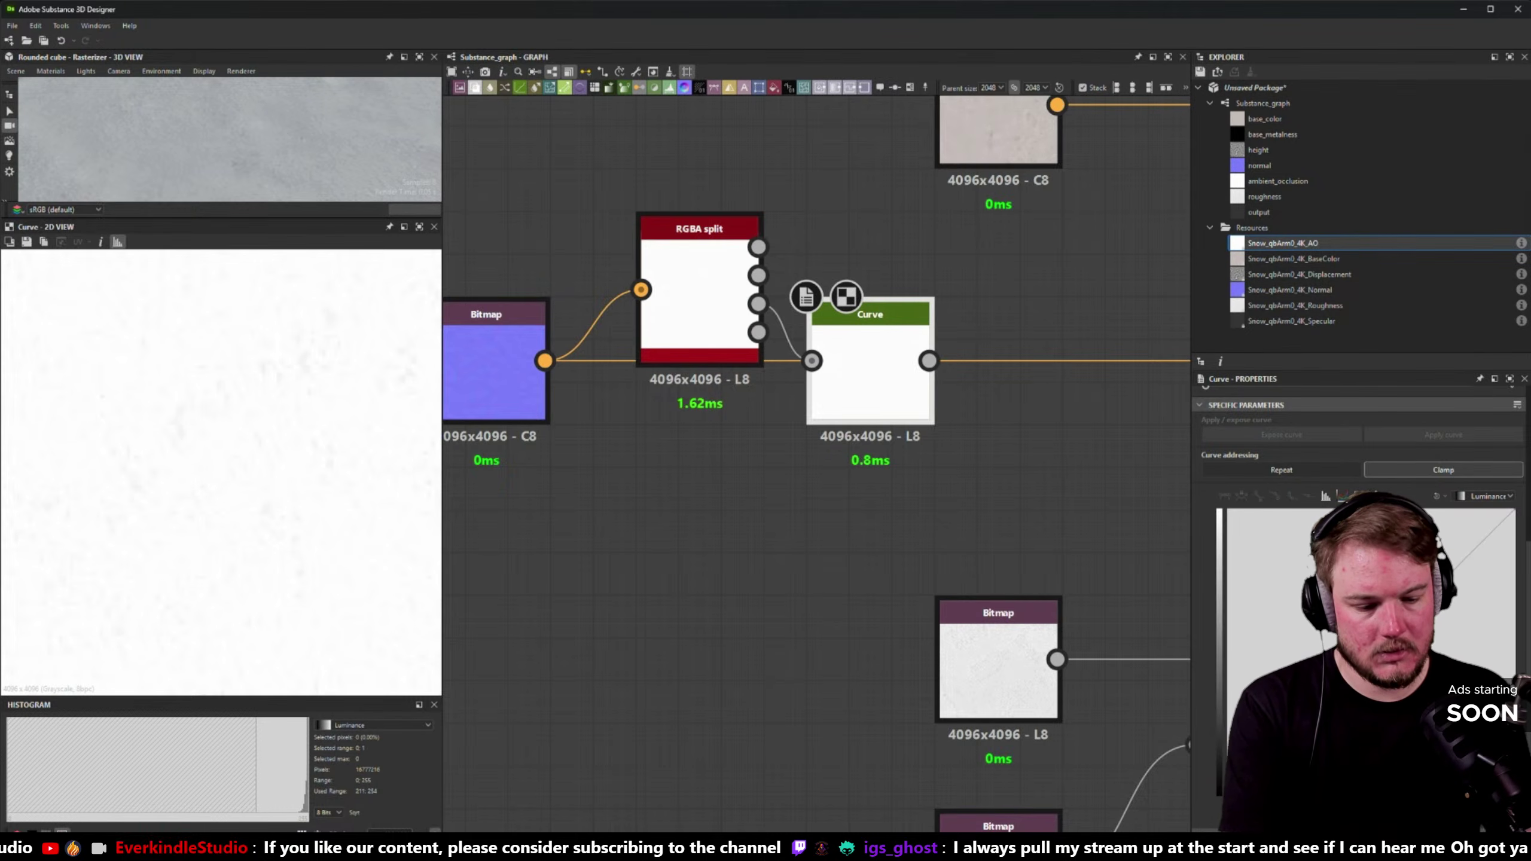
left_click(1457, 522)
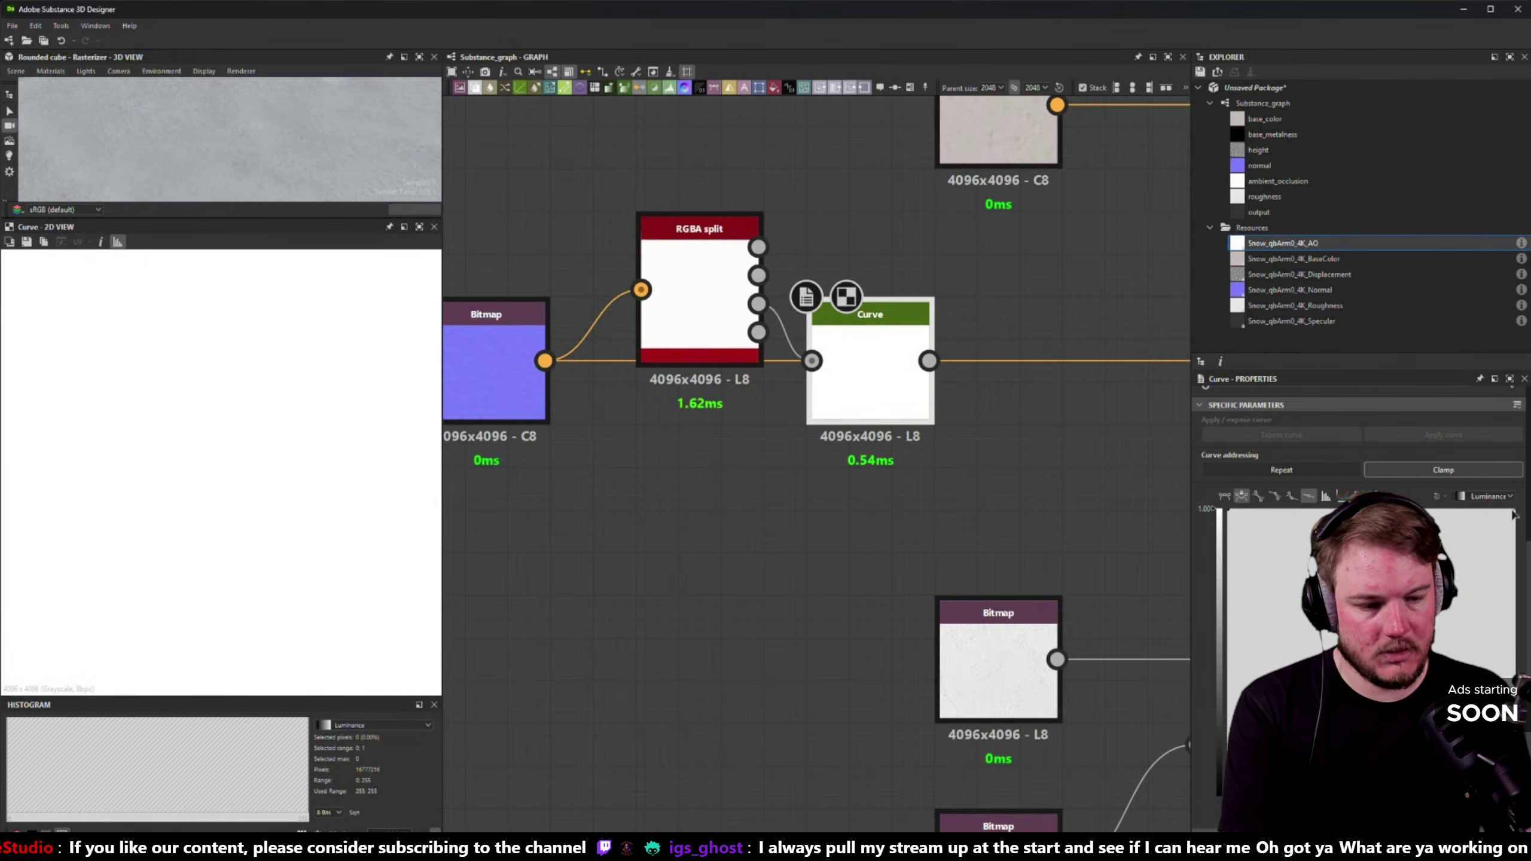
middle_click_drag(905, 390, 748, 444)
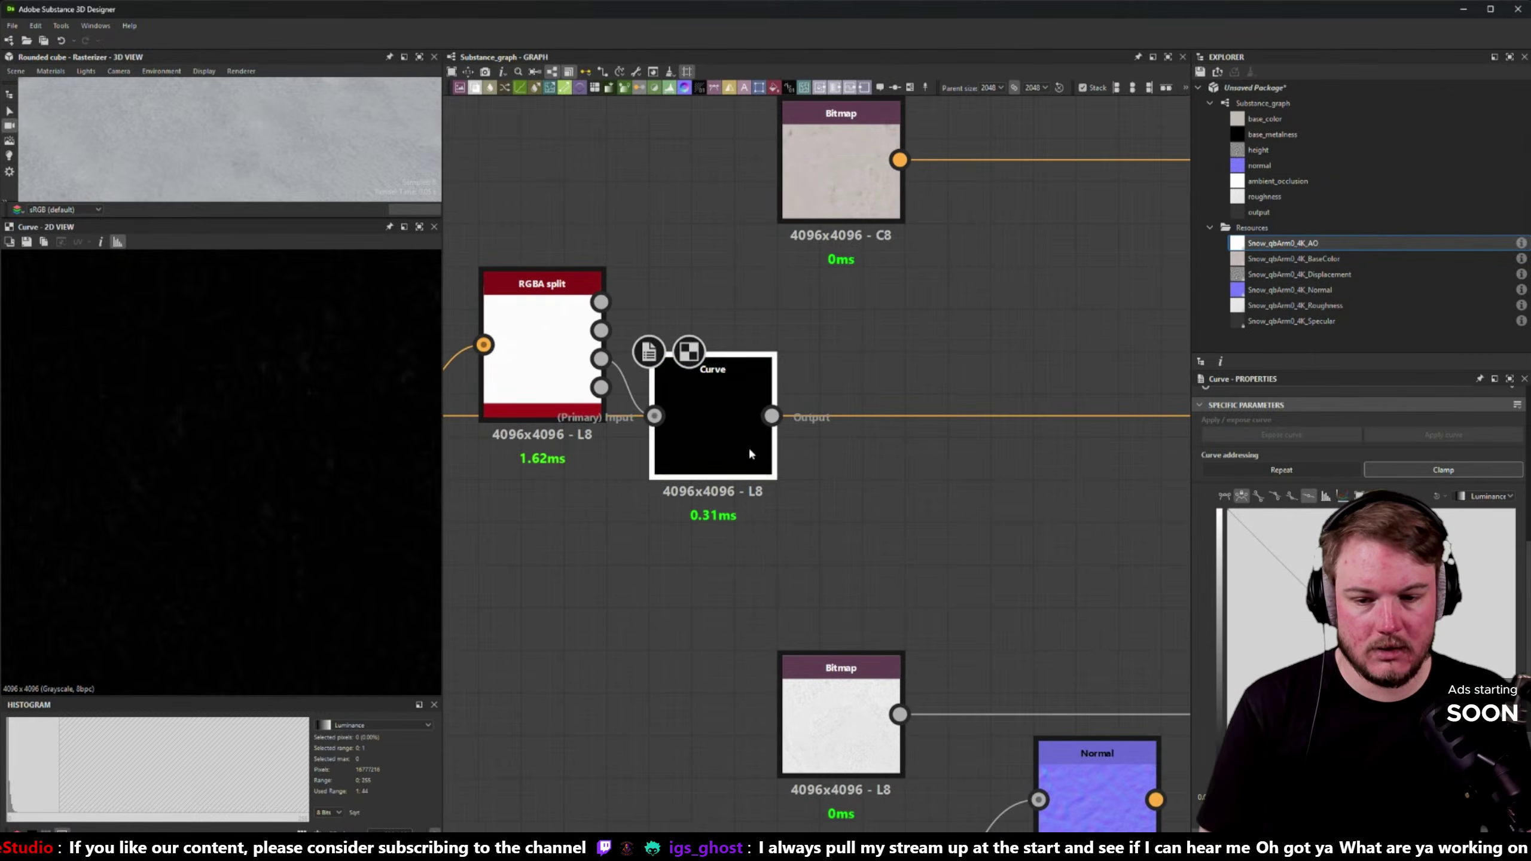
- Add an RGBA merge node and place it beyond the RGBA split, with the Curve node moved below
left_click_drag(749, 445, 791, 530)
key("space")
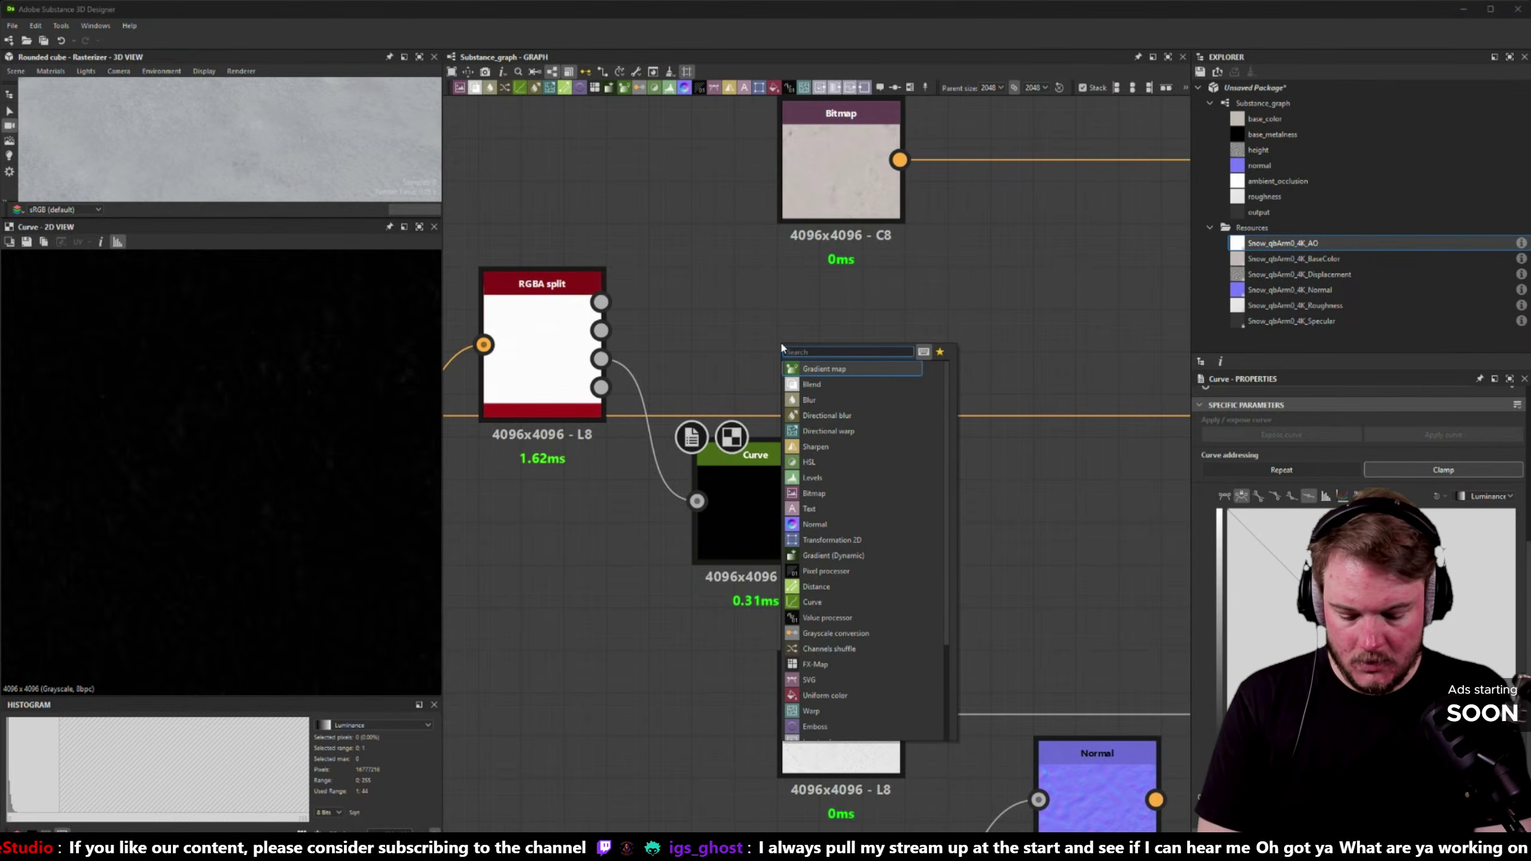
type("merge")
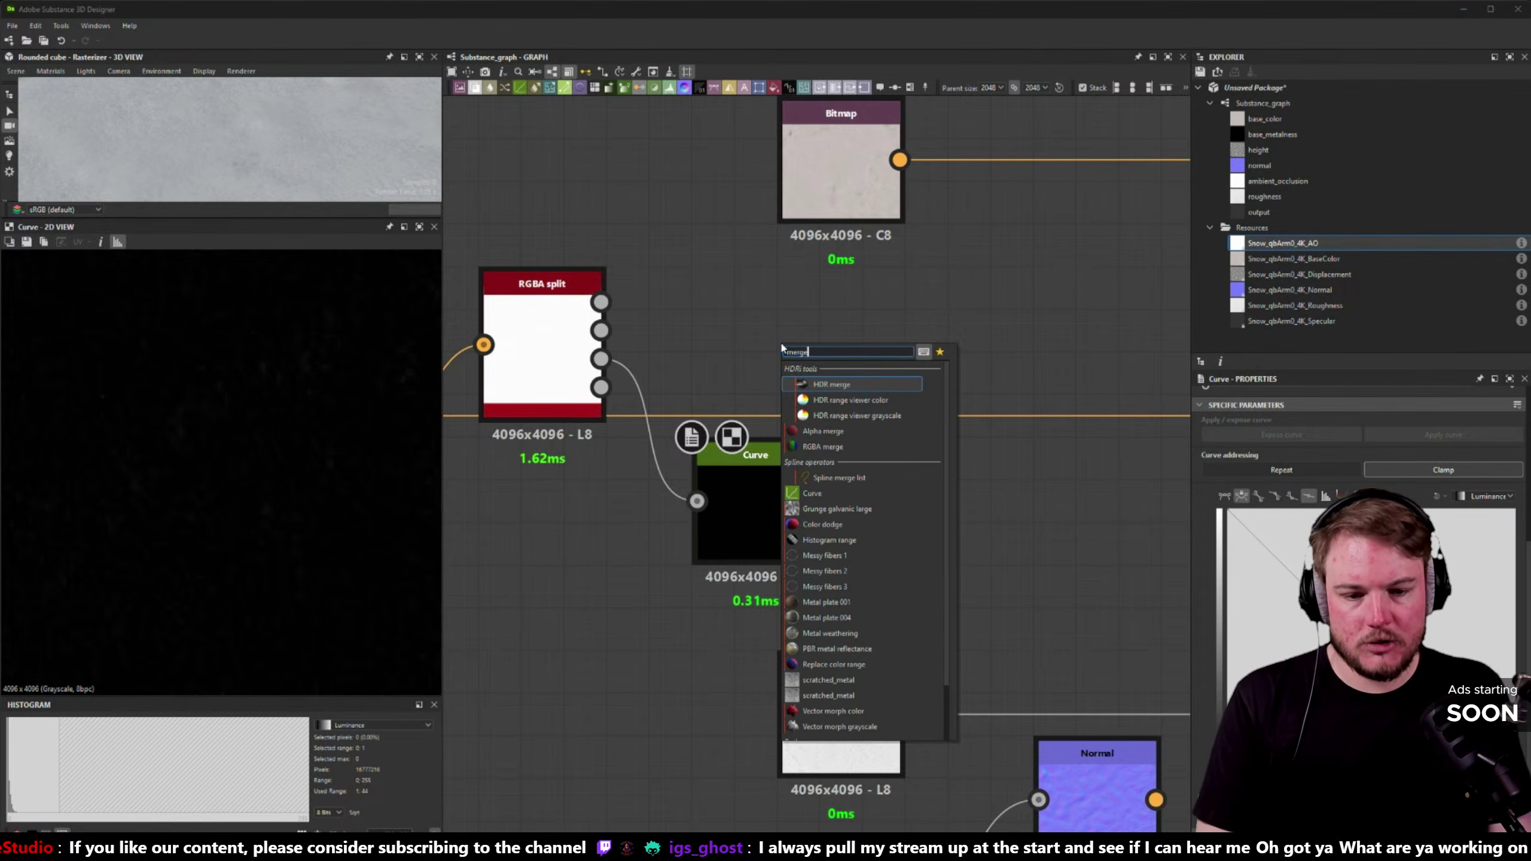
key("Down")
key("Down")
key("Down")
key("Return")
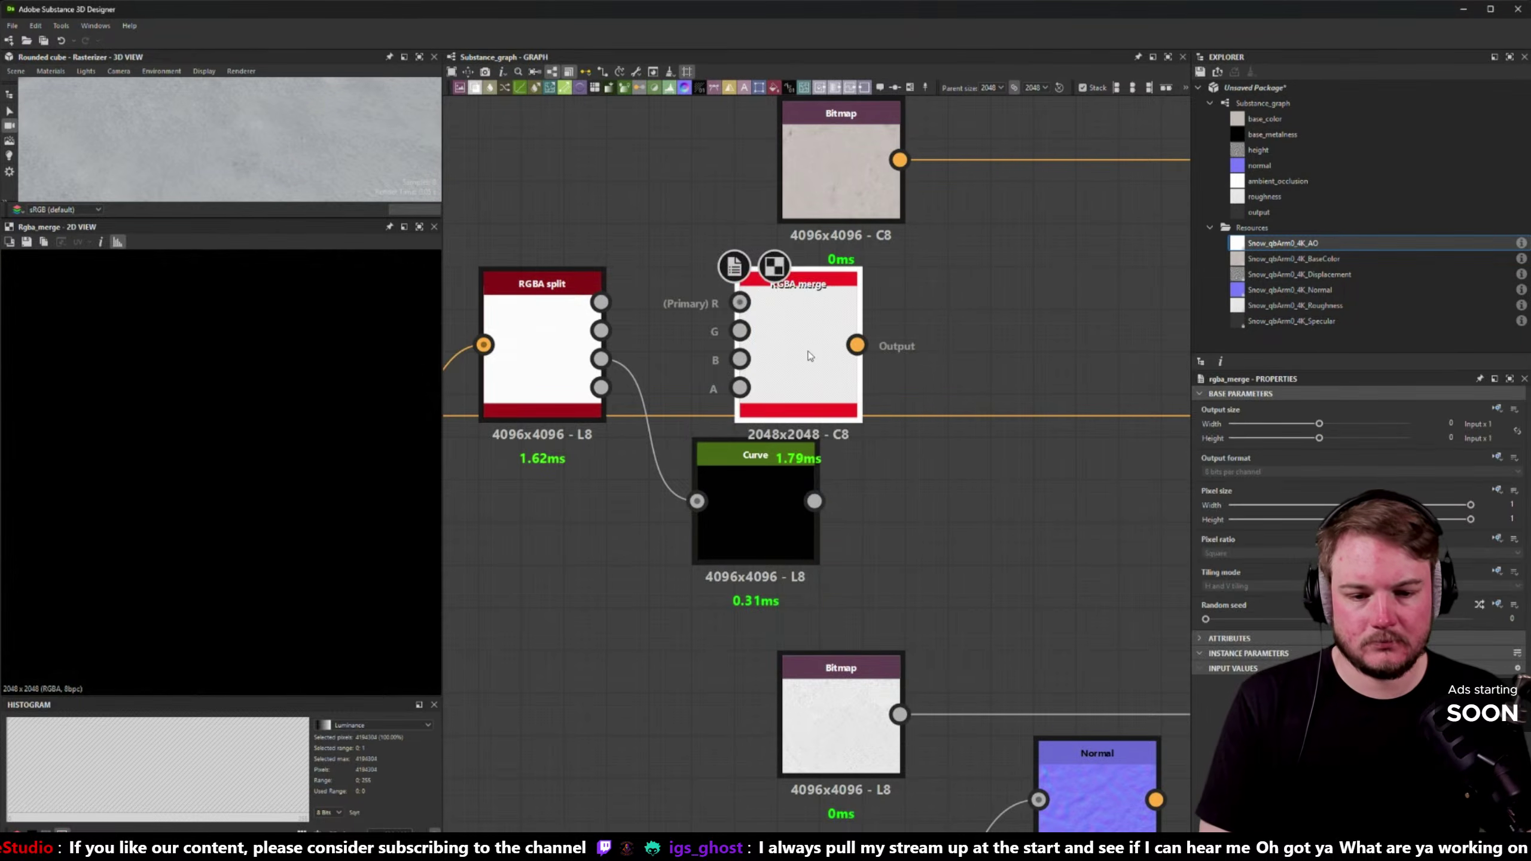
left_click_drag(782, 349, 916, 356)
- Route the split's green channel through the Curve into the merge's green input, connect red and blue straight across, and preview the merge
left_click(817, 392)
left_click_drag(755, 458, 651, 433)
left_click(601, 360)
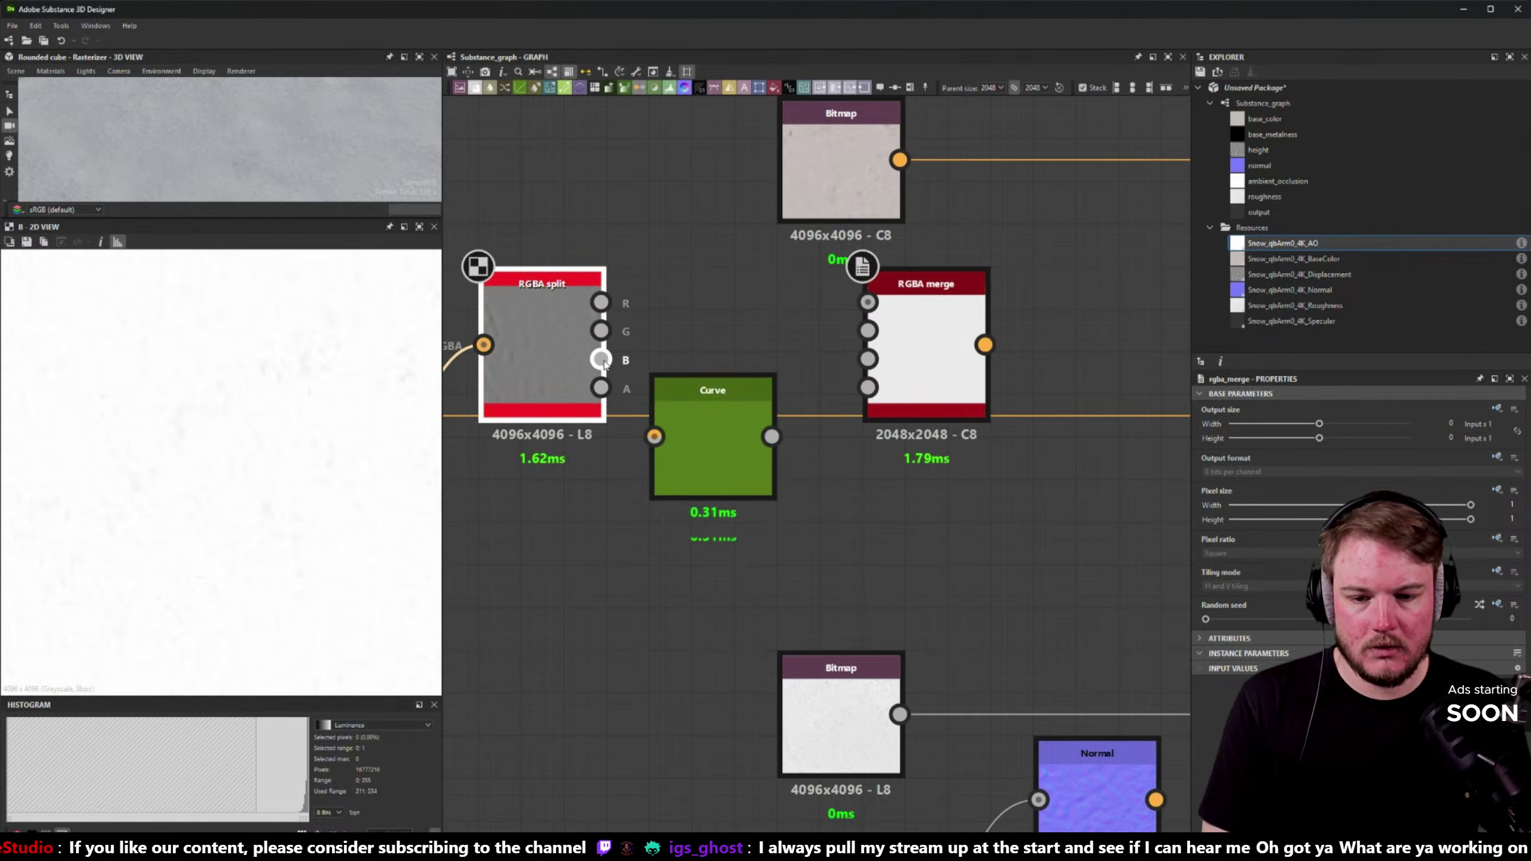
left_click_drag(601, 331, 654, 435)
left_click_drag(601, 360, 868, 359)
left_click_drag(771, 436, 601, 302)
double_click(926, 392)
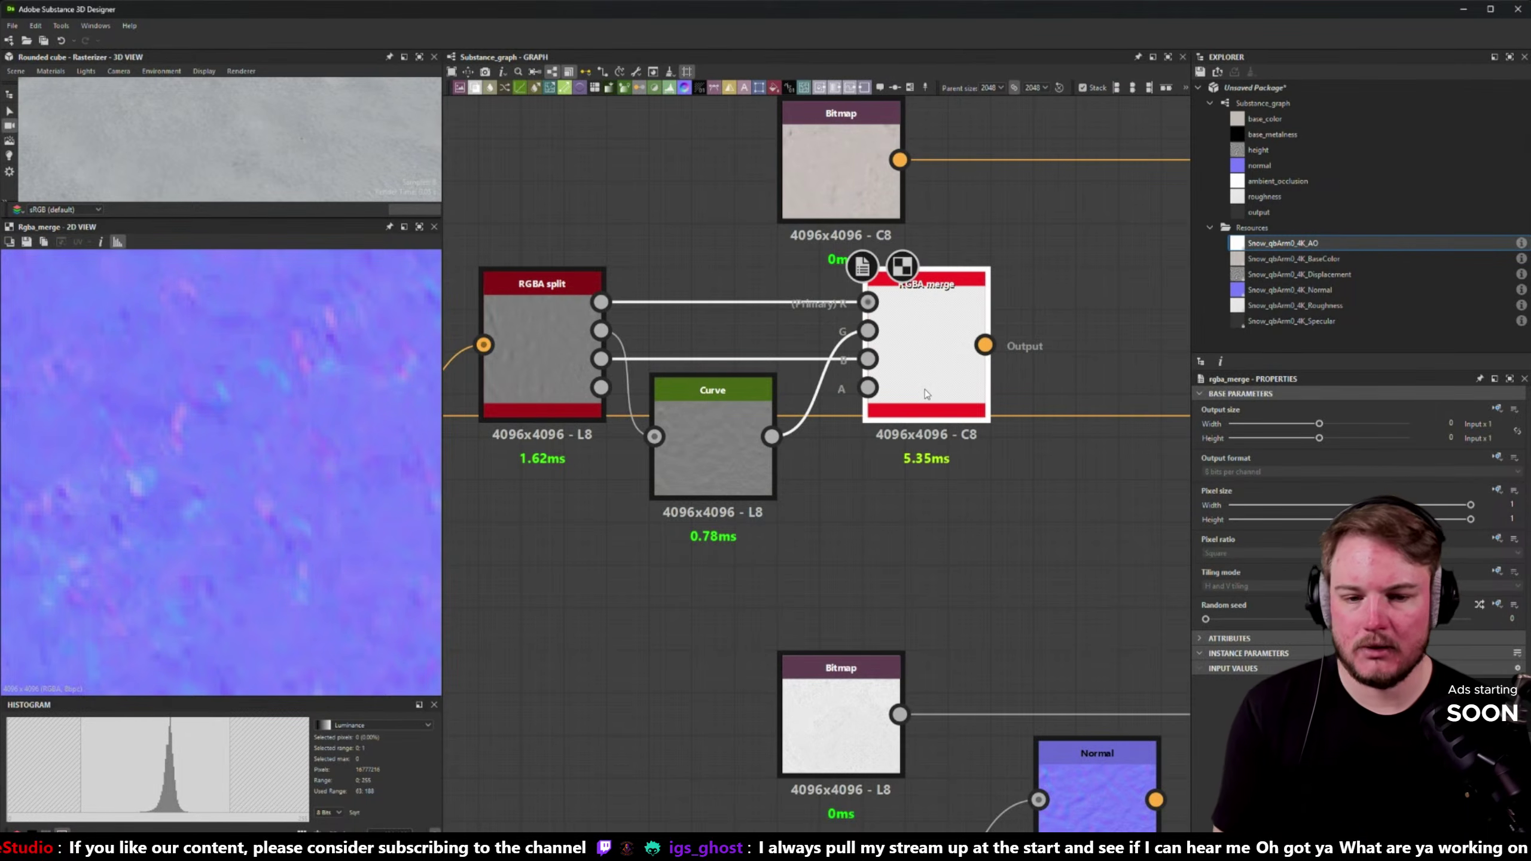
- Look at the Fresh_Windswept_Snow material sphere for comparison, and return to the Substance graph
key("f")
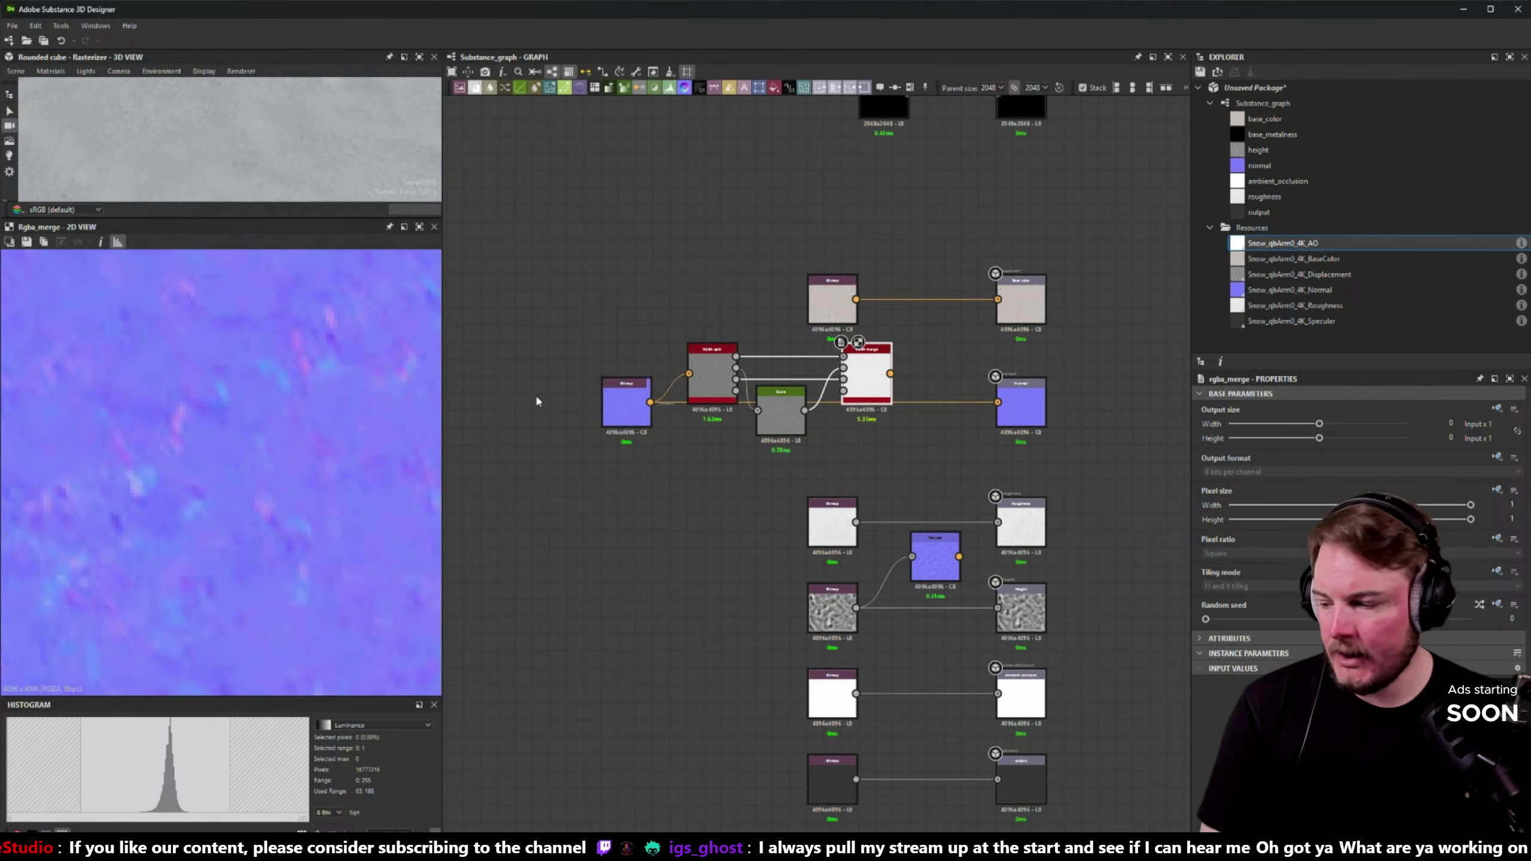
key("alt+Tab")
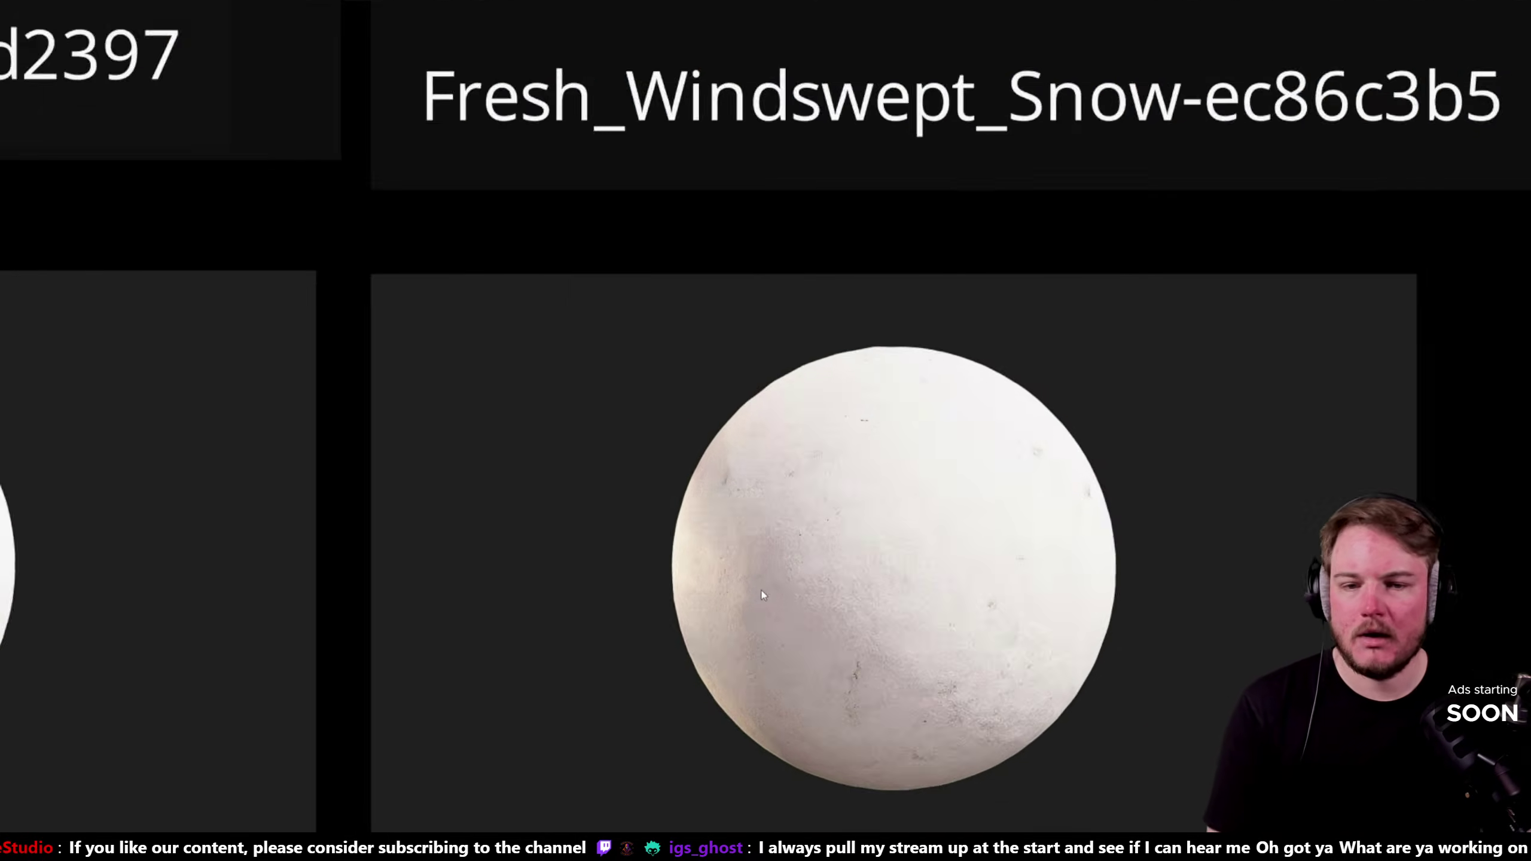
key("alt+Tab")
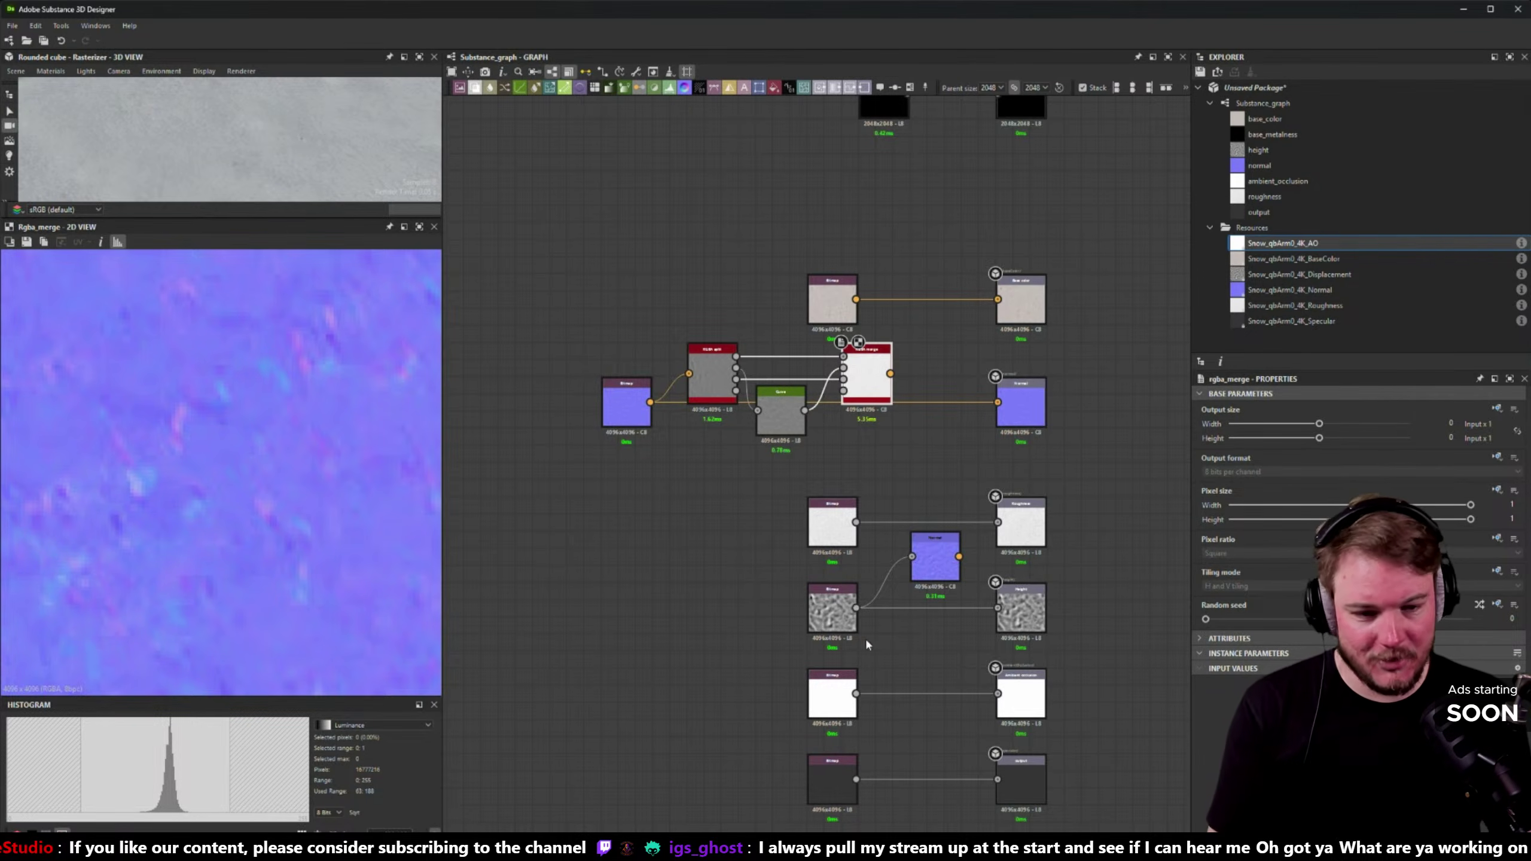
- Feed the Normal output node from the RGBA merge instead of directly from the normal bitmap
scroll(907, 495, "up", 3)
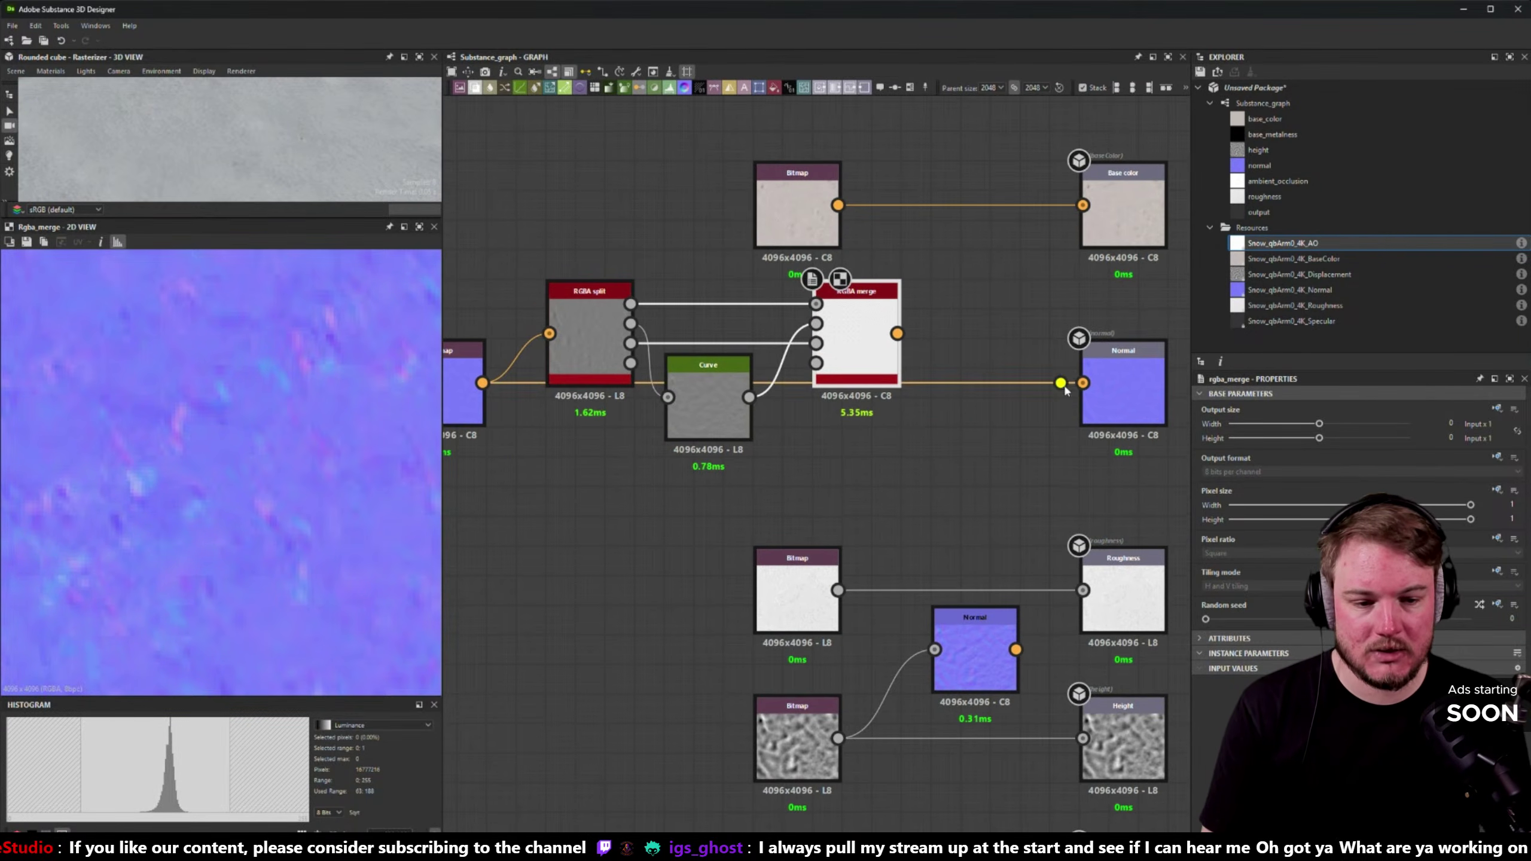
left_click_drag(1082, 382, 1070, 405)
left_click_drag(897, 334, 1082, 382)
middle_click_drag(910, 393, 876, 398)
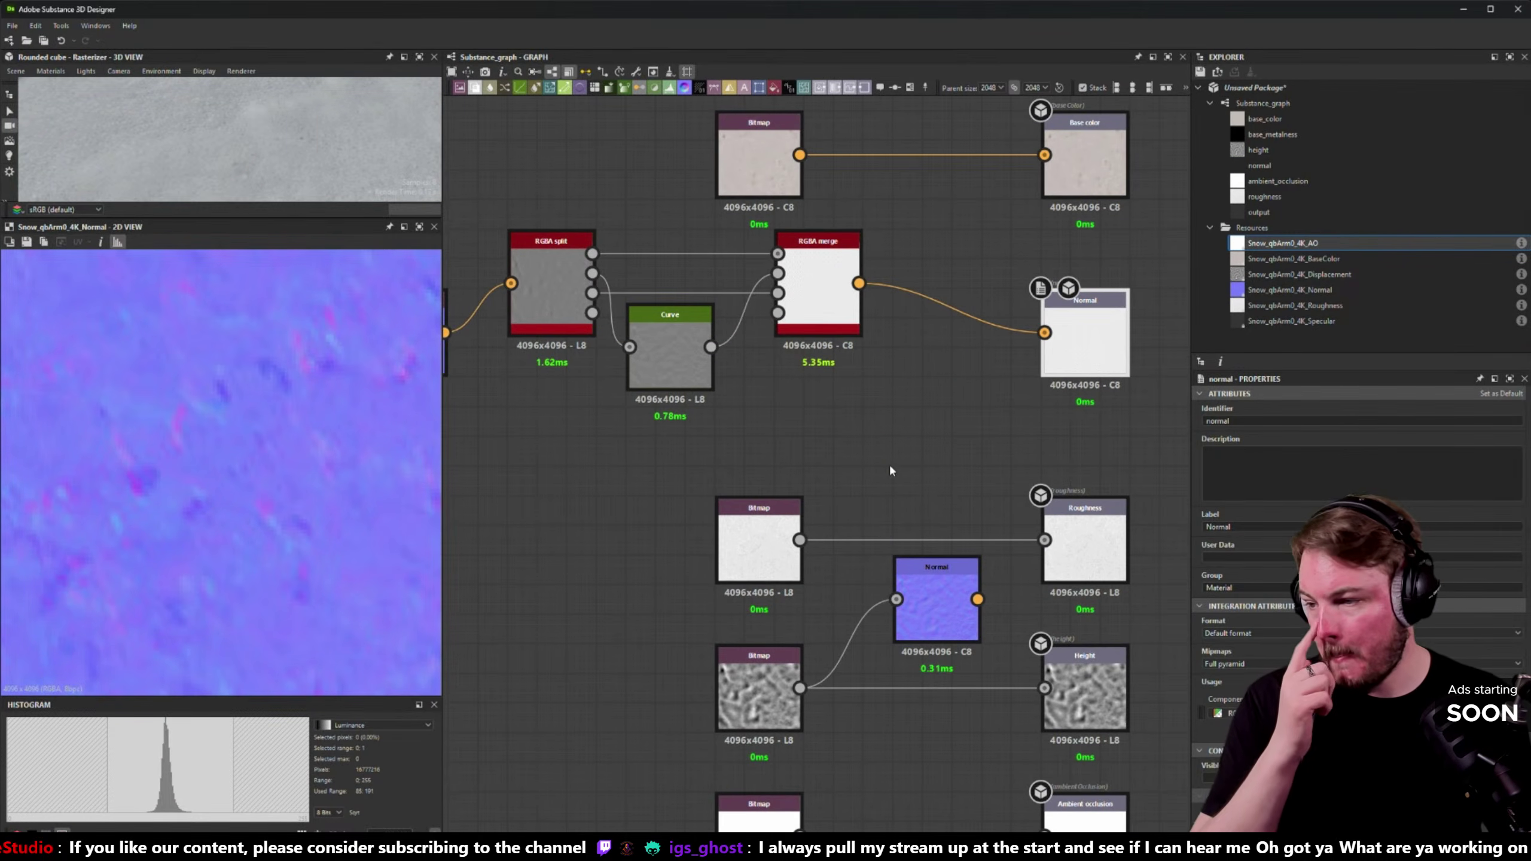
- Compare the RGBA merge result with the normal map generated from the height bitmap
left_click(818, 284)
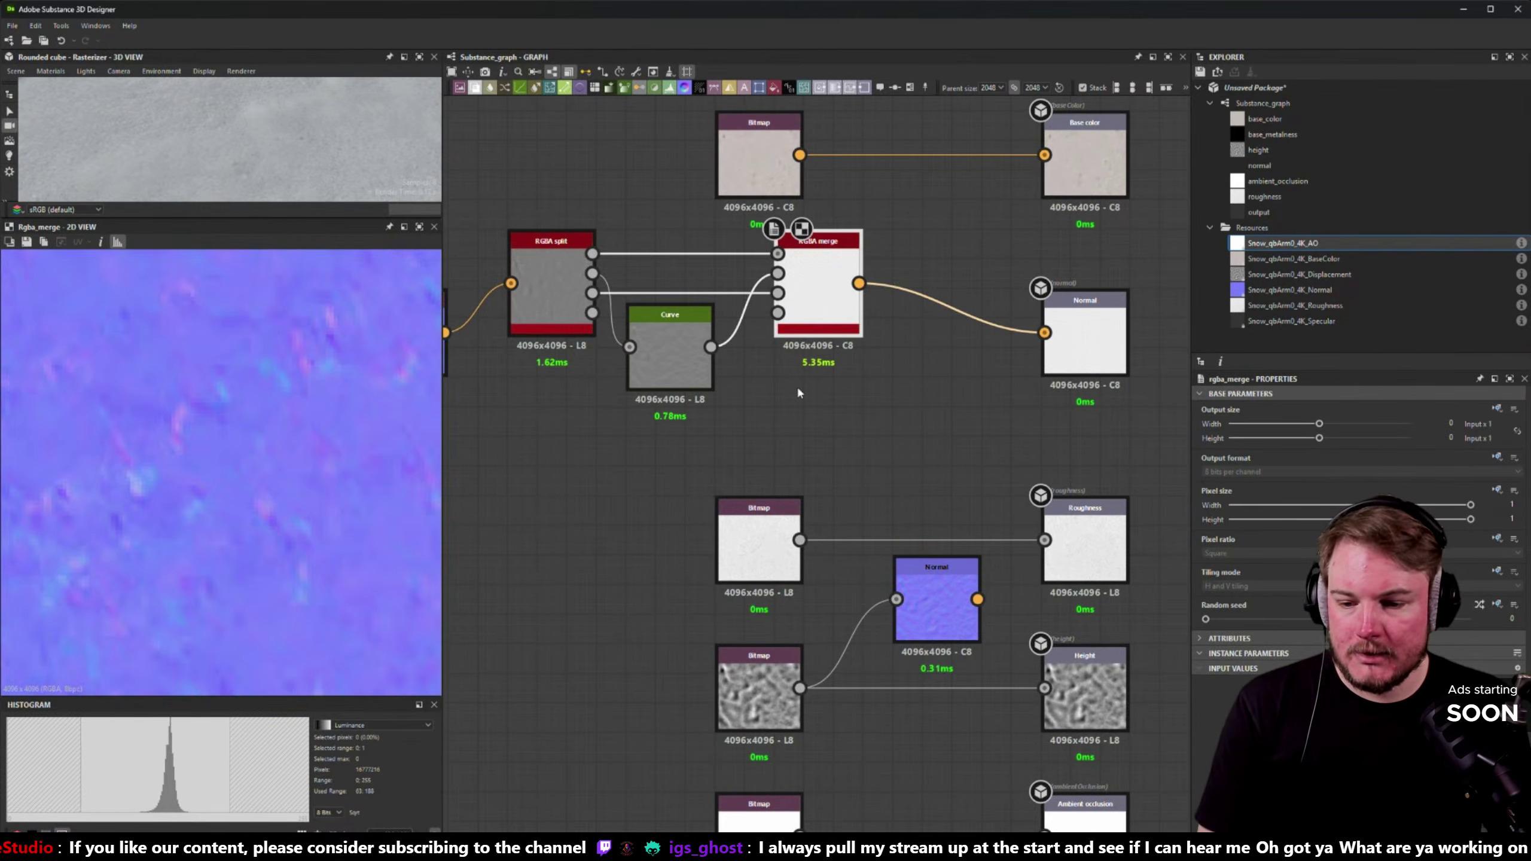
left_click(943, 592)
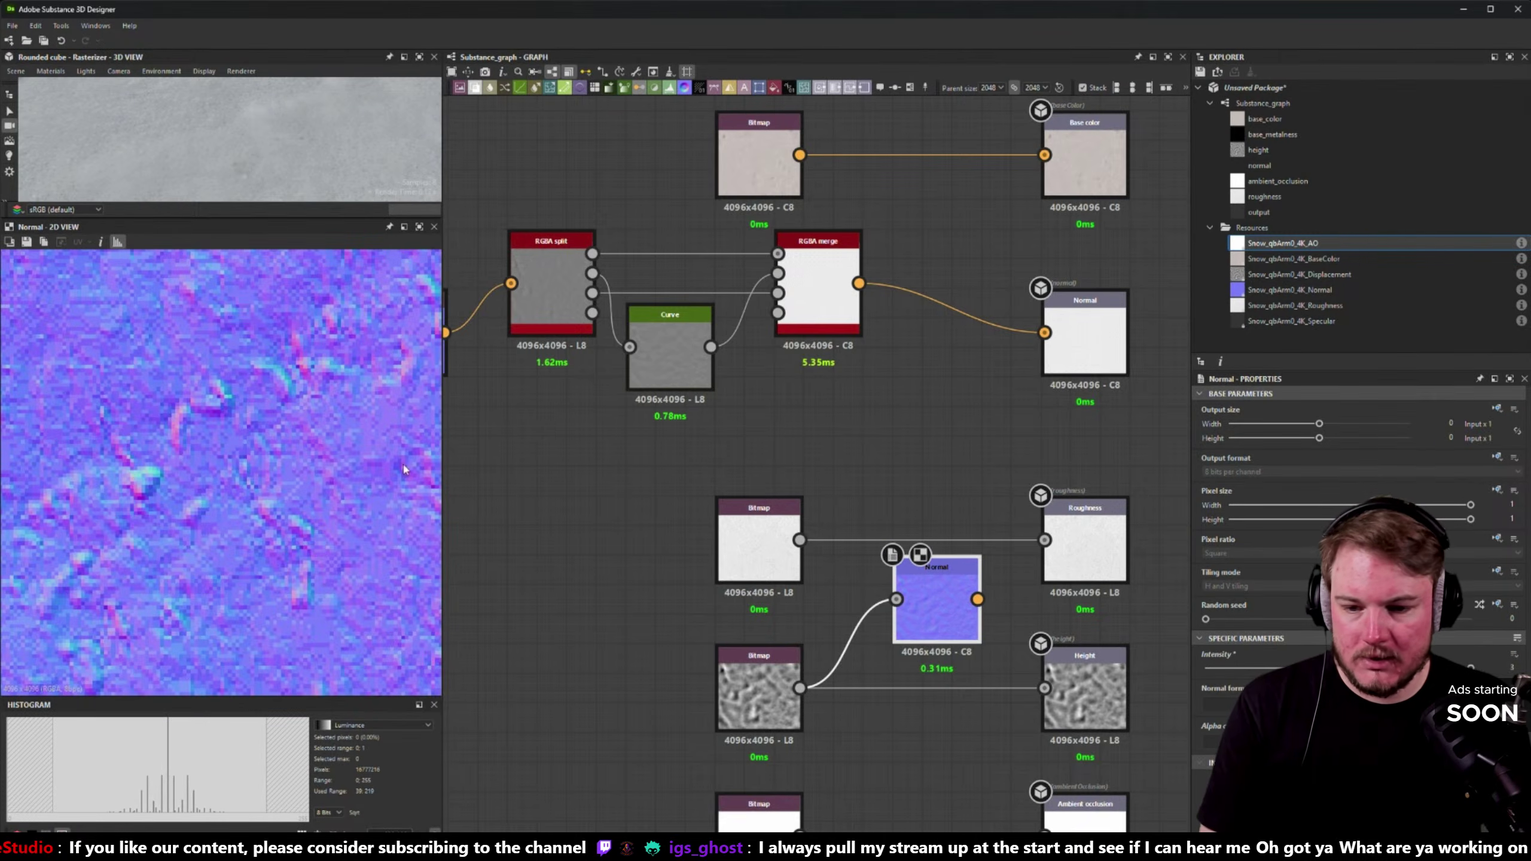
left_click(814, 315)
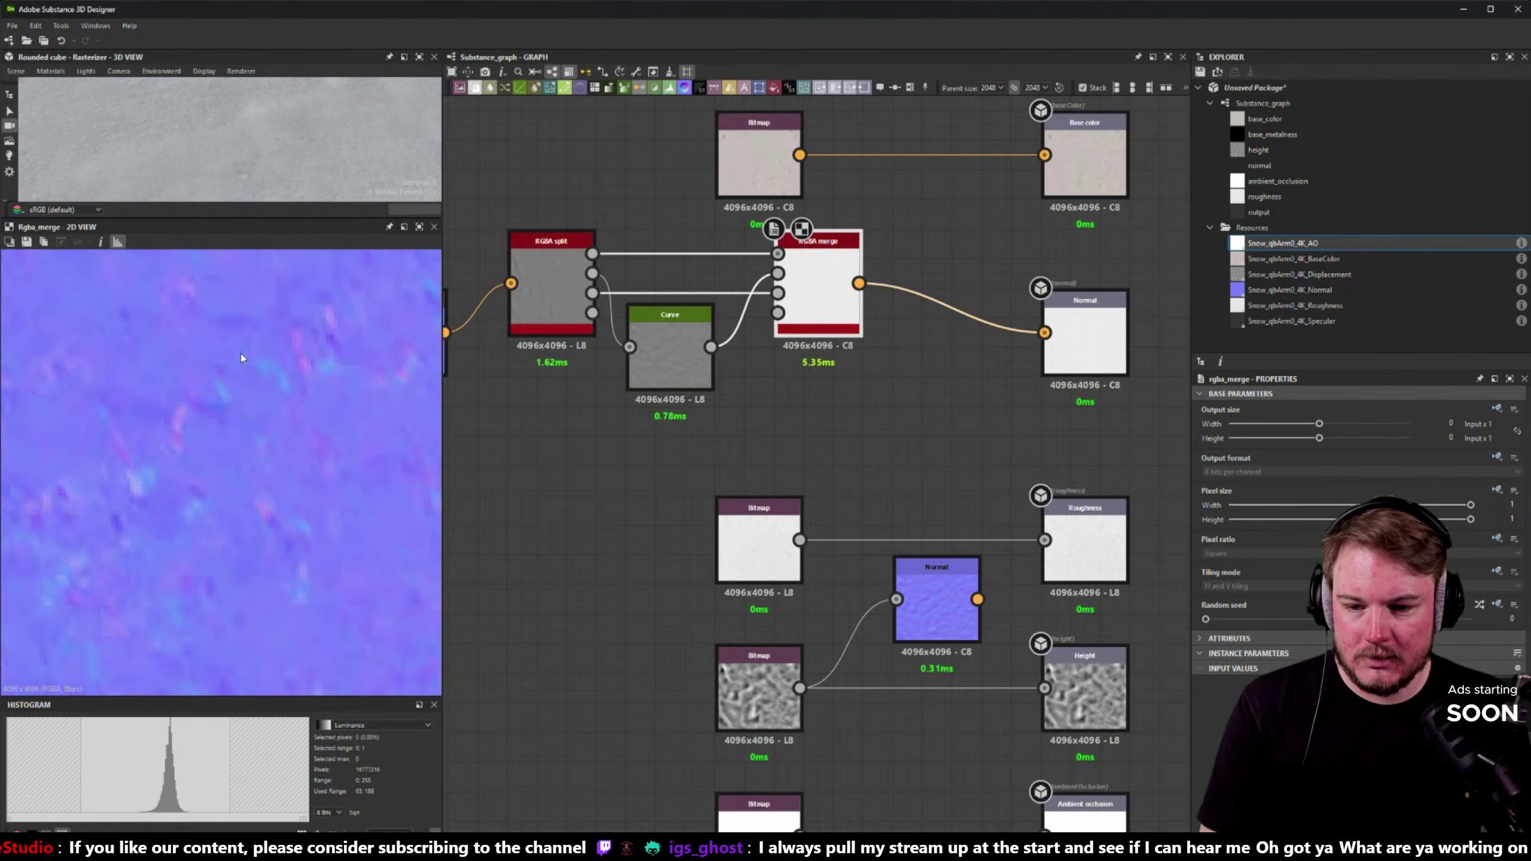
middle_click_drag(969, 445, 991, 437)
left_click(955, 600)
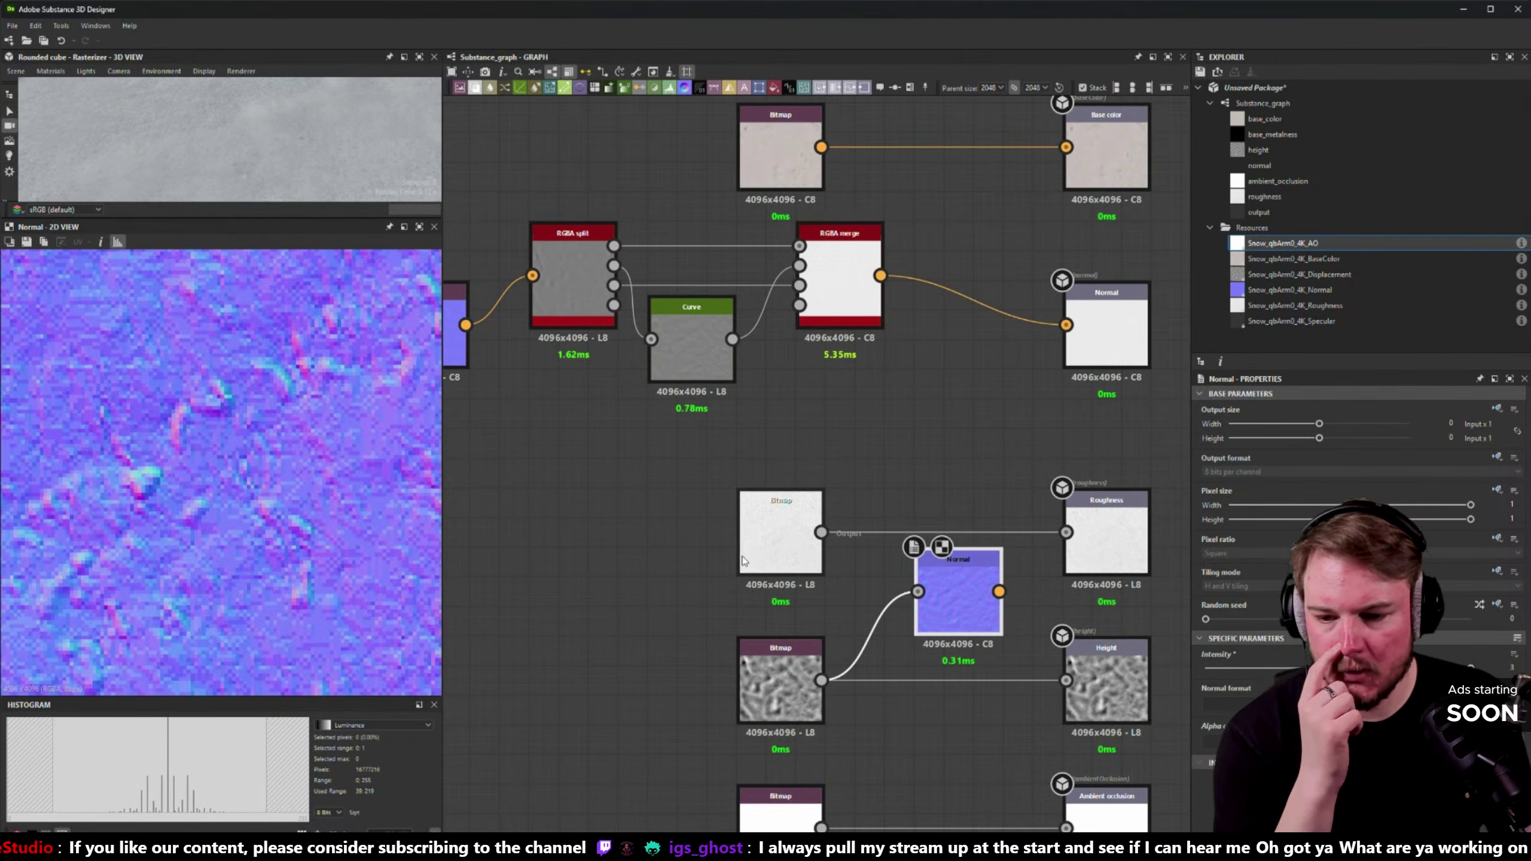
middle_click_drag(743, 561, 743, 505)
scroll(340, 418, "down", 4)
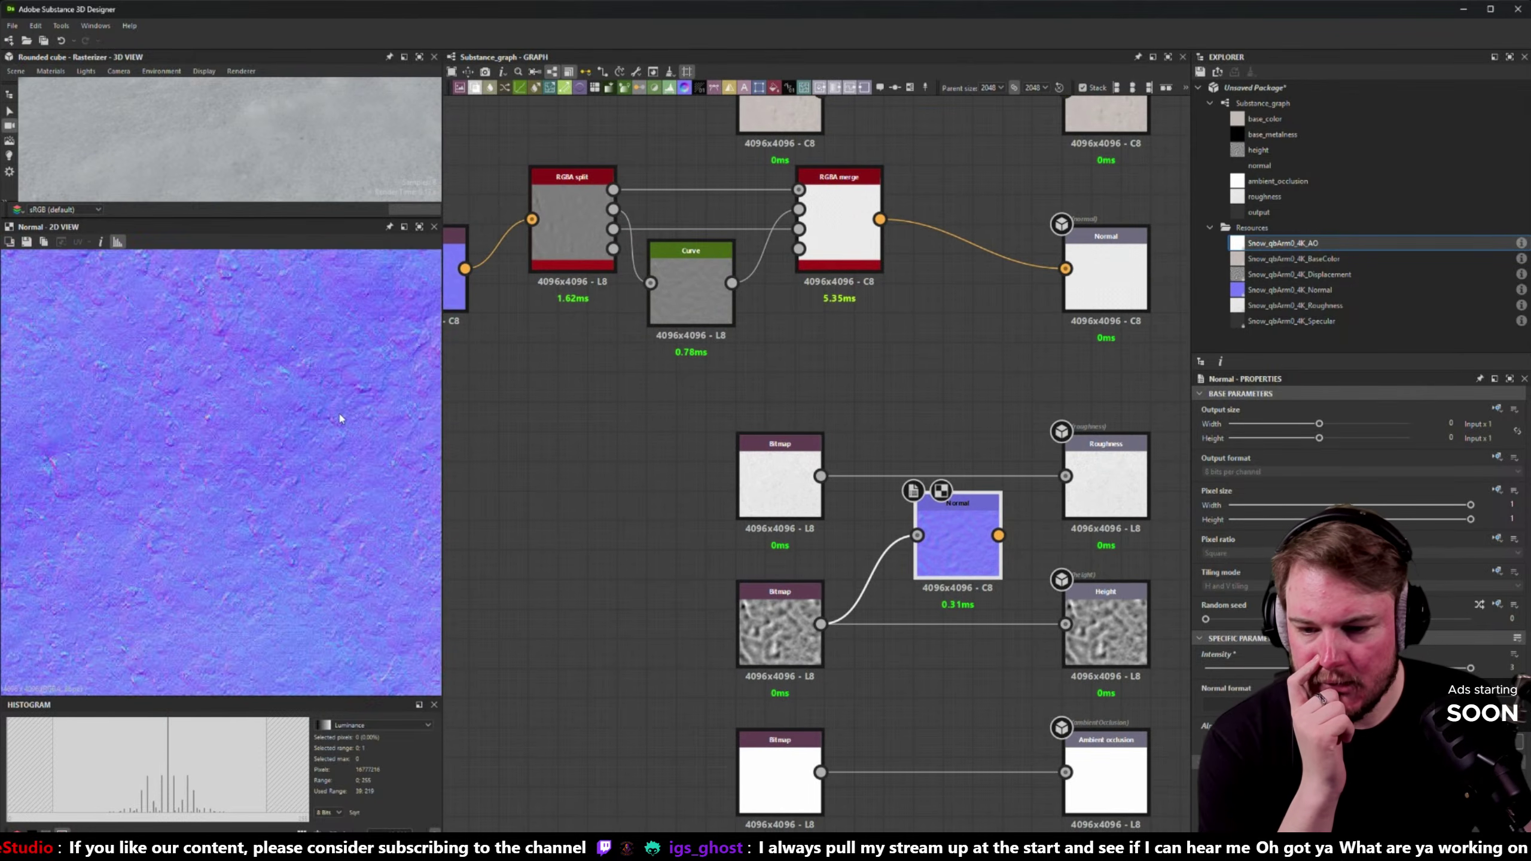
scroll(340, 418, "up", 1)
scroll(856, 398, "up", 2)
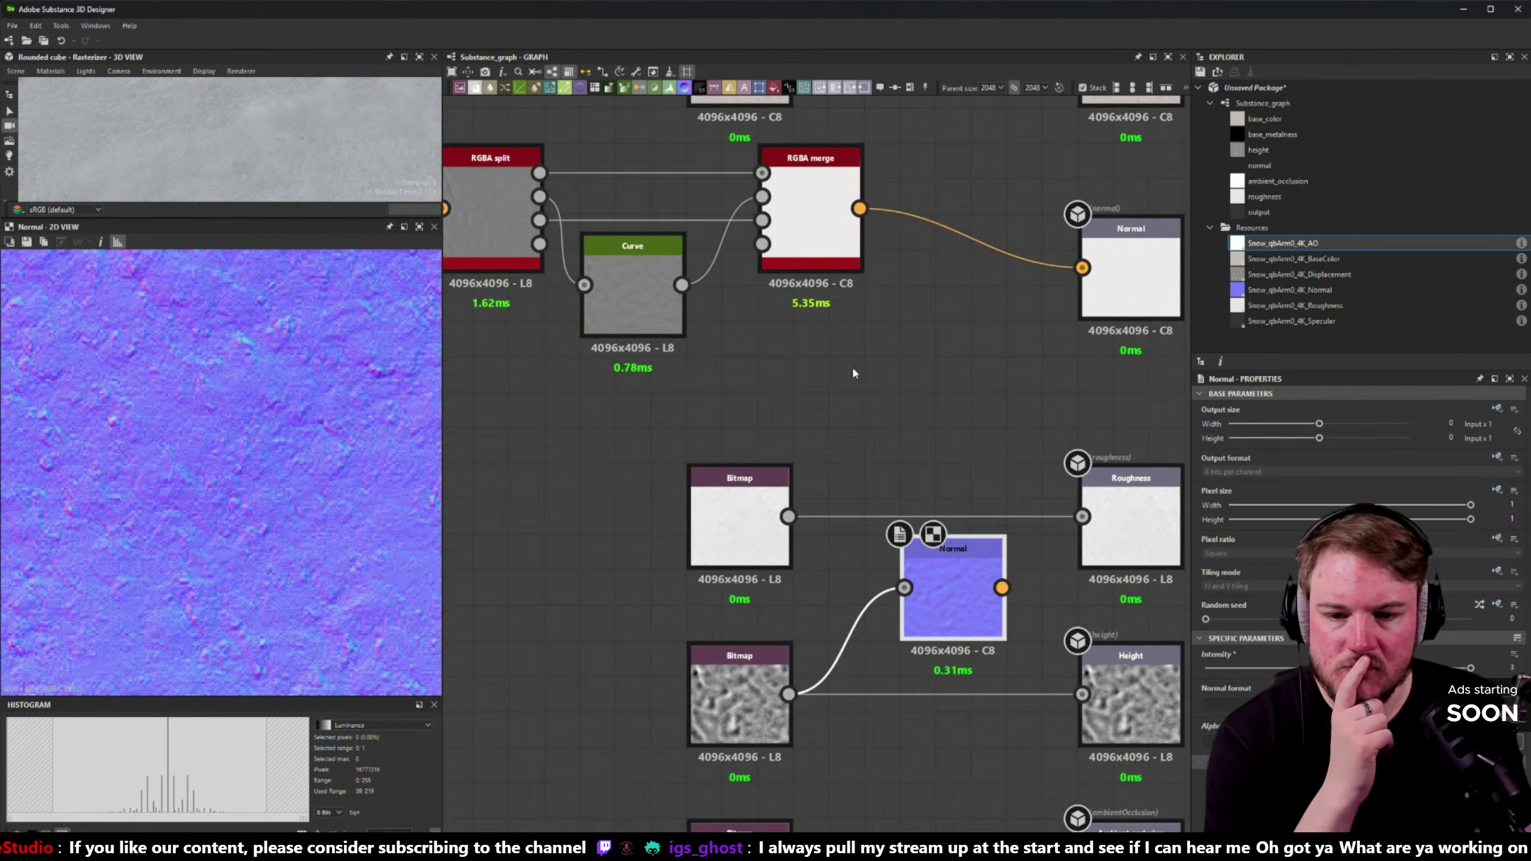
- Compare the original Snow_qbArm0_4K_Normal bitmap with the height-derived normal map and its source bitmap
middle_click_drag(867, 392, 1243, 459)
left_click(689, 343)
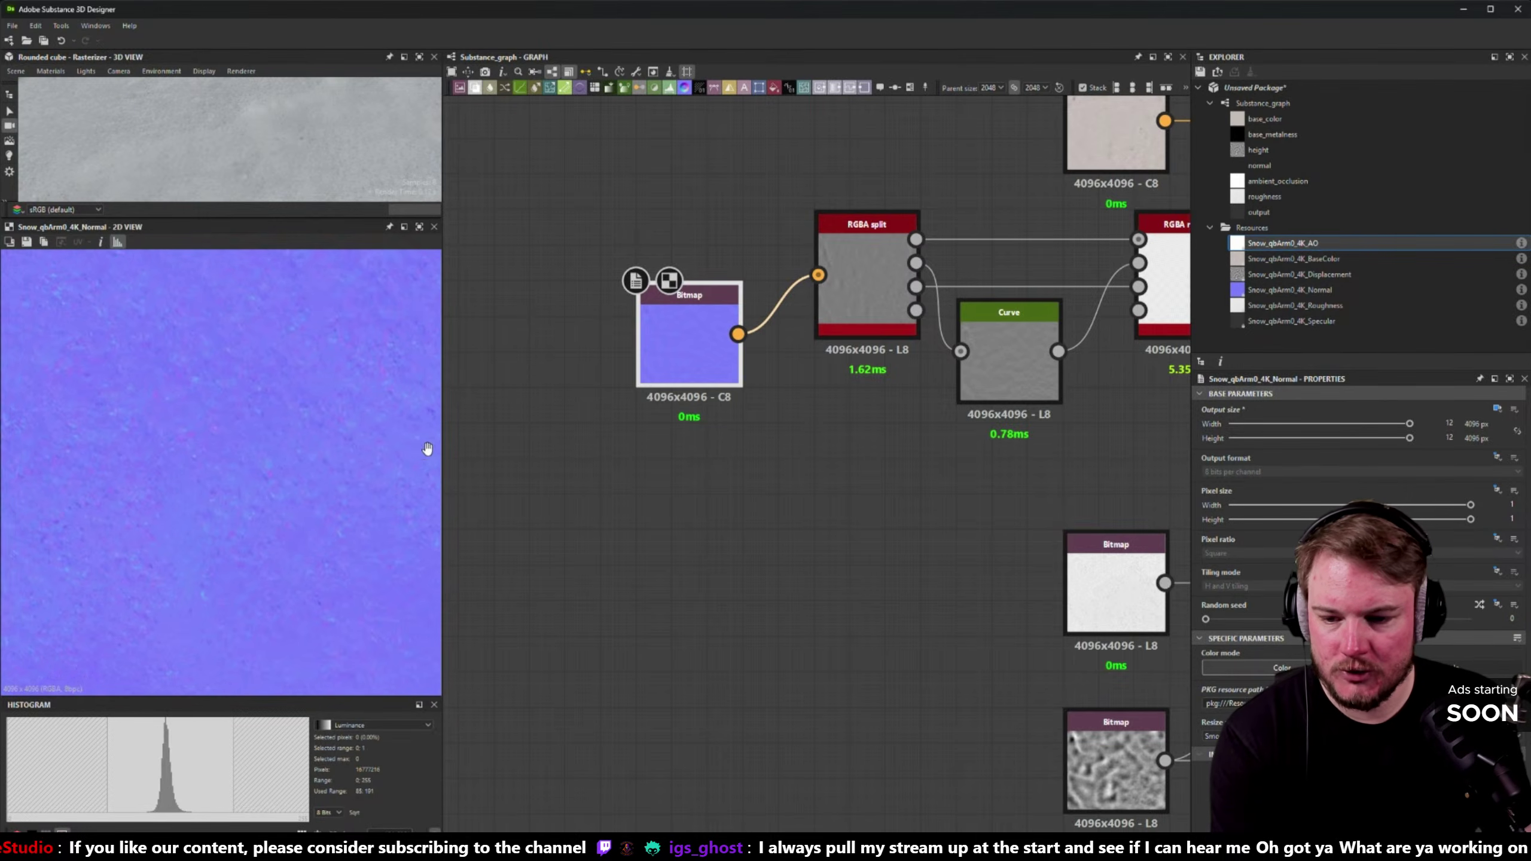
middle_click_drag(913, 598, 545, 497)
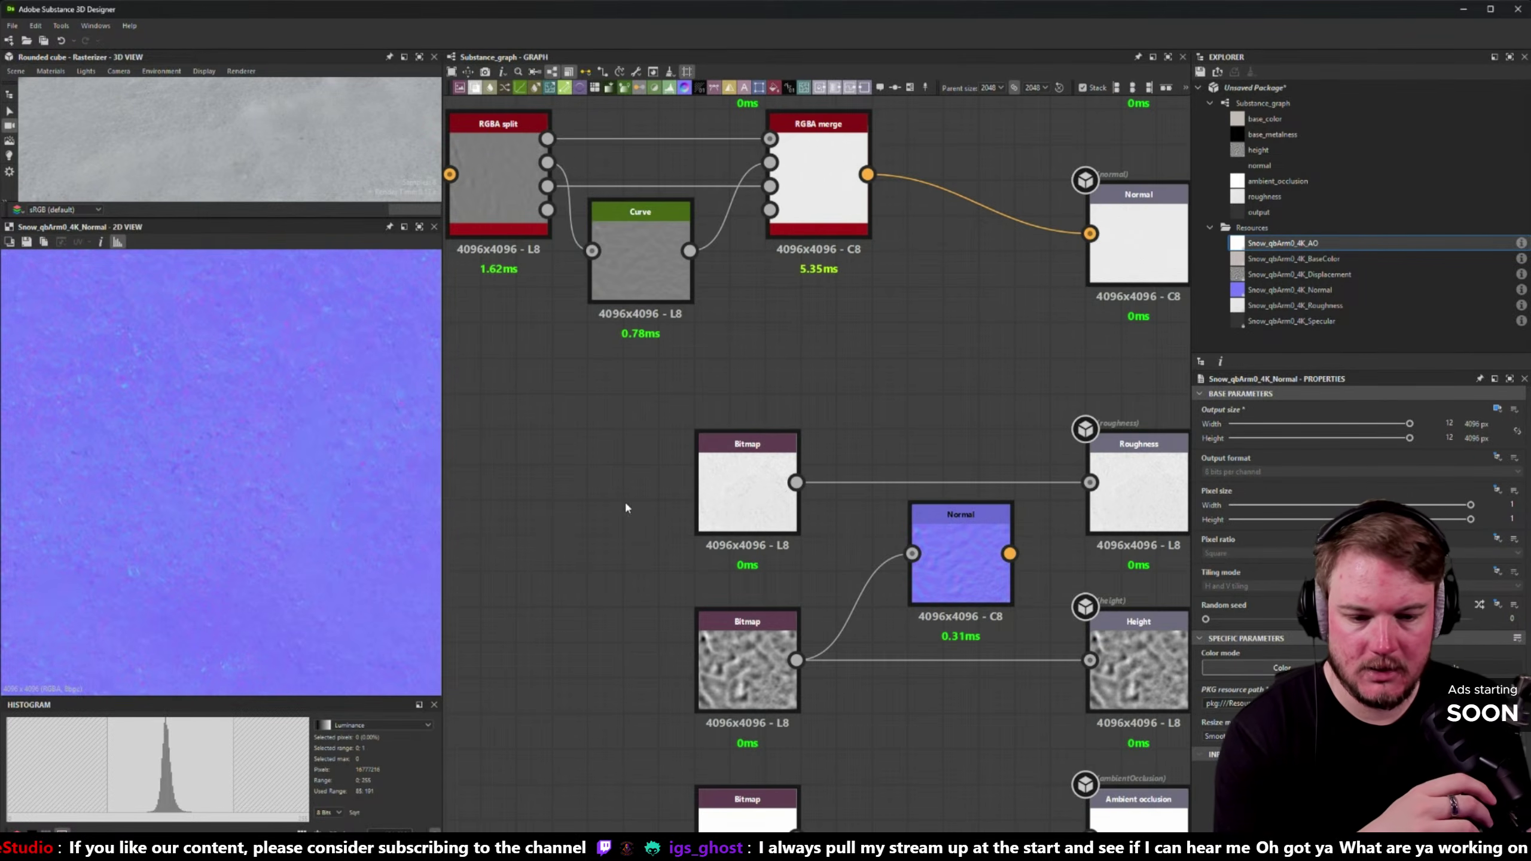
double_click(961, 543)
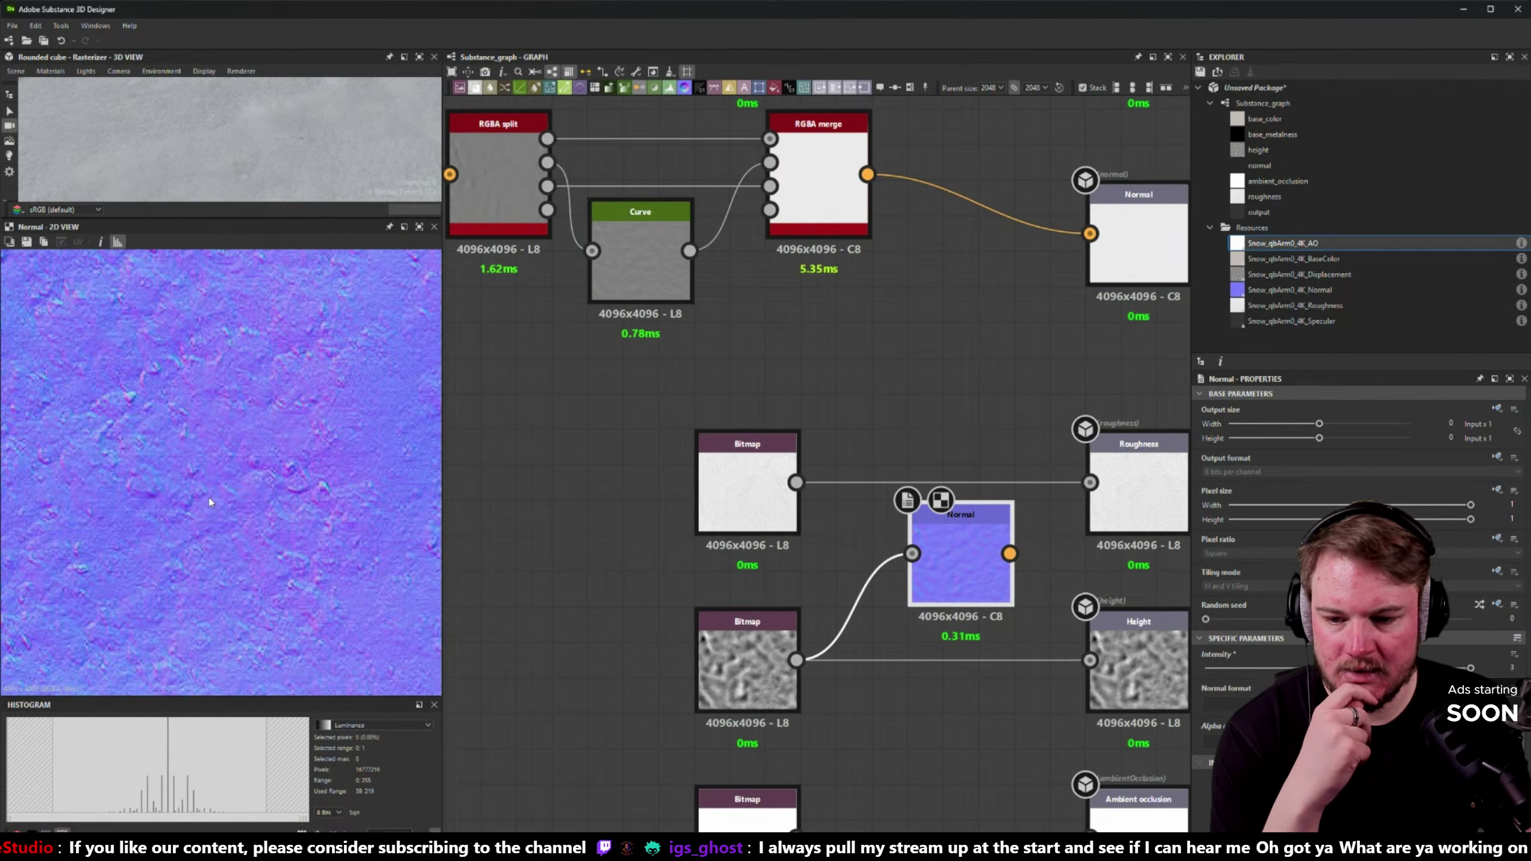
double_click(729, 687)
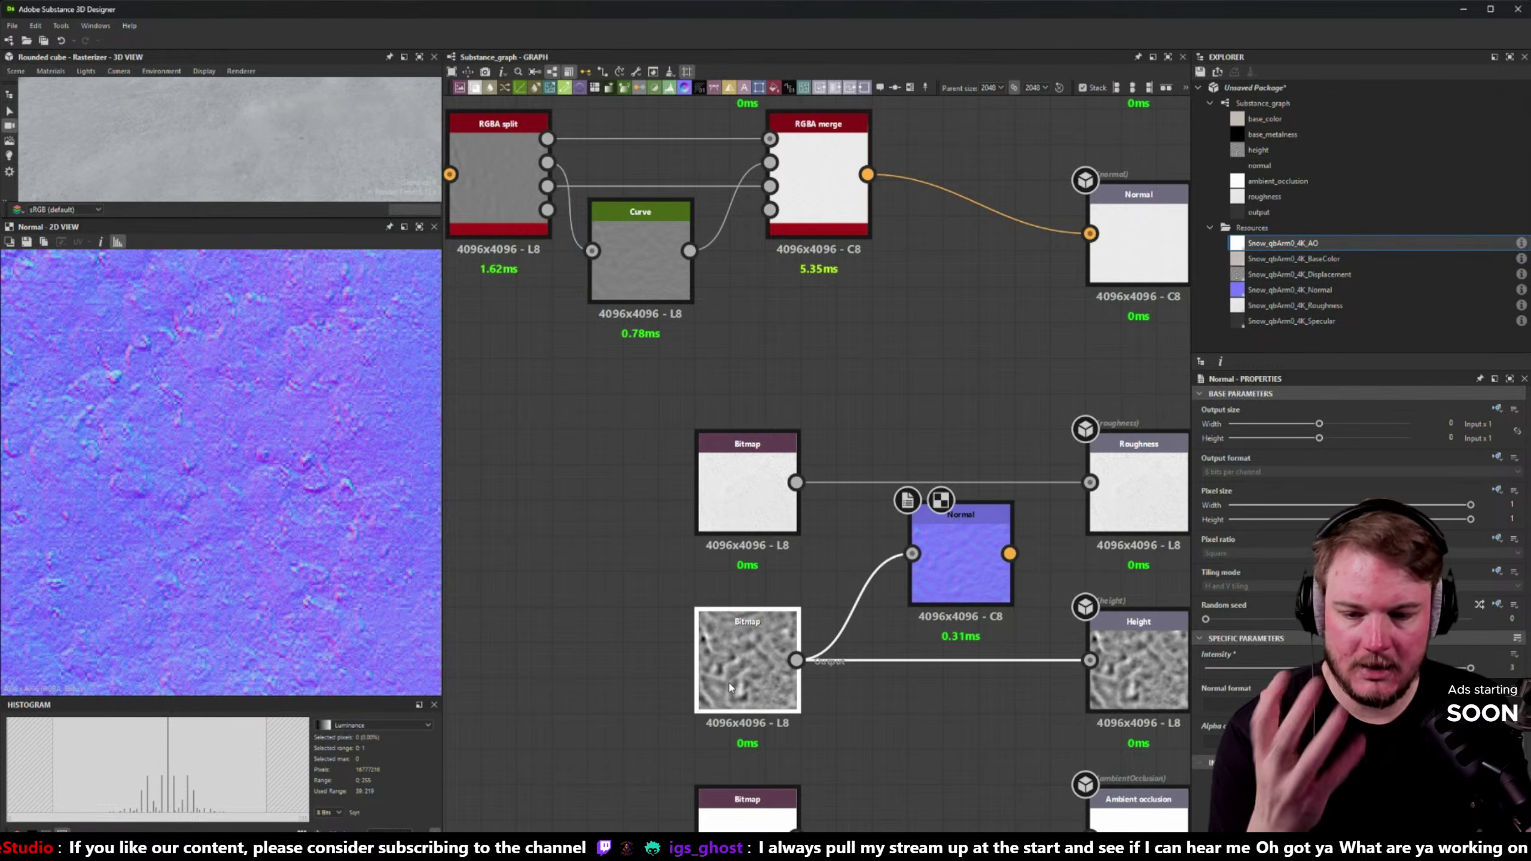
double_click(961, 552)
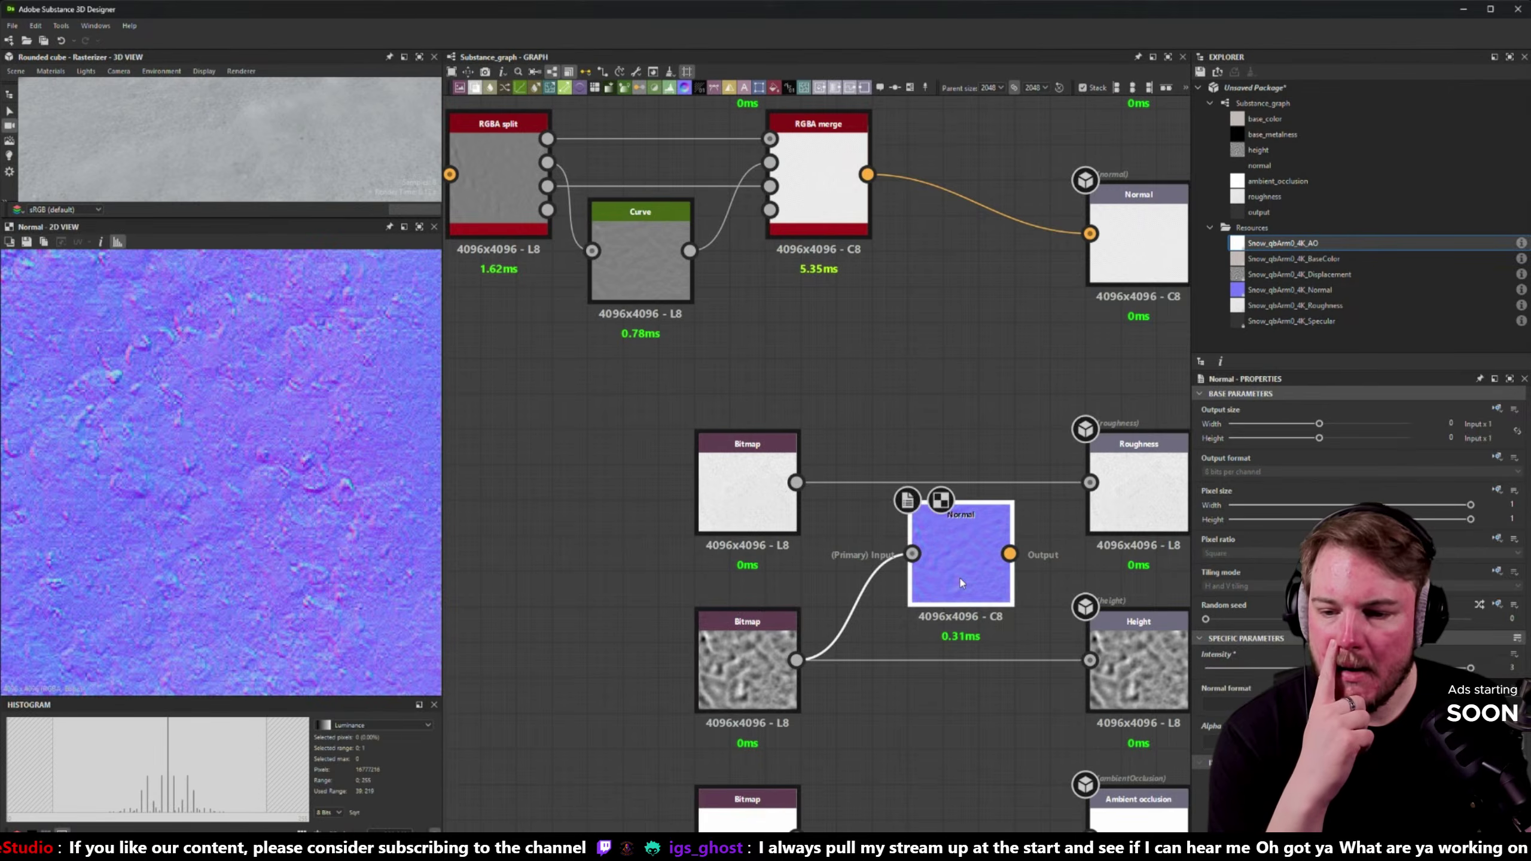
- Lower the height-derived Normal node's intensity to 0.78 and place the node directly under the RGBA merge
middle_click_drag(357, 478, 225, 444)
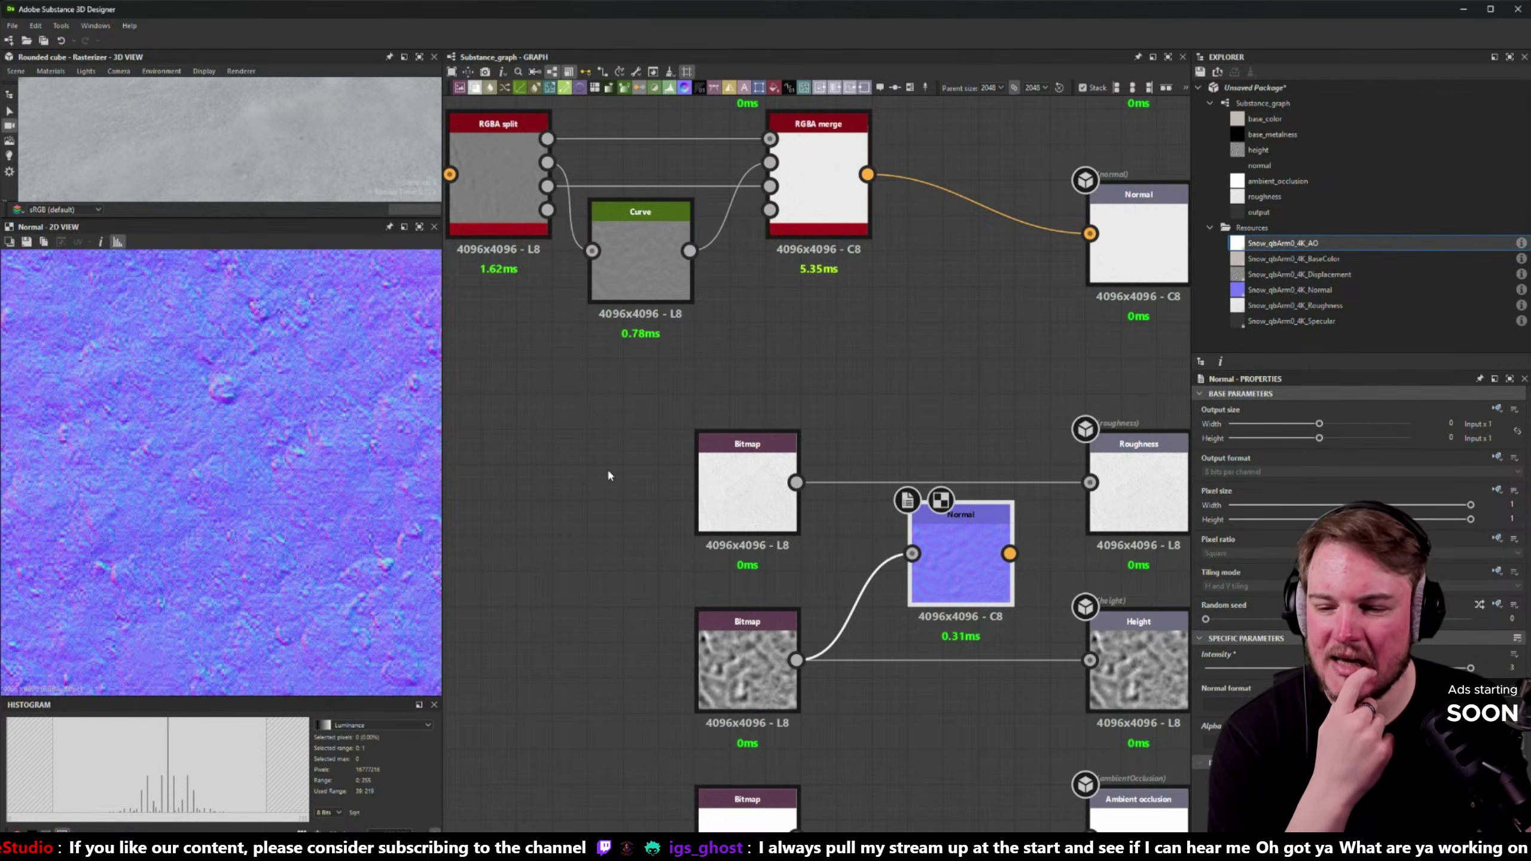
middle_click_drag(608, 469, 541, 527)
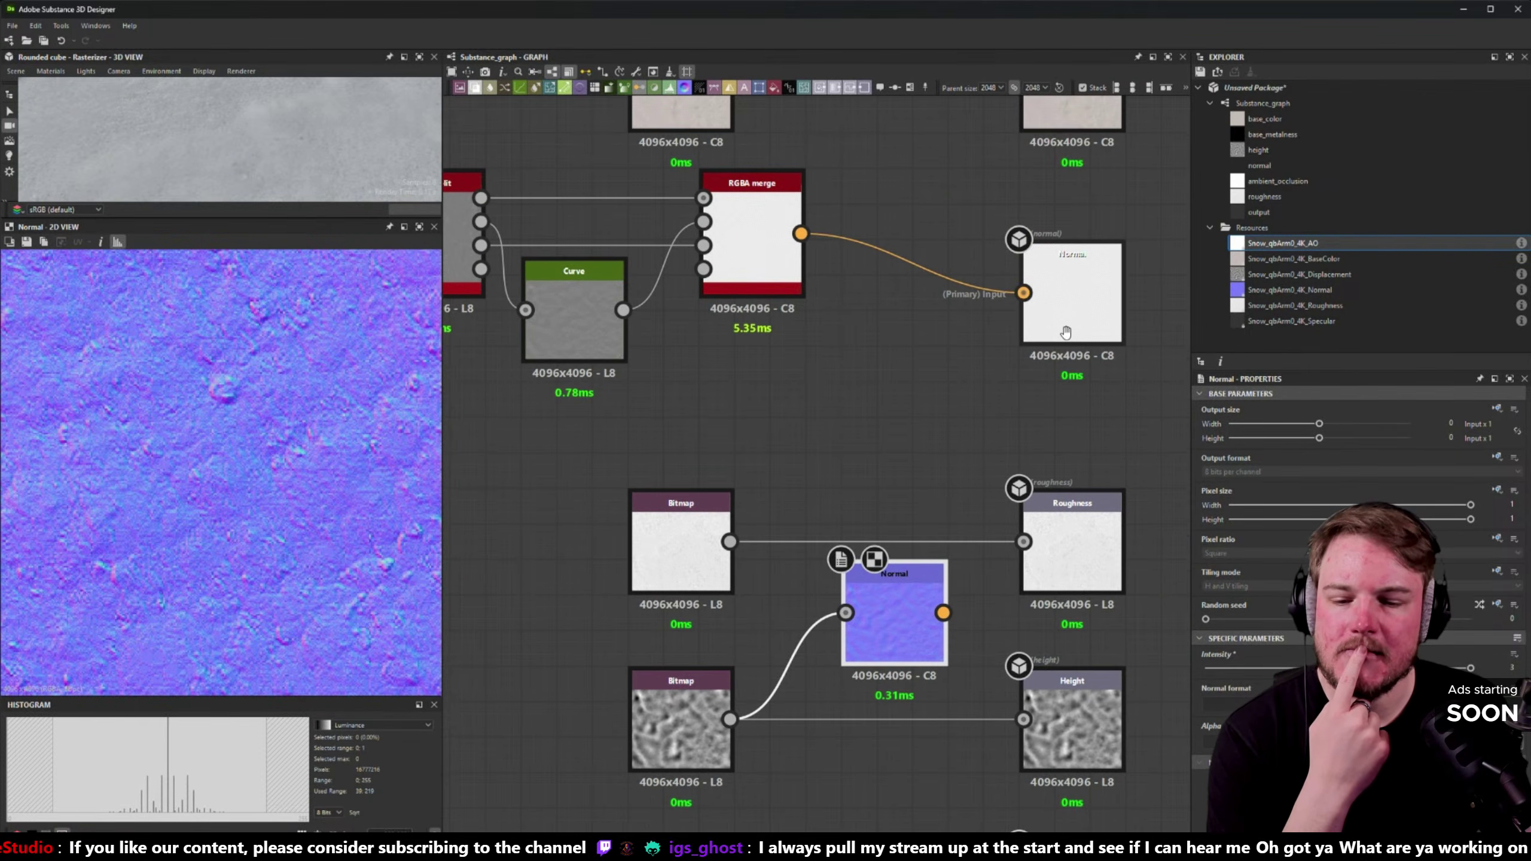
left_click_drag(1470, 668, 1274, 668)
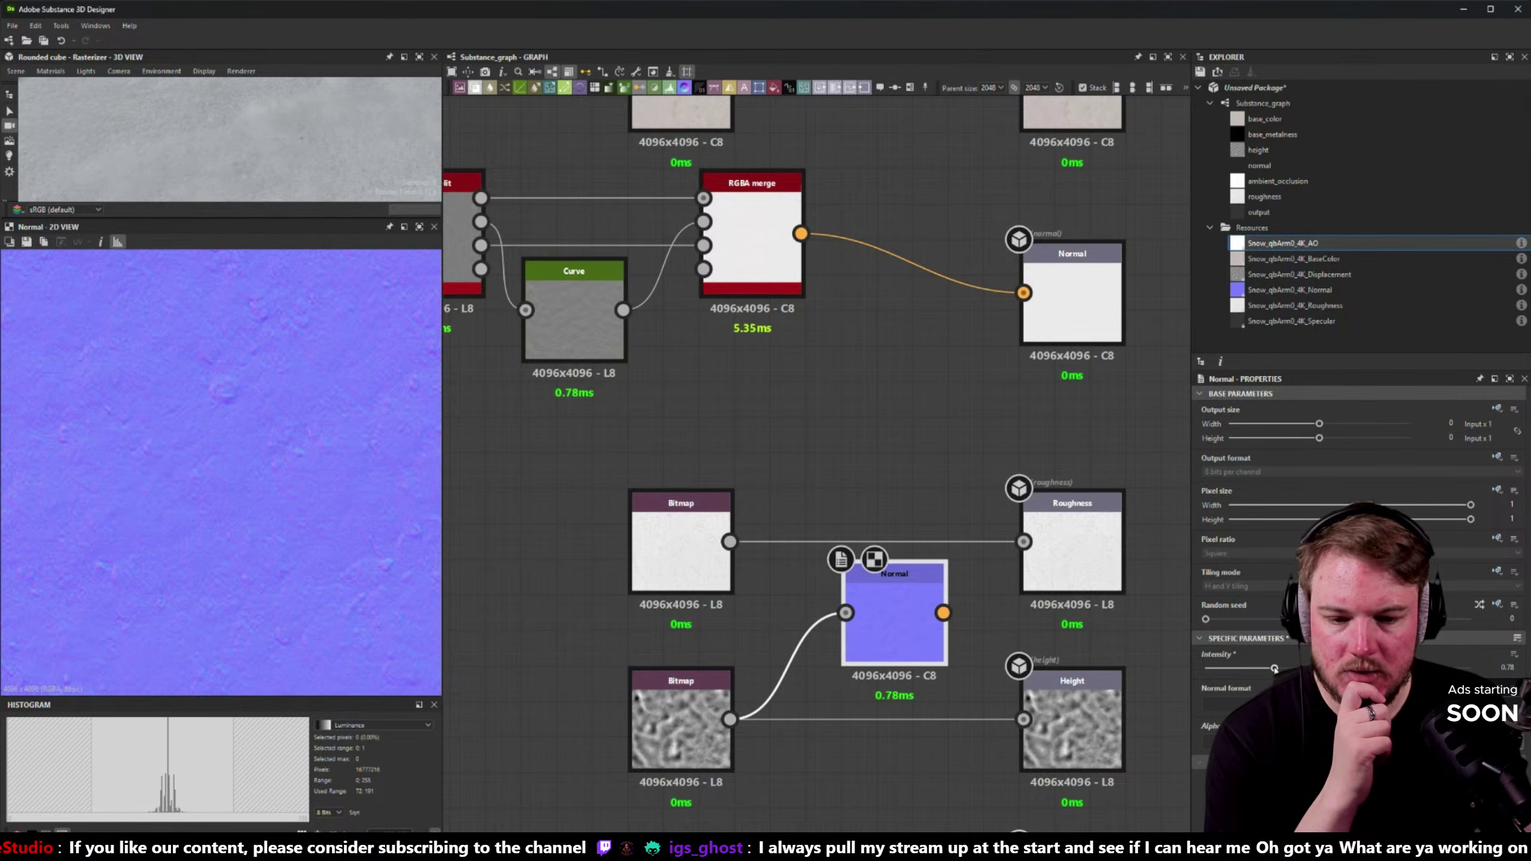
left_click_drag(888, 639, 745, 389)
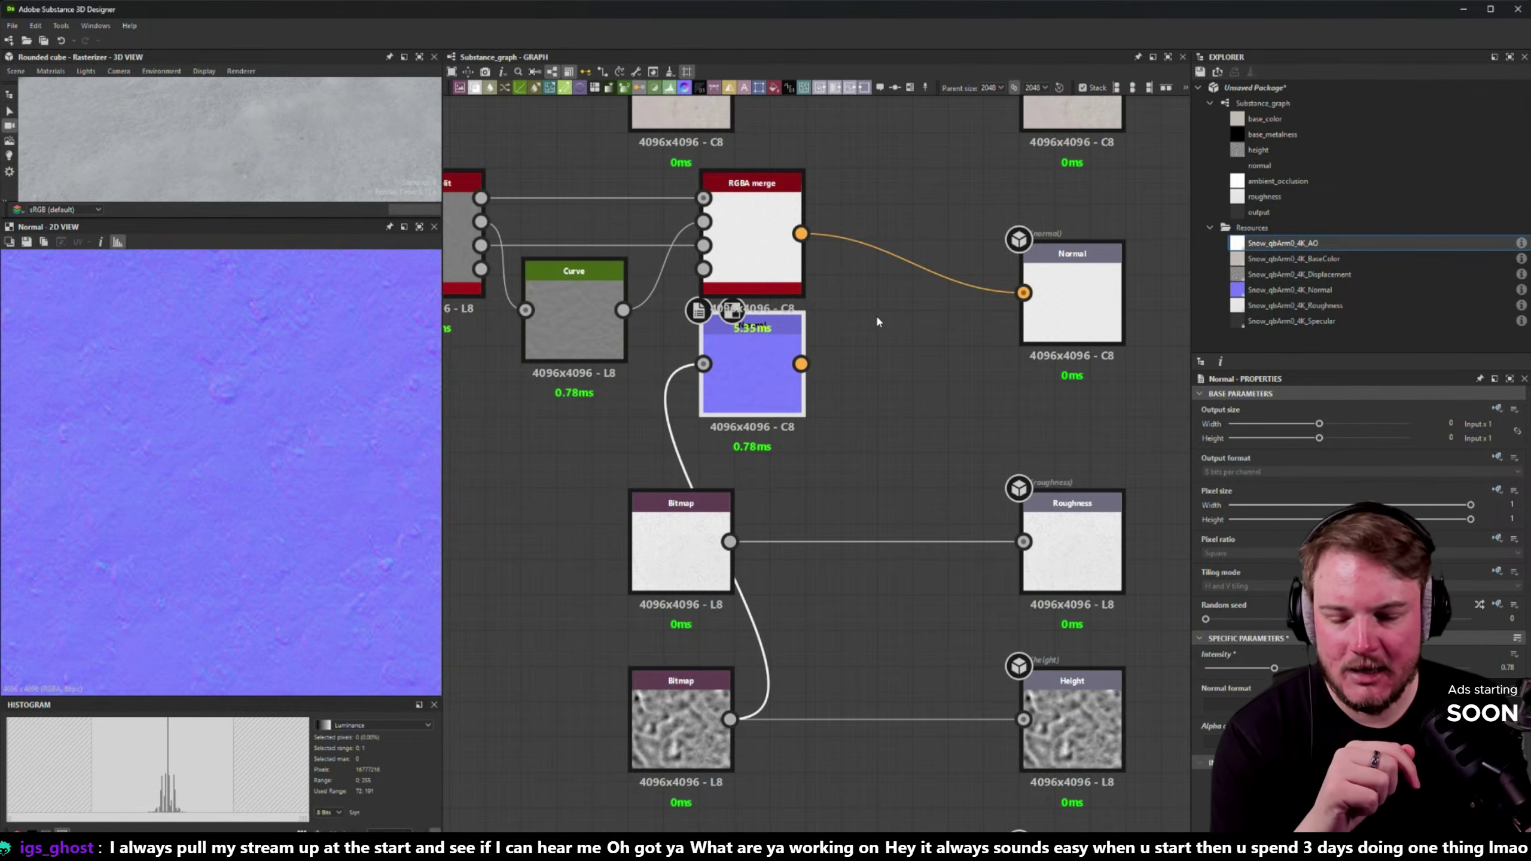
middle_click_drag(891, 299, 882, 327)
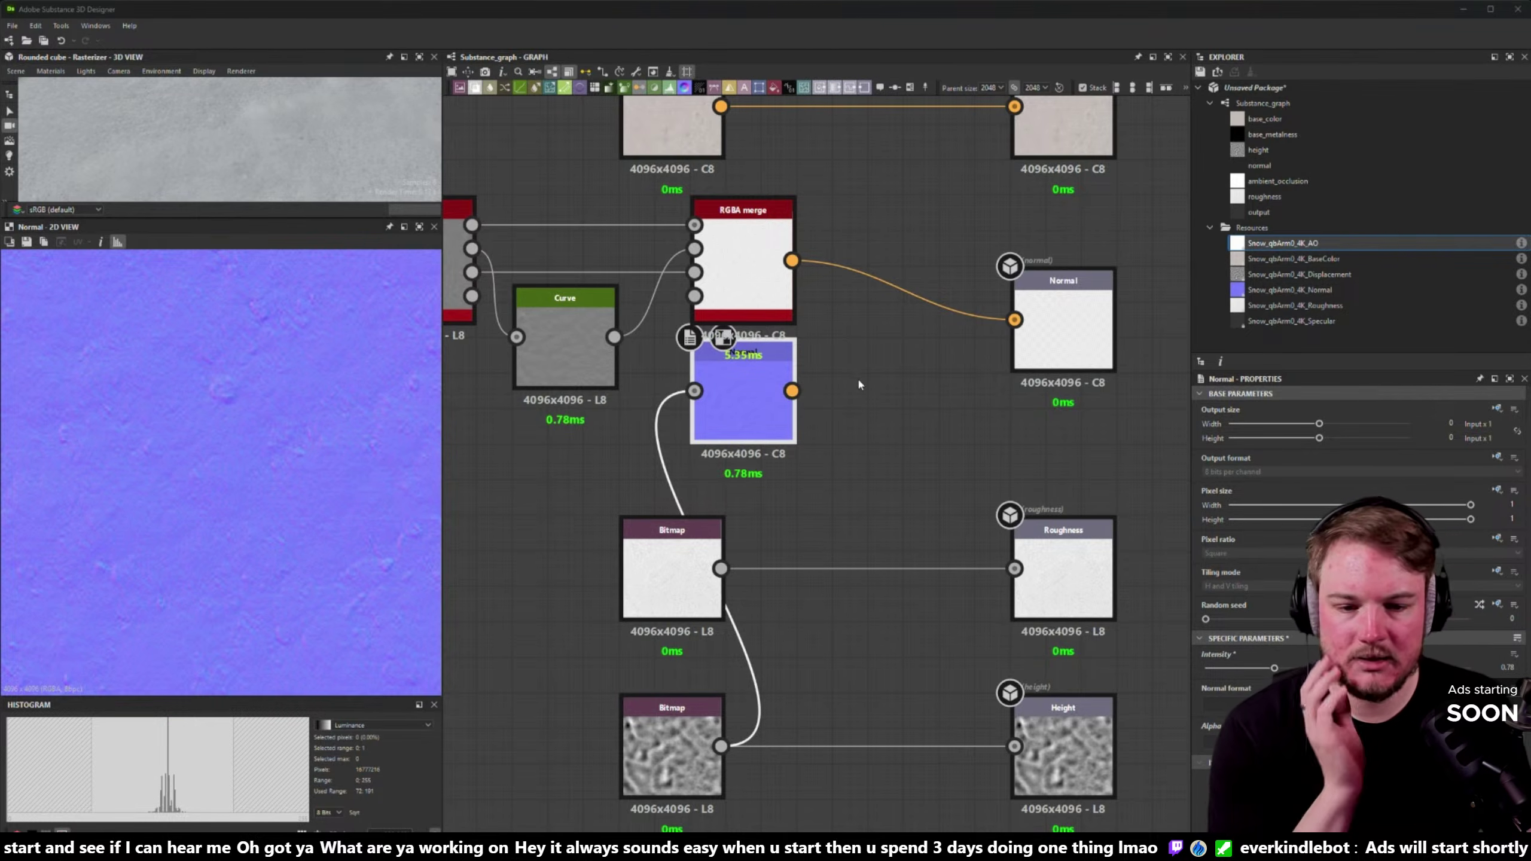
- Rearrange the normal-map nodes so the RGBA merge lines up with the Normal output and the height-derived Normal node sits below their connection
middle_click_drag(856, 370, 983, 405)
scroll(820, 440, "down", 1)
middle_click_drag(725, 373, 791, 441)
left_click_drag(587, 417, 881, 426)
left_click(1000, 356, "shift")
left_click_drag(1013, 349, 868, 406)
left_click_drag(979, 458, 1098, 500)
middle_click_drag(1008, 447, 698, 411)
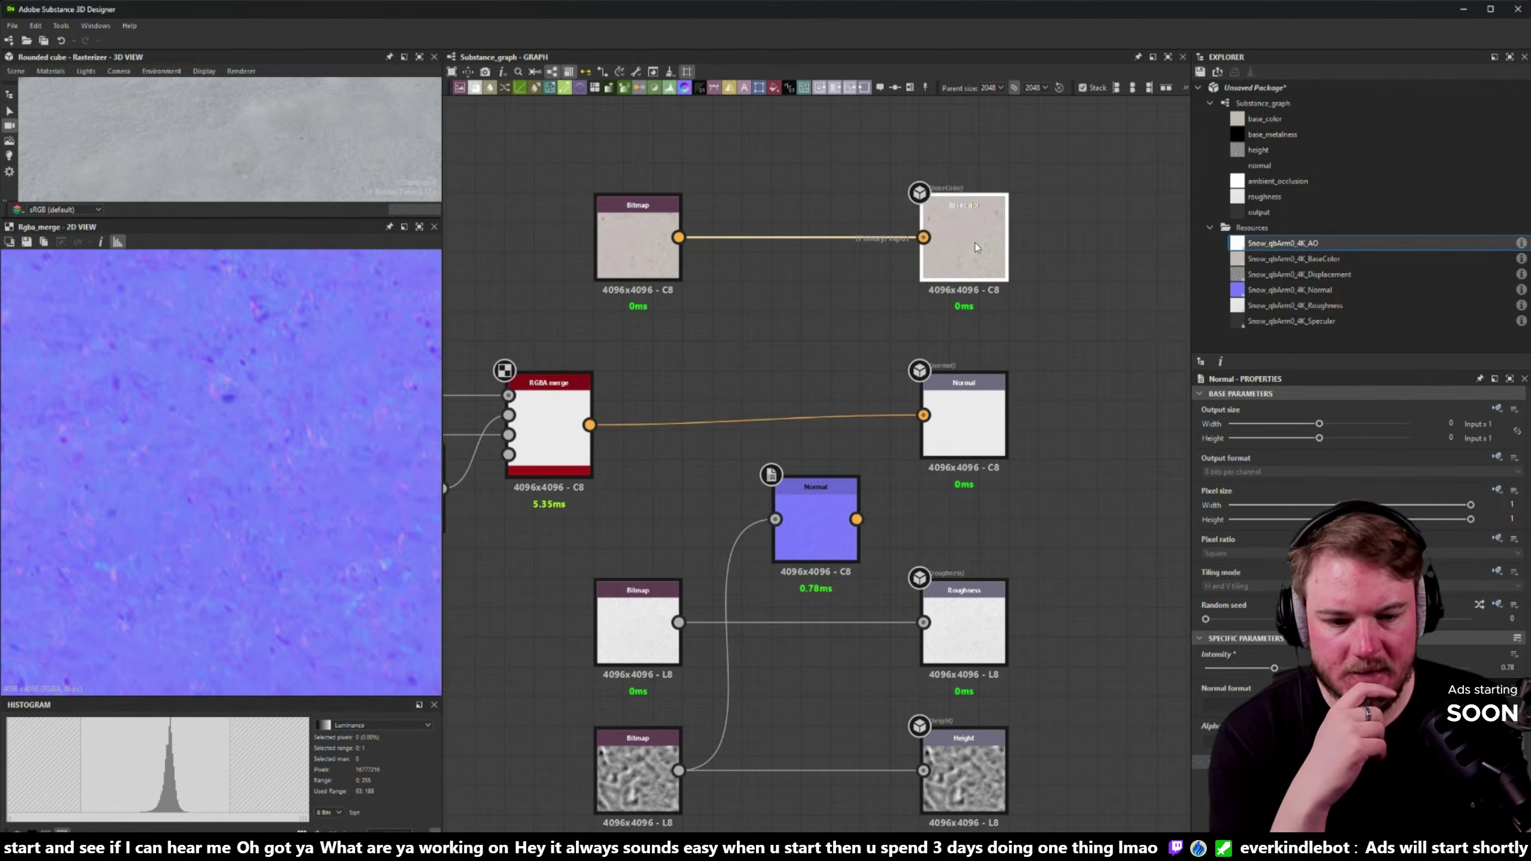
- Add a second RGBA merge node fed by the roughness bitmap, in the empty area beyond the output nodes
left_click(958, 405)
scroll(958, 405, "up", 1)
middle_click_drag(957, 405, 1067, 205)
scroll(895, 313, "down", 2)
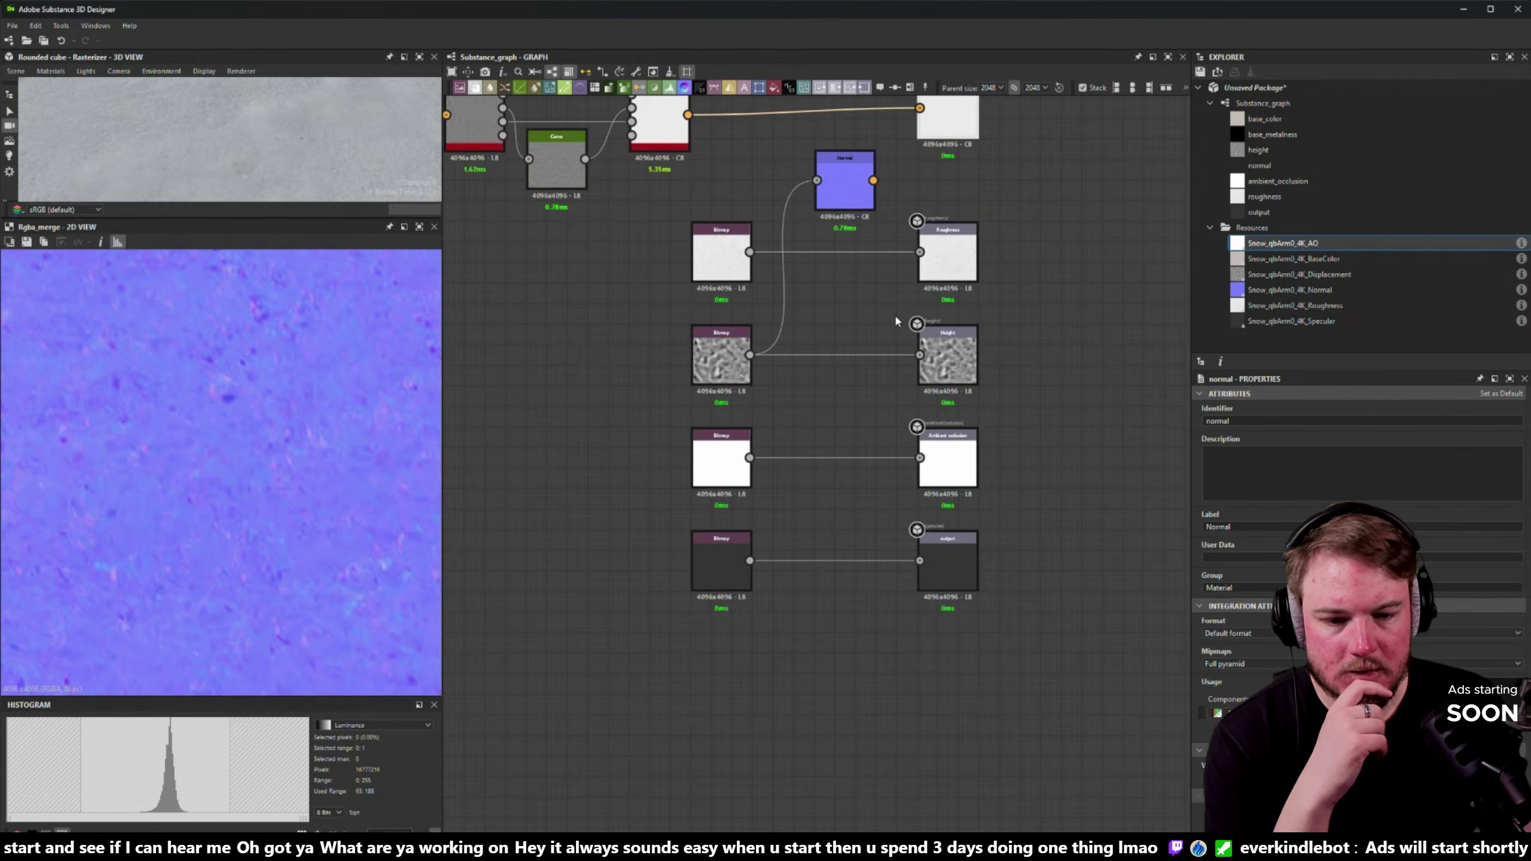
middle_click_drag(846, 297, 763, 349)
left_click_drag(670, 292, 985, 375)
type("merge")
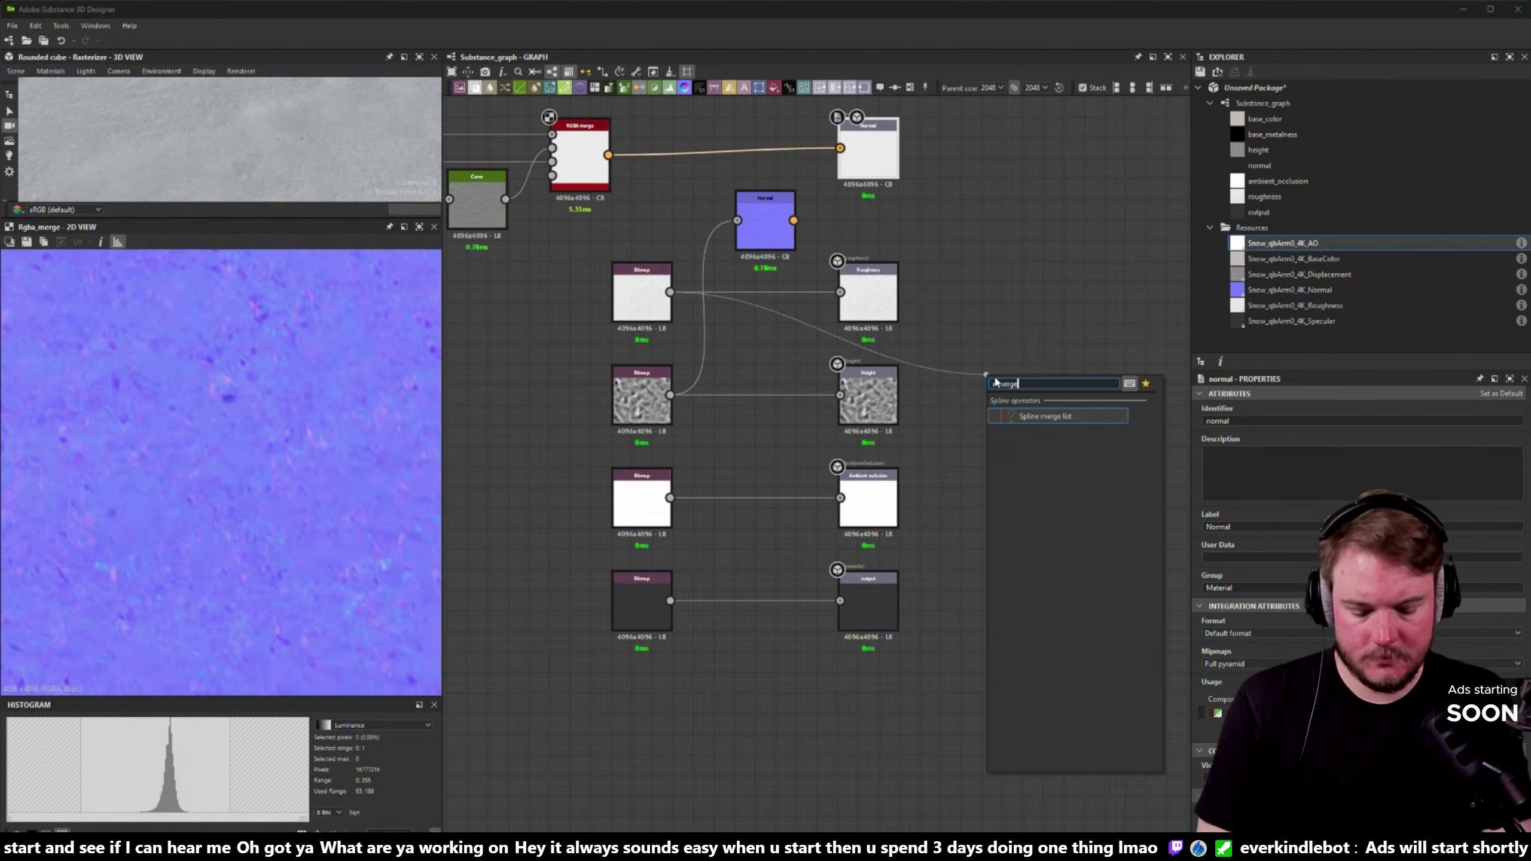
key("Return")
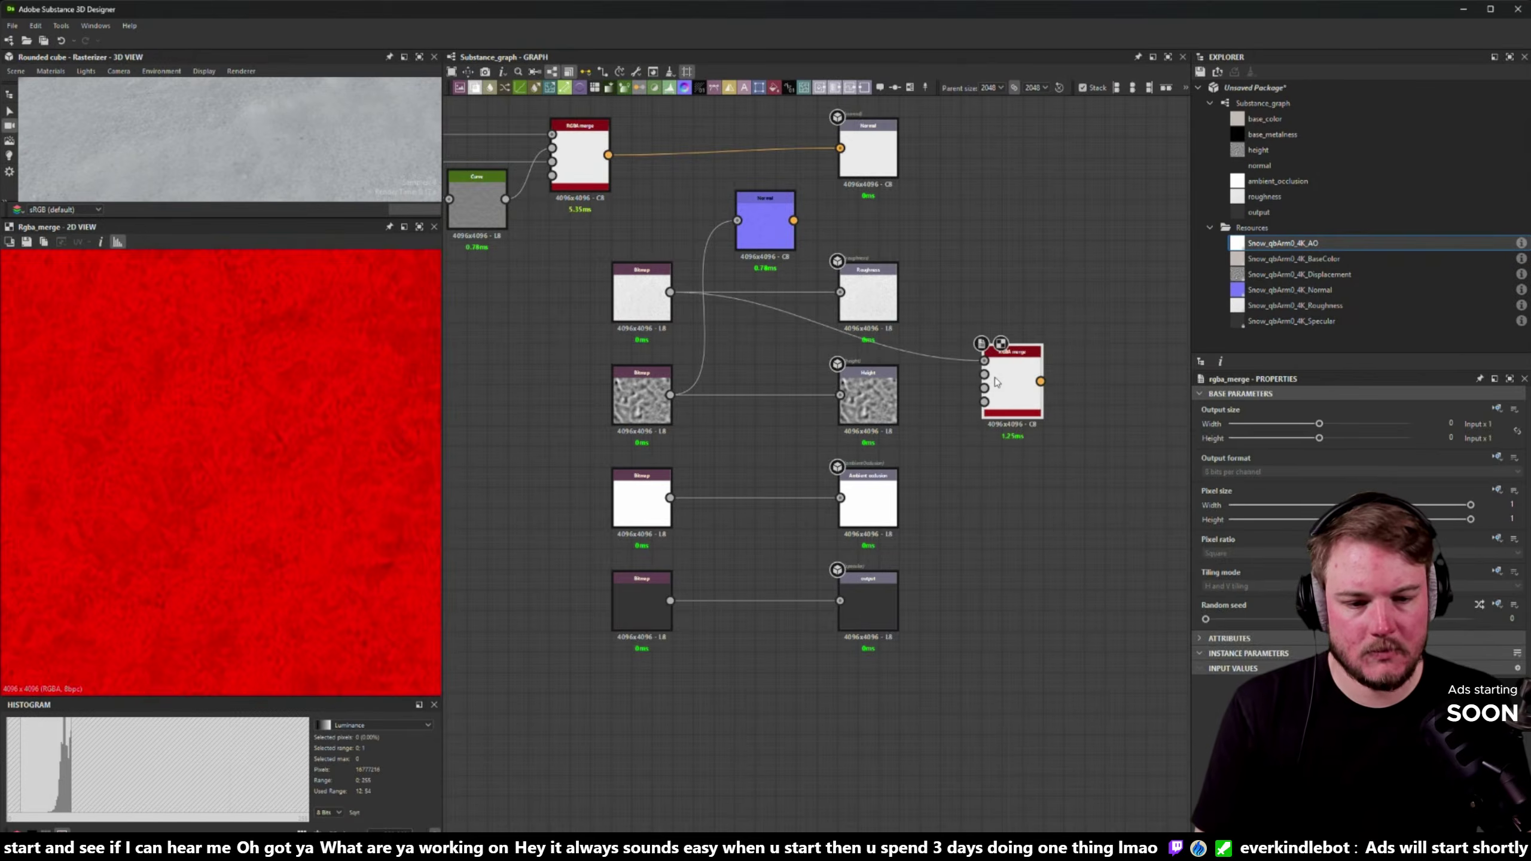
- Move the new RGBA merge clear of the output nodes and connect the height bitmap to its A input
scroll(995, 381, "up", 3)
scroll(1011, 280, "down", 1)
middle_click_drag(1026, 330, 1005, 332)
left_click_drag(1005, 331, 1086, 364)
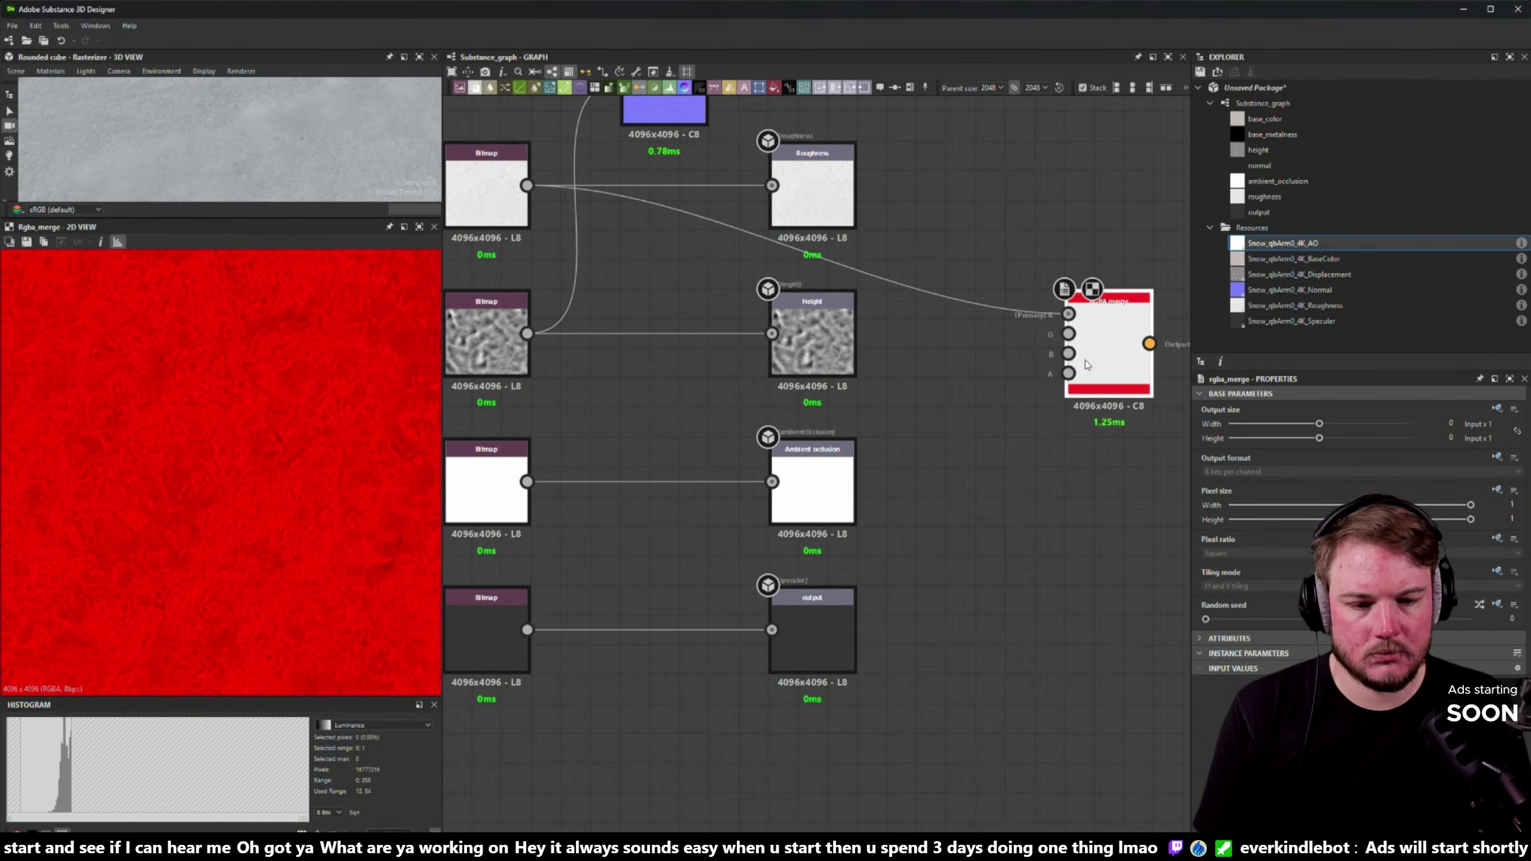
middle_click_drag(995, 366, 914, 375)
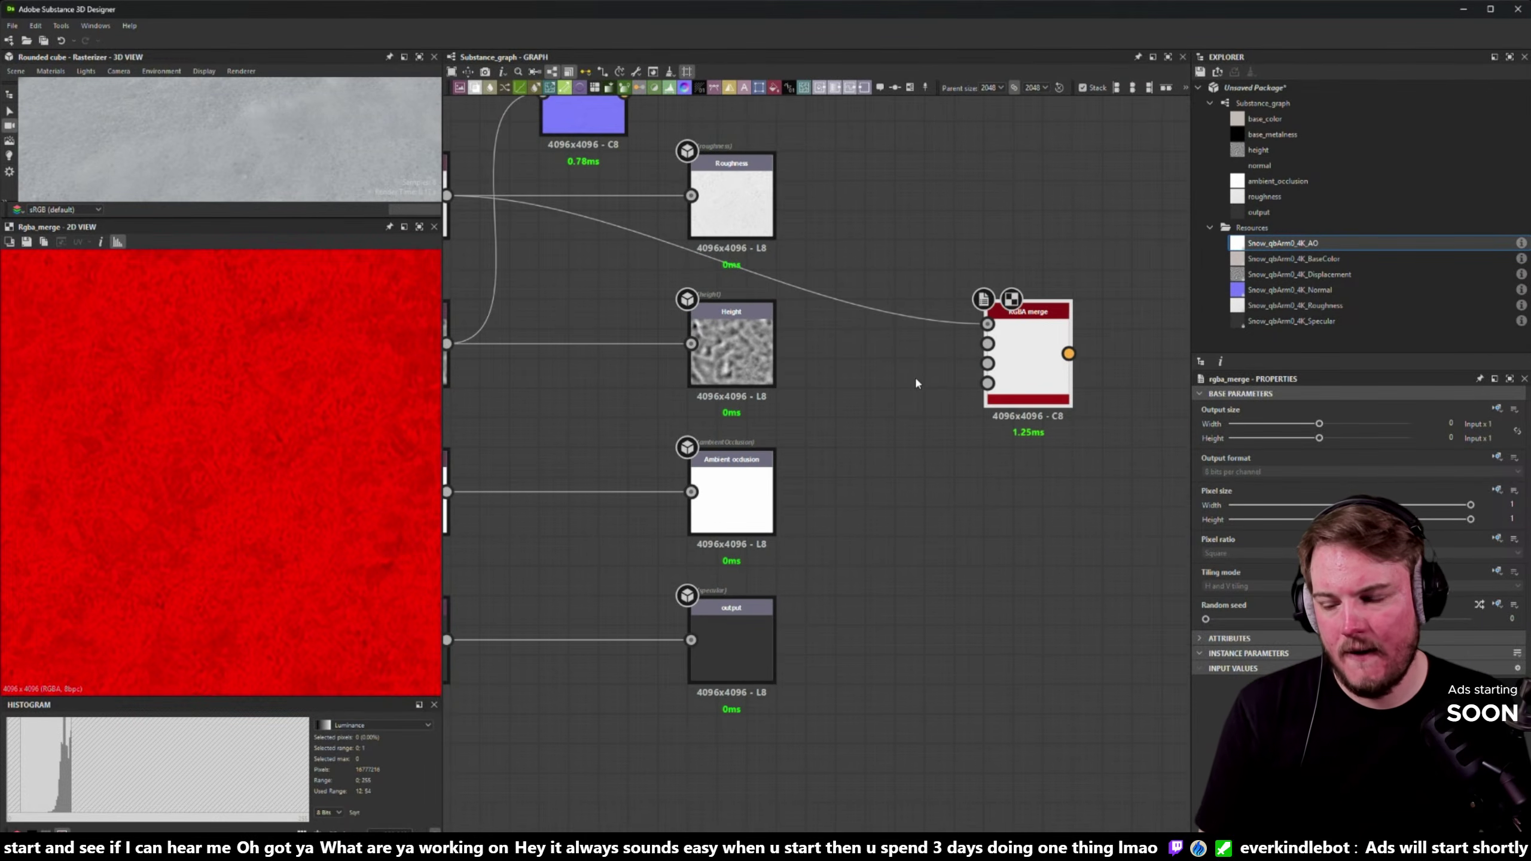
scroll(995, 339, "down", 3)
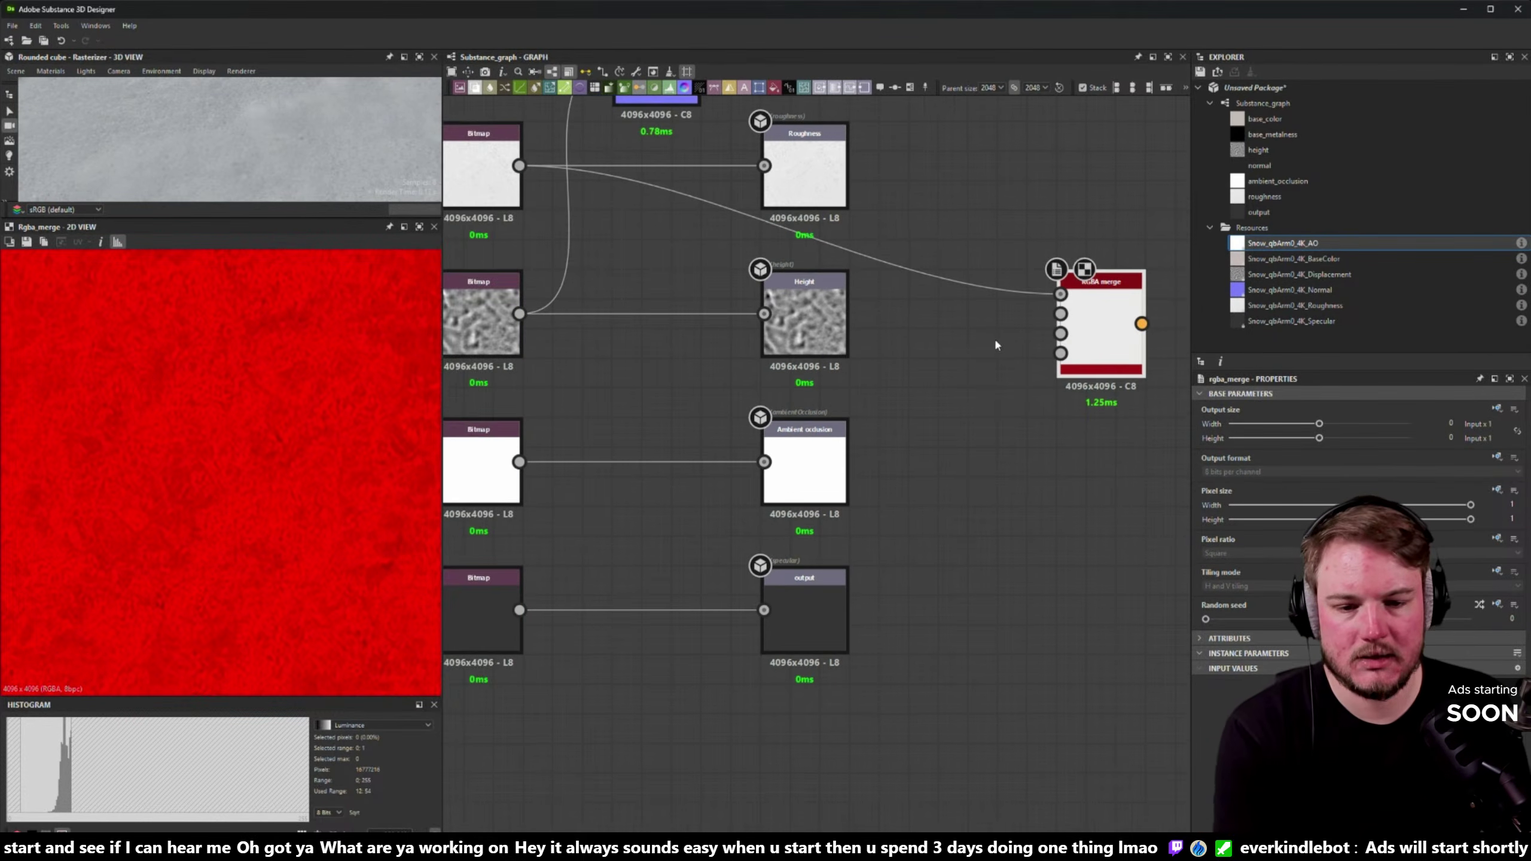
left_click_drag(602, 317, 1053, 352)
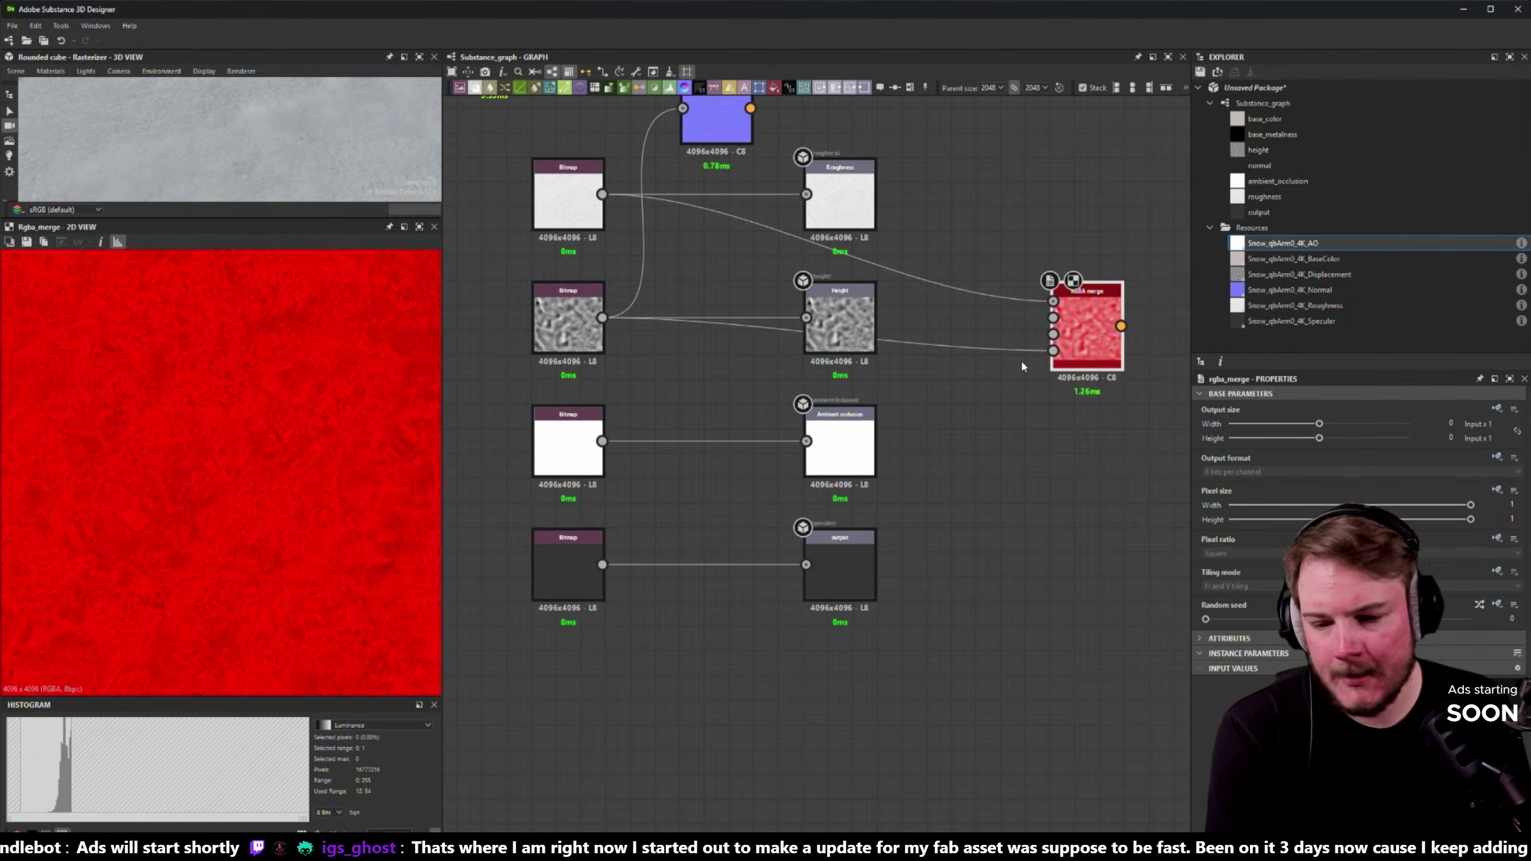
- Feed the new RGBA merge with ambient occlusion in R, roughness in G and specular in B, and preview the packed texture
middle_click_drag(693, 371, 679, 397)
double_click(576, 248)
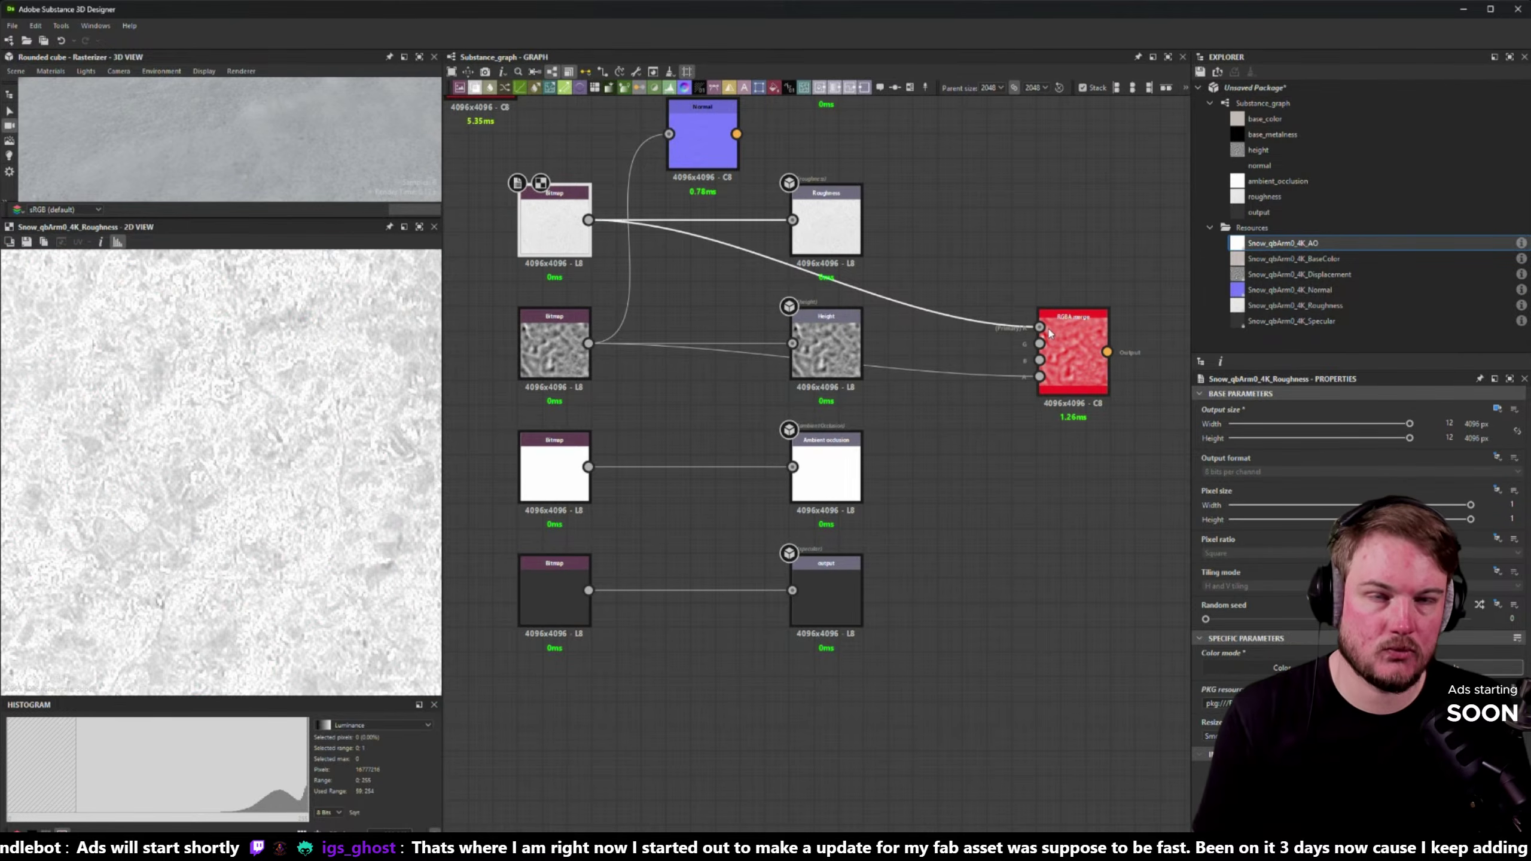
left_click_drag(1040, 327, 588, 466)
left_click_drag(588, 590, 1059, 368)
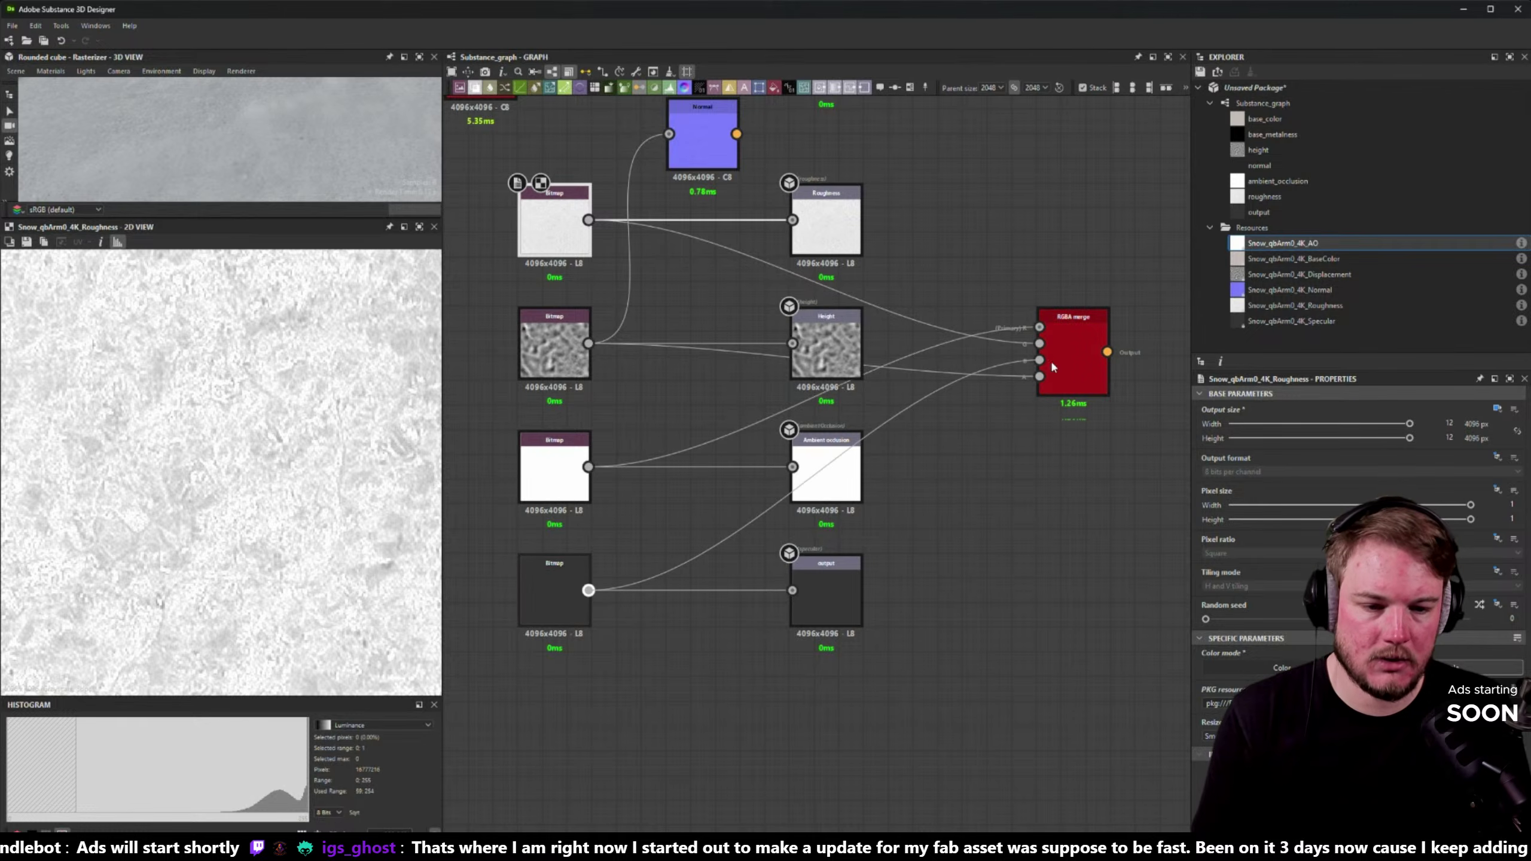
middle_click_drag(1002, 493, 851, 511)
left_click_drag(928, 394, 862, 389)
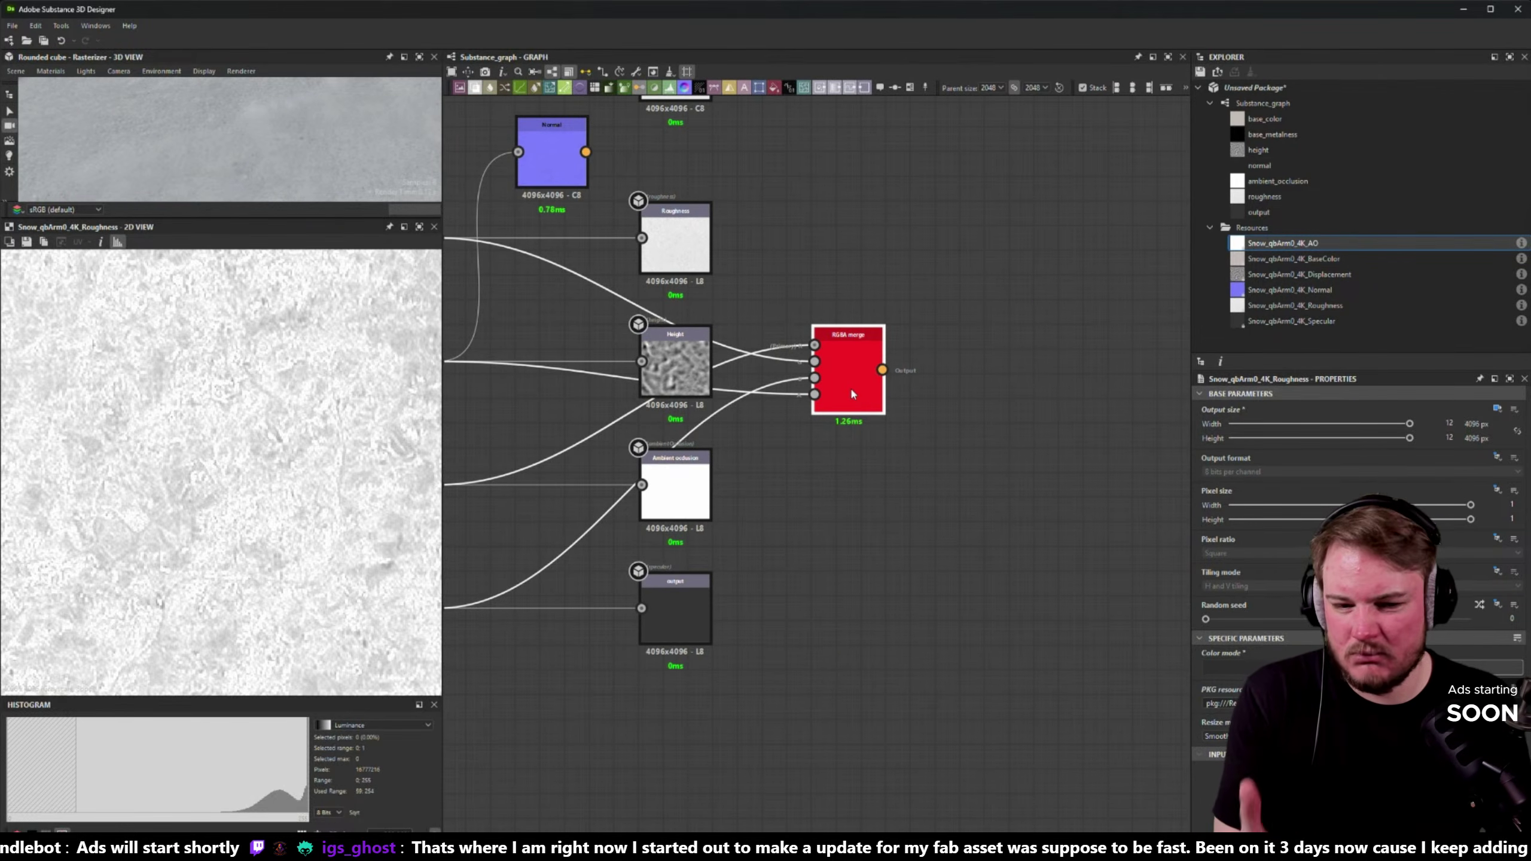
double_click(850, 371)
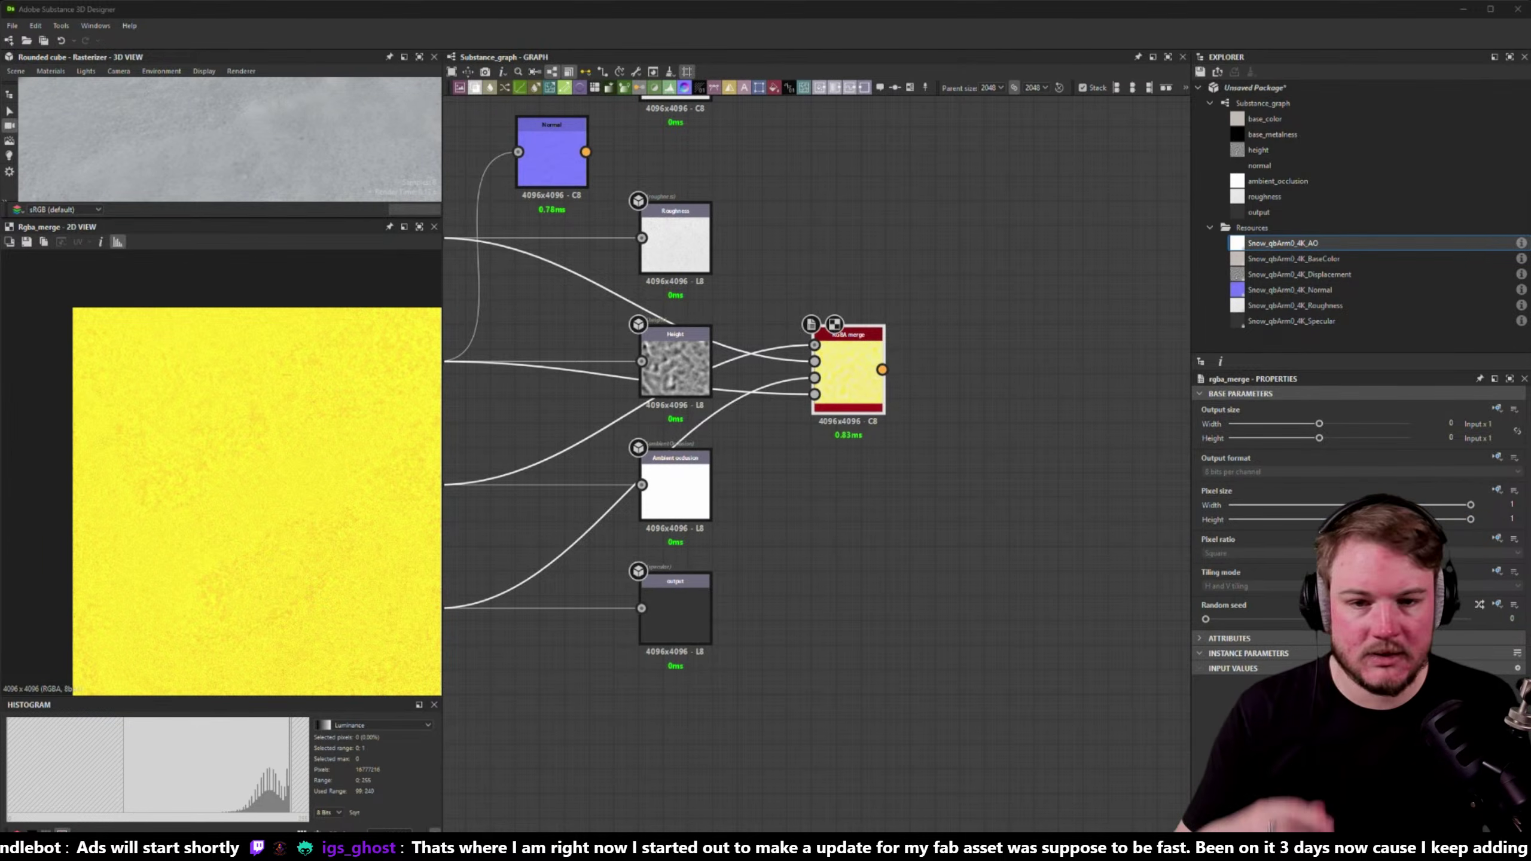
- Add an Output node connected to the packed RGBA merge
middle_click_drag(794, 508, 687, 551)
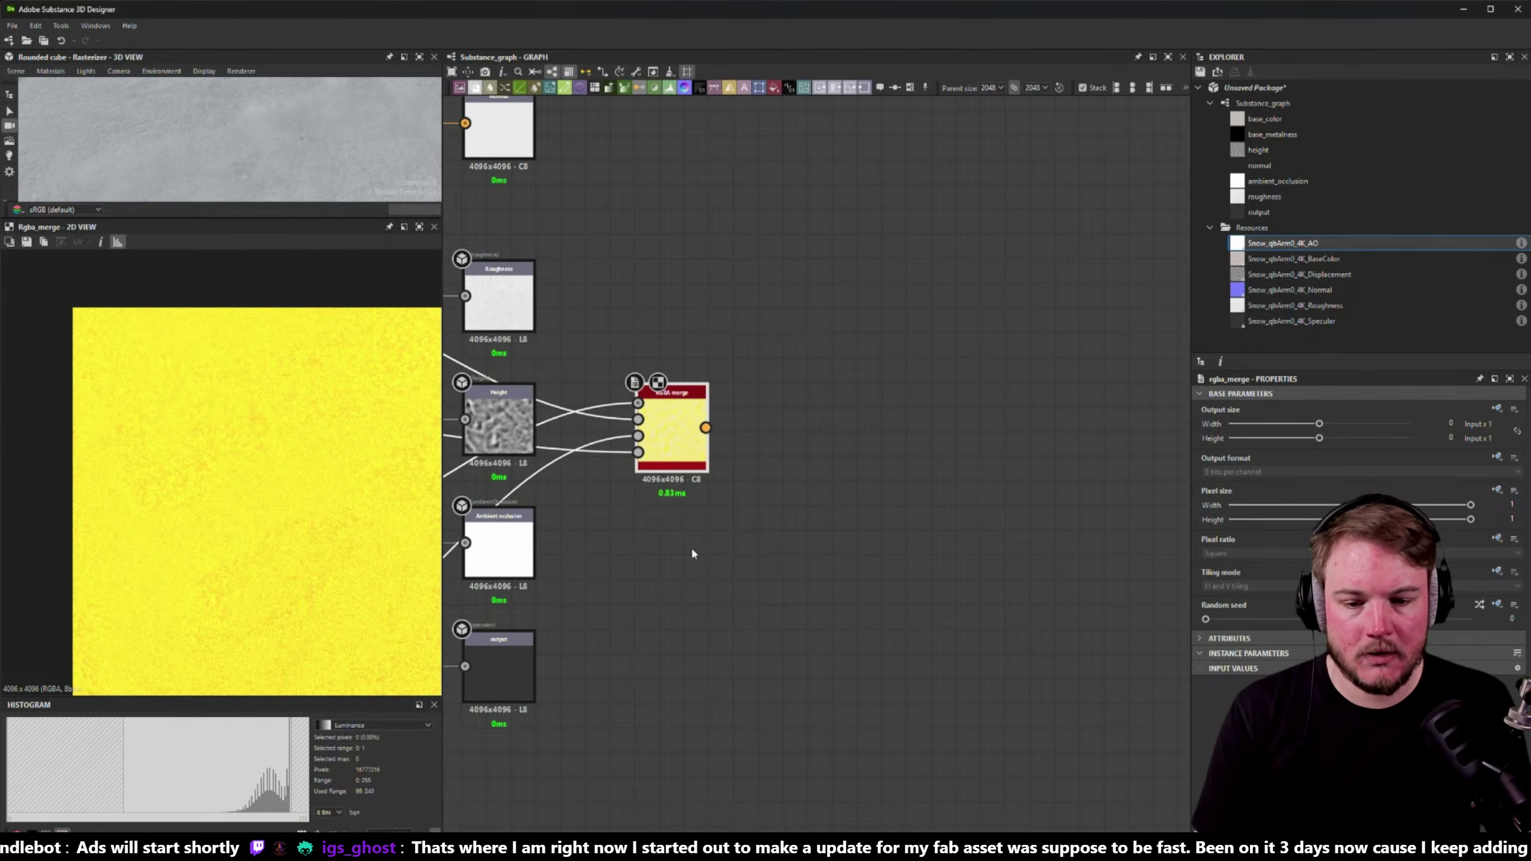
left_click_drag(705, 427, 816, 434)
type("output")
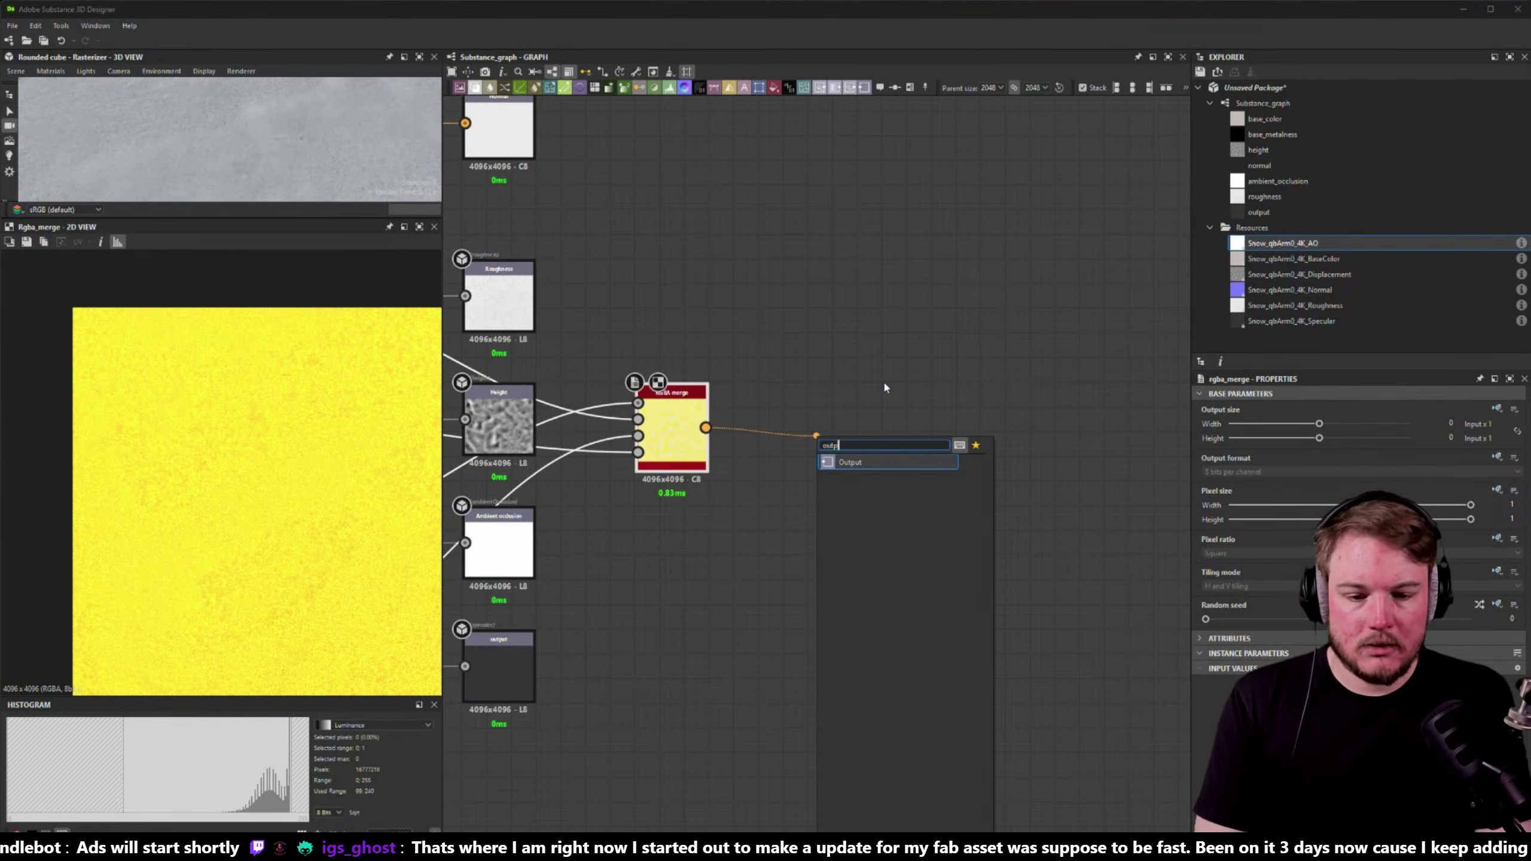
key("Return")
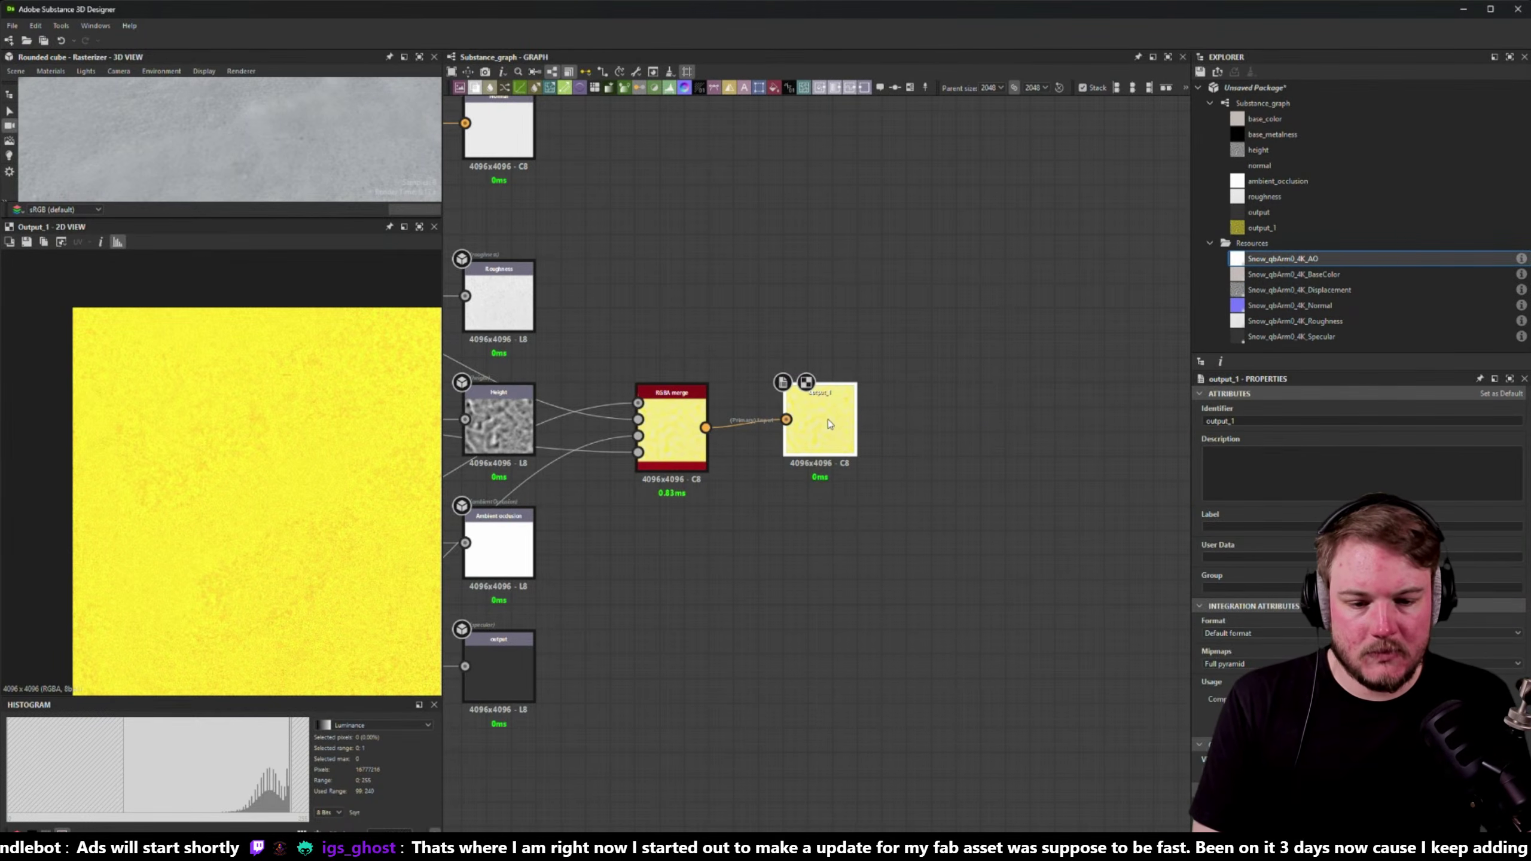
- Set the new output's identifier to ARSH and its label to ambocc_roughnes_specular_height
left_click(1277, 422)
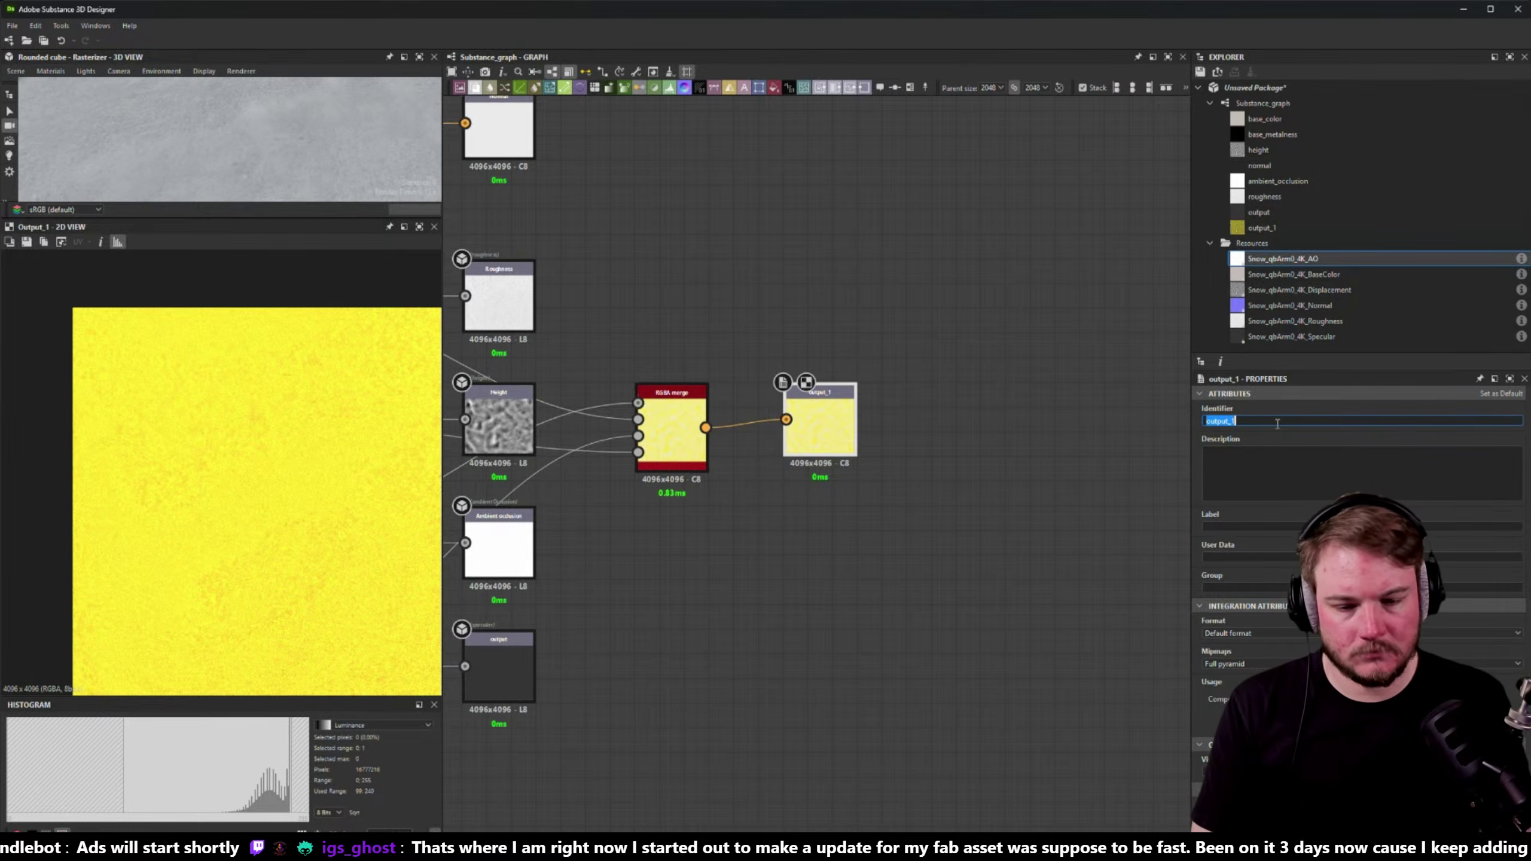
middle_click_drag(904, 255, 1047, 367)
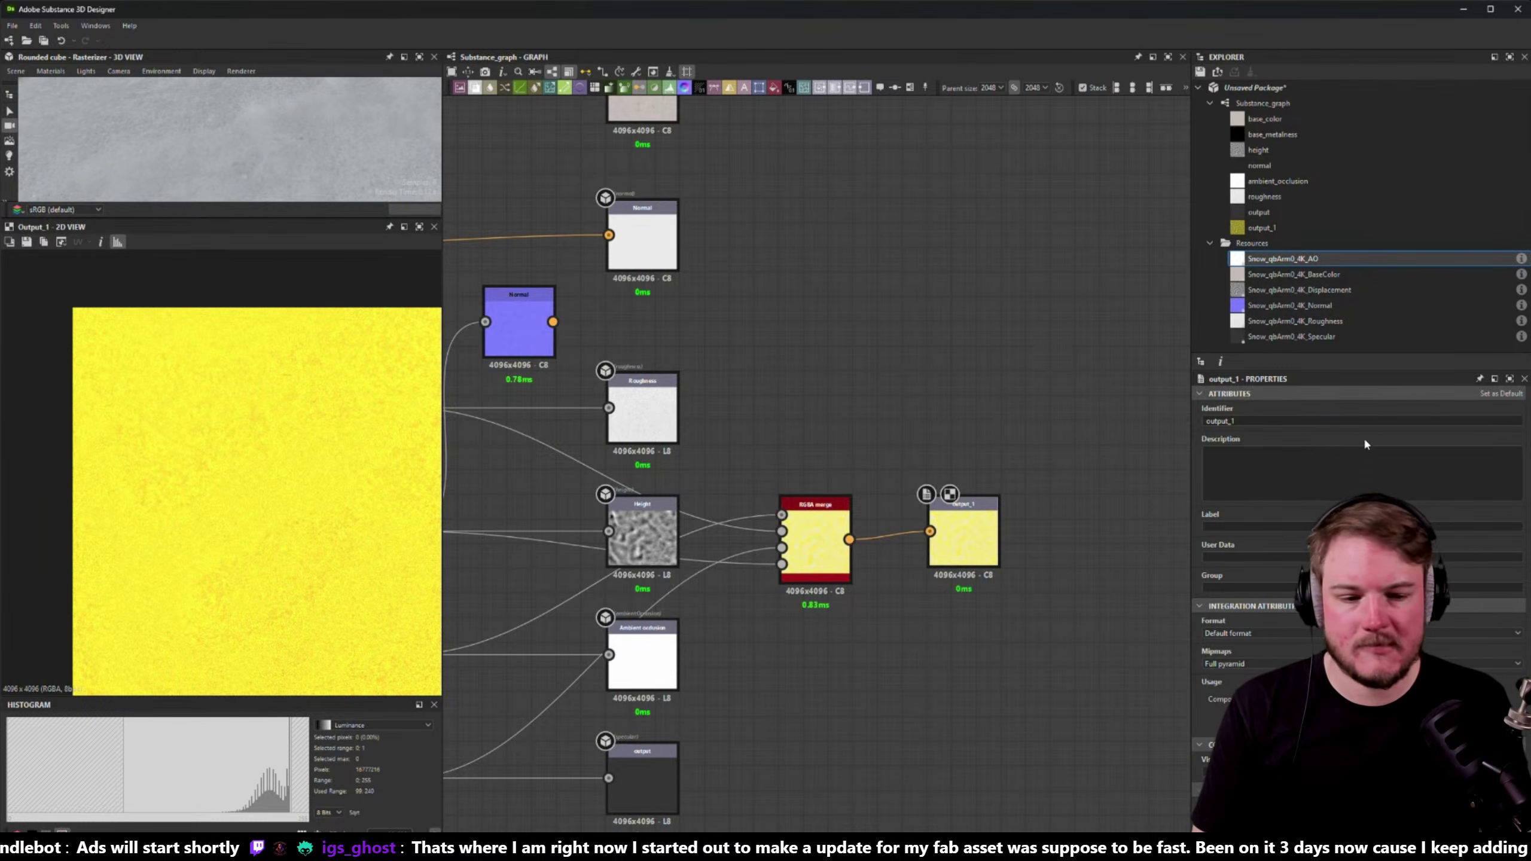
double_click(1305, 420)
type("AR")
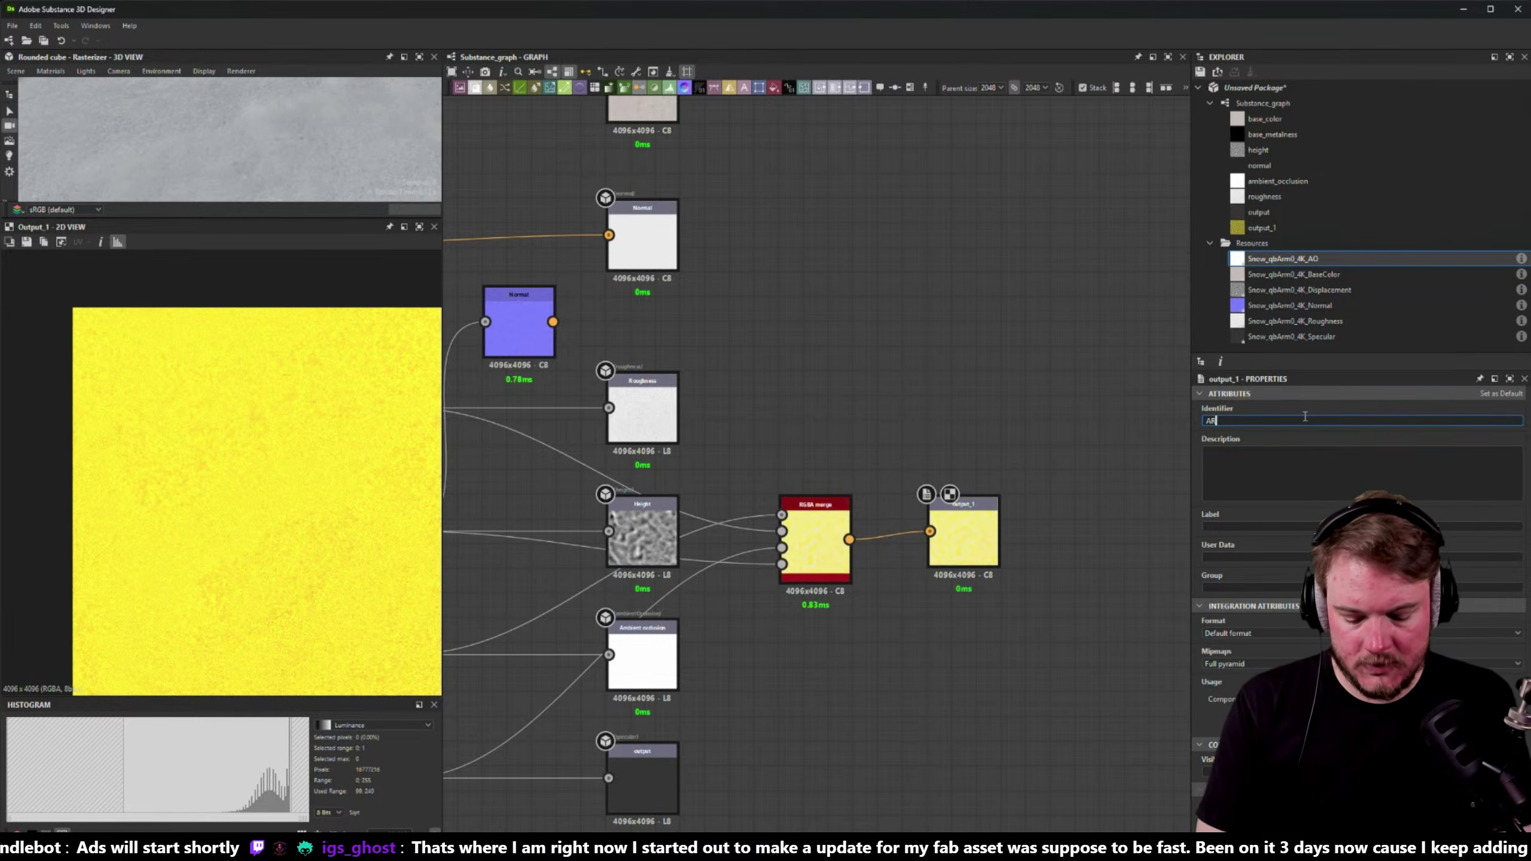
type("SH")
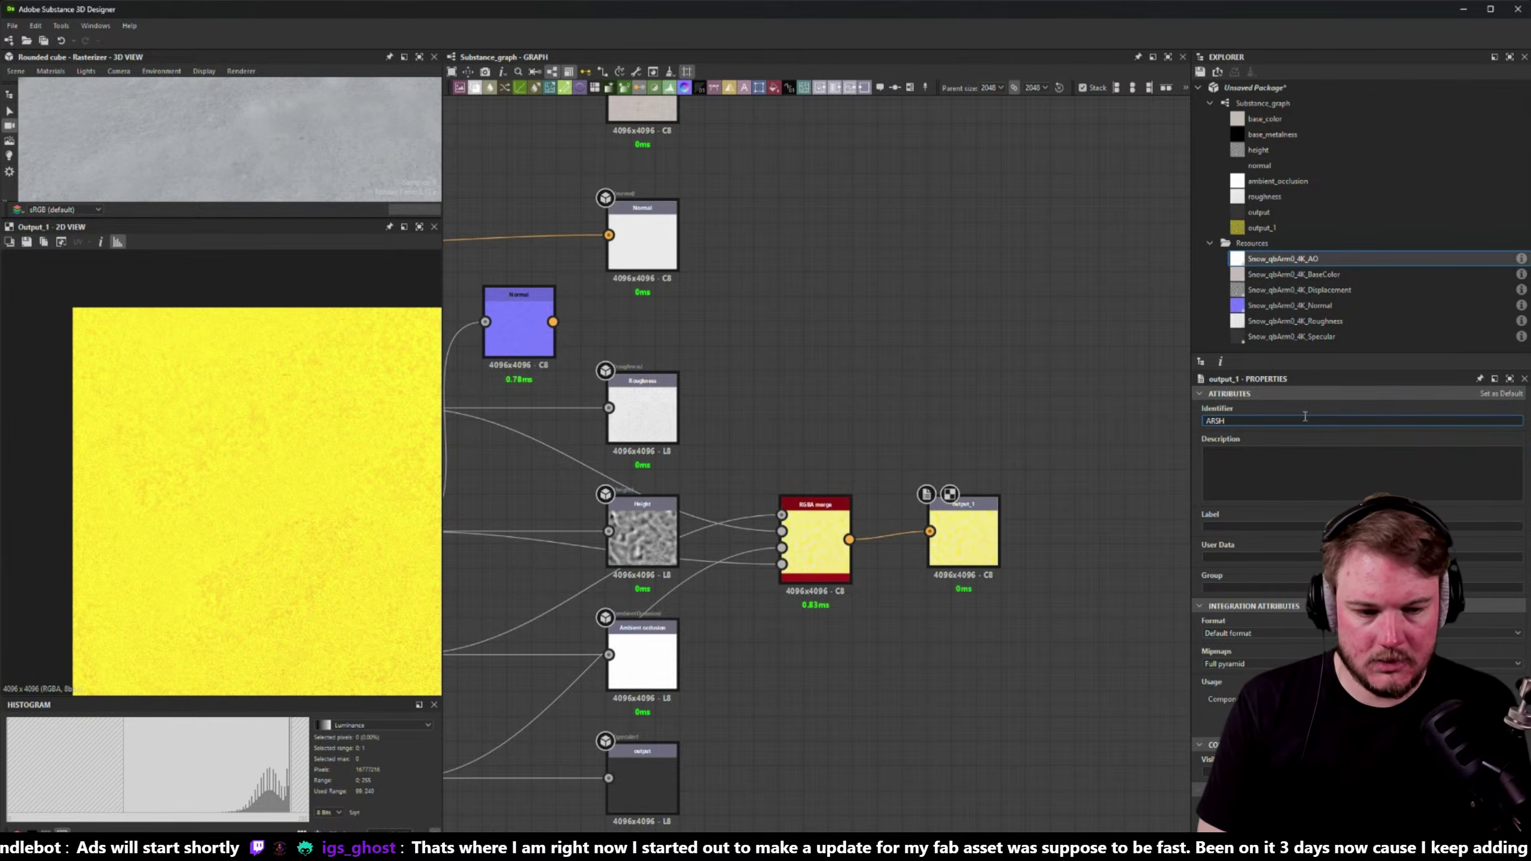
left_click(1275, 527)
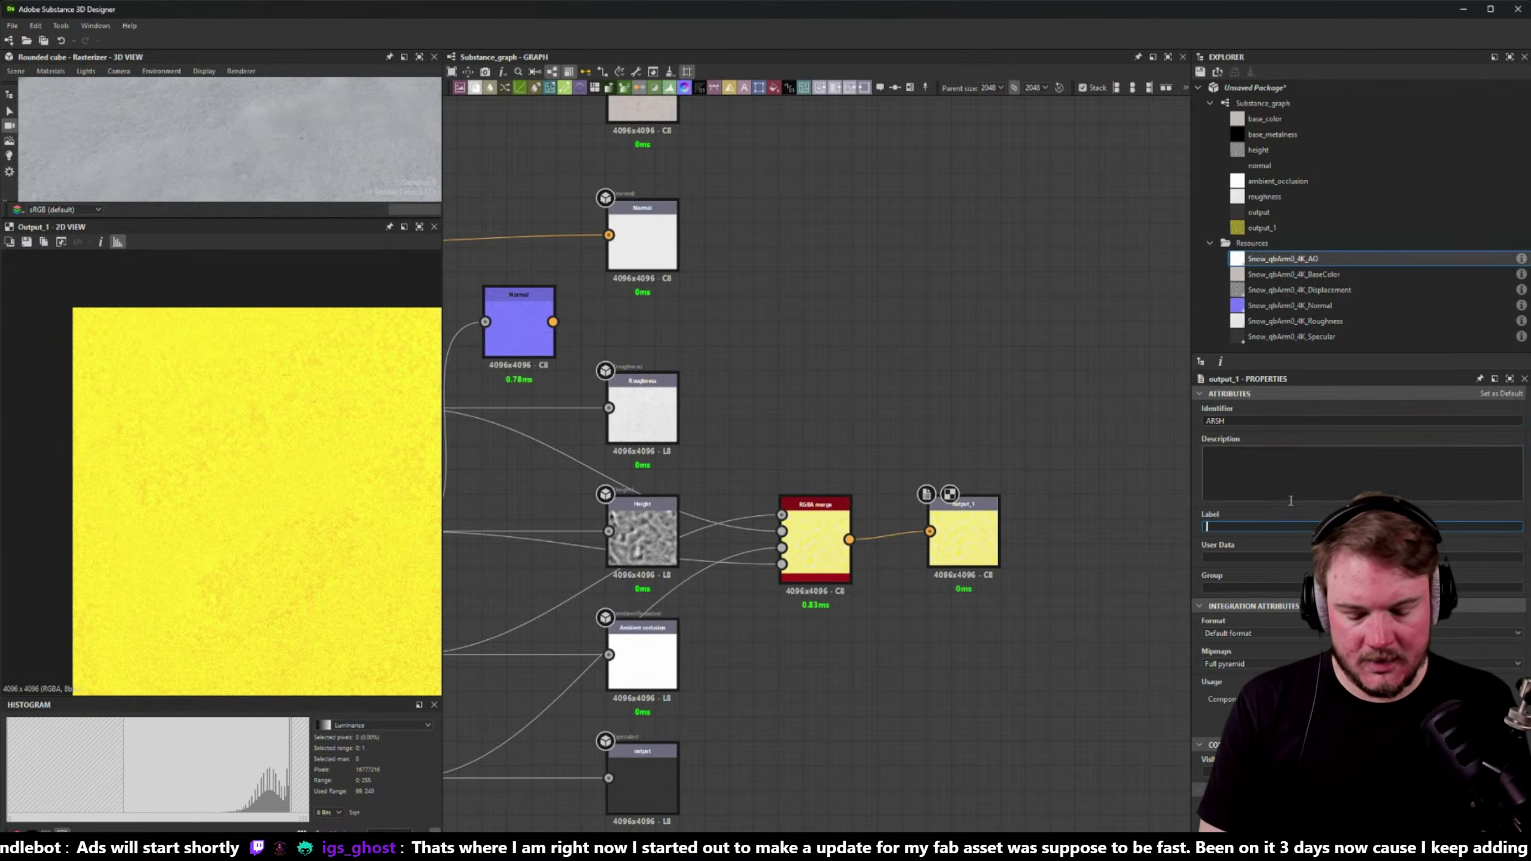
type("ambocc_roughnes_")
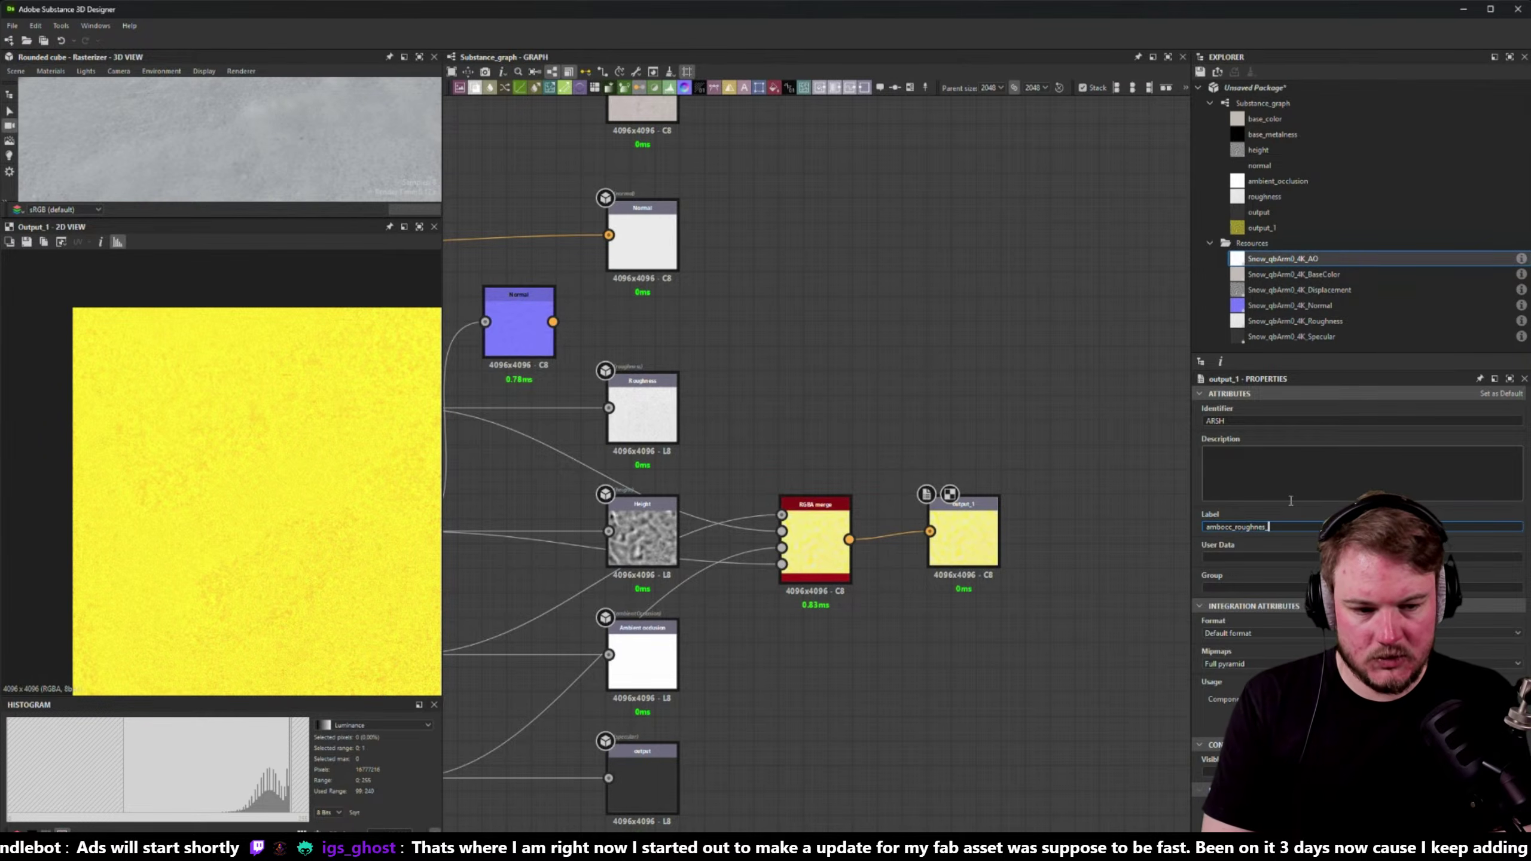
type("specular_heigh")
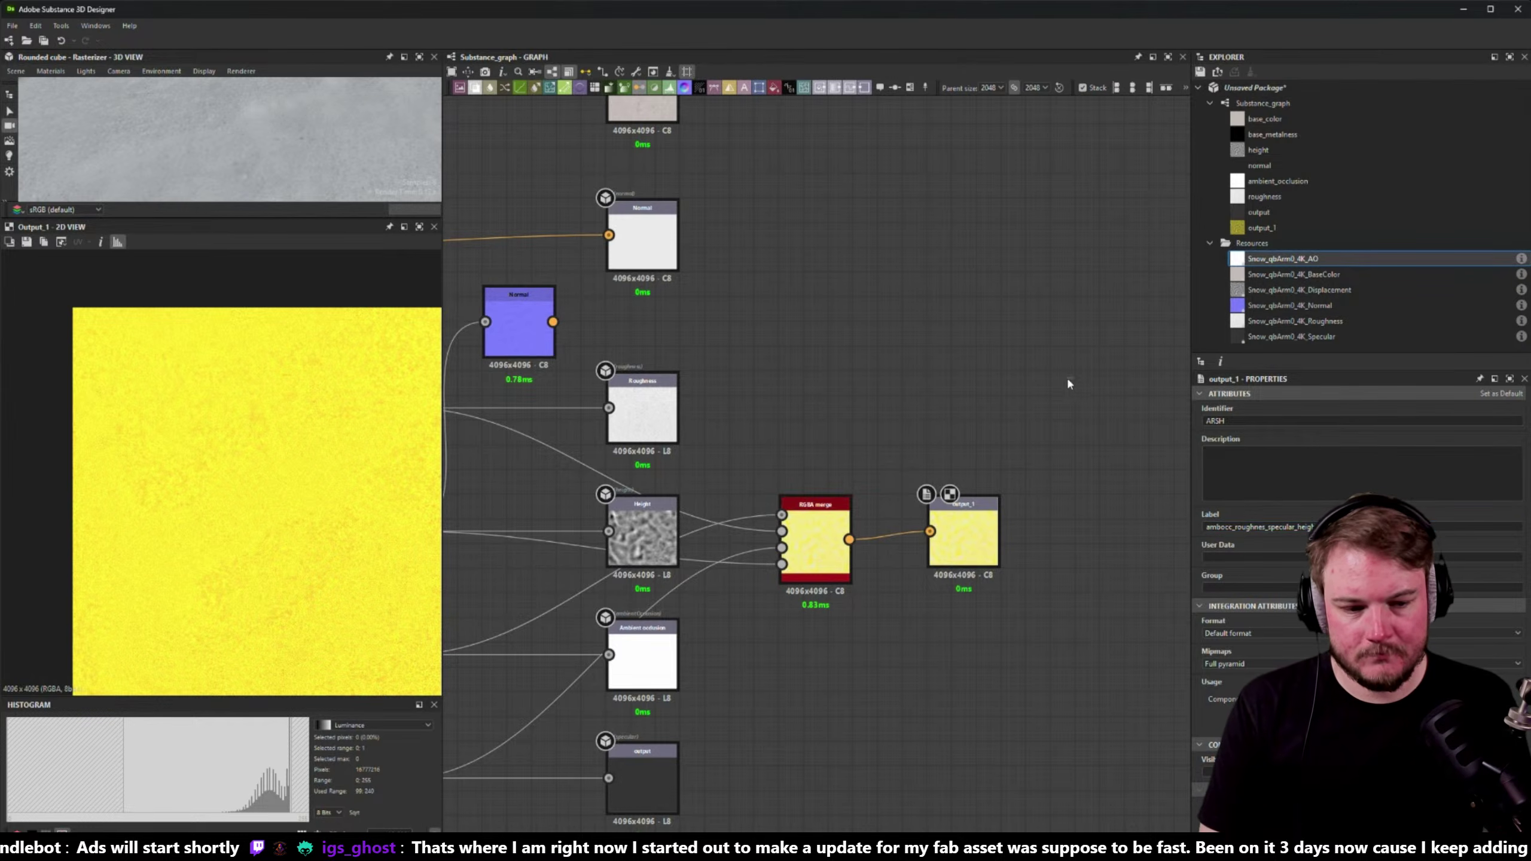
- Start saving the unsaved package and go to the SourceAssets folder as the location
scroll(1073, 374, "down", 3)
middle_click_drag(999, 317, 1021, 333)
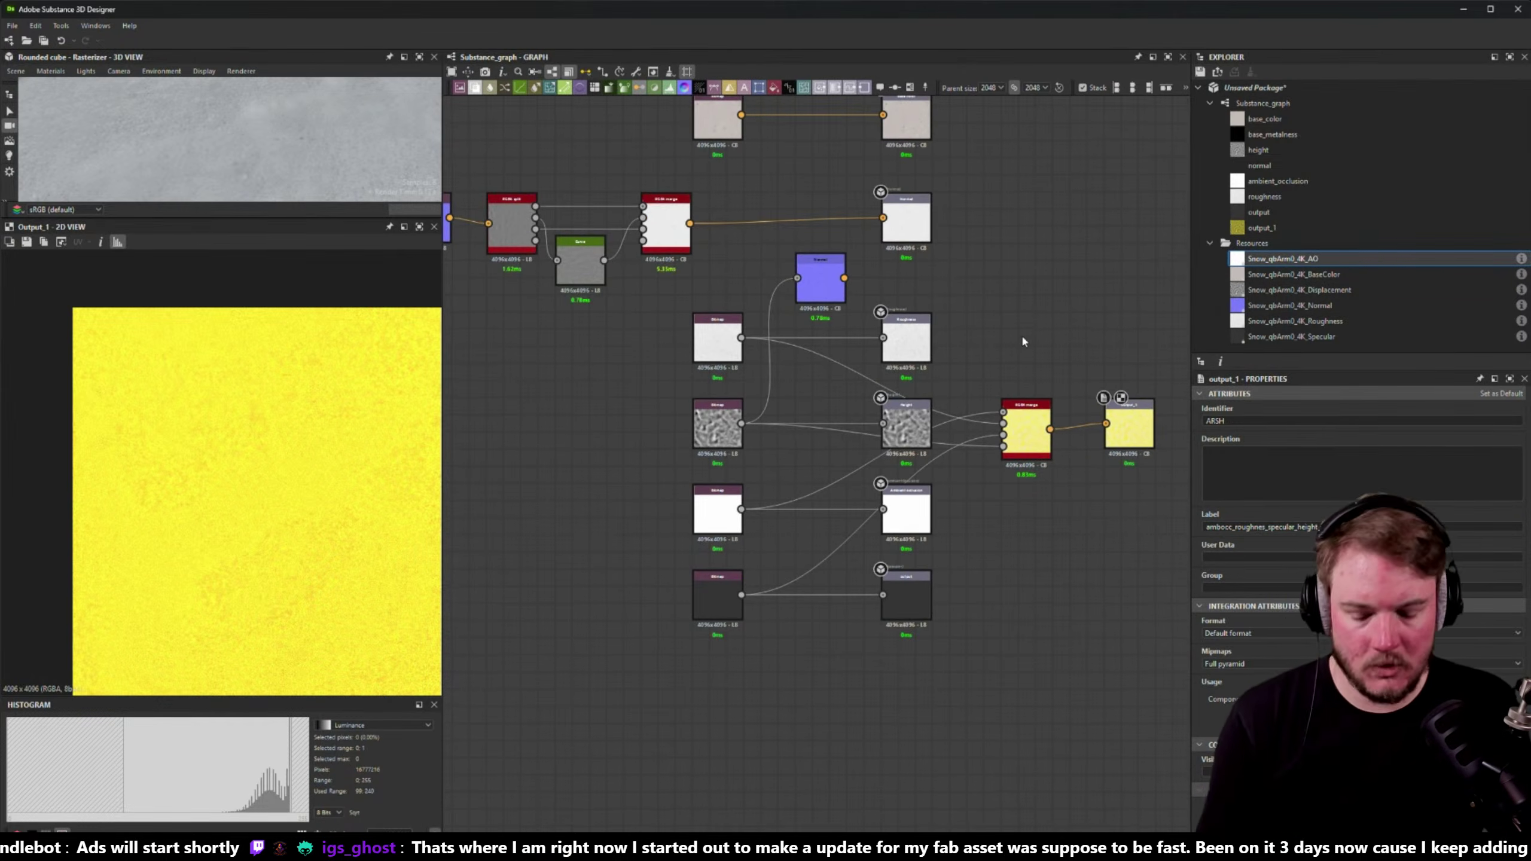
key("ctrl+s")
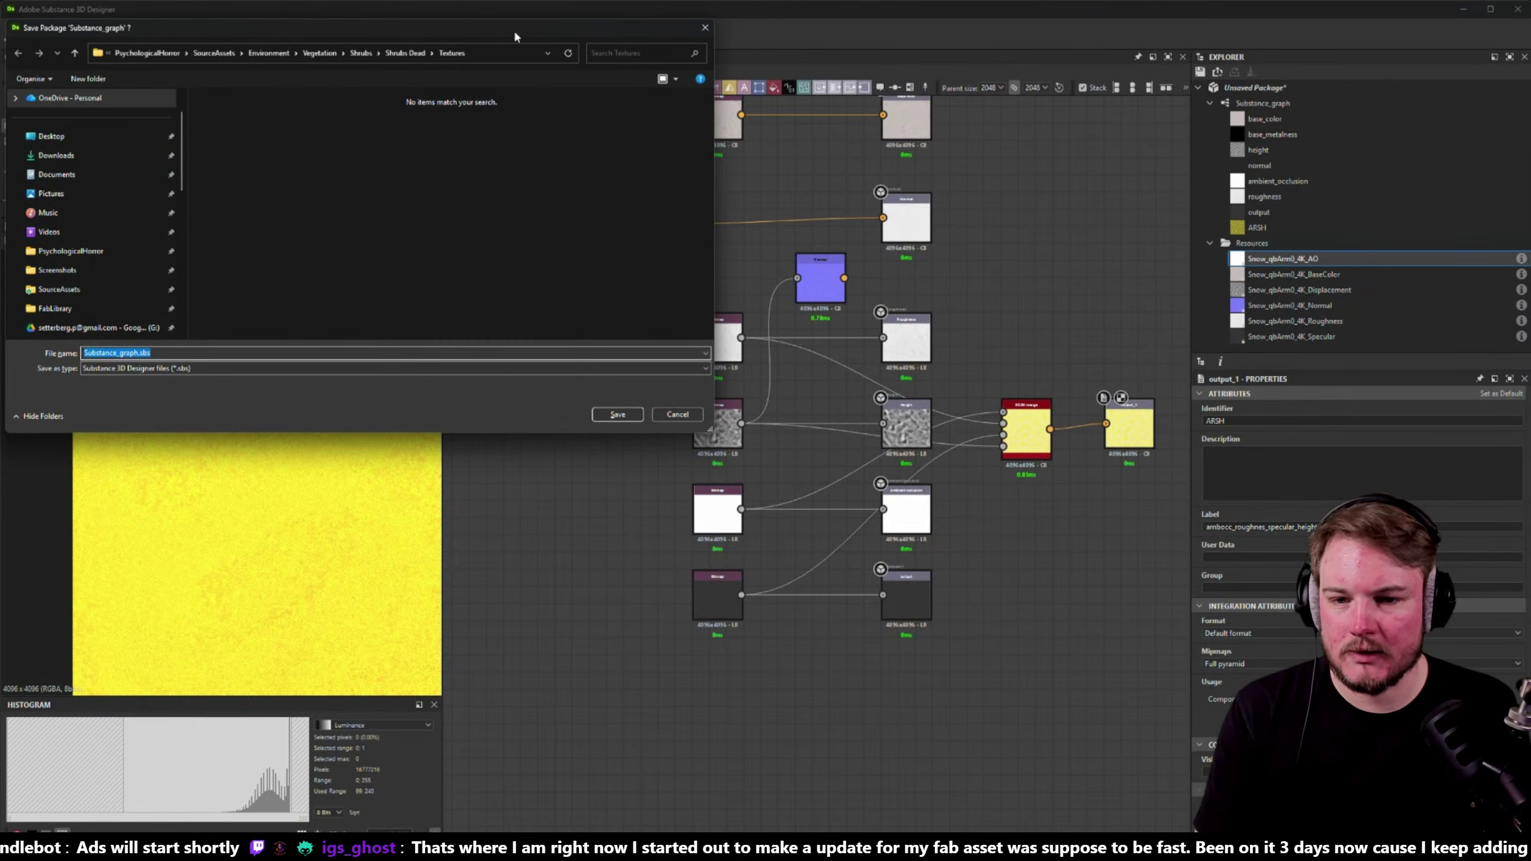
left_click_drag(514, 31, 657, 113)
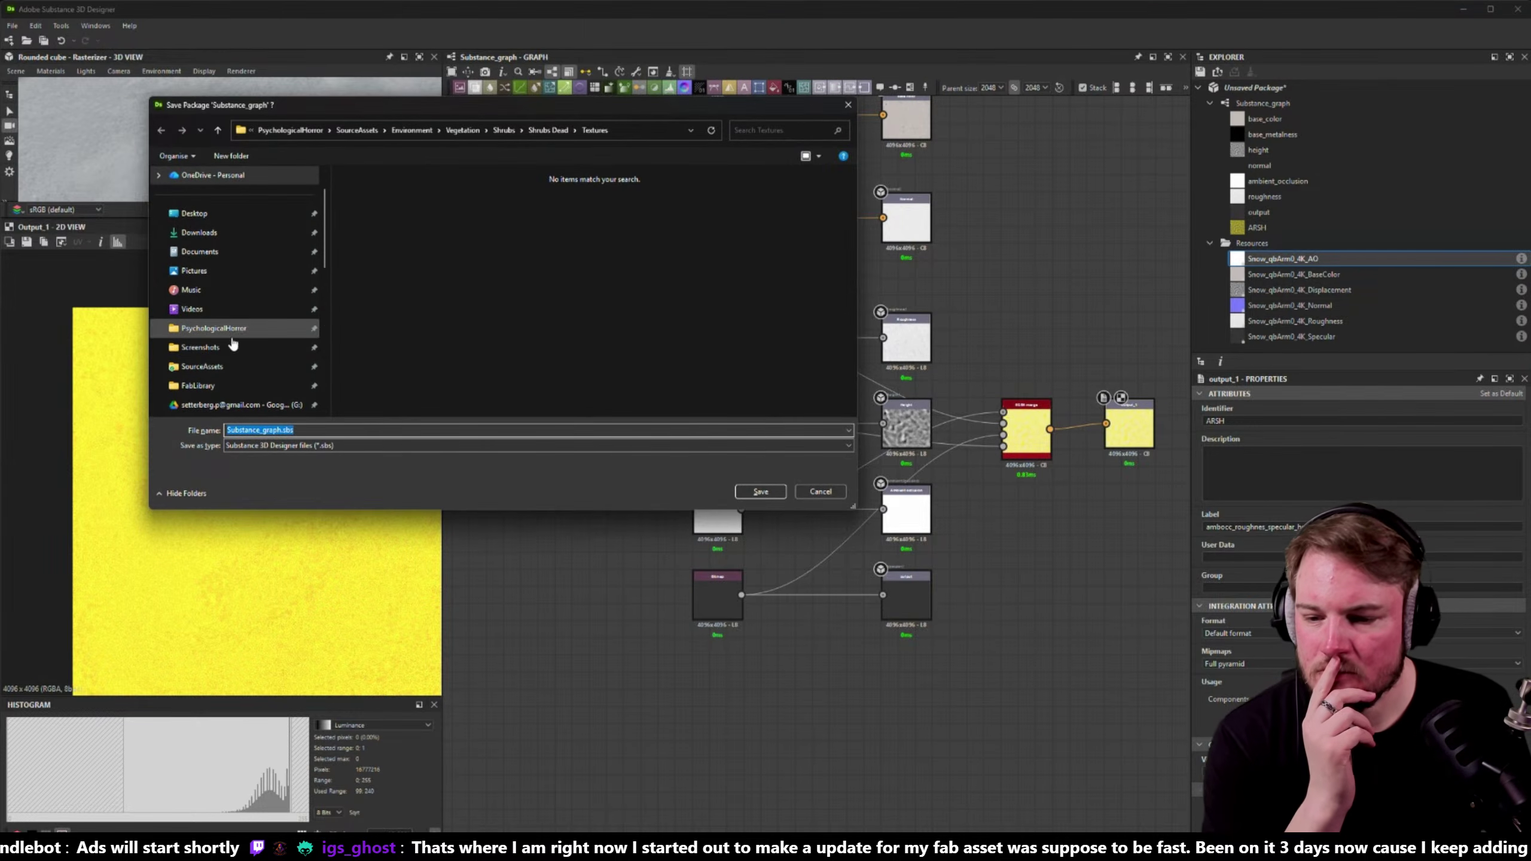
scroll(220, 267, "down", 2)
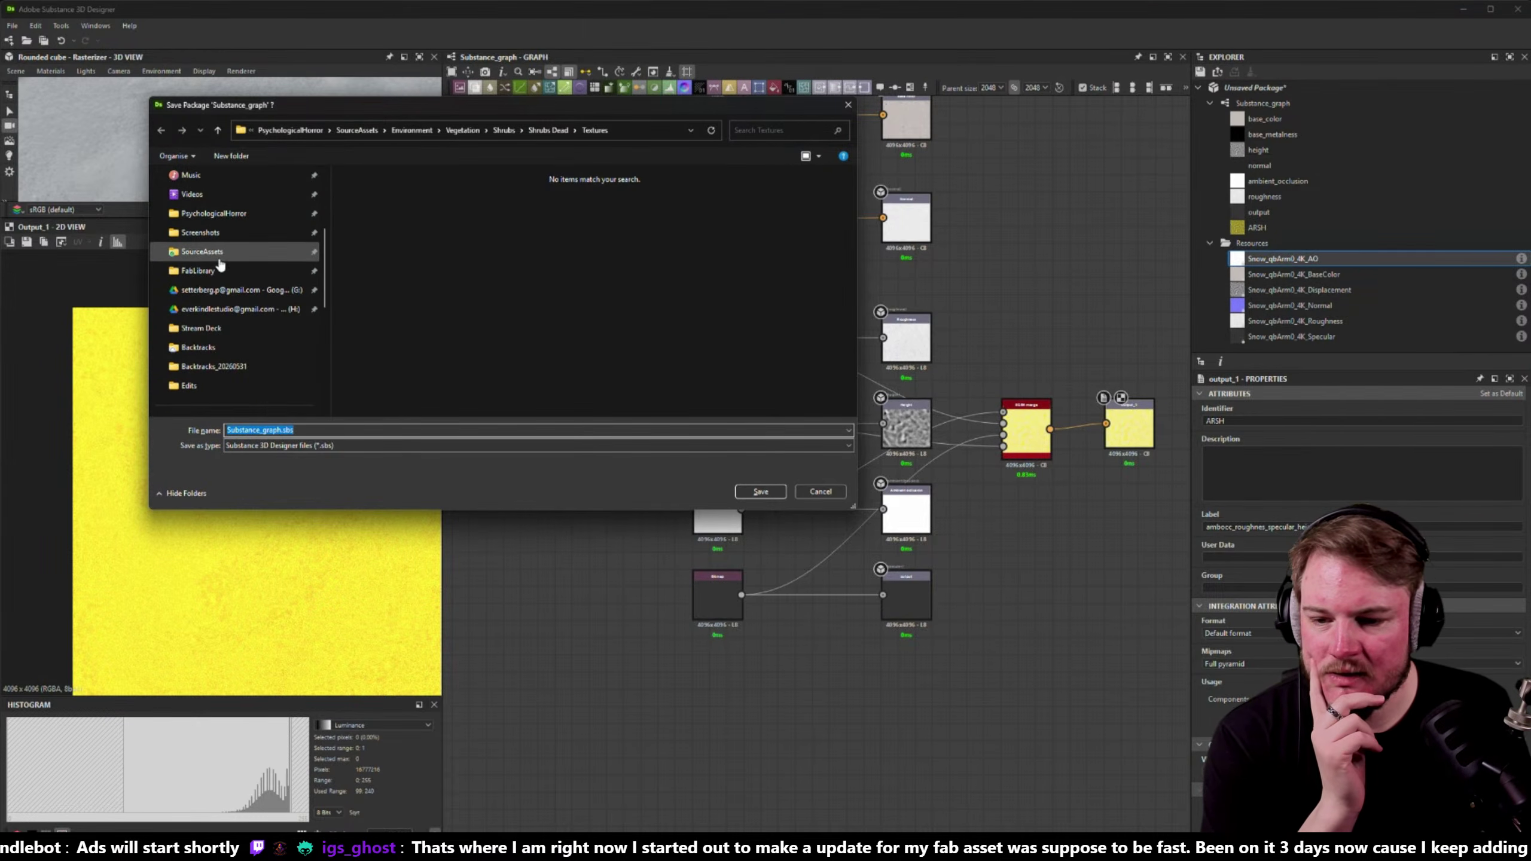
left_click(220, 253)
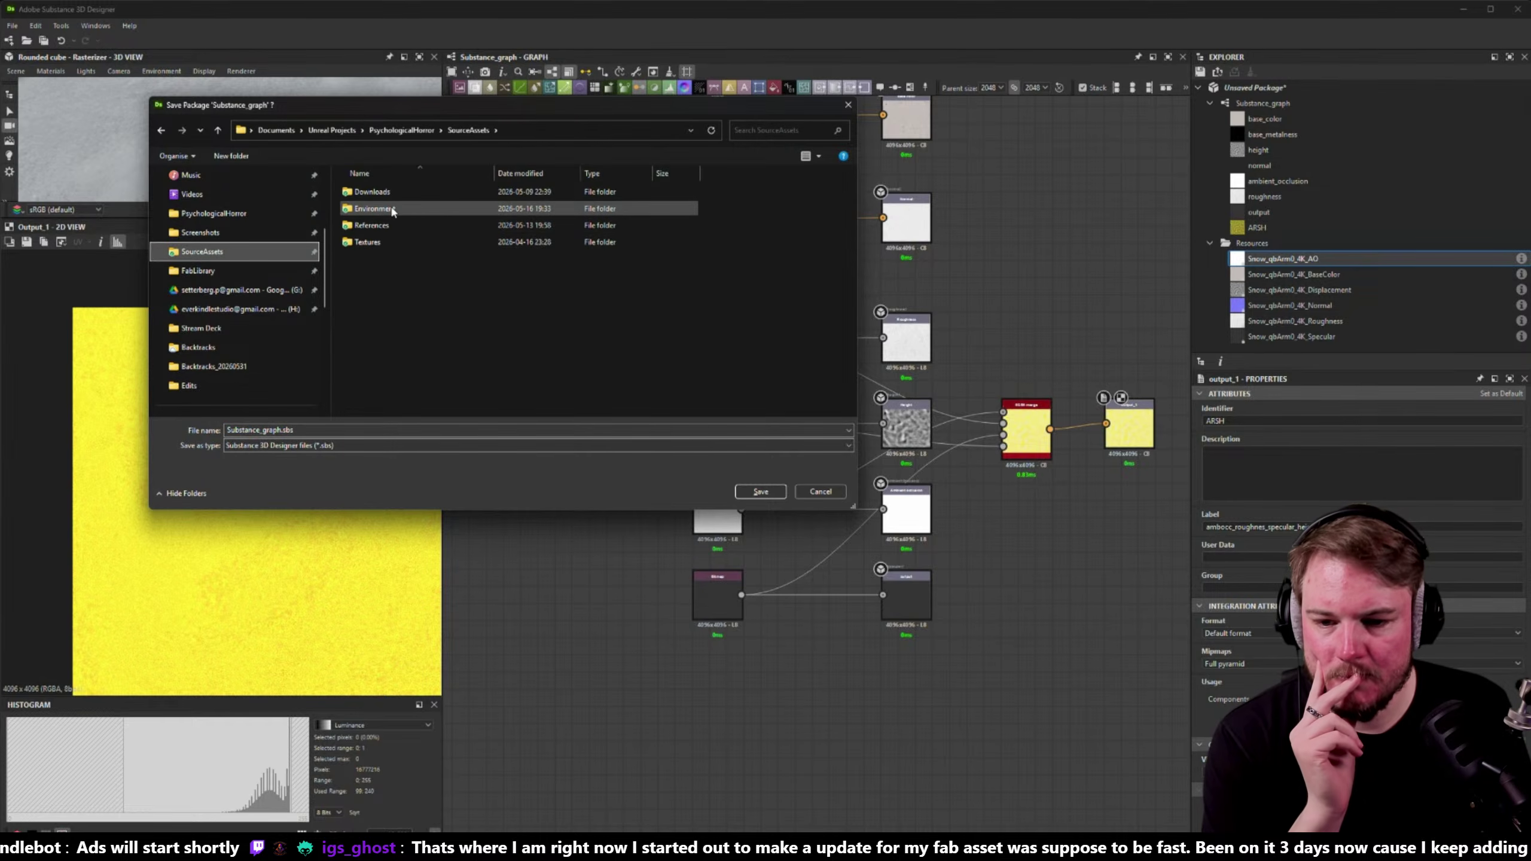
- Look through the Textures folder, its Default and TerrainHeightMaps subfolders, and the Environment folder for a suitable save location
double_click(380, 241)
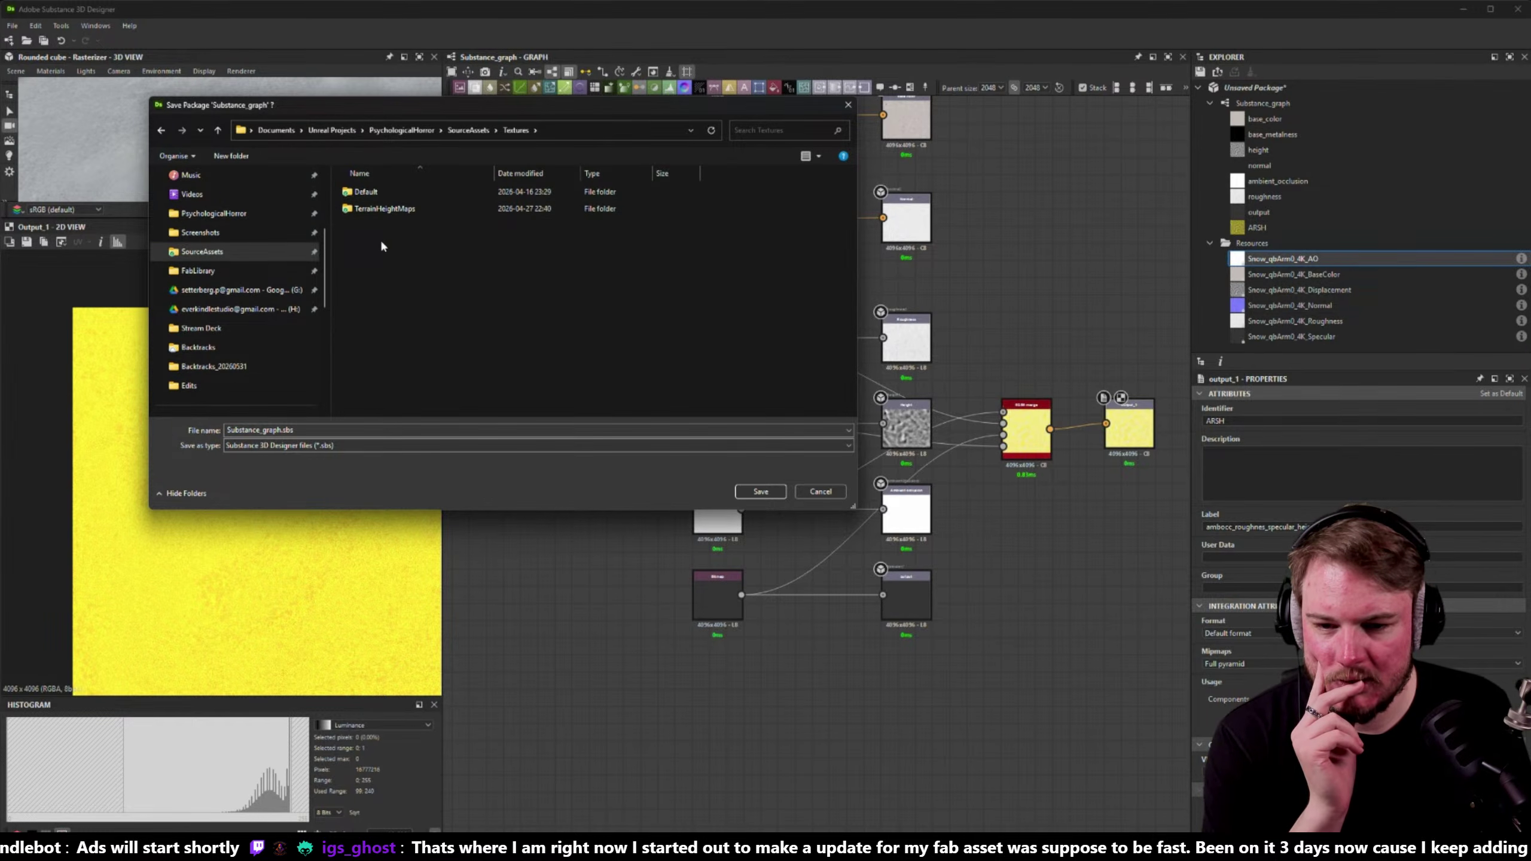
double_click(370, 193)
key("alt+Left")
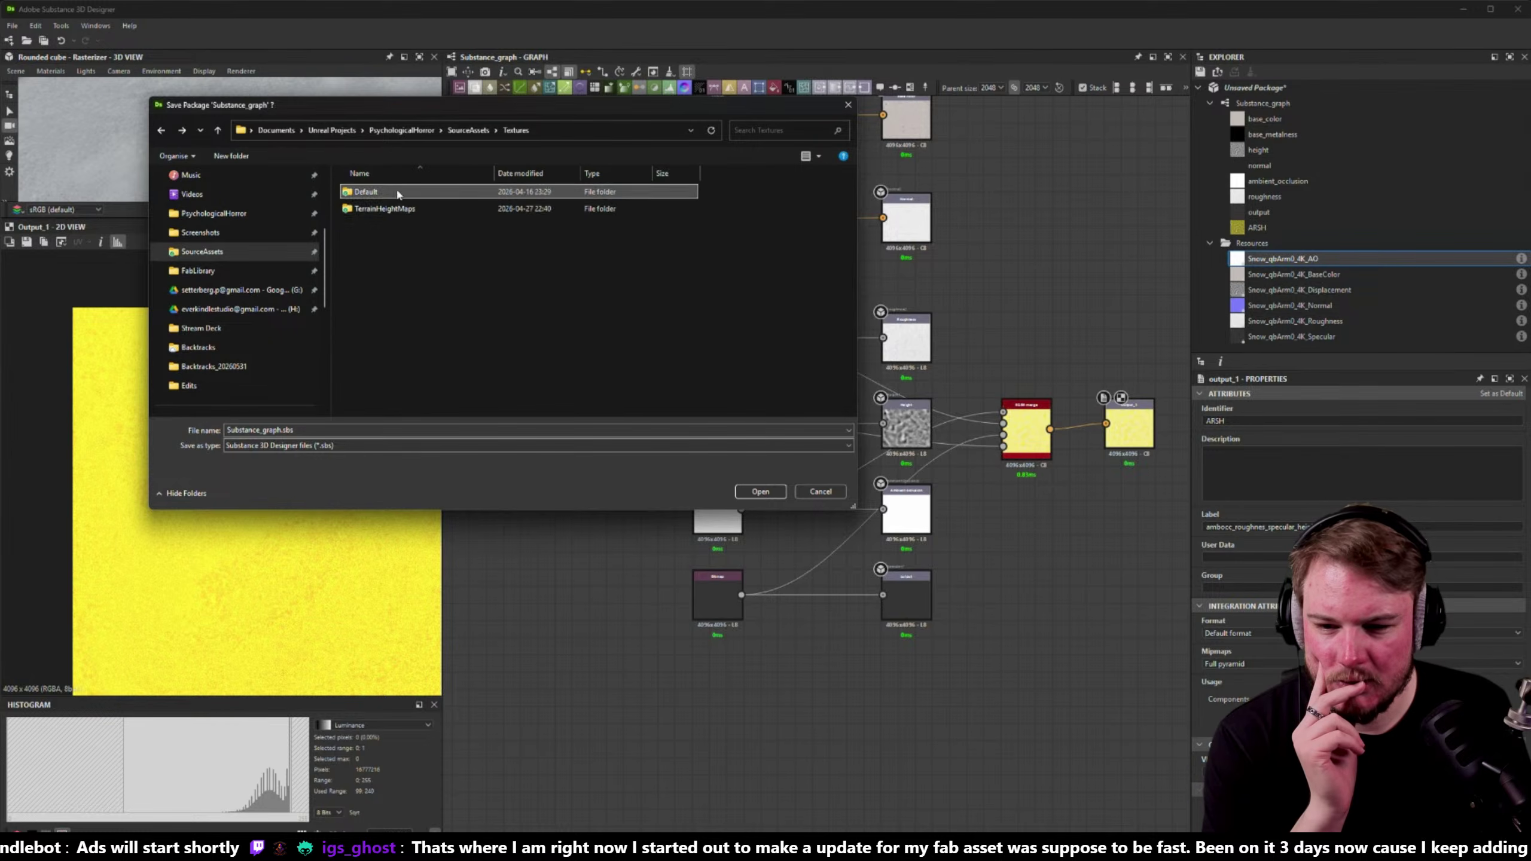
double_click(398, 206)
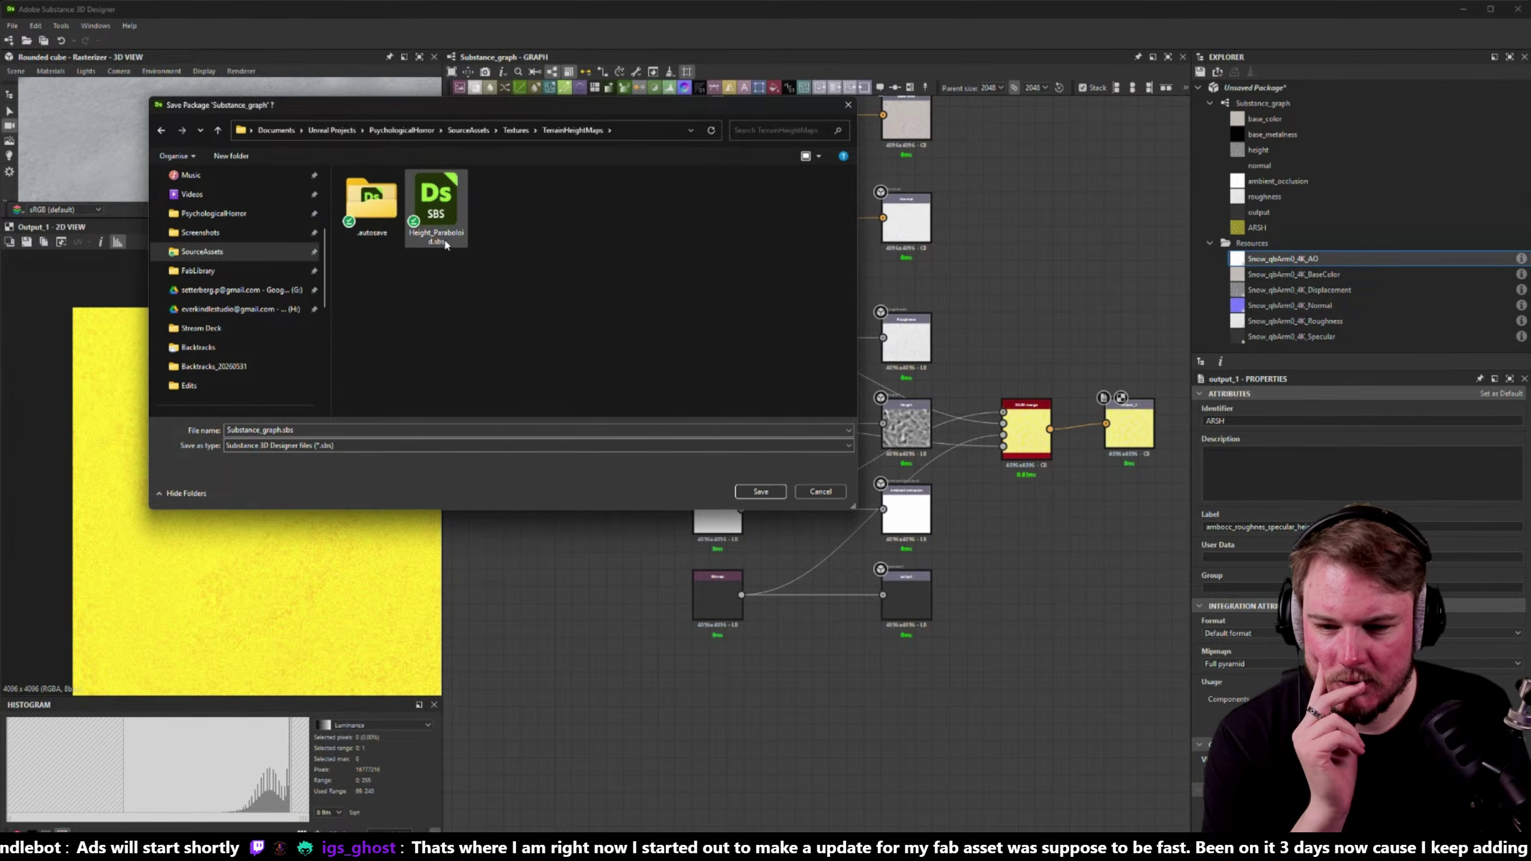
key("alt+Left")
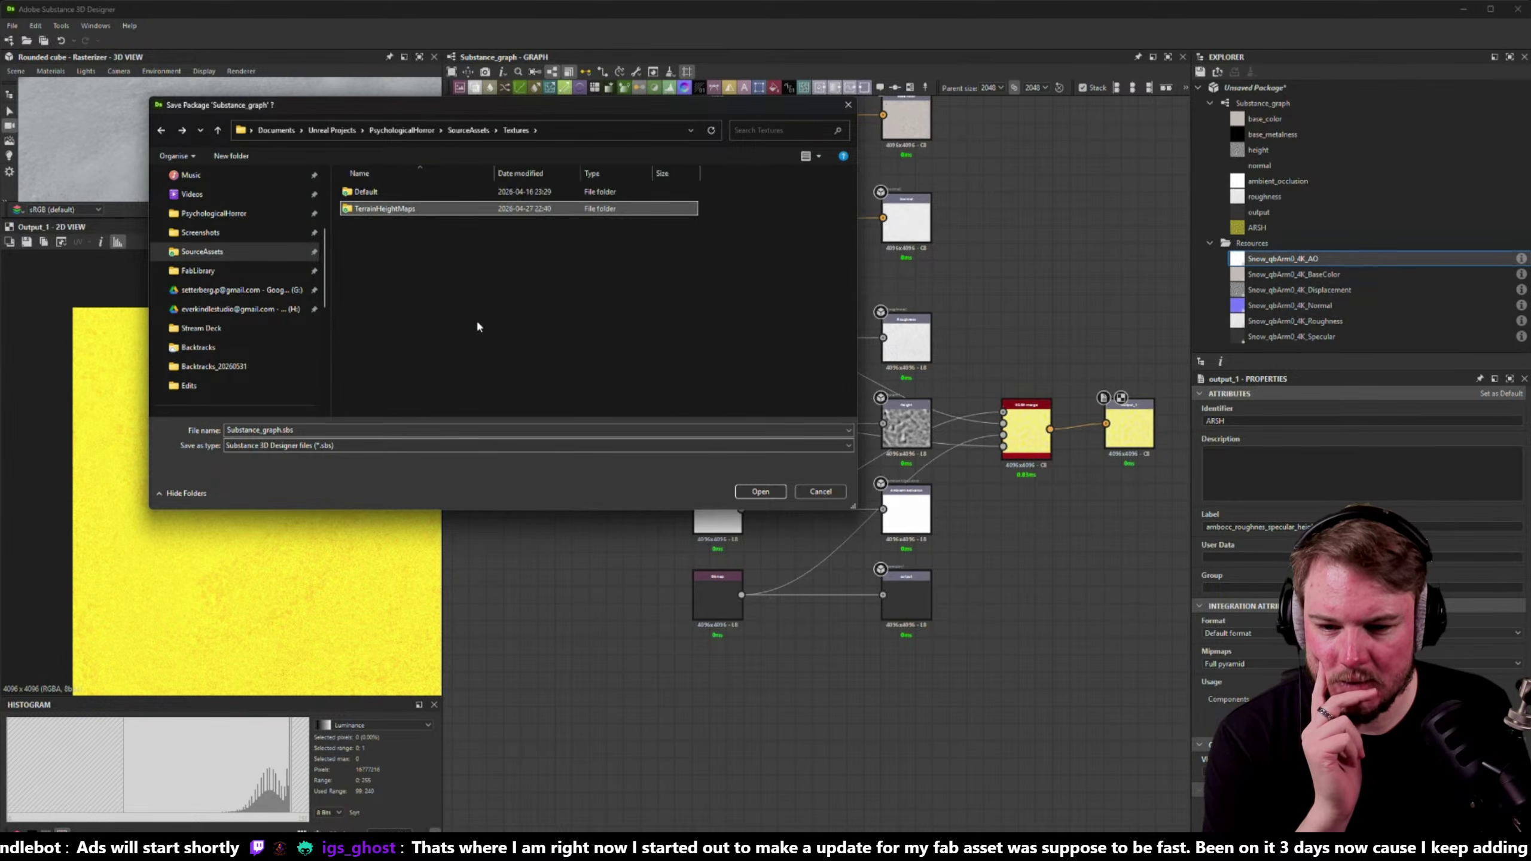
left_click(467, 316)
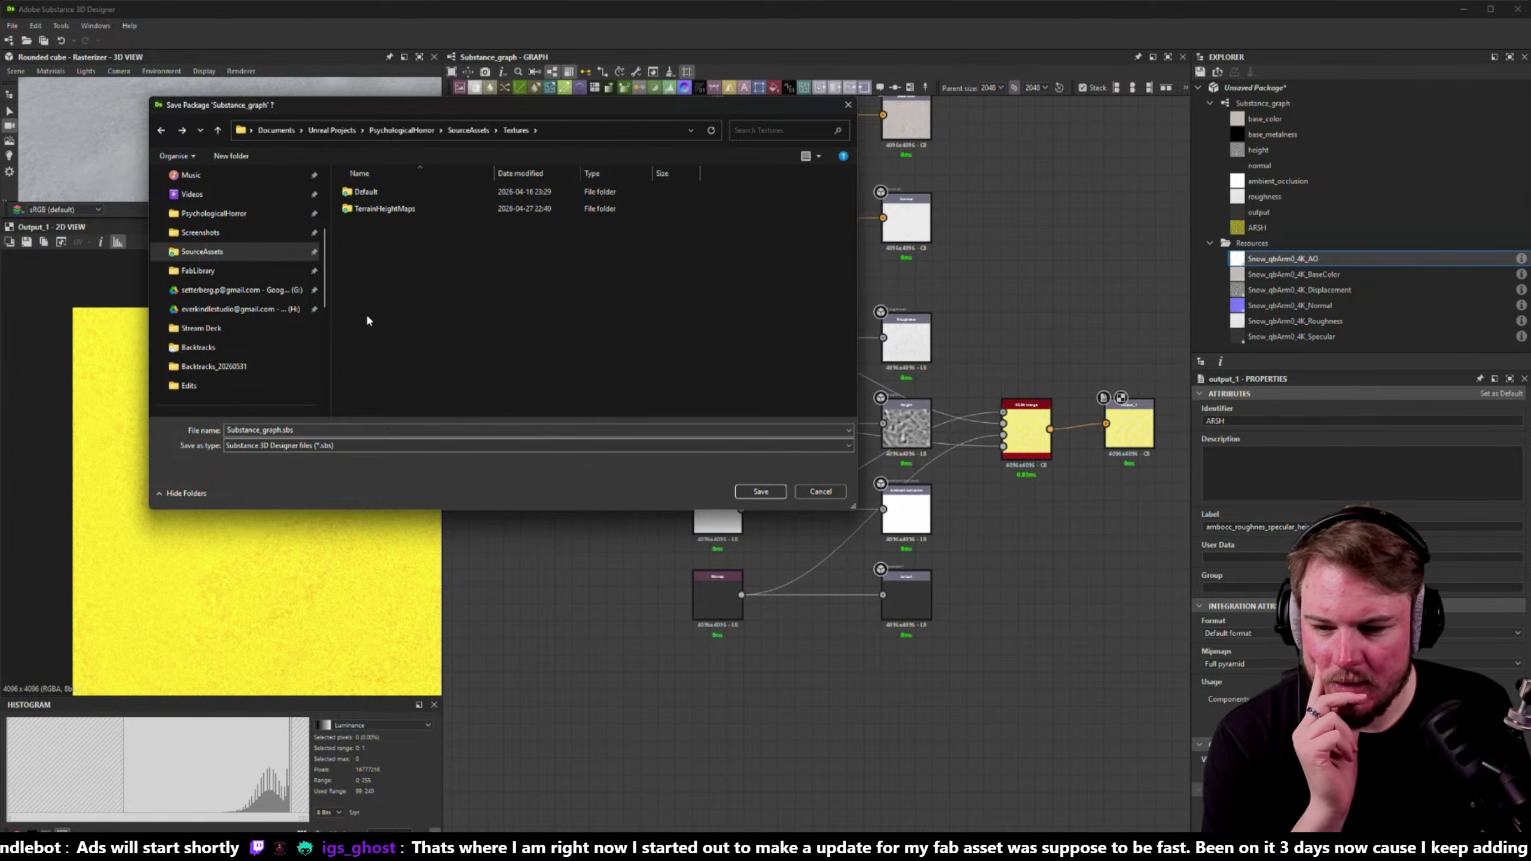
left_click(458, 131)
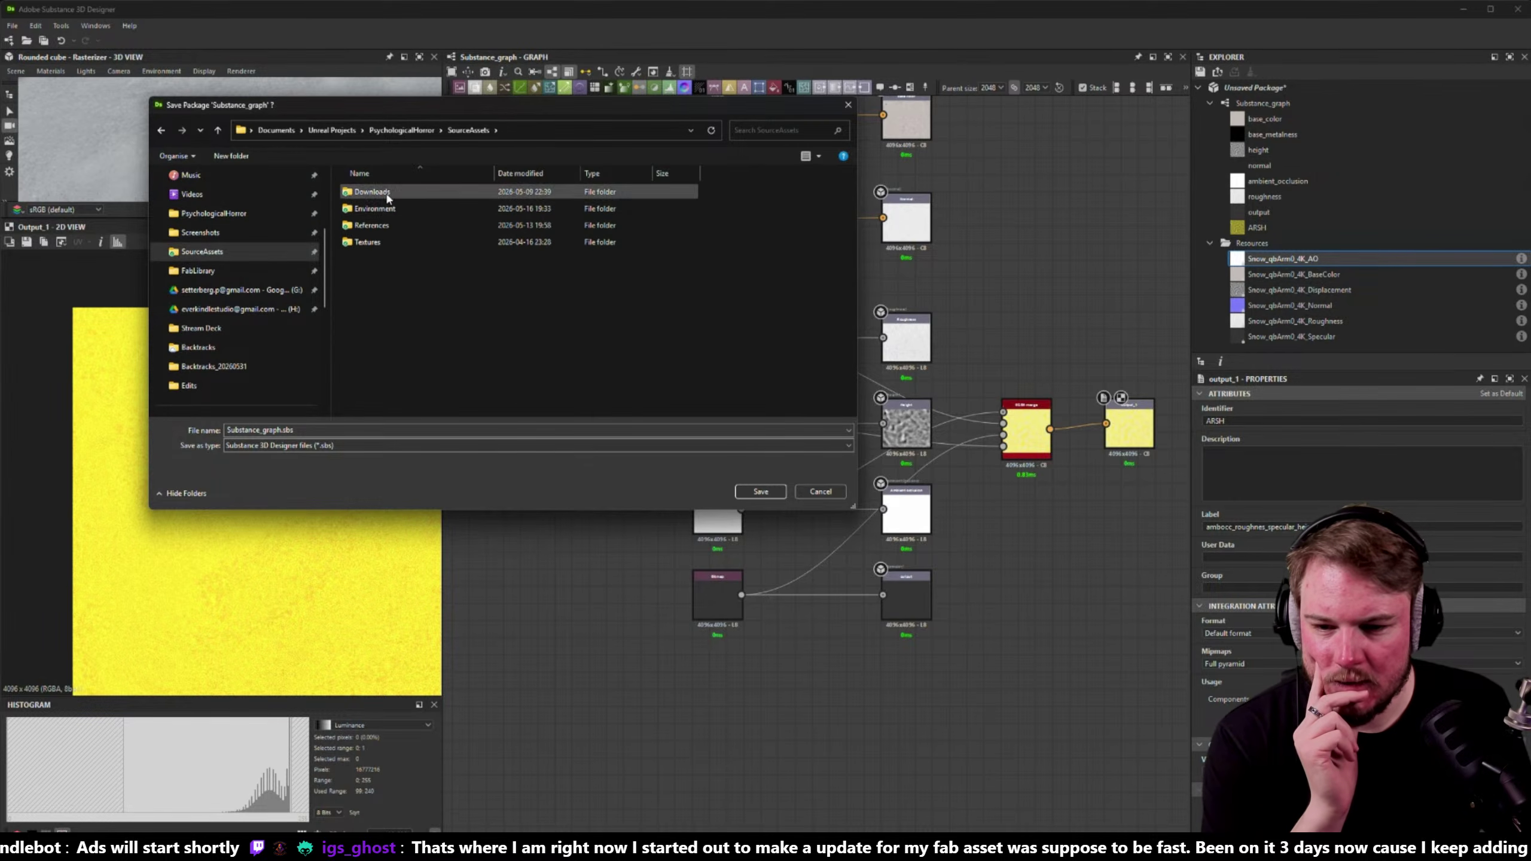
double_click(387, 208)
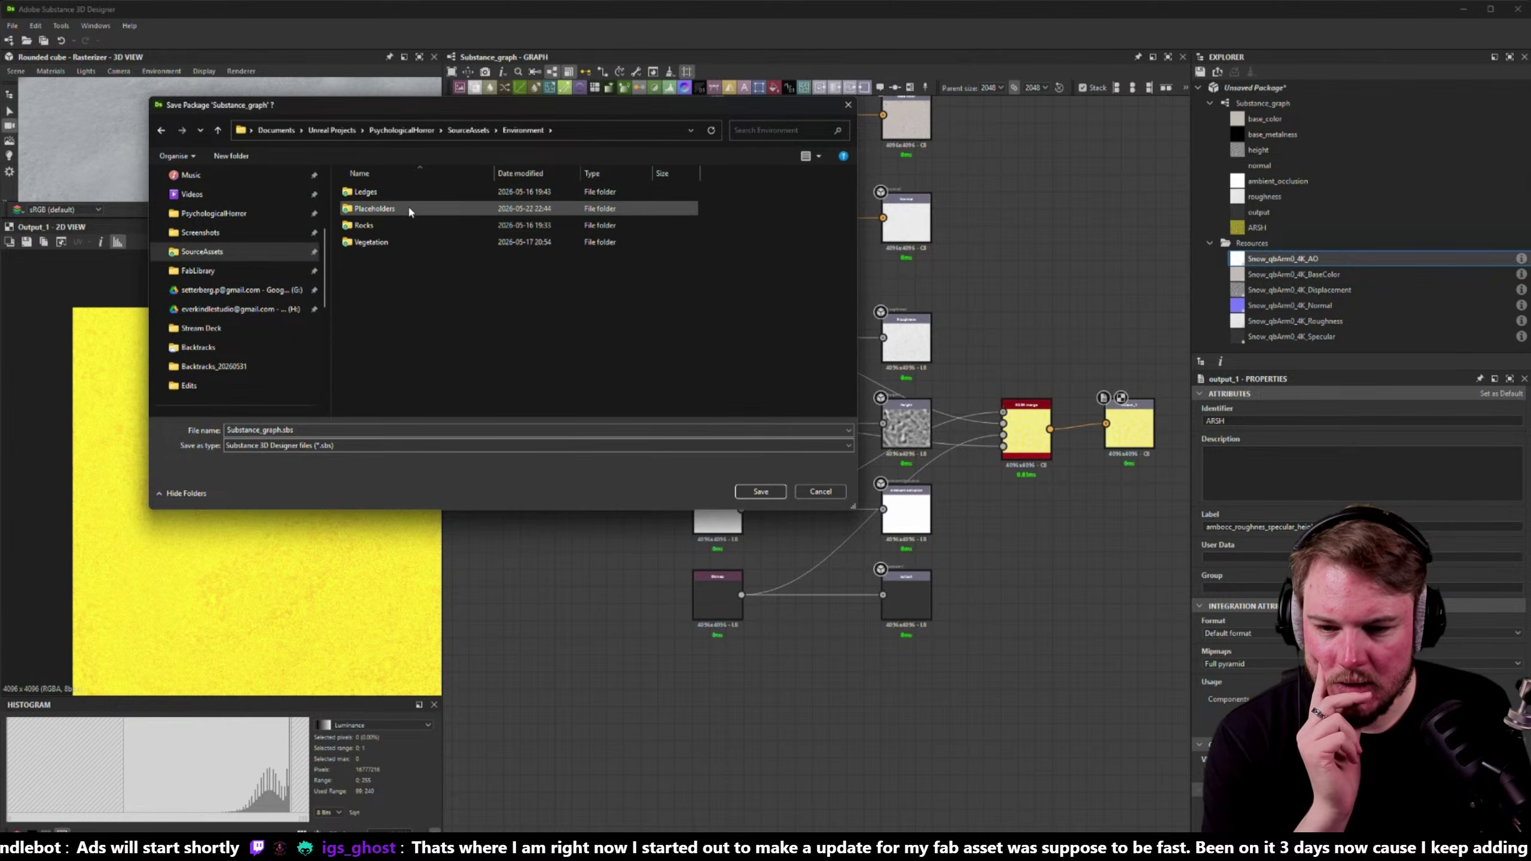
key("alt+Left")
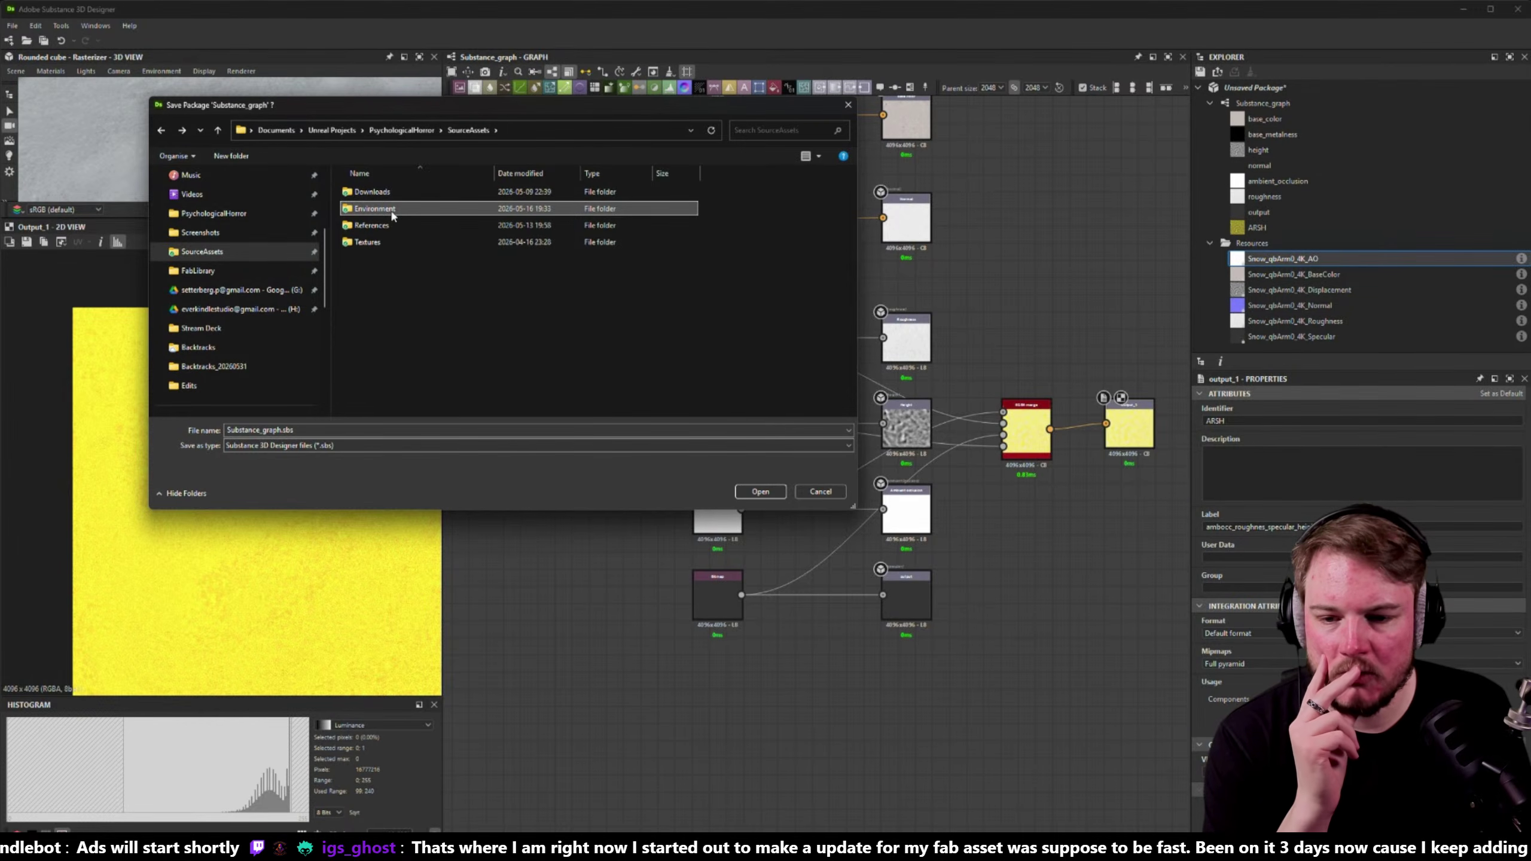
- Create a new folder named Landscape inside the Environment folder
double_click(393, 211)
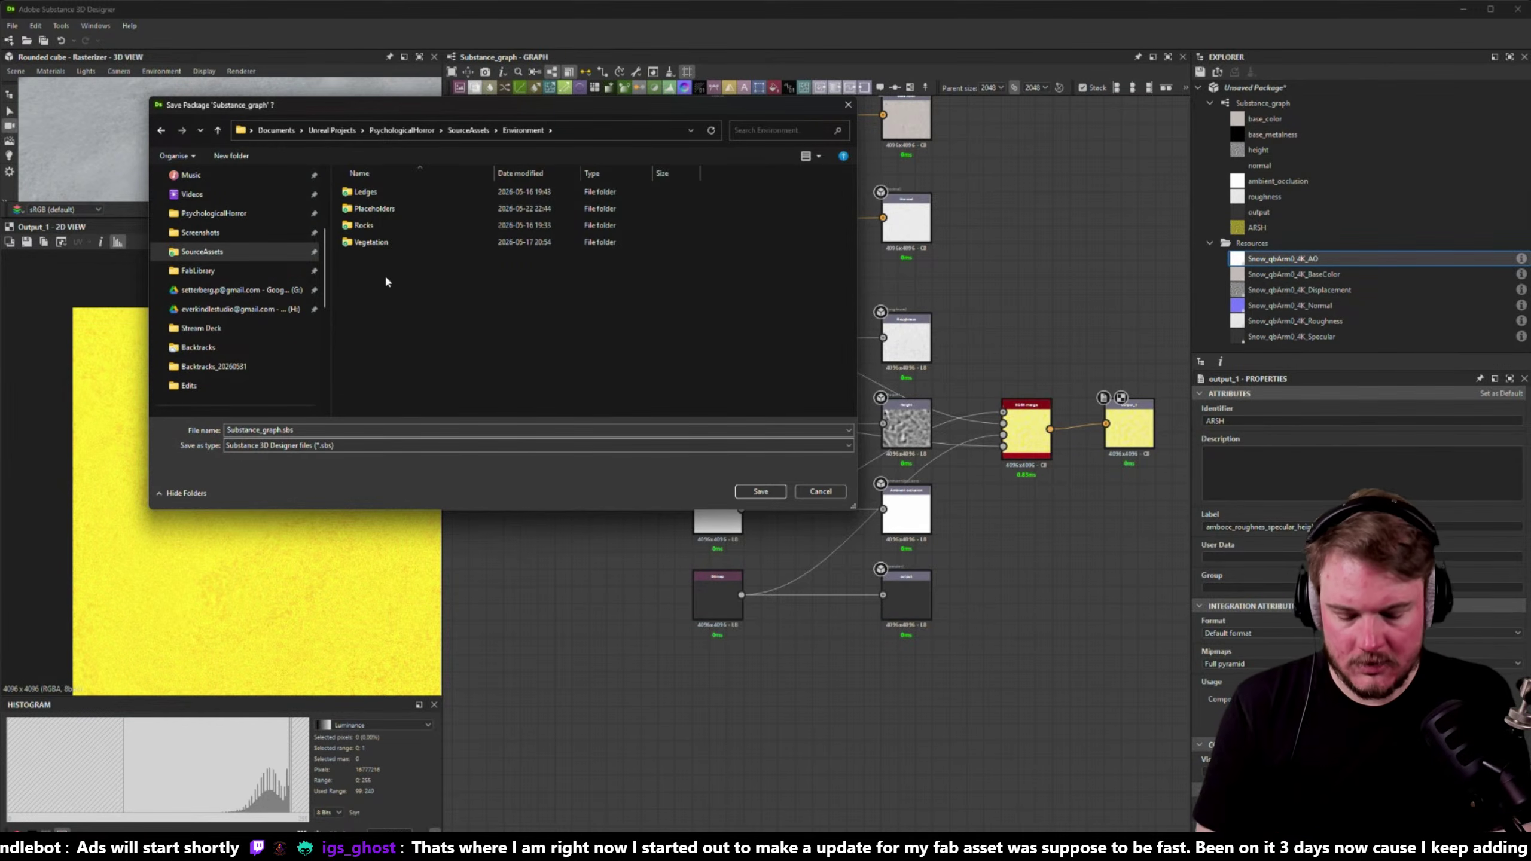
key("ctrl+shift+n")
type("Landscape")
left_click(385, 274)
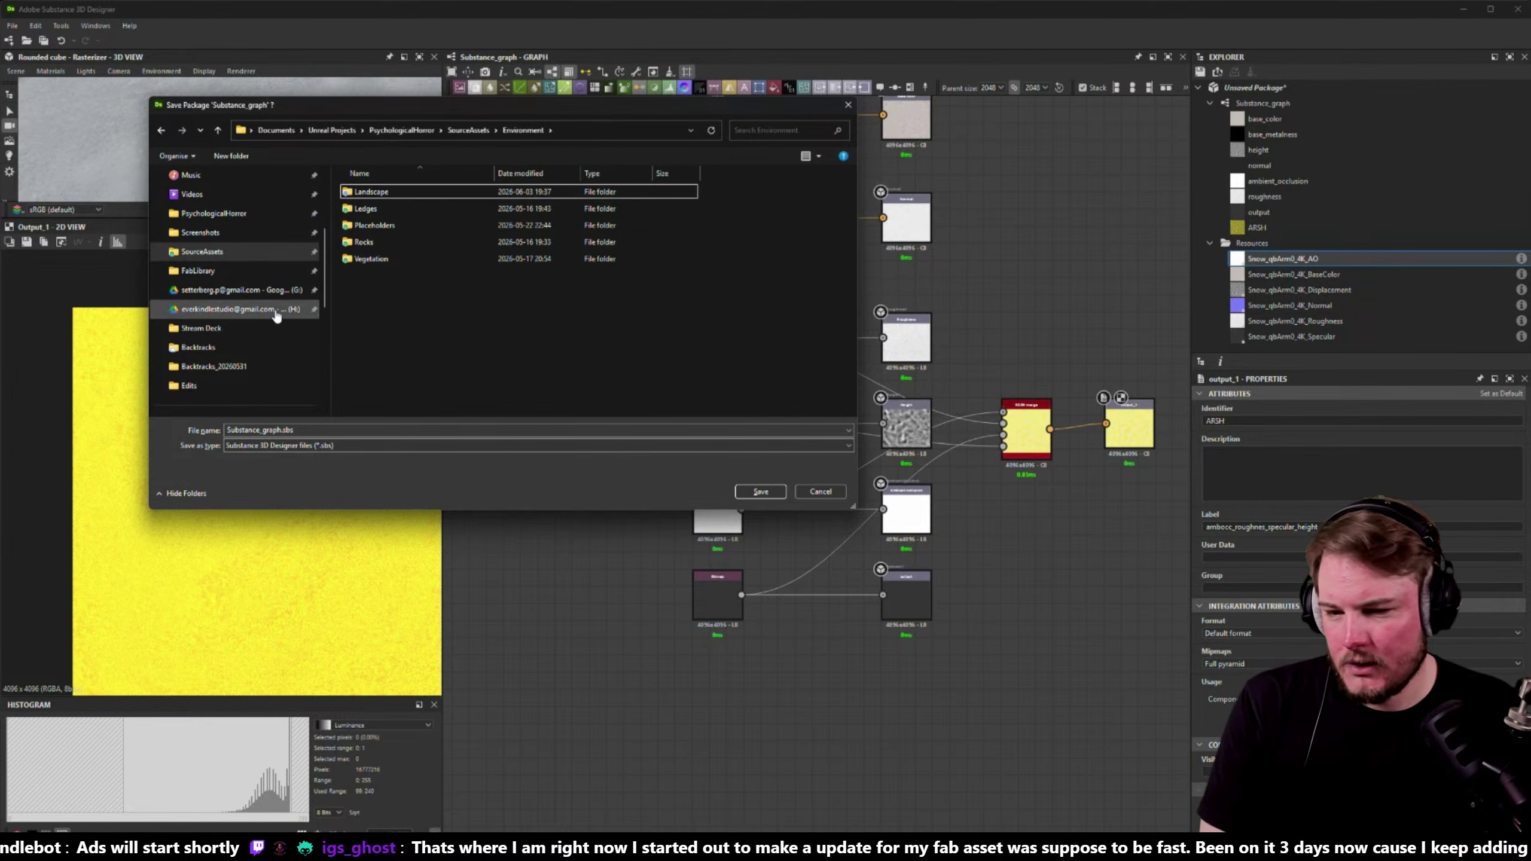
- Move the Landscape folder from Environment up into SourceAssets and open it as the save location
left_click(393, 197)
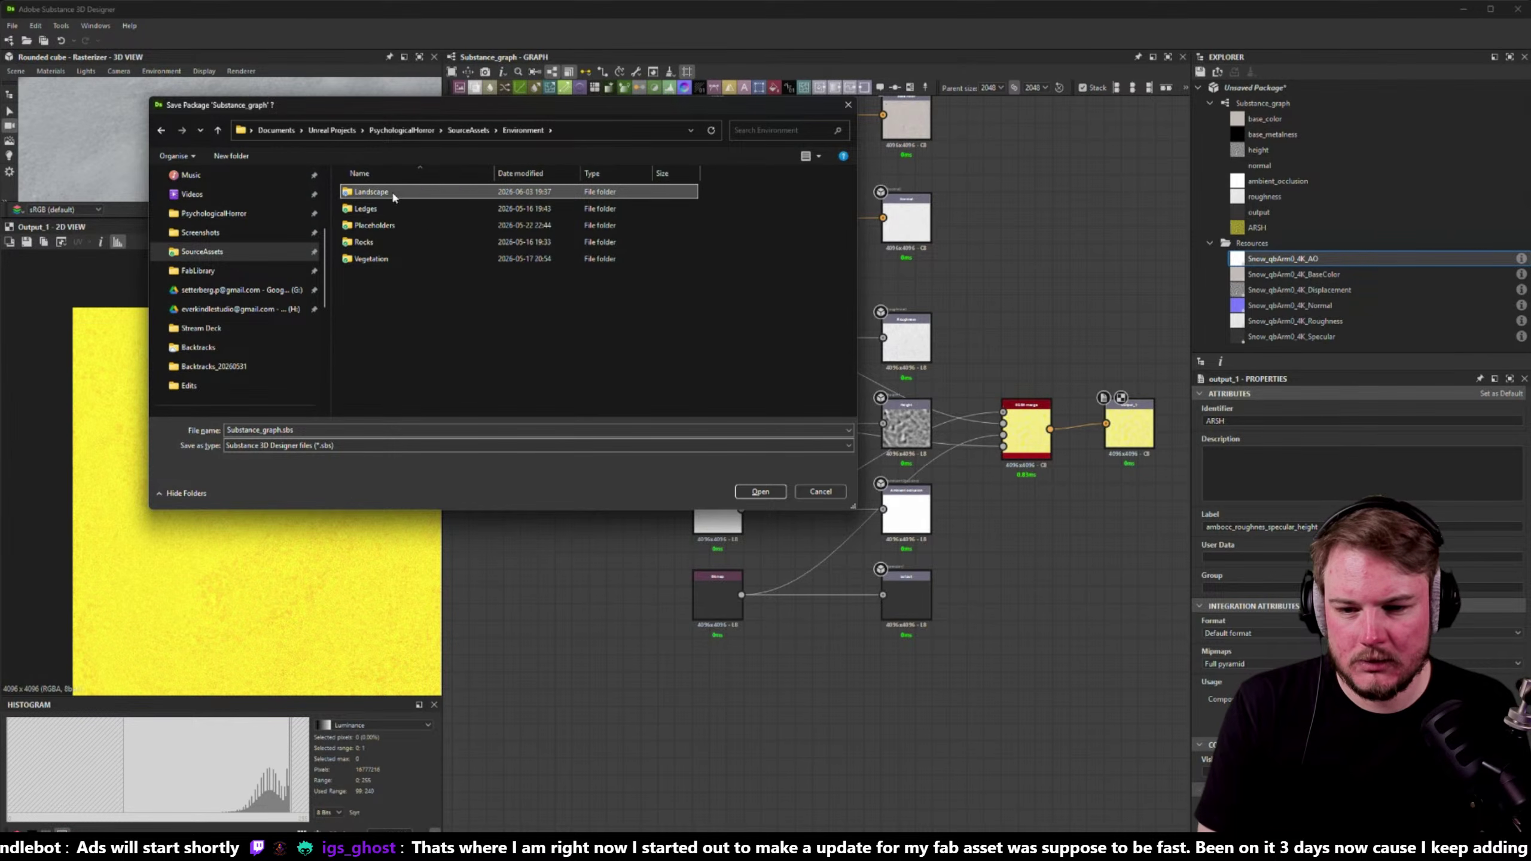
left_click(473, 135)
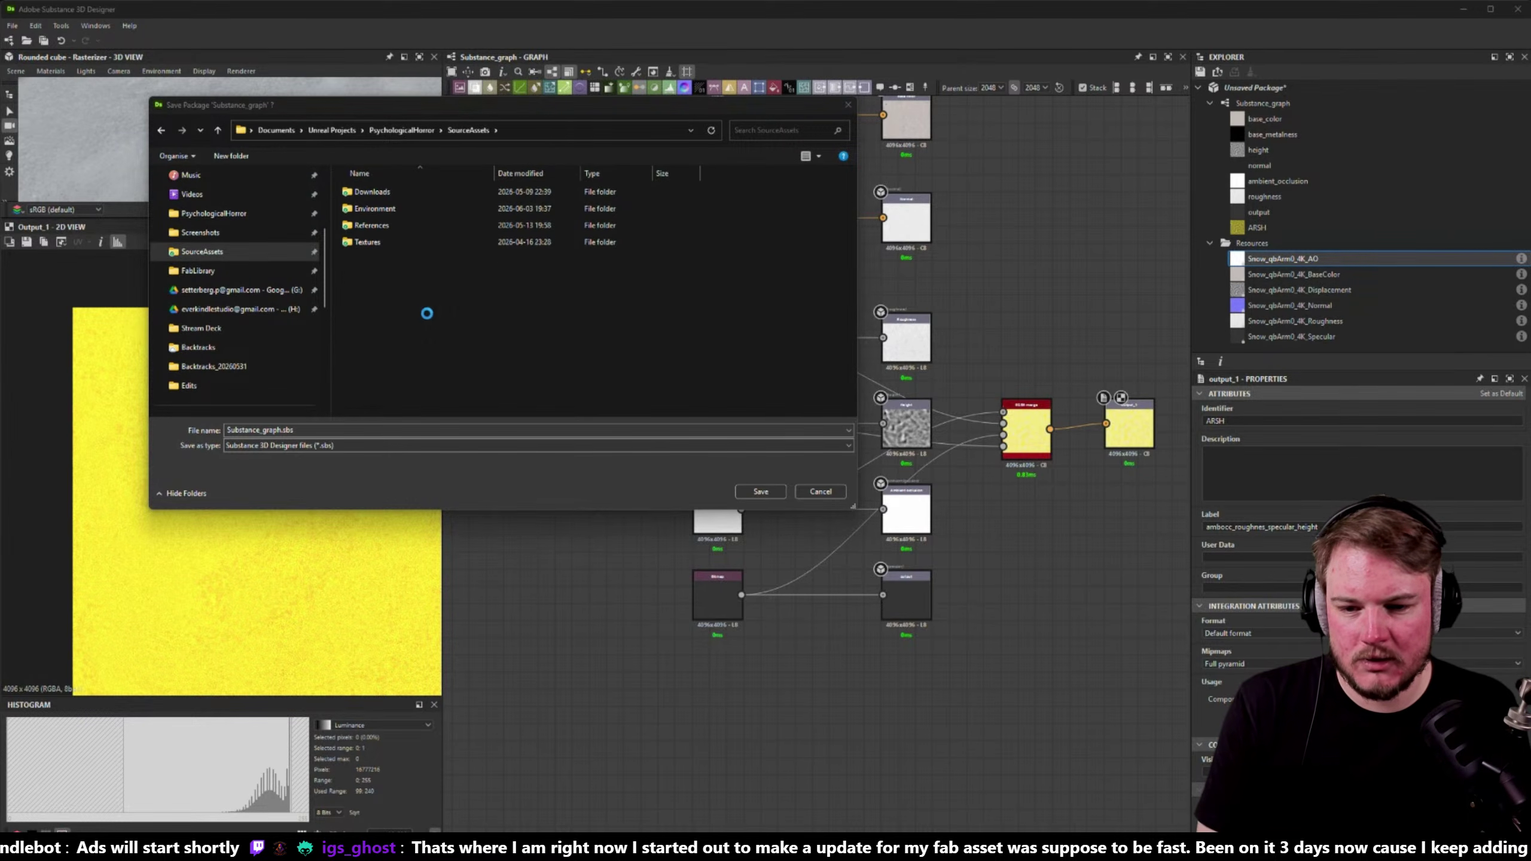
double_click(383, 232)
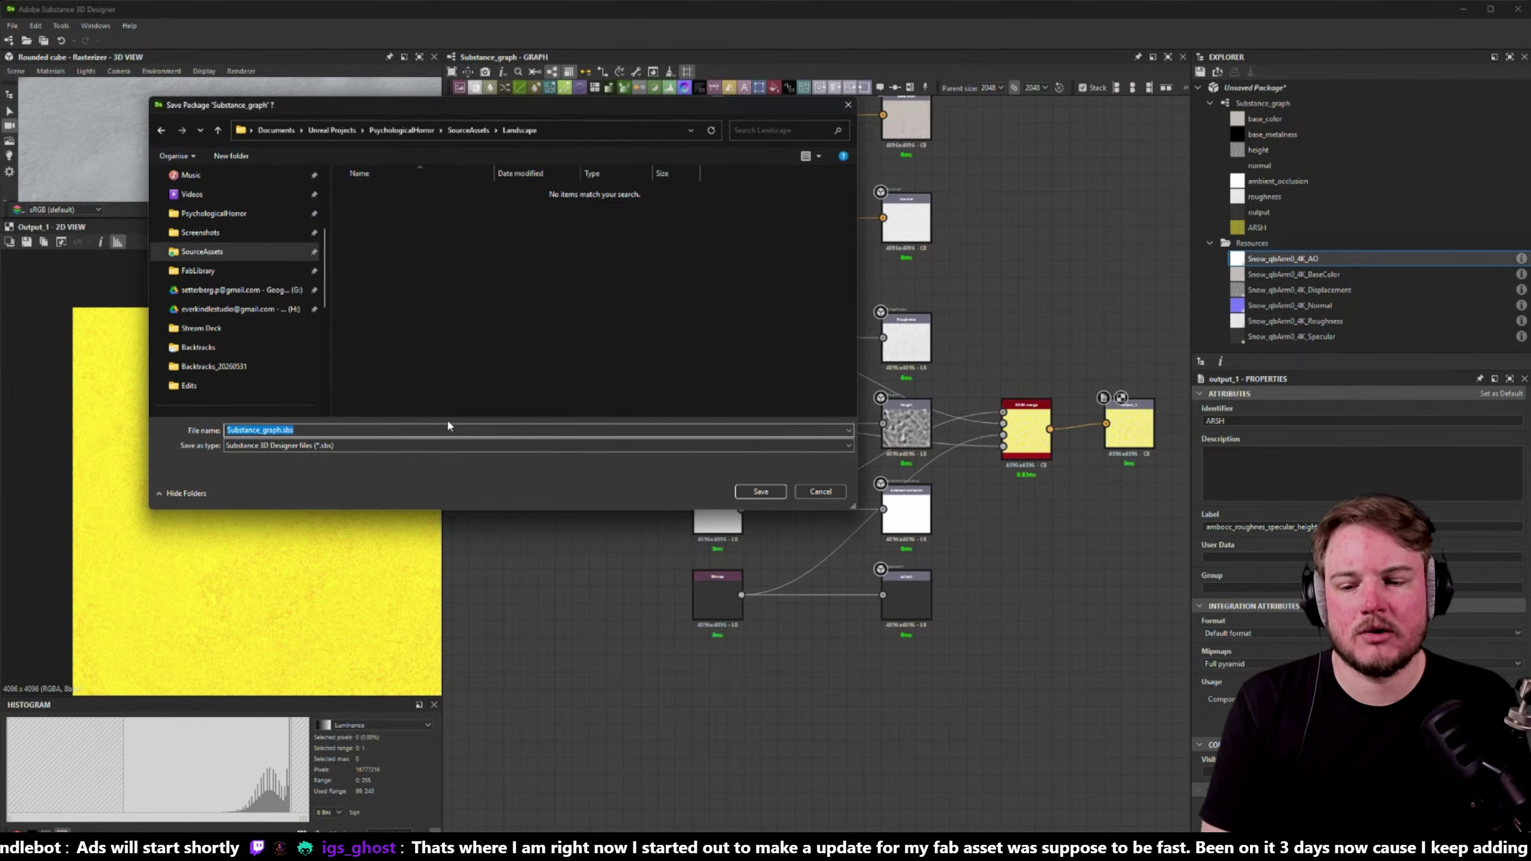
- Save the package in the Landscape folder as T_Snow_Surface_Basic_01
left_click(433, 430)
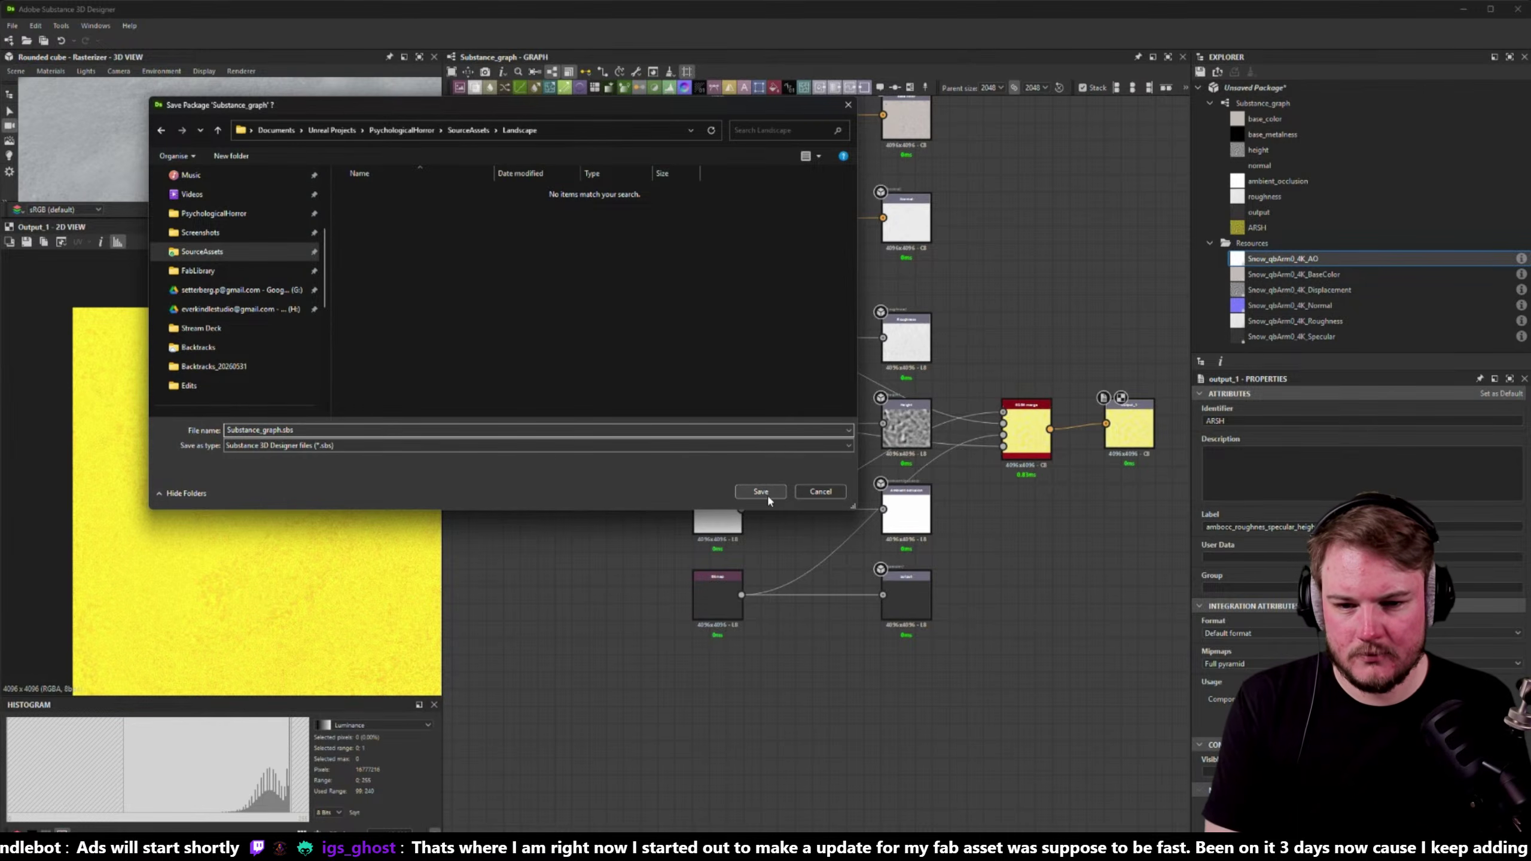
key("ctrl+a")
type("T")
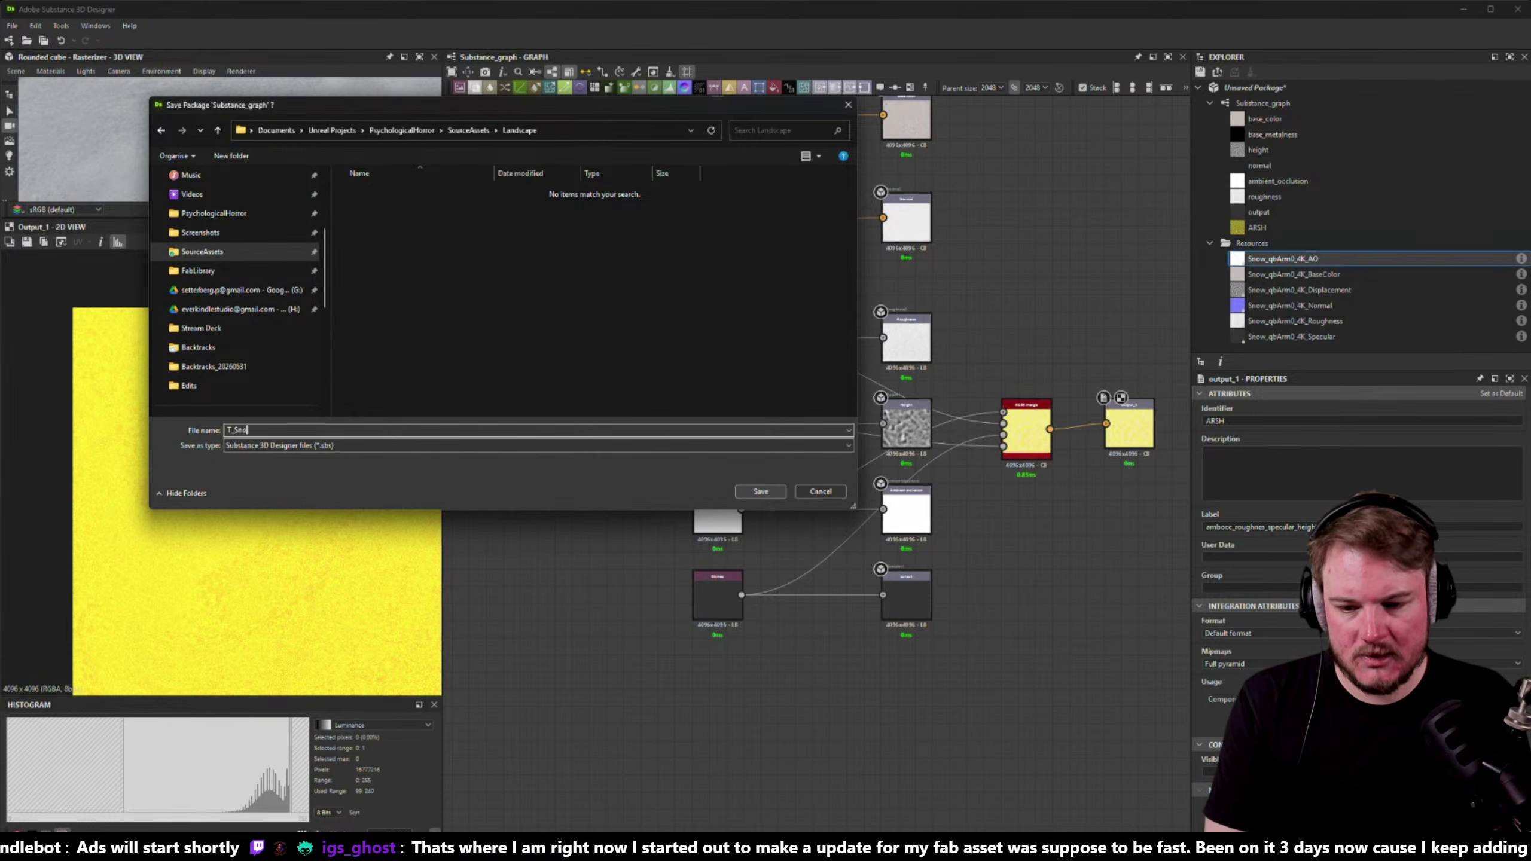
type("_Snow_Surface")
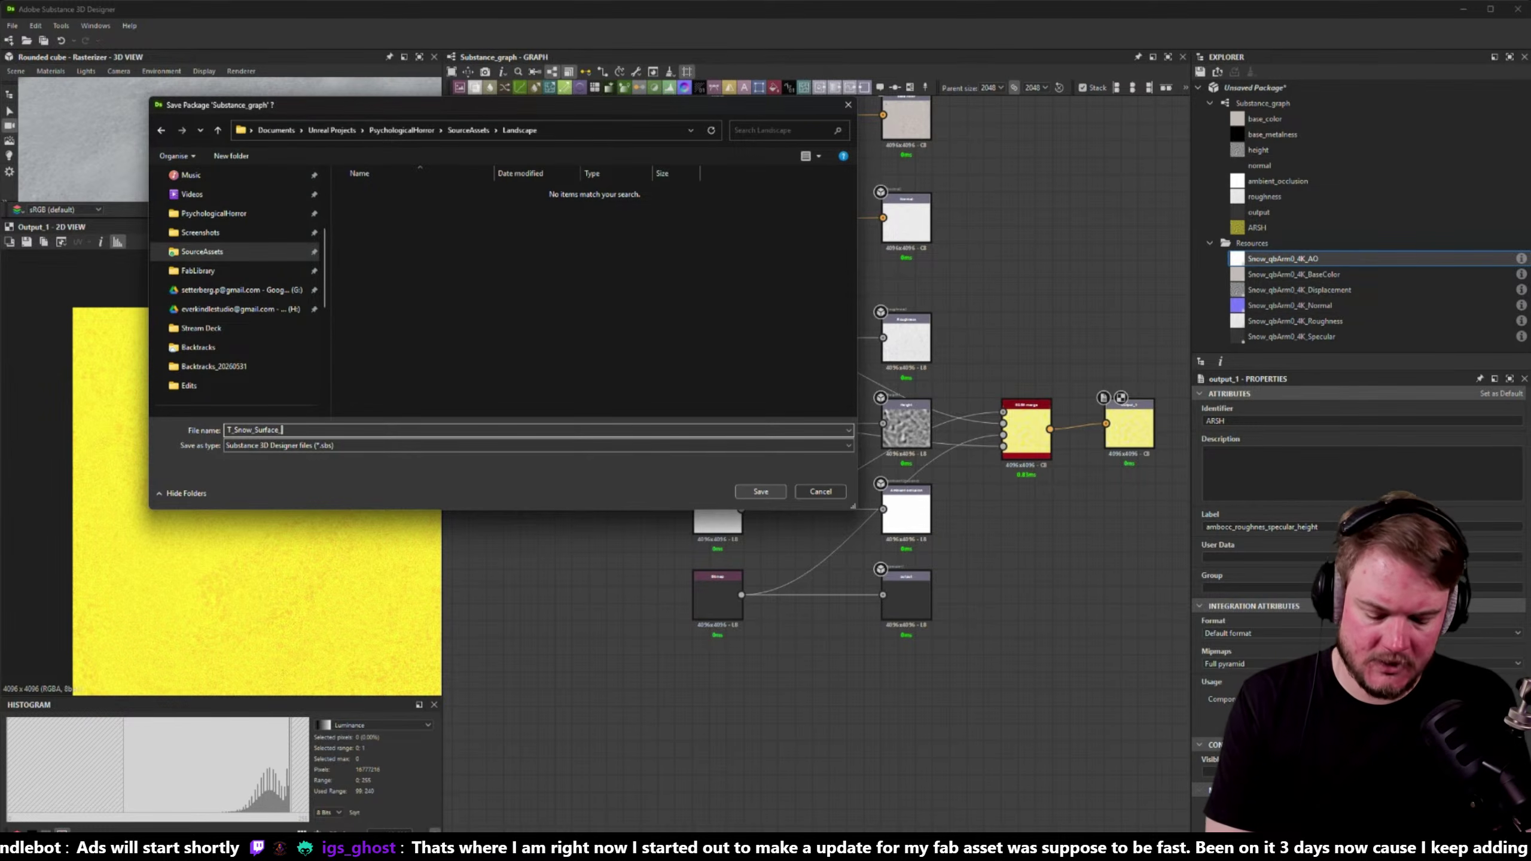
type("_Base")
key("BackSpace")
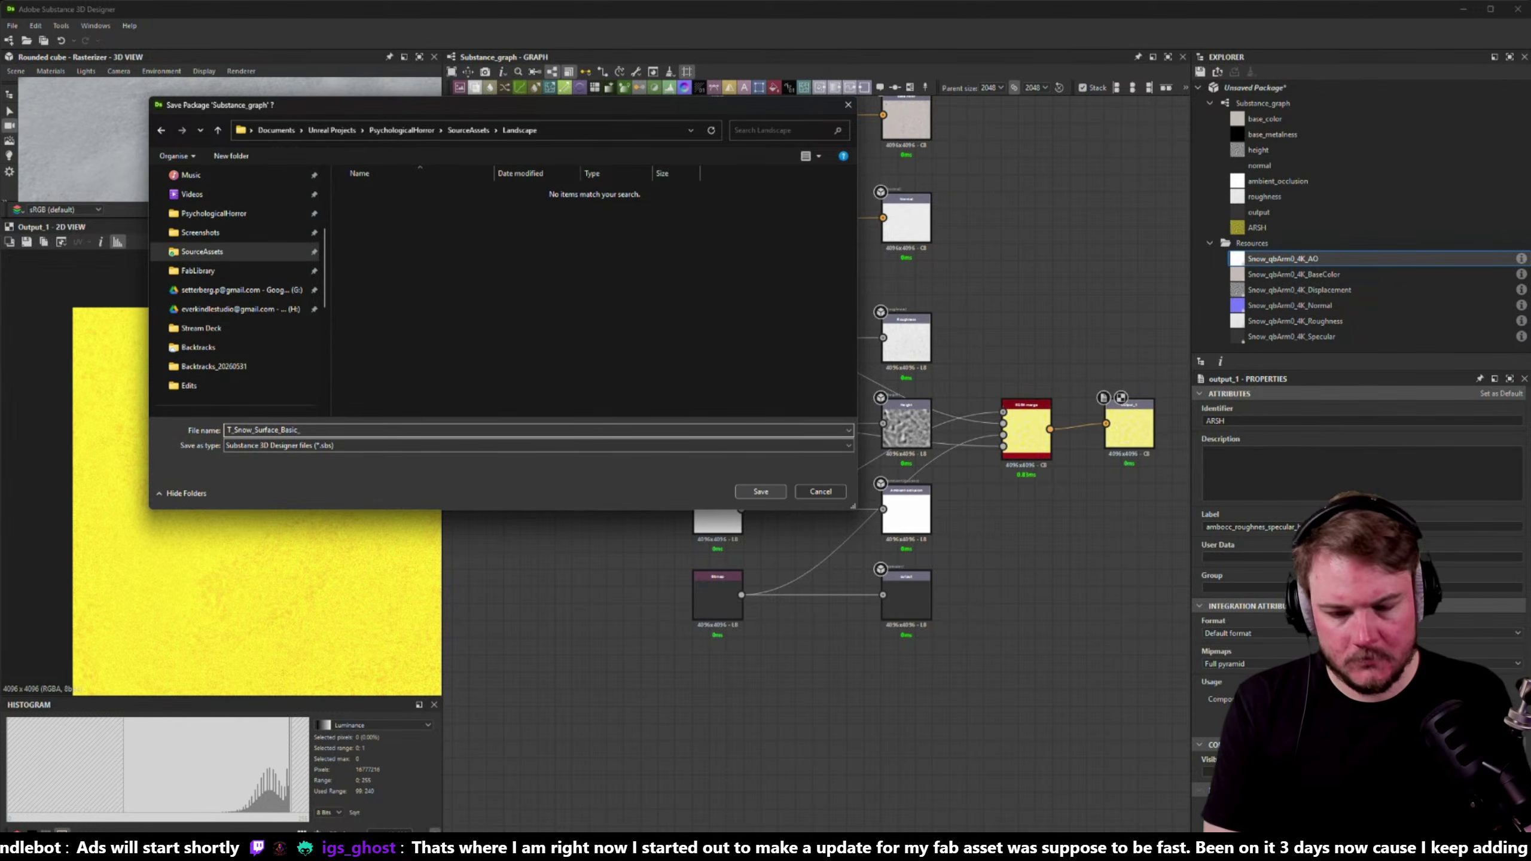
type("01")
left_click(761, 490)
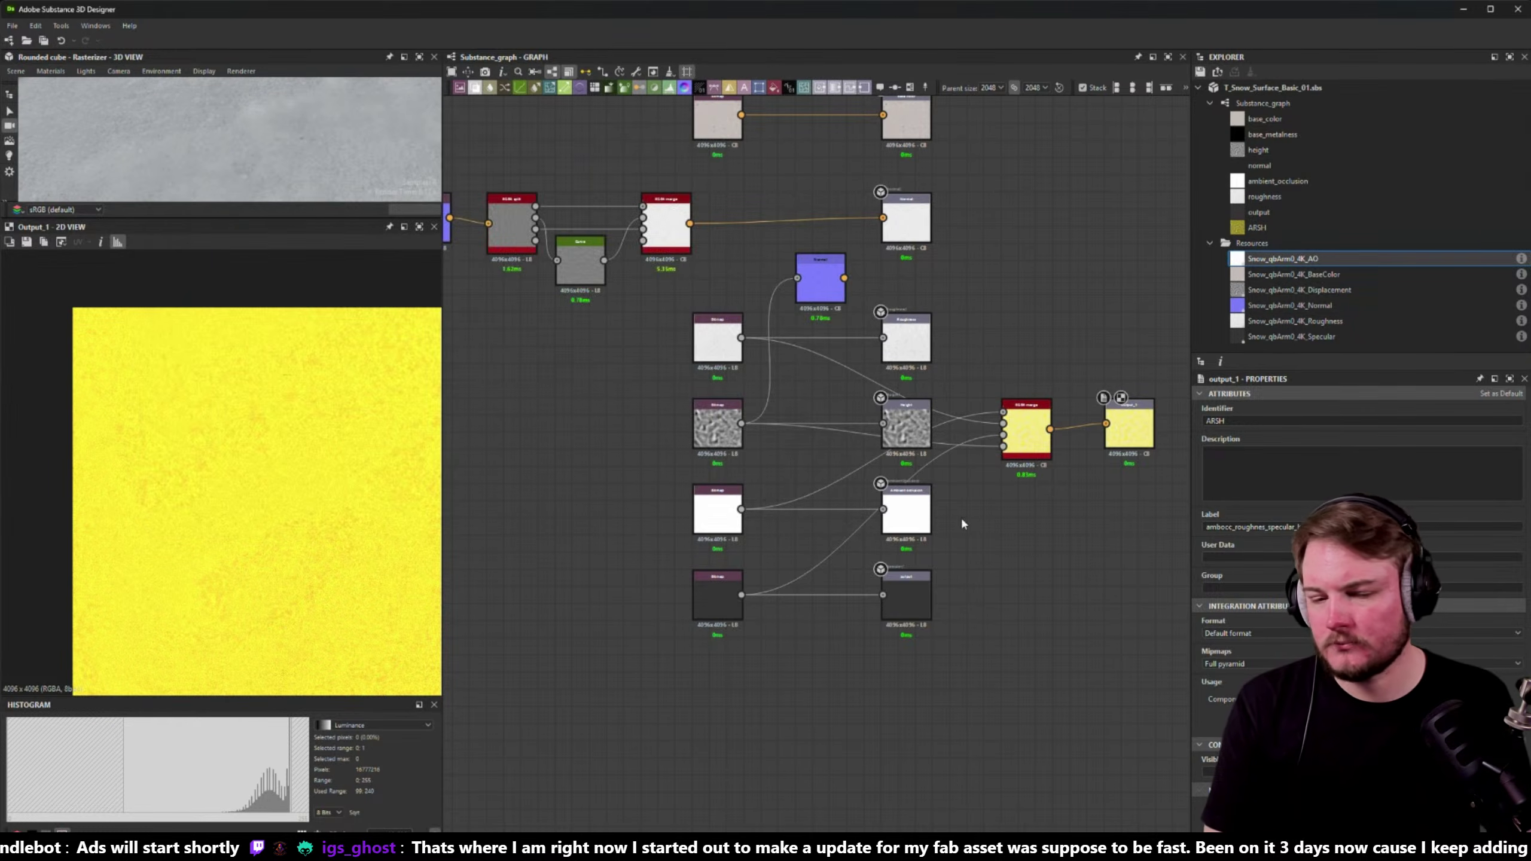
- Rename the graph in the package to T_Snow_Surface_Basic_01
left_click(1324, 104)
left_click(1323, 104)
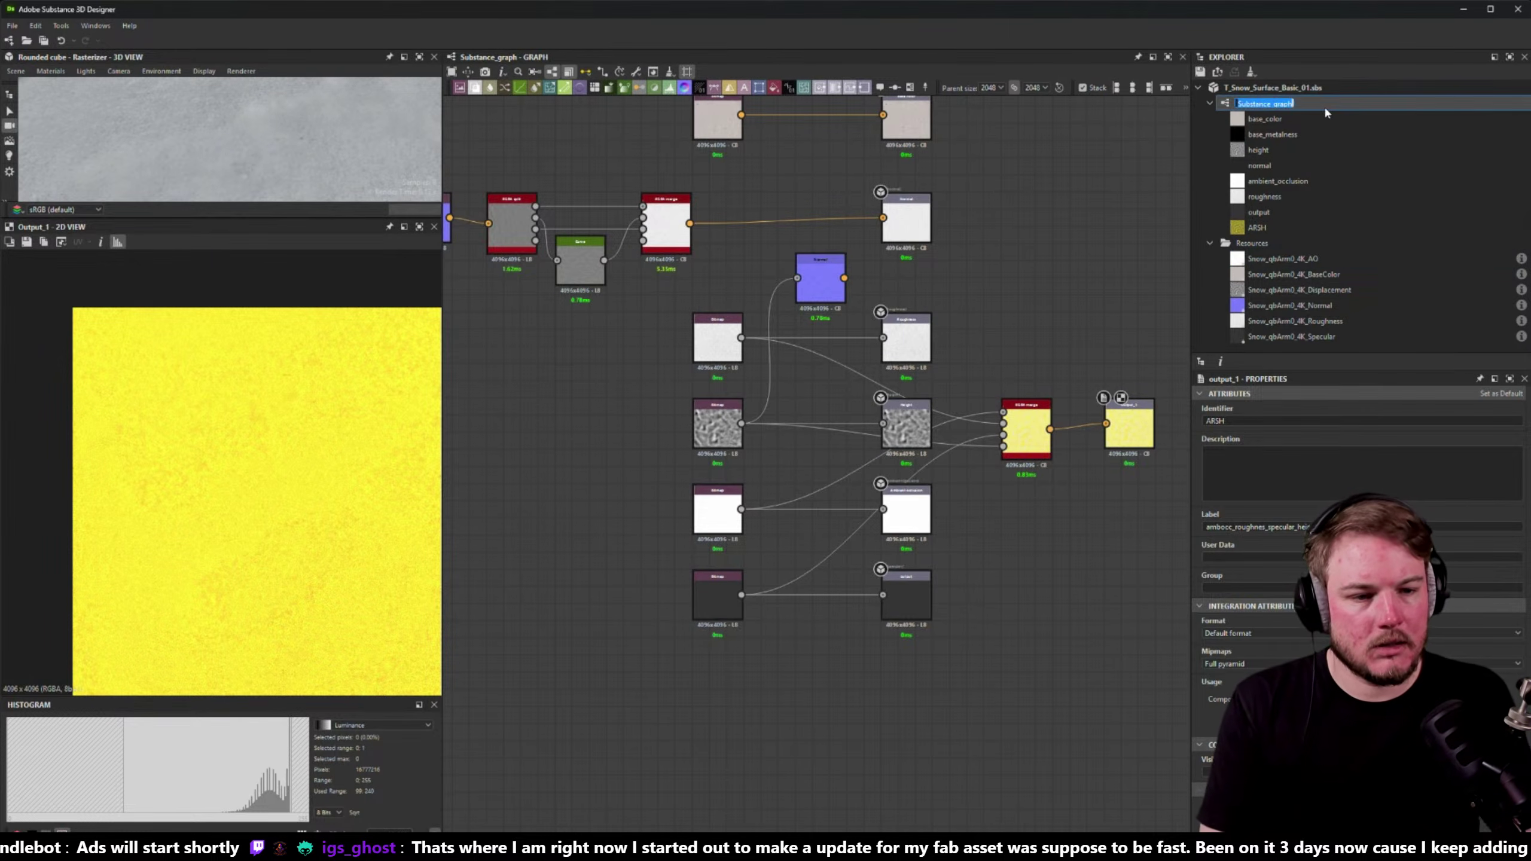
type("T_SNow")
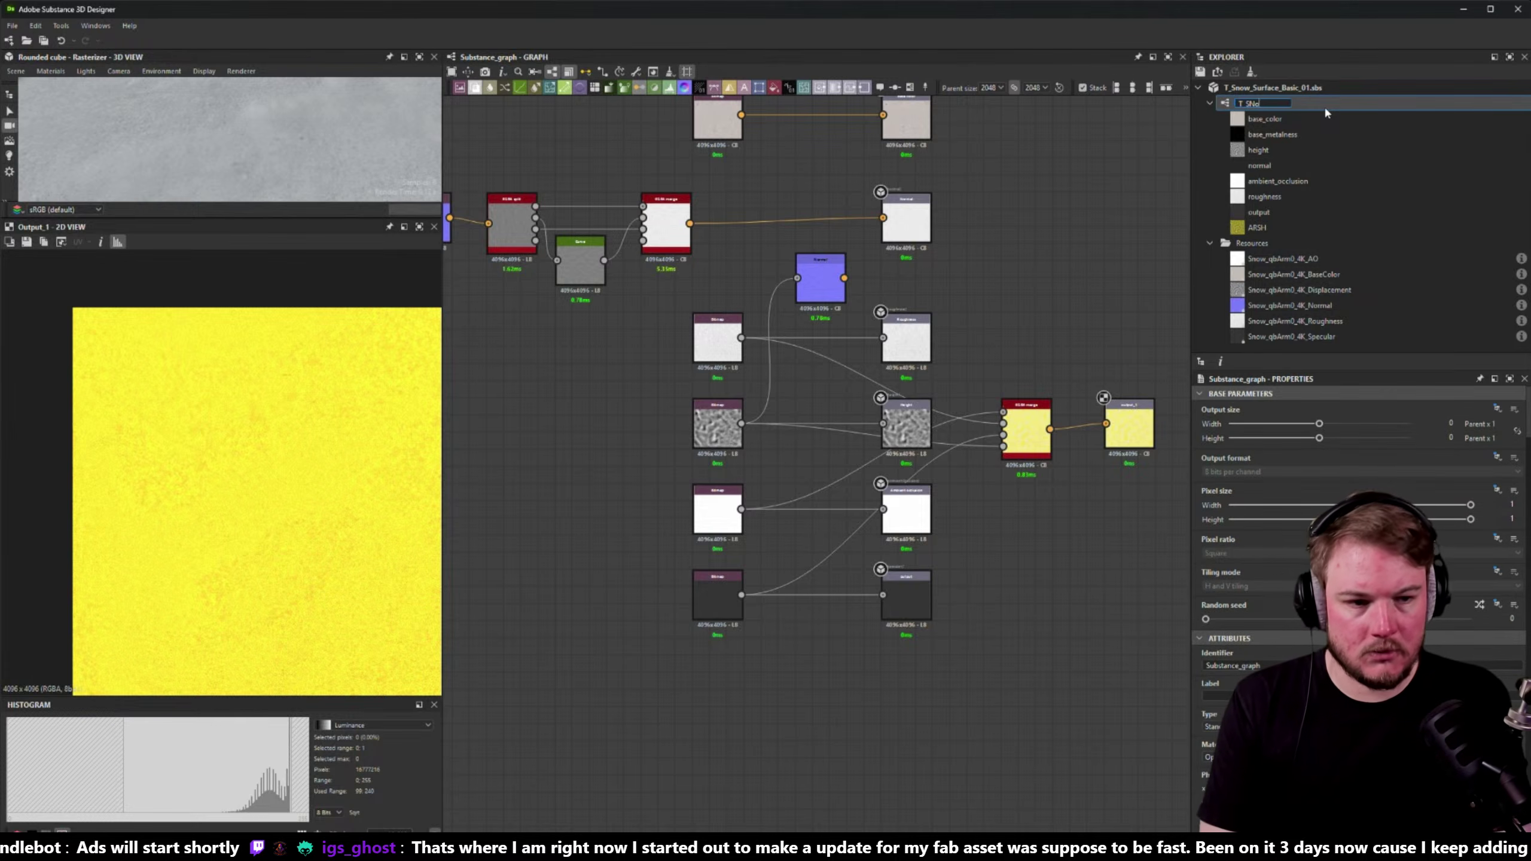
key("BackSpace")
key("BackSpace")
key("BackSpace")
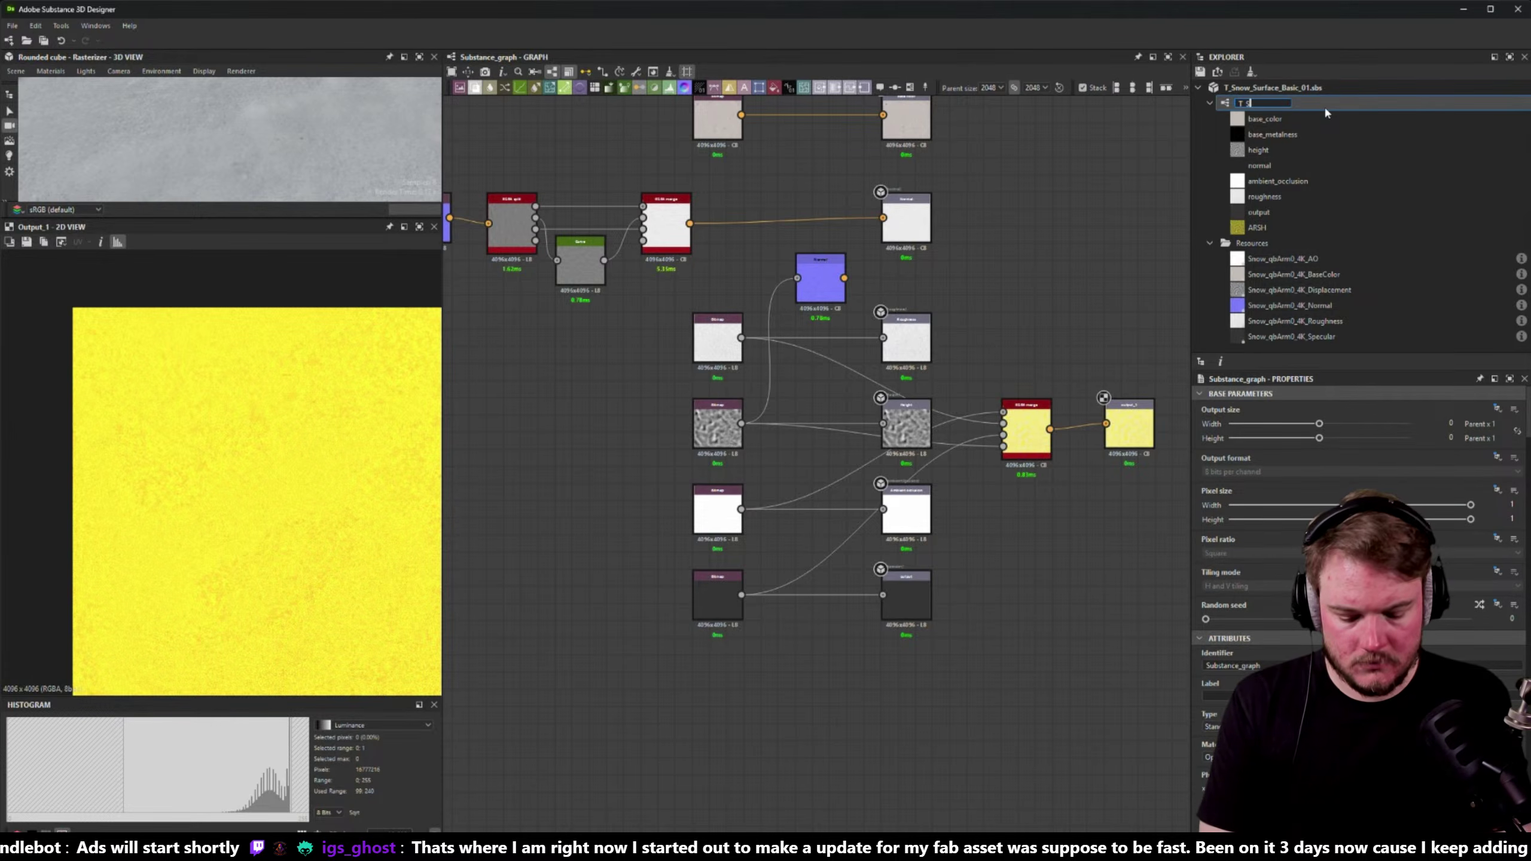
type("now_Surfac")
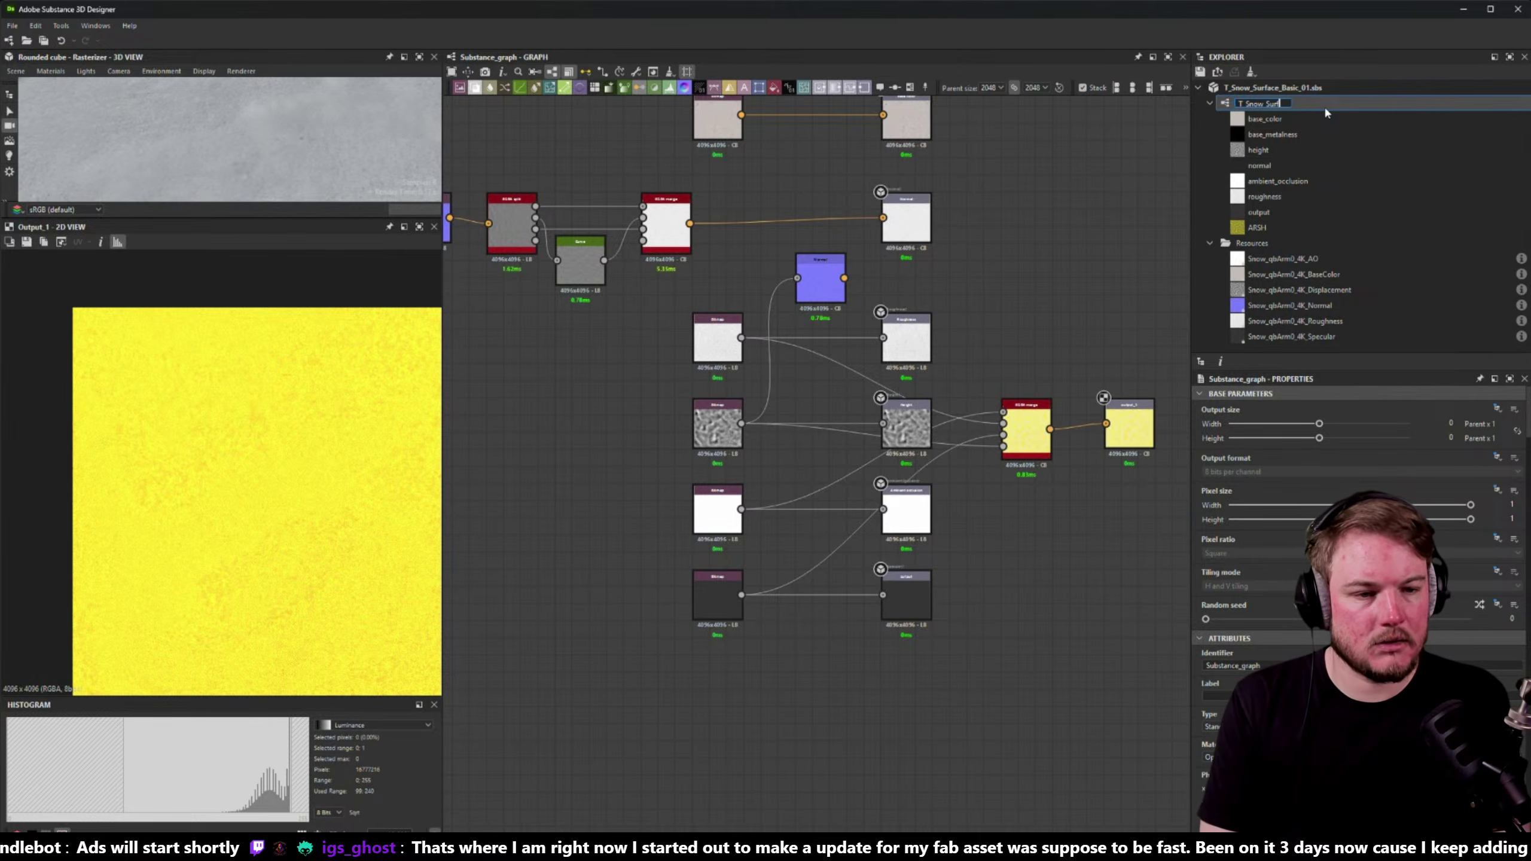
type("e")
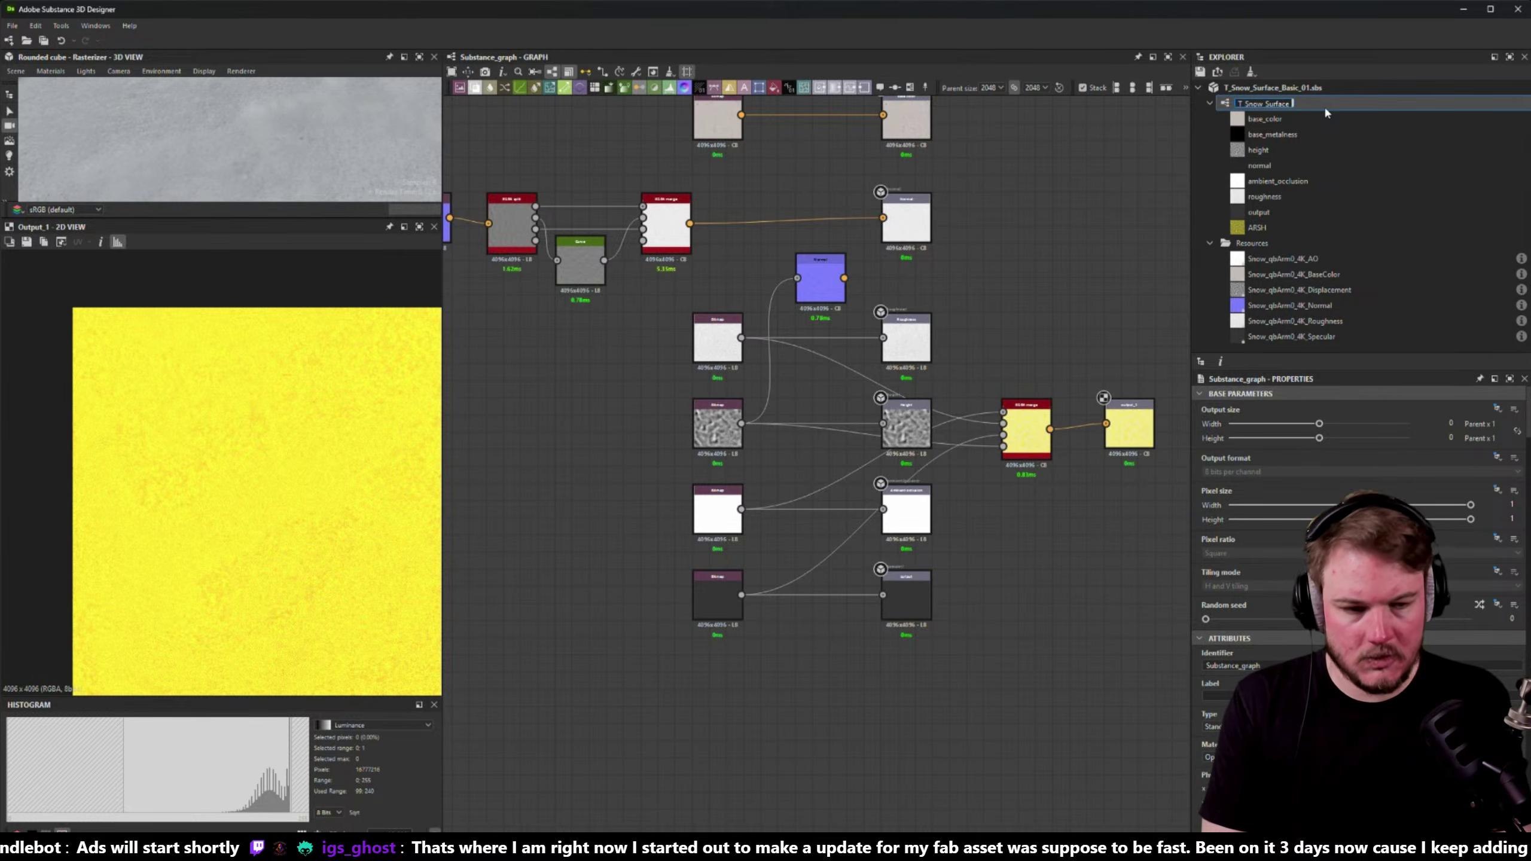
type("_Basic")
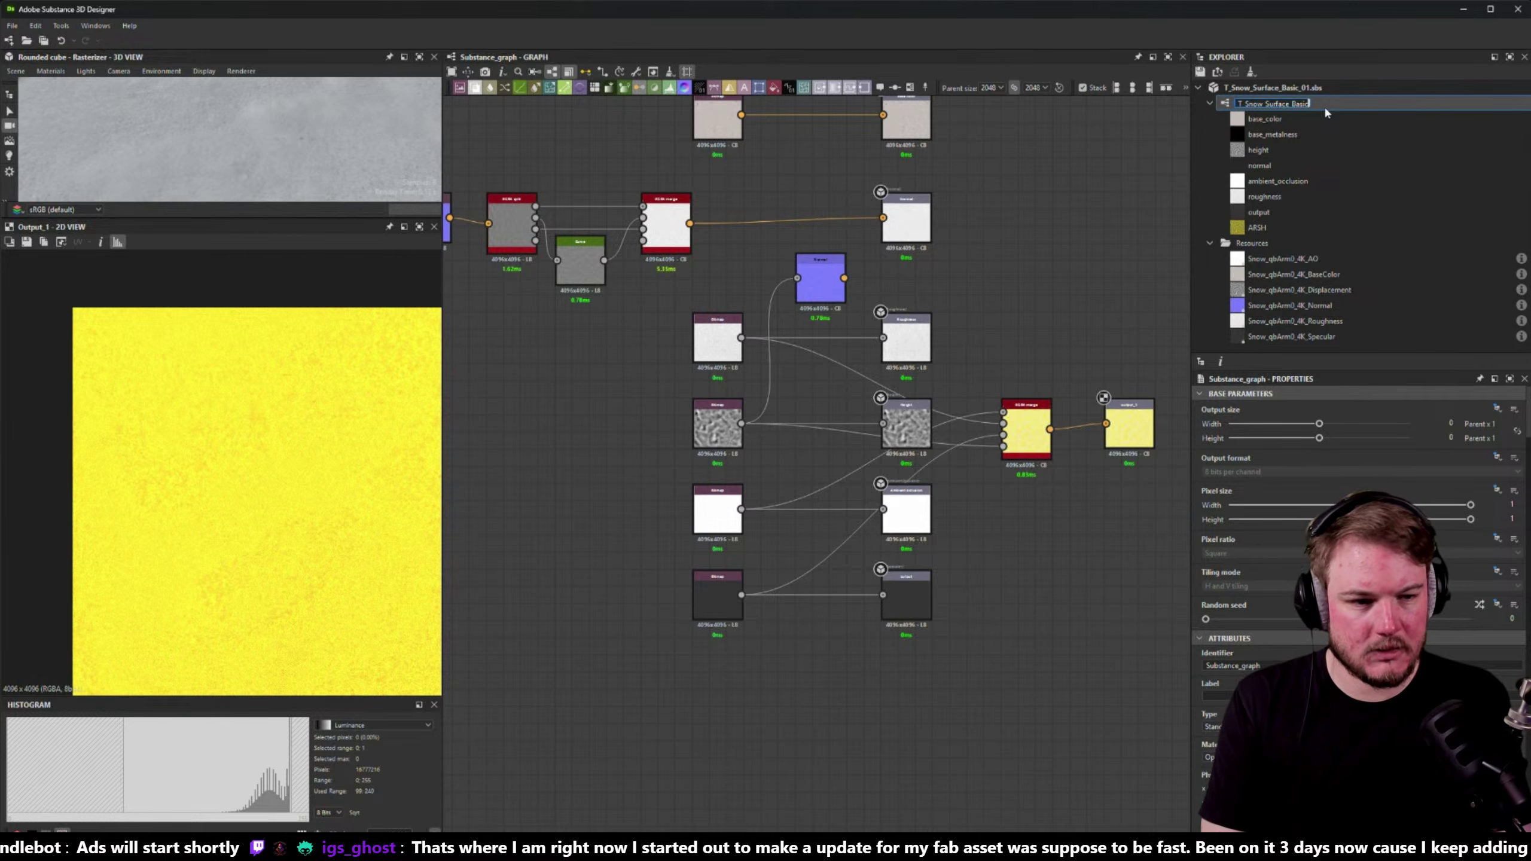
type("_01")
key("Return")
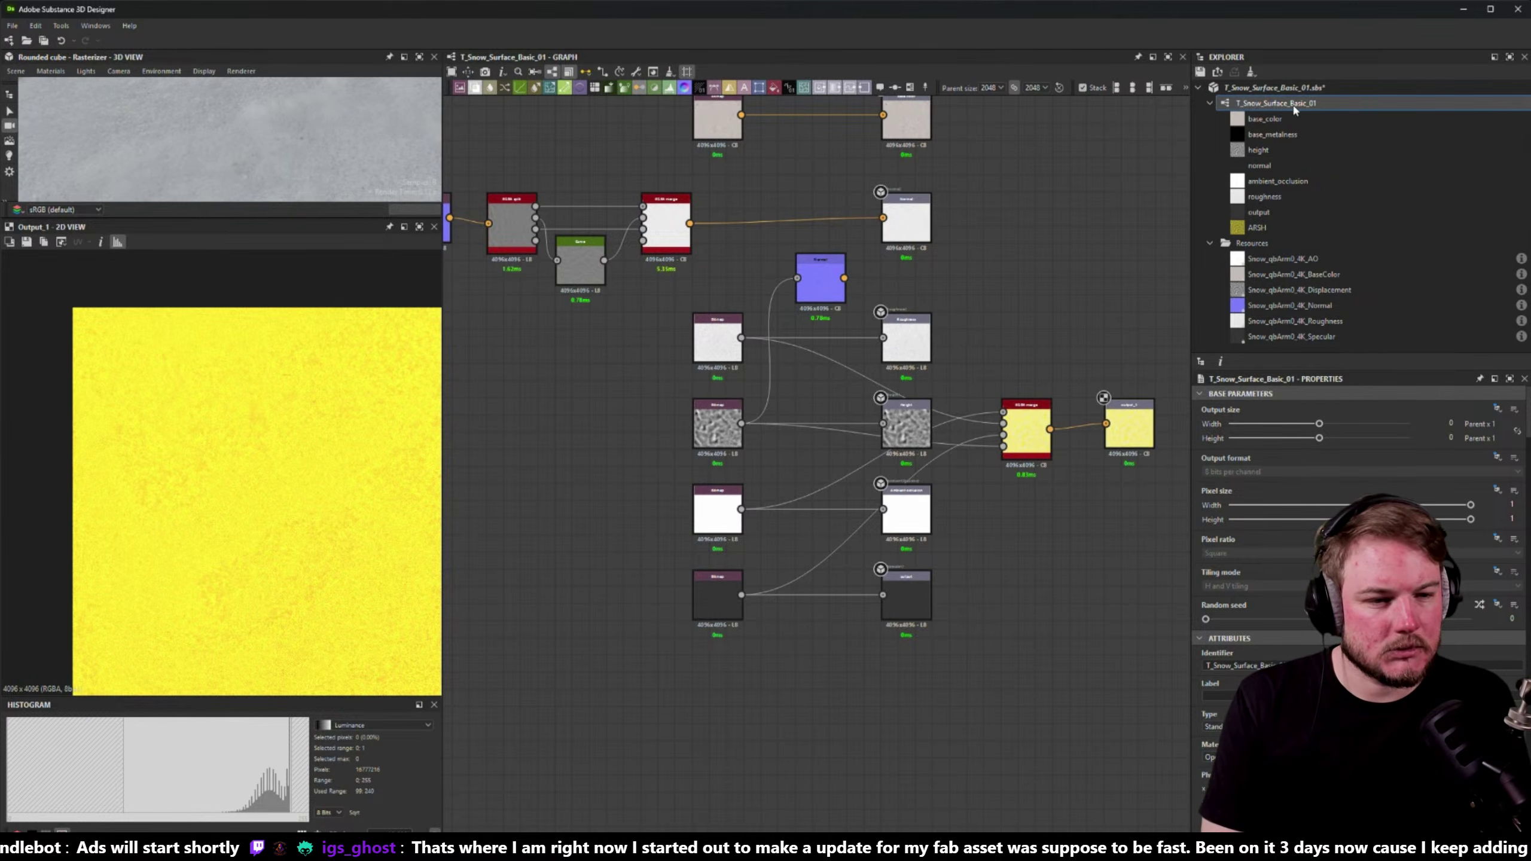
- Set the base color output's identifier to BC and leave its label as Base color
right_click(886, 342)
middle_click_drag(1045, 261, 882, 264)
left_click(740, 259)
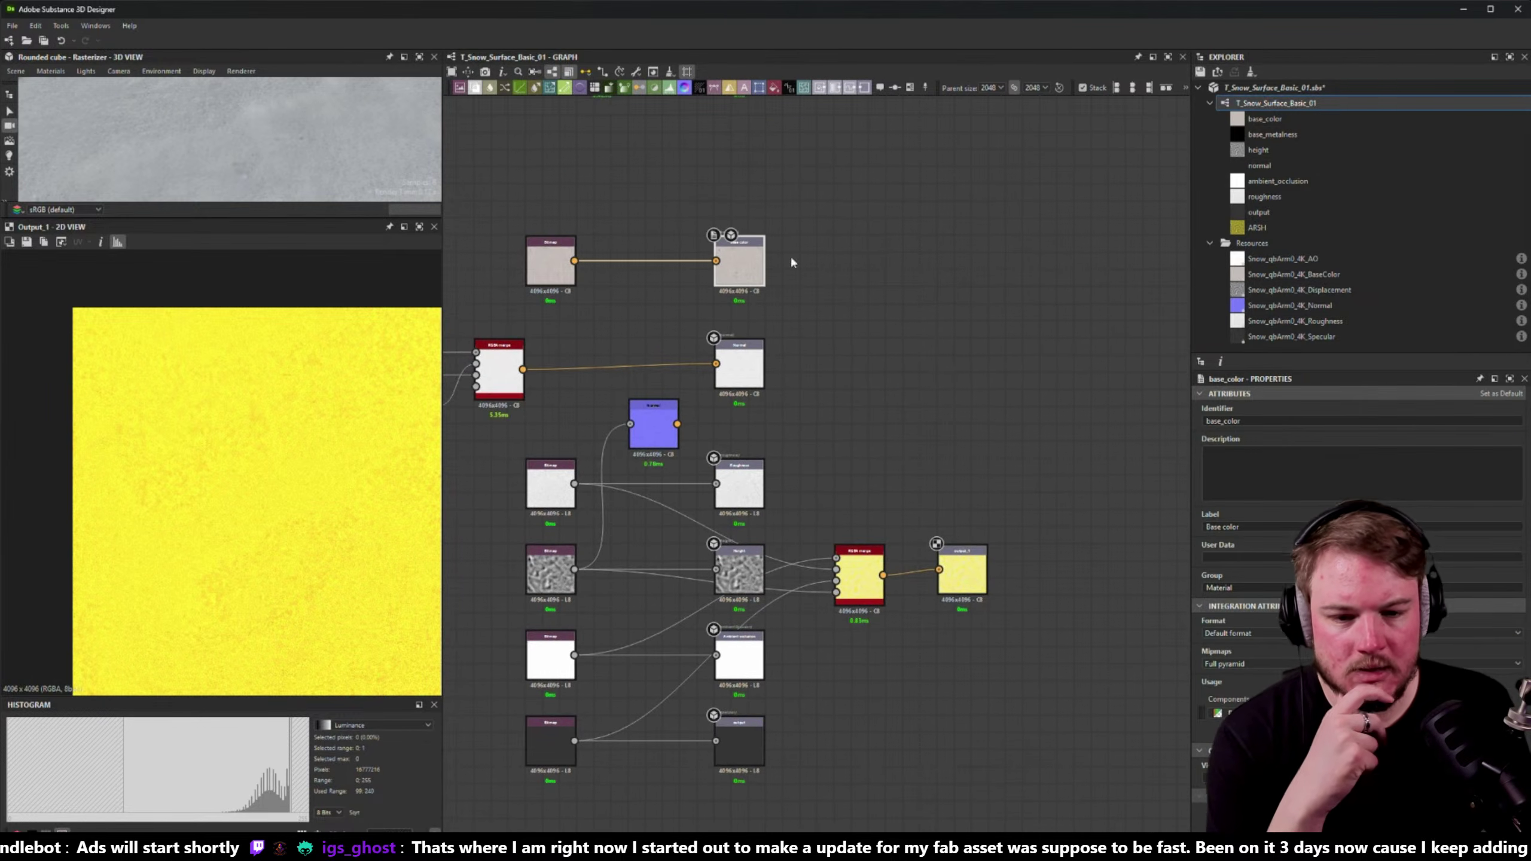
double_click(1317, 420)
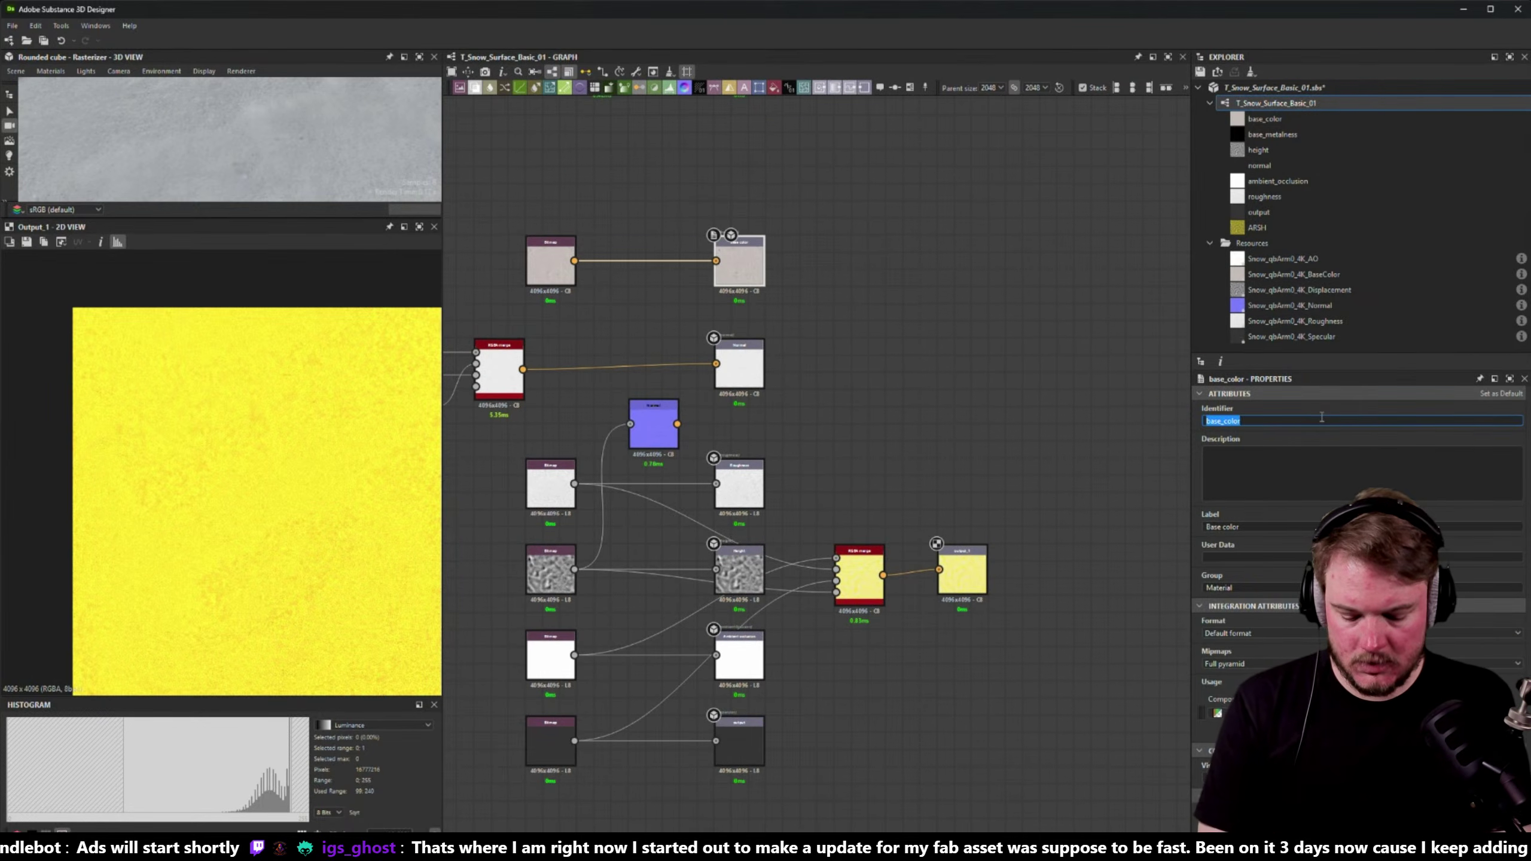
type("BC")
key("Tab")
key("Tab")
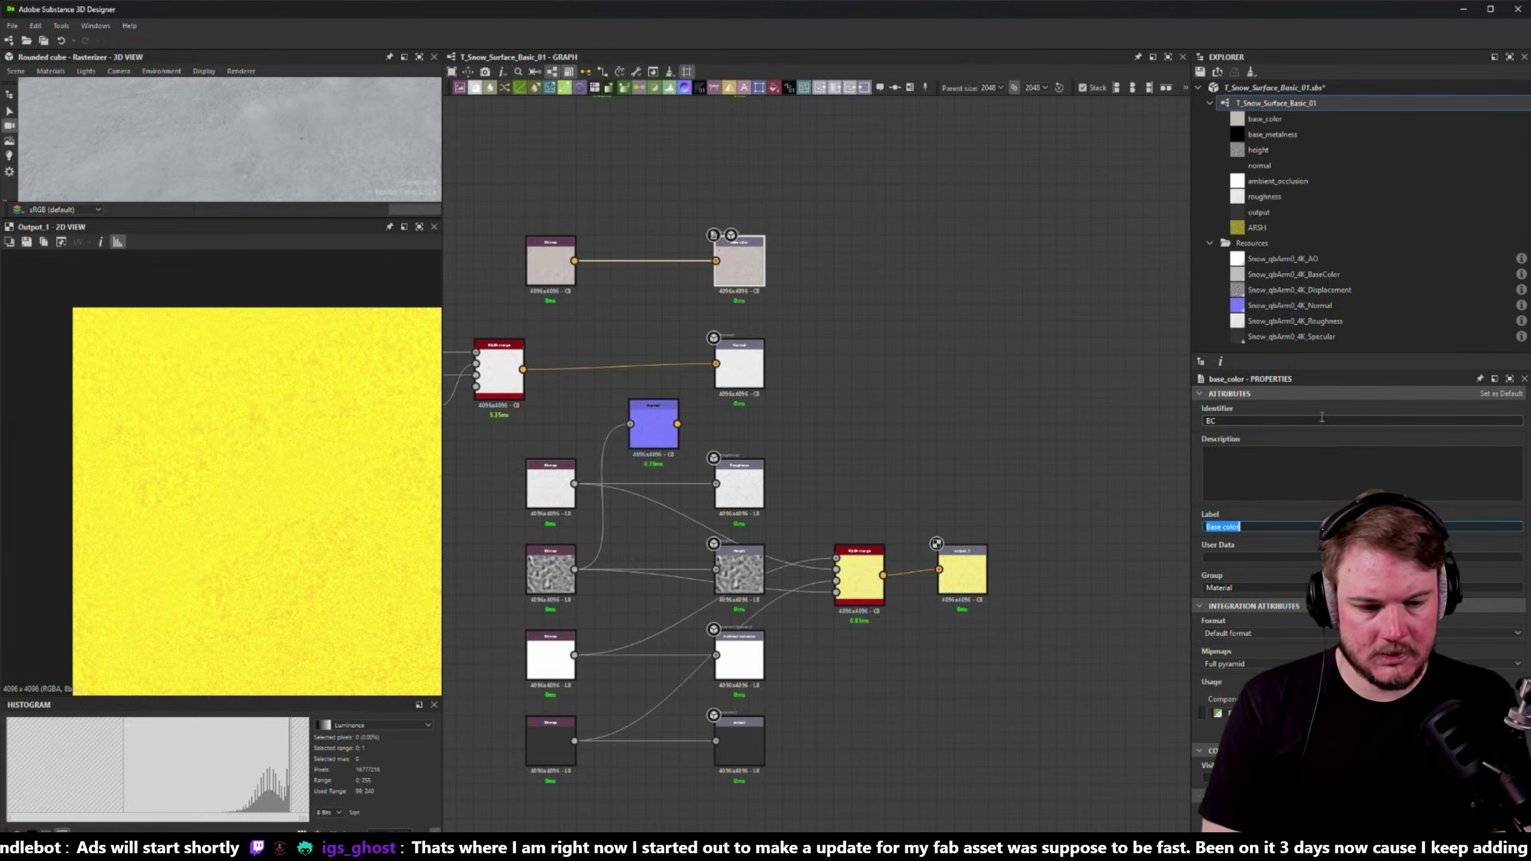
left_click(904, 368)
- Set the normal output's identifier to N
left_click(751, 368)
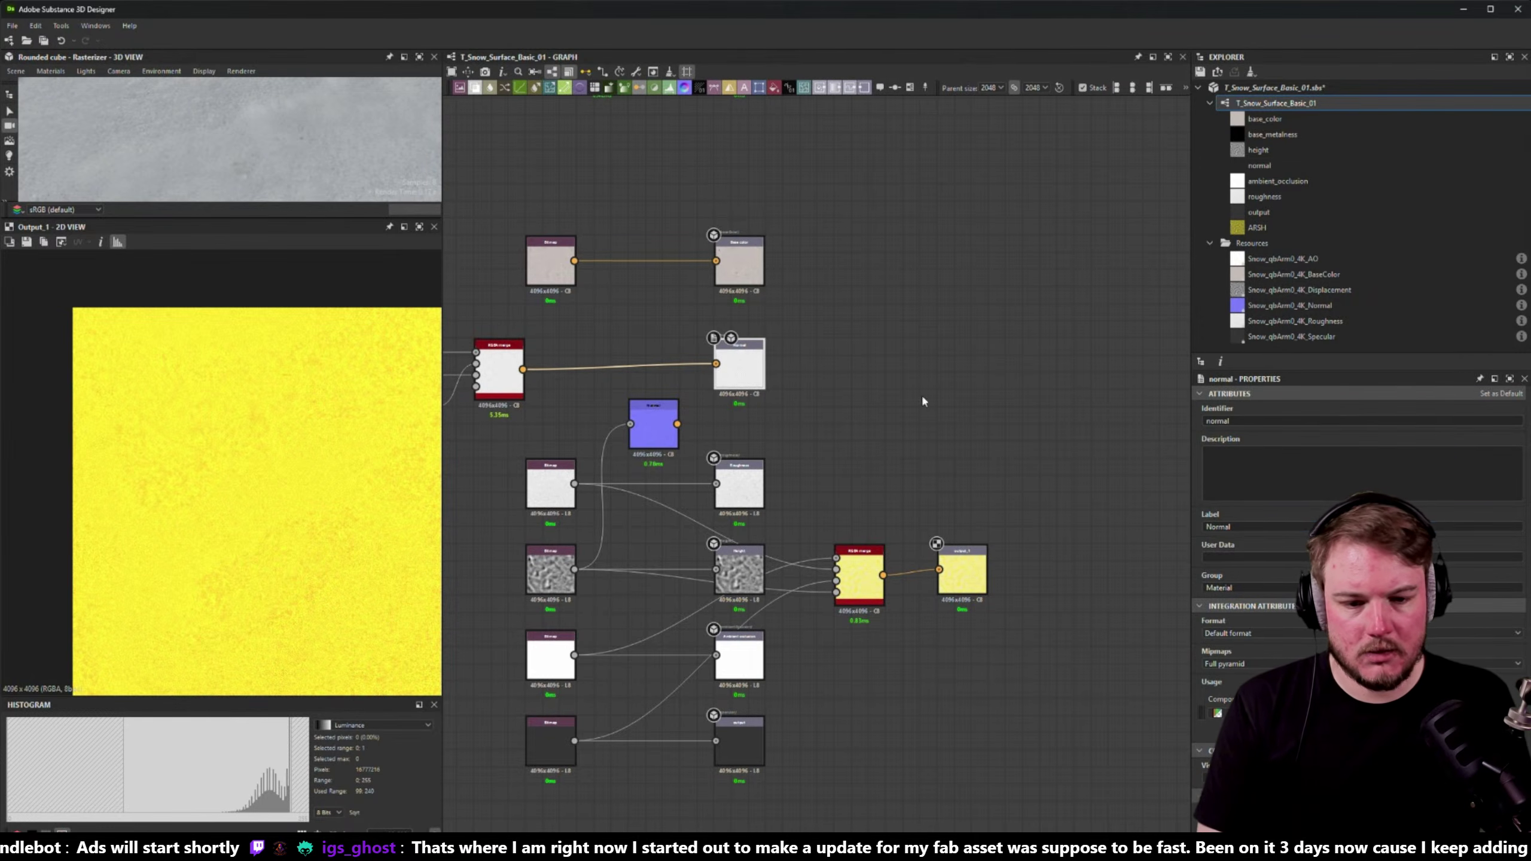
double_click(1317, 423)
type("N")
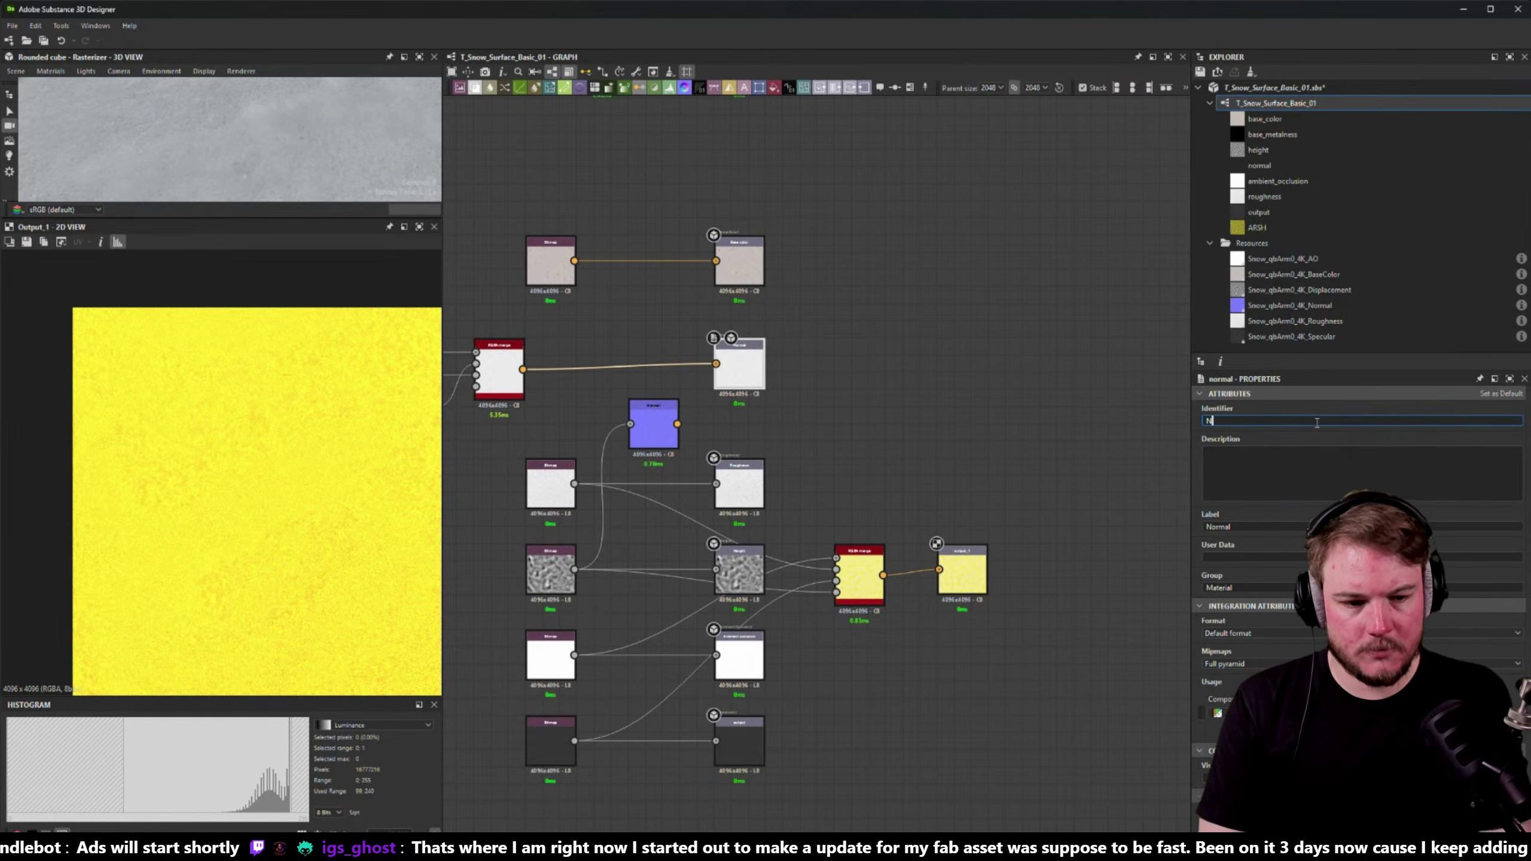
key("Return")
- Enlarge the 3D view and feed the Normal output from the Normal node generated from the displacement bitmap
middle_click_drag(851, 438, 964, 339)
left_click_drag(331, 218, 325, 548)
scroll(92, 408, "up", 3)
left_click_drag(92, 408, 239, 318)
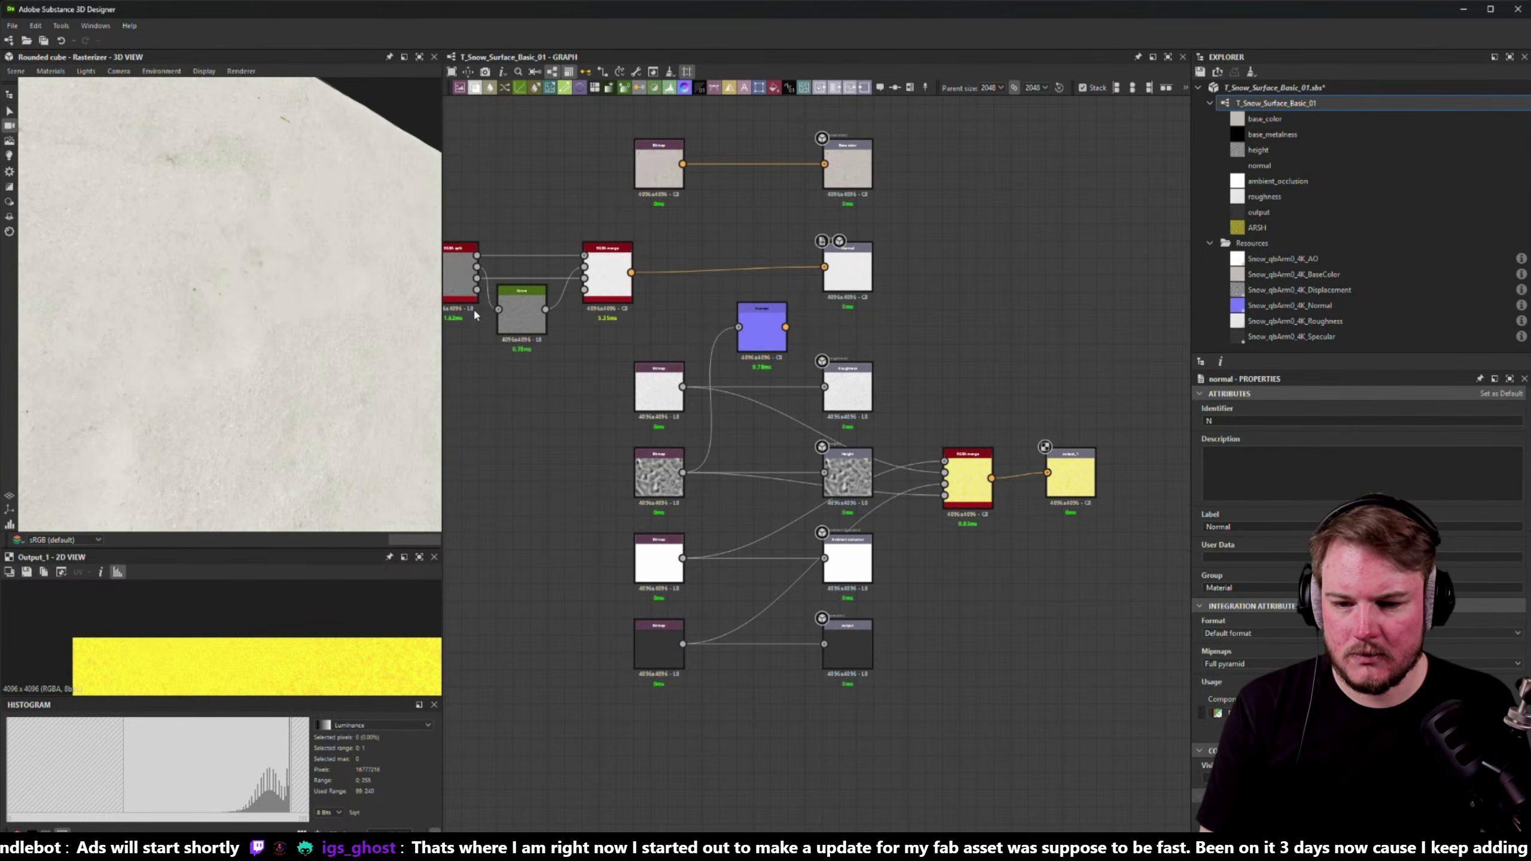
left_click_drag(443, 318, 570, 317)
mouse_move(356, 343)
left_mouse_down()
mouse_move(384, 316)
mouse_move(366, 324)
mouse_move(424, 342)
left_mouse_up()
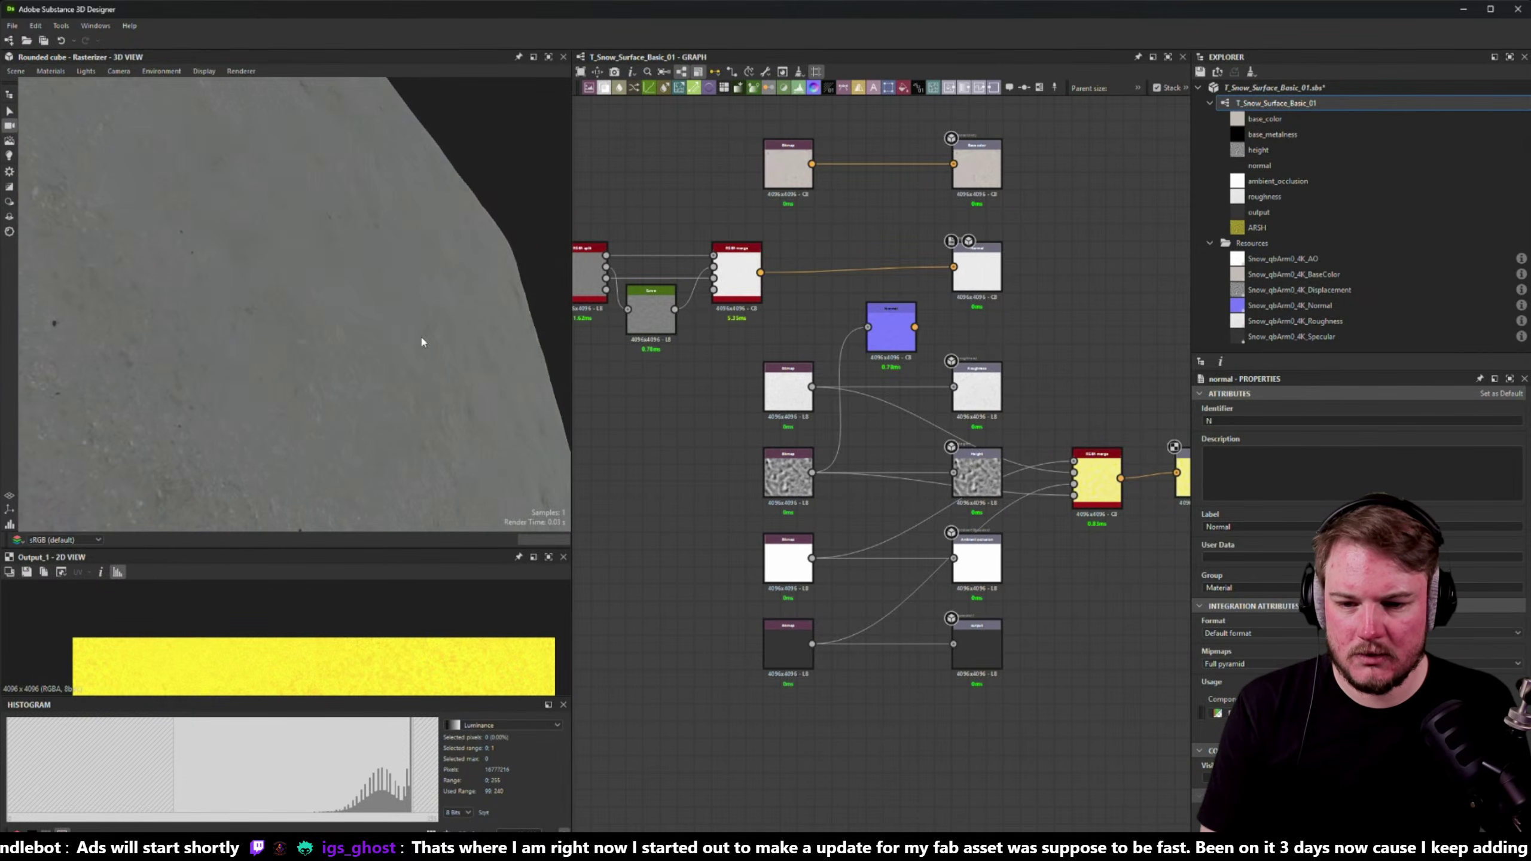
scroll(891, 319, "up", 4)
left_click_drag(939, 344, 1028, 254)
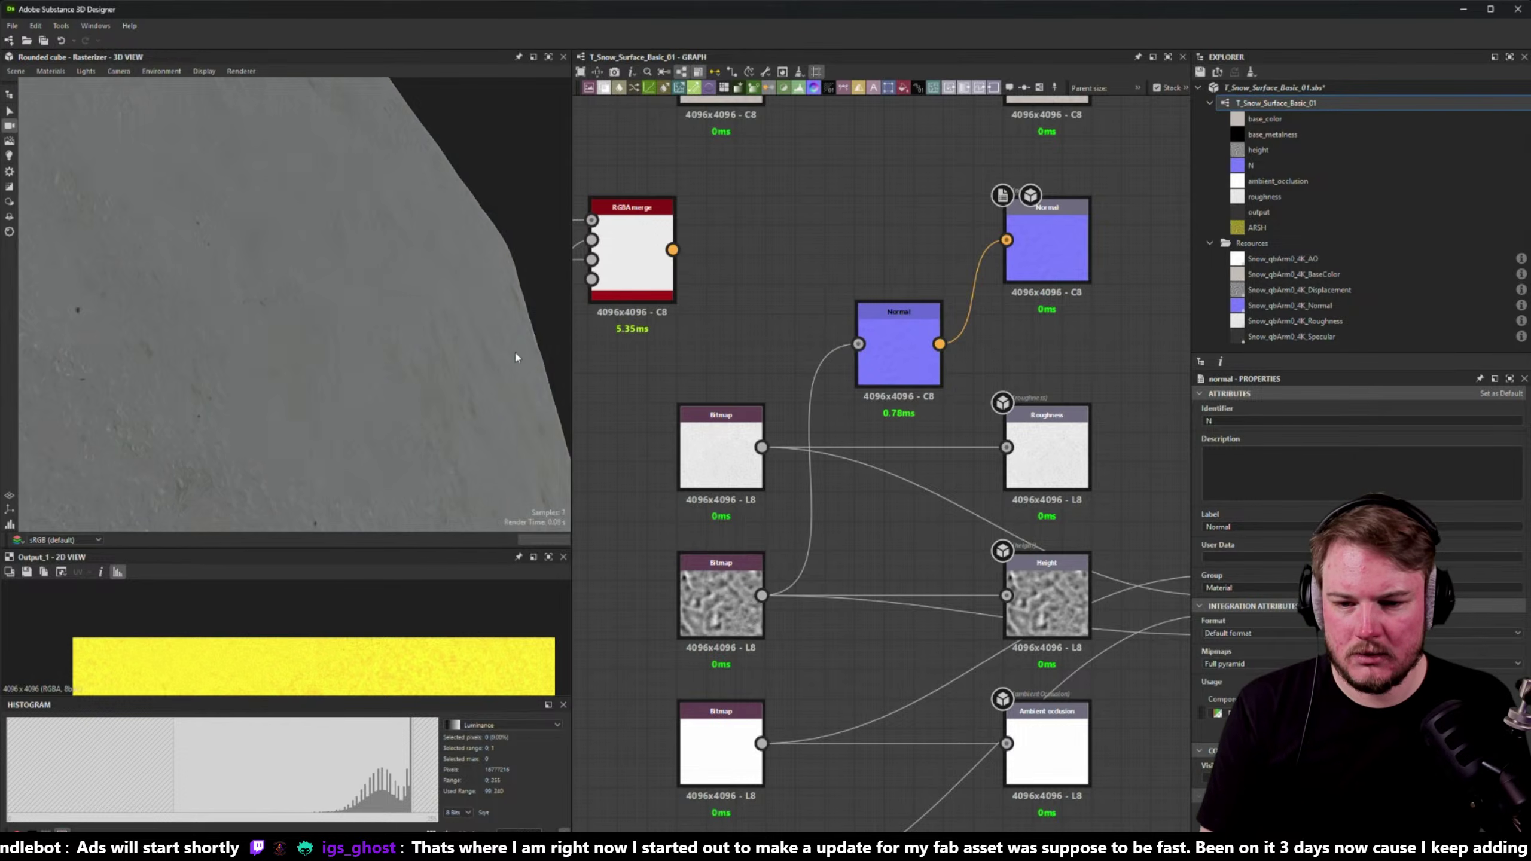
- Raise the intensity of the Normal node fed by the displacement bitmap to 2.18
left_click(901, 361)
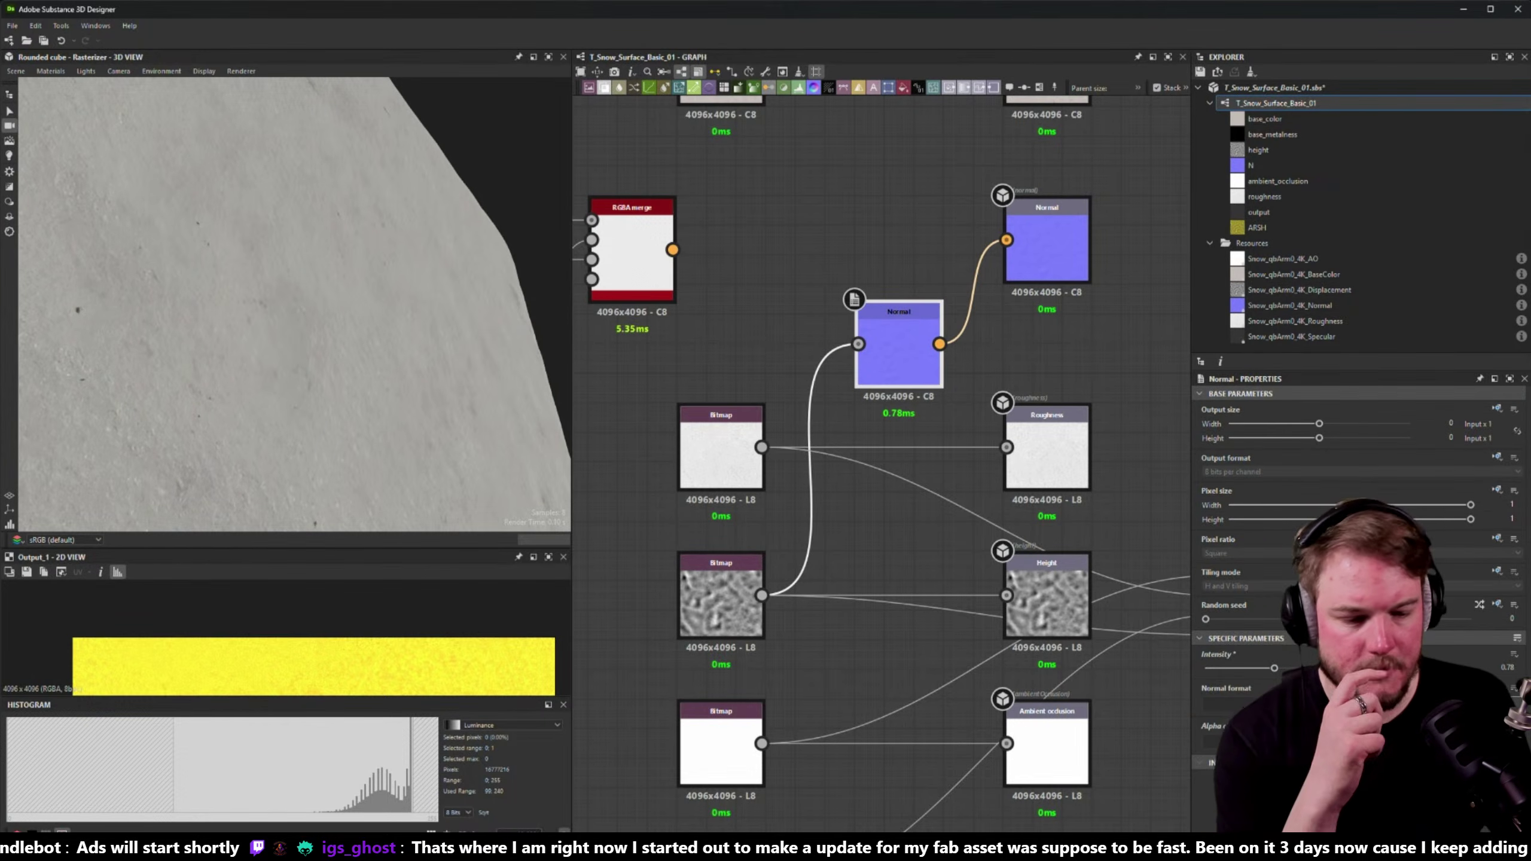
left_click_drag(1274, 667, 1396, 667)
mouse_move(253, 304)
left_mouse_down()
mouse_move(153, 296)
mouse_move(270, 292)
left_mouse_up()
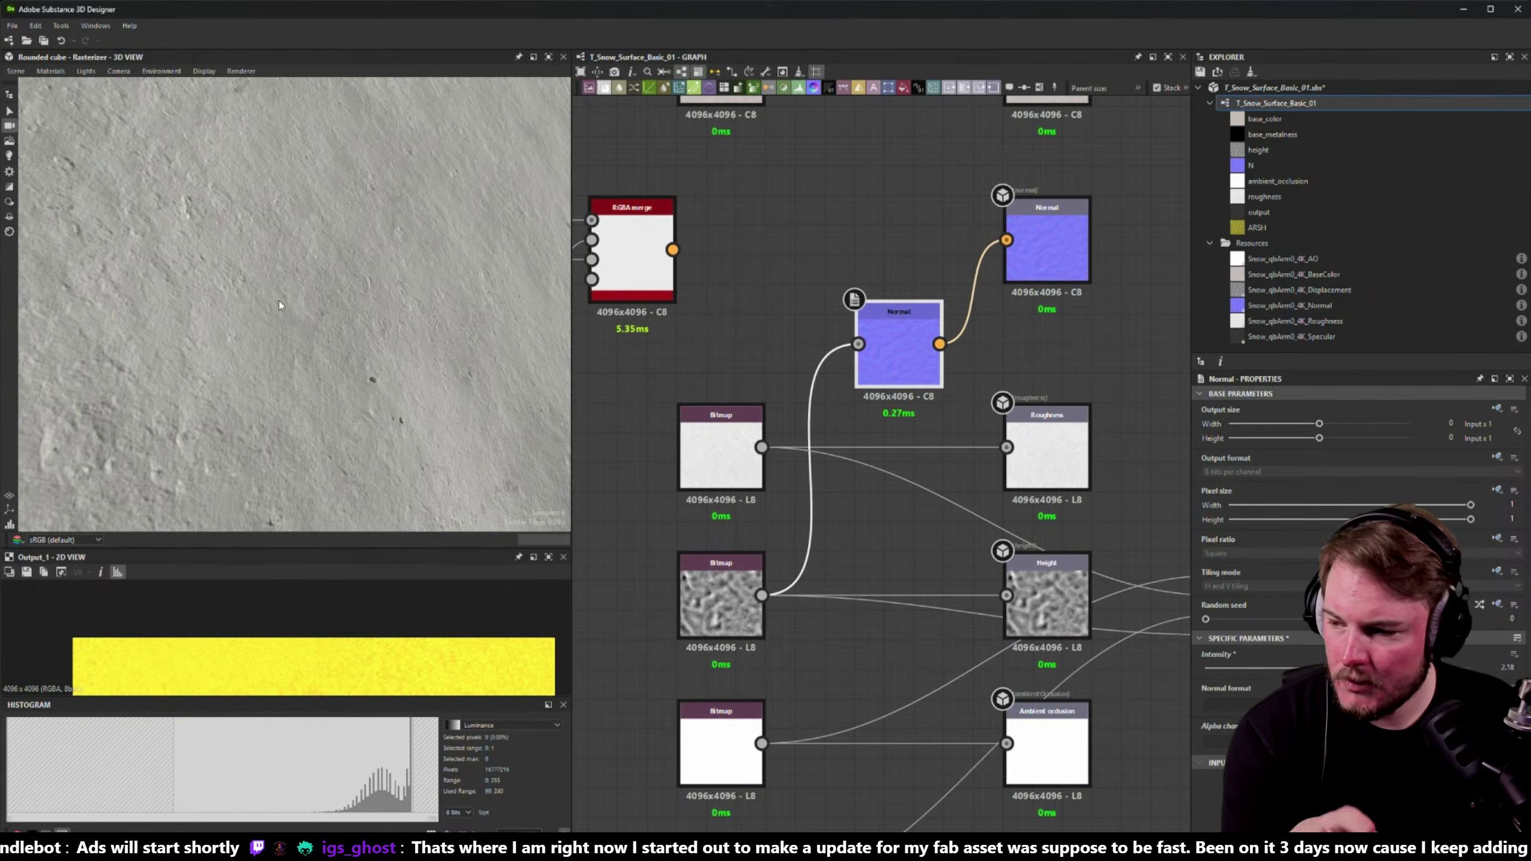
left_click_drag(279, 301, 285, 311)
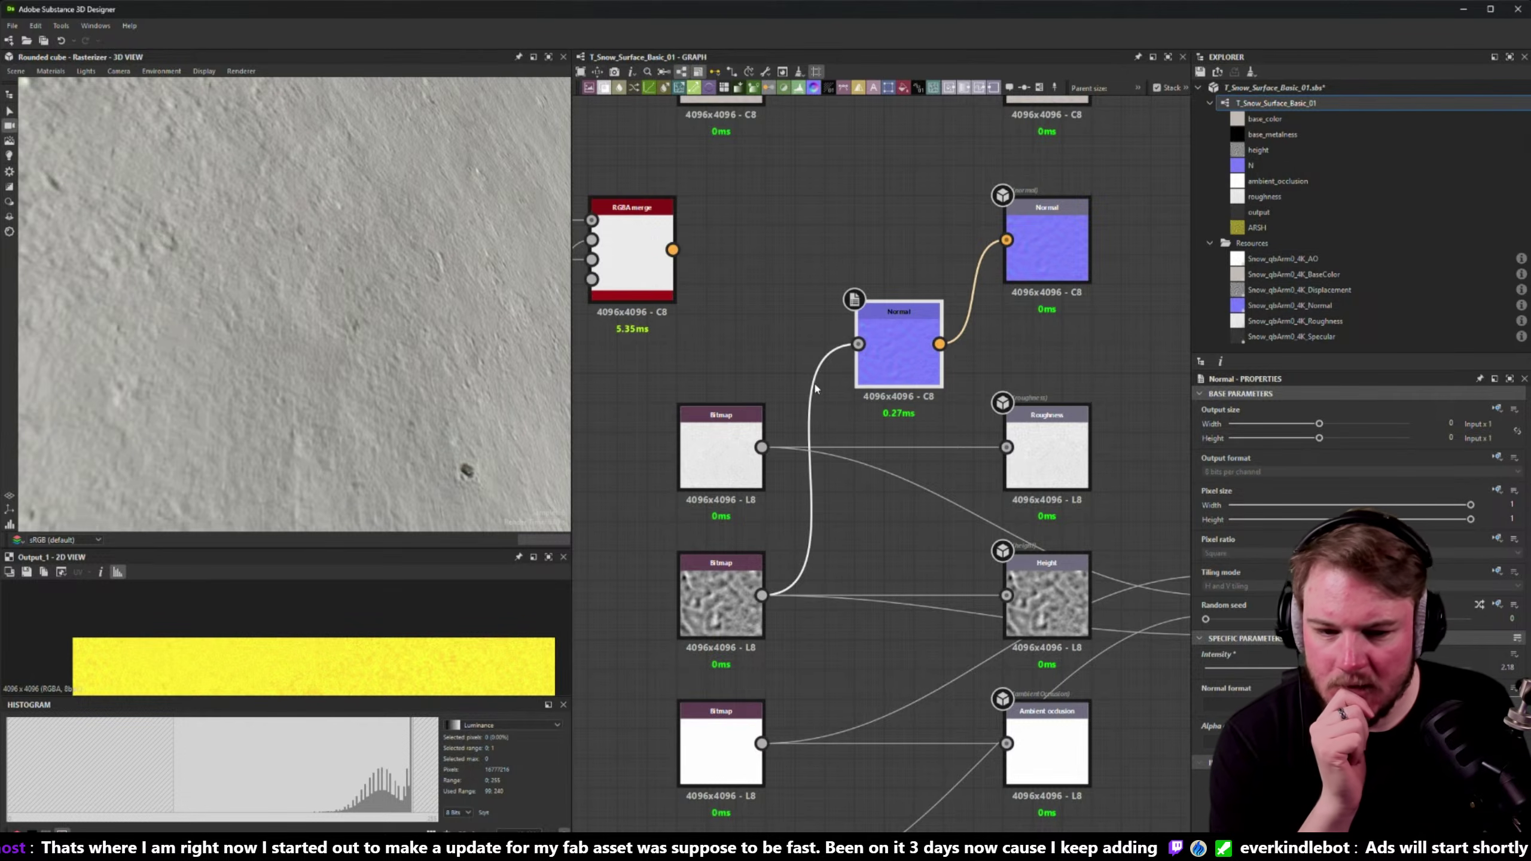
- Show the generated Normal node in an enlarged 2D view and examine its detail and its displacement source bitmap
double_click(887, 371)
scroll(253, 682, "up", 1)
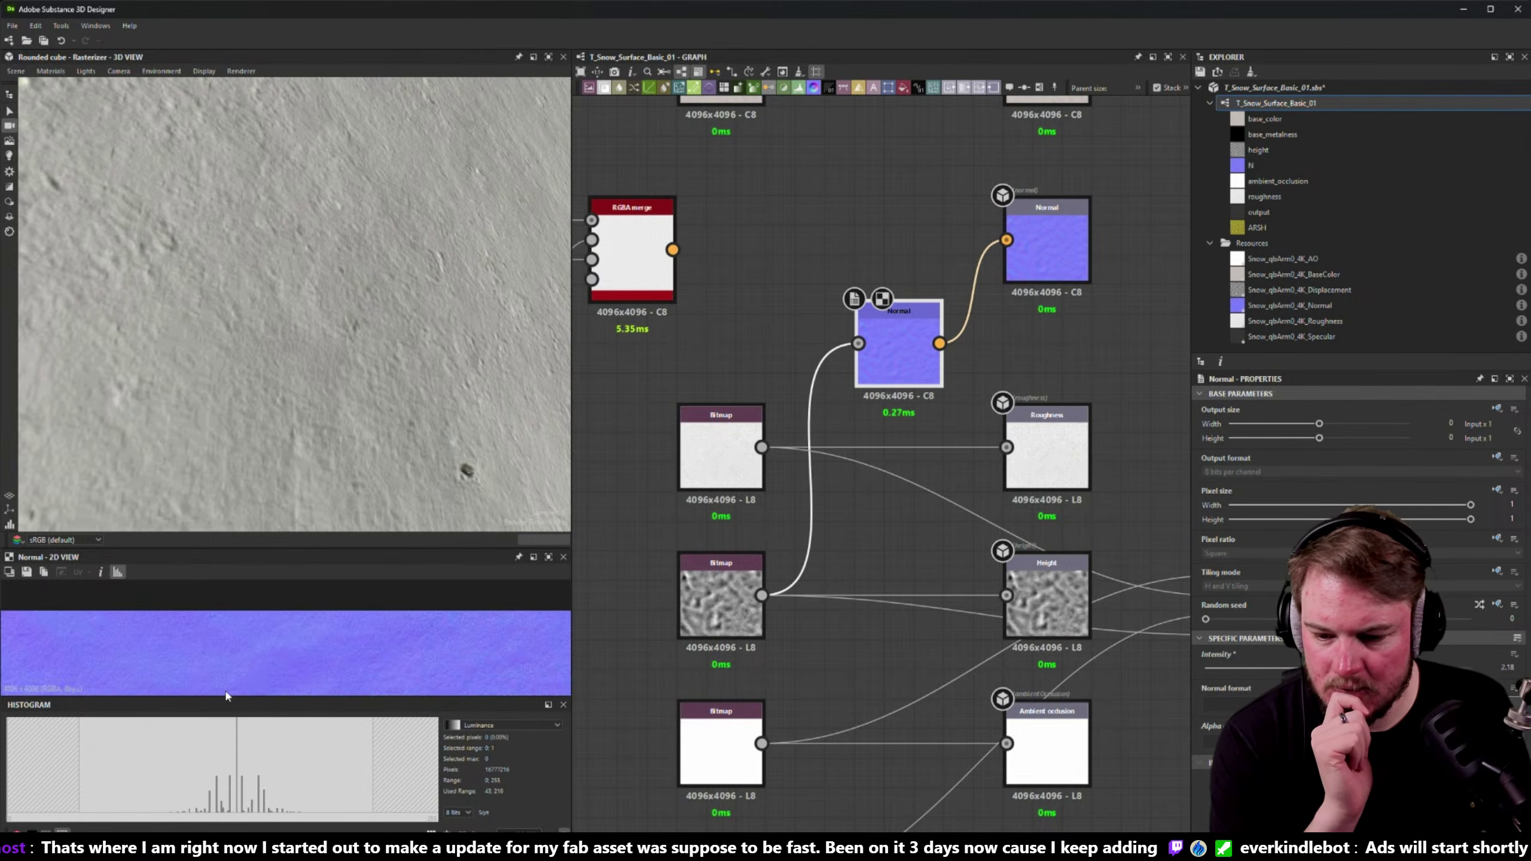
scroll(194, 665, "up", 2)
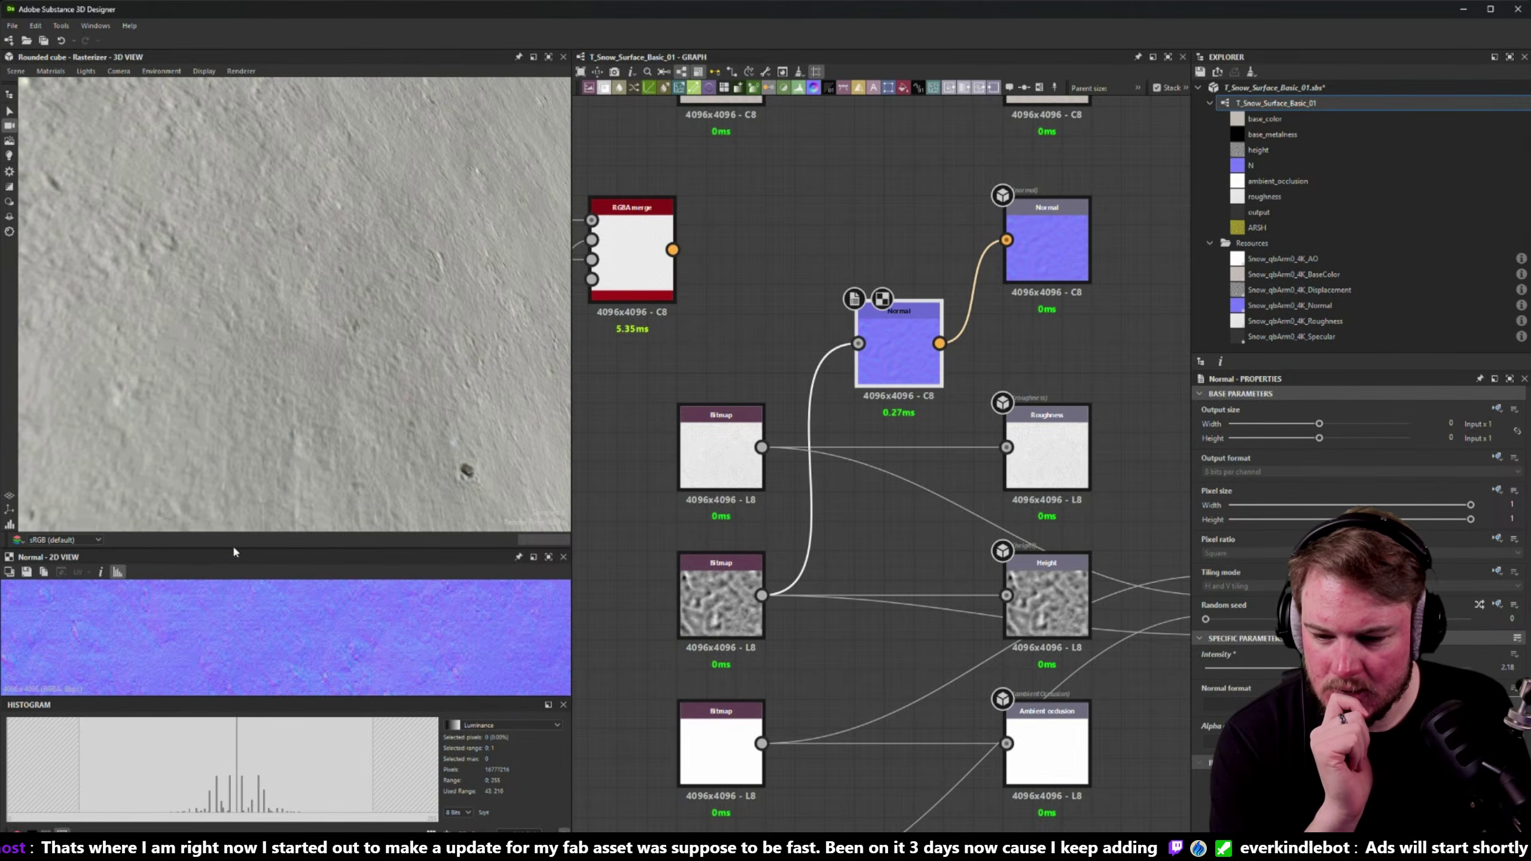
left_click_drag(235, 551, 252, 292)
middle_click_drag(235, 386, 470, 487)
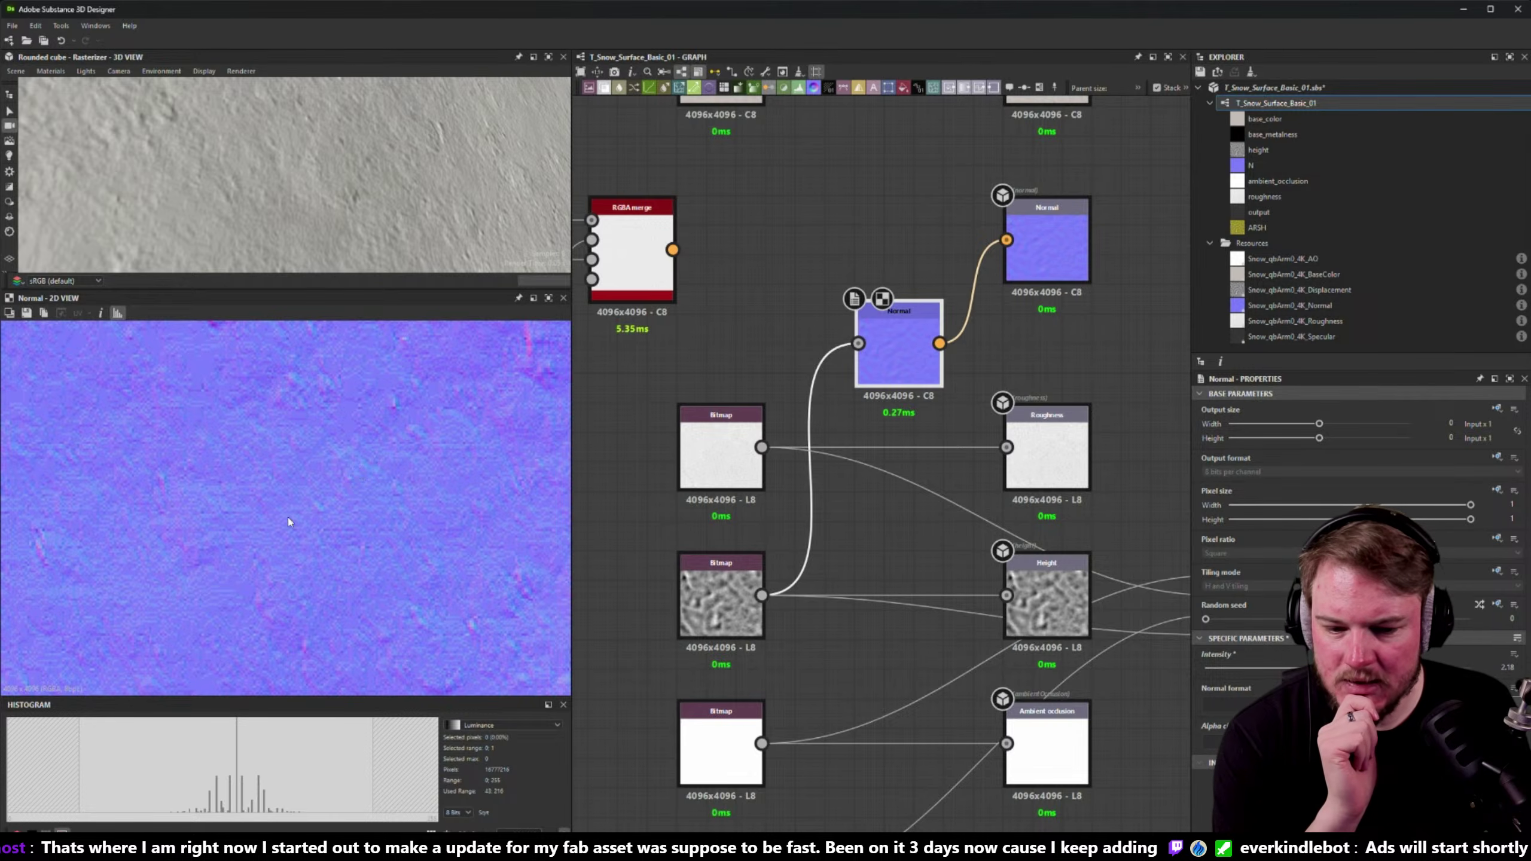
middle_click_drag(797, 629, 863, 601)
left_click(815, 584)
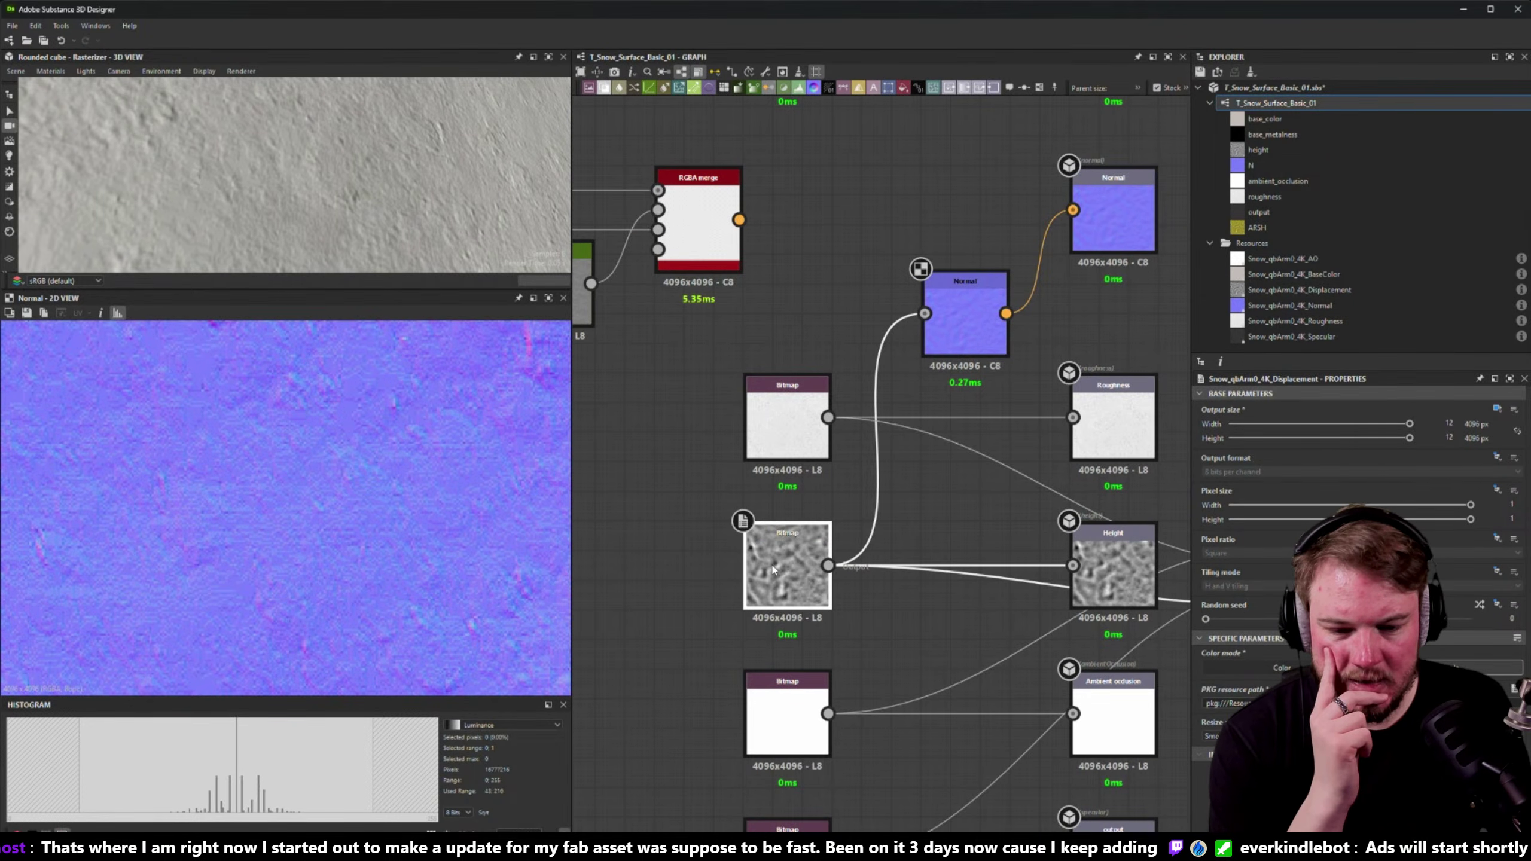
left_click_drag(703, 508, 871, 646)
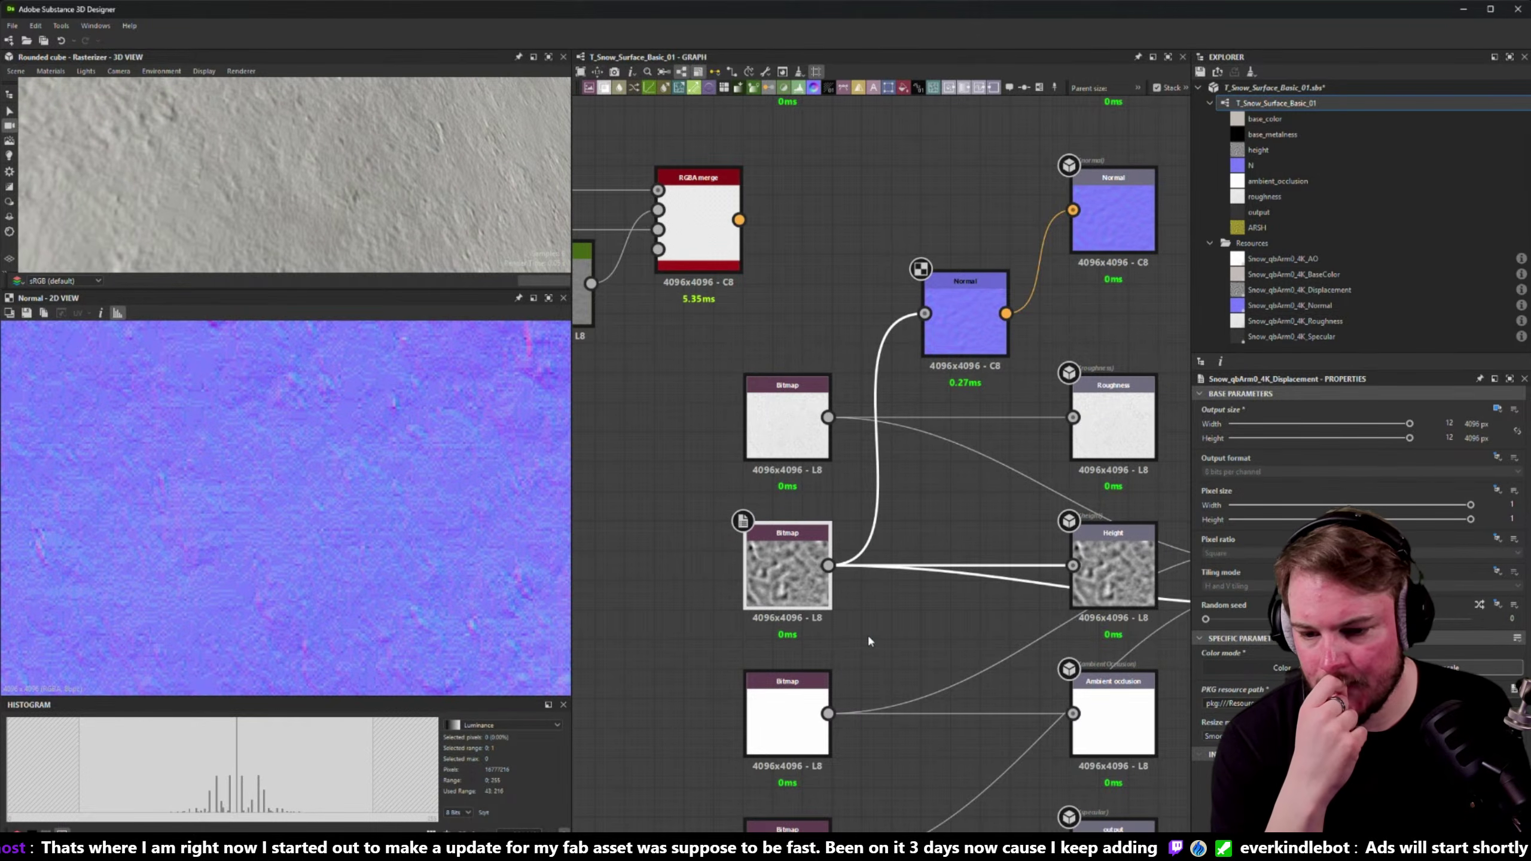
- Connect the RGBA merge of the scanned normal map back to the Normal output
middle_click_drag(867, 634, 829, 675)
scroll(820, 618, "down", 2)
left_click_drag(721, 336, 1000, 328)
- Compare the RGBA merge result with the source normal bitmap in the 2D view and check the surface in 3D
double_click(687, 341)
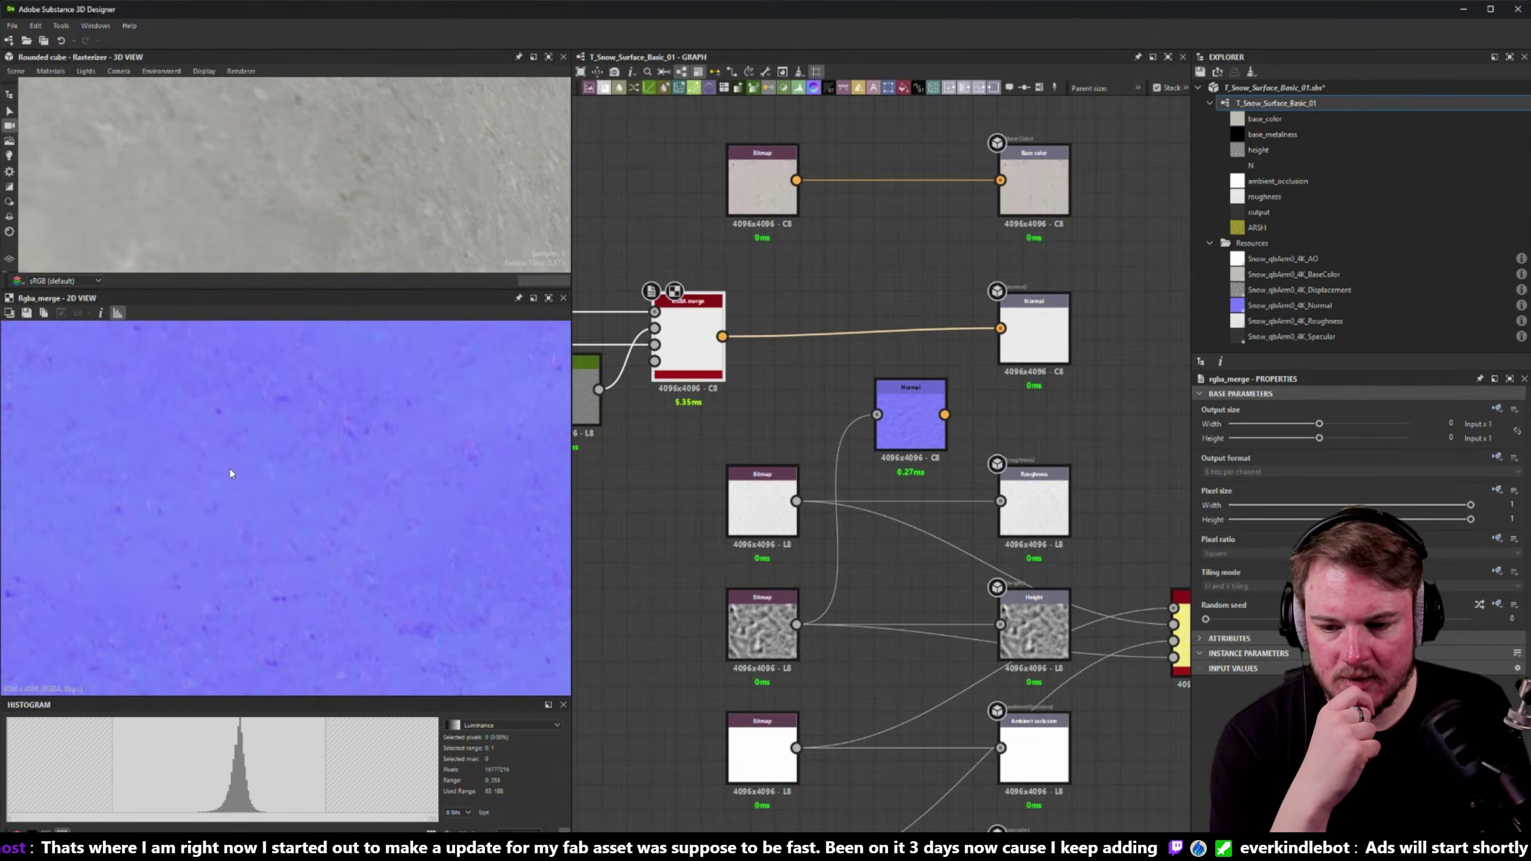
middle_click_drag(345, 547, 313, 515)
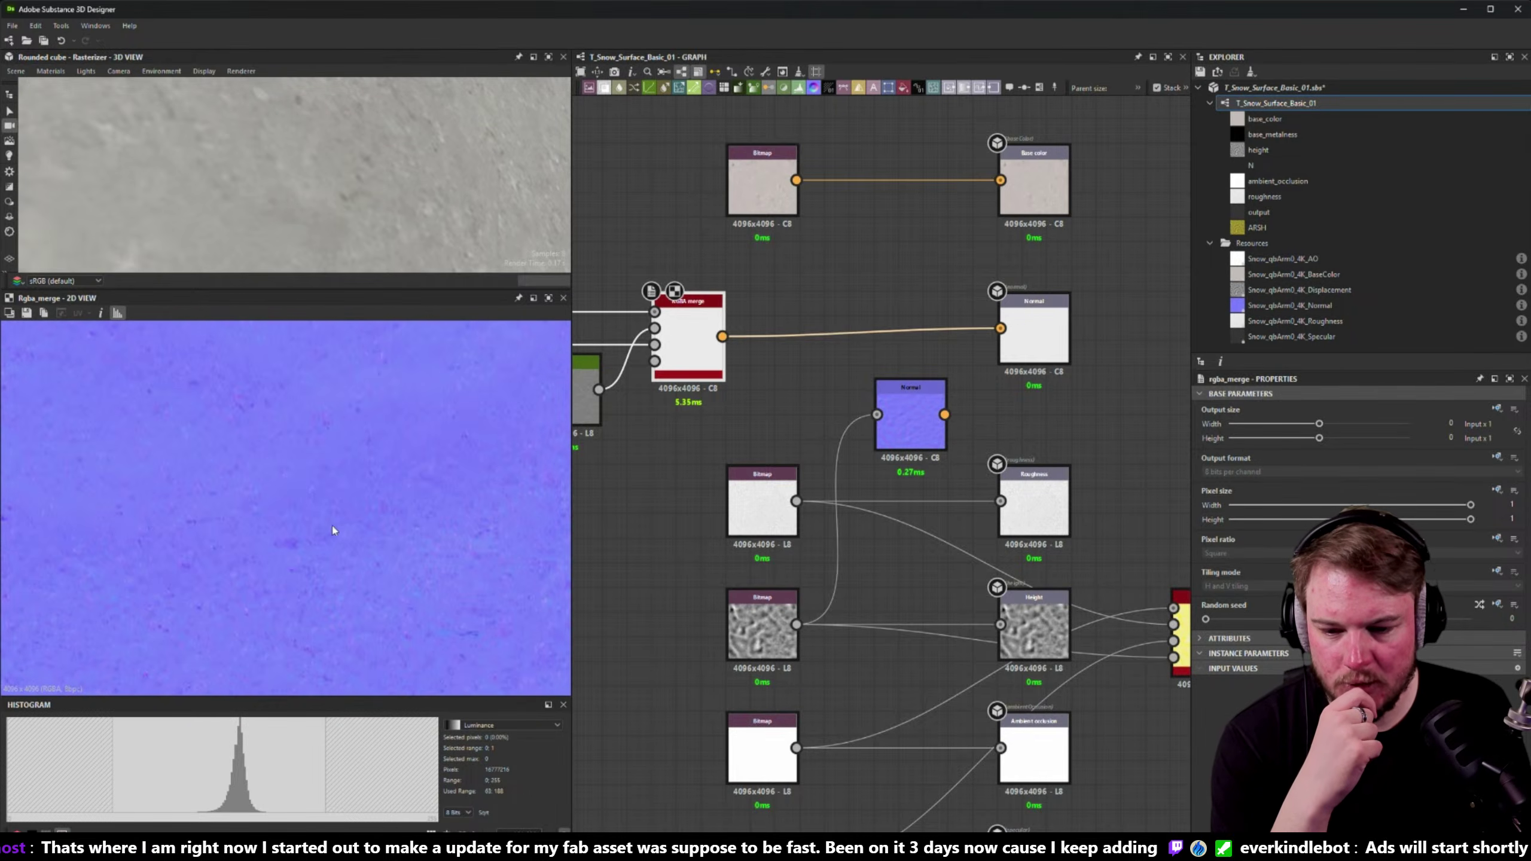
middle_click_drag(657, 483, 1145, 477)
double_click(853, 338)
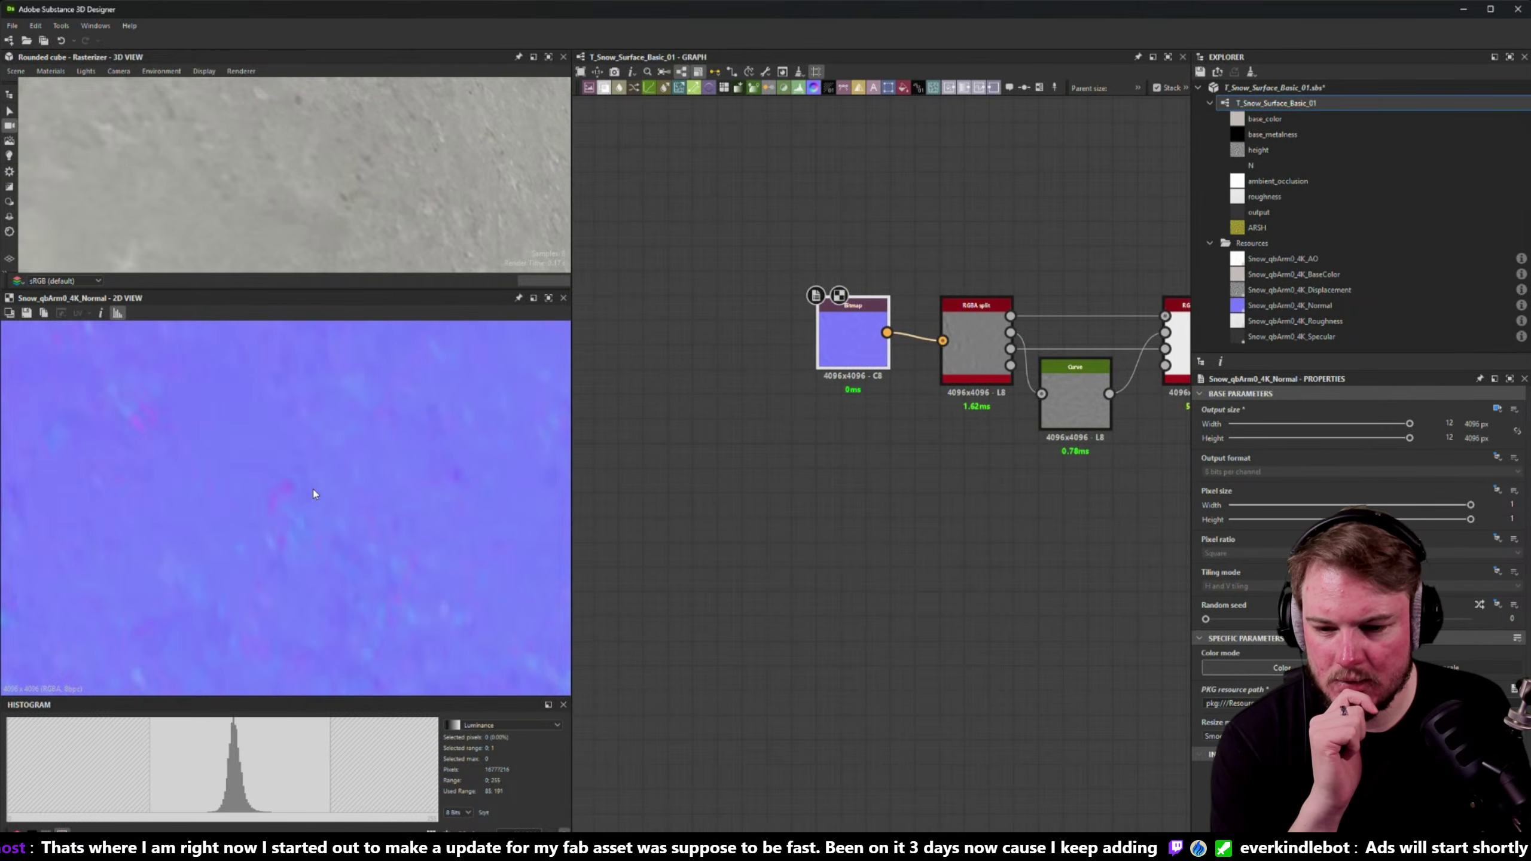
middle_click_drag(314, 506, 291, 570)
left_click_drag(314, 217, 468, 240)
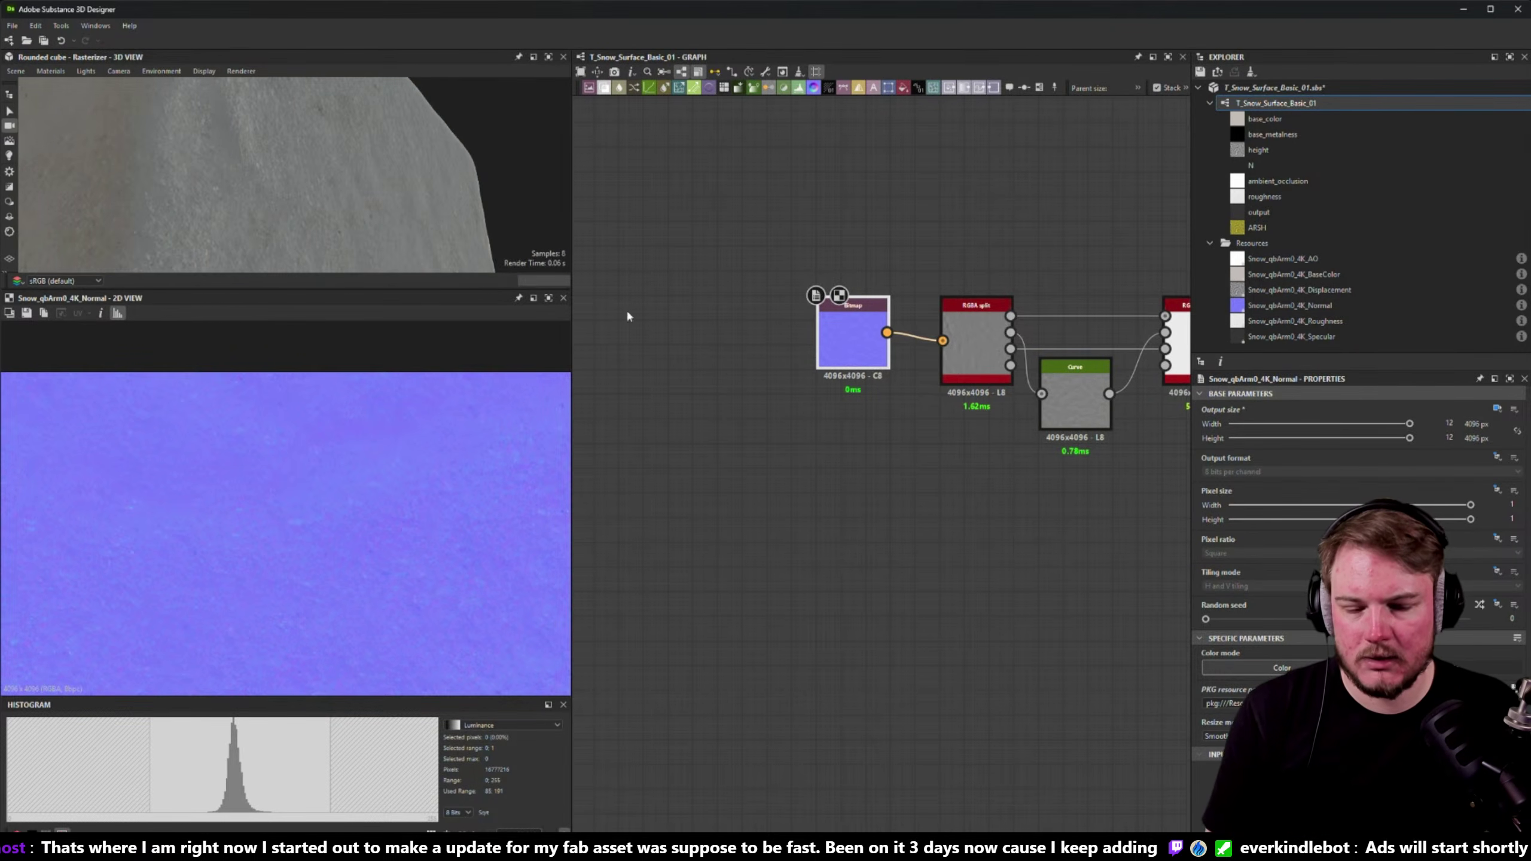
- Line up the Base color, Normal and packed ARSH output nodes in one column, with ARSH directly below Normal
scroll(824, 359, "down", 4)
middle_click_drag(1014, 270, 927, 414)
scroll(979, 366, "up", 1)
left_click_drag(927, 414, 783, 208)
left_click_drag(829, 374, 1046, 374)
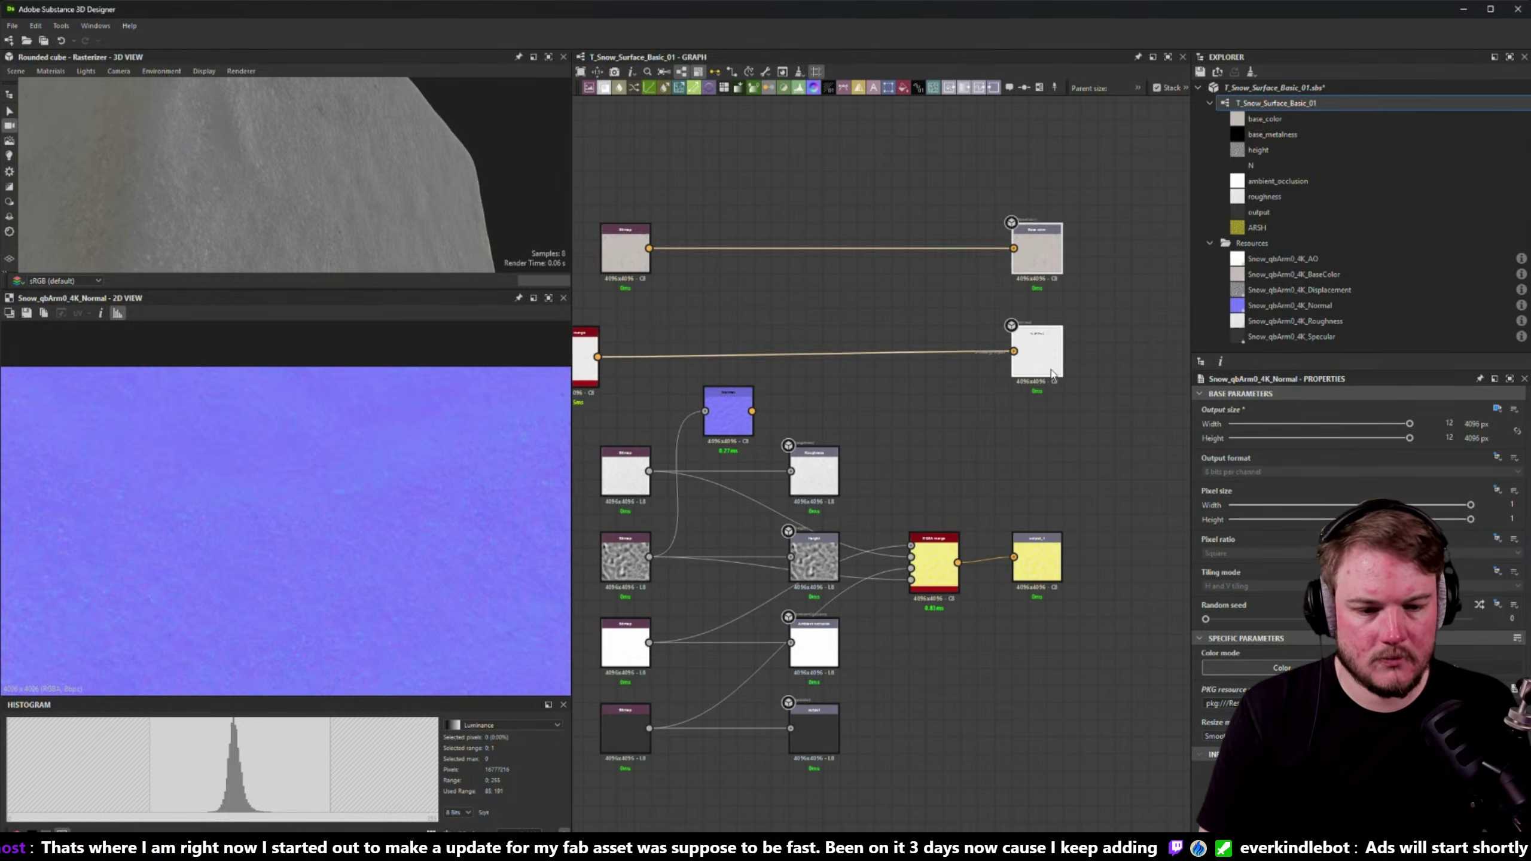
left_click_drag(1044, 545, 1029, 457)
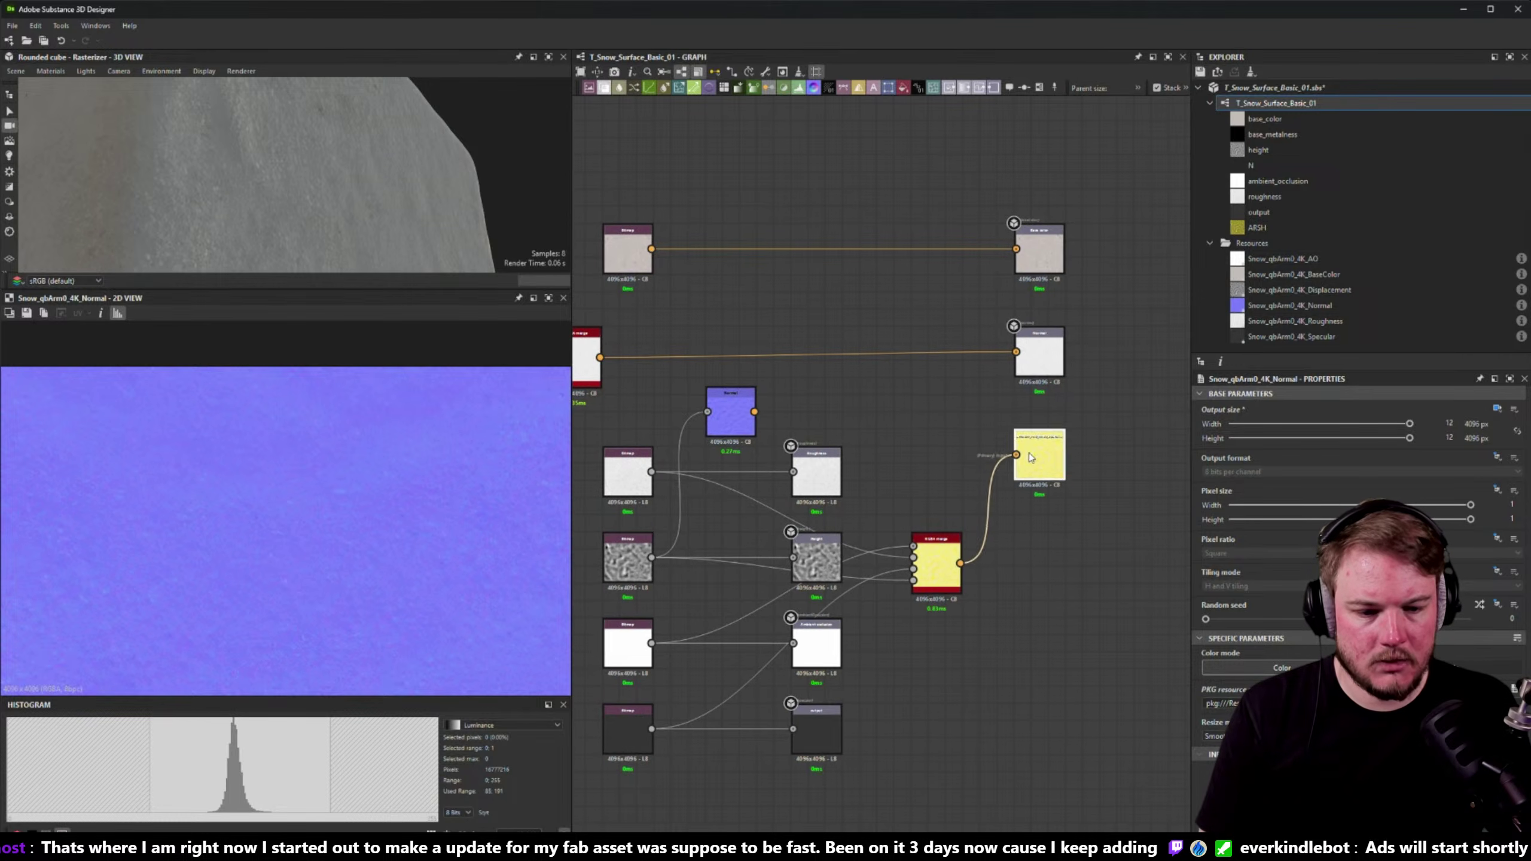
- Delete the Normal node that is fed by the displacement bitmap
scroll(932, 435, "down", 2)
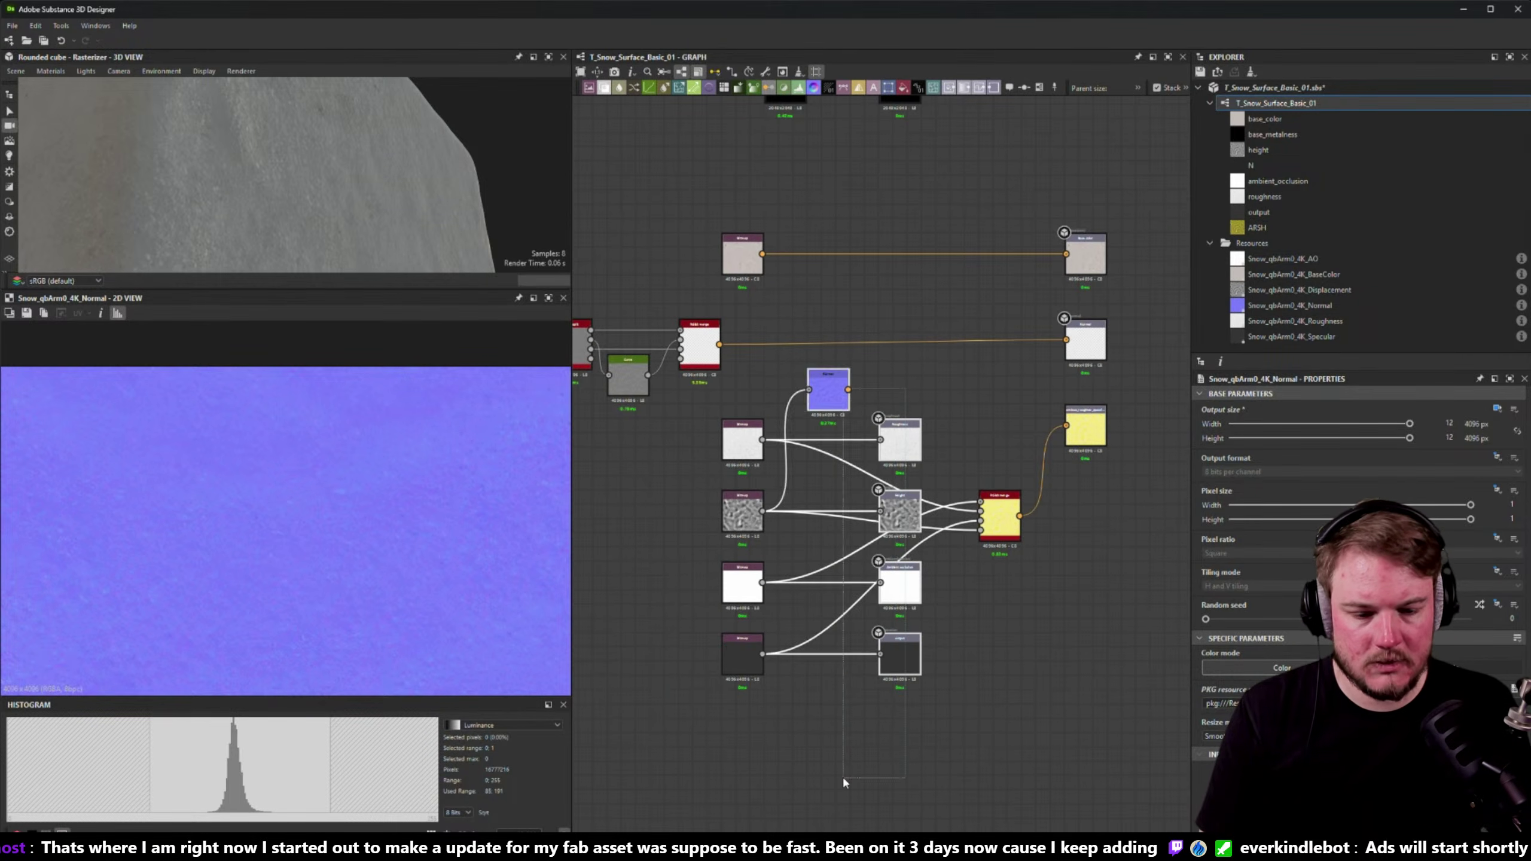
left_click(825, 389)
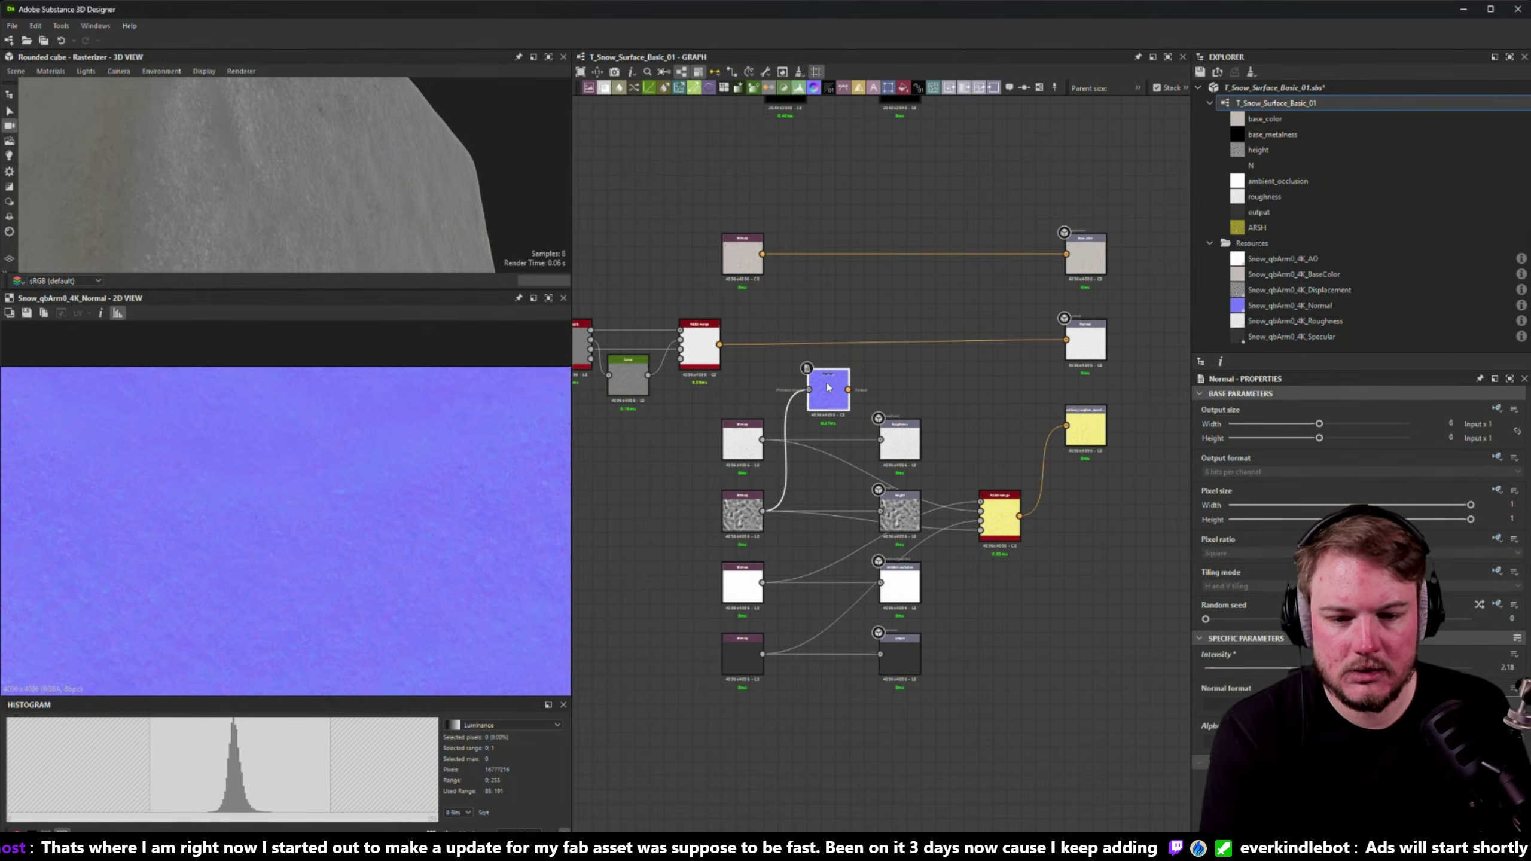
key("Delete")
- Move the normal bitmap with its RGBA split, Curve and RGBA merge nodes into line with the other bitmaps
middle_click_drag(751, 377, 781, 379)
middle_click_drag(782, 290, 840, 307)
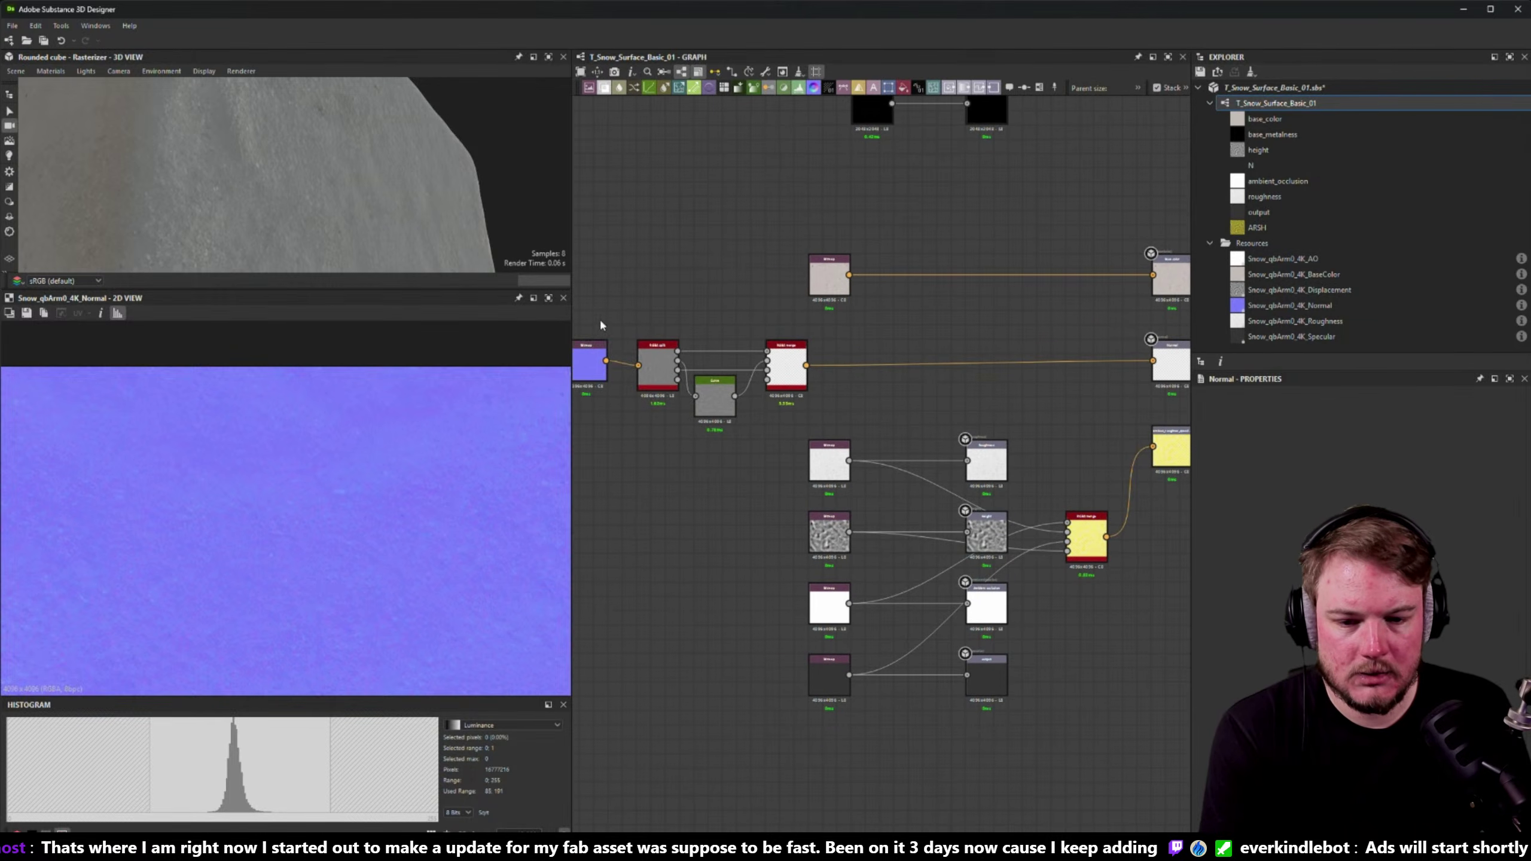
left_click_drag(805, 365, 833, 366)
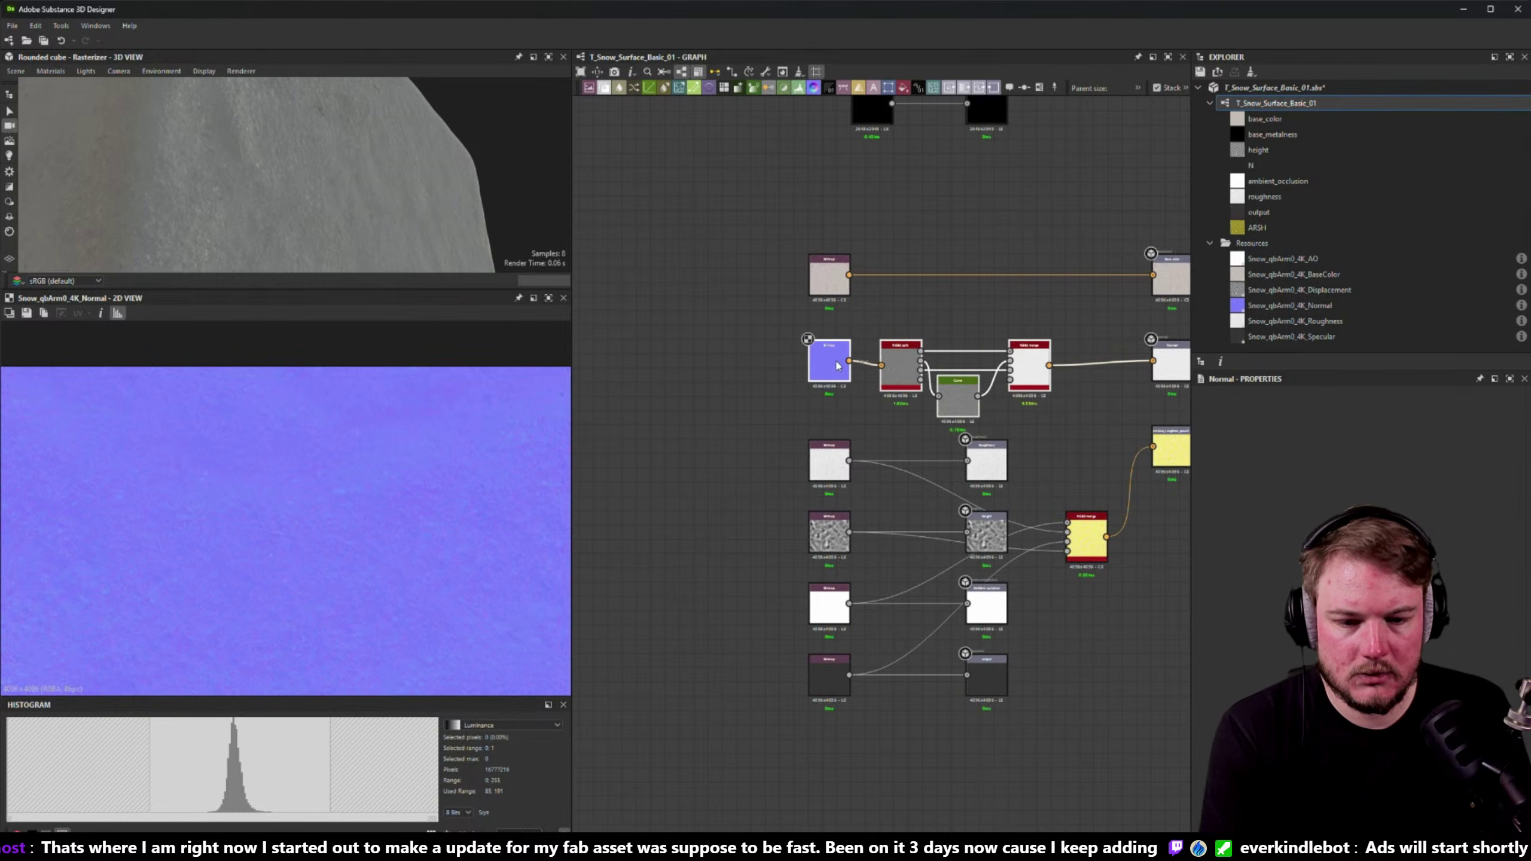
key("f")
- Move the black uniform color node and its metallic output just above the base color row, aligned with the bitmaps
left_click(768, 235)
left_click_drag(769, 235, 725, 336)
middle_click_drag(667, 369, 696, 286)
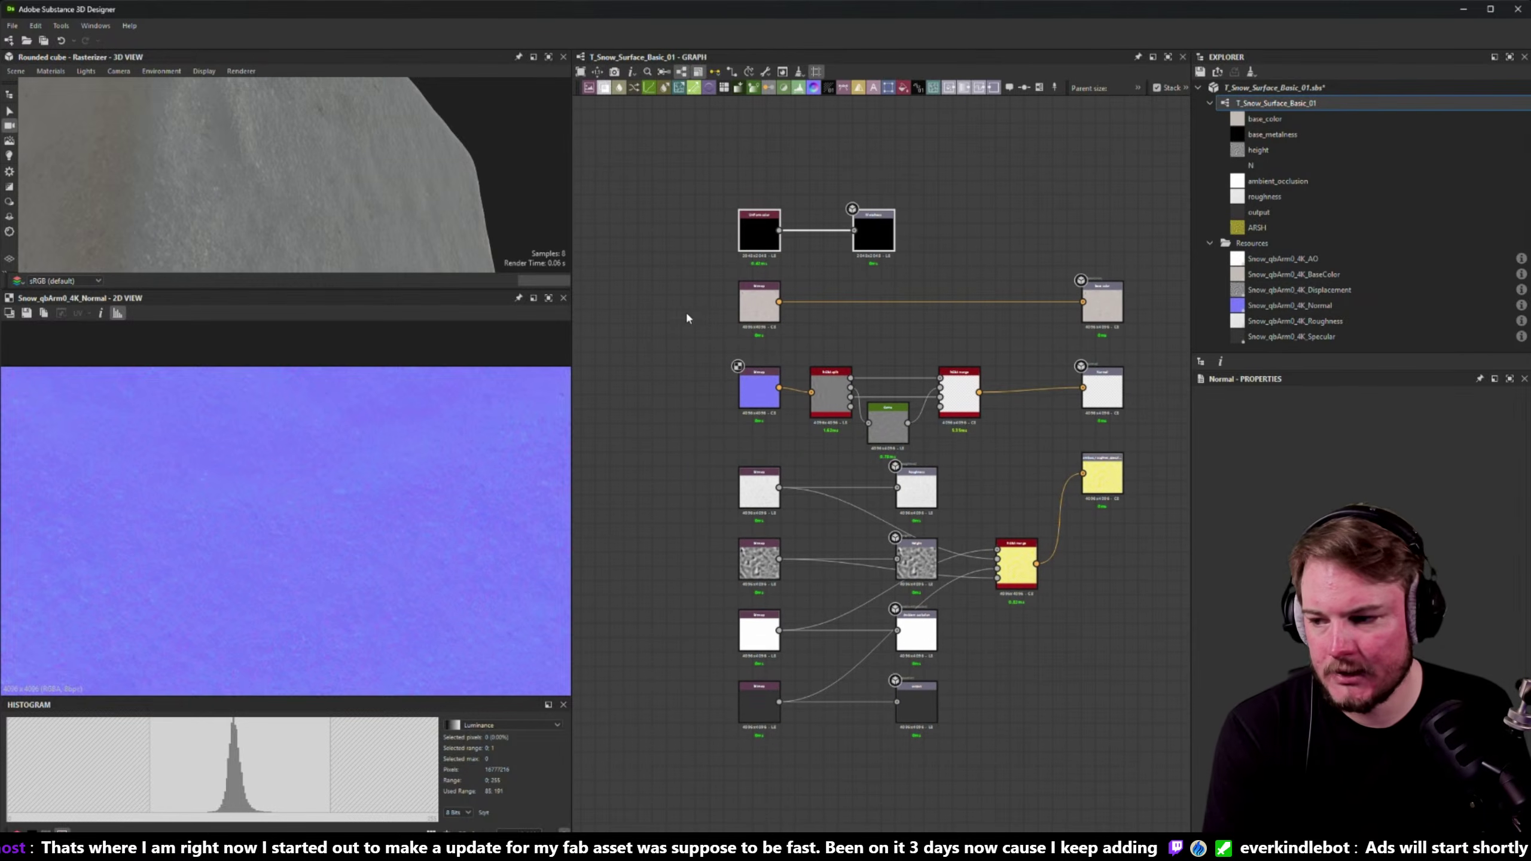
middle_click_drag(687, 397, 648, 376)
middle_click_drag(1083, 526, 1023, 563)
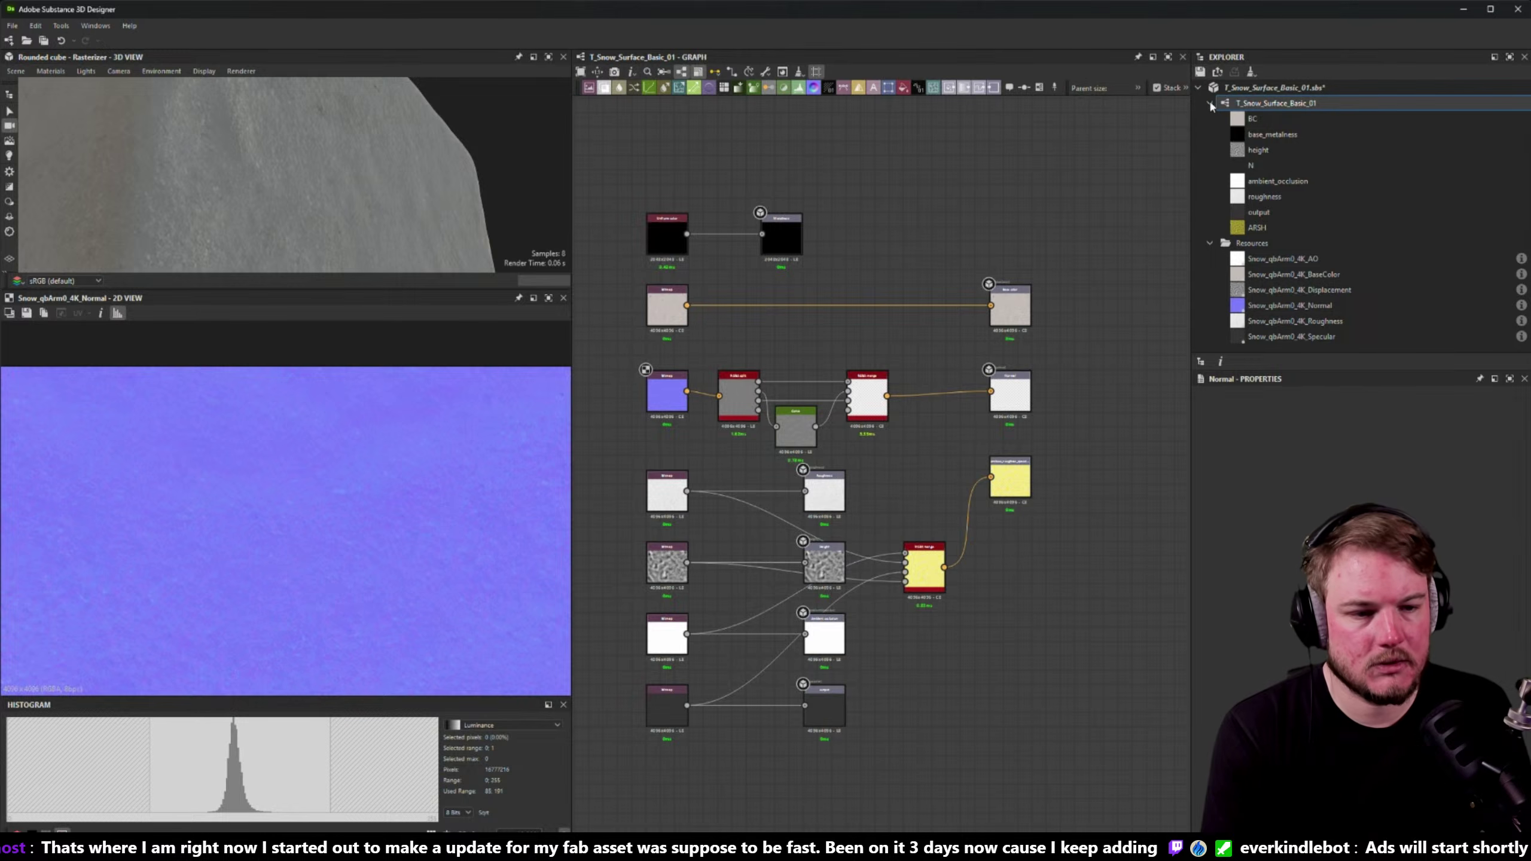
- Collapse the graph and Resources entries of the package and save it
left_click(1209, 103)
left_click(1209, 120)
key("ctrl+s")
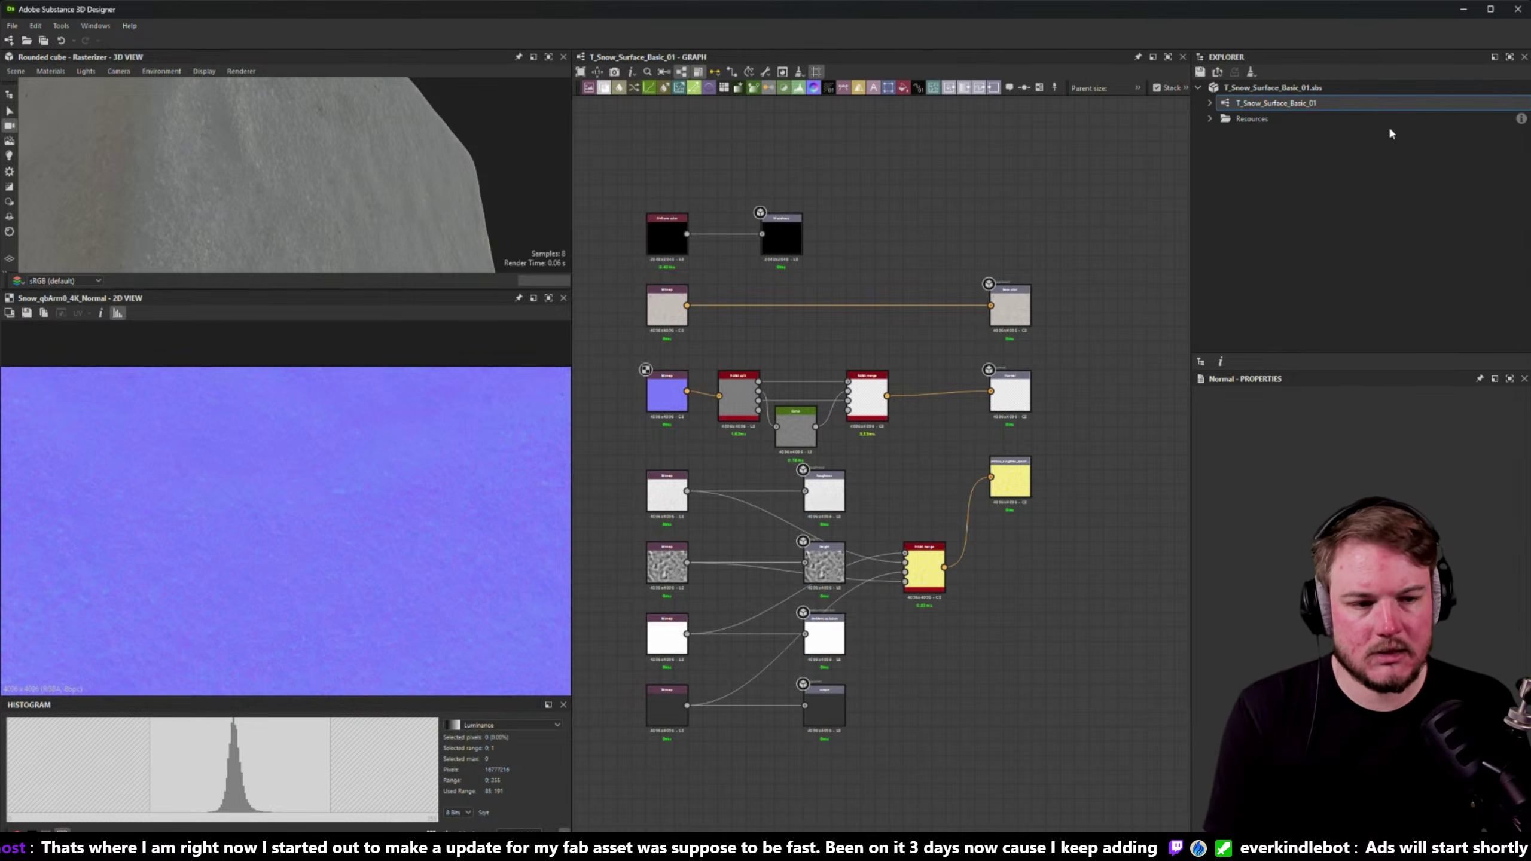
- Open the output export settings for the T_Snow_Surface_Basic_01 graph
right_click(1306, 104)
left_click(1355, 212)
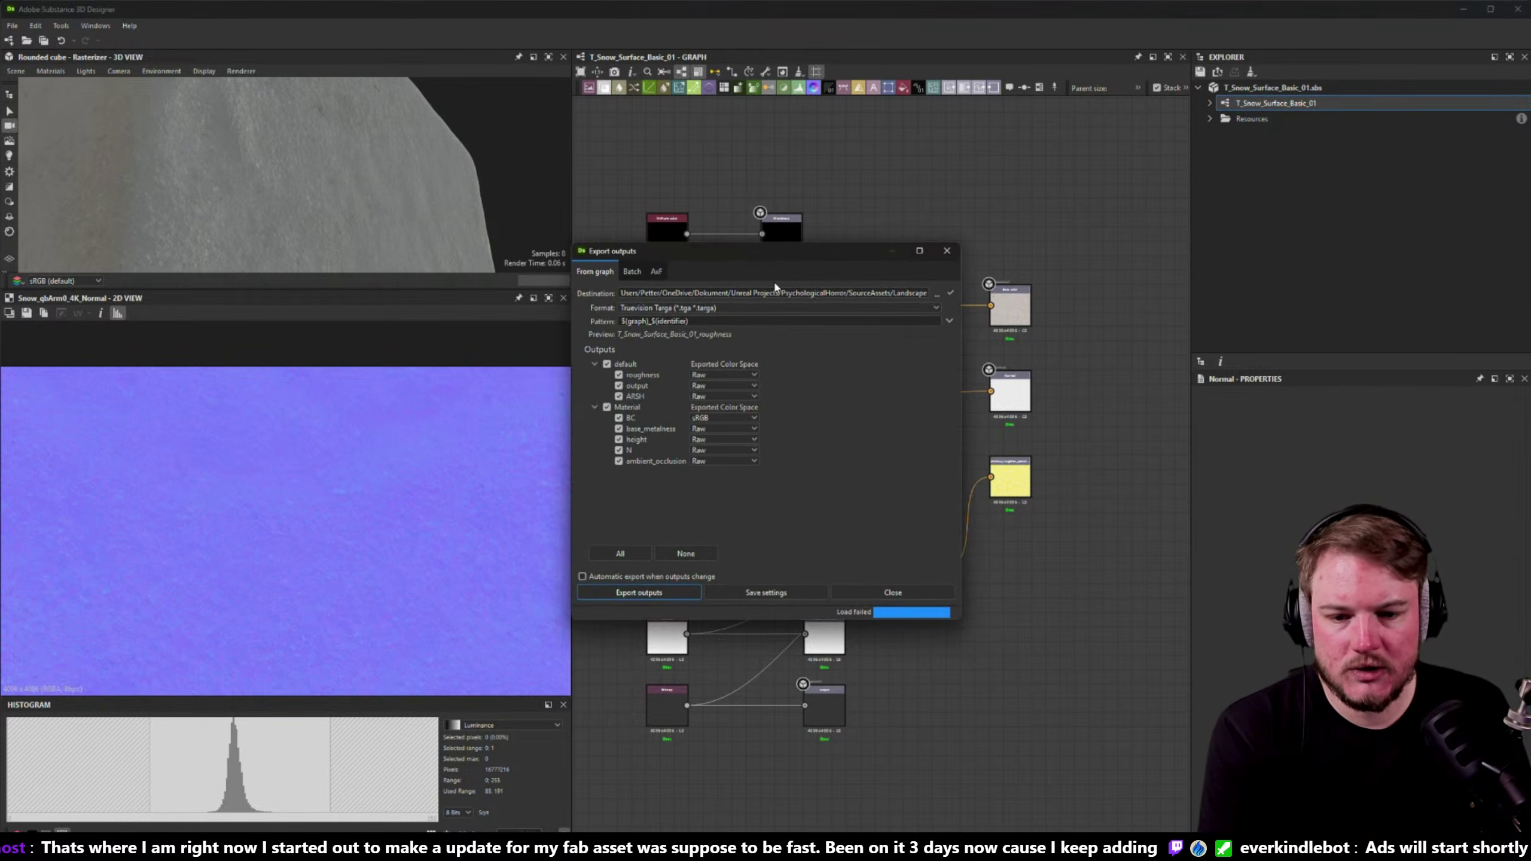
left_click_drag(727, 253, 656, 259)
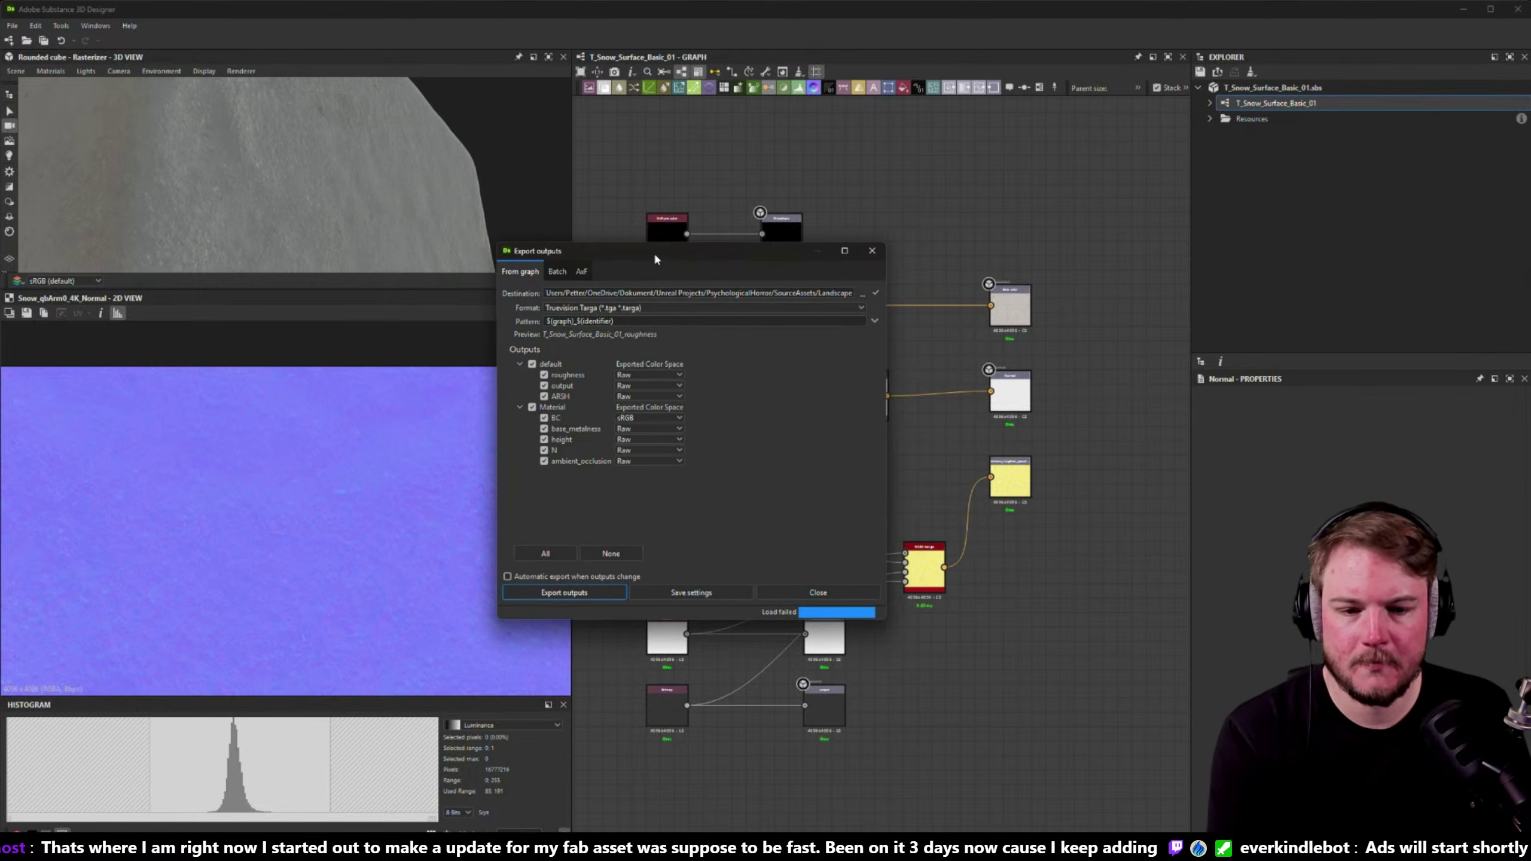
- Create a Textures folder inside Landscape and set it as the export destination
left_click(861, 293)
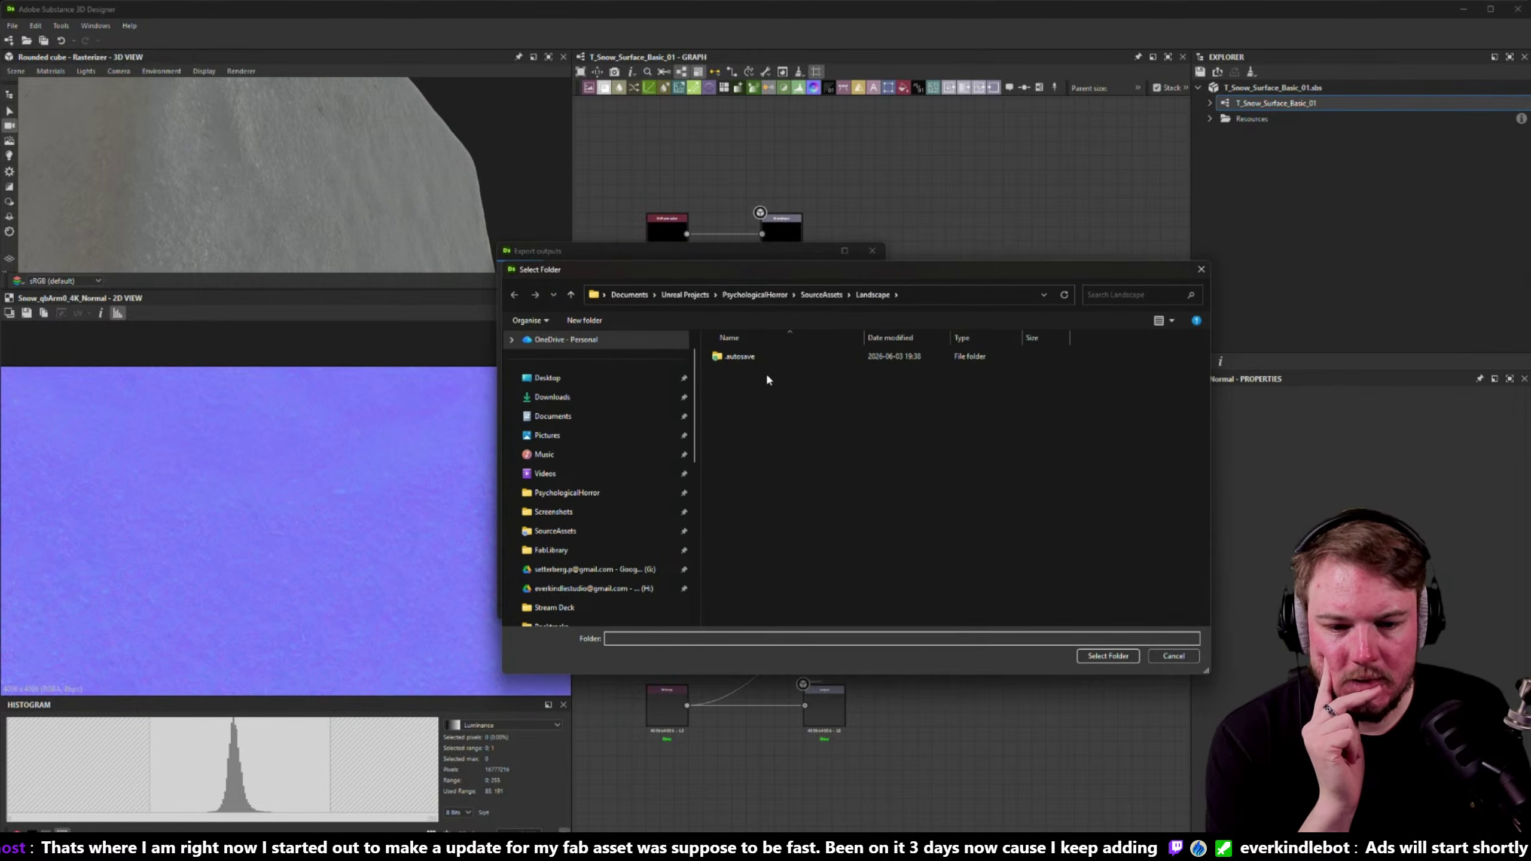
key("ctrl+shift+n")
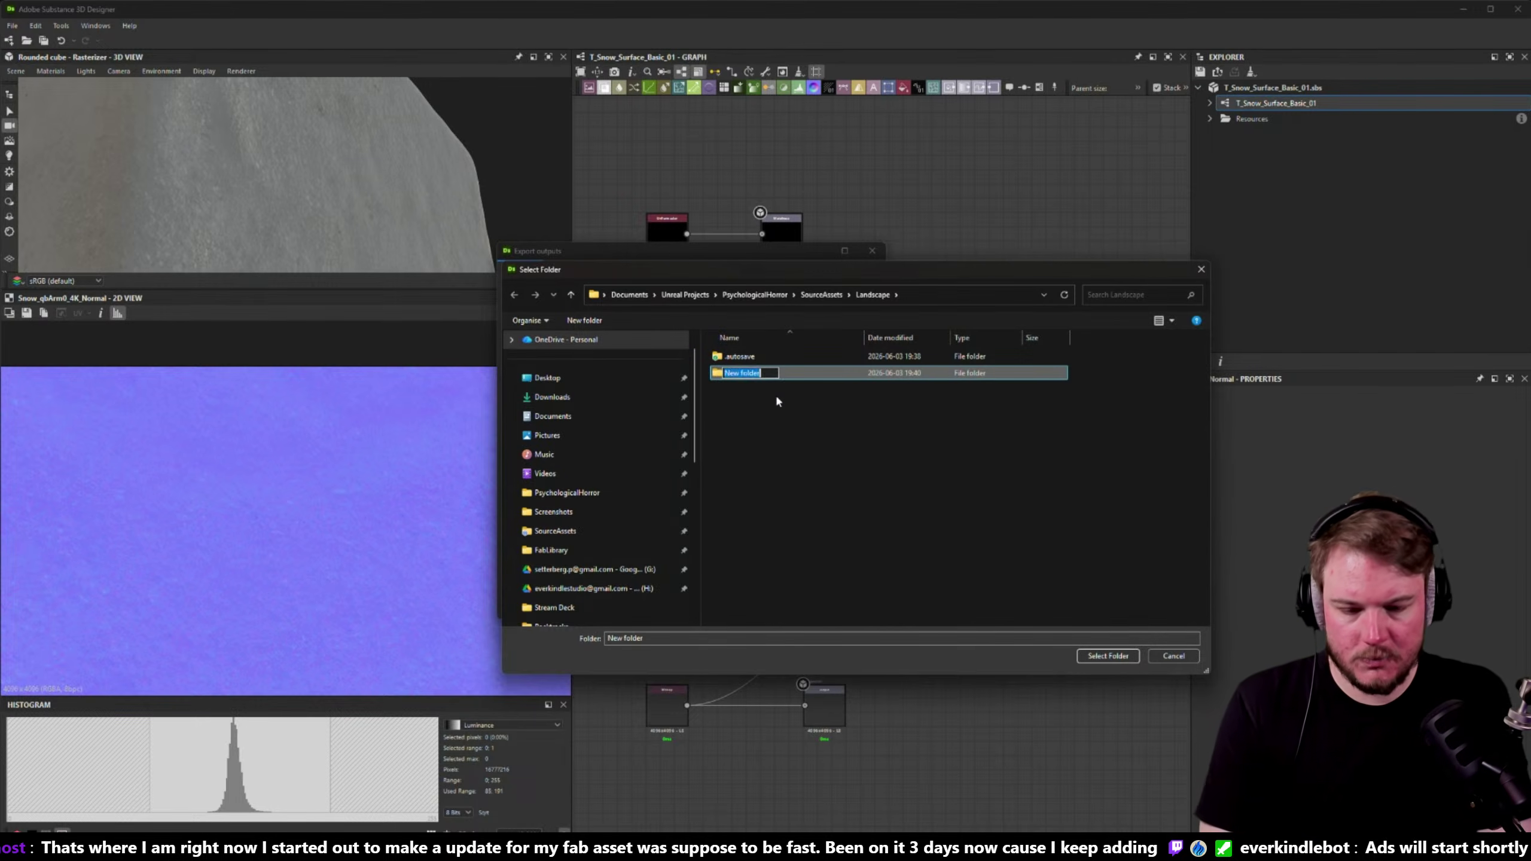
type("Ttes")
key("BackSpace")
key("BackSpace")
key("BackSpace")
type("extures")
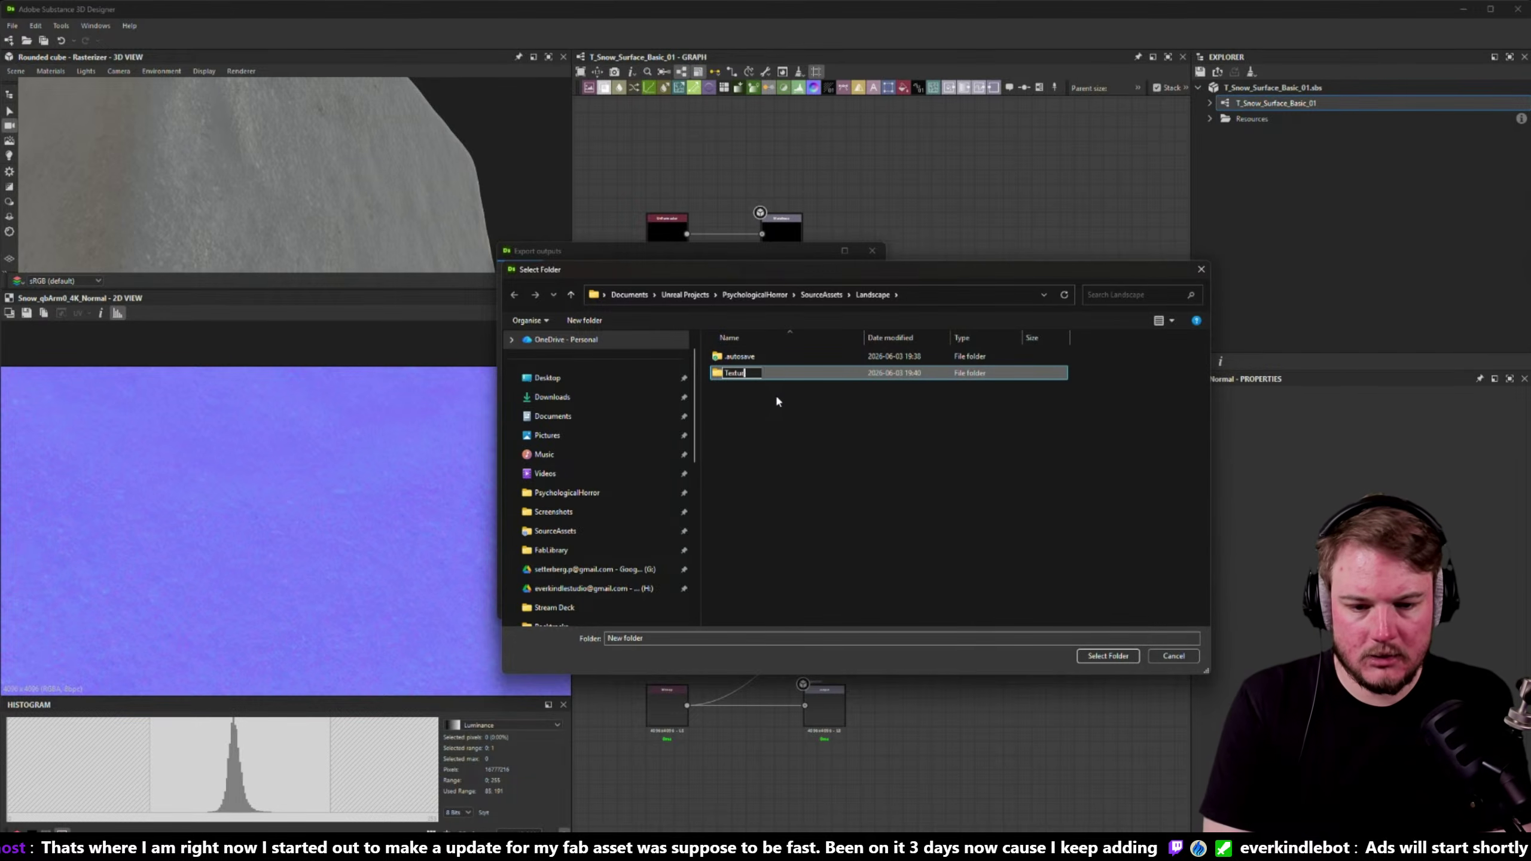
key("Return")
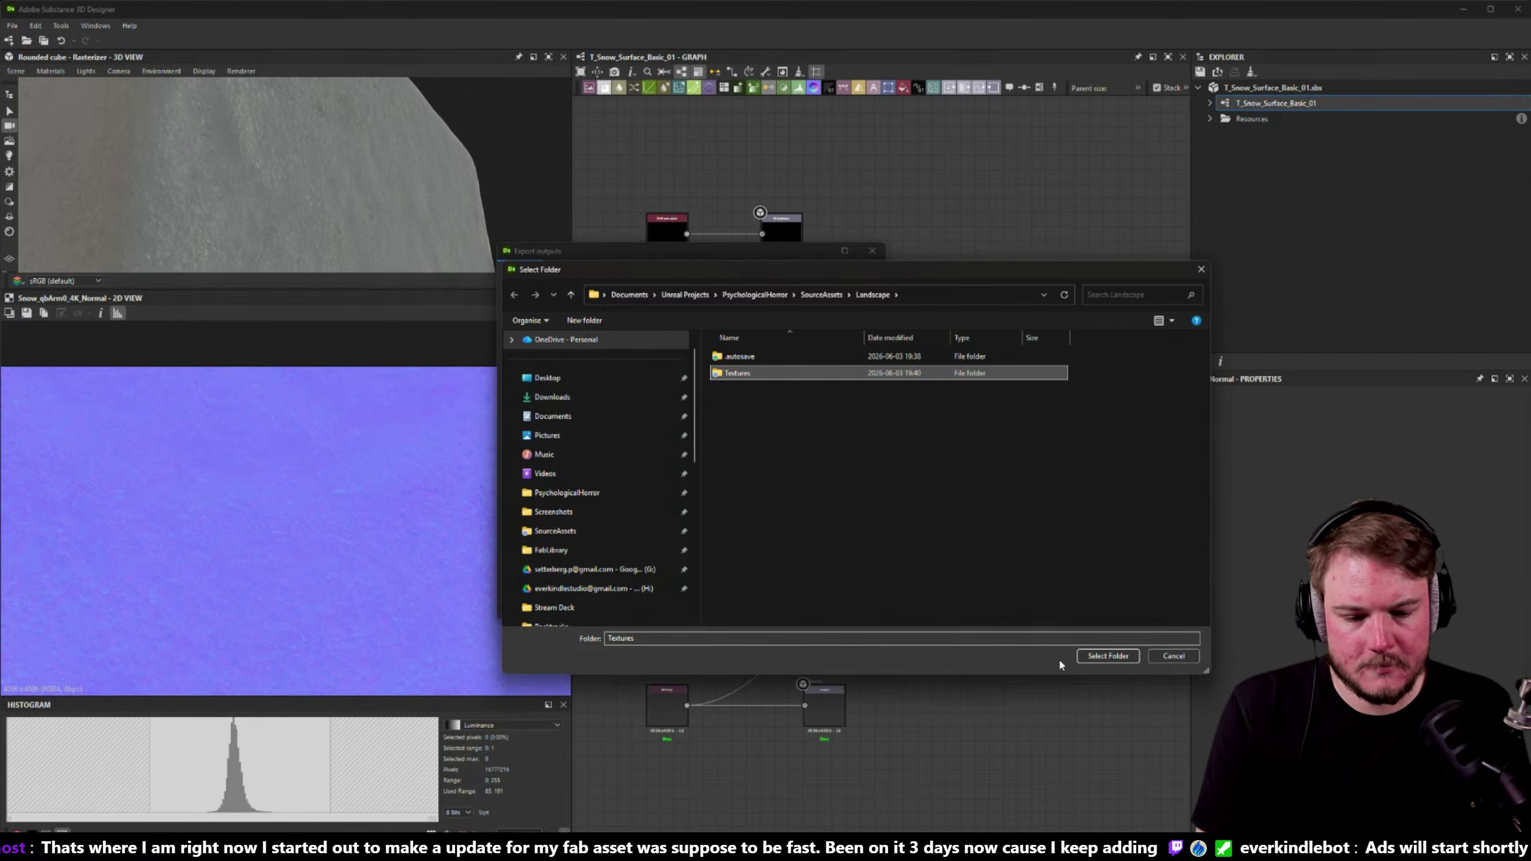
left_click(1092, 656)
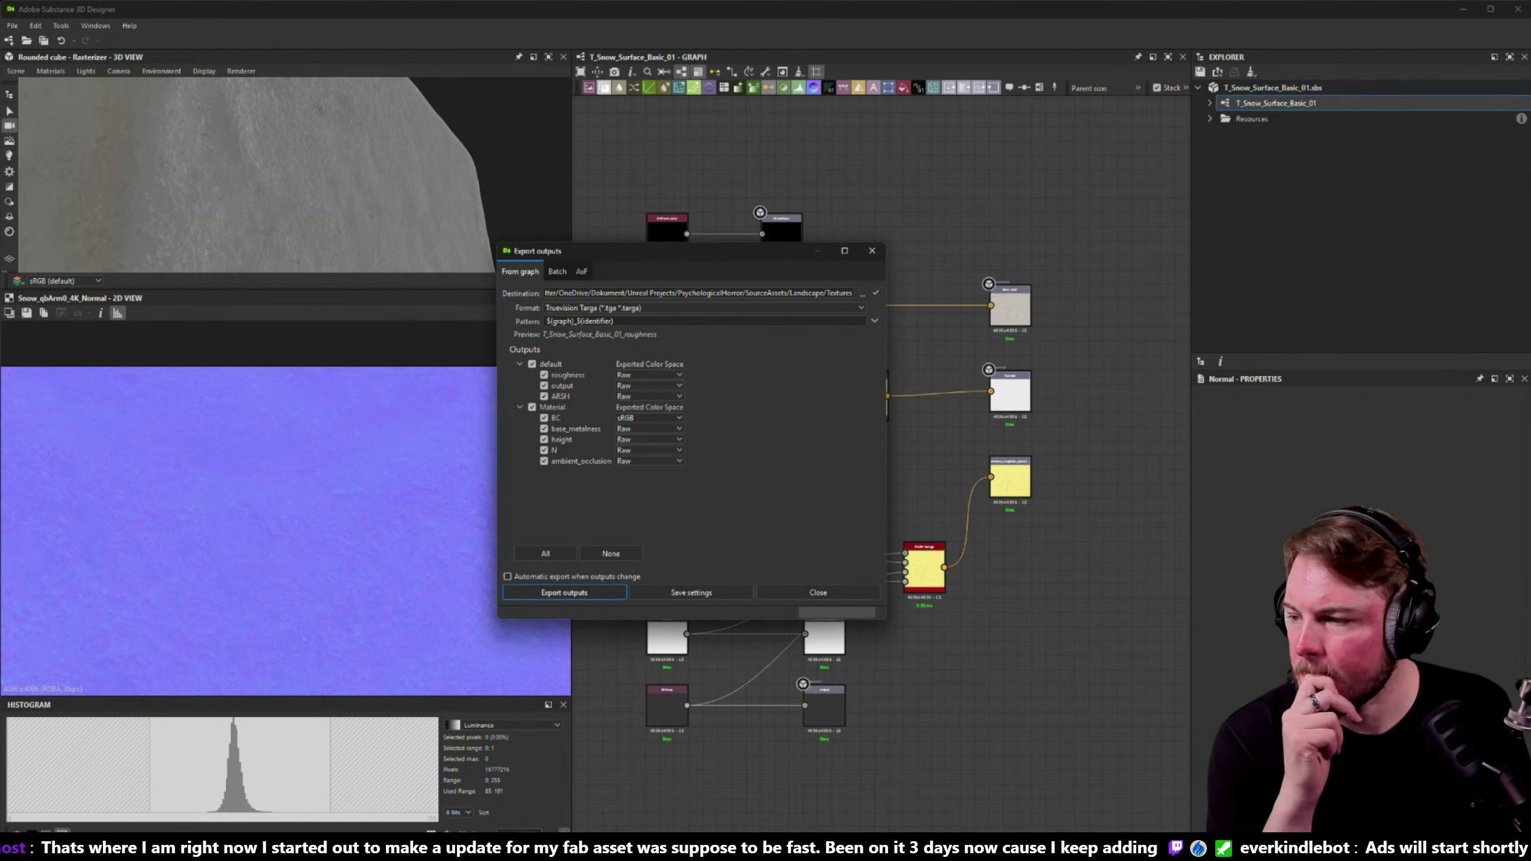
left_click(607, 438)
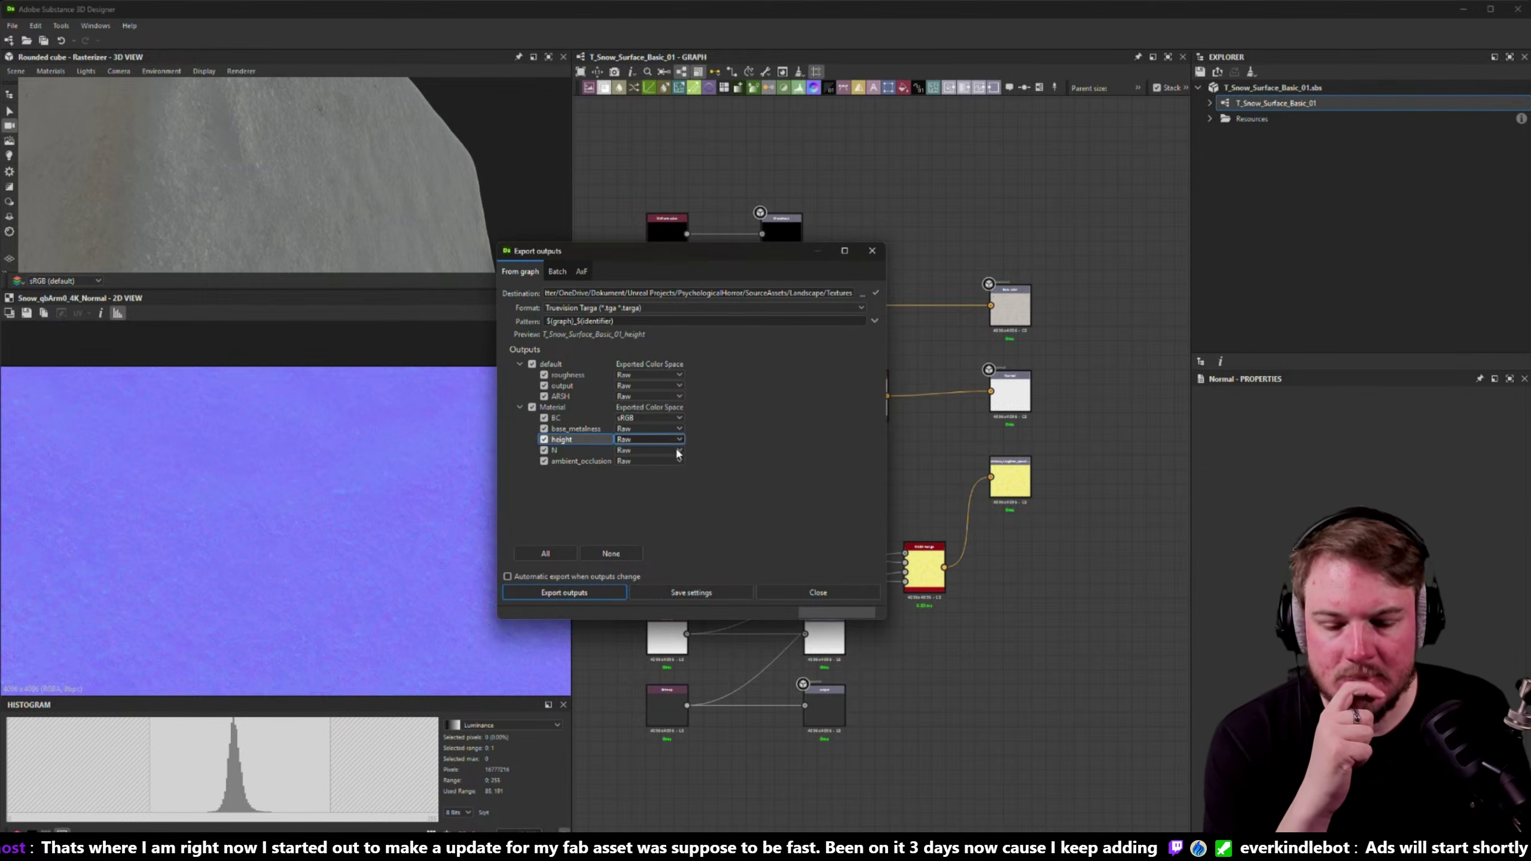
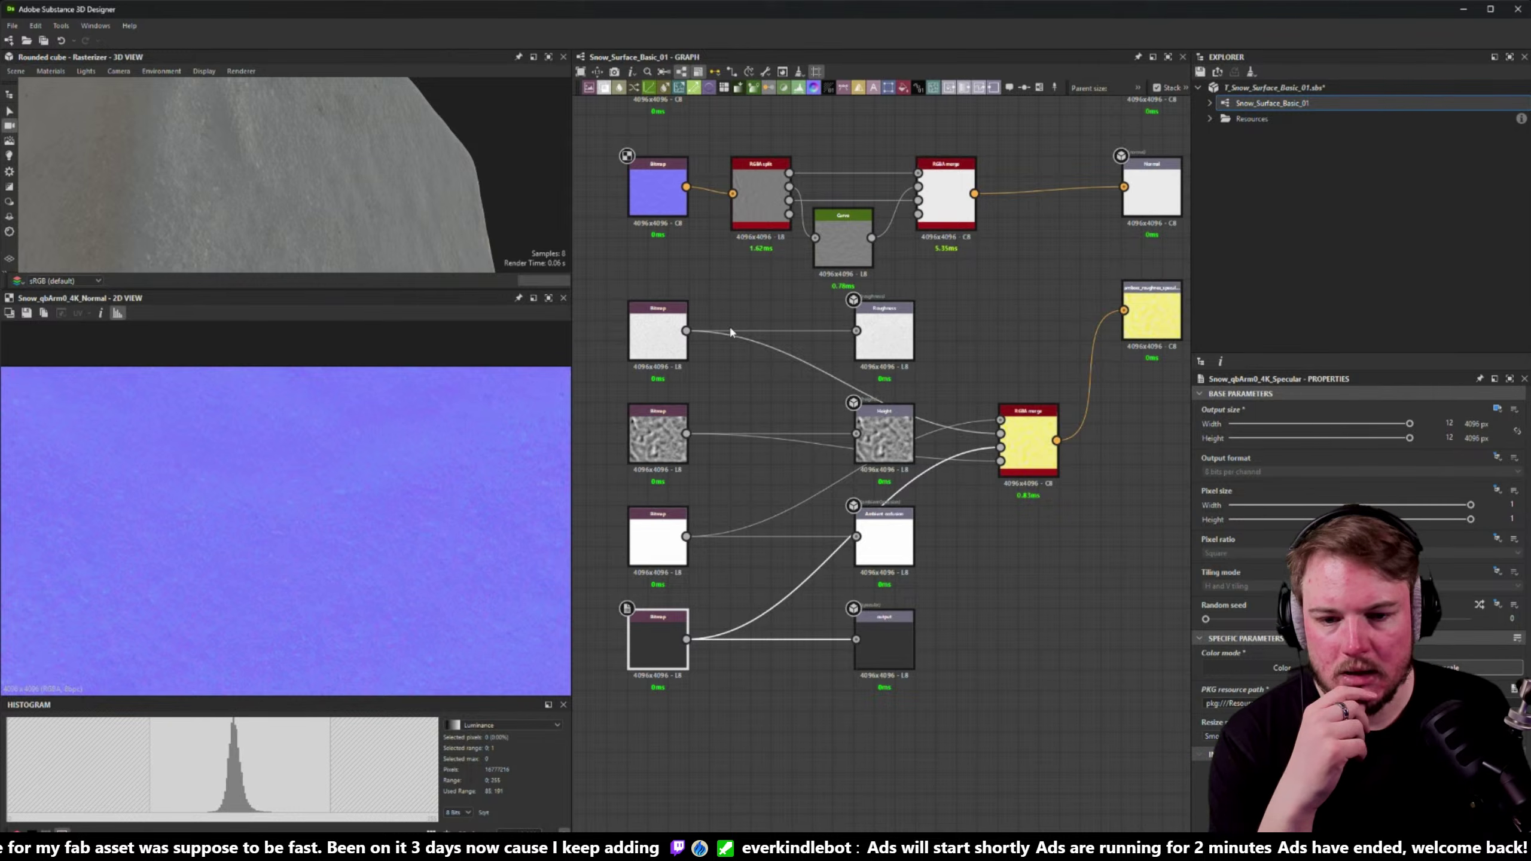
- Widen the graph view by shrinking the 3D and 2D views beside it
left_click(571, 204)
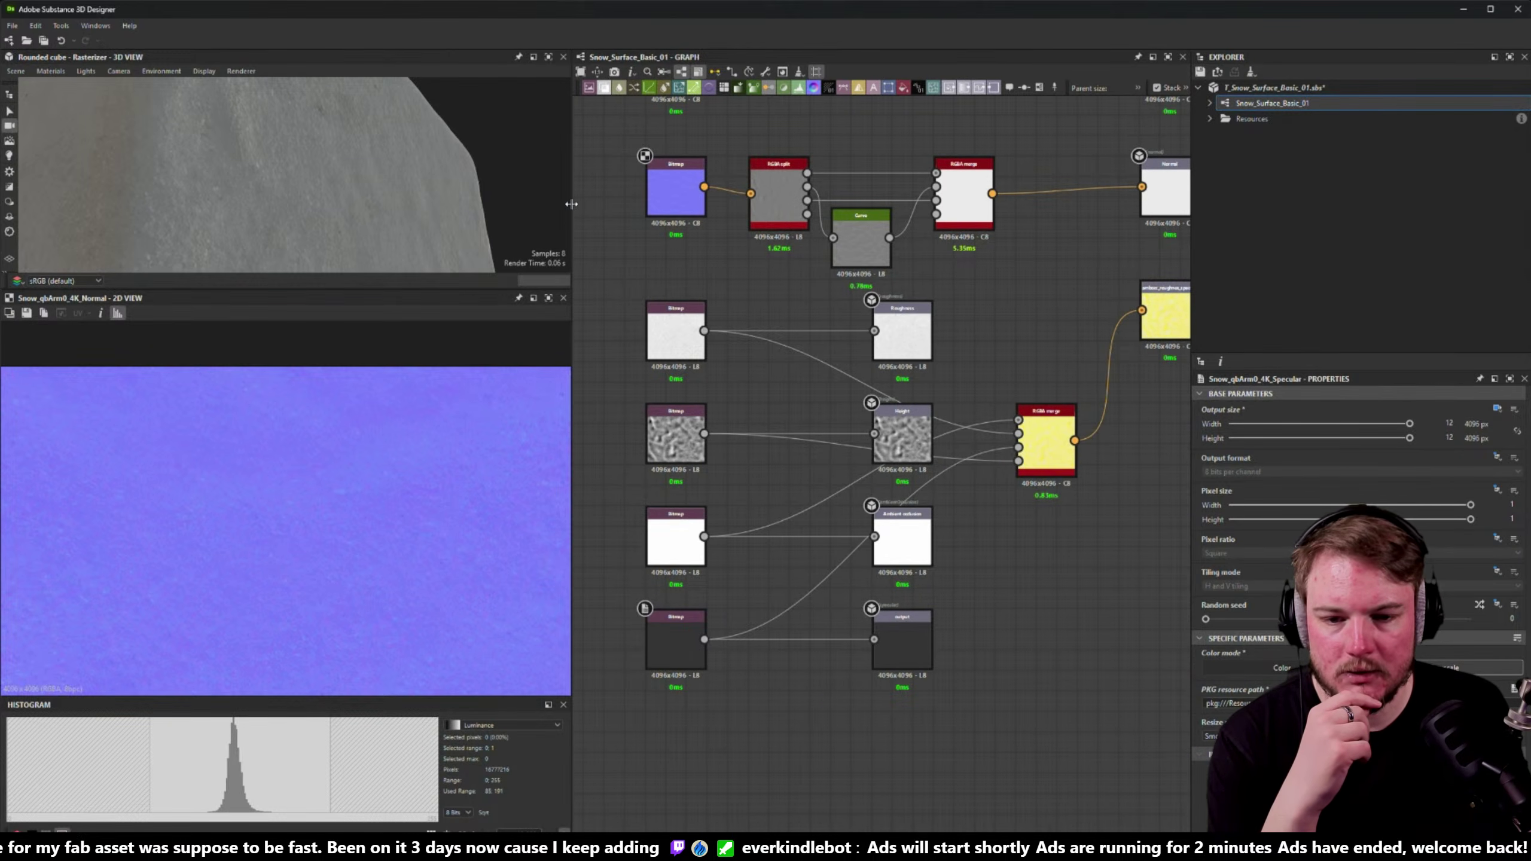
left_click_drag(571, 204, 327, 205)
middle_click_drag(452, 239, 518, 351)
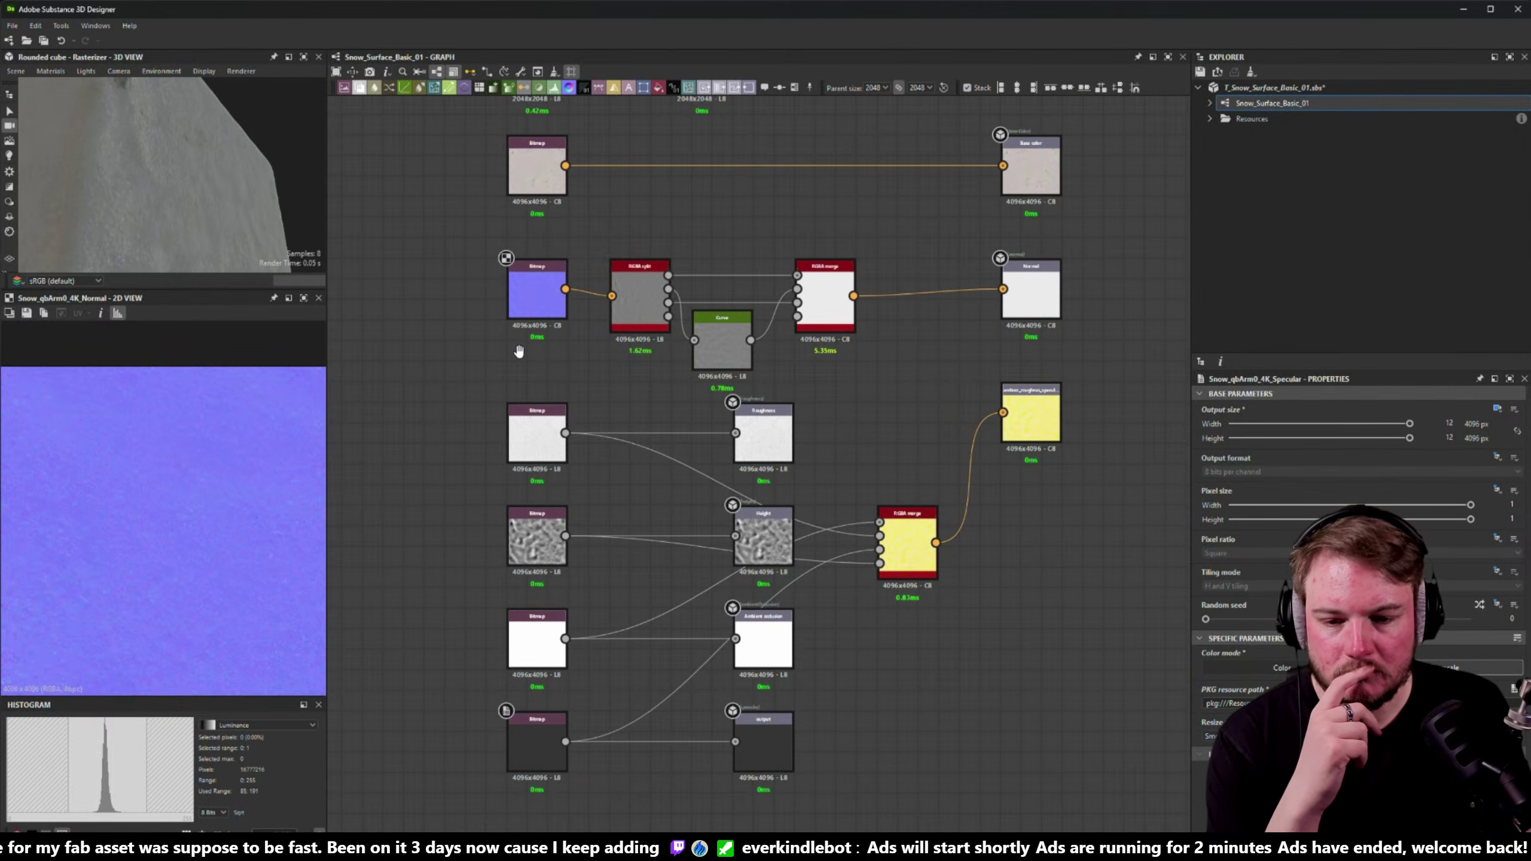
- Set the output size of the base color and normal bitmap nodes to relative to parent
left_click(541, 311)
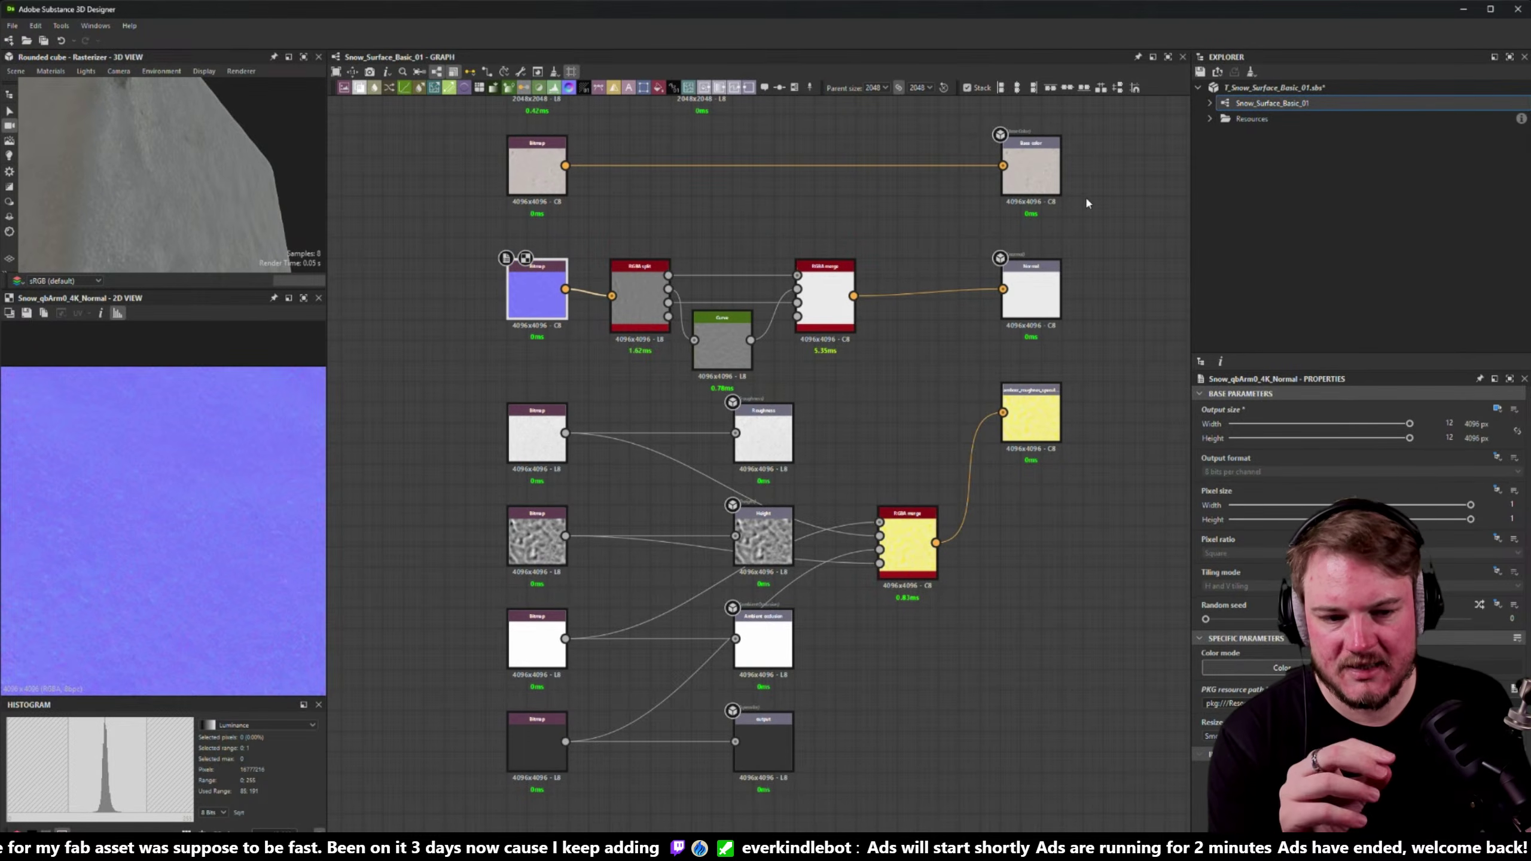
middle_click_drag(670, 201, 591, 232)
left_click(546, 214)
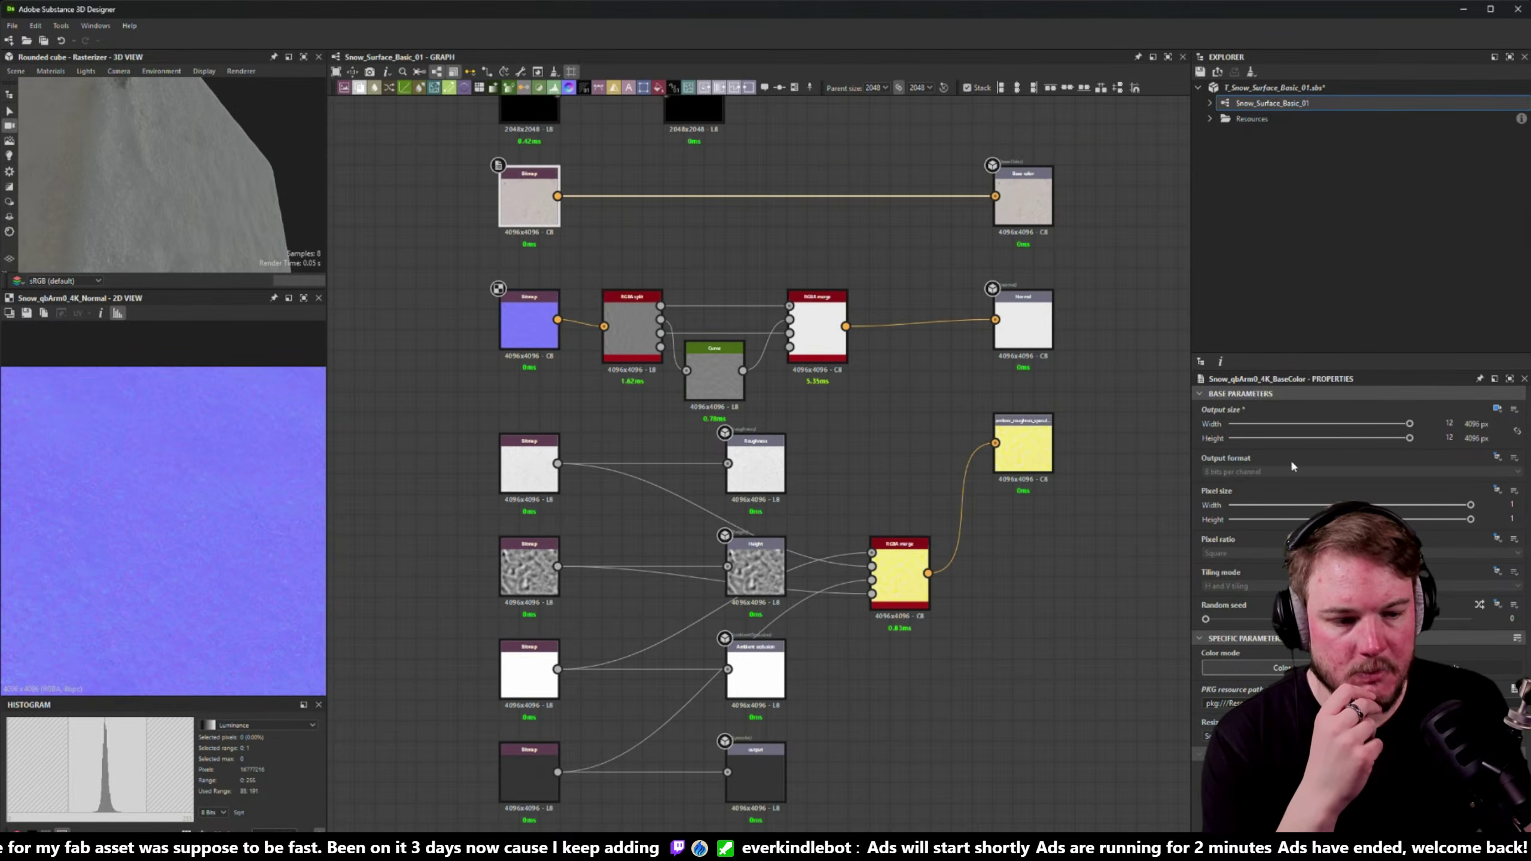
left_click(1498, 410)
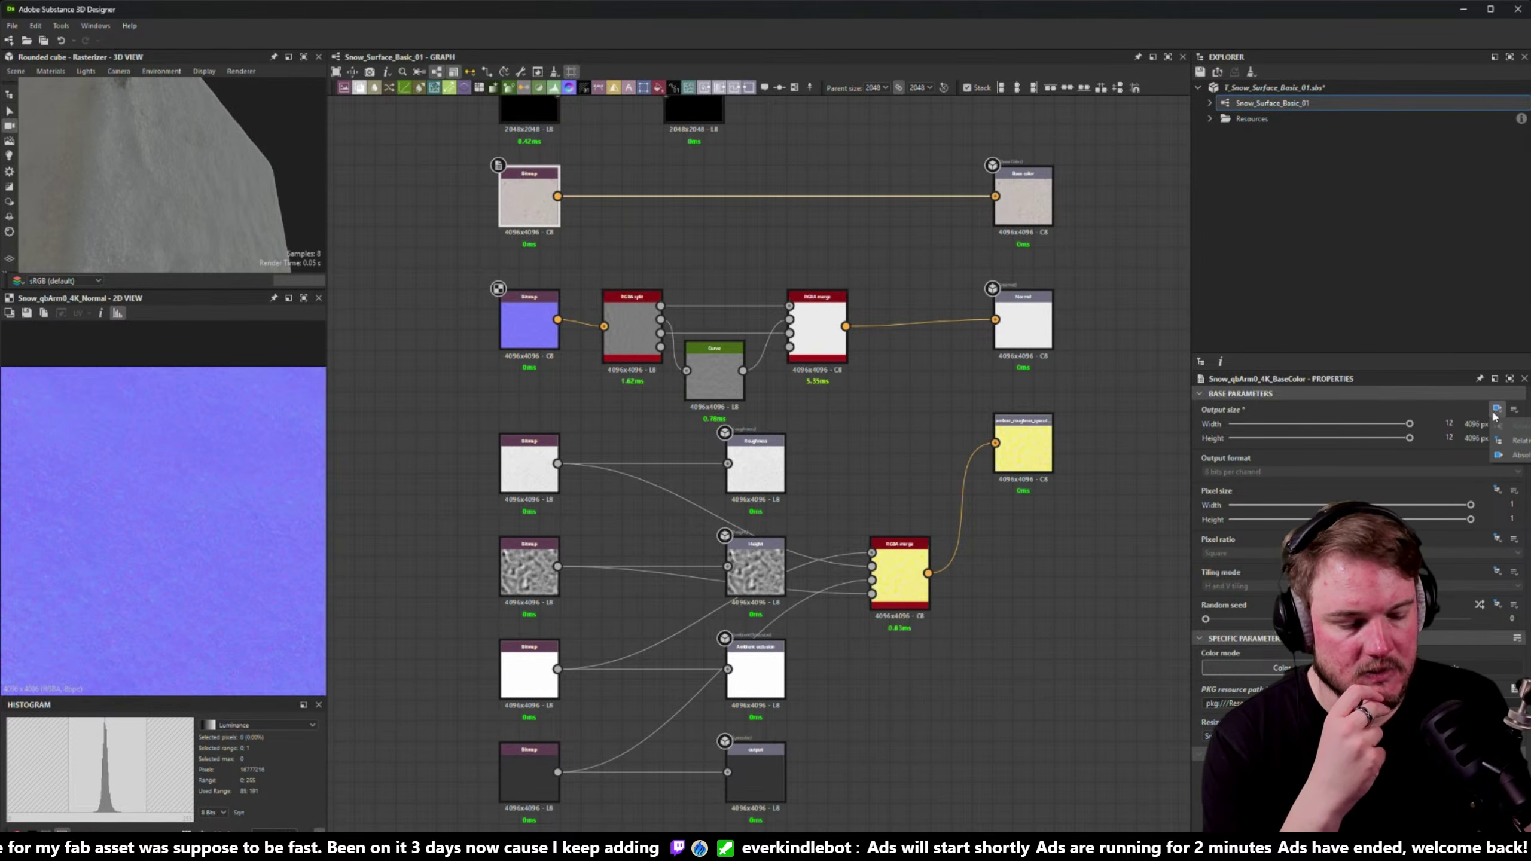
left_click(1519, 455)
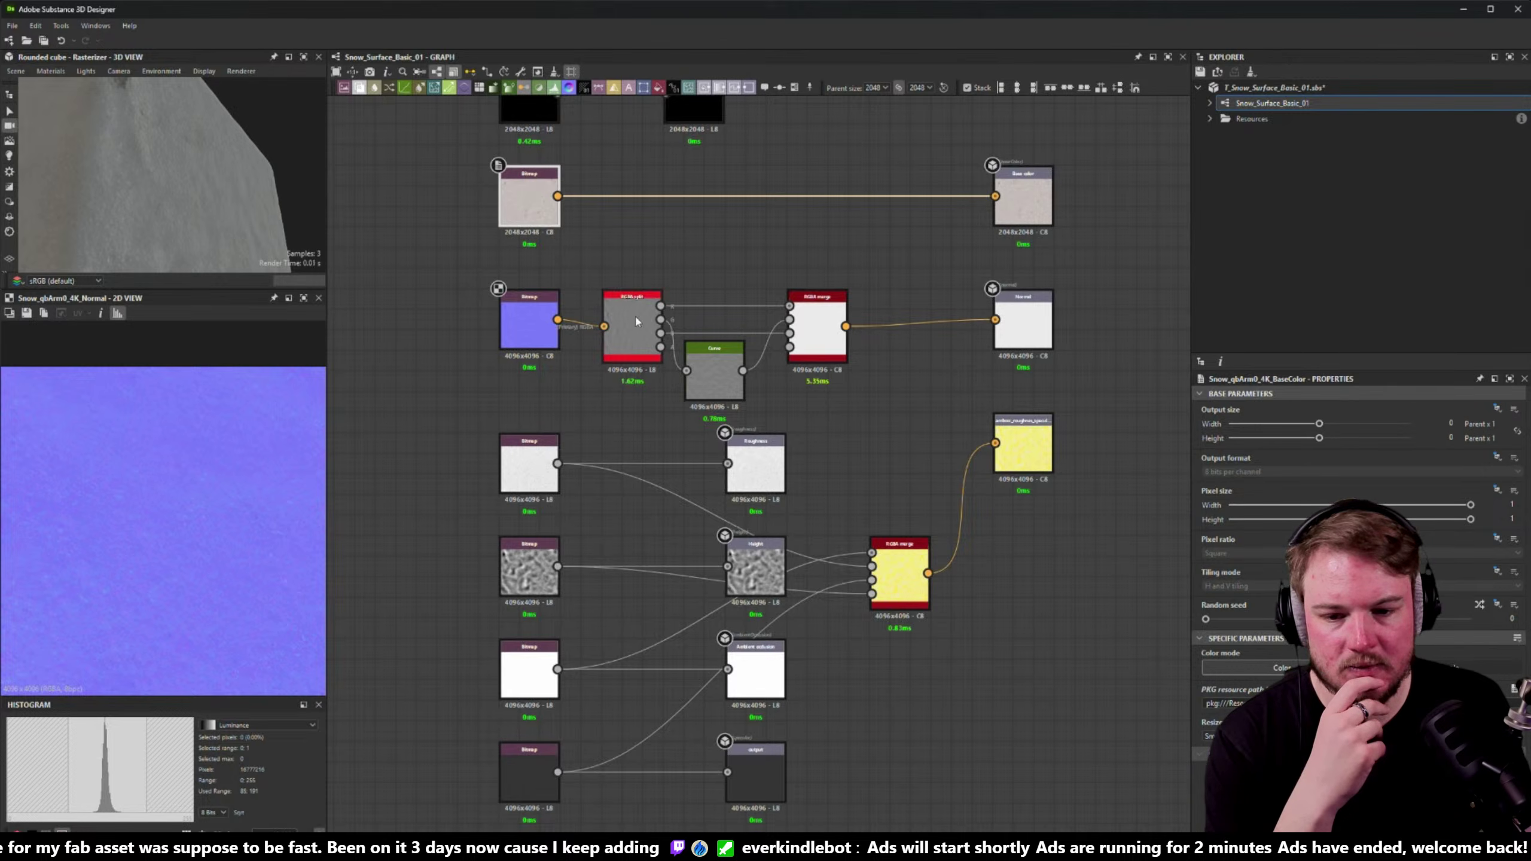
left_click(529, 320)
left_click(1498, 410)
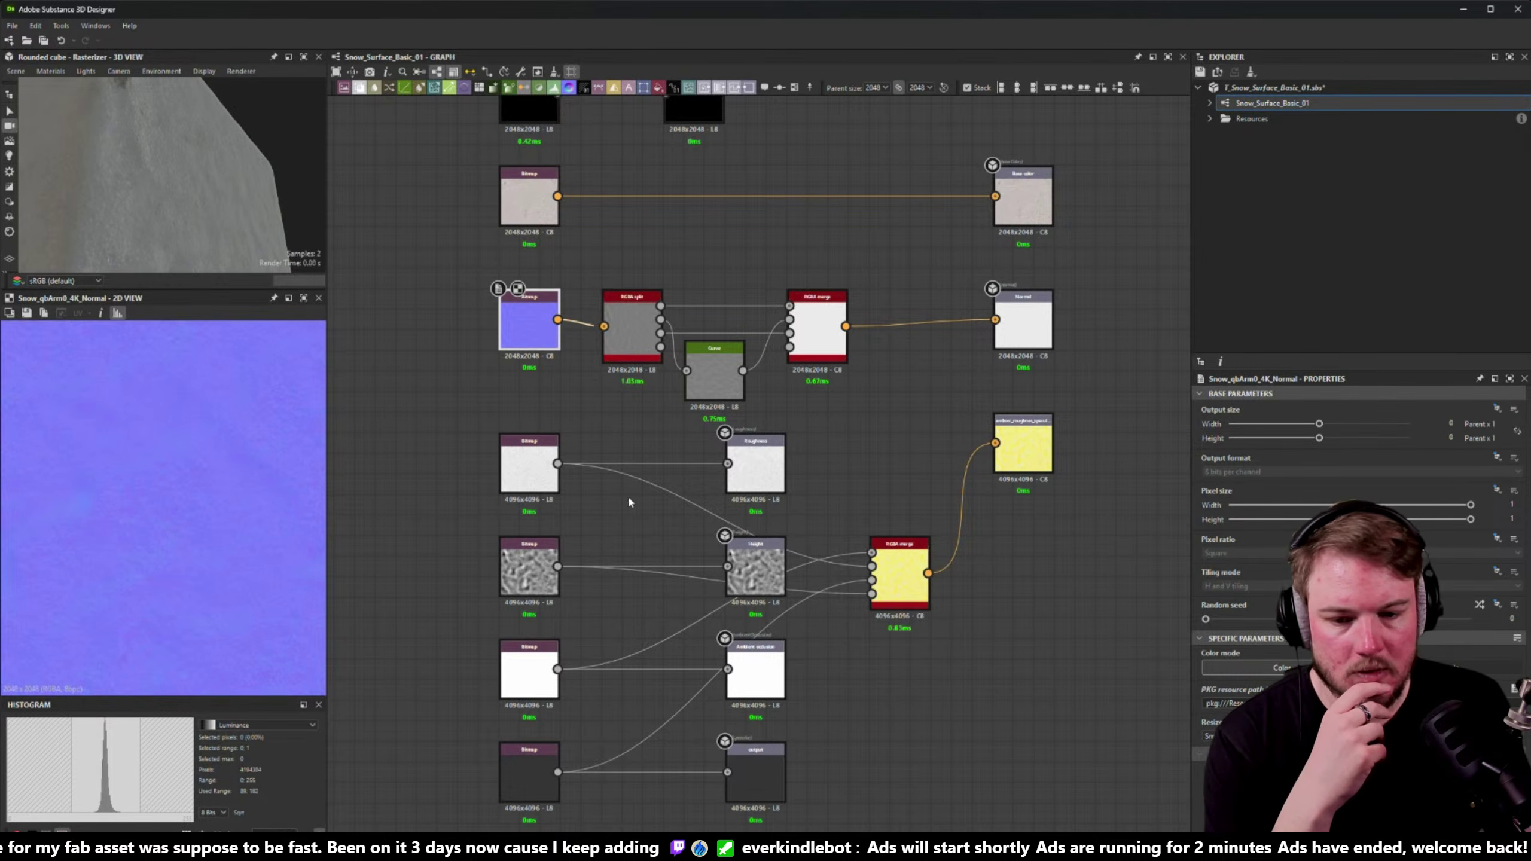
left_click(1517, 449)
- Set the output size of the roughness and displacement bitmap nodes to relative to parent
middle_click_drag(502, 476, 491, 396)
left_click(491, 395)
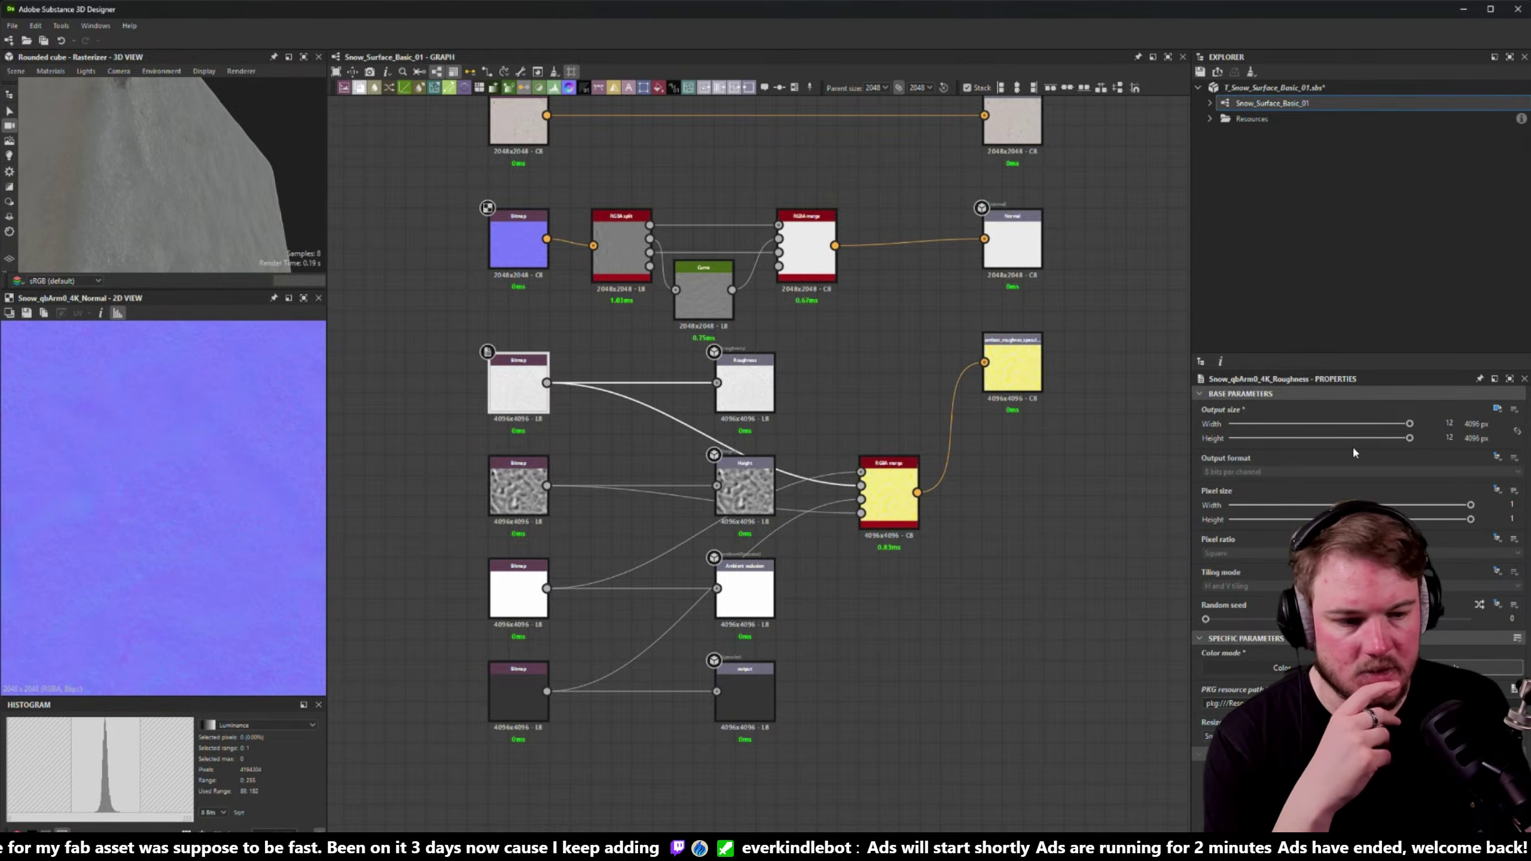
left_click(1497, 410)
left_click(1517, 449)
left_click(518, 486)
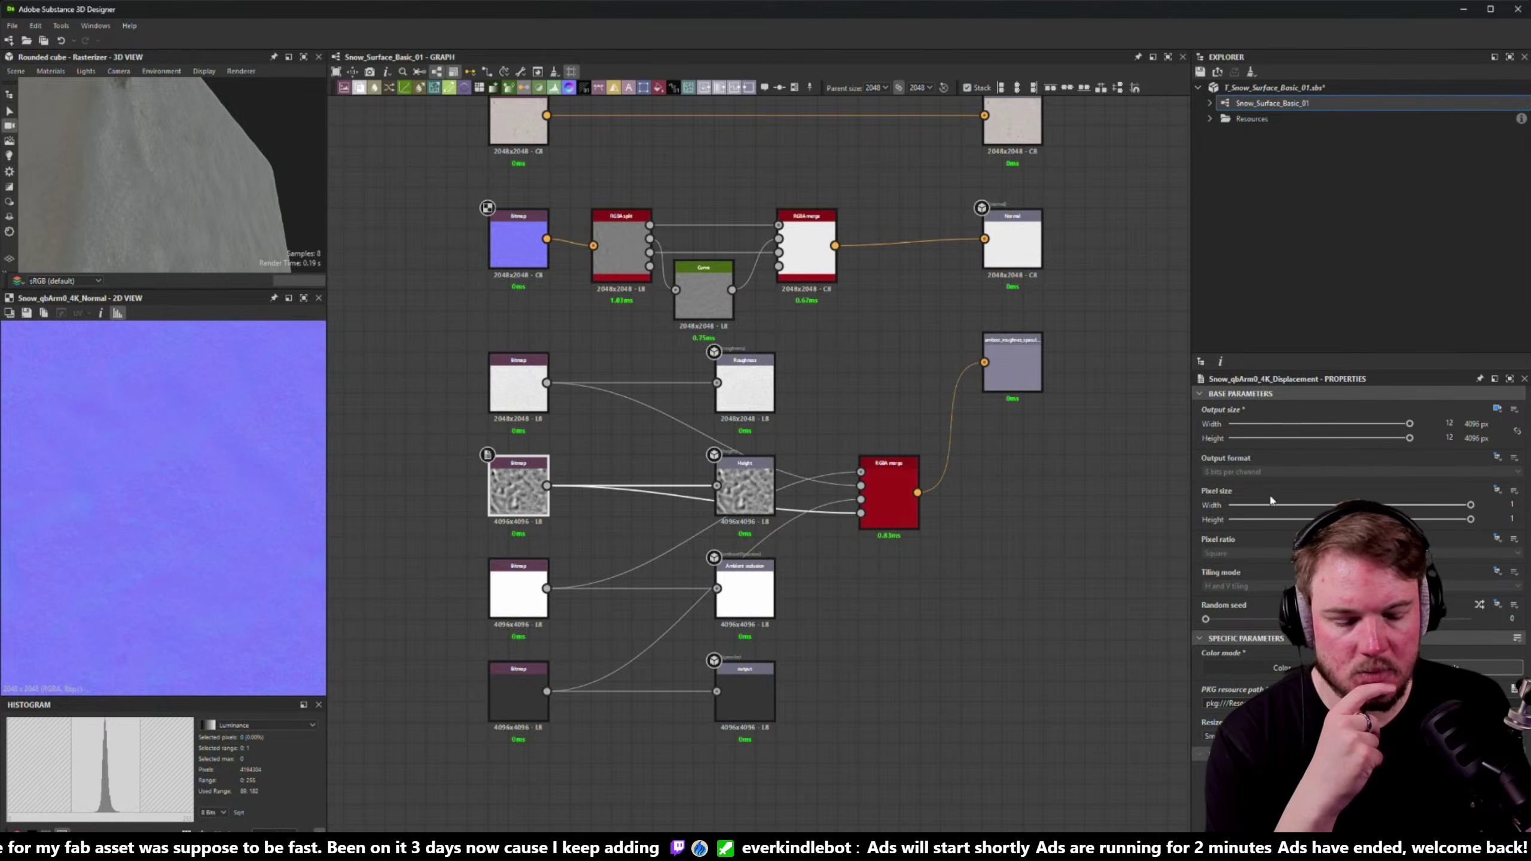
left_click(1498, 410)
left_click(1517, 446)
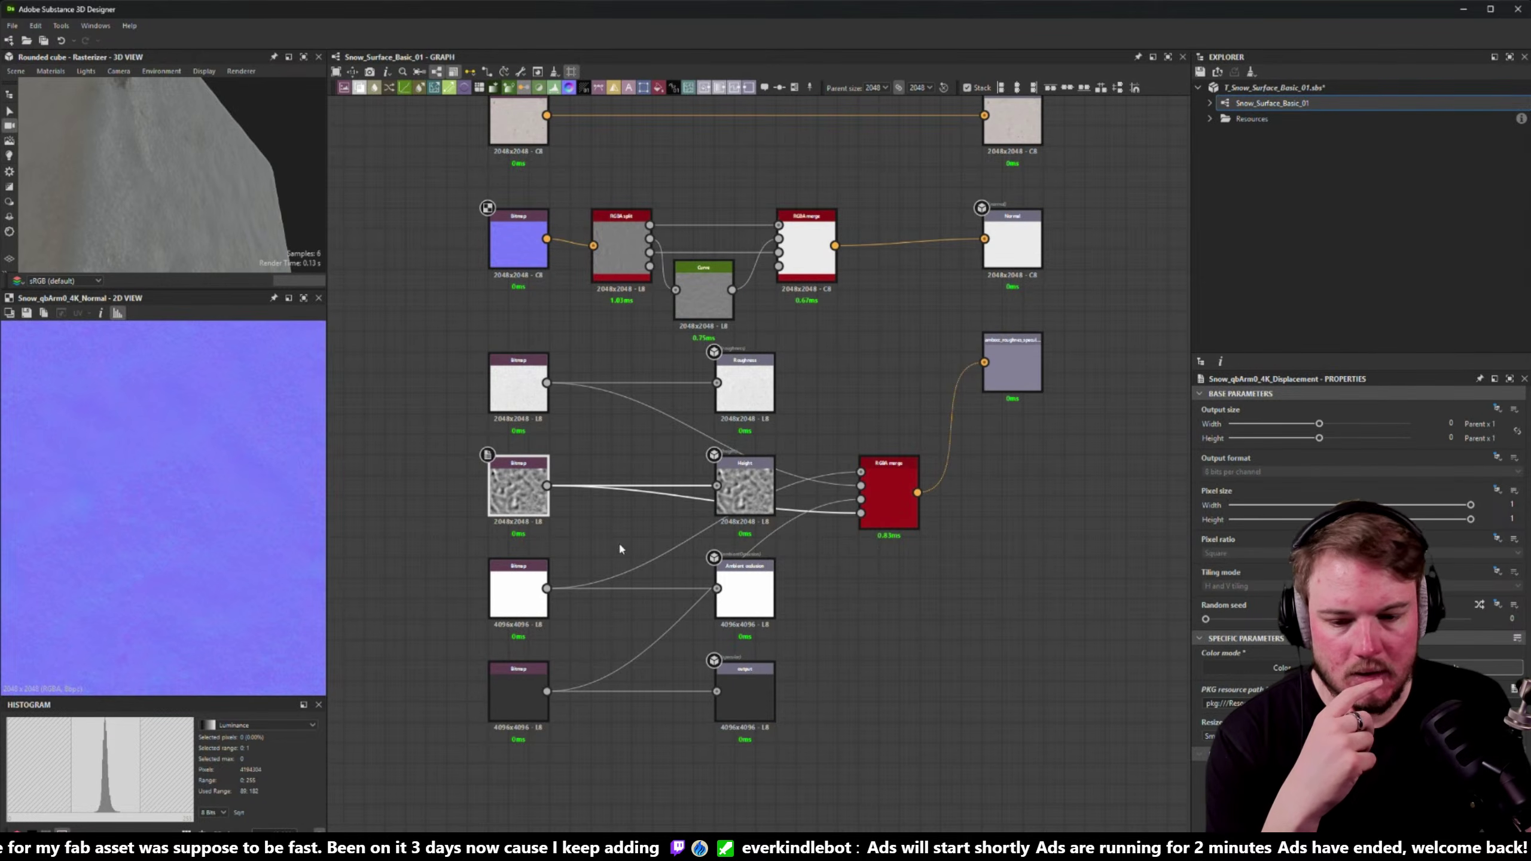
- Set the output size of the ambient occlusion and specular bitmap nodes to relative to parent
left_click(527, 583)
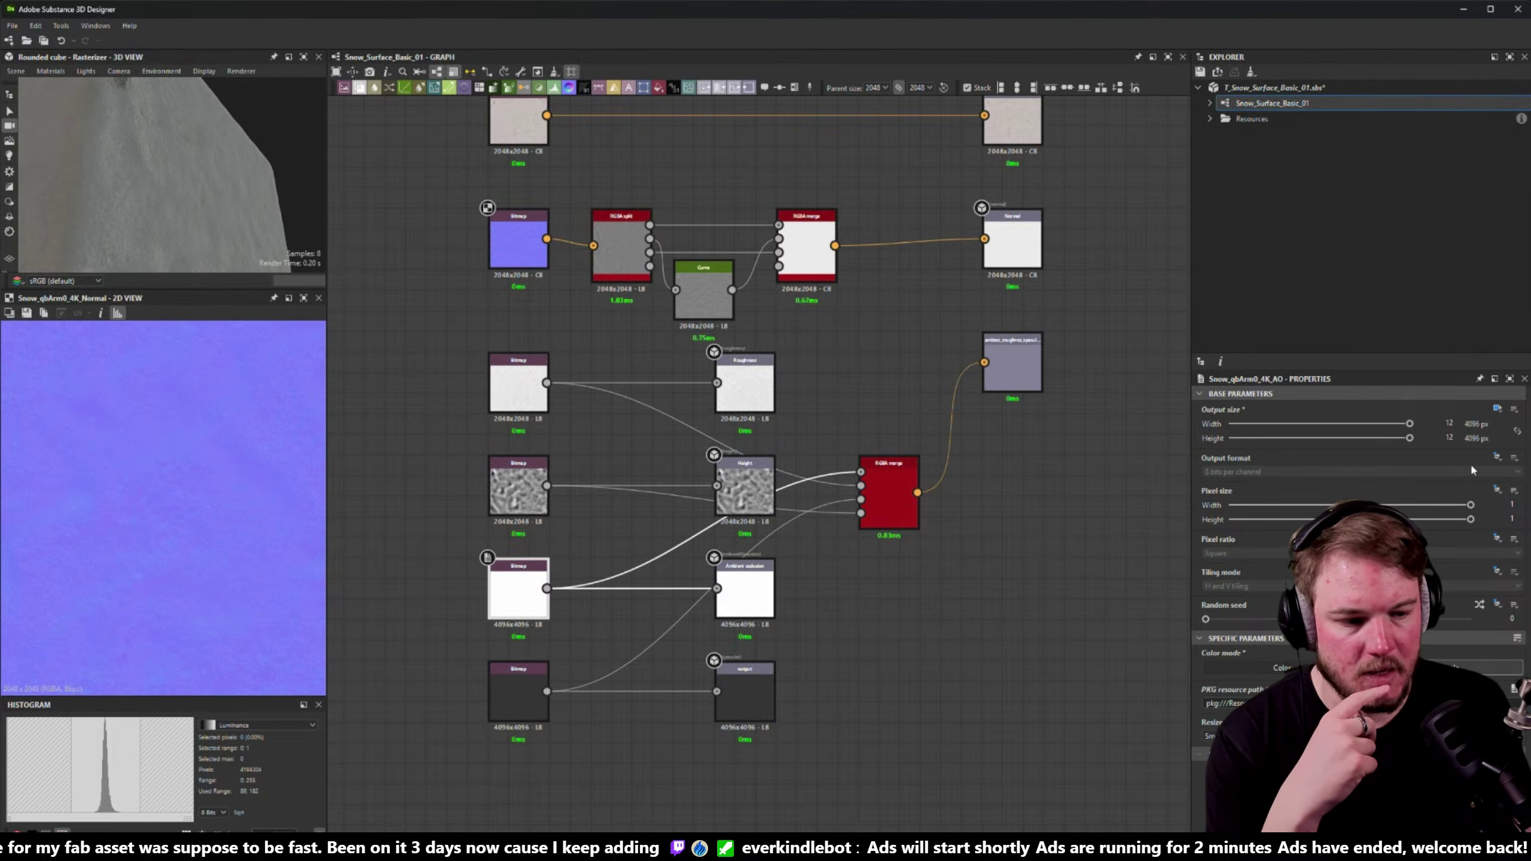
left_click(1498, 410)
left_click(1518, 447)
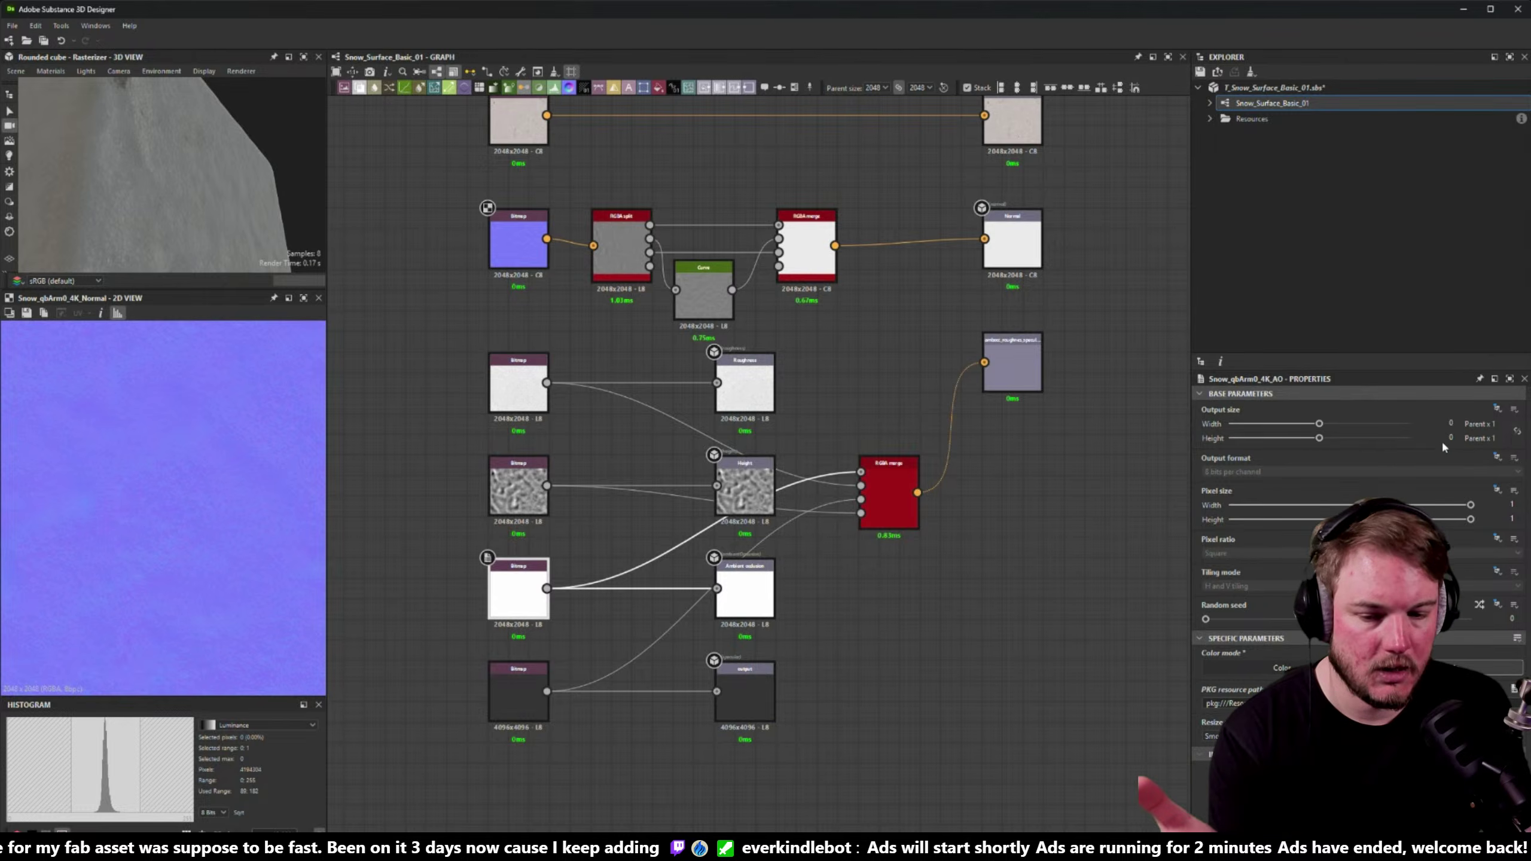
left_click(530, 693)
left_click(1497, 410)
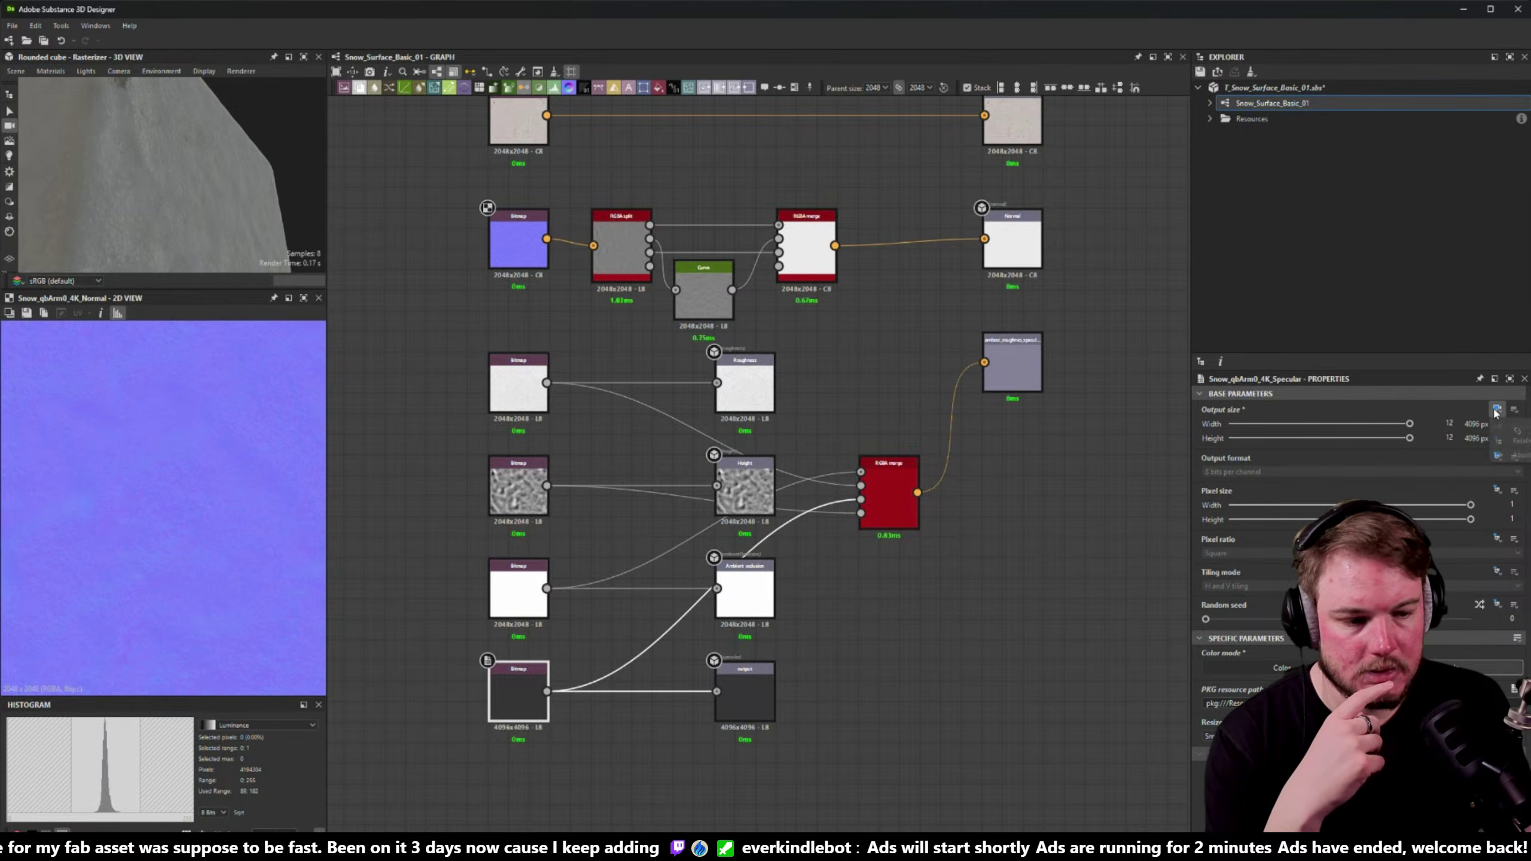
left_click(1517, 447)
- Show the ARSH output in the 2D view and set the graph's parent size to 4096
middle_click_drag(1049, 552, 1021, 609)
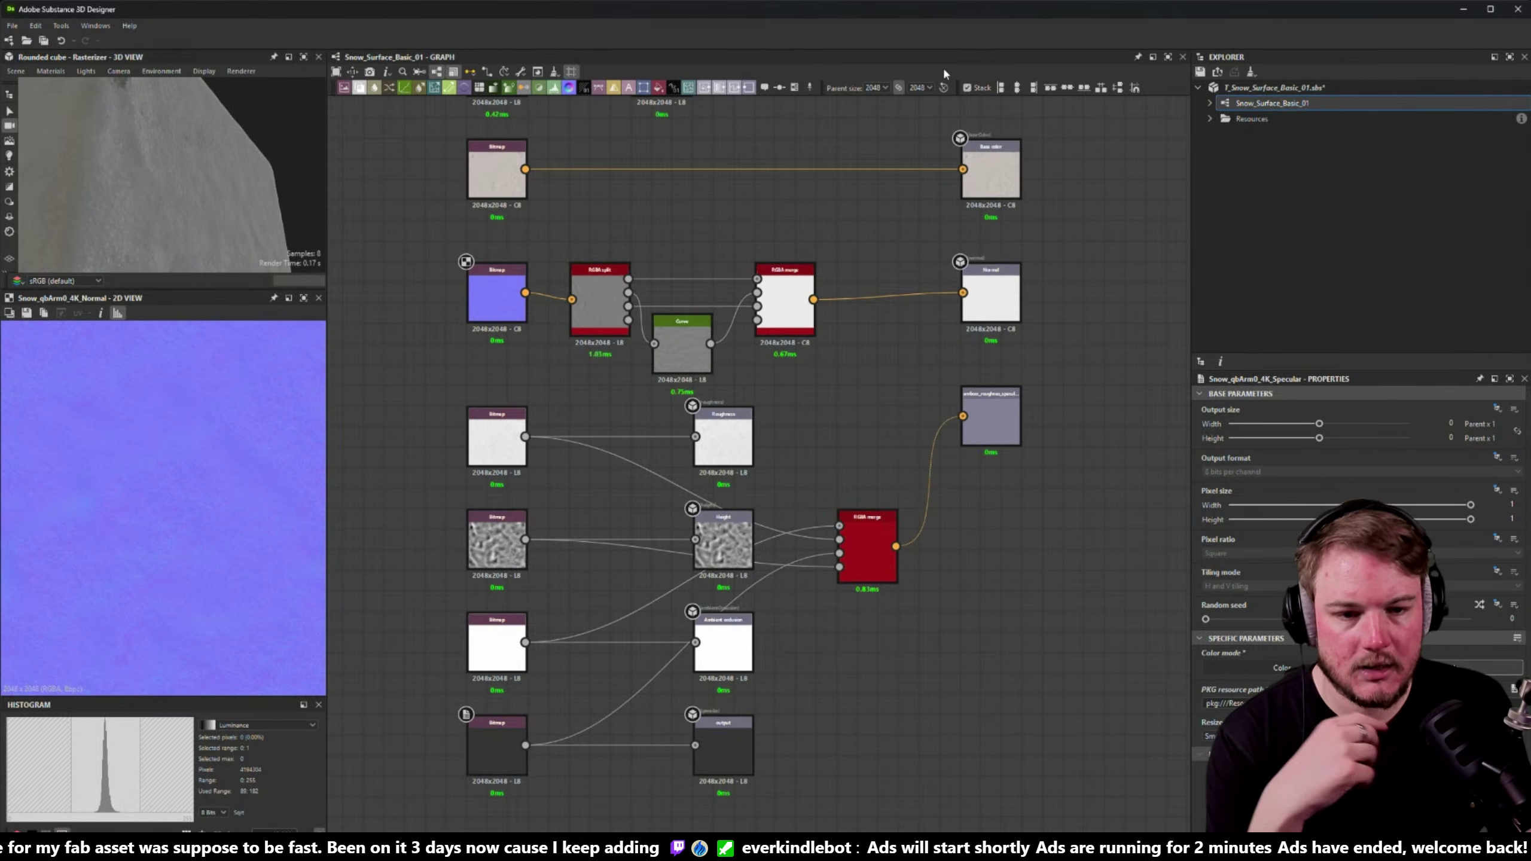
scroll(967, 258, "up", 2)
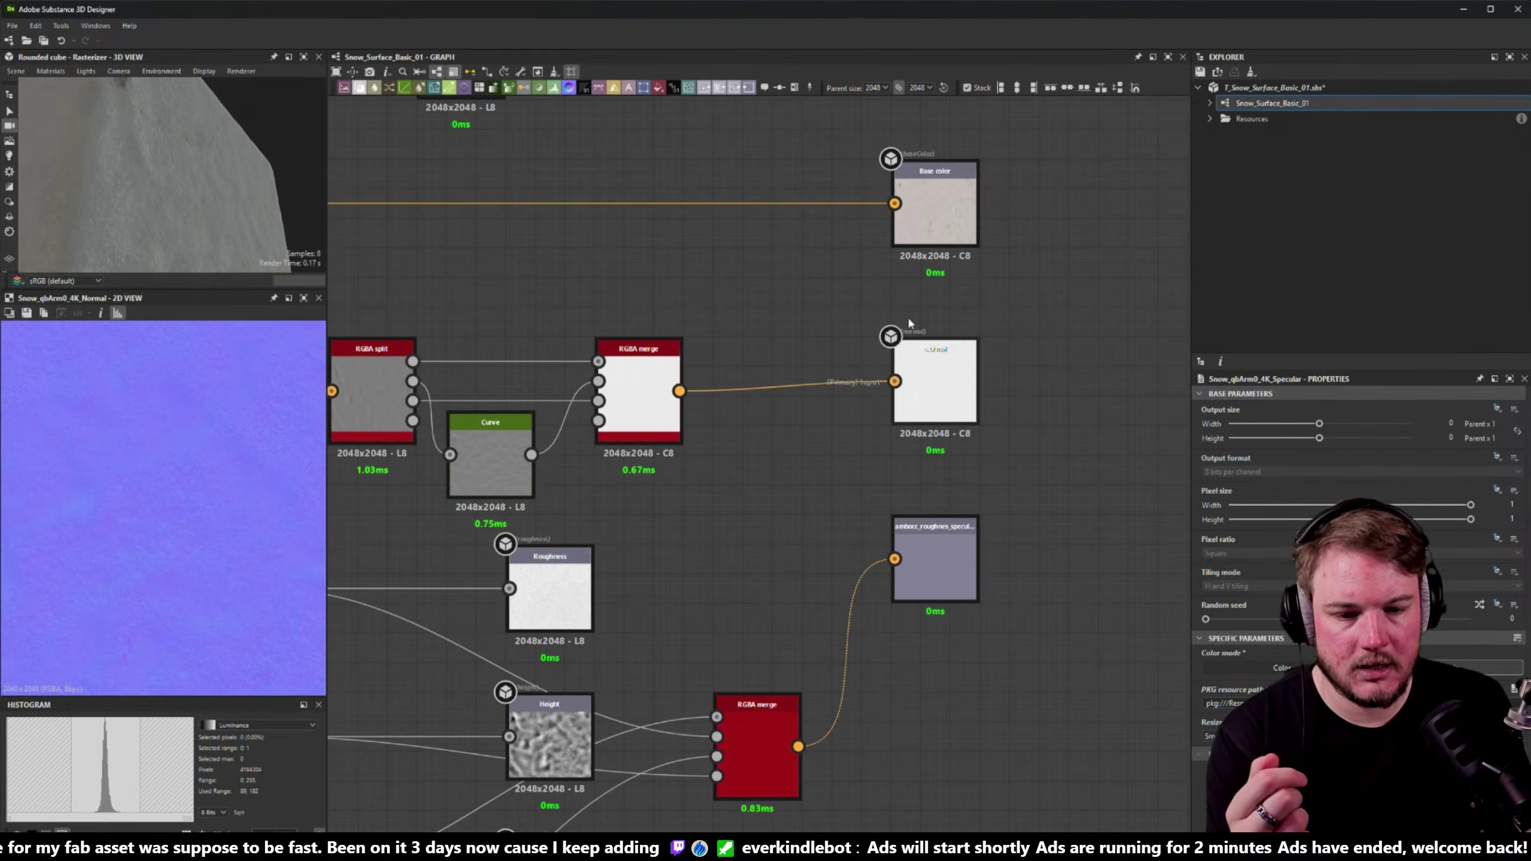
left_click(976, 584)
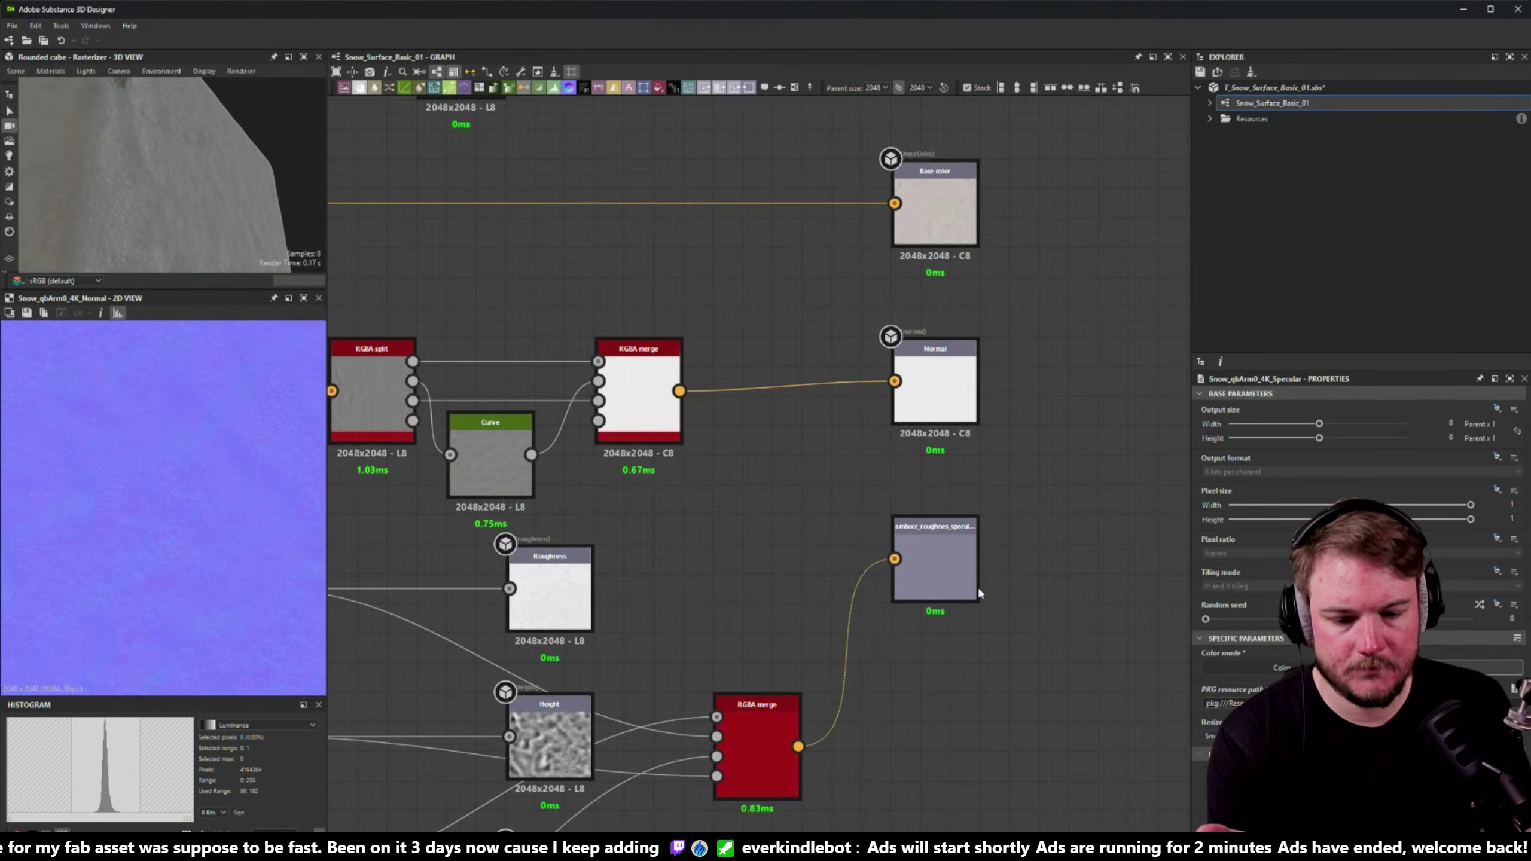
scroll(818, 457, "down", 2)
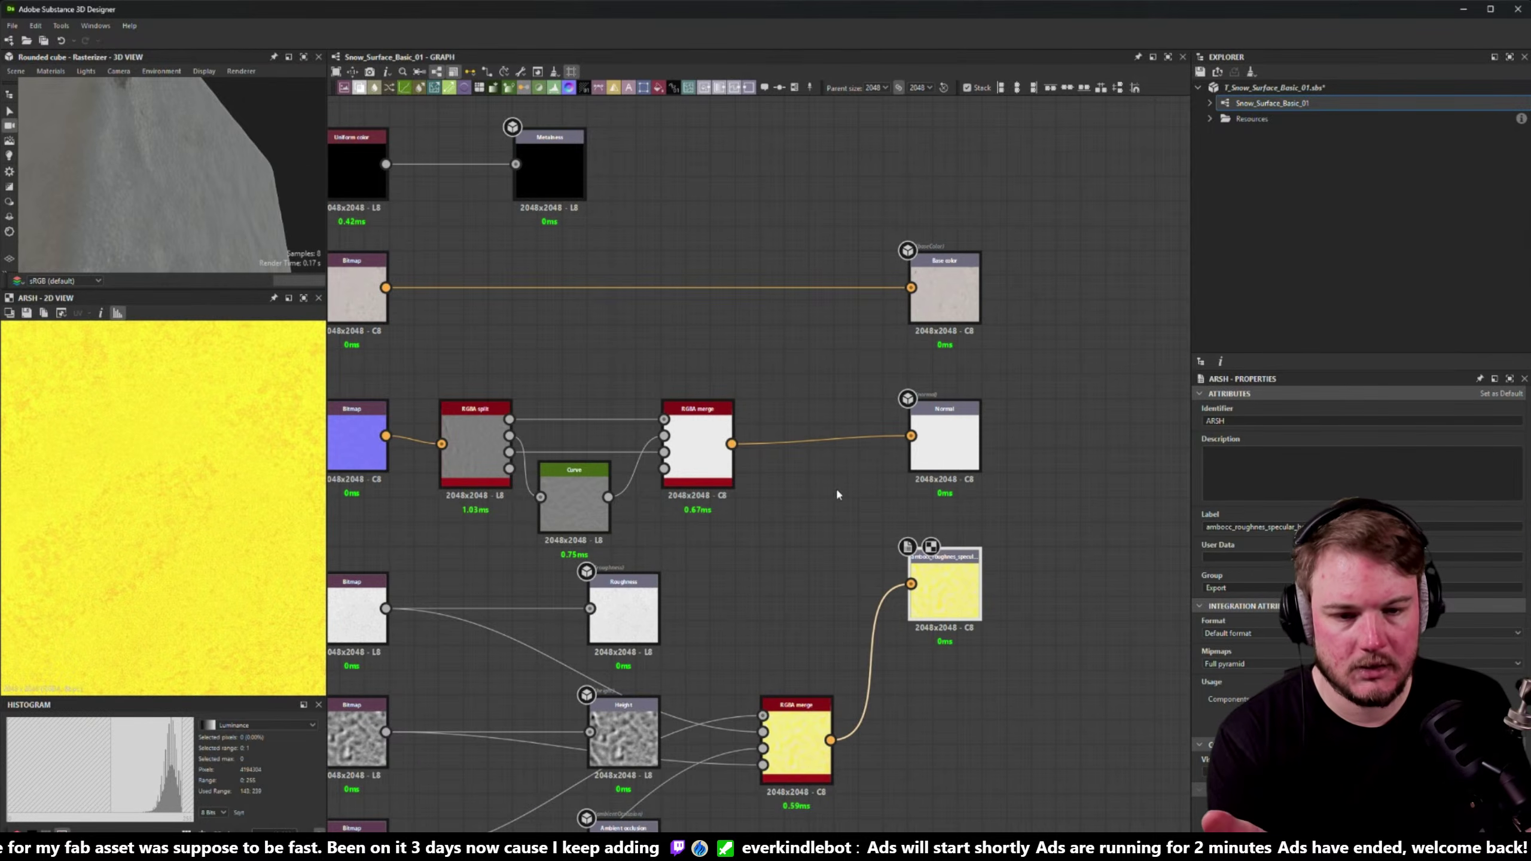
left_click(875, 88)
left_click(874, 185)
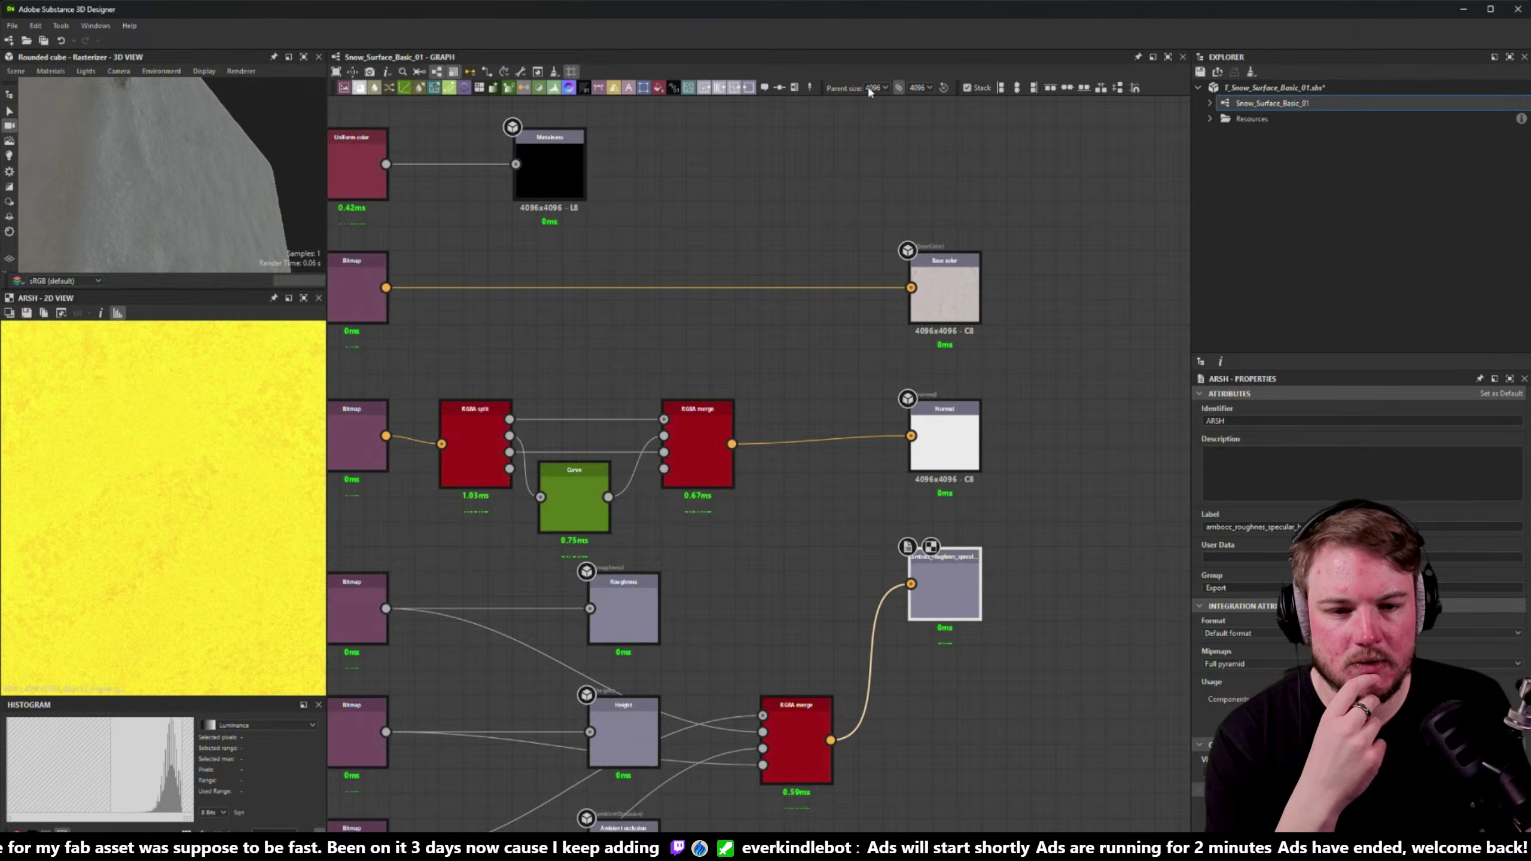
scroll(935, 227, "down", 1)
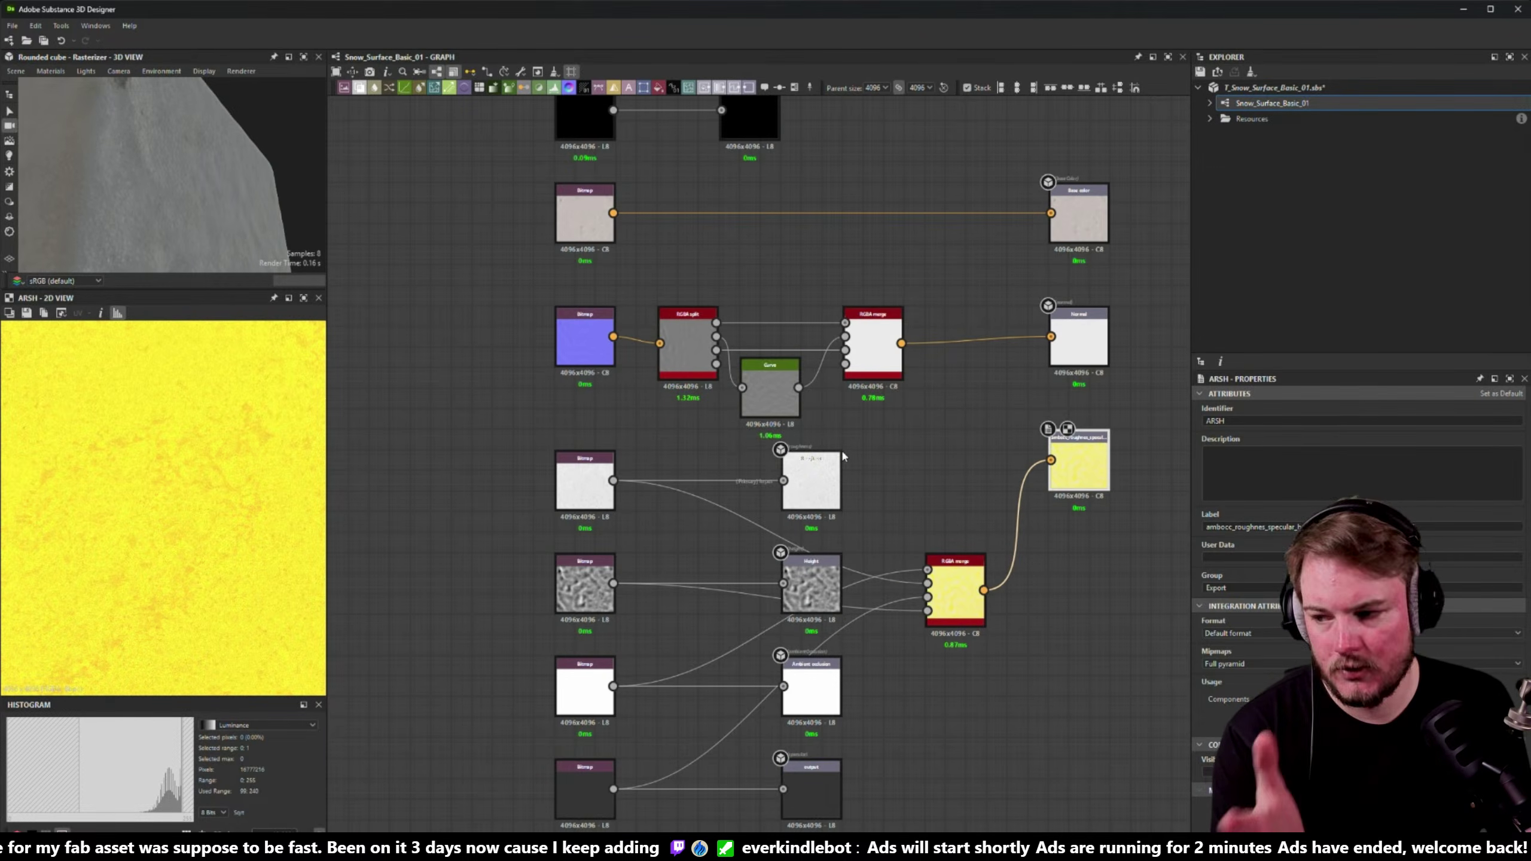
- Export the graph's BC, N and ARSH outputs as Targa files to the Landscape Textures folder and close the export settings
right_click(1314, 104)
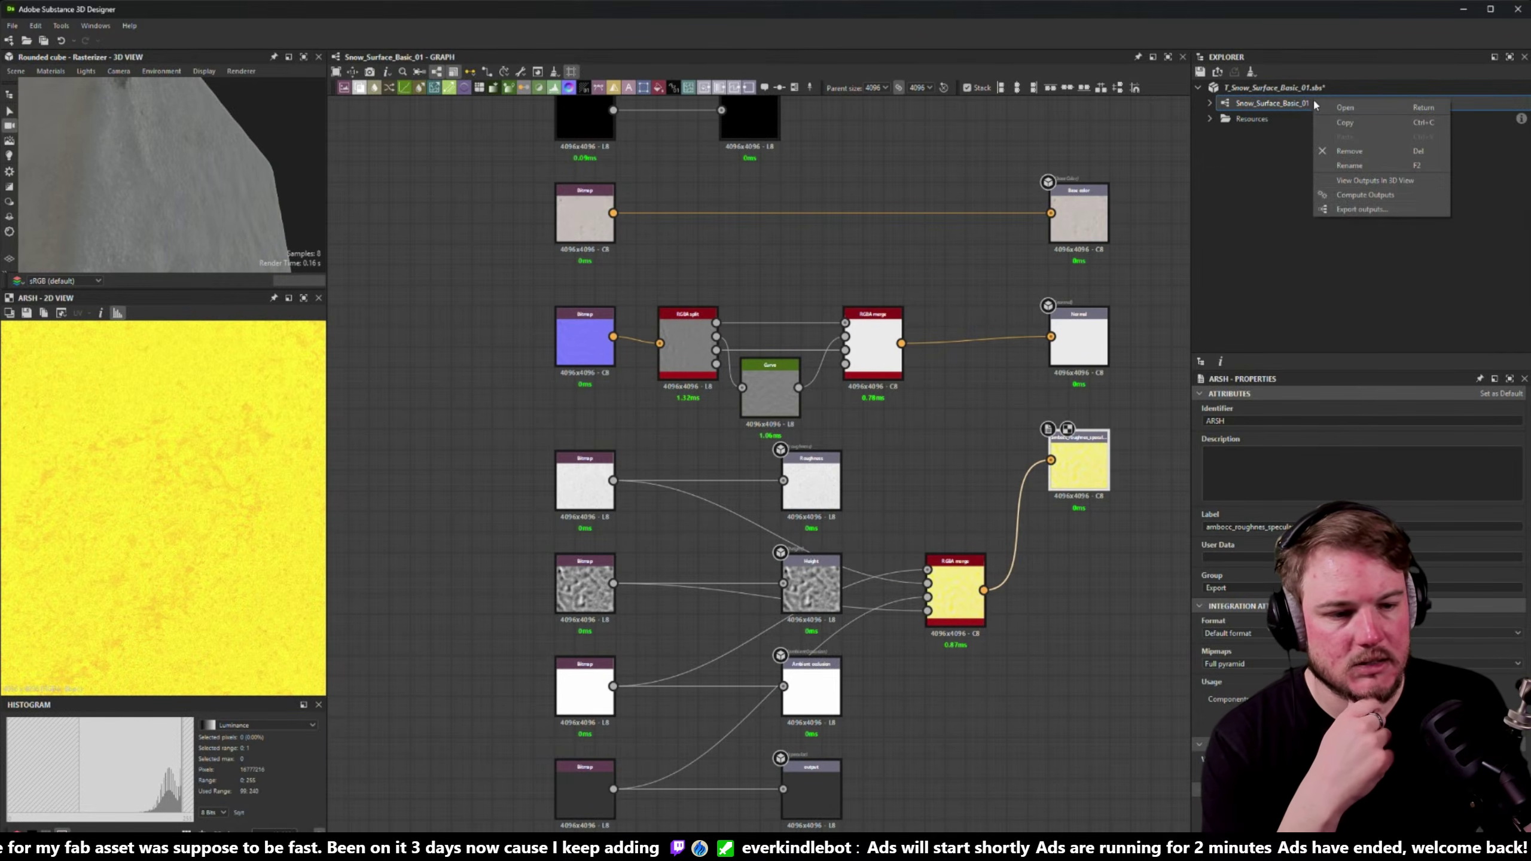
left_click(1380, 209)
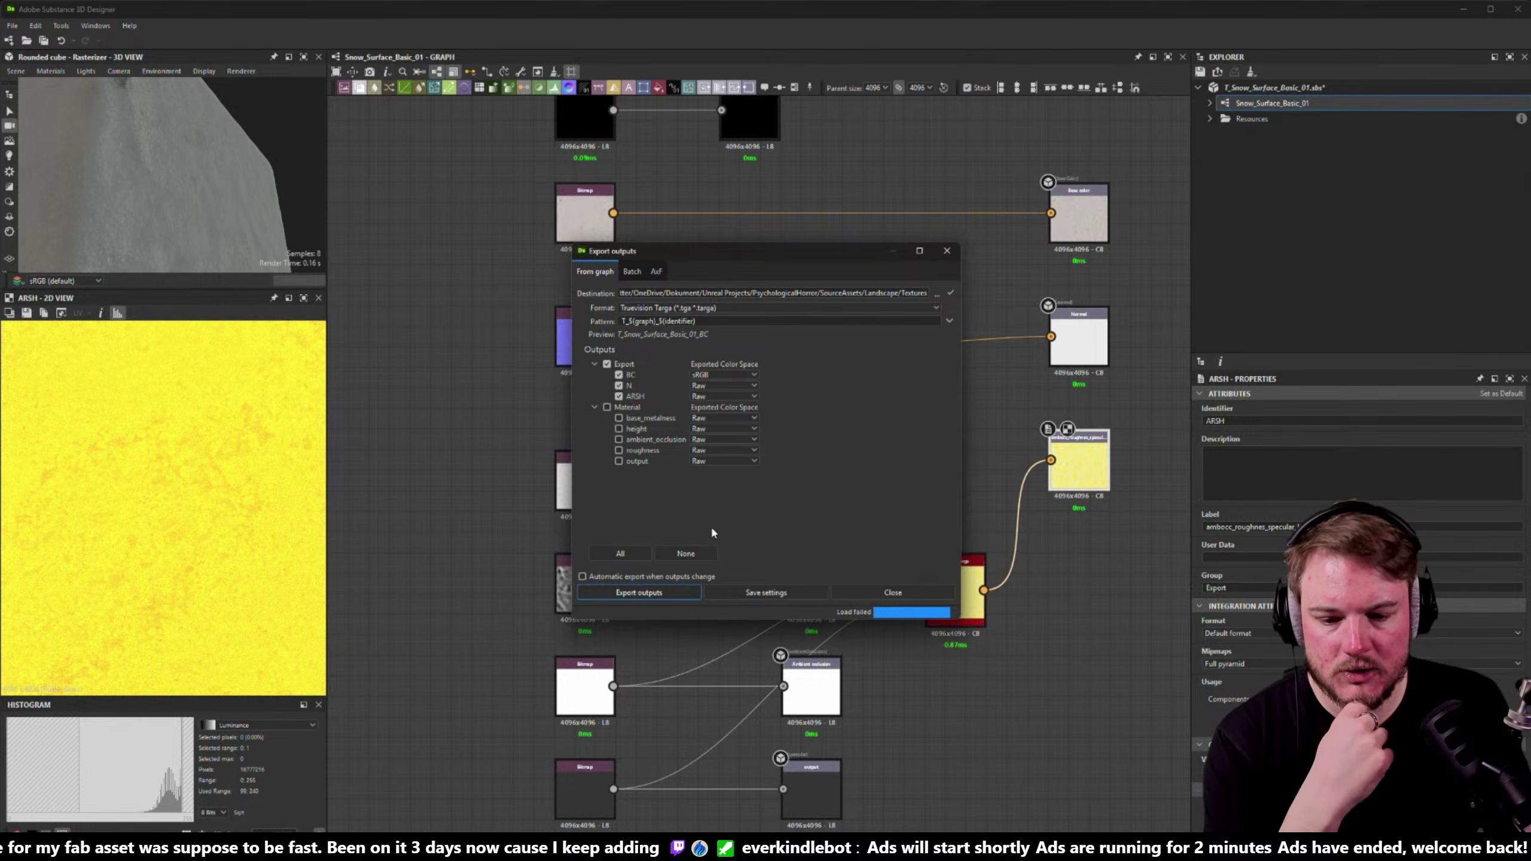
left_click(663, 591)
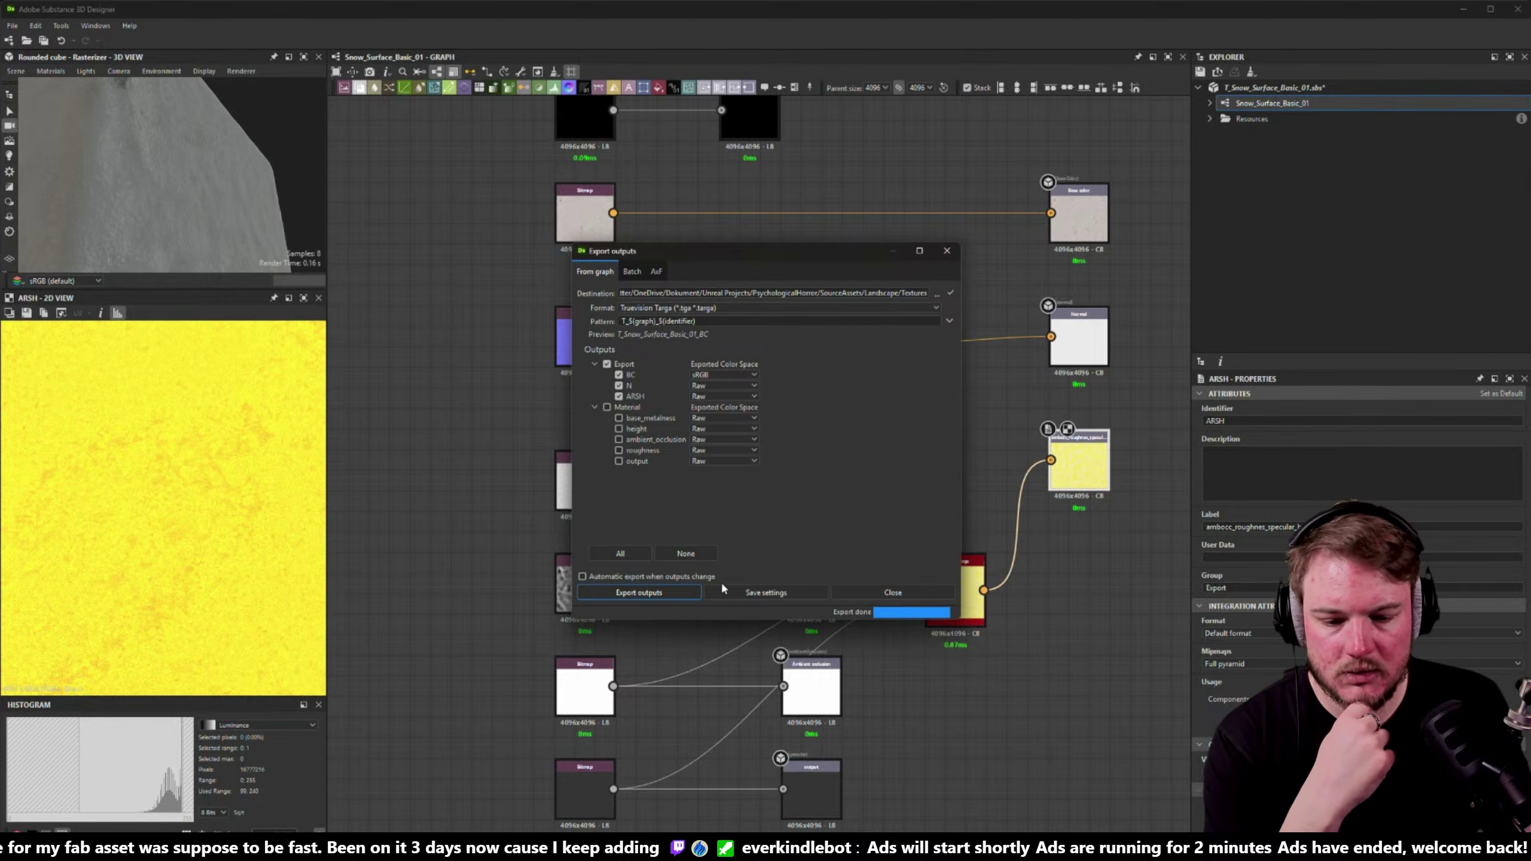
left_click(858, 594)
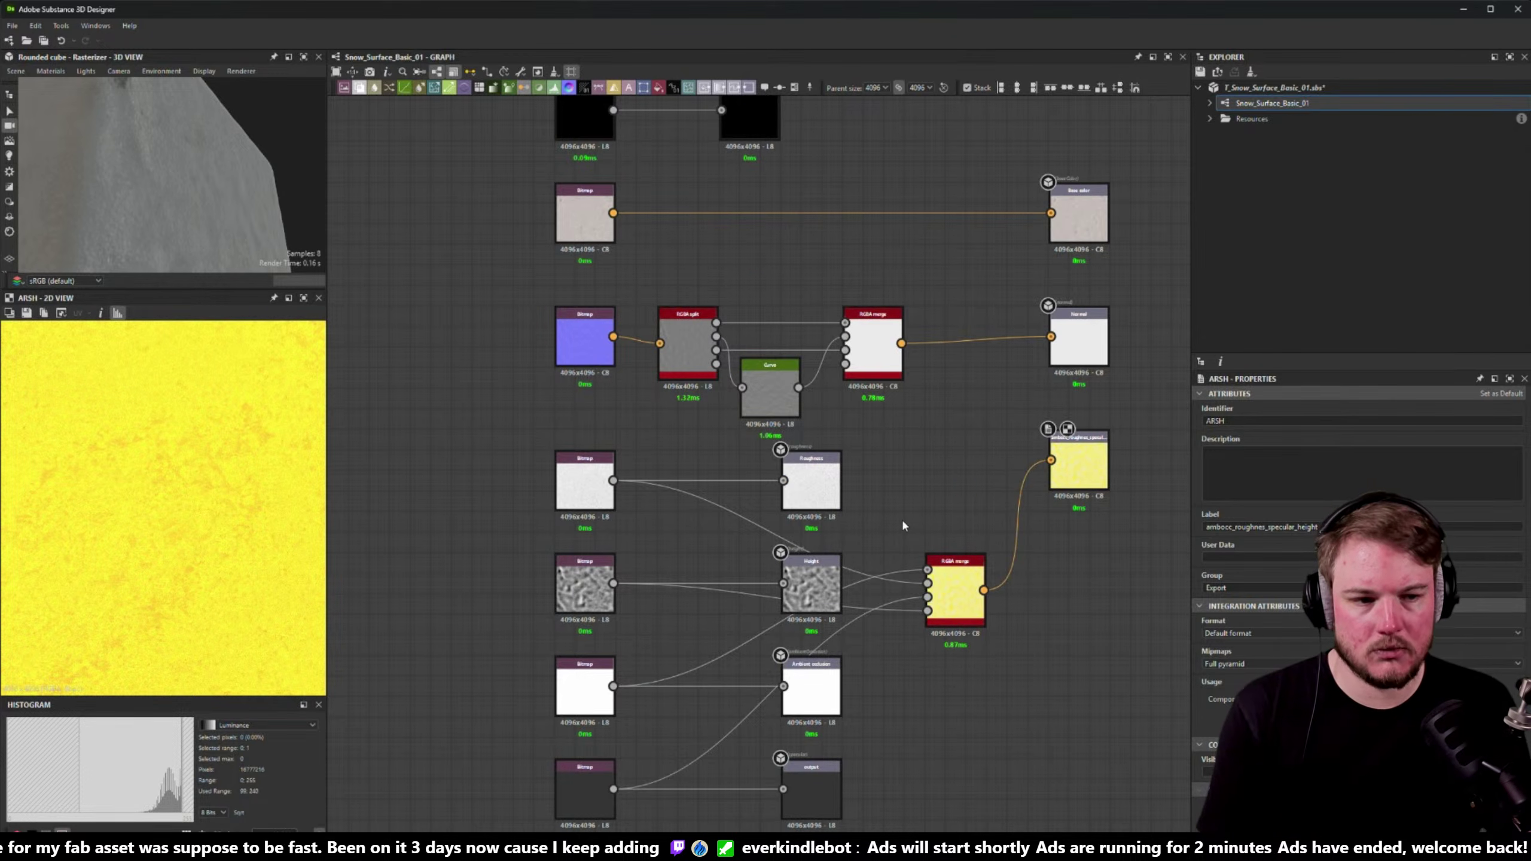
- Minimize Substance 3D Designer, run the PsychologicalHorror project from Rider and switch to the Unreal Editor
left_click(1461, 10)
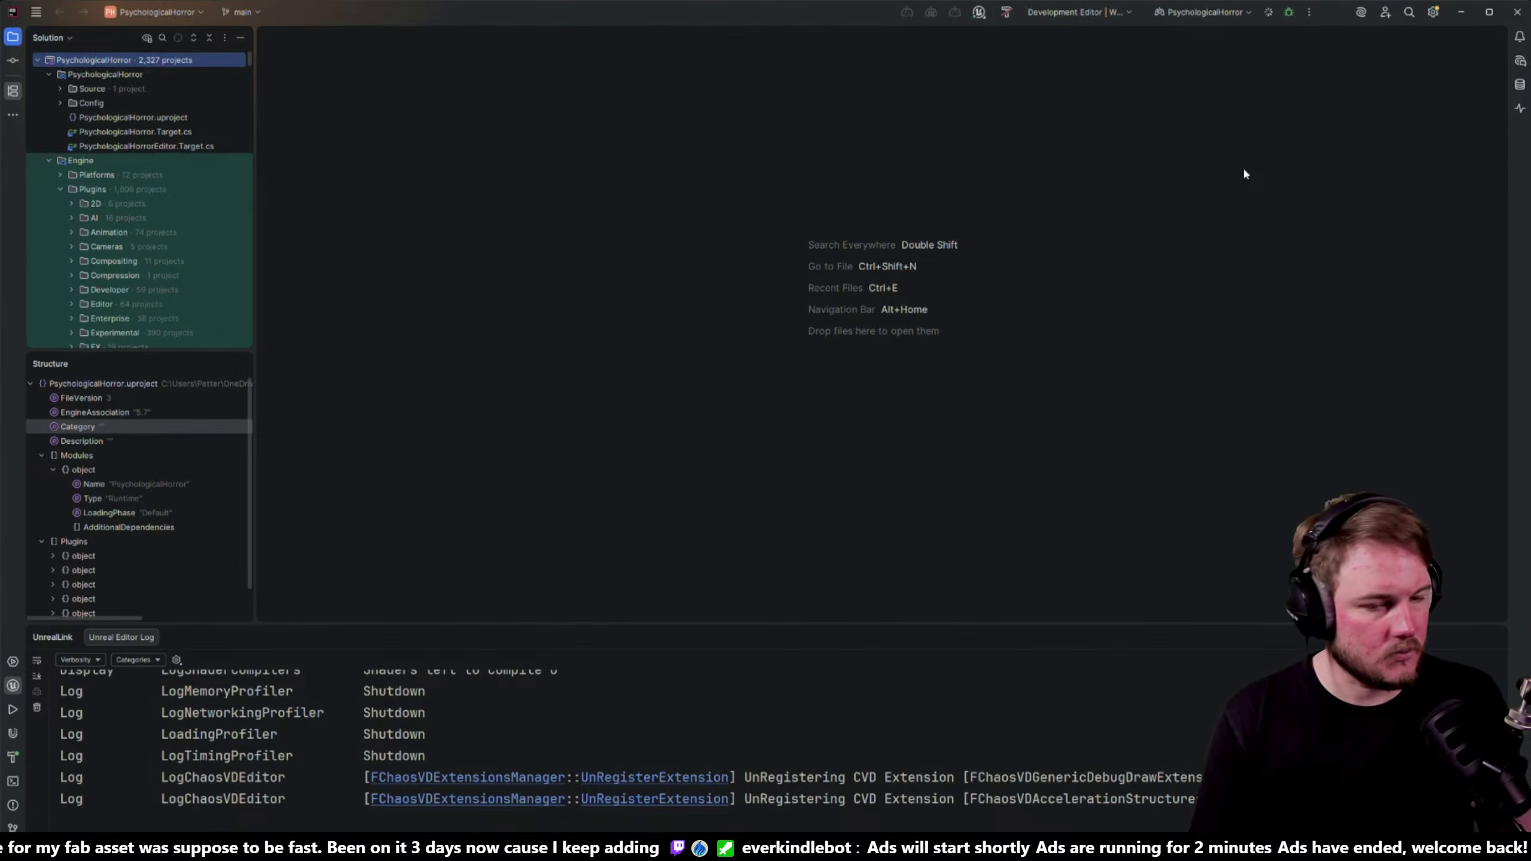
key("shift+F10")
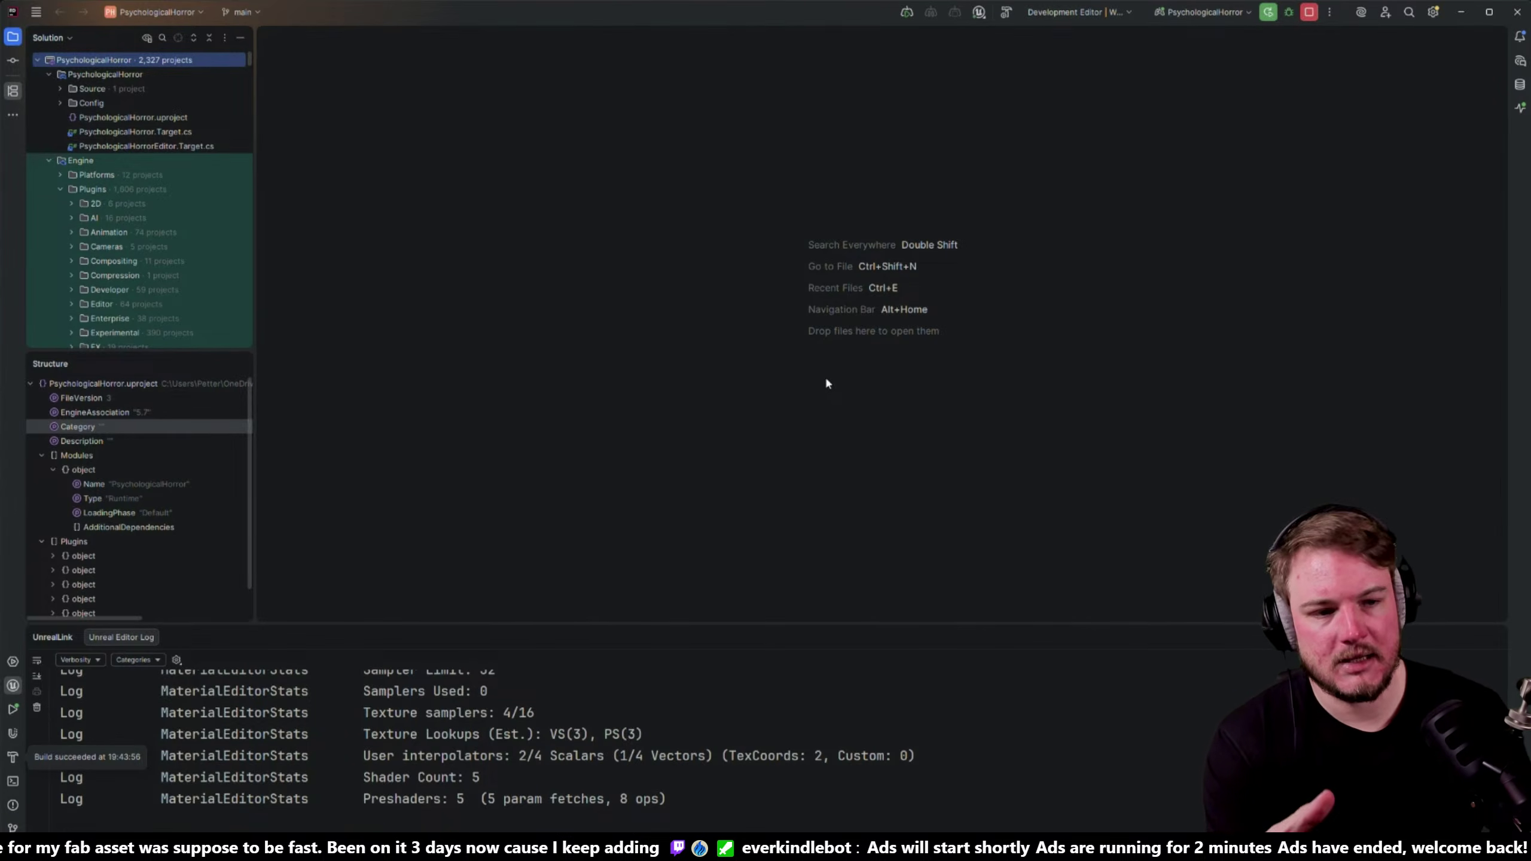
key("Up")
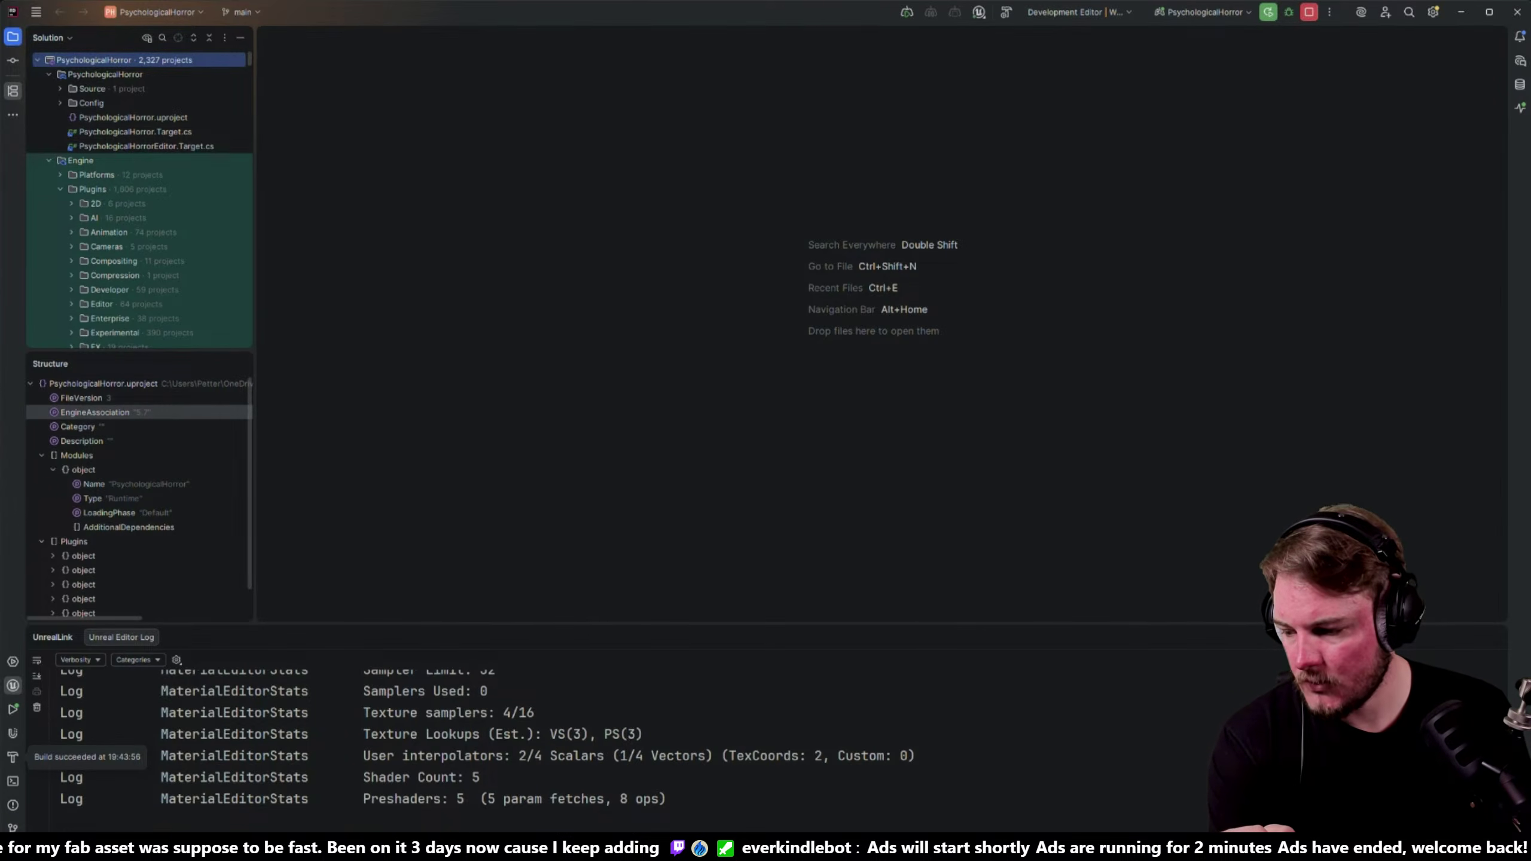
key("alt+Tab")
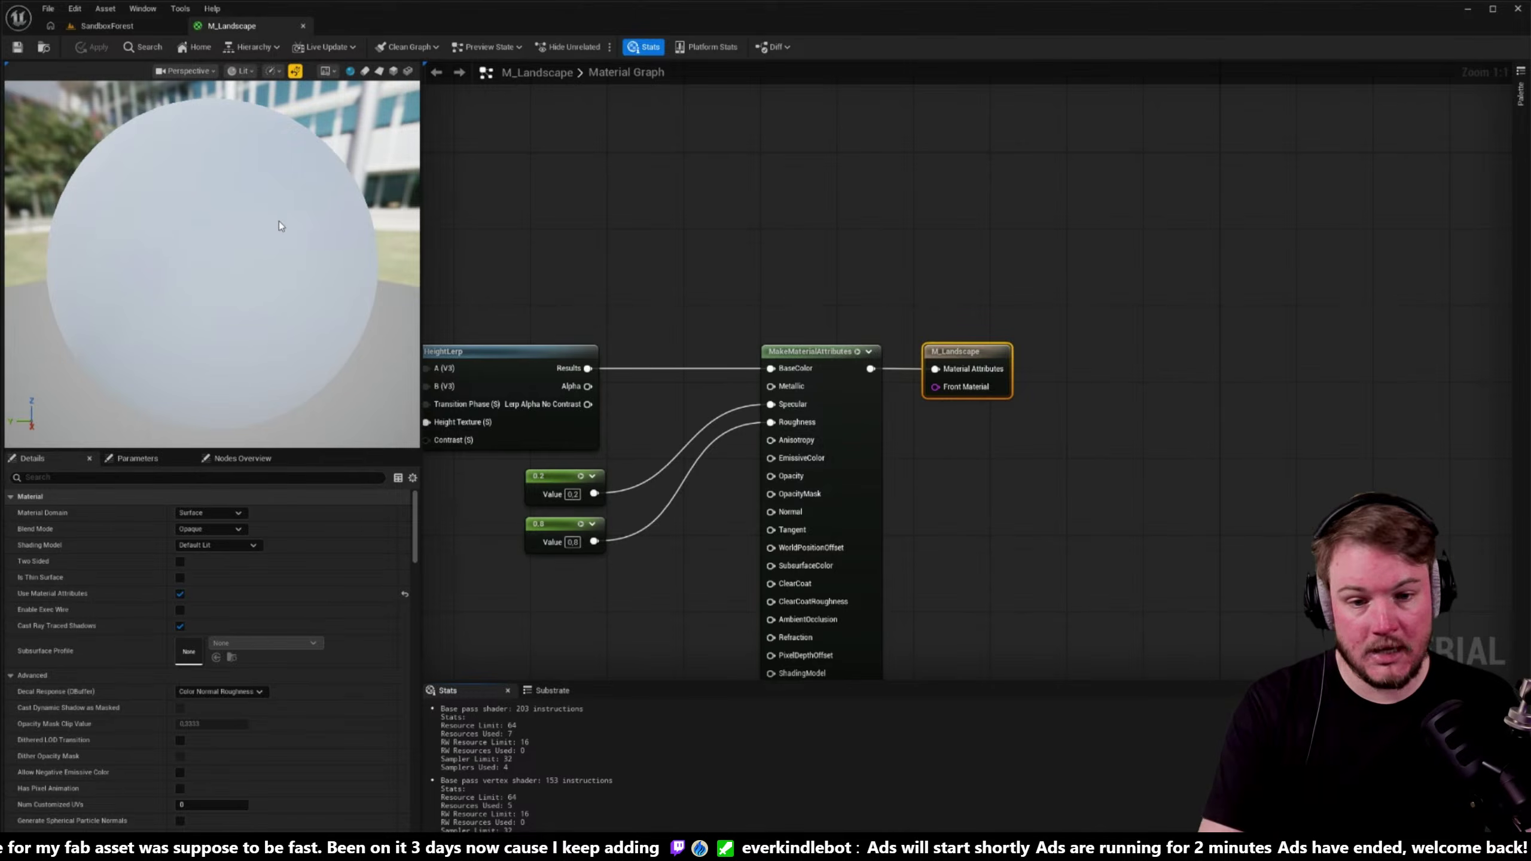
- Switch from the M_Landscape material to the SandboxForest level and hide PCGWorldActor0 with its partition grid actors
right_click_drag(601, 266, 899, 188)
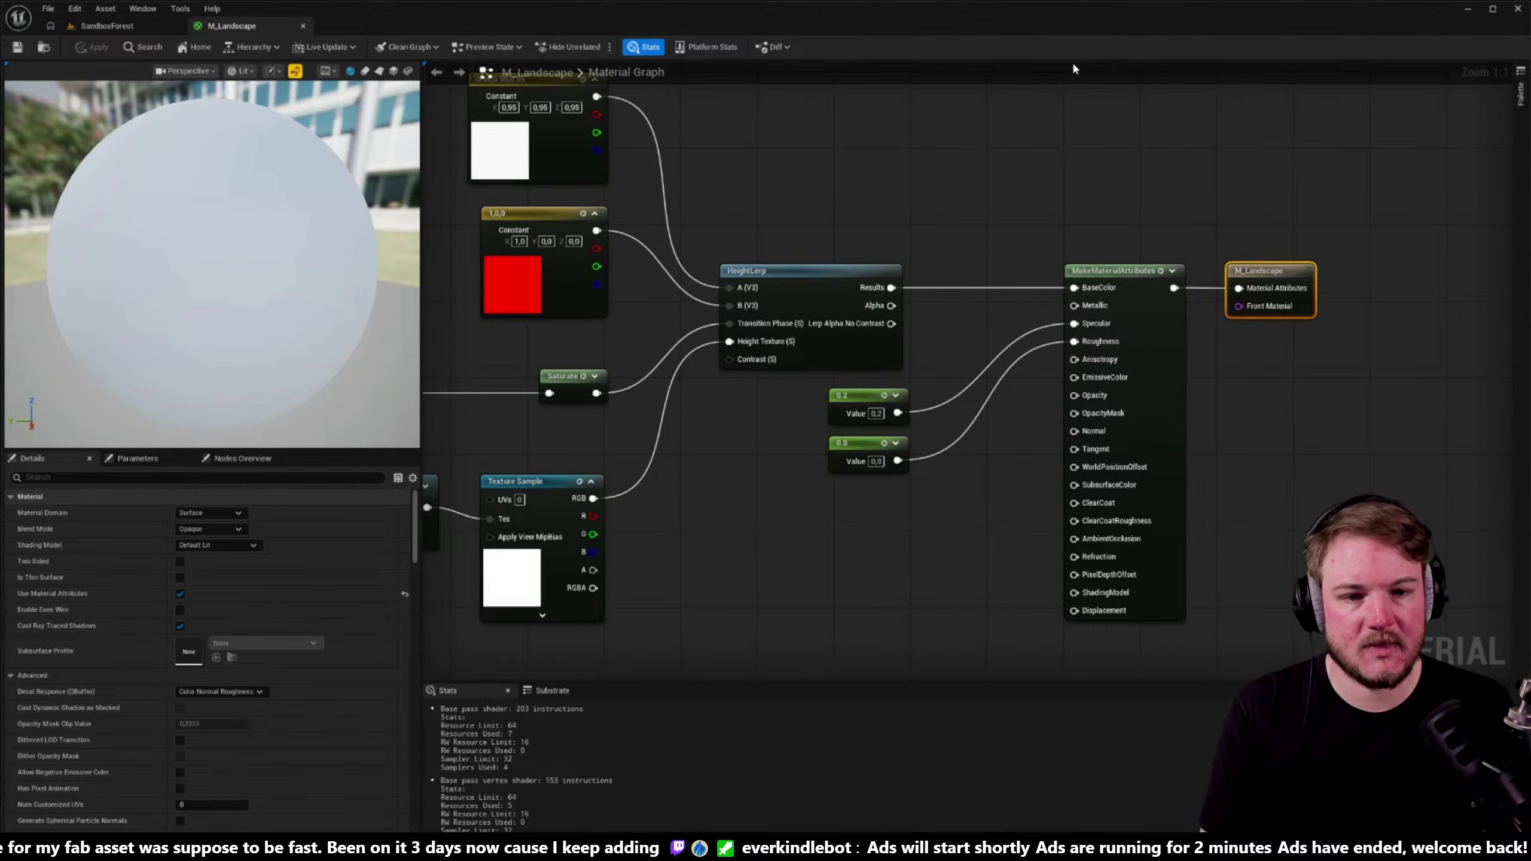
left_click(137, 26)
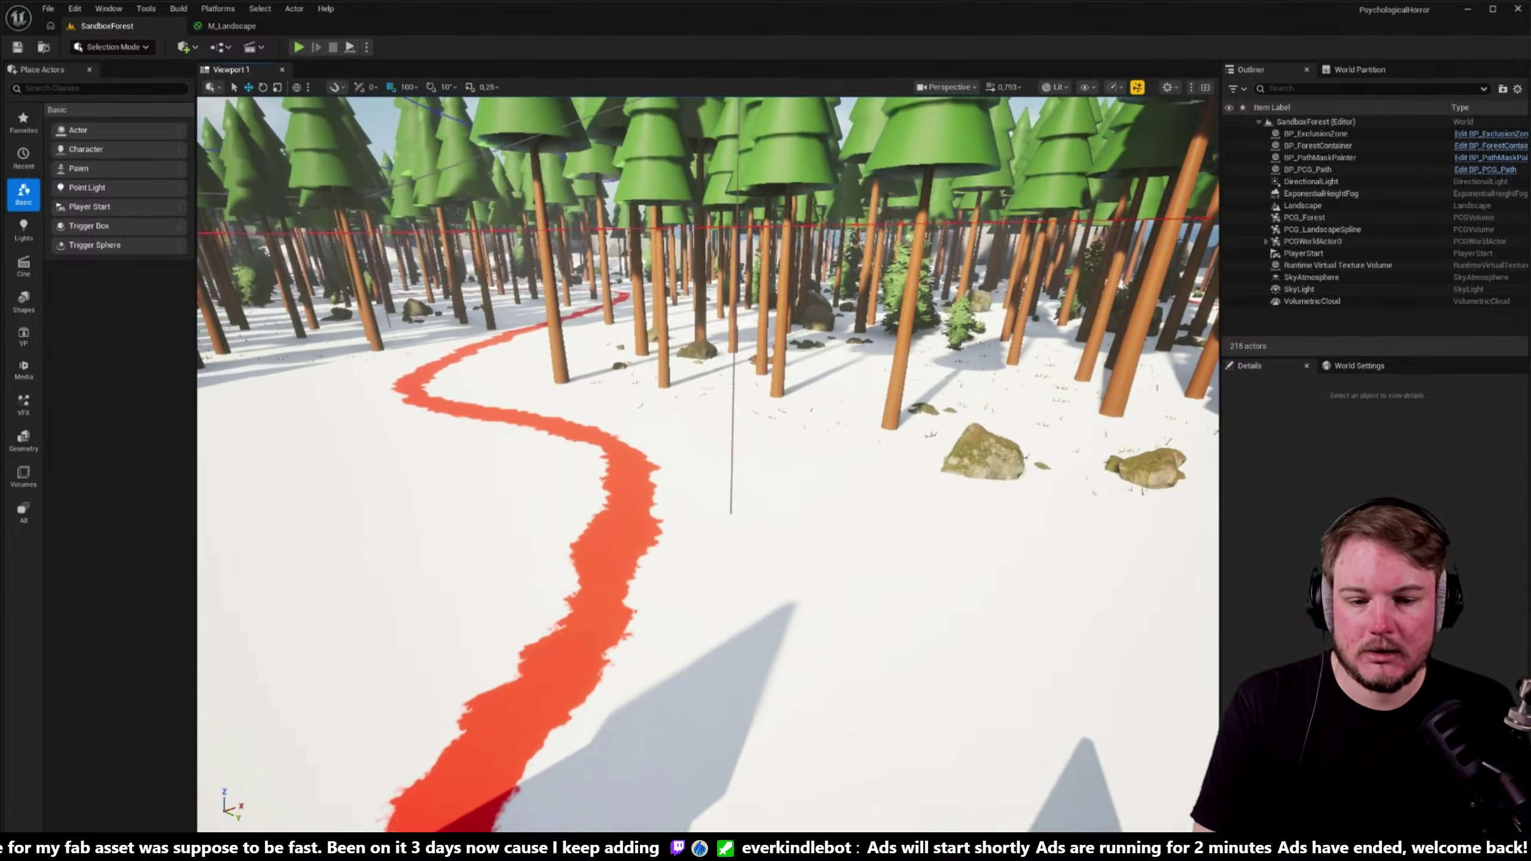
mouse_move(723, 422)
right_mouse_down()
mouse_move(729, 482)
mouse_move(711, 434)
right_mouse_up()
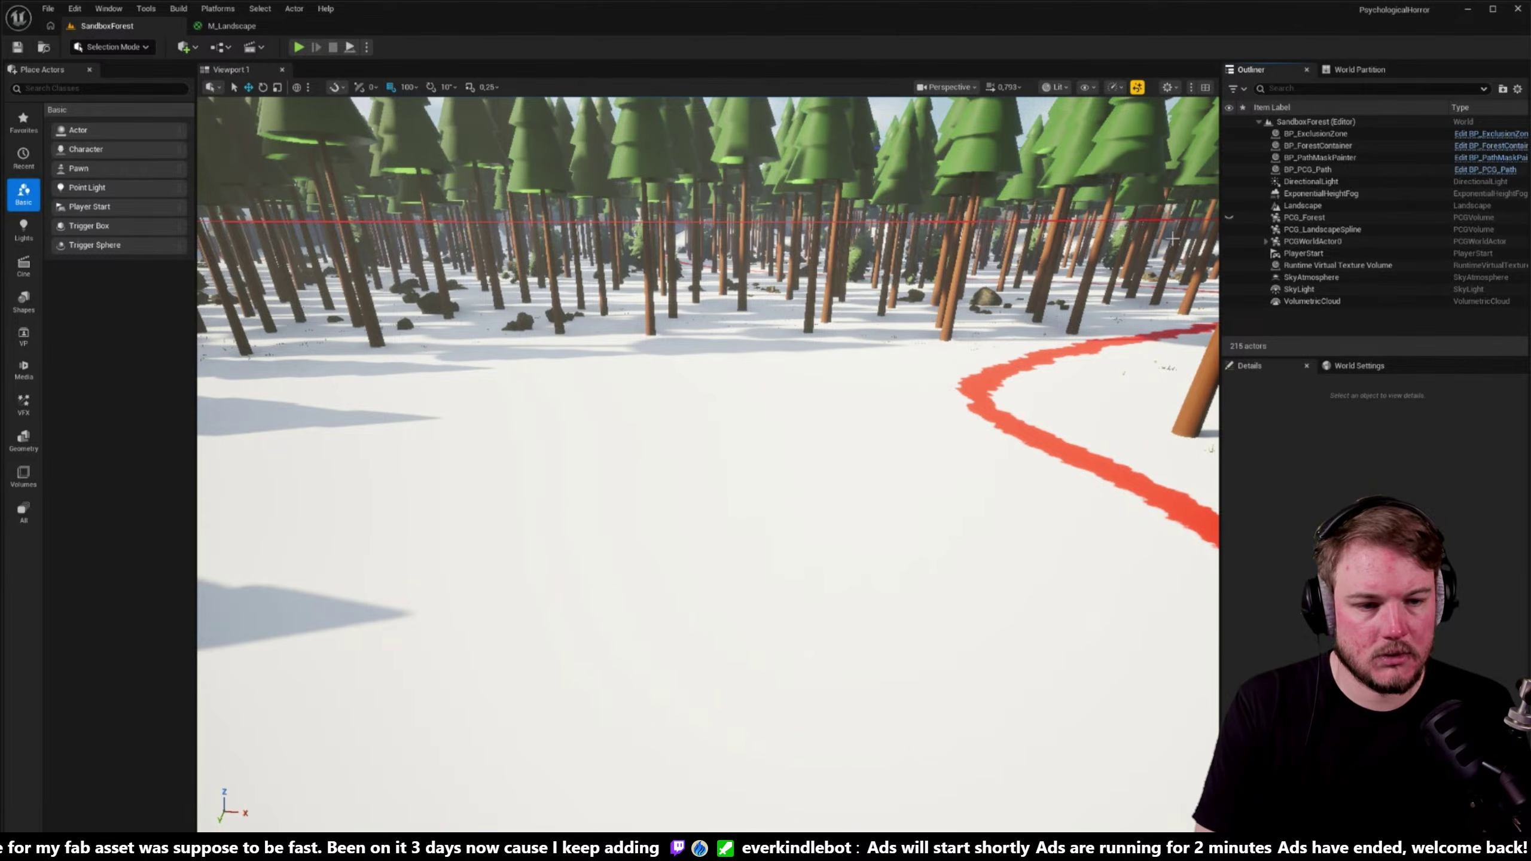
right_click_drag(1172, 239, 1188, 214)
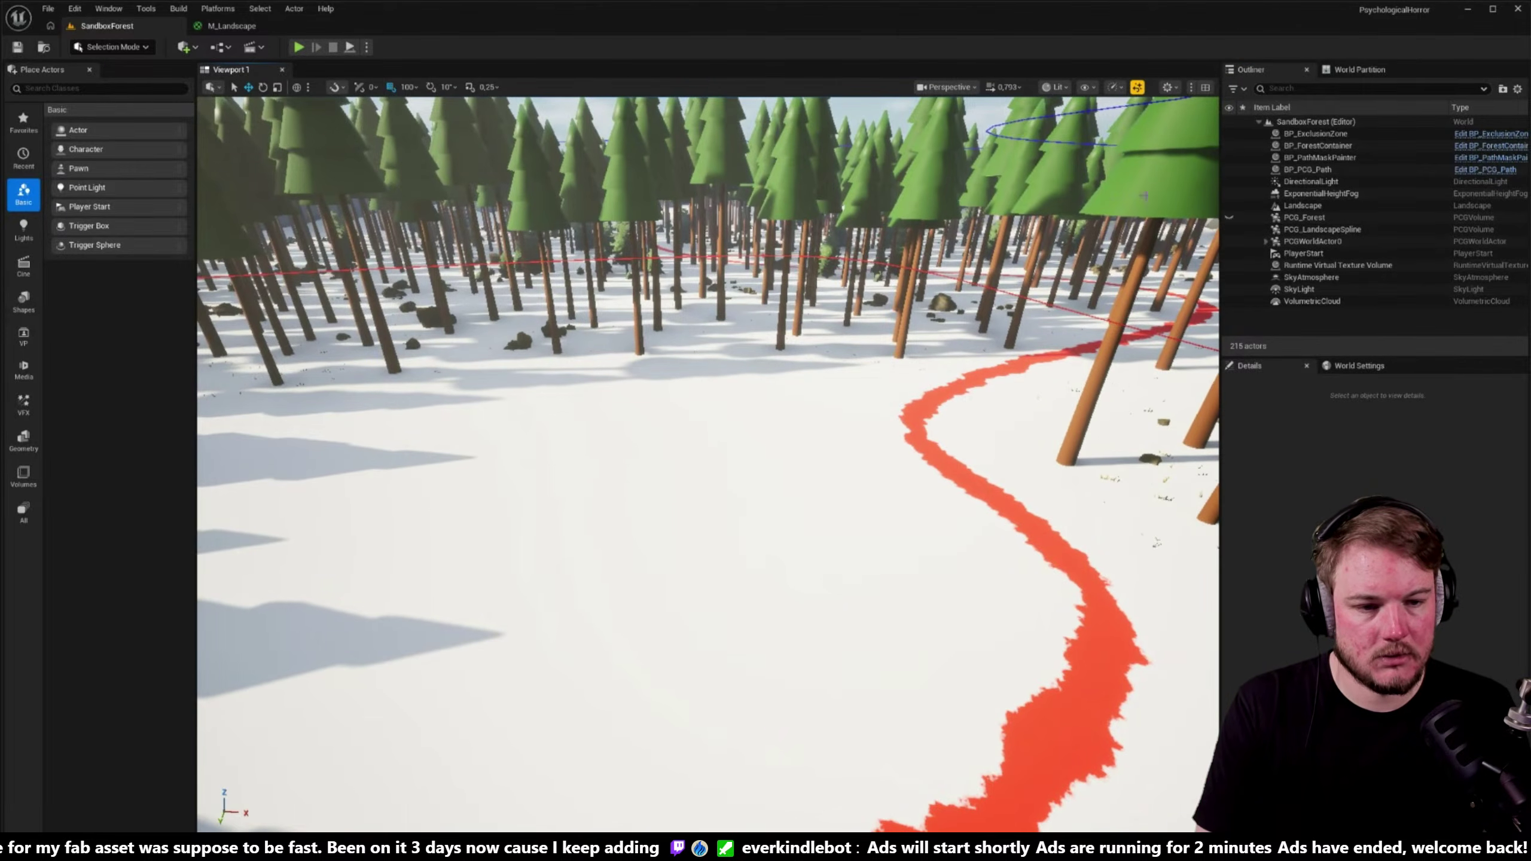
left_click(1143, 195)
scroll(1389, 287, "down", 3)
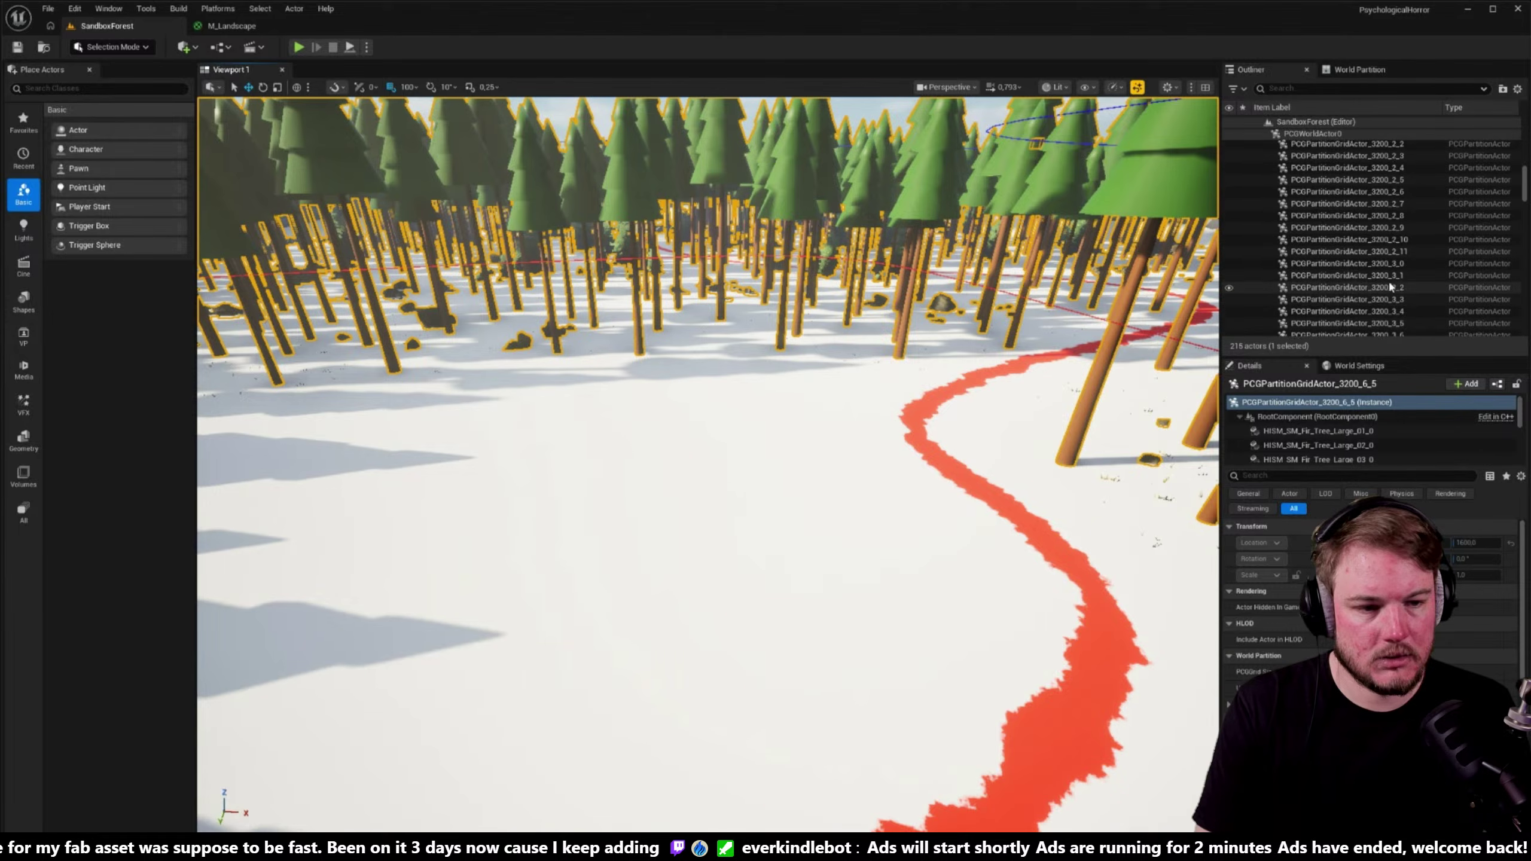
scroll(1356, 272, "up", 15)
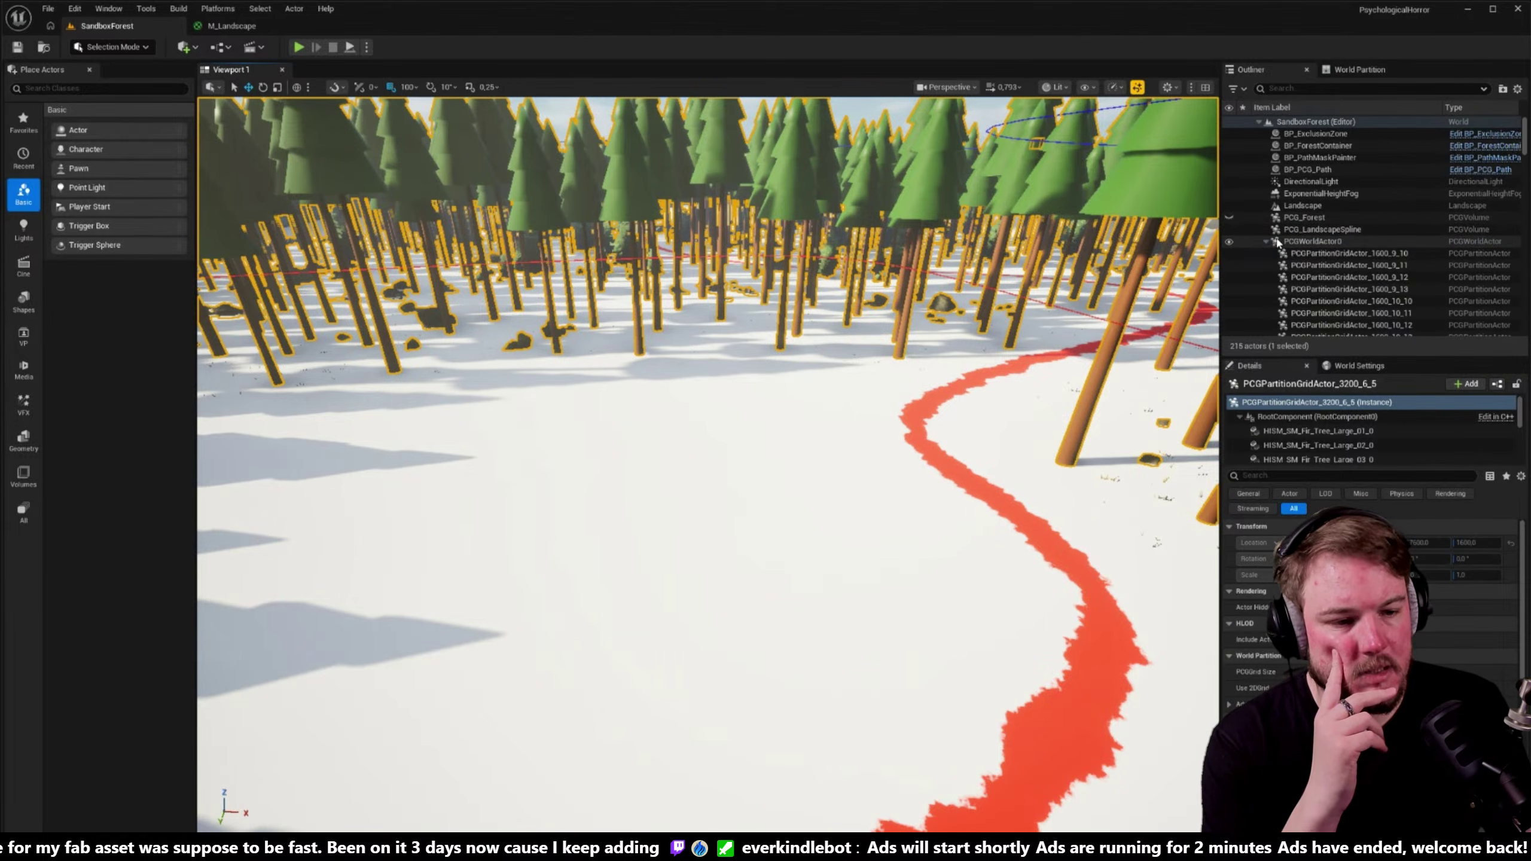
left_click(1277, 242)
left_click(1312, 241)
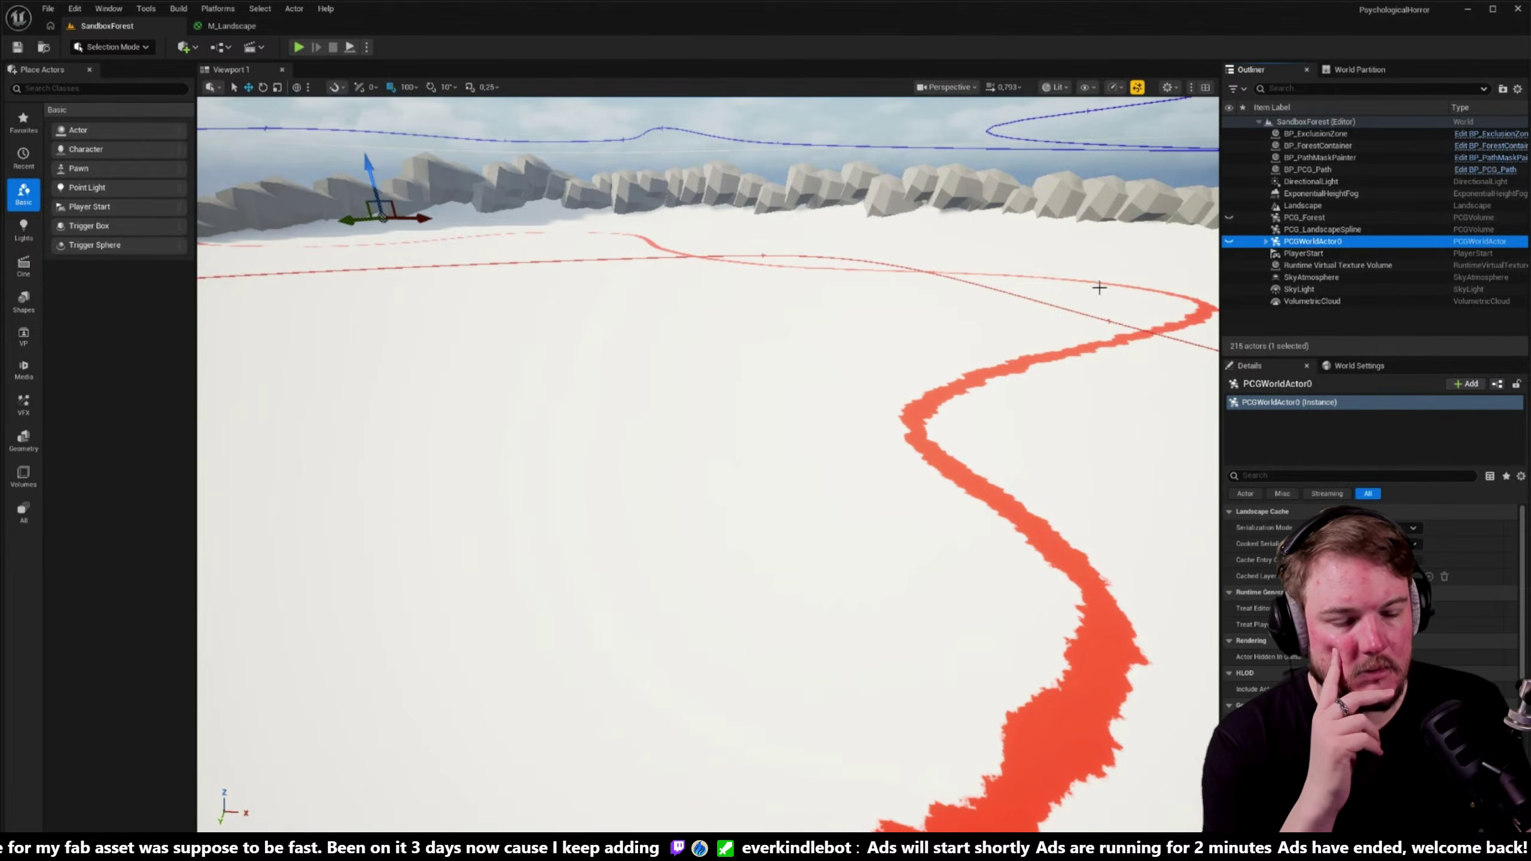
- Select the PCG_LandscapeSpline volume in the level and focus the viewport on it
right_click_drag(1099, 287, 987, 275)
left_click(1322, 229)
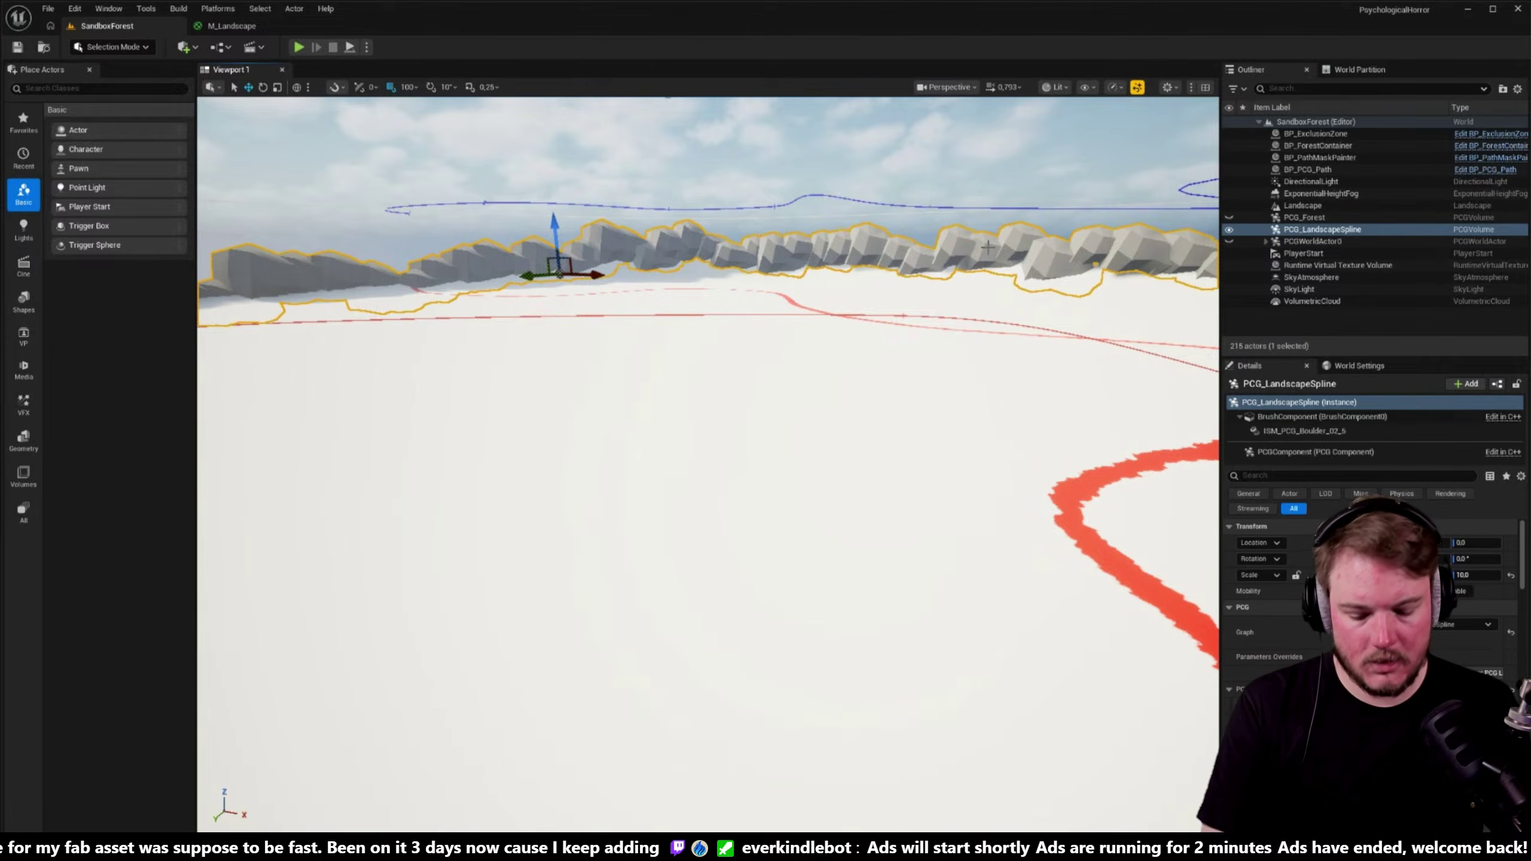
double_click(1321, 229)
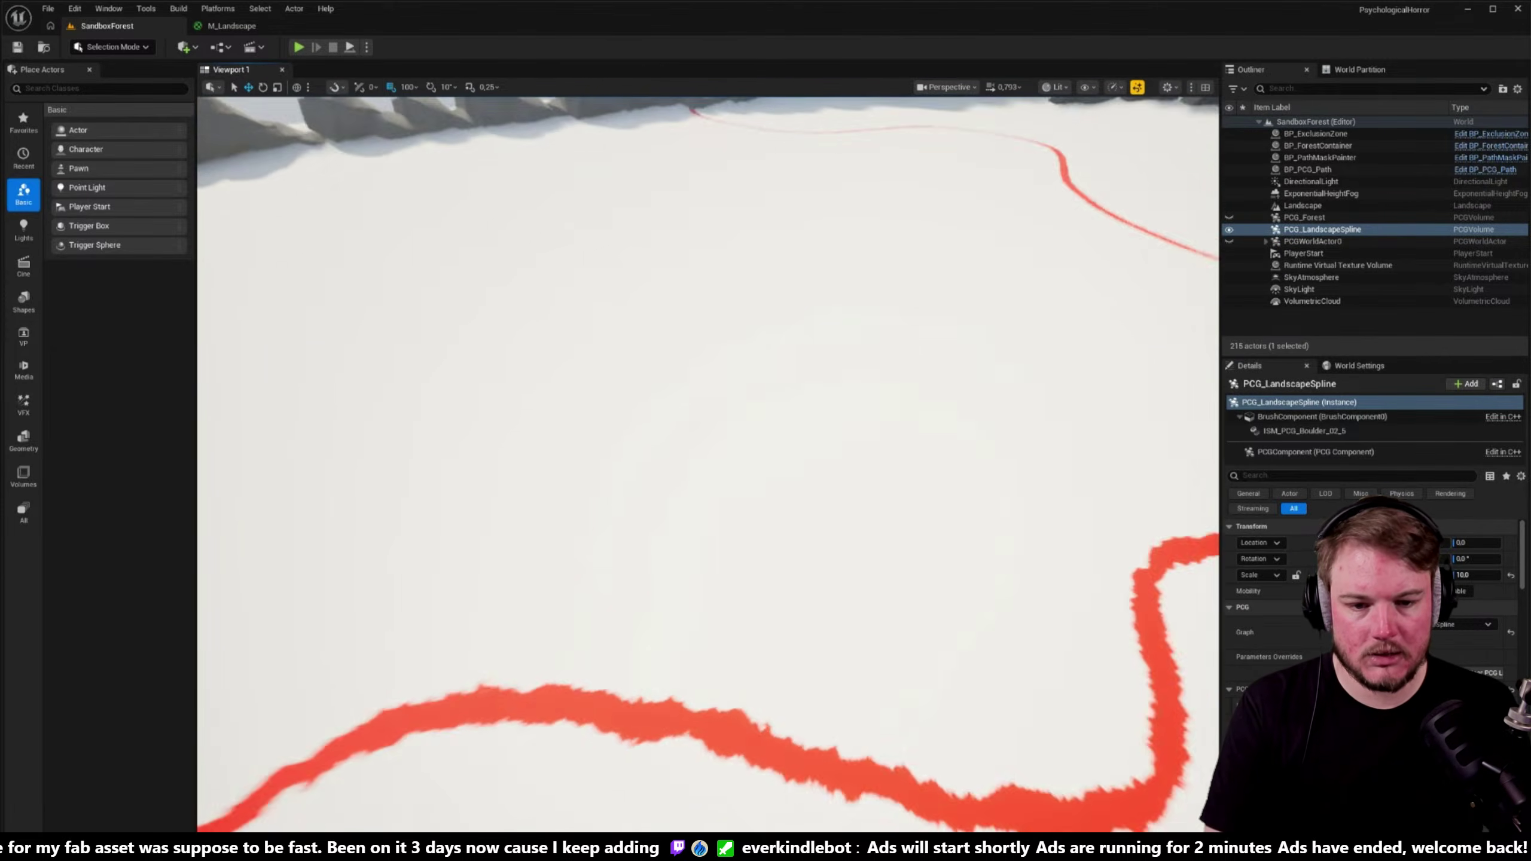
right_click_drag(995, 304, 994, 304)
right_click_drag(808, 241, 808, 241)
- Switch to the M_Landscape material and move the white 0.95 constant node up and away from the red constant and HeightLerp nodes
left_click(235, 25)
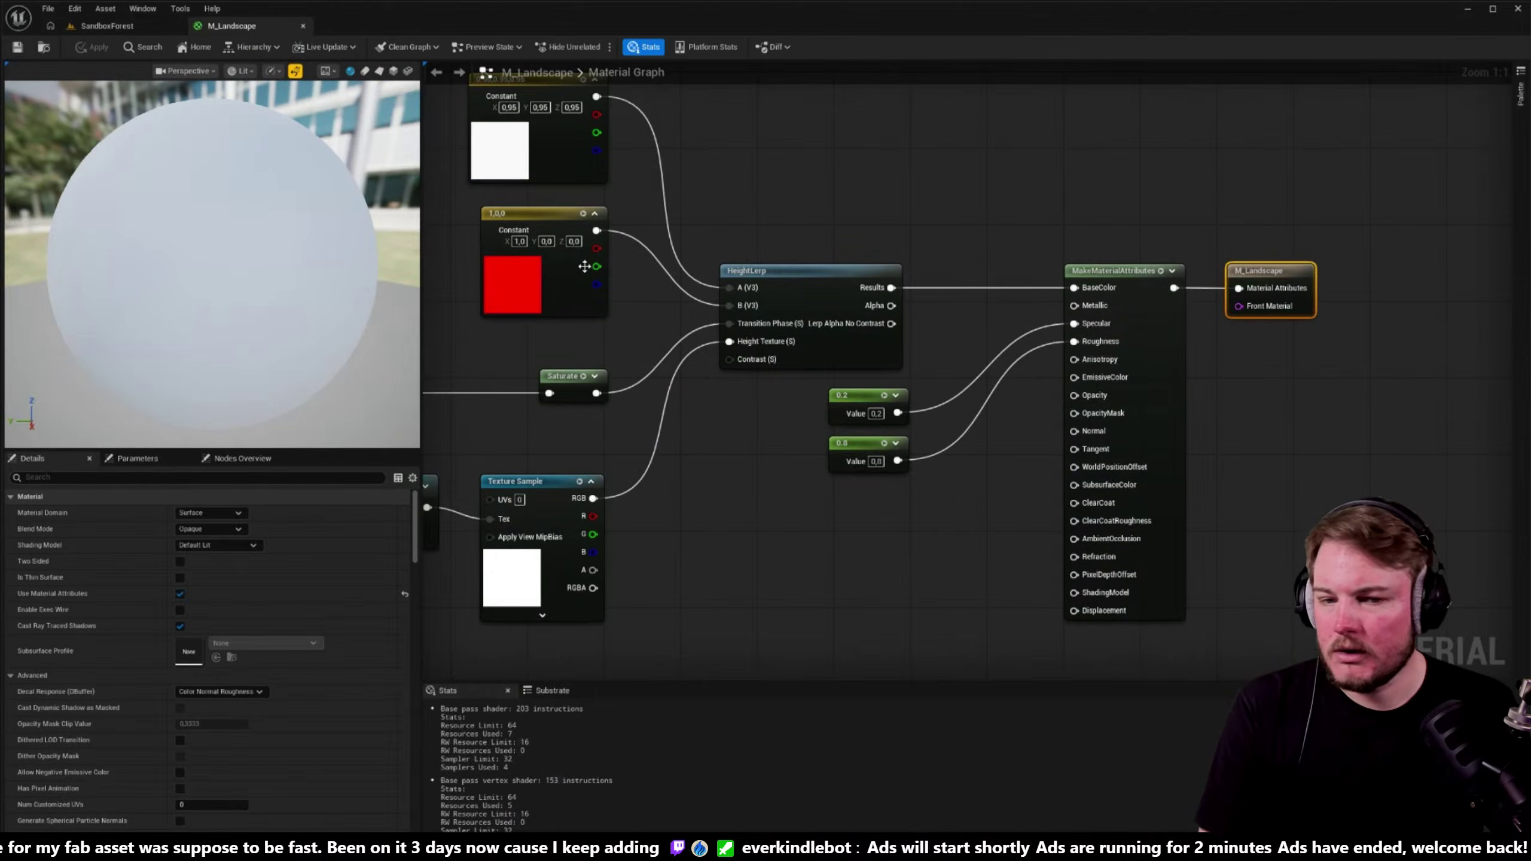
scroll(626, 276, "up", 2)
right_click_drag(892, 326, 973, 234)
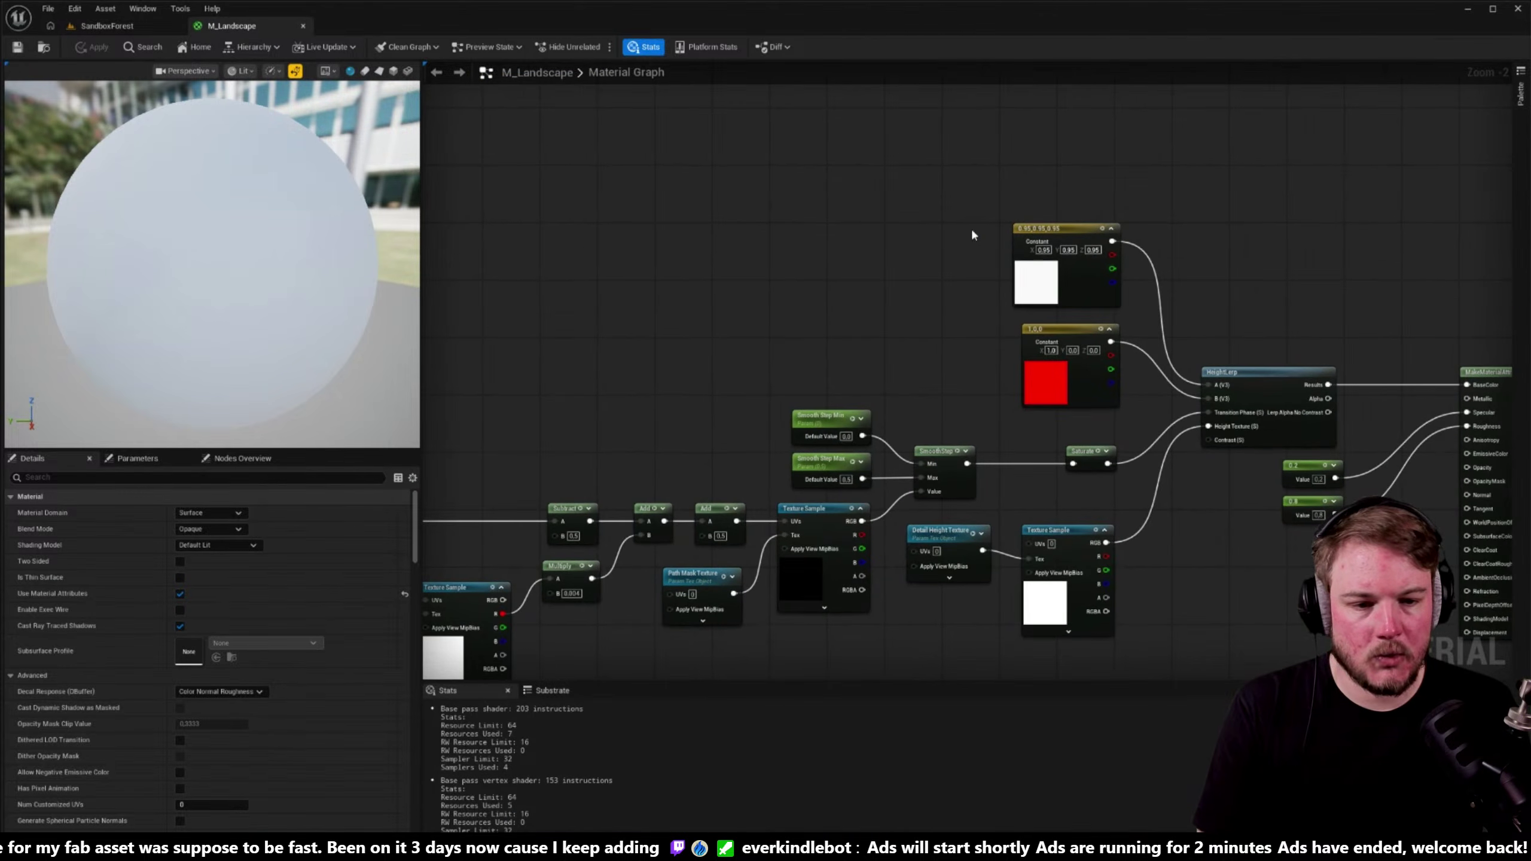
left_click_drag(1038, 278, 868, 165)
right_click_drag(867, 166, 916, 366)
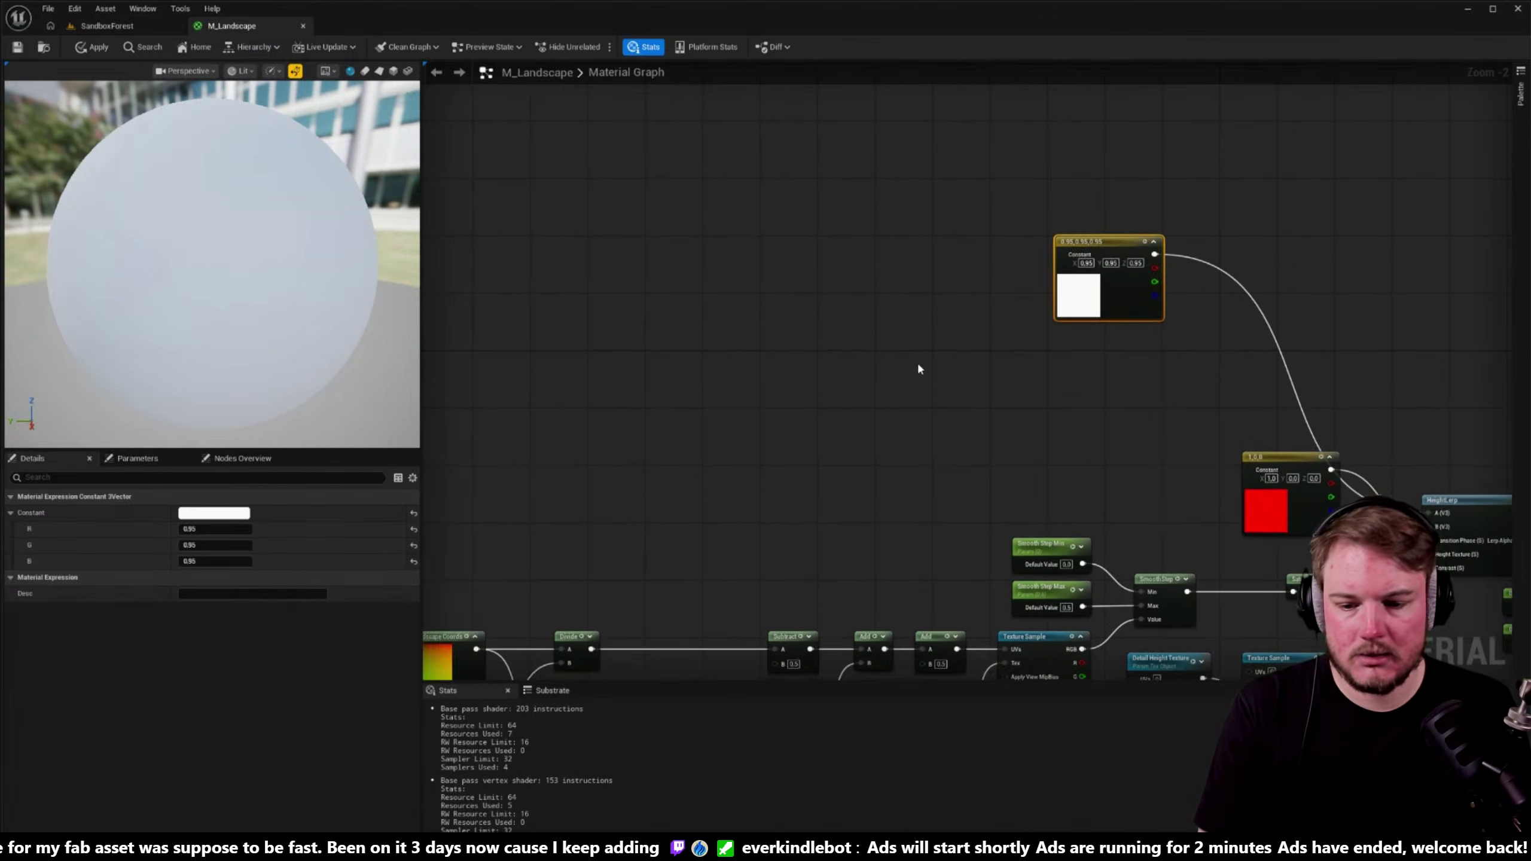
- Clear the Static Mesh filter, create a folder named Textures inside Content/Landscape and open it
key("ctrl+space")
left_click(63, 534)
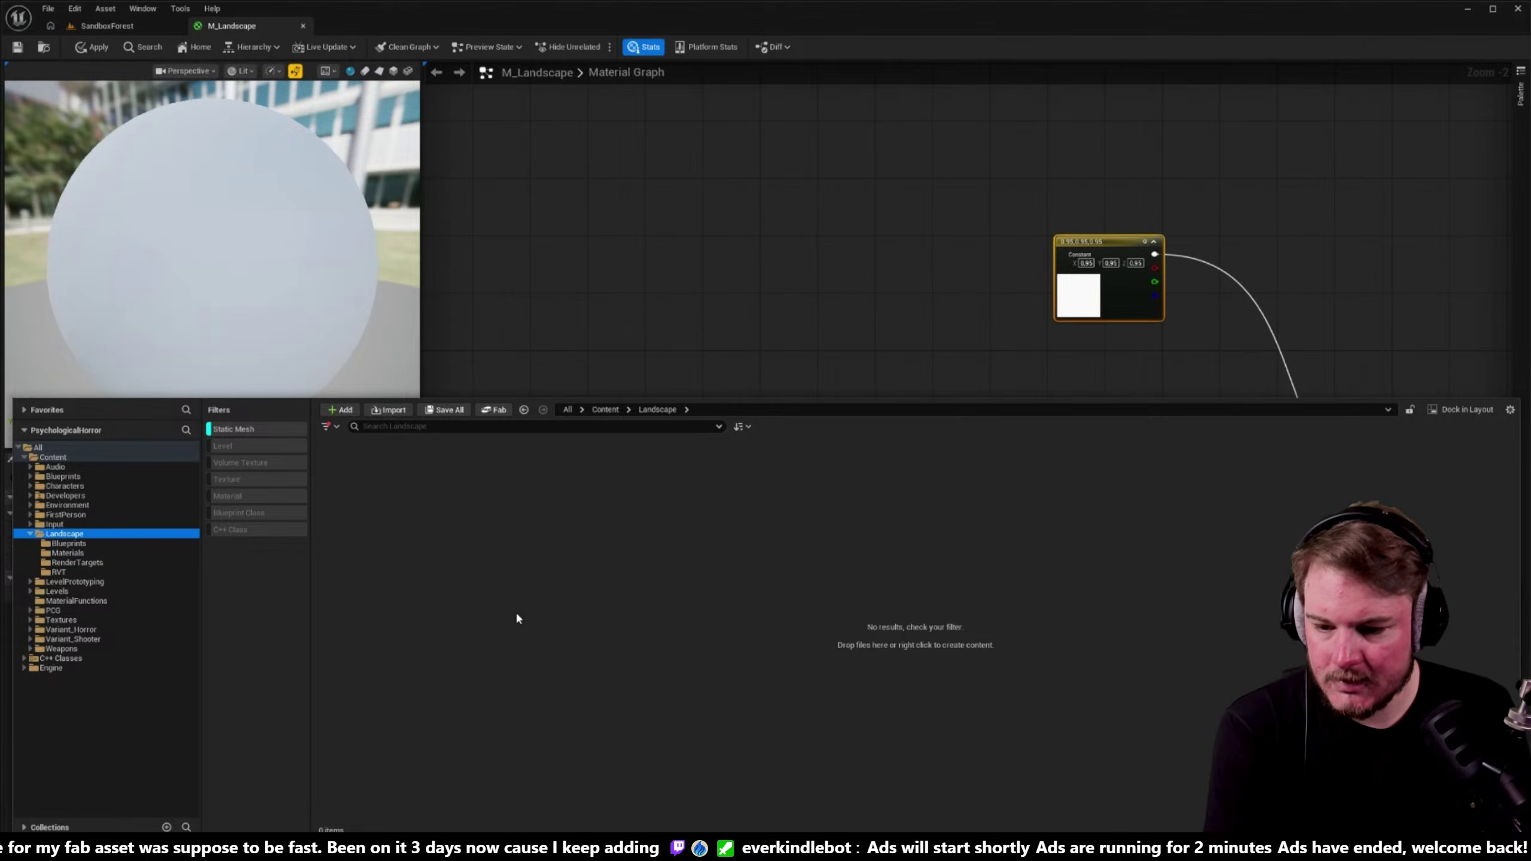
left_click(234, 428)
right_click(442, 579)
mouse_move(448, 576)
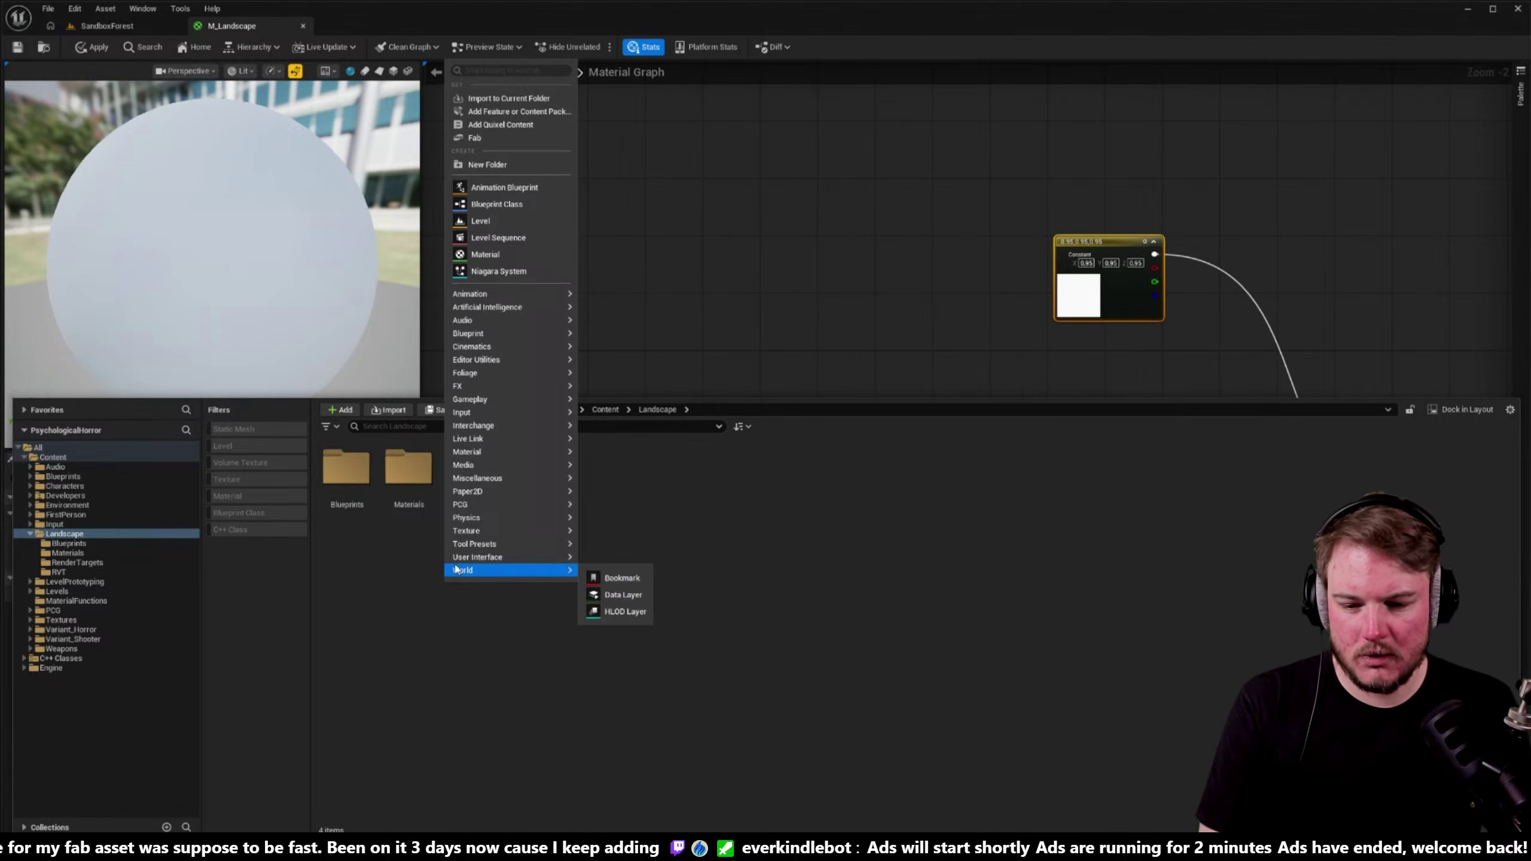
key("Escape")
key("ctrl+shift+n")
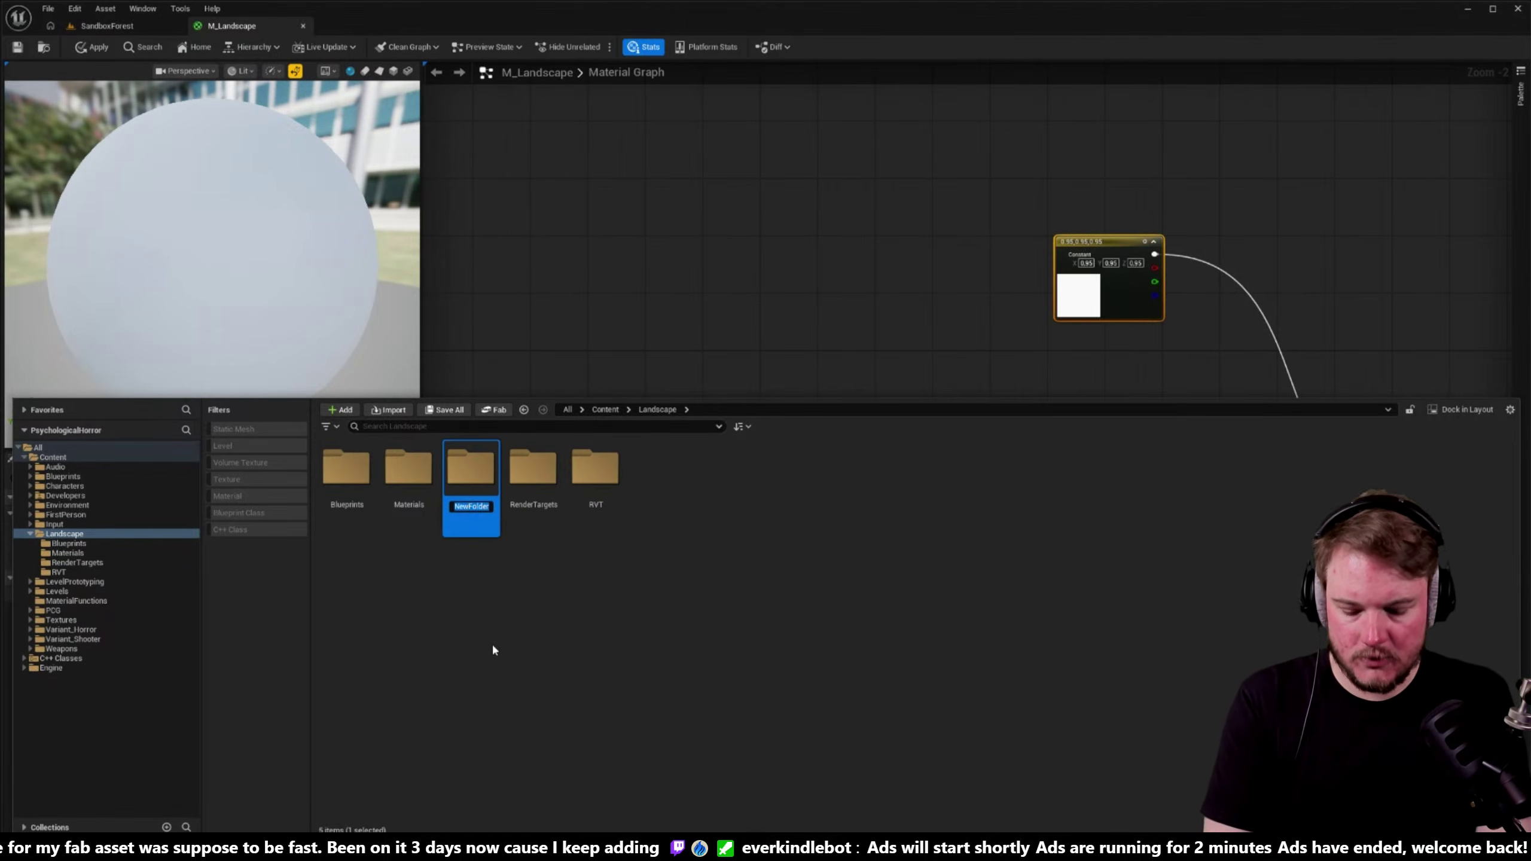
type("Textures")
key("Return")
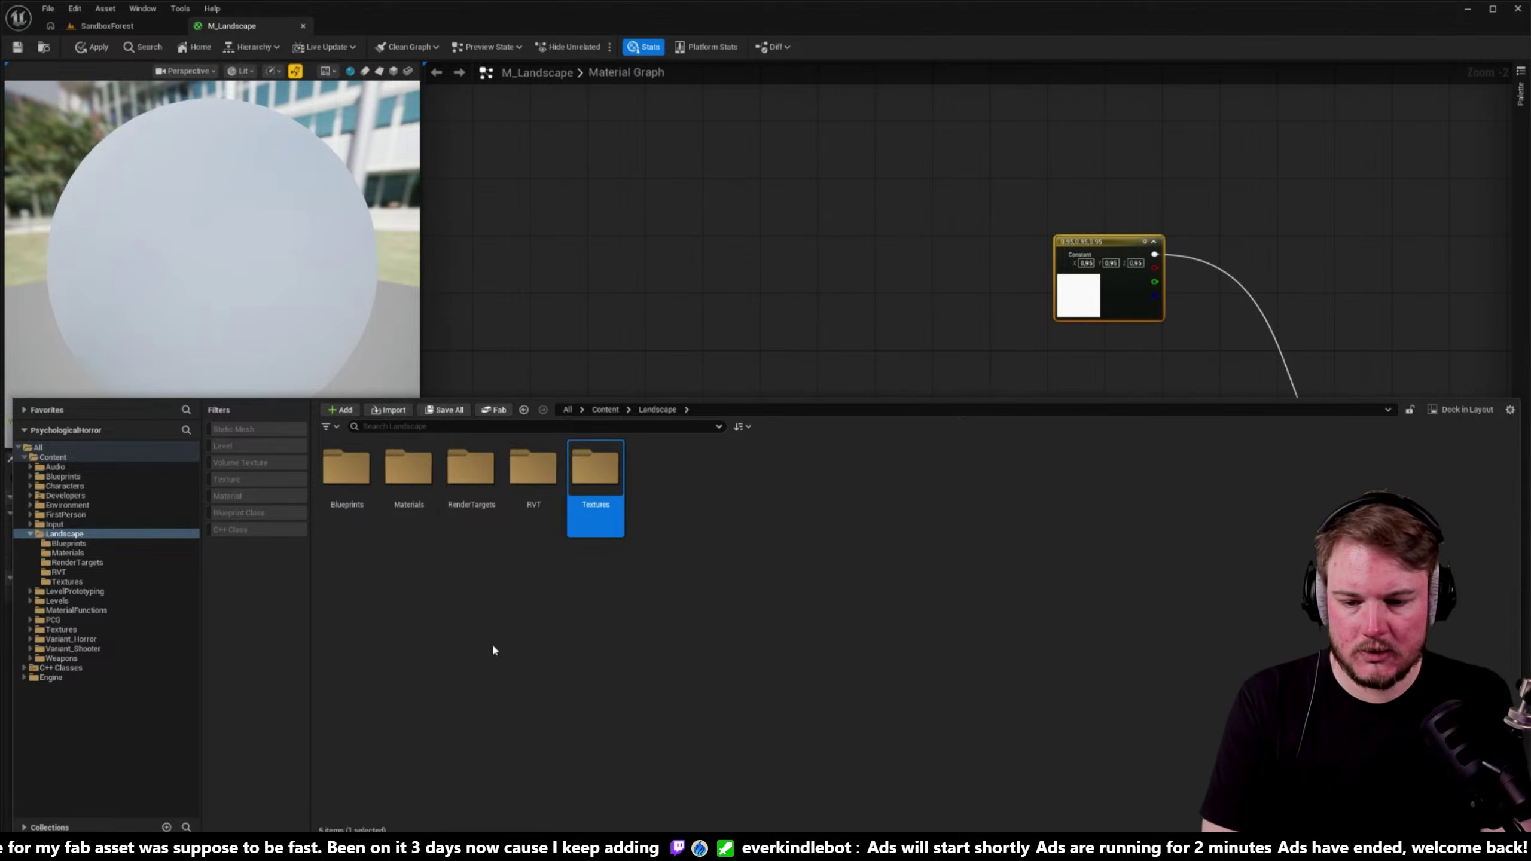
key("Return")
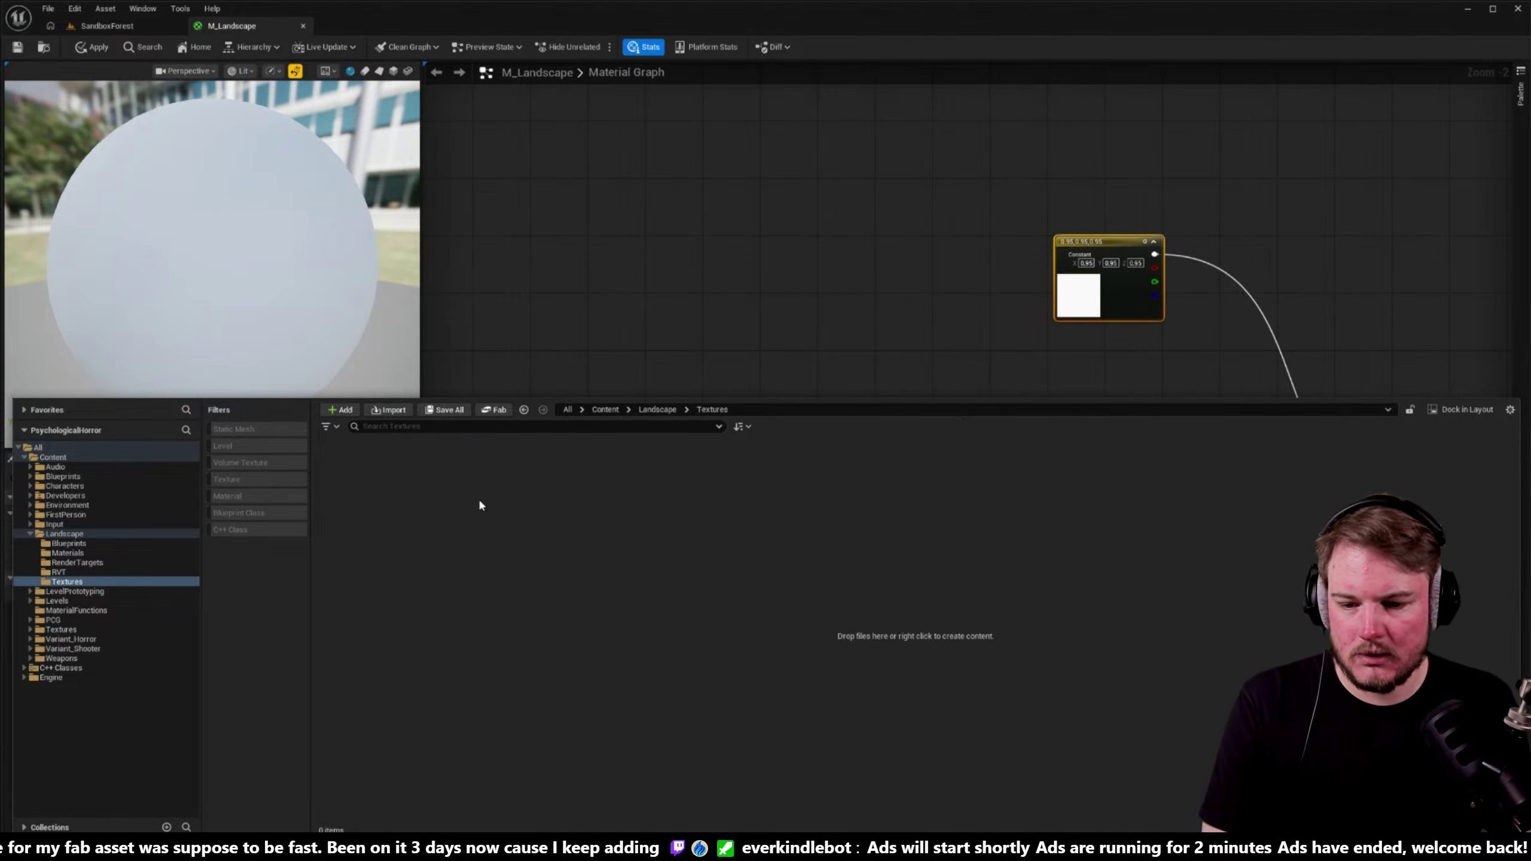
- Import the ARSH, BC and N Targa files of T_Snow_Surface_Basic_01 from the SourceAssets/Landscape/Textures folder
left_click(390, 410)
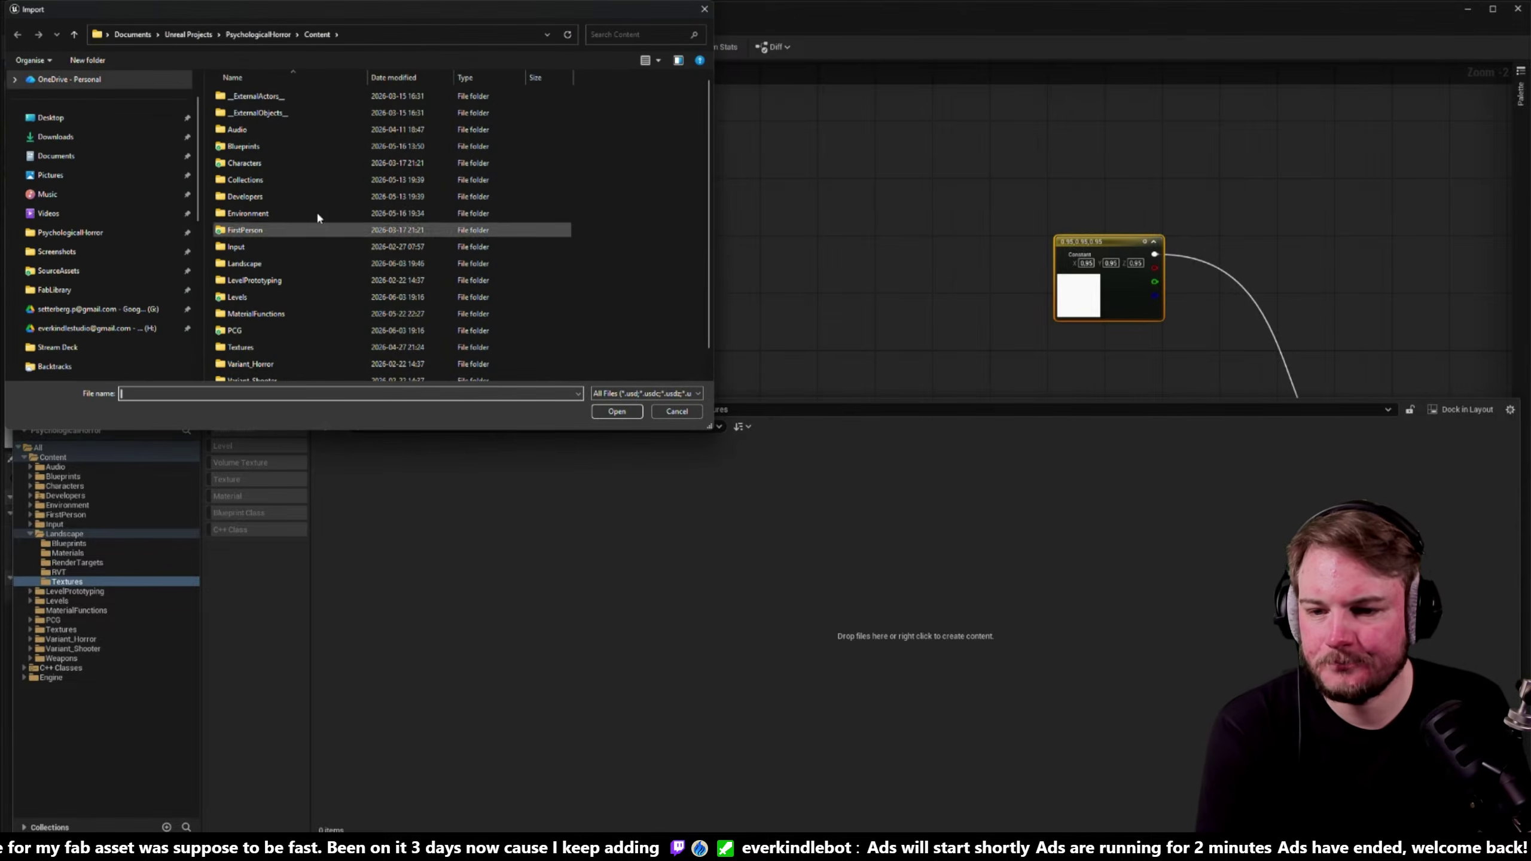
left_click(90, 271)
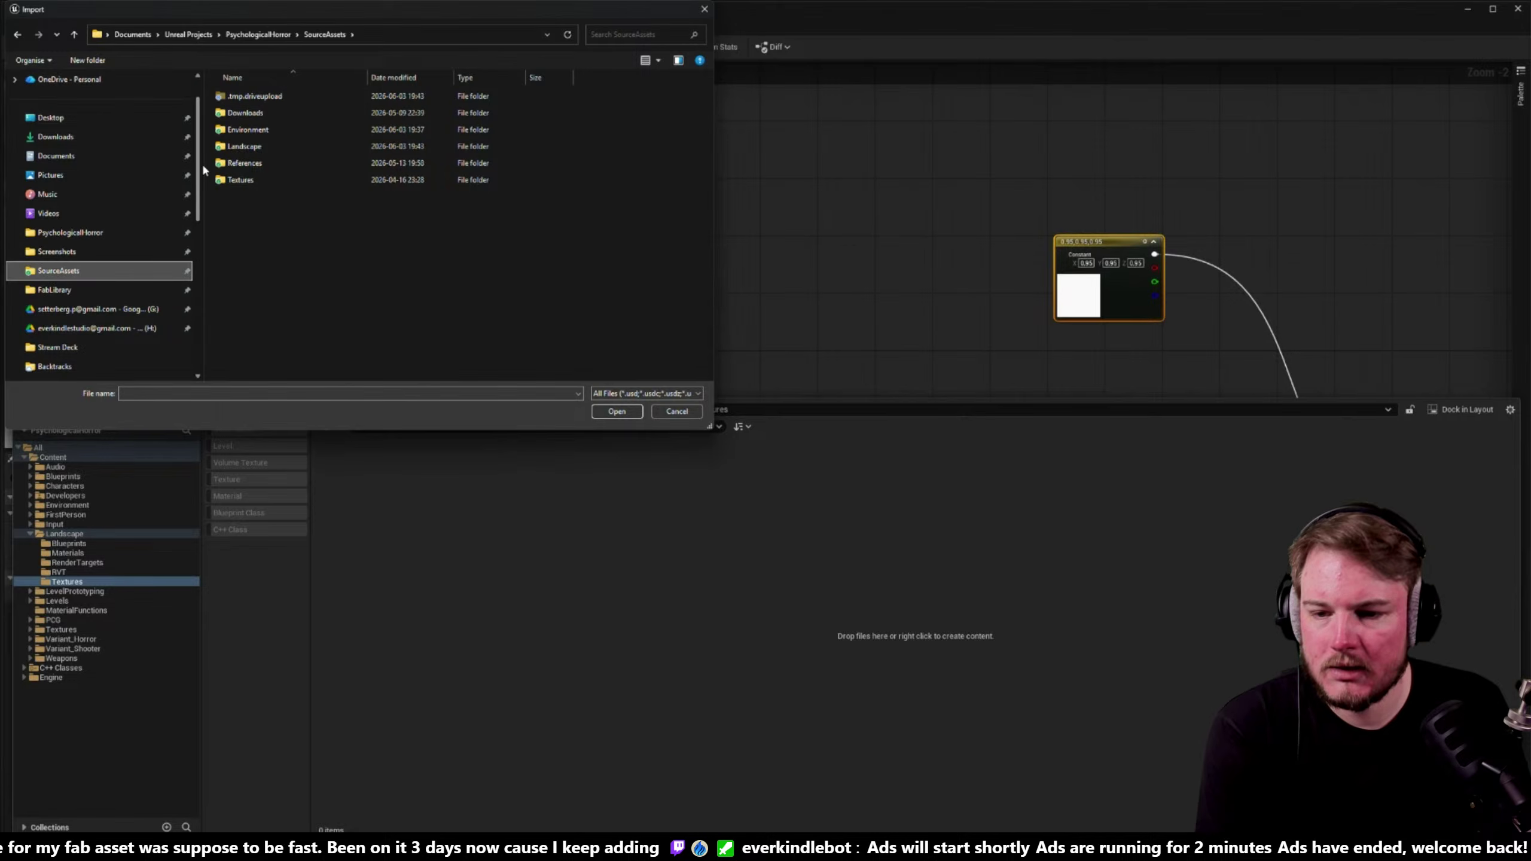
double_click(250, 148)
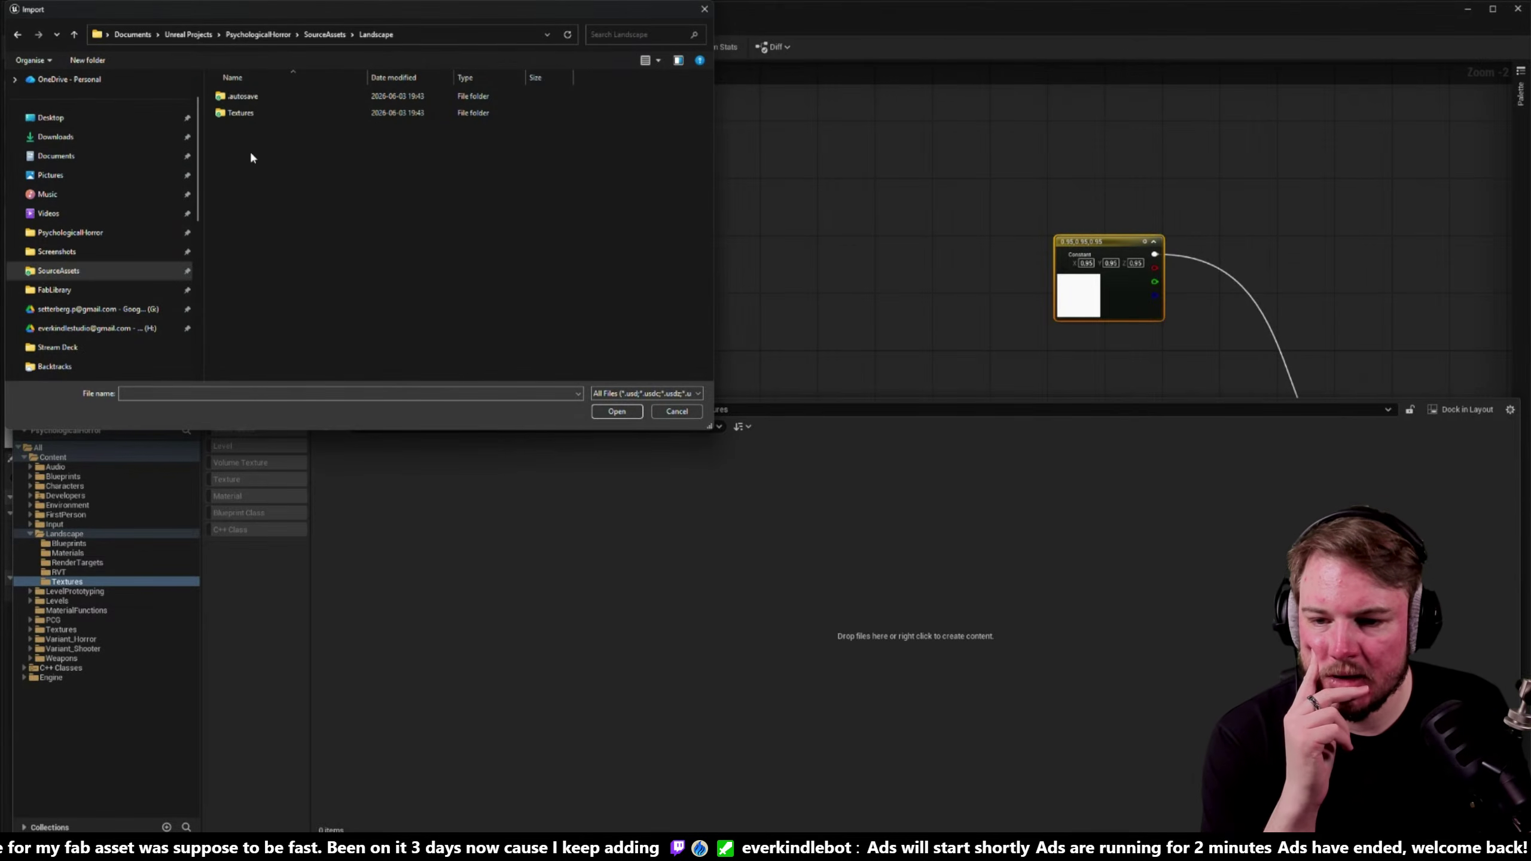
double_click(247, 113)
key("ctrl+a")
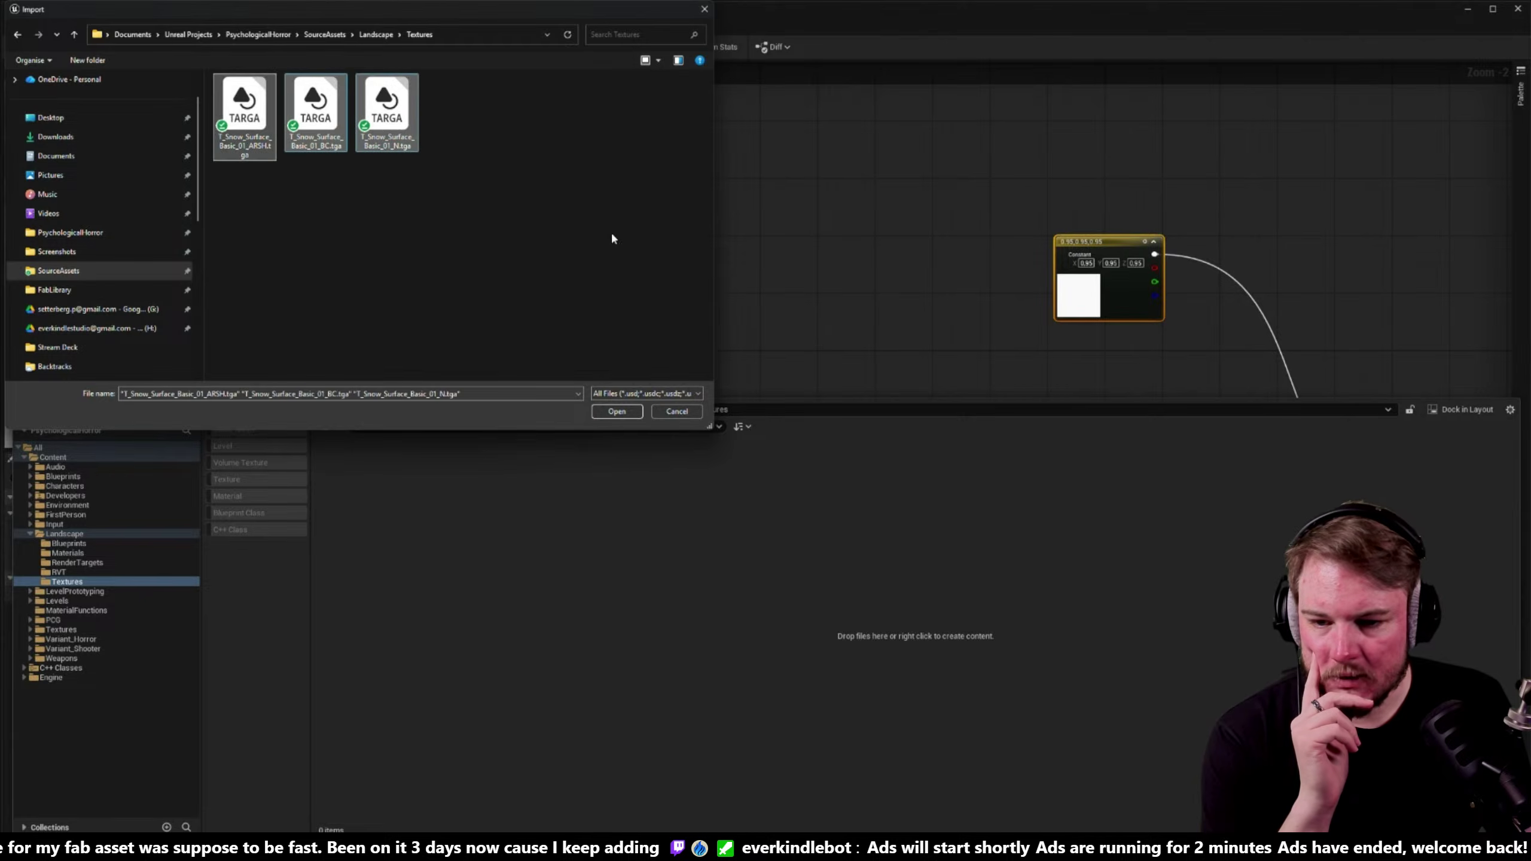
left_click(616, 411)
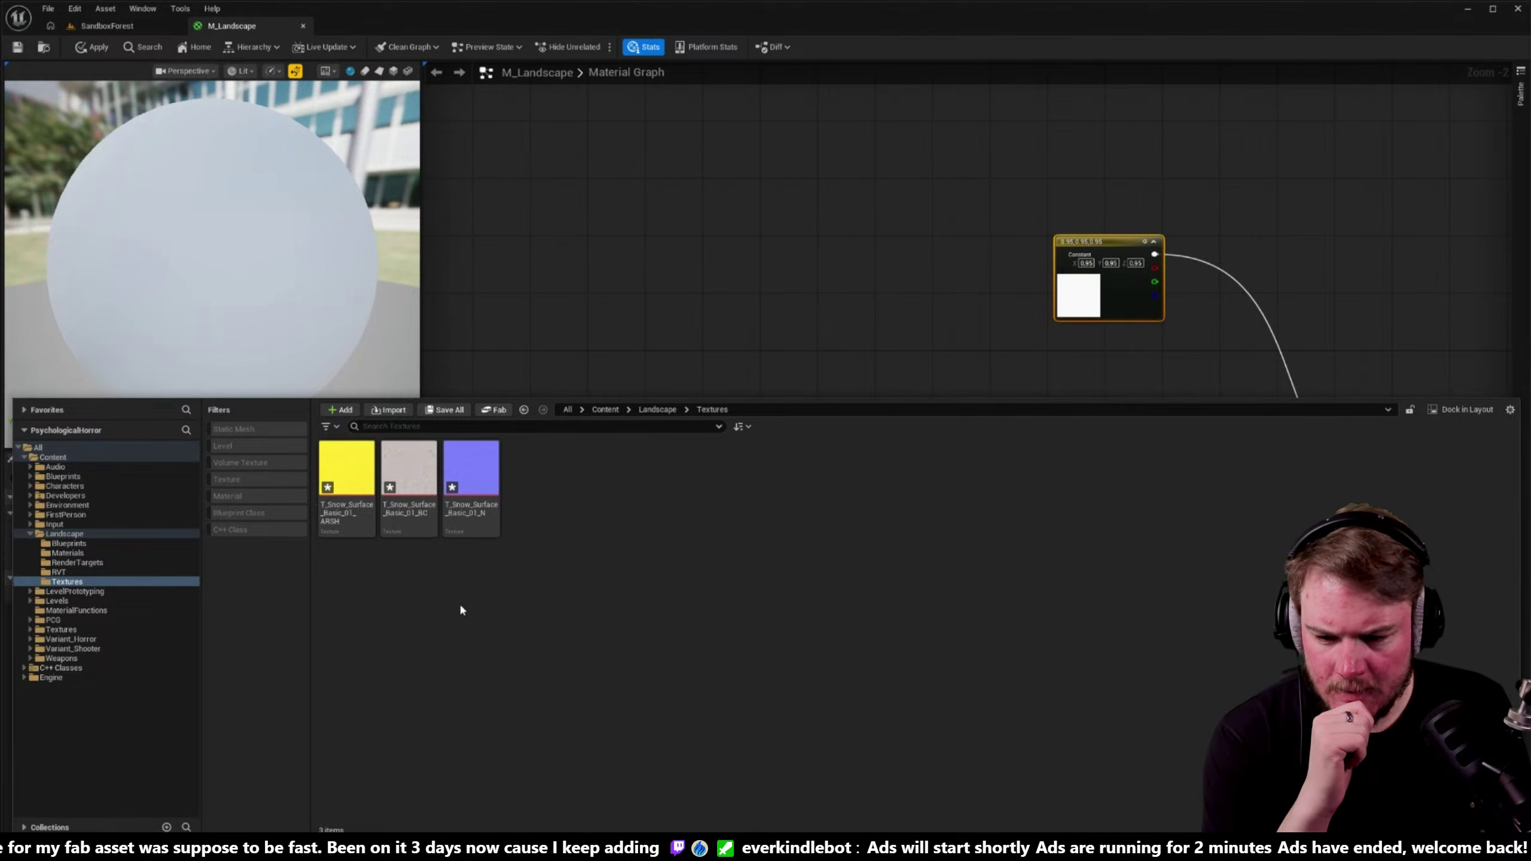
- Open the T_Snow_Surface_Basic_01_ARSH texture in a docked editor and disable its sRGB setting
right_click(362, 486)
left_click(398, 501)
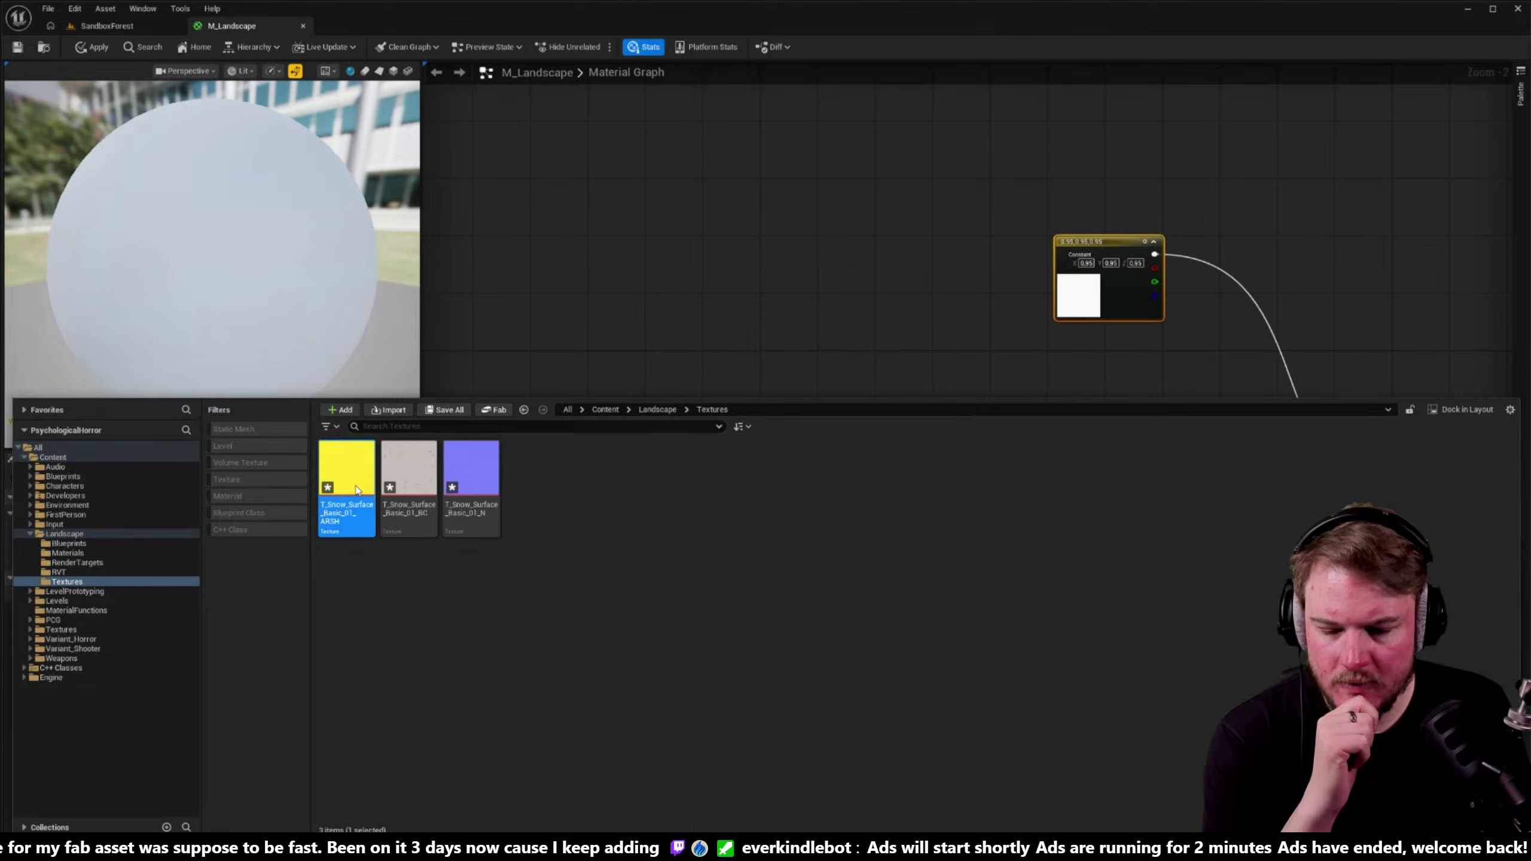
left_click_drag(903, 51, 453, 28)
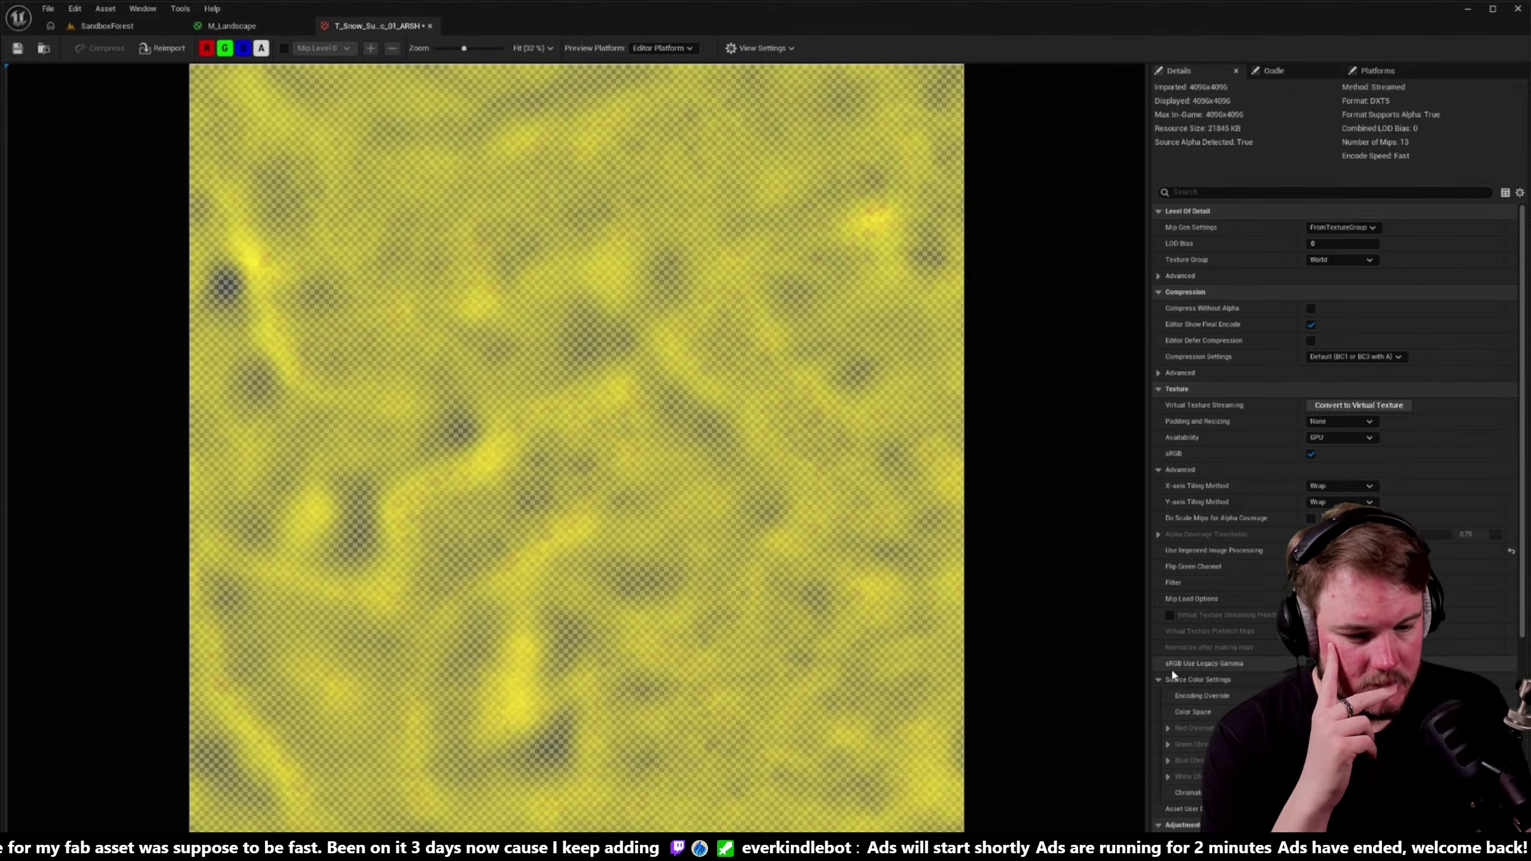
left_click(1280, 193)
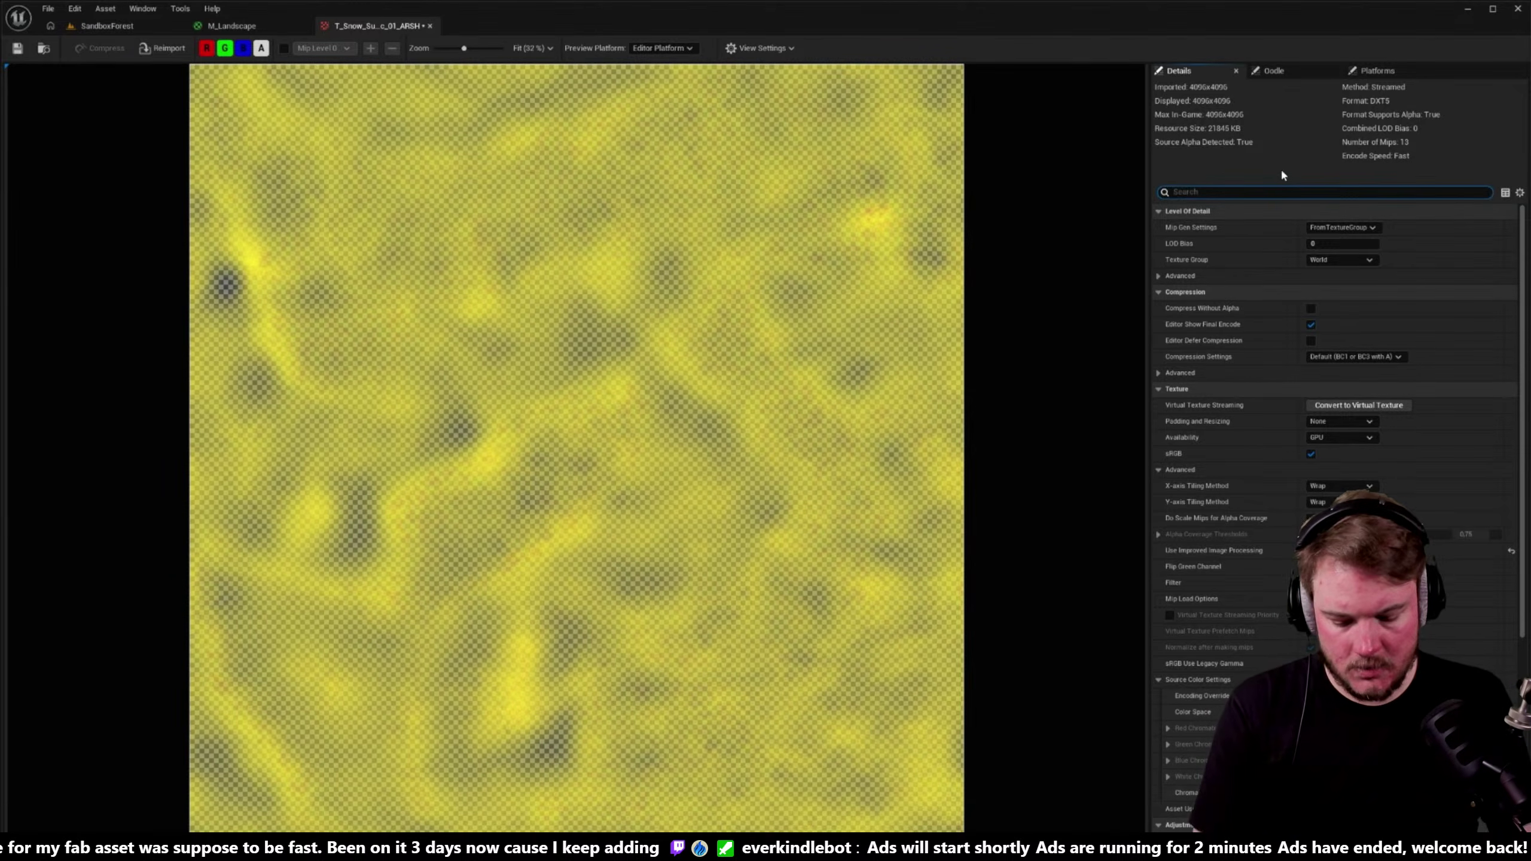
type("srgb")
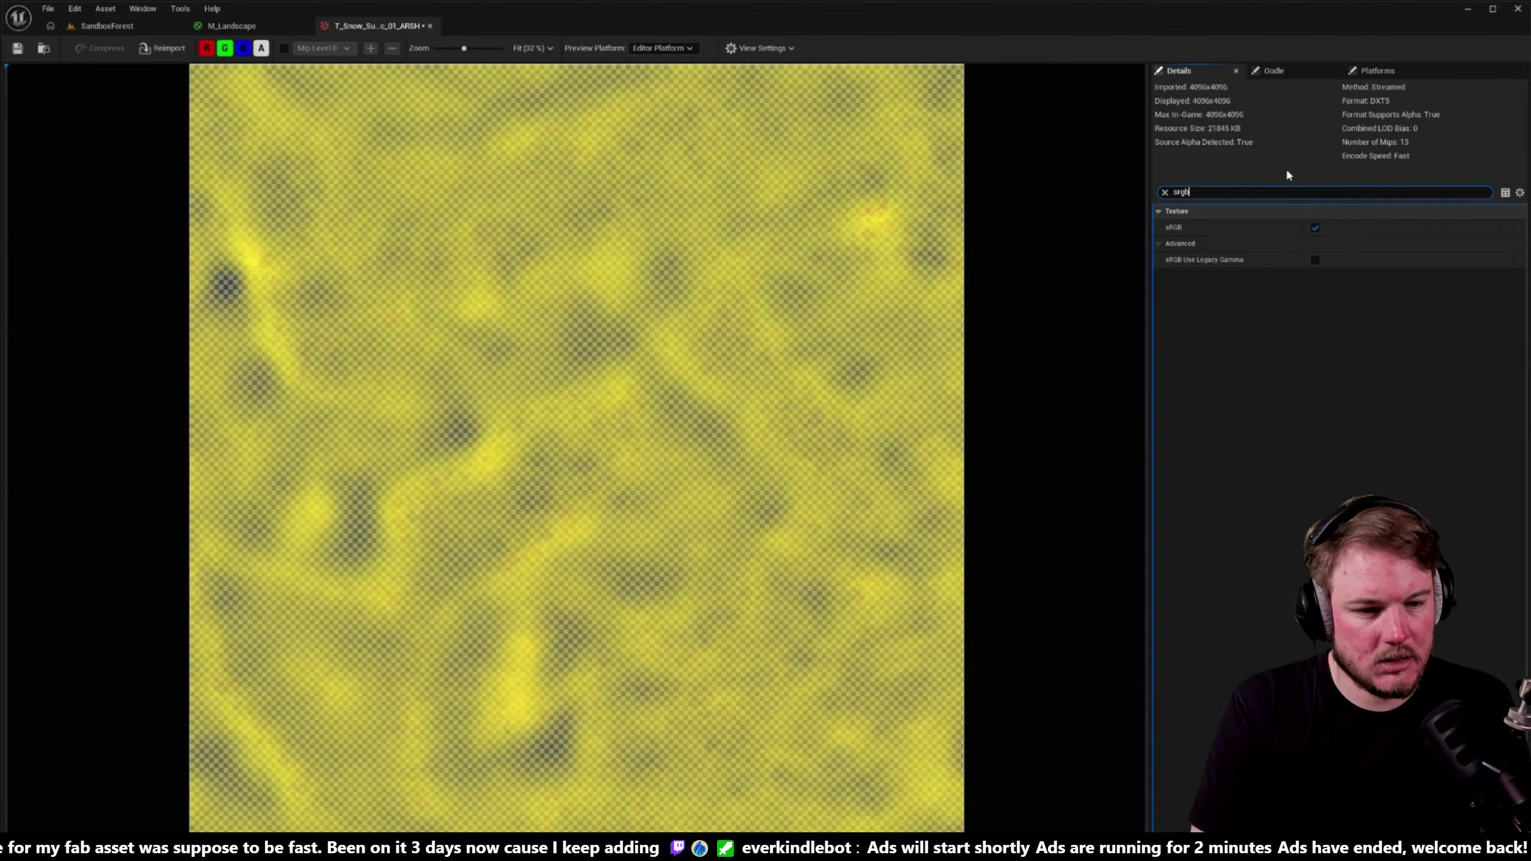
left_click(1314, 228)
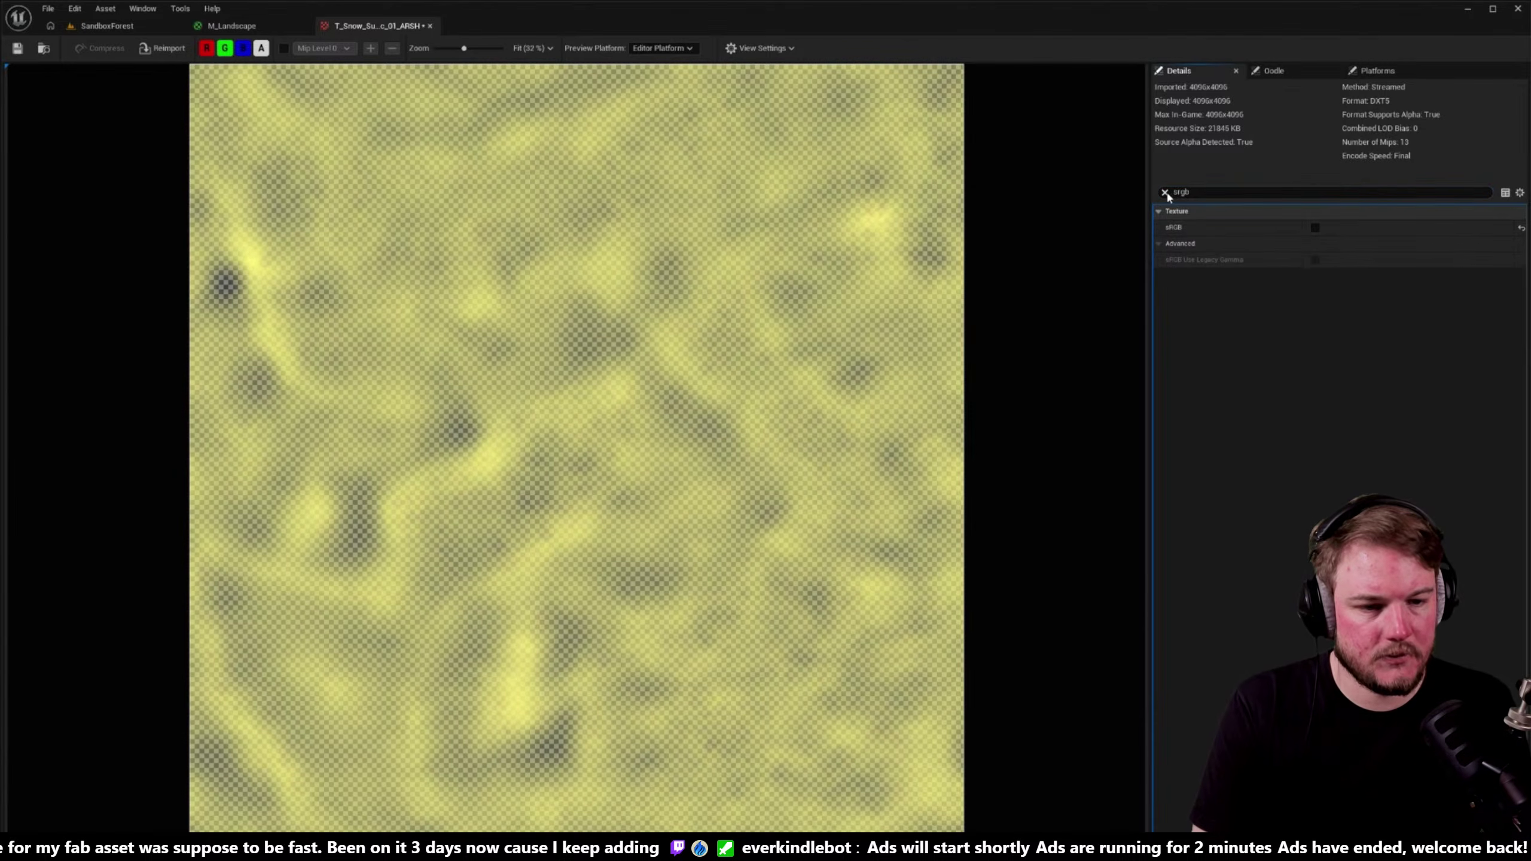
left_click(1164, 193)
- Select all three snow textures, open them together in the Property Matrix and dock its window in the main editor
left_click(248, 26)
key("ctrl+space")
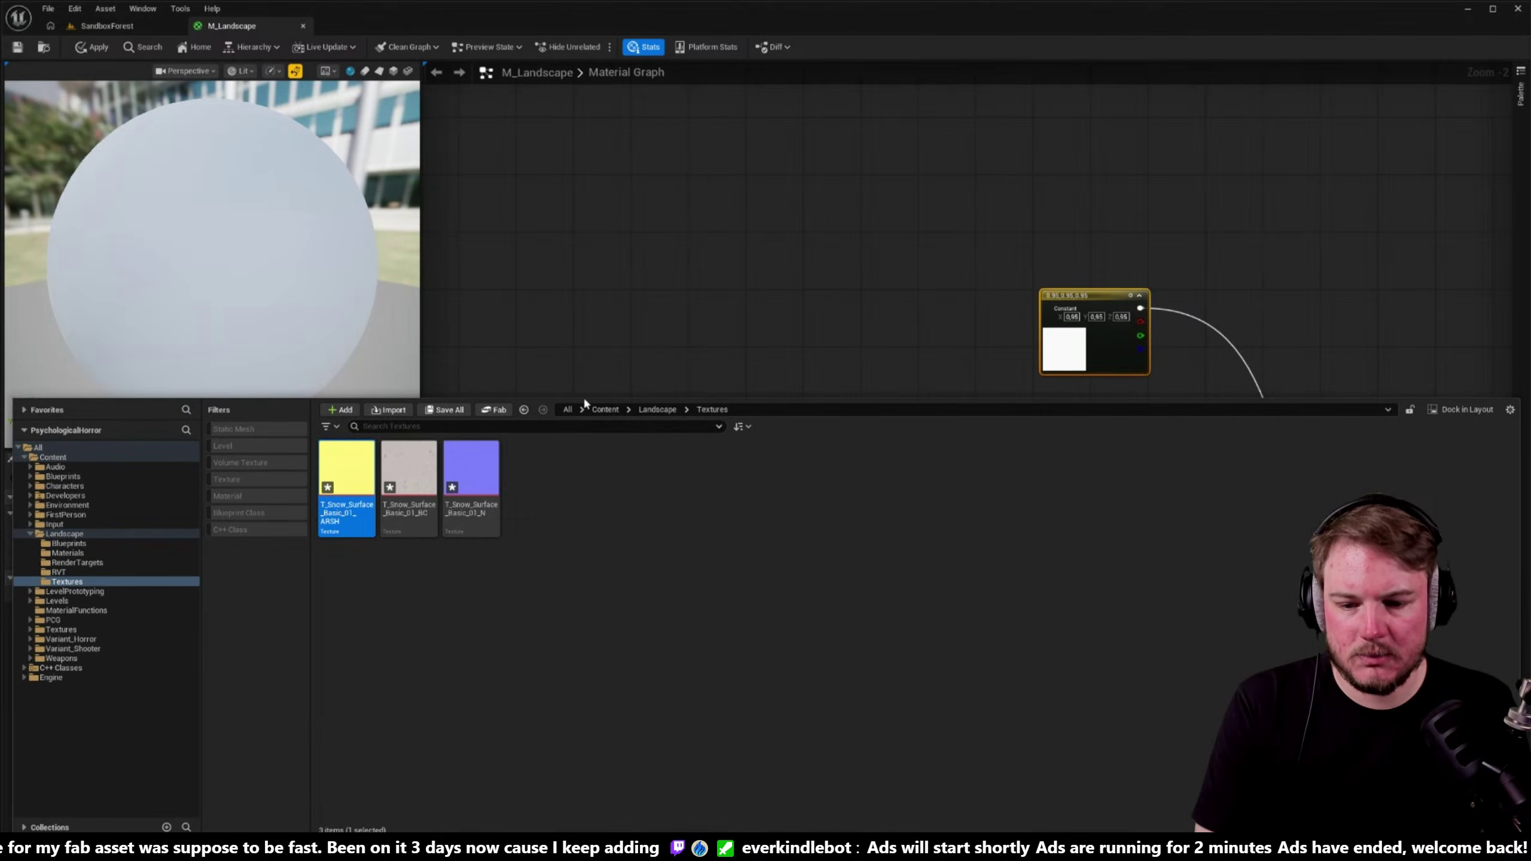
left_click(470, 476, "shift")
right_click(465, 477)
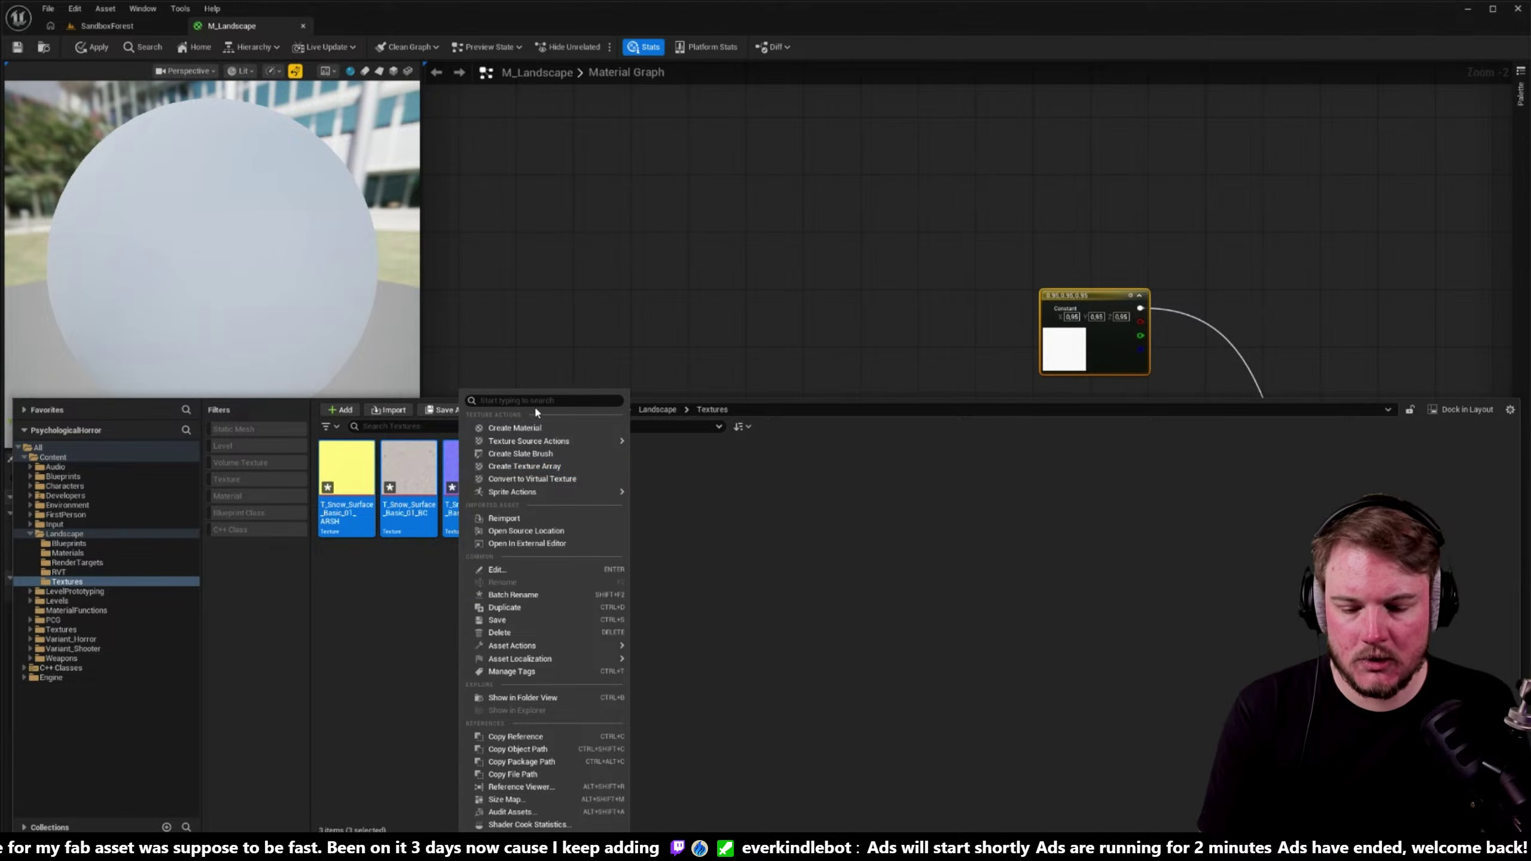
mouse_move(538, 644)
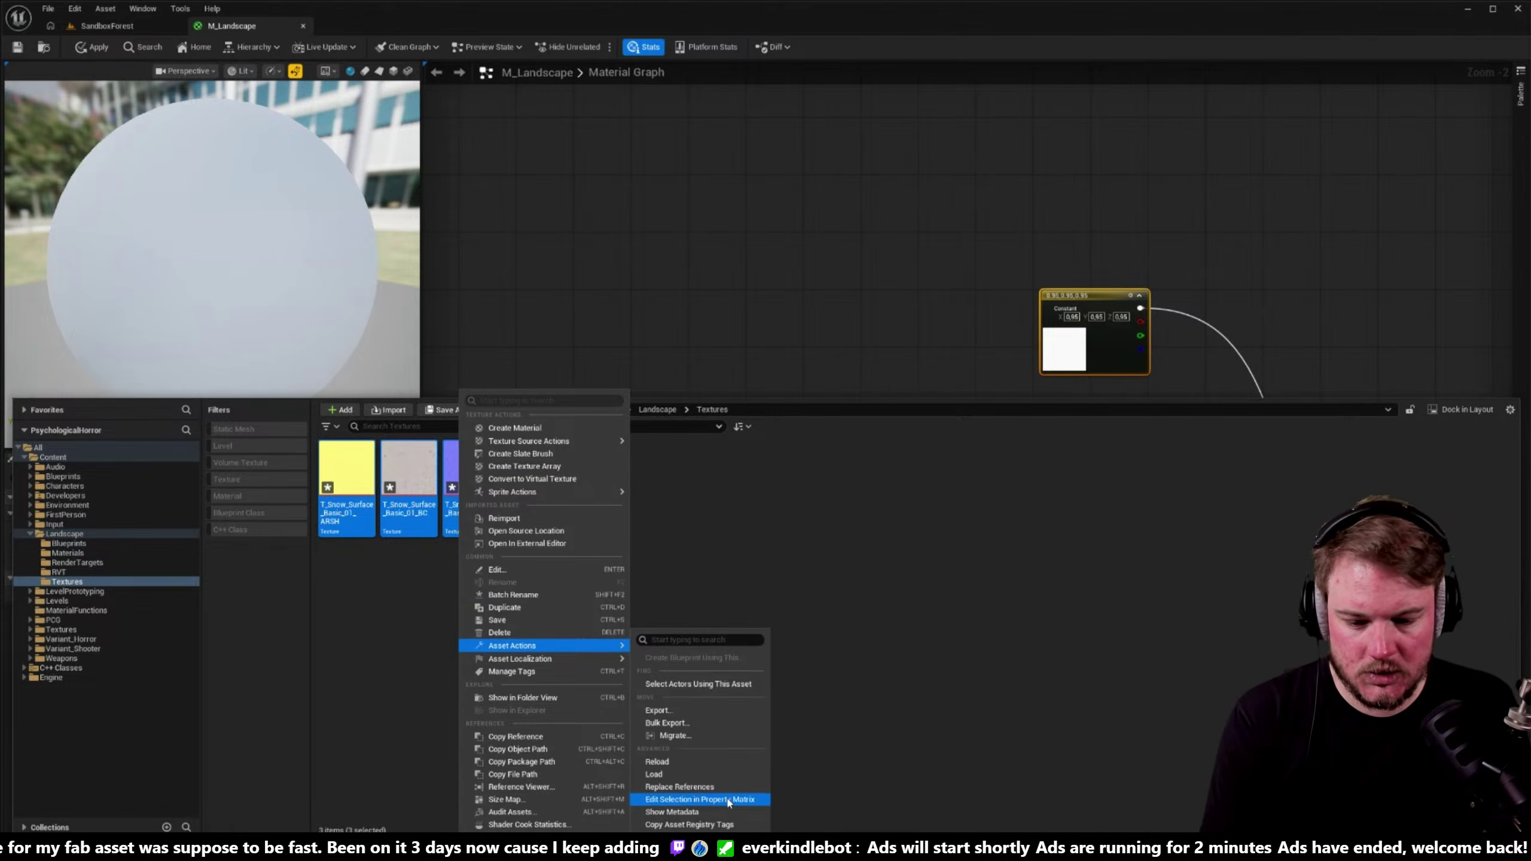
left_click(687, 799)
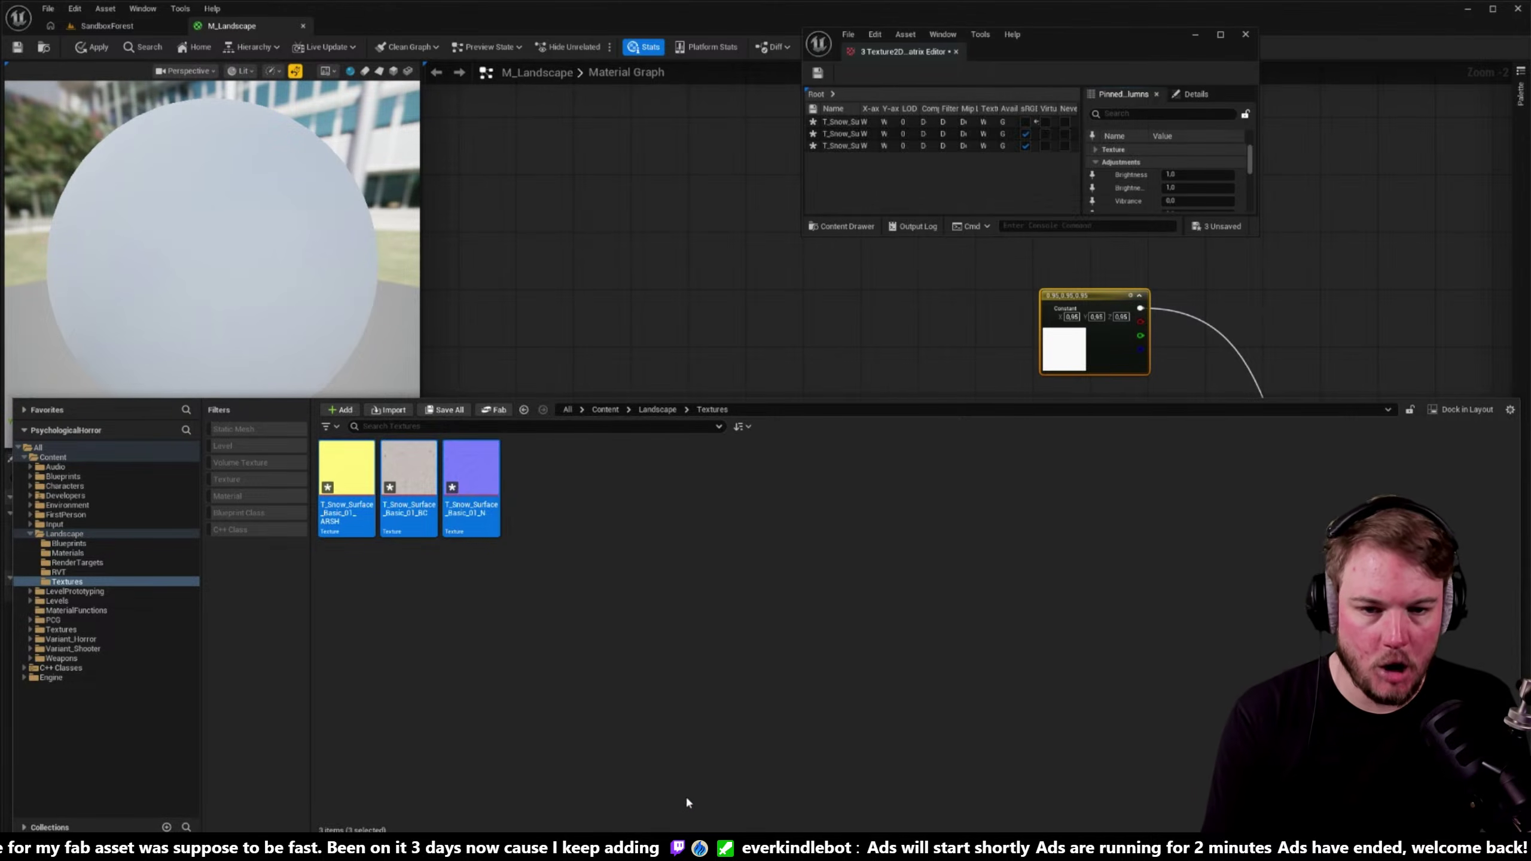
left_click_drag(884, 55, 379, 25)
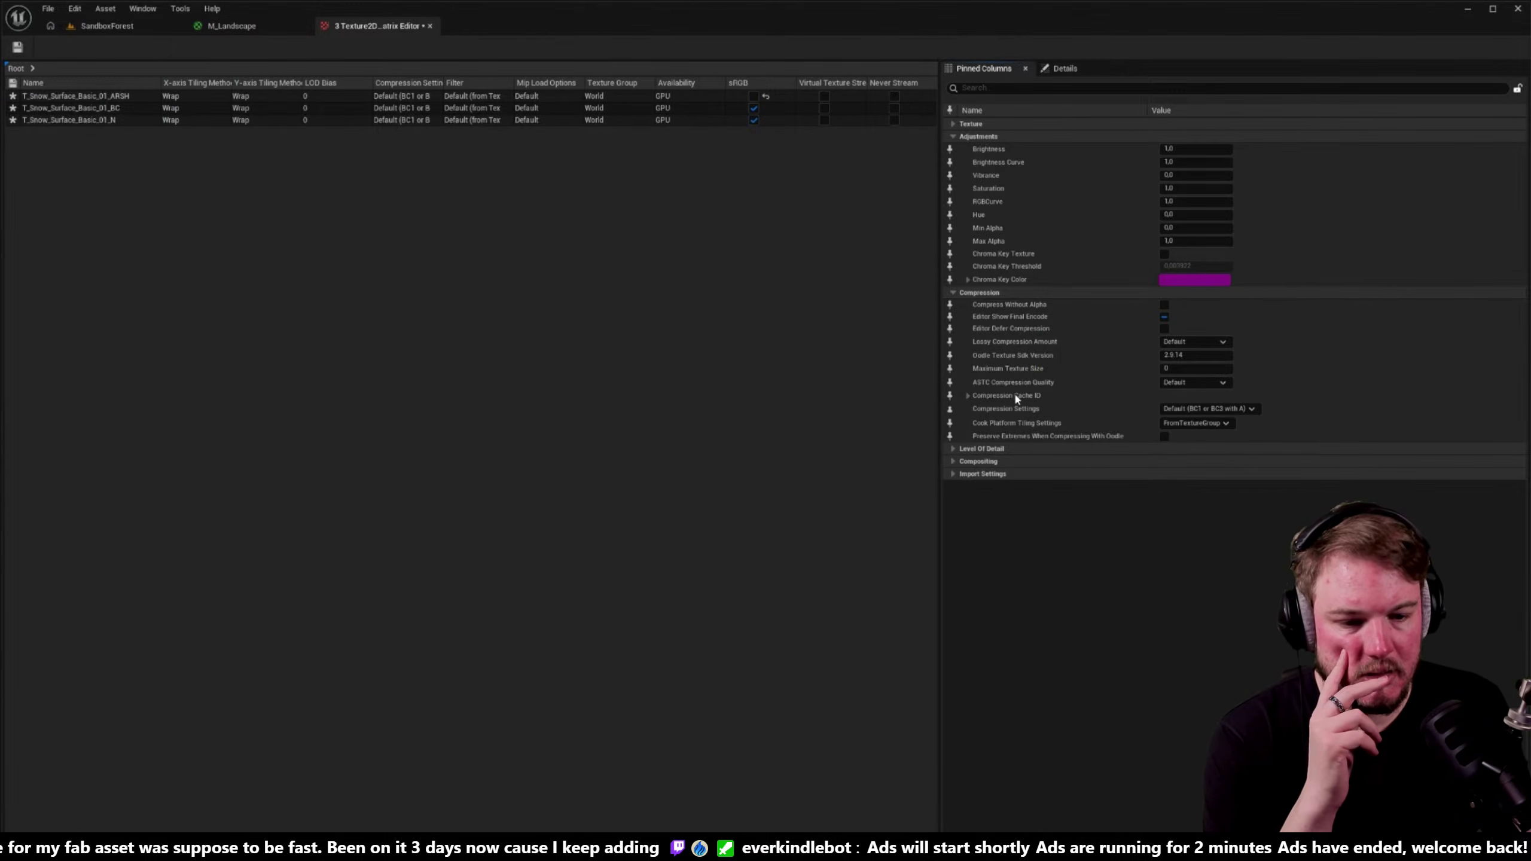
- Set the compression of all three snow textures to BC7, then change the N texture's compression to Normalmap
left_click(1180, 409)
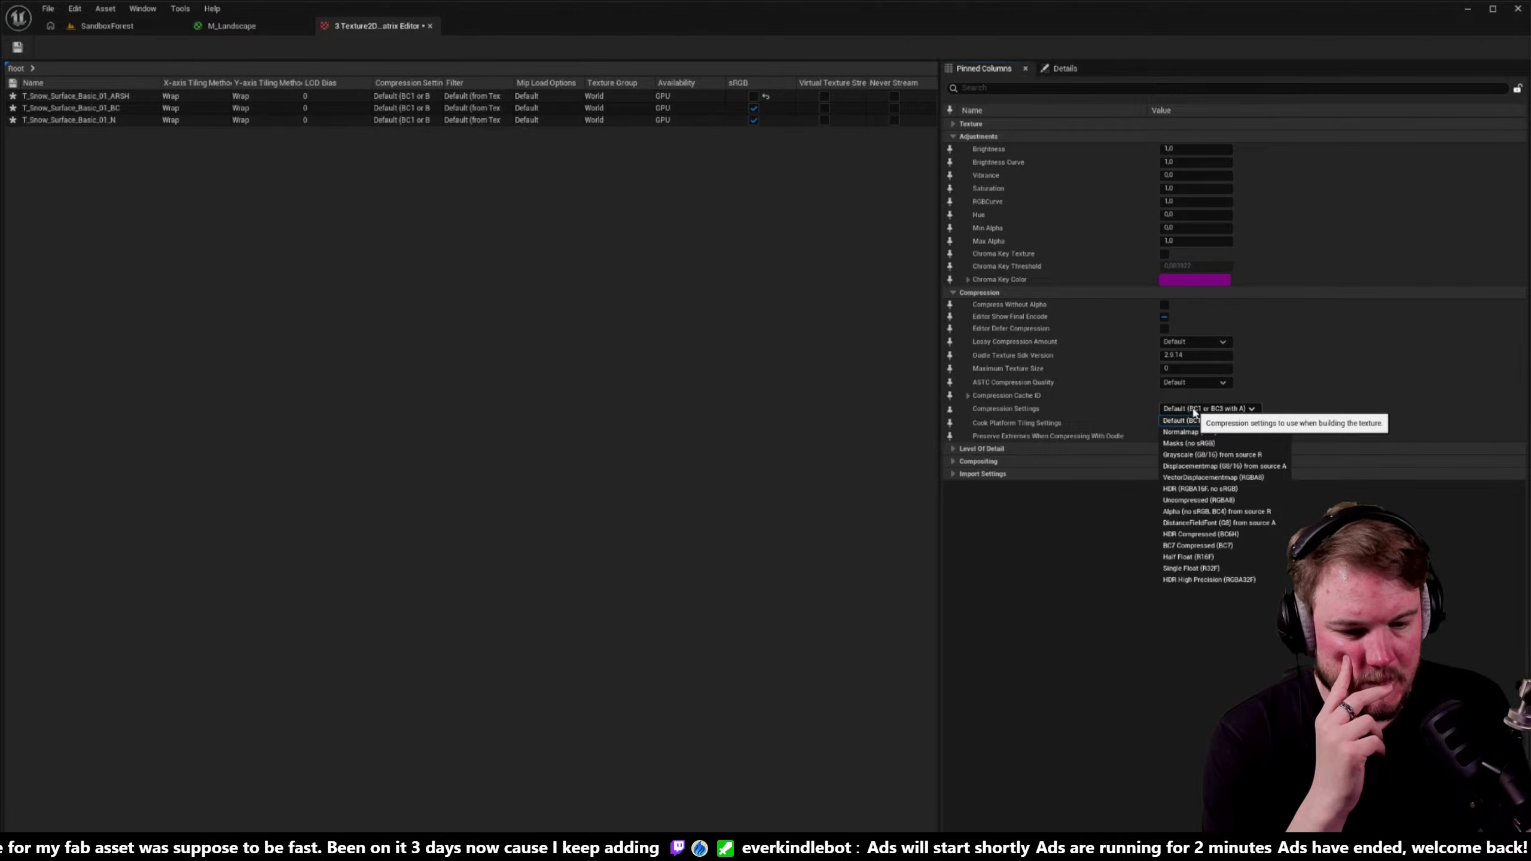
left_click(1196, 545)
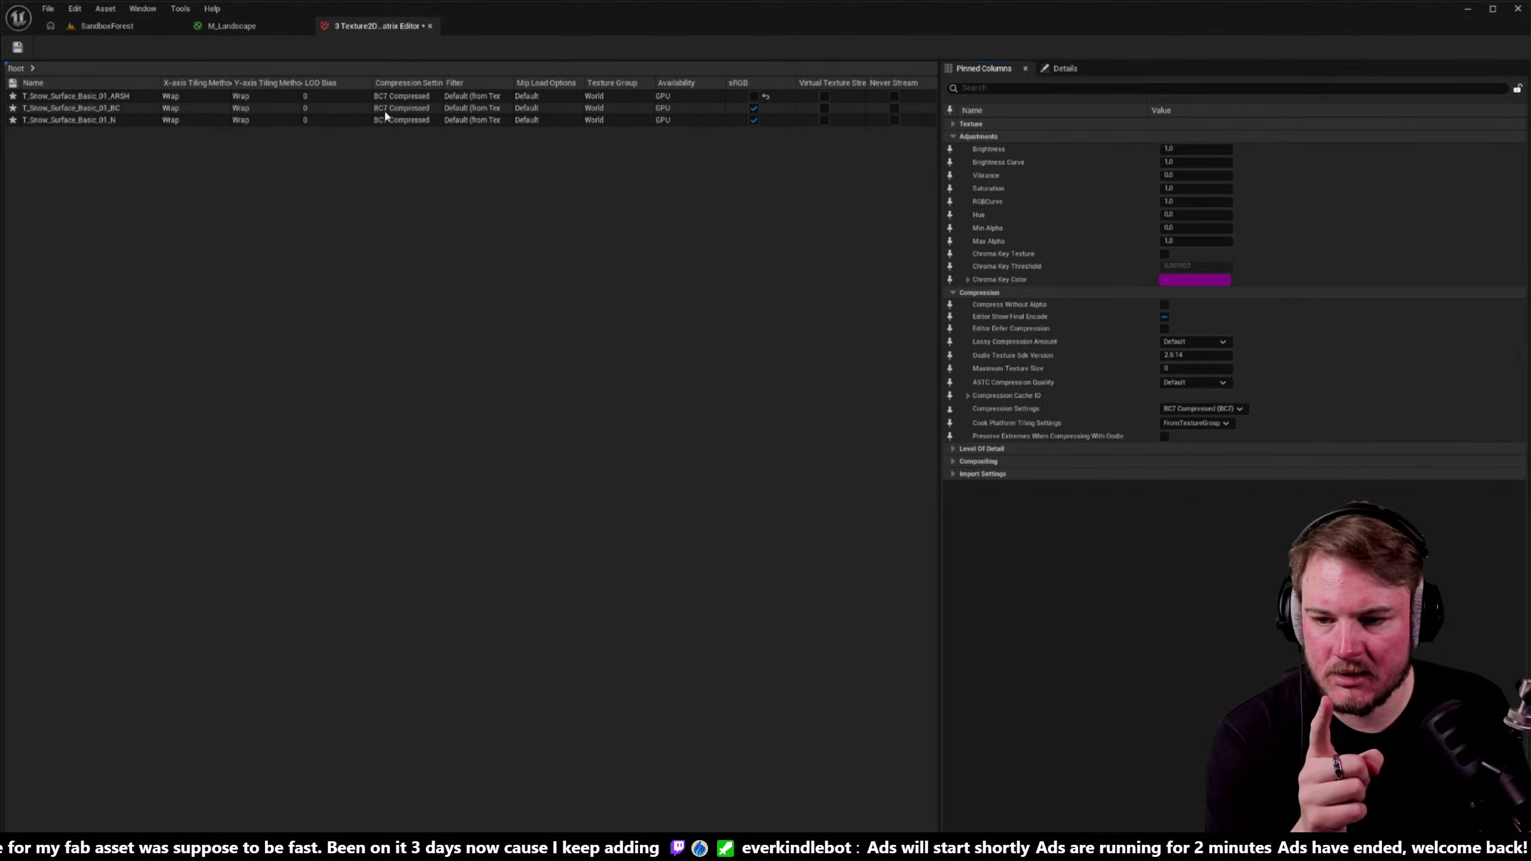
left_click(398, 121)
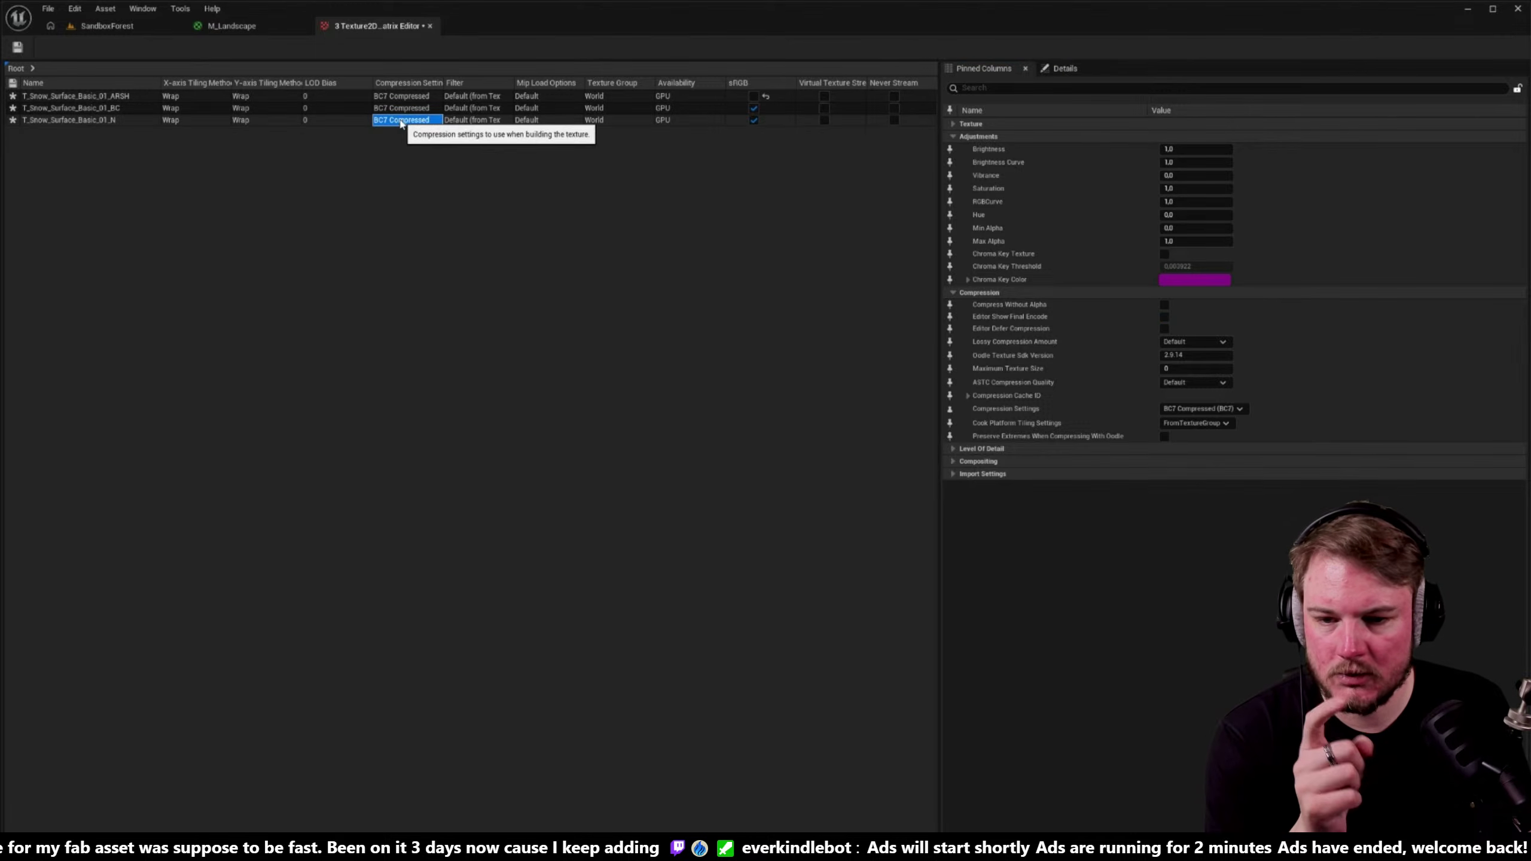
left_click(422, 121)
left_click(422, 144)
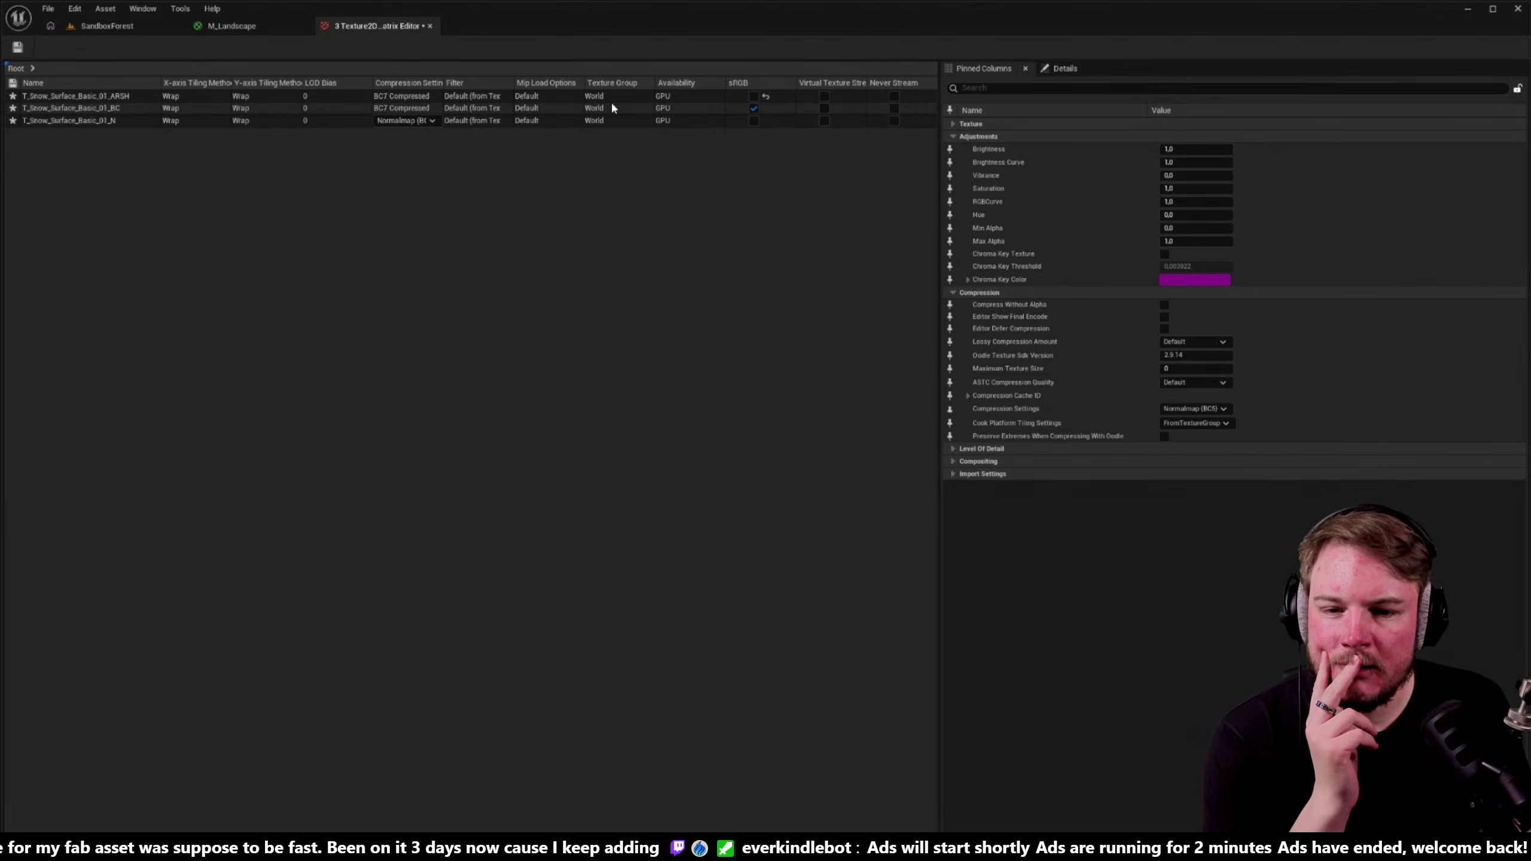
- Filter the properties by "max", set the N texture's Maximum Texture Size to 2048 and clear the filter
left_click(1041, 88)
type("max")
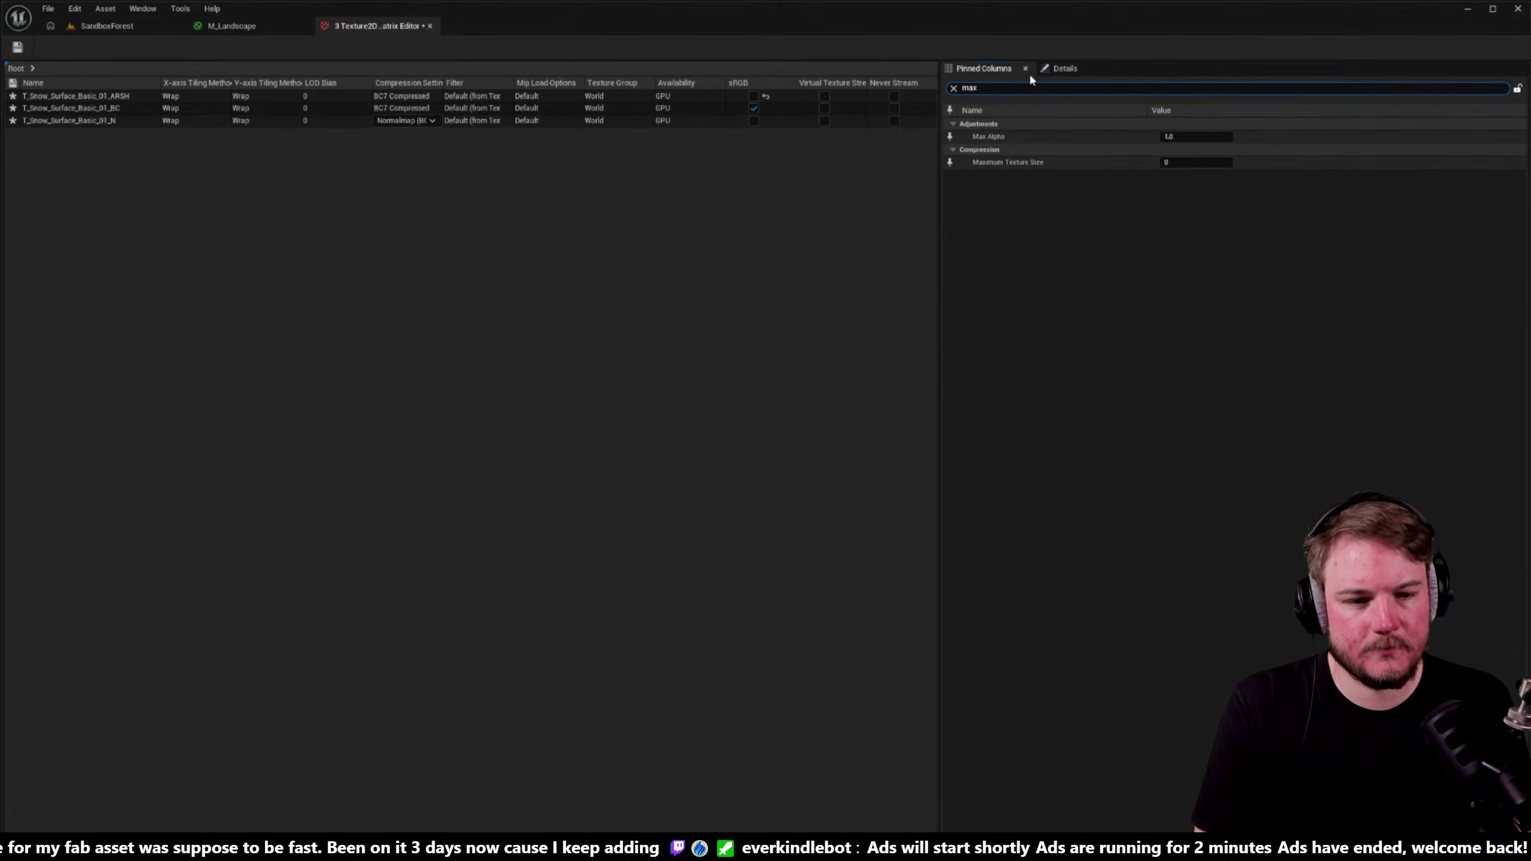
left_click(1175, 164)
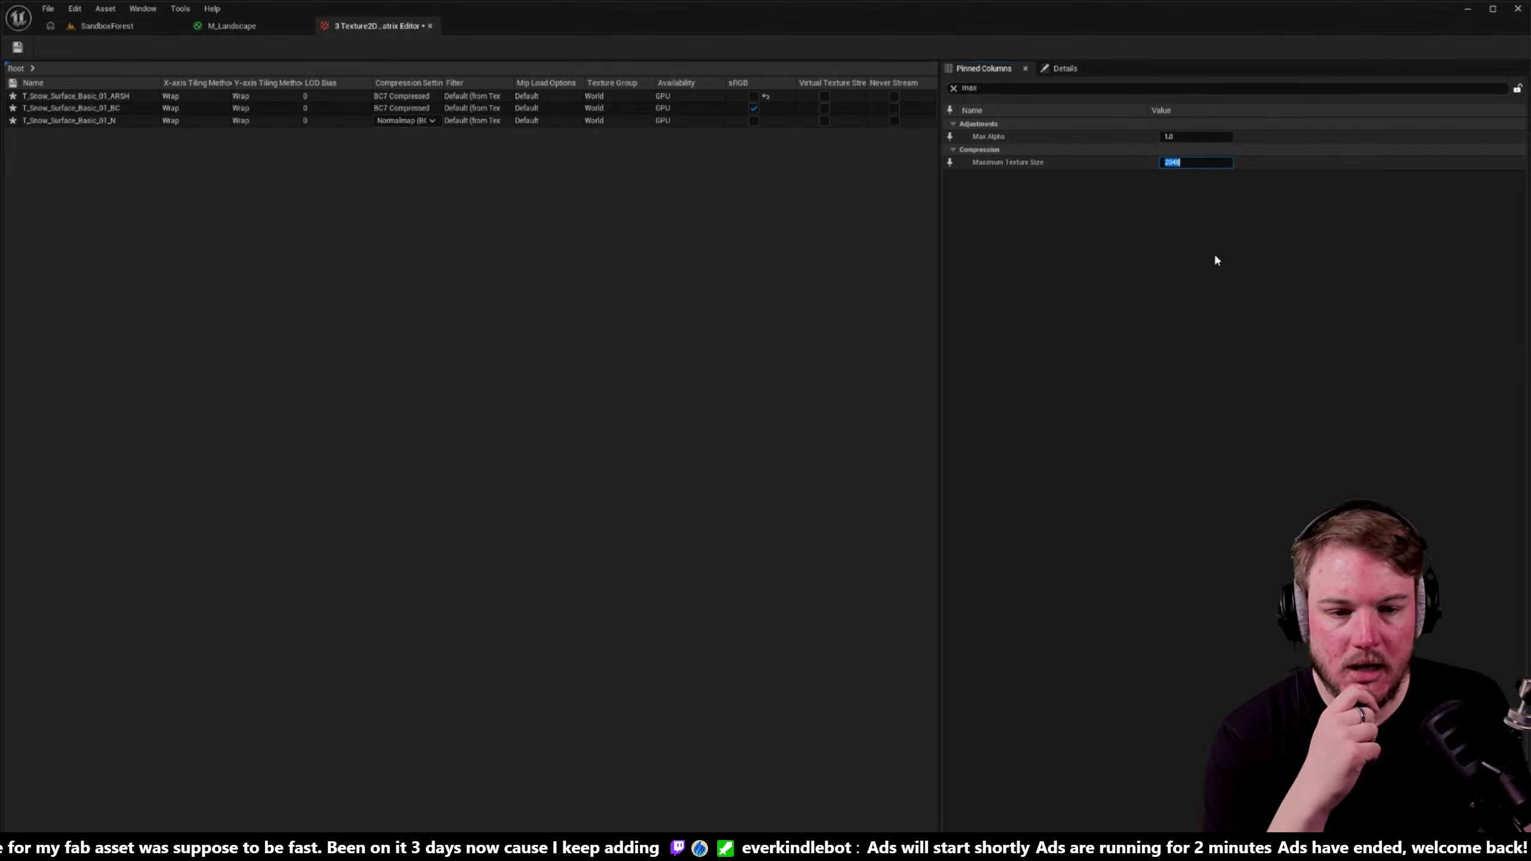
left_click(953, 89)
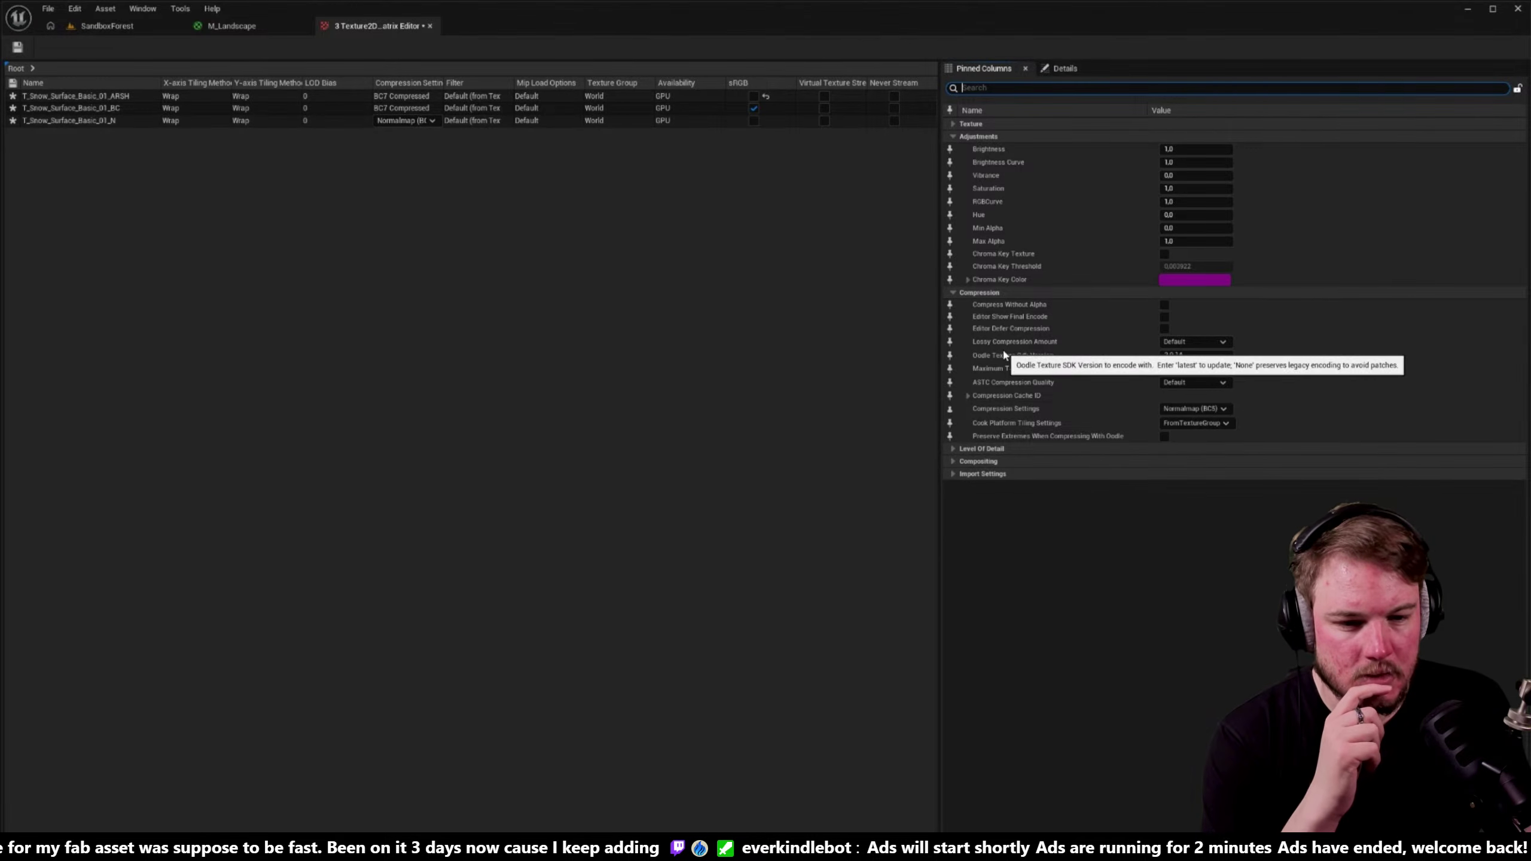
- Filter the properties by "group" and set the N texture's Texture Group to WorldNormalMap
left_click(957, 123)
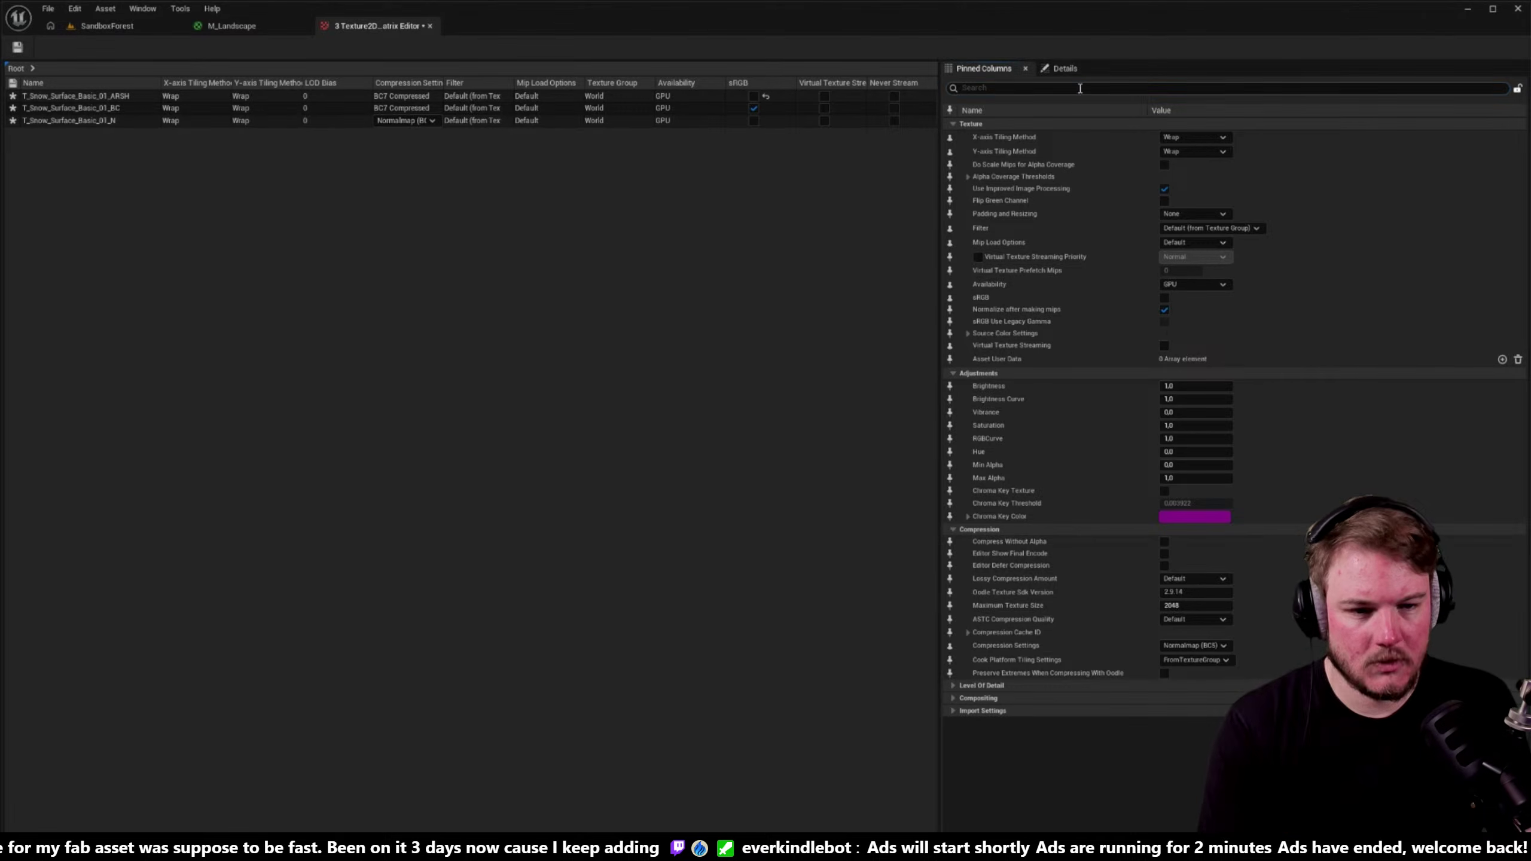
type("up")
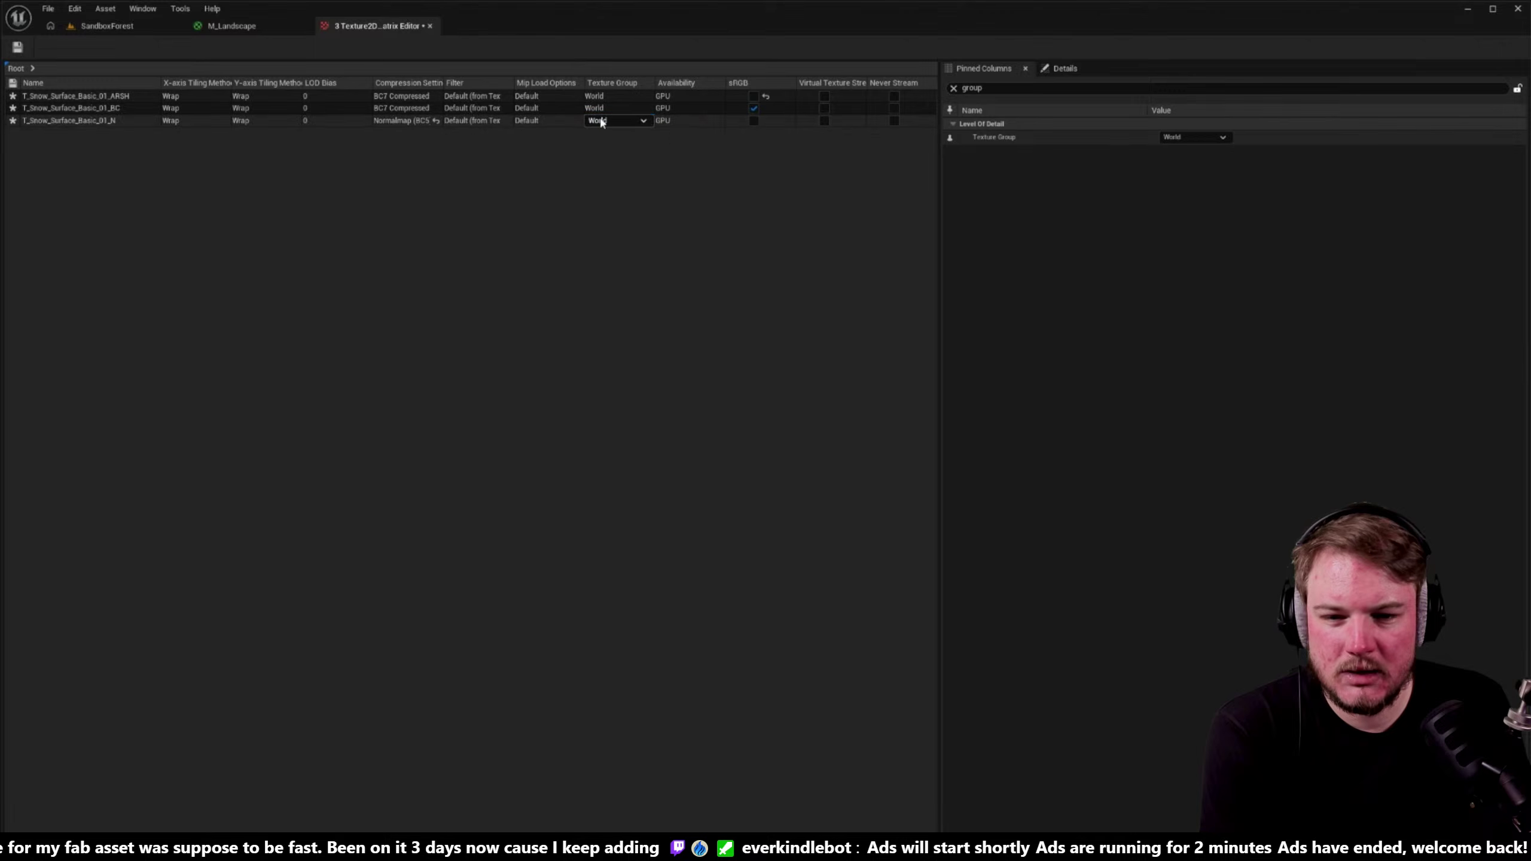
left_click(633, 122)
left_click(630, 156)
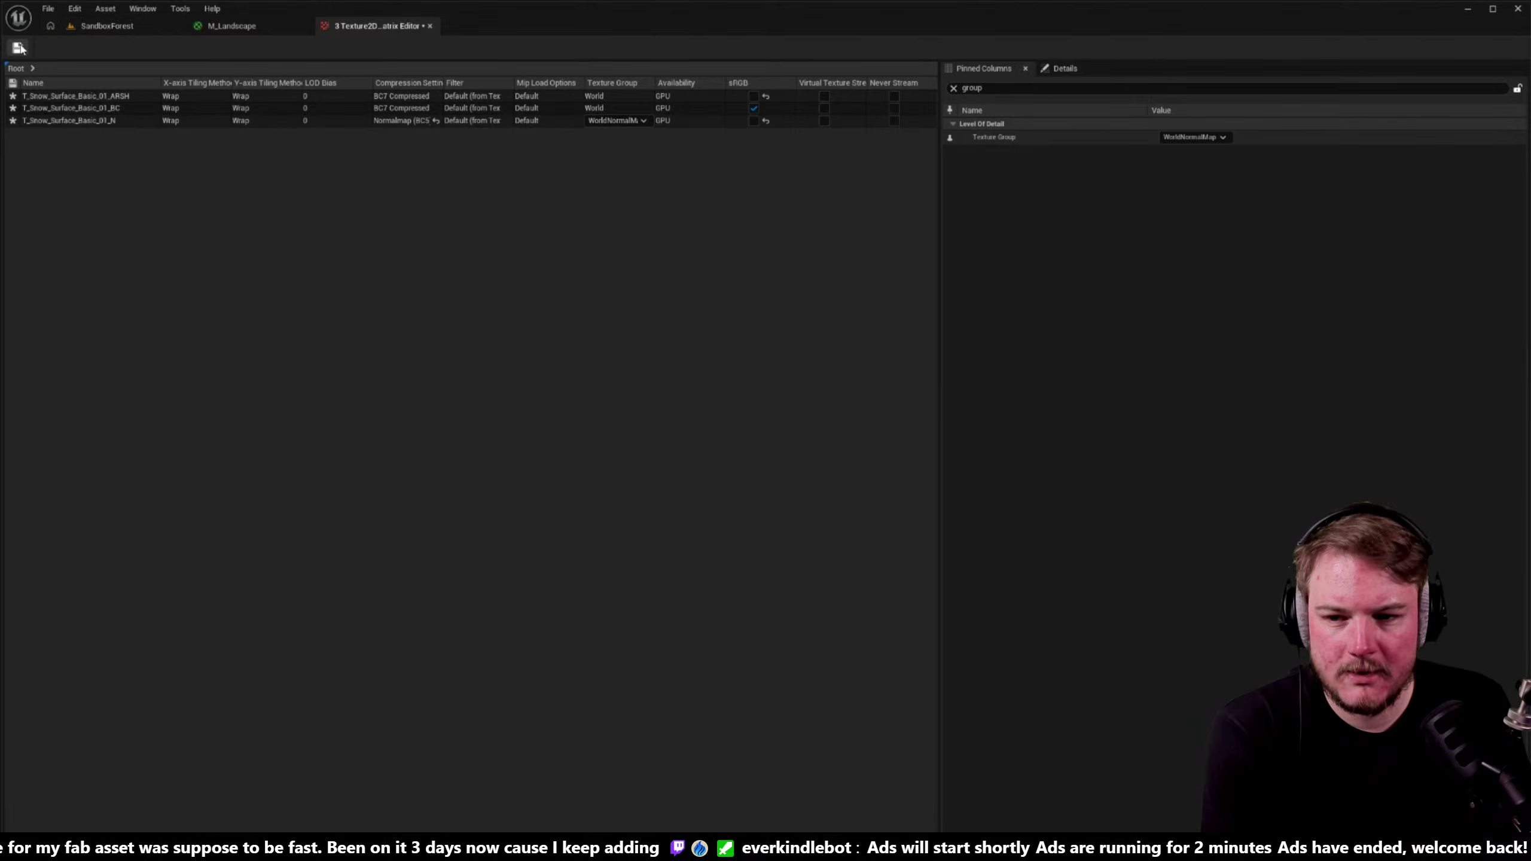
- Add the three snow textures from the Landscape Textures folder to the M_Landscape material graph as Texture Sample nodes
left_click(228, 26)
right_click_drag(697, 366, 876, 313)
key("ctrl+space")
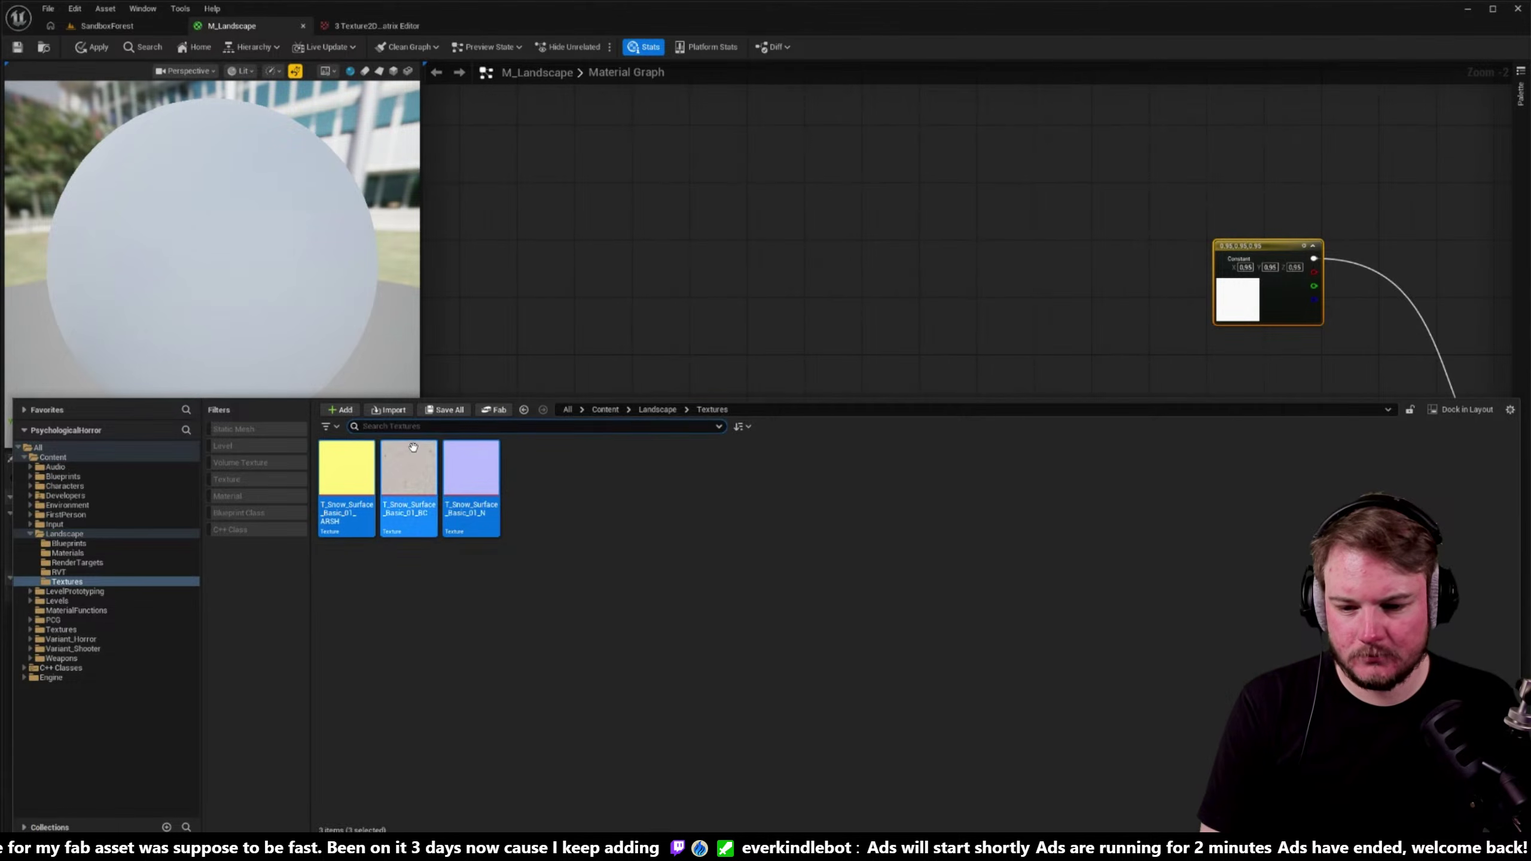
left_click_drag(412, 447, 602, 174)
right_click_drag(879, 270, 892, 300)
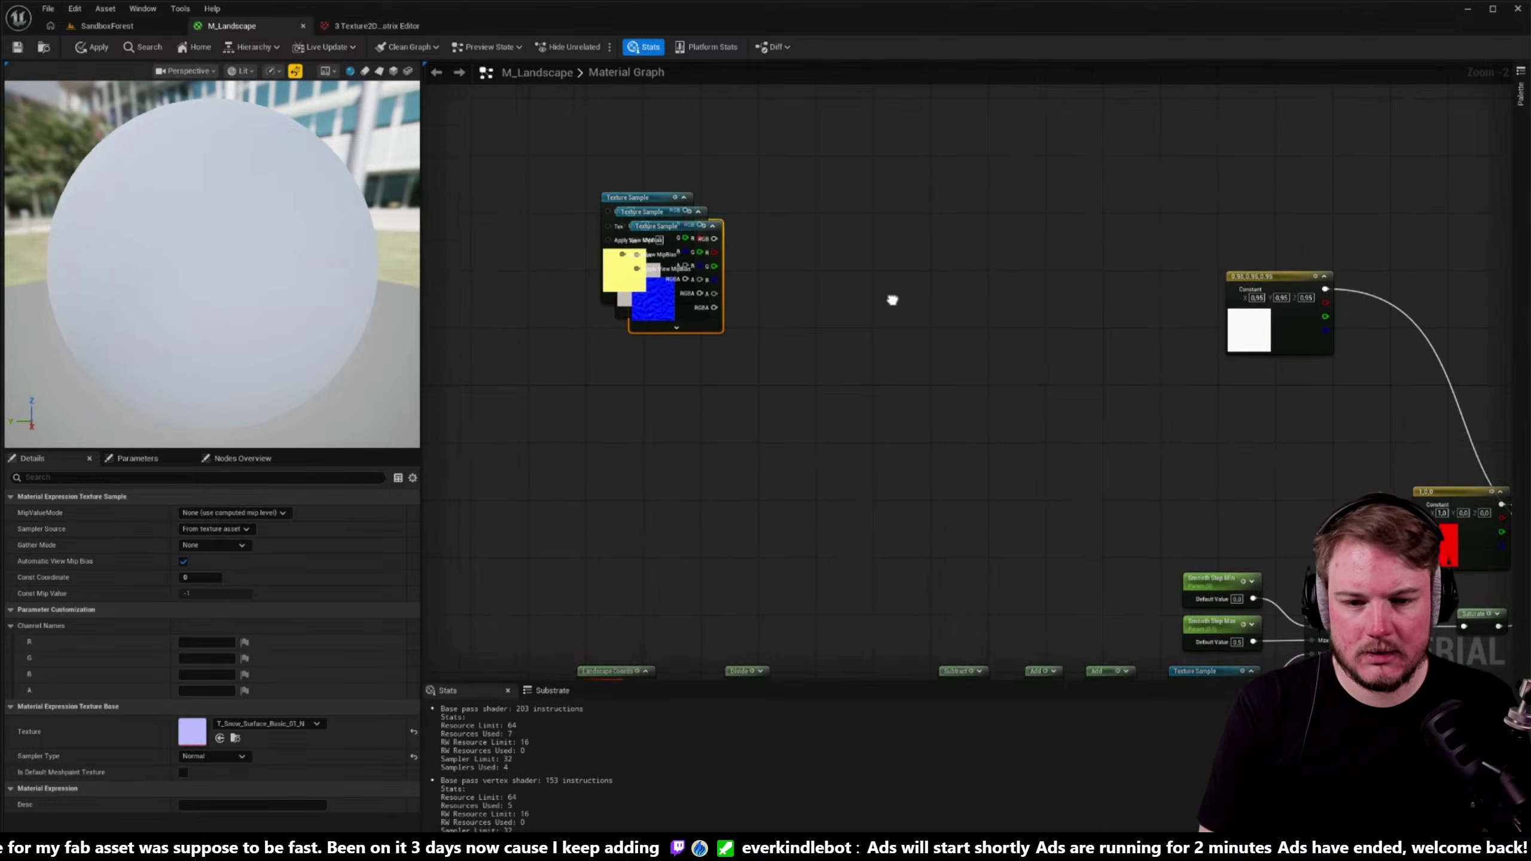
- Arrange the snow Texture Sample nodes in an aligned column with BC above N and ARSH below
scroll(714, 222, "up", 2)
right_click_drag(714, 222, 802, 345)
left_click_drag(801, 345, 589, 321)
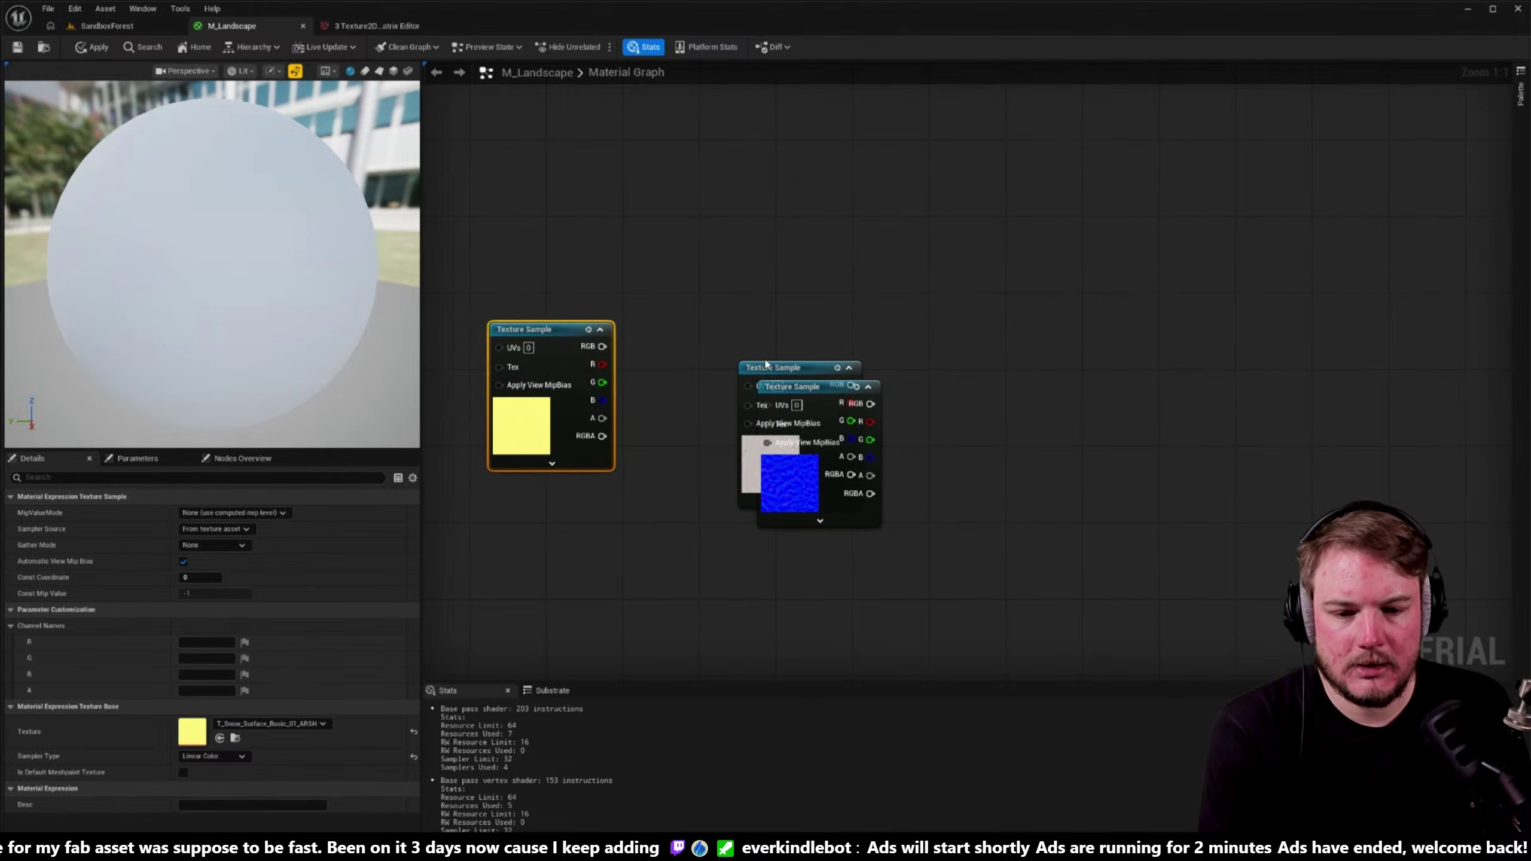
left_click_drag(765, 364, 539, 119)
right_click_drag(541, 331, 726, 303)
left_click_drag(728, 303, 737, 406)
left_click(941, 360)
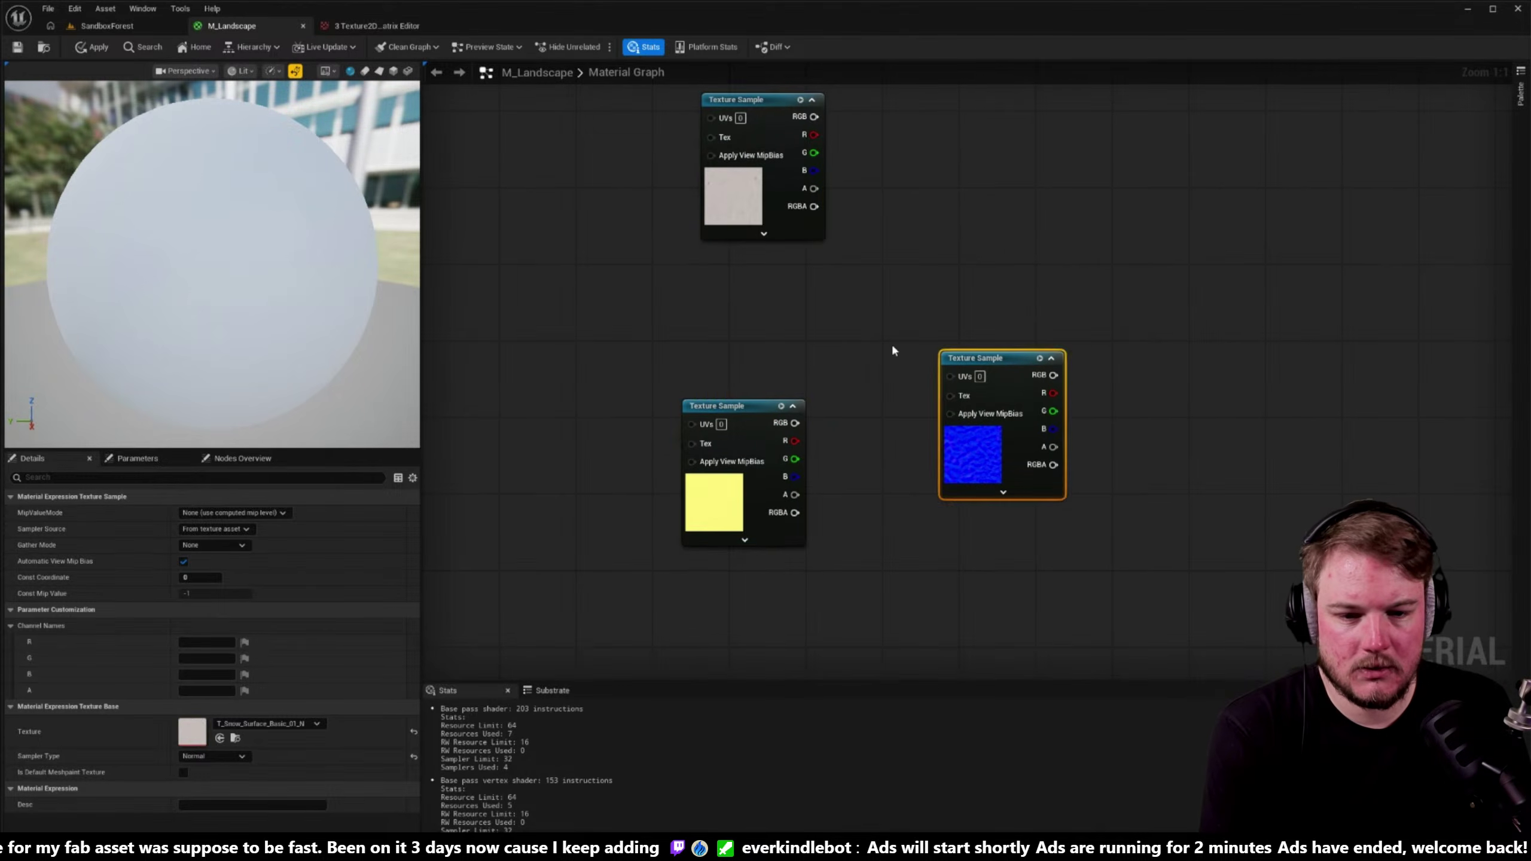
left_click_drag(974, 361, 734, 276)
left_click_drag(724, 408, 709, 465)
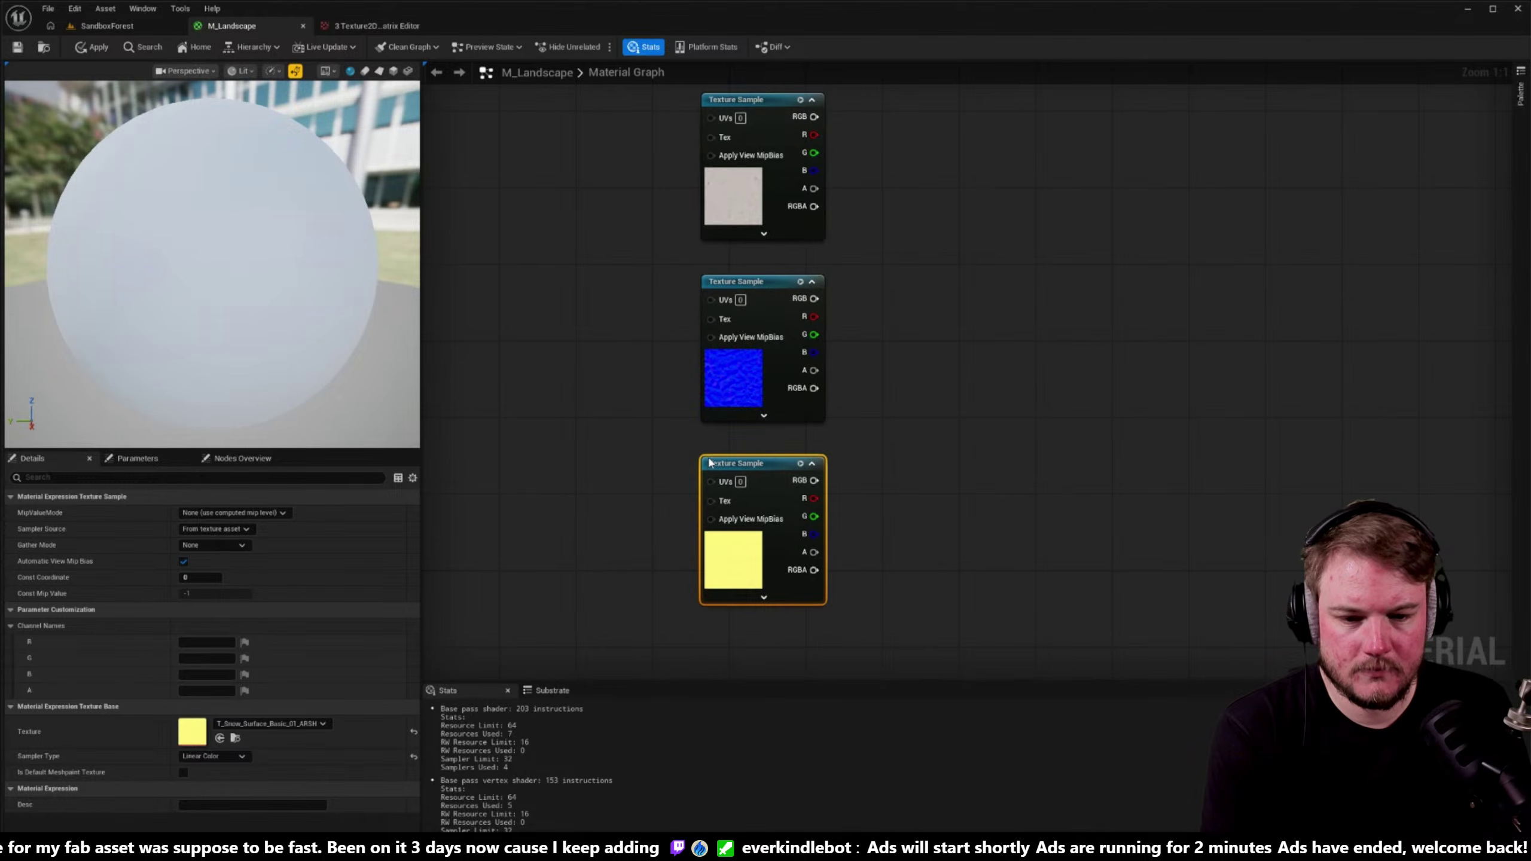
- Add a MakeMaterialAttributes node beside the column of snow texture samples
left_click(1004, 268)
right_click(1004, 269)
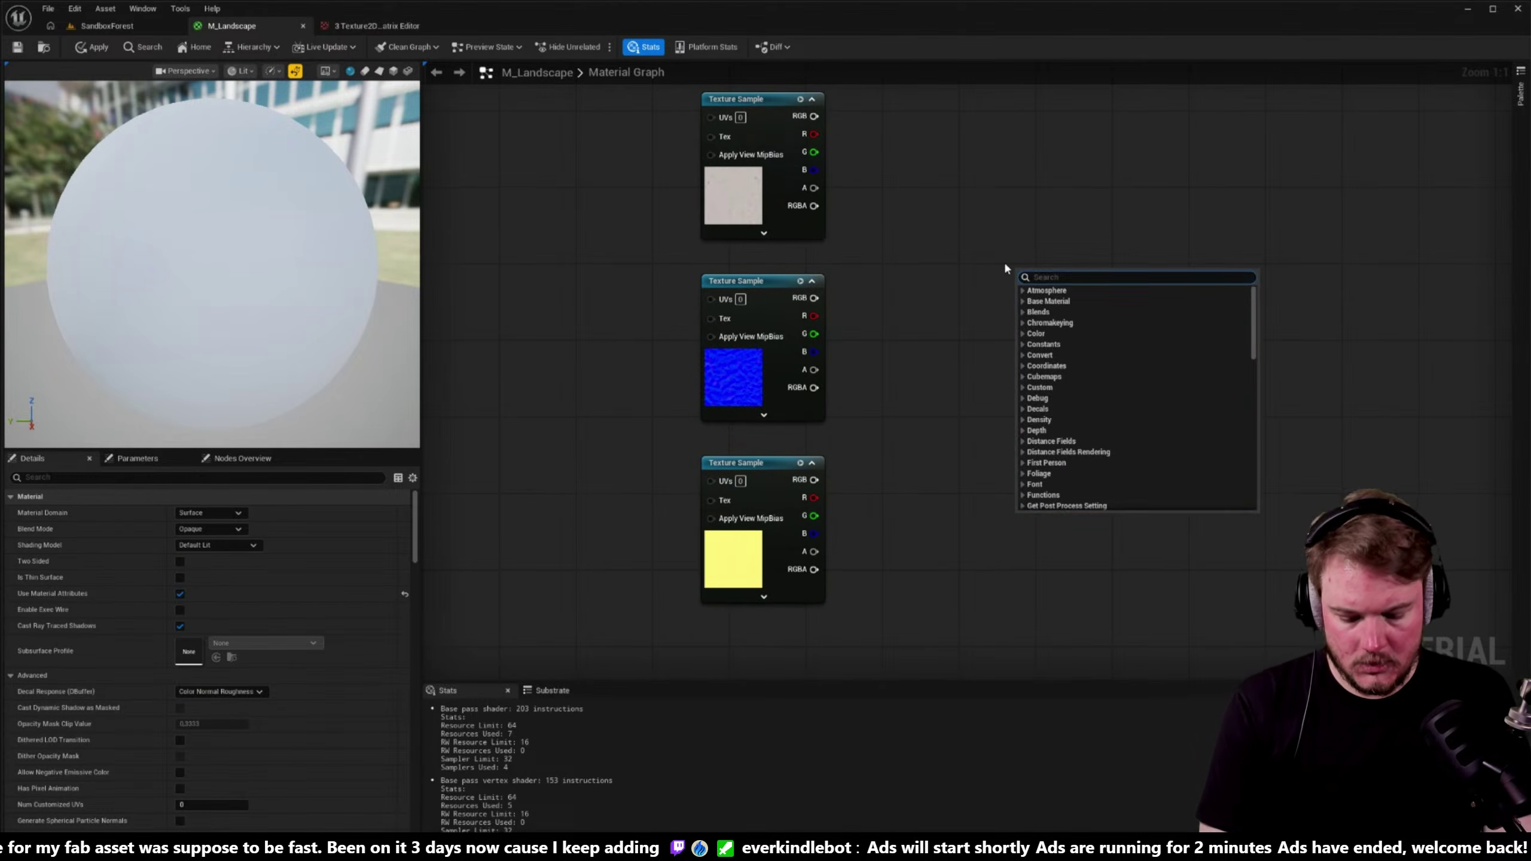
left_click(1005, 267)
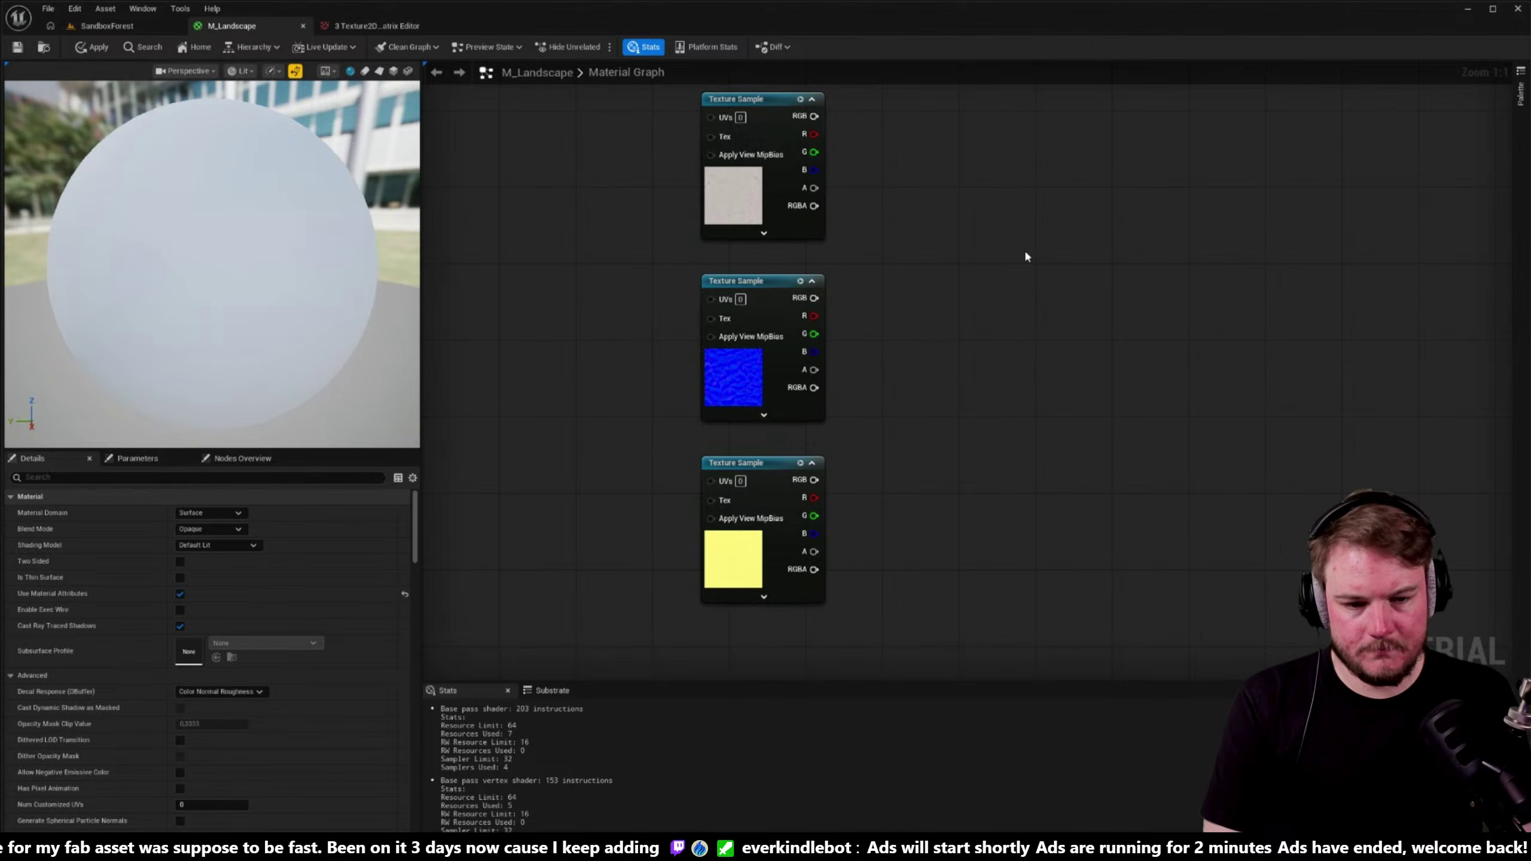
right_click(1024, 254)
type("makemater")
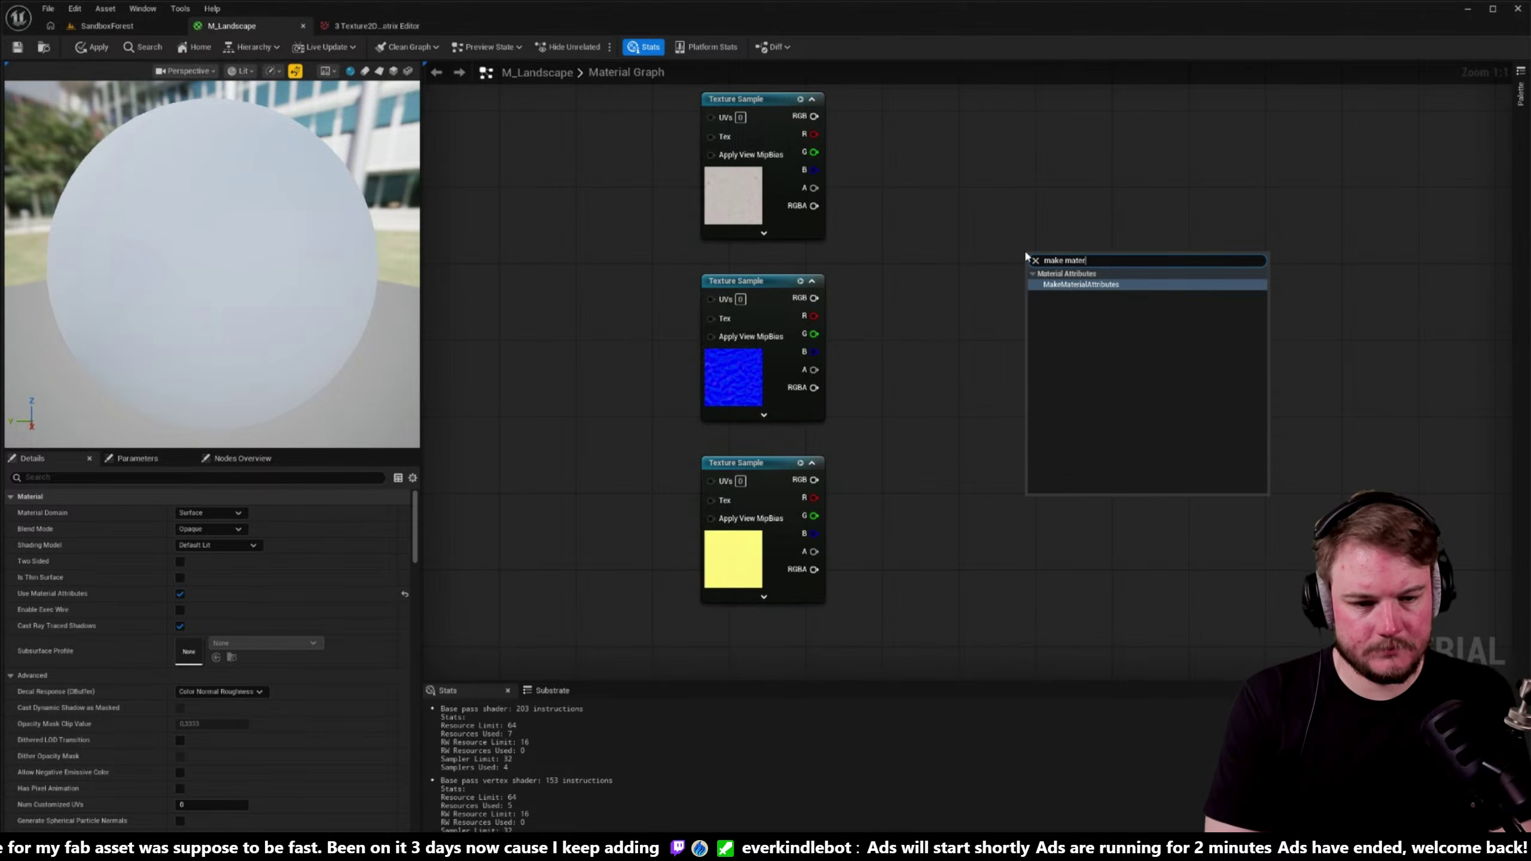
key("Return")
left_click_drag(1024, 252, 1006, 165)
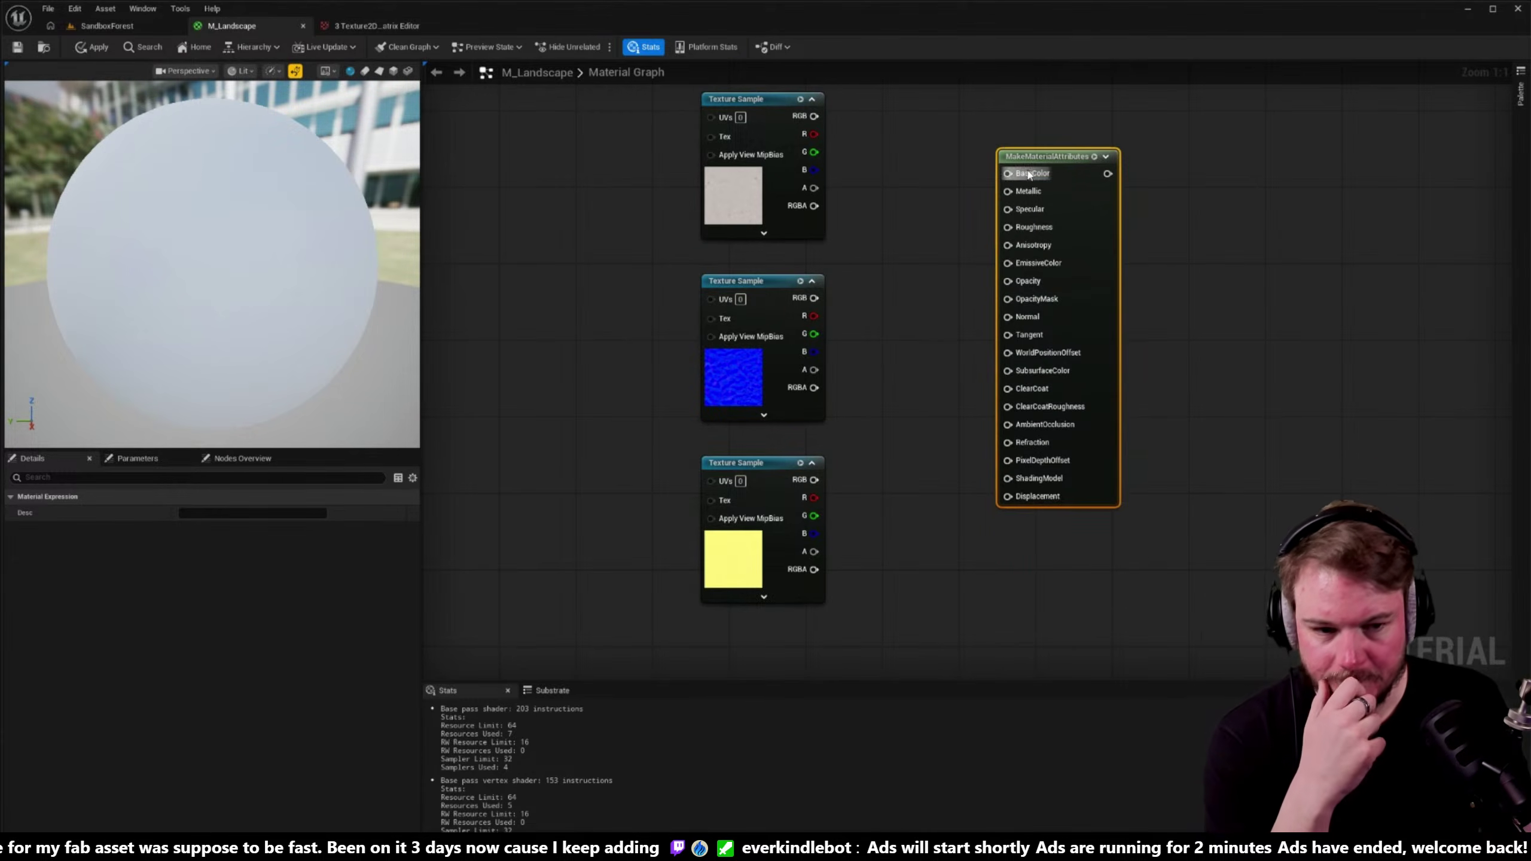
- Wire BC RGB to BaseColor, N RGB to Normal, and ARSH R, G and B to AmbientOcclusion, Roughness and Specular of the new MakeMaterialAttributes
right_click_drag(979, 160, 933, 214)
left_click_drag(770, 174, 963, 232)
right_click_drag(923, 294, 901, 237)
left_click_drag(748, 307, 941, 326)
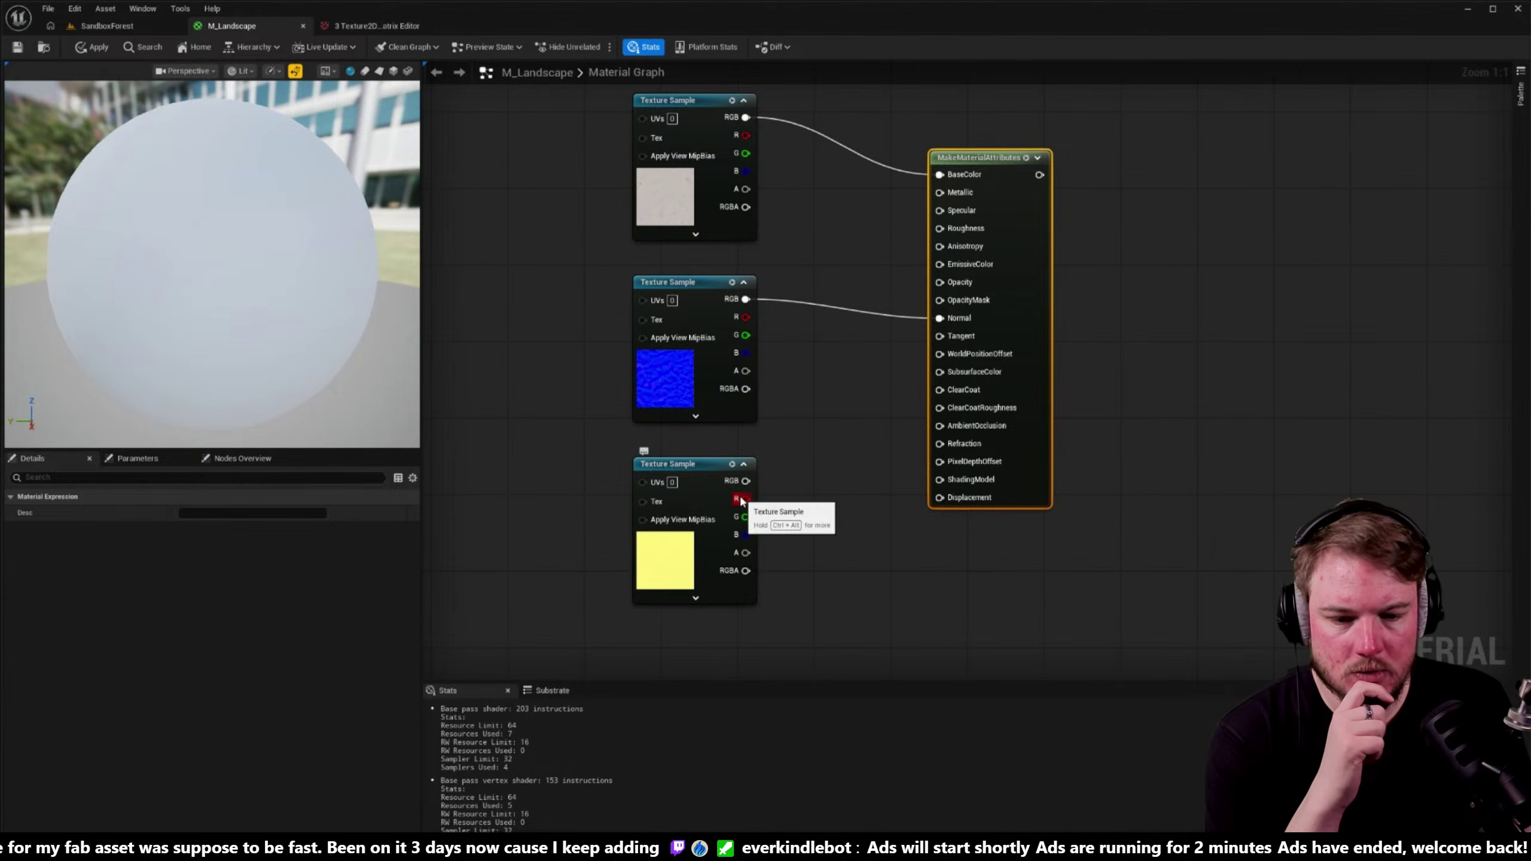
left_click_drag(741, 502, 939, 426)
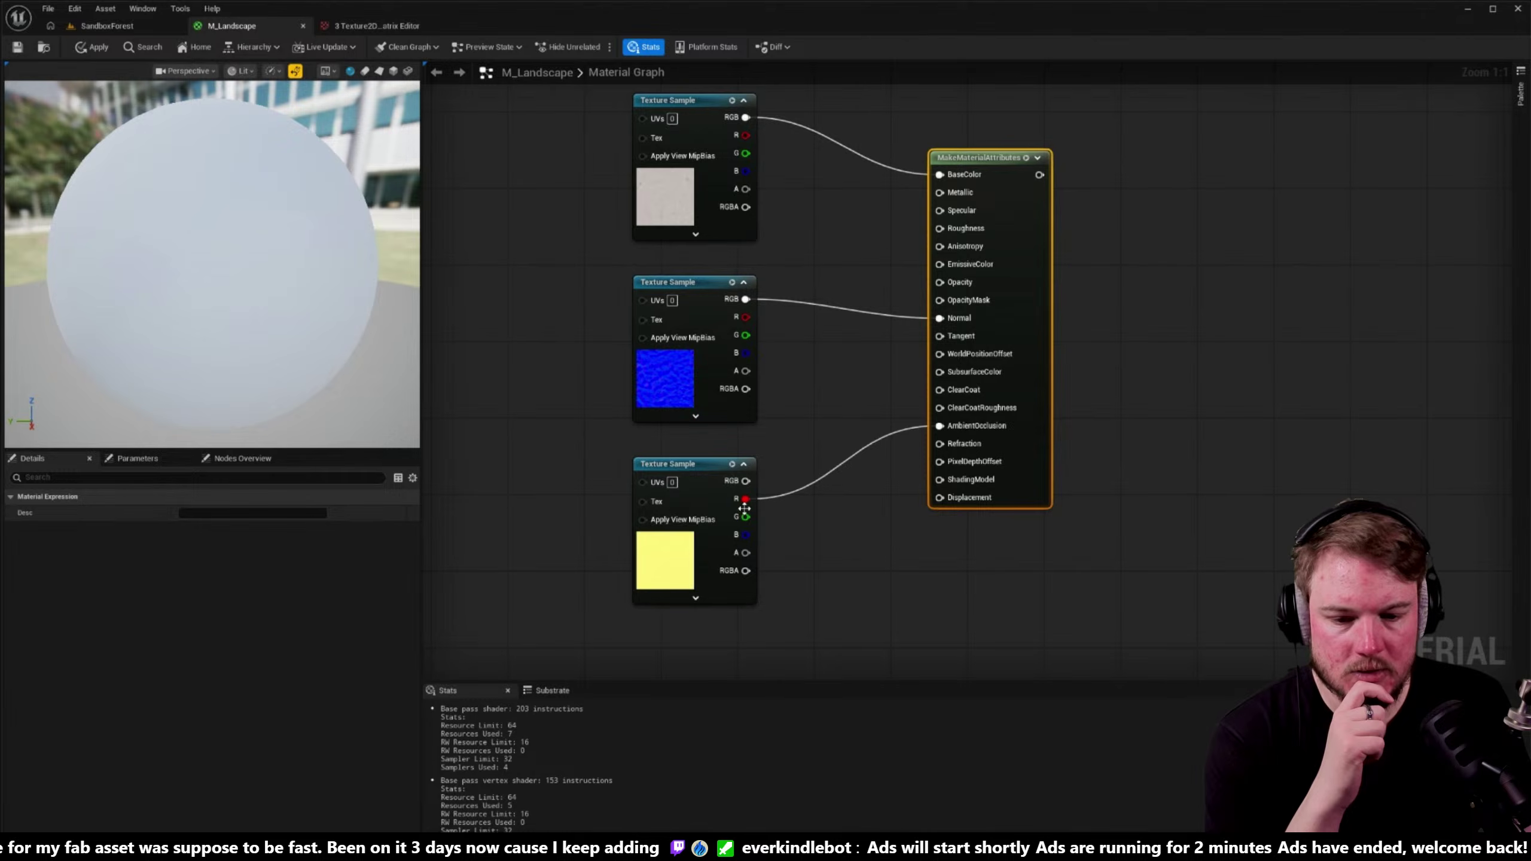
left_click_drag(745, 511, 938, 228)
left_click_drag(939, 211, 834, 551)
- Add a Constant node with value 0 above MakeMaterialAttributes and connect it to the Metallic input
right_click_drag(942, 77, 920, 153)
left_click(915, 152)
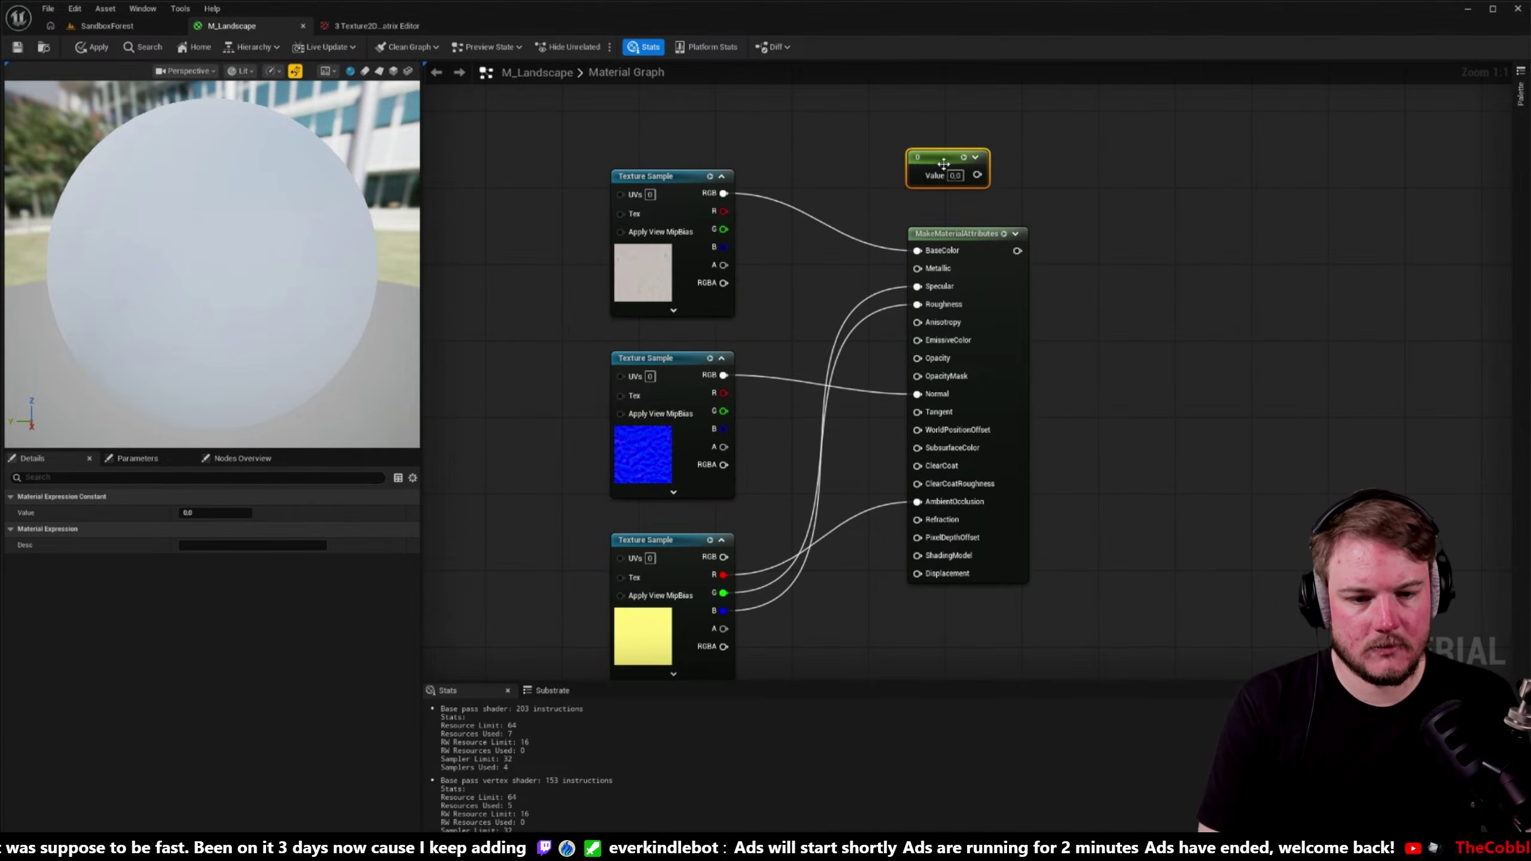
left_click_drag(943, 162, 916, 268)
right_click_drag(829, 319, 847, 218)
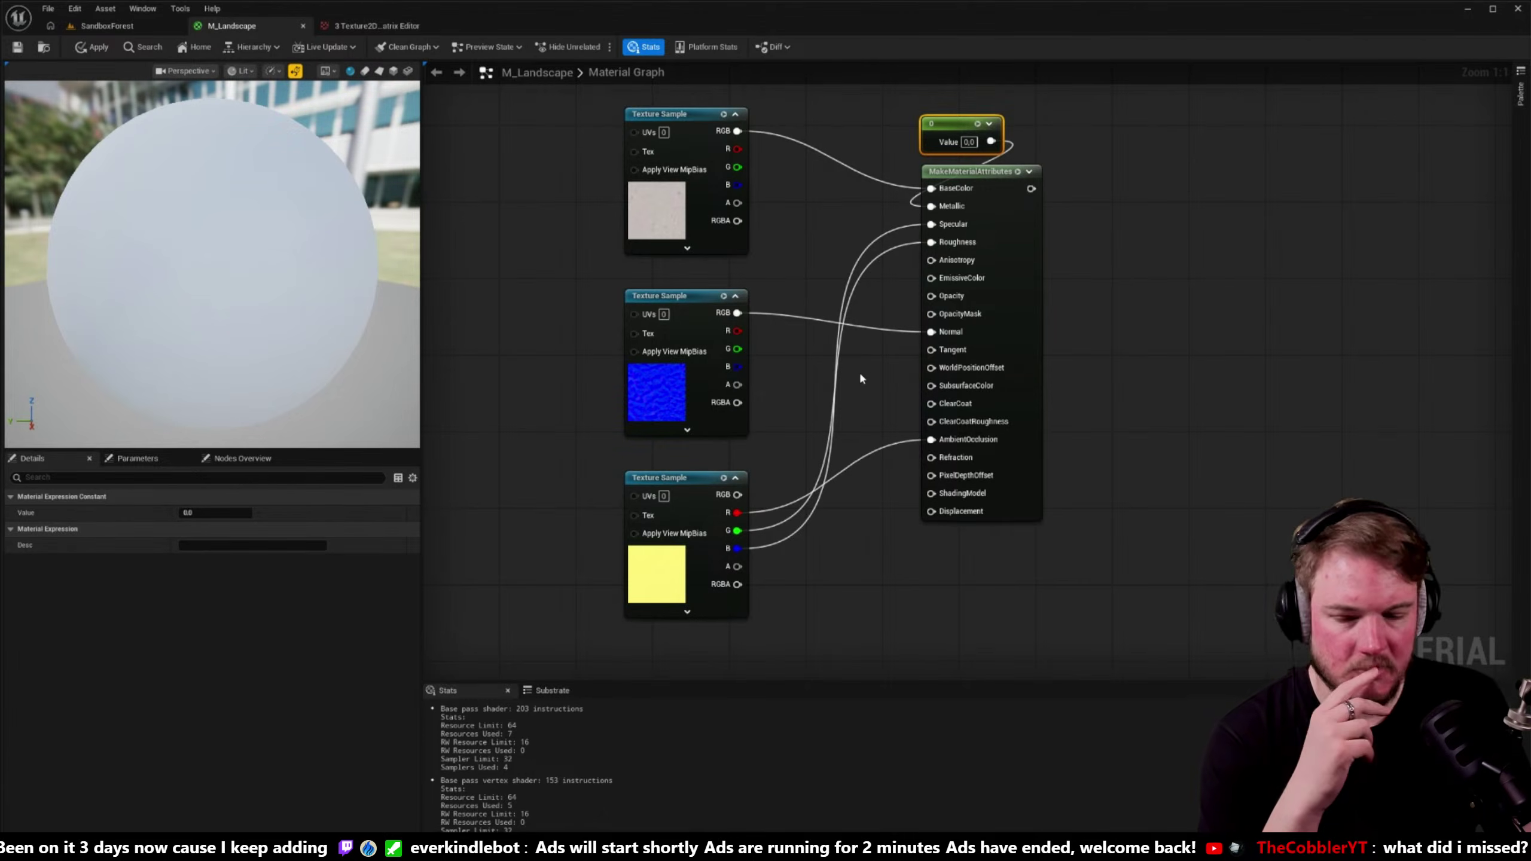
- Move the Metallic constant and the MakeMaterialAttributes node together closer to the snow texture samples
scroll(858, 371, "down", 2)
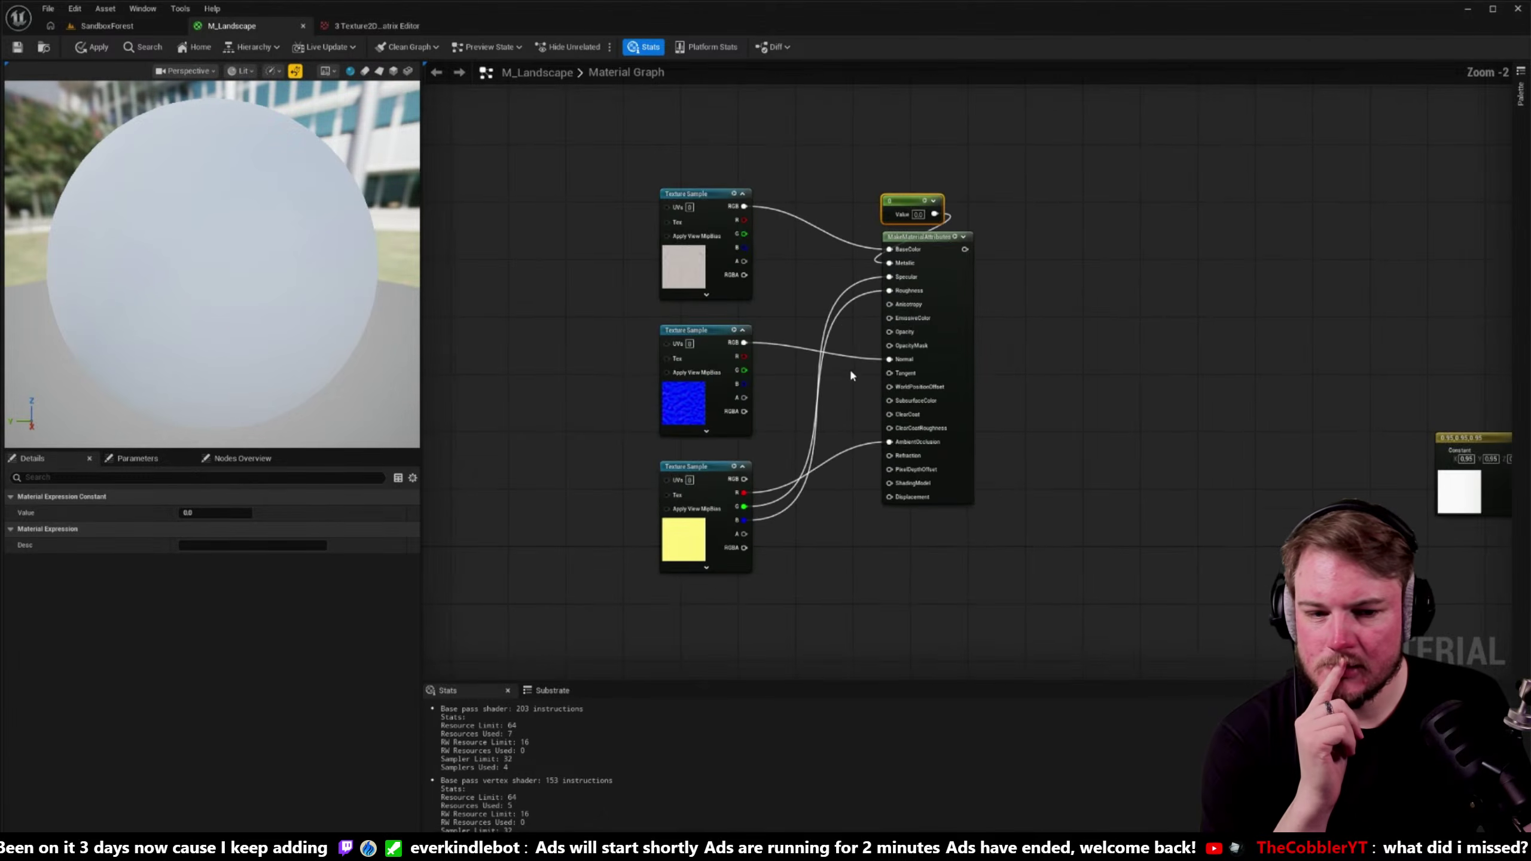
scroll(853, 368, "up", 1)
left_click(935, 218, "shift")
left_click_drag(935, 223, 857, 246)
- Examine the landscape UV offset, path mask and detail height node groups that feed the HeightLerp
right_click_drag(1124, 284, 1041, 229)
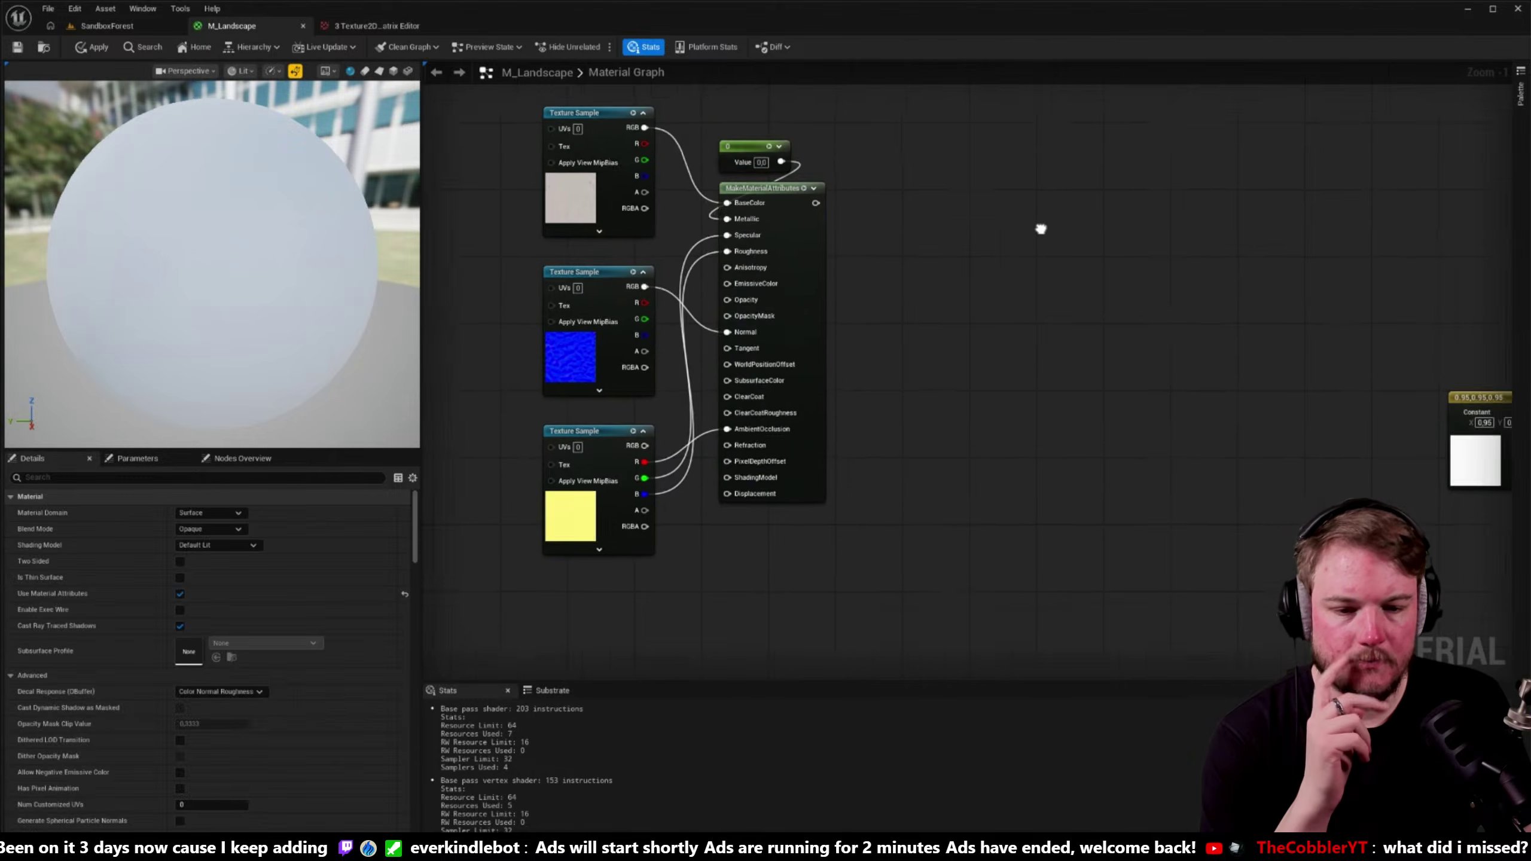
scroll(1041, 229, "down", 4)
right_click_drag(1073, 294, 971, 270)
scroll(928, 448, "up", 4)
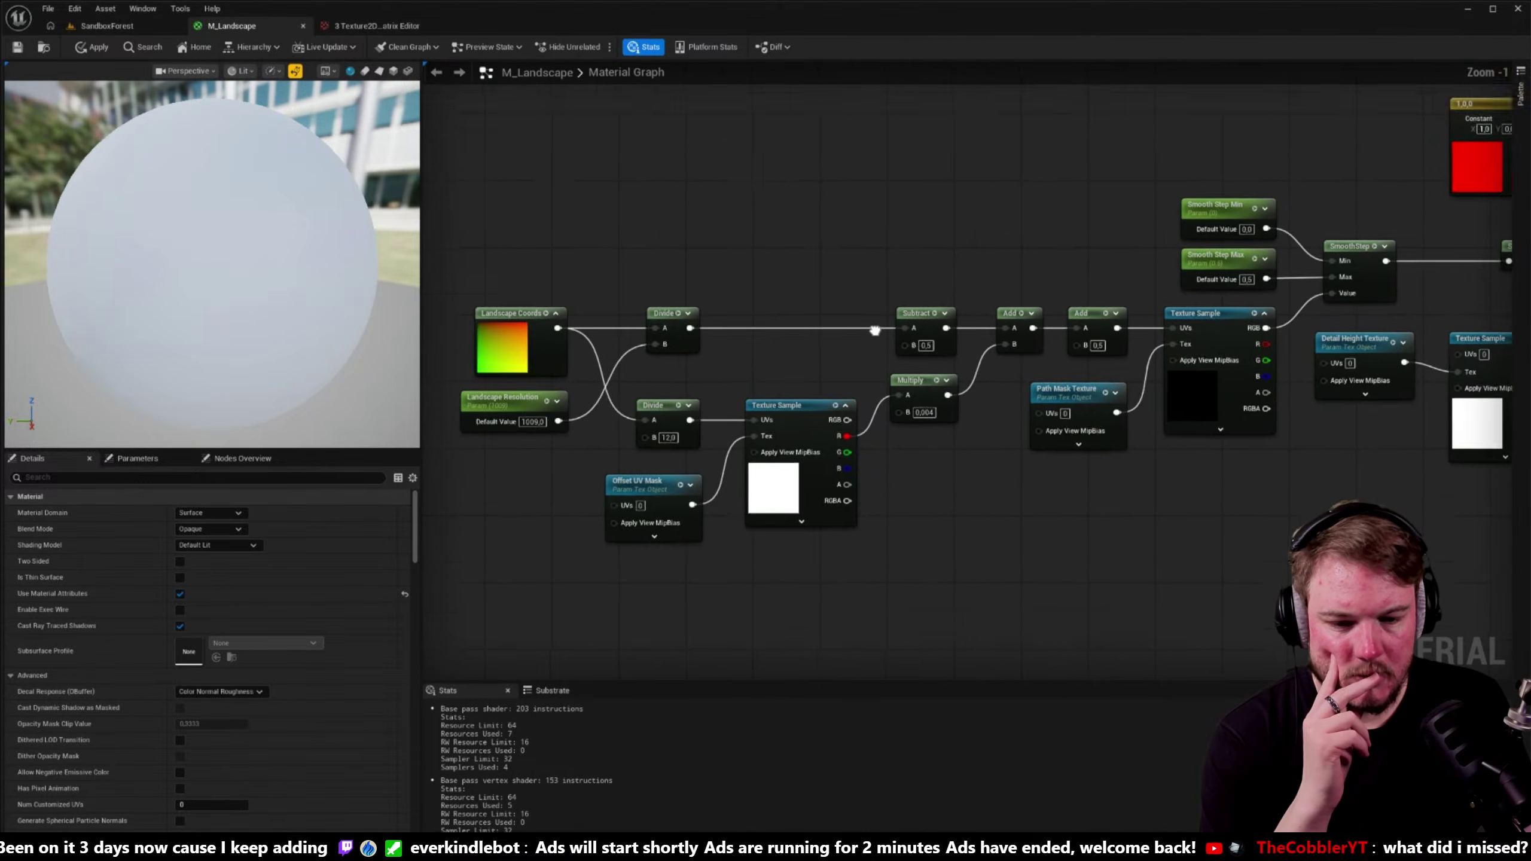
right_click_drag(874, 331, 872, 301)
left_click_drag(523, 273, 1127, 531)
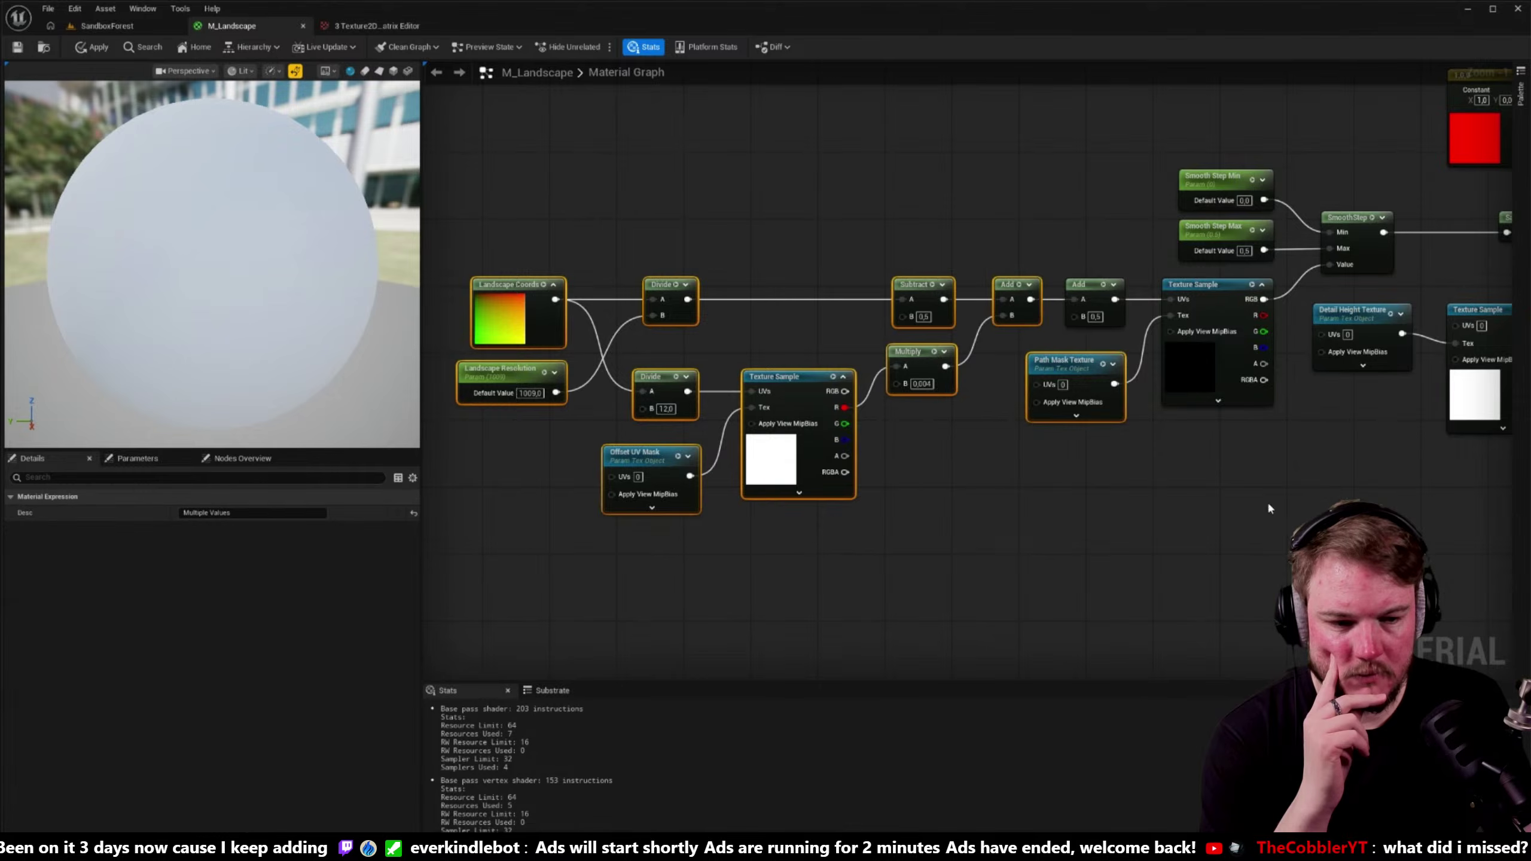
right_click_drag(1266, 500, 986, 507)
left_click_drag(1252, 503, 882, 182)
right_click_drag(831, 196, 657, 229)
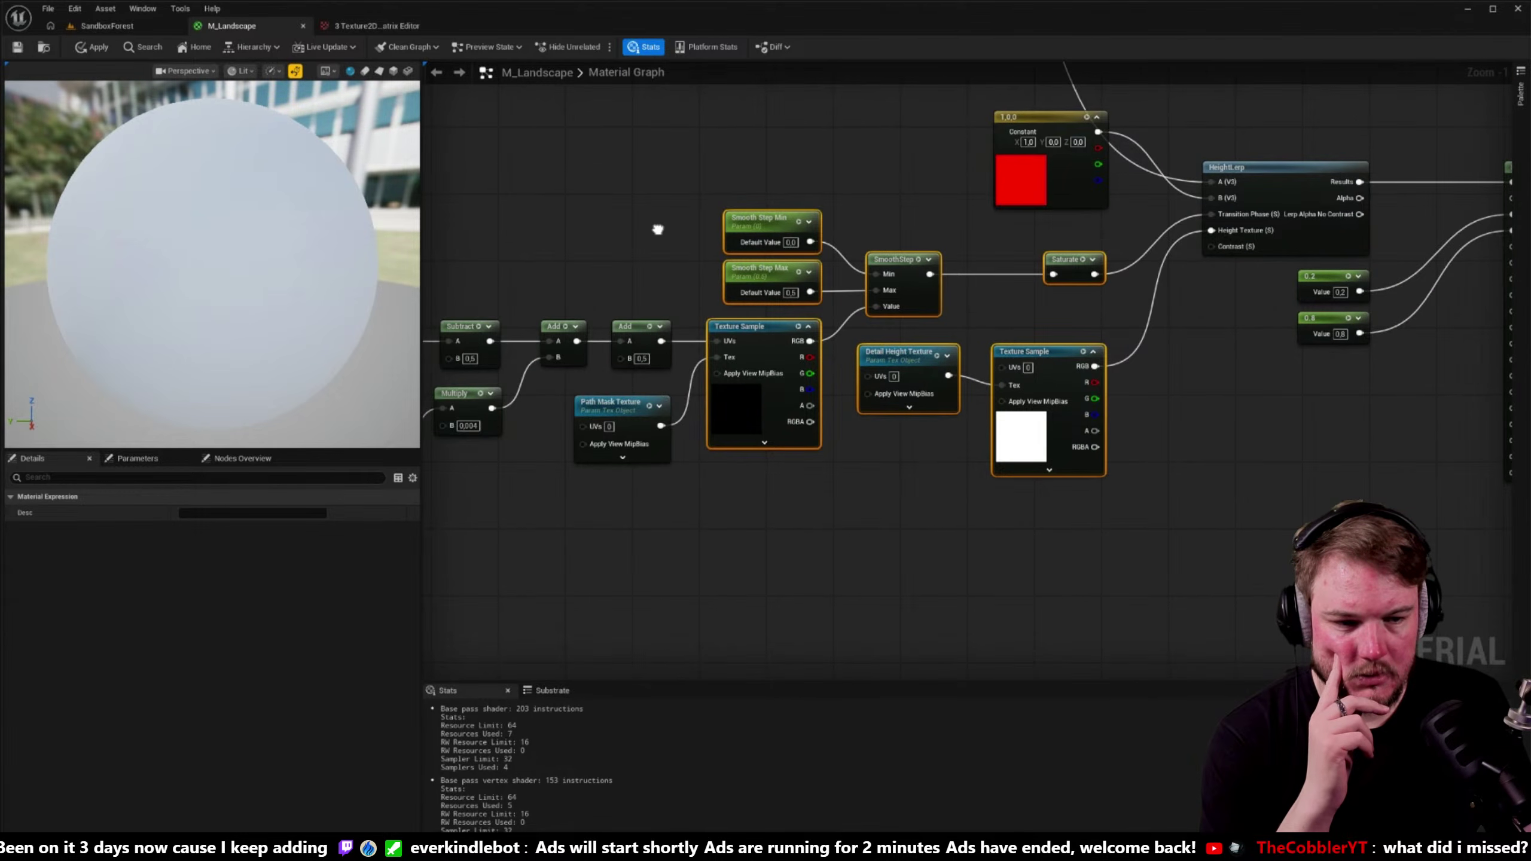
right_click_drag(1376, 424, 1121, 487)
left_click_drag(860, 401, 1002, 427)
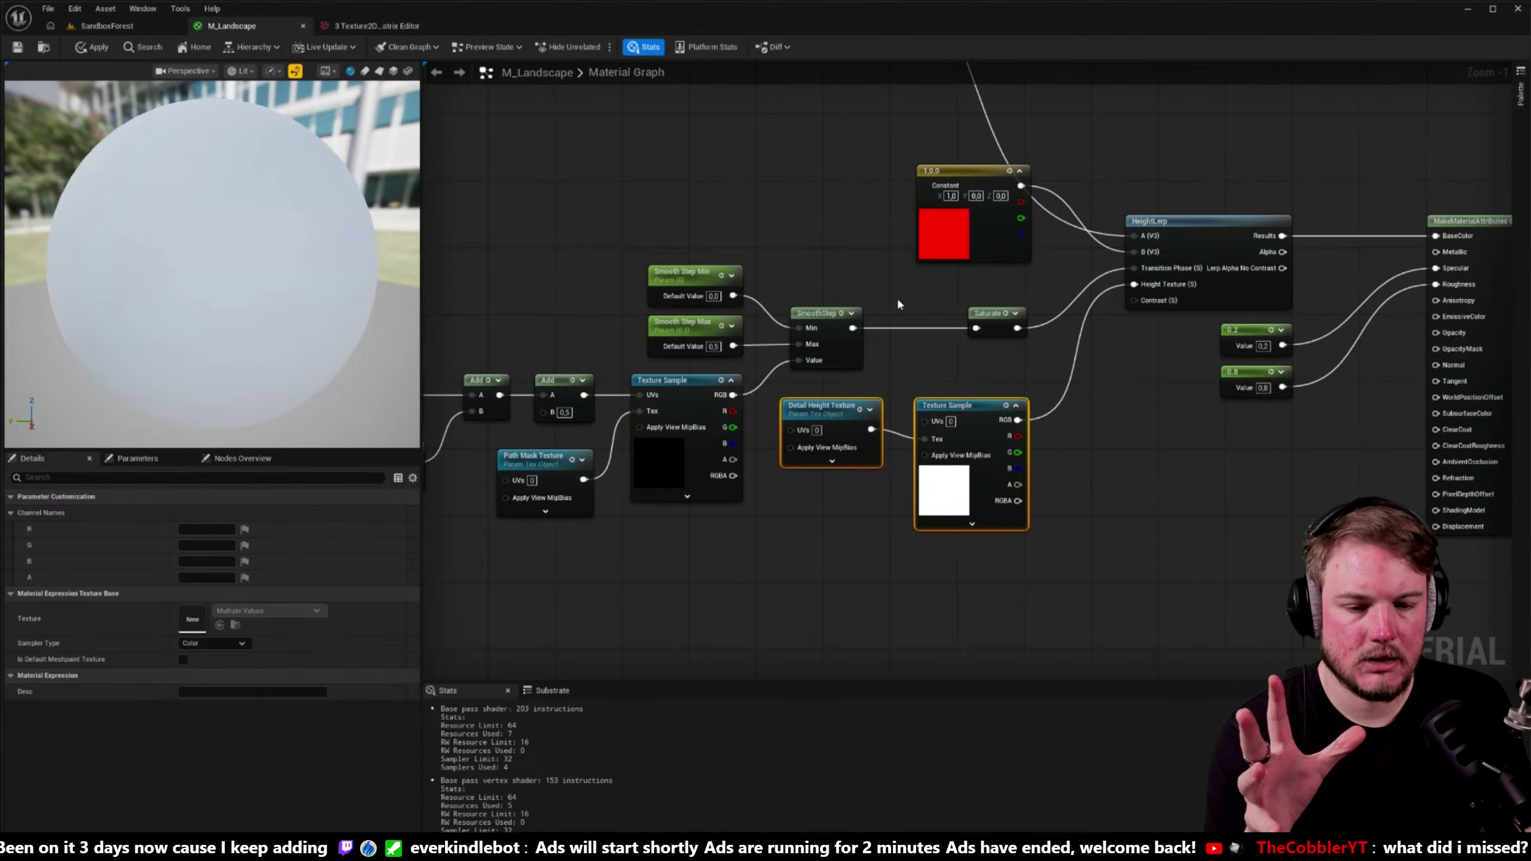
- Delete the white color constant that feeds the HeightLerp's A input
right_click_drag(897, 282, 944, 313)
scroll(1017, 476, "down", 3)
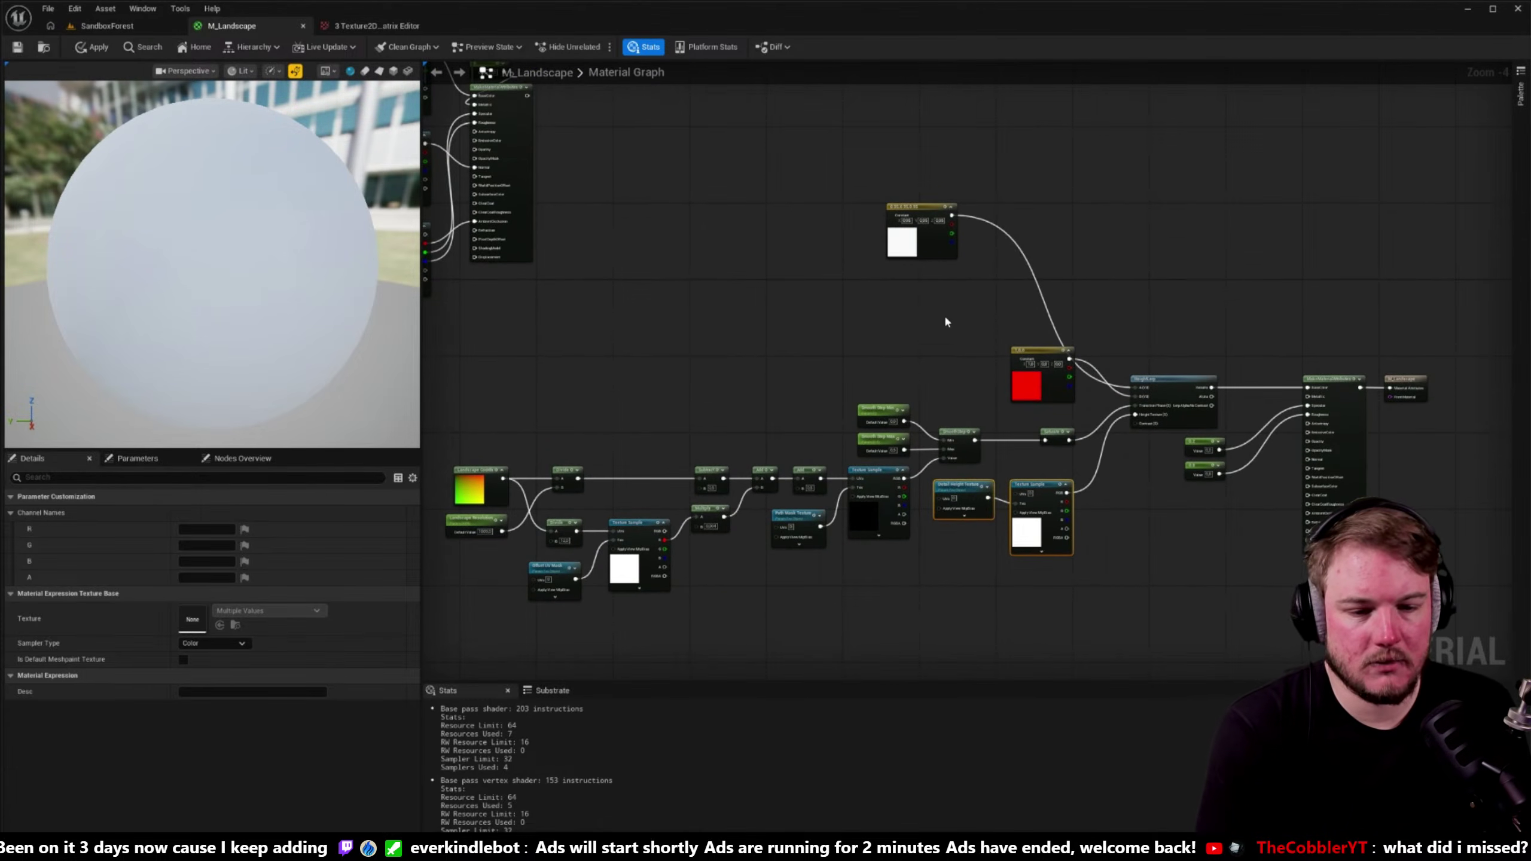
left_click(919, 244)
key("Delete")
- Move the landscape UV nodes, from Landscape Coords through the last Add, well away from the path mask Texture Sample to make room
right_click_drag(917, 262, 1080, 158)
scroll(958, 378, "up", 2)
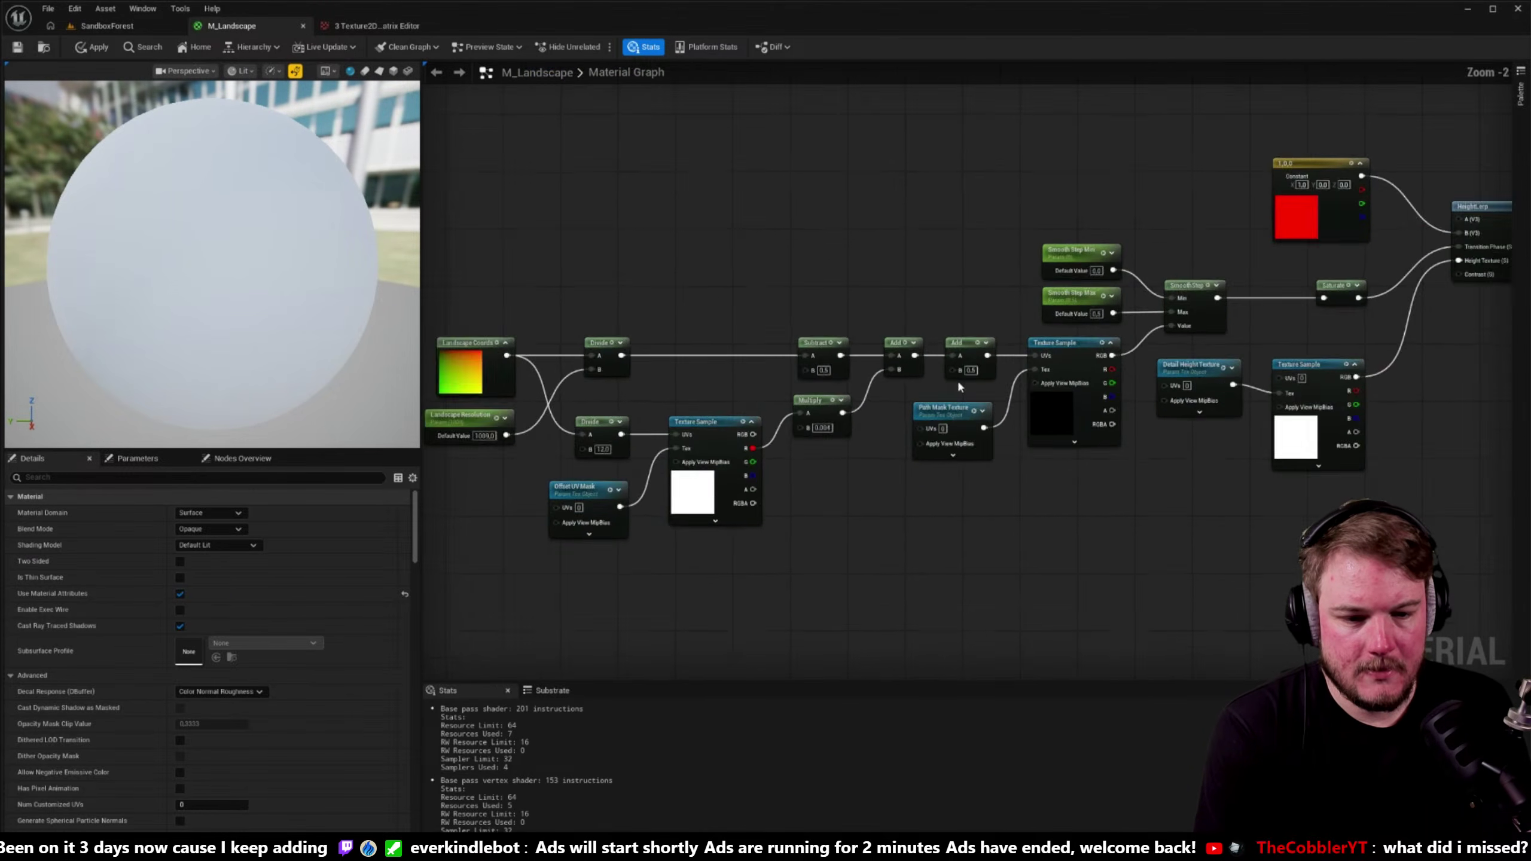
scroll(935, 385, "up", 1)
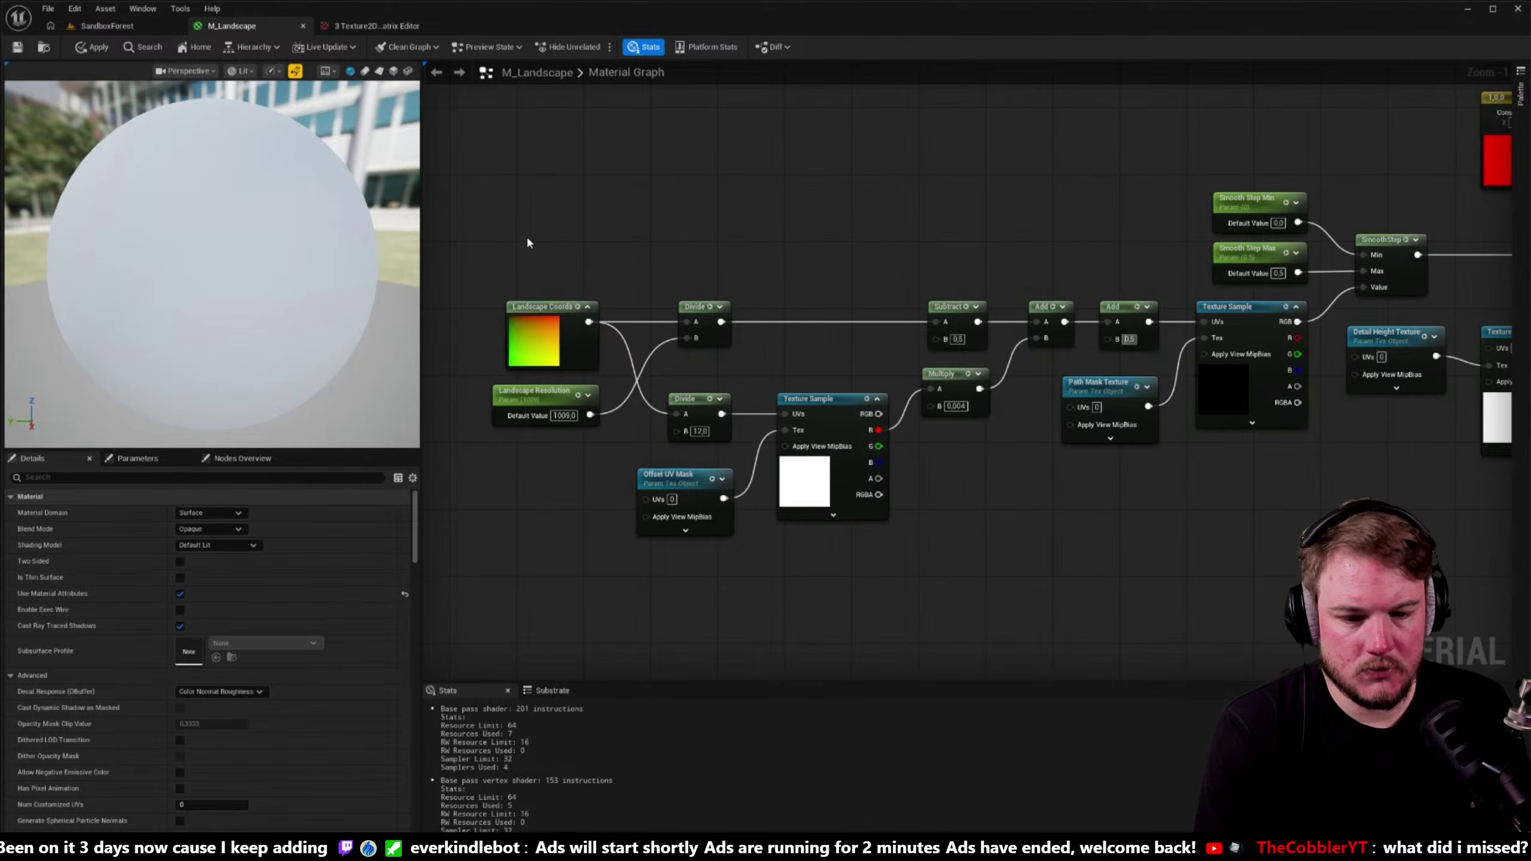
left_click_drag(513, 239, 959, 546)
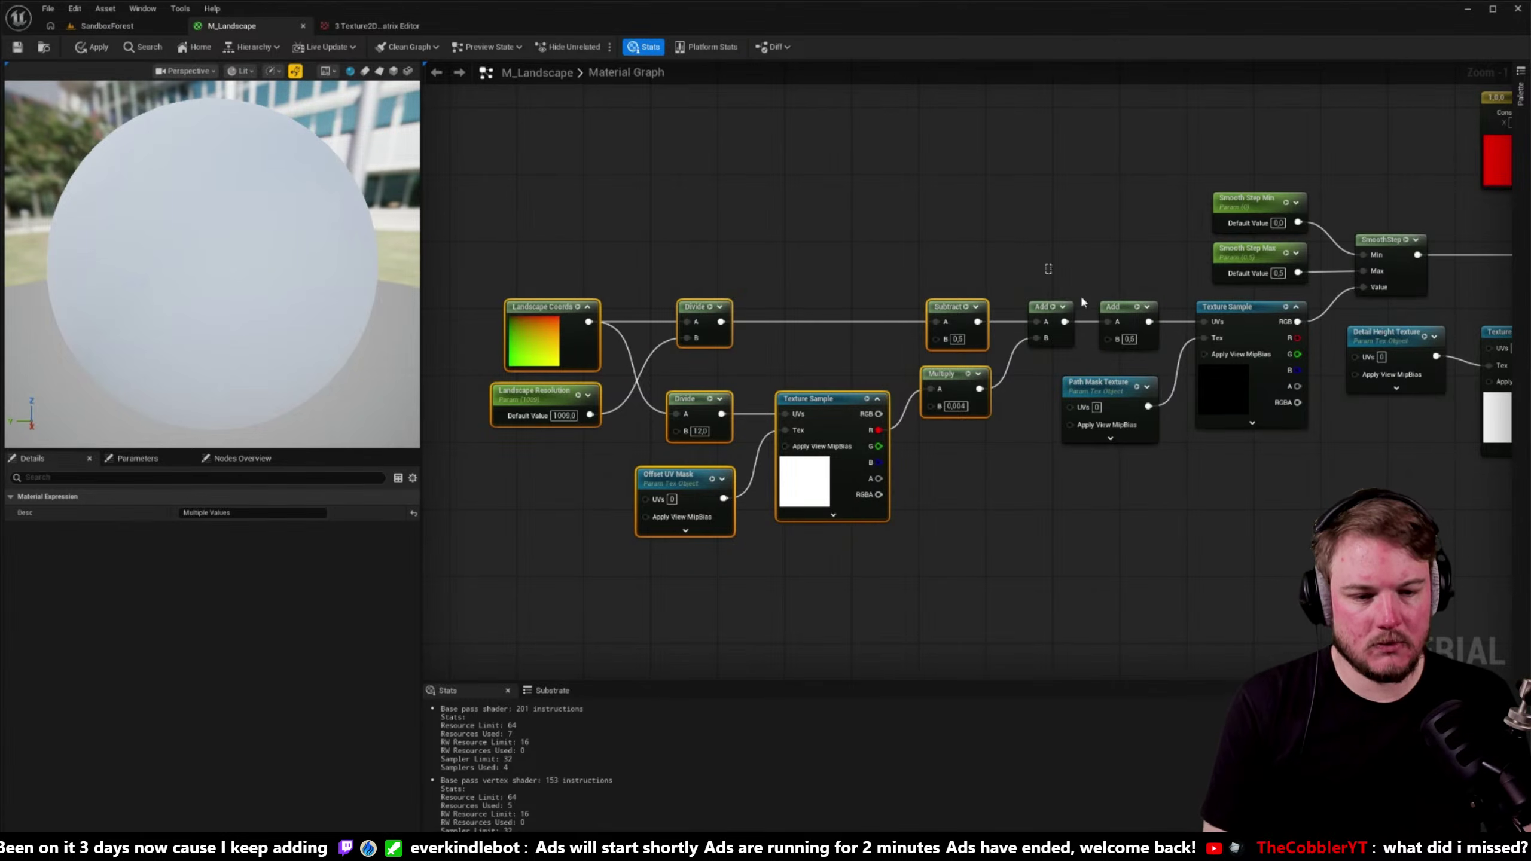
left_click(1041, 306, "shift")
left_click(1108, 306, "shift")
left_click_drag(1101, 312, 578, 306)
left_click(579, 306)
right_click_drag(579, 305, 1185, 276)
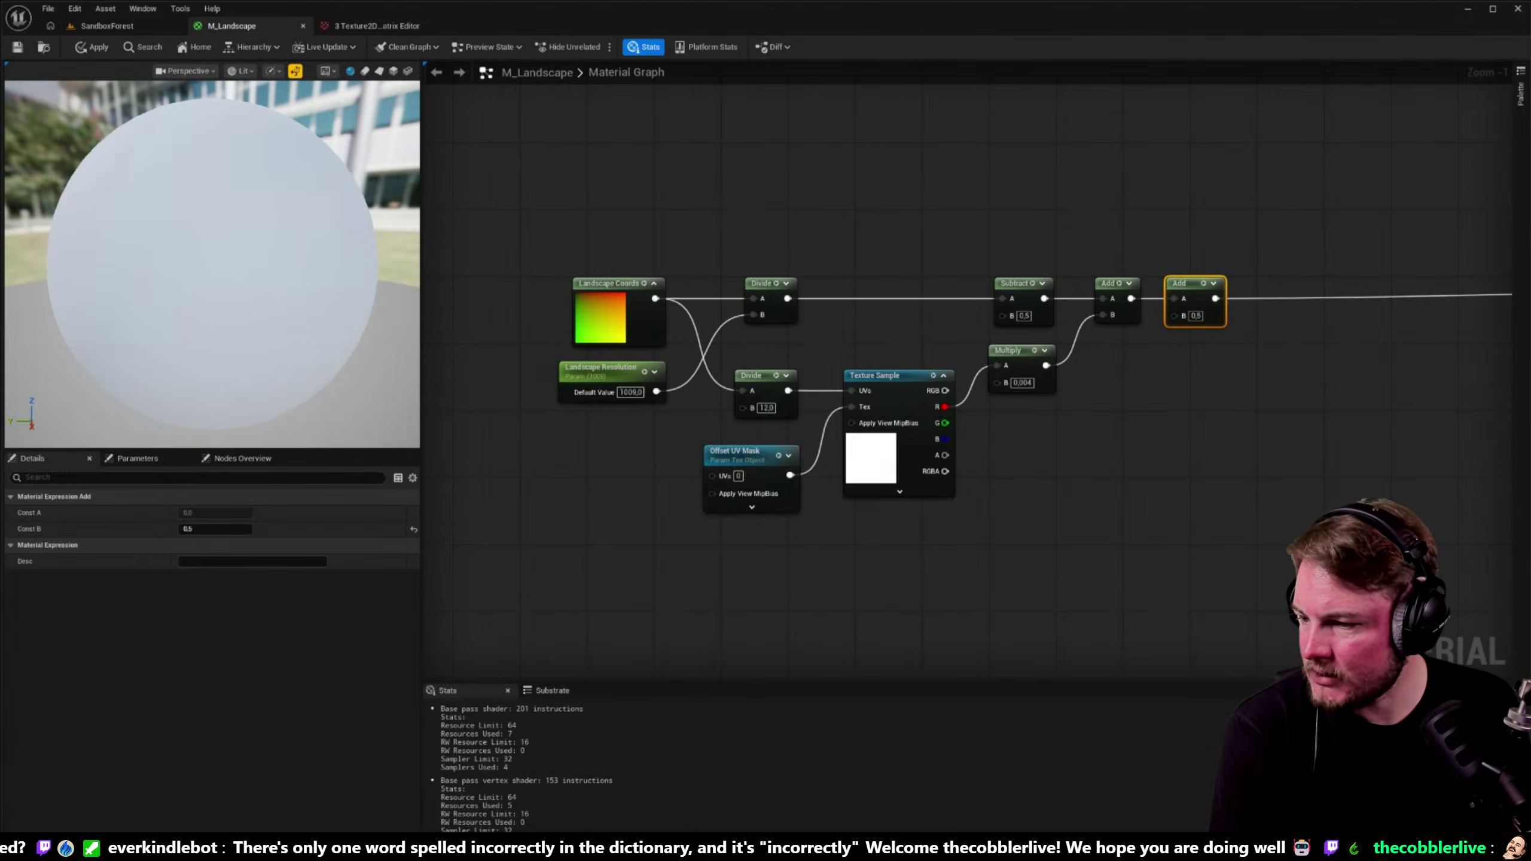
- Add a Named Reroute Declaration node fed by the output of the last Add in the landscape UV chain
left_click(813, 226)
right_click_drag(1096, 355, 851, 369)
left_click_drag(967, 313, 1015, 336)
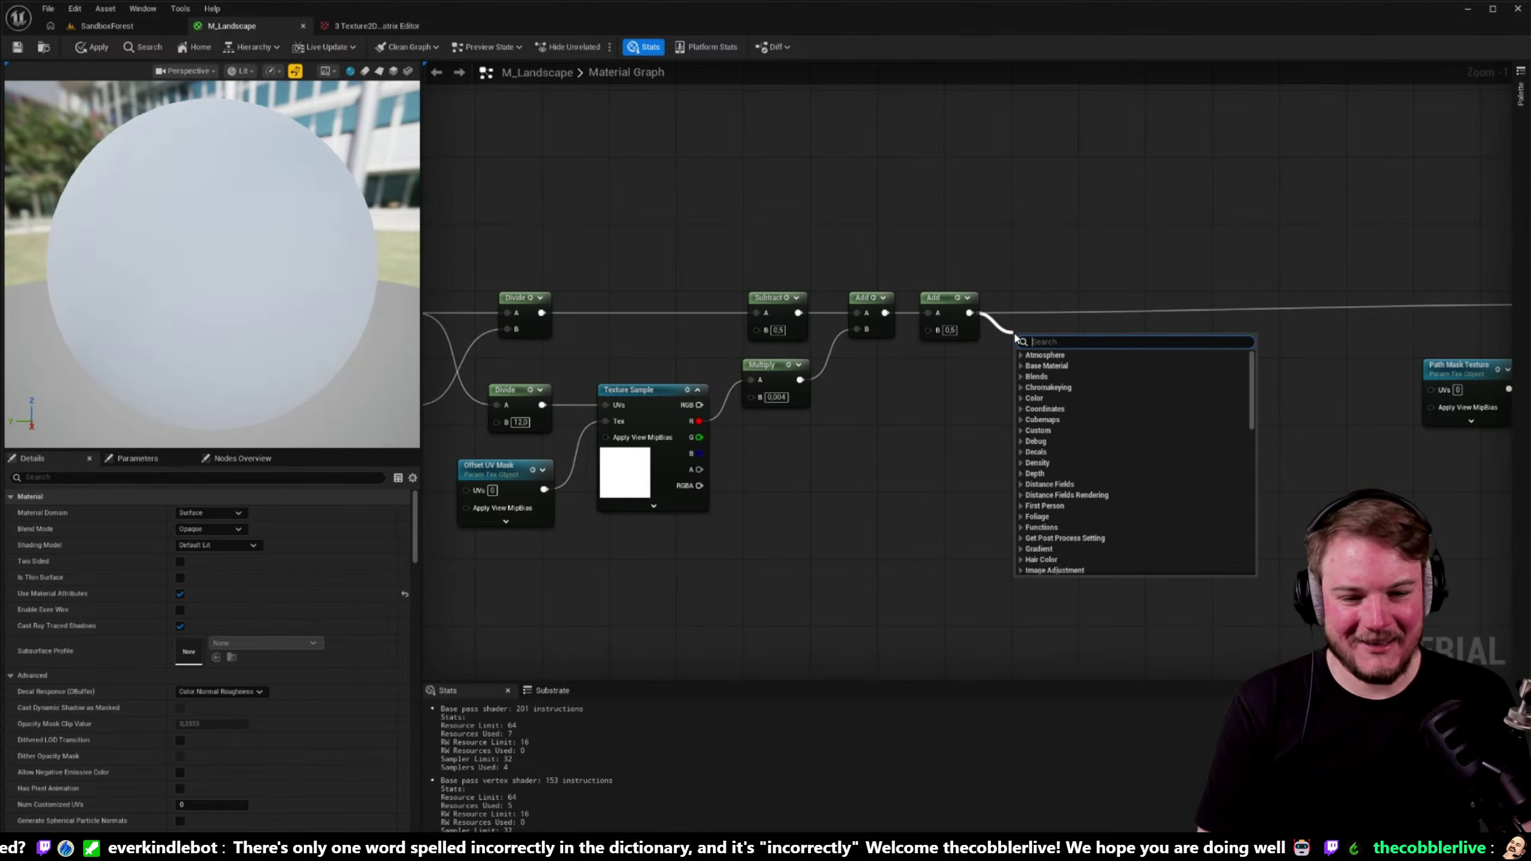
type("rerou")
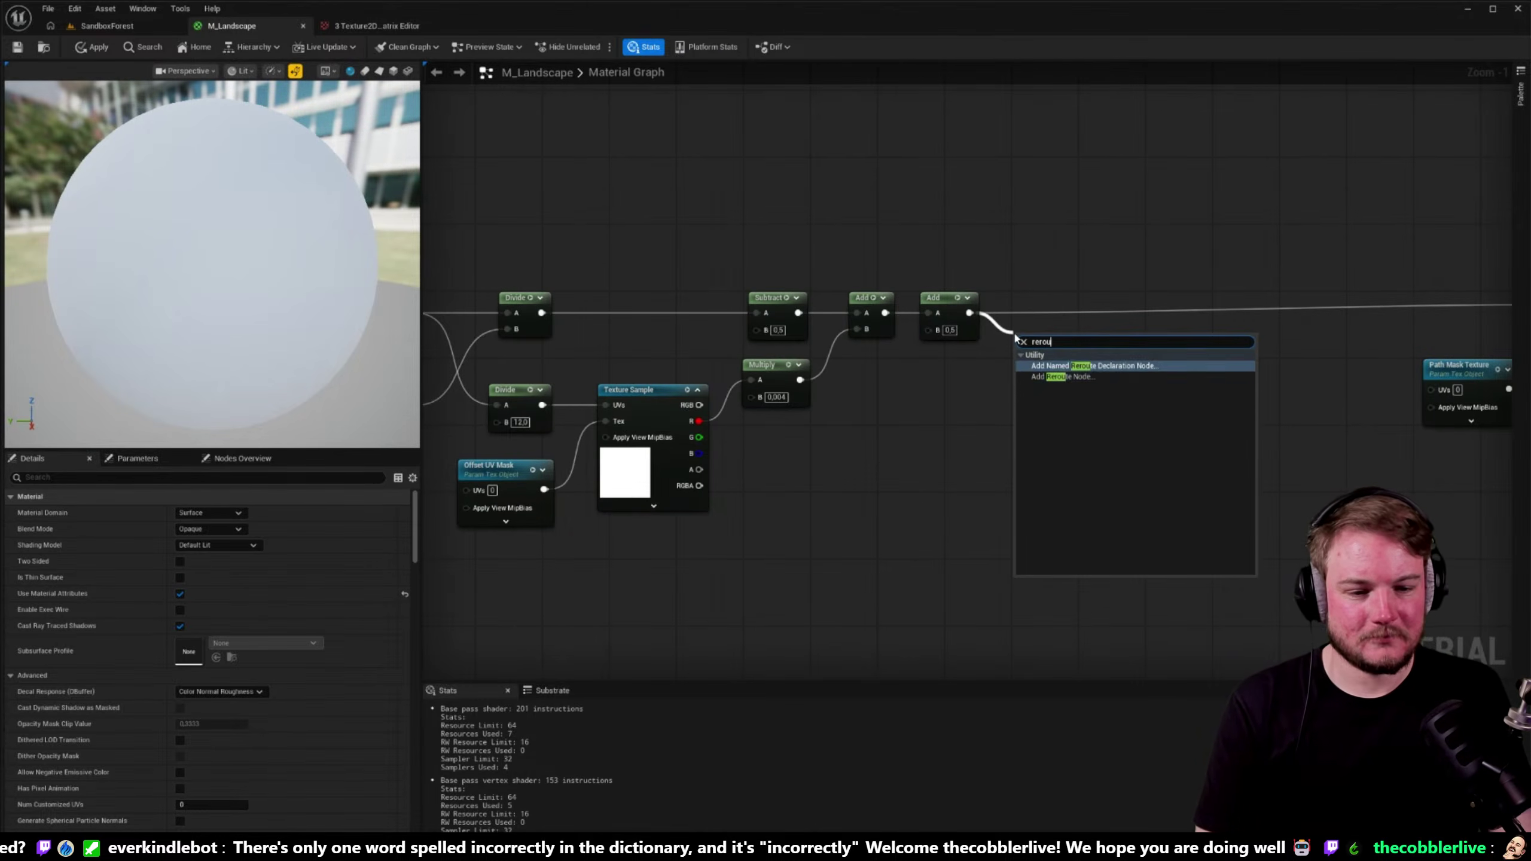
left_click(1092, 365)
right_click_drag(1187, 382, 876, 421)
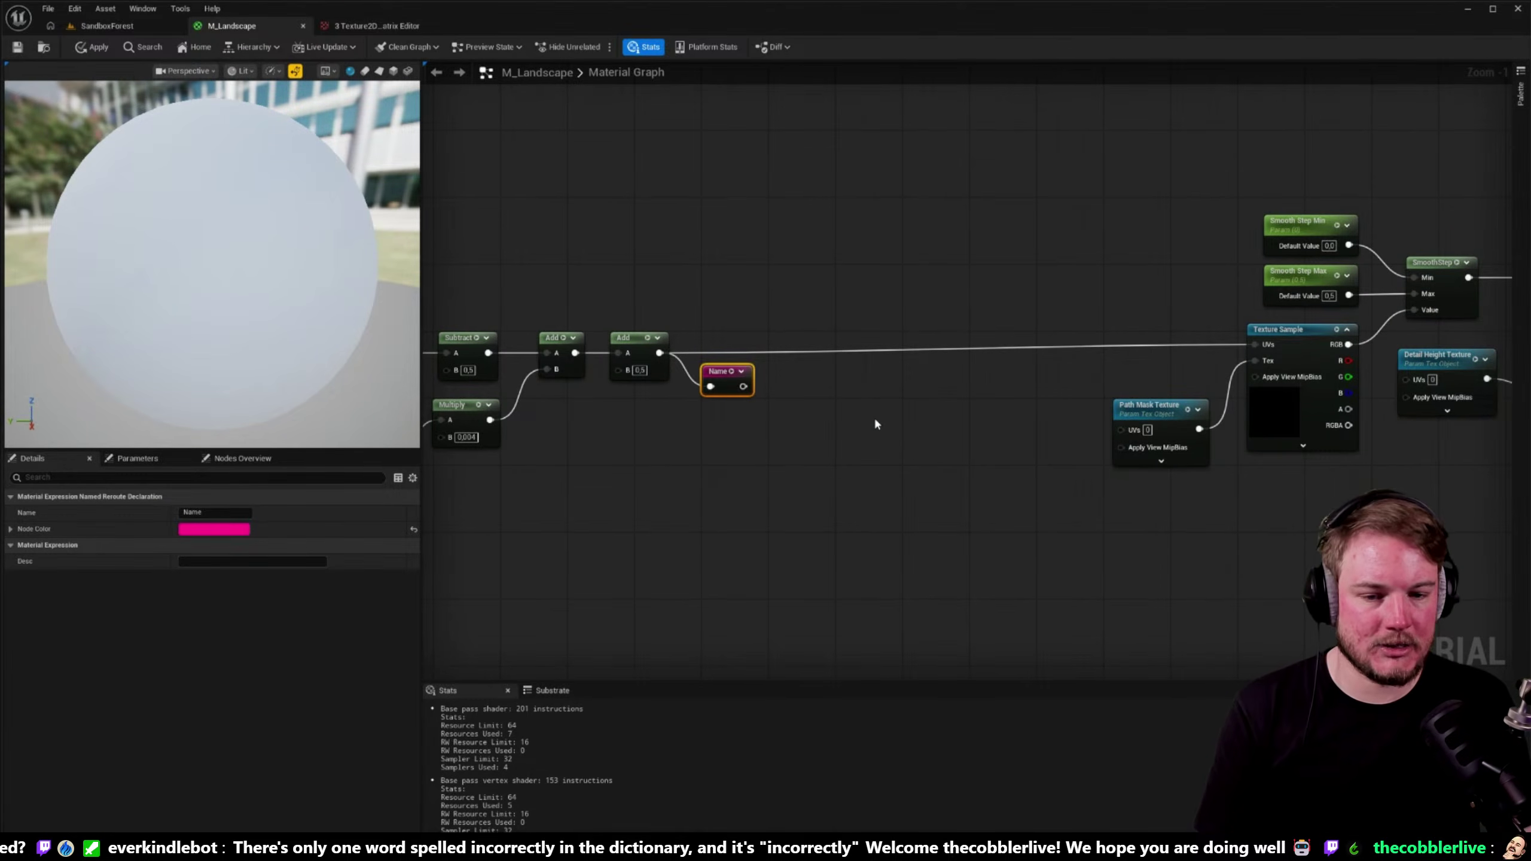
scroll(873, 419, "down", 3)
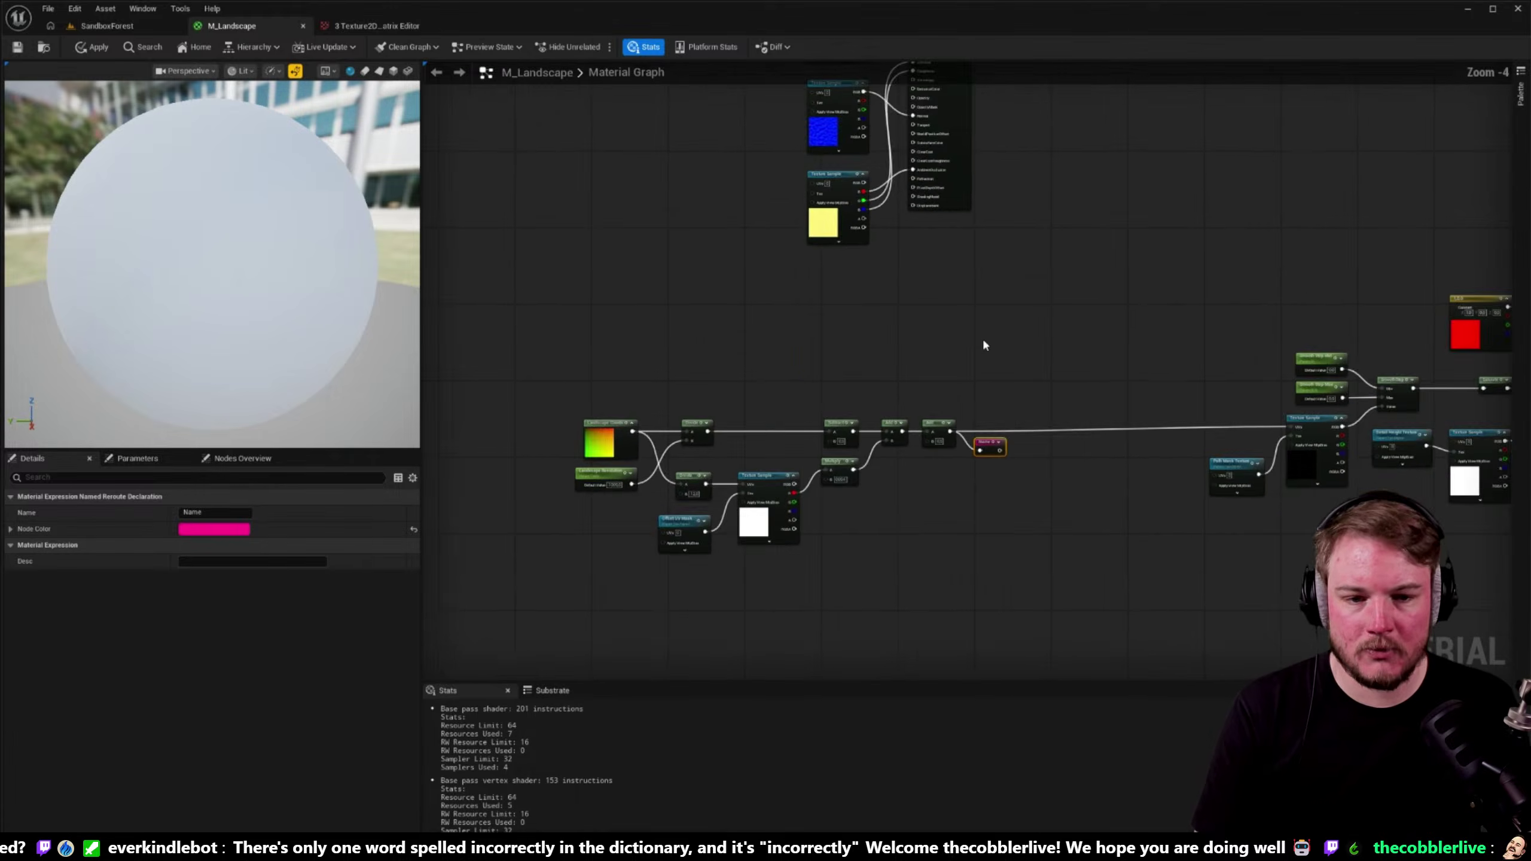
right_click_drag(983, 345, 920, 496)
left_click_drag(714, 136, 791, 408)
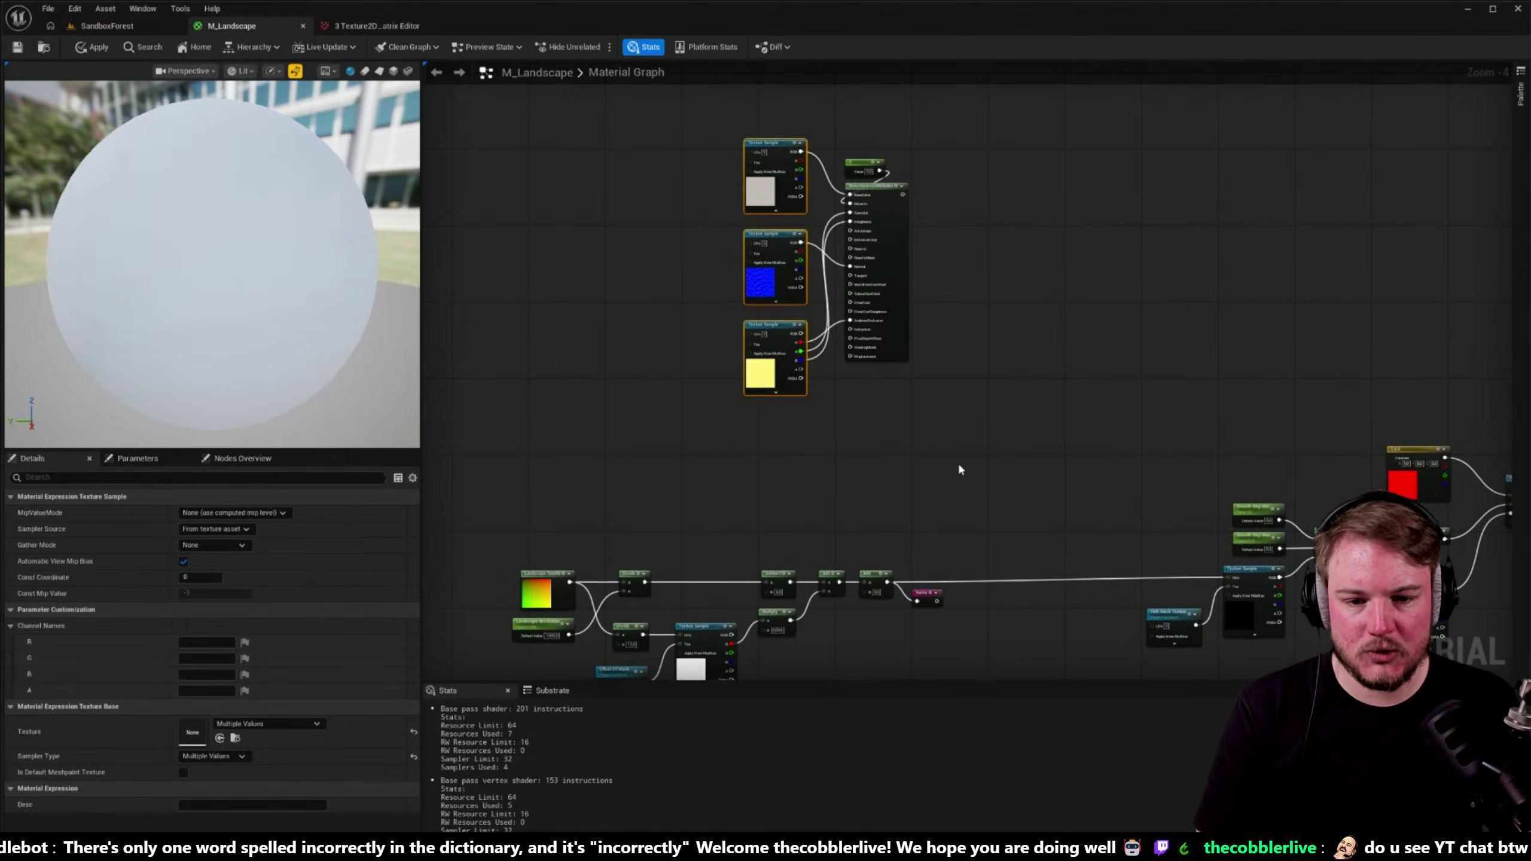
scroll(820, 393, "up", 3)
right_click_drag(820, 393, 735, 352)
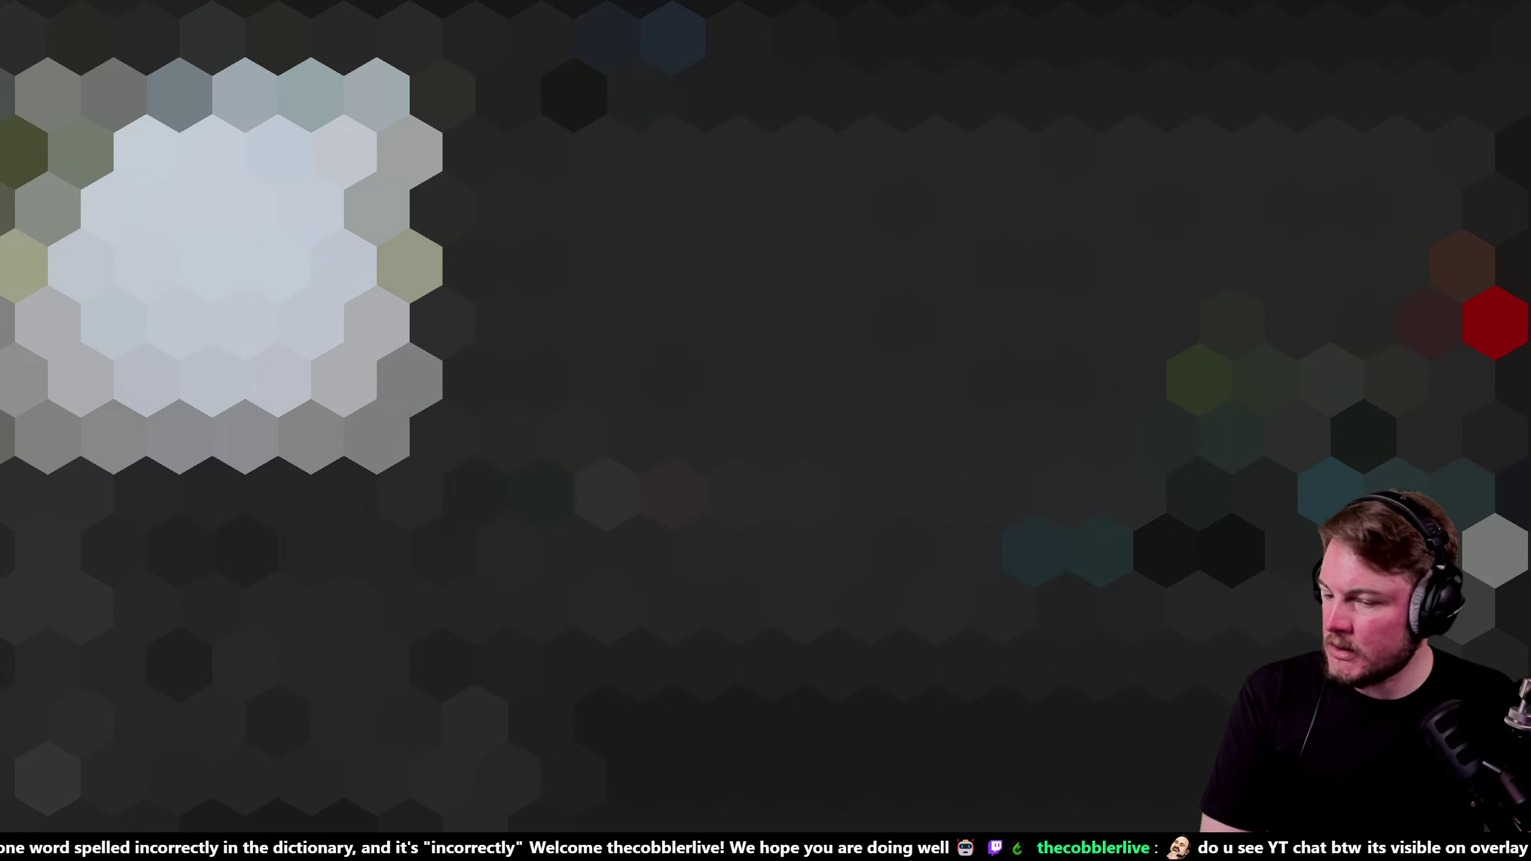
key("alt+Tab")
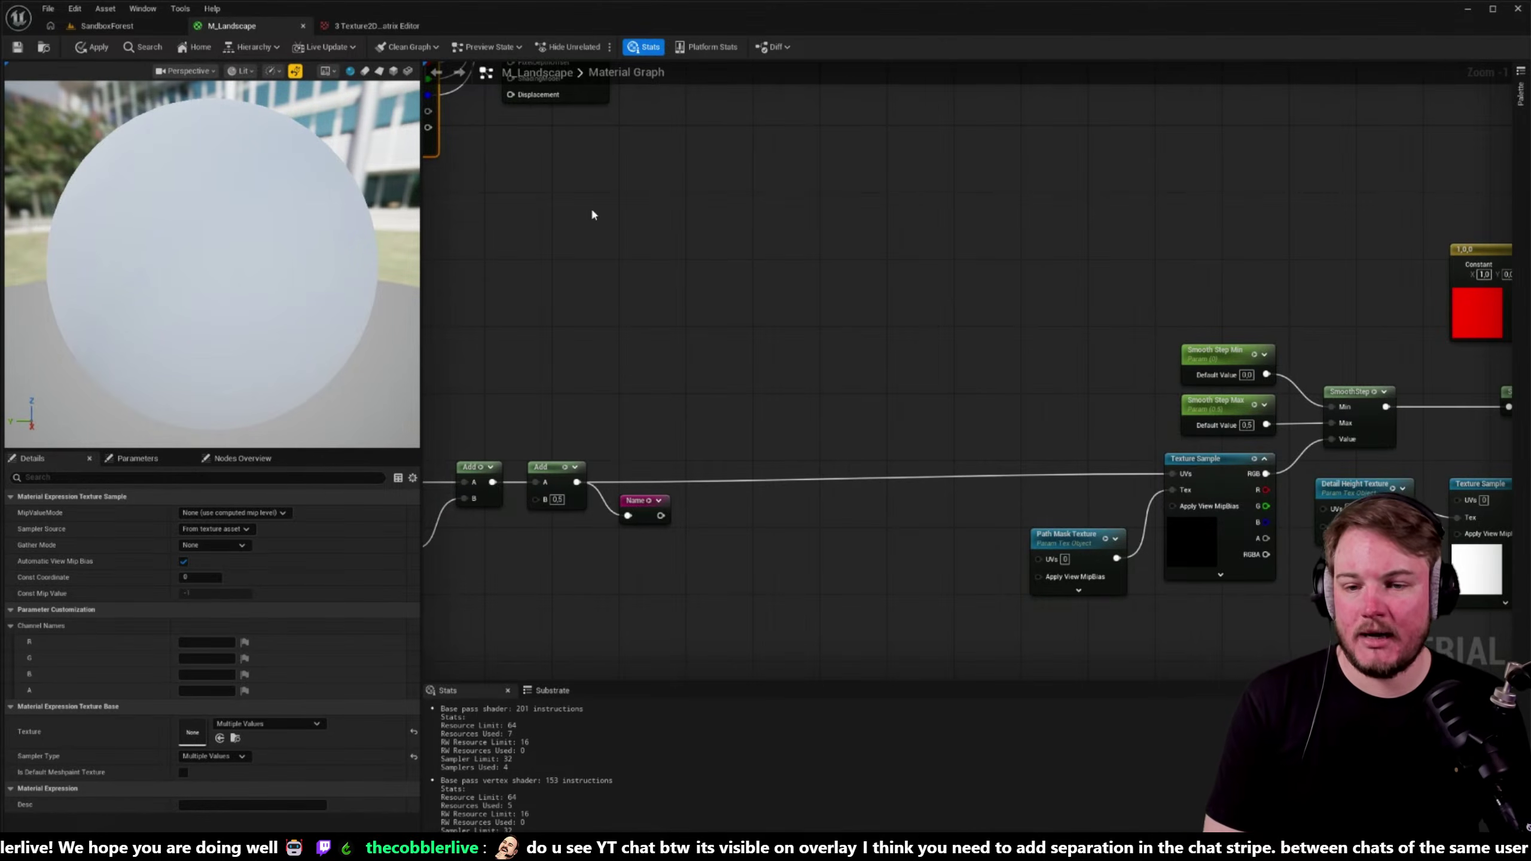
left_click(717, 246)
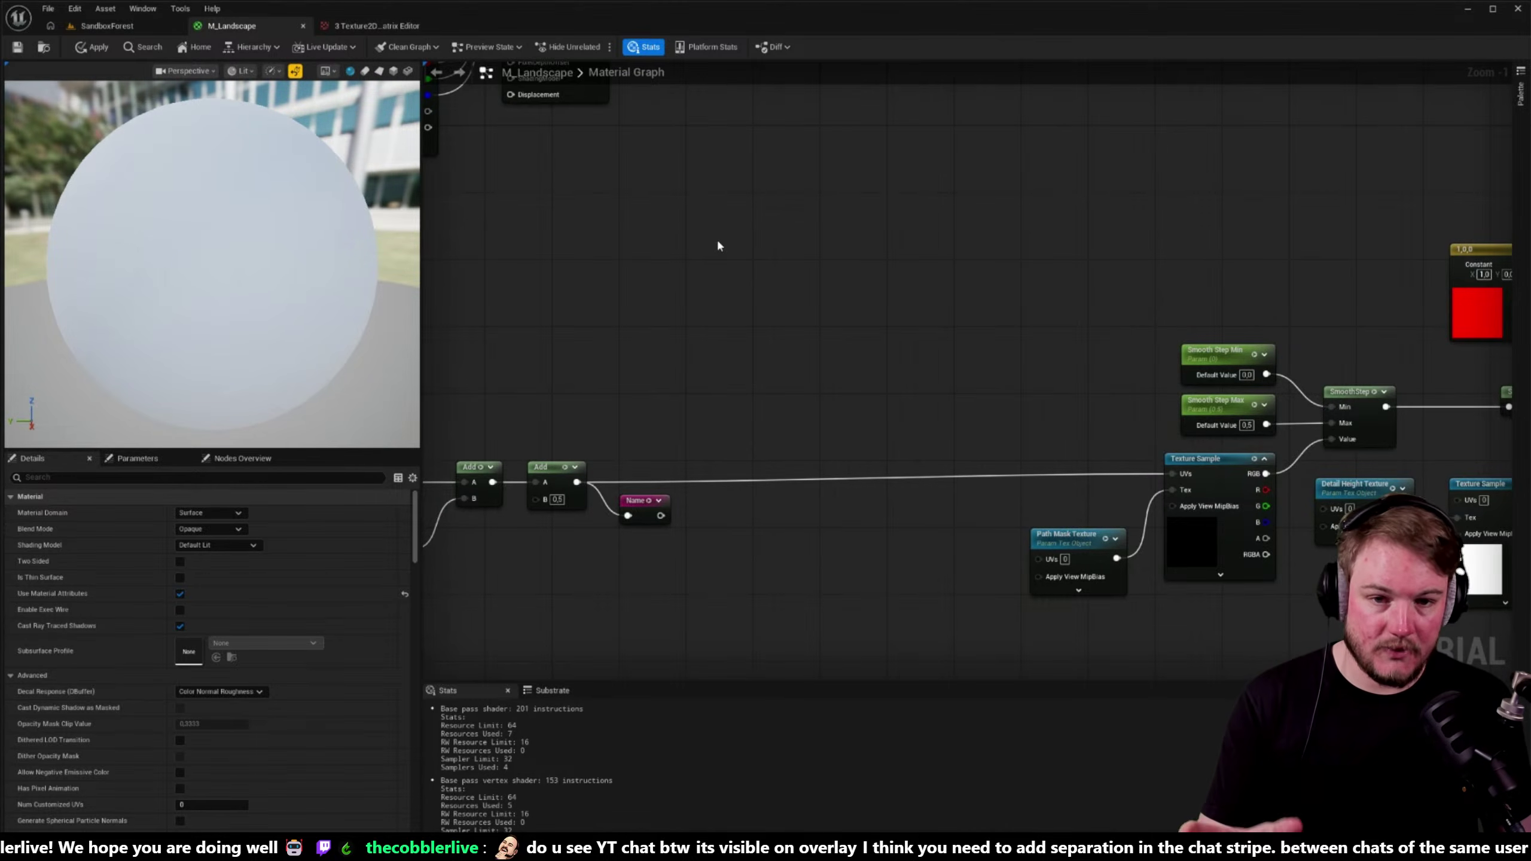
right_click_drag(696, 204, 1042, 529)
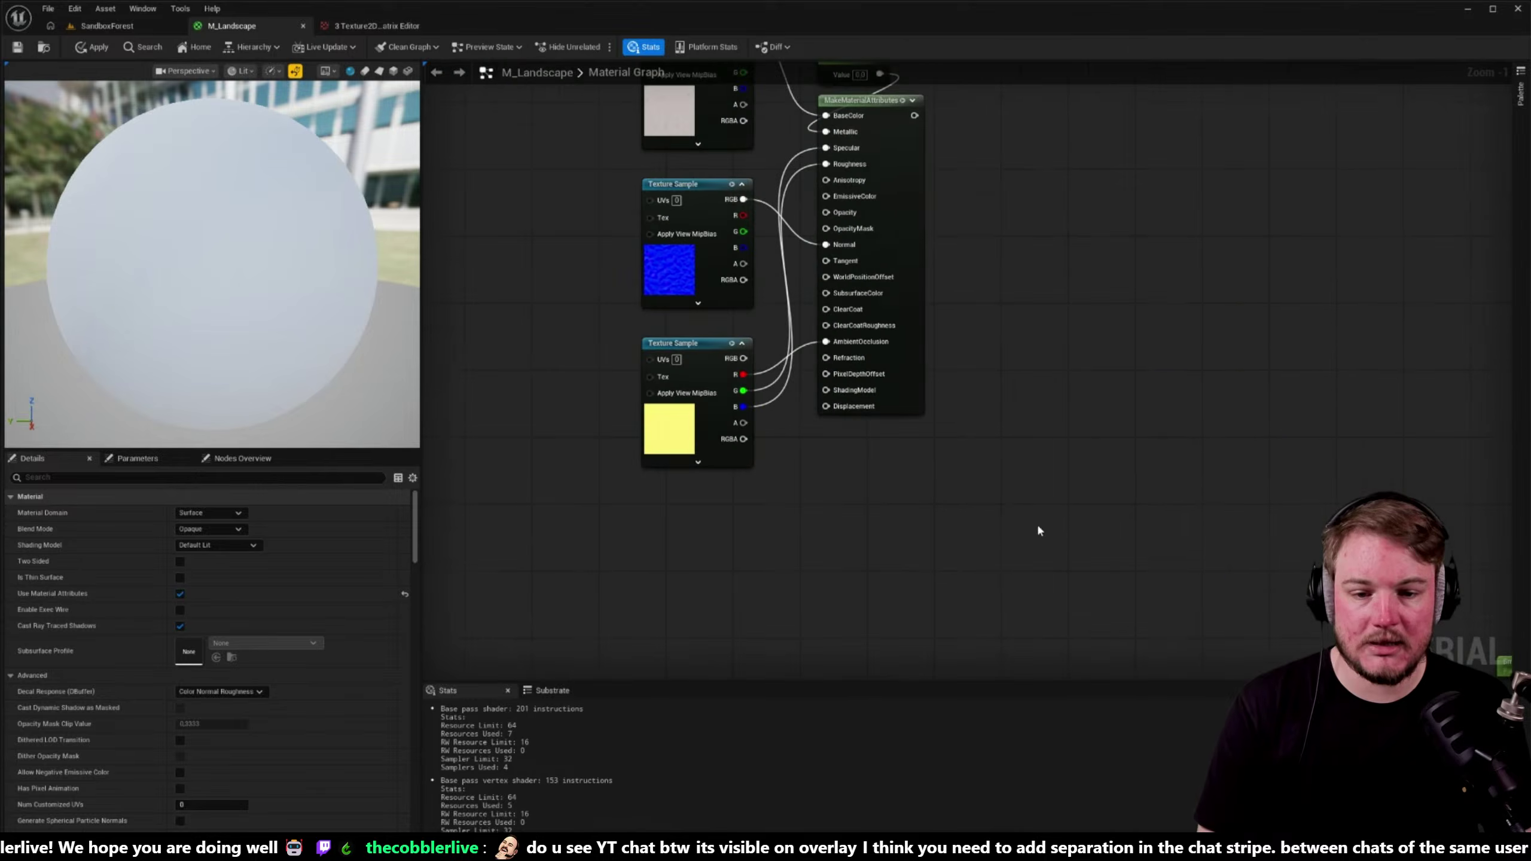
left_click_drag(588, 232, 667, 482)
right_click_drag(667, 482, 549, 366)
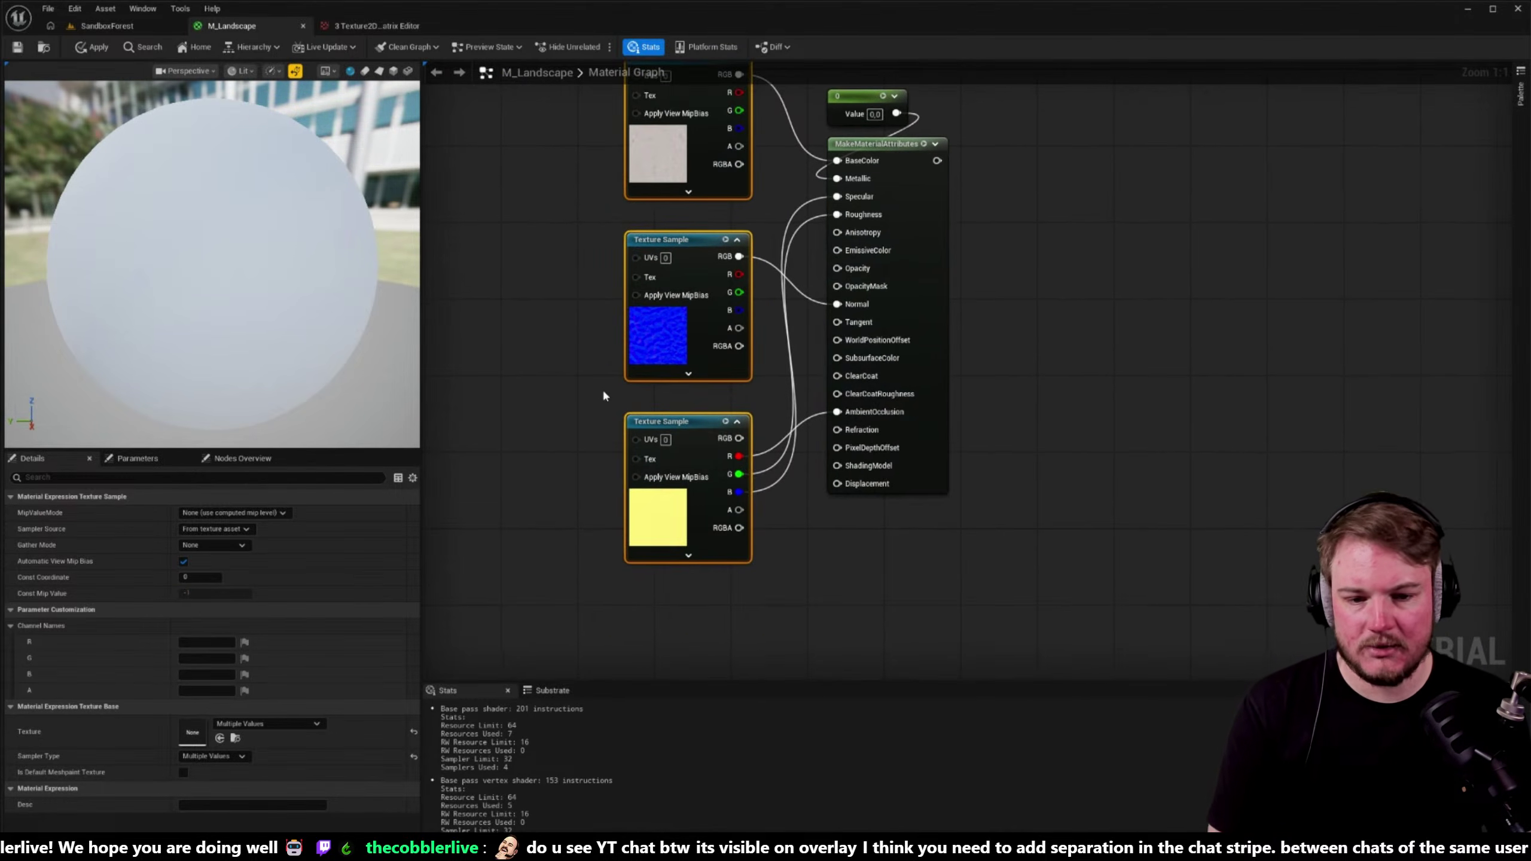
mouse_move(608, 418)
right_mouse_down()
mouse_move(593, 402)
mouse_move(598, 420)
right_mouse_up()
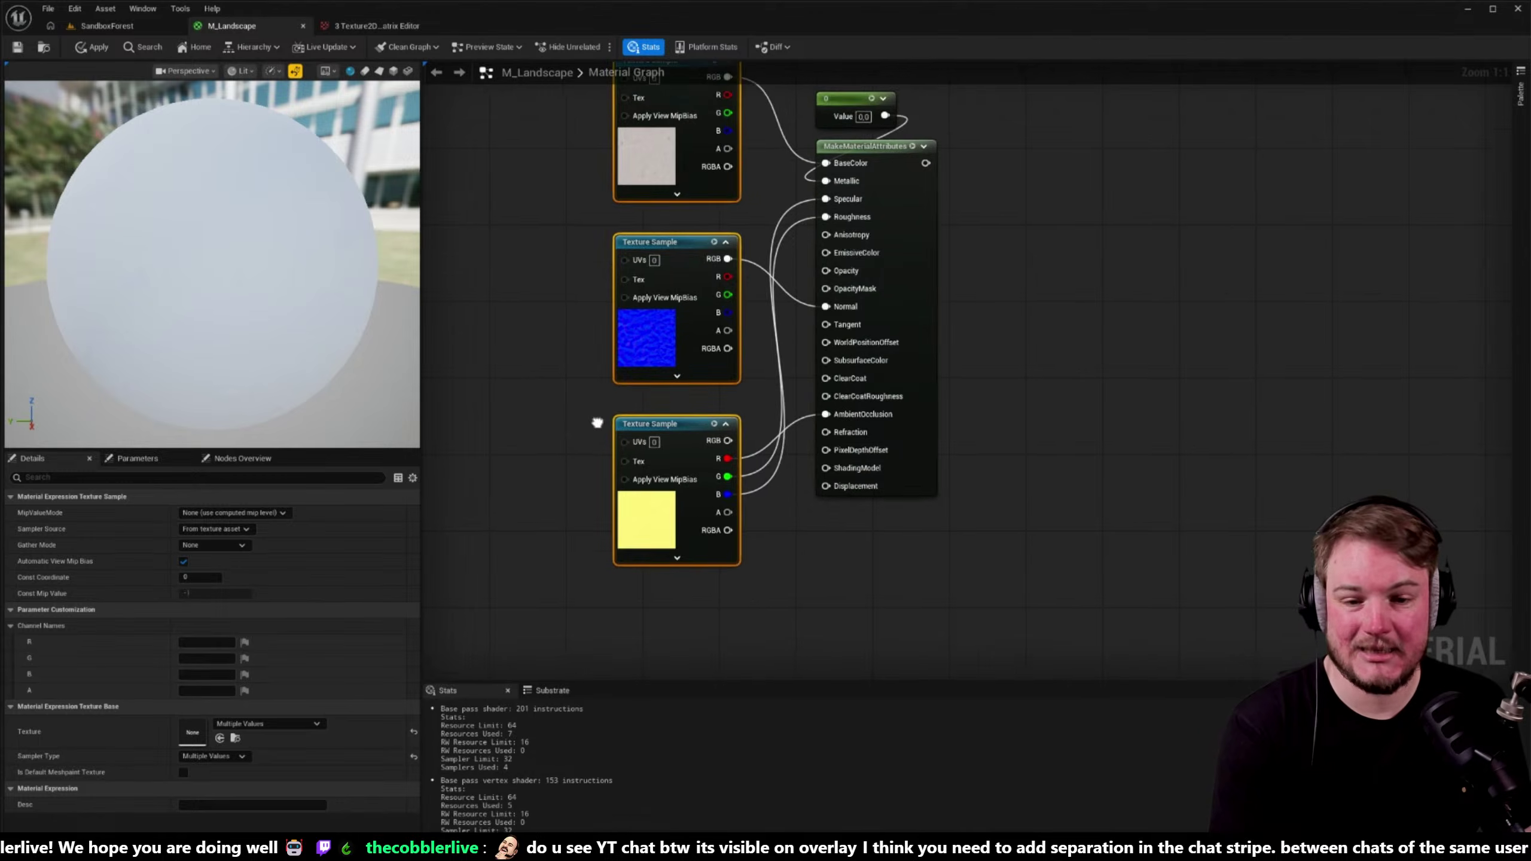
scroll(713, 496, "down", 2)
right_click_drag(713, 497, 815, 487)
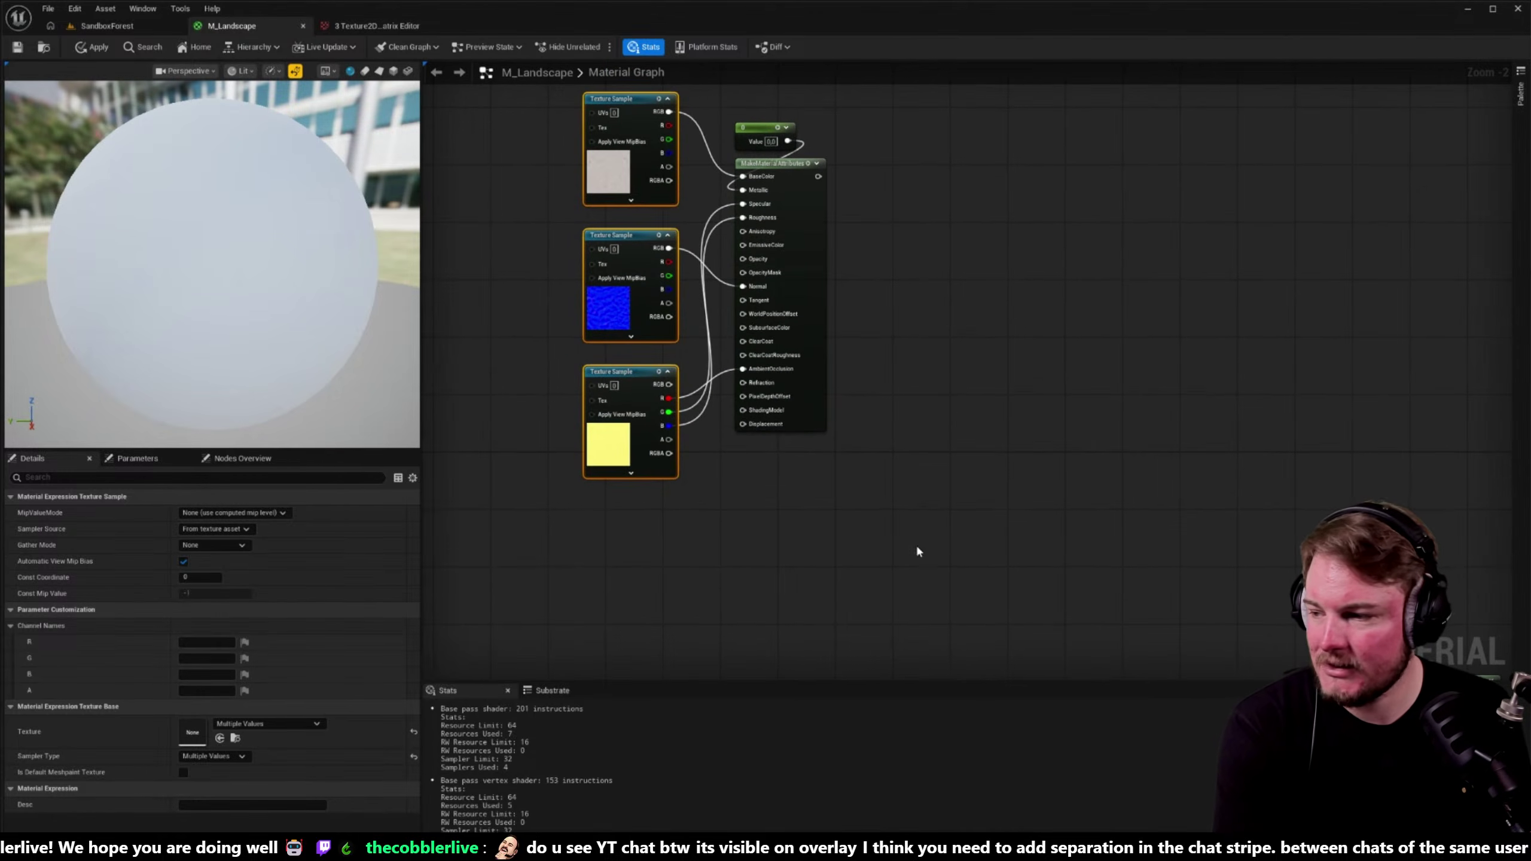
- Rename the Named Reroute Declaration fed by the last Add of the landscape UV chain to UVs
right_click_drag(915, 544, 1117, 440)
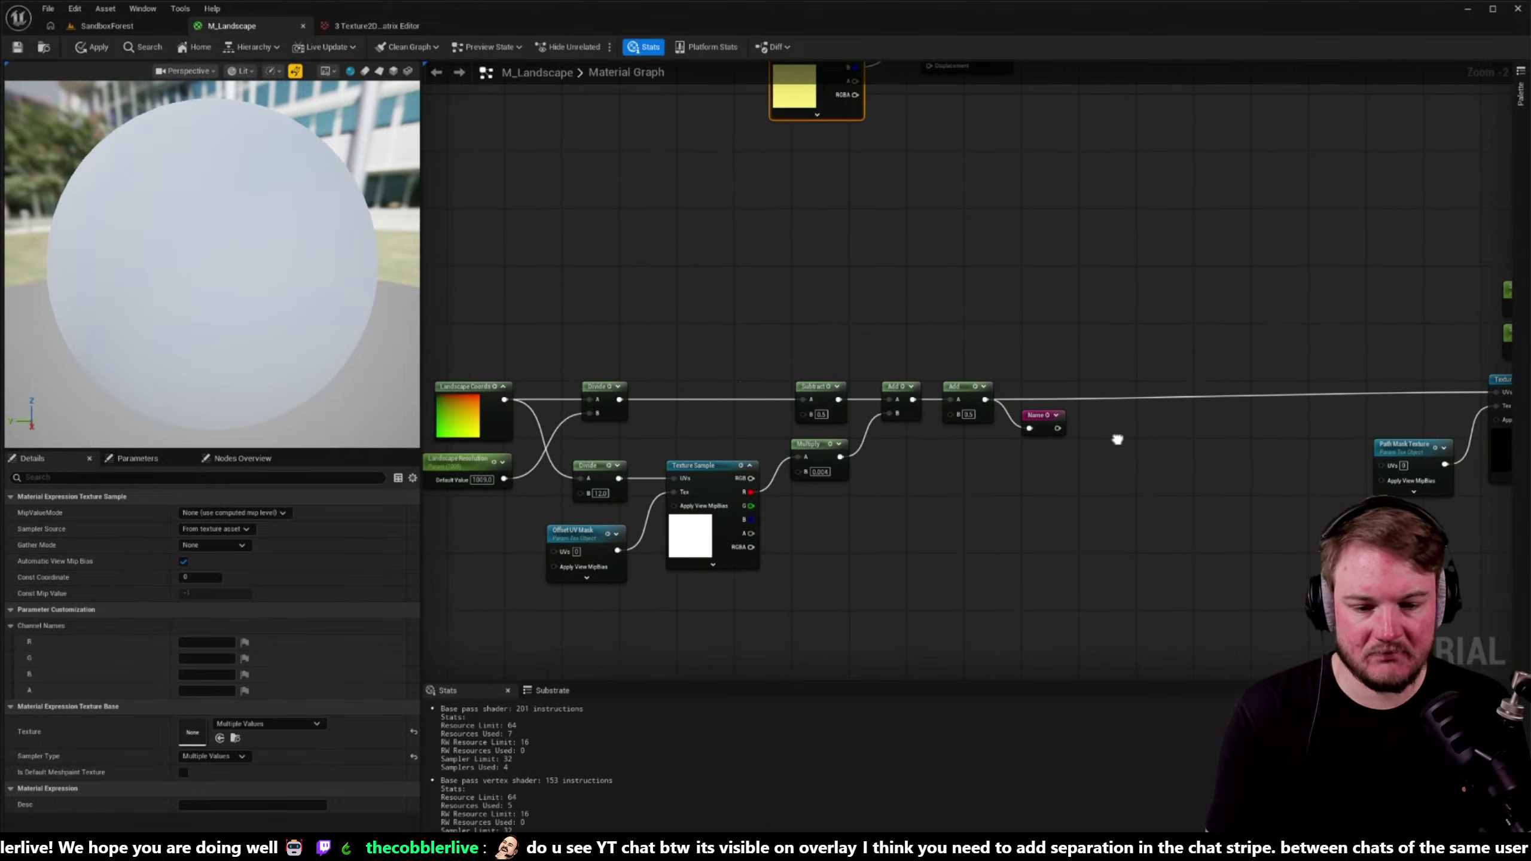
double_click(1040, 416)
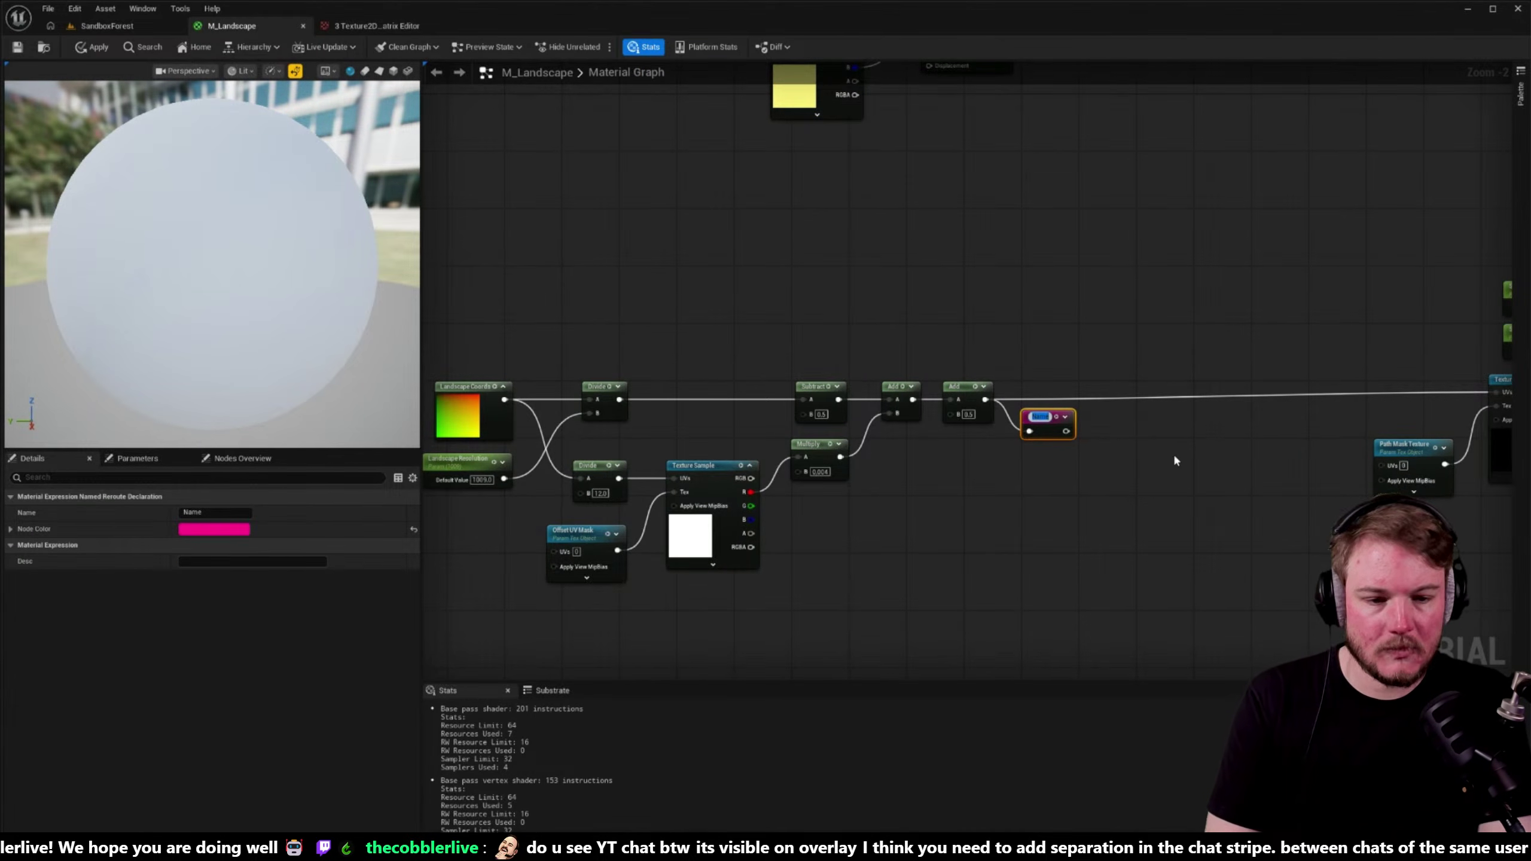
type("UV")
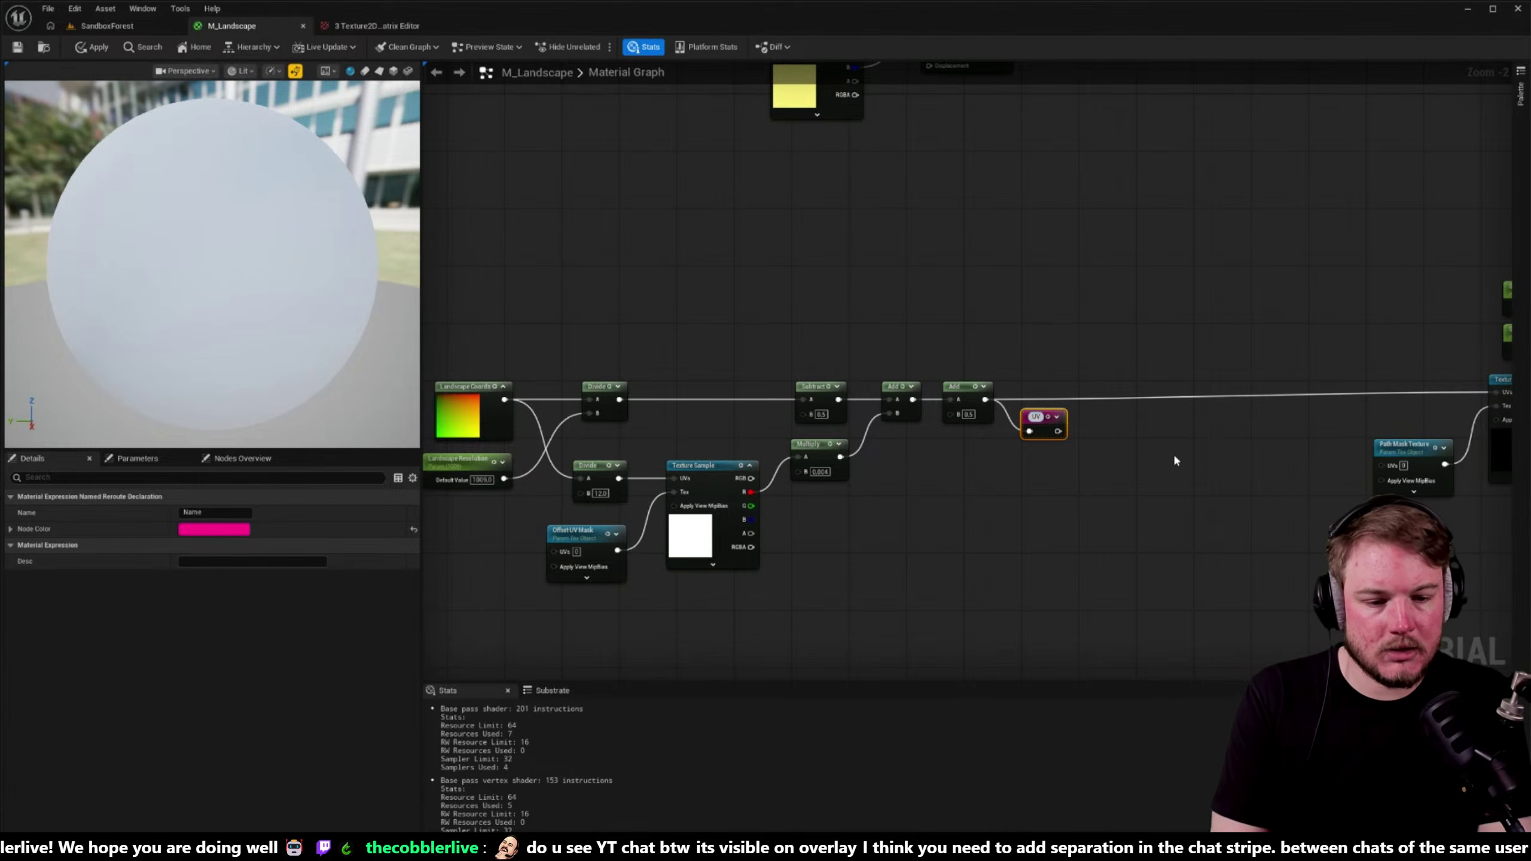
type("s")
key("Return")
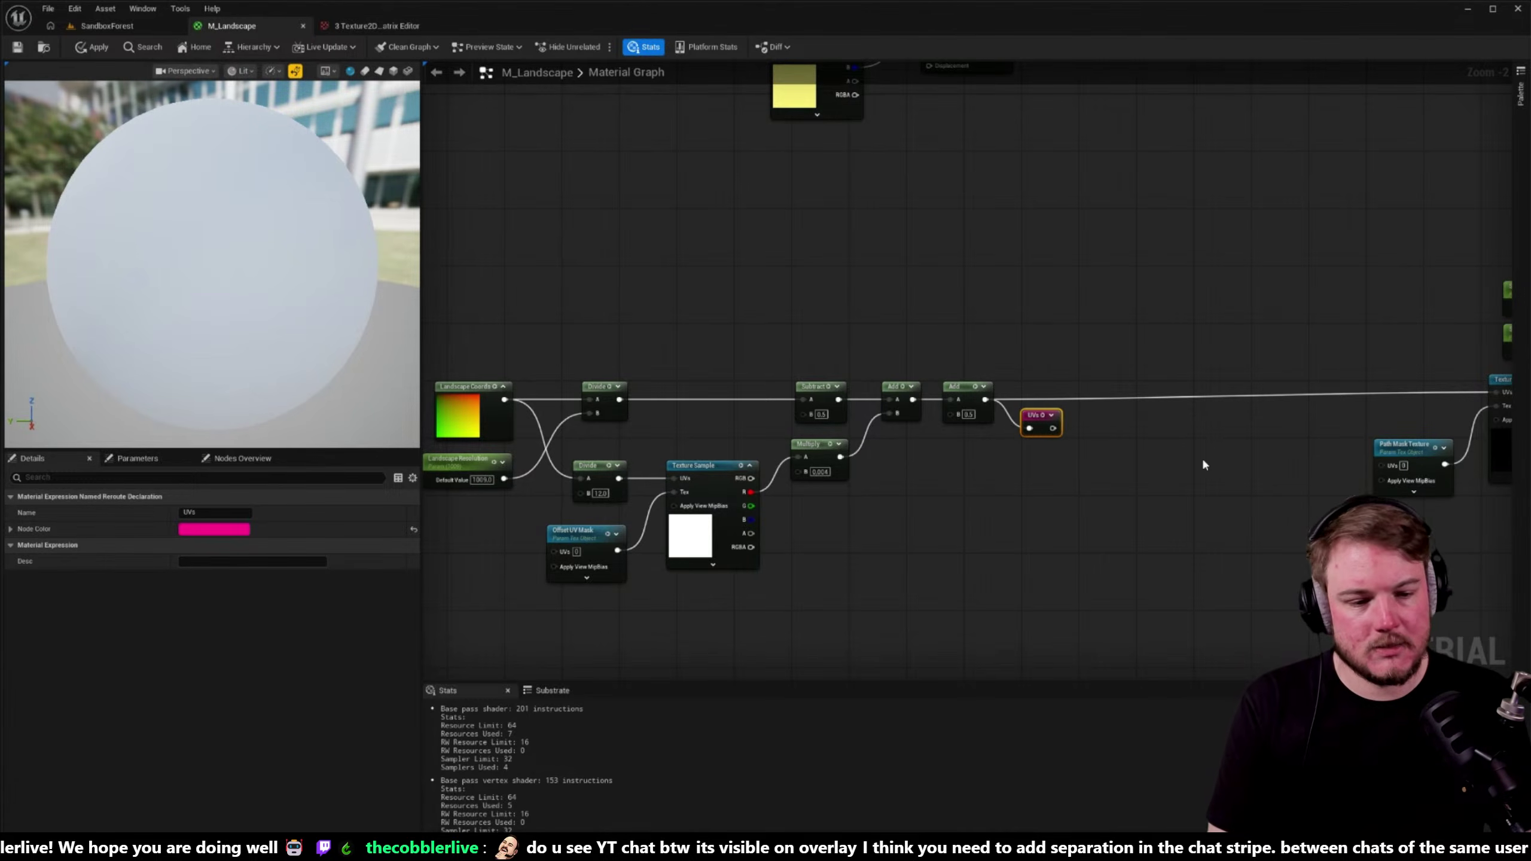
- Place the UVs reroute declaration inline between the last Add and the UVs input of the path mask Texture Sample
right_click_drag(1203, 461, 880, 388)
left_click(838, 386, "alt")
left_click_drag(905, 416, 874, 386)
key("Escape")
- Add a UVs named reroute usage node in the empty space before the path mask Texture Sample
right_click(1134, 302)
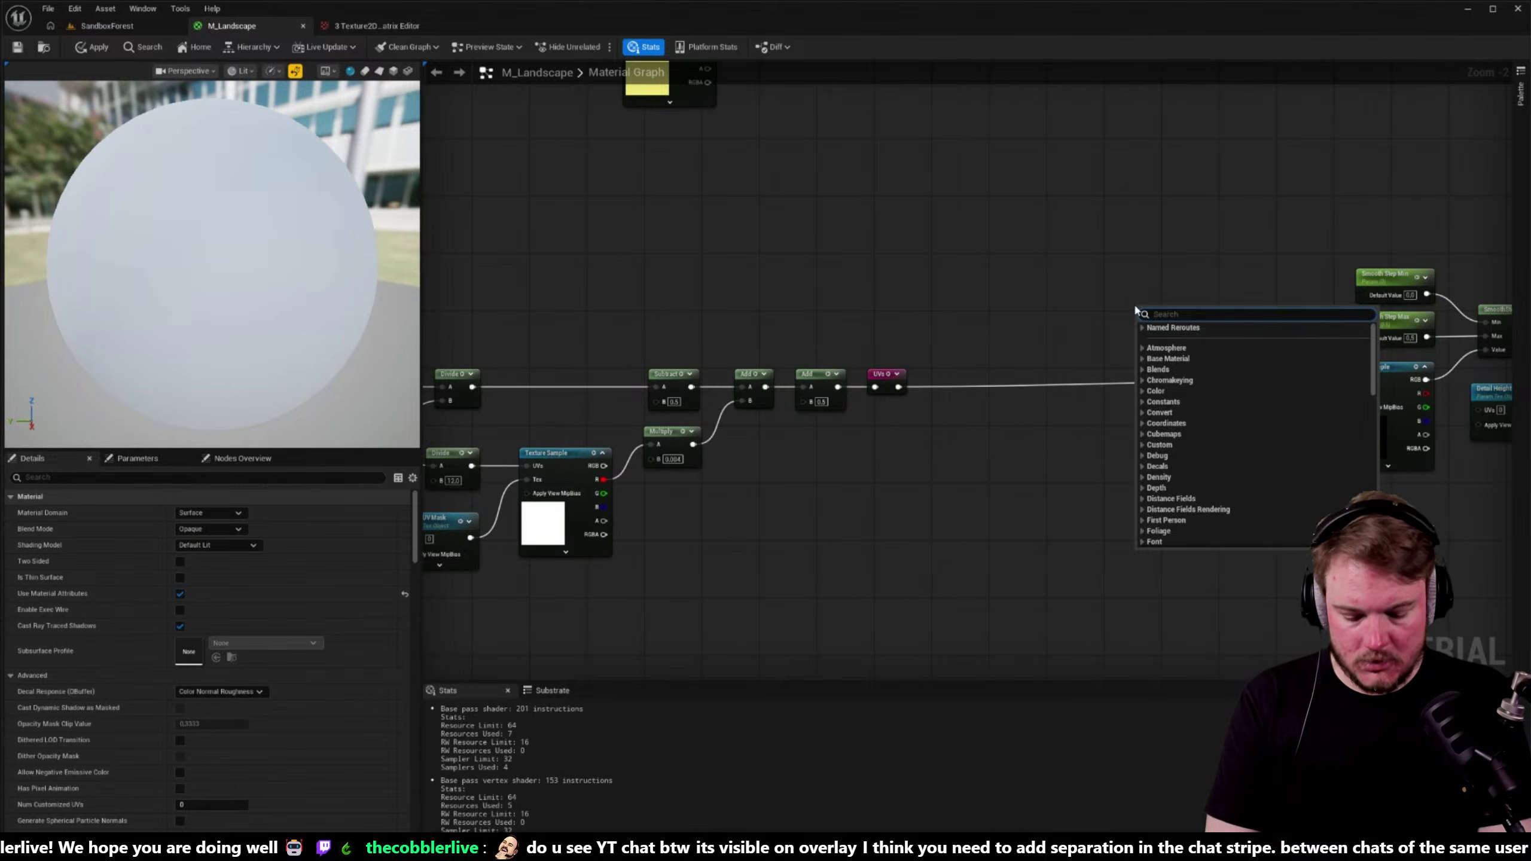
type("UVs")
key("Return")
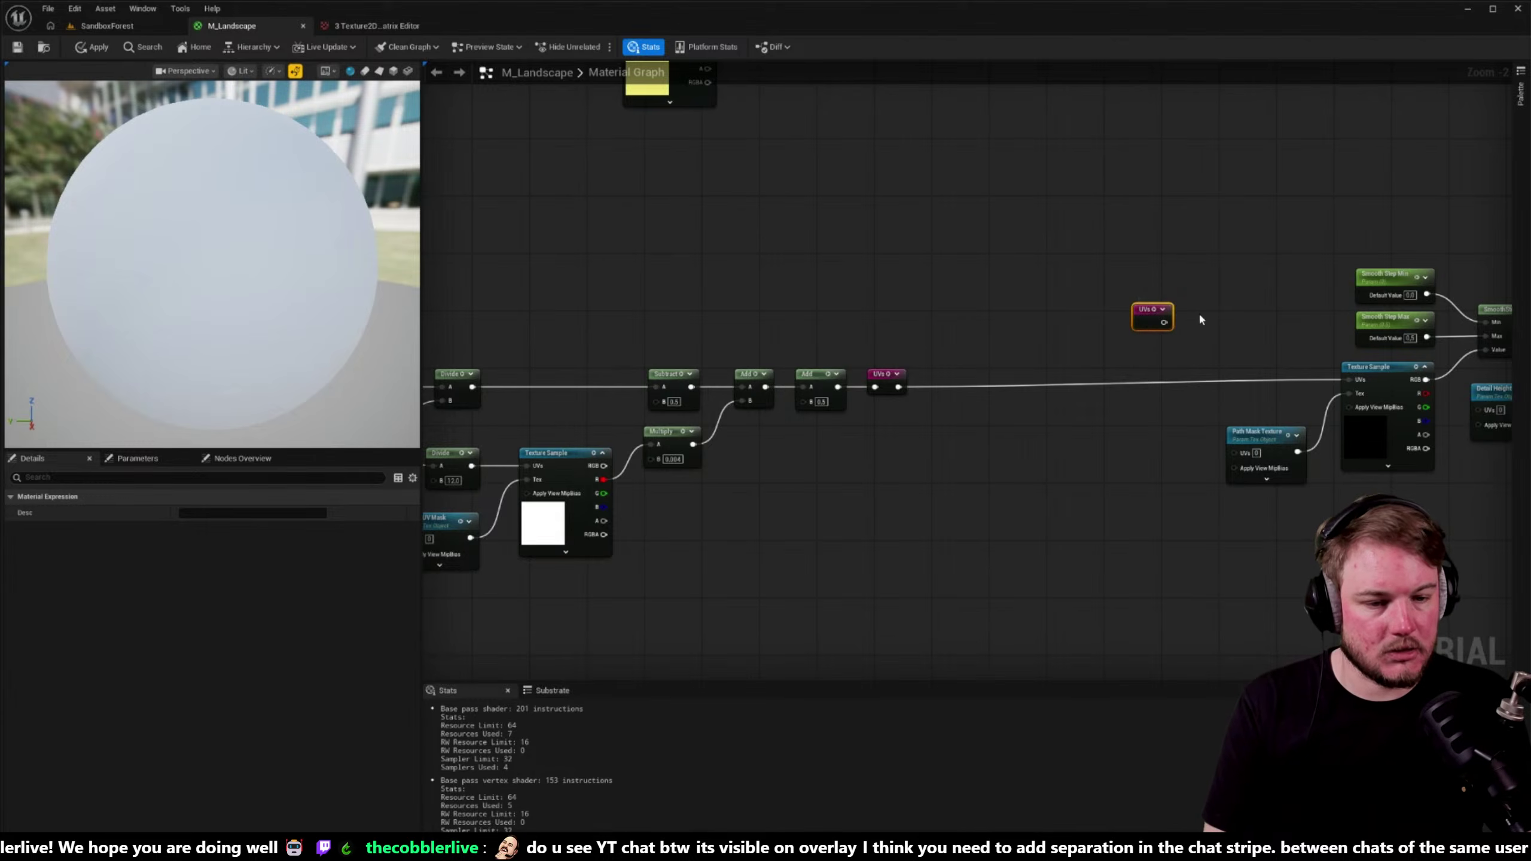
- Feed the free UVs reroute into the path mask Texture Sample's UVs input and align it with the Path Mask Texture node
left_click_drag(1164, 322, 1349, 379)
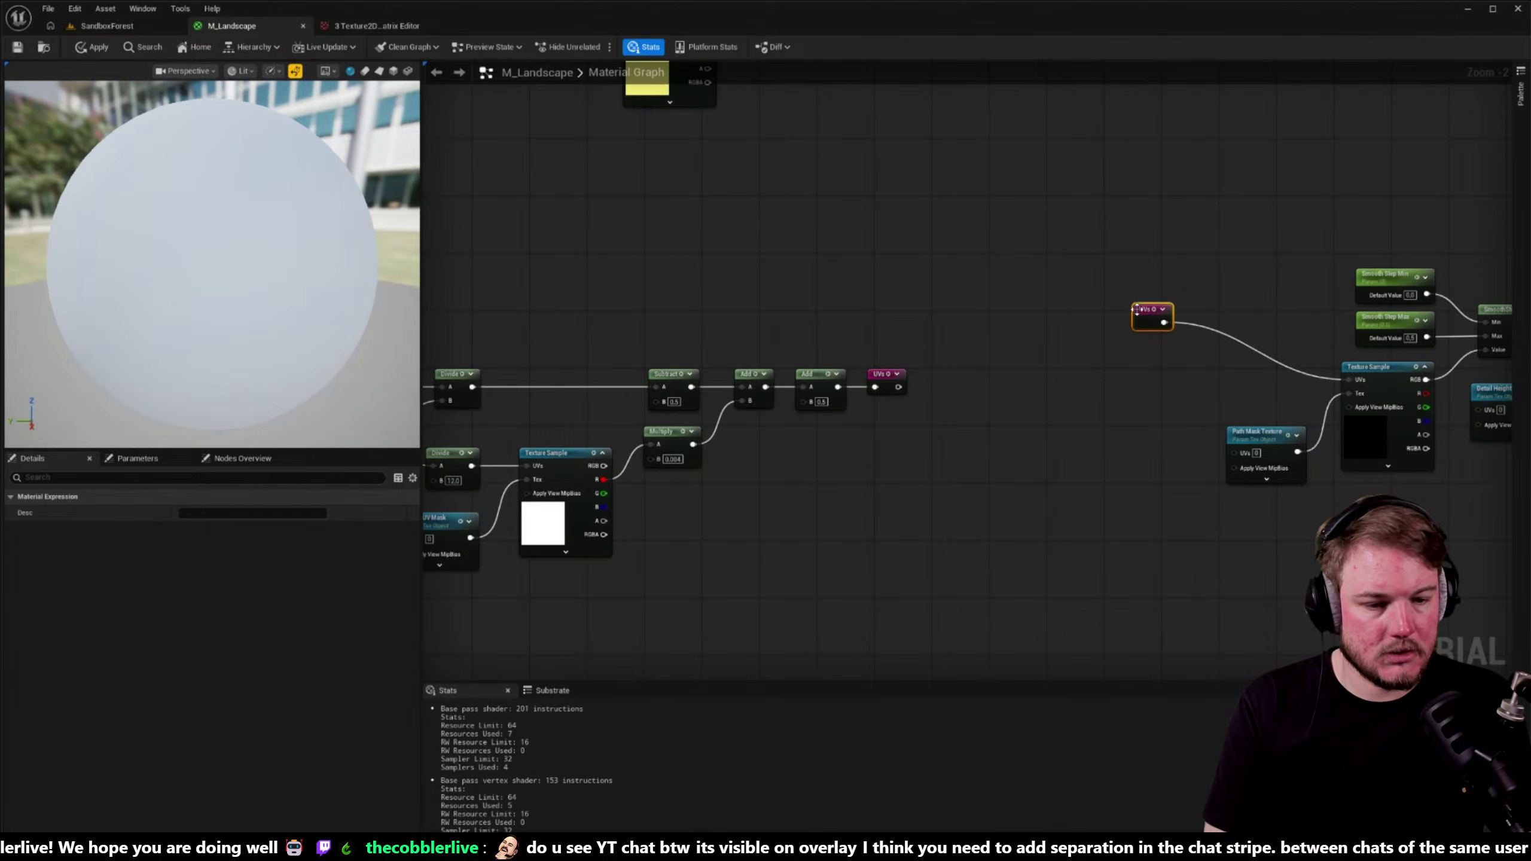
left_click_drag(1141, 318, 1274, 376)
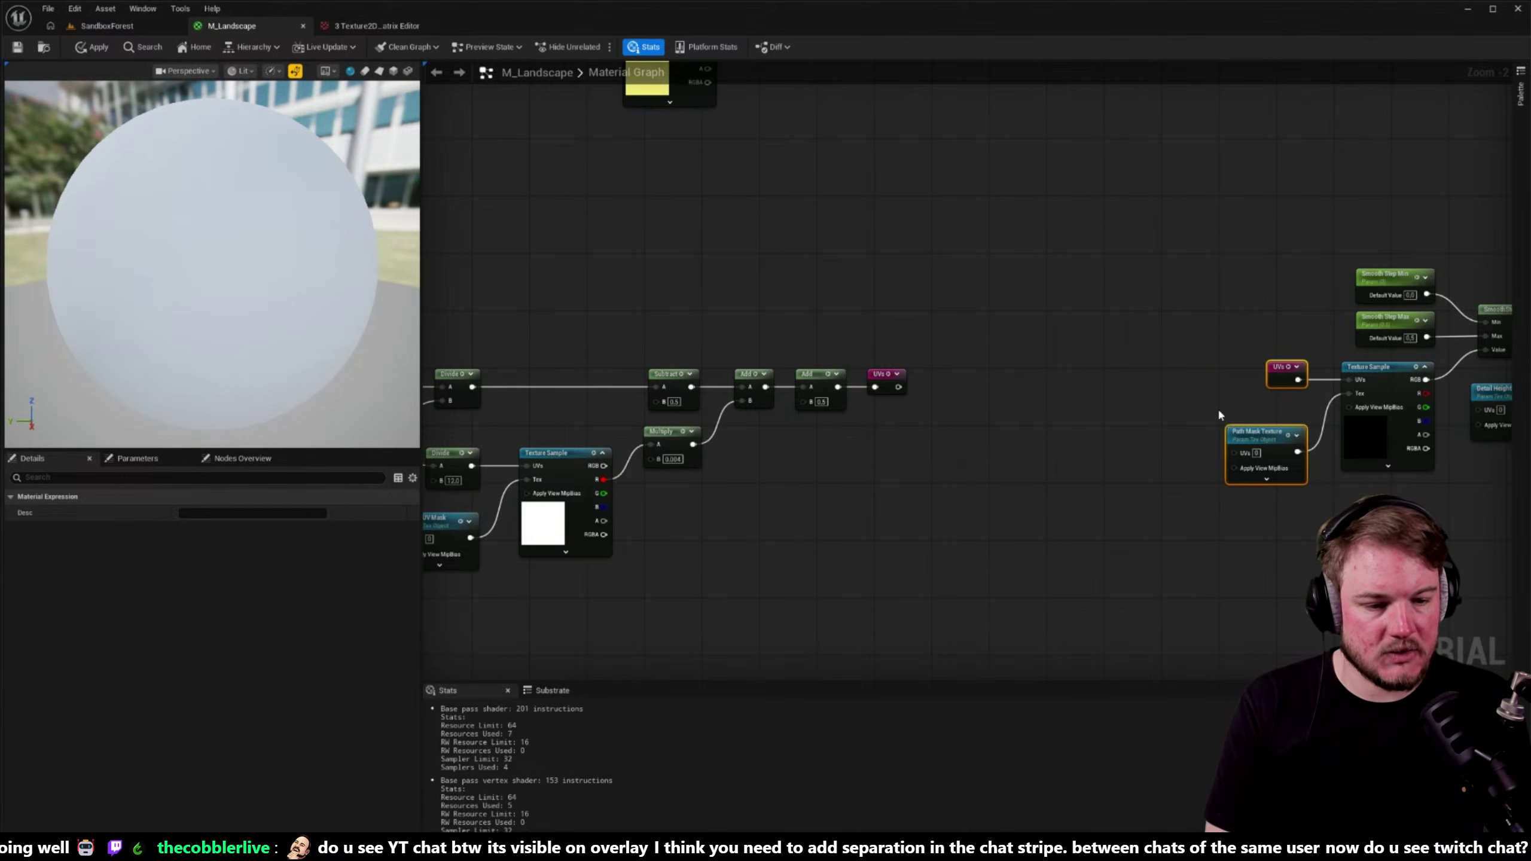
left_click_drag(1262, 435, 1249, 403)
left_click_drag(1223, 348, 1299, 416)
key("shift+d")
- Wrap the landscape coordinate, offset mask and math nodes up to the UVs declaration in a comment box
right_click_drag(916, 372, 1267, 346)
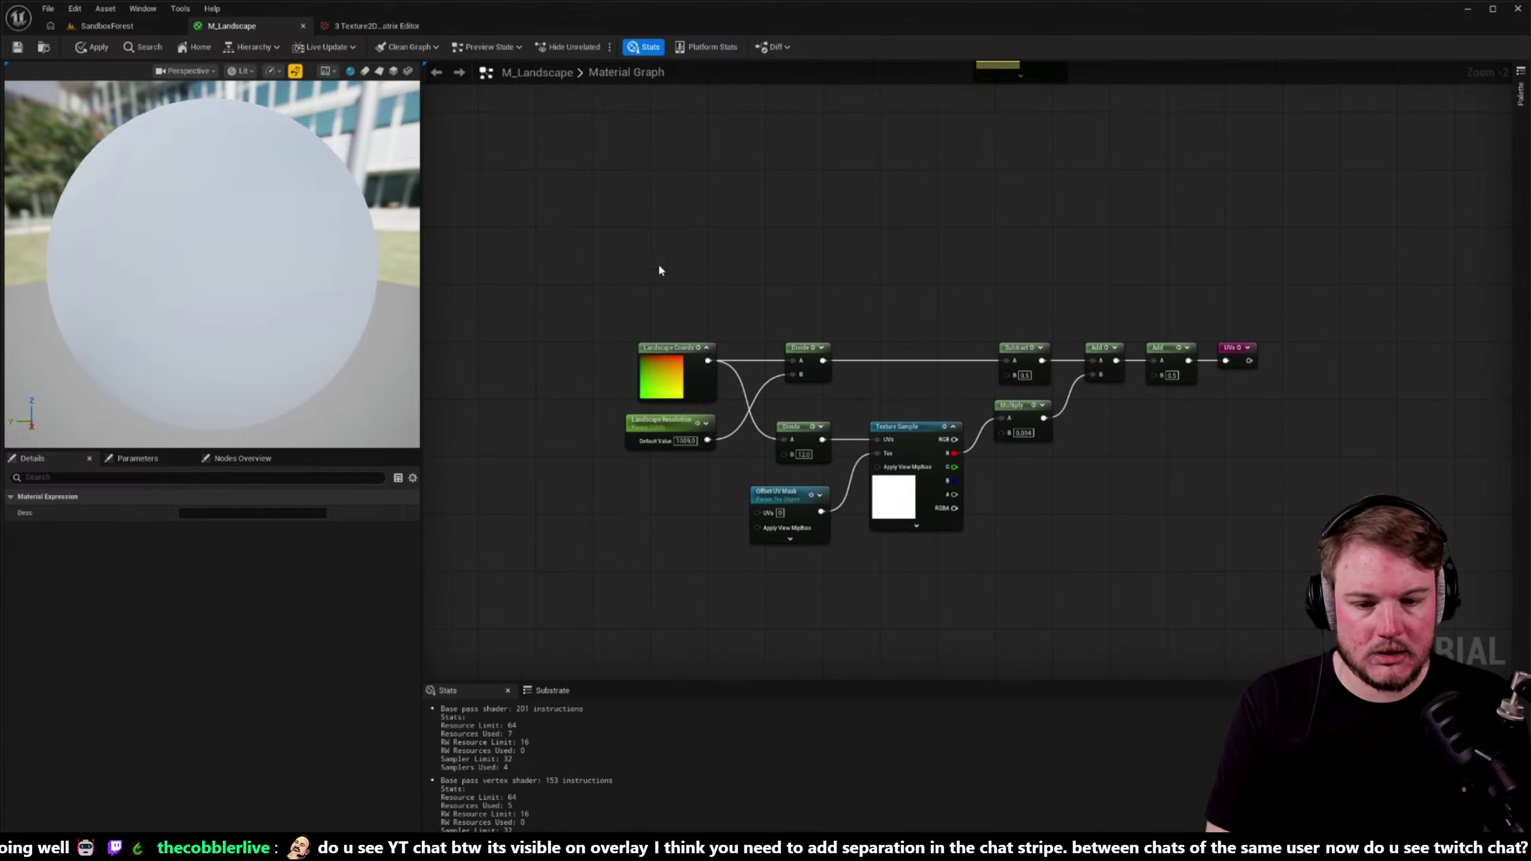
left_click_drag(659, 268, 1232, 501)
key("c")
left_click(1163, 476)
- Enlarge the comment box around the UV nodes and shift the nodes inward to leave an even margin
right_click_drag(1164, 476, 1212, 462)
left_click_drag(717, 321, 658, 289)
scroll(603, 277, "up", 2)
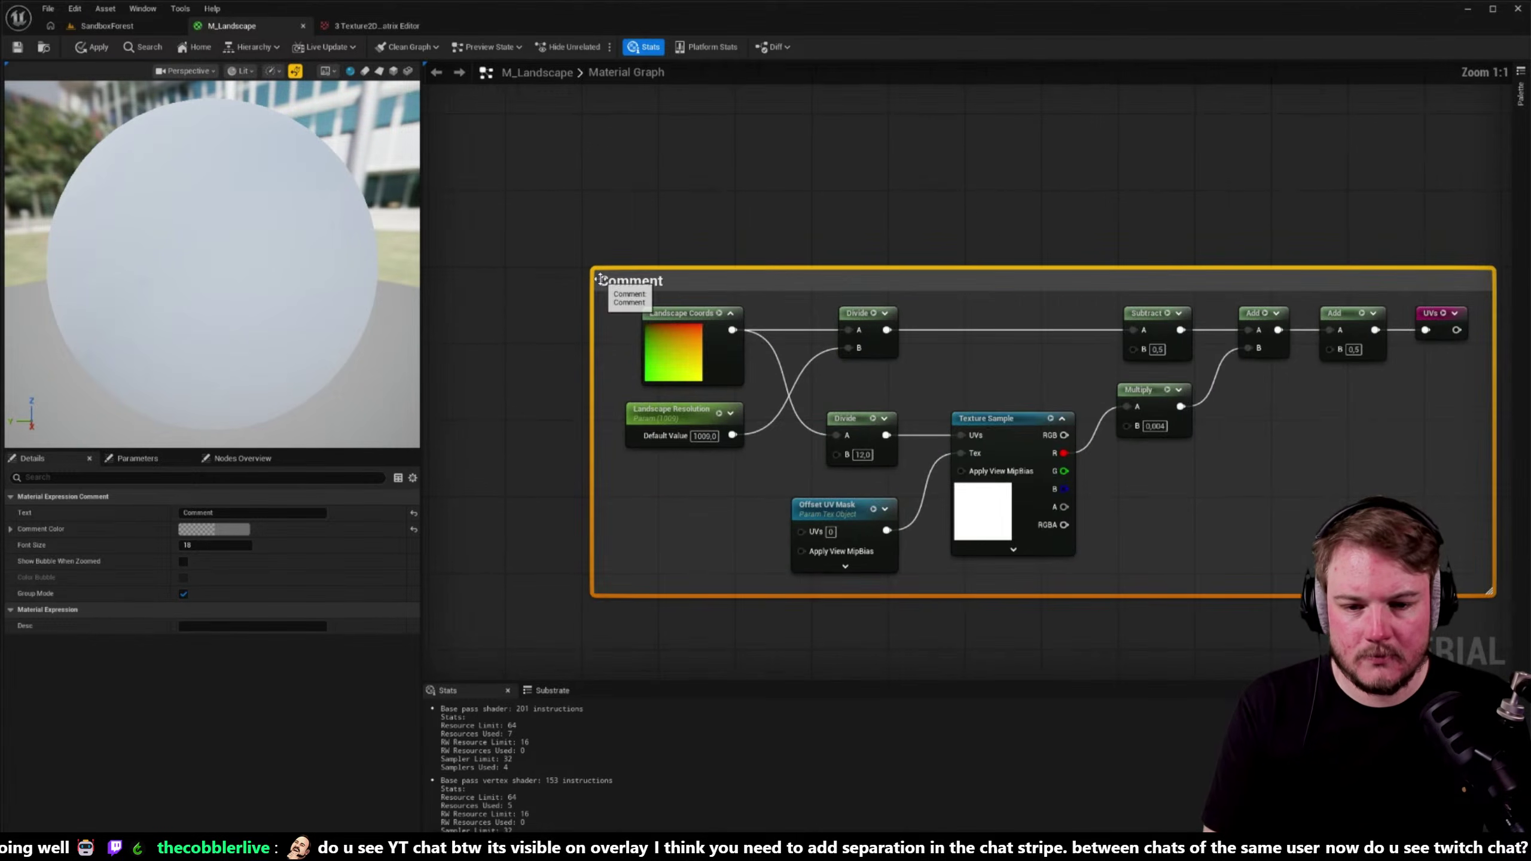
right_click_drag(1505, 596, 1296, 486)
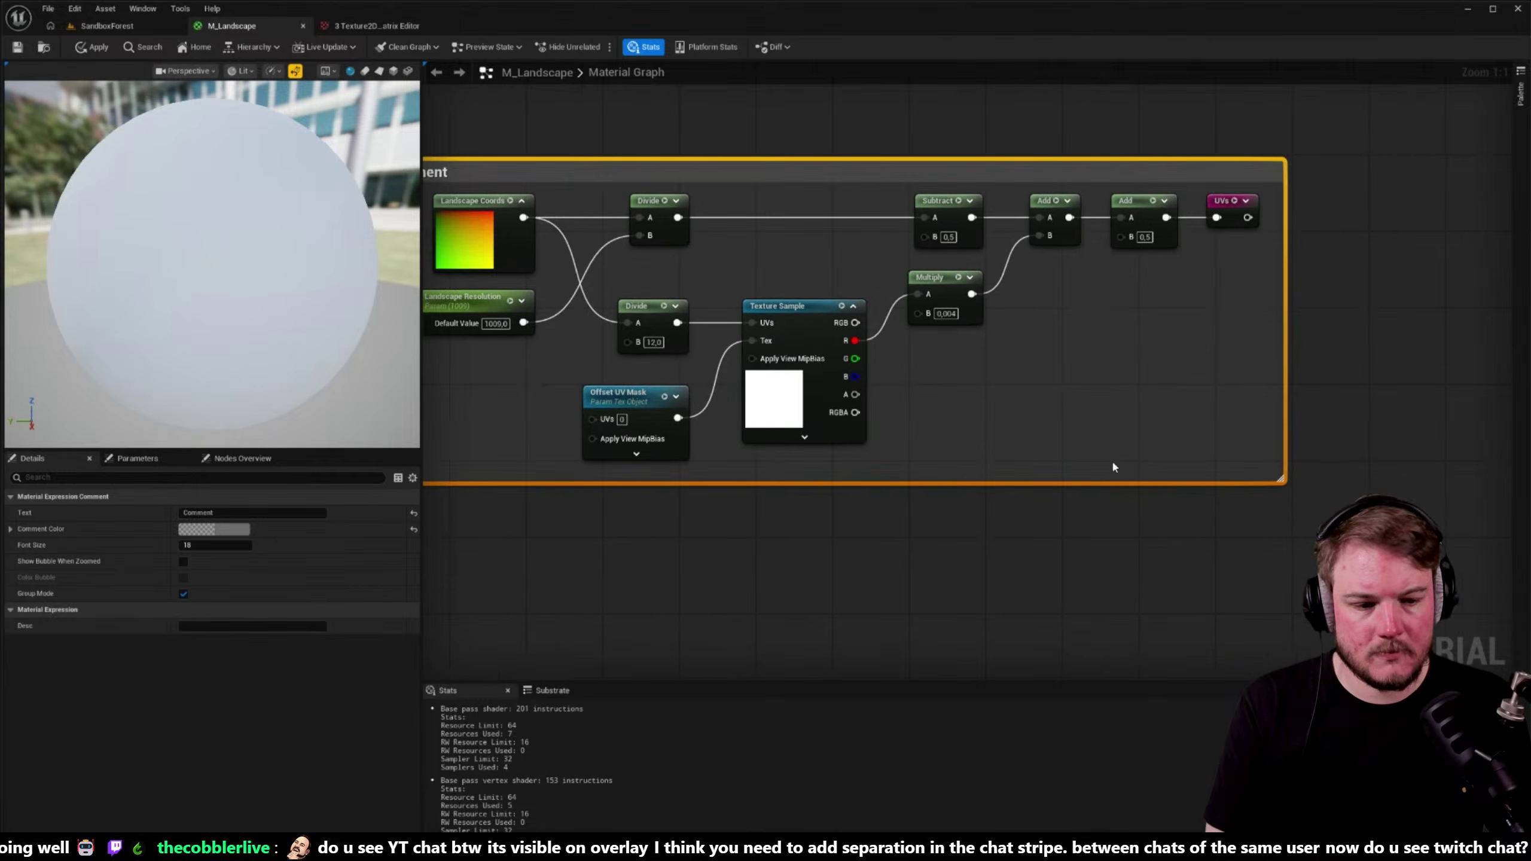
left_click_drag(1295, 485, 1371, 534)
right_click_drag(426, 207, 492, 253)
left_click_drag(482, 237, 1379, 531)
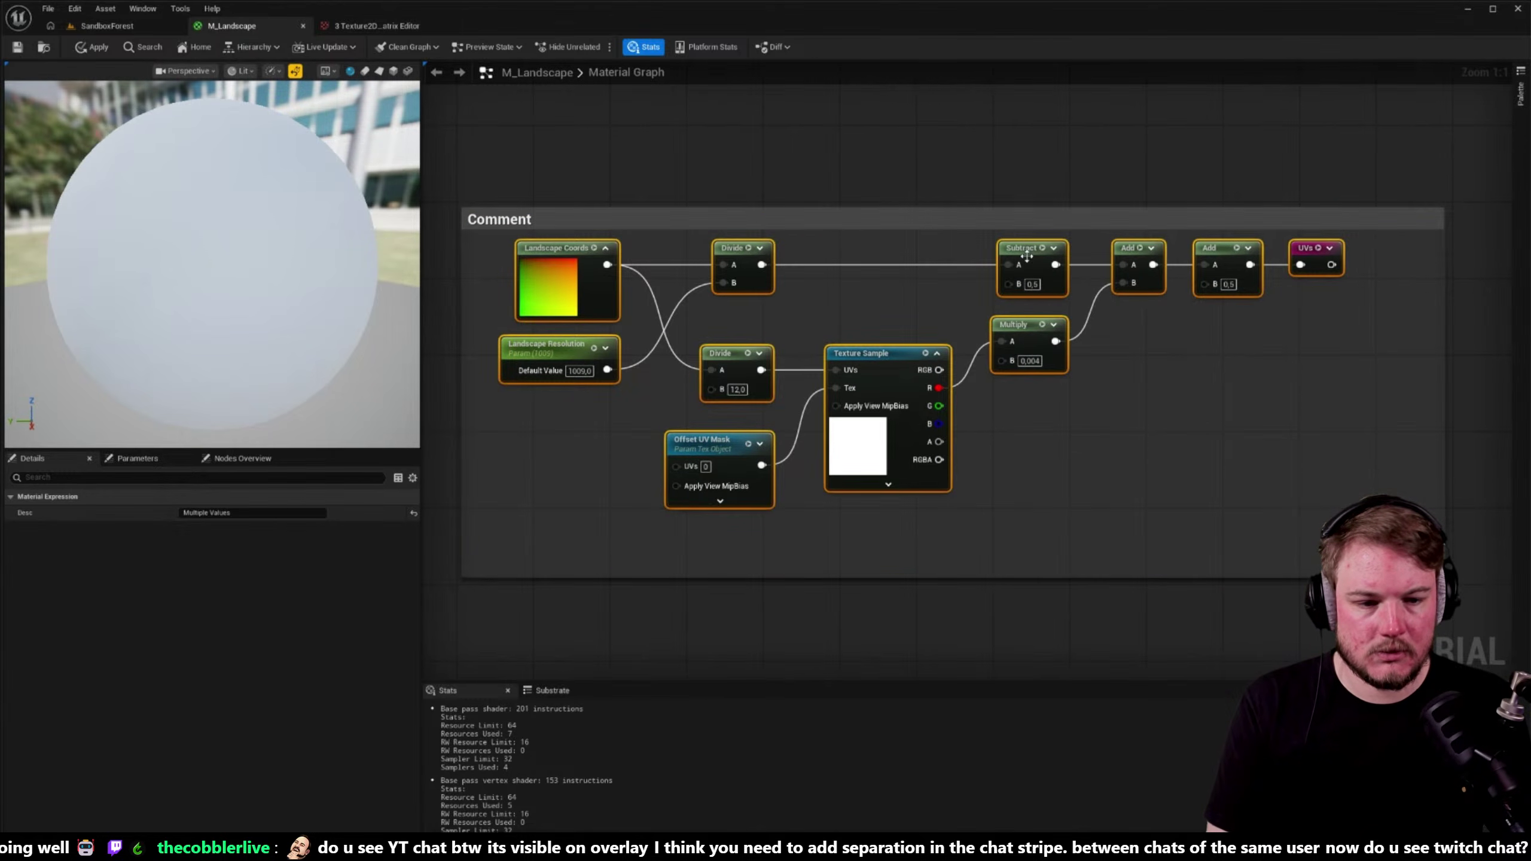
left_click_drag(1027, 256, 1060, 299)
- Rename the comment box around the landscape UV nodes as "UVs"
double_click(580, 211)
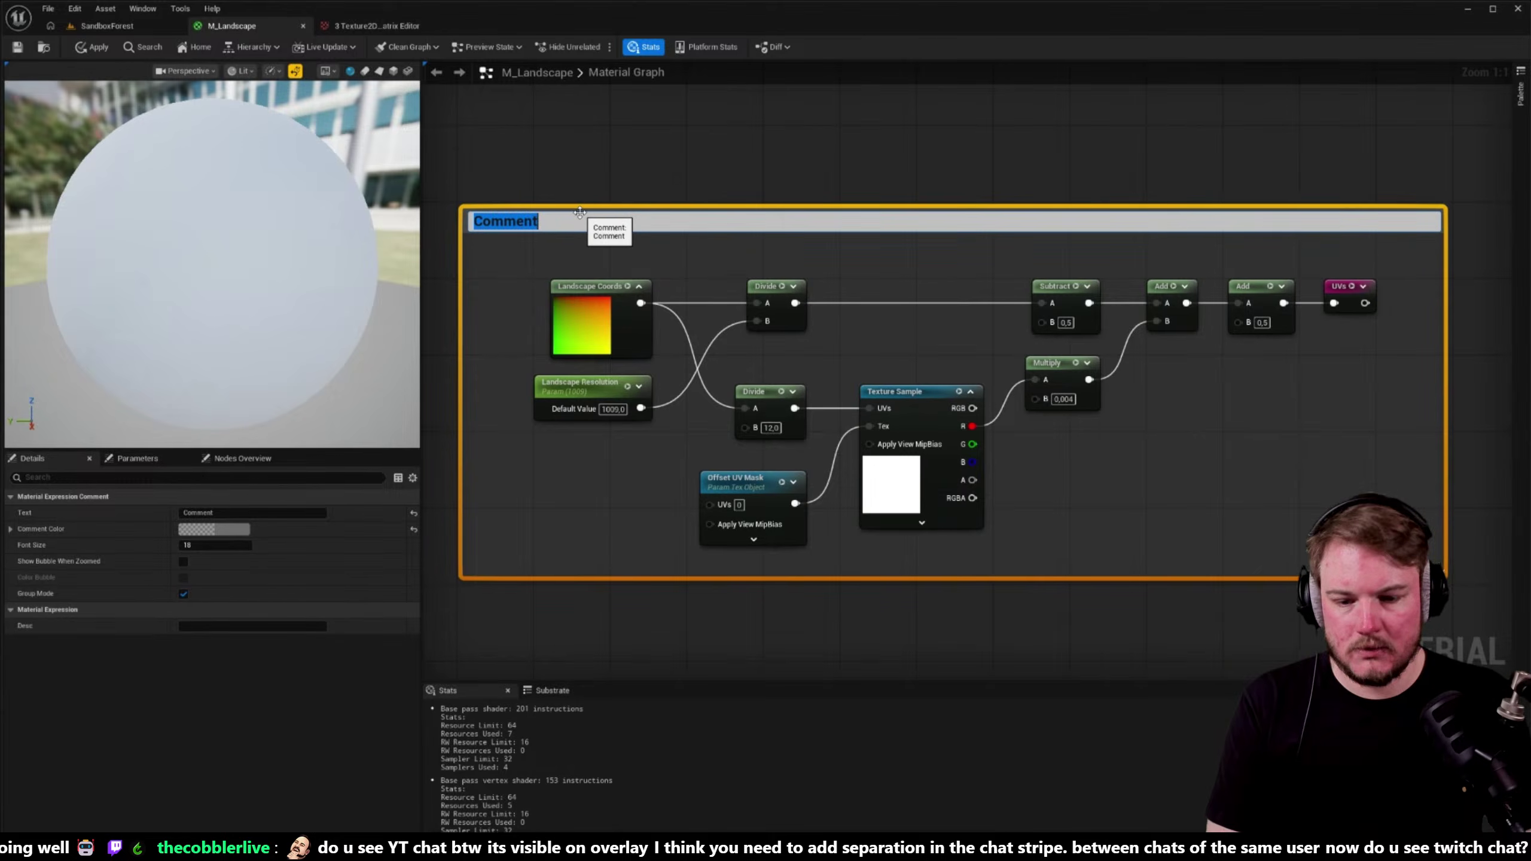
type("UVs")
key("Return")
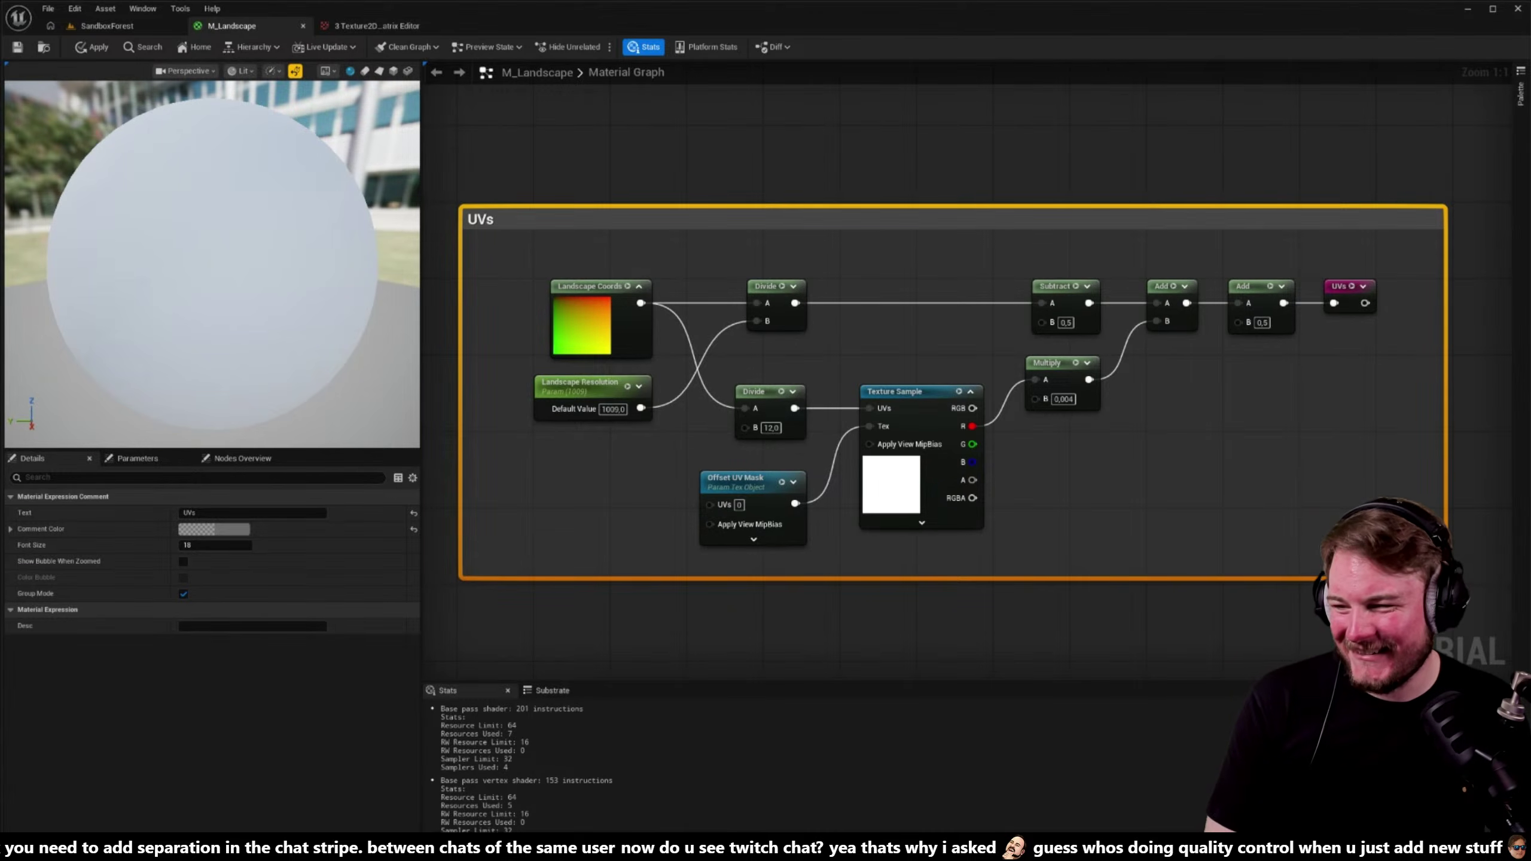
key("super+d")
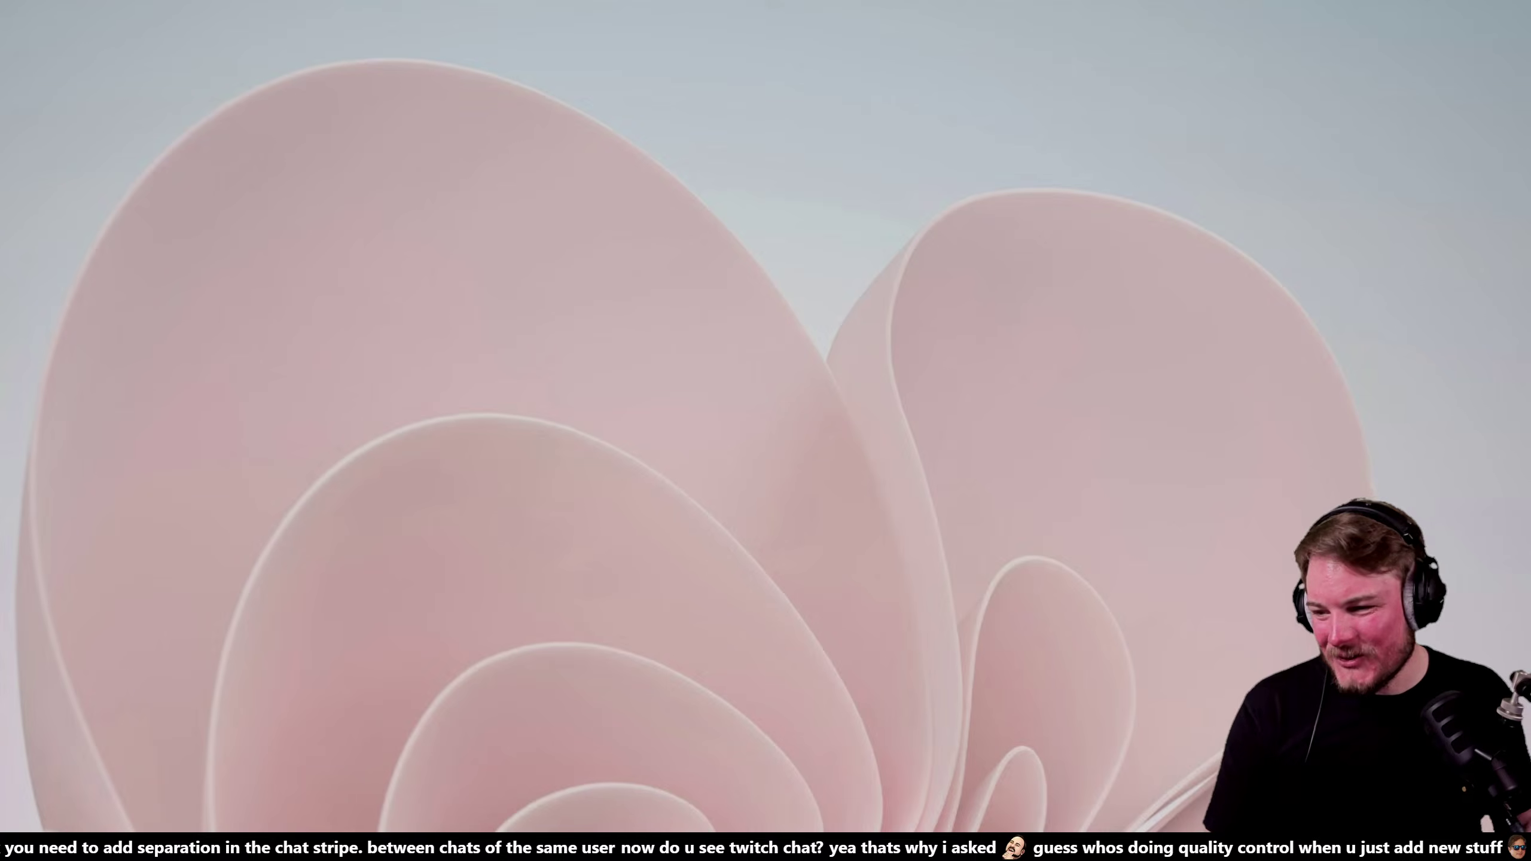
key("super+d")
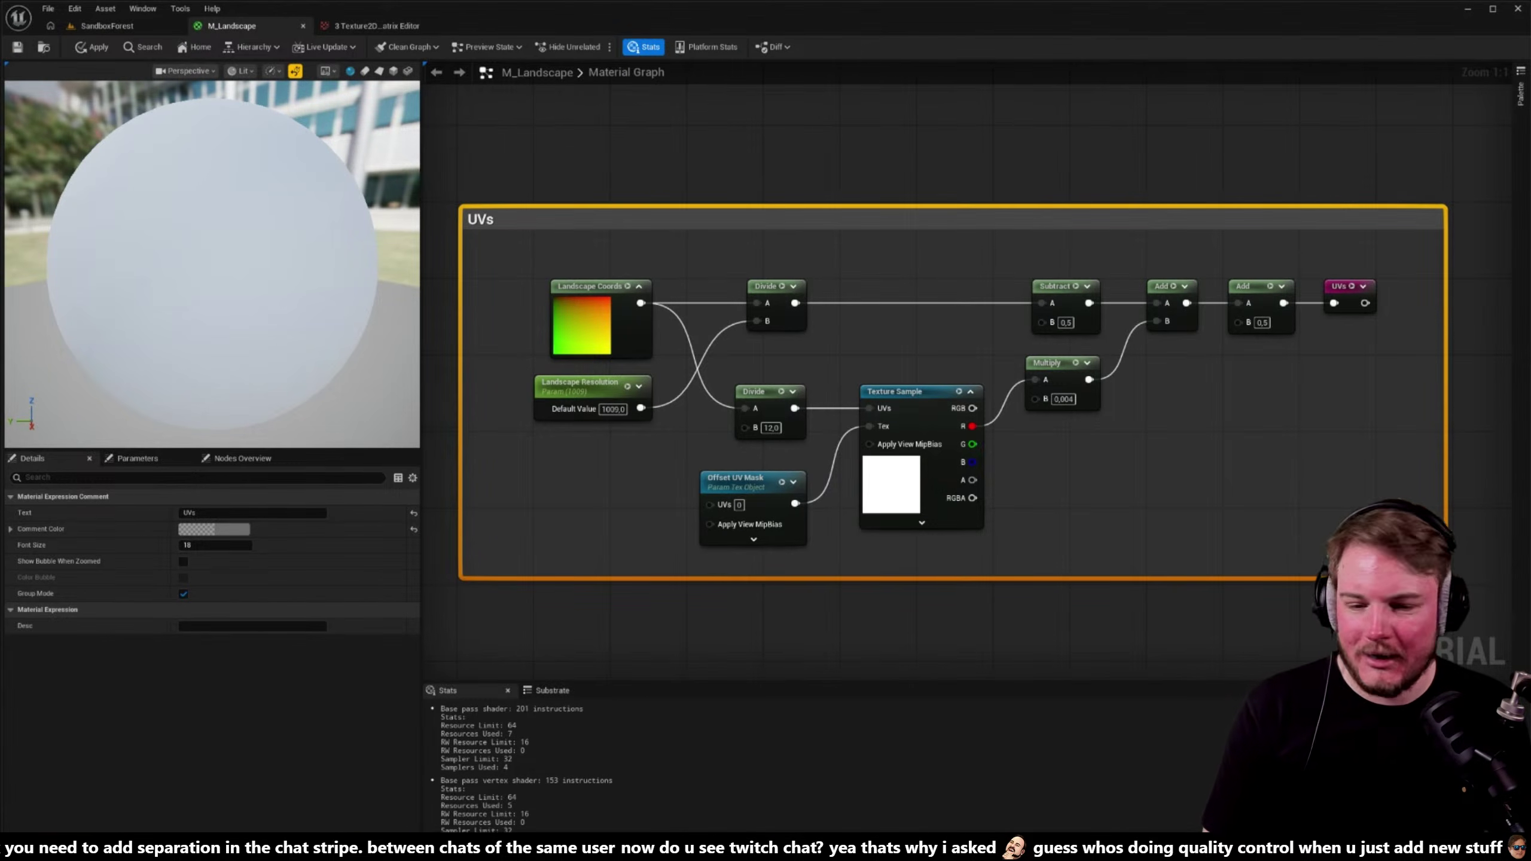
- Examine the settings of the path mask's Texture Sample and of the Path Mask Texture parameter
left_click(988, 602)
scroll(949, 546, "down", 5)
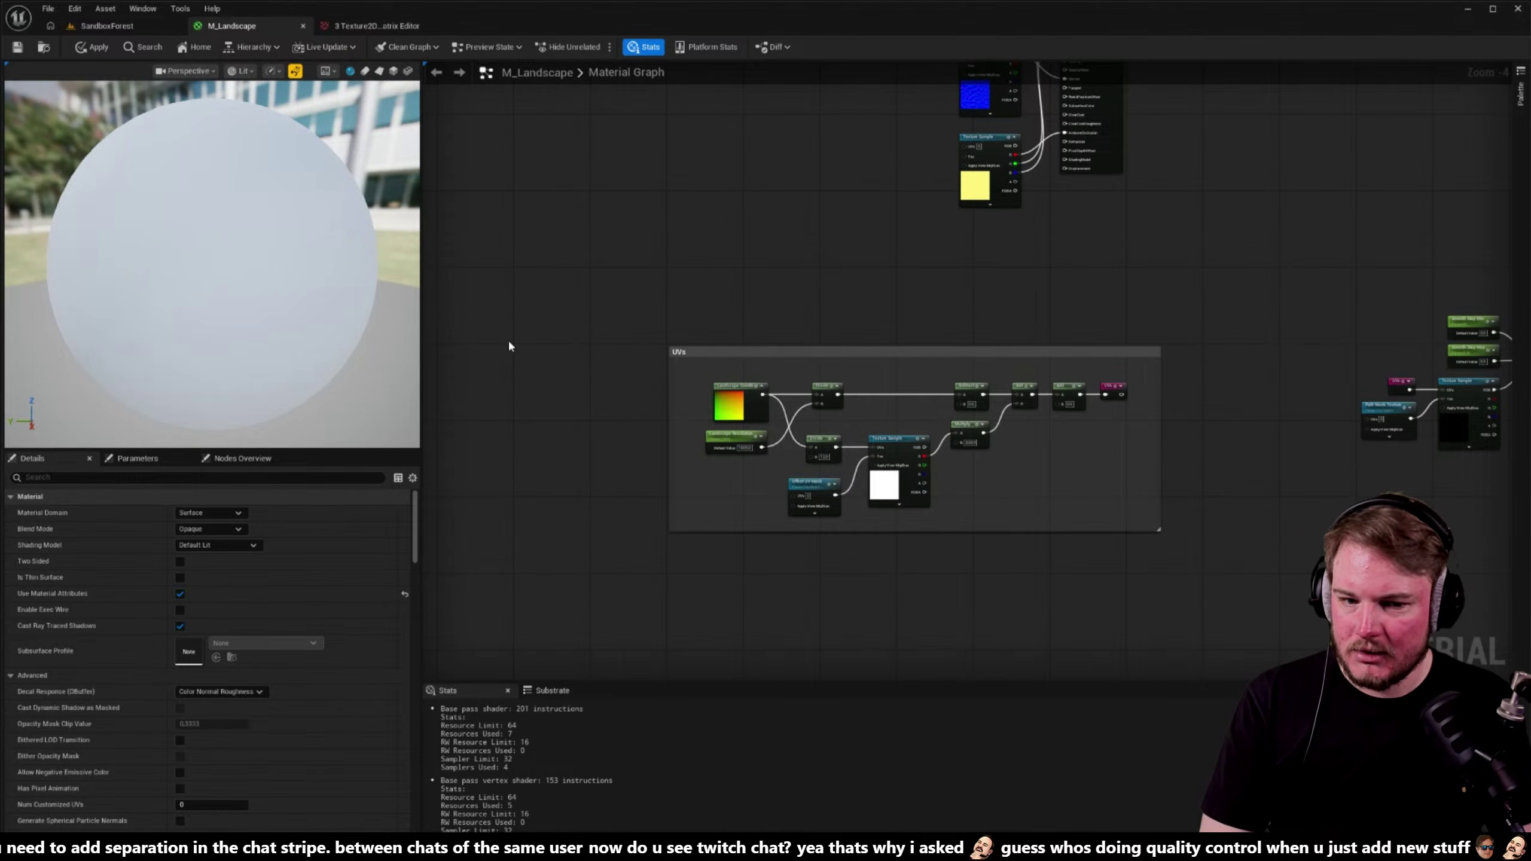
right_click_drag(746, 276, 659, 212)
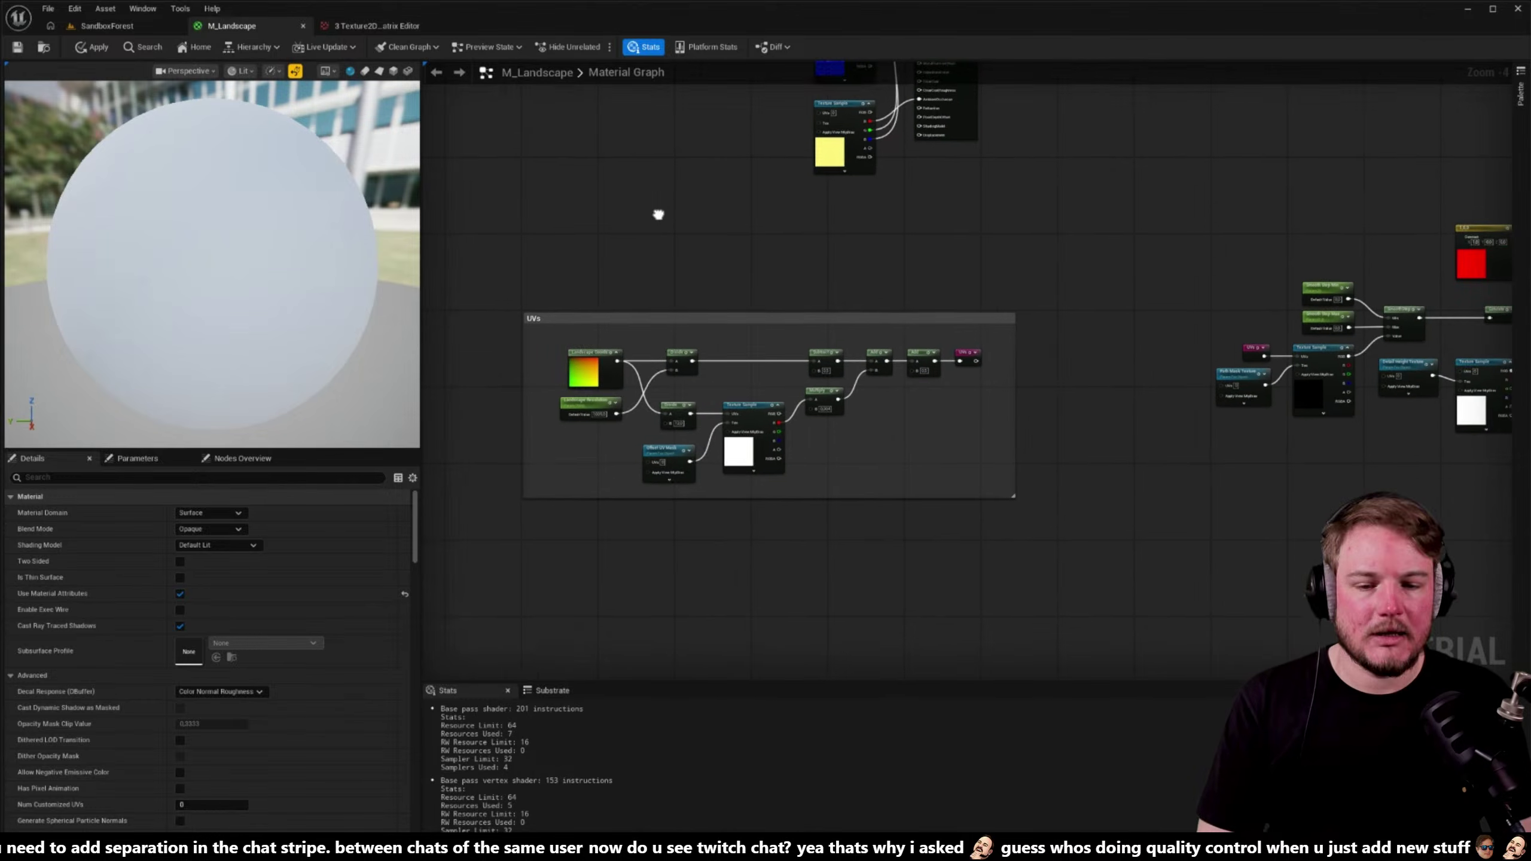
right_click_drag(735, 273, 852, 260)
scroll(1061, 291, "up", 4)
right_click_drag(1060, 291, 689, 297)
left_click_drag(708, 295, 1011, 474)
right_click_drag(1010, 474, 1082, 531)
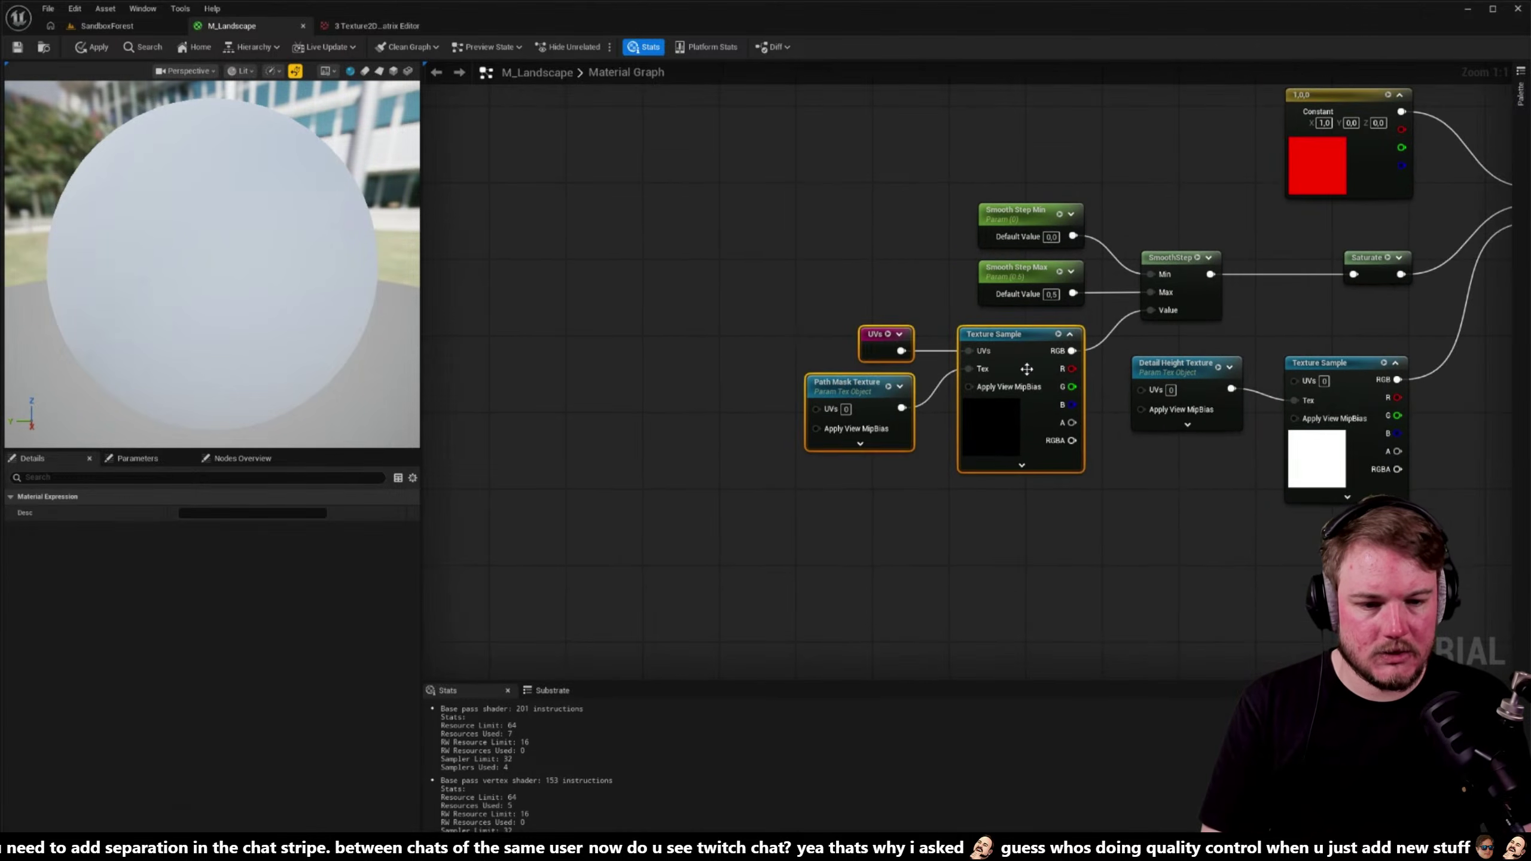
left_click(1023, 343)
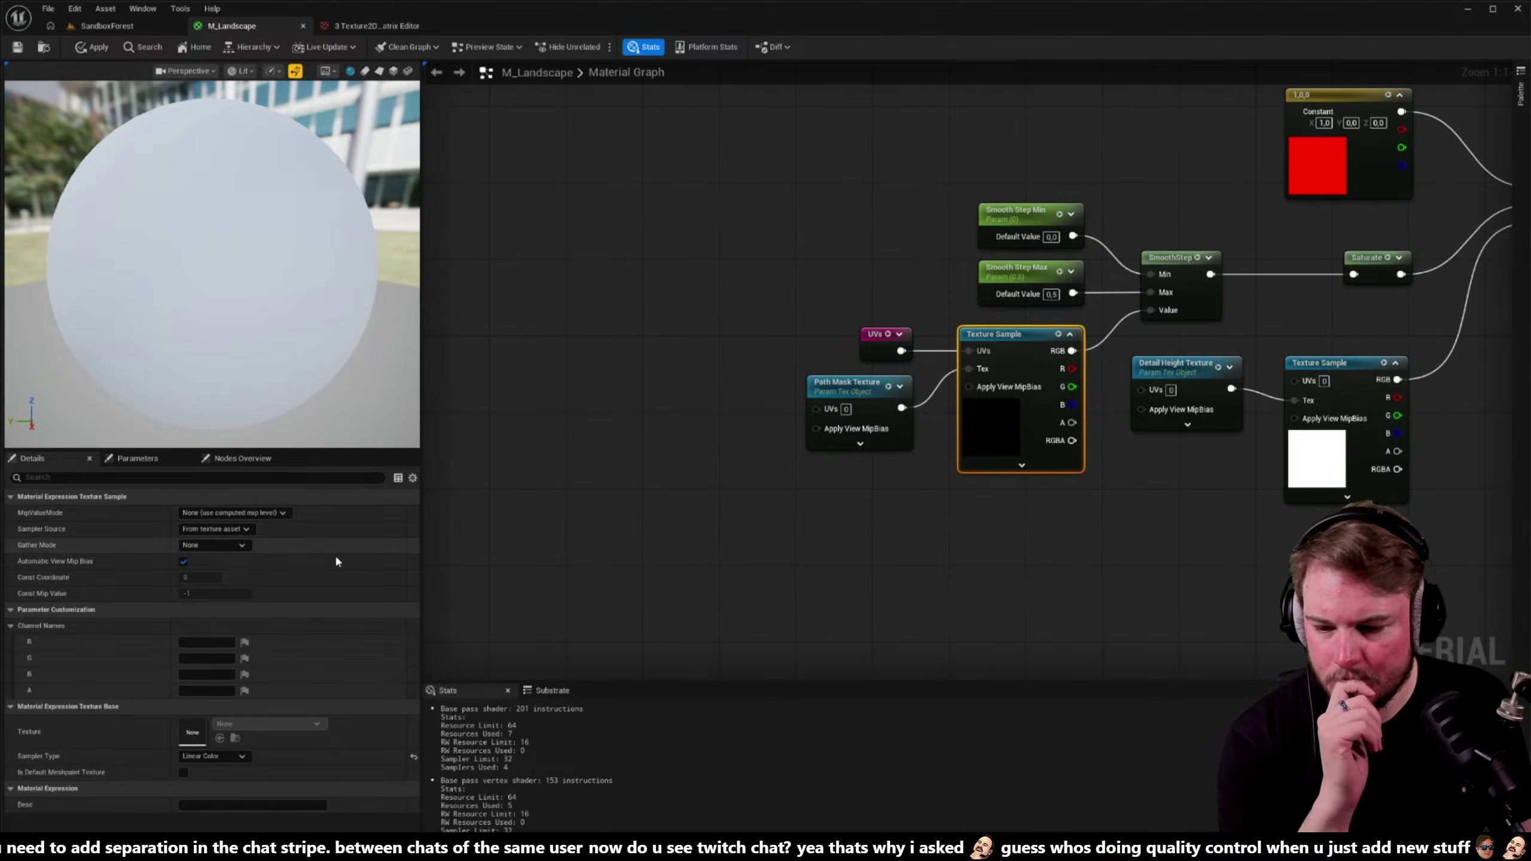
left_click(846, 387)
right_click_drag(760, 402, 689, 410)
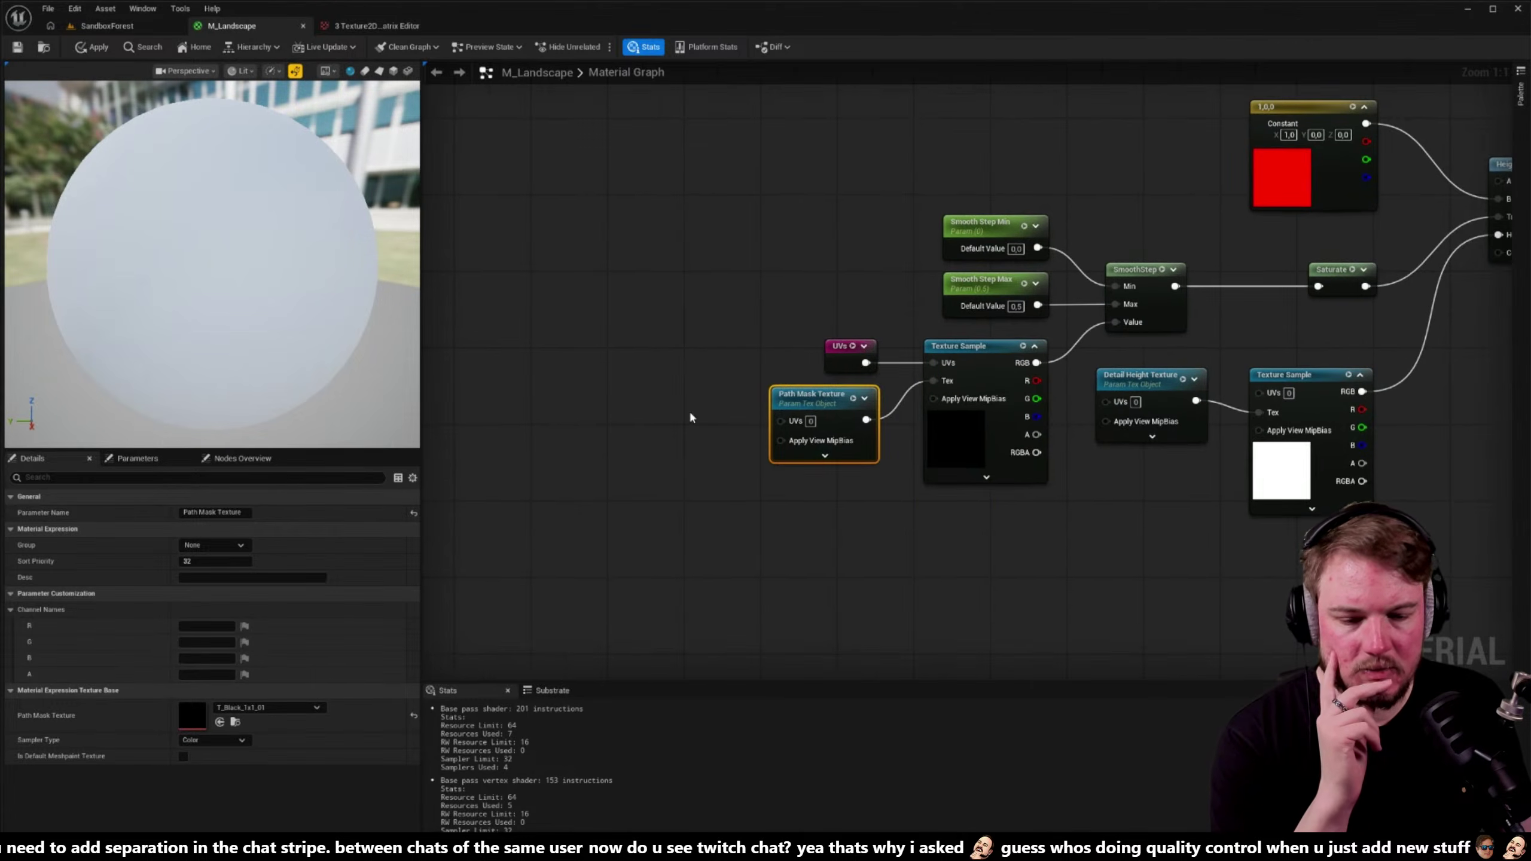
- Move the UVs reroute, Path Mask Texture and its Texture Sample together to just below the UVs comment box
left_click_drag(719, 357, 977, 528)
mouse_move(977, 524)
right_mouse_down()
mouse_move(1088, 538)
mouse_move(1150, 501)
right_mouse_up()
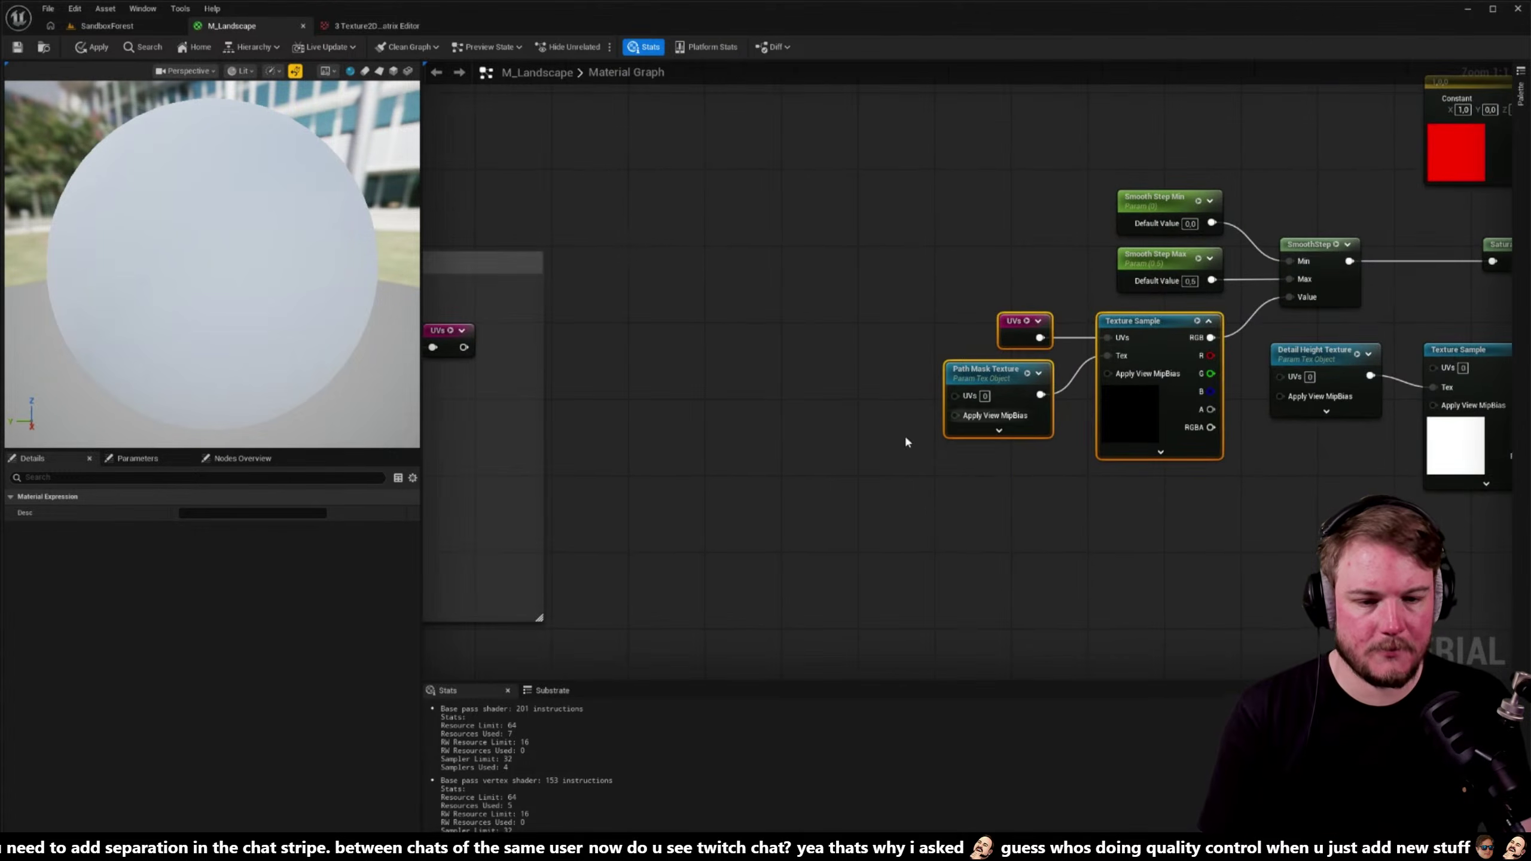
mouse_move(925, 432)
right_mouse_down()
mouse_move(1103, 433)
mouse_move(1026, 321)
right_mouse_up()
left_click_drag(1242, 215, 836, 403)
- Wrap the three path mask nodes in a new comment box and lower it for more space beneath the UVs box
key("c")
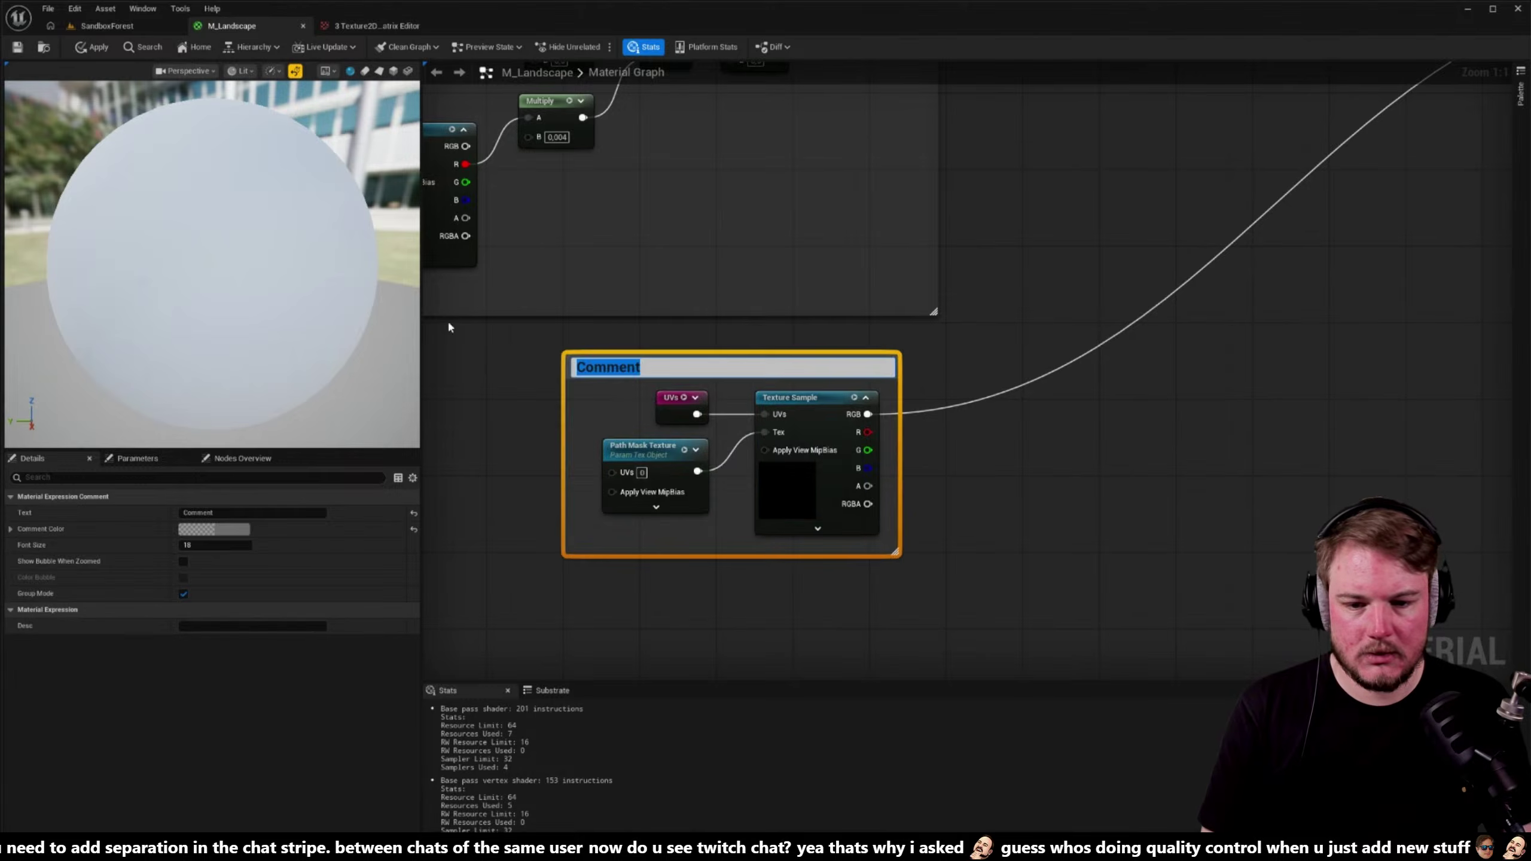
left_click_drag(610, 362, 620, 432)
right_click_drag(633, 350, 902, 333)
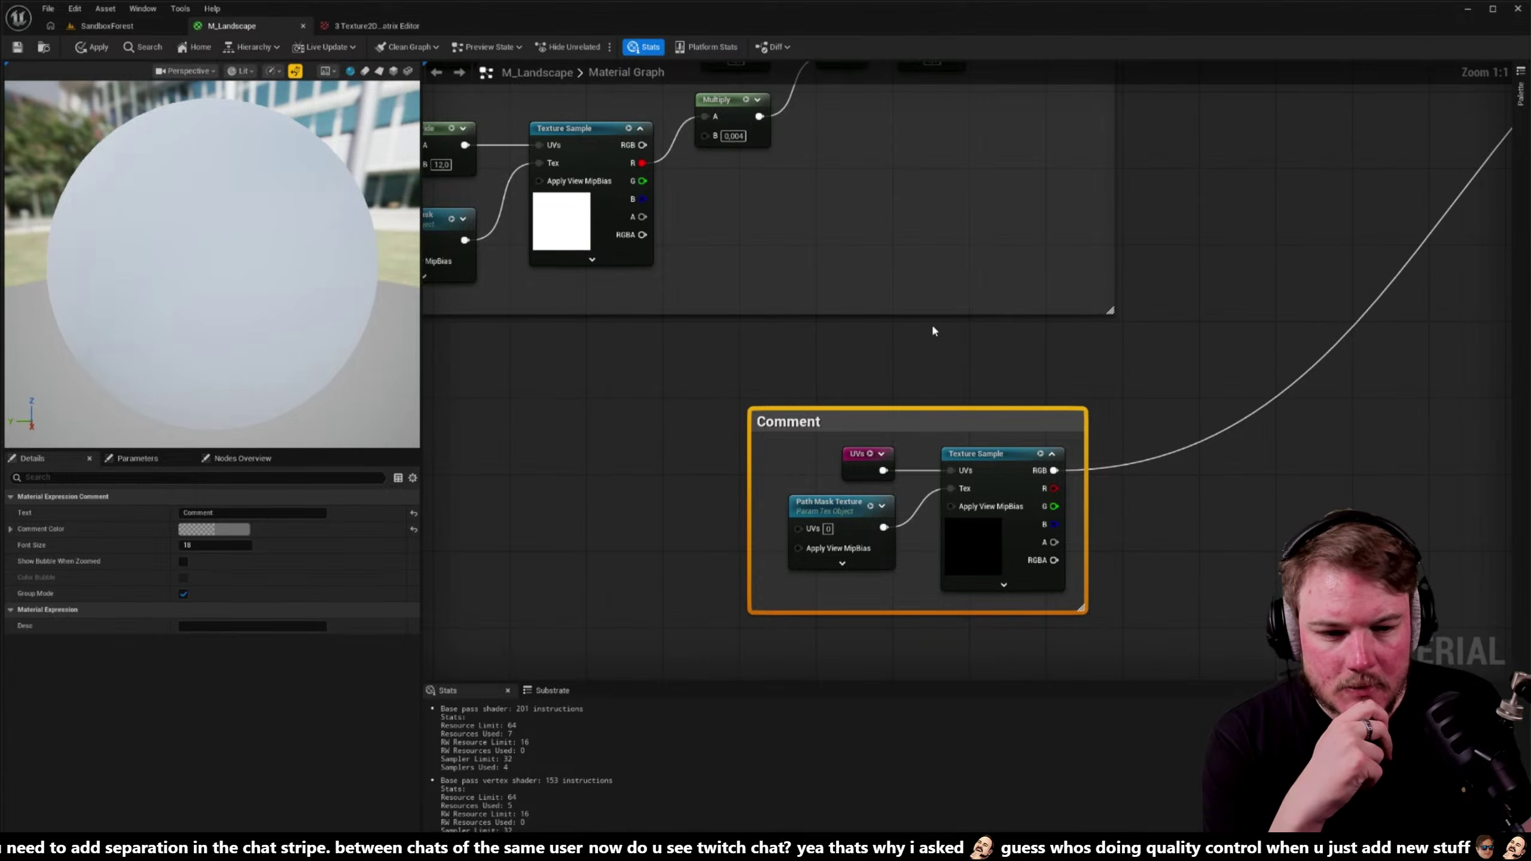
- Enlarge the UVs comment box slightly at its lower-right corner and adjust its position
right_click_drag(1049, 321, 1108, 368)
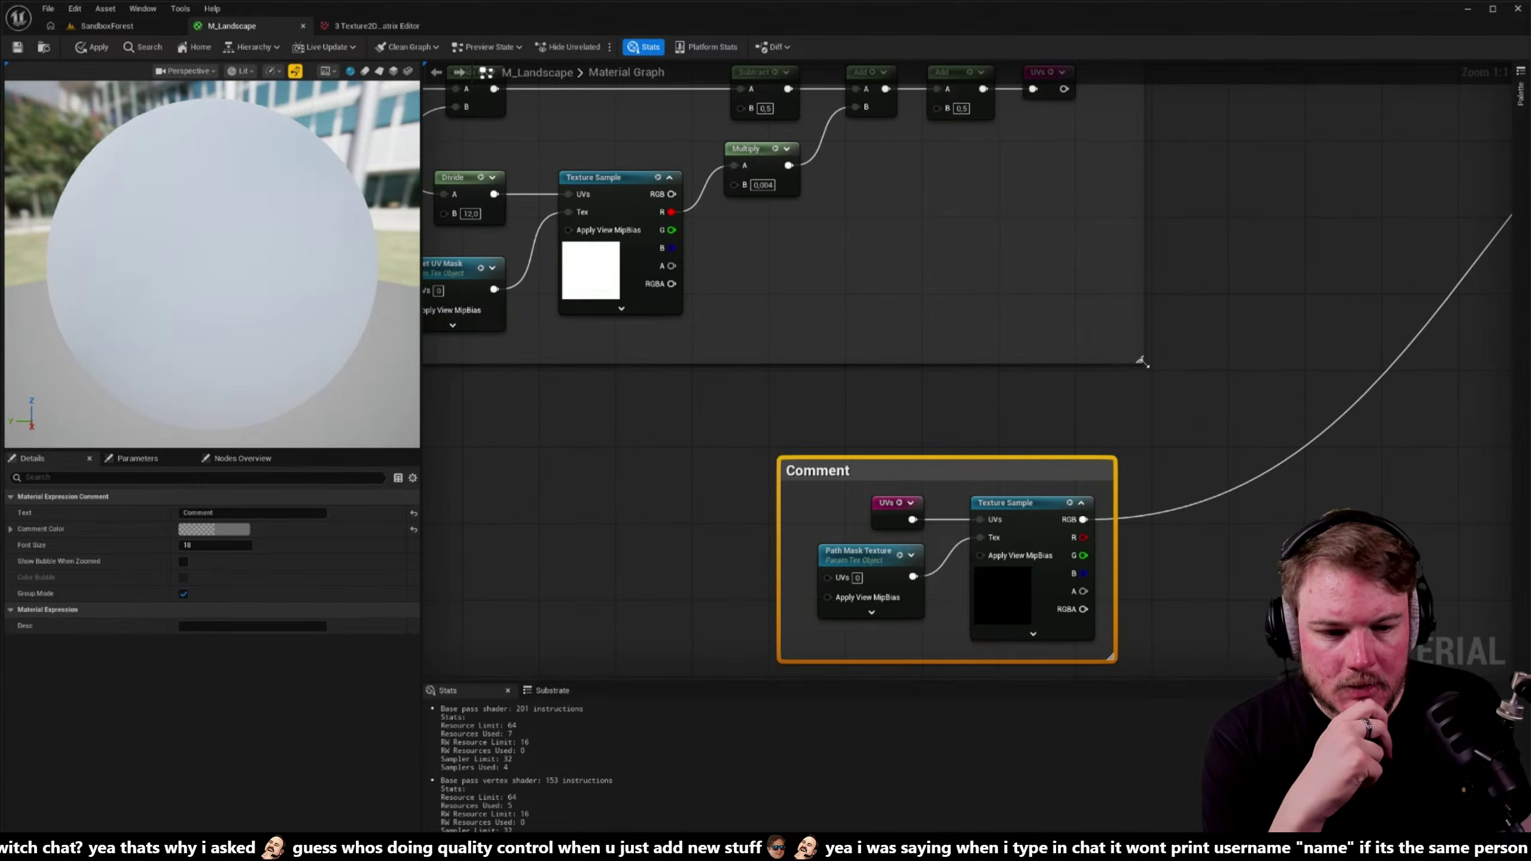
key("1")
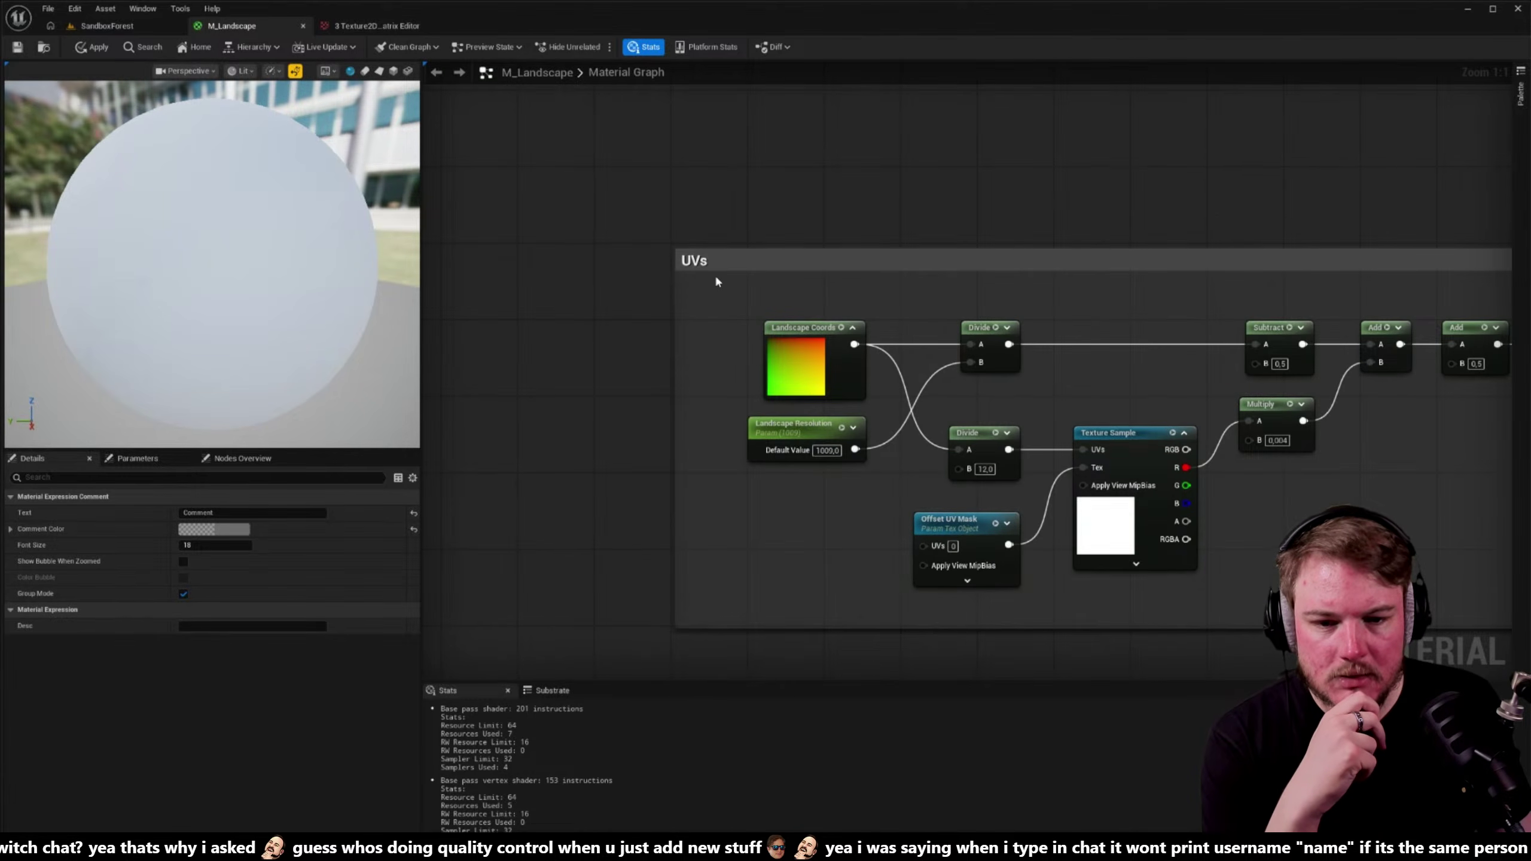
left_click(706, 261)
left_click_drag(705, 261, 656, 240)
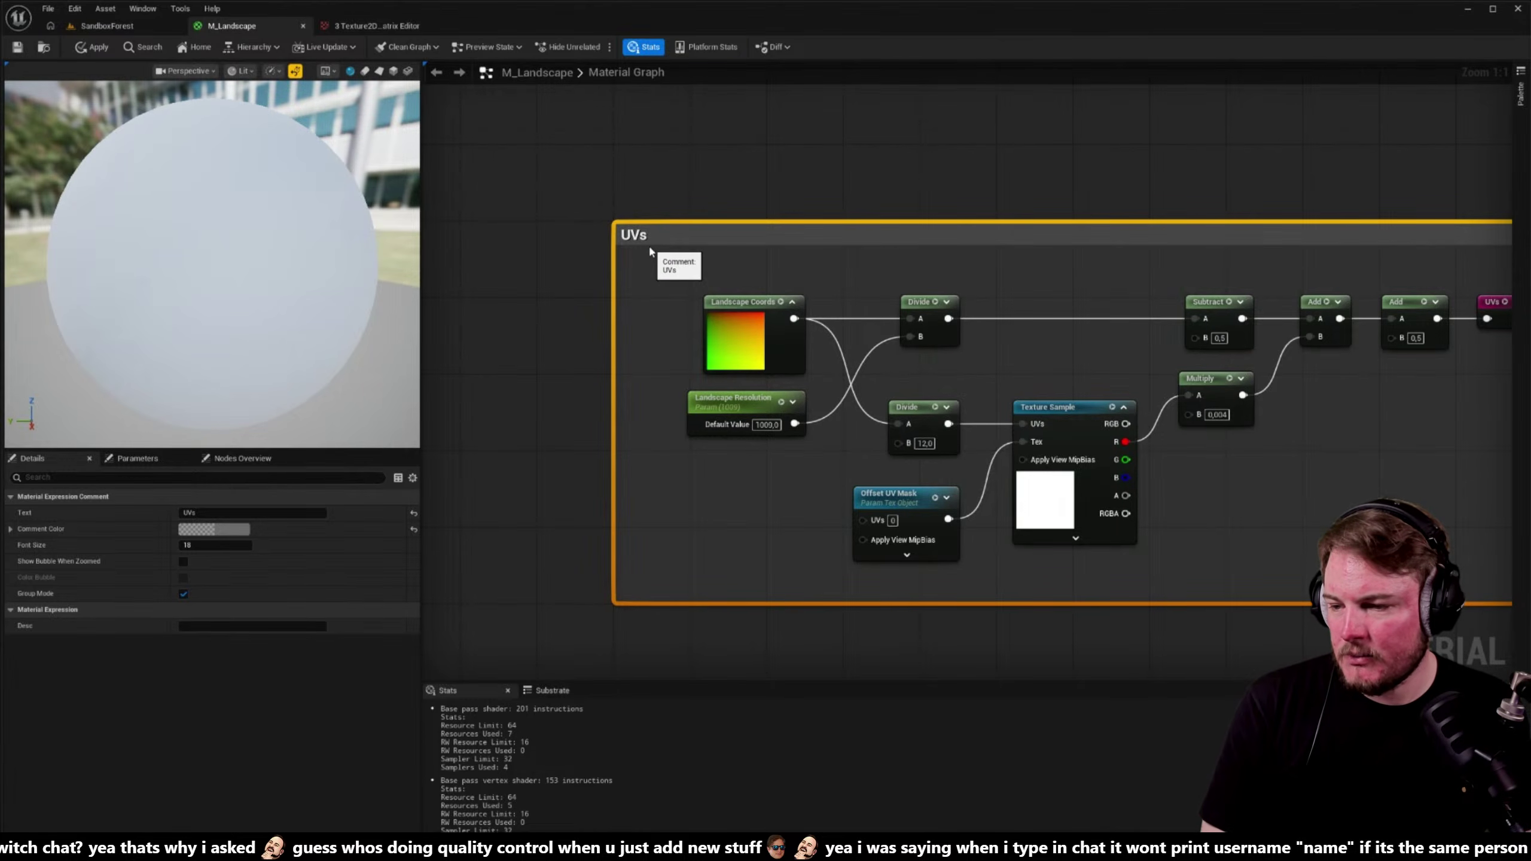
right_click_drag(650, 253, 559, 272)
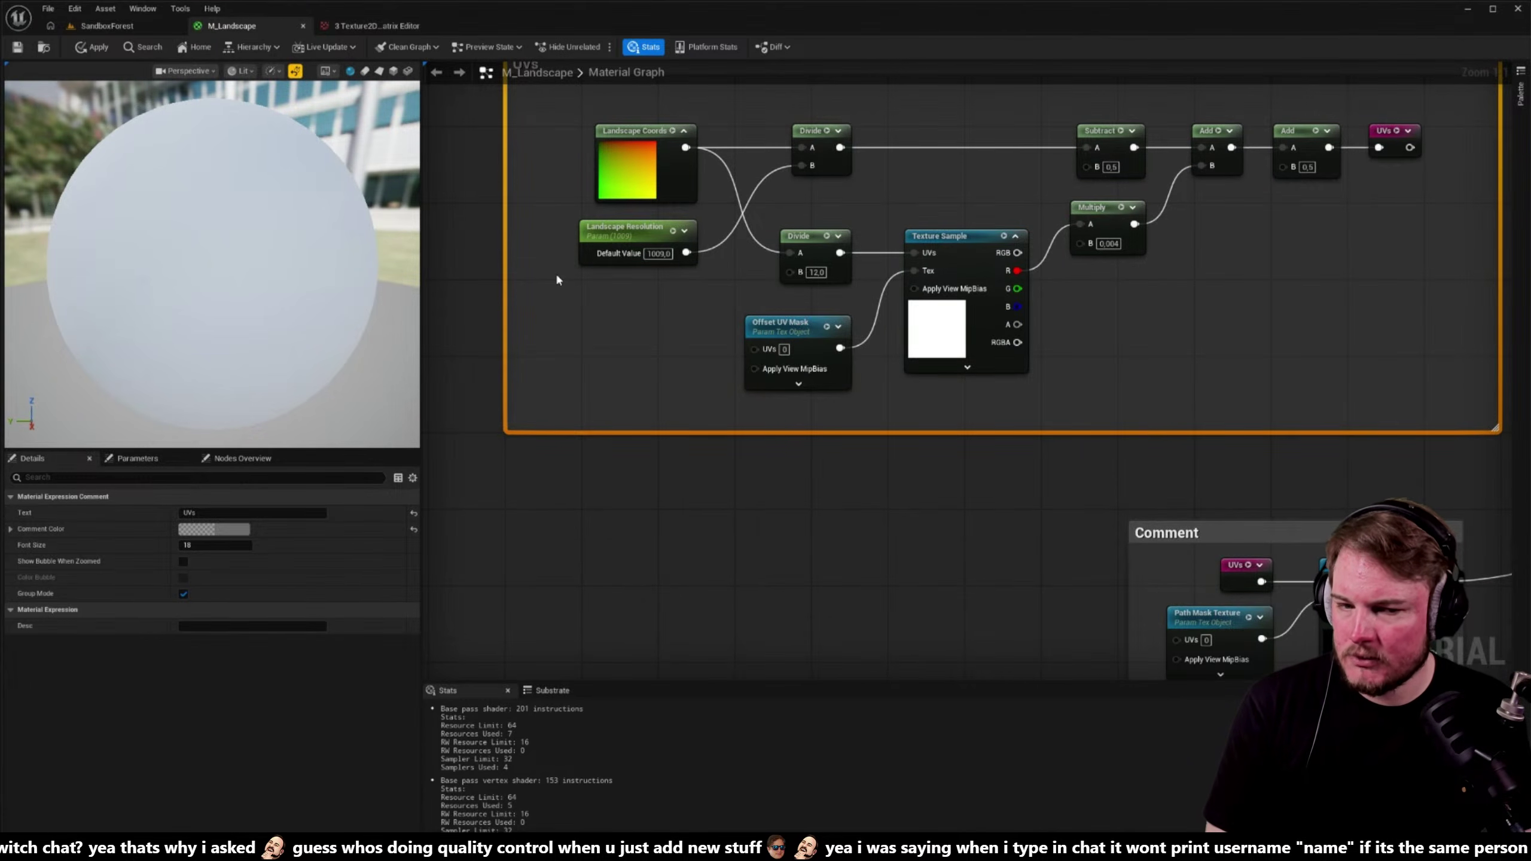
right_click_drag(555, 271, 287, 226)
left_click(1244, 416)
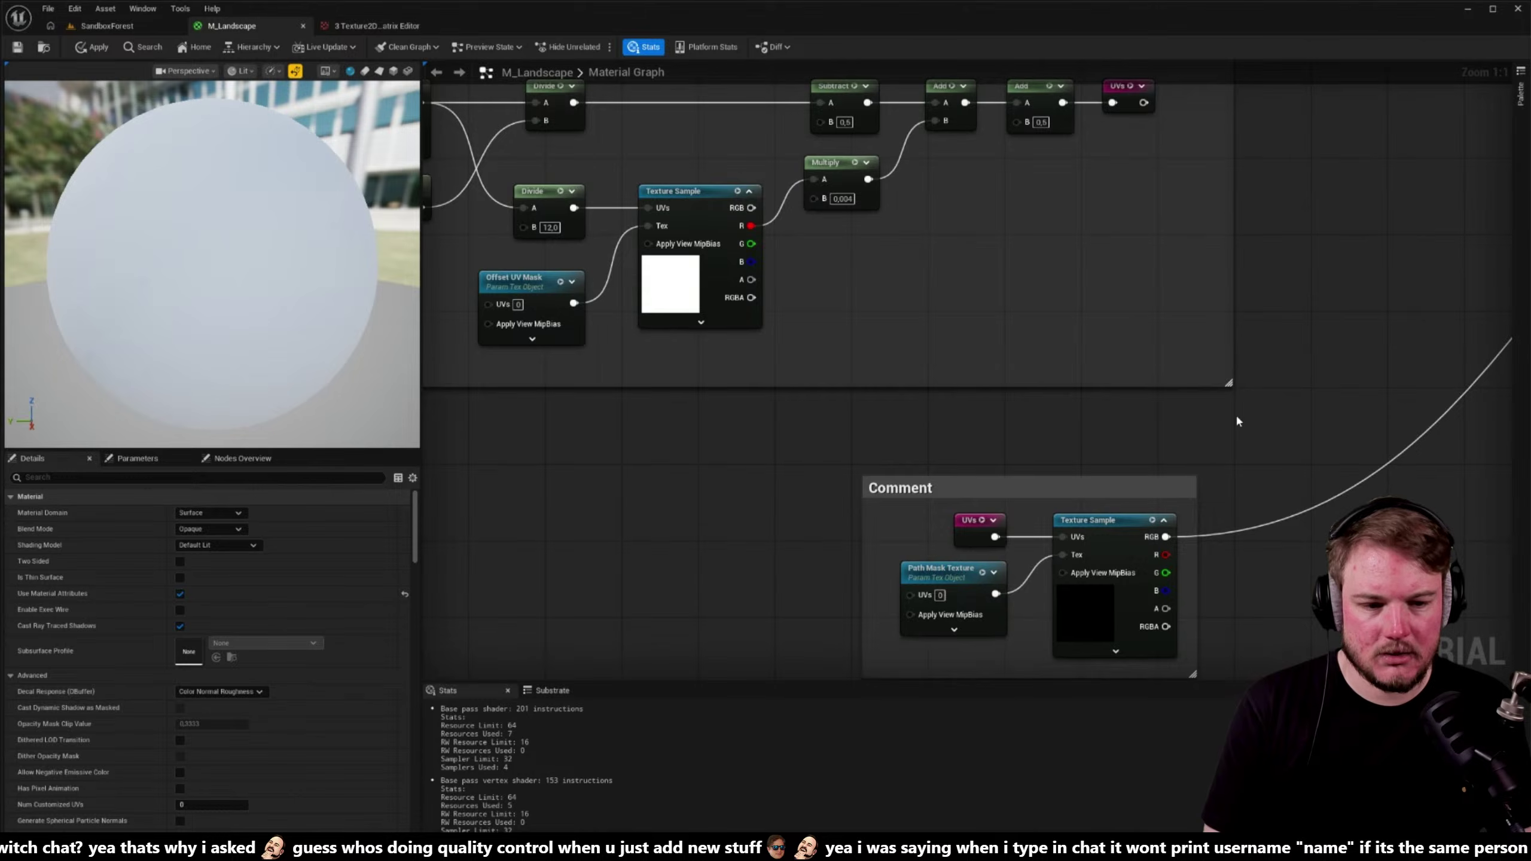
- Reposition the path mask comment box and enlarge it at the lower-right corner to line up with the UVs box
right_click_drag(1235, 415, 1311, 327)
left_click(1192, 404)
left_click_drag(1194, 408, 1146, 400)
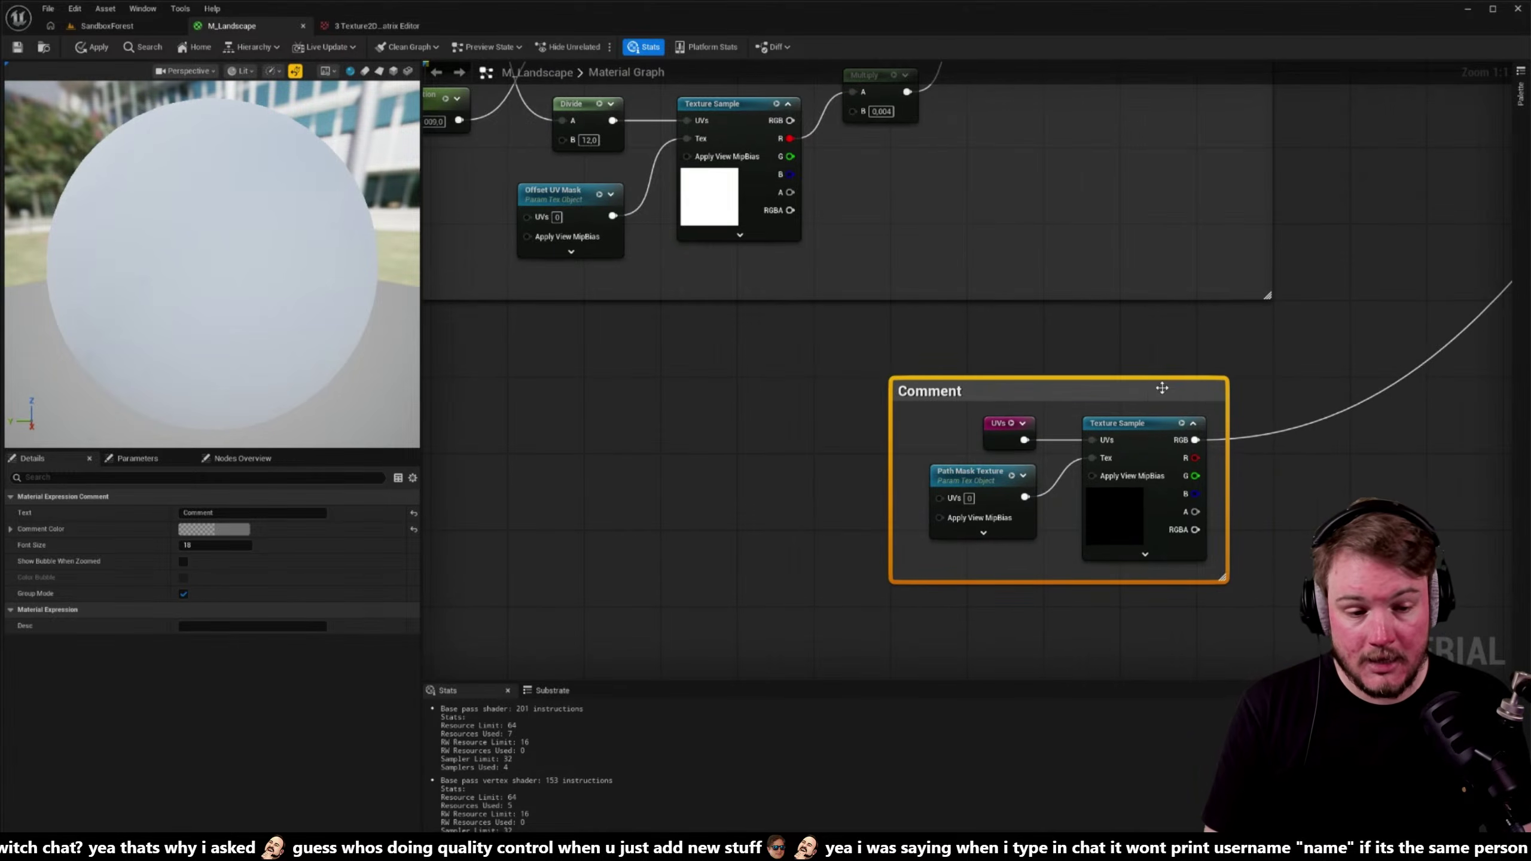
right_click_drag(1146, 403, 961, 319)
left_click_drag(1043, 508, 1090, 532)
left_click(1095, 532)
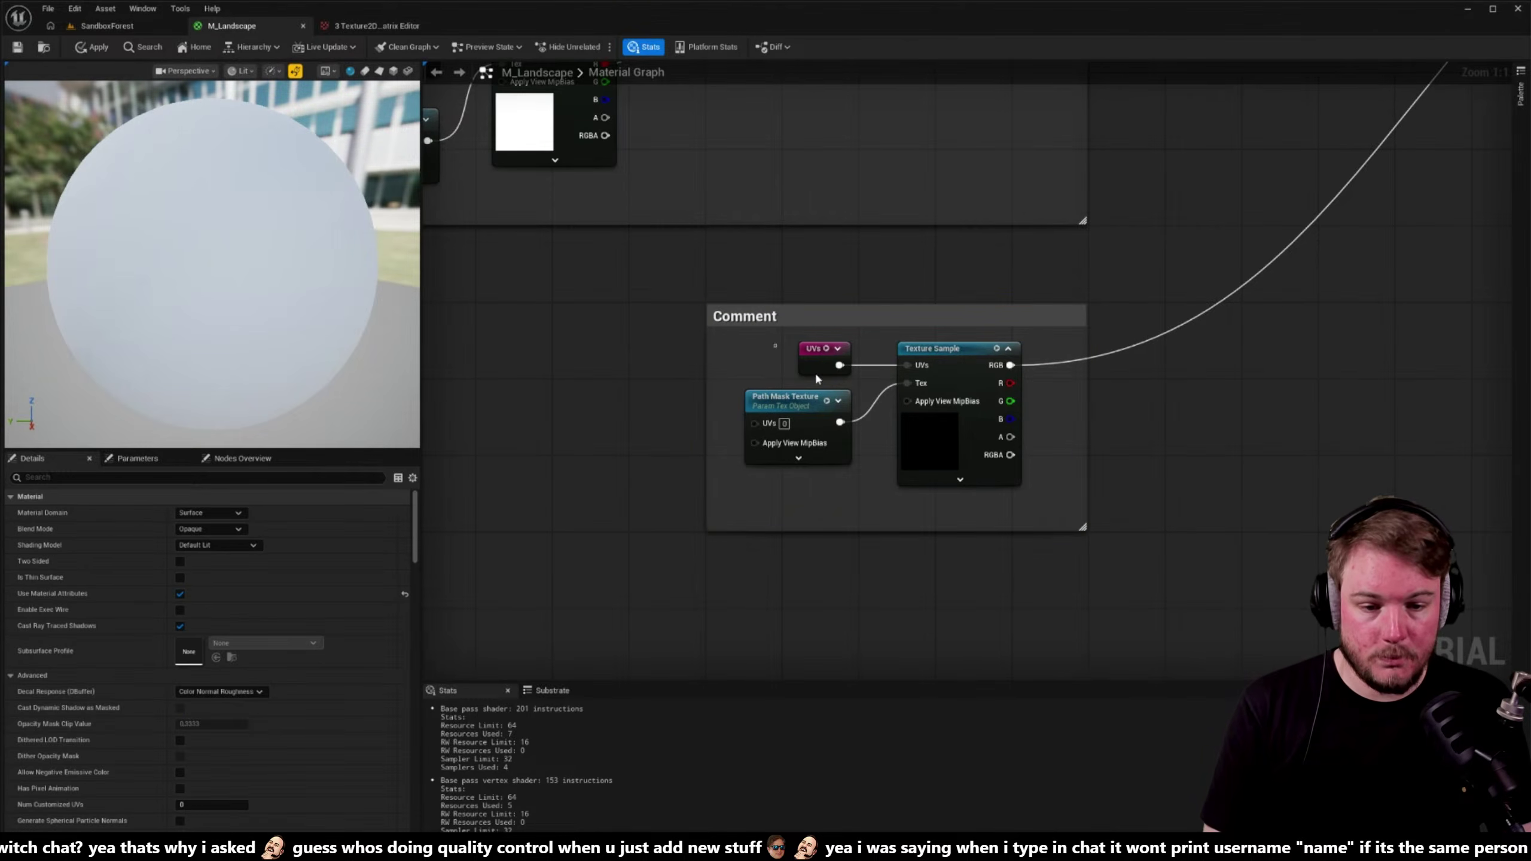
- Shift the path mask comment box left and widen it until its right edge lines up with the UVs box
left_click_drag(817, 378, 974, 422)
right_click_drag(966, 318, 1060, 322)
left_click_drag(1061, 322, 988, 326)
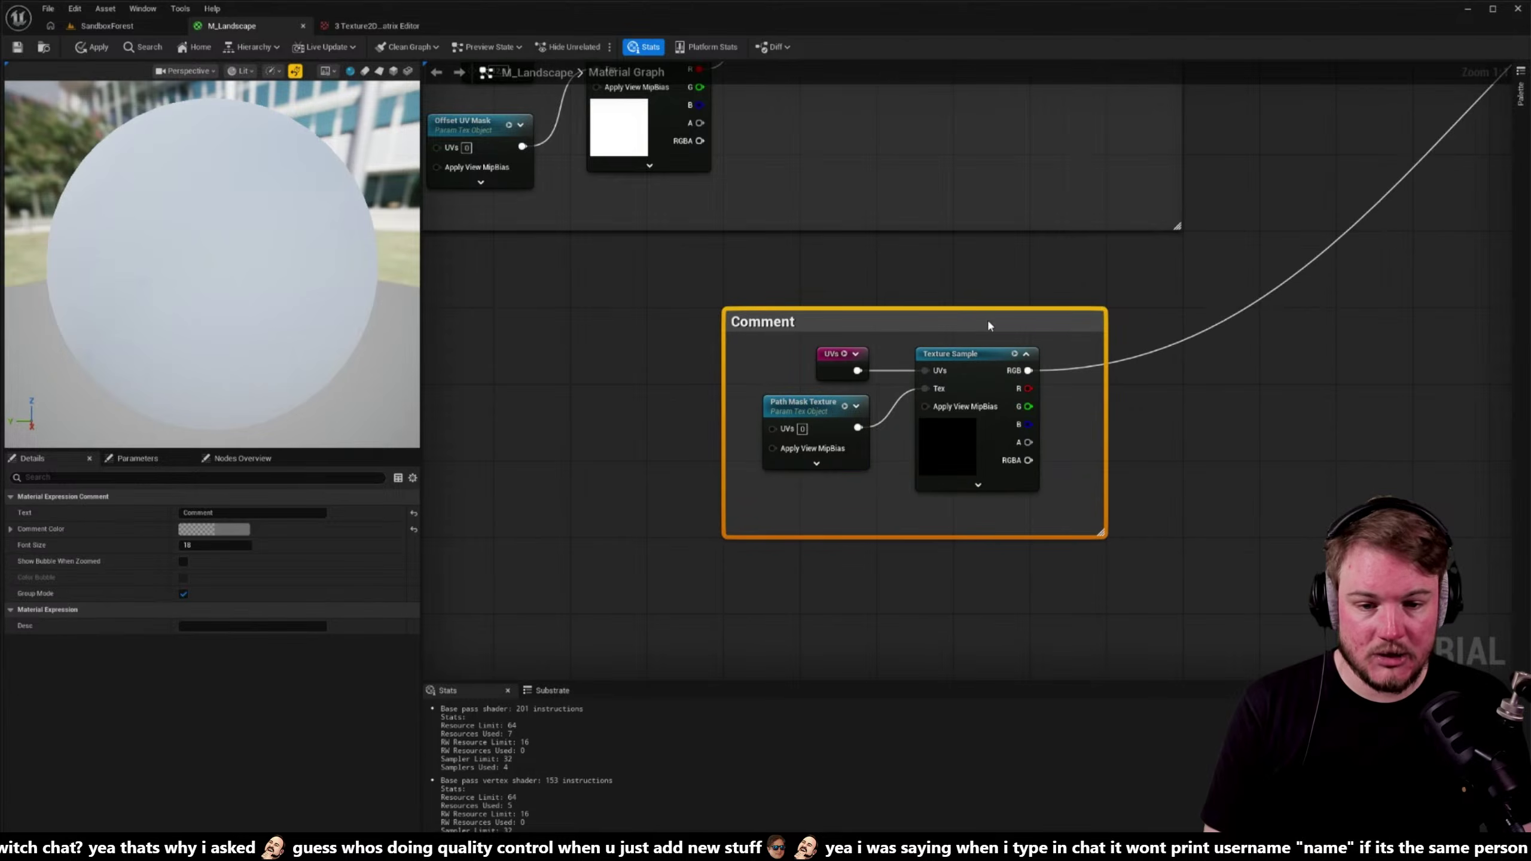
right_click_drag(1138, 423, 1045, 431)
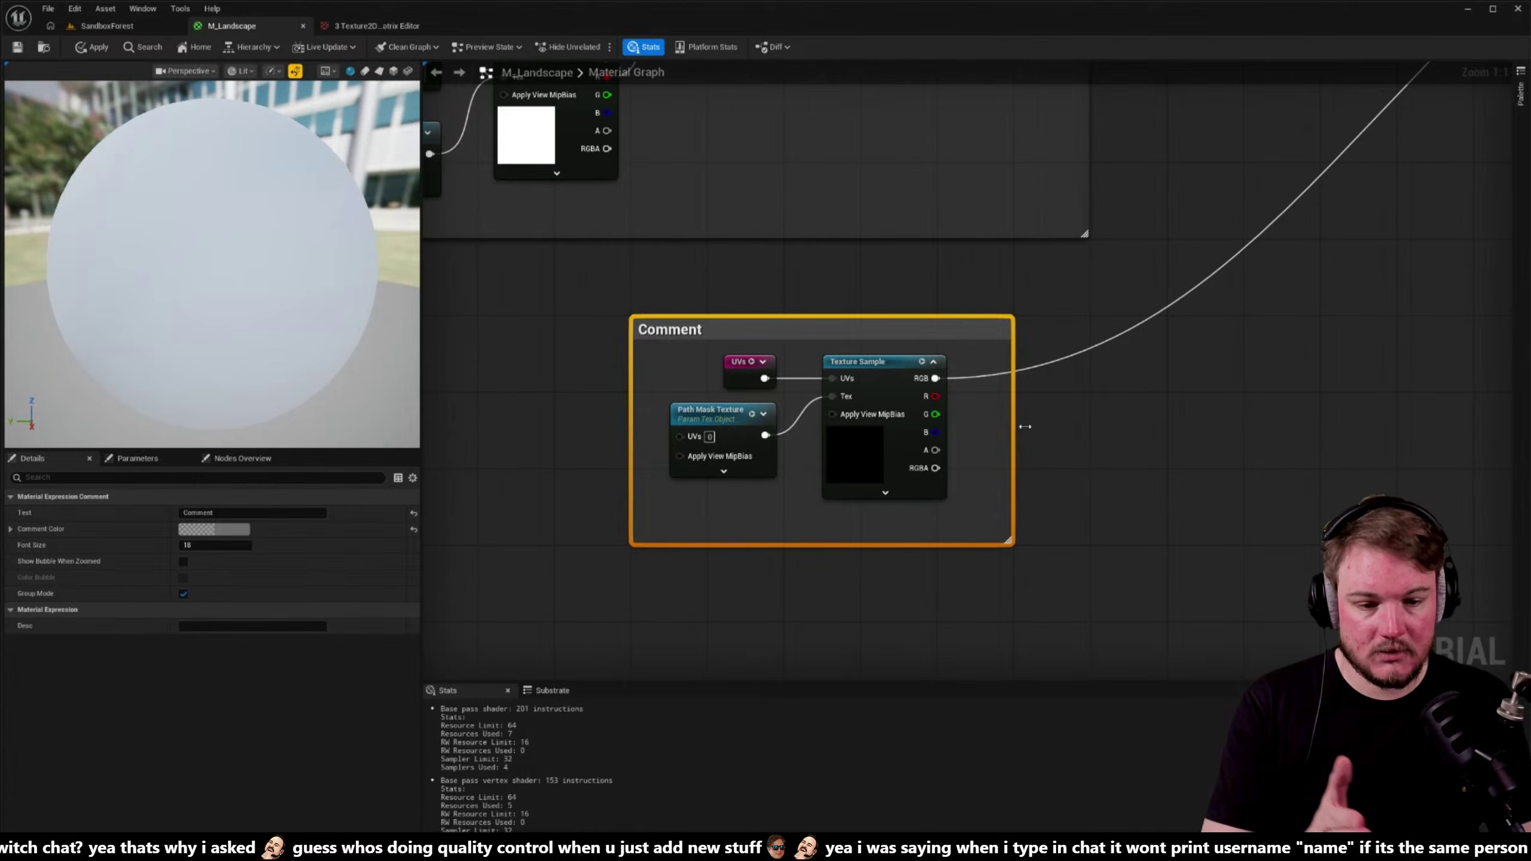
left_click_drag(1024, 426, 1089, 429)
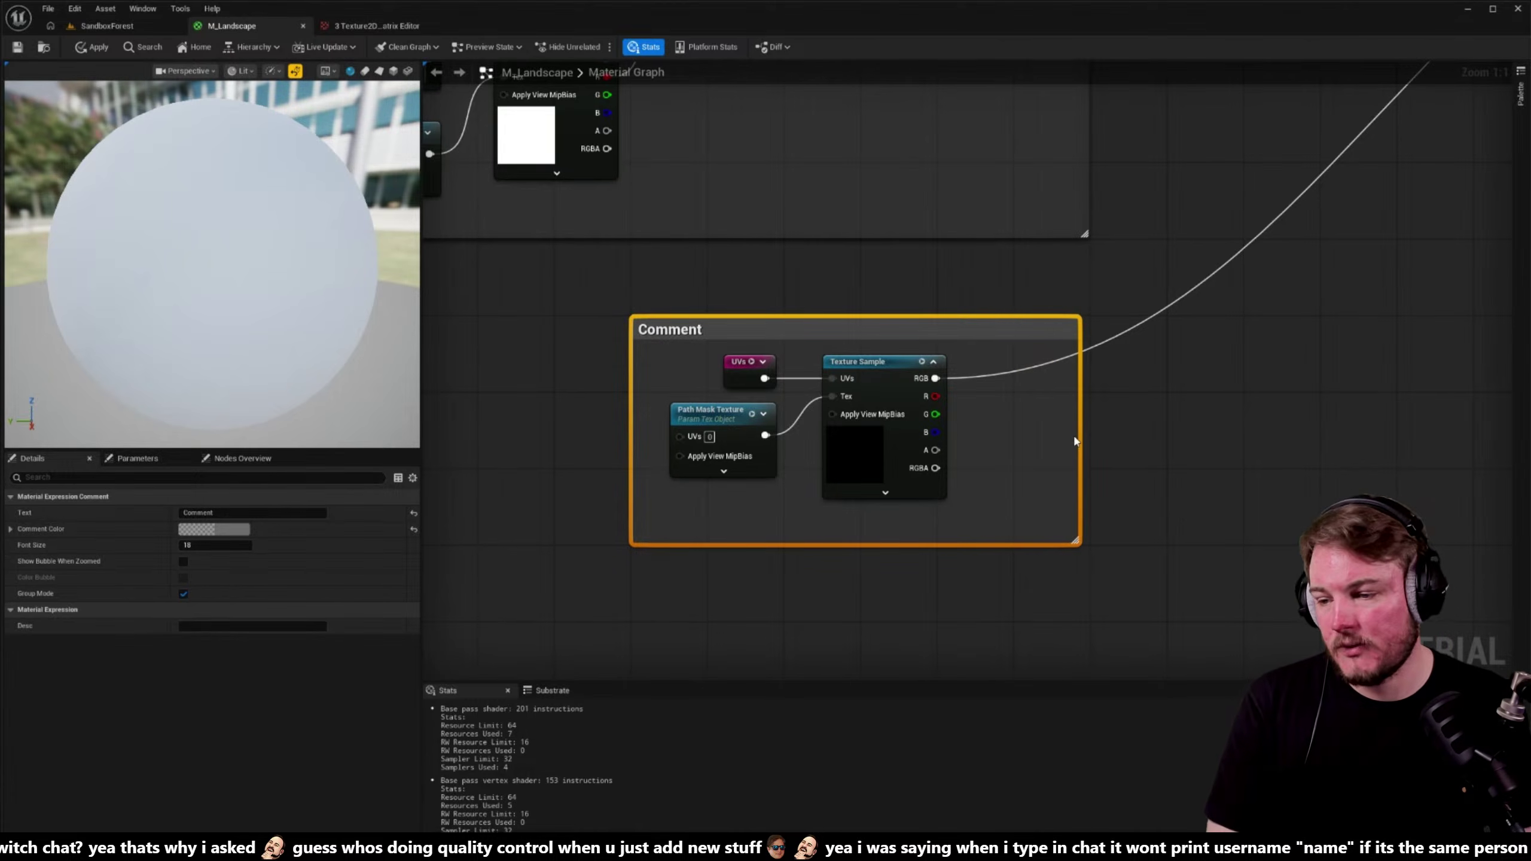
left_click(1088, 432)
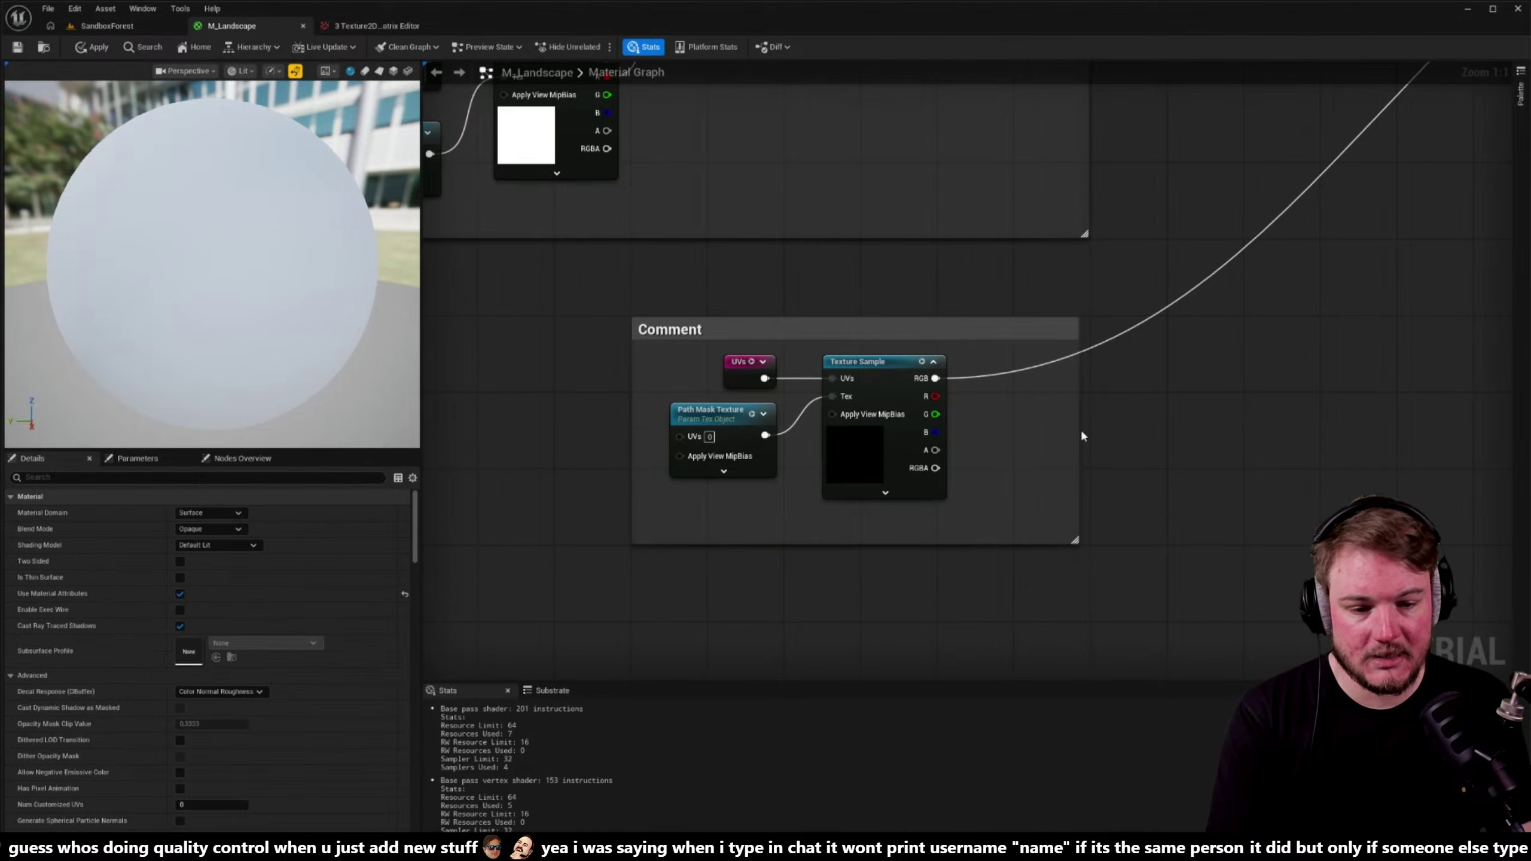
left_click_drag(1081, 434, 1091, 433)
- Add a Named Reroute Declaration from the path mask Texture Sample's RGB output, place it beside the sample and name it PathMask
left_click_drag(936, 378, 1005, 415)
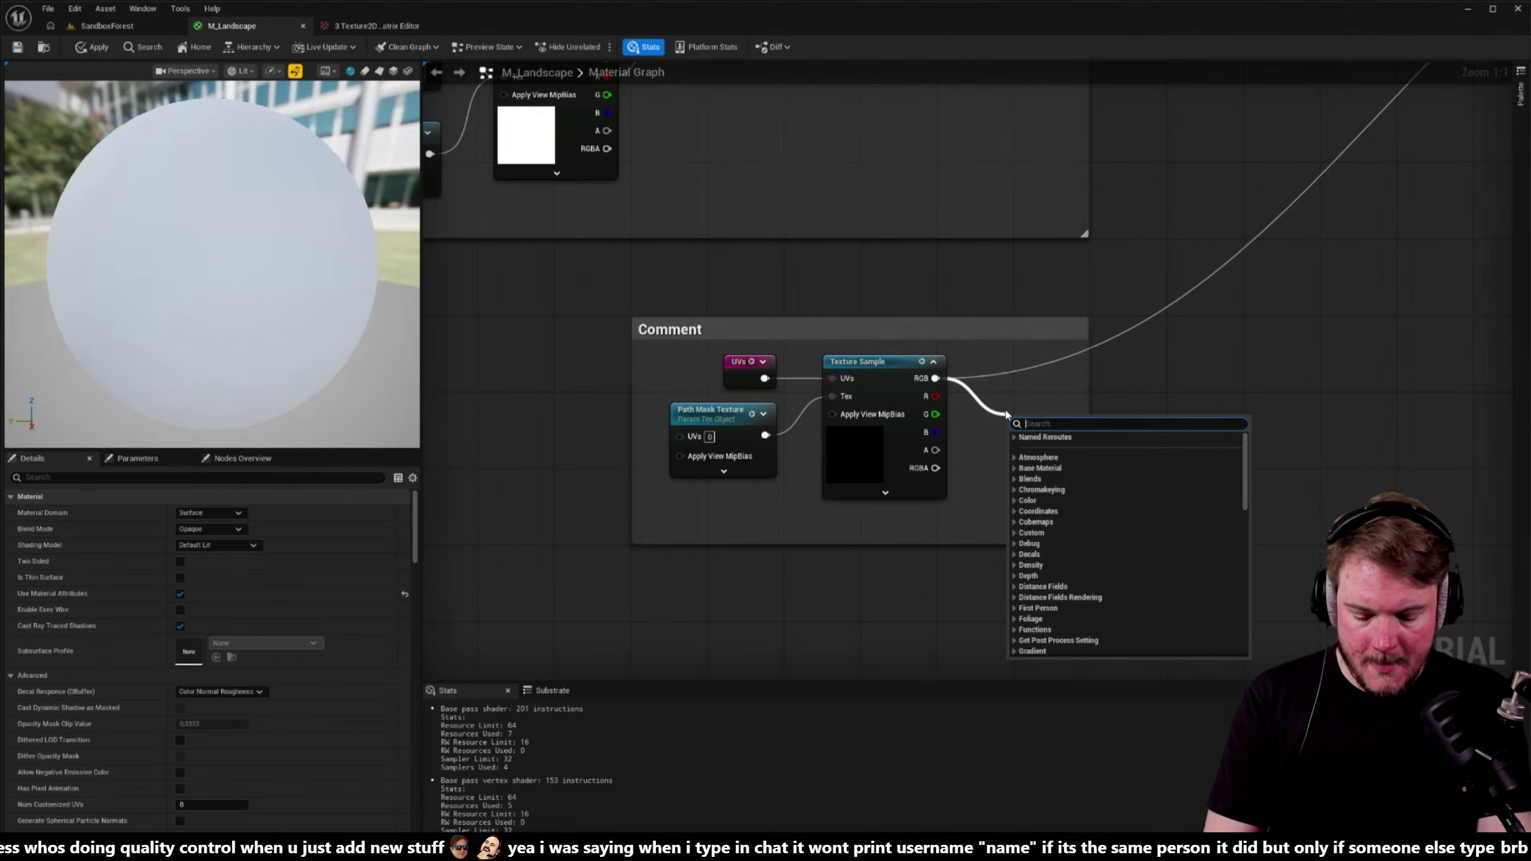
type("rerou")
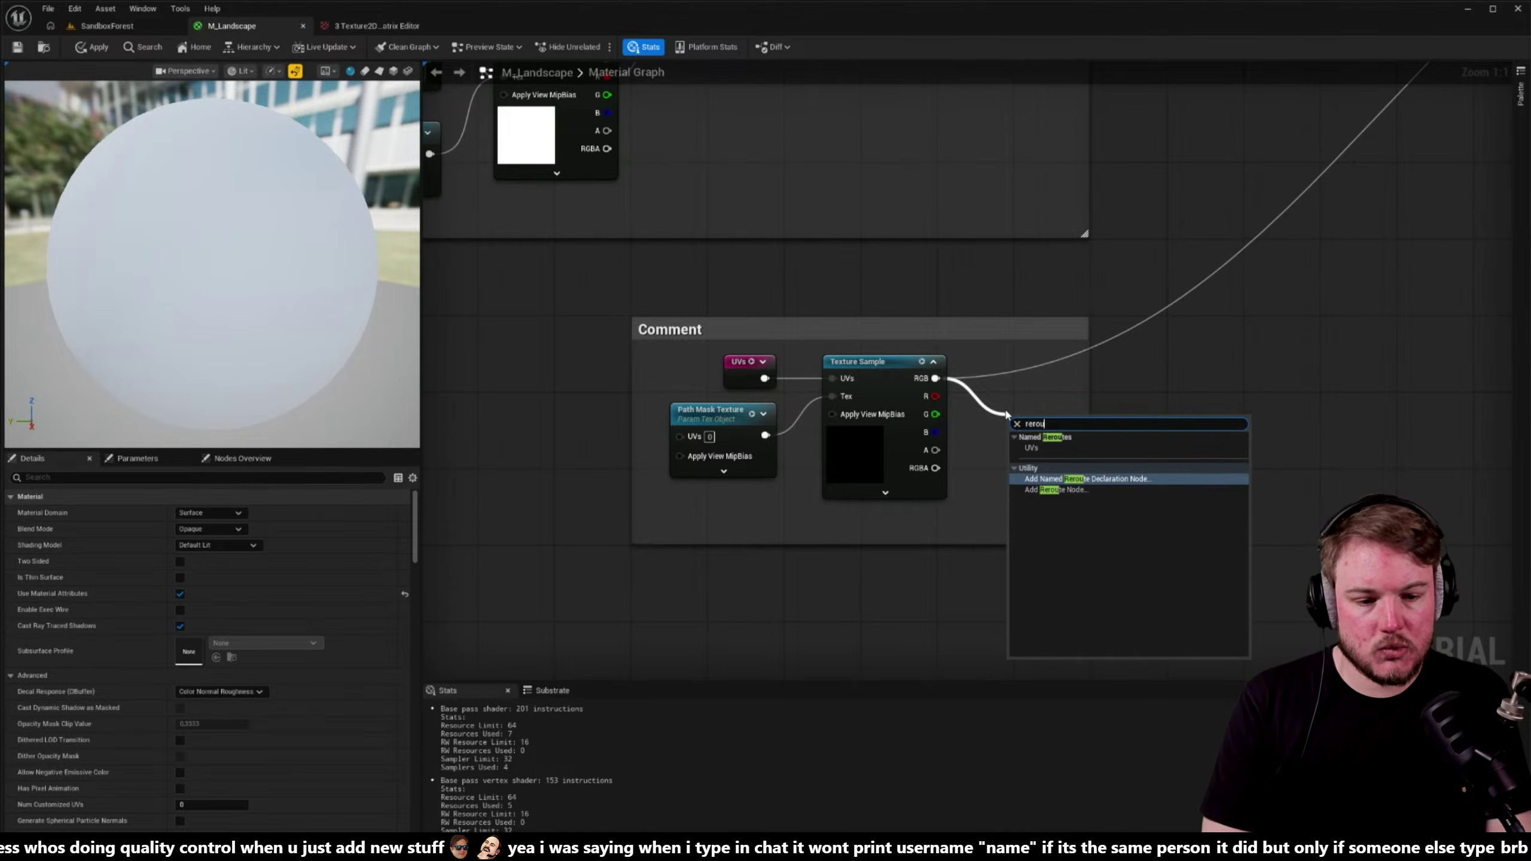
key("Return")
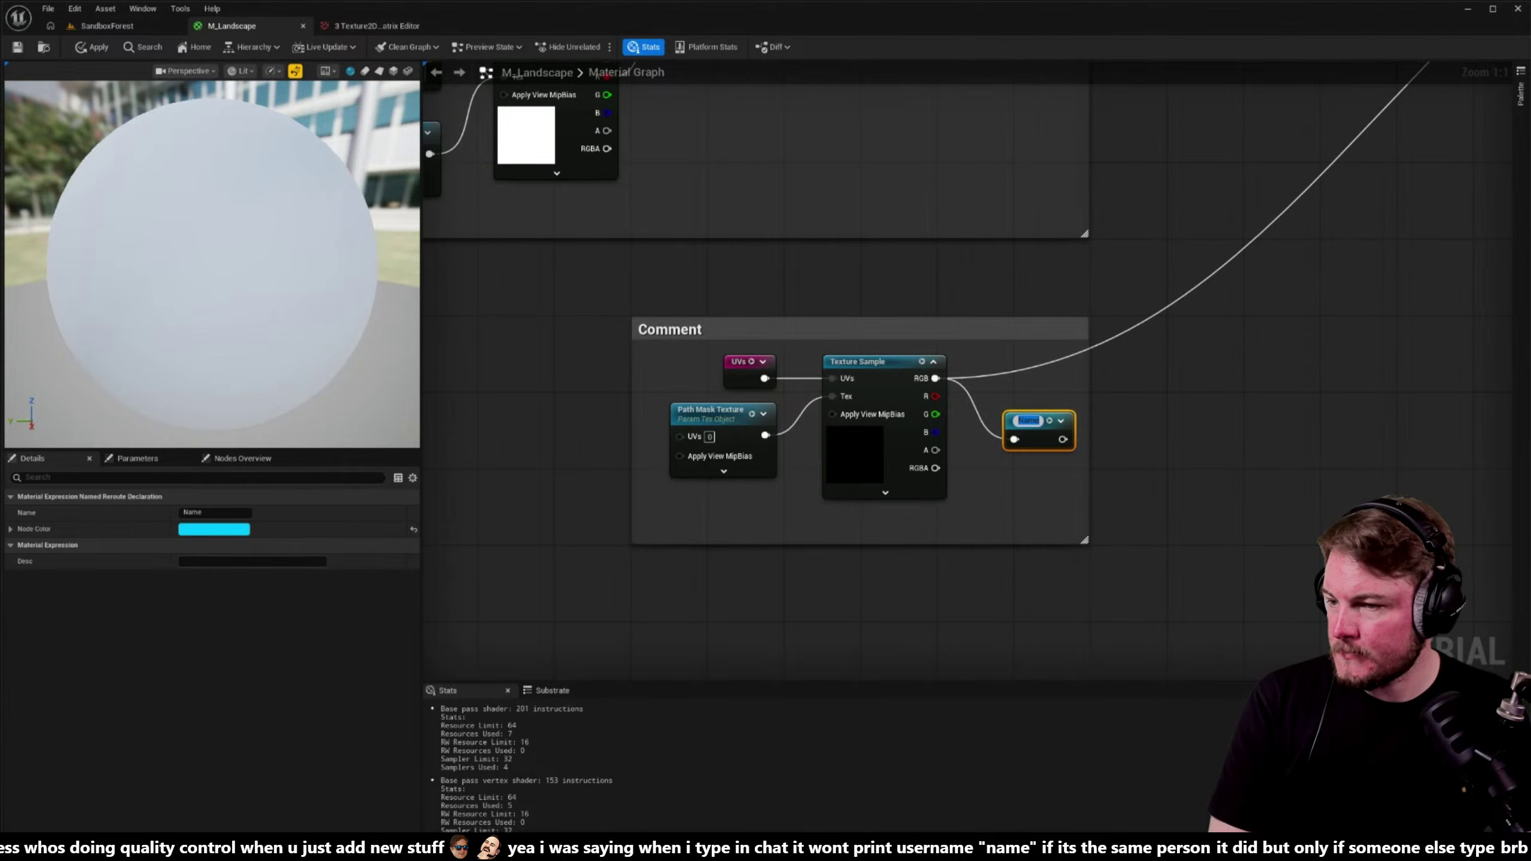
left_click(1050, 450)
left_click_drag(1022, 430, 1002, 410)
double_click(1002, 403)
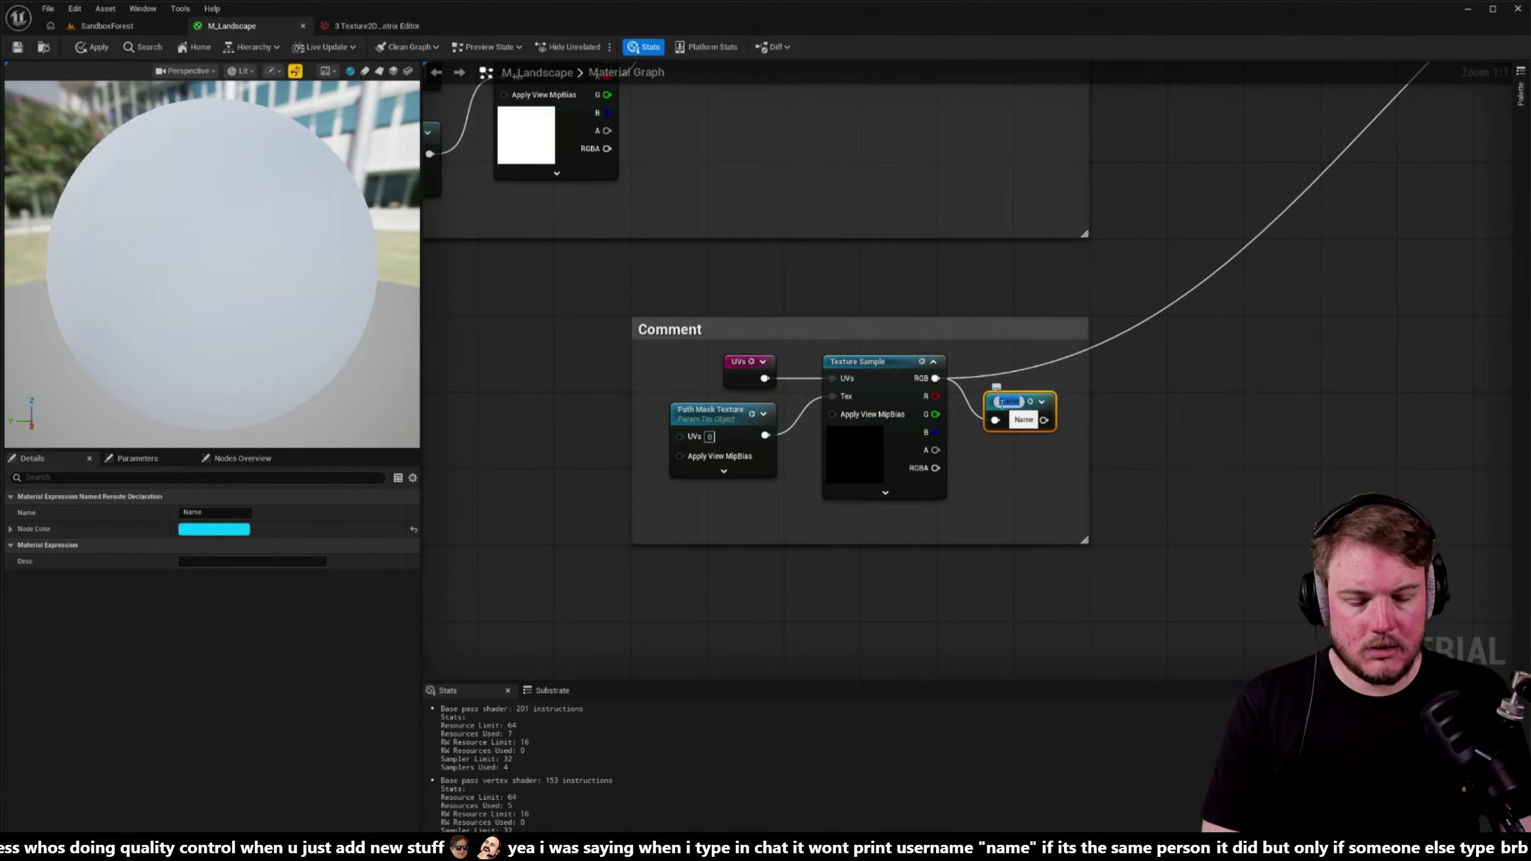
type("PathMask")
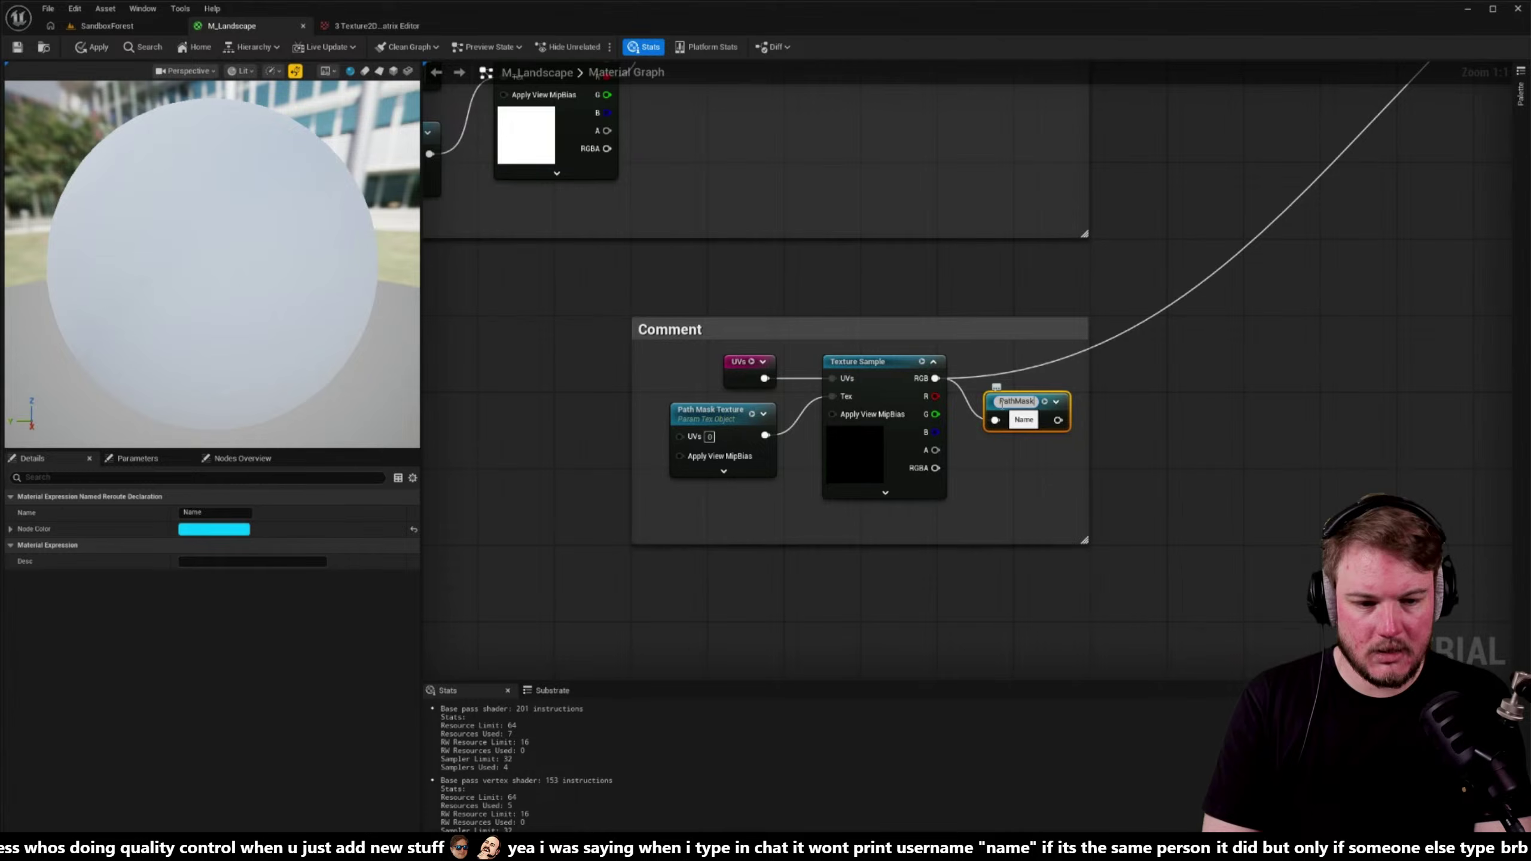
key("Return")
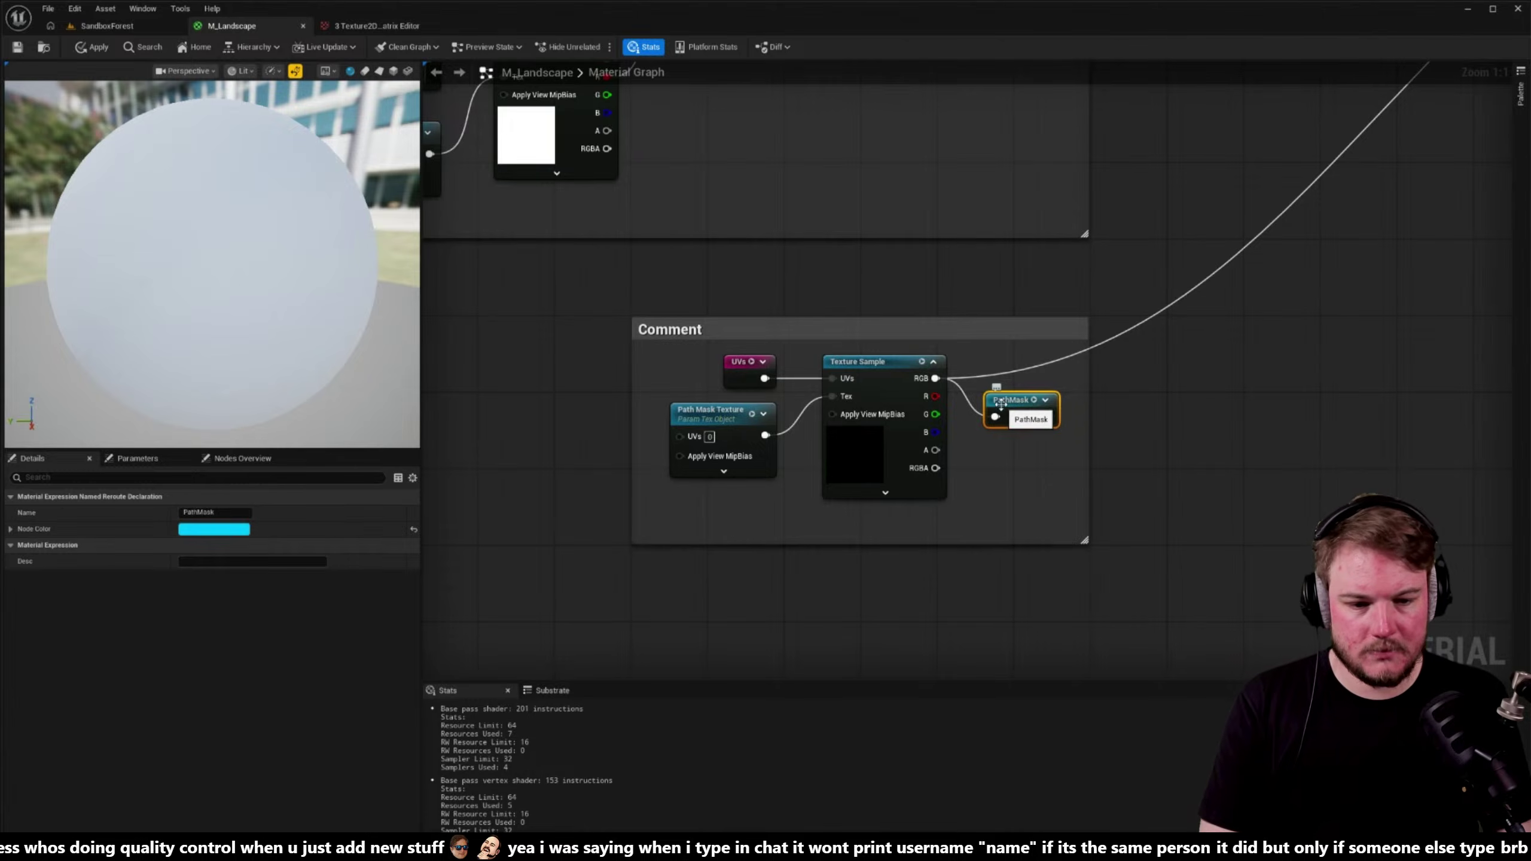
- Line up the PathMask reroute declaration with the Texture Sample's RGB output inside the path mask comment box
right_click_drag(1076, 404, 941, 405)
left_click_drag(800, 378, 880, 375, "ctrl")
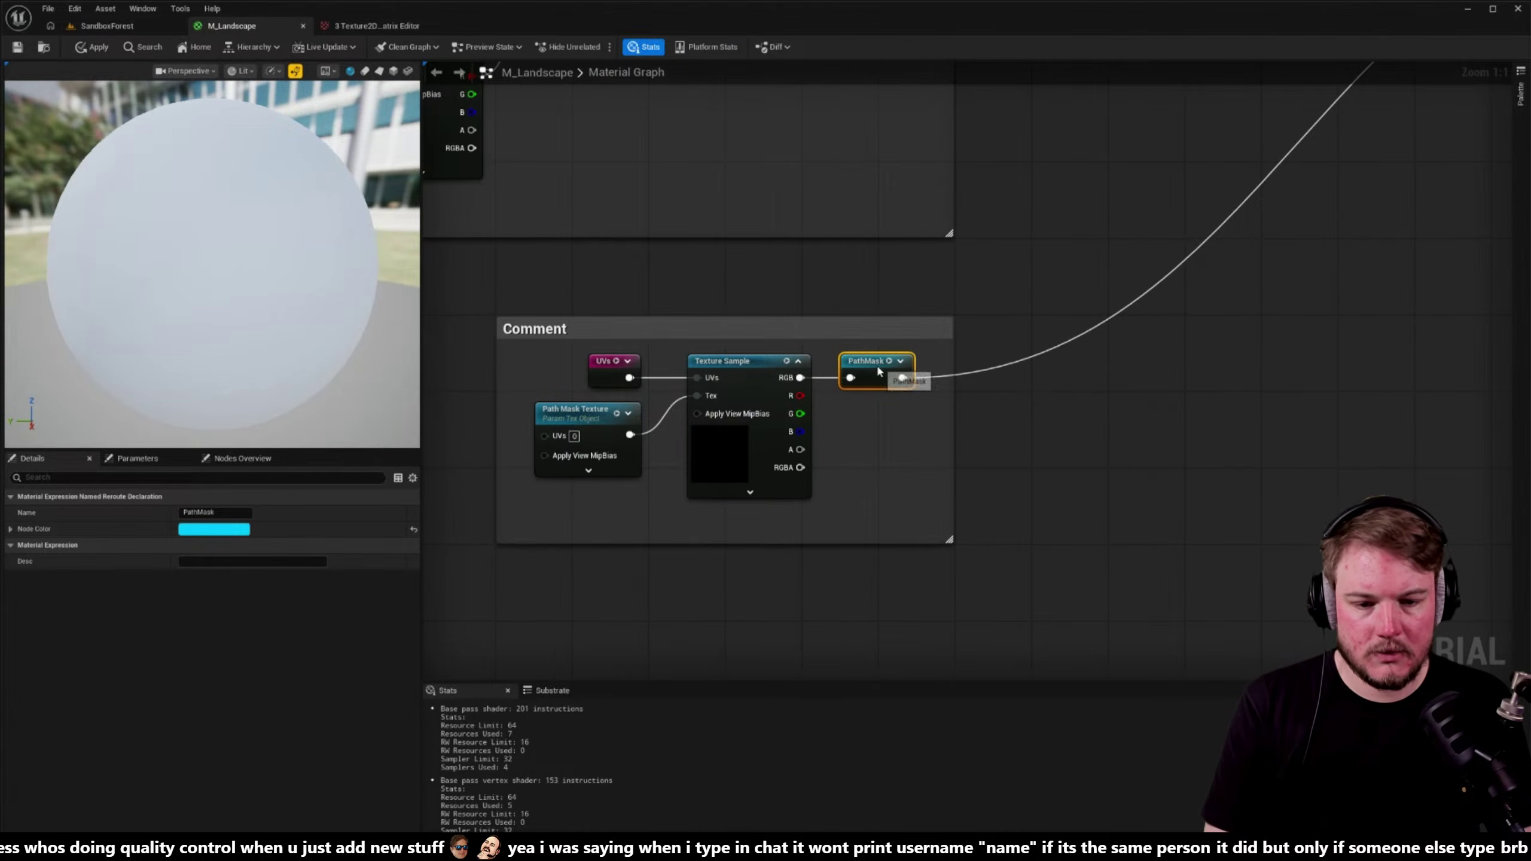
left_click(1264, 369)
- Change the node color of the UVs reroute declaration to red
scroll(1060, 404, "down", 4)
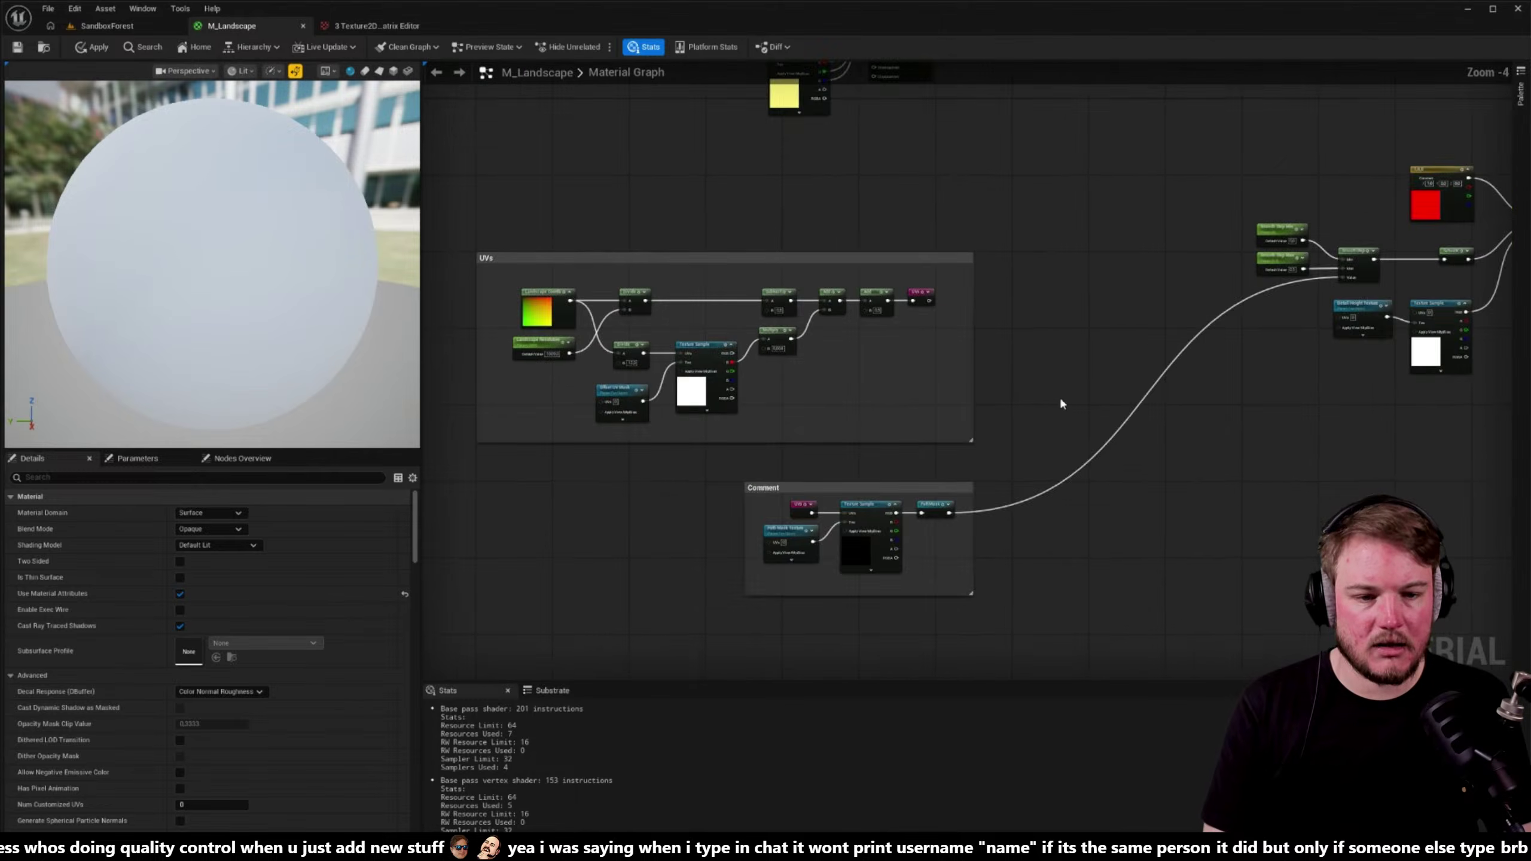
scroll(890, 309, "up", 3)
left_click(892, 298)
left_click(206, 528)
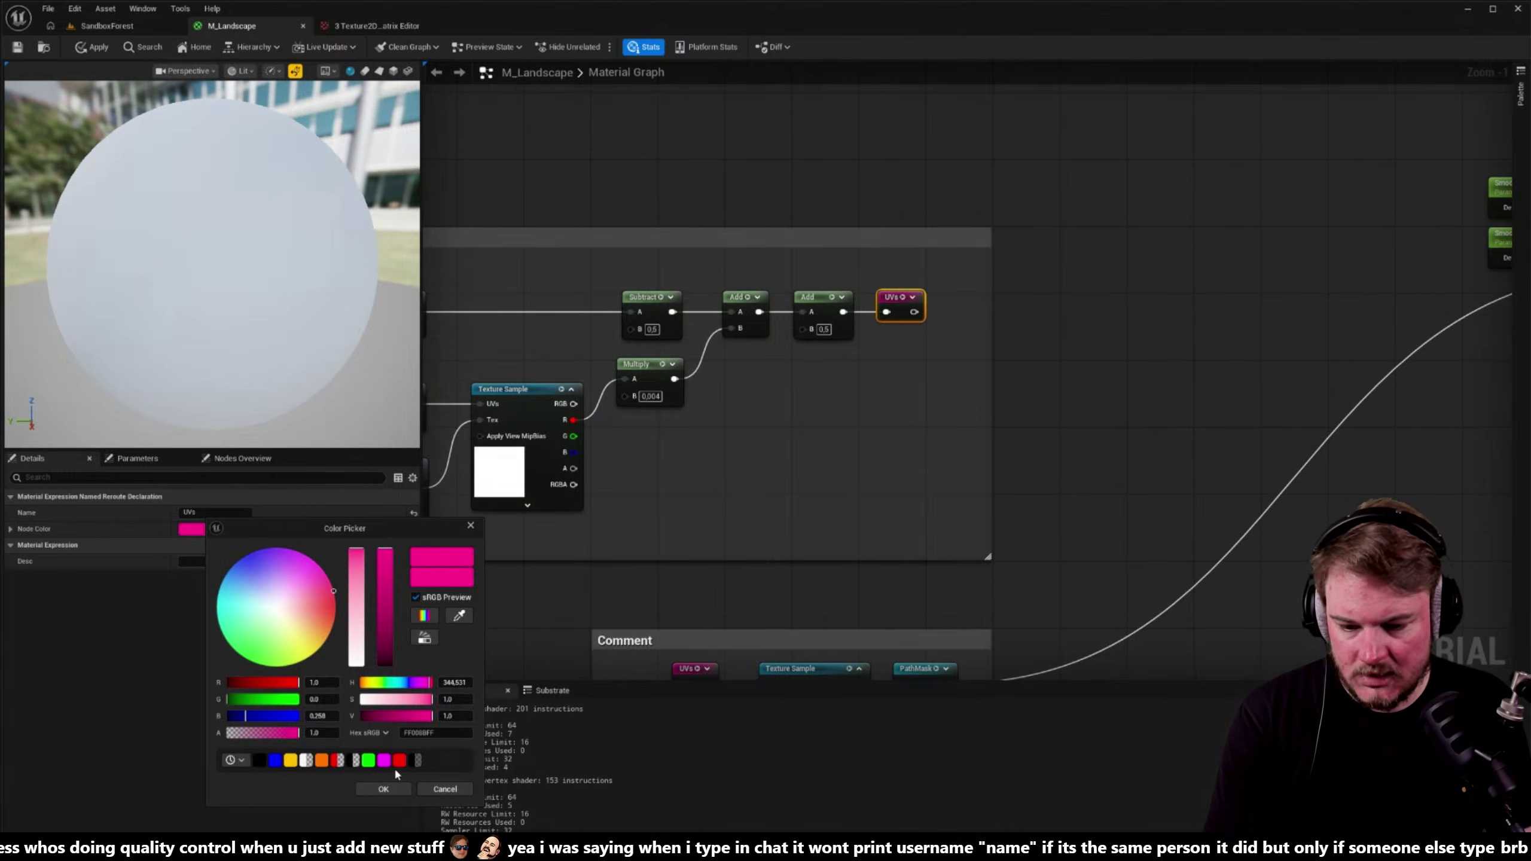
left_click(399, 760)
left_click(383, 789)
- Add a PathMask reroute usage node near the SmoothStep node and connect it to SmoothStep's Value input
right_click_drag(1289, 464, 1160, 458)
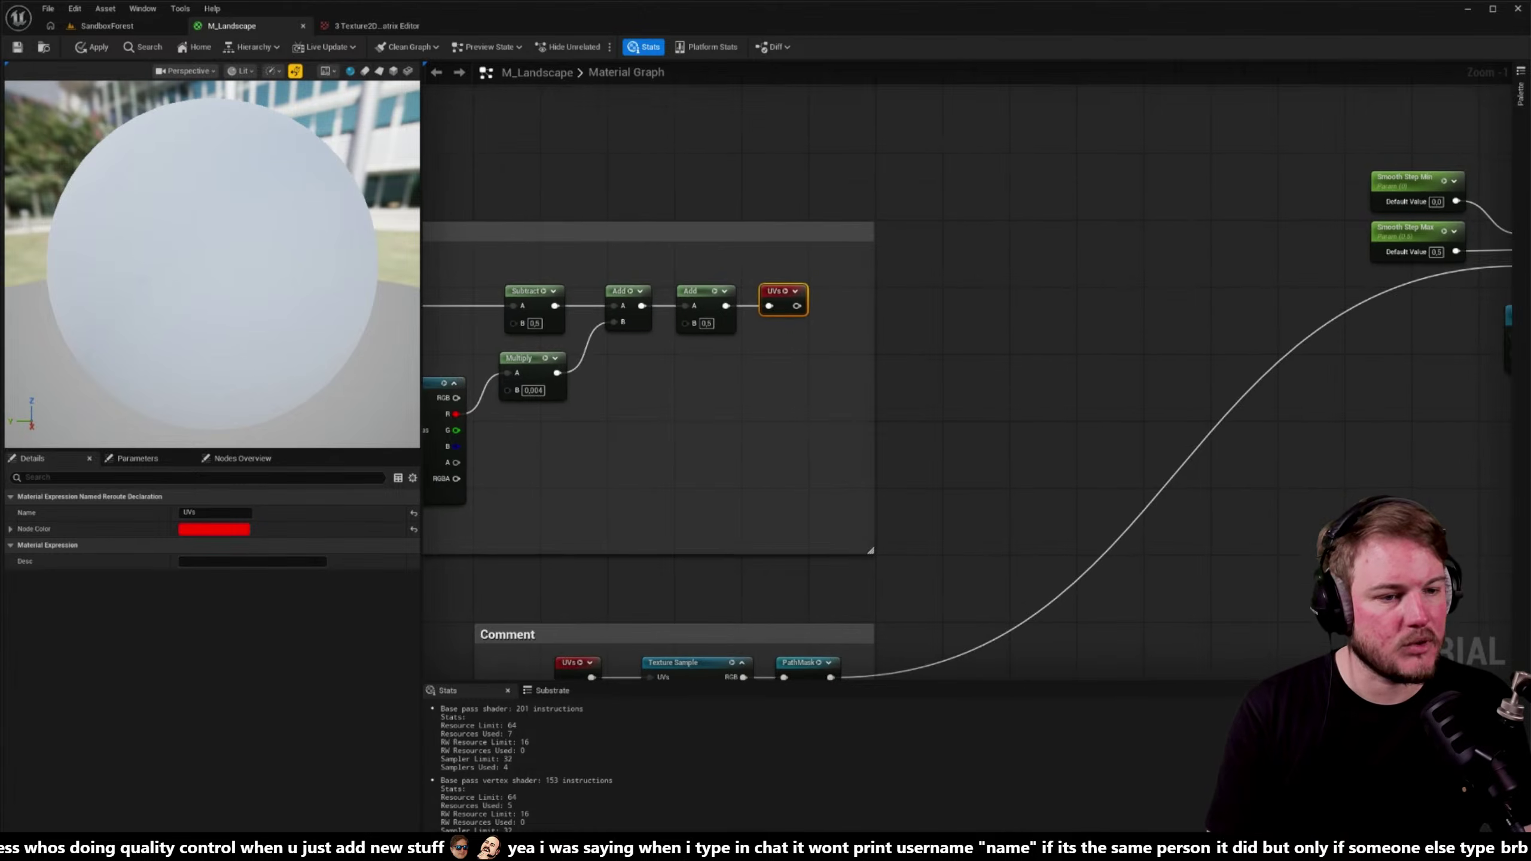
right_click_drag(1342, 416, 916, 503)
right_click(966, 426)
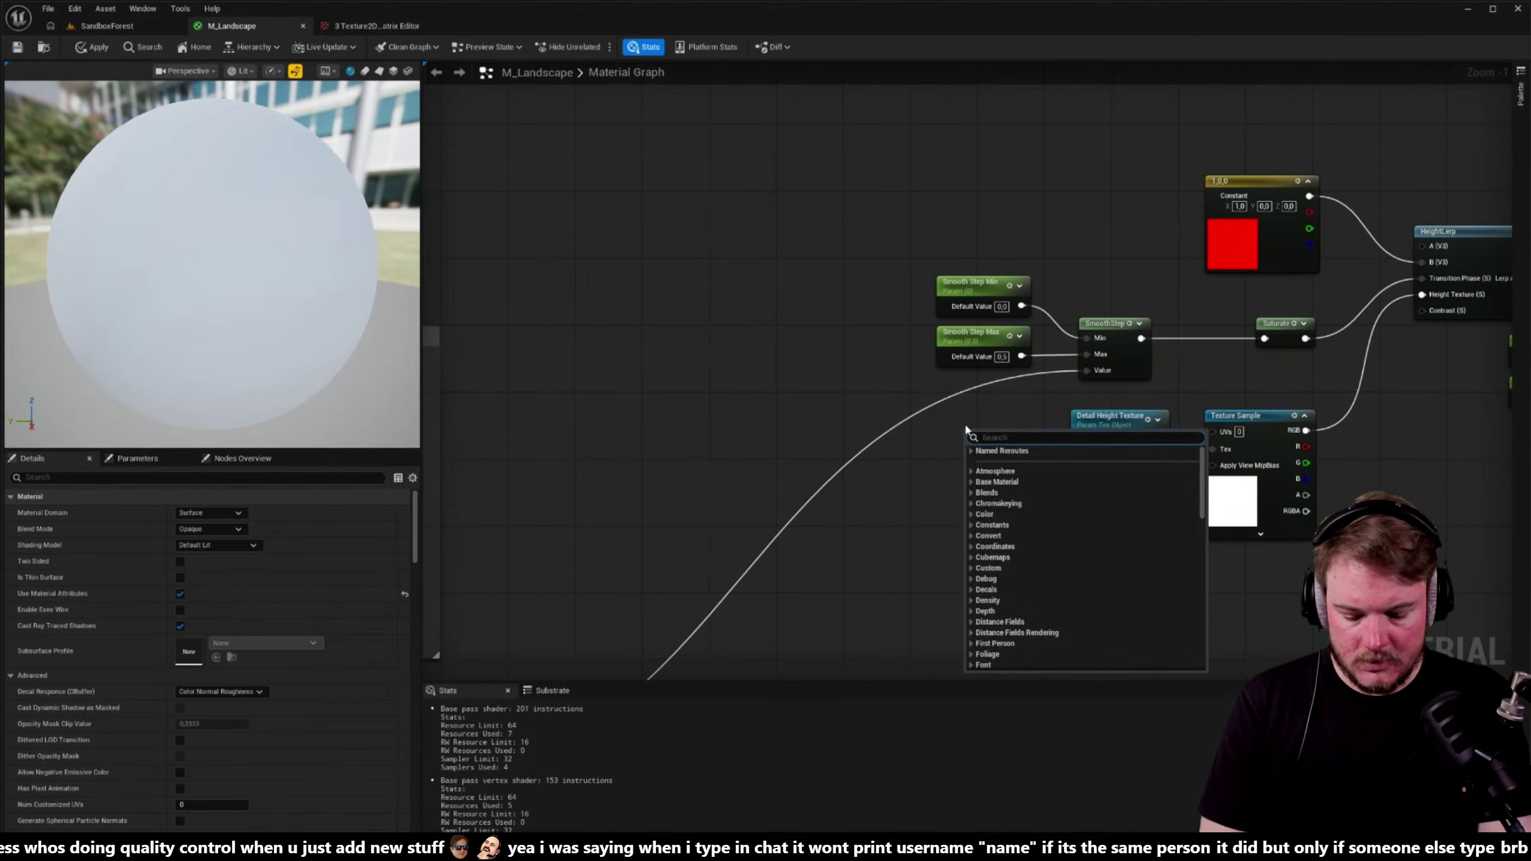
type("pathmask")
key("Return")
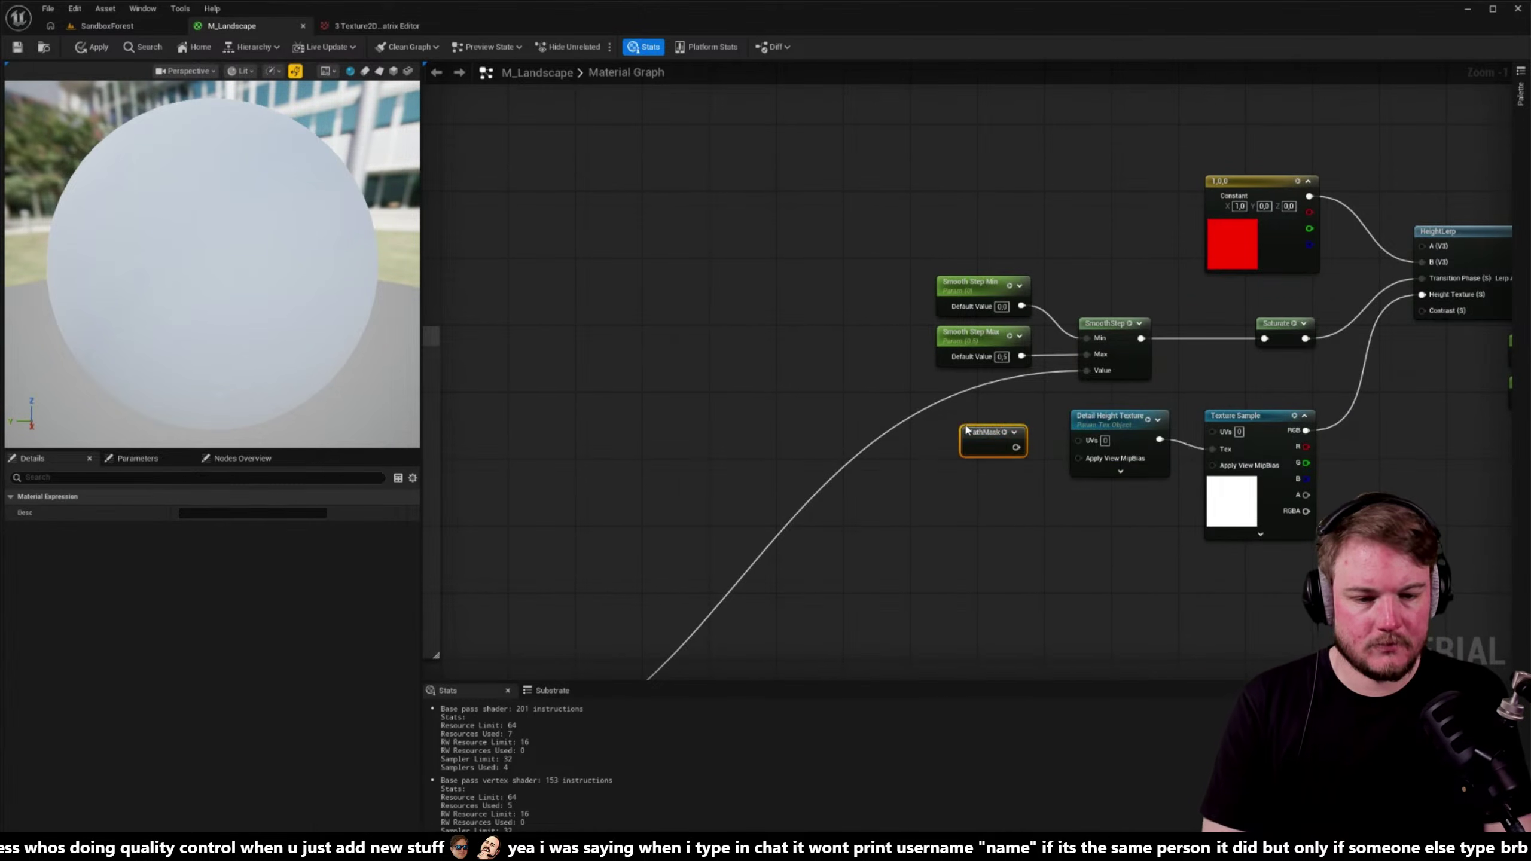
left_click_drag(1086, 370, 963, 399)
- Align the Smooth Step Min, Smooth Step Max and PathMask nodes along their right edges
left_click_drag(856, 238, 992, 470)
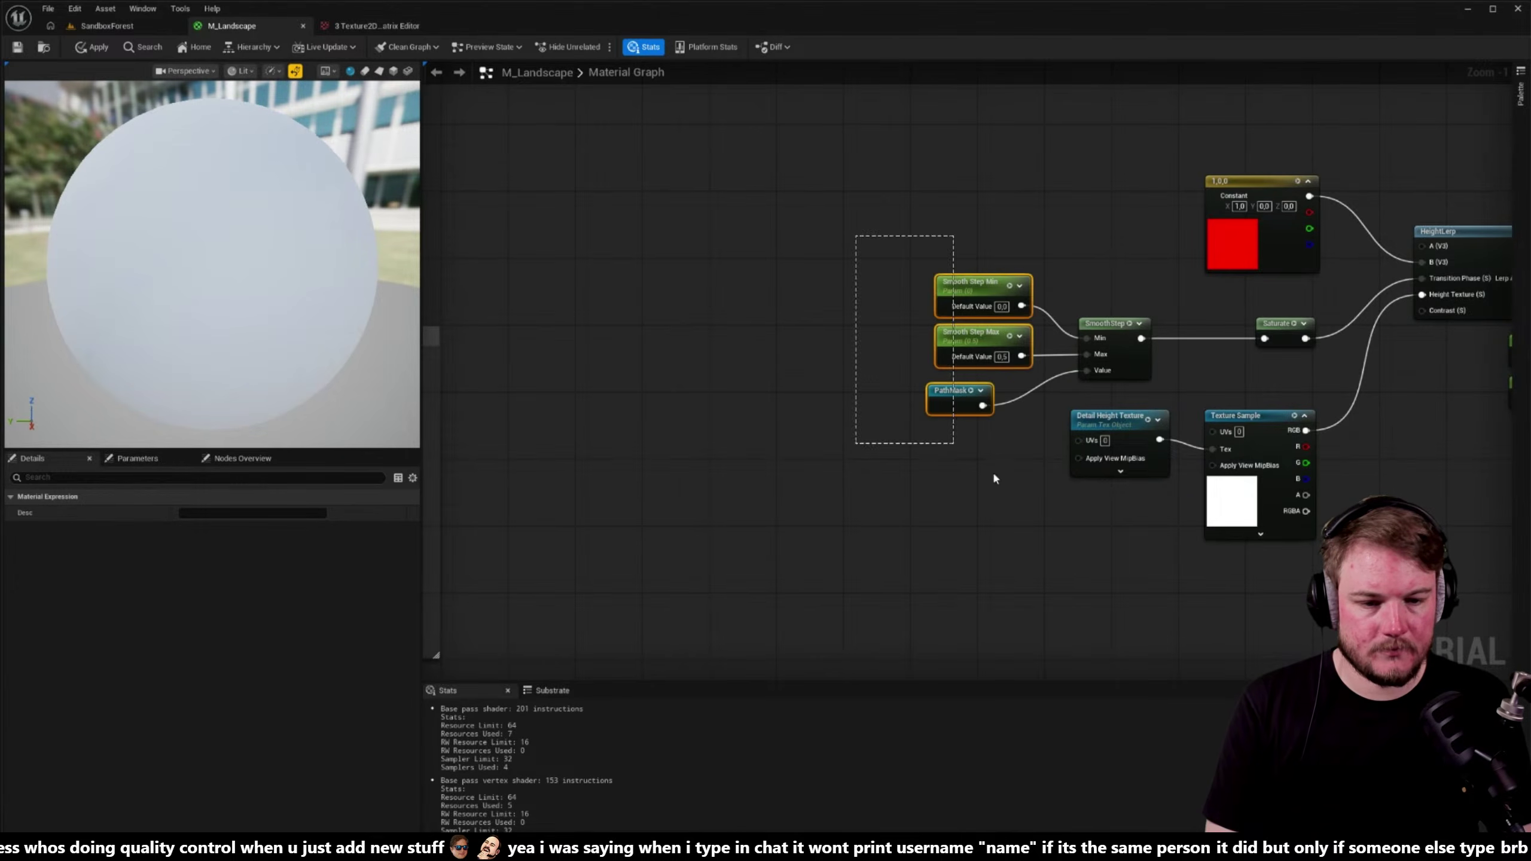
key("shift+d")
left_click(1000, 472)
- Move the Saturate node closer to SmoothStep, and shift the Detail Height Texture node with its Texture Sample slightly up and left
right_click_drag(1029, 465, 882, 464)
right_click_drag(980, 434, 839, 462)
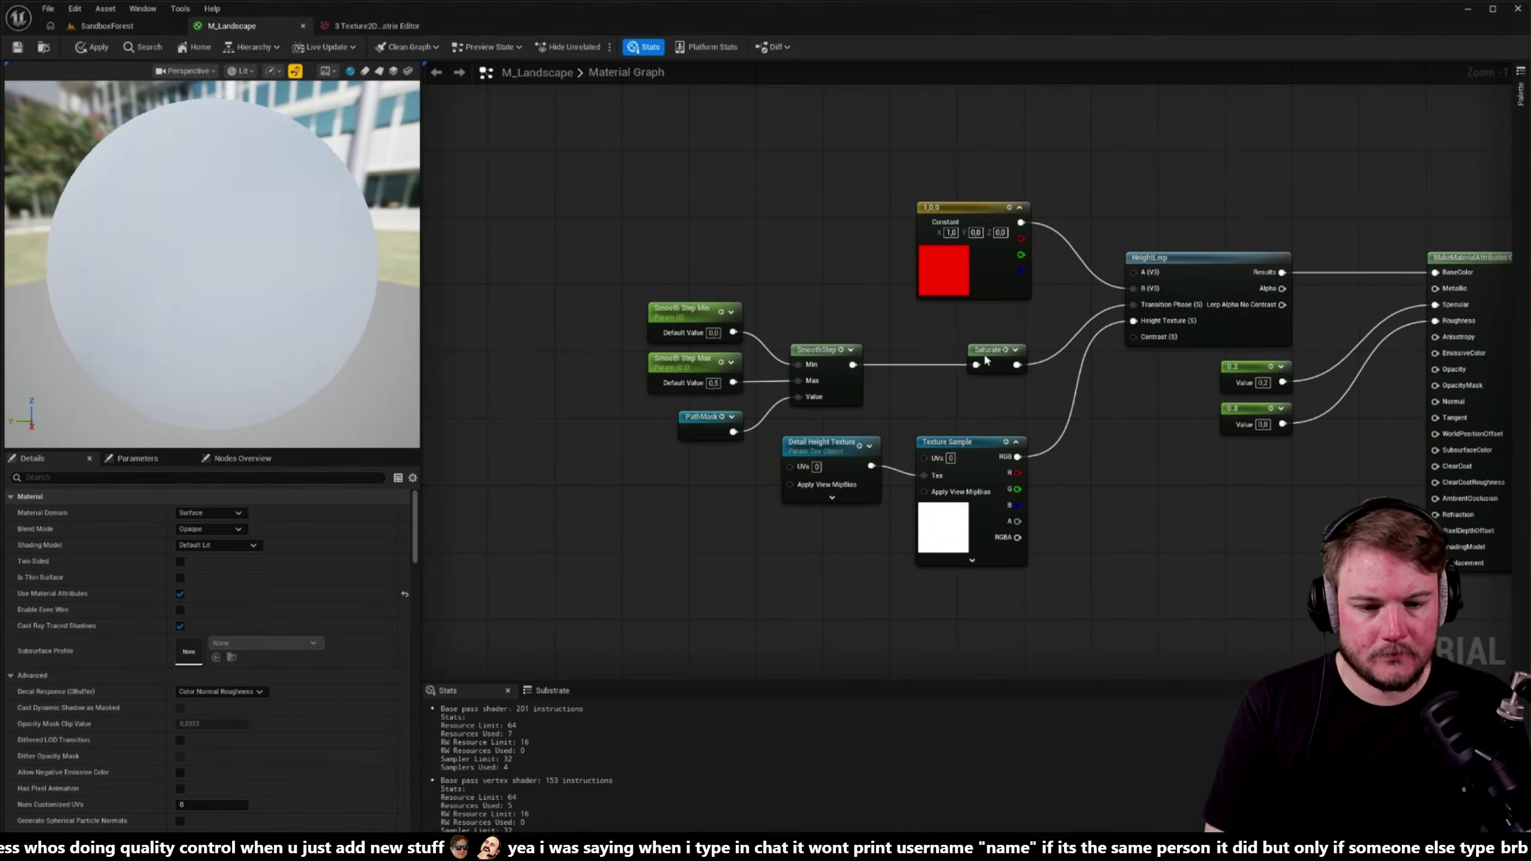
left_click_drag(992, 361, 924, 361)
right_click_drag(921, 361, 894, 315)
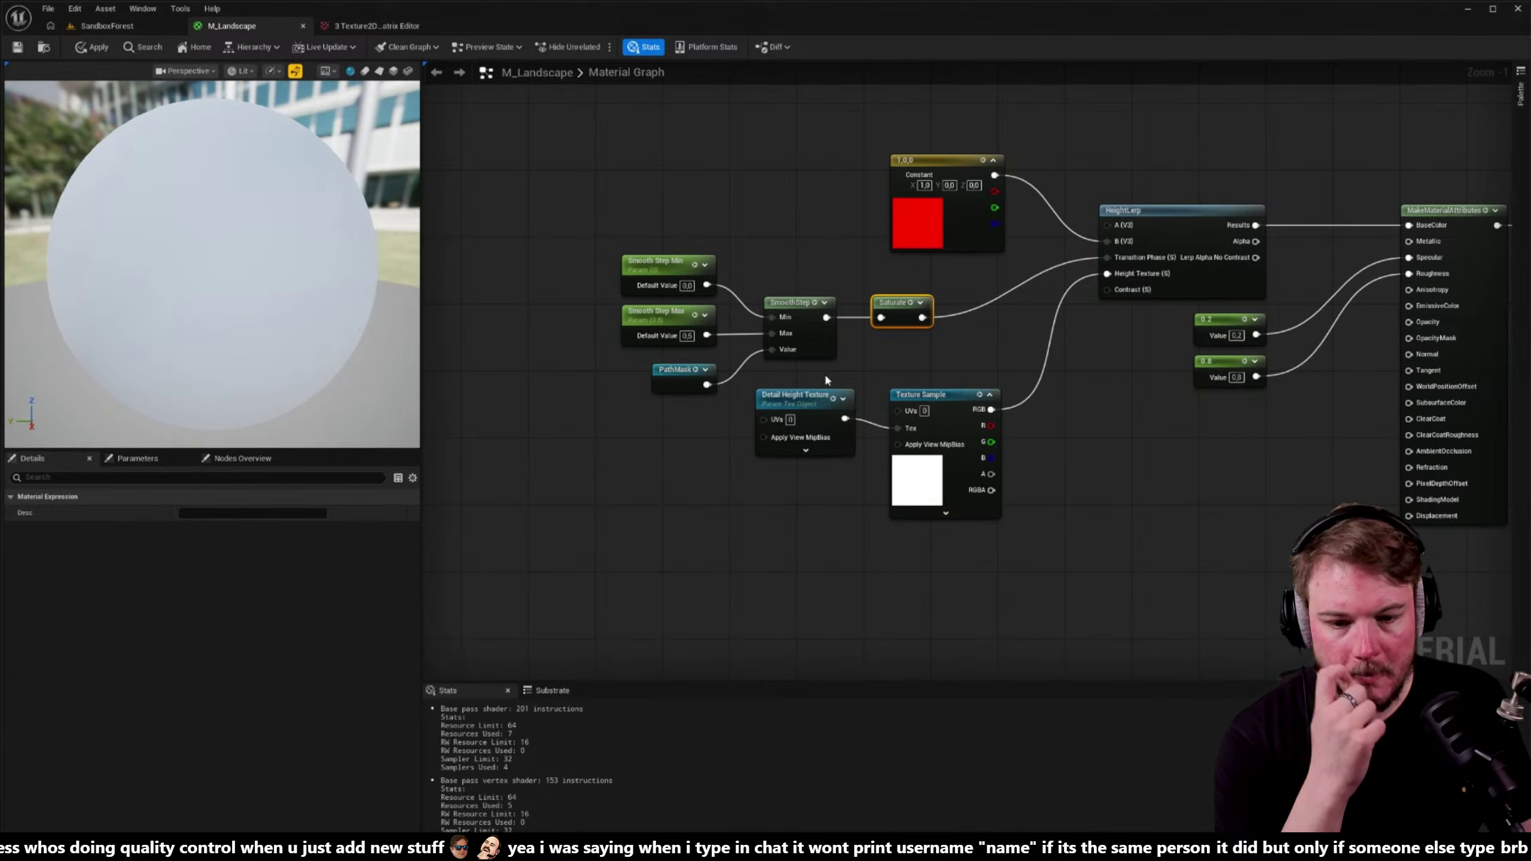
left_click_drag(744, 377, 964, 522)
right_click_drag(1021, 440, 988, 417)
left_click_drag(881, 481, 847, 440)
- Add a LandscapeLayerWeight node fed by the output of the MakeMaterialAttributes node that combines the three Texture Samples
right_click_drag(916, 394, 817, 241)
scroll(785, 207, "down", 4)
right_click_drag(707, 119, 895, 275)
scroll(896, 276, "up", 5)
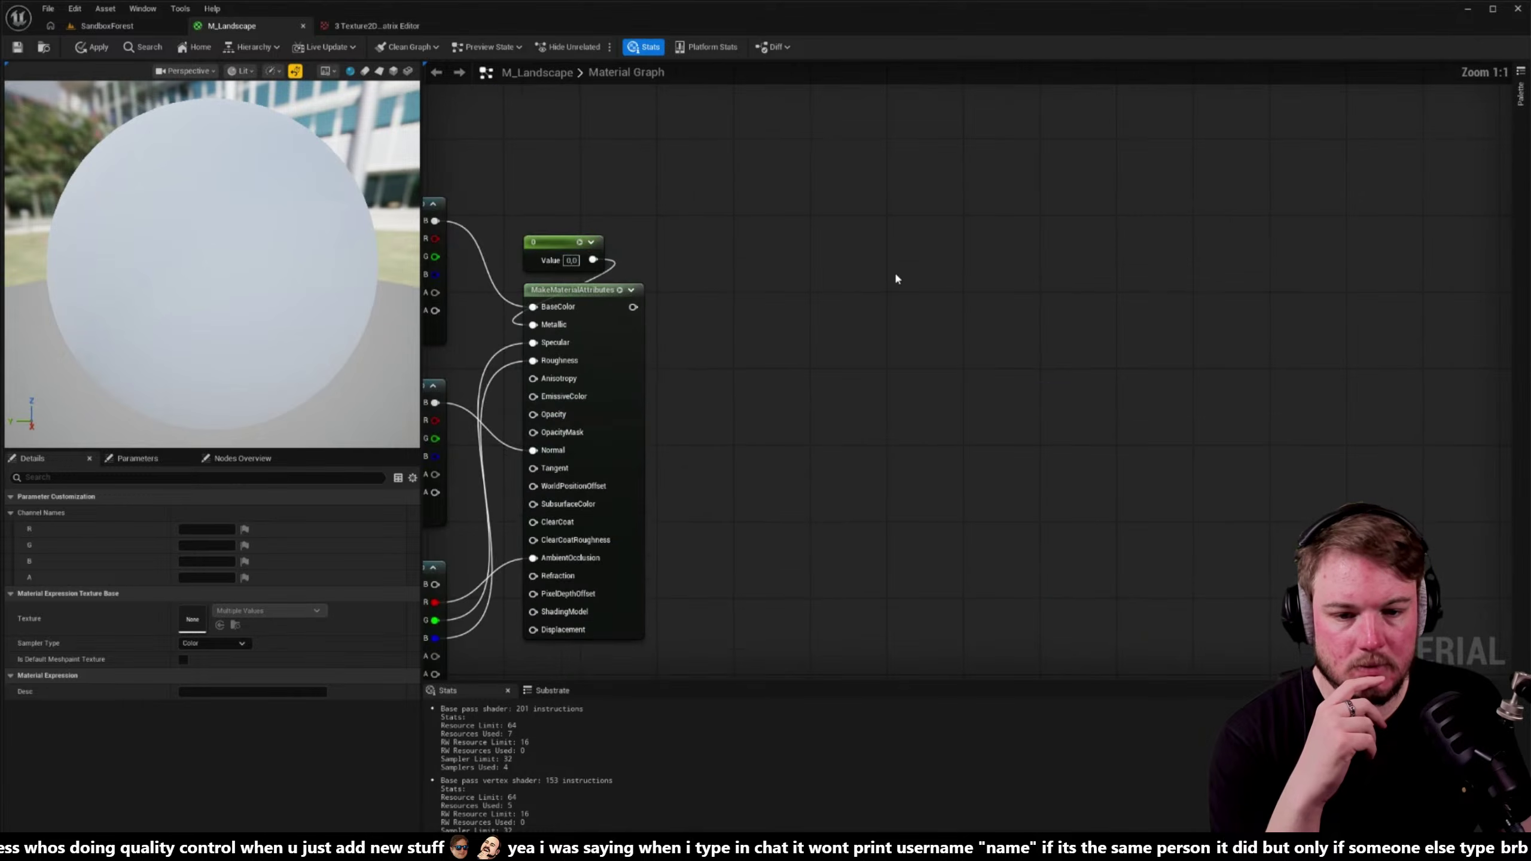
right_click_drag(462, 229, 722, 155)
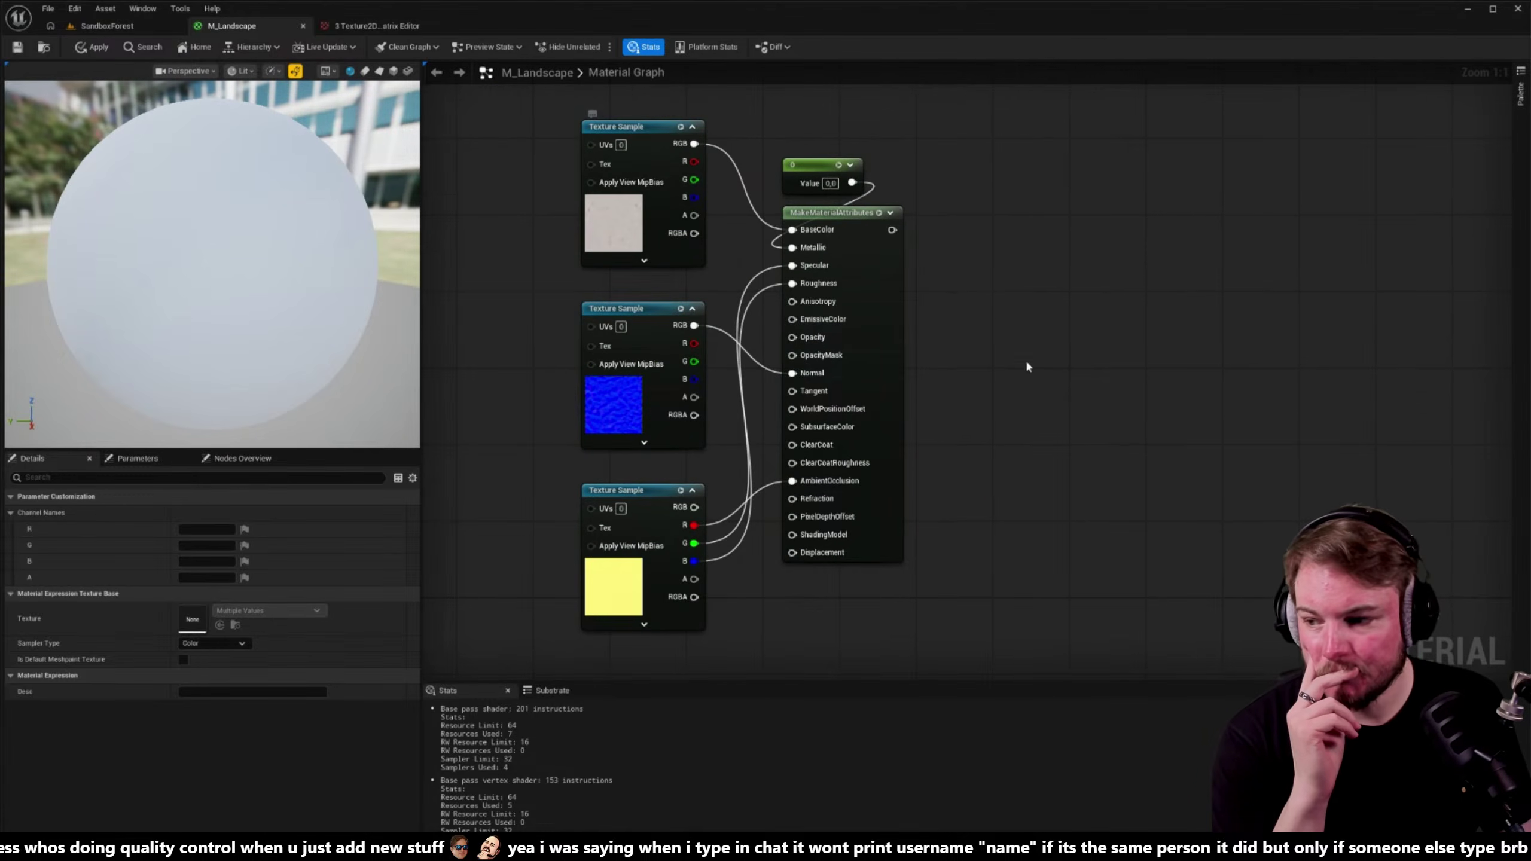
right_click_drag(1025, 359, 978, 384)
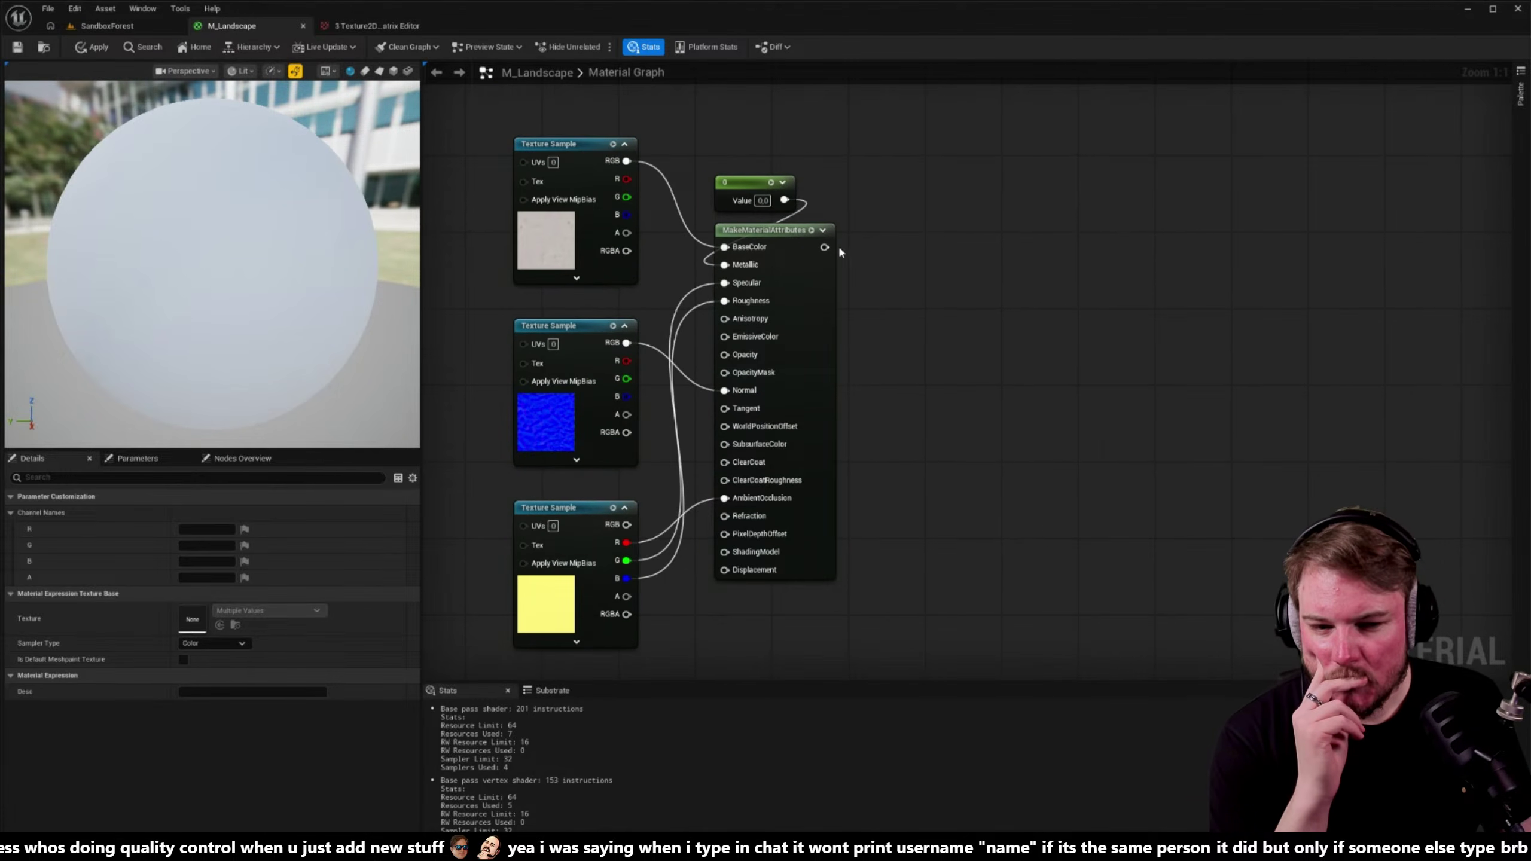
left_click_drag(823, 246, 1181, 383)
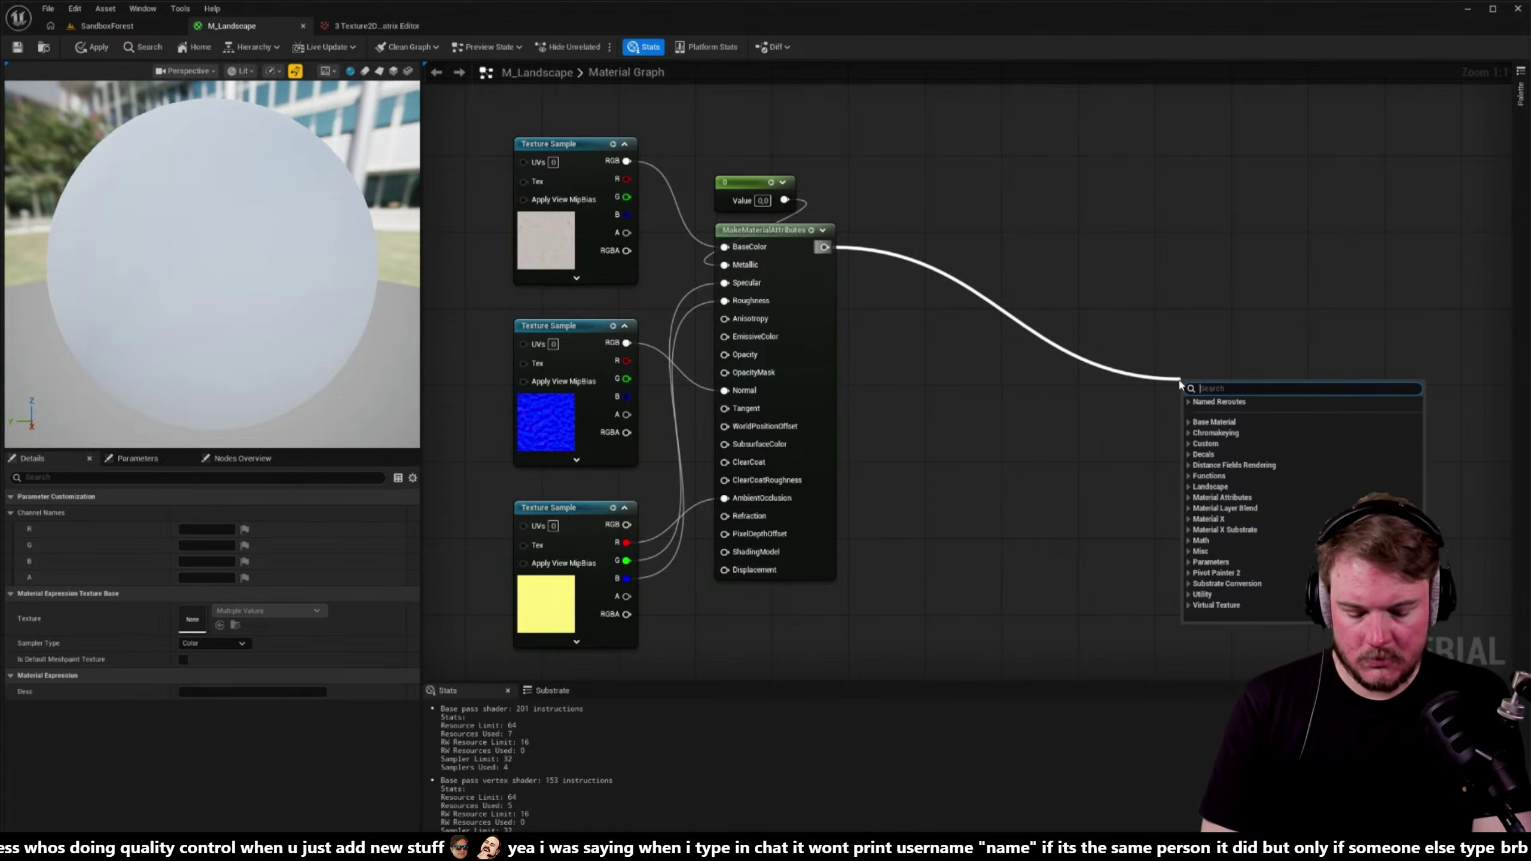
type("landsca")
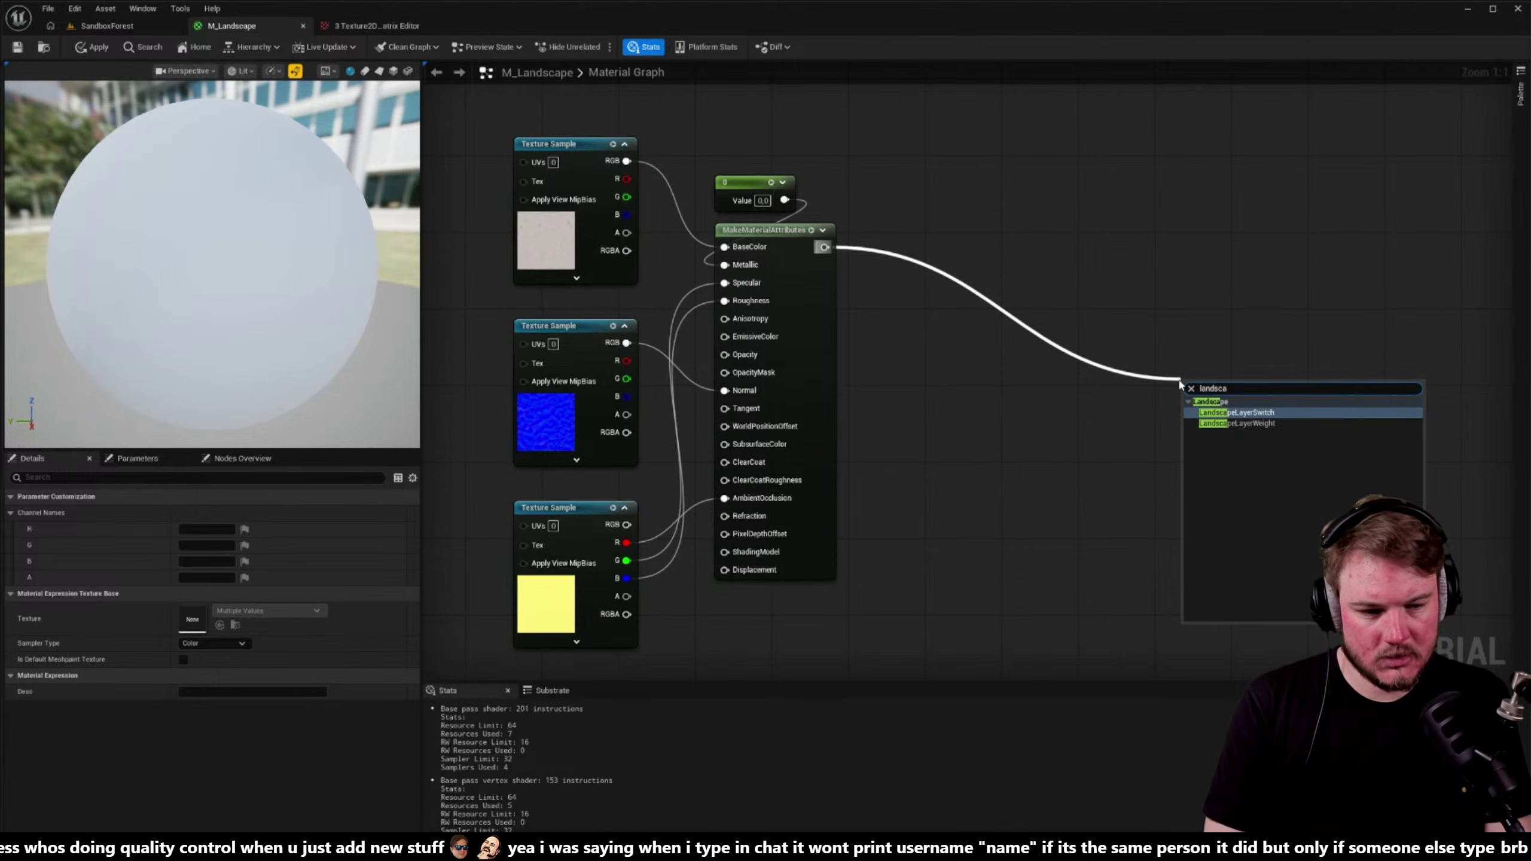
key("Down")
key("Return")
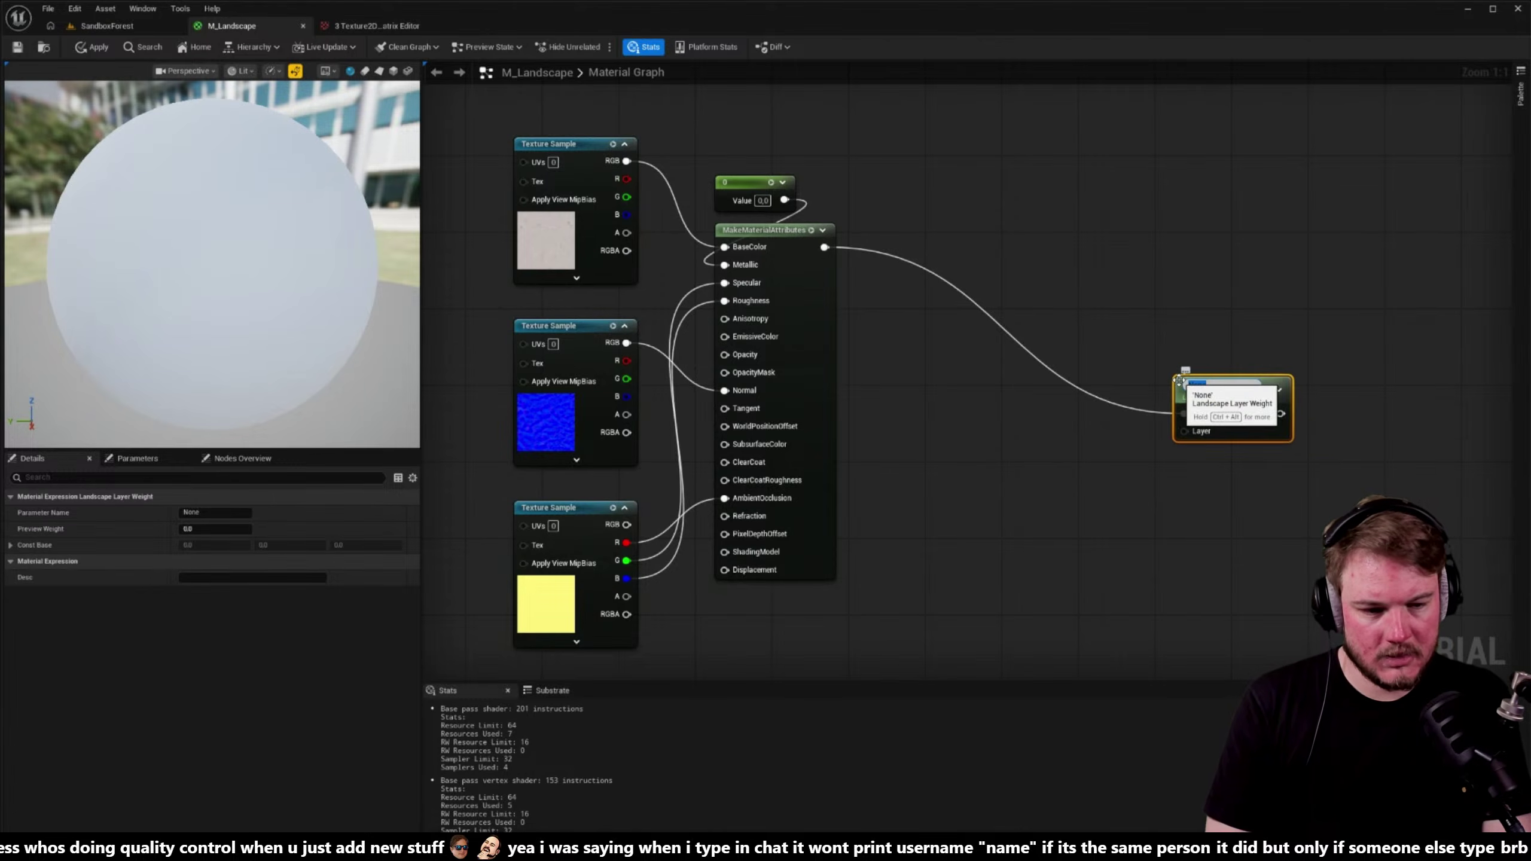
right_click_drag(1210, 336, 1096, 308)
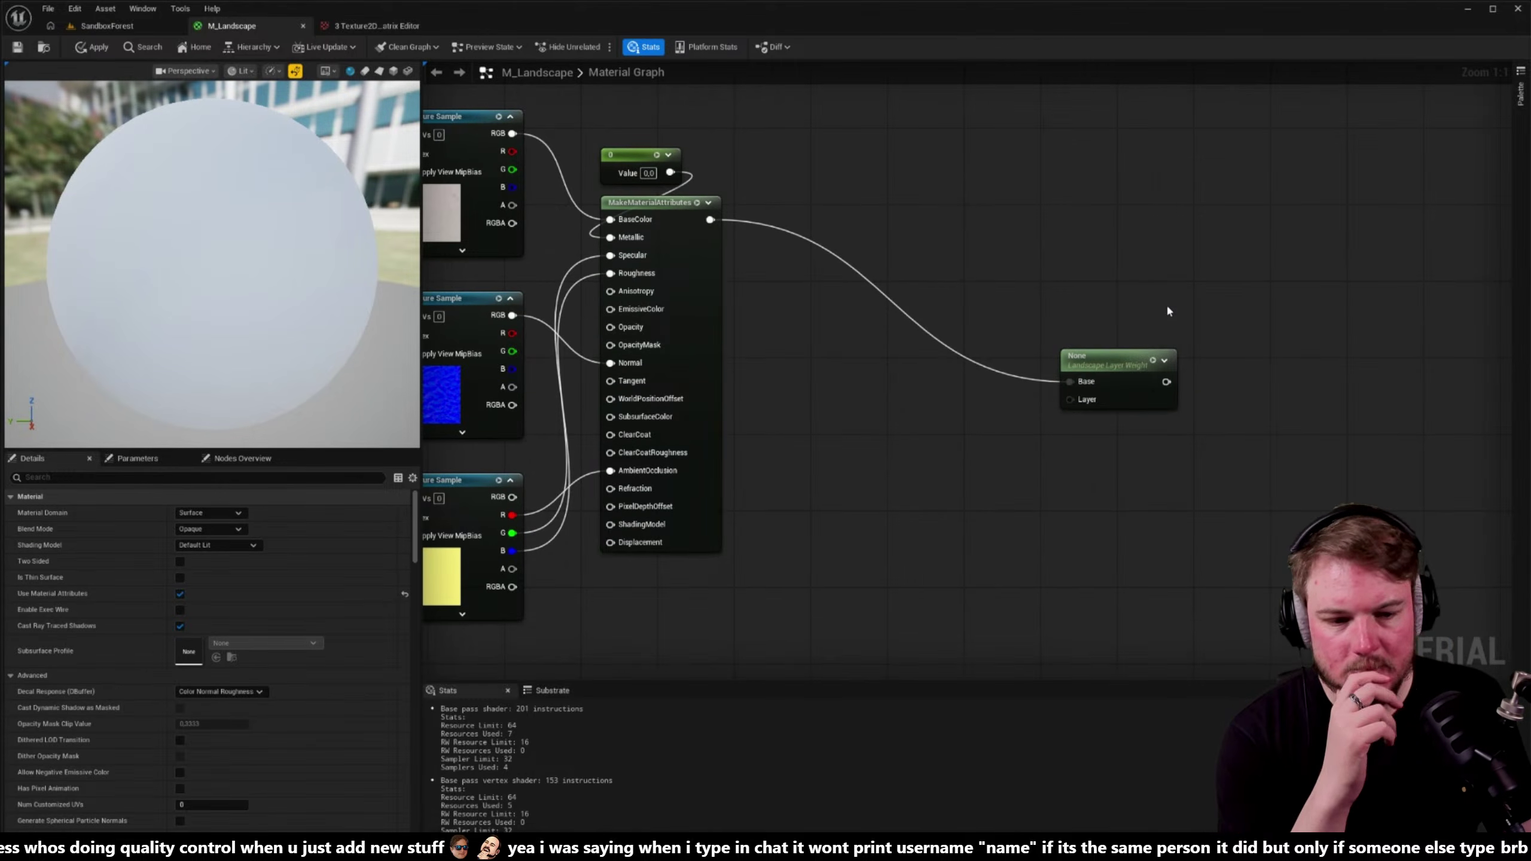
left_click(1145, 376)
right_click_drag(1129, 424, 1123, 390)
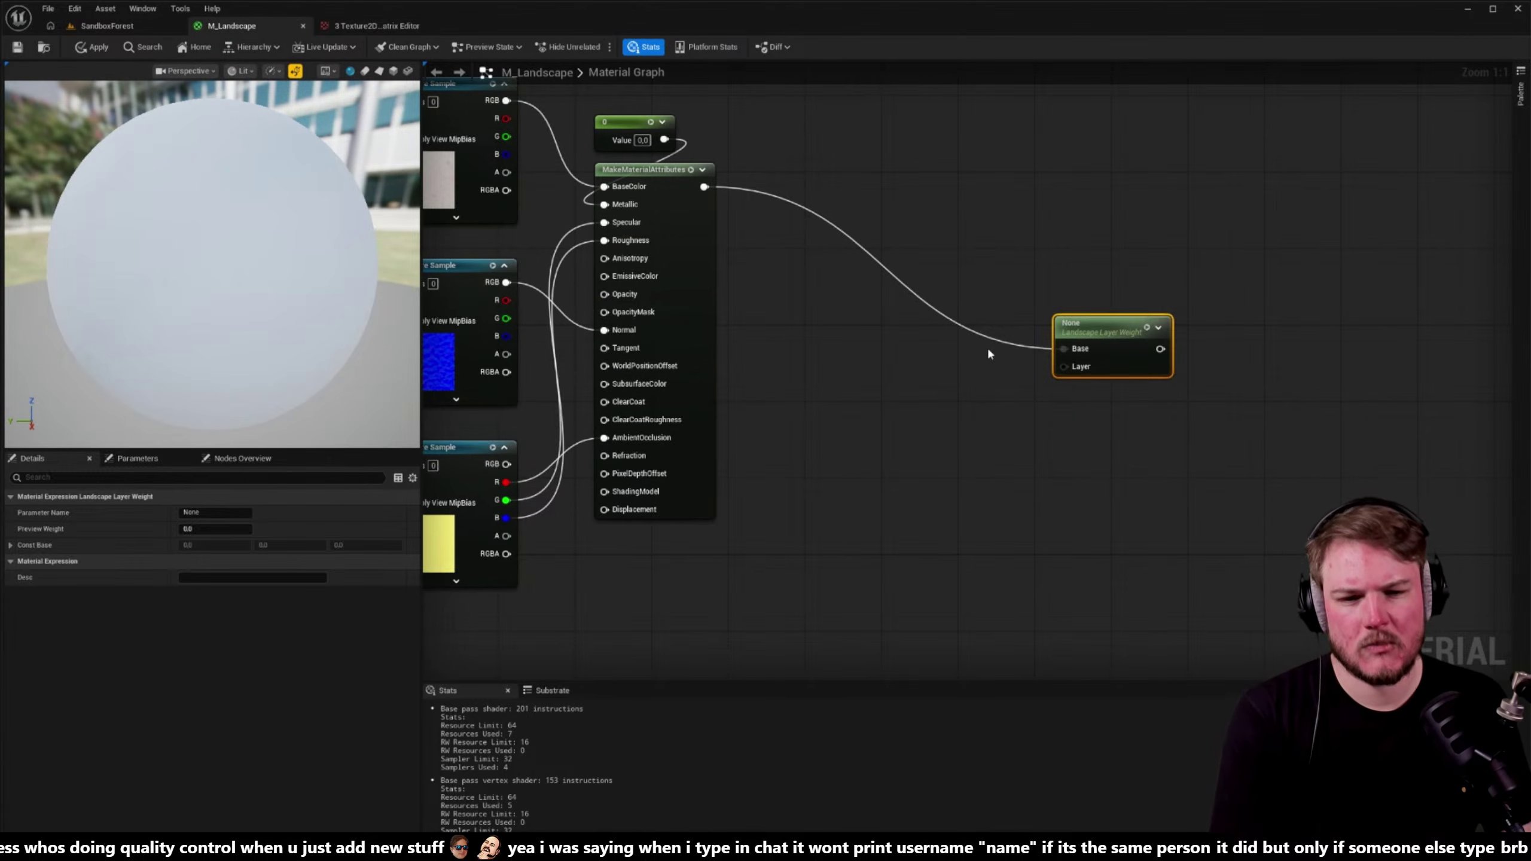
- Add a LandscapeLayerBlend node in the empty area and delete the LandscapeLayerWeight node
left_click(999, 463)
right_click(998, 463)
type("lan")
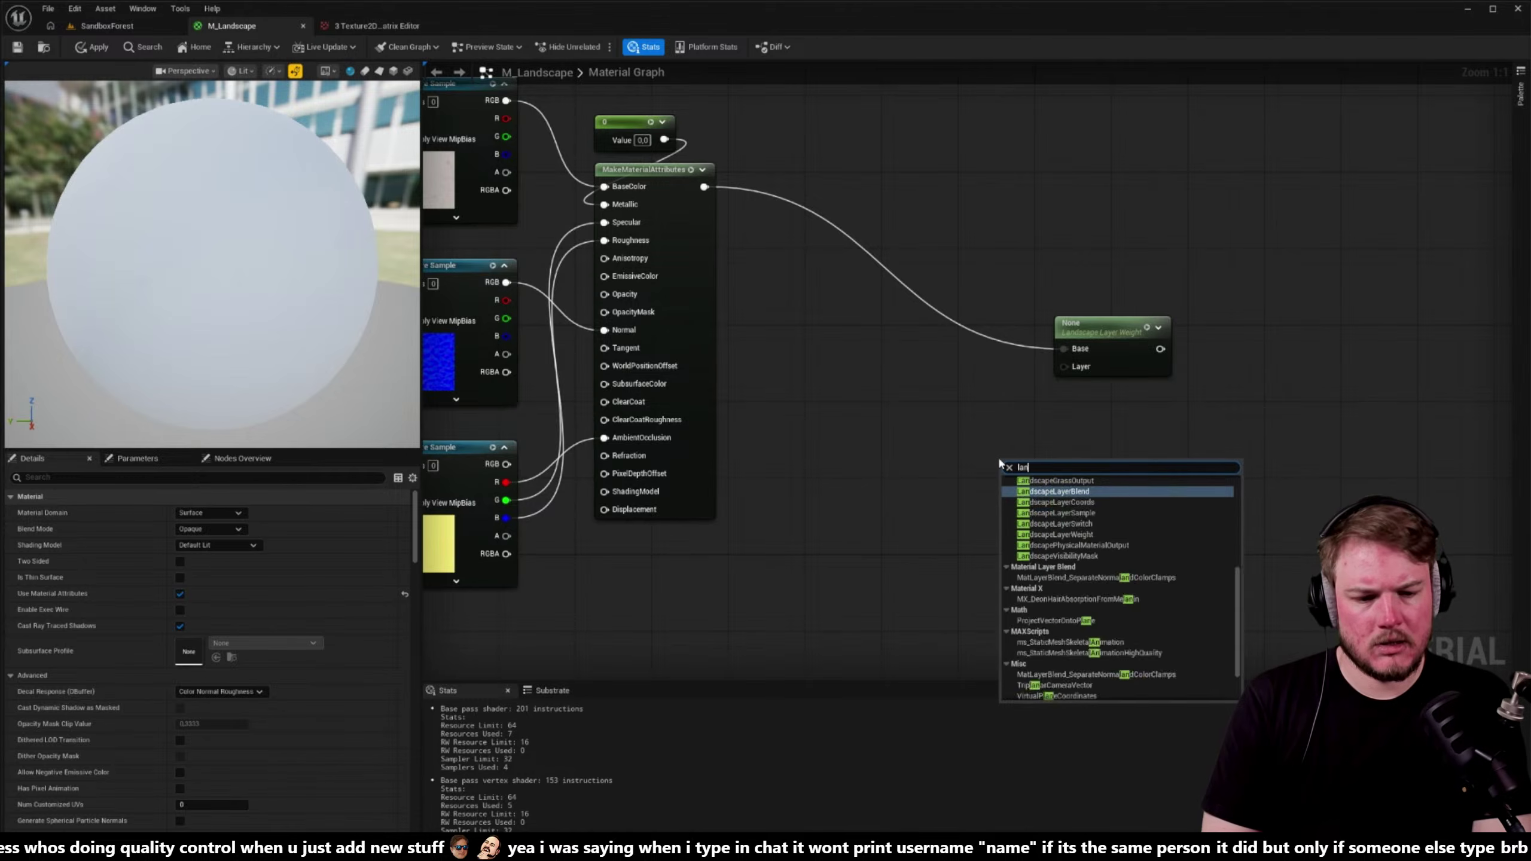
type("dscape")
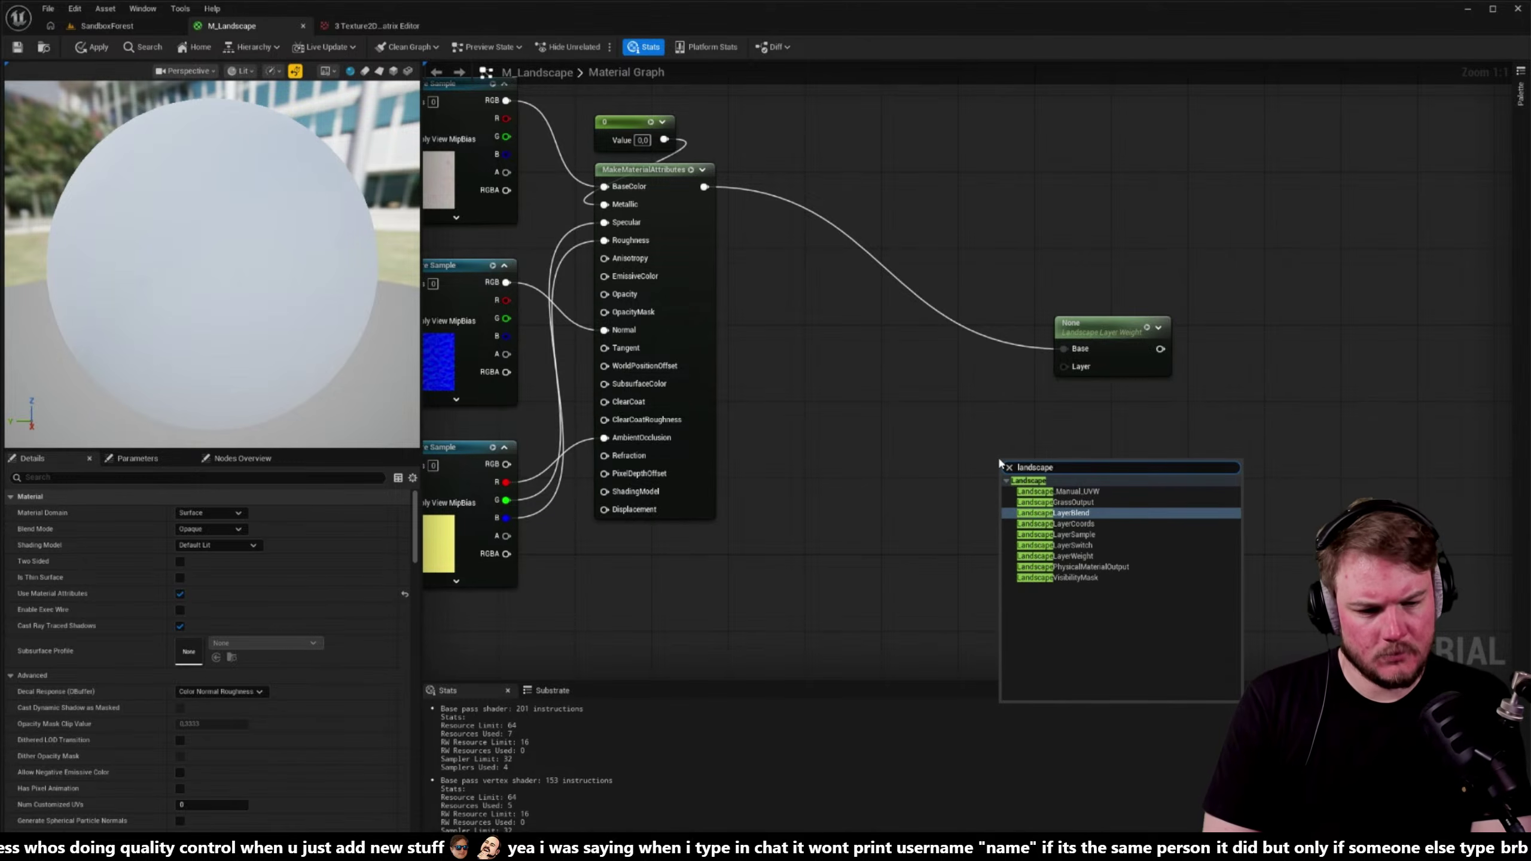
key("Return")
left_click_drag(1015, 260, 1178, 374)
key("Delete")
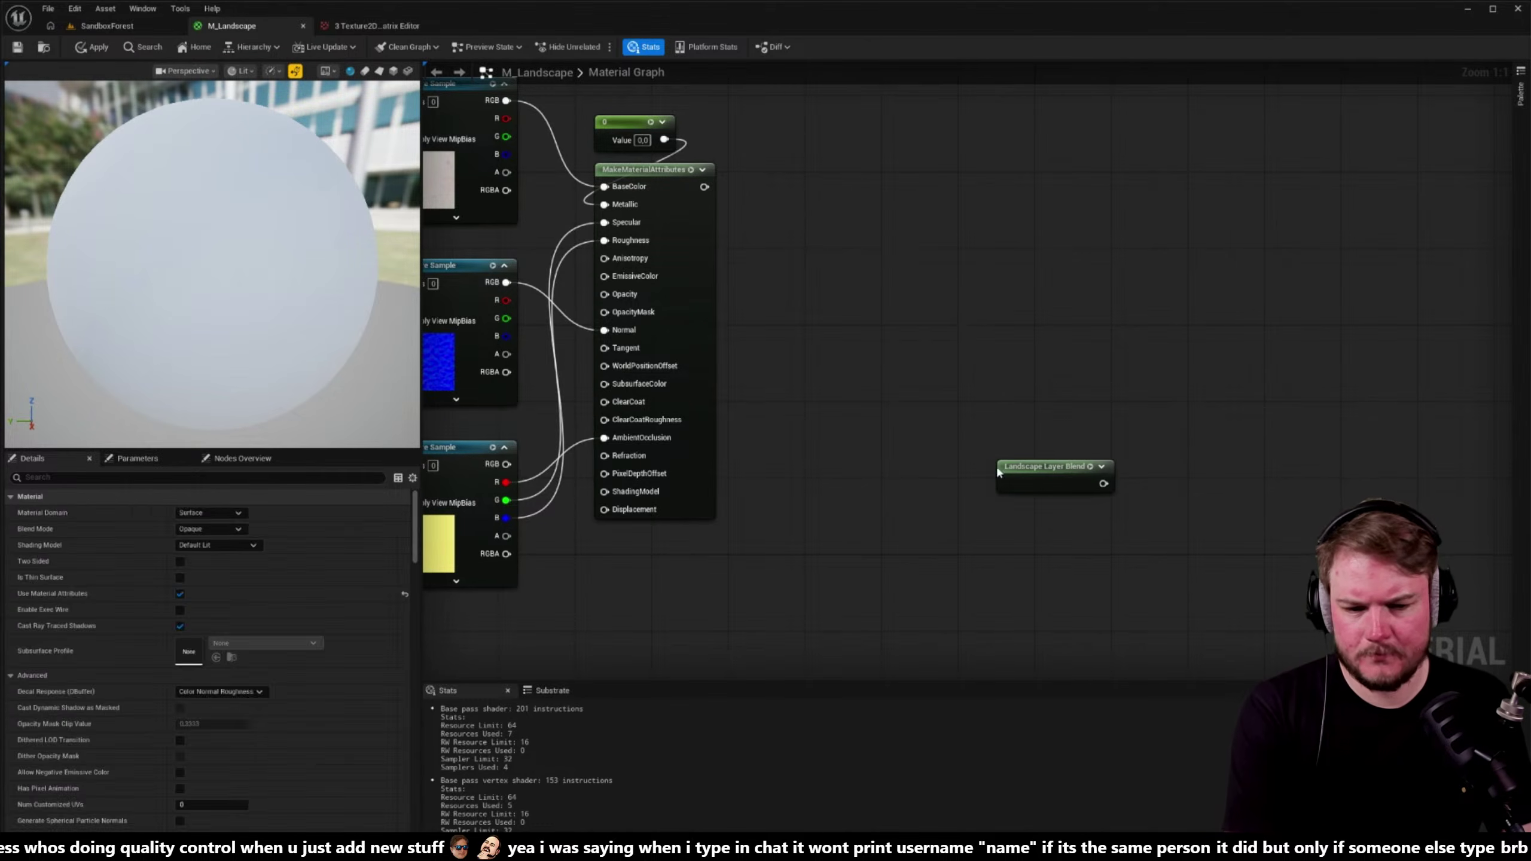
- Add two layers to the Landscape Layer Blend node, keeping LB Weight Blend as the first layer's blend type
left_click(1024, 476)
left_click(258, 513)
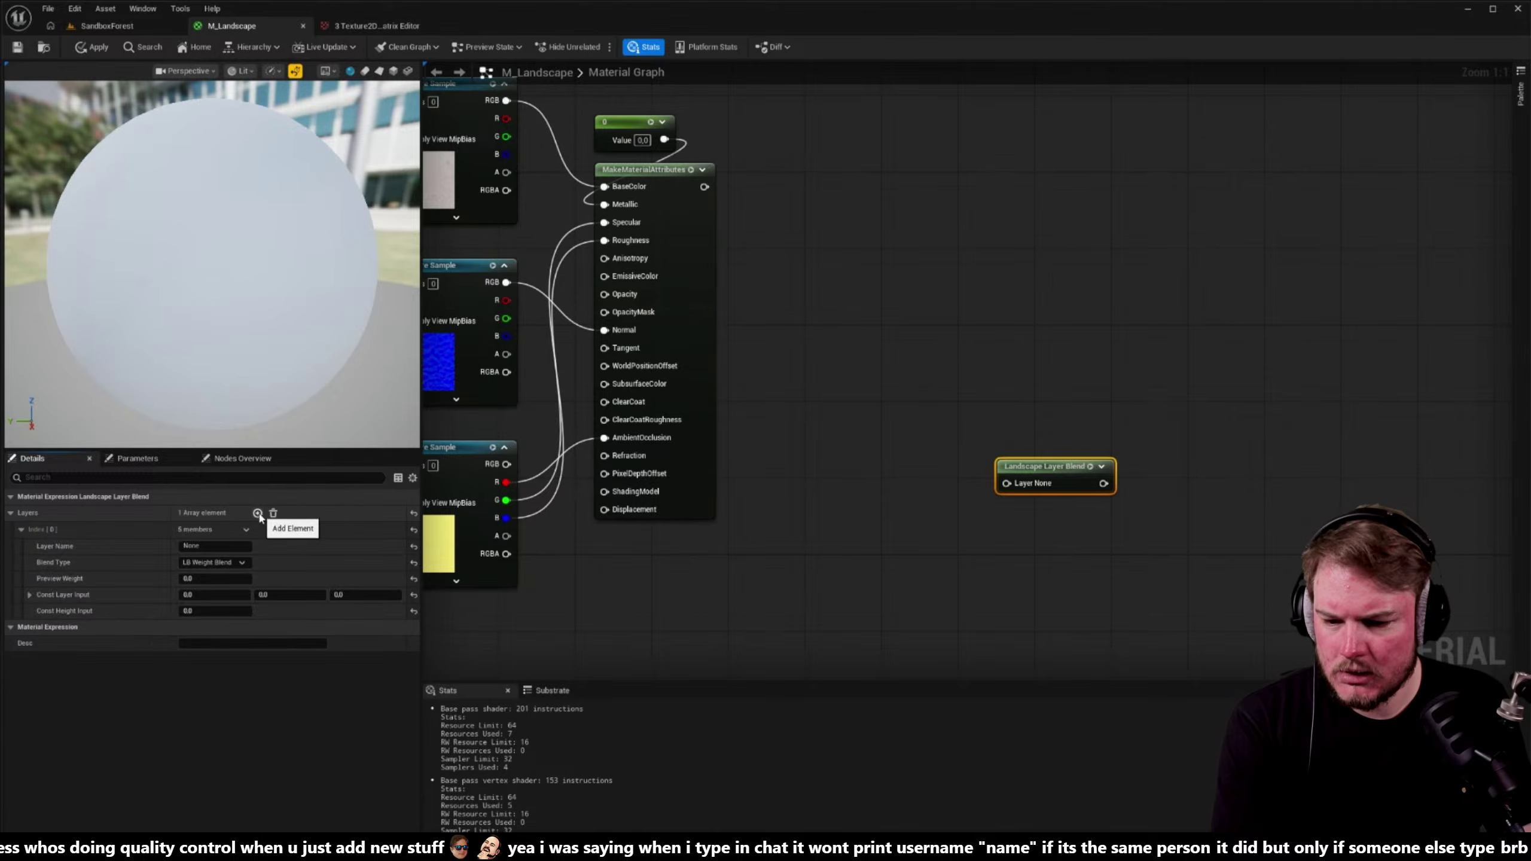
left_click(257, 513)
left_click(244, 563)
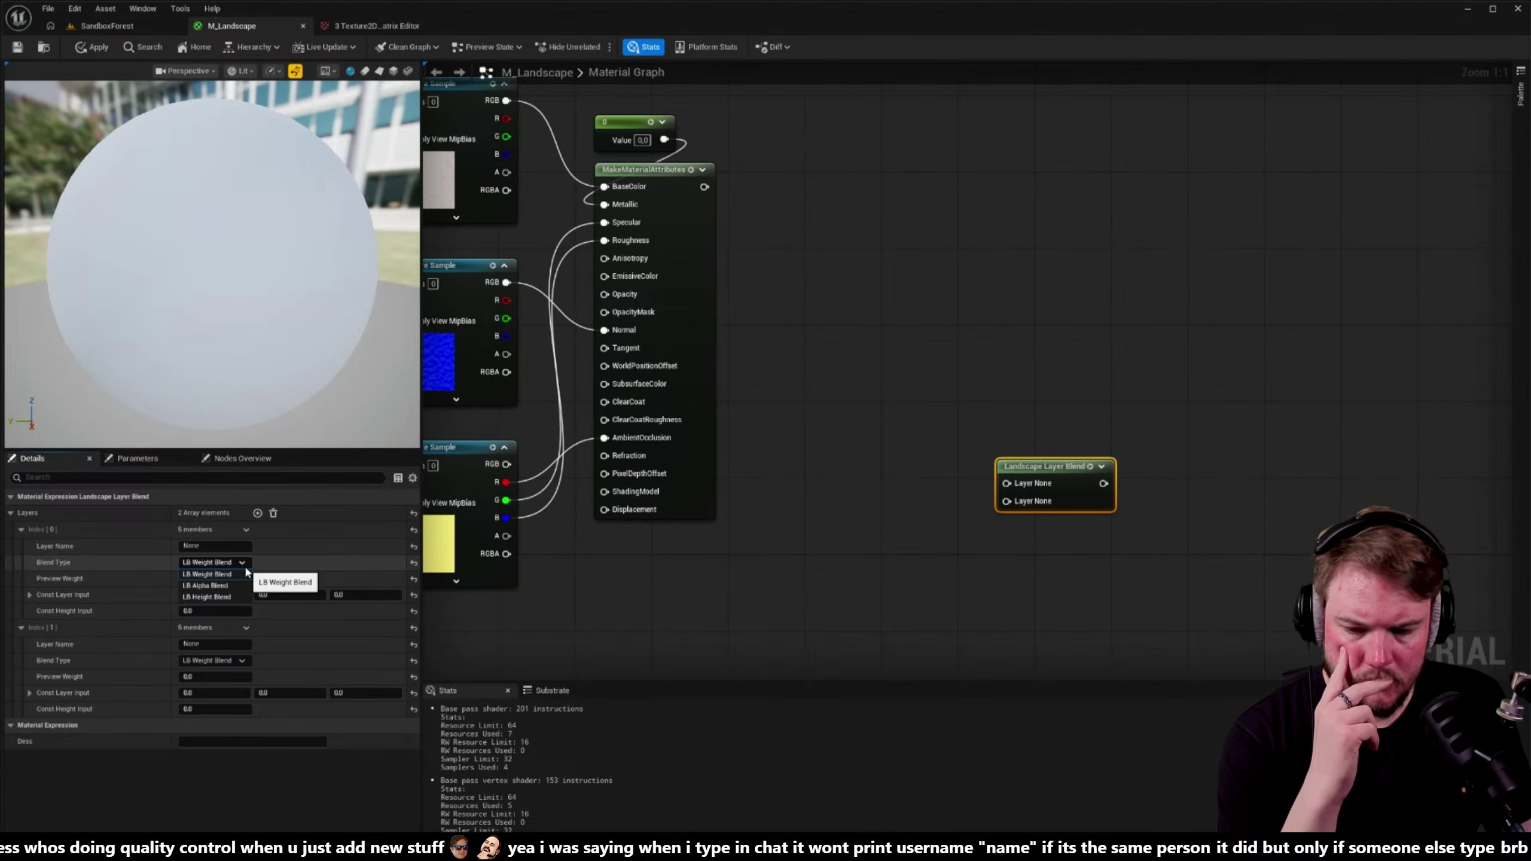
left_click(208, 574)
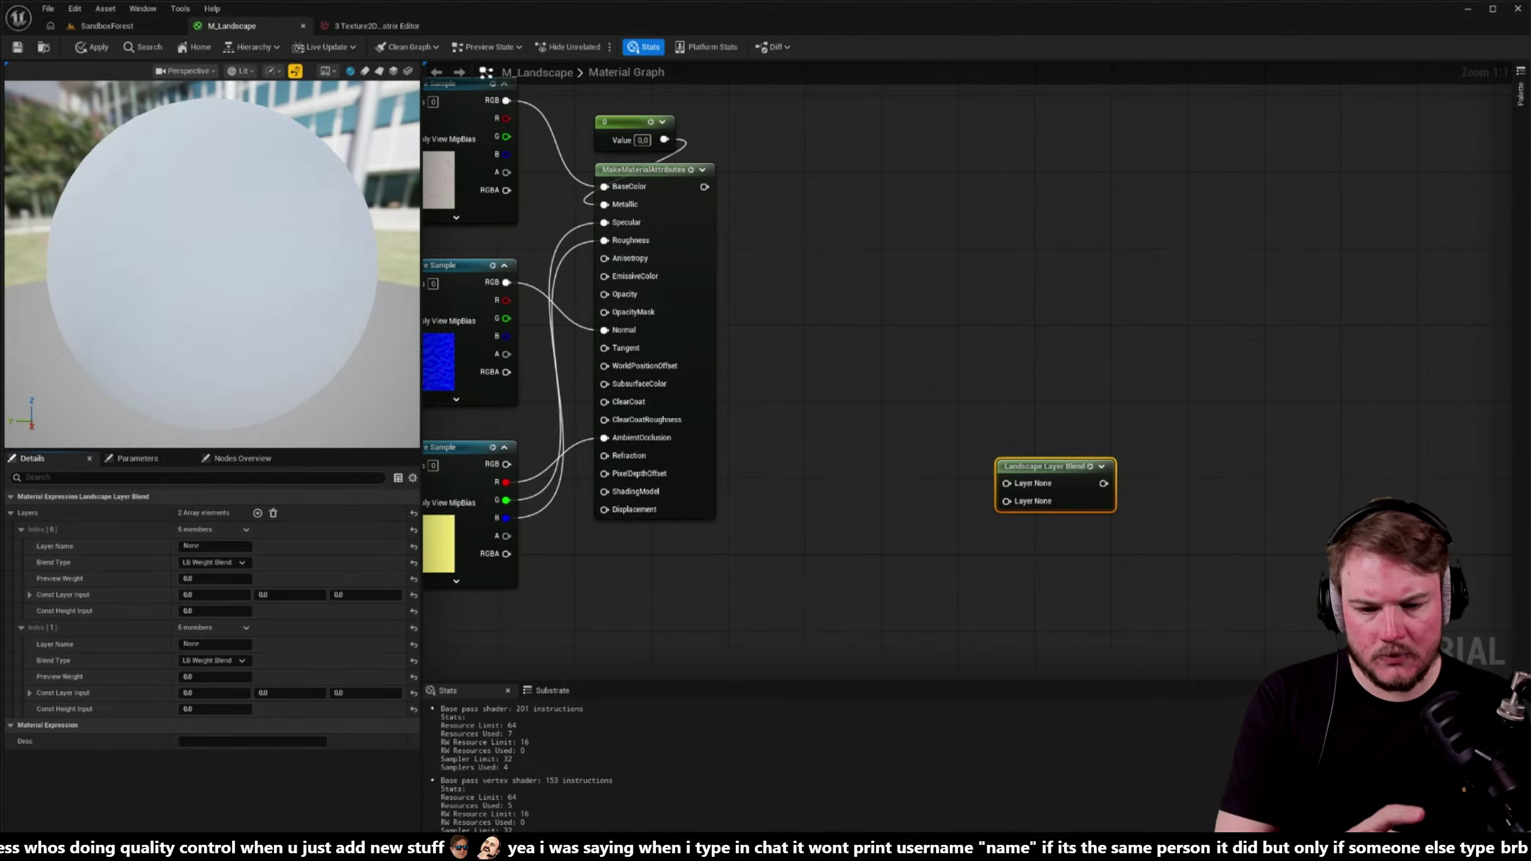
left_click(213, 562)
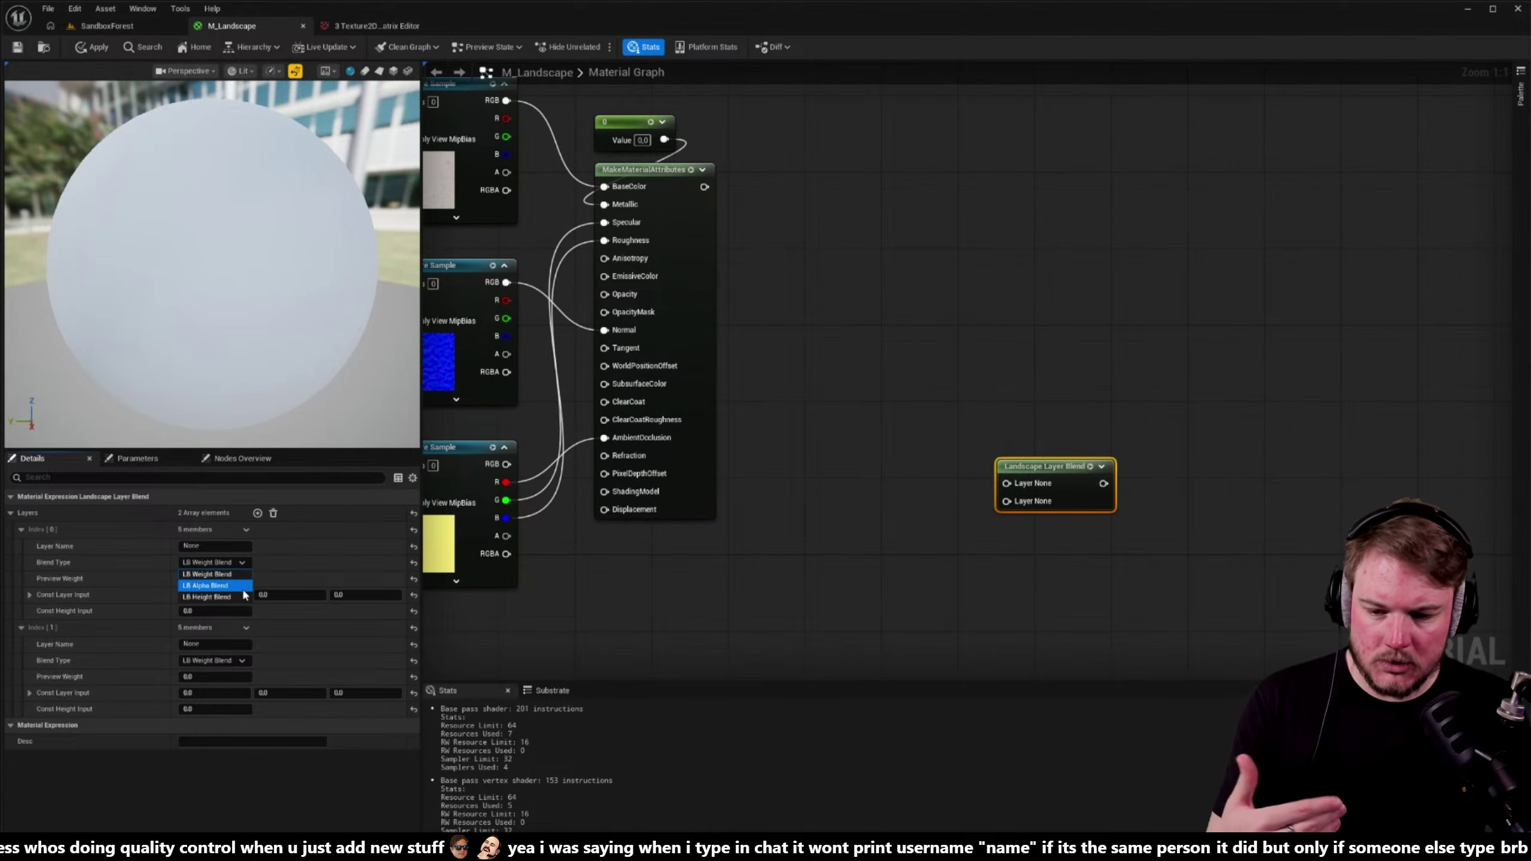
key("Escape")
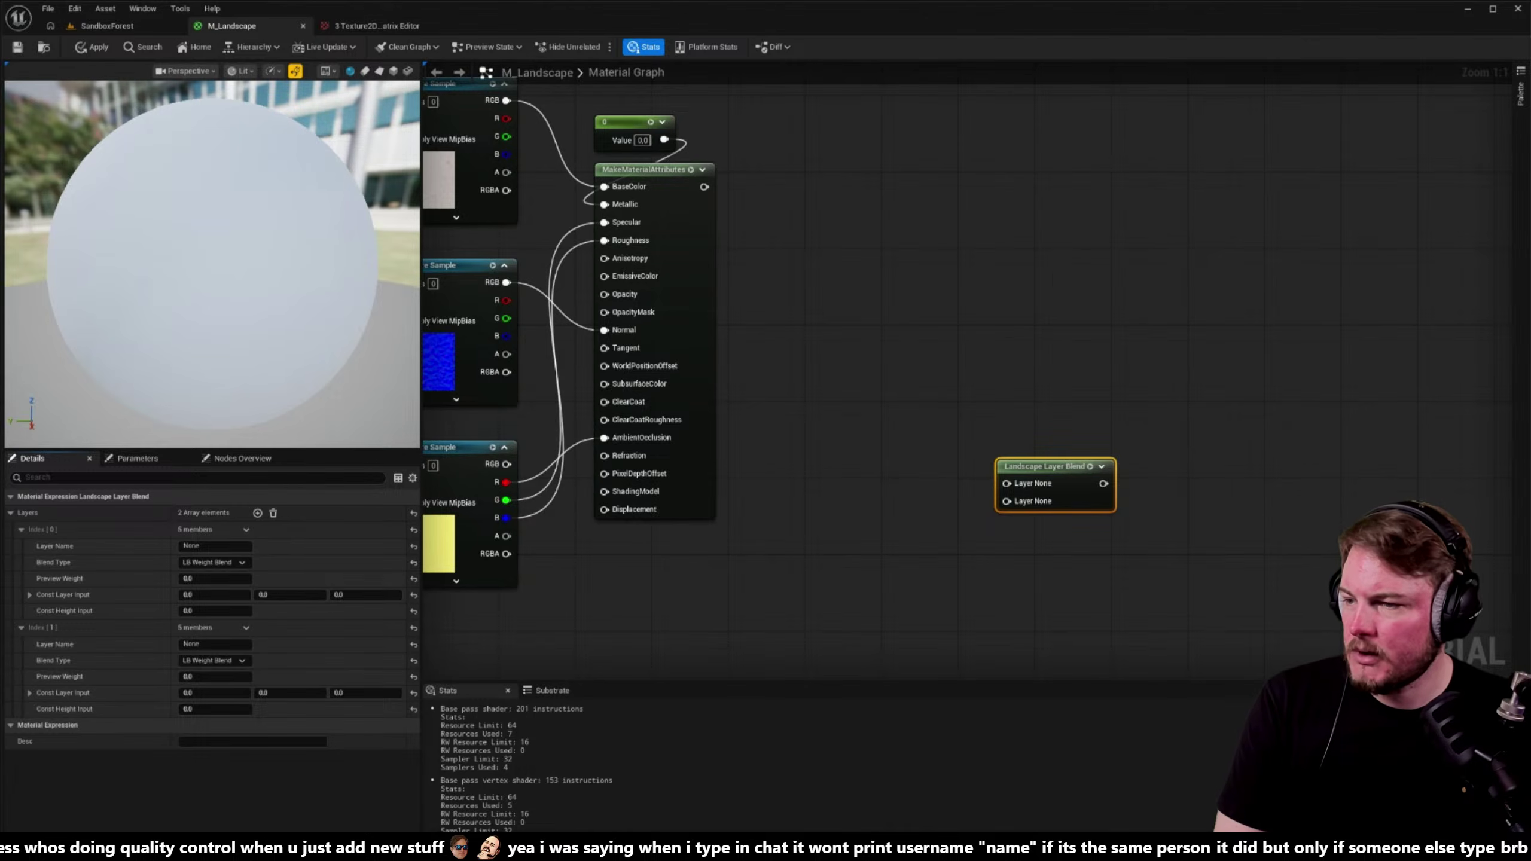
- Switch to the browser's Landscape Quick Start Guide and review the example node graph under Creating the Landscape Material
key("alt+Tab")
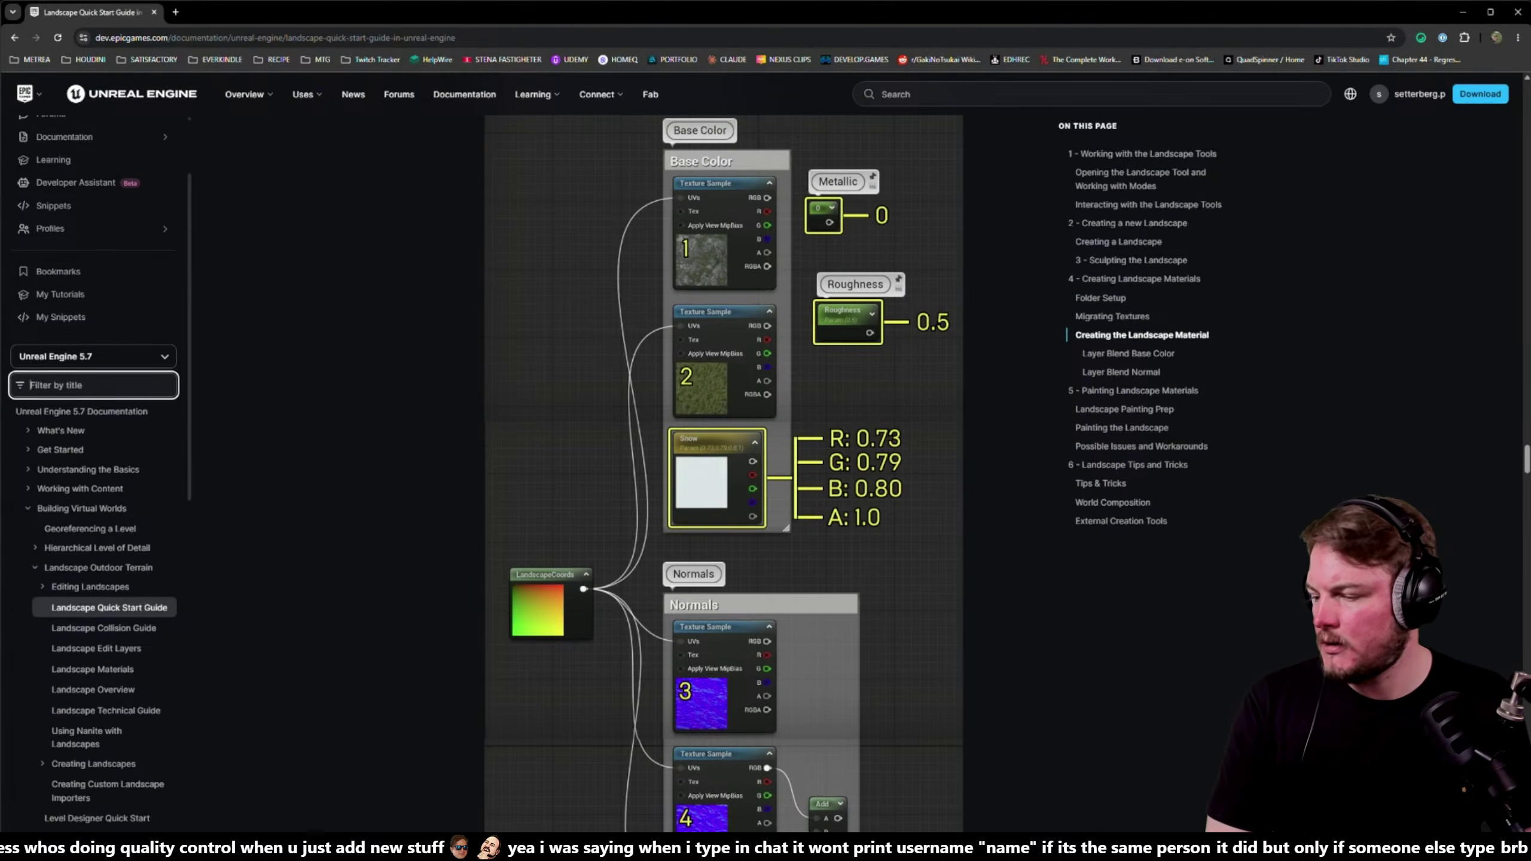
key("alt+Tab")
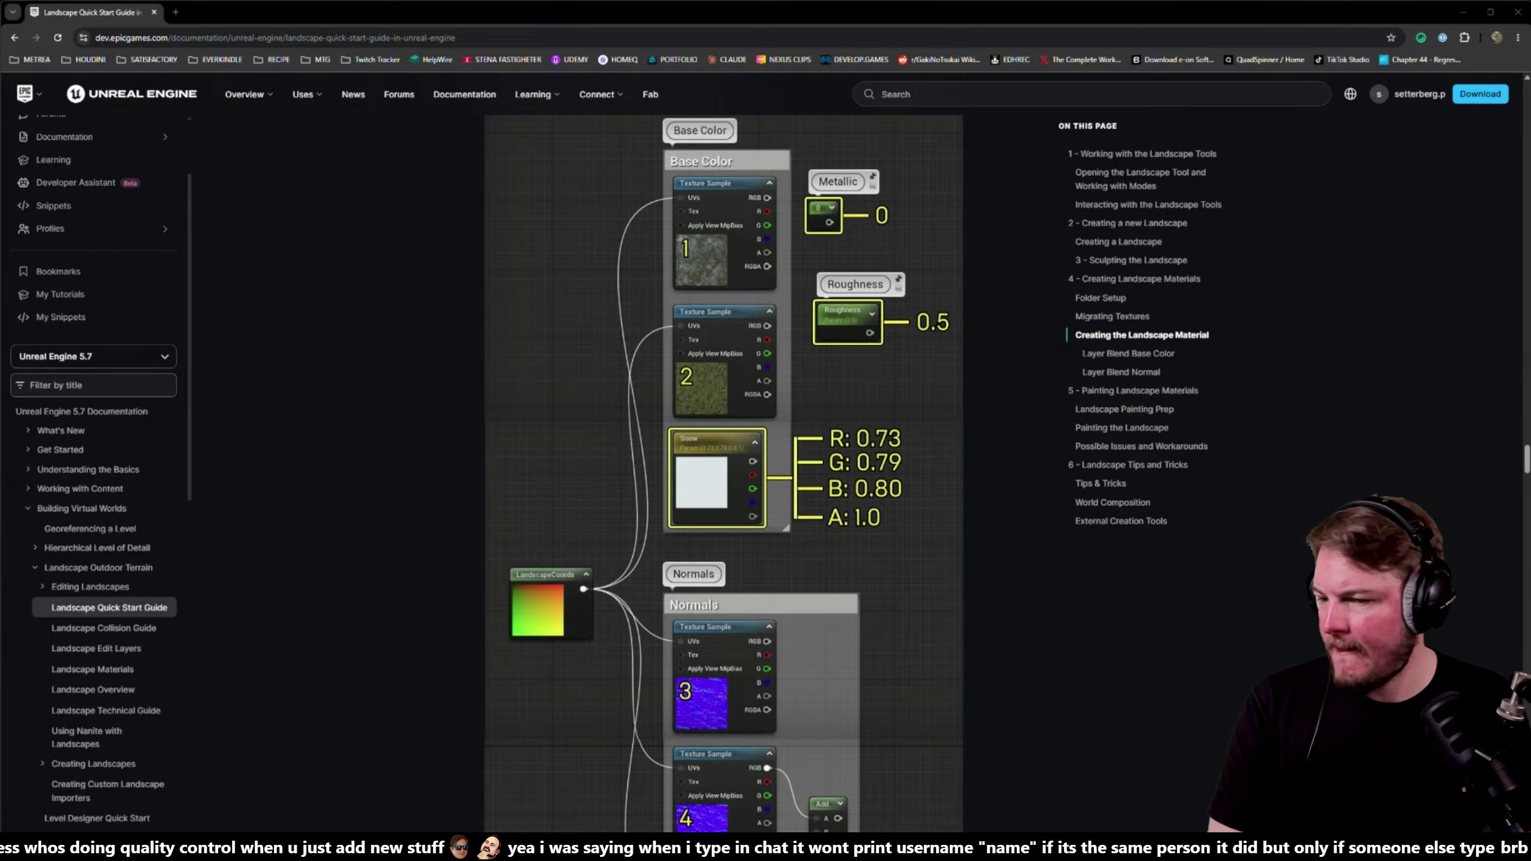
scroll(753, 446, "down", 2)
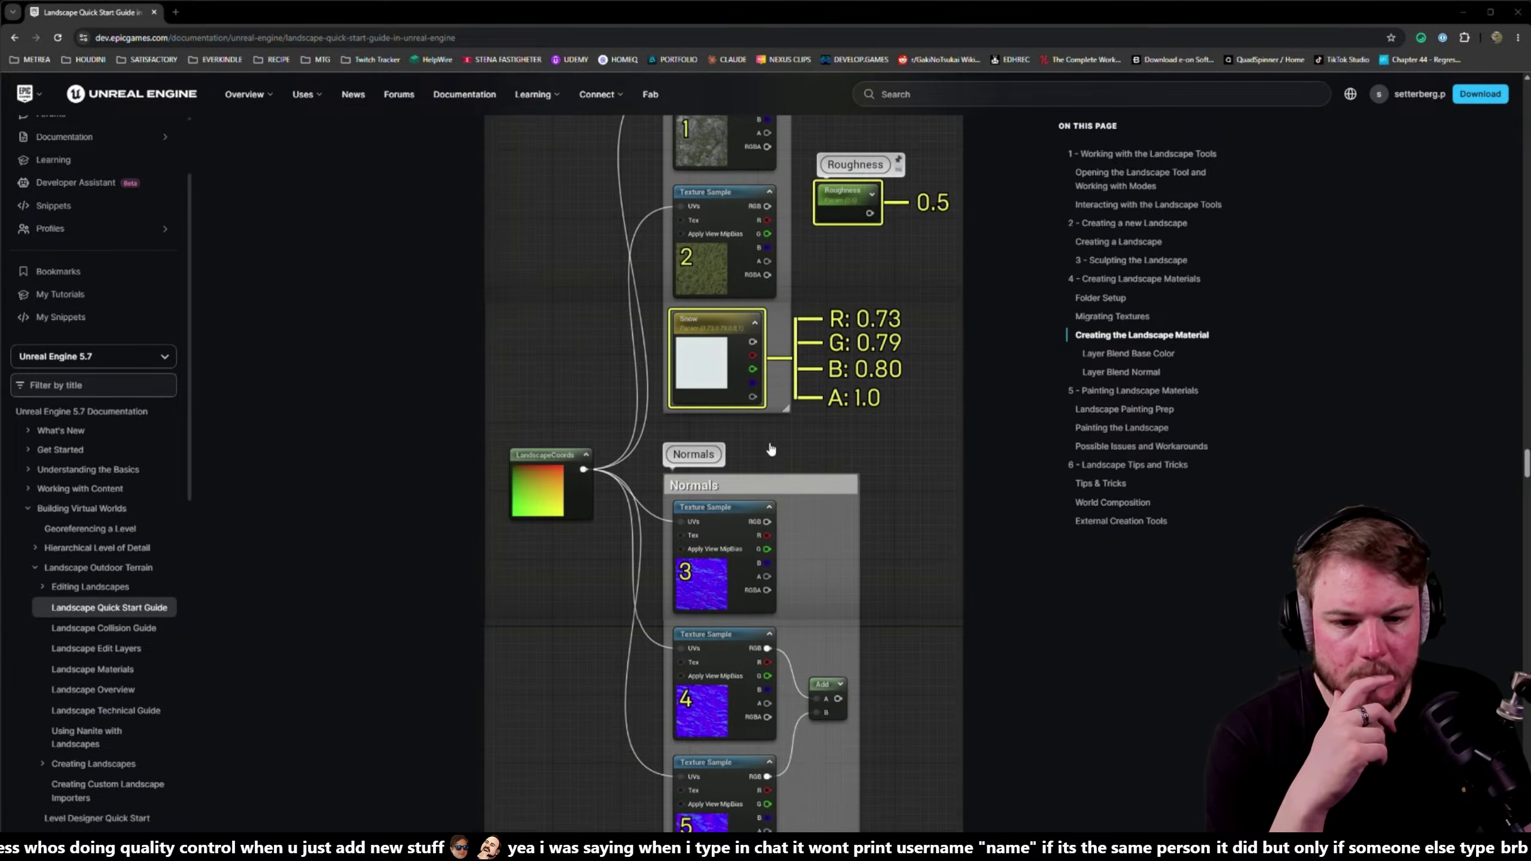
scroll(741, 422, "up", 3)
scroll(730, 392, "down", 1)
scroll(721, 376, "down", 3)
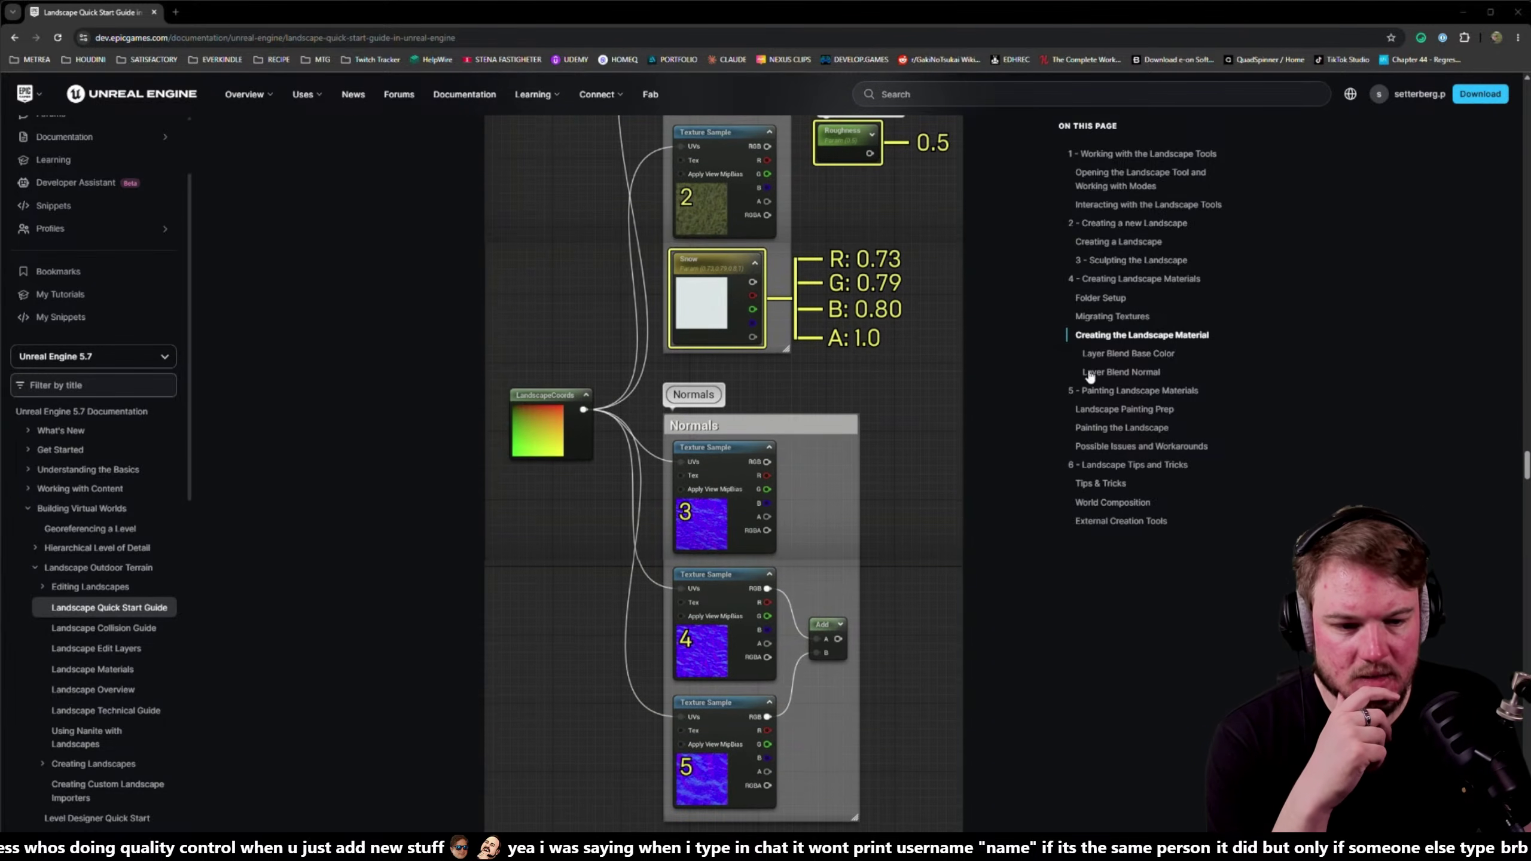
- Go to the guide's Layer Blend Base Color section and examine the layer settings there and under Layer Blend Normal
left_click(1112, 356)
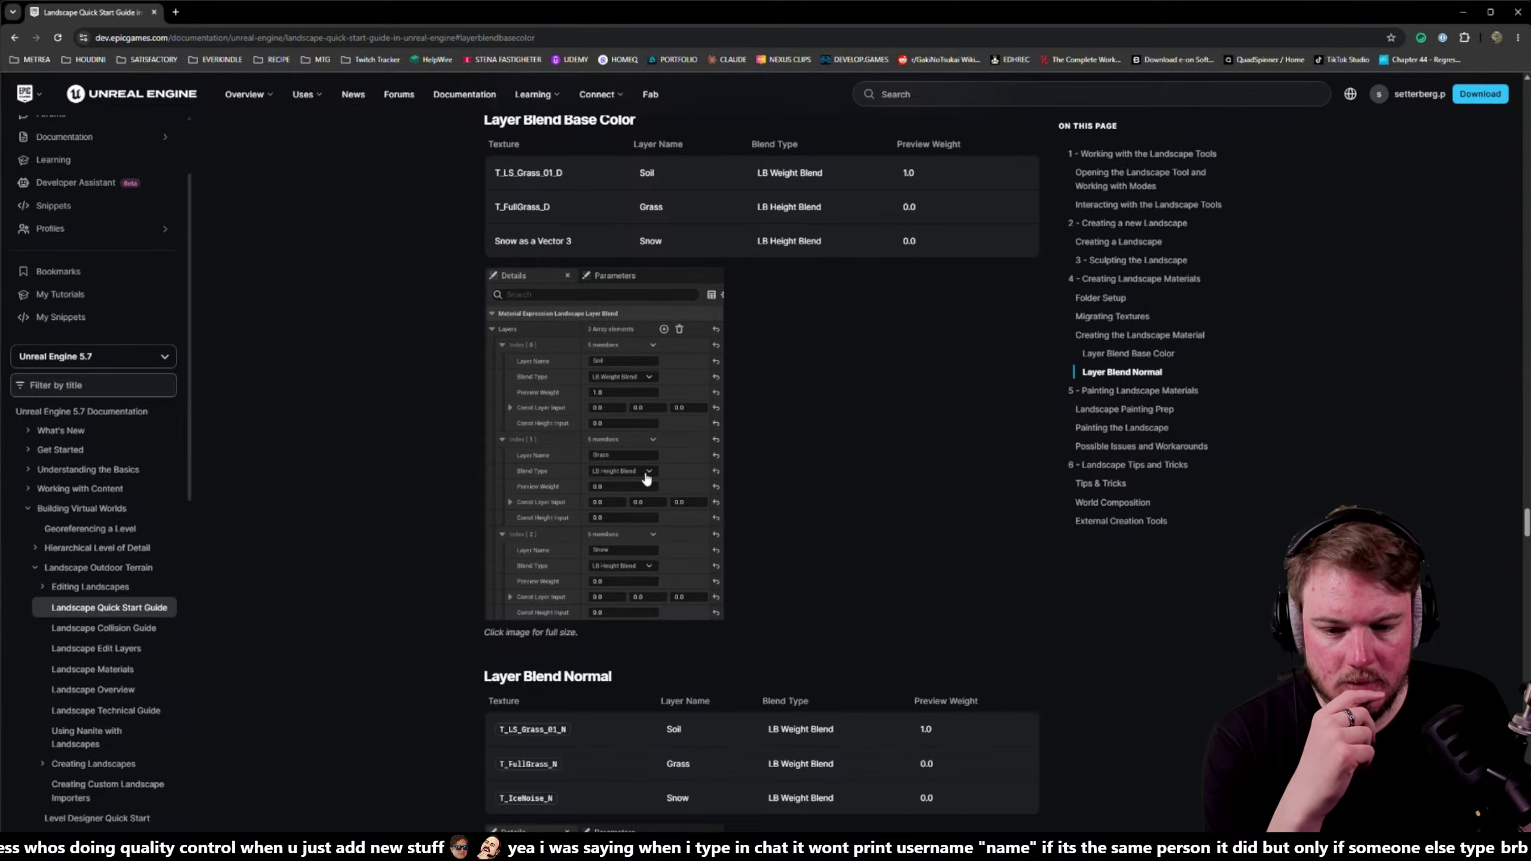
scroll(775, 546, "down", 5)
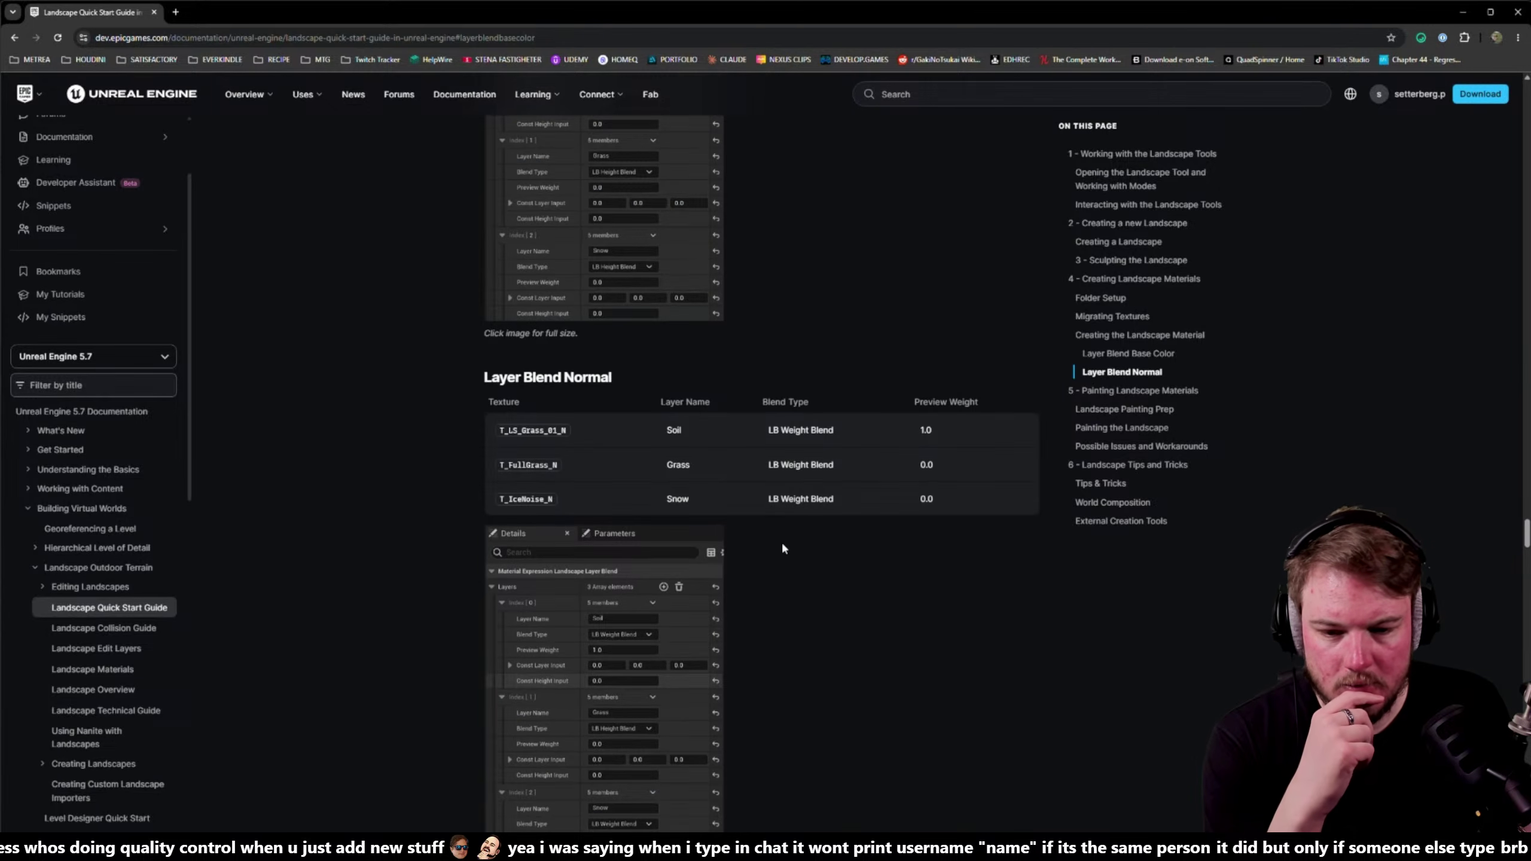
scroll(683, 384, "down", 1)
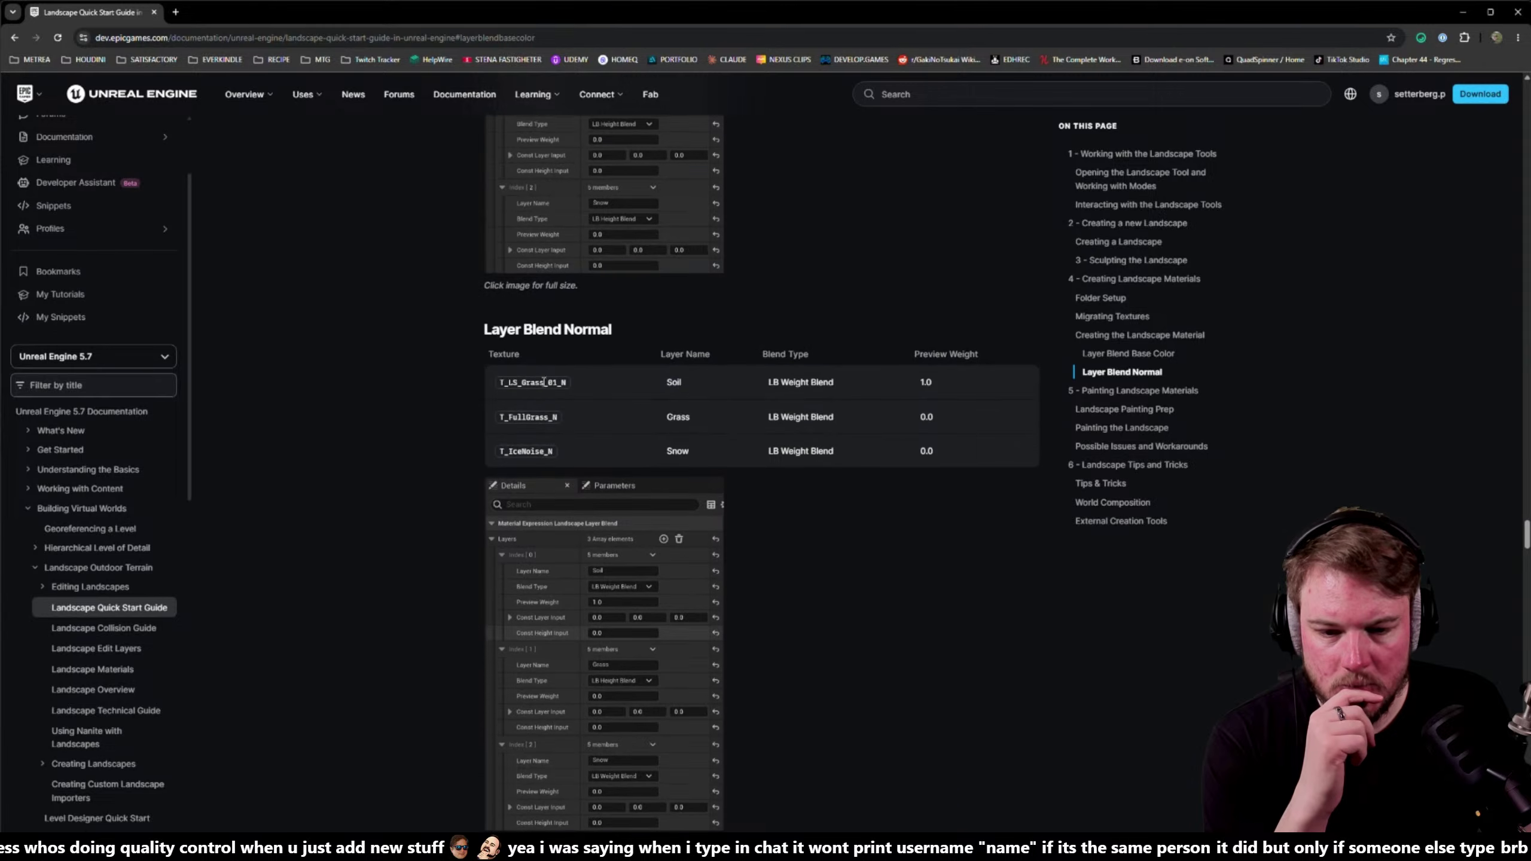
scroll(802, 400, "down", 2)
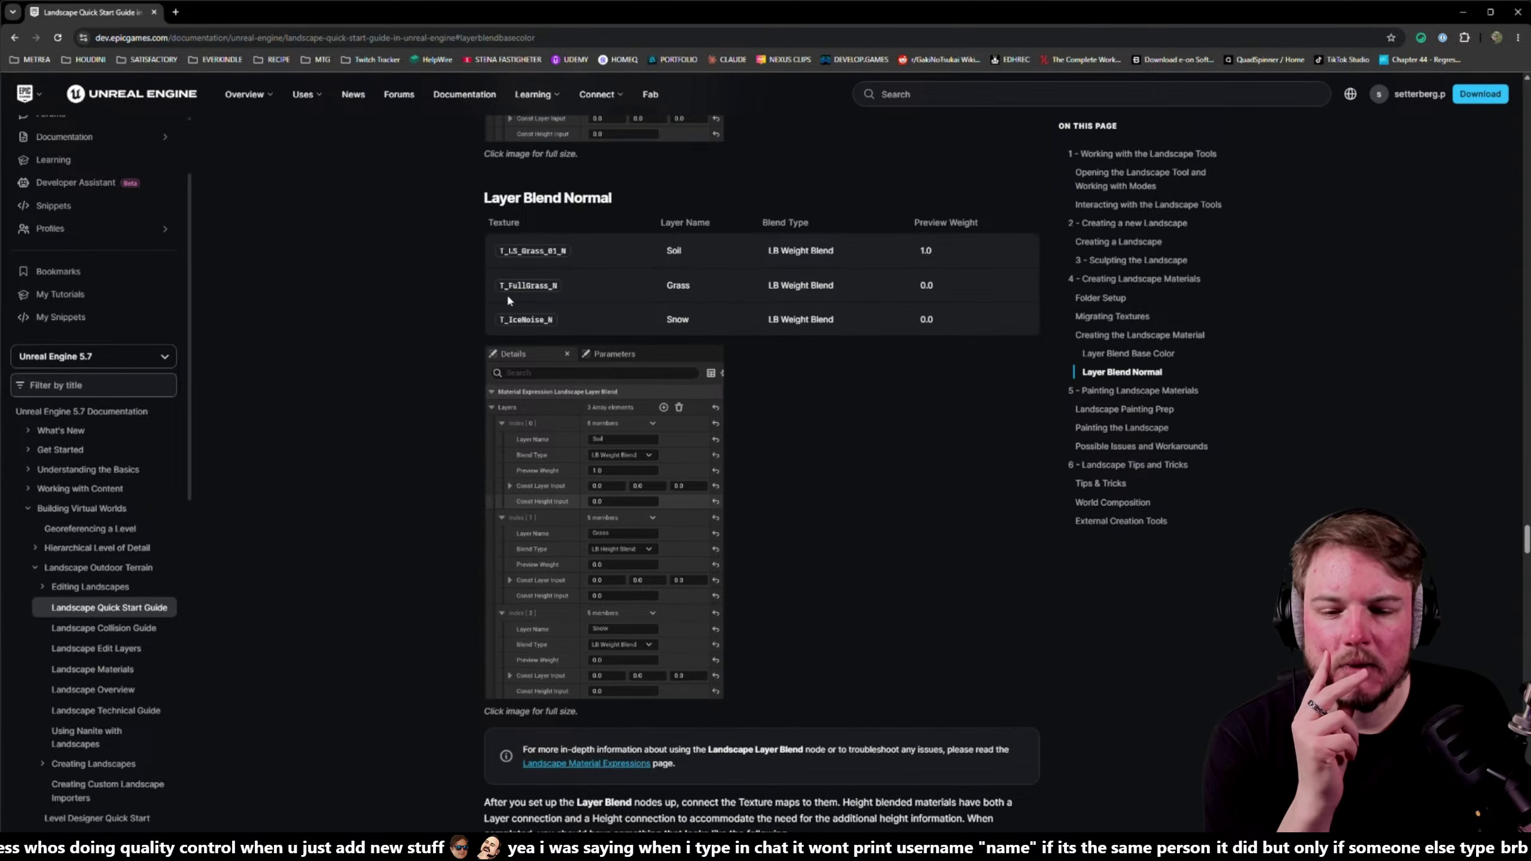
scroll(453, 399, "down", 3)
scroll(449, 416, "up", 2)
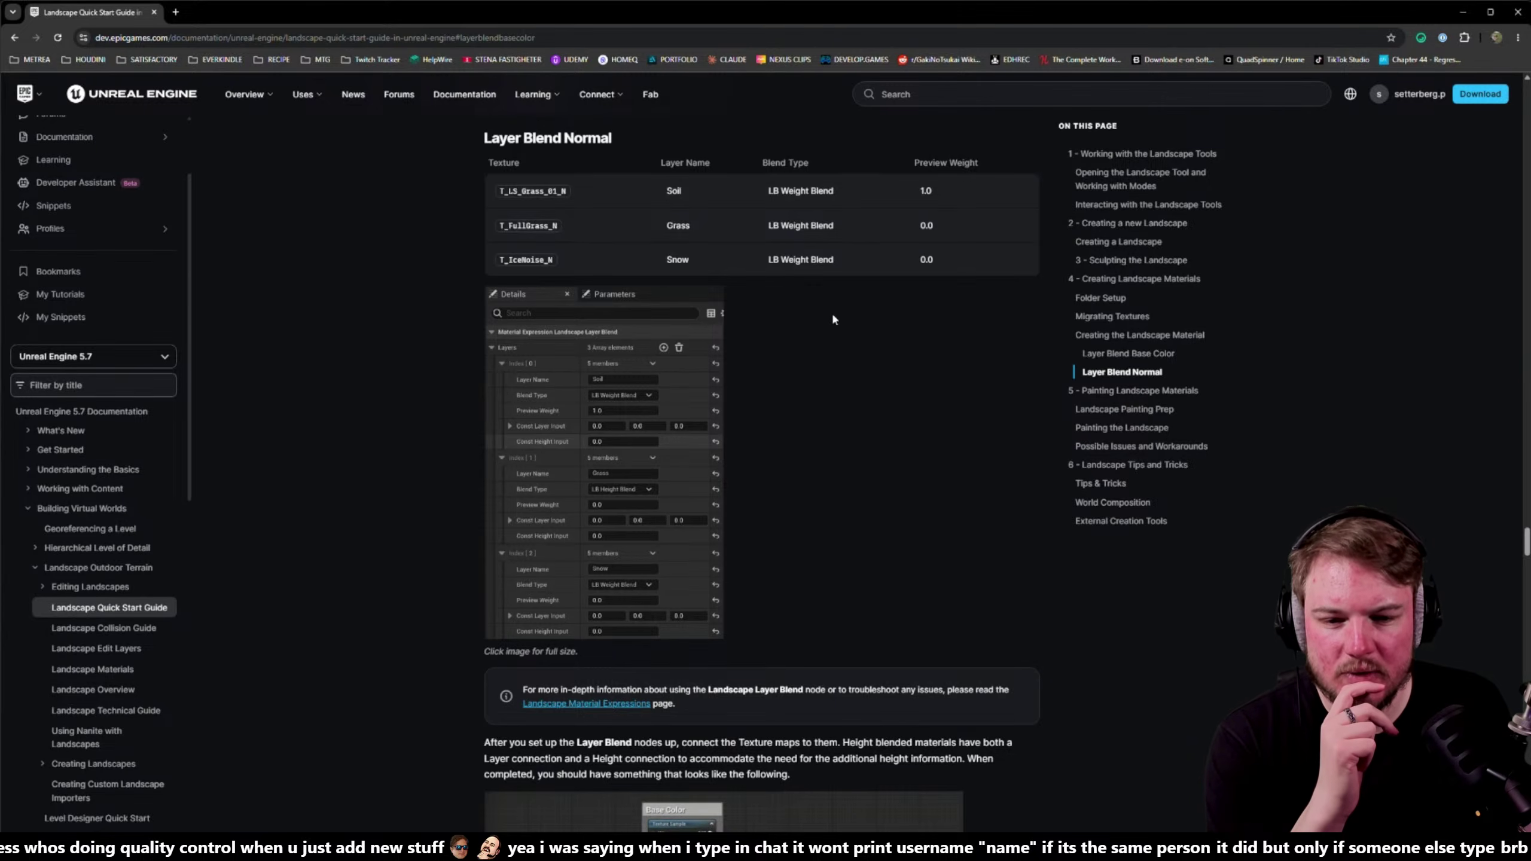
scroll(832, 314, "up", 1)
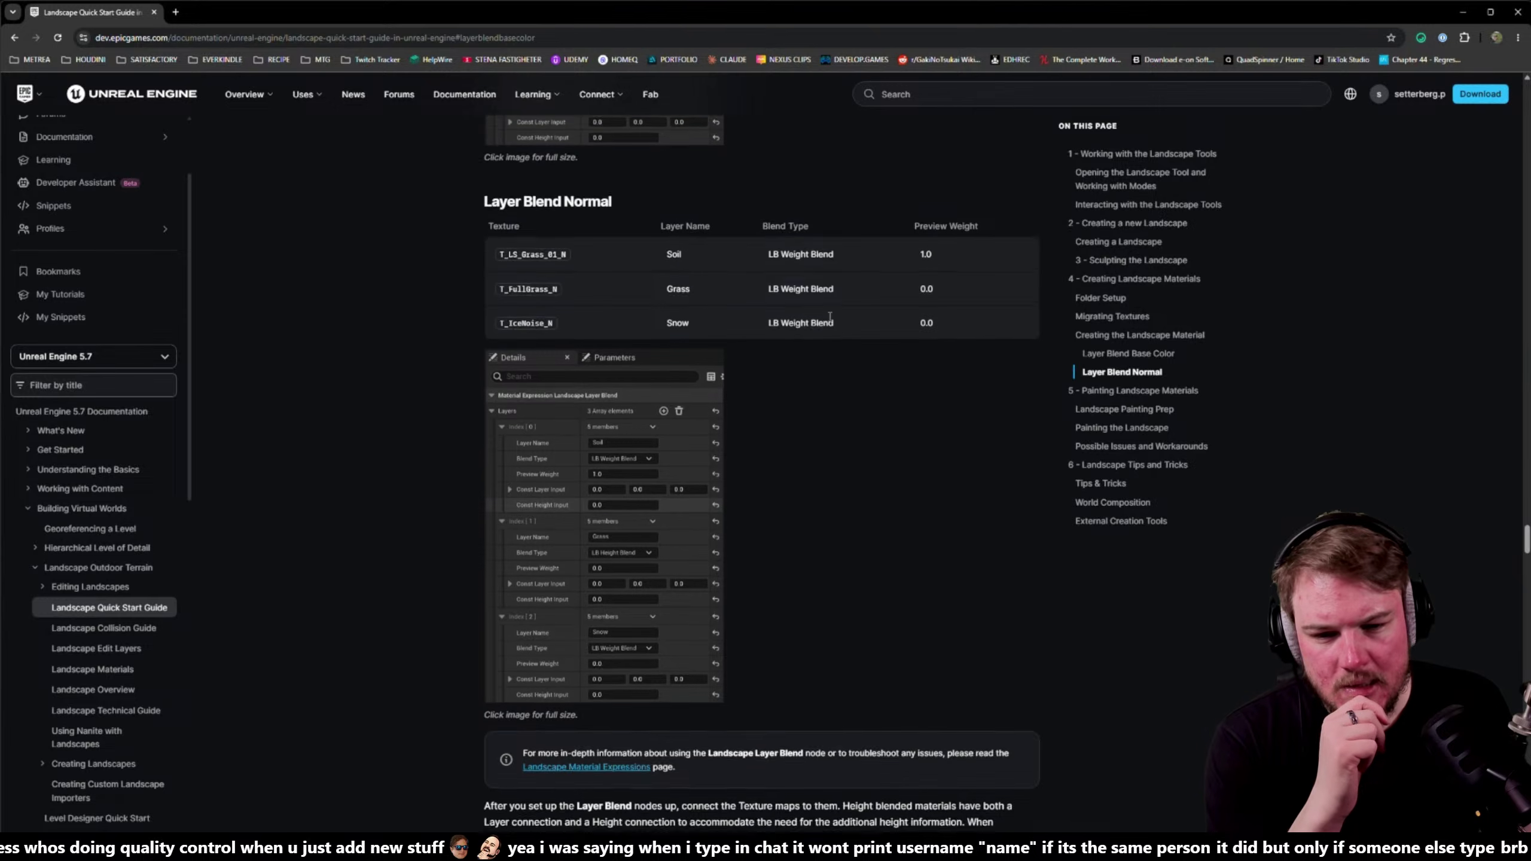
- Recheck the blend types in the guide's Layer Blend Base Color table and return to the M_Landscape graph in Unreal Editor
scroll(829, 316, "up", 8)
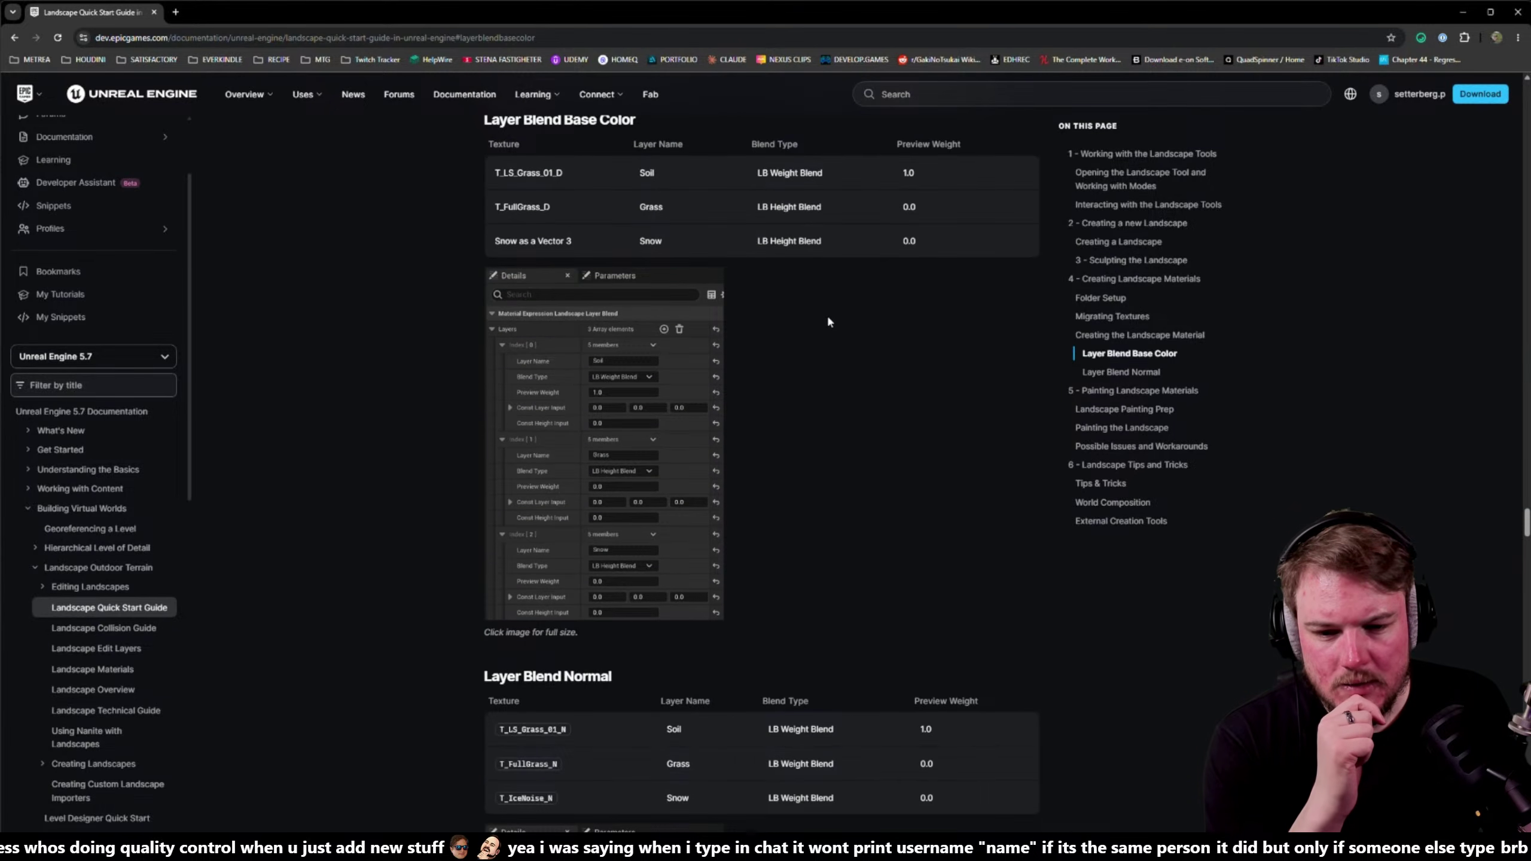
scroll(827, 321, "up", 2)
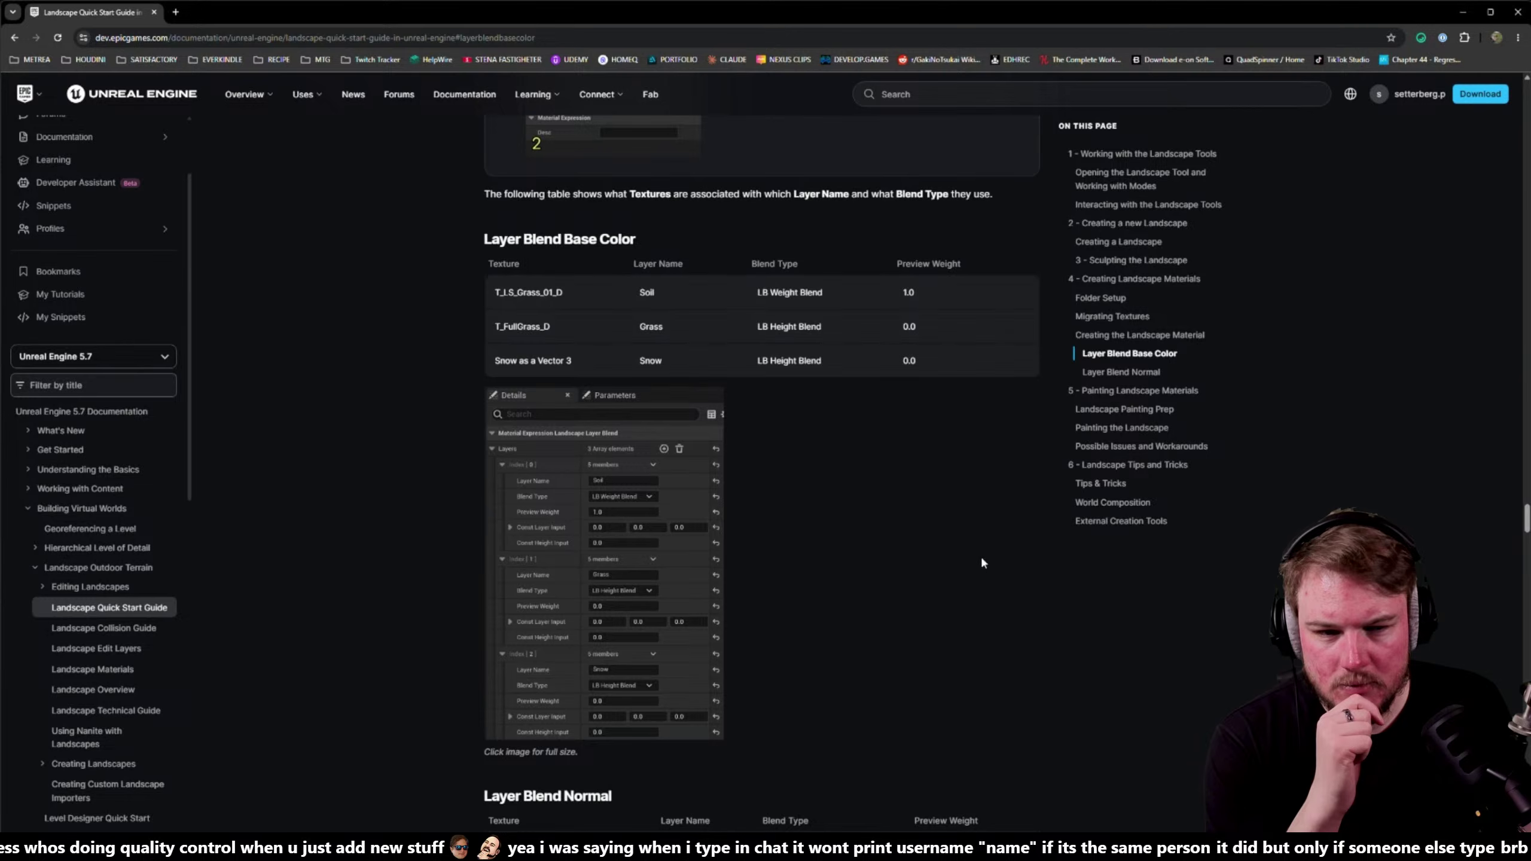
left_click(1461, 14)
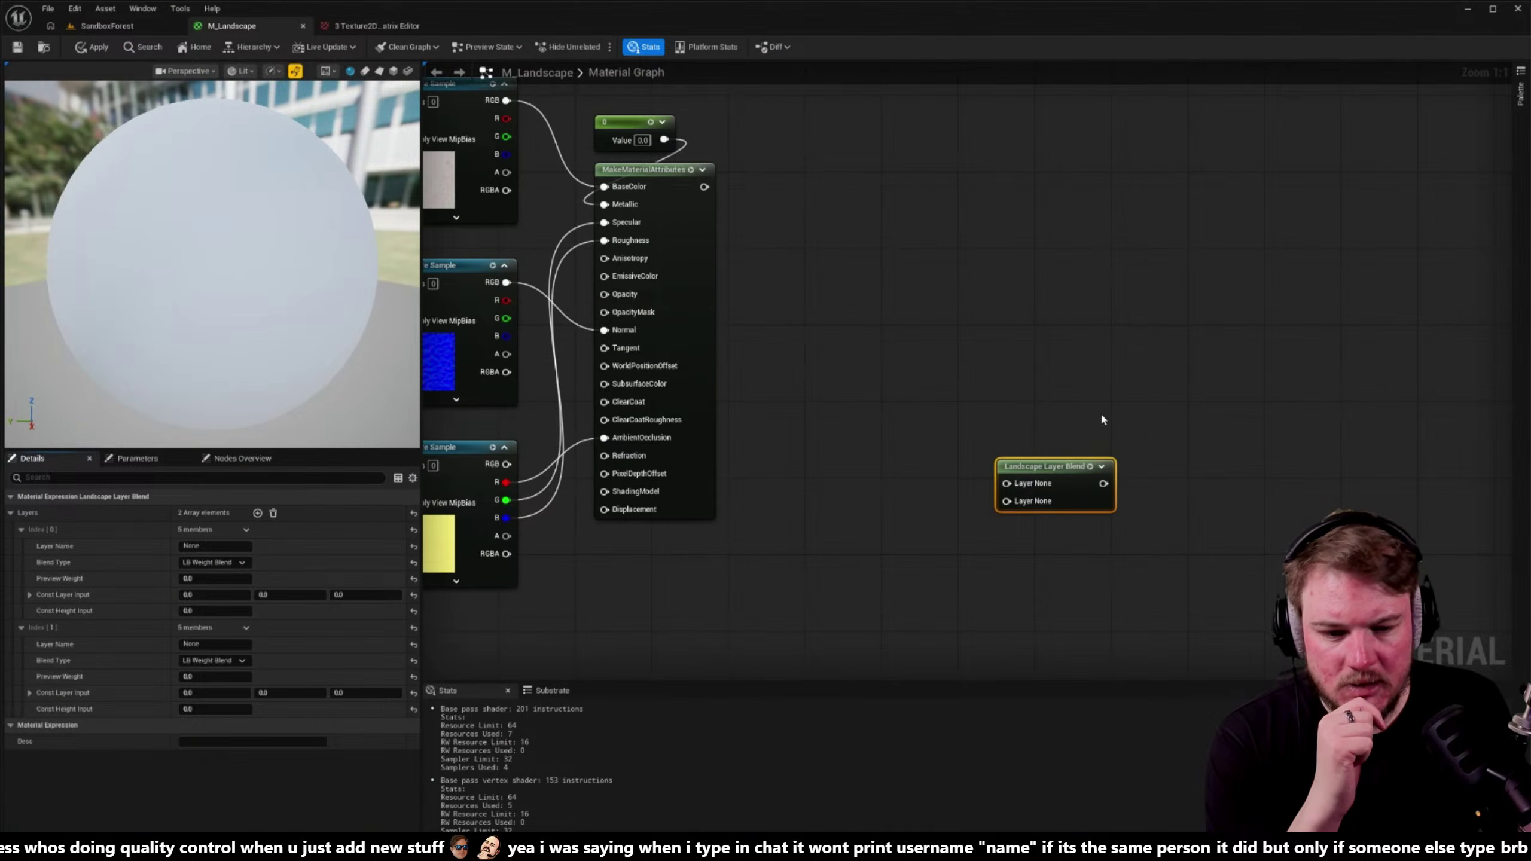
- Move the Landscape Layer Blend node higher in the graph and set its second layer's blend type to LB Height Blend
left_click_drag(1054, 465, 1122, 251)
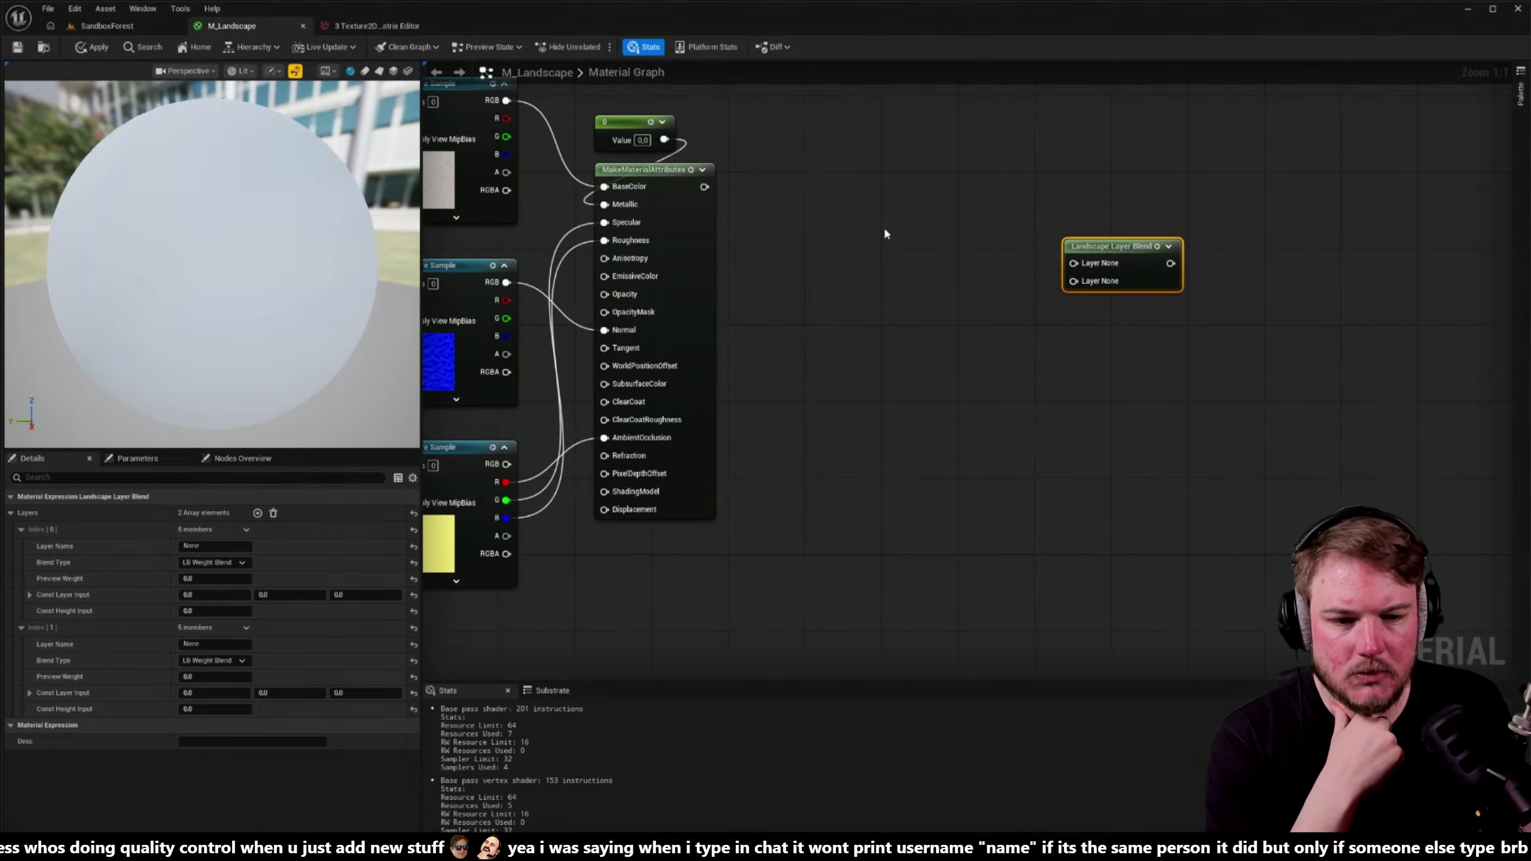
right_click_drag(885, 234, 701, 235)
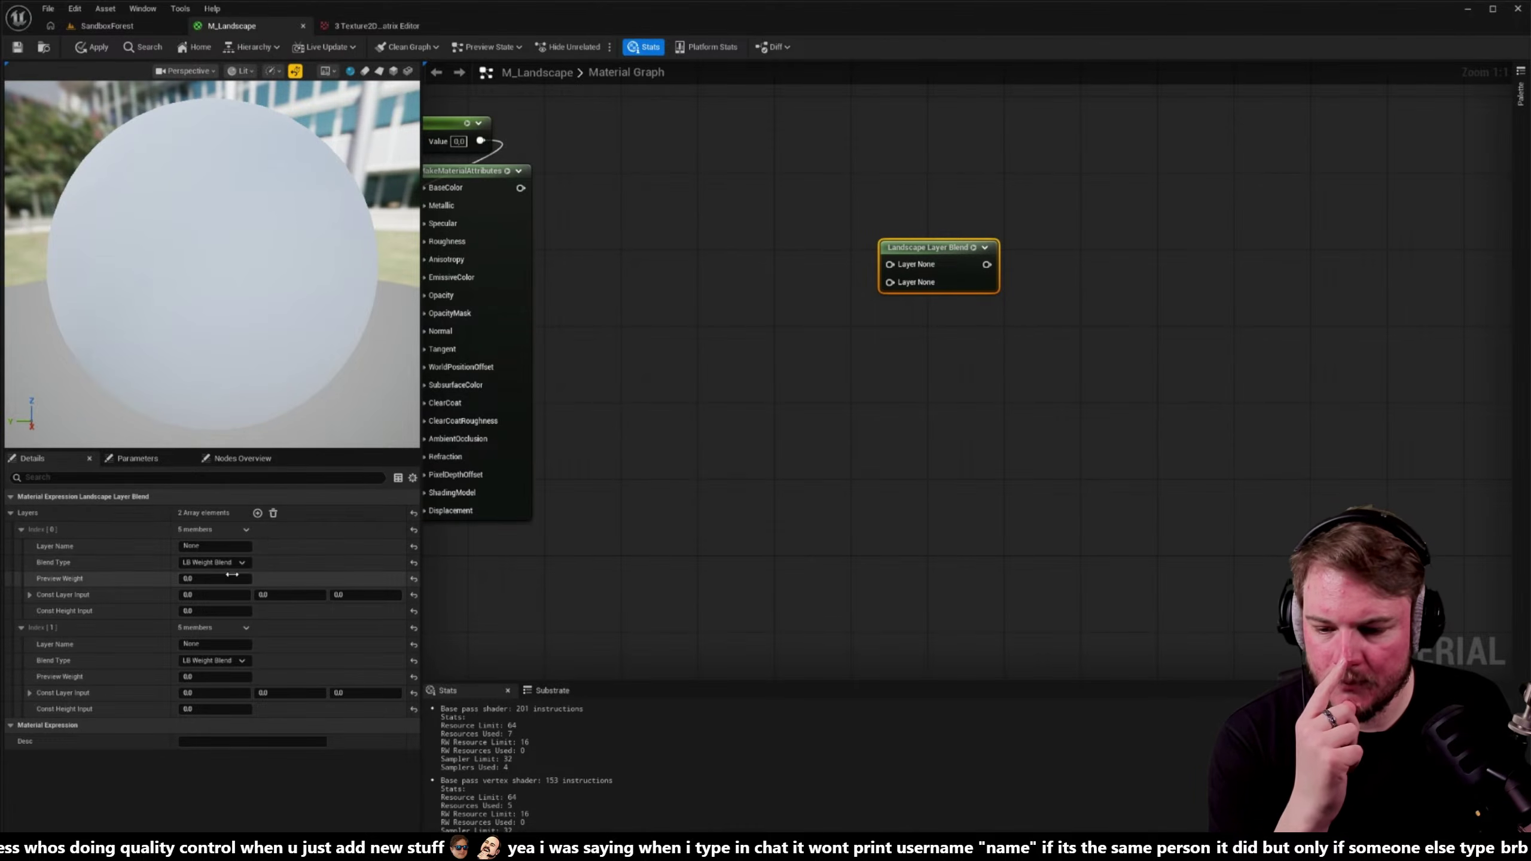
left_click(241, 660)
left_click(207, 695)
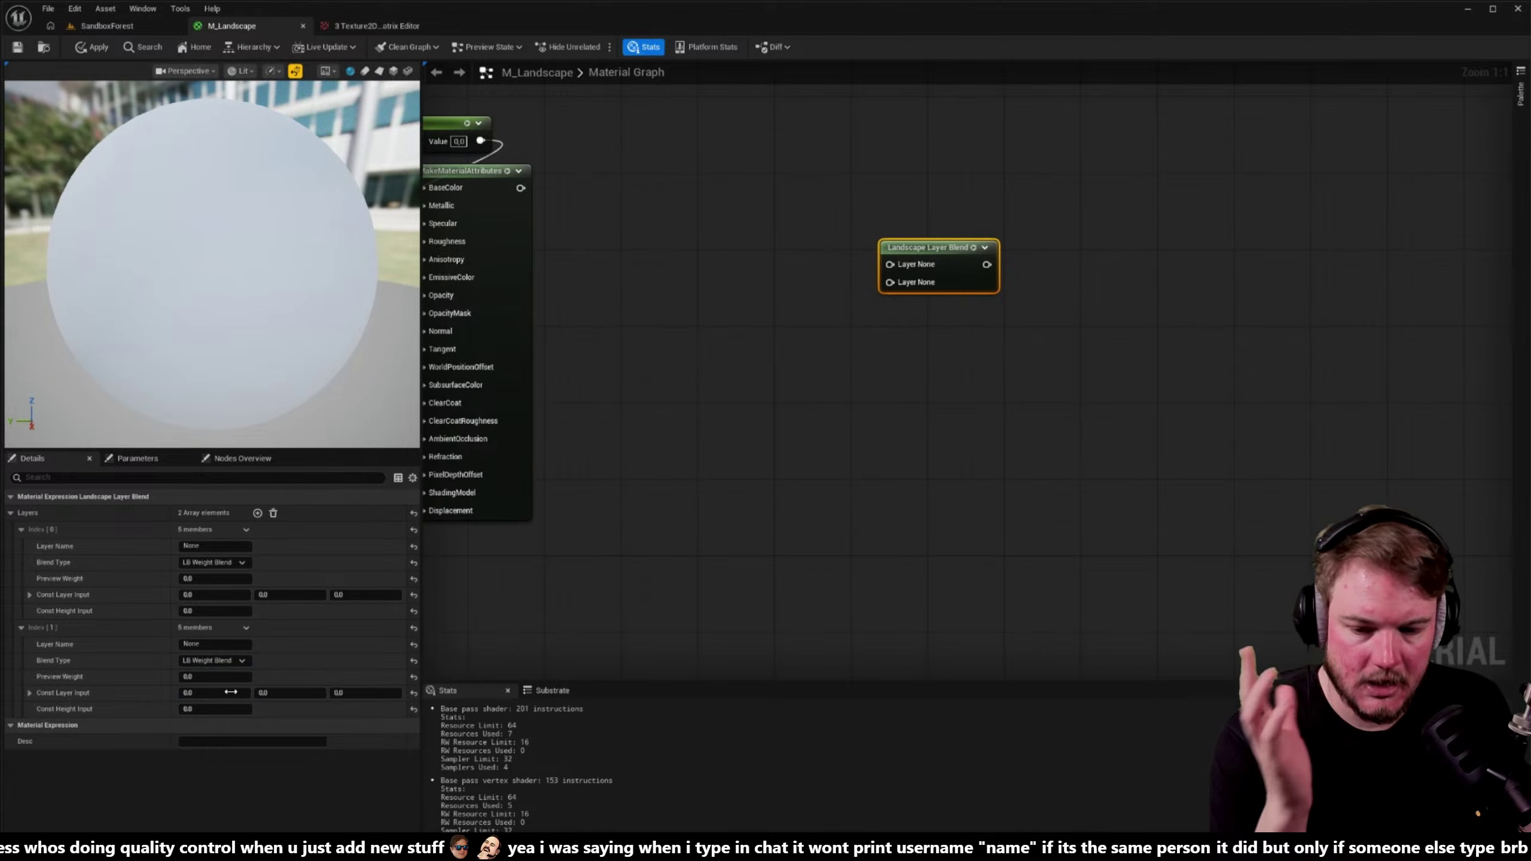
- Name the first layer of the Landscape Layer Blend node "Snow Basic"
left_click(229, 546)
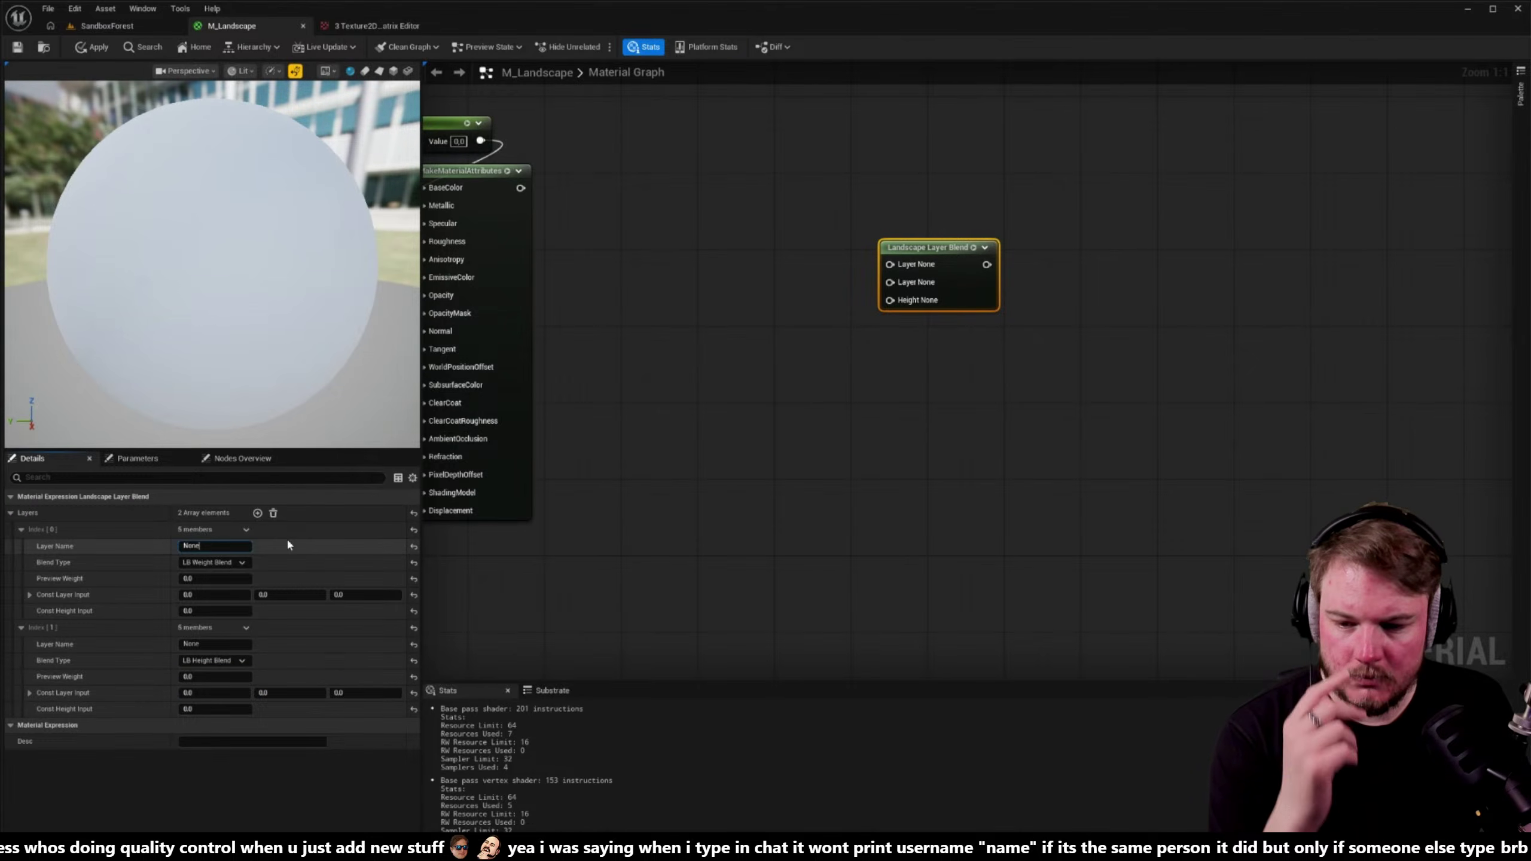
key("ctrl+a")
type("S")
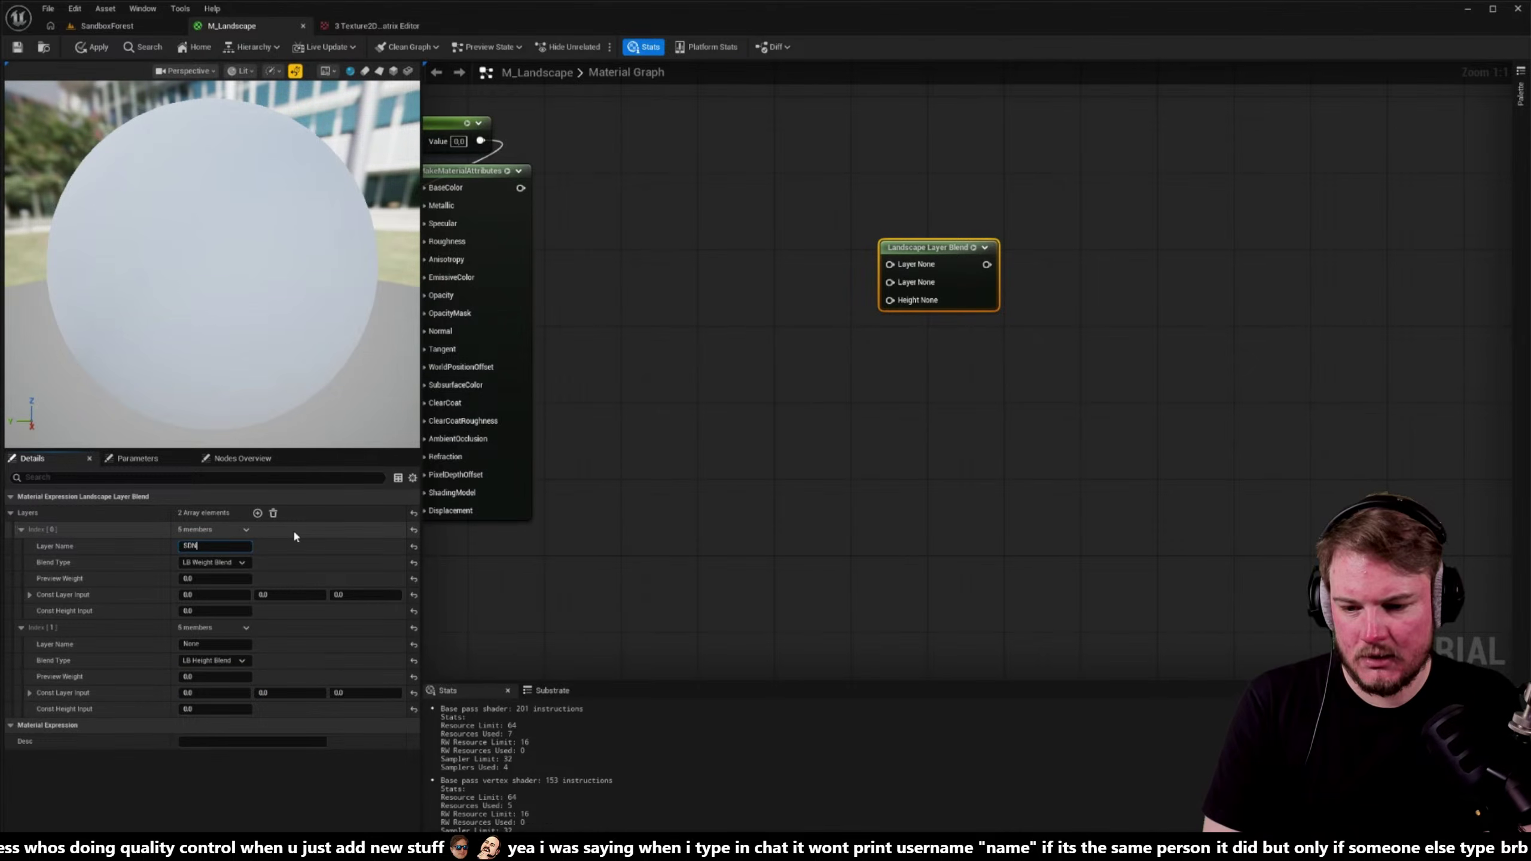
type("now Basic")
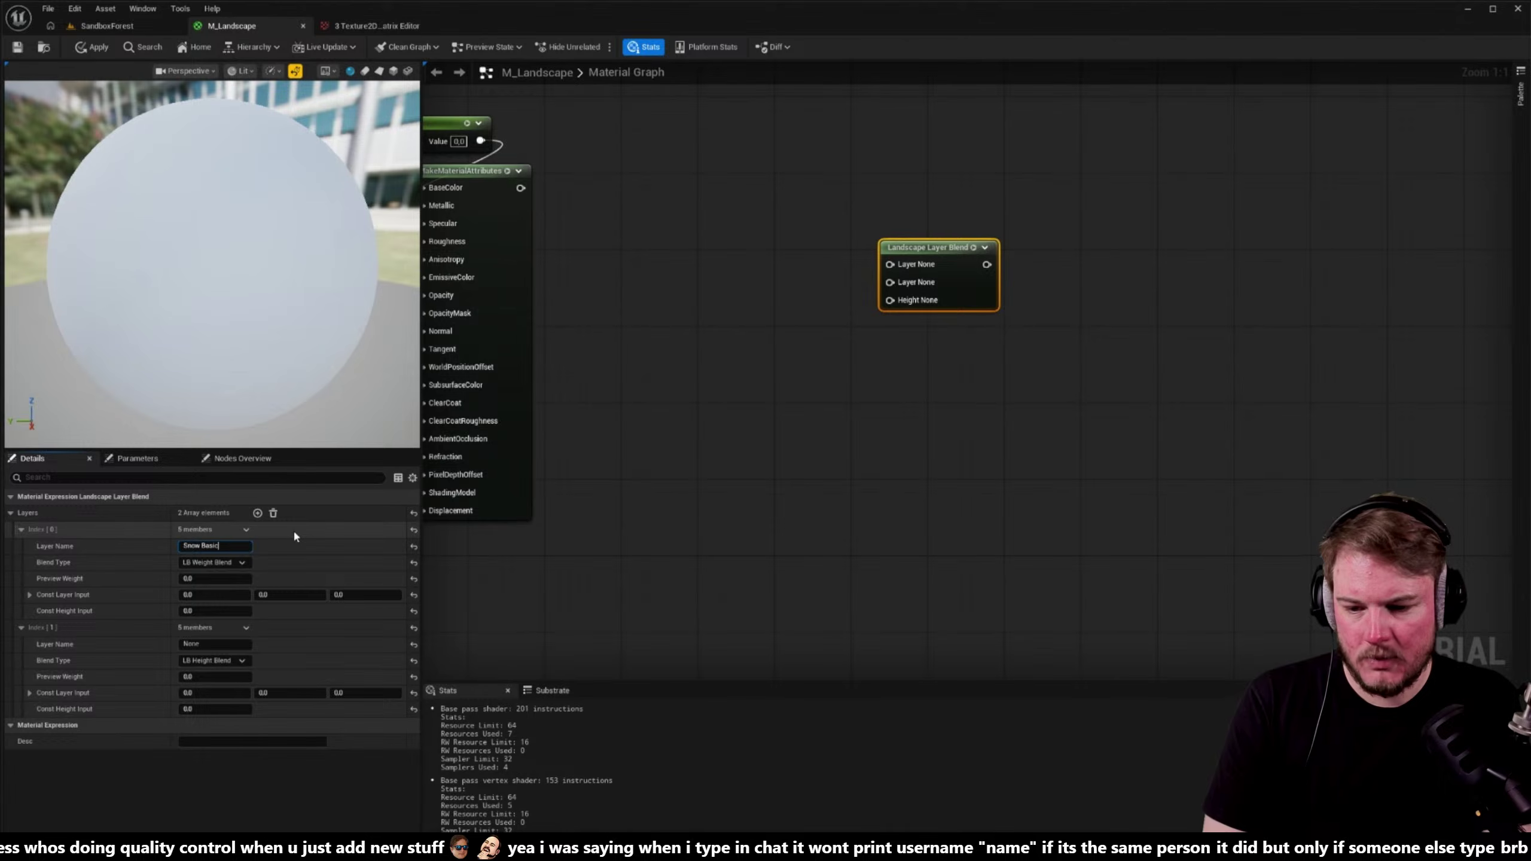
- Name the second layer of the Landscape Layer Blend node "Snow Trampled"
left_click(234, 644)
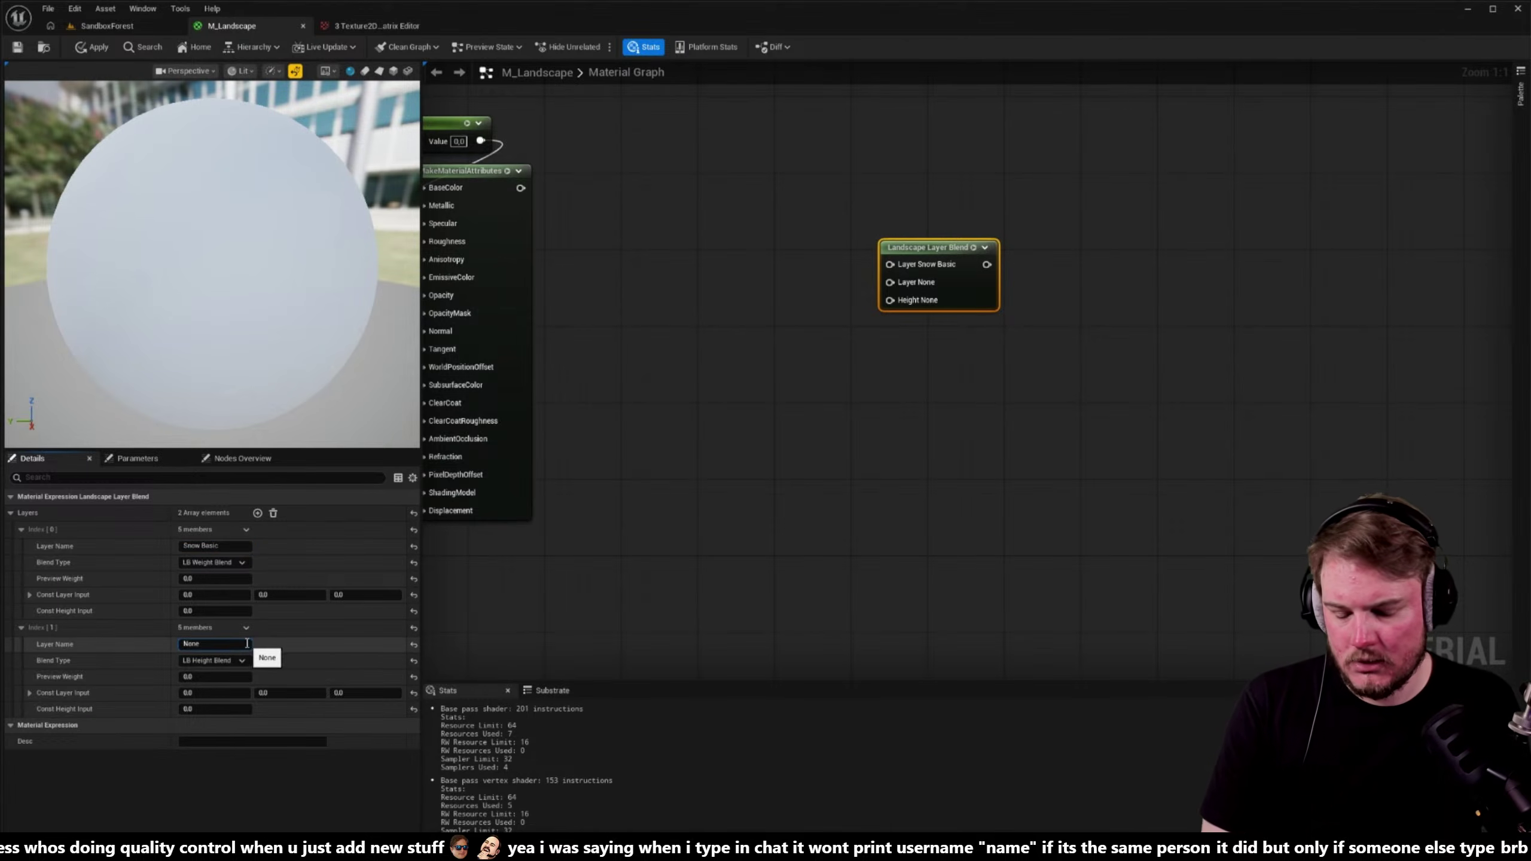
type("Snow")
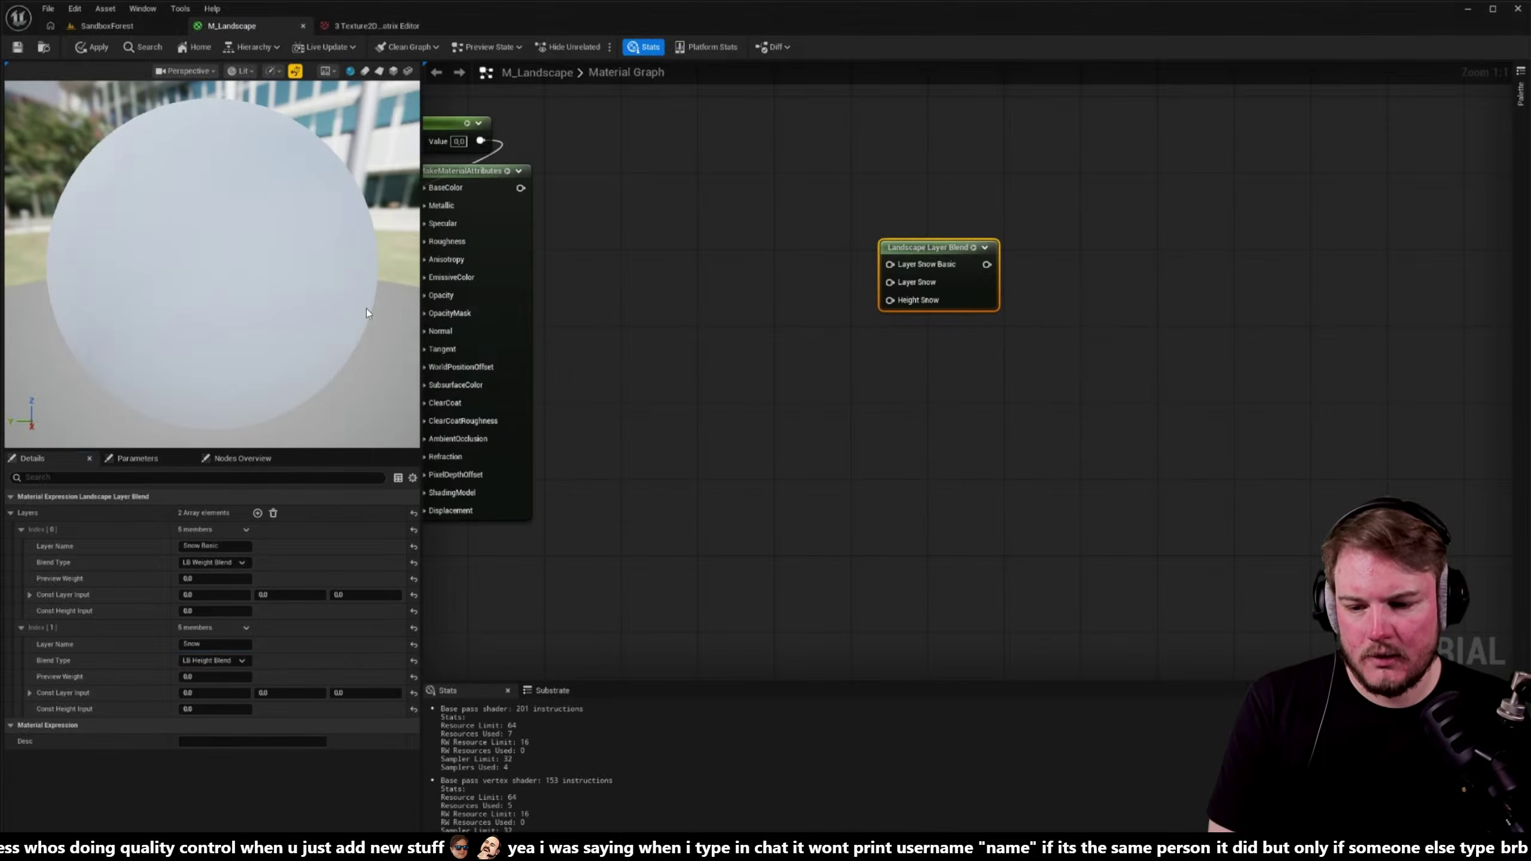
left_click(239, 644)
type("Snow Trampled")
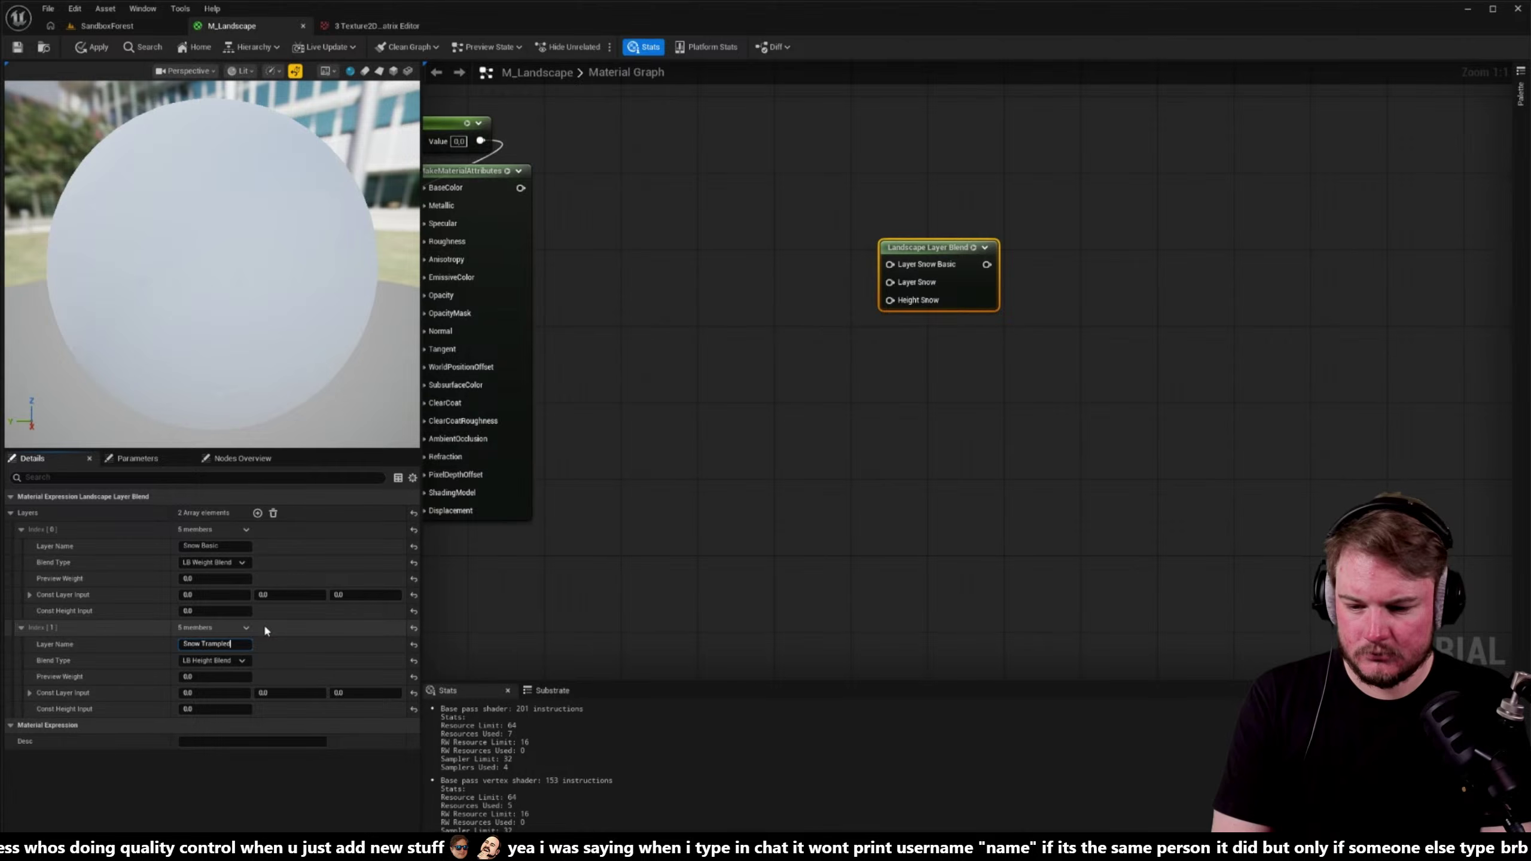
key("Return")
left_click(665, 415)
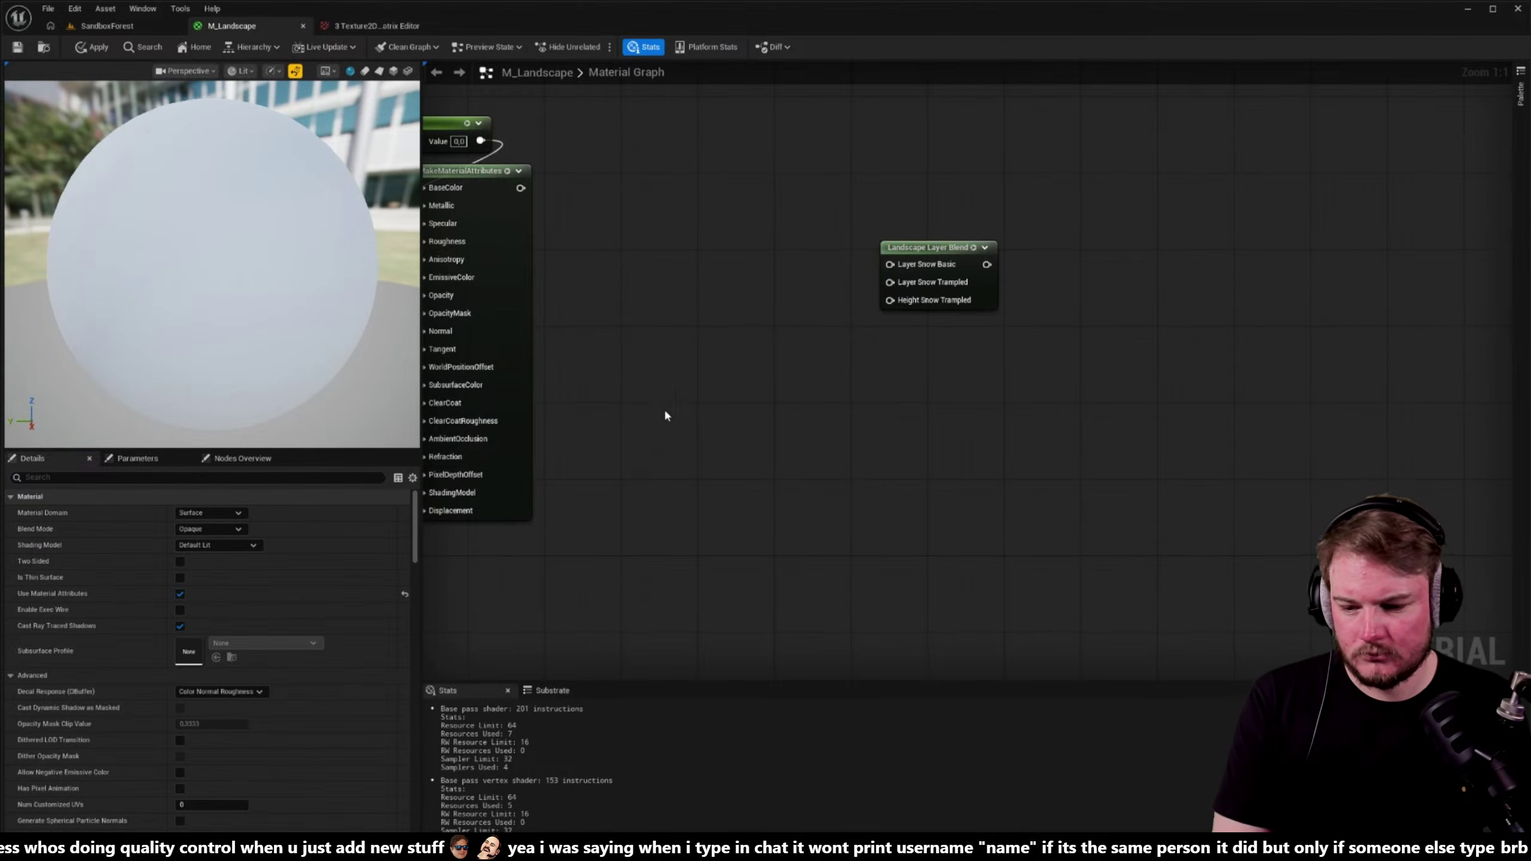
- Connect the MakeMaterialAttributes output to the Layer Snow Basic input and place the Landscape Layer Blend node farther right
right_click_drag(666, 416, 585, 505)
left_click(850, 335)
right_click_drag(684, 375, 805, 367)
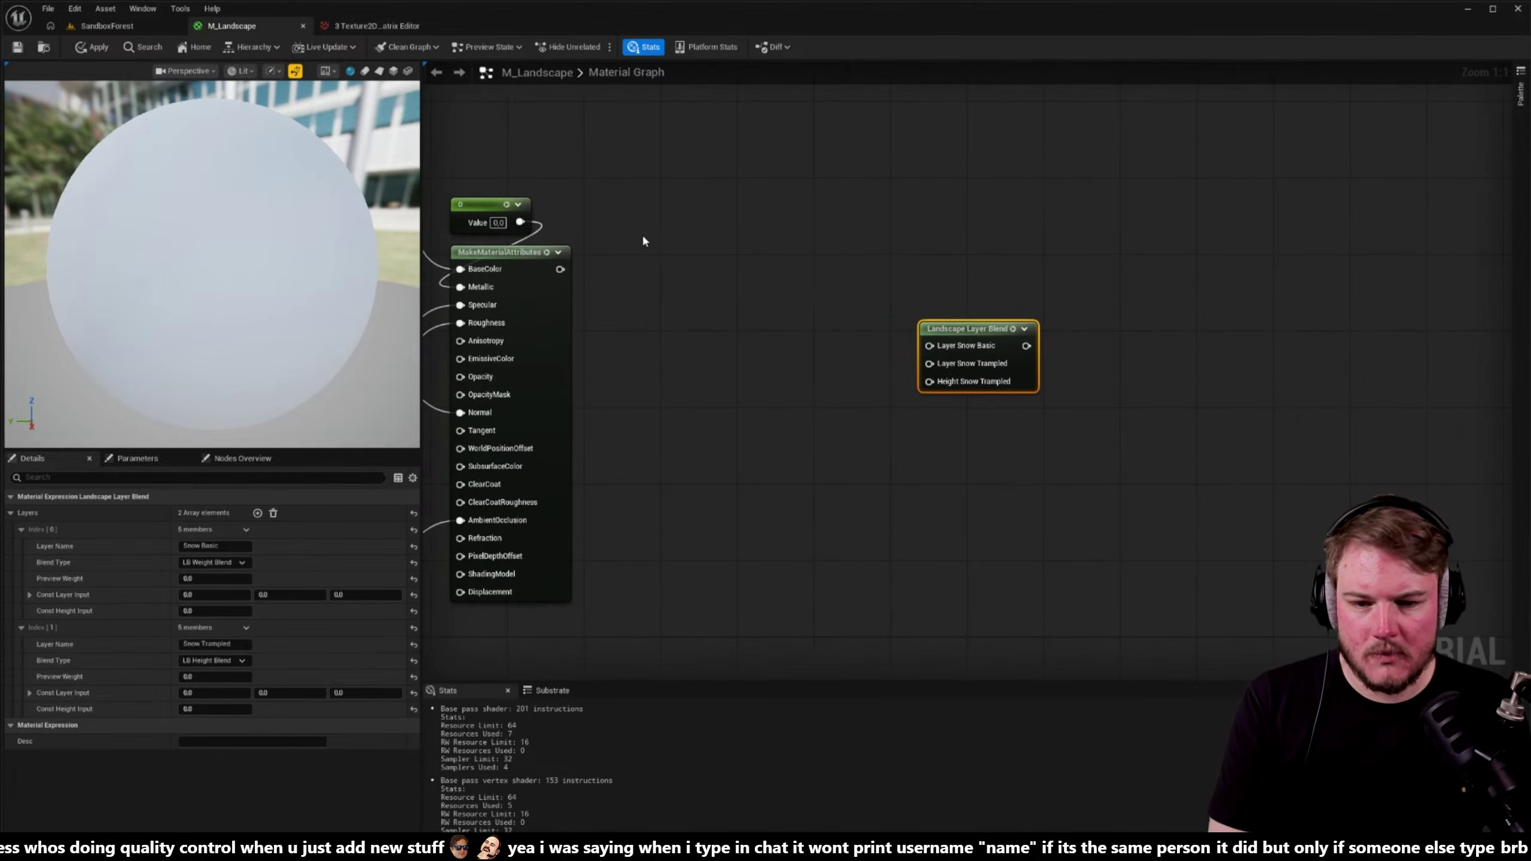
left_click_drag(560, 269, 1182, 341)
right_click_drag(1183, 413, 1287, 312)
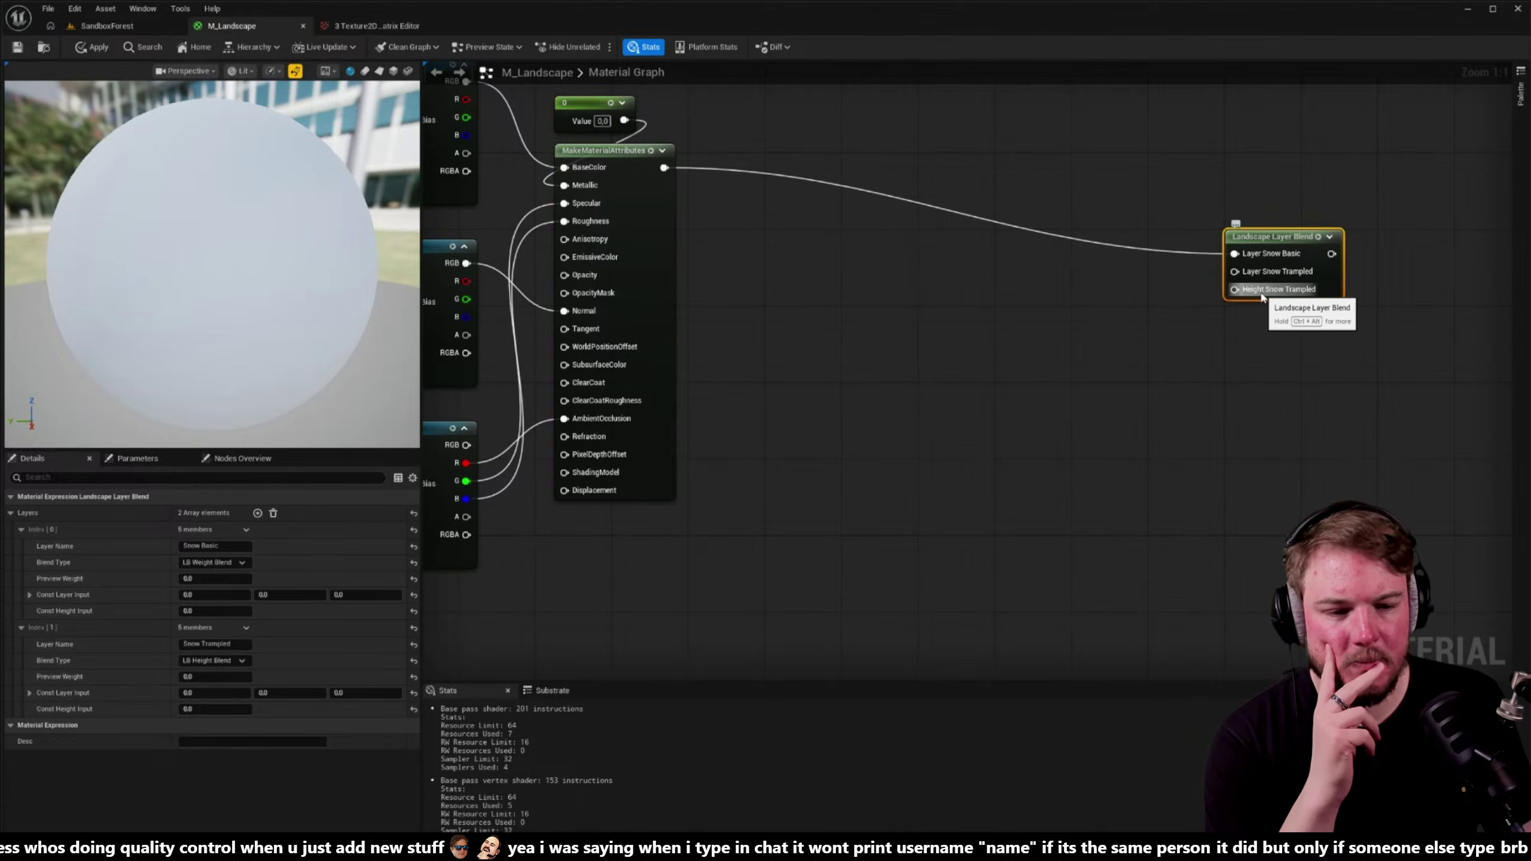
- Move the Landscape Layer Blend node level with the MakeMaterialAttributes node so the connection runs straight
right_click_drag(934, 391, 988, 385)
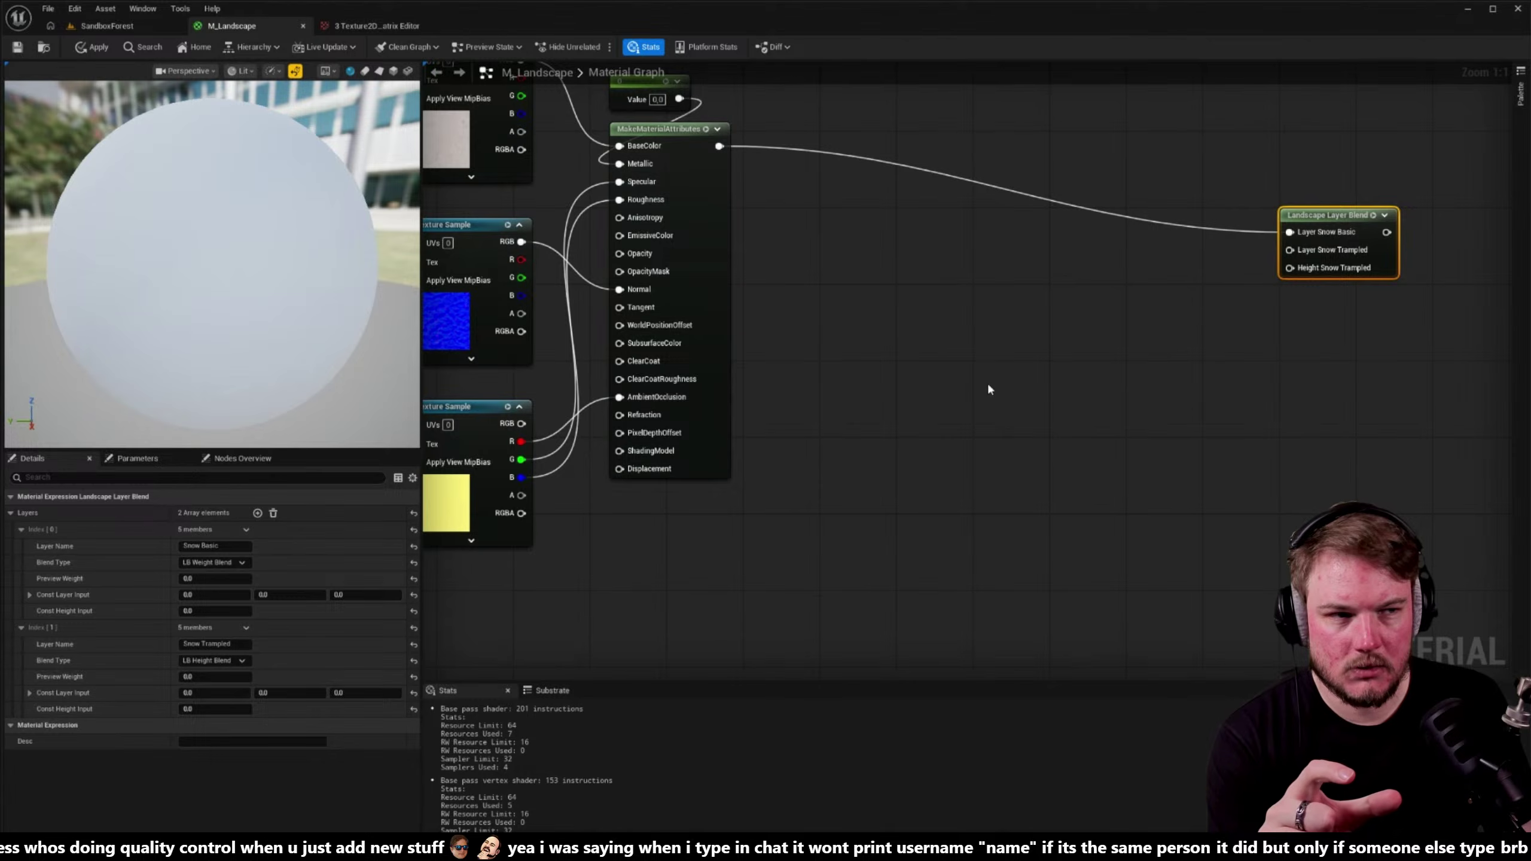
scroll(989, 386, "down", 3)
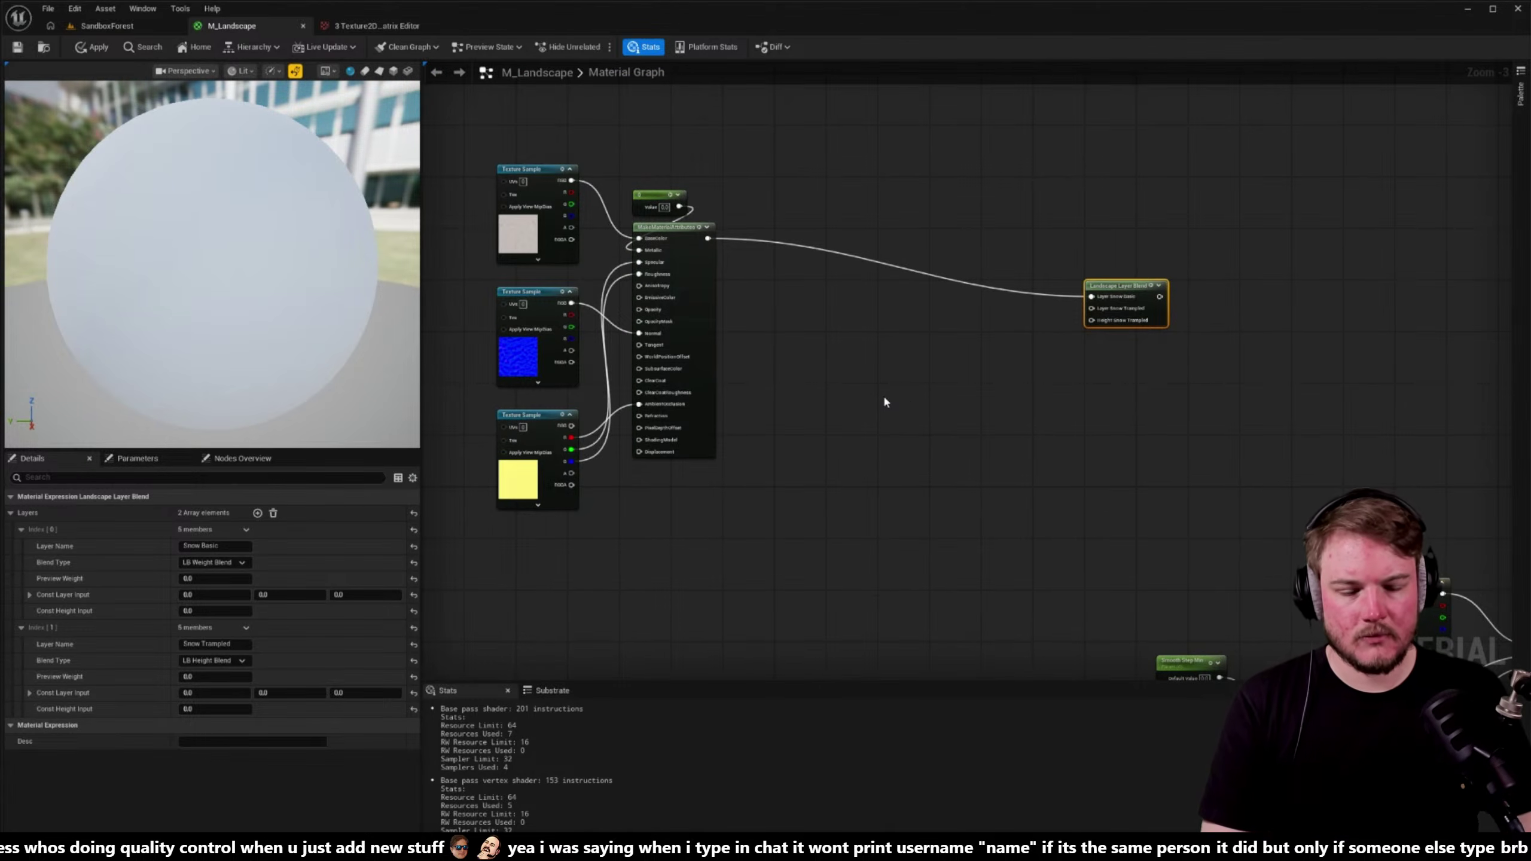
scroll(904, 362, "up", 3)
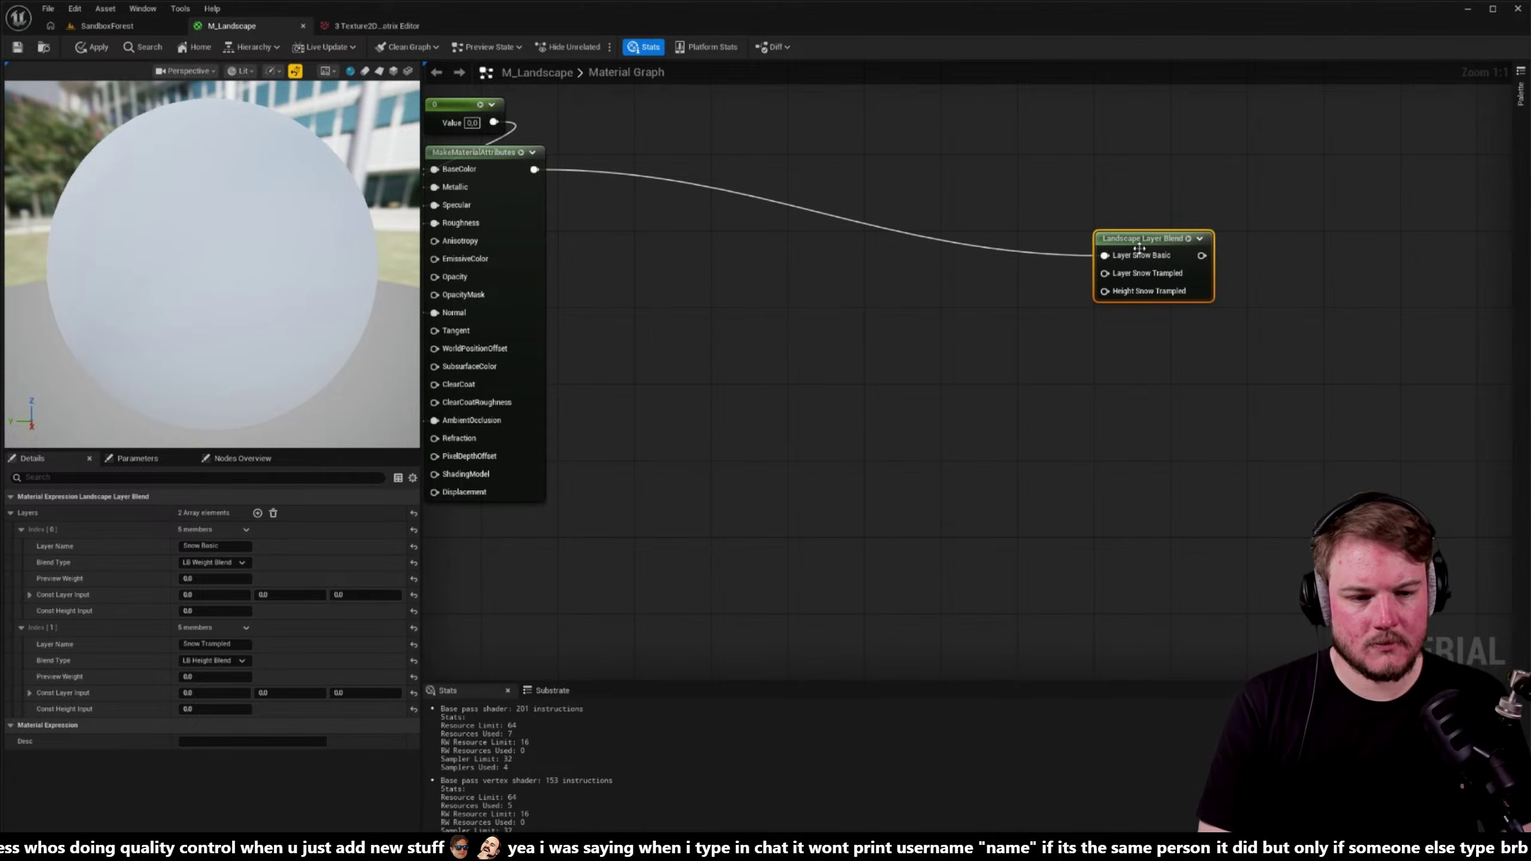
left_click_drag(1134, 239, 971, 153)
- Duplicate the Landscape Layer Blend node and place the copy directly below the original
key("ctrl+d")
left_click_drag(1032, 326, 975, 260)
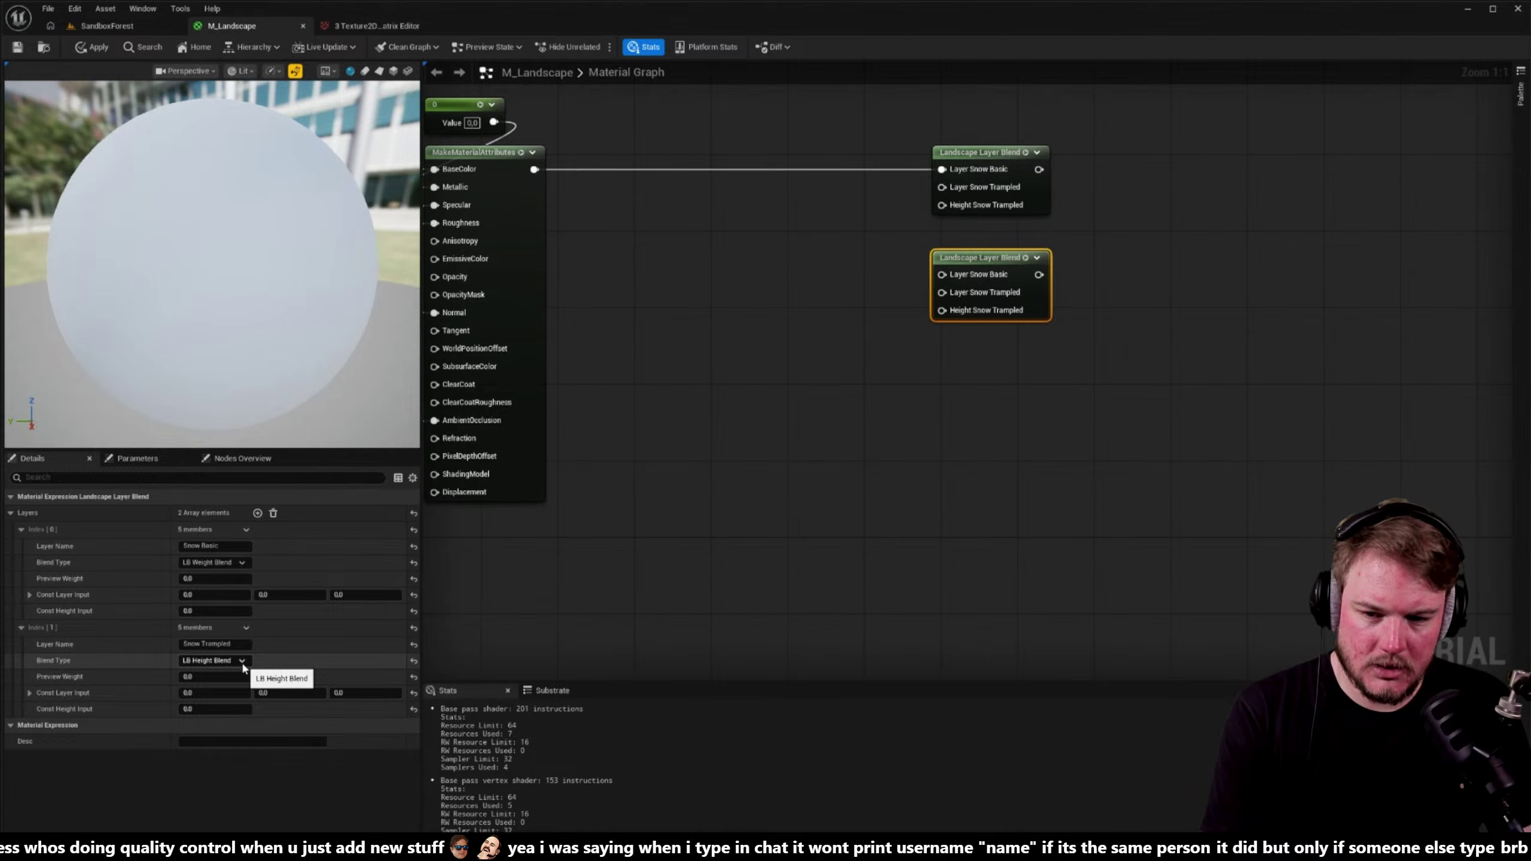
right_click_drag(799, 298, 798, 284)
right_click_drag(684, 194, 672, 221)
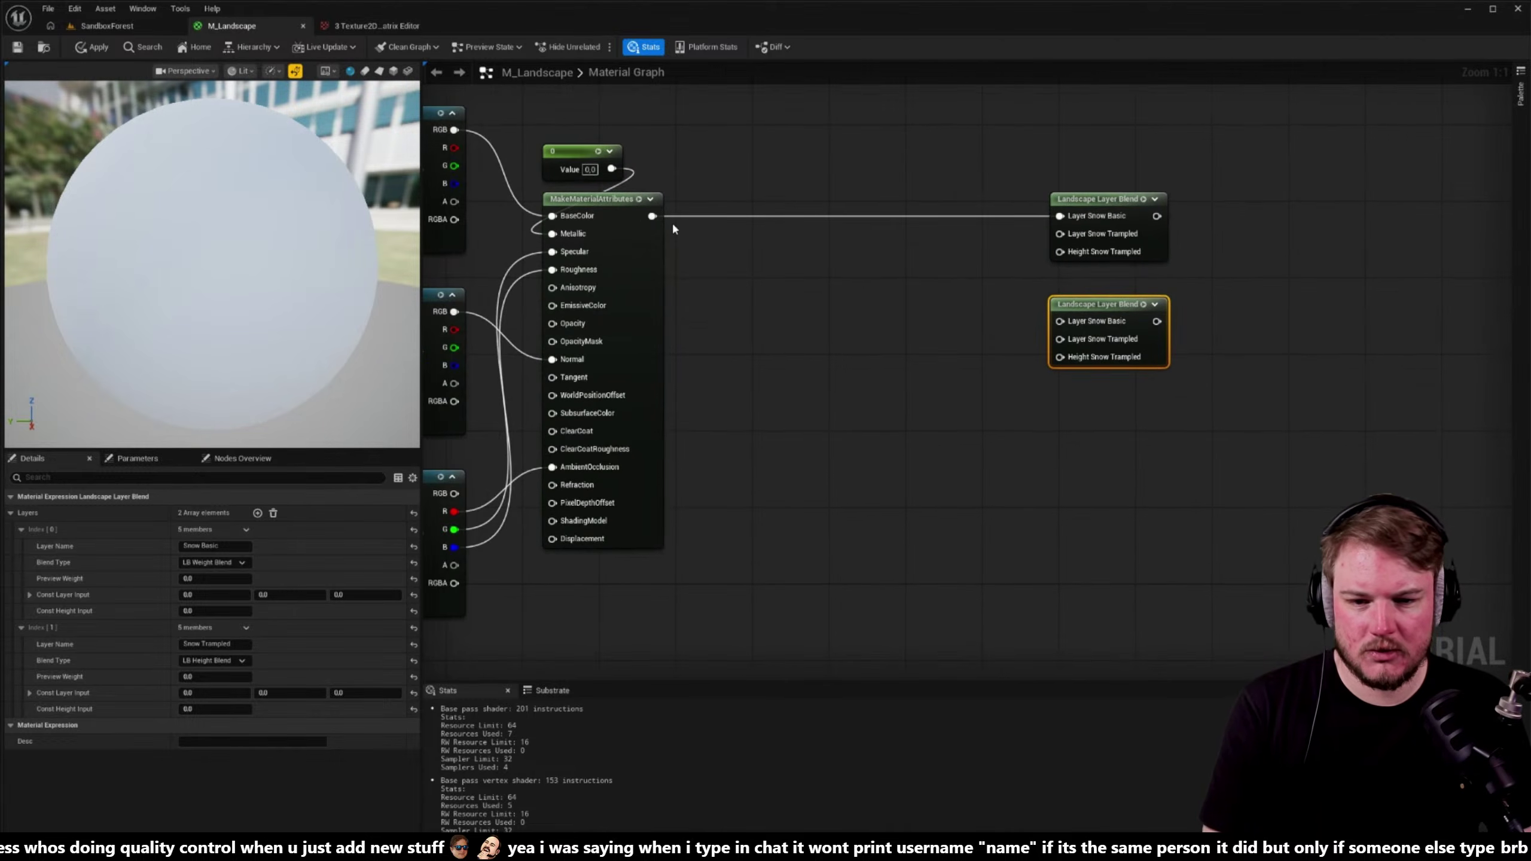
- Delete the lower, unconnected copy of the Landscape Layer Blend node
left_click_drag(995, 296, 1257, 416)
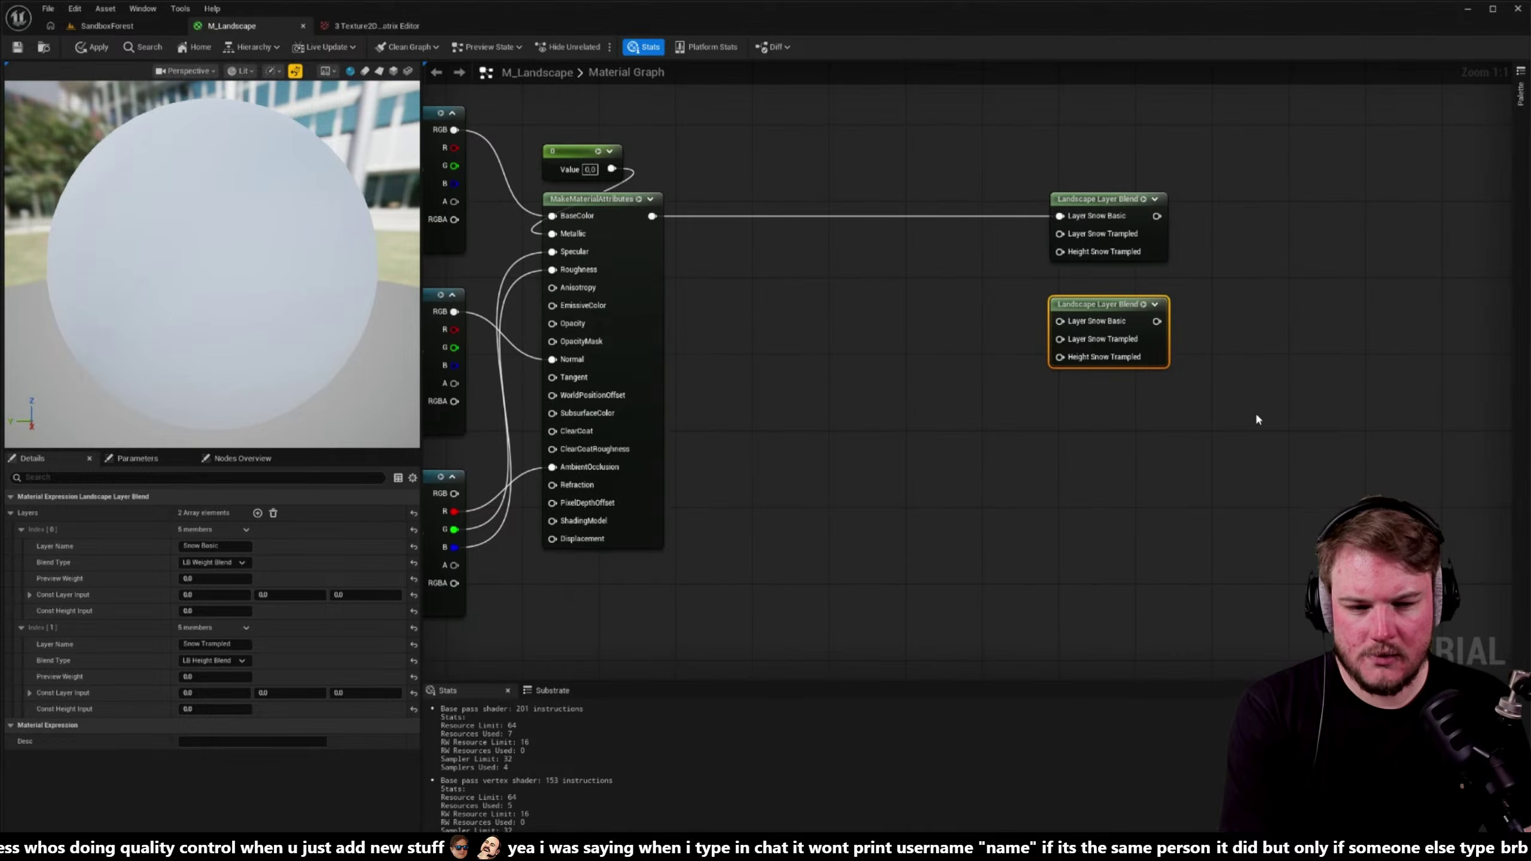
right_click_drag(779, 235, 810, 187)
left_click(784, 241)
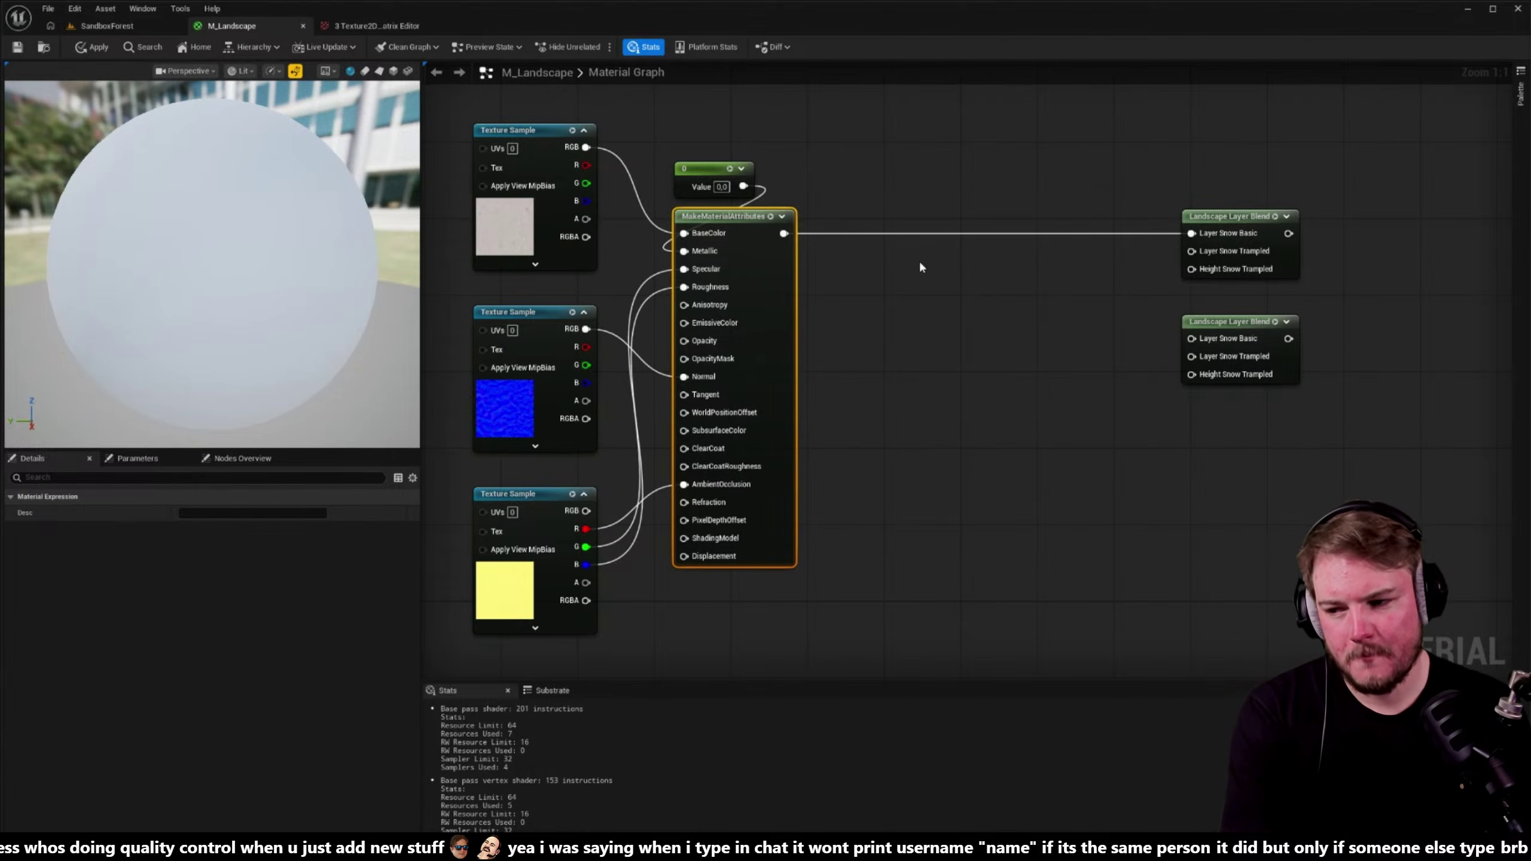
left_click_drag(1043, 297, 1326, 387)
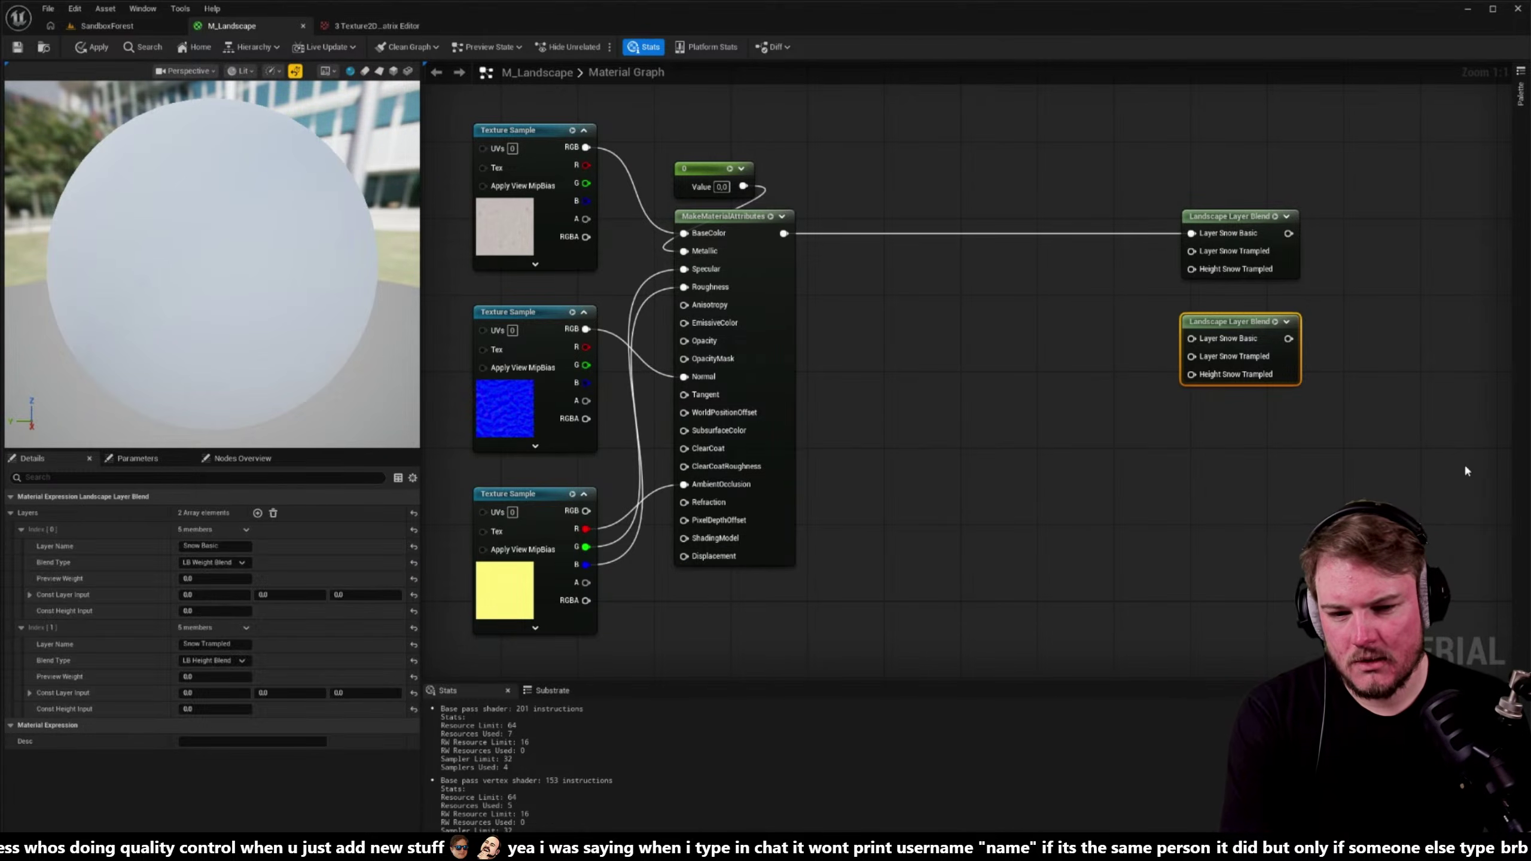
key("Delete")
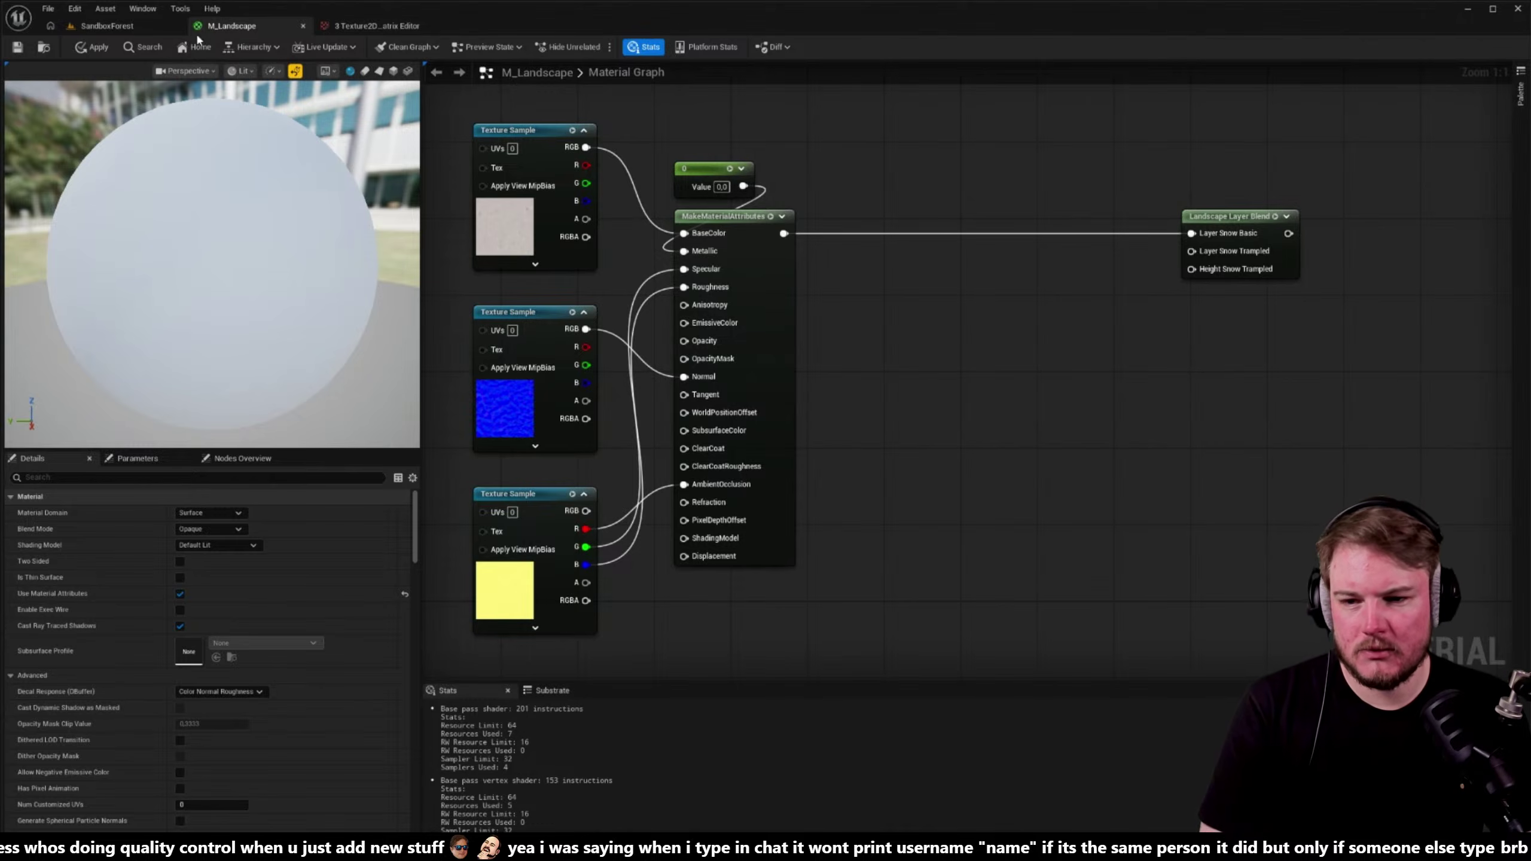
- Apply the M_Landscape changes and open the SandboxForest level in Landscape Mode
left_click(94, 47)
left_click(103, 25)
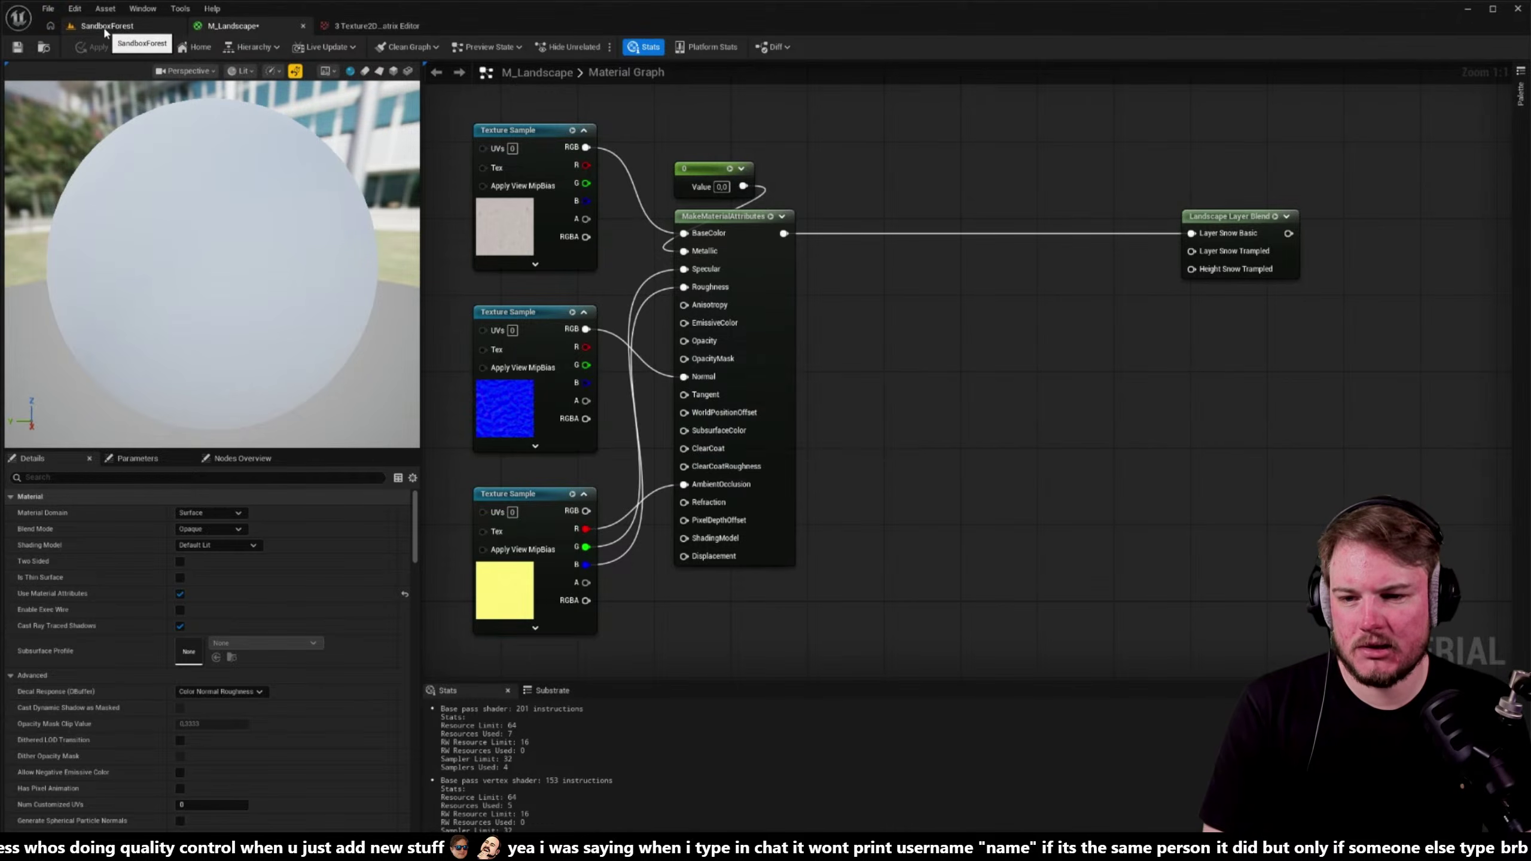
right_click_drag(588, 376, 588, 361)
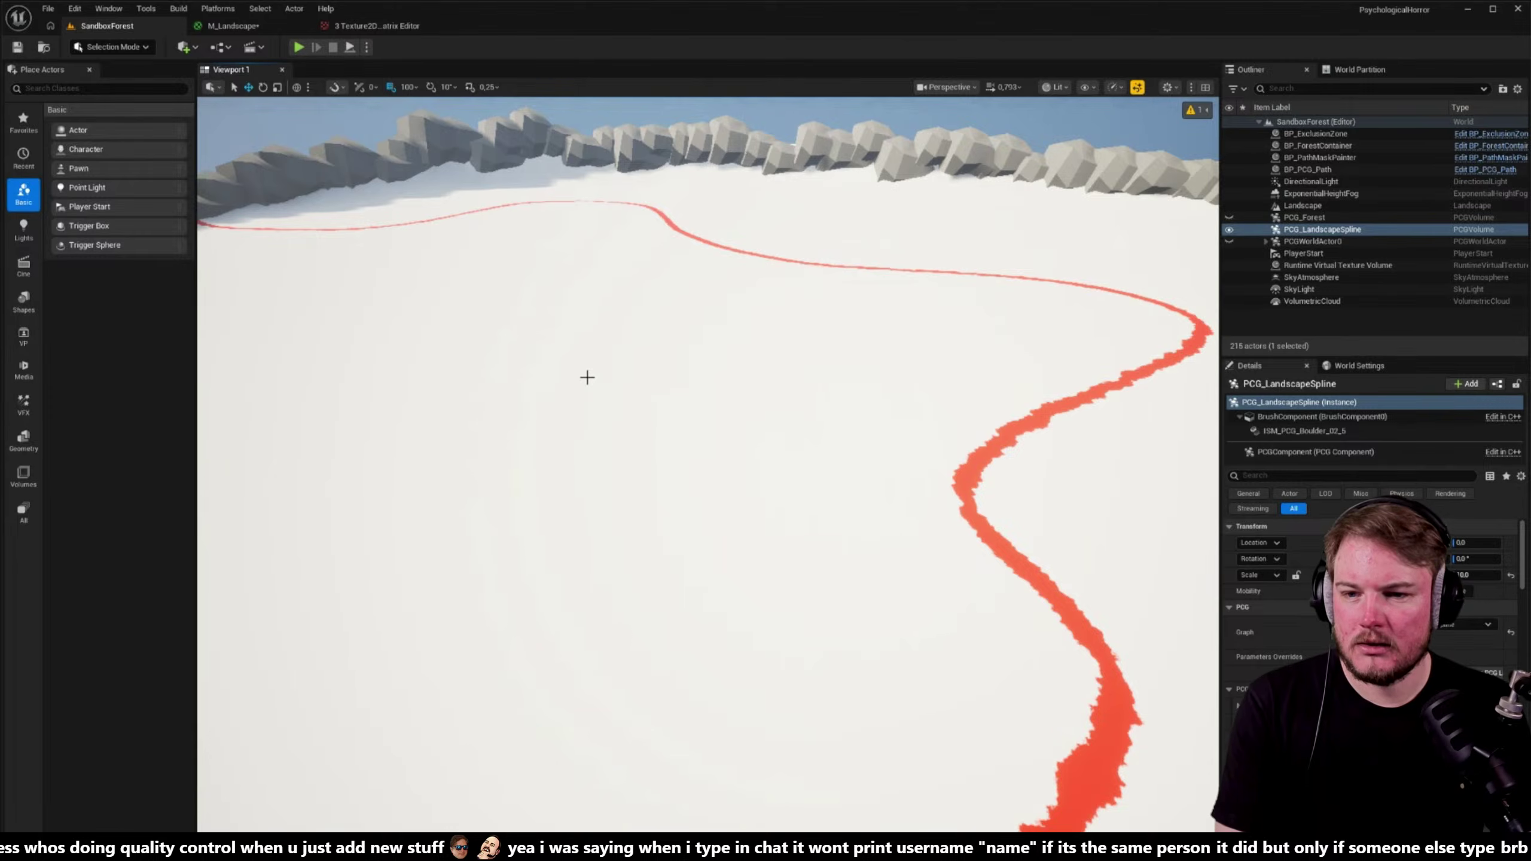
key("shift+2")
- Widen the Landscape panel and check its Manage, Paint and Sculpt modes for edit layers and target layers
scroll(588, 378, "down", 2)
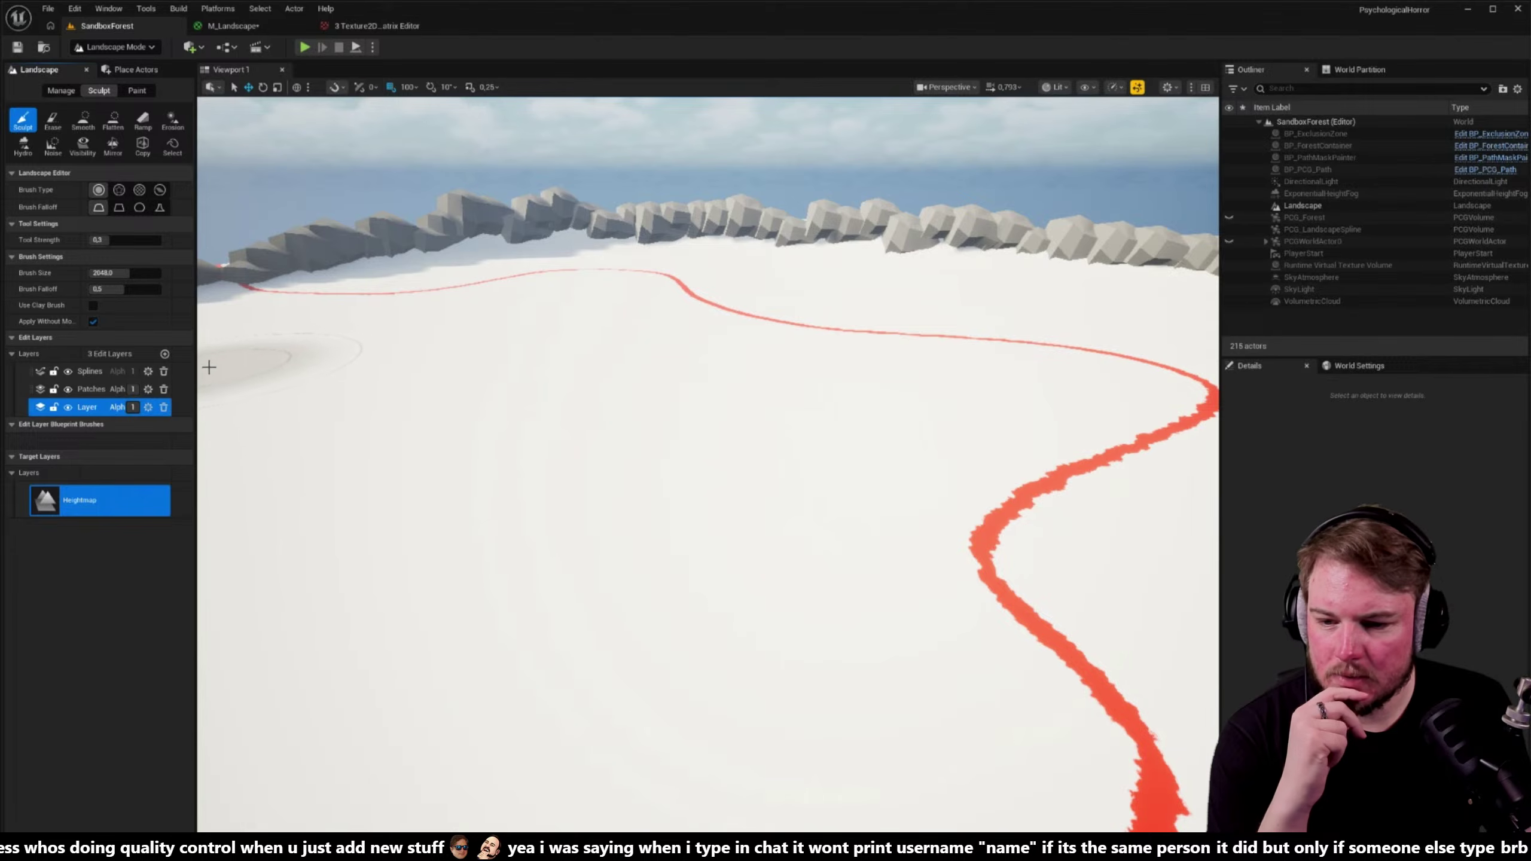
left_click_drag(197, 369, 383, 378)
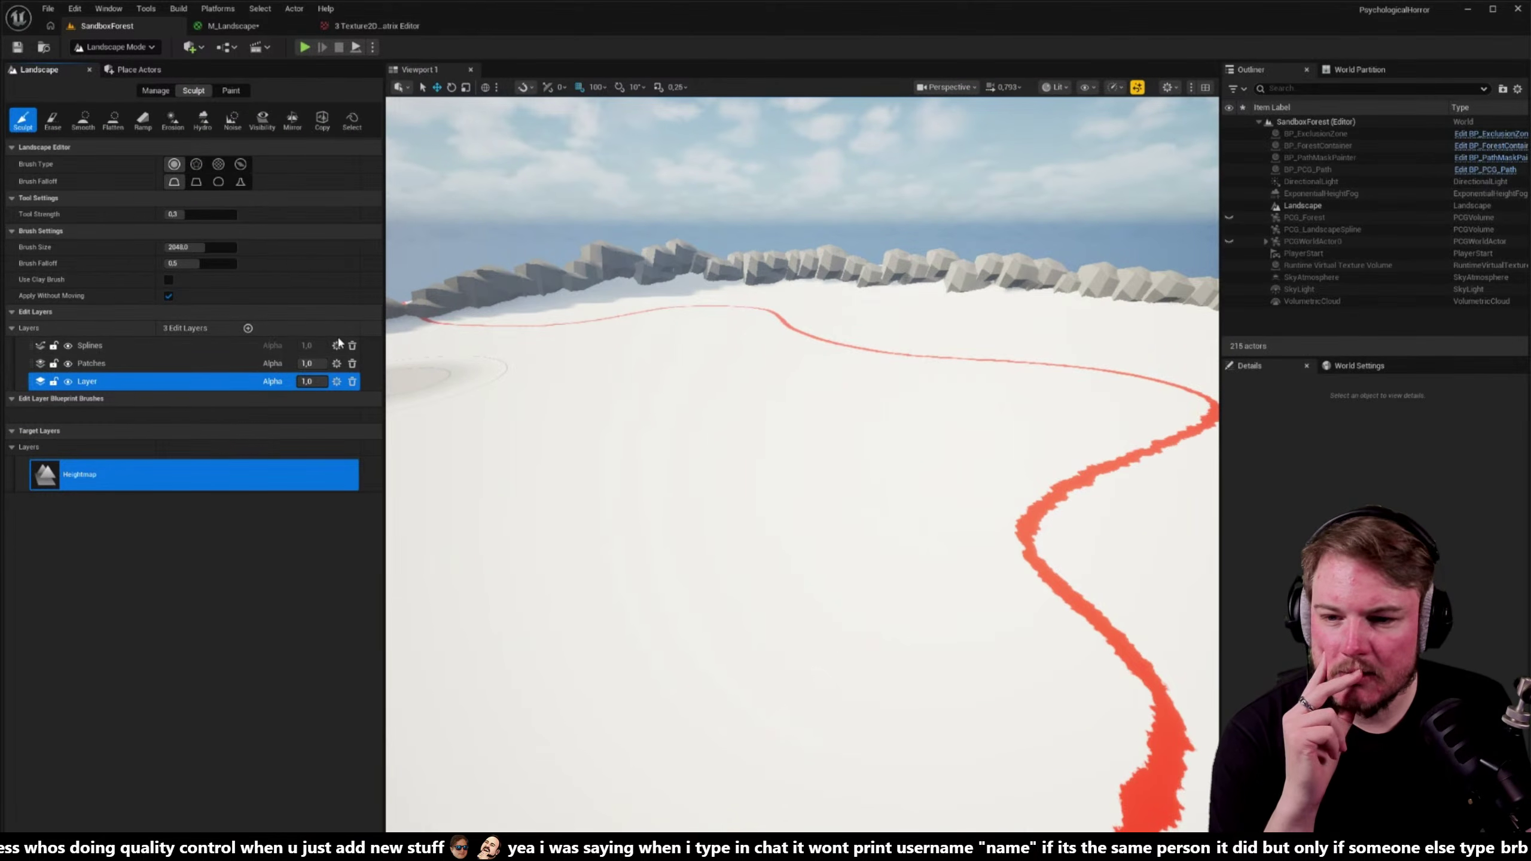
left_click(156, 91)
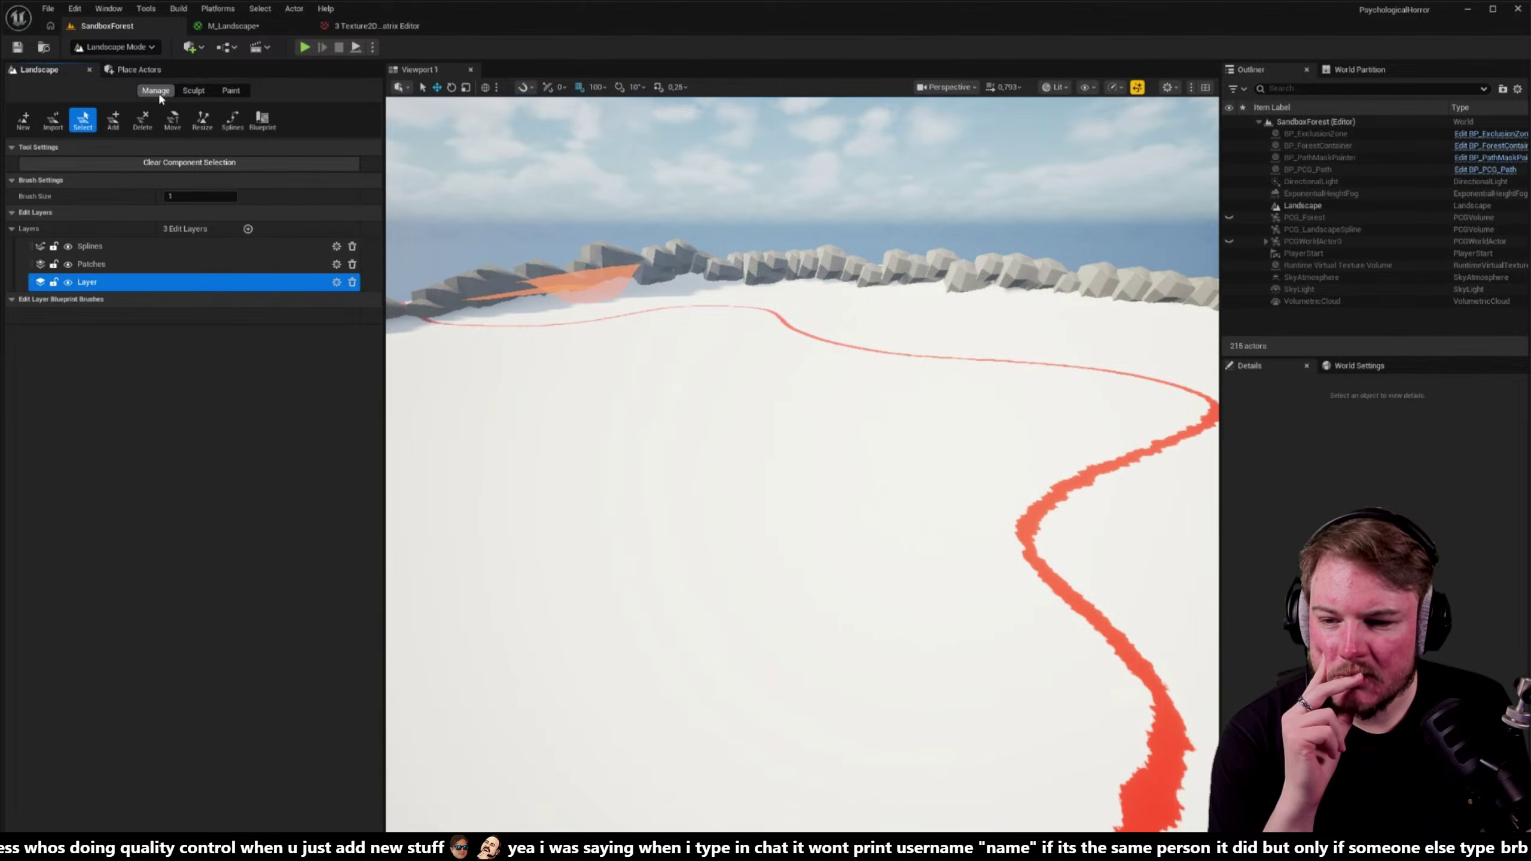
left_click(230, 91)
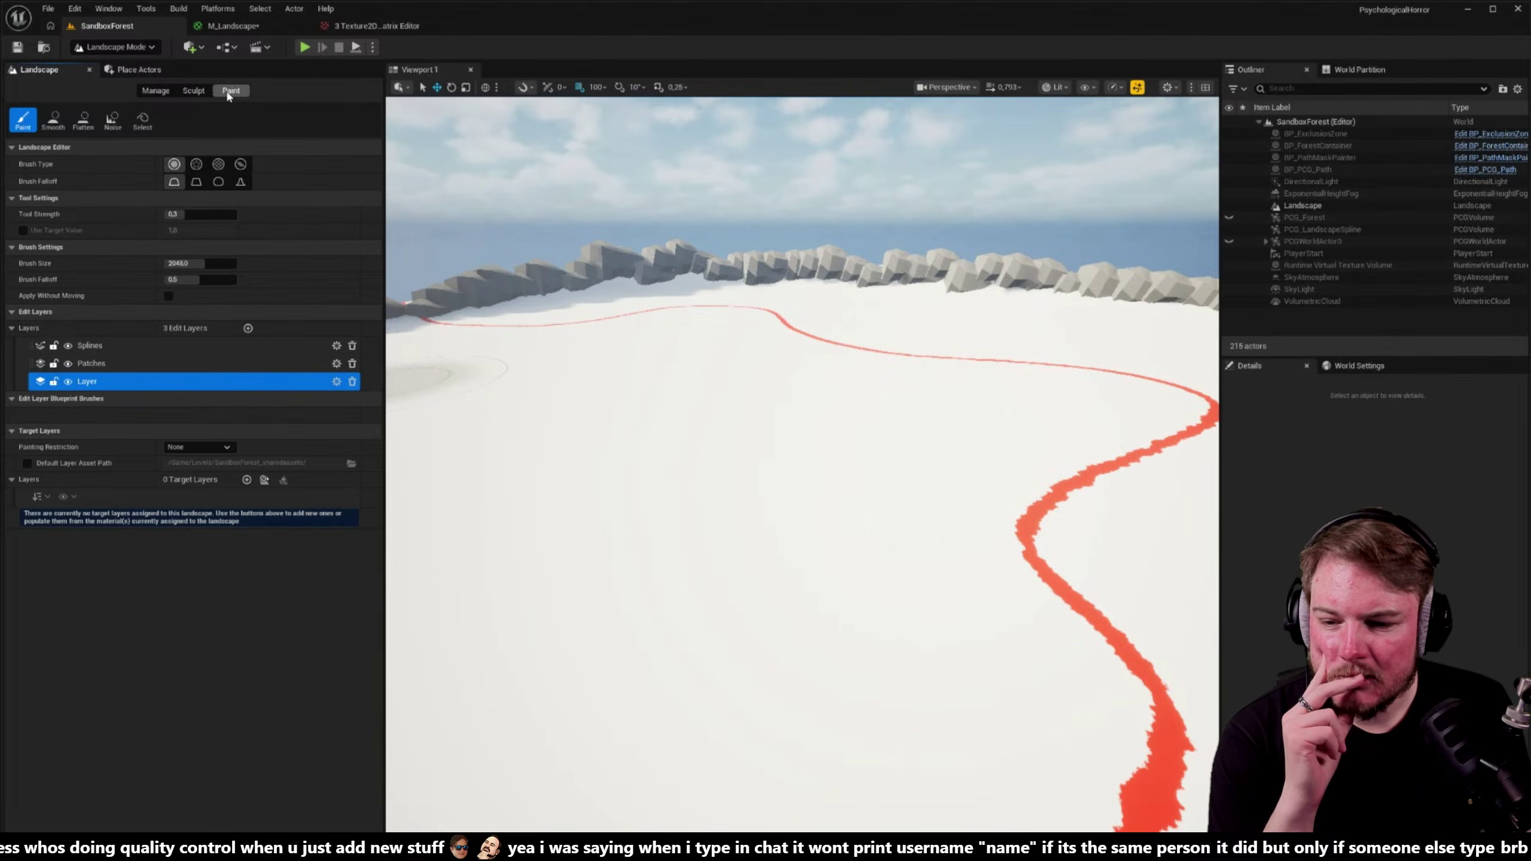
left_click(193, 90)
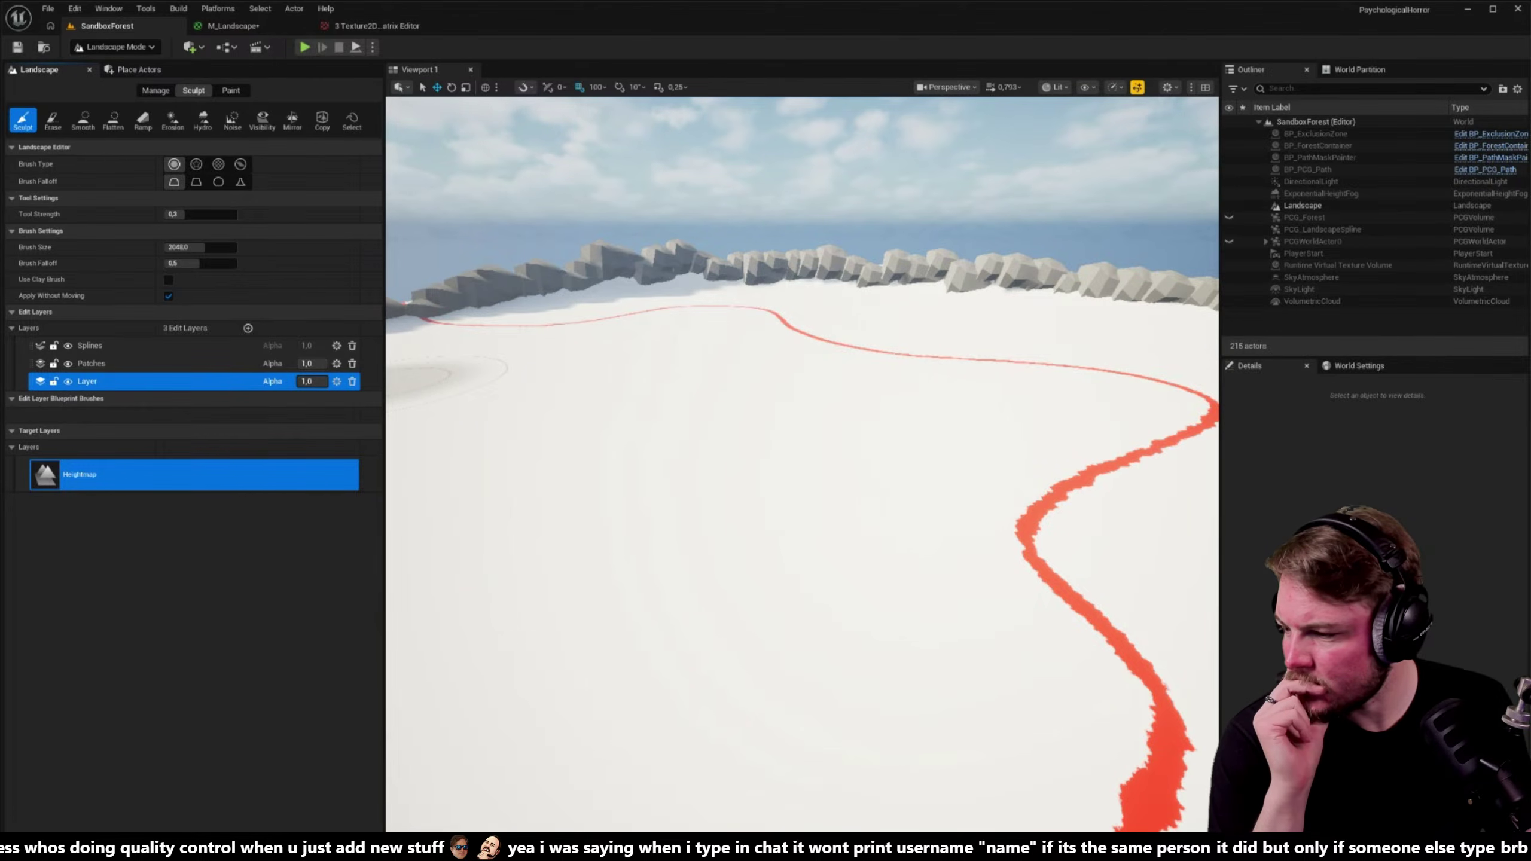
- Switch to the browser's Landscape Quick Start Guide and read on from the layer blend graph to Landscape Painting Prep
key("alt+Tab")
scroll(849, 401, "down", 6)
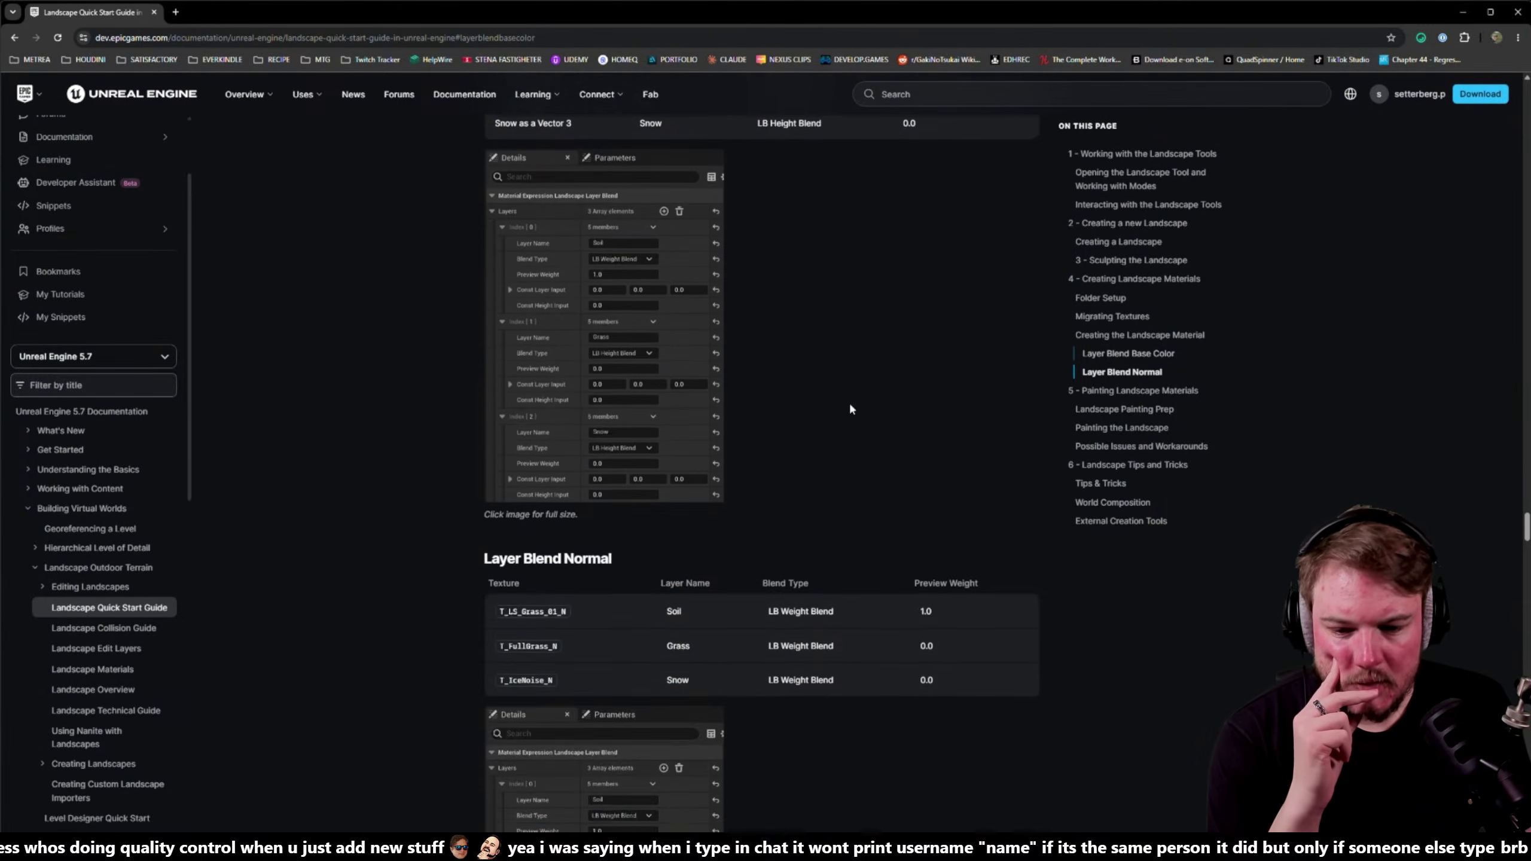
scroll(819, 424, "down", 10)
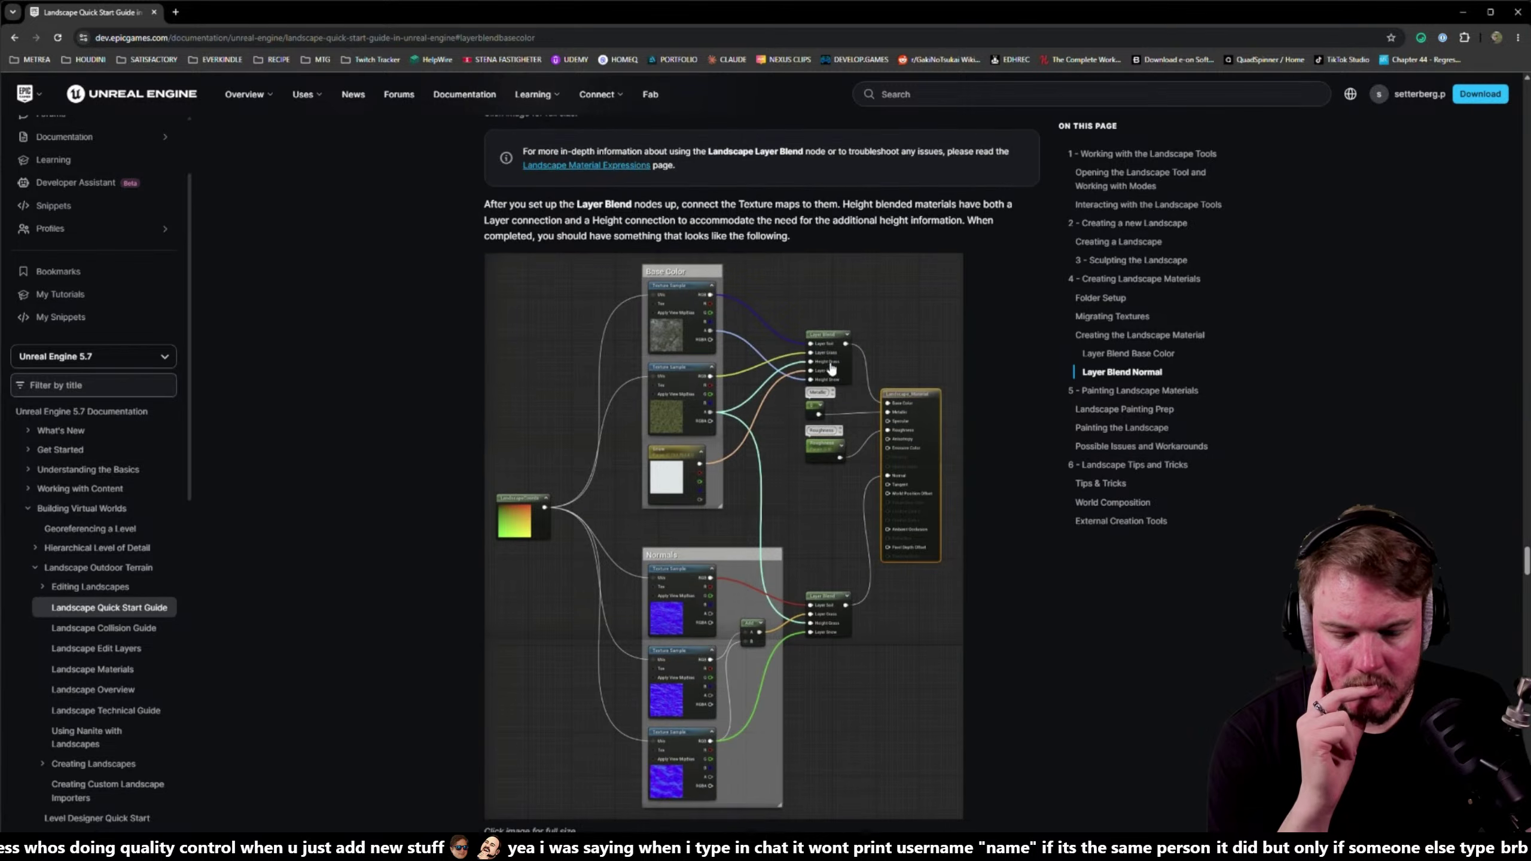
scroll(931, 374, "down", 10)
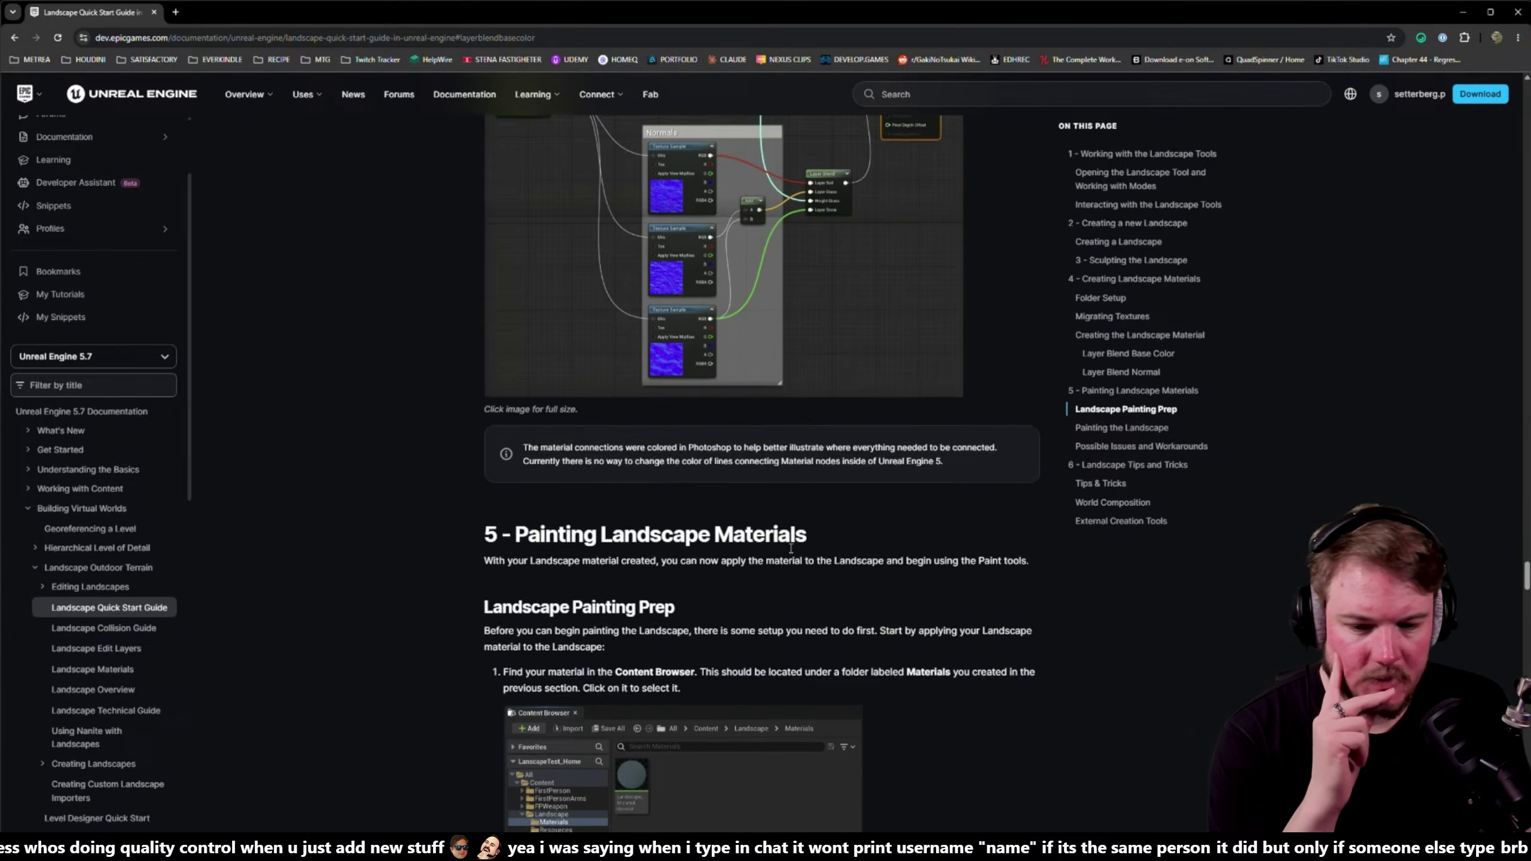
scroll(789, 555, "down", 2)
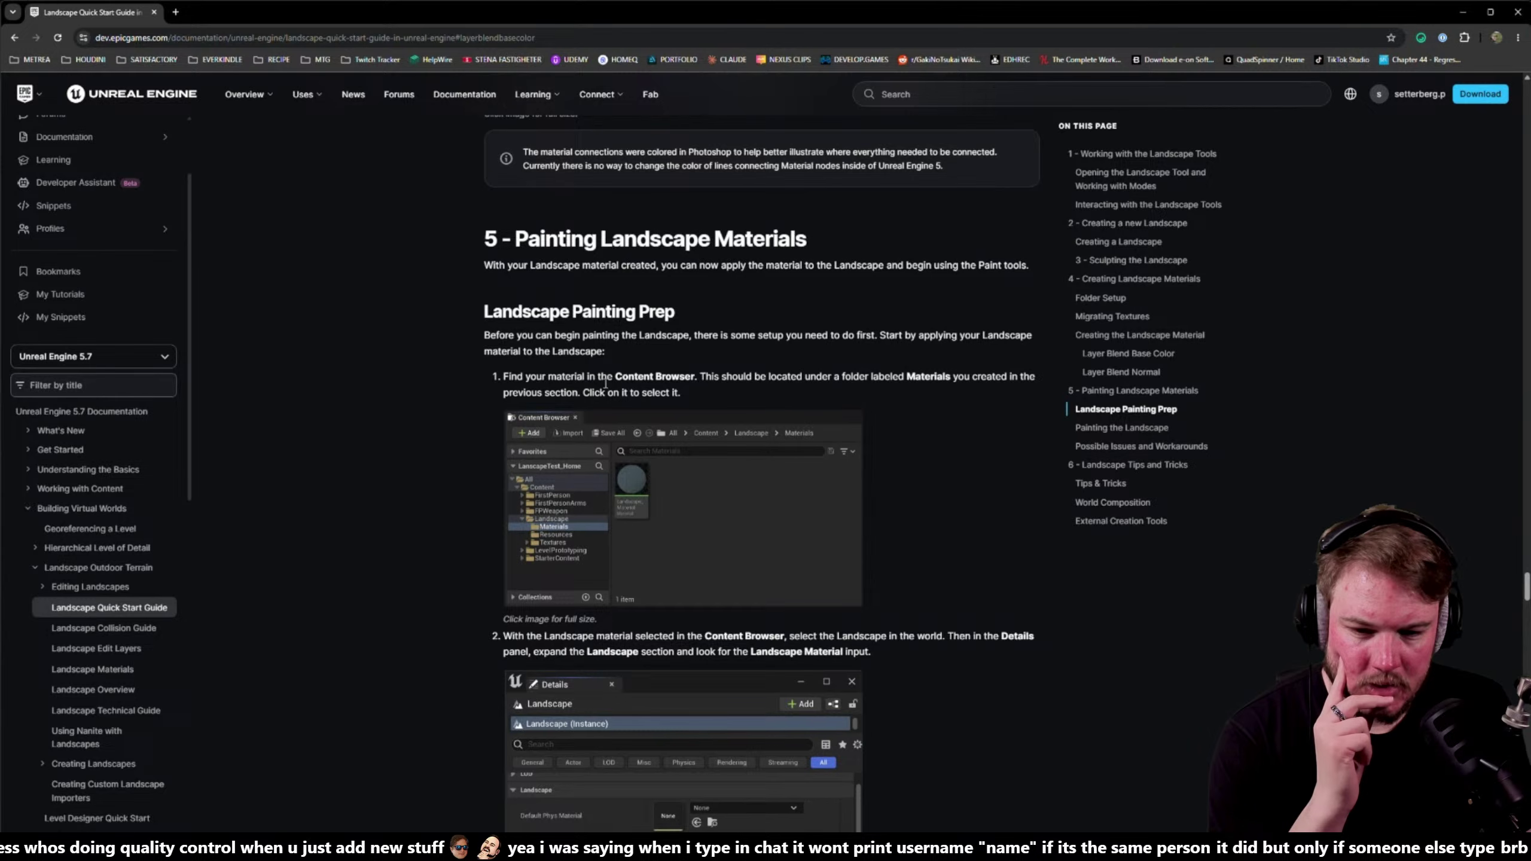
- Read the Landscape Painting Prep instructions from assigning the landscape material through to the Paint mode's target layers
scroll(608, 388, "down", 4)
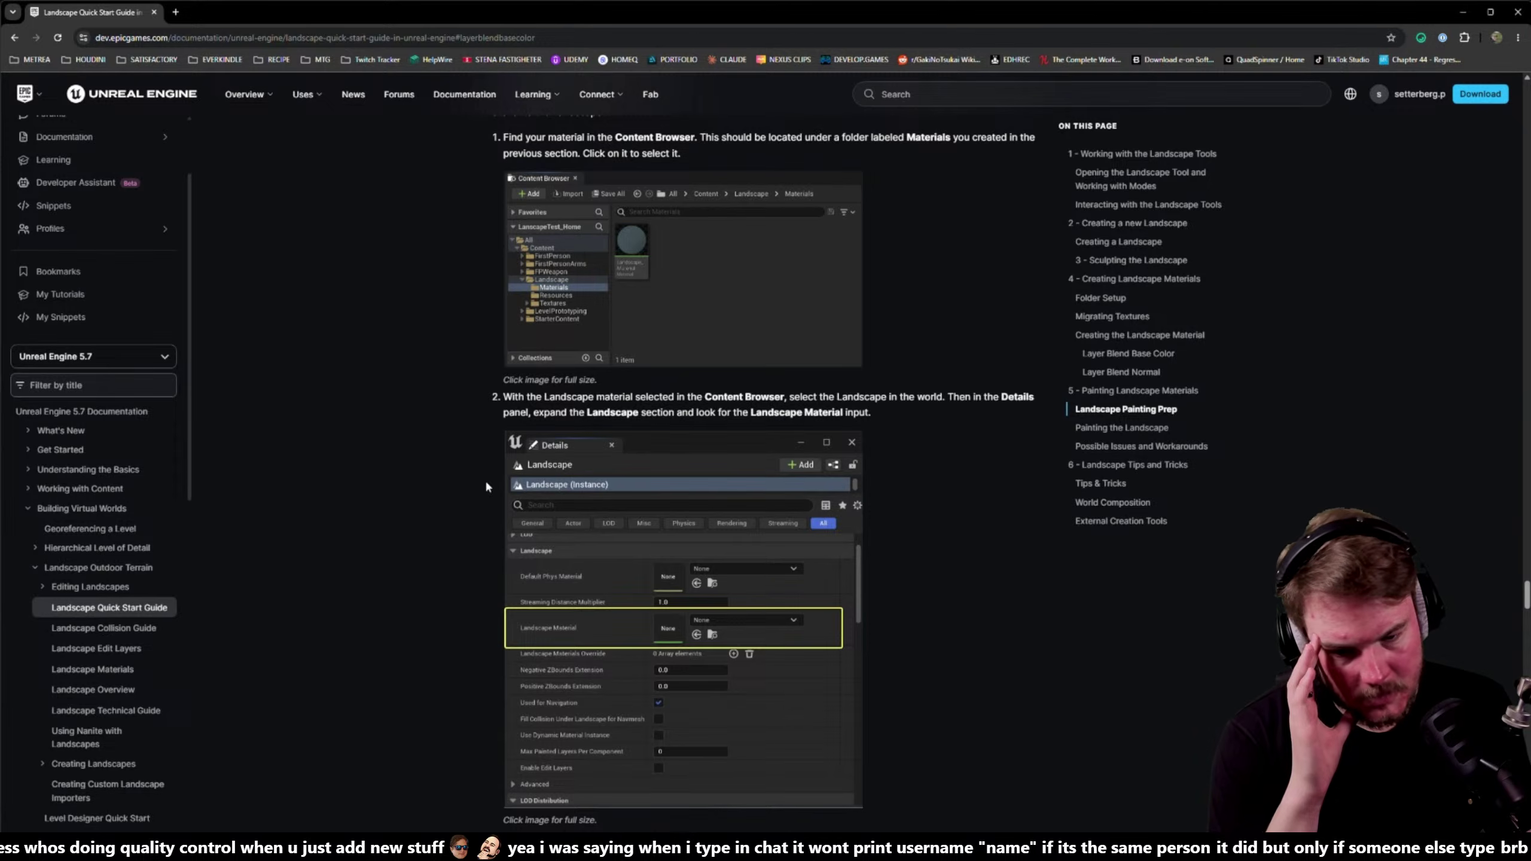
scroll(487, 484, "down", 6)
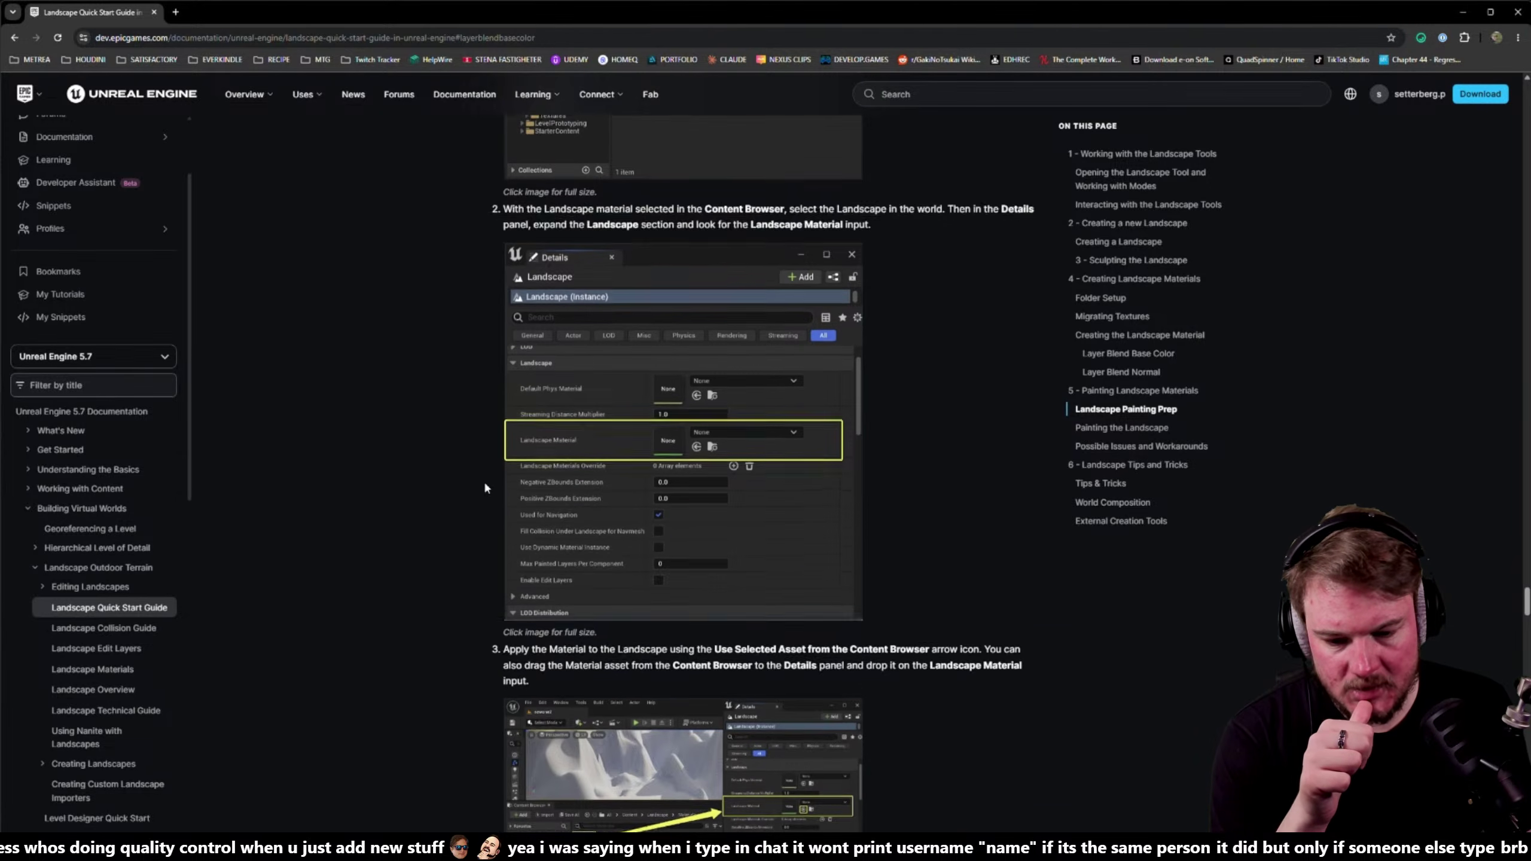
scroll(485, 488, "down", 4)
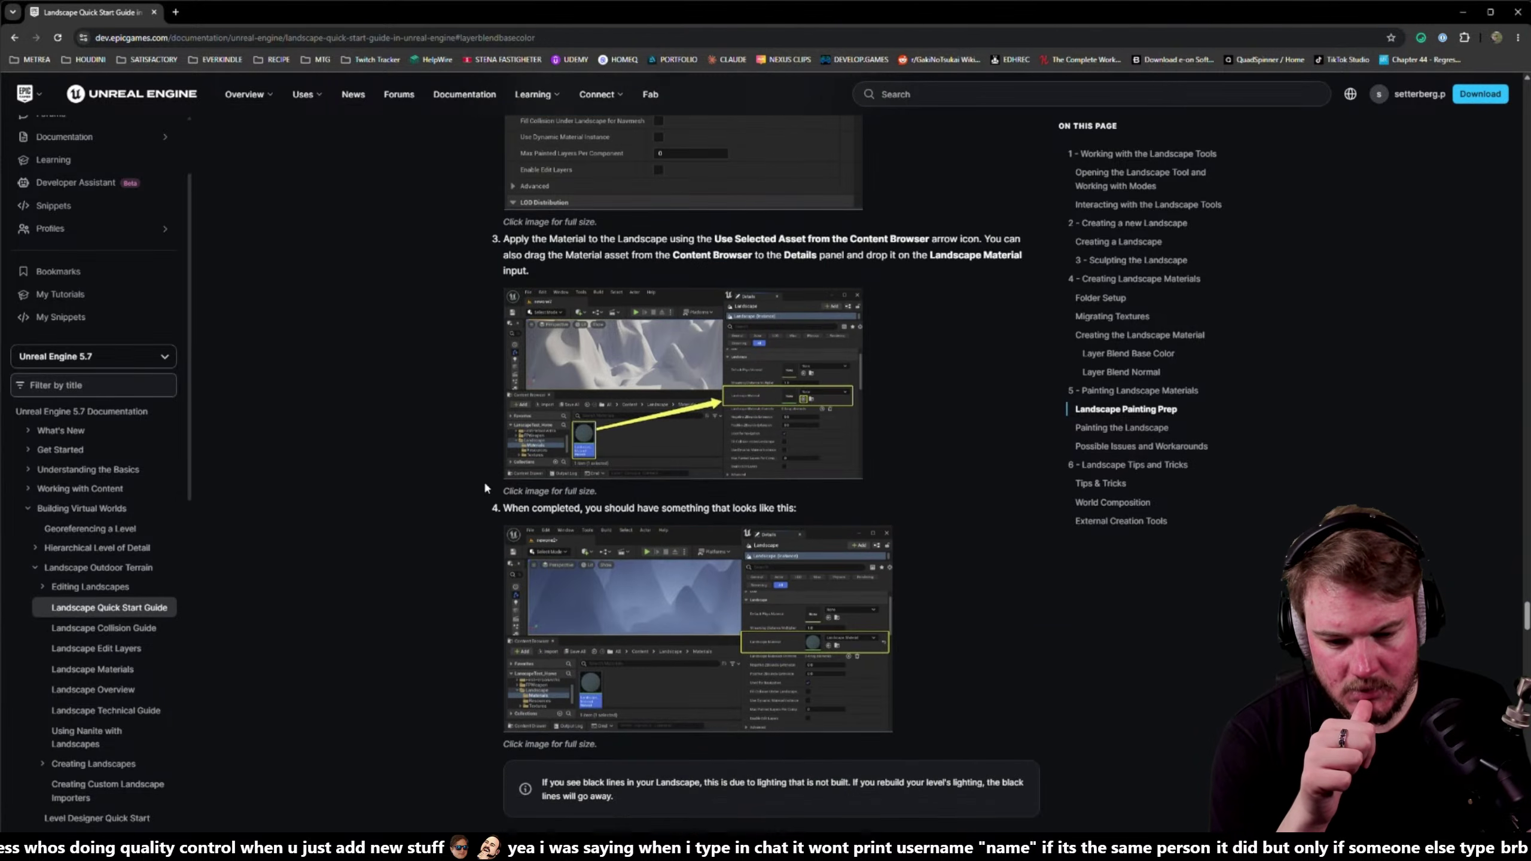
scroll(484, 487, "down", 12)
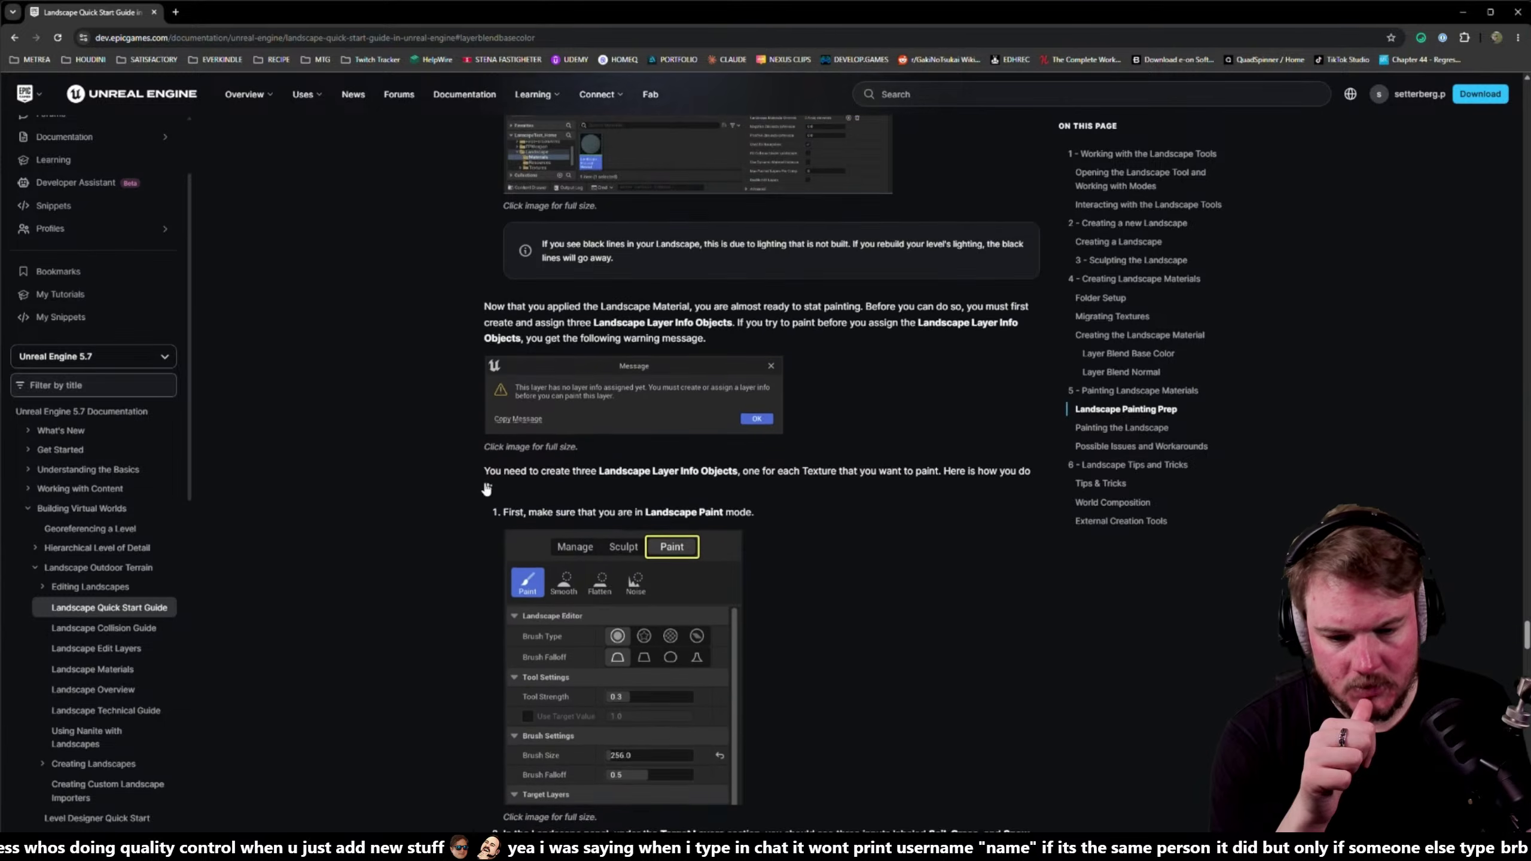
scroll(486, 488, "down", 7)
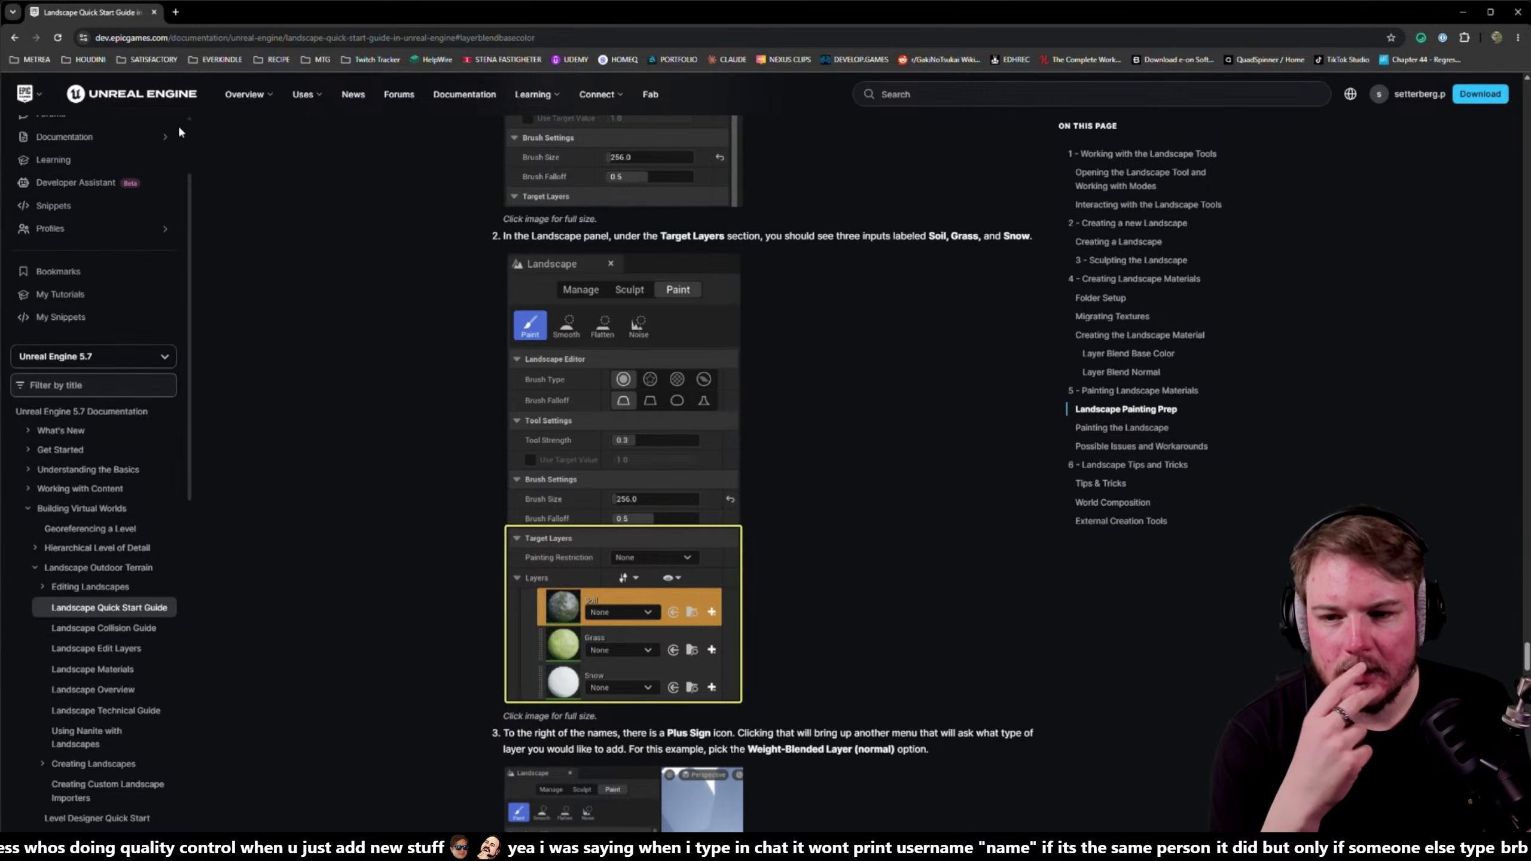
- Switch to Unreal Editor, enter Selection Mode and check the Landscape Material assignment of the SandboxForest landscape against the guide
left_click(1461, 14)
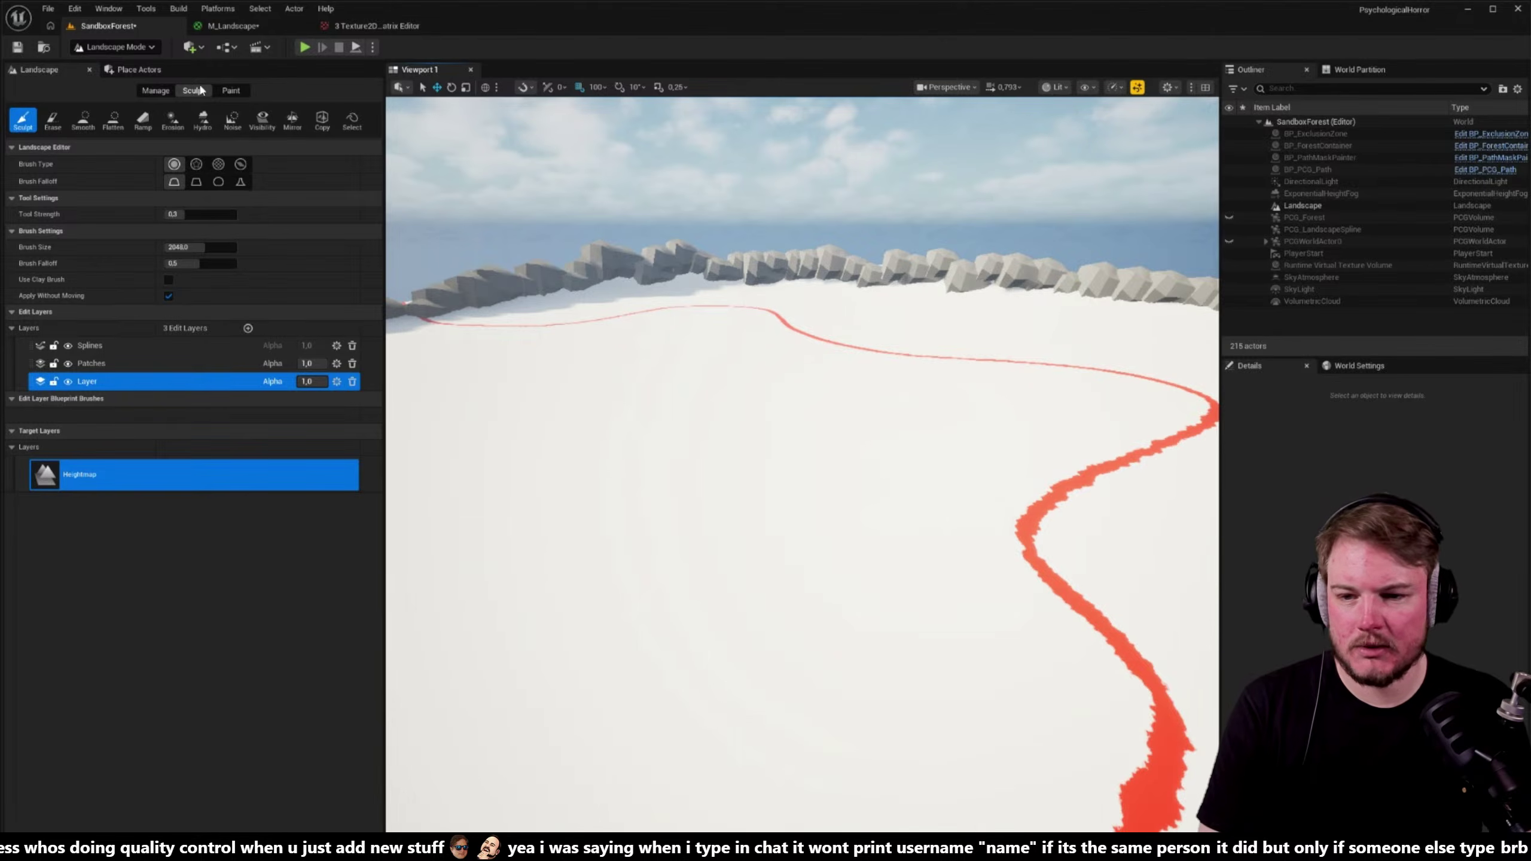
key("ctrl+s")
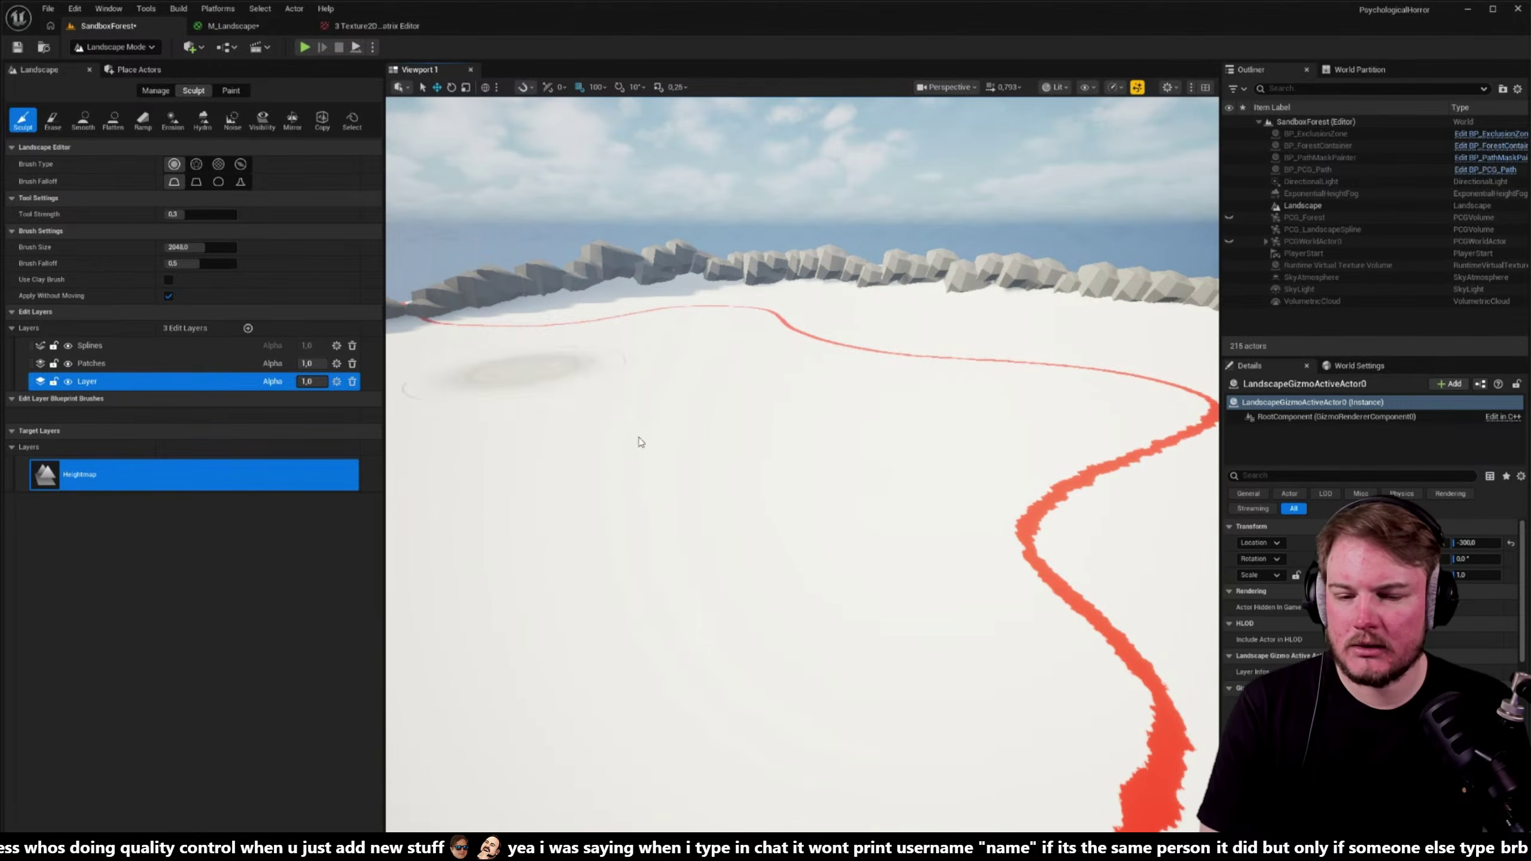
right_click_drag(635, 437, 635, 438)
key("shift+1")
left_click(1086, 569)
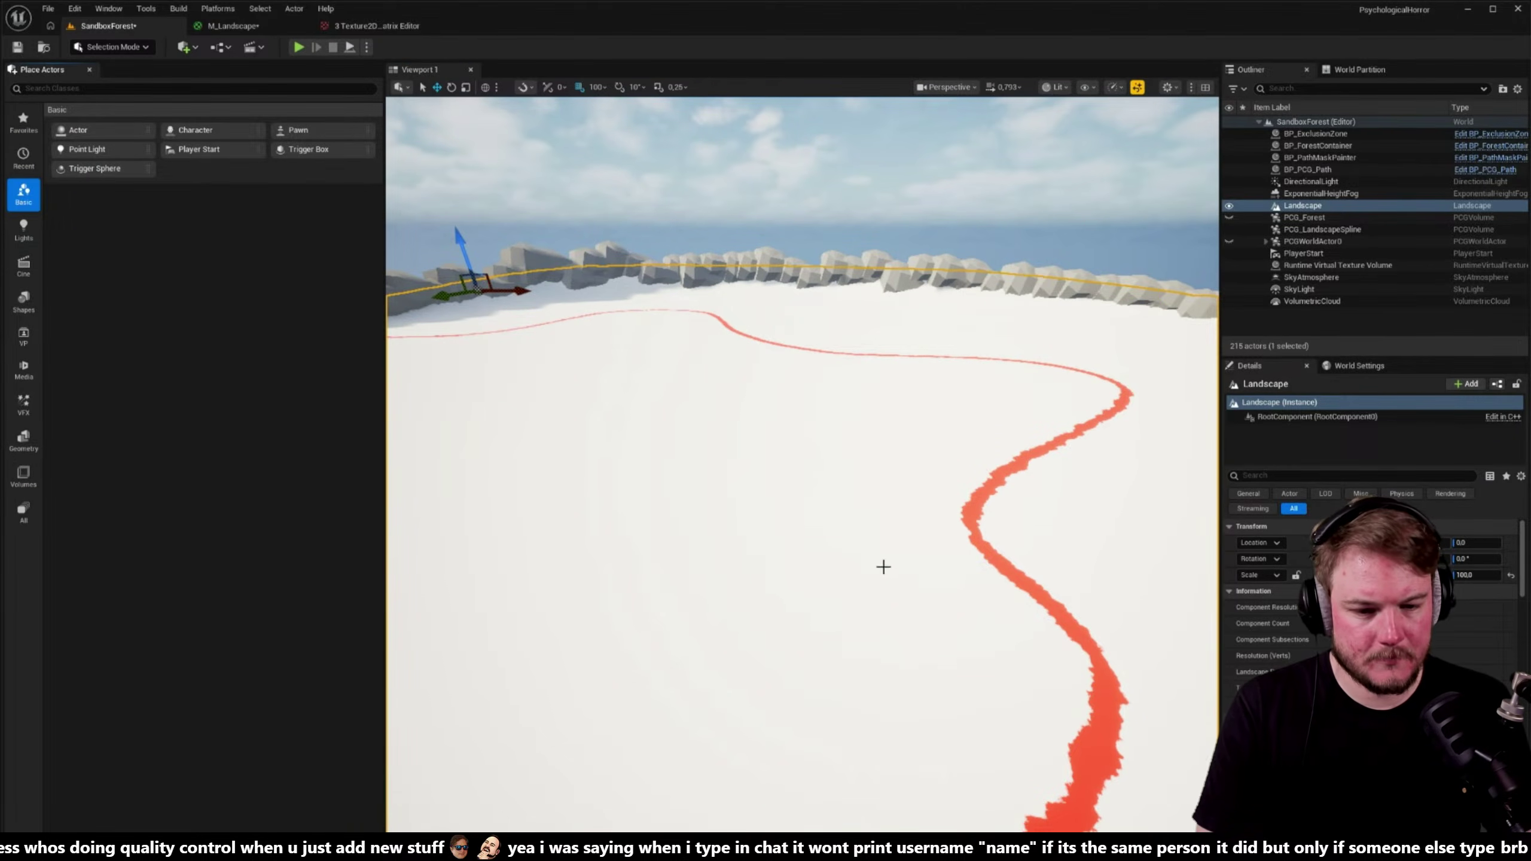
scroll(1259, 602, "down", 10)
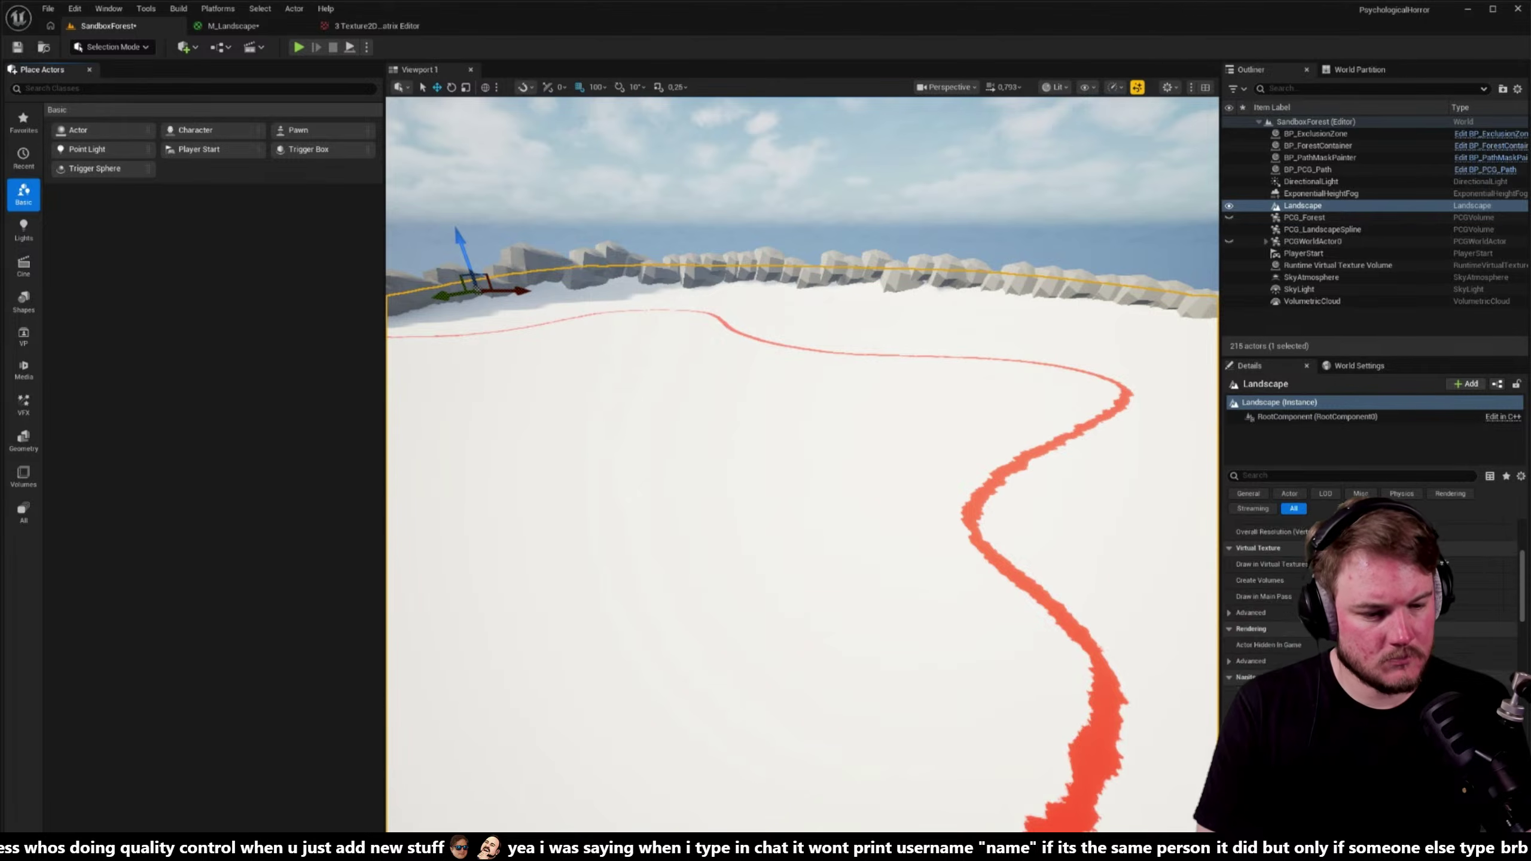
scroll(1259, 602, "down", 1)
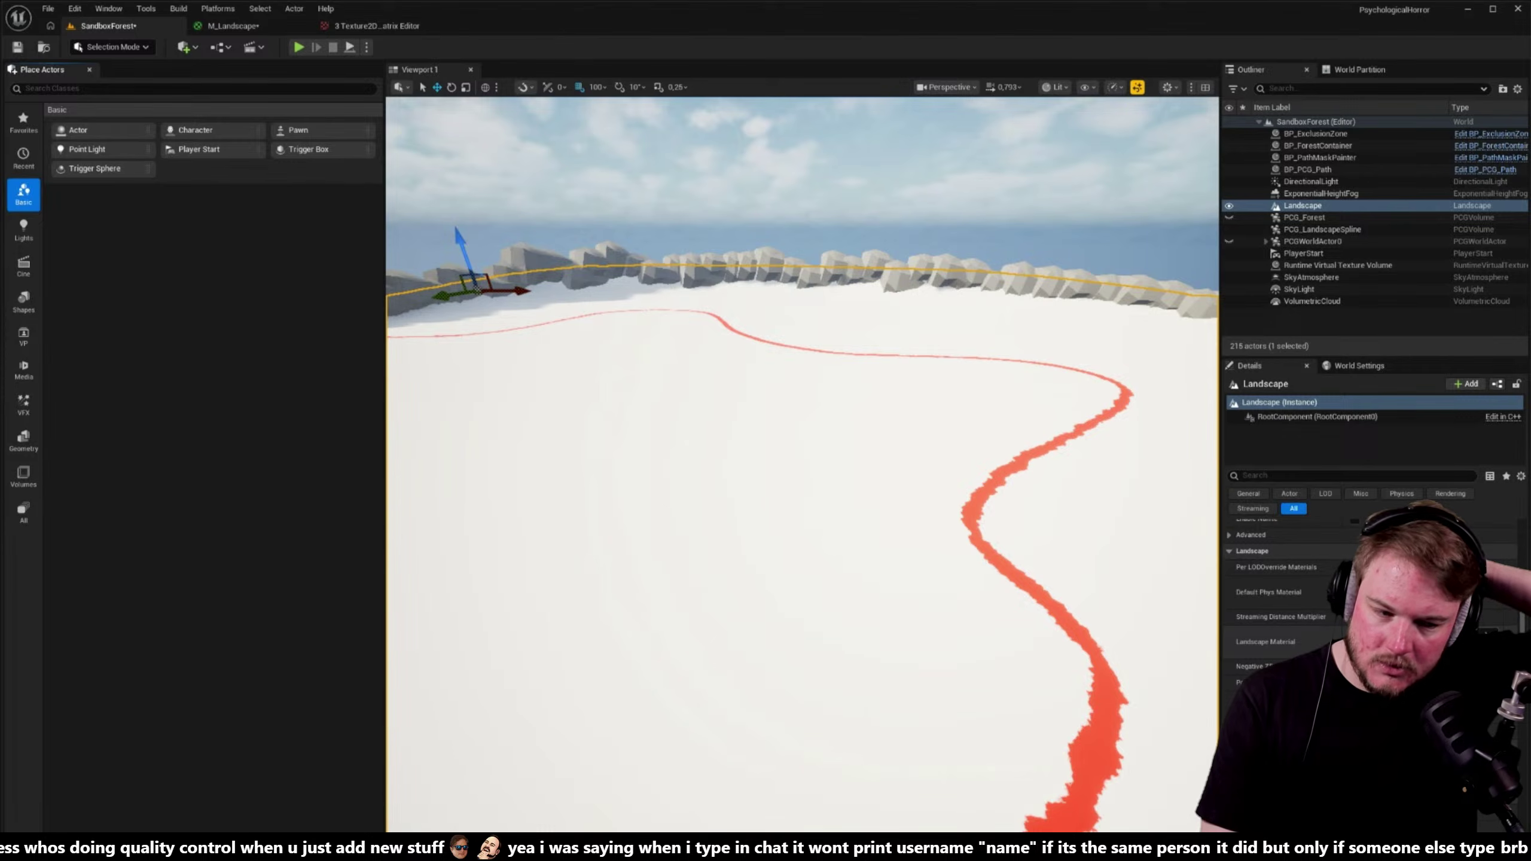
key("alt+Tab")
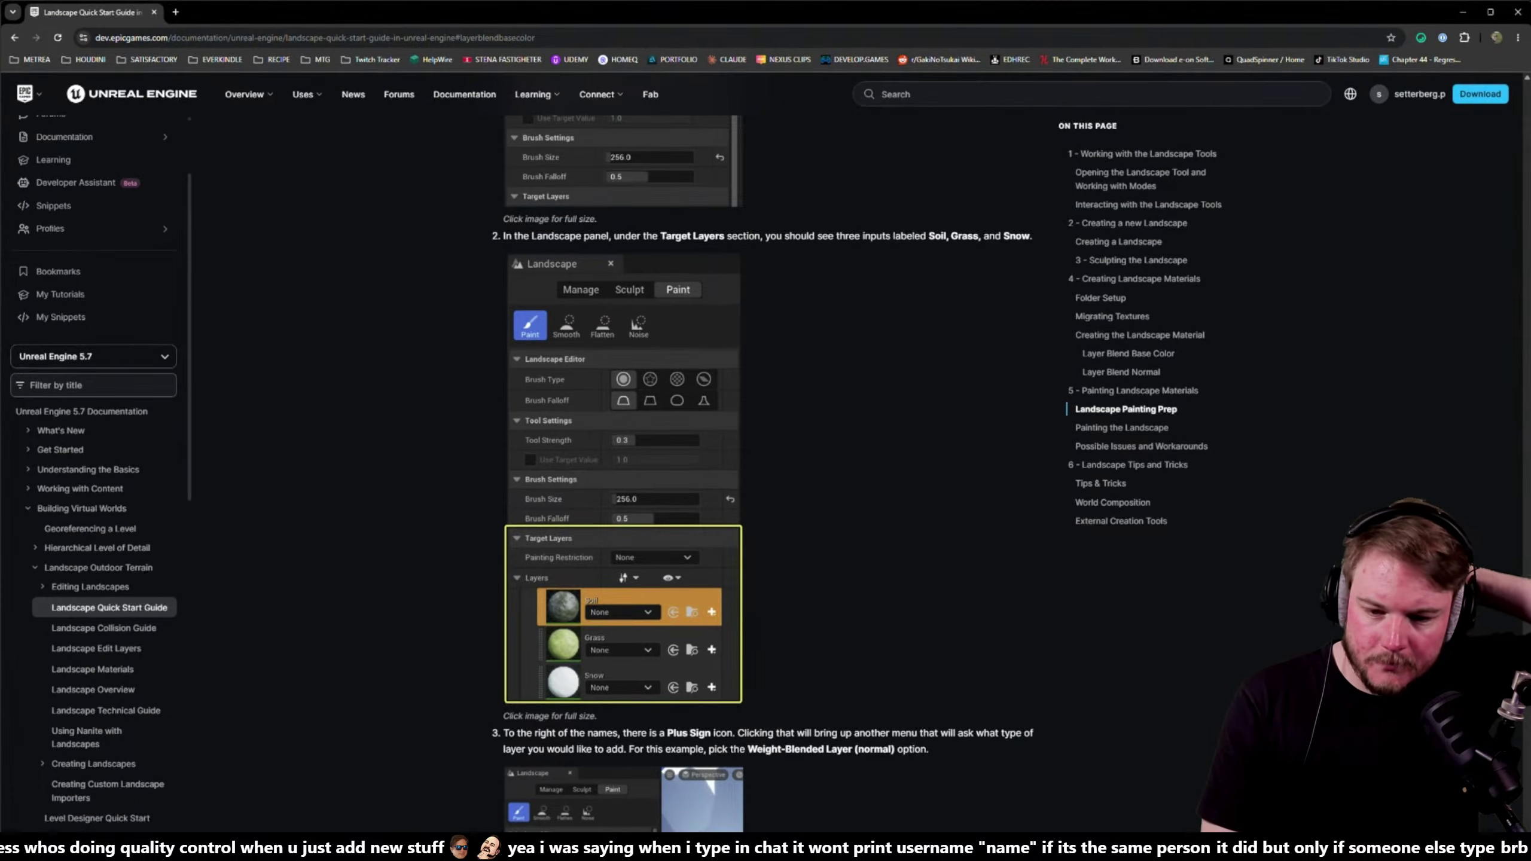
key("alt+Tab")
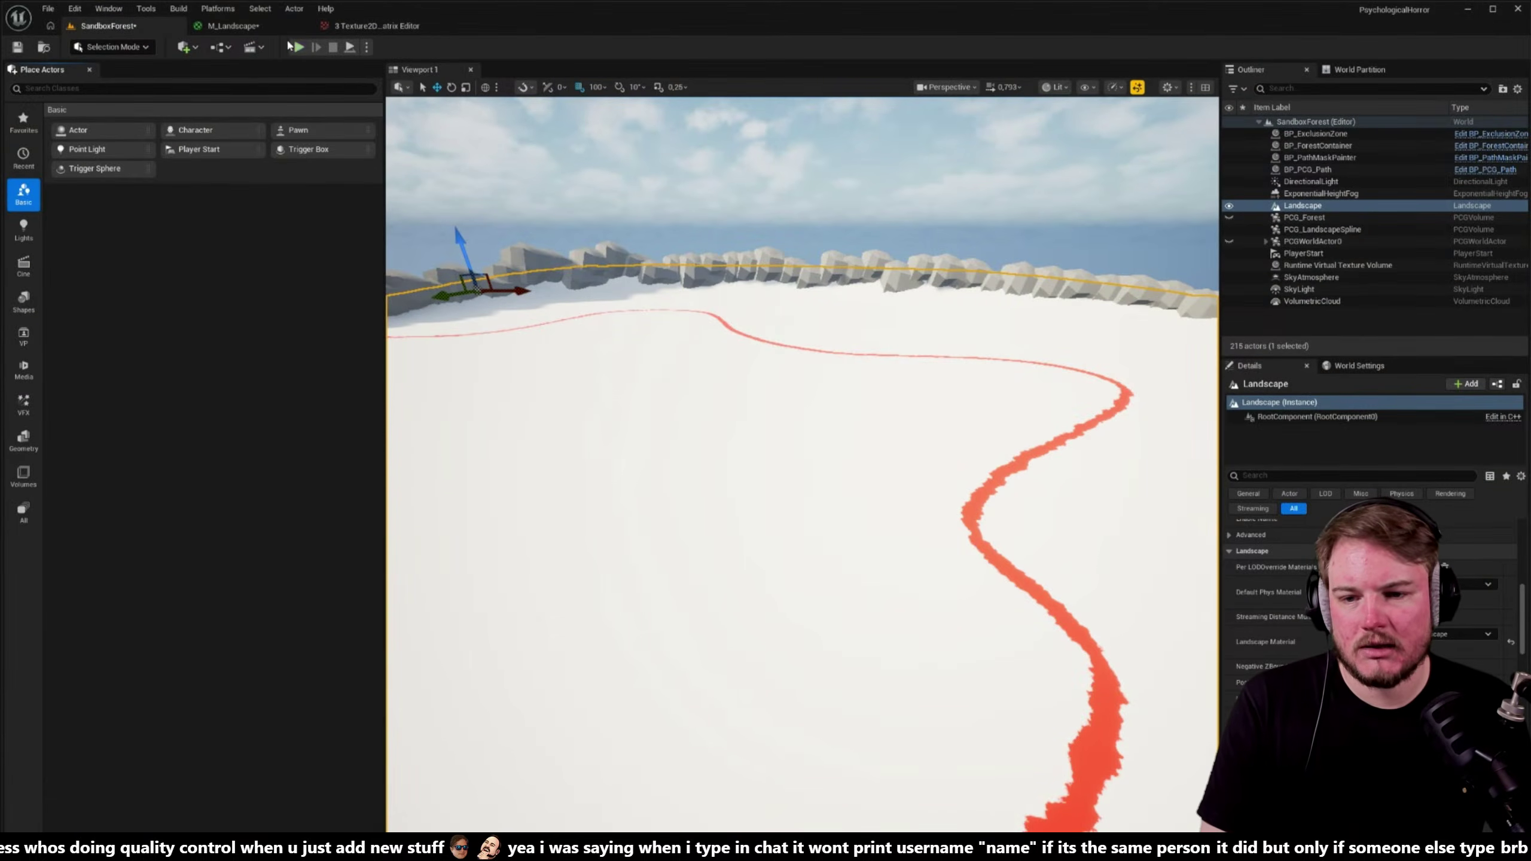
- In M_Landscape, connect the Landscape Layer Blend output to the blend node fed by the red colour, apply it and view the landscape
left_click(232, 25)
right_click_drag(1129, 436, 665, 278)
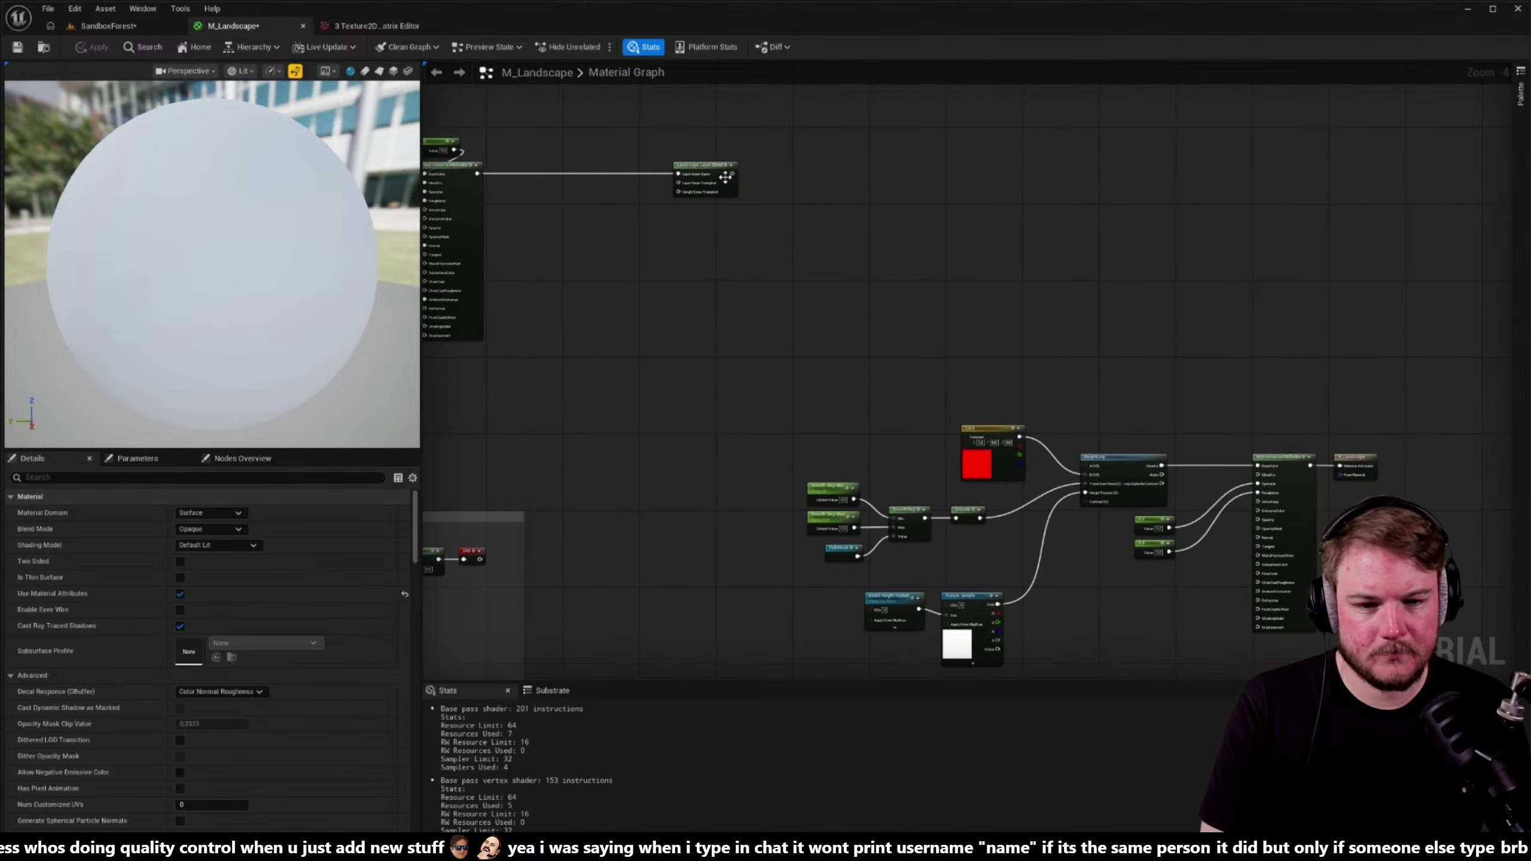
left_click_drag(731, 174, 1087, 471)
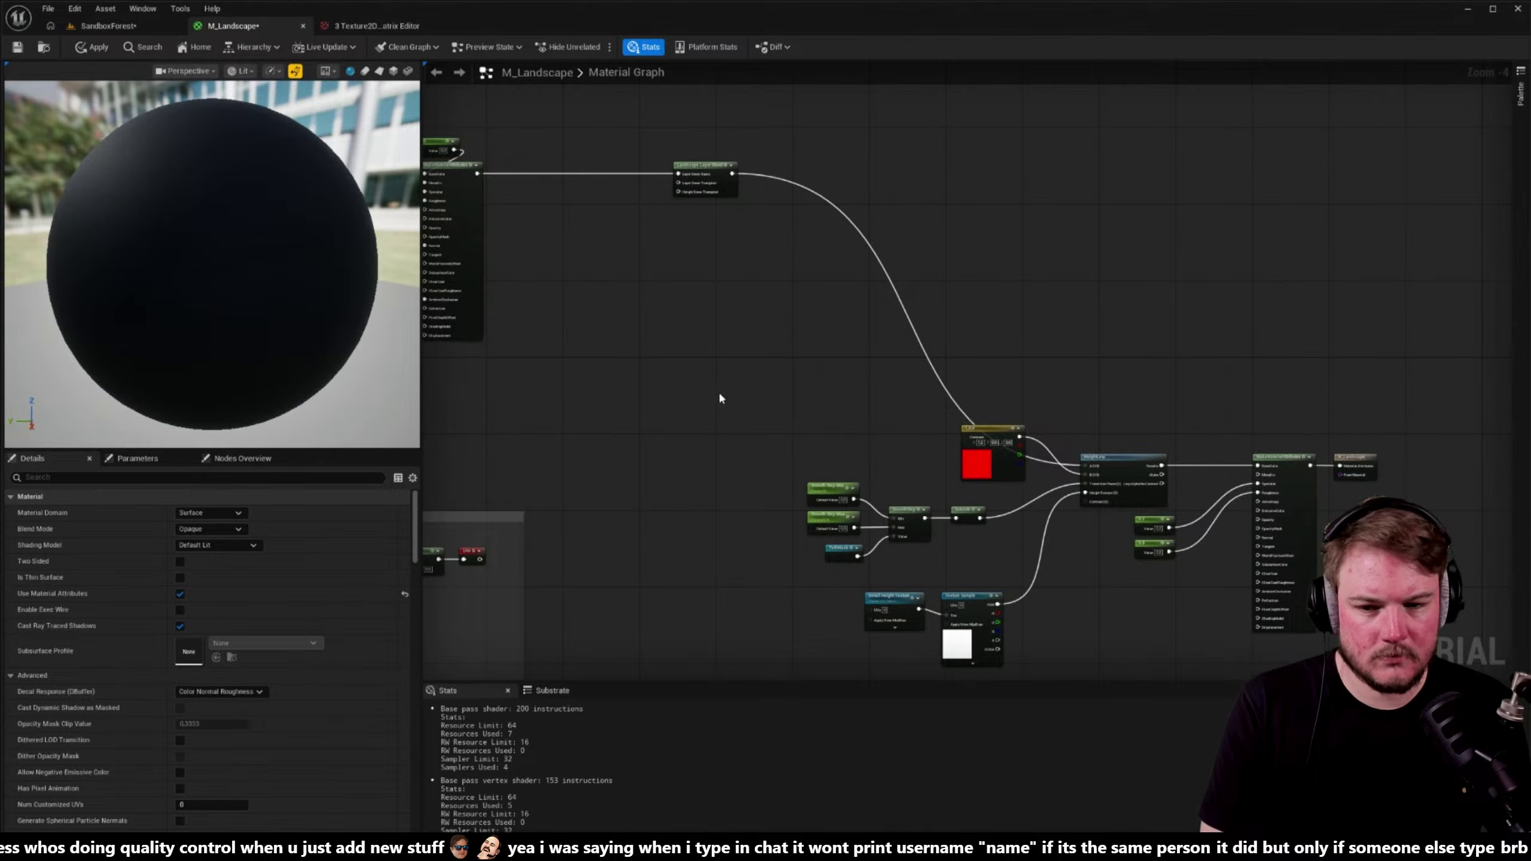
right_click_drag(717, 393, 738, 318)
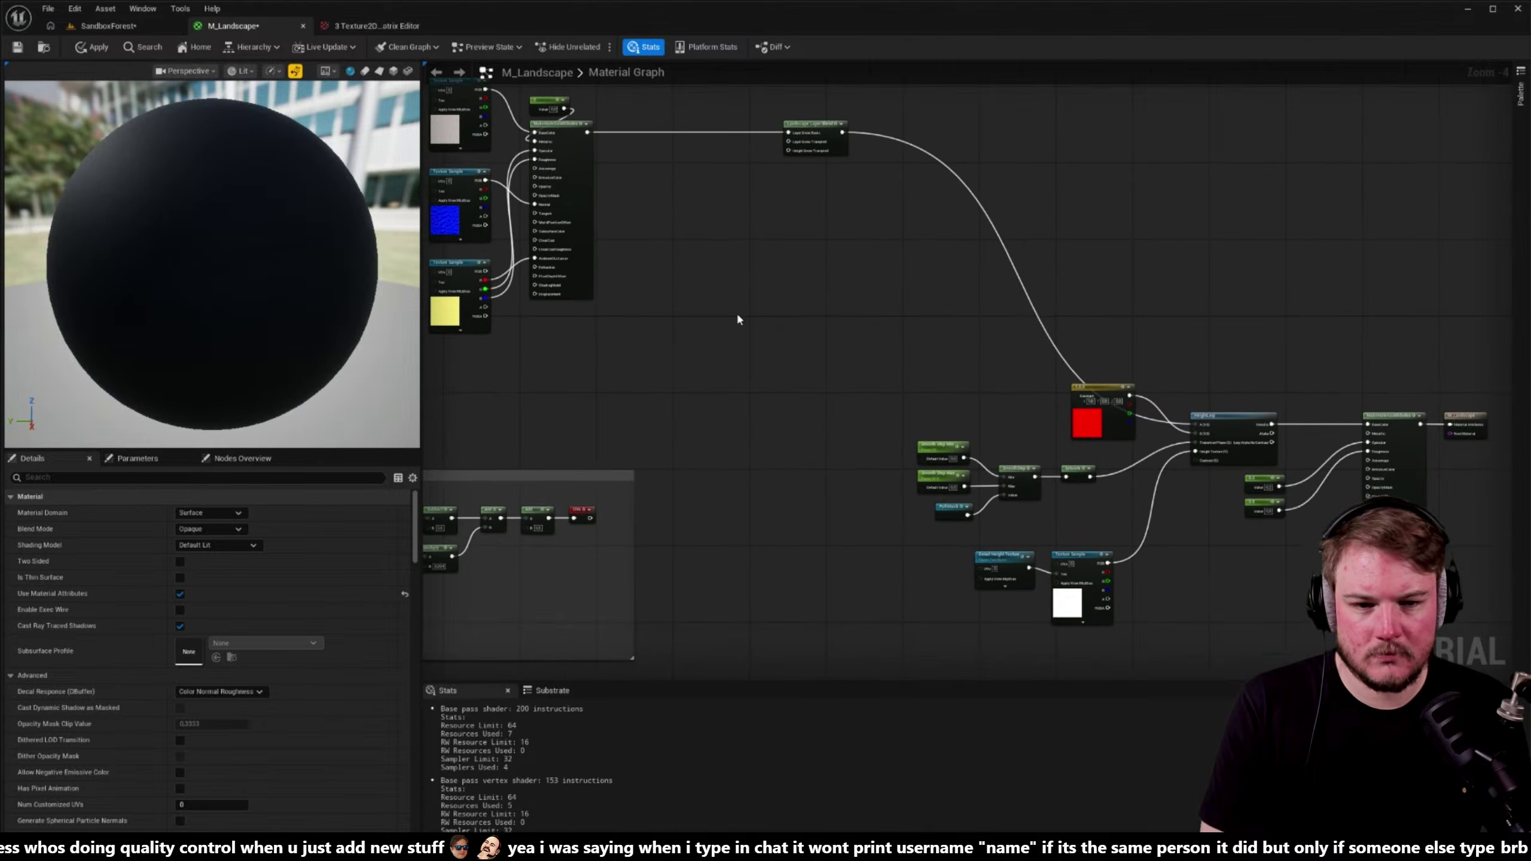
left_click(94, 48)
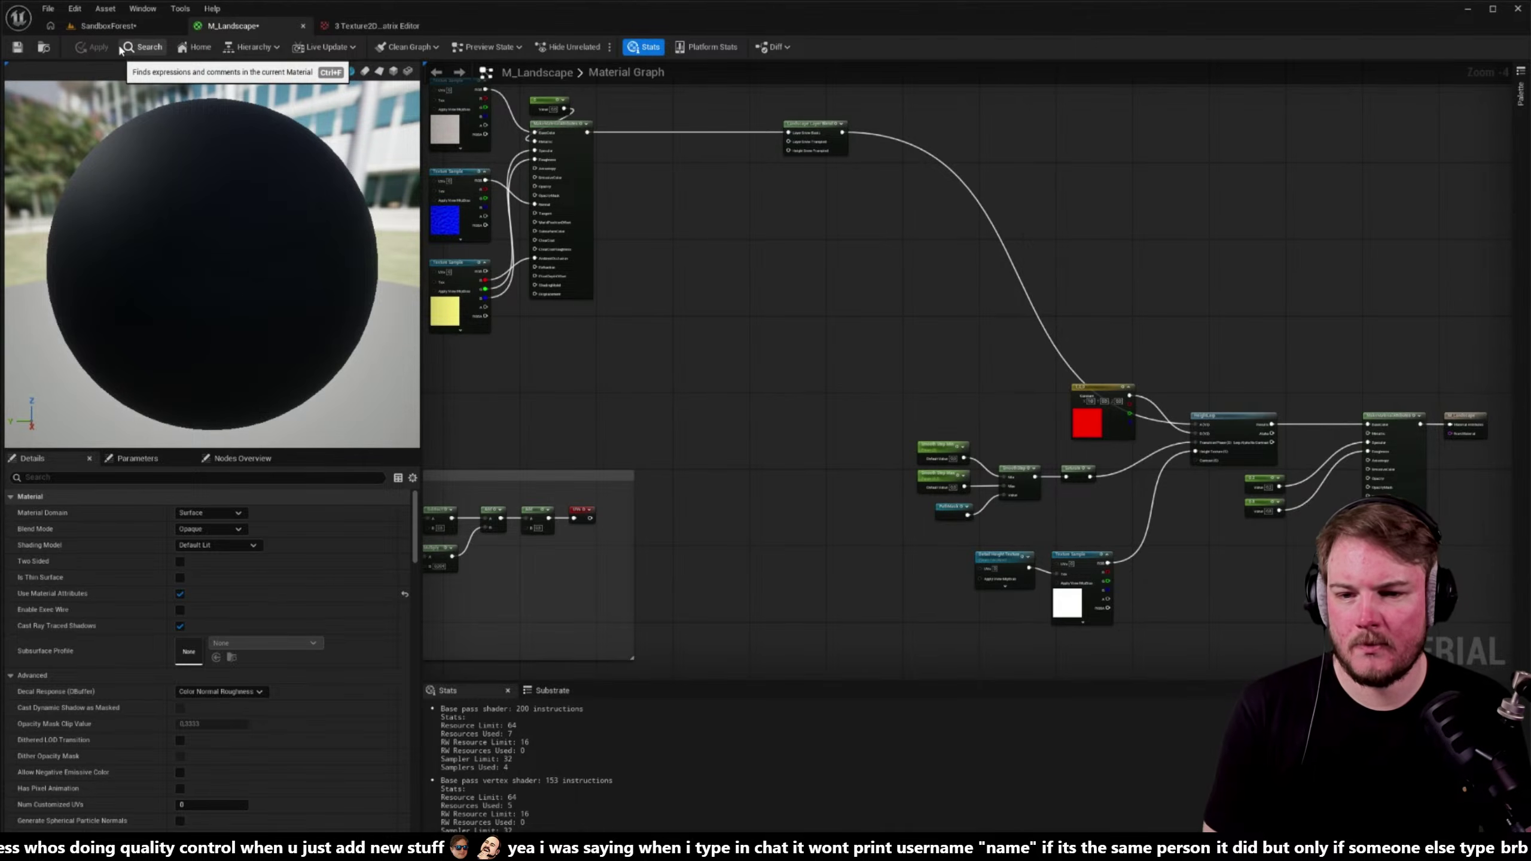
left_click(116, 26)
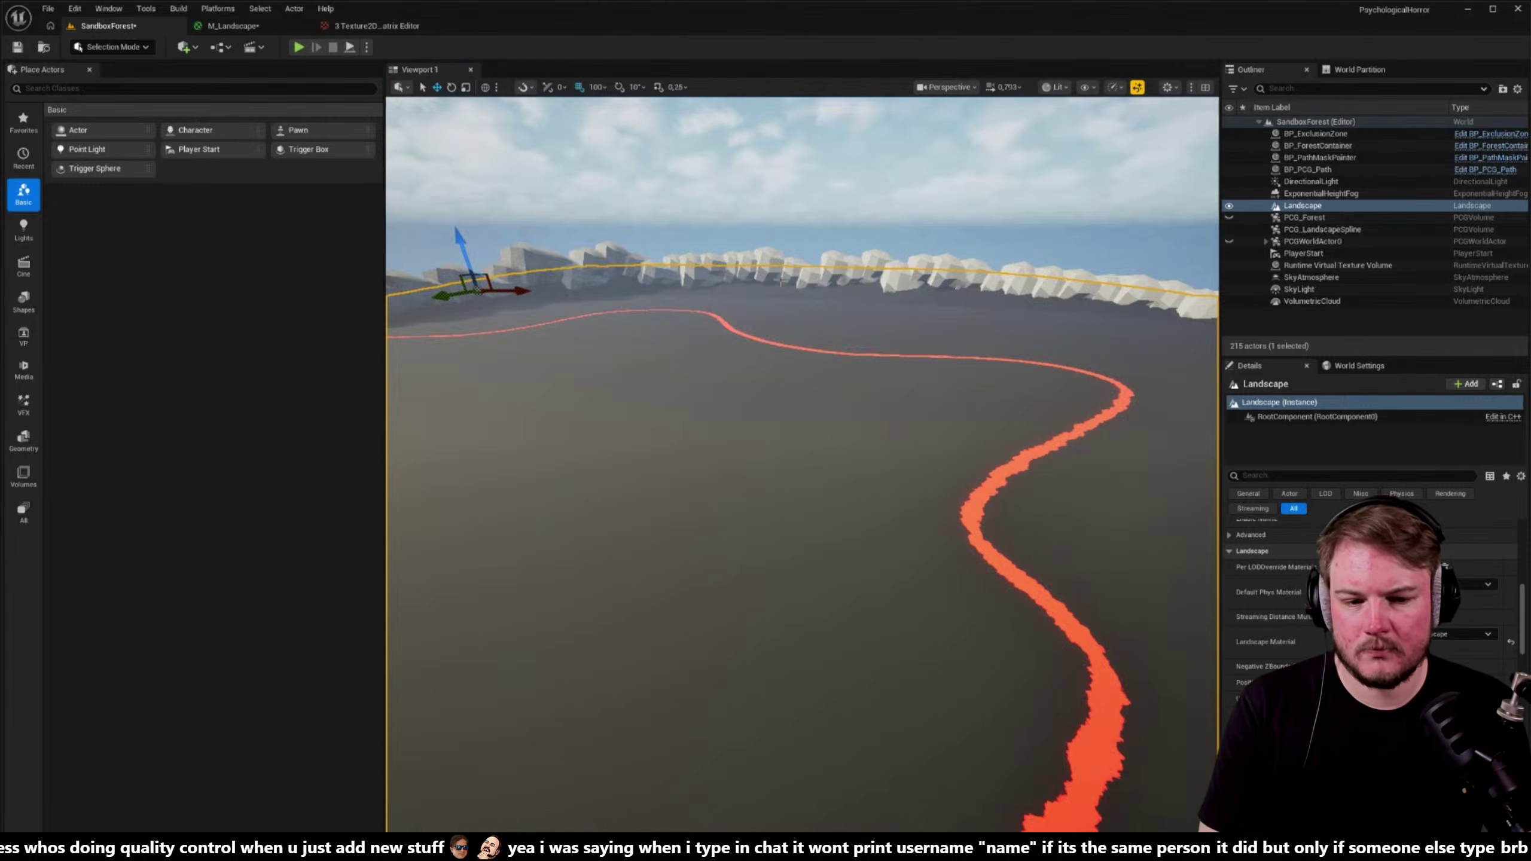
right_click_drag(784, 422, 783, 482)
right_click_drag(760, 217, 759, 235)
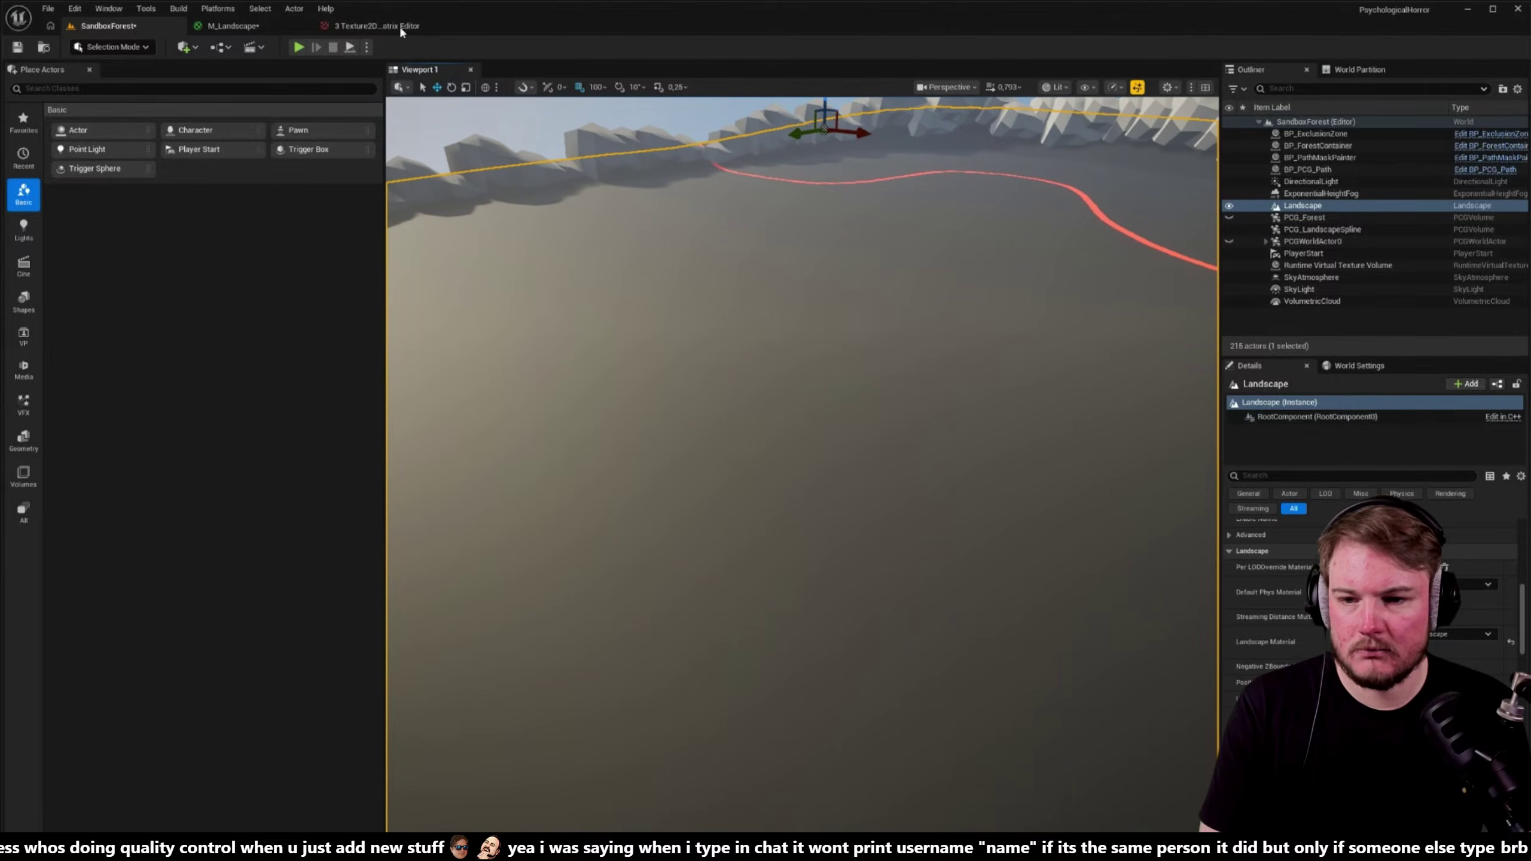
- Return to the M_Landscape graph and inspect the Landscape Layer Blend node's Snow Basic and Snow Trampled layer settings
left_click(377, 25)
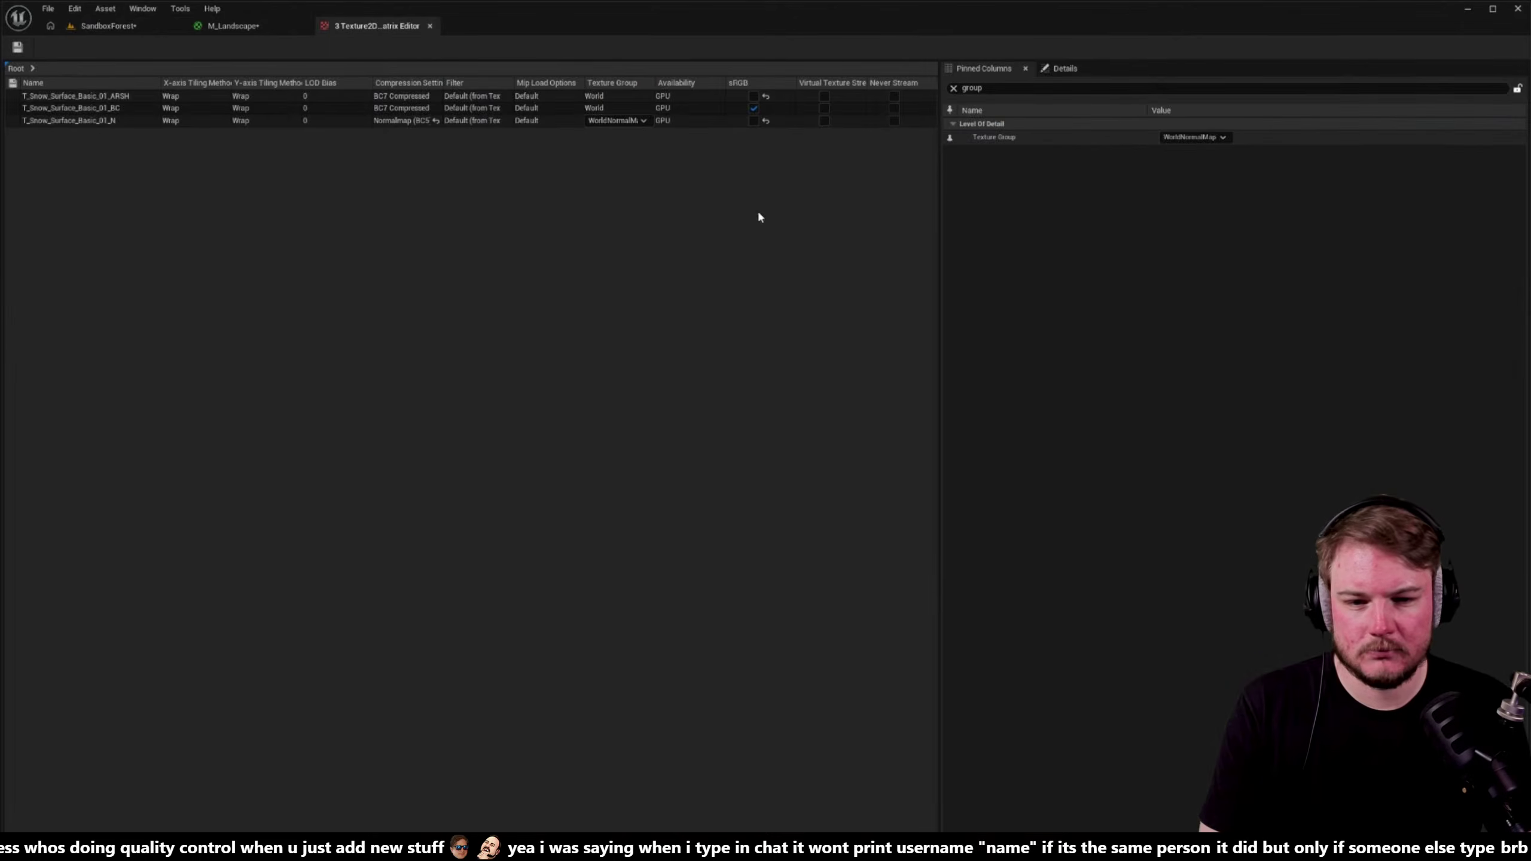
left_click(140, 22)
left_click(234, 25)
right_click_drag(629, 170, 984, 277)
scroll(883, 238, "up", 3)
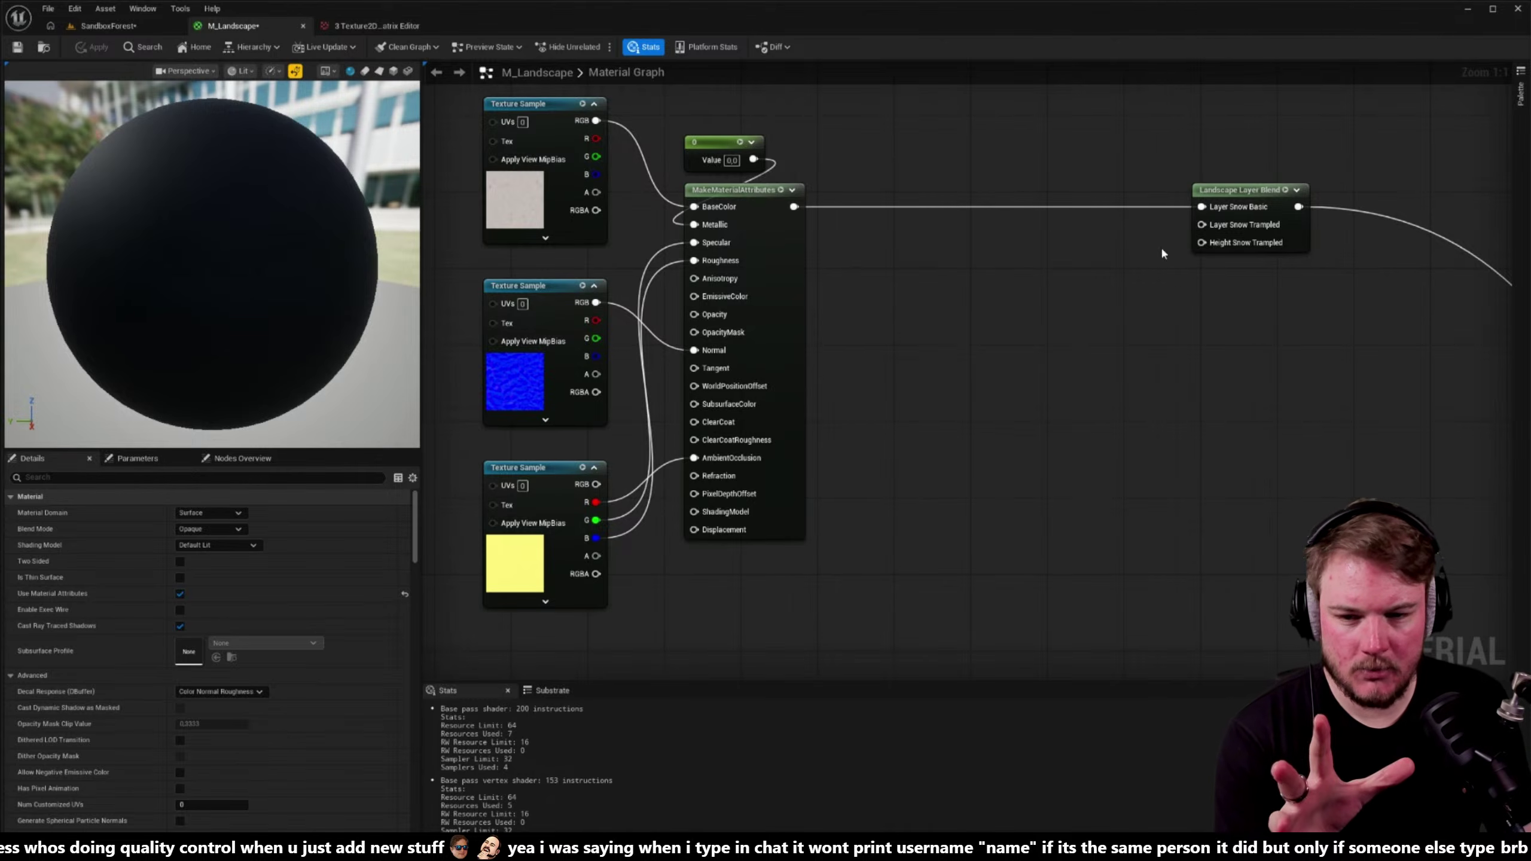
left_click_drag(1156, 223, 1220, 266)
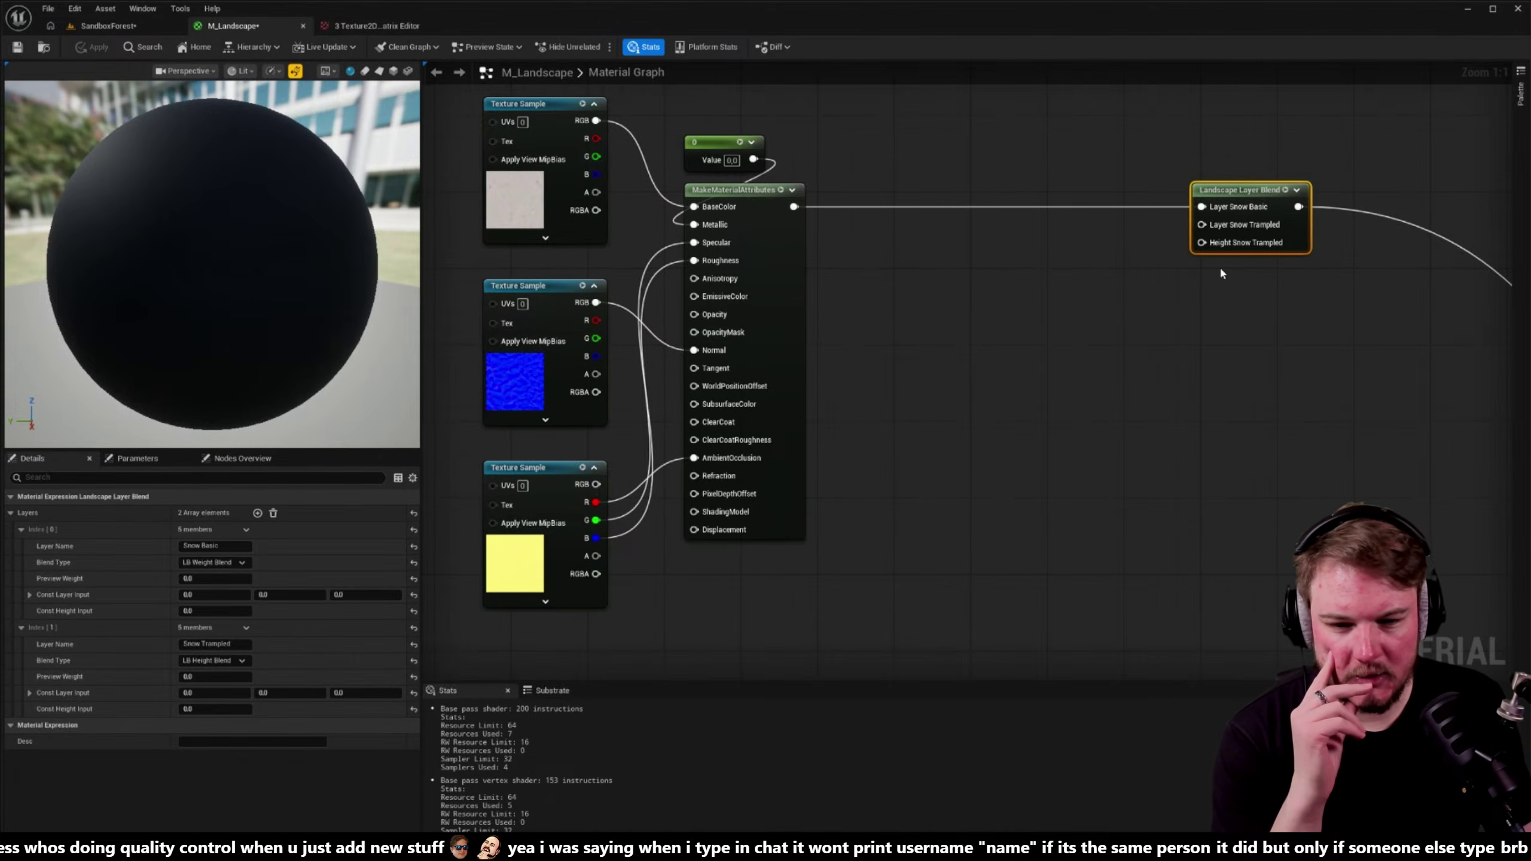
- Switch to the browser guide and examine the enlarged image for applying the material to the landscape
left_click(158, 22)
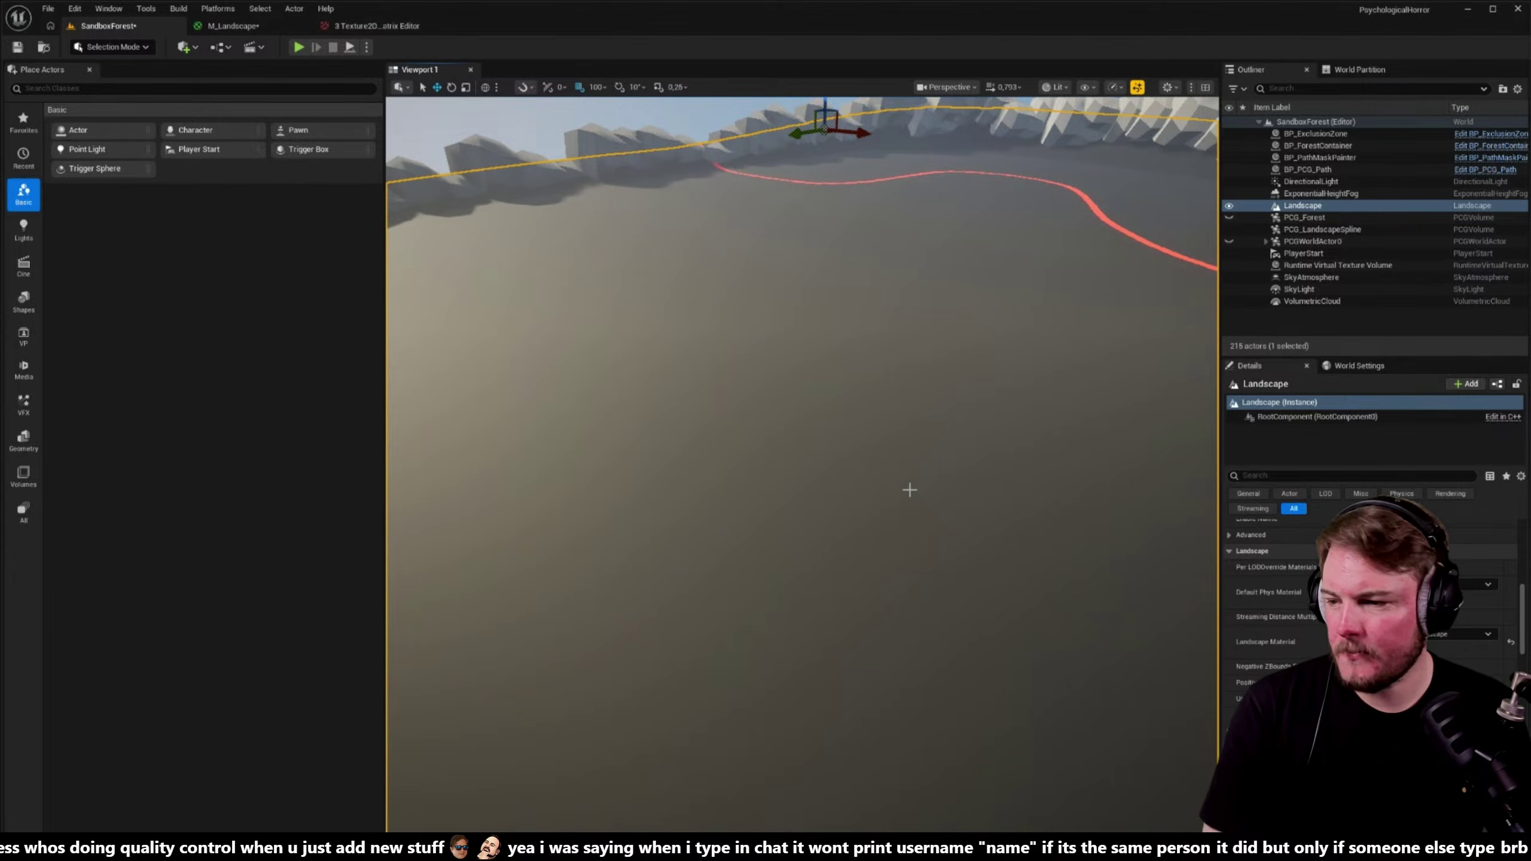
key("alt+Tab")
scroll(779, 521, "down", 5)
scroll(772, 494, "up", 8)
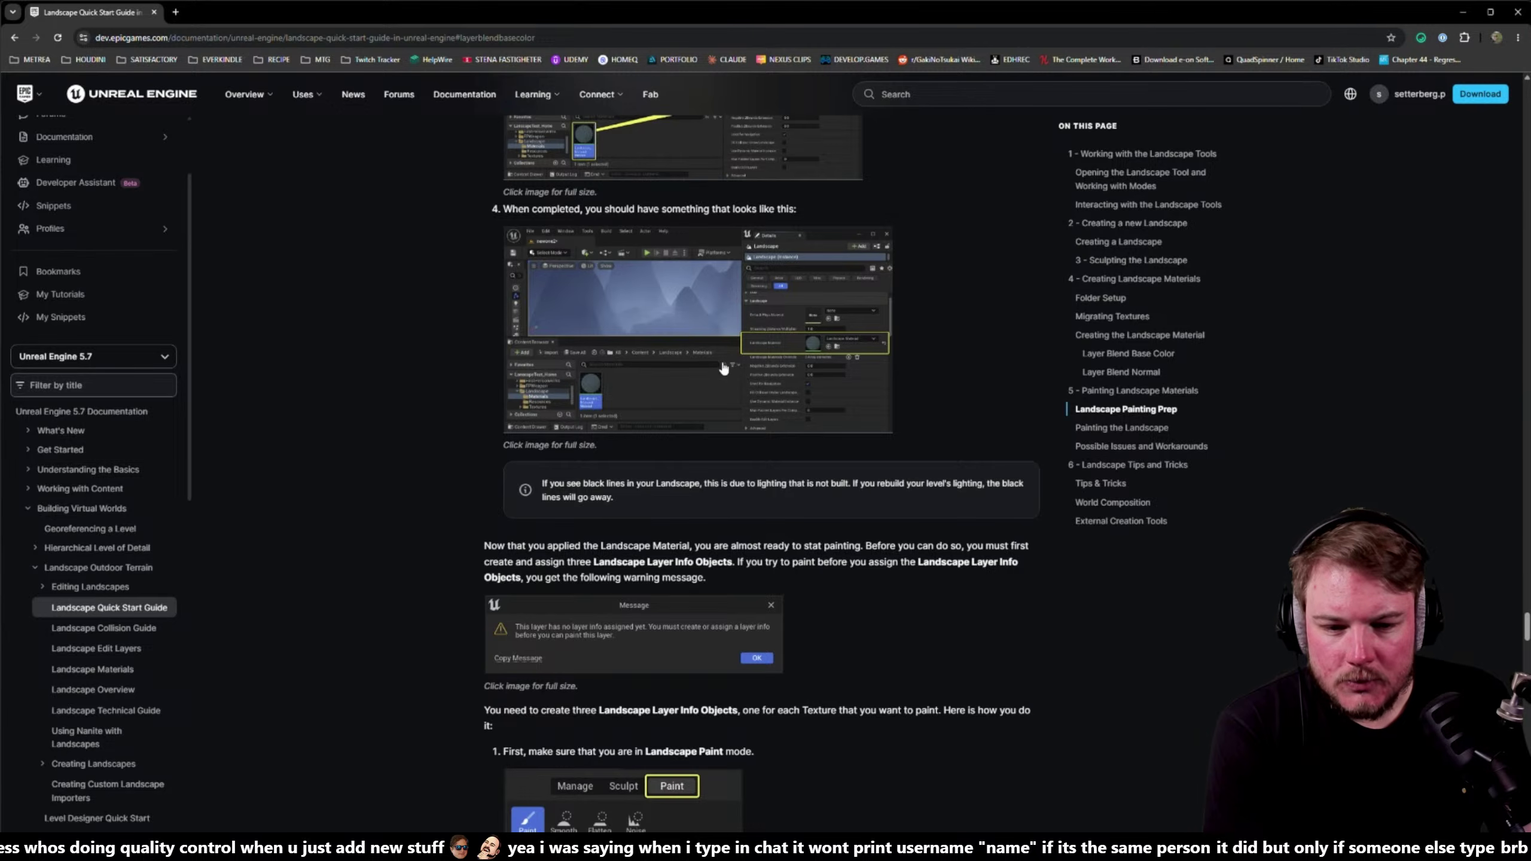
scroll(804, 370, "up", 3)
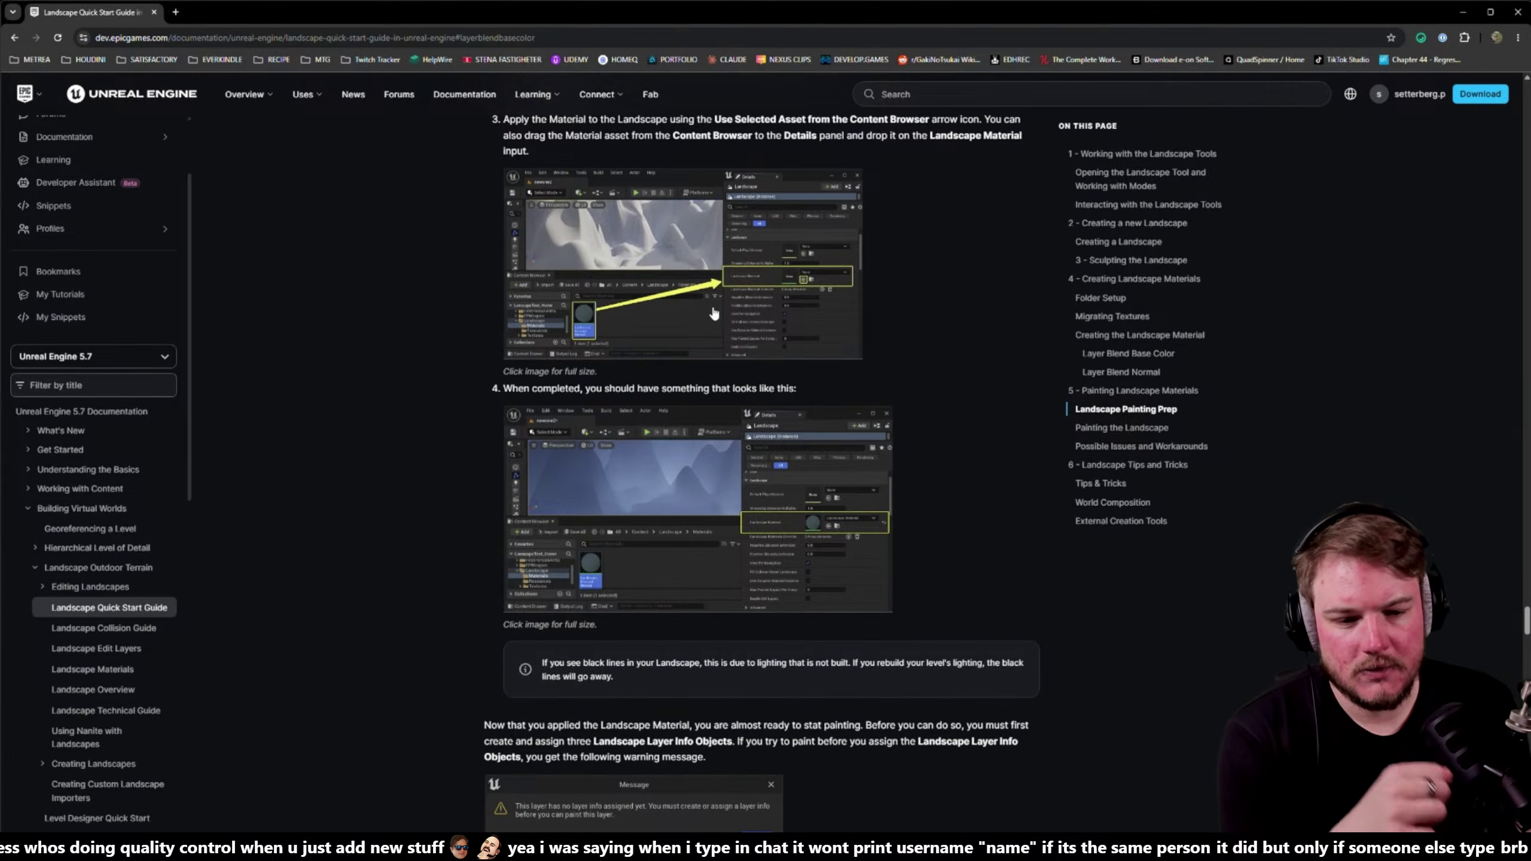
left_click(587, 313)
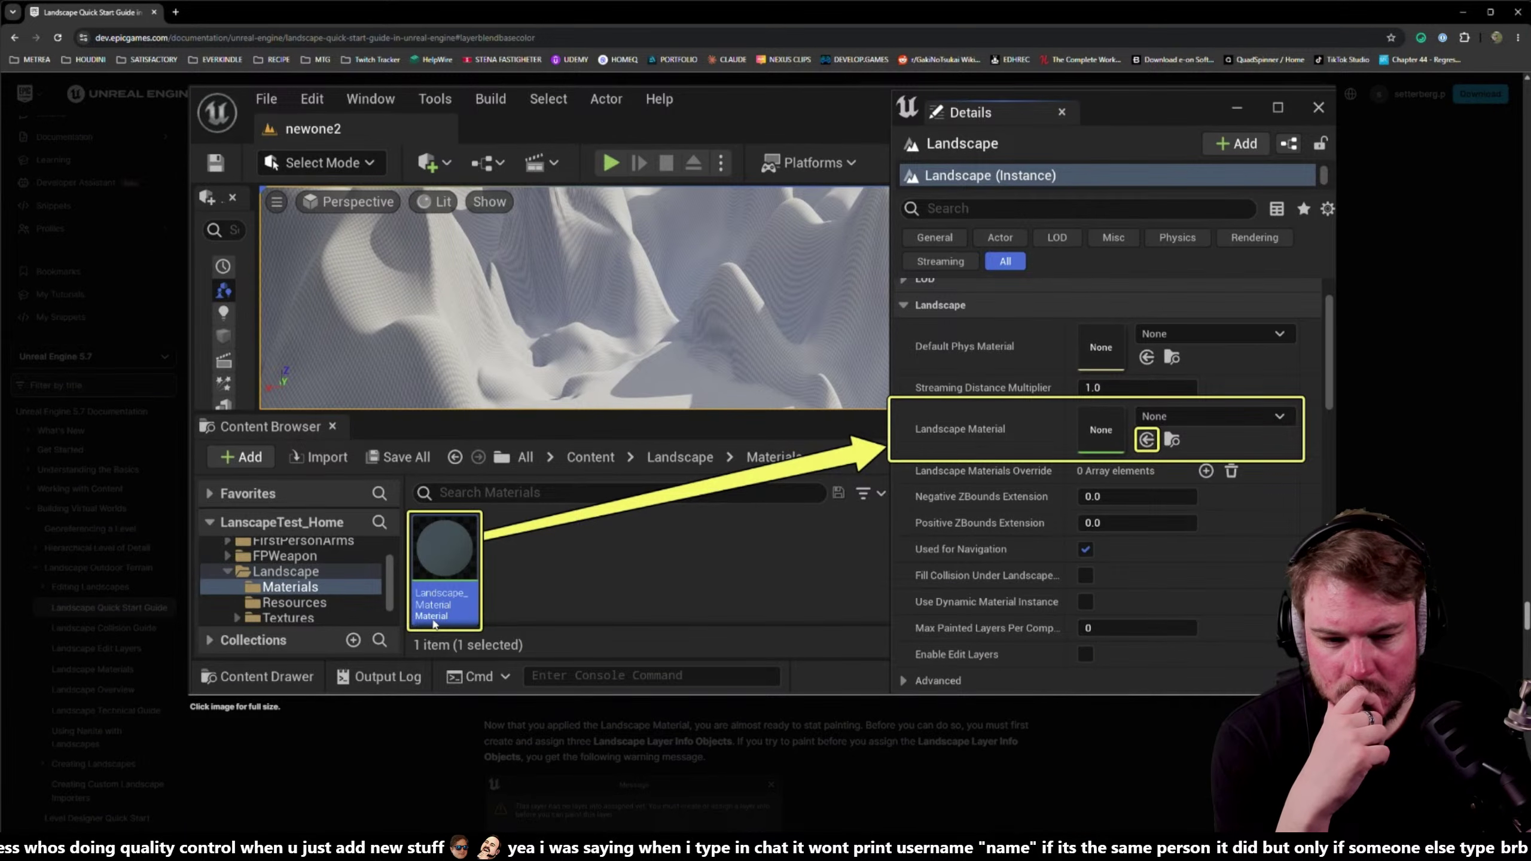
left_click(1363, 223)
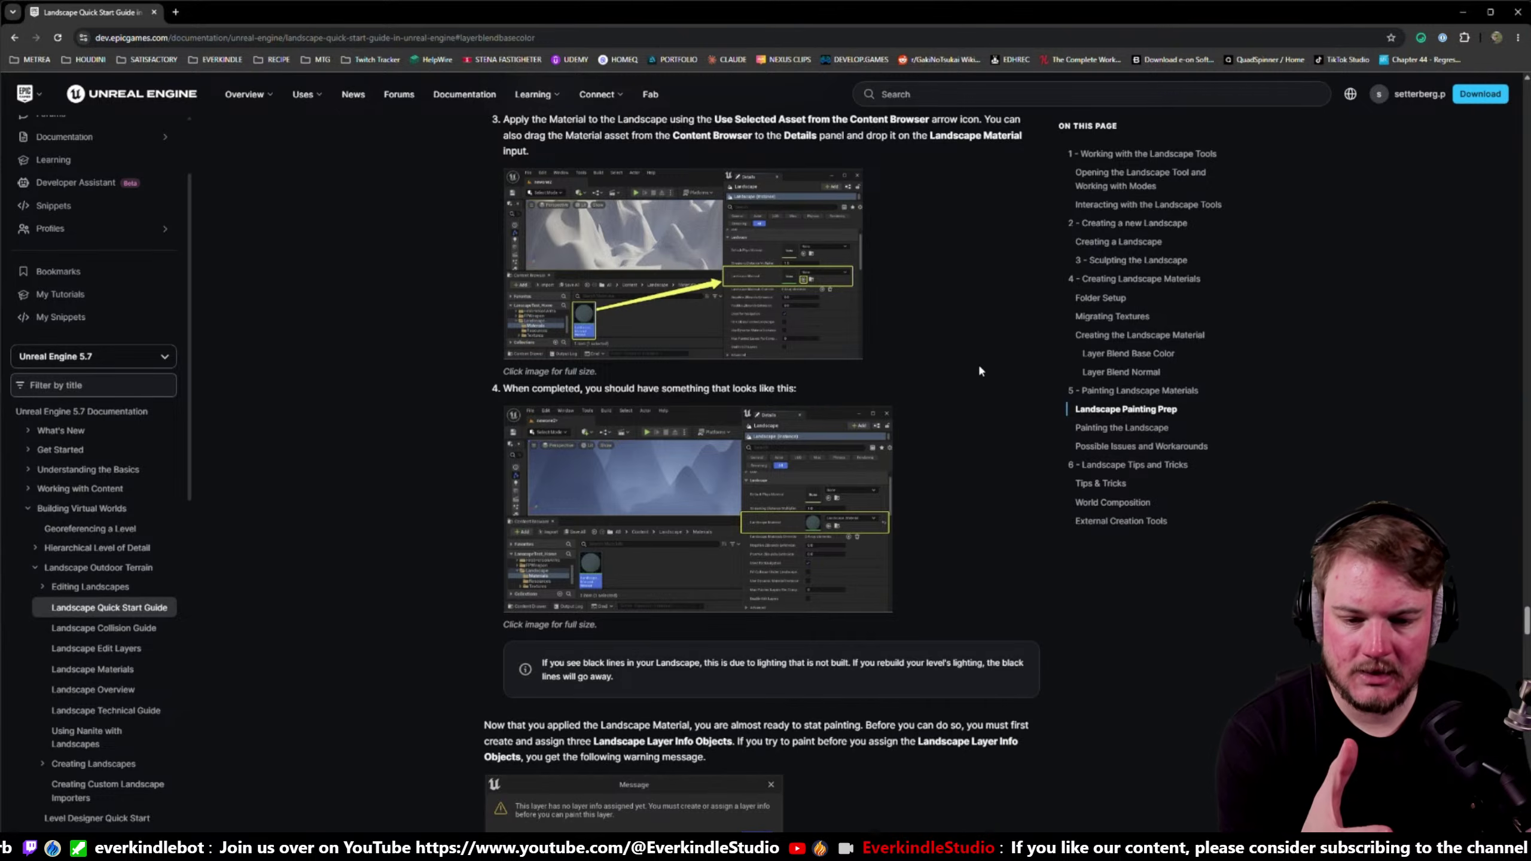
- Read how to create and save Landscape Layer Info Objects as weight-blended layers for each target layer
scroll(979, 370, "down", 4)
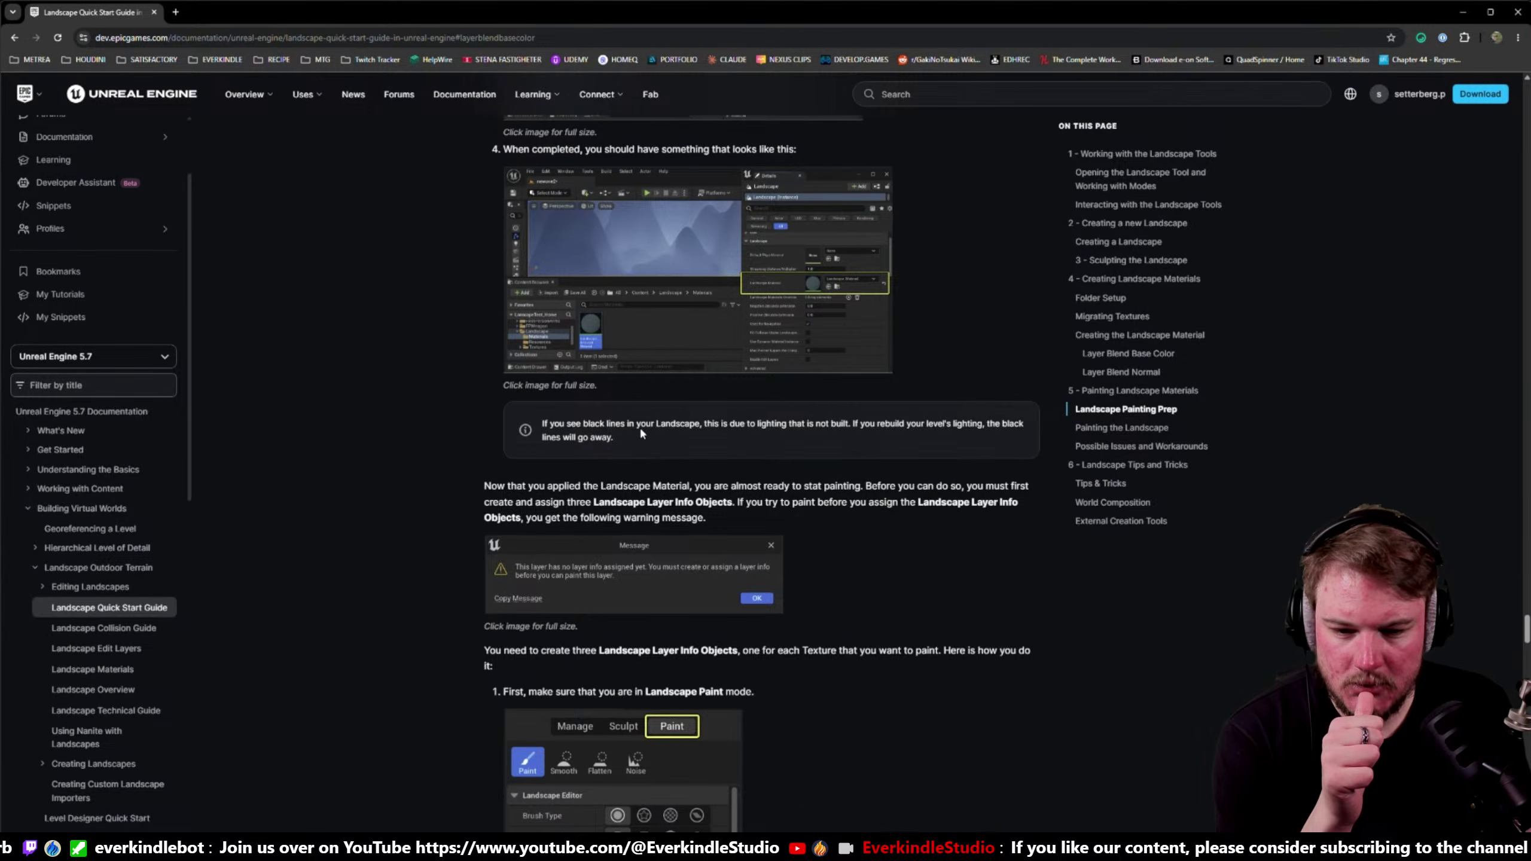
scroll(640, 431, "down", 2)
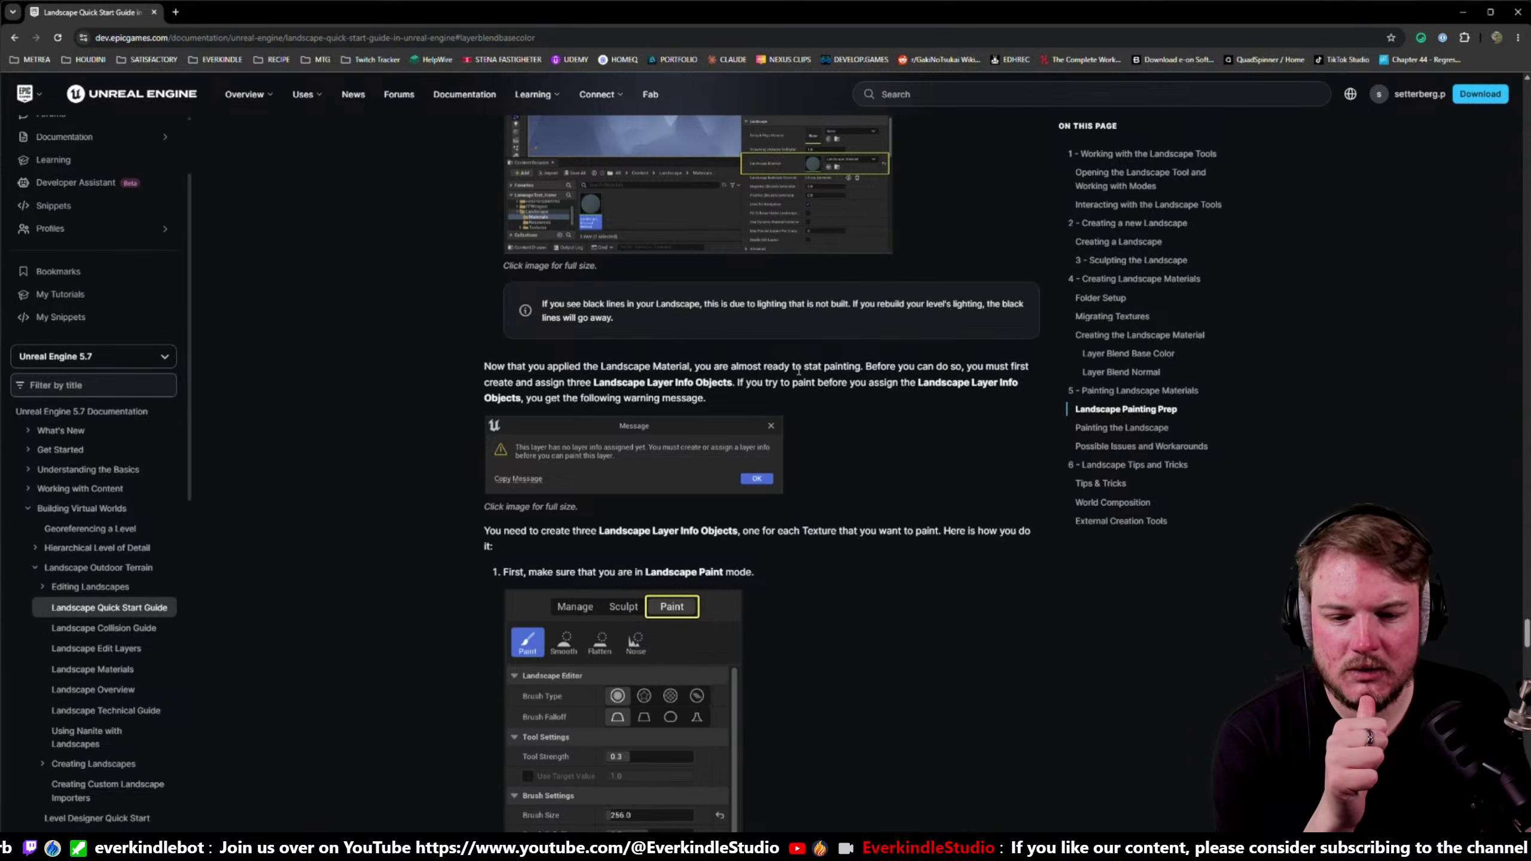
left_click_drag(899, 366, 948, 366)
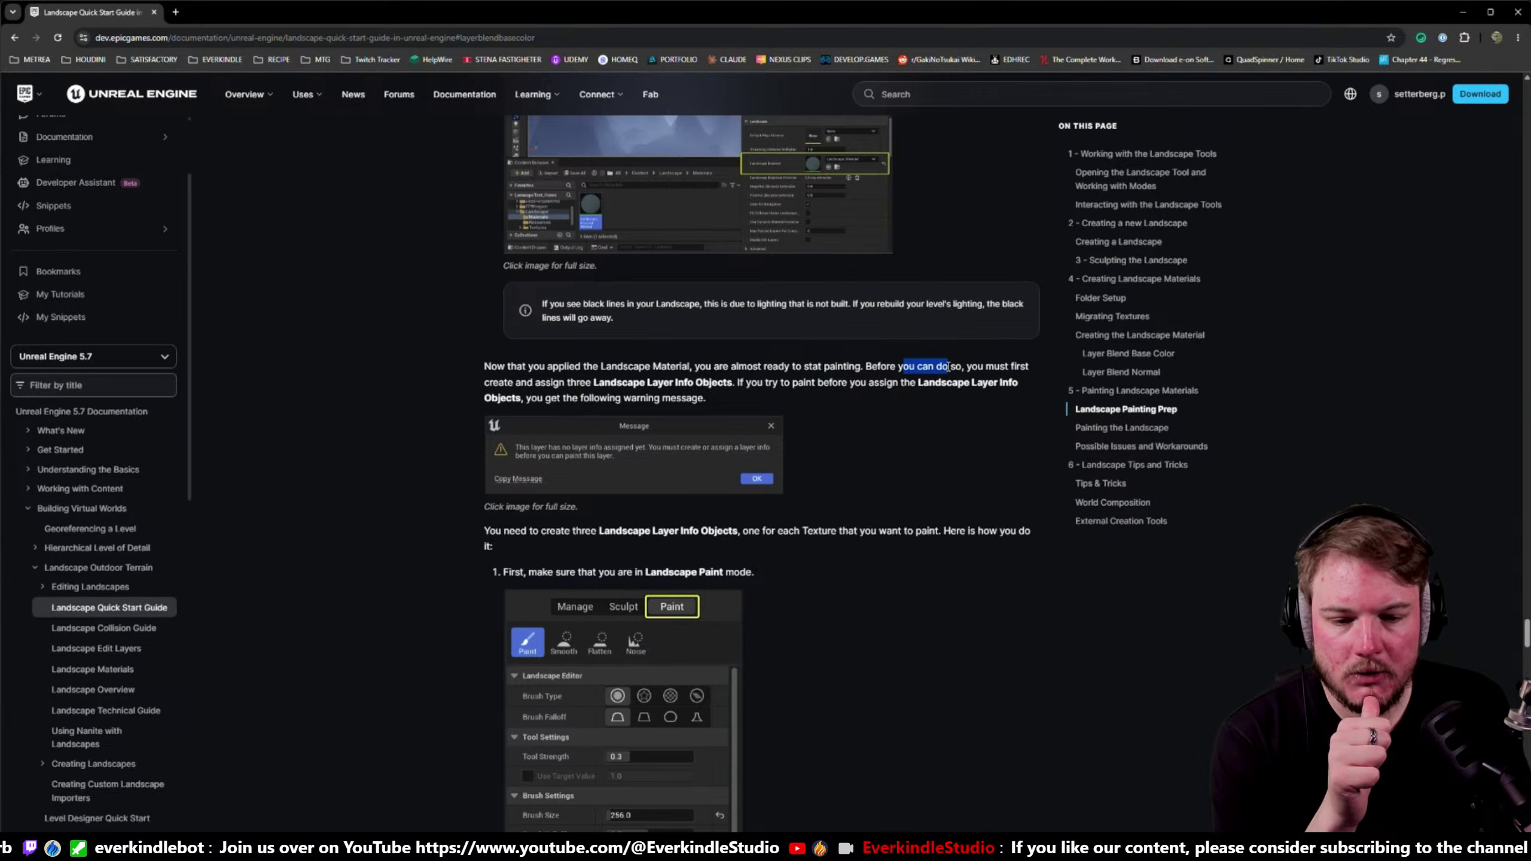
left_click_drag(491, 389, 770, 384)
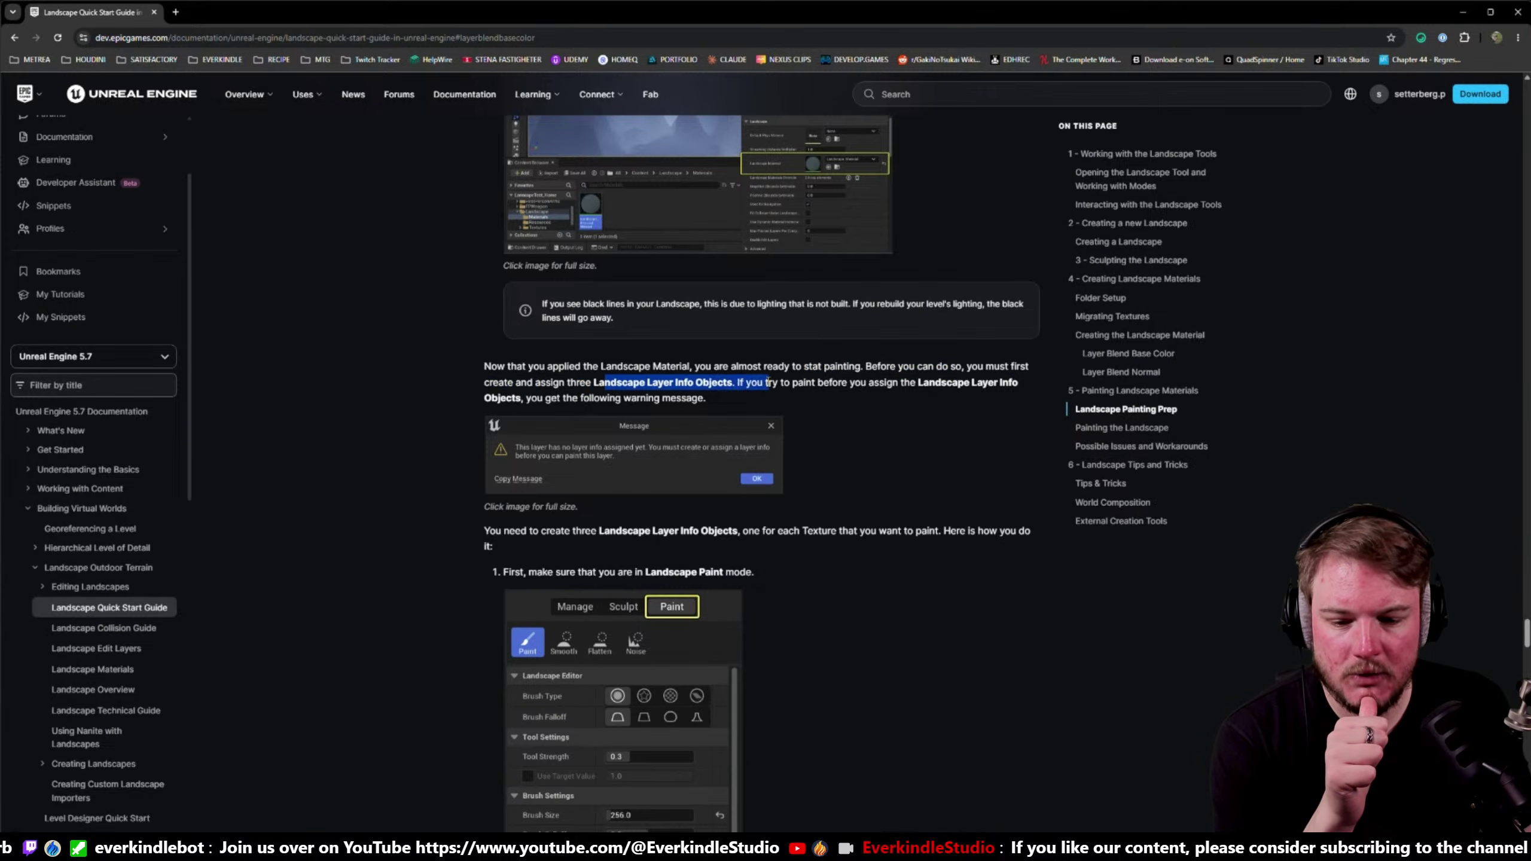
scroll(769, 382, "down", 3)
scroll(768, 385, "down", 3)
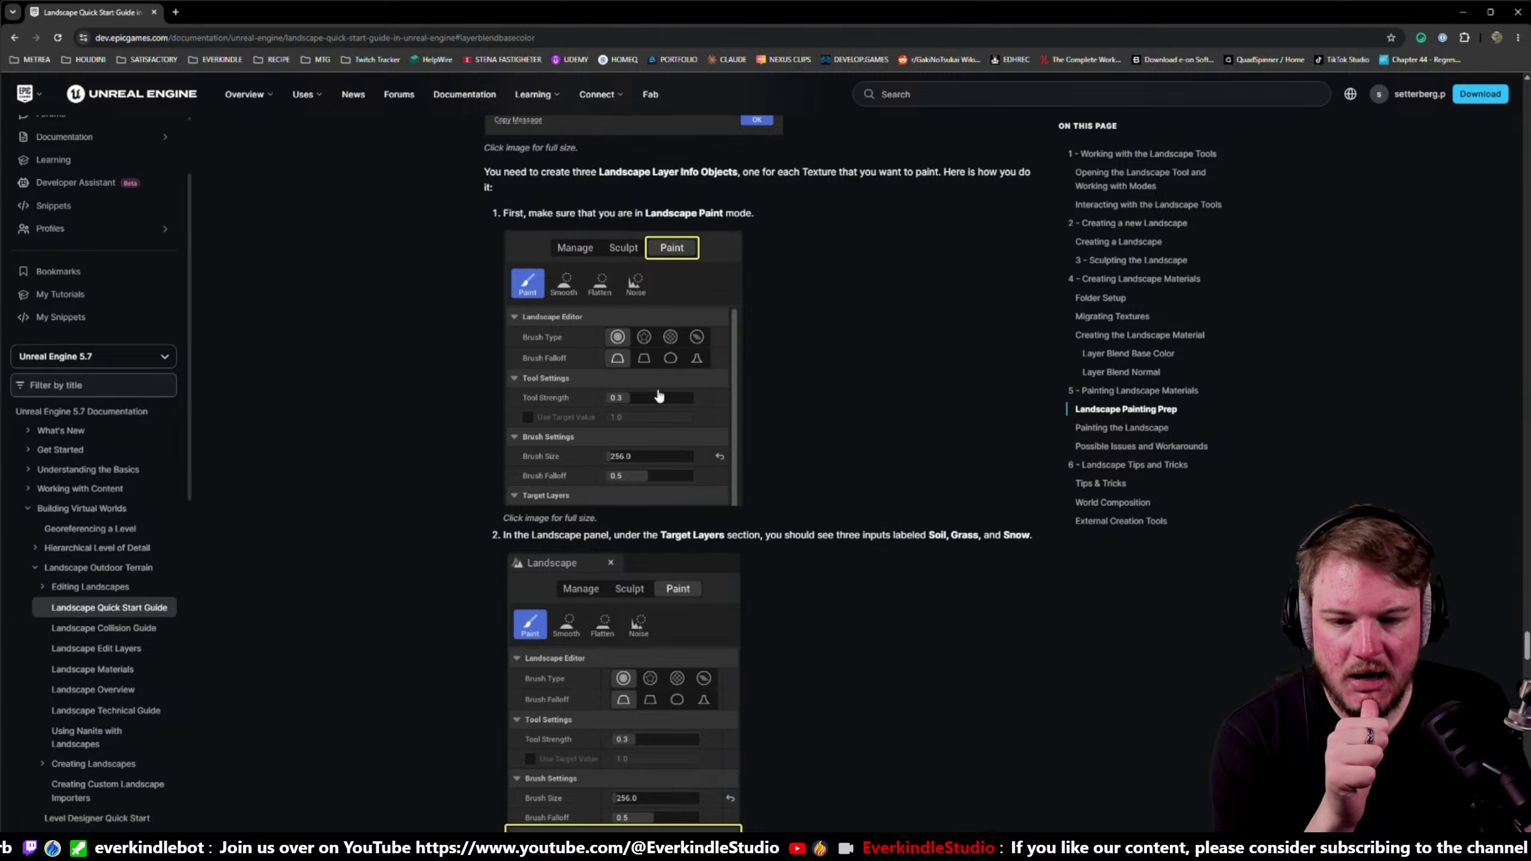
scroll(659, 395, "down", 2)
scroll(659, 395, "down", 4)
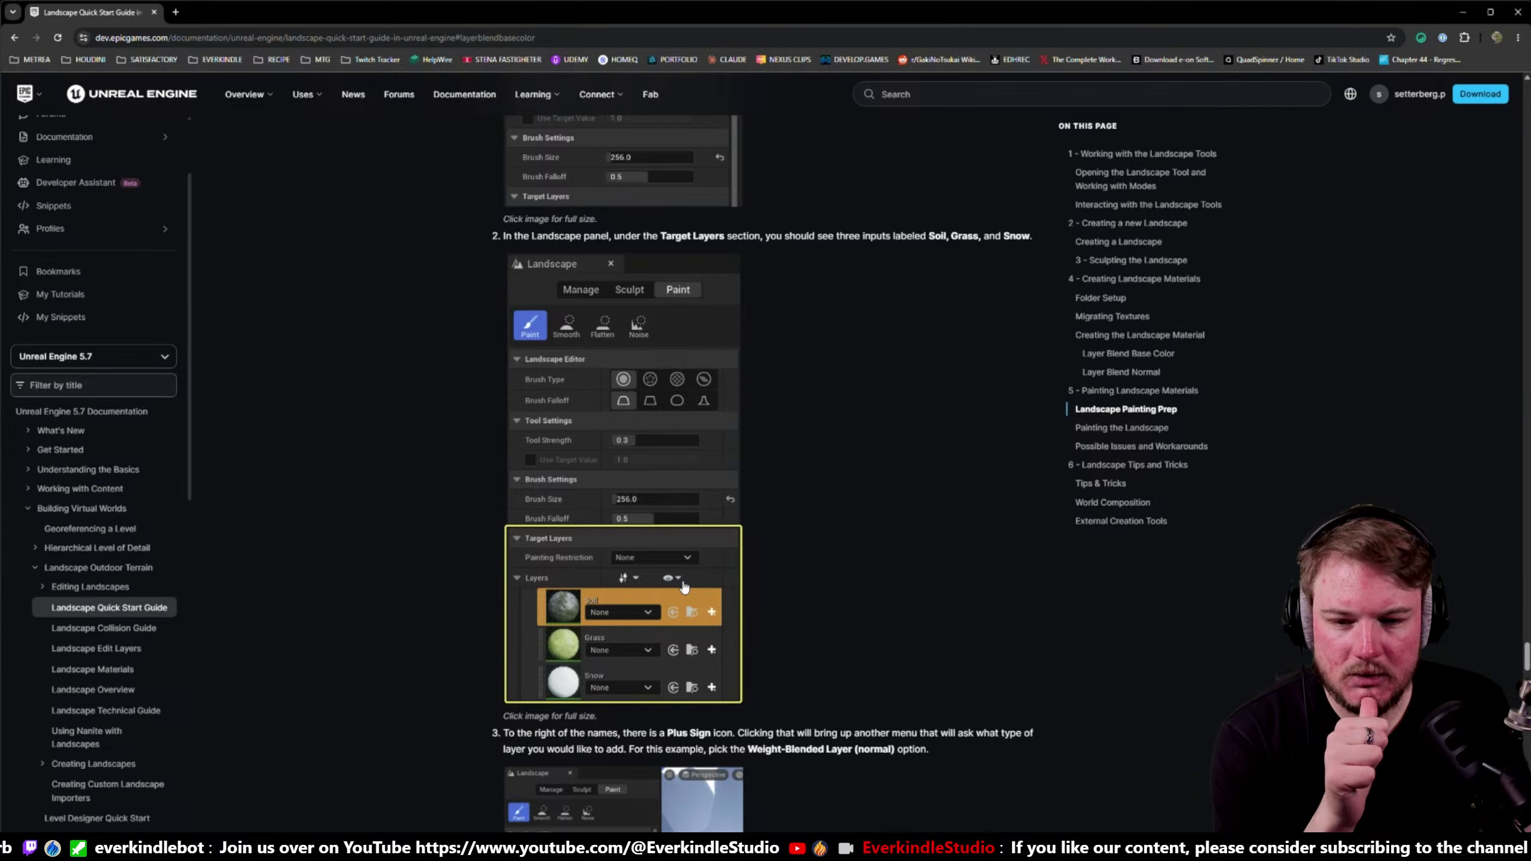
scroll(684, 585, "down", 4)
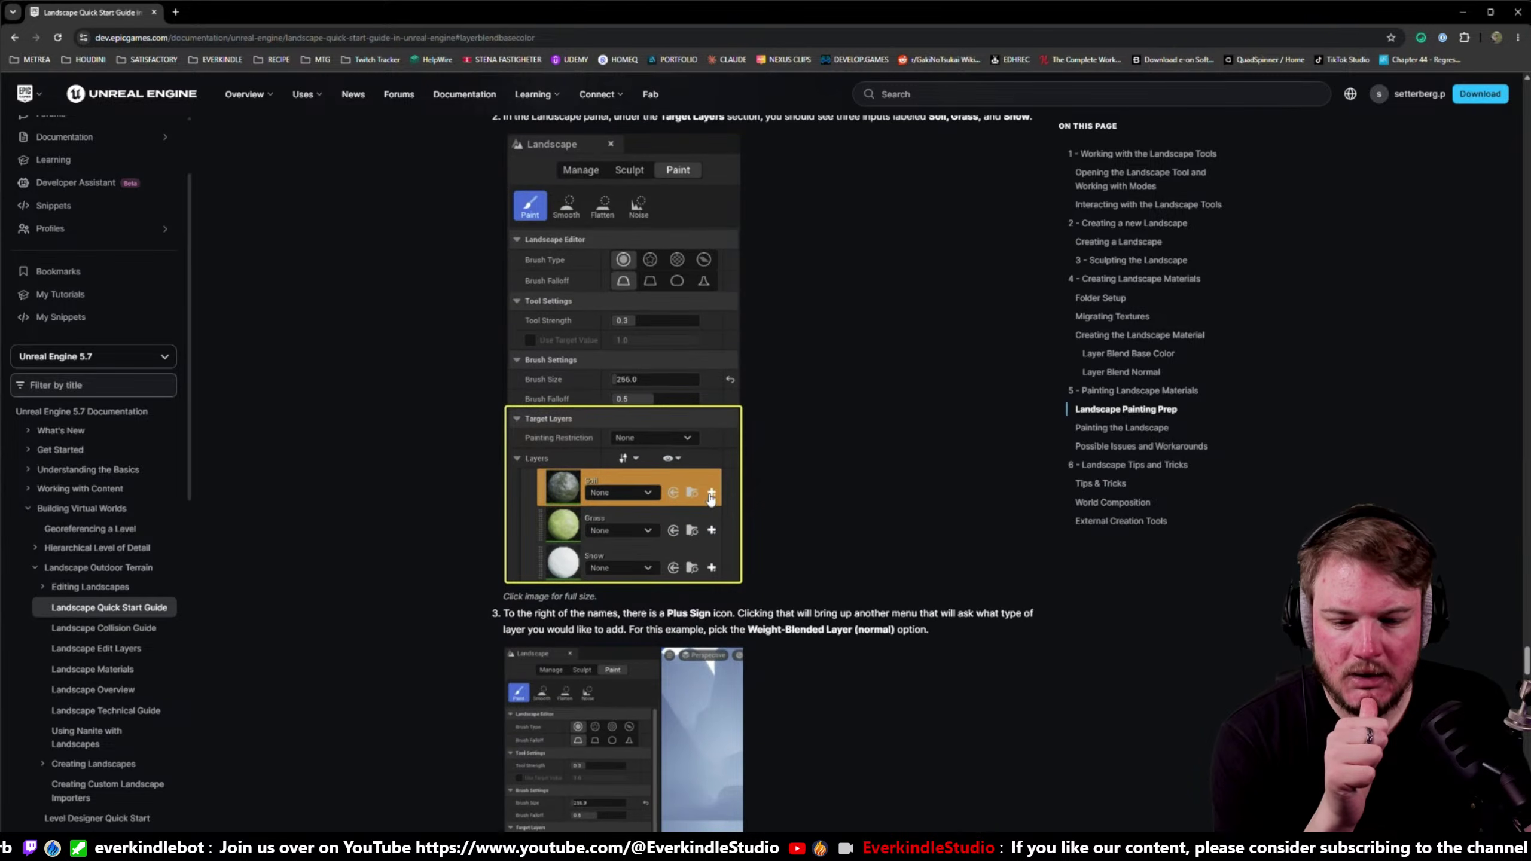
scroll(709, 500, "down", 6)
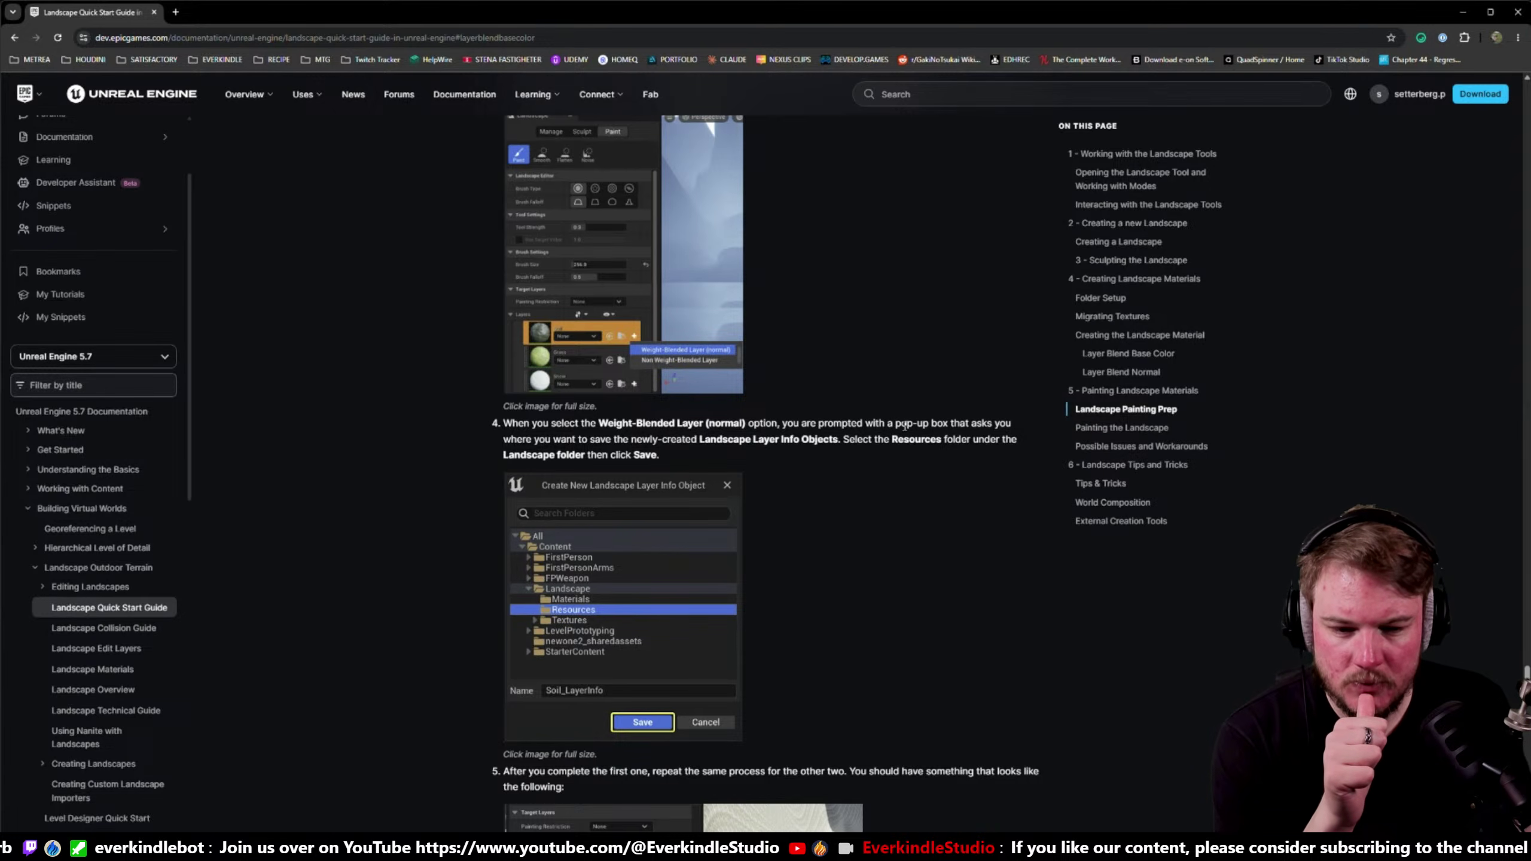
scroll(751, 443, "down", 3)
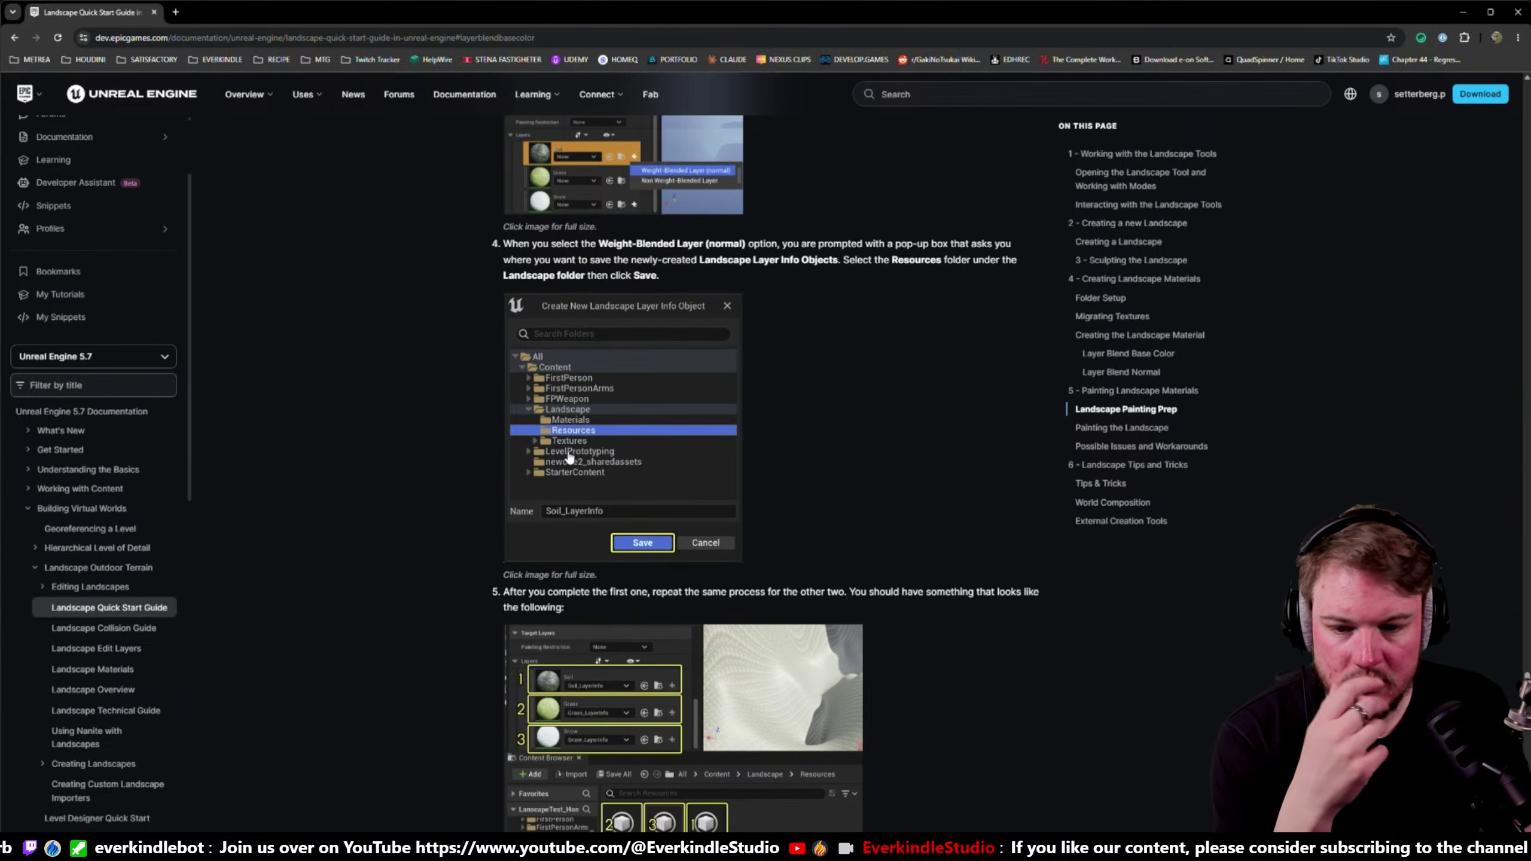
- Read the last part of the guide's Landscape Layer Info Objects instructions and return to the M_Landscape material graph
scroll(569, 457, "down", 3)
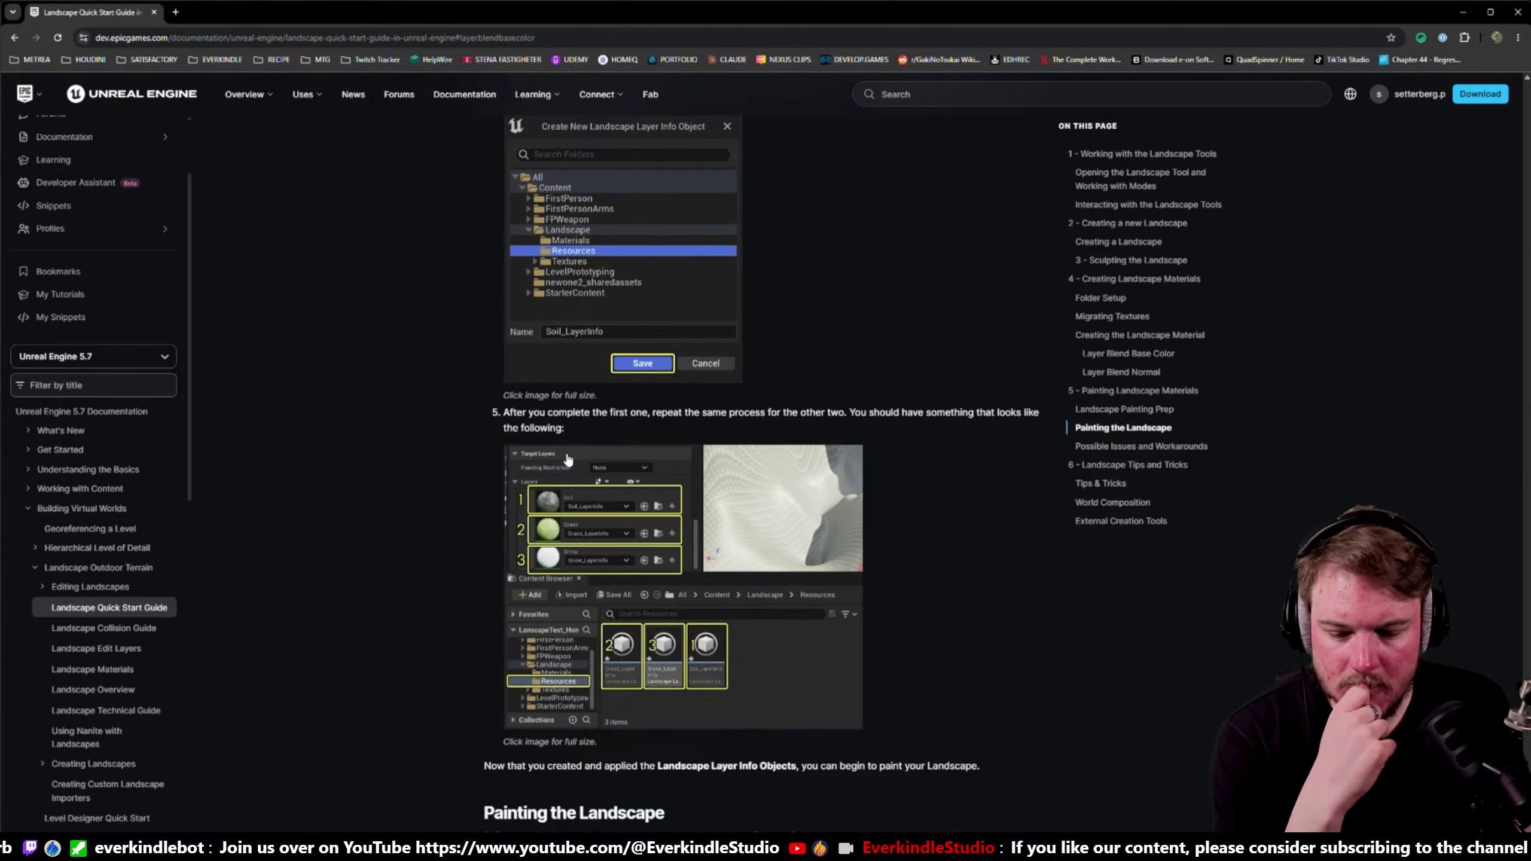
scroll(568, 459, "down", 1)
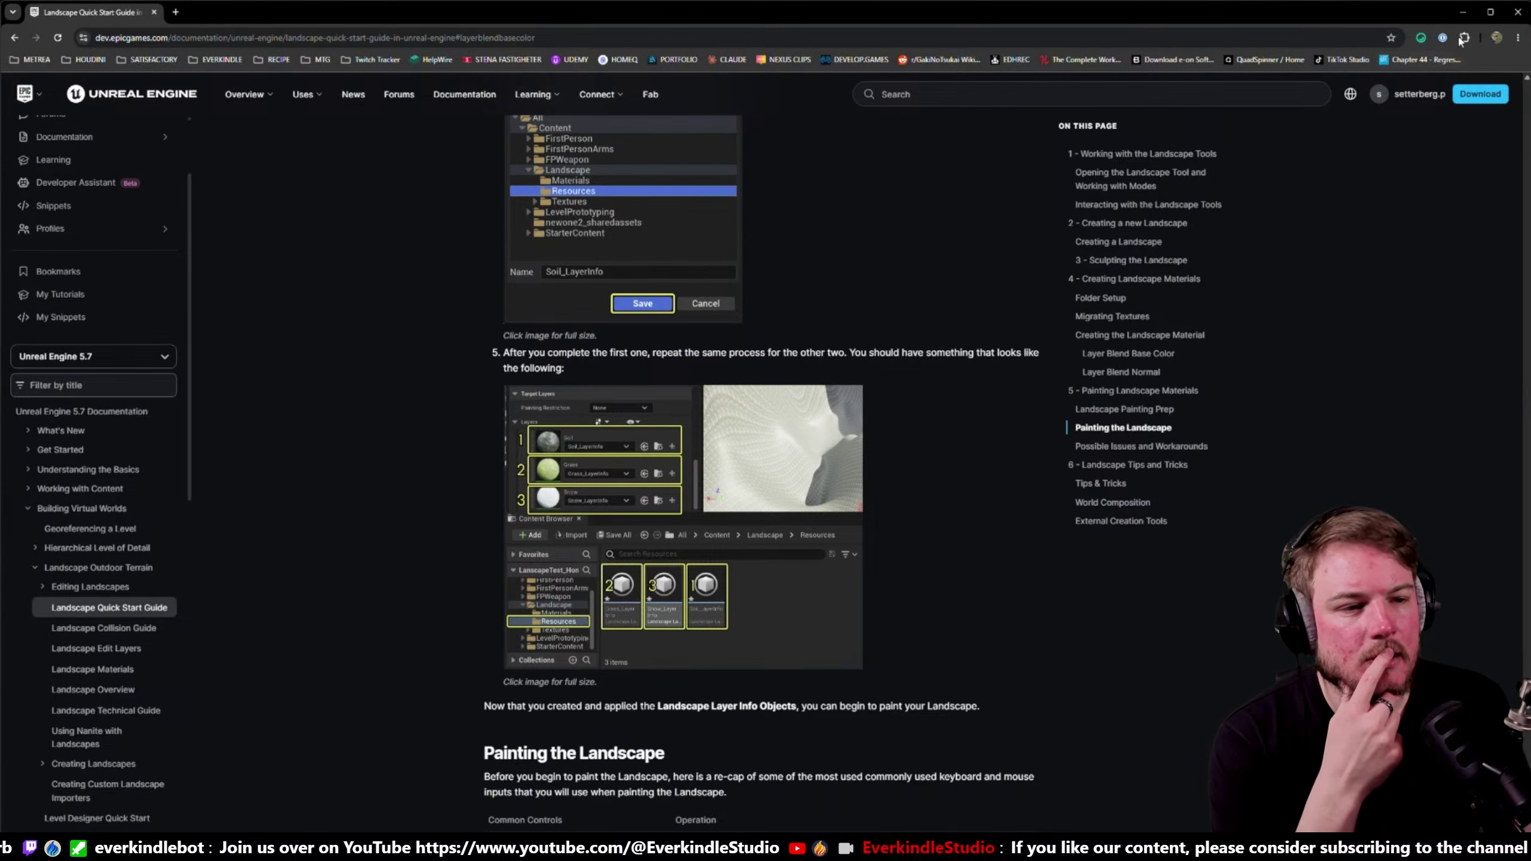
left_click(1464, 12)
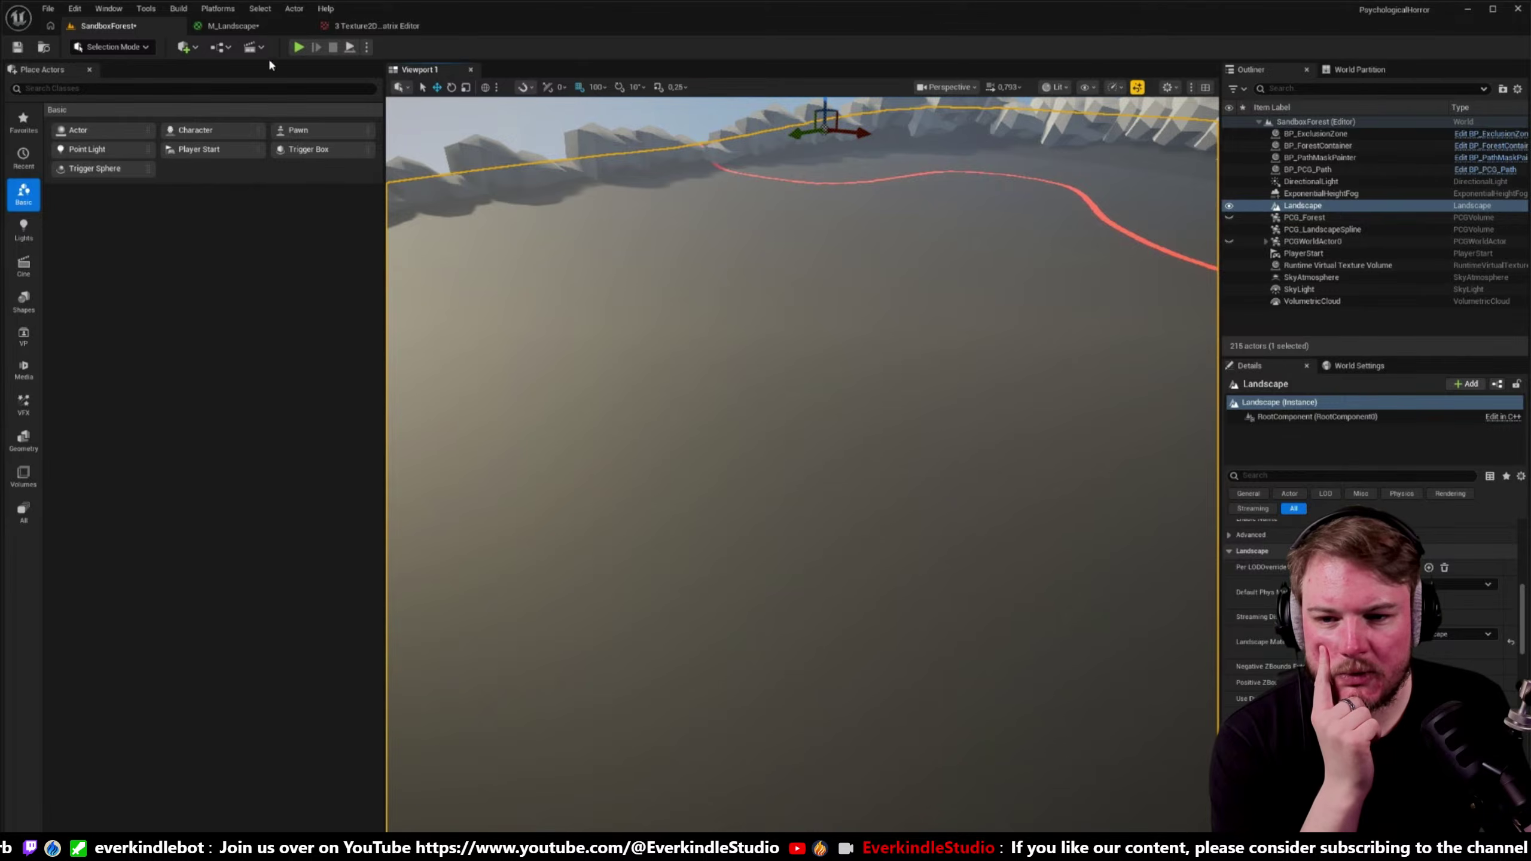
left_click(230, 25)
right_click_drag(910, 247, 1027, 268)
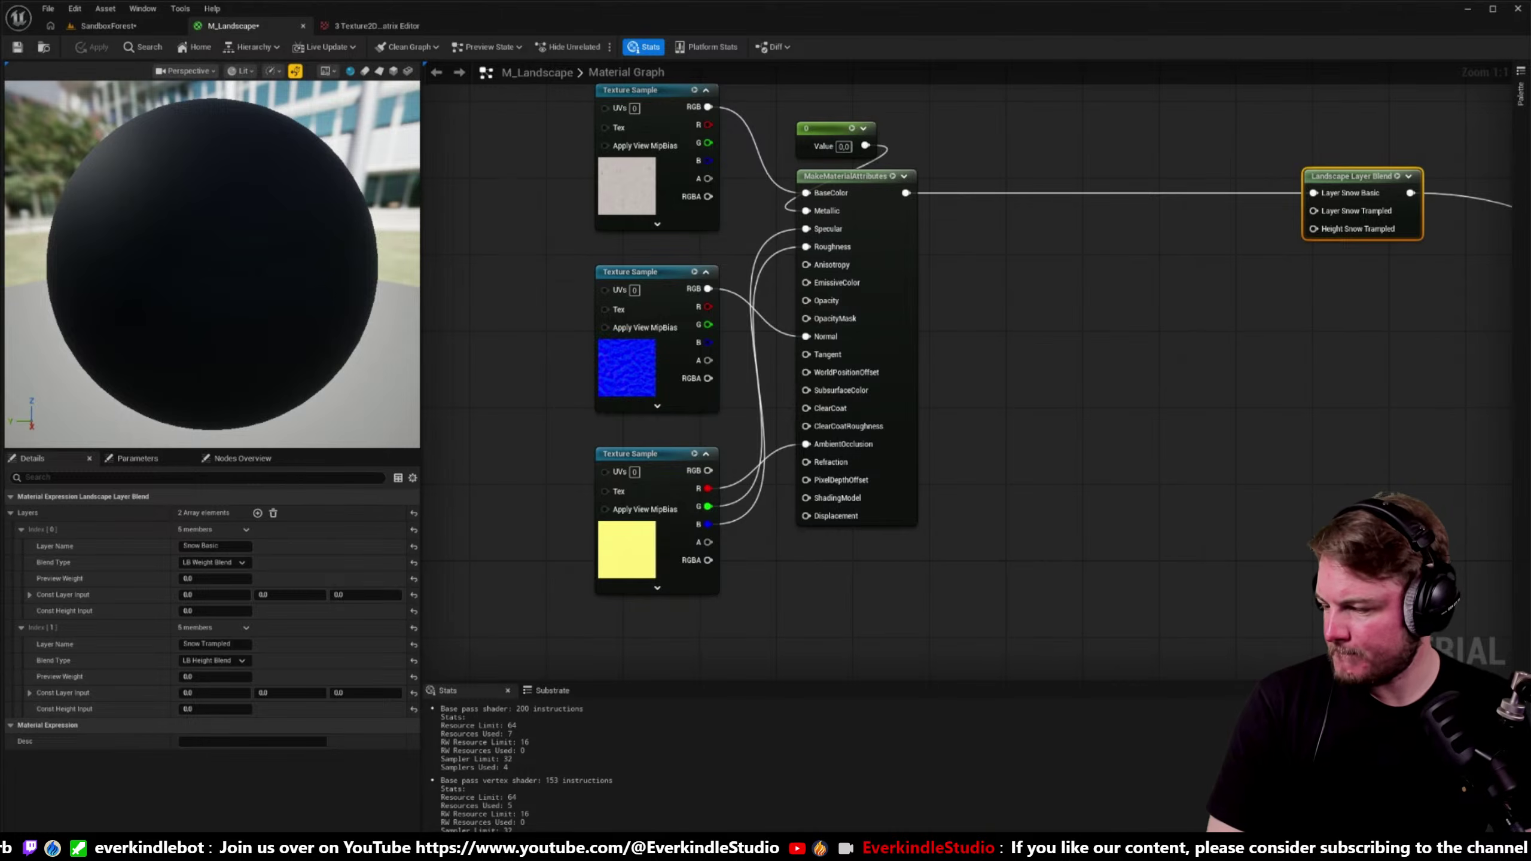
- Switch to Substance 3D Designer and save the snow package as Snow_Surface_Basic_01.sbs in the Landscape Textures folder
key("alt+Tab")
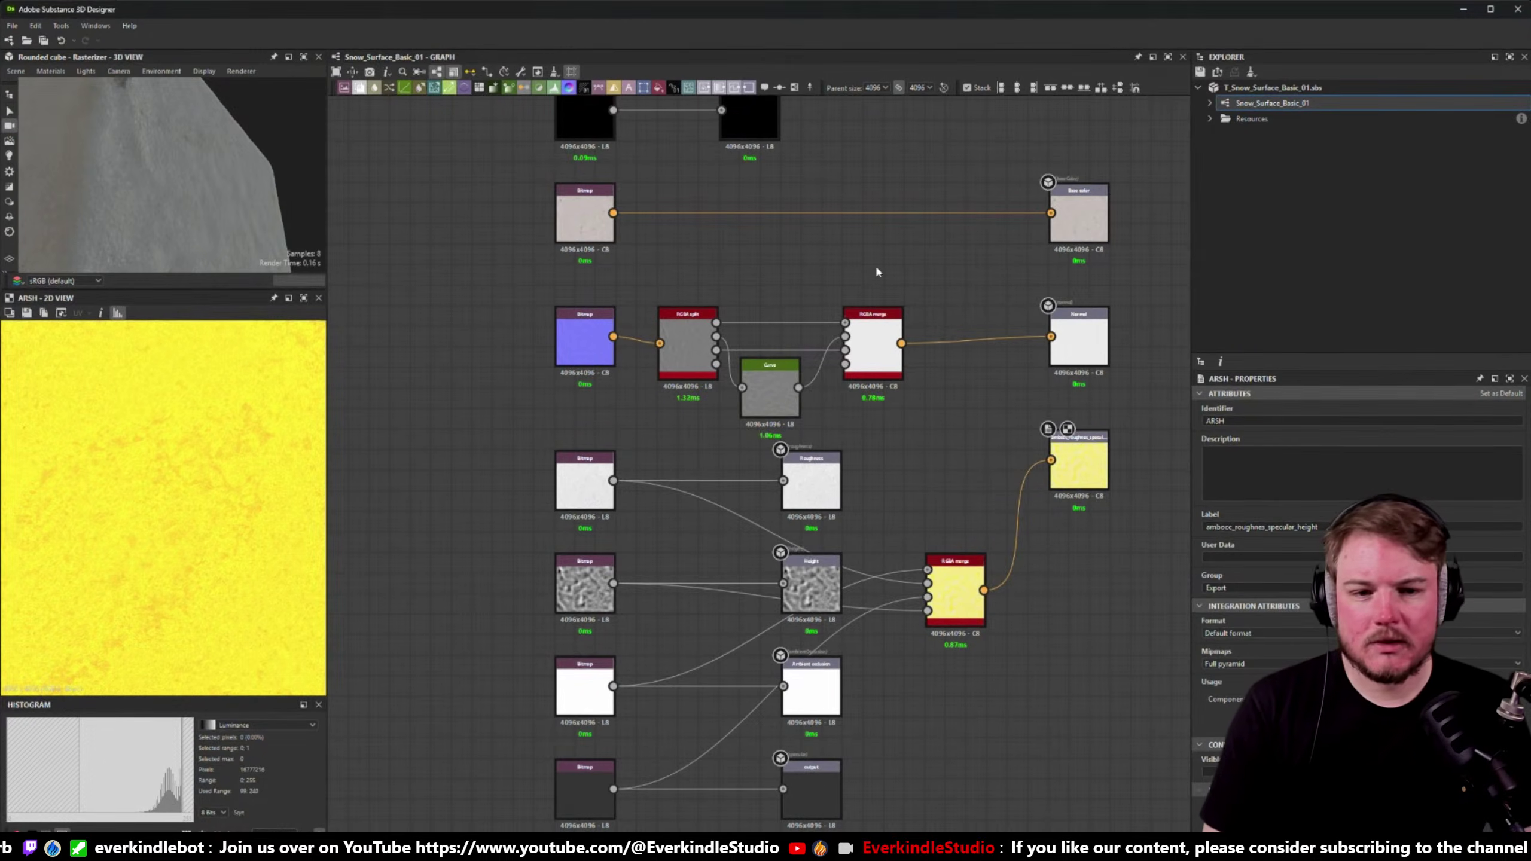
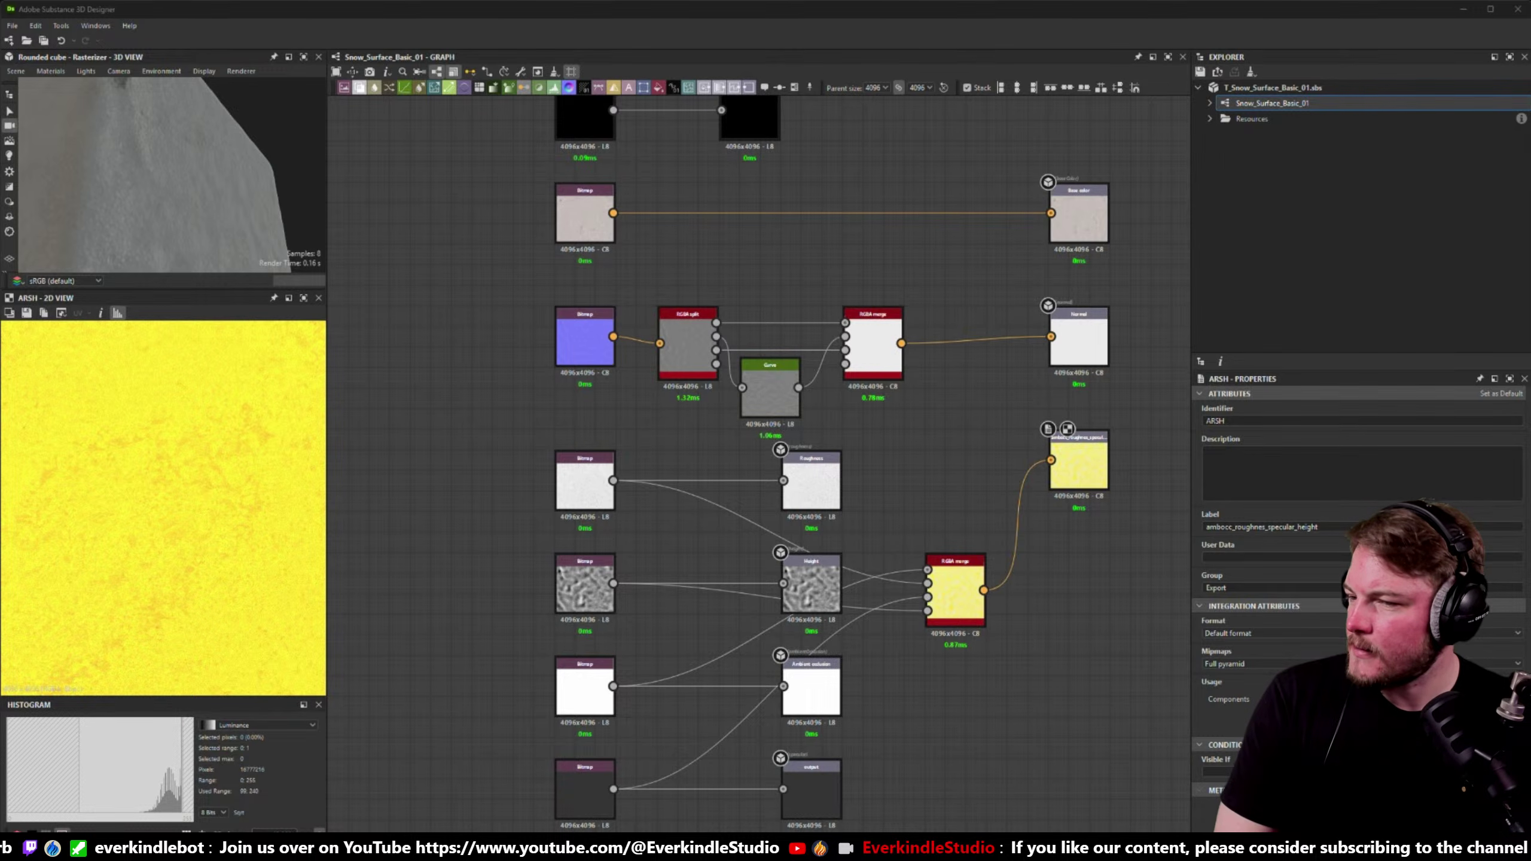
right_click(1274, 88)
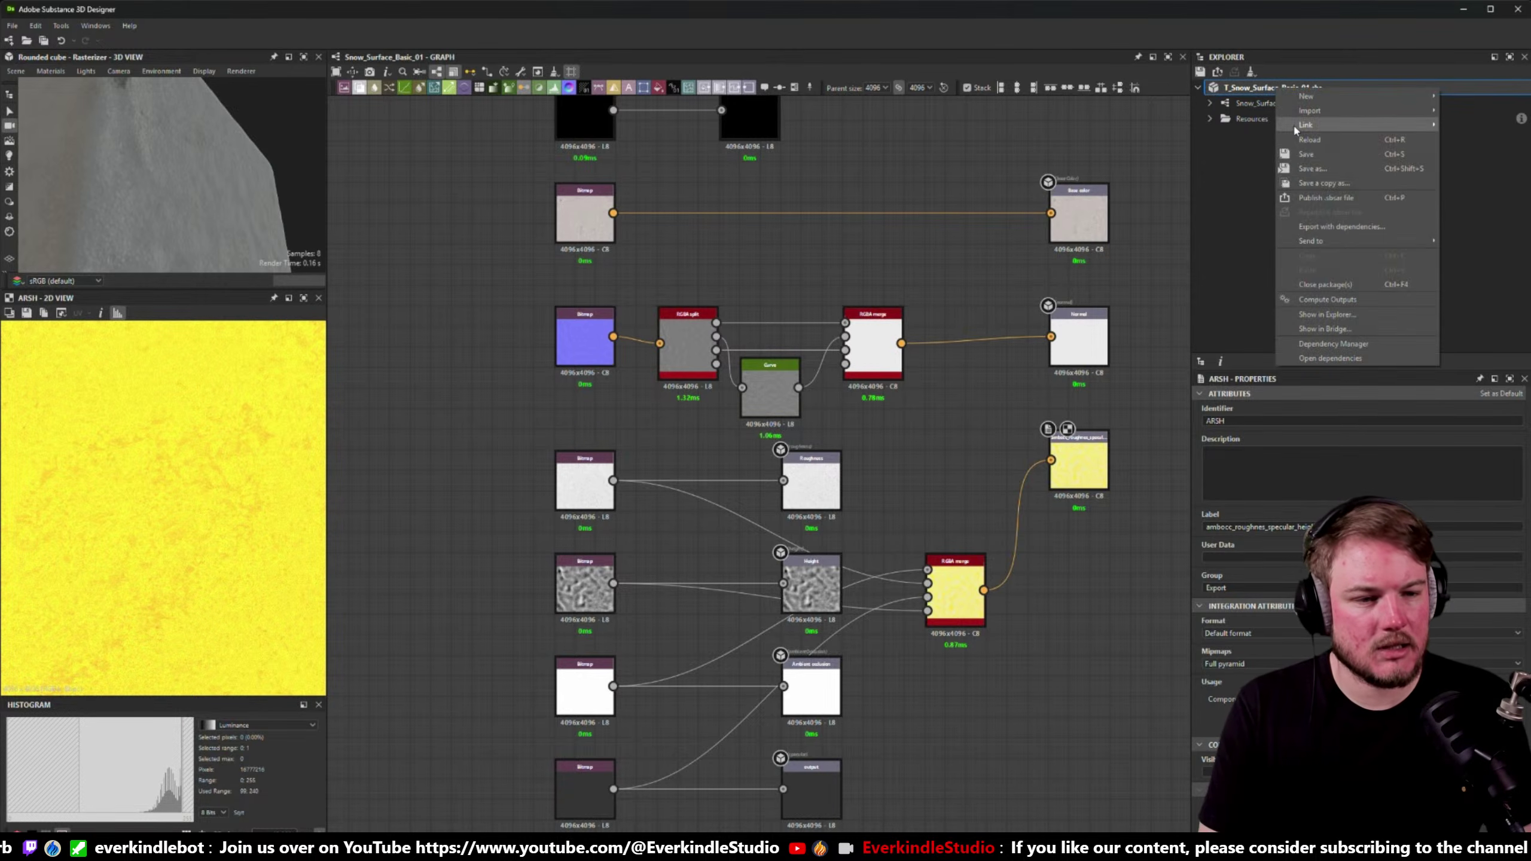
left_click(1313, 169)
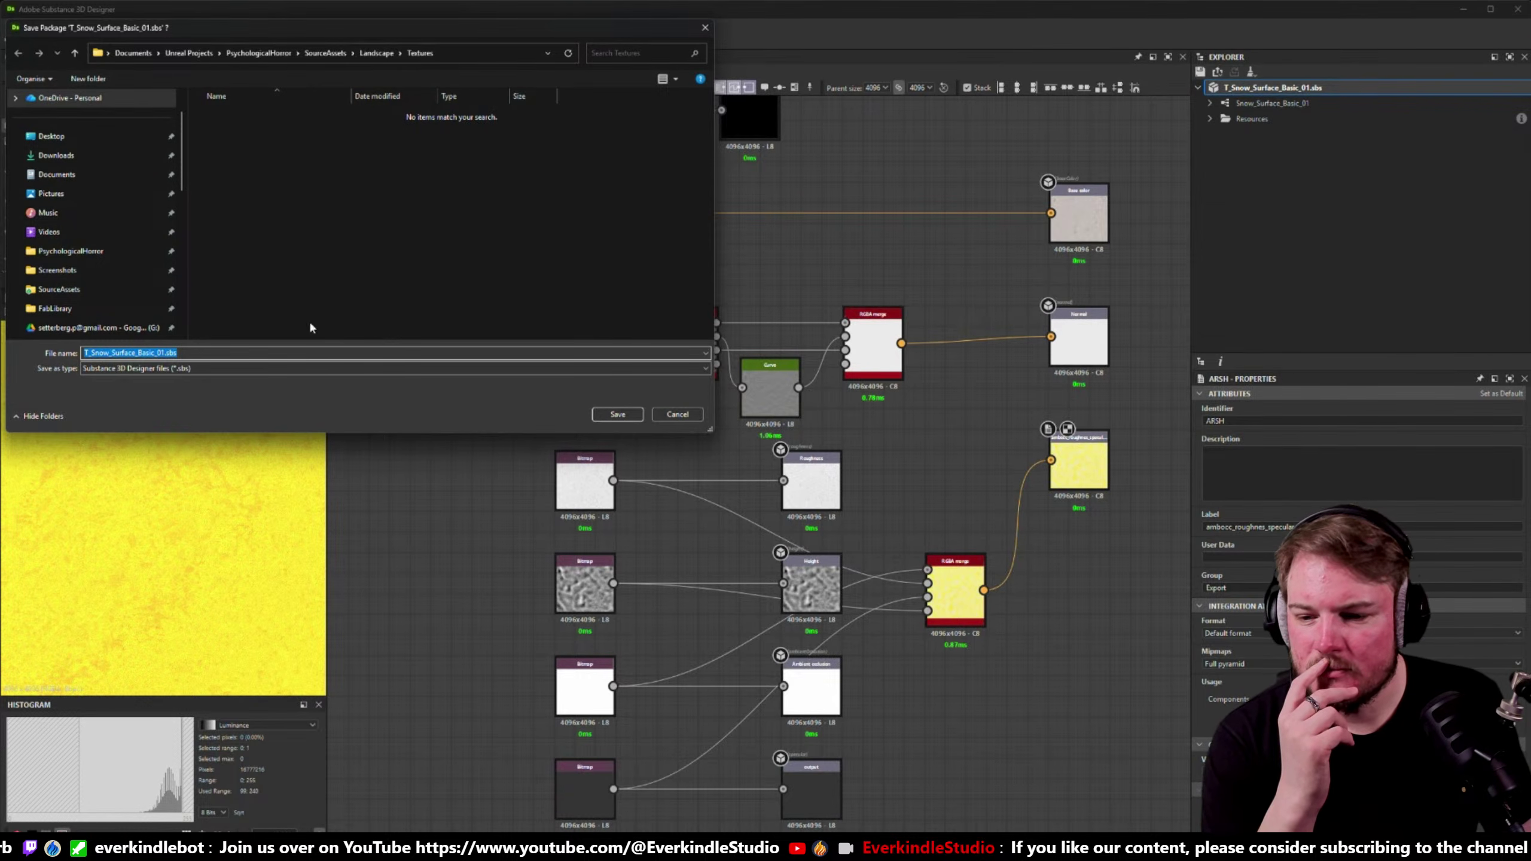
left_click(318, 352)
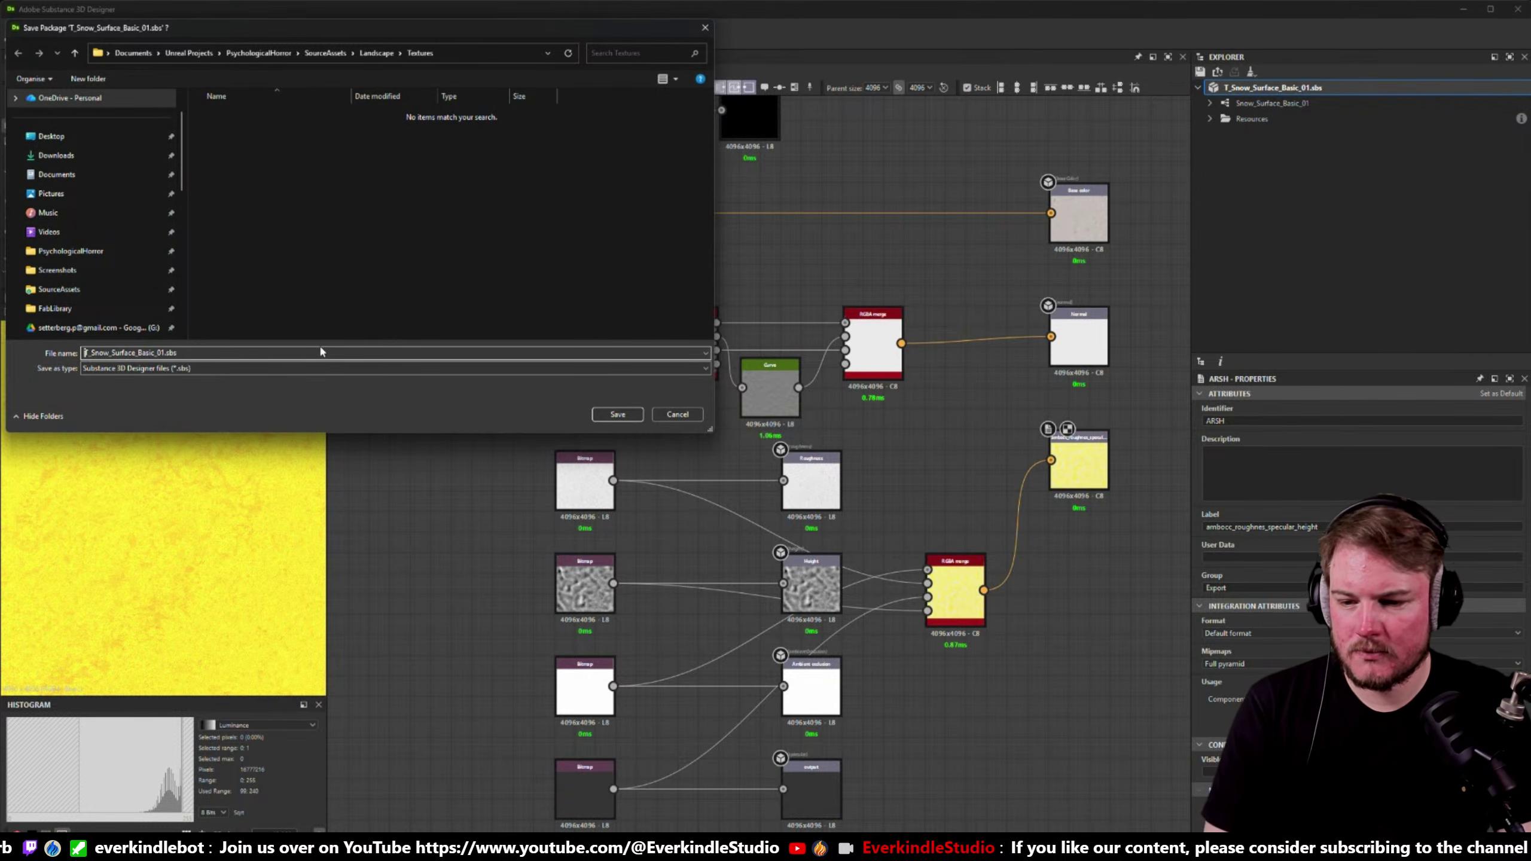
key("Home")
key("Delete")
key("Delete")
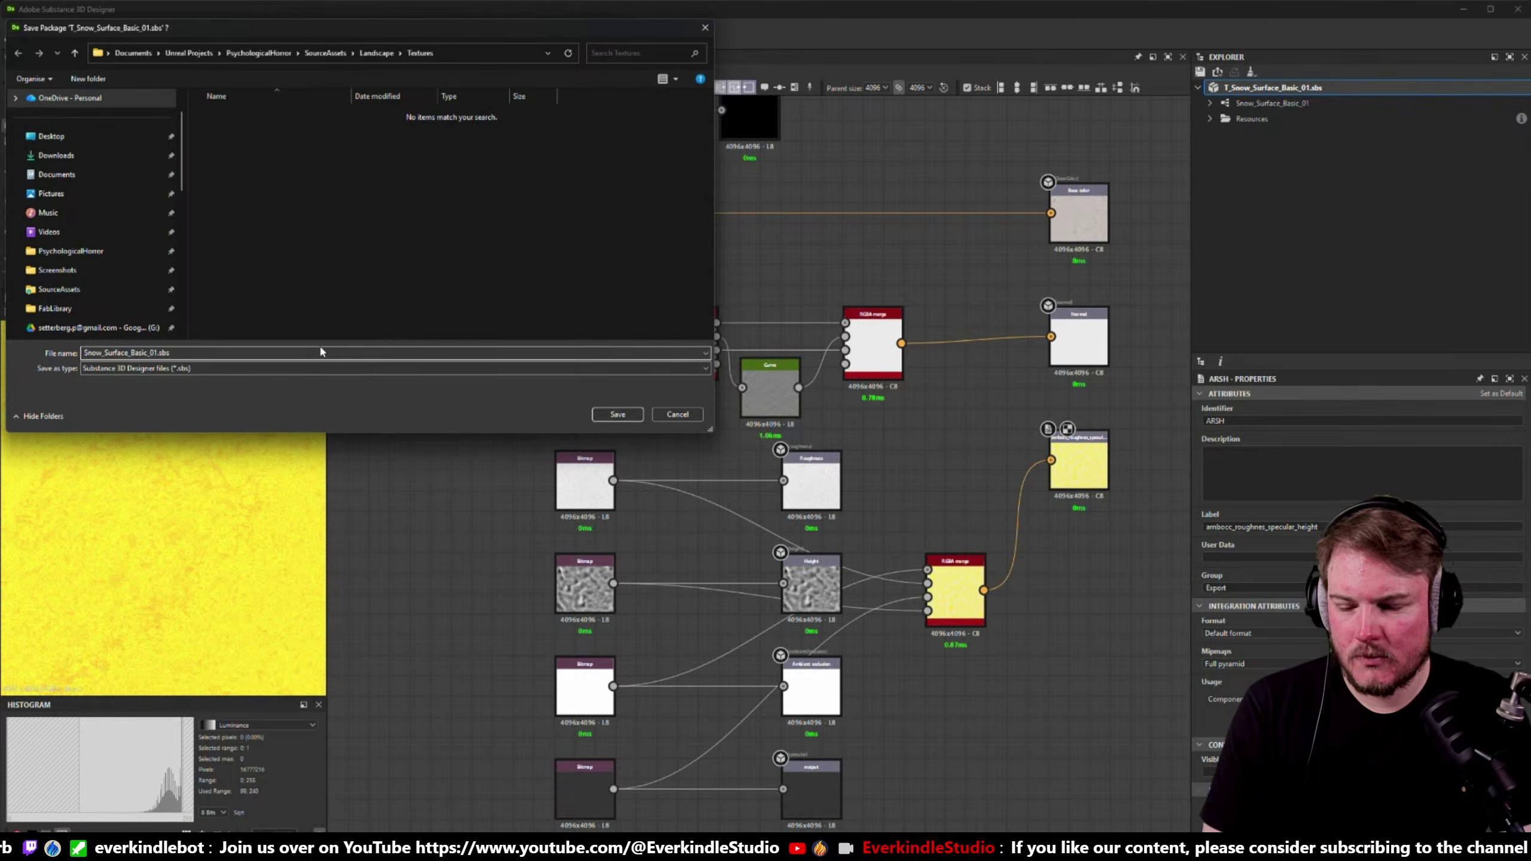
key("Return")
- Save the package again under the name Snow_Trampled_01.sbs in the same Textures folder
right_click(1291, 89)
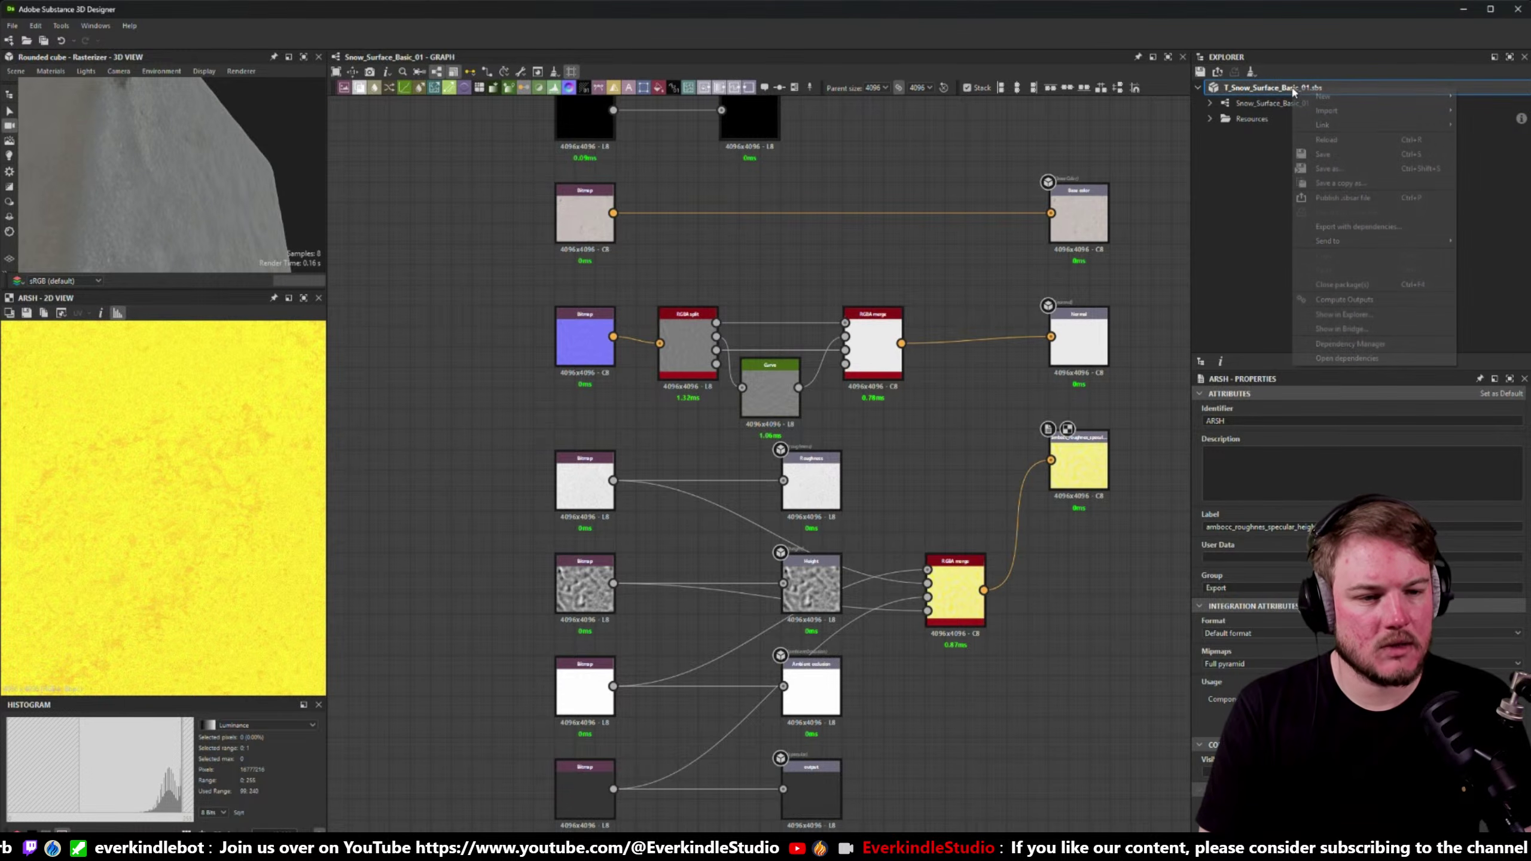
left_click(1325, 168)
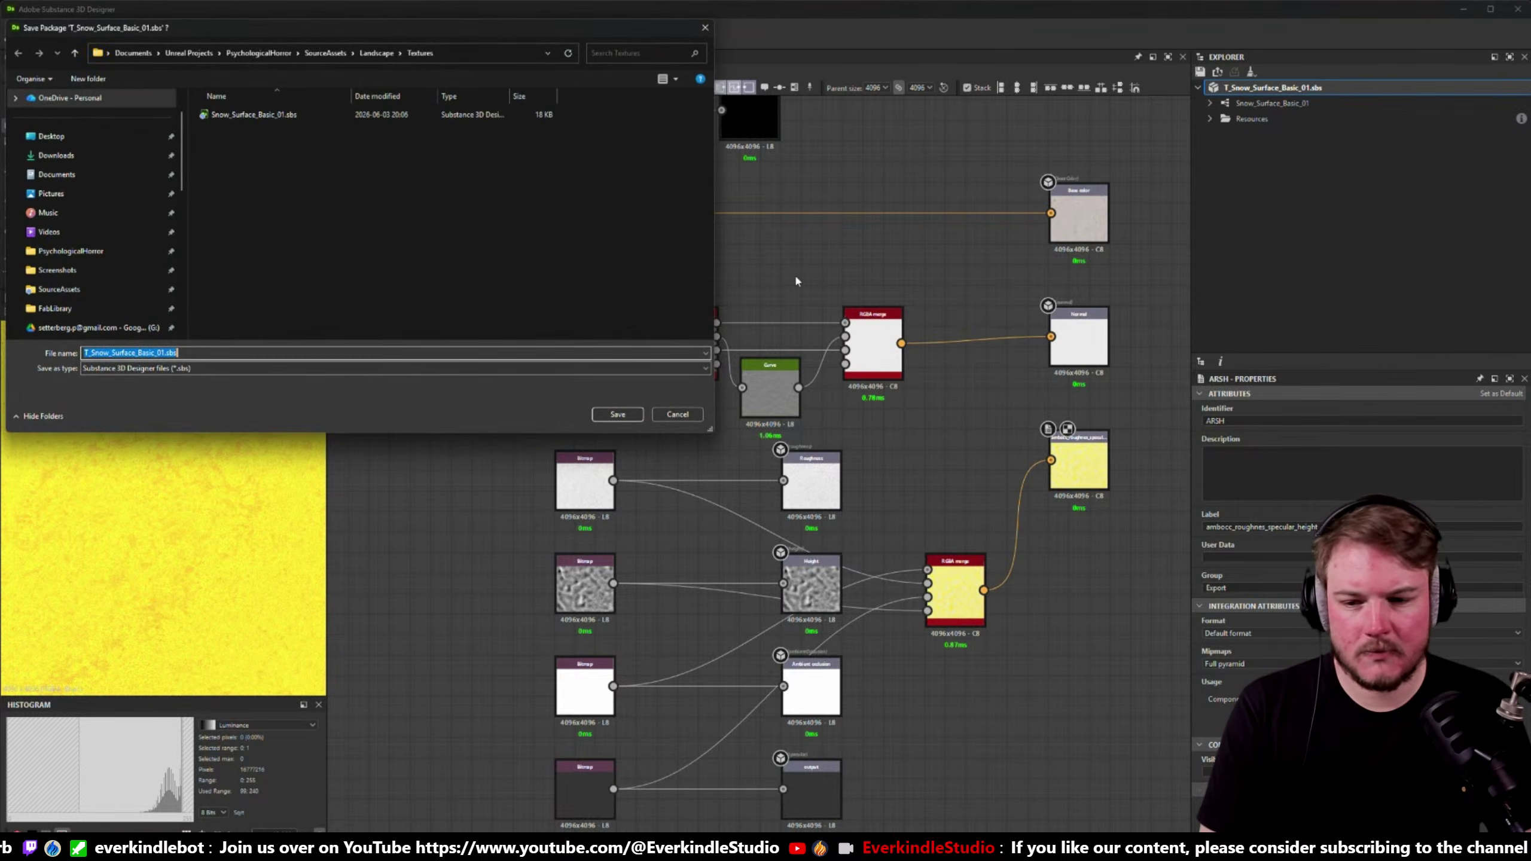
key("End")
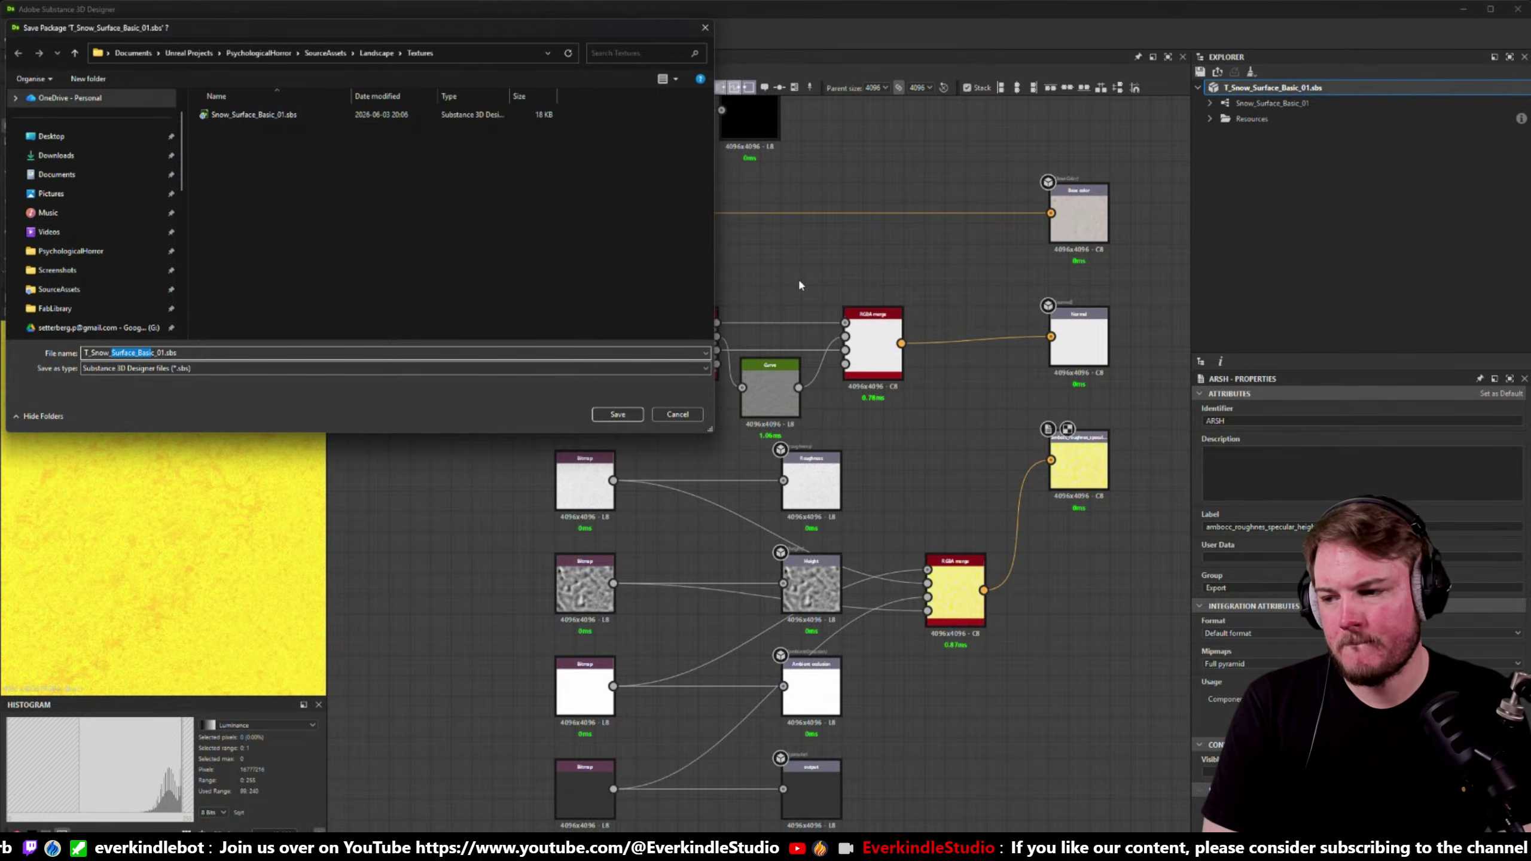
type("c")
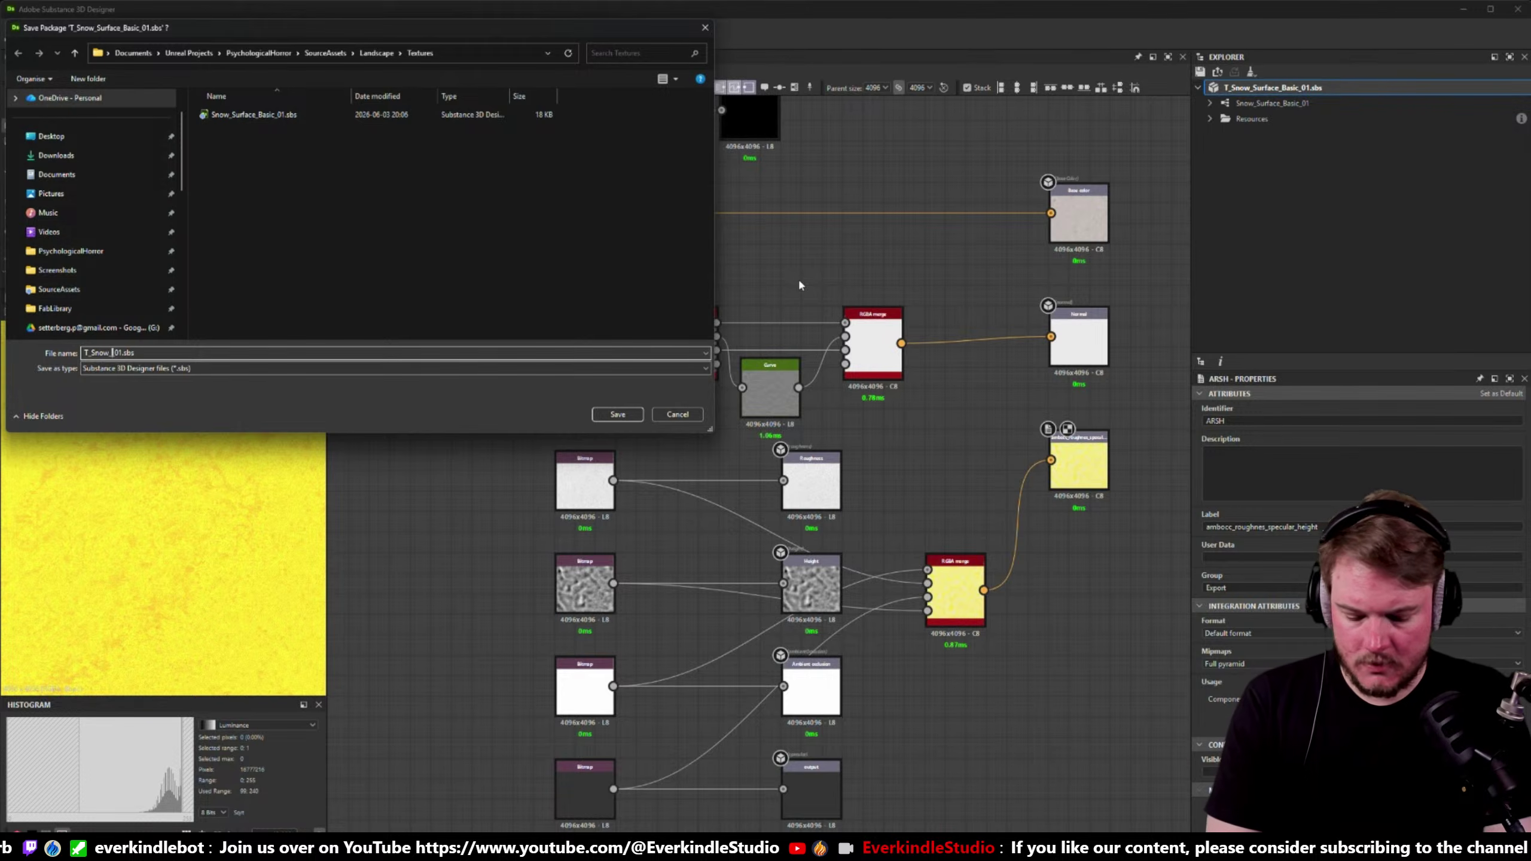
type("Trampled")
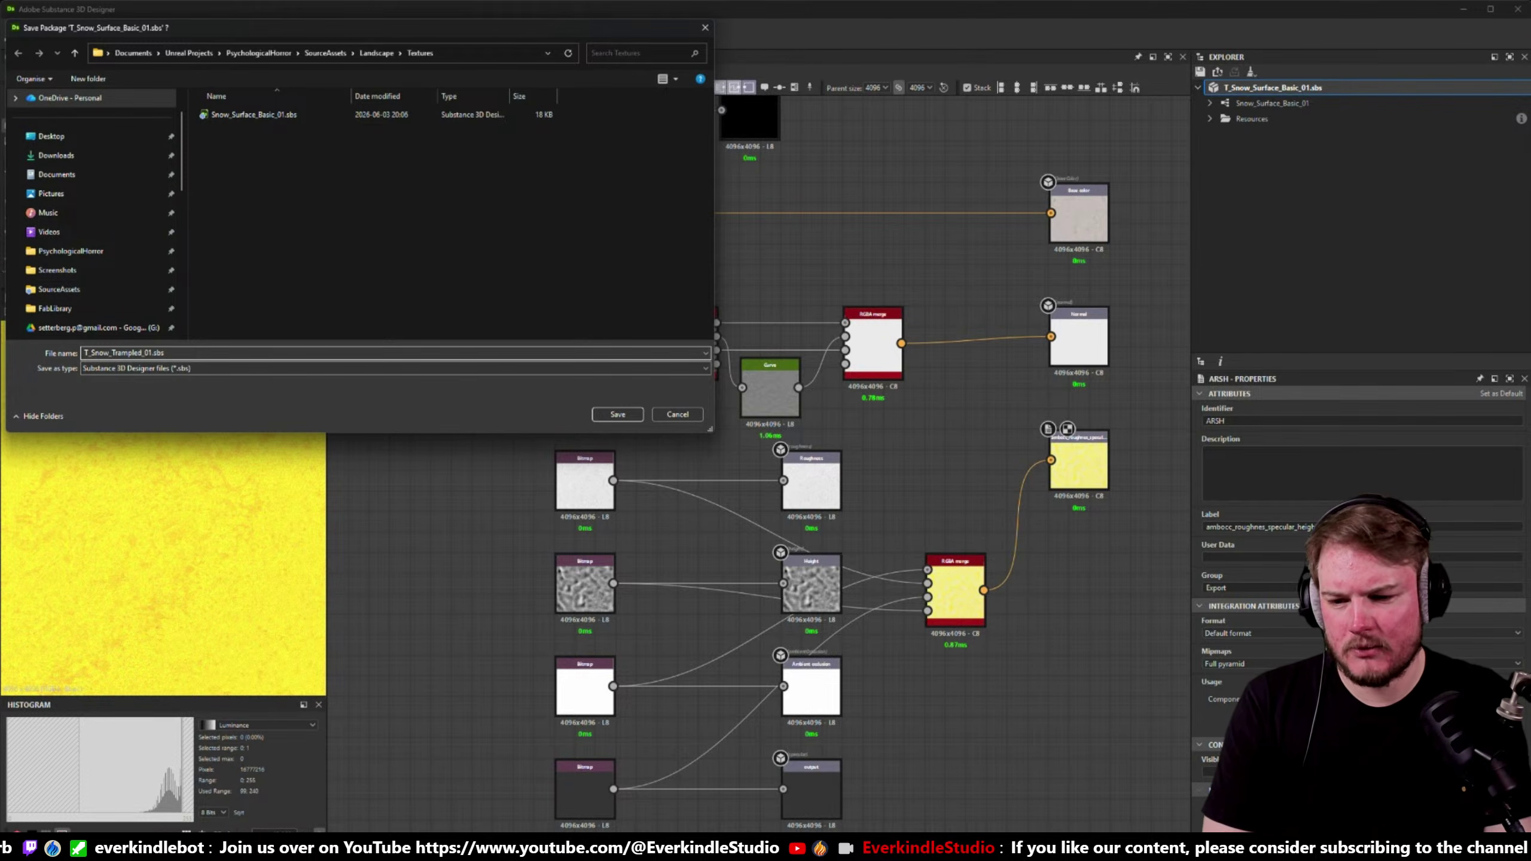
key("Return")
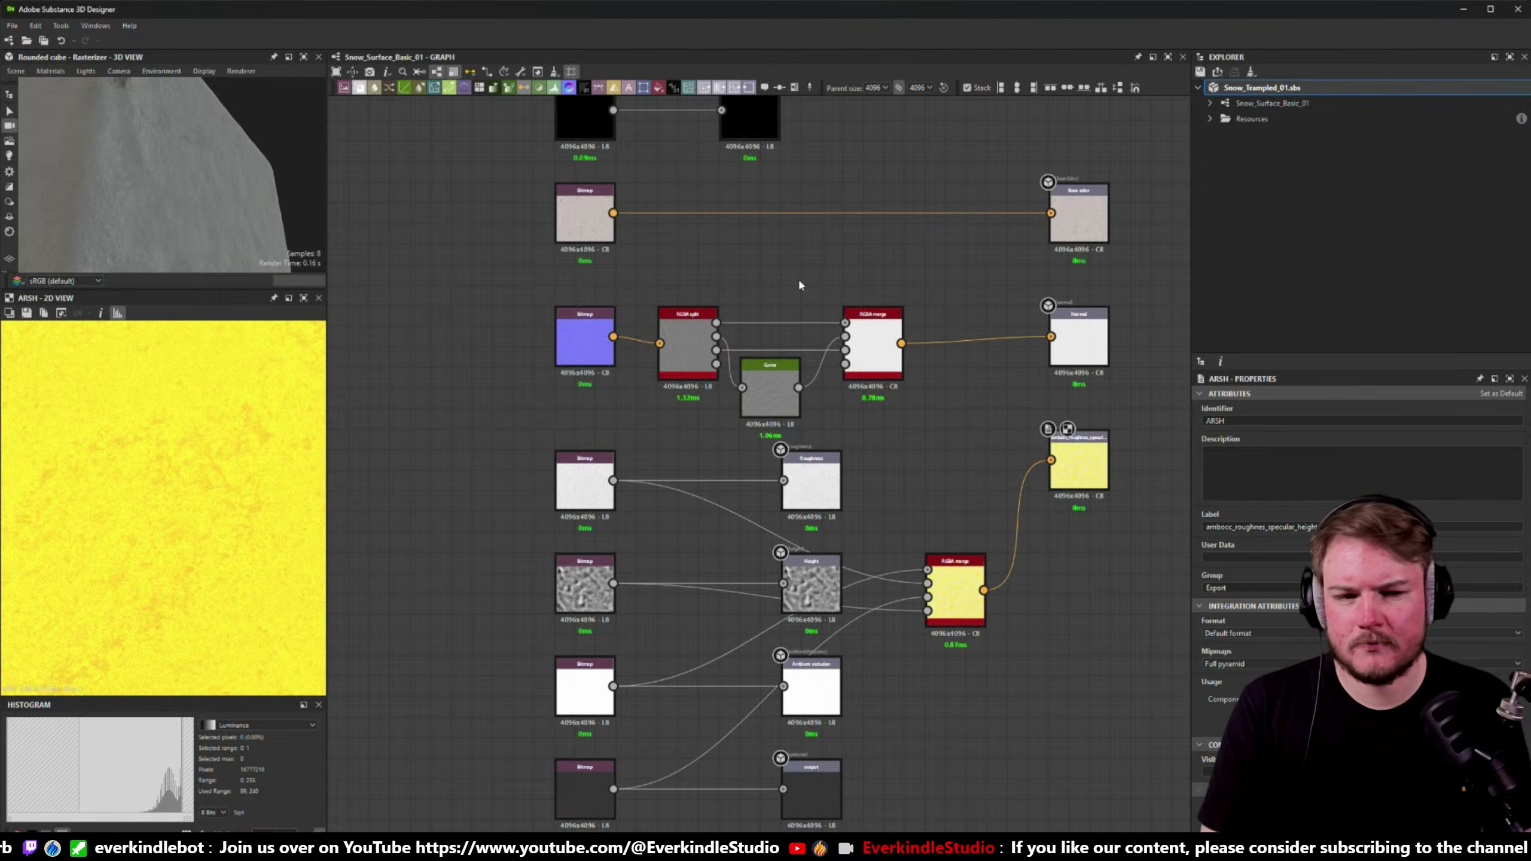
- Rename the package's Snow_Surface_Basic_01 graph to Snow_Trampled_01 and expand the Resources folder
left_click(1318, 104)
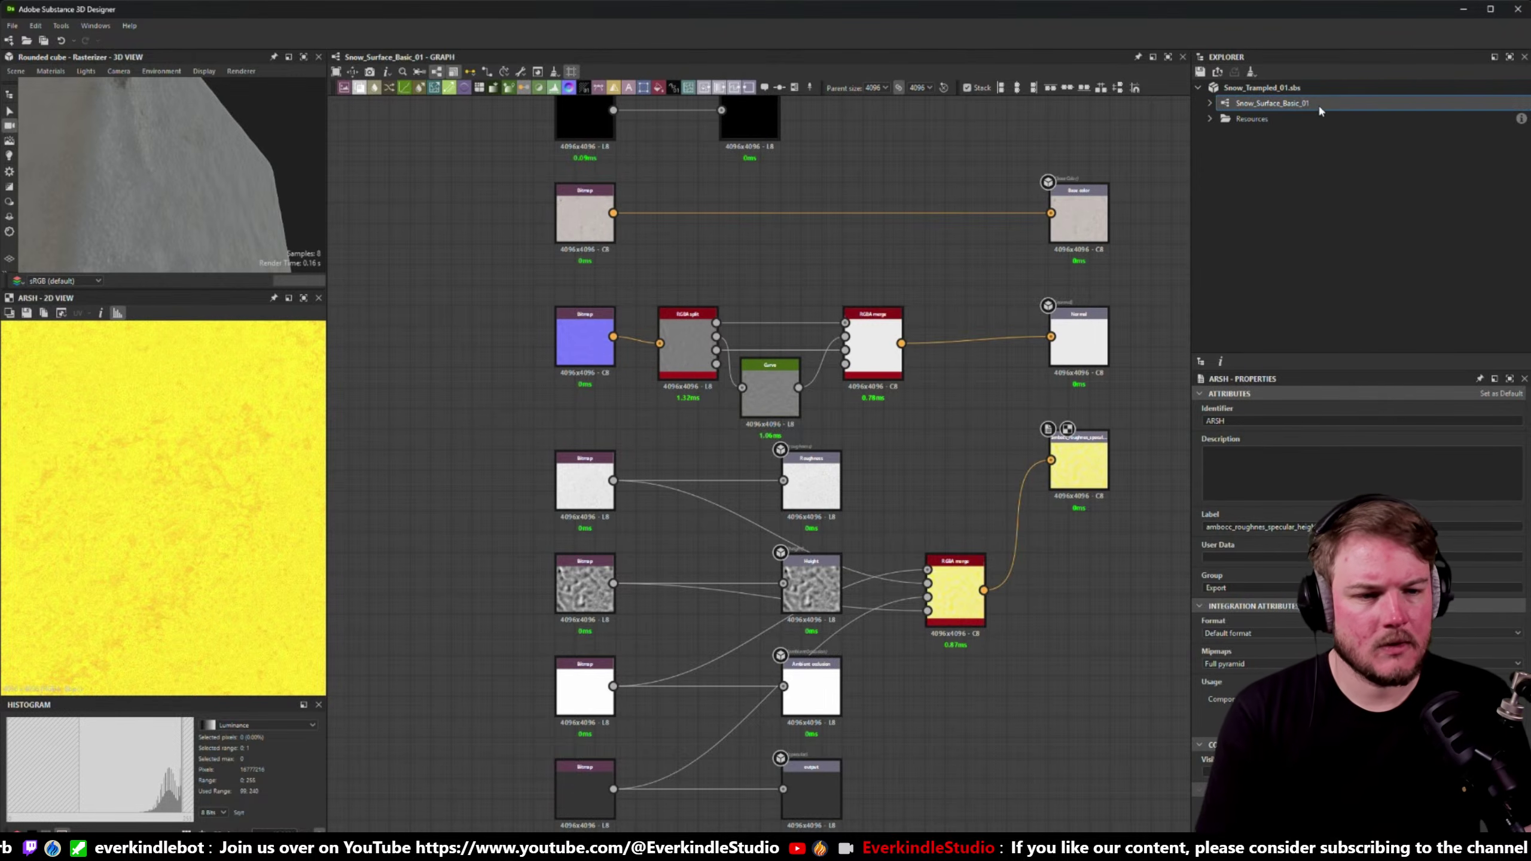
left_click(1375, 102)
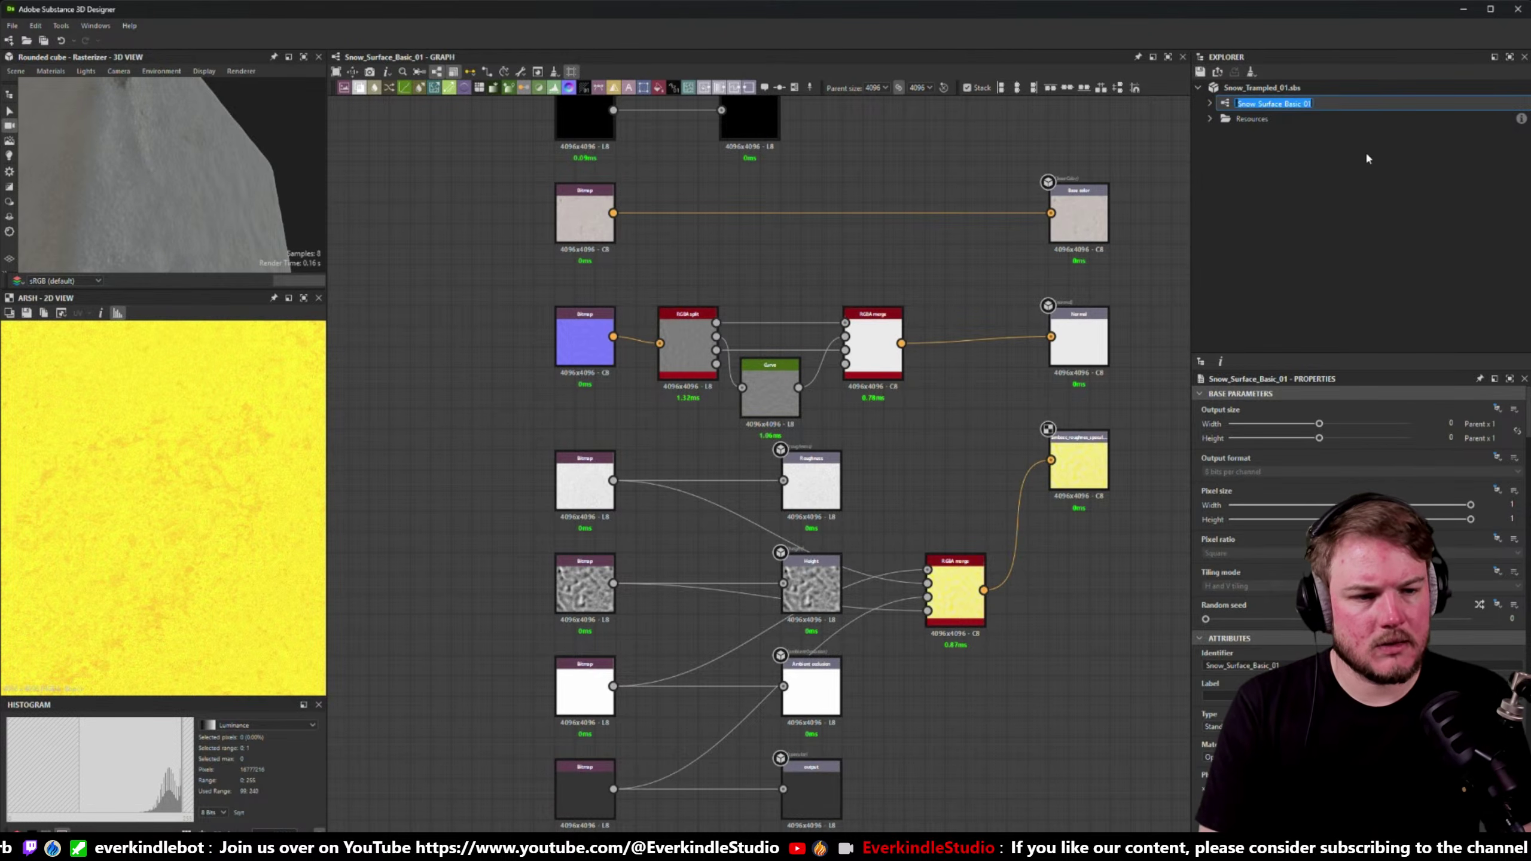
key("End")
key("BackSpace")
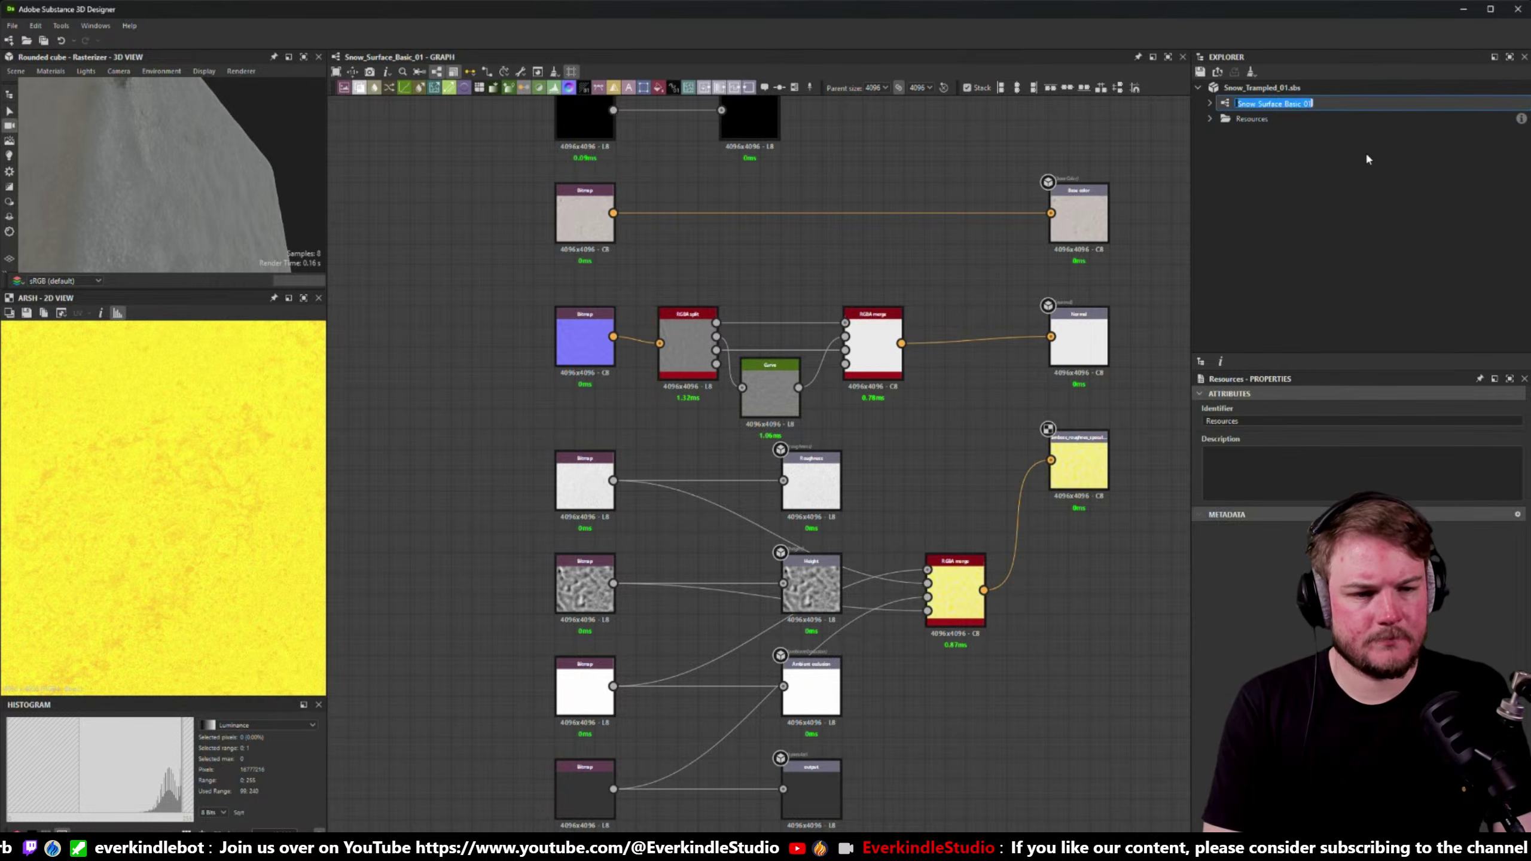
key("BackSpace")
key("BackSpace")
key("BackSpace")
key("BackSpace")
key("BackSpace")
key("BackSpace")
key("BackSpace")
key("BackSpace")
key("BackSpace")
key("BackSpace")
key("BackSpace")
key("BackSpace")
key("BackSpace")
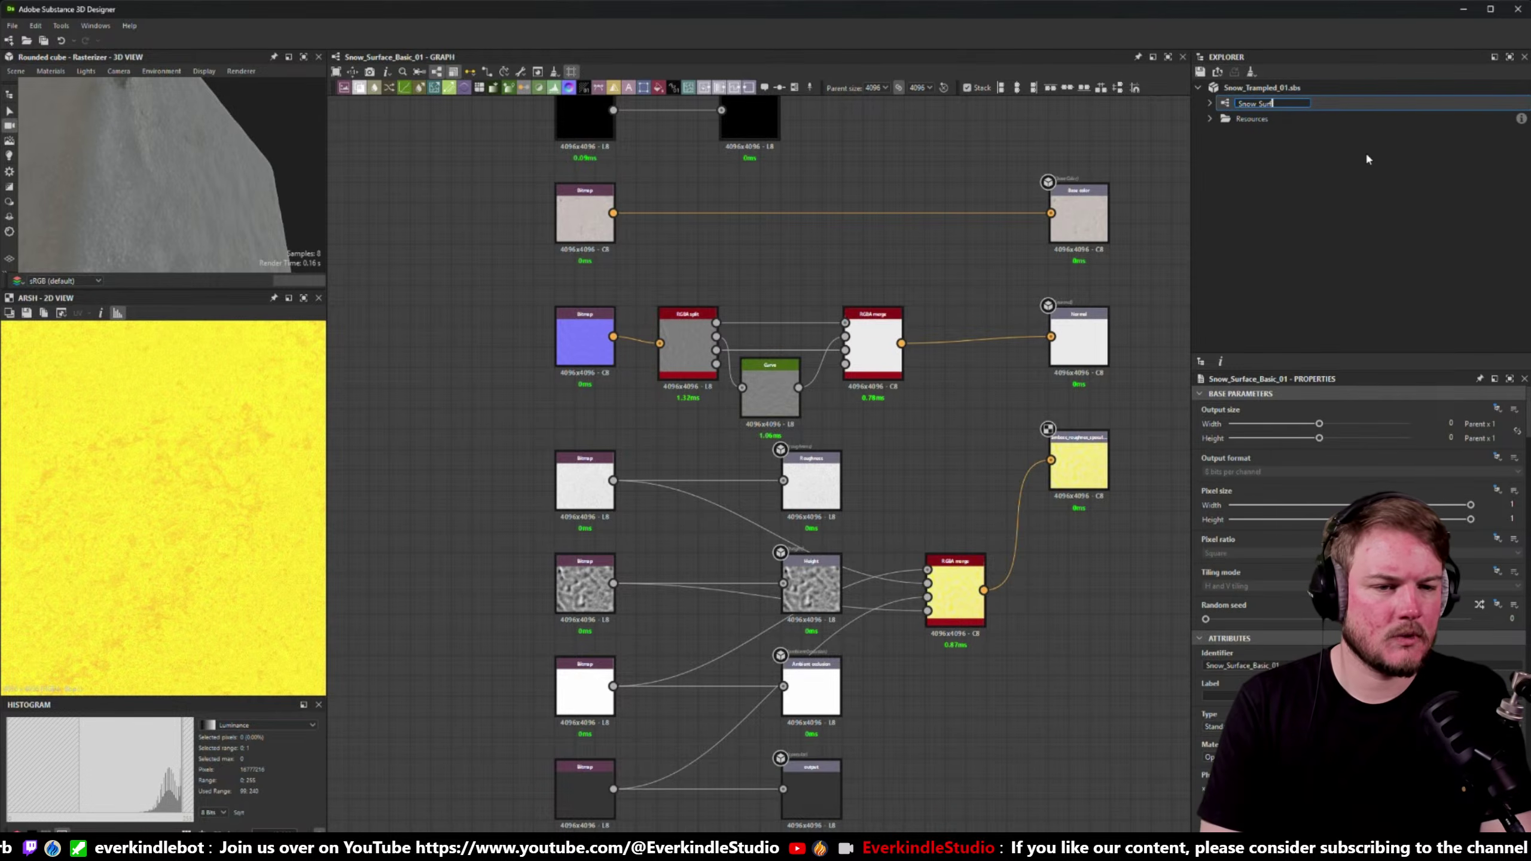
key("BackSpace")
key("BackSpace")
type("Tram")
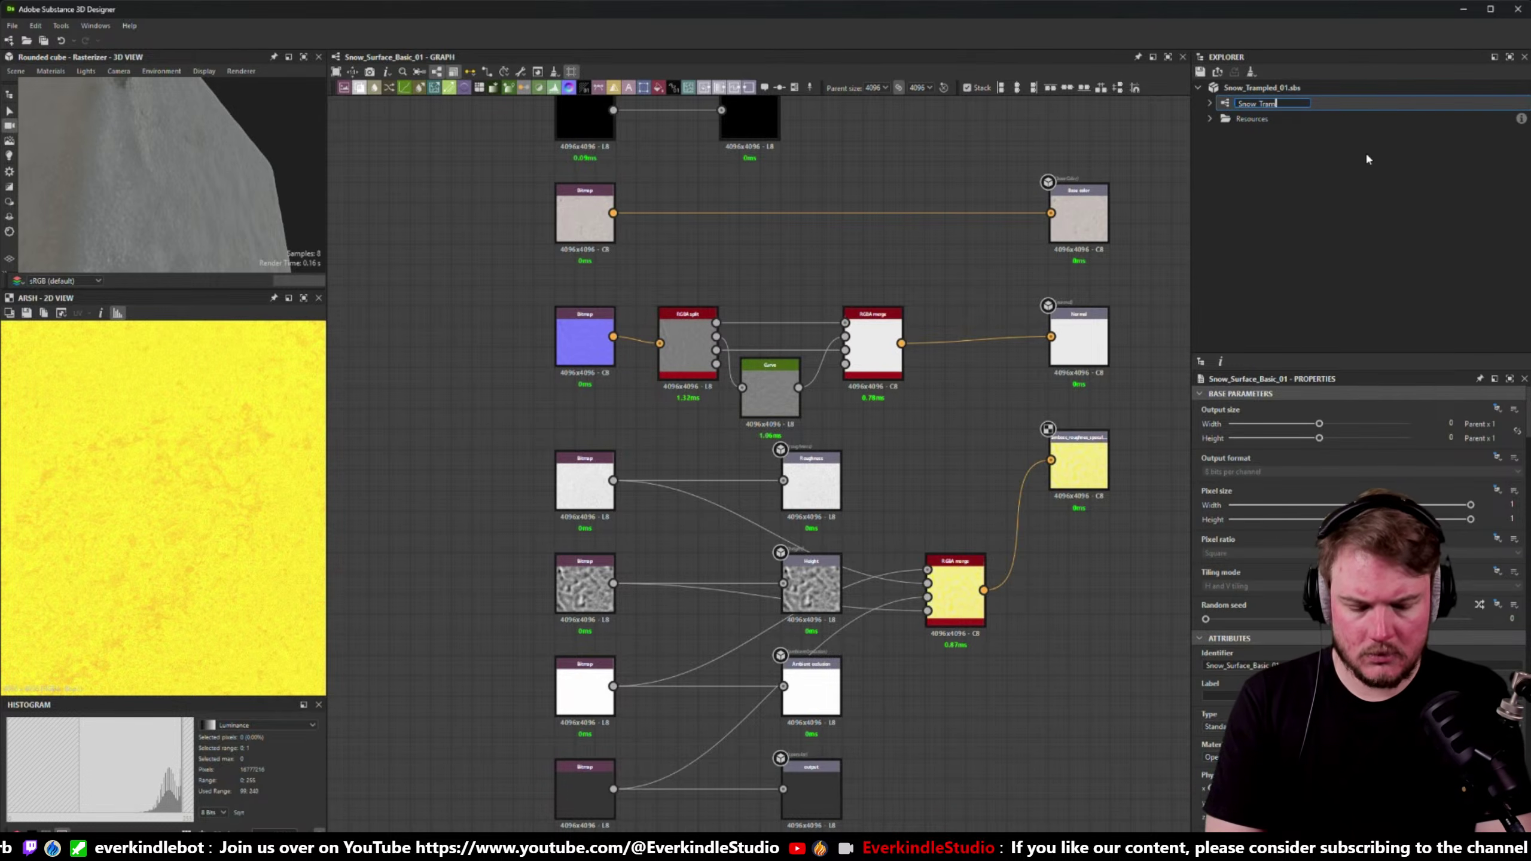
type("pled 01")
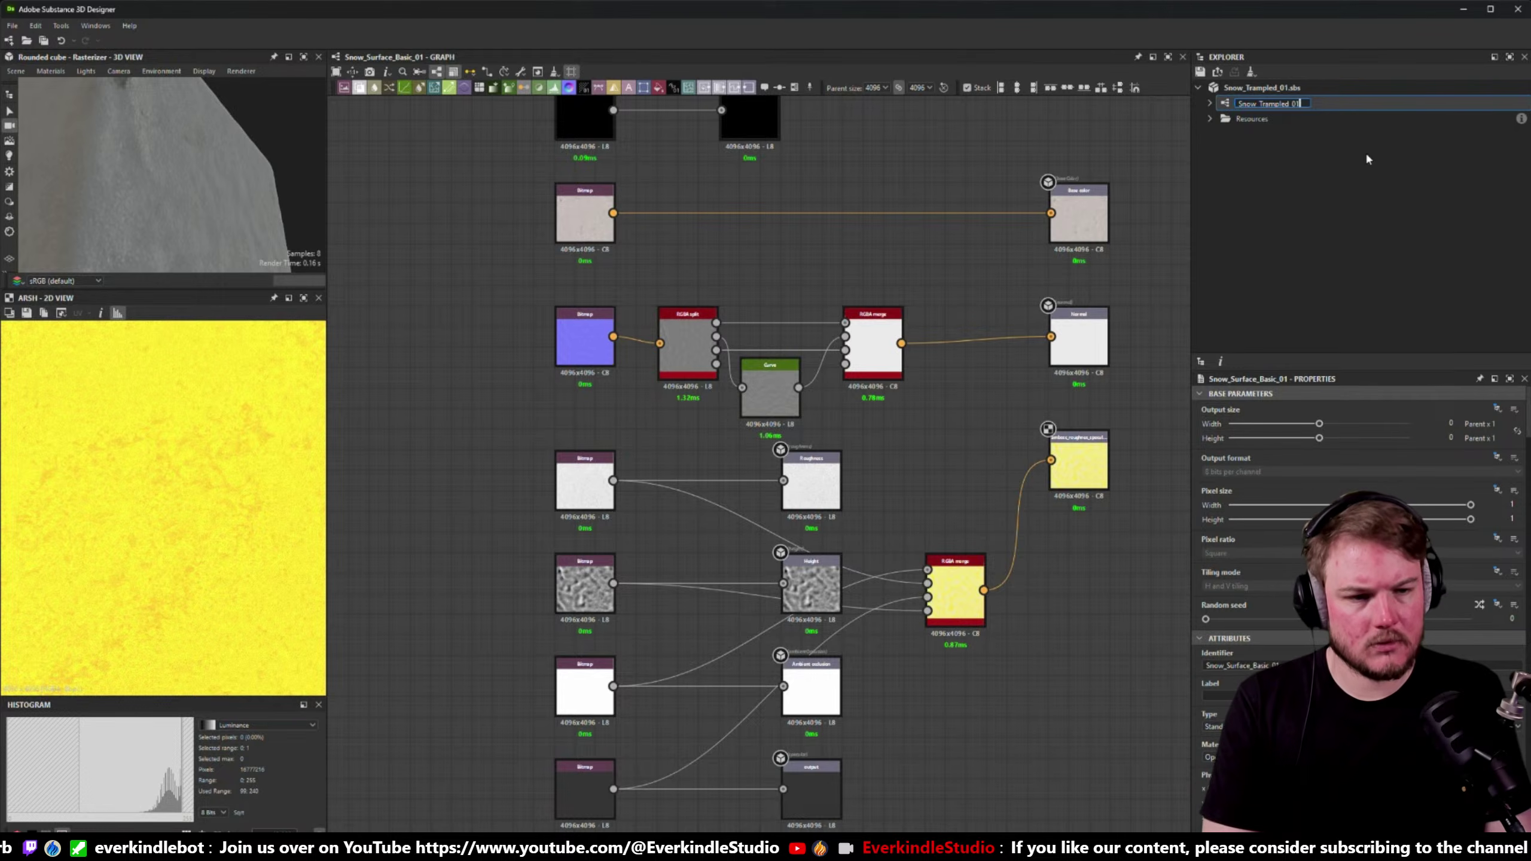
key("Return")
left_click(1211, 120)
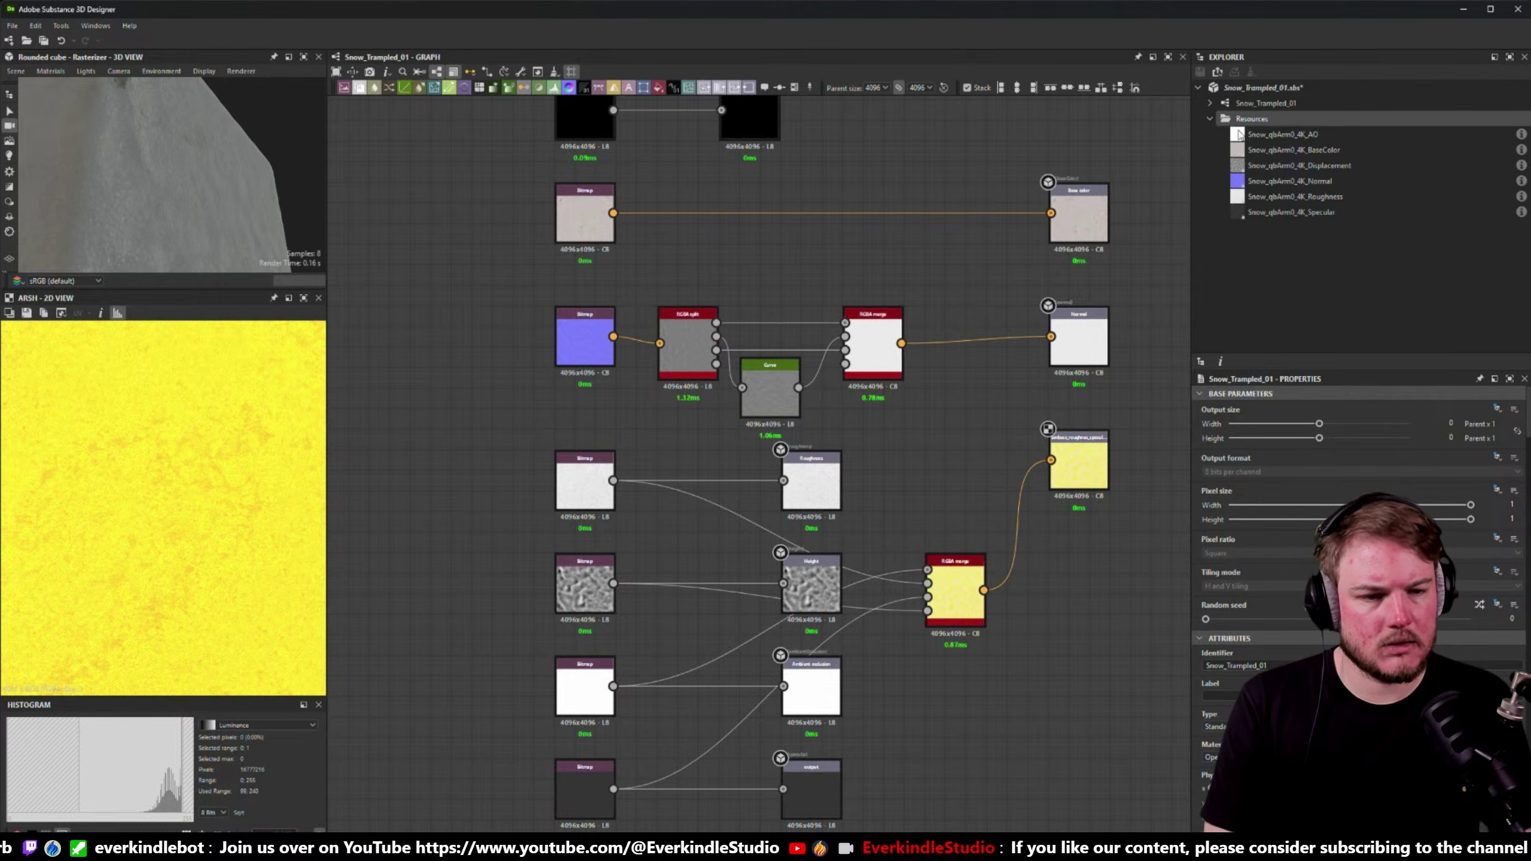
right_click(1266, 120)
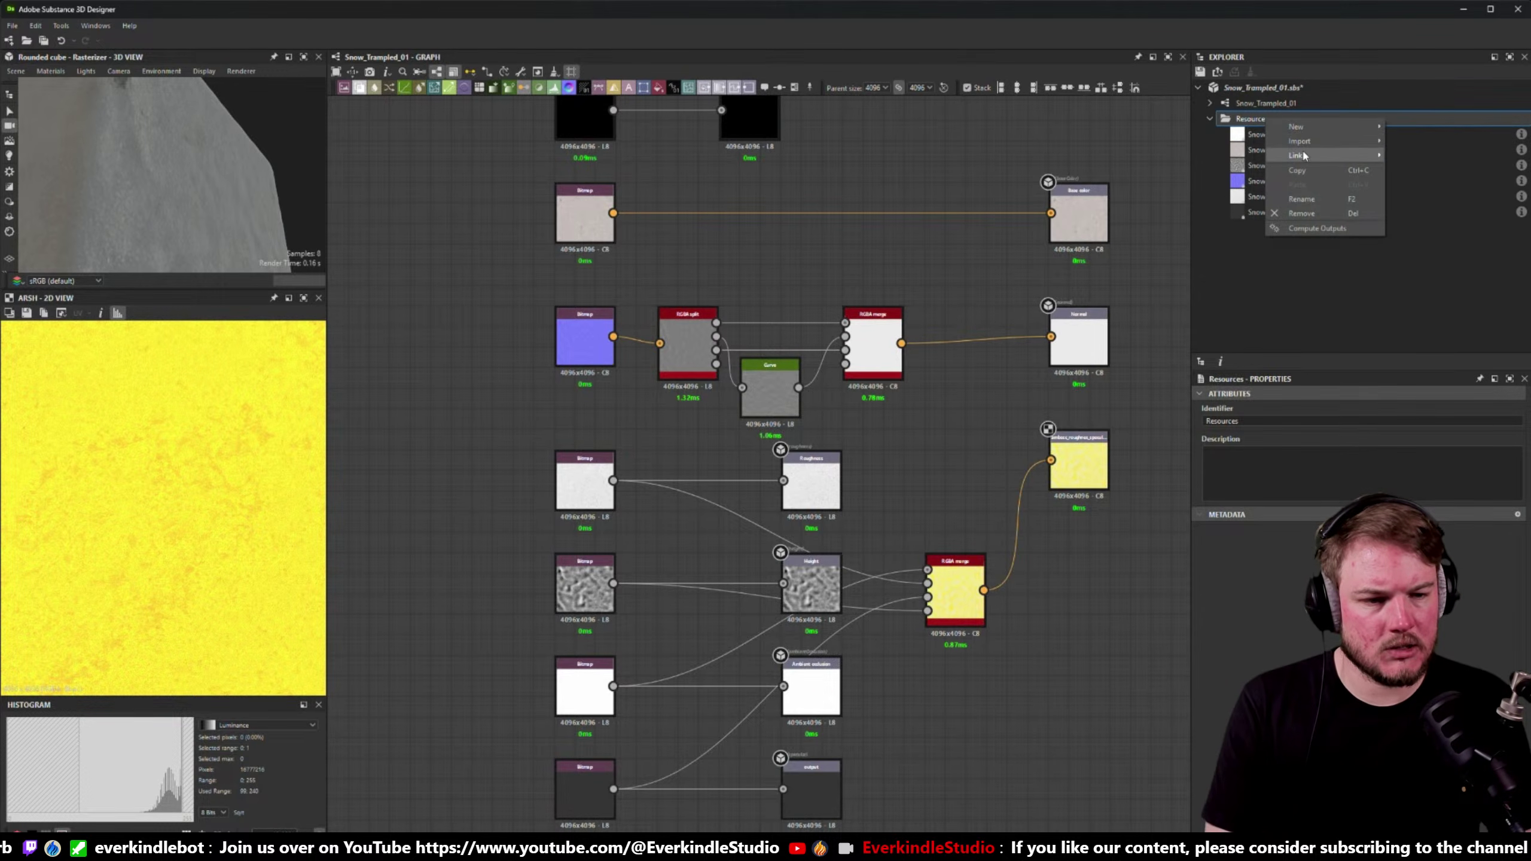
mouse_move(1307, 141)
left_click(1398, 158)
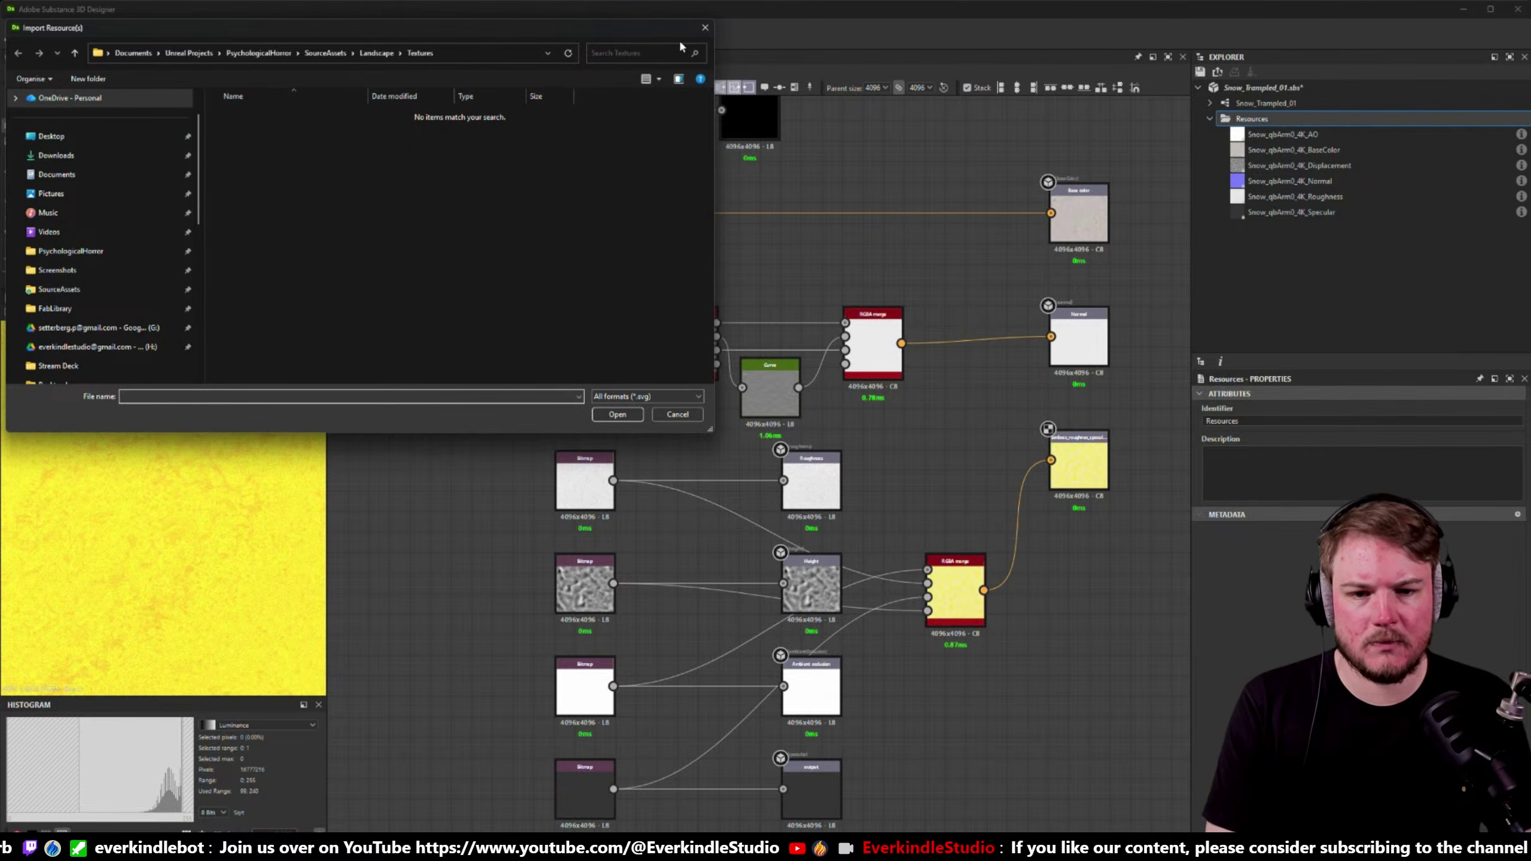
left_click(705, 27)
- Start a bitmap import into Resources and browse FabLibrary, sorted by date modified, to Trampled_Snow's trampled_snow_vckldfu_4k_extracted folder
right_click(1280, 120)
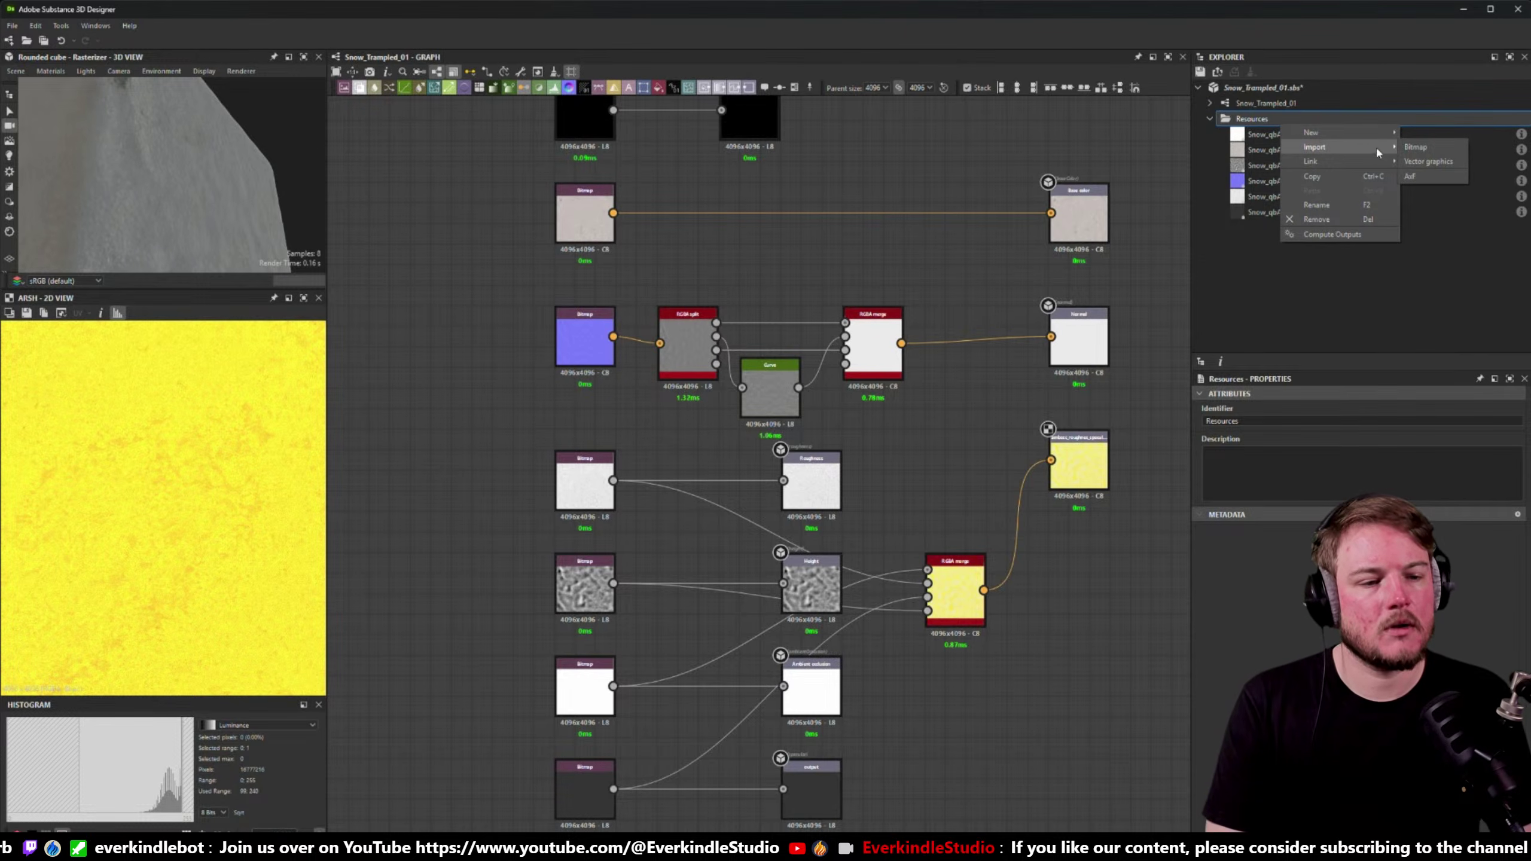
left_click(1414, 147)
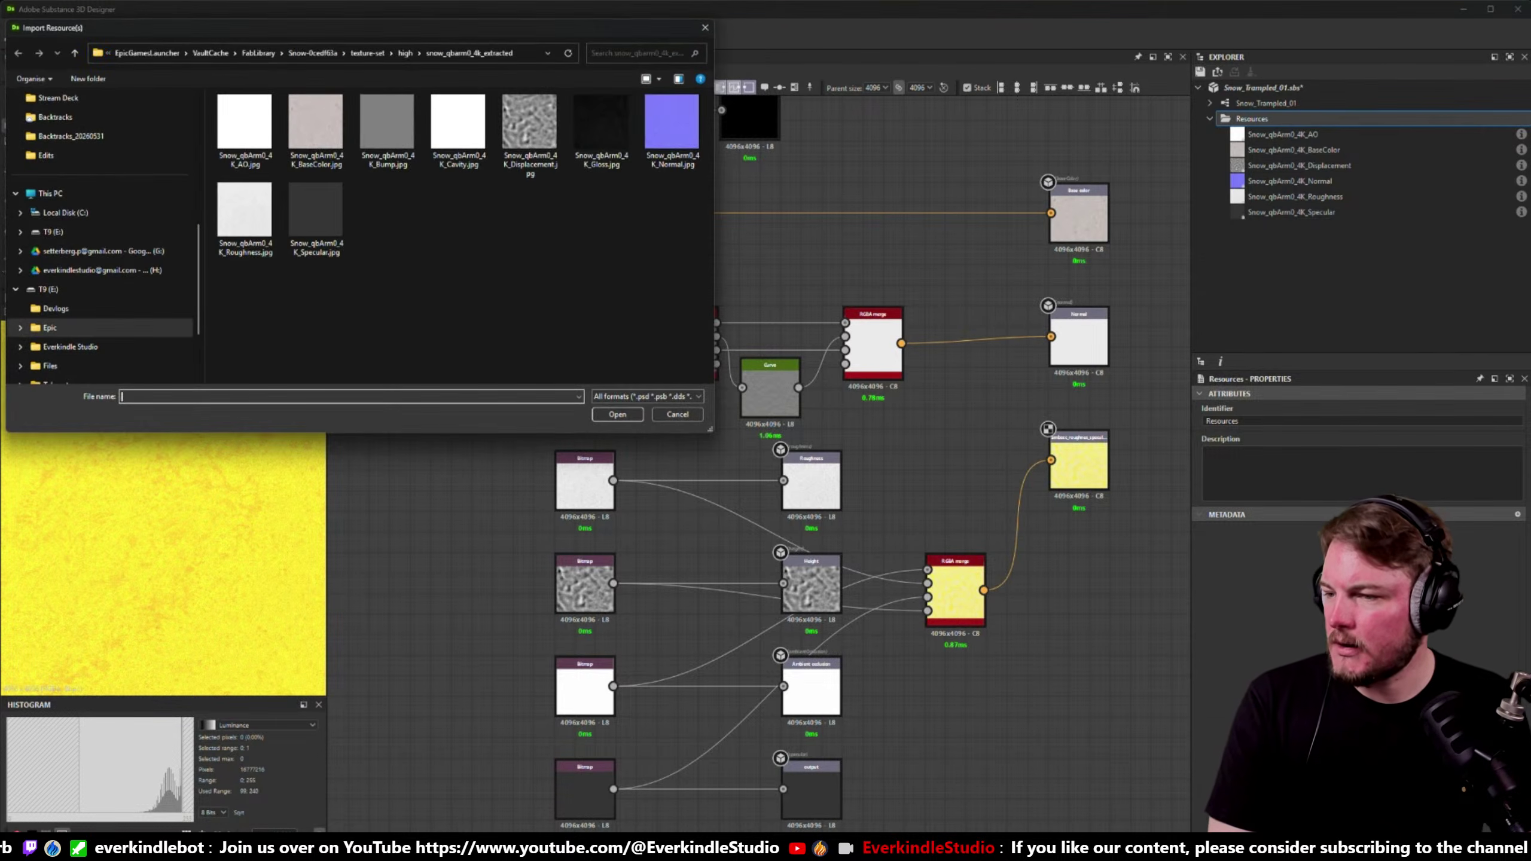
left_click_drag(423, 24, 551, 151)
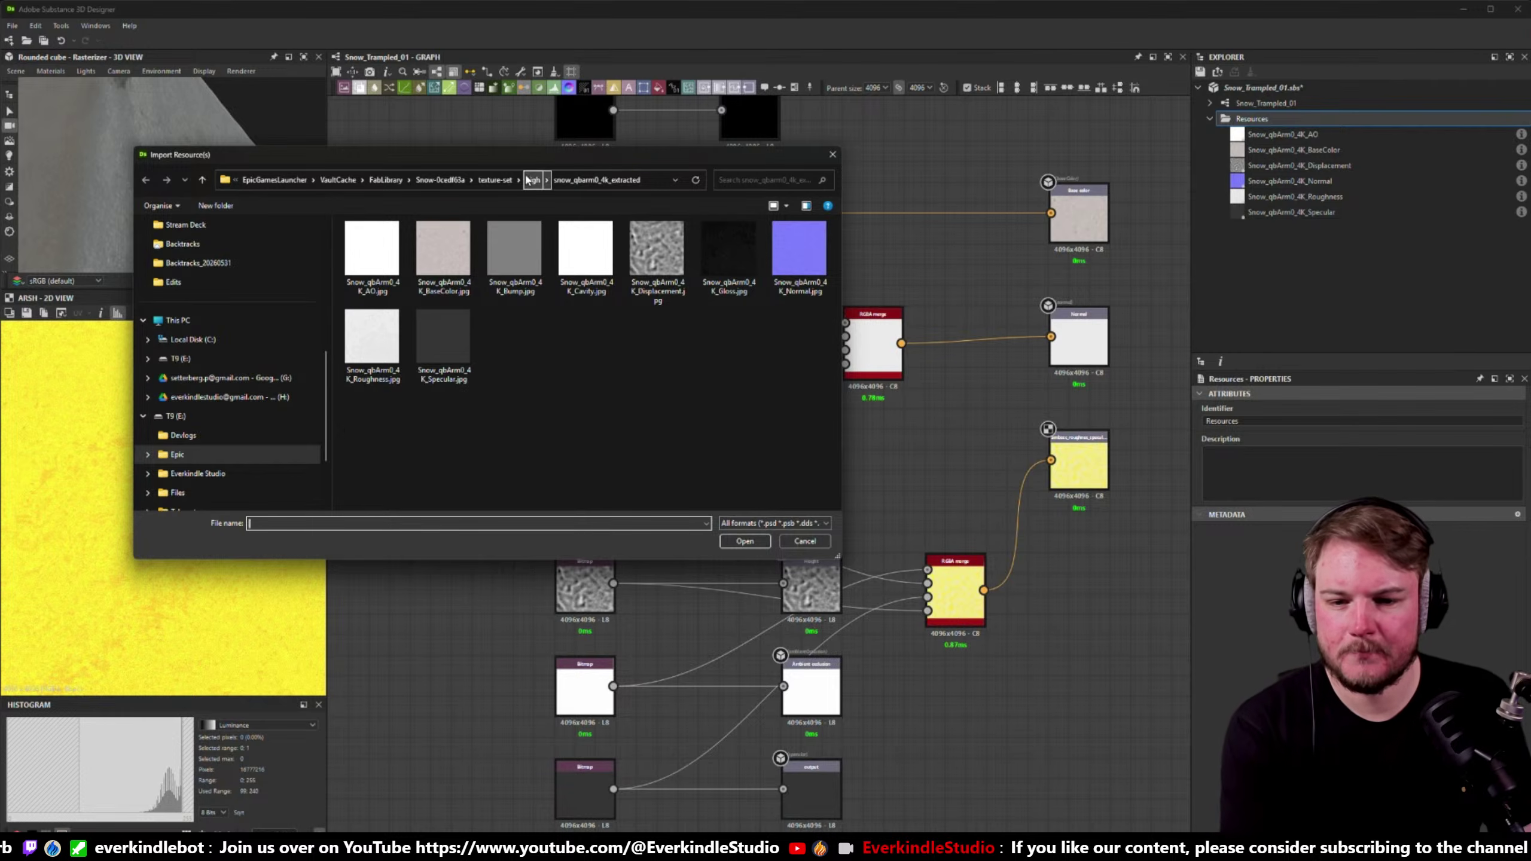
left_click(385, 179)
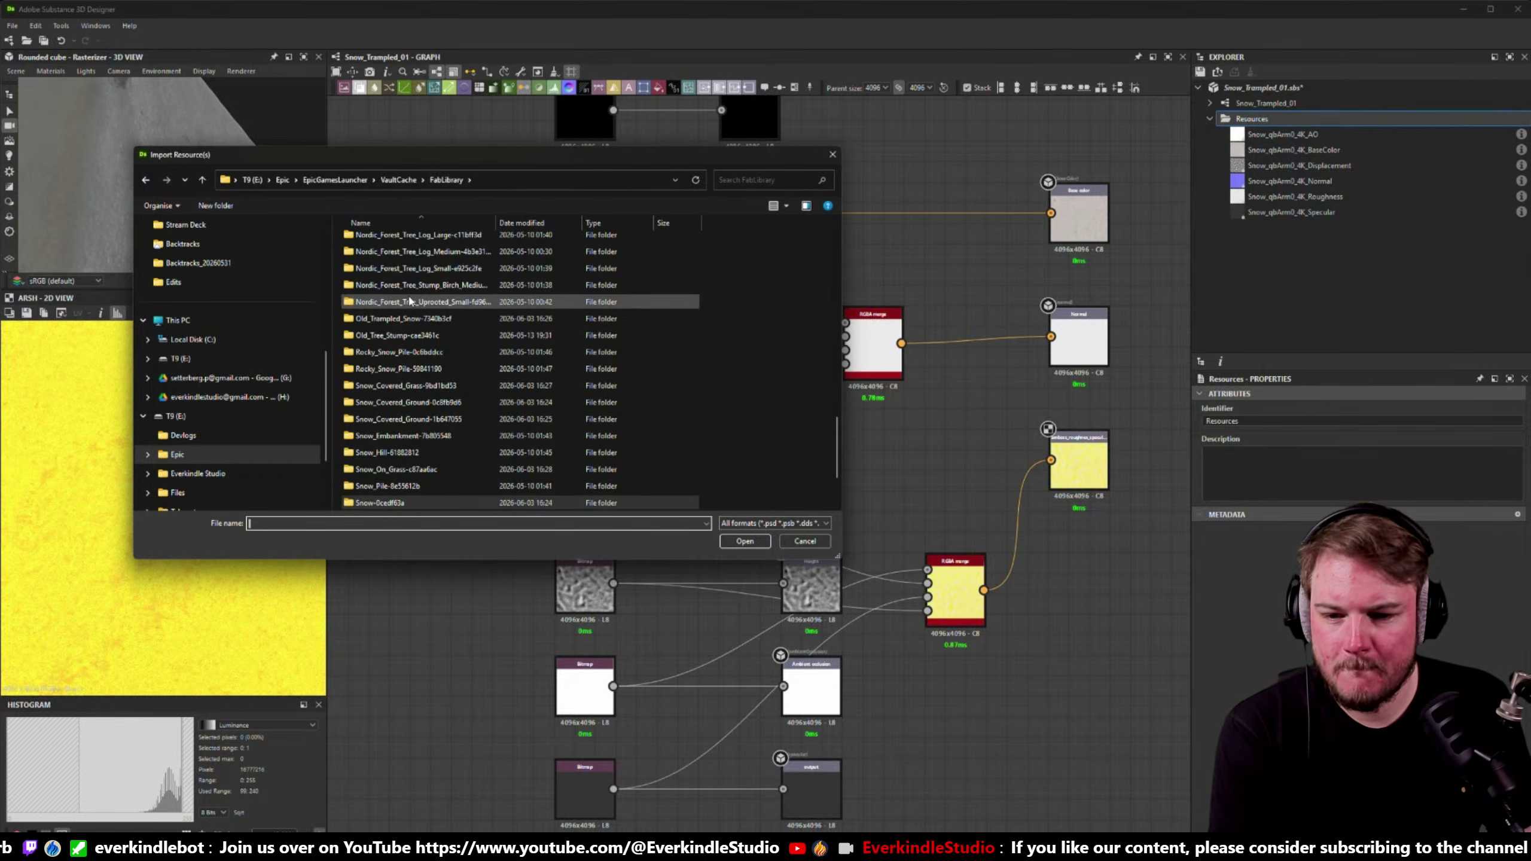
scroll(409, 301, "up", 15)
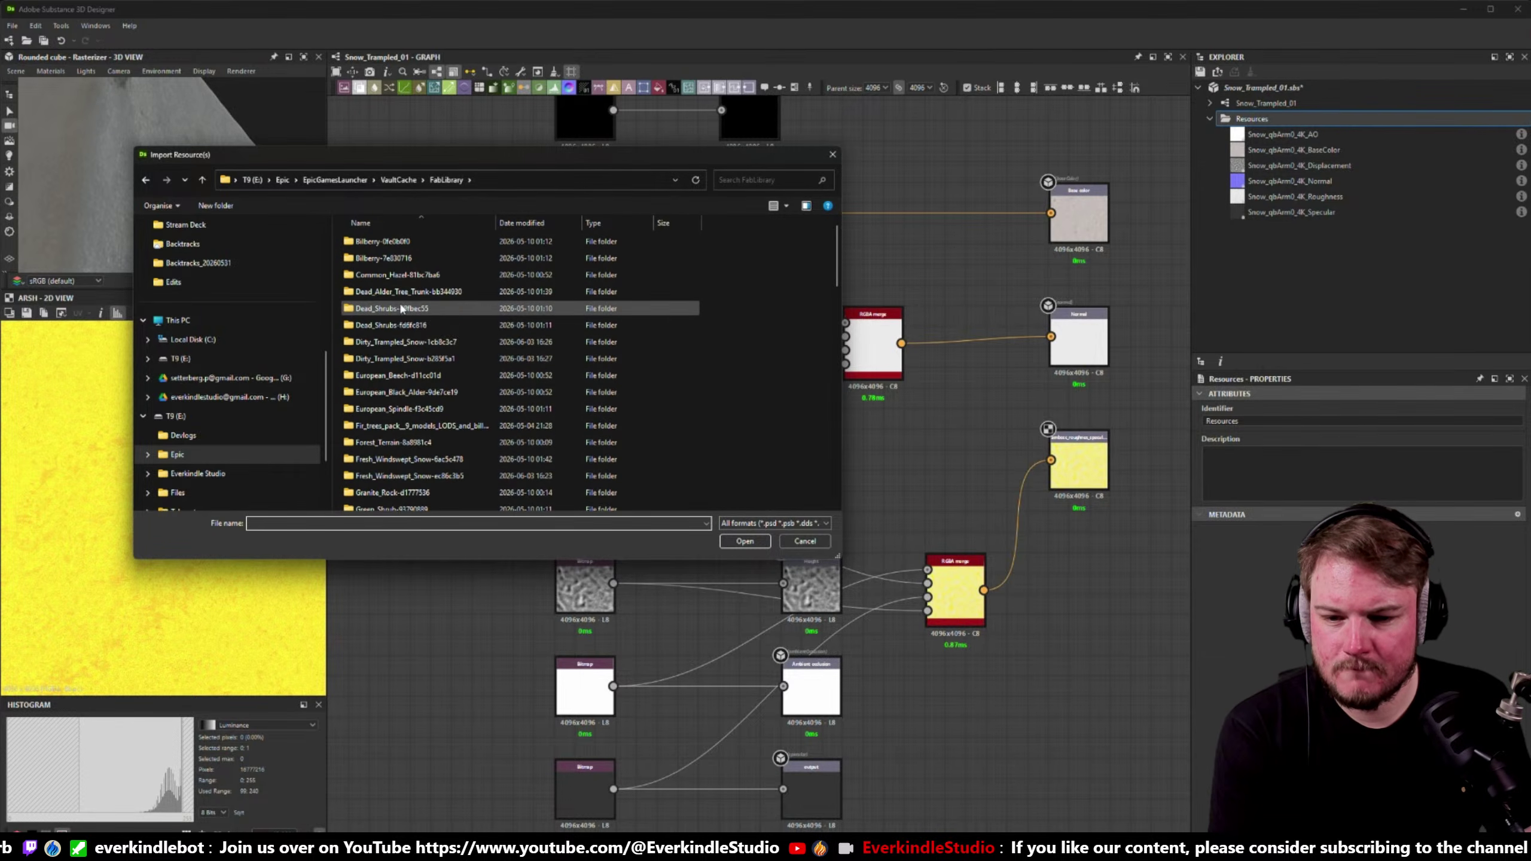
left_click(522, 222)
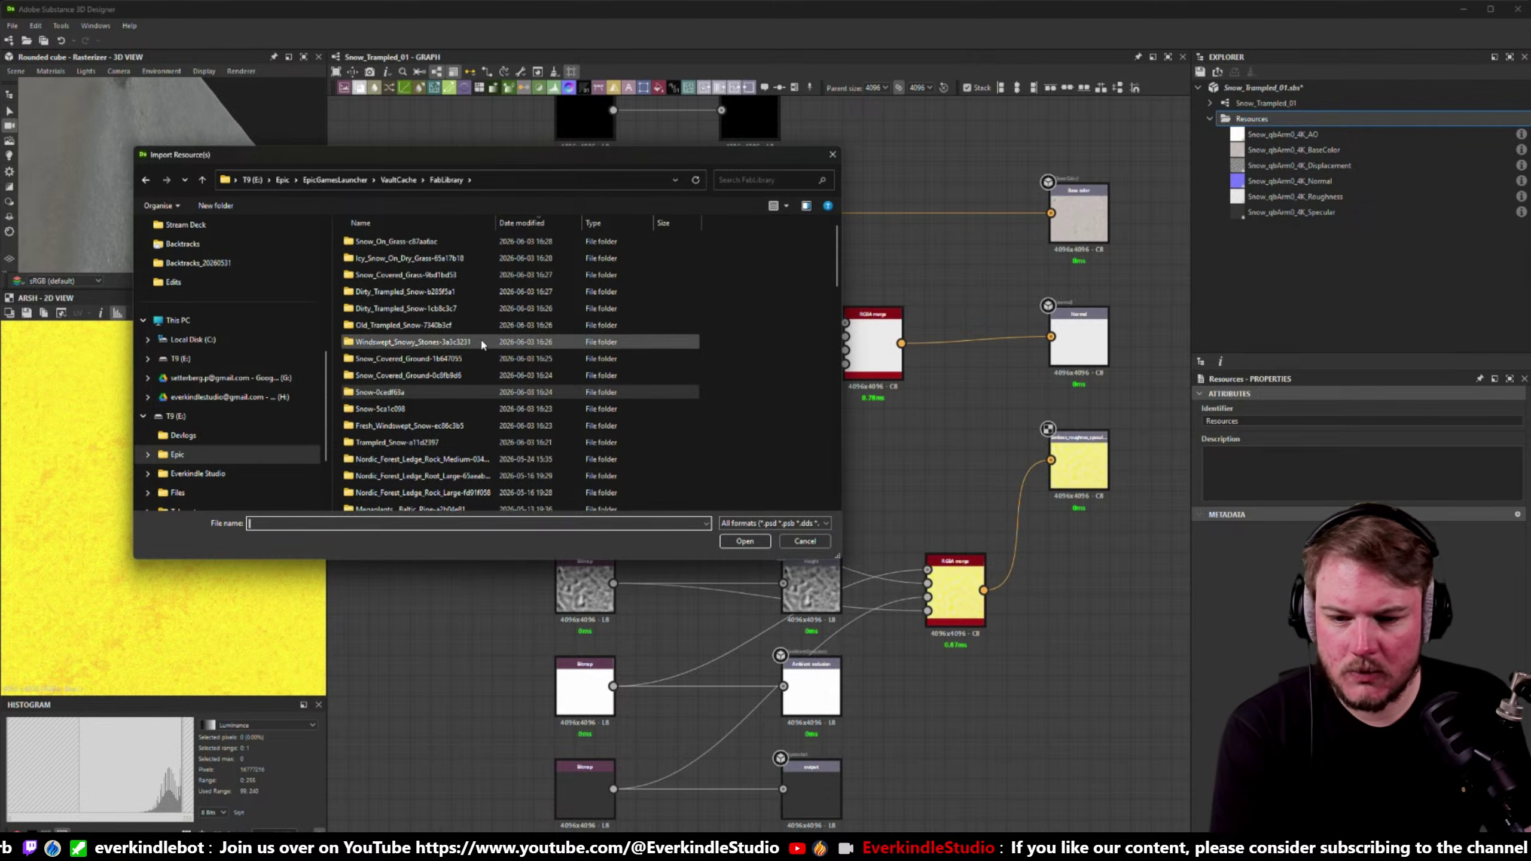
left_click(451, 443)
double_click(451, 443)
double_click(385, 244)
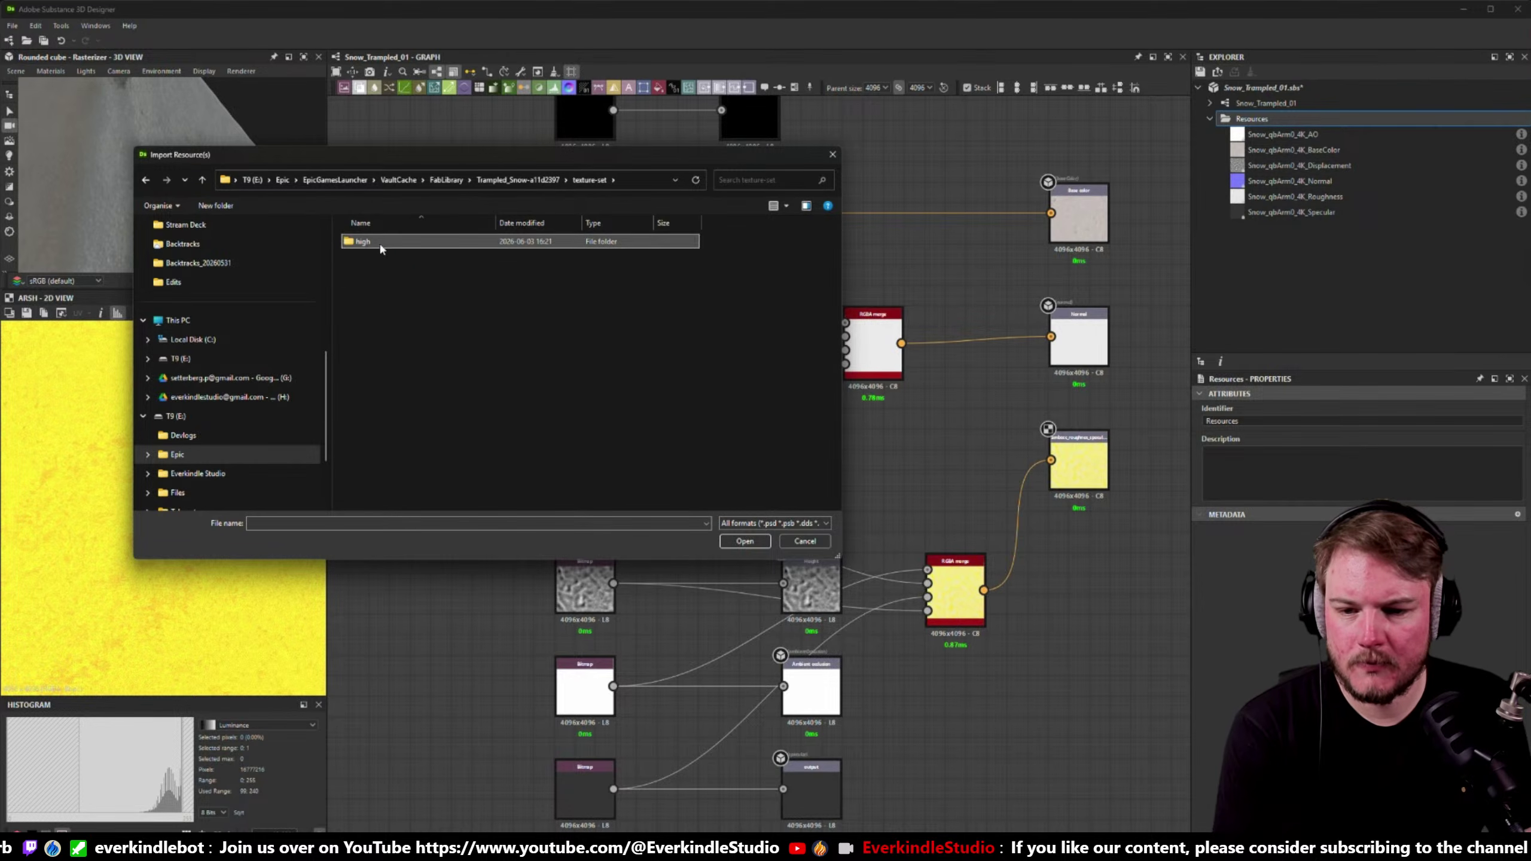
double_click(385, 245)
double_click(362, 250)
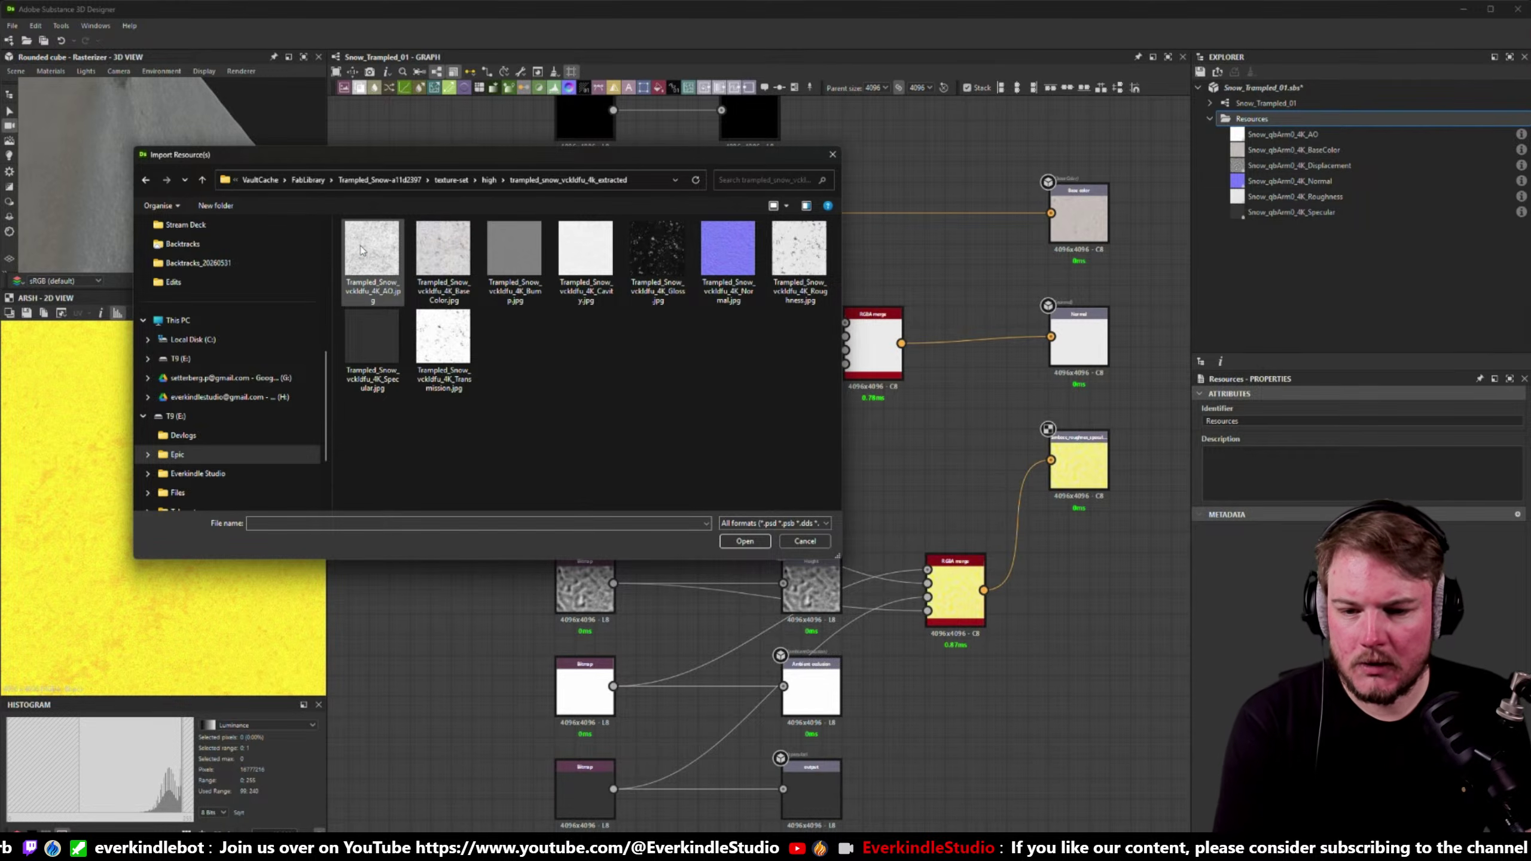
- Import the trampled snow AO, BaseColor, Normal, Roughness and Specular 4K bitmaps into Resources
left_click(370, 250)
key("shift+Right")
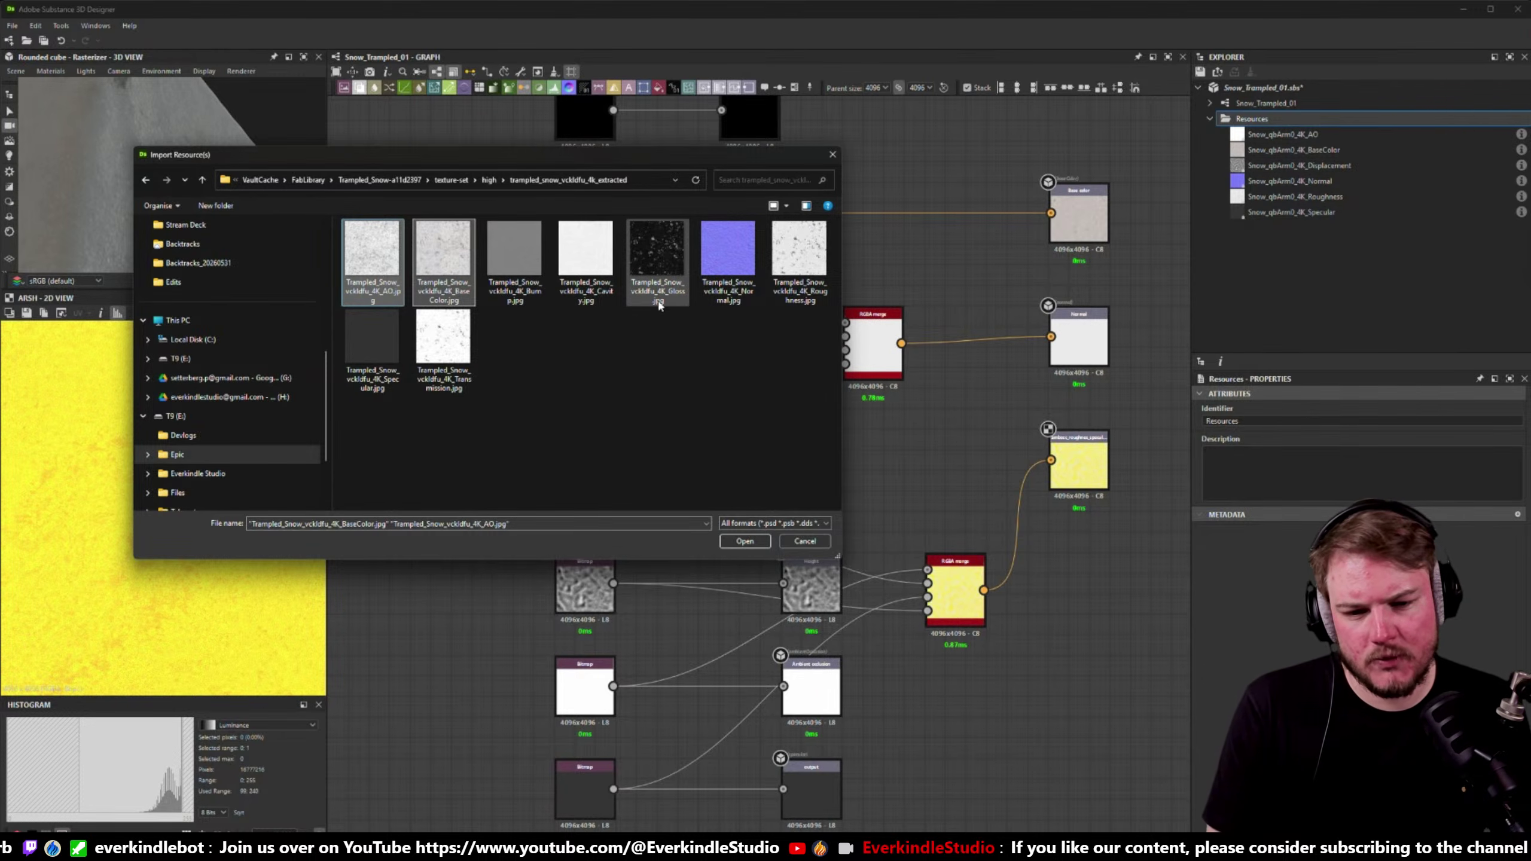
left_click(739, 258, "ctrl")
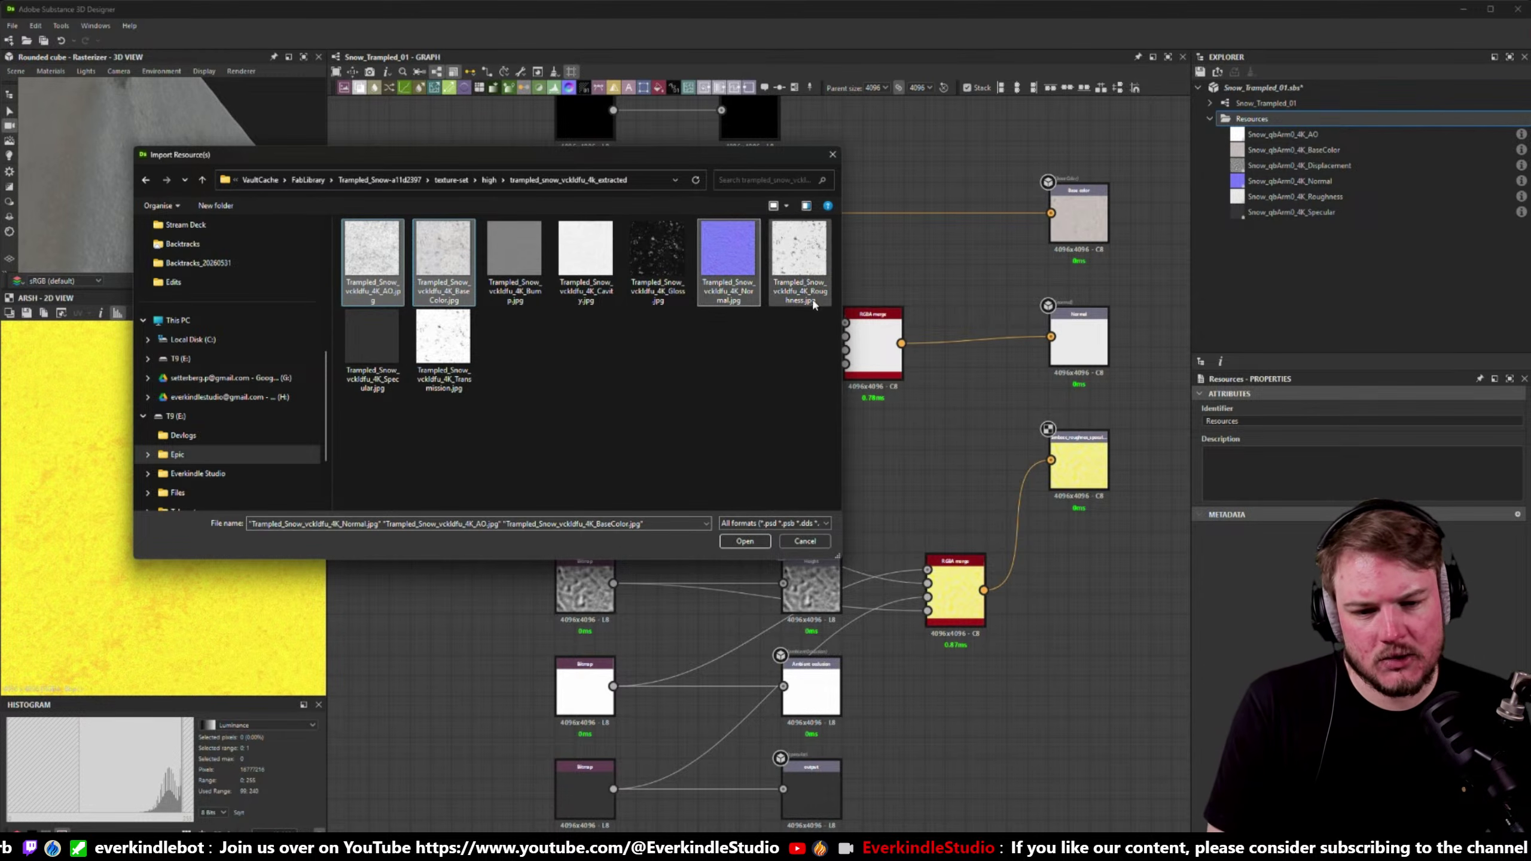
left_click(802, 266, "ctrl")
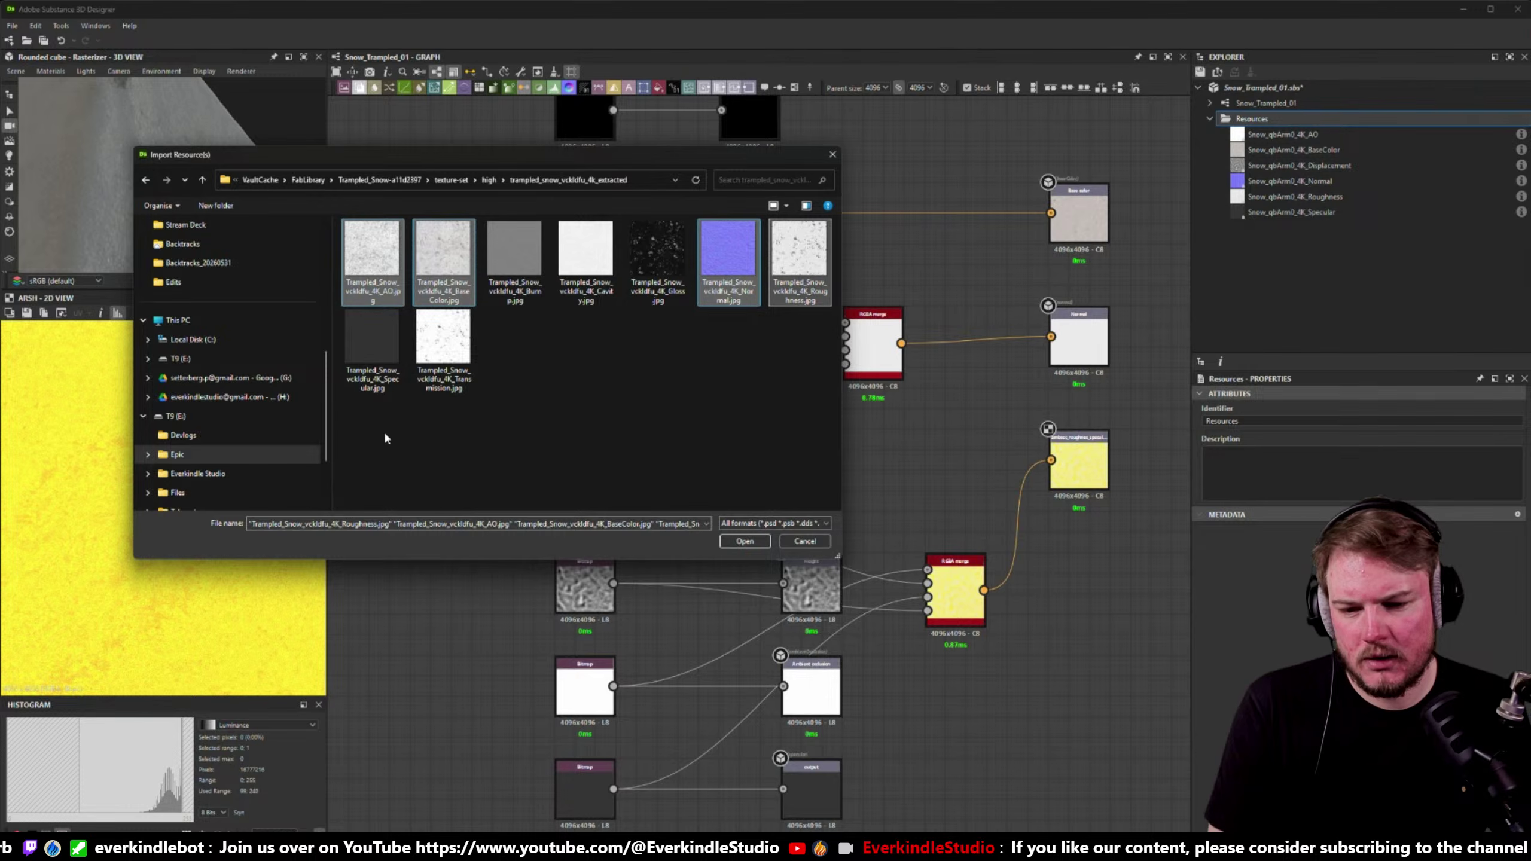
left_click(372, 346, "ctrl")
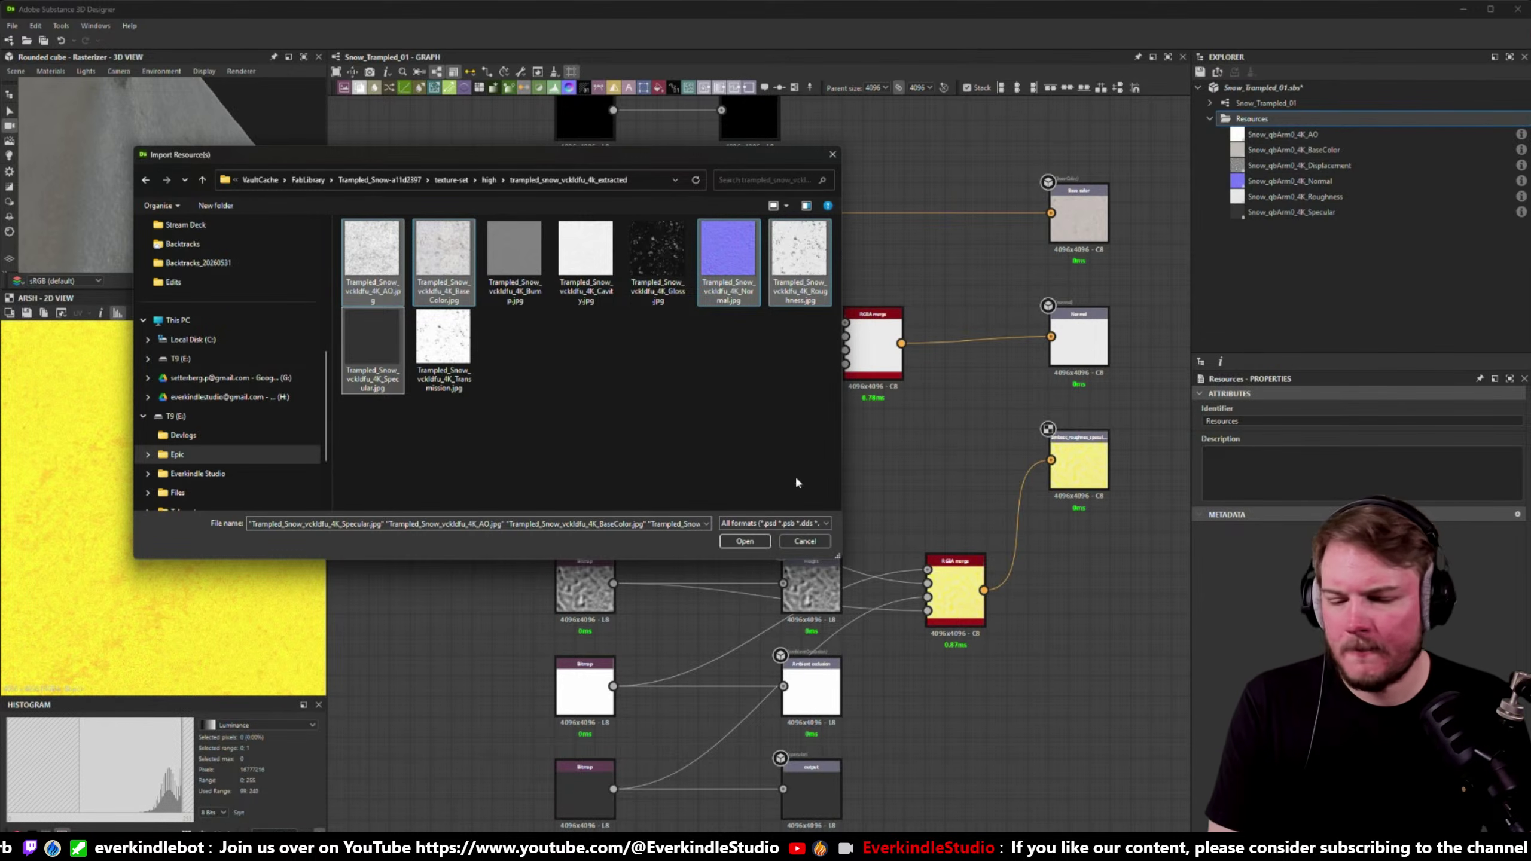
left_click(746, 541)
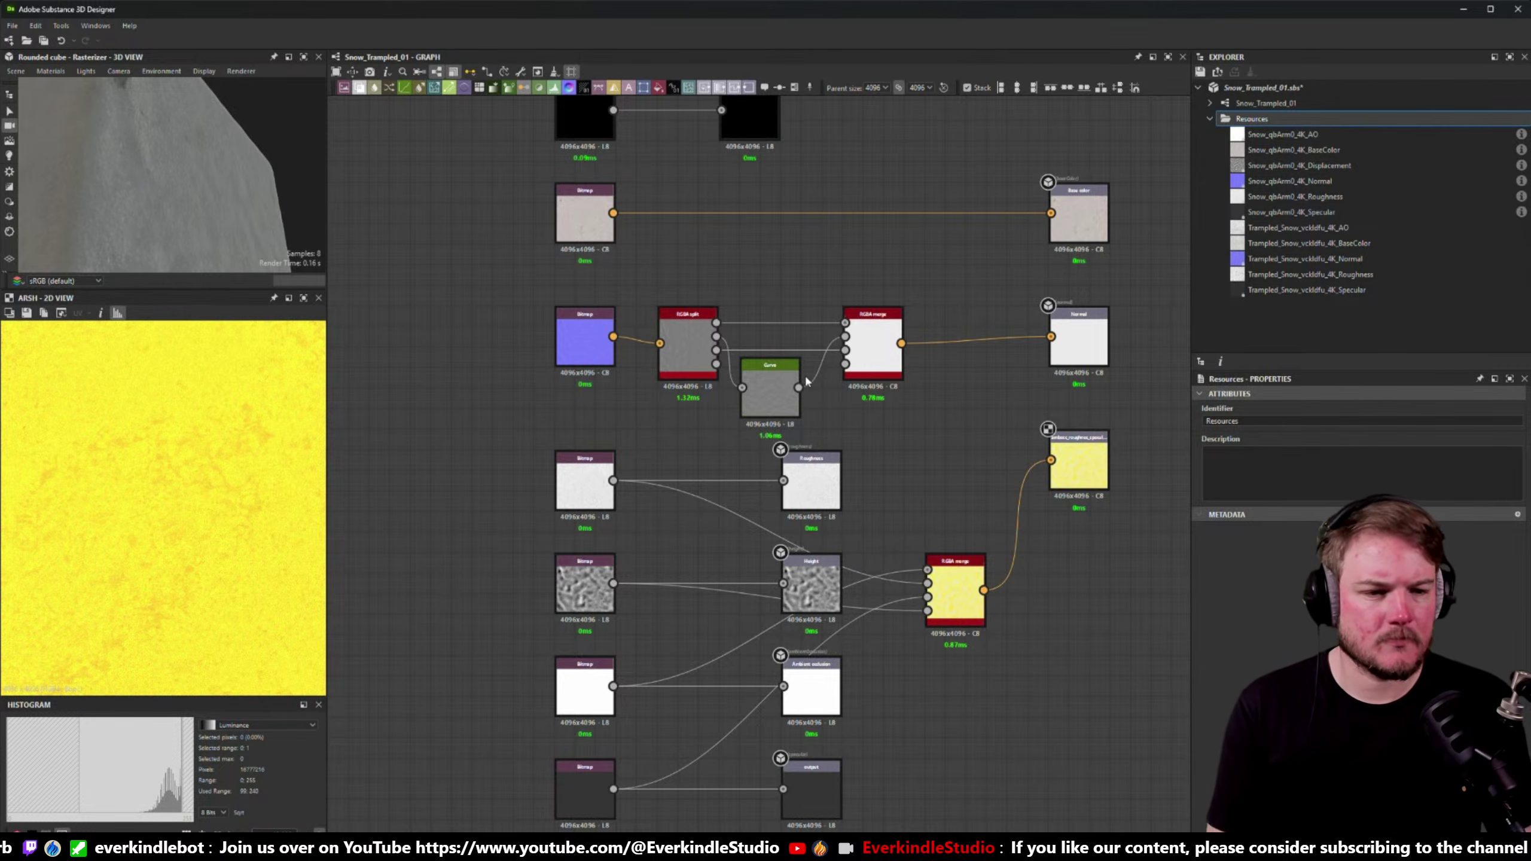
- Remove all six old Snow_qbArm0_4K bitmaps, AO through Specular, from the package's Resources folder
left_click(1350, 134)
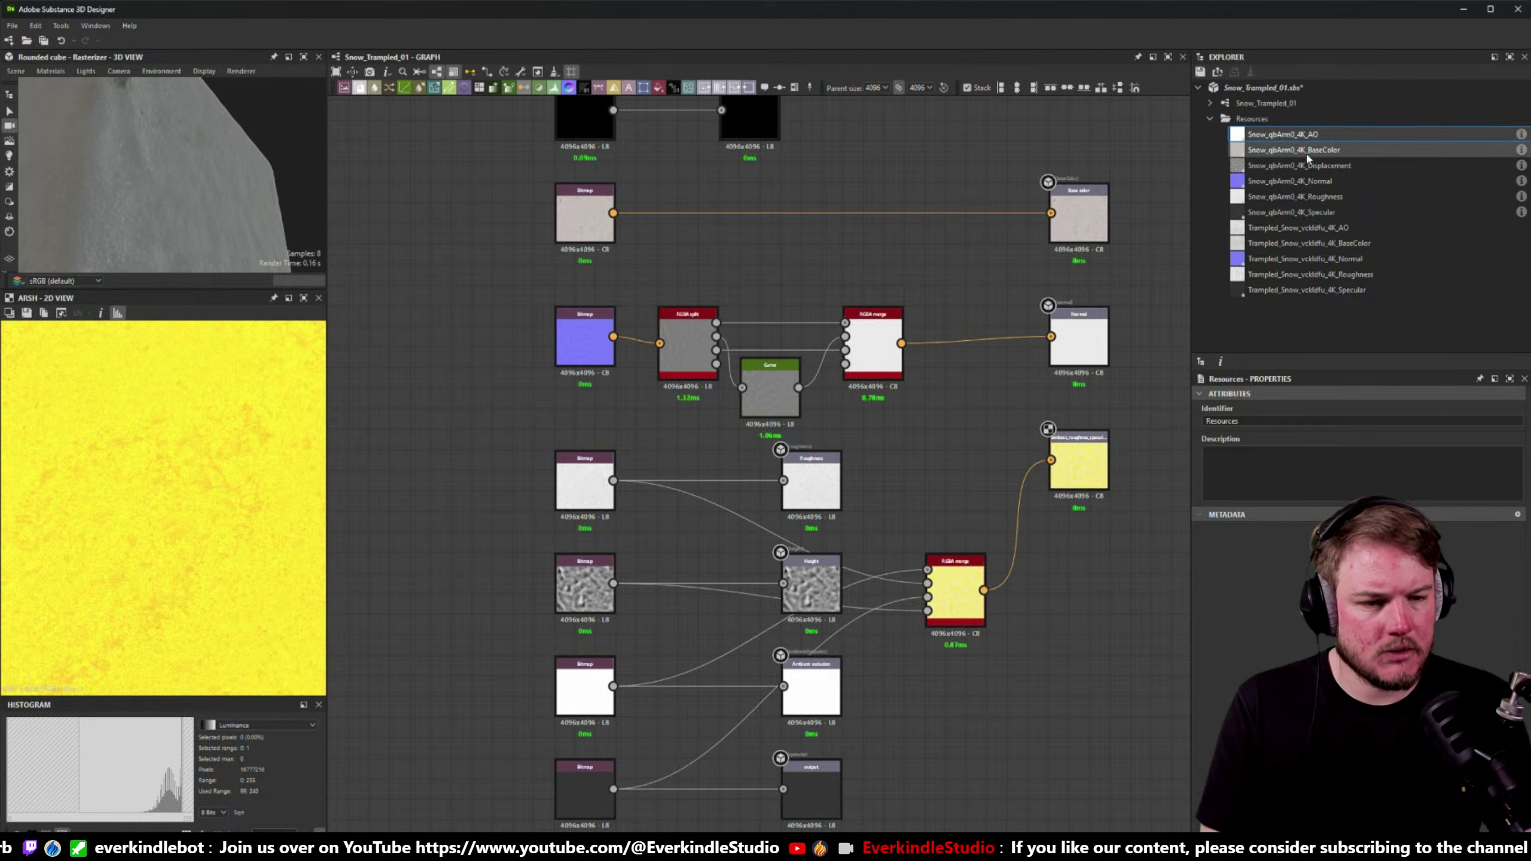
left_click(1311, 214, "shift")
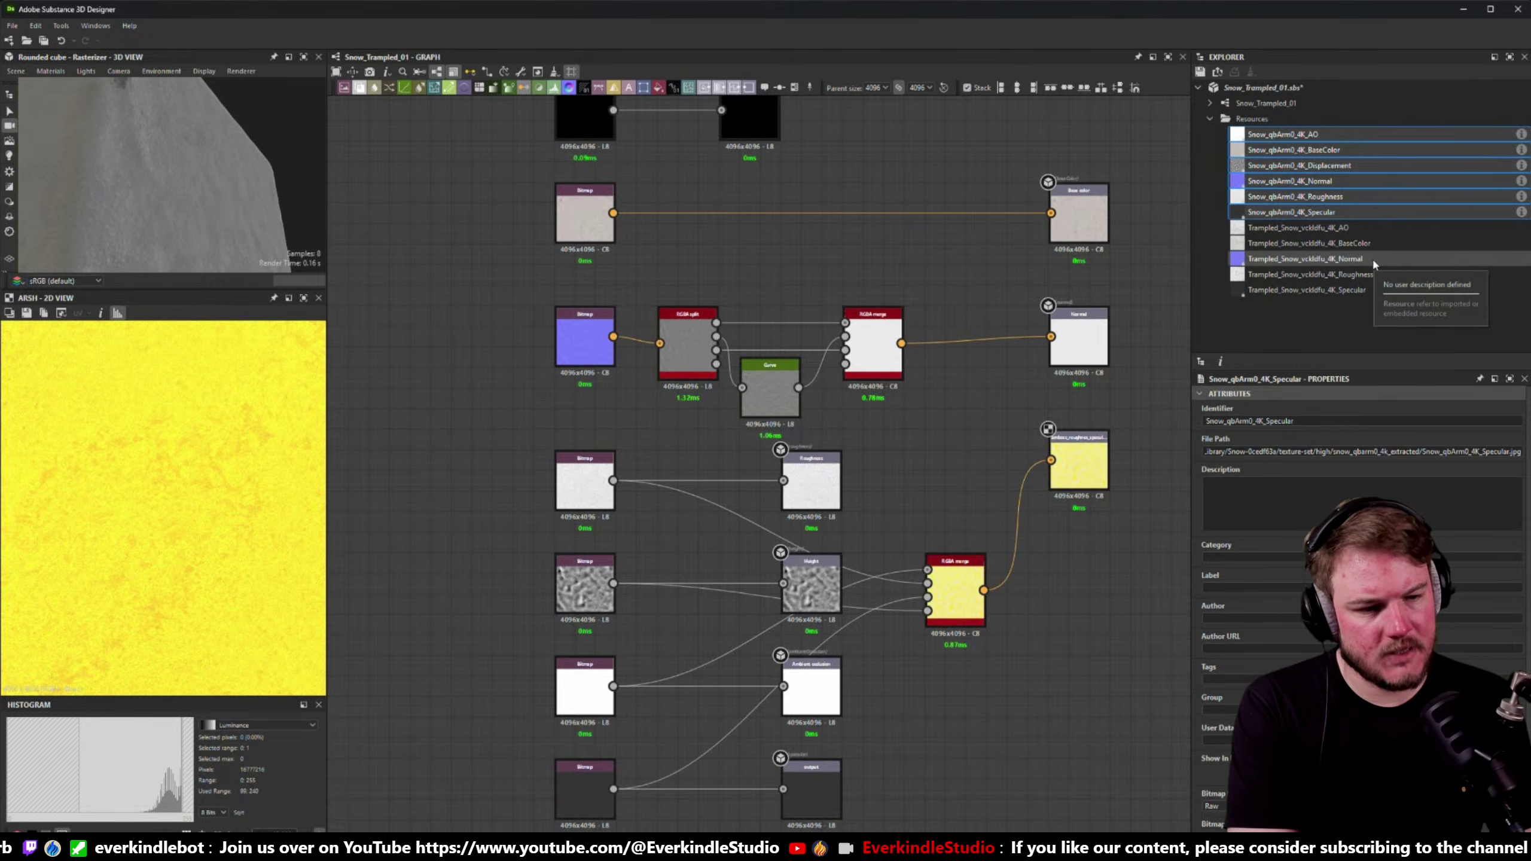
key("Delete")
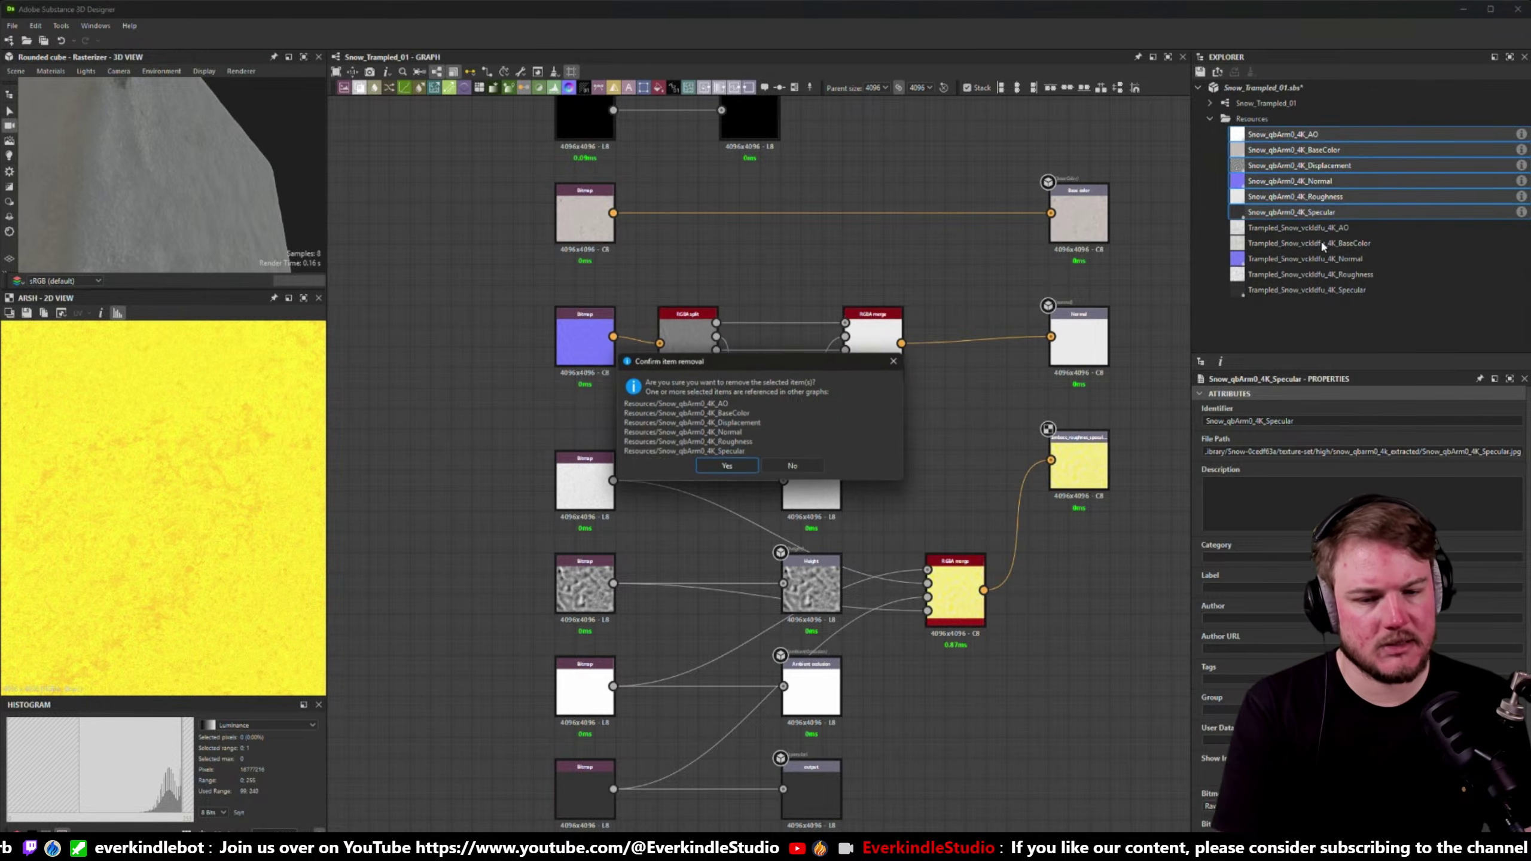
key("Return")
- Import Trampled_Snow_vckldfu_4K_Bump.jpg into the package's Resources folder
right_click(1261, 119)
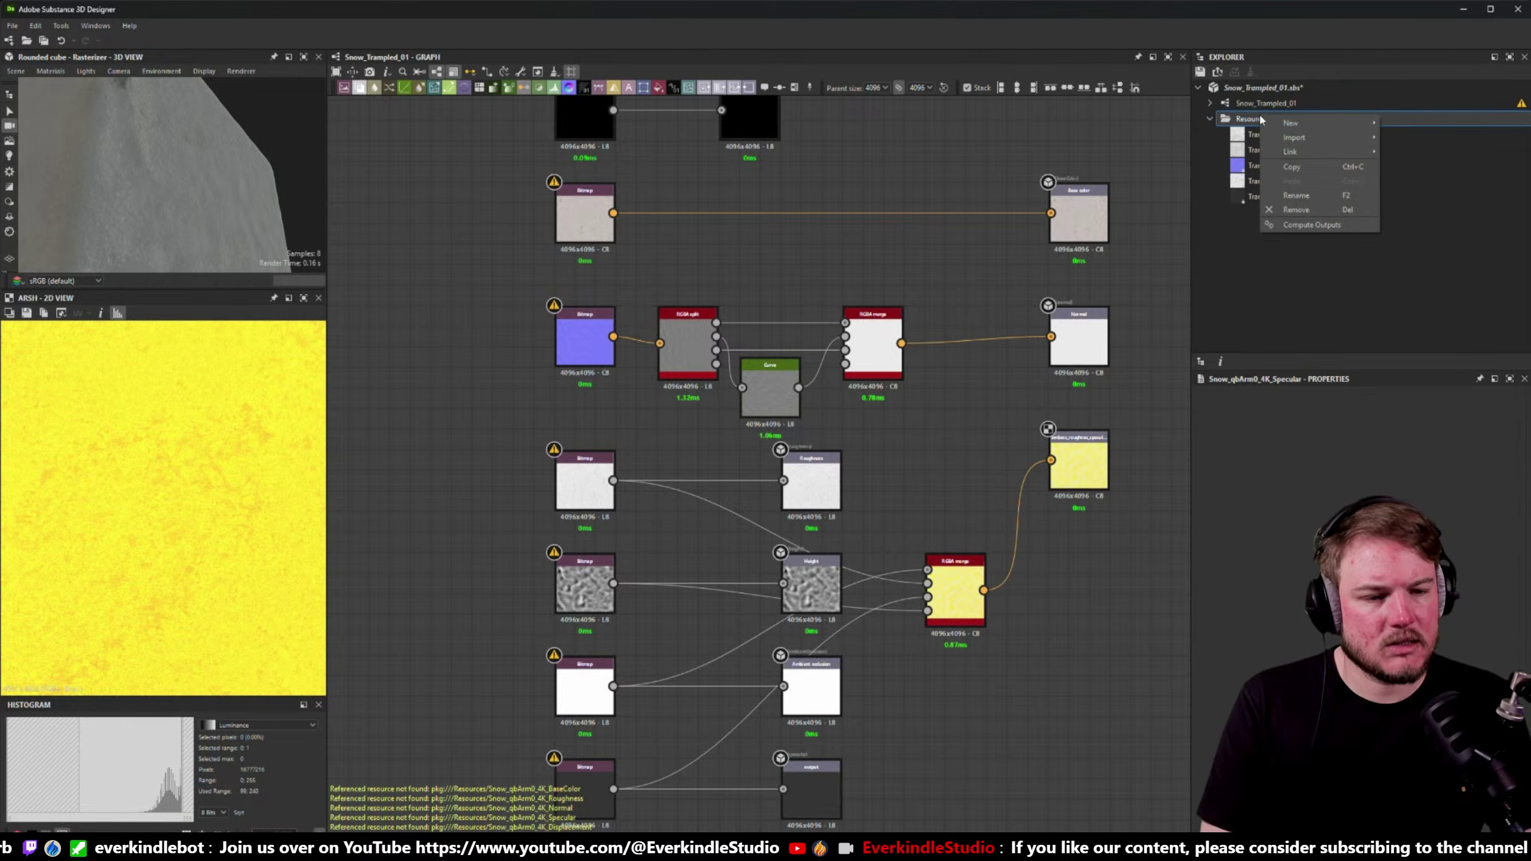
mouse_move(1295, 152)
left_click(1394, 167)
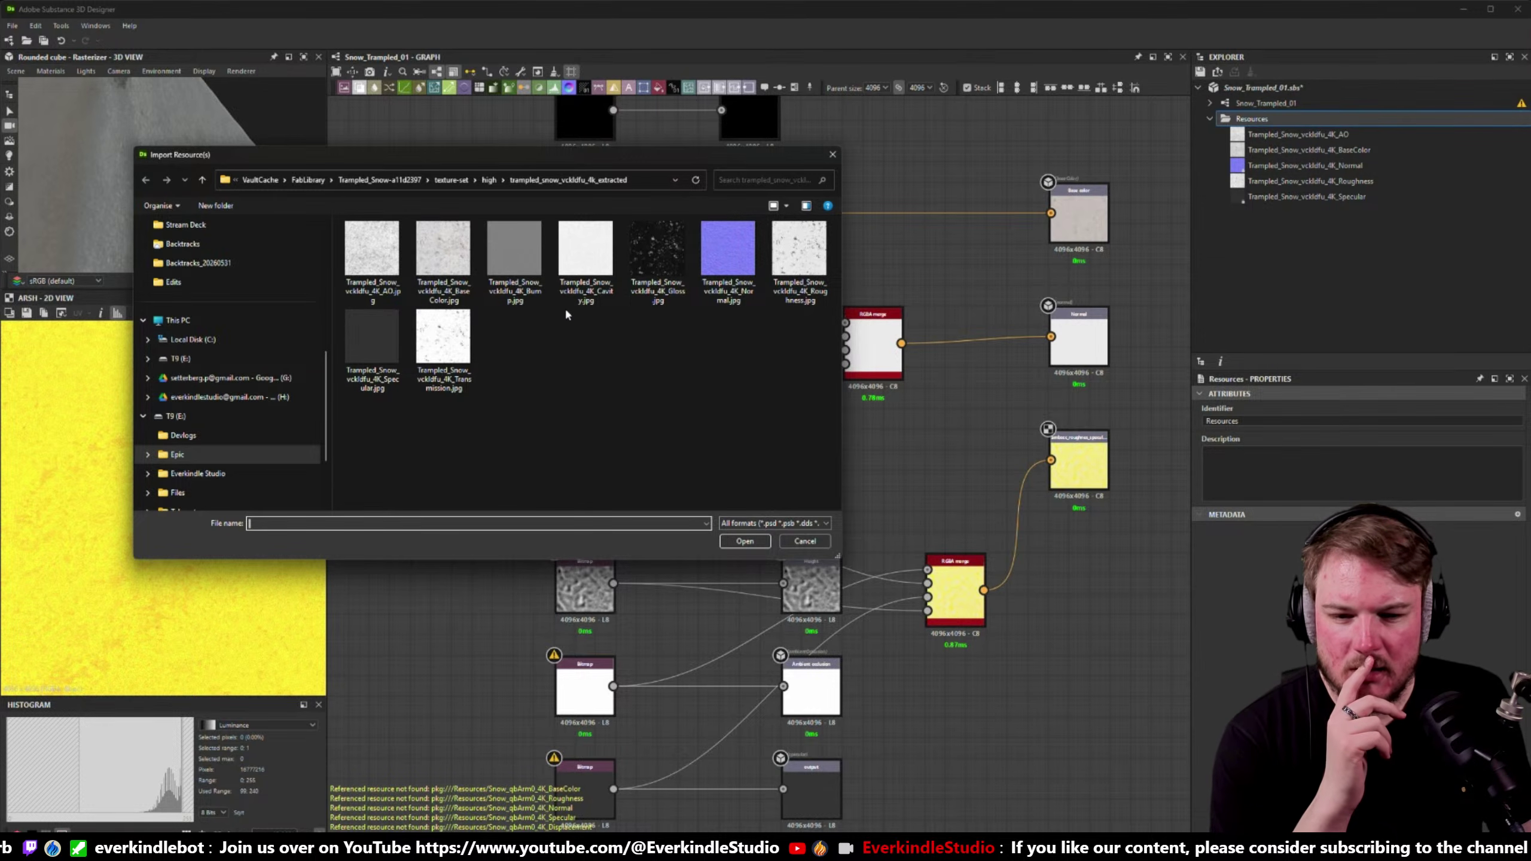
left_click(510, 274)
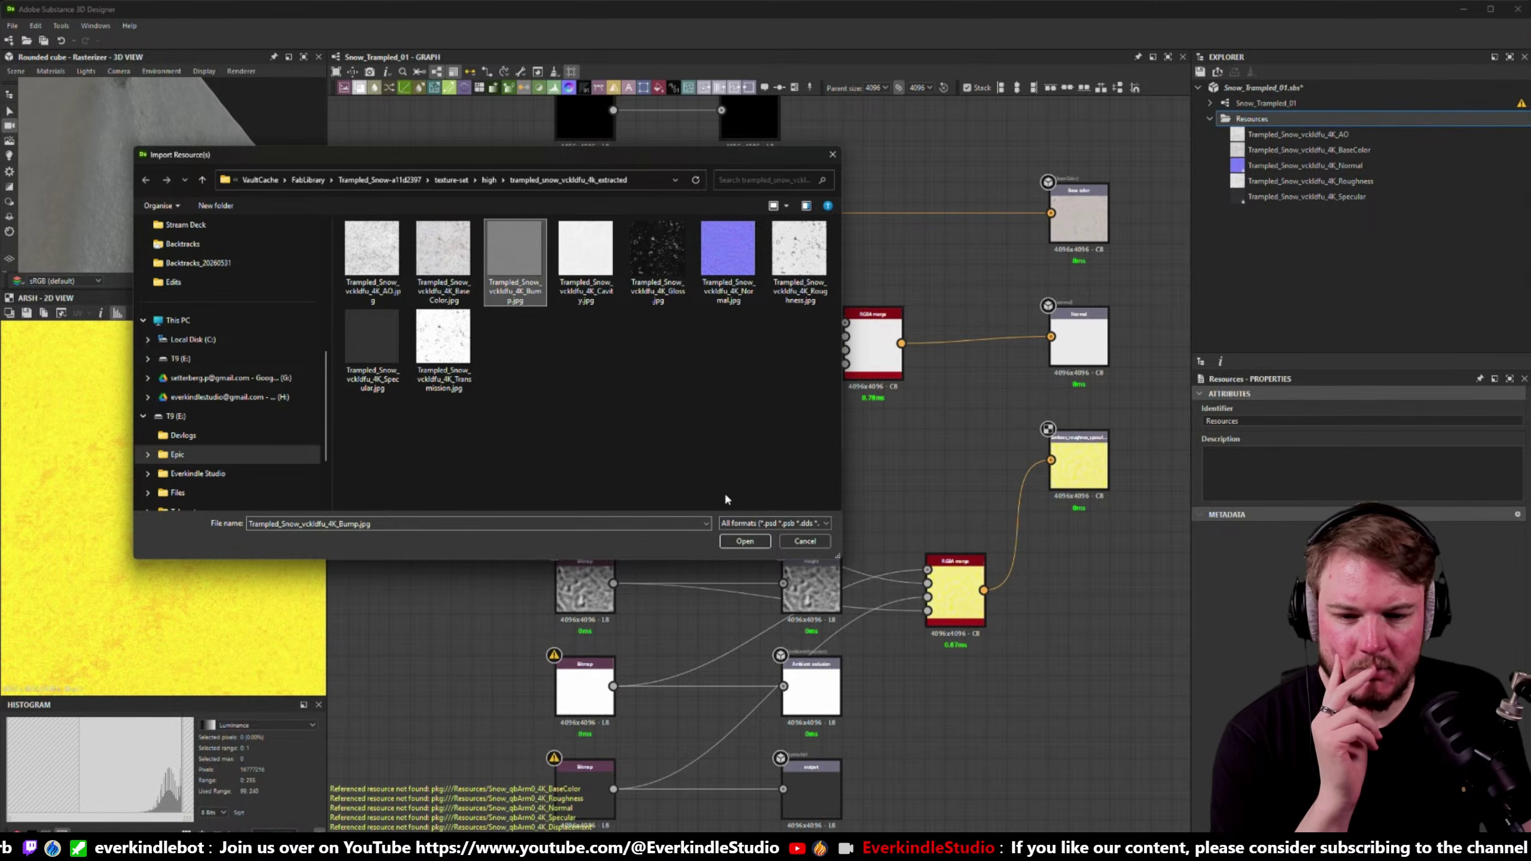
left_click(745, 541)
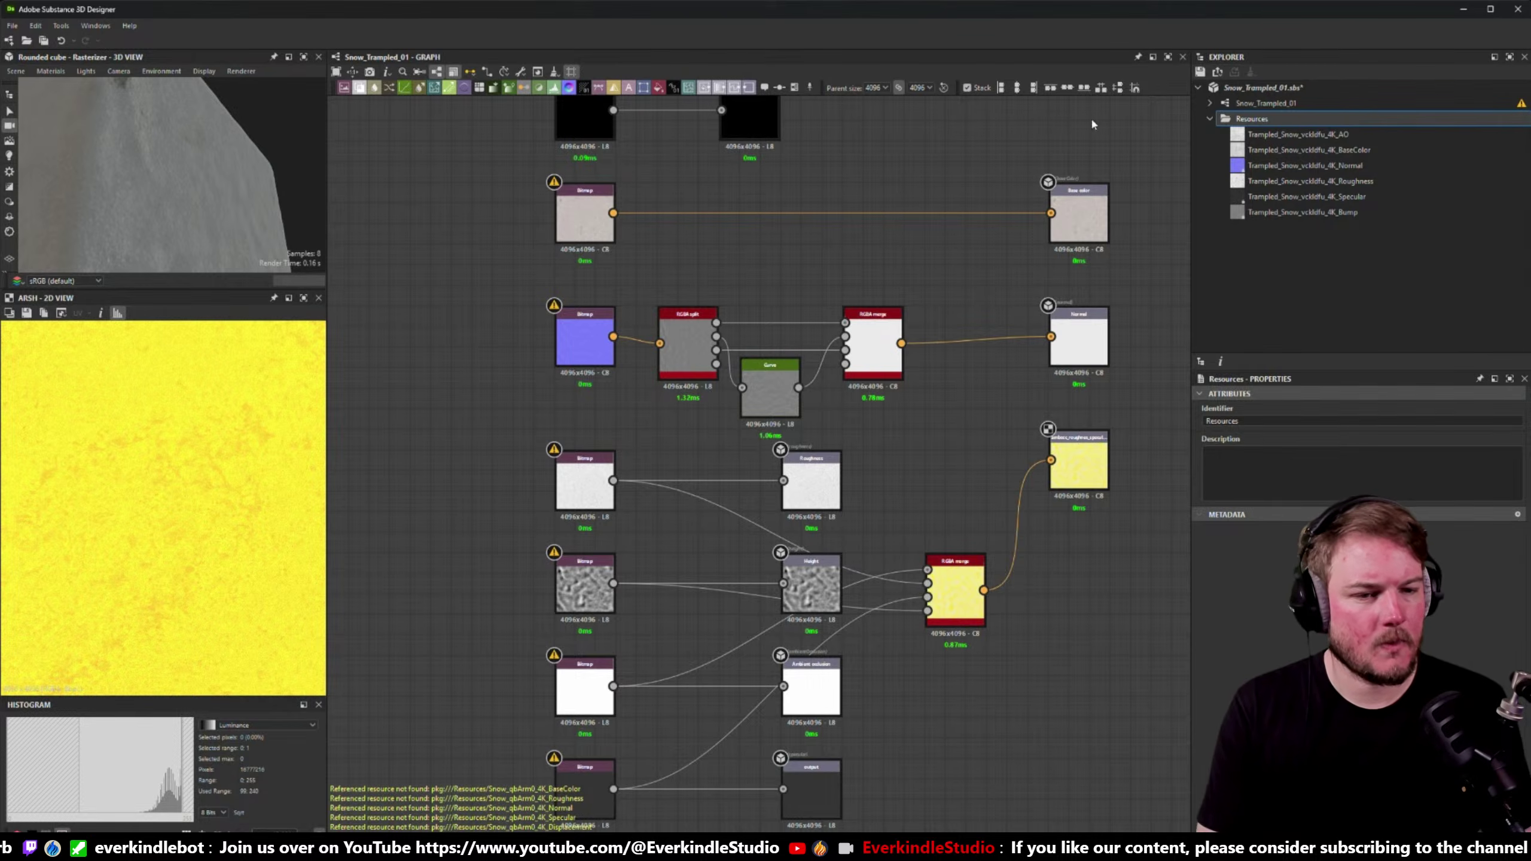
- Place the trampled snow BaseColor, Normal and Roughness bitmaps in the graph, each beside its matching old Bitmap node
right_click(1113, 213)
middle_click_drag(1088, 216, 1214, 202)
left_click_drag(1308, 149, 624, 319)
middle_click_drag(599, 385, 623, 299)
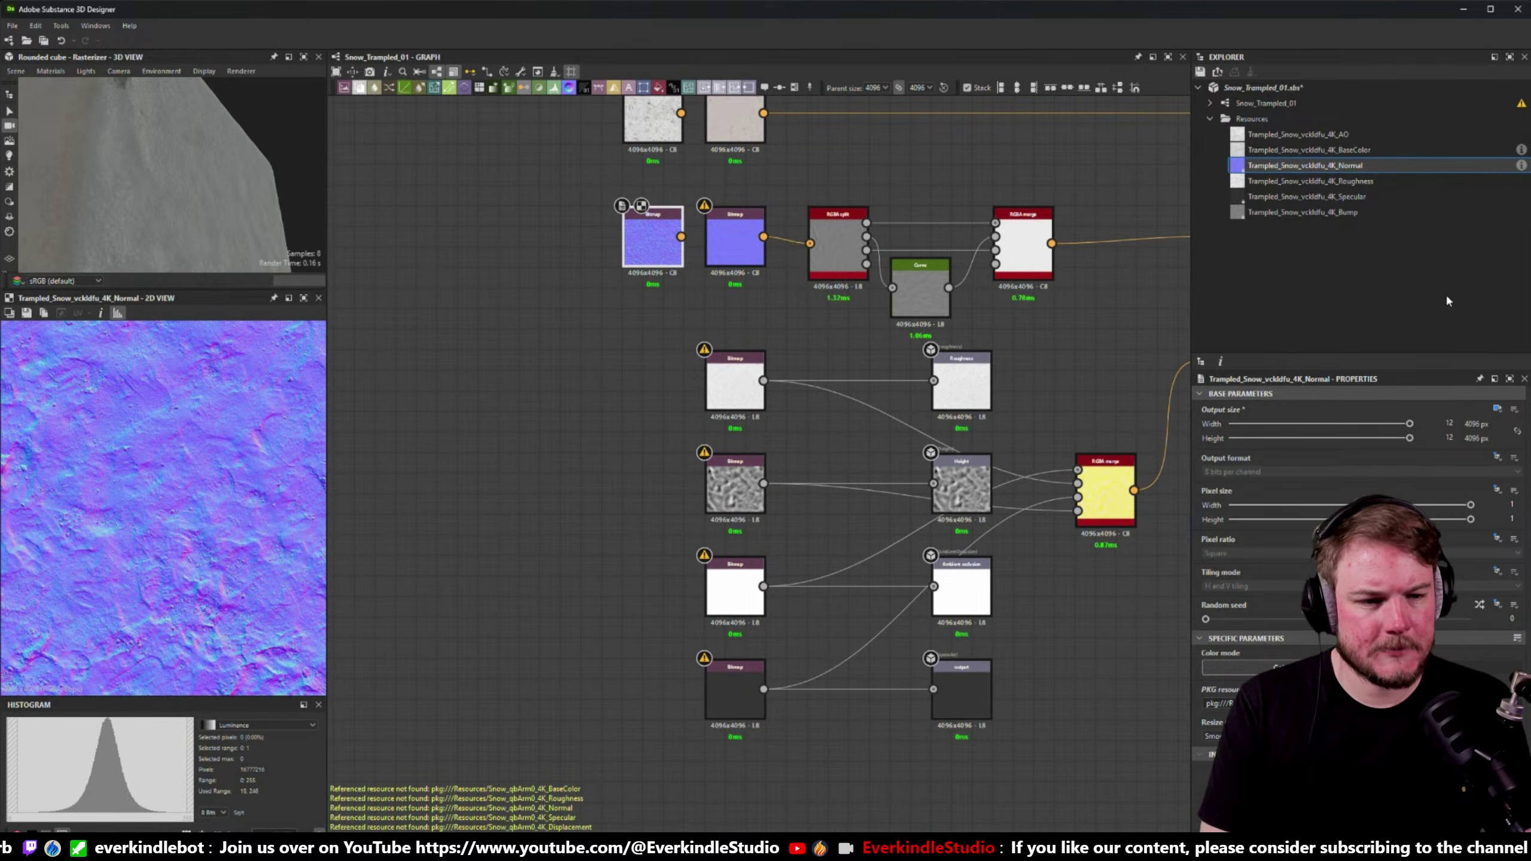
left_click(721, 397)
left_click_drag(1311, 181, 660, 382)
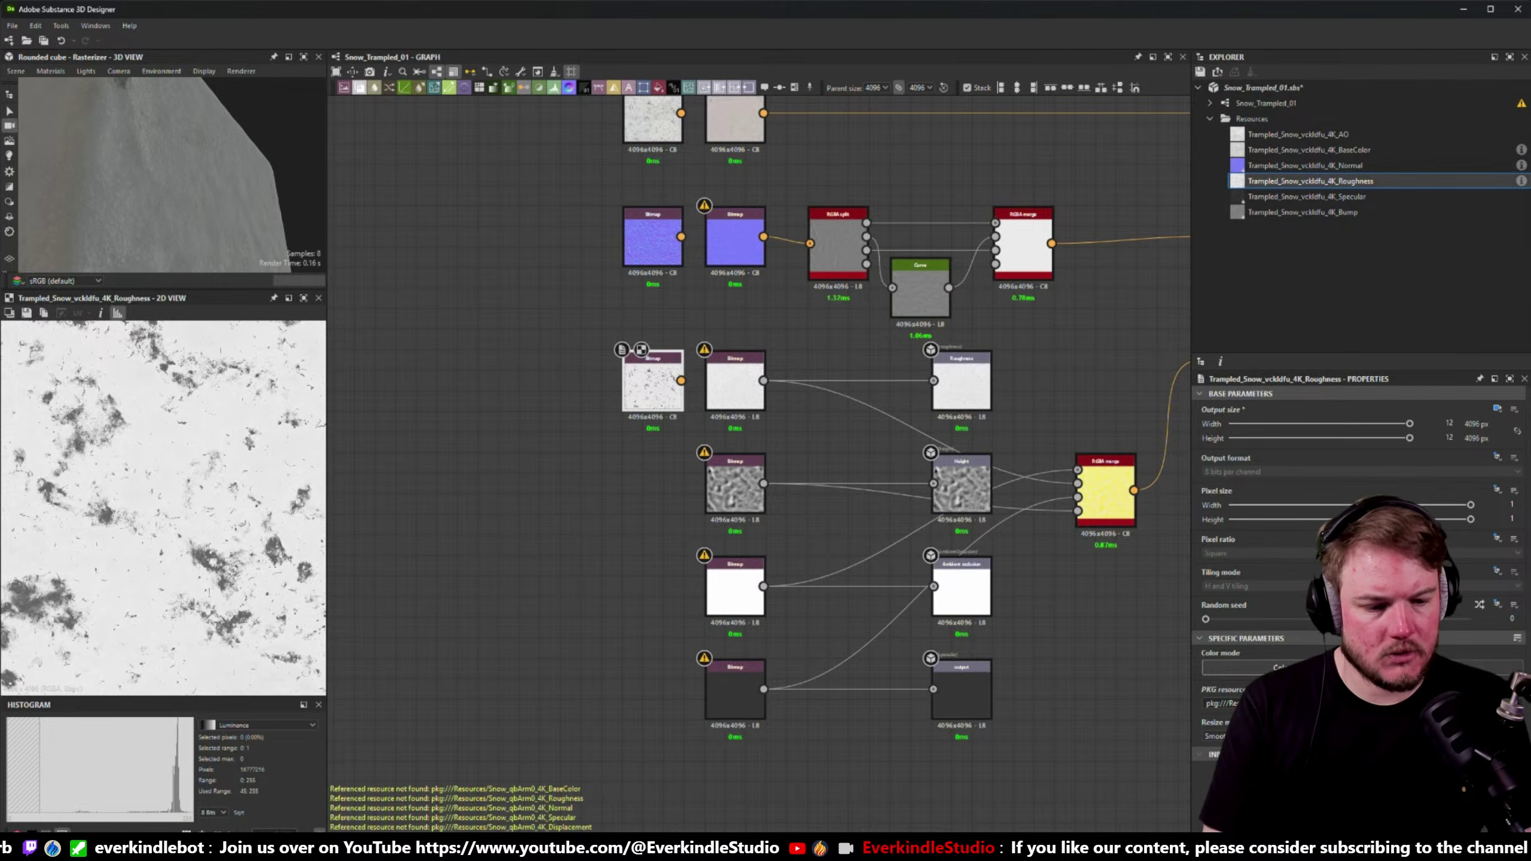
- Add the trampled snow Specular, Bump and AO bitmaps beside the old specular, displacement and AO nodes, feeding the ambient occlusion connections from the new AO bitmap
middle_click_drag(533, 522, 555, 469)
left_click_drag(1380, 201, 665, 635)
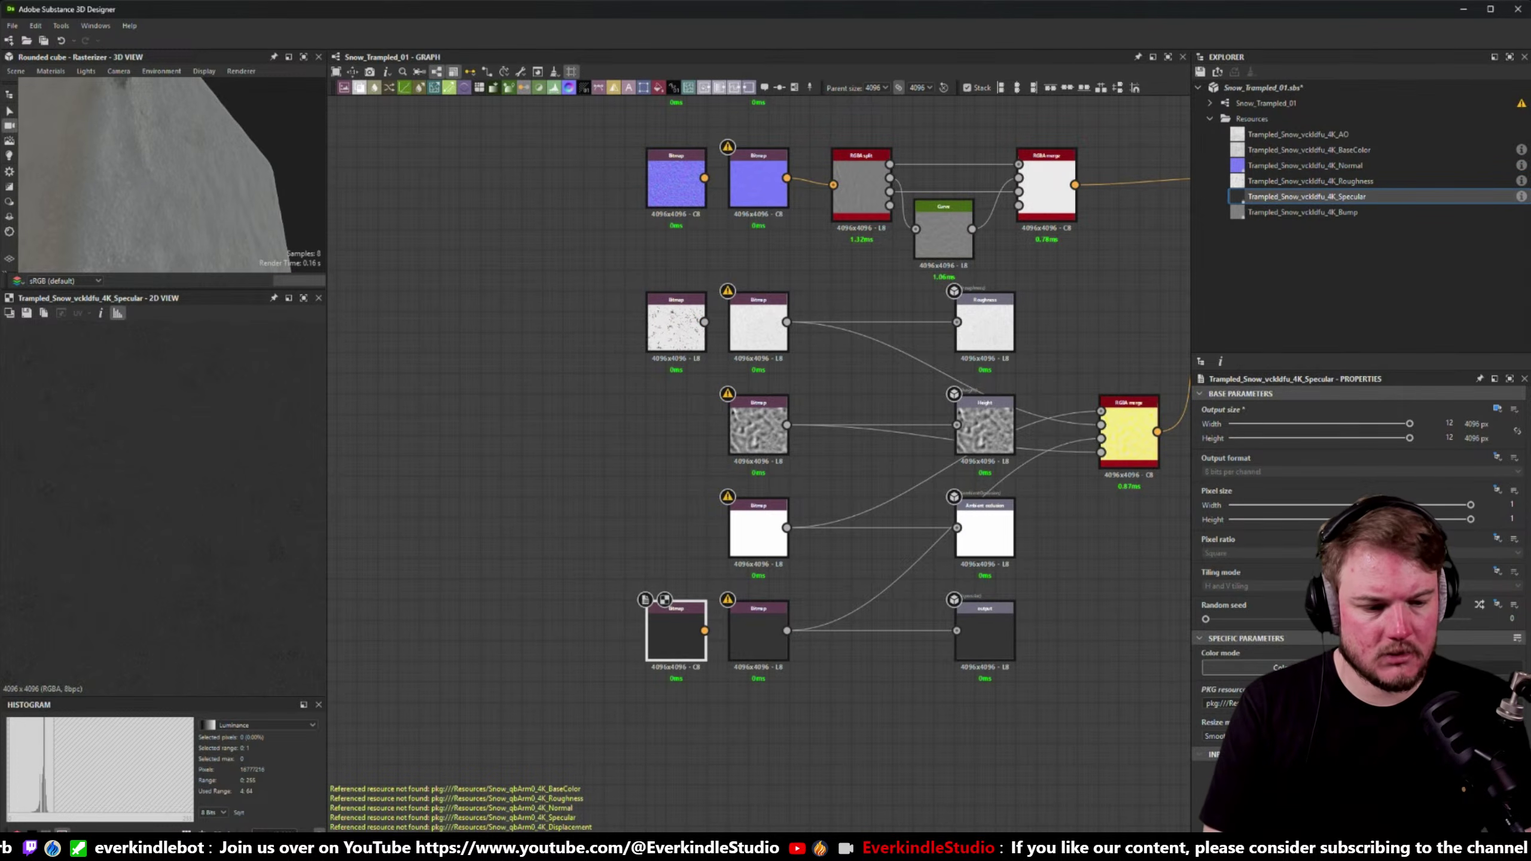
left_click_drag(1325, 213, 675, 425)
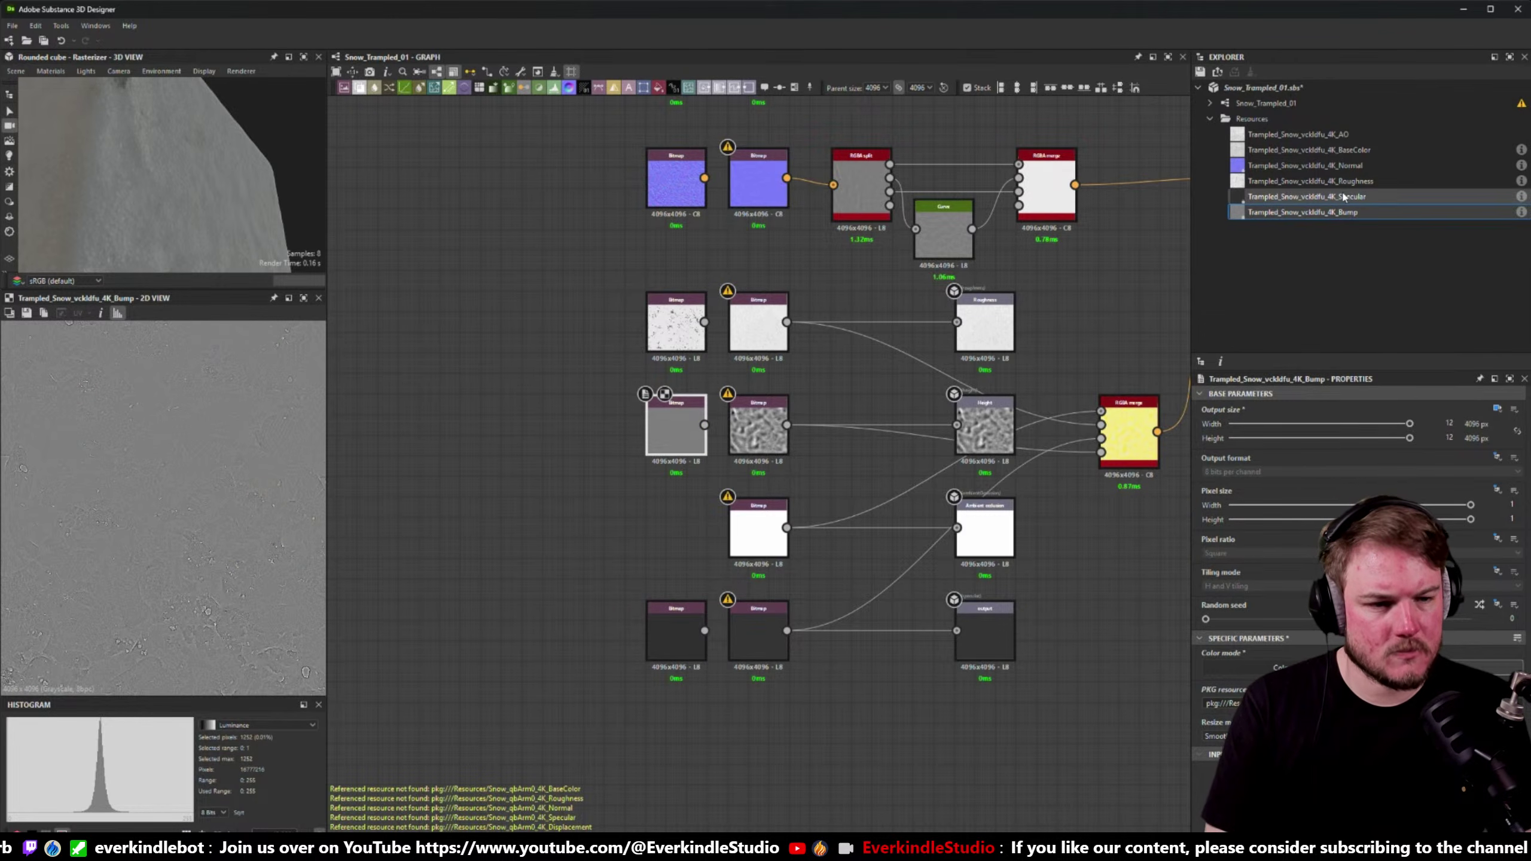
left_click_drag(1314, 134, 956, 527)
- Move the specular, roughness, normal and base color connections from the old Bitmap nodes to the new trampled snow ones
left_click_drag(778, 629, 704, 630)
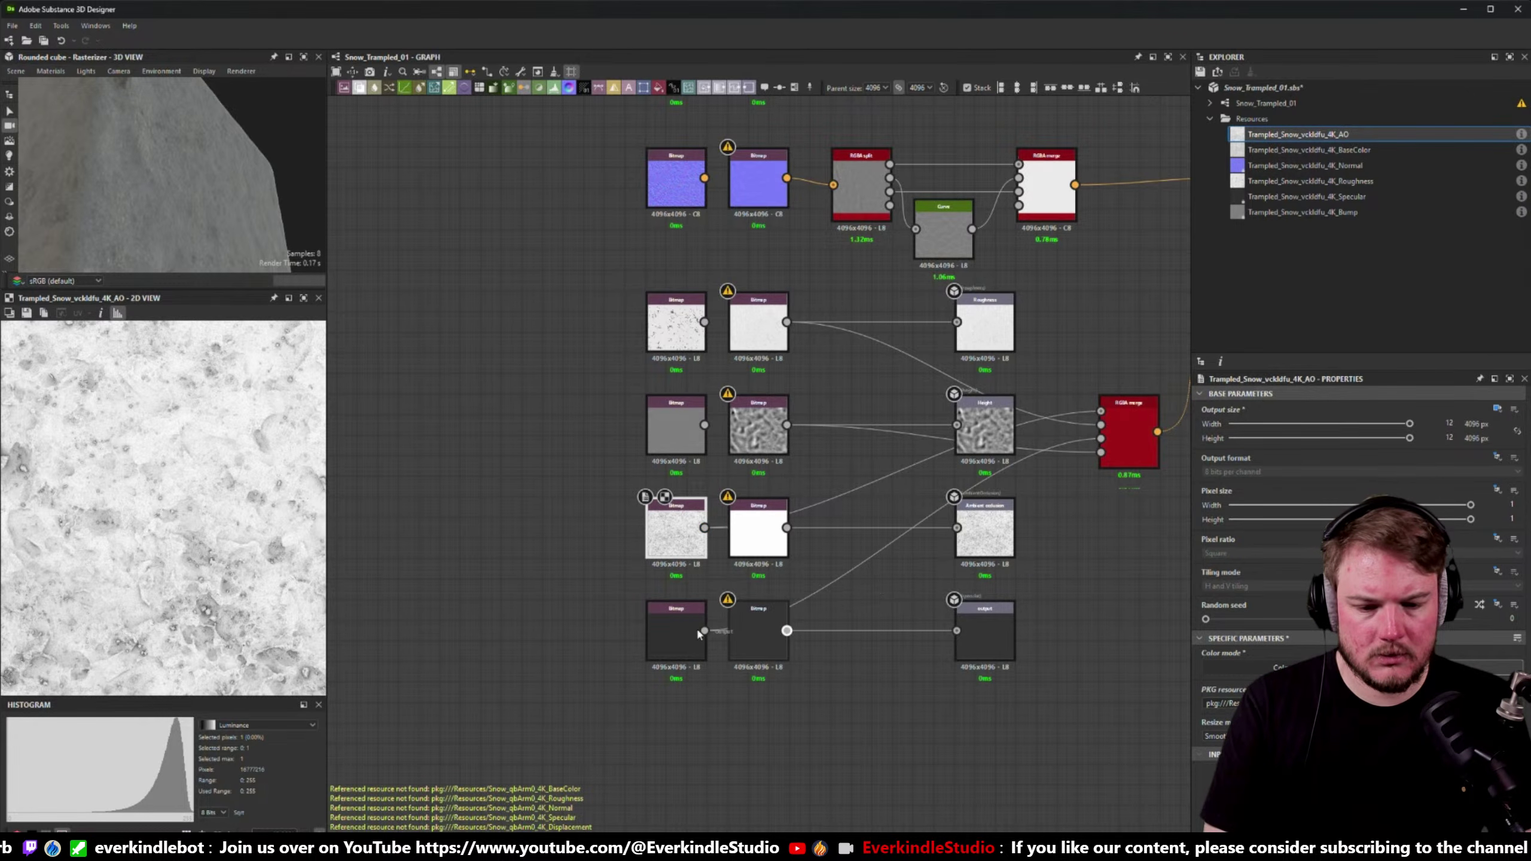
left_click_drag(956, 321, 704, 322)
middle_click_drag(721, 287, 701, 441)
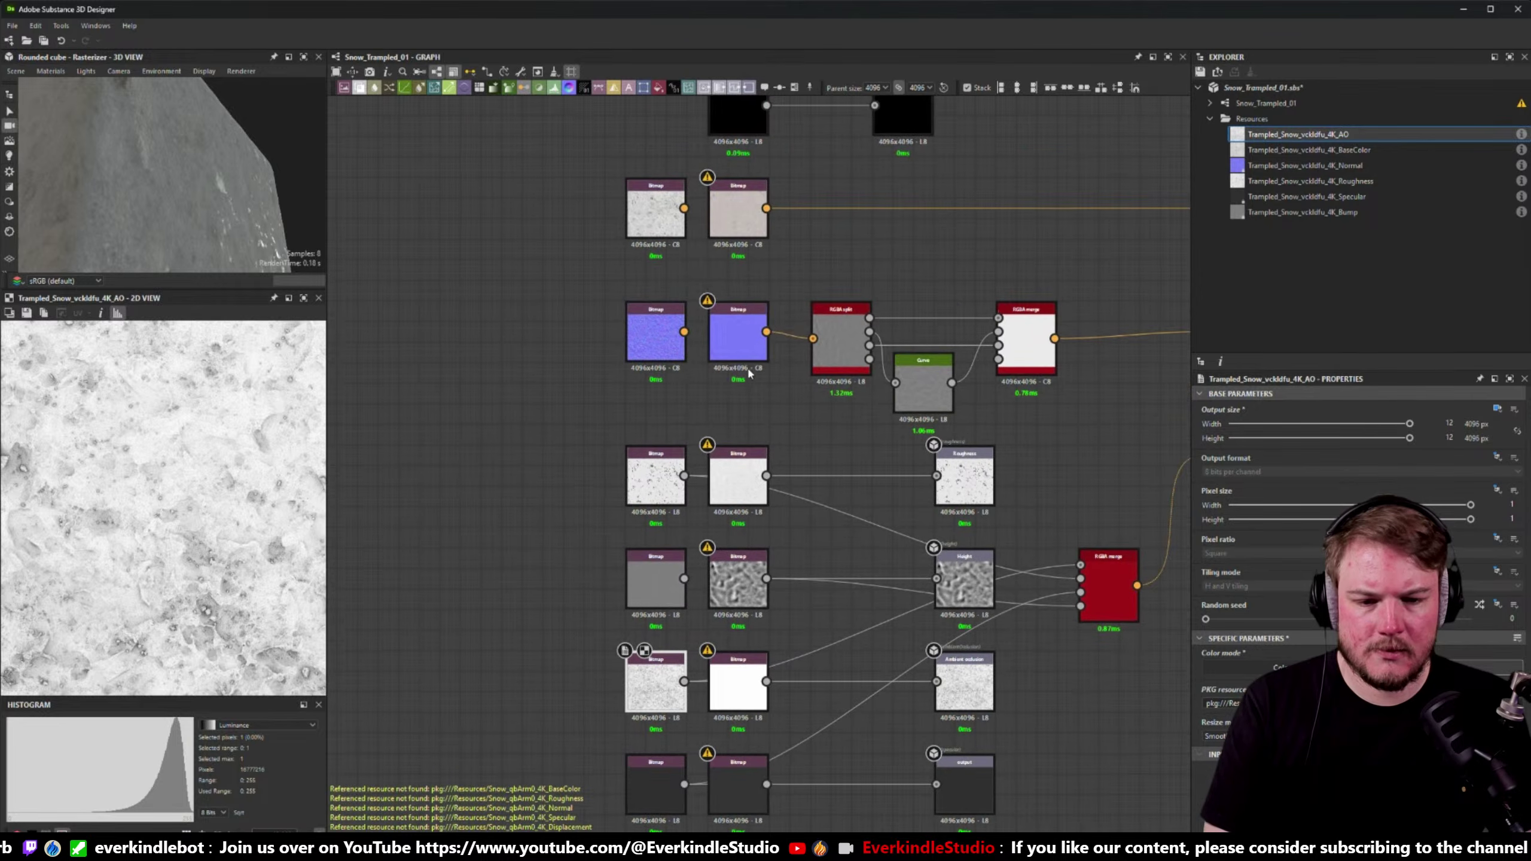
left_click_drag(685, 339, 684, 331)
left_click_drag(766, 208, 683, 208)
- Enlarge the 3D view and examine the trampled snow material on the rounded cube
left_click_drag(252, 216, 180, 229)
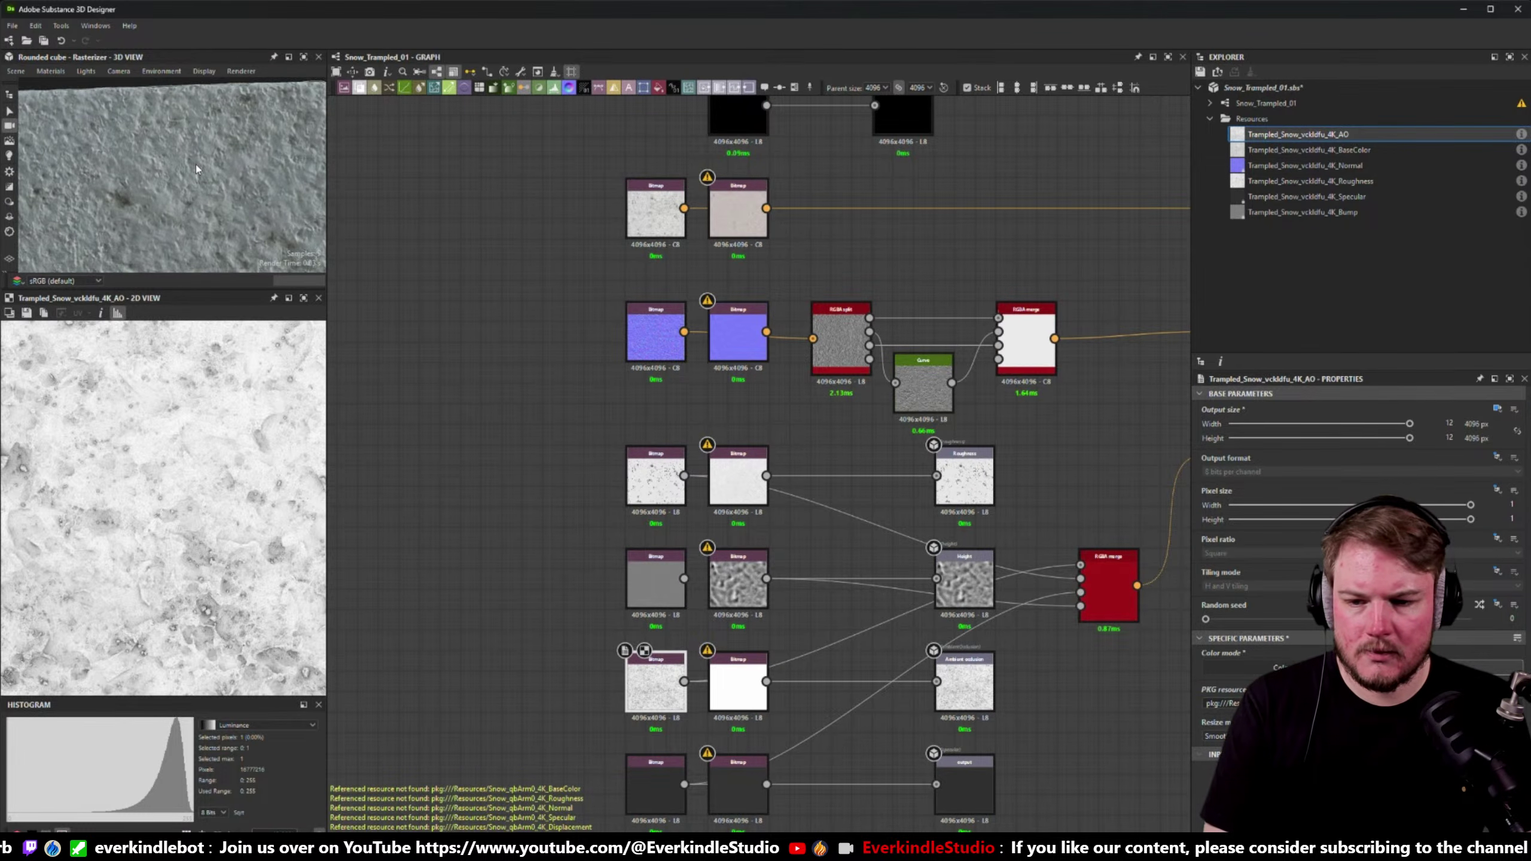
left_click_drag(169, 293, 168, 450)
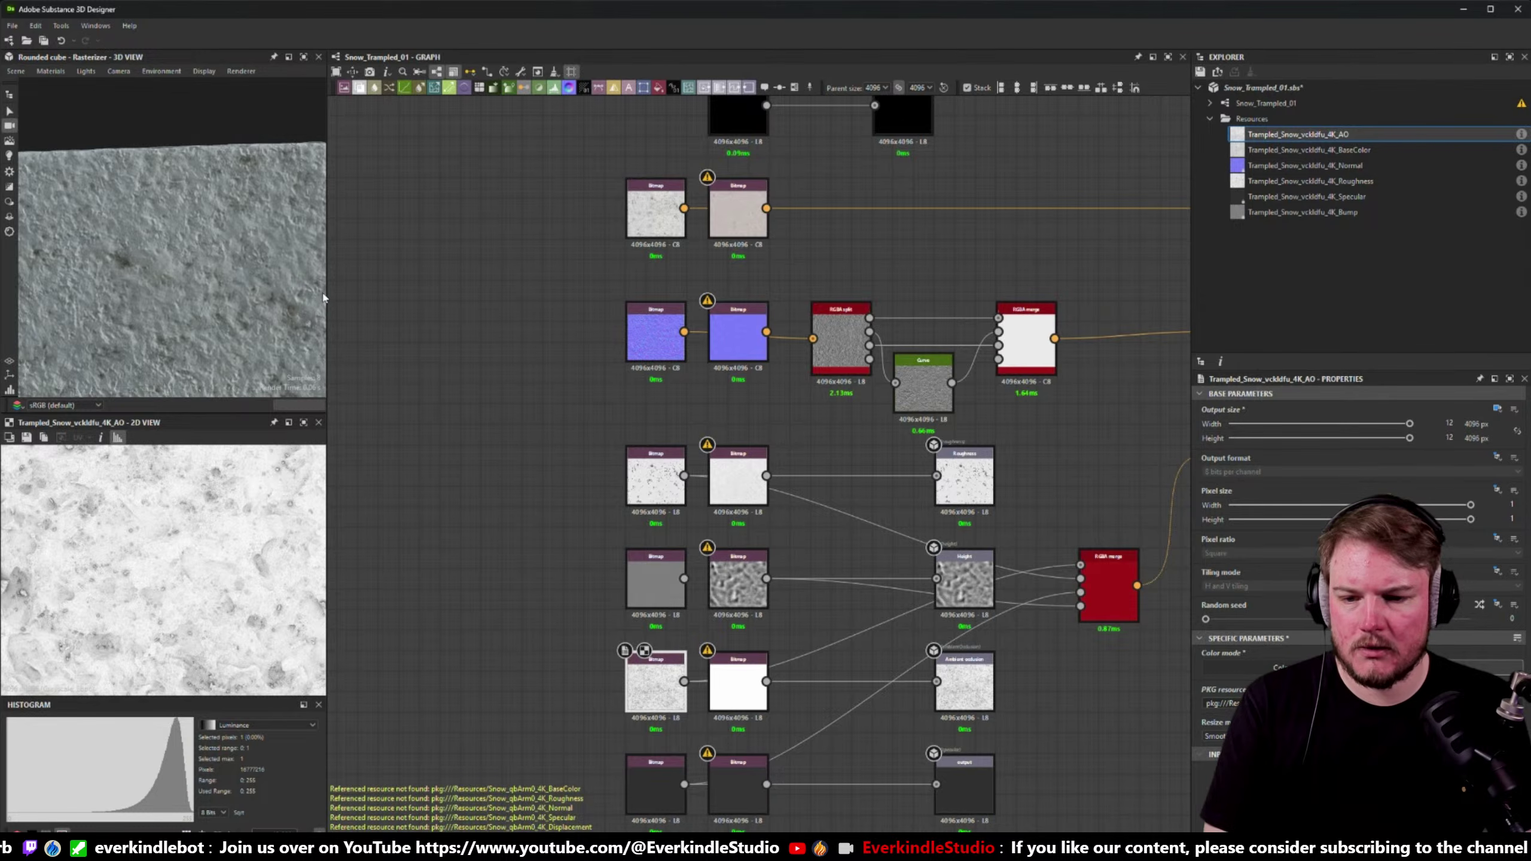
left_click_drag(325, 292, 534, 293)
left_click_drag(362, 272, 636, 337)
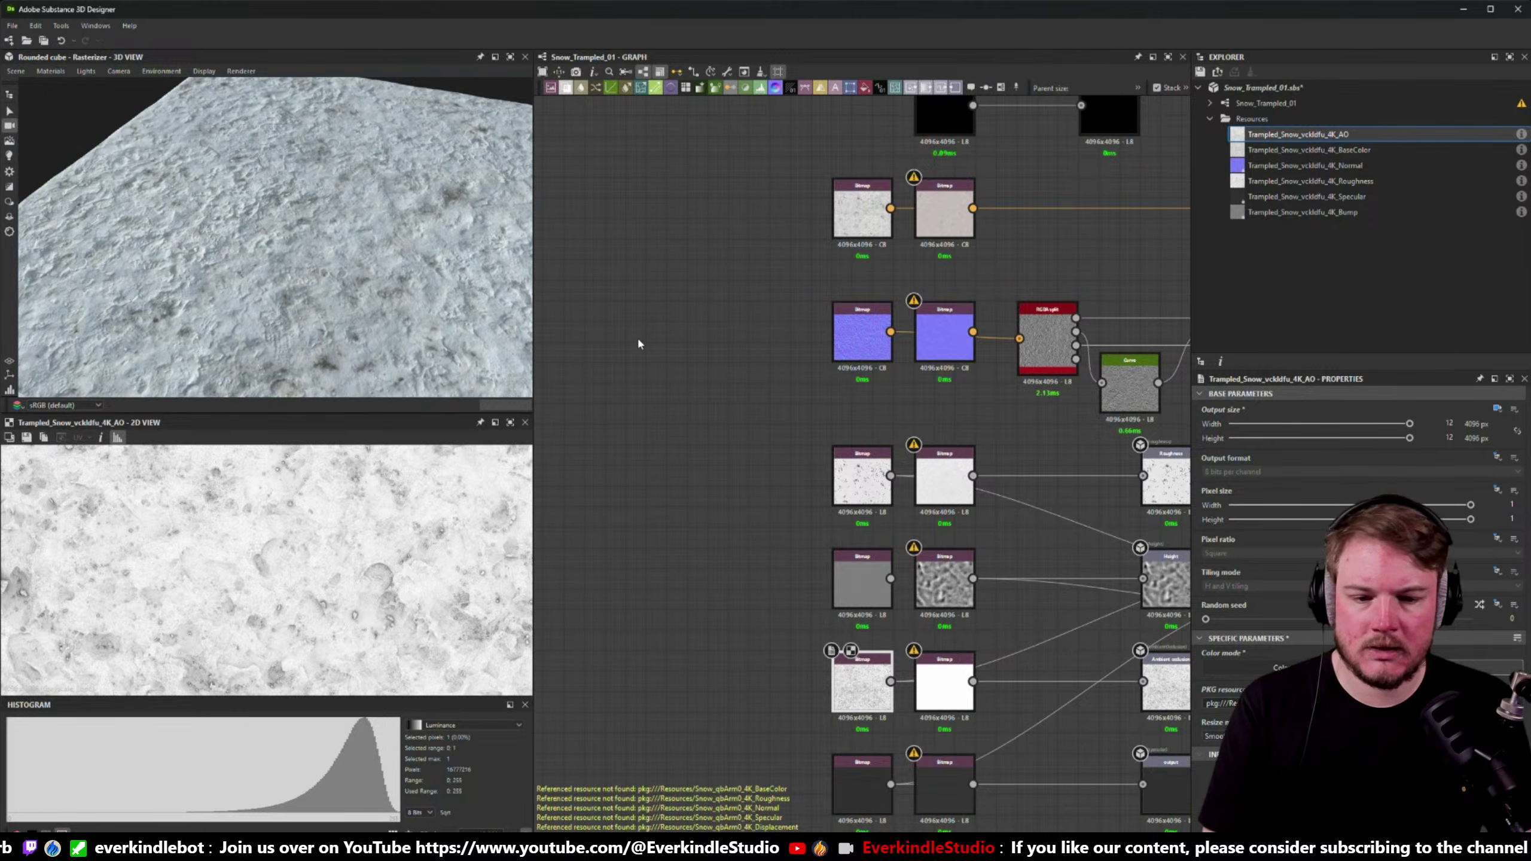
- Examine the trampled snow Bump bitmap in the 2D view and compare it with the old displacement bitmap
middle_click_drag(636, 336, 537, 149)
scroll(689, 408, "up", 6)
left_click(693, 320)
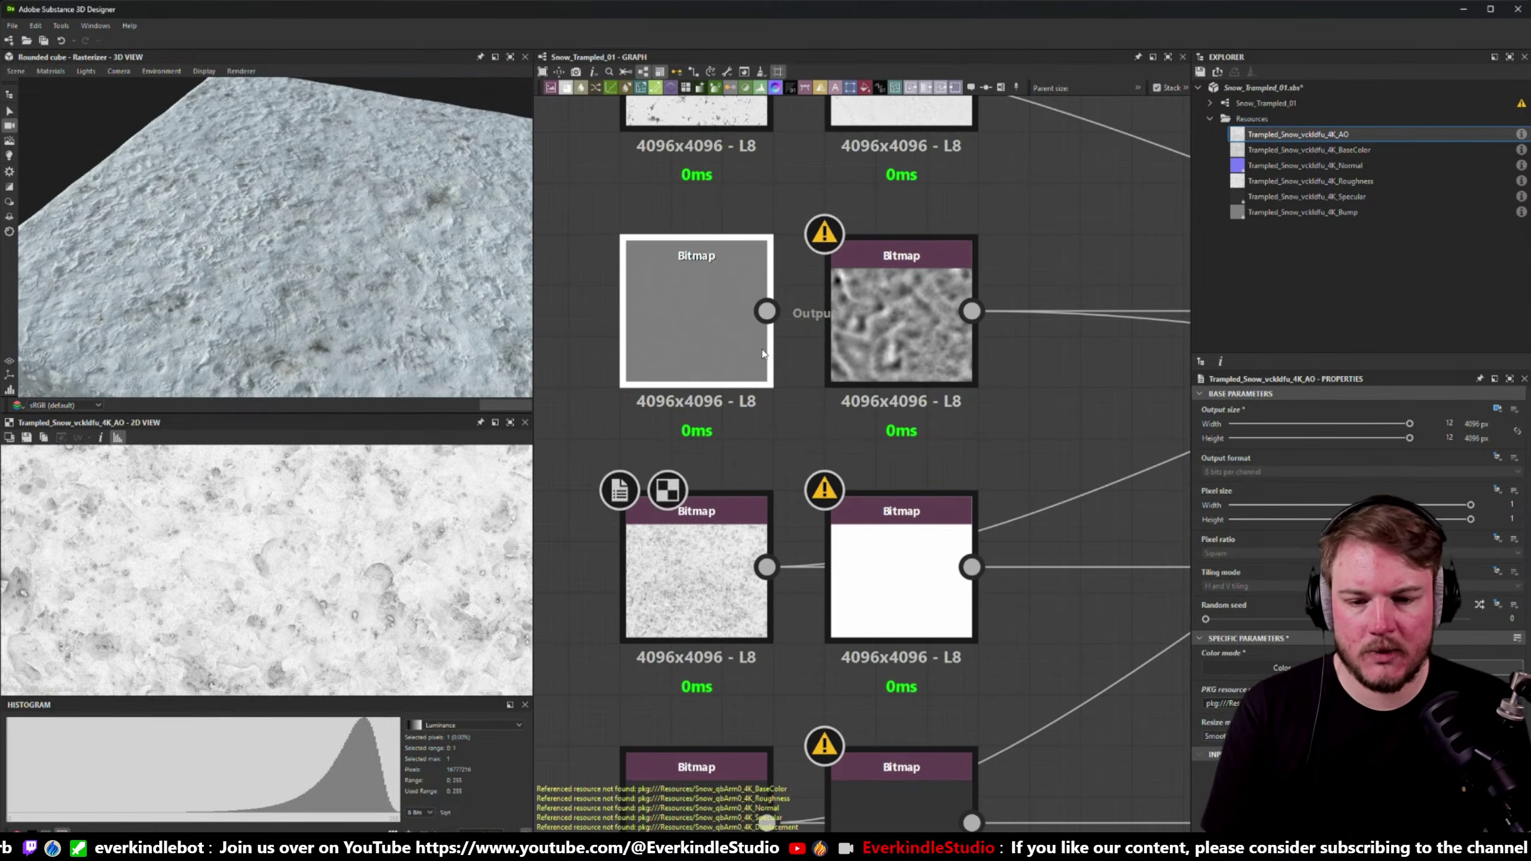
scroll(265, 604, "down", 2)
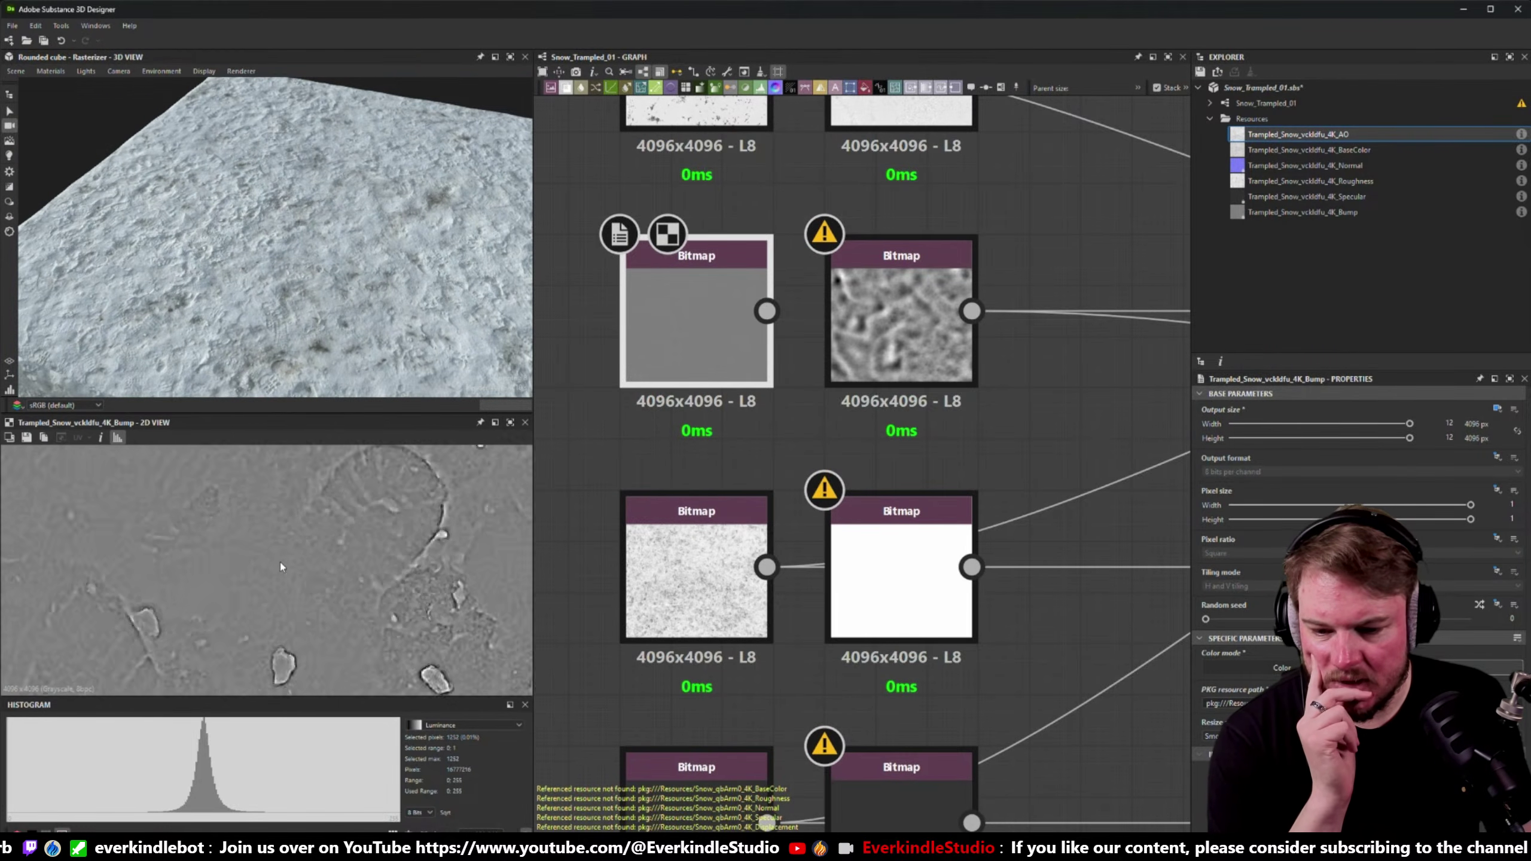
scroll(280, 563, "down", 2)
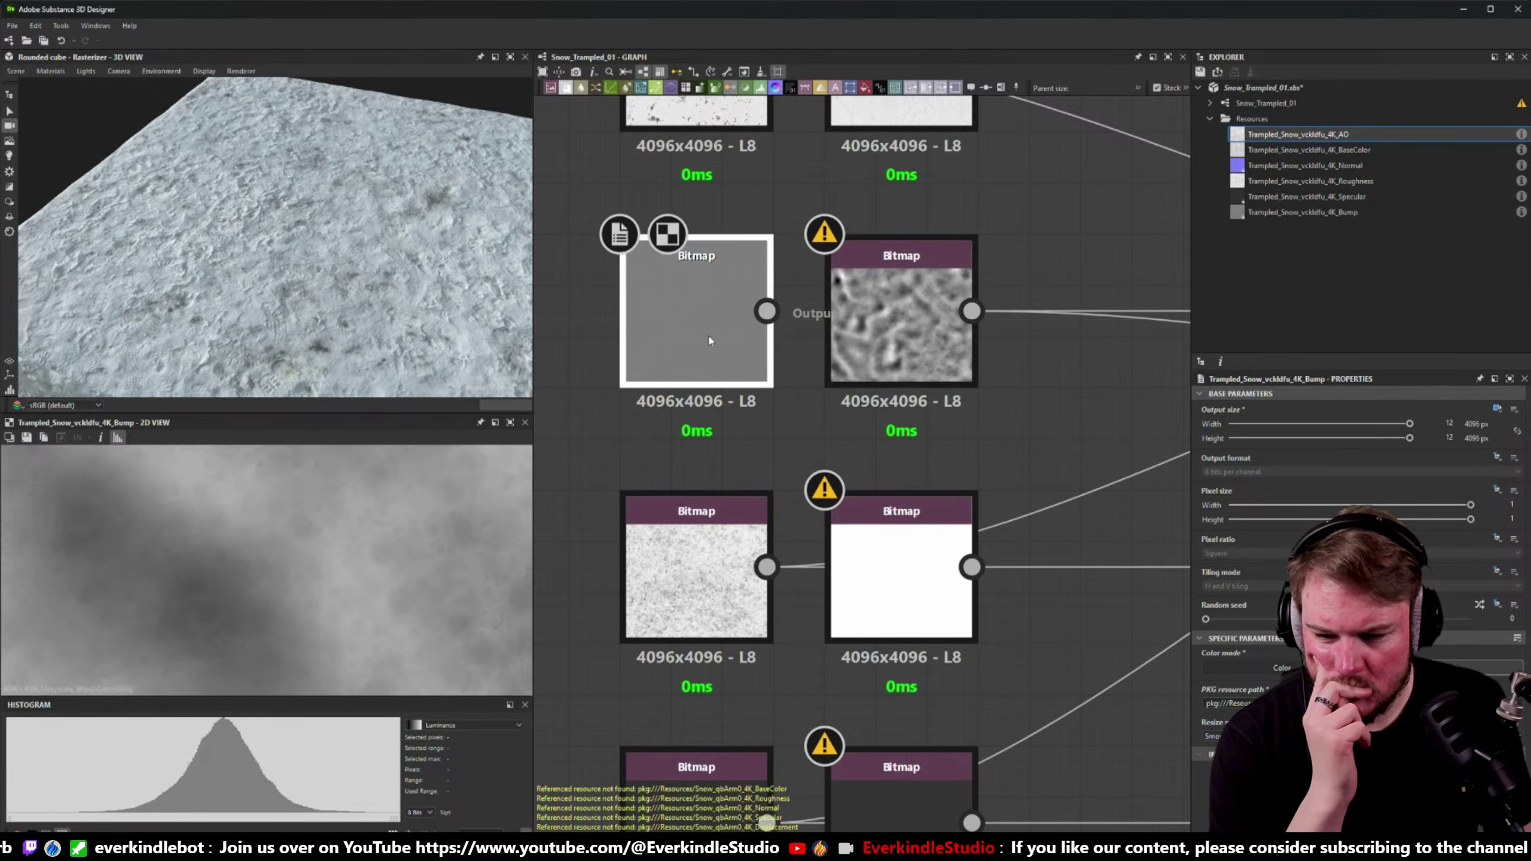
scroll(464, 536, "down", 2)
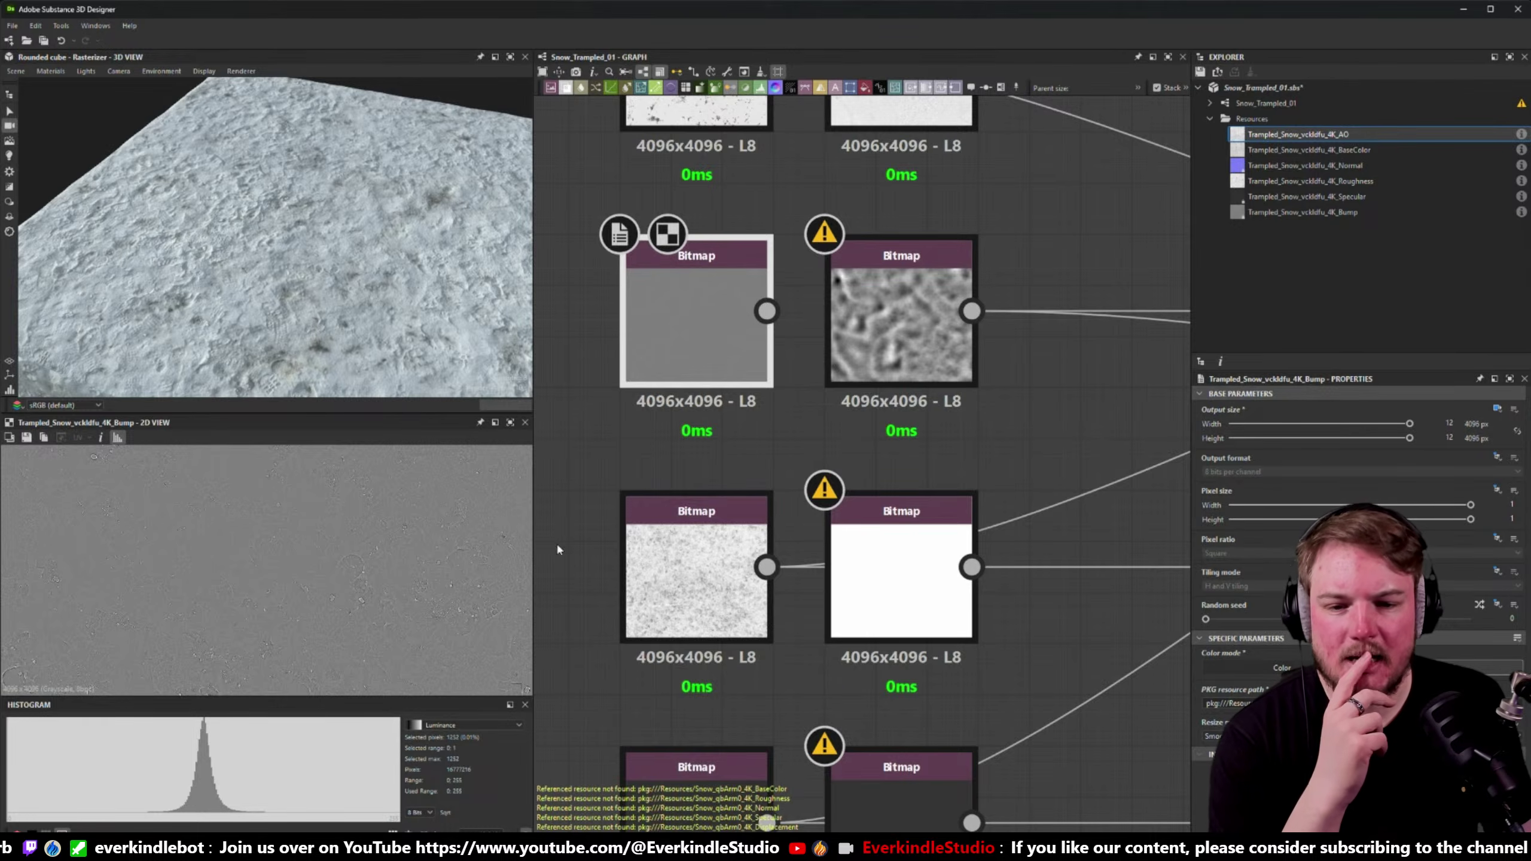
scroll(964, 479, "down", 3)
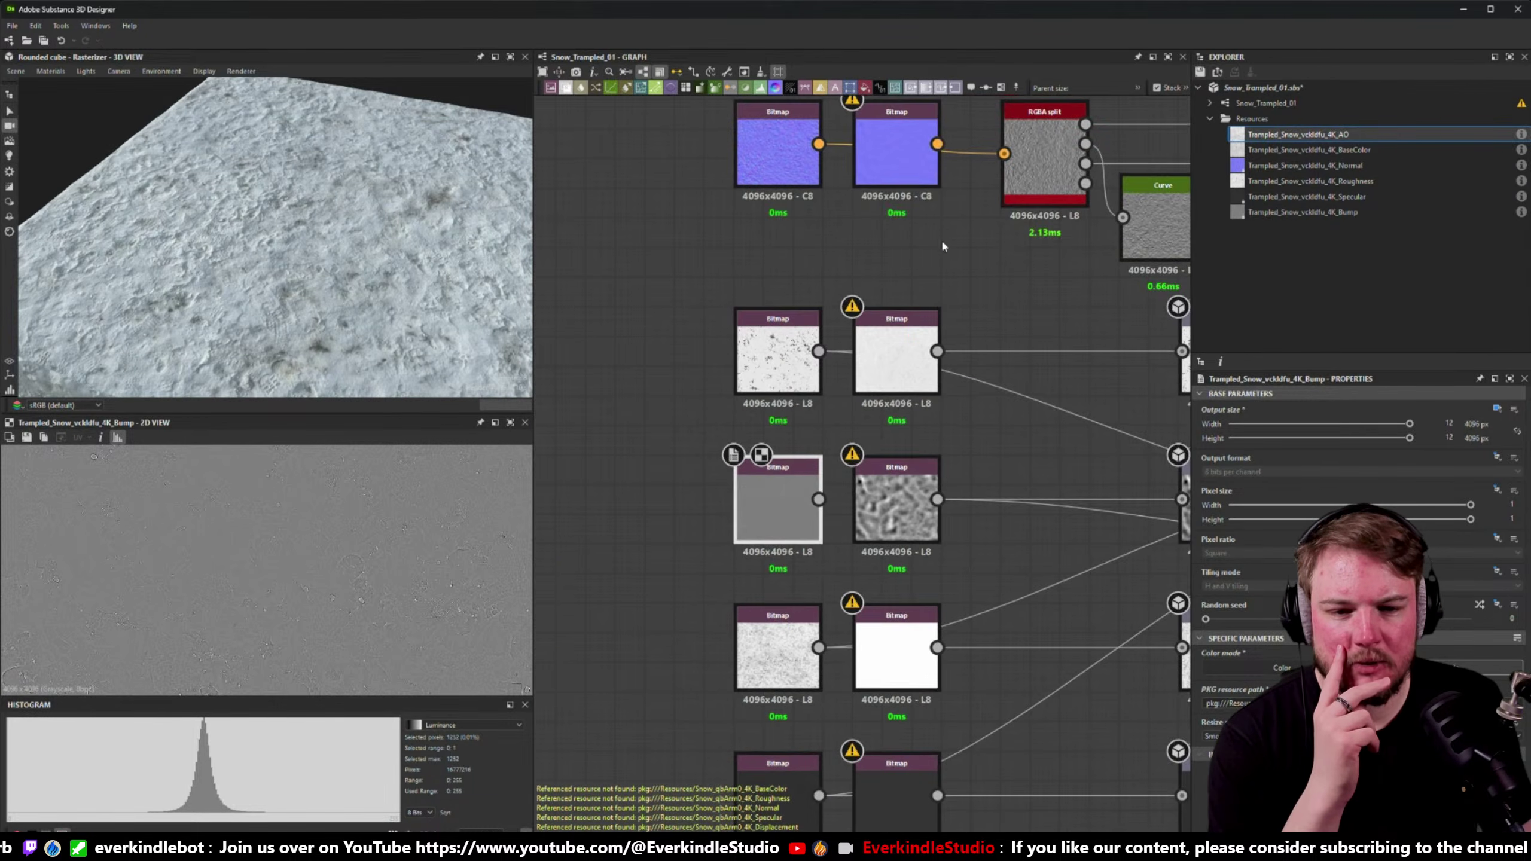
- Delete the old normal, base color, roughness, ambient occlusion and specular Bitmap nodes, keeping the old displacement node
left_click(904, 151)
scroll(979, 314, "down", 2)
key("Delete")
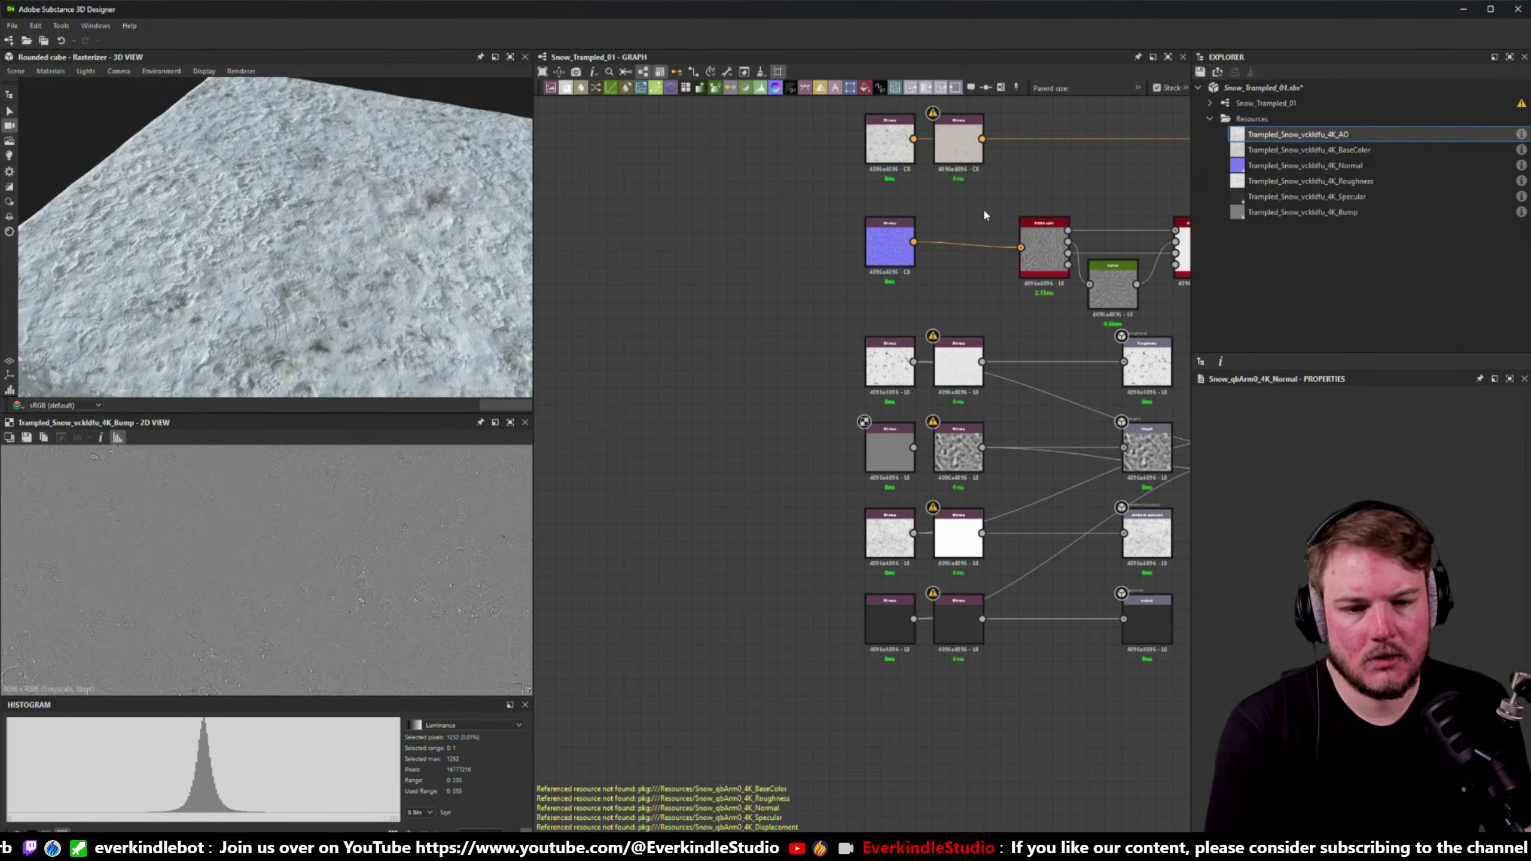
left_click(959, 138)
key("Delete")
middle_click_drag(966, 266, 944, 246)
left_click(935, 345)
key("Delete")
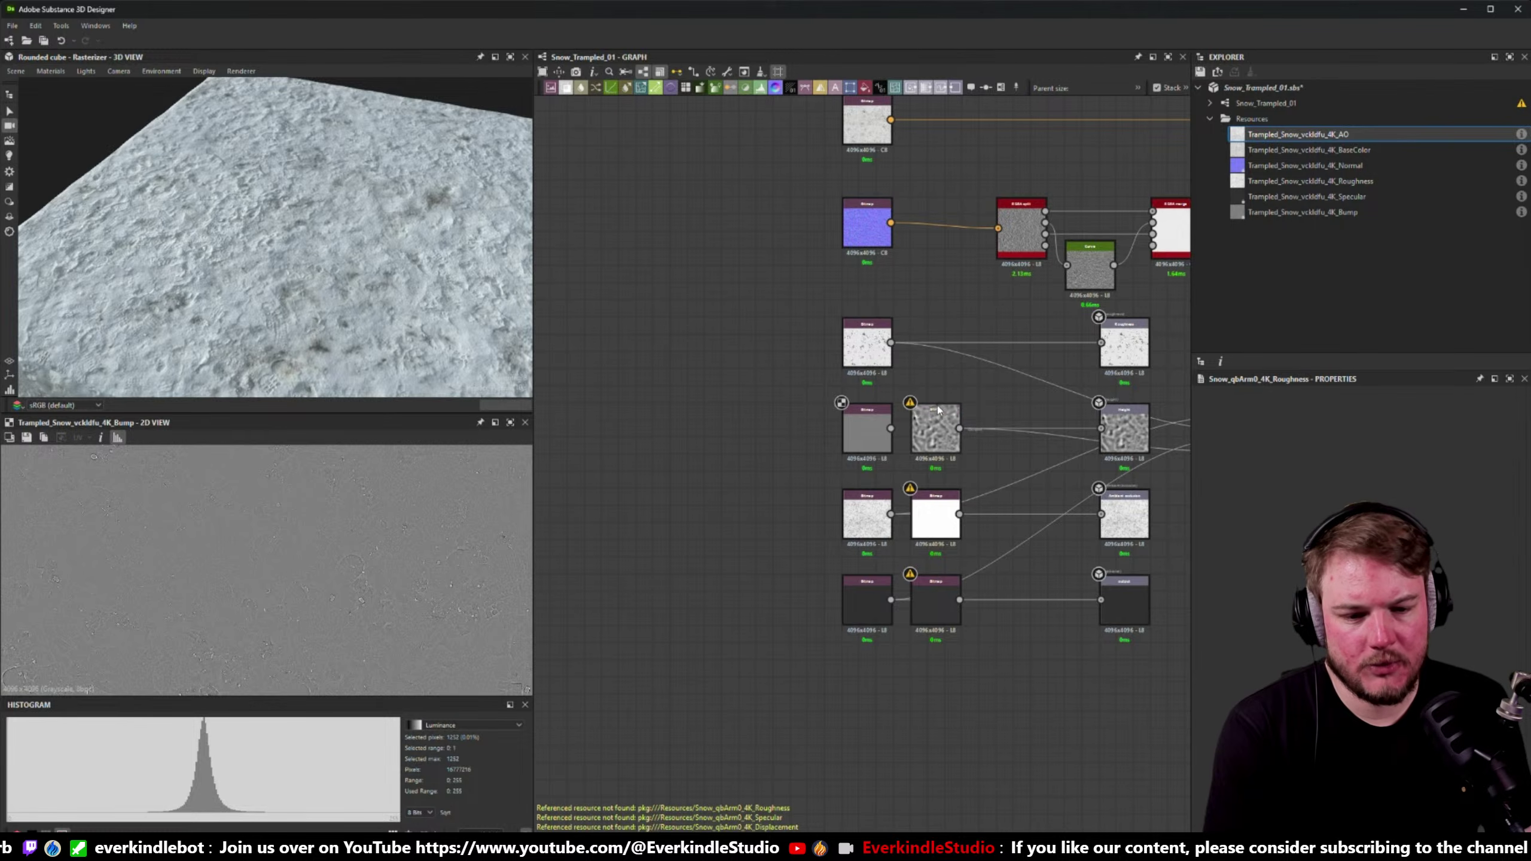
left_click(935, 503)
left_click(952, 582, "shift")
key("Delete")
middle_click_drag(931, 304, 990, 361)
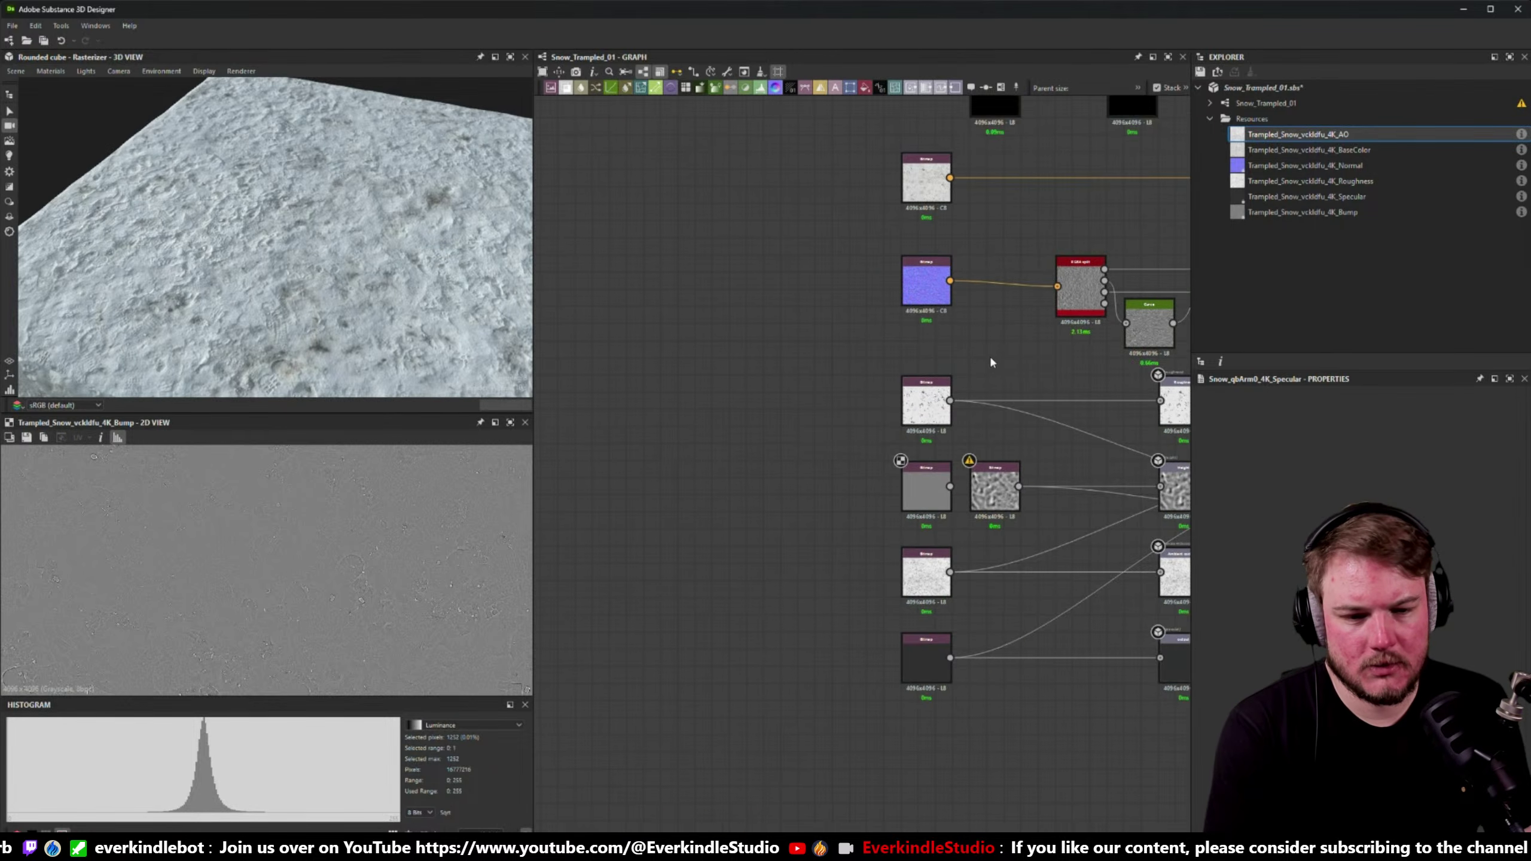
- Add a Normal to height HQ node fed by the trampled snow Normal bitmap and lower its first Relief balance value to the minimum
scroll(991, 362, "down", 1)
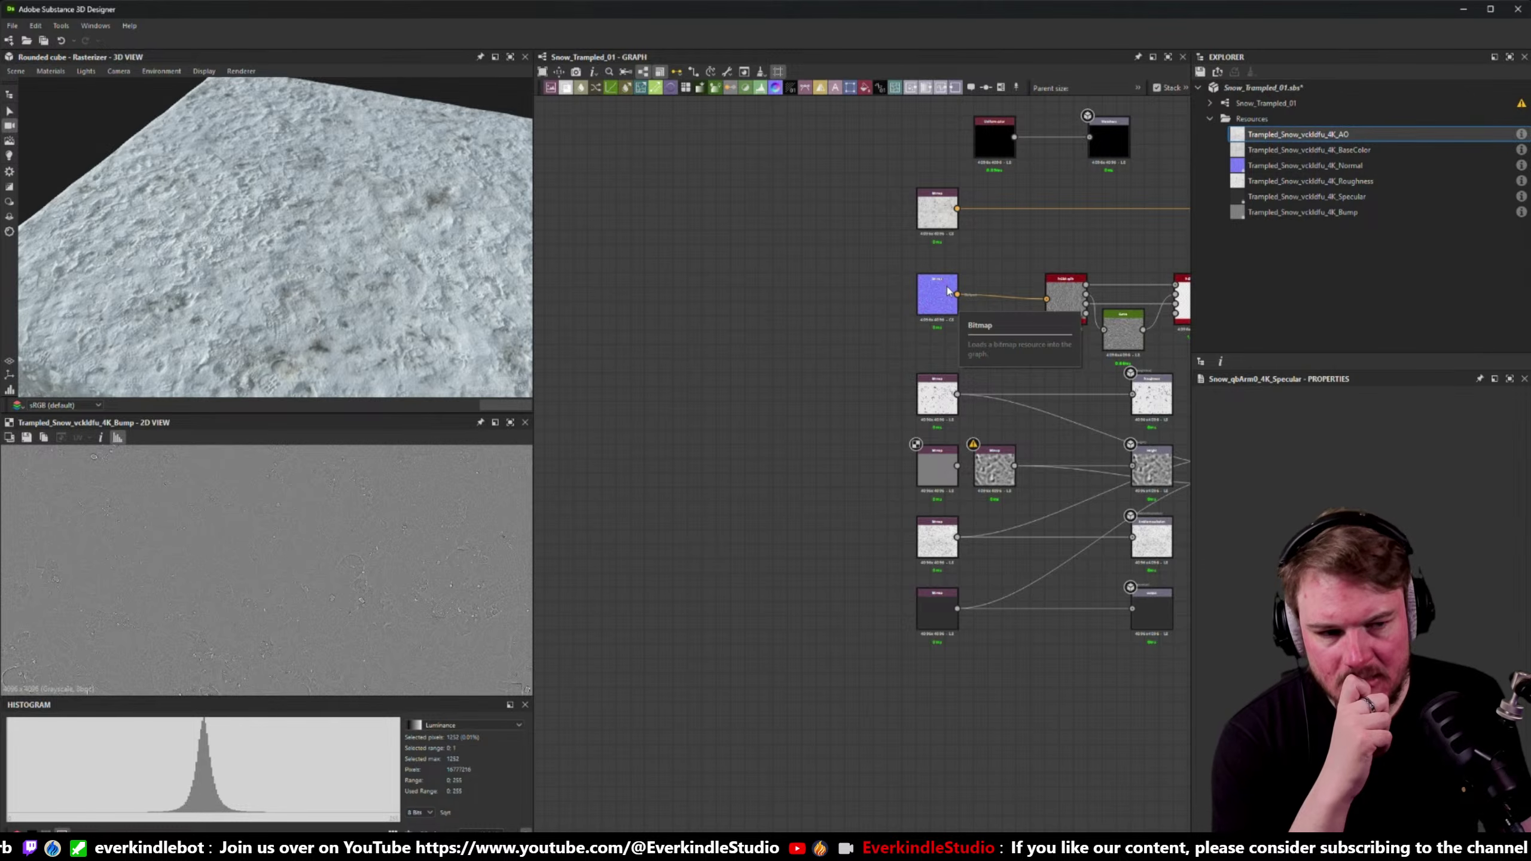
middle_click_drag(967, 282, 823, 239)
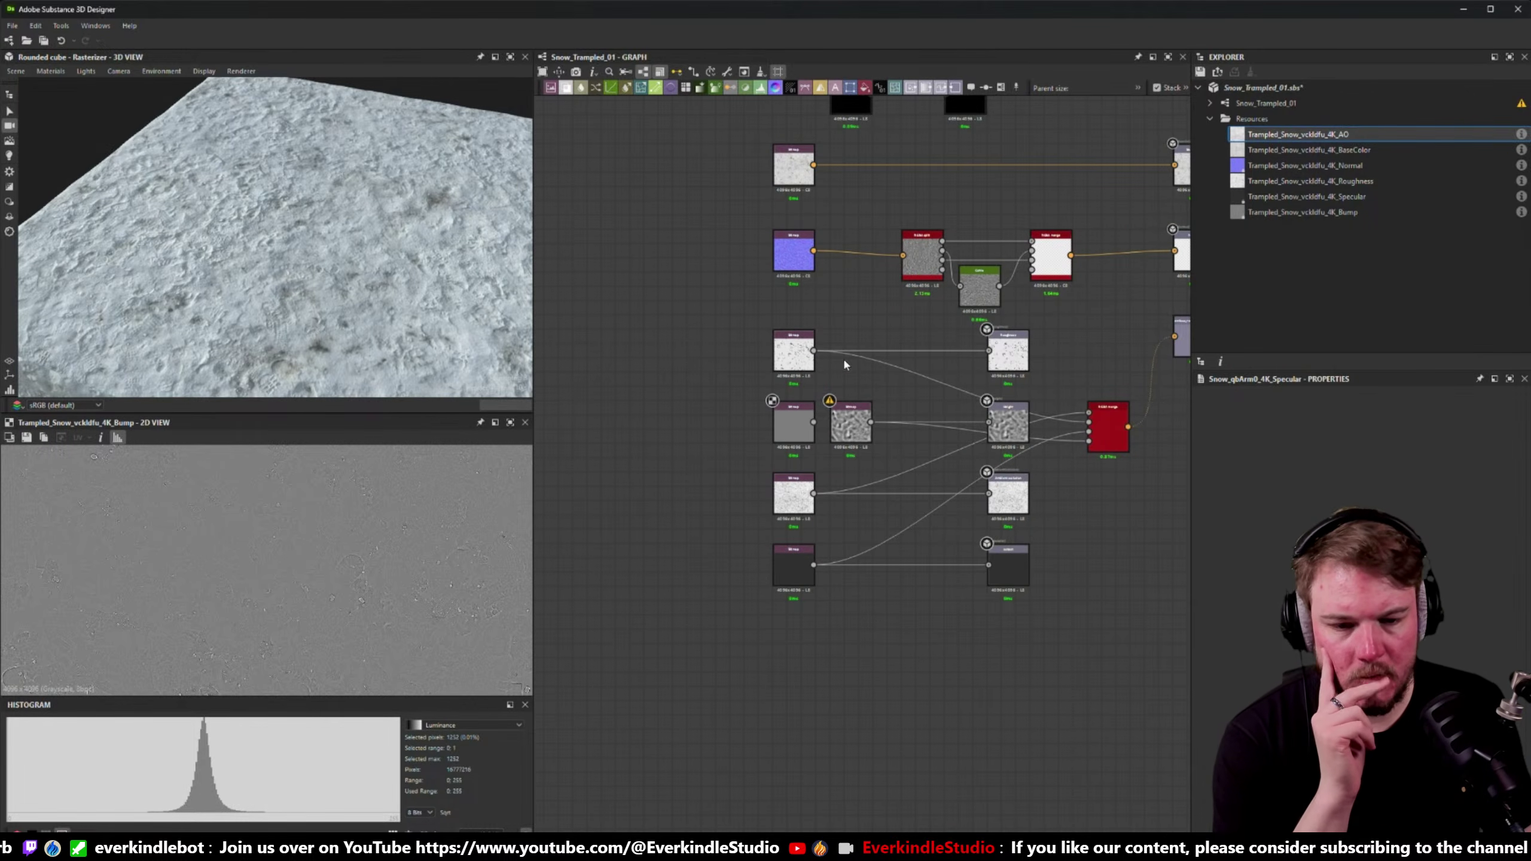
scroll(861, 318, "up", 1)
middle_click_drag(854, 224, 883, 212)
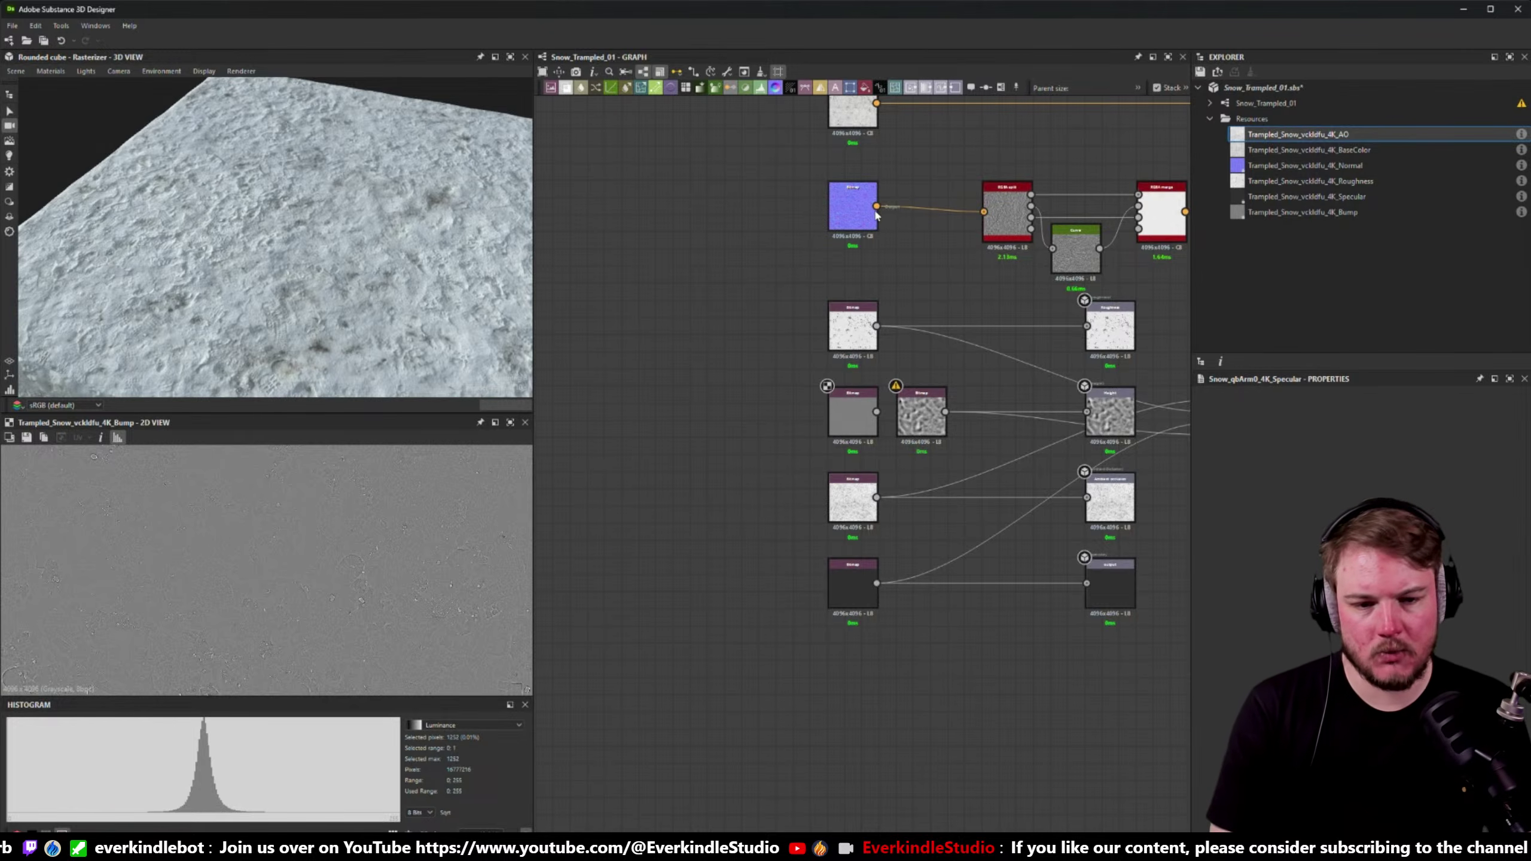
left_click_drag(875, 206, 612, 470)
type("normal to hei")
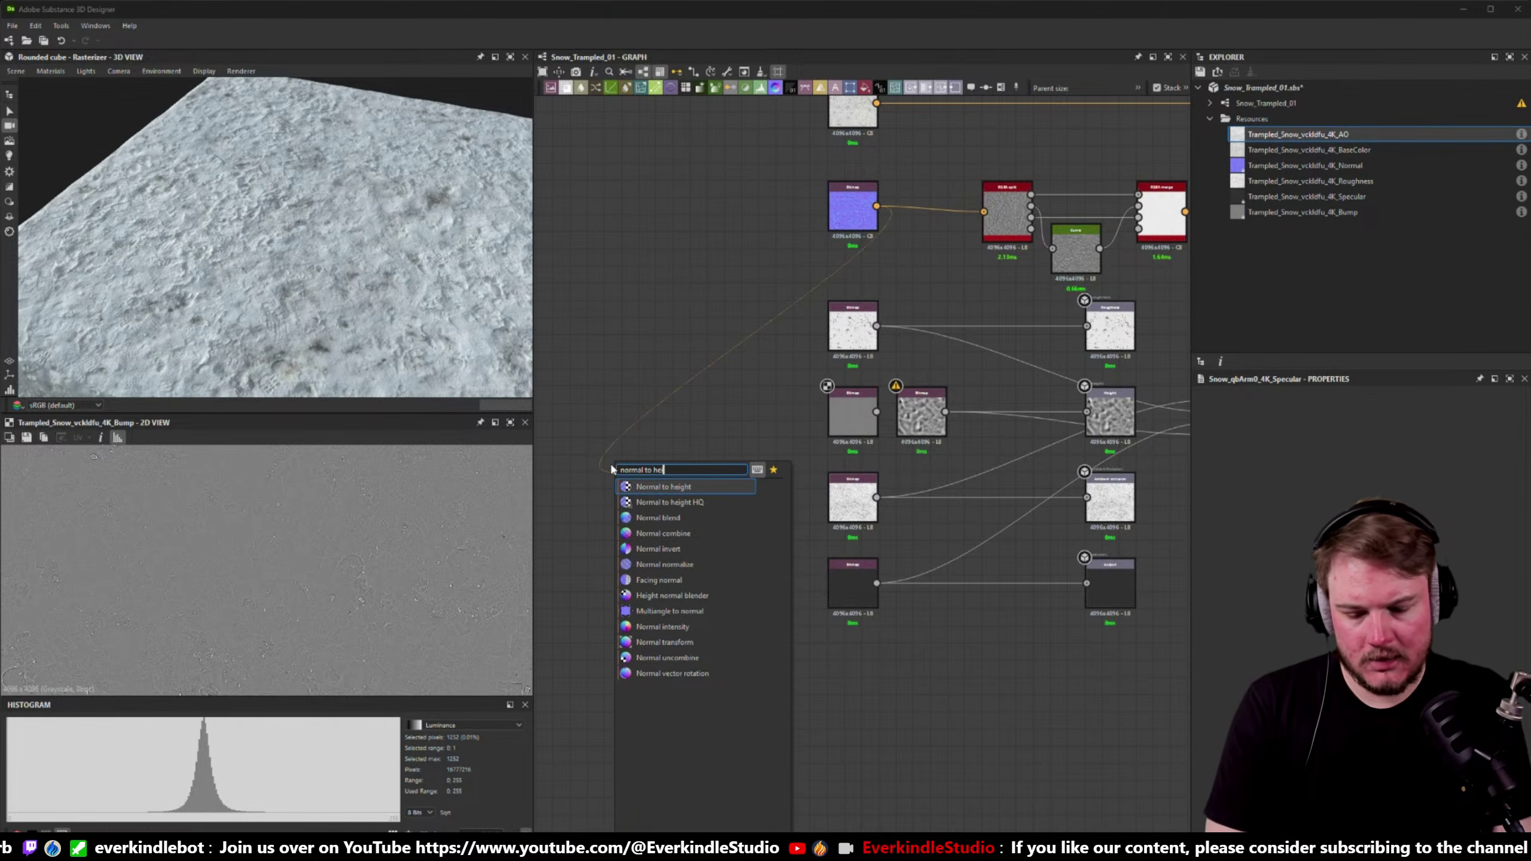
key("Down")
key("Return")
middle_click_drag(631, 517, 617, 475)
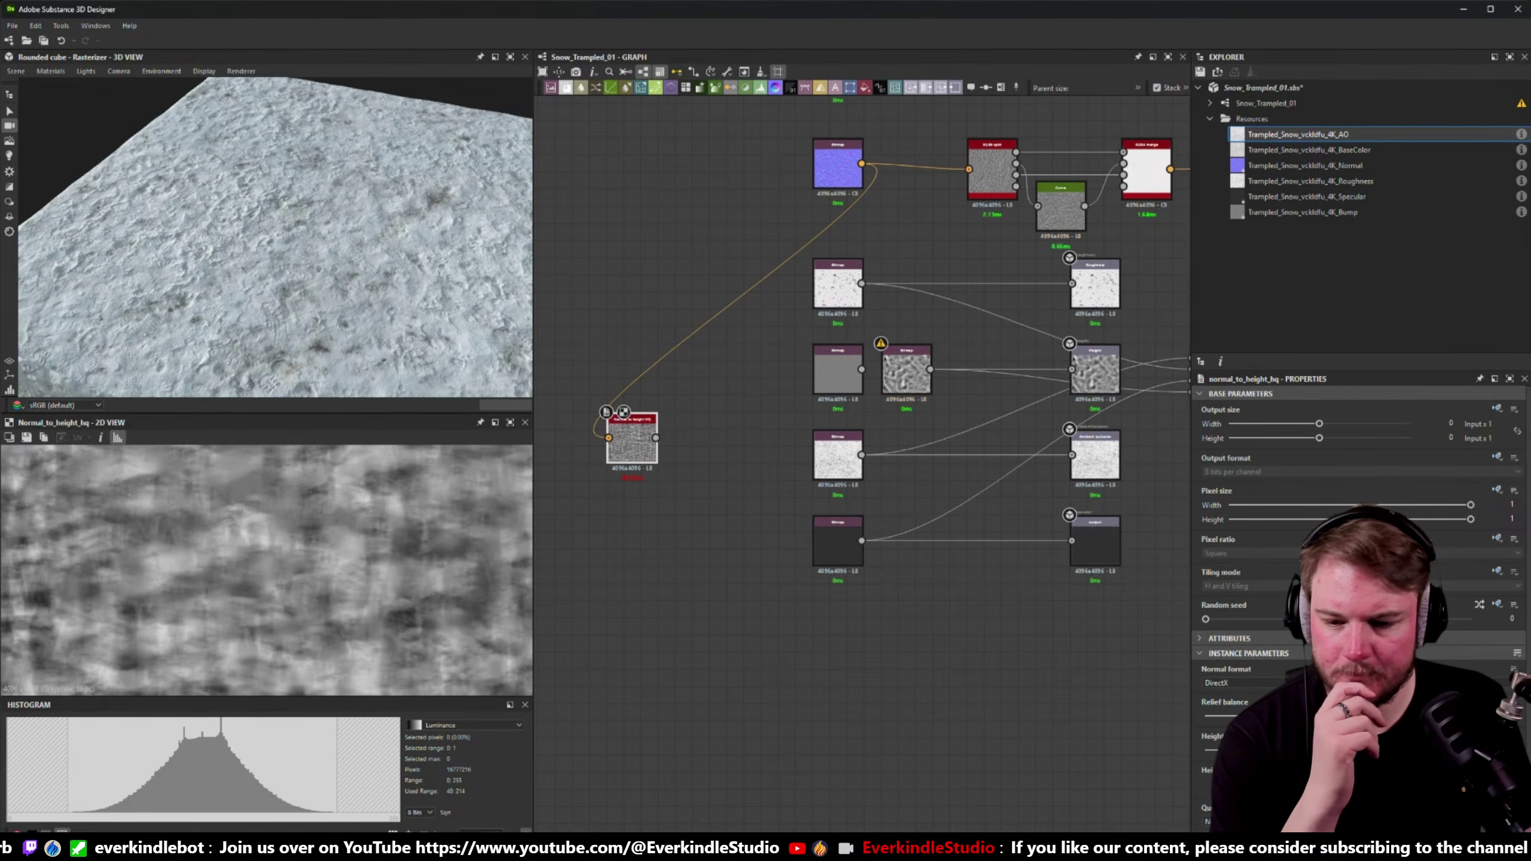
left_click_drag(1368, 716, 1184, 716)
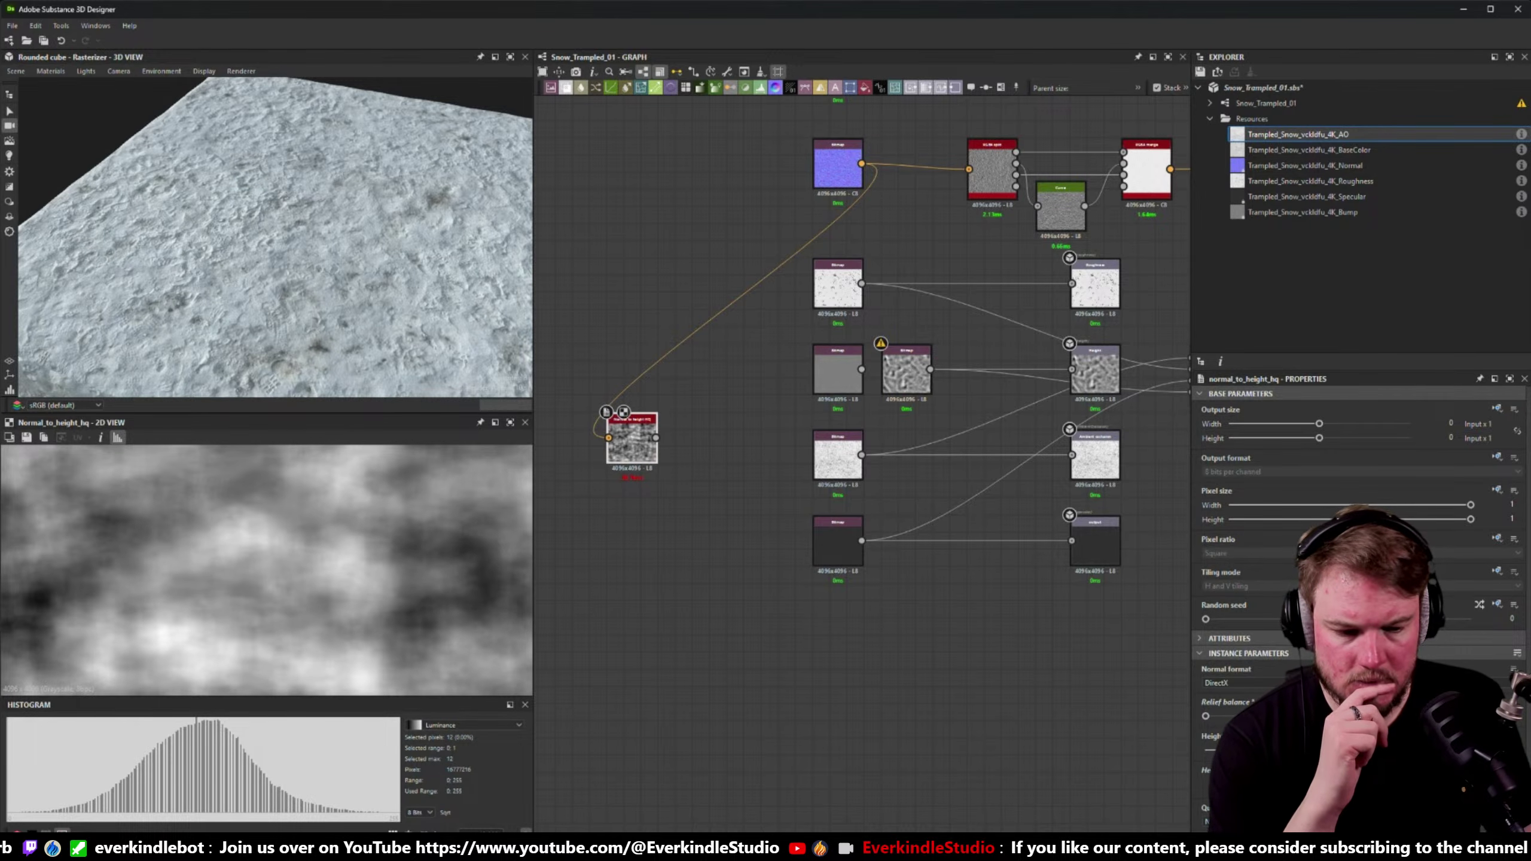
- Examine the Normal to height HQ output in the 2D view and compare it with the trampled snow Normal bitmap
scroll(1356, 602, "down", 1)
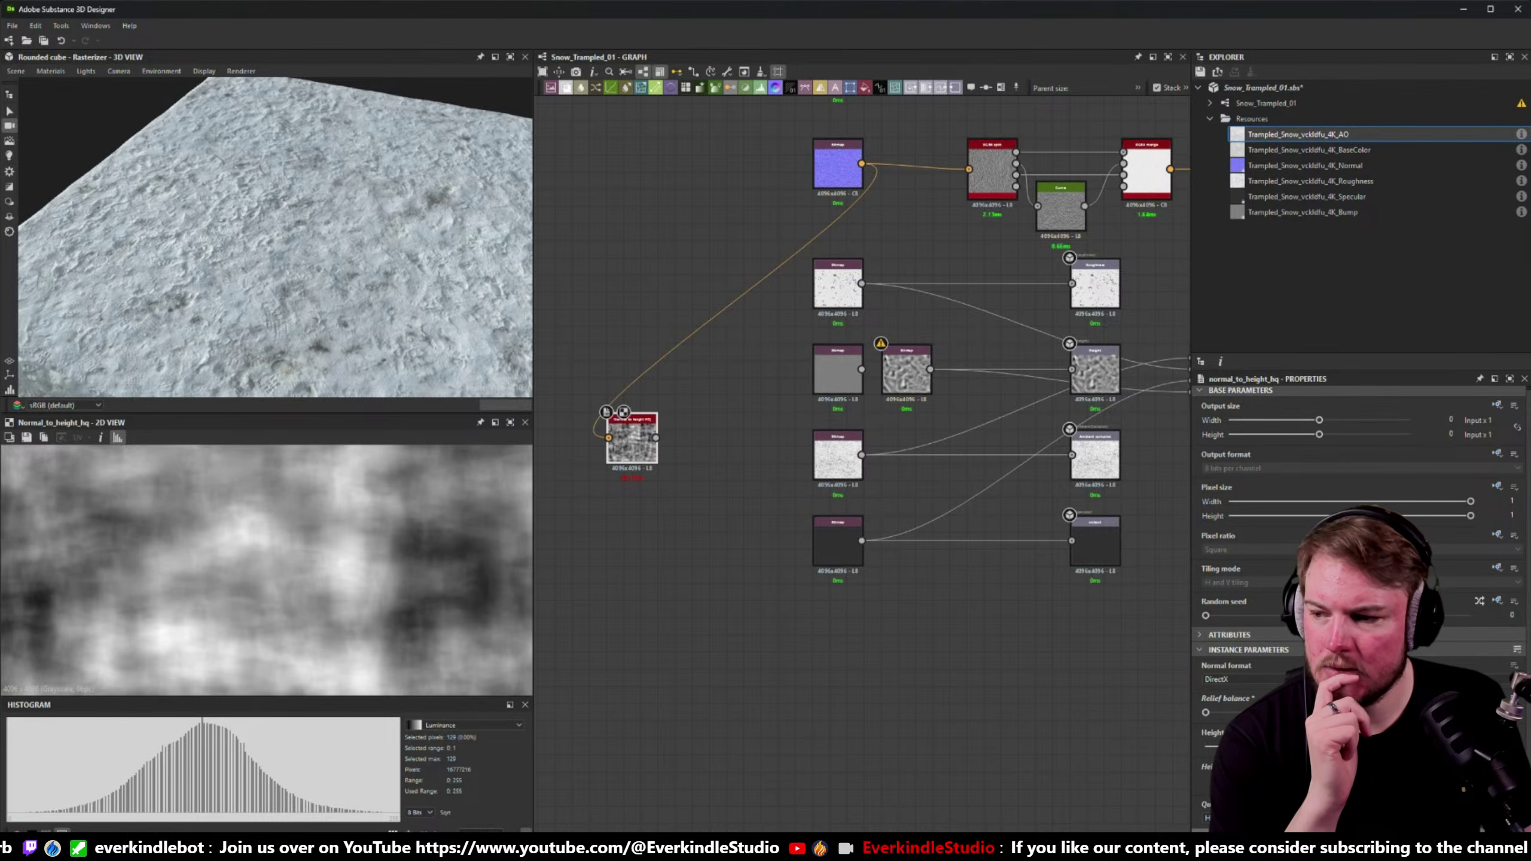
scroll(244, 565, "down", 5)
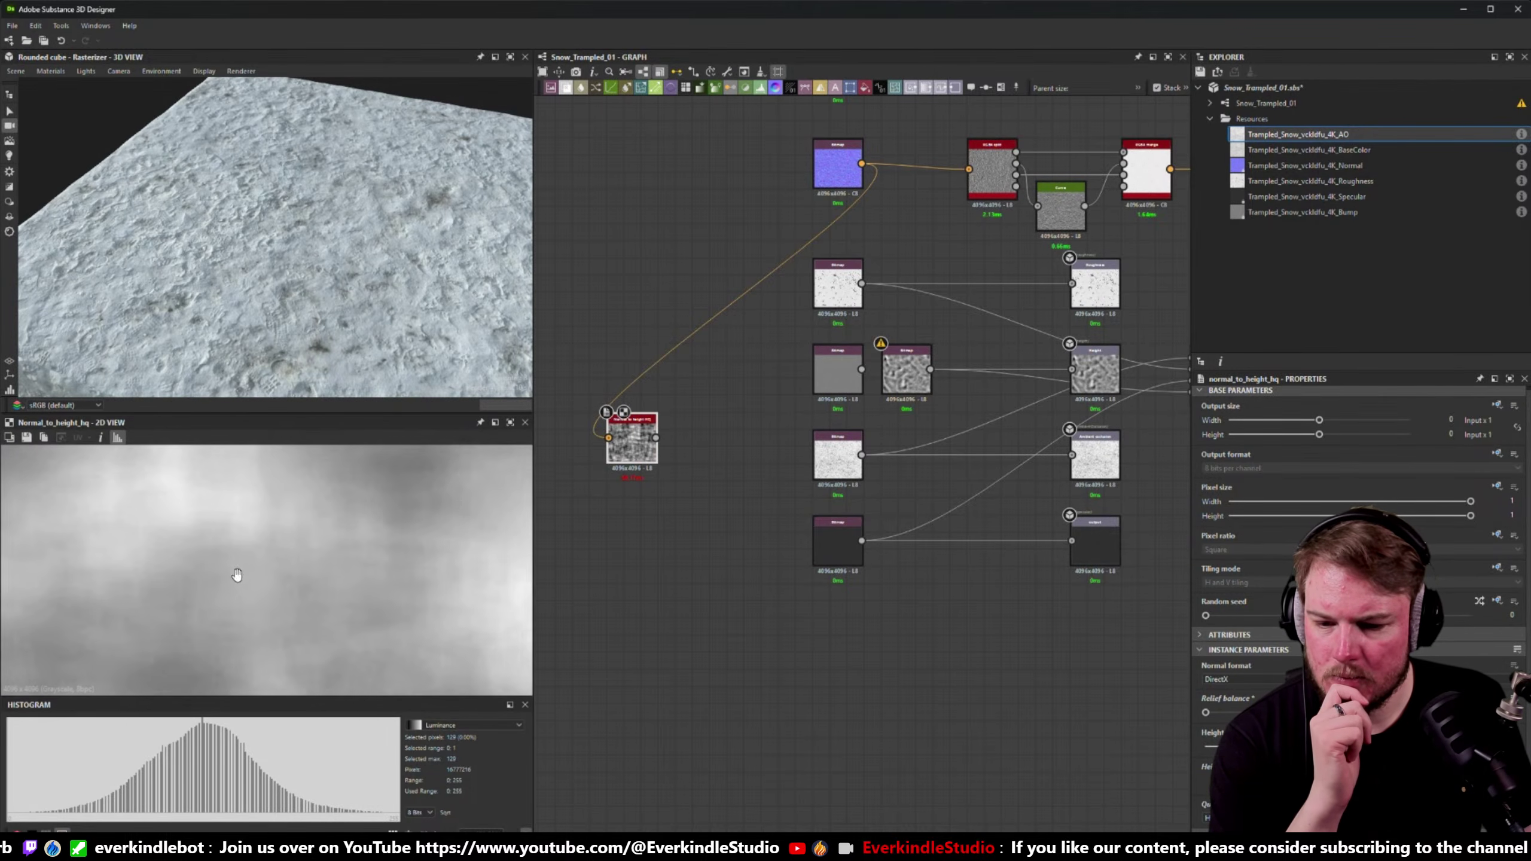
scroll(217, 533, "up", 4)
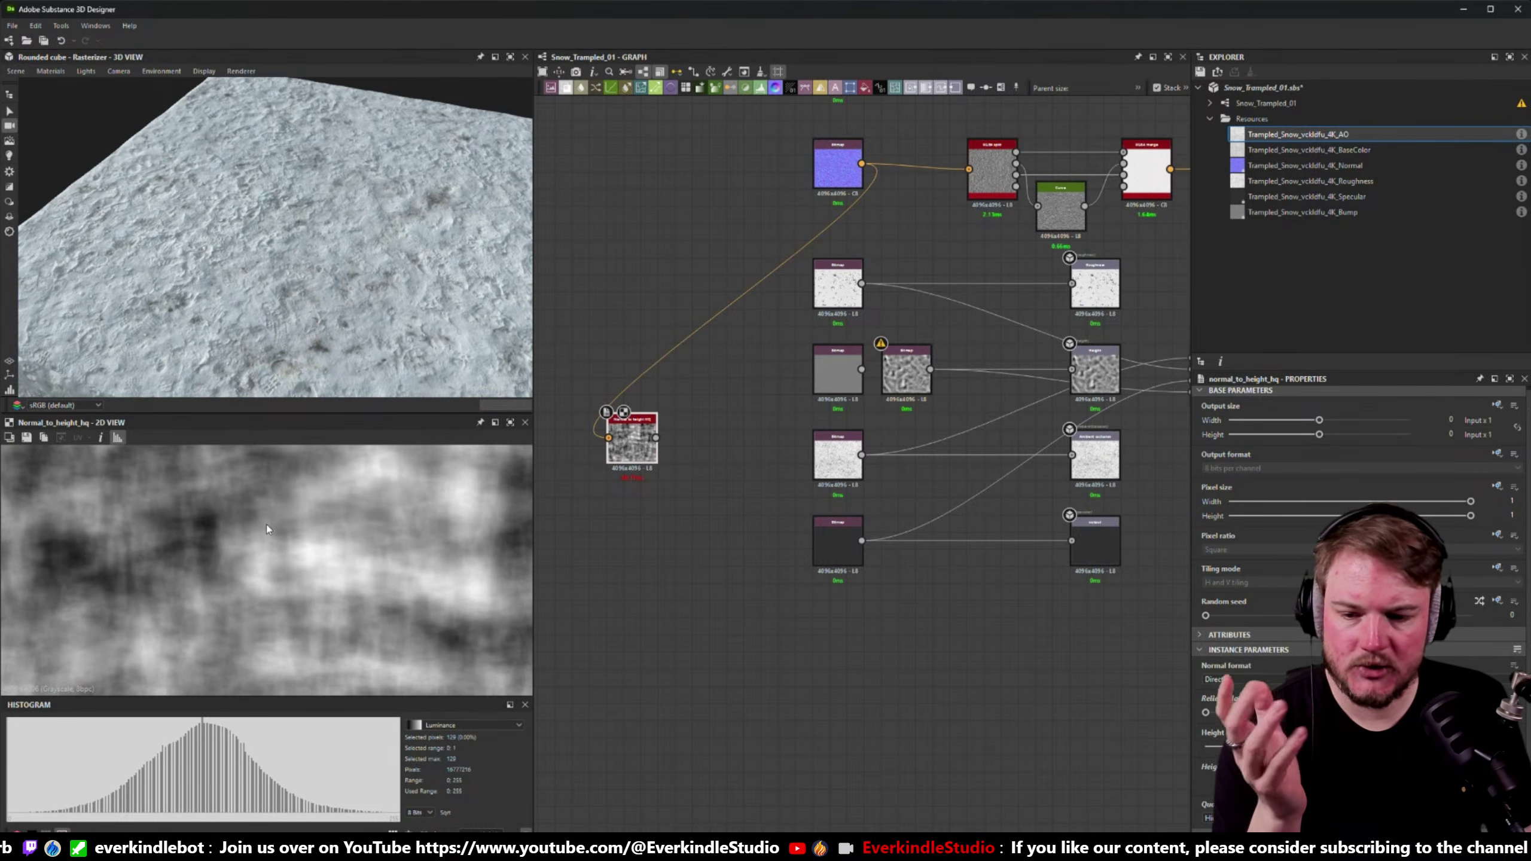
double_click(837, 166)
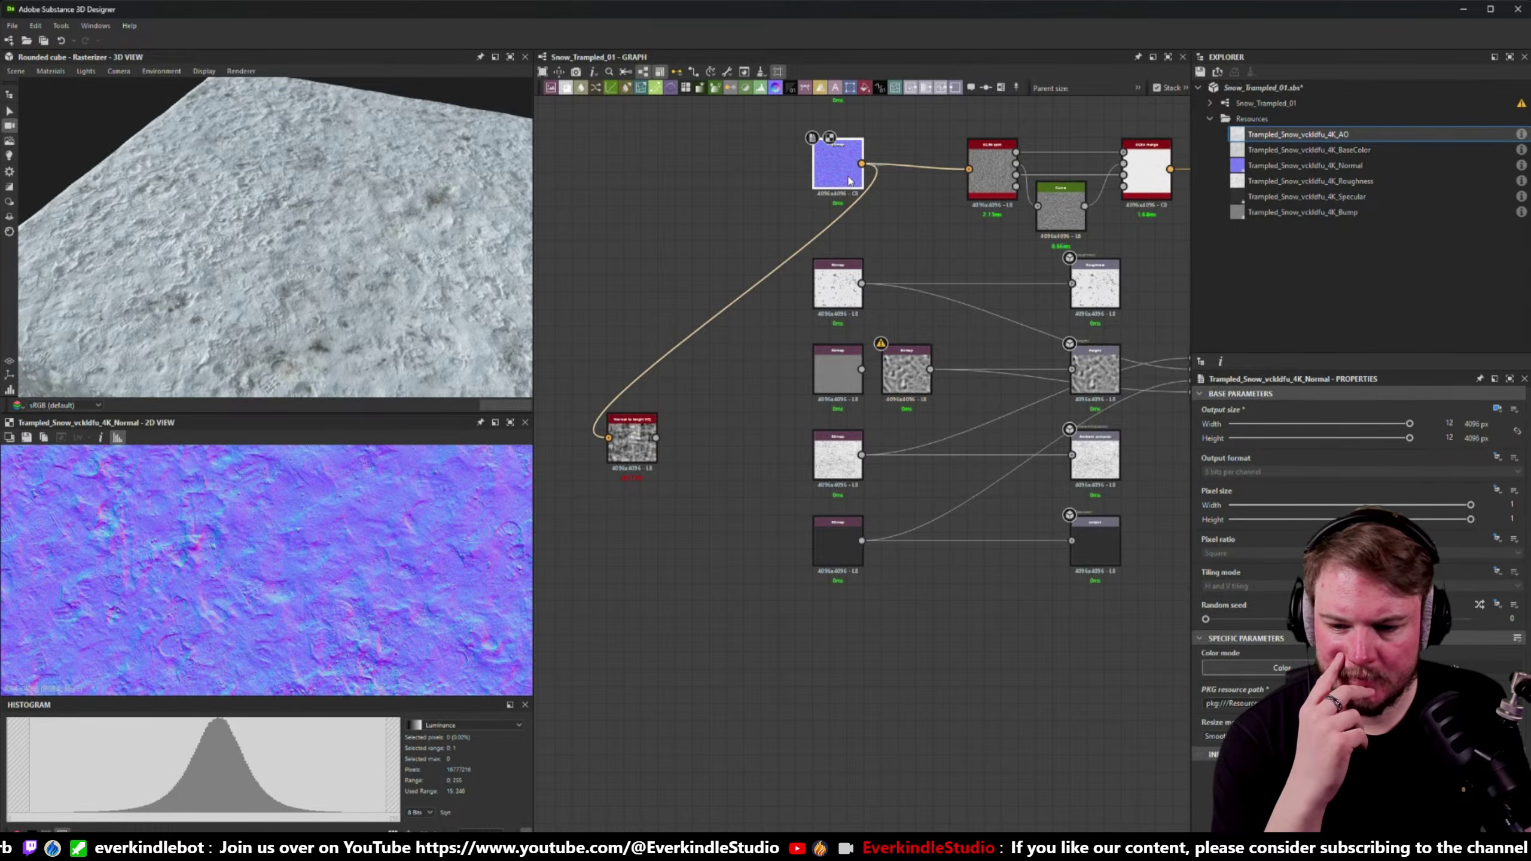
scroll(253, 552, "up", 2)
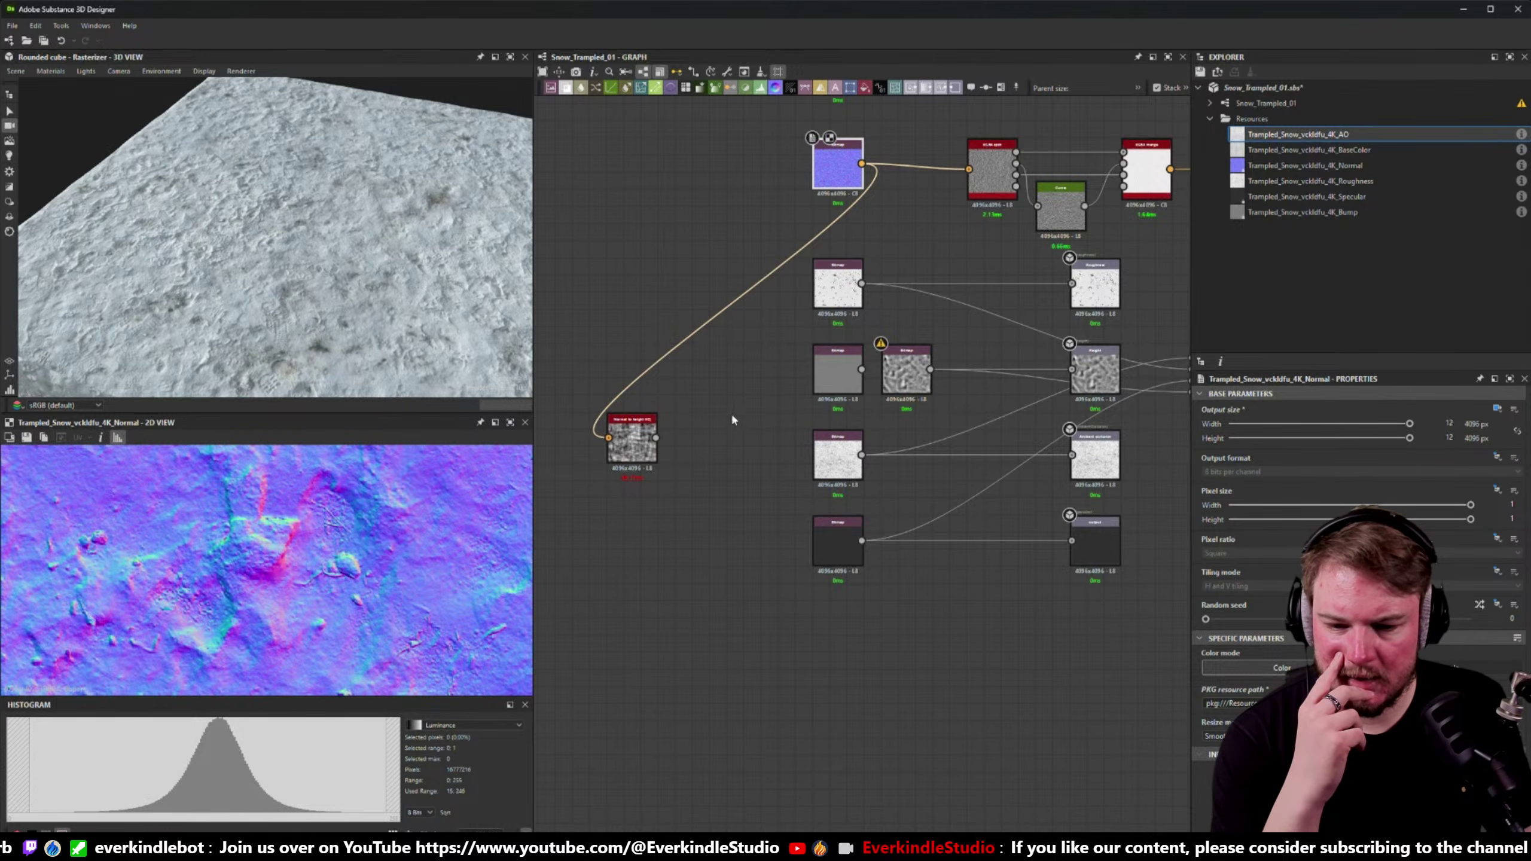
double_click(631, 439)
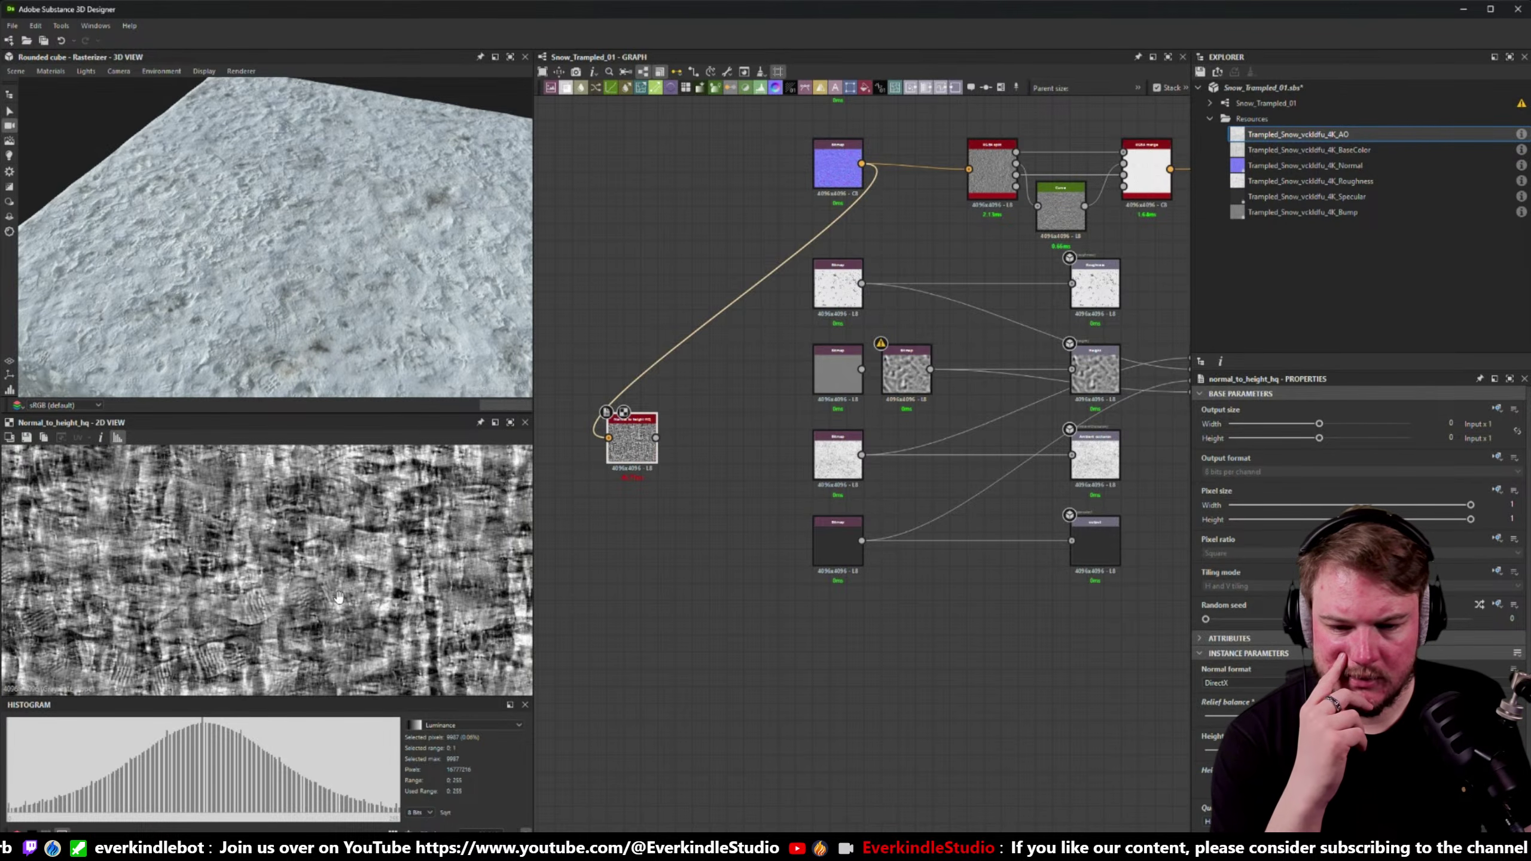
- Add a standard Normal to height node fed by the trampled snow Normal bitmap and place it above the HQ version
left_click_drag(861, 164, 662, 269)
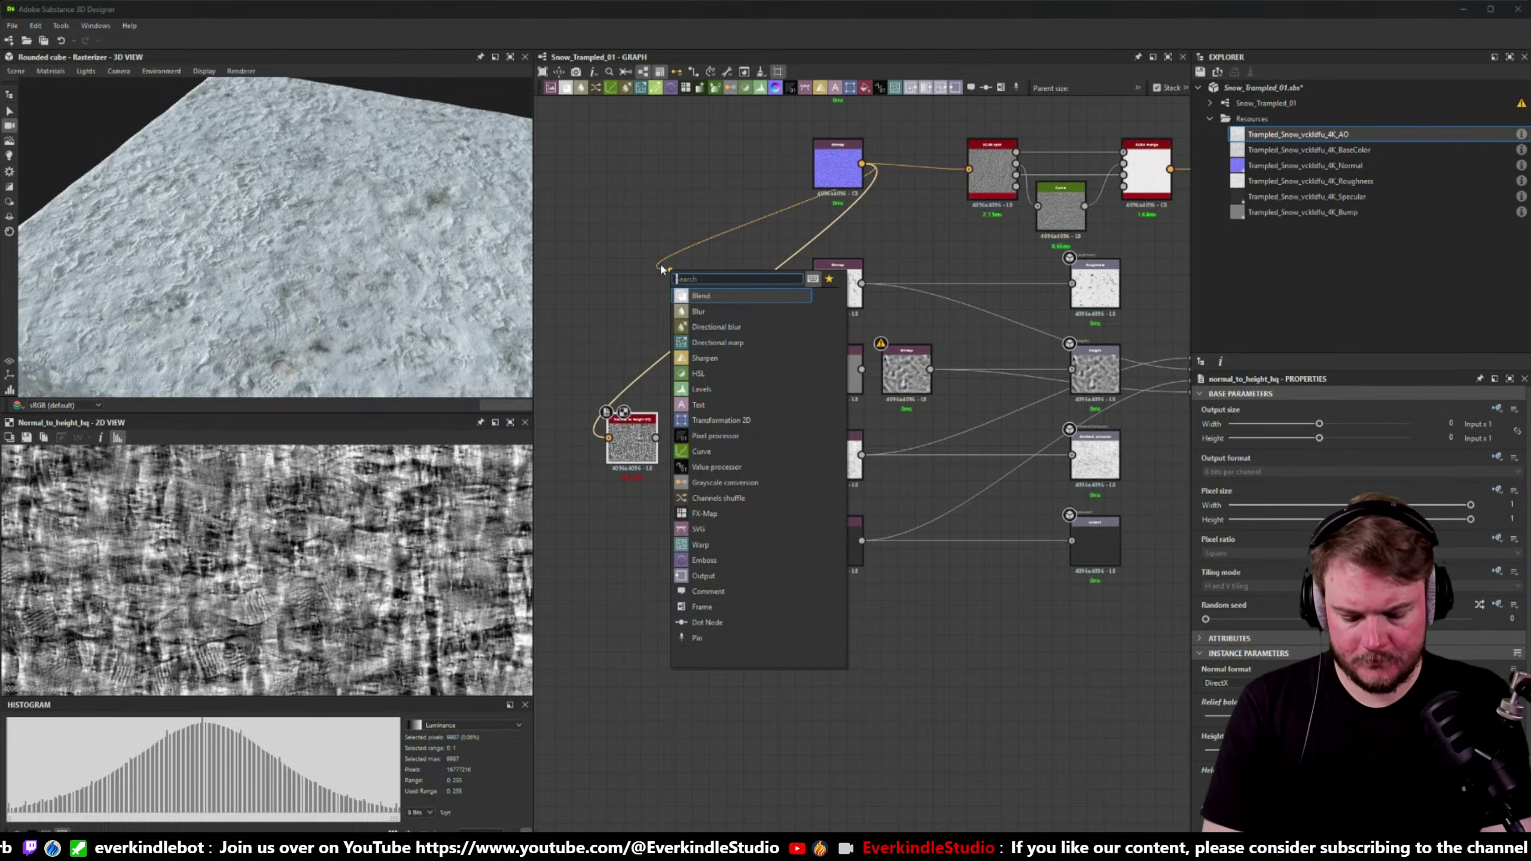
type("normal to height")
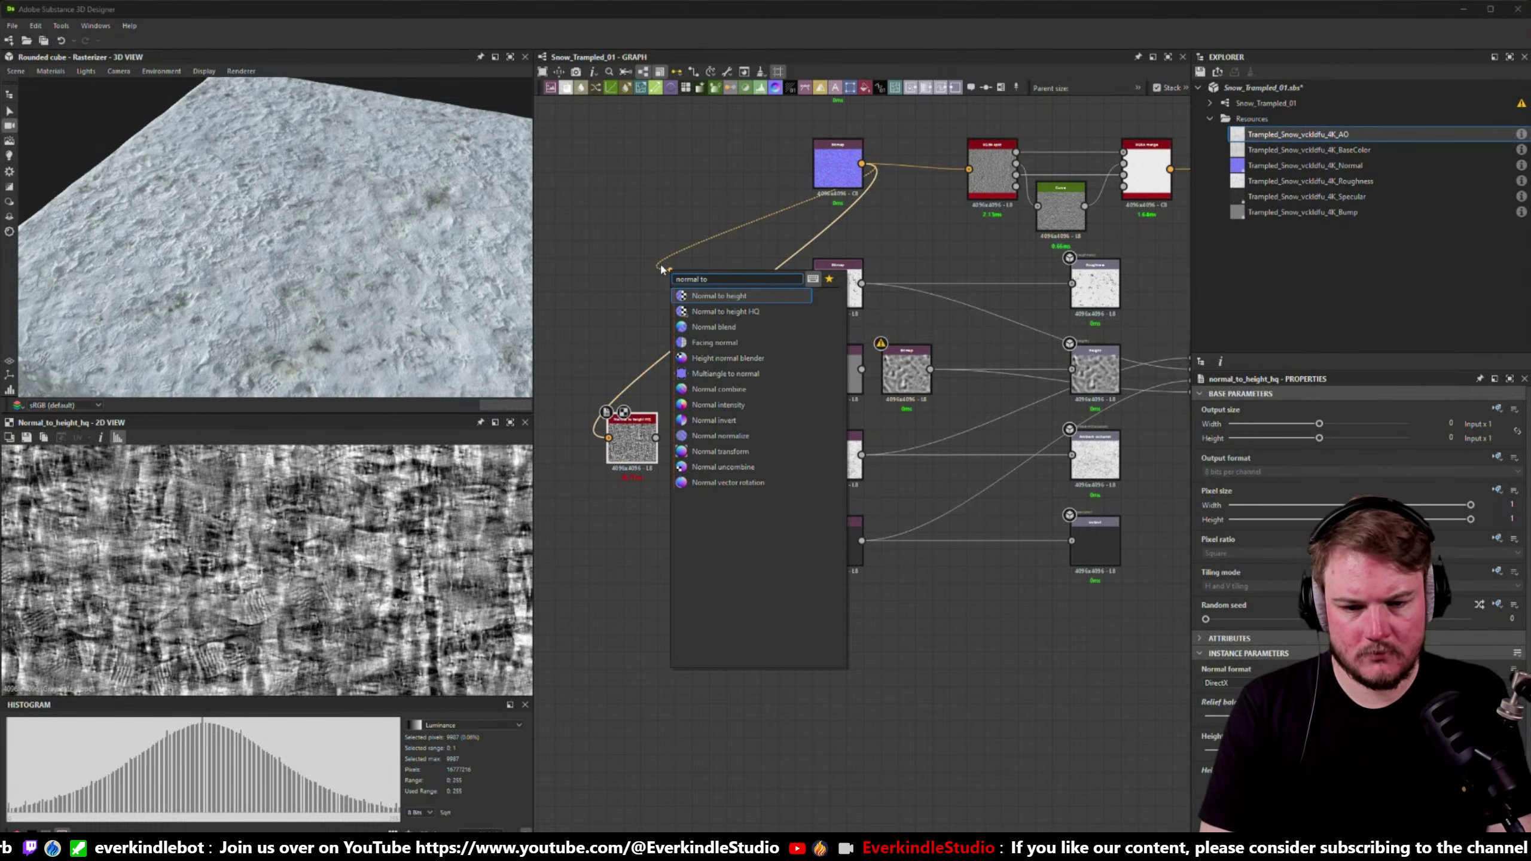
key("Return")
left_click_drag(699, 271, 630, 332)
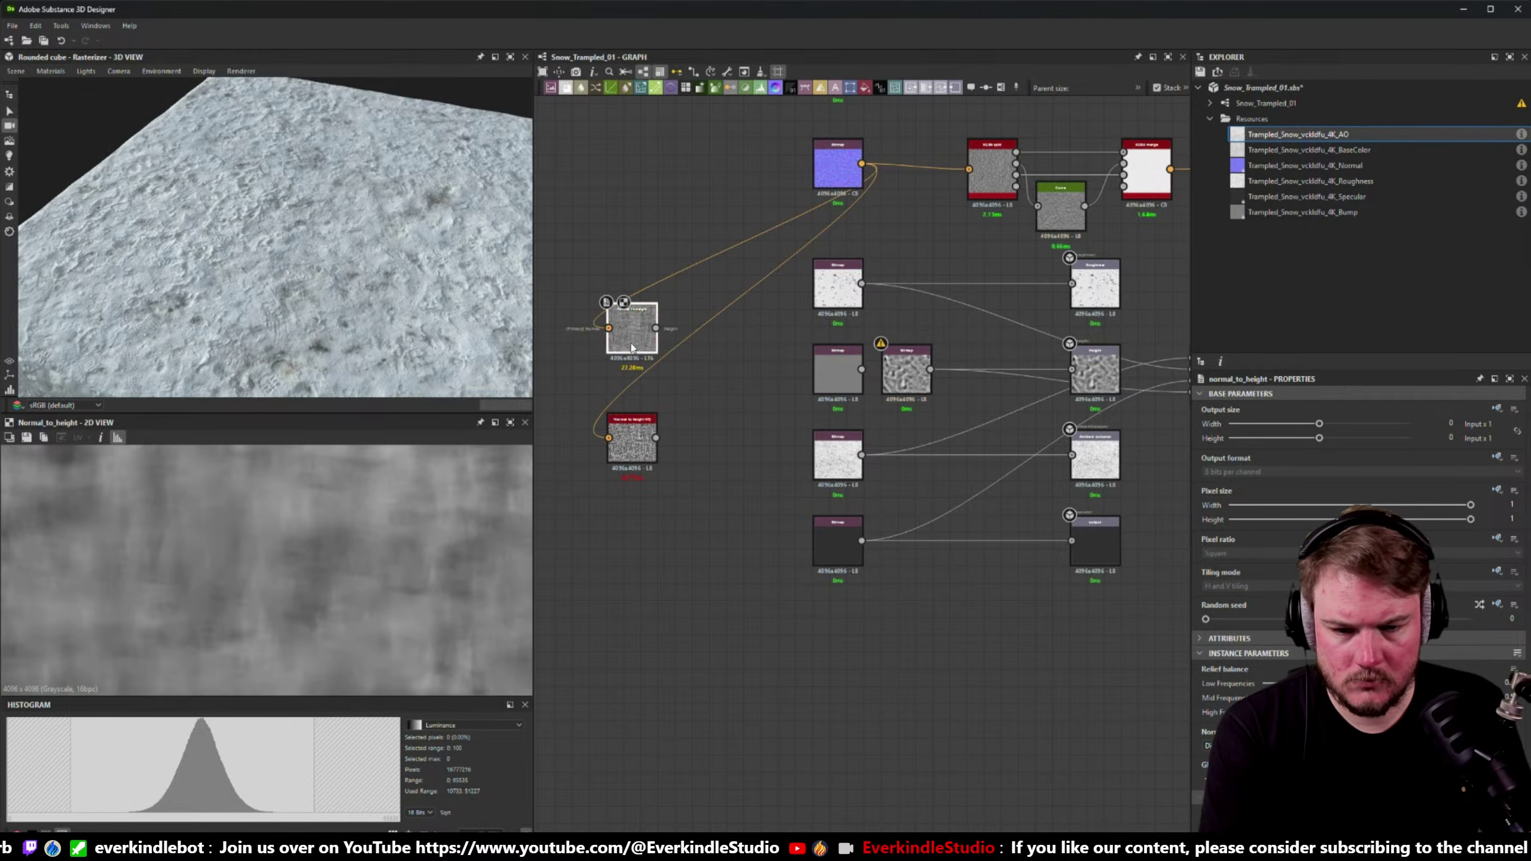
- Compare the Normal bitmap with the Normal to height output in the 2D view and undo the latest Relief balance changes
double_click(838, 166)
scroll(360, 512, "up", 3)
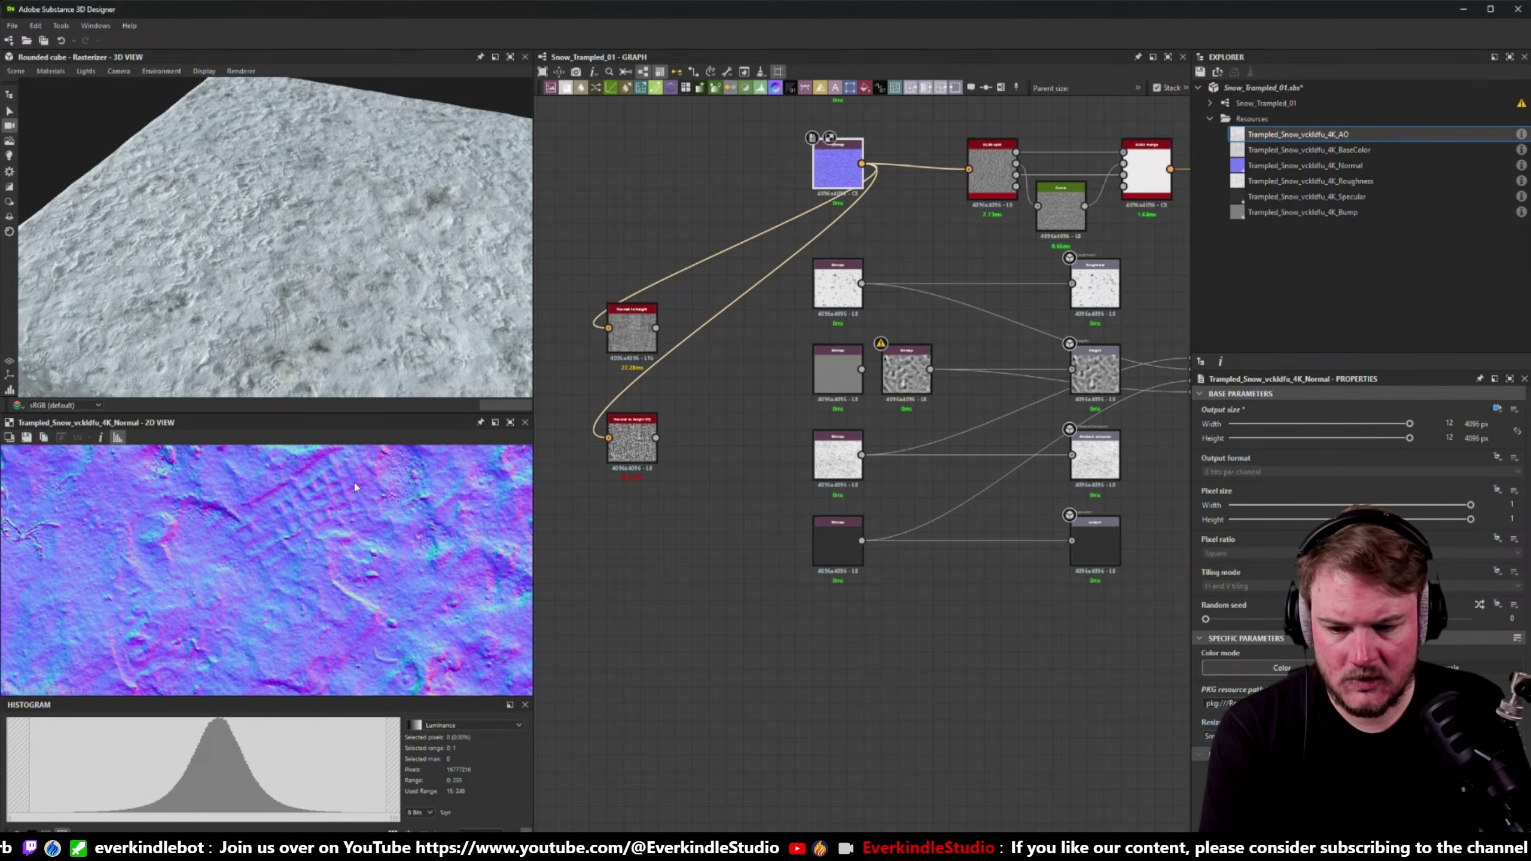
double_click(642, 309)
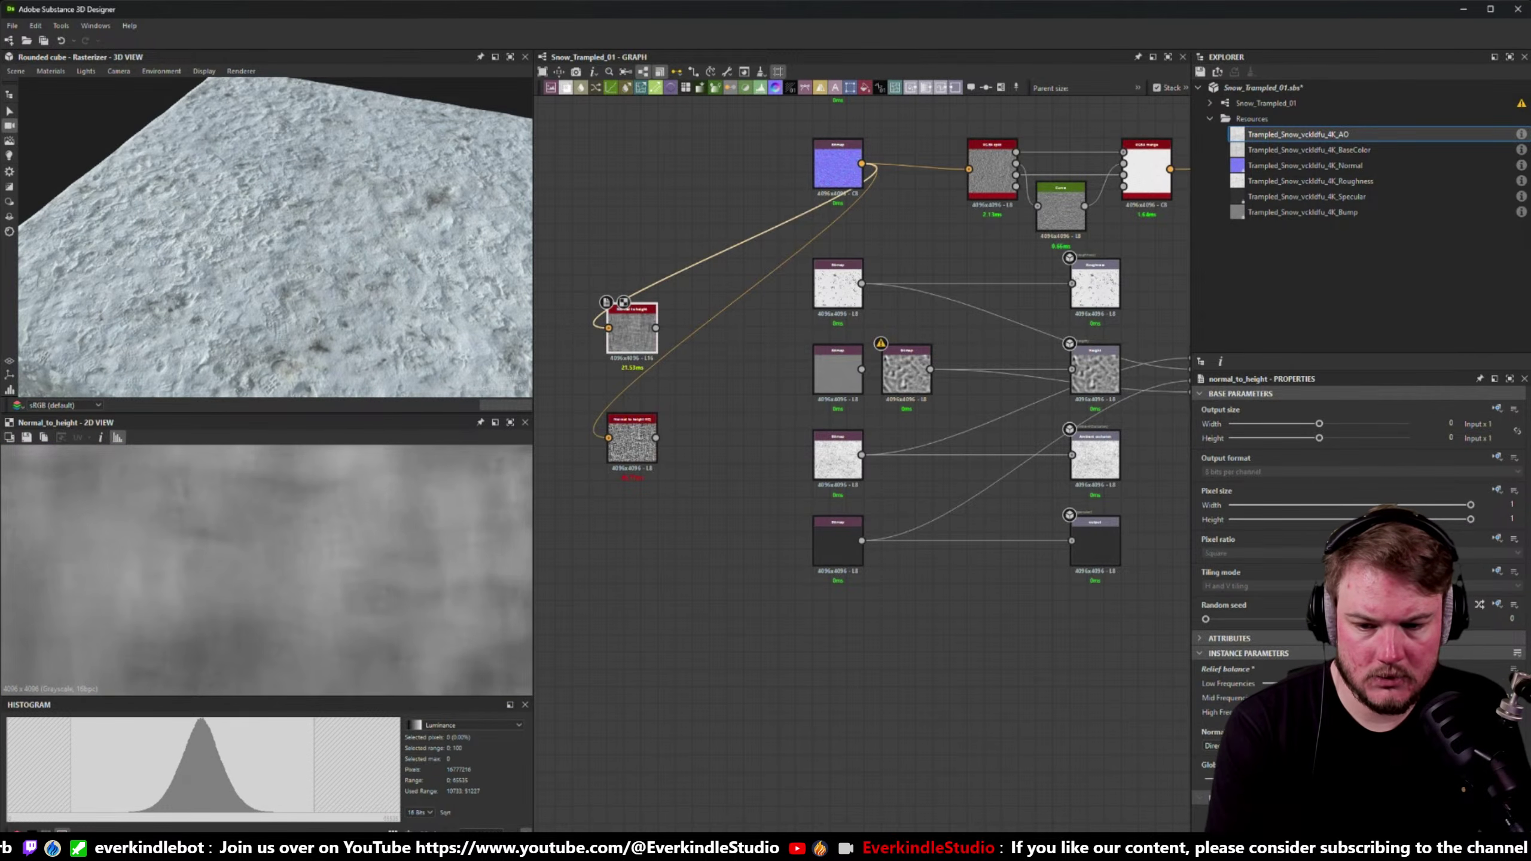
key("ctrl+z")
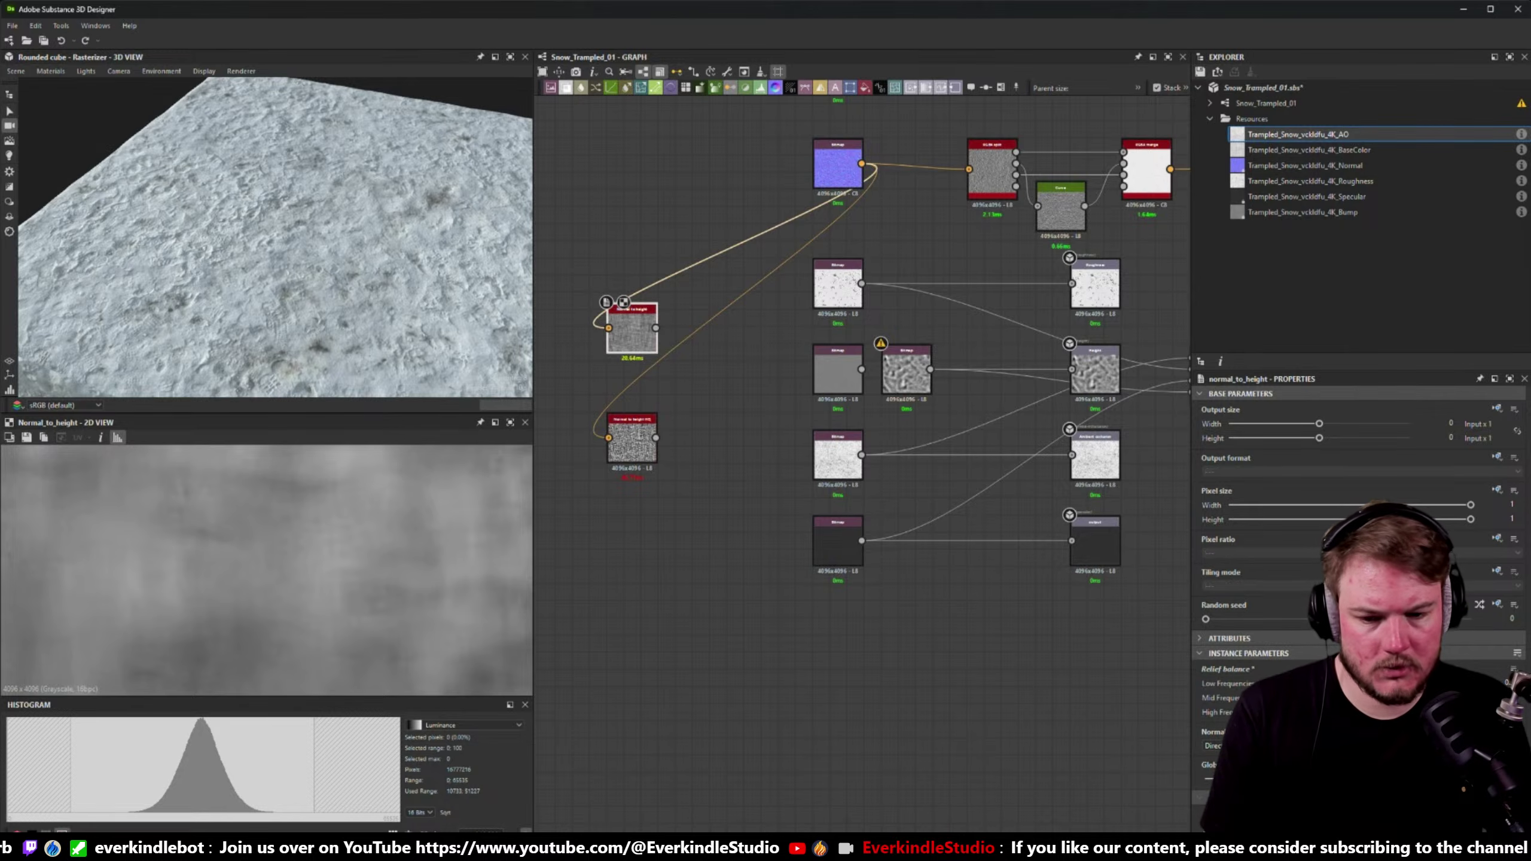
key("ctrl+z")
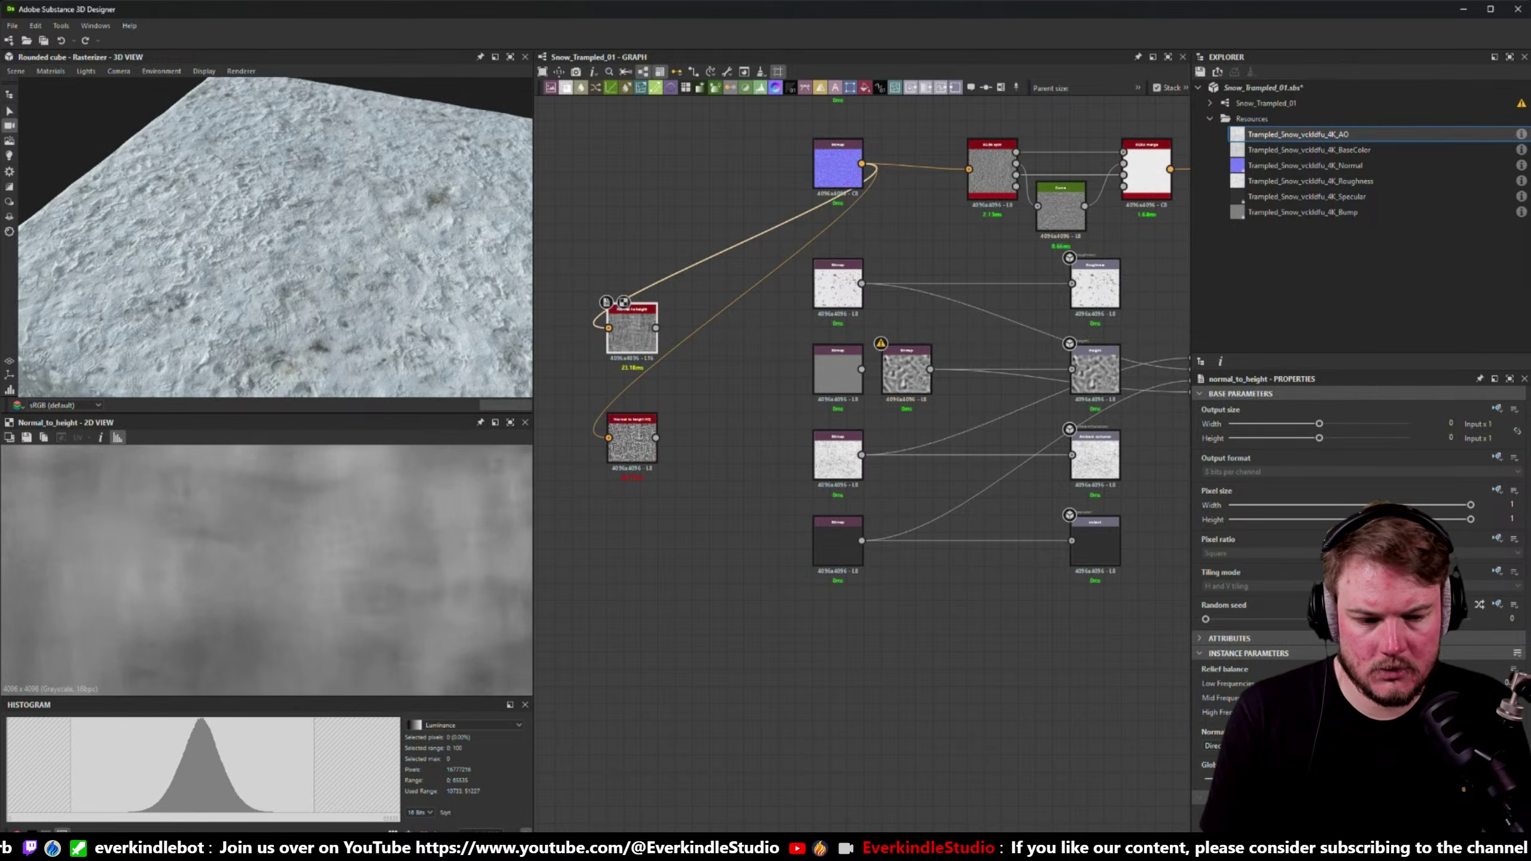
key("ctrl+z")
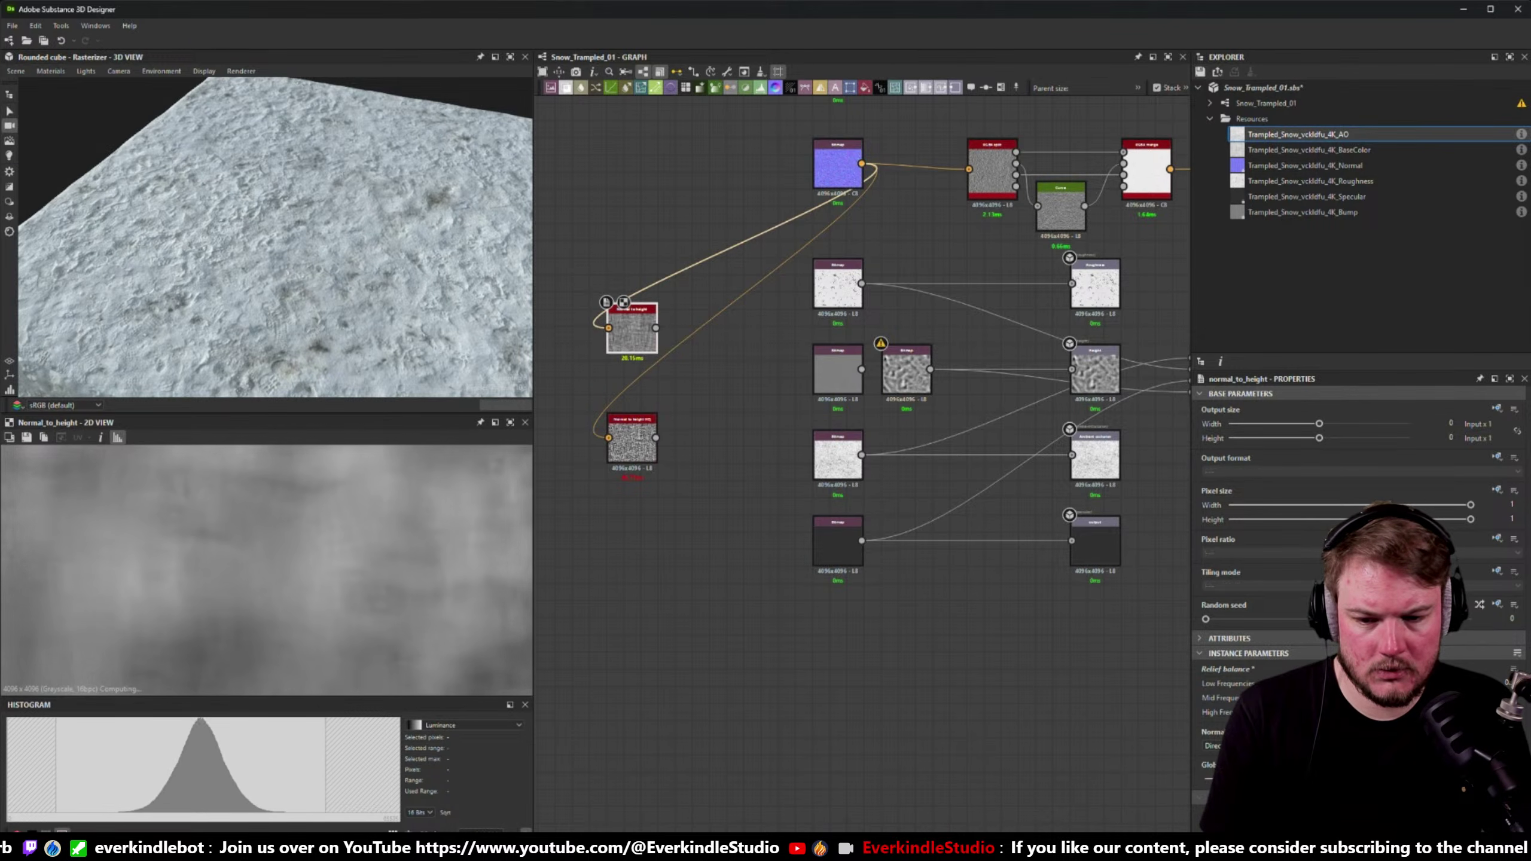
- Check the standard Normal to height output's shapes against the footprints and ridges in the trampled snow Normal bitmap
scroll(543, 563, "down", 3)
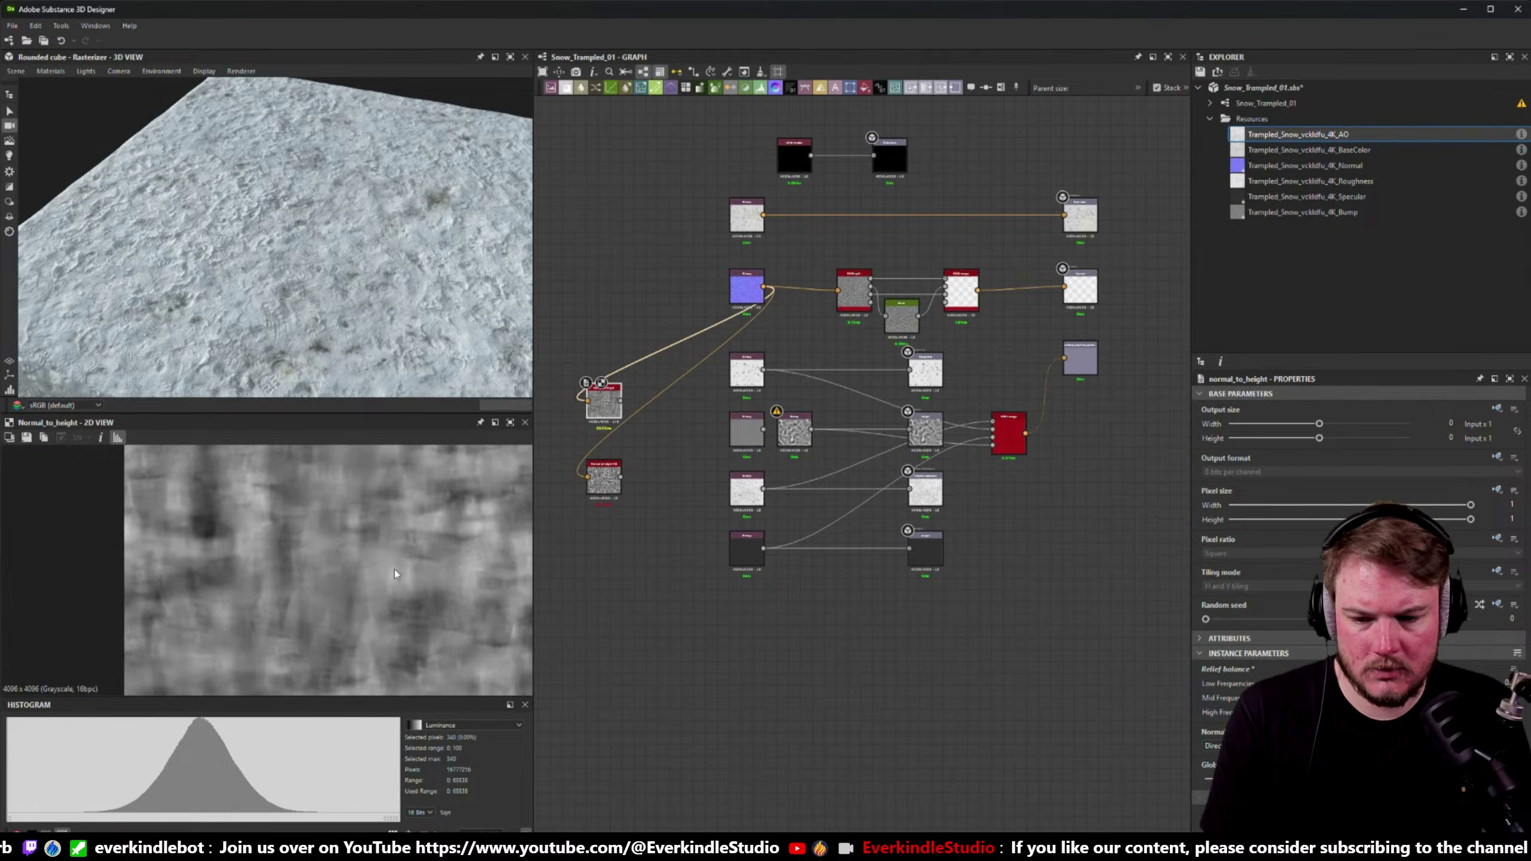
scroll(394, 570, "down", 4)
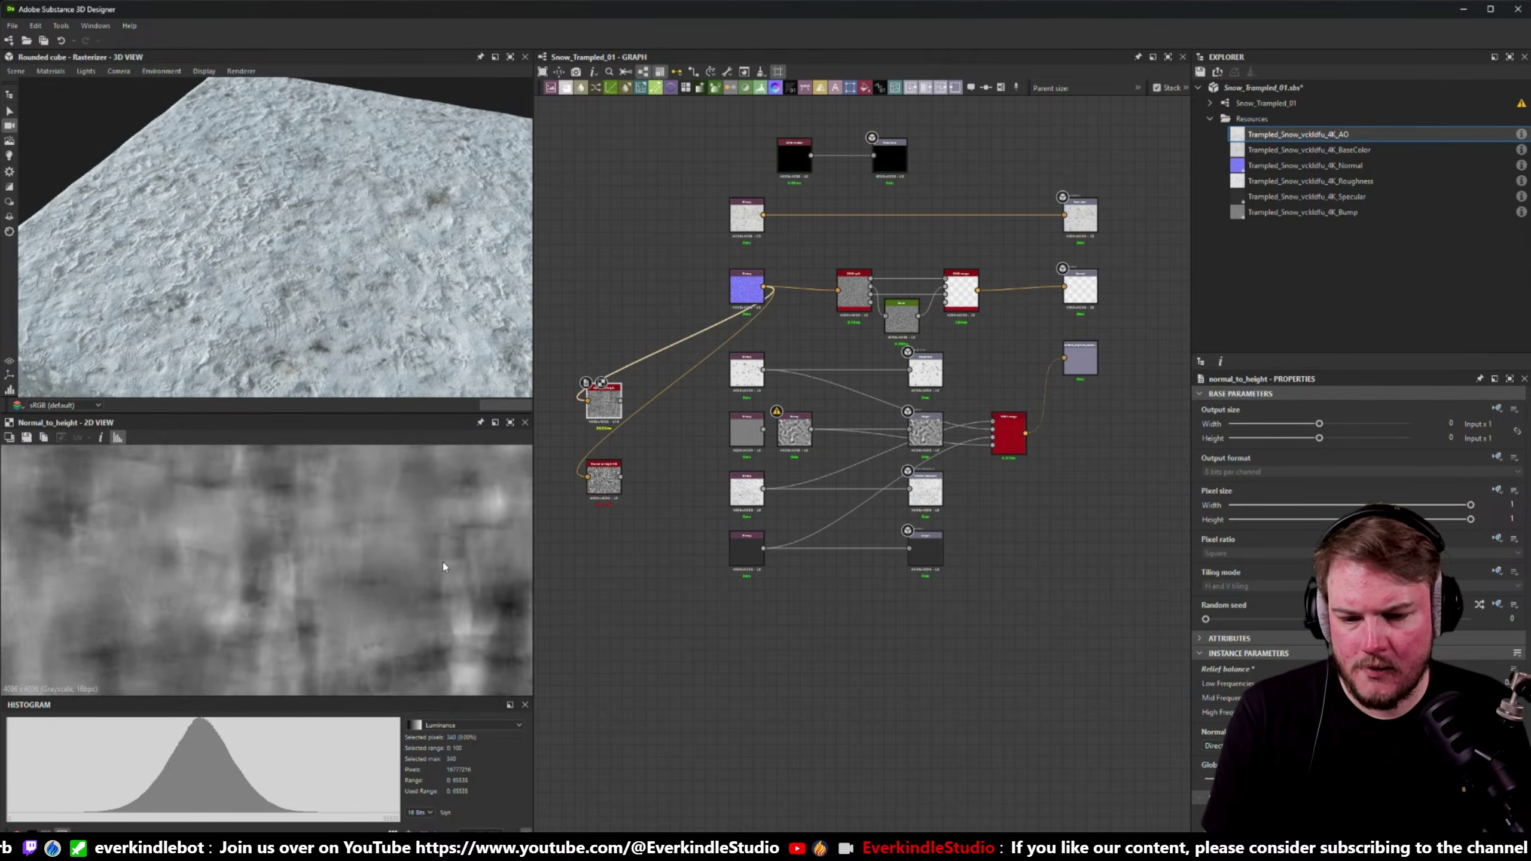
double_click(746, 288)
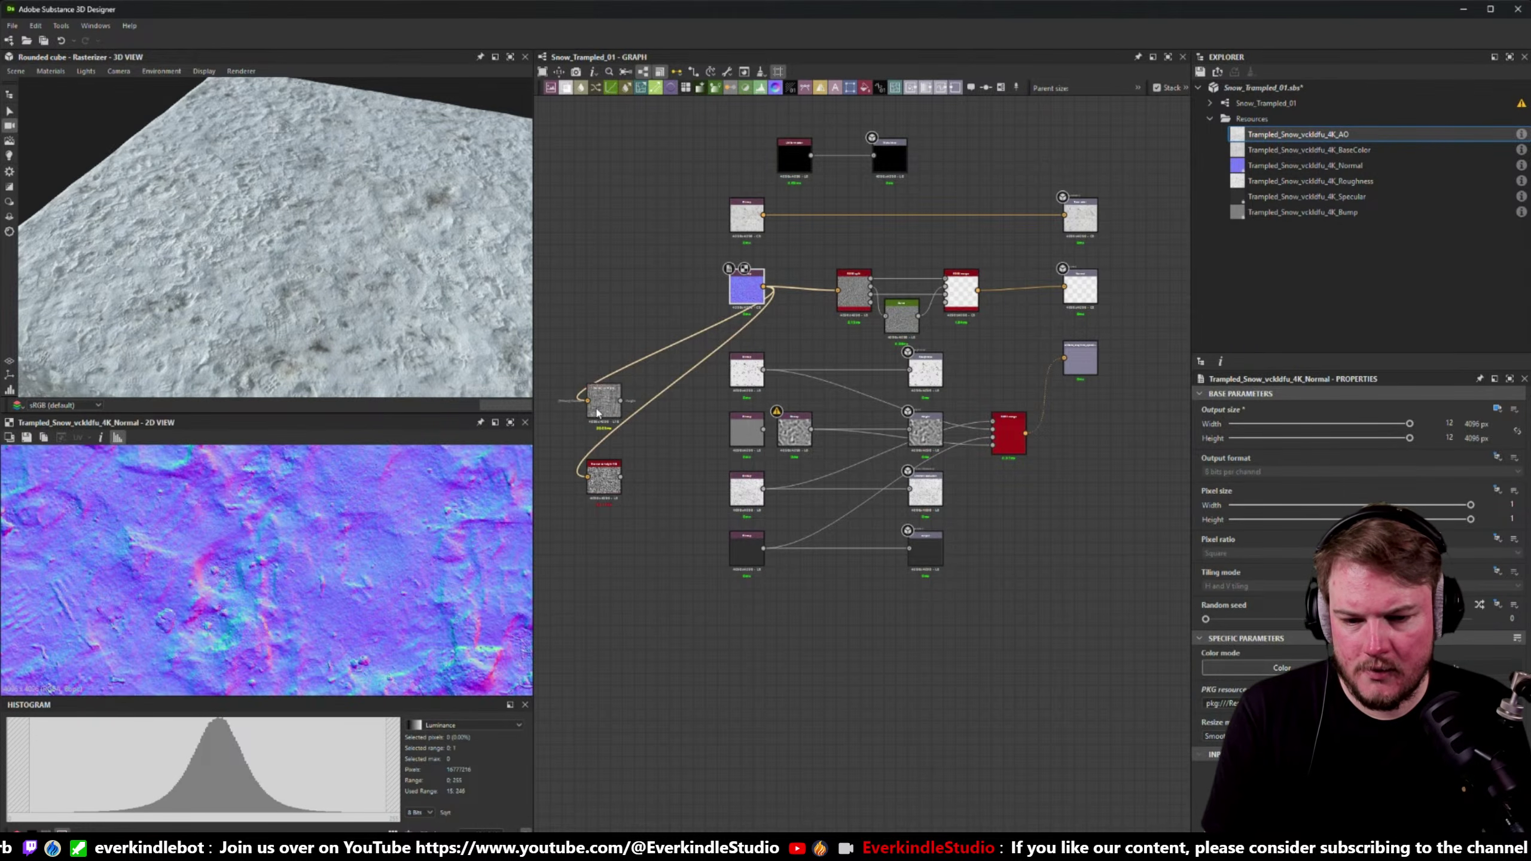
double_click(597, 412)
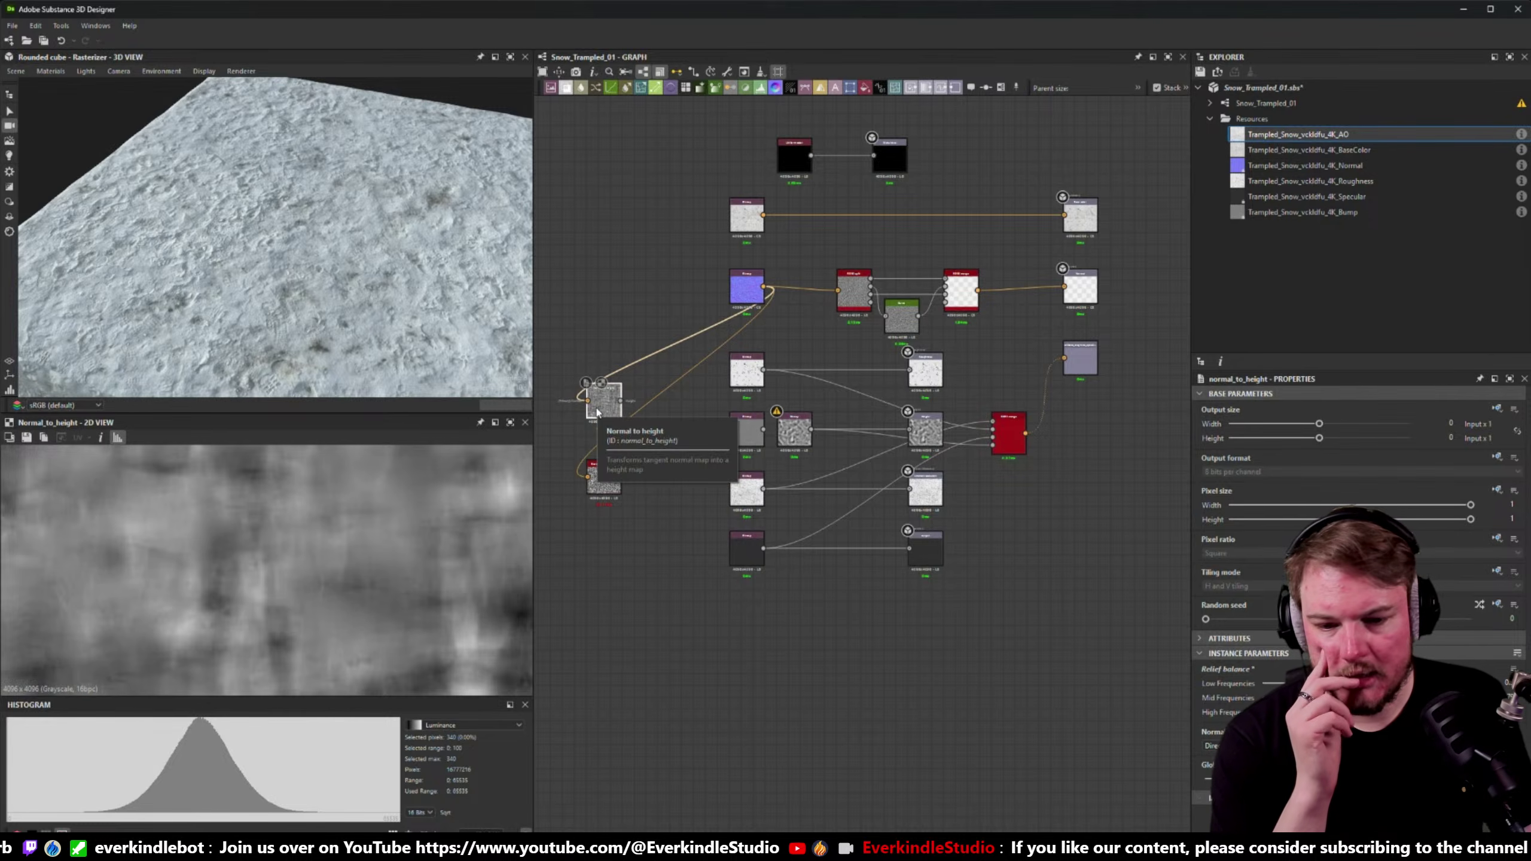
middle_click_drag(621, 512, 665, 489)
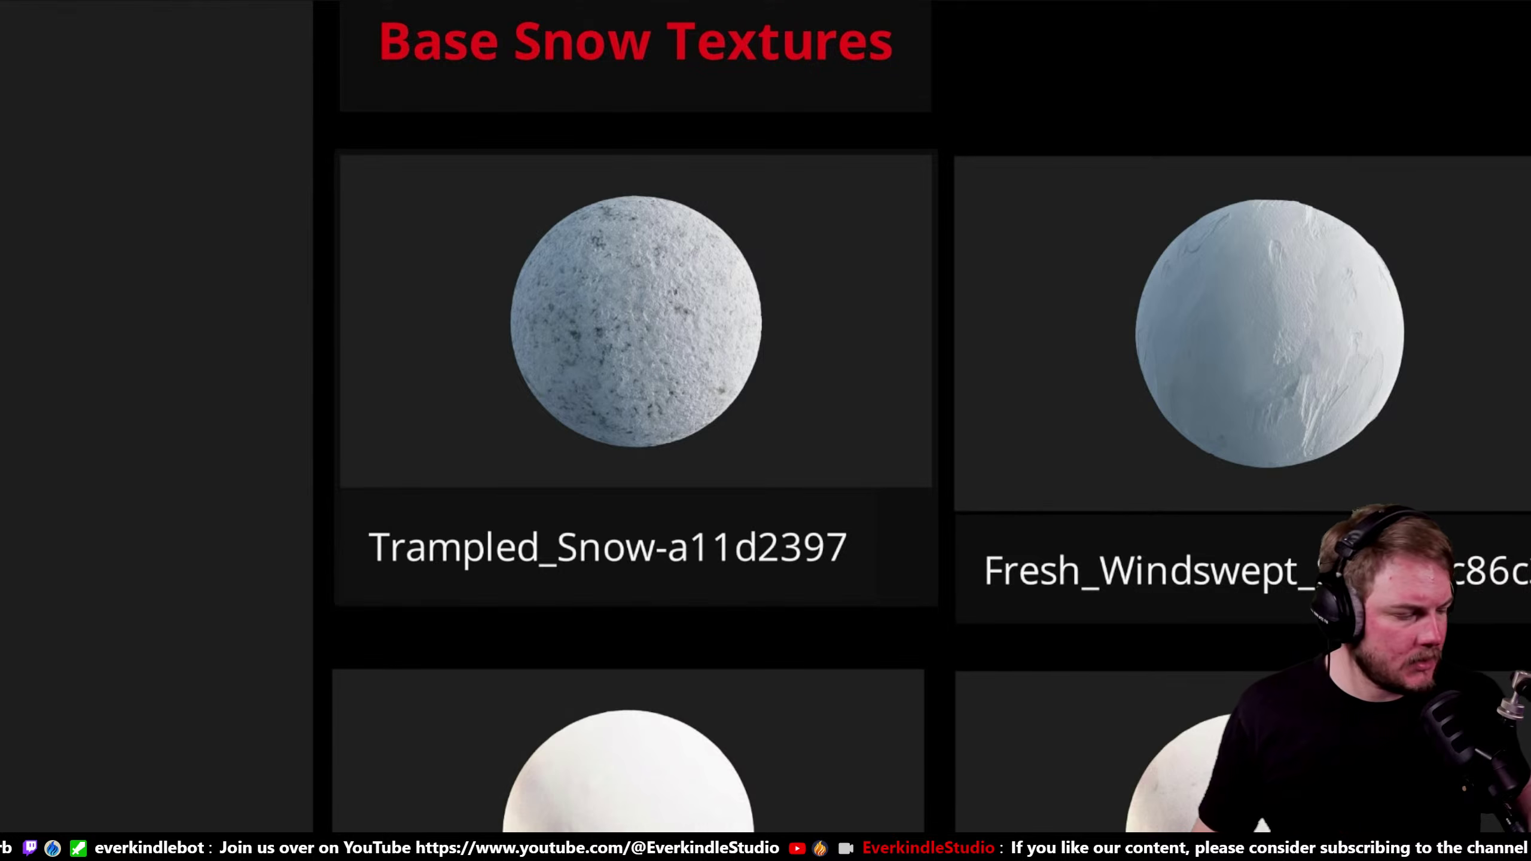
- Switch to the reference board and examine the Covered Snow Textures, especially Snow_Covered_Ground-0c8fb9d6, and return to the Substance graph
key("Right")
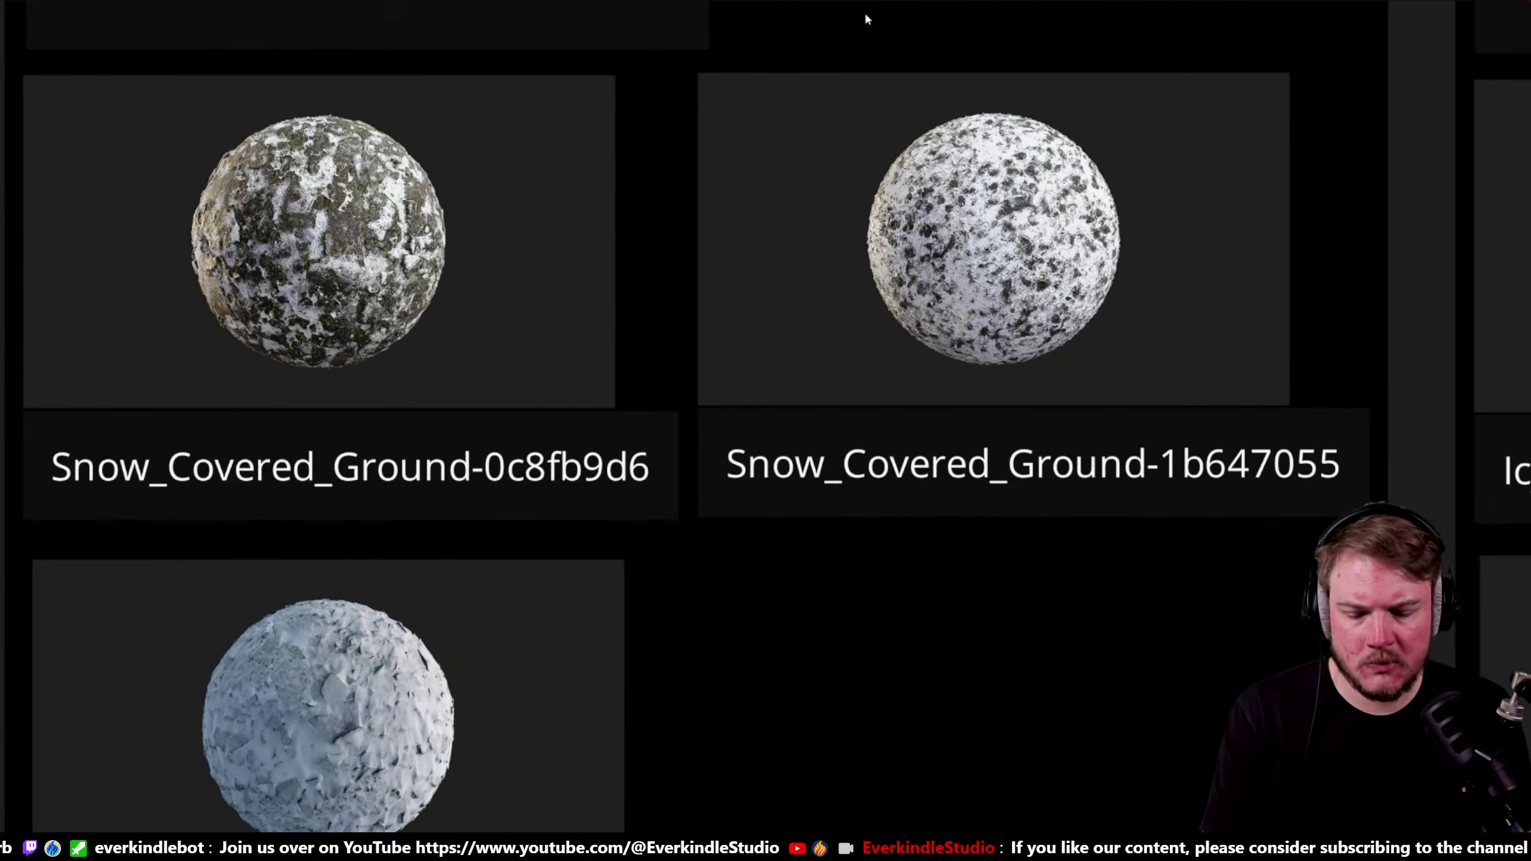
scroll(868, 60, "down", 3)
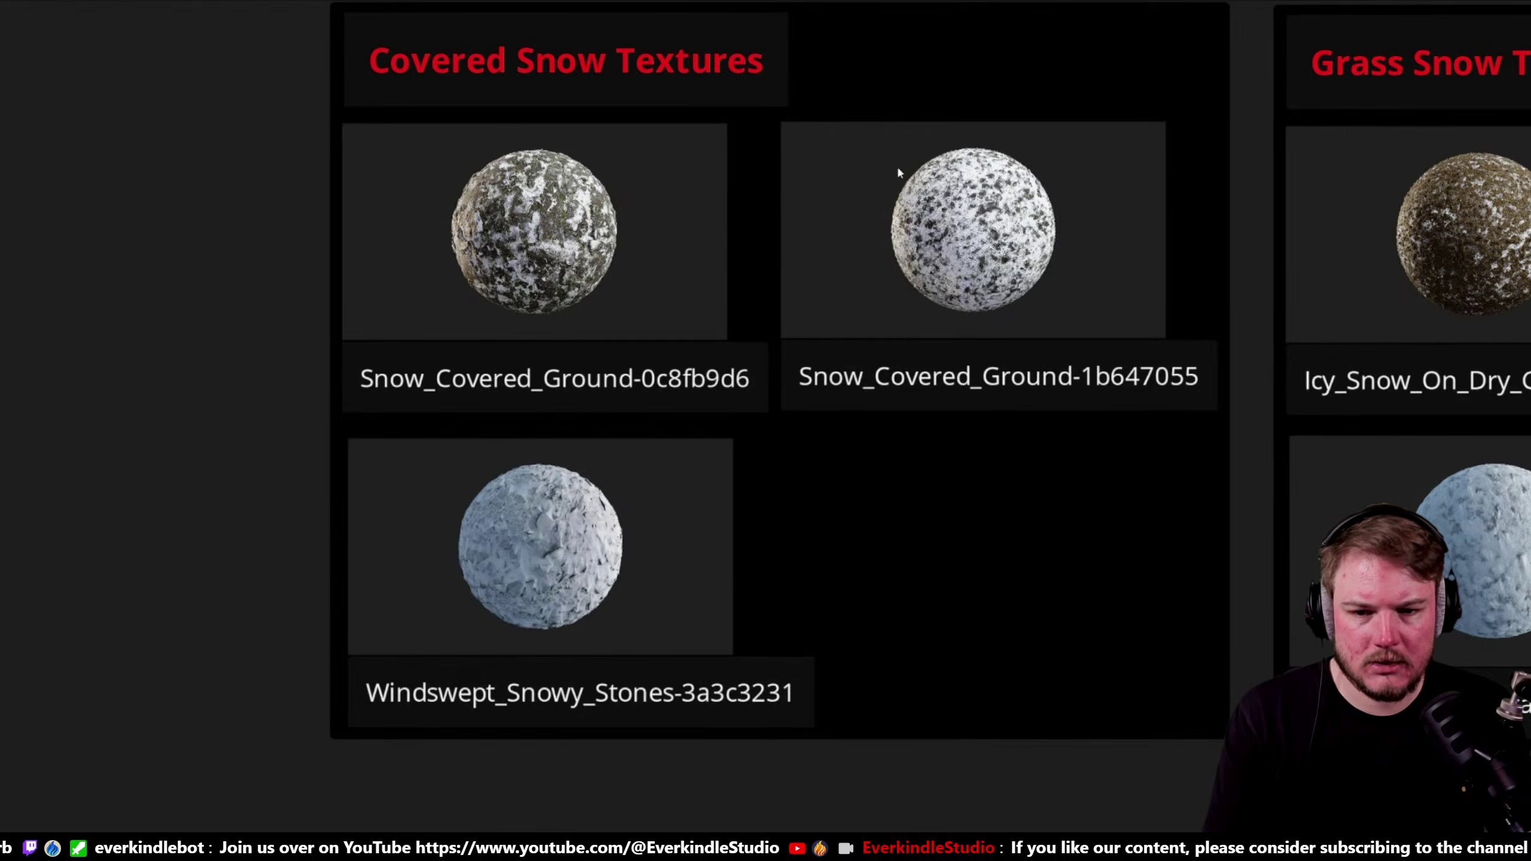
key("Right")
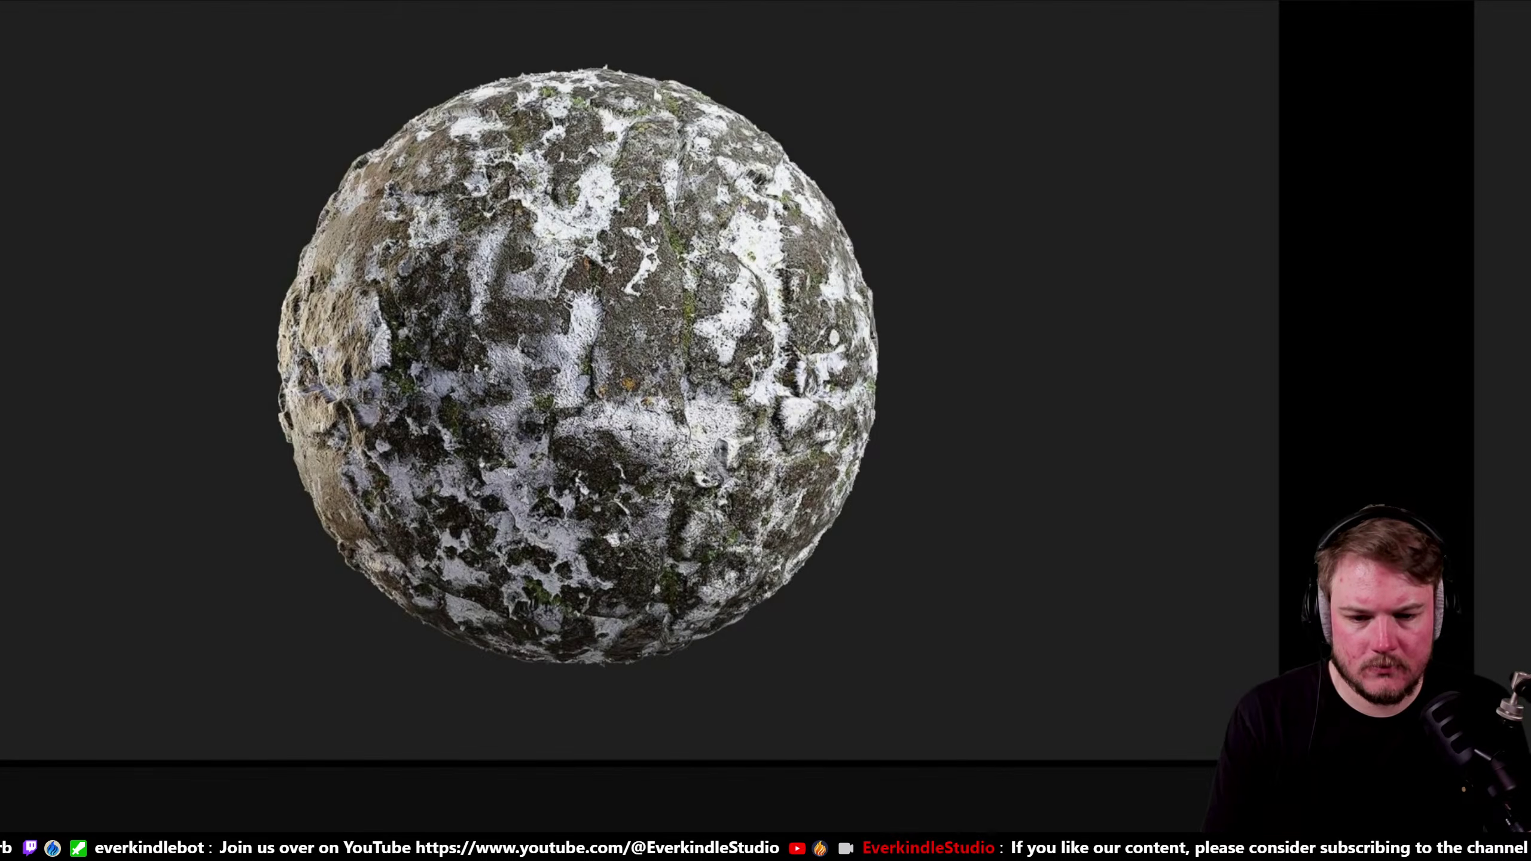
scroll(651, 238, "down", 3)
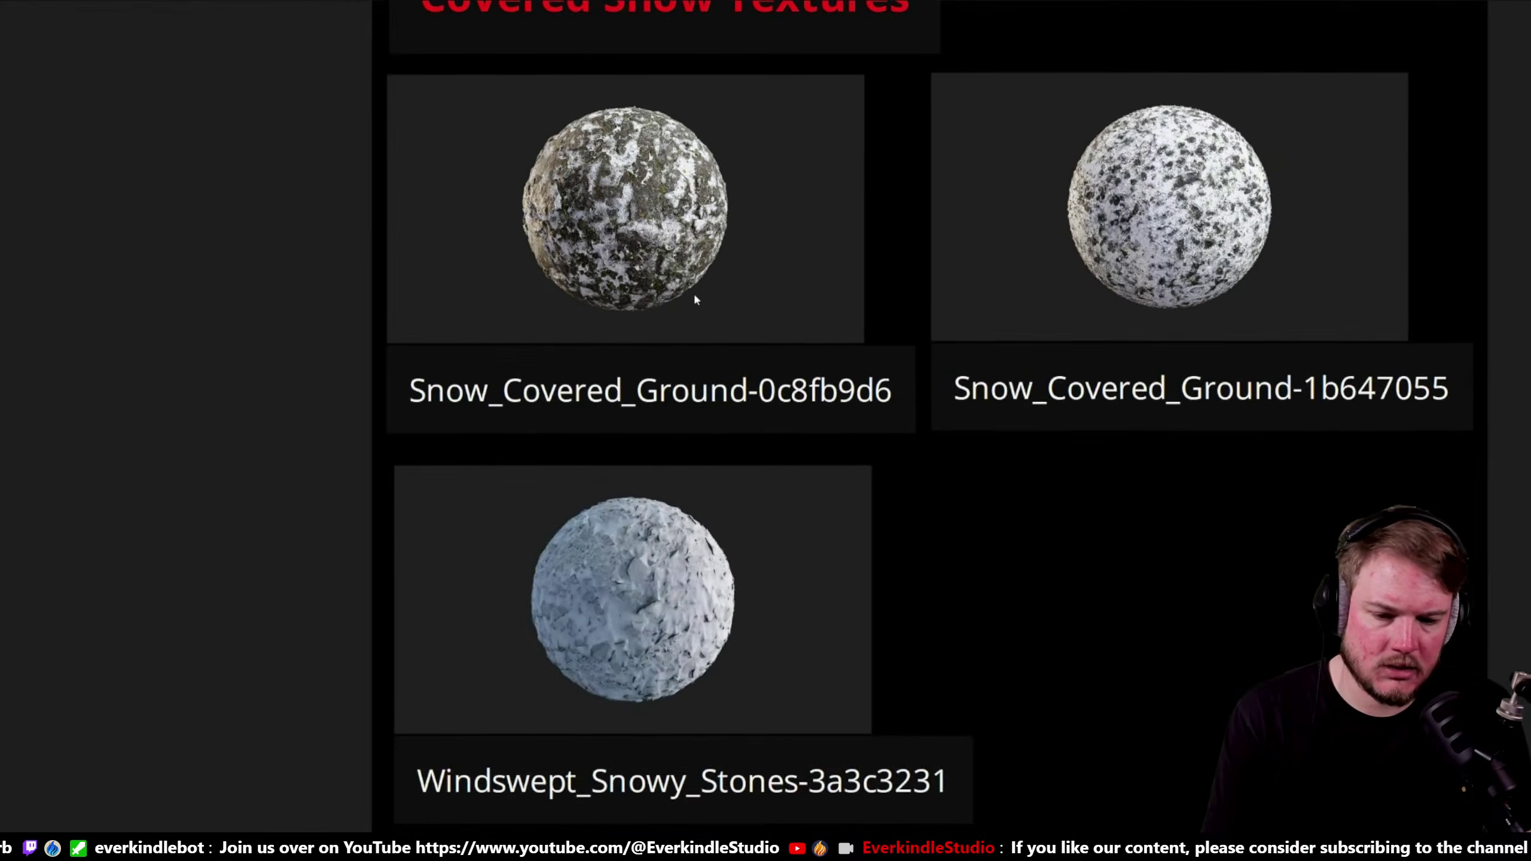
scroll(696, 294, "up", 2)
scroll(614, 132, "up", 3)
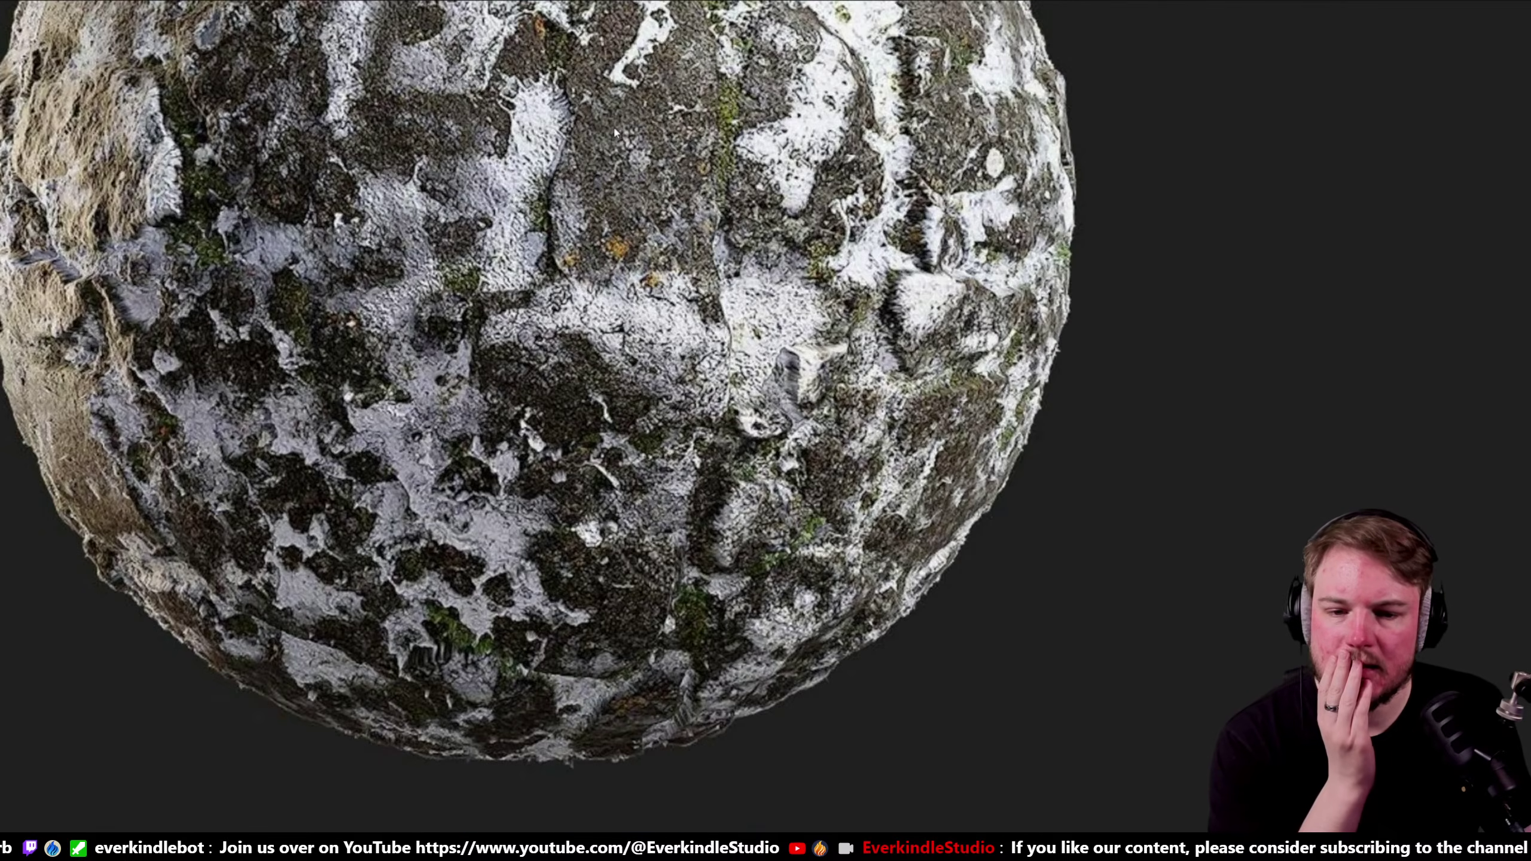
scroll(614, 131, "down", 3)
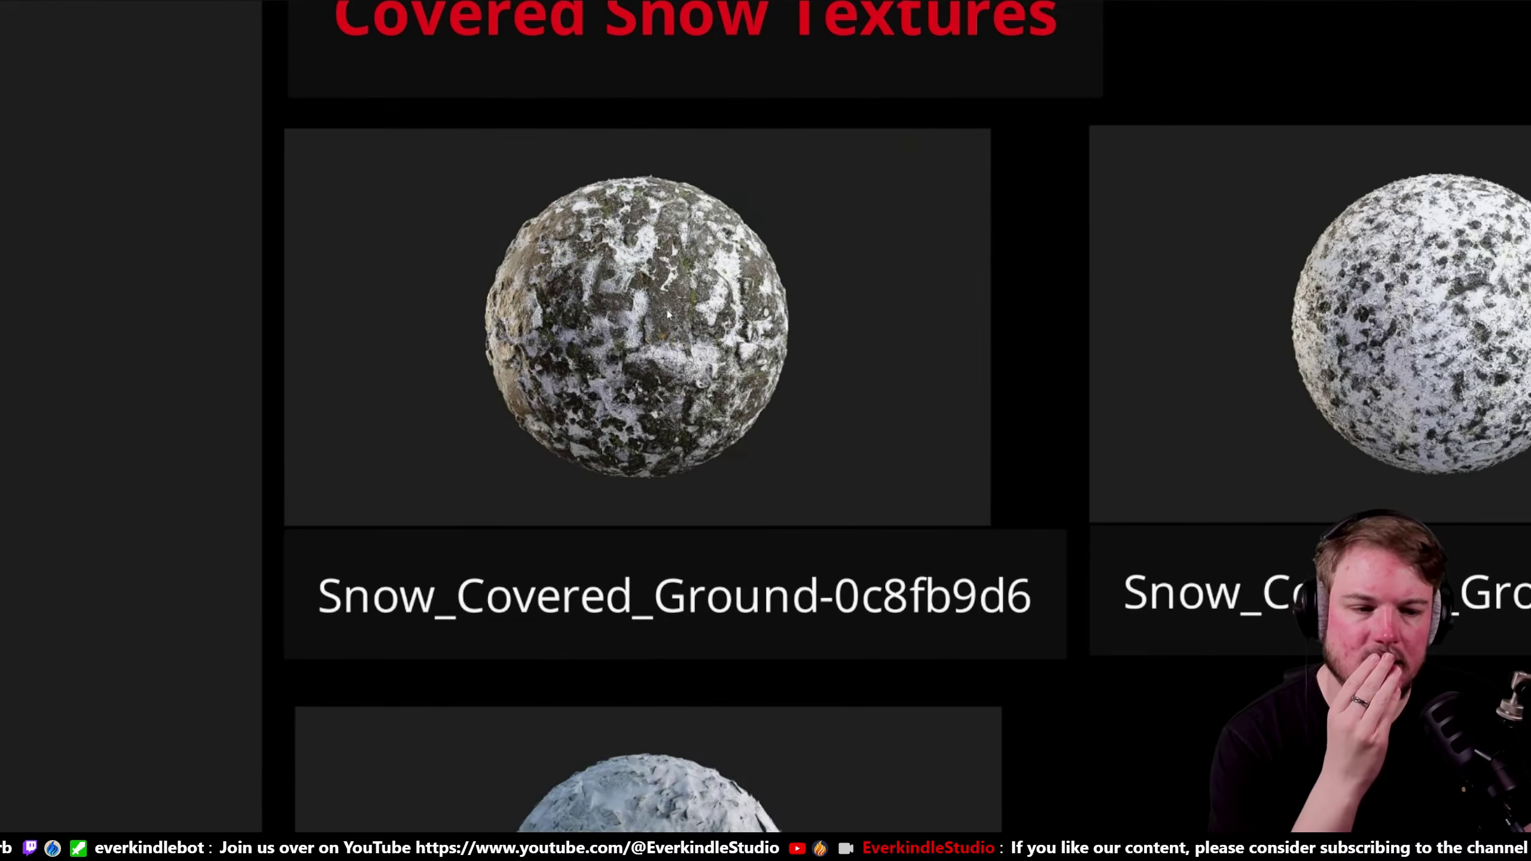
scroll(1331, 342, "up", 1)
scroll(1331, 342, "up", 3)
scroll(916, 319, "down", 3)
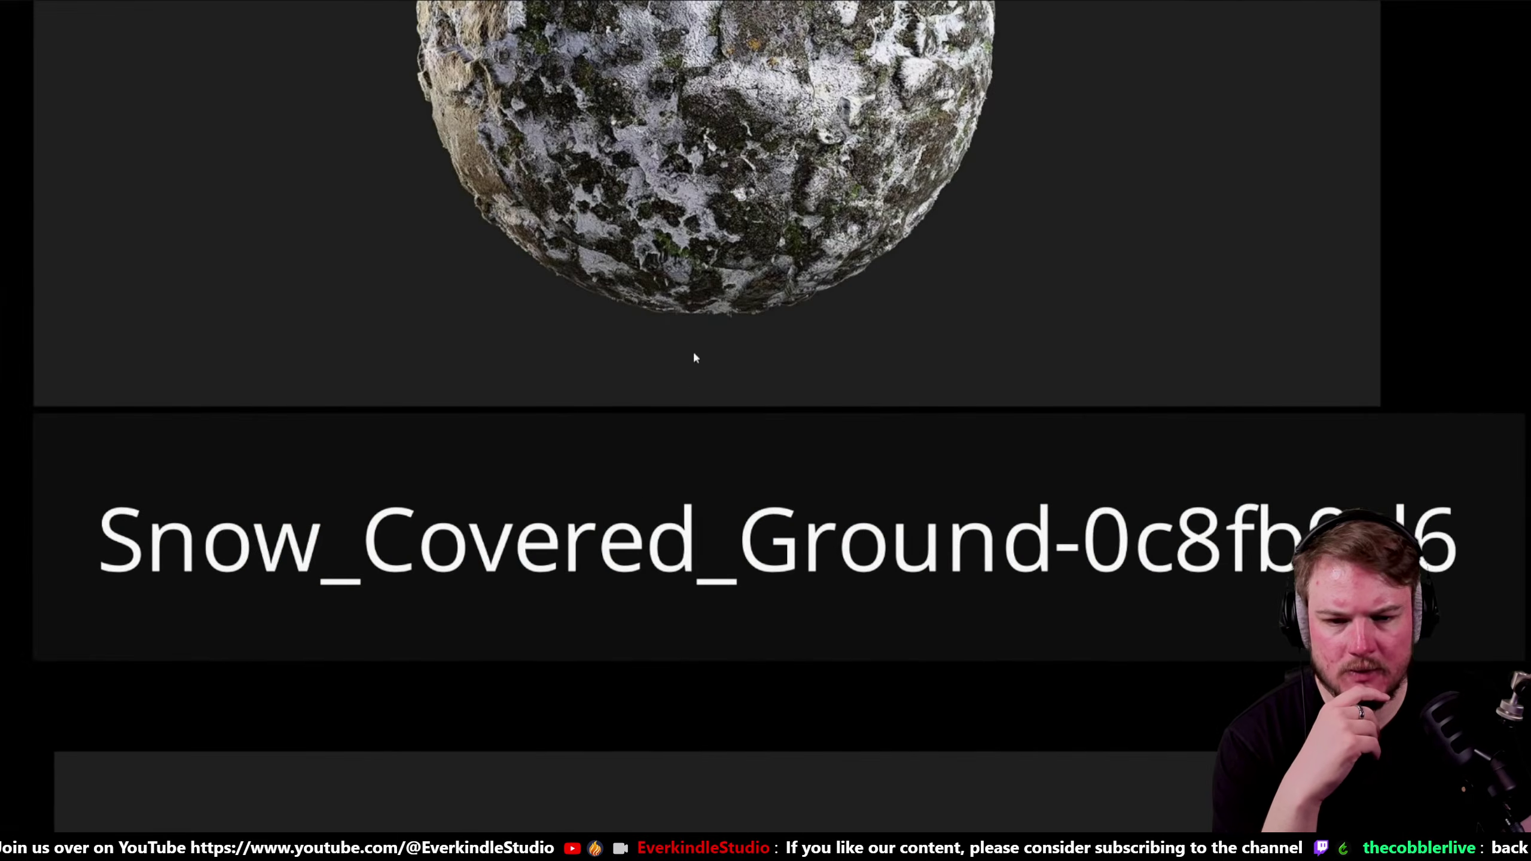
left_click(510, 371)
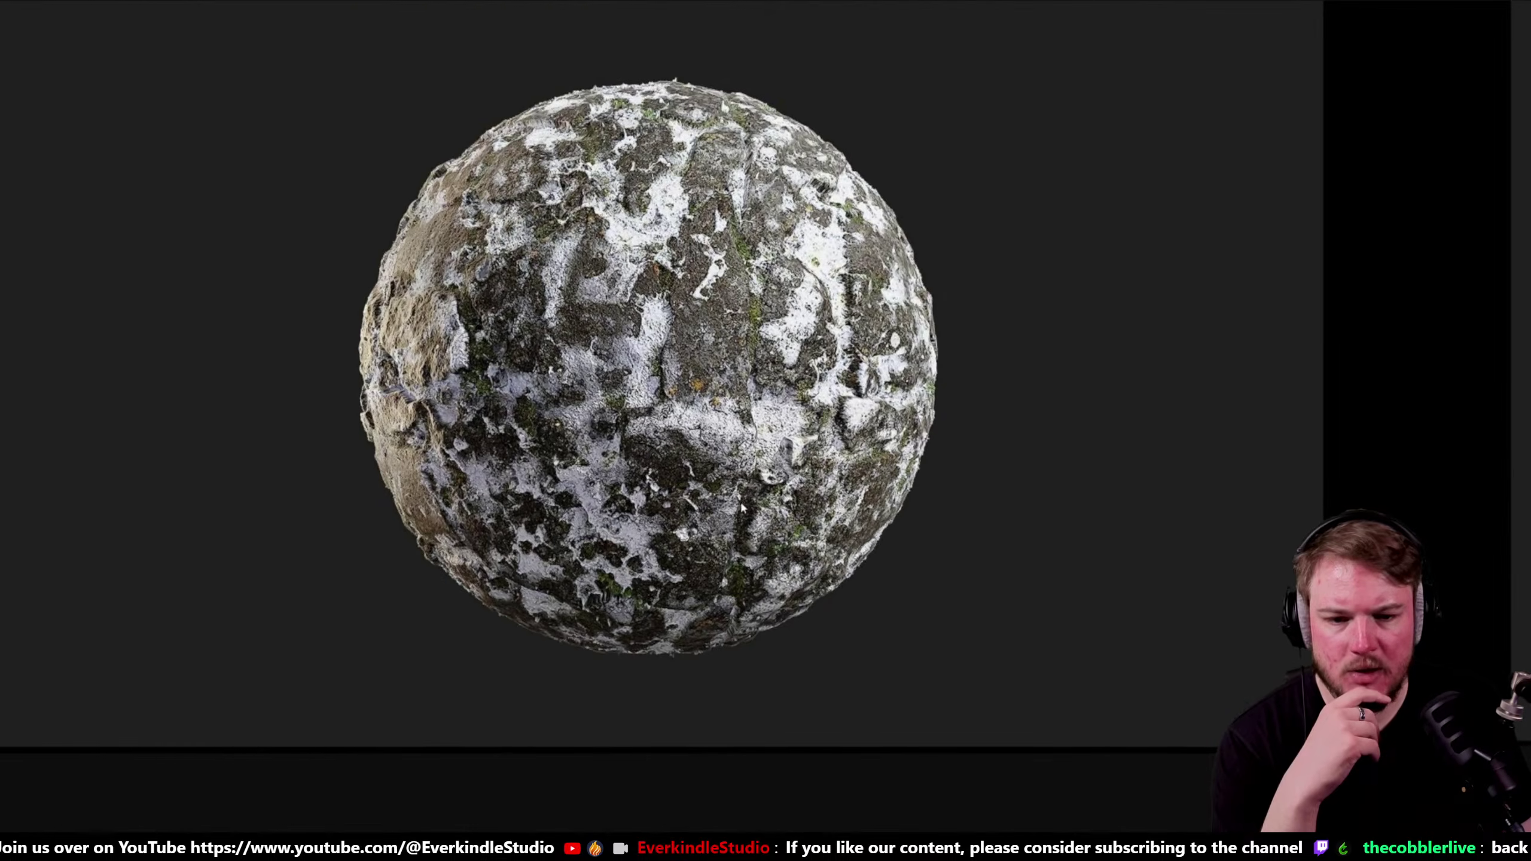
key("Escape")
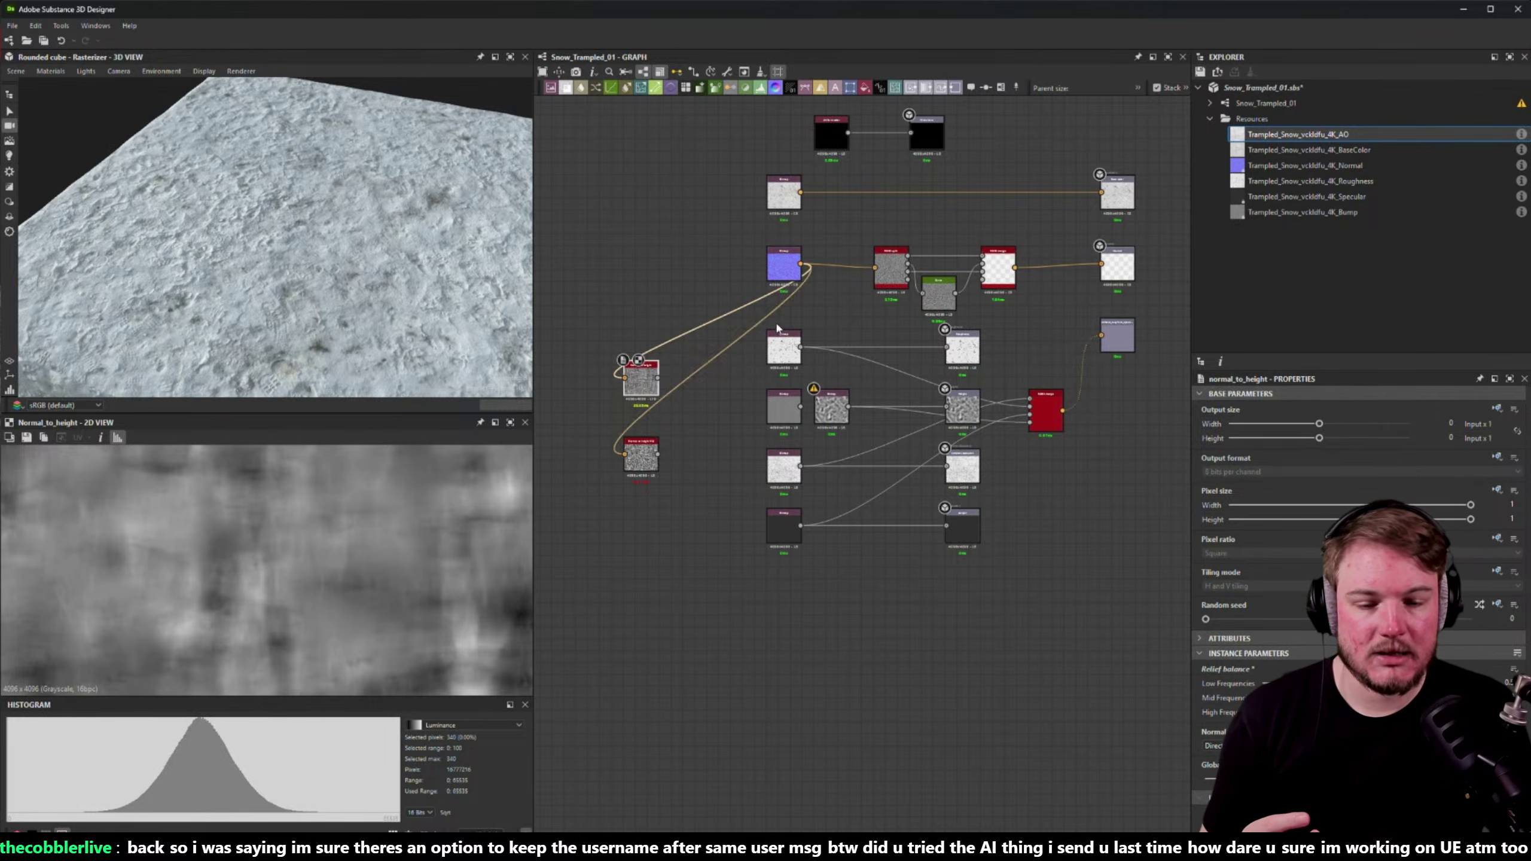
- Delete both the Normal to height and Normal to height HQ nodes from the graph
middle_click_drag(698, 461, 752, 456)
left_click_drag(665, 344, 762, 450)
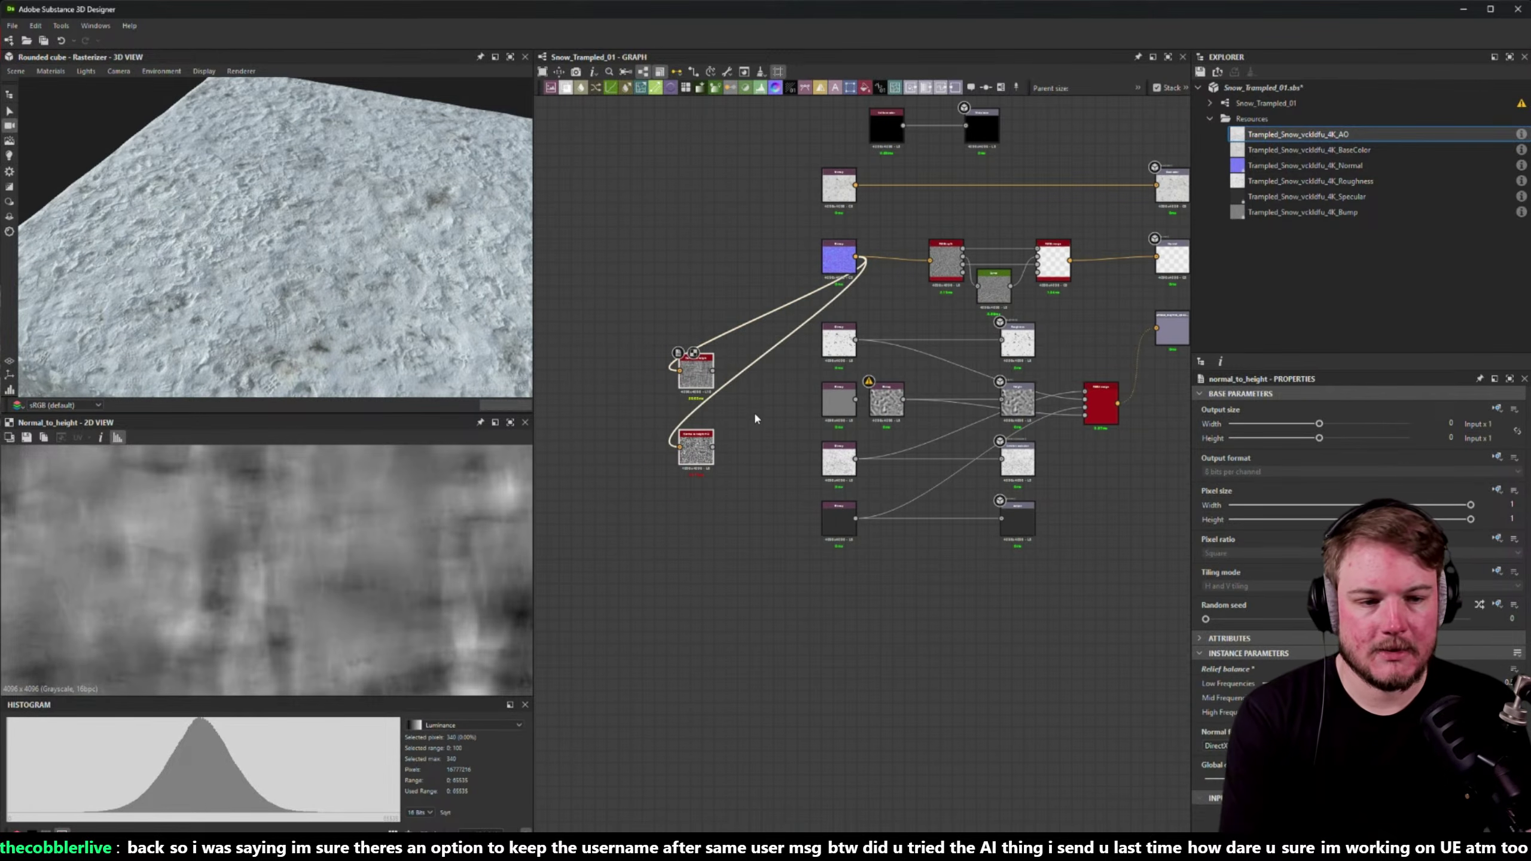
key("Delete")
middle_click_drag(741, 388, 673, 461)
scroll(670, 460, "up", 2)
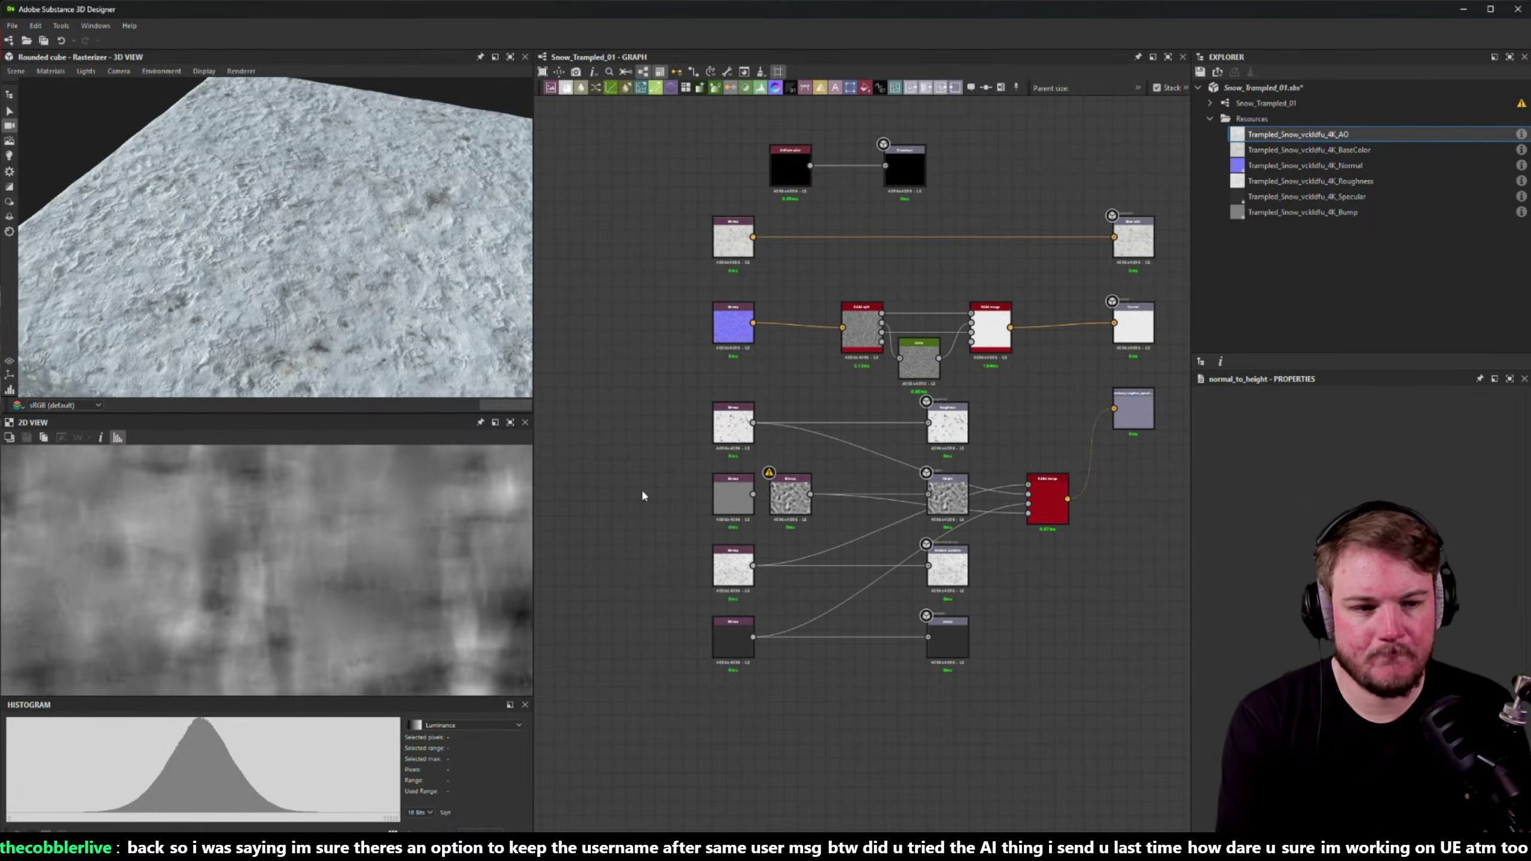
- Start linking bitmaps into Resources and browse FabLibrary to the high texture set's extracted folder of Snow_Covered_Ground-1b647055
right_click(1280, 117)
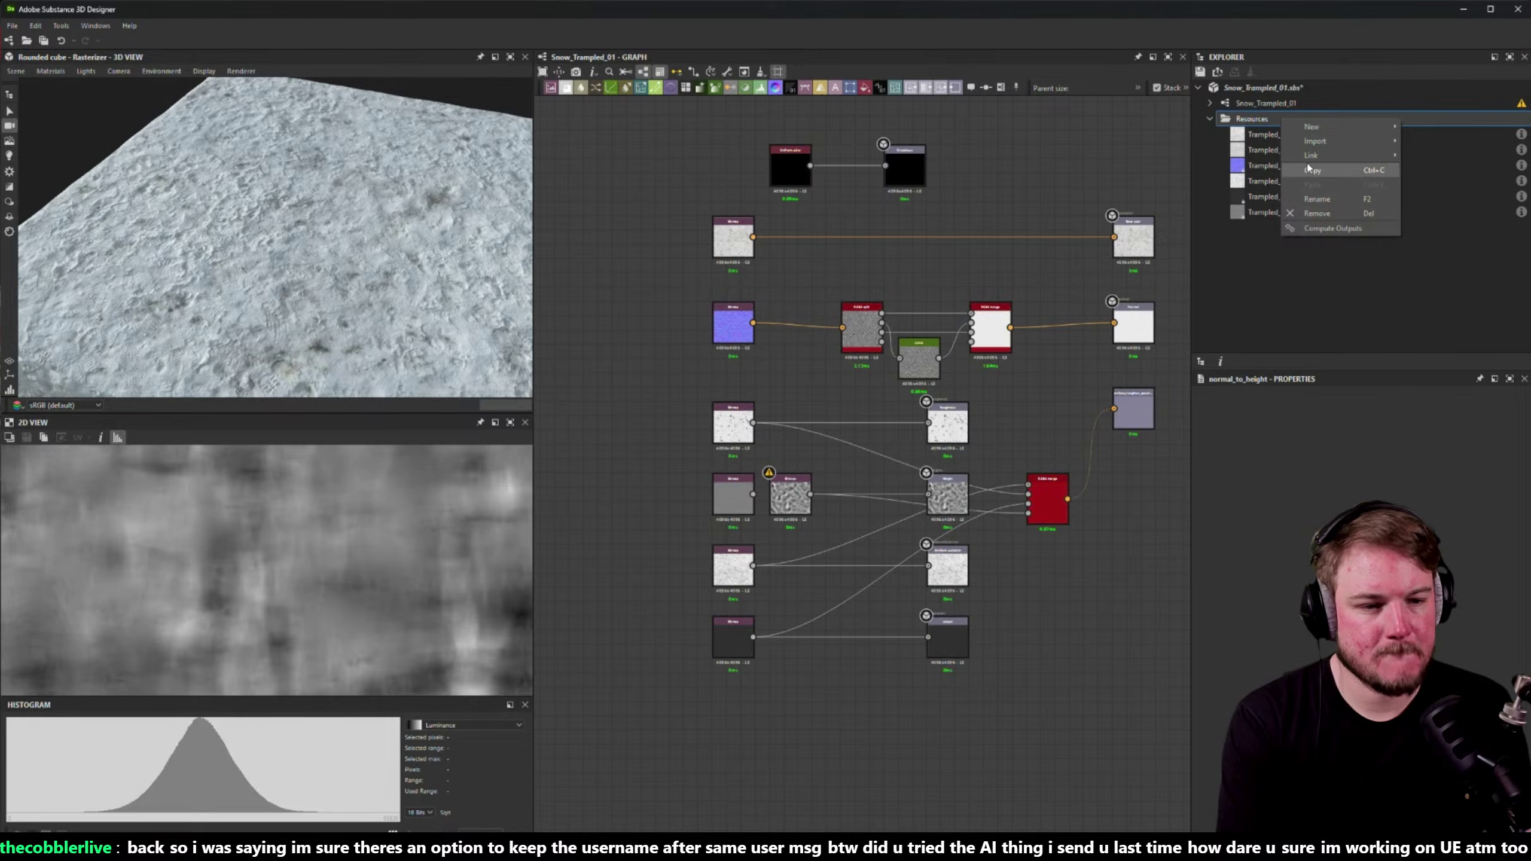
mouse_move(1323, 156)
left_click(1452, 169)
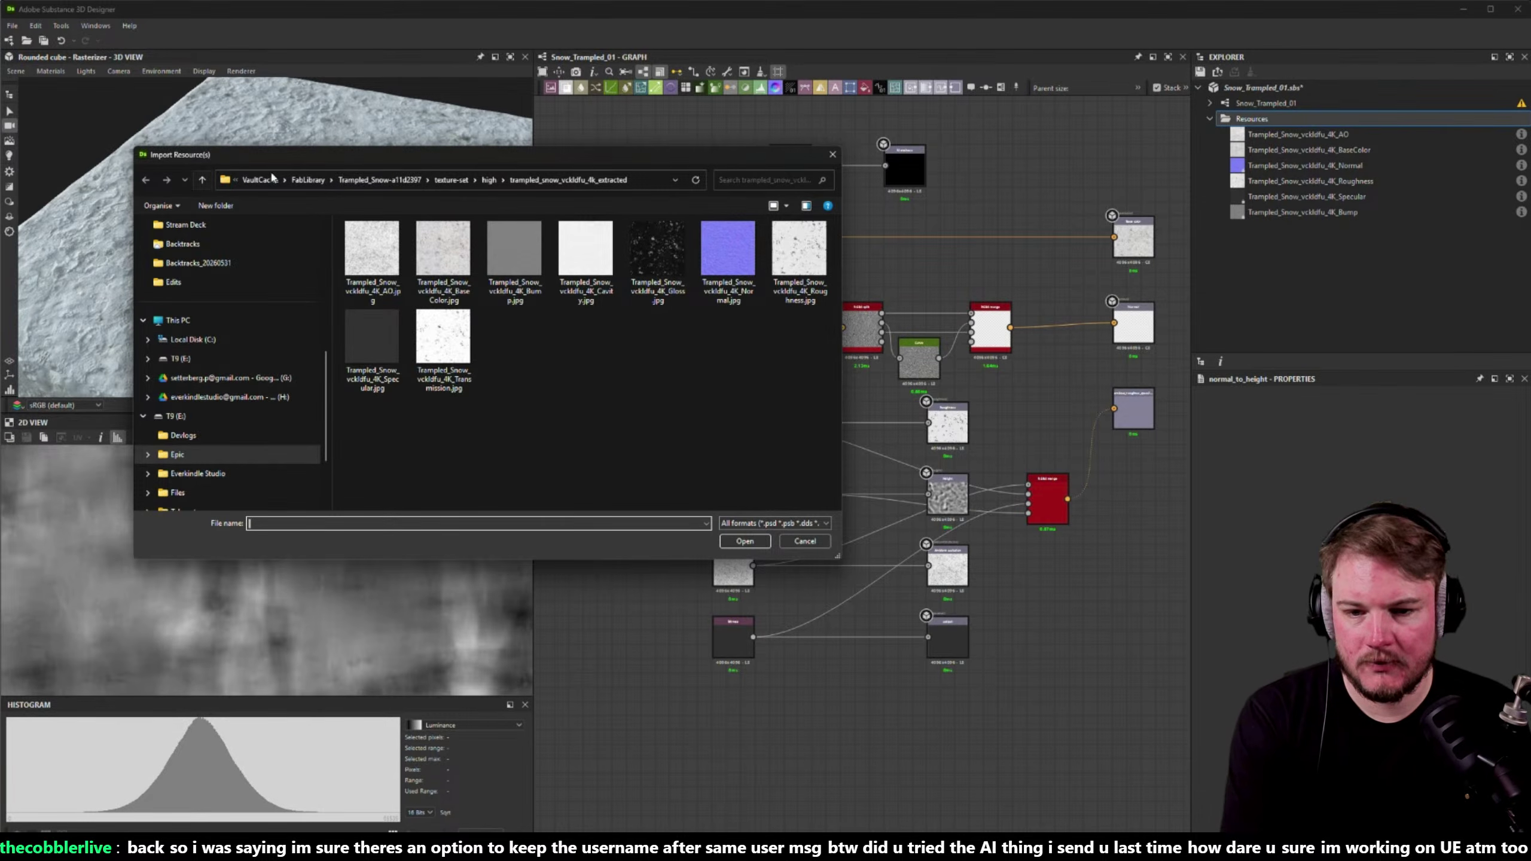
left_click(409, 180)
left_click(446, 180)
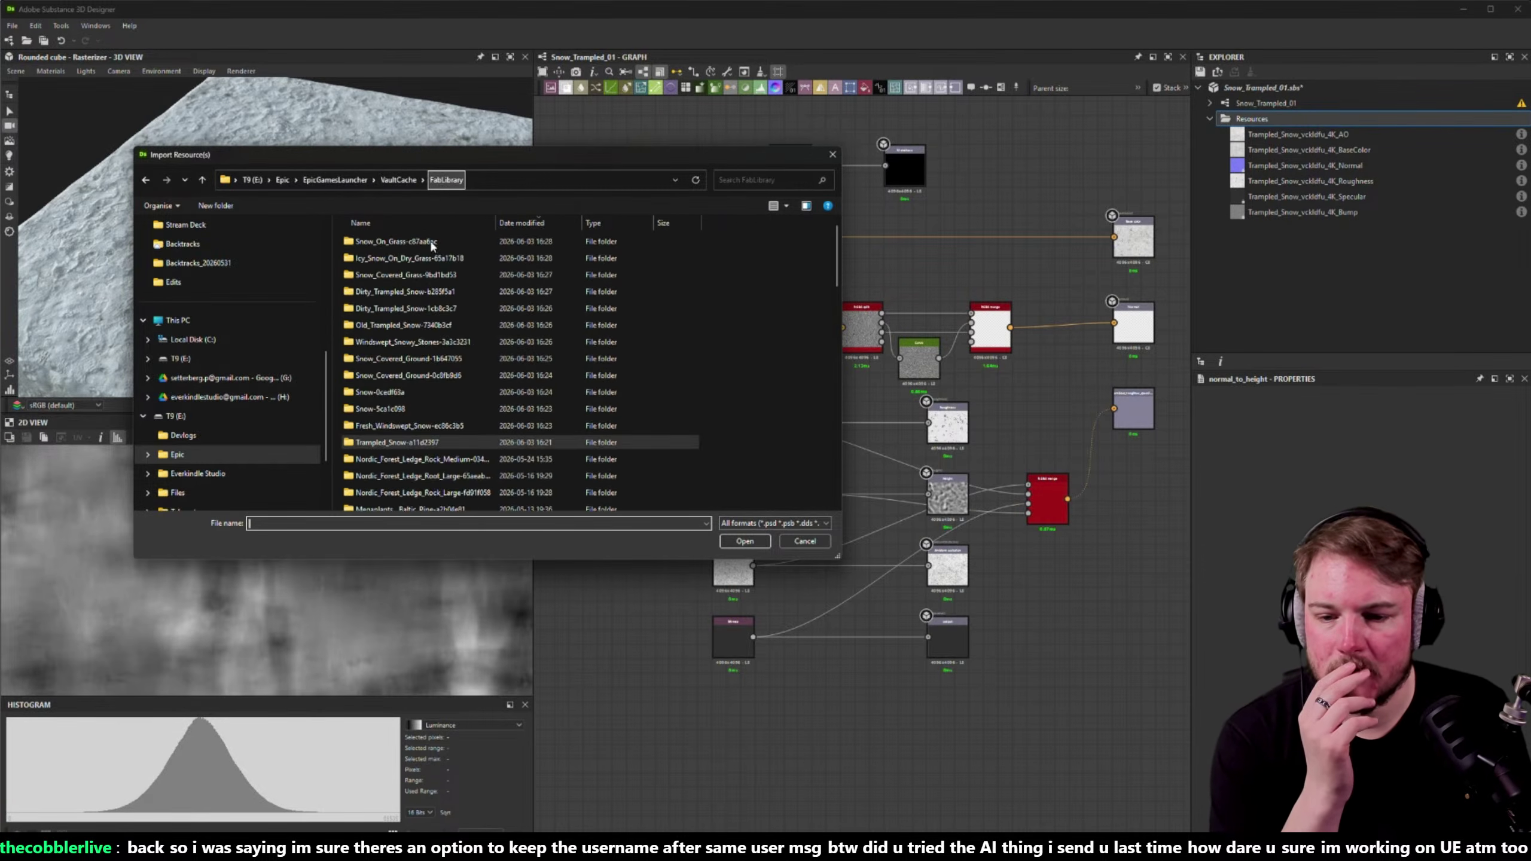
scroll(400, 324, "up", 3)
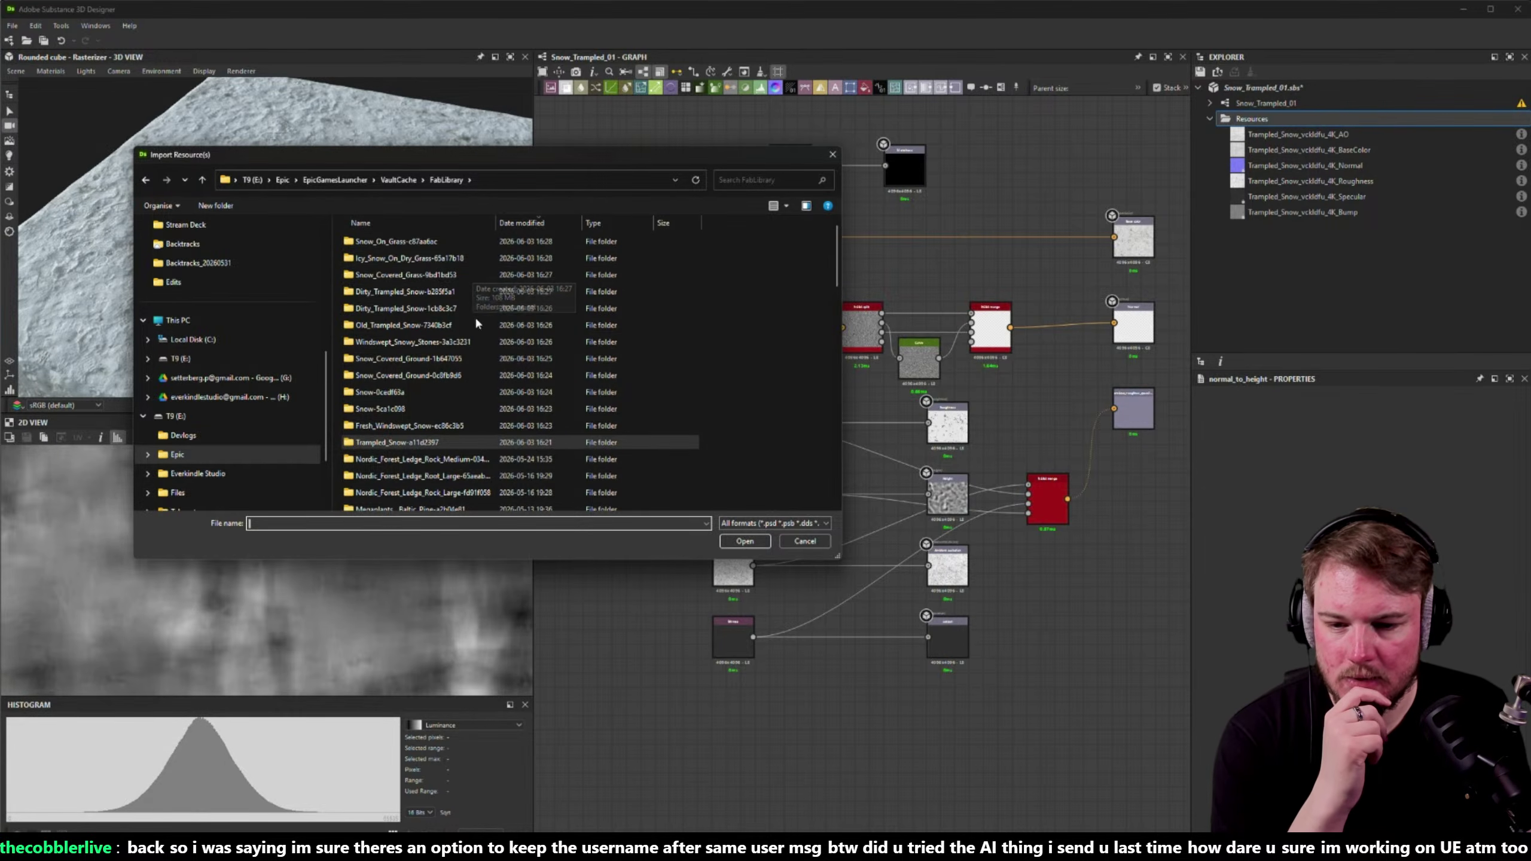
double_click(446, 358)
double_click(411, 241)
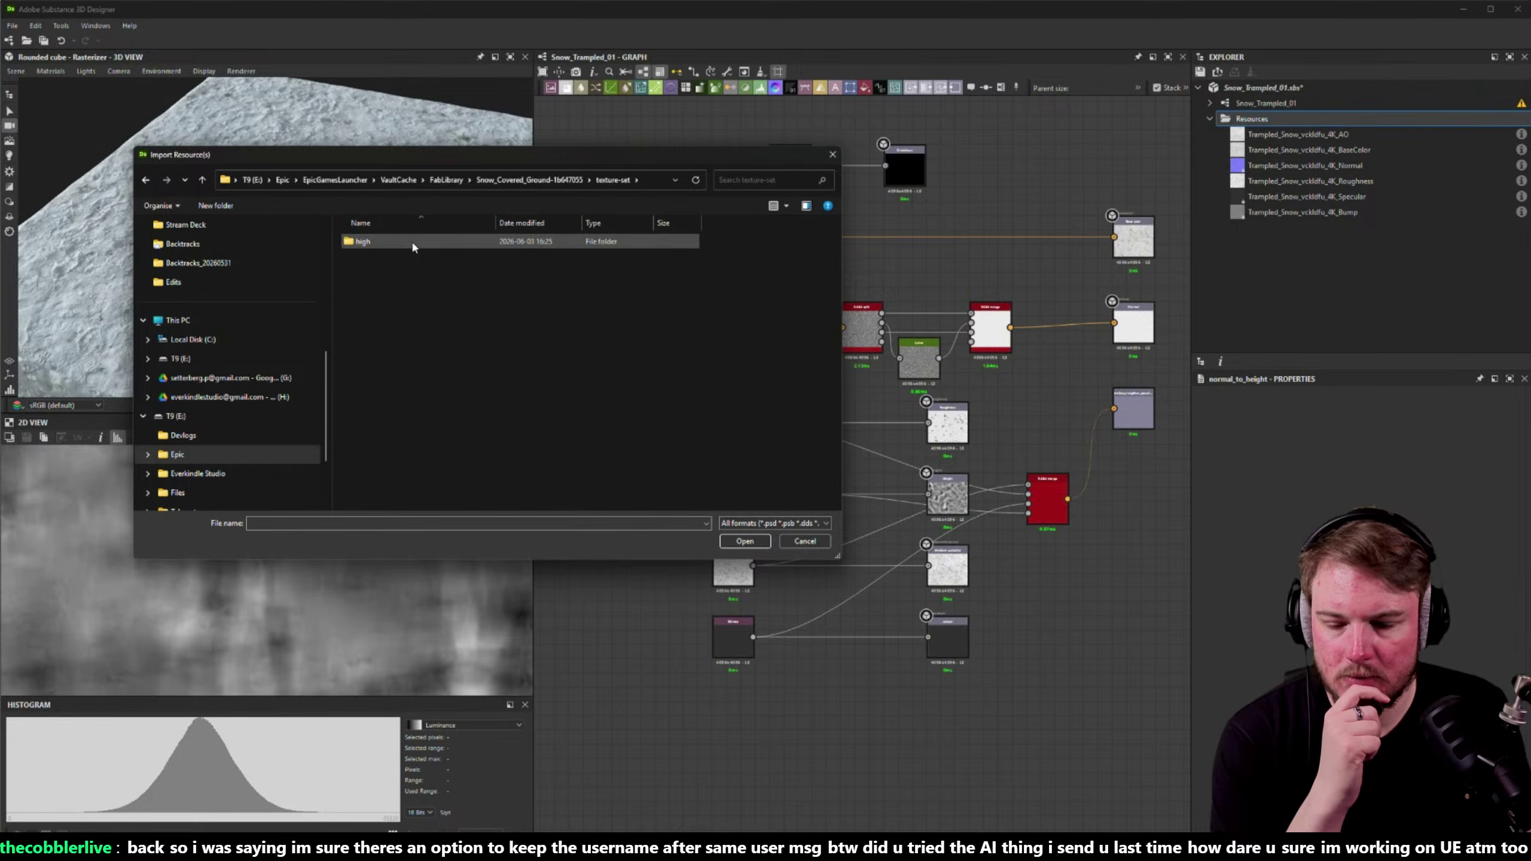
double_click(411, 241)
double_click(385, 289)
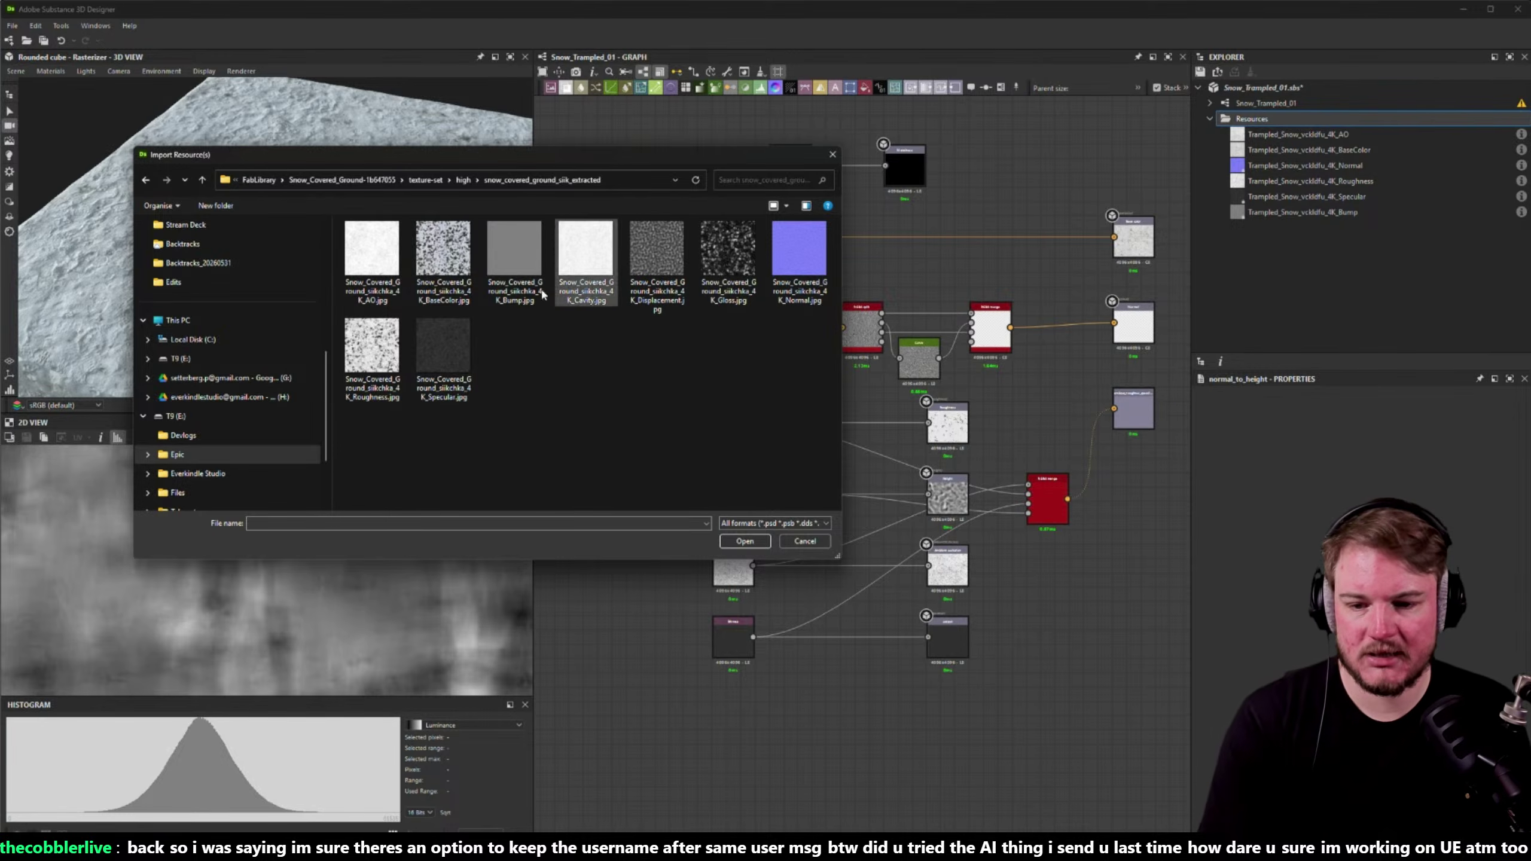
- Link the Snow_Covered_Ground AO, BaseColor, Displacement, Normal, Roughness and Specular 4K maps into the package's Resources
left_click(370, 266)
left_click(442, 289, "ctrl")
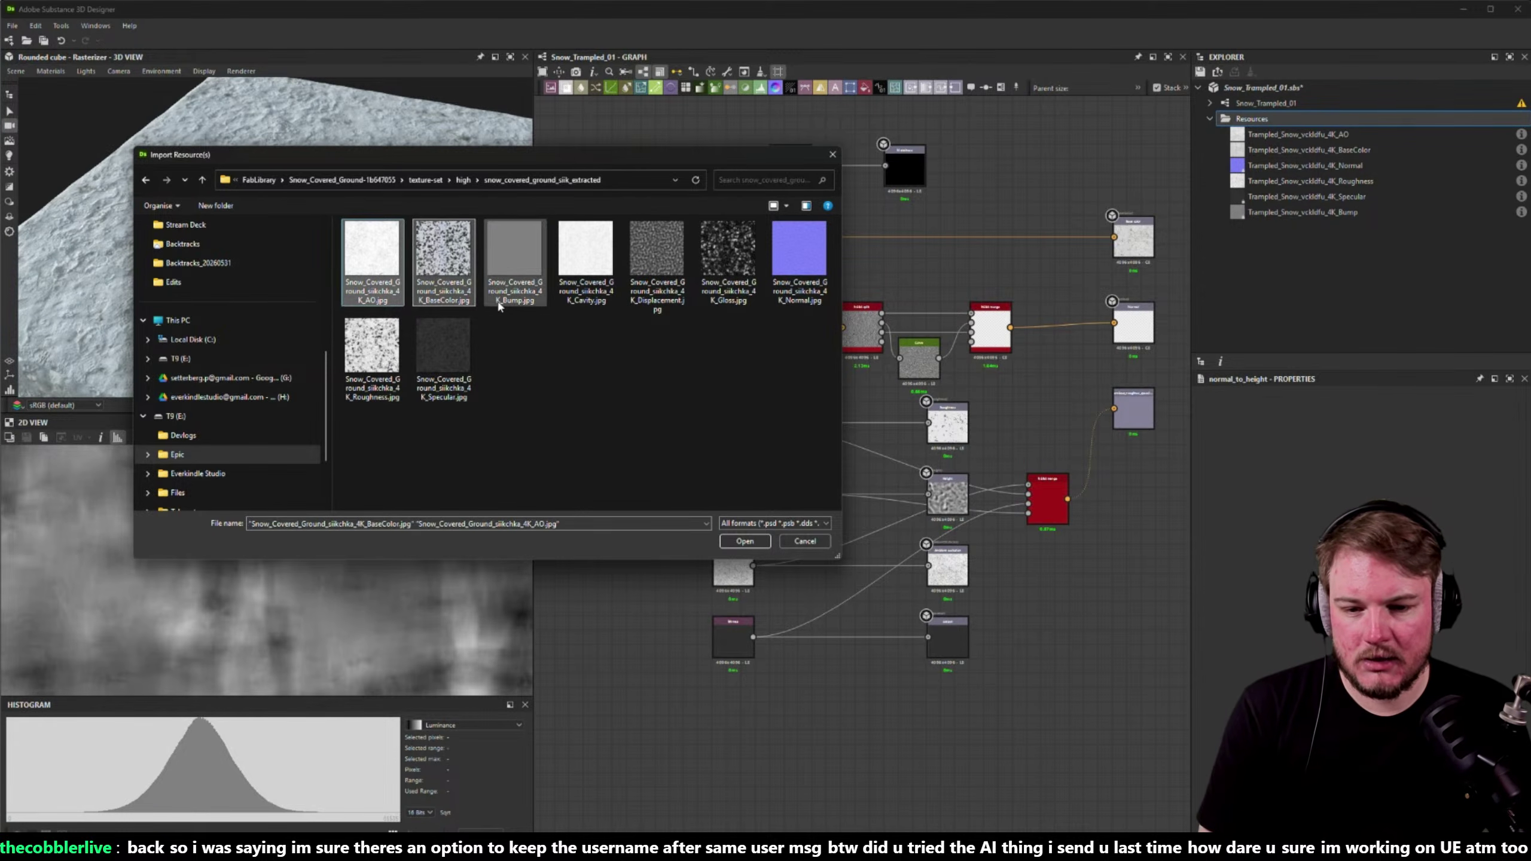
left_click(657, 283, "ctrl")
left_click(801, 281, "ctrl")
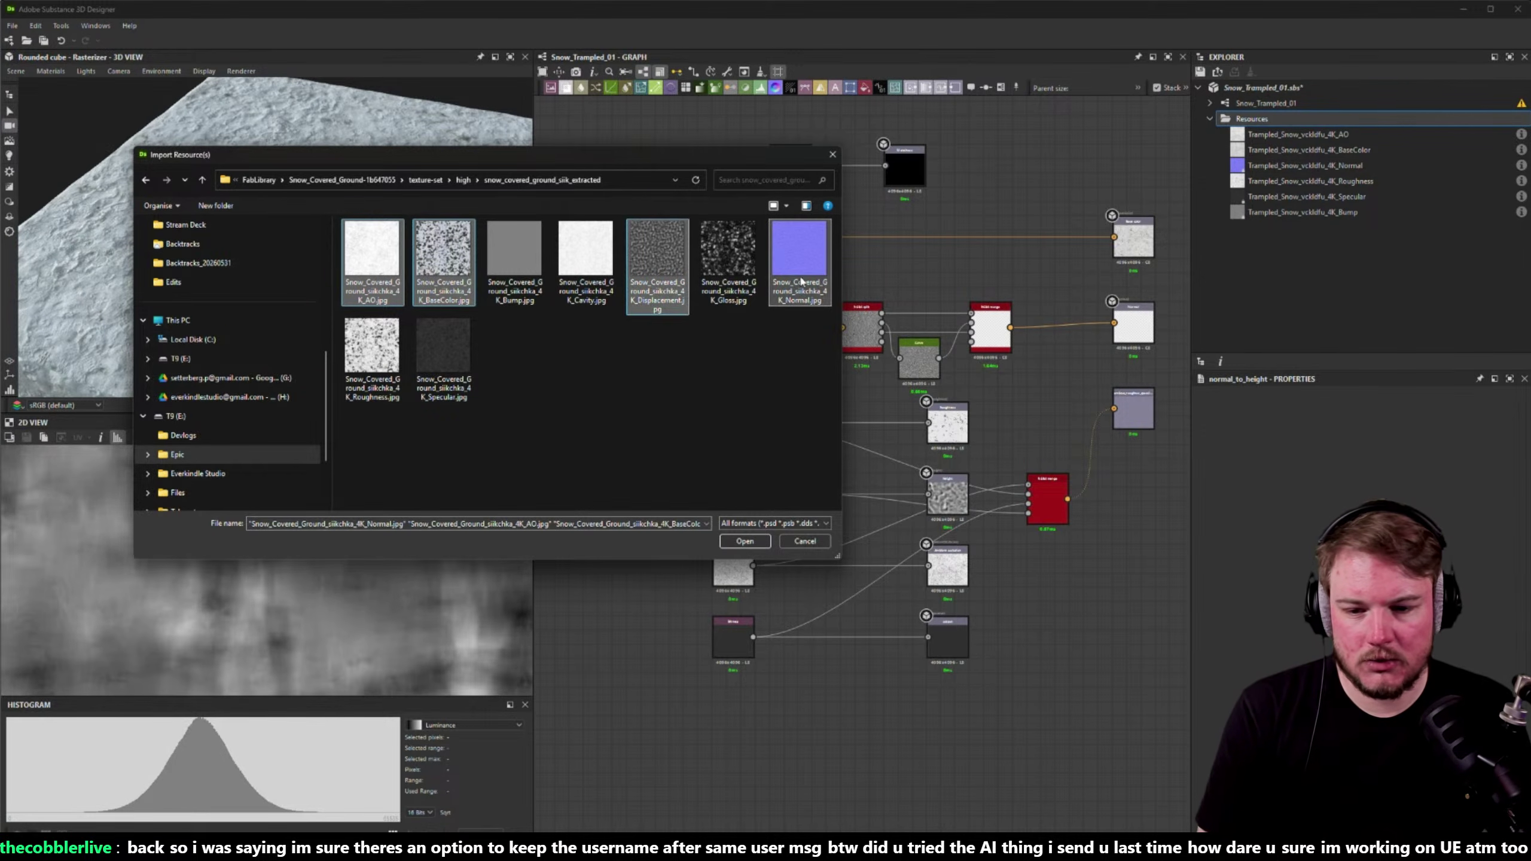
left_click_drag(366, 429, 433, 403, "ctrl")
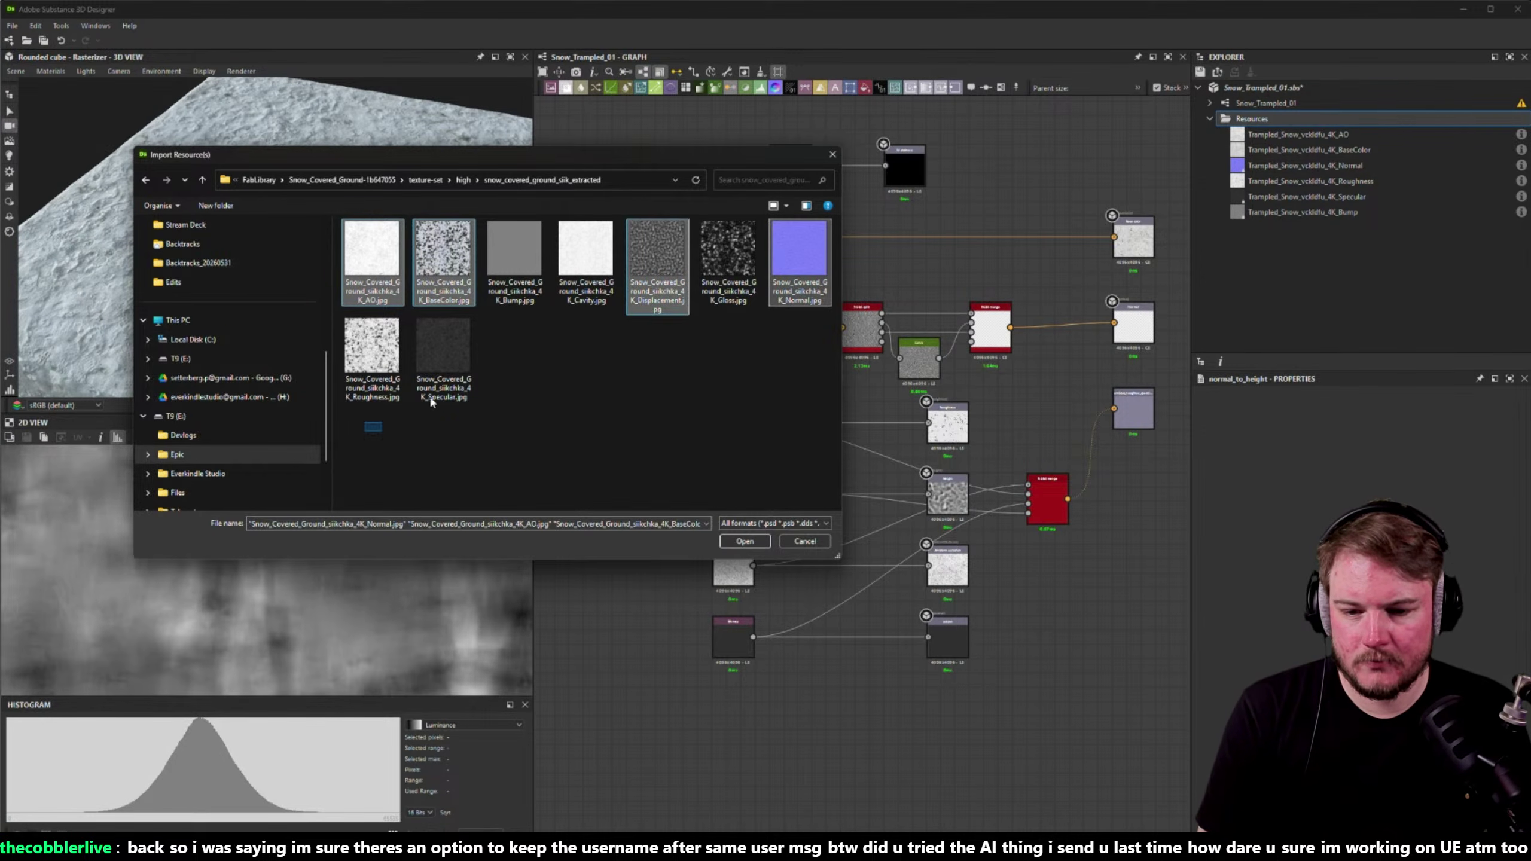
left_click(745, 541)
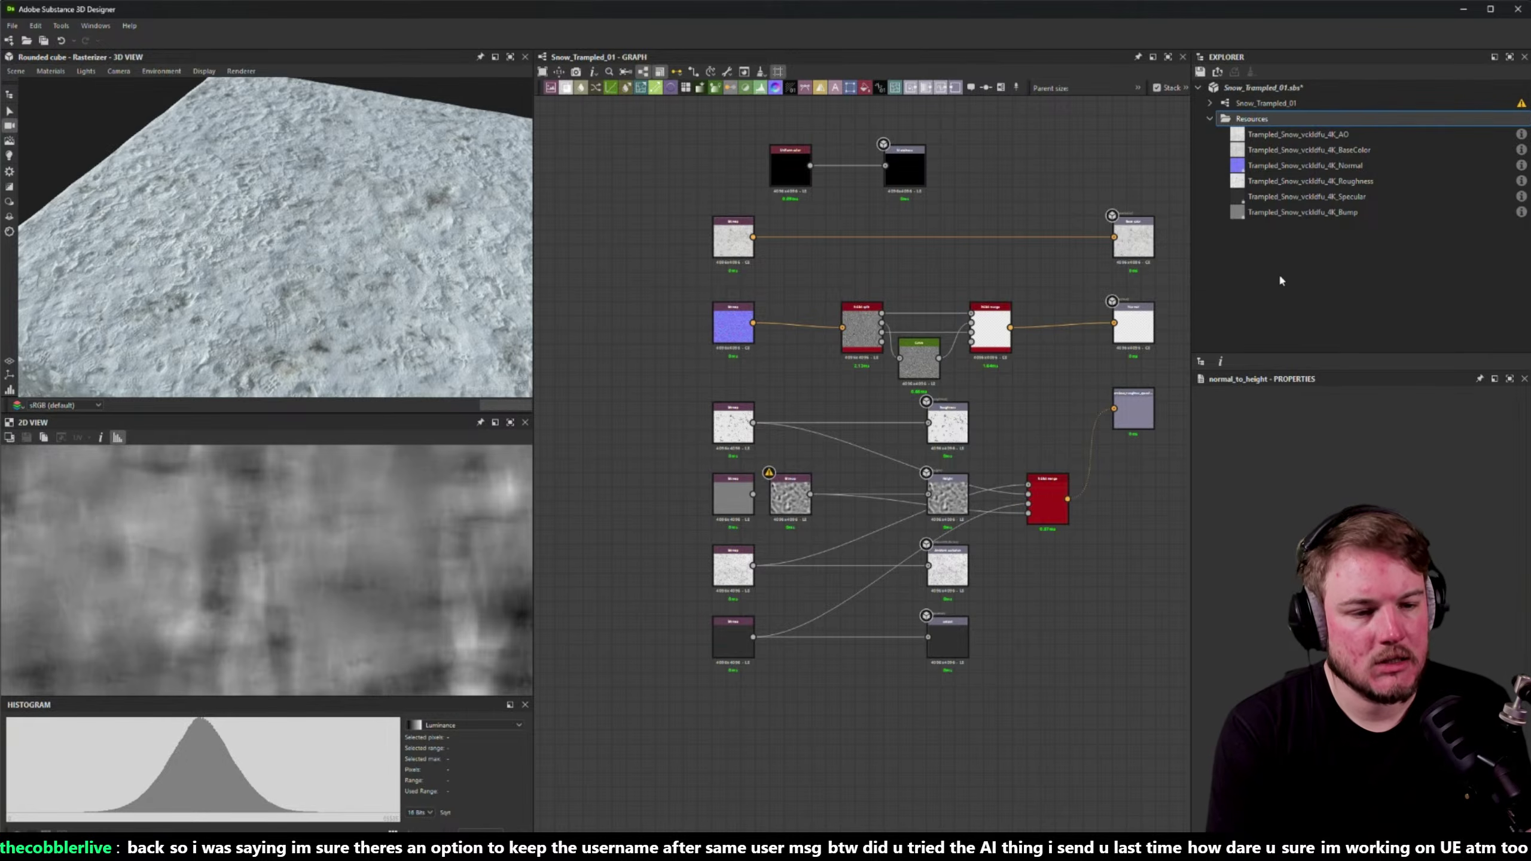
- Remove all six Trampled_Snow bitmaps, from AO through Bump, from the package's Resources
left_click(1315, 212)
left_click(1315, 134, "shift")
key("Delete")
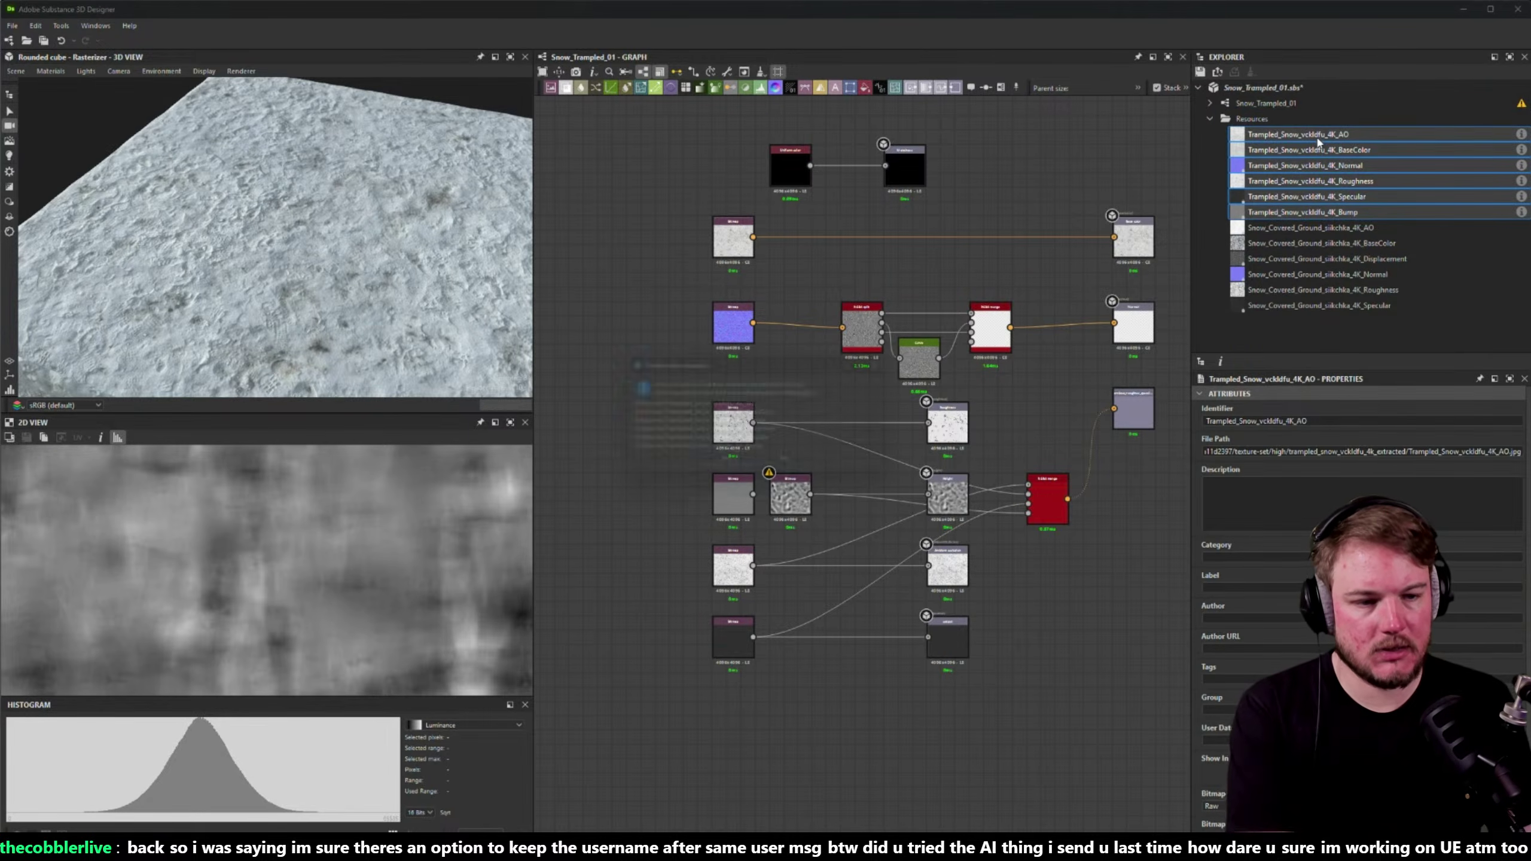
key("Return")
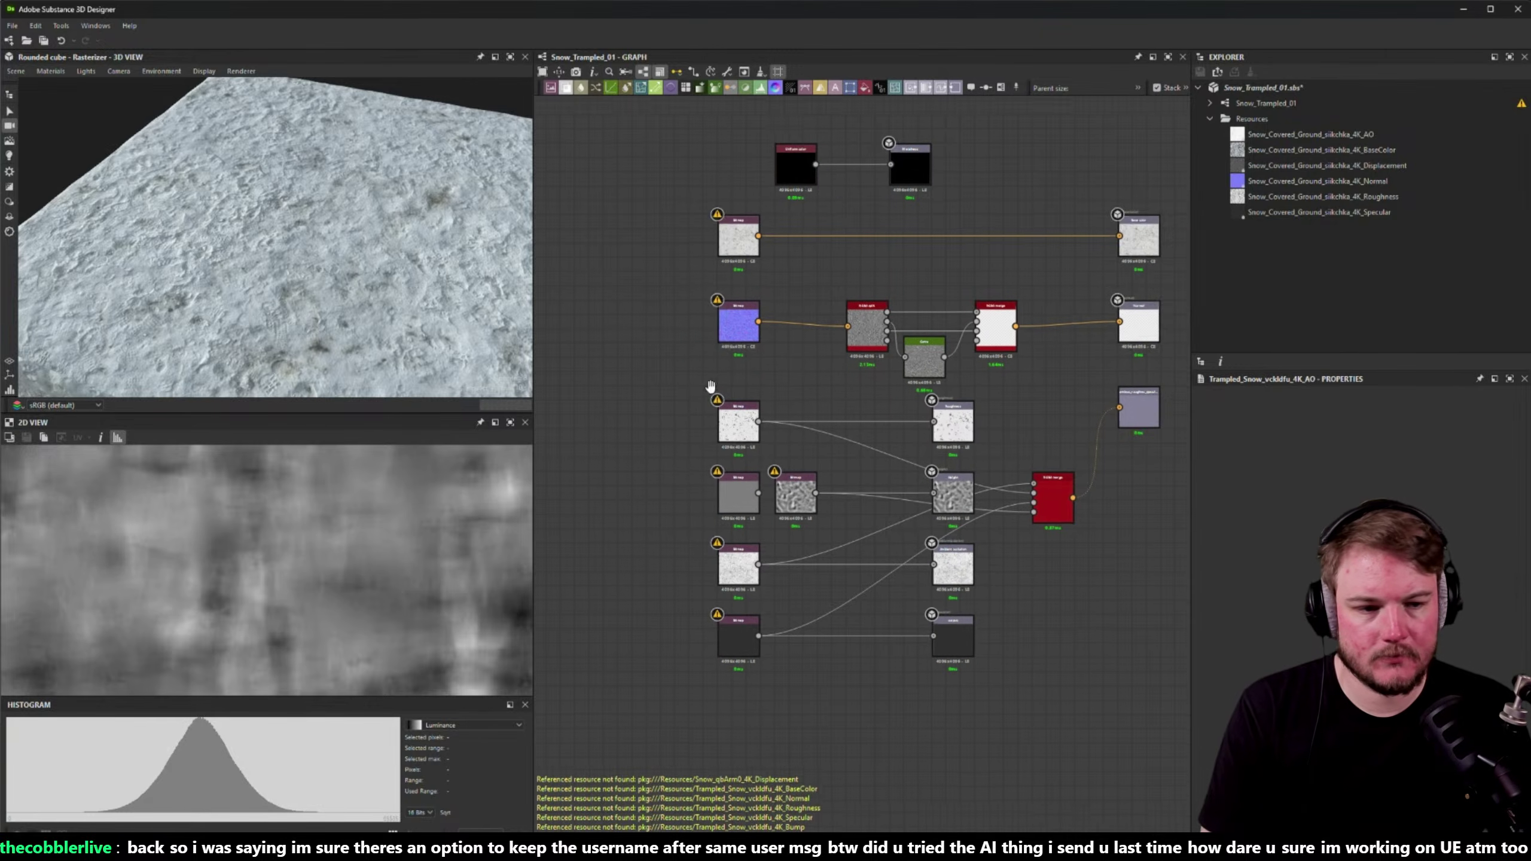
- Place the six Snow_Covered_Ground bitmaps in the graph, each beside the matching old Trampled Snow bitmap node
left_click_drag(1346, 141, 774, 560)
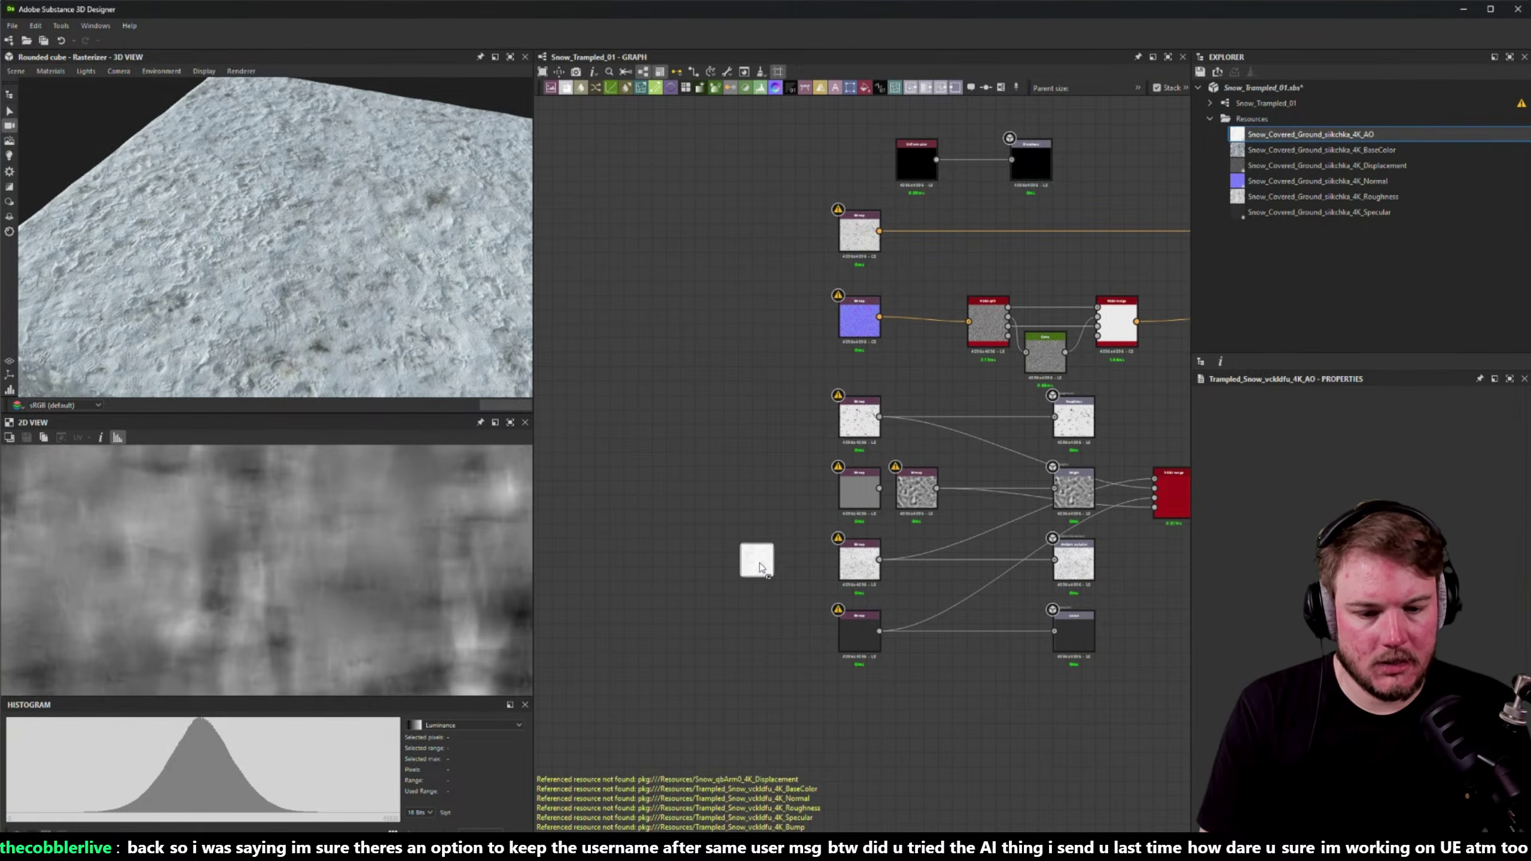
left_click_drag(1320, 212, 824, 642)
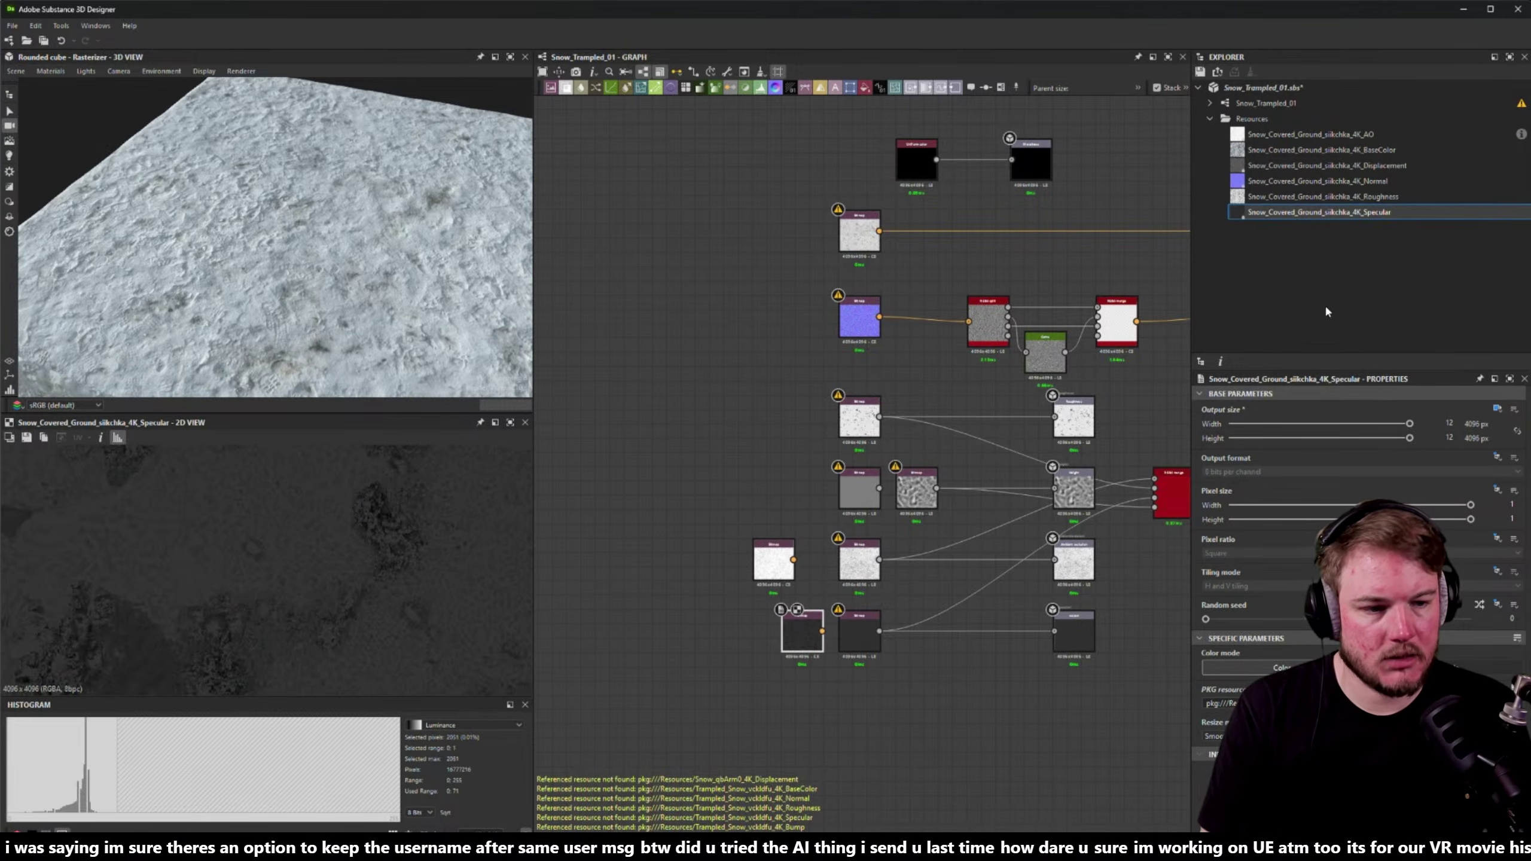
left_click_drag(1319, 196, 787, 419)
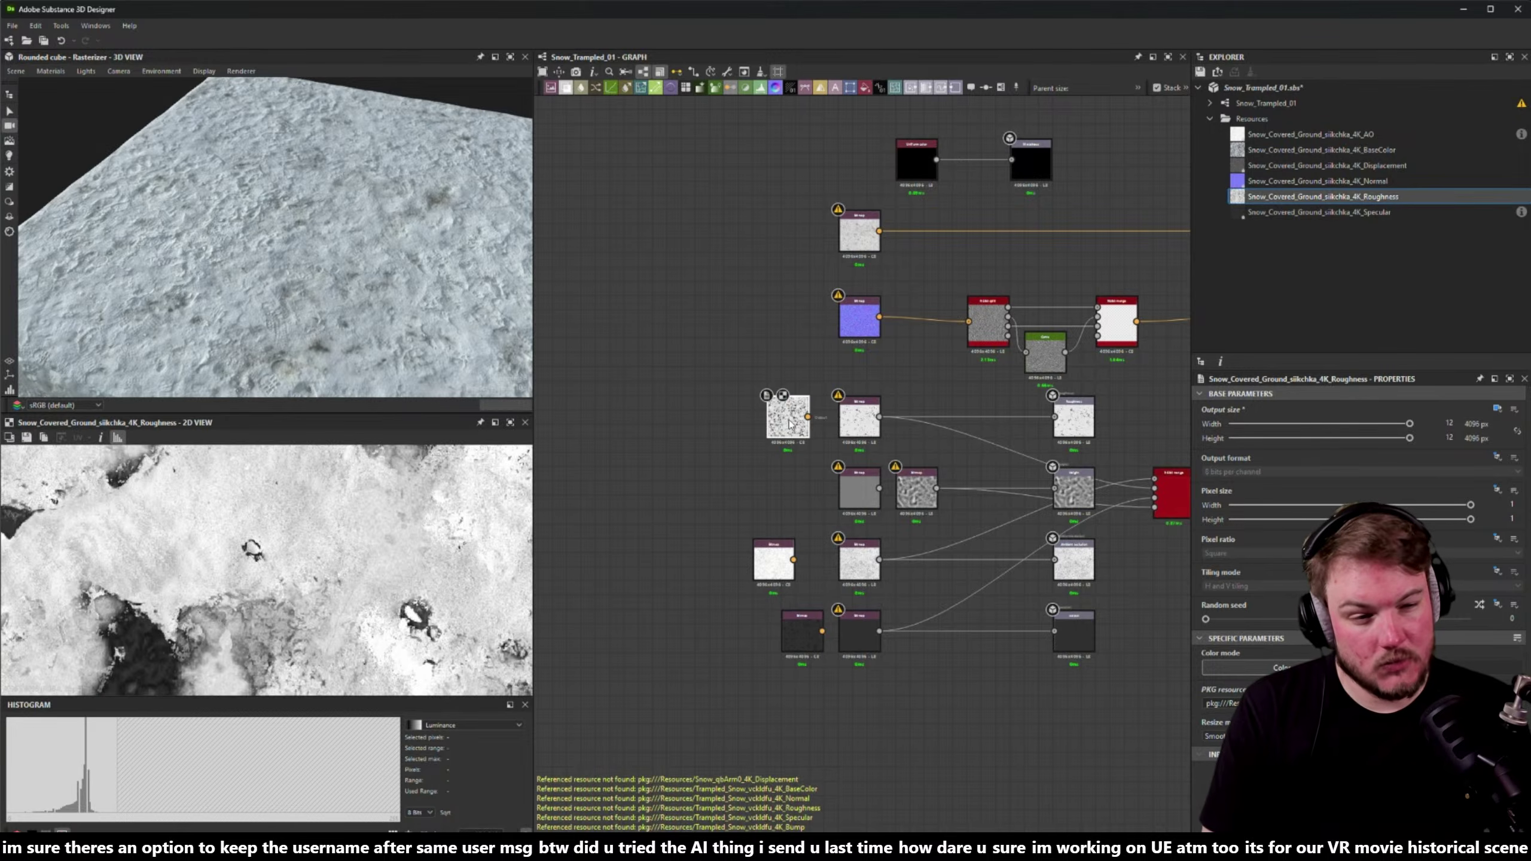
left_click_drag(1326, 165, 805, 226)
left_click_drag(1325, 182, 788, 333)
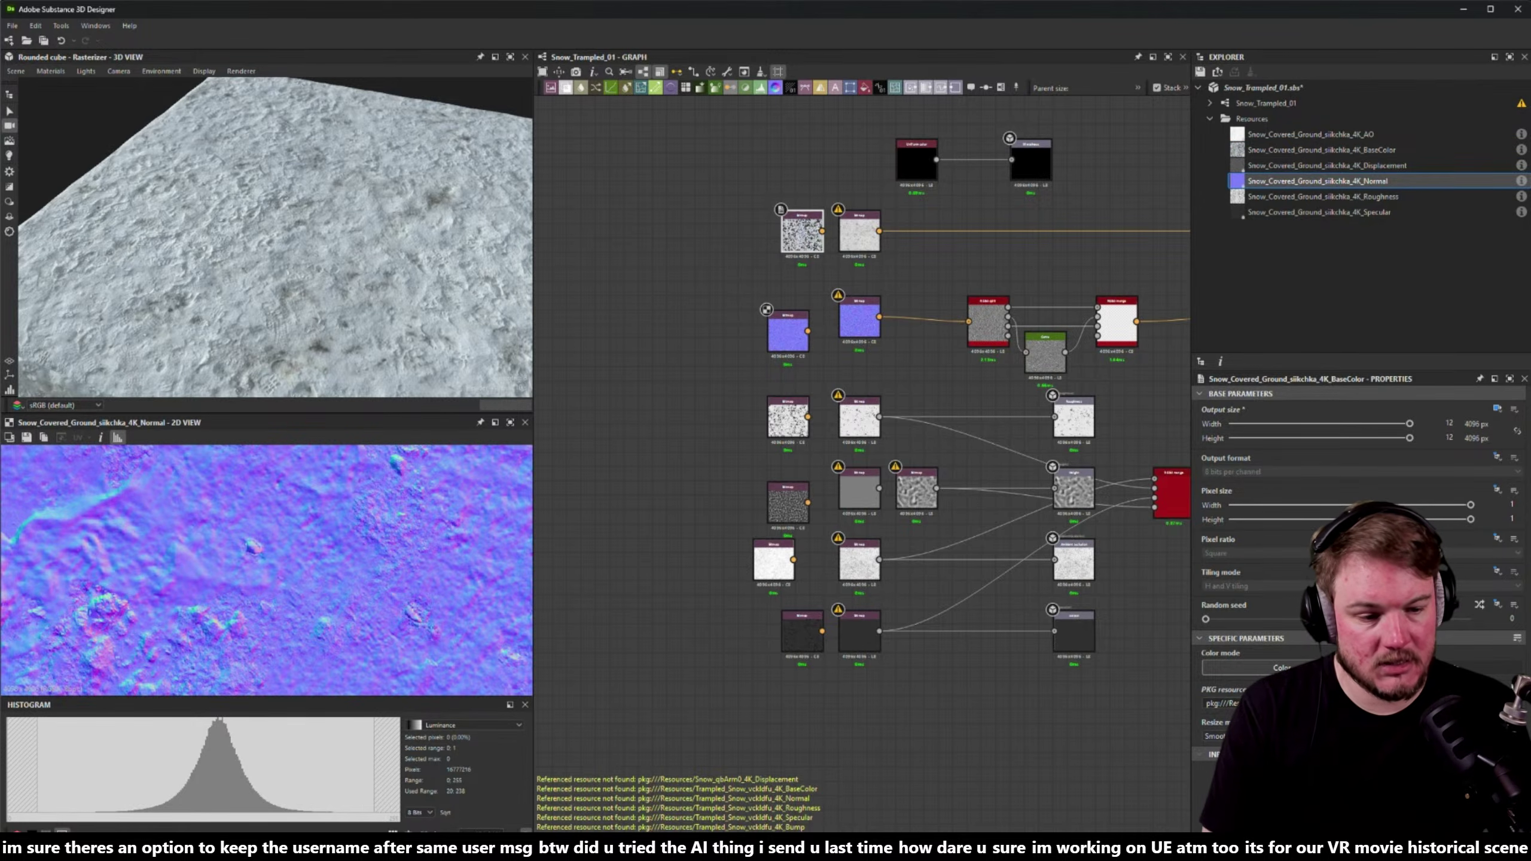
- Reroute the Base Color output and the RGB split to the Snow_Covered_Ground BaseColor and Normal bitmaps, deleting the old nodes
scroll(887, 274, "up", 3)
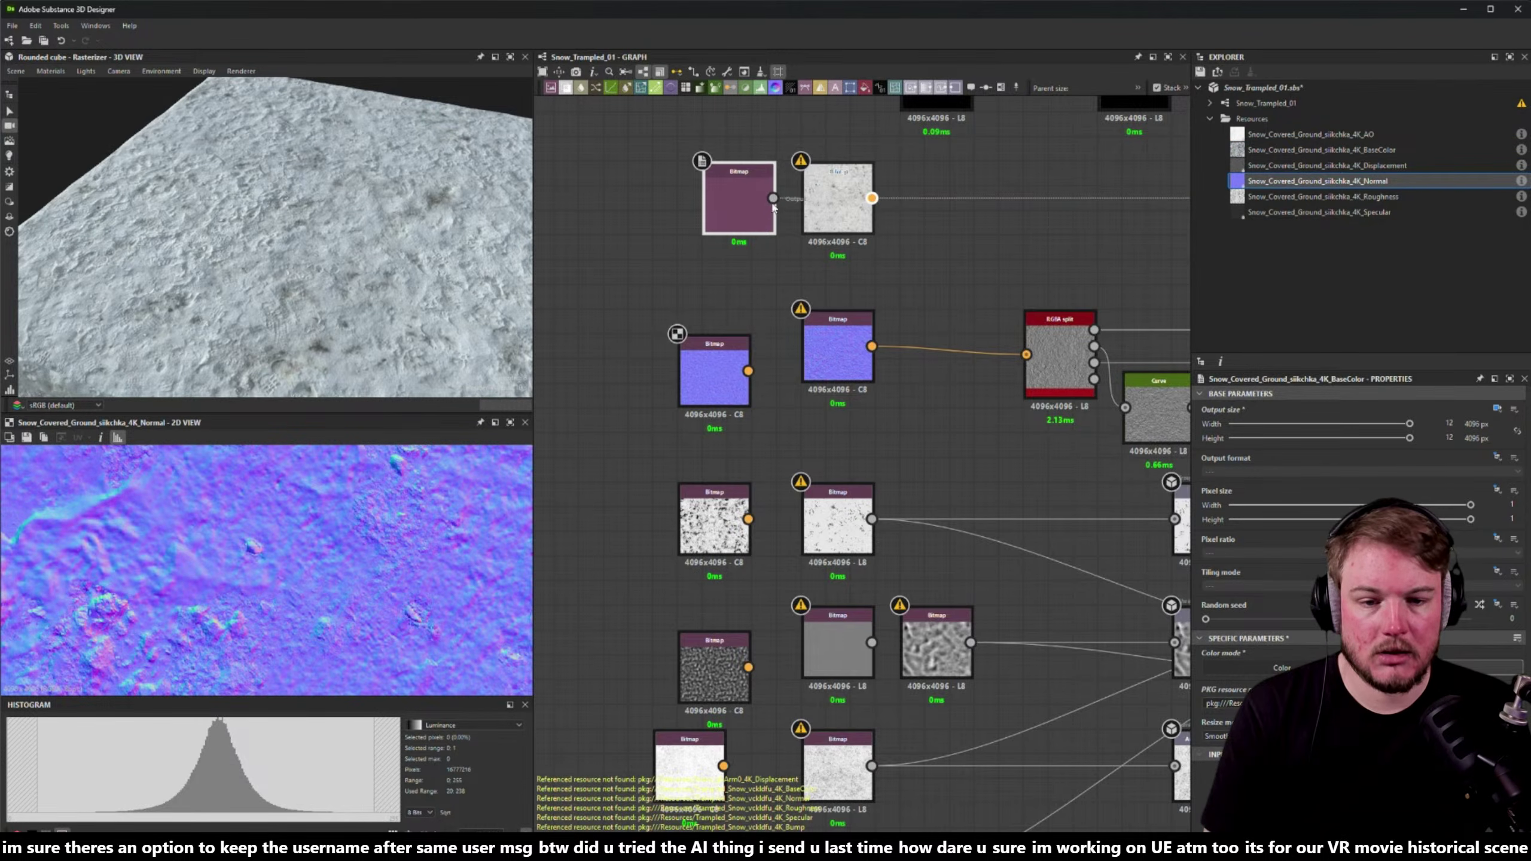
left_click_drag(773, 199, 837, 200, "shift")
key("Delete")
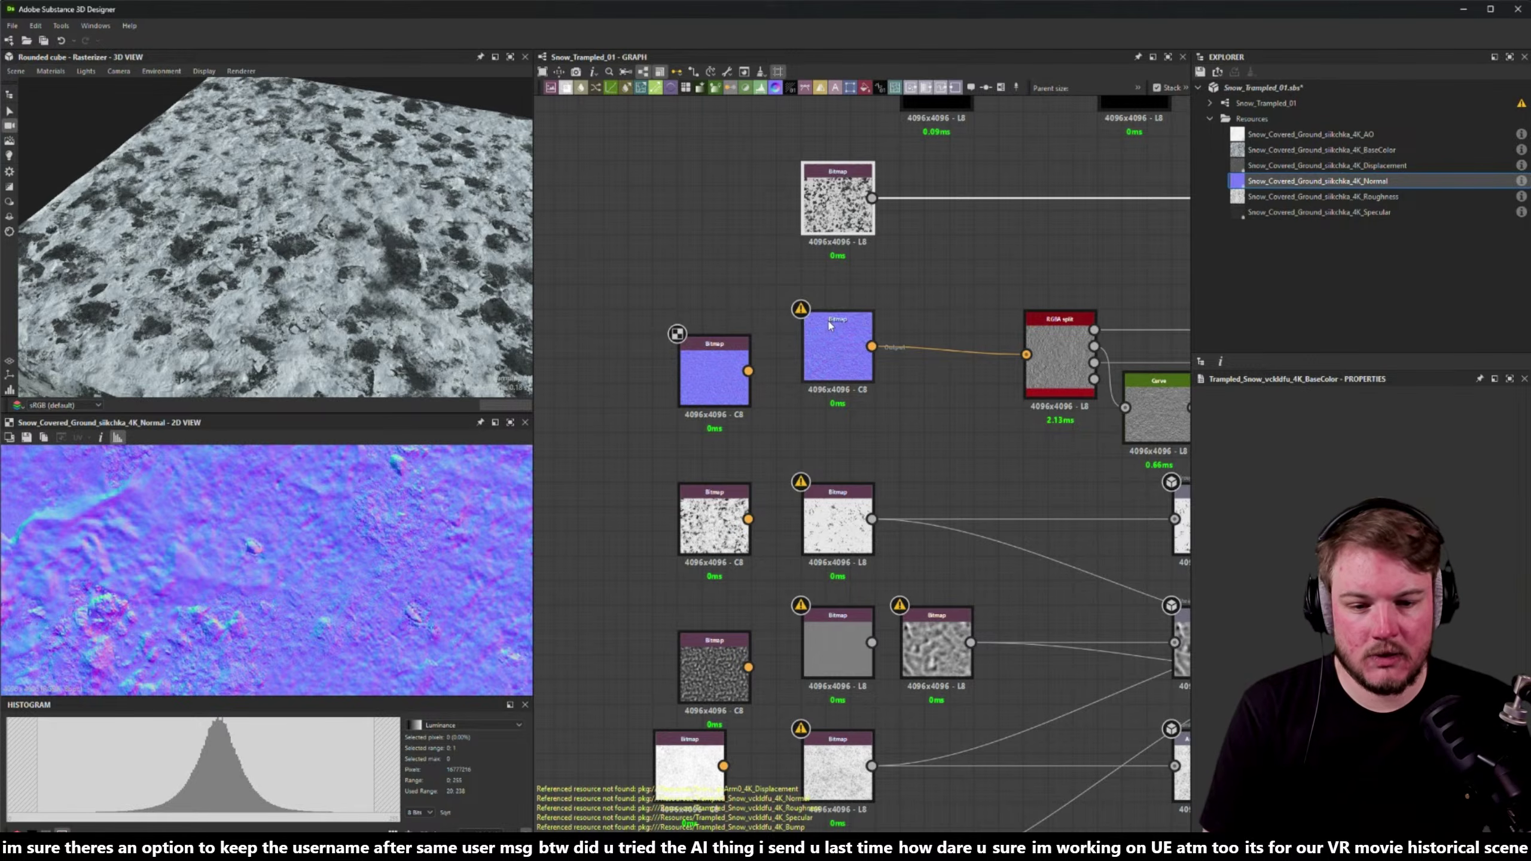
left_click(830, 326)
left_click_drag(748, 371, 1026, 354)
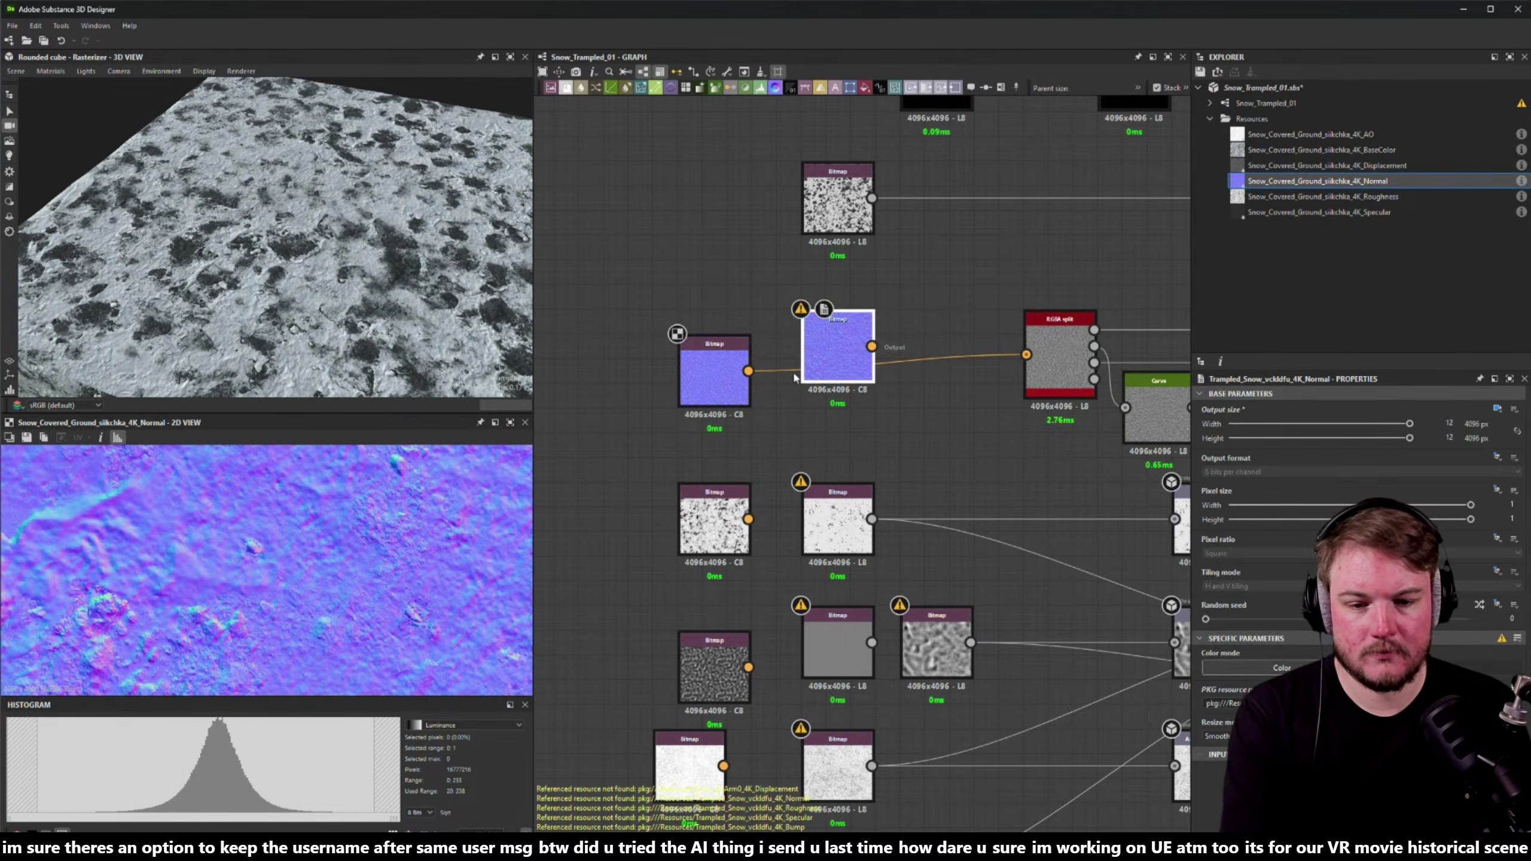
left_click(717, 371)
key("Delete")
- Set the color mode of the new Roughness, Displacement, AO and Specular bitmap nodes to grayscale
middle_click_drag(873, 412, 832, 244)
left_click(805, 368)
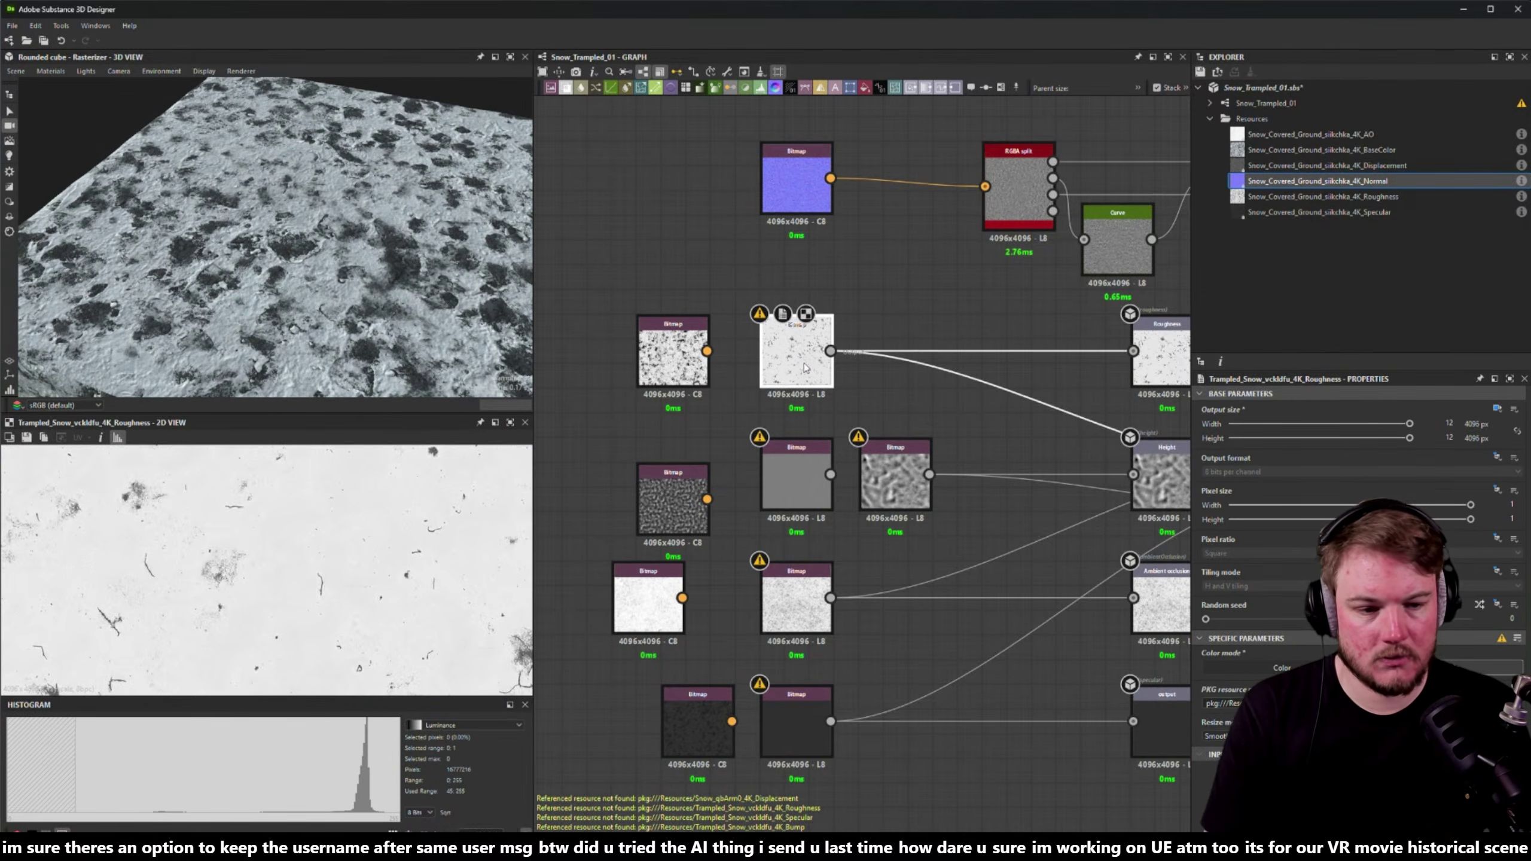
left_click(666, 371)
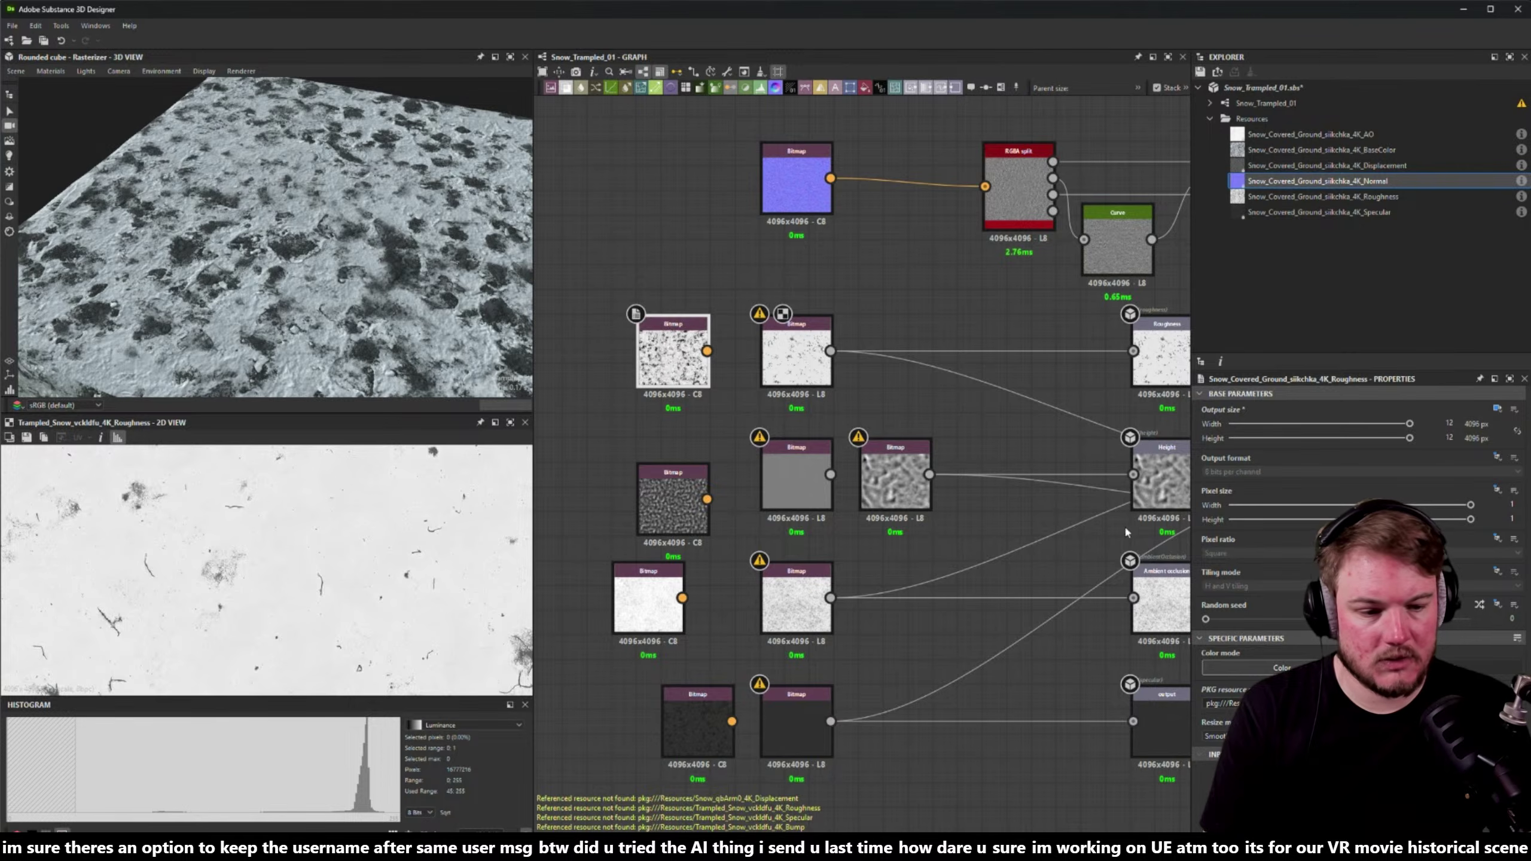
scroll(890, 109, "down", 2)
left_click(709, 433)
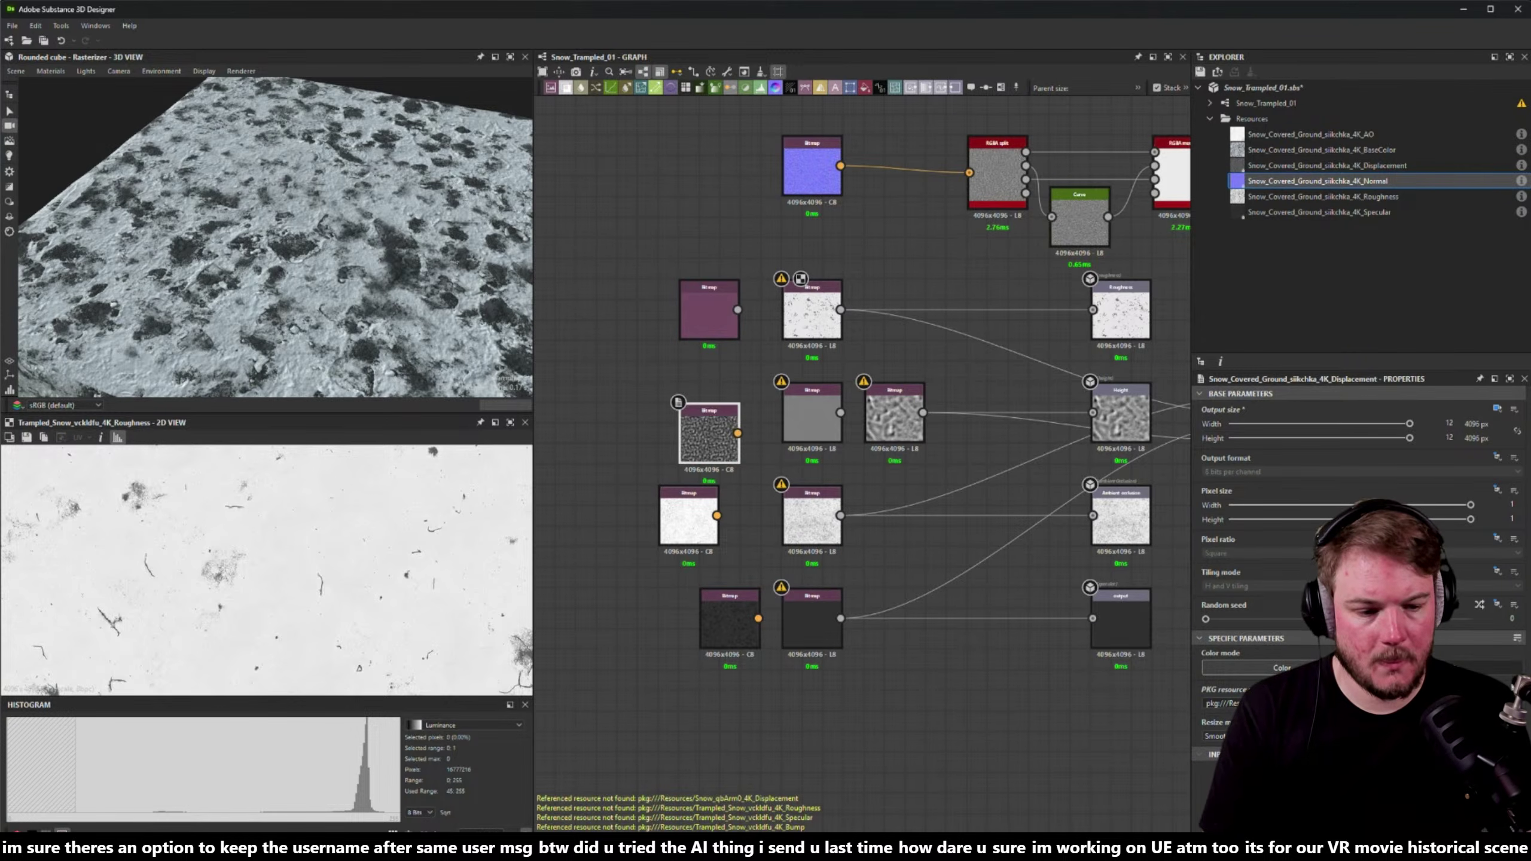
left_click(693, 519)
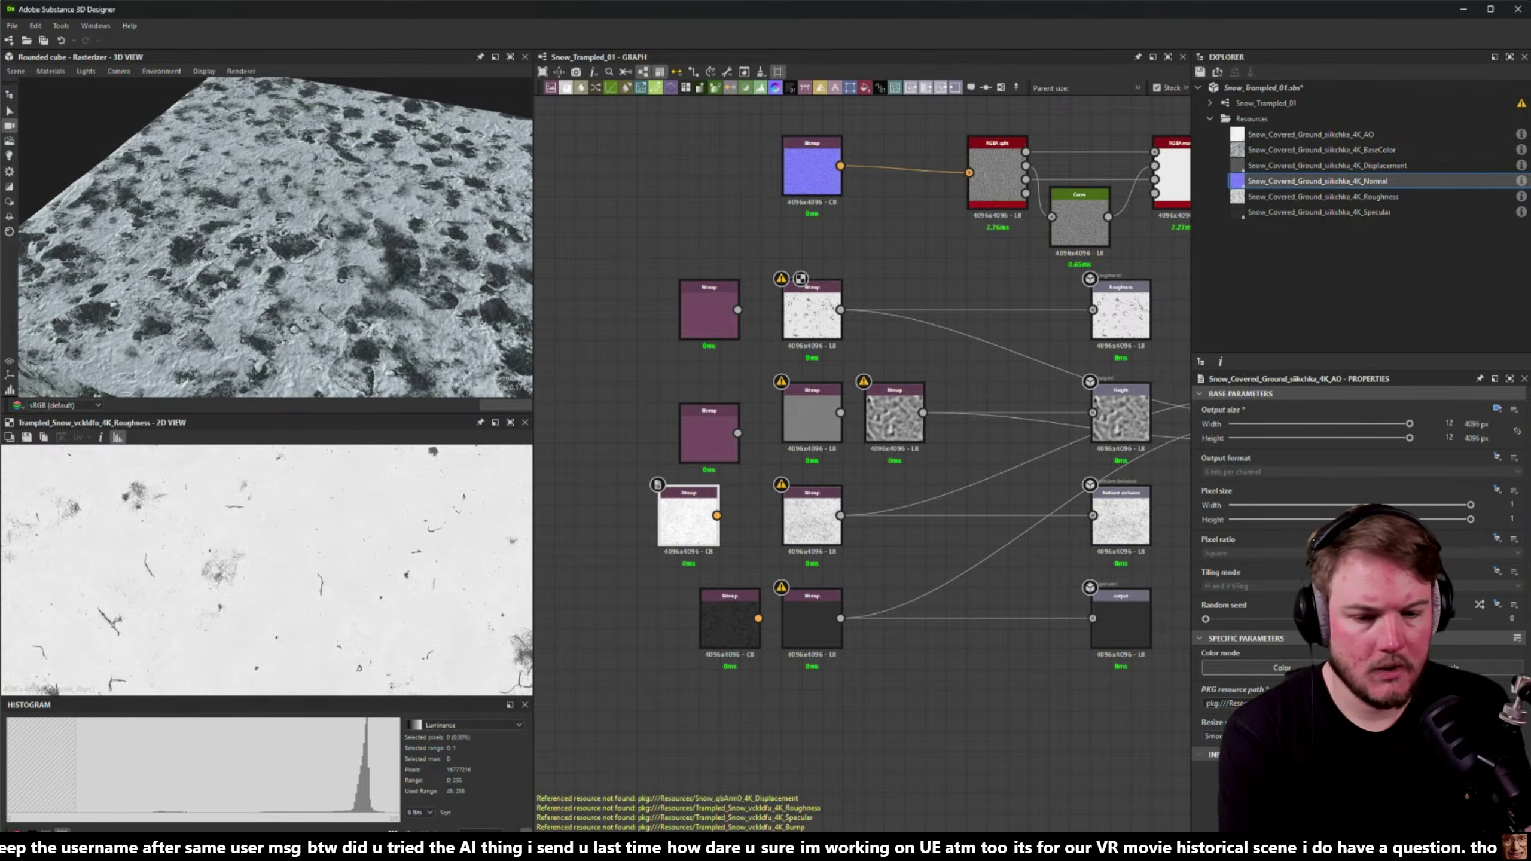
left_click(722, 606)
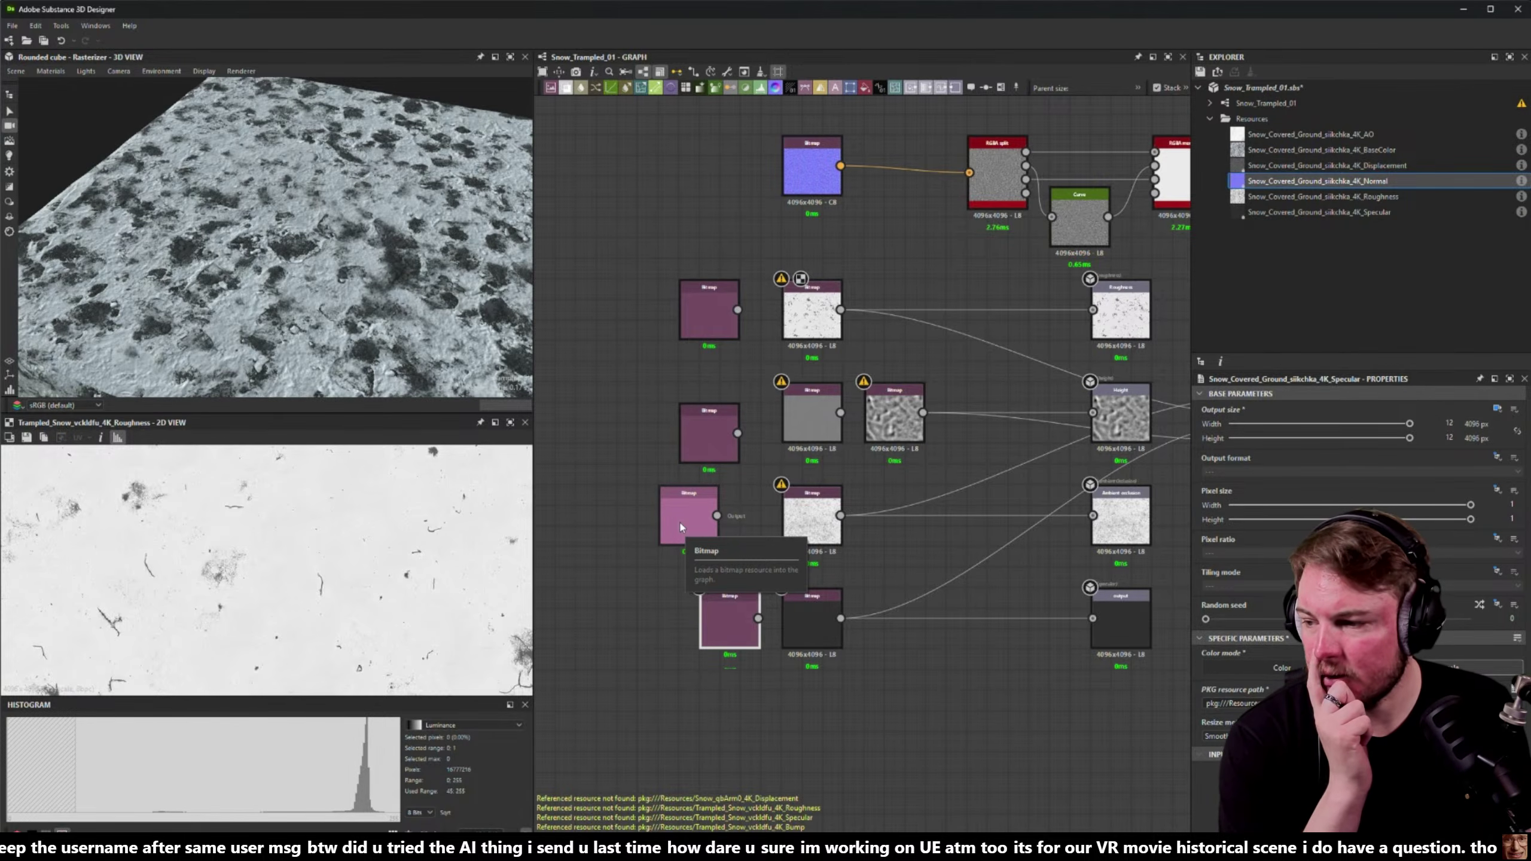
middle_click_drag(654, 451, 655, 359)
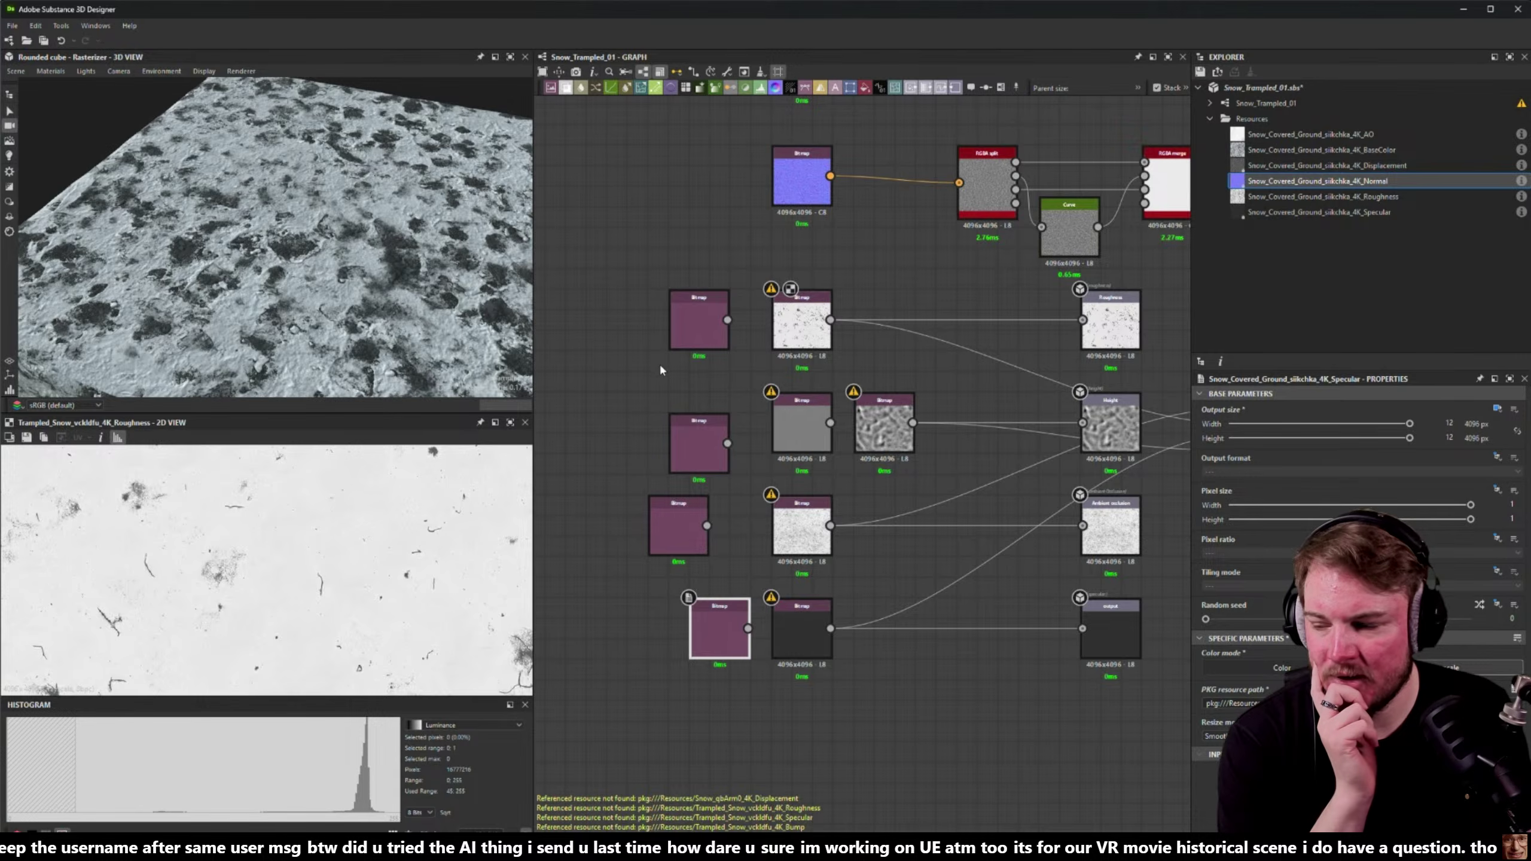
middle_click_drag(659, 356, 702, 358)
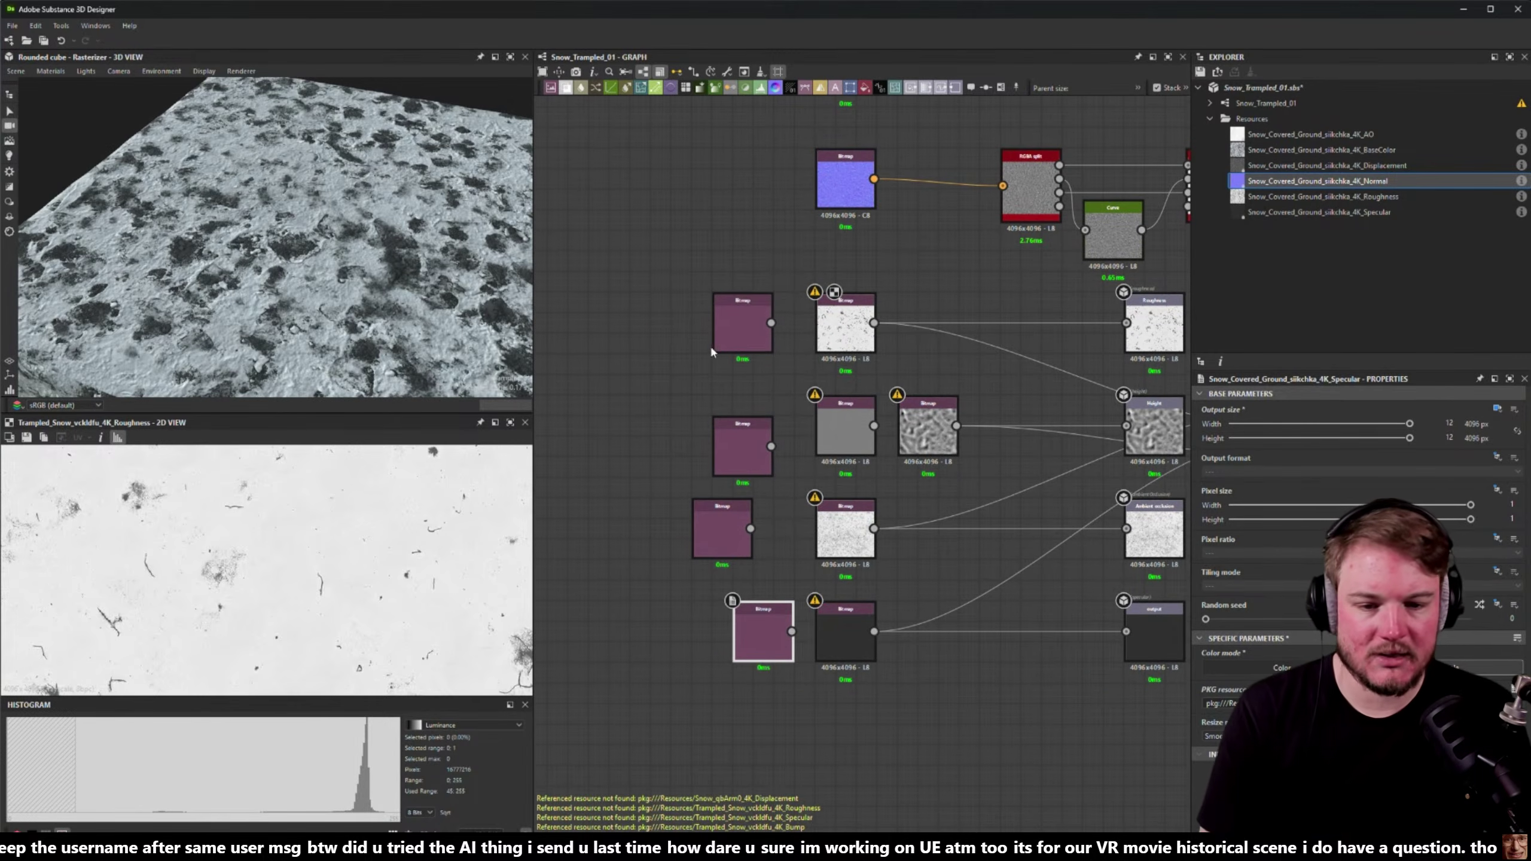
- Move the old Roughness links to the new Roughness bitmap, and replace the old Bump and Displacement nodes with the new Displacement
left_click_drag(875, 326, 756, 314)
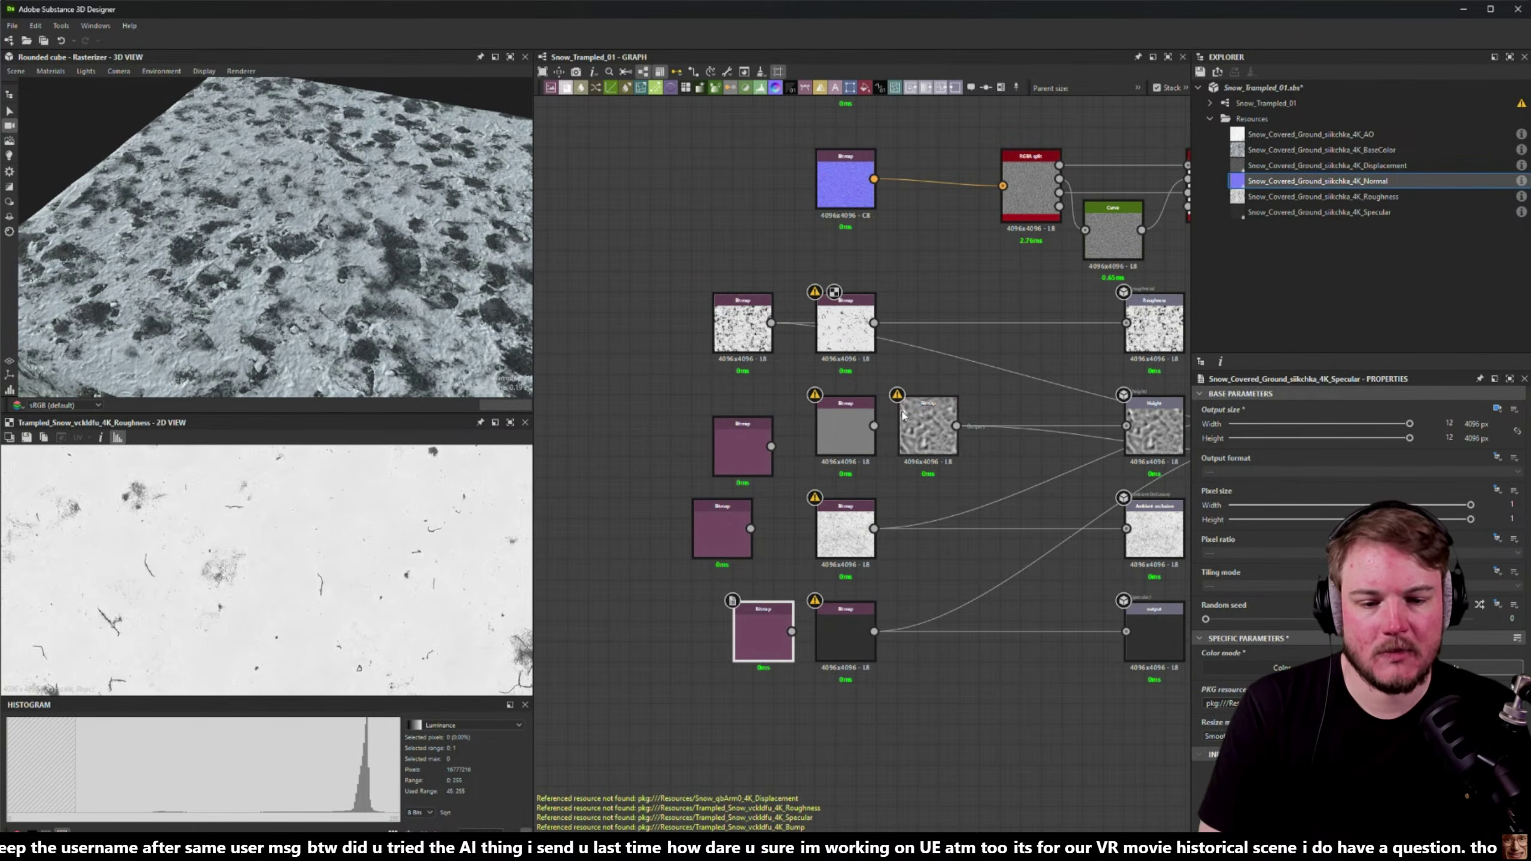
left_click(834, 431)
key("Delete")
left_click(759, 462)
left_click_drag(758, 462, 861, 442)
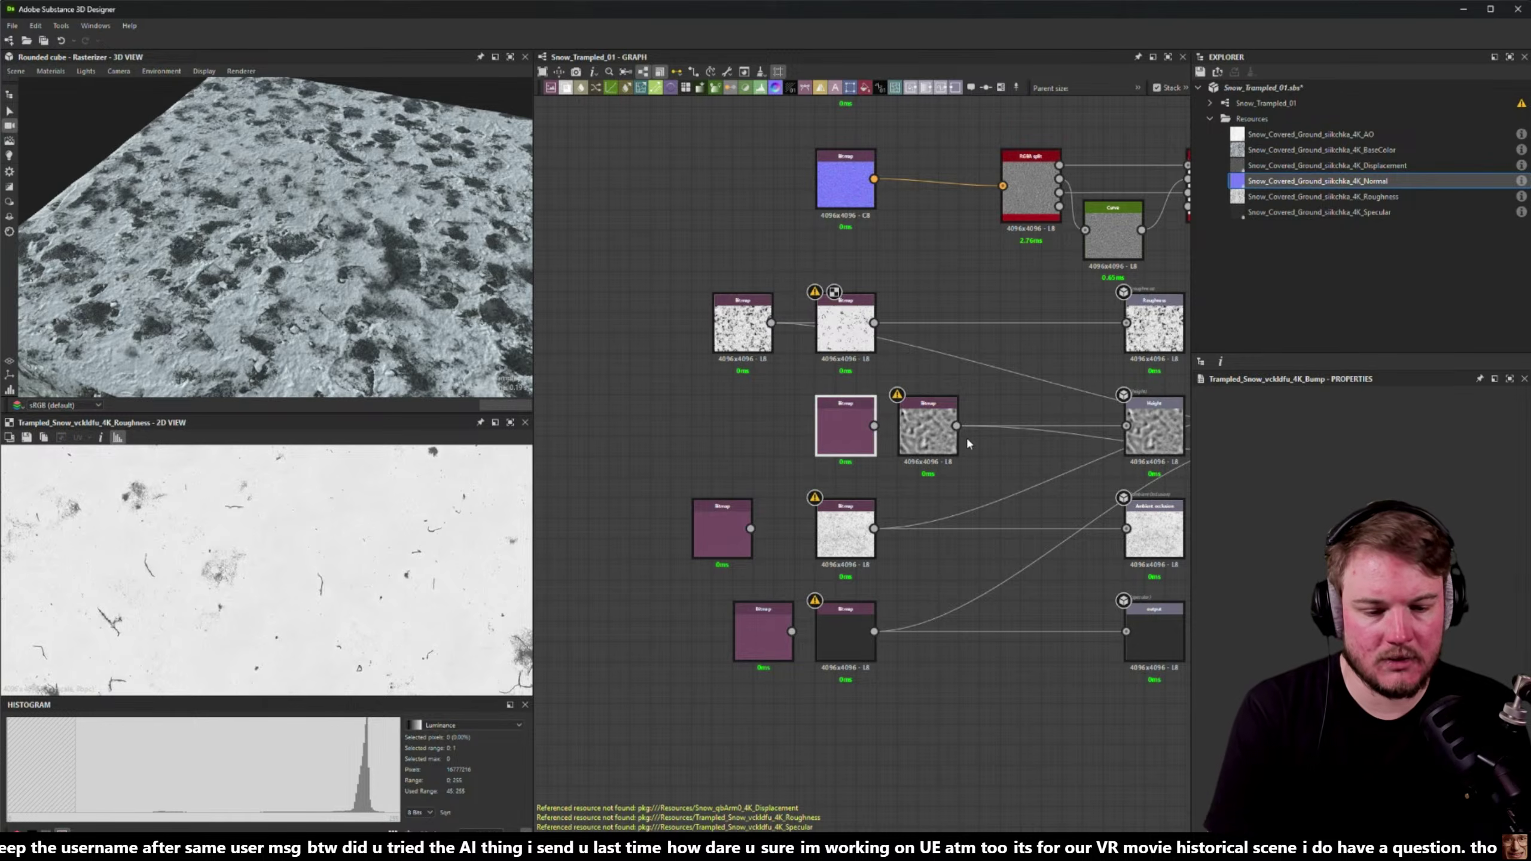
key("Delete")
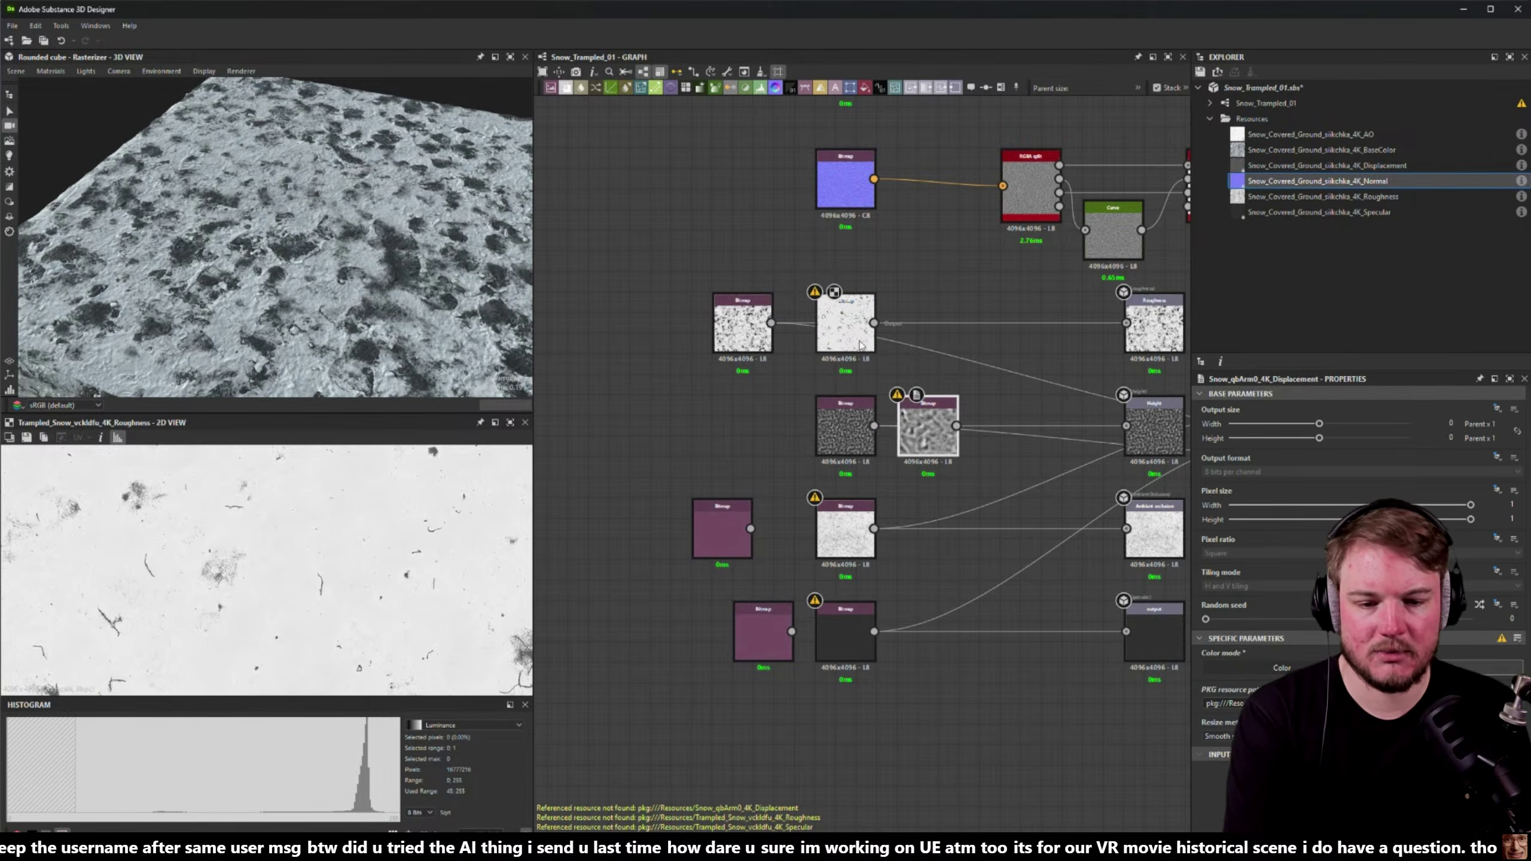
left_click_drag(928, 435, 846, 434)
- Put the new Roughness bitmap in the old one's place in the bitmap column and delete the old Roughness node
left_click_drag(849, 358, 704, 244)
left_click_drag(743, 323, 845, 322)
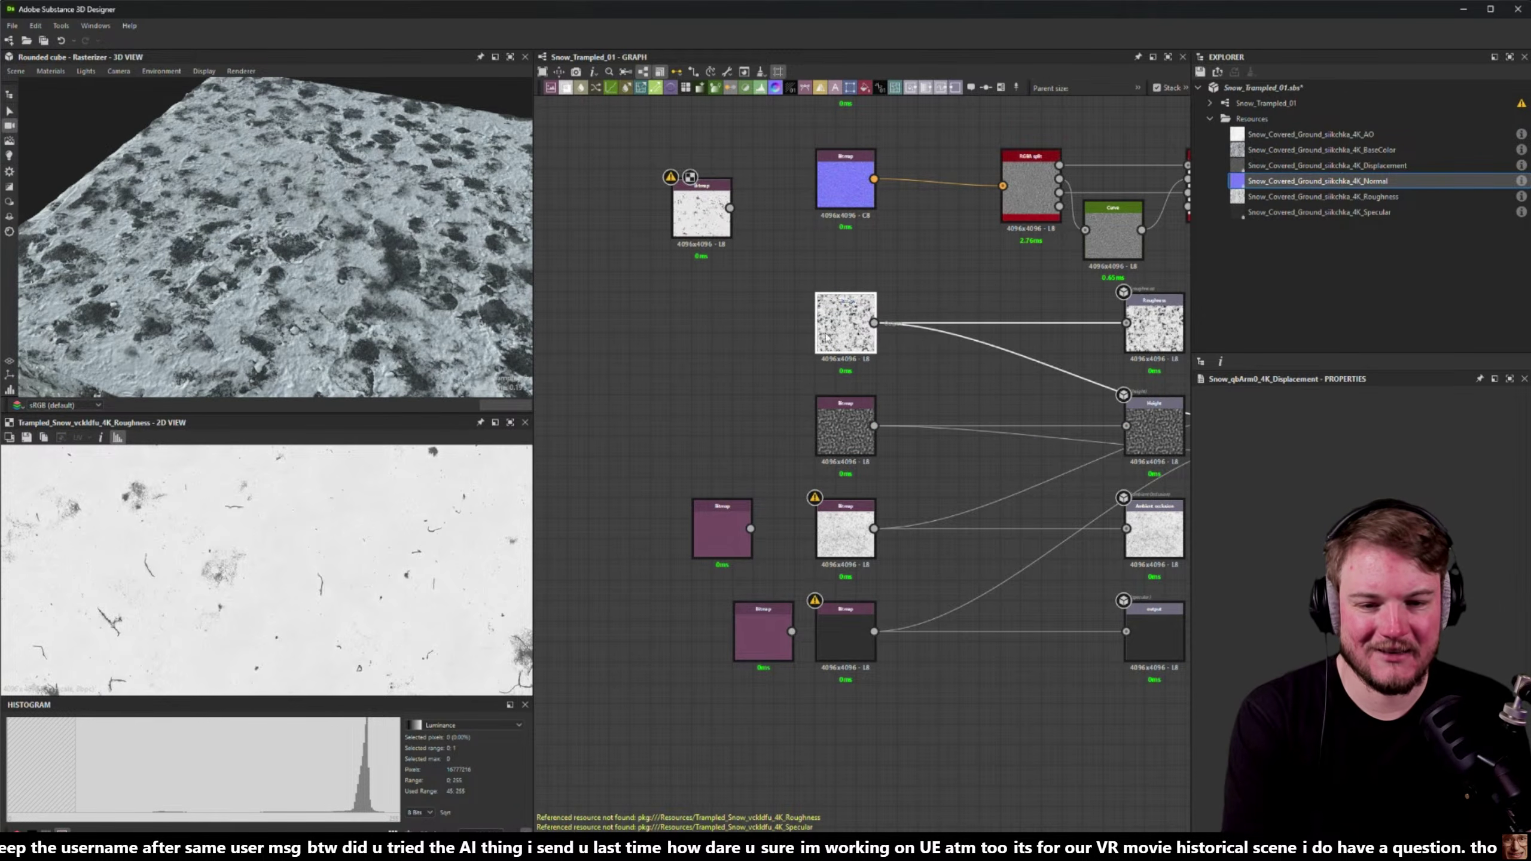
left_click(701, 208)
key("Delete")
- Replace the old AO and Specular nodes with the Snow_Covered_Ground ones, feeding the same outputs and RGBA merge
middle_click_drag(768, 492, 766, 407)
key("Delete")
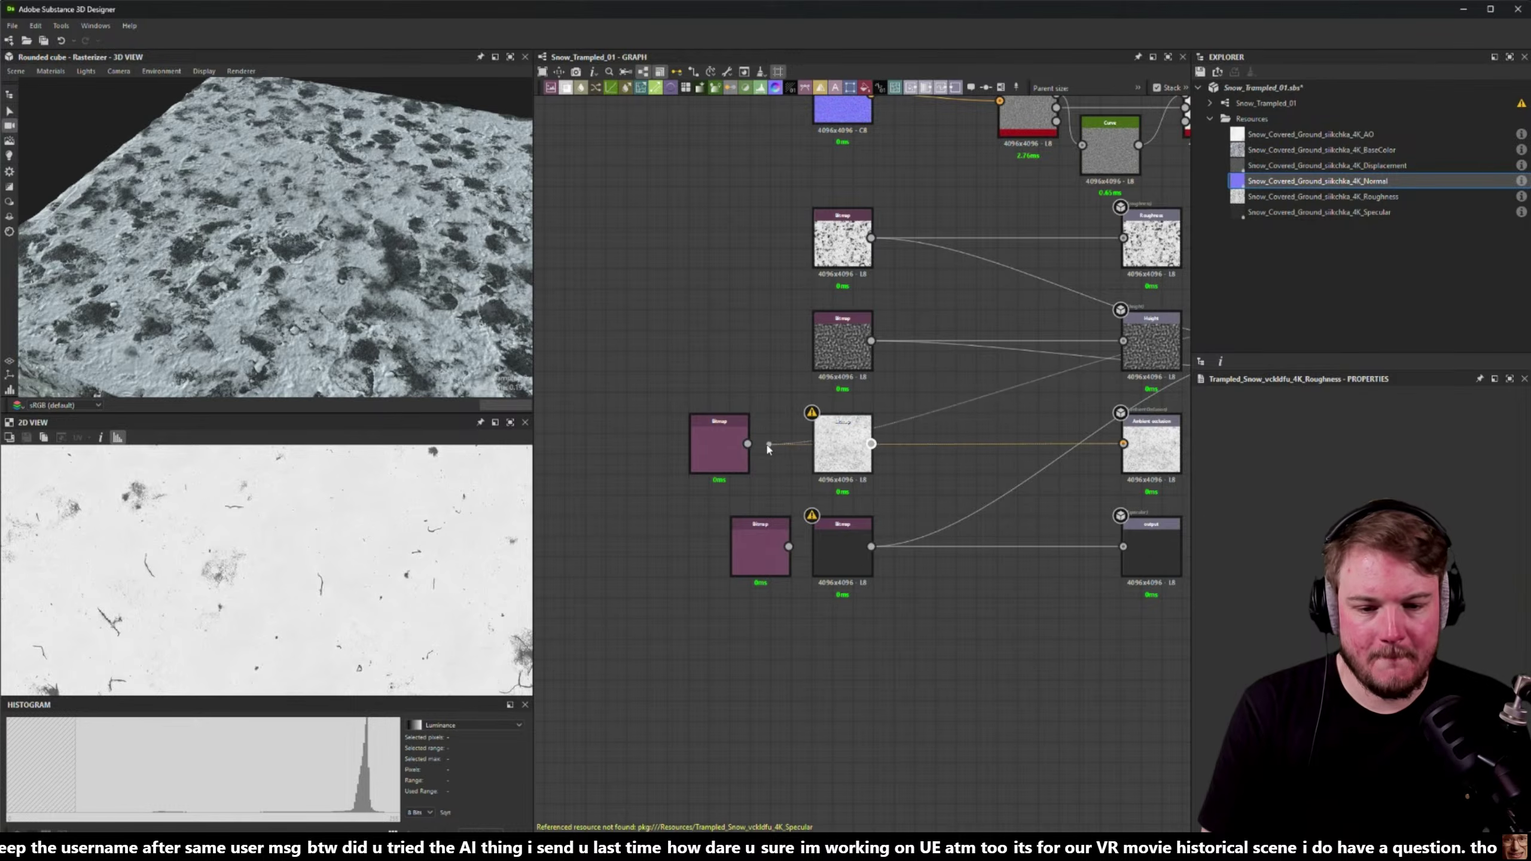
mouse_move(864, 458)
left_mouse_down()
mouse_move(740, 458)
mouse_move(864, 458)
left_mouse_up()
left_click(842, 549)
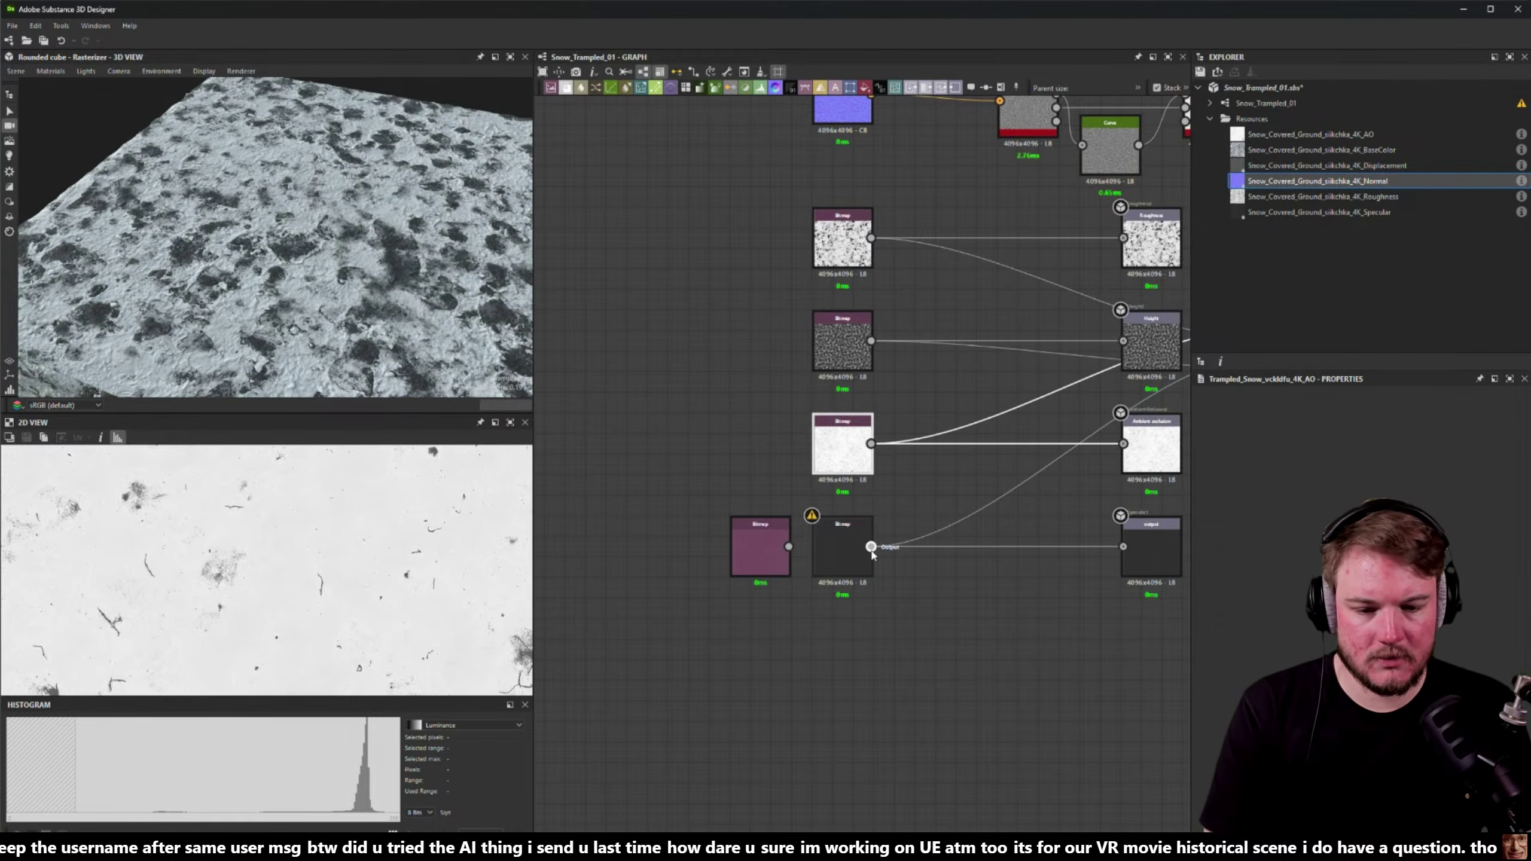
key("Delete")
left_click_drag(760, 546, 1123, 546)
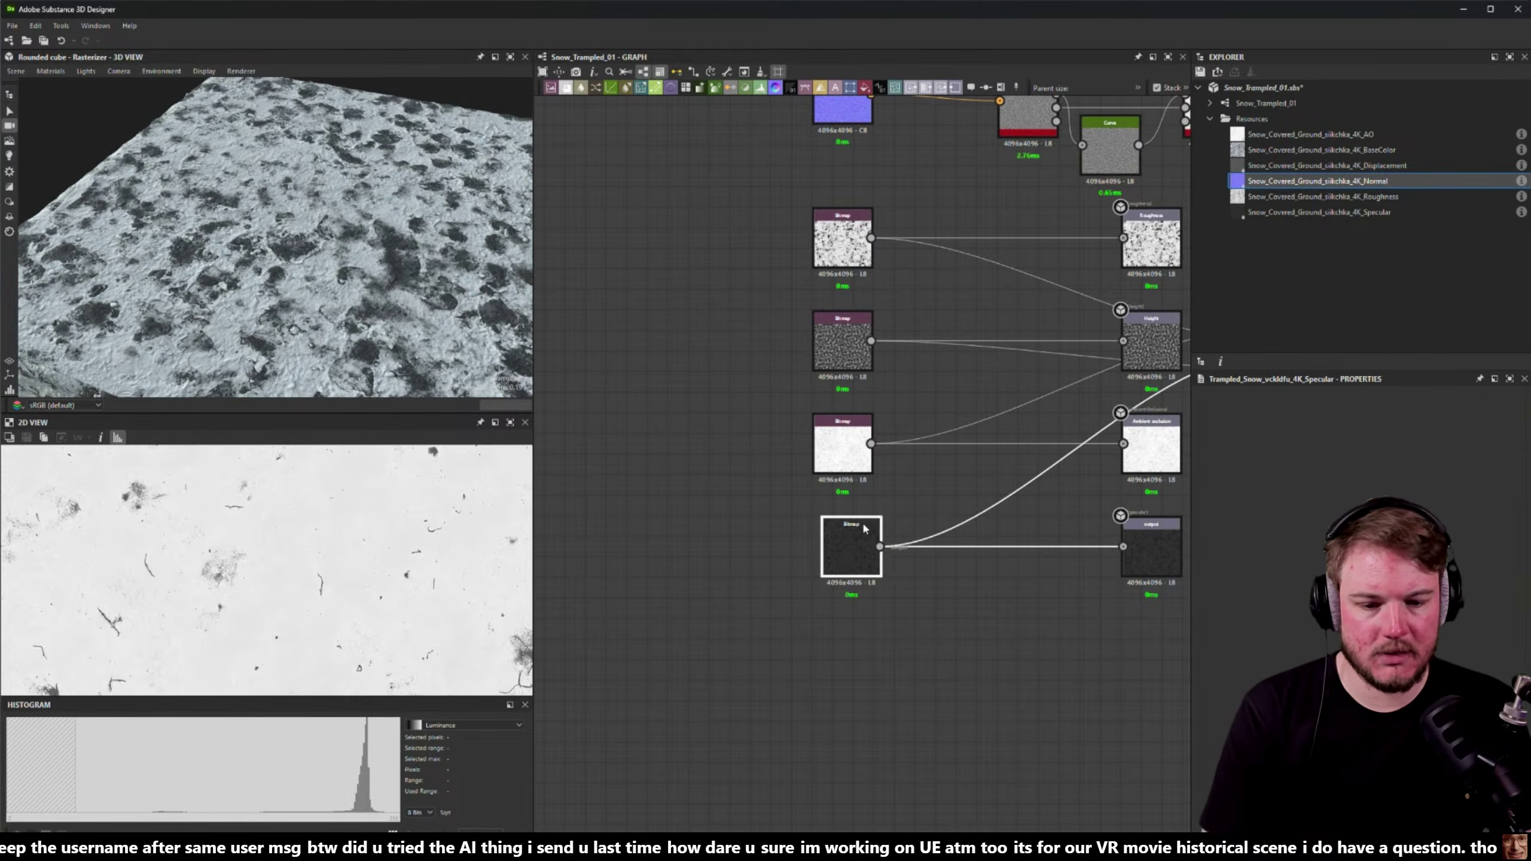
- Show the new Snow_Covered_Ground Normal bitmap in the 2D view and examine its surface detail
scroll(741, 531, "down", 1)
middle_click_drag(741, 362, 538, 483)
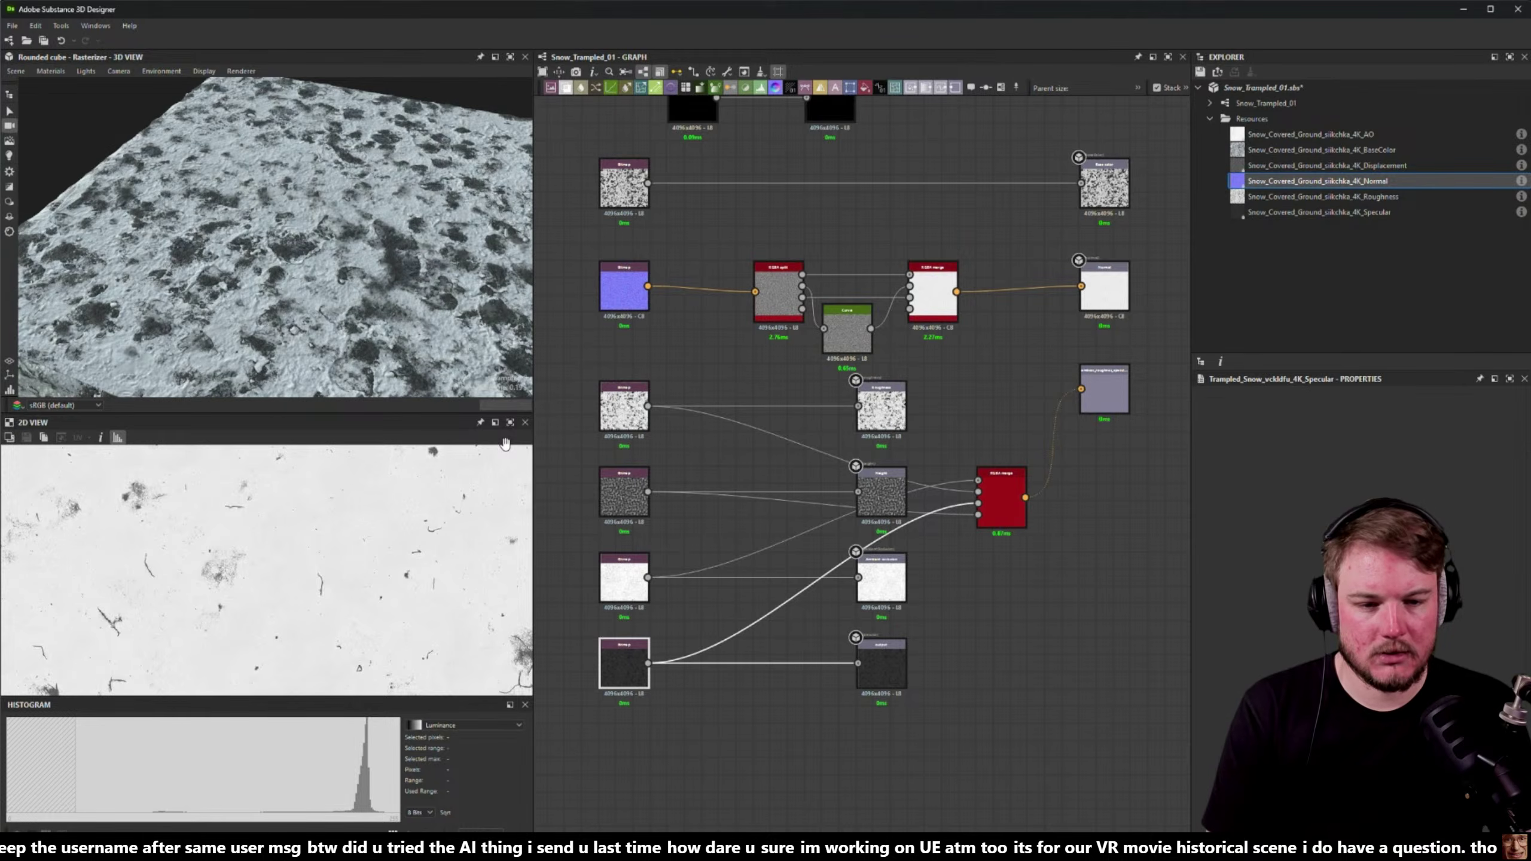
double_click(630, 285)
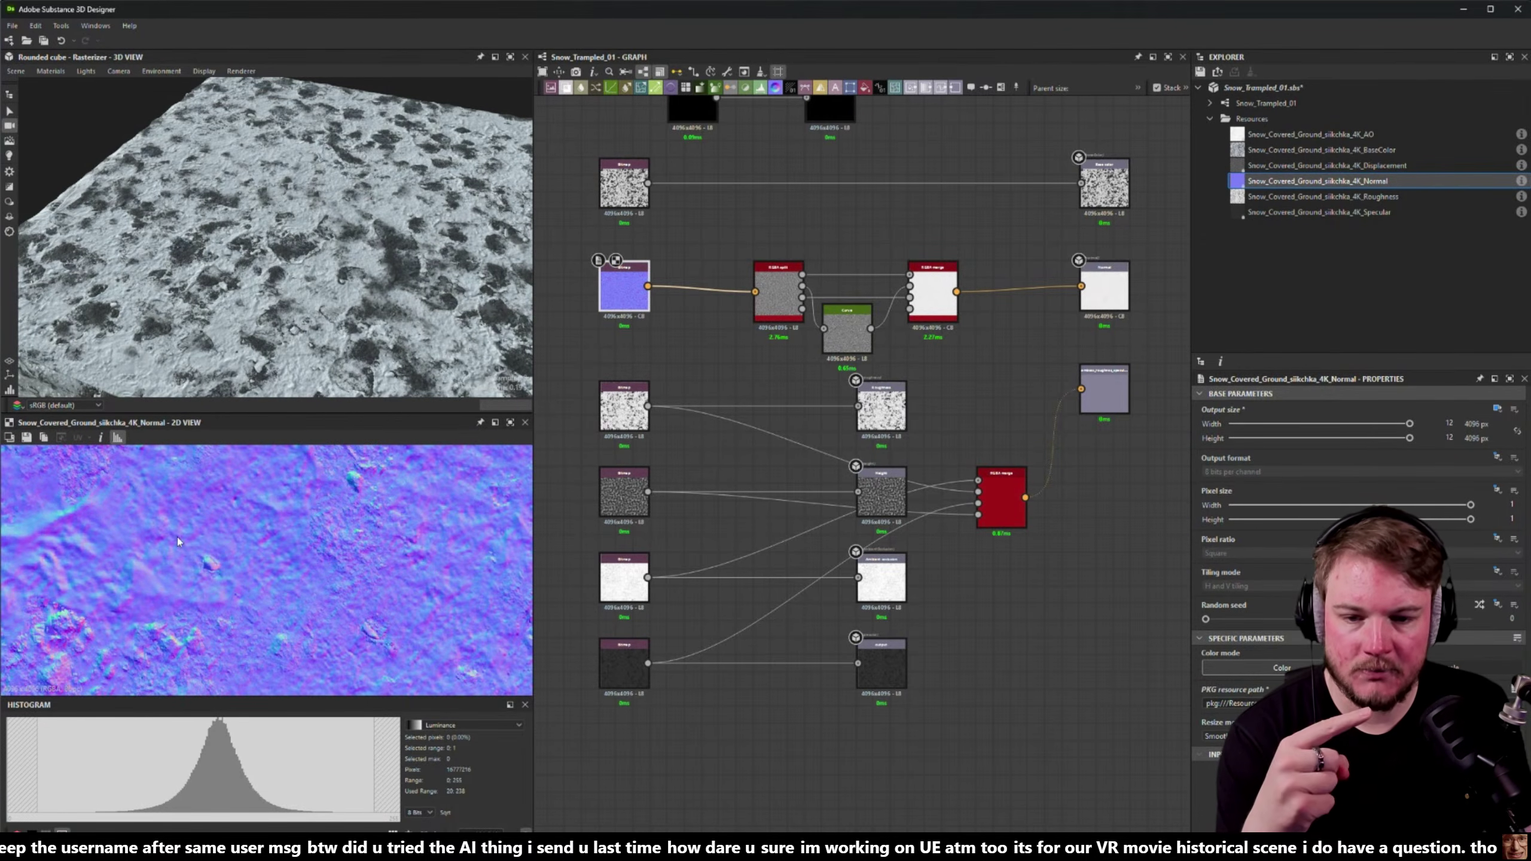
- Examine the Normal bitmap's detail and compare it with the RGBA merge result in the 2D view
middle_click_drag(177, 537, 352, 543)
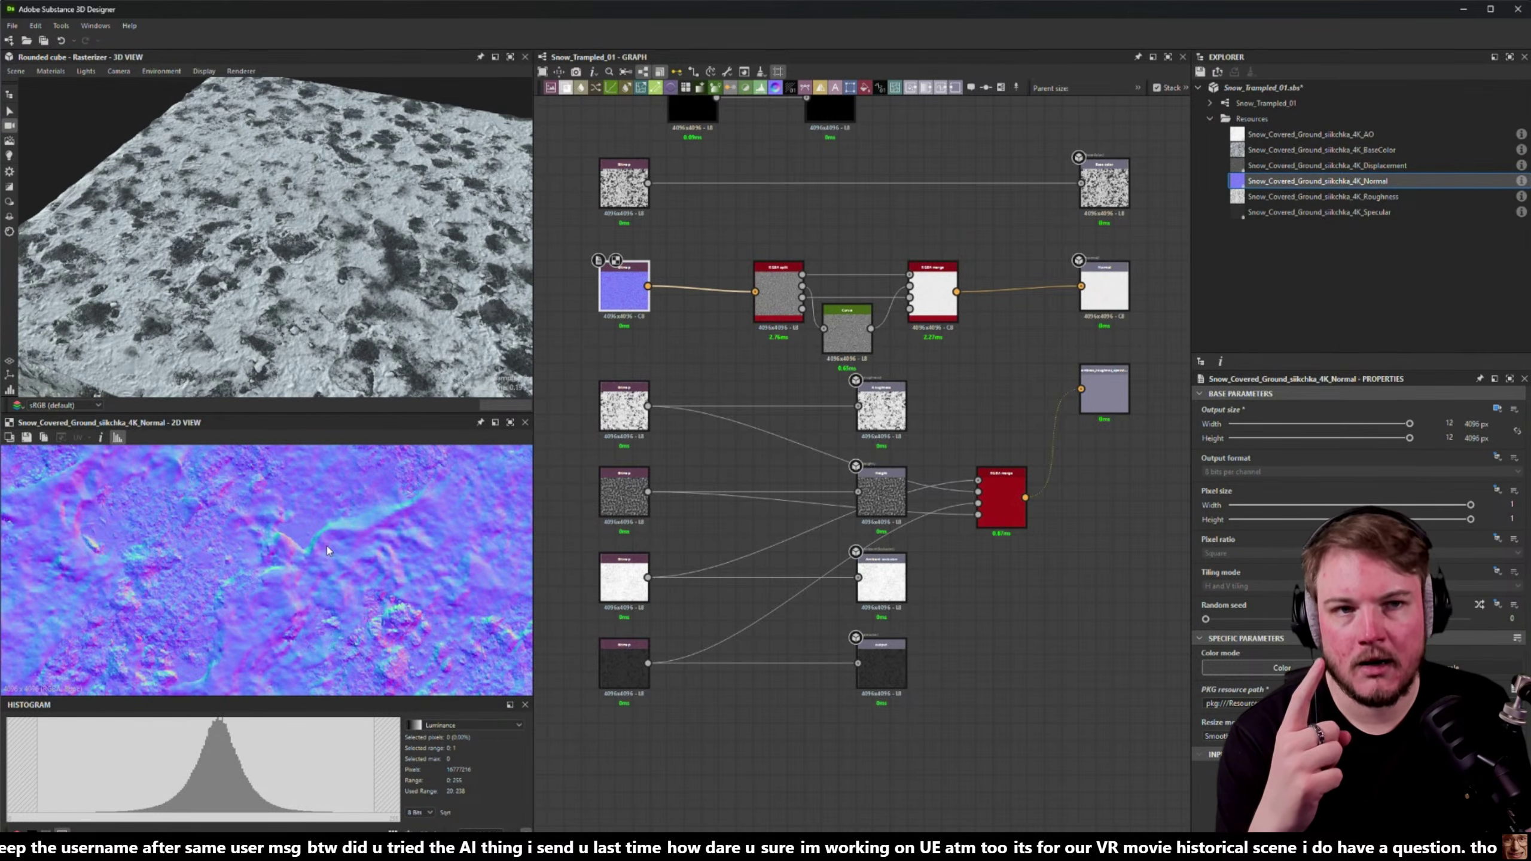
middle_click_drag(325, 549, 373, 481)
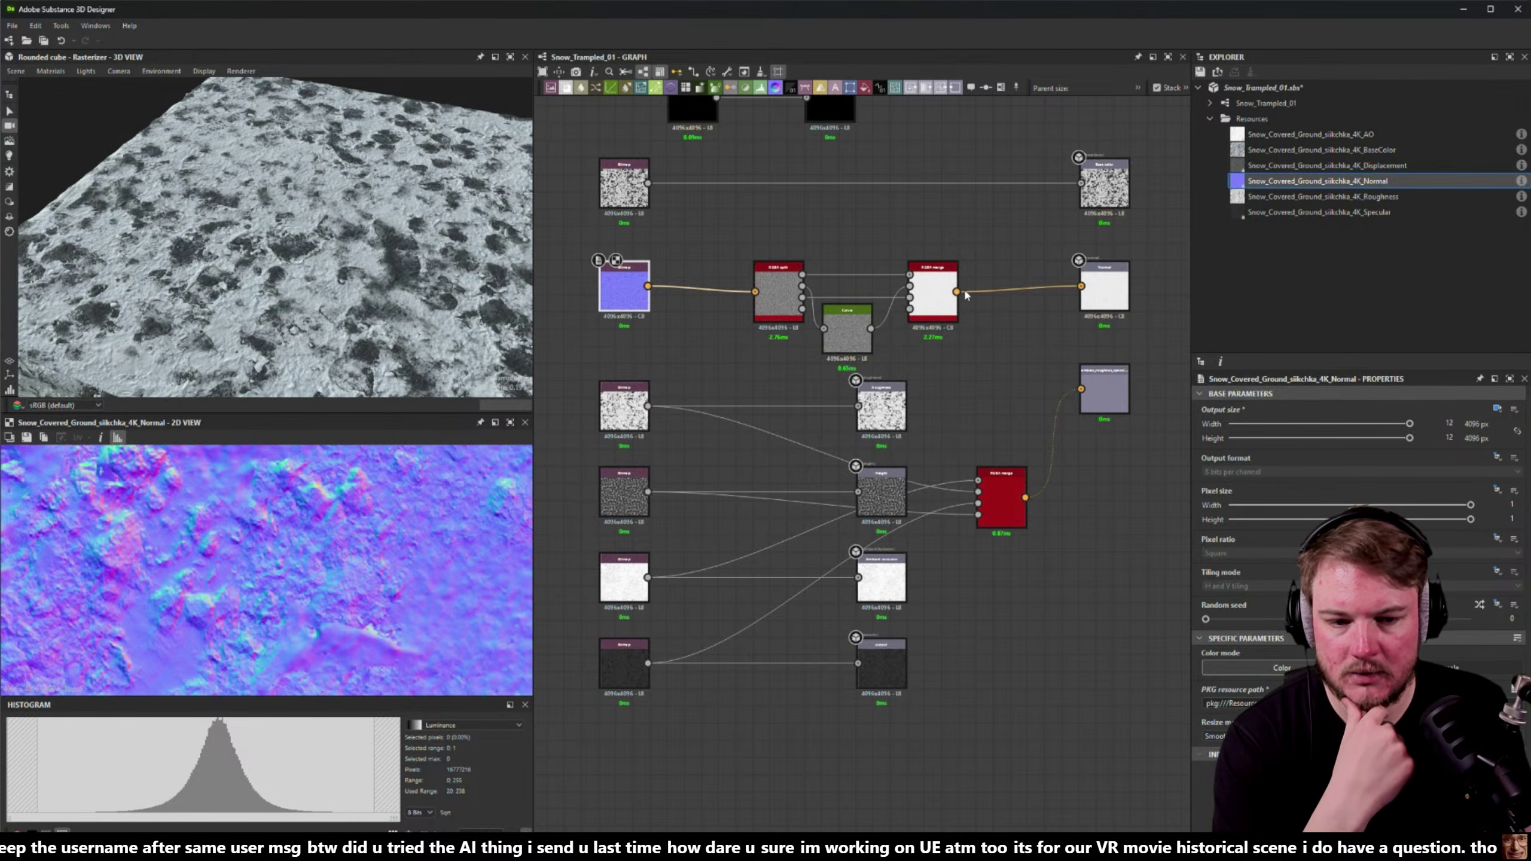
left_click(947, 298)
middle_click_drag(354, 522, 359, 536)
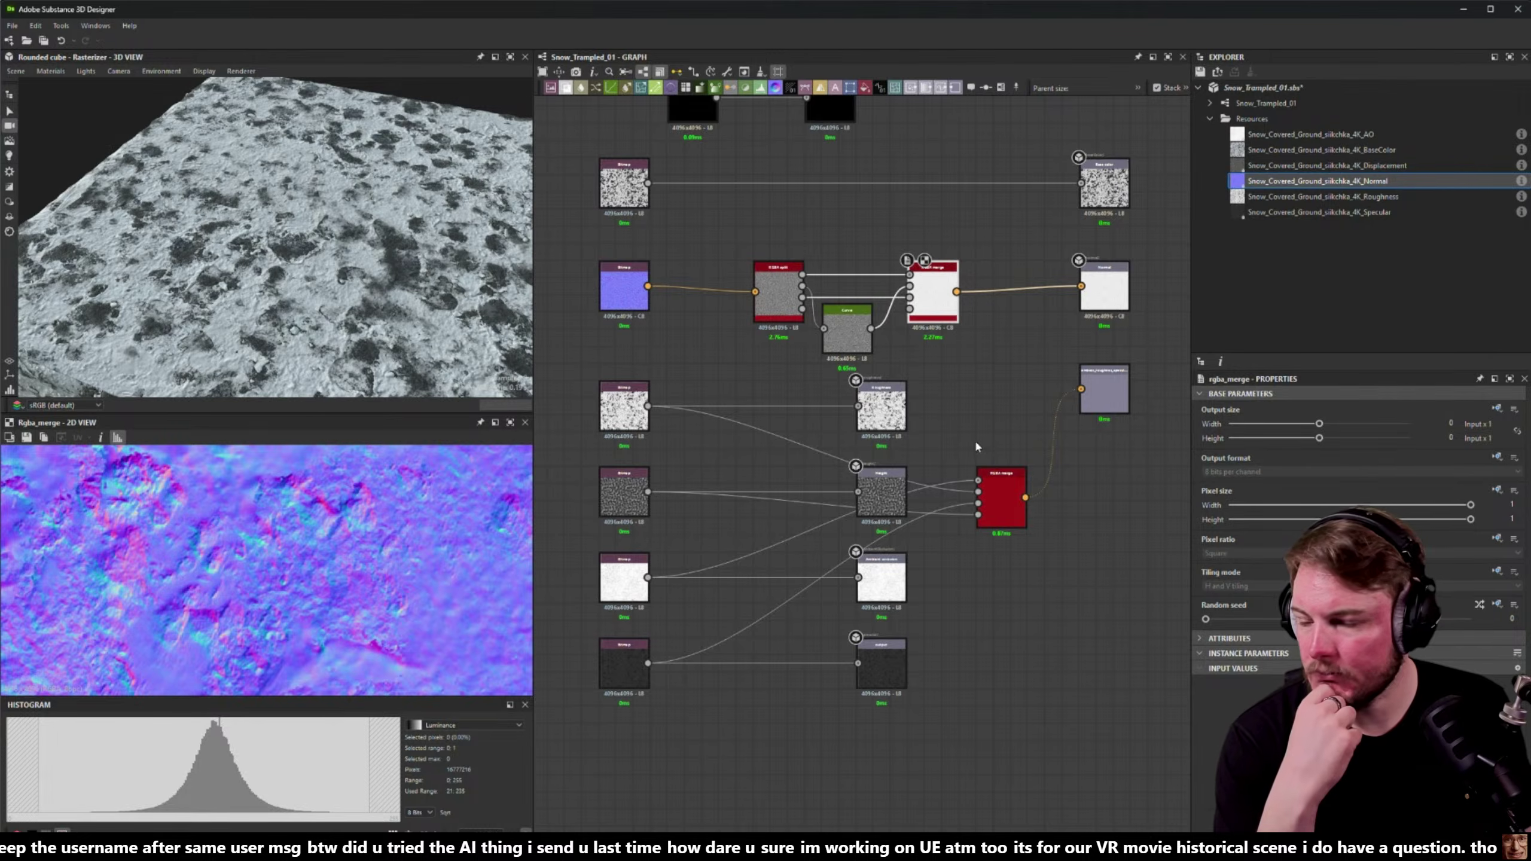
- Show the Roughness output in the 2D view and inspect the snow surface close up in the 3D view
left_click(898, 426)
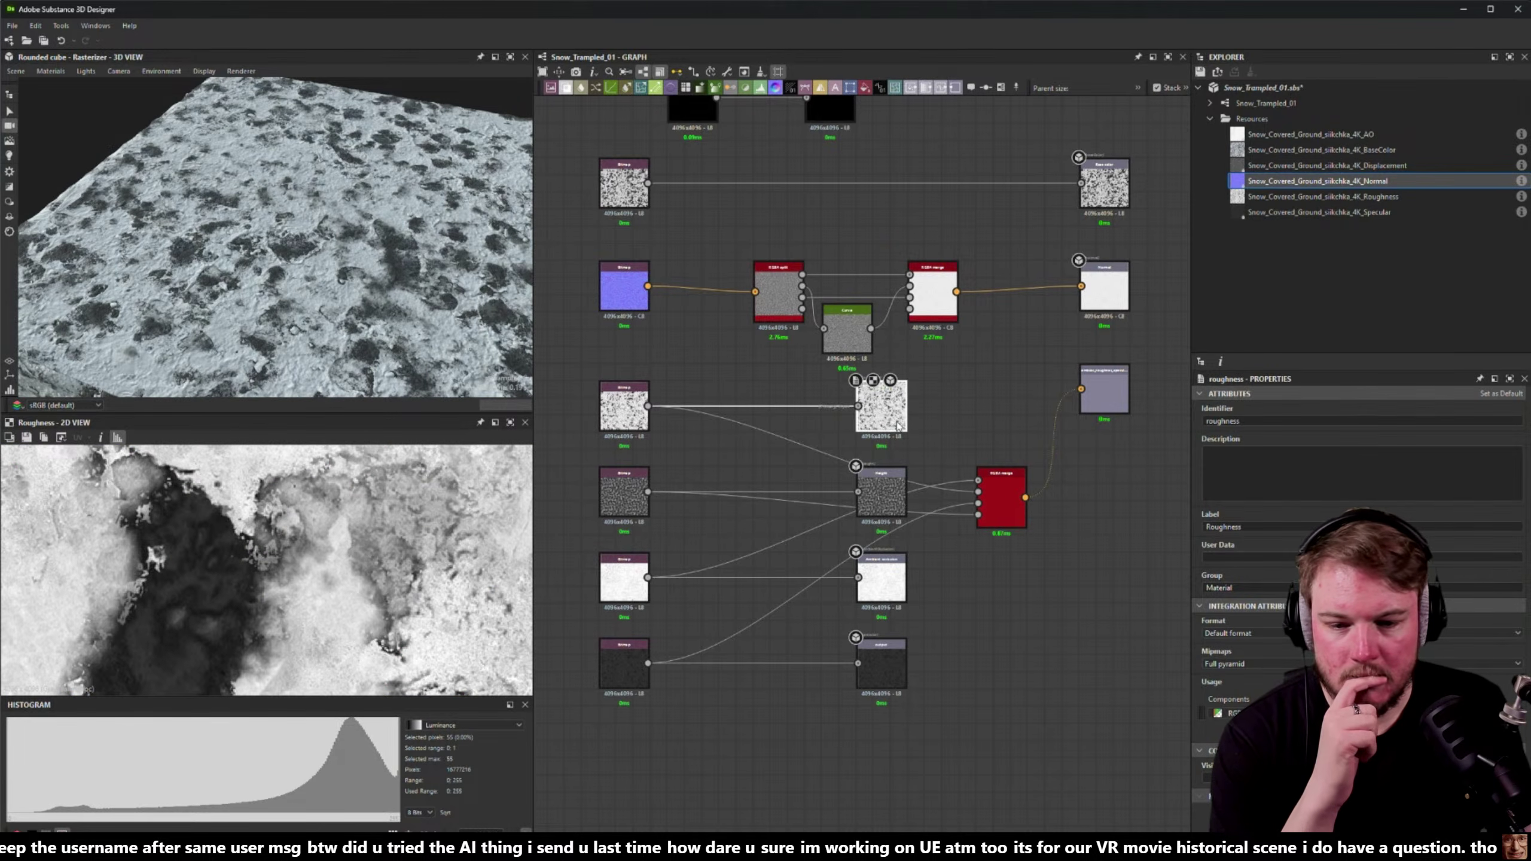
scroll(364, 332, "up", 5)
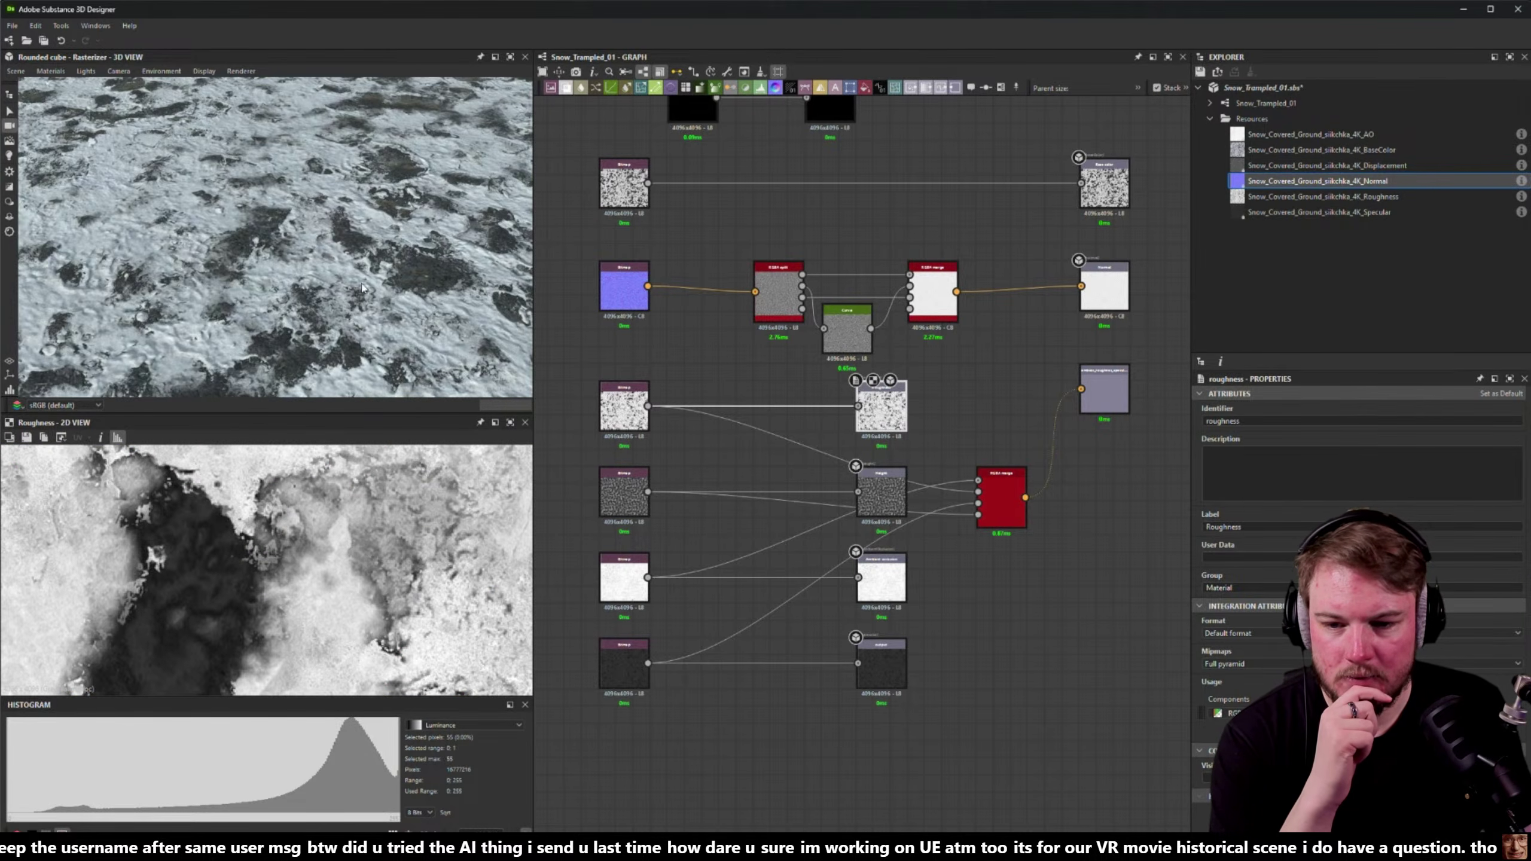
left_click_drag(364, 331, 163, 253)
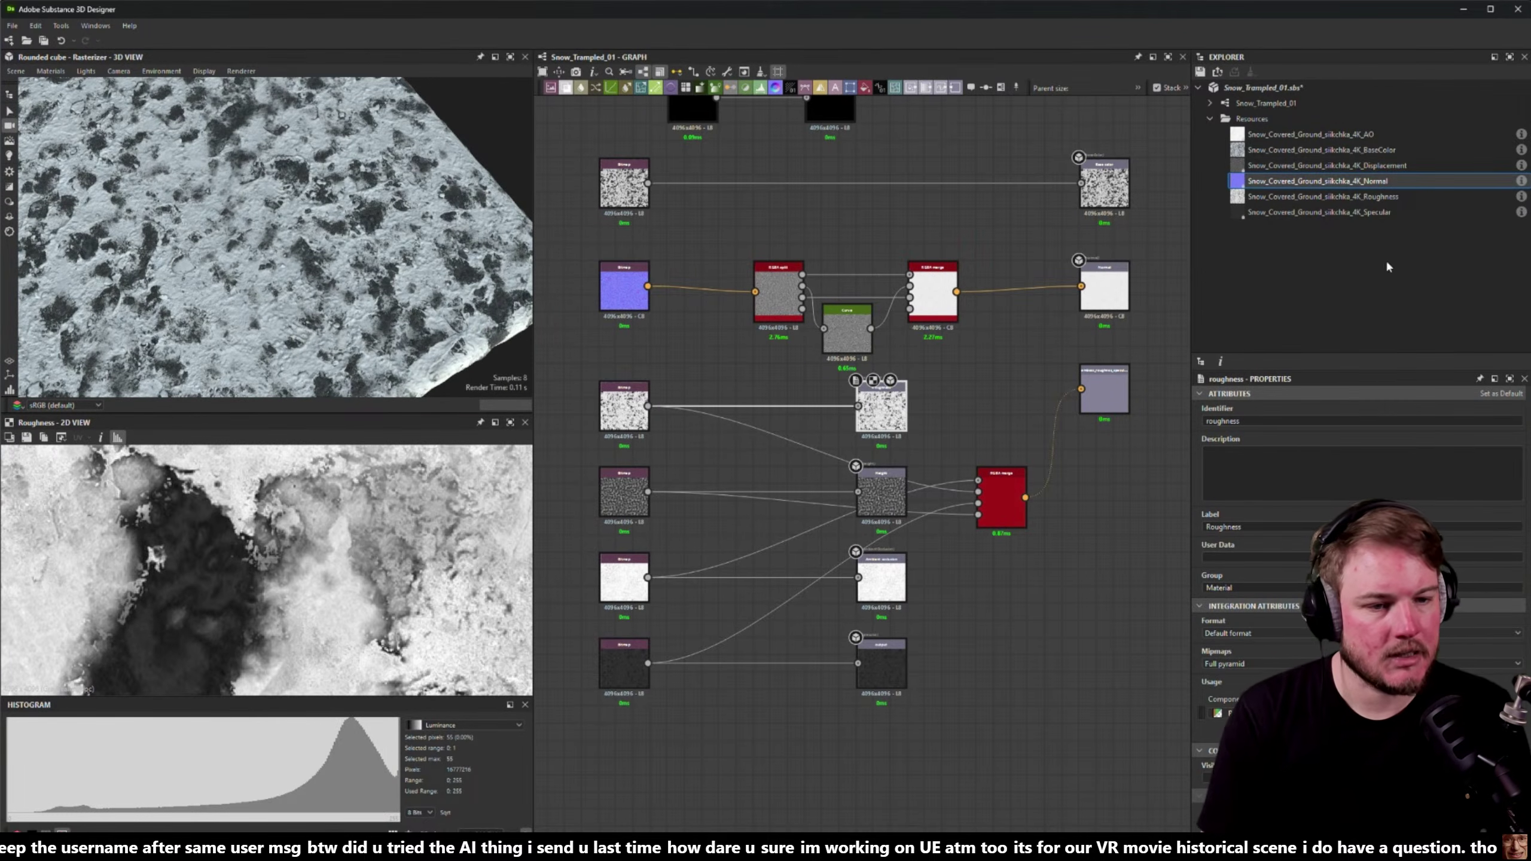
- Start saving the Snow_Trampled_01 package under a new name and check the source material's name on the reference board
left_click(1212, 119)
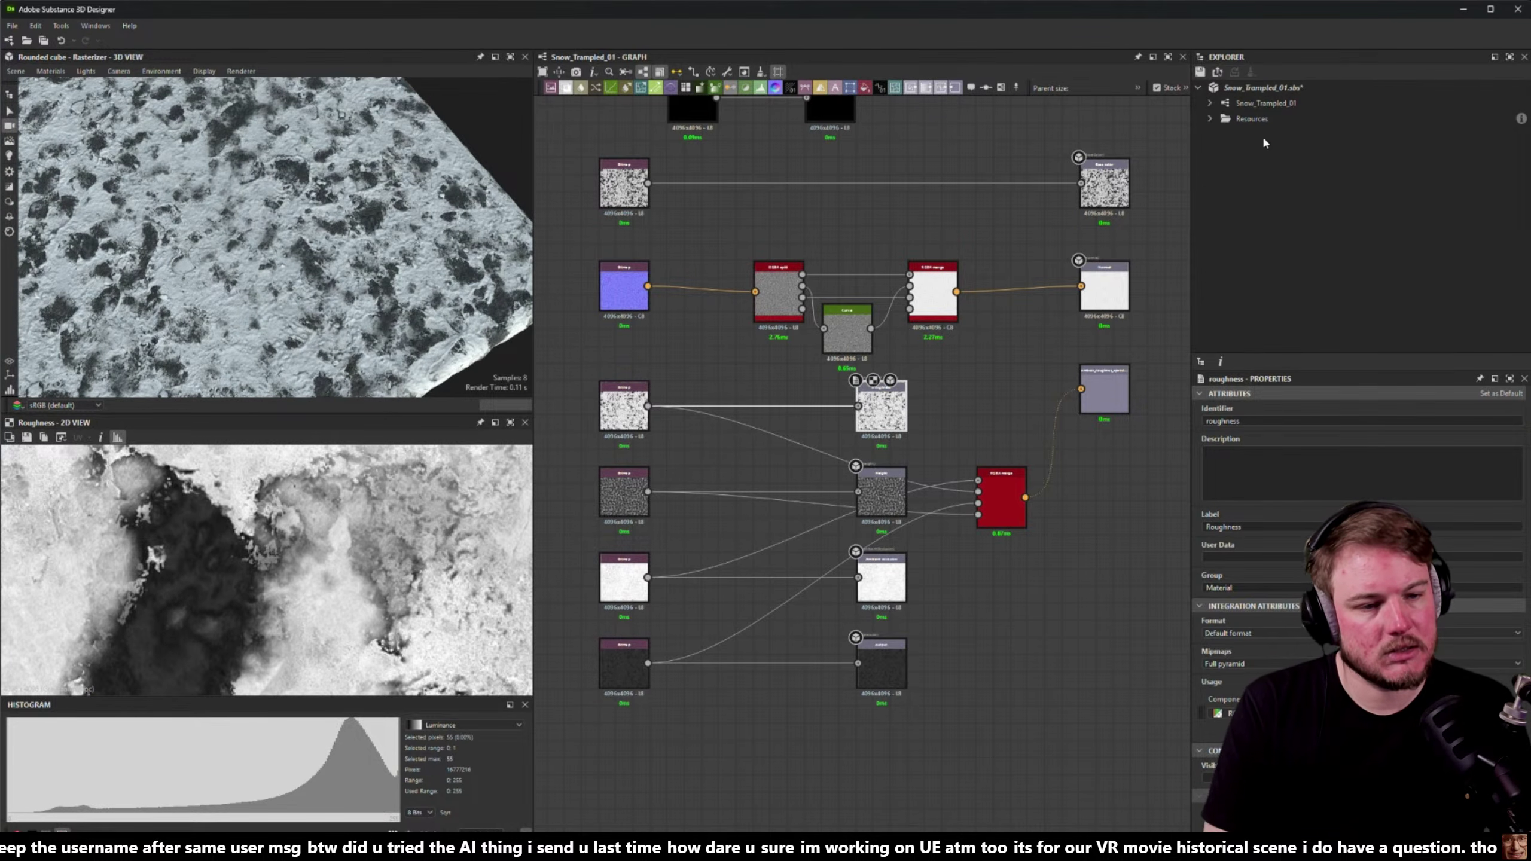
left_click(1266, 88)
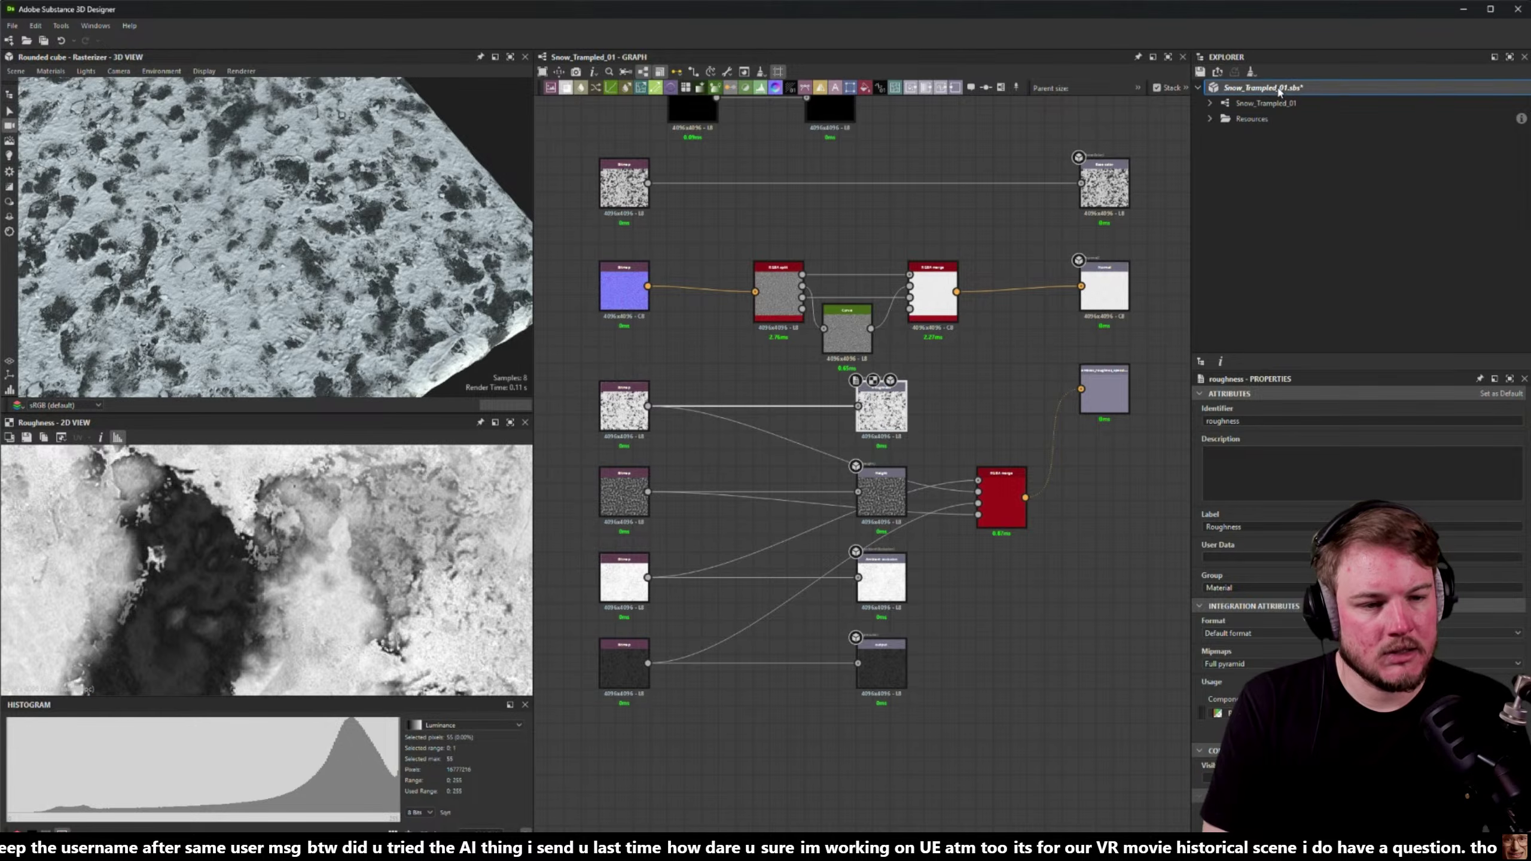
right_click(1278, 89)
left_click(1314, 168)
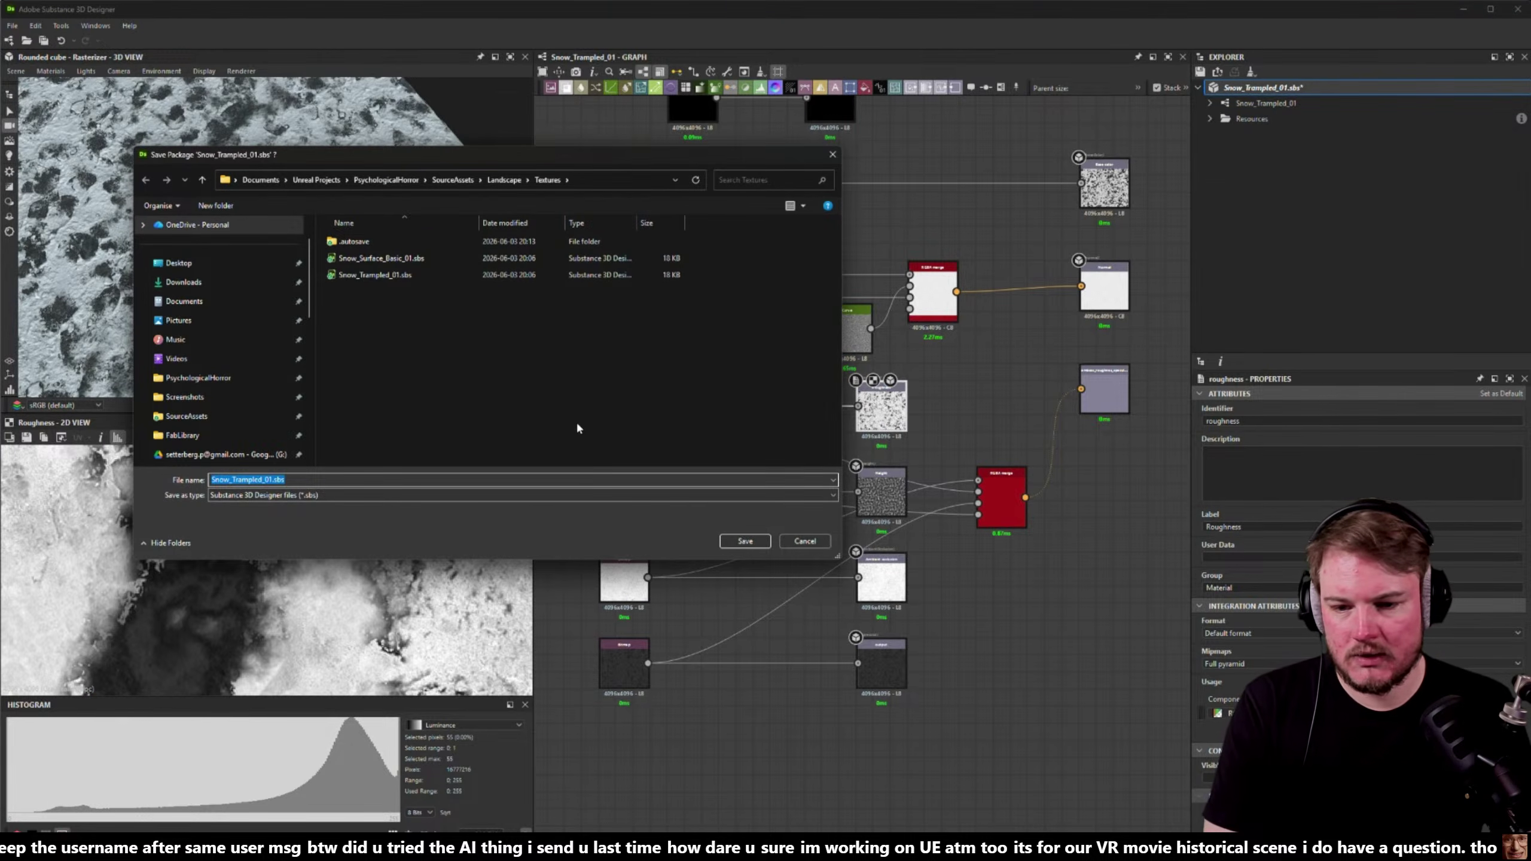
key("End")
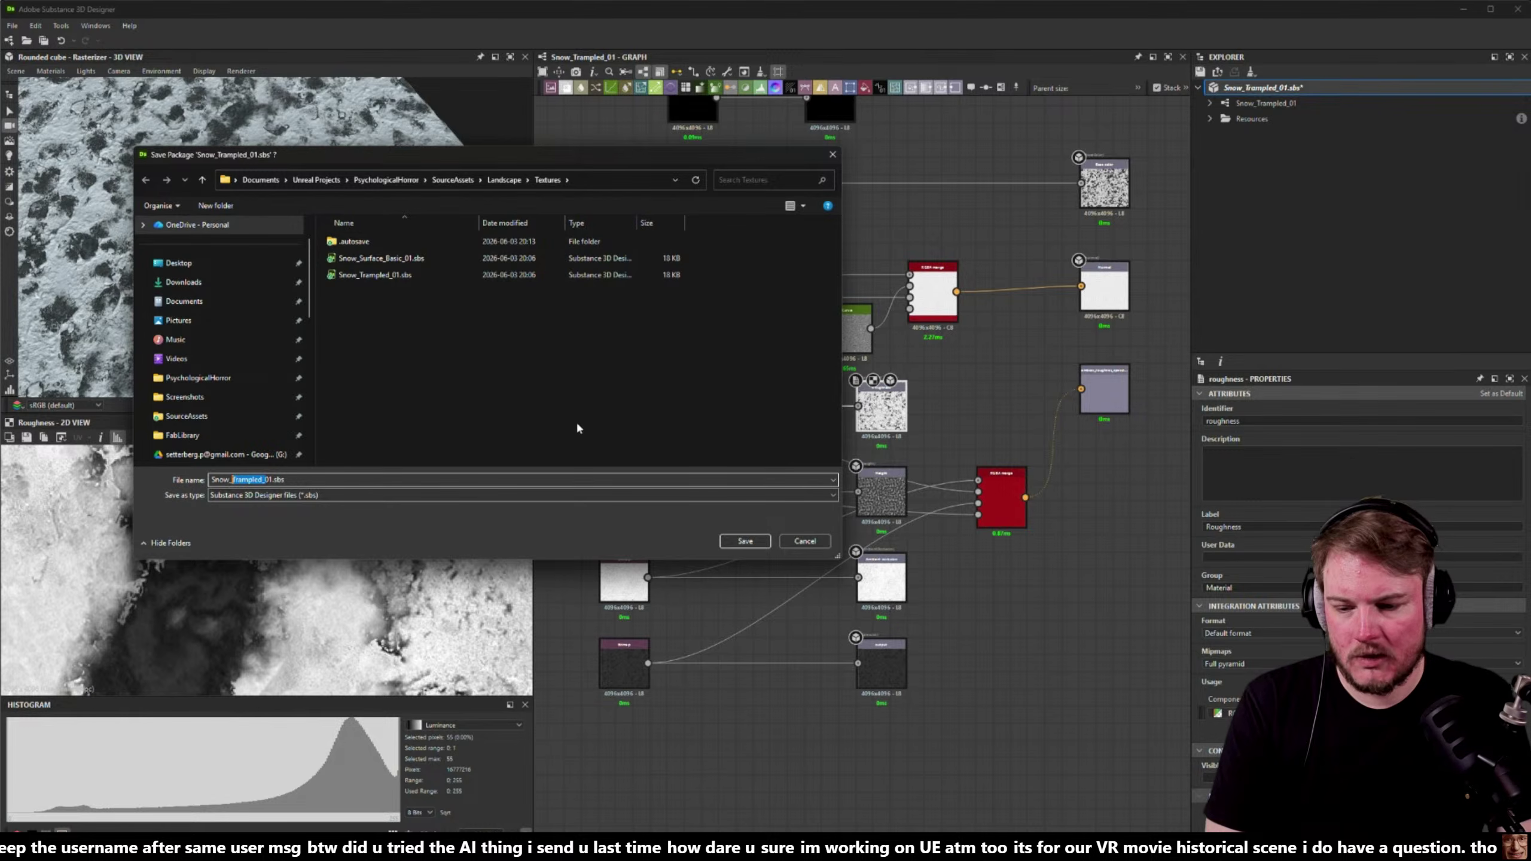
key("BackSpace")
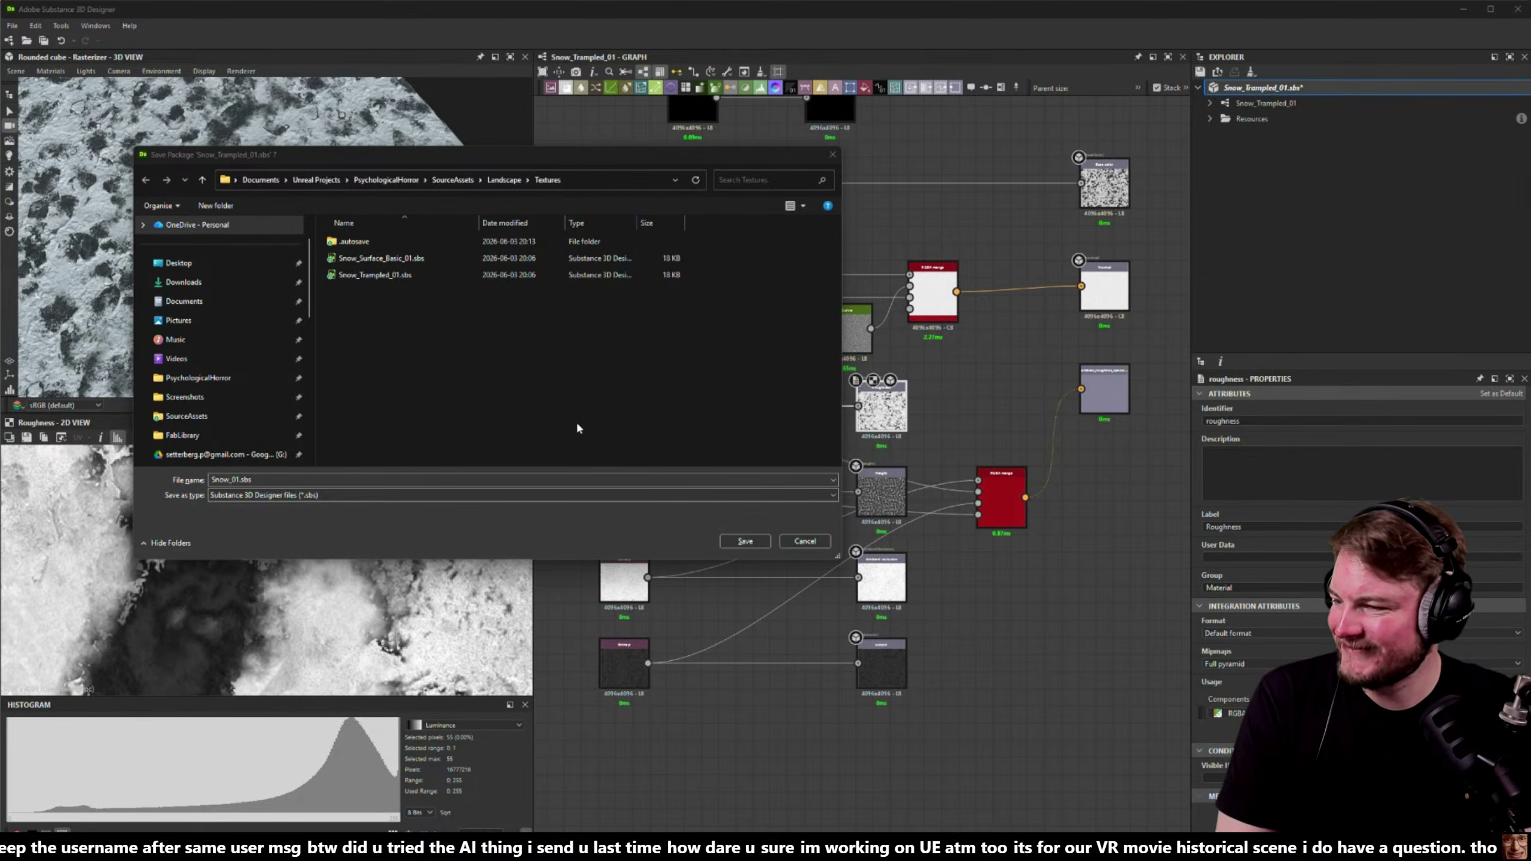
key("alt+Tab")
key("alt+Tab")
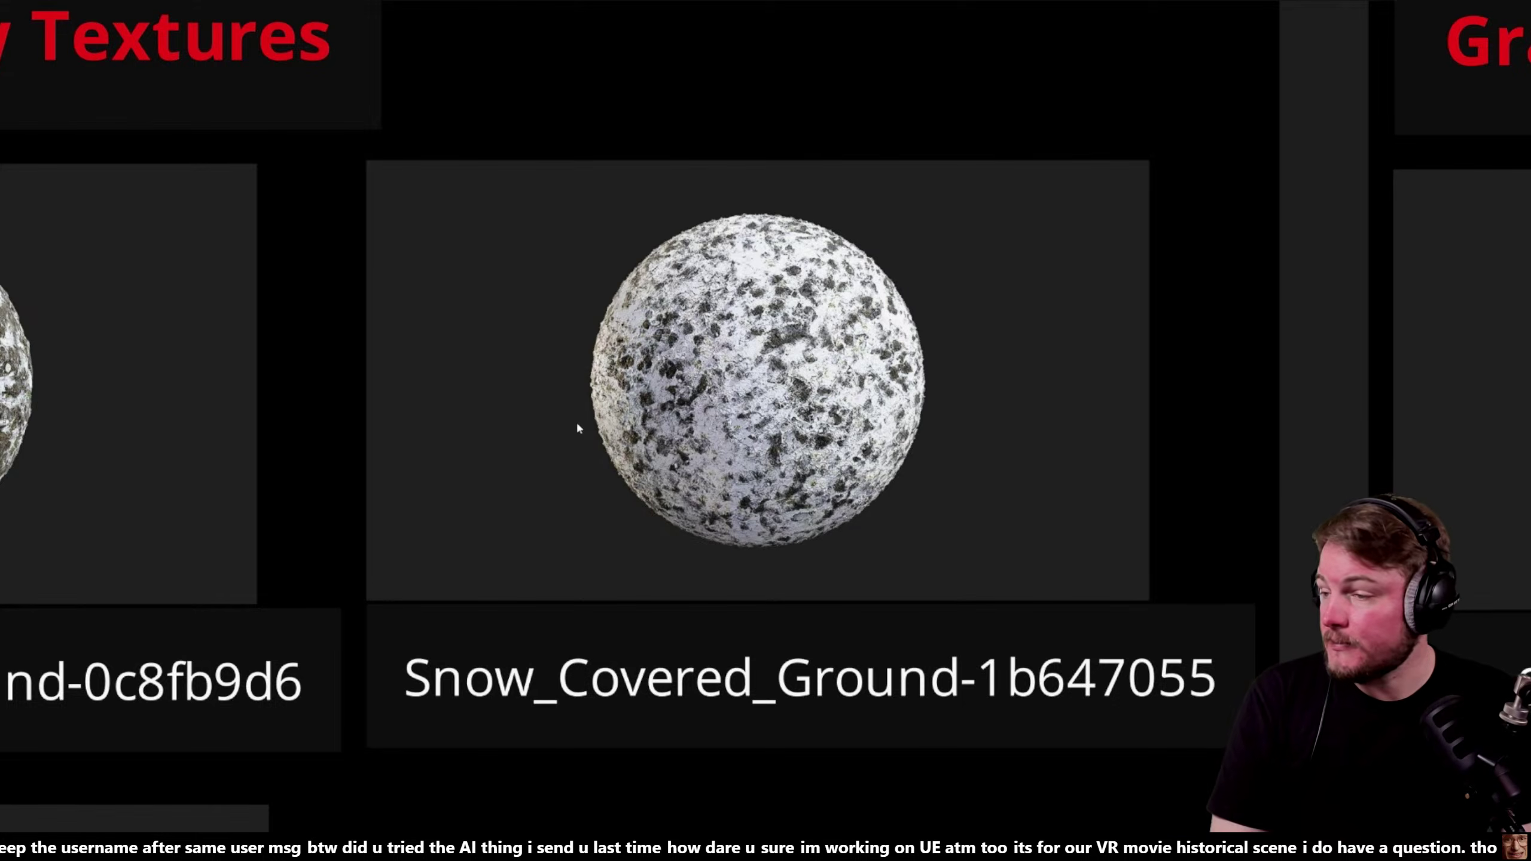
key("alt+Tab")
key("alt+Tab")
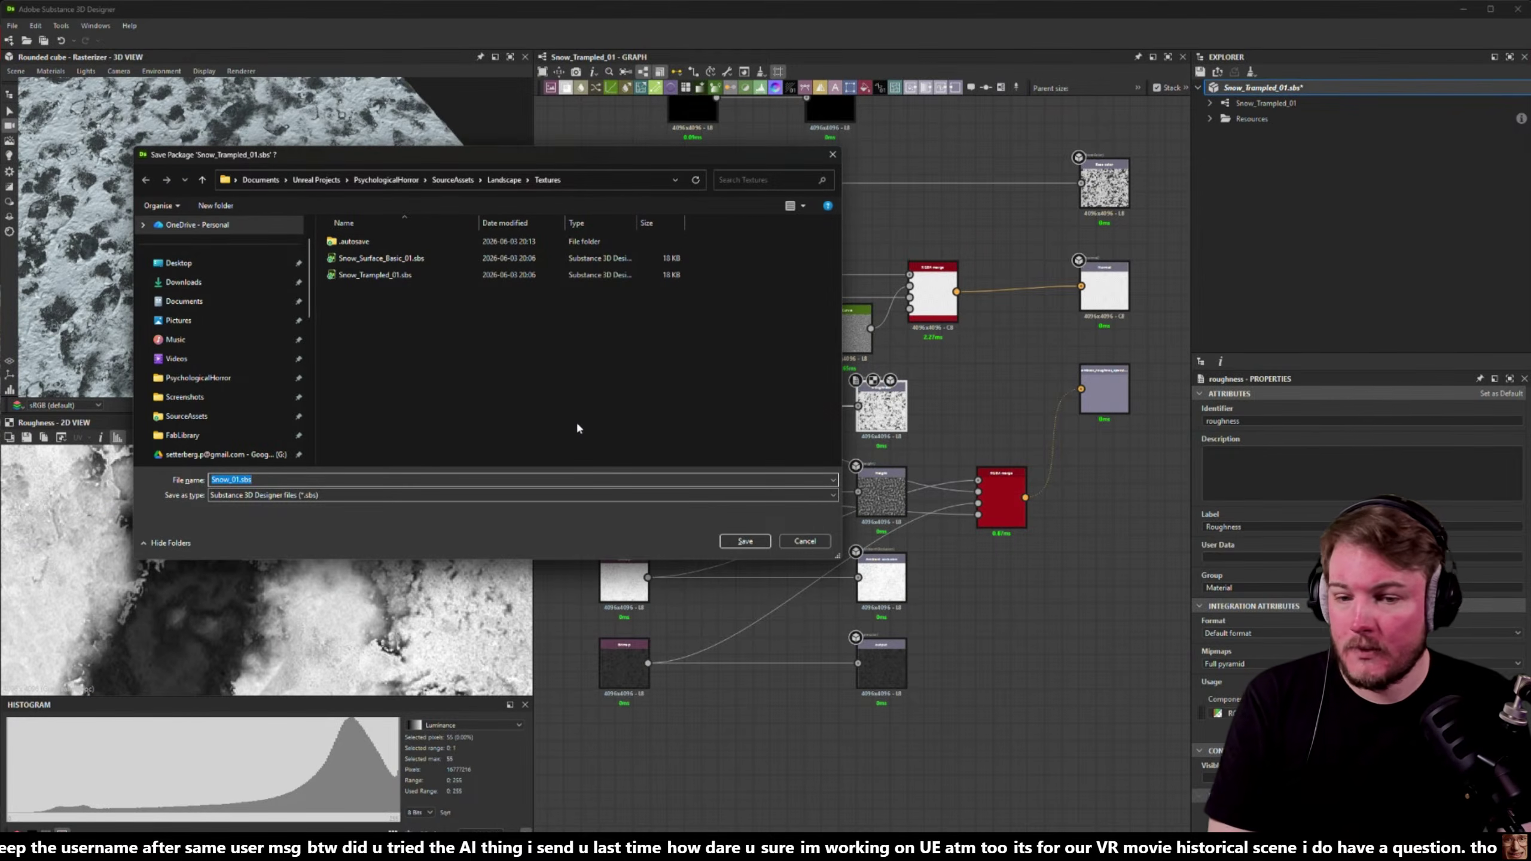
- Name the package file Snow_Covered_Ground_01, copy that name, and save it in the Textures folder
type("Snow")
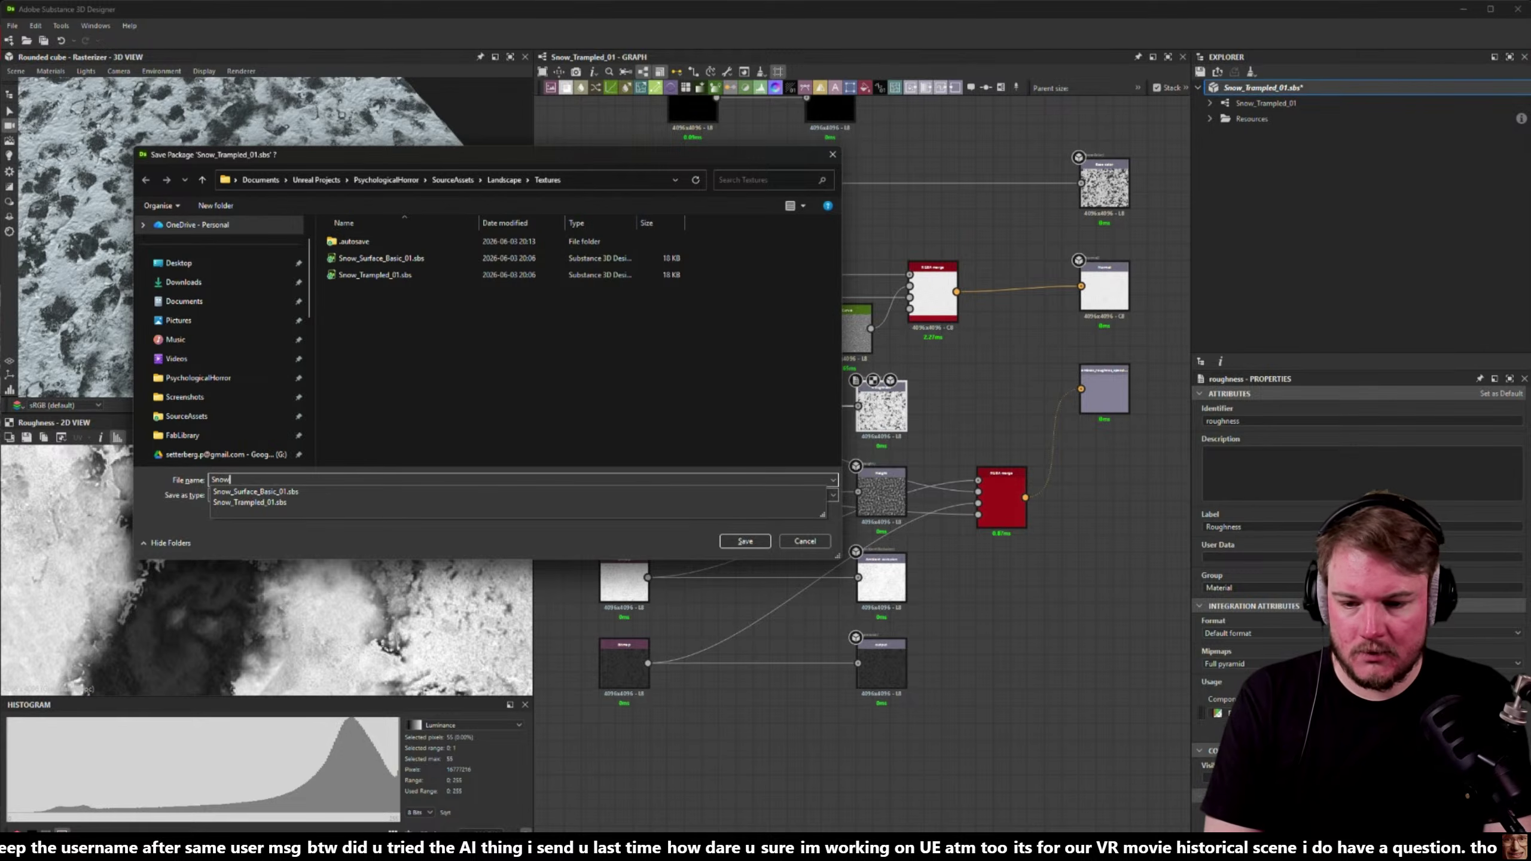
type("_Covered_Ground_")
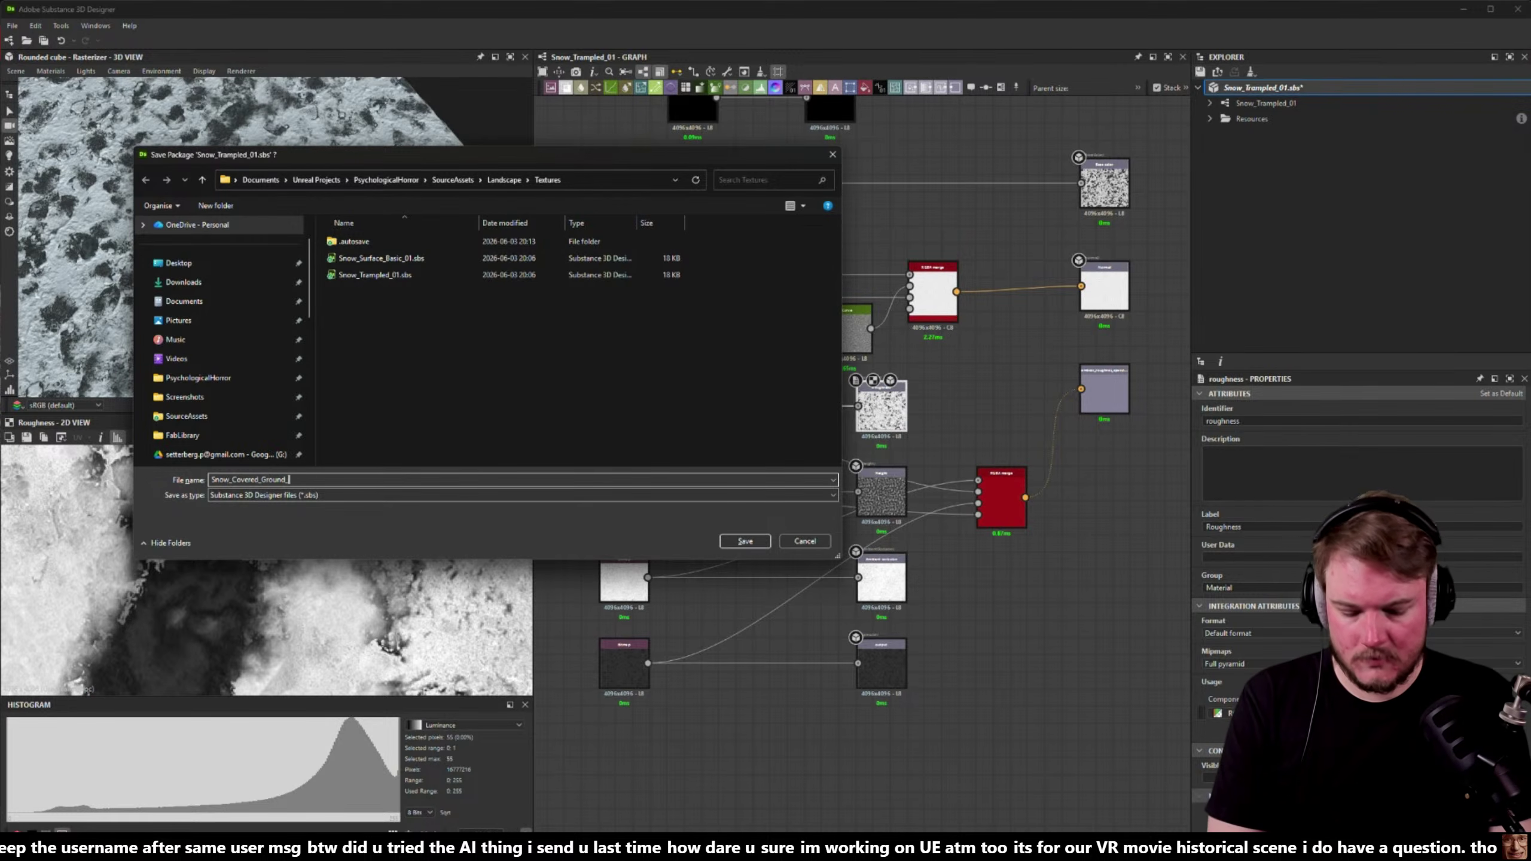
type("01")
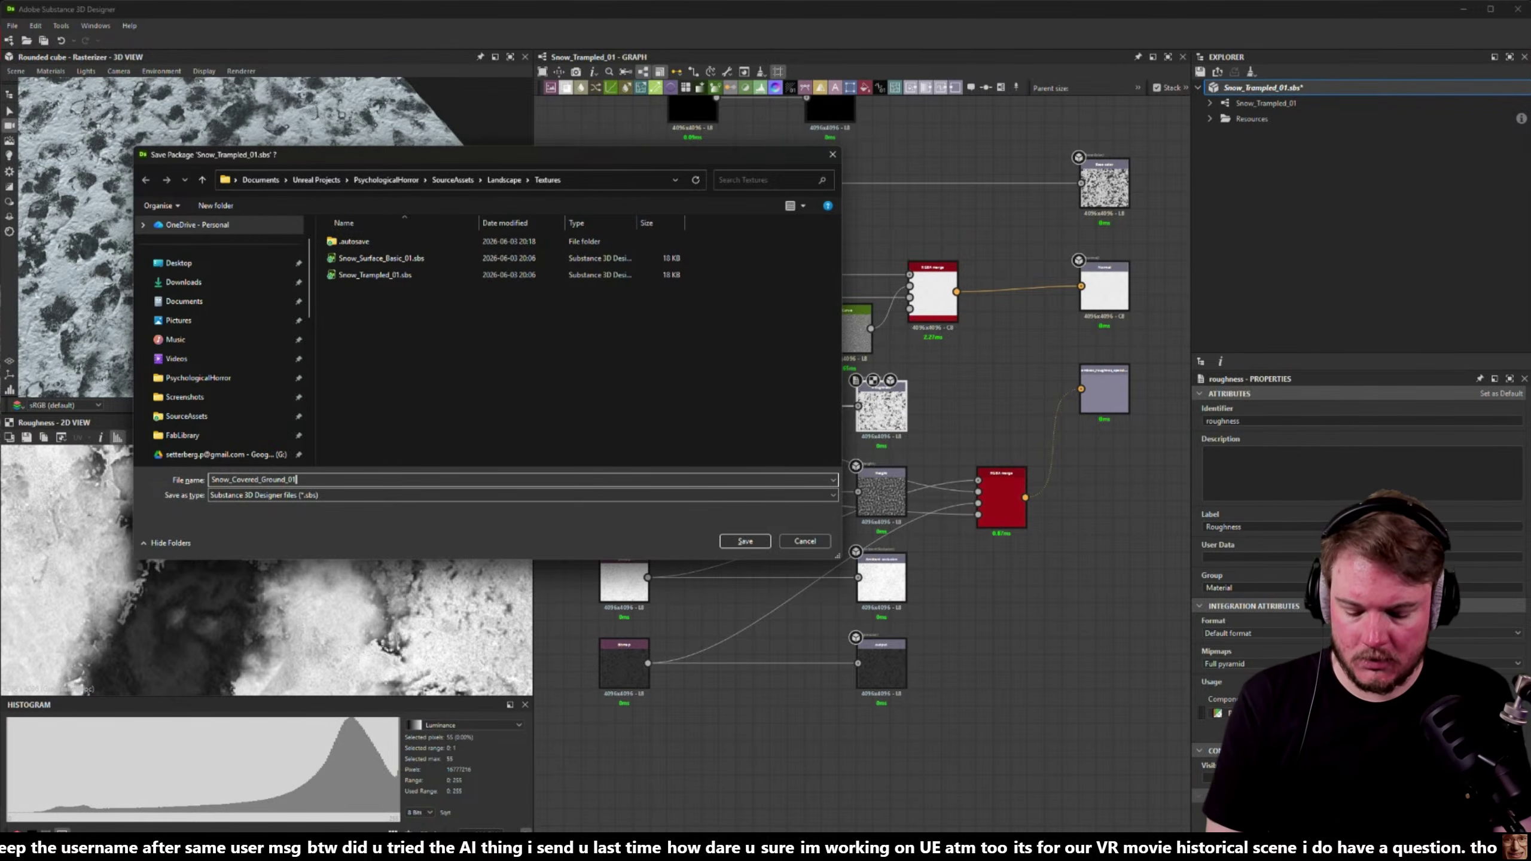
key("ctrl+a")
key("ctrl+c")
key("Return")
- Rename the Snow_Trampled_01 graph to Snow_Covered_Ground_01
left_click(1354, 101)
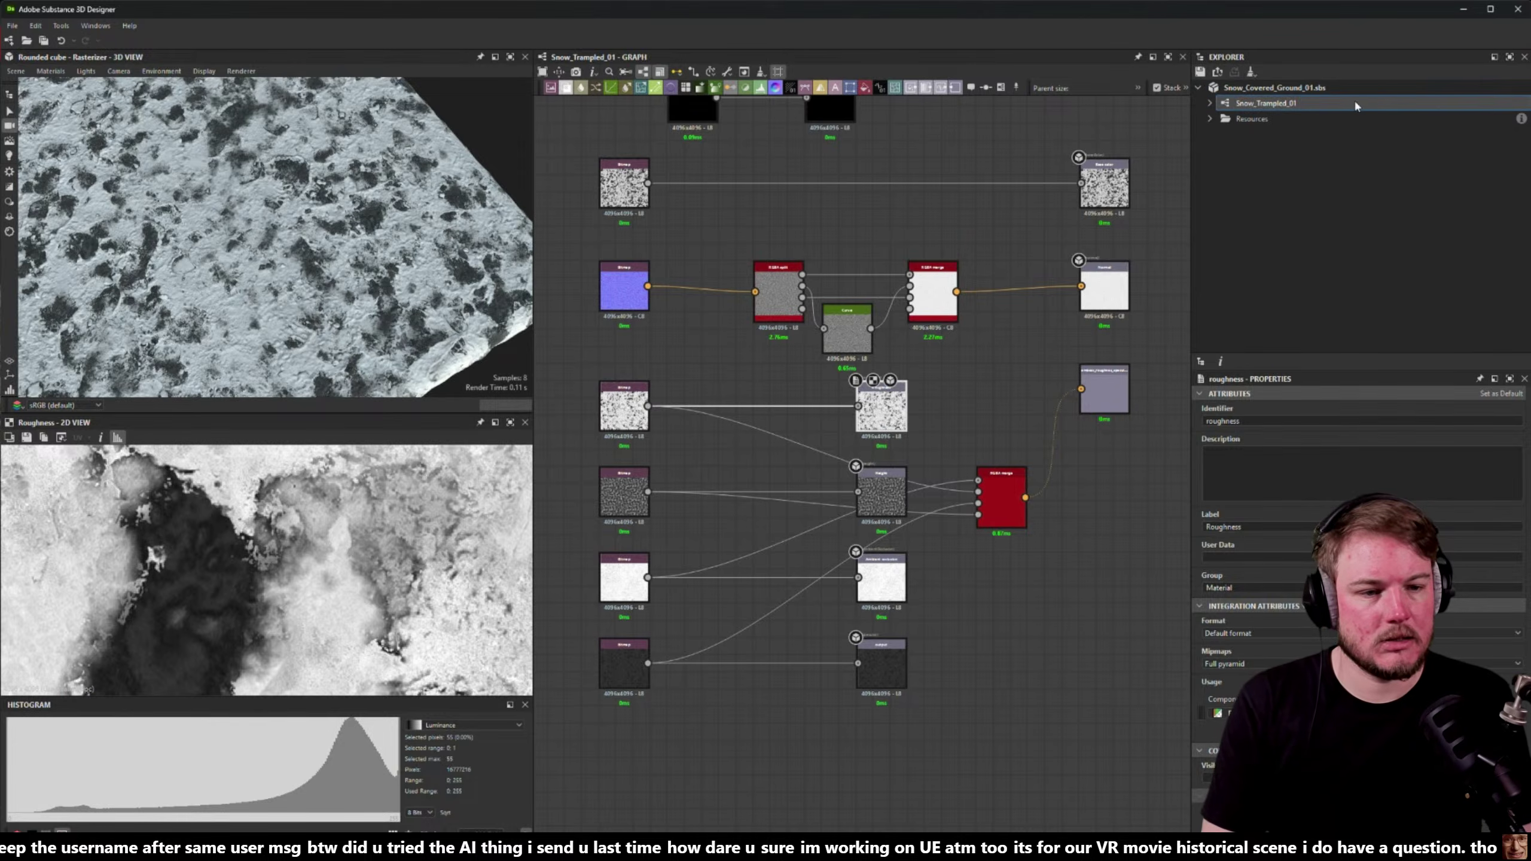
left_click(1356, 102)
key("ctrl+v")
key("Return")
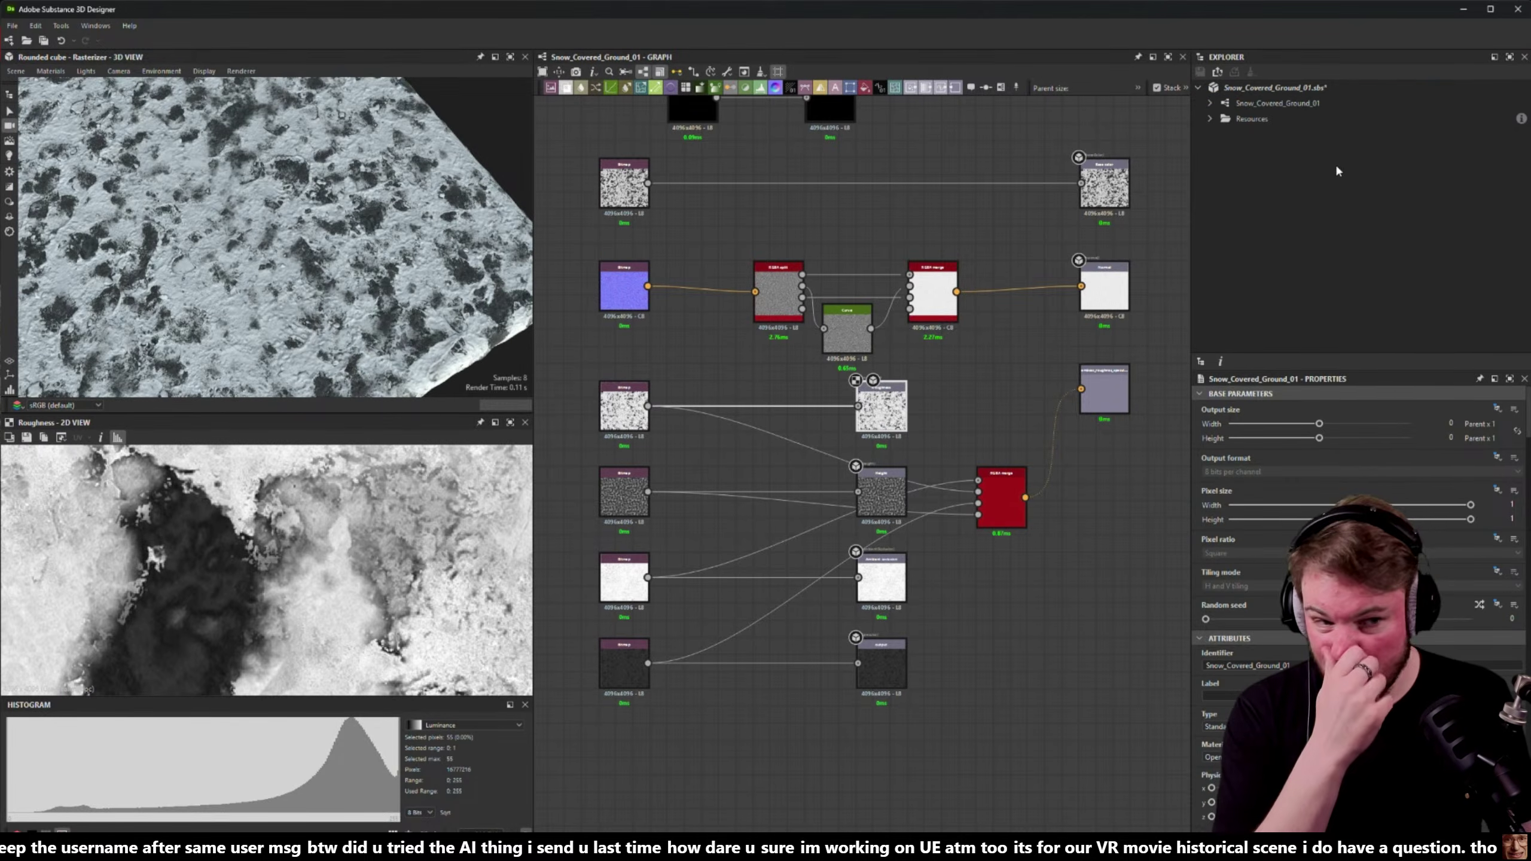
- Show the BaseColor bitmap in the 2D view and switch its color mode to Color
middle_click_drag(854, 246, 875, 263)
left_click(647, 205)
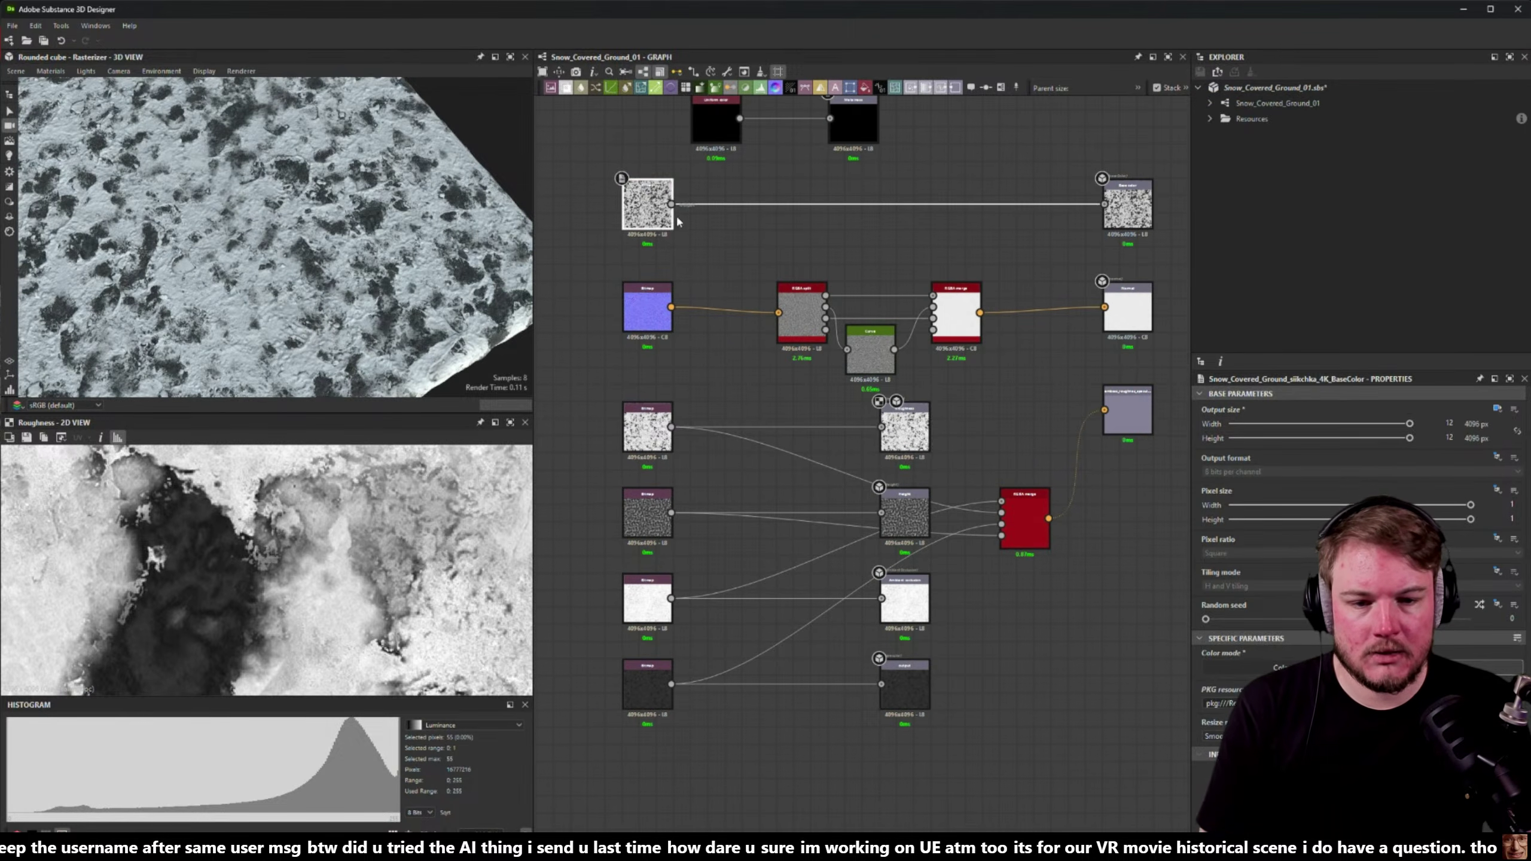
middle_click_drag(750, 243, 756, 301)
scroll(648, 269, "up", 3)
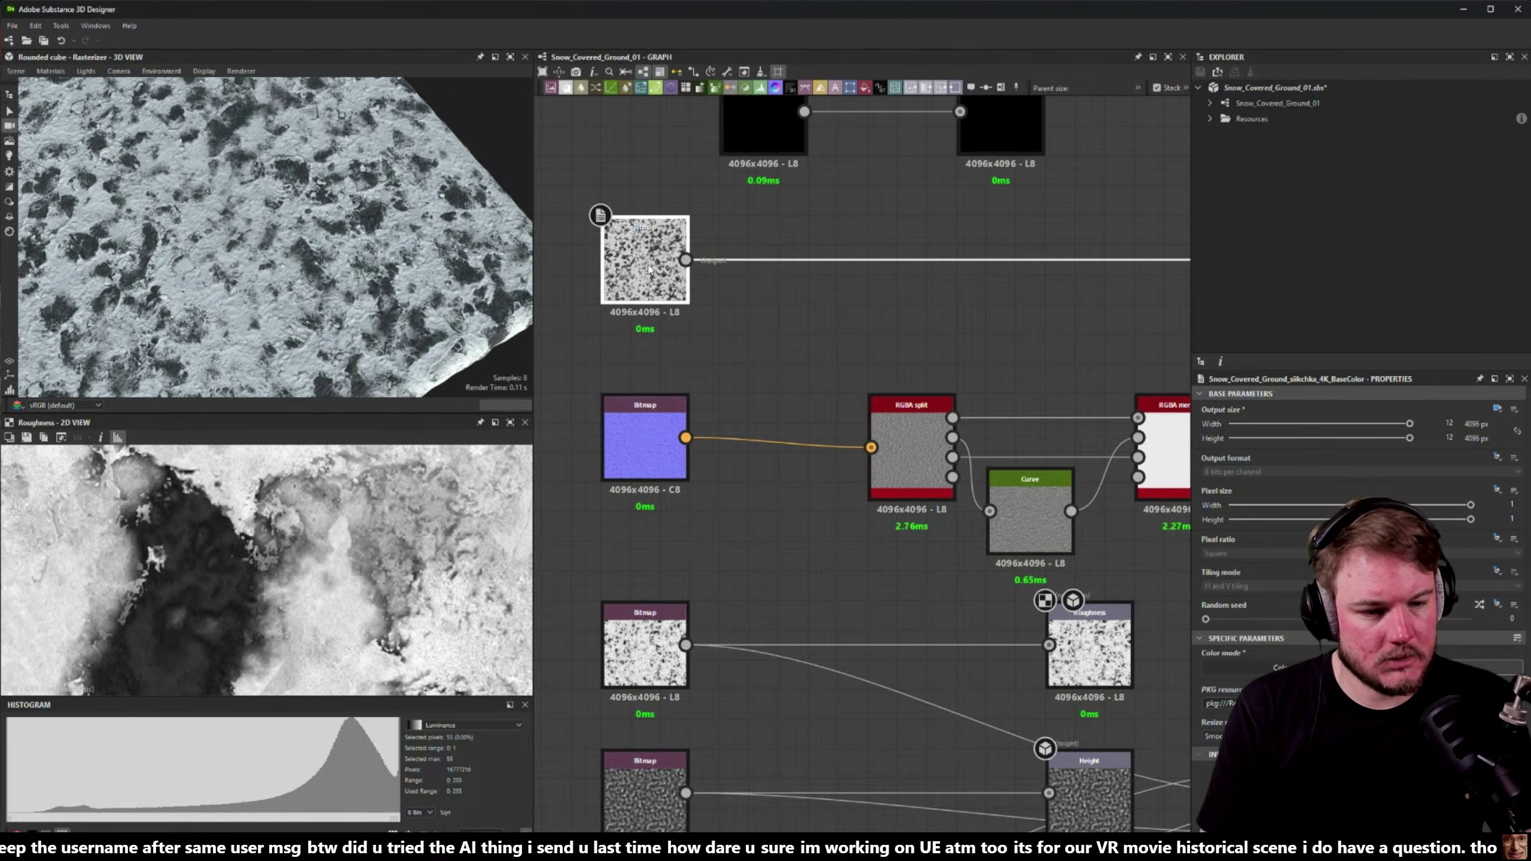
double_click(648, 268)
scroll(717, 288, "down", 2)
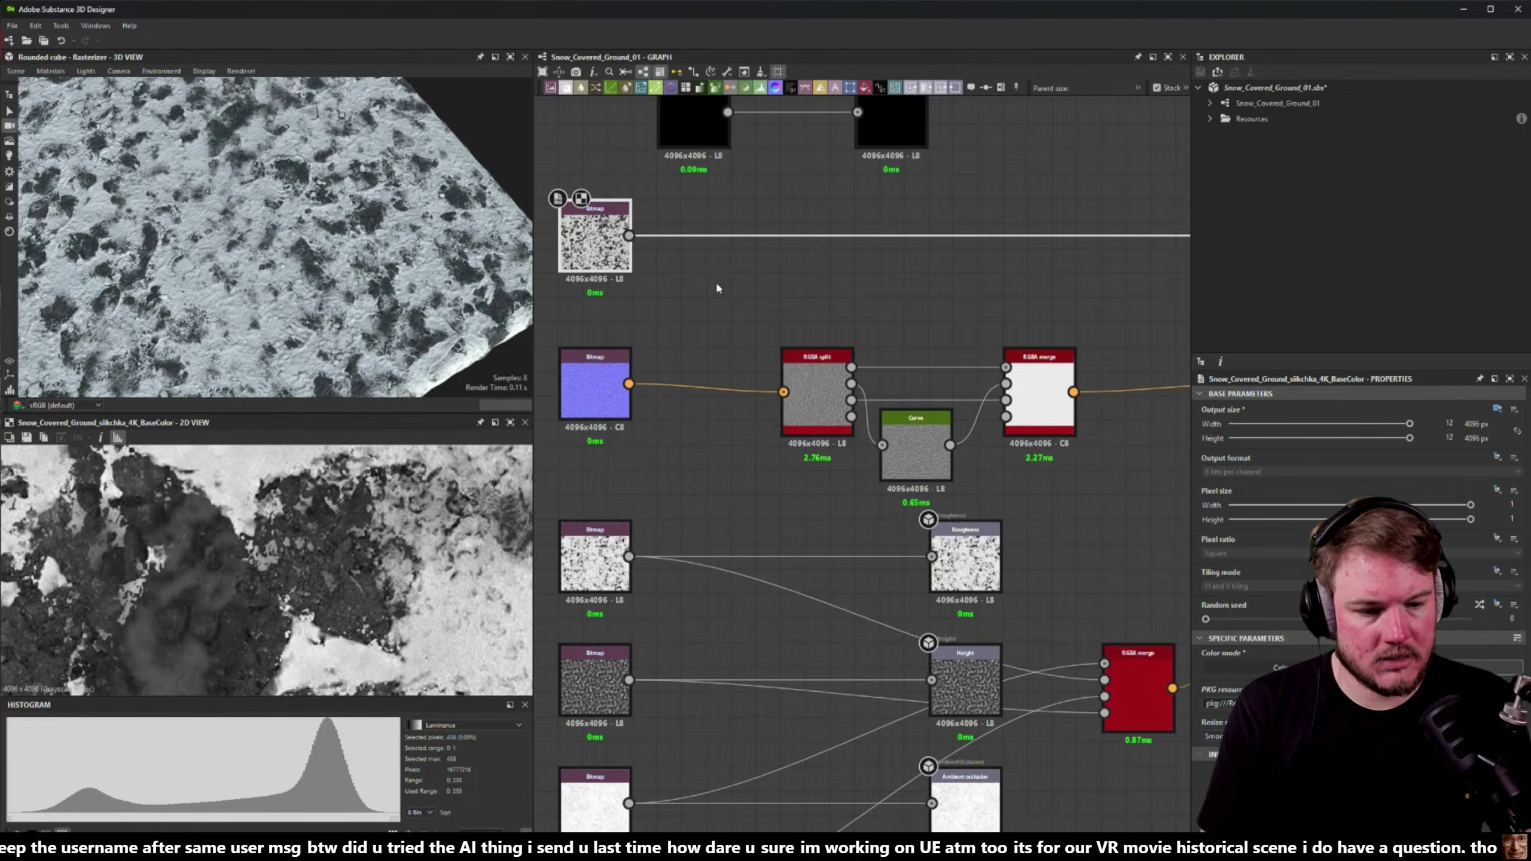
middle_click_drag(741, 325, 778, 246)
- Fit the whole node network in the graph view and widen that view at the expense of the 3D and 2D views
left_click(638, 482)
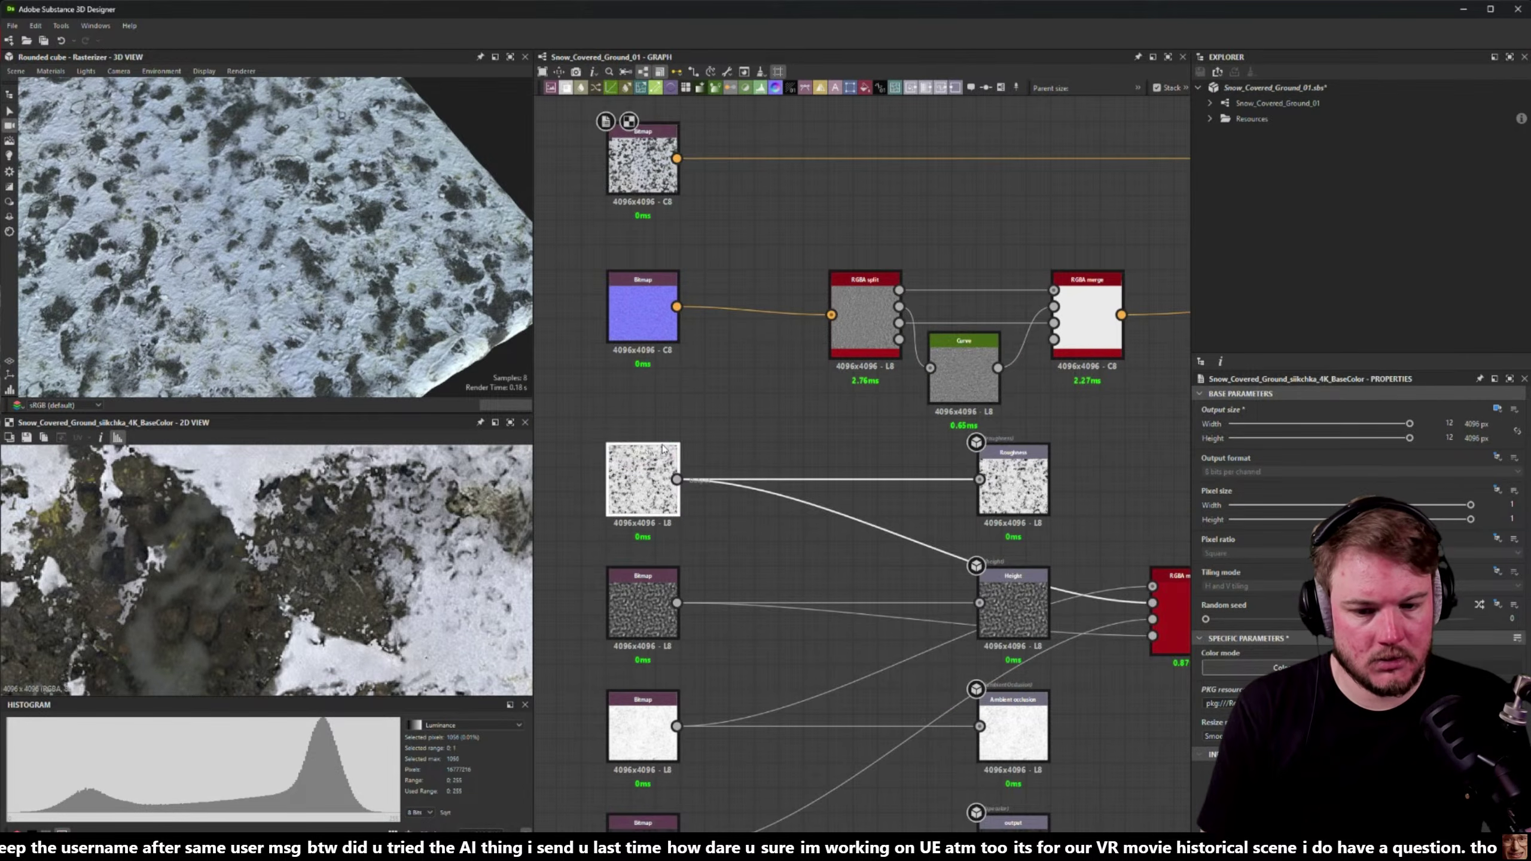
middle_click_drag(666, 560, 674, 400)
key("f")
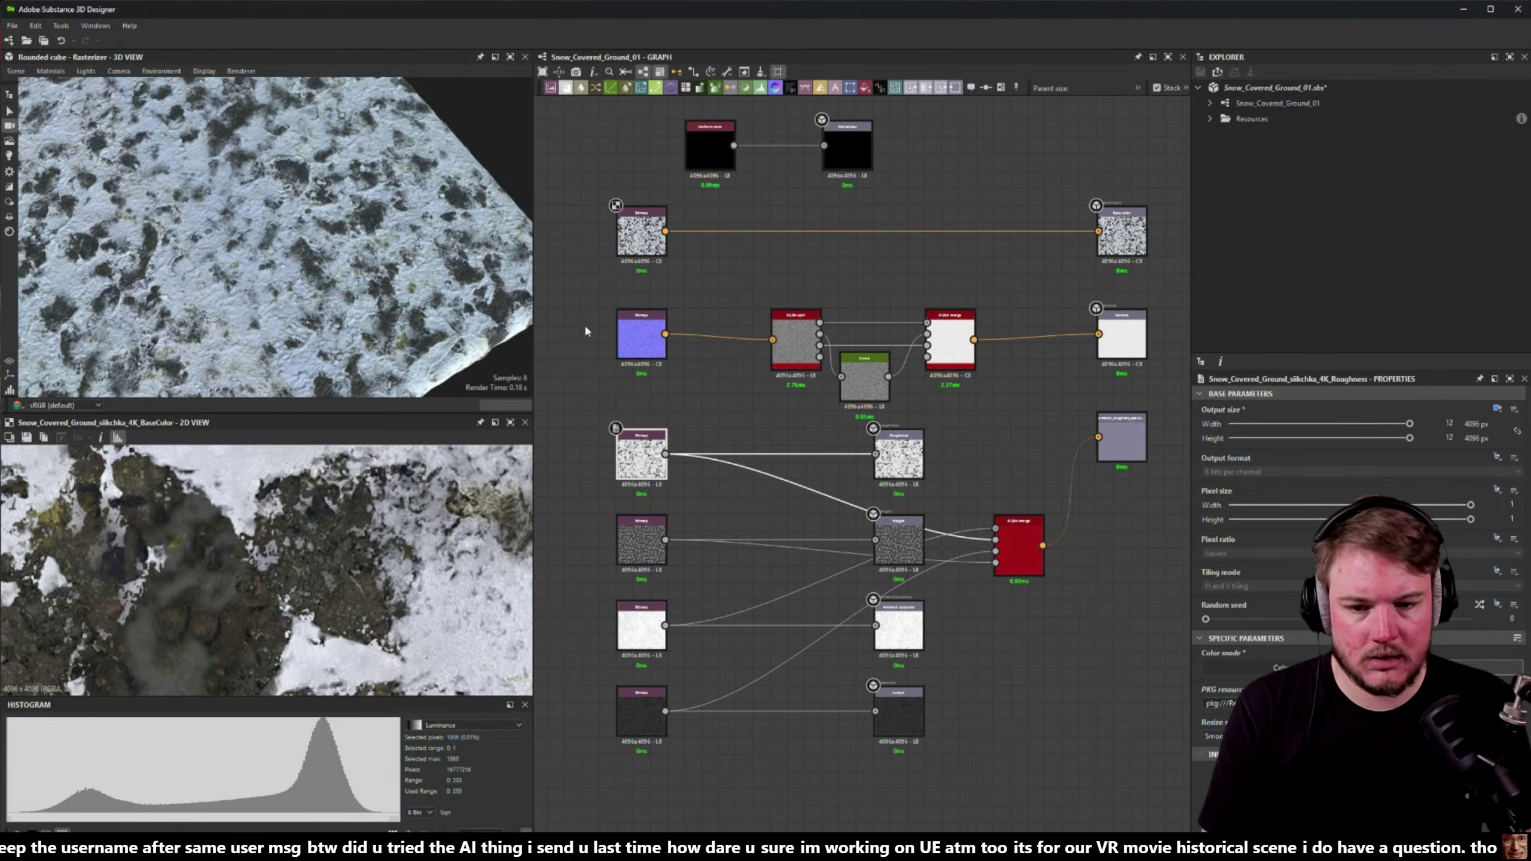
left_click_drag(531, 281, 358, 298)
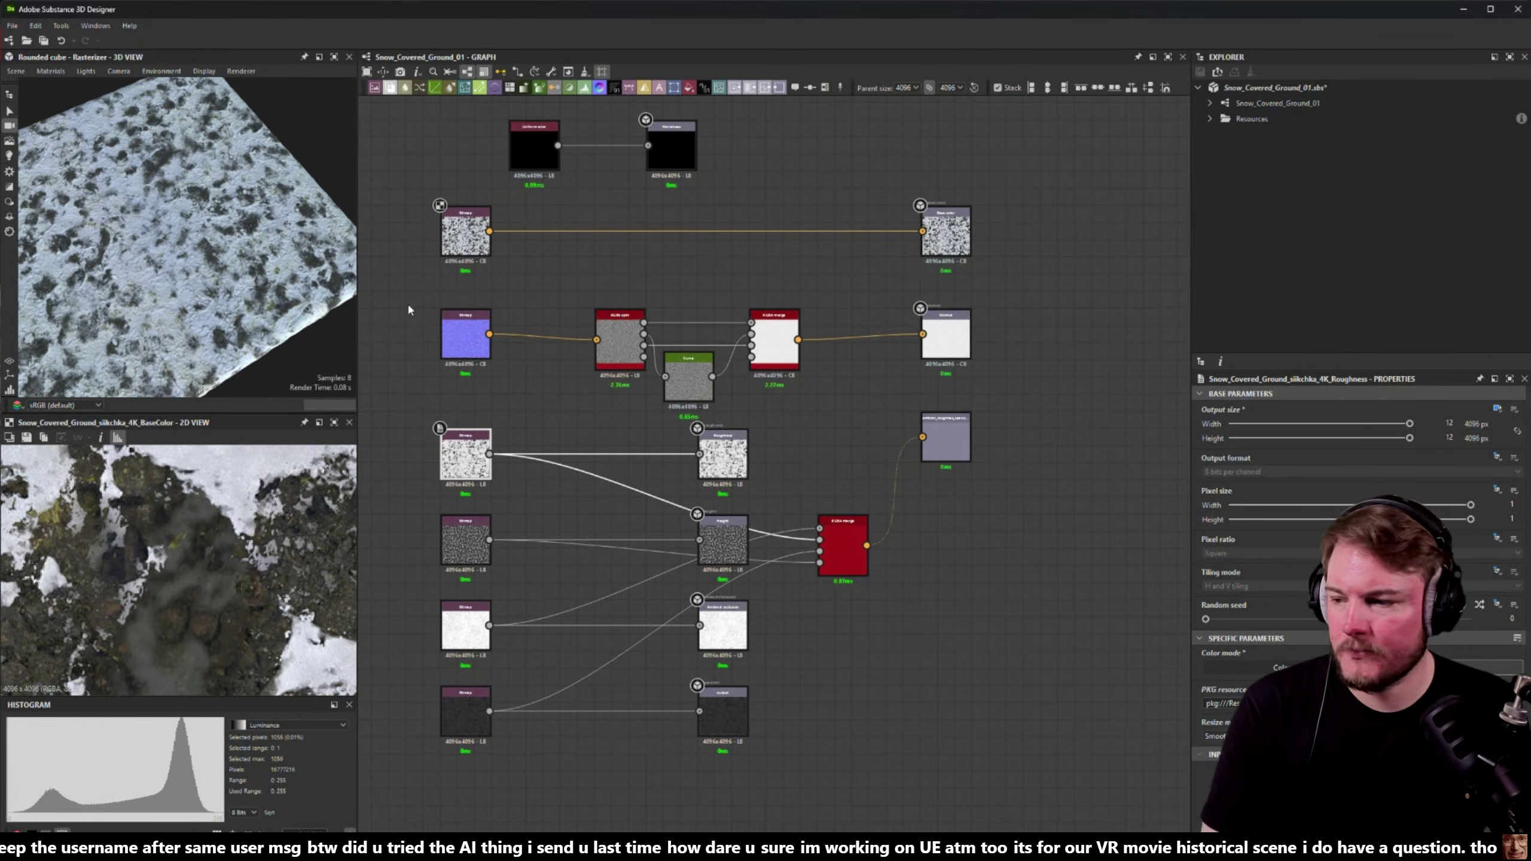
middle_click_drag(564, 255, 601, 244)
- Make the BaseColor and Normal bitmaps inherit their output size from the parent
left_click(543, 222)
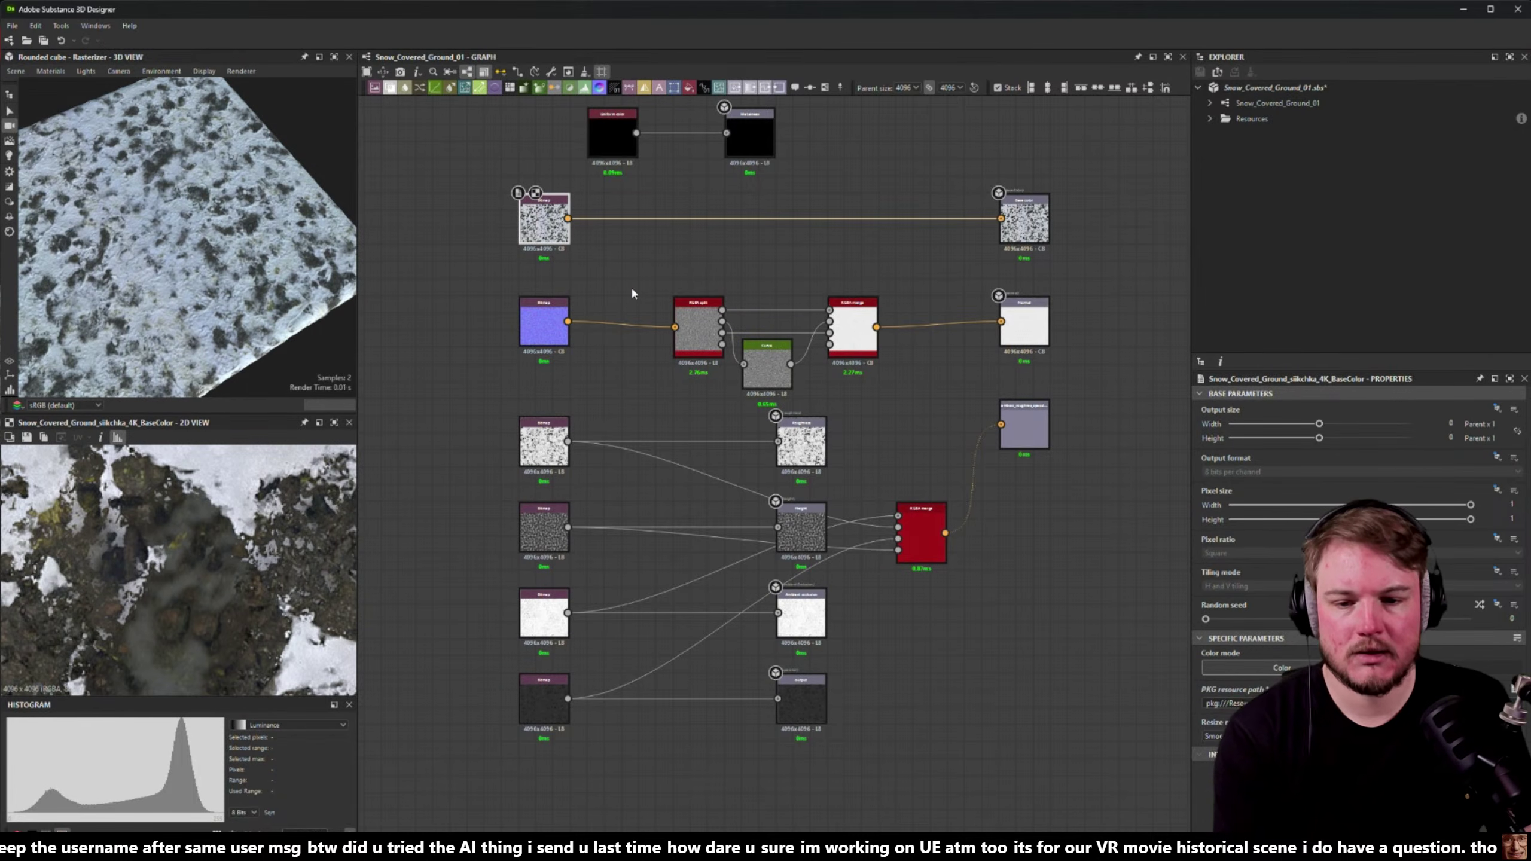
left_click(543, 318)
left_click(1497, 408)
left_click(1507, 449)
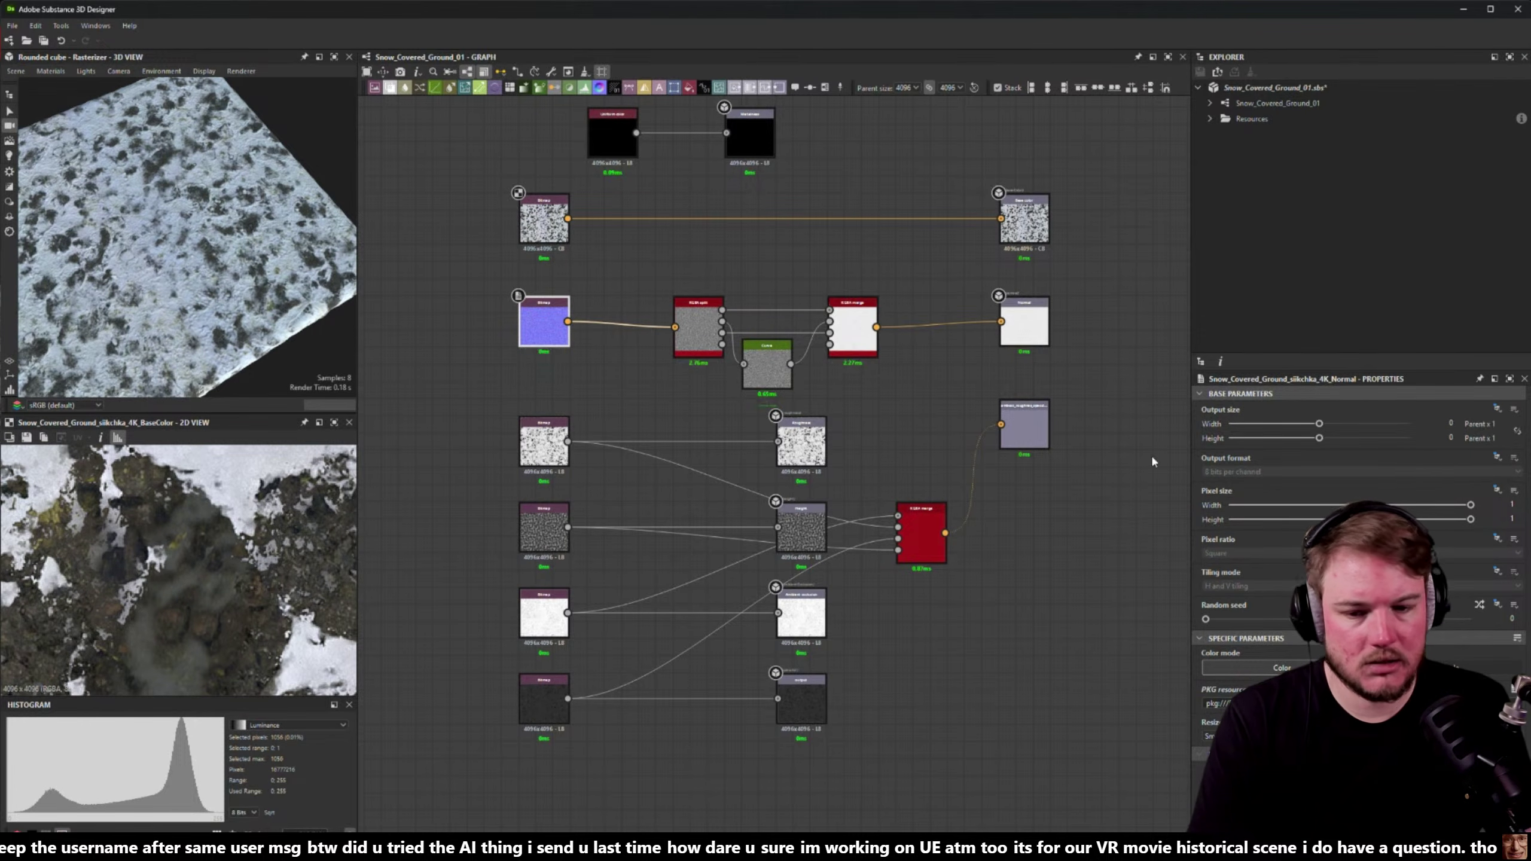
- Make the Roughness and Displacement bitmaps inherit their output size from the parent
left_click(533, 456)
left_click(534, 456)
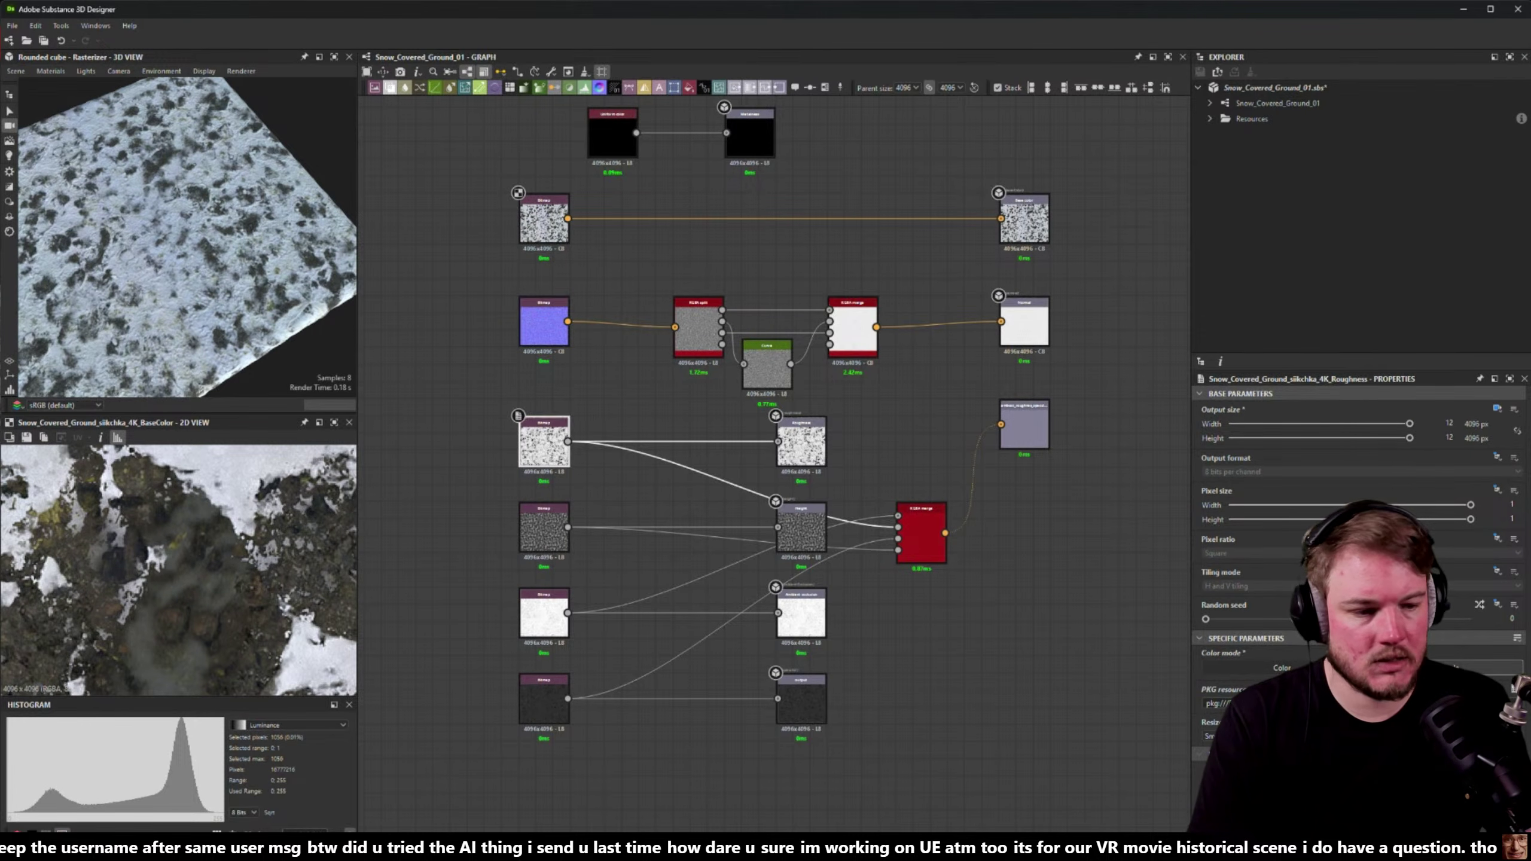
left_click(1497, 408)
left_click(1507, 449)
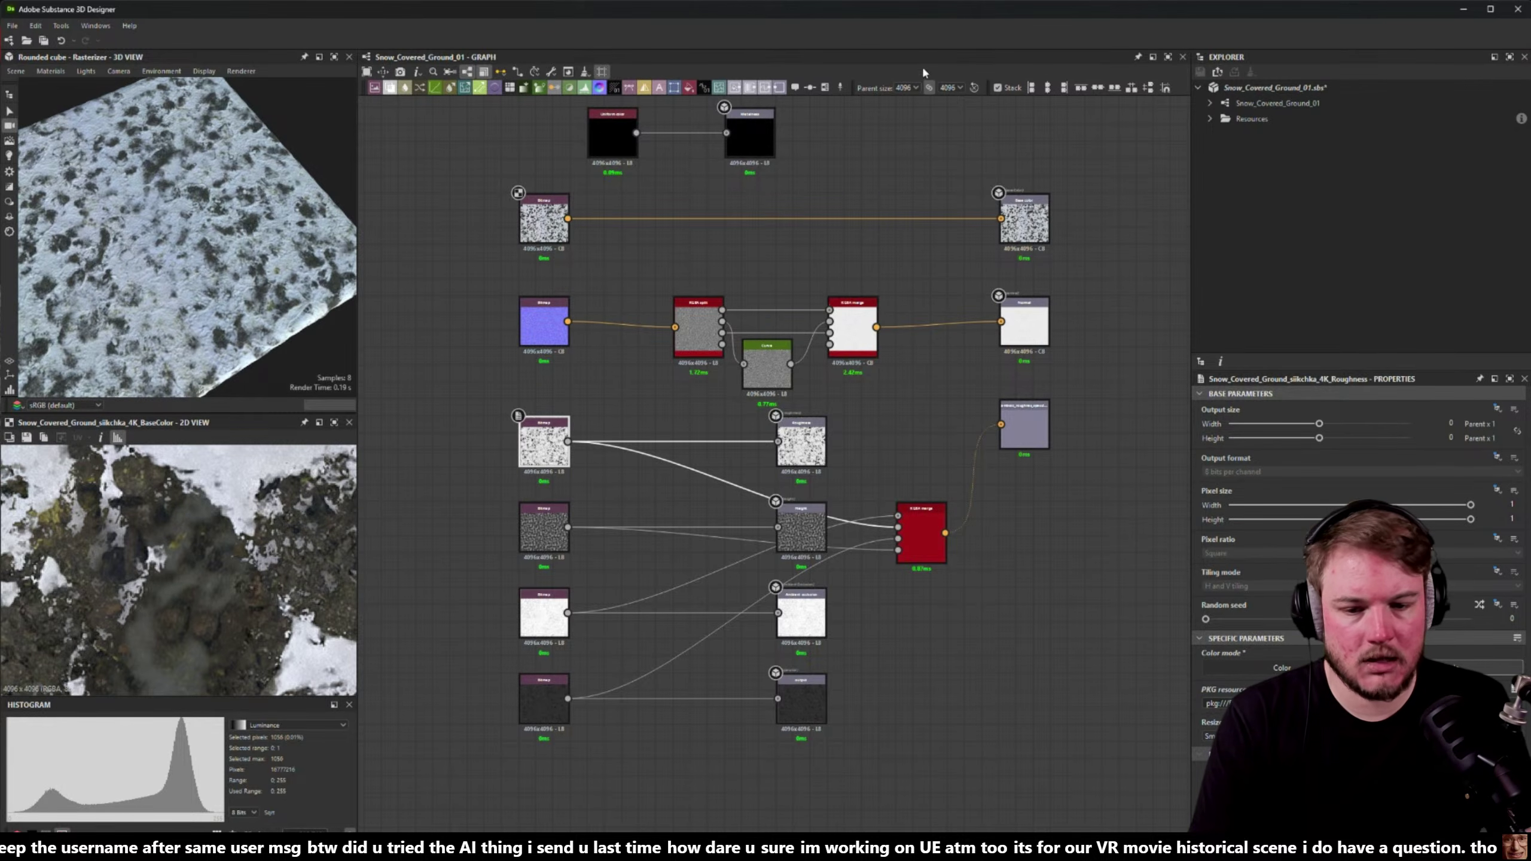
left_click(544, 527)
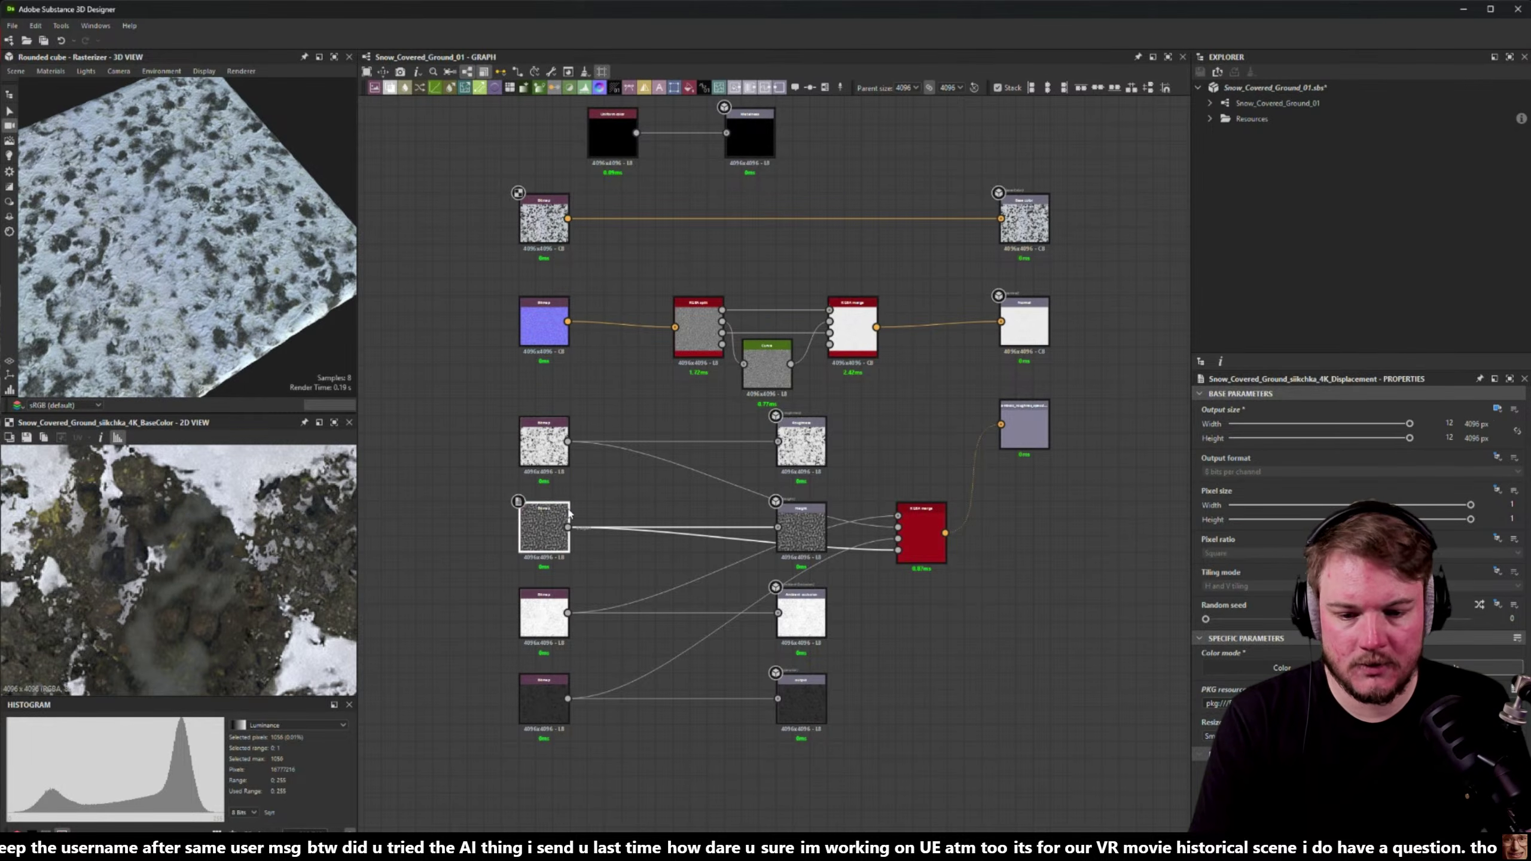
left_click(1498, 408)
left_click(1514, 439)
- Make the AO and Specular bitmaps inherit their output size from the parent
left_click(544, 612)
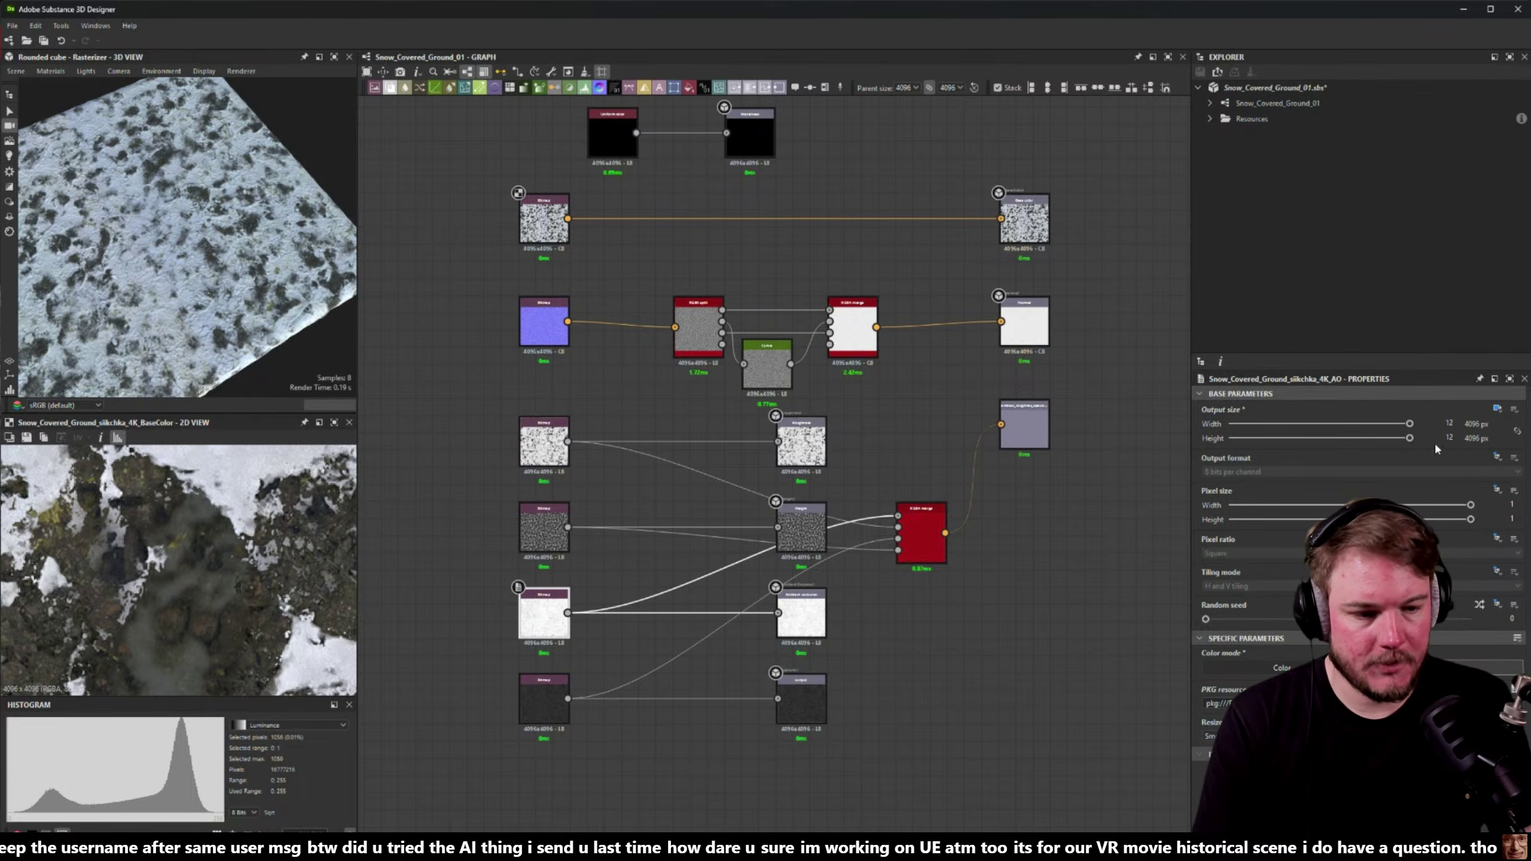
left_click(1497, 409)
left_click(1507, 439)
left_click(544, 698)
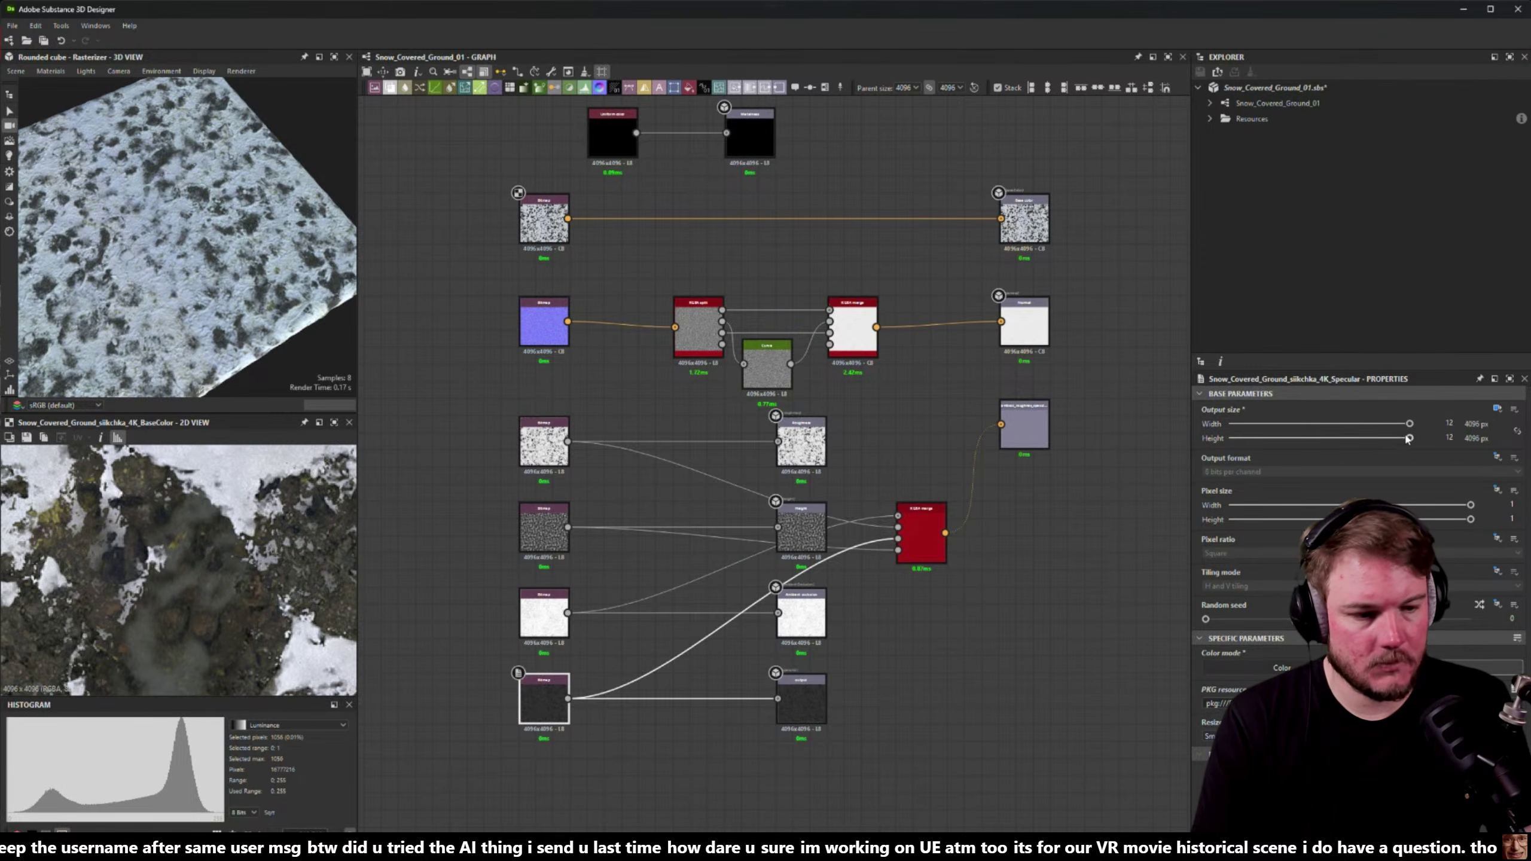
left_click(1497, 408)
left_click(1507, 438)
left_click(584, 291)
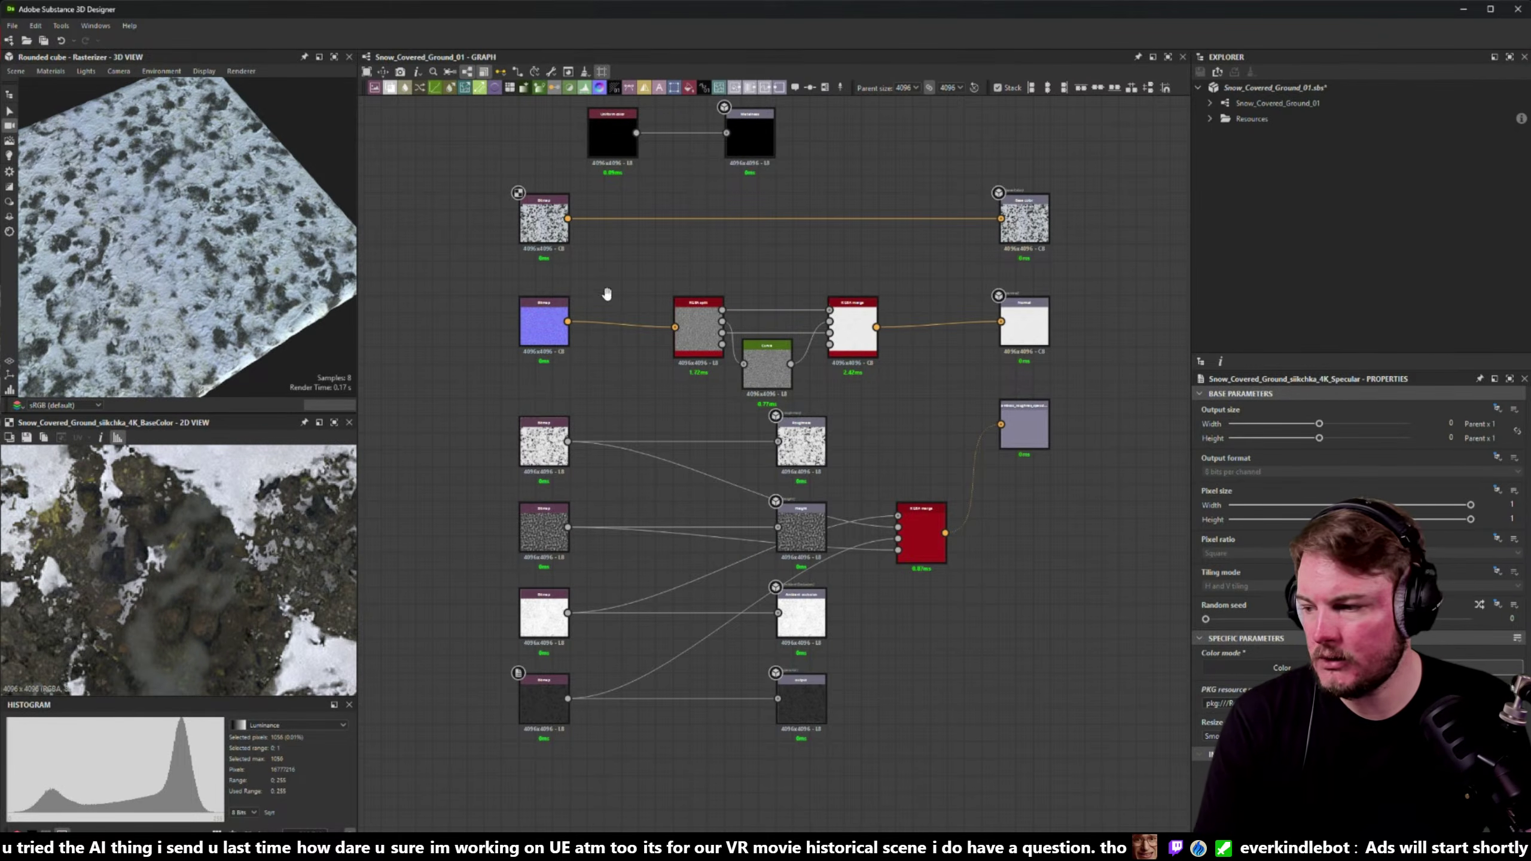
- Move the black uniform color node and its metalness output further above the BaseColor row
middle_click_drag(605, 294, 653, 325)
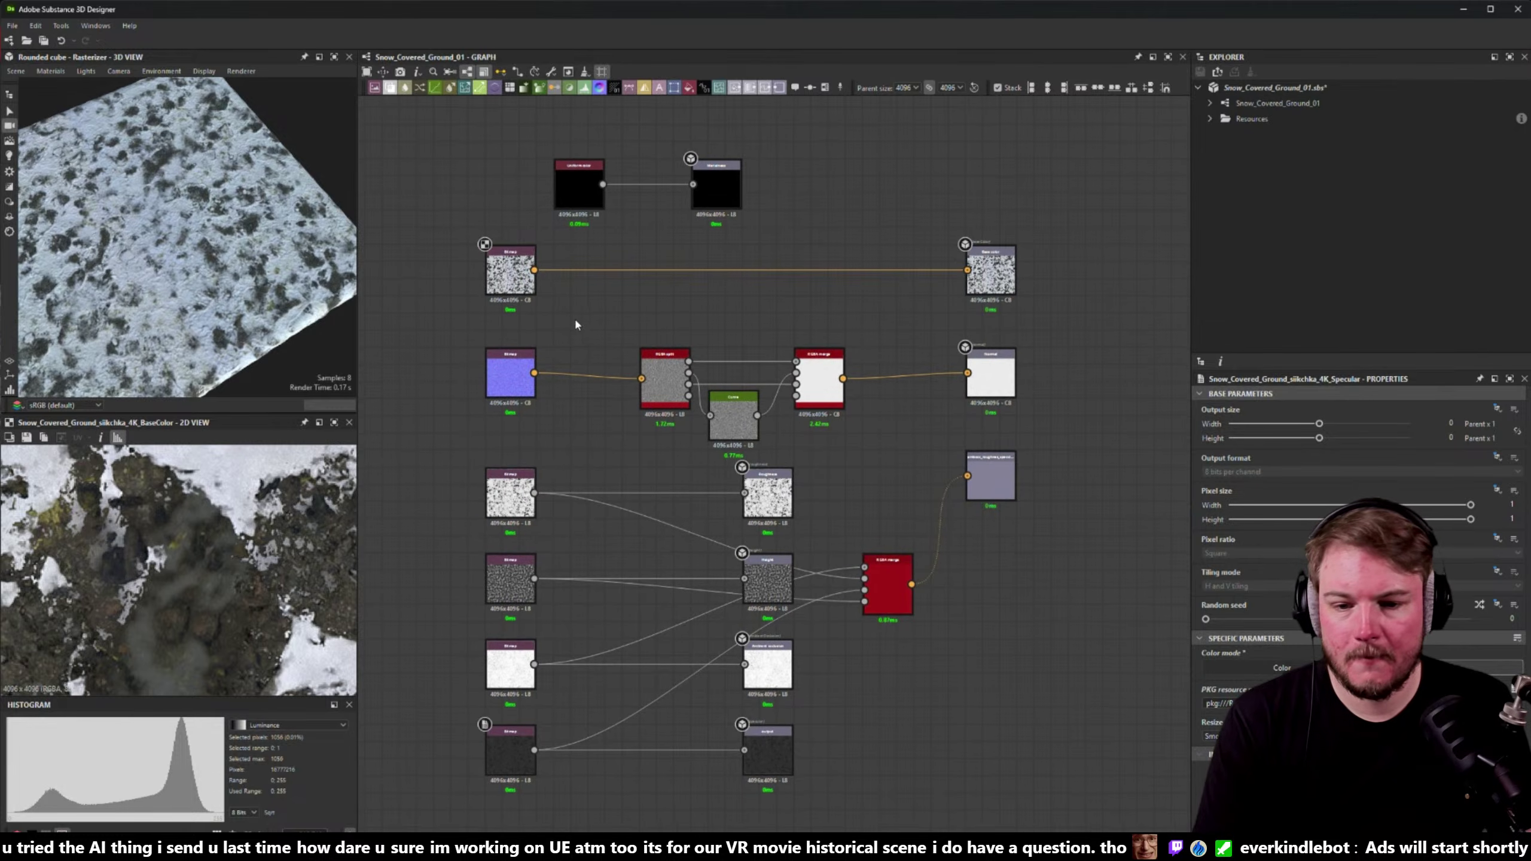
left_click(513, 278)
middle_click_drag(547, 131, 552, 174)
left_click_drag(552, 174, 751, 266)
left_click_drag(740, 232, 672, 181)
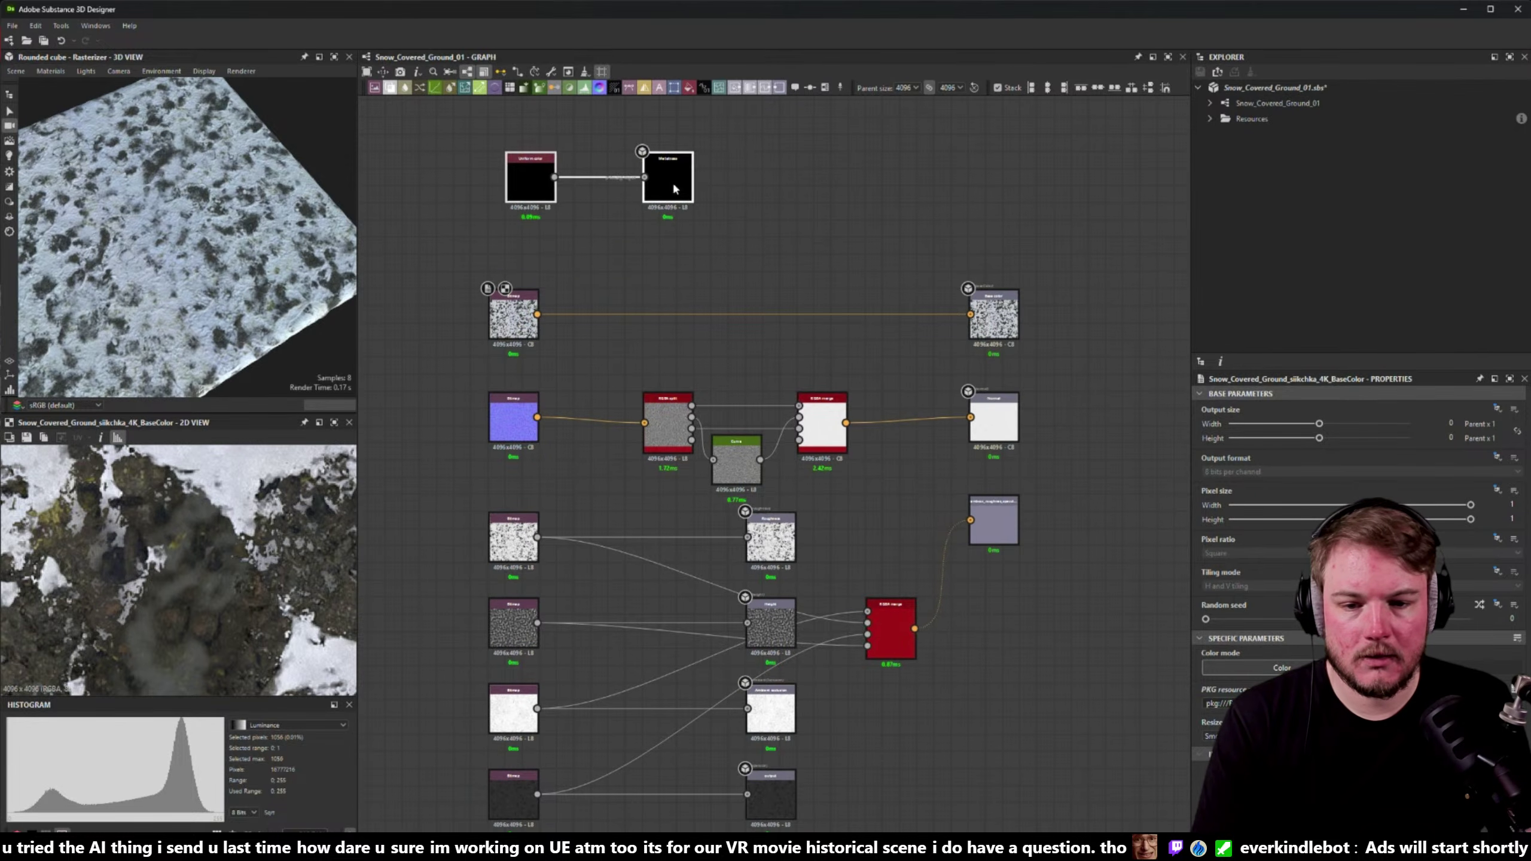
middle_click_drag(682, 220, 638, 151)
- Export the BC, N and ARSH outputs of Snow_Covered_Ground_01 as Targa textures to the Landscape/Textures source folder, and save the package
middle_click_drag(819, 180, 861, 174)
right_click(1304, 106)
left_click(1349, 218)
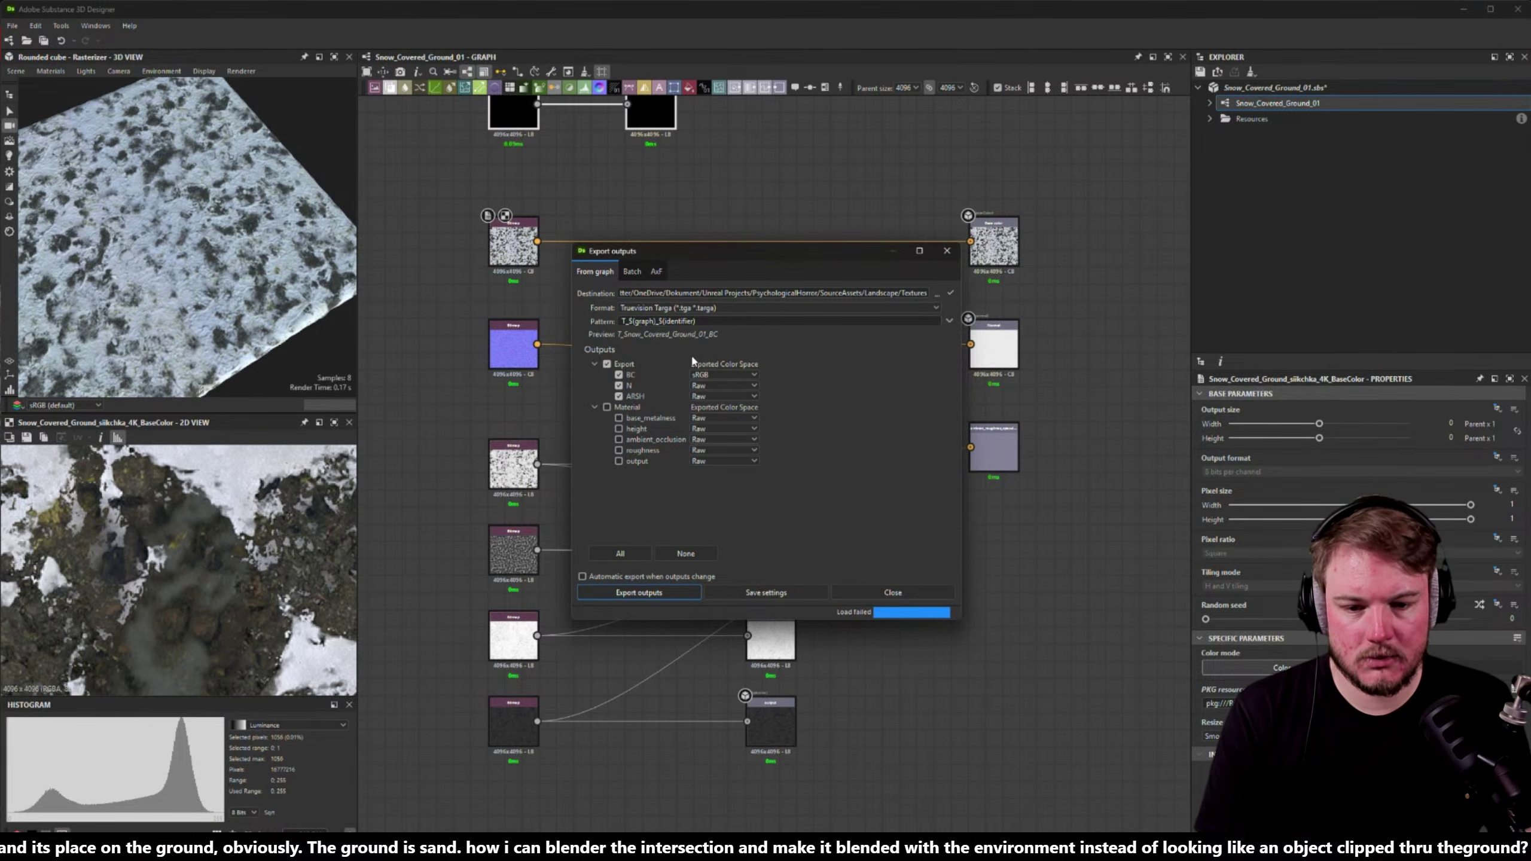
left_click(651, 397)
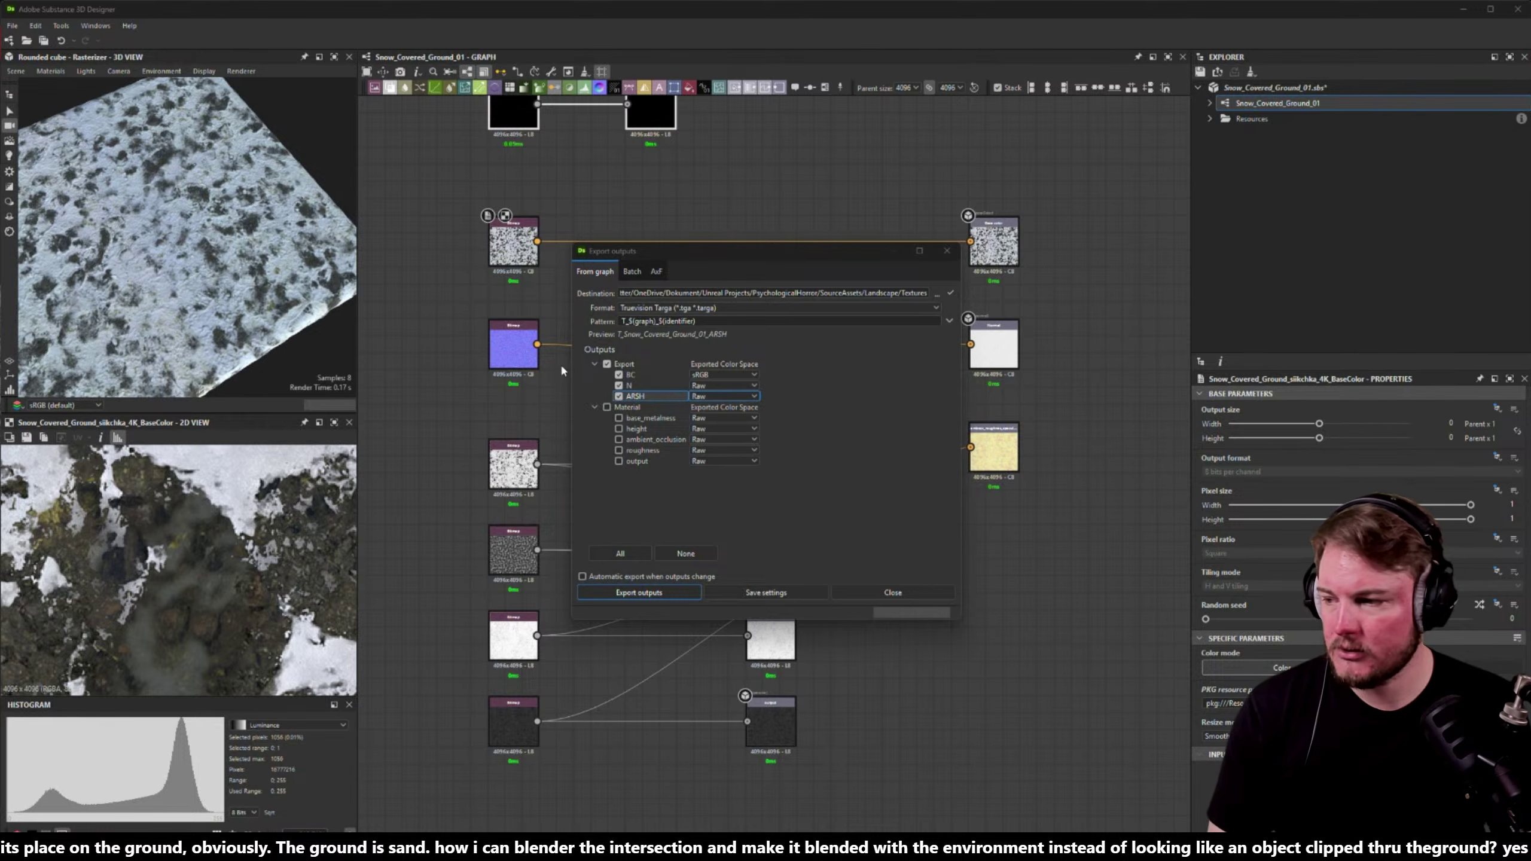
left_click(885, 592)
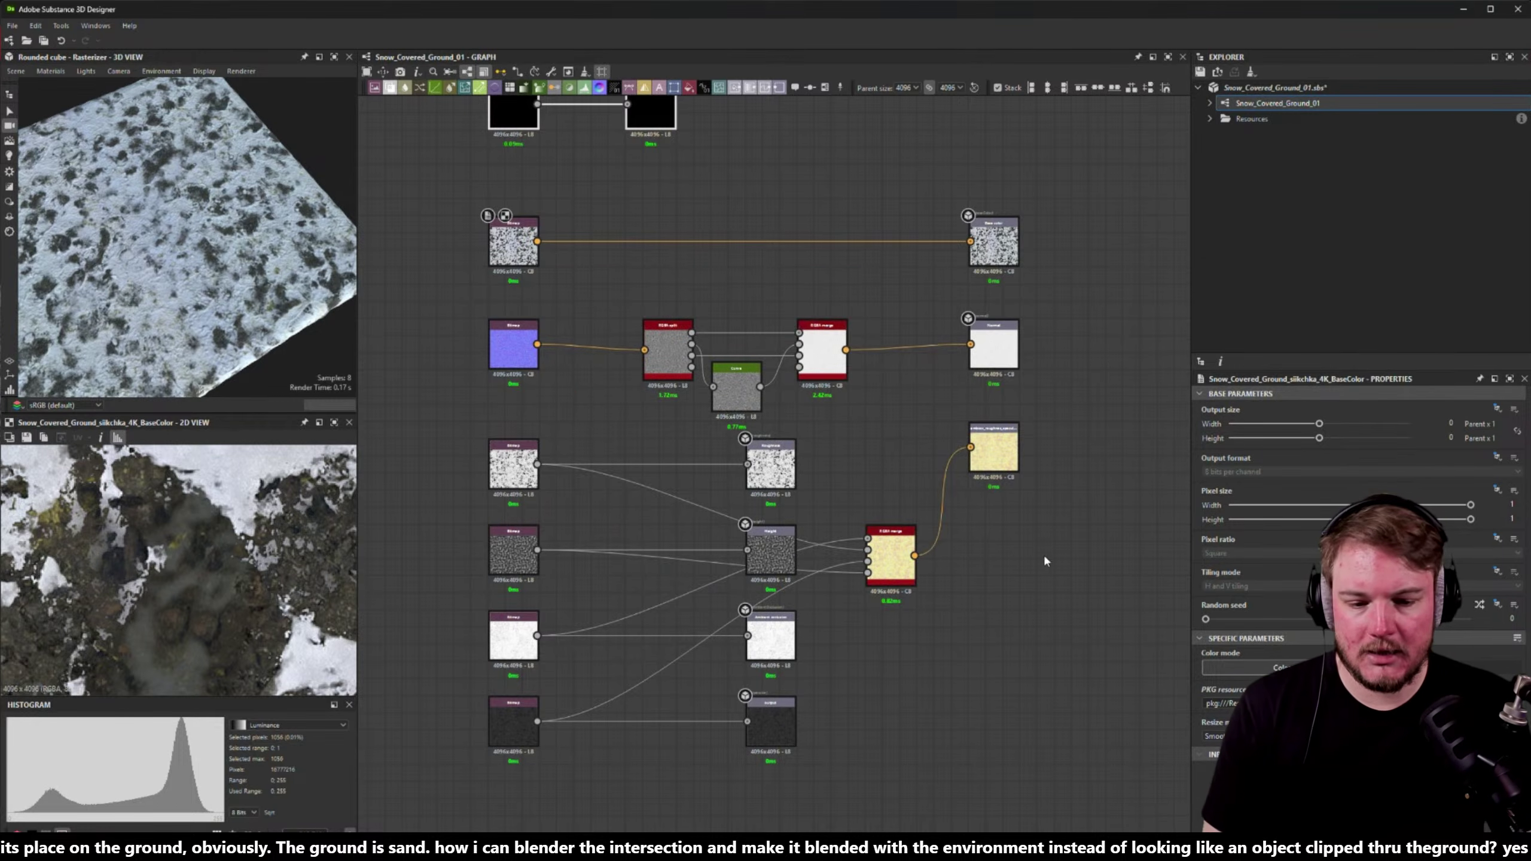
middle_click_drag(751, 232, 801, 237)
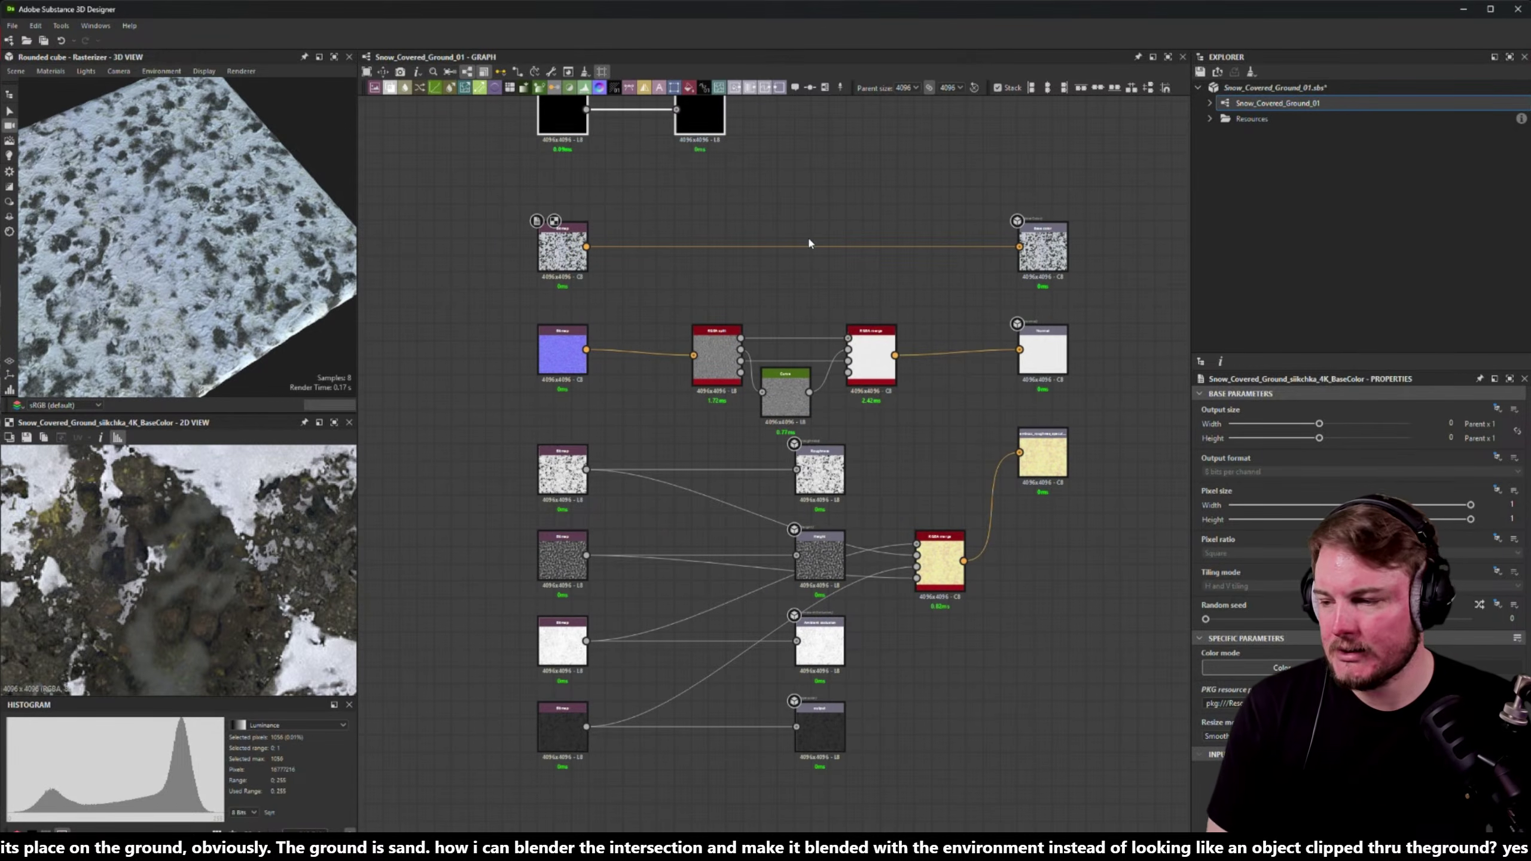
key("ctrl+s")
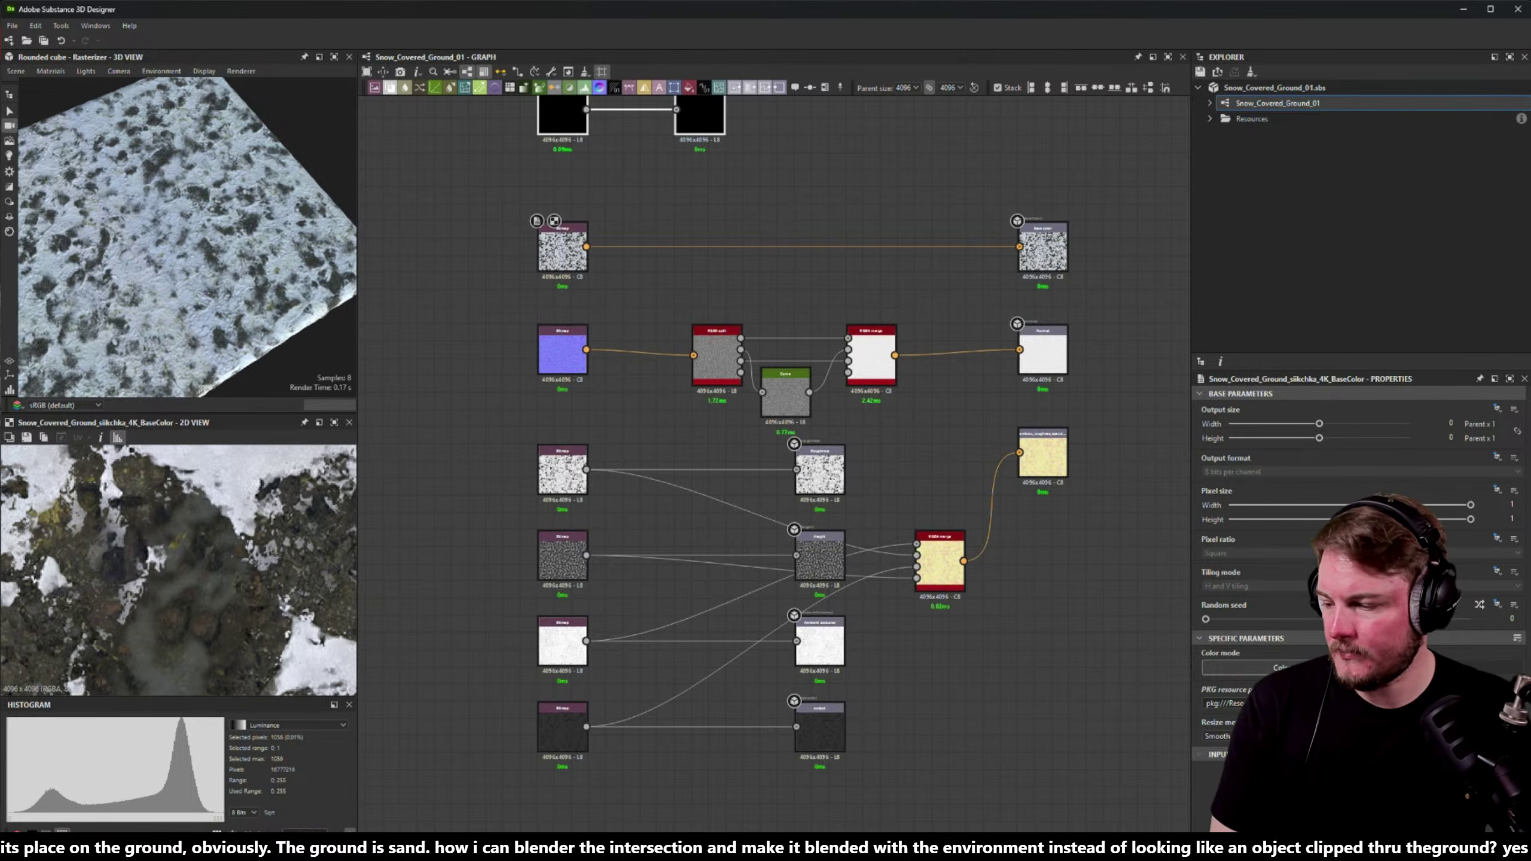
- Switch to M_Landscape in Unreal Editor and move the texture samples, constant and MakeMaterialAttributes node up and farther left of the Landscape Layer Blend
key("alt+Tab")
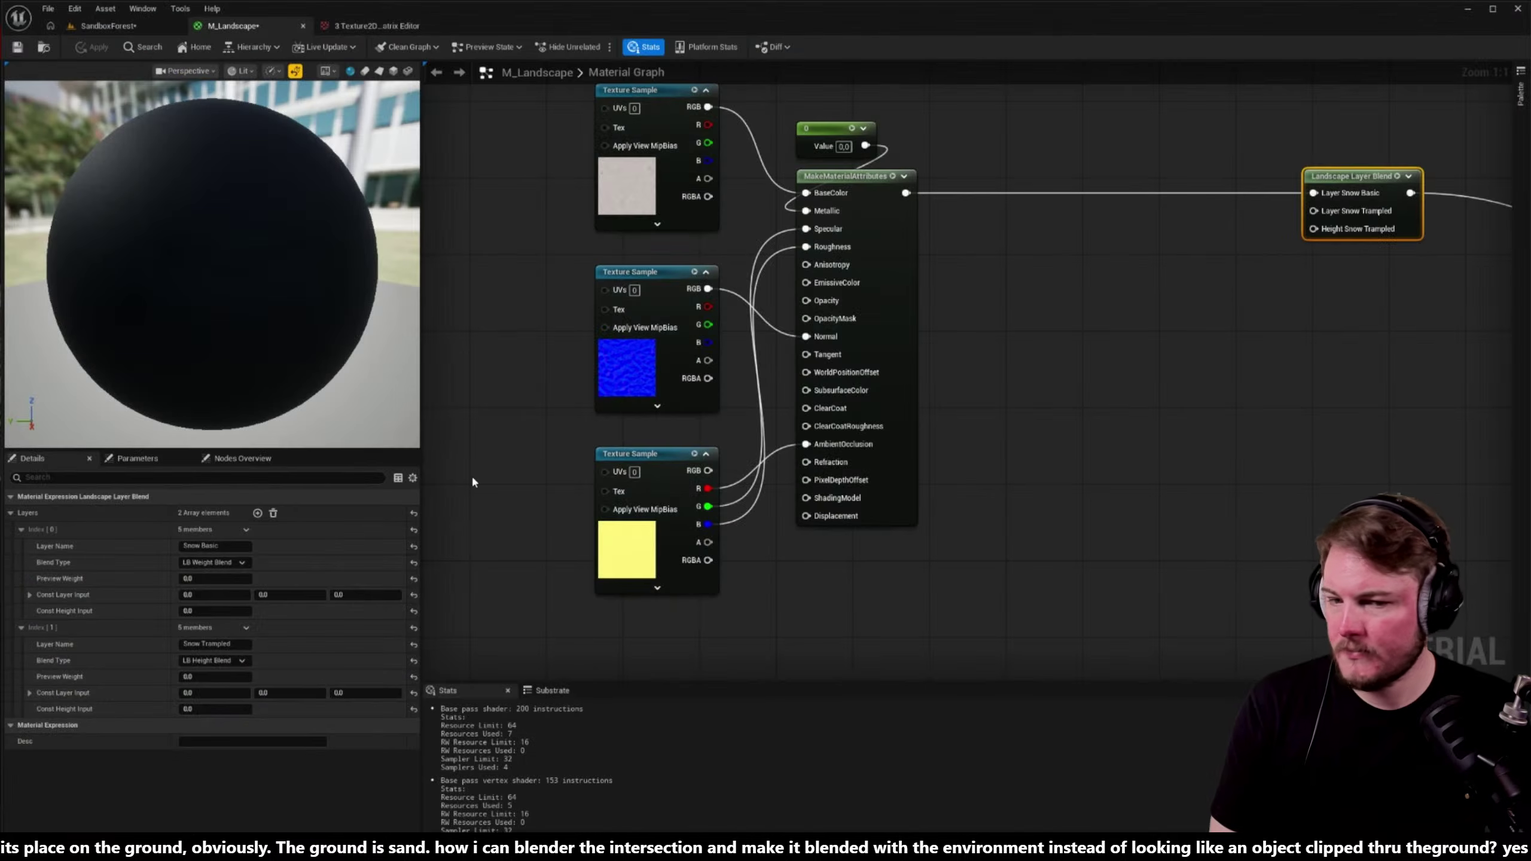
scroll(513, 303, "down", 4)
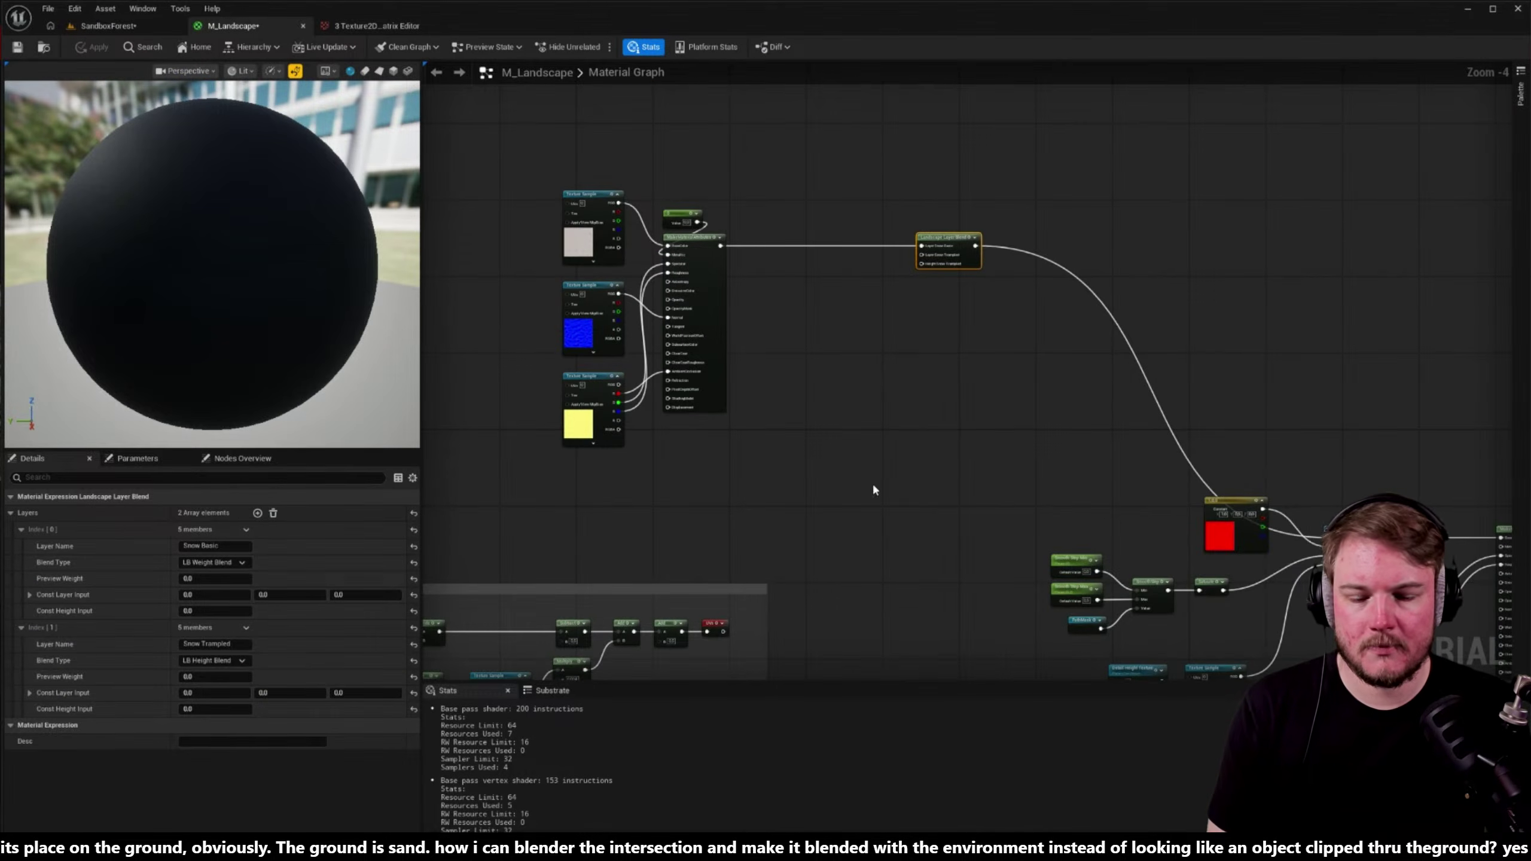
right_click_drag(868, 489, 735, 257)
left_click_drag(735, 257, 964, 477)
right_click_drag(964, 476, 754, 141)
scroll(1216, 409, "up", 4)
scroll(899, 332, "down", 4)
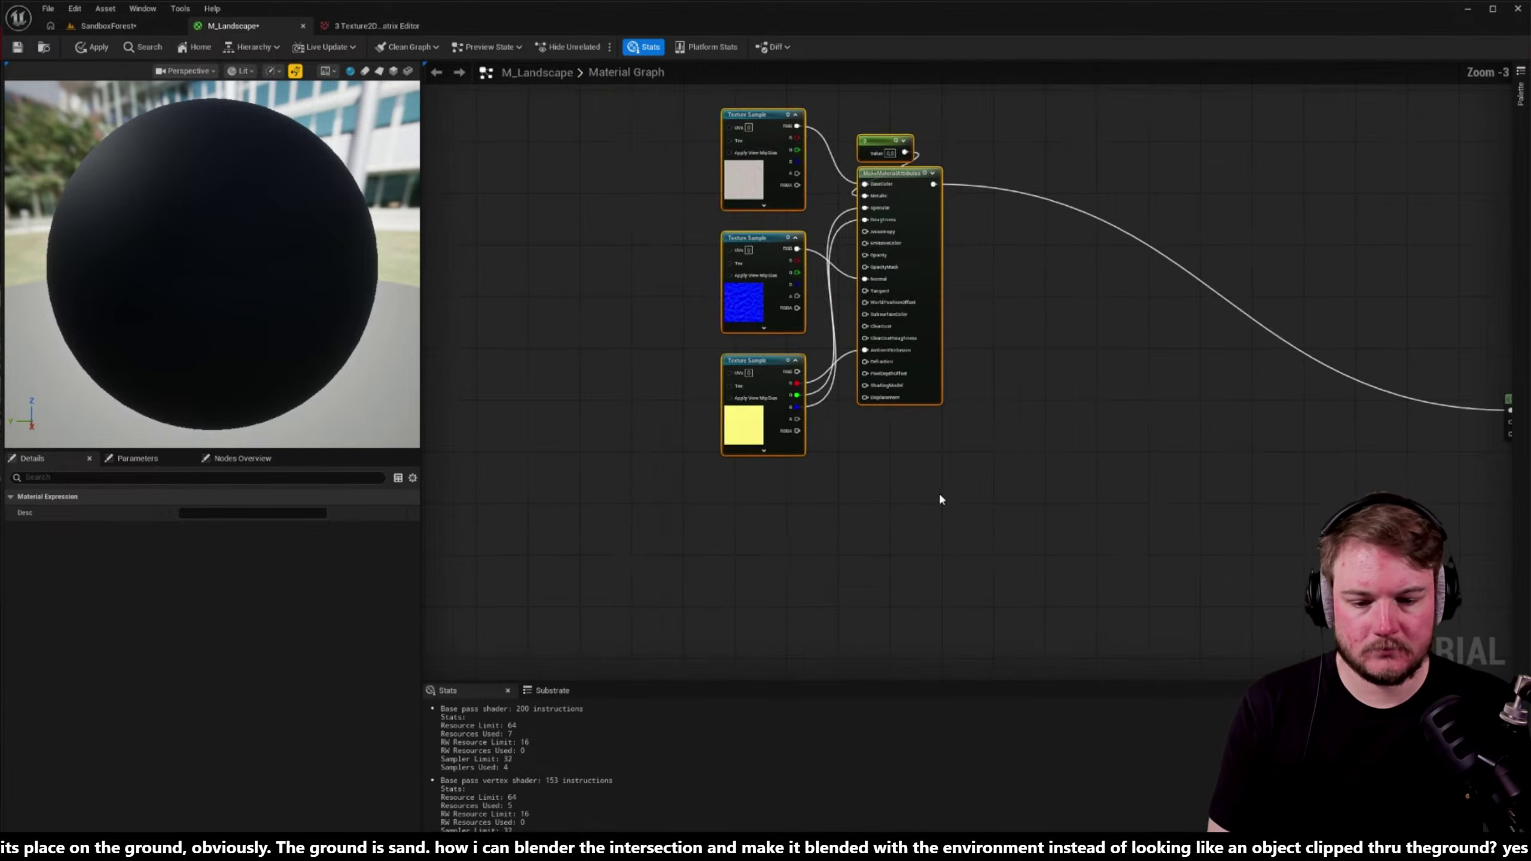
- Import the T_Snow_Covered_Ground_01 ARSH, BC and N Targa files into the Content/Landscape/Textures folder
key("ctrl+space")
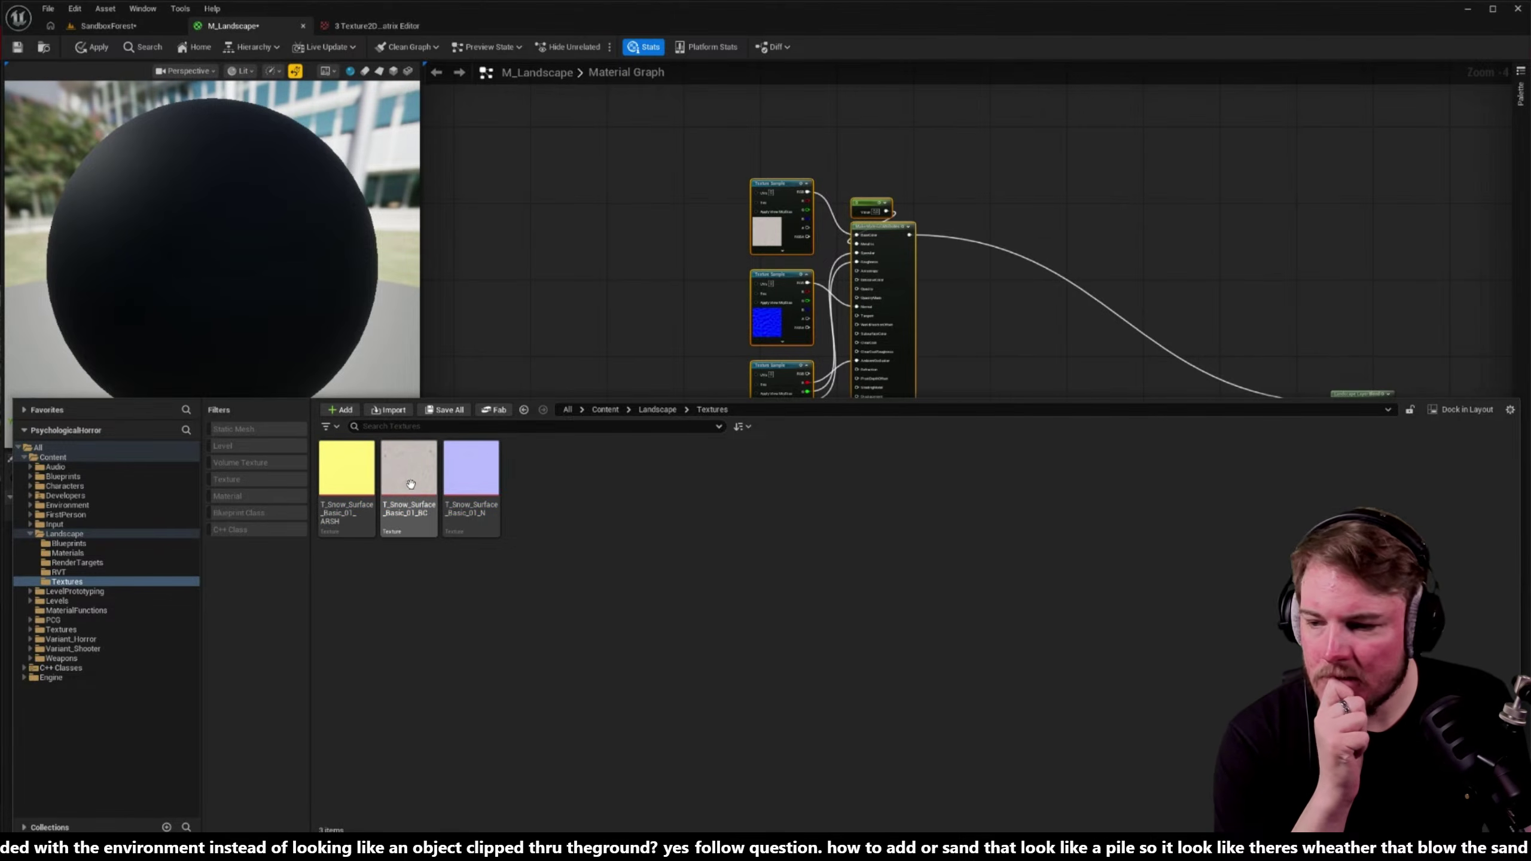
mouse_move(397, 470)
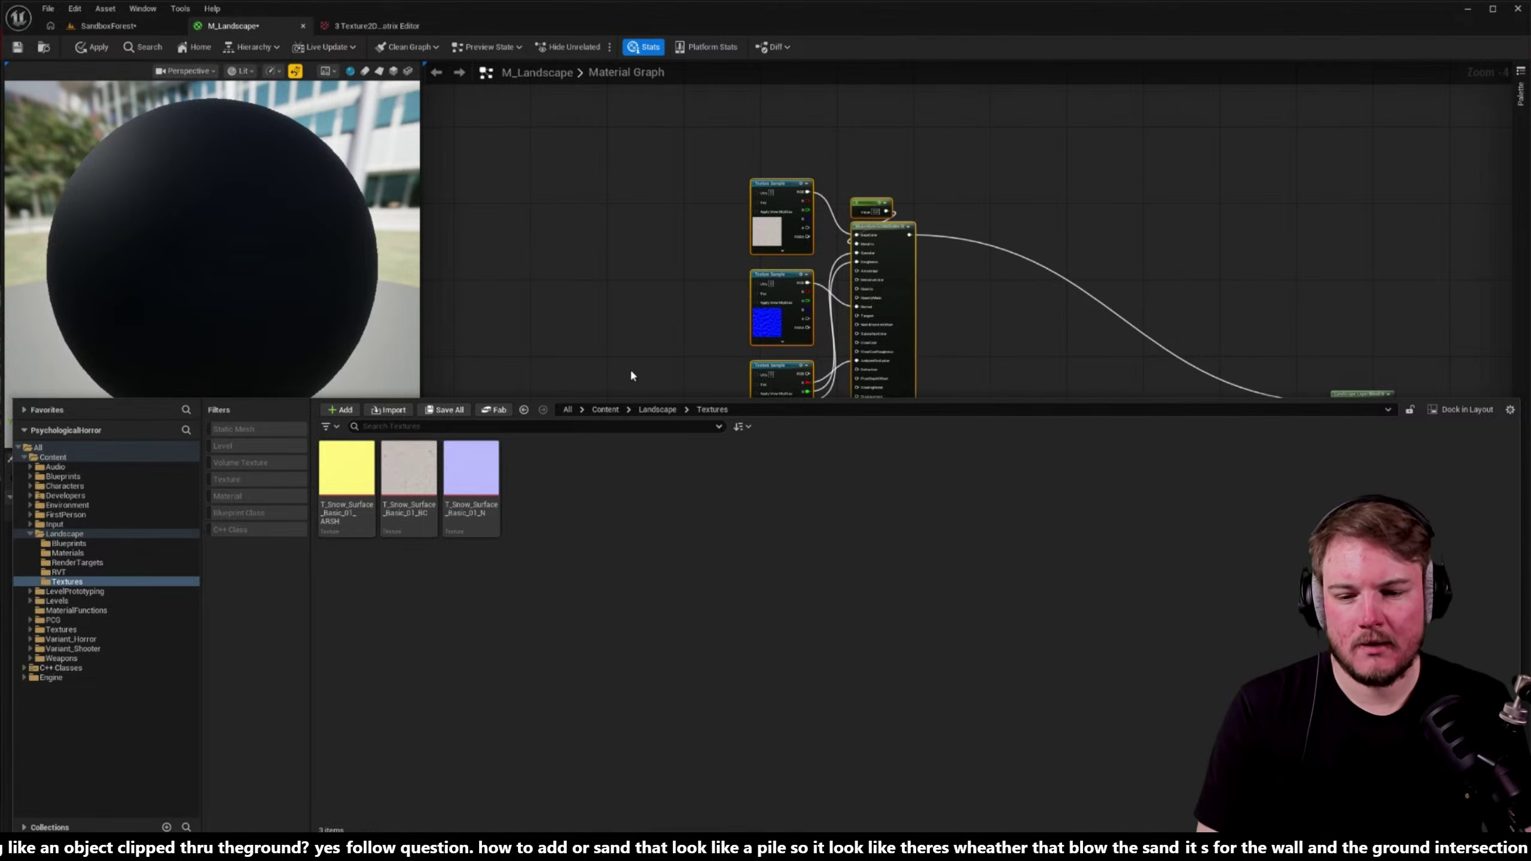
right_click(578, 478)
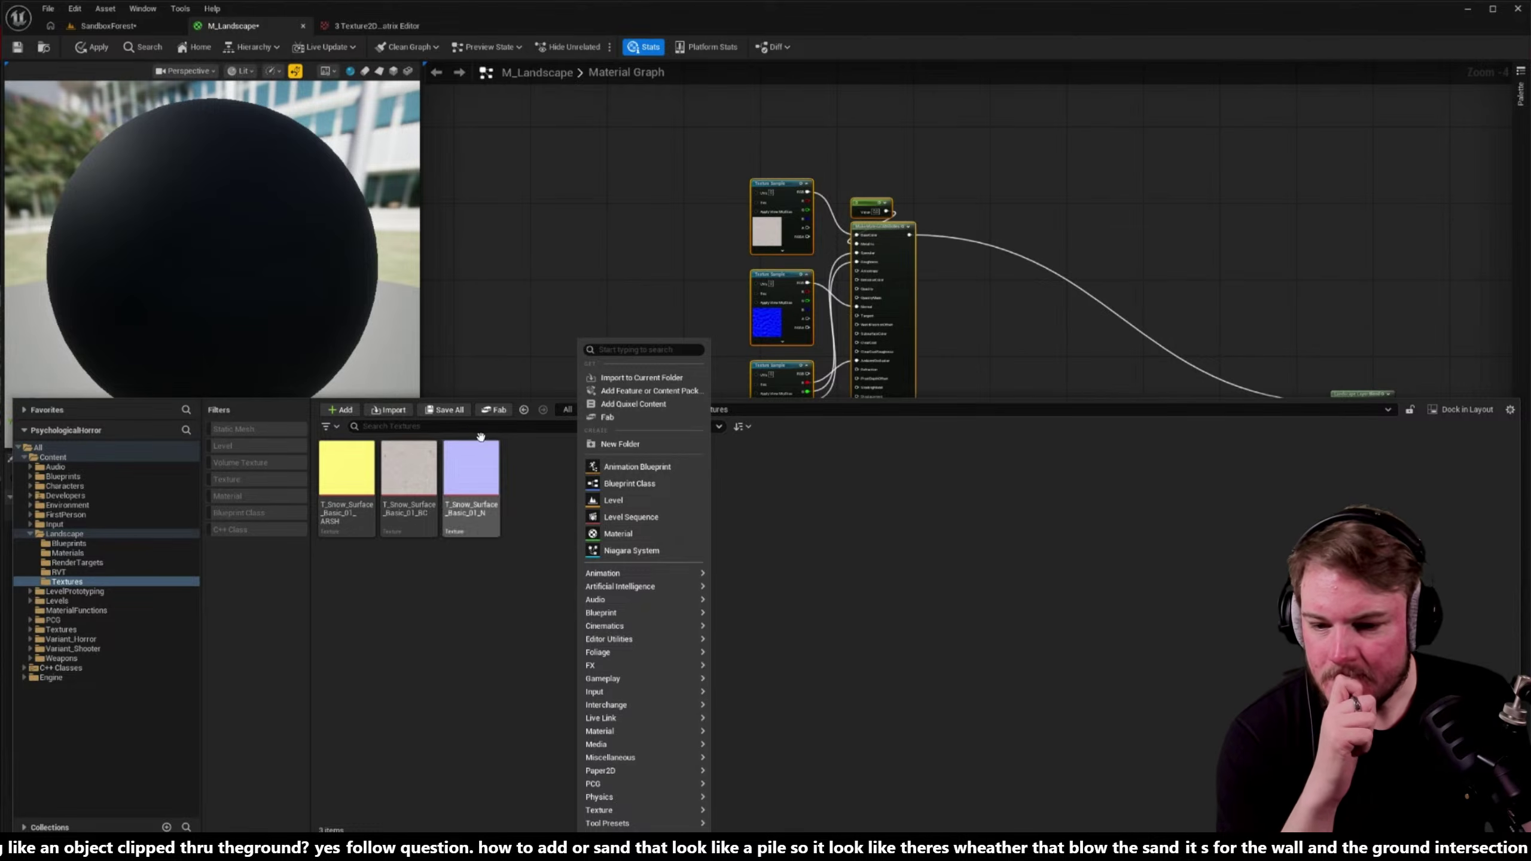
left_click(405, 417)
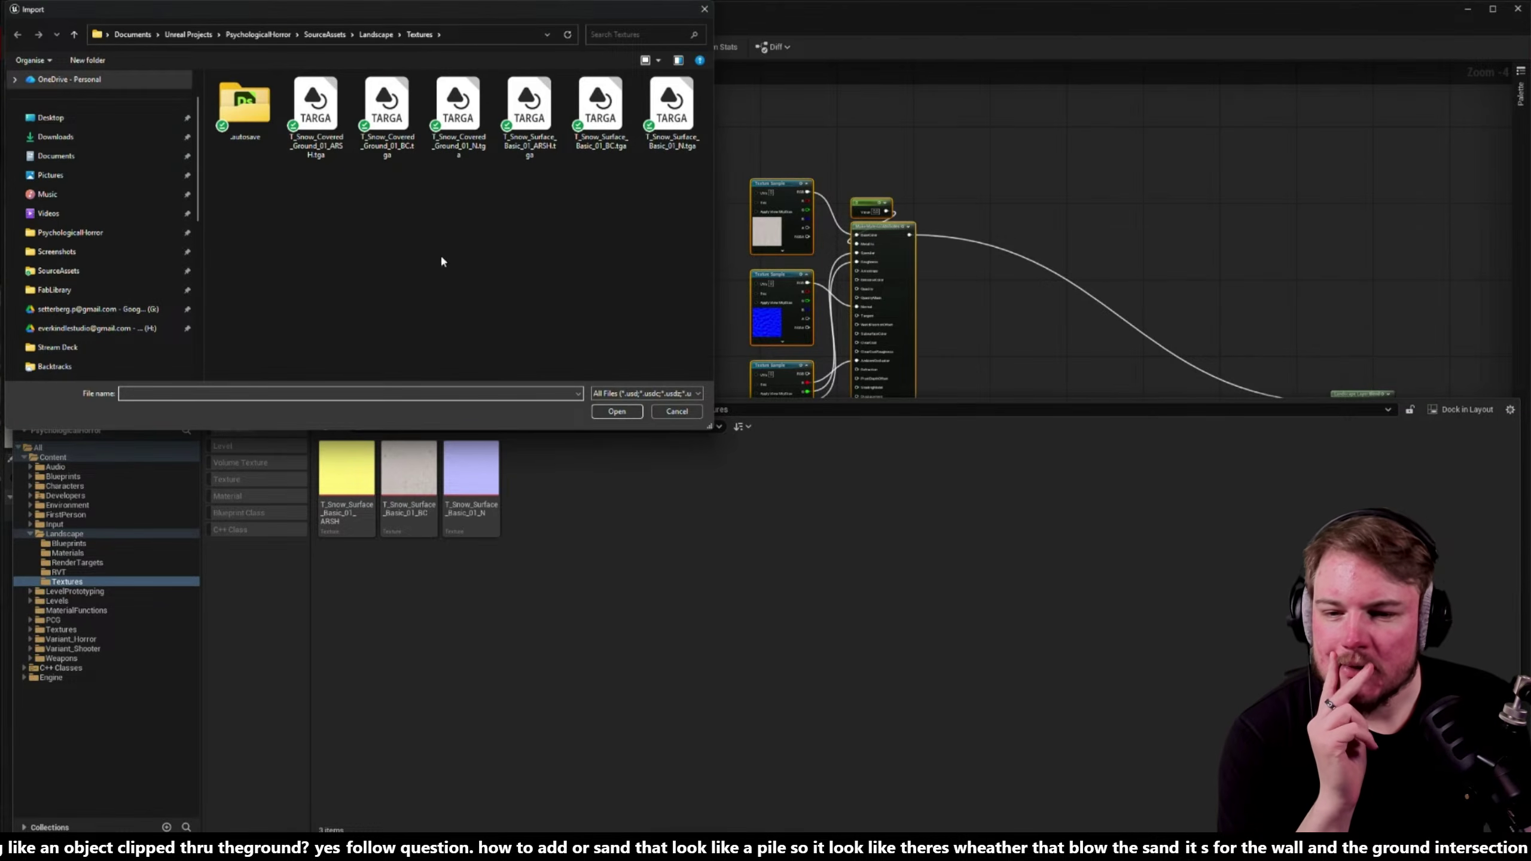
left_click_drag(471, 163, 283, 74)
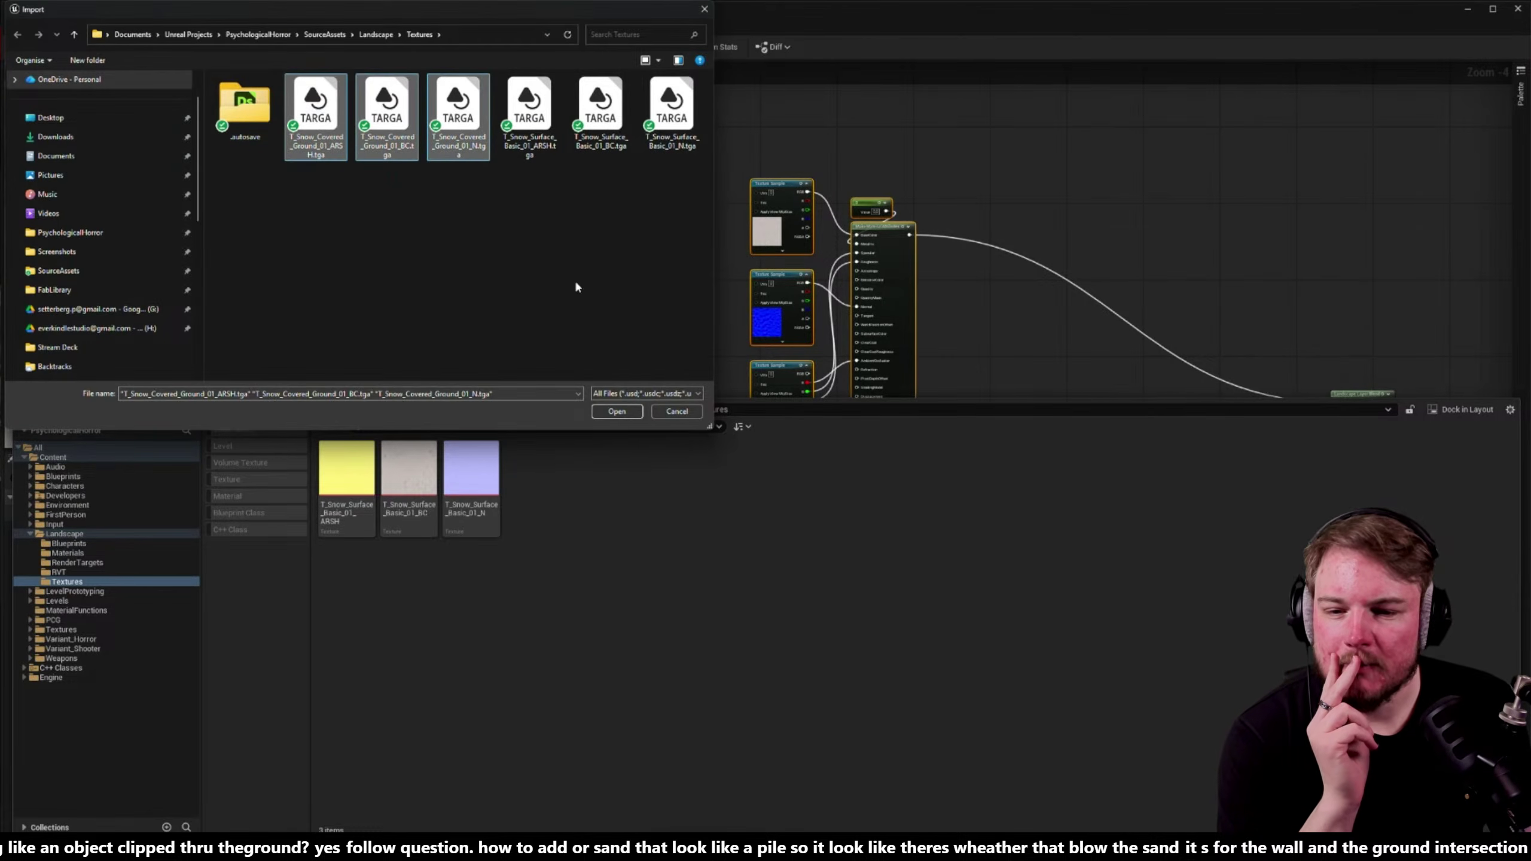
left_click(608, 413)
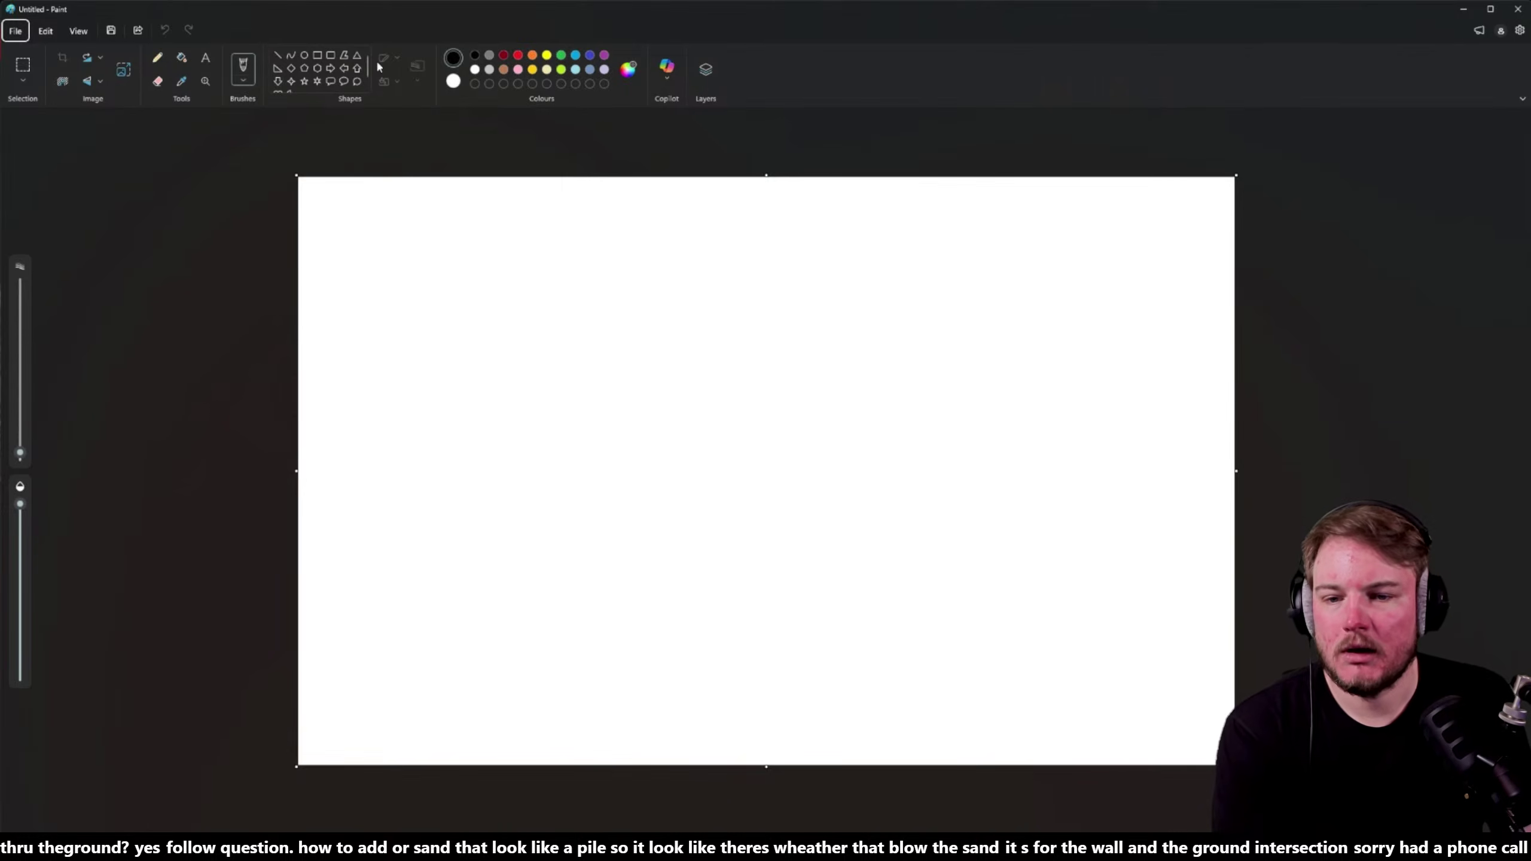
- In Paint, fill the blank canvas with black and select the brush with white as its colour
left_click(182, 57)
left_click(337, 193)
left_click(452, 81)
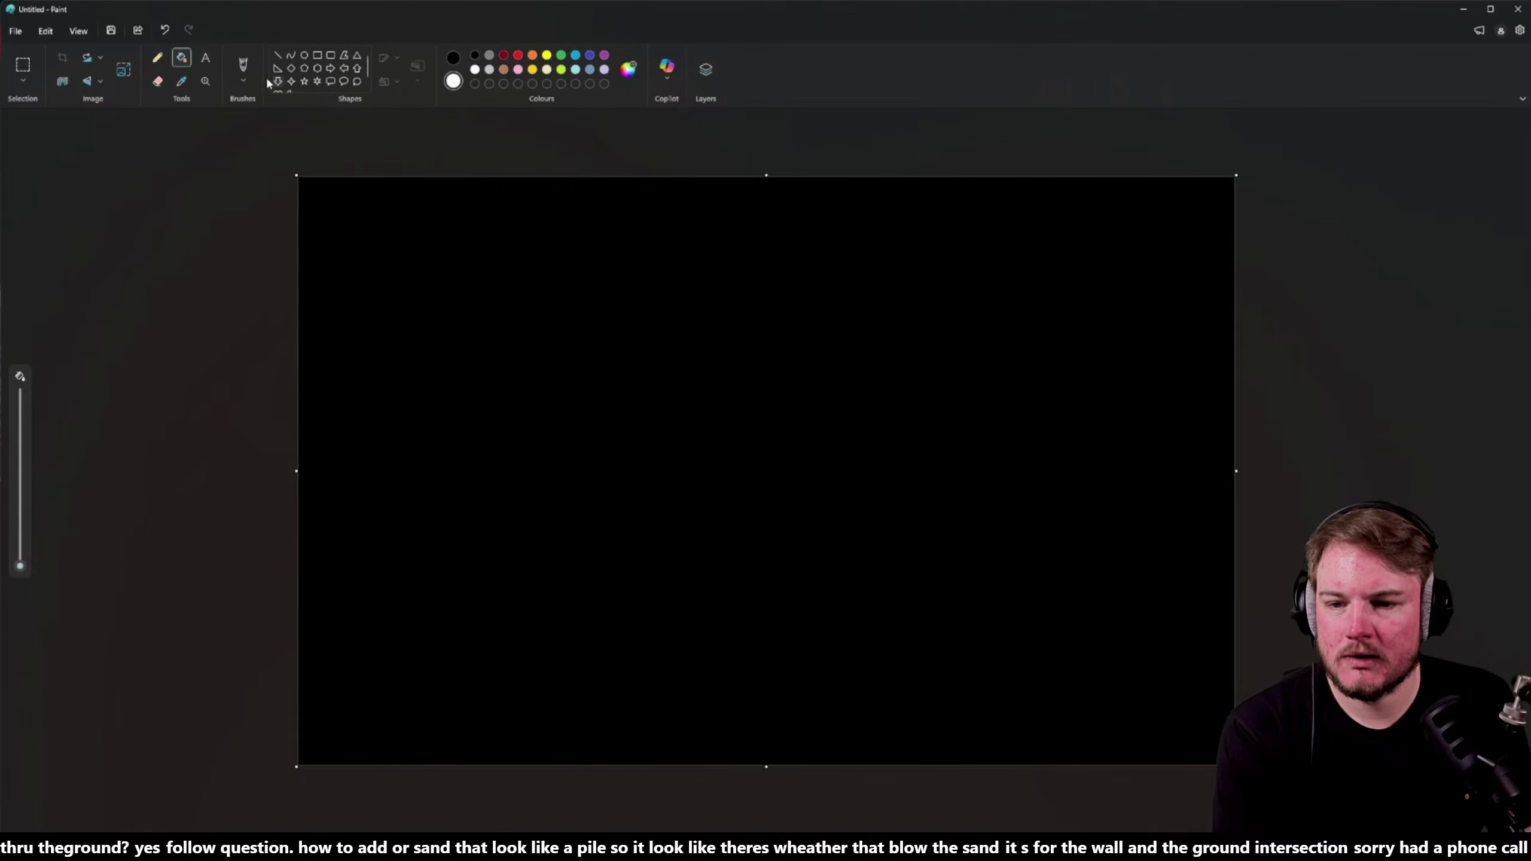
left_click(242, 68)
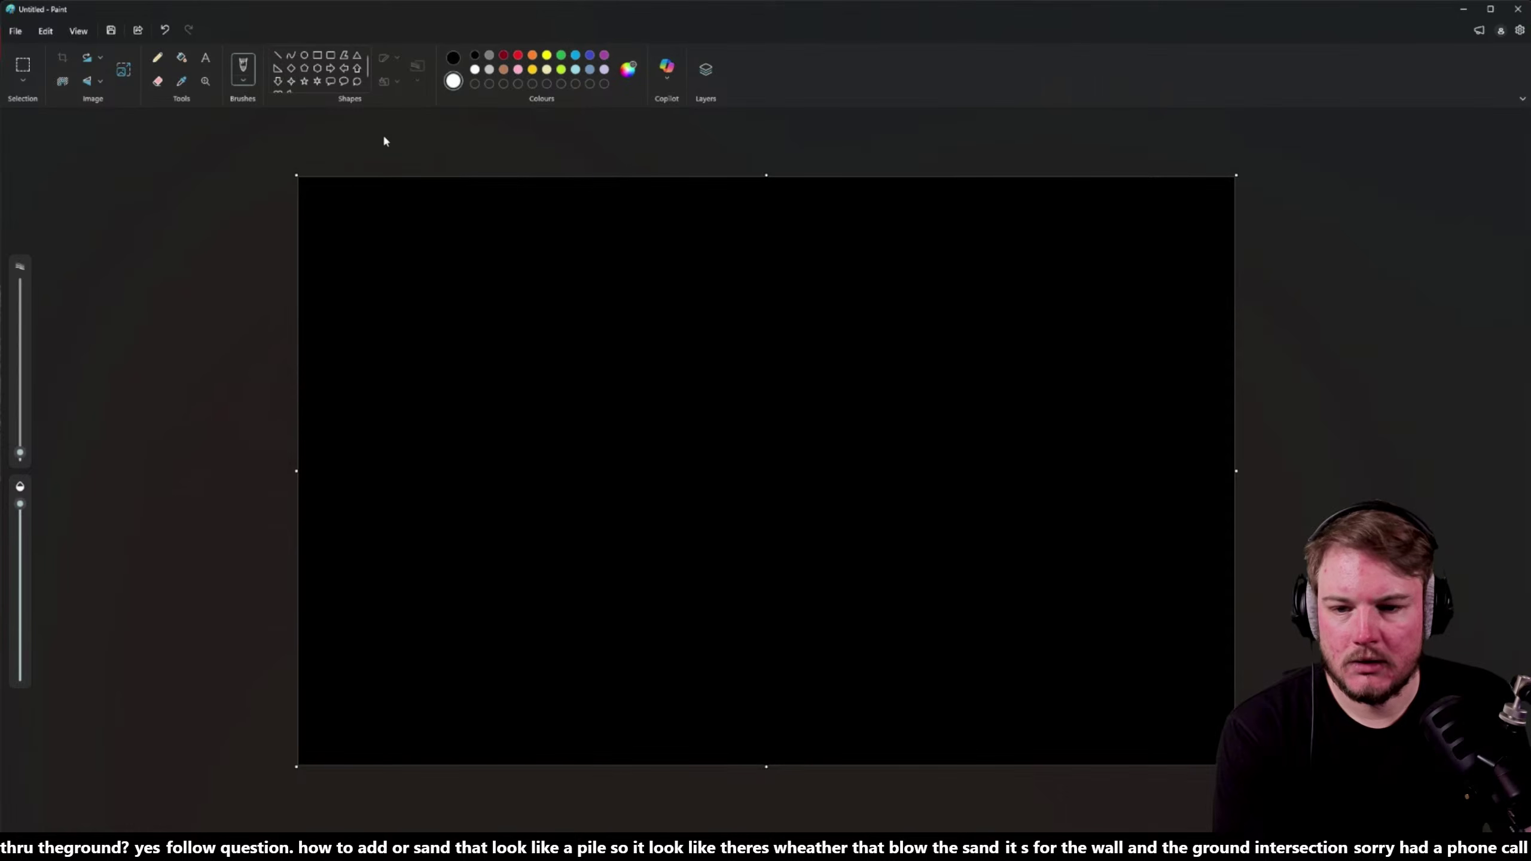
key("ctrl+minus")
key("ctrl+plus")
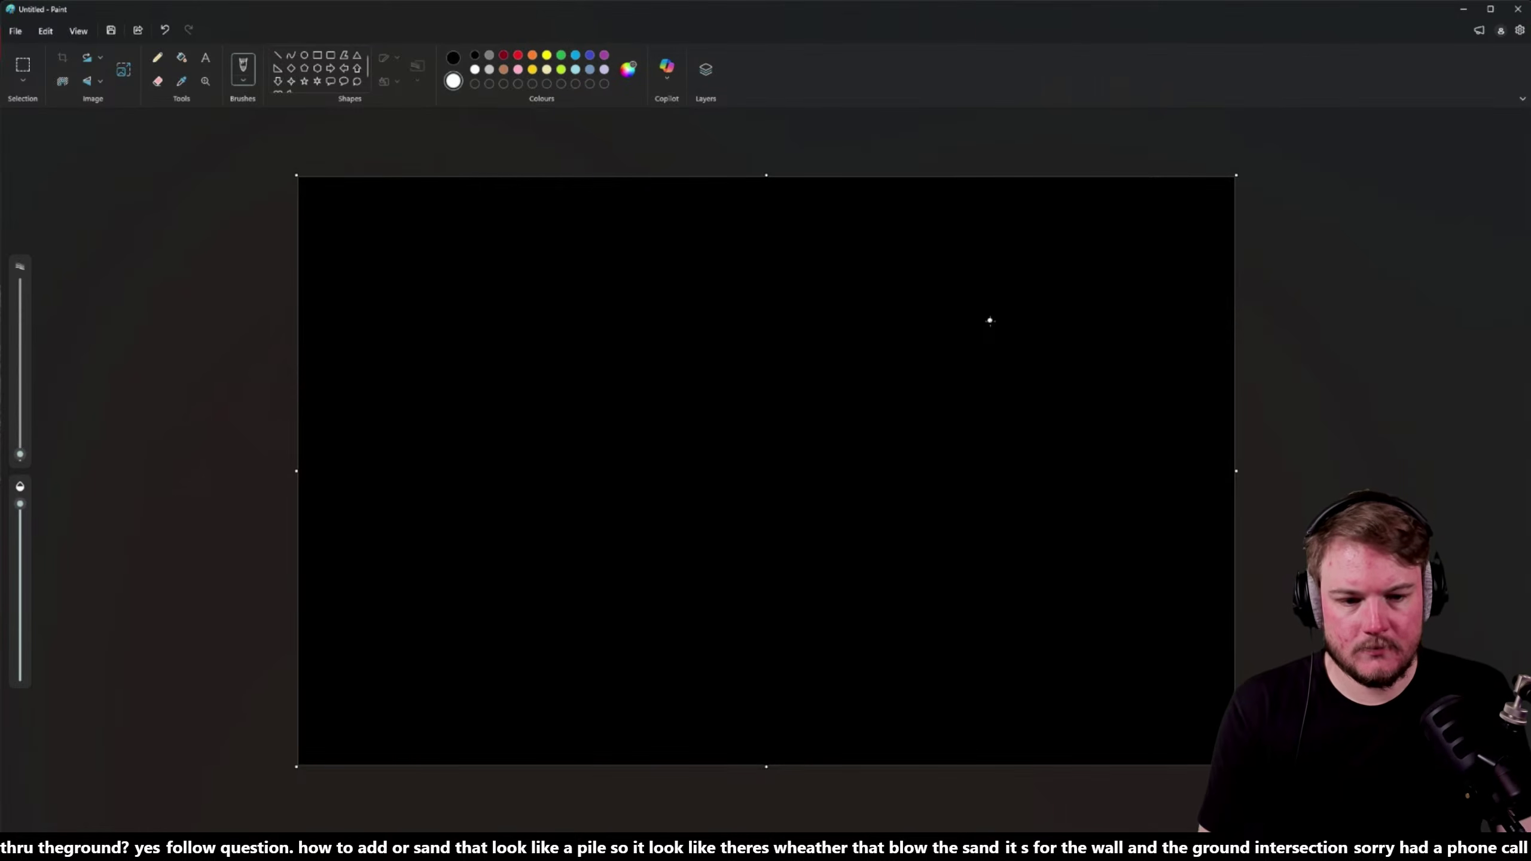
- Sketch a four-sided wall outline in white on the upper canvas, with a rough ground line on either side
left_click_drag(721, 255, 1007, 266)
mouse_move(719, 257)
left_mouse_down()
mouse_move(753, 435)
mouse_move(1003, 483)
left_mouse_up()
left_click_drag(1013, 264, 1006, 484)
left_click_drag(721, 413, 403, 438)
left_click_drag(1081, 504, 1208, 683)
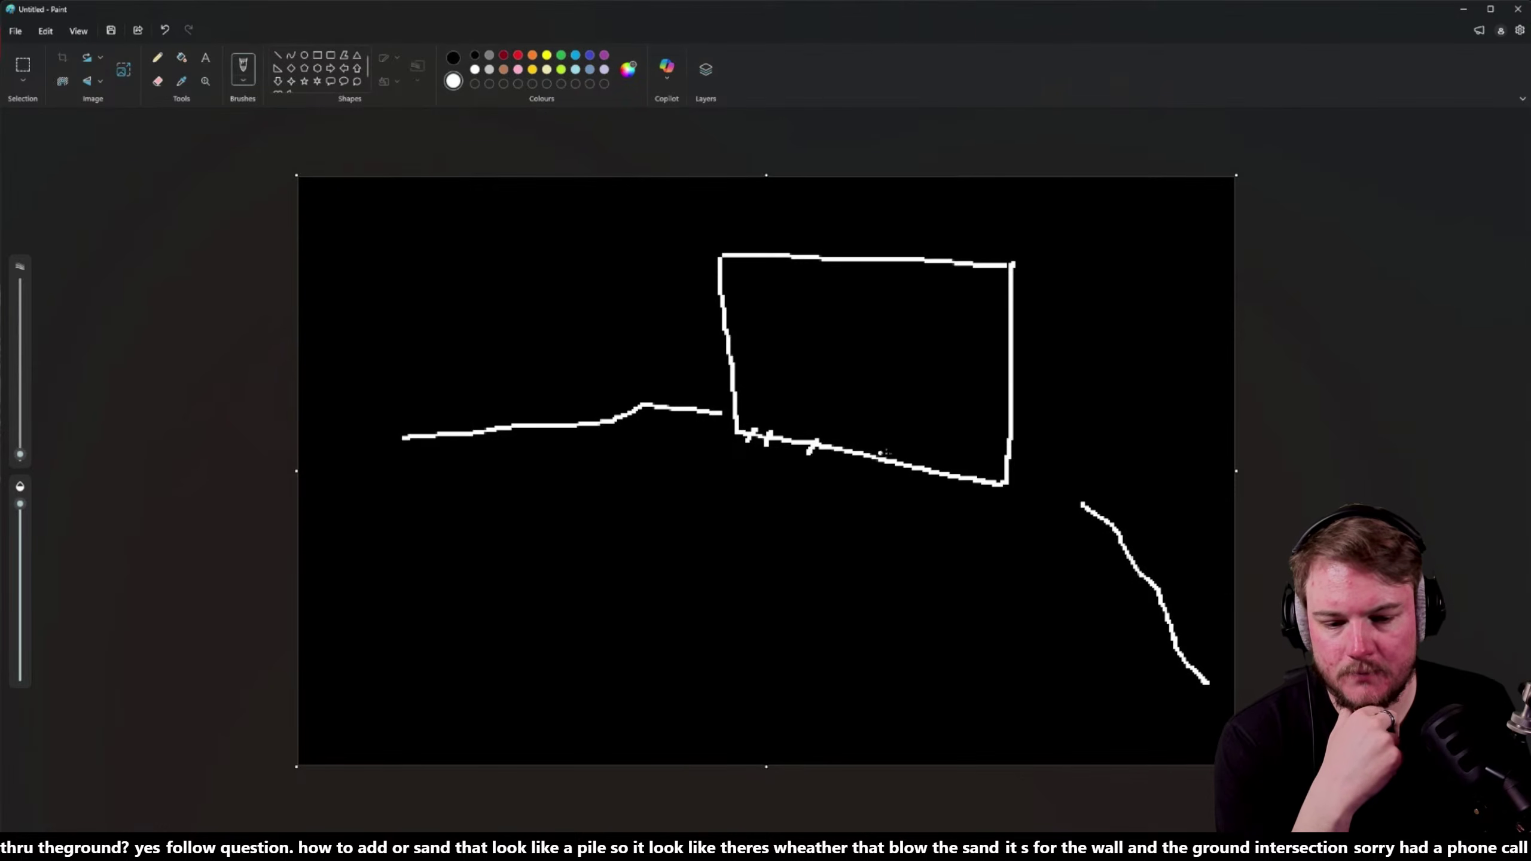
- Mark the wall's ground intersection with ticks, a hatched sand pile with an arrow, and a thin strip along the rest of the base
left_click_drag(941, 468, 932, 482)
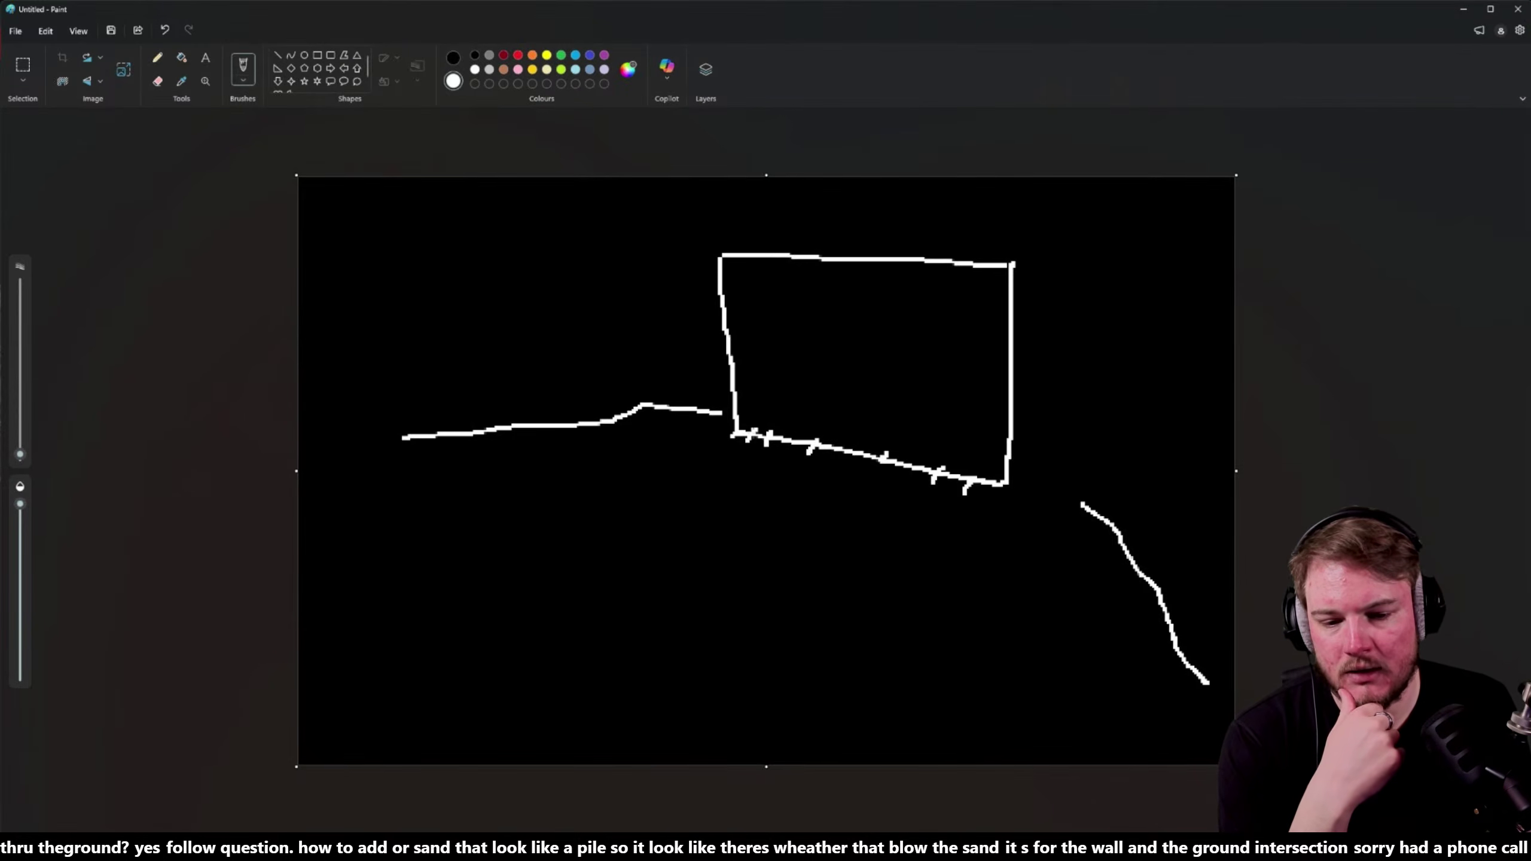
mouse_move(747, 433)
left_mouse_down()
mouse_move(807, 416)
mouse_move(841, 441)
left_mouse_up()
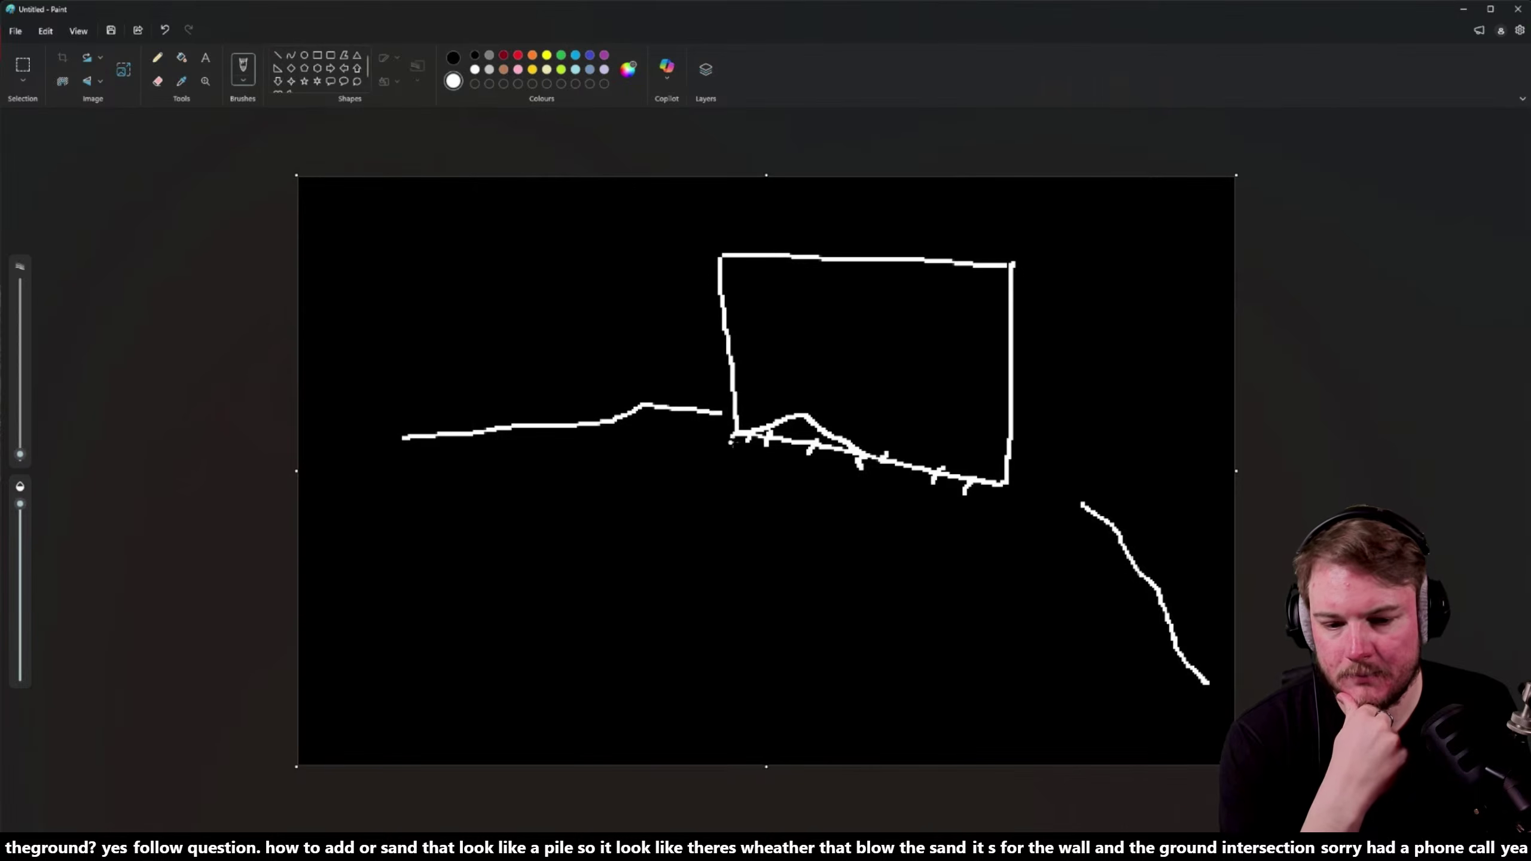
mouse_move(731, 443)
left_mouse_down()
mouse_move(732, 464)
mouse_move(868, 461)
mouse_move(821, 468)
mouse_move(744, 443)
mouse_move(765, 432)
left_mouse_up()
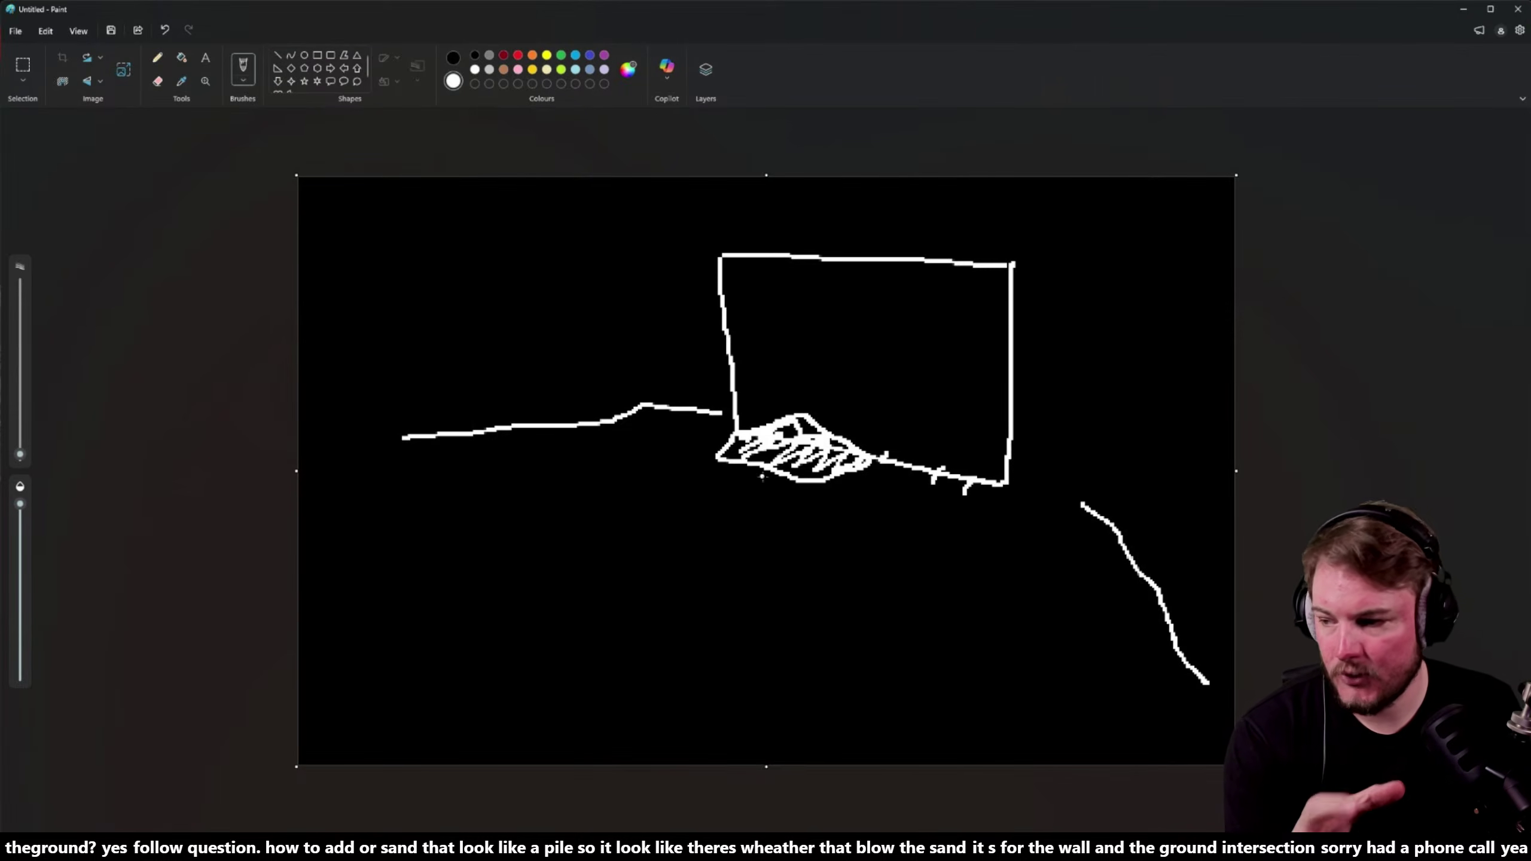
mouse_move(754, 465)
left_mouse_down()
mouse_move(702, 490)
mouse_move(753, 483)
mouse_move(689, 490)
mouse_move(719, 499)
left_mouse_up()
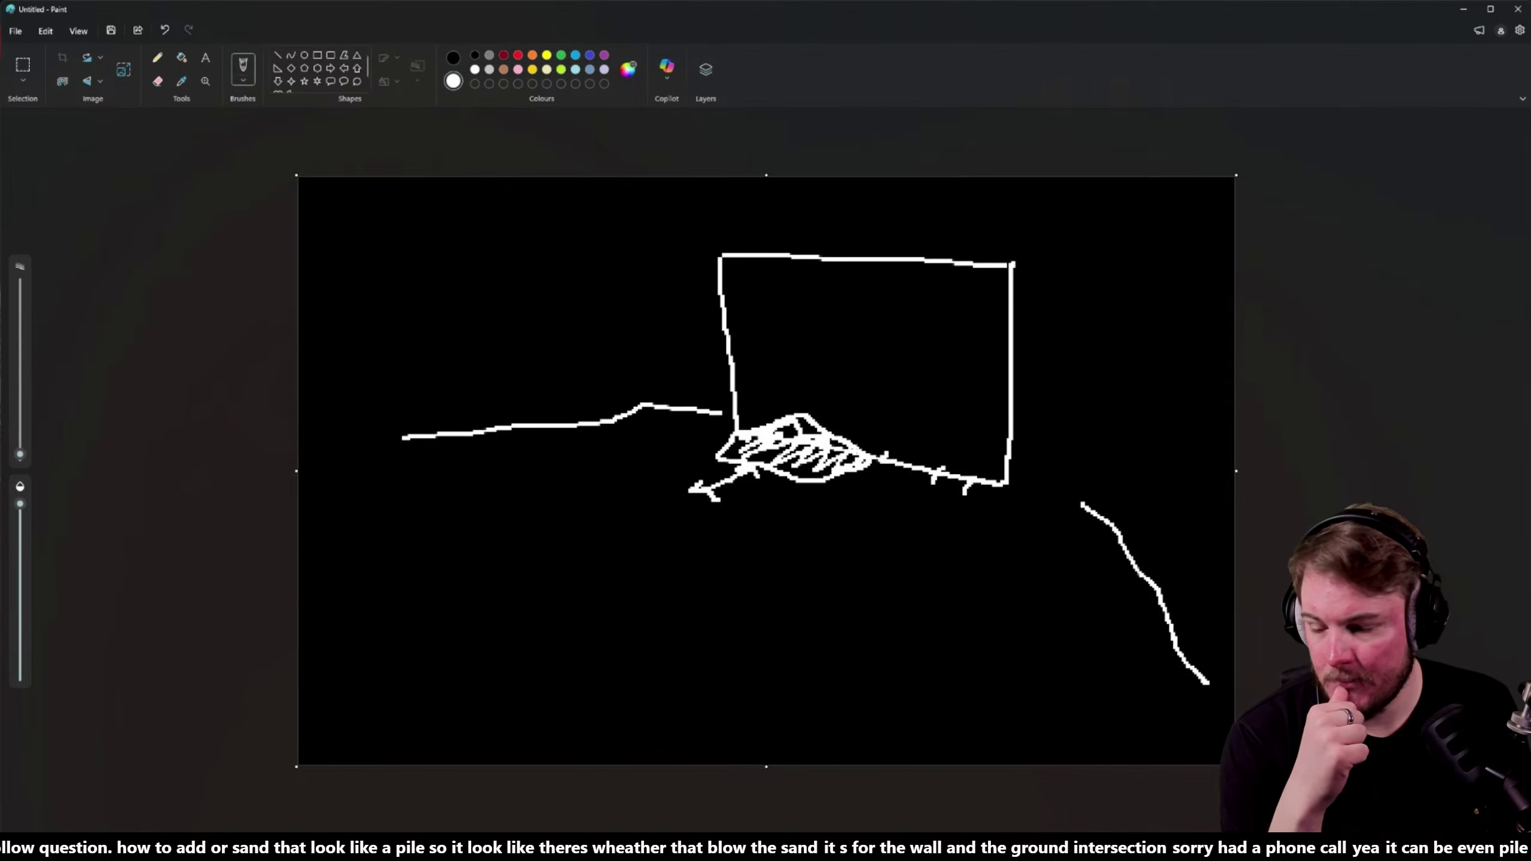
mouse_move(871, 446)
left_mouse_down()
mouse_move(1006, 476)
mouse_move(970, 492)
mouse_move(844, 476)
left_mouse_up()
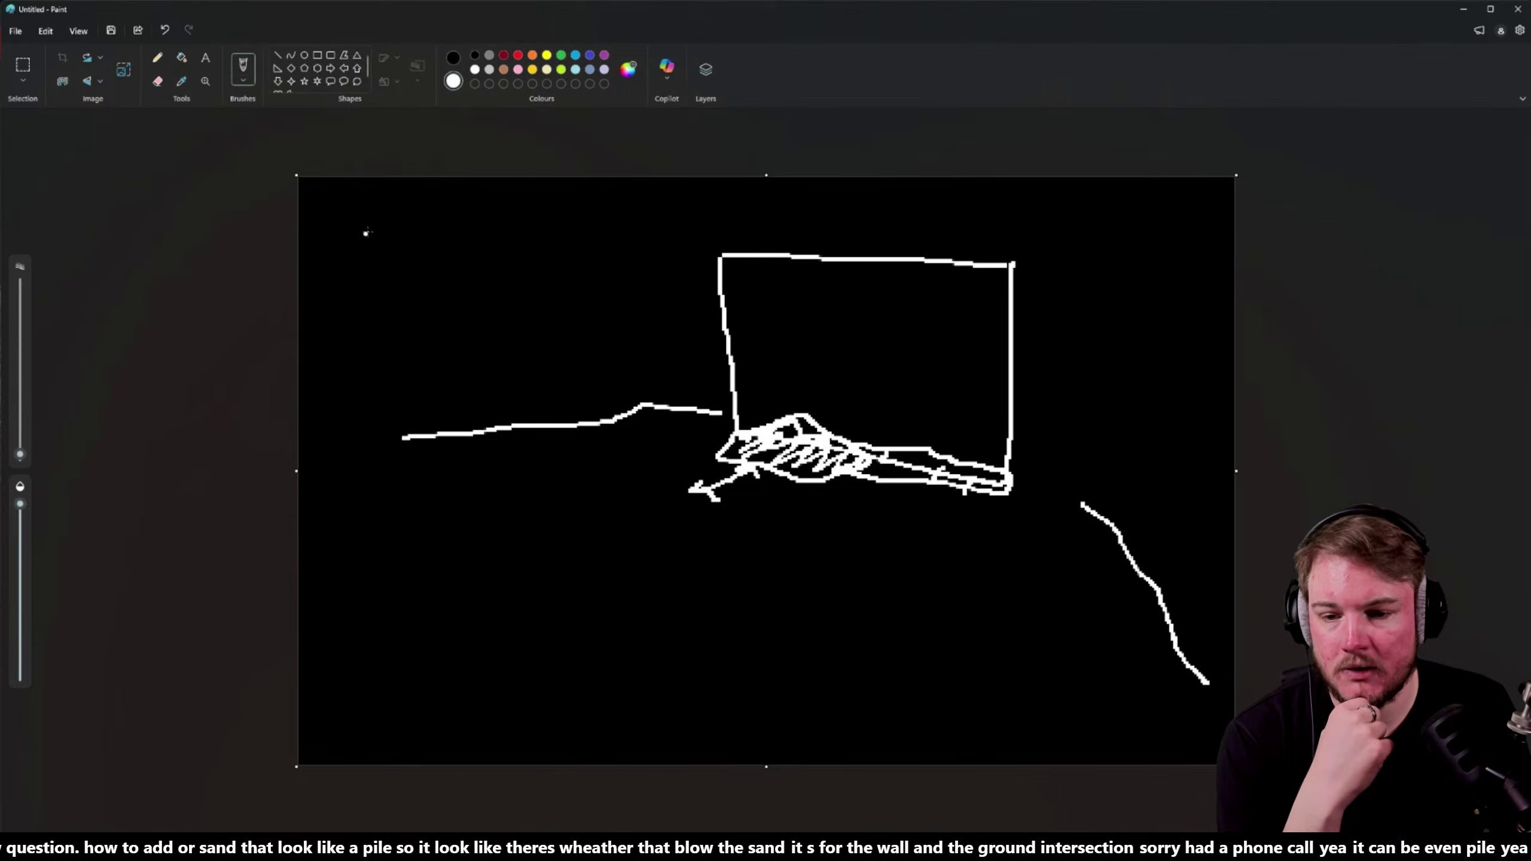
- Handwrite "Land Patch", sketch a flat patch and a patch with a mound beneath it, and close Paint without saving the drawing
mouse_move(364, 215)
left_mouse_down()
mouse_move(403, 254)
mouse_move(482, 202)
mouse_move(489, 255)
mouse_move(669, 237)
left_mouse_up()
left_click(602, 238)
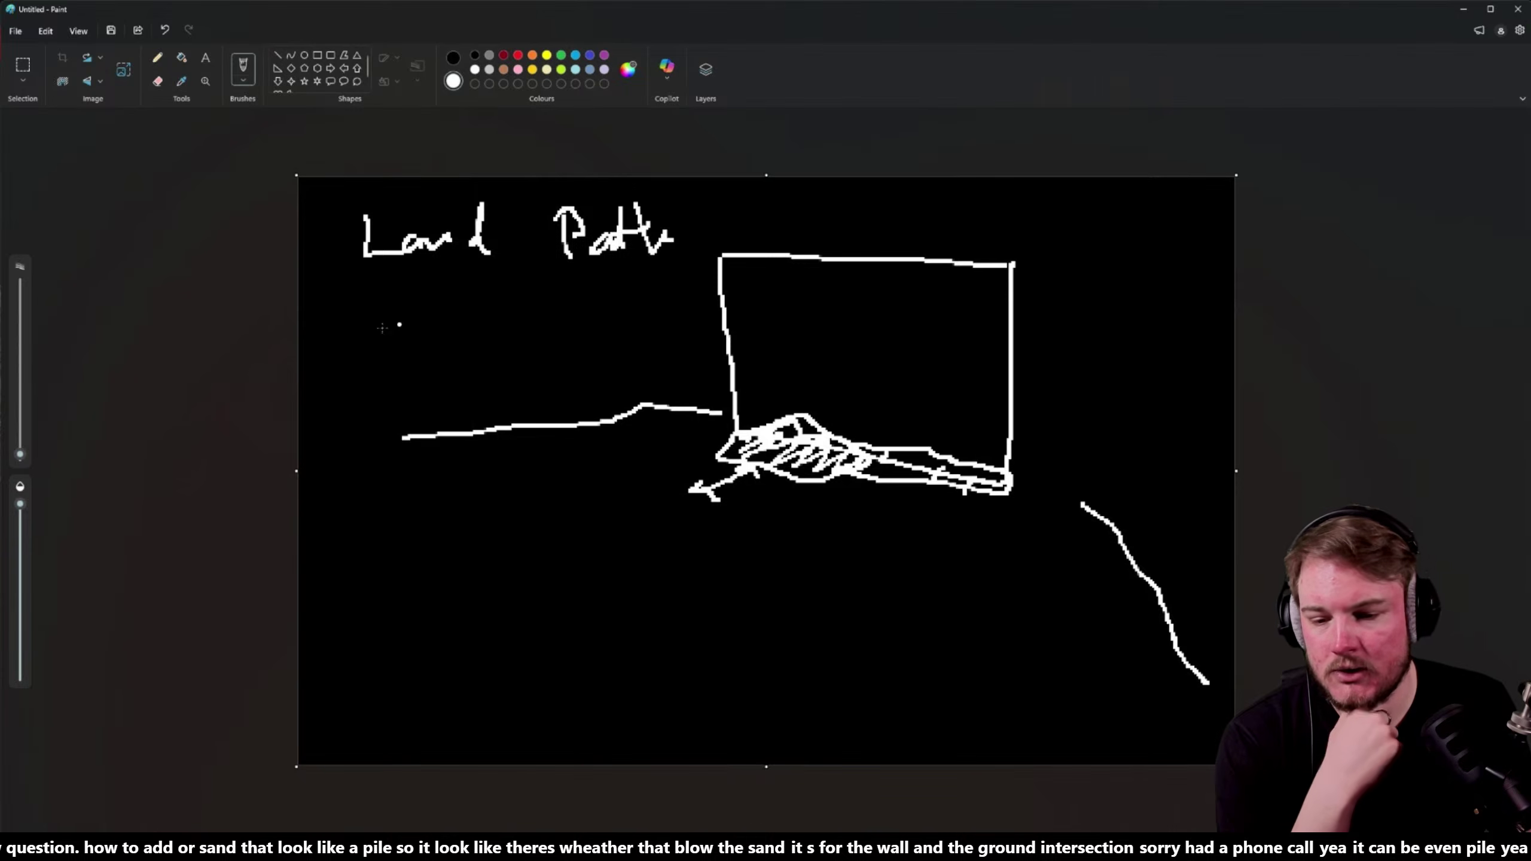
mouse_move(417, 327)
left_mouse_down()
mouse_move(376, 345)
mouse_move(494, 356)
mouse_move(538, 317)
mouse_move(488, 349)
left_mouse_up()
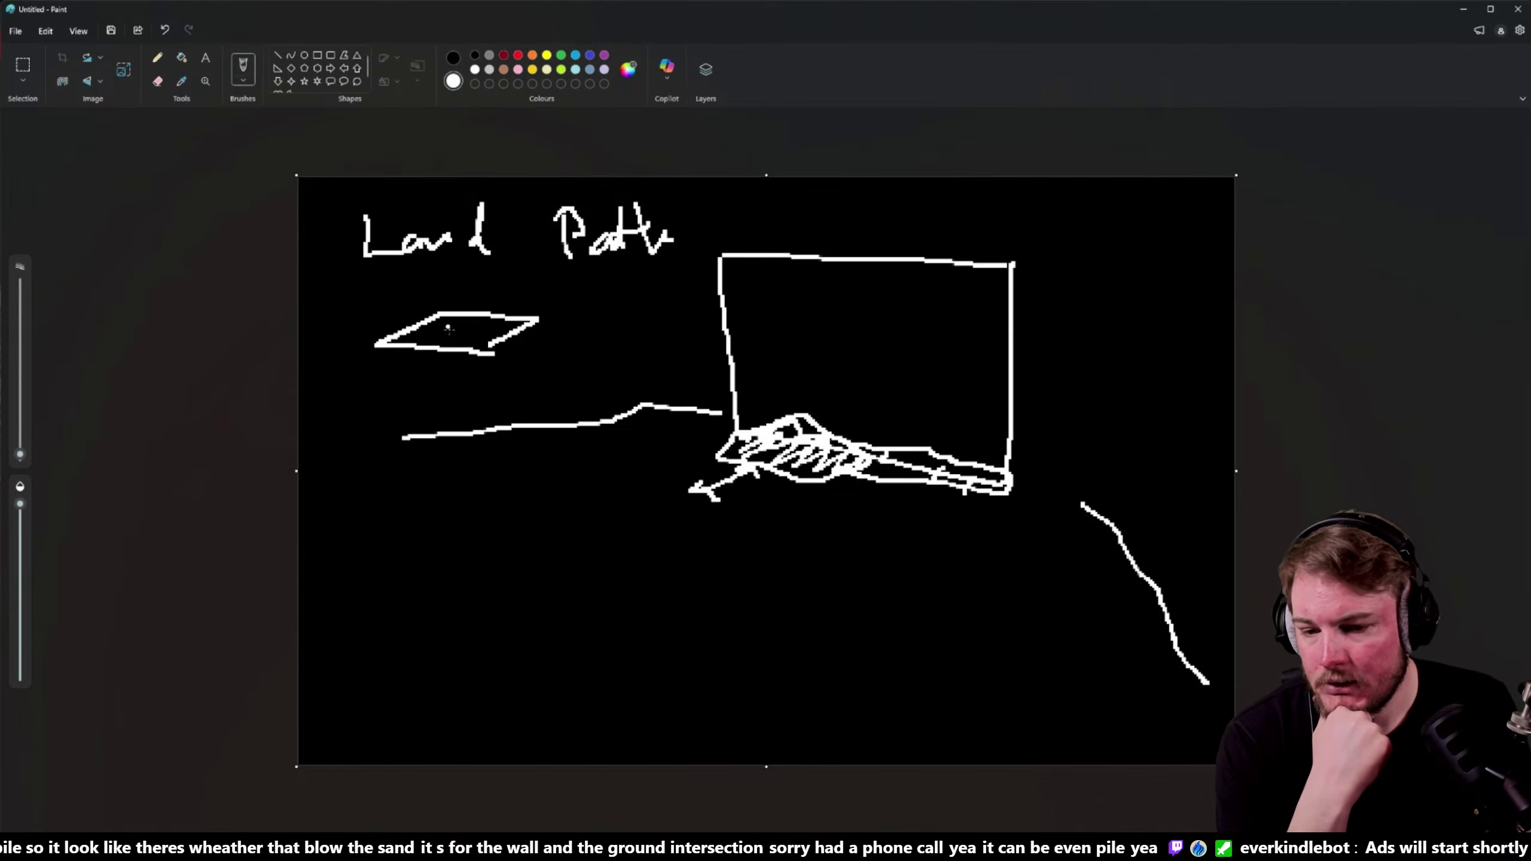
left_click_drag(443, 331, 482, 329)
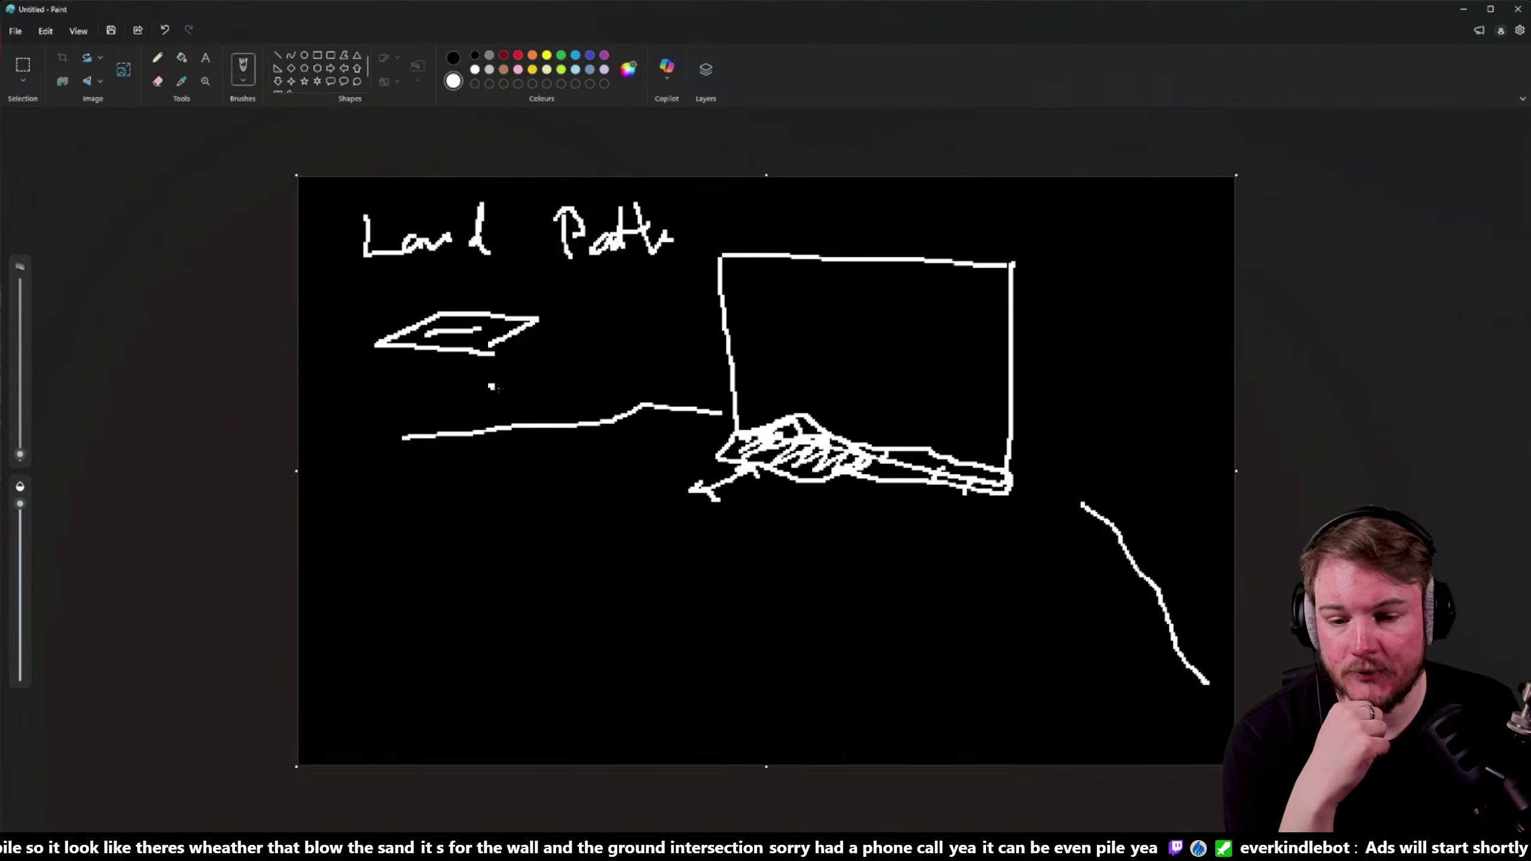
mouse_move(492, 387)
left_mouse_down()
mouse_move(576, 357)
mouse_move(621, 389)
mouse_move(449, 387)
mouse_move(608, 422)
mouse_move(672, 357)
mouse_move(501, 342)
left_mouse_up()
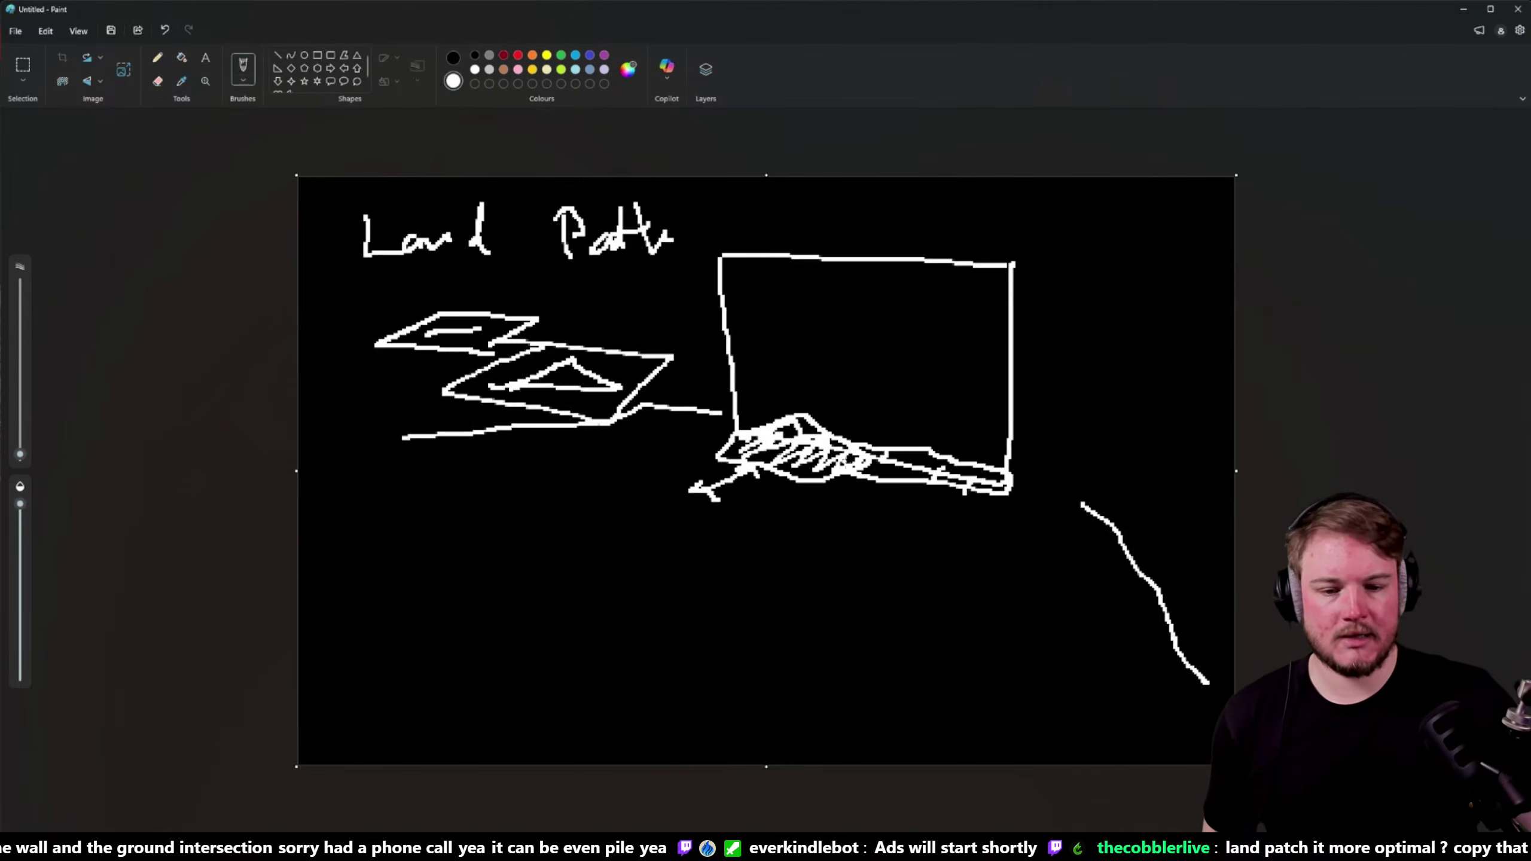
left_click(1517, 9)
left_click(760, 468)
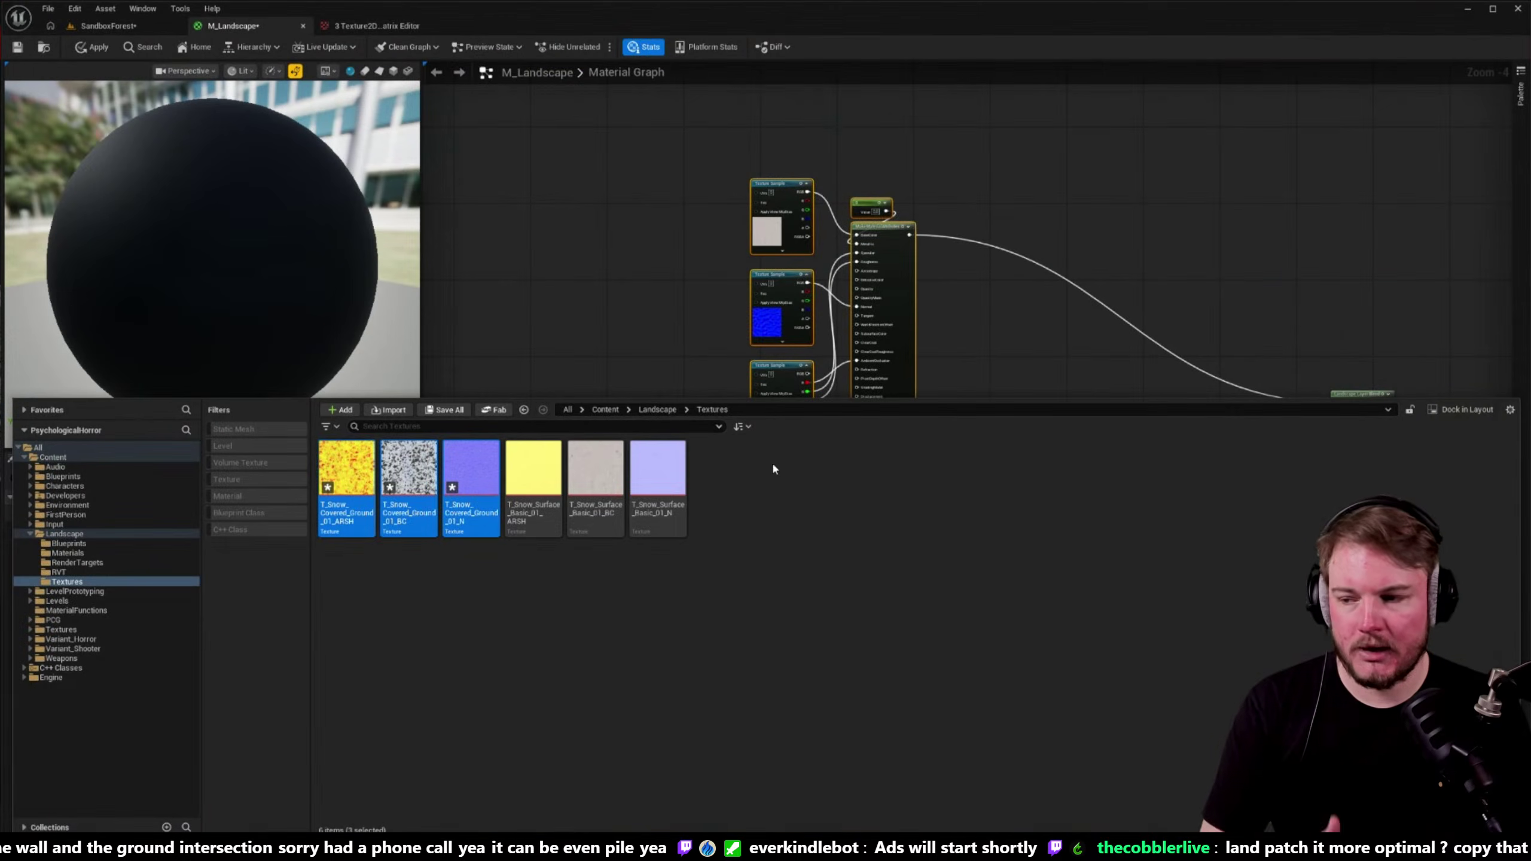
- Add the three T_Snow_Covered_Ground_01 textures to the M_Landscape graph as texture samples
left_click(658, 336)
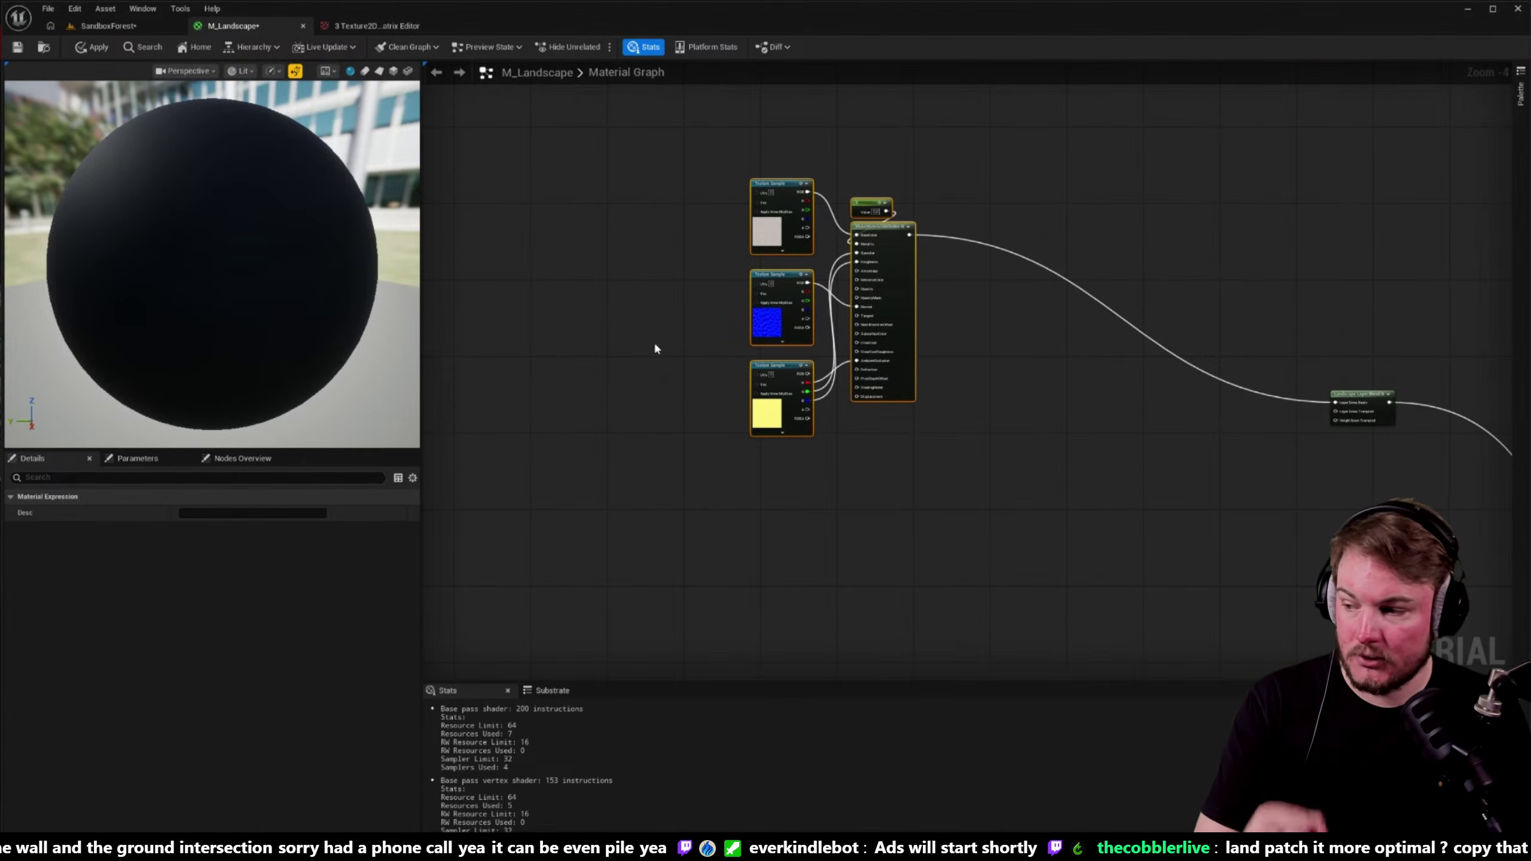
right_click_drag(650, 345, 639, 260)
key("ctrl+space")
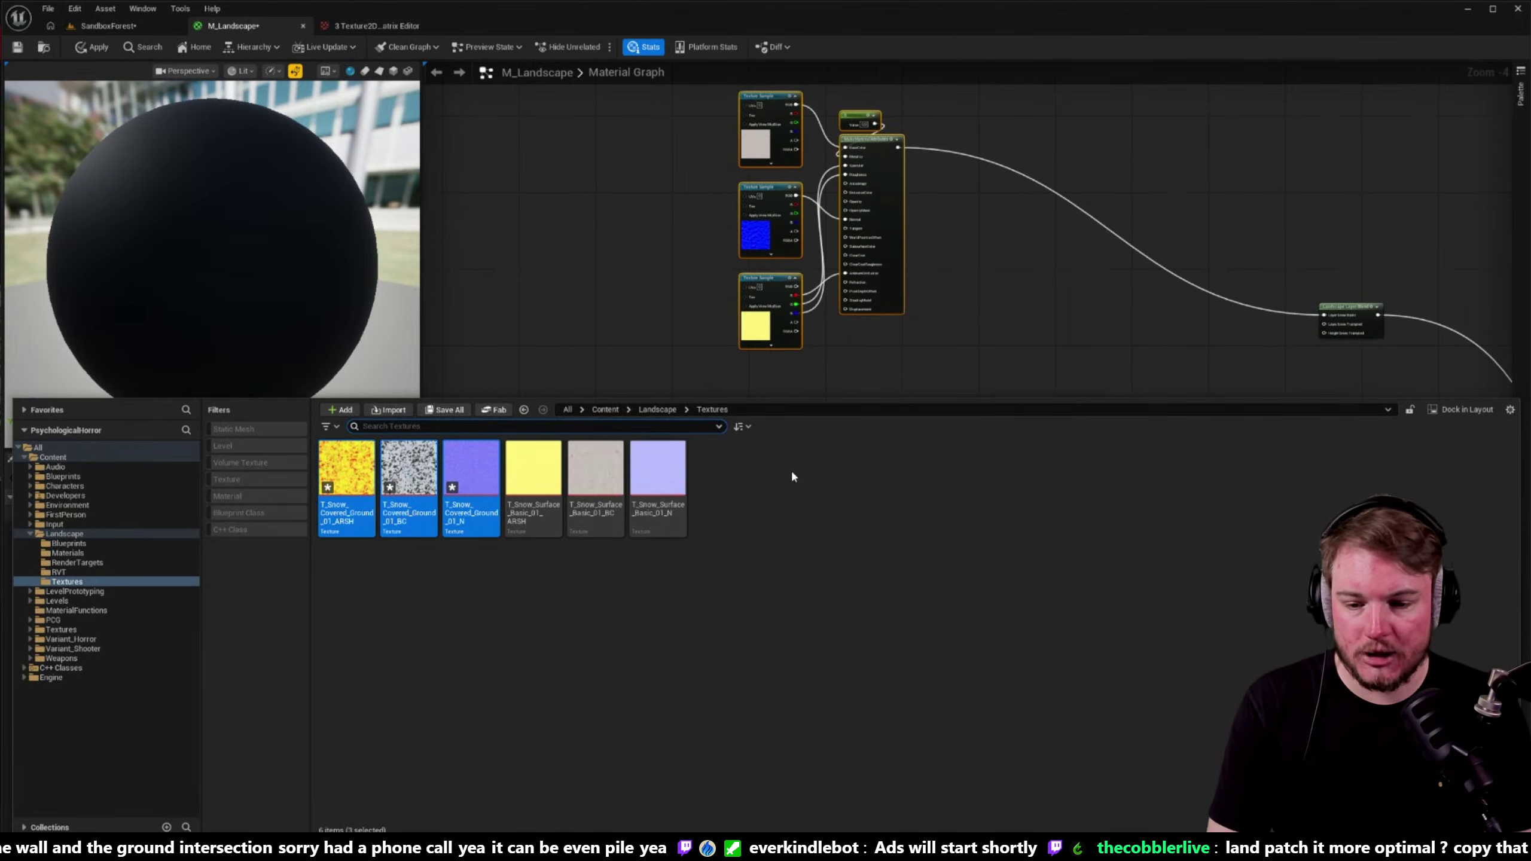
left_click_drag(347, 476, 627, 498)
scroll(597, 398, "up", 4)
- Arrange the new texture samples in a column below the existing ones, ordered BC, N and ARSH
left_click_drag(606, 332, 538, 544)
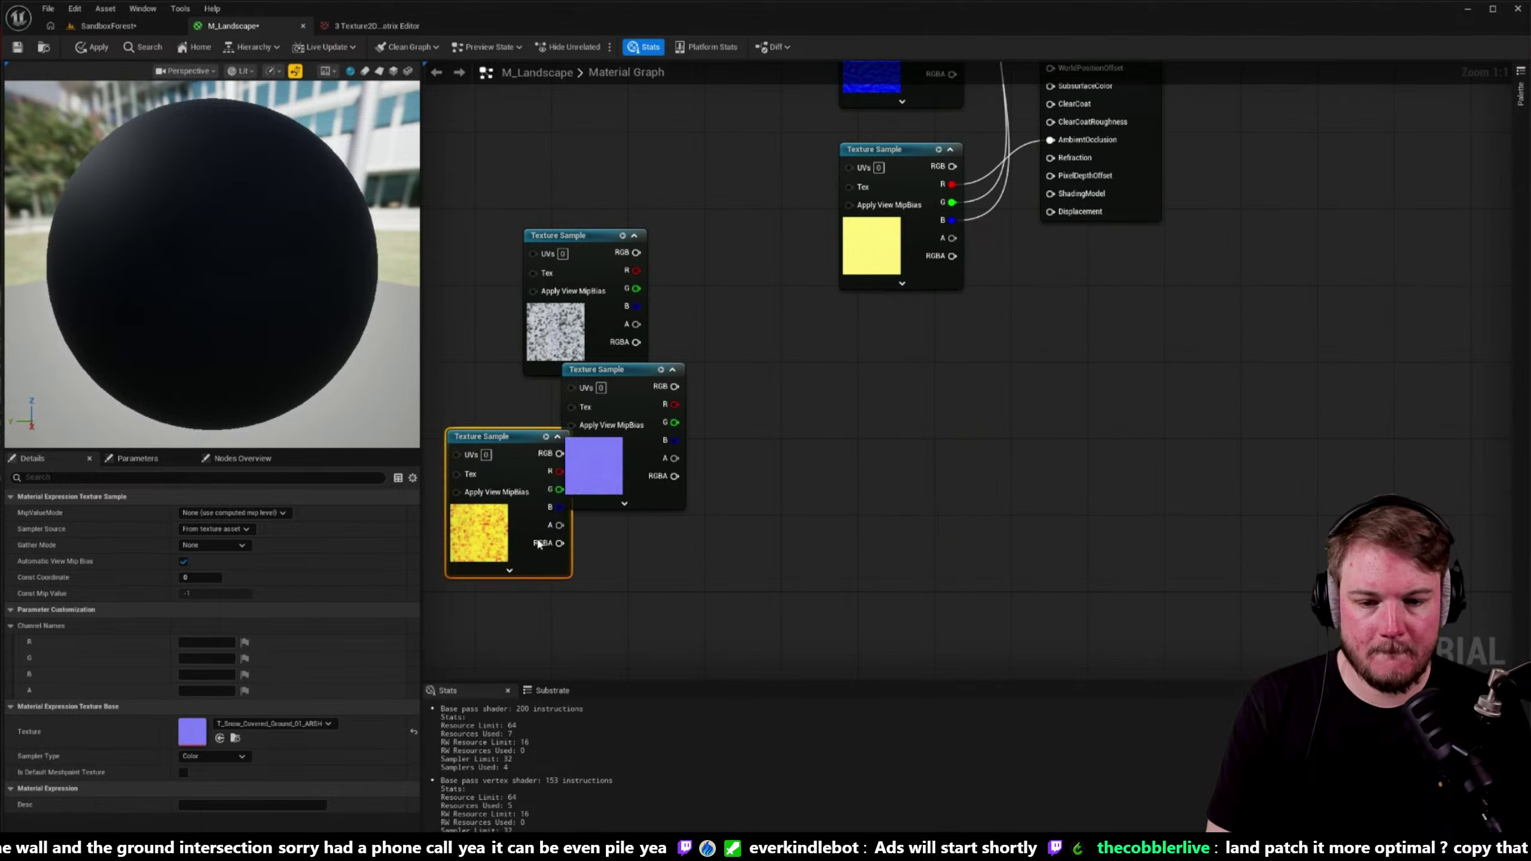
left_click_drag(548, 338, 868, 476)
right_click_drag(625, 552, 676, 423)
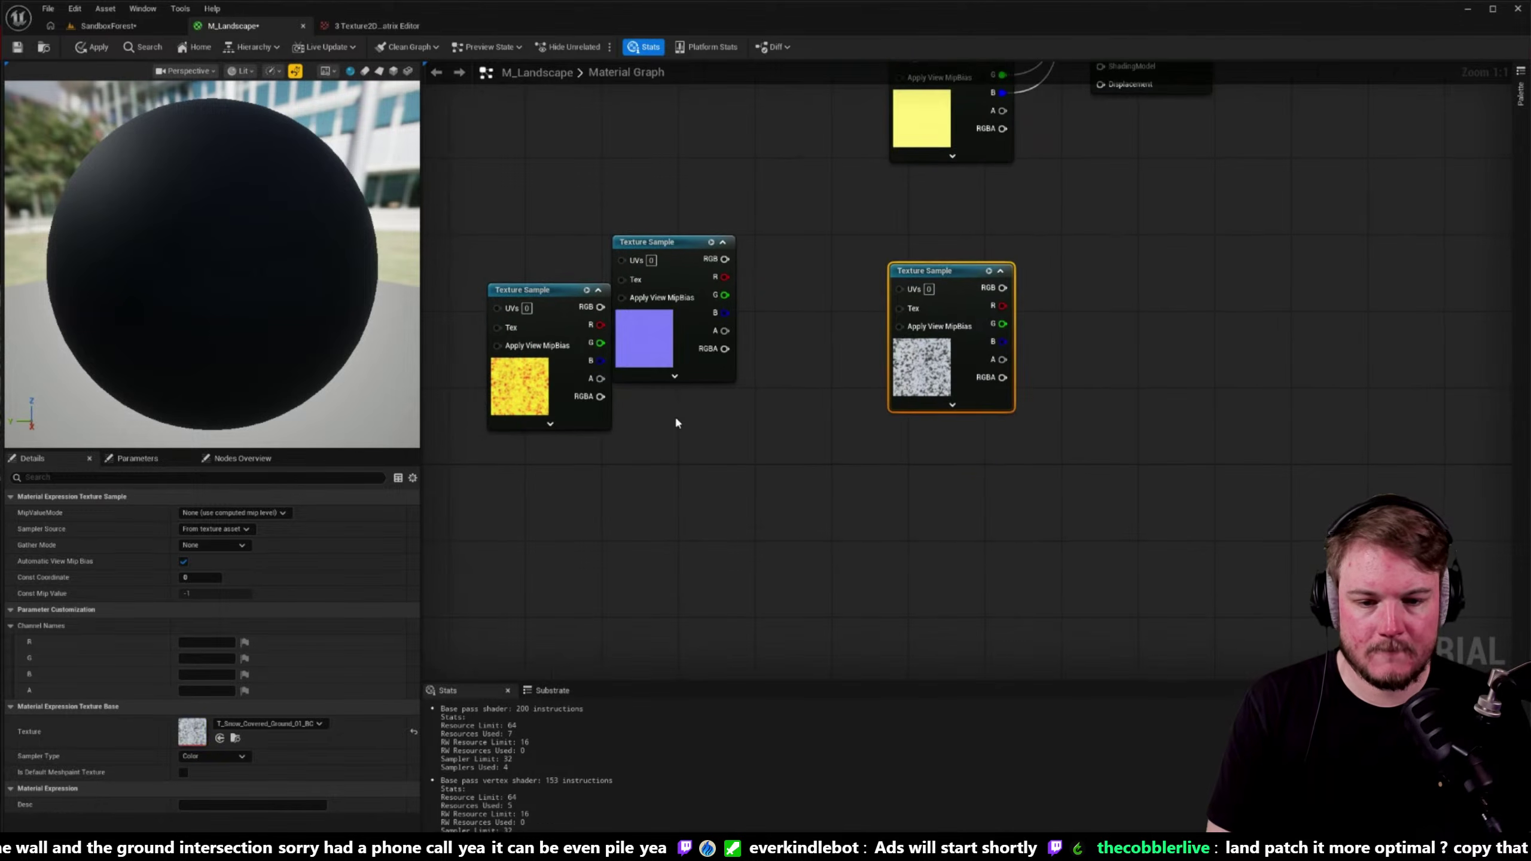
left_click_drag(646, 241, 915, 536)
right_click_drag(791, 457, 734, 379)
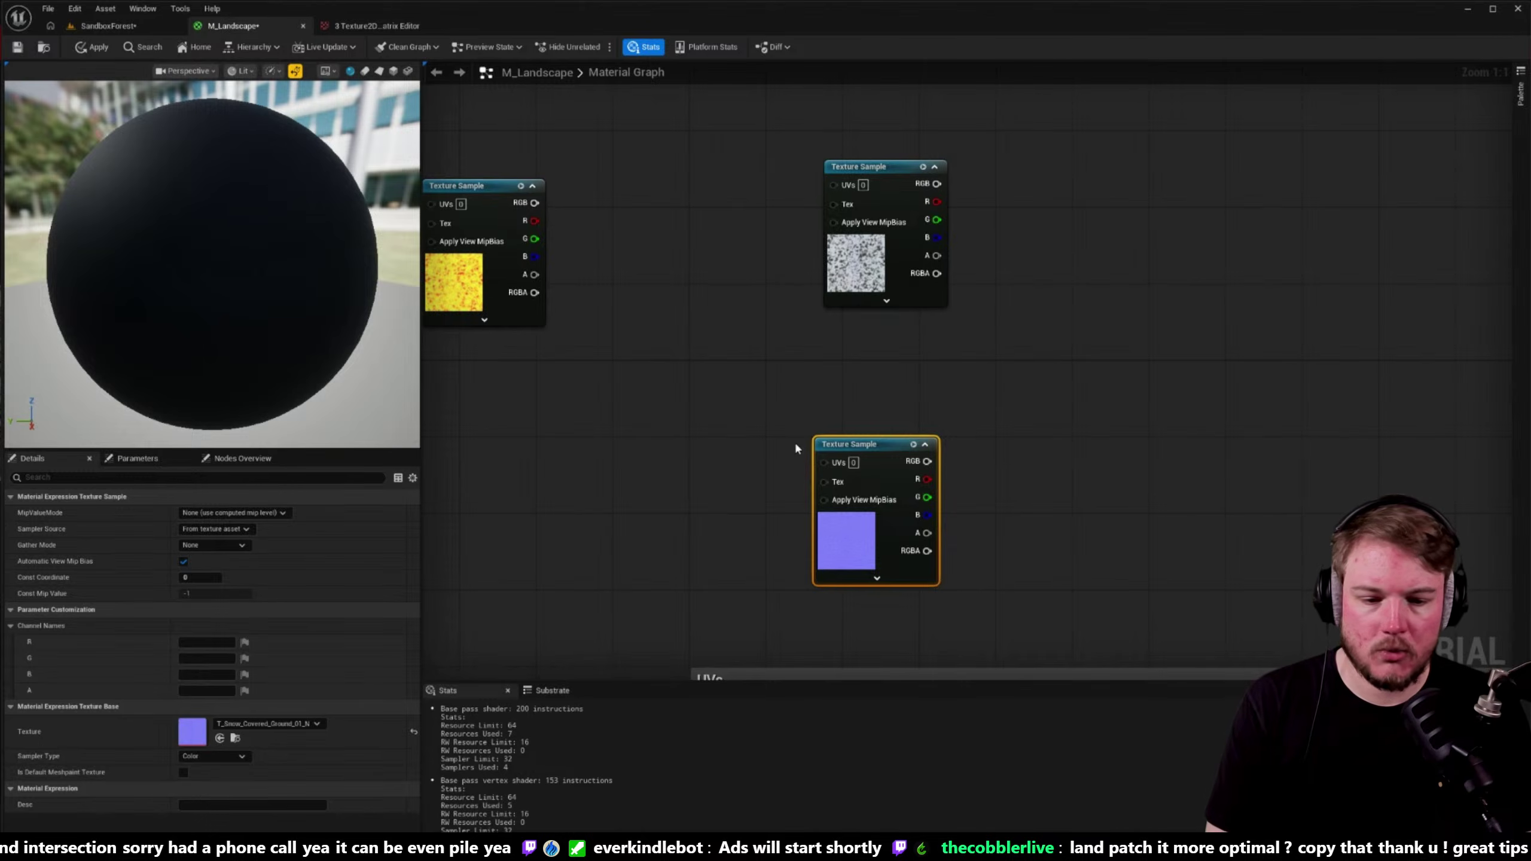
left_click_drag(840, 545, 848, 436)
right_click_drag(550, 412, 668, 346)
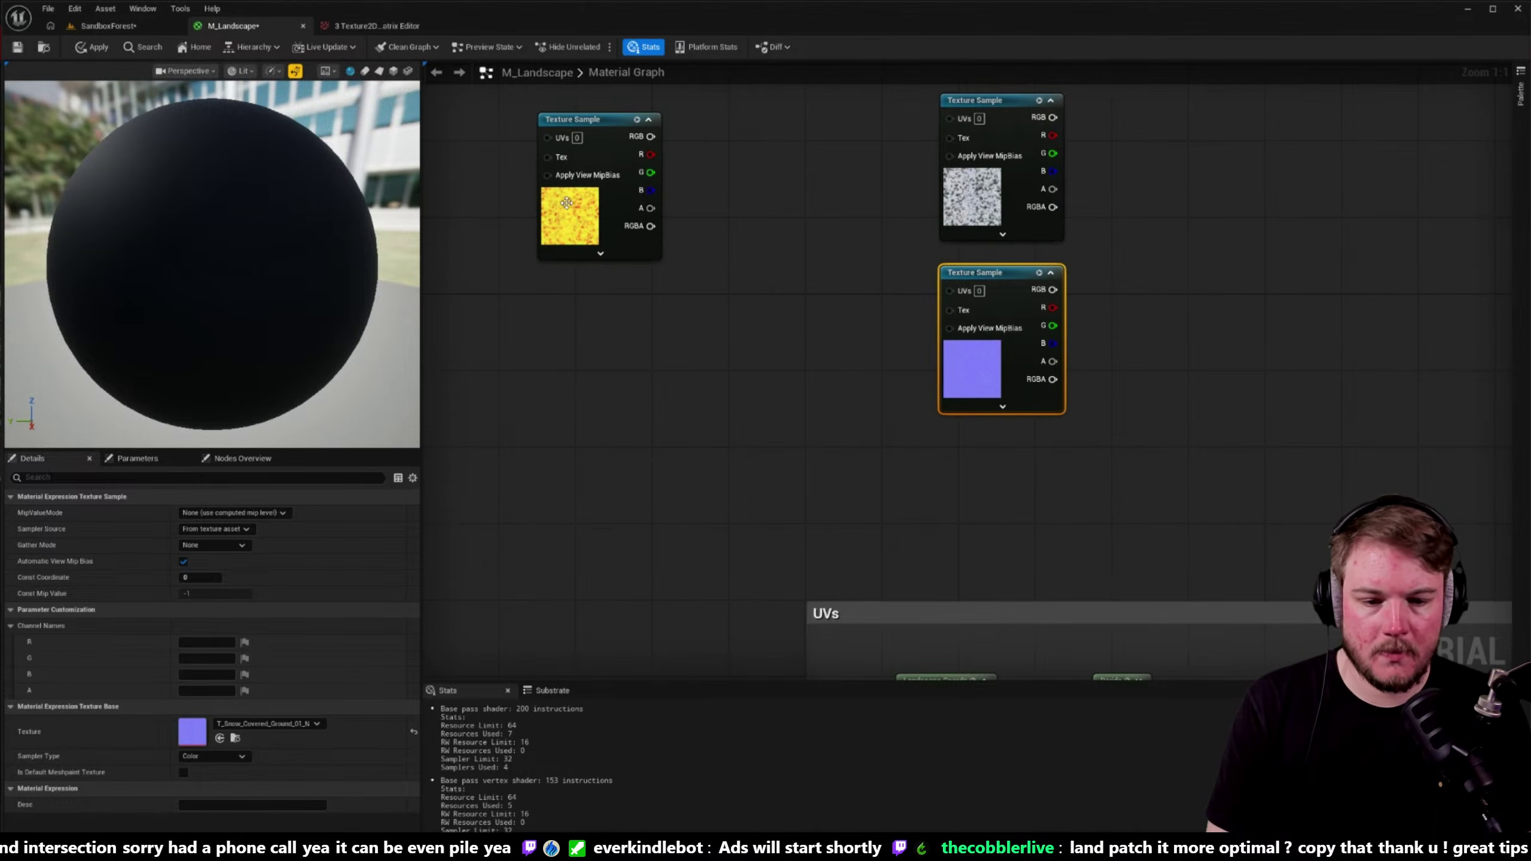
left_click_drag(566, 202, 969, 537)
scroll(892, 483, "down", 5)
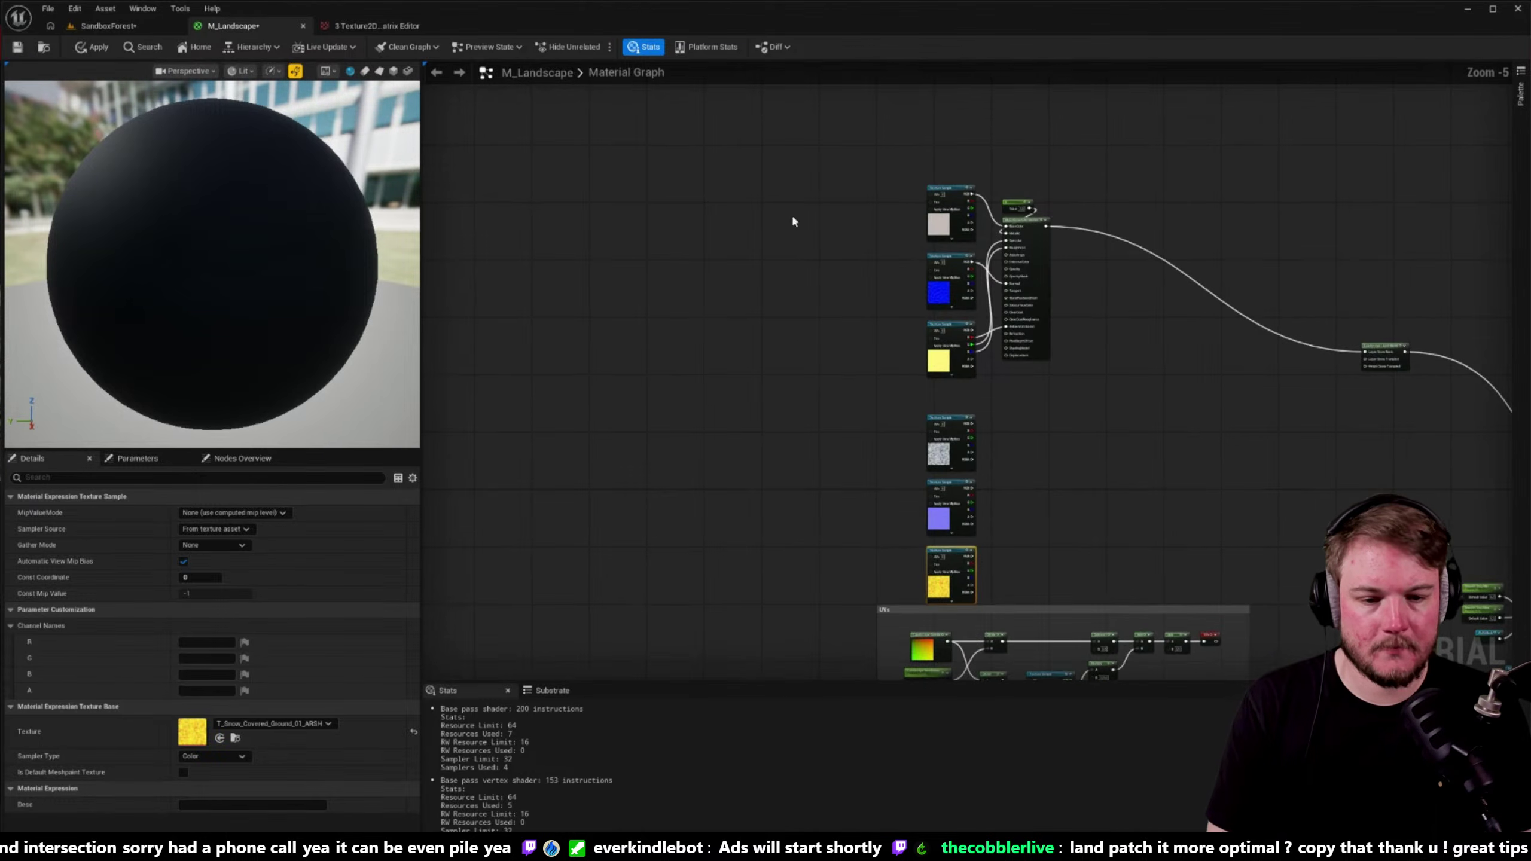
- Move both texture sample columns and the MakeMaterialAttributes node farther from Landscape Layer Blend, keeping the constant directly above MakeMaterialAttributes
left_click_drag(792, 222, 1145, 570)
right_click_drag(1059, 351, 1145, 434)
left_click_drag(1108, 310, 837, 207)
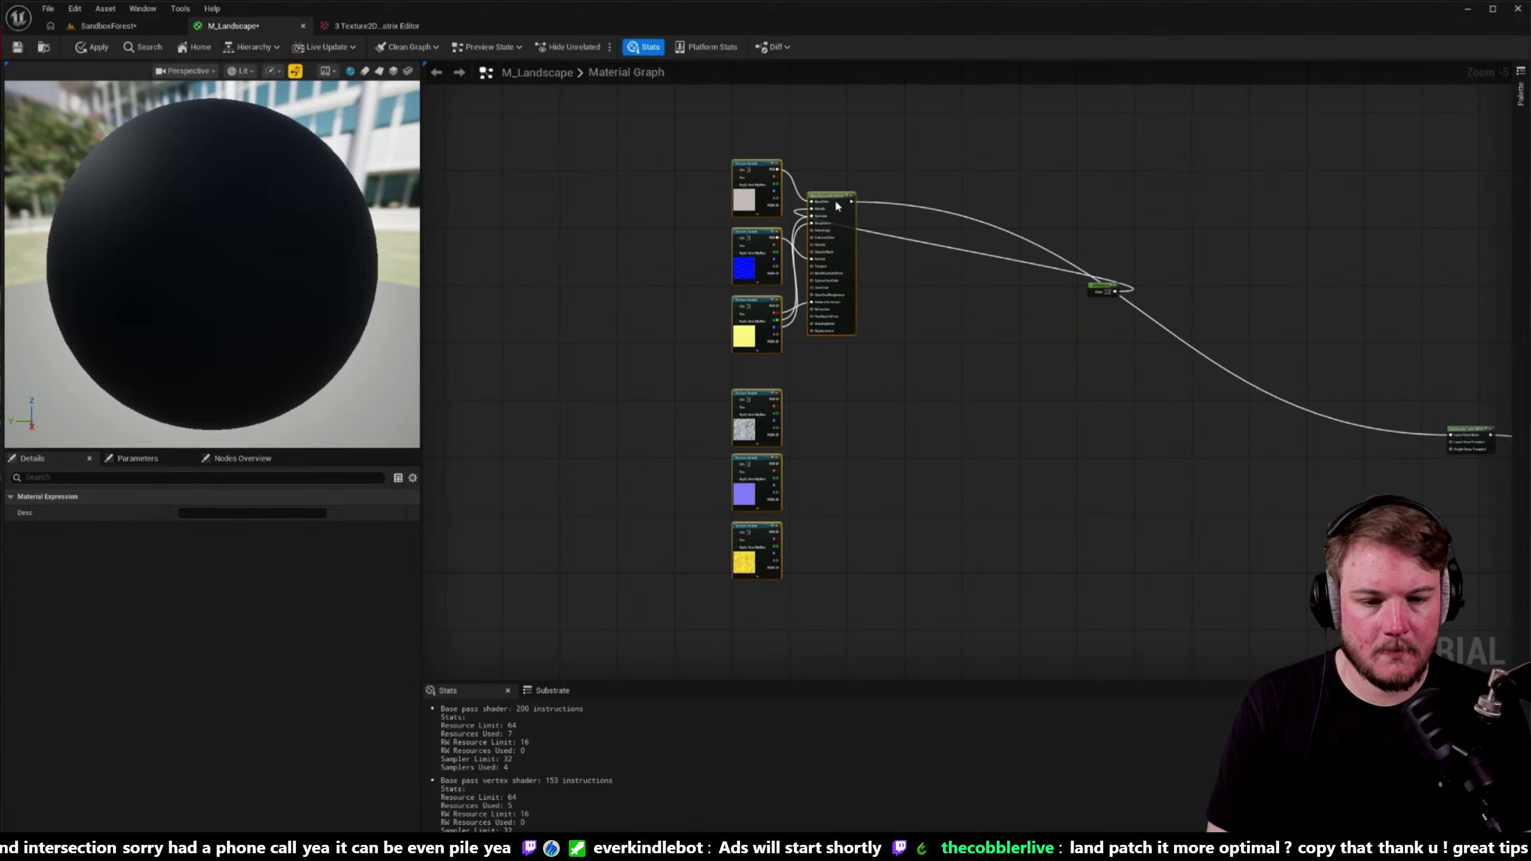
left_click_drag(1100, 293, 820, 185)
scroll(820, 186, "up", 5)
scroll(1000, 205, "down", 4)
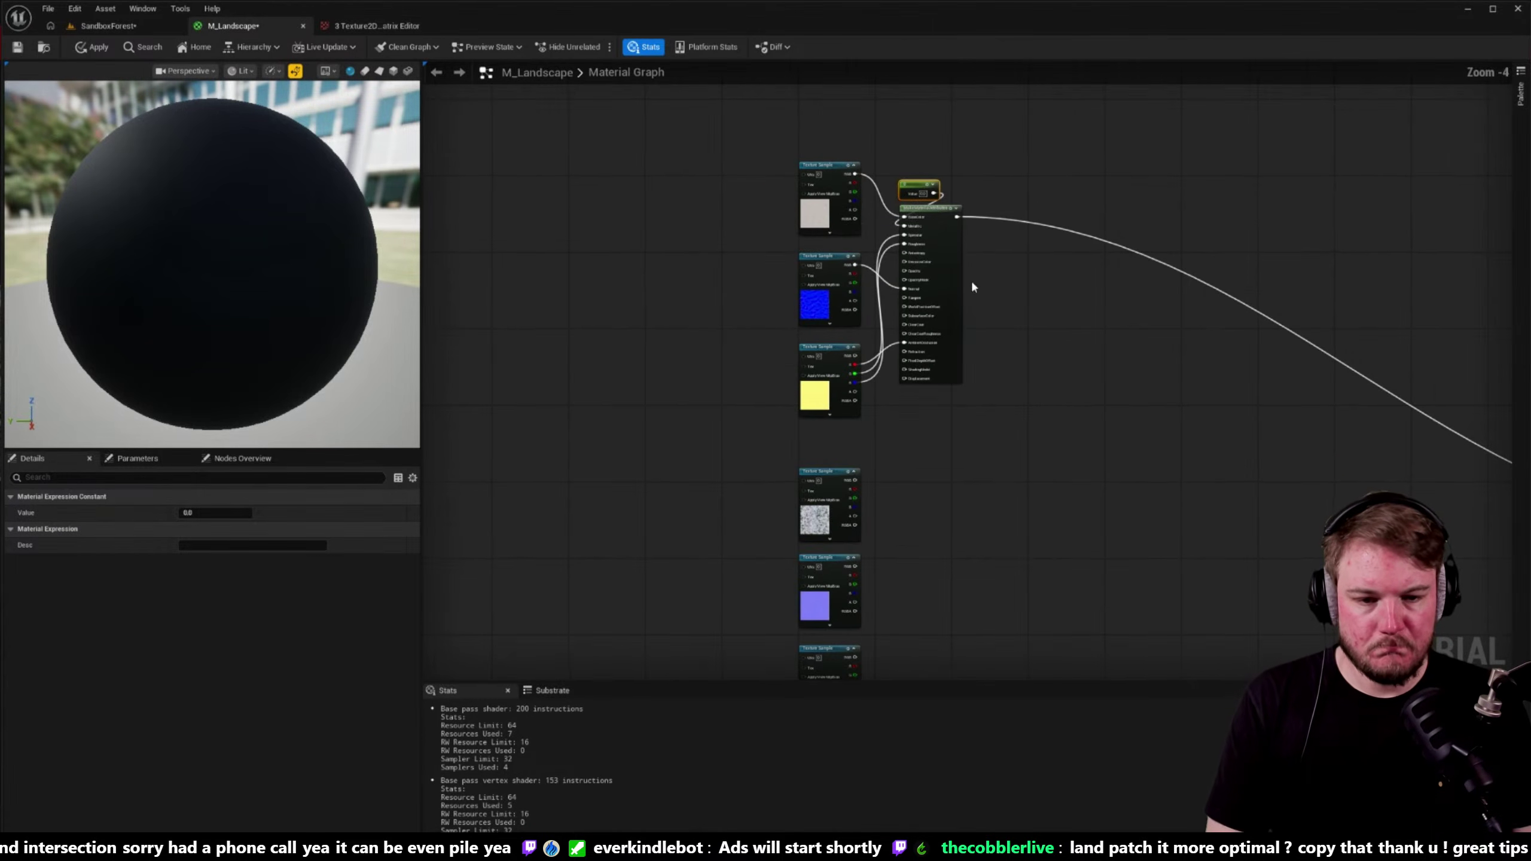
- Duplicate the MakeMaterialAttributes node beside the new snow-covered ground texture samples
left_click(938, 220)
key("ctrl+c")
key("ctrl+v")
scroll(968, 410, "up", 3)
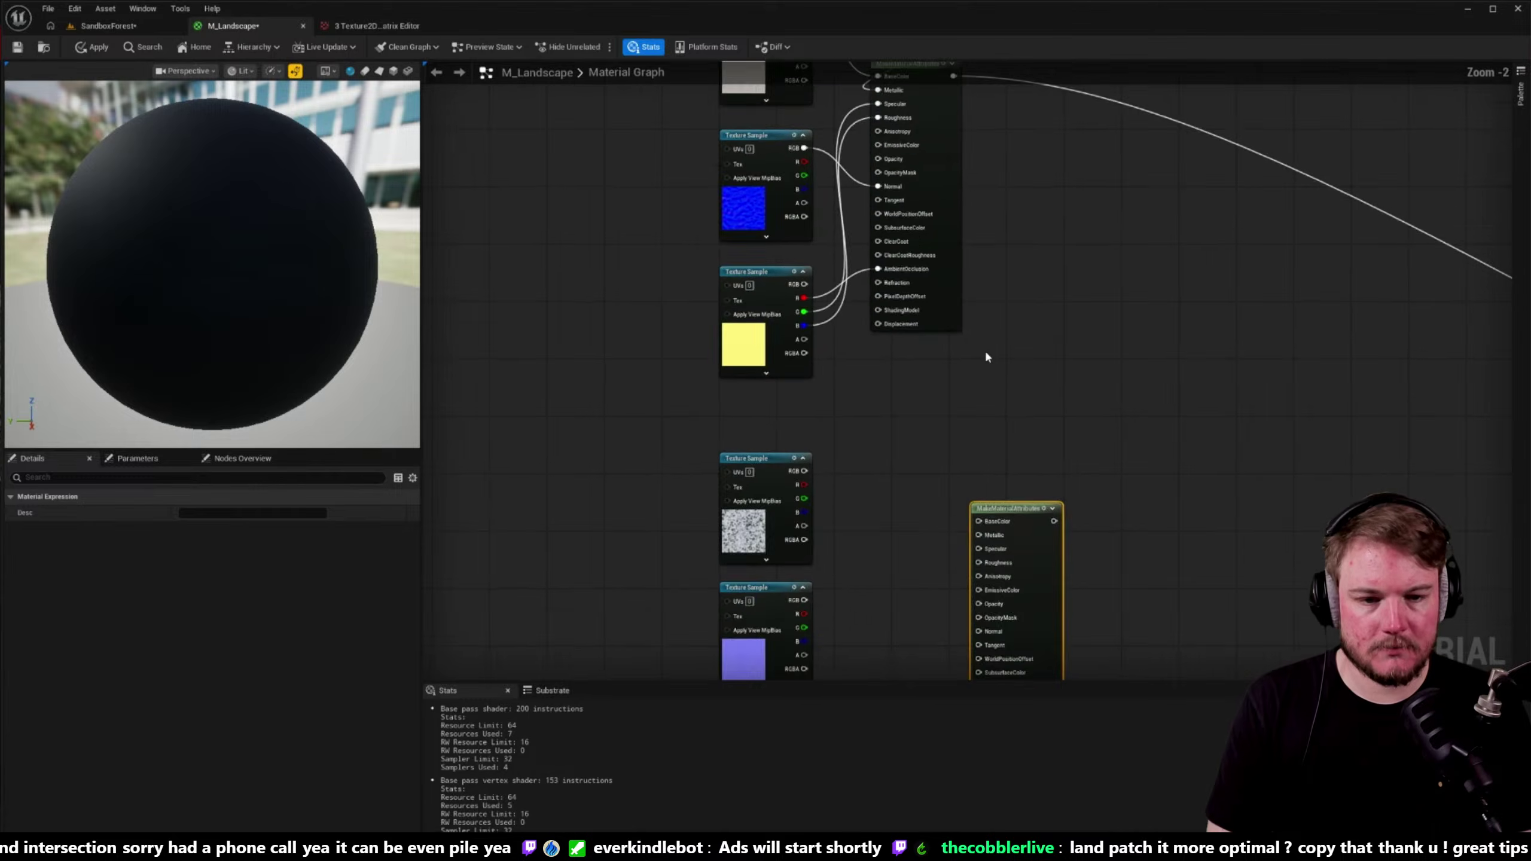
right_click_drag(984, 352, 1148, 281)
- Add a 0.0 constant above the duplicated MakeMaterialAttributes node and connect it to Metallic
left_click(1014, 415)
left_click(1099, 402)
left_click(1100, 292)
left_click_drag(1100, 292, 1079, 364)
- Connect the BC sample's RGB to BaseColor, the N sample's RGB to Normal, and the ARSH sample's R to AmbientOcclusion and G to Roughness
left_click_drag(866, 290, 1067, 348)
right_click_drag(943, 444, 951, 324)
scroll(951, 324, "up", 1)
left_click_drag(861, 319, 1093, 358)
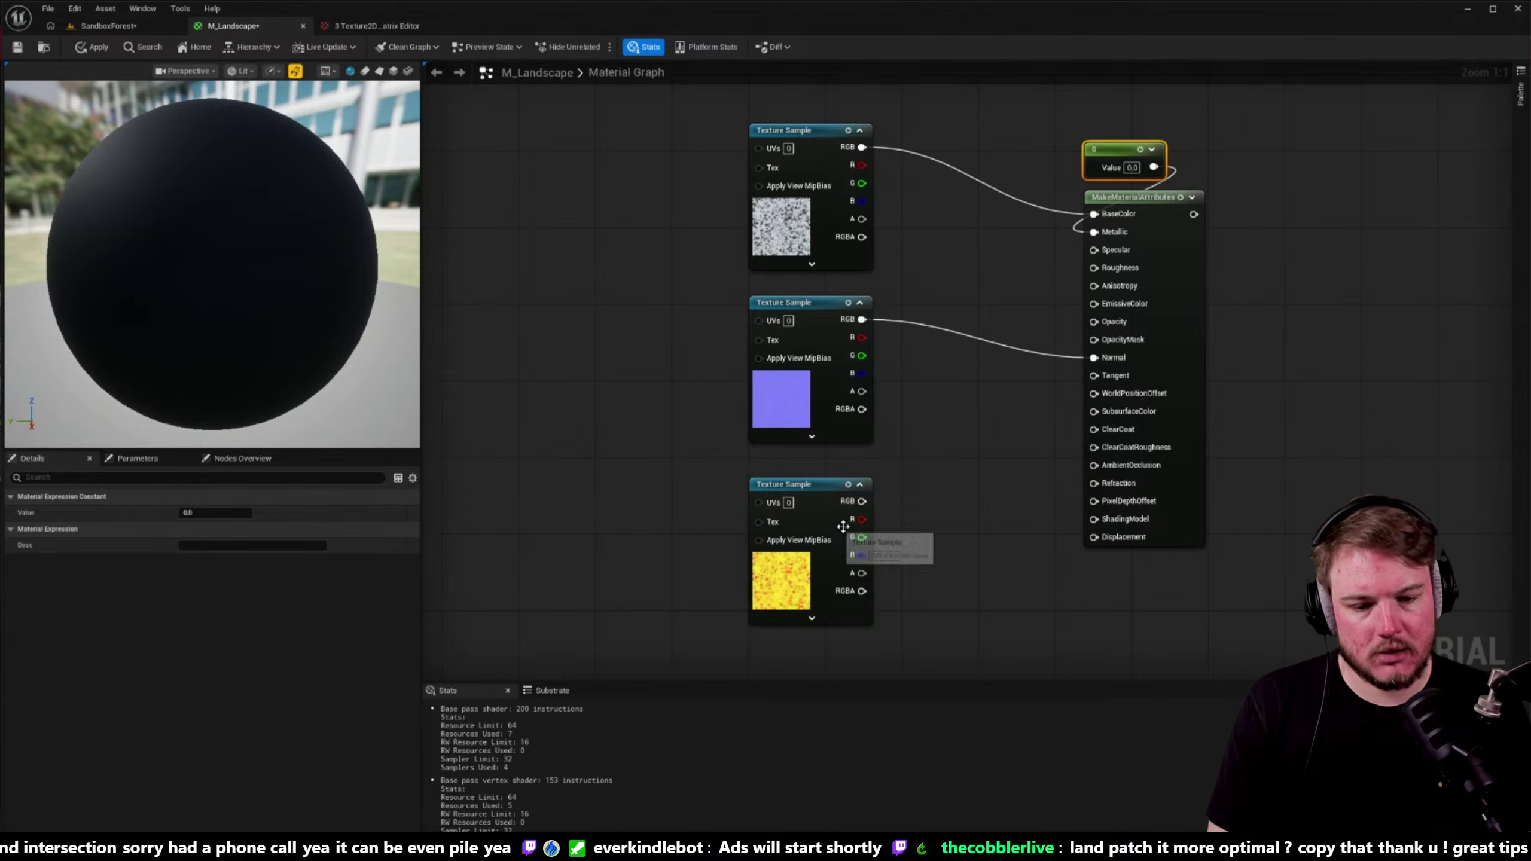
left_click_drag(860, 520, 1093, 268)
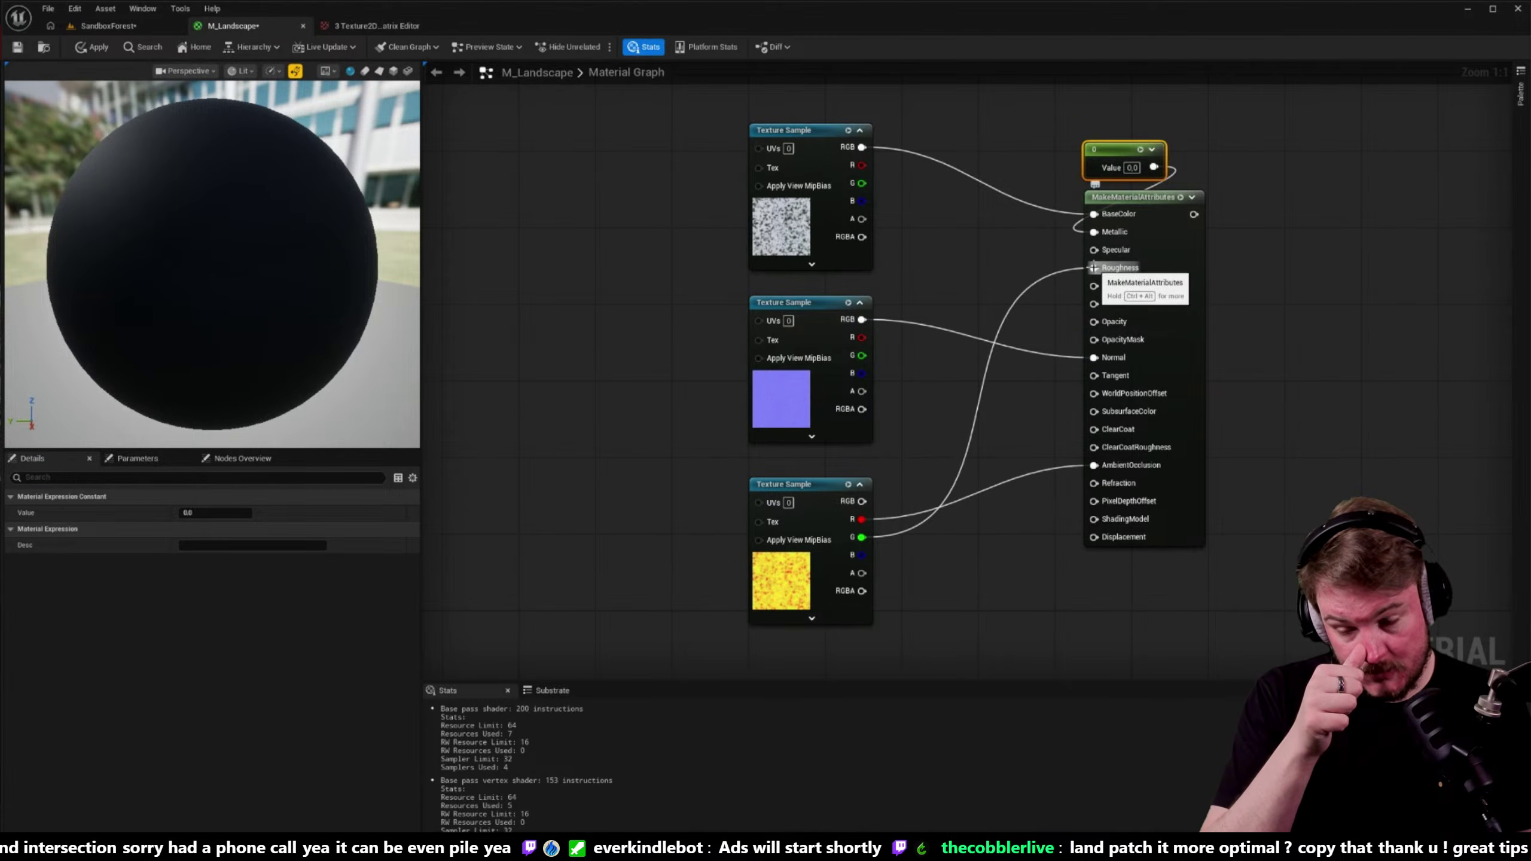
left_click(783, 597)
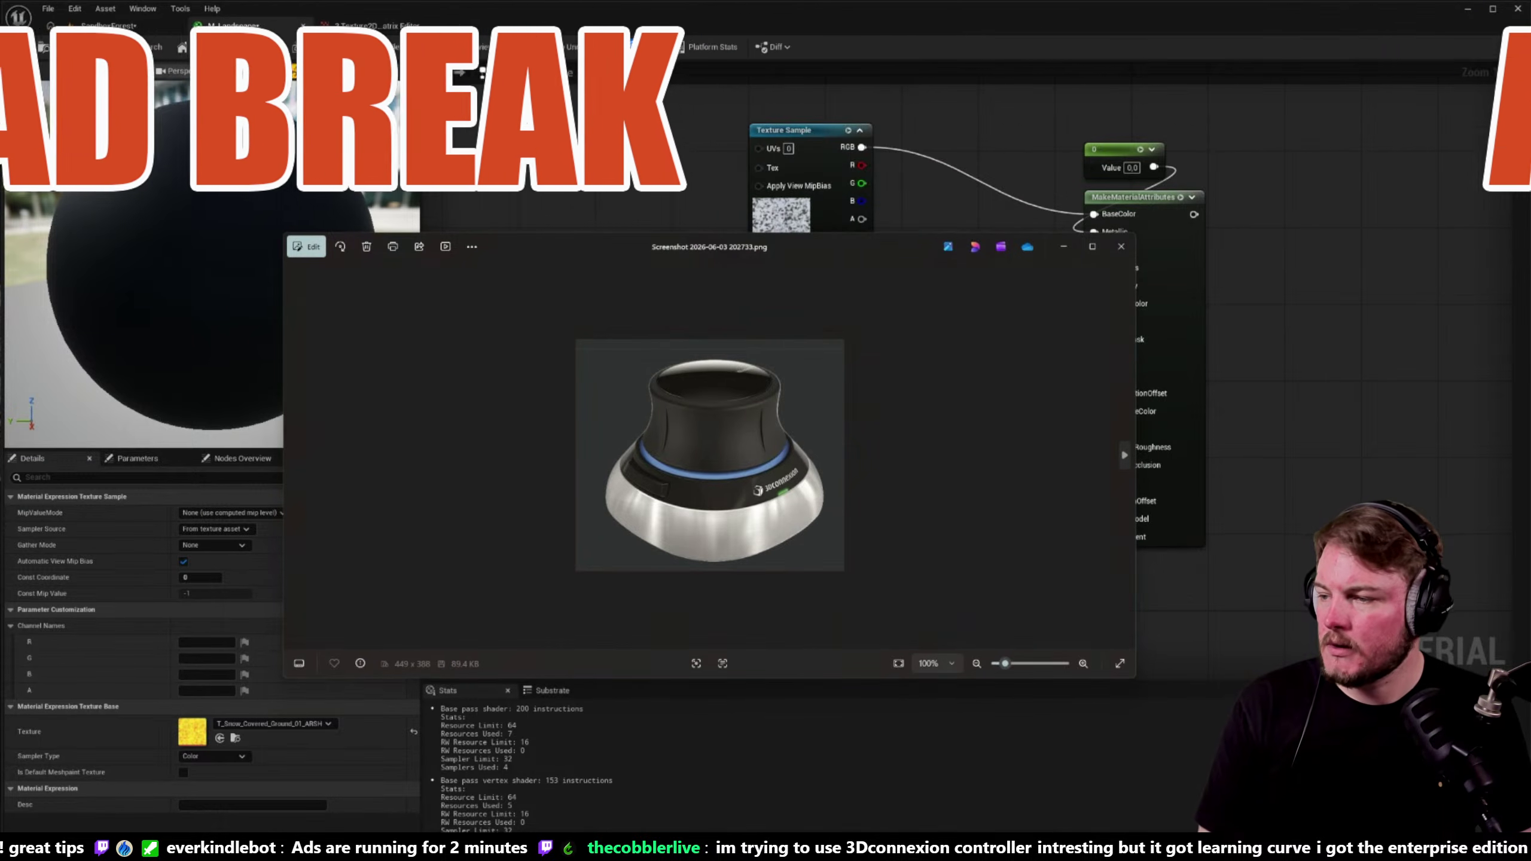
- View the 3Dconnexion knob screenshot full screen in Photos, bring the Snipping Tool window over, and minimize Photos
left_click_drag(601, 246, 659, 191)
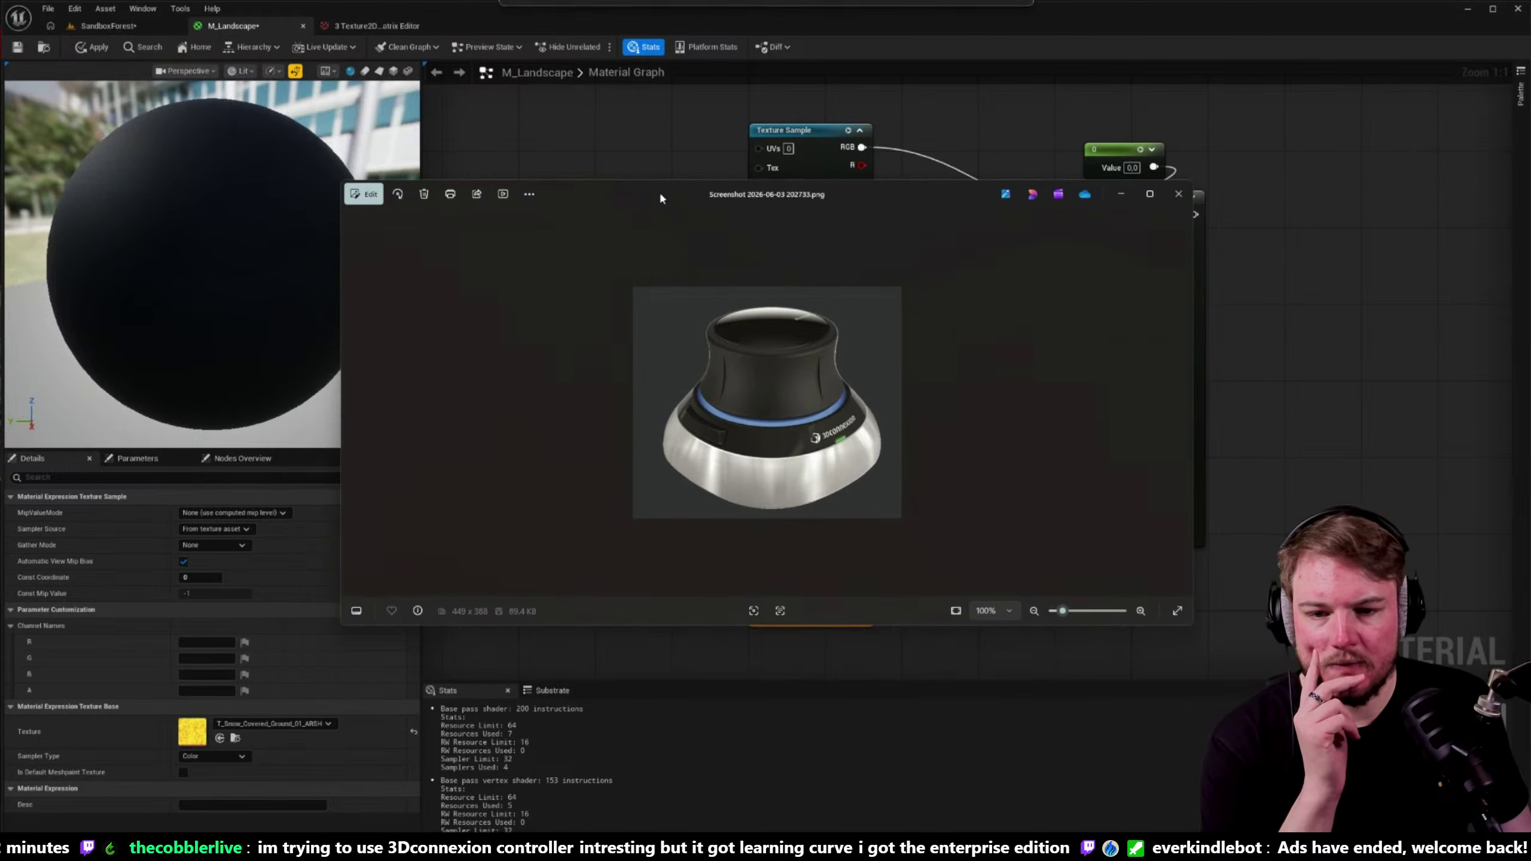
double_click(696, 182)
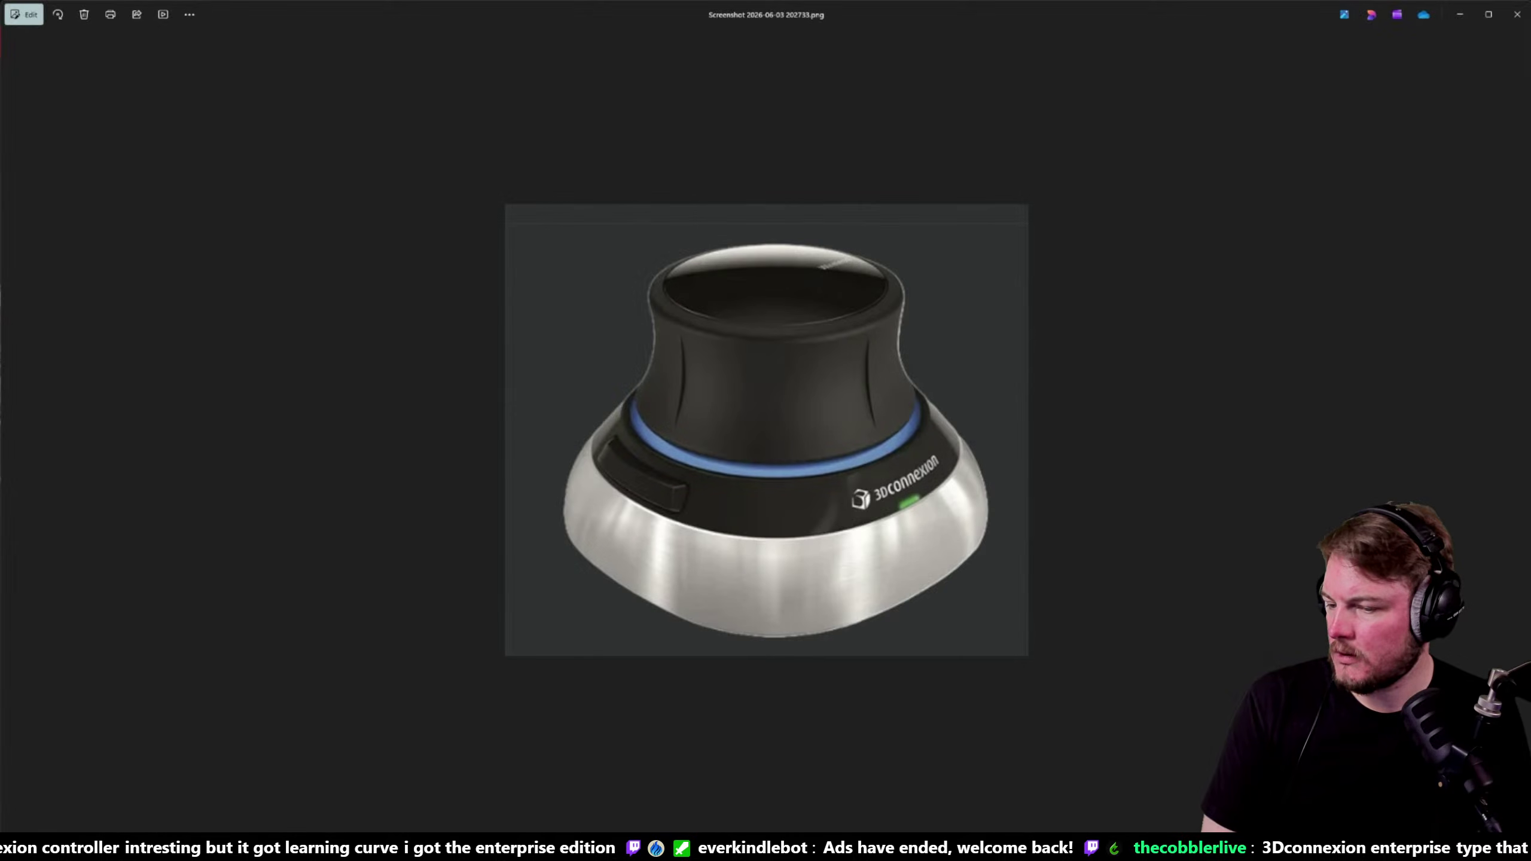
left_click_drag(1, 247, 536, 244)
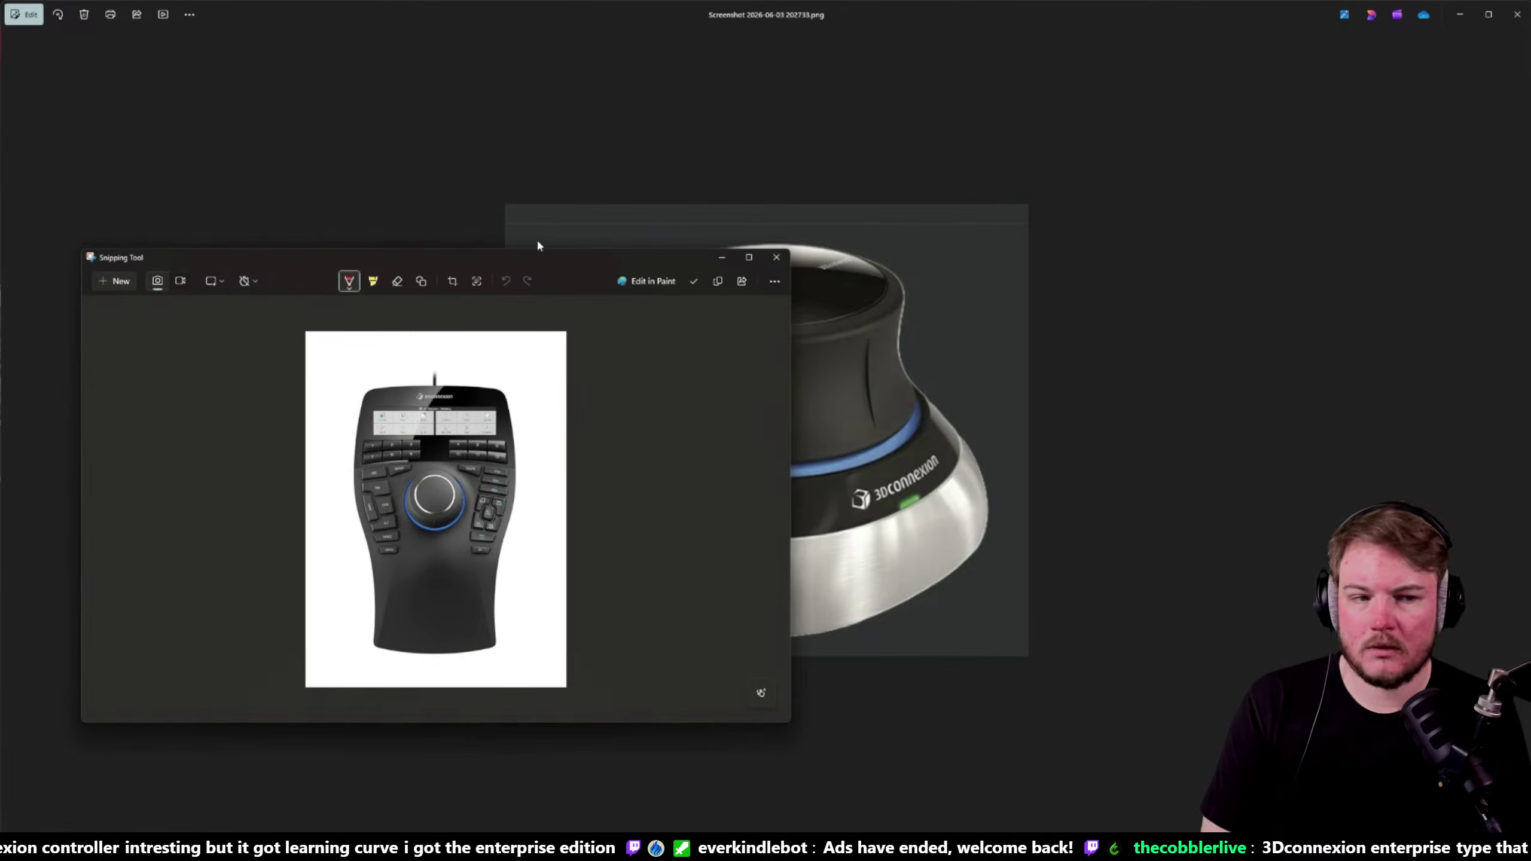
left_click(1460, 15)
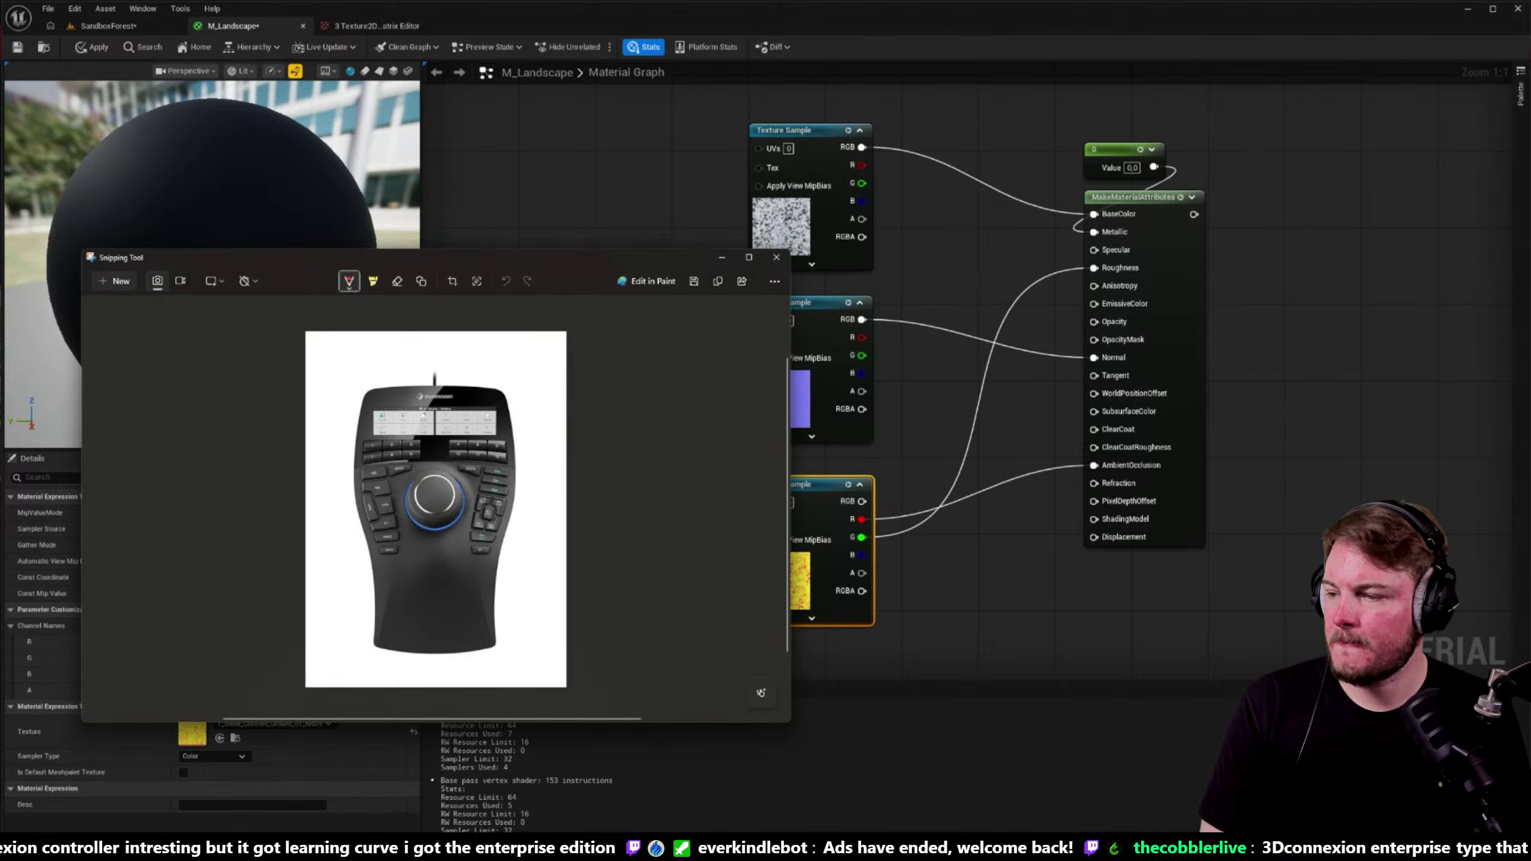
- Enlarge the 3Dconnexion enterprise controller capture in Snipping Tool, examine its knob and keys, and put the window away
left_click_drag(552, 257, 813, 129)
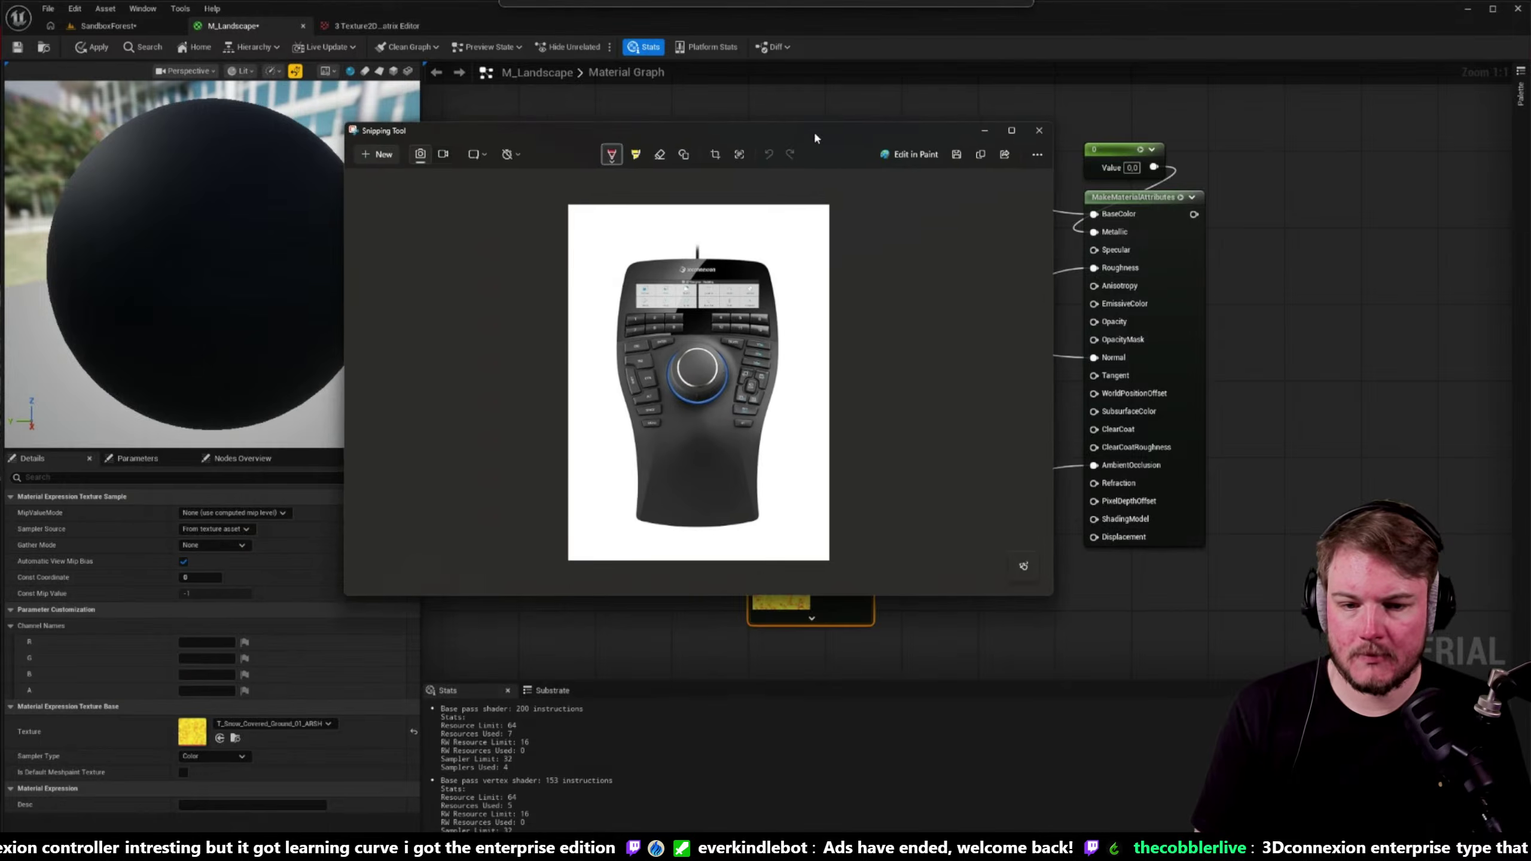
double_click(808, 138)
scroll(790, 392, "up", 5, "ctrl")
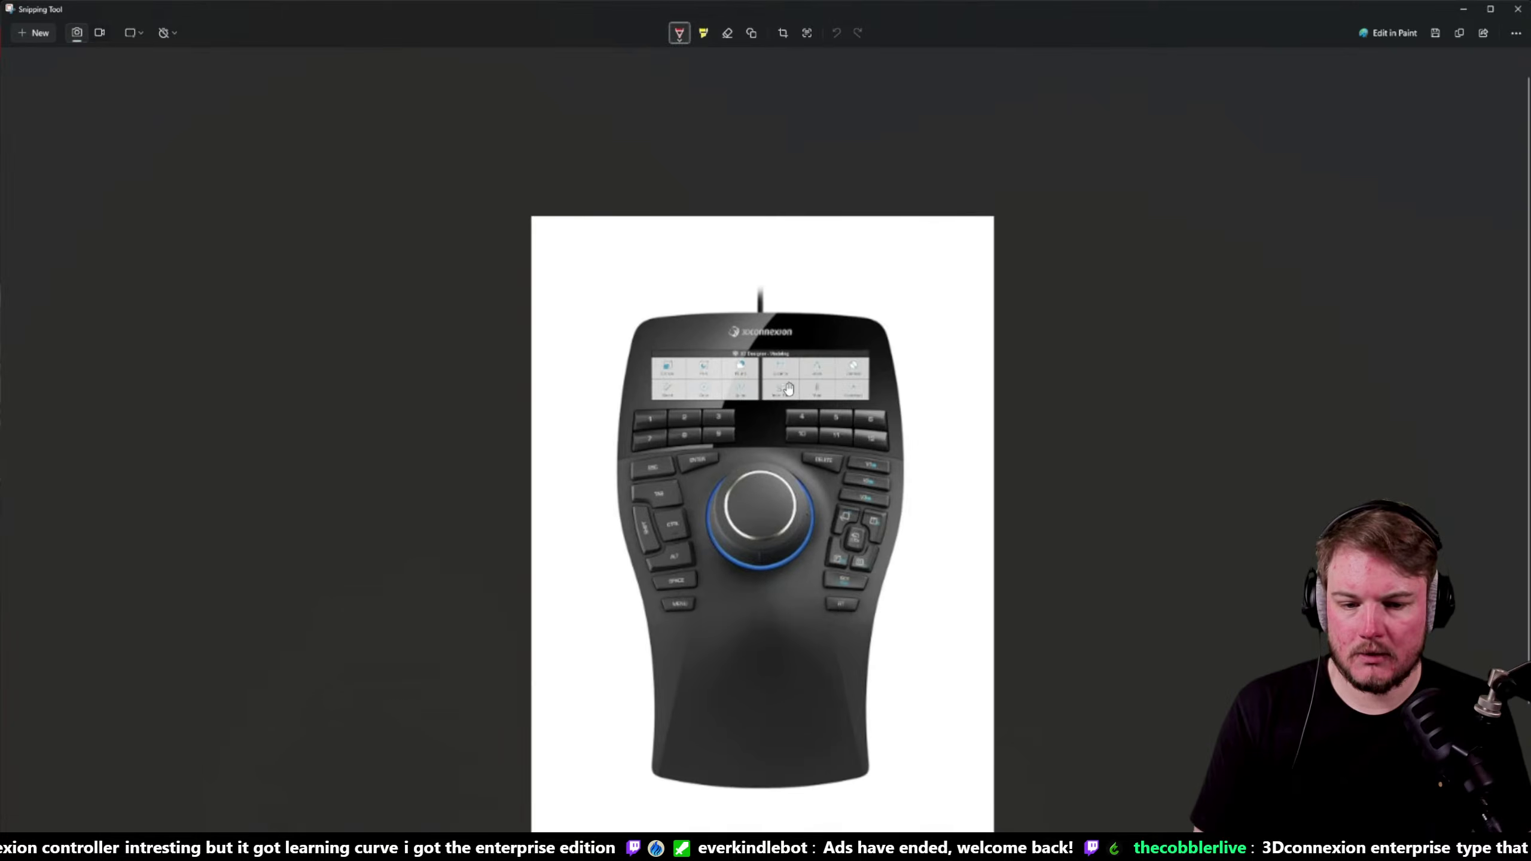
scroll(790, 392, "down", 5)
scroll(790, 392, "up", 5)
scroll(757, 352, "down", 2)
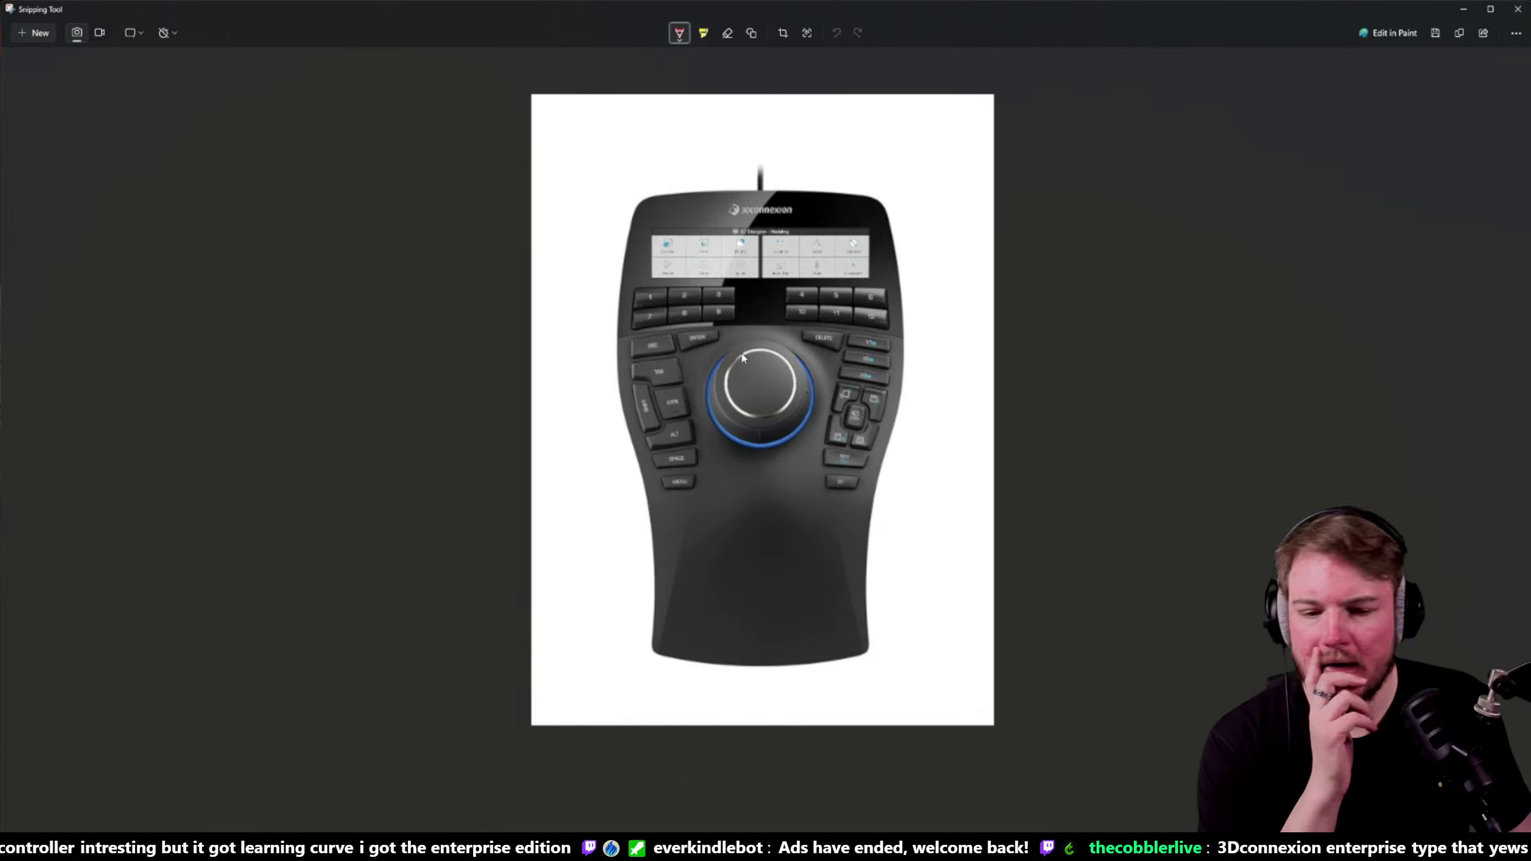
scroll(799, 398, "up", 2)
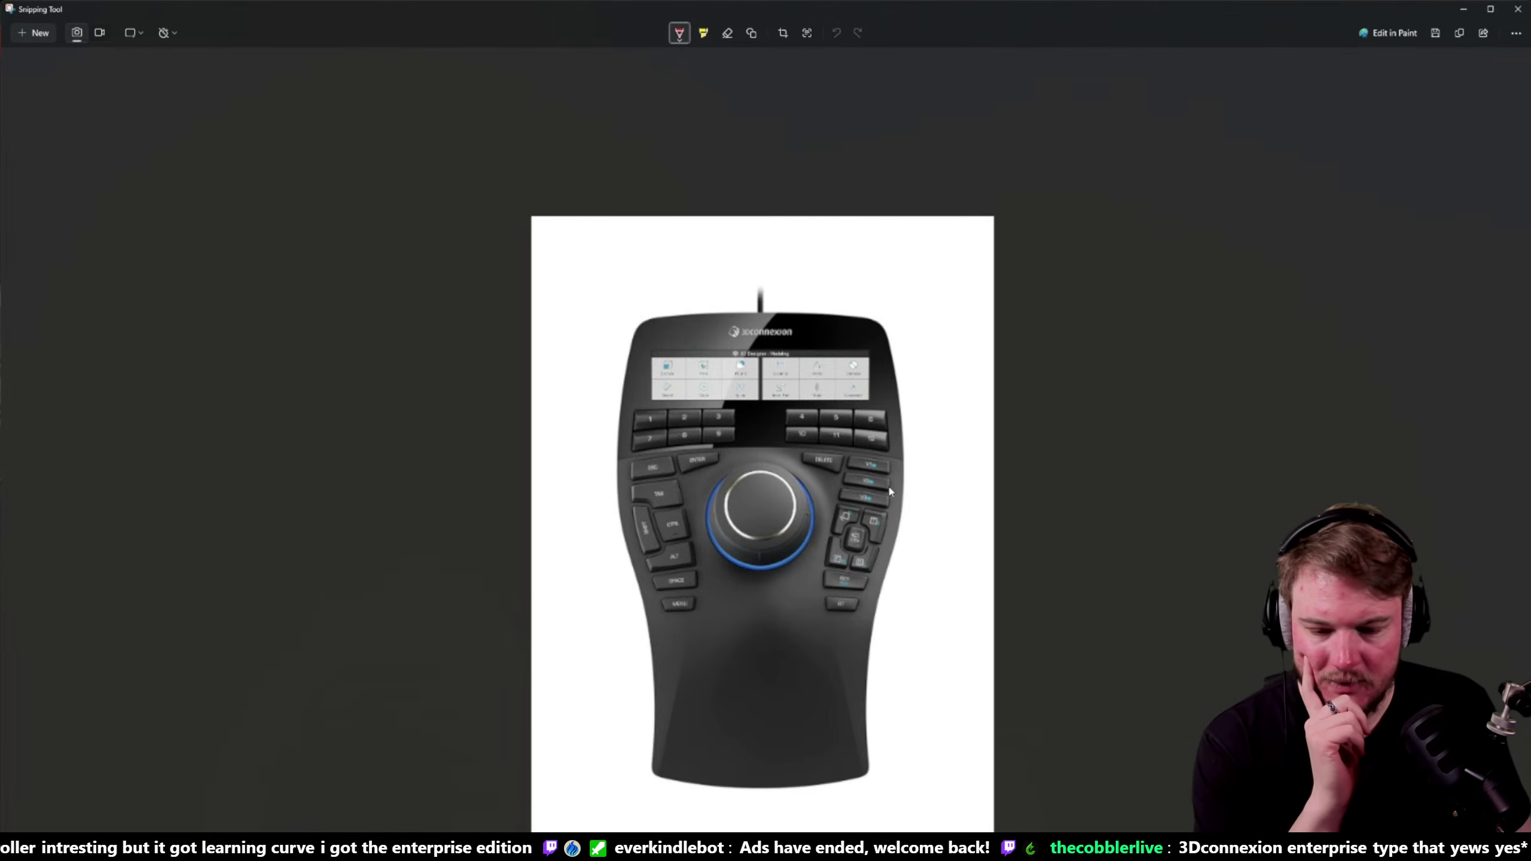
scroll(868, 494, "down", 2)
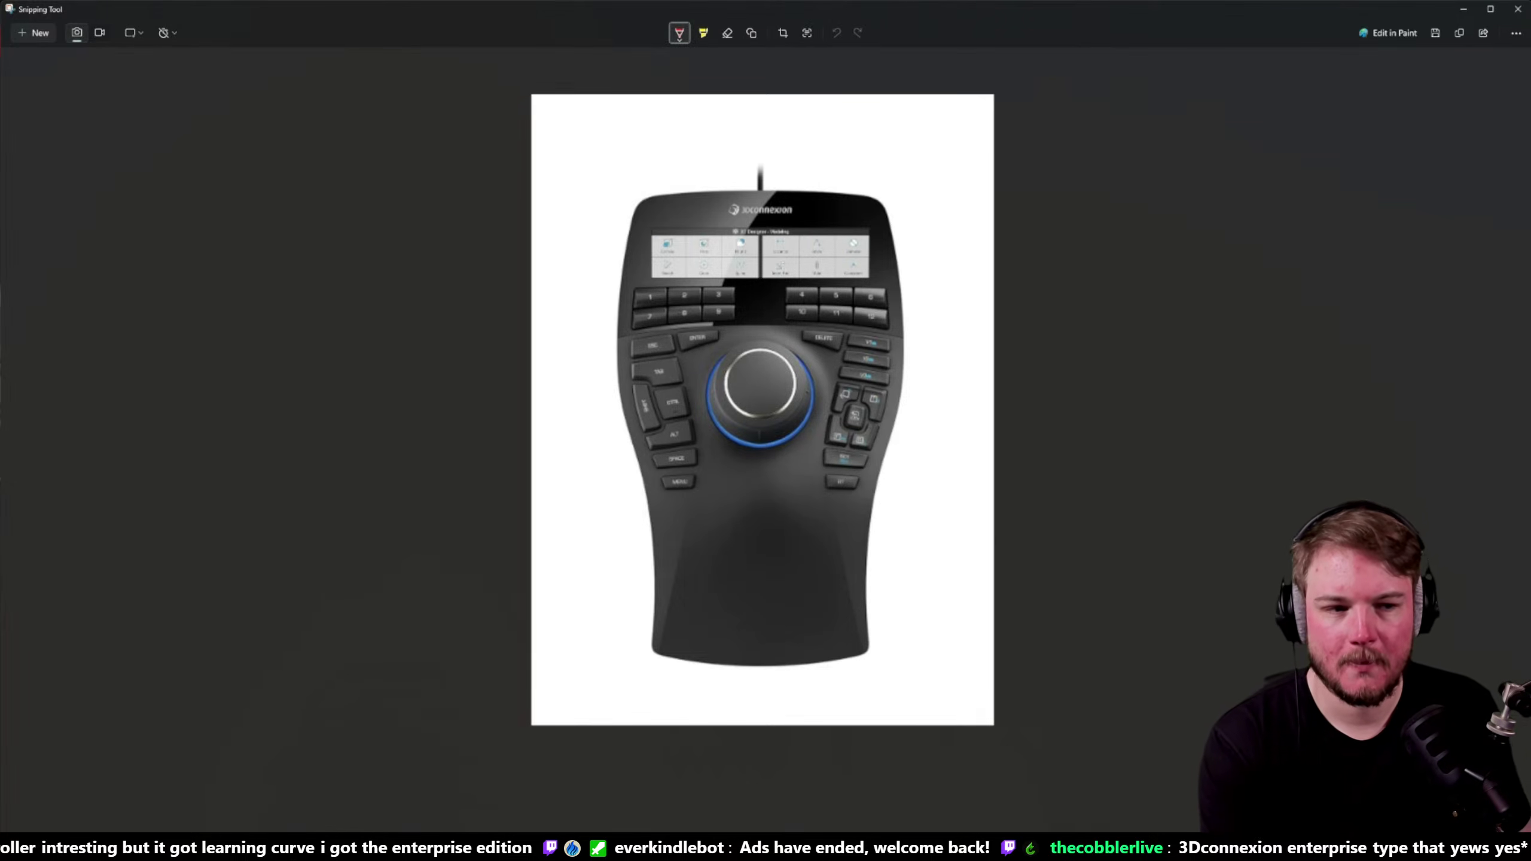
key("super+Down")
key("super+Down")
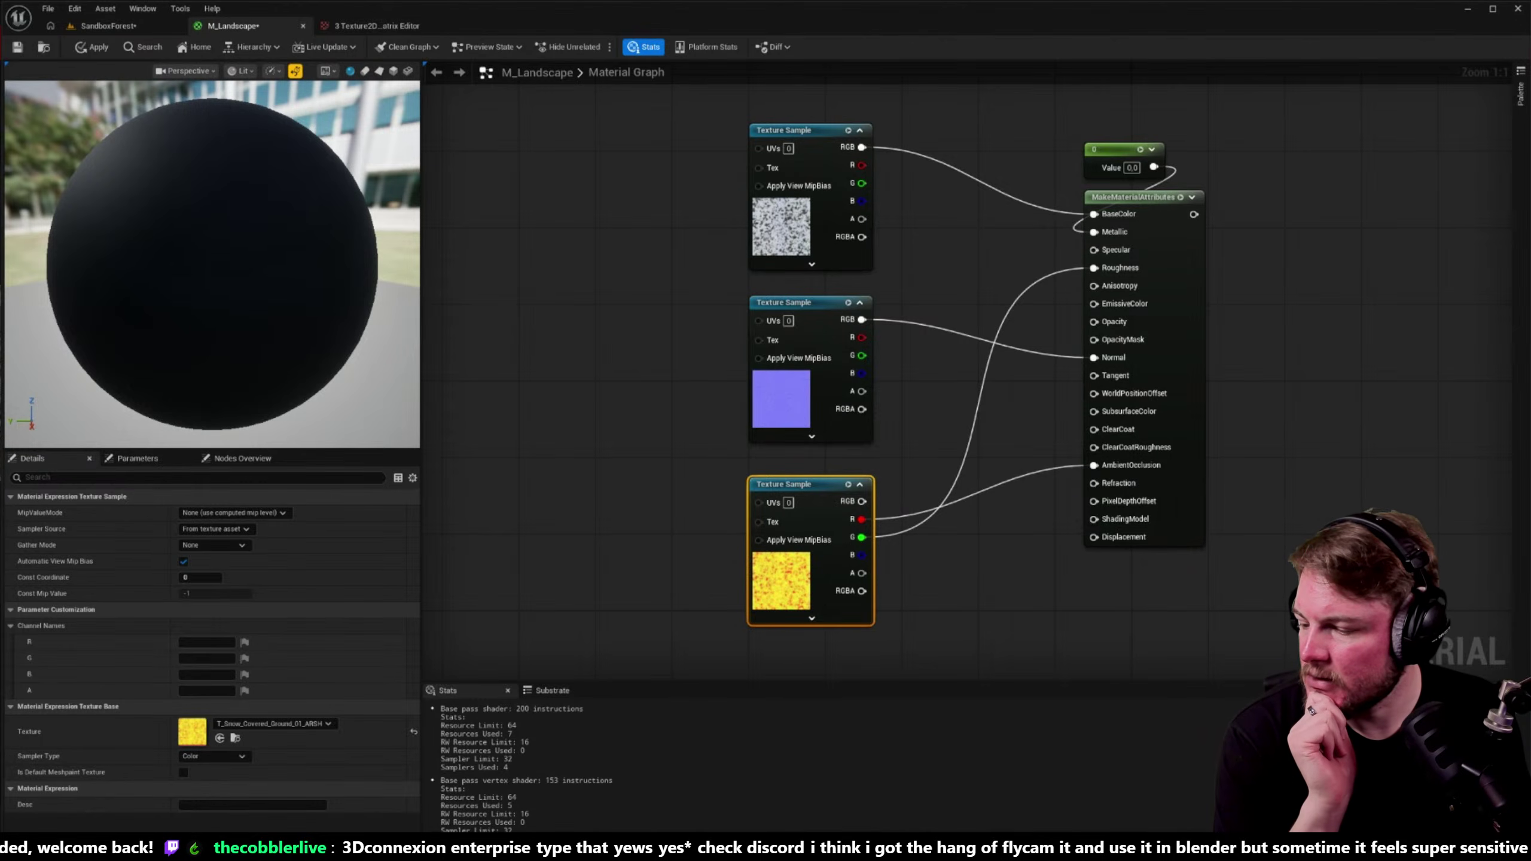
- Look at the controller capture again, close Snipping Tool, and revisit the knob screenshot before returning to the M_Landscape graph
key("alt+Tab")
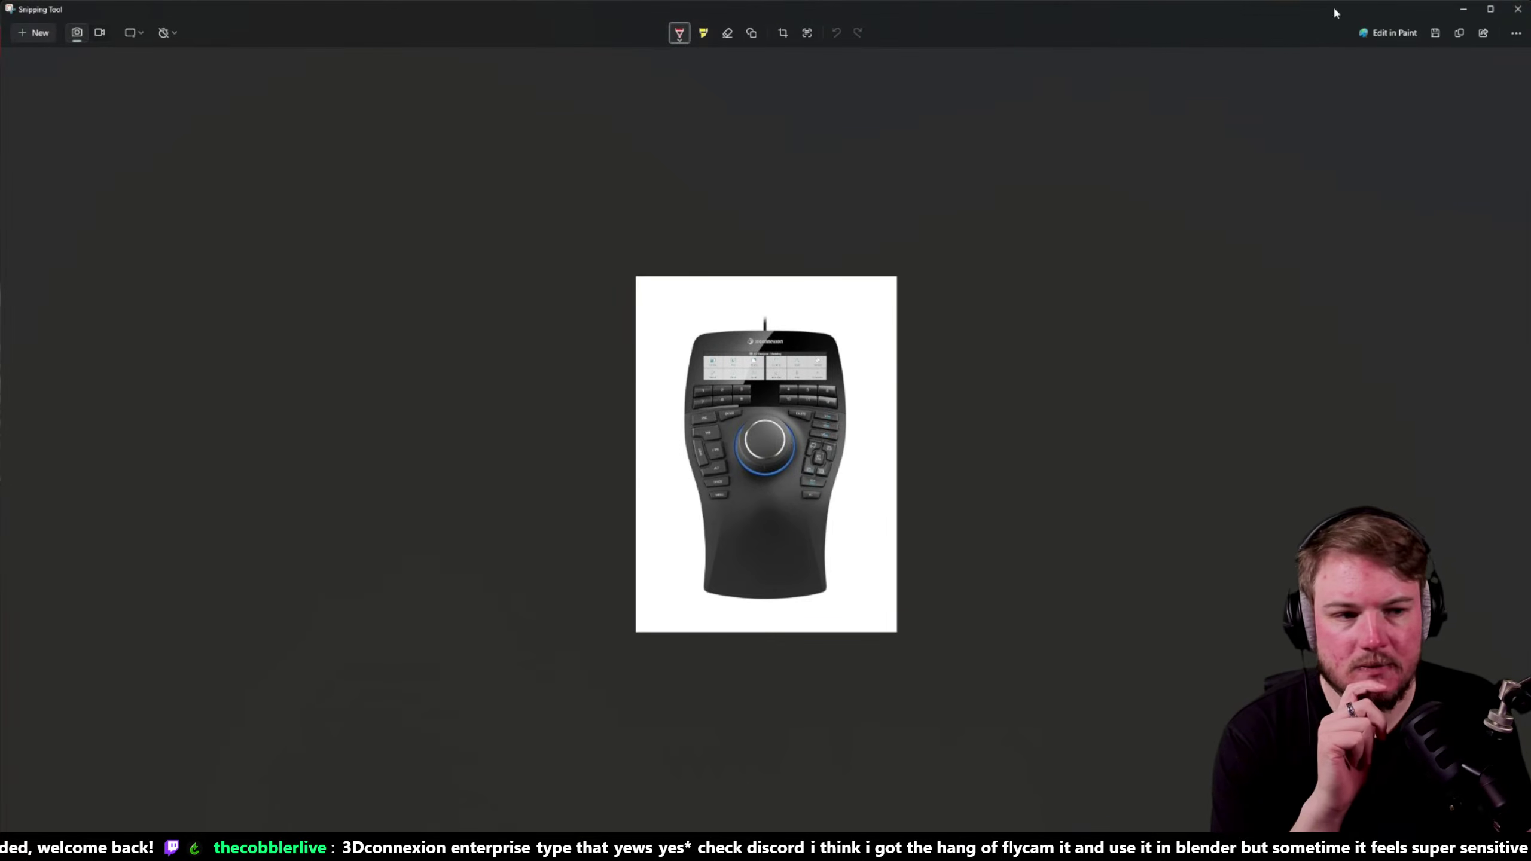
left_click(1463, 9)
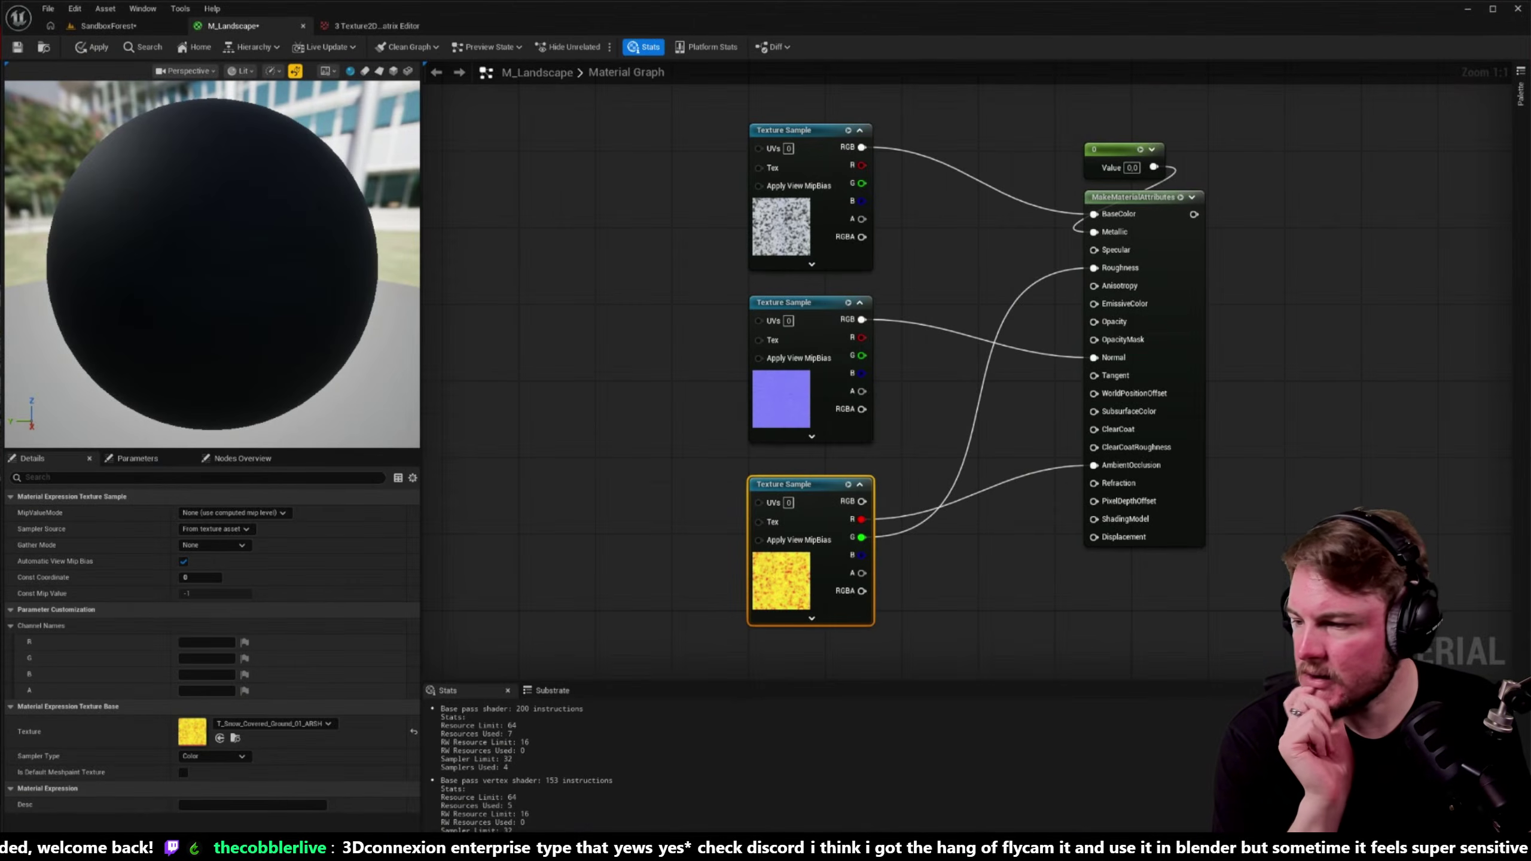
key("alt+Tab")
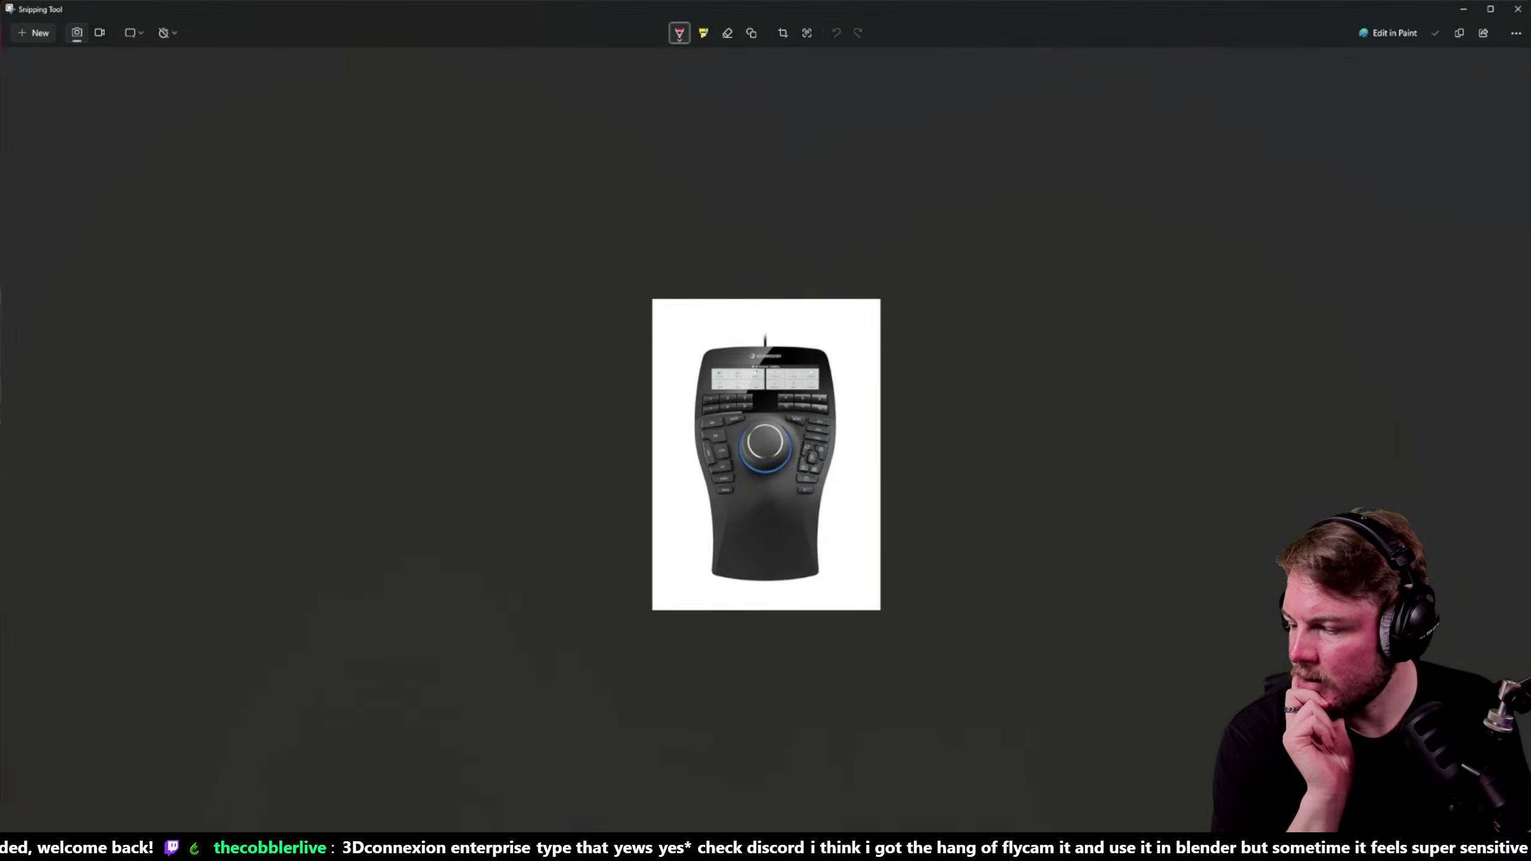
left_click(1515, 8)
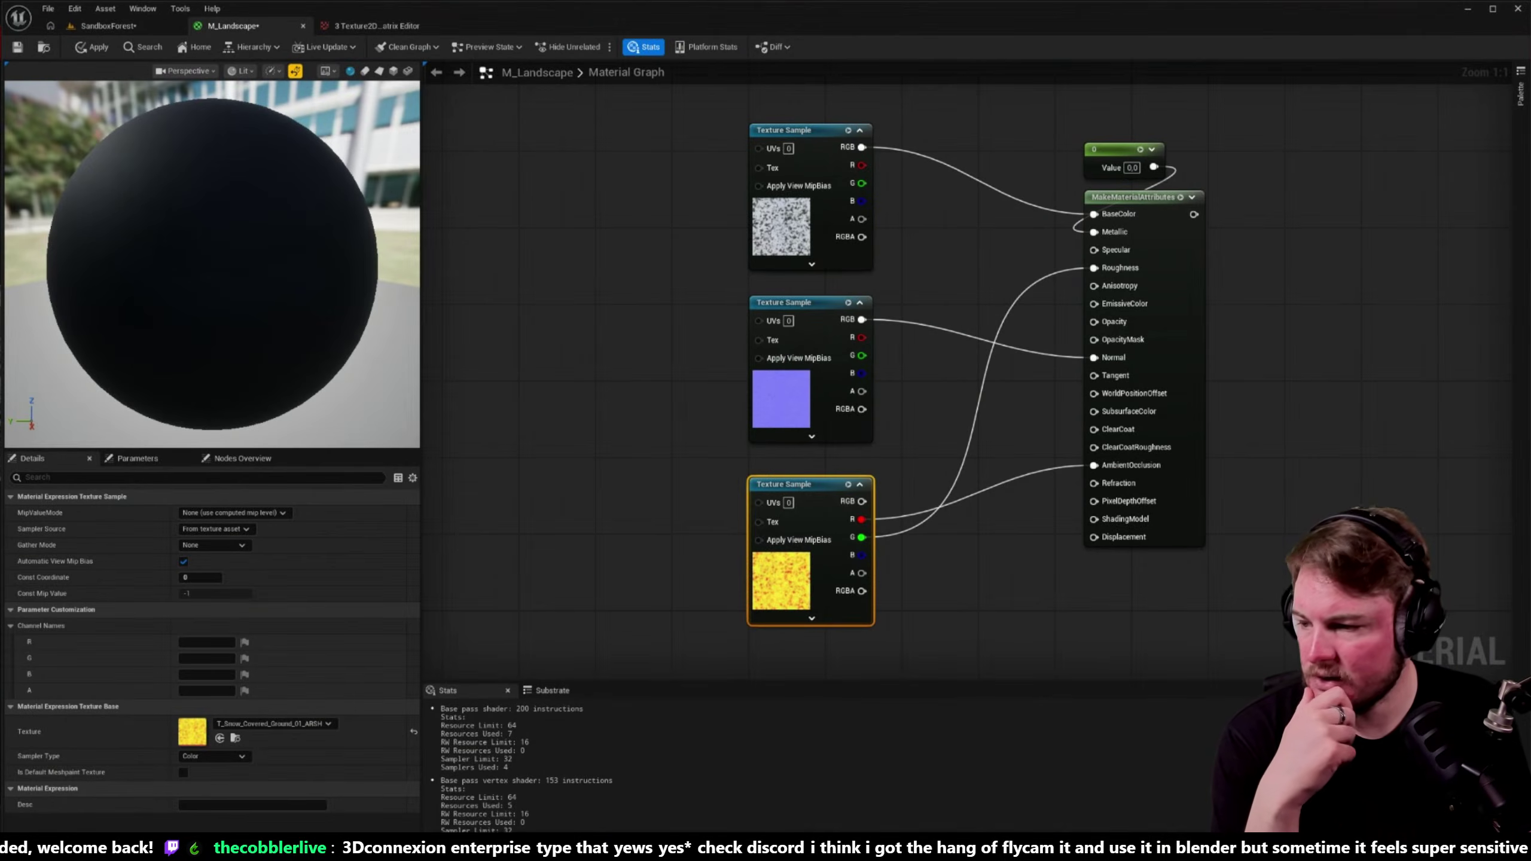
key("alt+Tab")
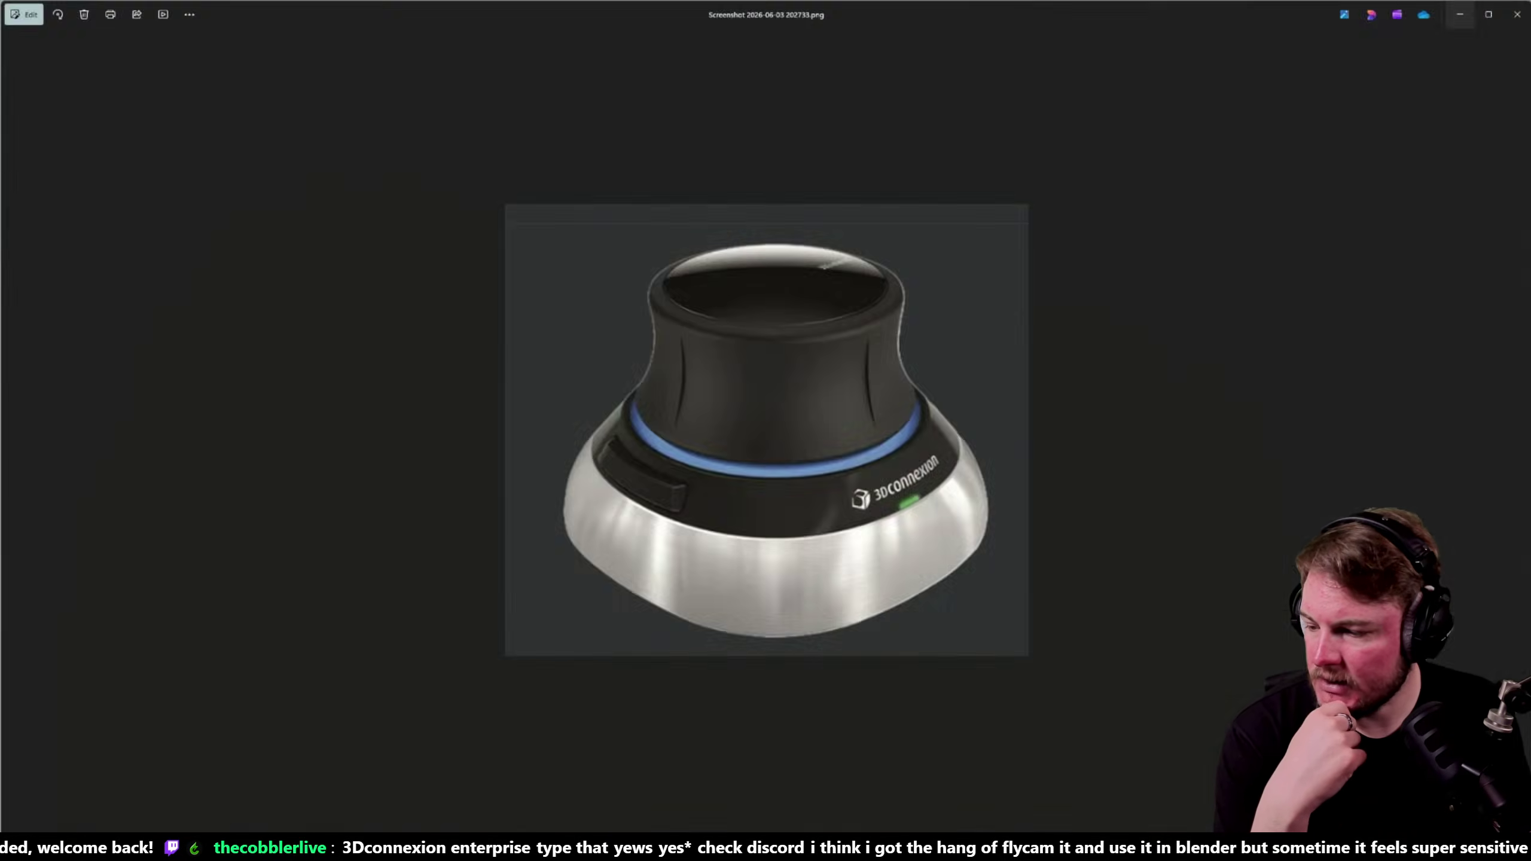
key("alt+Tab")
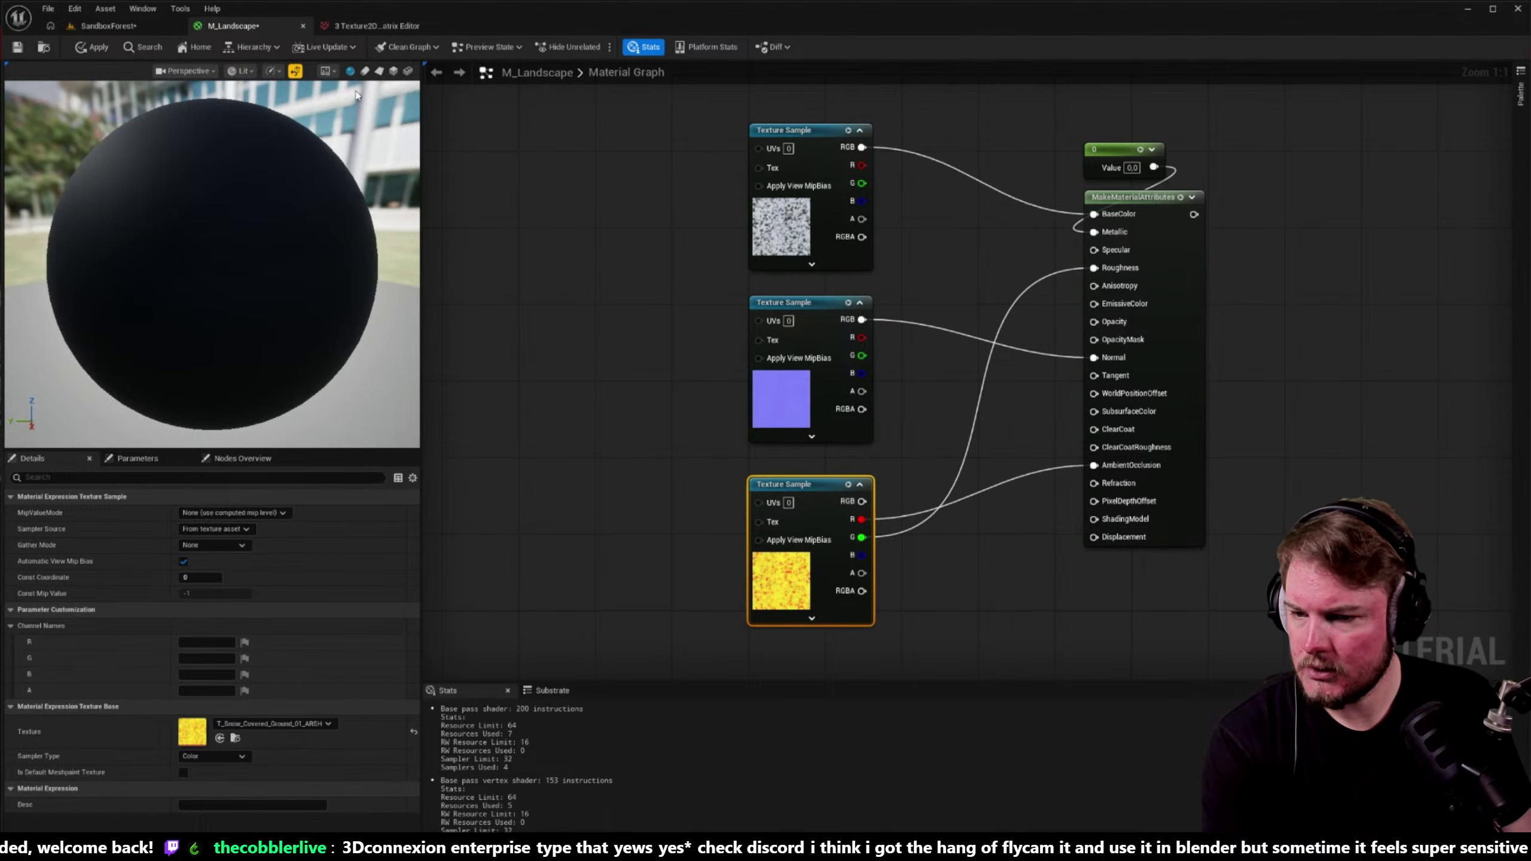
- Move the duplicated MakeMaterialAttributes node and its constant closer to the new samples, aligned beneath the original node
left_click(723, 168)
scroll(644, 234, "down", 3)
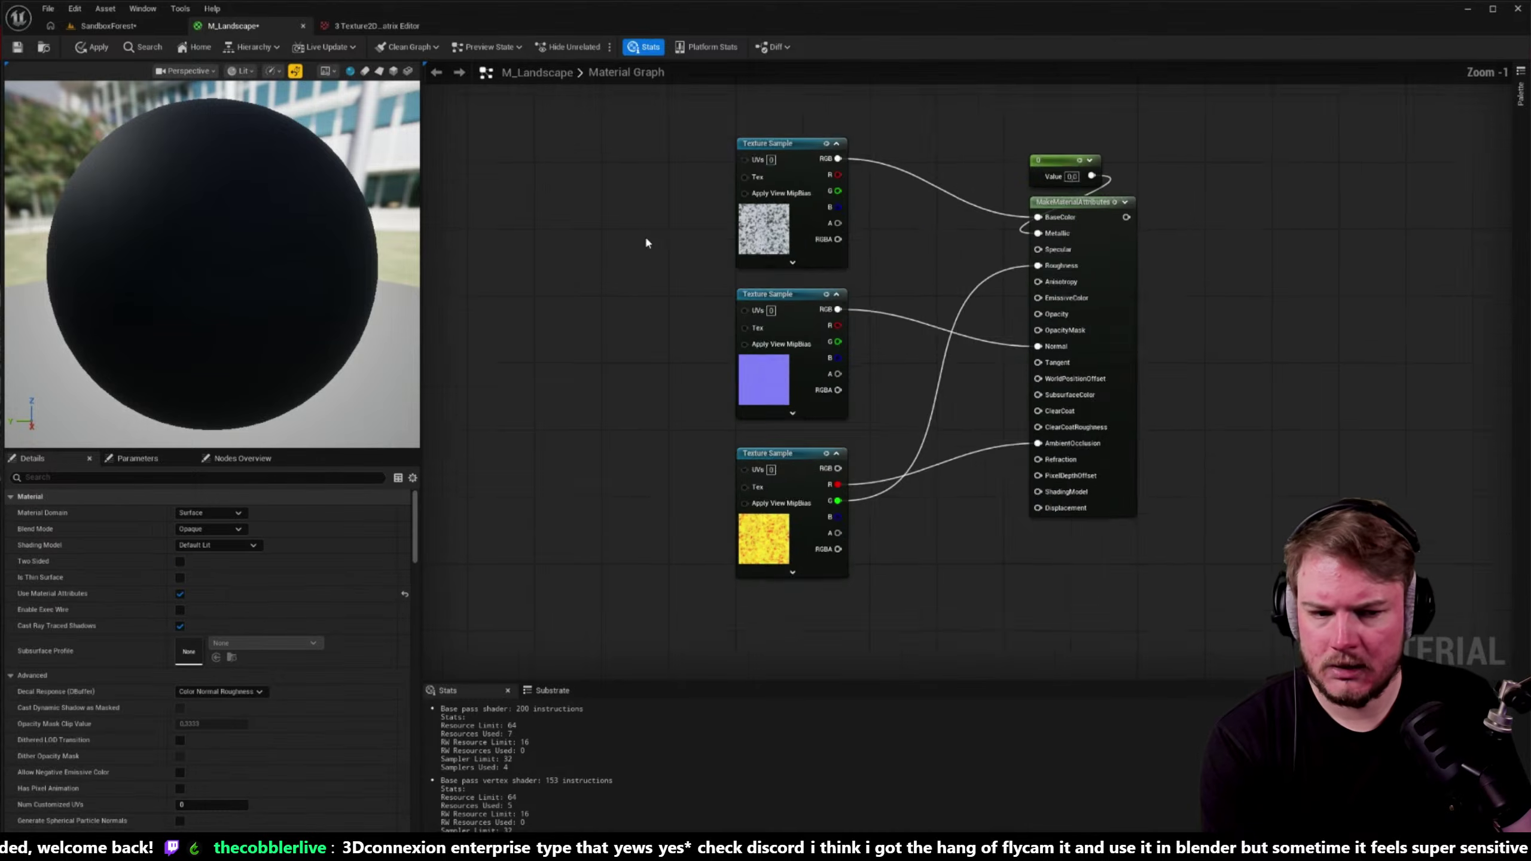
scroll(844, 287, "up", 3)
left_click_drag(856, 235, 952, 302)
right_click_drag(951, 280, 969, 371)
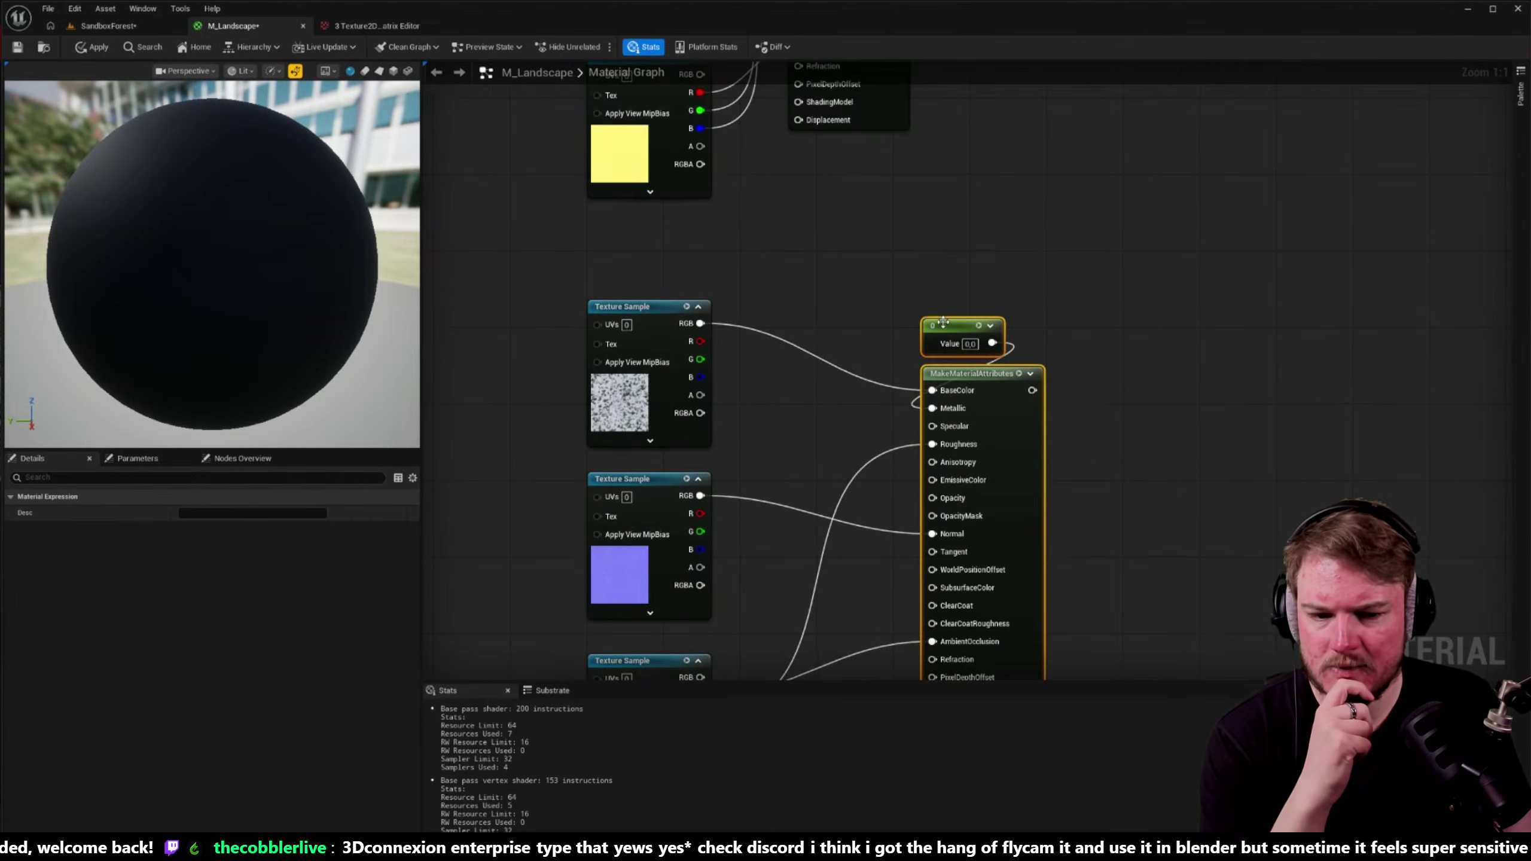
left_click_drag(968, 371, 837, 361)
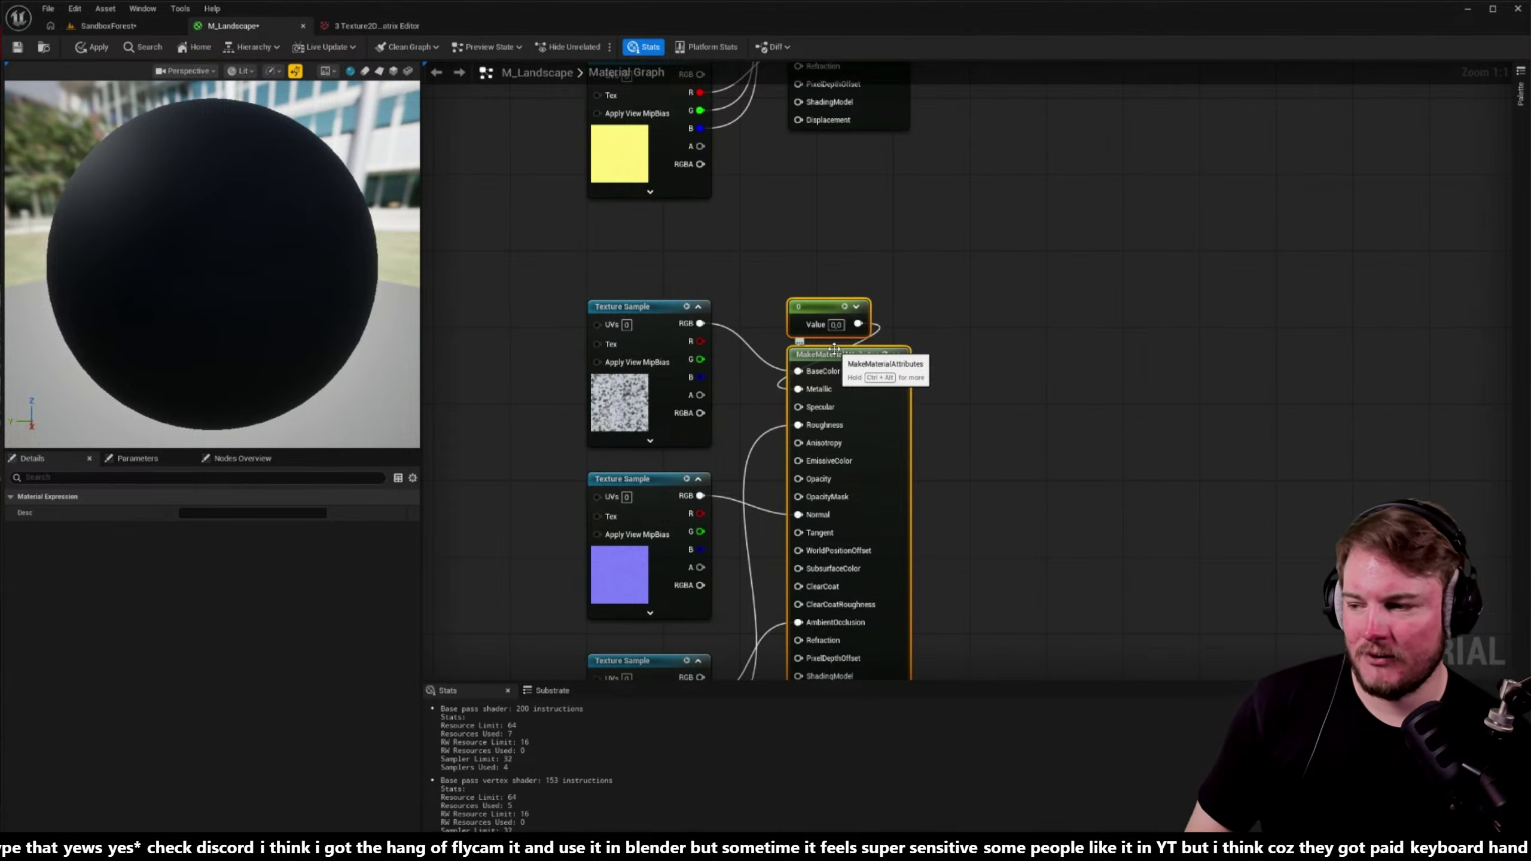
- Move the Landscape Layer Blend node close to the two MakeMaterialAttributes nodes
right_click_drag(946, 219, 808, 432)
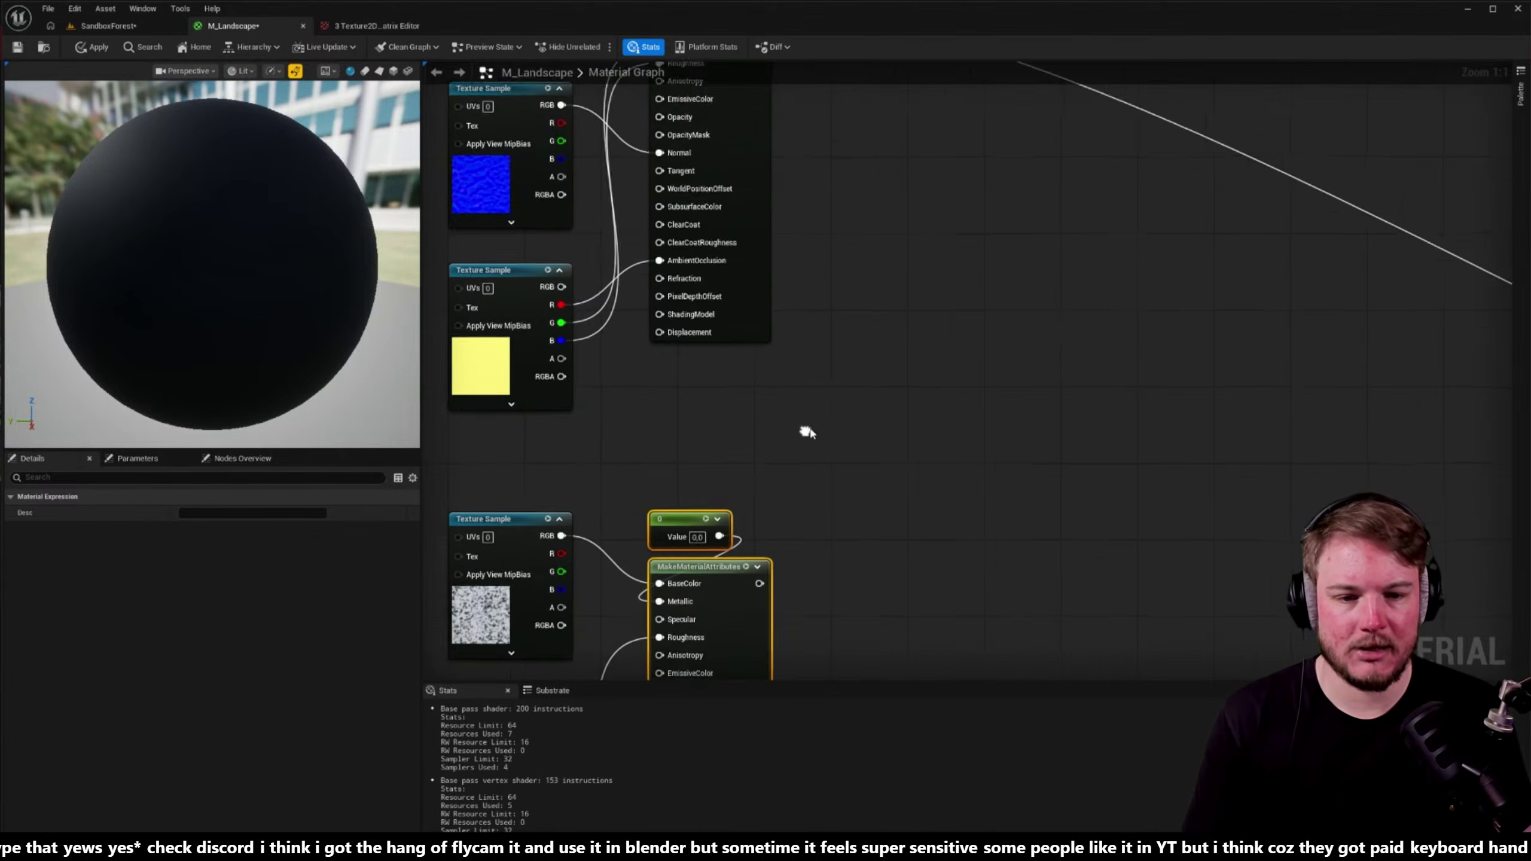
scroll(844, 377, "down", 7)
scroll(1165, 398, "up", 3)
right_click_drag(1165, 389, 1422, 436)
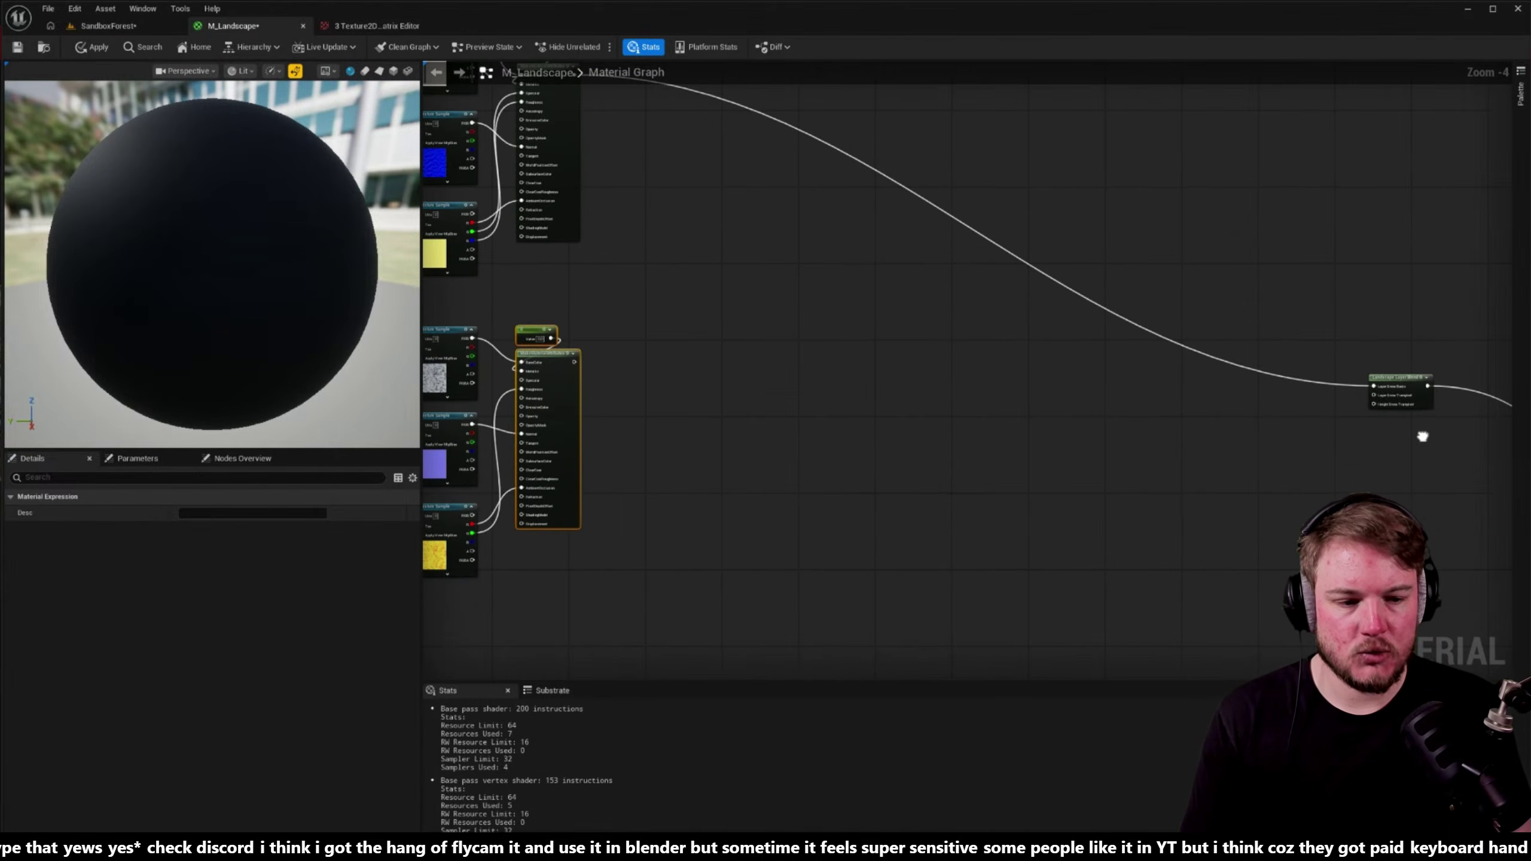
left_click_drag(1408, 388, 752, 278)
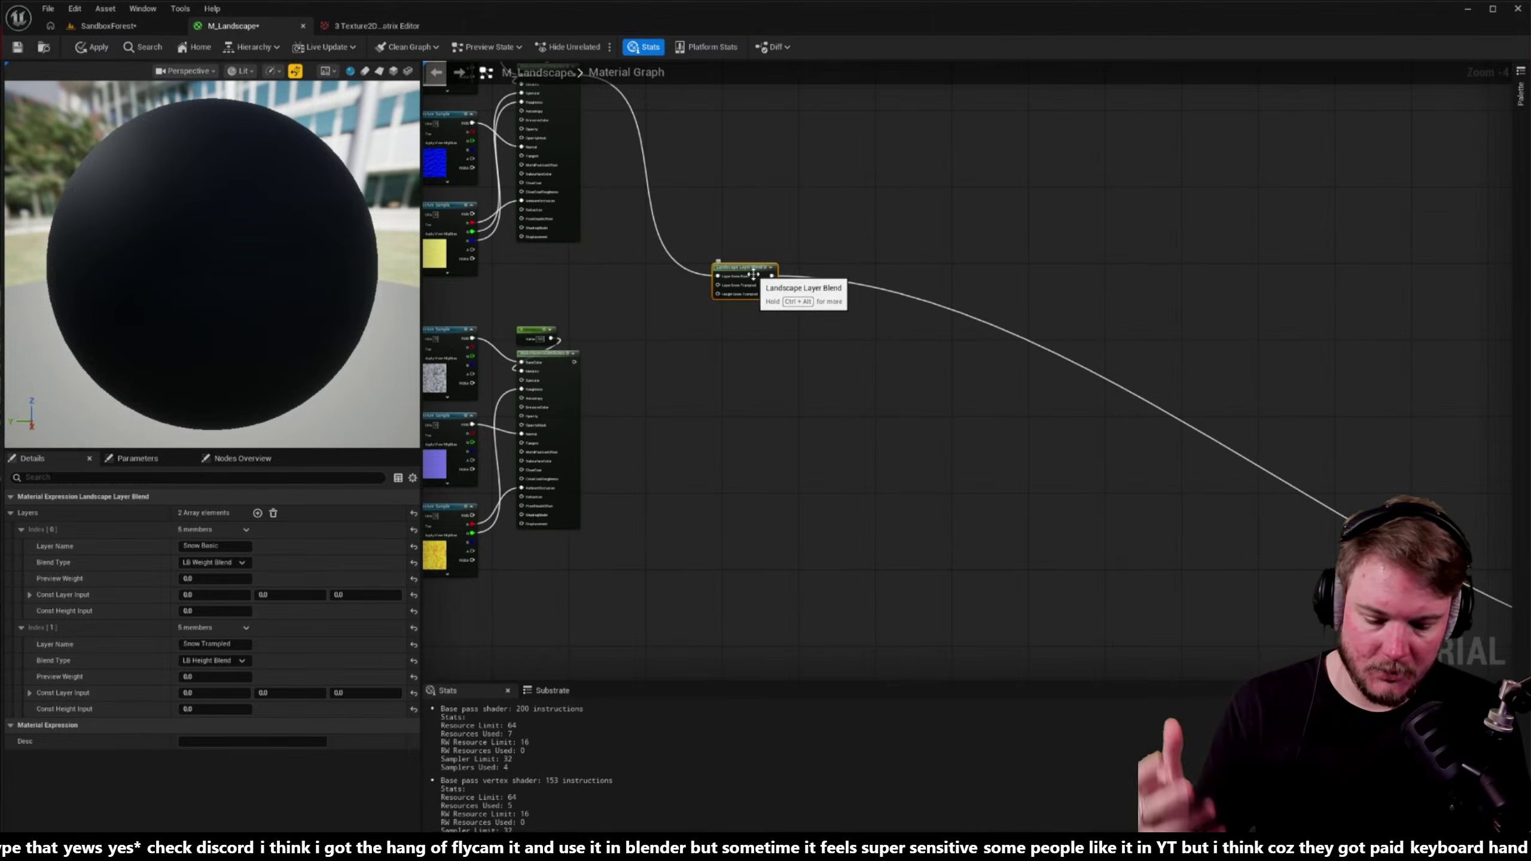
right_click_drag(686, 429, 812, 510)
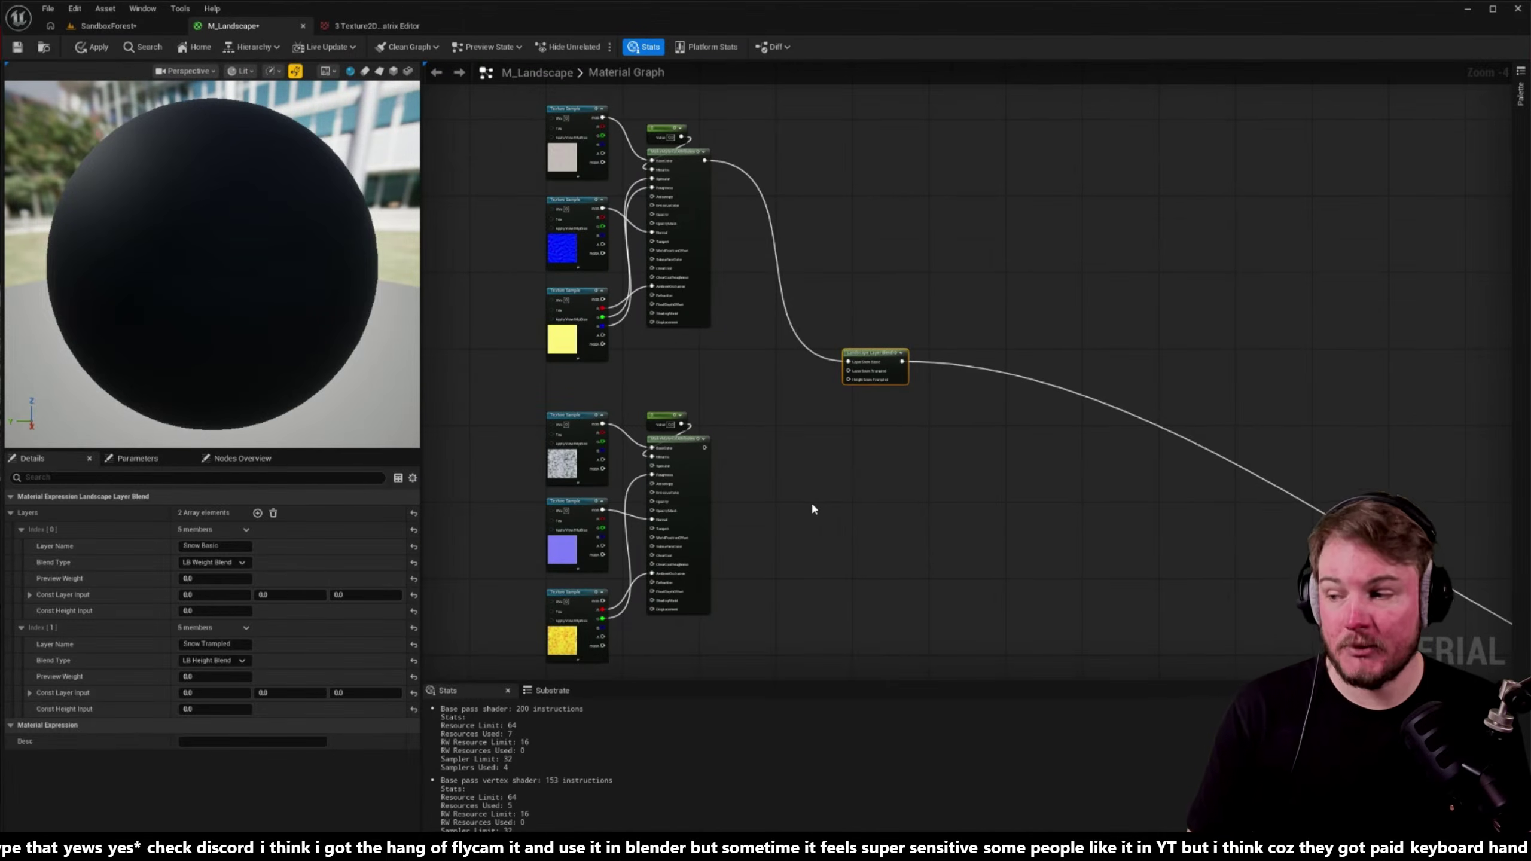
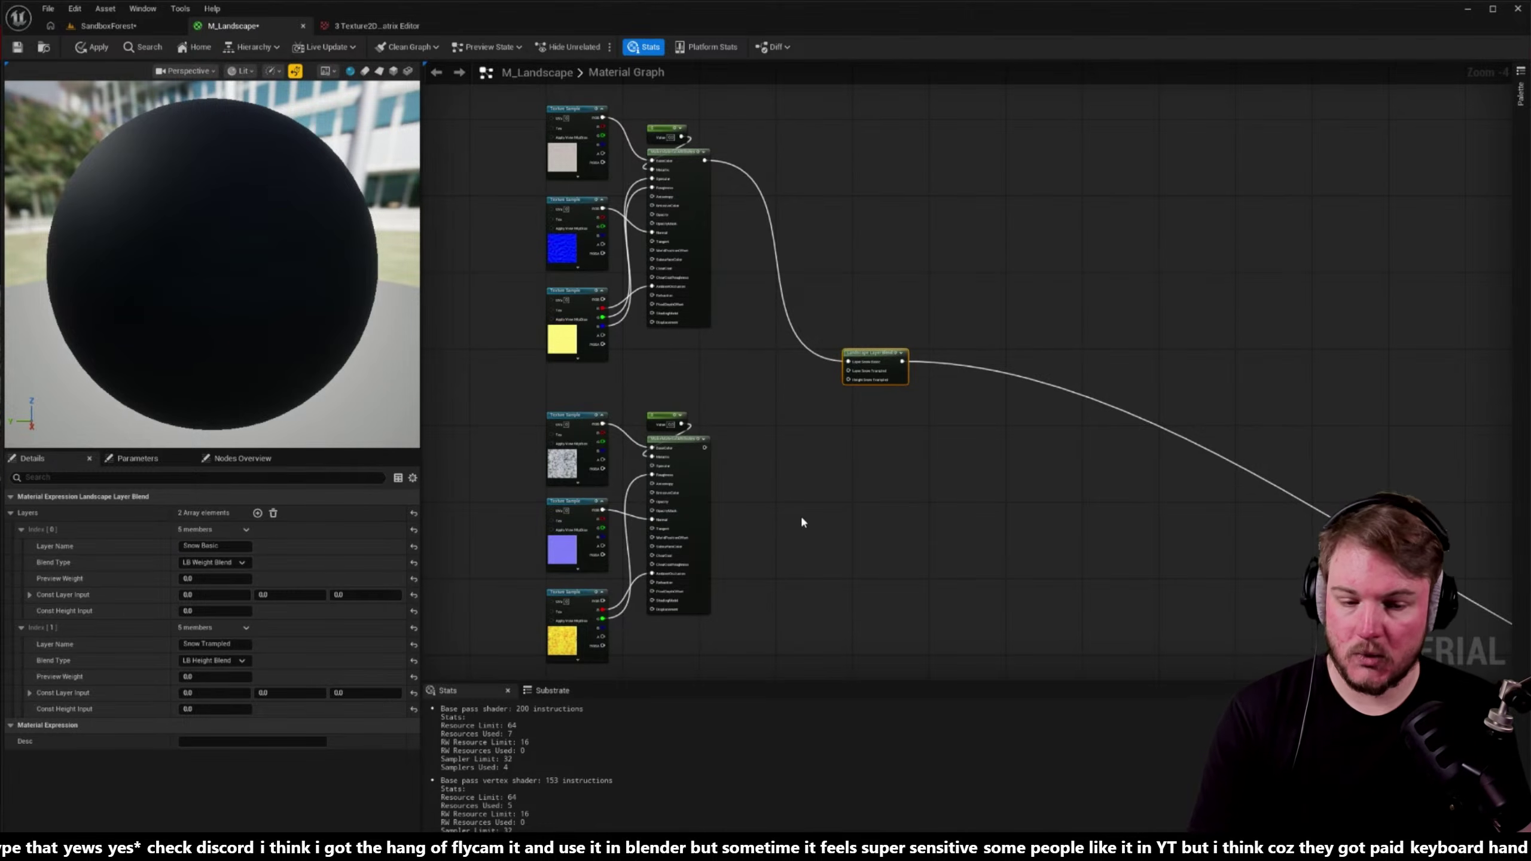
- Connect the duplicated MakeMaterialAttributes output to Layer Snow Trampled on the Landscape Layer Blend node
scroll(801, 521, "up", 3)
right_click_drag(818, 516, 725, 456)
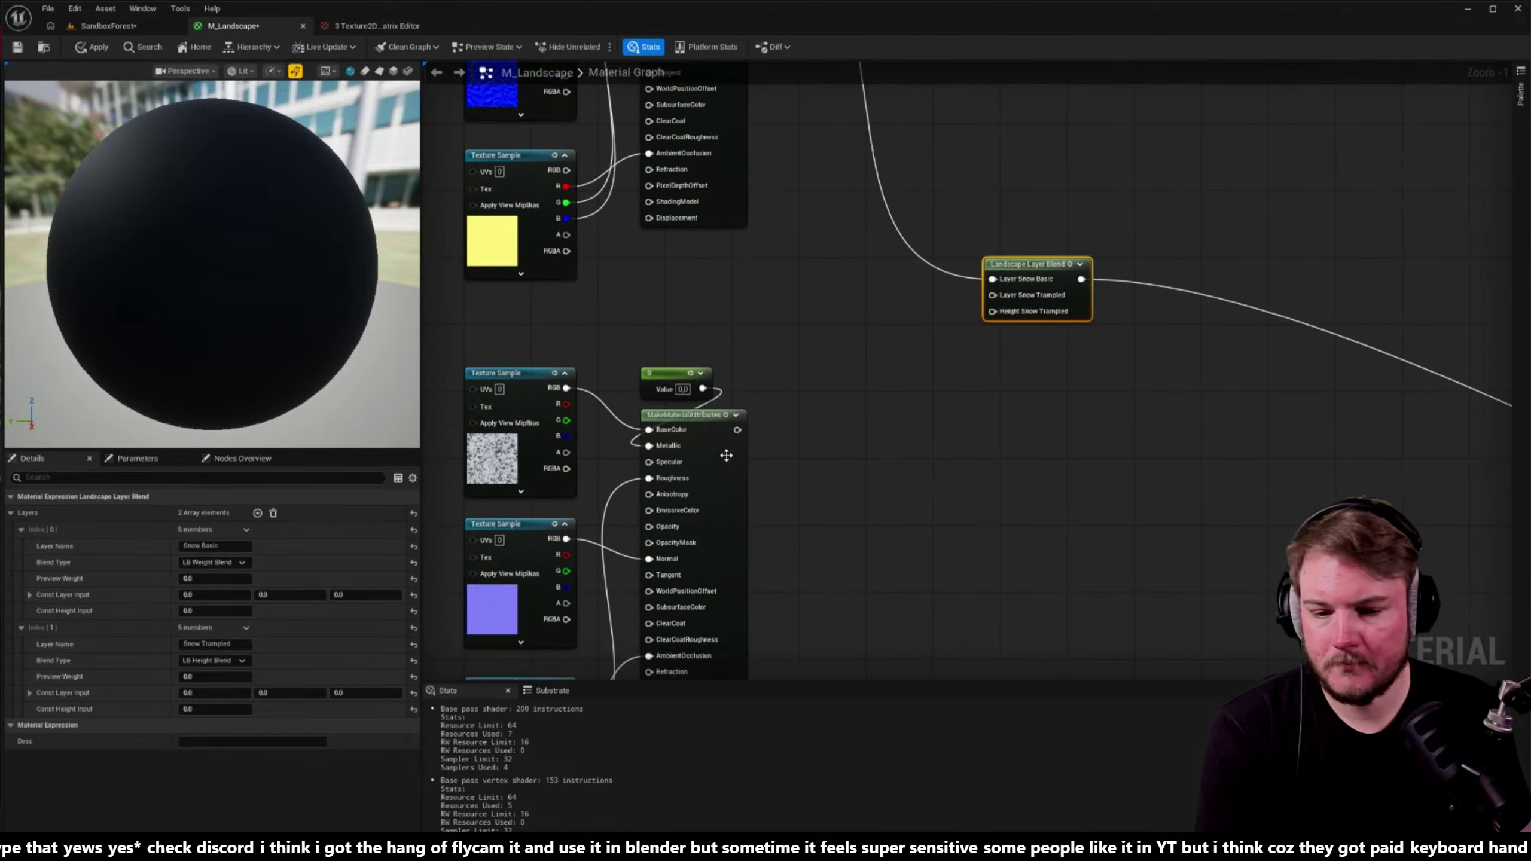
left_click_drag(738, 430, 1000, 297)
right_click_drag(1000, 297, 813, 321)
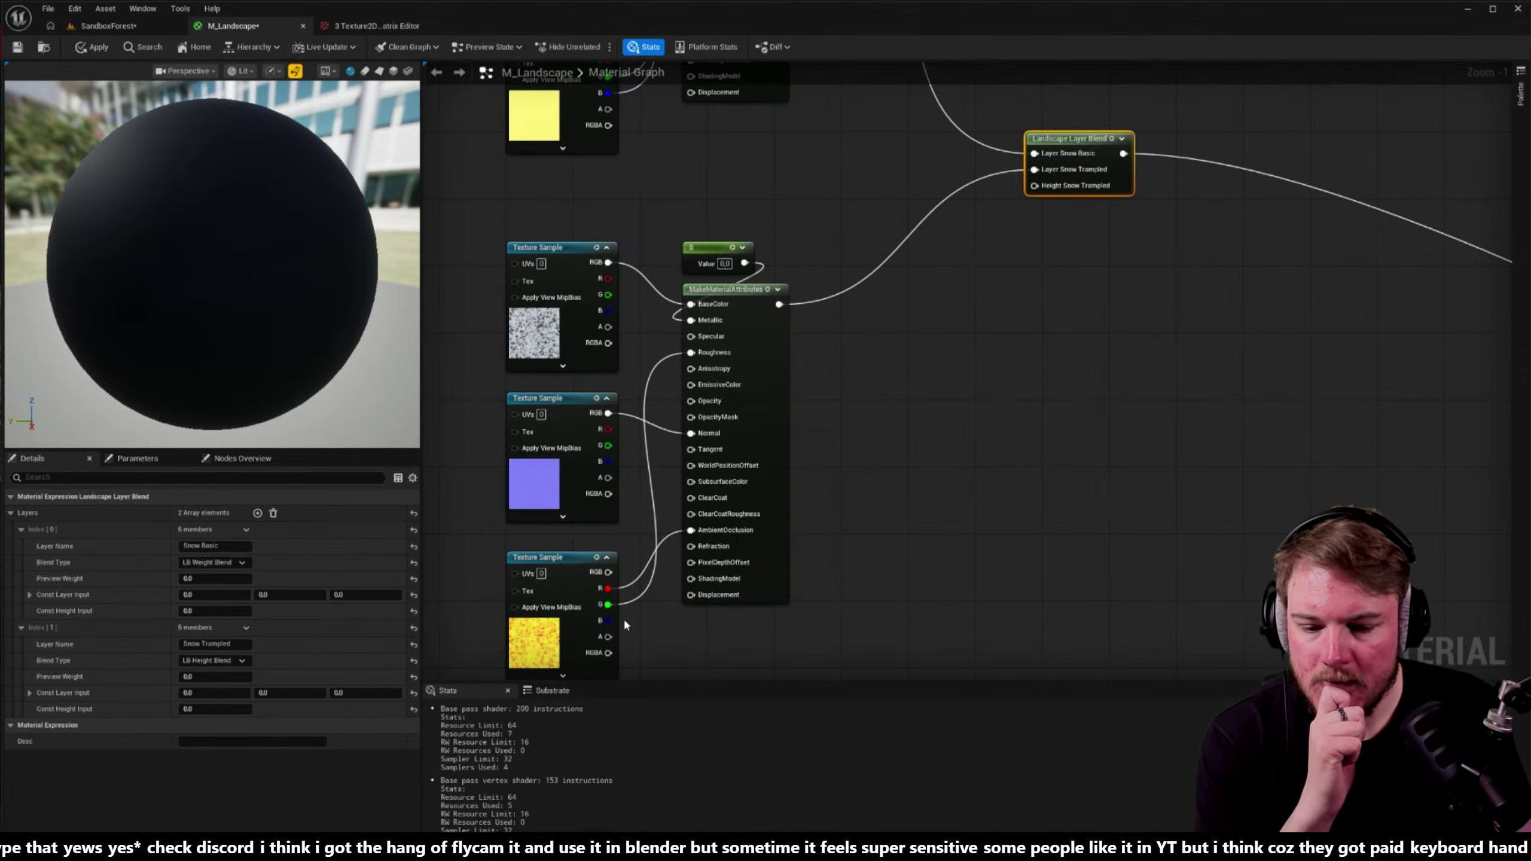
- Connect the ARSH sample's B channel to Specular and its A channel to Height Snow Trampled on Landscape Layer Blend
right_click_drag(623, 618, 595, 596)
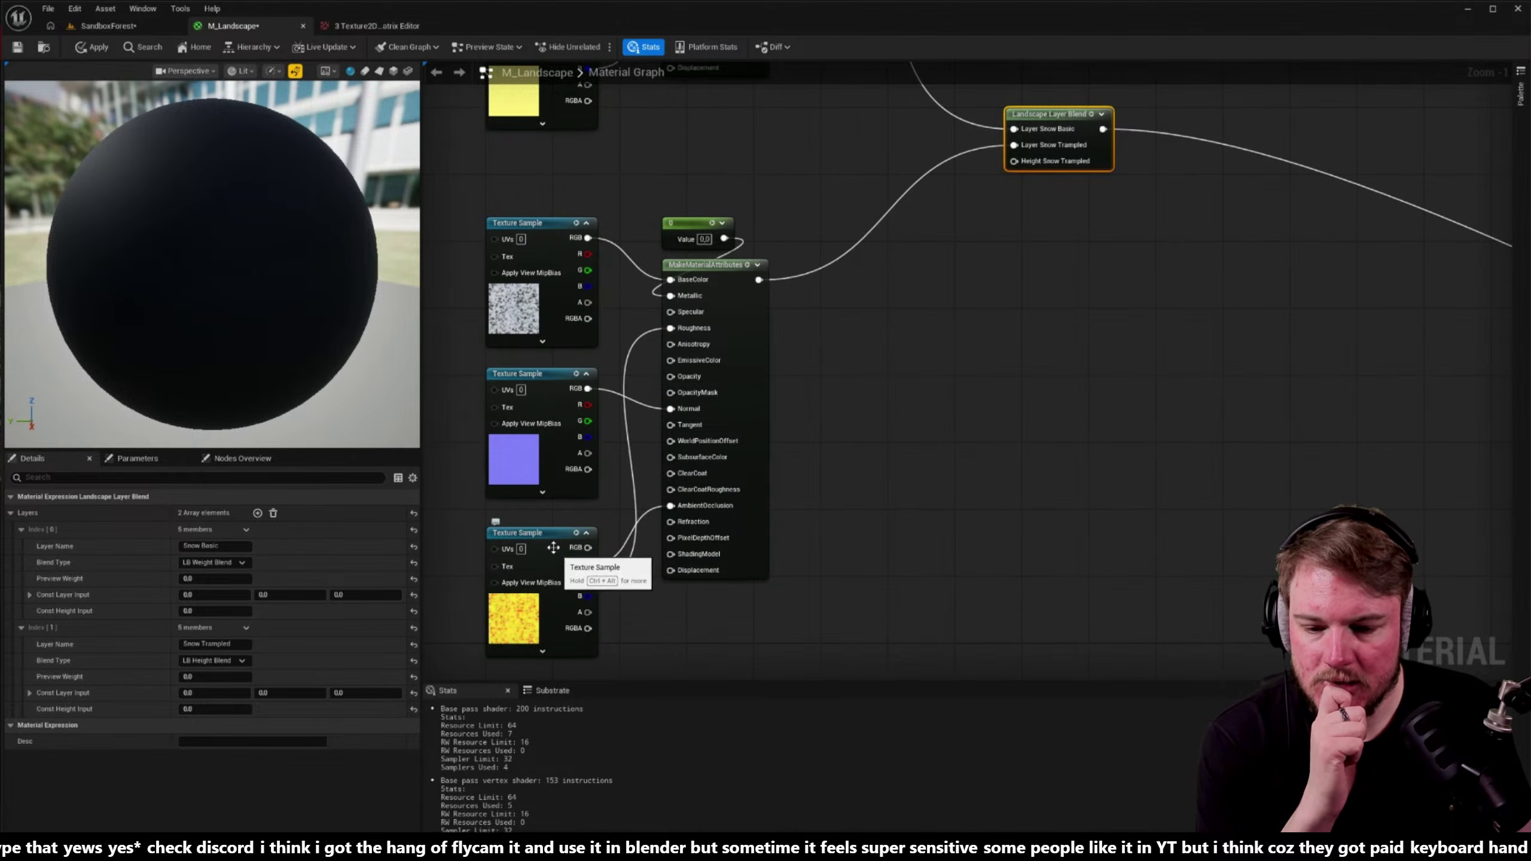
left_click(521, 605)
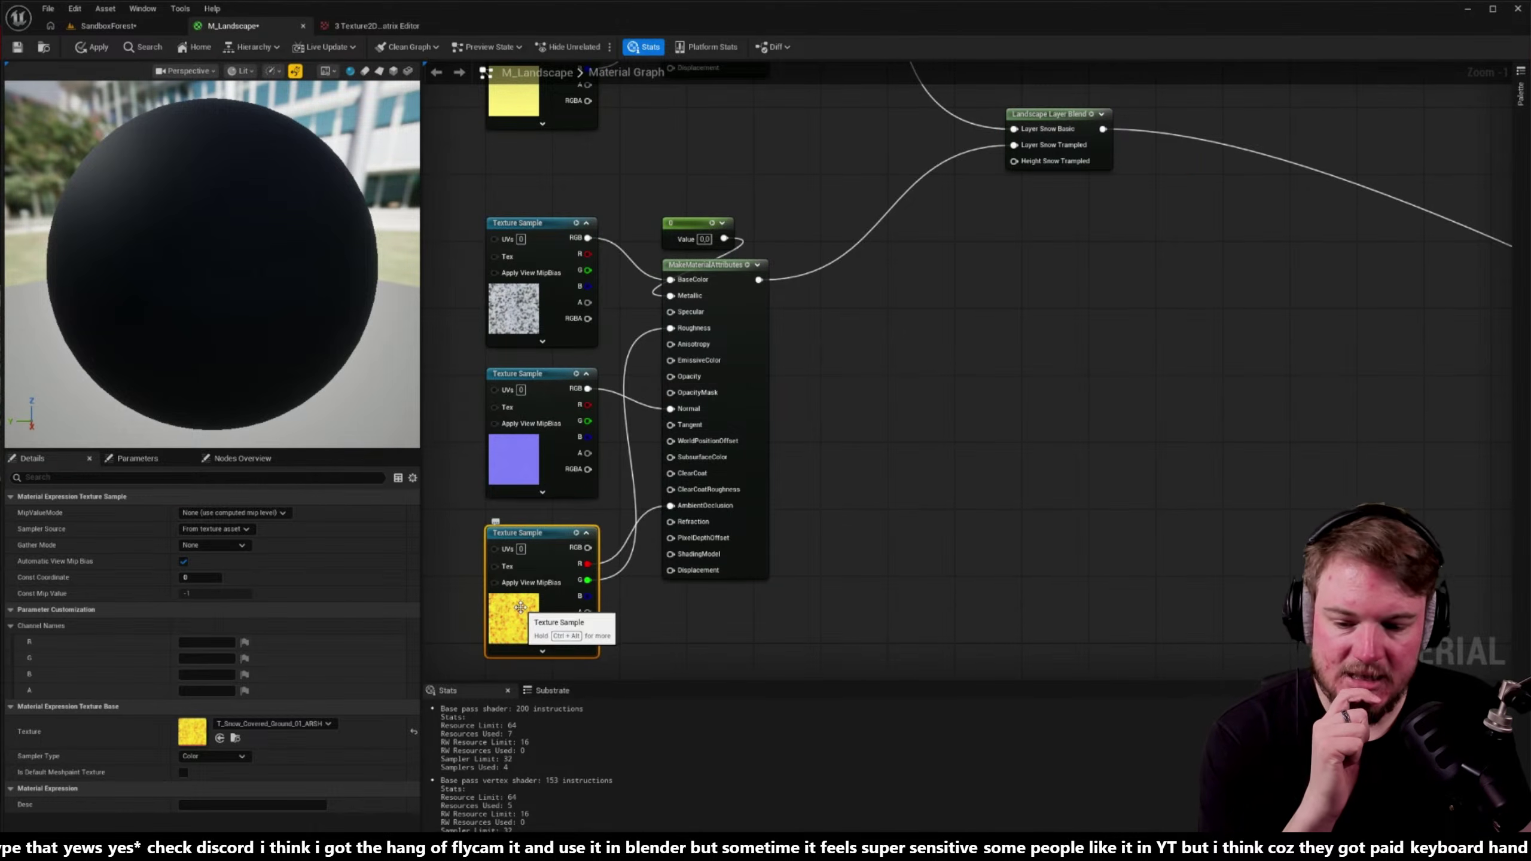
left_click_drag(588, 596, 670, 310)
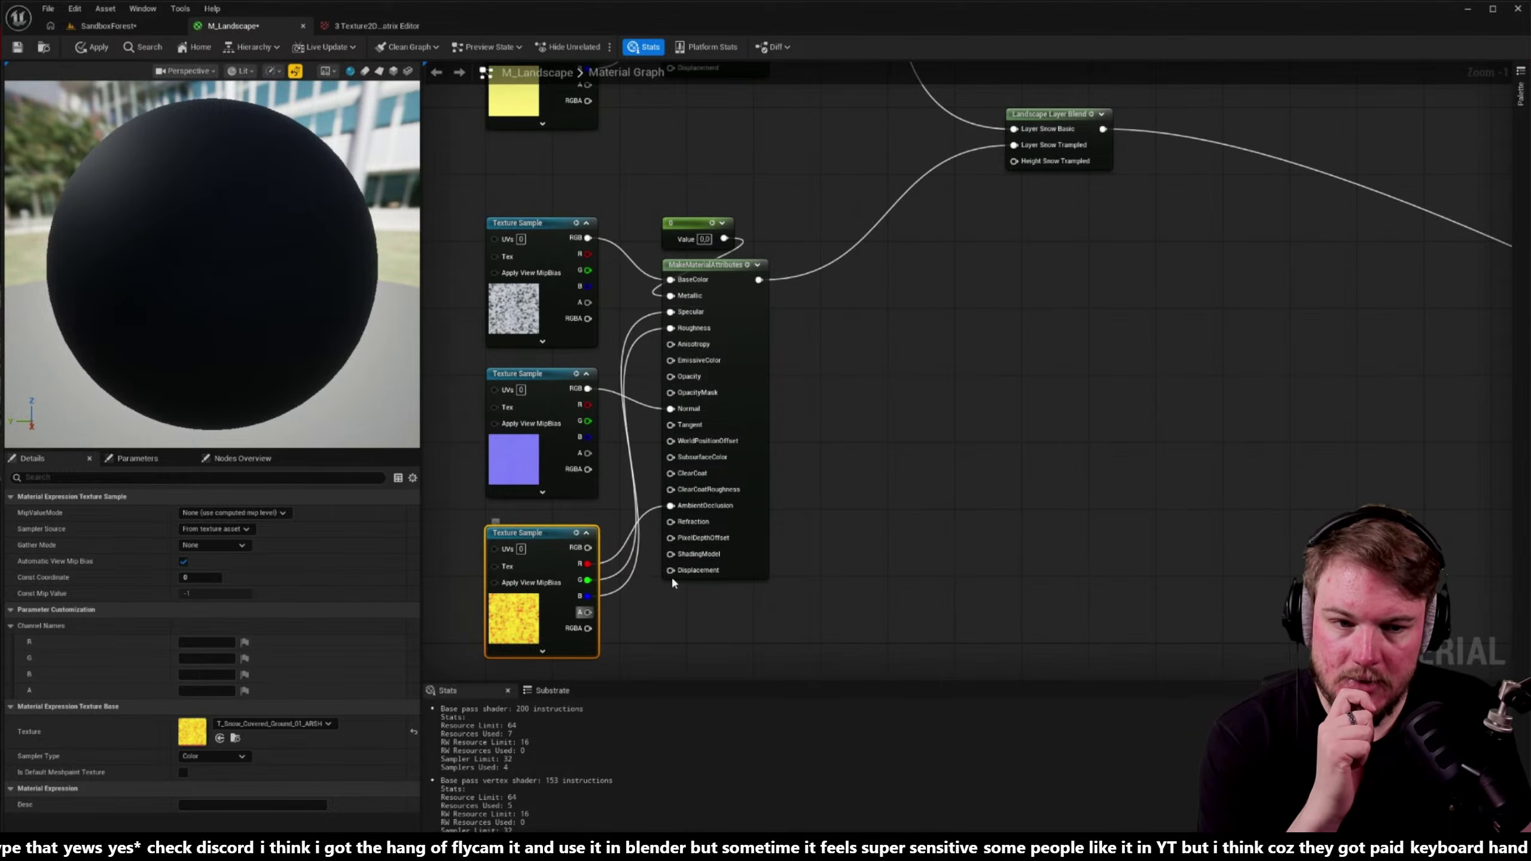
left_click_drag(588, 612, 1014, 161)
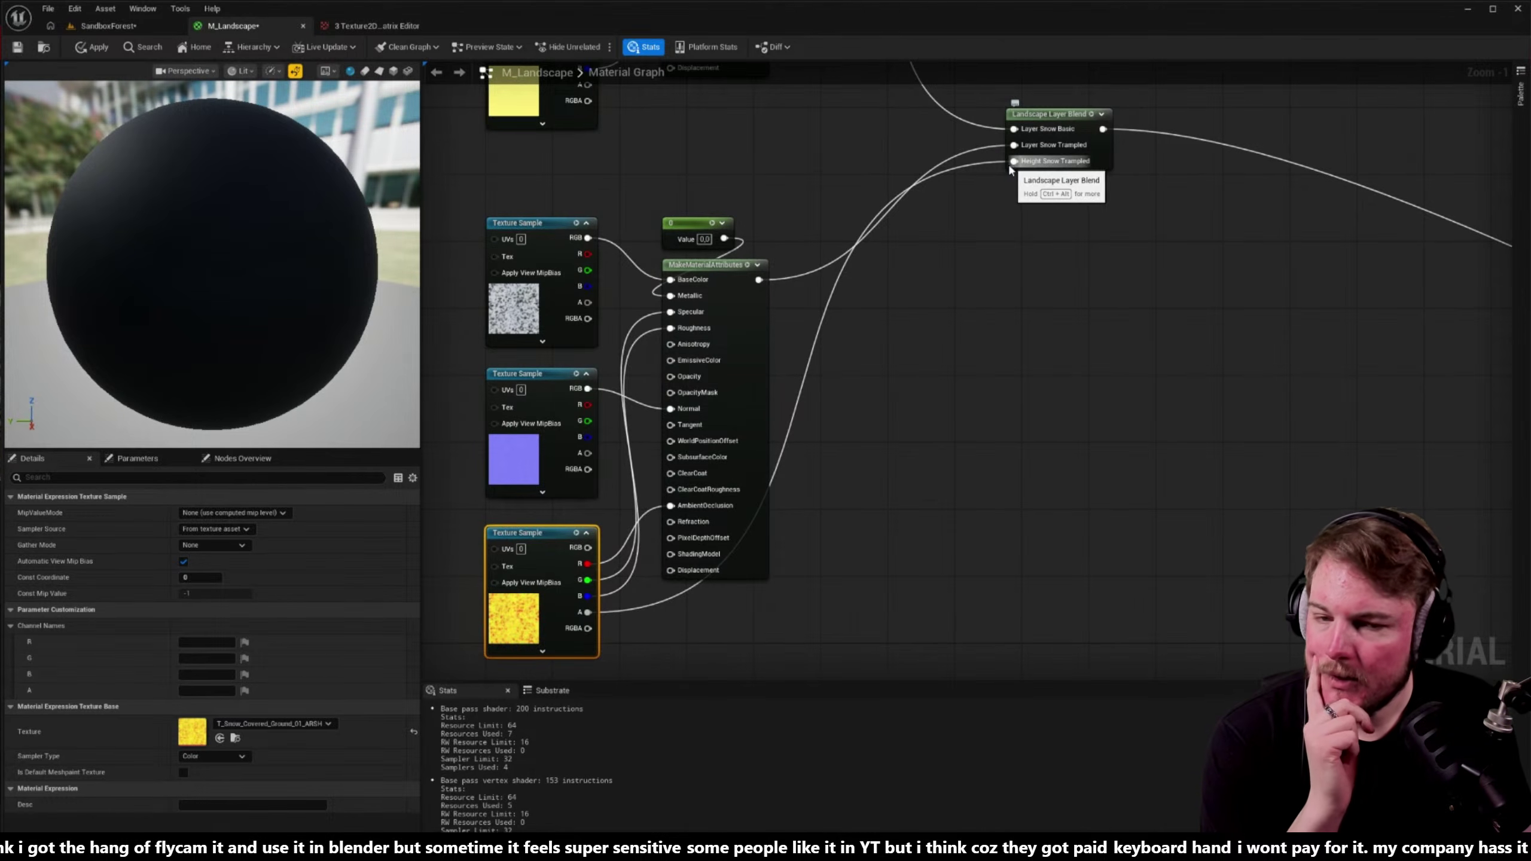
- Align the Landscape Layer Blend node with the Snow Trampled MakeMaterialAttributes output and check the HeightLerp end of the graph
scroll(1073, 304, "down", 3)
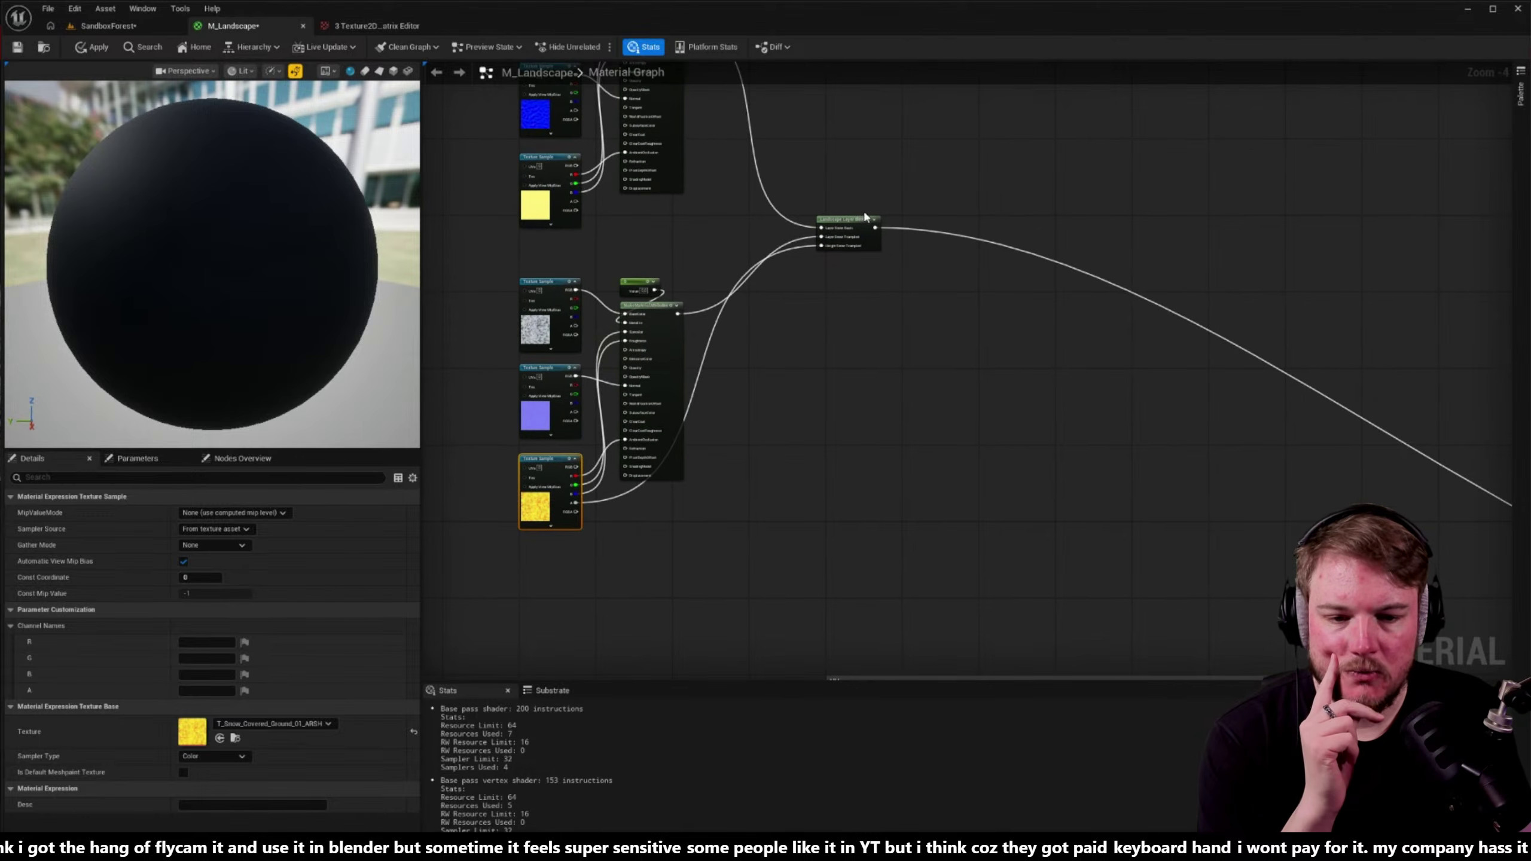
left_click_drag(850, 227, 887, 302)
right_click_drag(1002, 411, 789, 332)
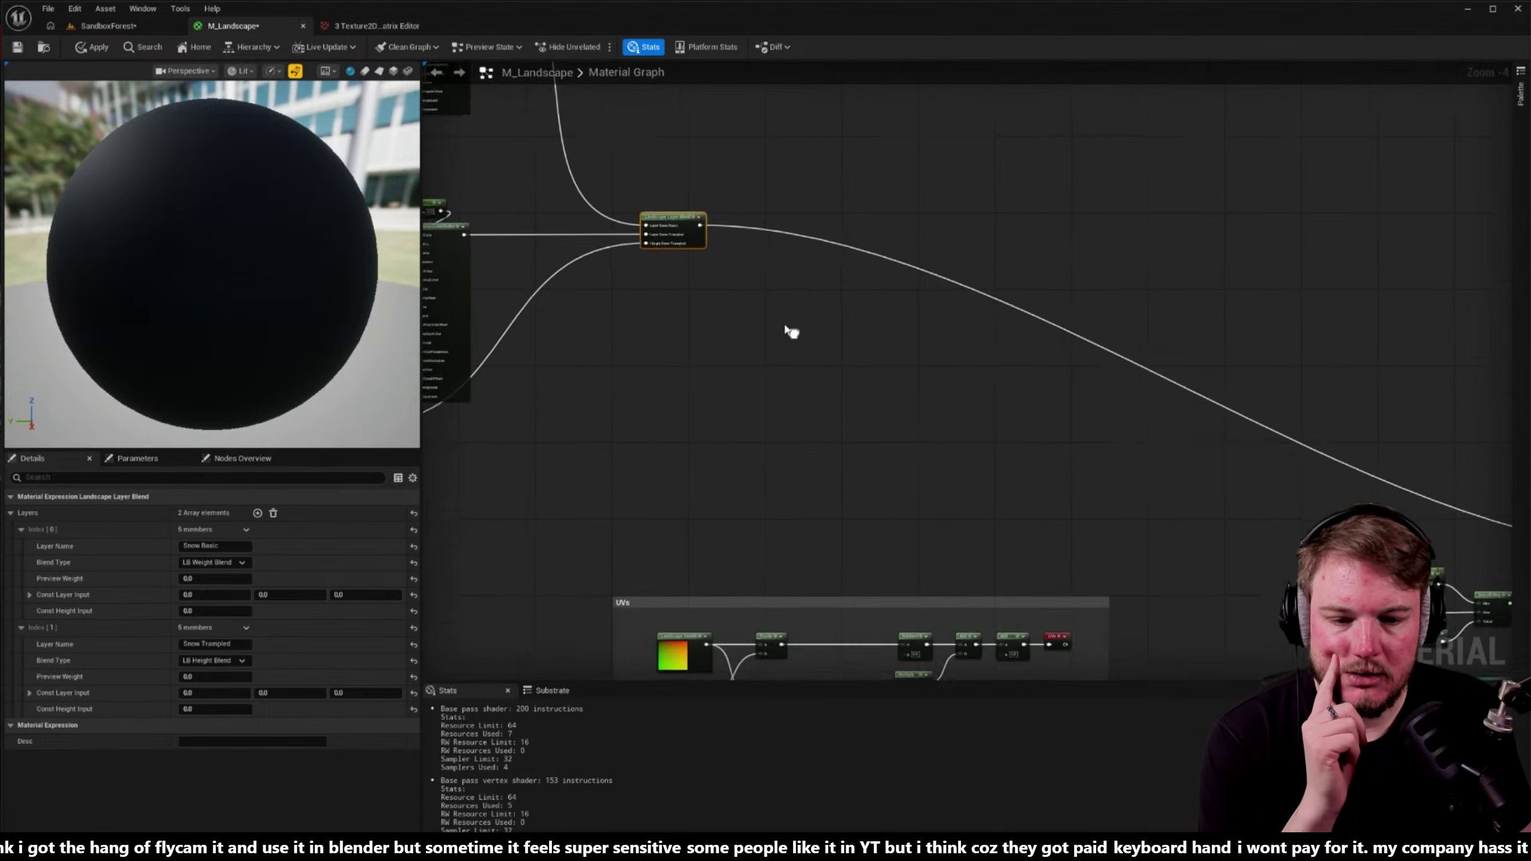
scroll(793, 322, "down", 3)
scroll(1229, 439, "up", 5)
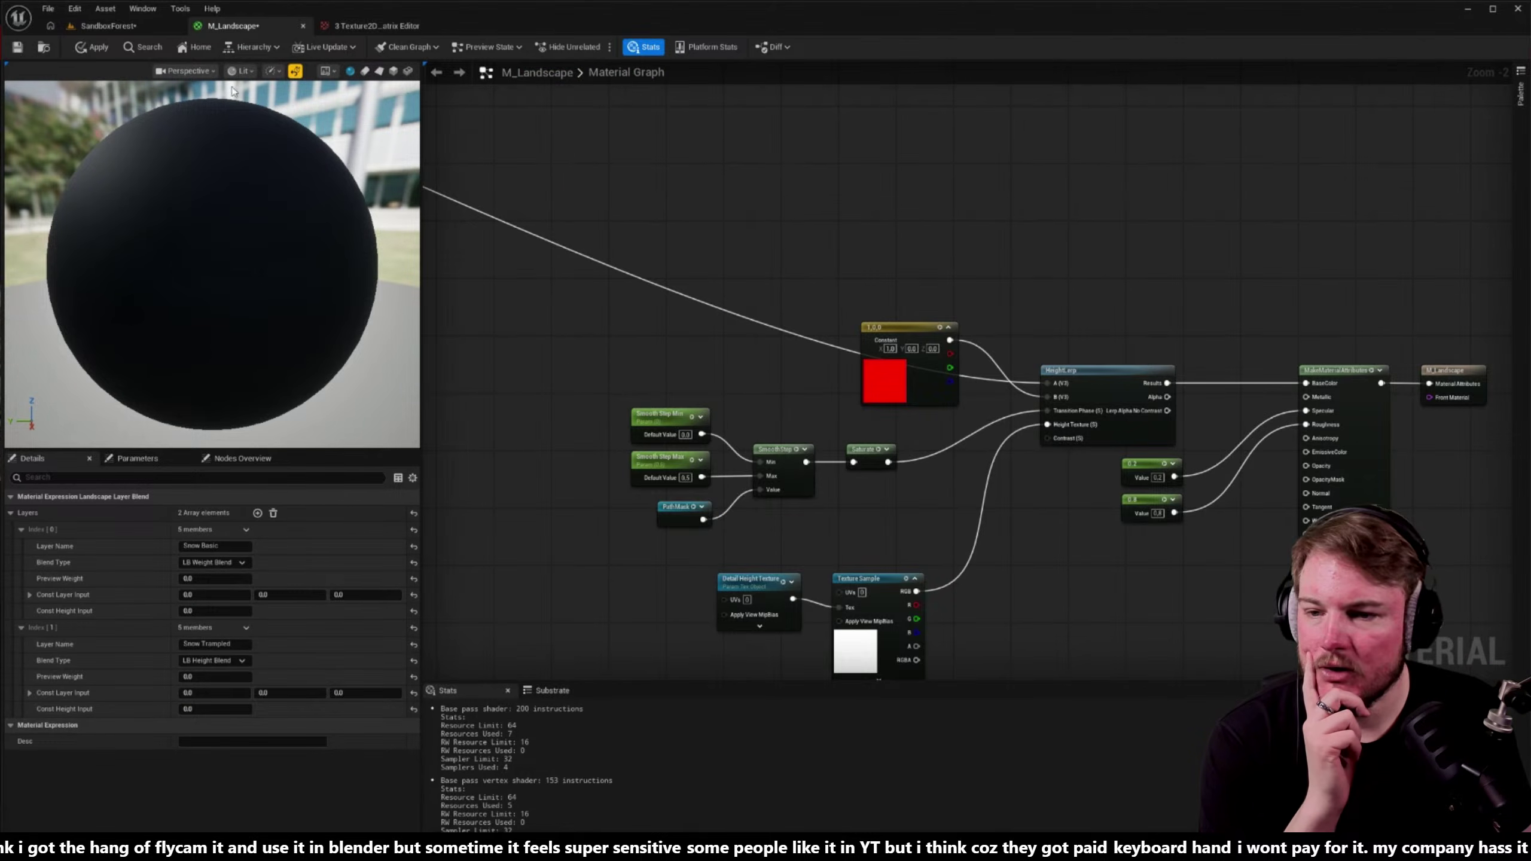
- Apply the M_Landscape material changes and inspect the terrain in the SandboxForest level
left_click(97, 47)
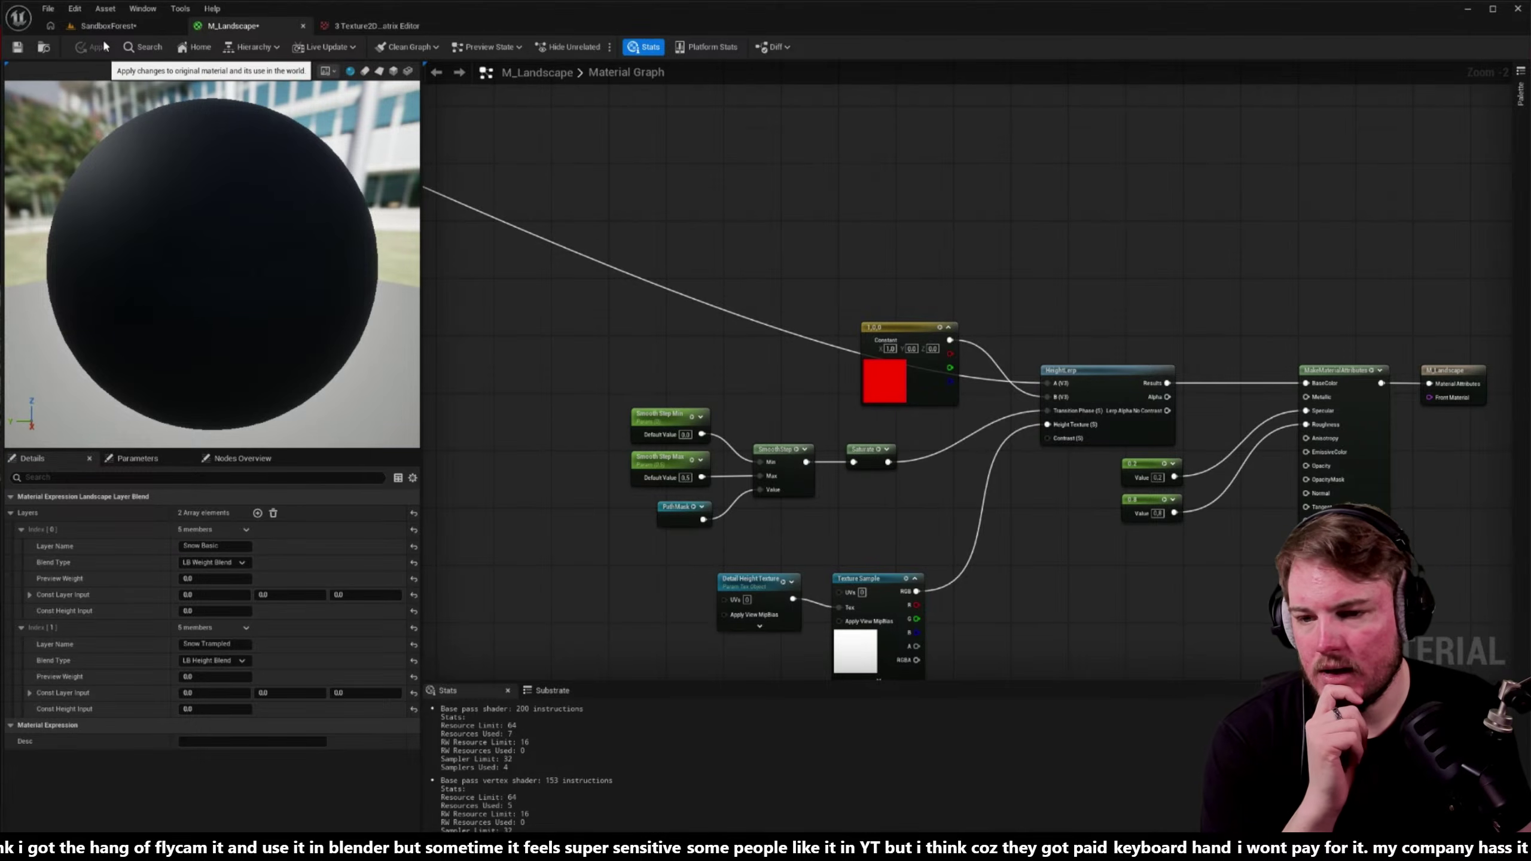
left_click(107, 25)
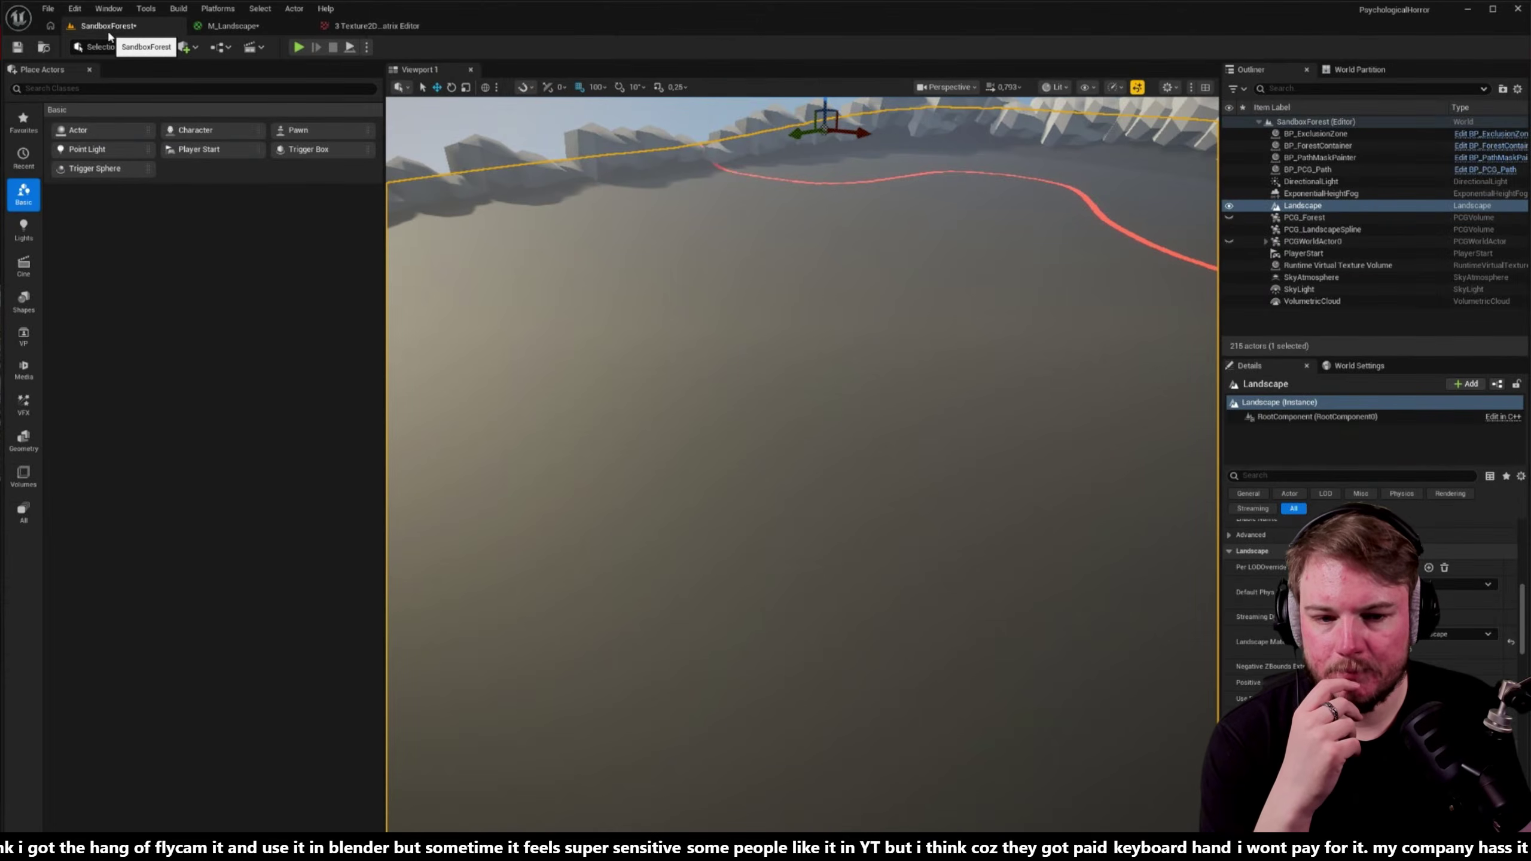
mouse_move(495, 133)
right_mouse_down()
mouse_move(495, 313)
mouse_move(495, 132)
right_mouse_up()
- Try rewiring the HeightLerp's A source straight into BaseColor in the M_Landscape graph, and undo it
left_click(278, 25)
right_click_drag(895, 288, 1128, 326)
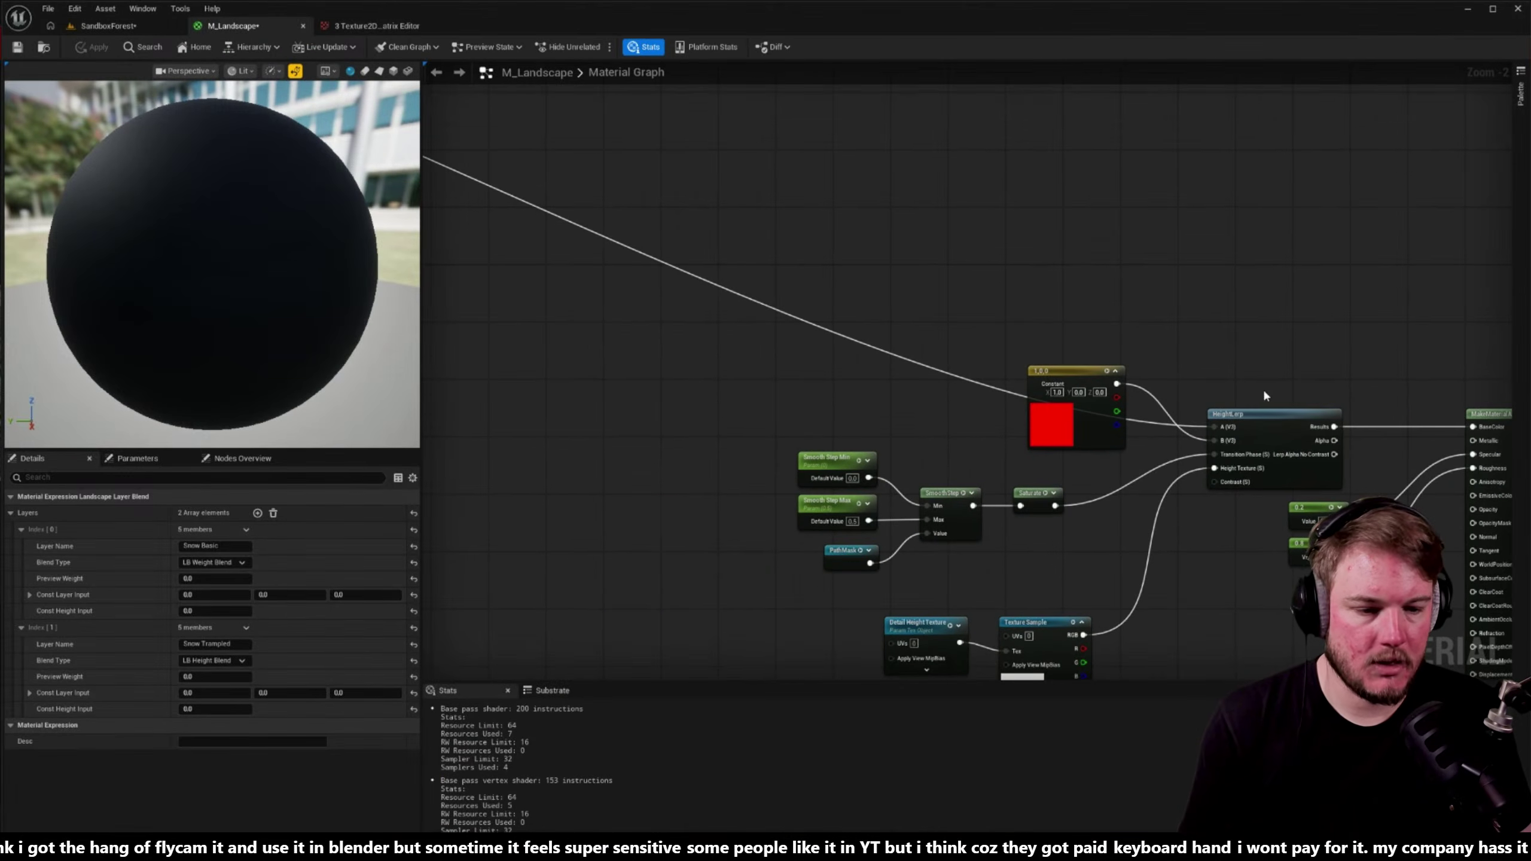
left_click_drag(1223, 431, 1471, 427)
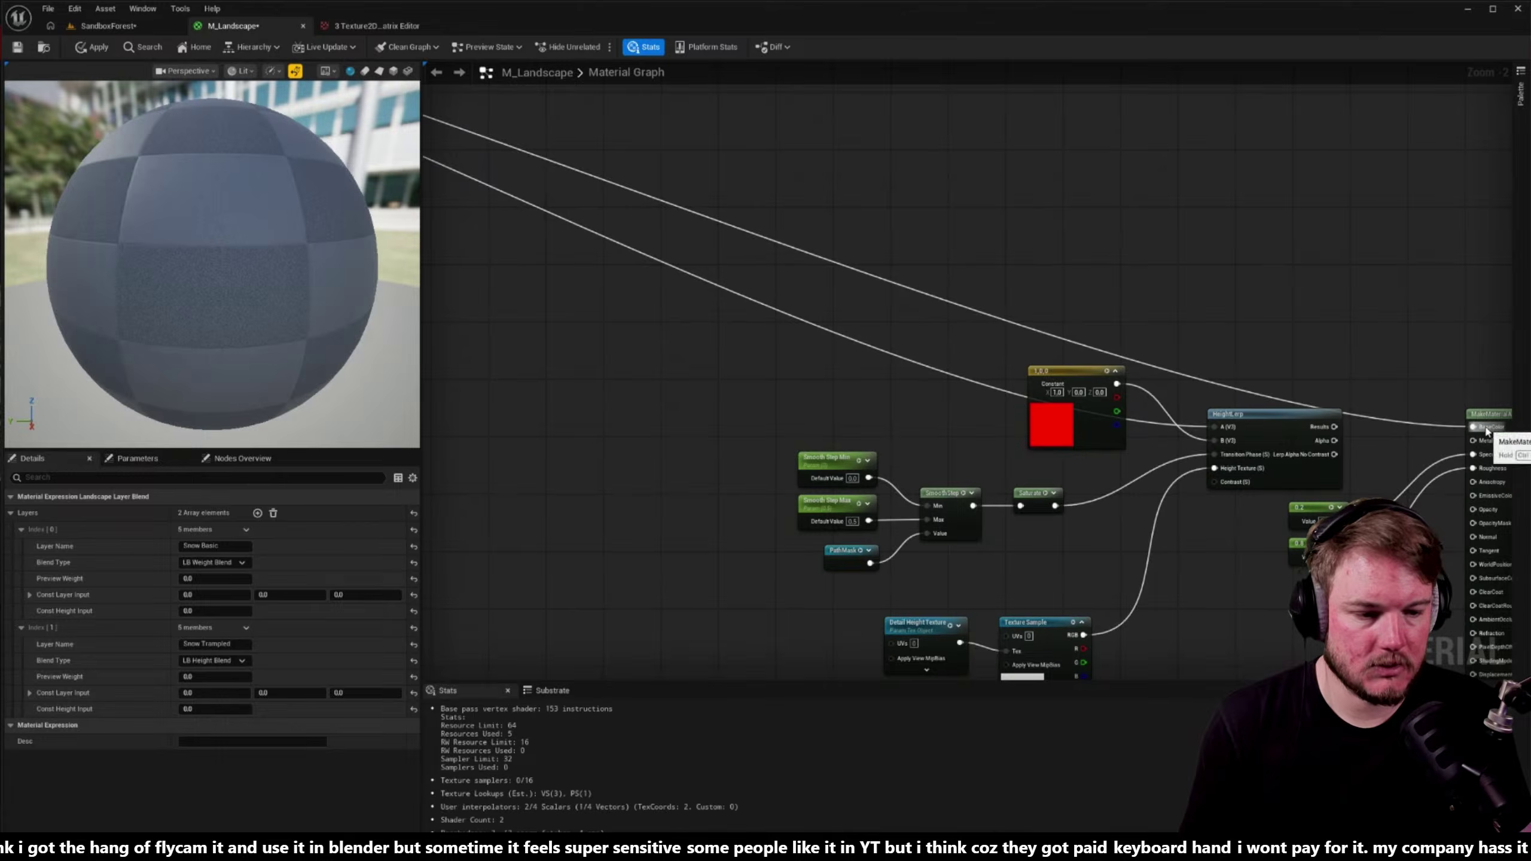
right_click_drag(1429, 406, 1060, 364)
key("ctrl+z")
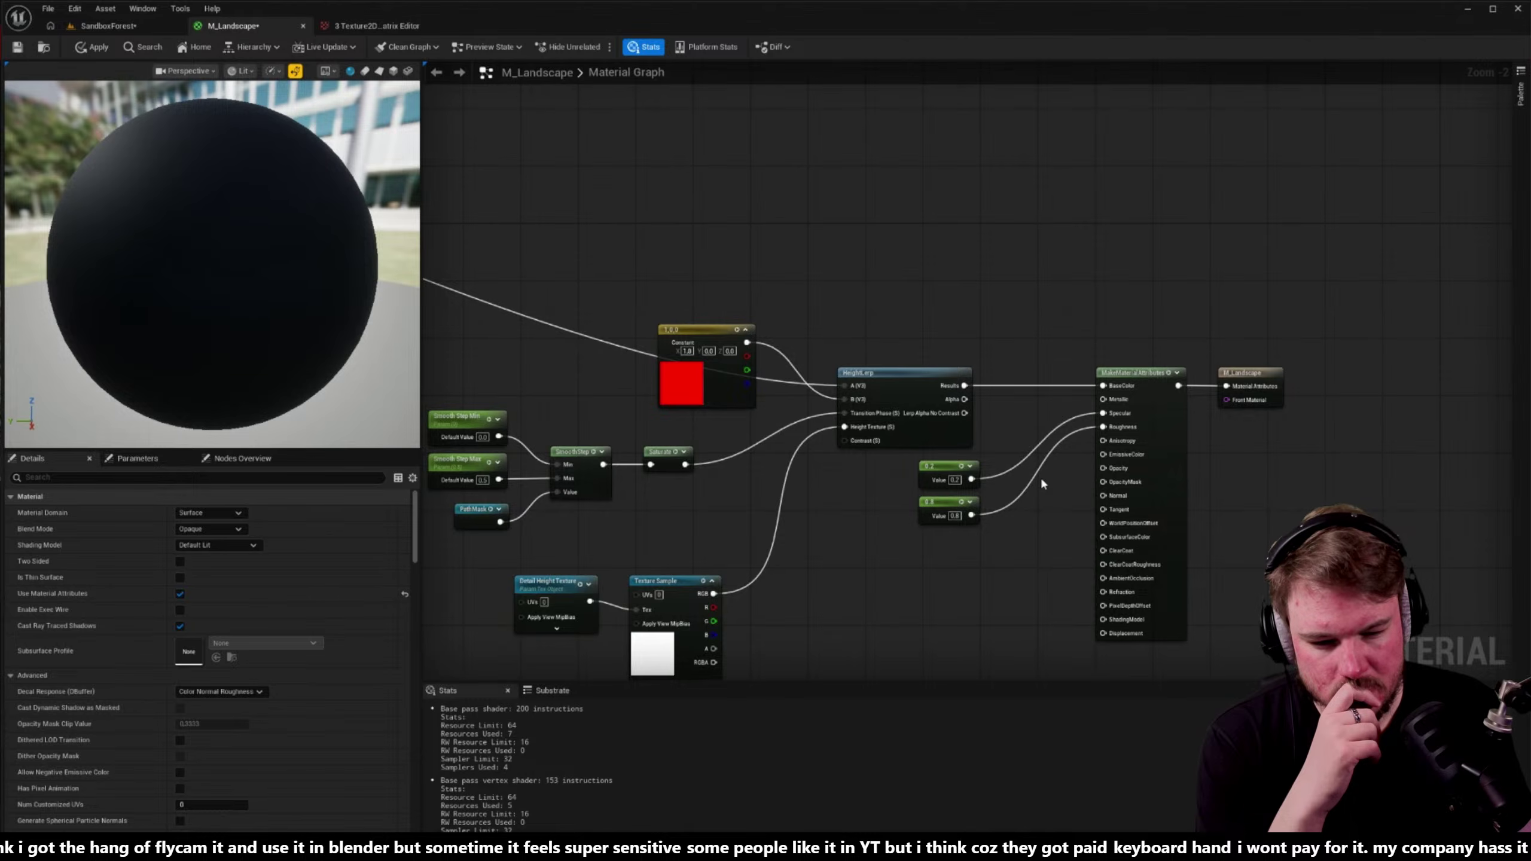
- Move the MakeMaterialAttributes node and its two constant value nodes down, clear of the HeightLerp row
scroll(1042, 482, "down", 3)
scroll(1042, 483, "up", 3)
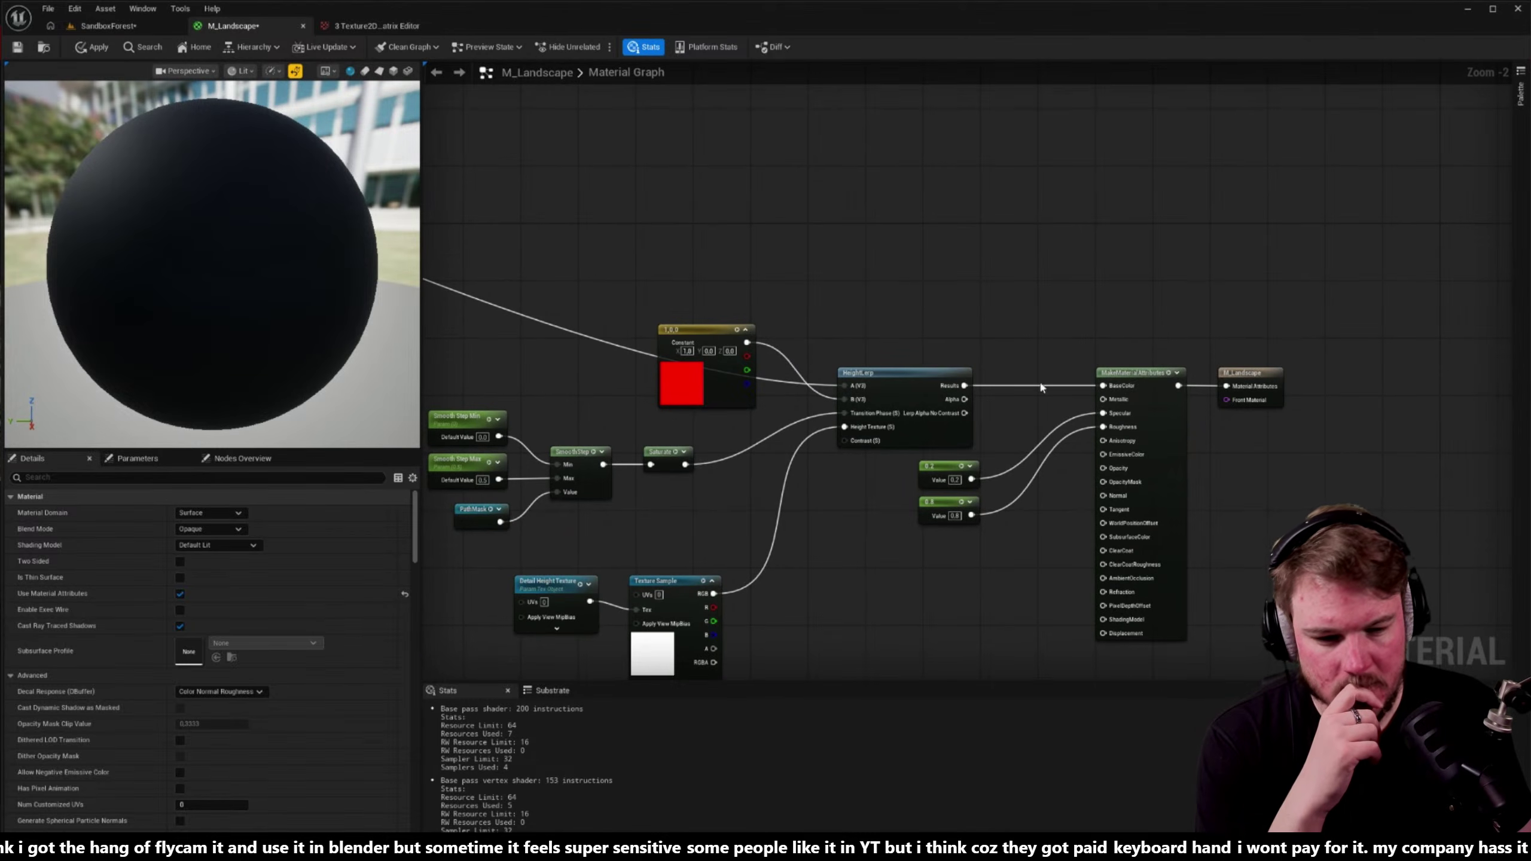
left_click_drag(892, 454, 992, 529)
left_click(1118, 377, "ctrl")
left_click_drag(1118, 378, 1111, 449)
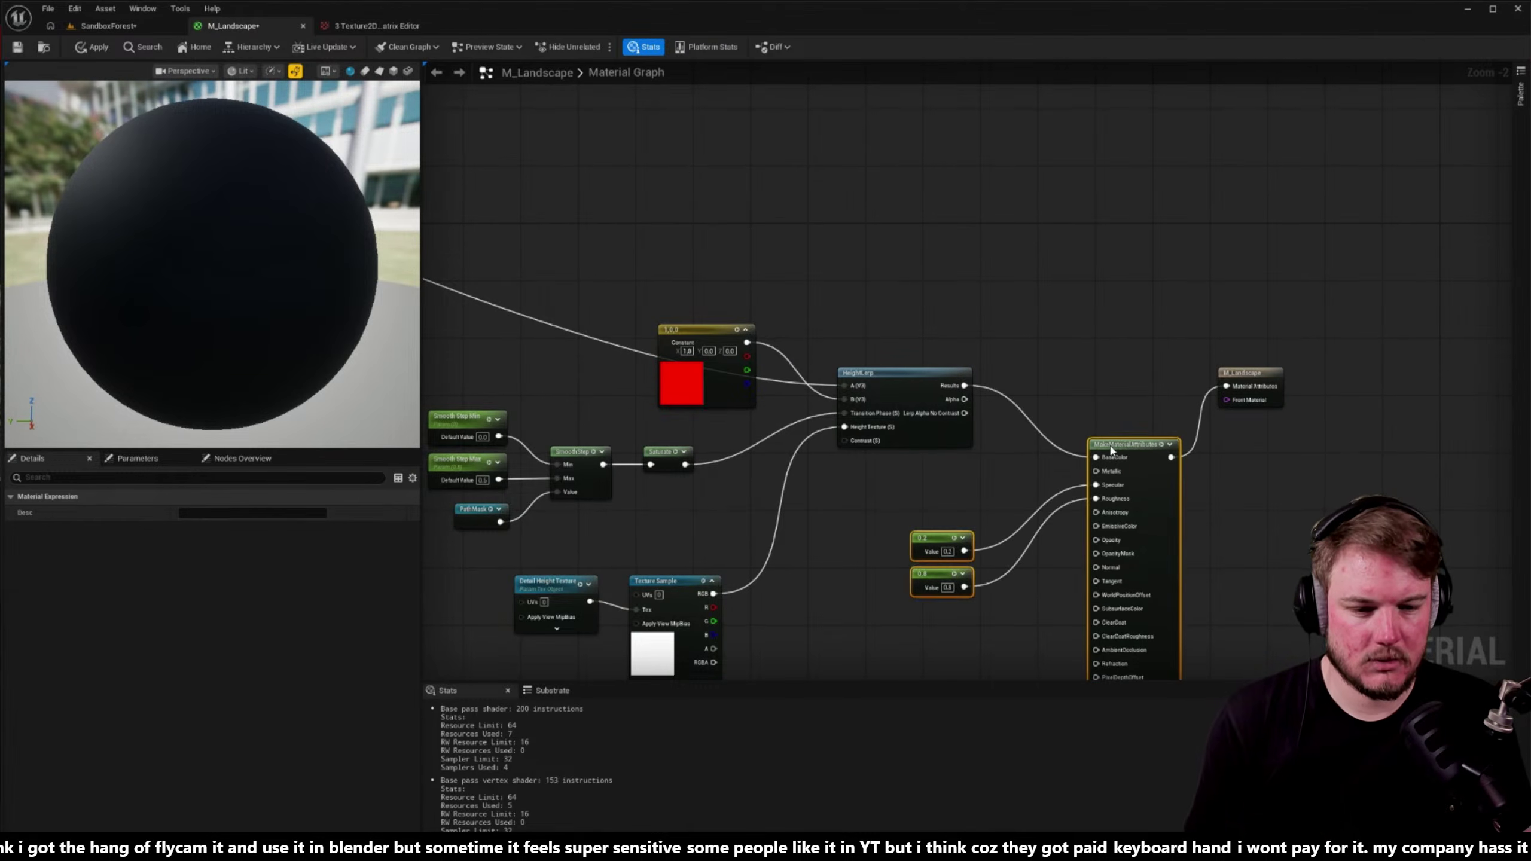
left_click(1024, 405)
mouse_move(964, 385)
left_mouse_down()
mouse_move(1225, 387)
mouse_move(965, 385)
left_mouse_up()
- Move the HeightLerp node group, with its red constant, smooth step and height texture nodes, closer to the Landscape Layer Blend node
scroll(1250, 352, "down", 4)
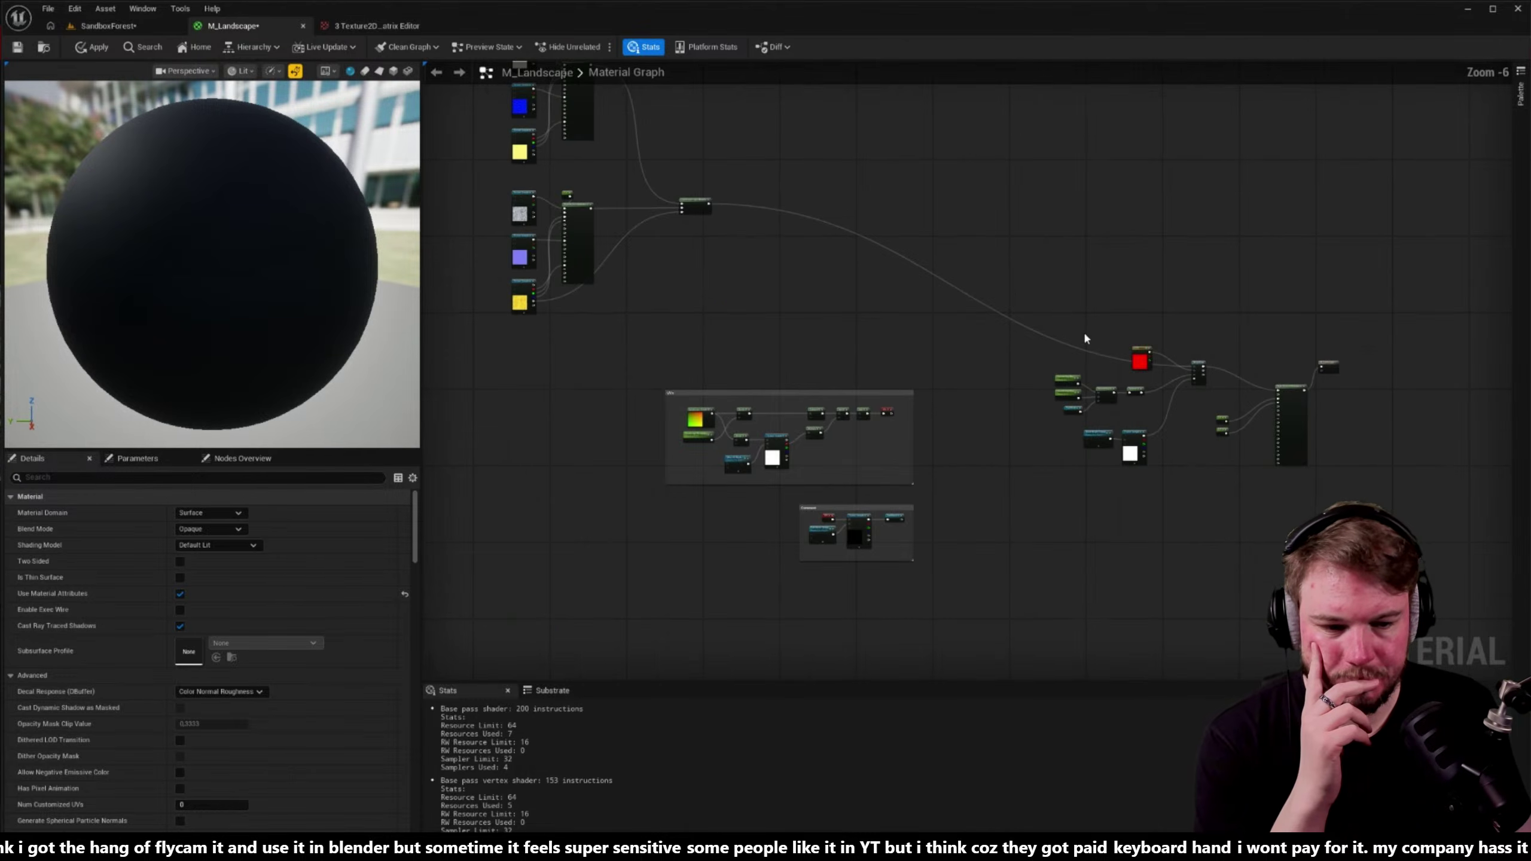
scroll(1084, 338, "up", 1)
left_click_drag(1042, 332, 1366, 513)
right_click_drag(1296, 422, 1363, 524)
right_click_drag(1370, 473, 984, 221)
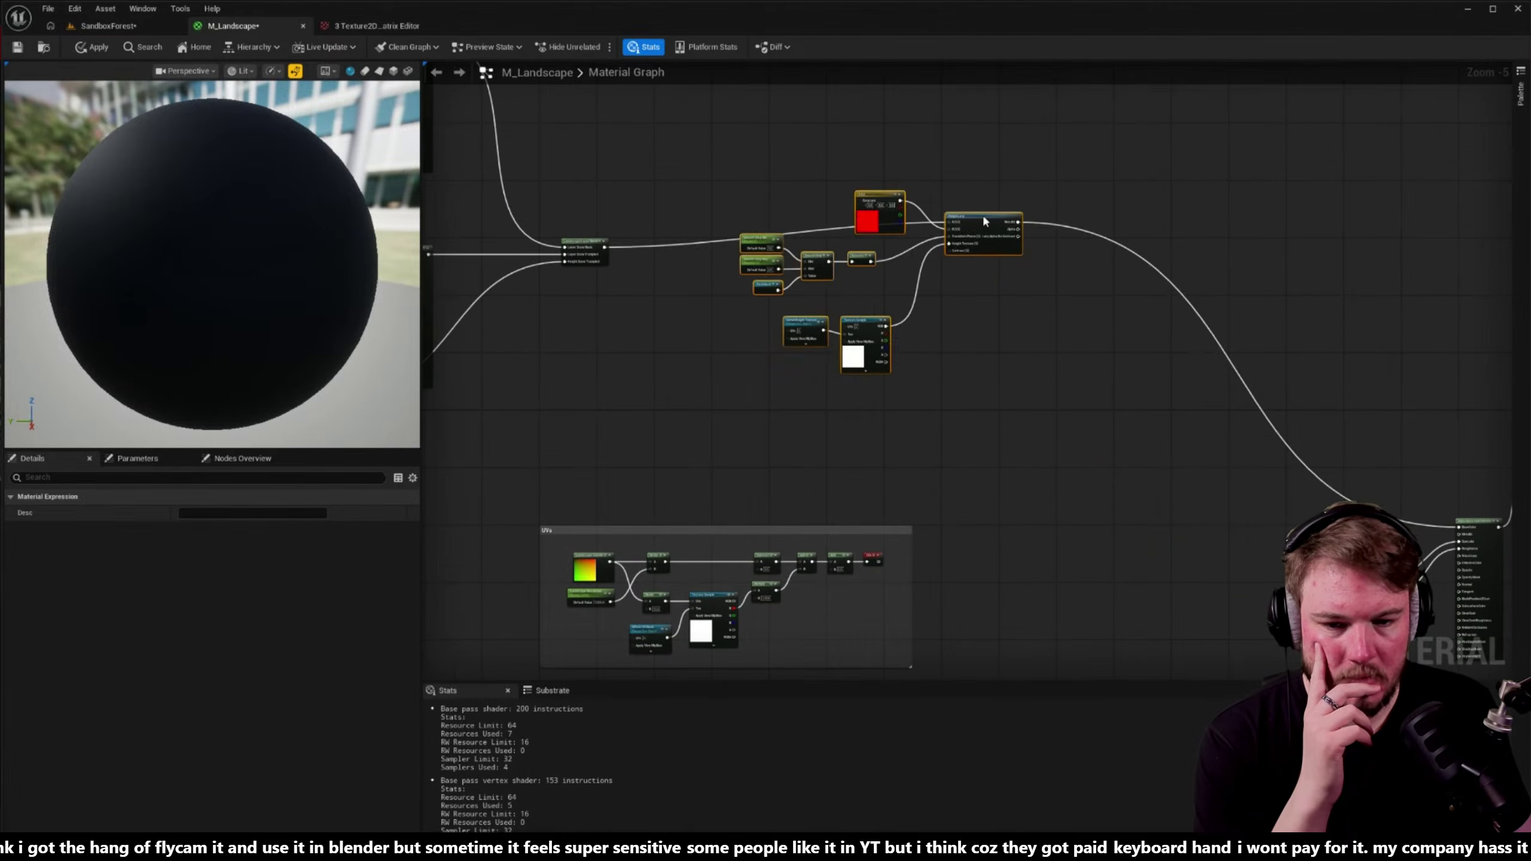
left_click_drag(983, 221, 928, 304)
right_click_drag(646, 276, 773, 264)
scroll(772, 264, "up", 1)
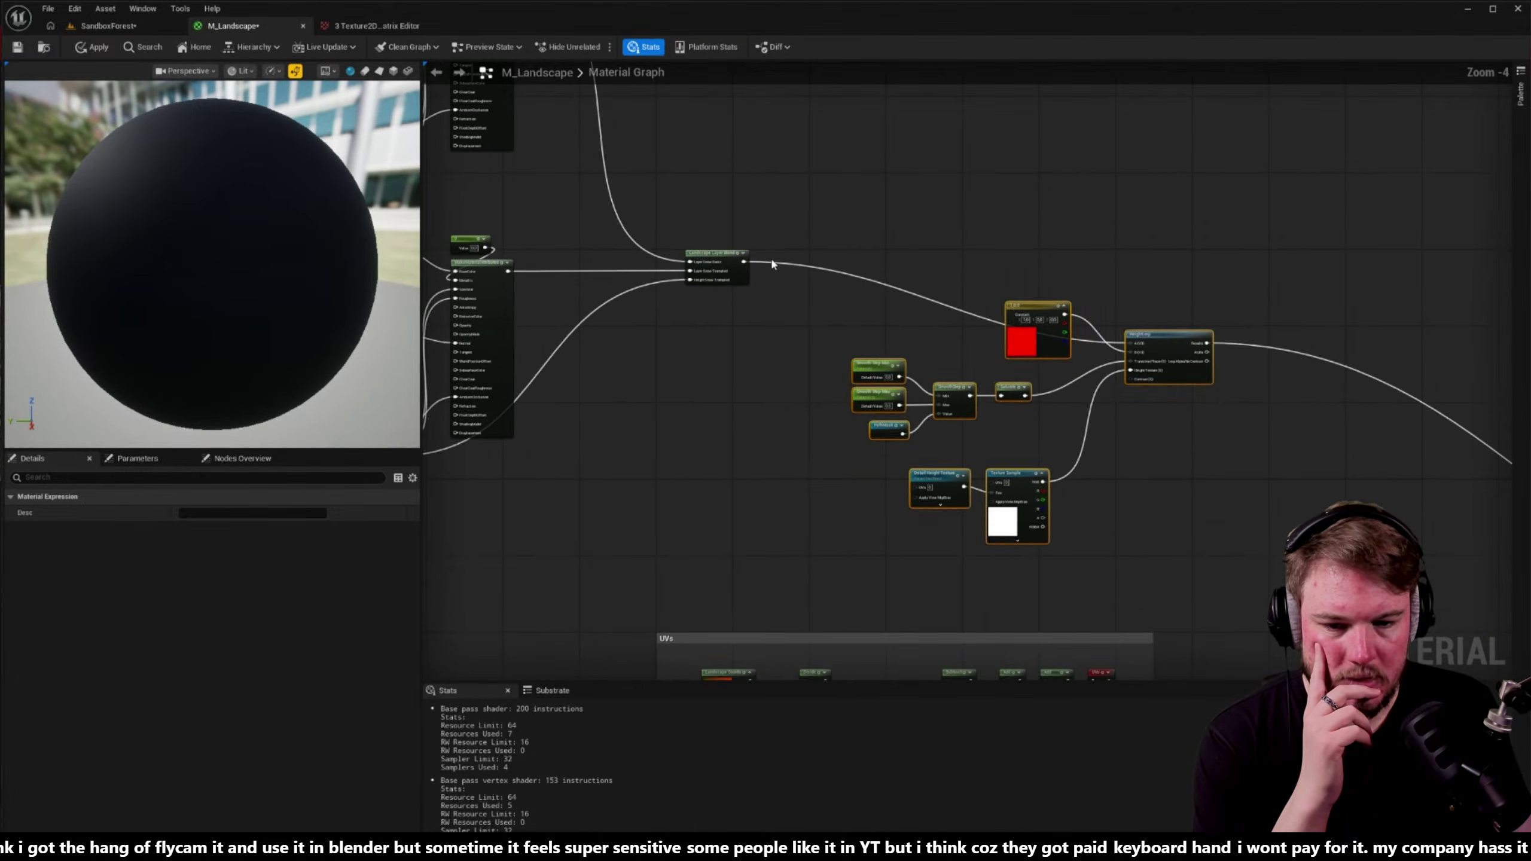
- Place the M_Landscape result node near the Landscape Layer Blend, connect the blend output to its Material Attributes, and apply the material
left_click_drag(690, 218, 772, 358)
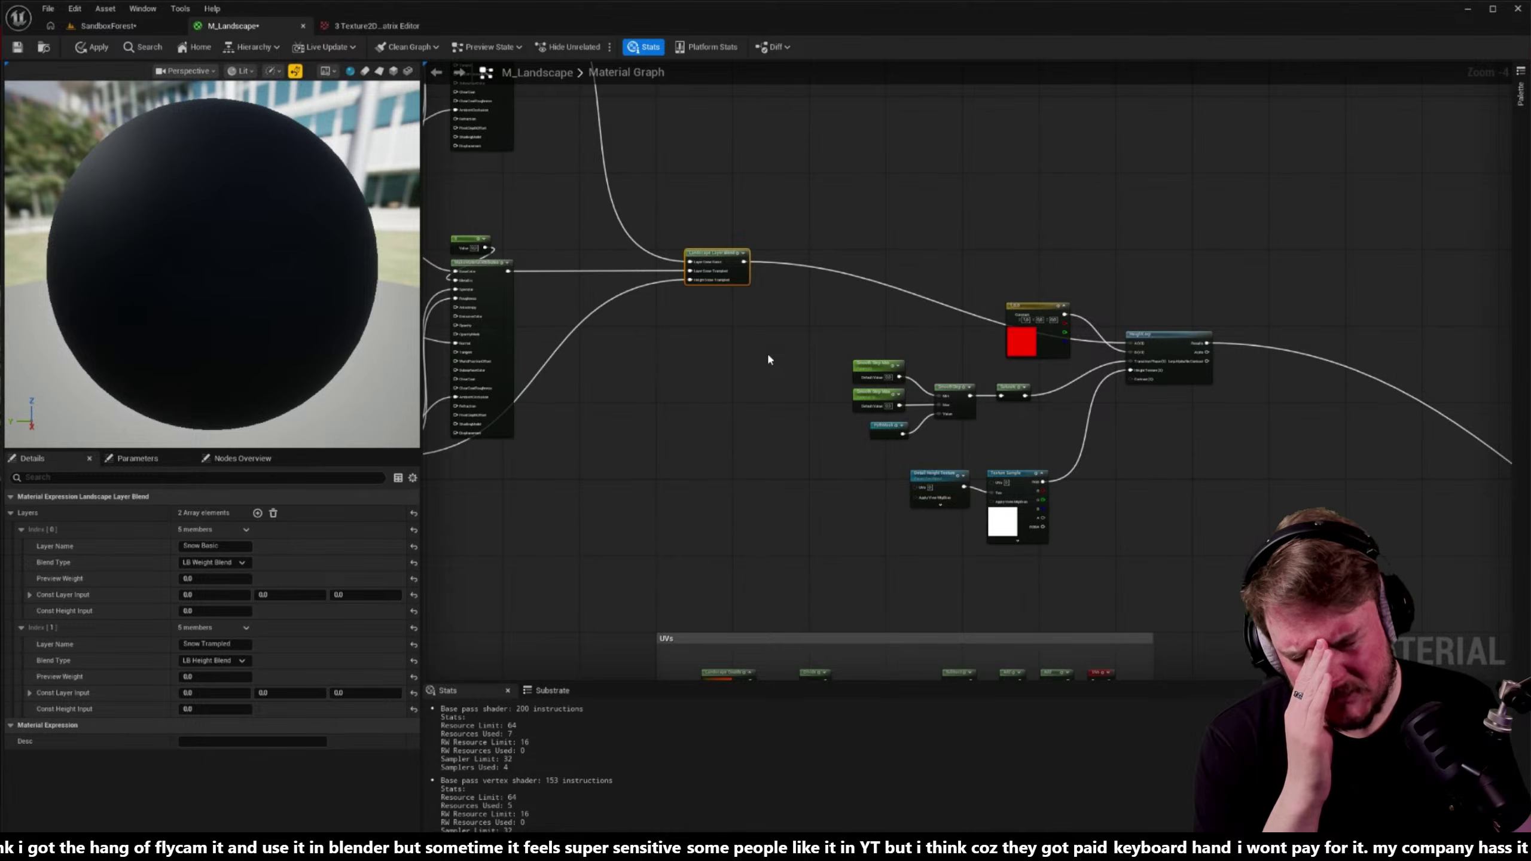
scroll(944, 390, "up", 2)
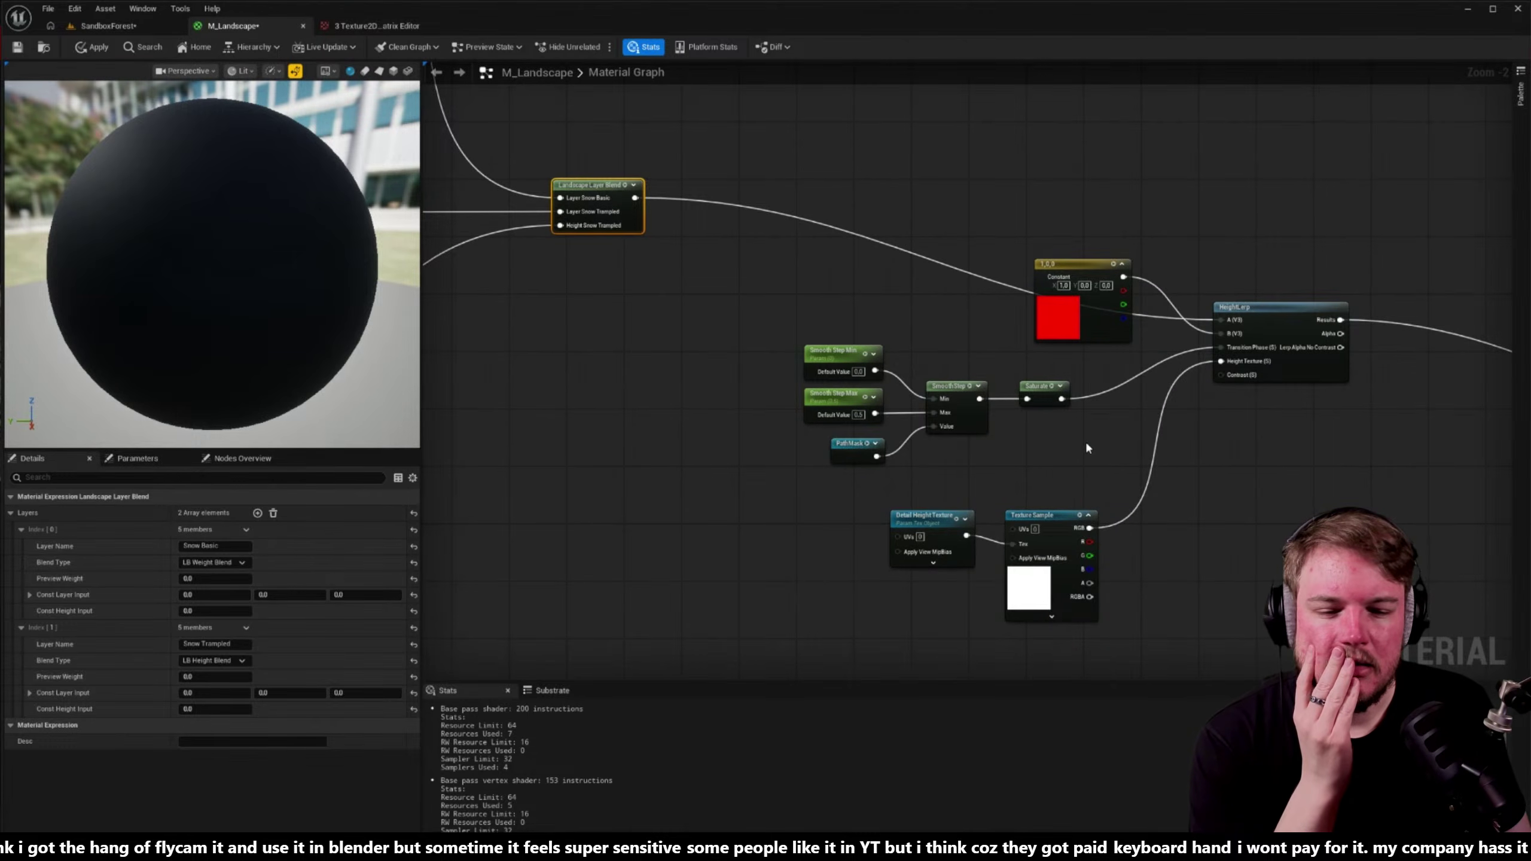
scroll(1087, 447, "up", 1)
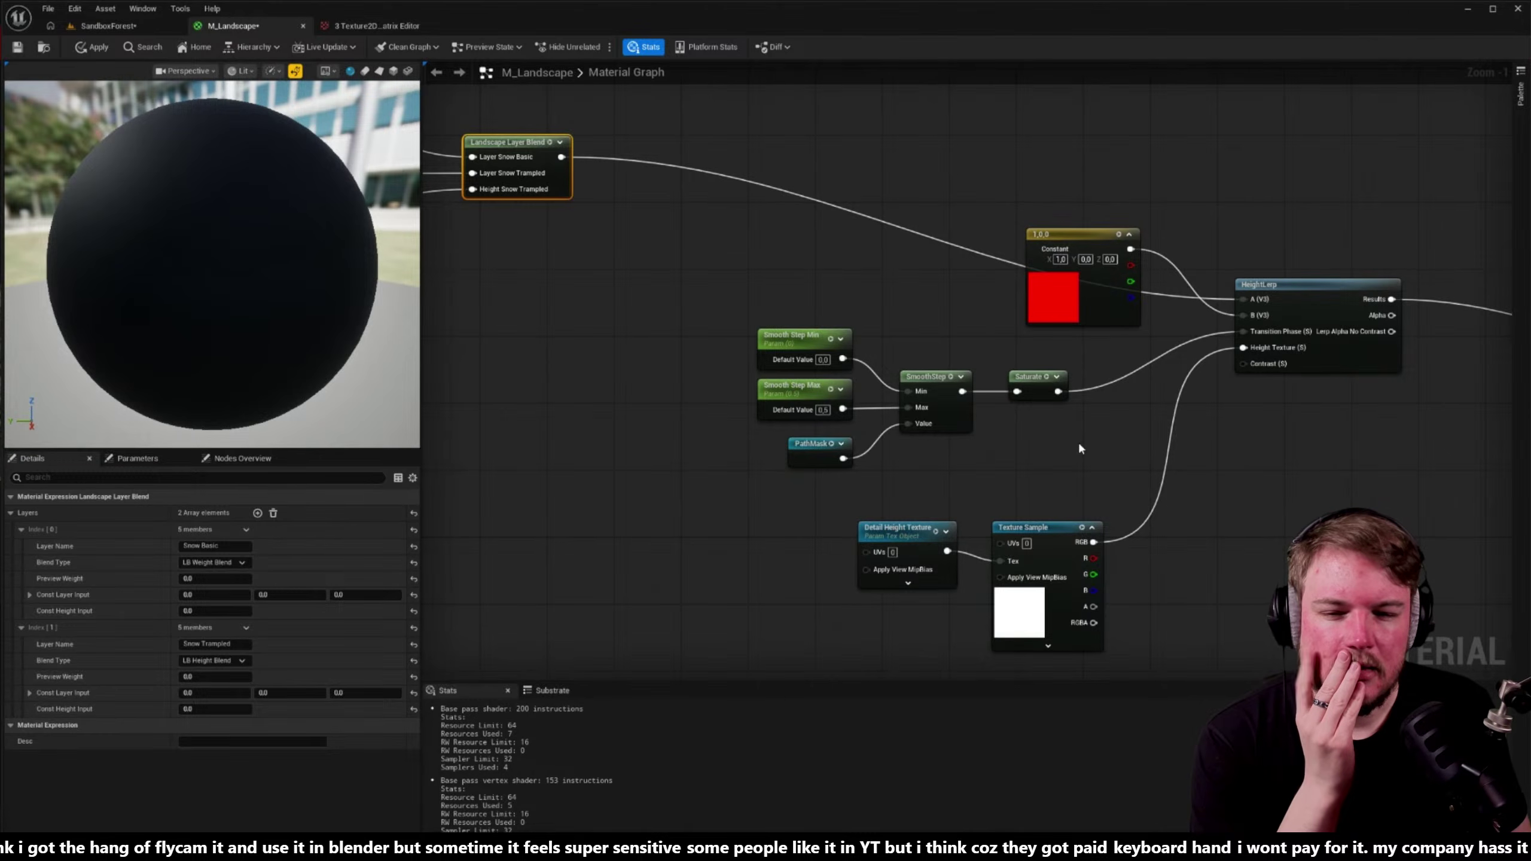
scroll(1079, 443, "down", 5)
scroll(819, 371, "up", 2)
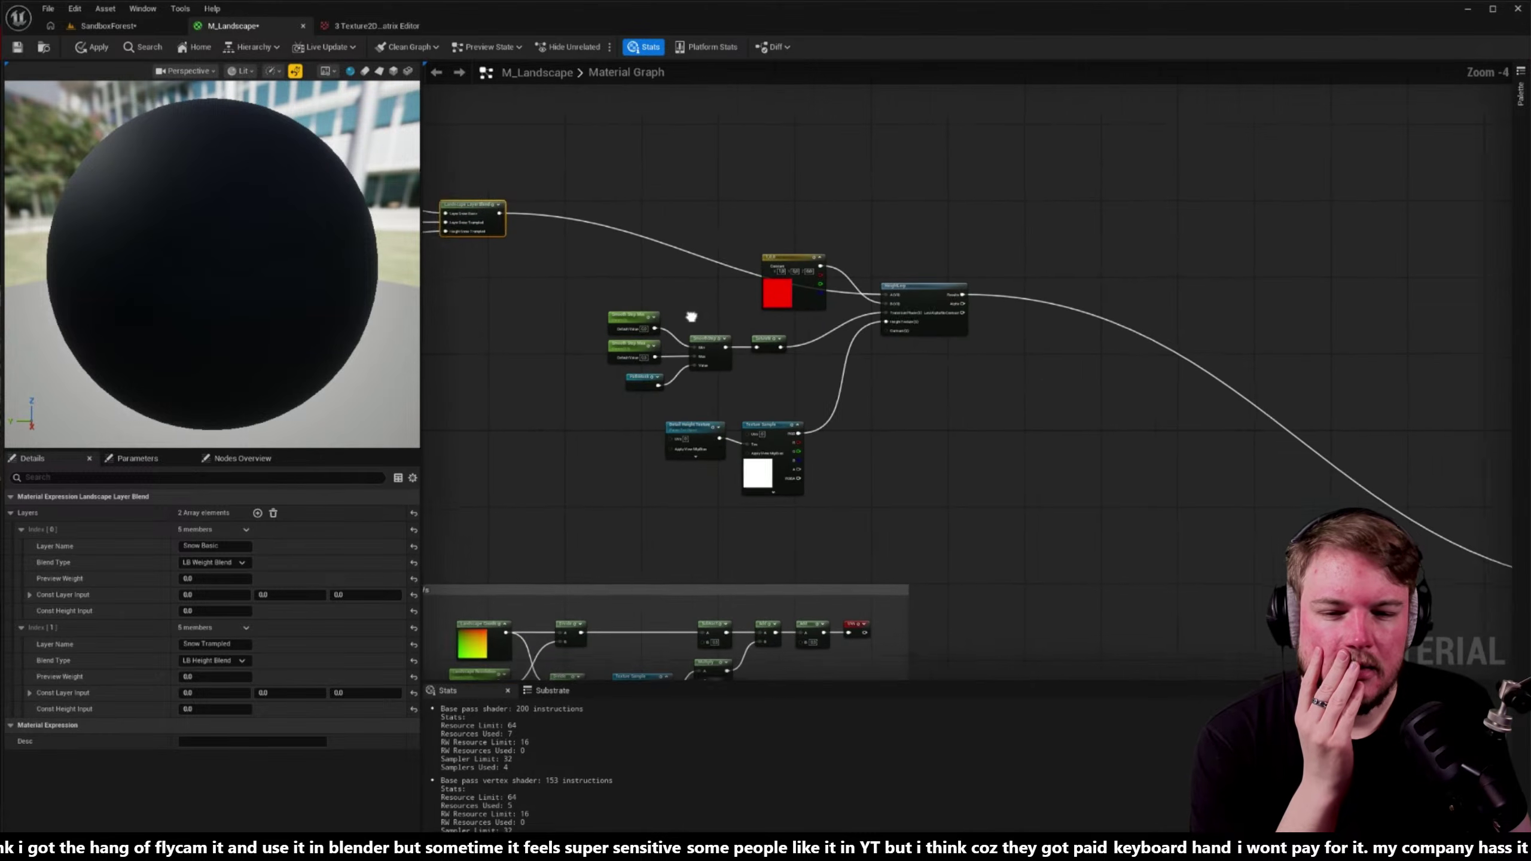
left_click_drag(481, 217, 1120, 543)
key("Home")
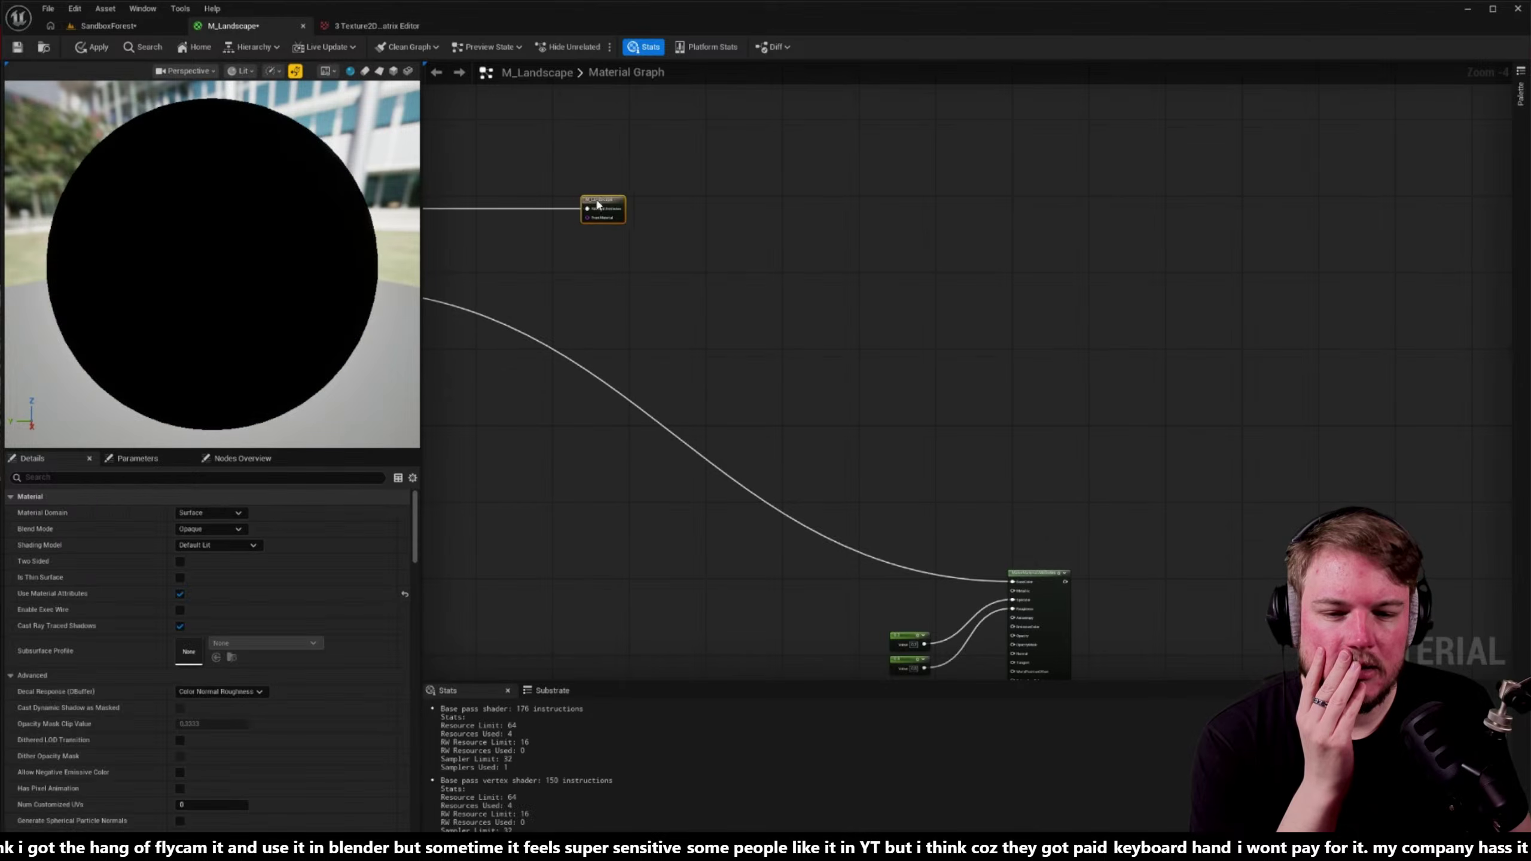
left_click_drag(1102, 269, 560, 238)
right_click_drag(560, 238, 1046, 308)
left_click(96, 48)
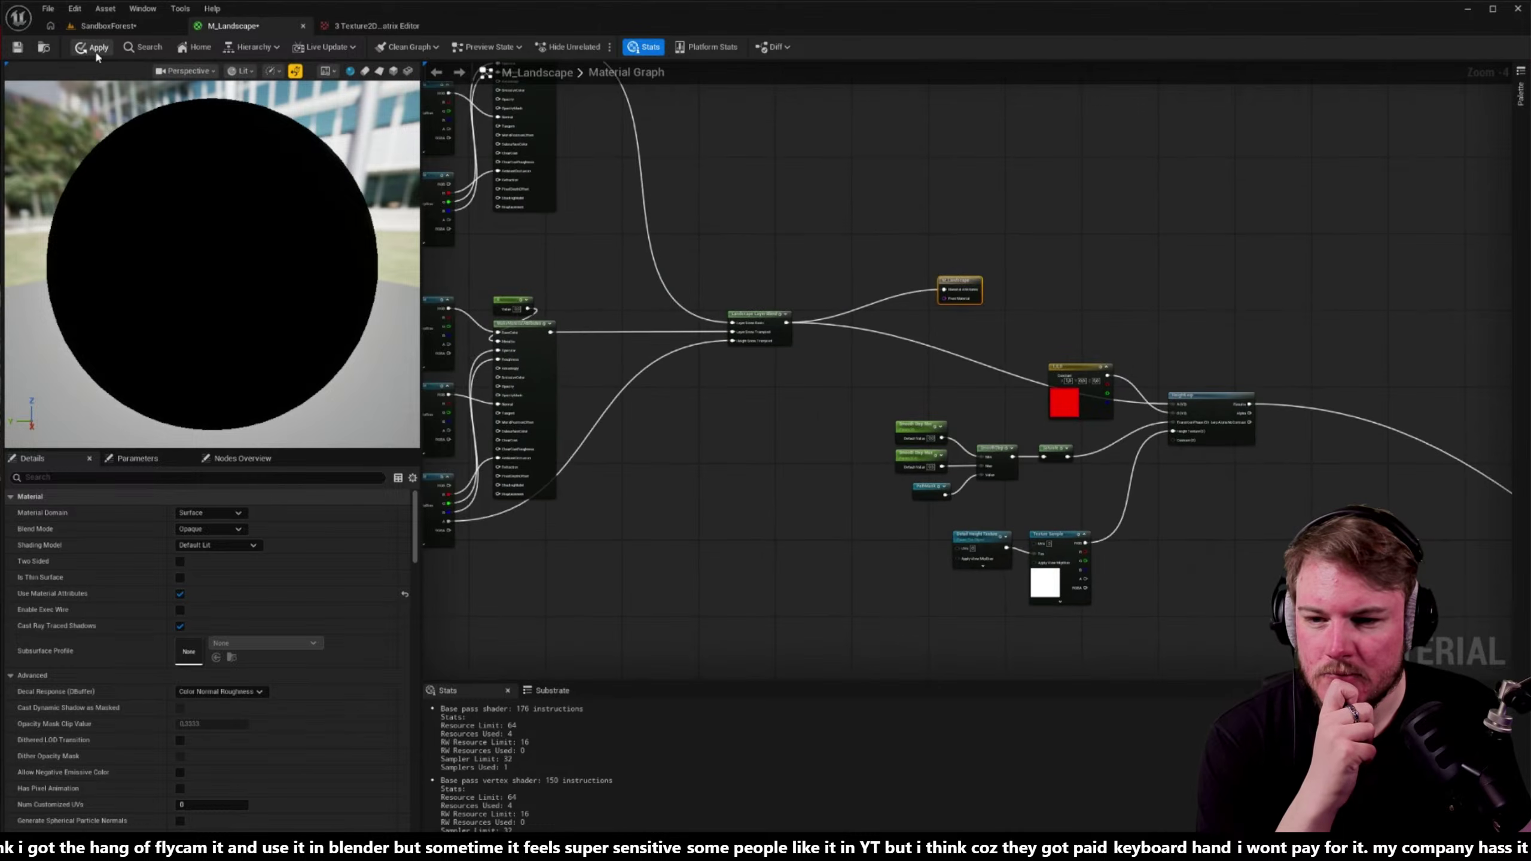
- Switch the SandboxForest level to landscape painting and add a new target layer
left_click(103, 26)
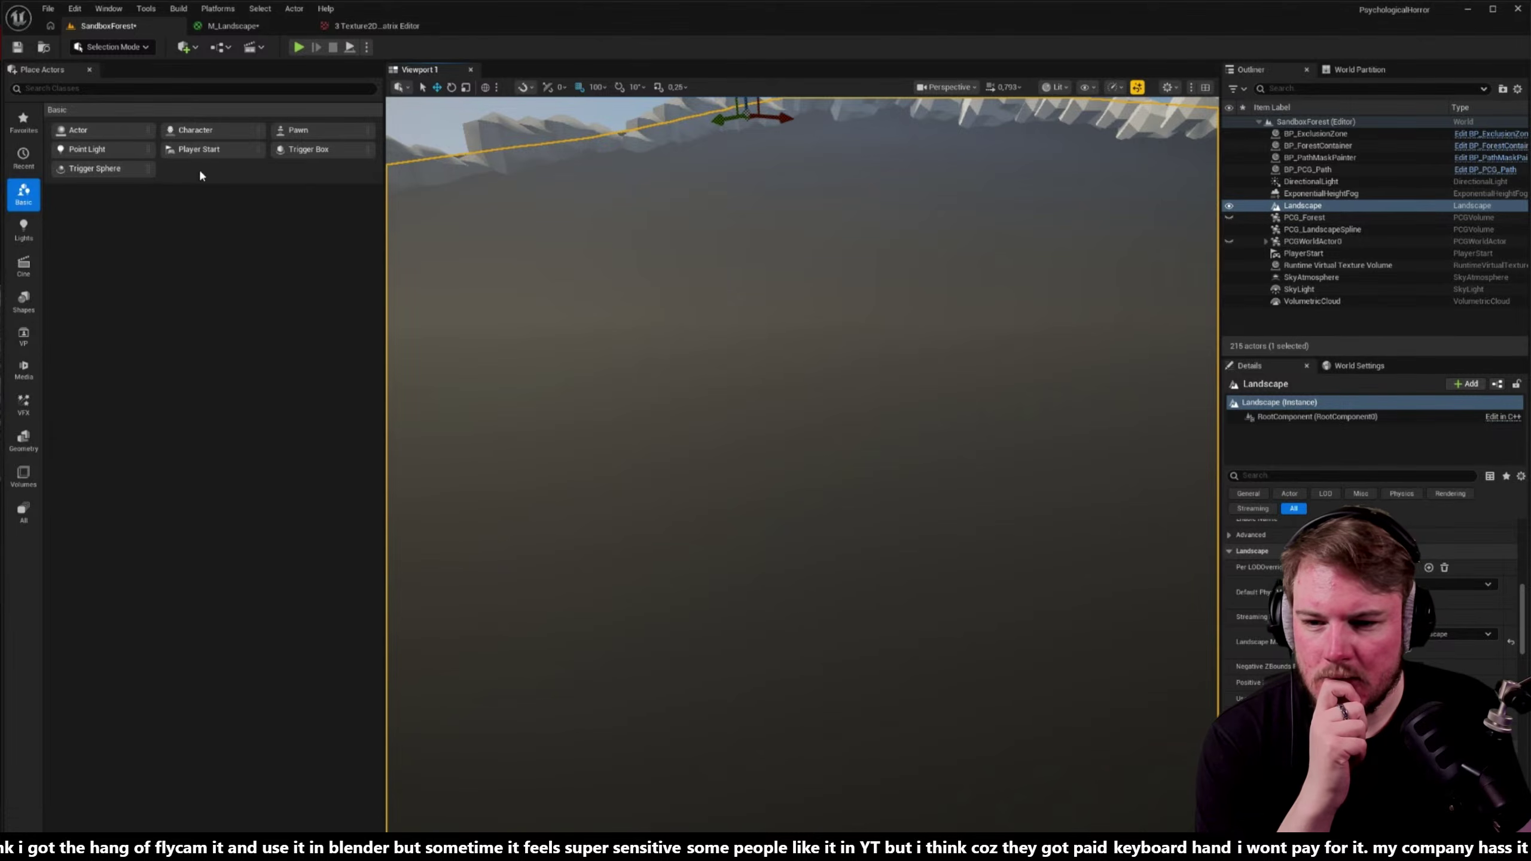
left_click(111, 46)
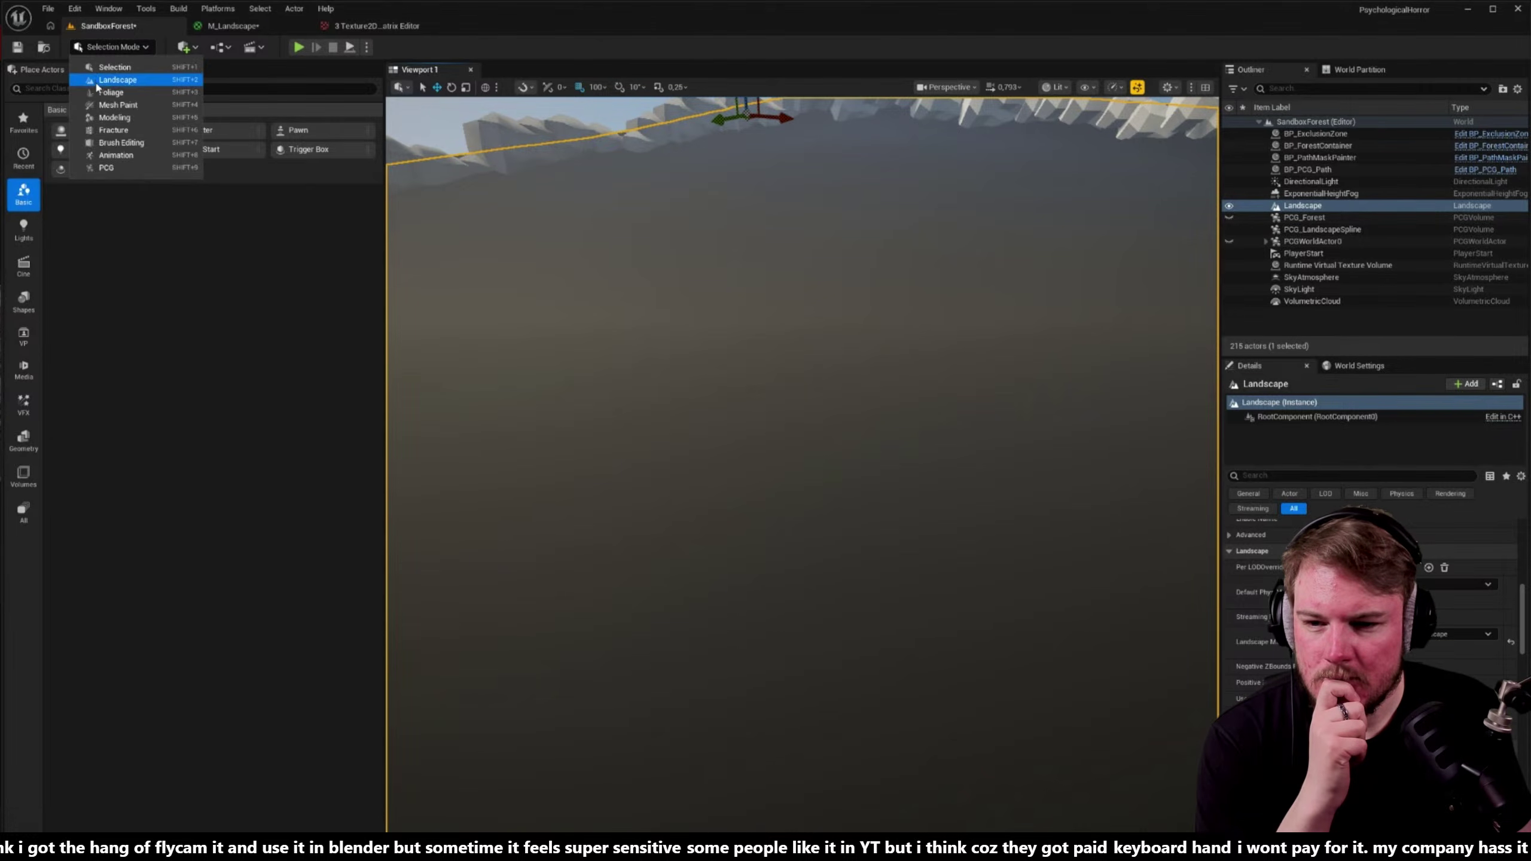
left_click(95, 79)
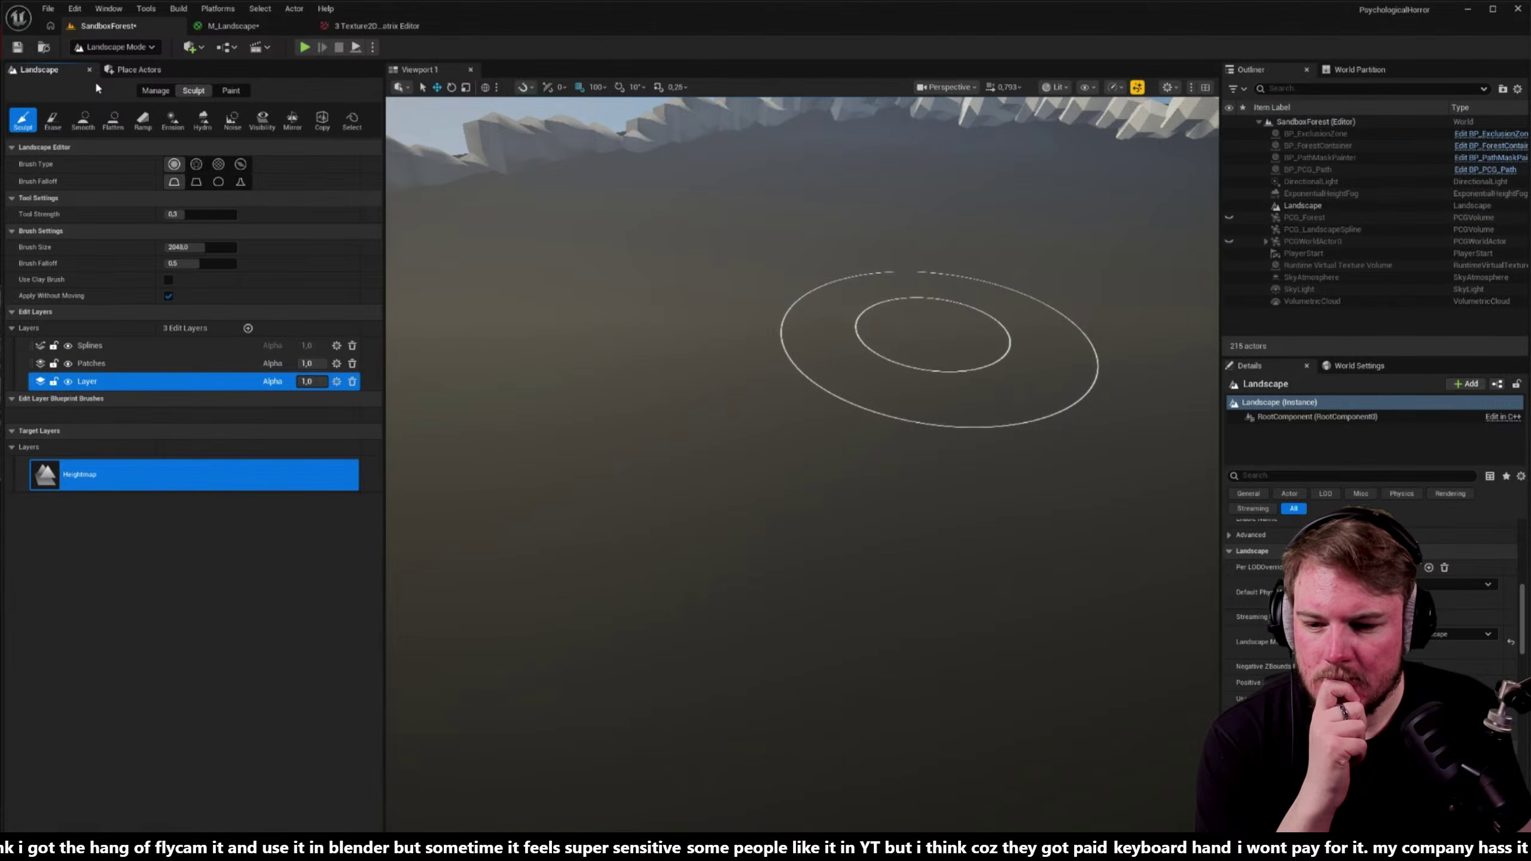
left_click(229, 90)
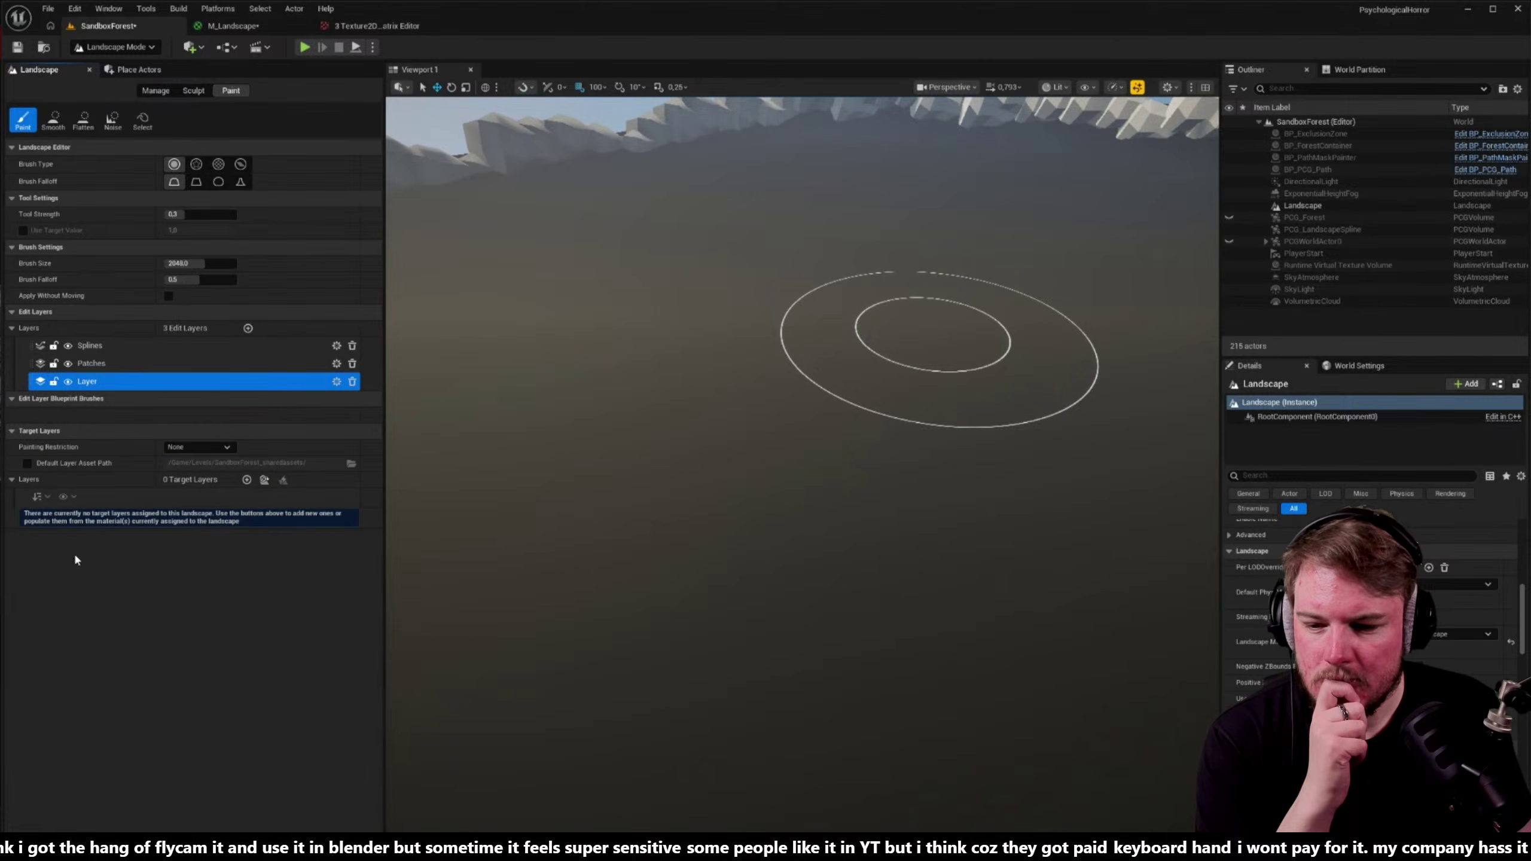
left_click(246, 480)
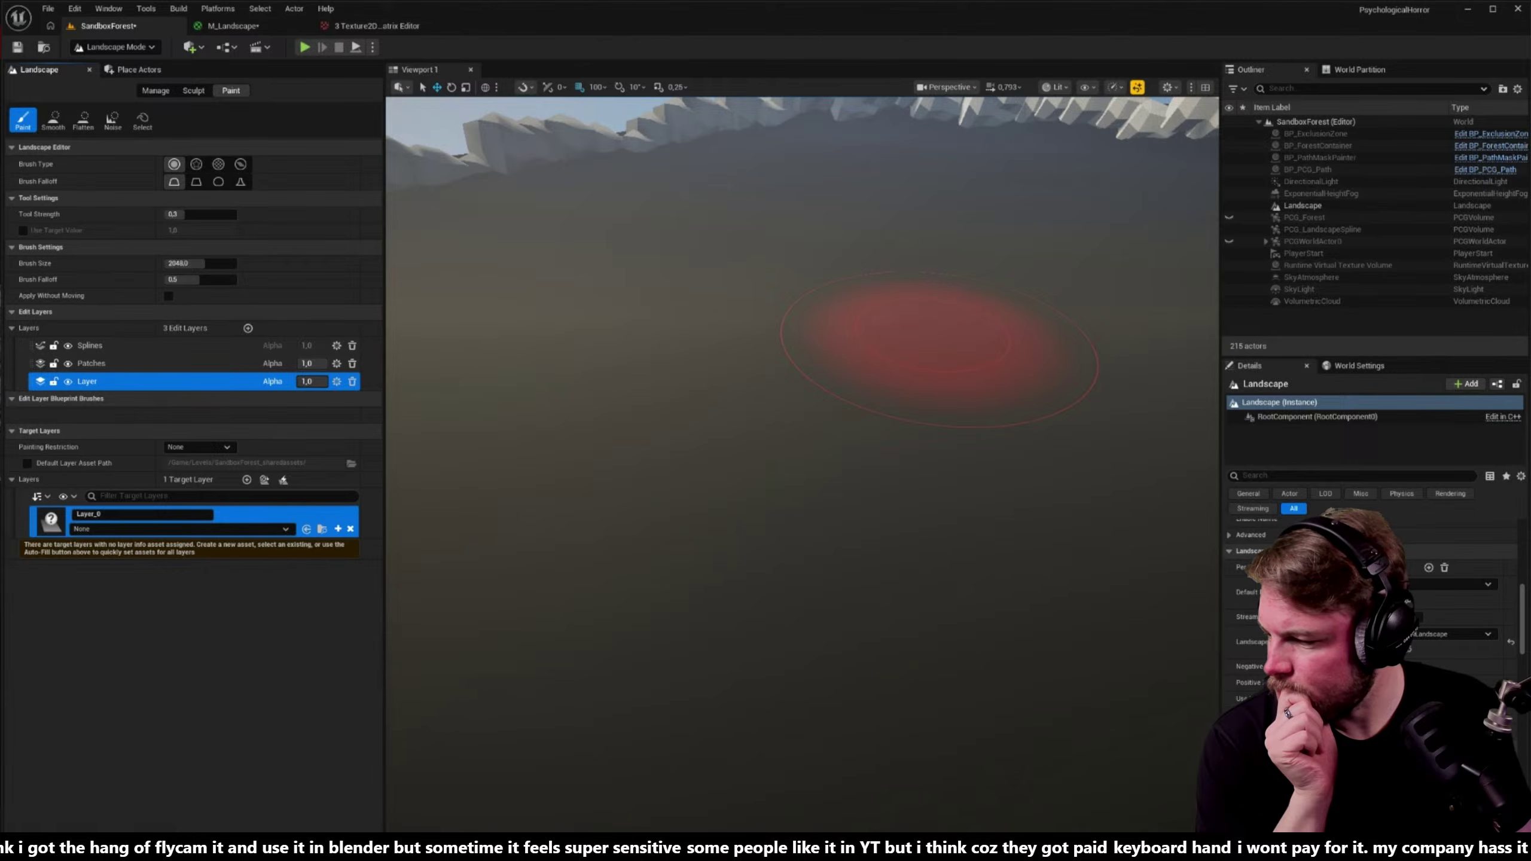
- Review the Landscape Quick Start Guide in the browser on assigning the landscape material and creating Landscape Layer Info Objects
key("alt+Tab")
scroll(369, 339, "down", 1)
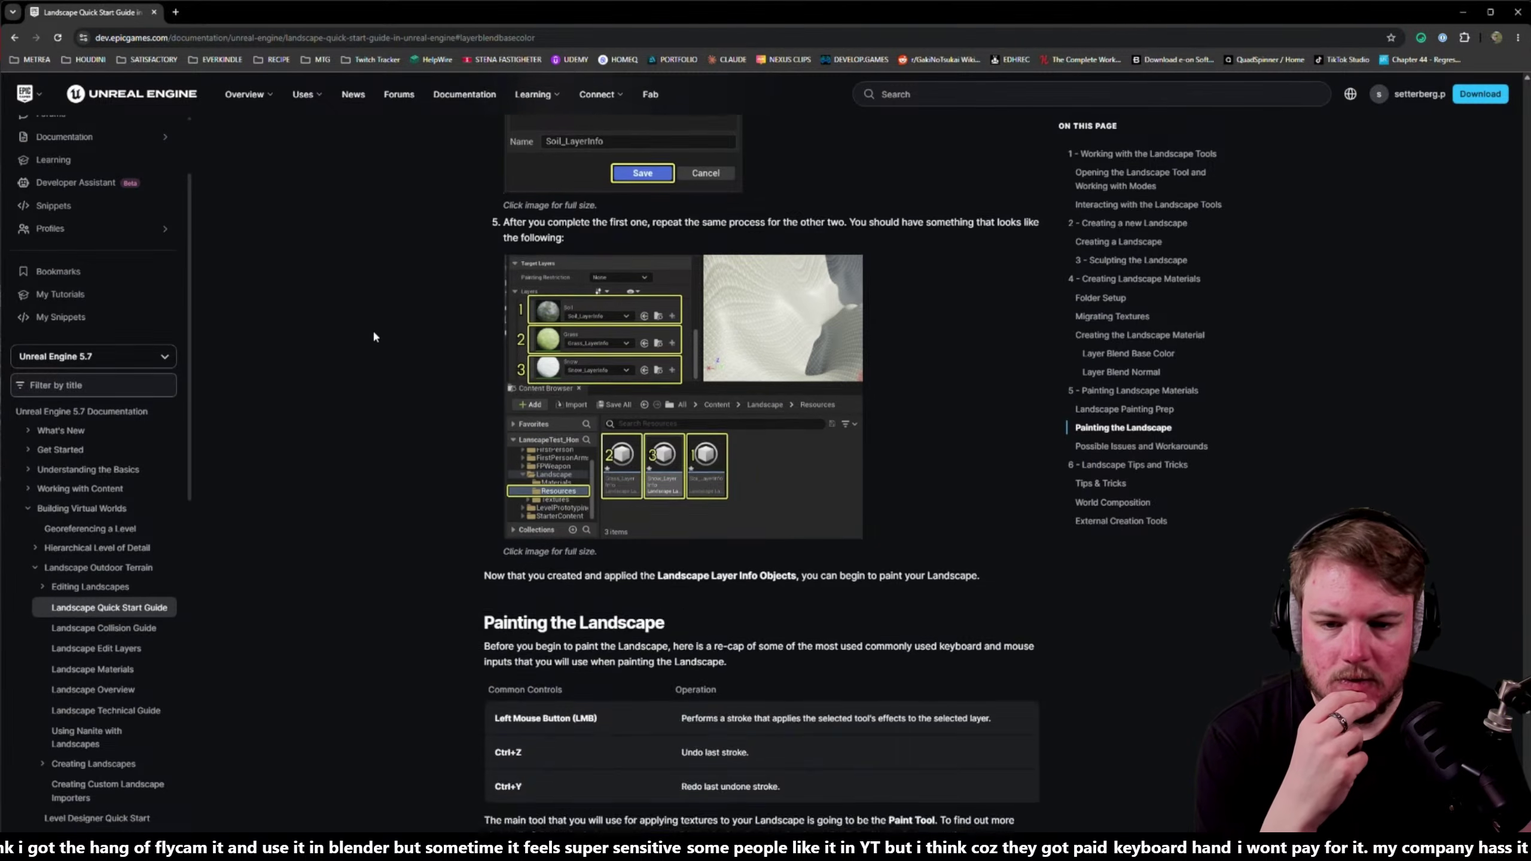
scroll(373, 337, "up", 15)
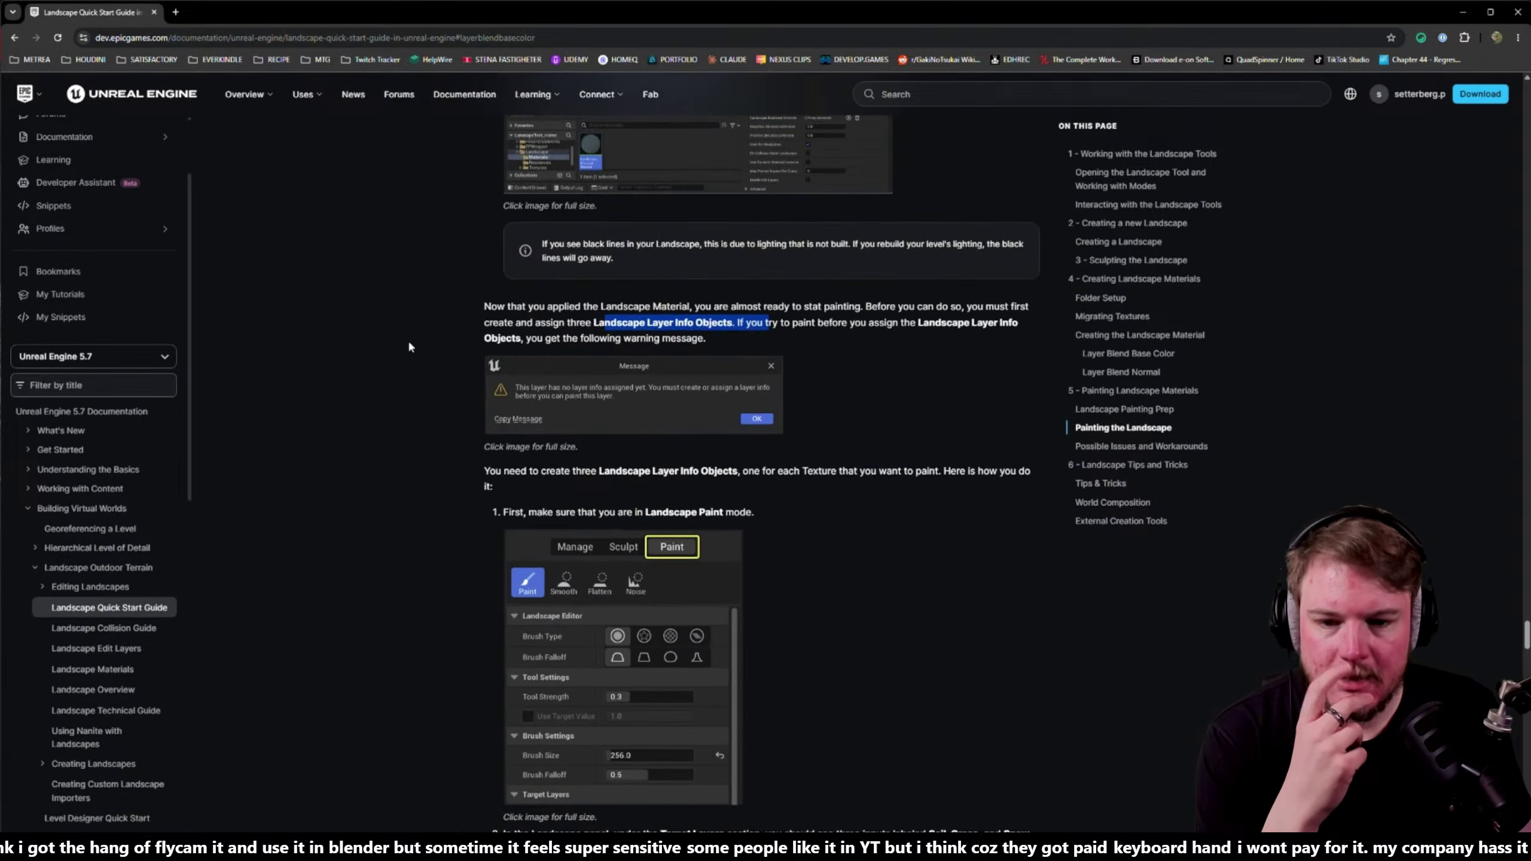
scroll(408, 347, "up", 6)
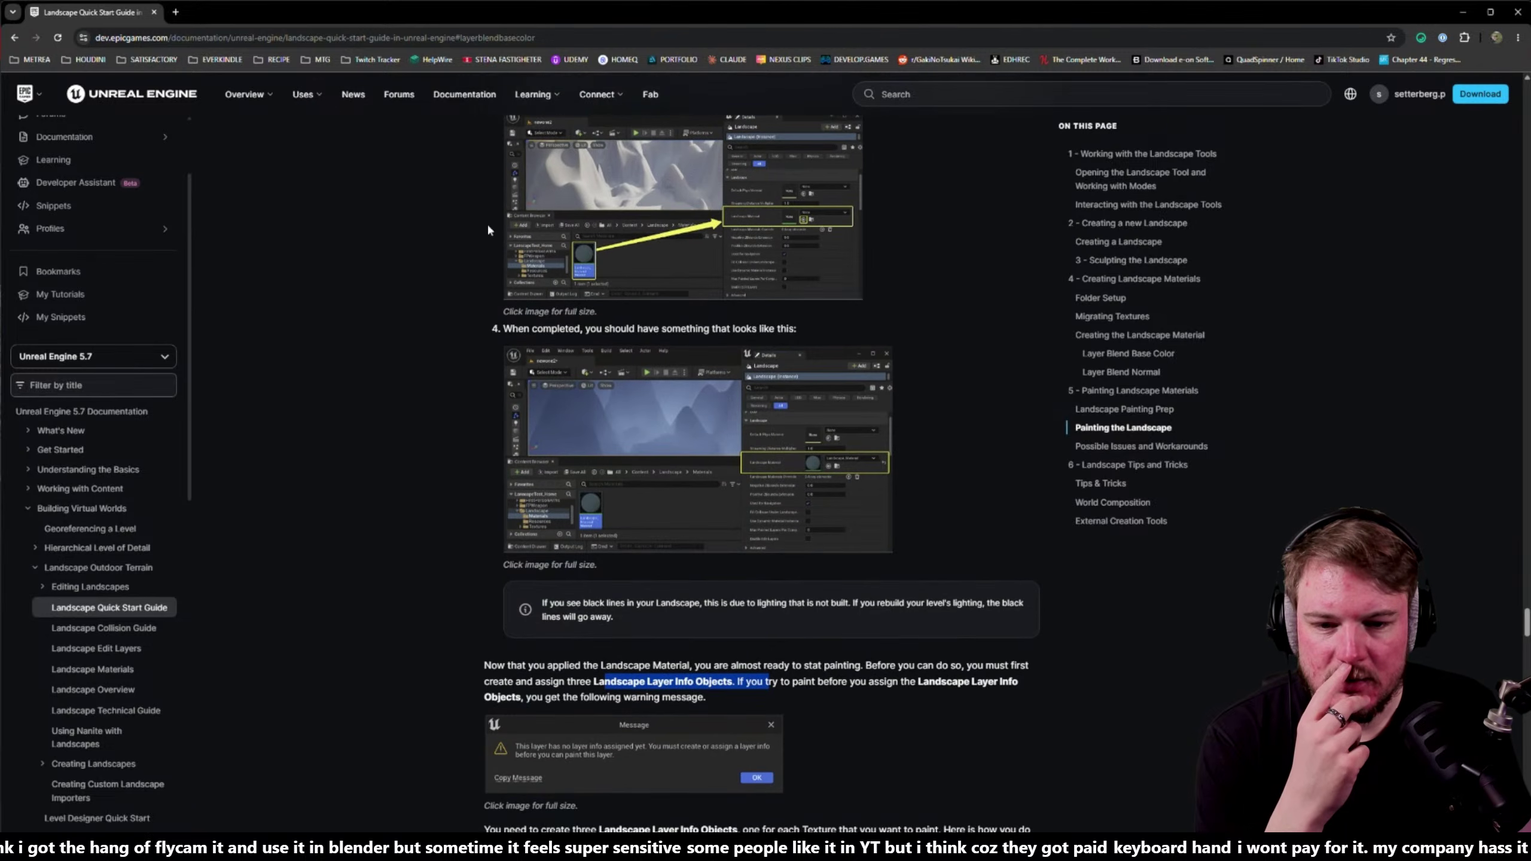
left_click_drag(405, 185, 783, 424)
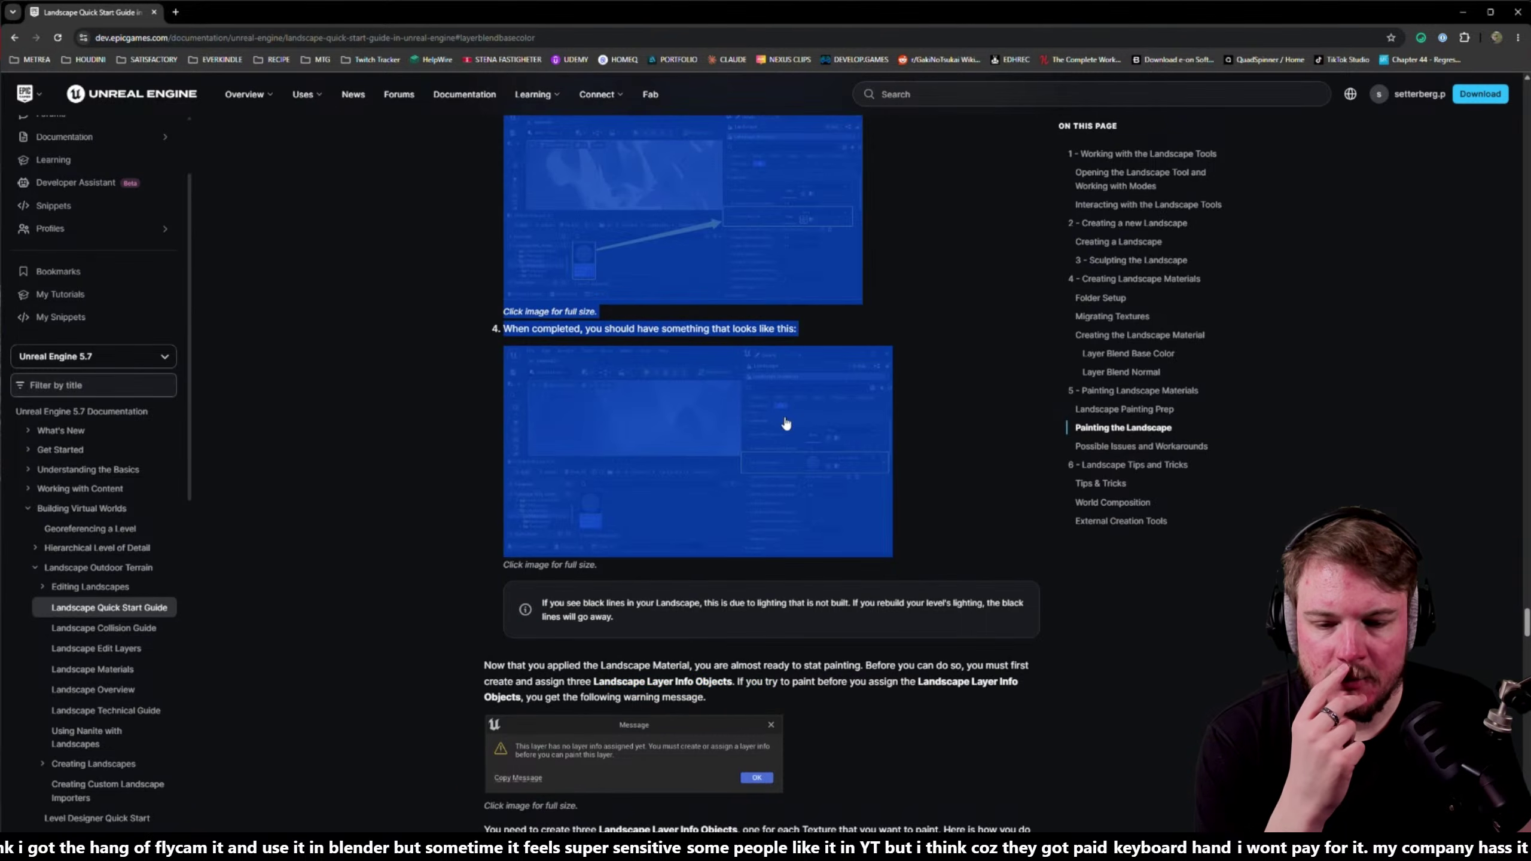
left_click(383, 352)
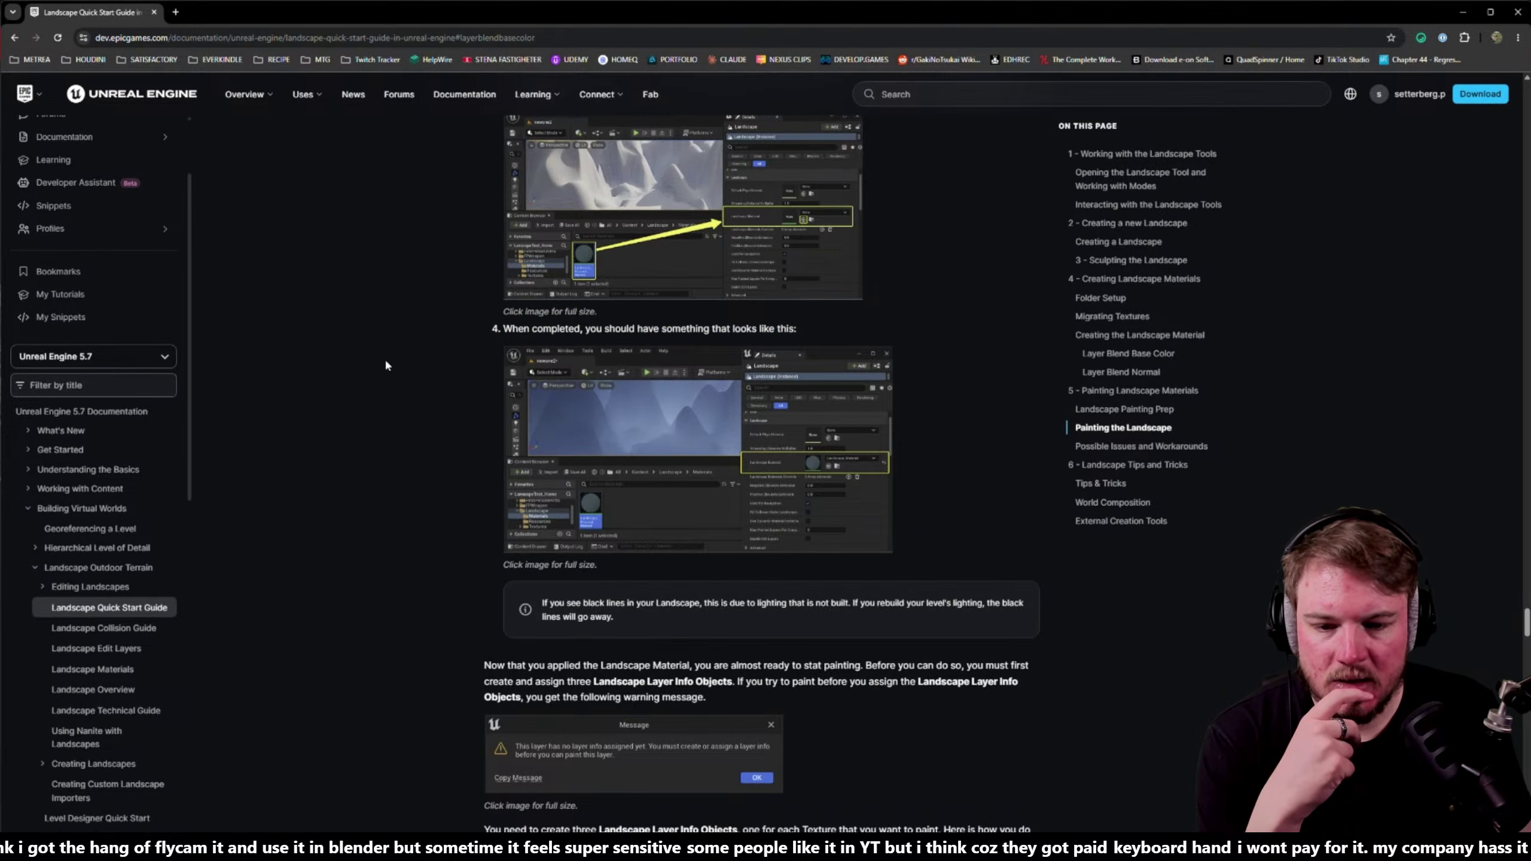
scroll(382, 365, "down", 2)
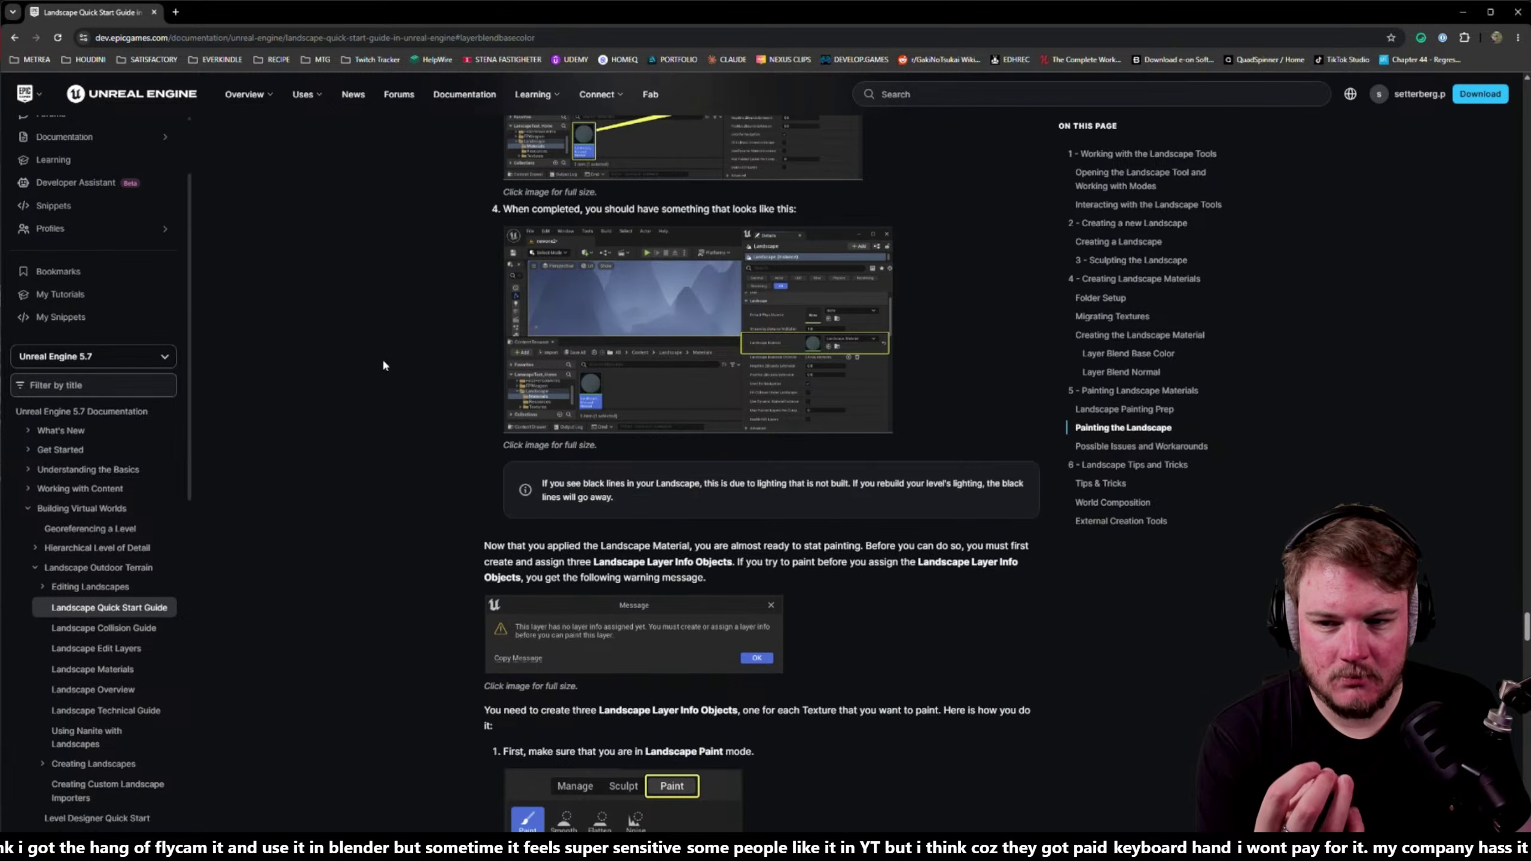
- Return to Unreal Editor and open the MI_SnowLandscape material instance from the Landscape/Materials folder
key("alt+Tab")
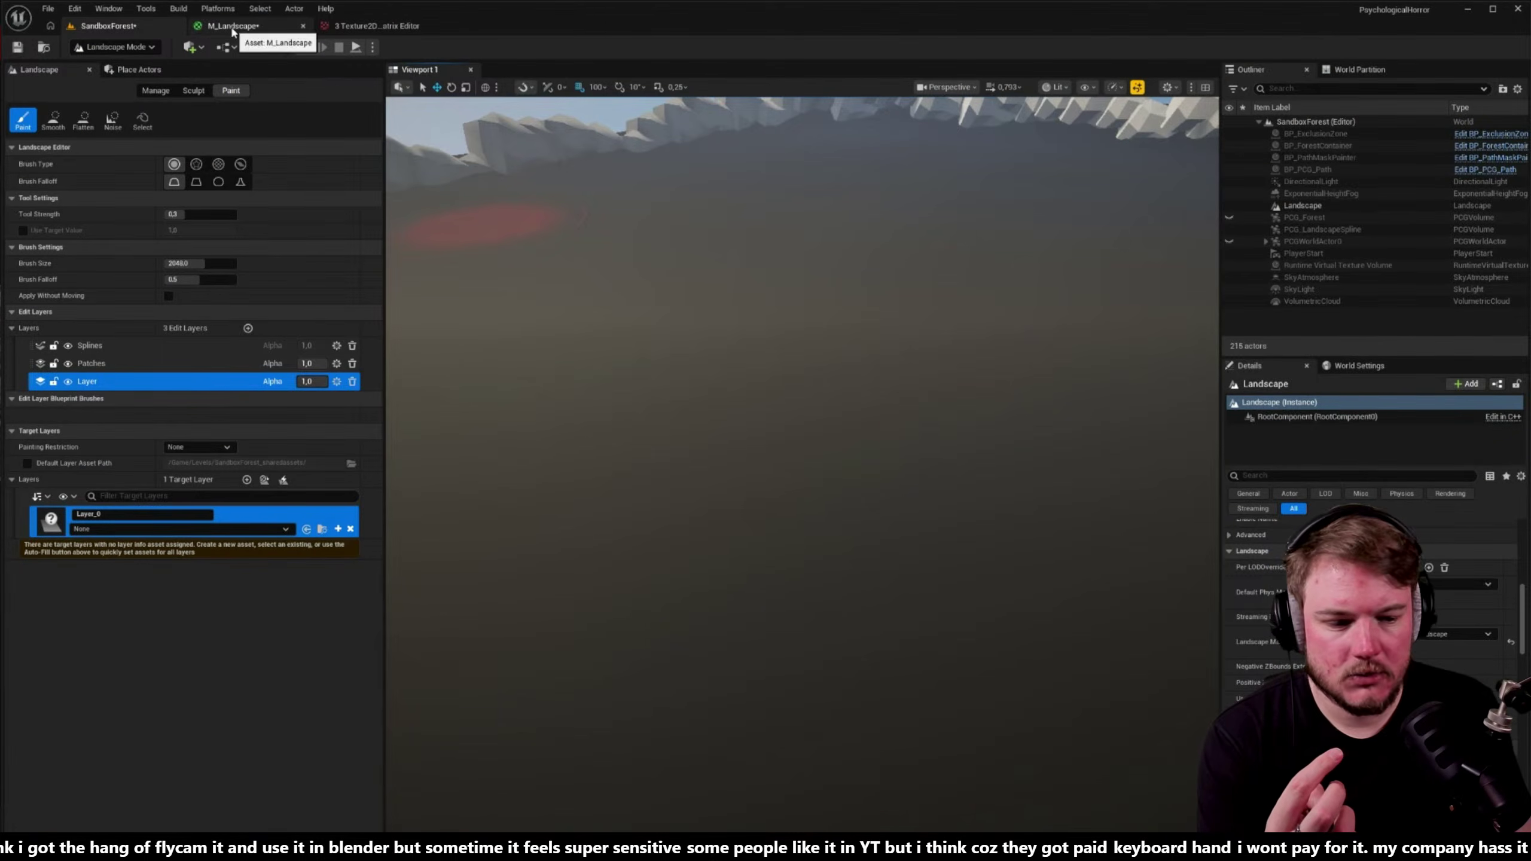
key("ctrl+space")
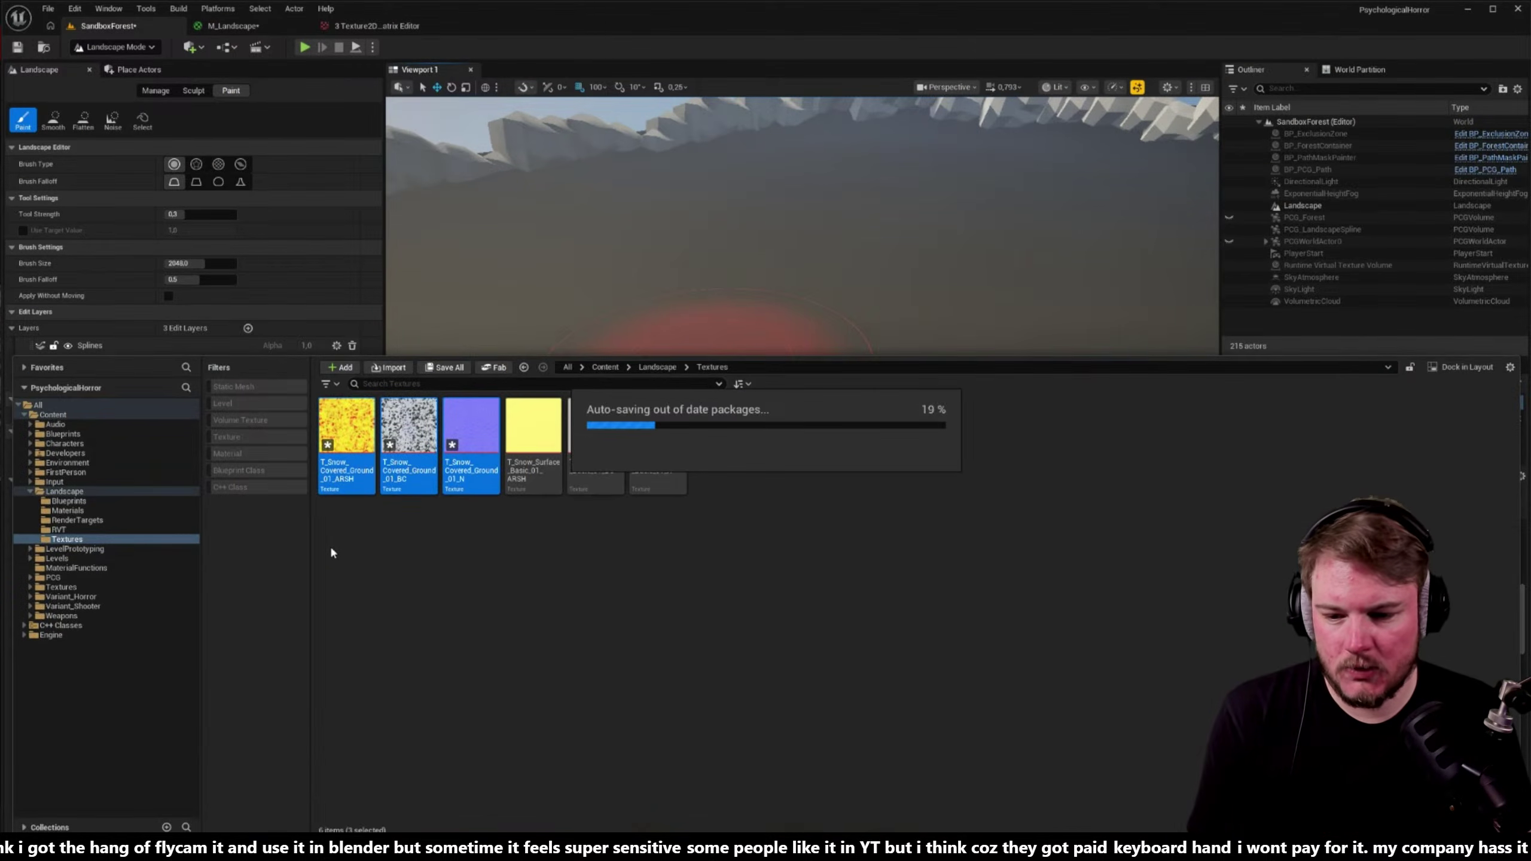
left_click(84, 510)
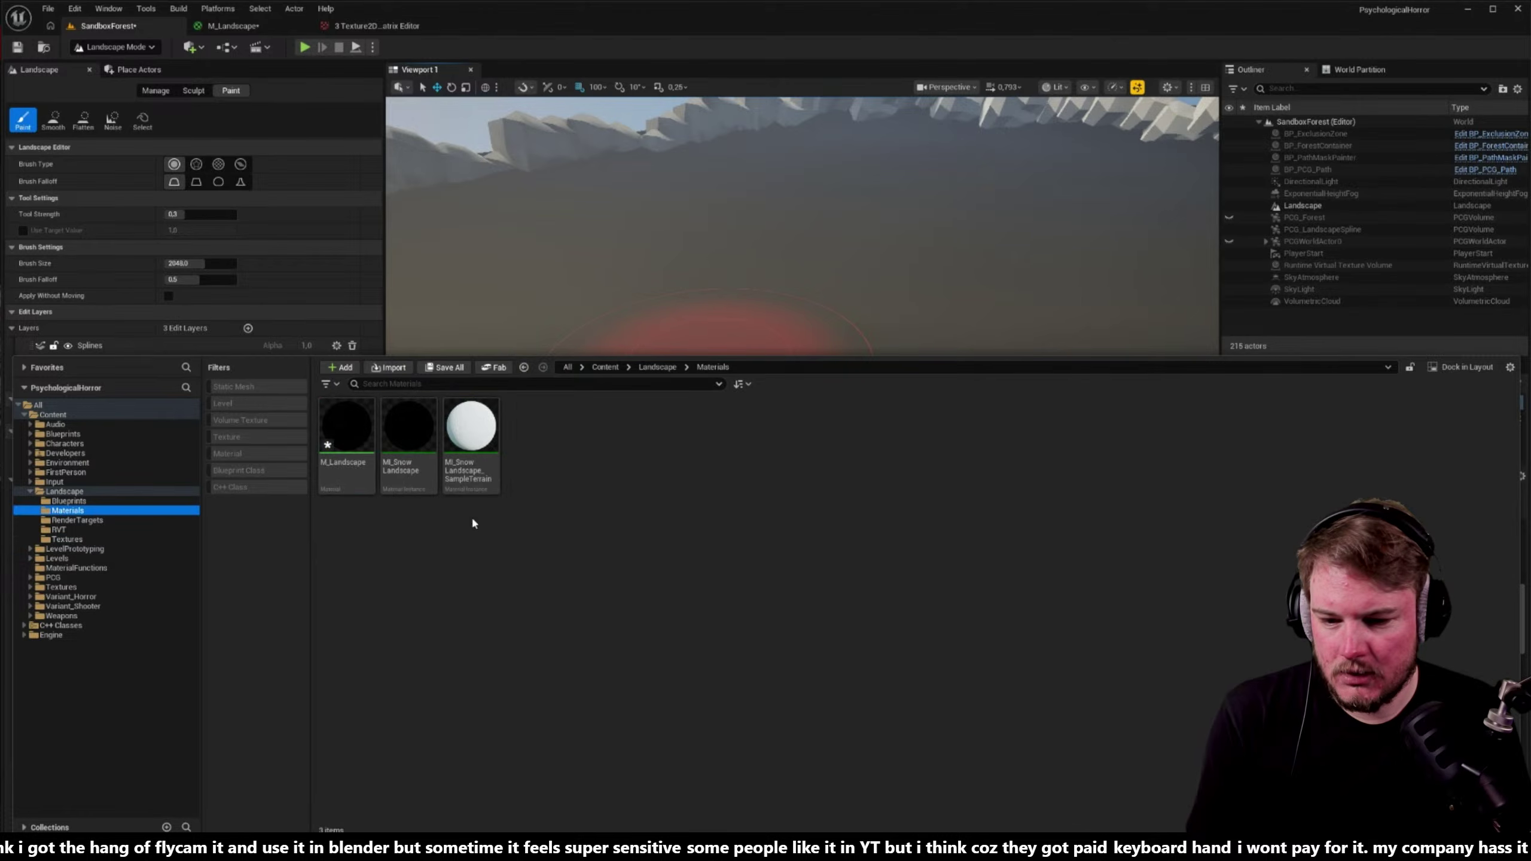
double_click(423, 457)
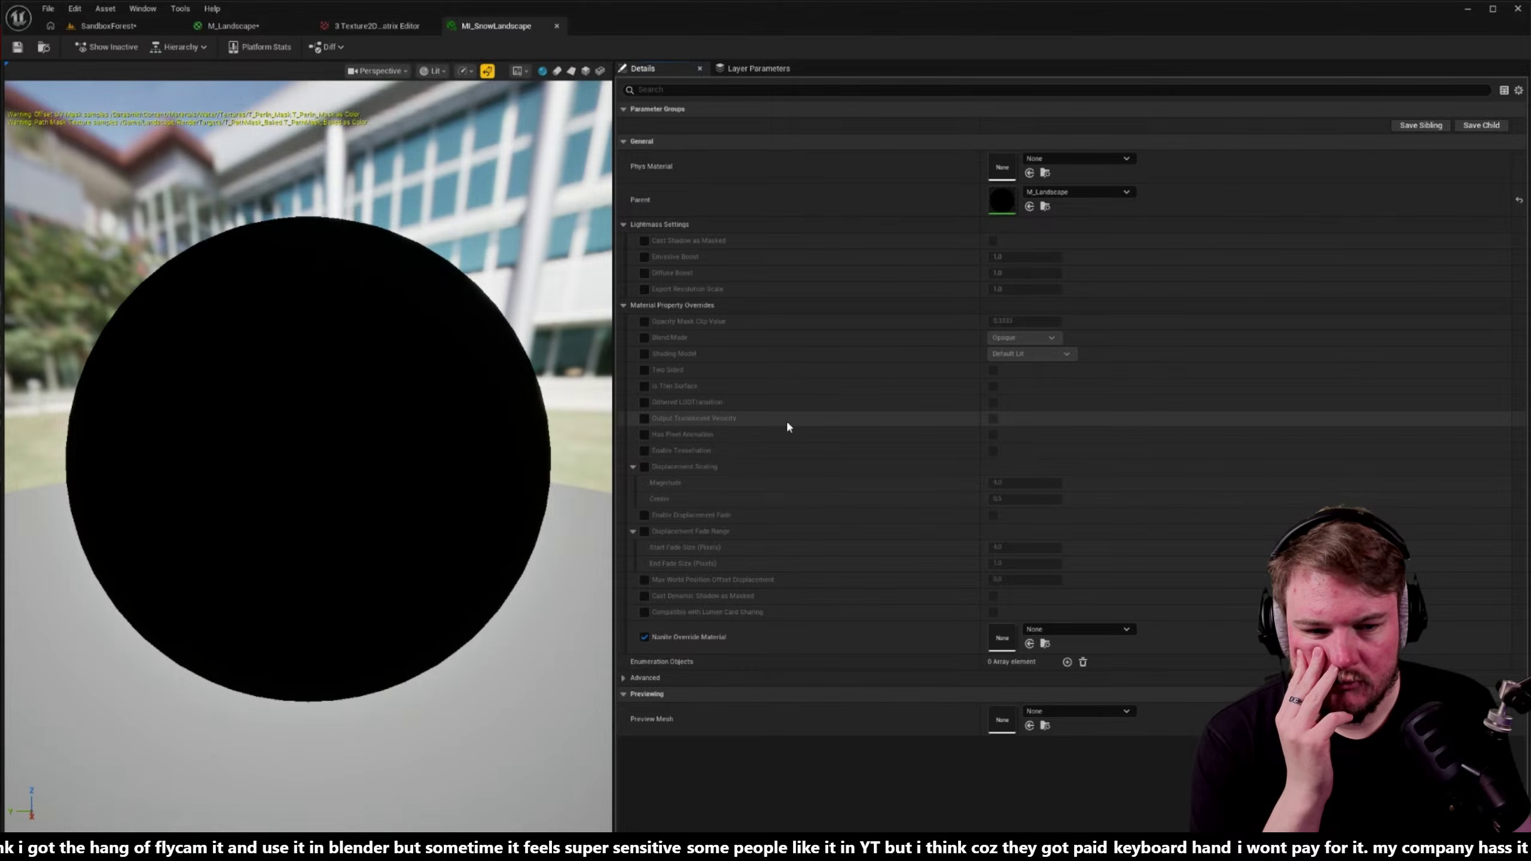
- Set the Preview Weight of the Snow Basic layer to 1 in M_Landscape's Landscape Layer Blend node
left_click(232, 25)
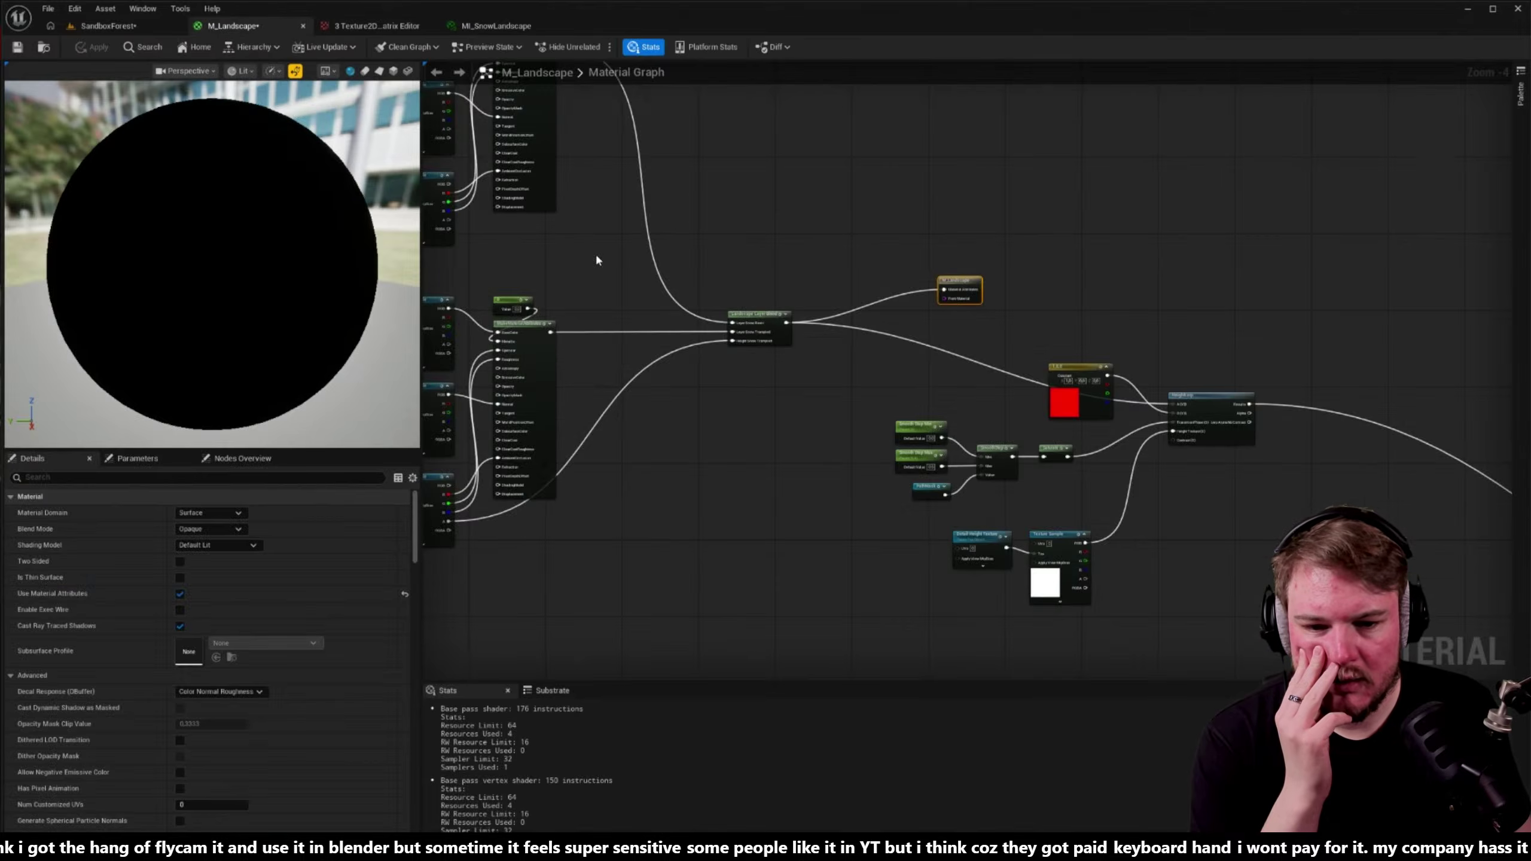
right_click_drag(597, 260, 830, 361)
left_click_drag(895, 393, 1045, 507)
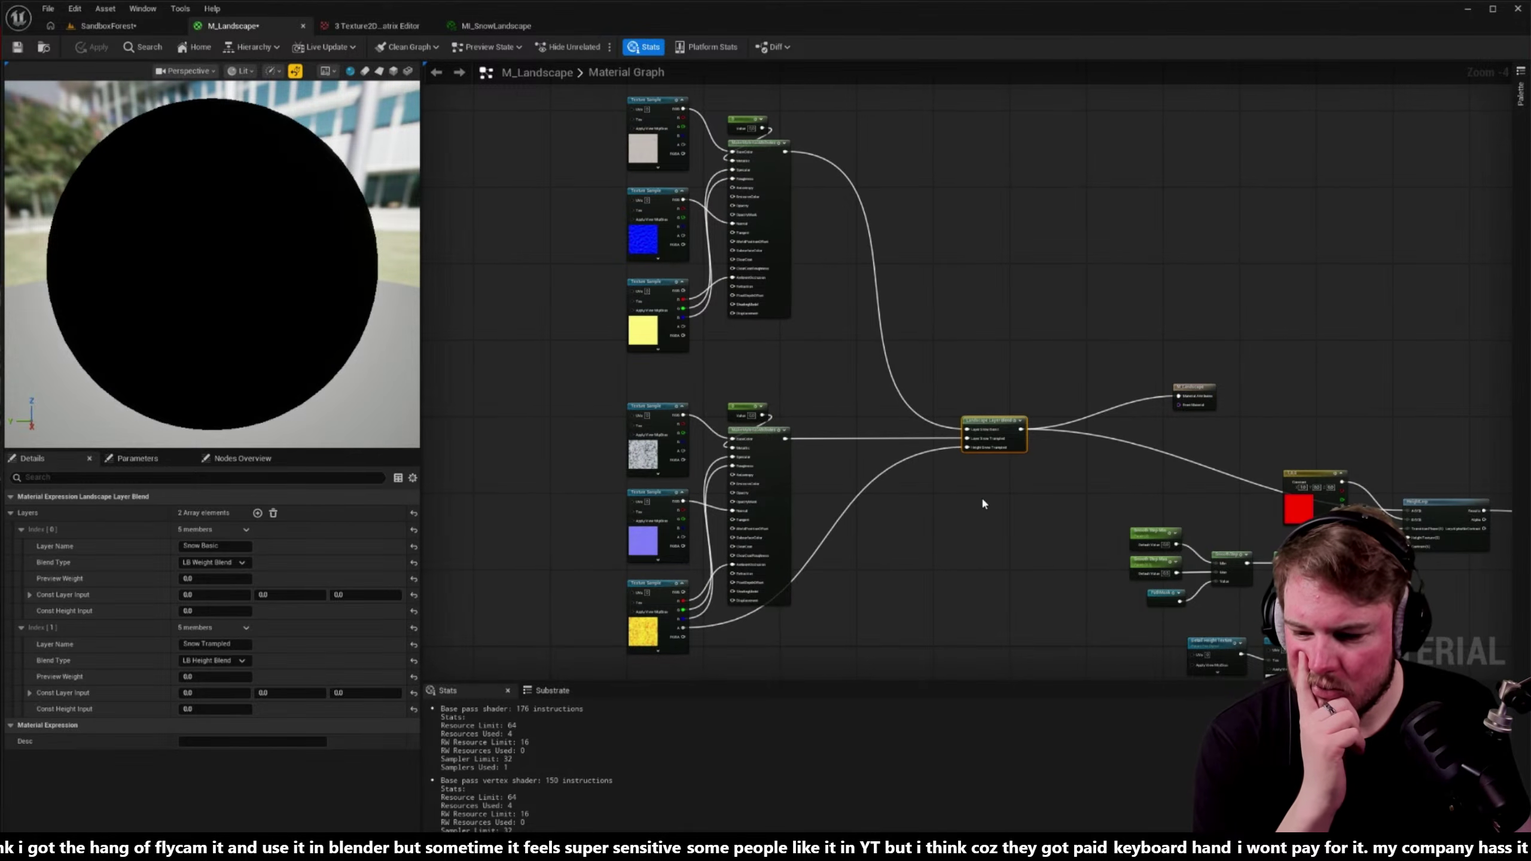
left_click(201, 580)
type("1")
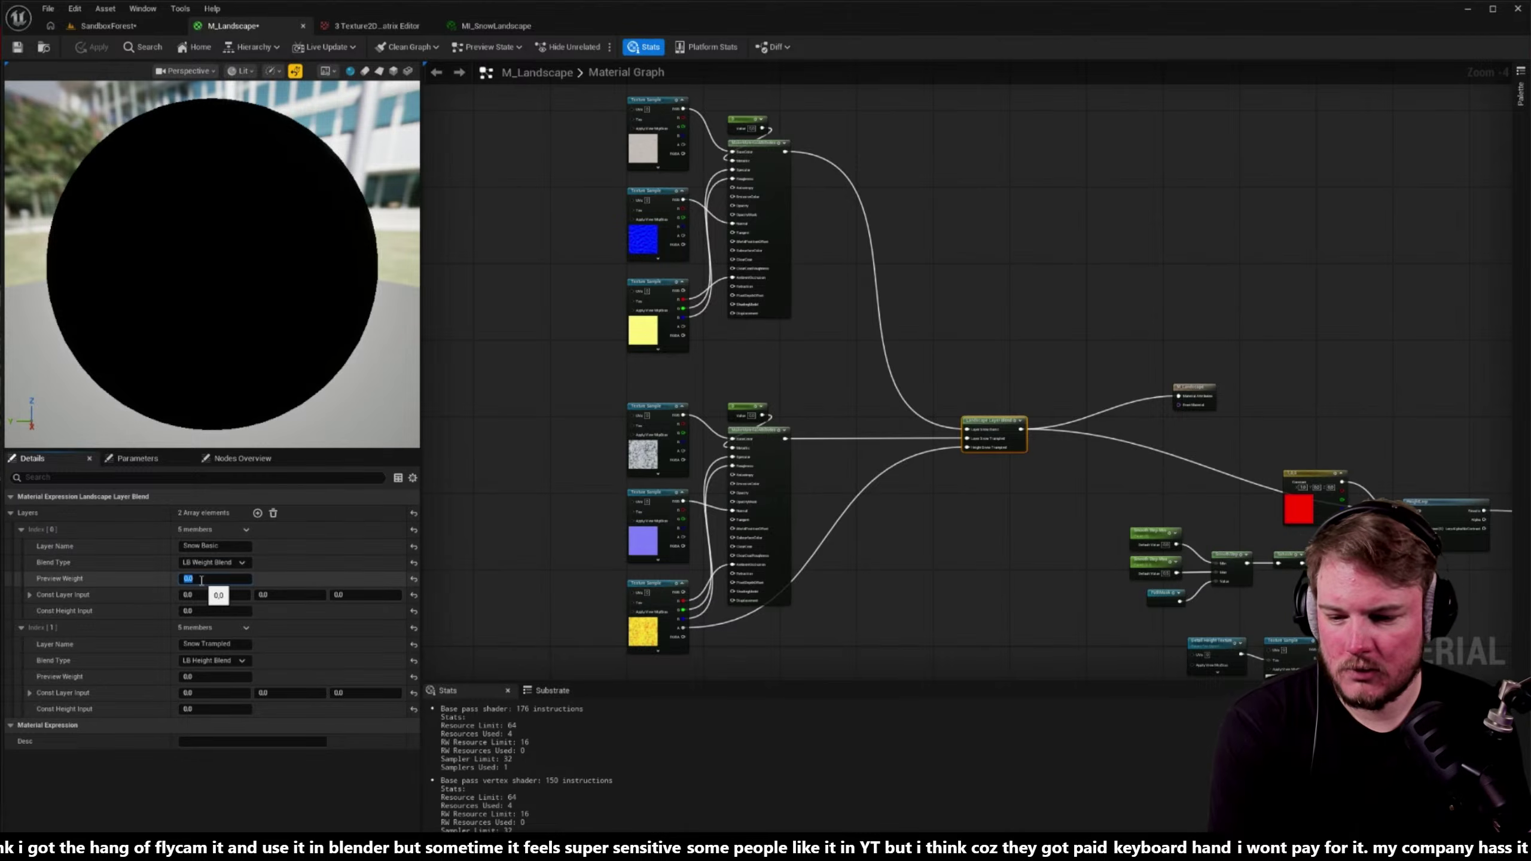
key("Return")
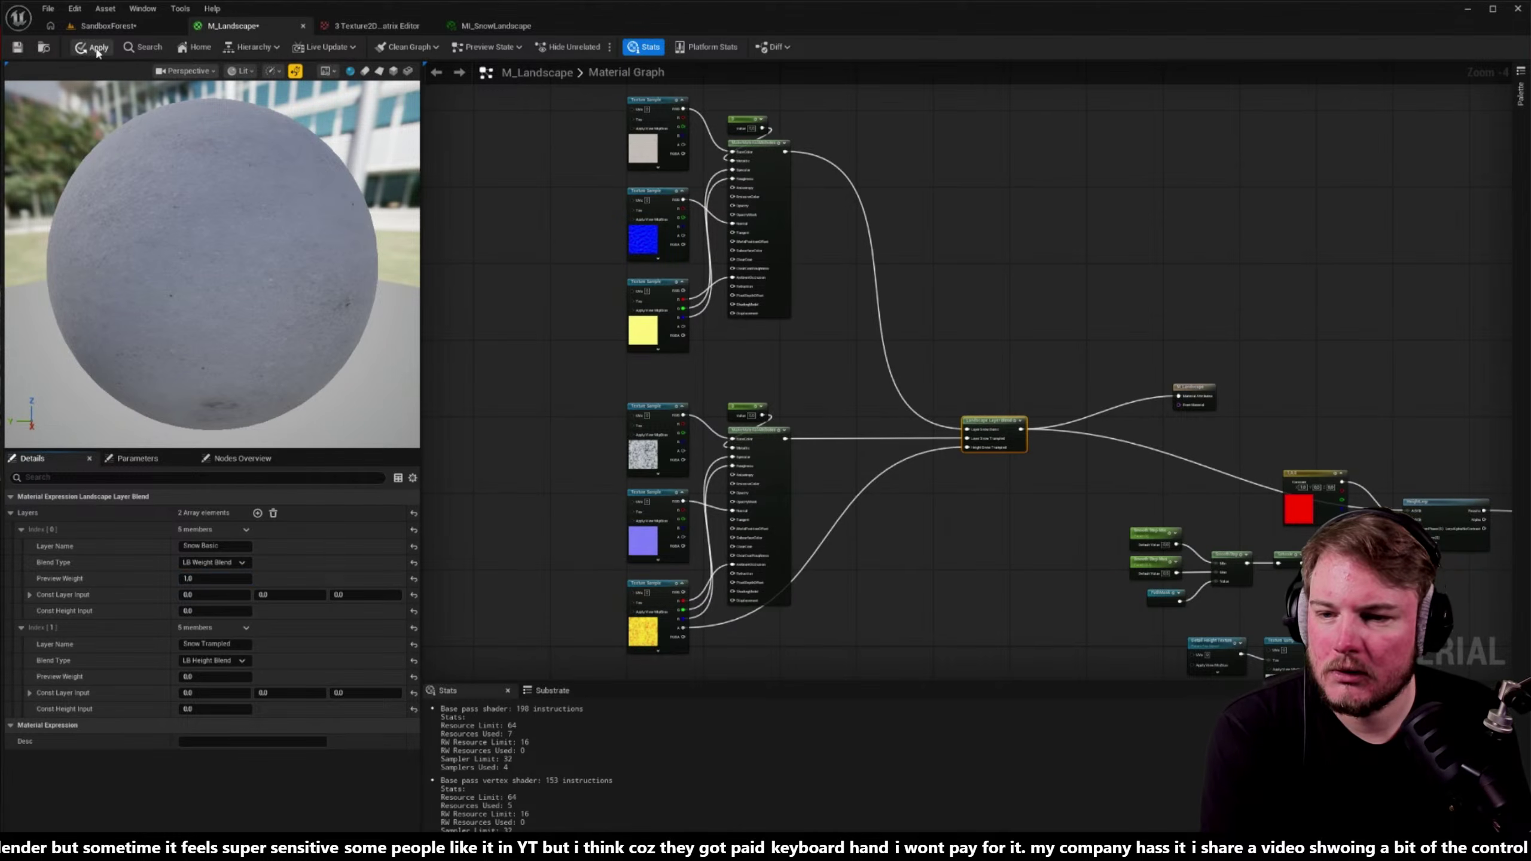
- Check the SandboxForest landscape, then move M_Landscape's material output node closer to the Landscape Layer Blend node
left_click(102, 26)
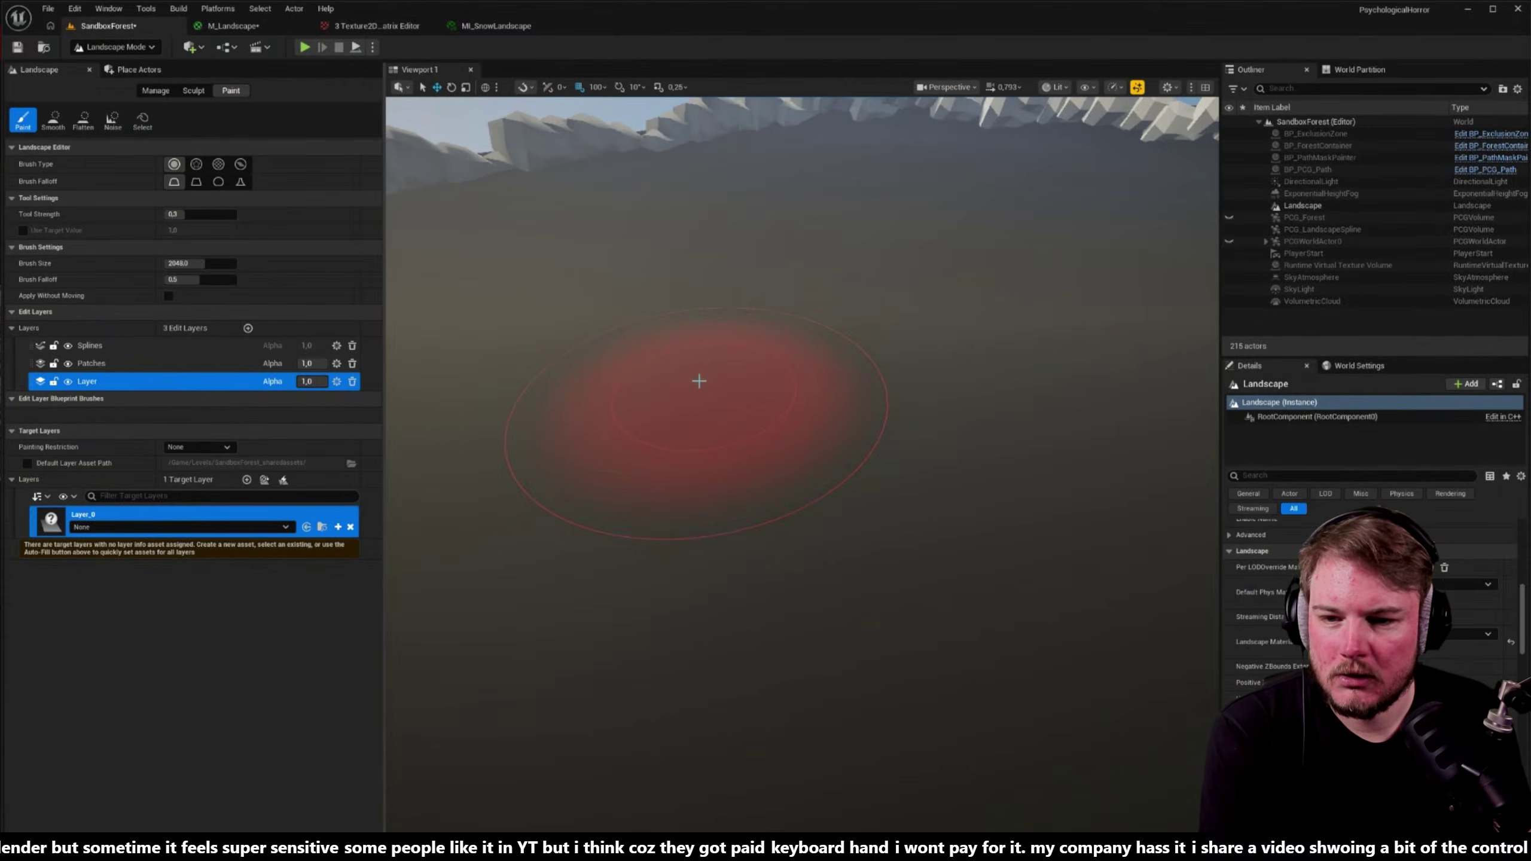
left_click(238, 26)
right_click_drag(1056, 300, 904, 261)
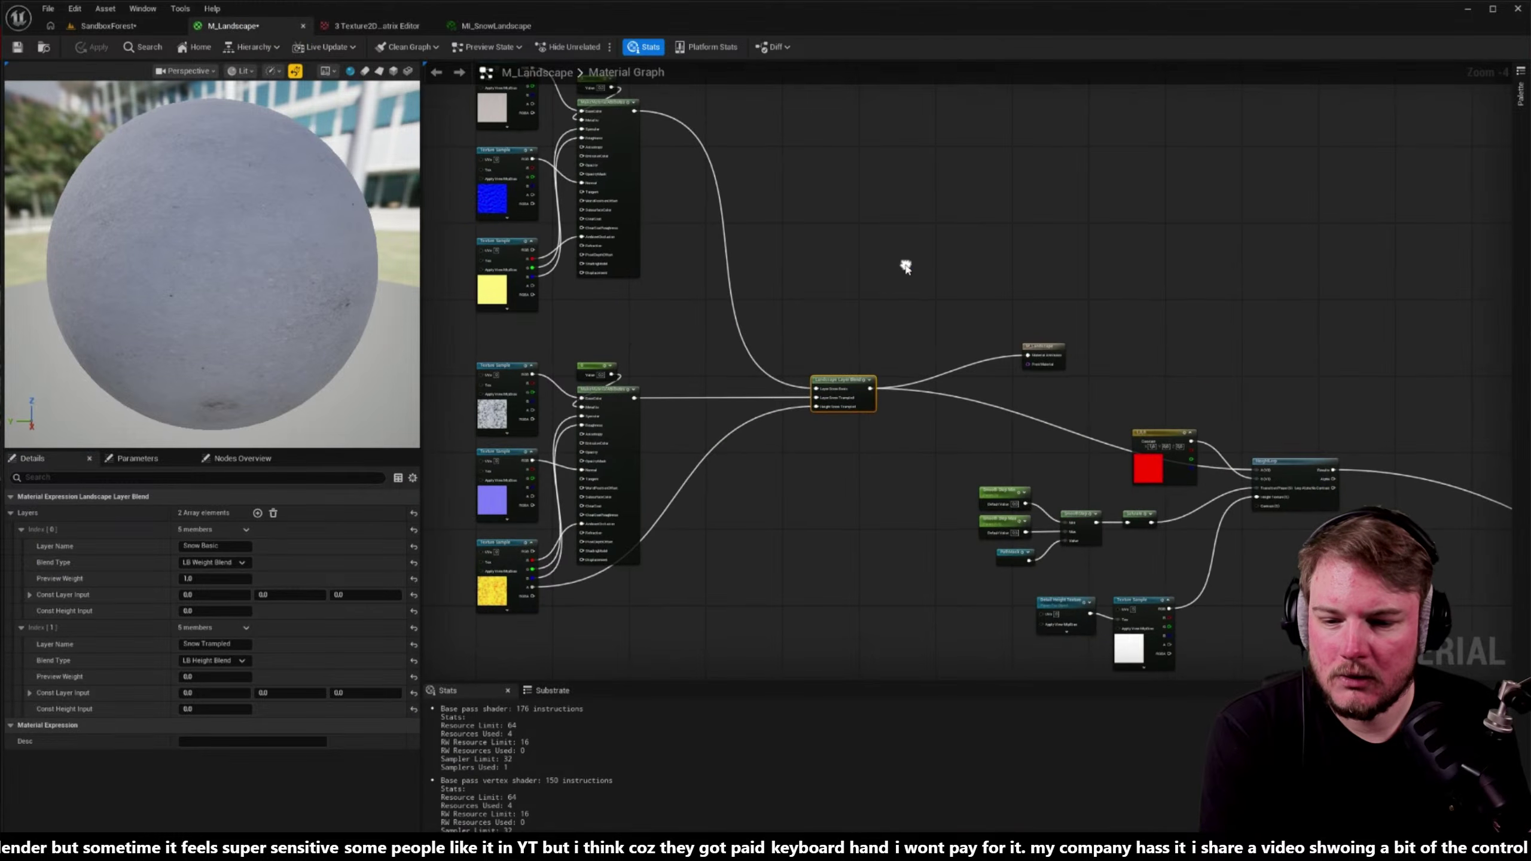
left_click(1030, 345)
left_click_drag(1027, 347, 936, 347)
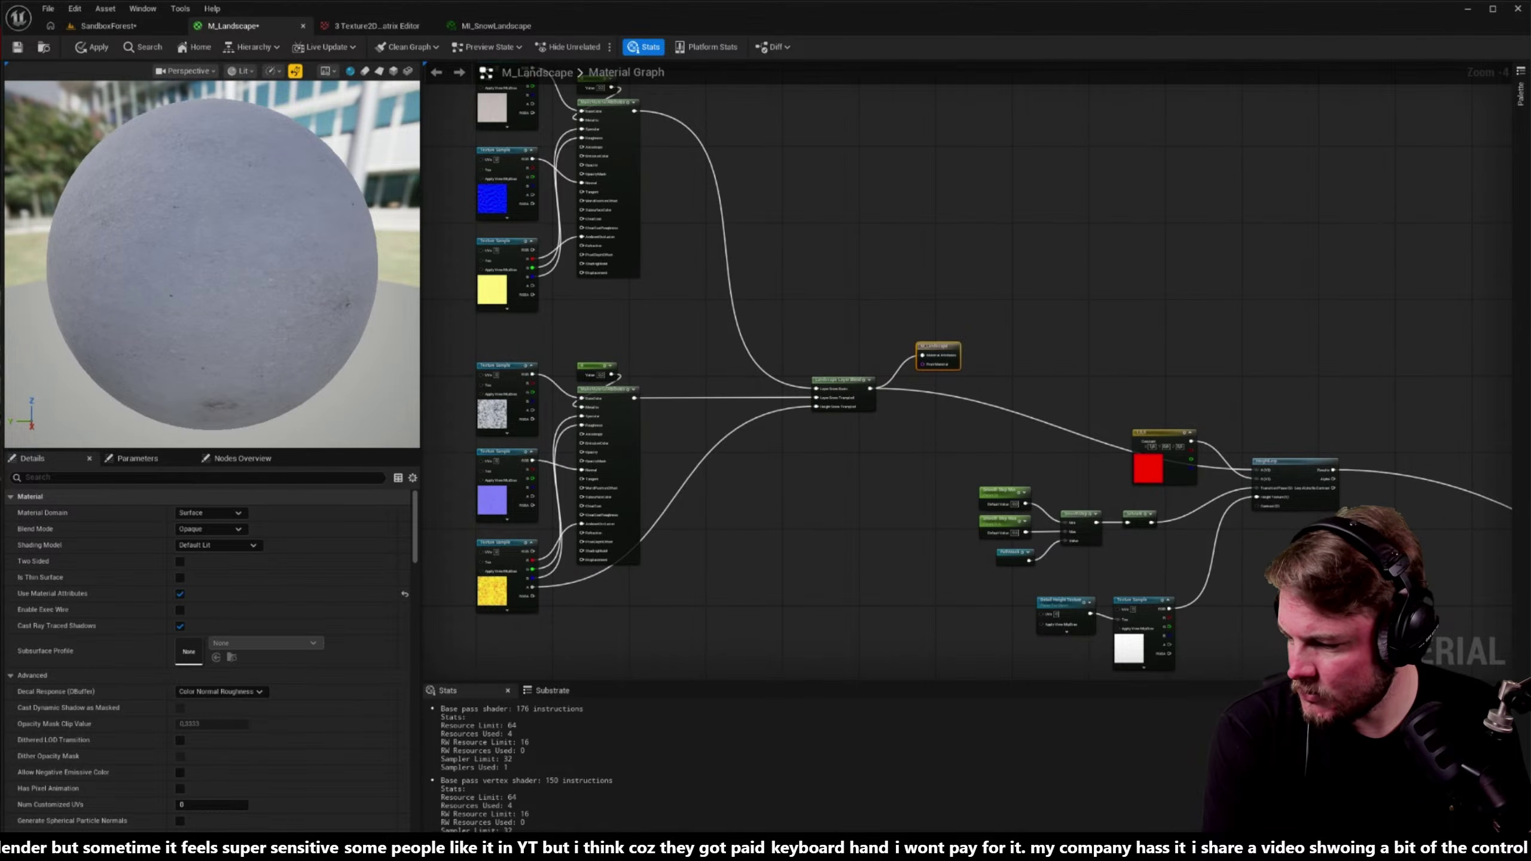
- Switch to the browser and examine the Landscape Quick Start Guide's layer blend tables and enlarged texture-to-Layer-Blend node graph
key("alt+Tab")
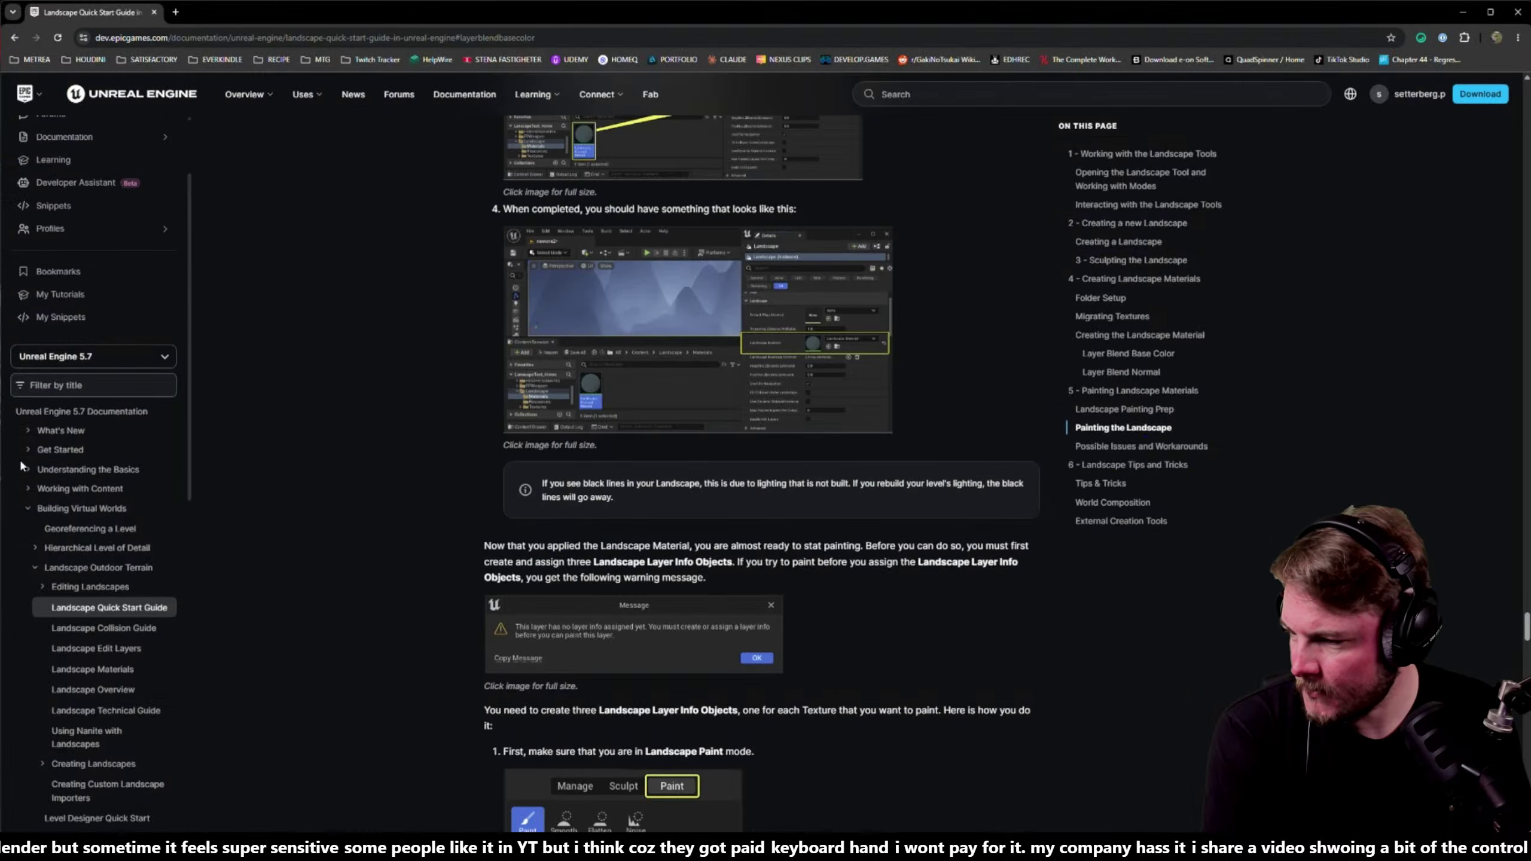
scroll(496, 380, "down", 3)
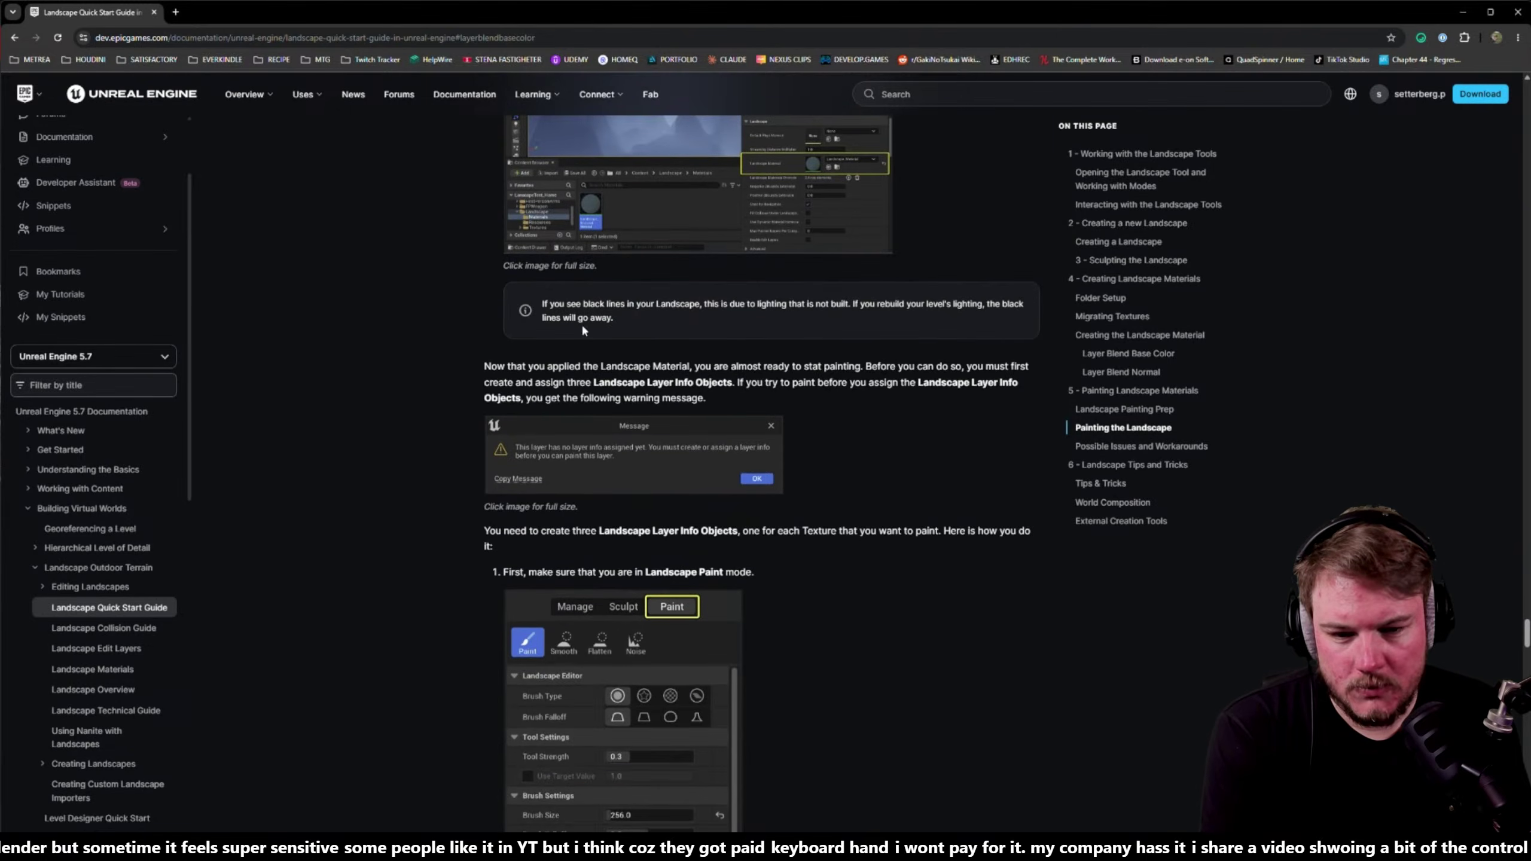
scroll(441, 256, "up", 8)
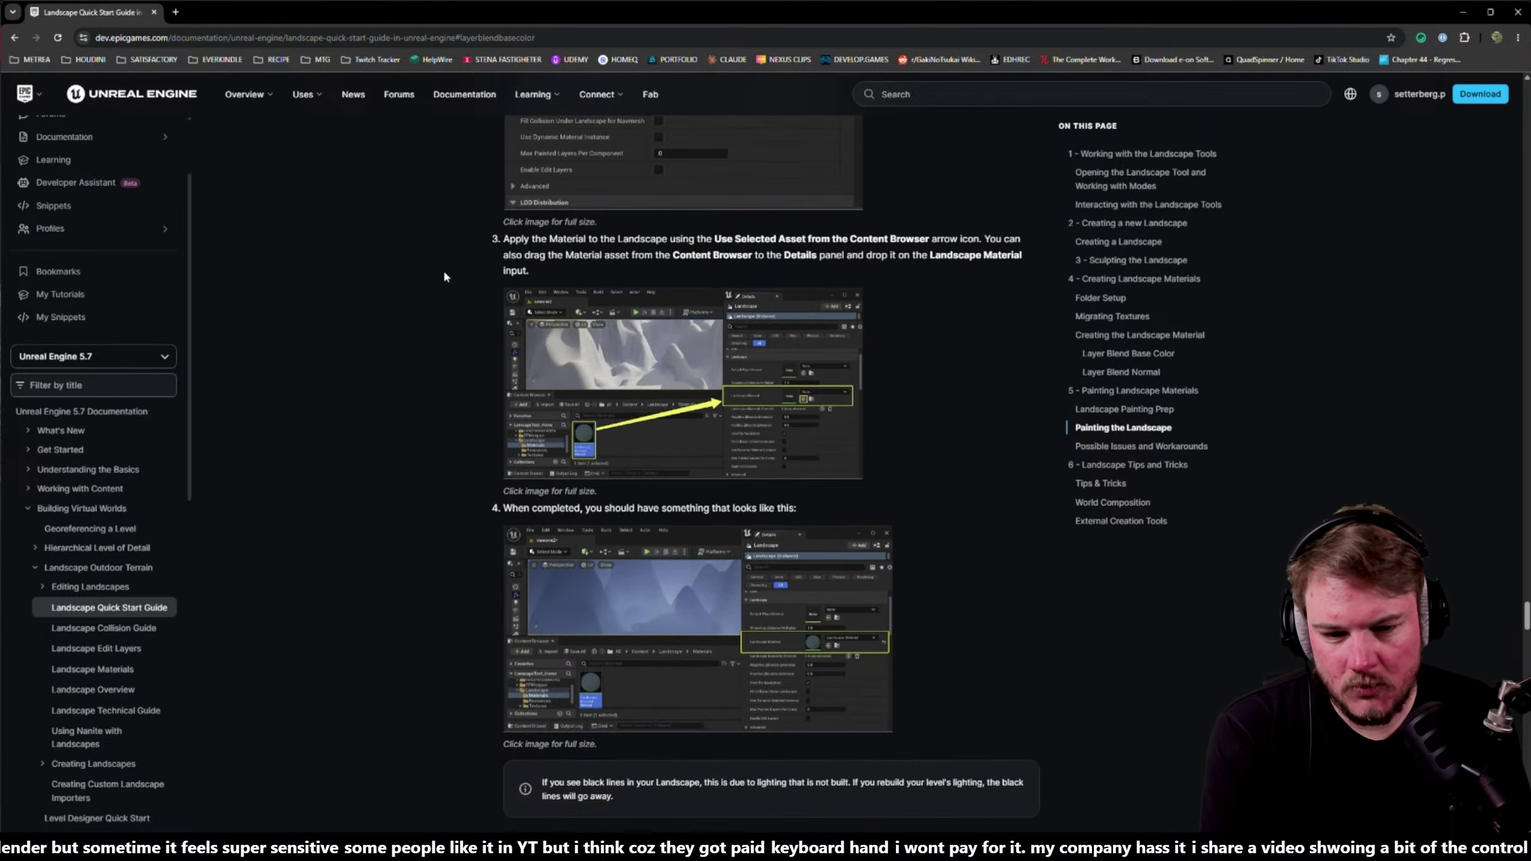
scroll(448, 286, "up", 14)
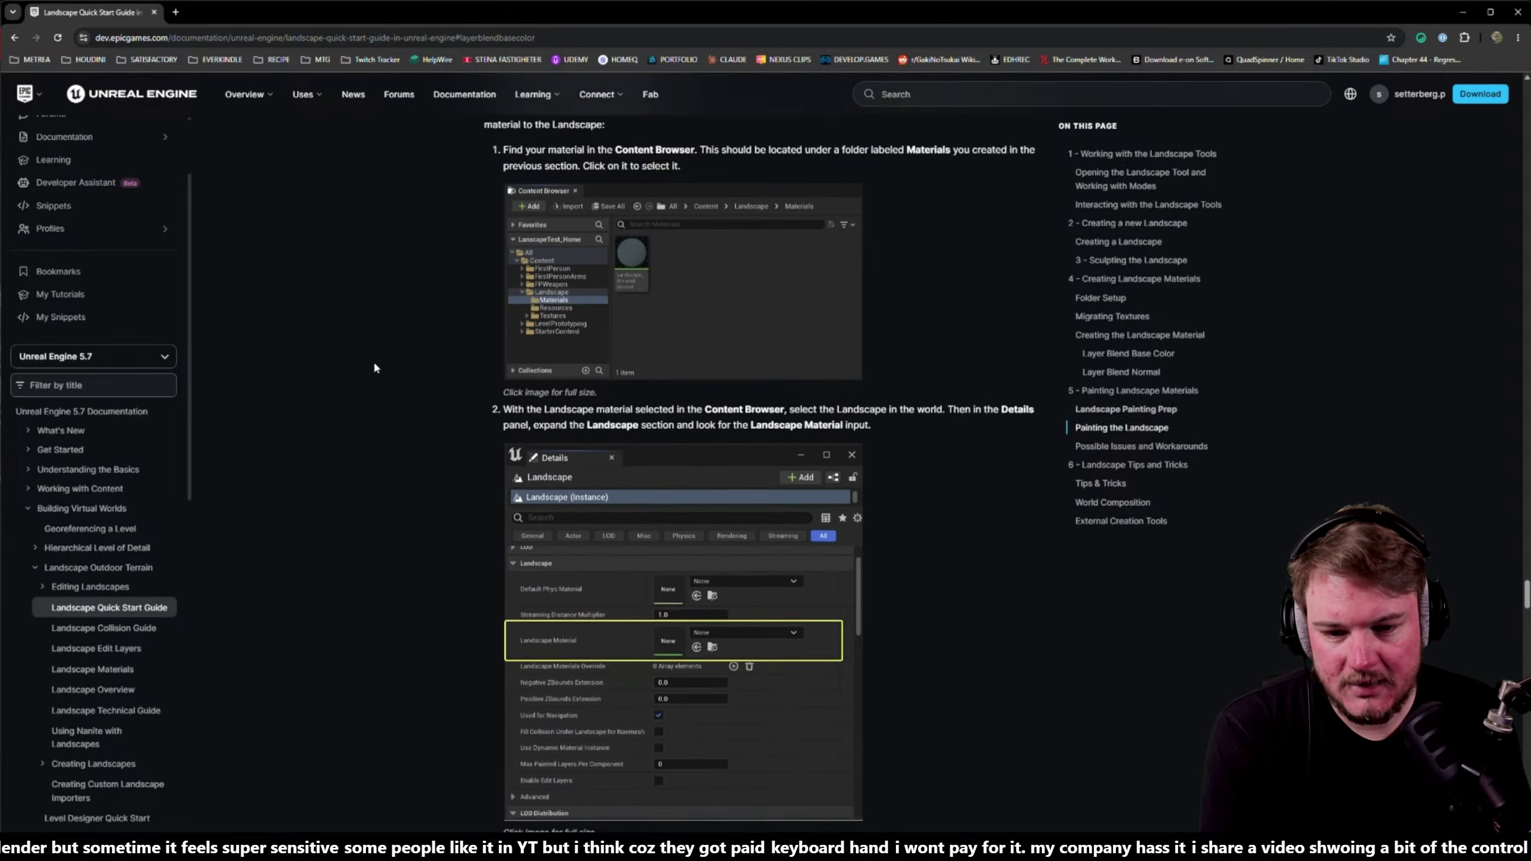
scroll(477, 353, "up", 20)
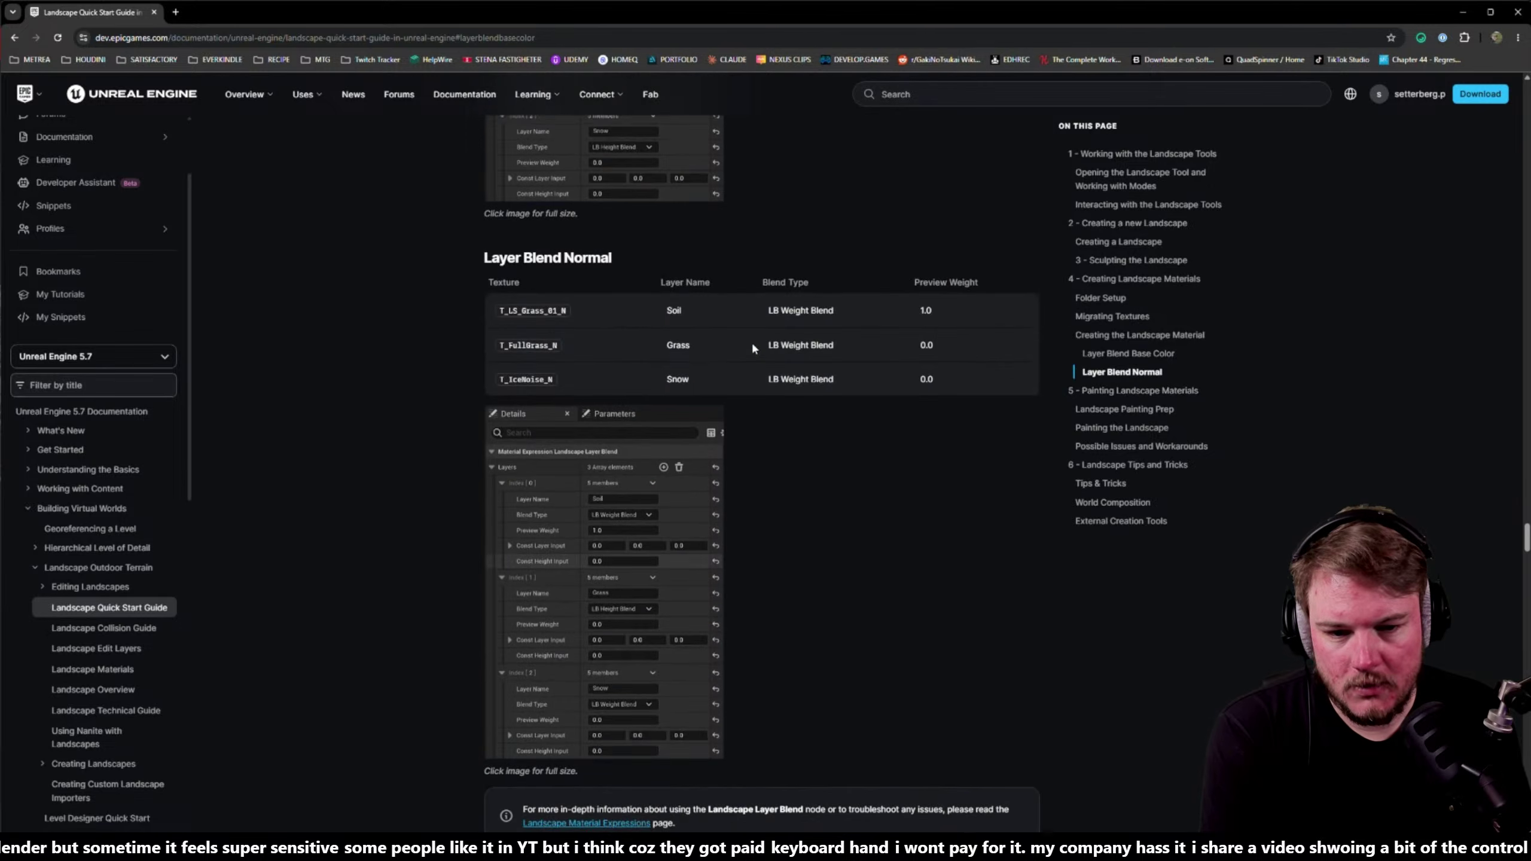
scroll(776, 350, "up", 6)
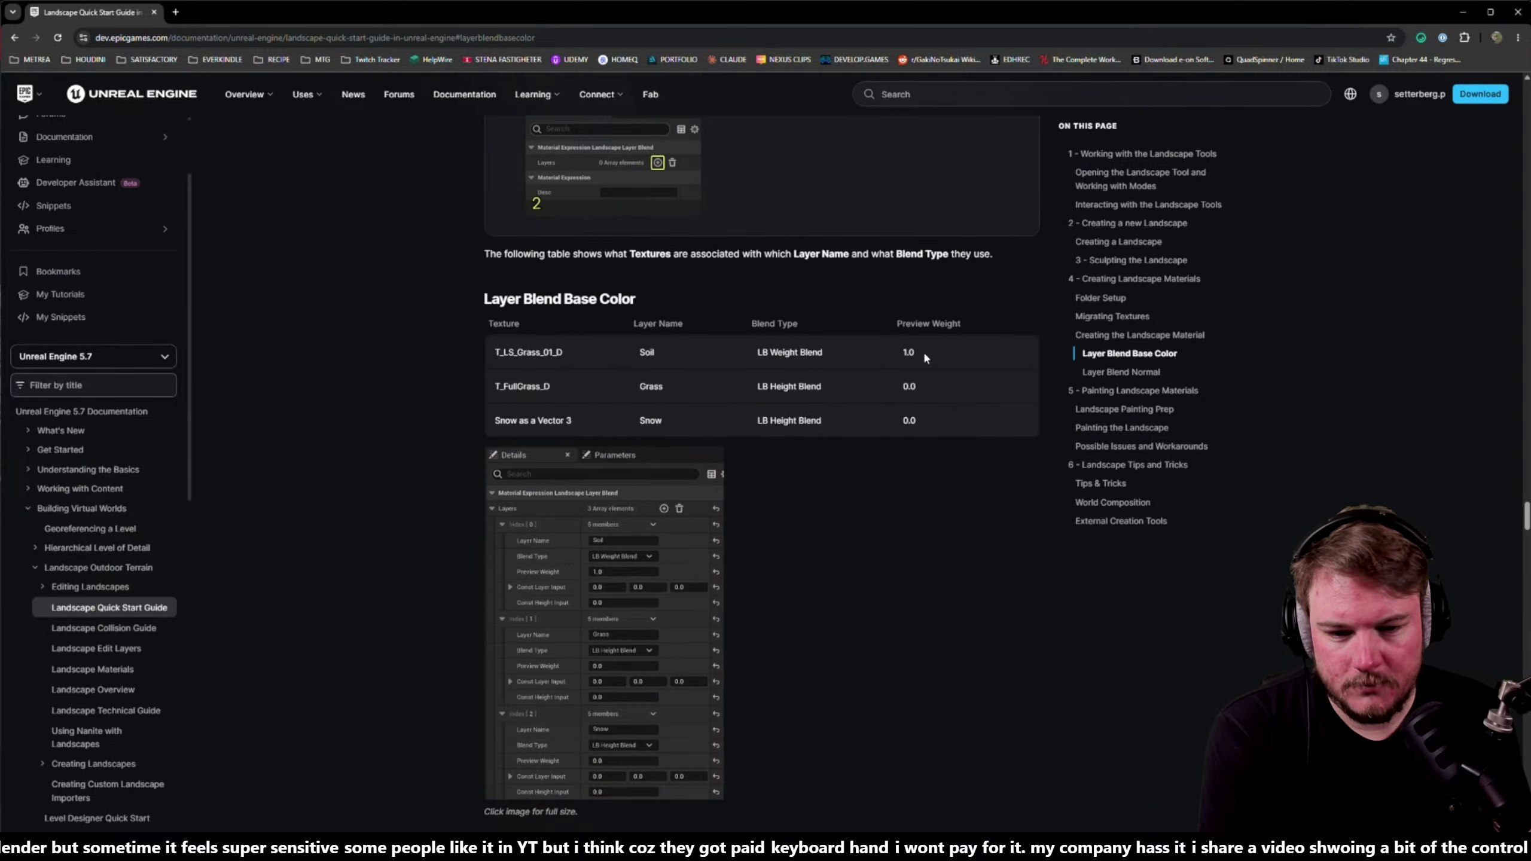
scroll(919, 356, "down", 9)
scroll(916, 356, "down", 11)
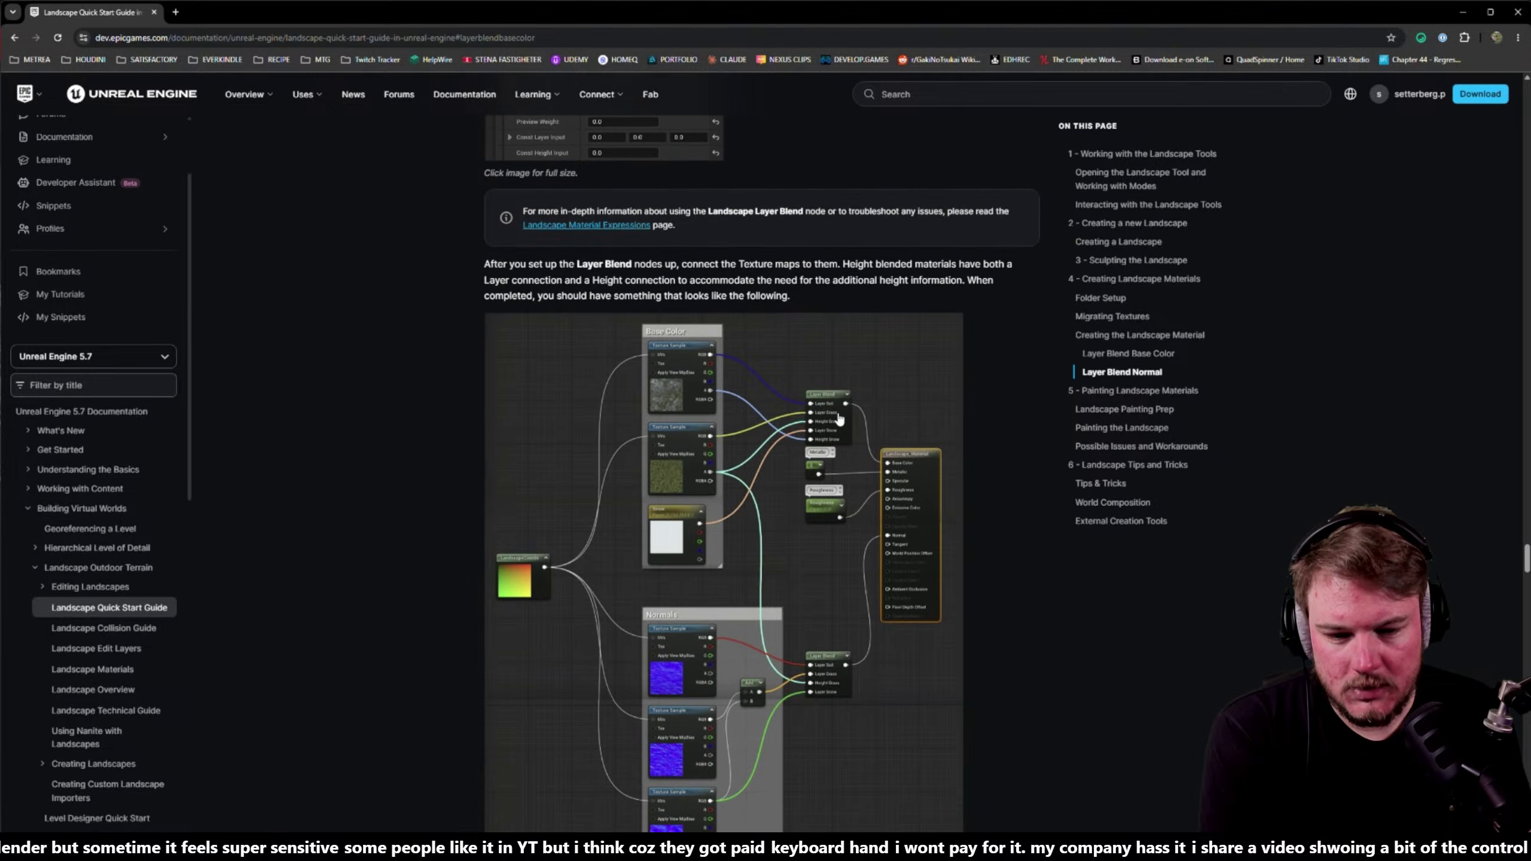
left_click(836, 416)
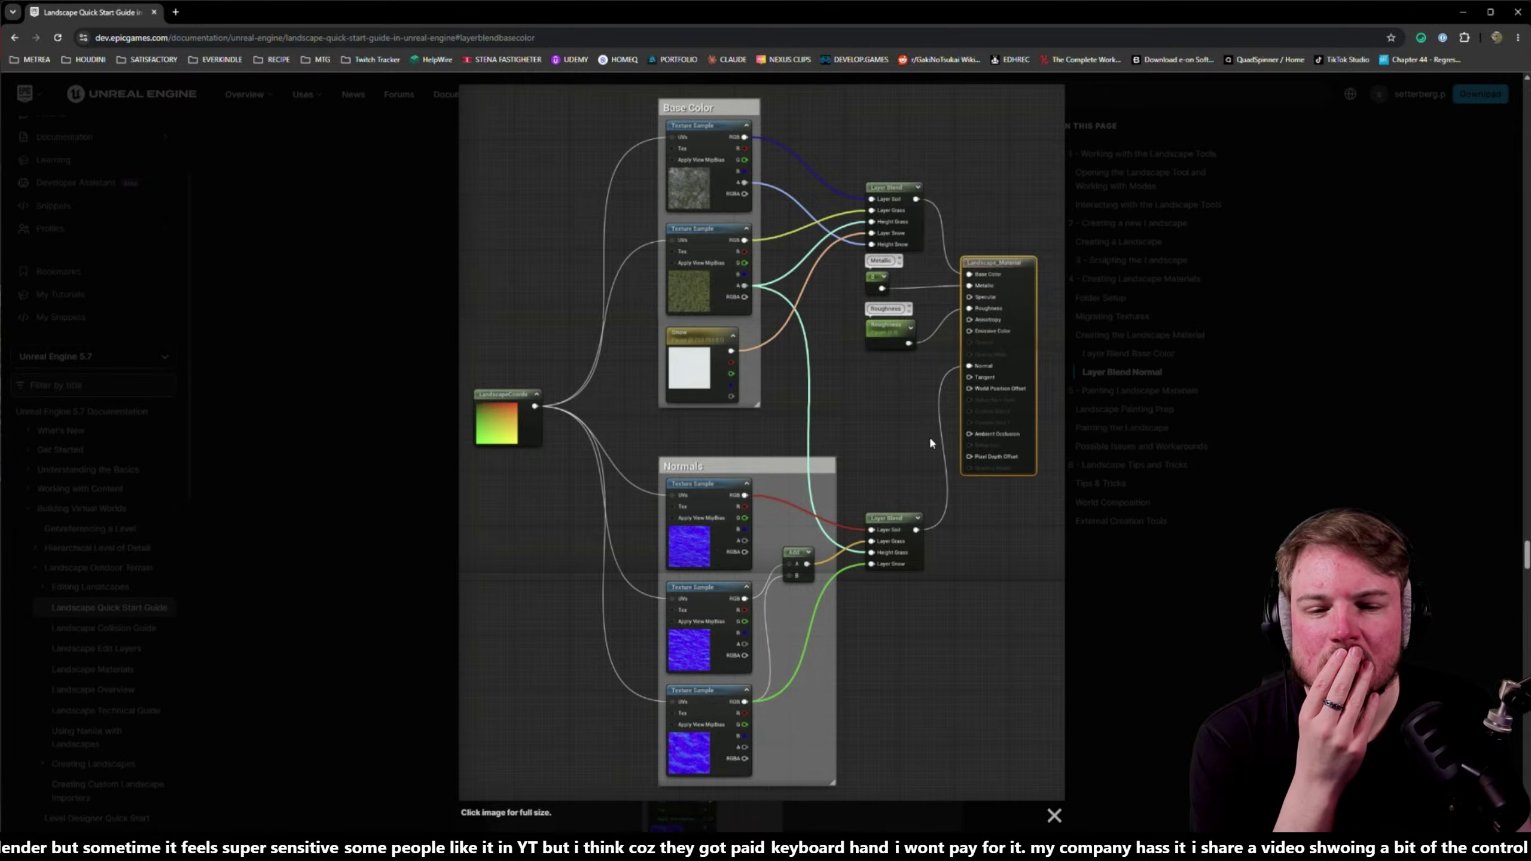
left_click(1186, 403)
- Read the guide's landscape painting preparation on assigning the Landscape Material and finding its layers under Target Layers
scroll(768, 443, "down", 6)
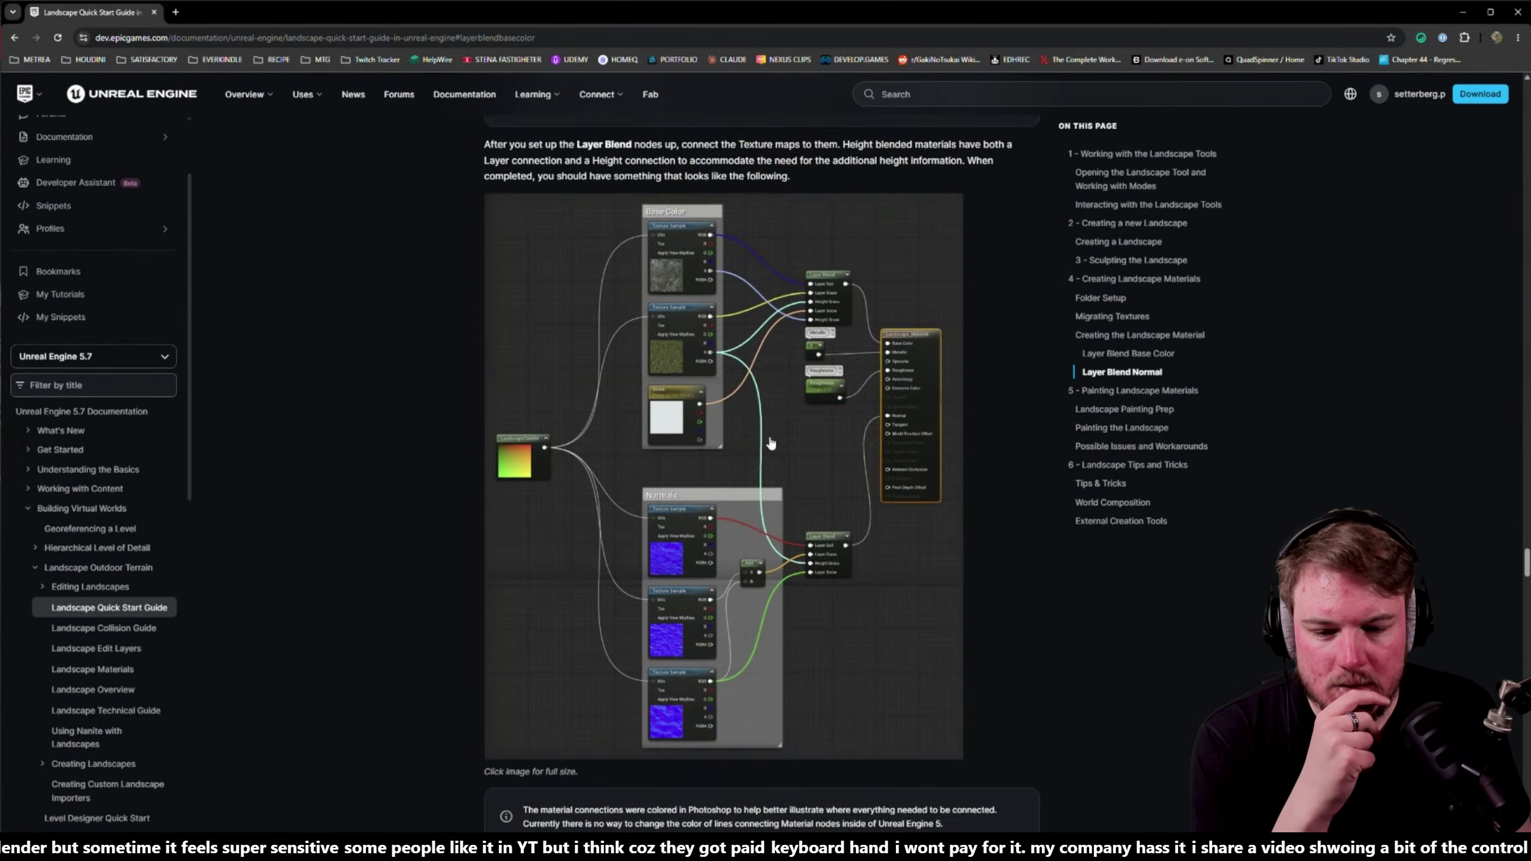
scroll(768, 443, "down", 4)
scroll(681, 425, "down", 5)
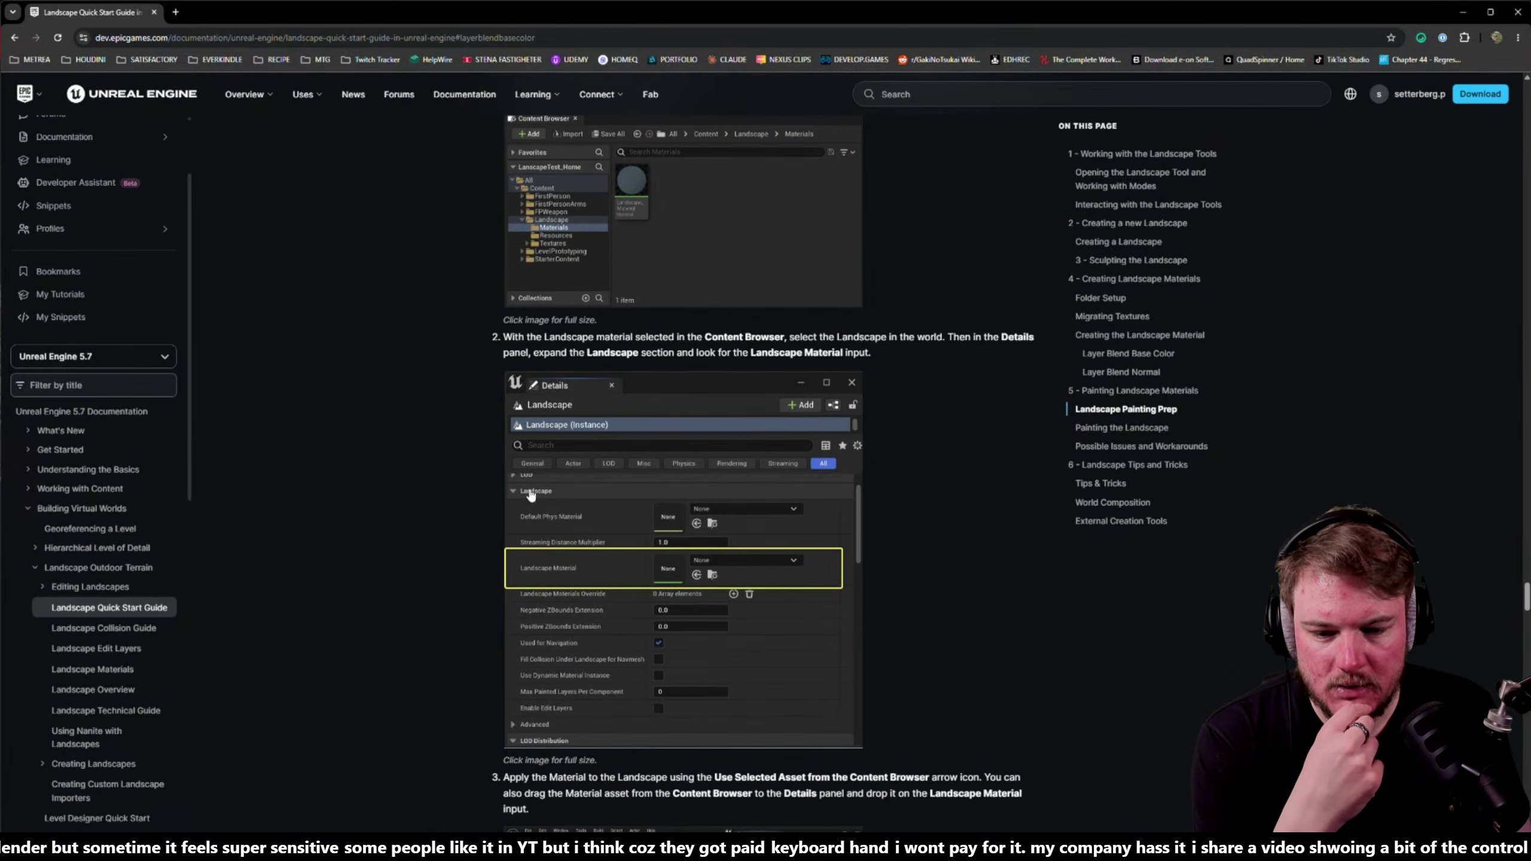
scroll(572, 578, "down", 6)
scroll(592, 572, "up", 1)
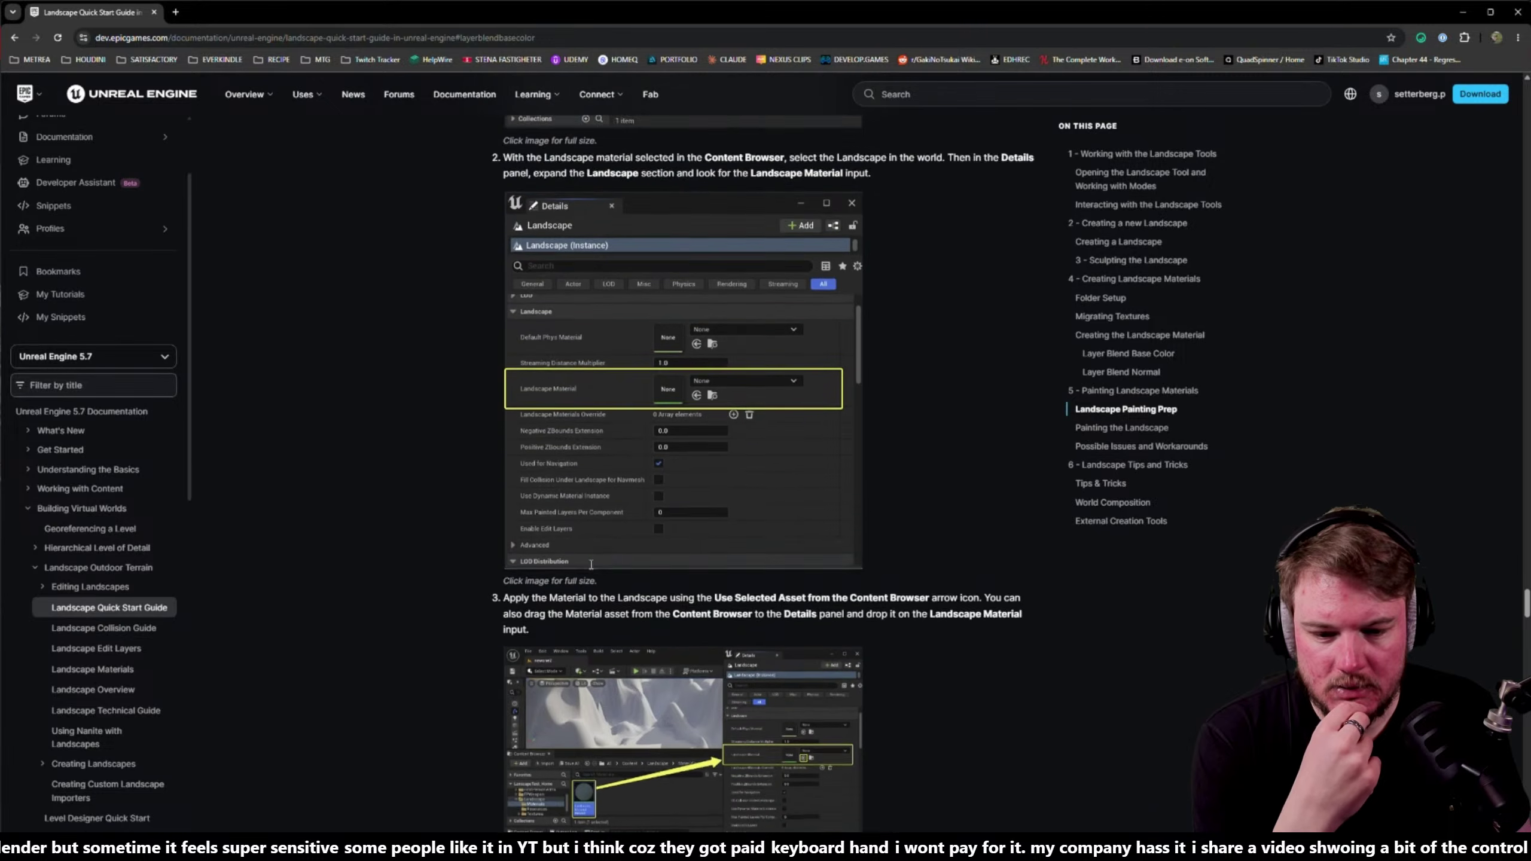
scroll(633, 536, "down", 7)
scroll(675, 497, "down", 3)
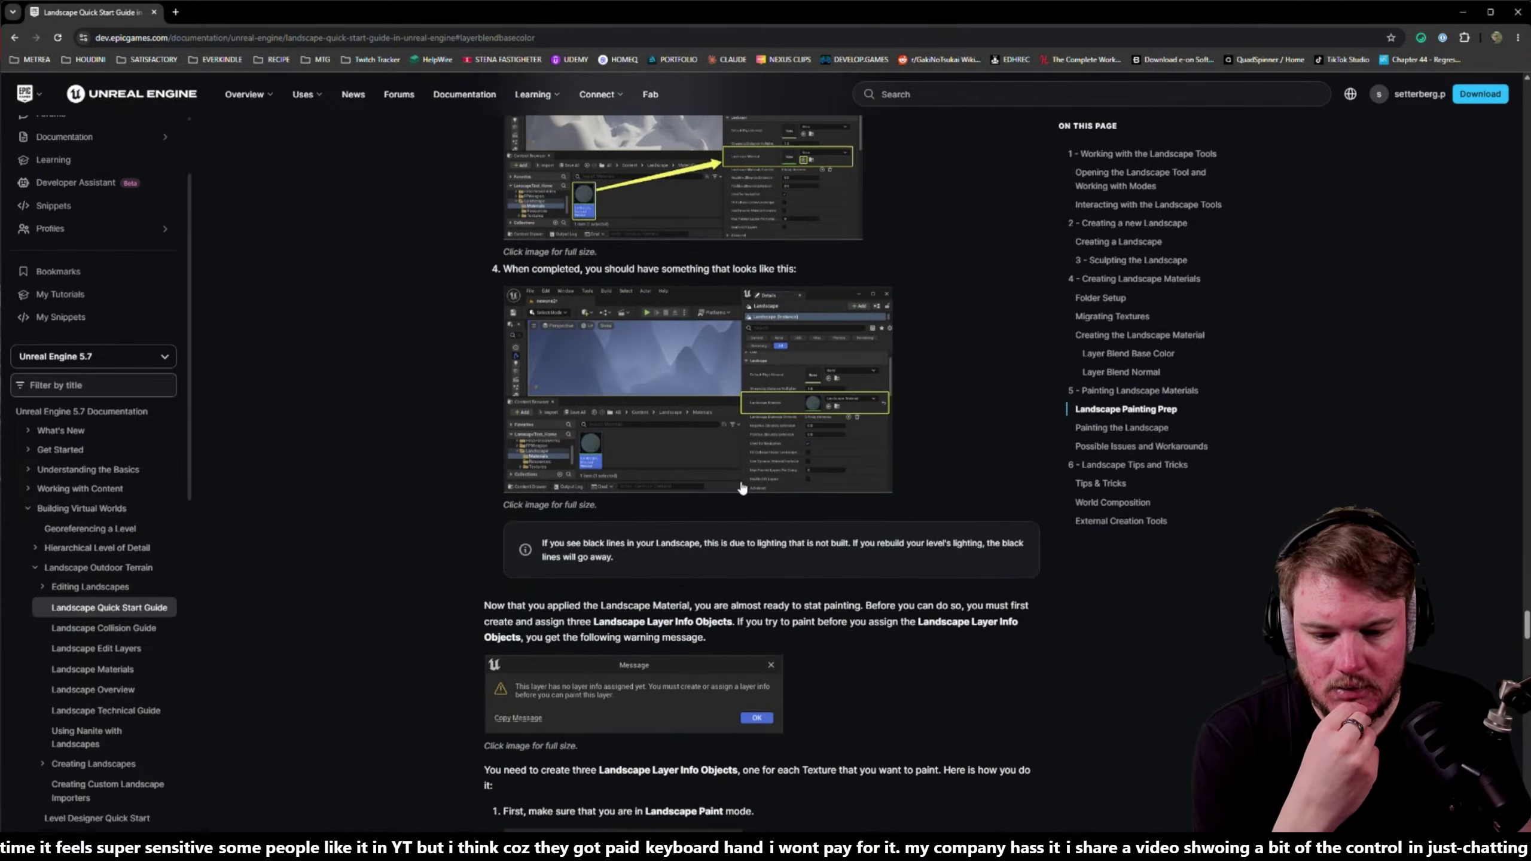
scroll(736, 481, "up", 3)
scroll(737, 485, "down", 5)
scroll(737, 489, "down", 1)
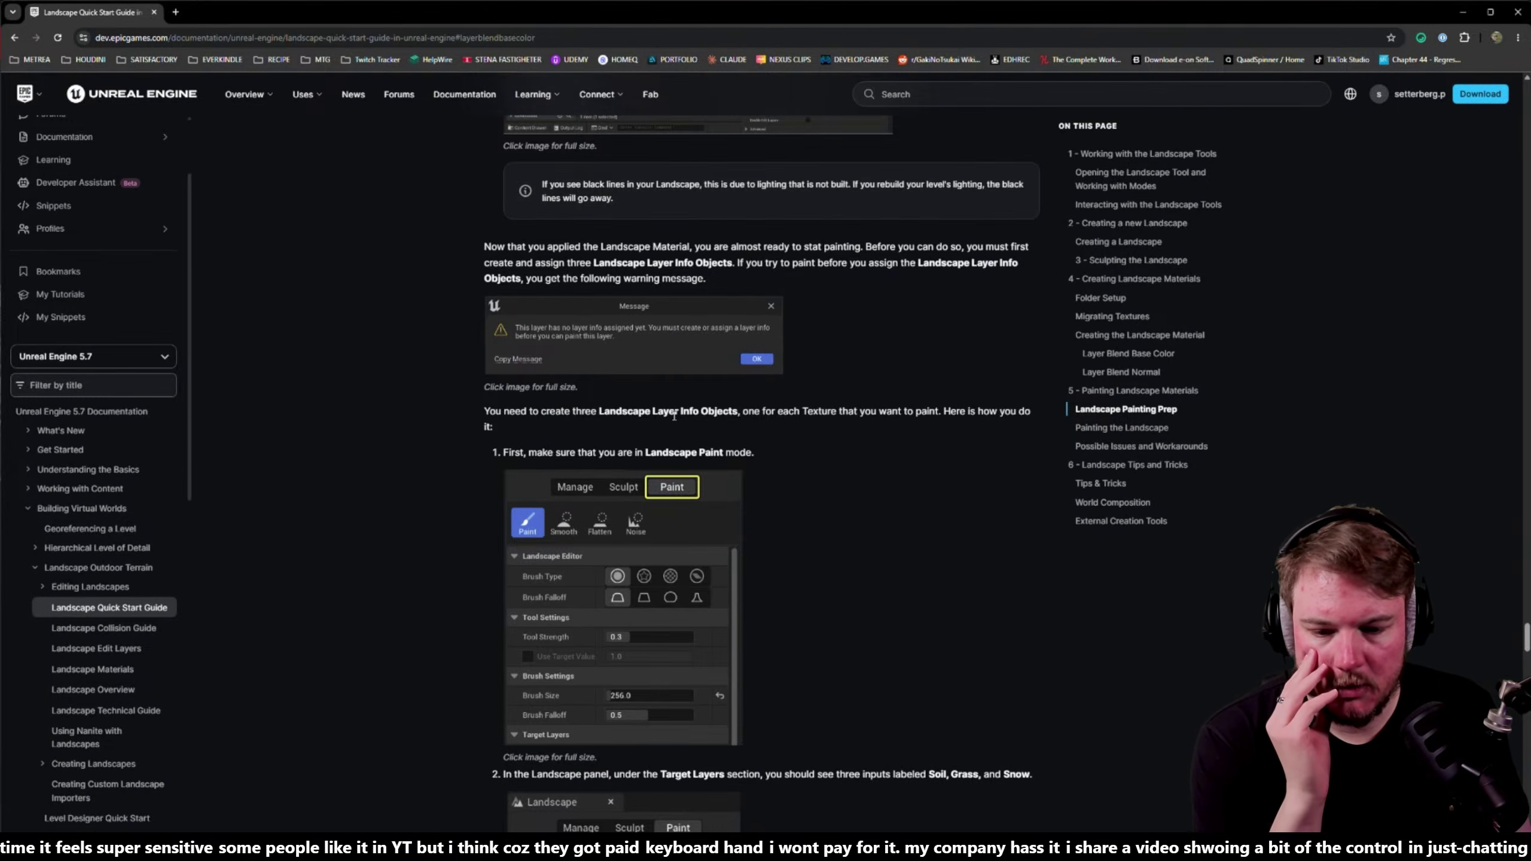
scroll(674, 416, "down", 10)
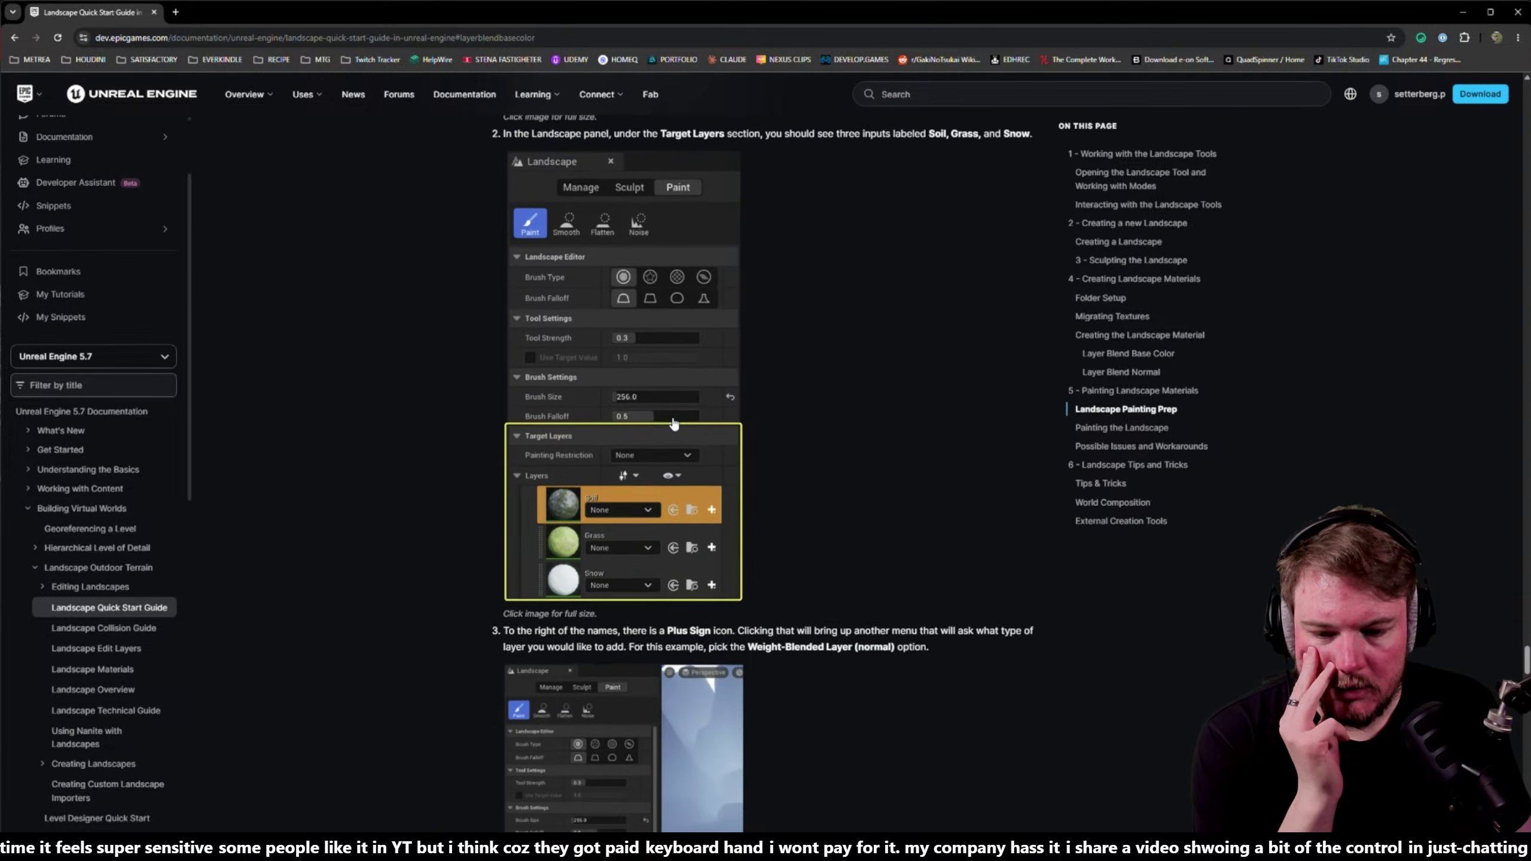
scroll(674, 423, "down", 1)
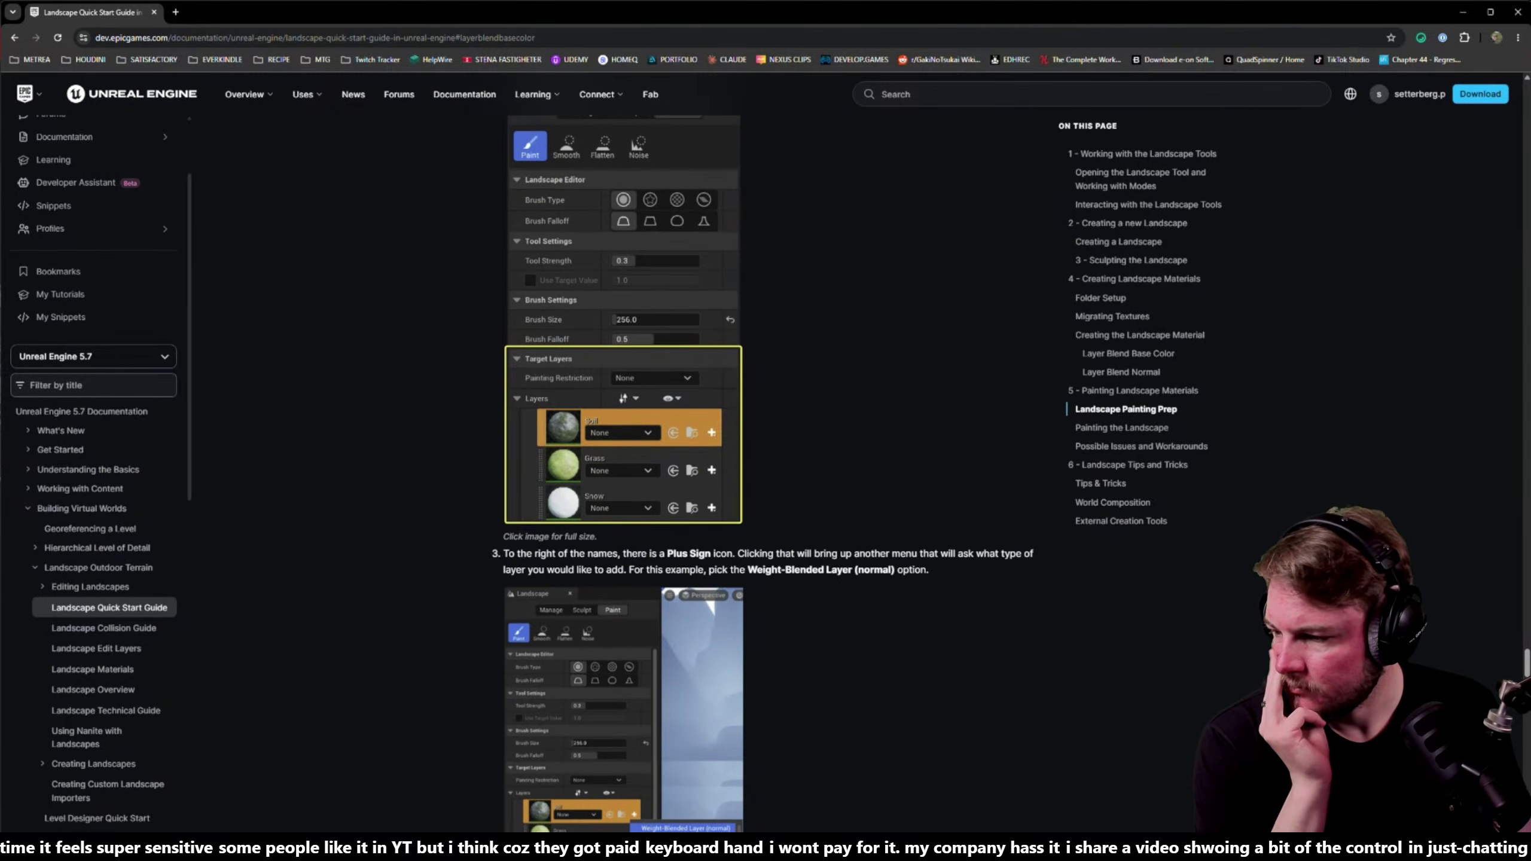
- Return to Unreal Editor and try to paint the new target layer on the SandboxForest landscape
key("alt+Tab")
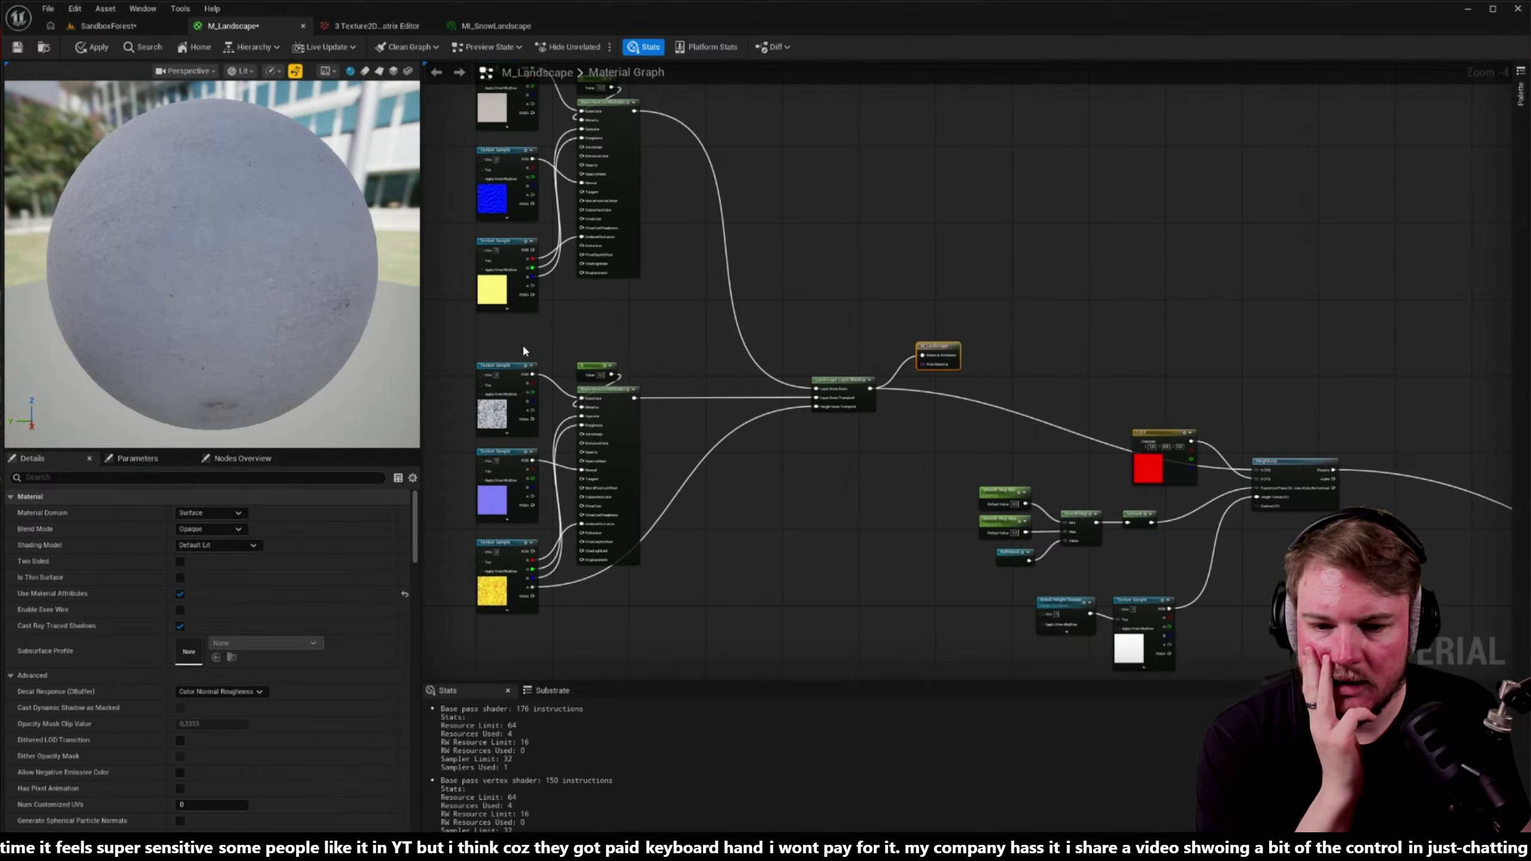
left_click(98, 26)
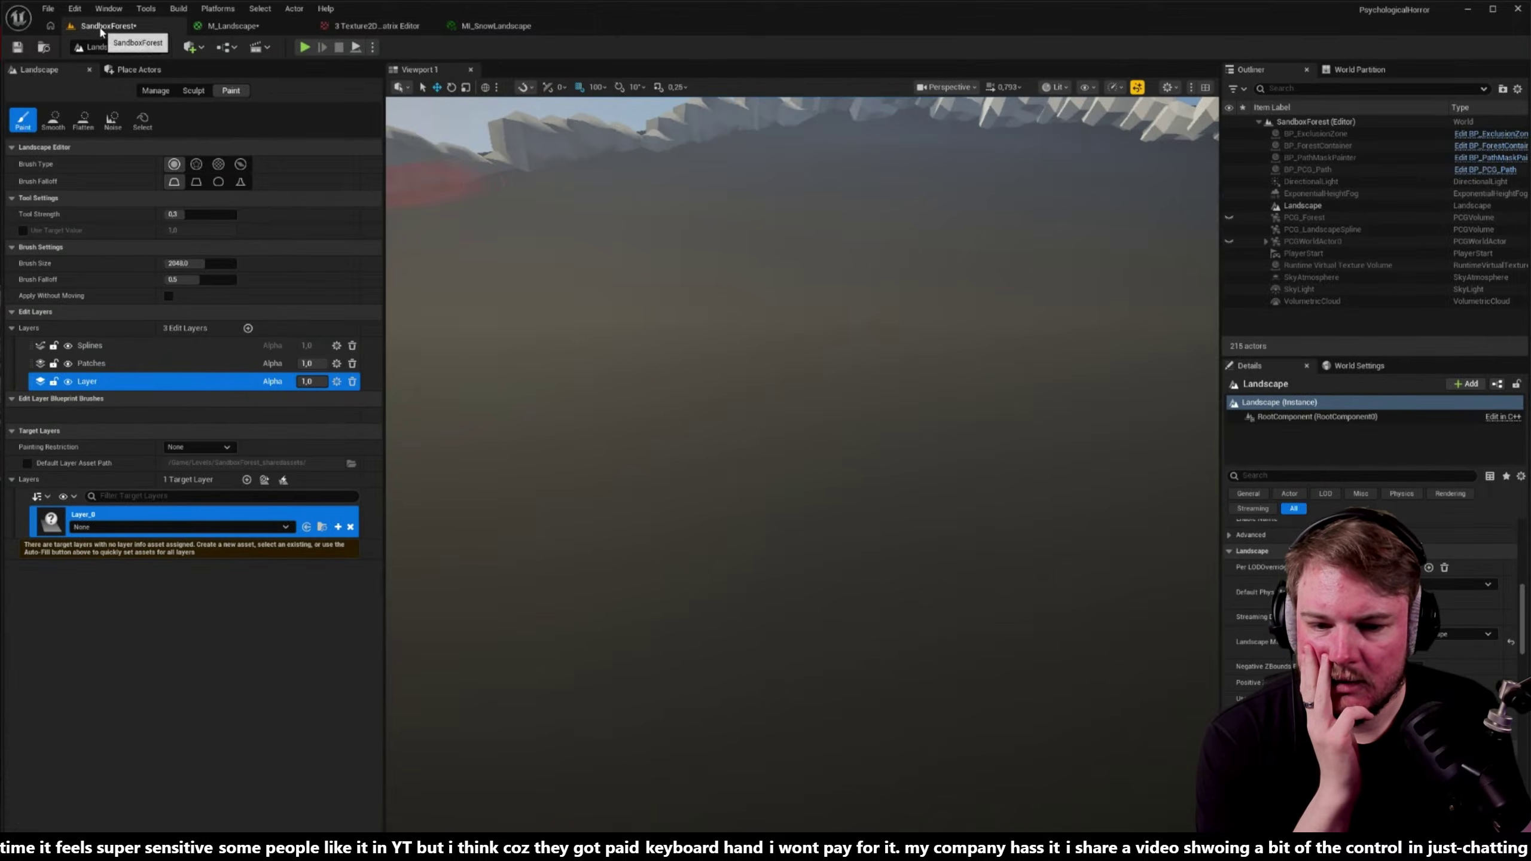
left_click(806, 498)
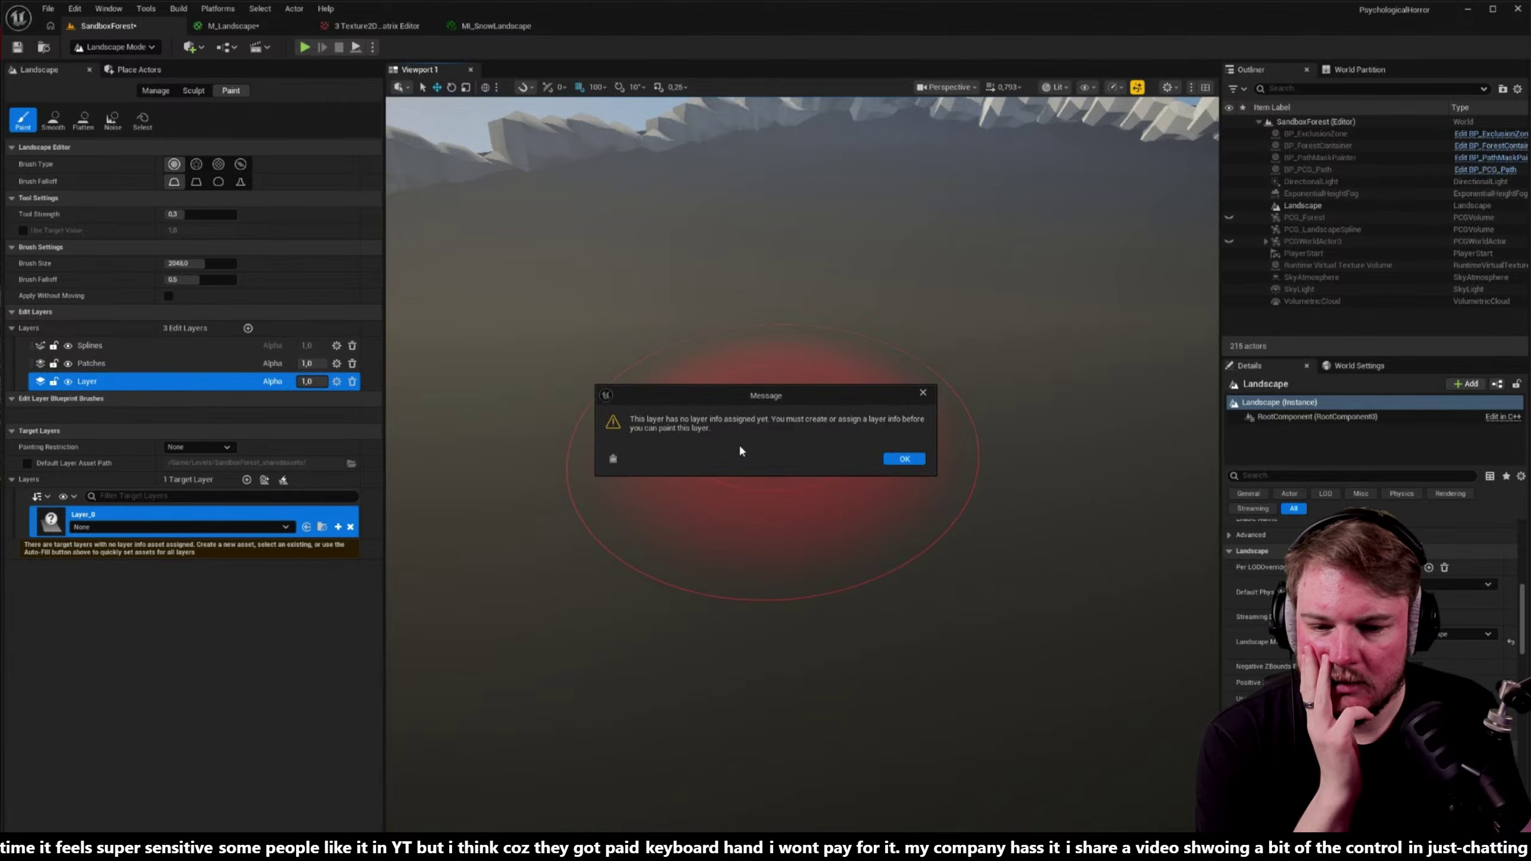
left_click(904, 458)
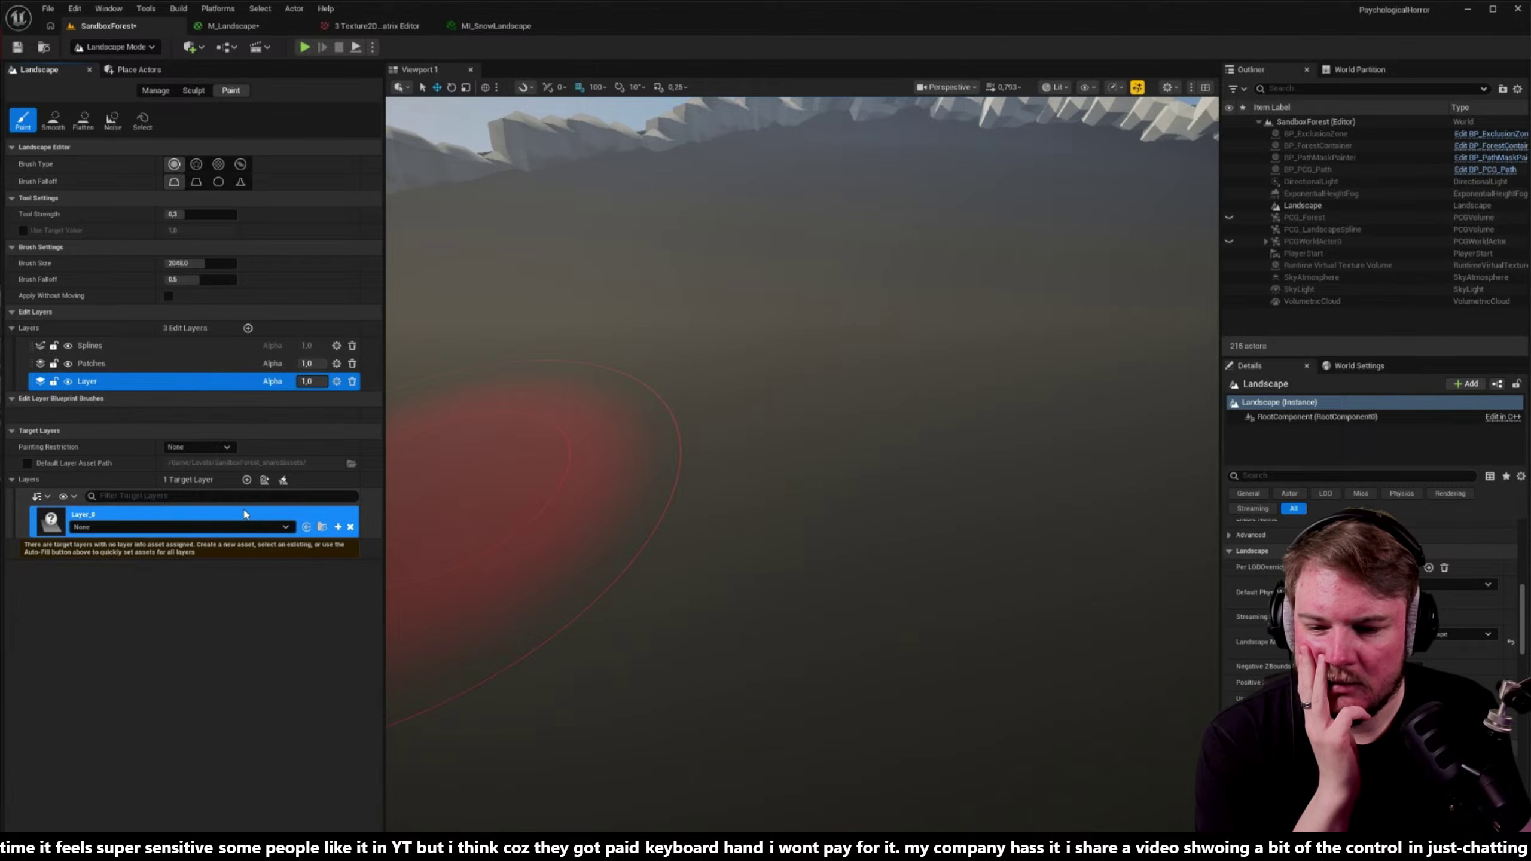
left_click(114, 526)
left_click(114, 524)
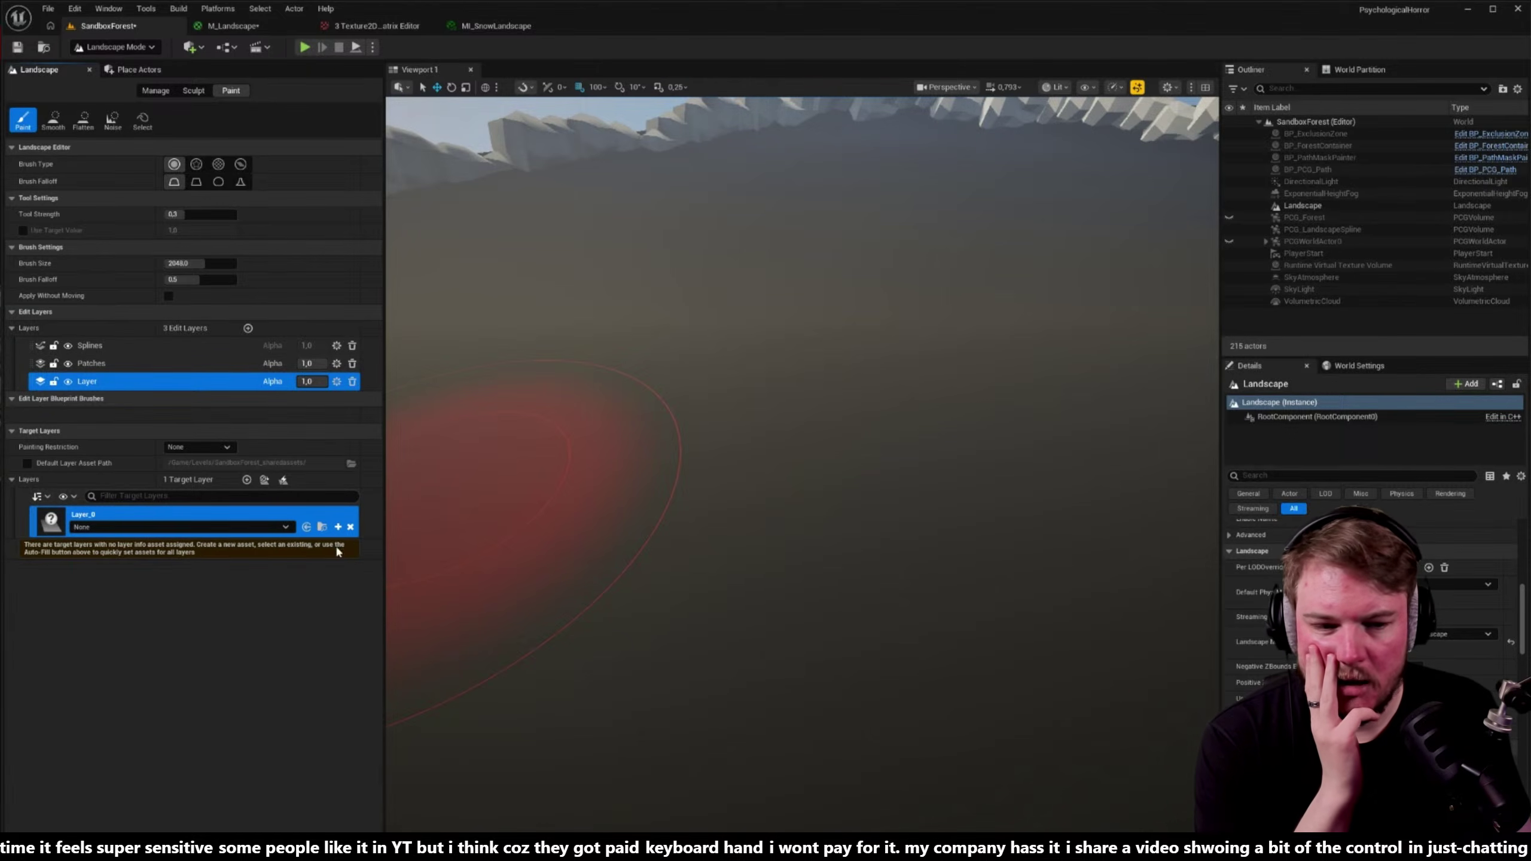
- Reassign M_Landscape as the landscape's Landscape Material and save the SandboxForest level
left_click(1423, 635)
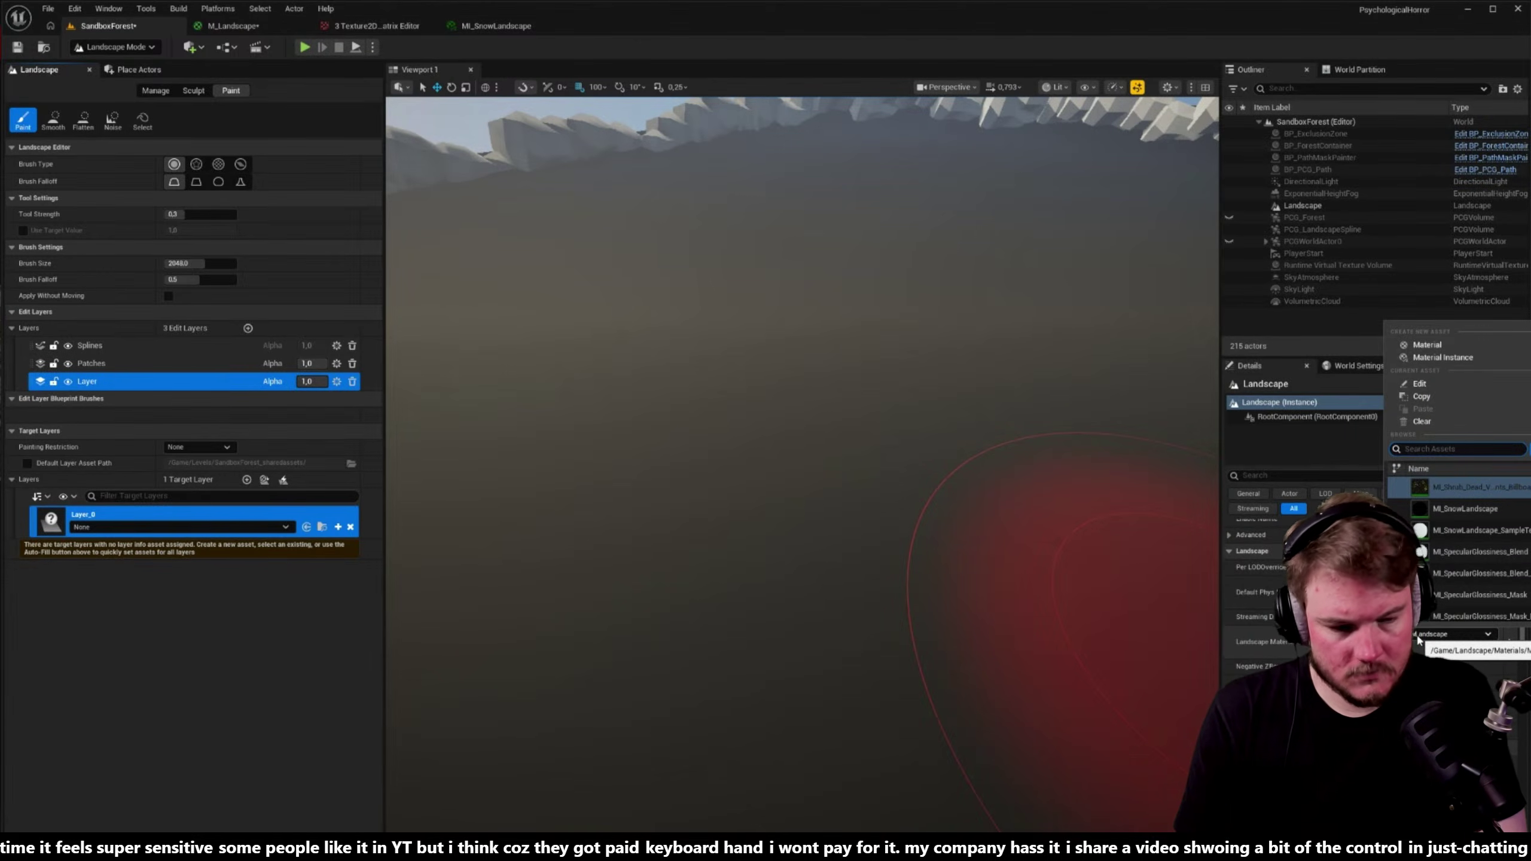
type("and")
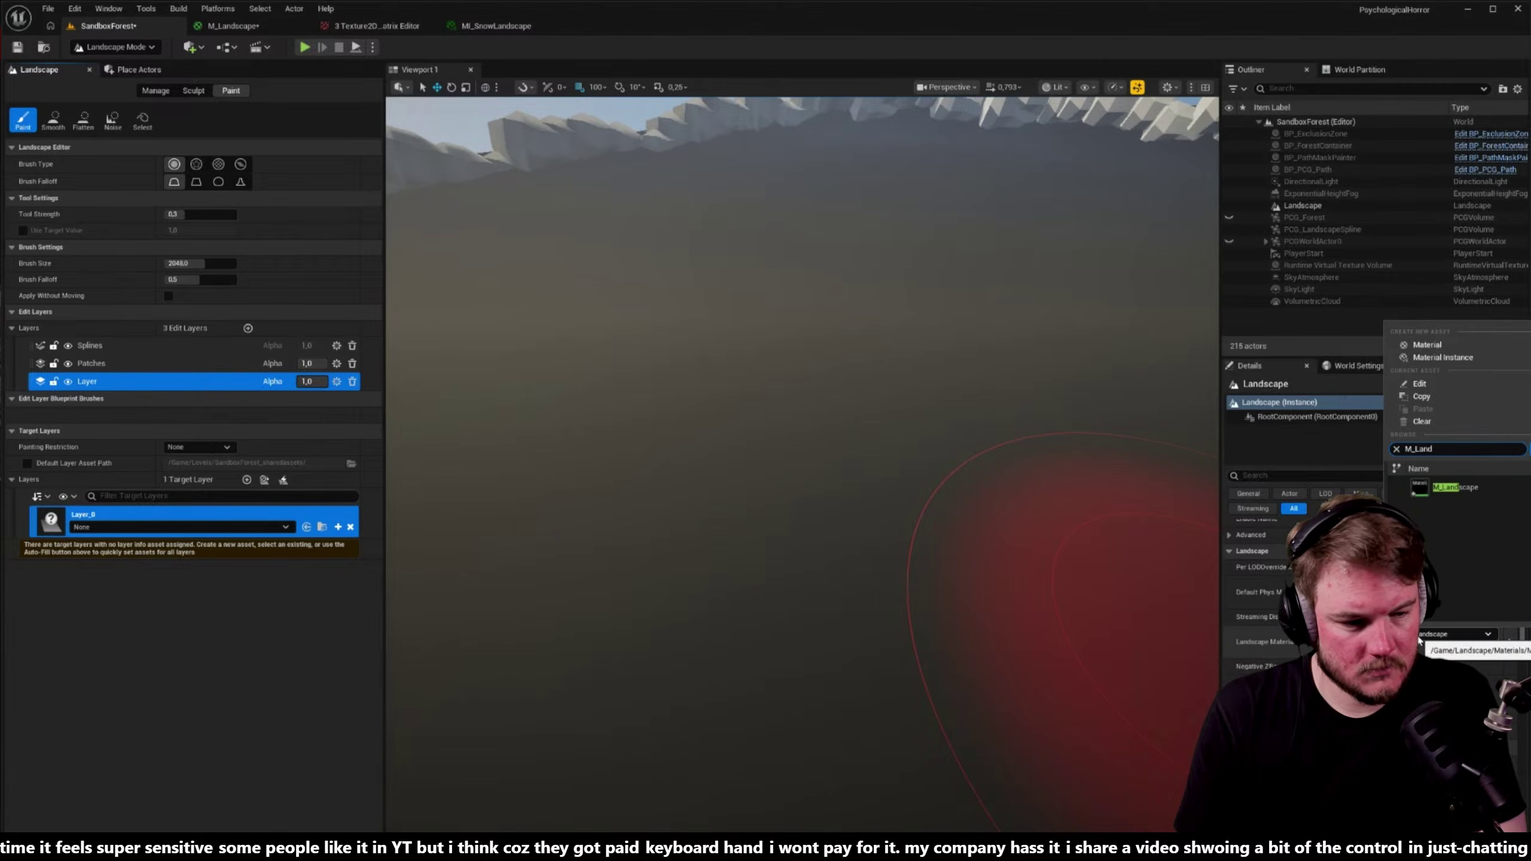
left_click(1455, 487)
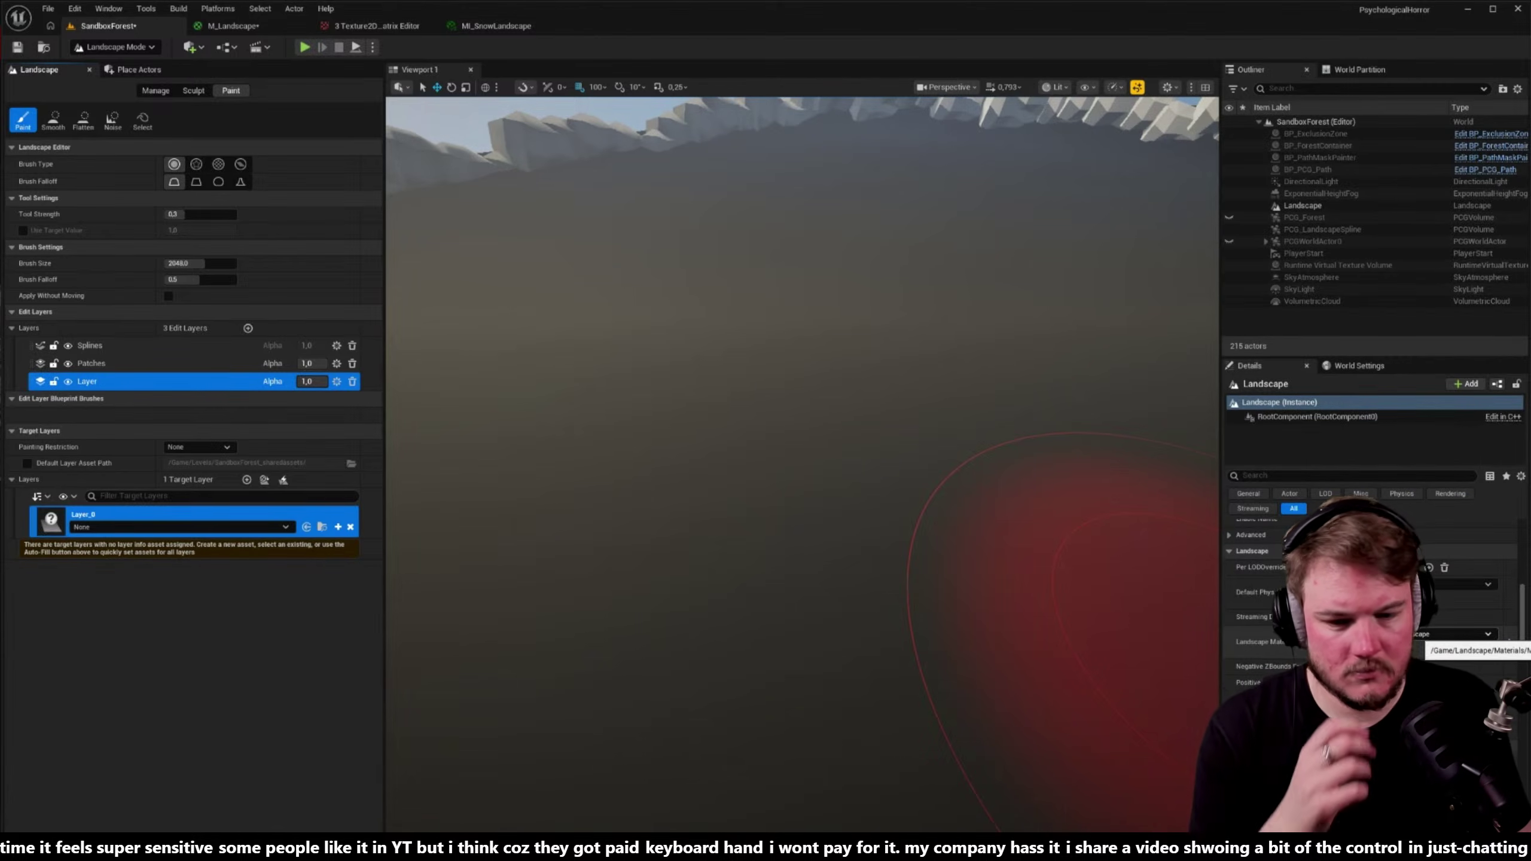
left_click(16, 48)
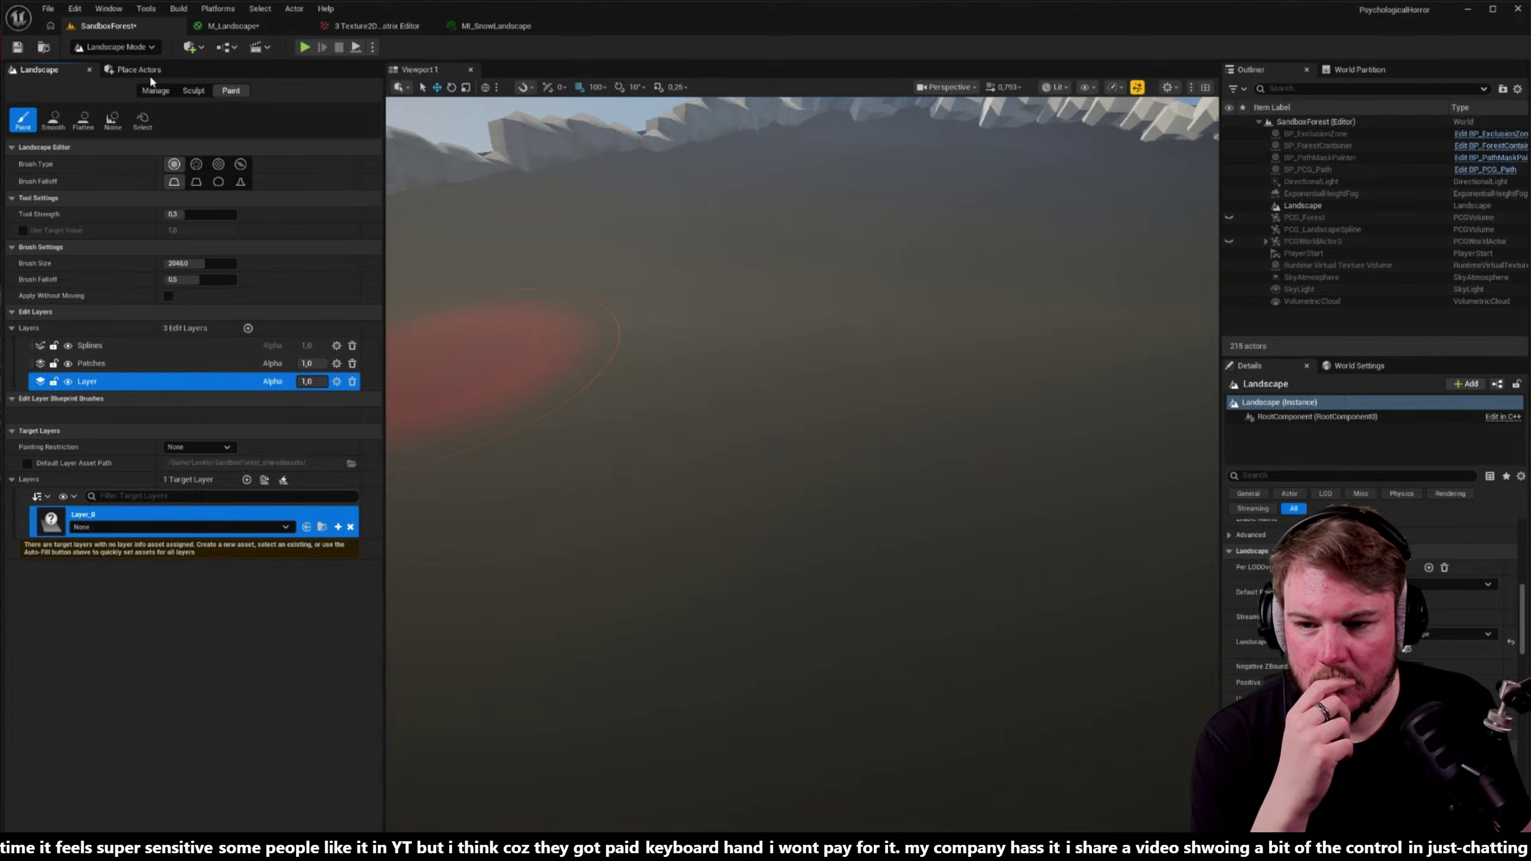
left_click(235, 26)
left_click(129, 30)
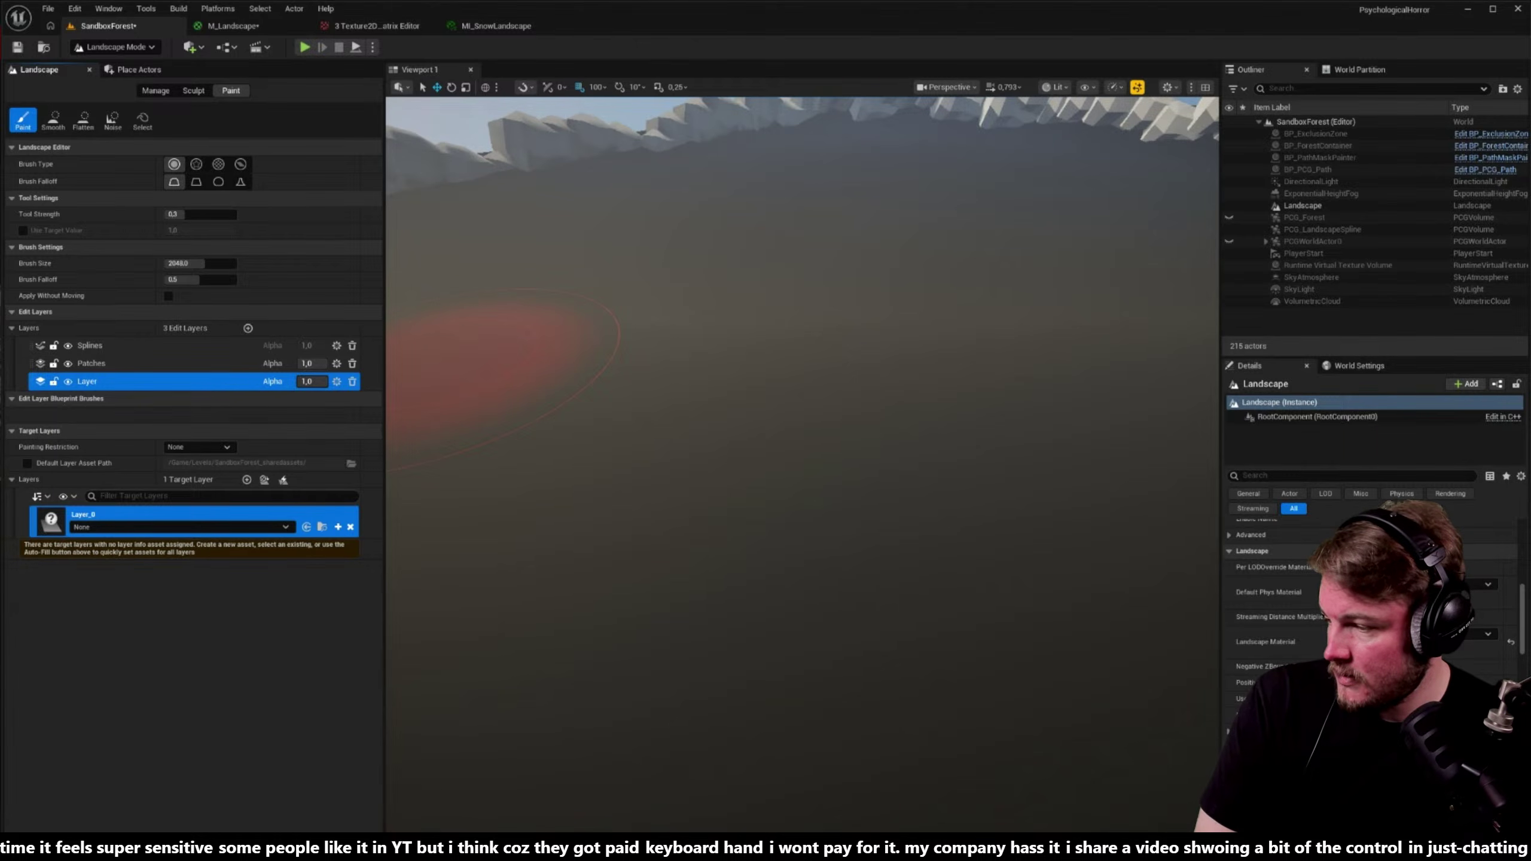
- Switch to the browser and review the guide's instructions on adding Weight-Blended Layer (normal) info to the target layers
key("alt+Tab")
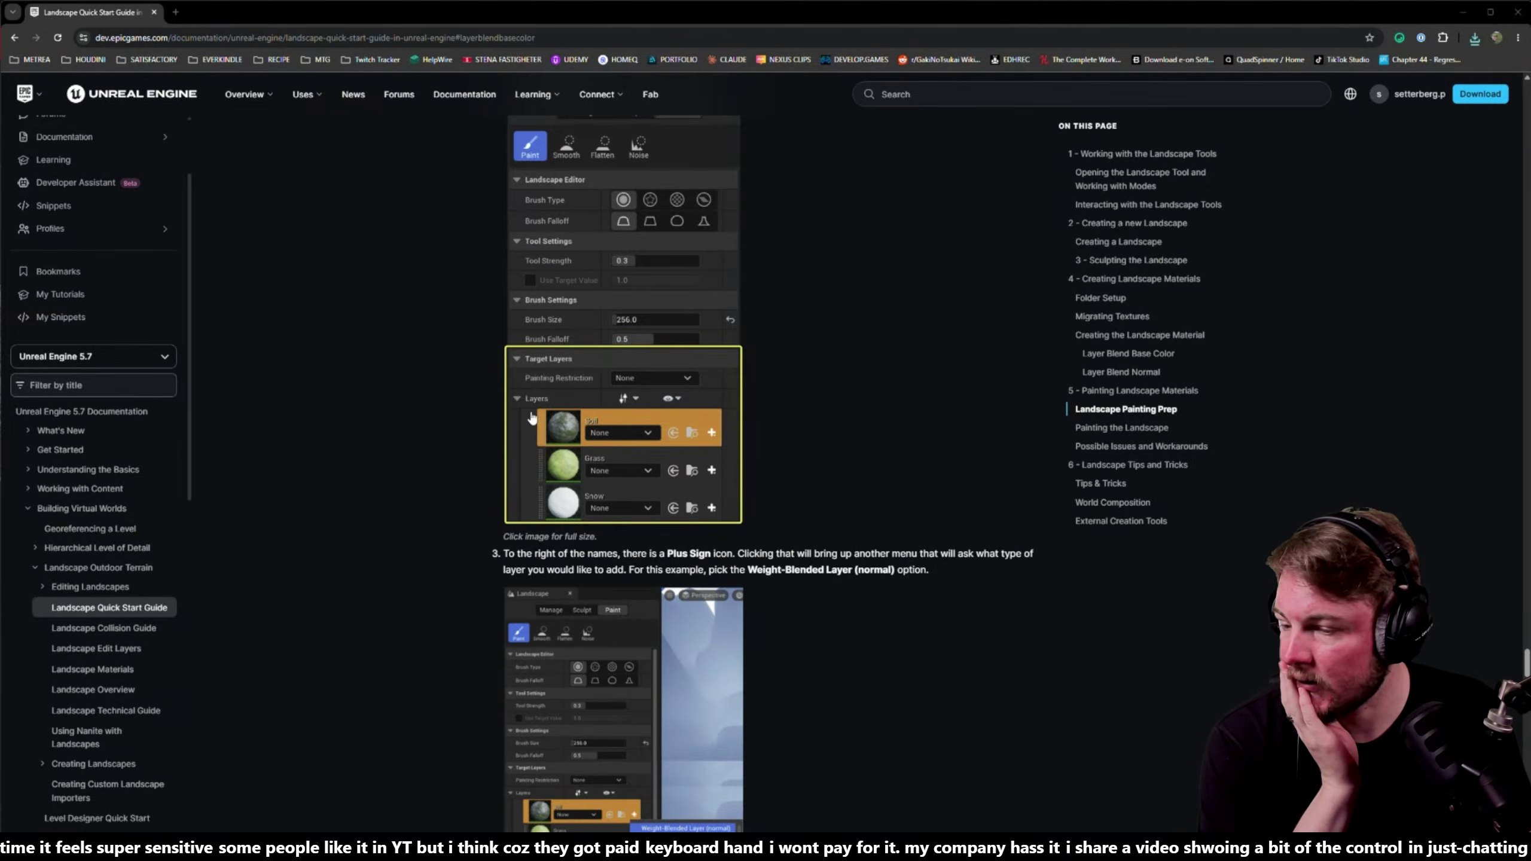
scroll(453, 426, "down", 2)
scroll(453, 426, "down", 1)
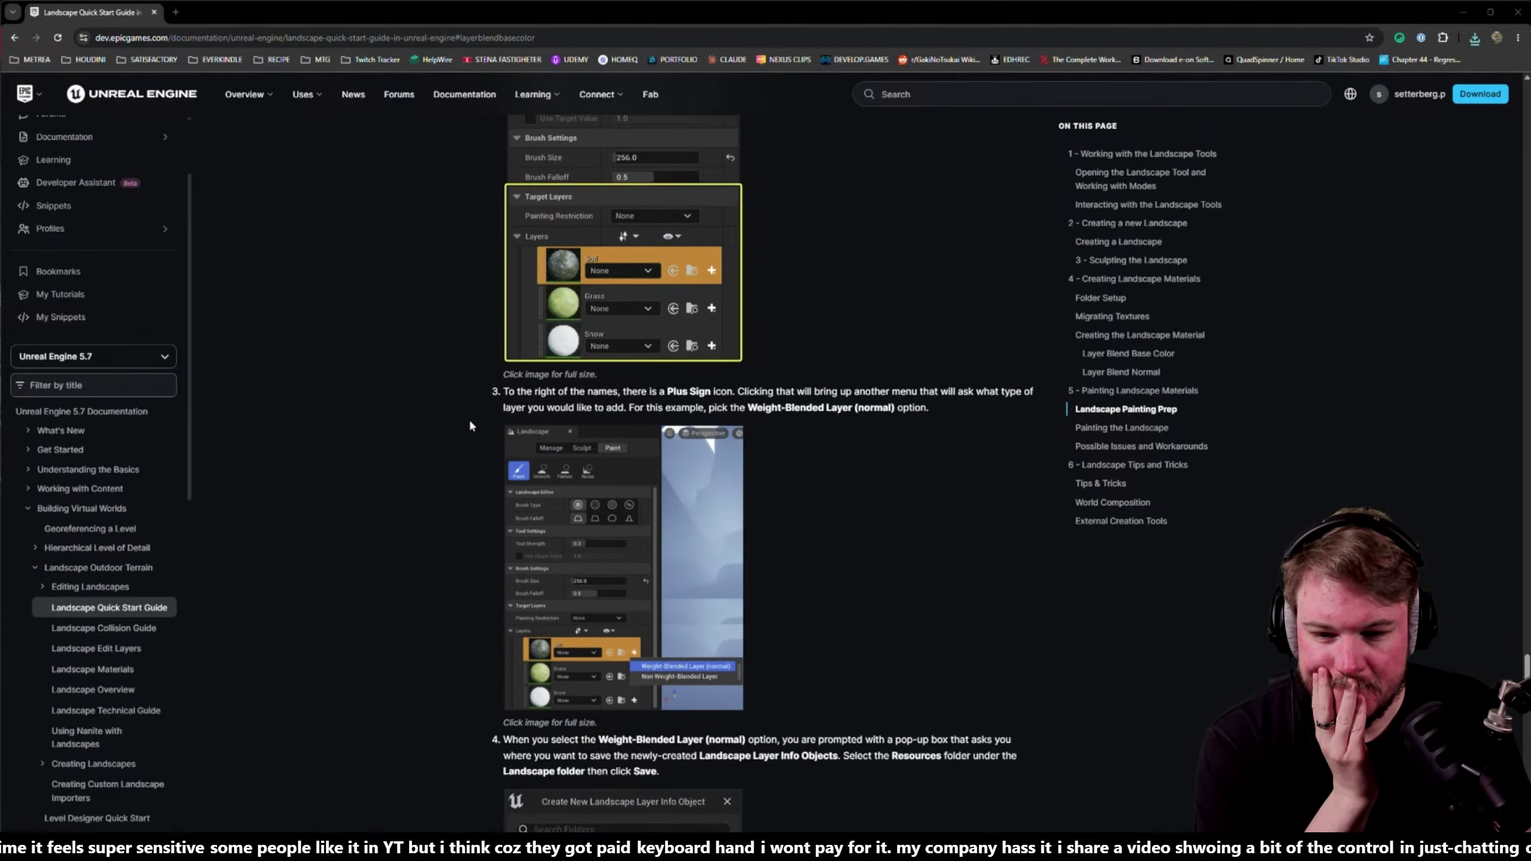
scroll(468, 424, "up", 3)
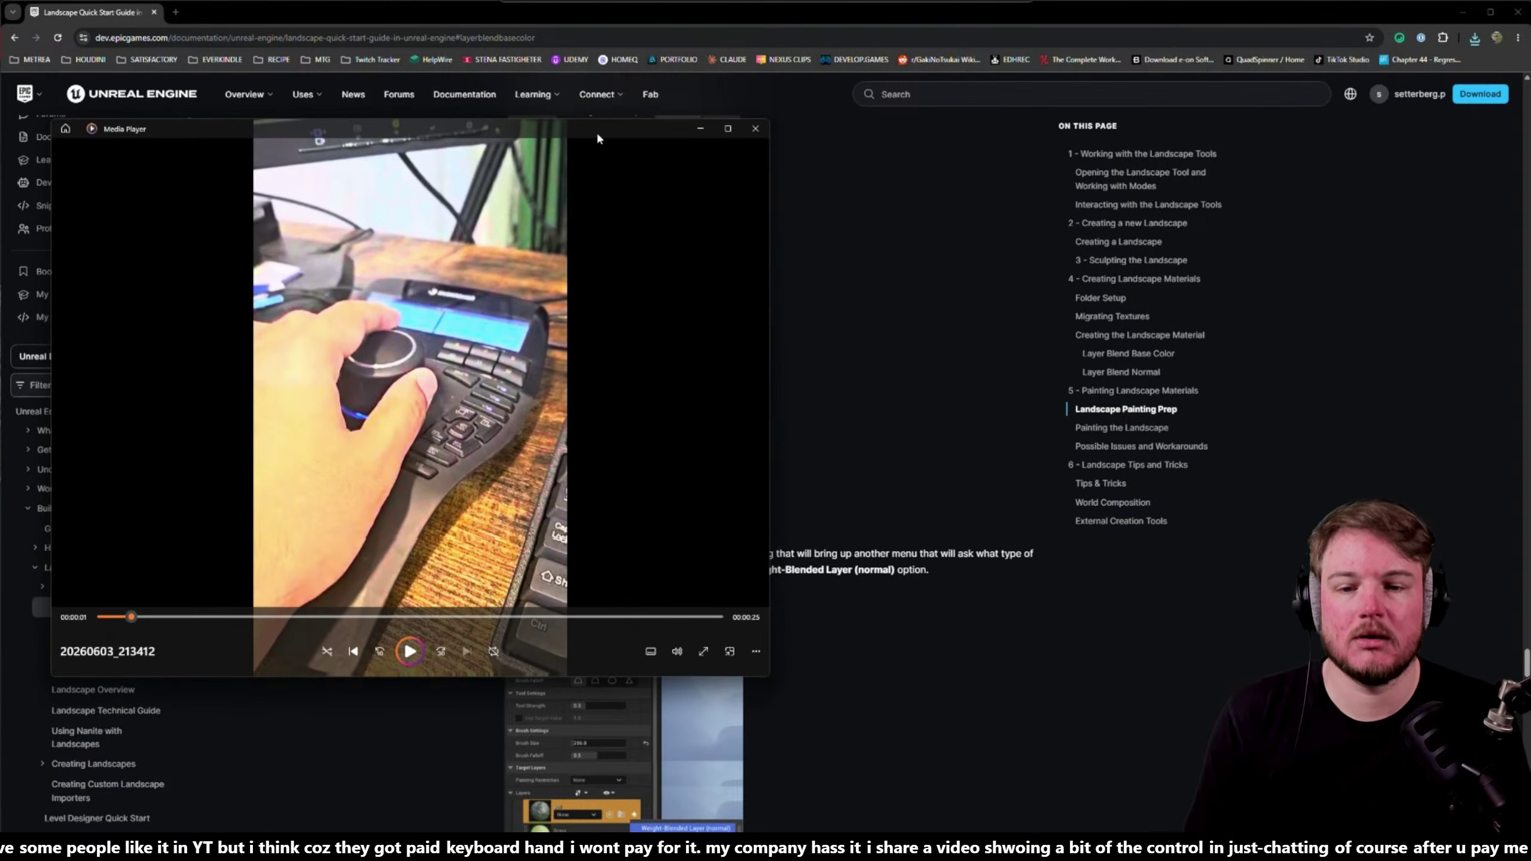
- Play the 20260603_213412 video in a maximized Media Player, then return to the guide's Target Layers instructions in the browser
double_click(603, 131)
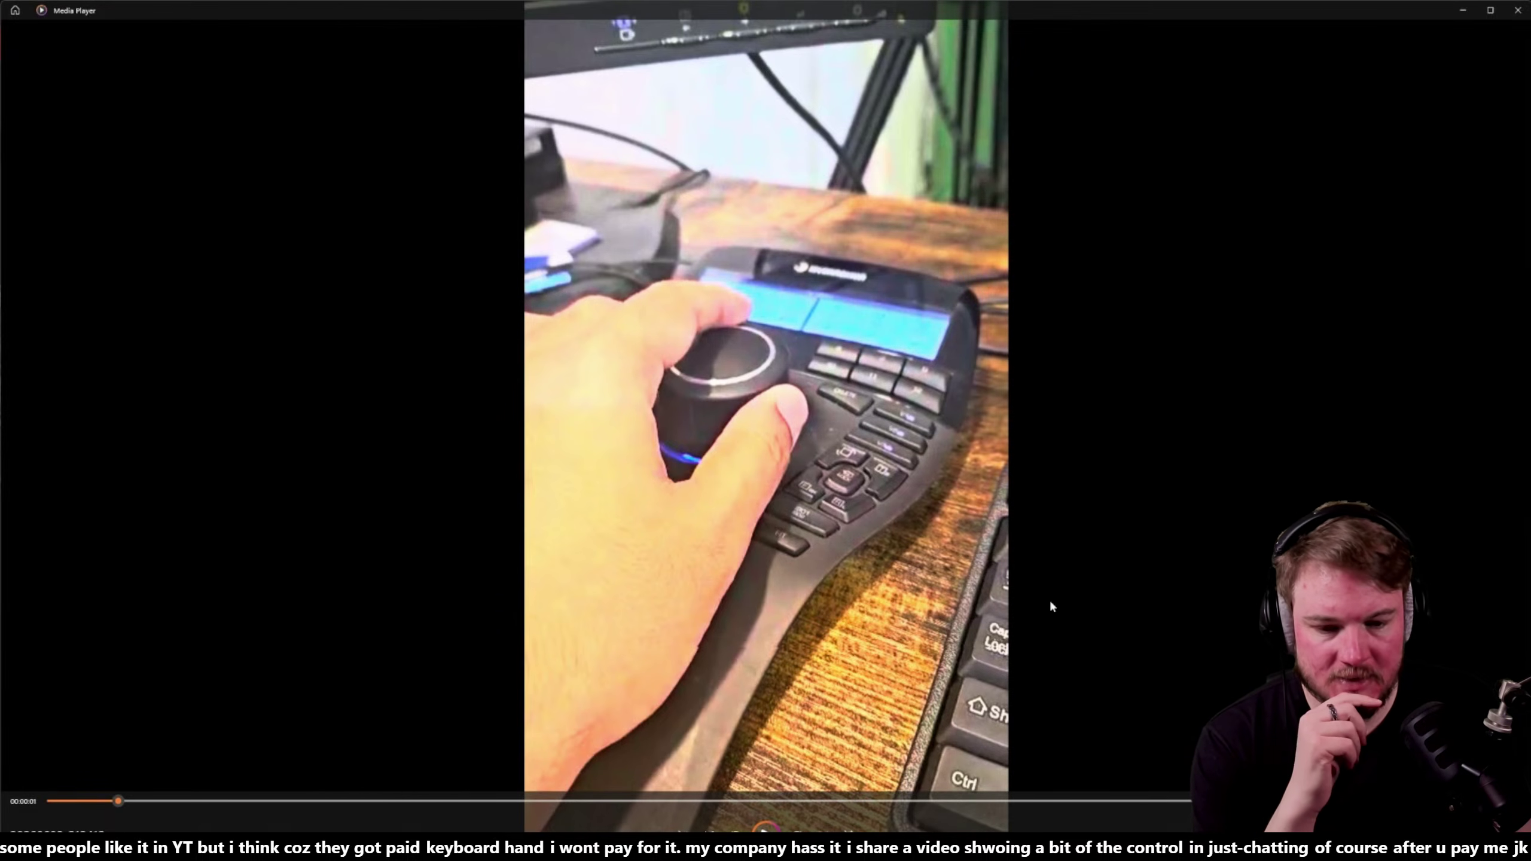
key("space")
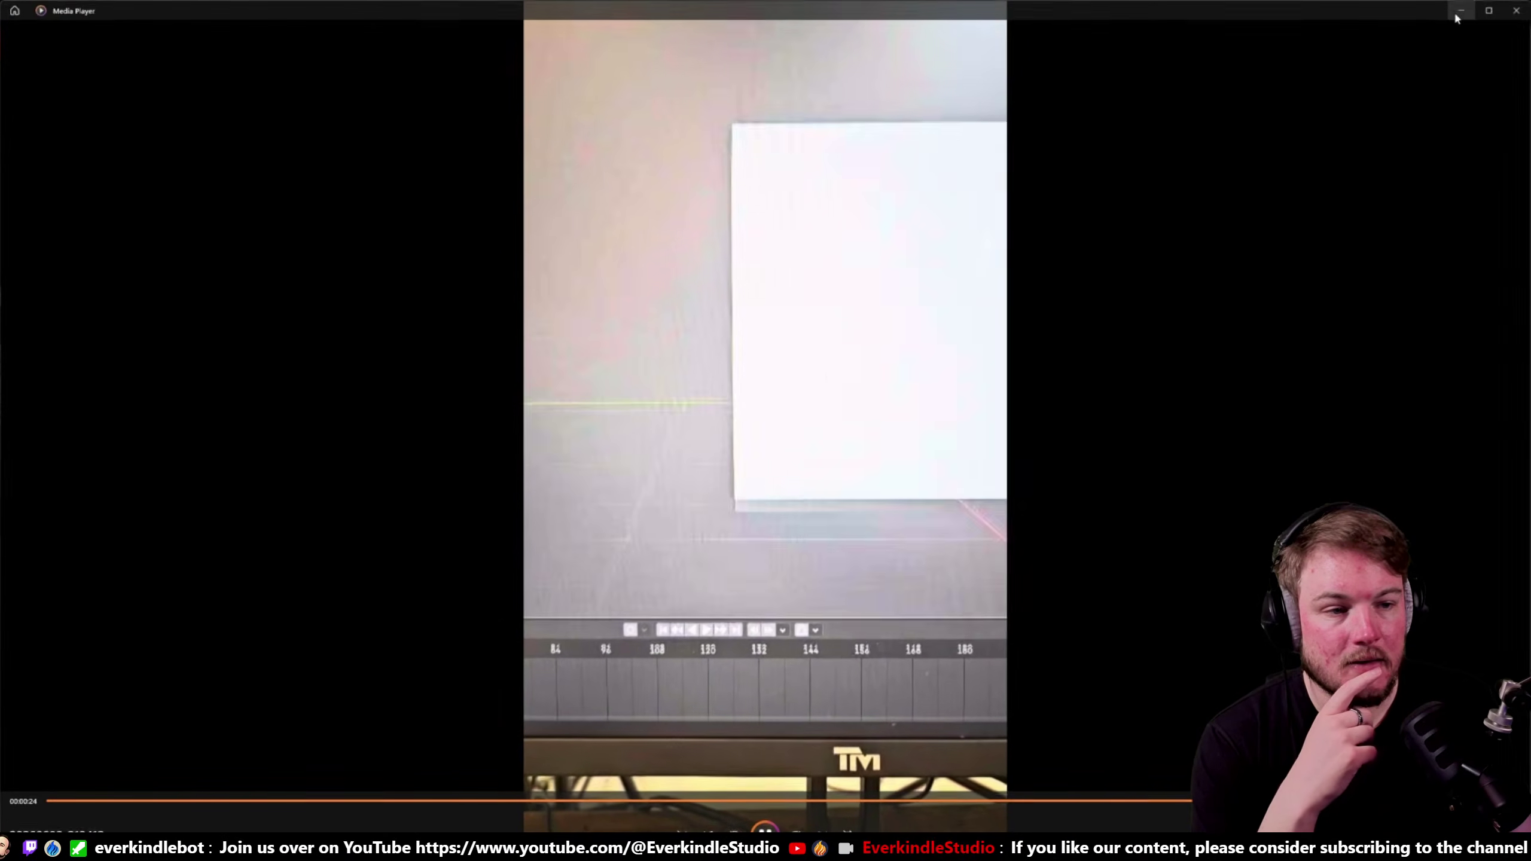
key("alt+Tab")
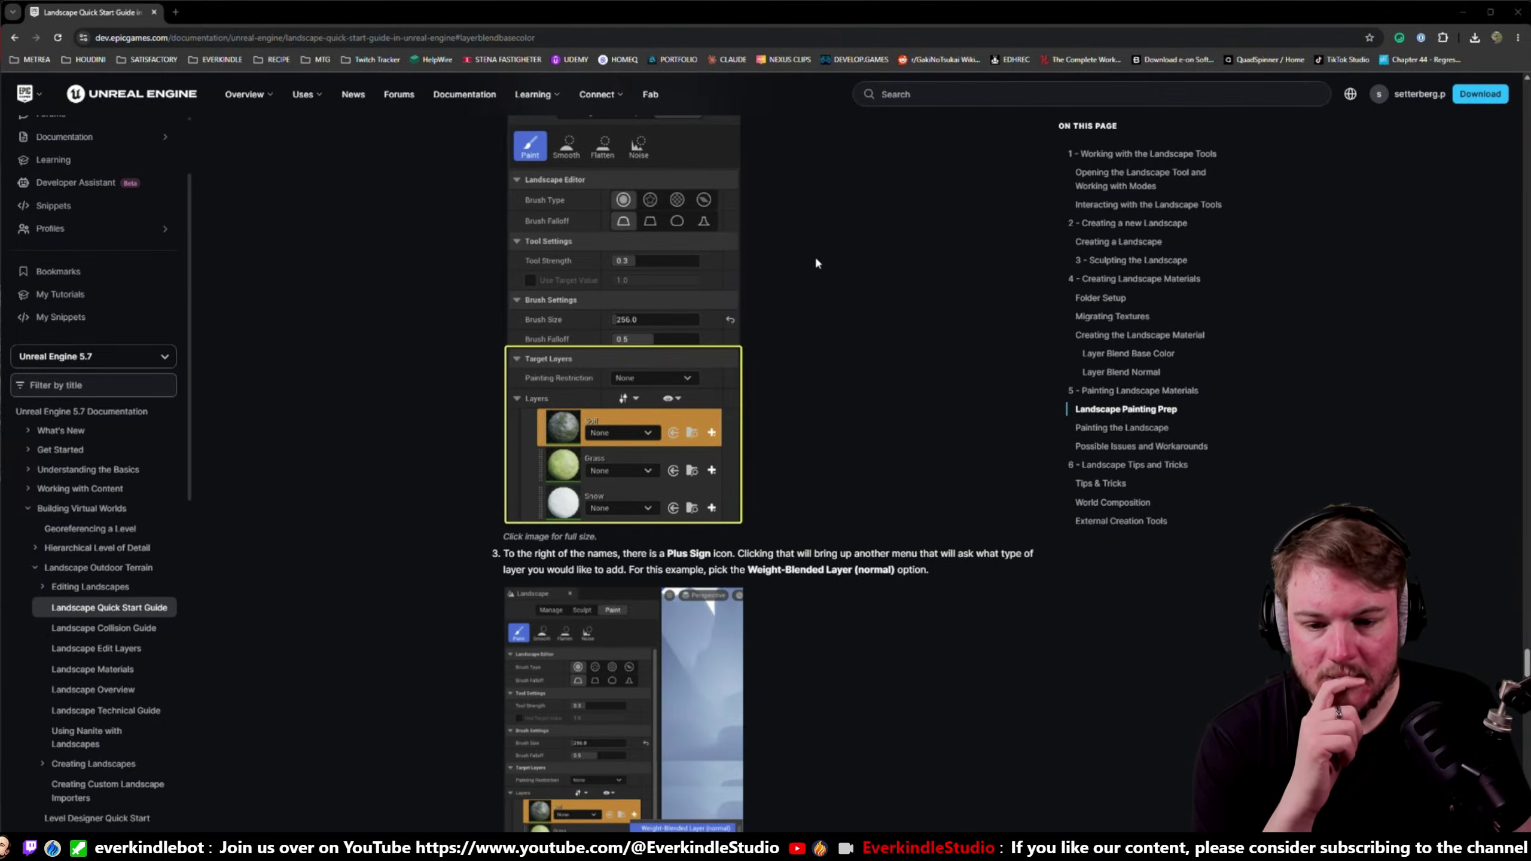
scroll(747, 565, "up", 3)
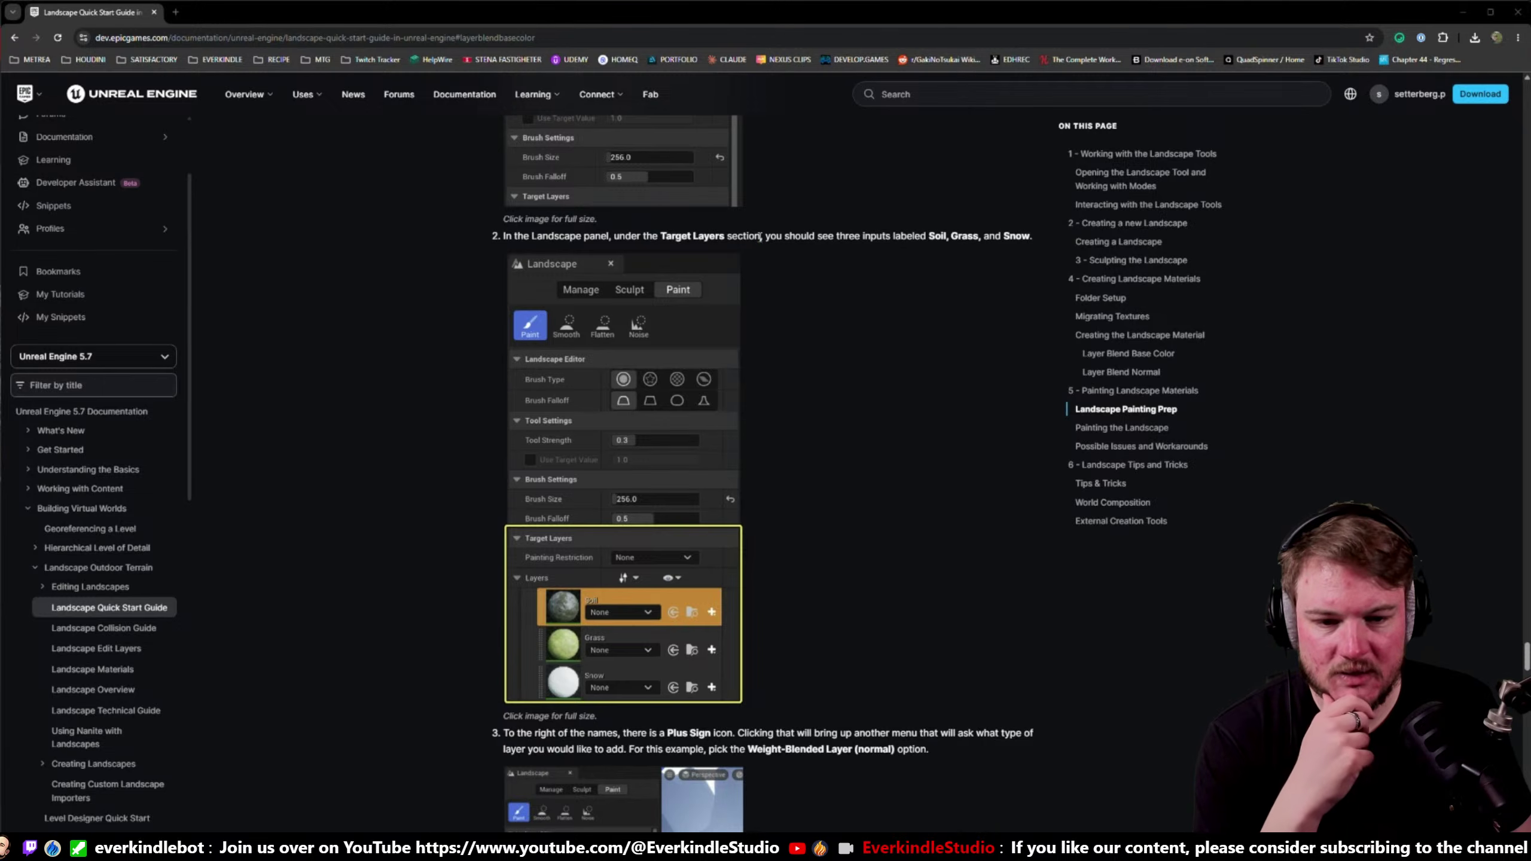
- Review the guide's Target Layers instructions and go back to its section on creating the LandscapeLayerCoords node
left_click_drag(761, 236, 1012, 241)
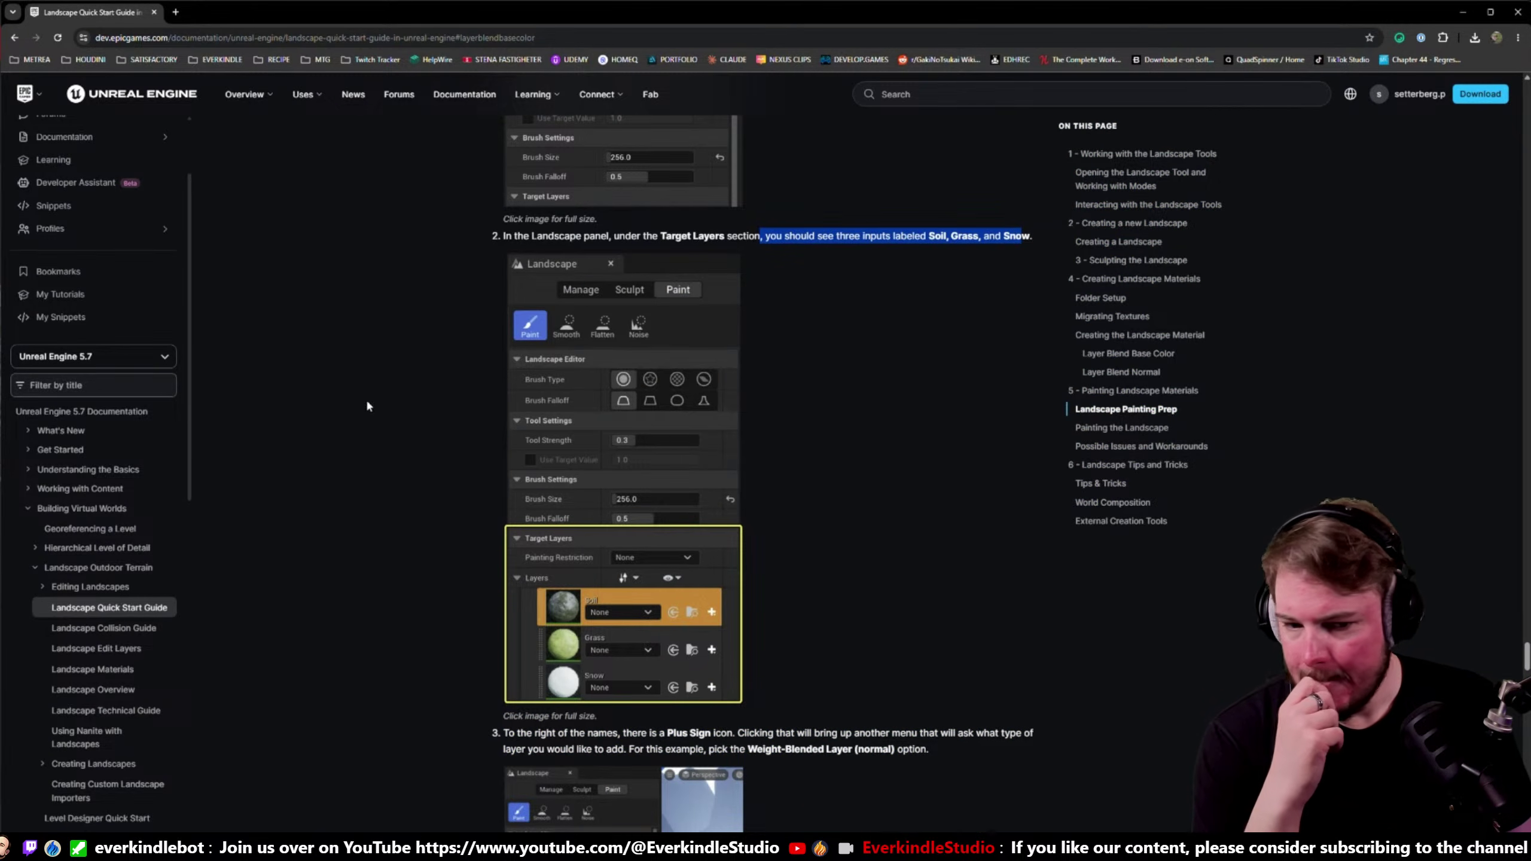
left_click(789, 436)
scroll(737, 441, "up", 20)
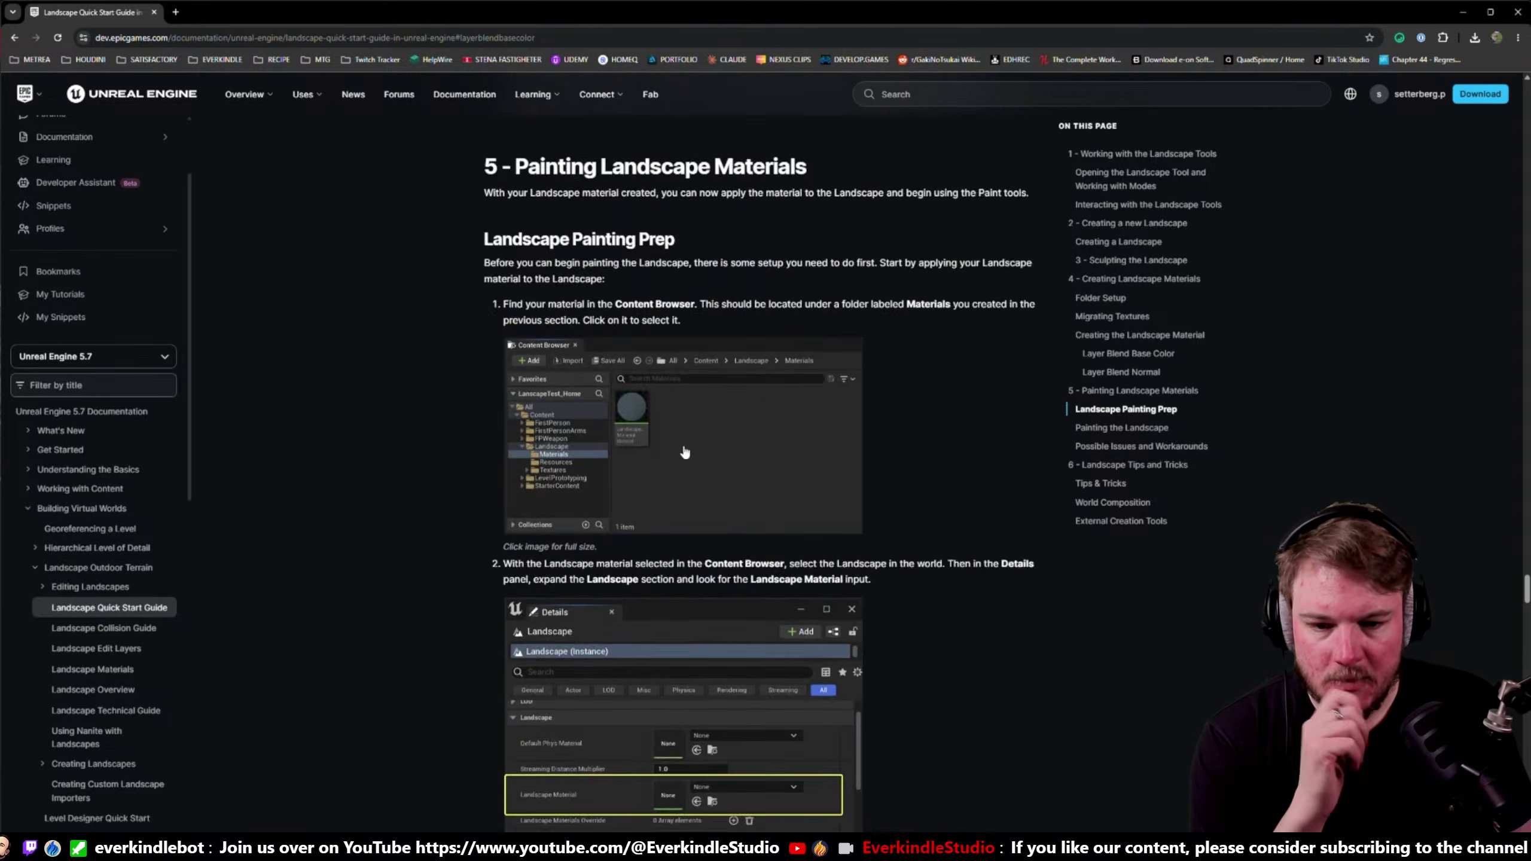
scroll(684, 452, "up", 15)
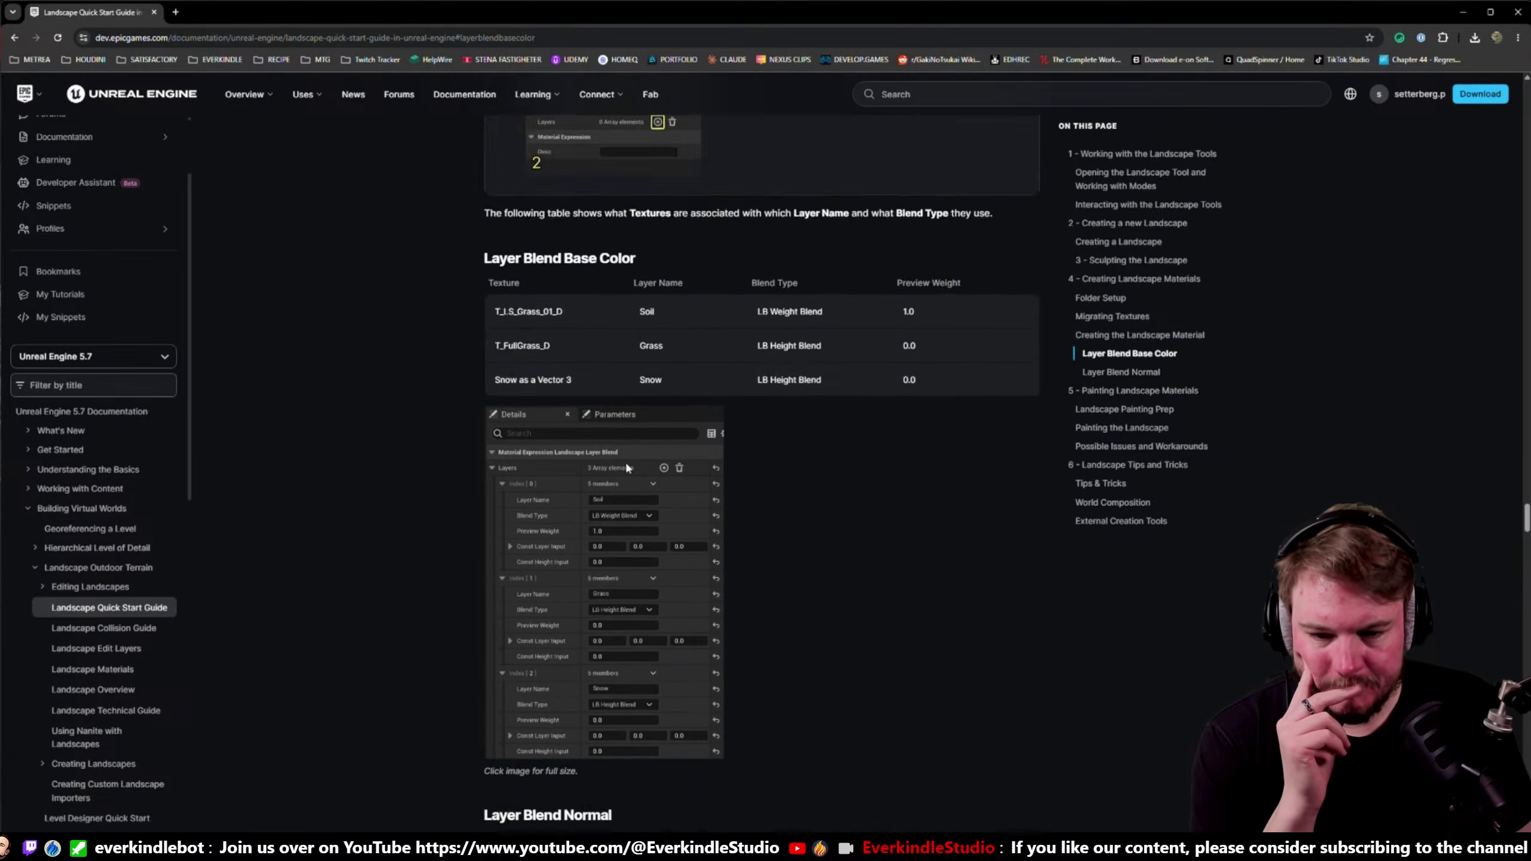
scroll(639, 471, "up", 15)
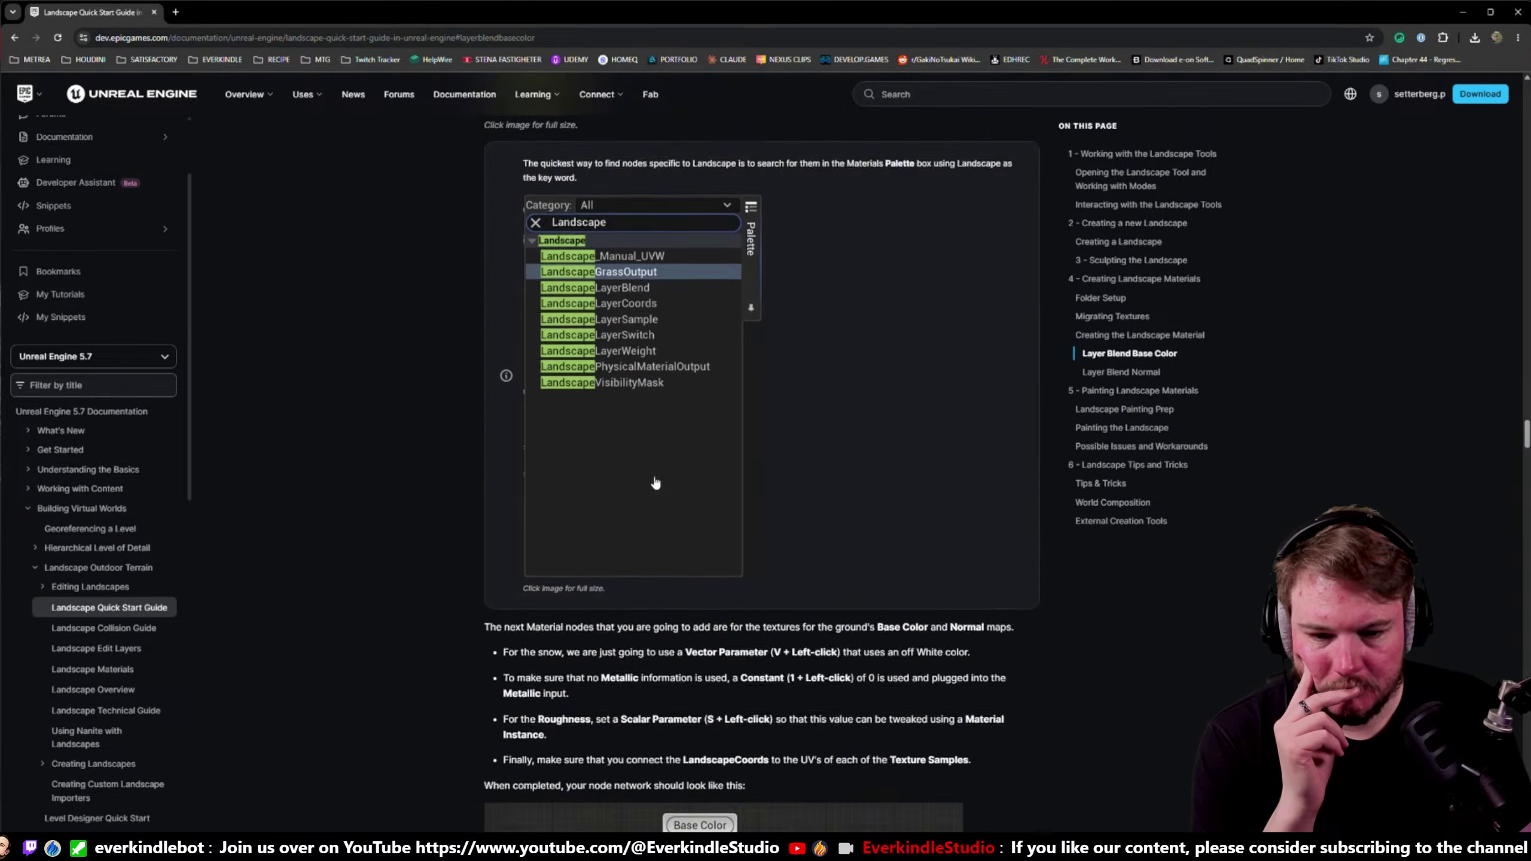
scroll(656, 483, "up", 3)
scroll(655, 483, "up", 3)
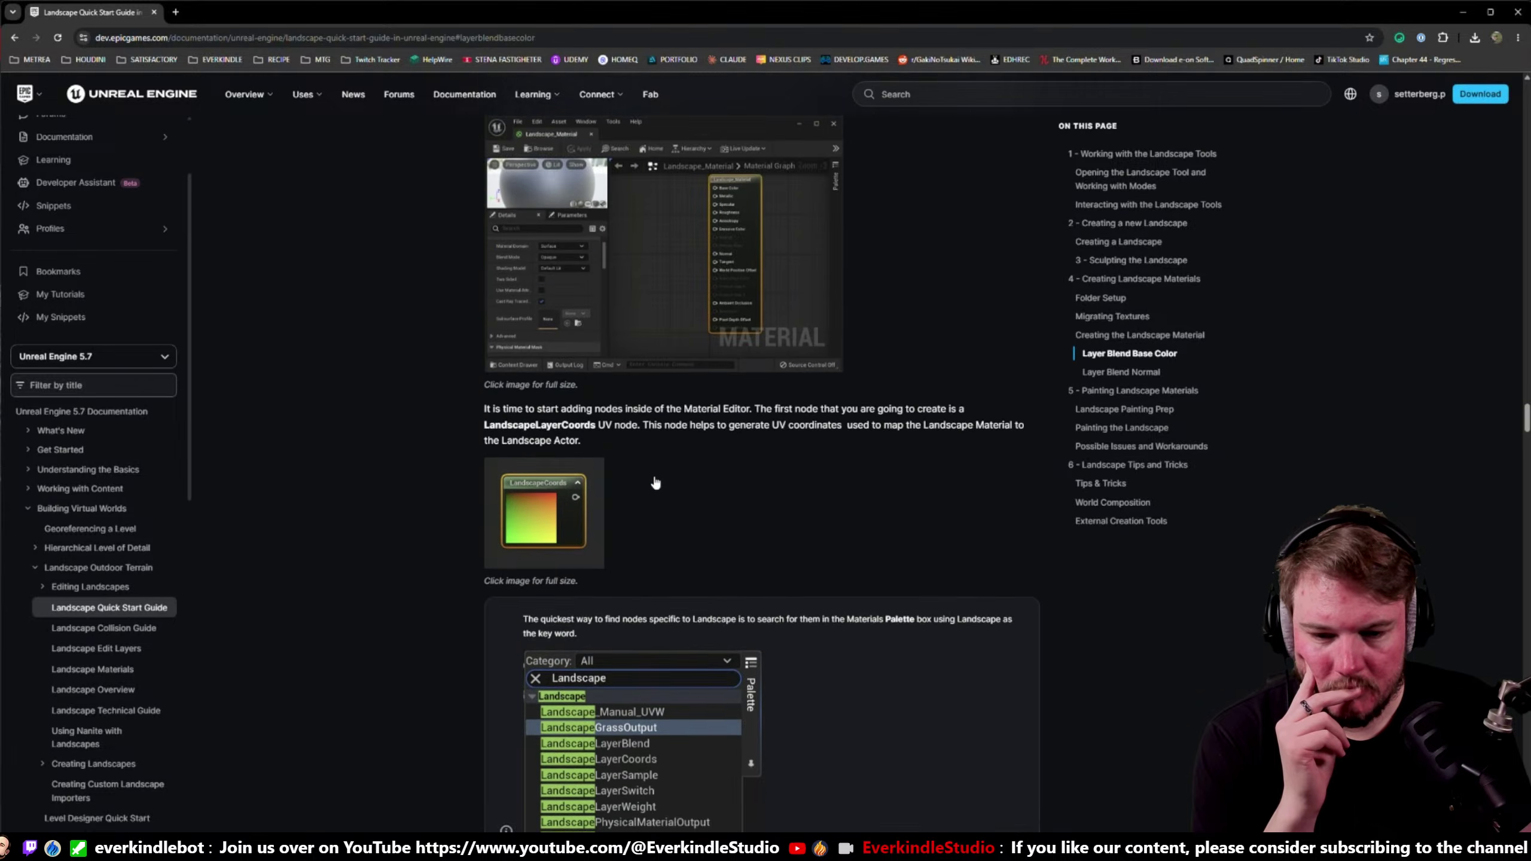
scroll(654, 480, "down", 1)
double_click(644, 476)
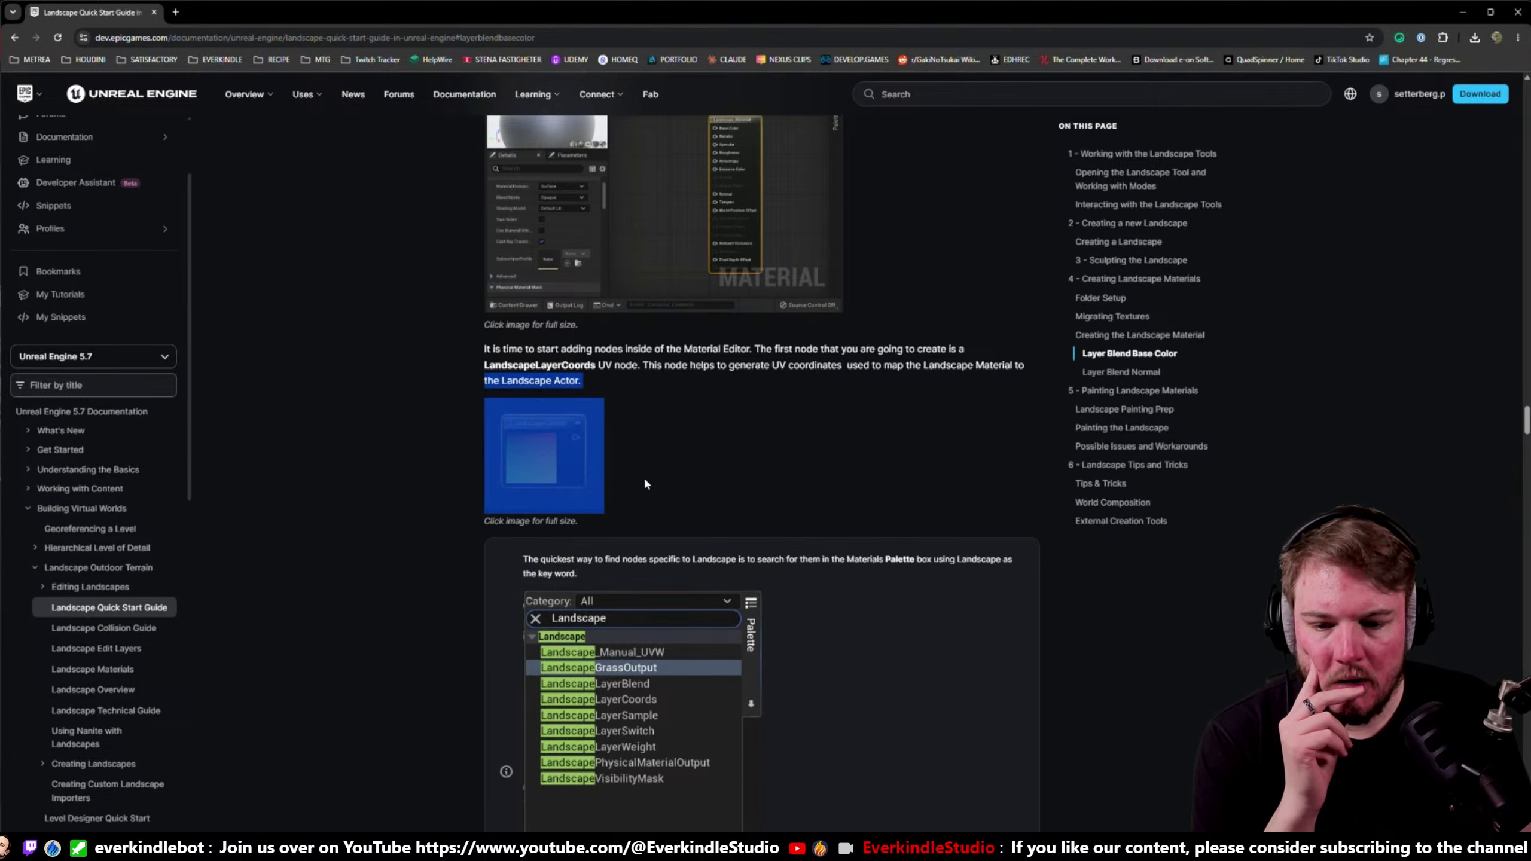
left_click(674, 501)
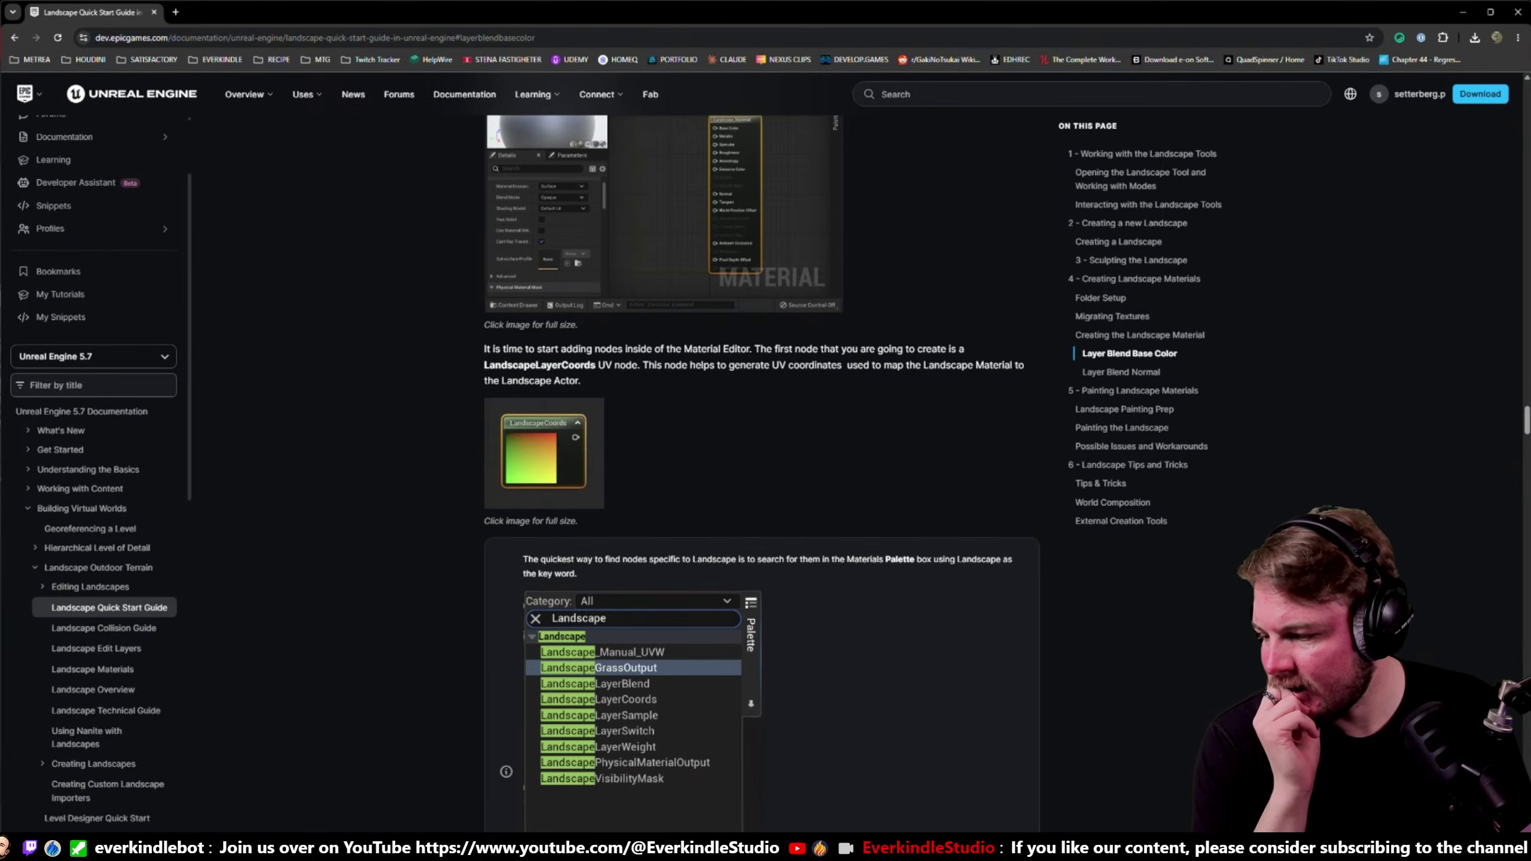
- Return to Unreal Editor and add a Landscape Layer Coords node to the M_Landscape graph beside the upper texture samples
key("alt+Tab")
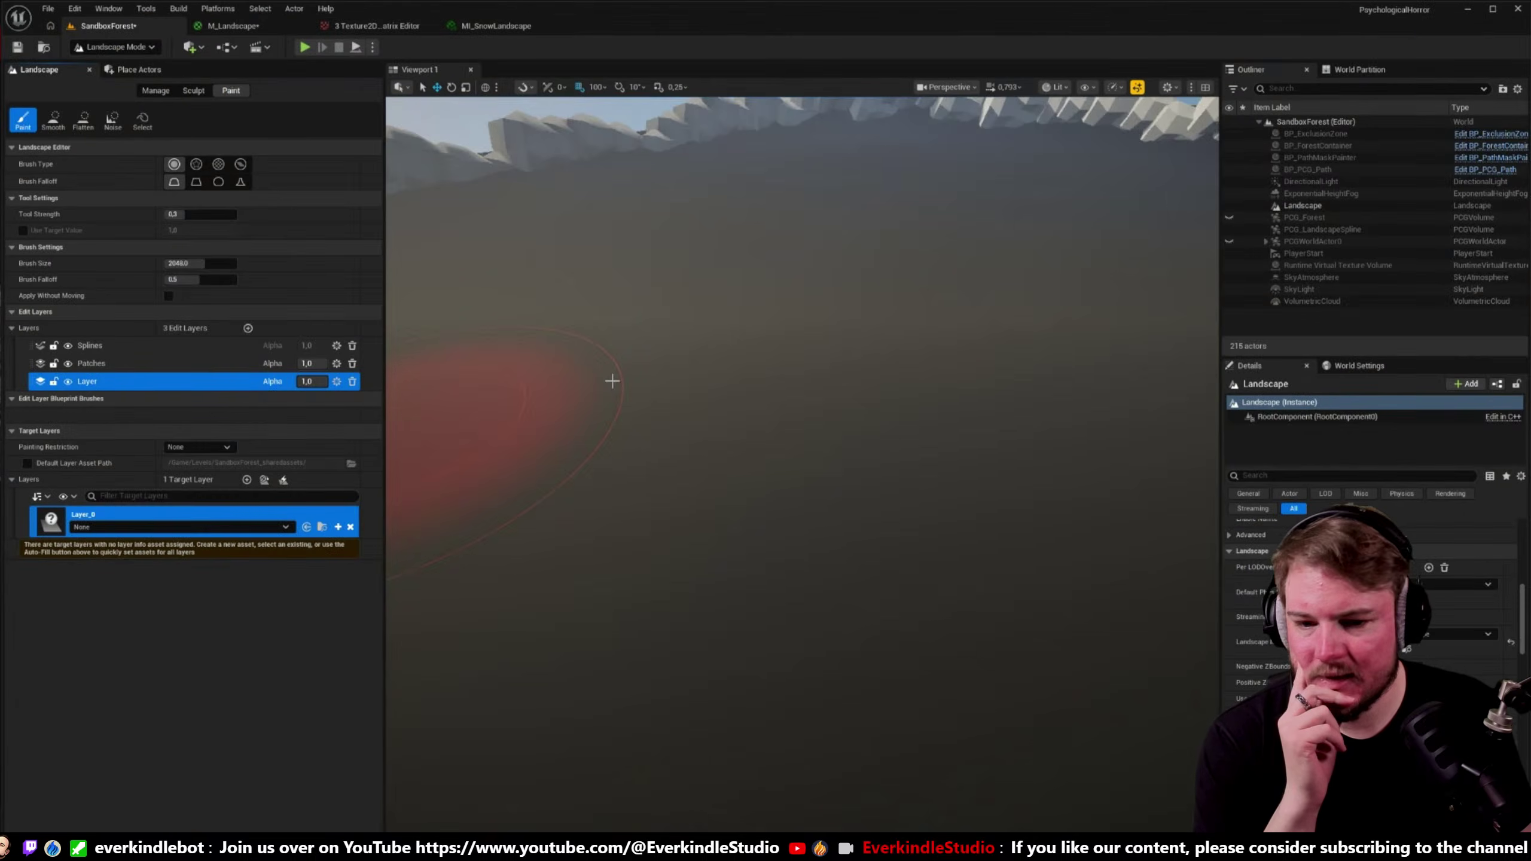
left_click(228, 27)
scroll(535, 265, "down", 3)
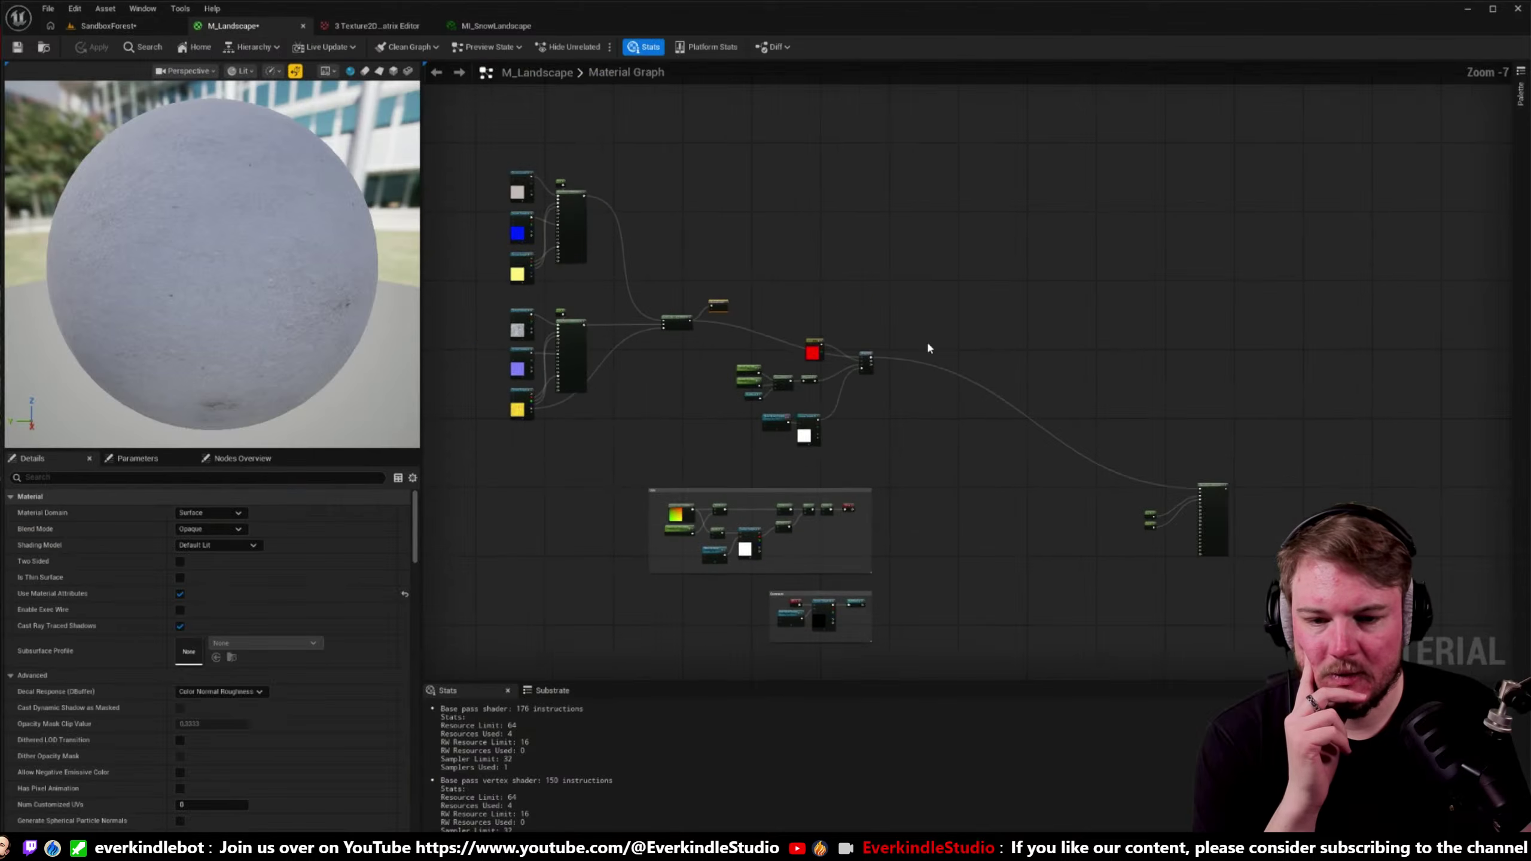
scroll(728, 277, "up", 3)
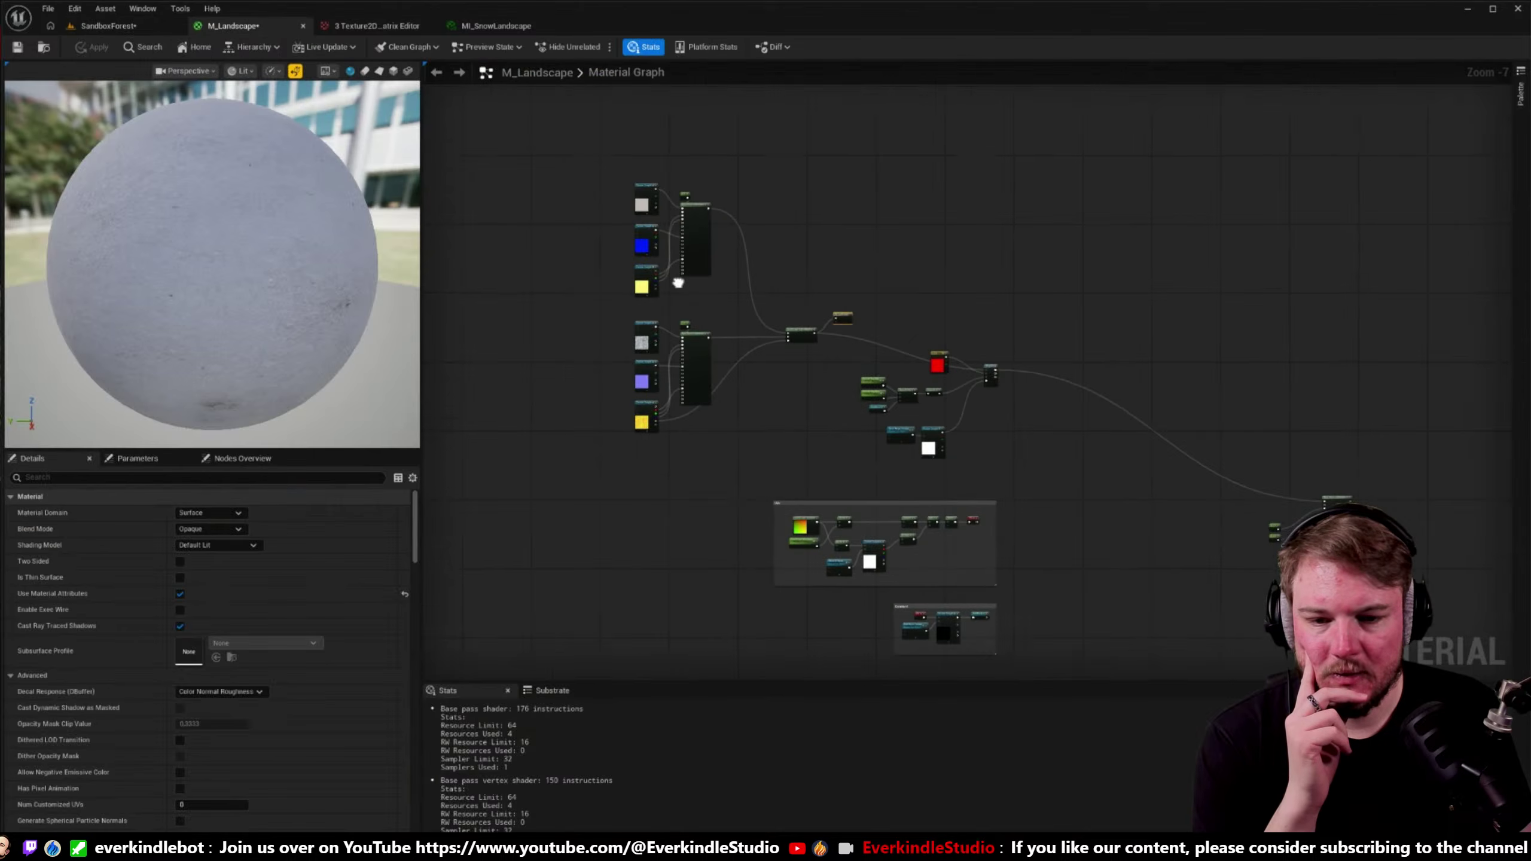
right_click(842, 287)
type("landscape")
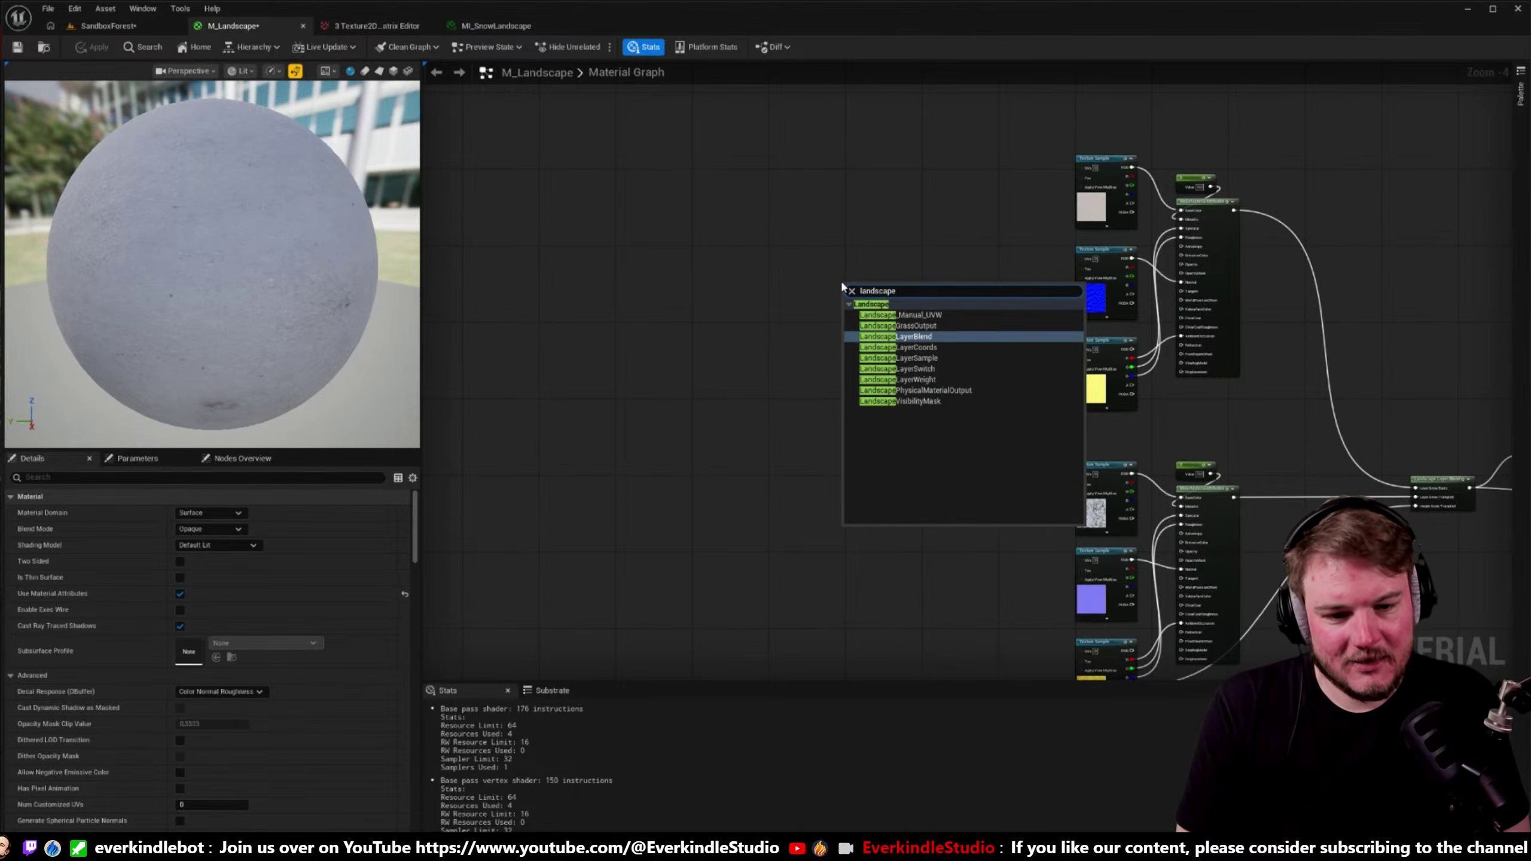
key("Down")
key("Return")
- Check the guide's finished node network, then connect the Landscape Coords node to the UVs of the upper group's three Texture Samples
key("alt+Tab")
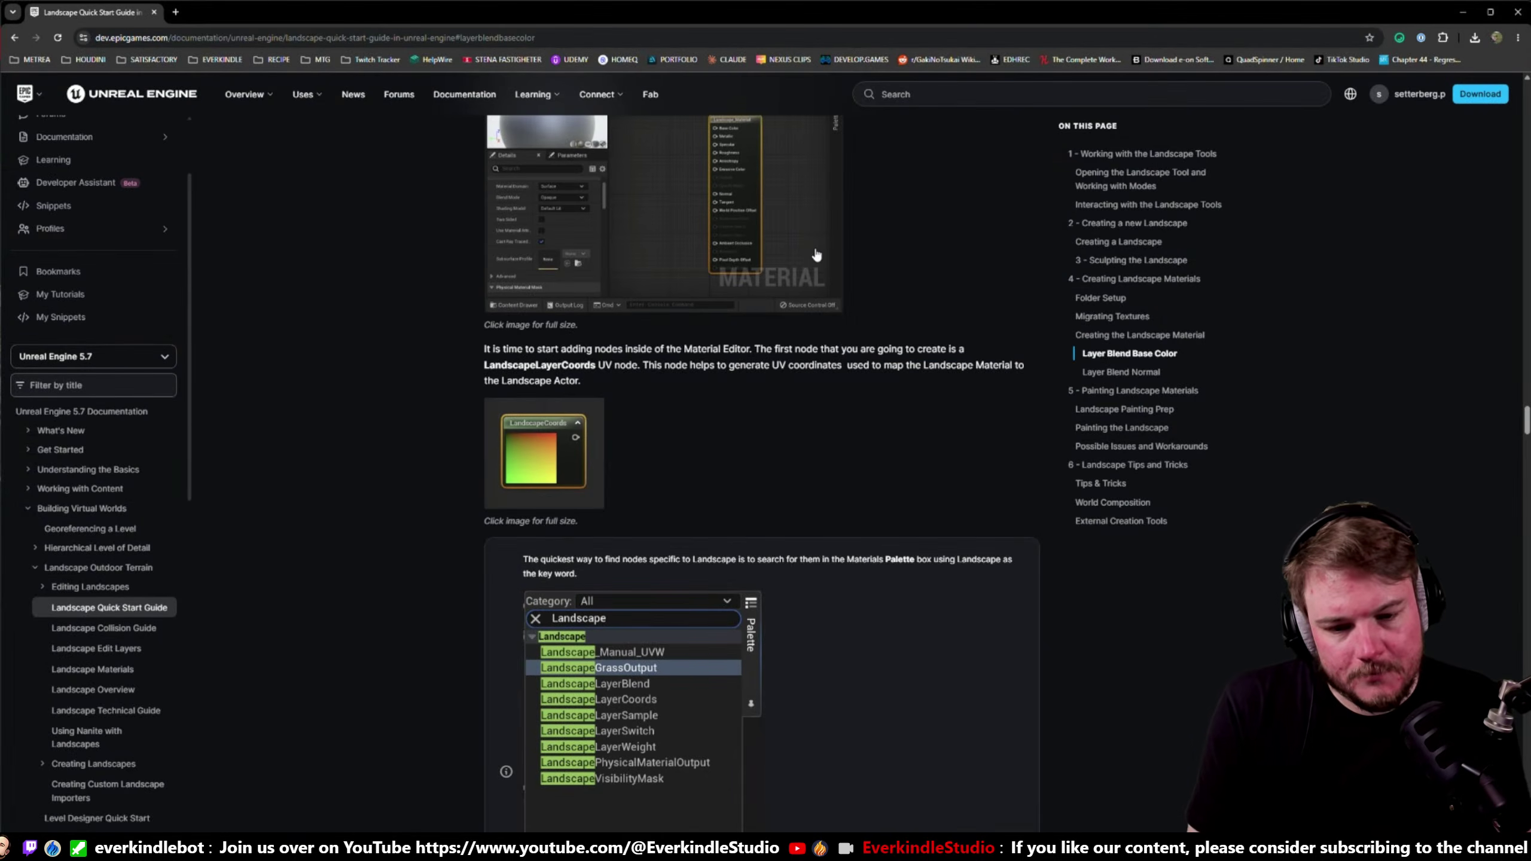
scroll(605, 443, "down", 12)
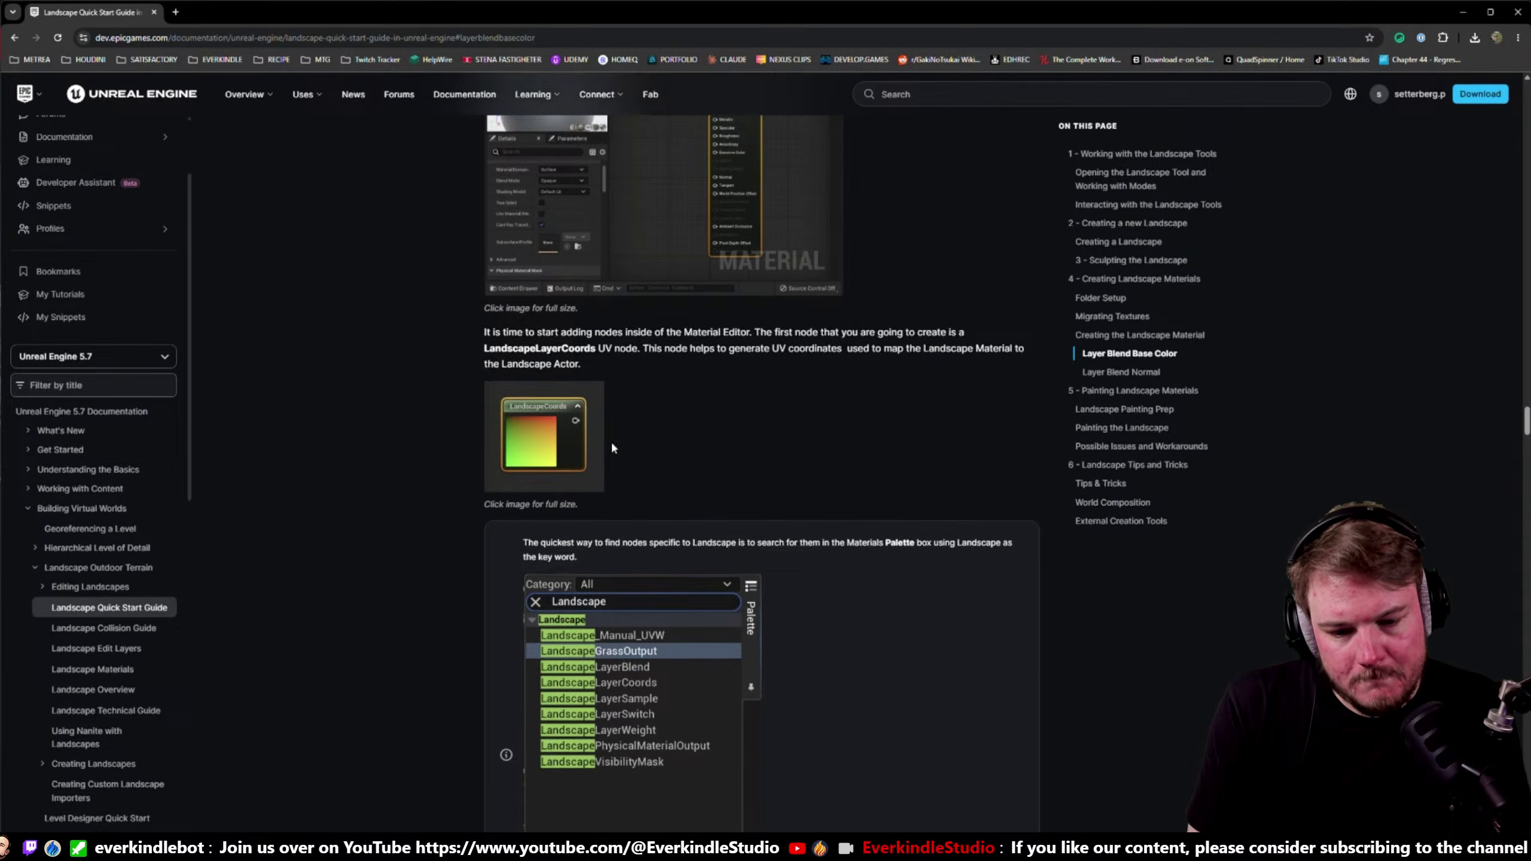
scroll(605, 464, "down", 2)
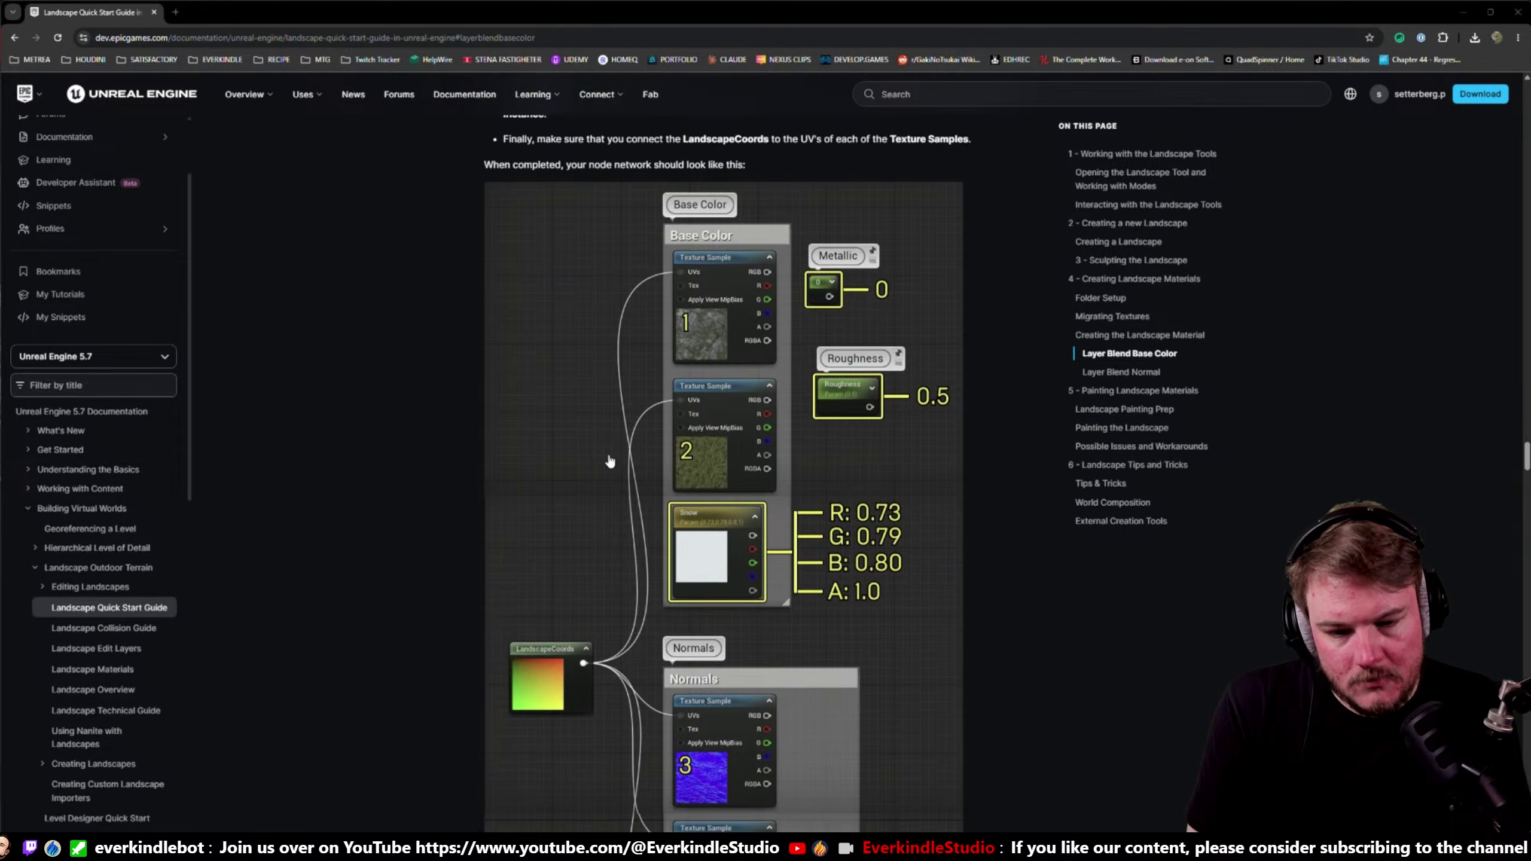
key("alt+Tab")
scroll(784, 321, "up", 2)
right_click_drag(1073, 243, 786, 338)
scroll(786, 338, "up", 2)
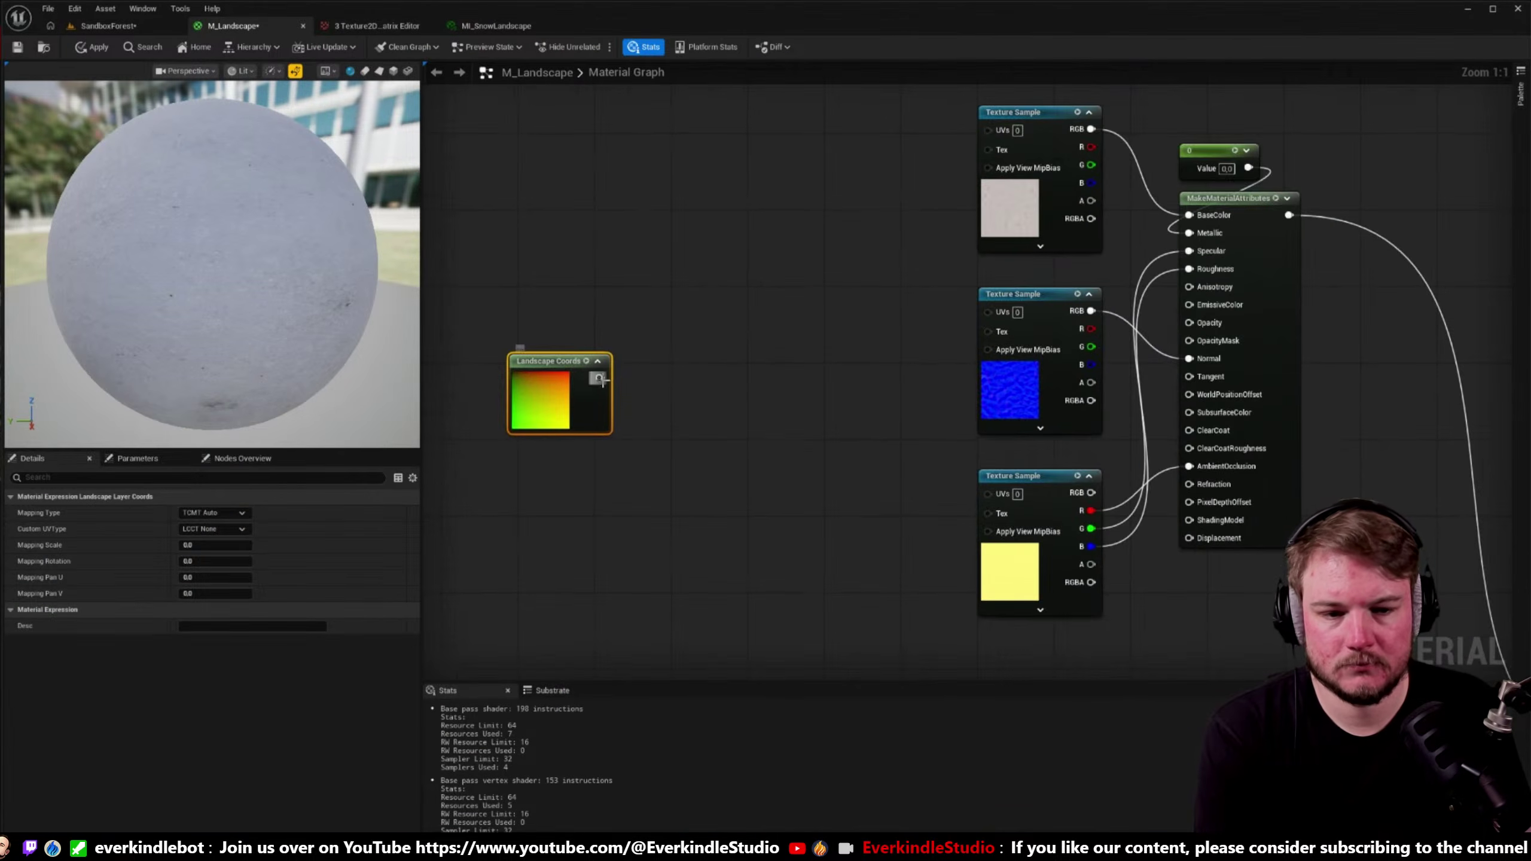
left_click_drag(599, 379, 988, 311)
left_click_drag(600, 378, 988, 494)
- Reposition the Landscape Coords node between the two texture groups and connect it to the UVs of the lower group's three Texture Samples
scroll(988, 494, "down", 7)
right_click_drag(1239, 484, 986, 309)
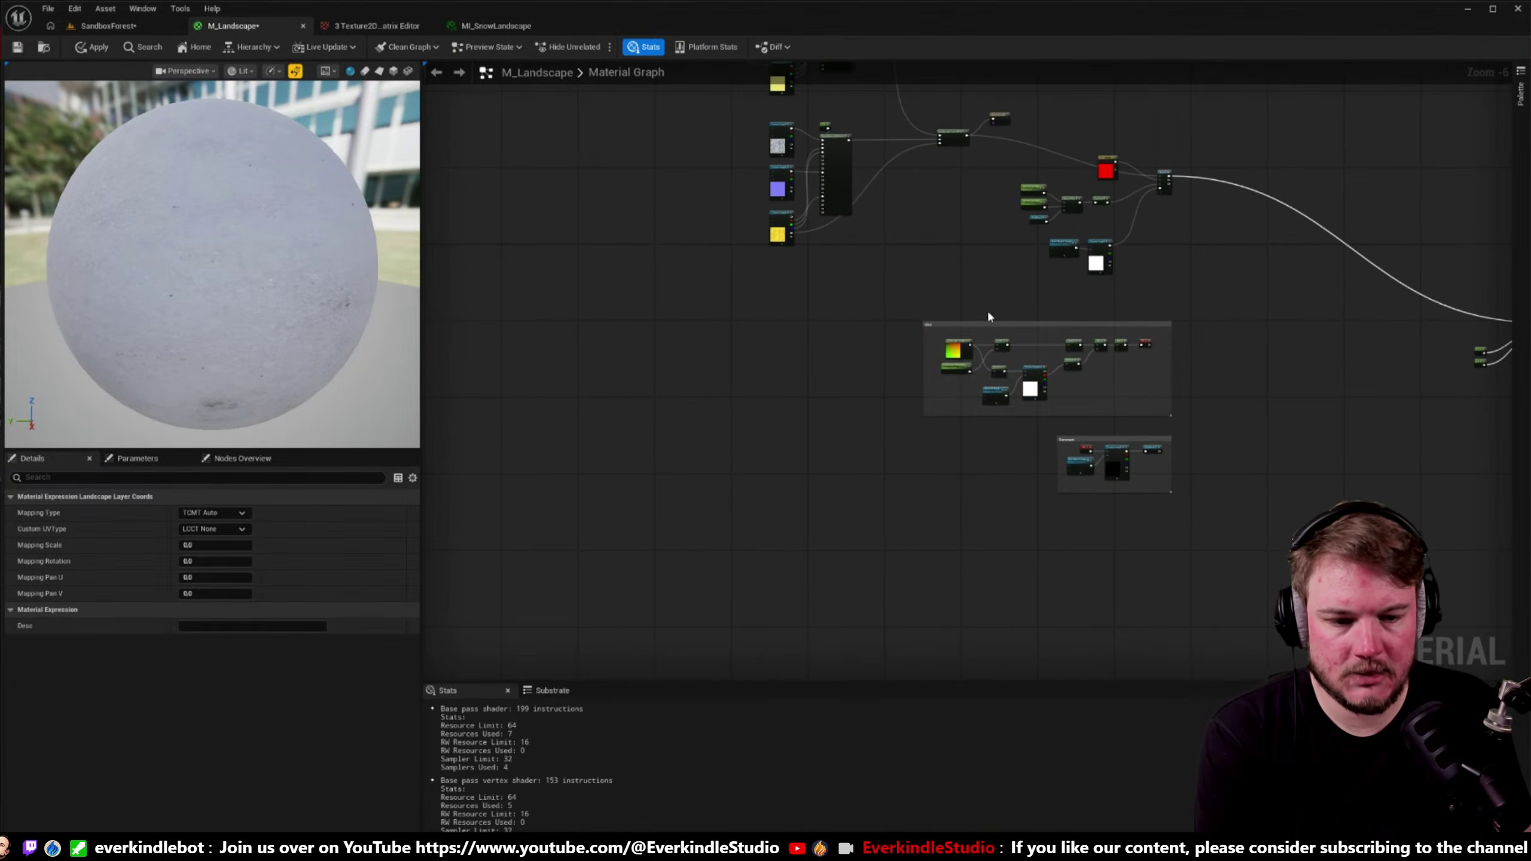
left_click_drag(987, 309, 1185, 431)
right_click_drag(765, 315, 838, 565)
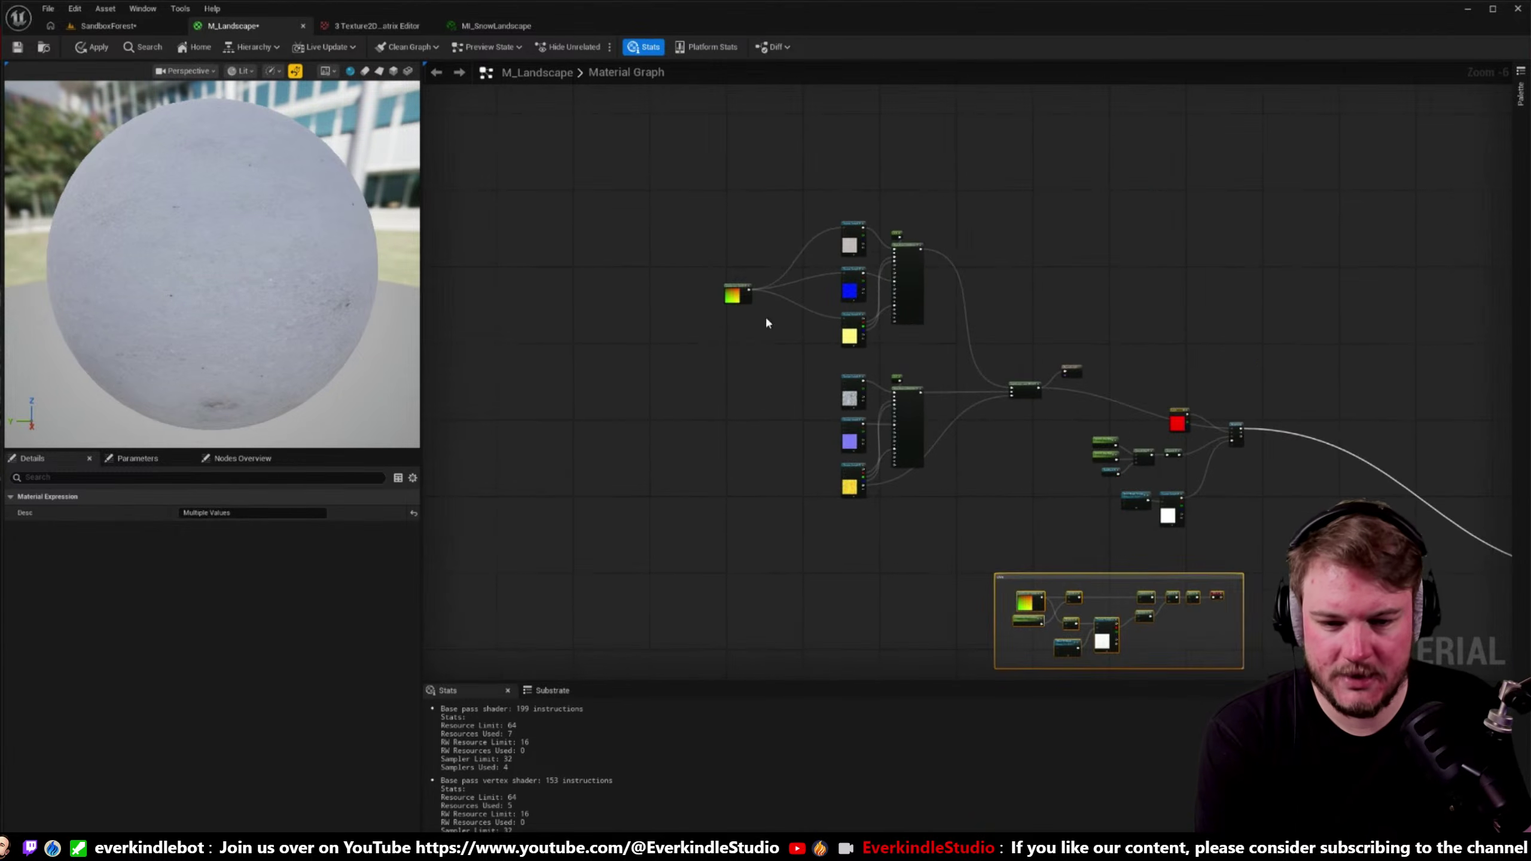
scroll(765, 324, "up", 2)
left_click_drag(664, 153, 855, 333)
scroll(855, 333, "up", 1)
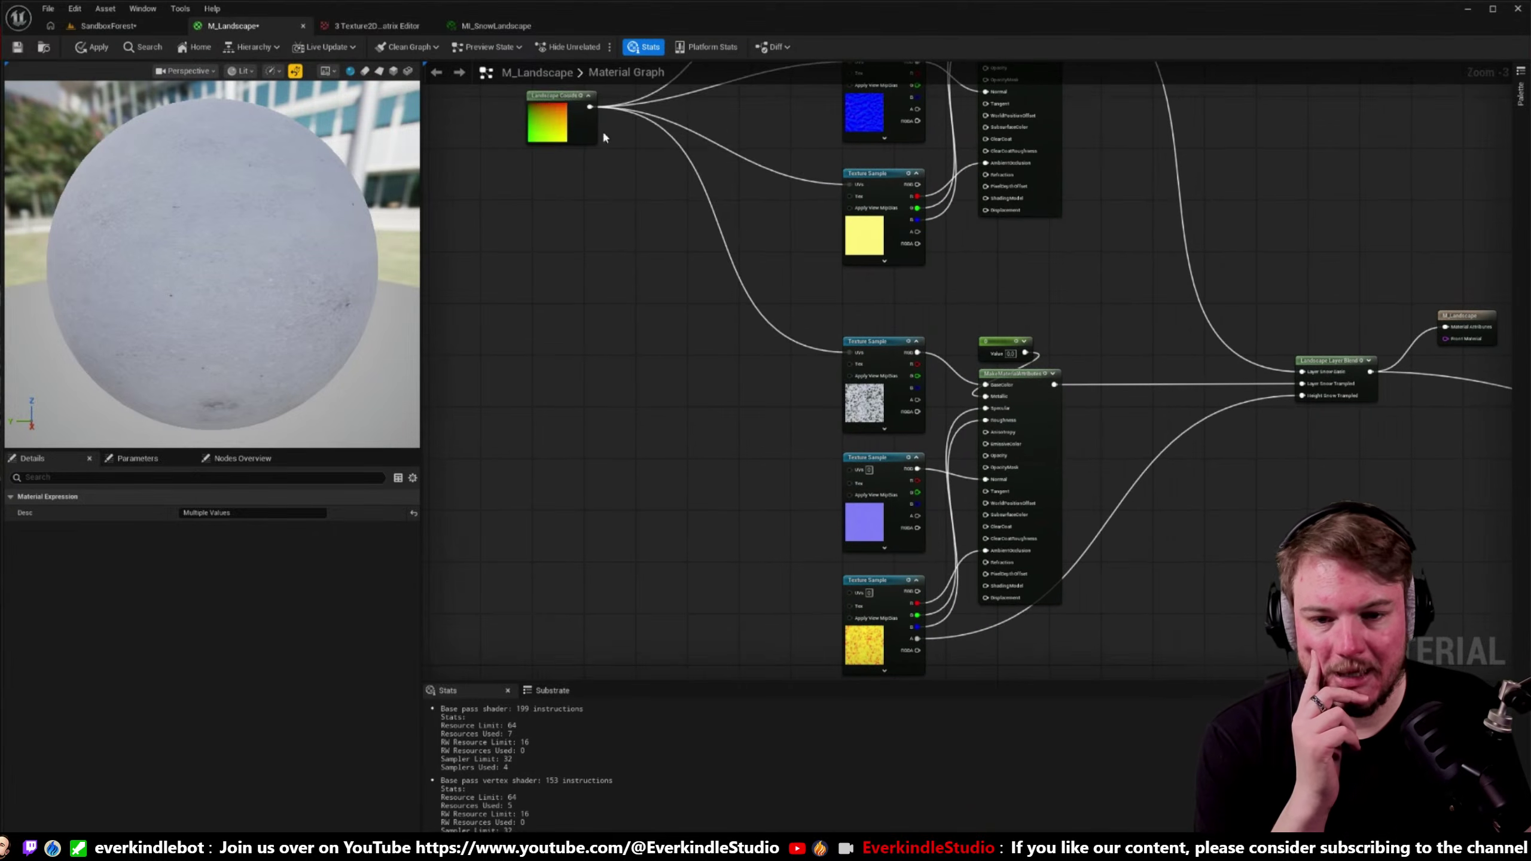
left_click_drag(594, 134, 613, 263)
left_click_drag(556, 164, 796, 332)
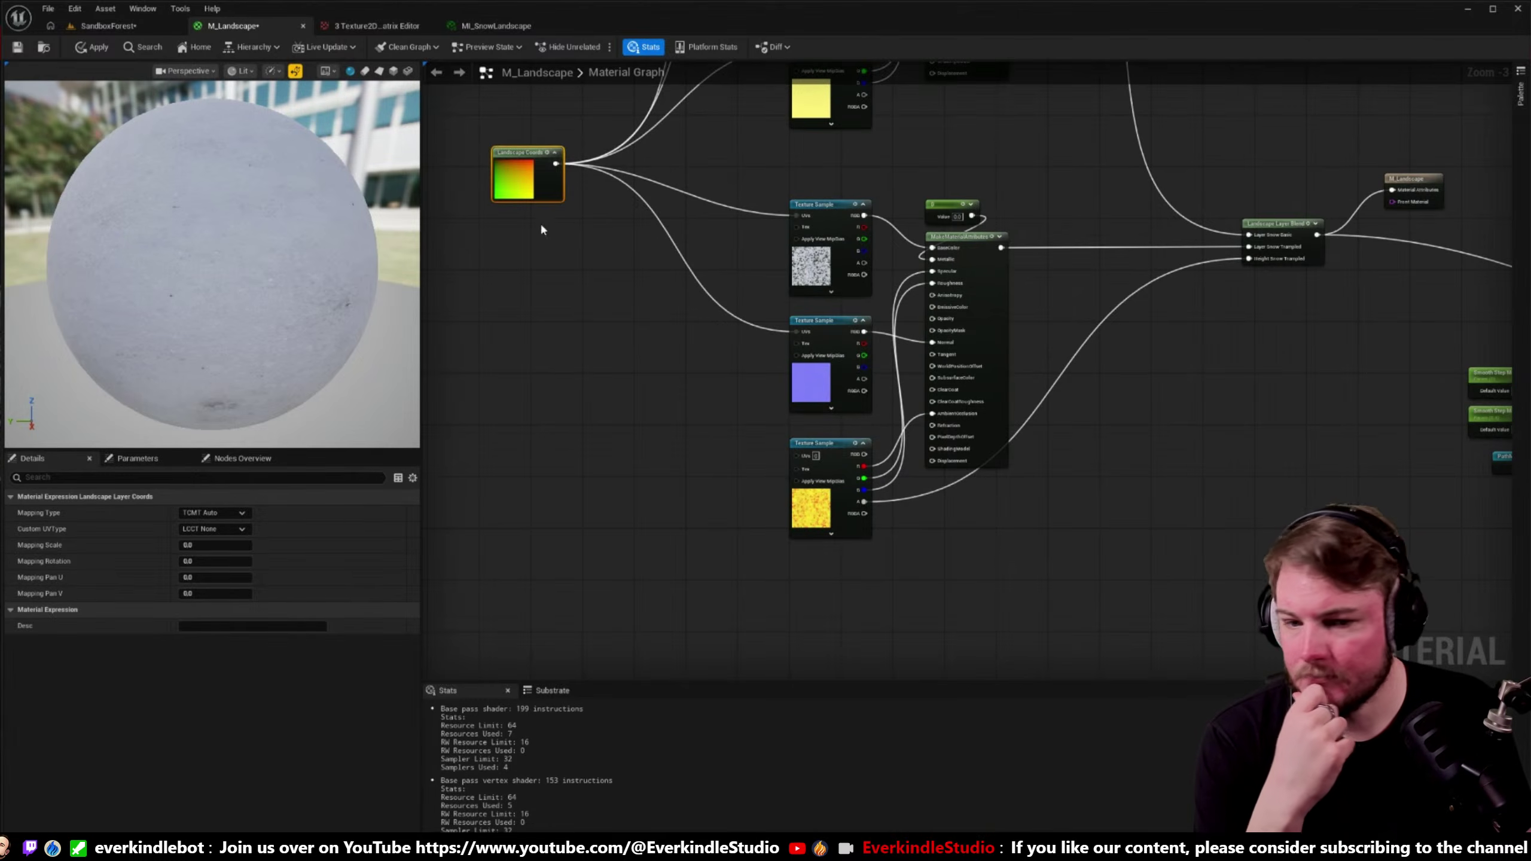
left_click_drag(556, 163, 793, 456)
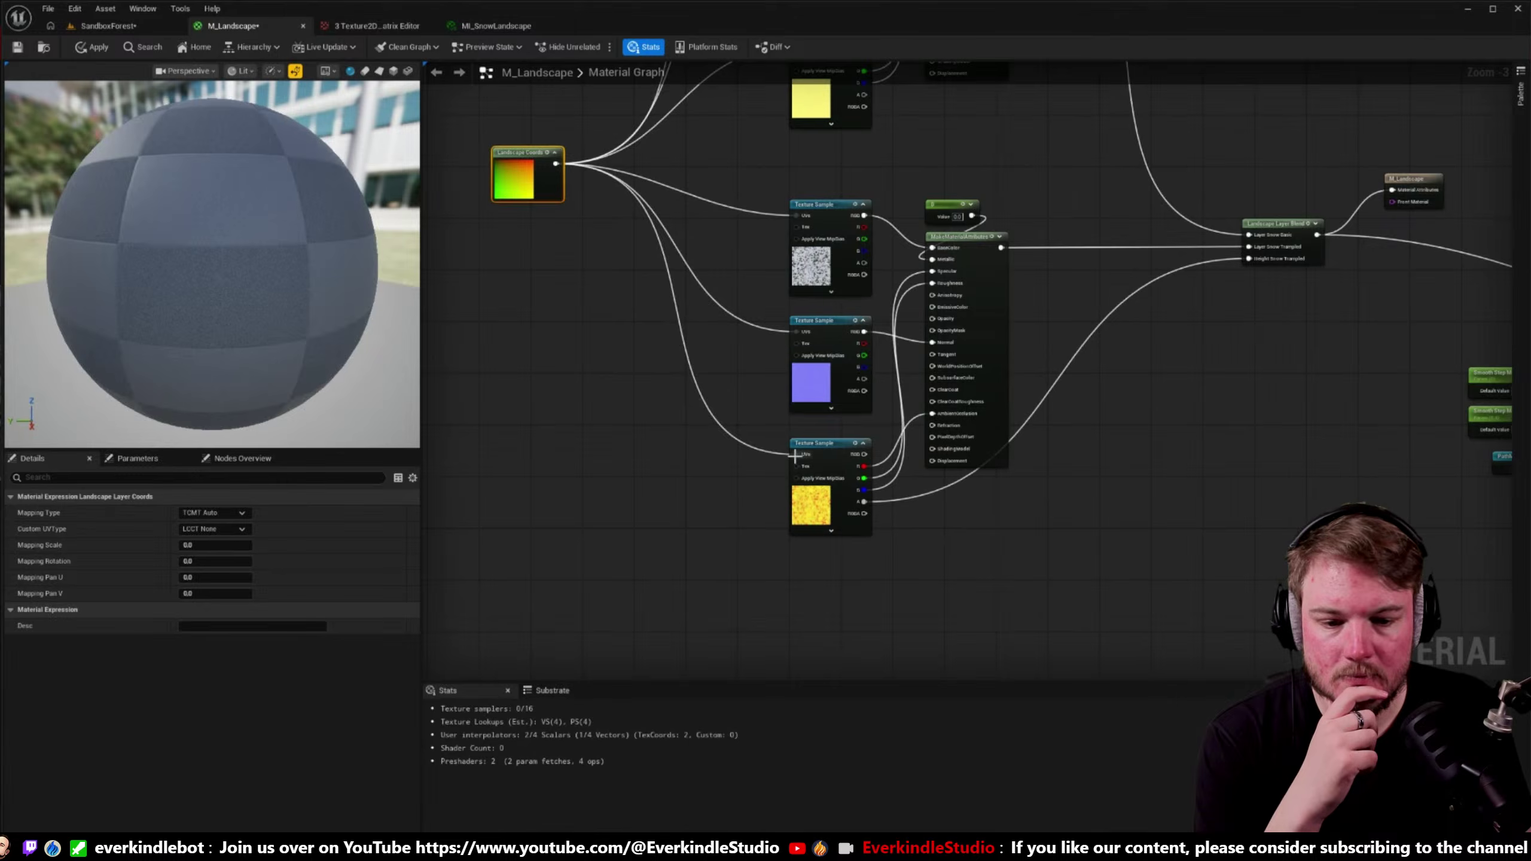
- Apply the M_Landscape changes and try to paint the target layer on the SandboxForest landscape
left_click(693, 573)
right_click_drag(663, 241, 657, 377)
left_click(95, 47)
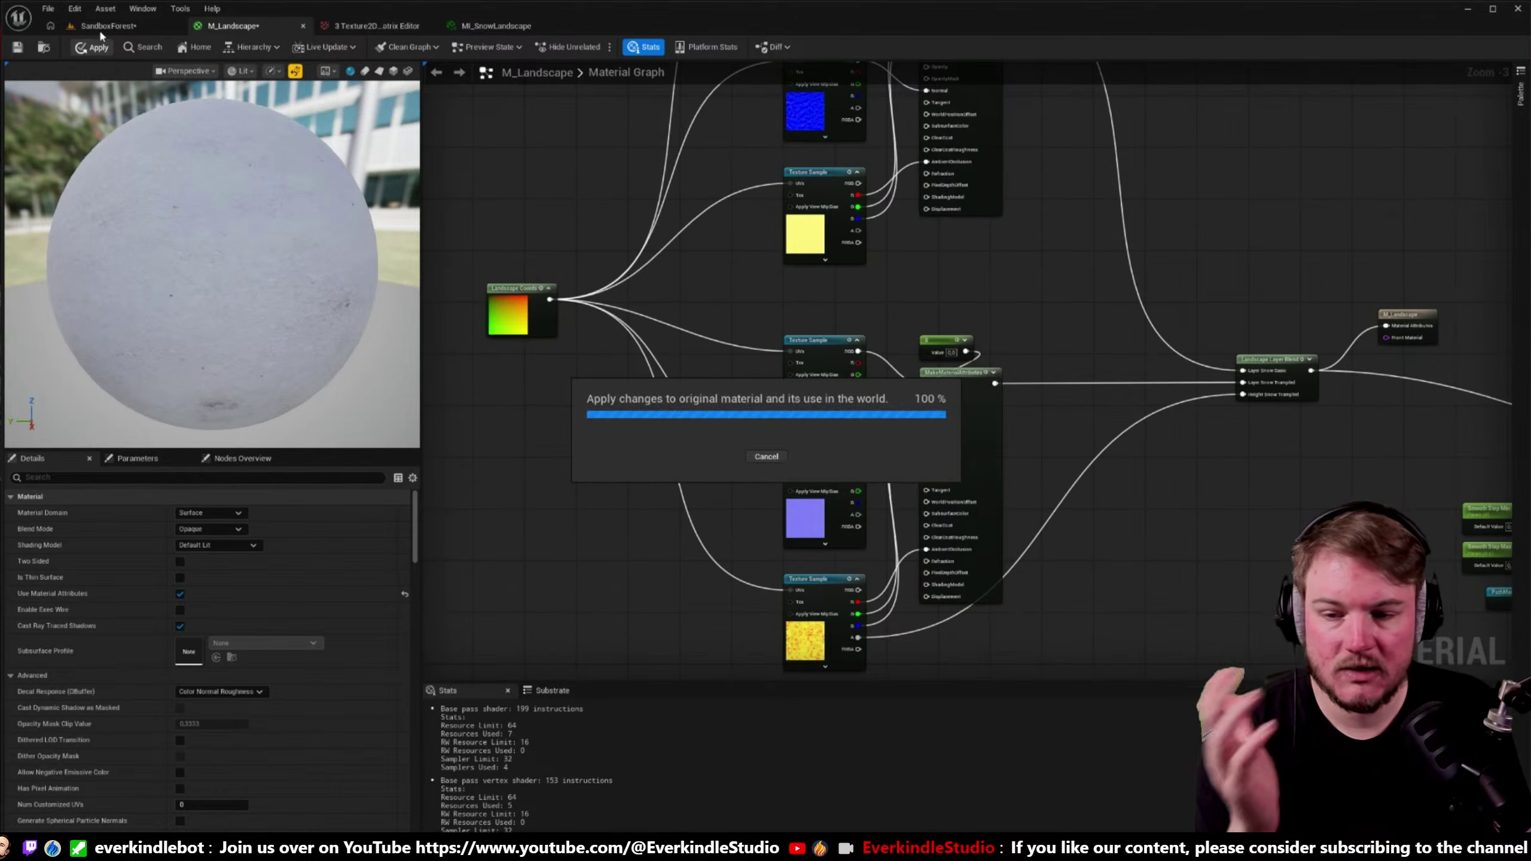
left_click(99, 26)
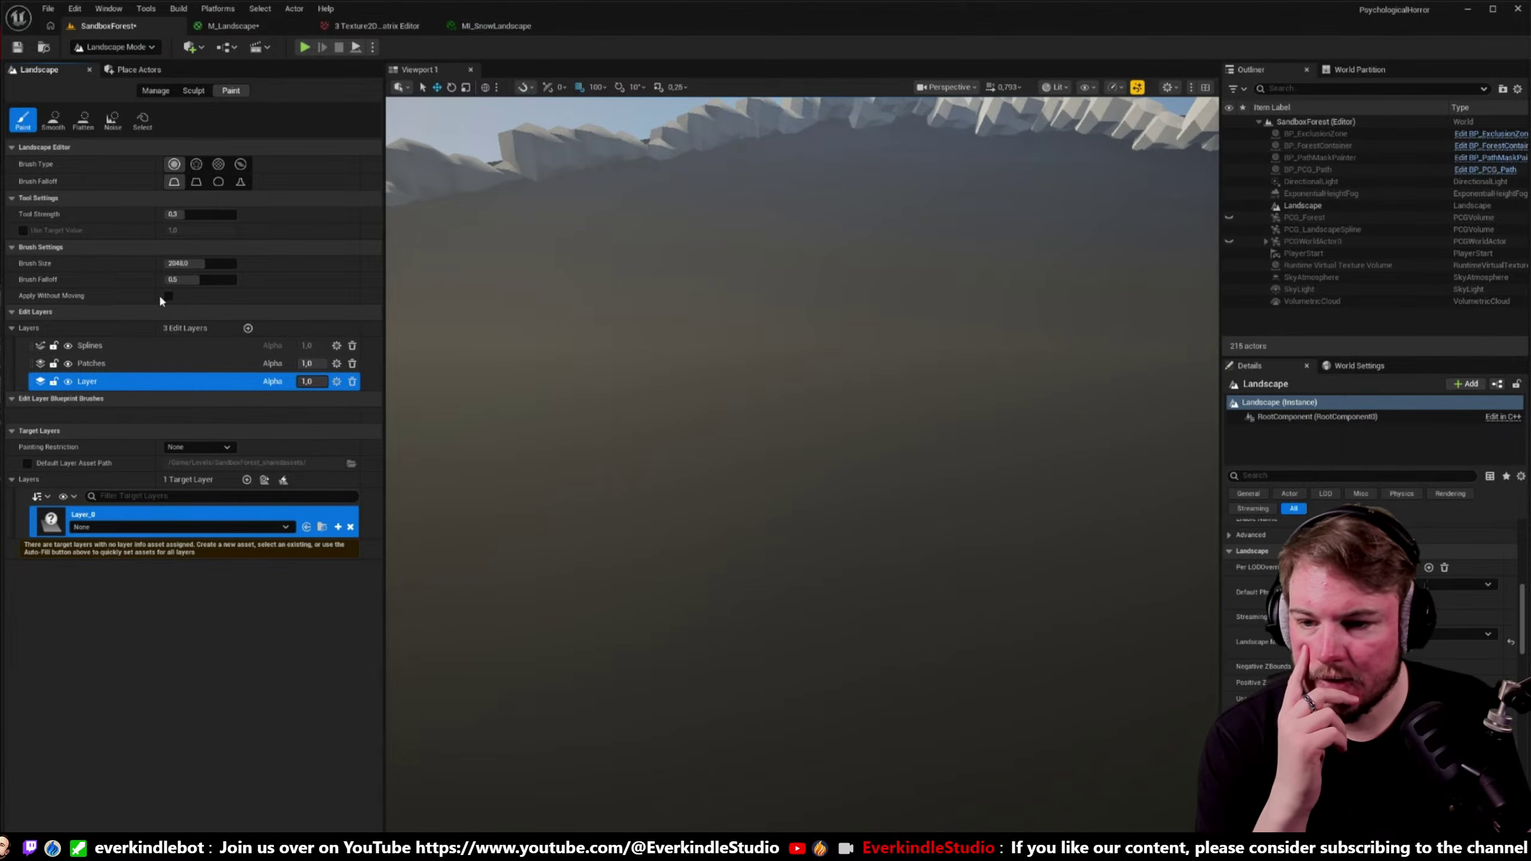
left_click(711, 479)
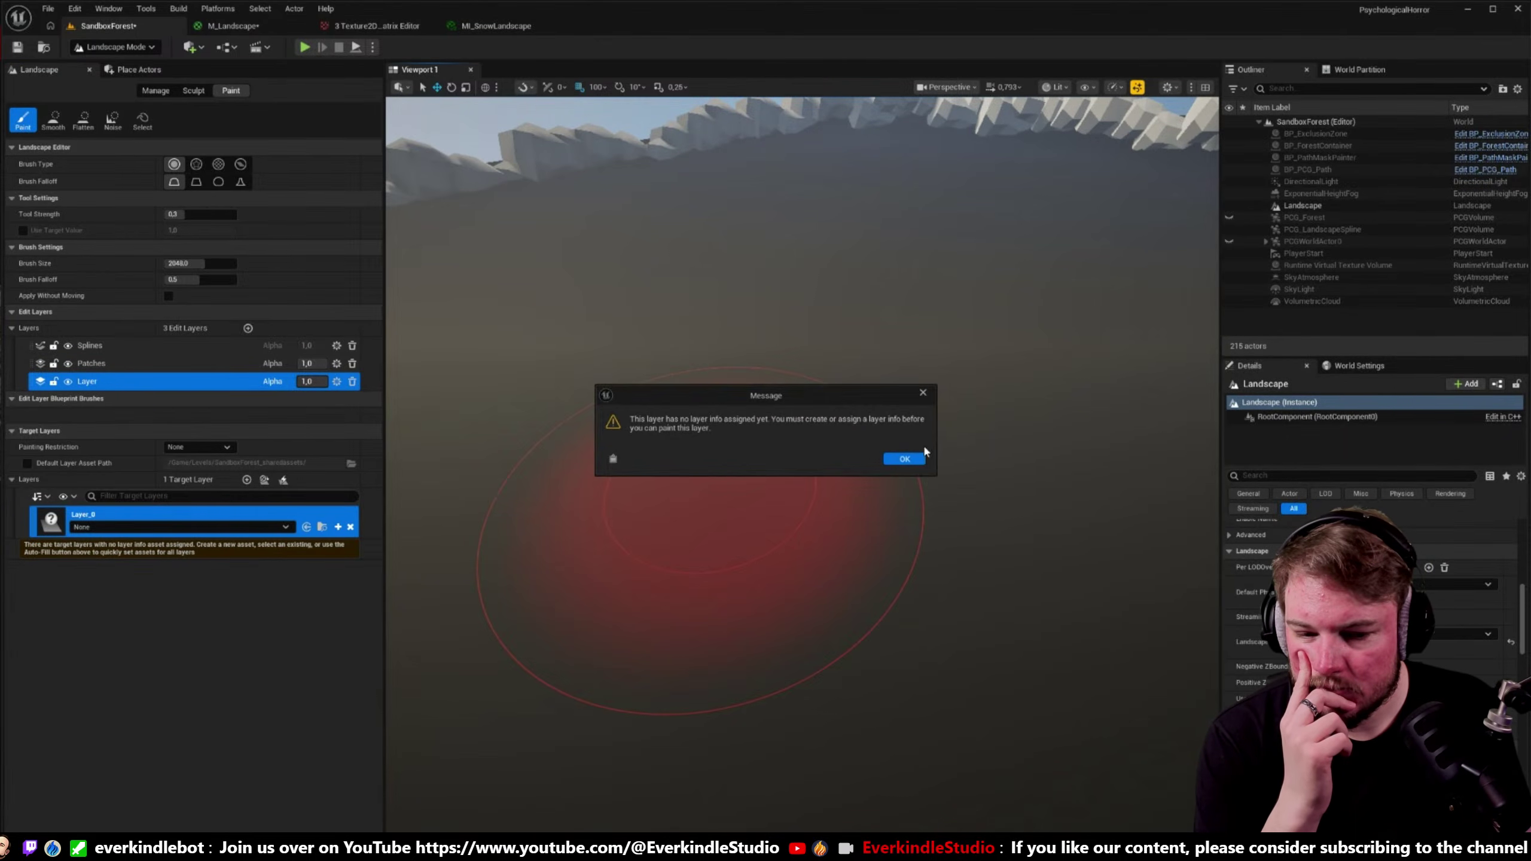
left_click(904, 460)
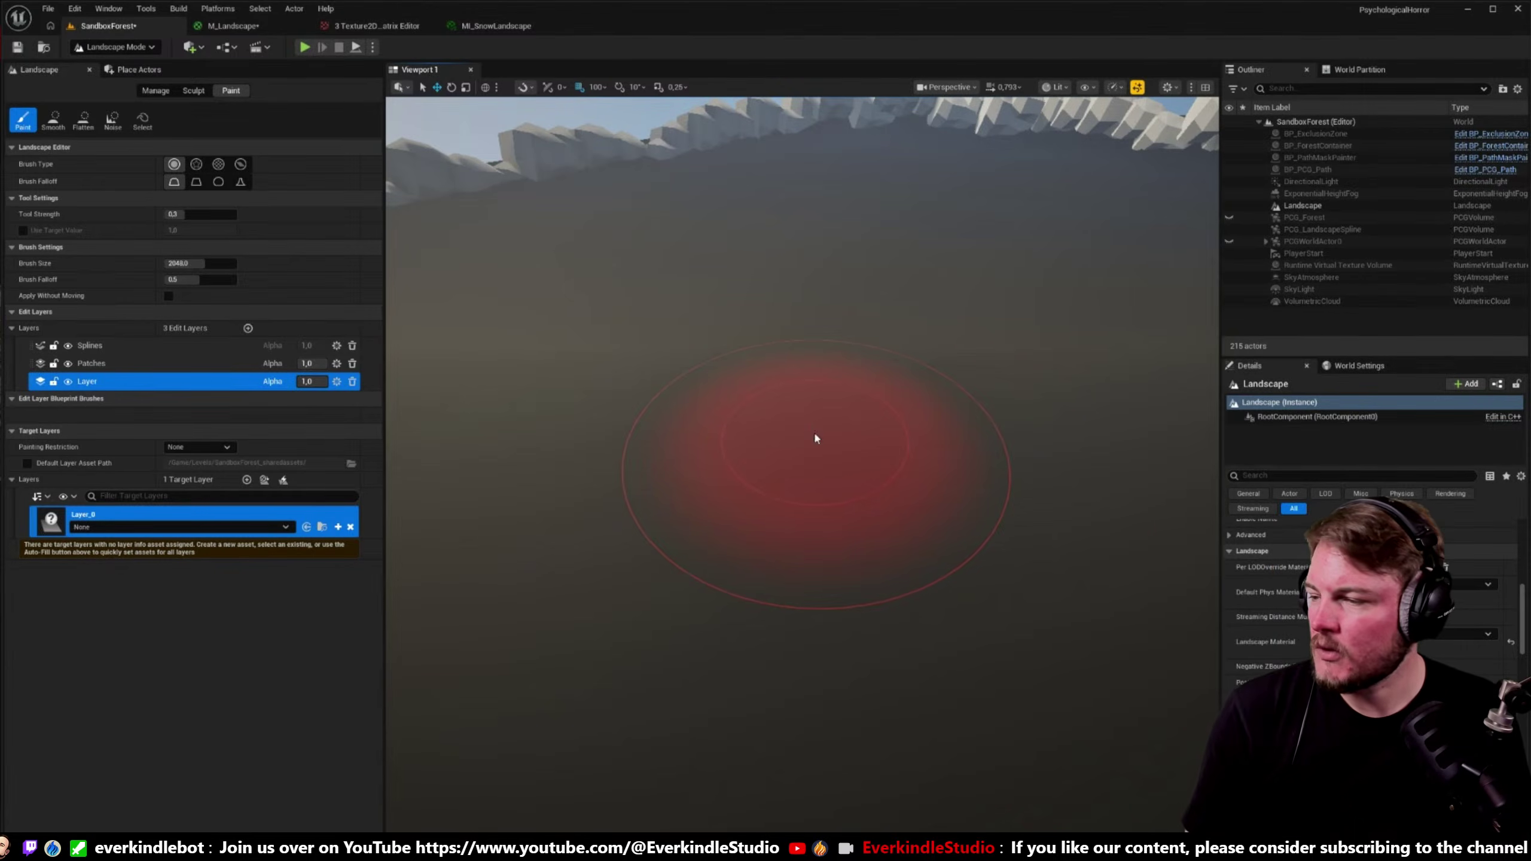
- Switch to the browser and examine the guide's node network, layer blend types, and the Layer Blend Base Color and Normal settings
key("alt+Tab")
scroll(541, 423, "down", 1)
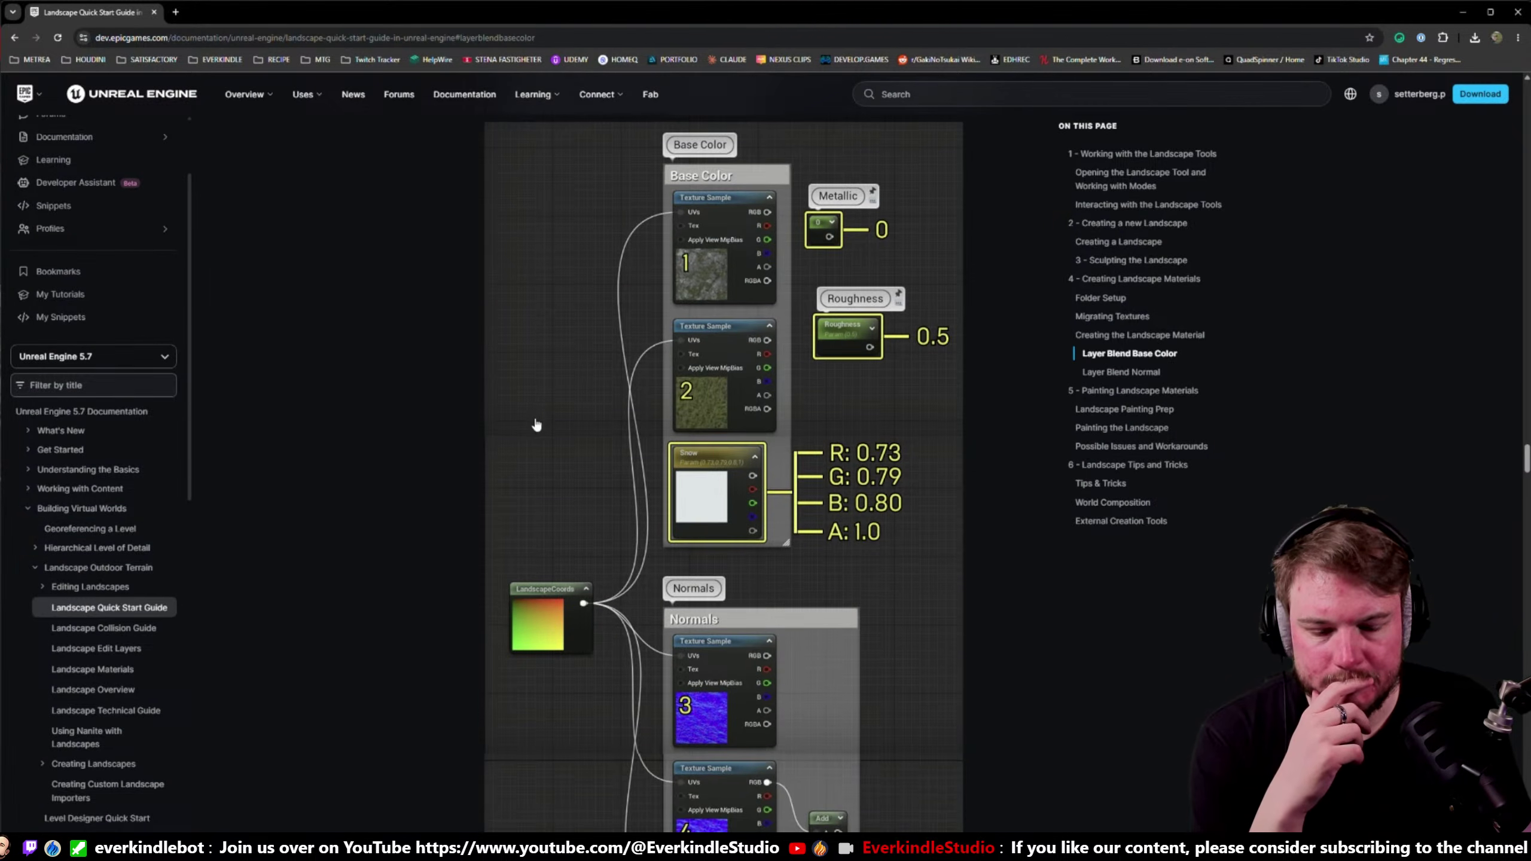
scroll(535, 424, "down", 10)
scroll(531, 424, "down", 8)
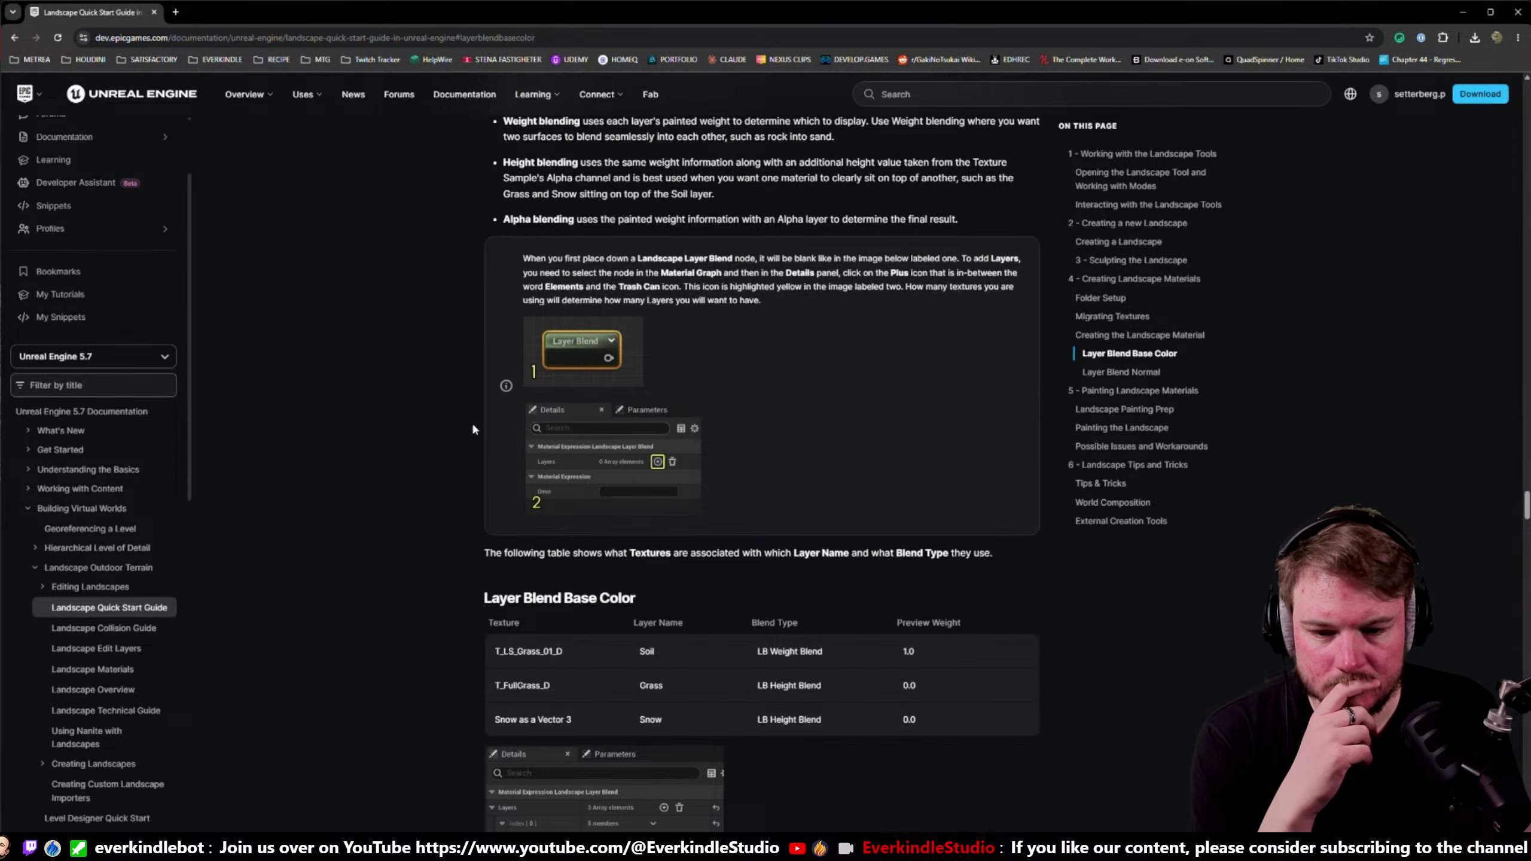
scroll(472, 429, "down", 10)
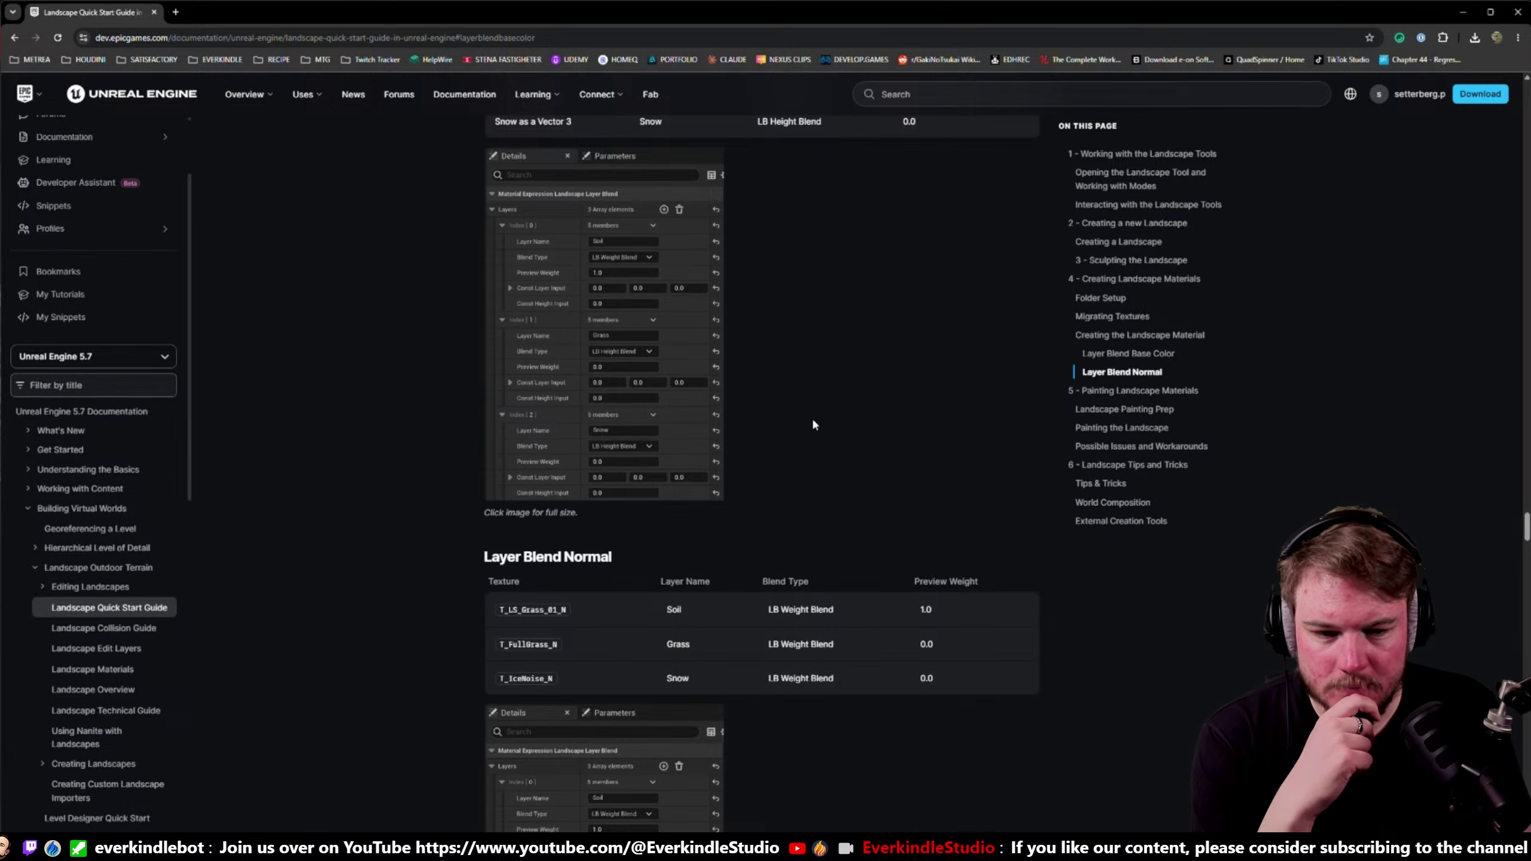
- Review the guide's Creating Landscape Materials section and enlarge the Landscape_Material editor screenshot to examine its material settings
left_click(1127, 281)
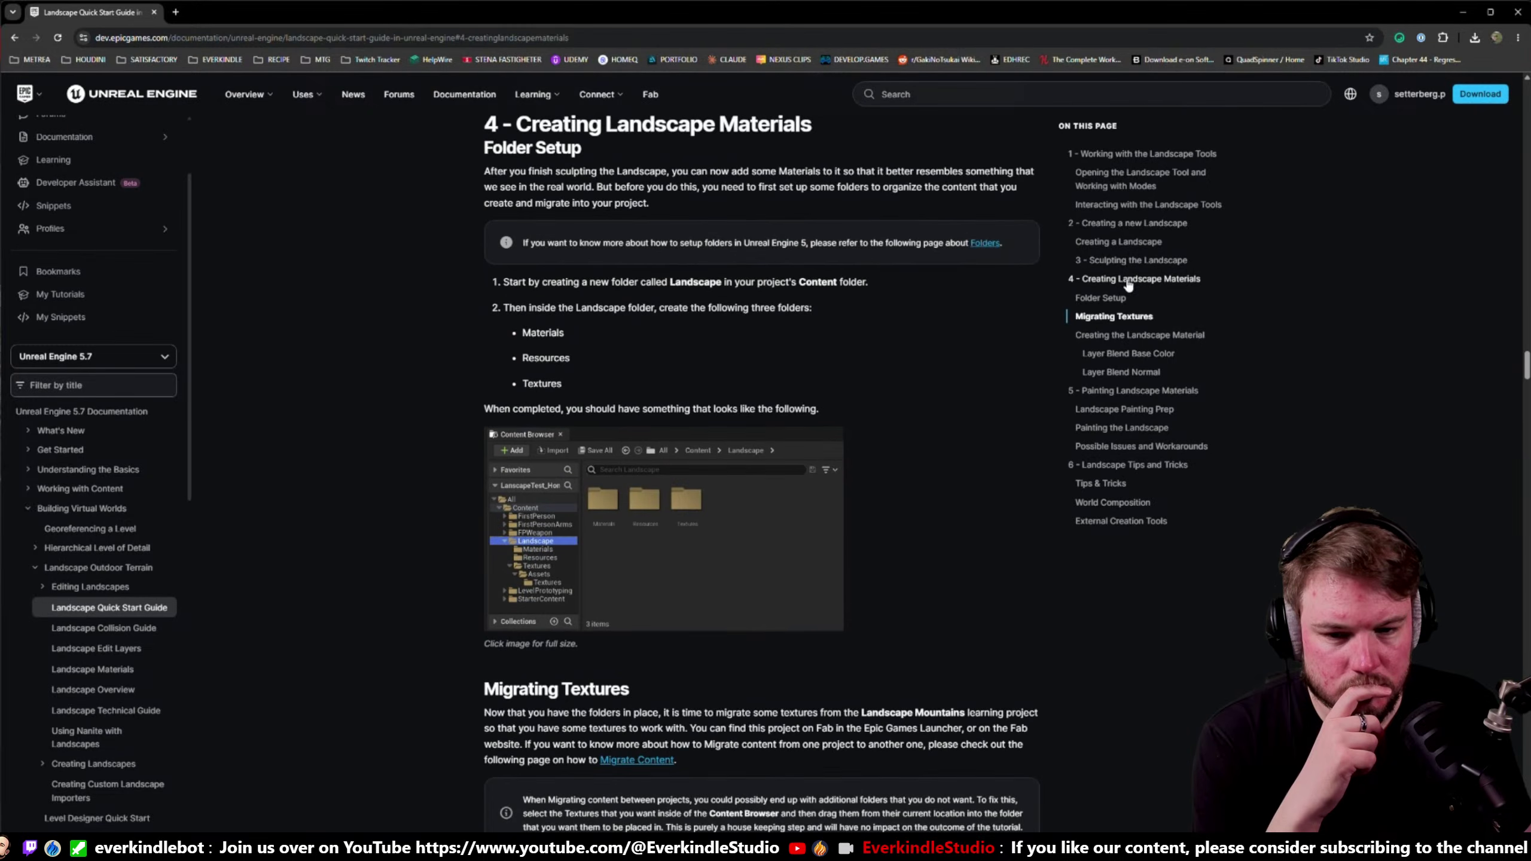
scroll(968, 354, "down", 3)
scroll(880, 386, "down", 5)
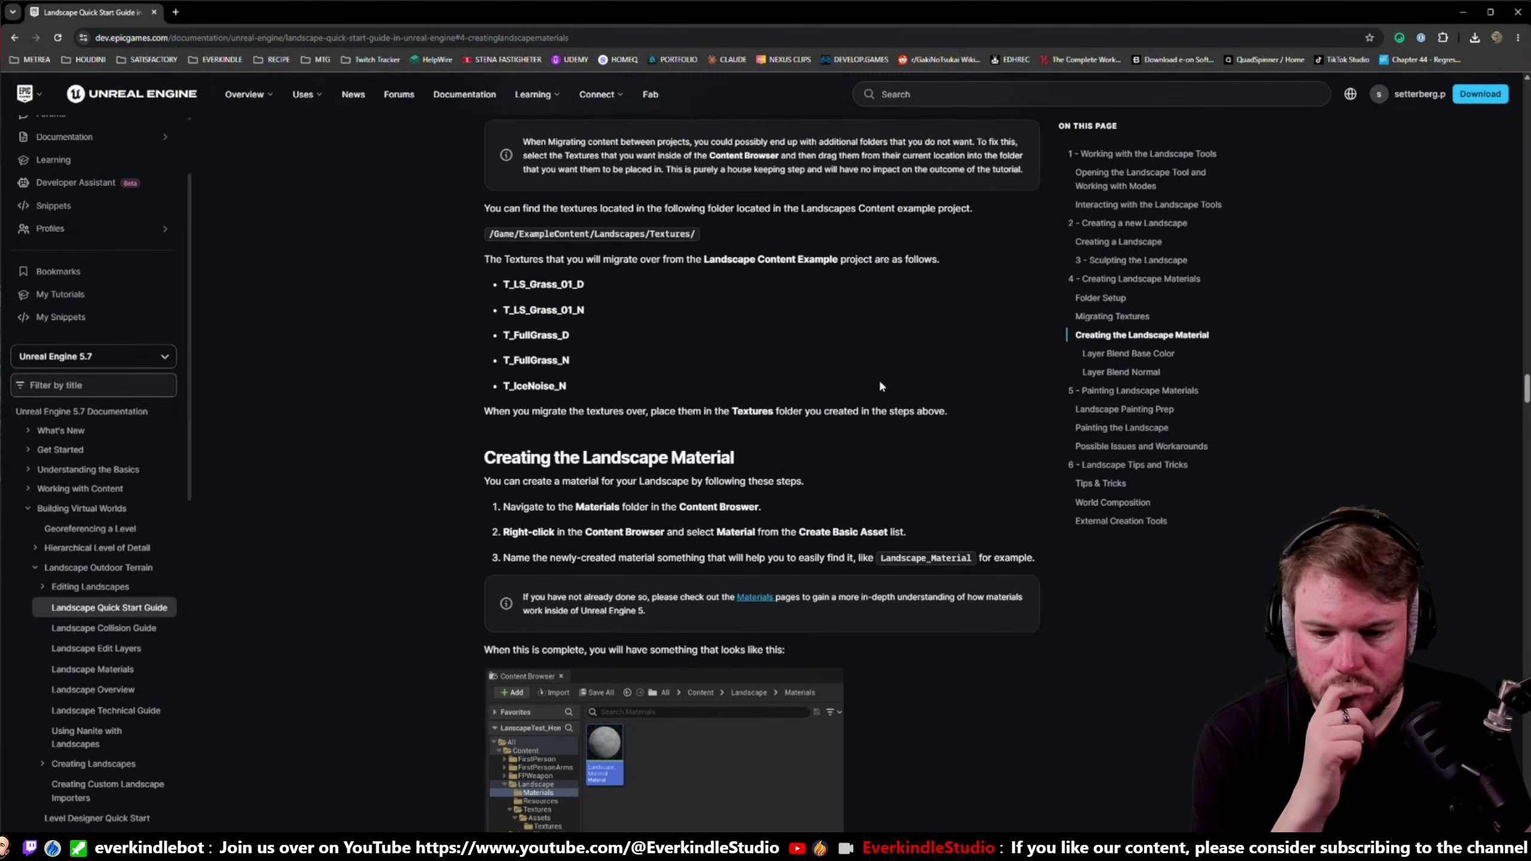
scroll(643, 387, "down", 3)
scroll(643, 387, "down", 3)
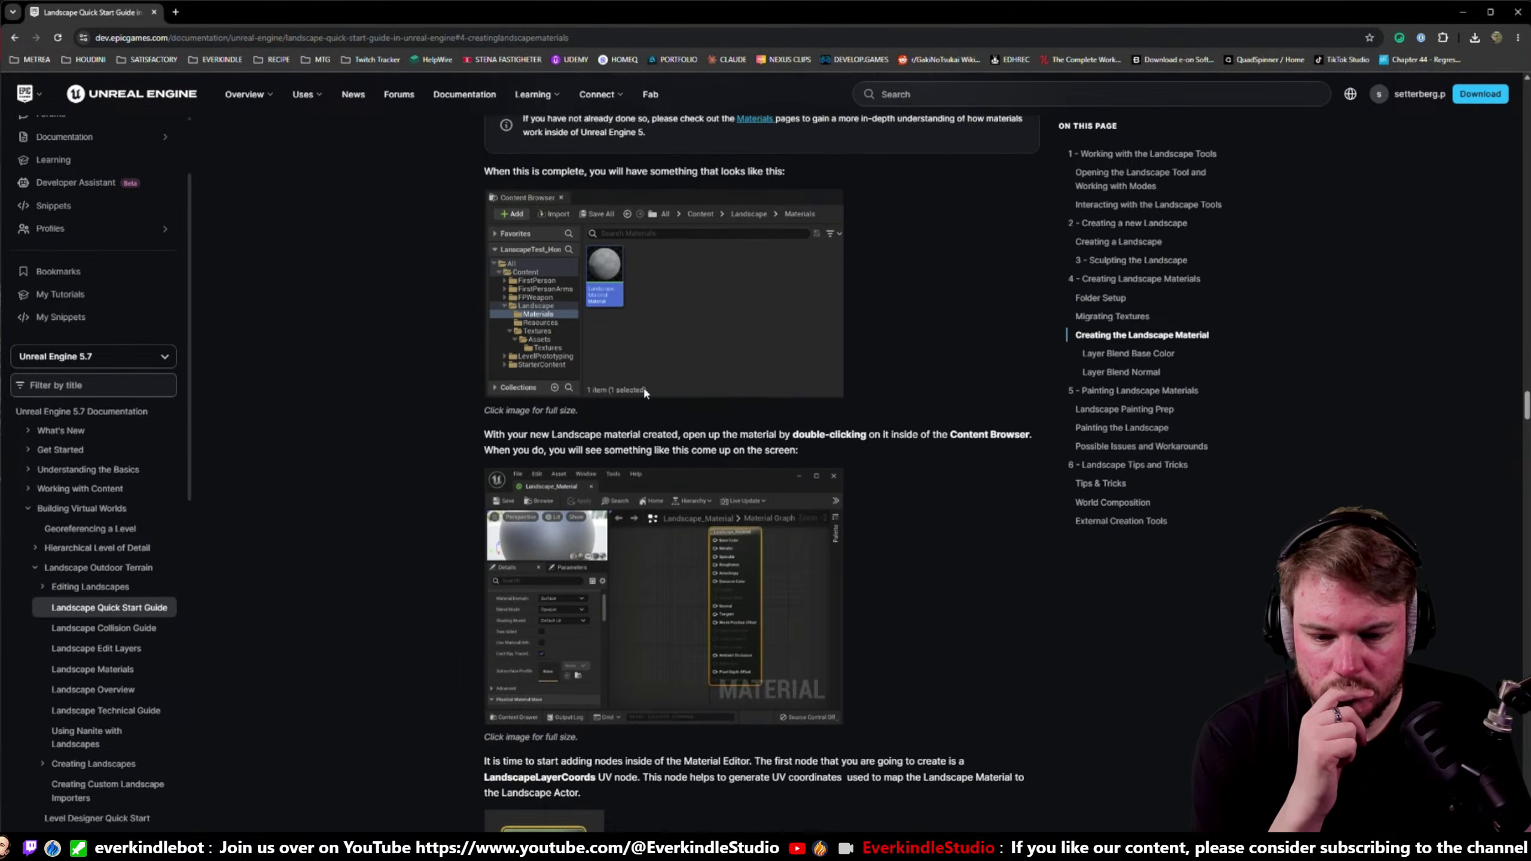
scroll(643, 392, "down", 3)
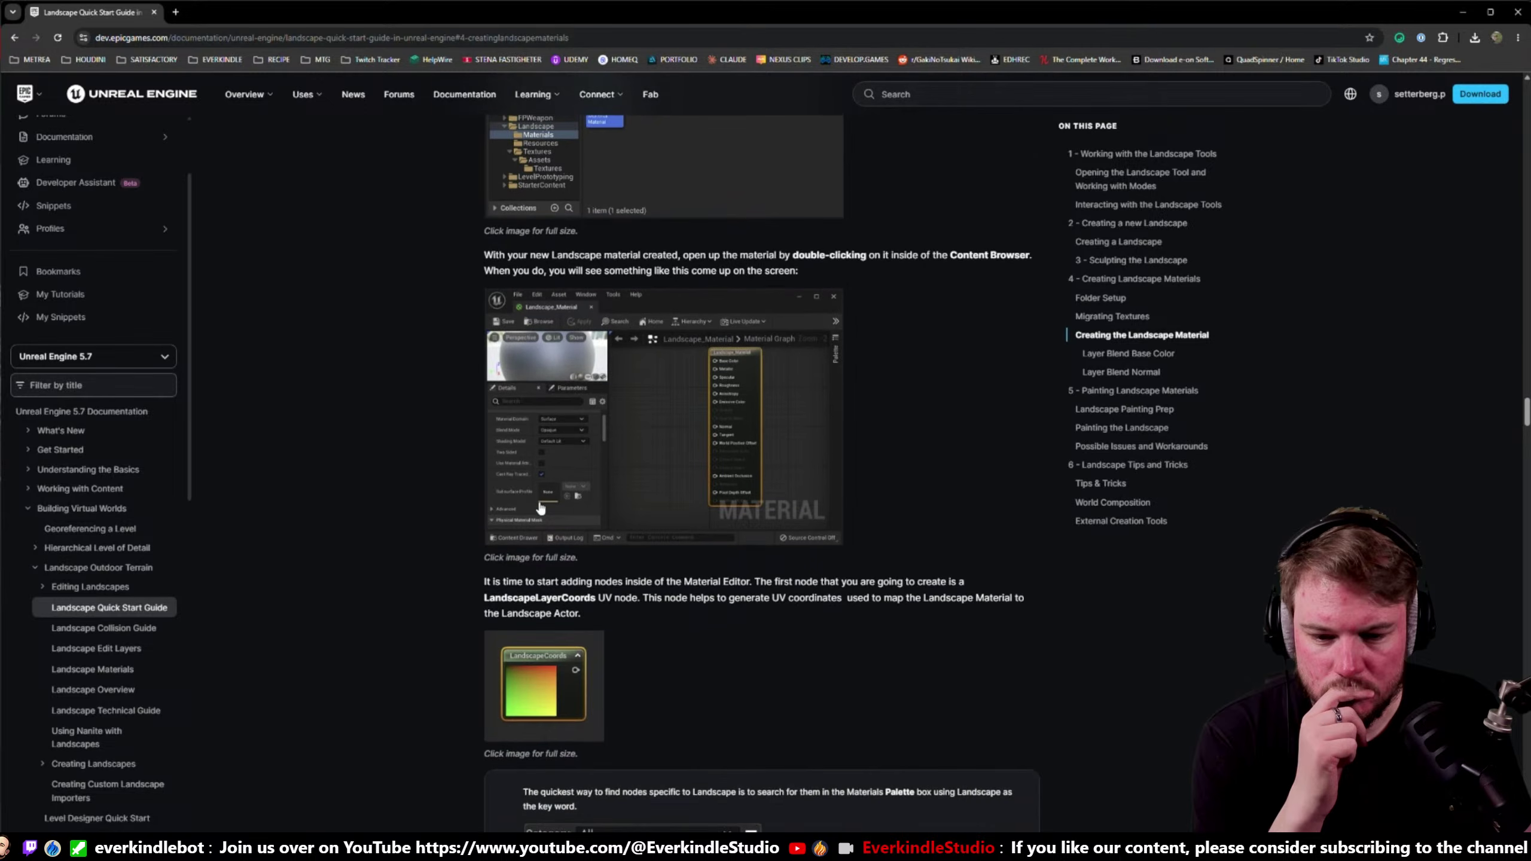
left_click(615, 448)
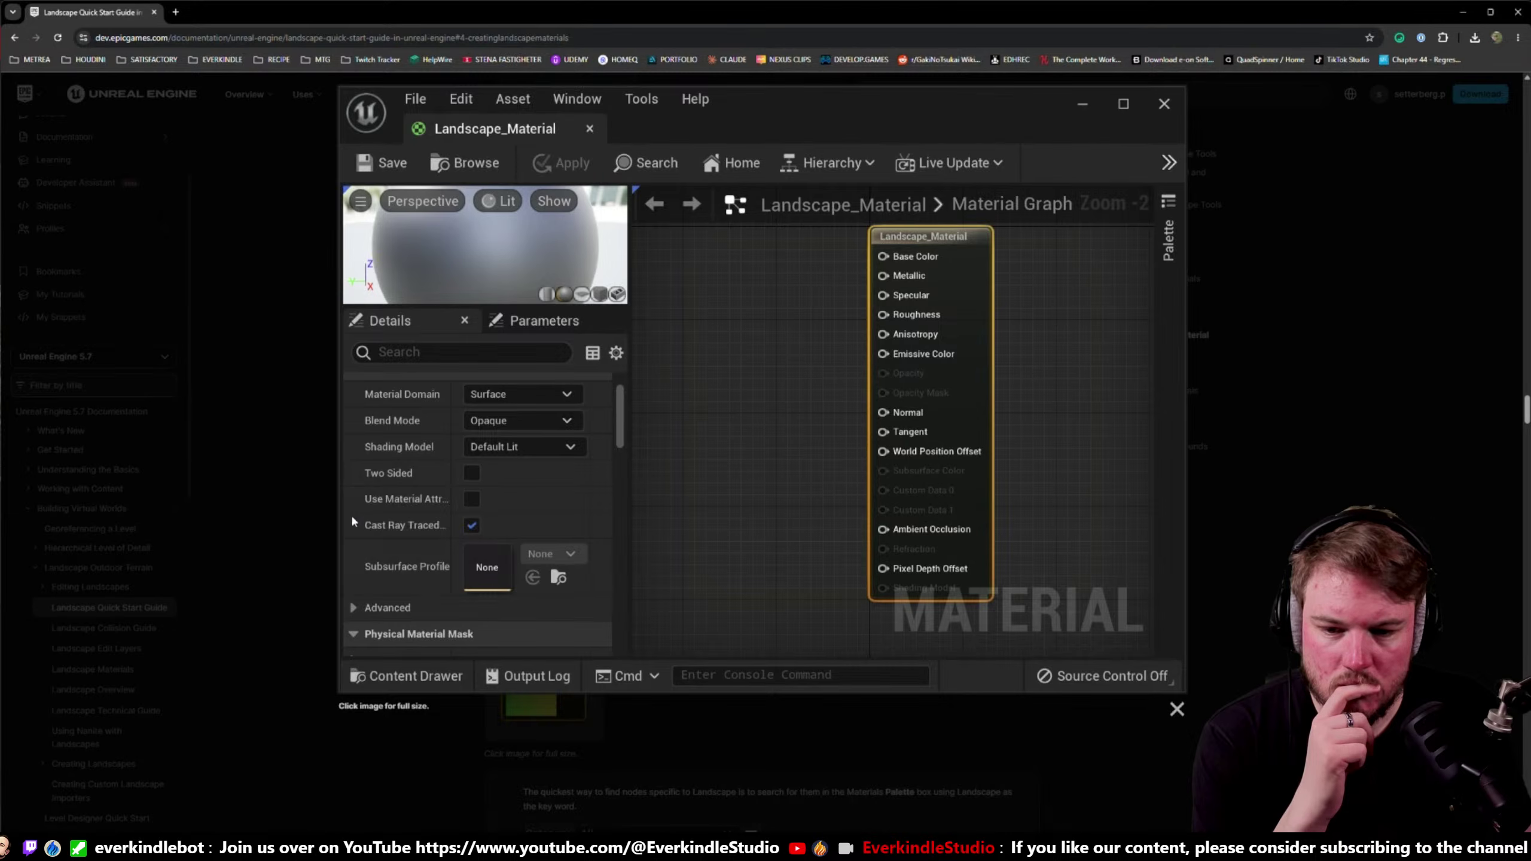
left_click(311, 513)
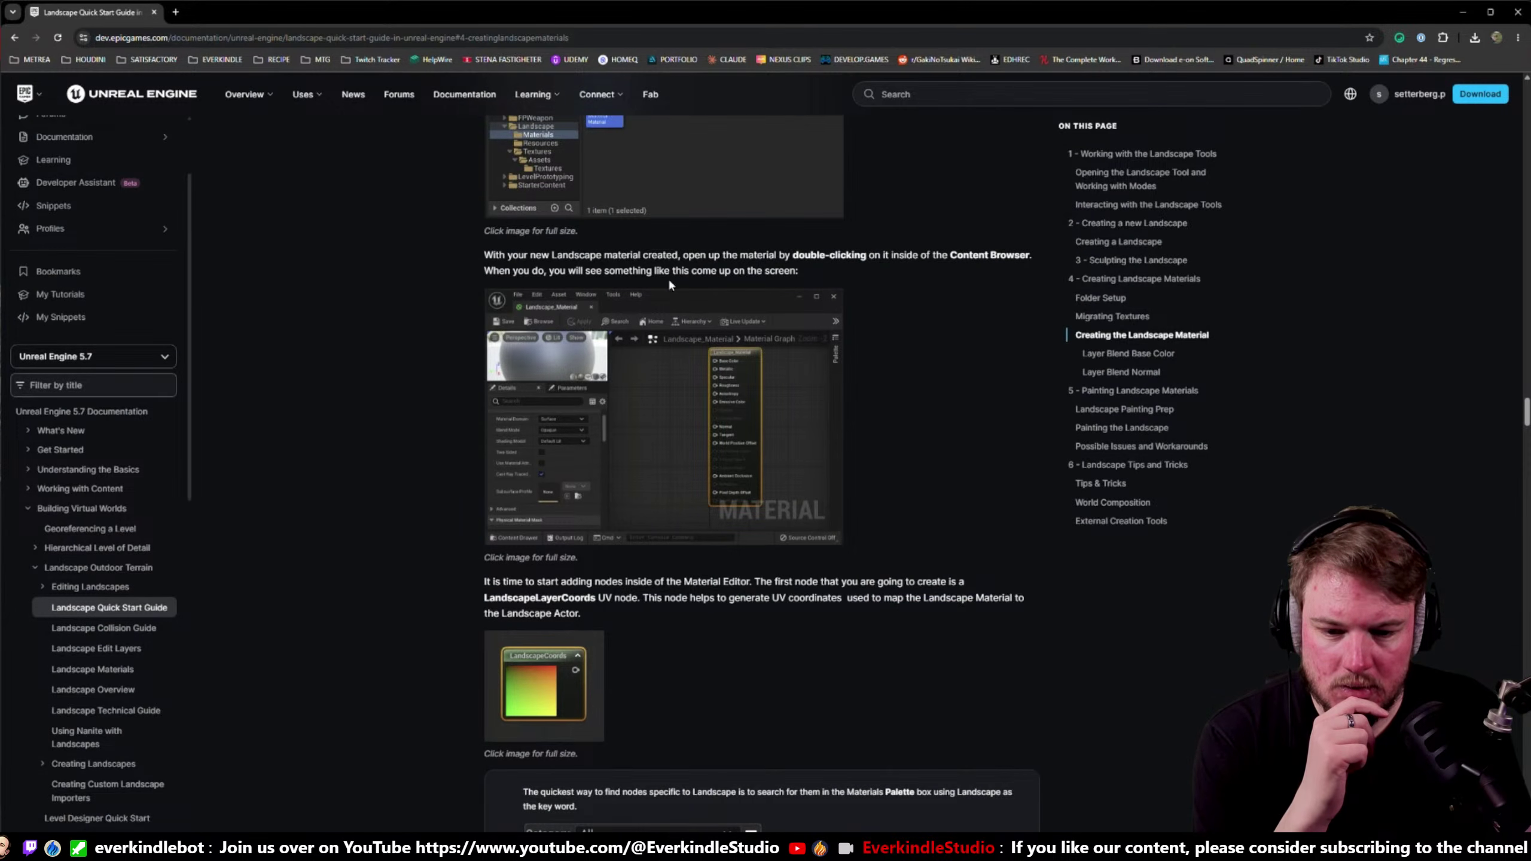
- Read the guide's instructions on the LandscapeLayerCoords, Vector Parameter, Constant and Scalar Parameter nodes for the landscape material
scroll(669, 285, "down", 2)
left_click_drag(522, 462, 902, 463)
scroll(856, 476, "down", 6)
triple_click(410, 319)
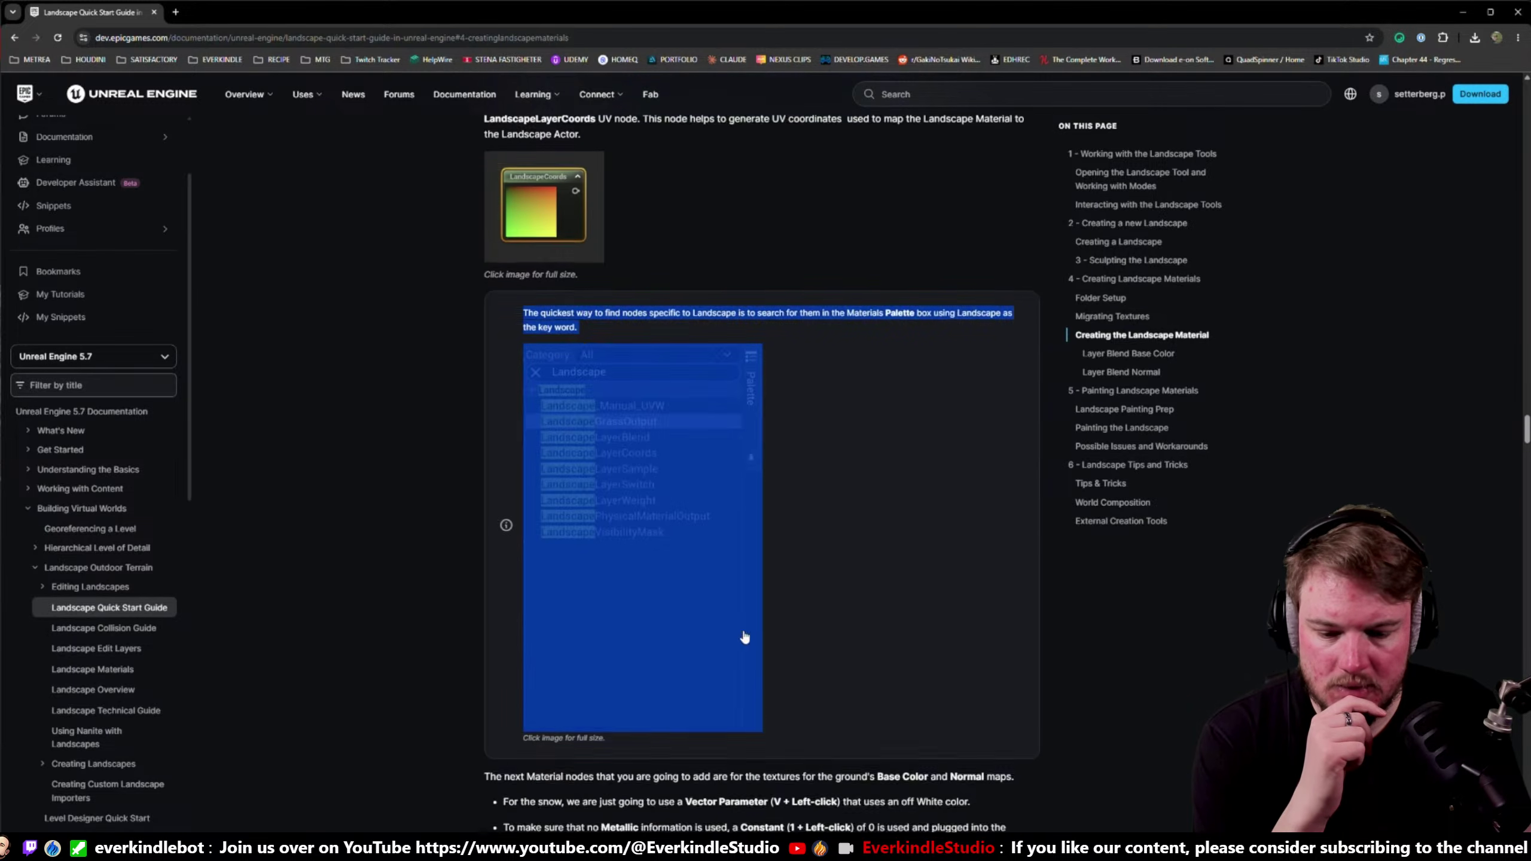
scroll(586, 566, "down", 5)
left_click(586, 566)
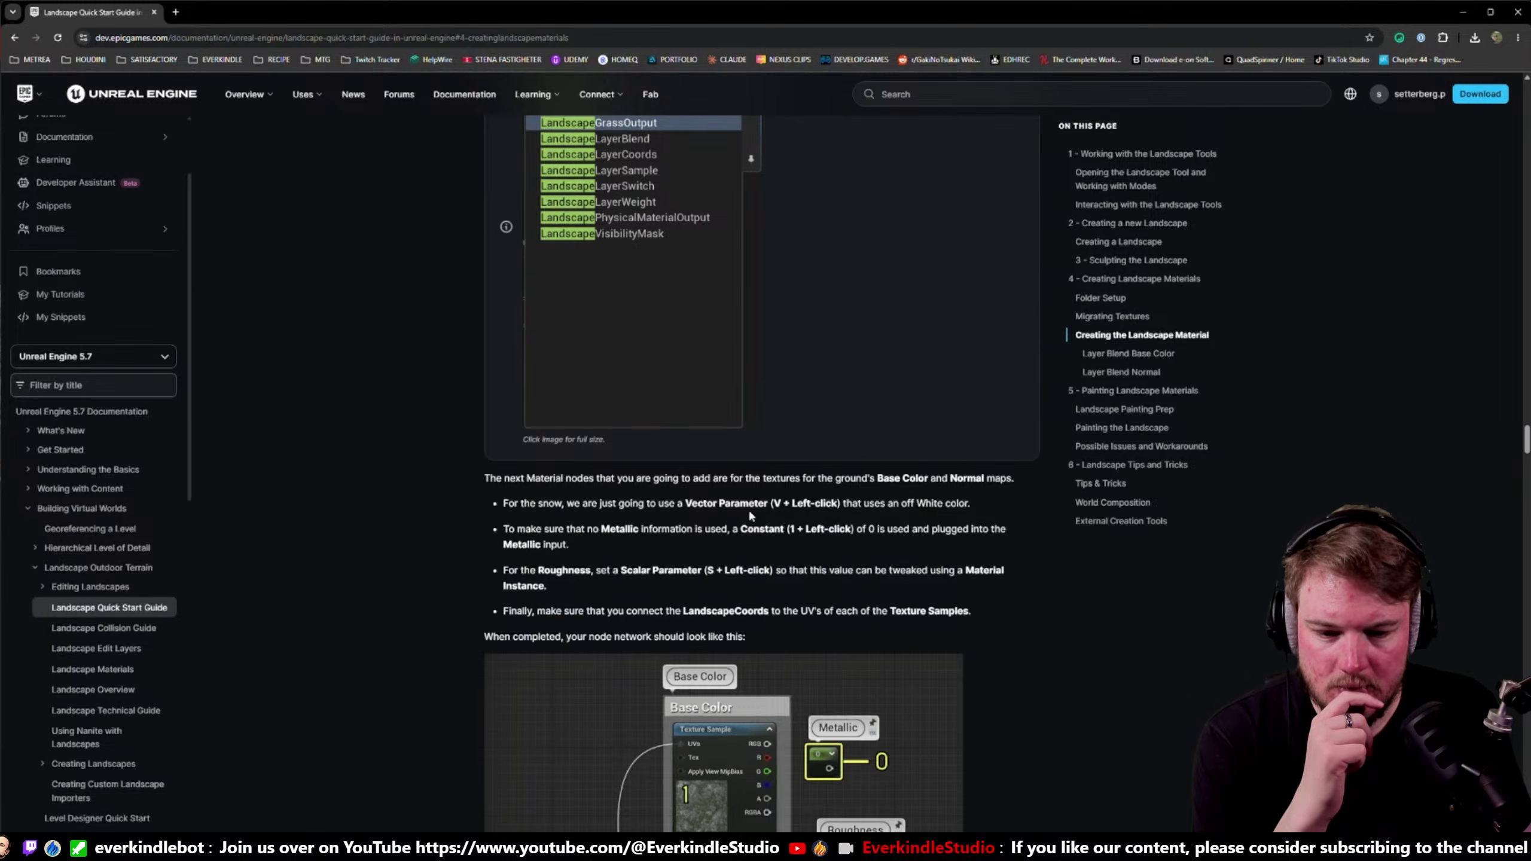
- Examine the guide's texture, Metallic and Roughness node setup and compare it with the Texture Sample and MakeMaterialAttributes nodes in M_Landscape
scroll(620, 530, "down", 9)
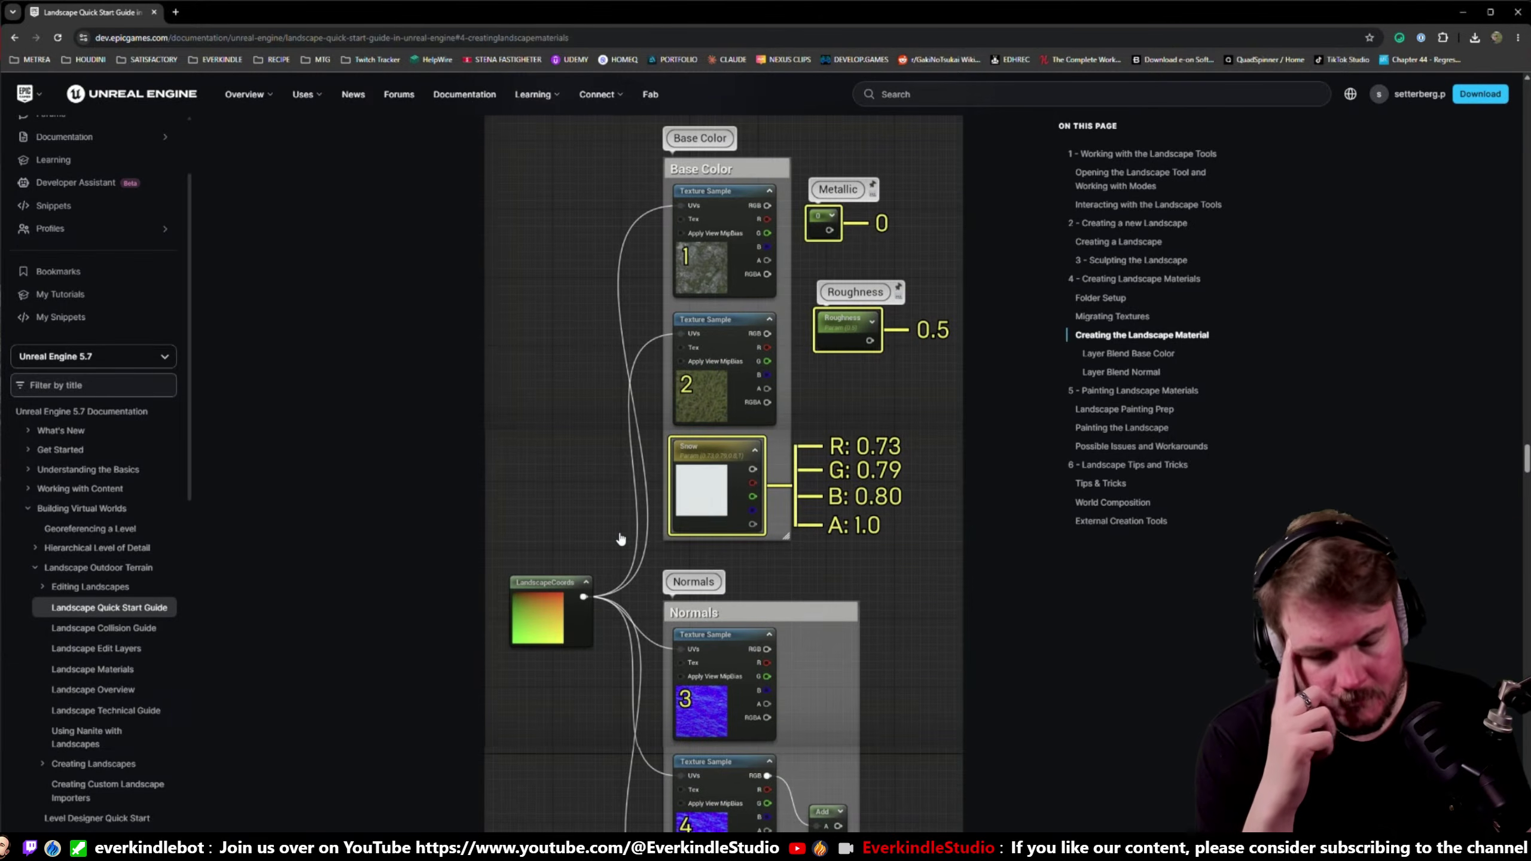
scroll(621, 539, "down", 9)
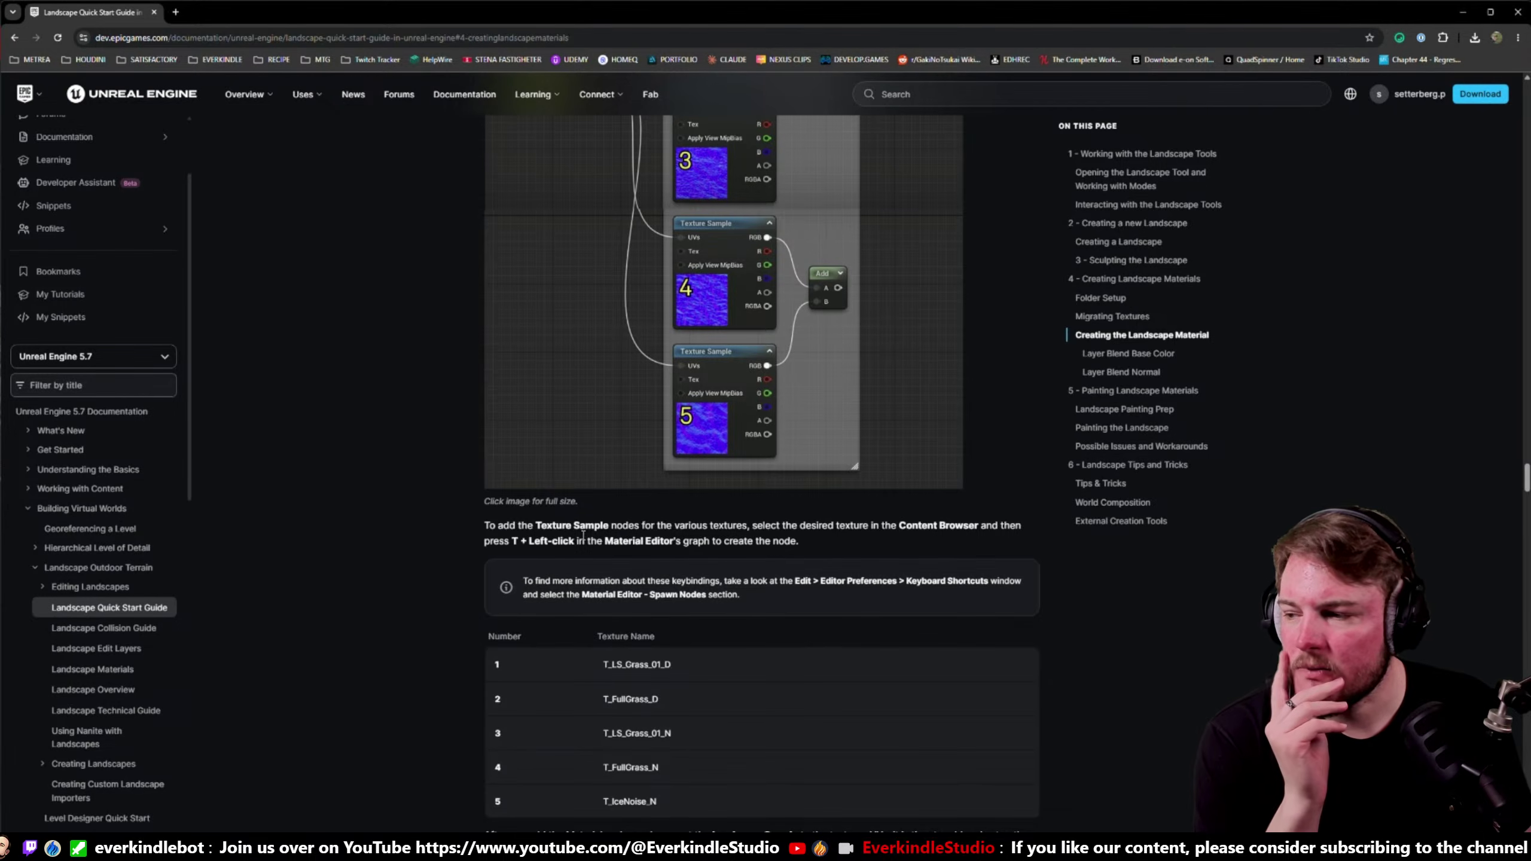
left_click(1461, 18)
left_click(294, 24)
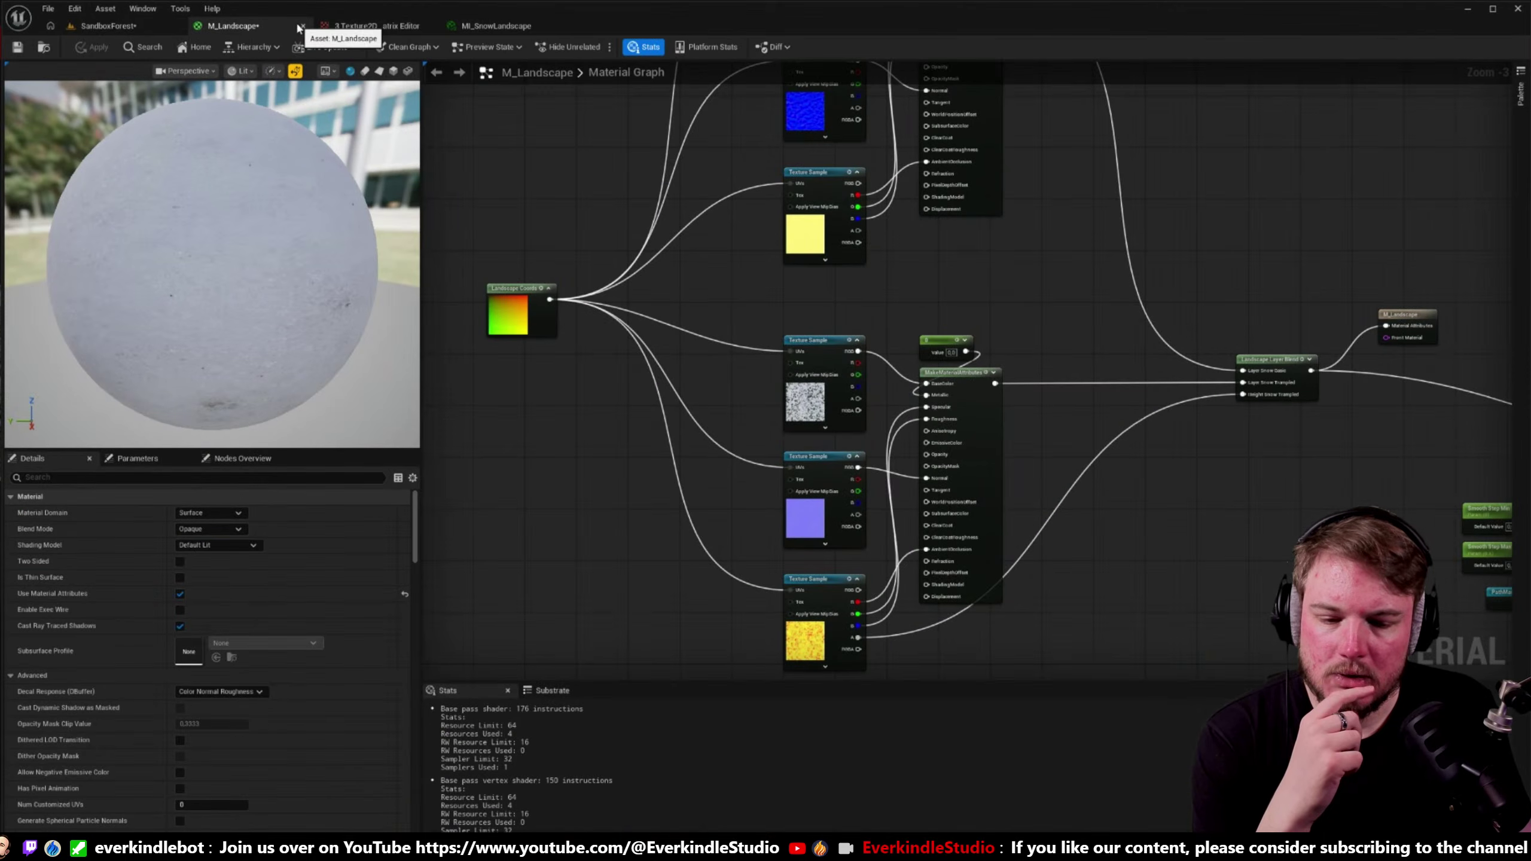
right_click_drag(1119, 318, 988, 342)
left_click_drag(797, 323, 889, 588)
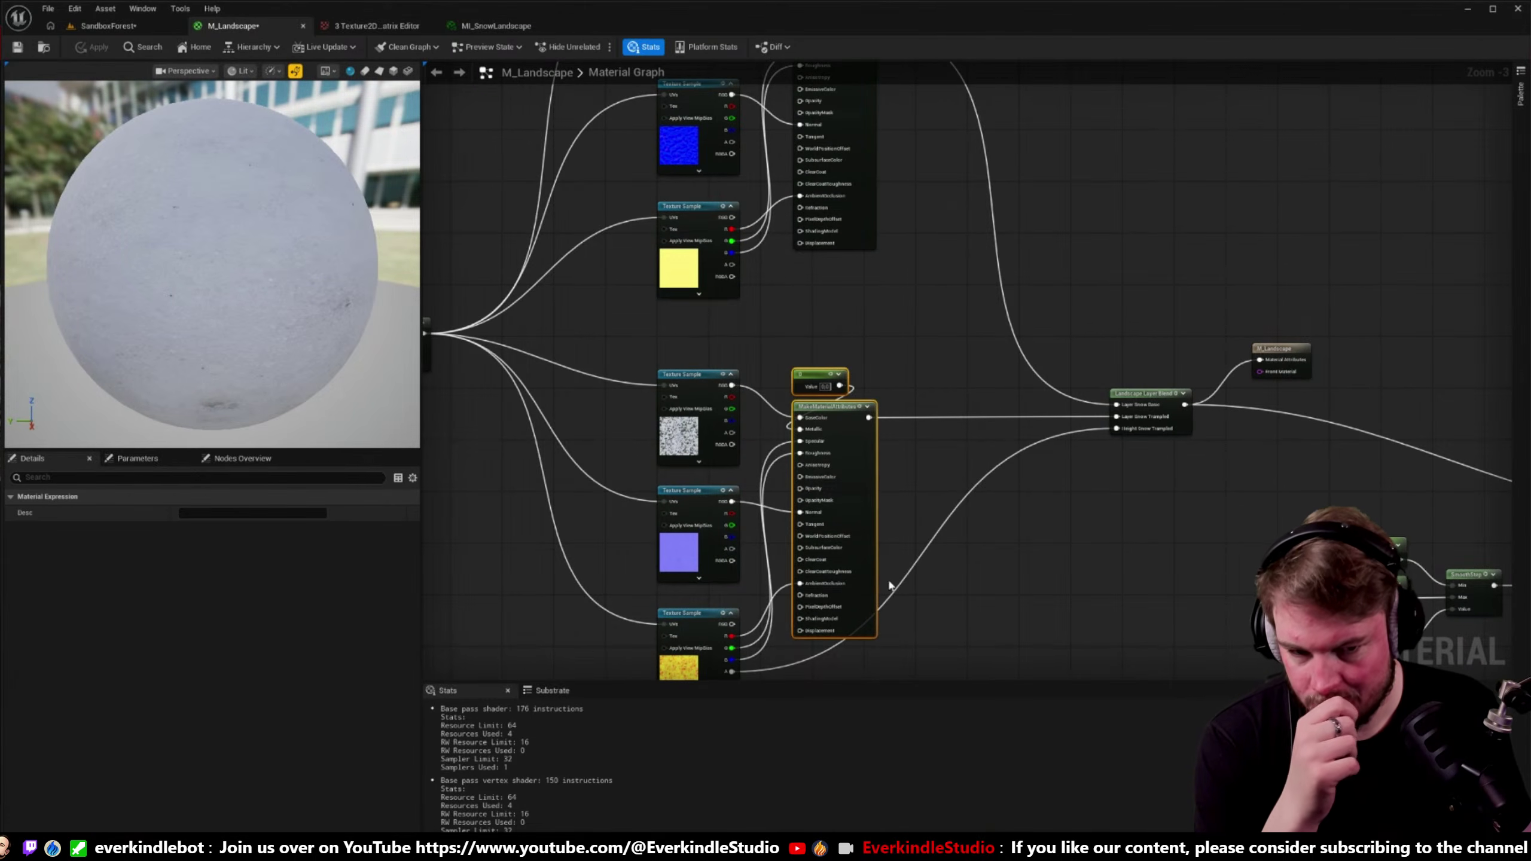
right_click_drag(983, 328, 836, 445)
left_click(868, 366)
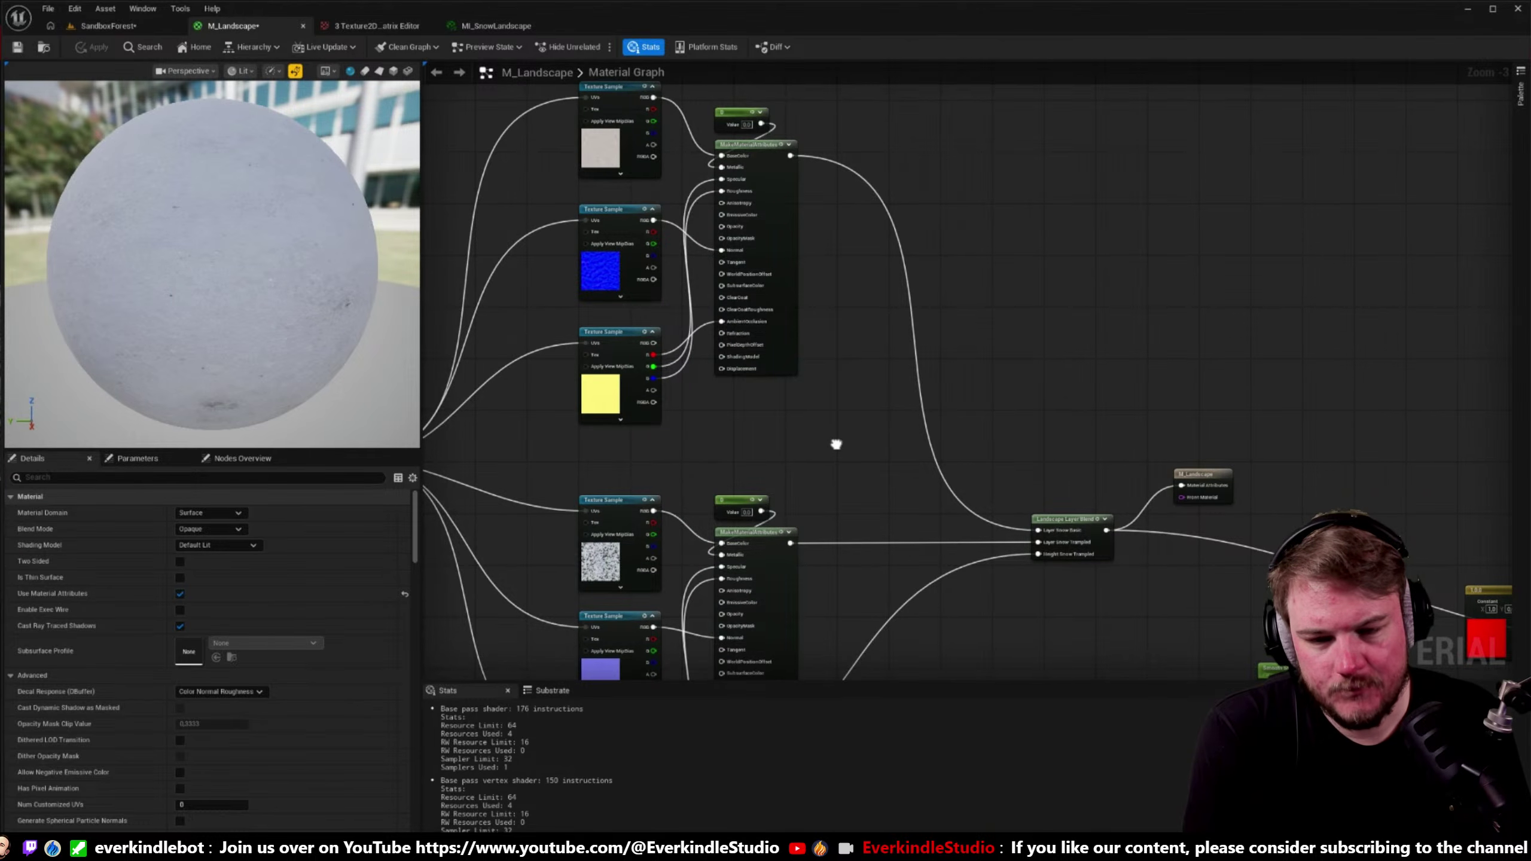
- Switch to the browser guide and review the texture nodes, Layer Blend tables and finished landscape material network
key("alt+Tab")
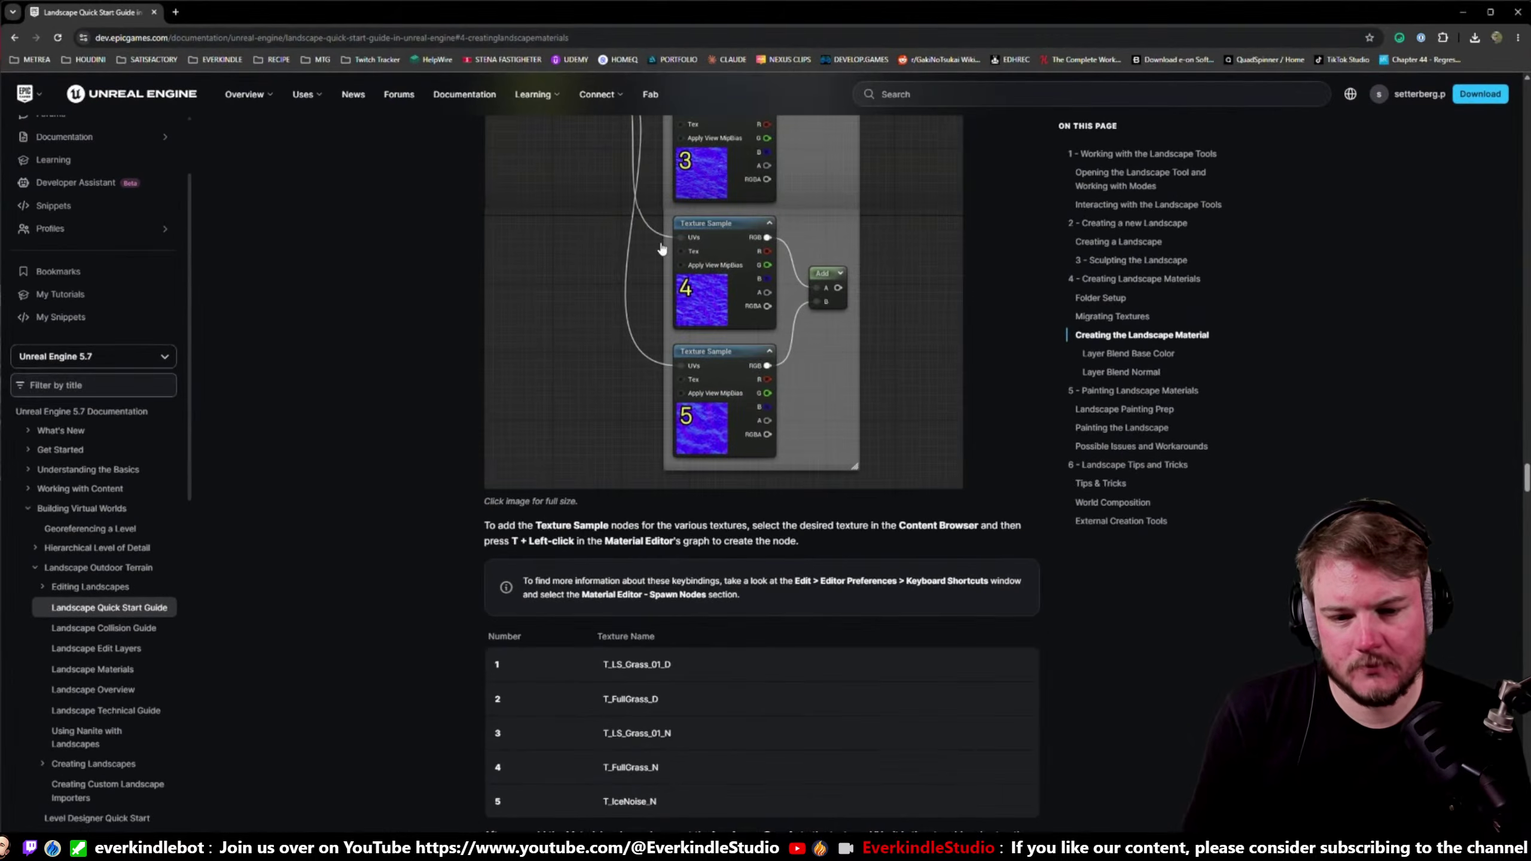
scroll(638, 425, "up", 8)
scroll(639, 425, "up", 1)
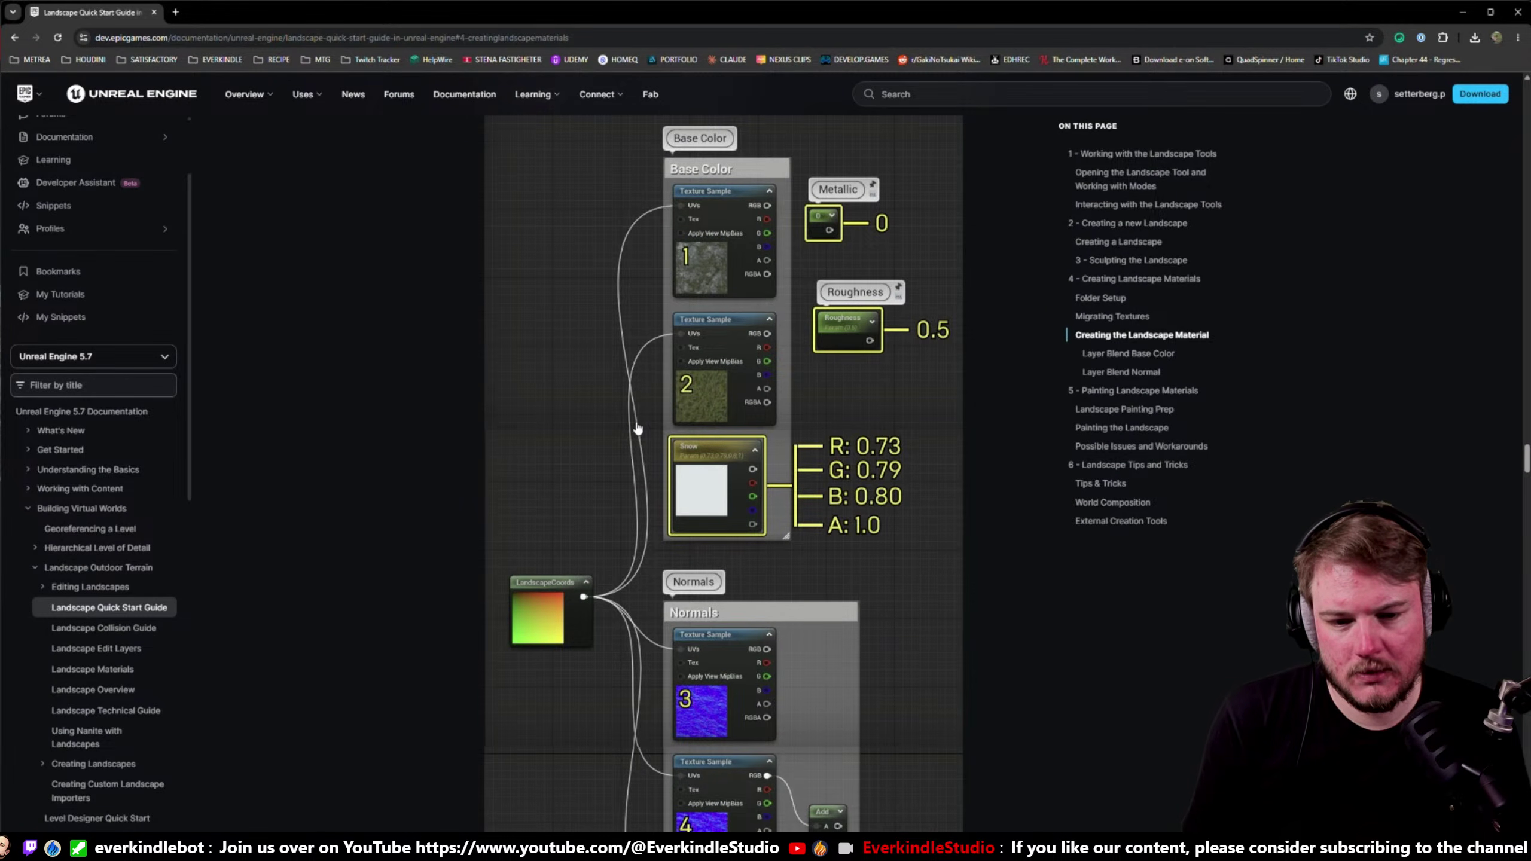
scroll(637, 428, "down", 20)
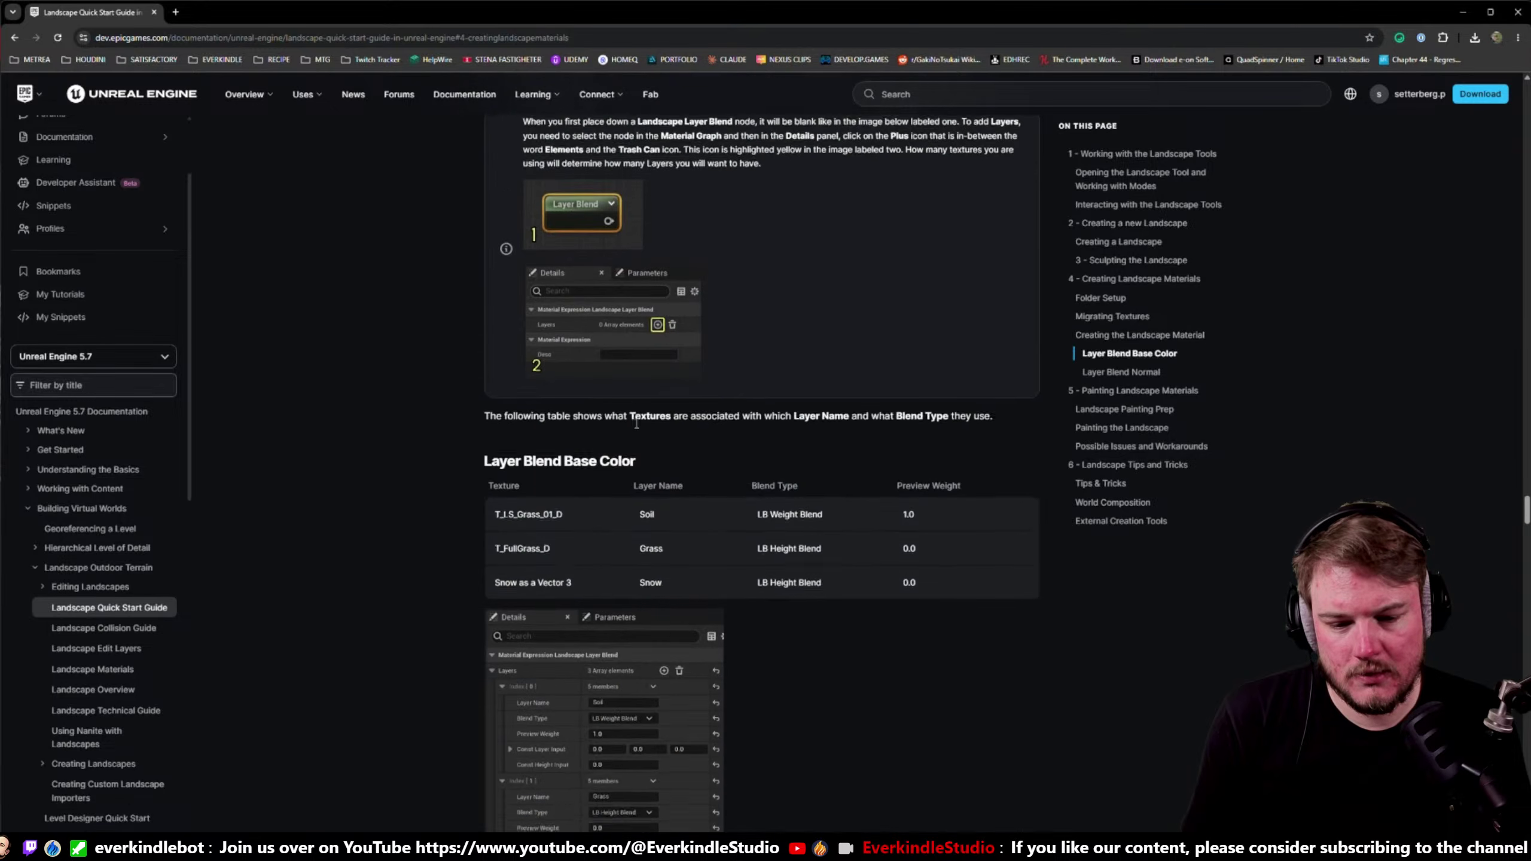
scroll(637, 429, "down", 15)
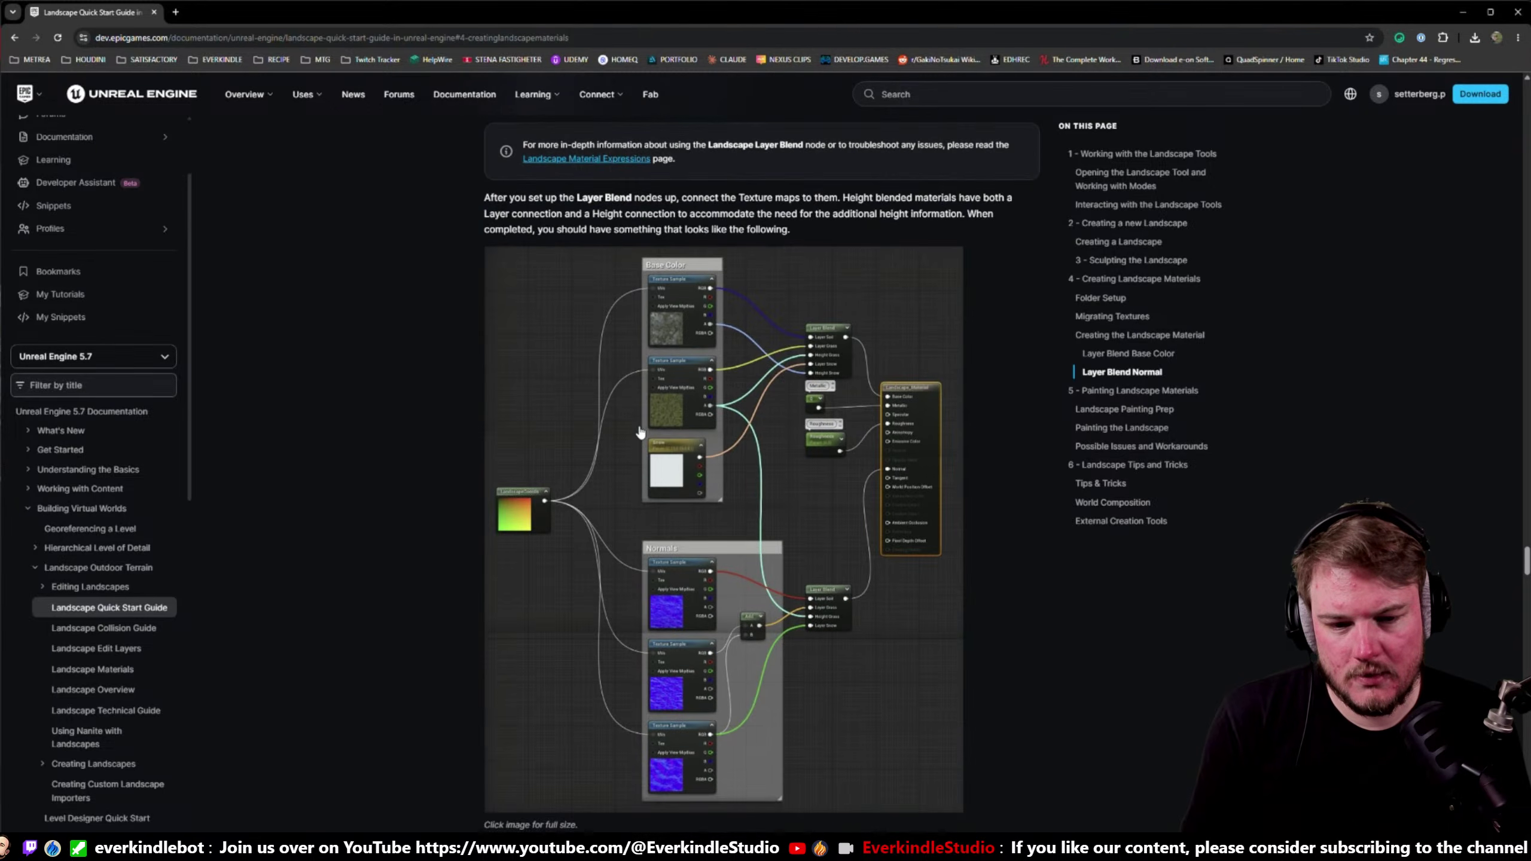
- Switch back to the Unreal material editor and delete both MakeMaterialAttributes nodes that feed the Landscape Layer Blend in M_Landscape
key("alt+Tab")
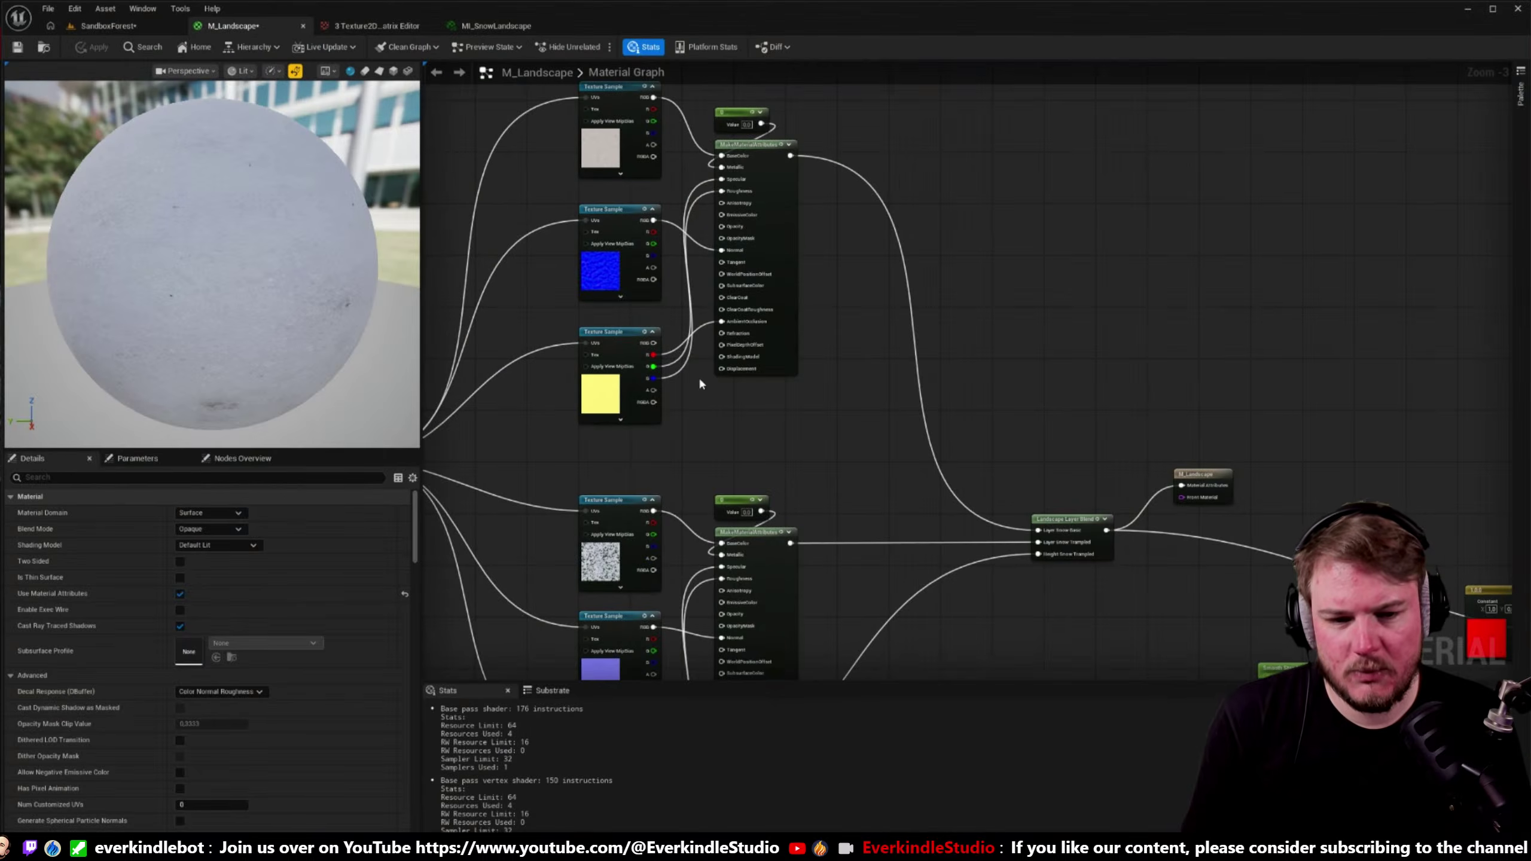
right_click_drag(753, 144, 753, 178)
left_click(753, 178)
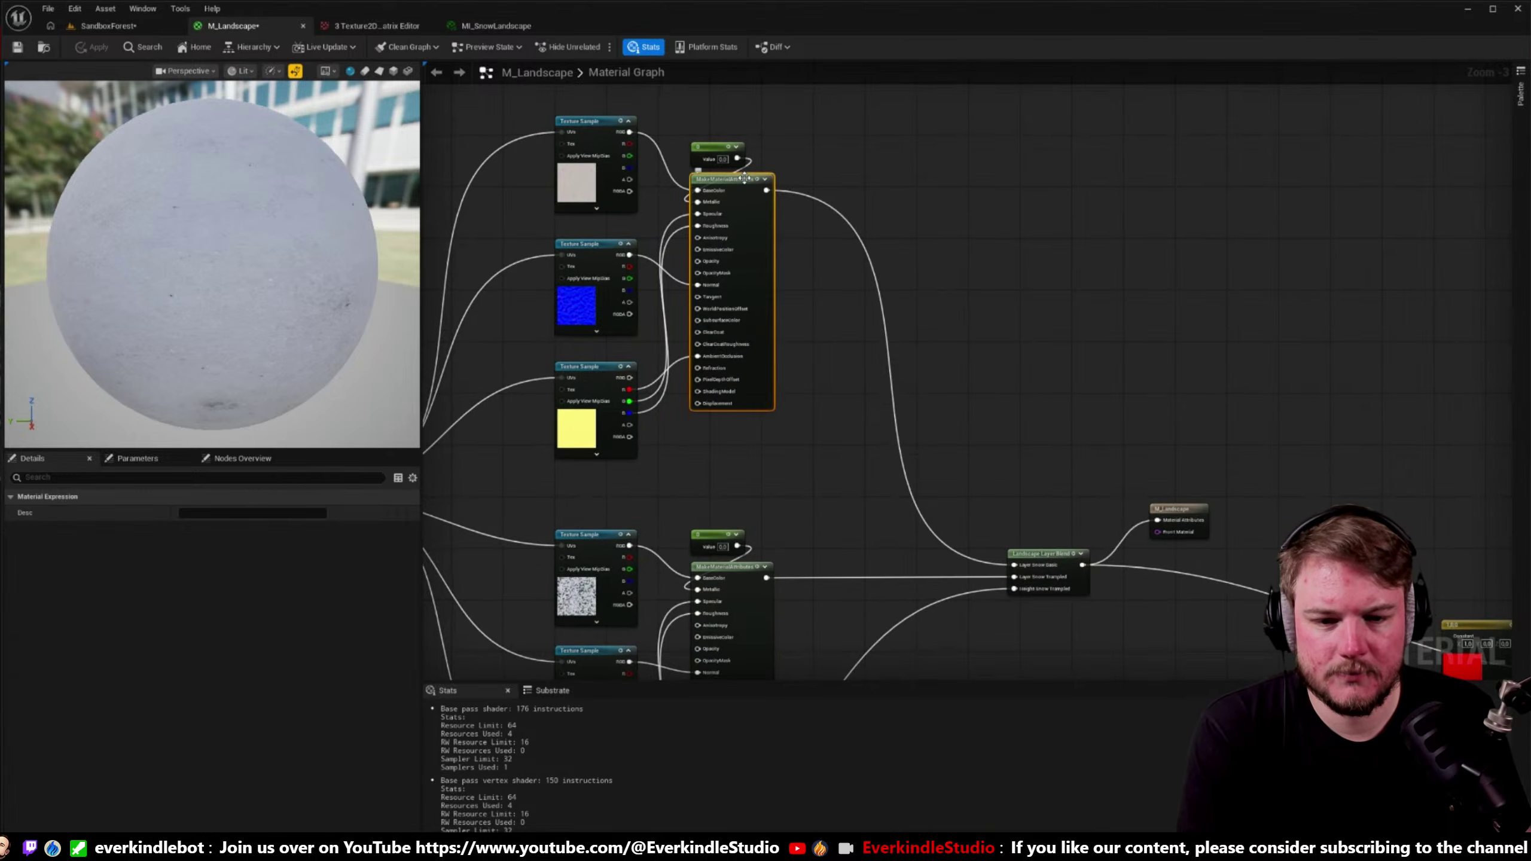
key("Delete")
right_click_drag(776, 397, 786, 519)
left_click(739, 429)
key("Delete")
- Group the two snow base color Texture Samples together at the top and move the blue and yellow Texture Samples below them
left_click_drag(658, 451, 659, 317)
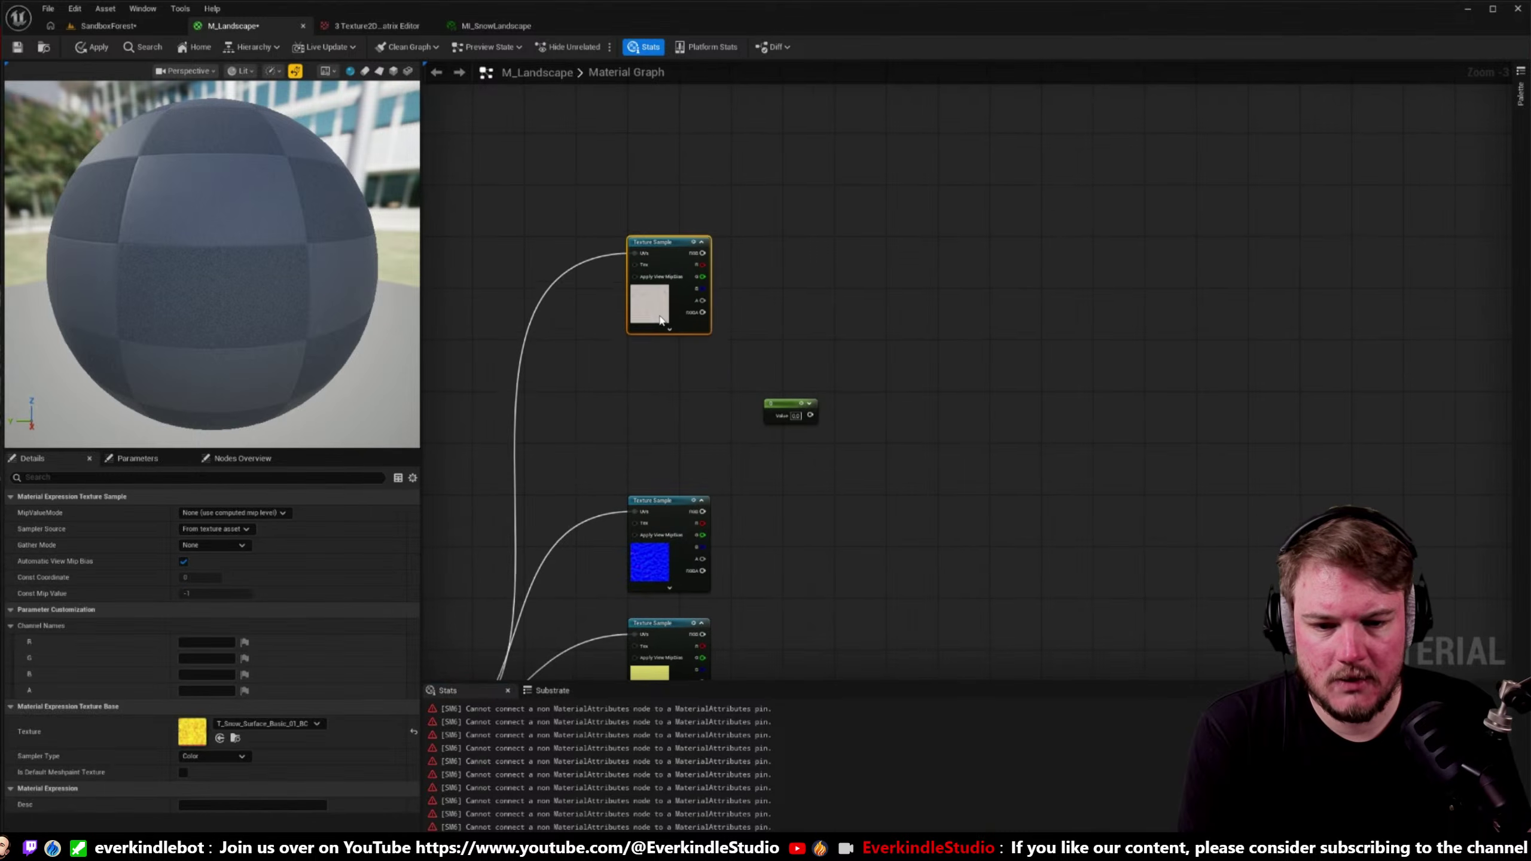
right_click_drag(658, 375, 675, 162)
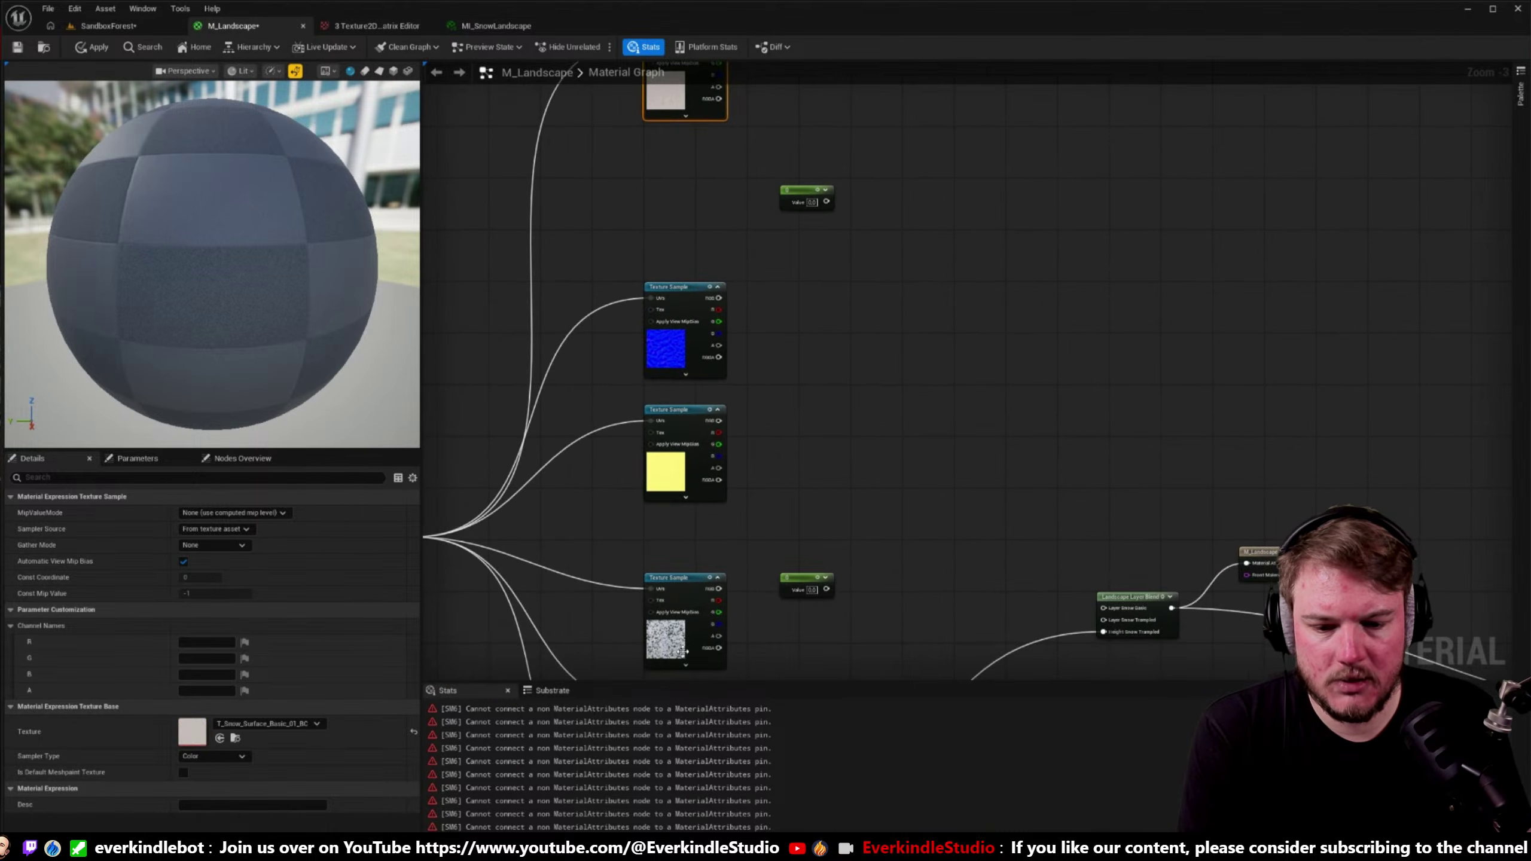
left_click_drag(666, 664, 667, 232)
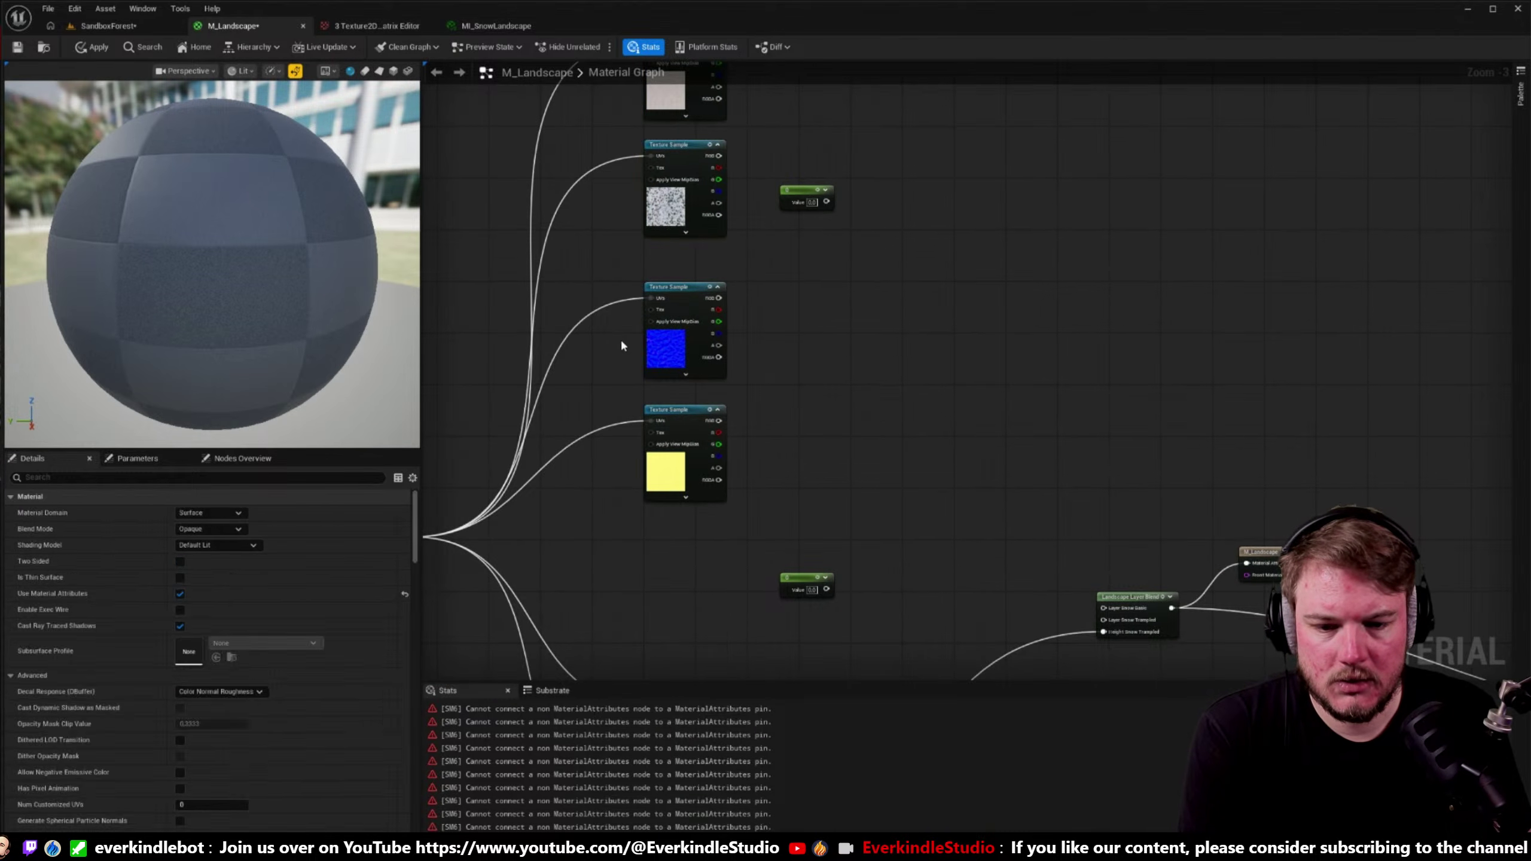
left_click_drag(620, 338, 633, 590)
right_click_drag(766, 357, 682, 472)
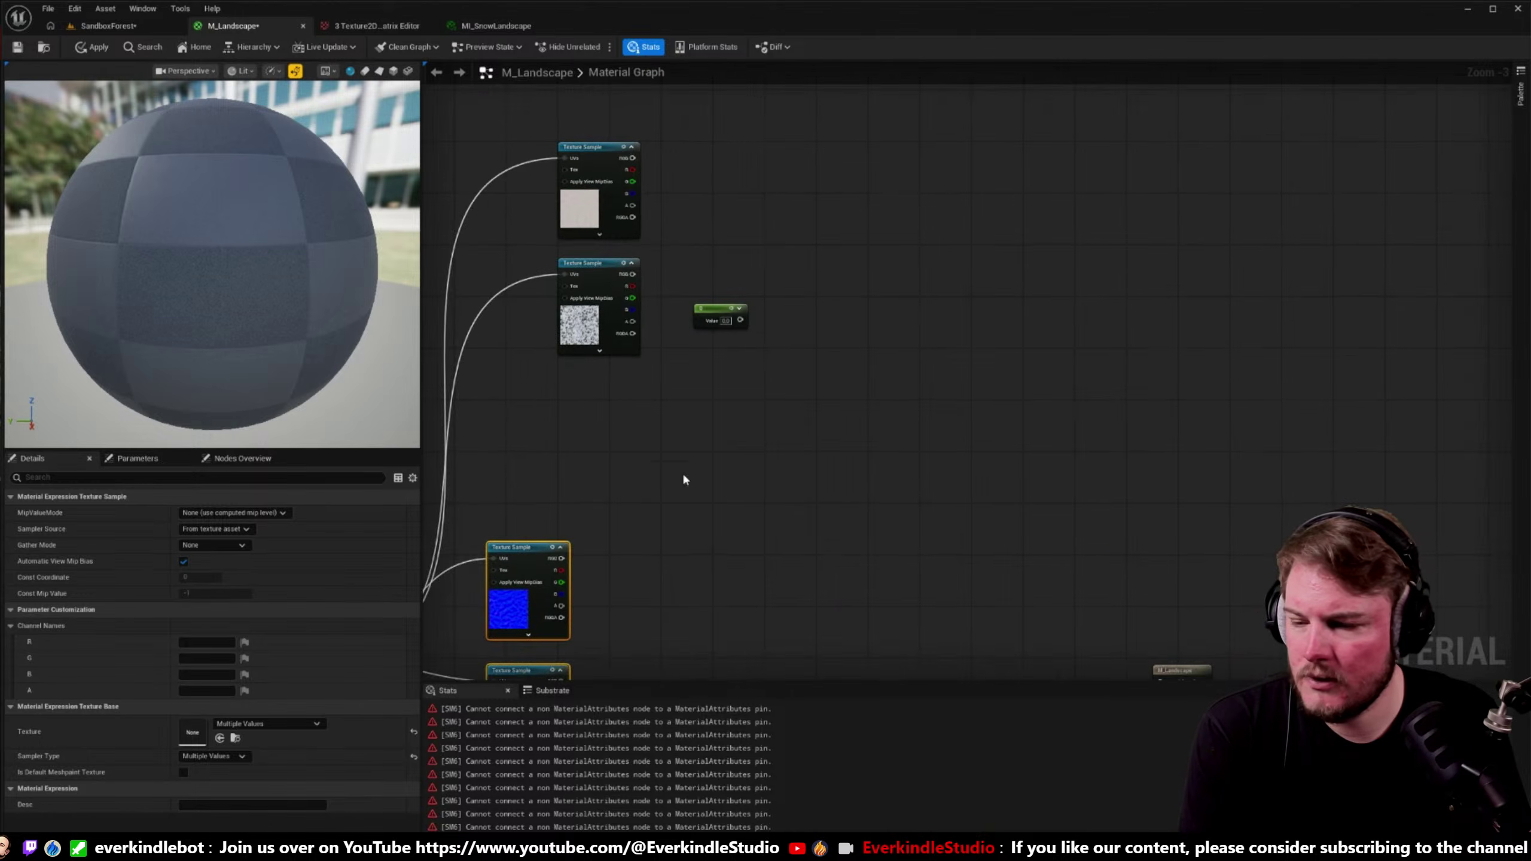
- Move the 0.0 Constant node above the two snow base color Texture Samples
scroll(682, 472, "up", 2)
right_click_drag(735, 376, 681, 530)
left_click_drag(687, 410, 555, 127)
right_click_drag(663, 196, 665, 244)
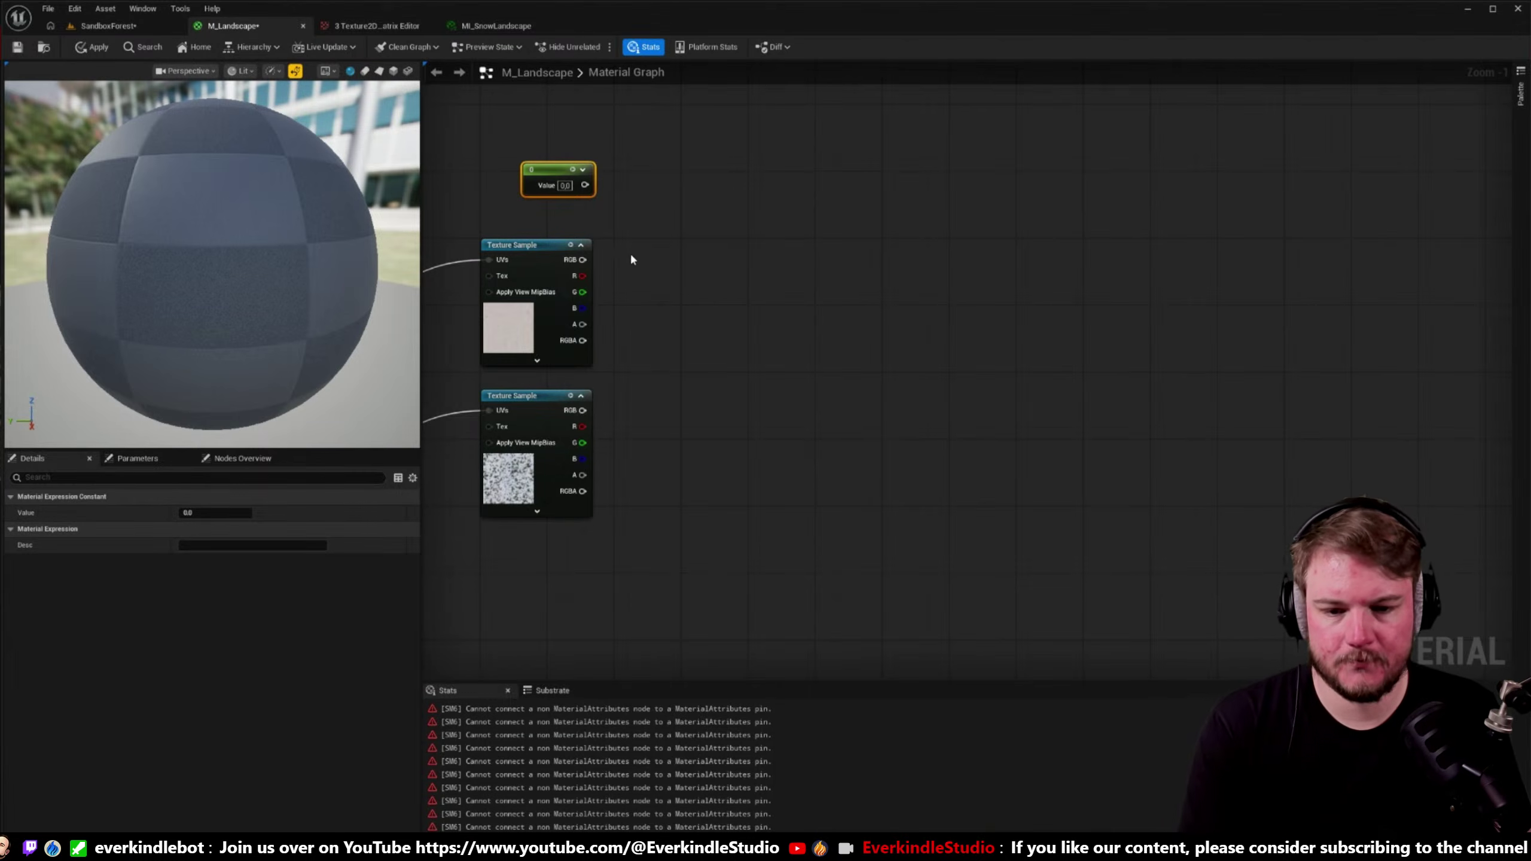
- Add a MakeMaterialAttributes node fed by the first snow texture's RGB output and place it well clear of the Texture Samples
scroll(964, 368, "down", 4)
scroll(859, 279, "up", 5)
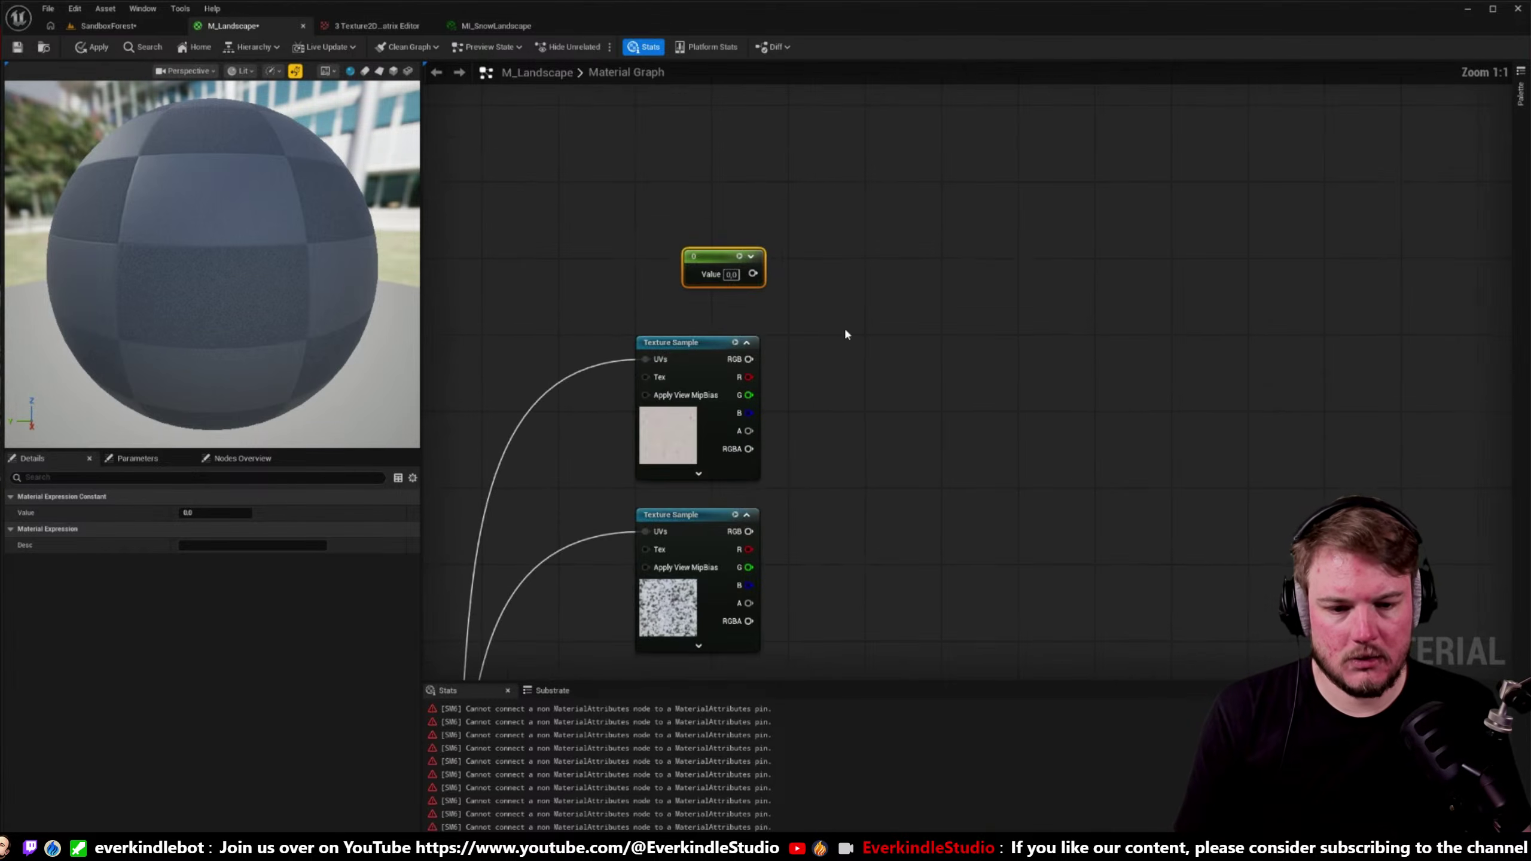
left_click_drag(749, 359, 871, 356)
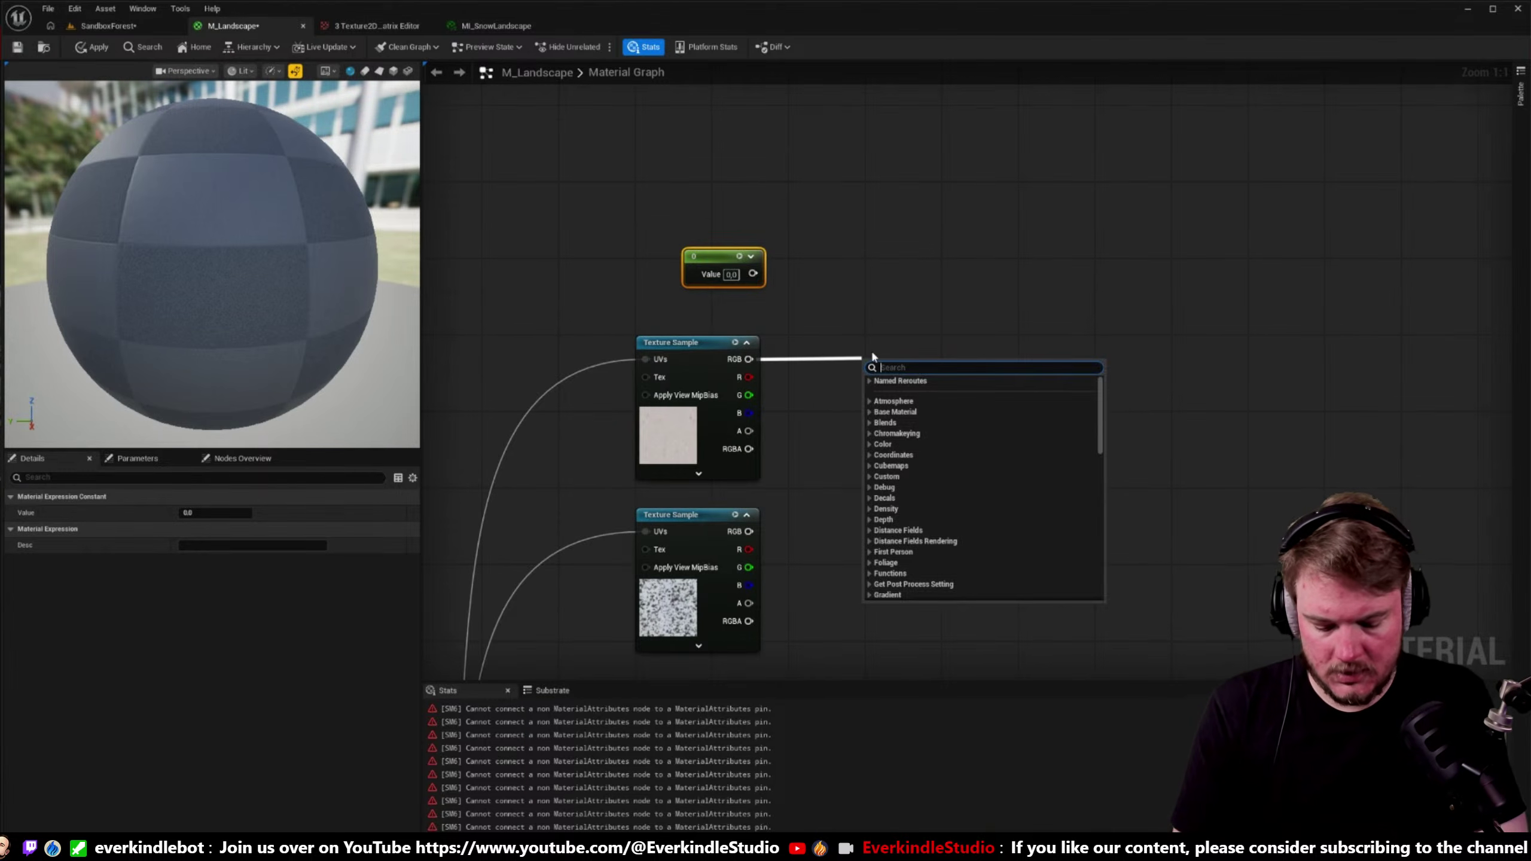
type("make")
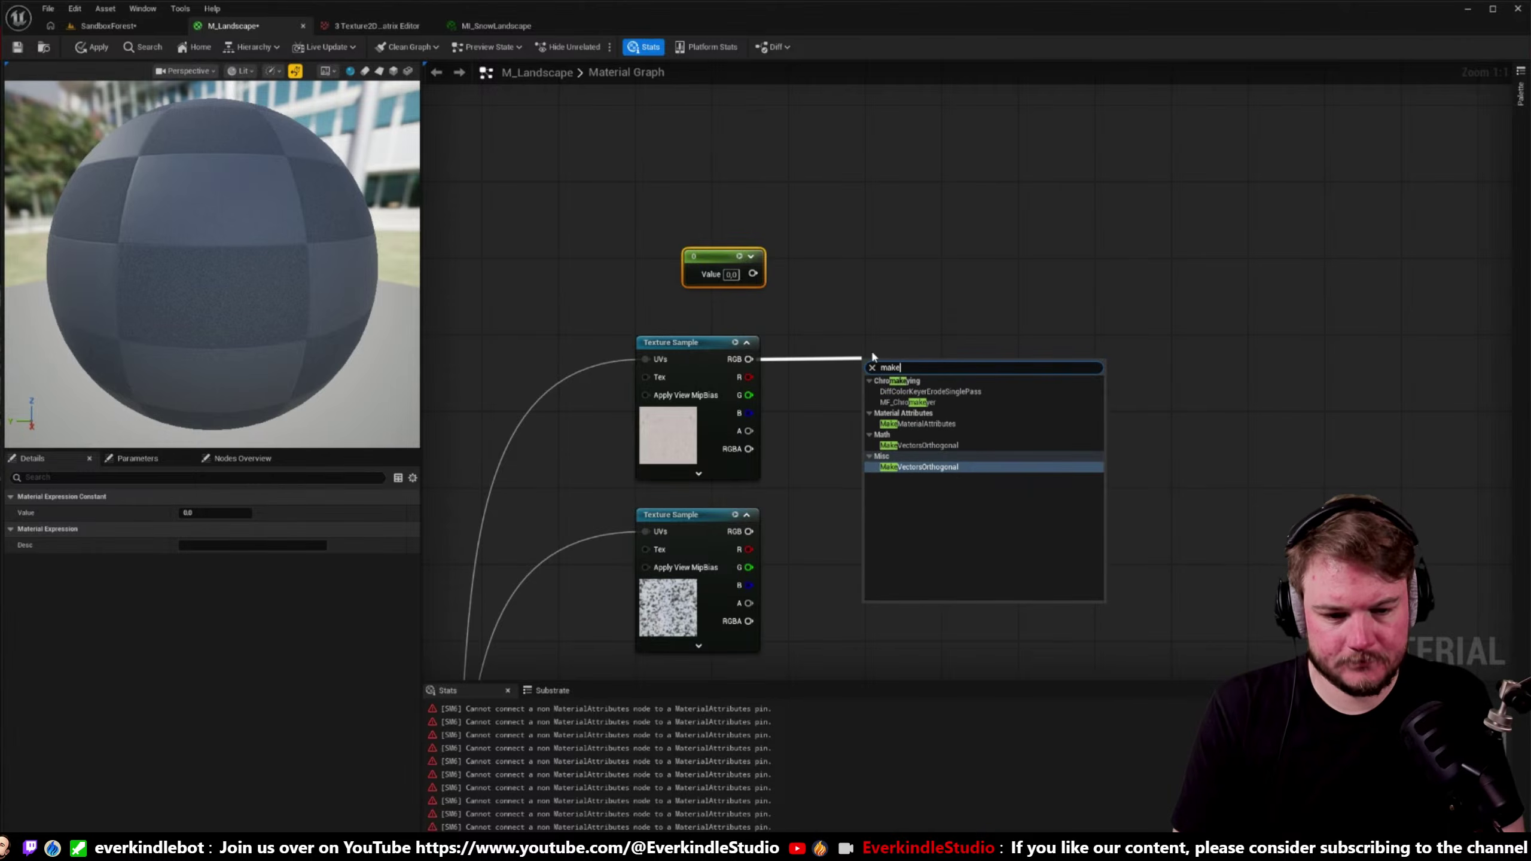
key("Up")
key("Up")
key("Return")
left_click_drag(916, 359, 1395, 342)
- Move the Landscape Layer Blend node between the base color Texture Samples and the new MakeMaterialAttributes node
scroll(1078, 431, "down", 4)
scroll(1079, 430, "up", 2)
right_click_drag(1078, 431, 1086, 581)
left_click_drag(1104, 524, 880, 123)
right_click_drag(938, 140, 1036, 438)
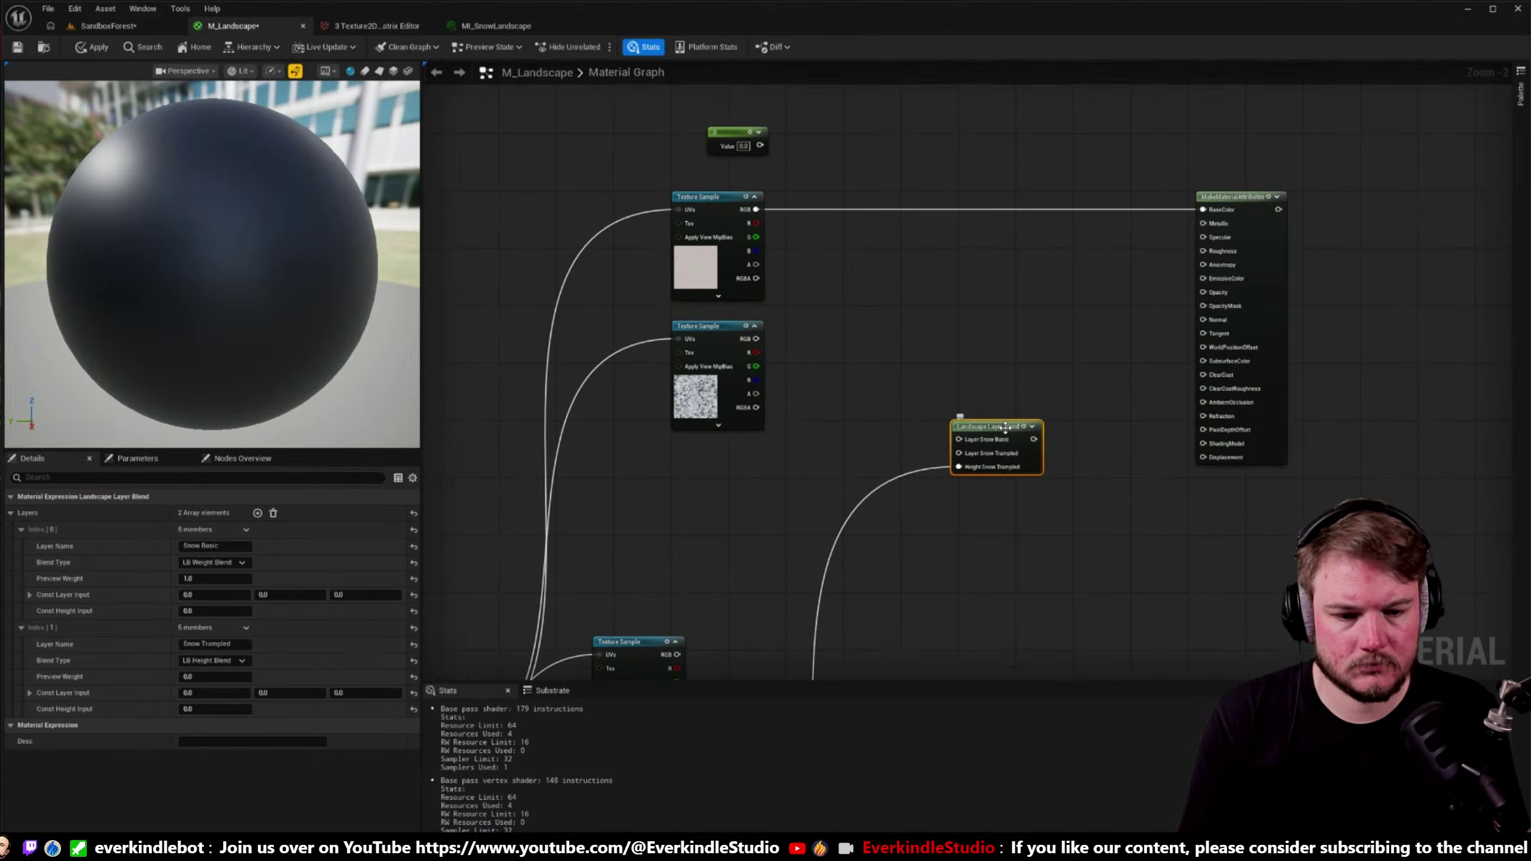
left_click_drag(1037, 455, 1015, 294)
scroll(761, 281, "up", 1)
- Connect the two base color textures' RGB to Layer Snow Basic and Layer Snow Trampled, and the blend output to BaseColor
right_click_drag(807, 205, 698, 194)
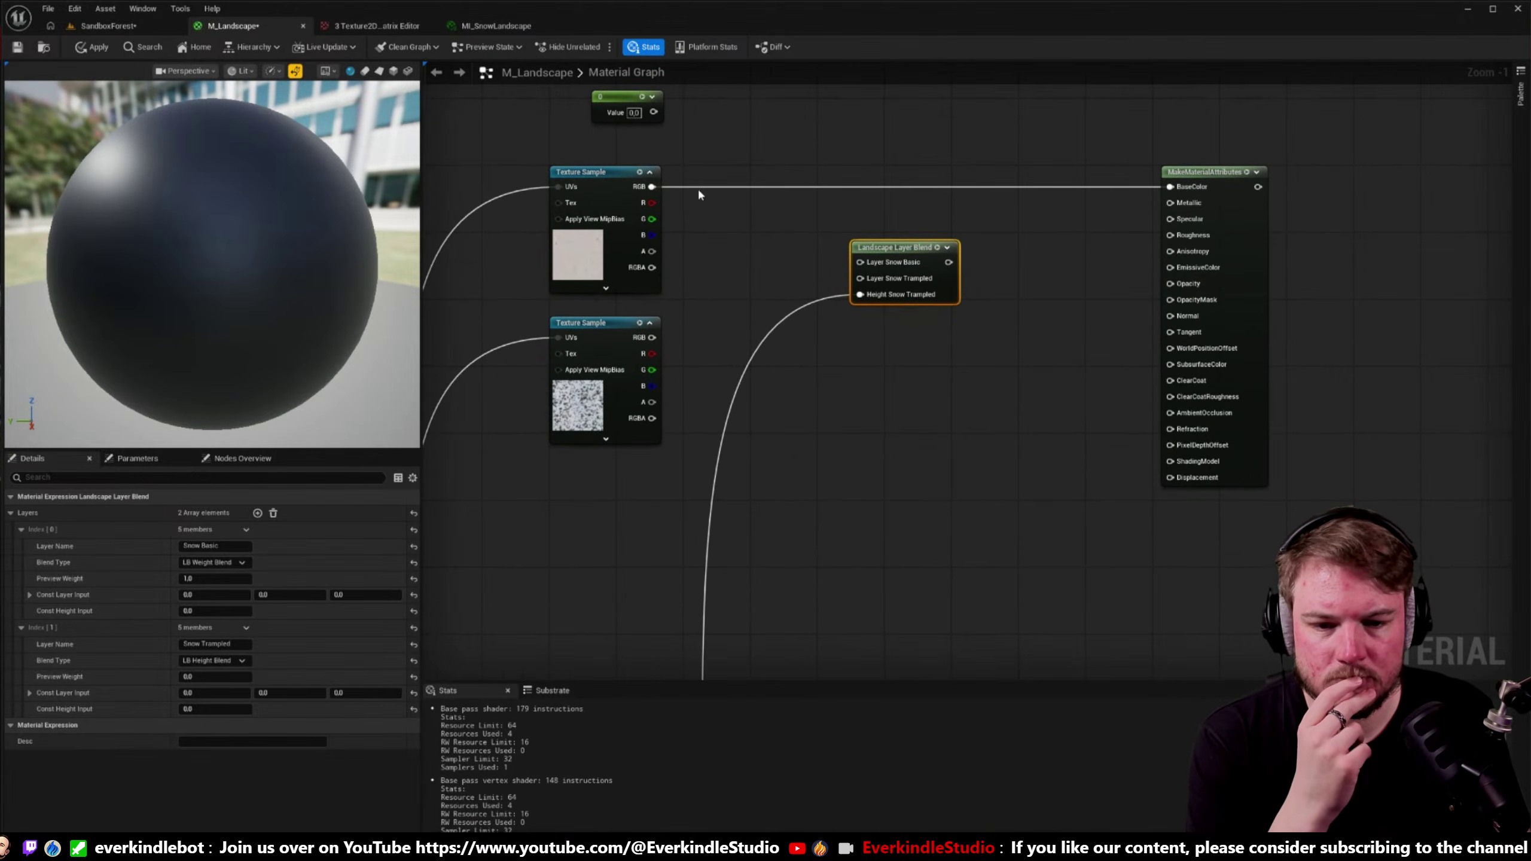
left_click_drag(850, 261, 652, 187)
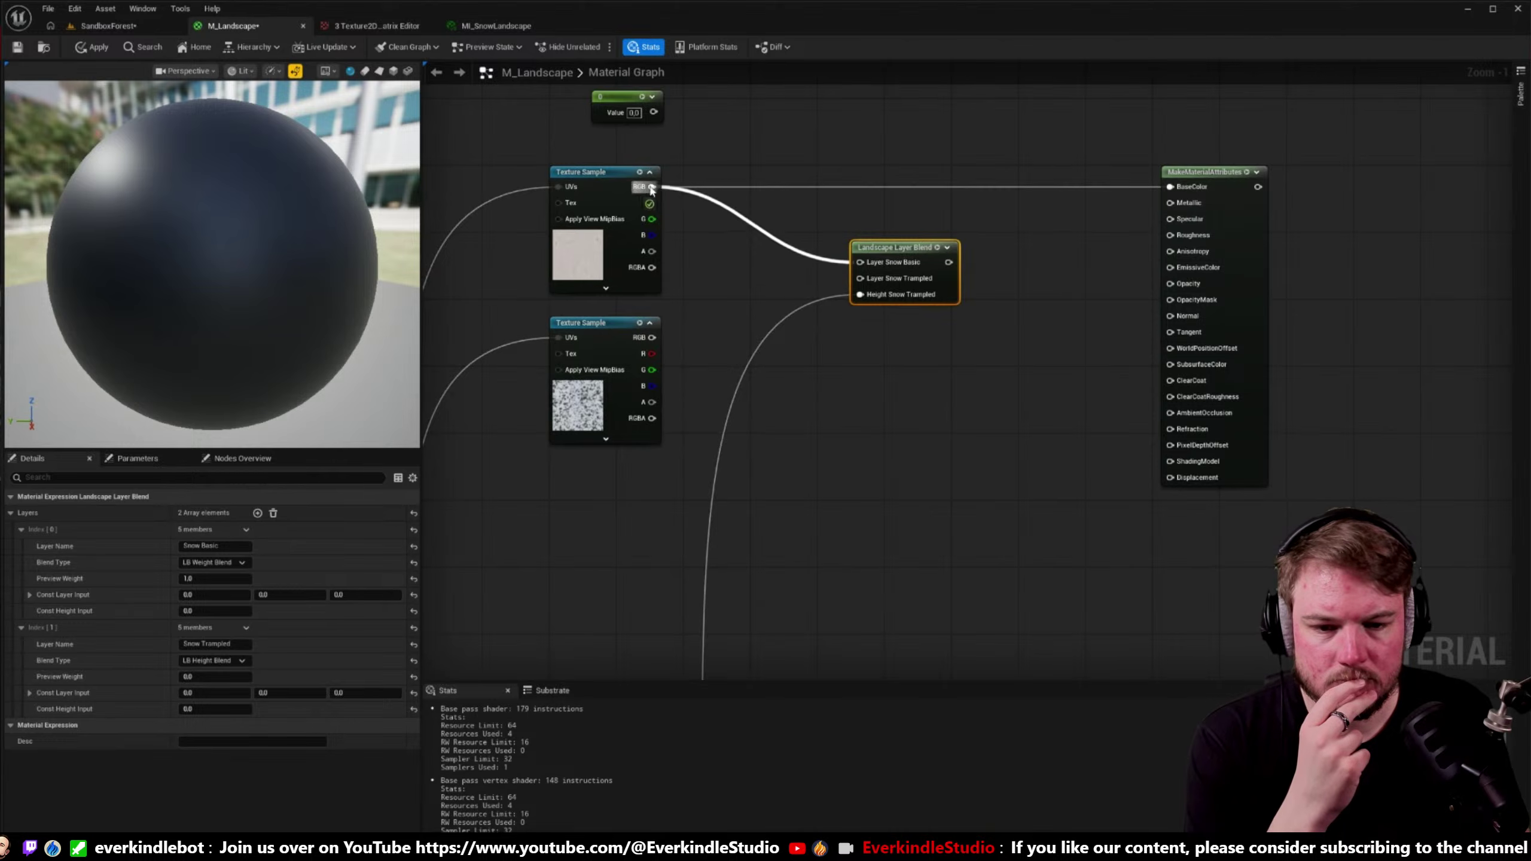
left_click_drag(860, 278, 652, 337)
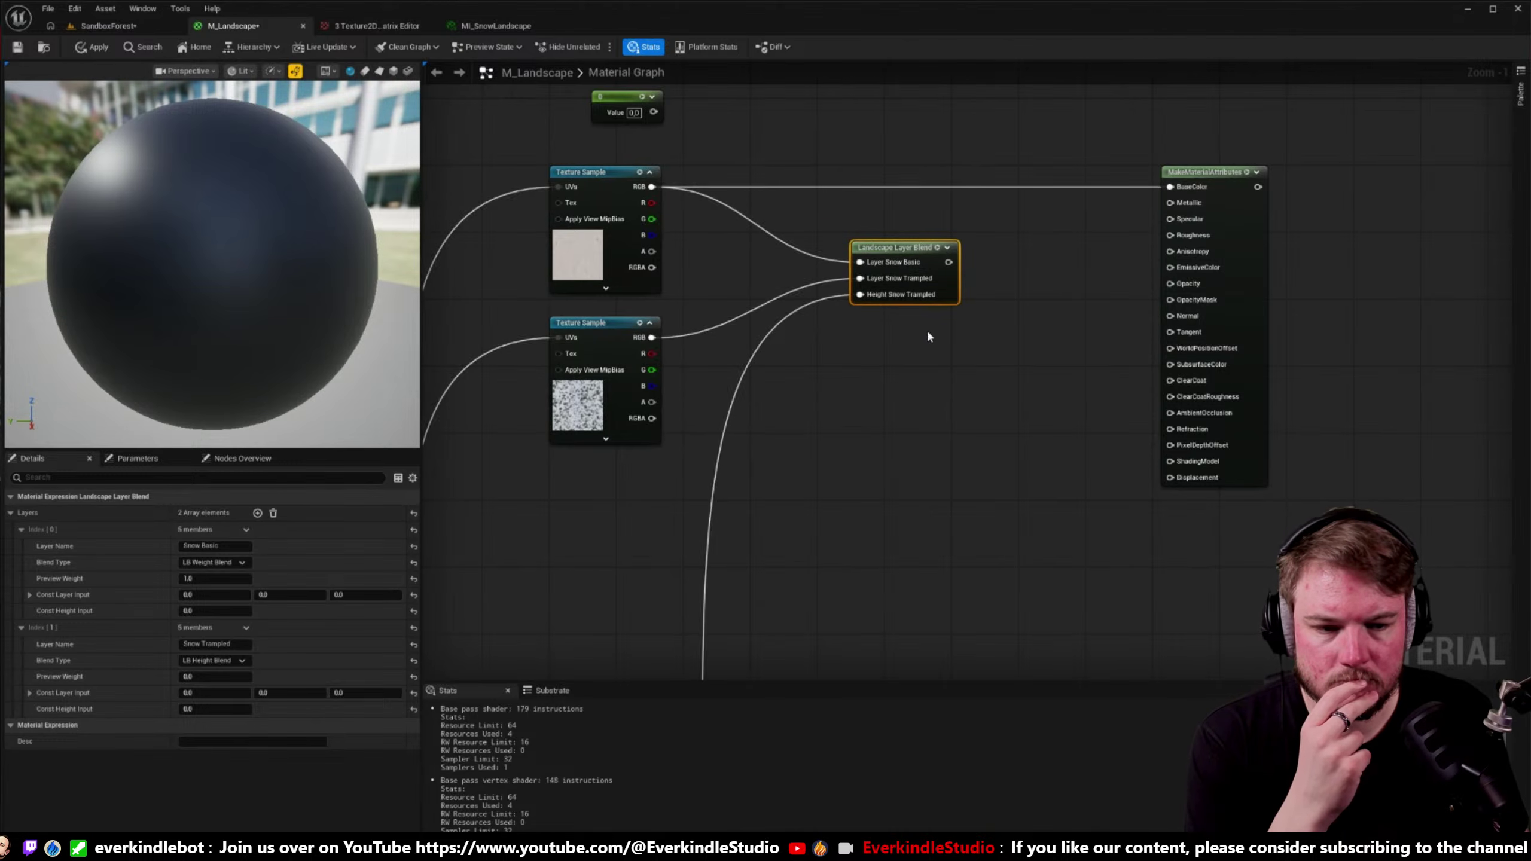
right_click_drag(929, 331, 788, 348)
left_click_drag(807, 278, 1028, 202)
- Connect MakeMaterialAttributes to the M_Landscape output's Material Attributes and line both nodes up beside the Landscape Layer Blend
scroll(980, 243, "down", 4)
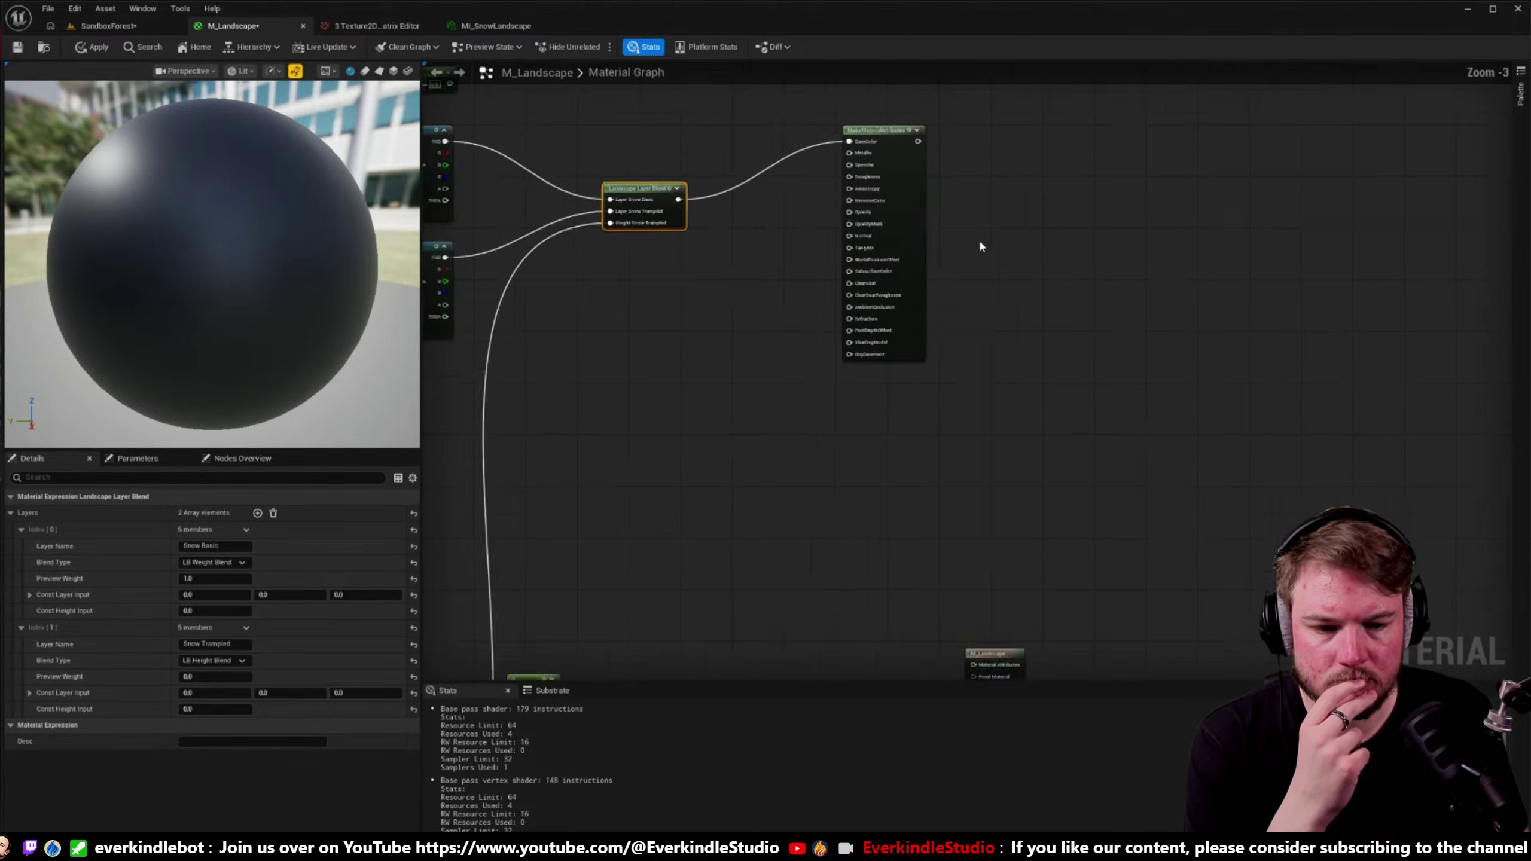
left_click_drag(995, 473, 1015, 208)
scroll(1015, 208, "up", 3)
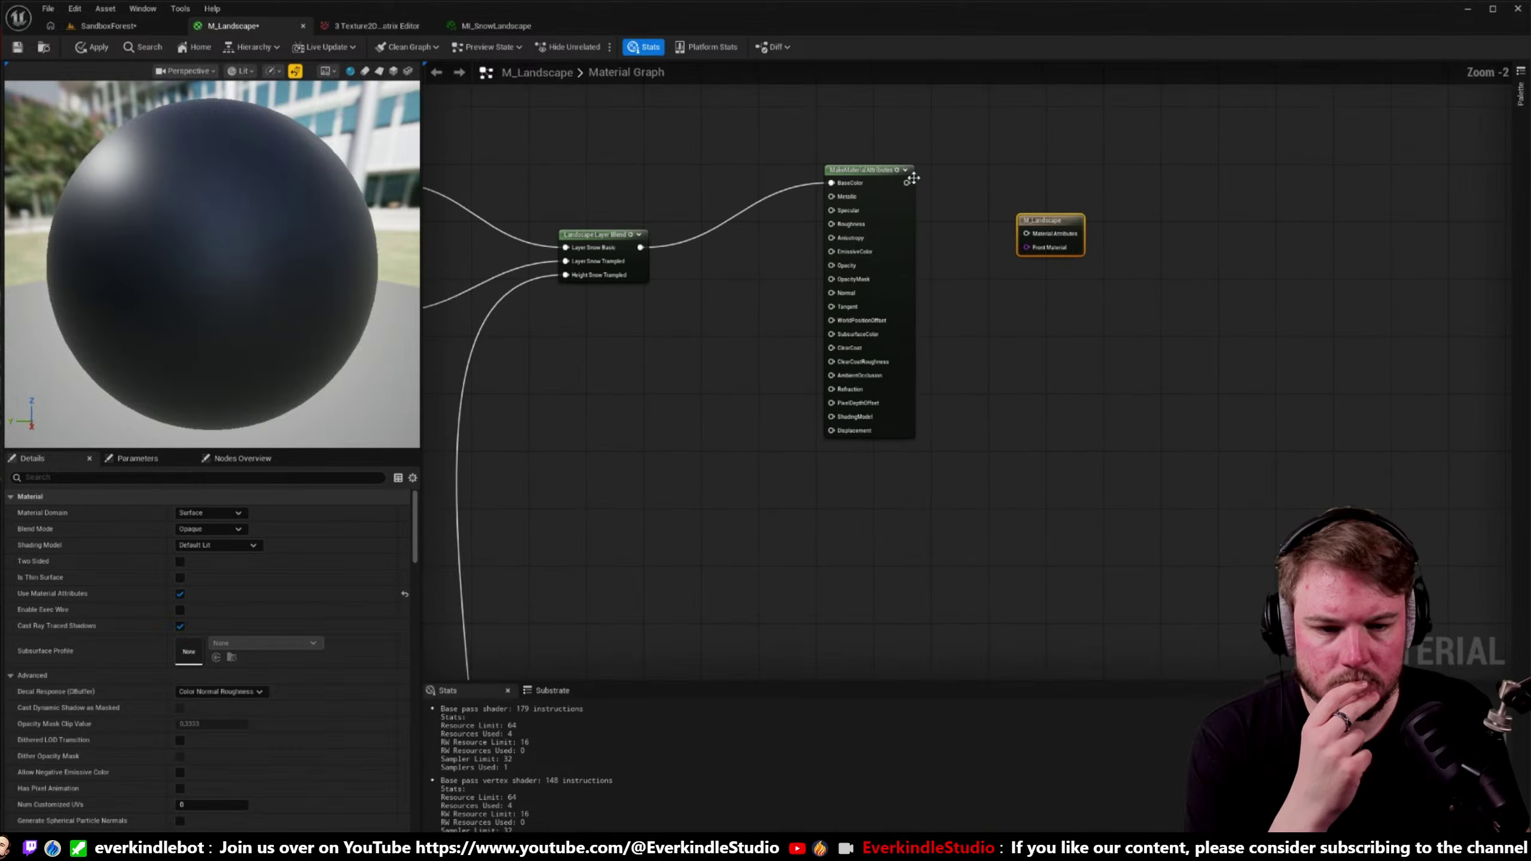
left_click_drag(907, 183, 967, 186)
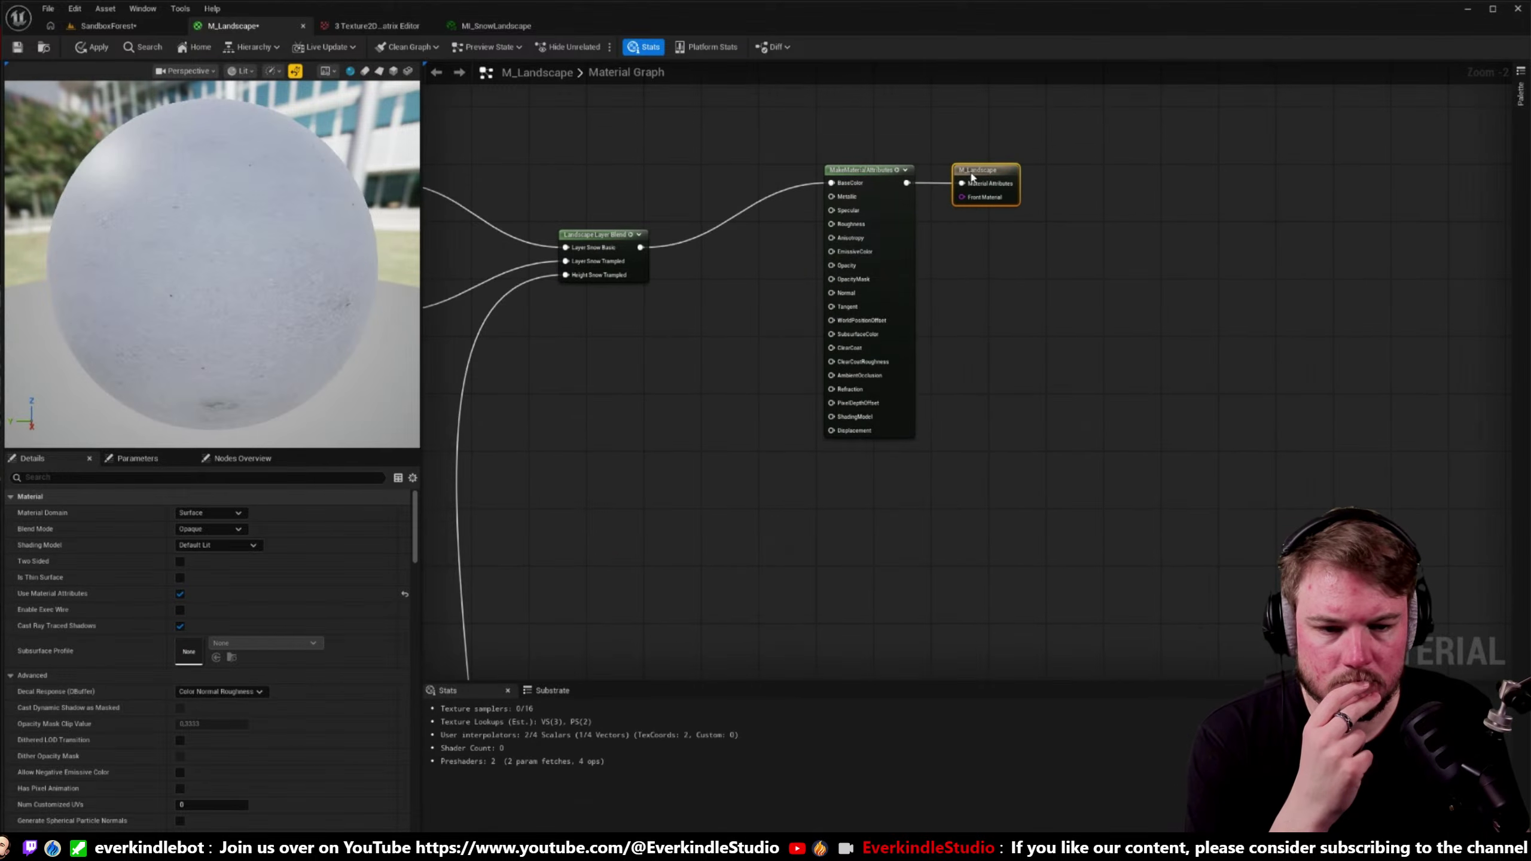
left_click(875, 173)
left_click_drag(874, 174, 760, 238)
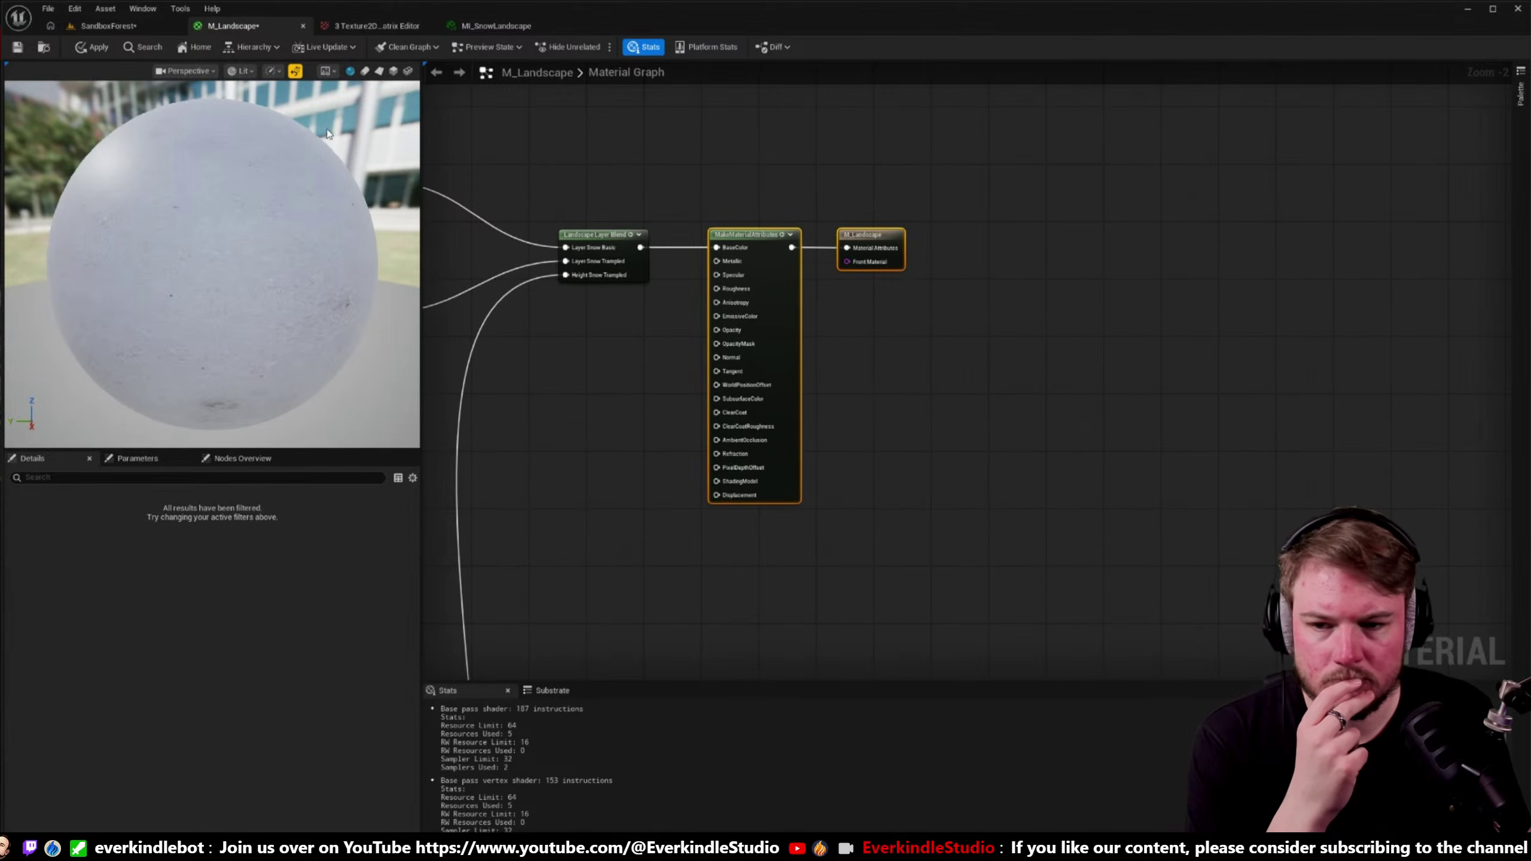
- Apply the material changes, refresh the landscape Paint mode in SandboxForest, and try painting the target layer on the terrain
left_click(96, 44)
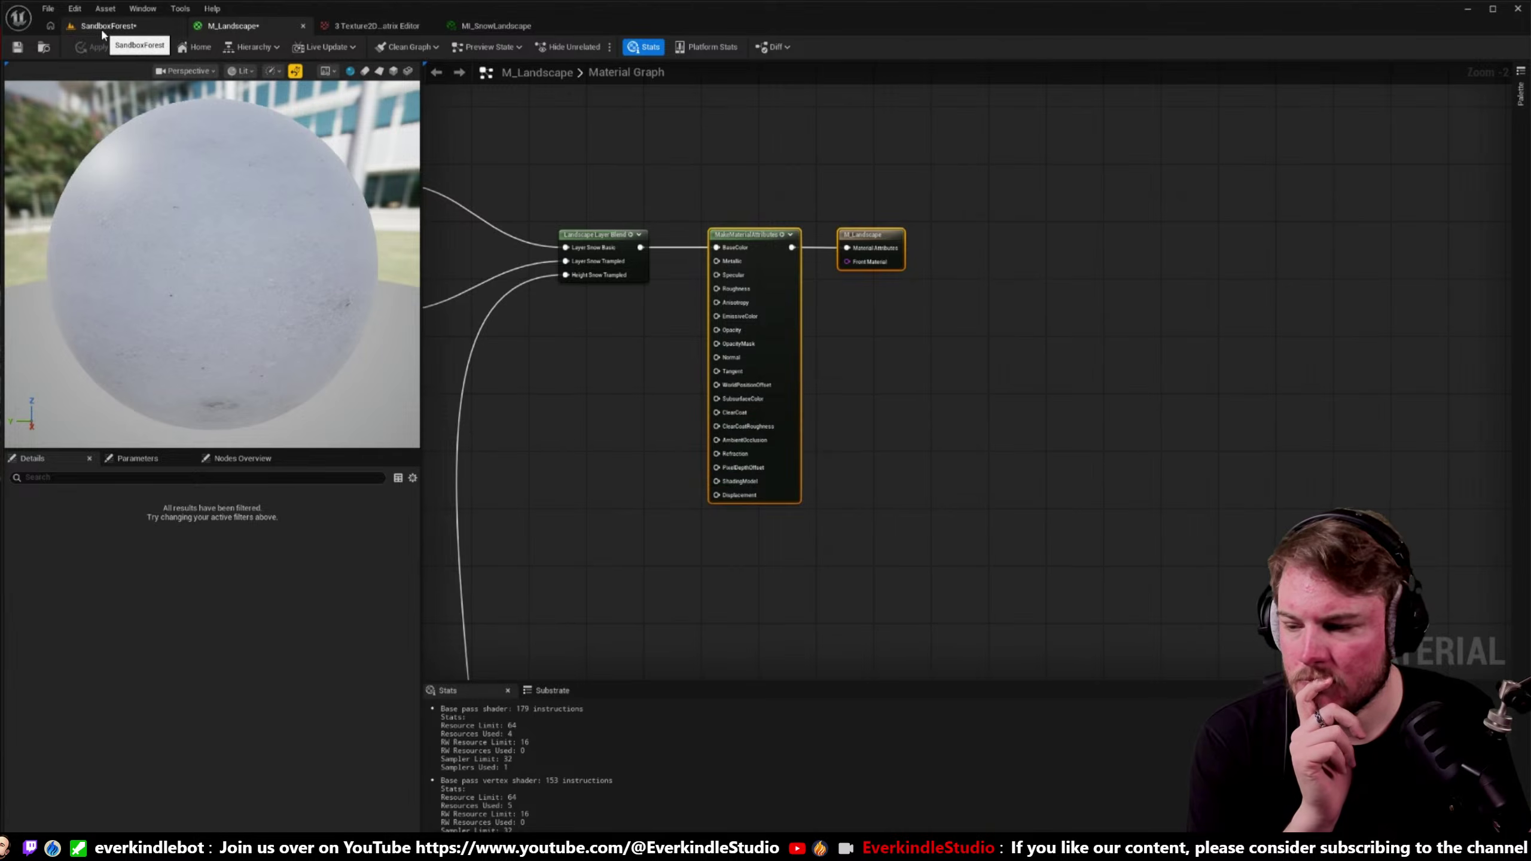
left_click(101, 26)
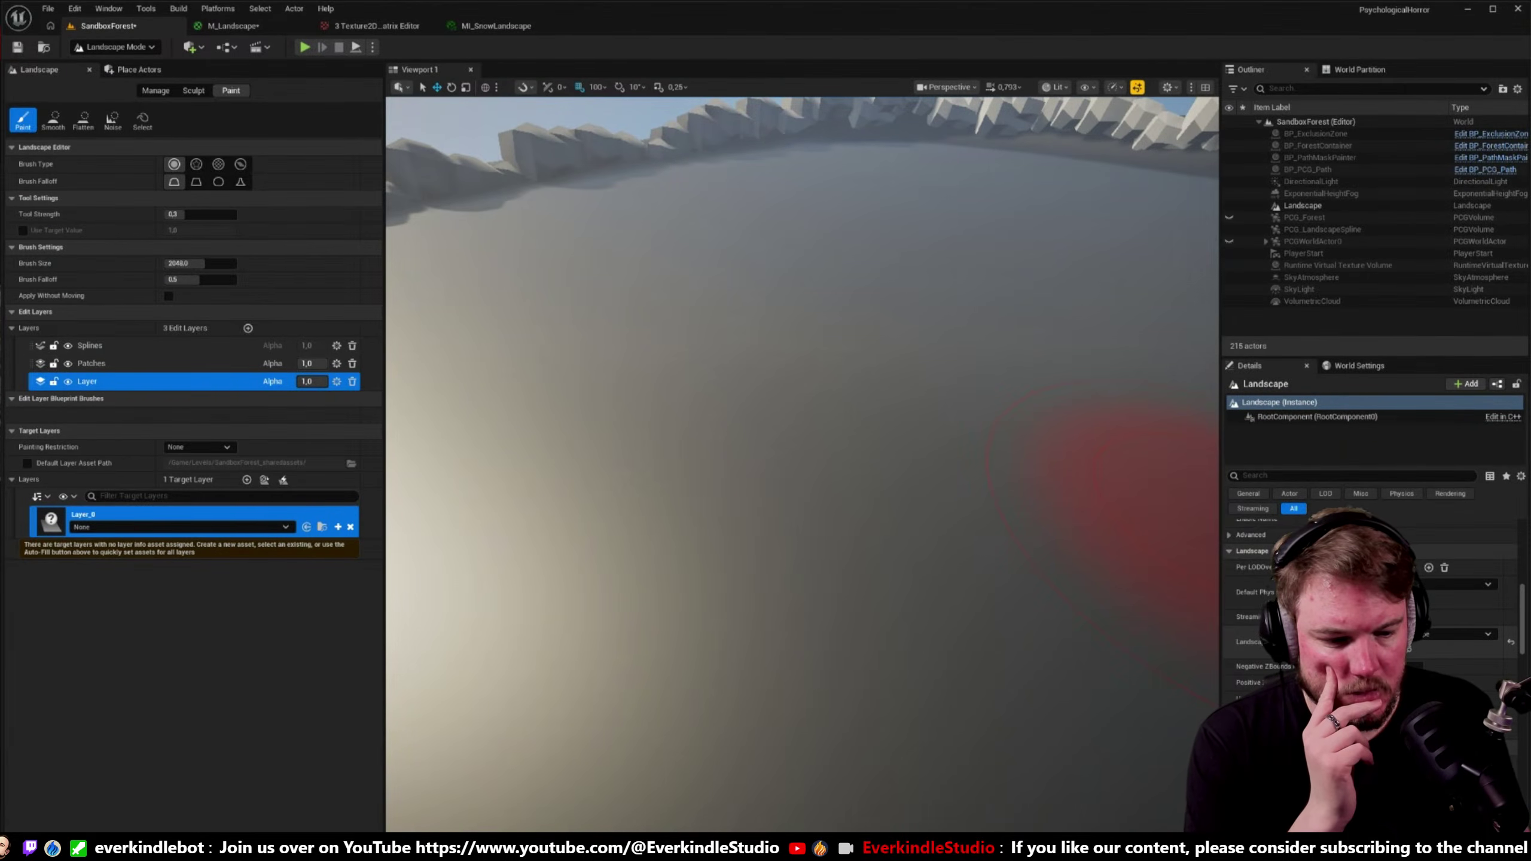
left_click(193, 90)
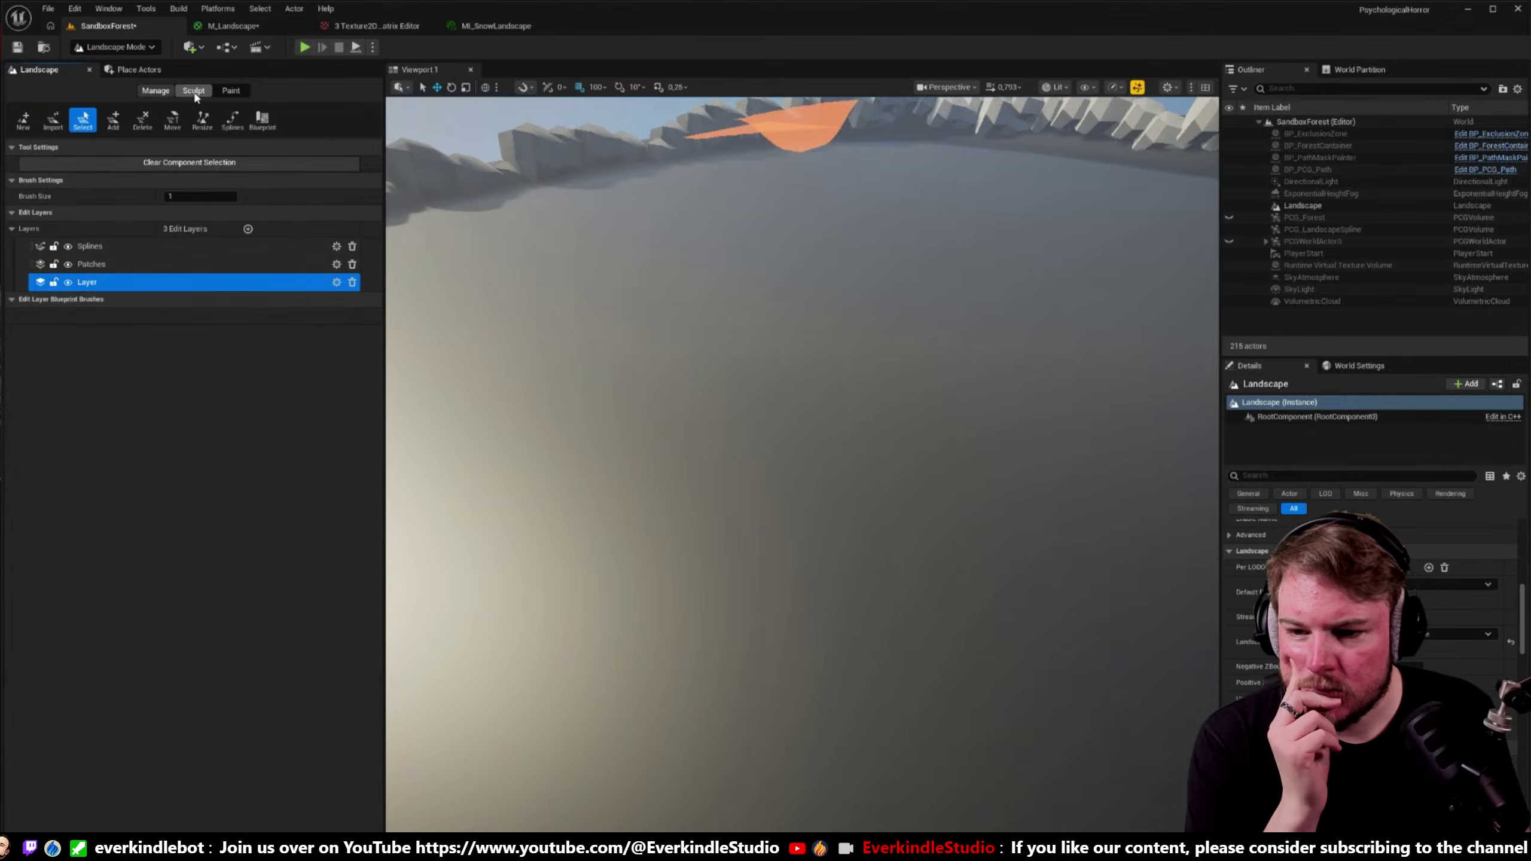
left_click(230, 91)
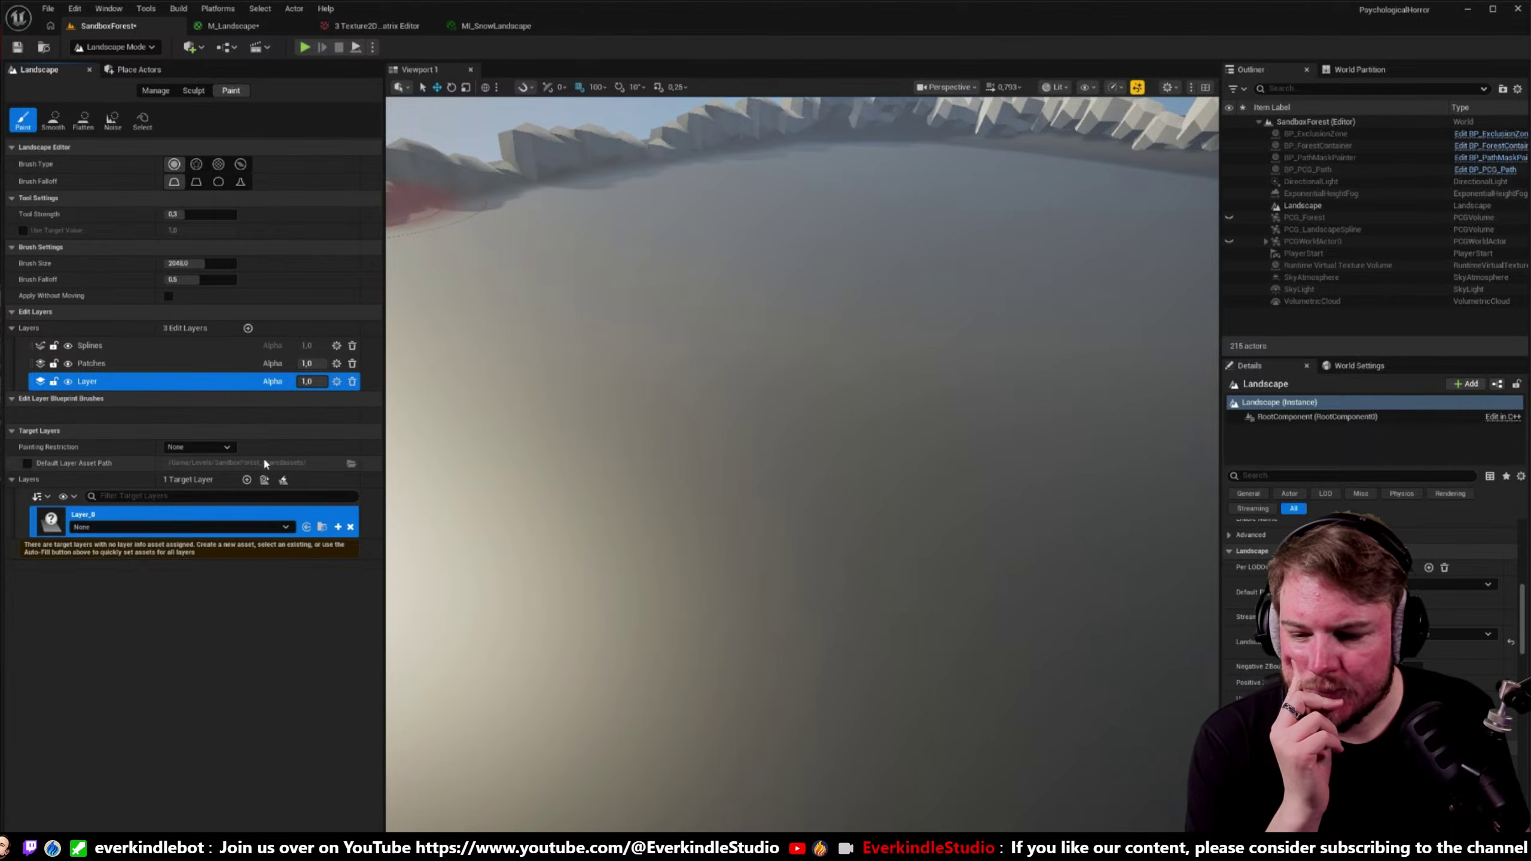
left_click(778, 447)
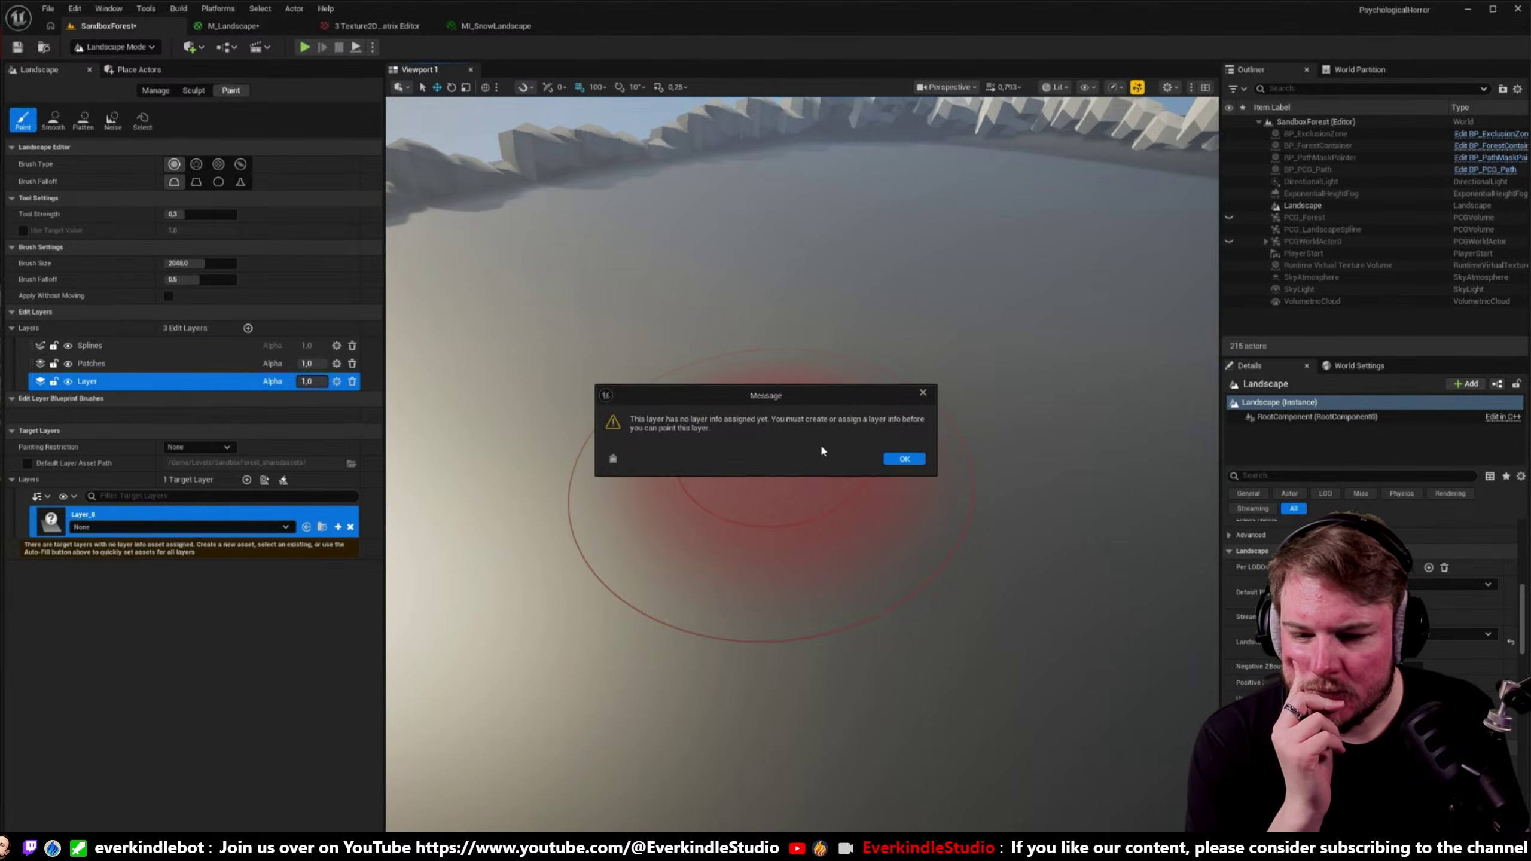
left_click(904, 458)
- Delete the old MakeMaterialAttributes node and its two constants at the far end of the M_Landscape graph
left_click(233, 25)
scroll(584, 193, "down", 5)
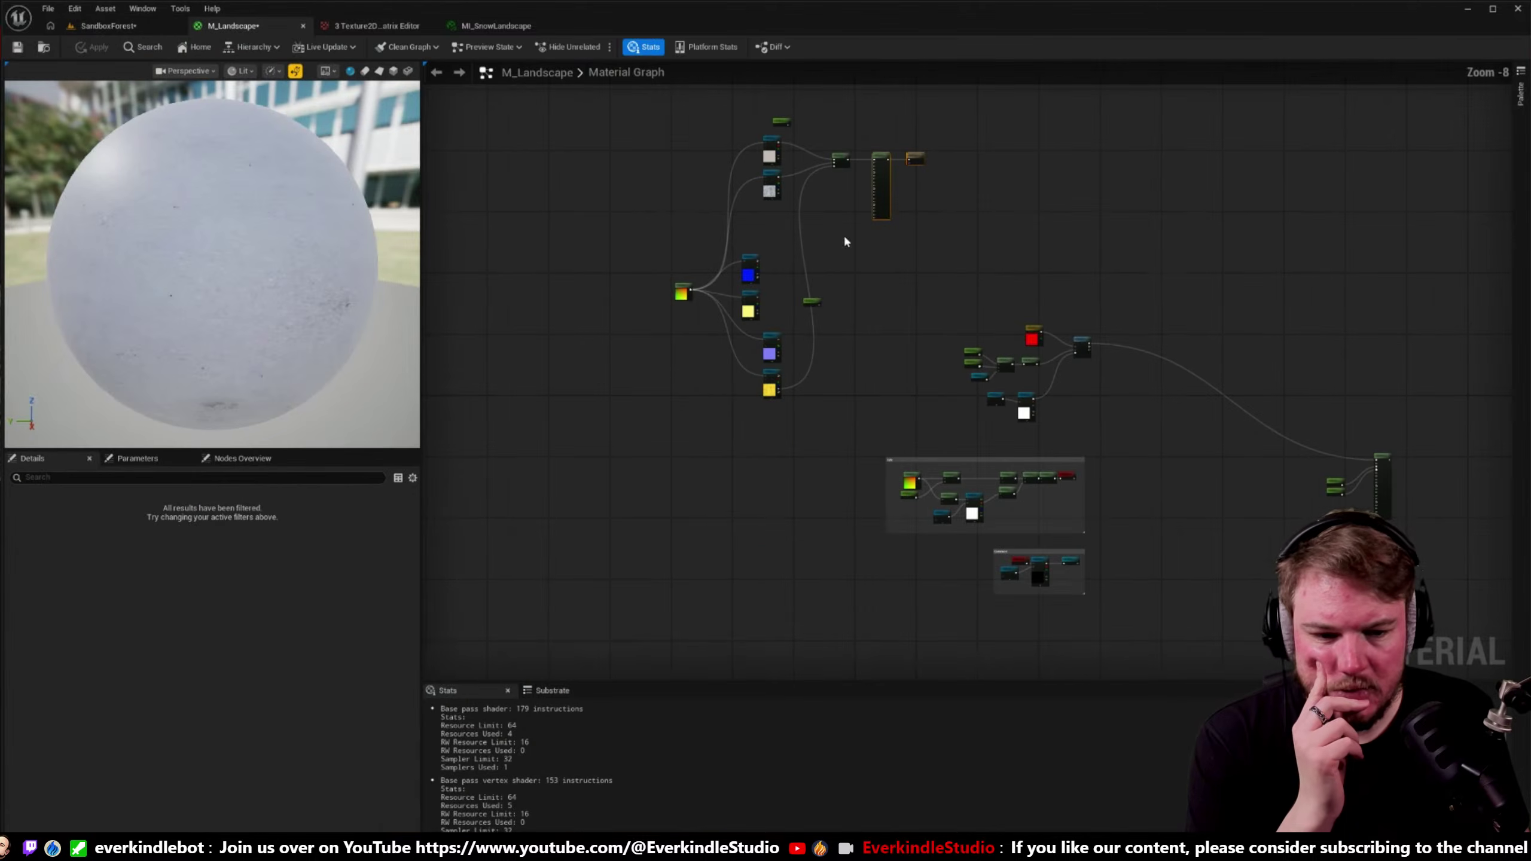
scroll(1430, 455, "up", 3)
scroll(1380, 471, "up", 2)
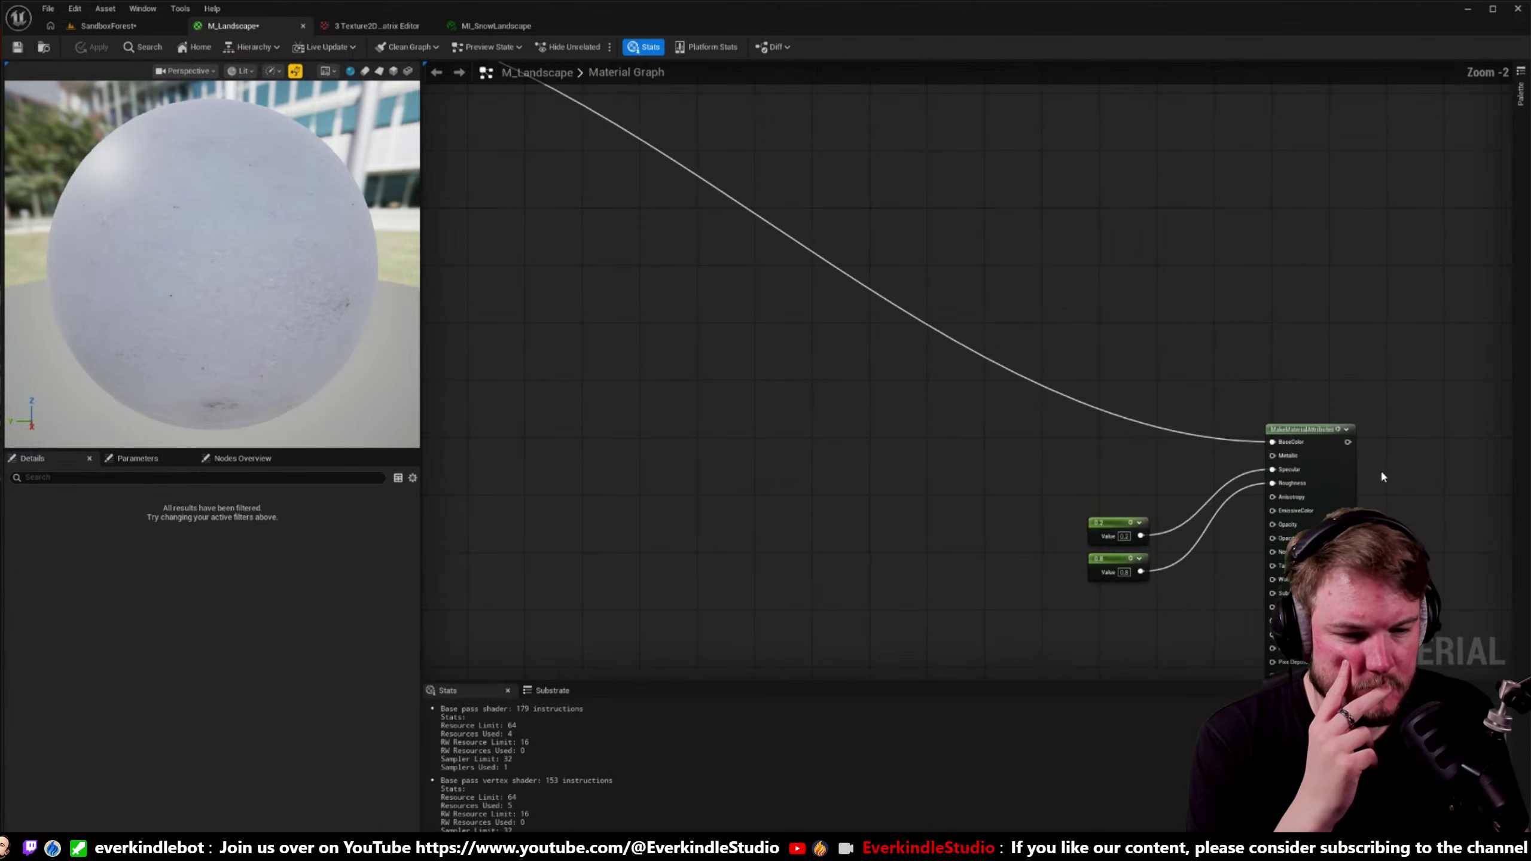
left_click_drag(996, 295, 1267, 625)
scroll(982, 467, "down", 5)
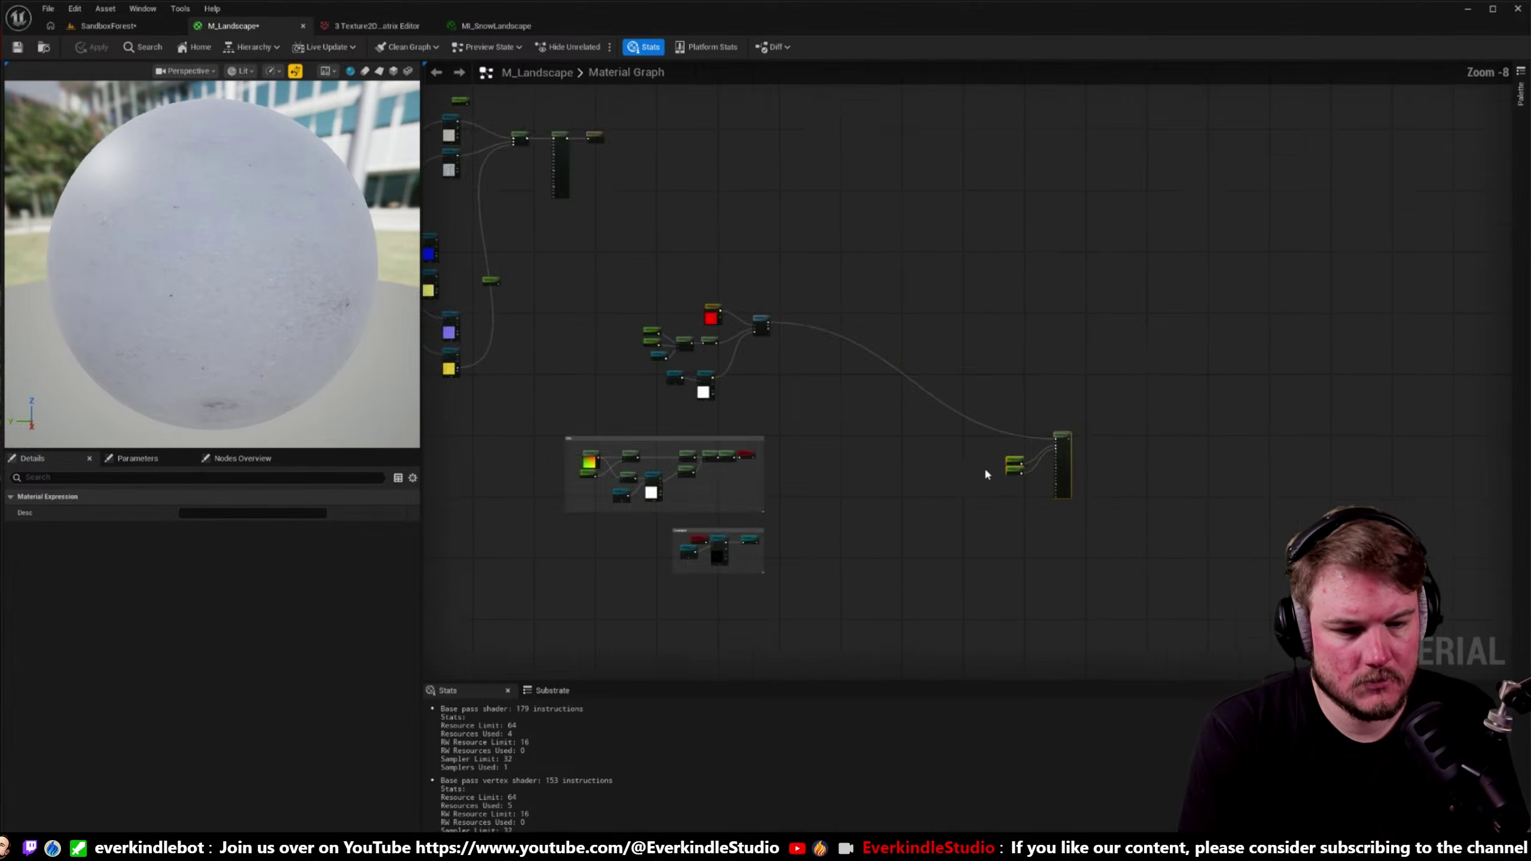
scroll(947, 425, "up", 2)
key("Delete")
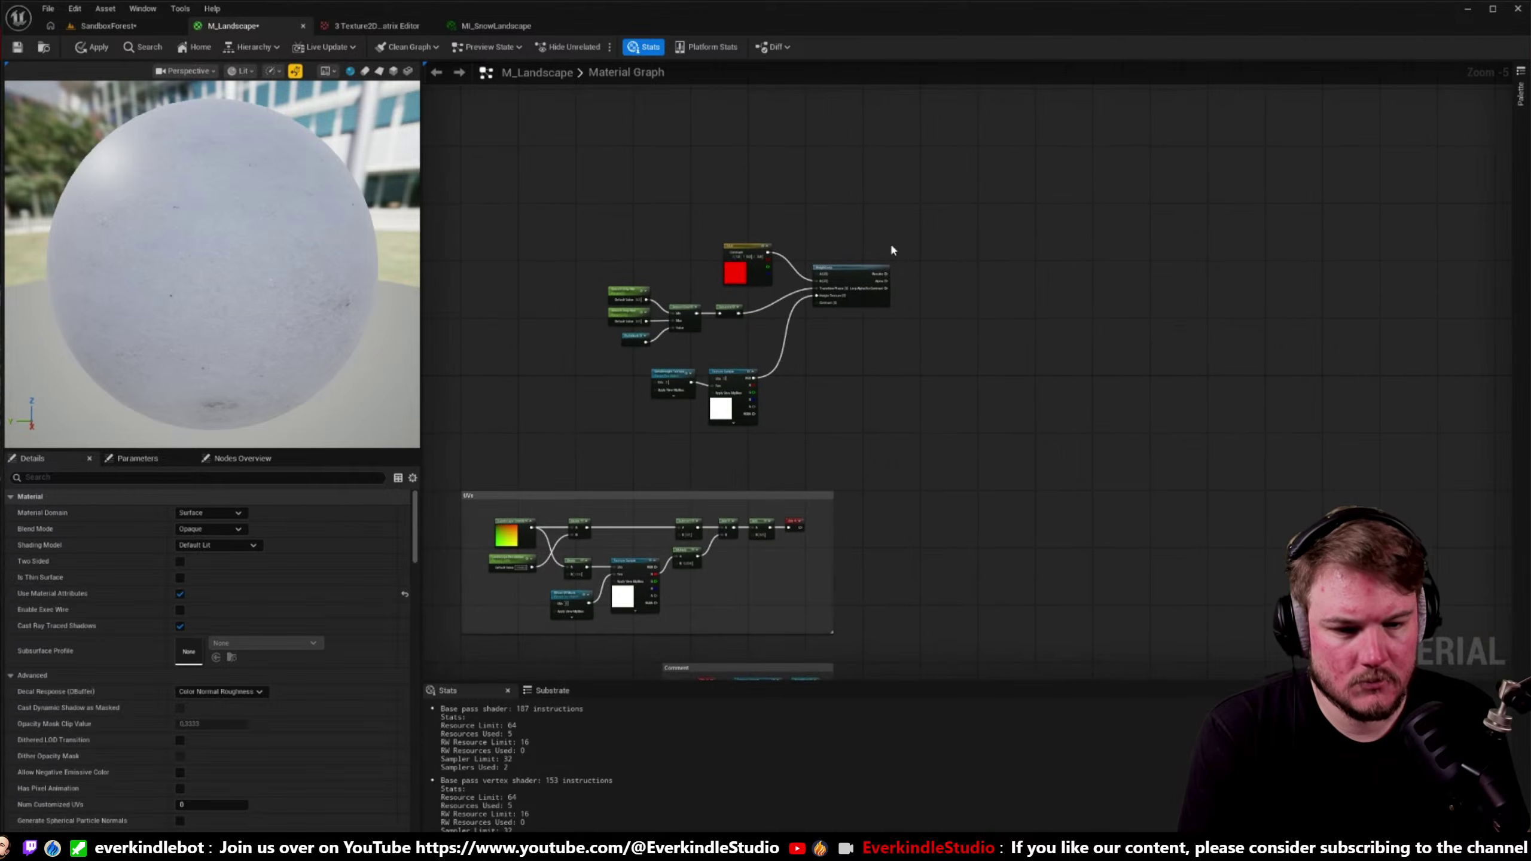
- Delete the MakeMaterialAttributes node beside the Landscape Layer Blend and turn off Use Material Attributes for M_Landscape
key("Home")
left_click(782, 220)
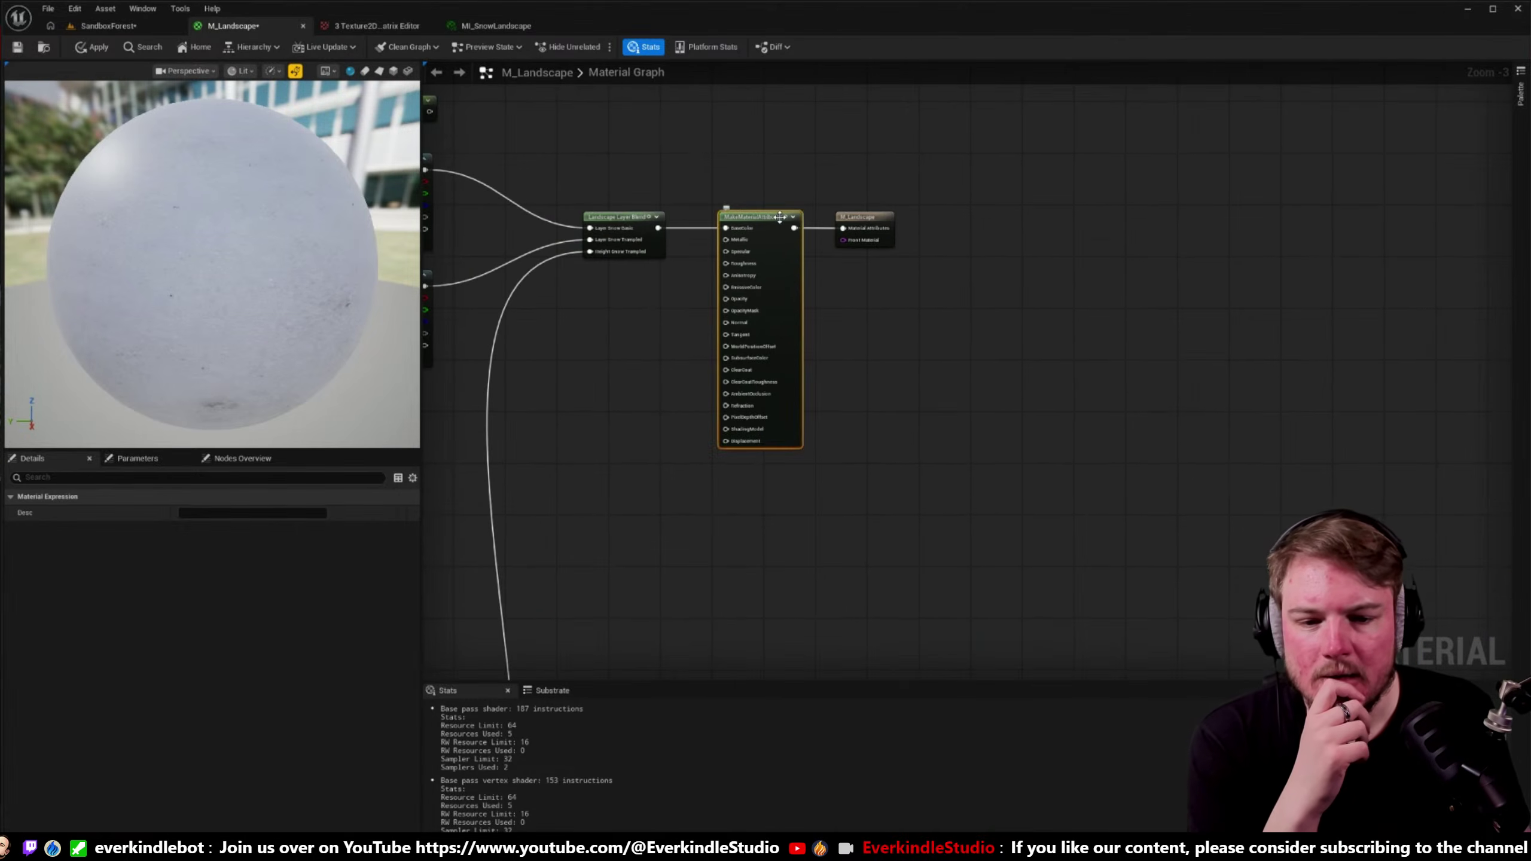
key("Delete")
left_click(864, 223)
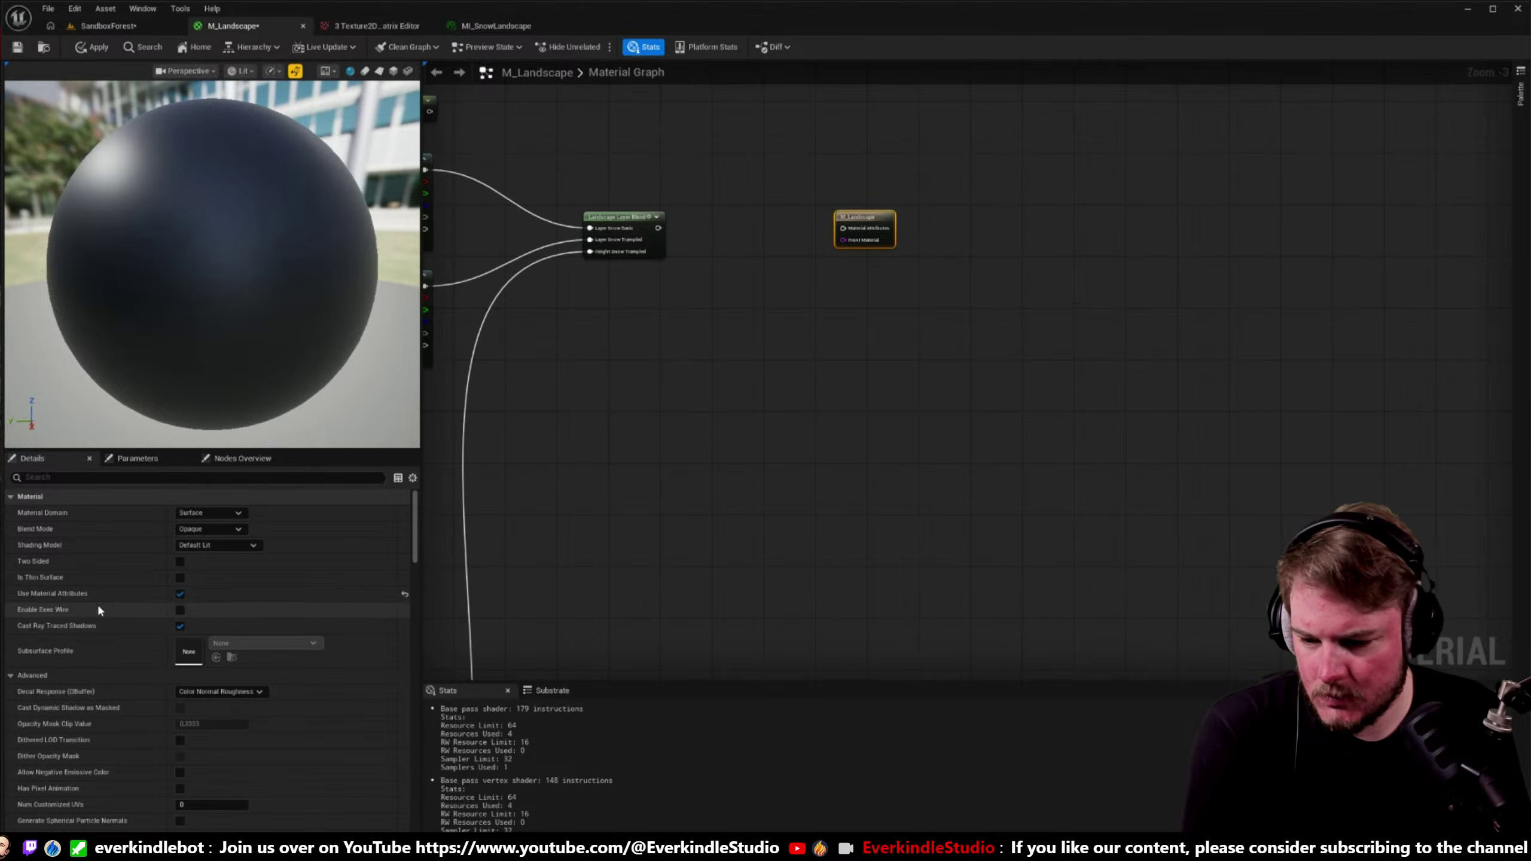
left_click(179, 593)
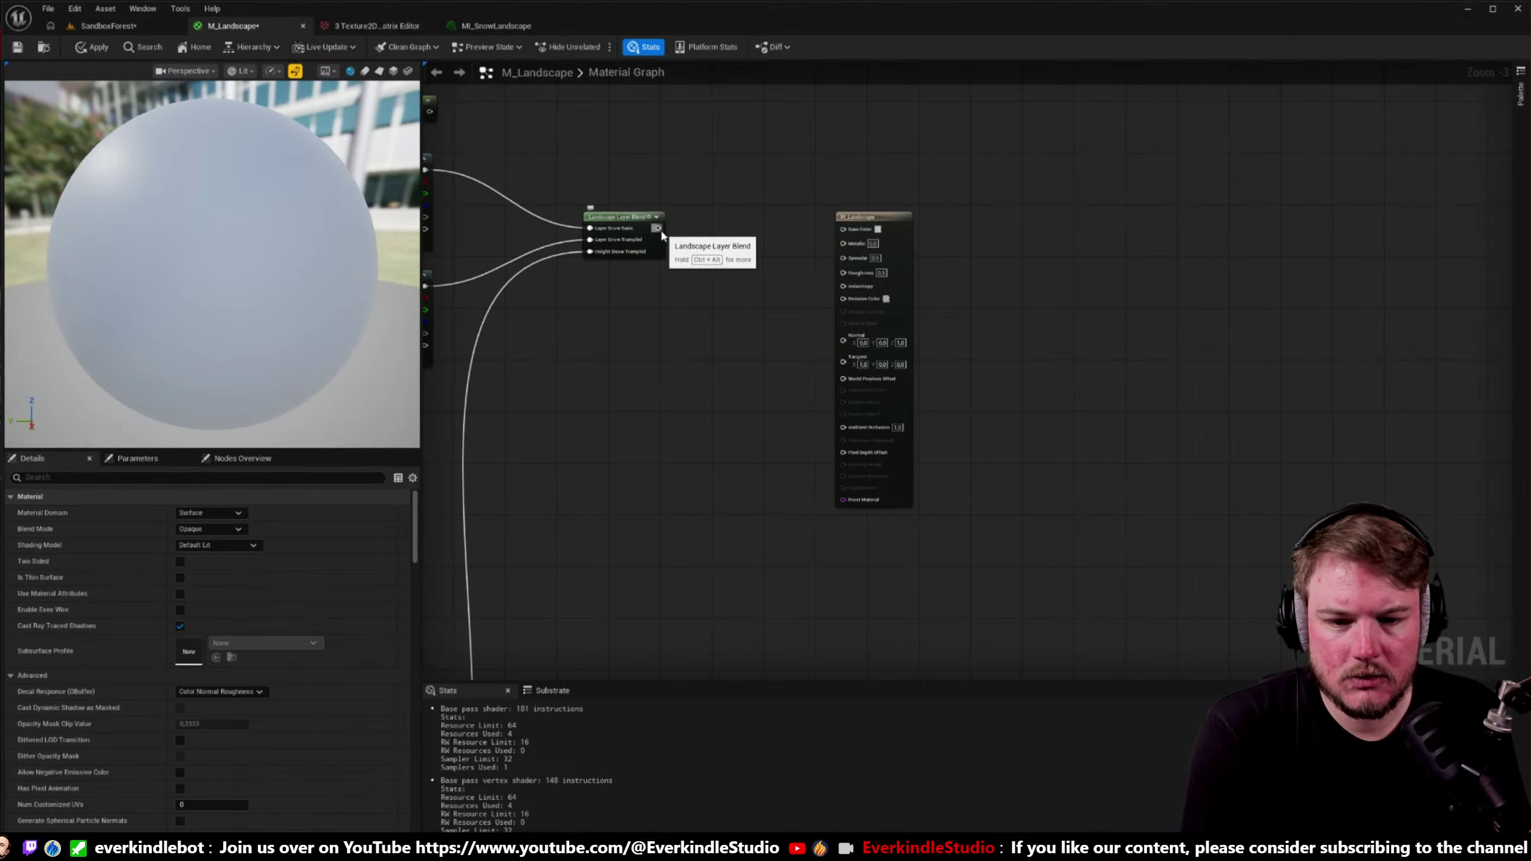
- Connect the Landscape Layer Blend output to M_Landscape's Base Color and apply the material changes
left_click_drag(658, 228, 846, 233)
right_click_drag(740, 283, 921, 284)
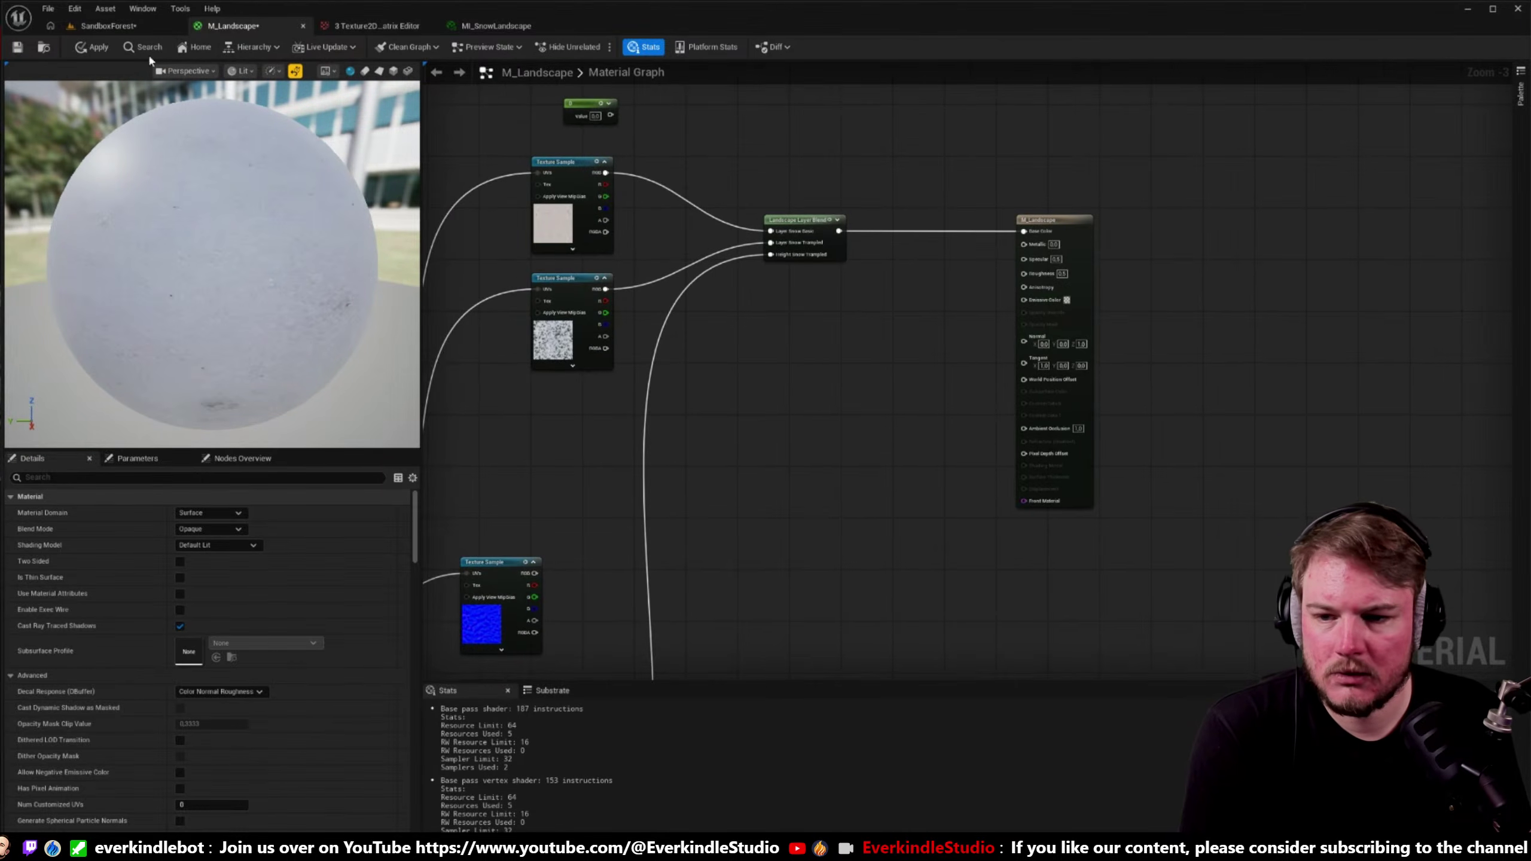
left_click(93, 46)
- Select the Landscape actor in SandboxForest and inspect its surface and target layers with the updated material
left_click(100, 28)
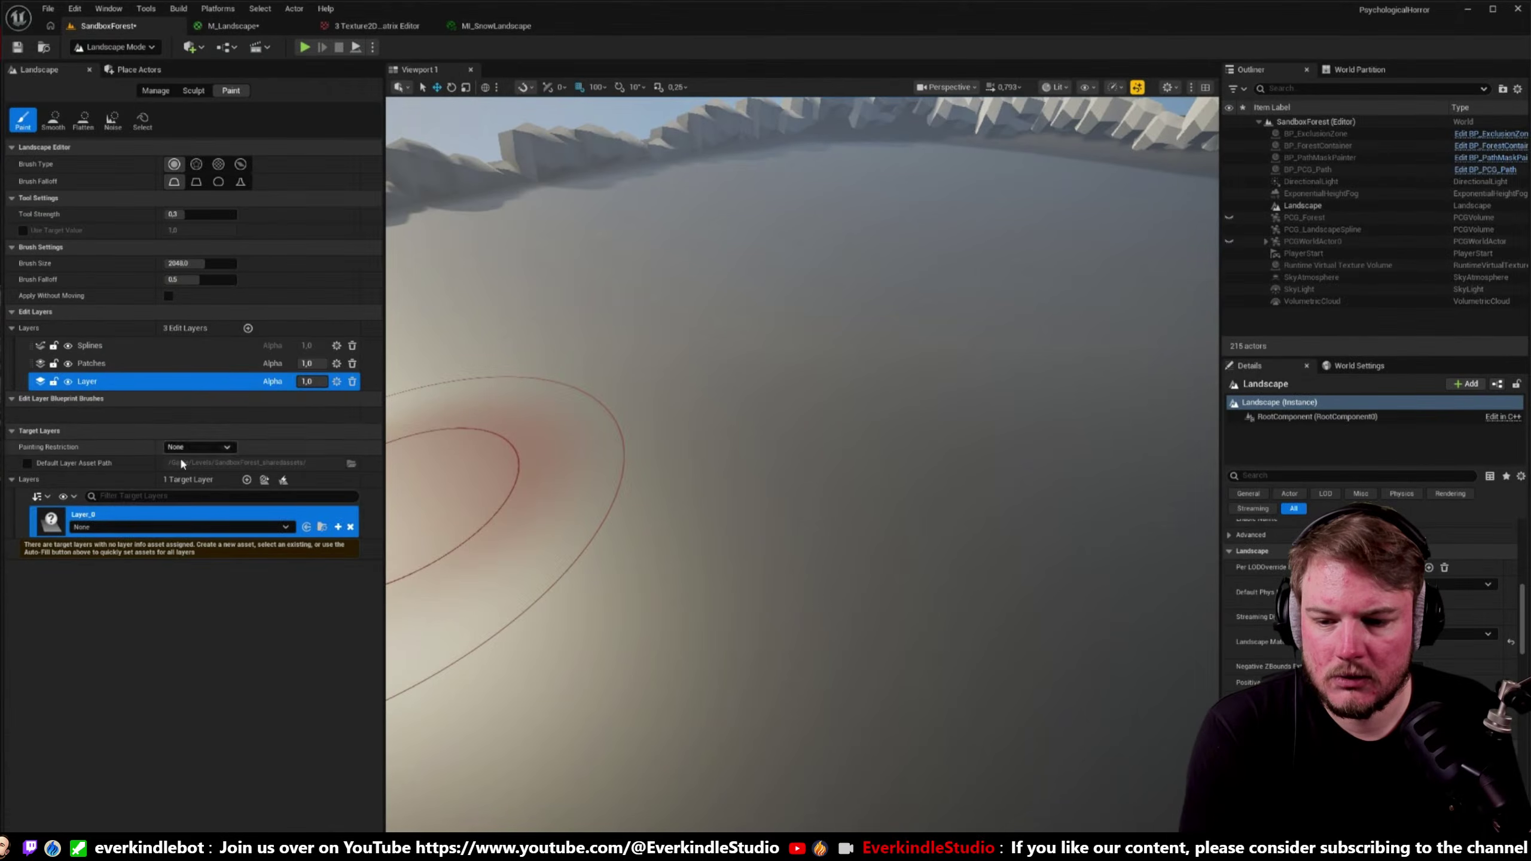
left_click(1365, 206)
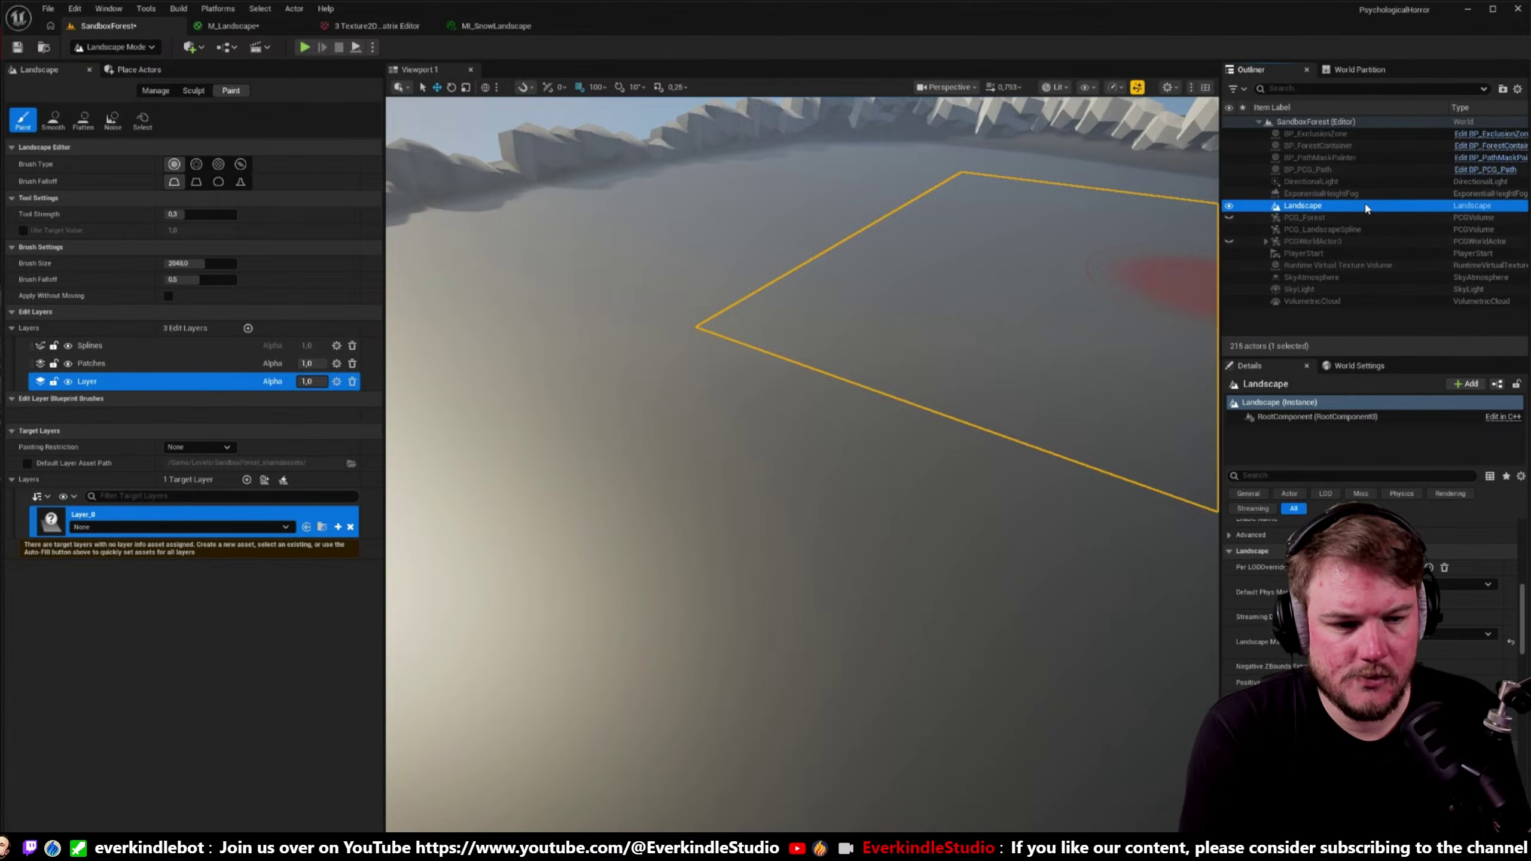
key("f")
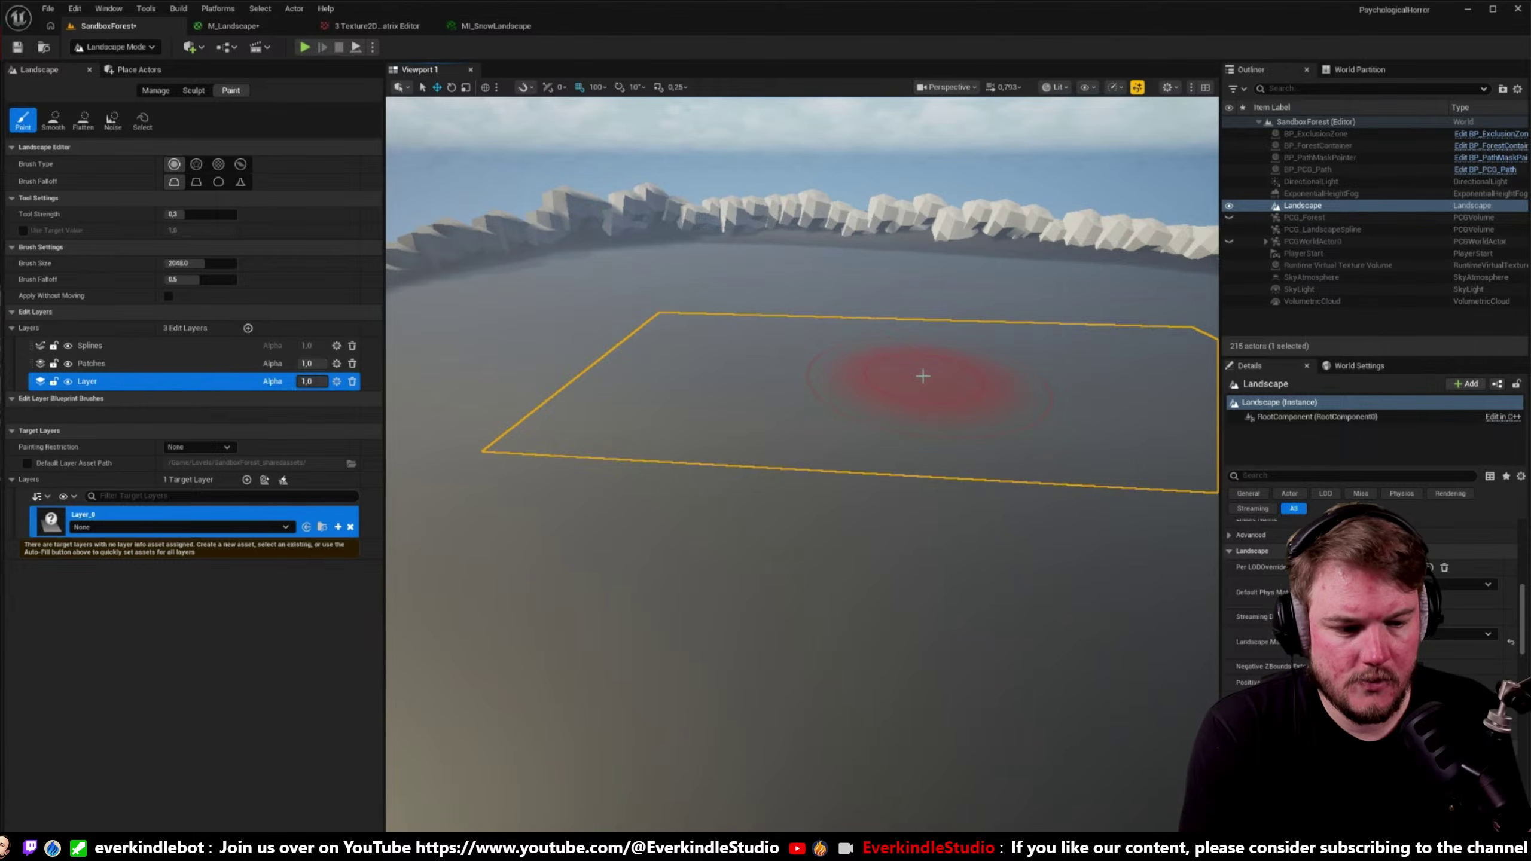
- Examine the Landscape Layer Blend's layer settings in M_Landscape and trace its height input to the source texture
left_click(235, 26)
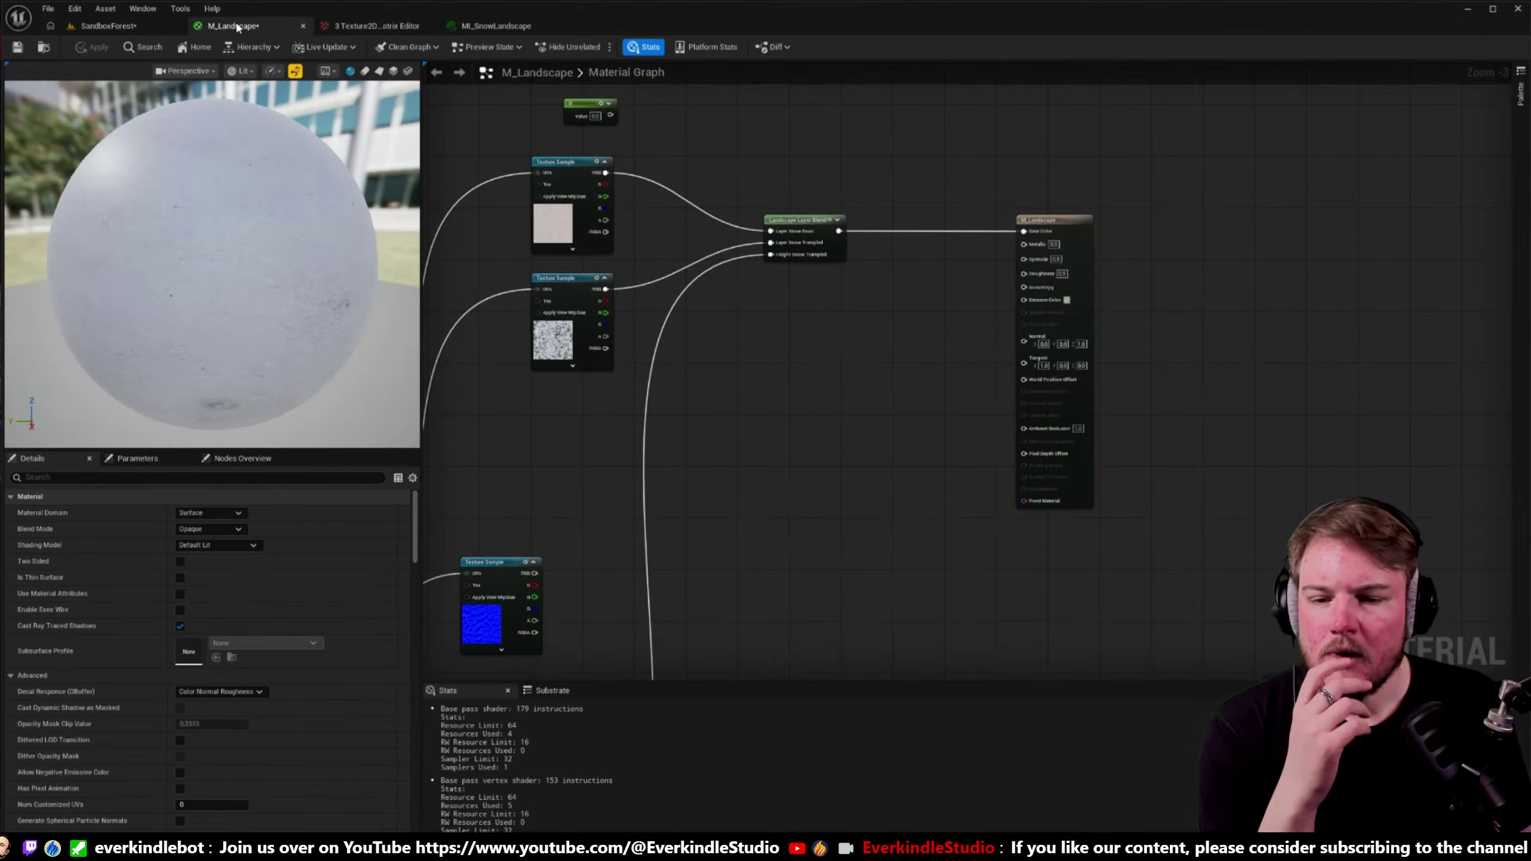
right_click_drag(708, 381, 799, 403)
left_click(898, 246)
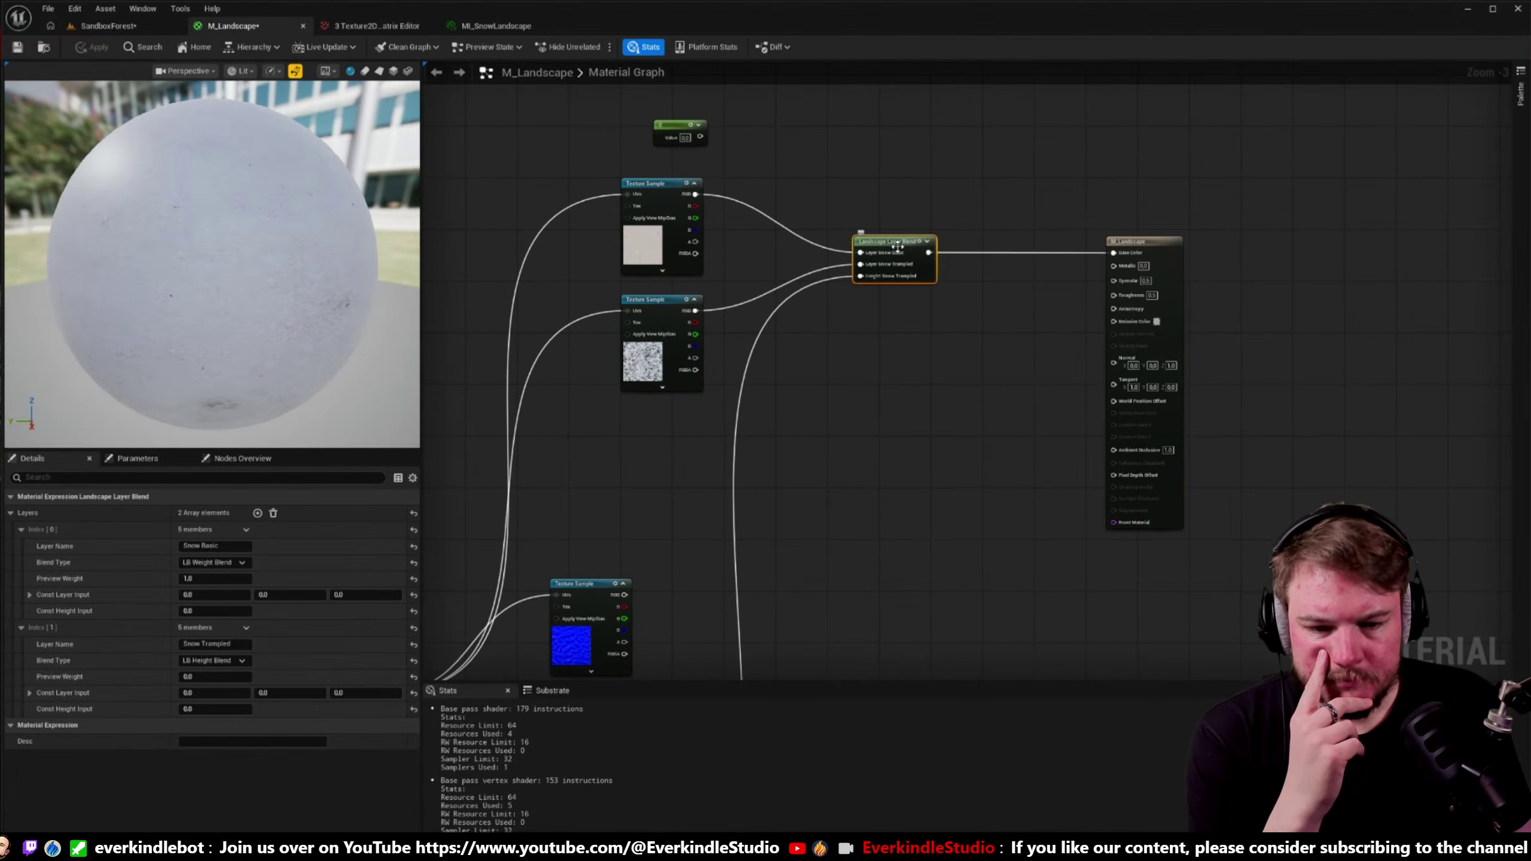
scroll(786, 342, "up", 2)
right_click_drag(785, 341, 673, 540)
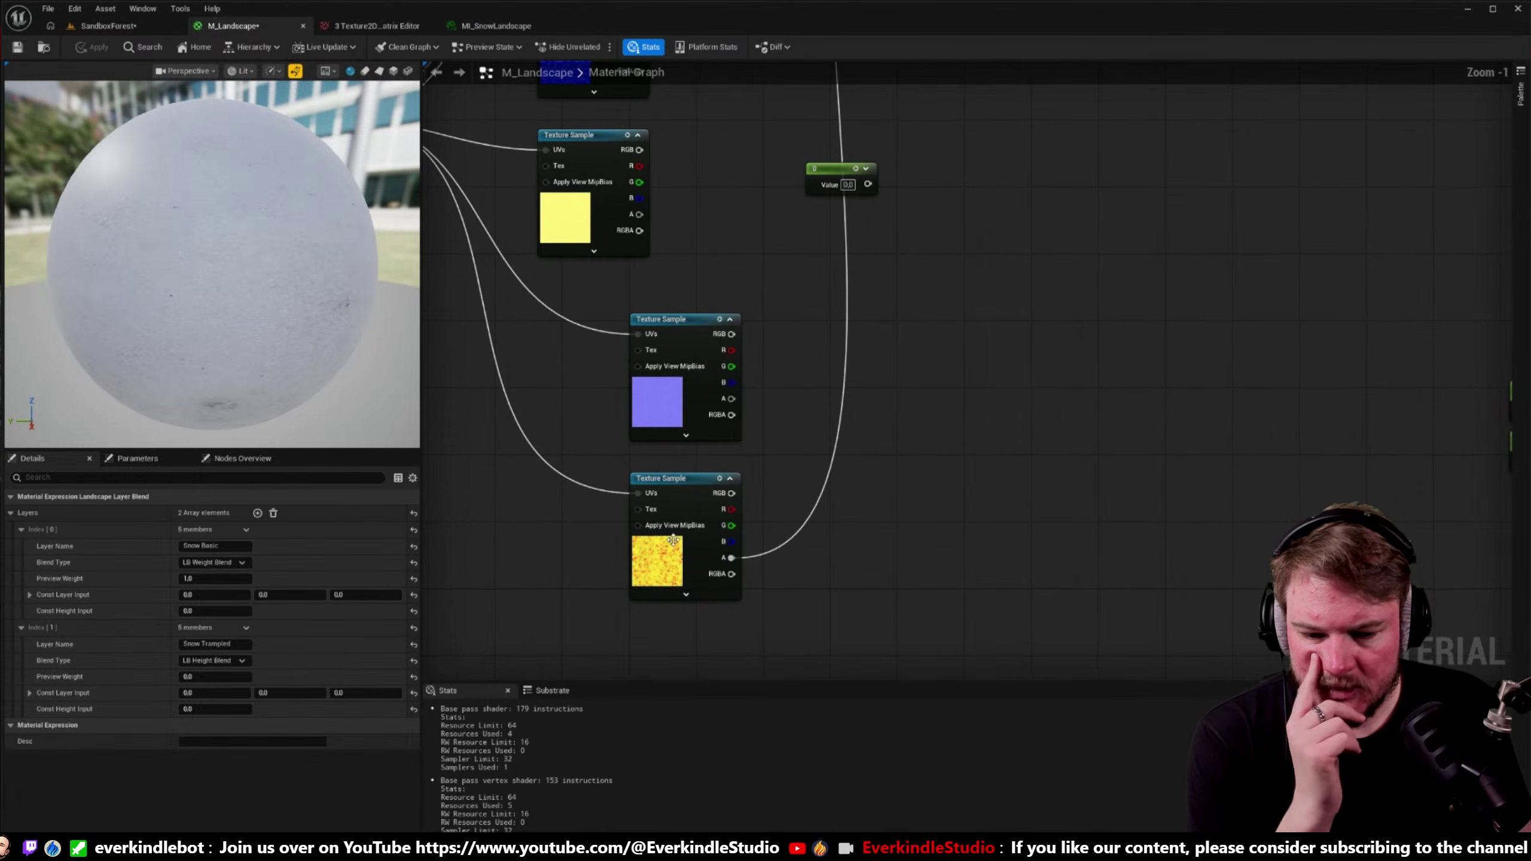
- Open T_Snow_Covered_Ground_01_ARSH from the height Texture Sample and view only its alpha channel
left_click(673, 540)
left_click(237, 745)
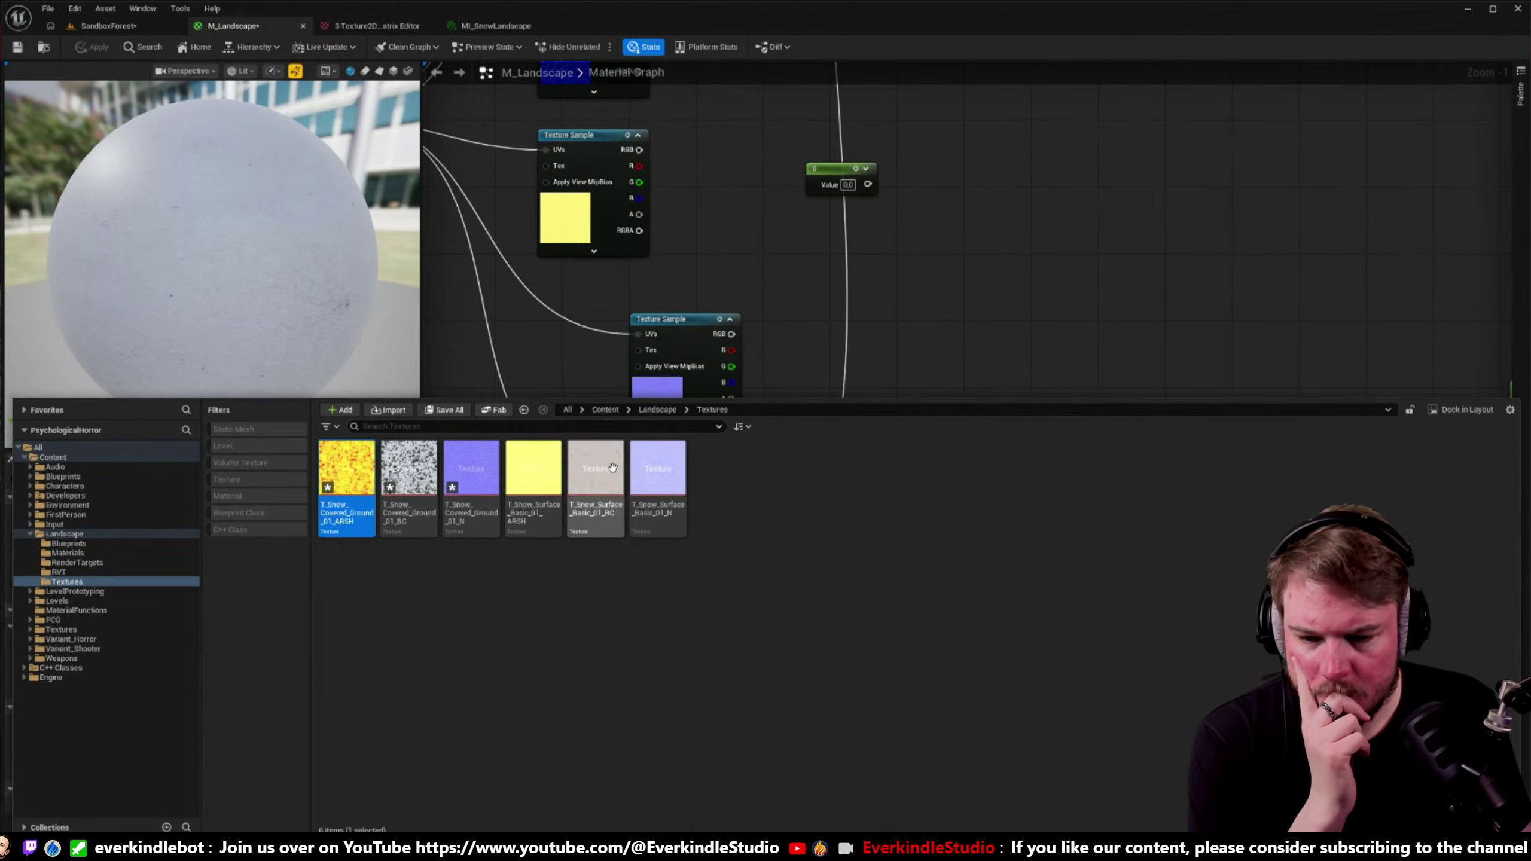
double_click(330, 459)
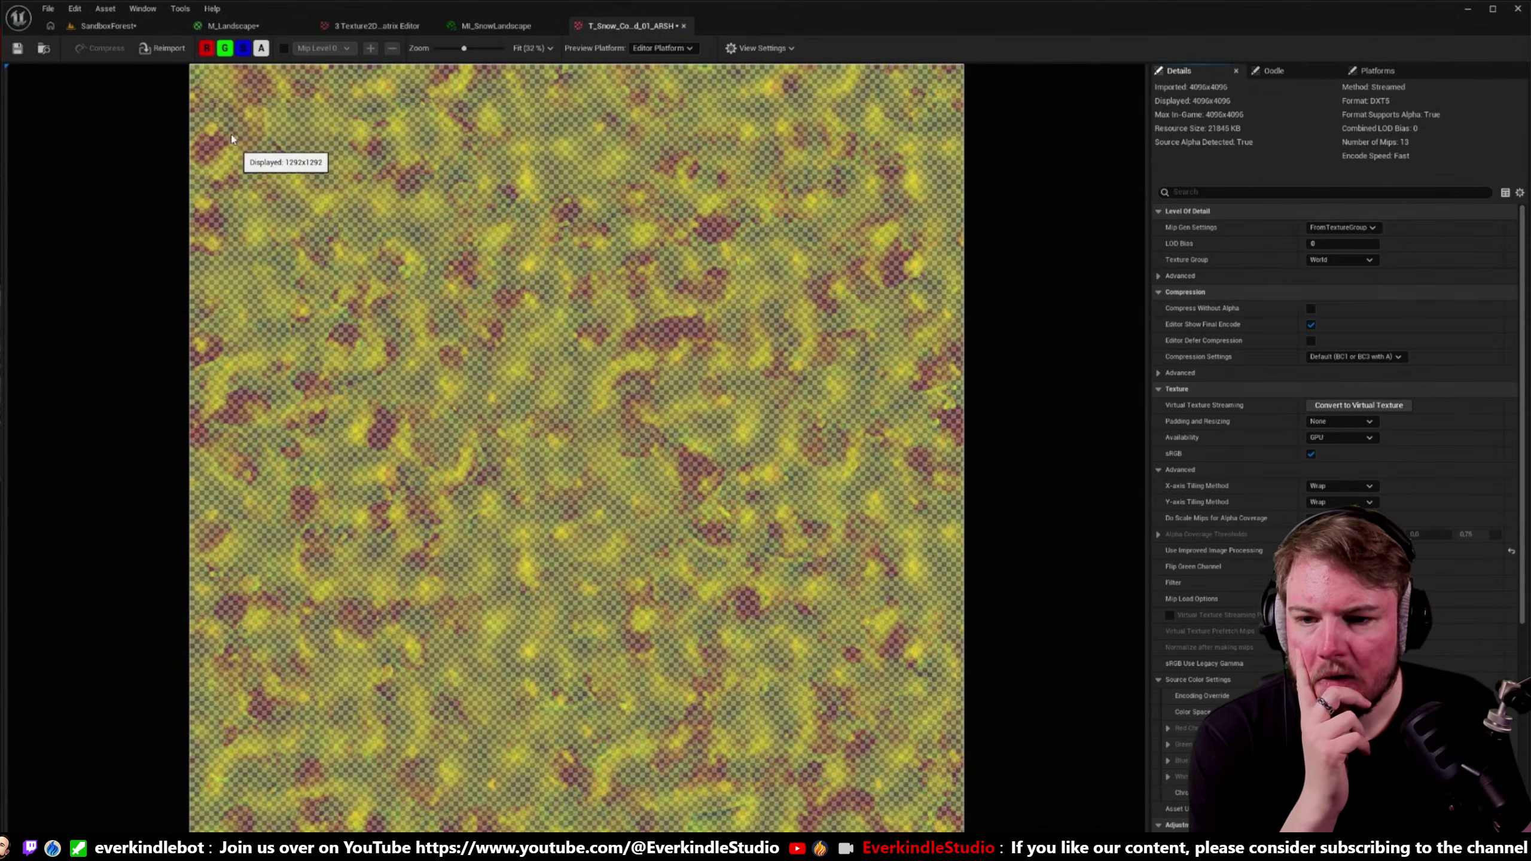
left_click(225, 48)
left_click(243, 48)
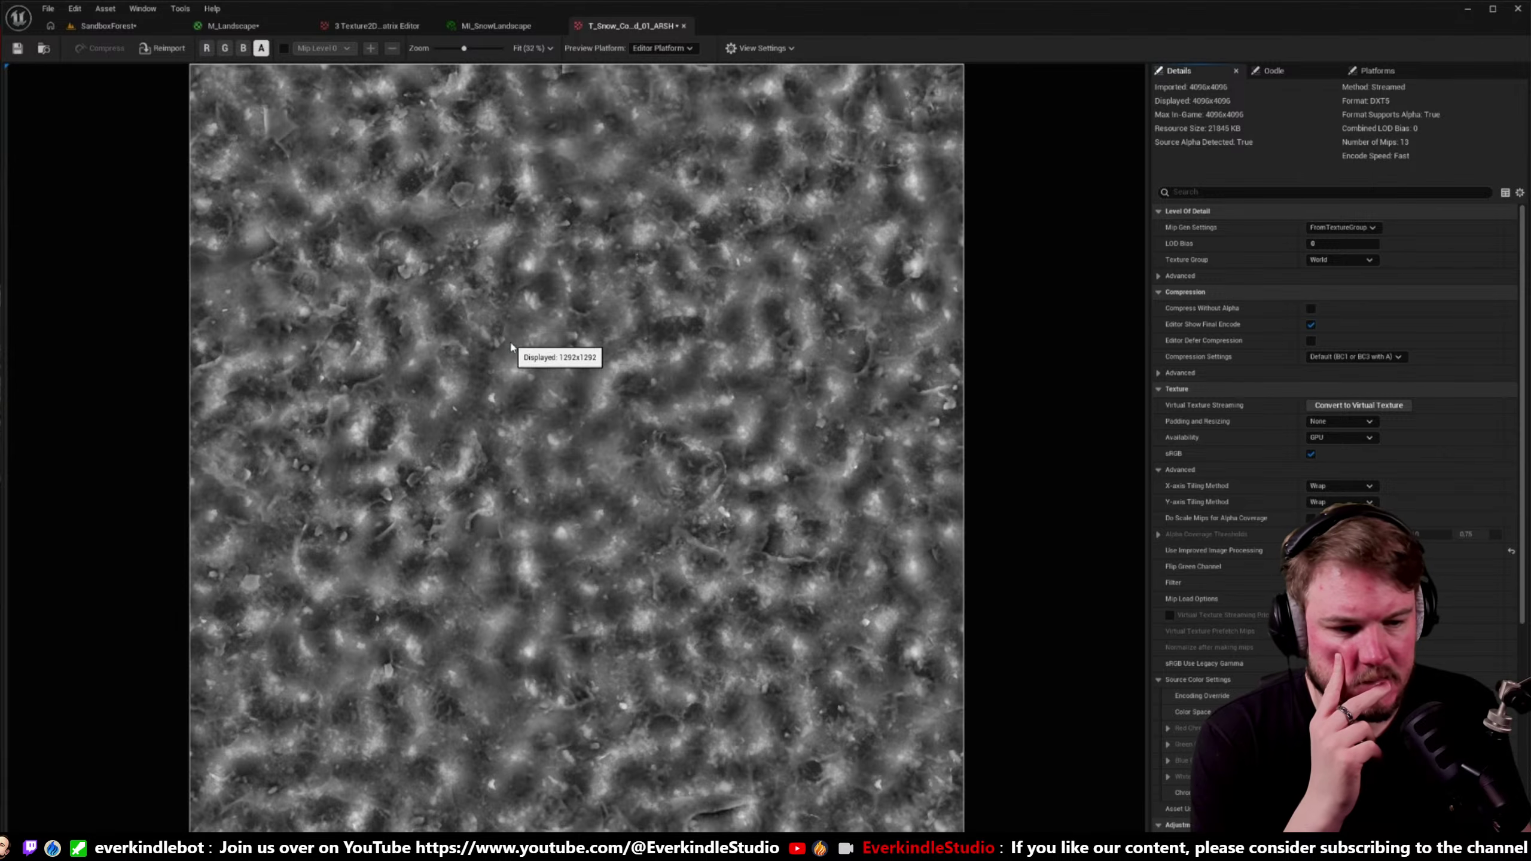
- Open the three T_Snow_Covered_Ground_01 textures together in the Property Matrix and turn off sRGB for the ARSH texture
key("ctrl+space")
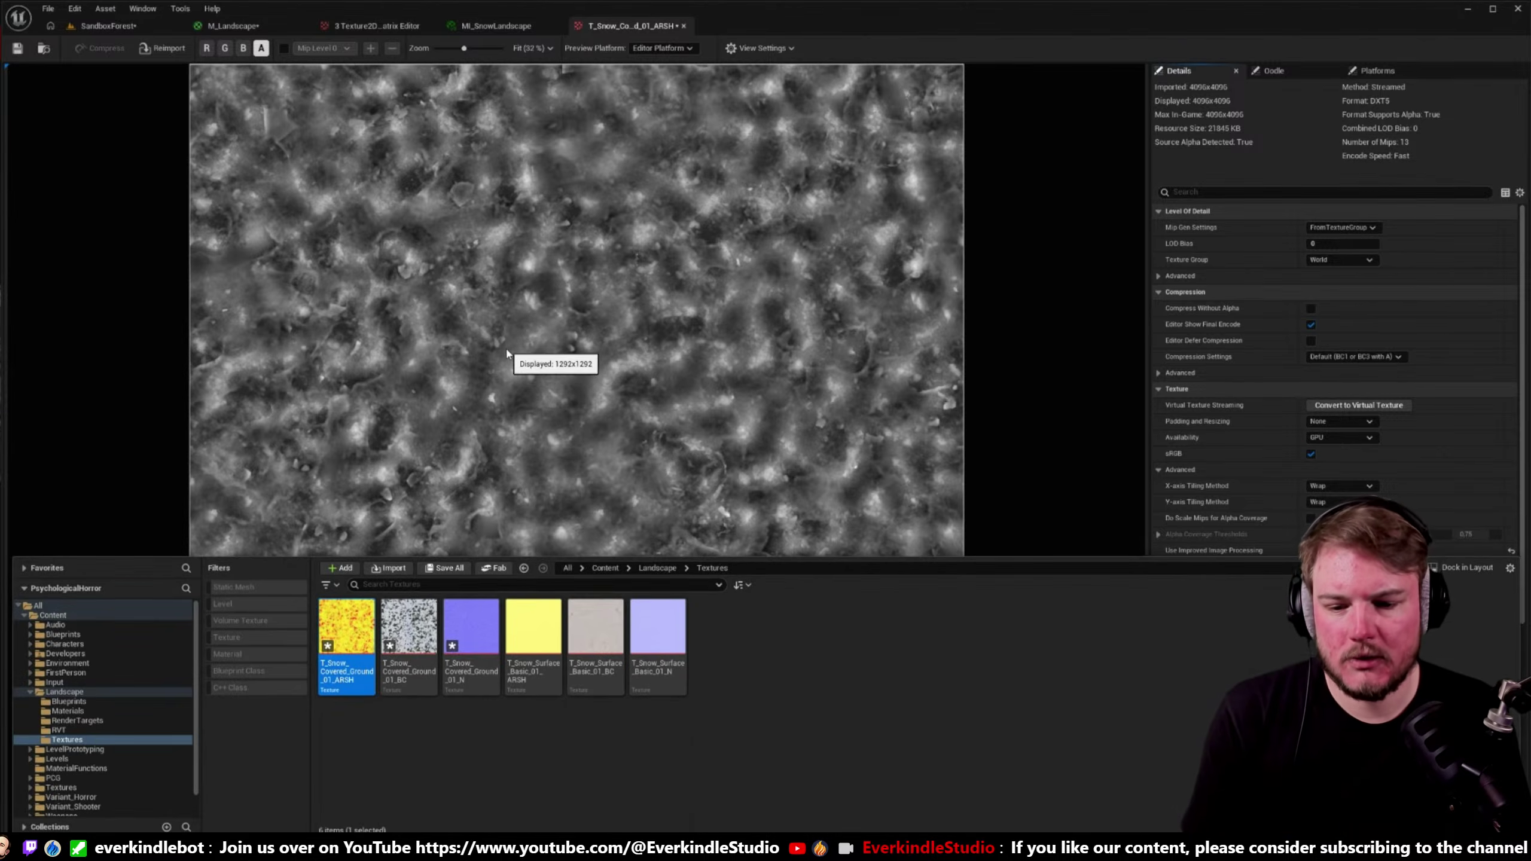
right_click(469, 628)
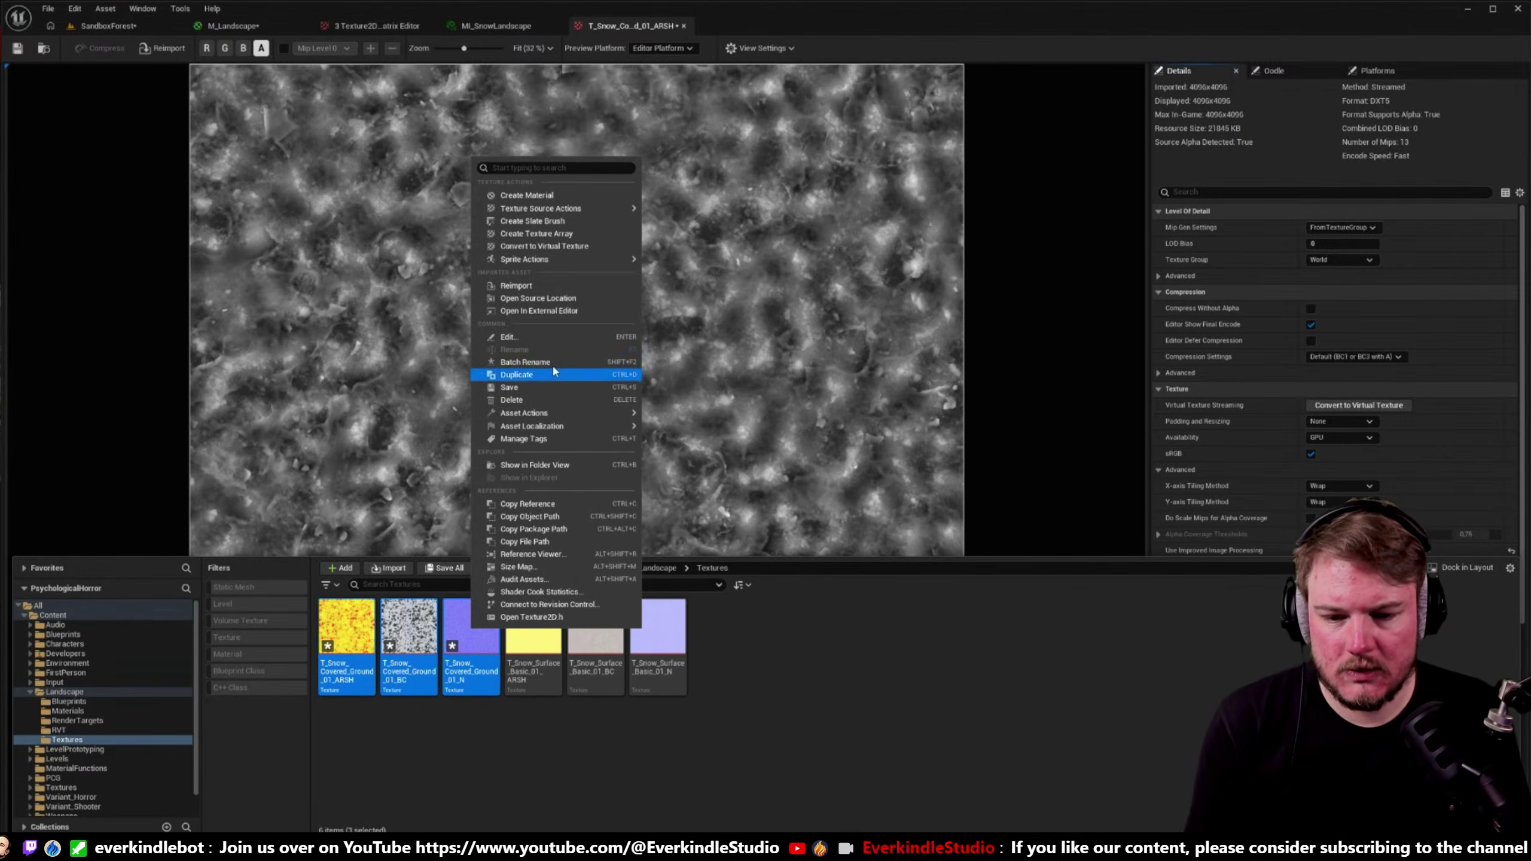
mouse_move(615, 427)
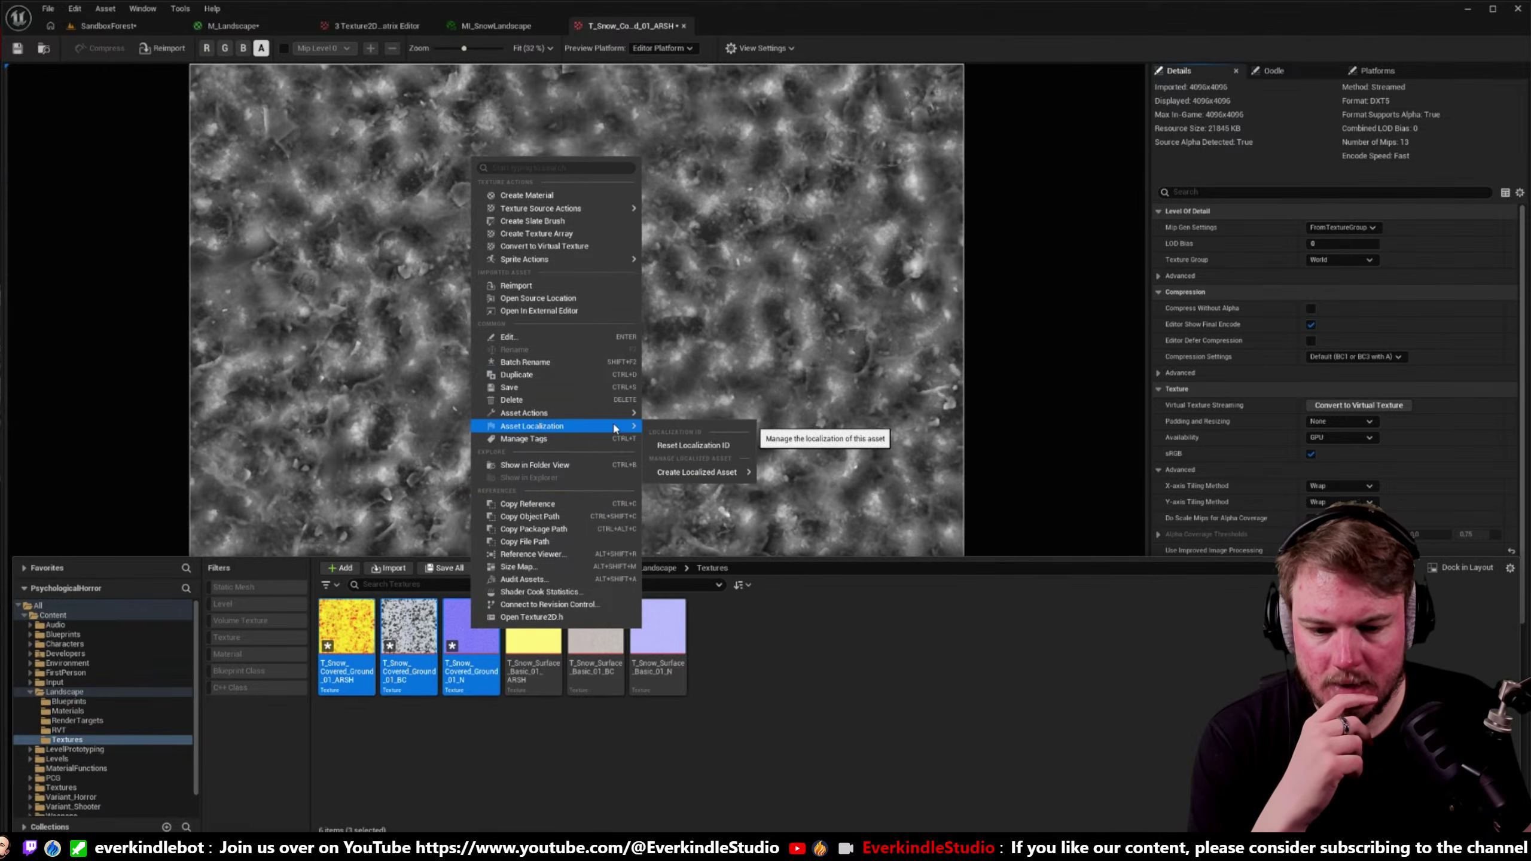
mouse_move(560, 414)
left_click(756, 578)
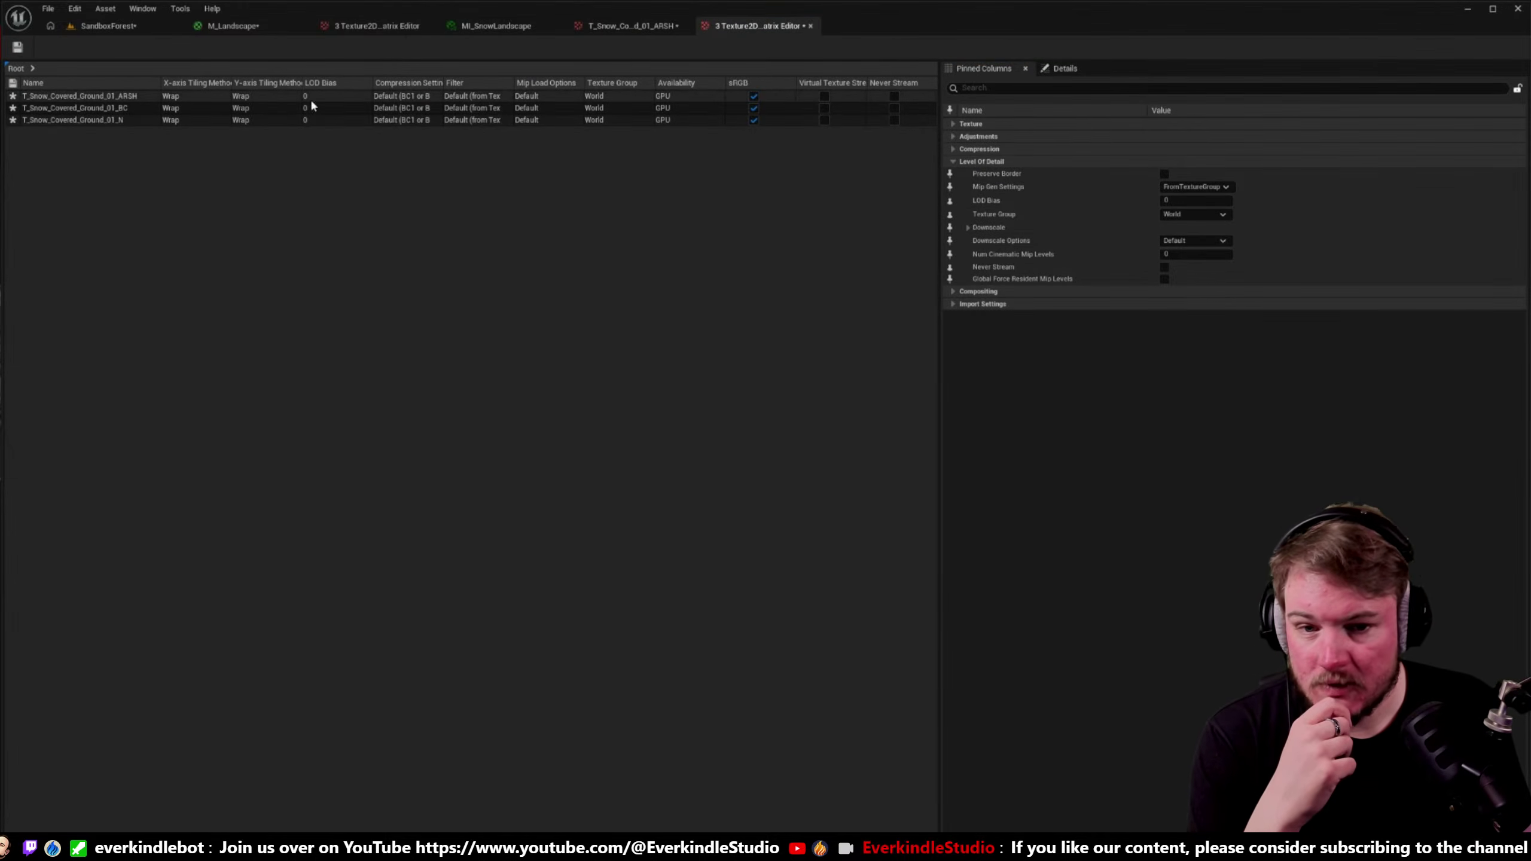
- Check the ARSH Texture Sample in M_Landscape and return to the Property Matrix of the snow-covered ground textures
key("ctrl+Tab")
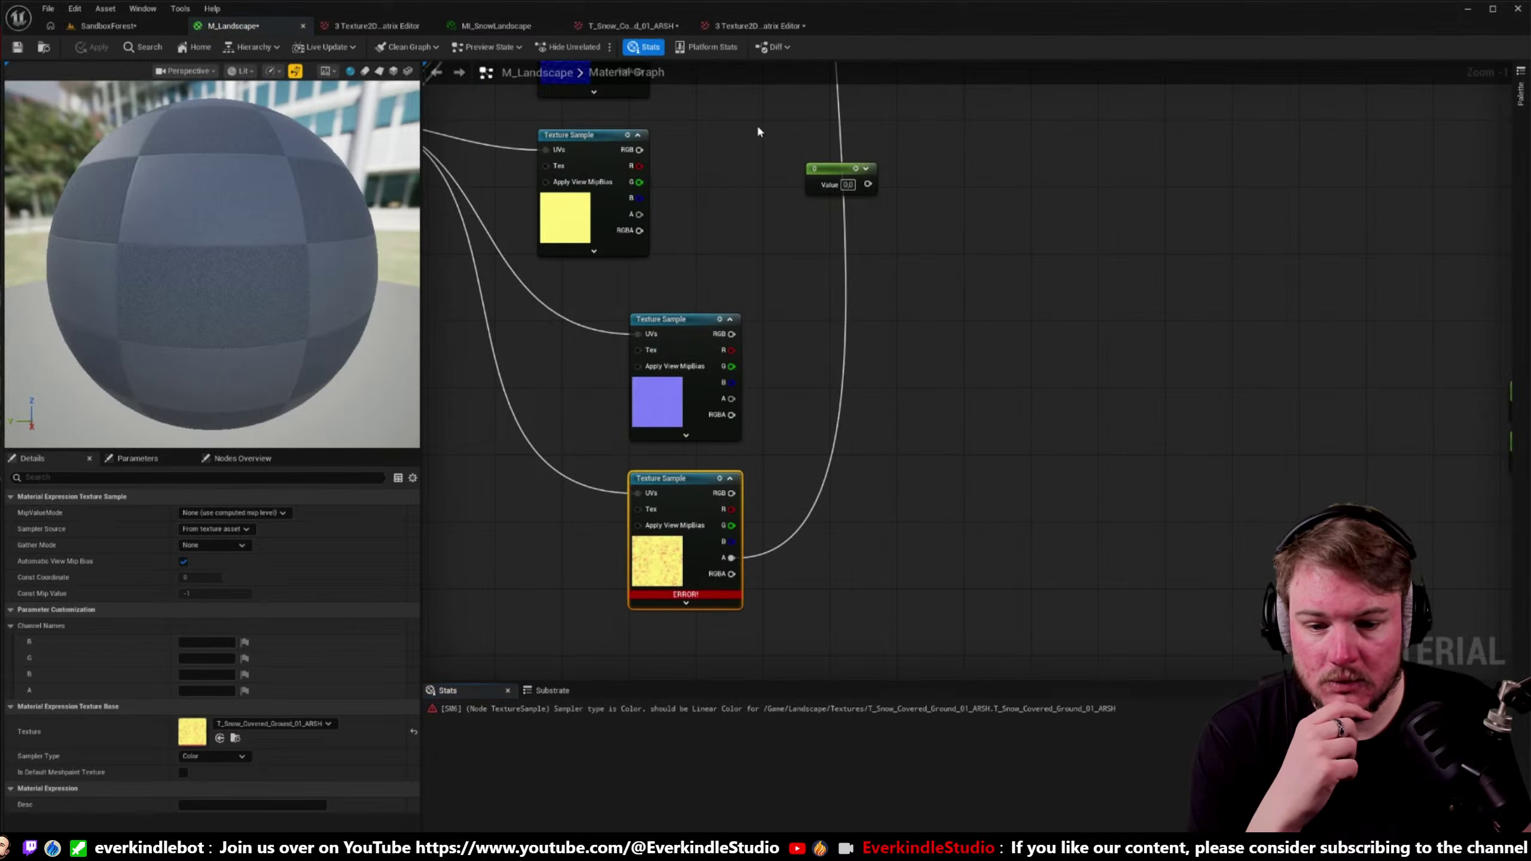
key("ctrl+space")
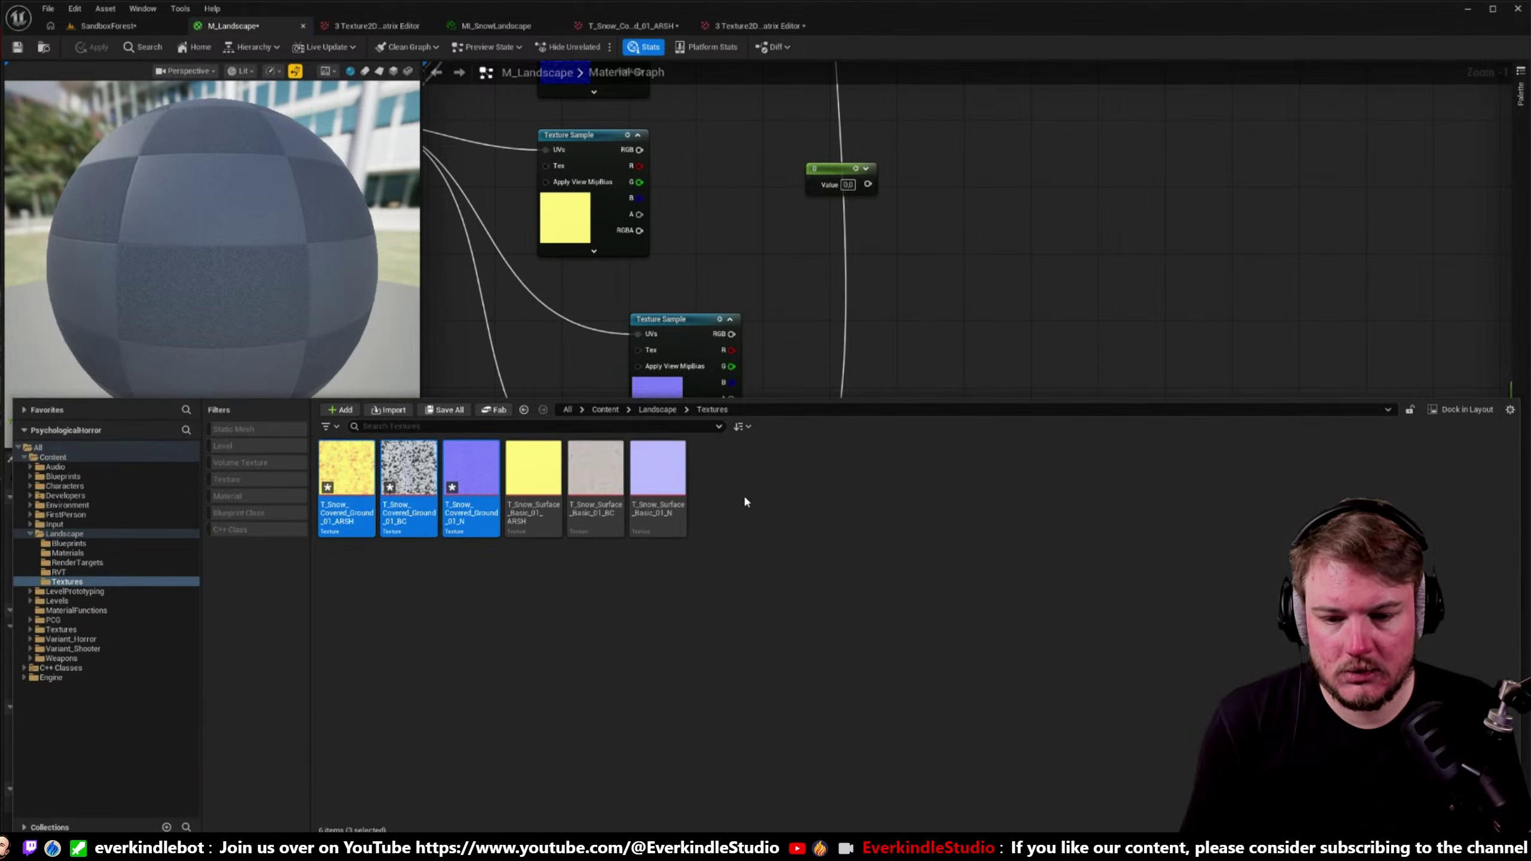
key("ctrl+Tab")
key("ctrl+Tab")
key("ctrl+Tab")
key("ctrl+Tab")
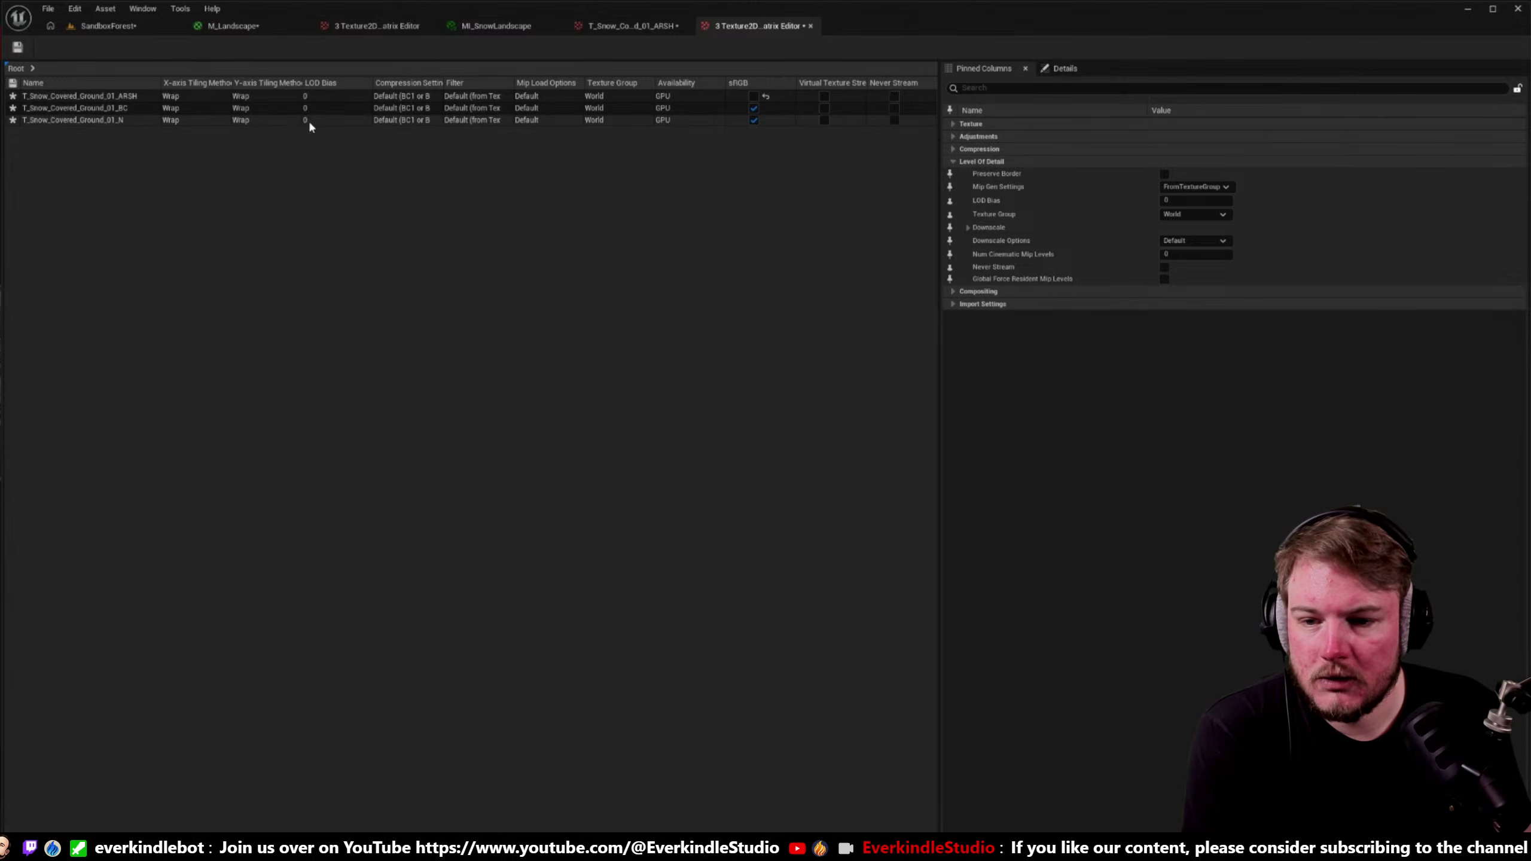
- Set the Texture Group of T_Snow_Covered_Ground_01_N to WorldNormalMap
left_click(522, 122)
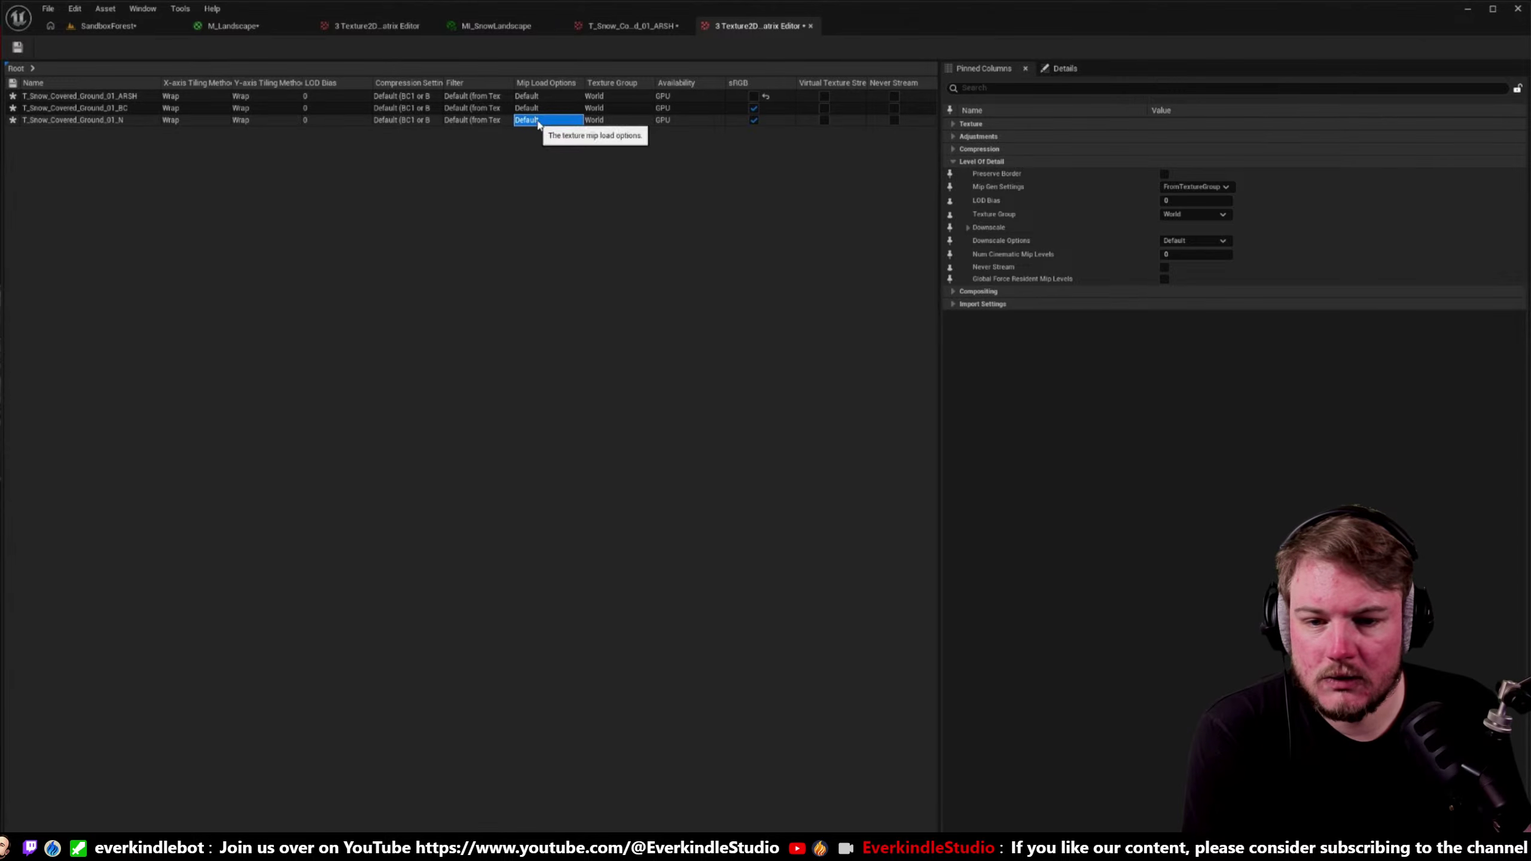
left_click(566, 121)
left_click(568, 133)
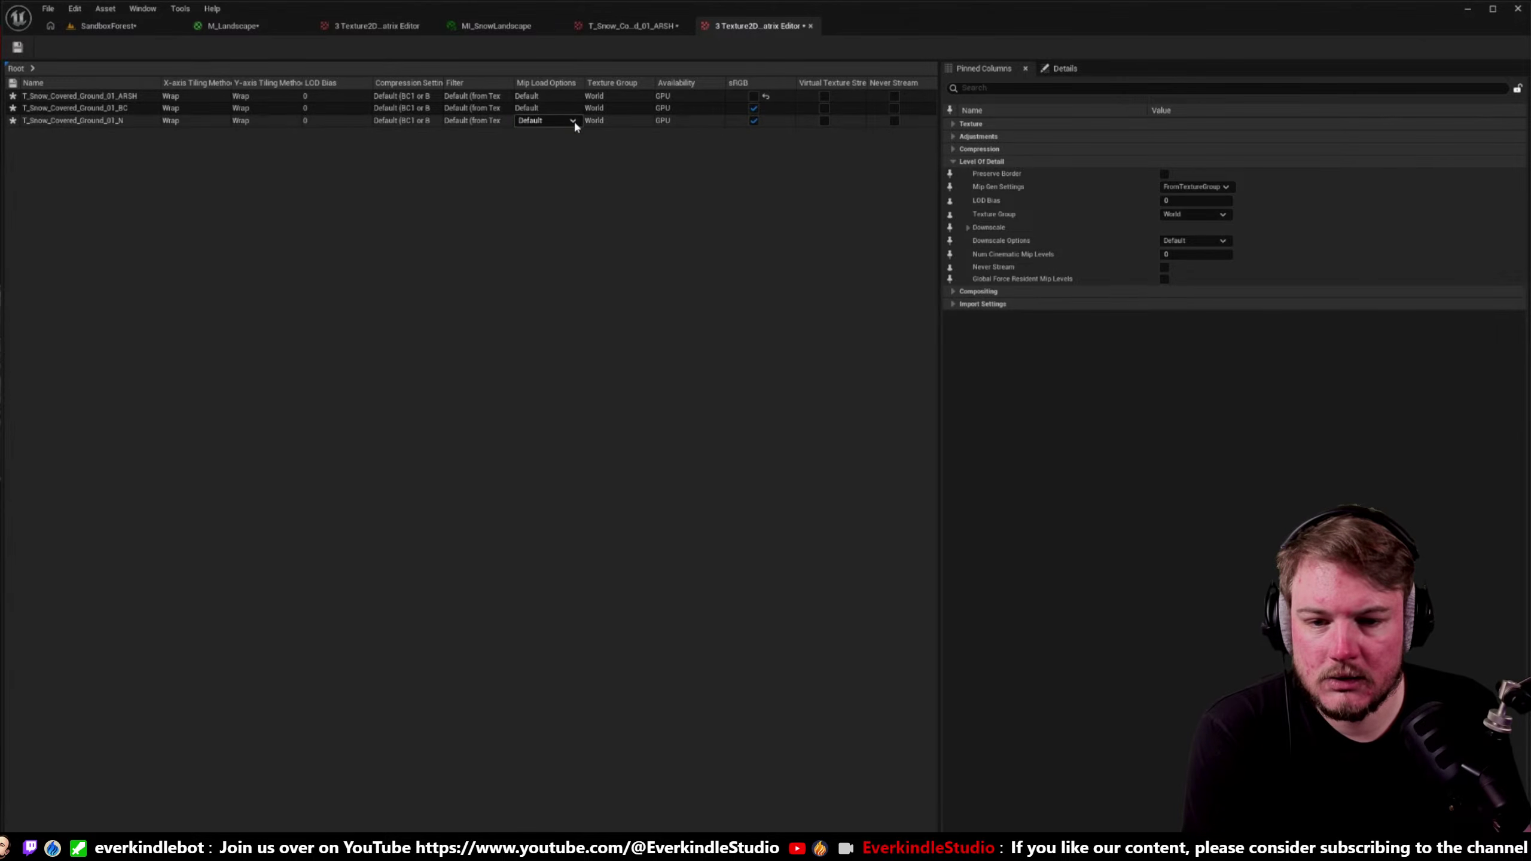
left_click(621, 120)
left_click(646, 122)
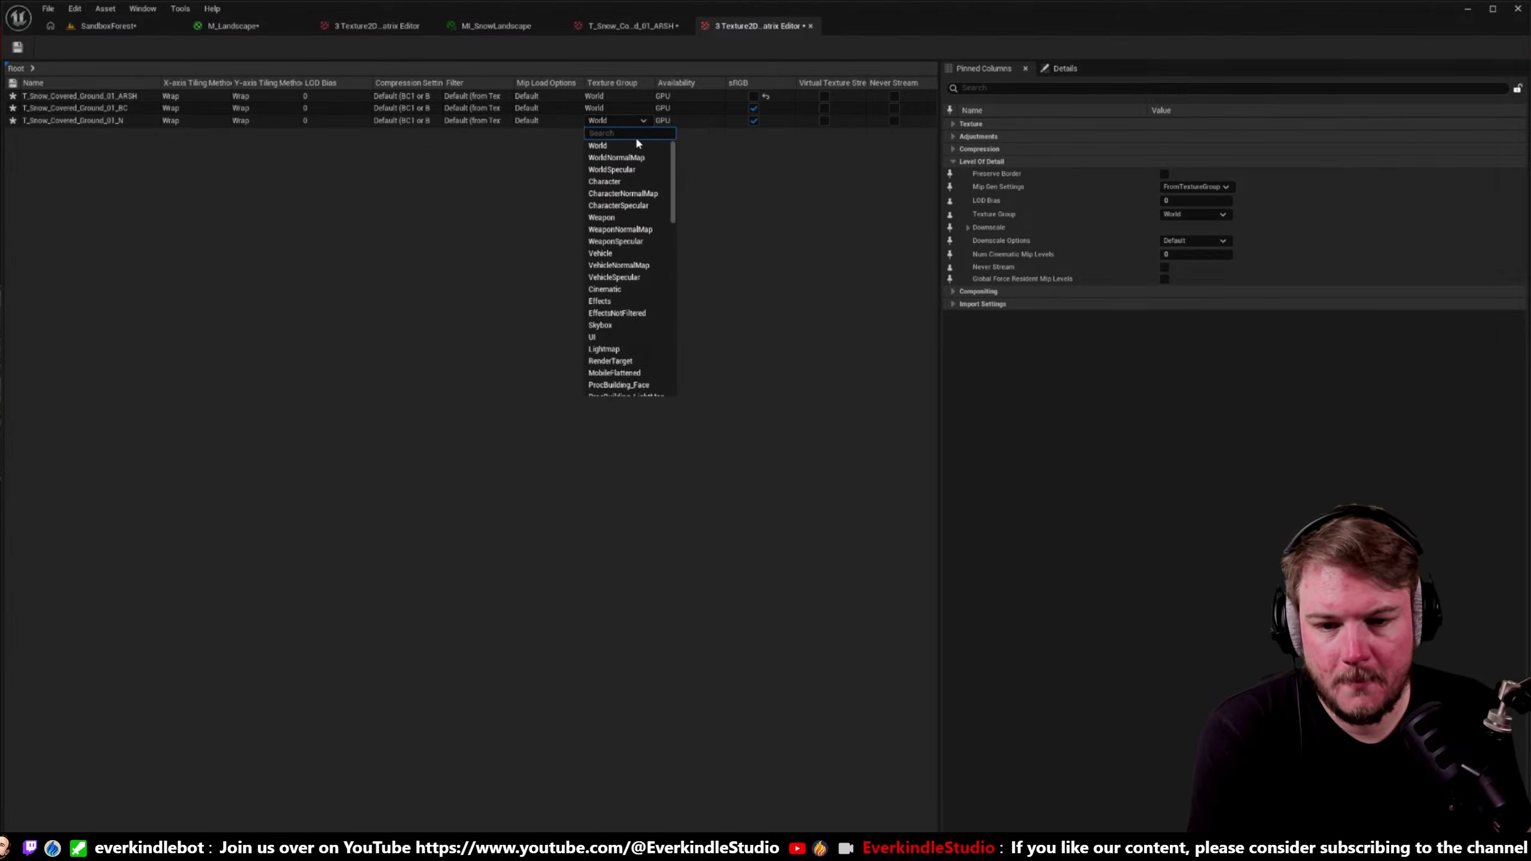
left_click(626, 154)
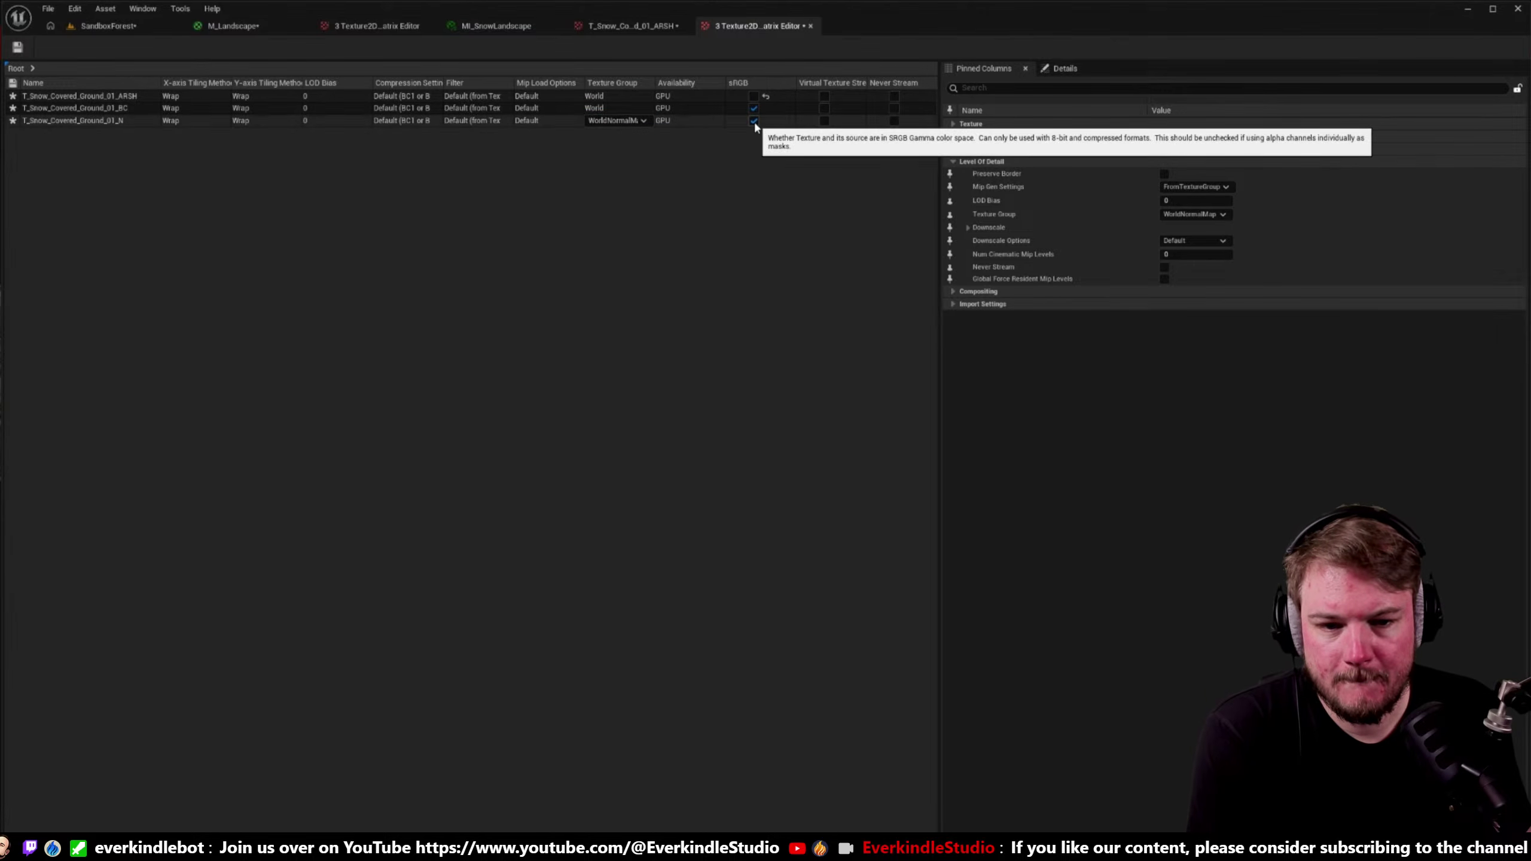
- Filter the properties by "texture" and turn off sRGB for T_Snow_Covered_Ground_01_N
left_click(1191, 88)
type("texture")
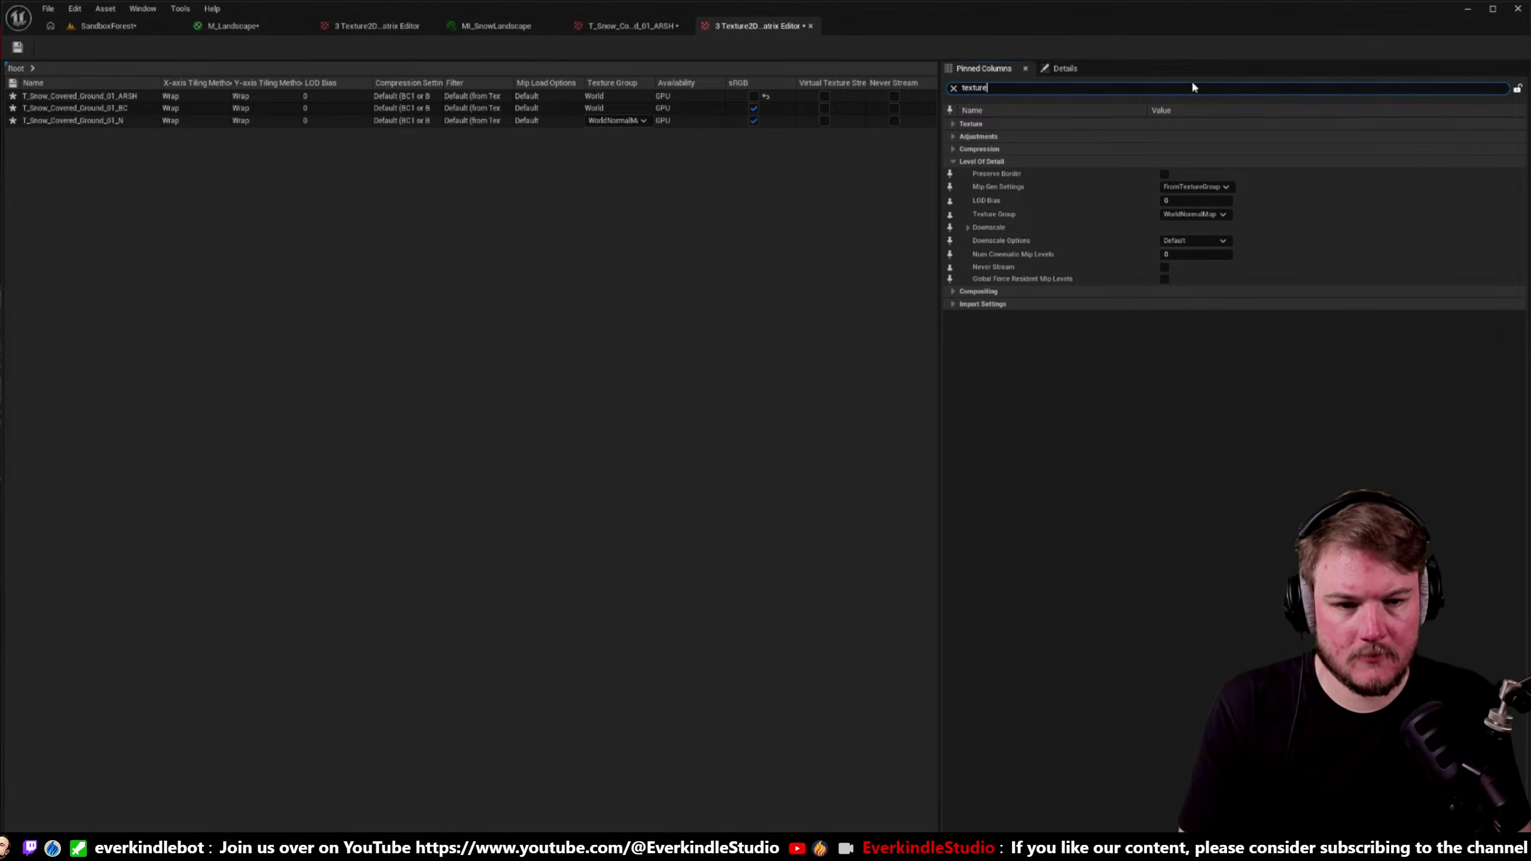
left_click(753, 121)
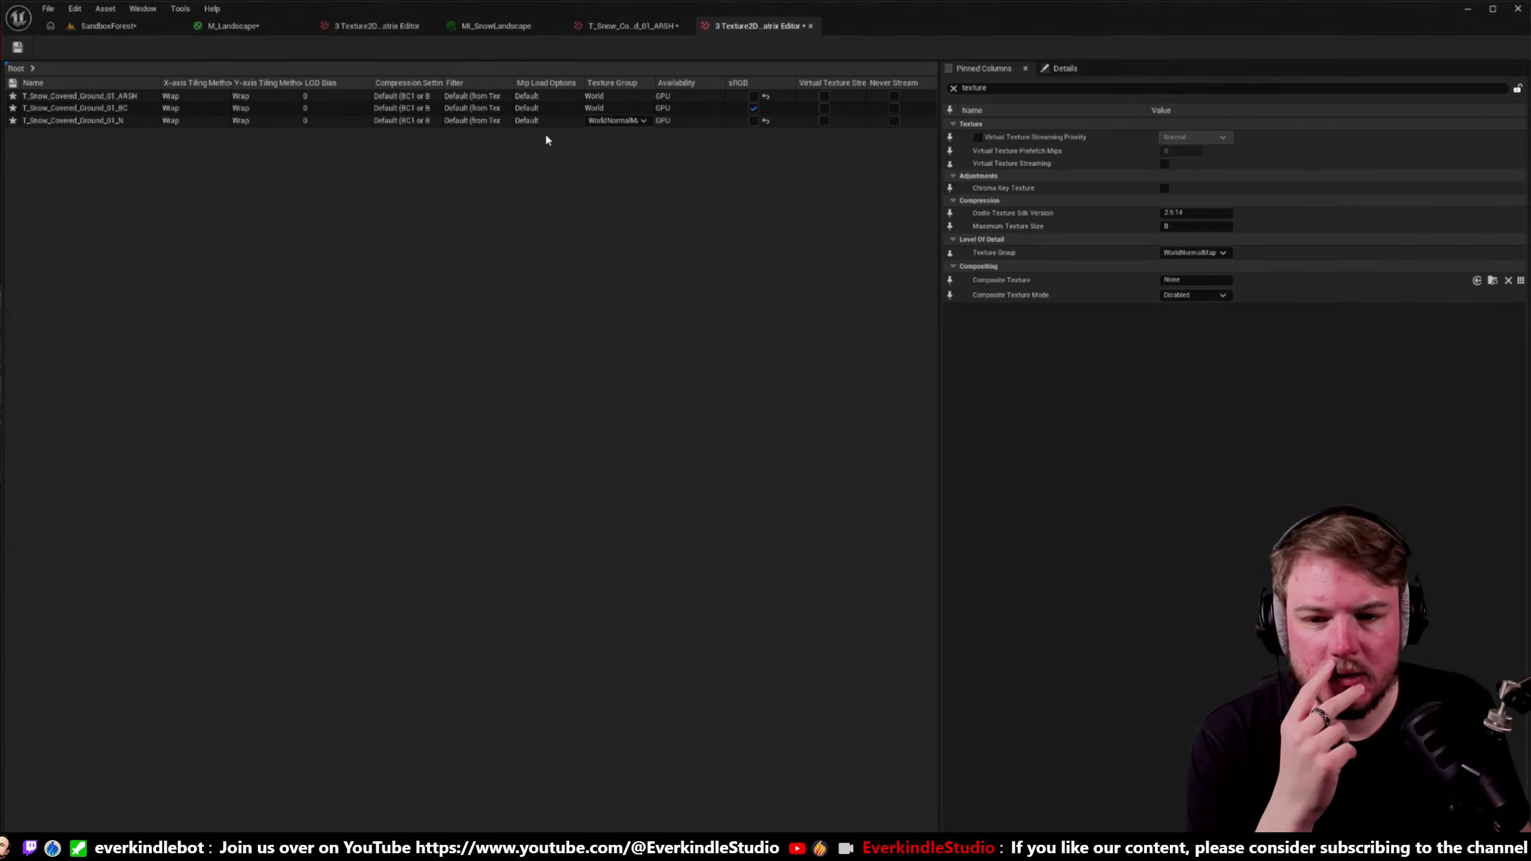
- Filter the properties by "compress" and set the normal texture's Compression Settings to BC7 Compressed (BC7)
double_click(991, 88)
type("ac")
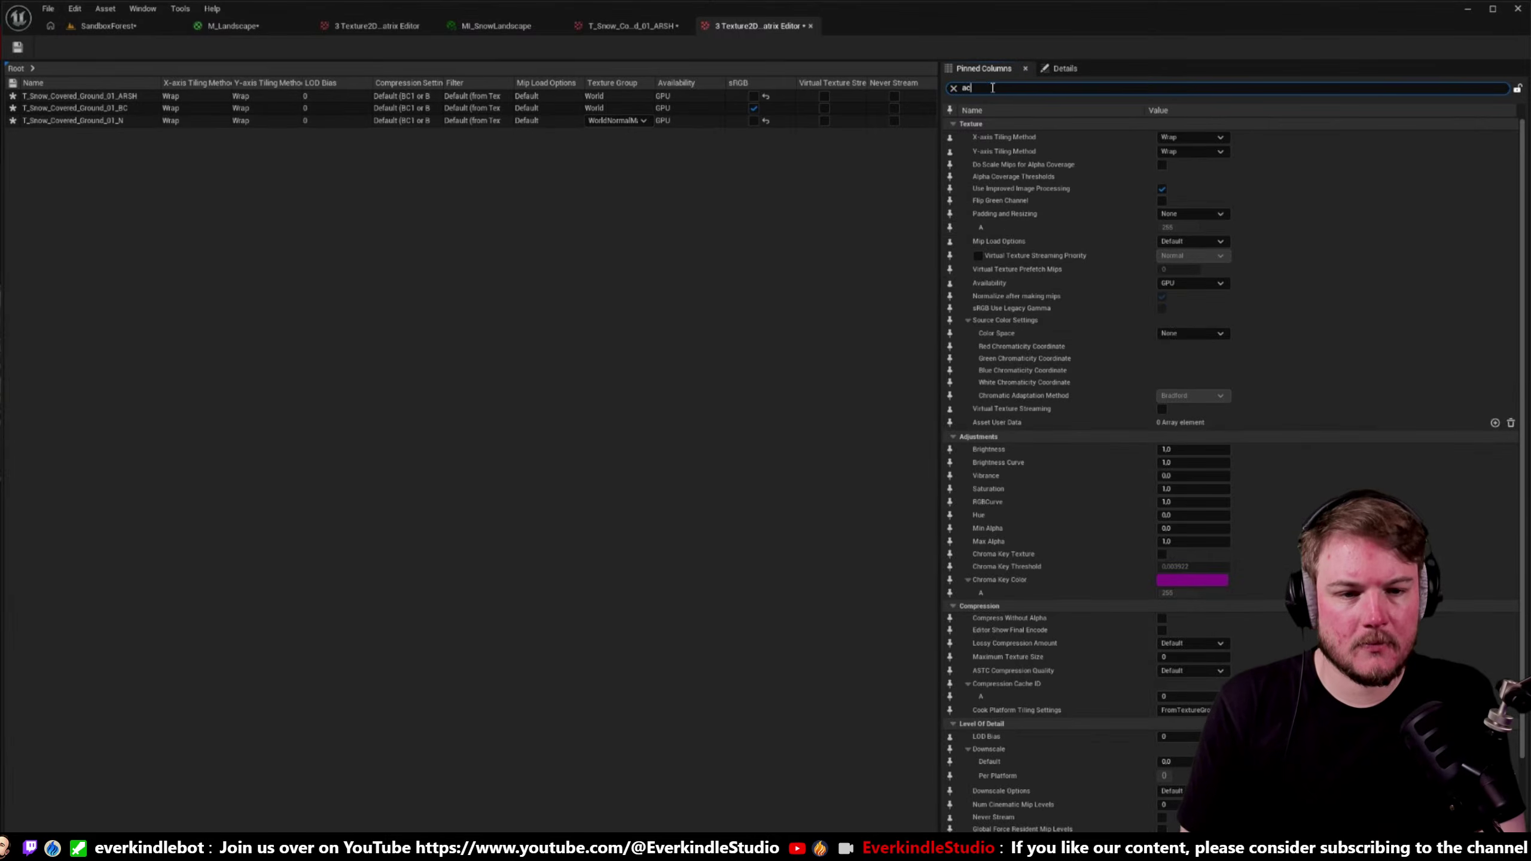
type("omp")
double_click(991, 88)
type("compress")
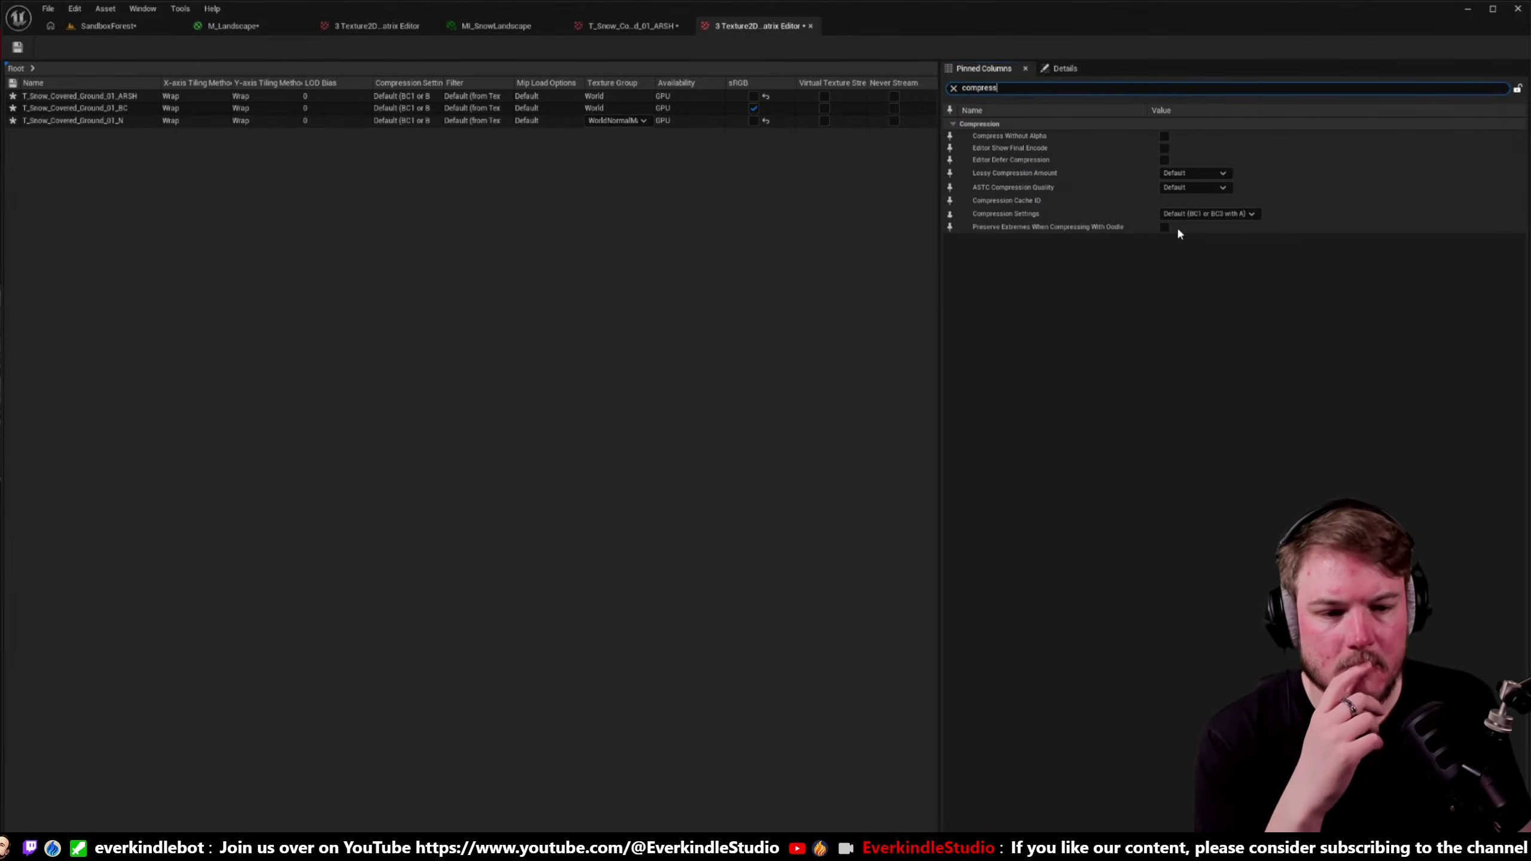
left_click(1200, 214)
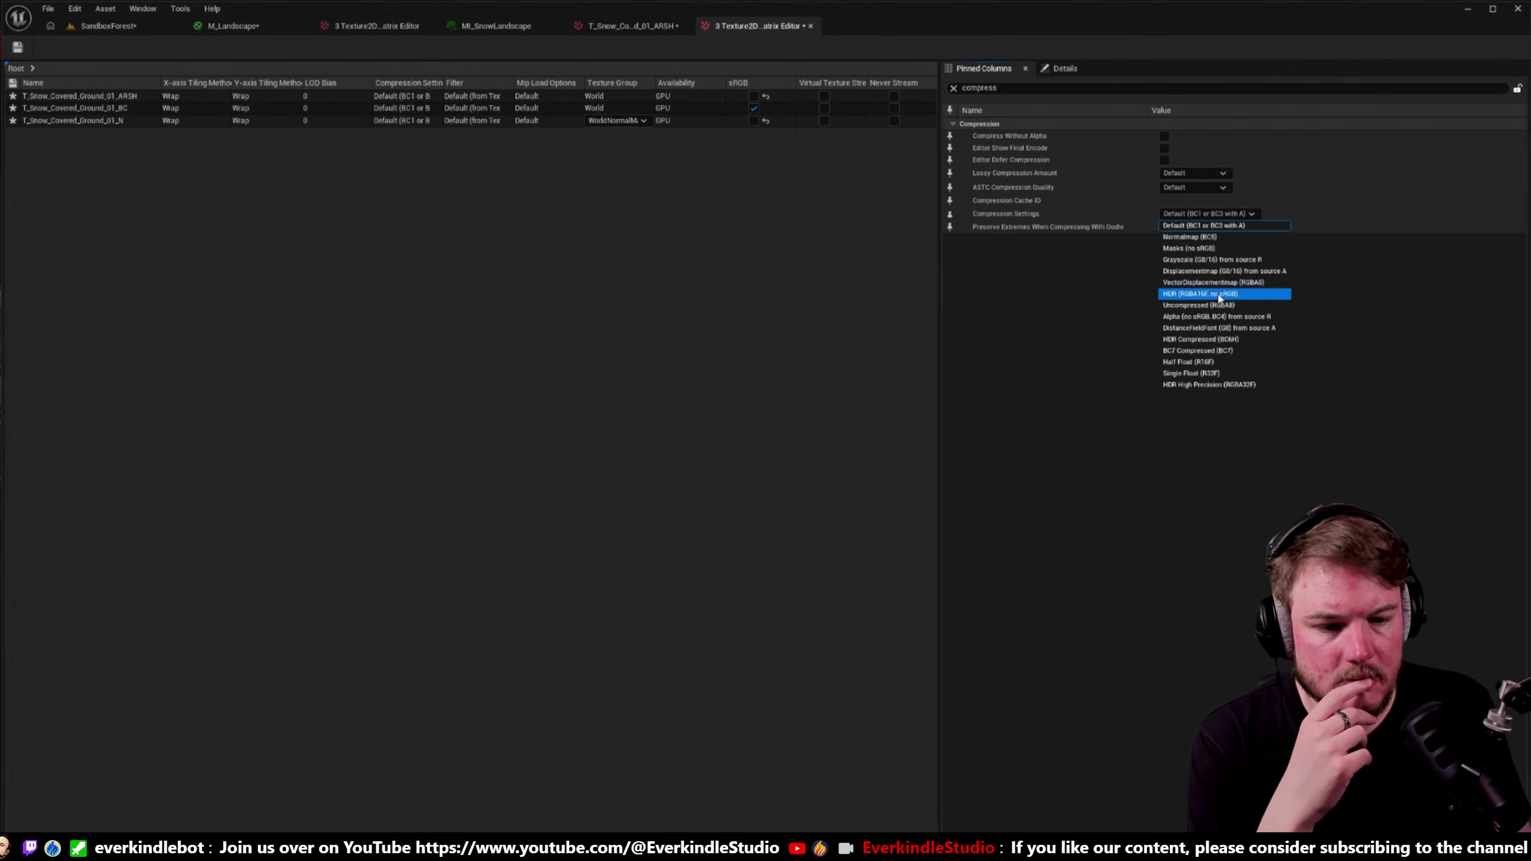
left_click(1216, 351)
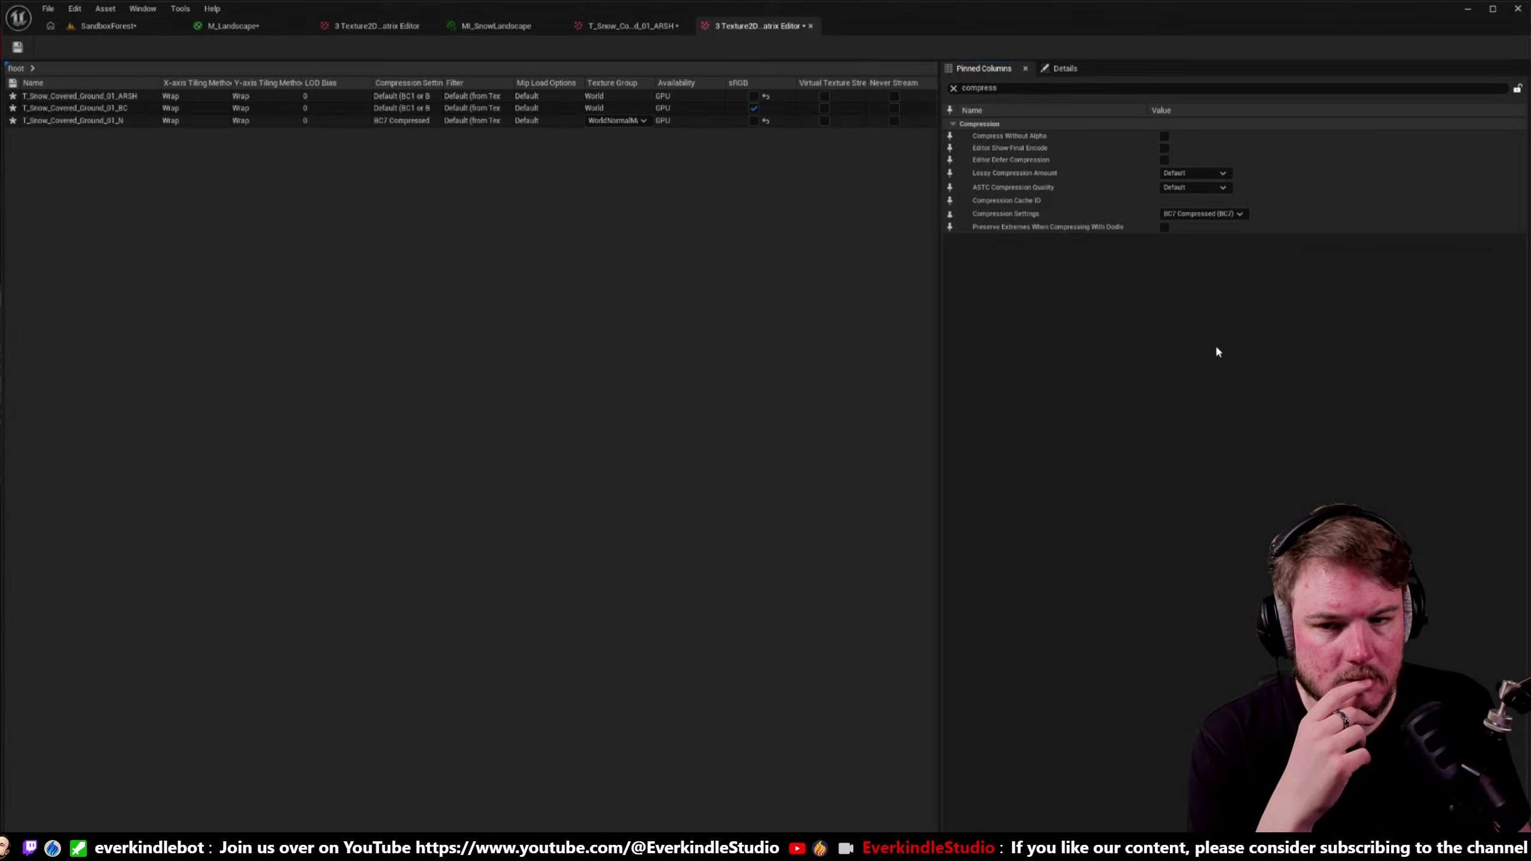
- Set the Compression Settings to Normalmap (BC5) for T_Snow_Covered_Ground_01_N and BC7 Compressed (BC7) for T_Snow_Covered_Ground_01_BC
left_click(391, 121)
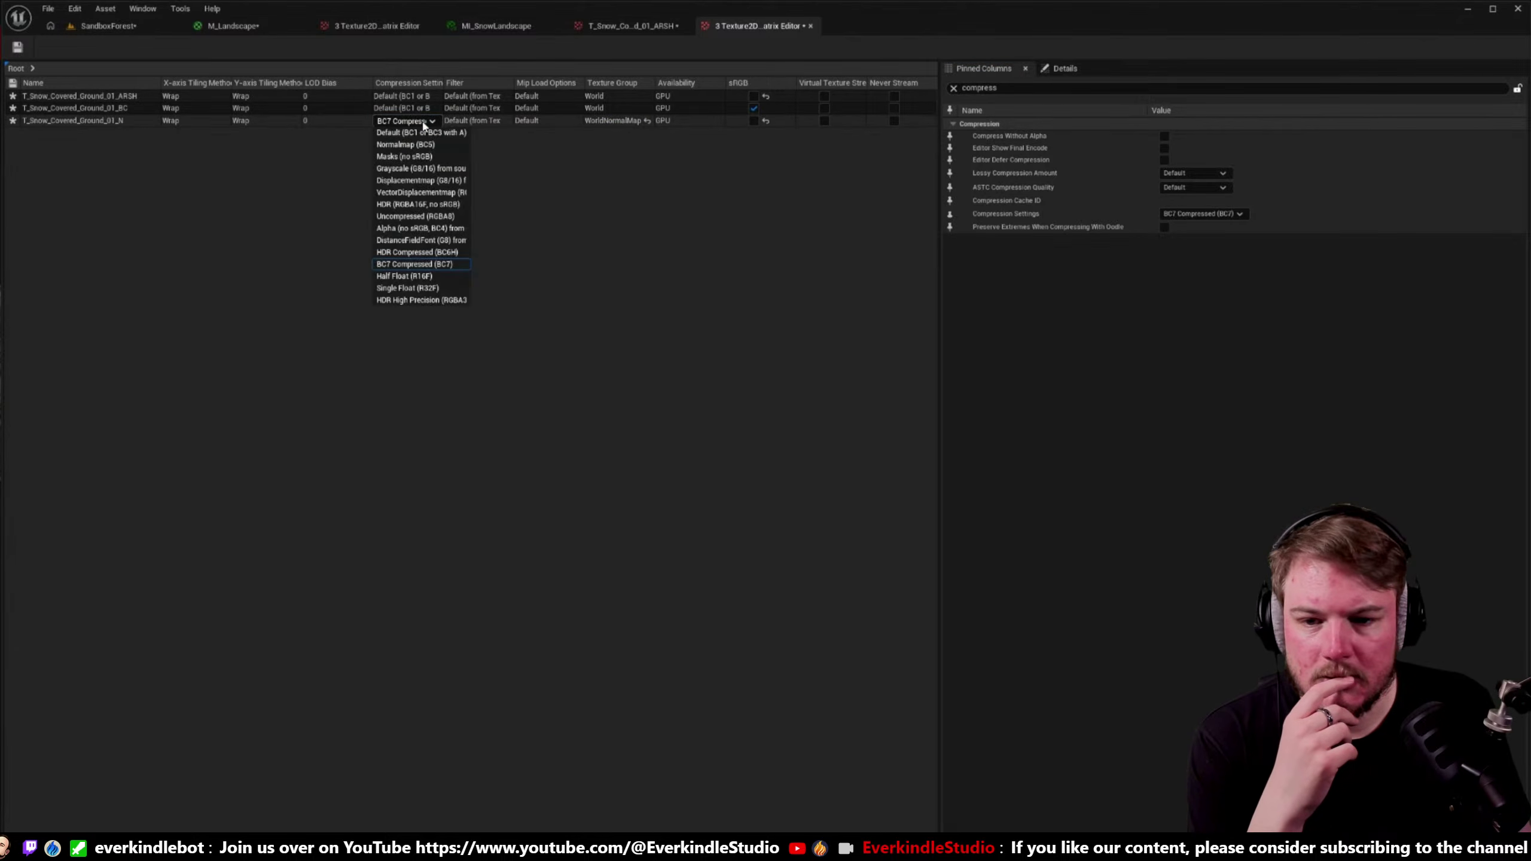
left_click(433, 143)
left_click(435, 109)
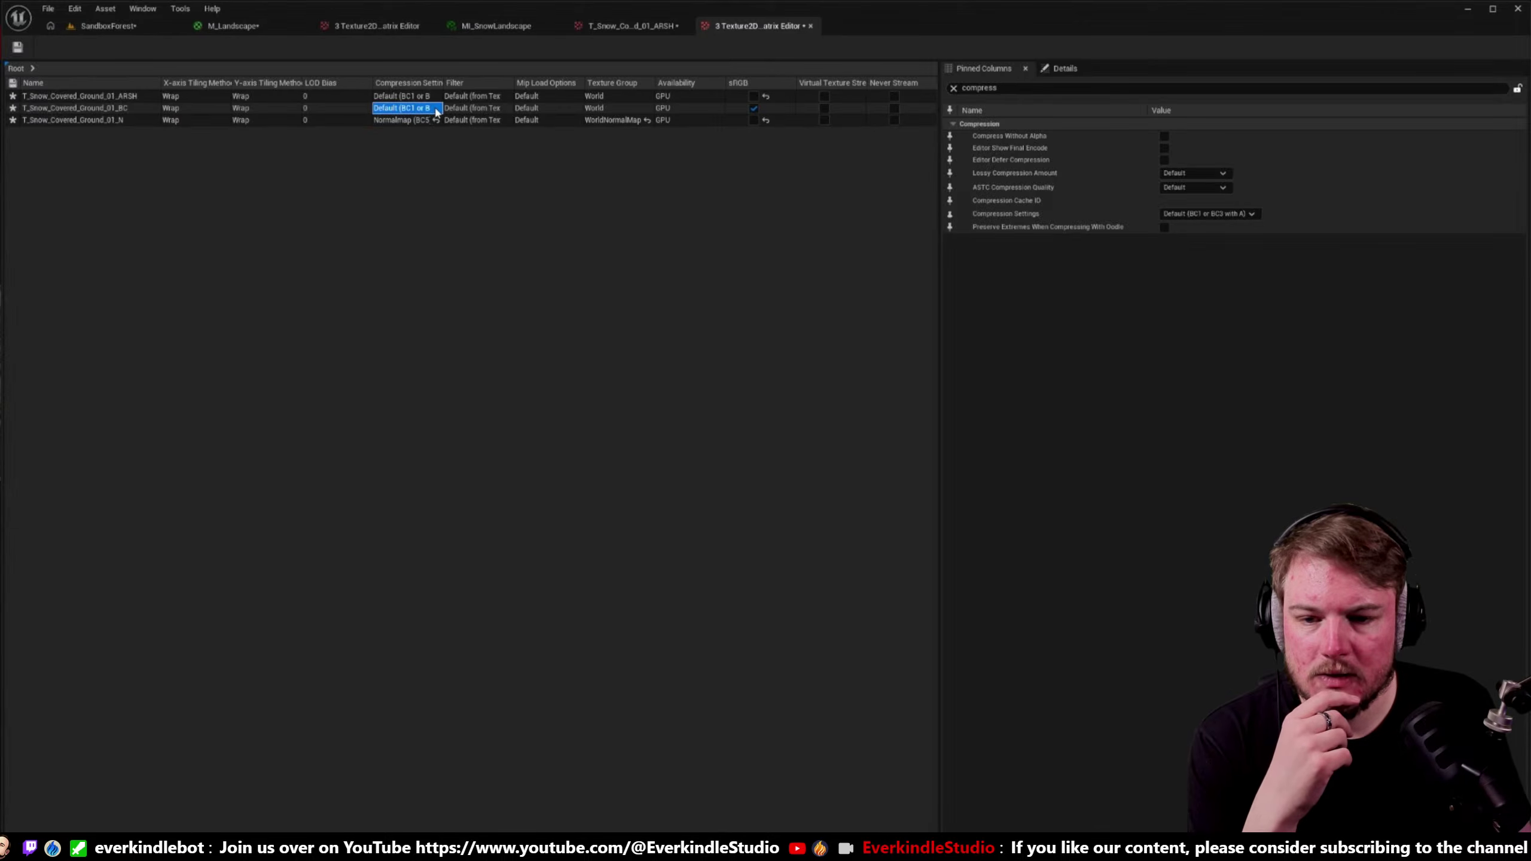
left_click(431, 109)
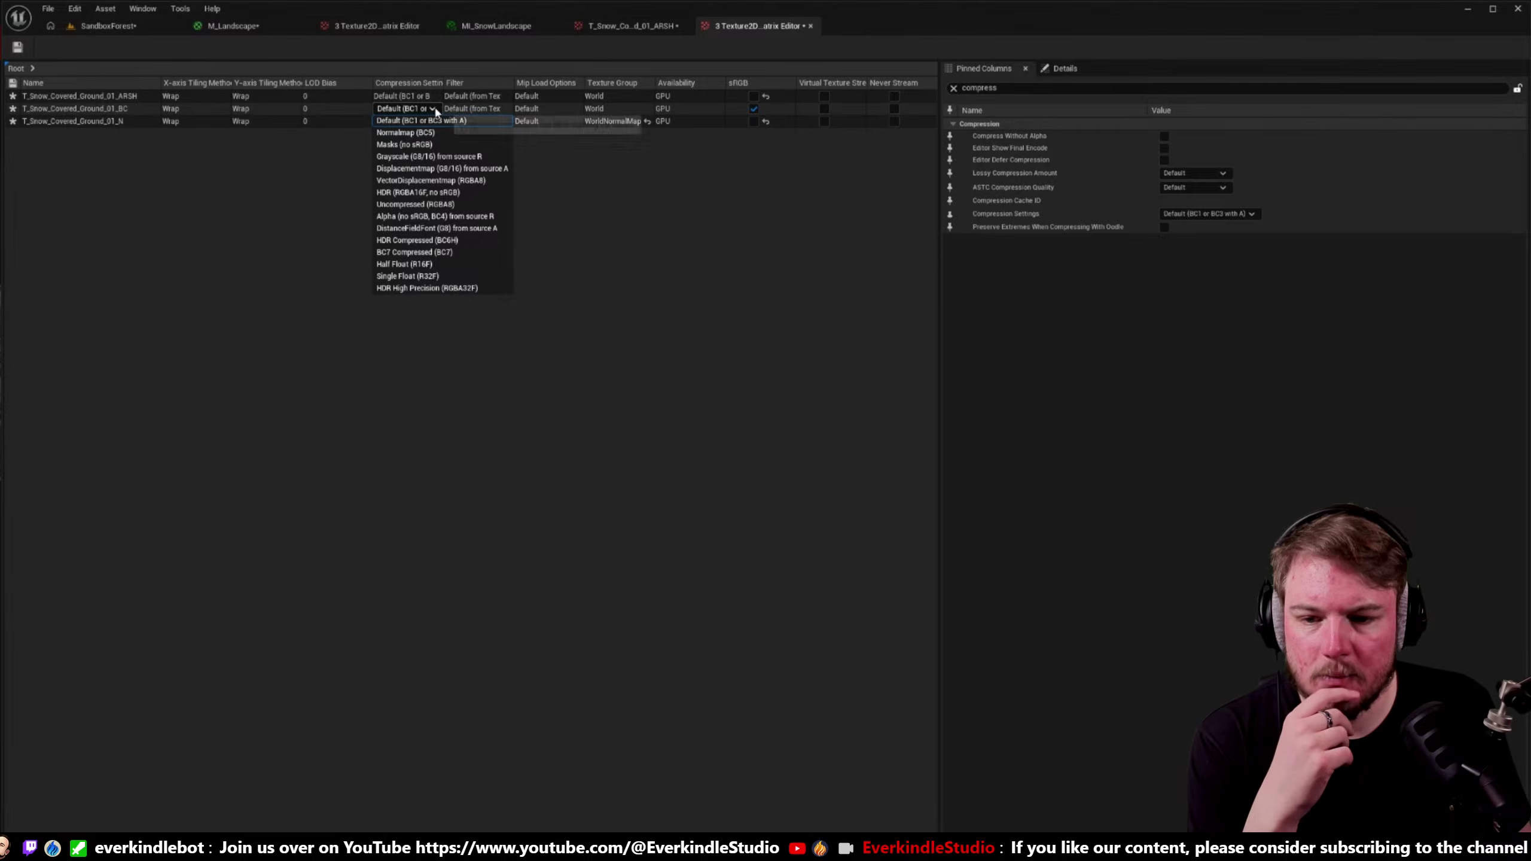
left_click(447, 253)
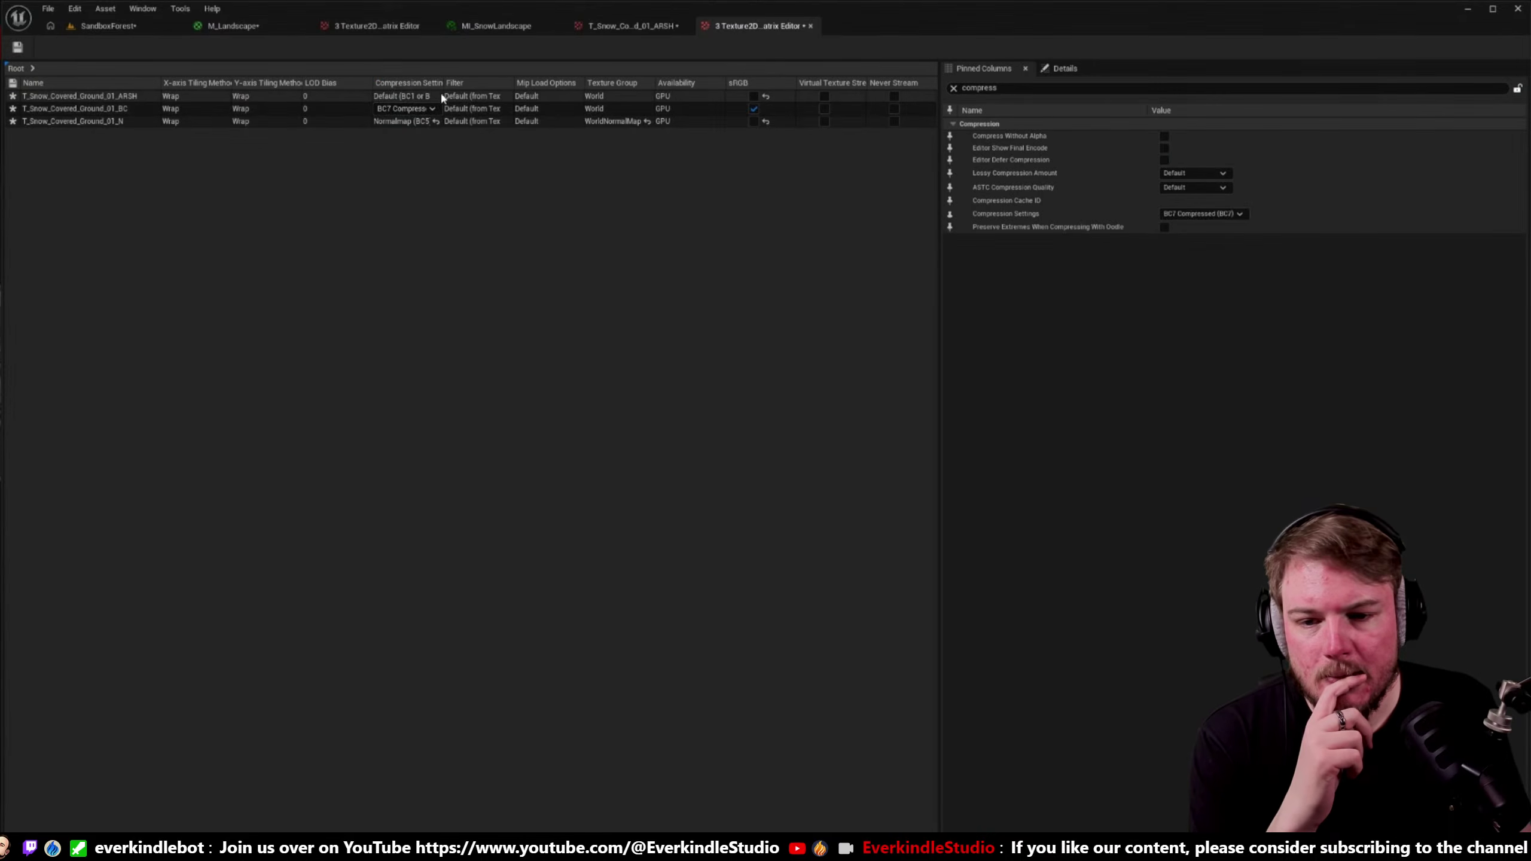
- Set the Compression Settings of T_Snow_Covered_Ground_01_ARSH to BC7 Compressed (BC7) and save everything
left_click(440, 96)
left_click(431, 96)
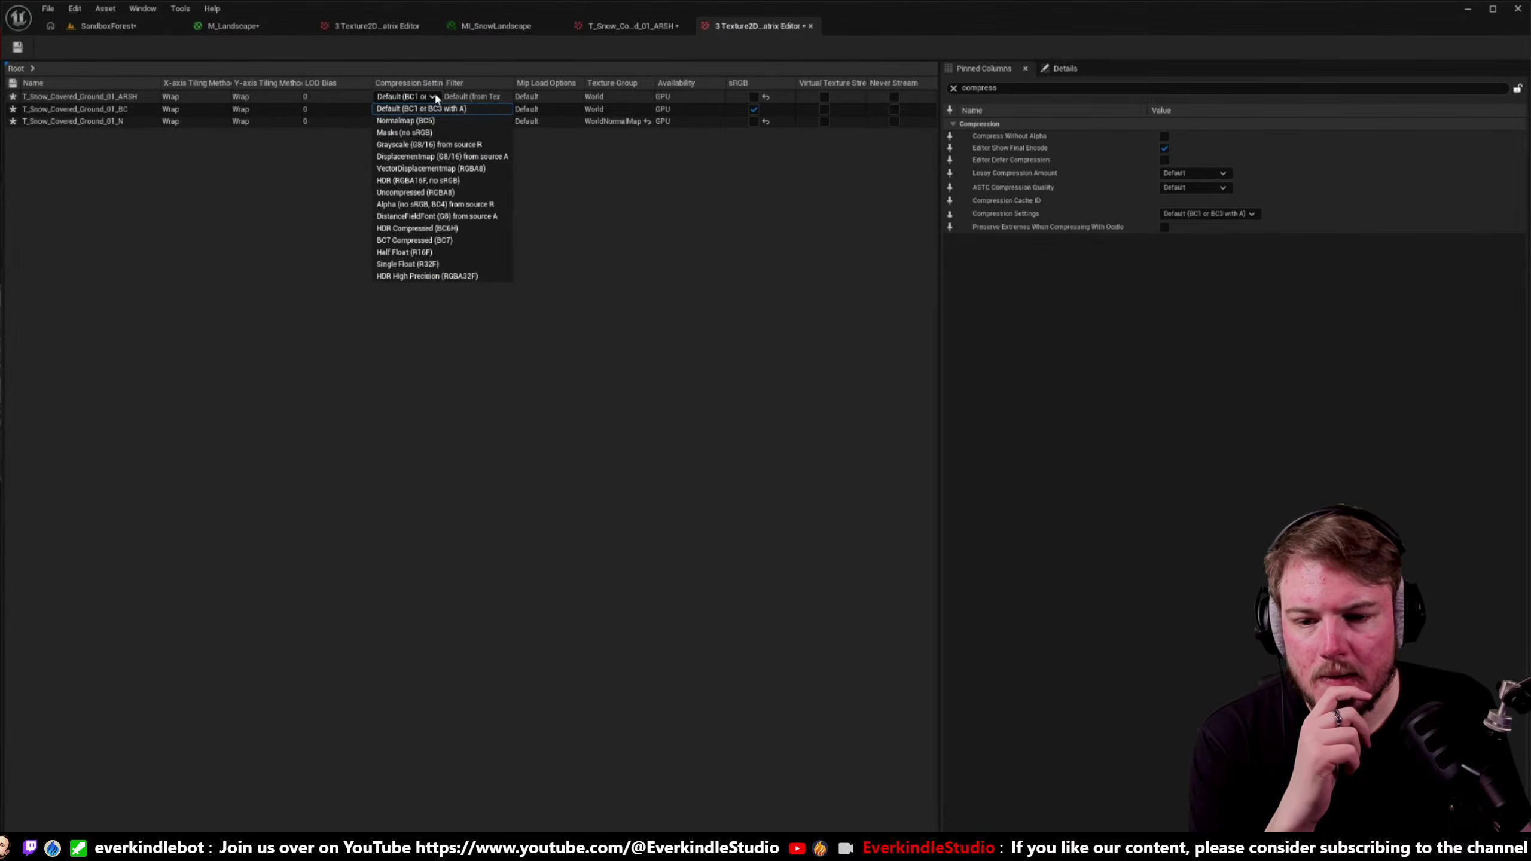
left_click(461, 243)
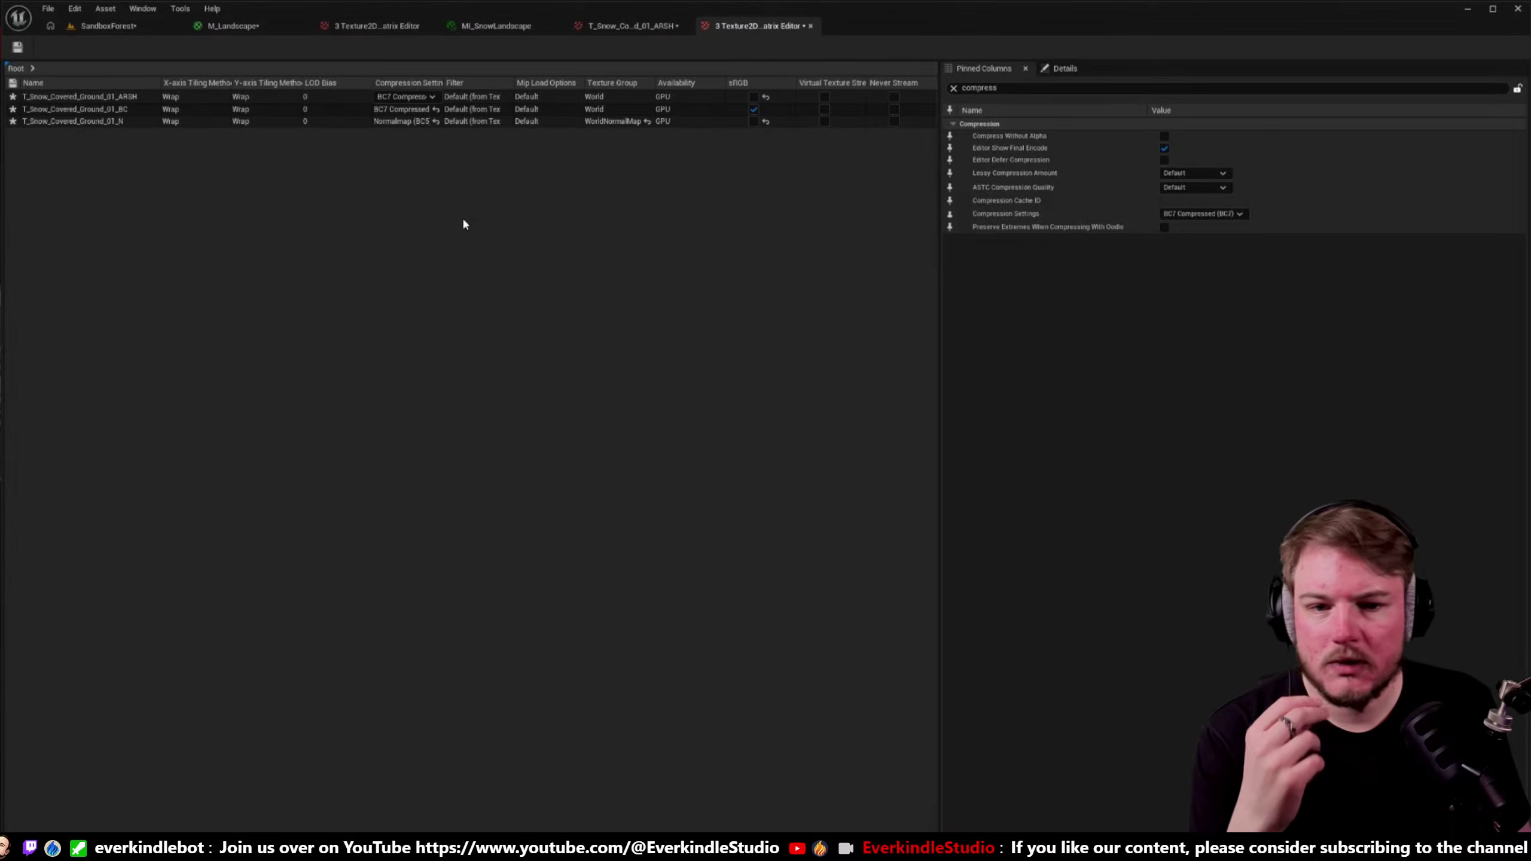
key("ctrl+shift+s")
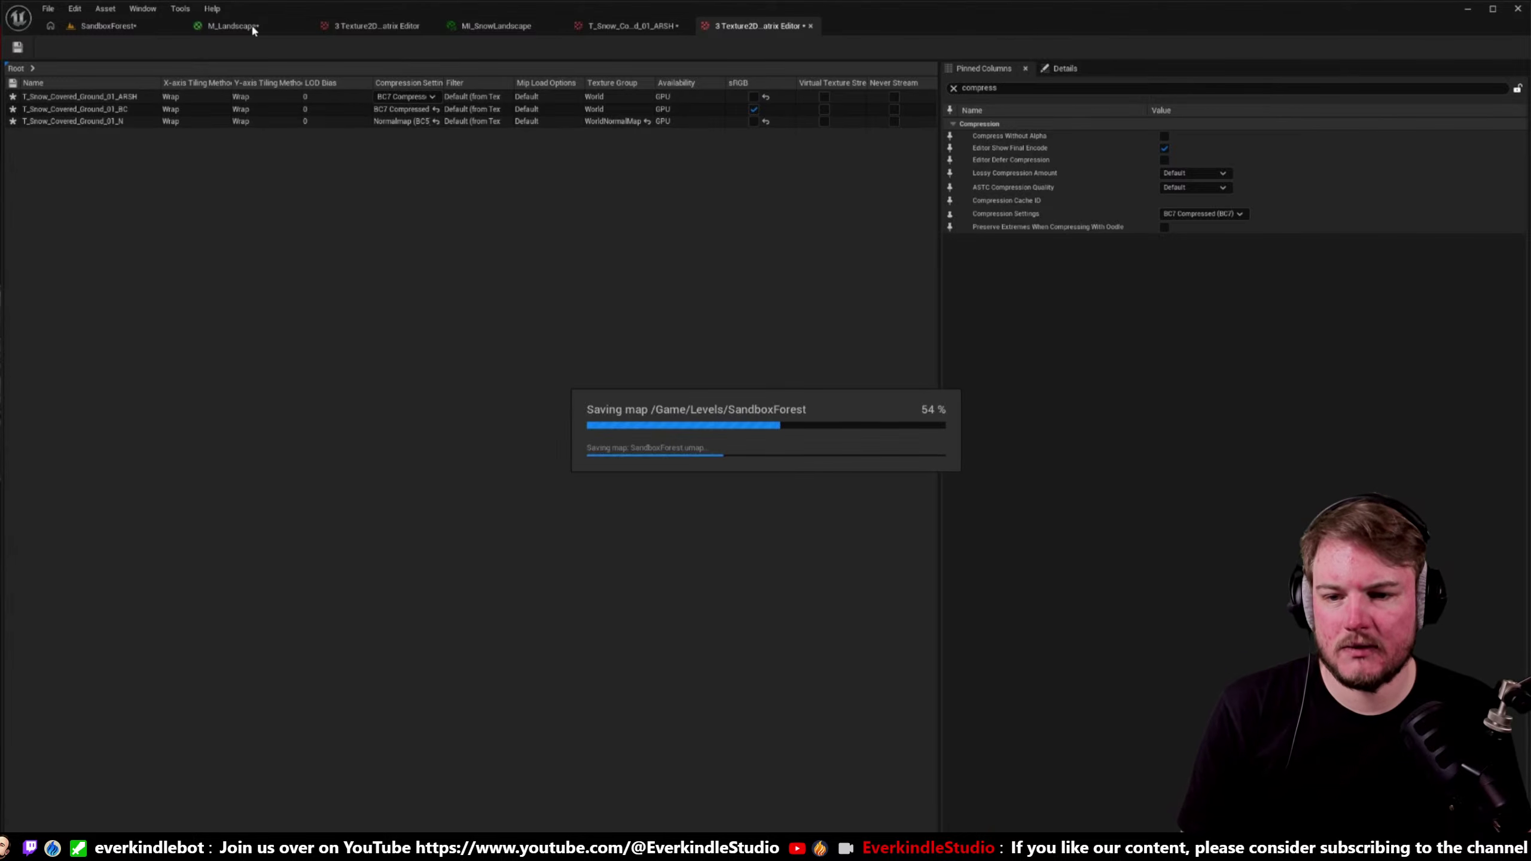
- In M_Landscape, disconnect the snow-covered ARSH Texture Sample and reconnect its UVs to the Landscape Coords node
left_click(253, 30)
right_click_drag(859, 607, 1021, 552)
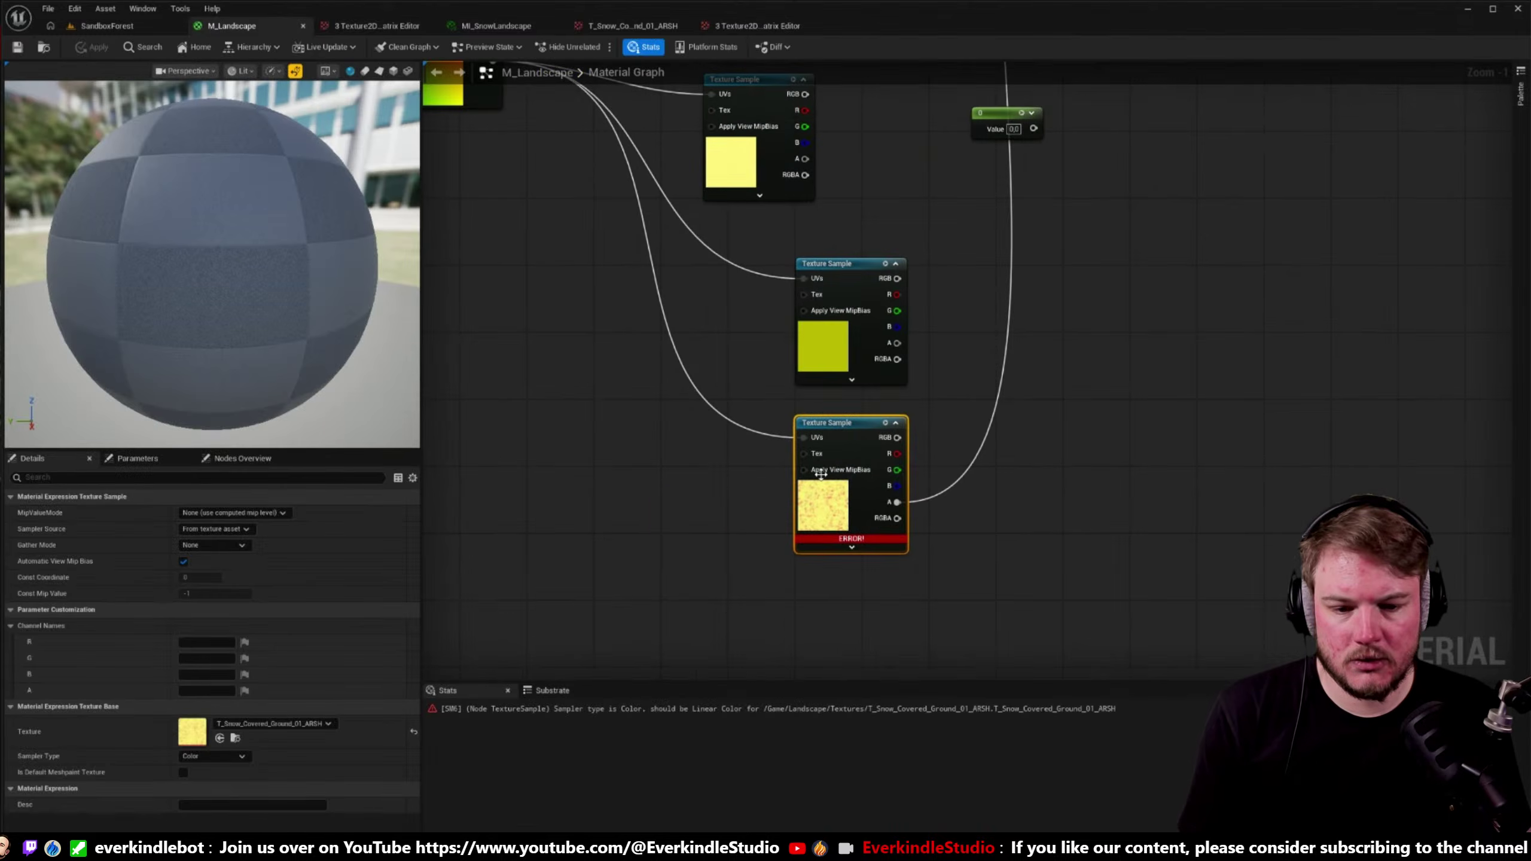
left_click(896, 503, "alt")
left_click(805, 438, "alt")
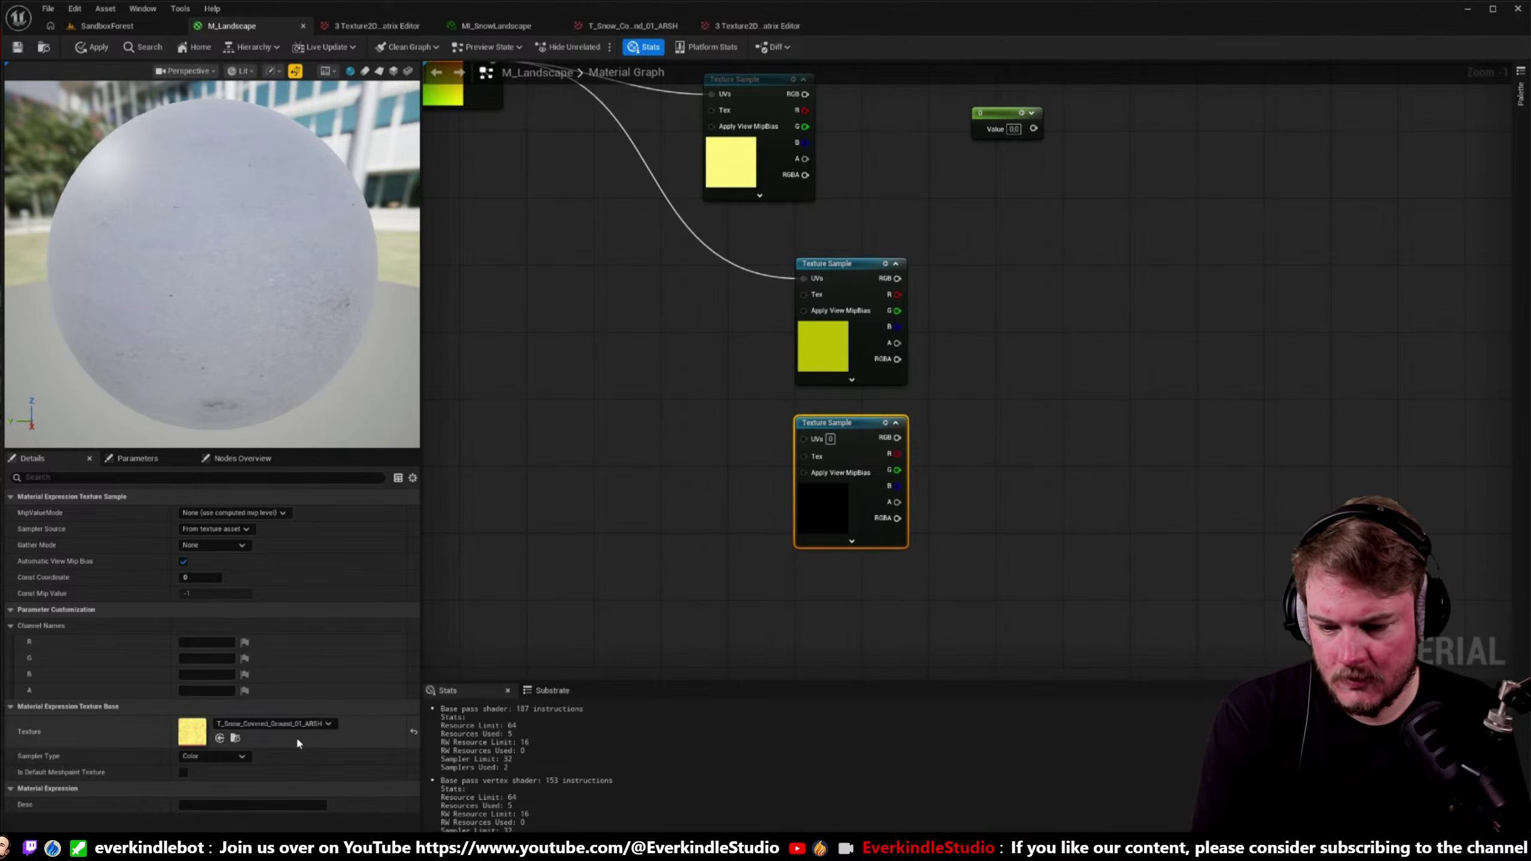
left_click(244, 756)
left_click(720, 580)
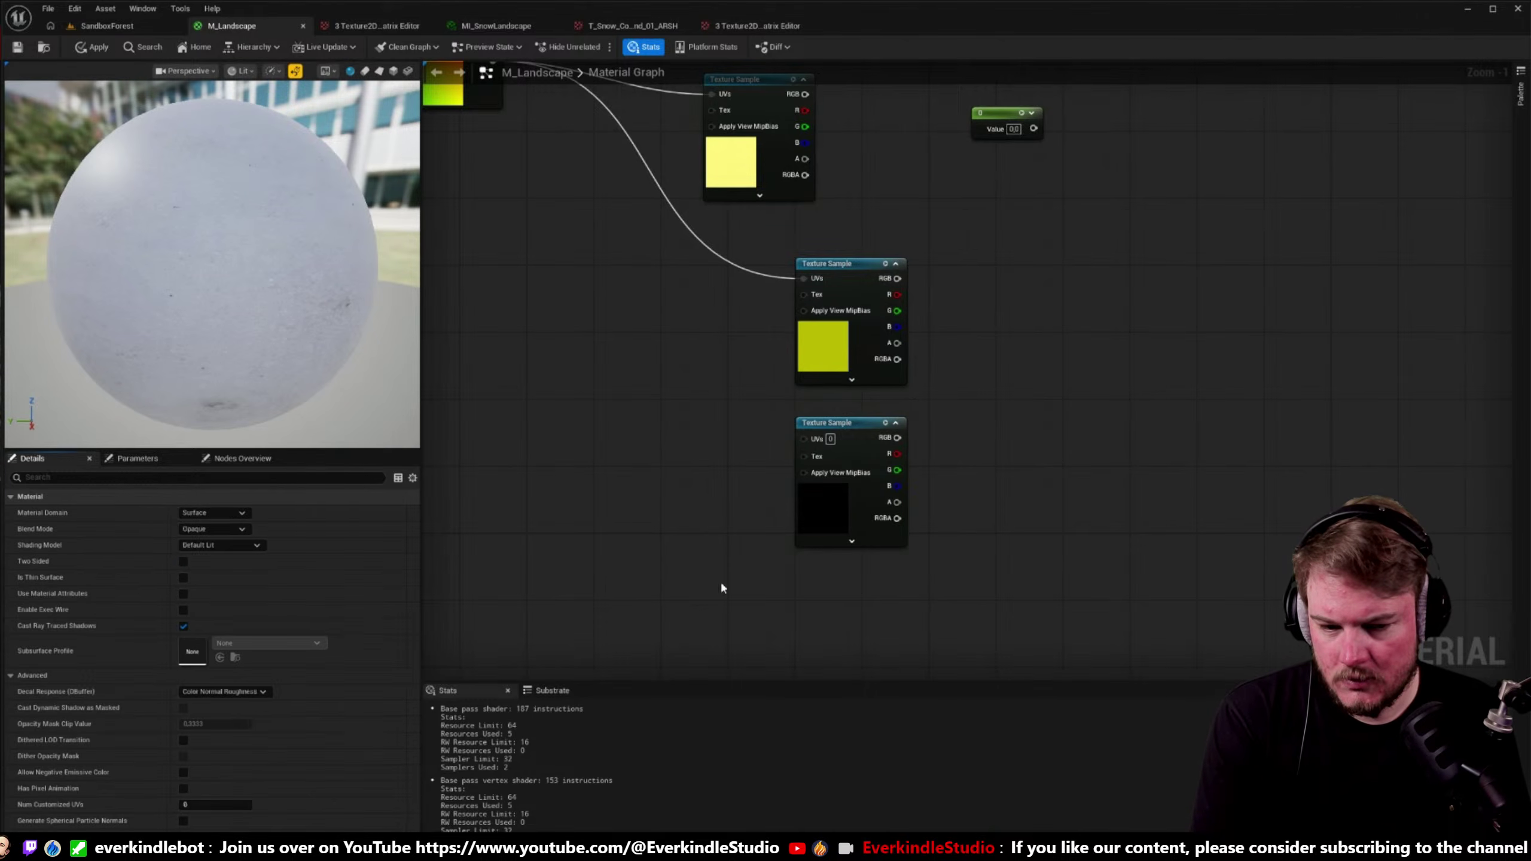
left_click_drag(806, 439, 488, 404)
right_click_drag(488, 403, 553, 154)
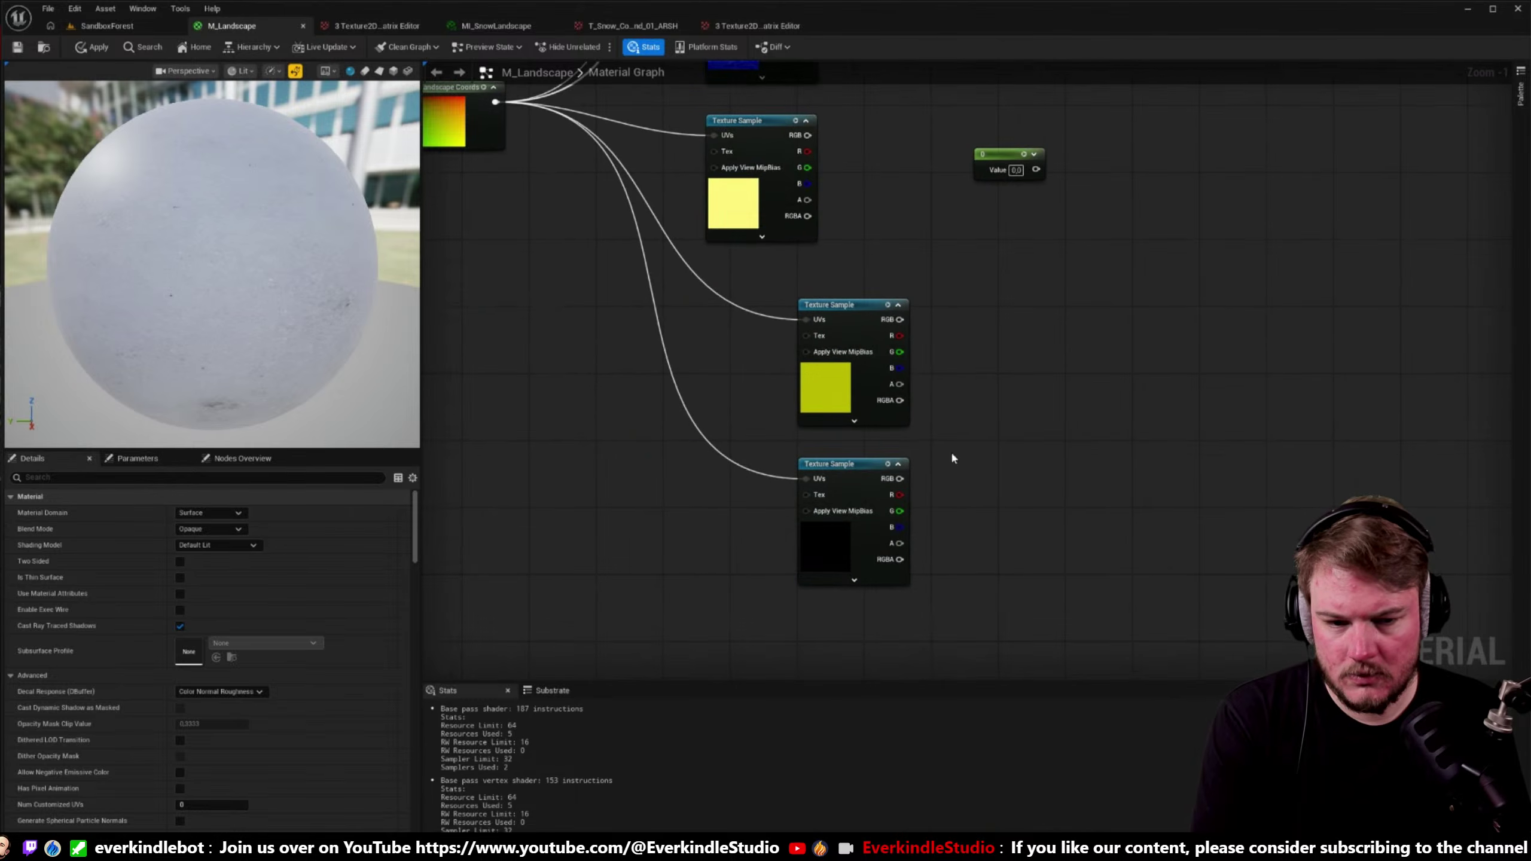
- Move the snow-covered normal and ARSH Texture Samples closer to the Landscape Coords node
right_click_drag(951, 458, 991, 543)
left_click_drag(904, 503, 841, 500)
right_click_drag(841, 499, 841, 381)
left_click_drag(907, 440, 664, 397)
right_click_drag(713, 351, 746, 482)
- Open T_Snow_Covered_Ground_01_N to check its compression and texture group settings, and return to M_Landscape
left_click(843, 468)
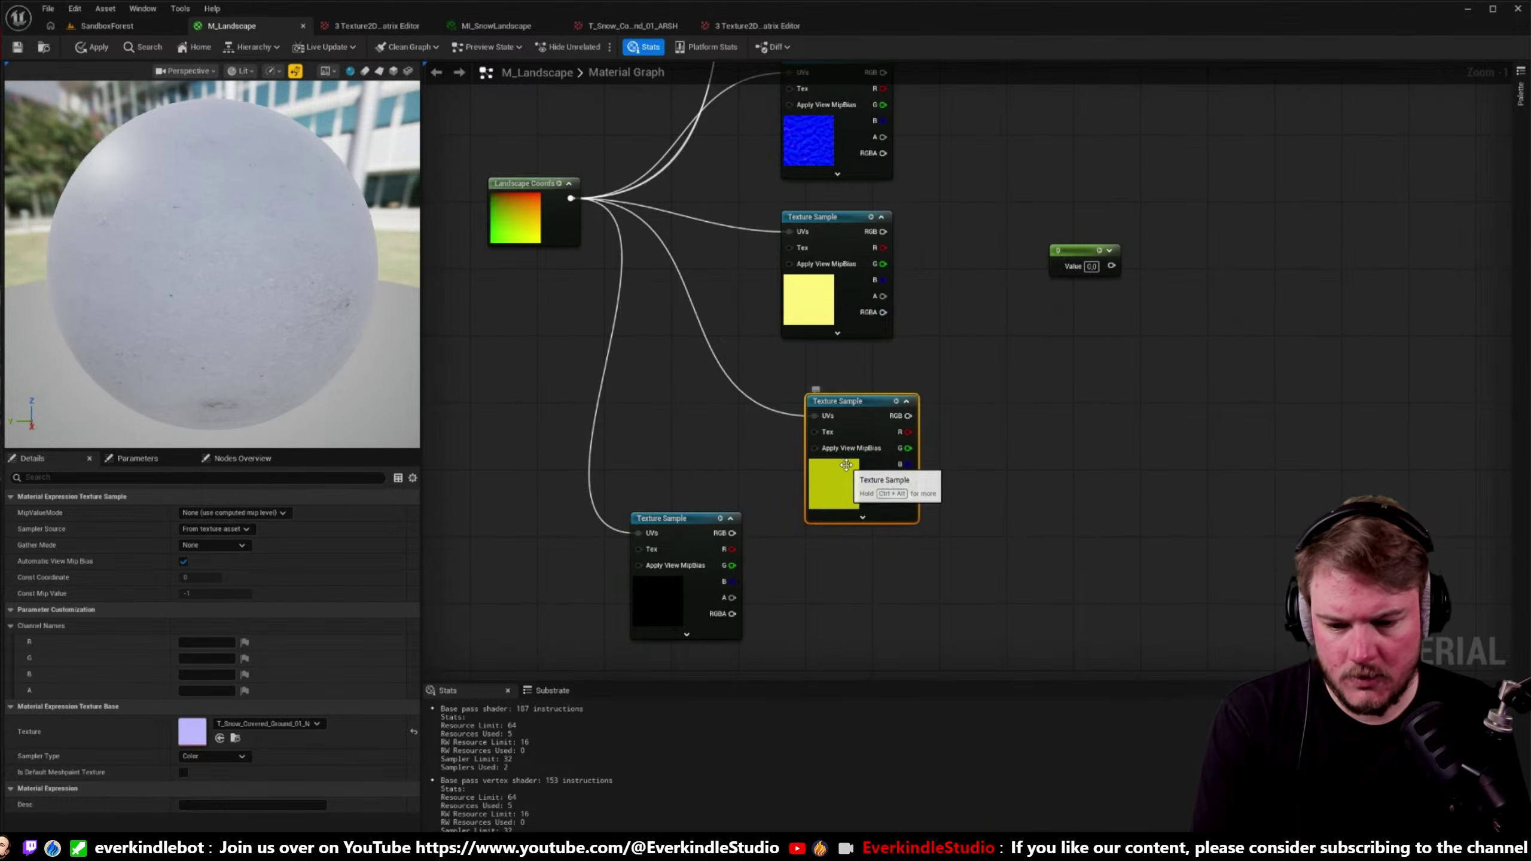
key("ctrl+space")
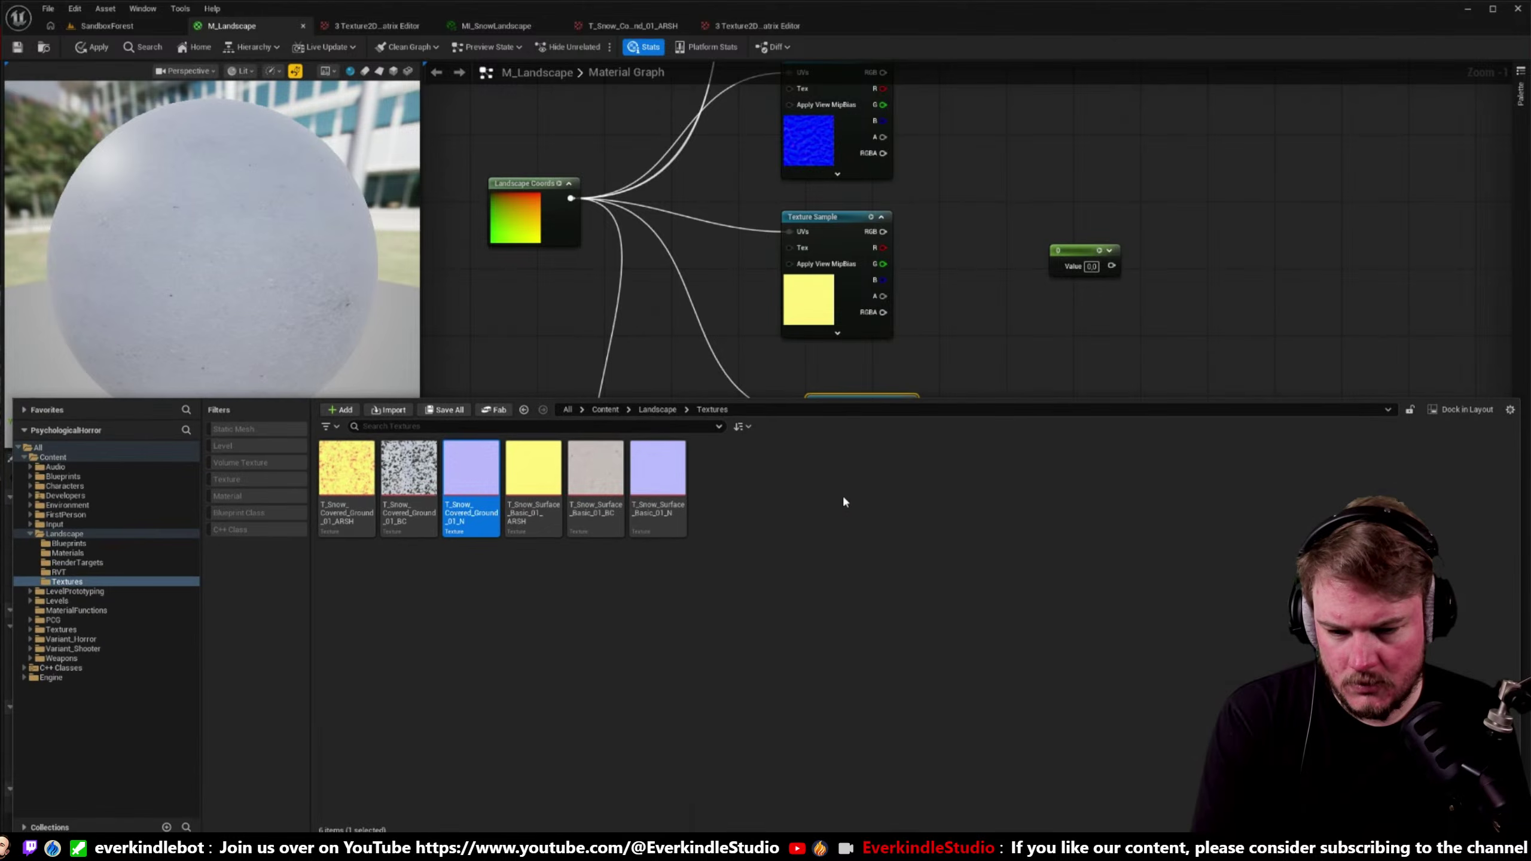
left_click(542, 594)
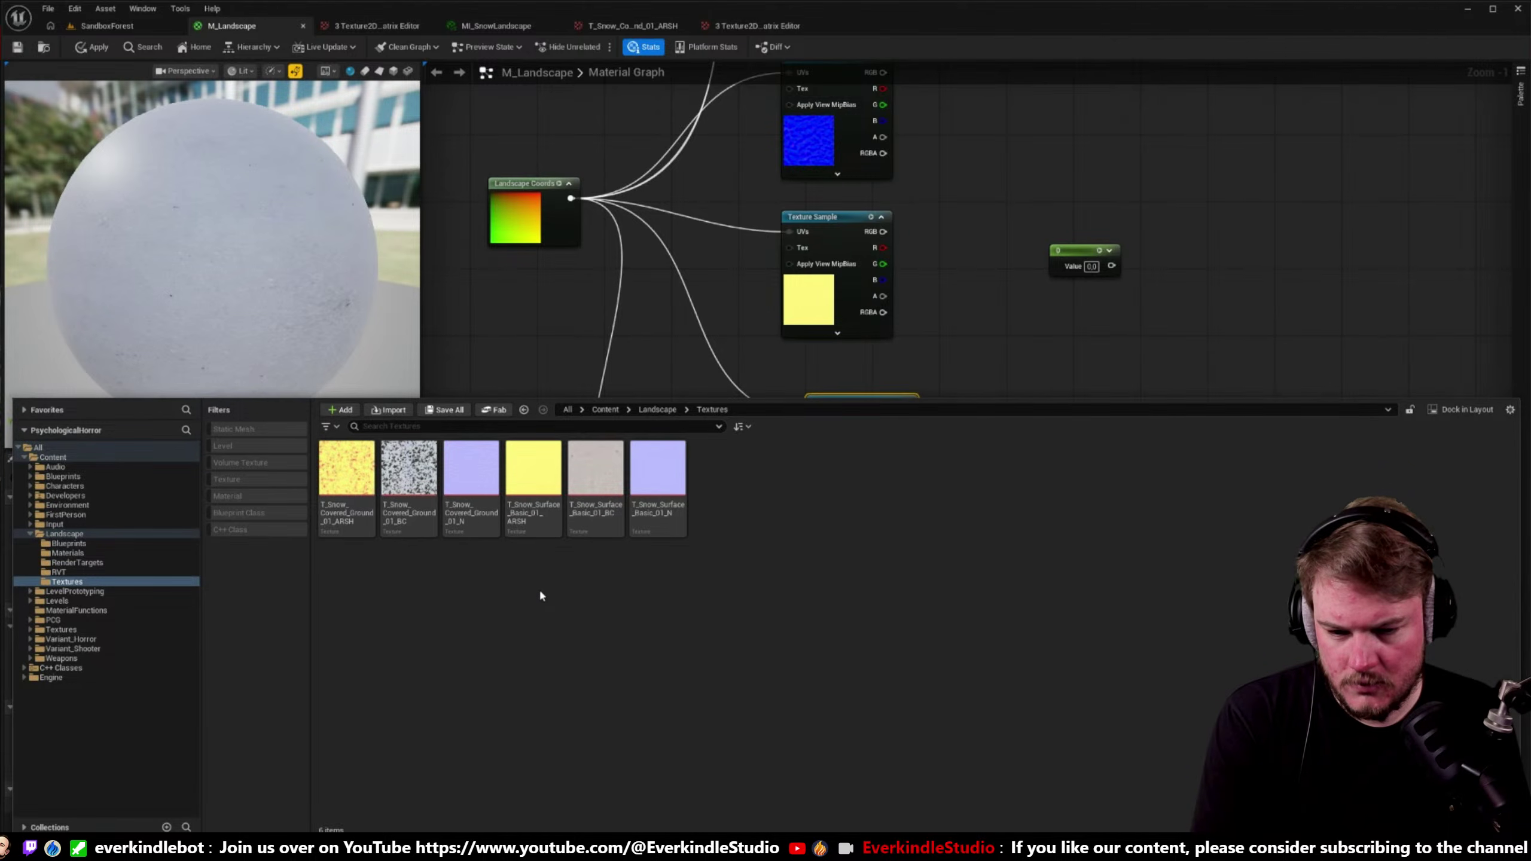
double_click(461, 498)
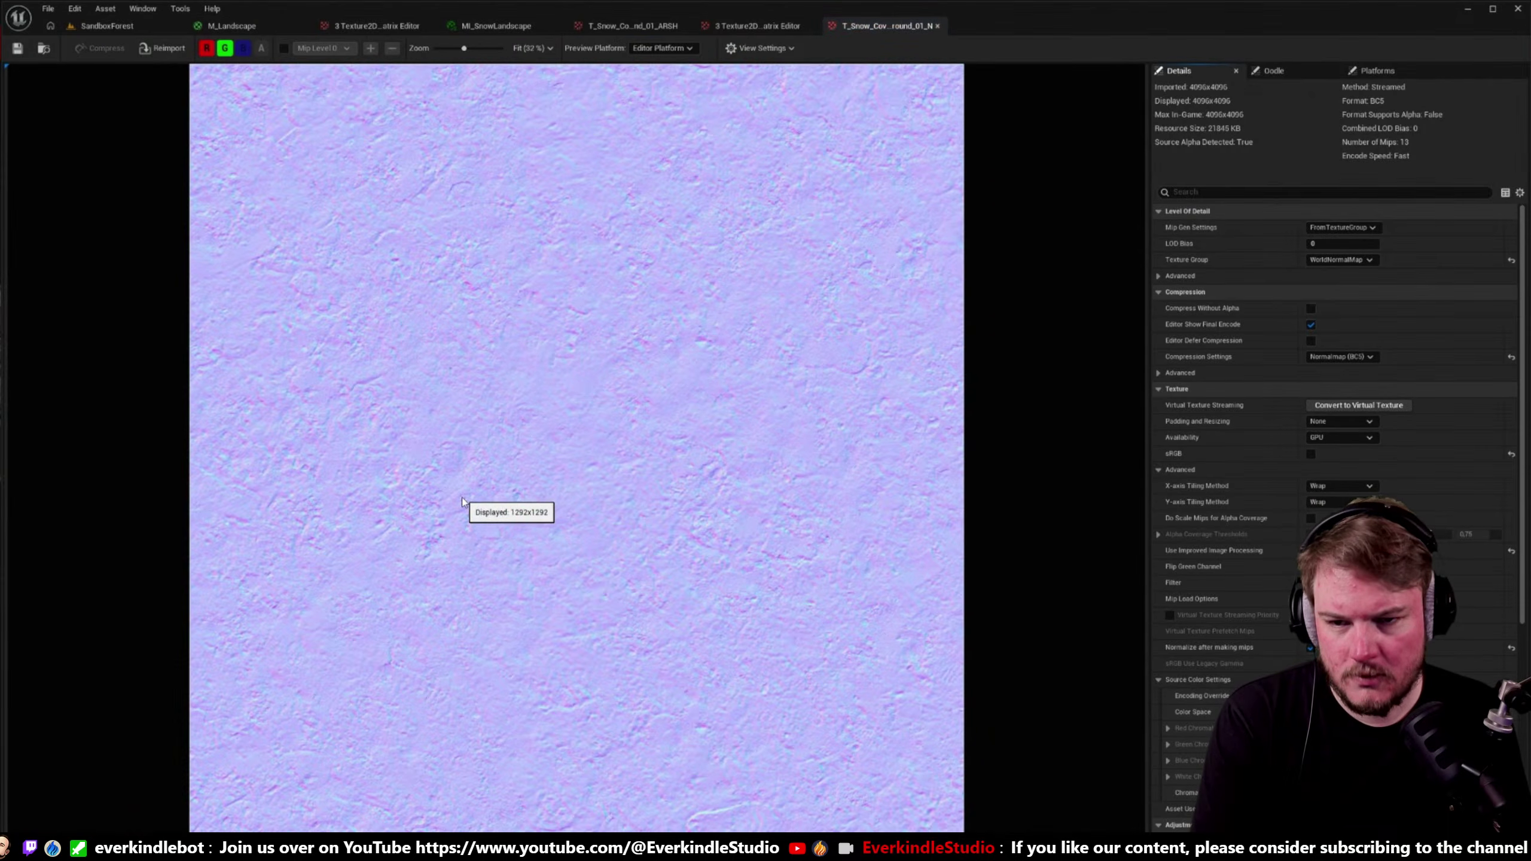
left_click(232, 25)
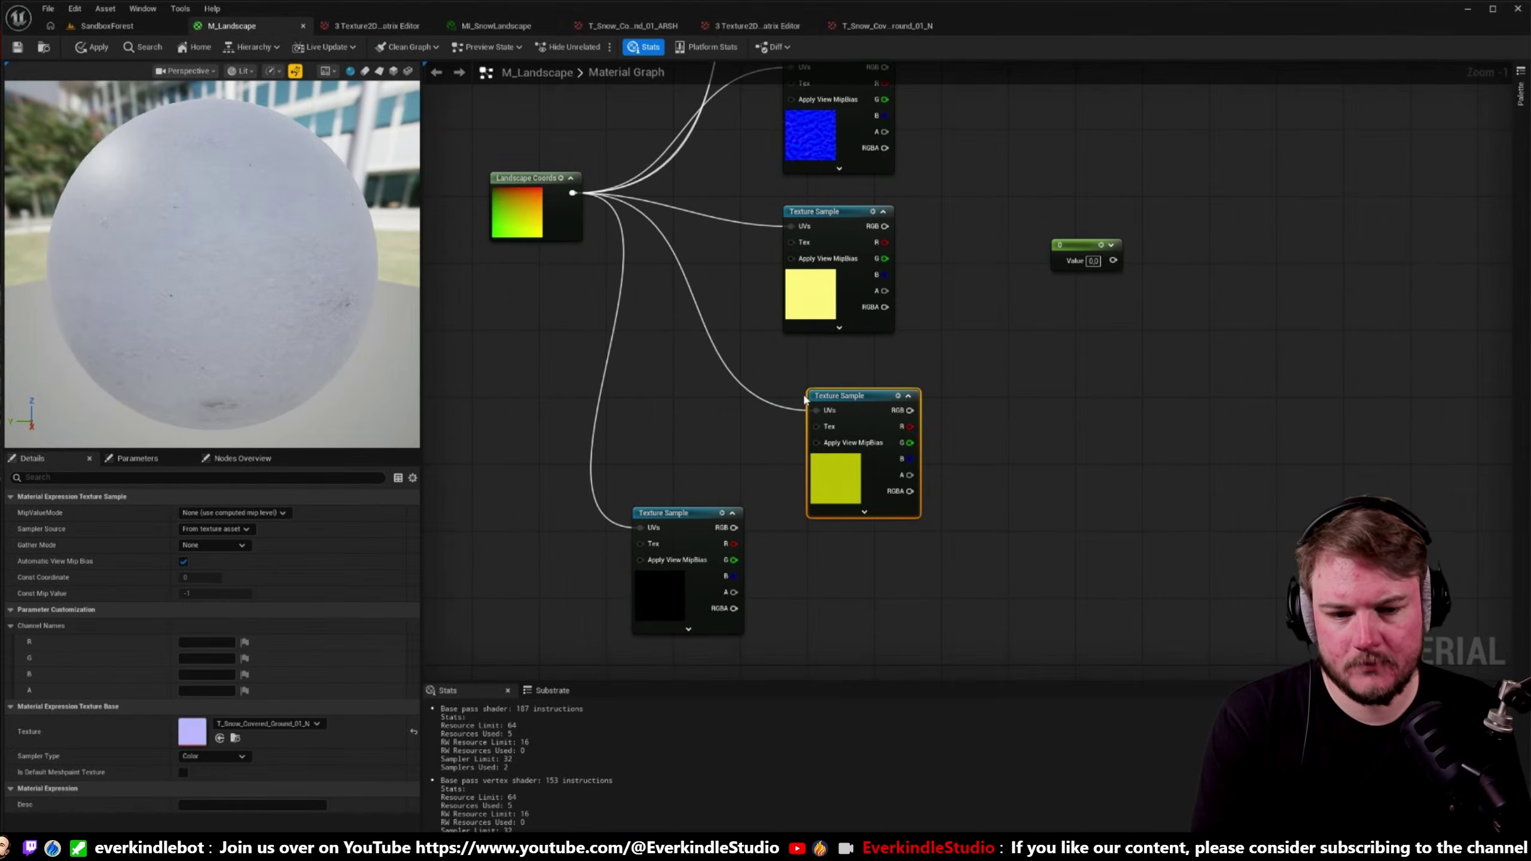
- Delete the four normal and ARSH Texture Samples and the leftover constants, and move Landscape Coords up beside the base color samples
scroll(805, 399, "down", 3)
left_click_drag(699, 259, 885, 613)
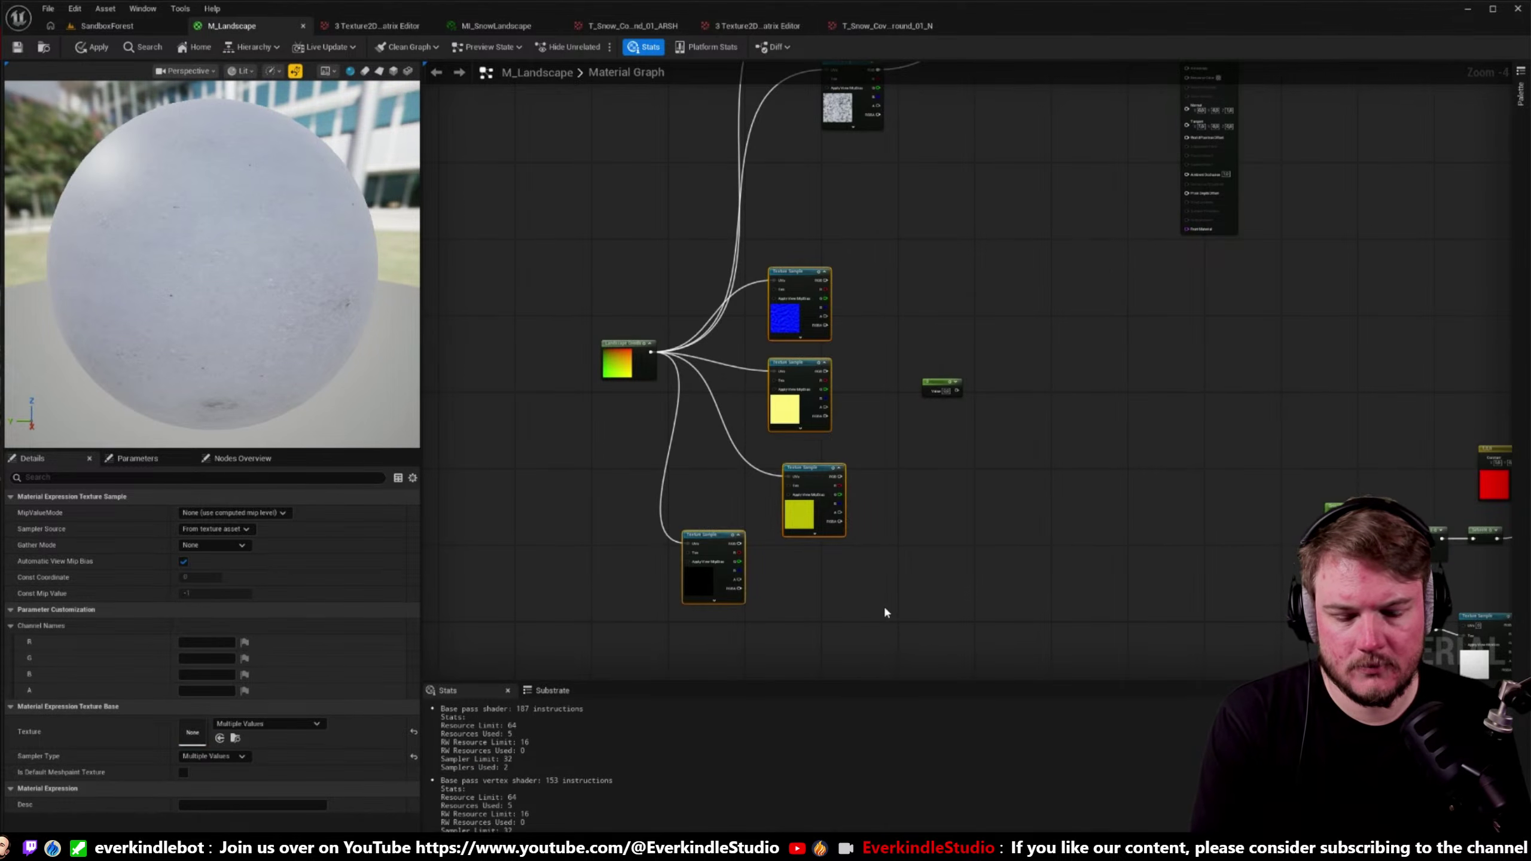
key("Delete")
left_click_drag(843, 353, 990, 462)
right_click_drag(911, 459, 946, 675)
key("Delete")
left_click_drag(678, 561, 770, 238)
right_click_drag(1026, 342, 851, 390)
left_click(737, 188)
key("Delete")
- Apply the changes to M_Landscape and check the Target Layers list in the SandboxForest level
scroll(1014, 288, "up", 3)
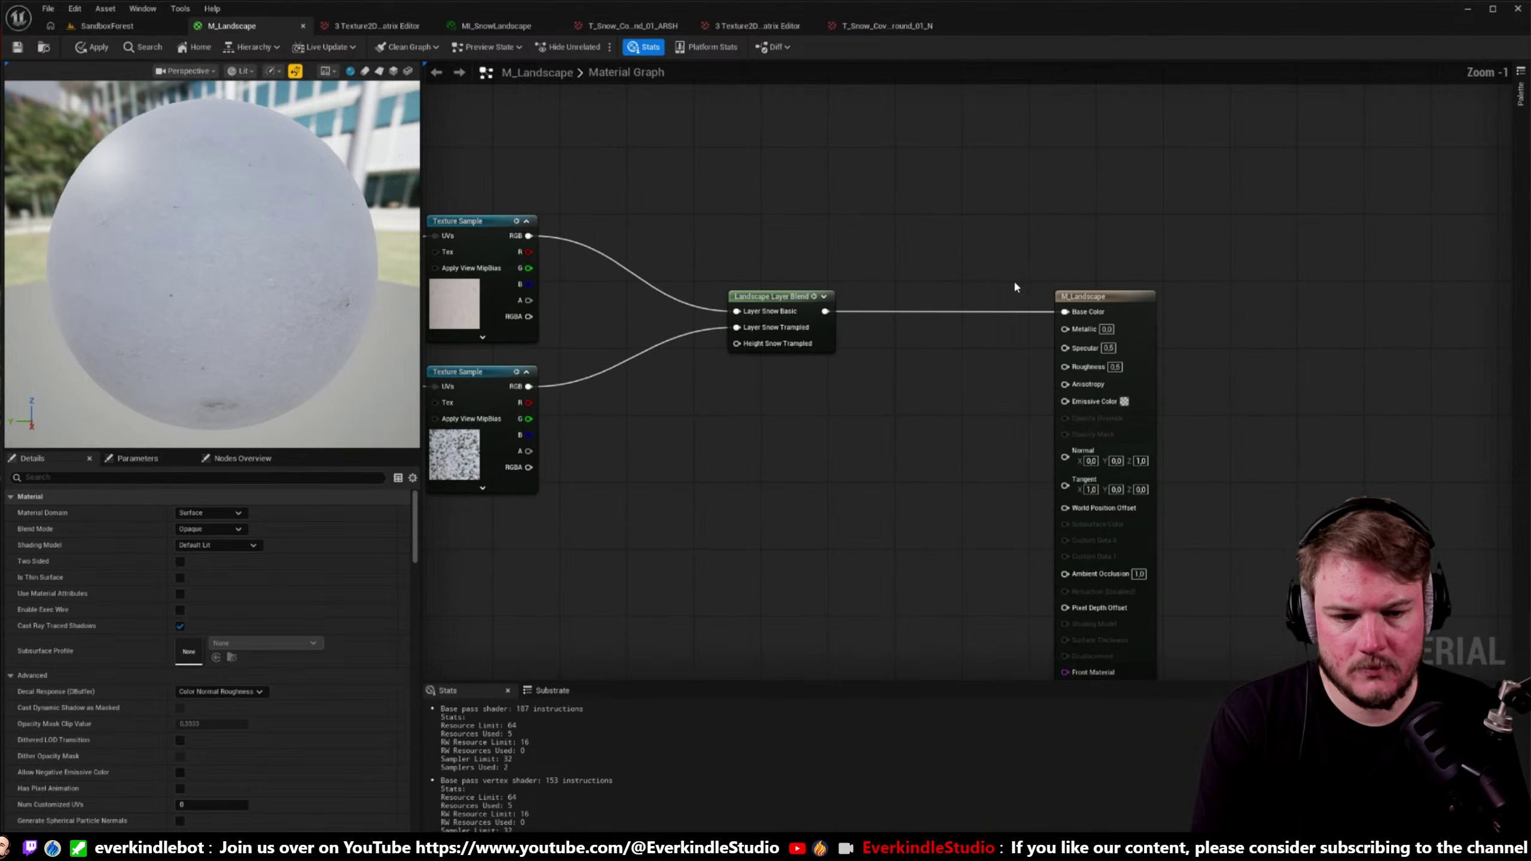
right_click_drag(579, 252, 729, 242)
left_click(92, 44)
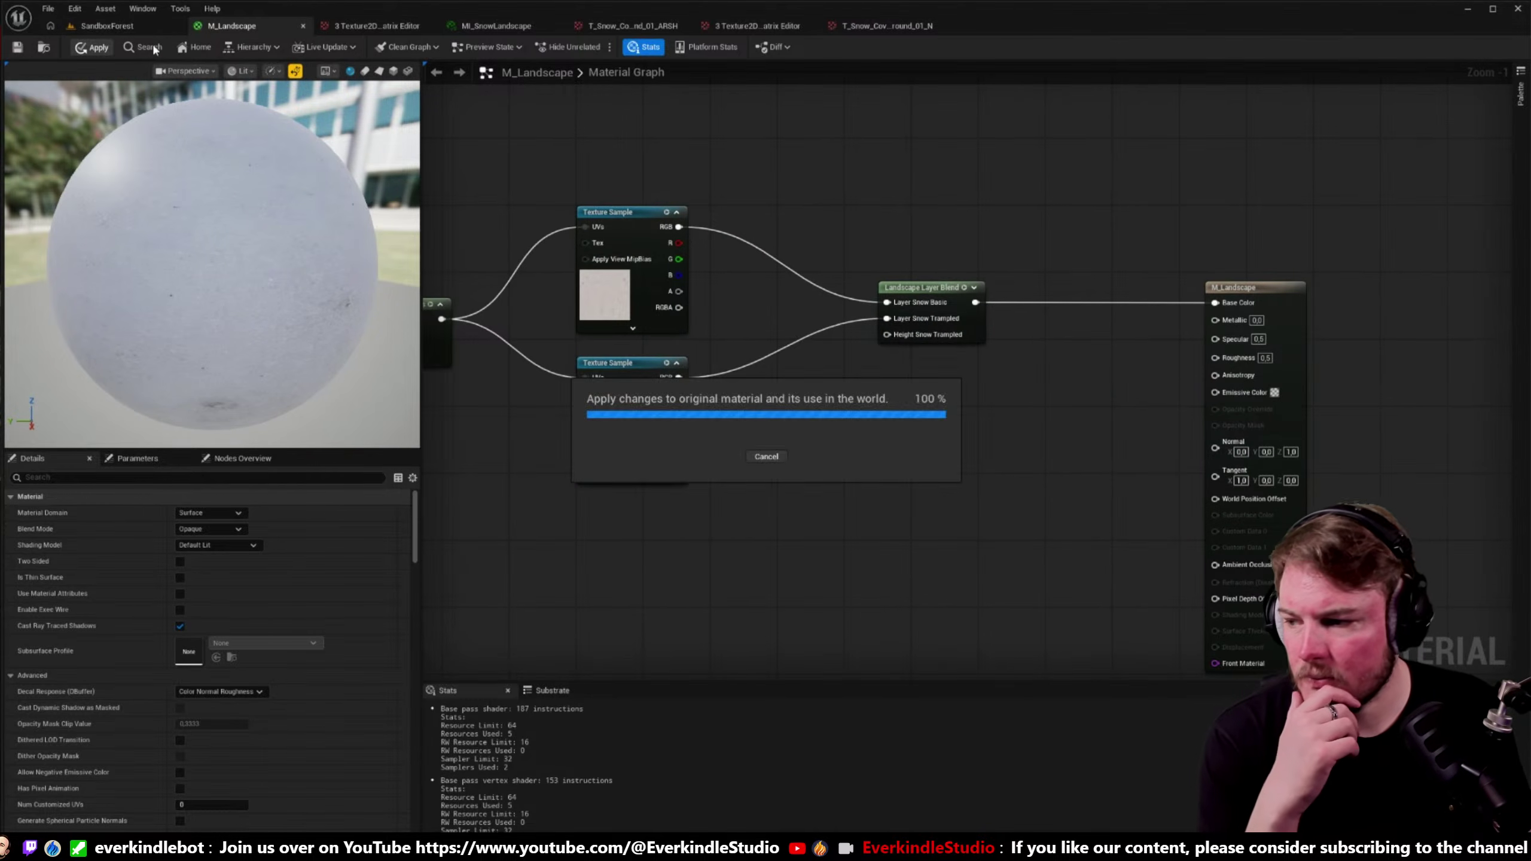
left_click(121, 24)
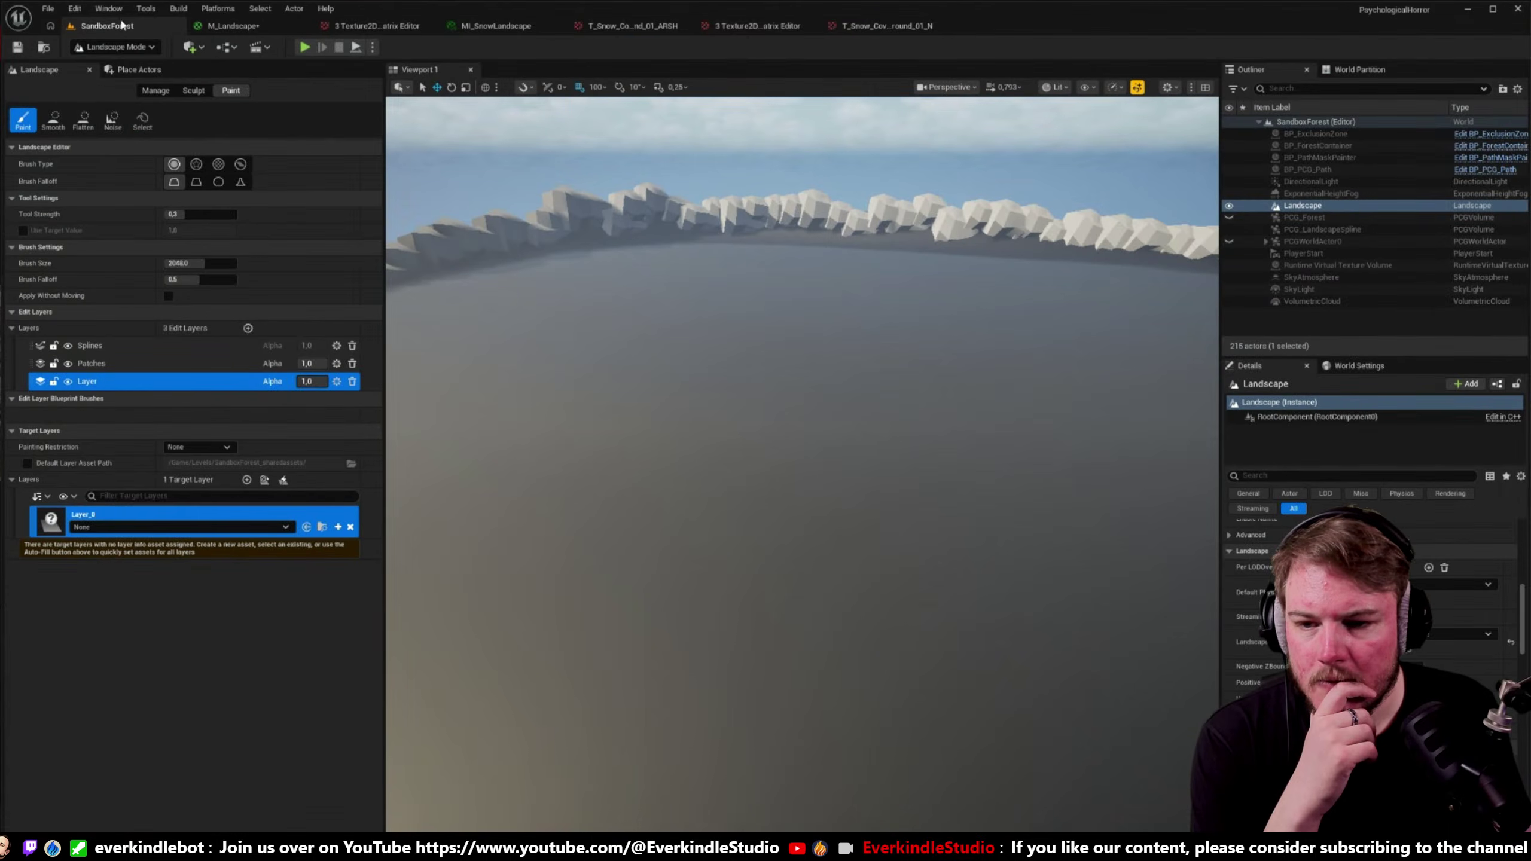
- Return to M_Landscape and examine the base color connections and the Landscape Layer Blend node's layer settings
left_click(232, 25)
right_click_drag(821, 390, 806, 199)
scroll(976, 398, "down", 5)
scroll(806, 318, "up", 4)
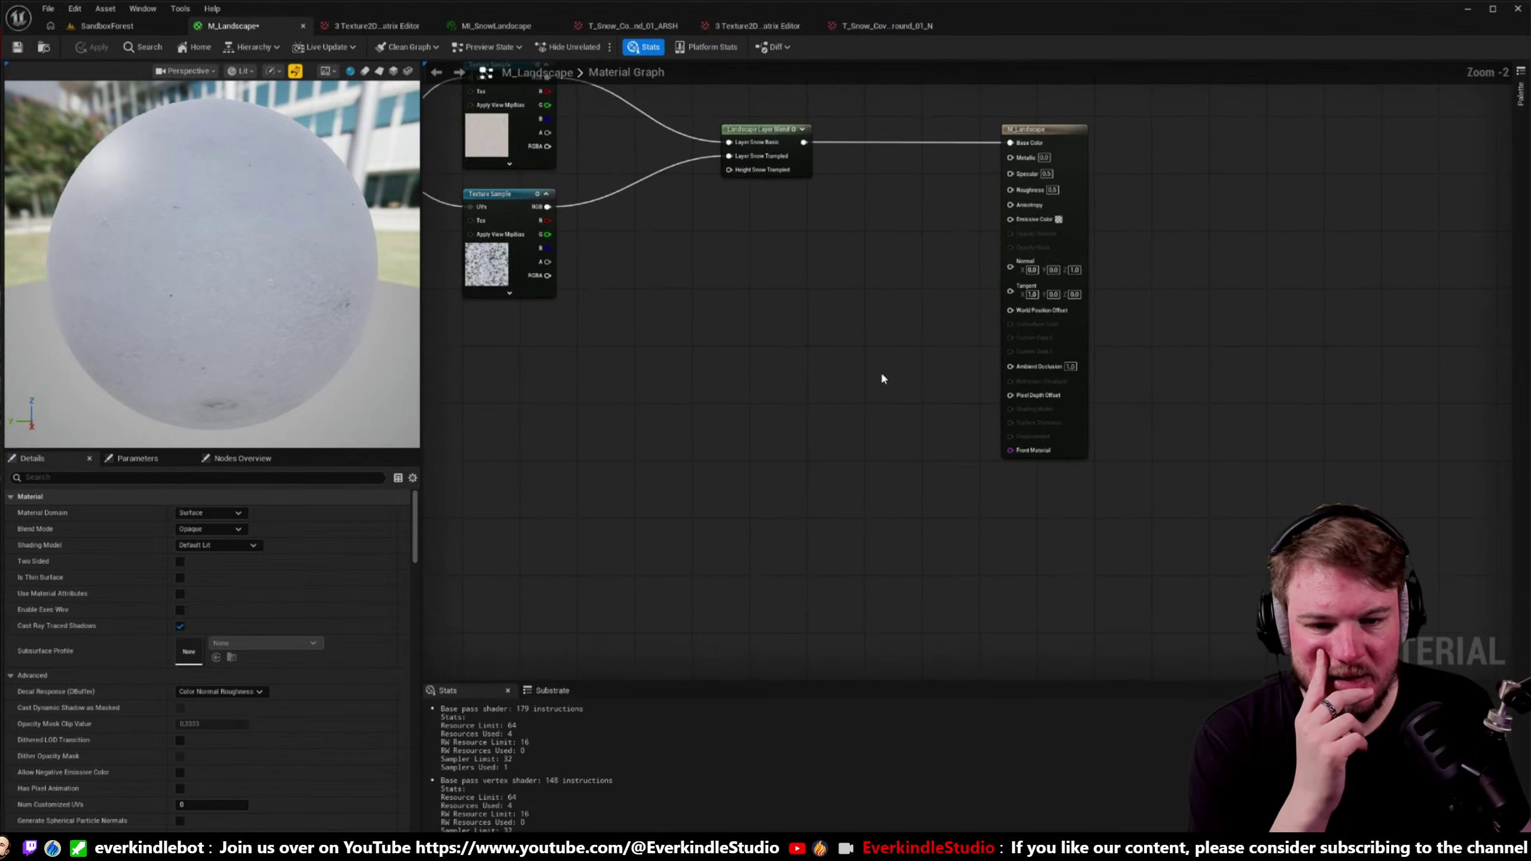
right_click_drag(882, 378, 919, 421)
right_click_drag(802, 393, 966, 317)
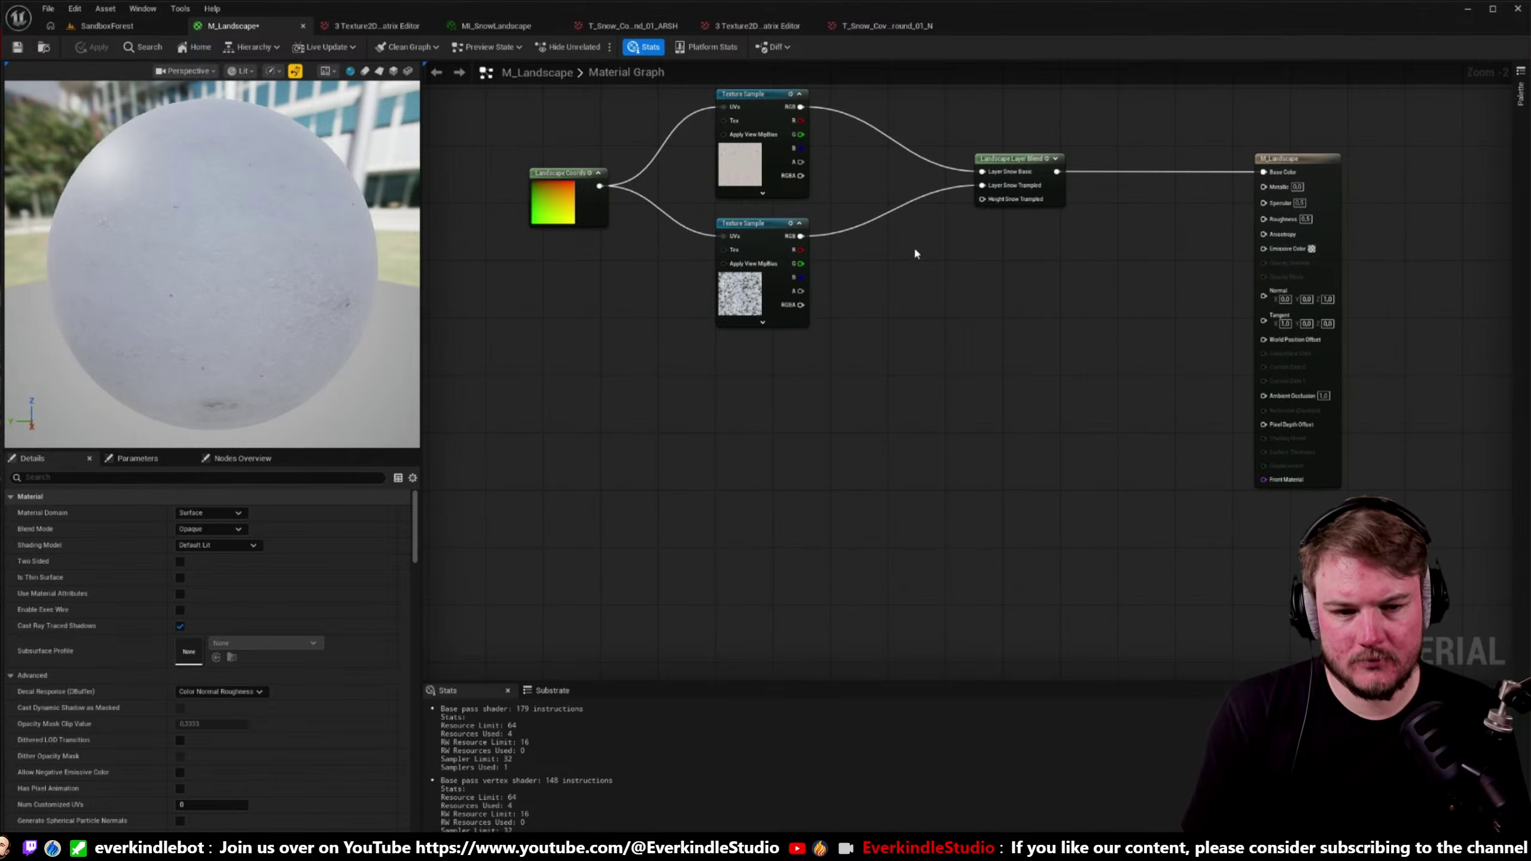
left_click(1018, 181)
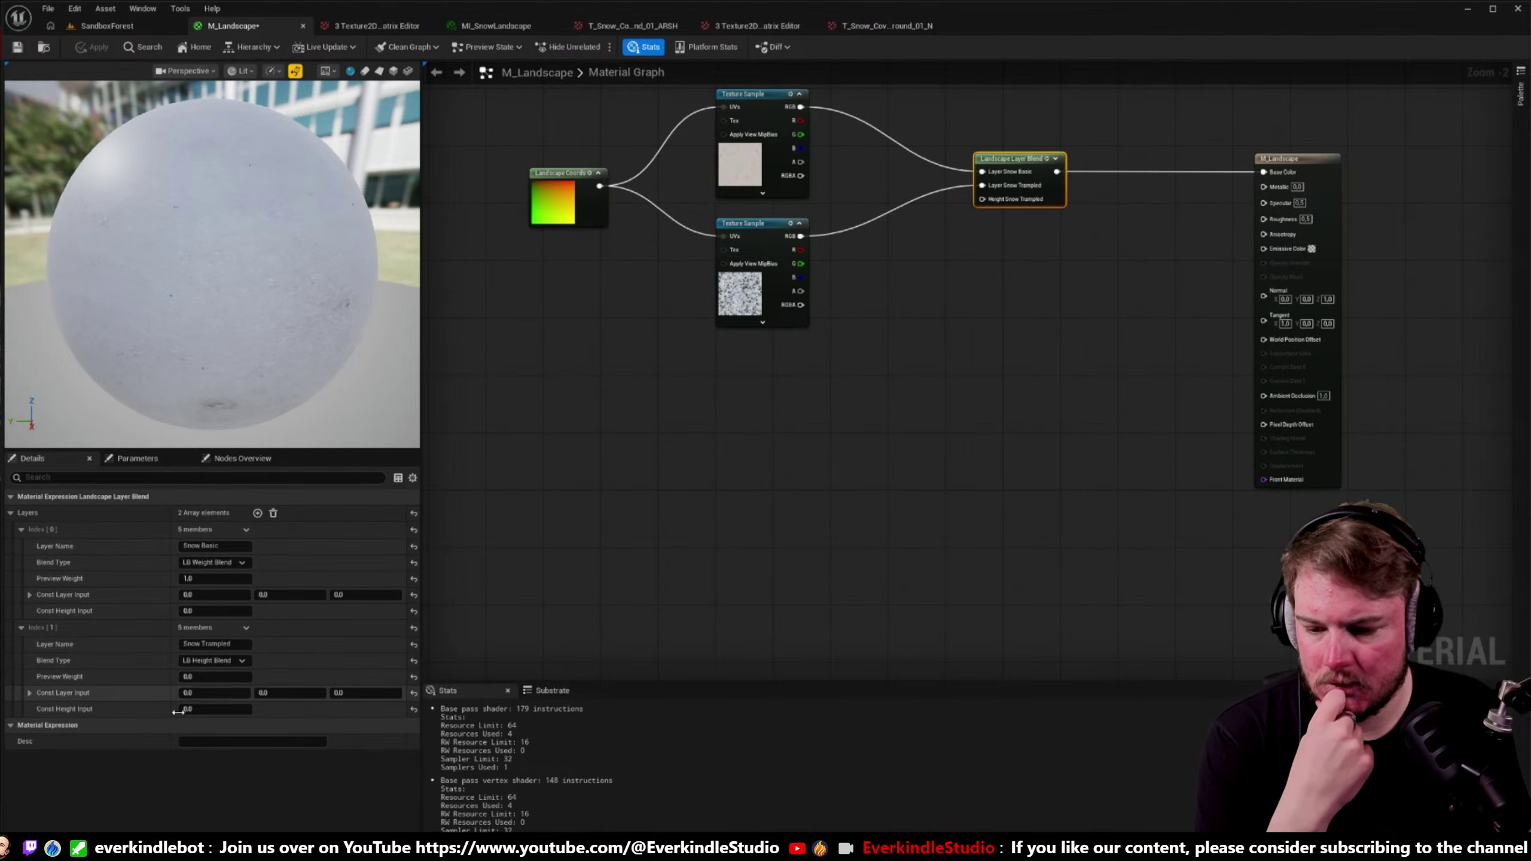
right_click_drag(818, 407, 878, 400)
left_click(870, 401)
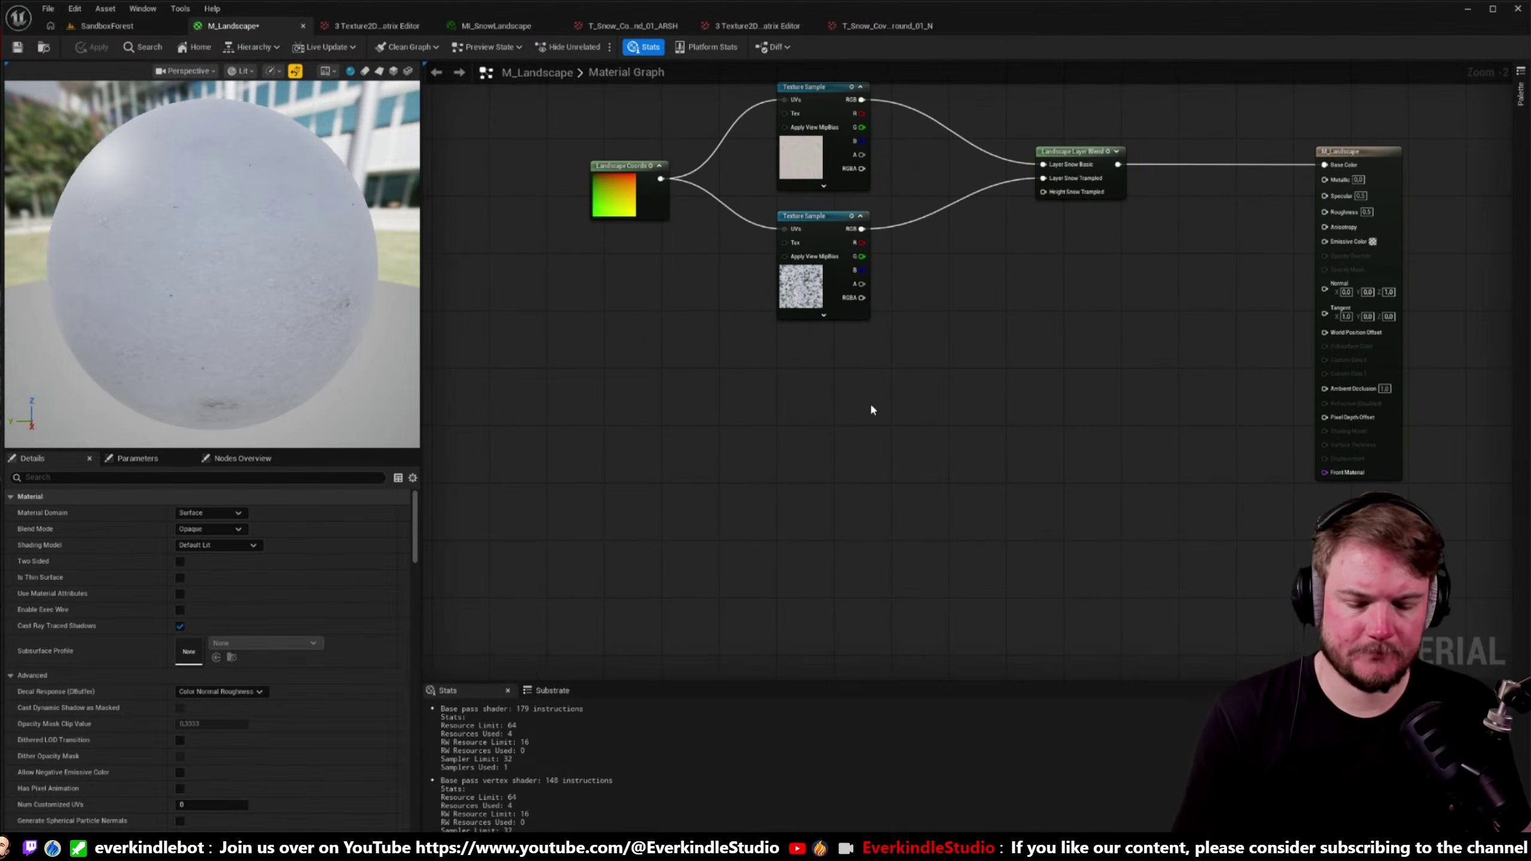
- Switch to the browser and study the Layer Blend example graph in Epic's Landscape Quick Start Guide
key("alt+Tab")
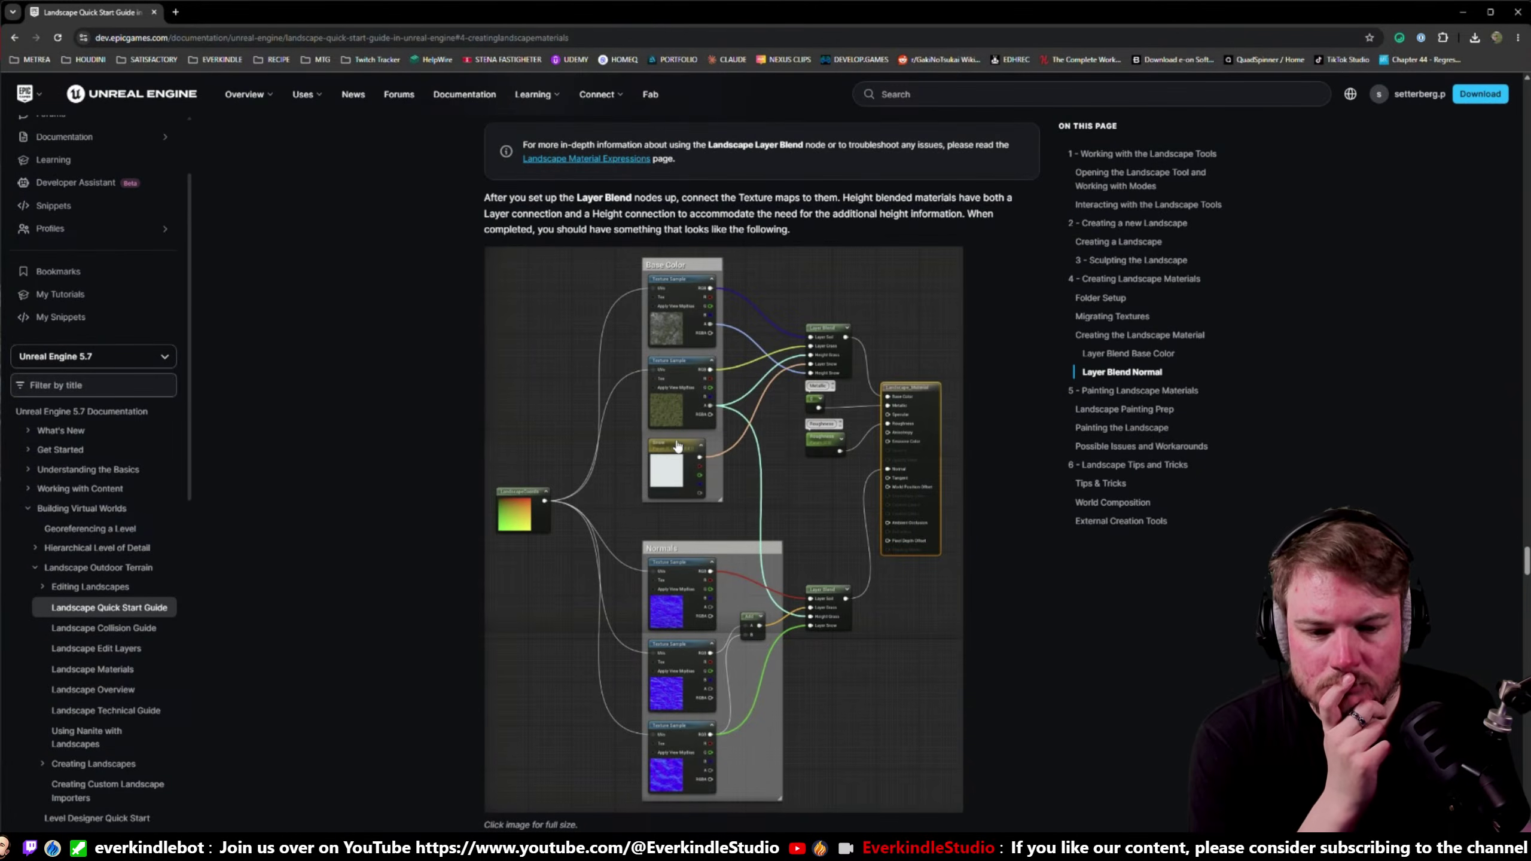
scroll(678, 446, "up", 3)
scroll(678, 446, "up", 2)
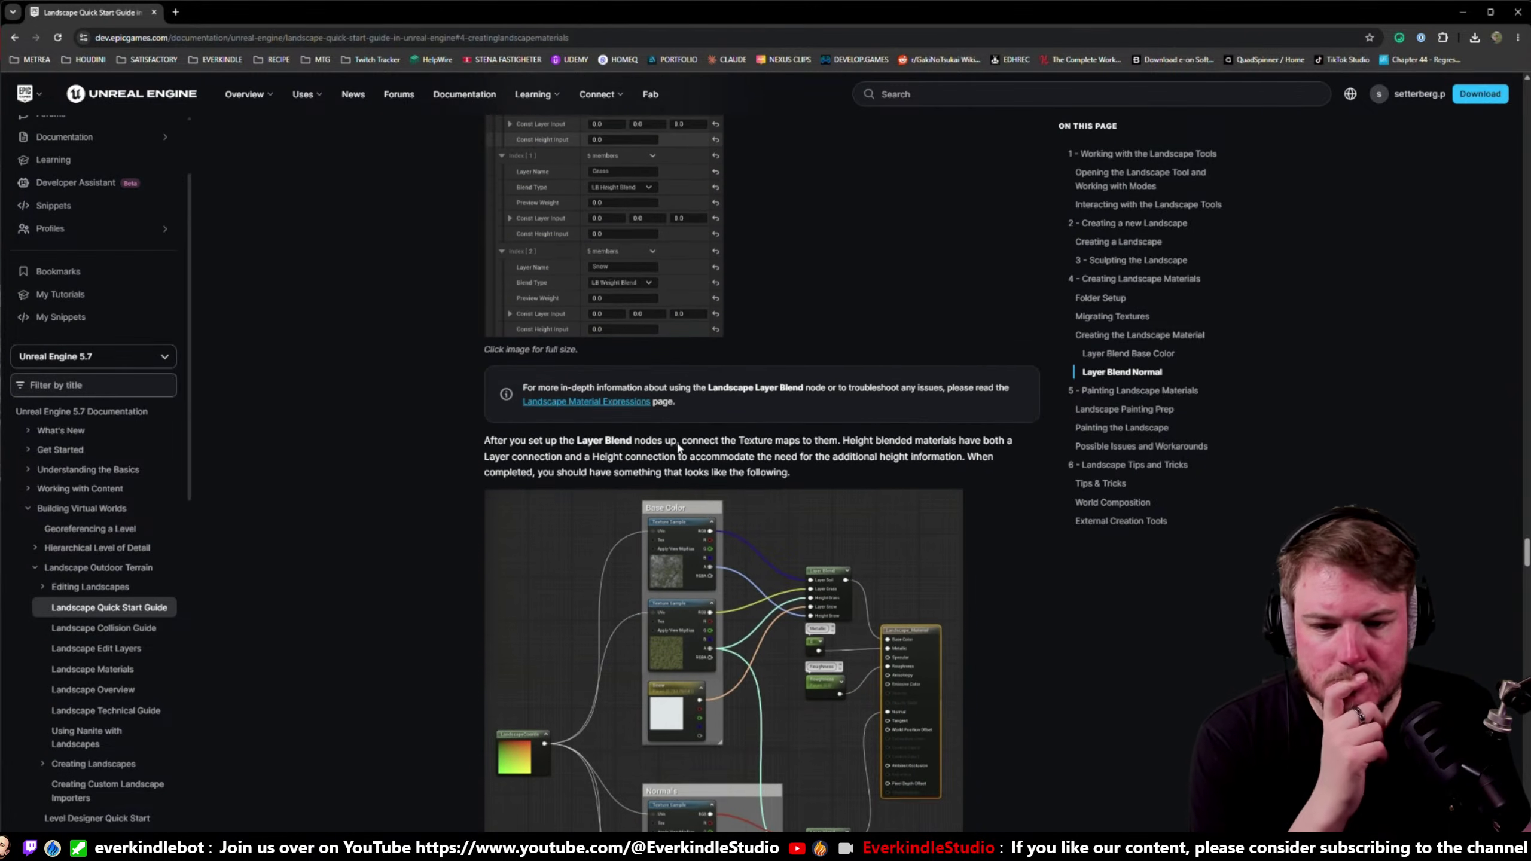
scroll(678, 447, "down", 5)
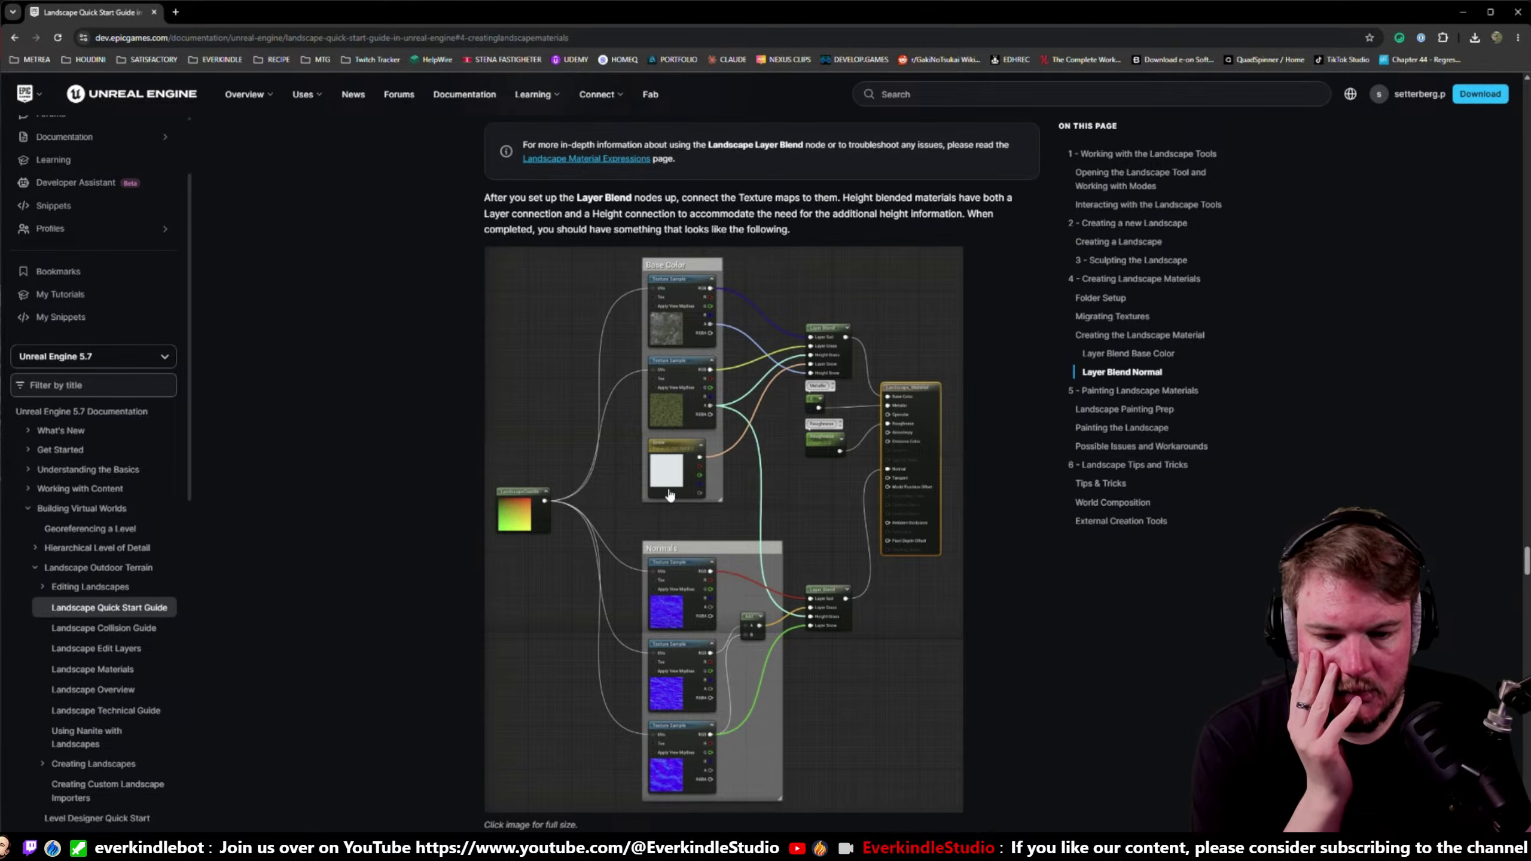
scroll(669, 495, "down", 1)
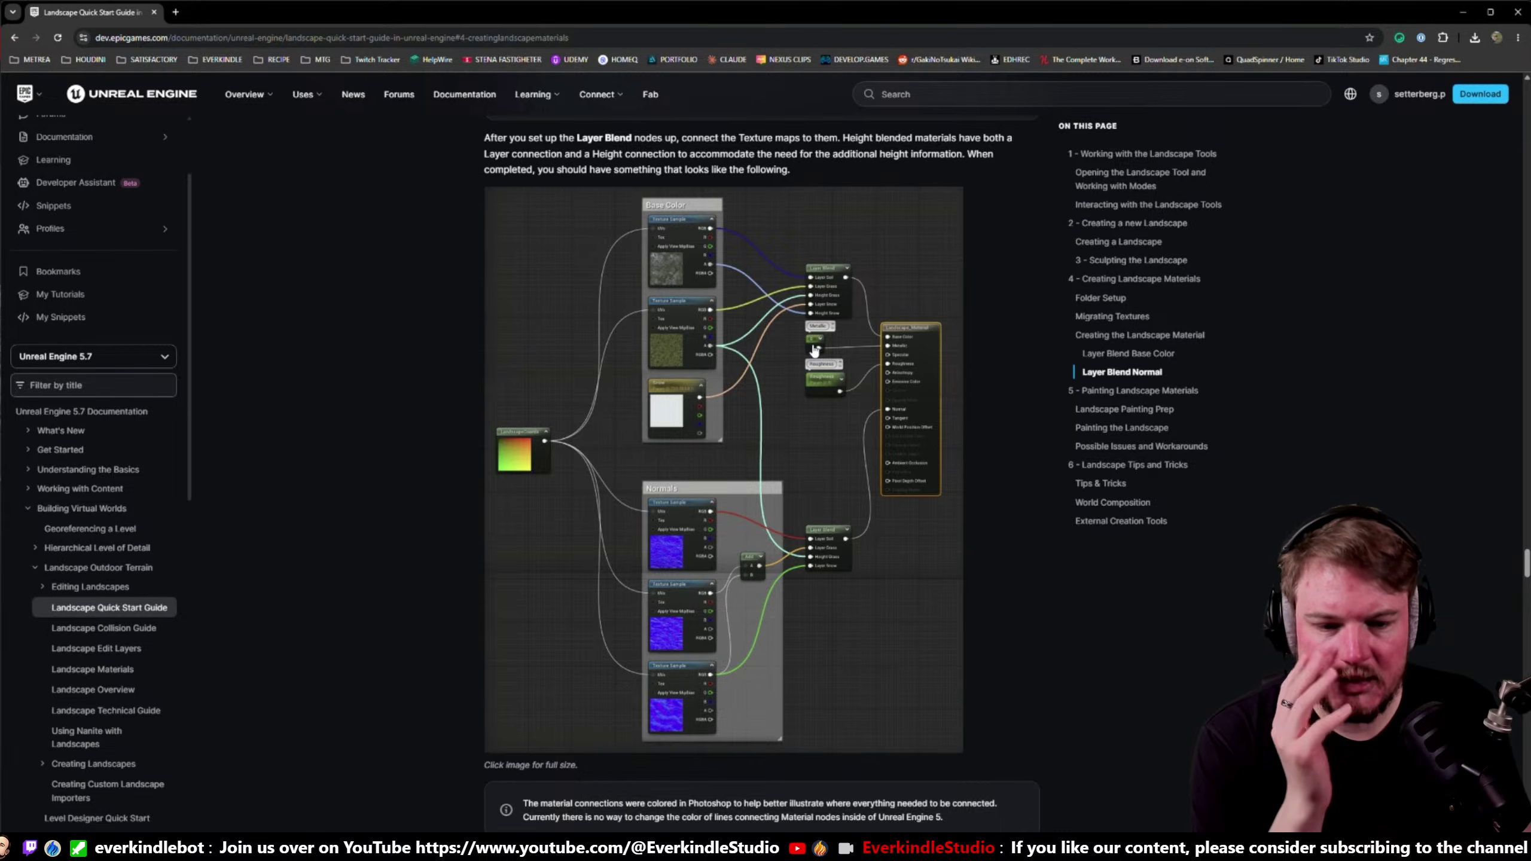
scroll(807, 380, "down", 2)
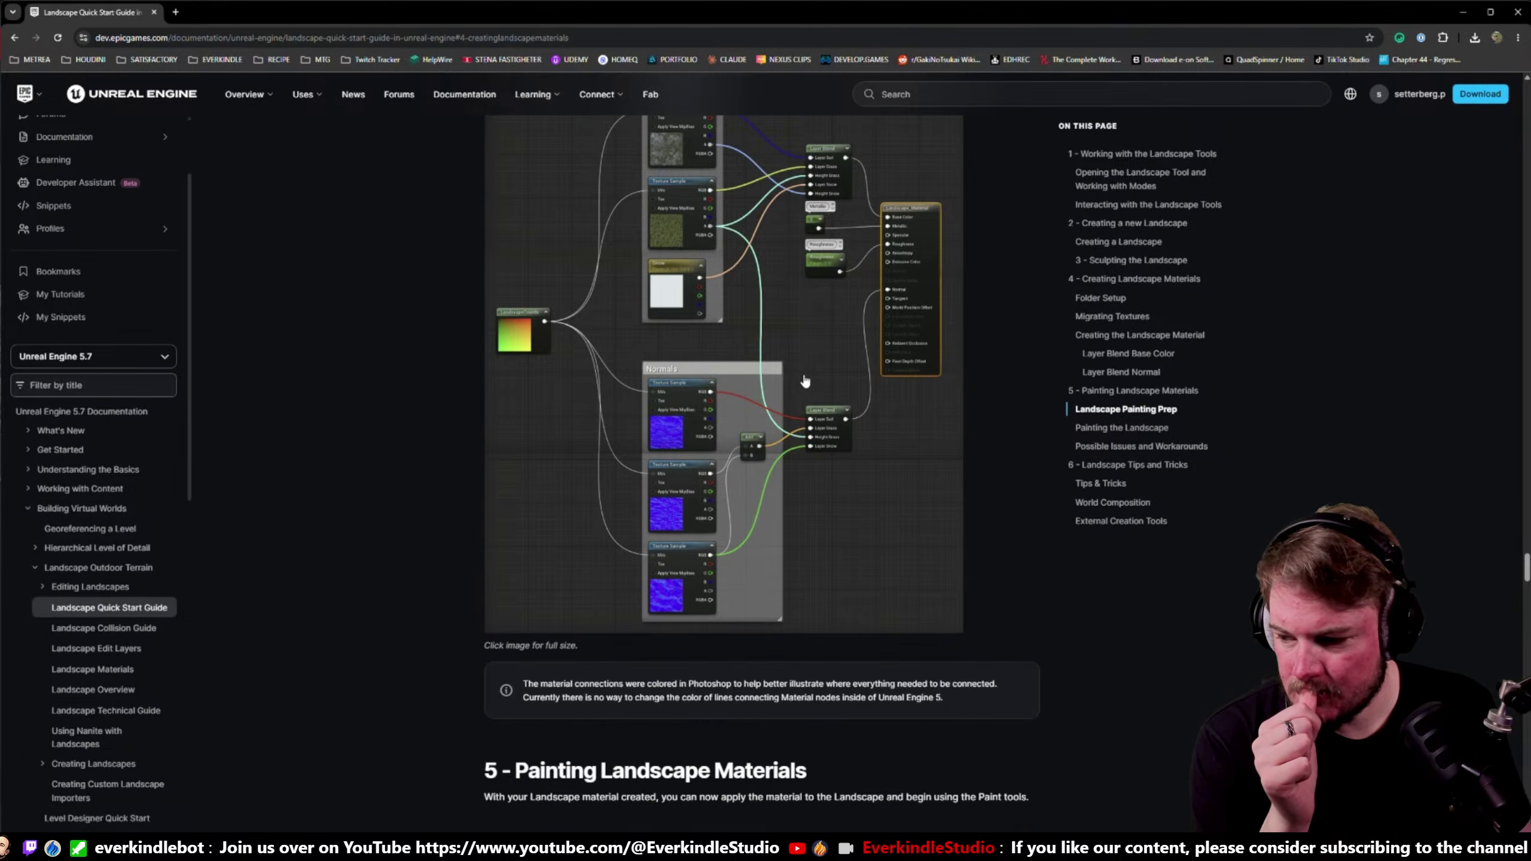
- Read the guide's Landscape Painting Prep section, from applying the landscape material to the expected Target Layers list
scroll(805, 381, "down", 3)
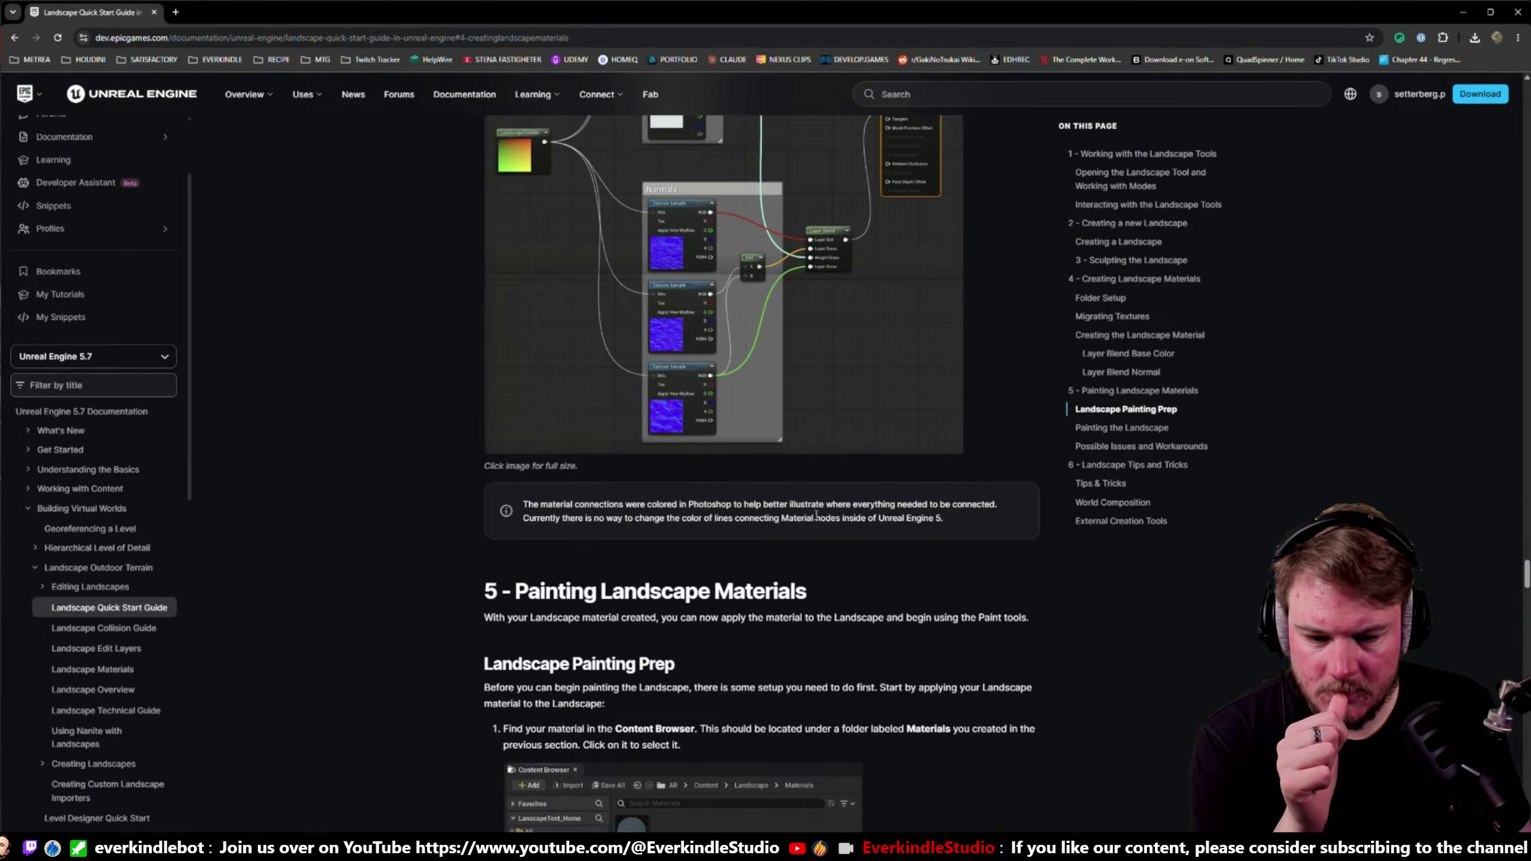
scroll(816, 514, "down", 4)
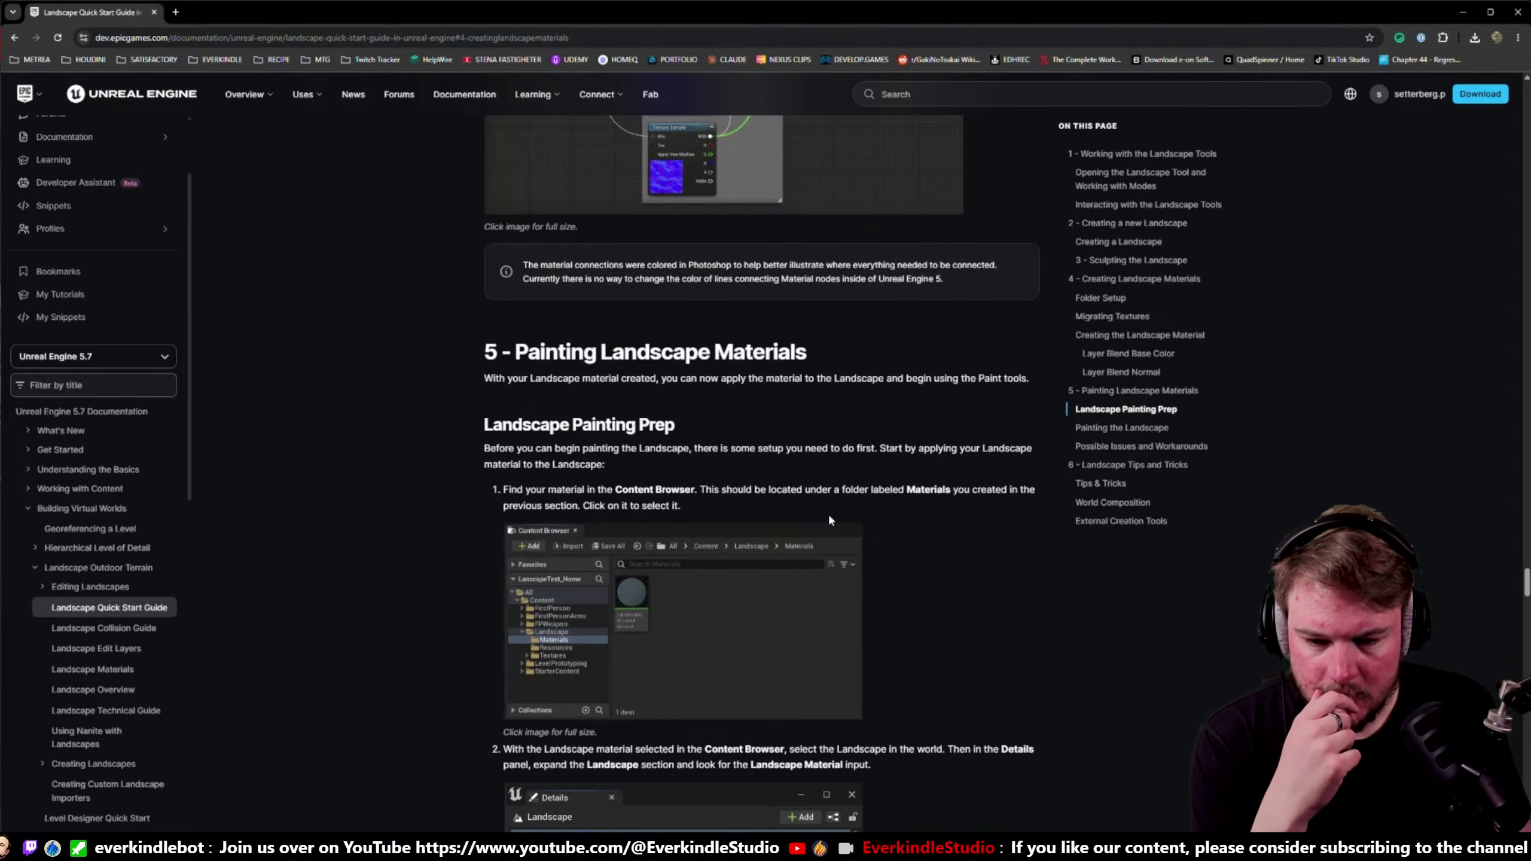
scroll(829, 518, "down", 8)
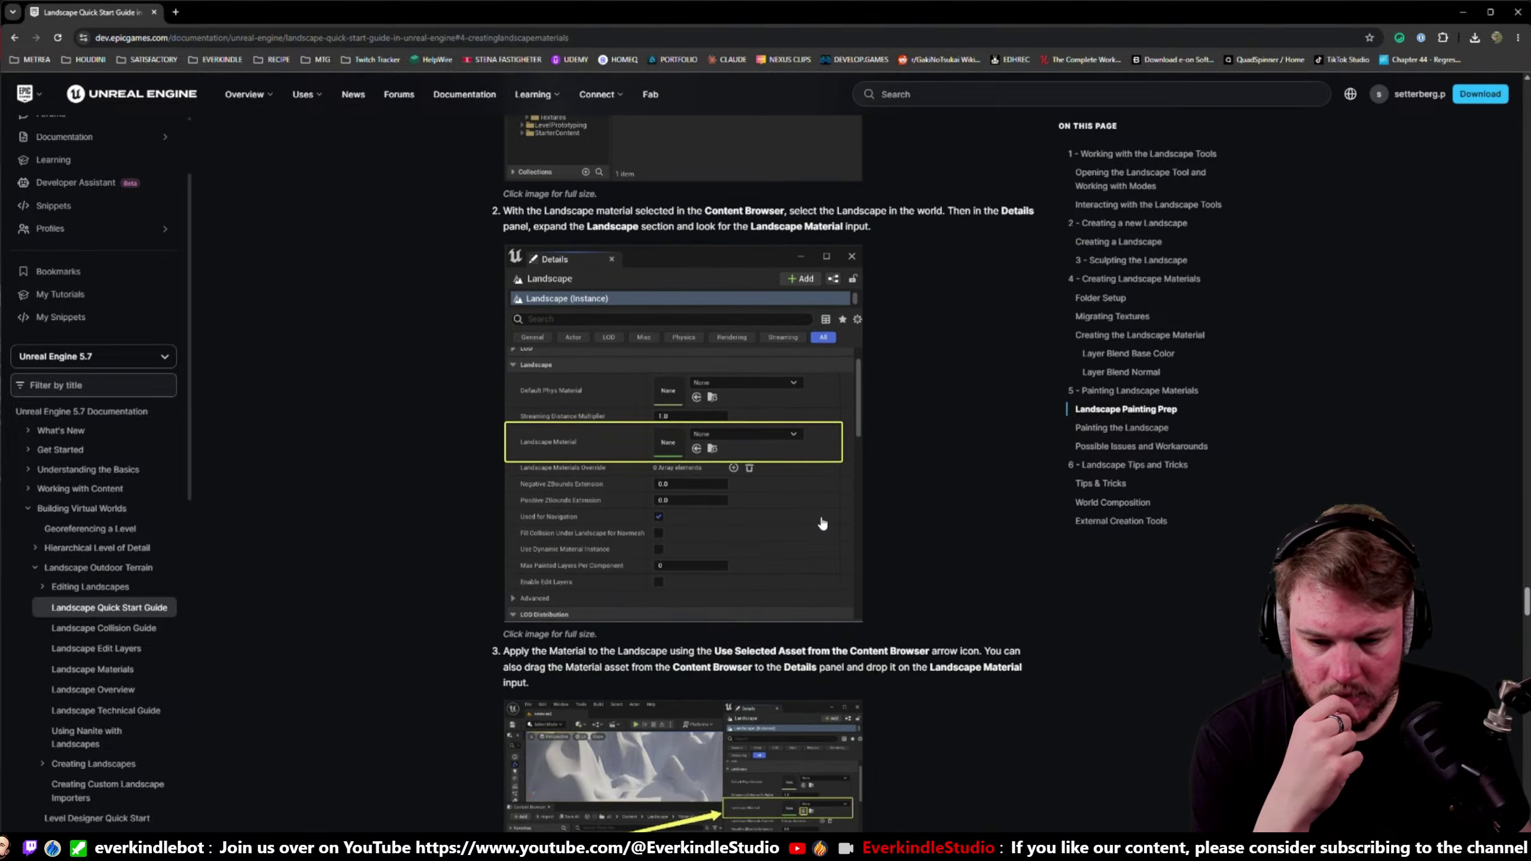
scroll(815, 525, "down", 4)
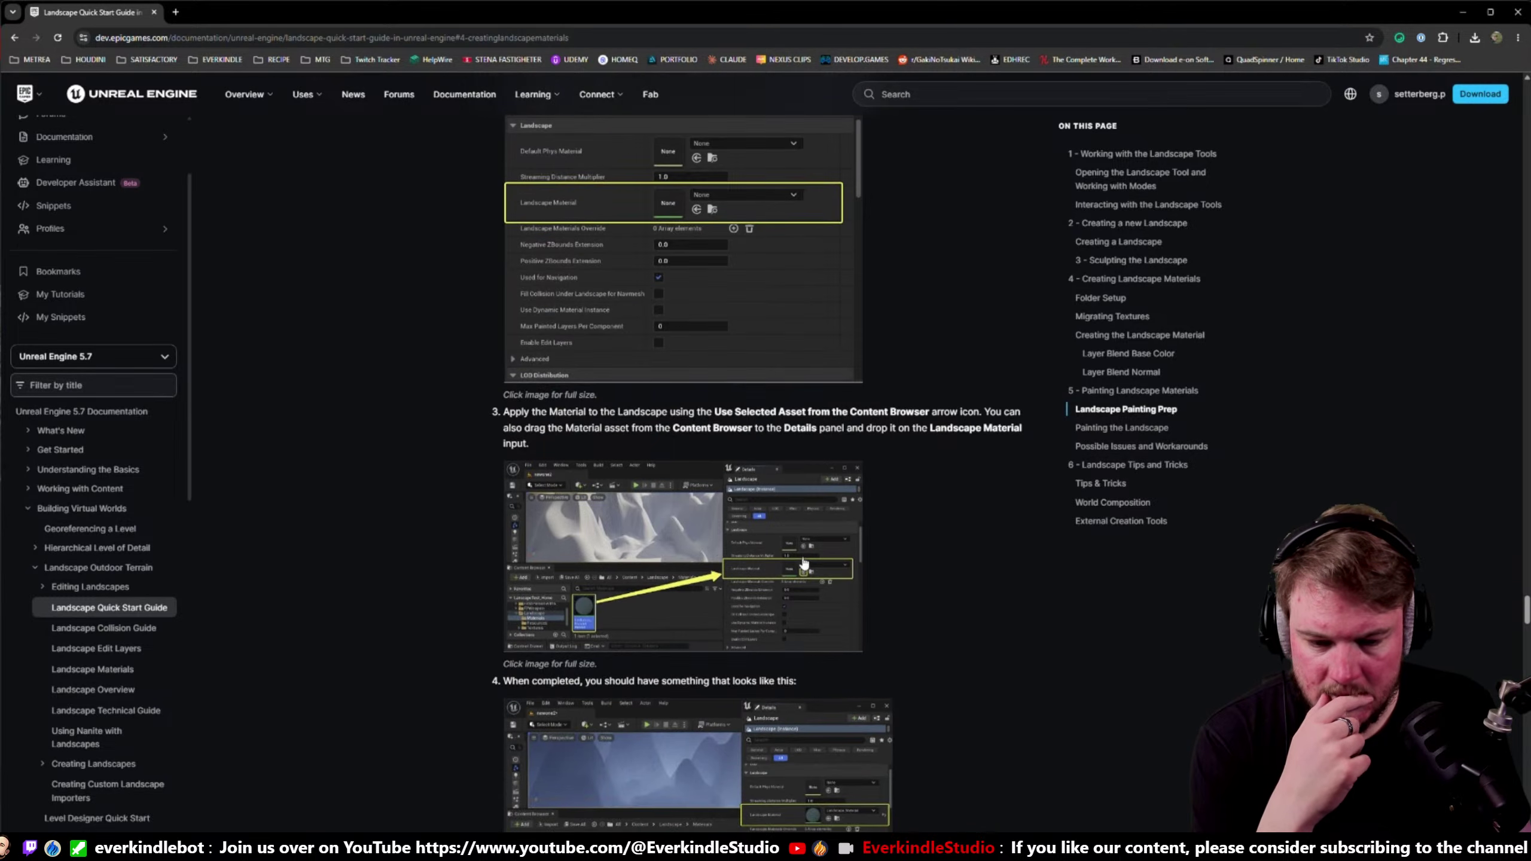
scroll(803, 562, "down", 12)
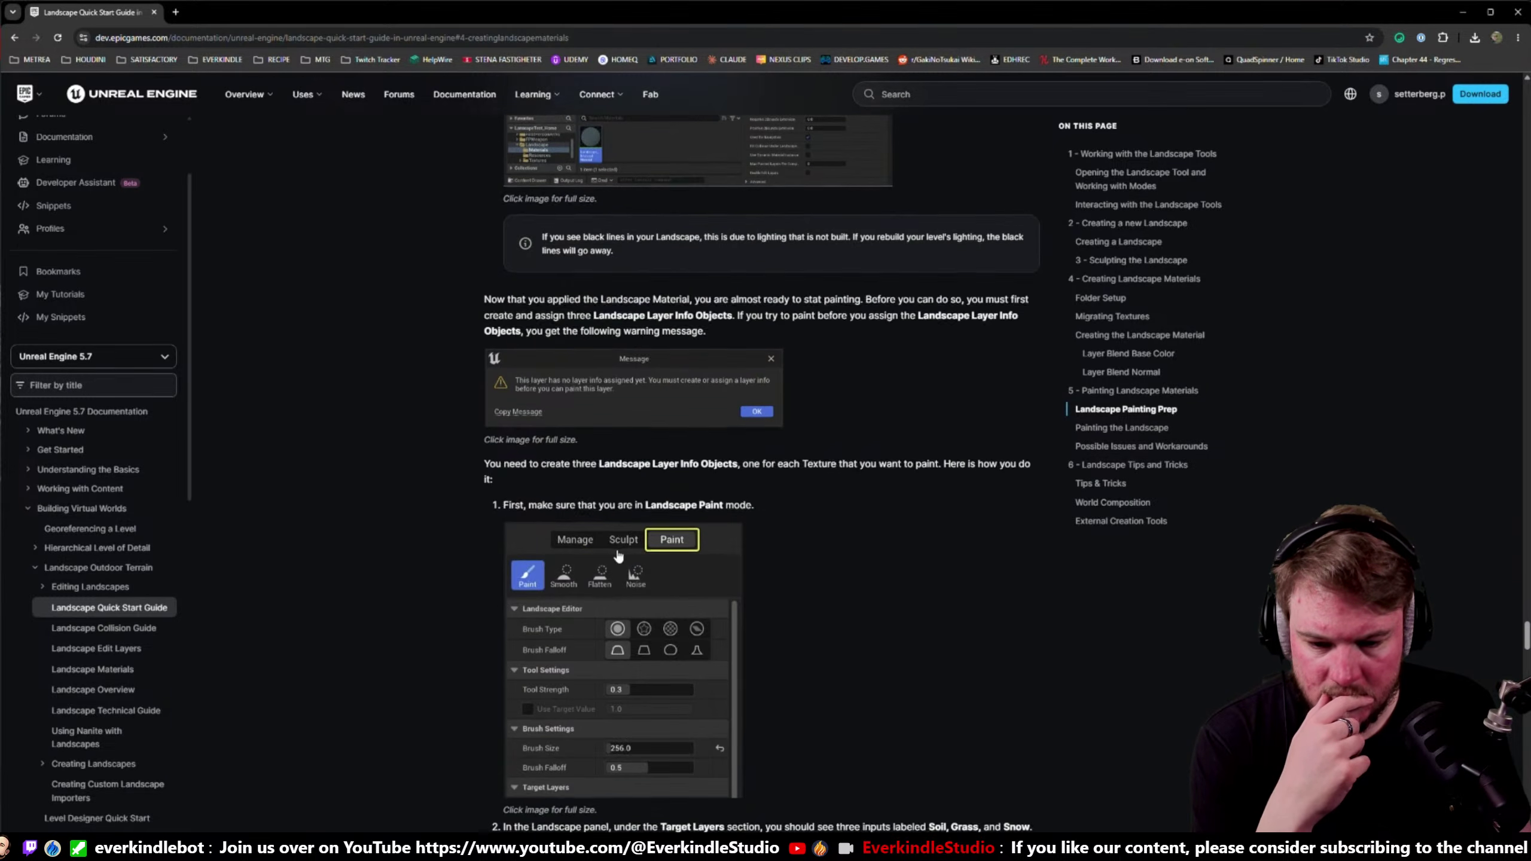
scroll(618, 555, "down", 12)
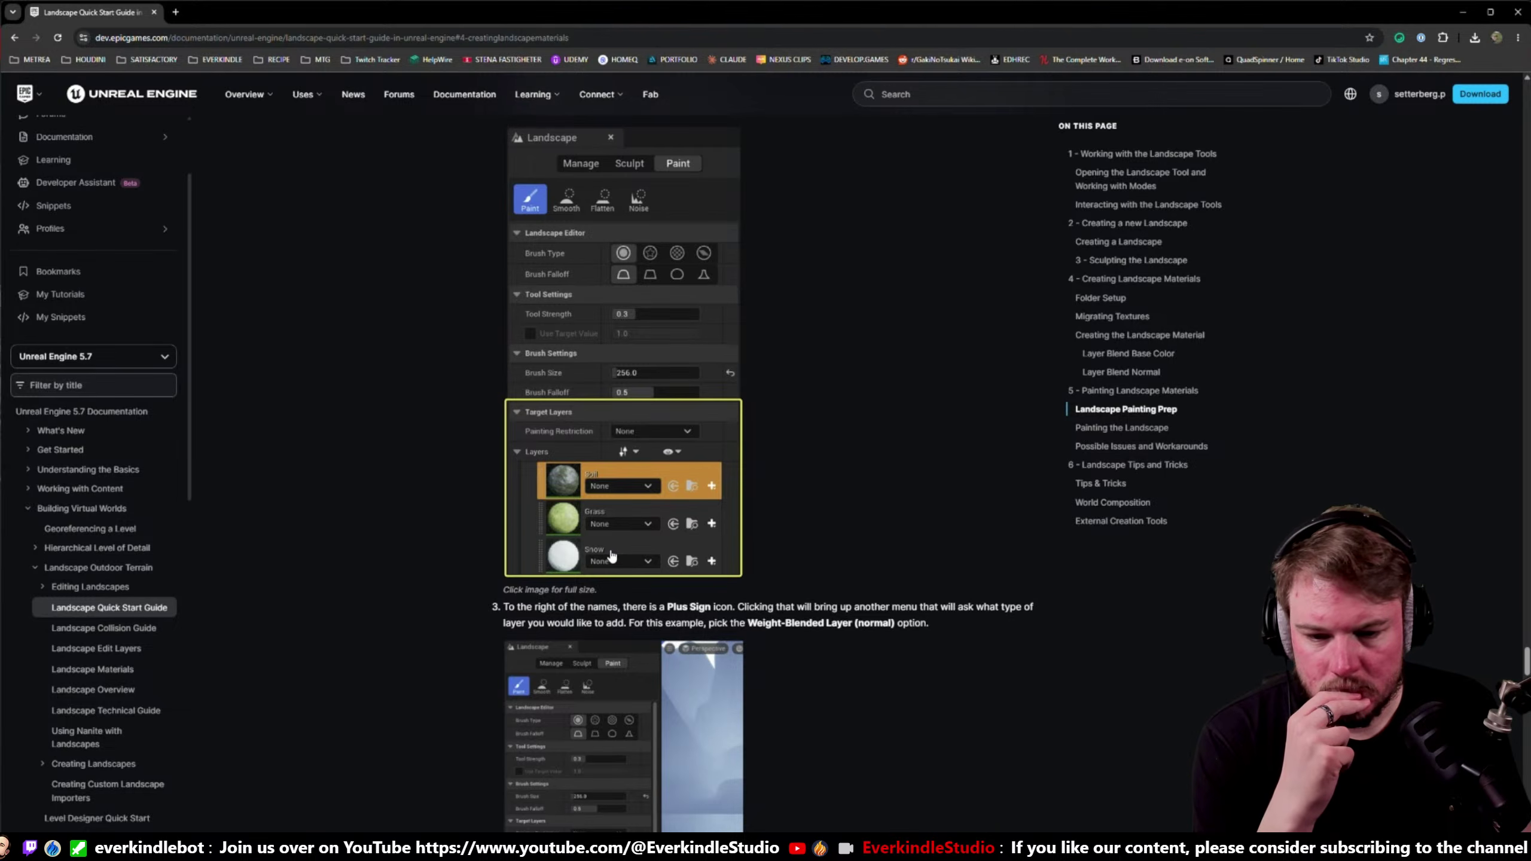
scroll(611, 555, "up", 2)
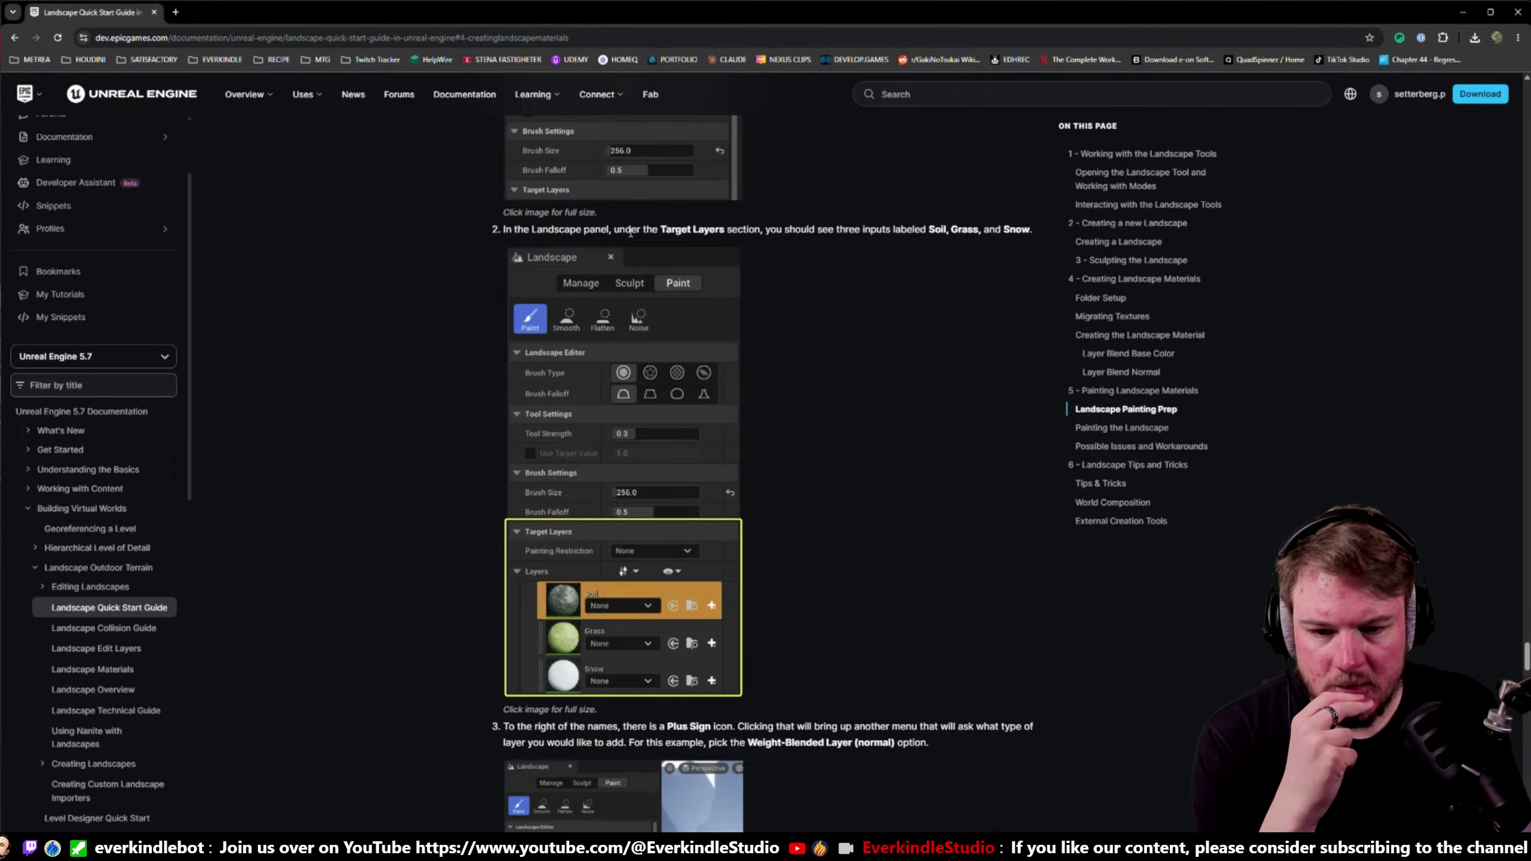
left_click_drag(630, 232, 1031, 232)
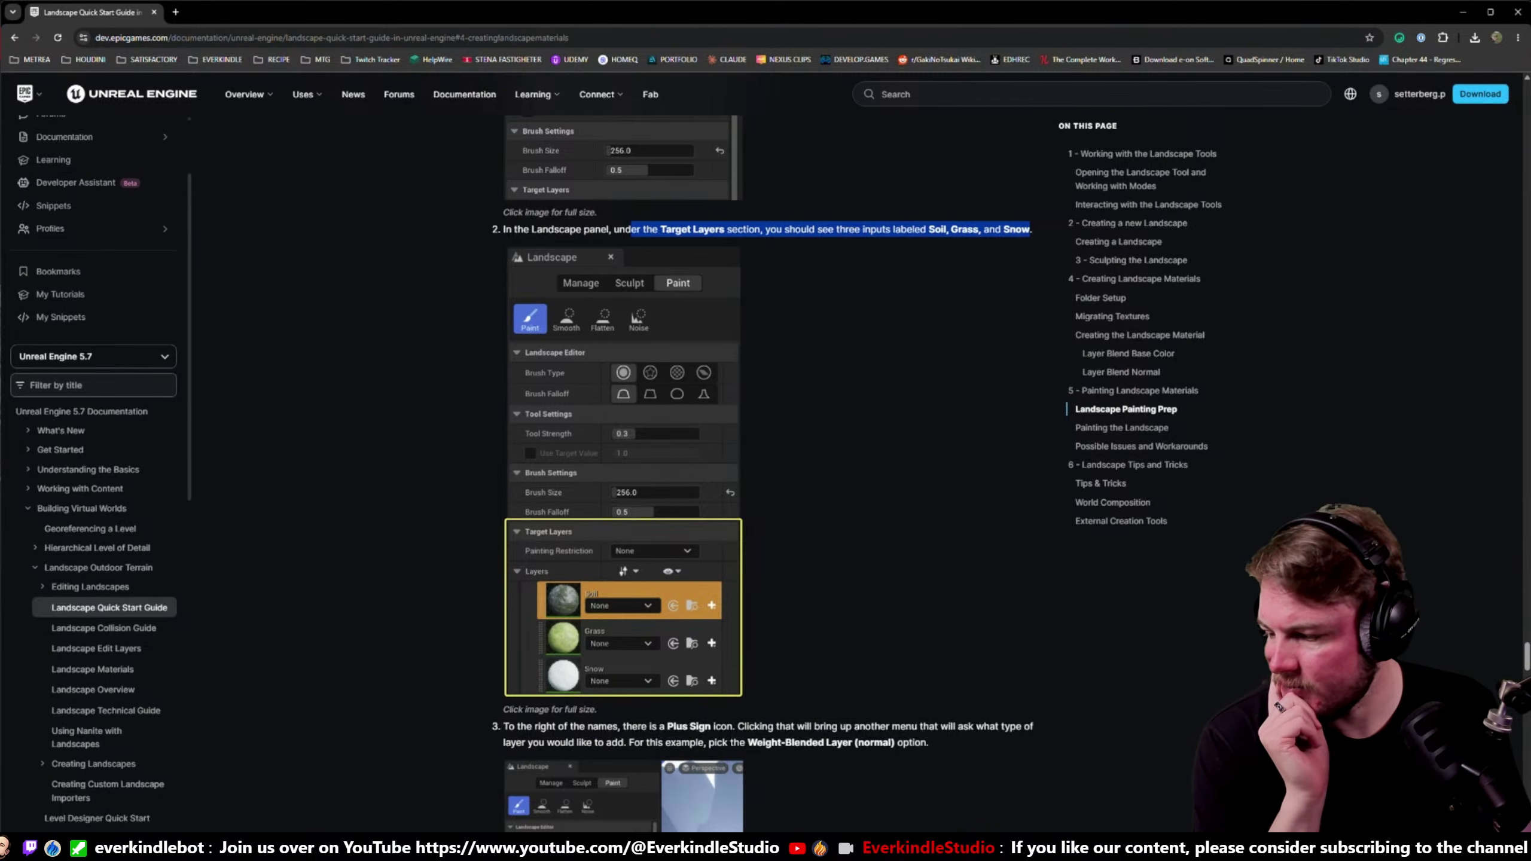
- Return to M_Landscape and inspect the base color Texture Sample, the material output node and the Landscape Layer Blend layer settings
key("alt+Tab")
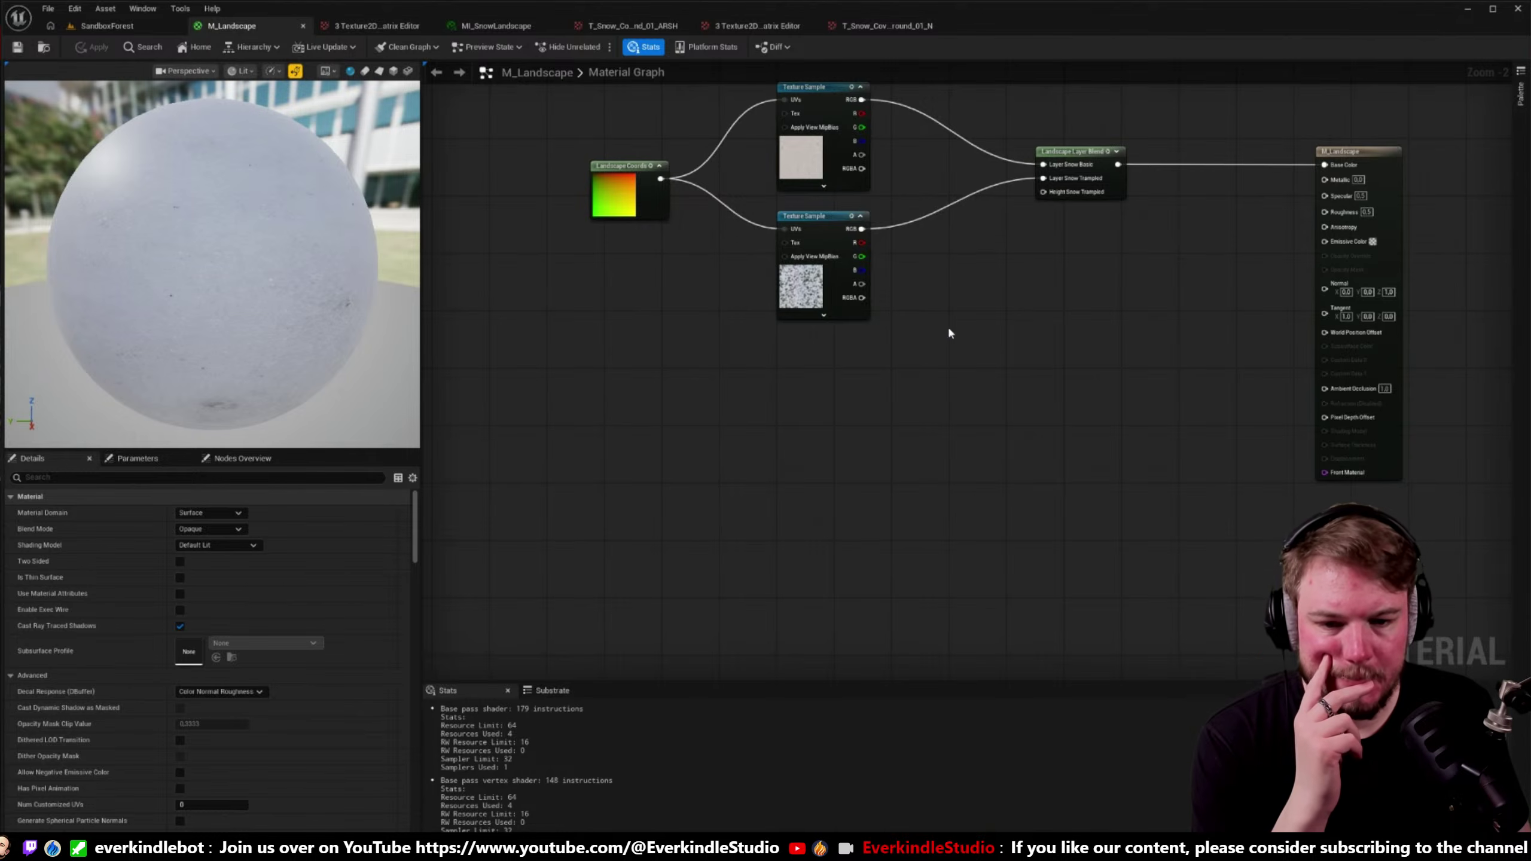
right_click_drag(948, 333, 829, 402)
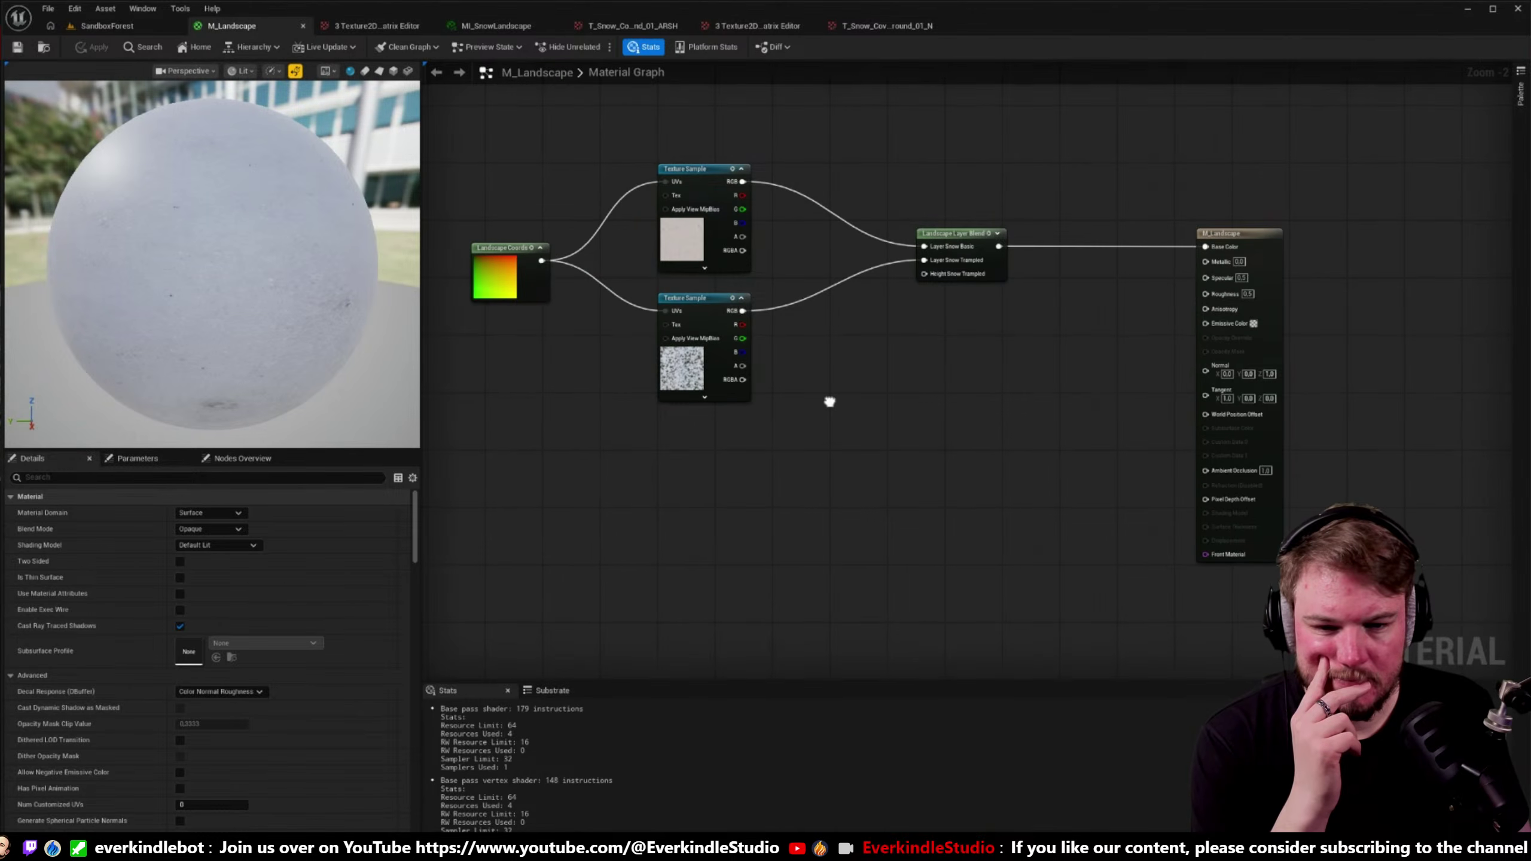
left_click(689, 247)
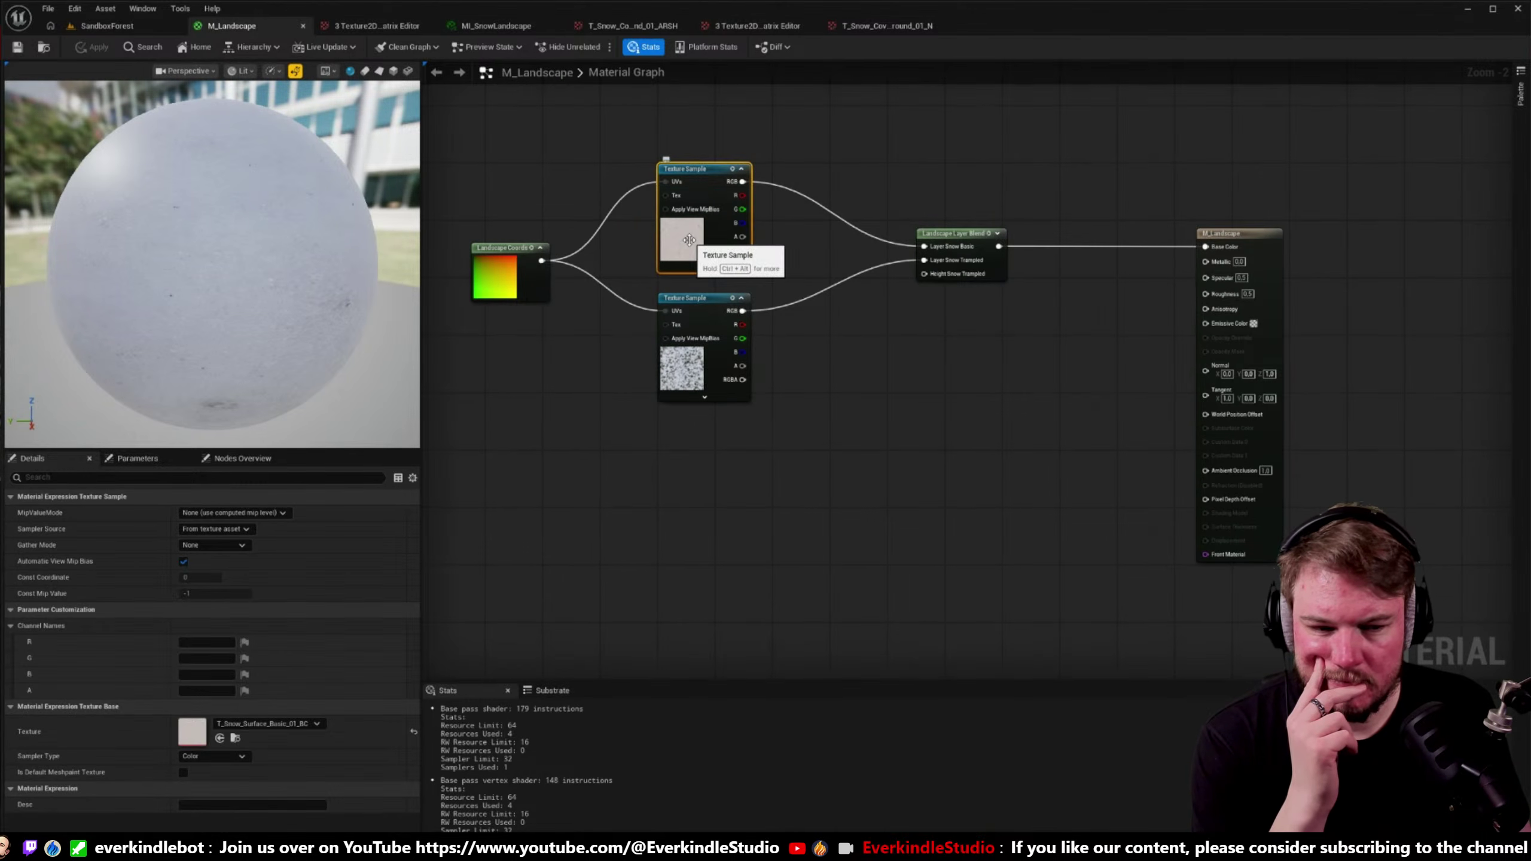
scroll(921, 361, "down", 5)
scroll(1009, 344, "up", 1)
right_click_drag(1009, 344, 935, 375)
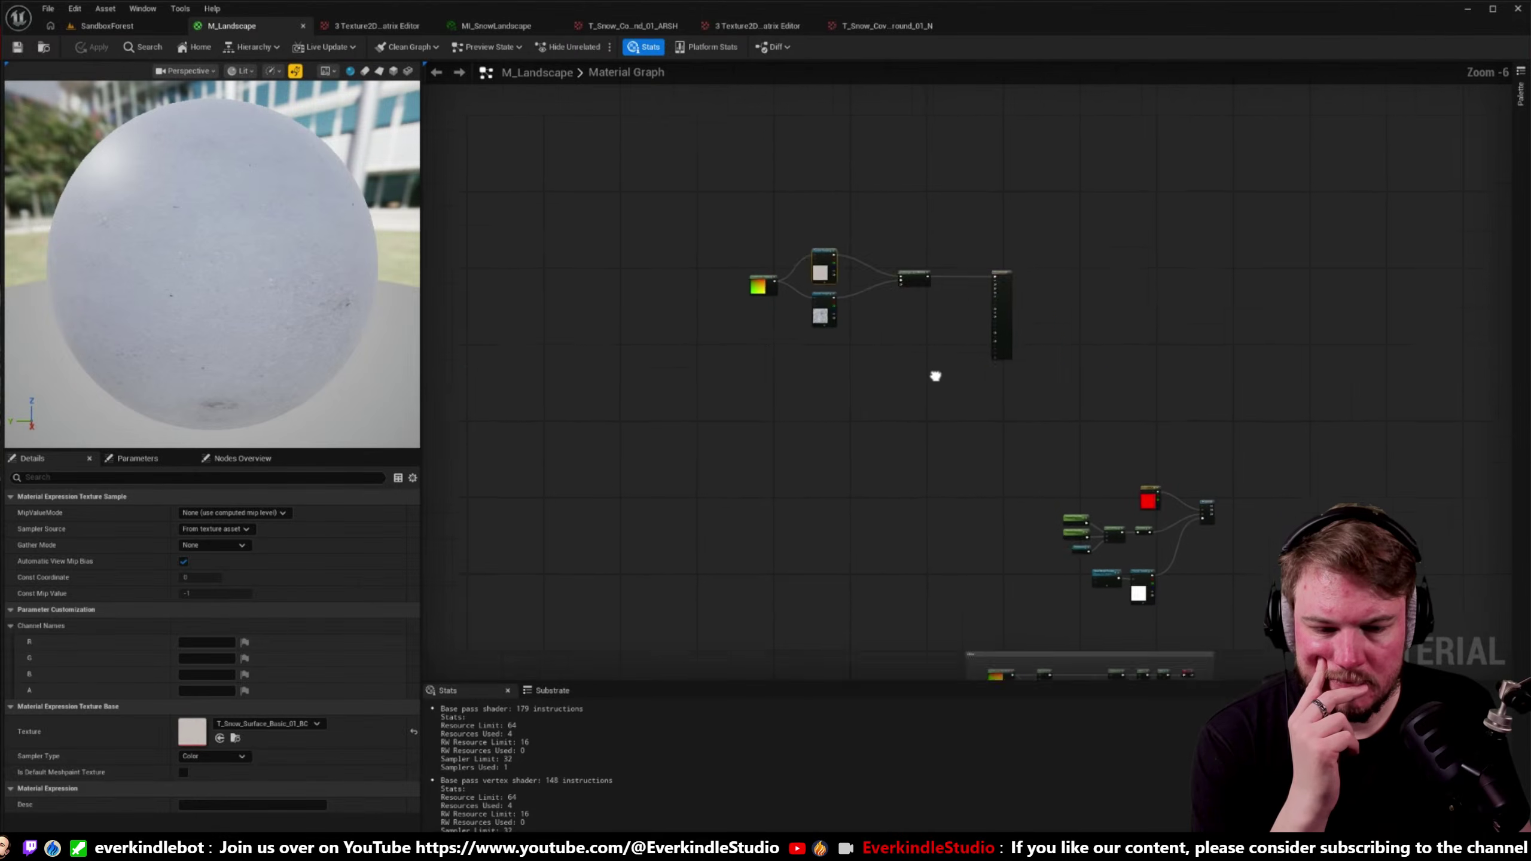
scroll(937, 343, "up", 4)
left_click(1029, 369)
left_click(1256, 242)
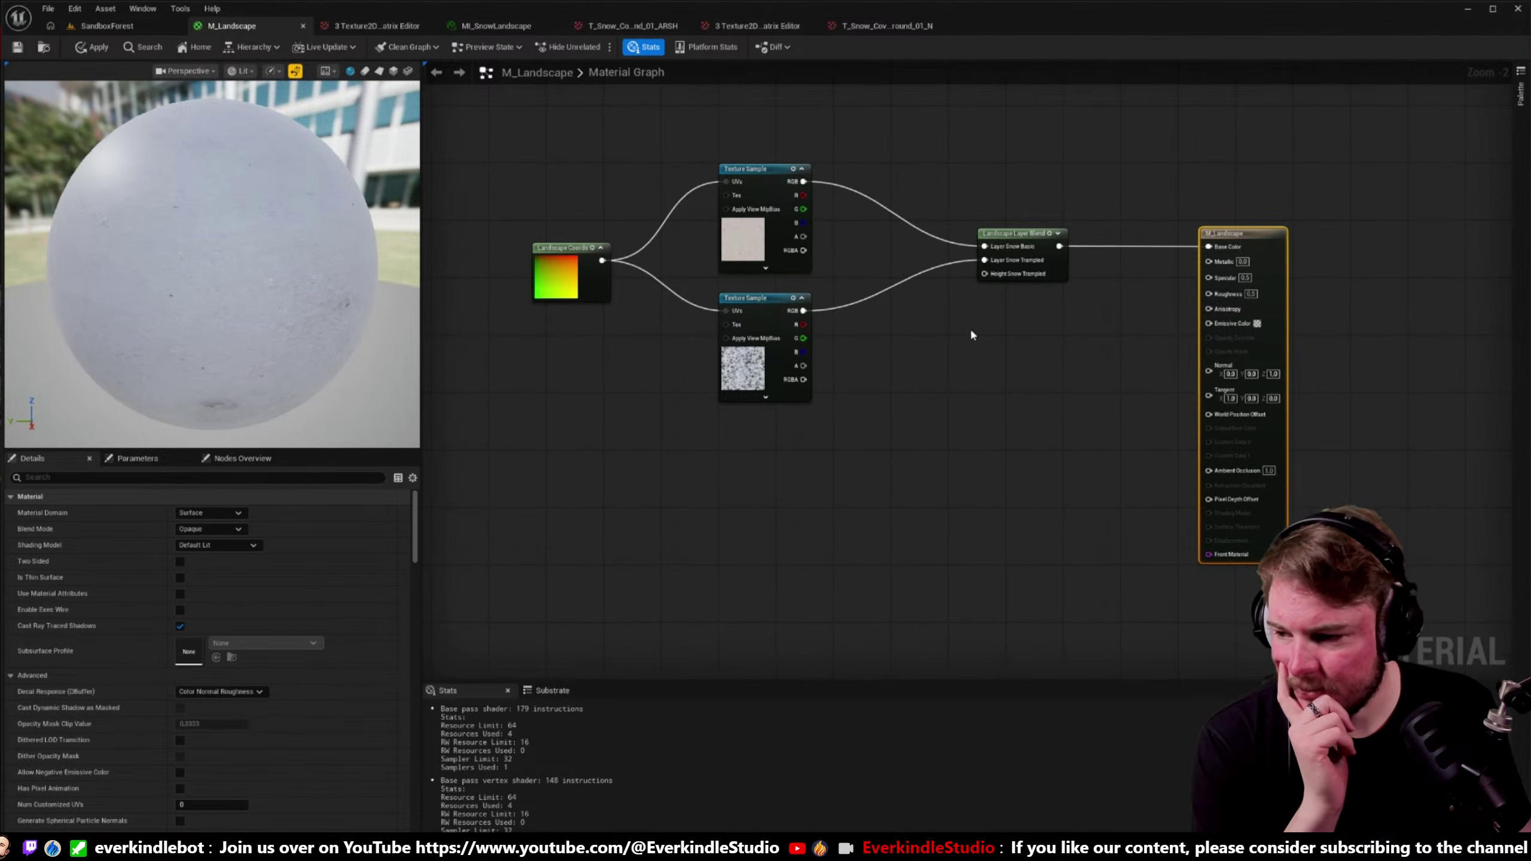
mouse_move(970, 335)
right_mouse_down()
mouse_move(1043, 328)
mouse_move(981, 349)
right_mouse_up()
left_click(1030, 247)
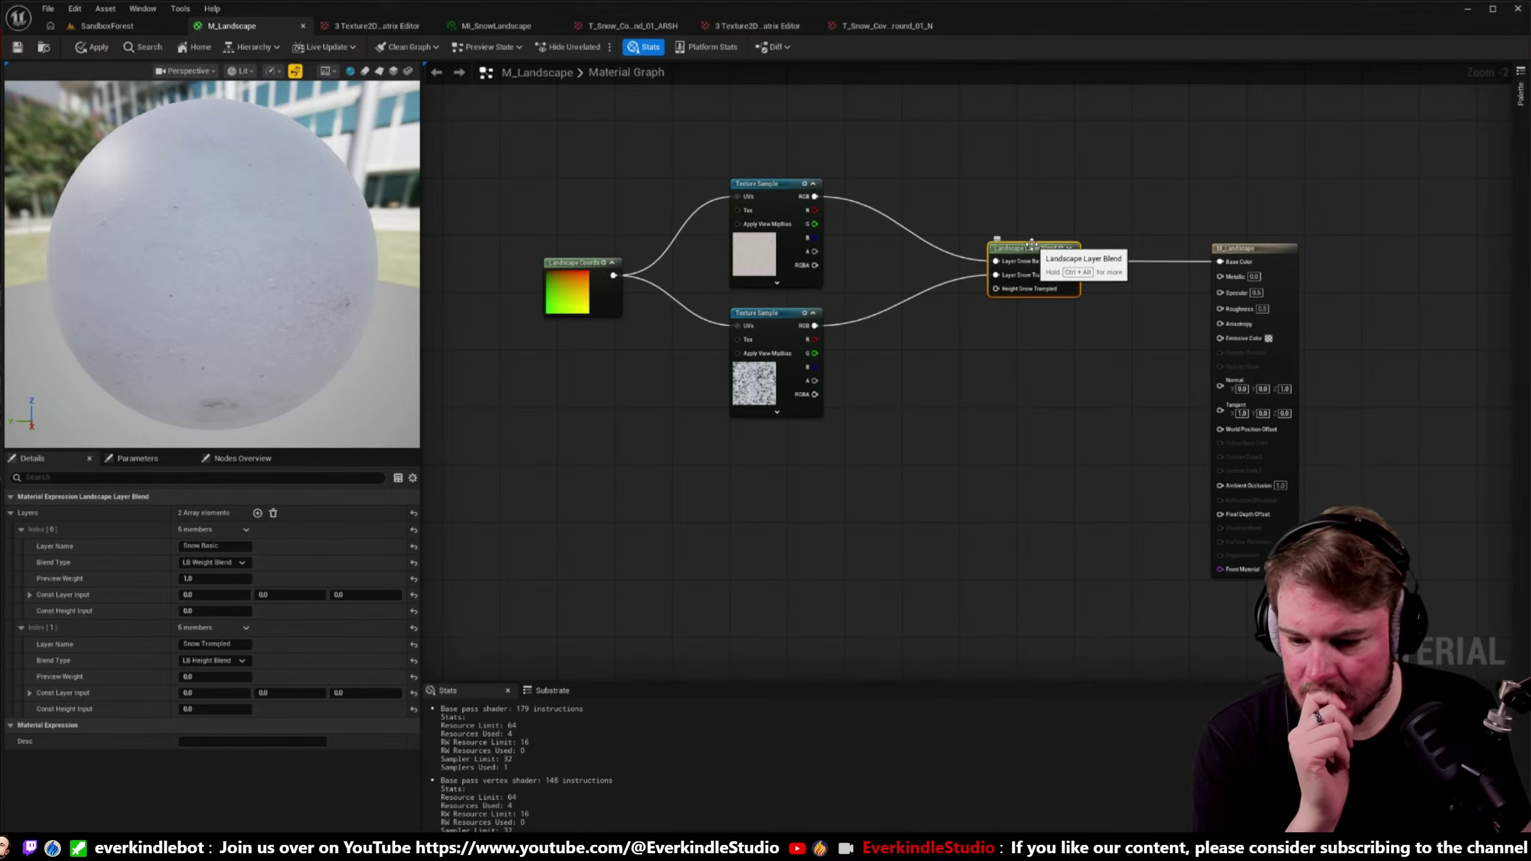
right_click_drag(1279, 249, 1225, 257)
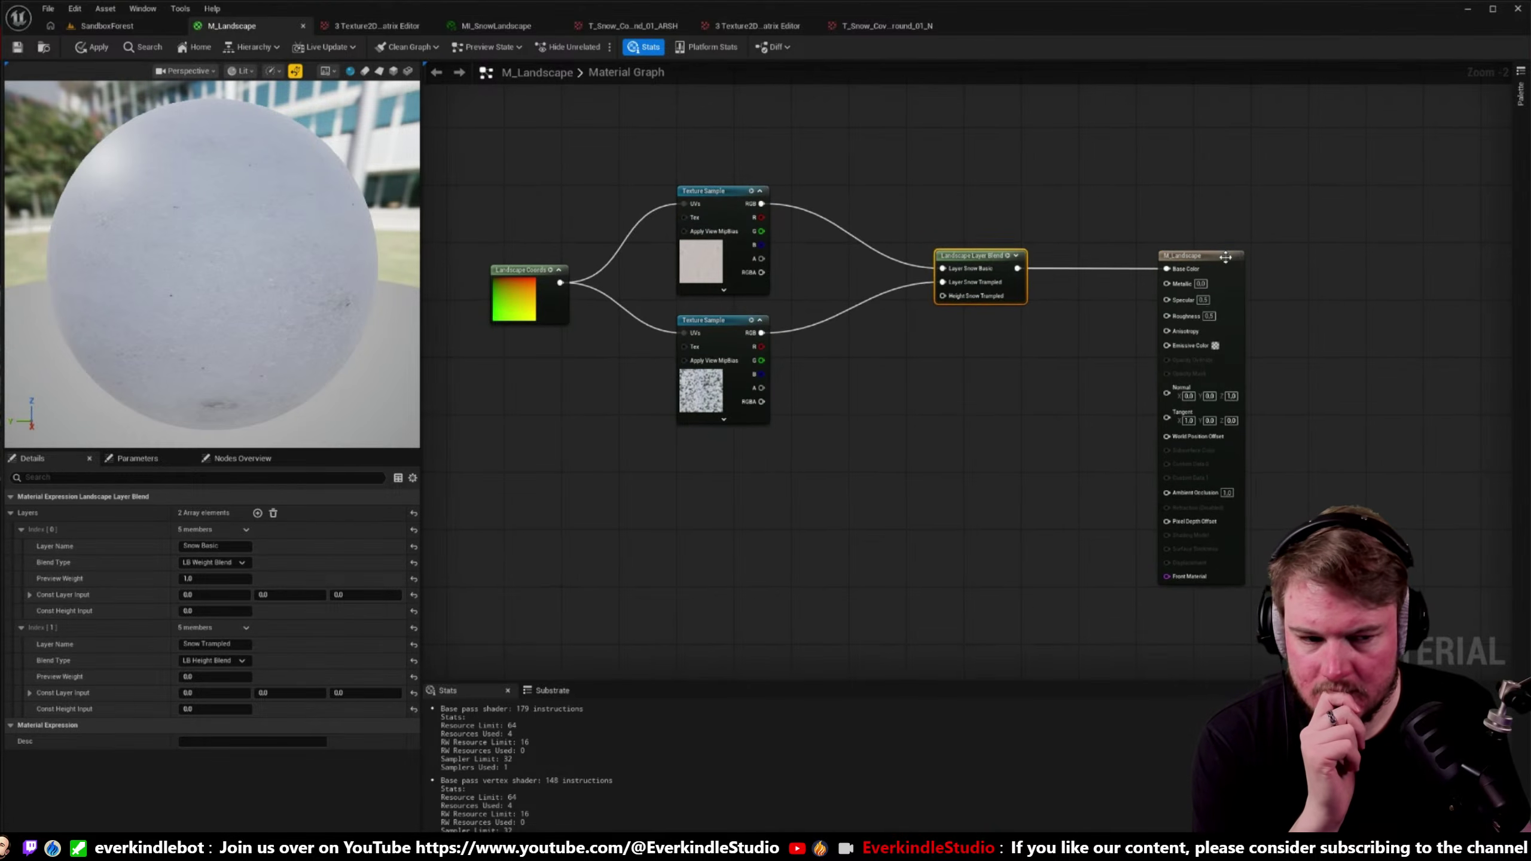
left_click(1225, 257)
left_click(999, 260)
left_click_drag(943, 295, 769, 454)
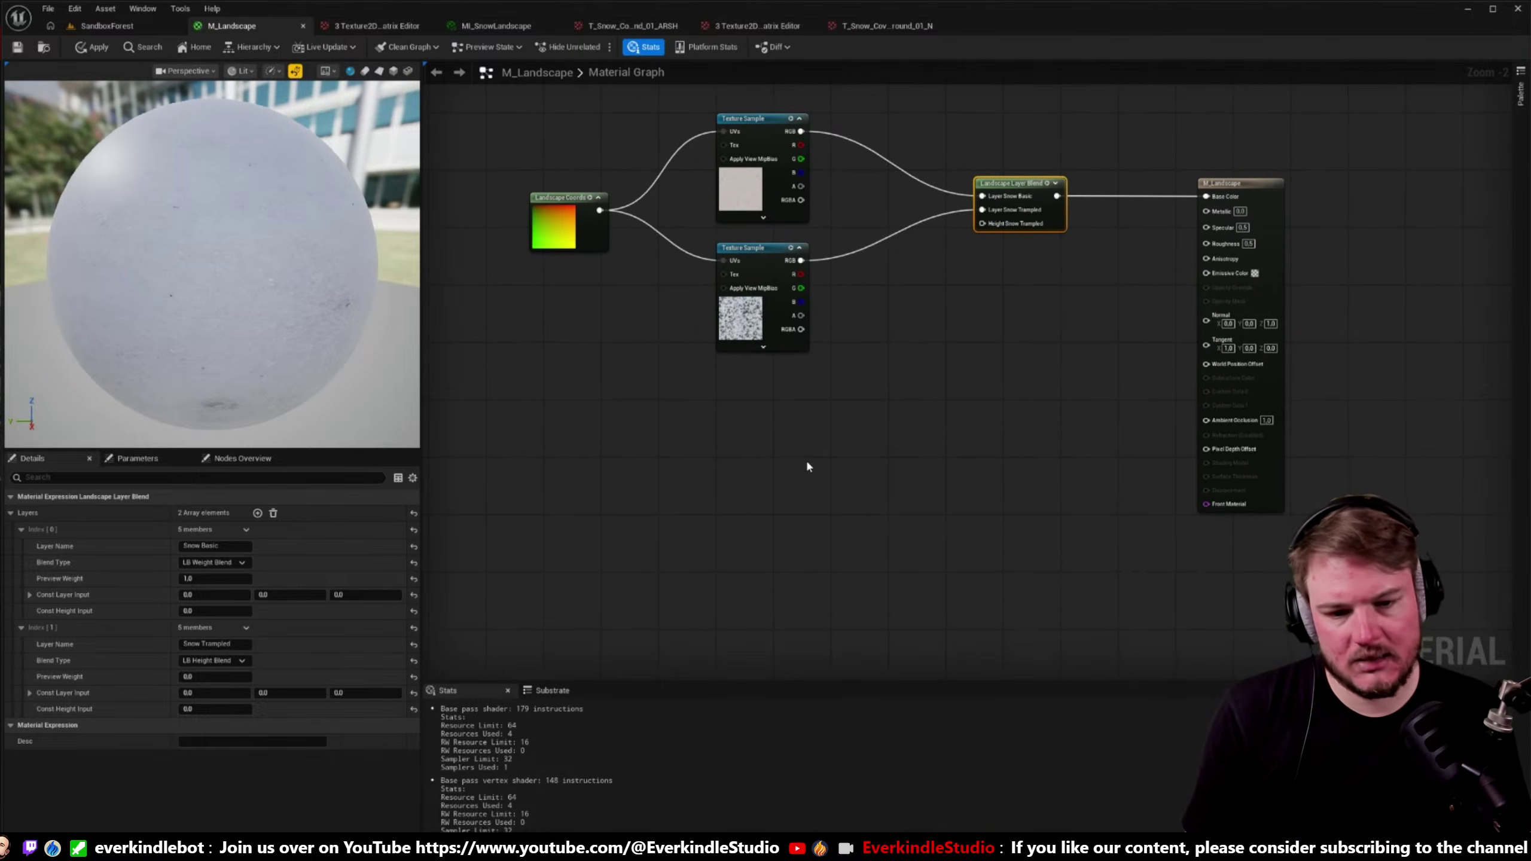
- Add T_Snow_Covered_Ground_01_ARSH as a Texture Sample, feed its UVs from Landscape Coords and connect its alpha to Height Snow Trampled
key("ctrl+space")
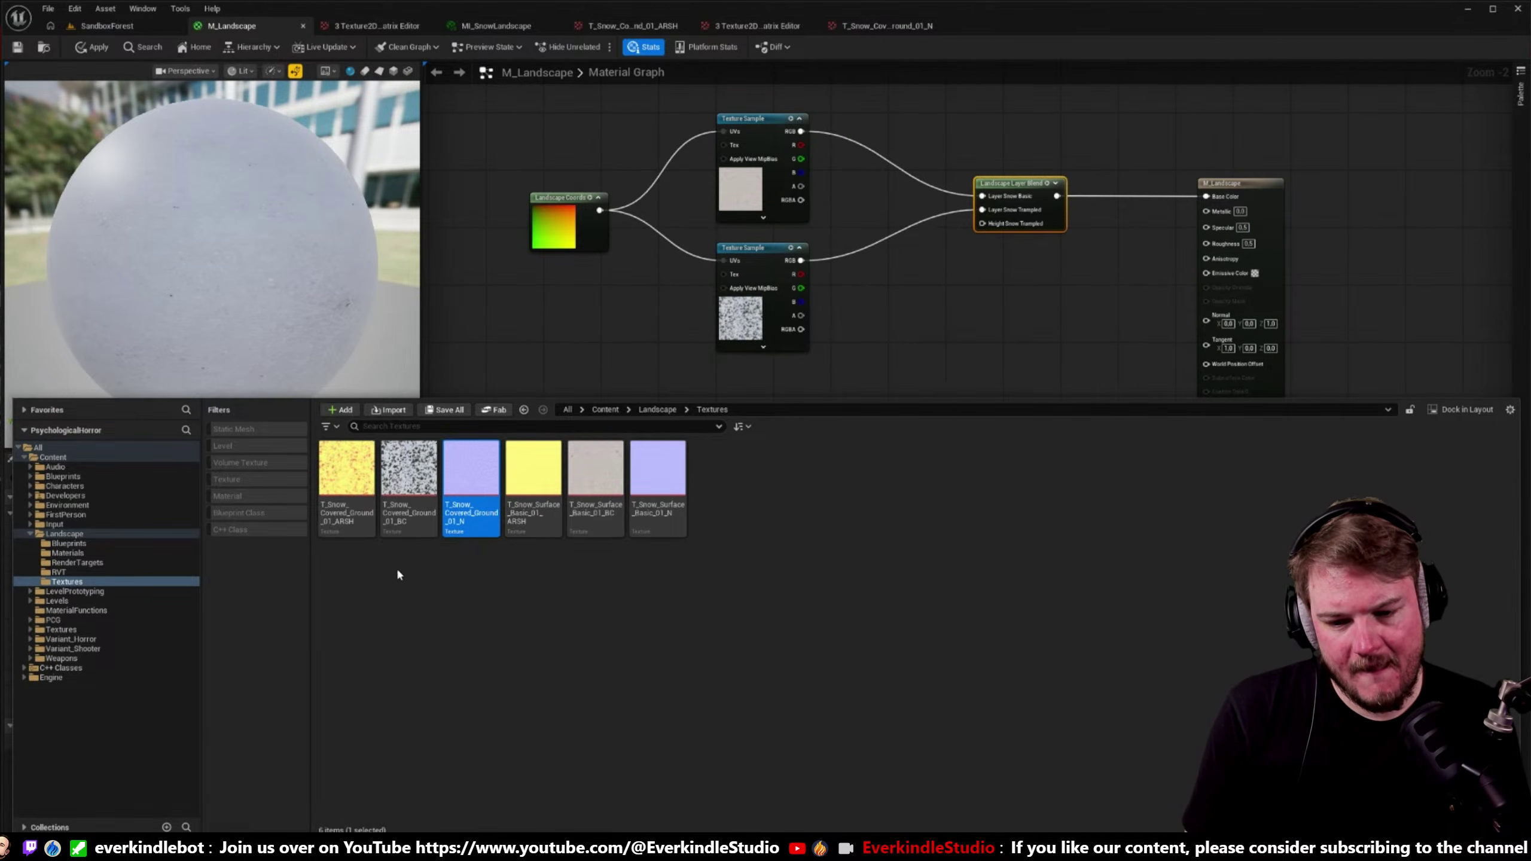
left_click_drag(346, 471, 567, 383)
left_click_drag(603, 433, 737, 470)
scroll(594, 209, "up", 2)
left_click_drag(597, 210, 764, 480)
right_click_drag(932, 524, 888, 601)
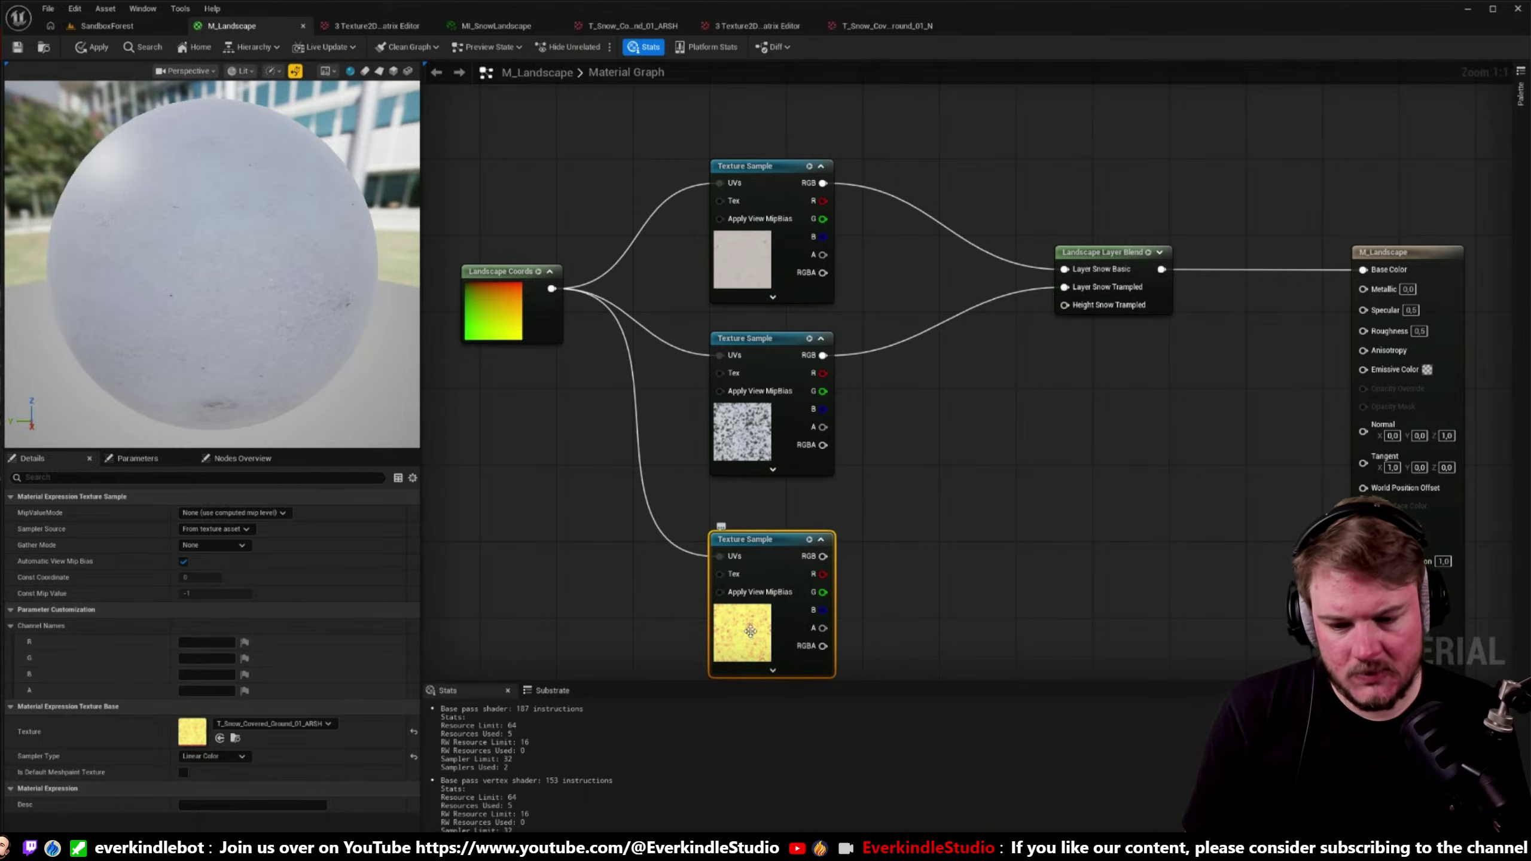
left_click_drag(821, 628, 1066, 307)
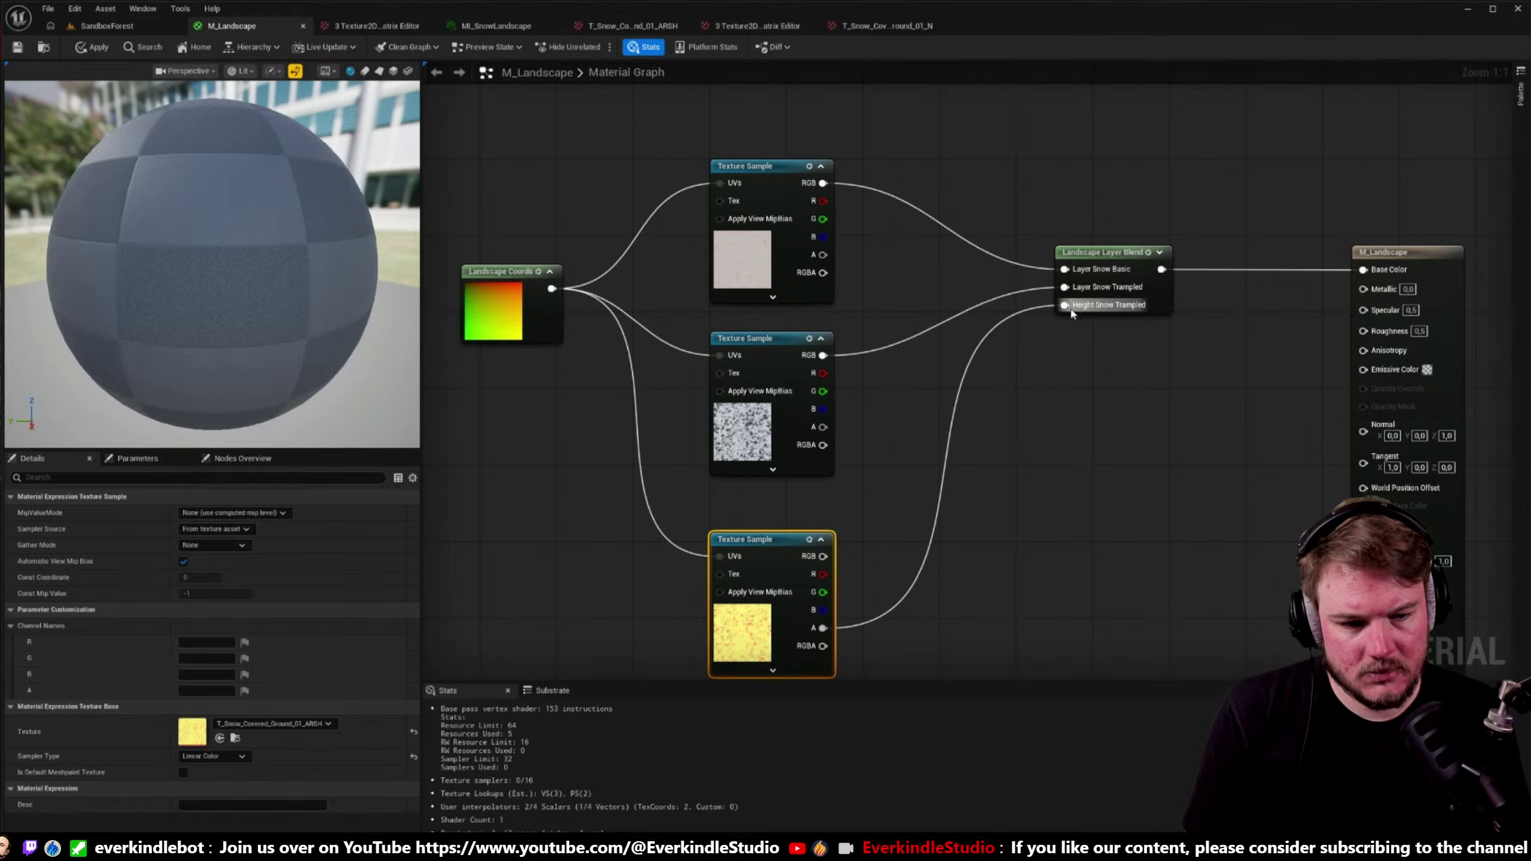
- Rename the Landscape Layer Blend layers, Snow Trampled as SnowCoveredGround and Snow Basic as SnowBasic
left_click(1124, 261)
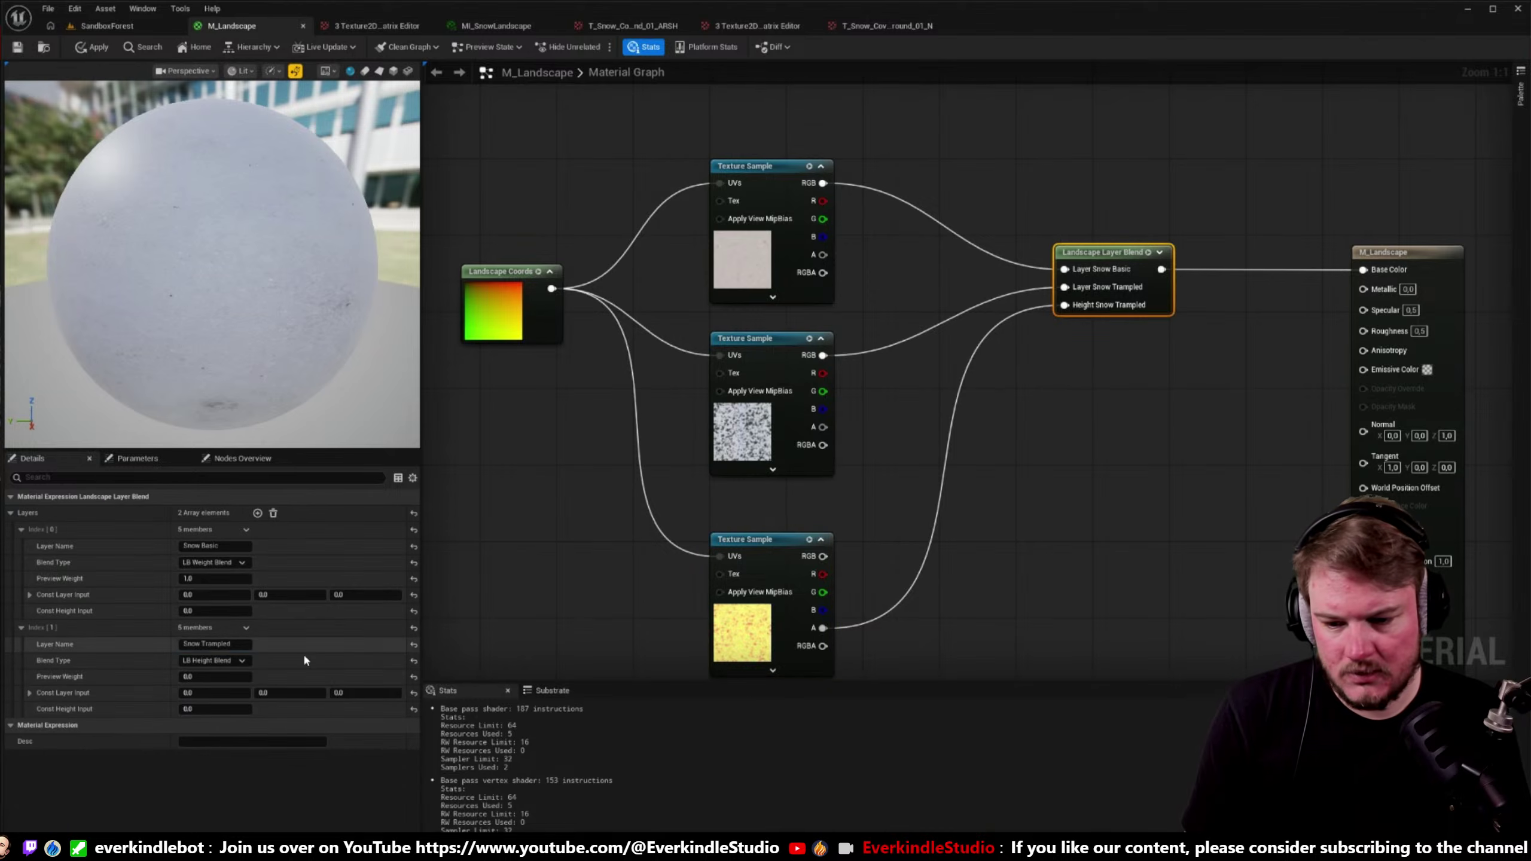
left_click(249, 634)
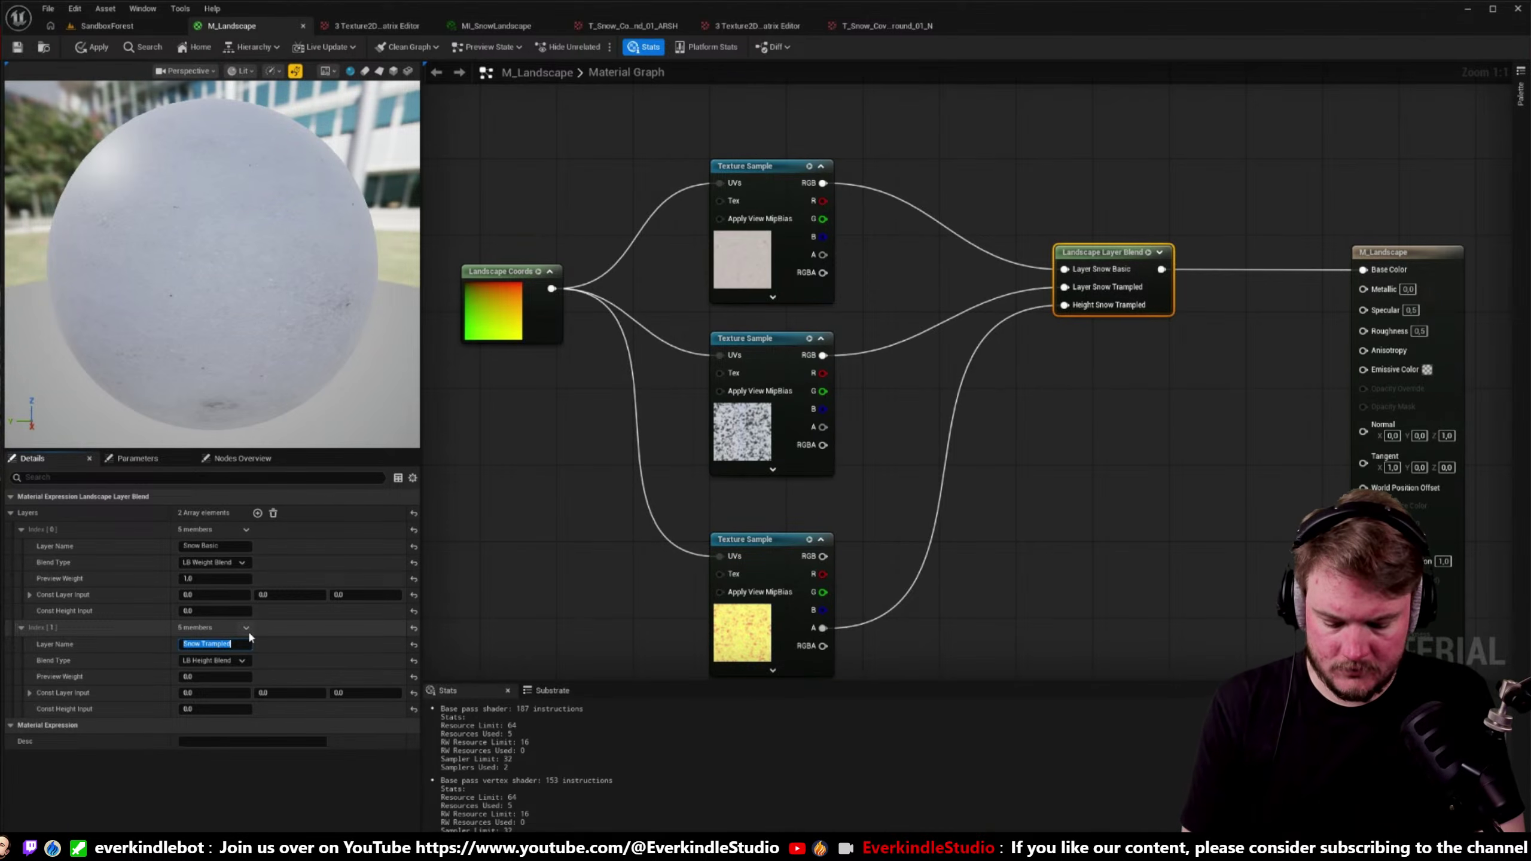
type("SnowCov")
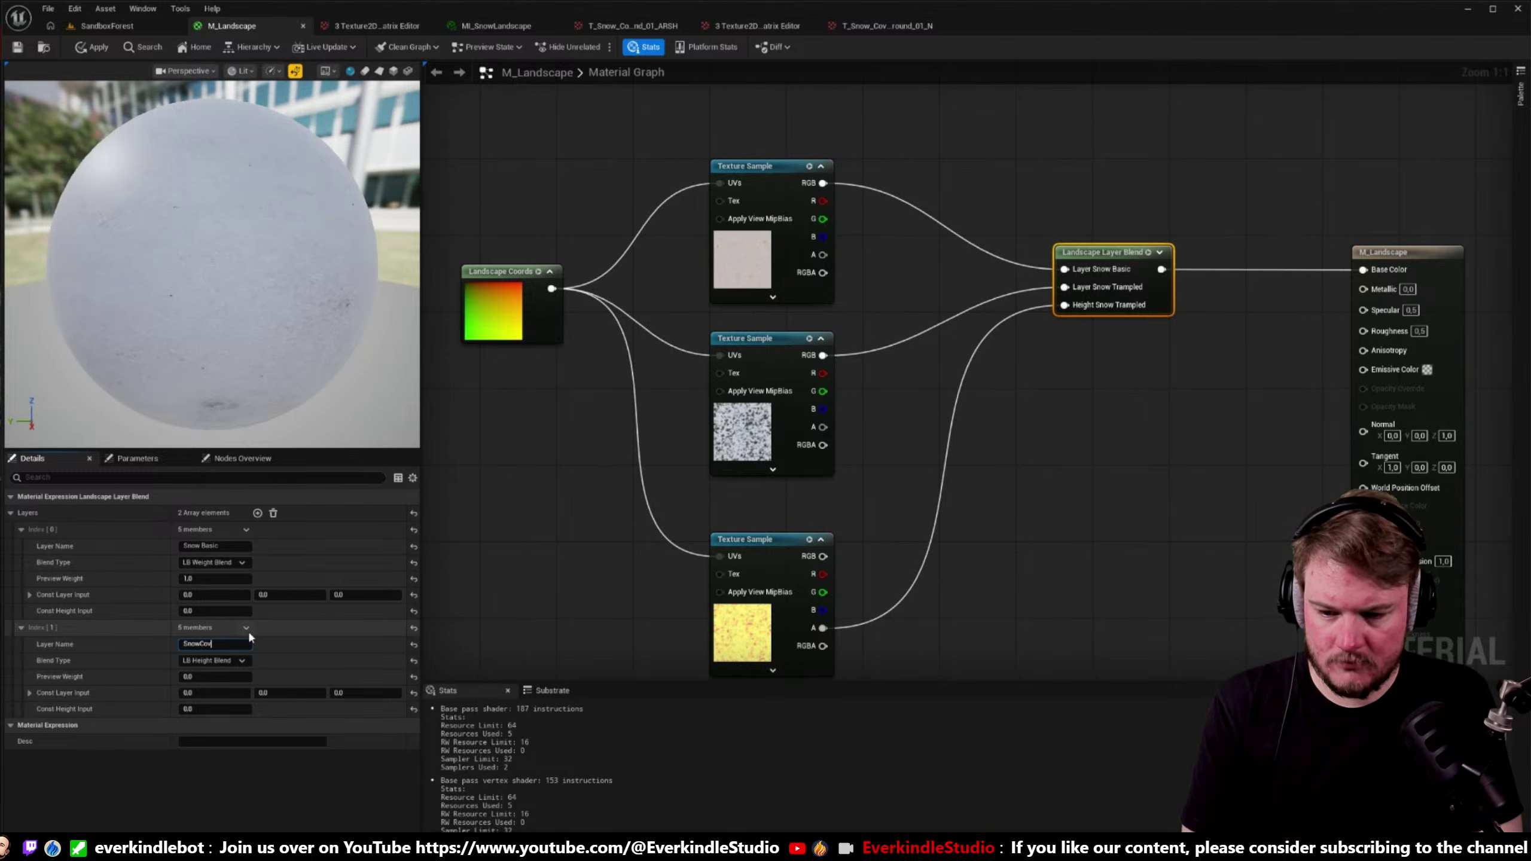
type("eredGround")
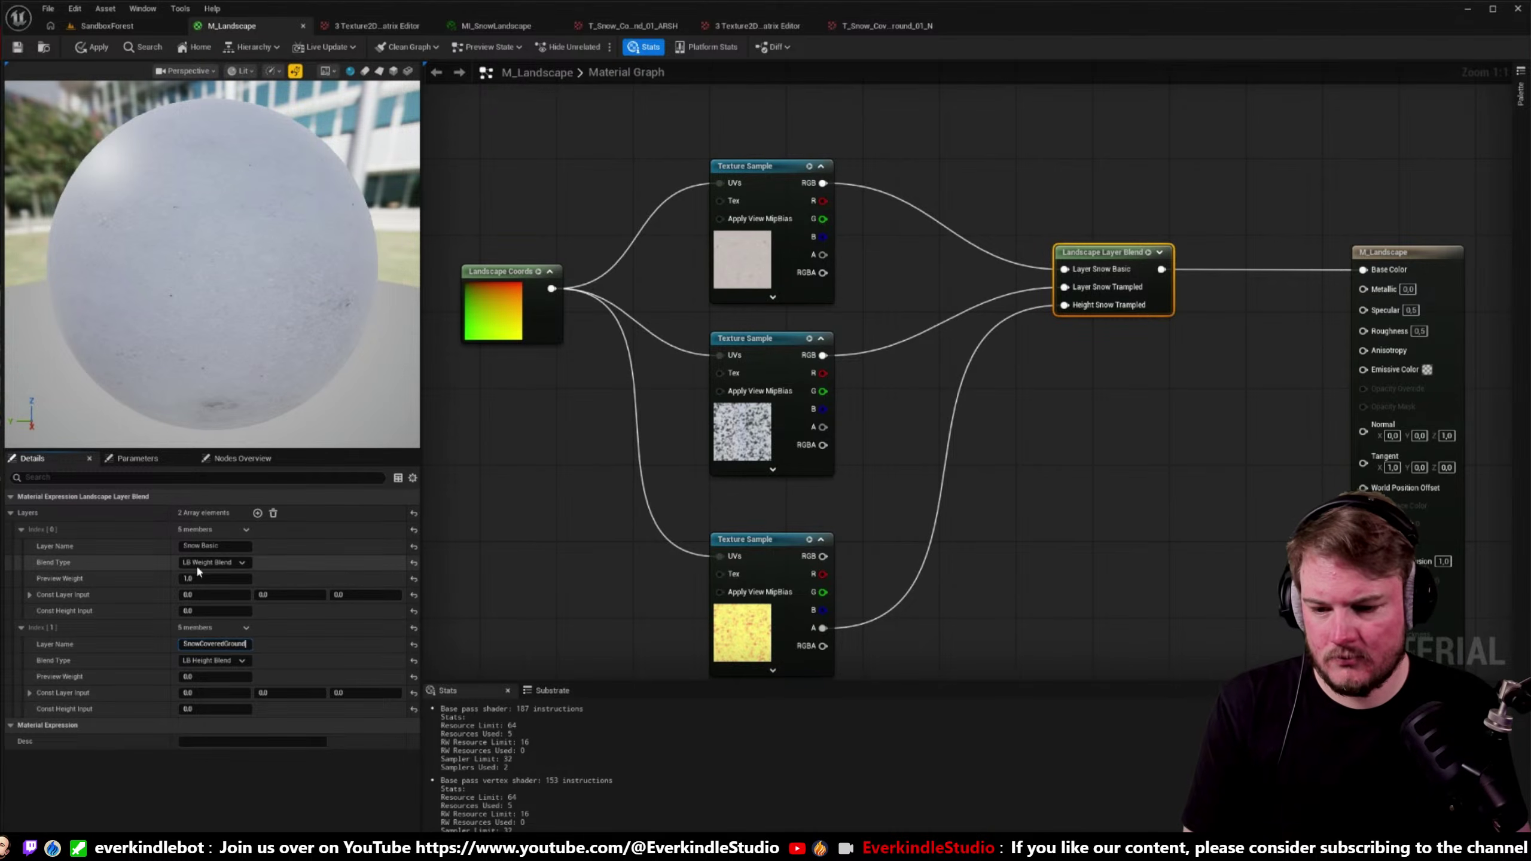
left_click(244, 544)
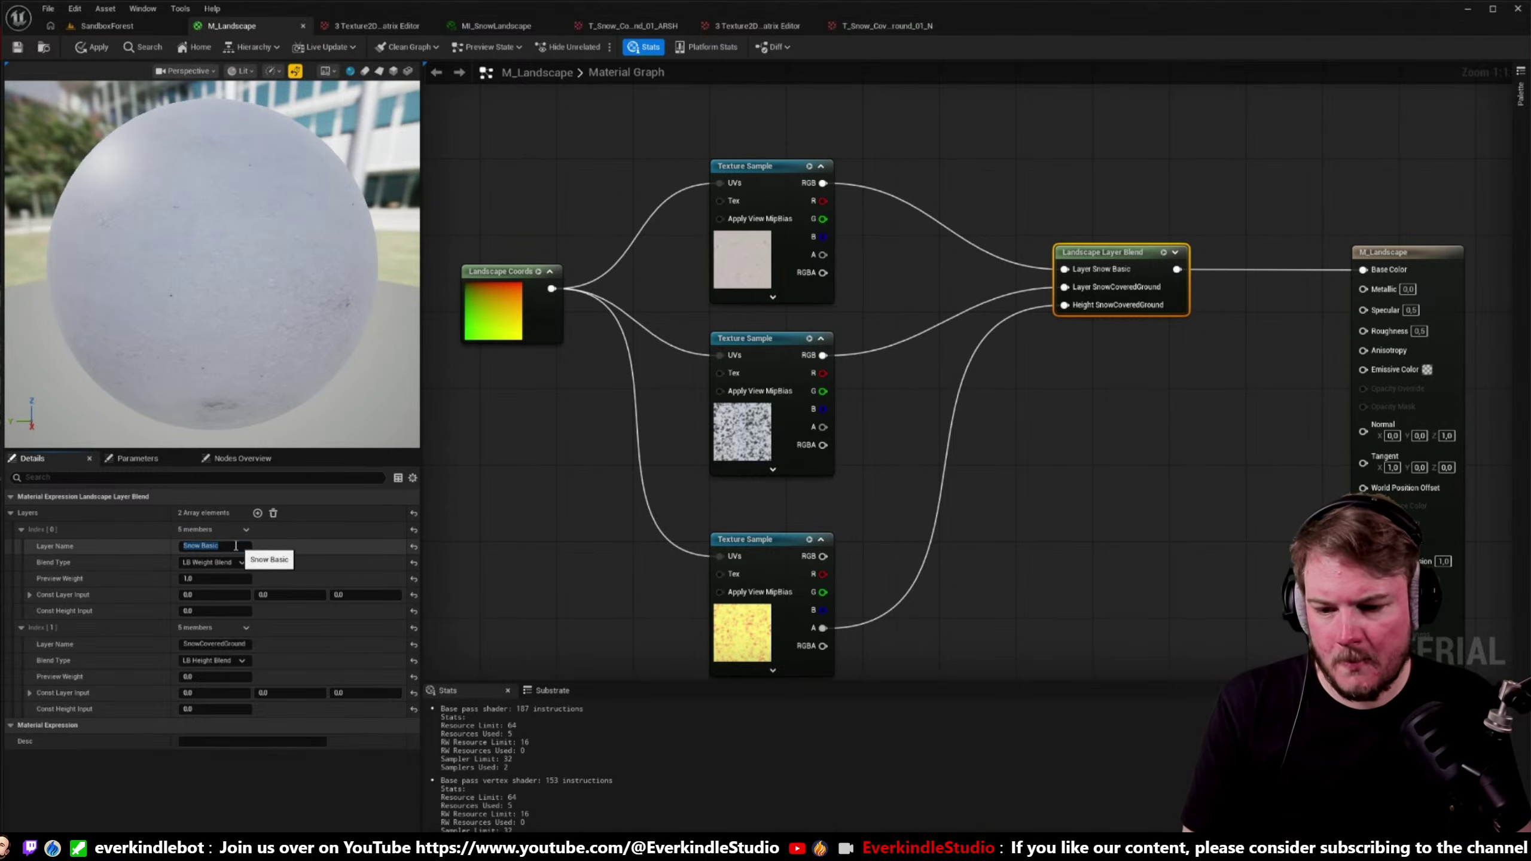
type("Snow")
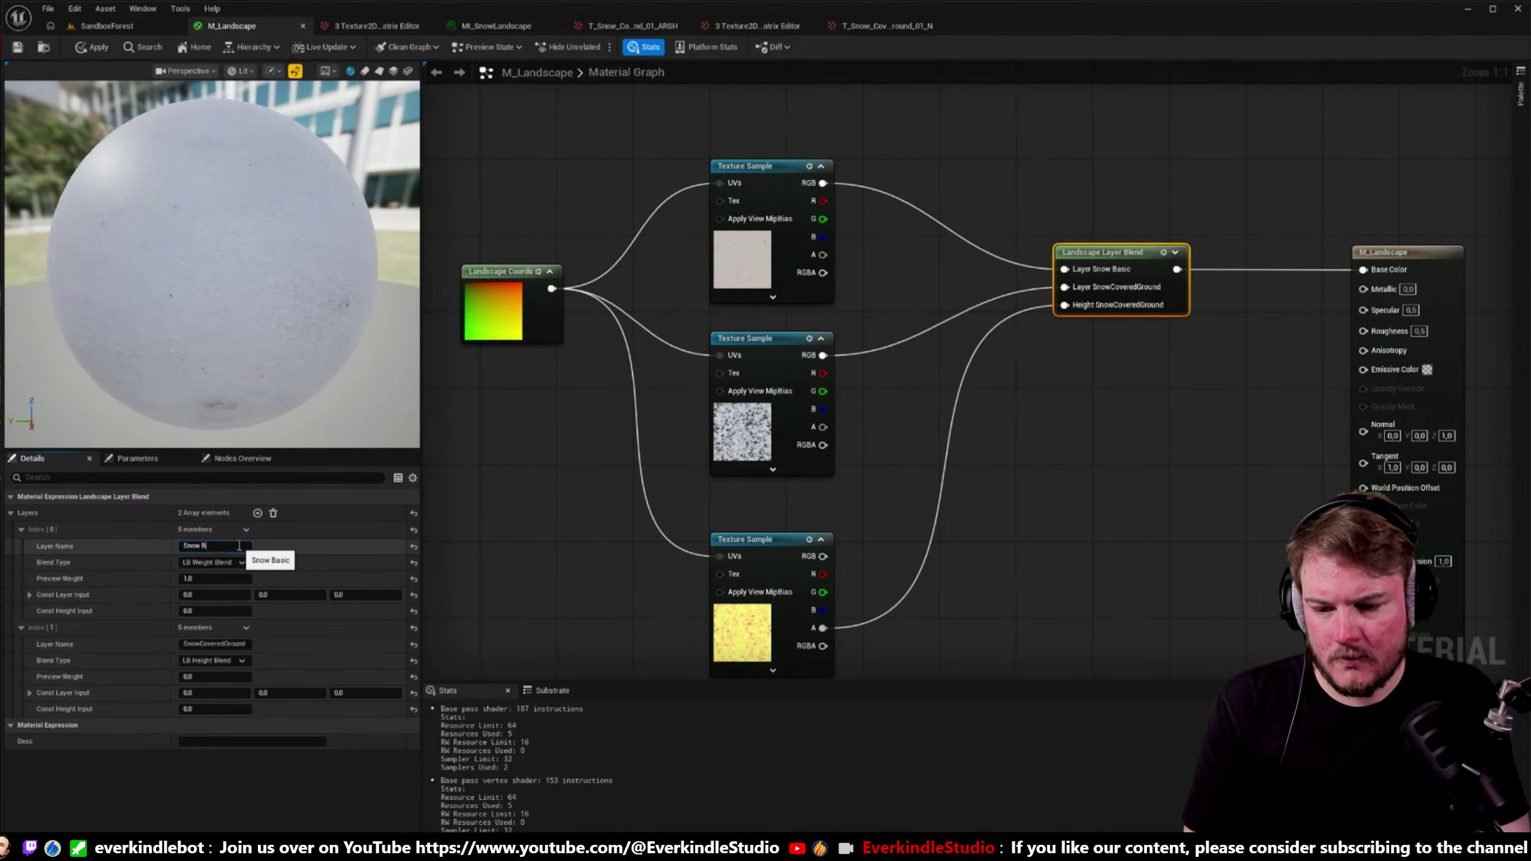
type("Basic")
key("Return")
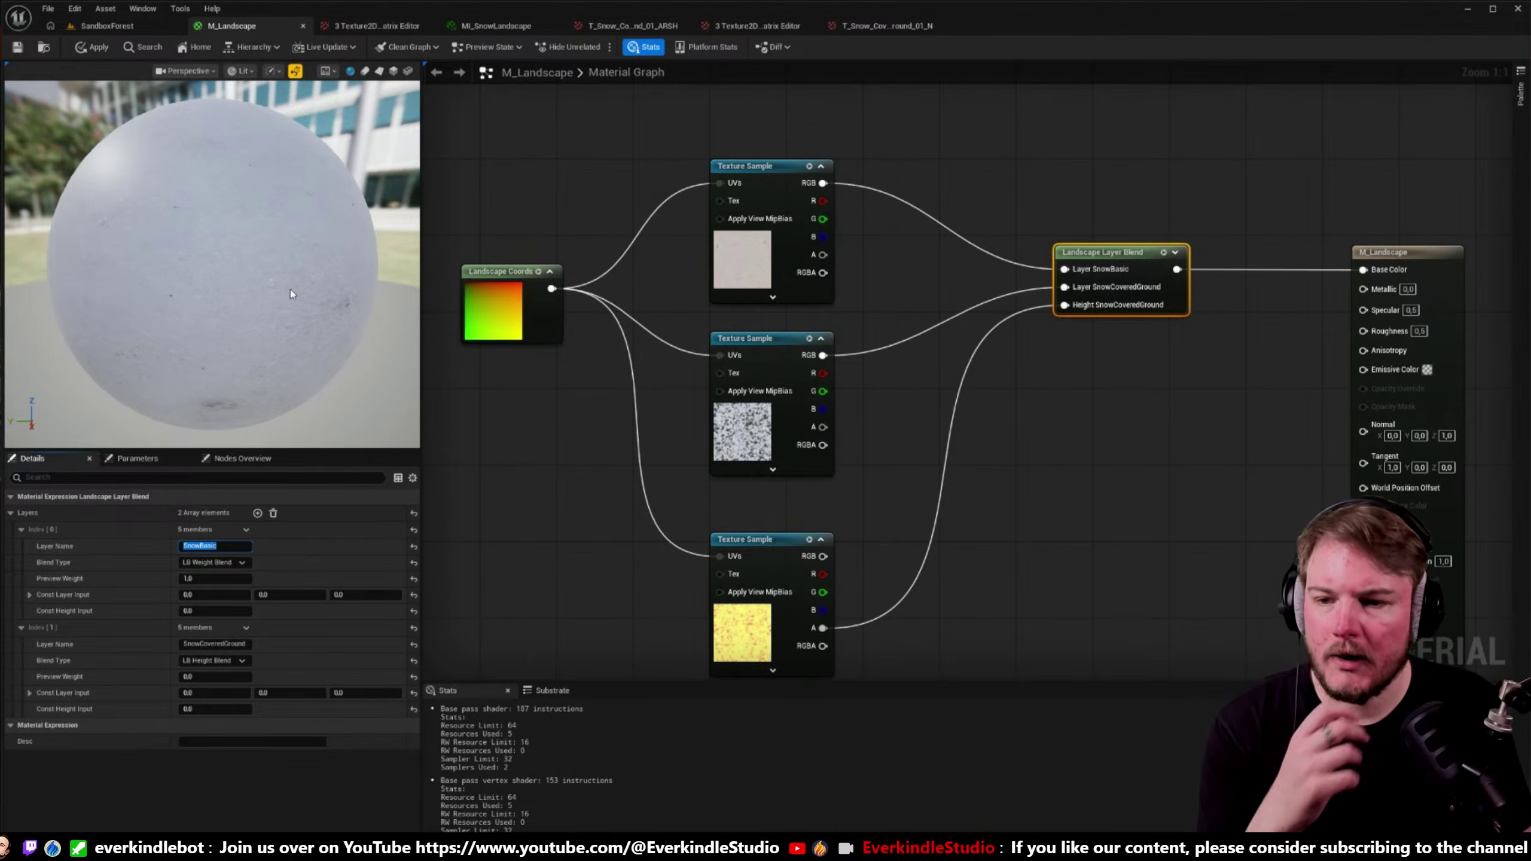
- Apply the M_Landscape changes and try to paint on the landscape in the SandboxForest level
left_click(103, 51)
left_click(134, 21)
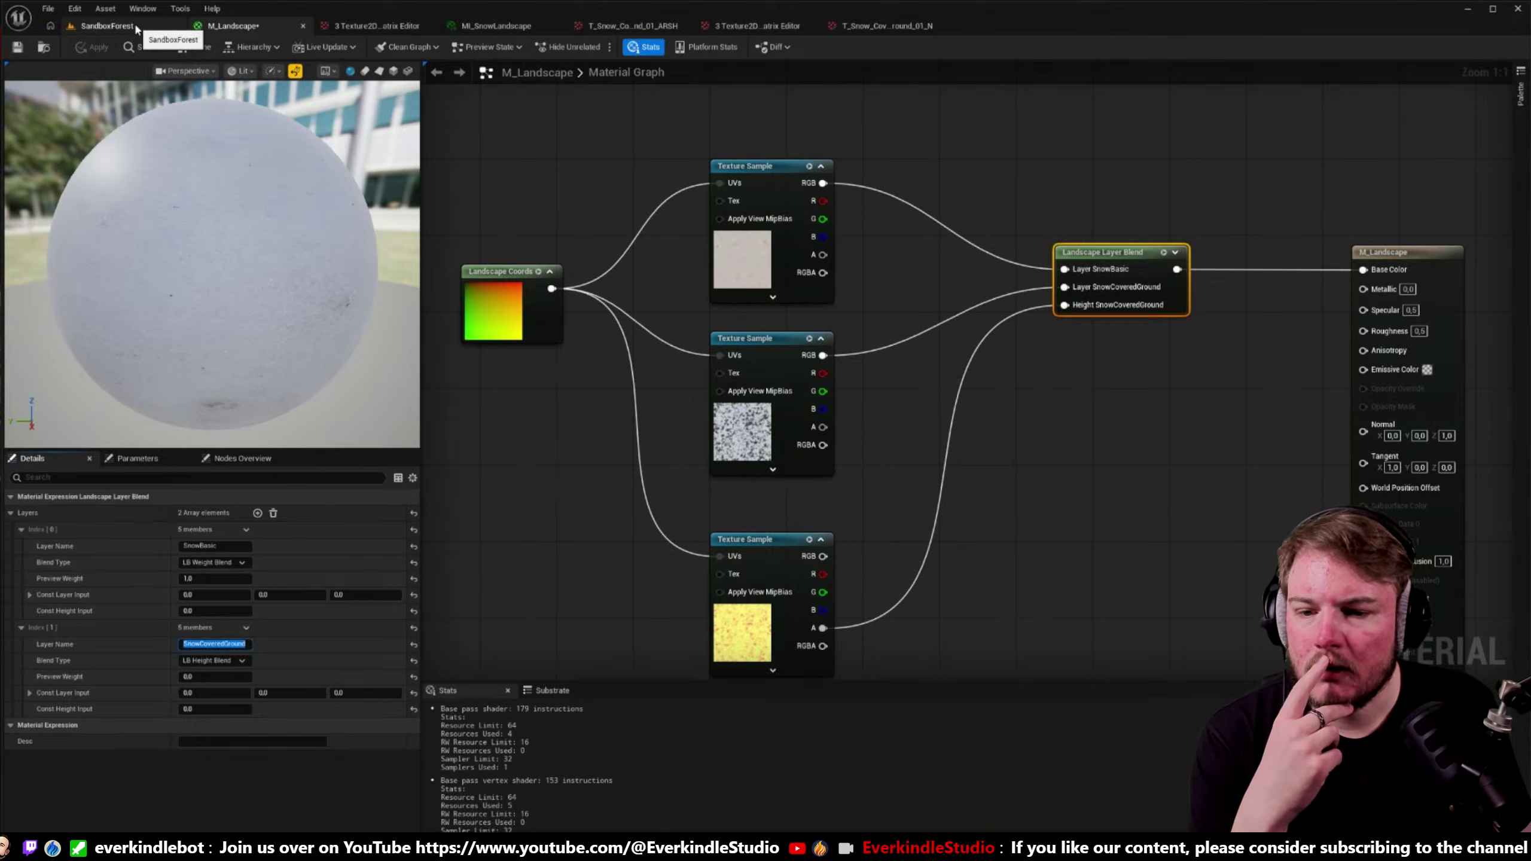
left_click(620, 418)
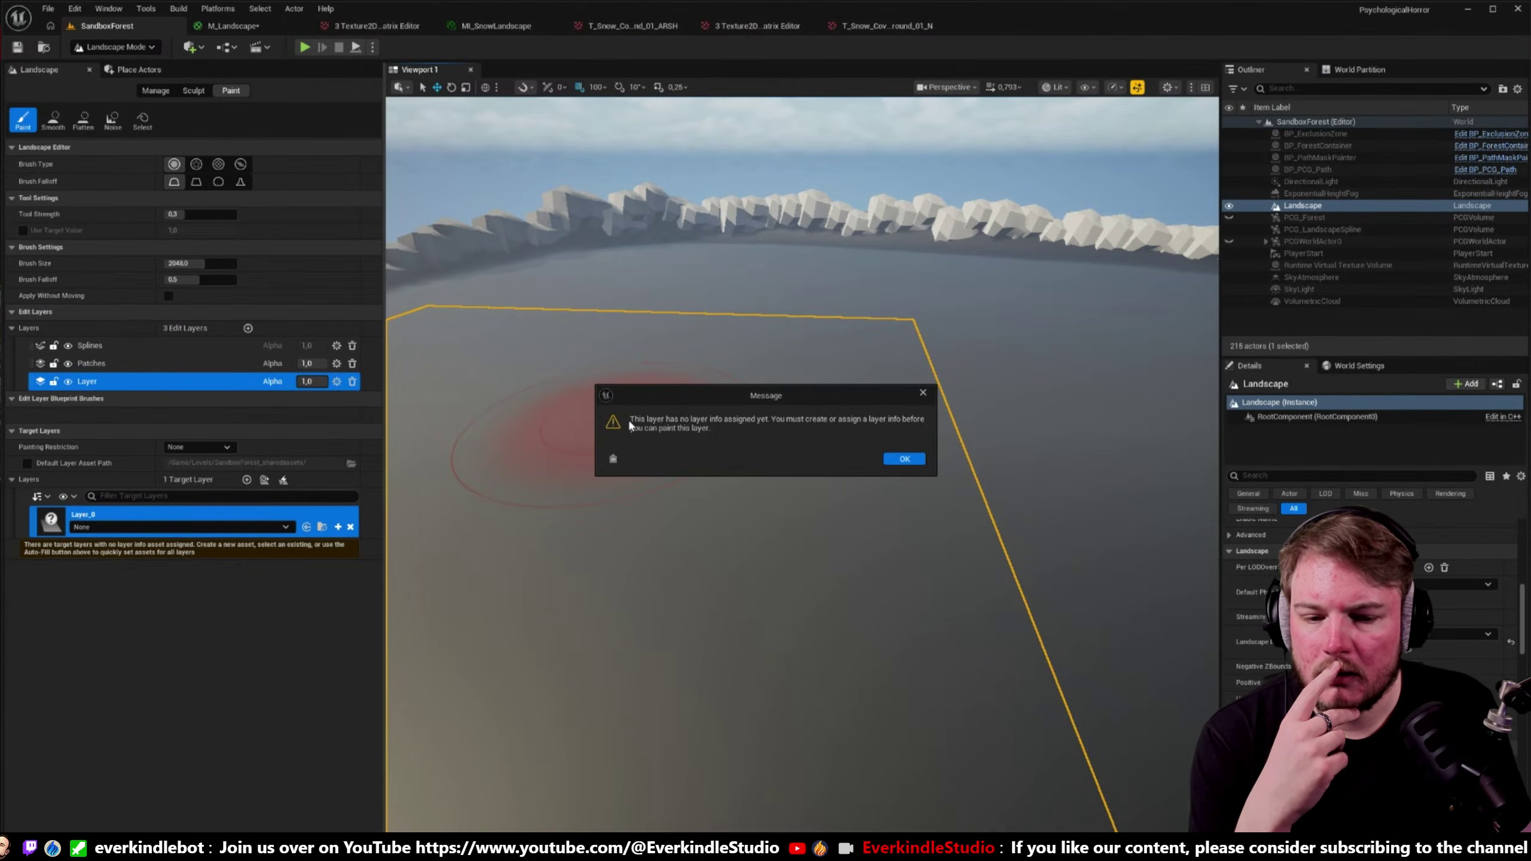
left_click(890, 458)
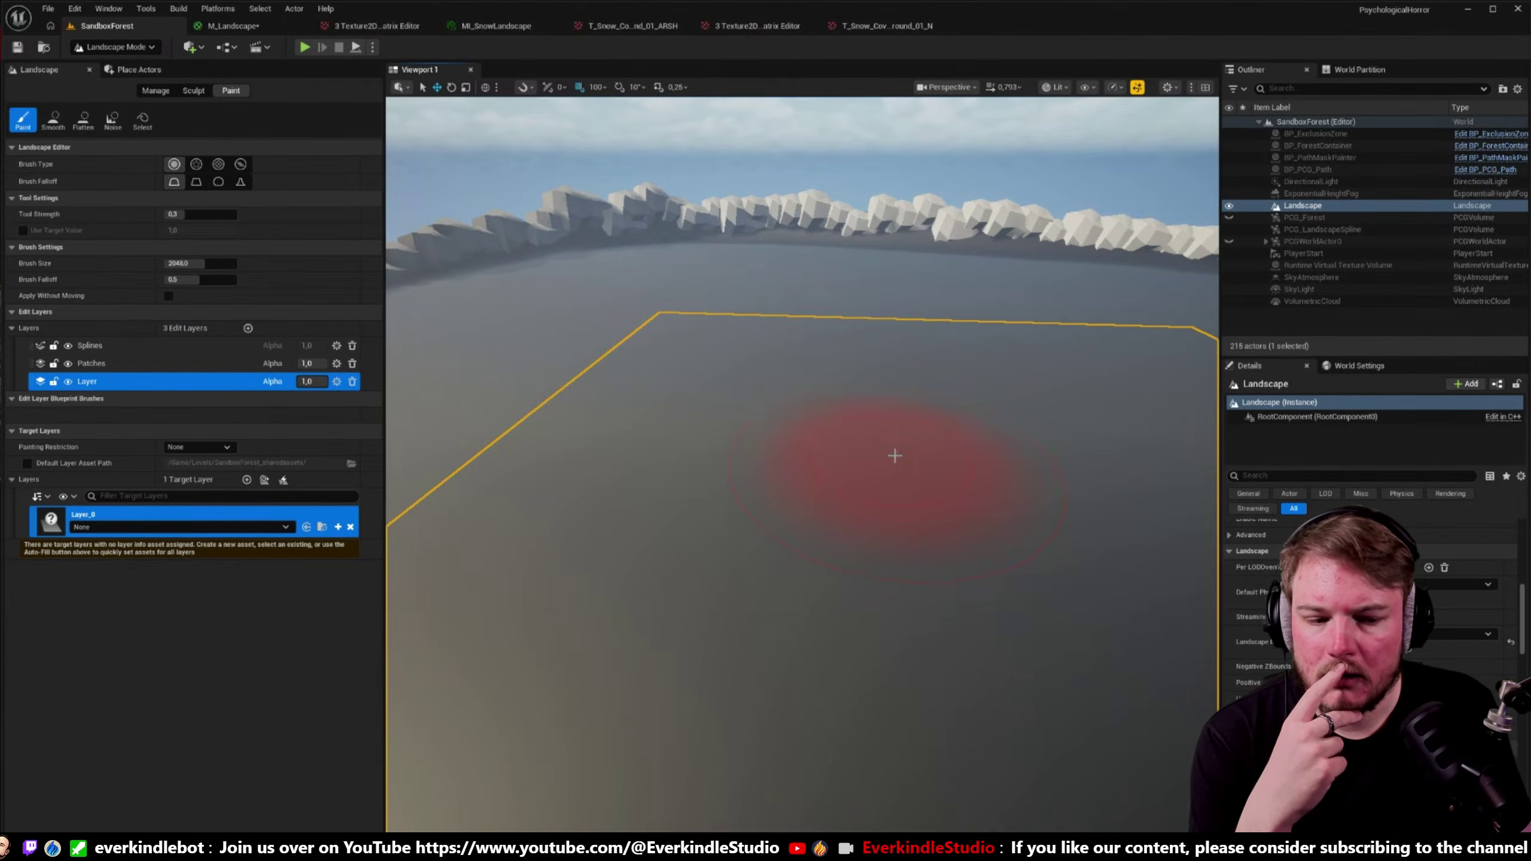
- Clear the Landscape Material of the SandboxForest landscape and reassign M_Landscape from the Landscape/Materials folder
left_click(1485, 631)
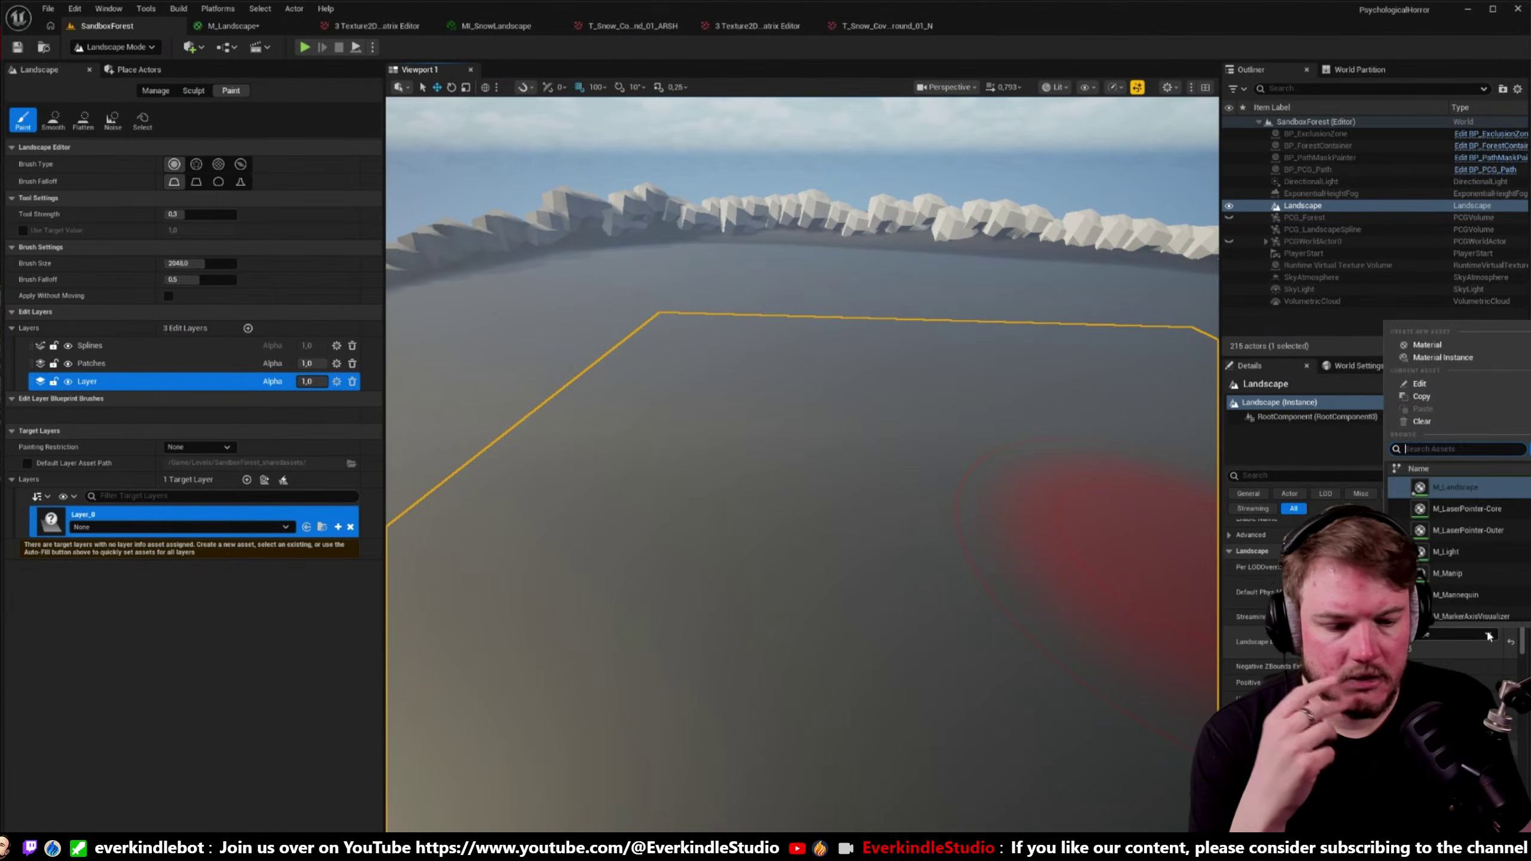
left_click(1455, 421)
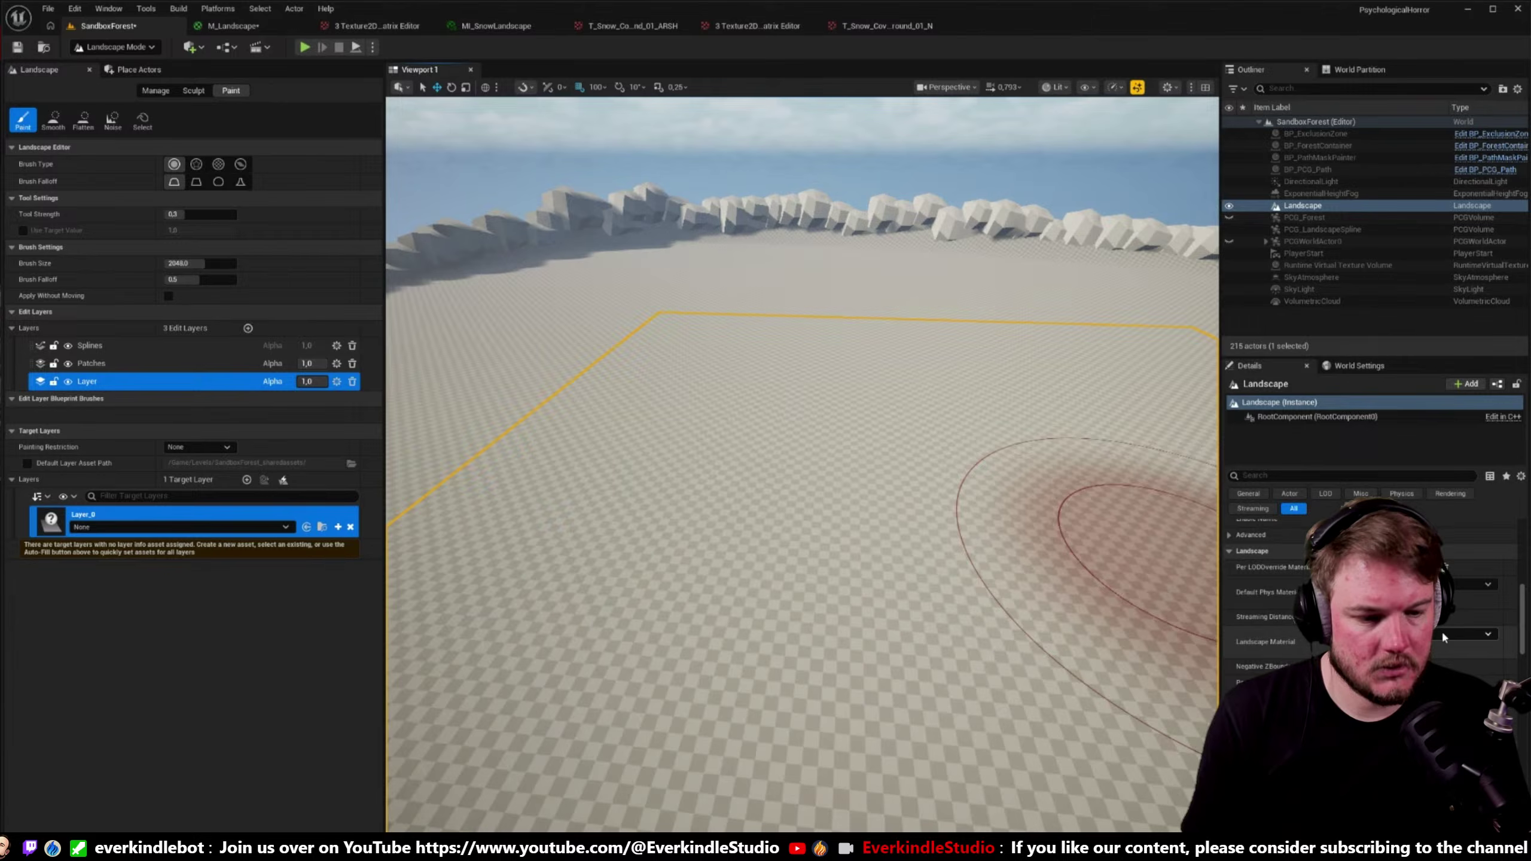
key("ctrl+space")
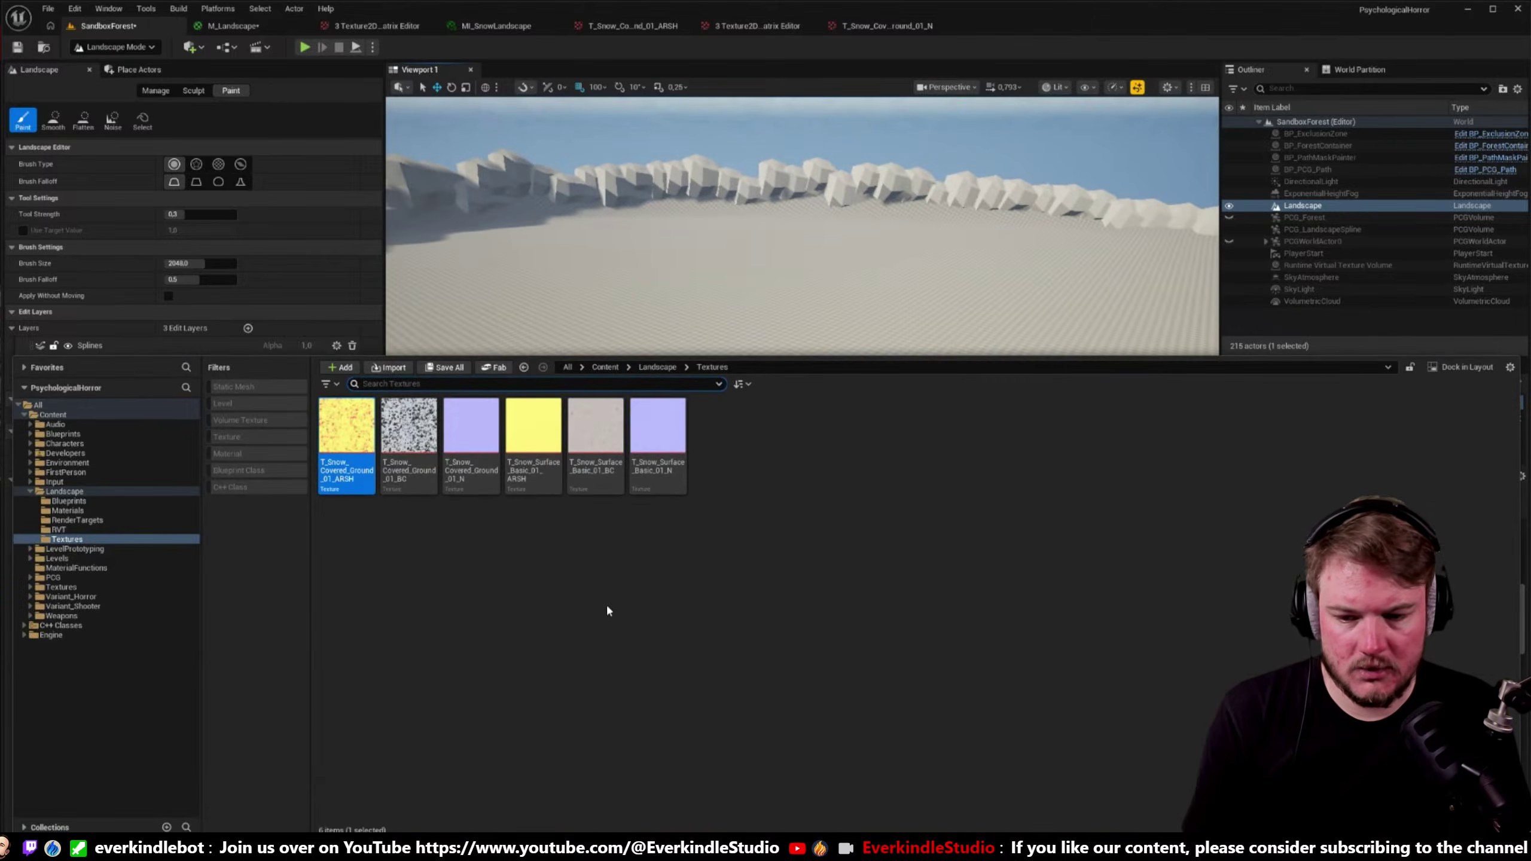
left_click(105, 512)
left_click(358, 442)
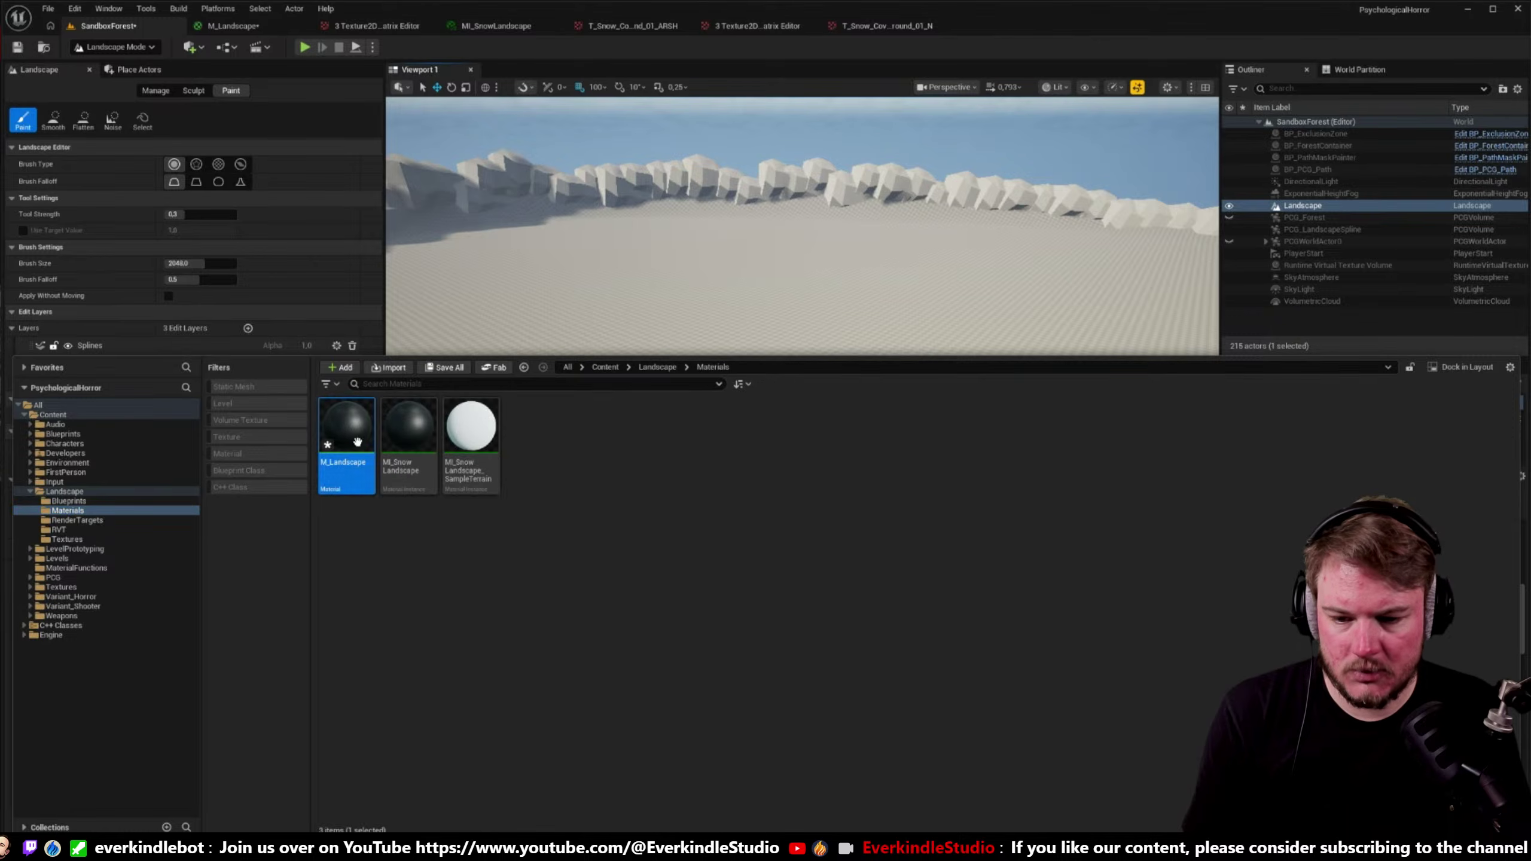
key("ctrl+space")
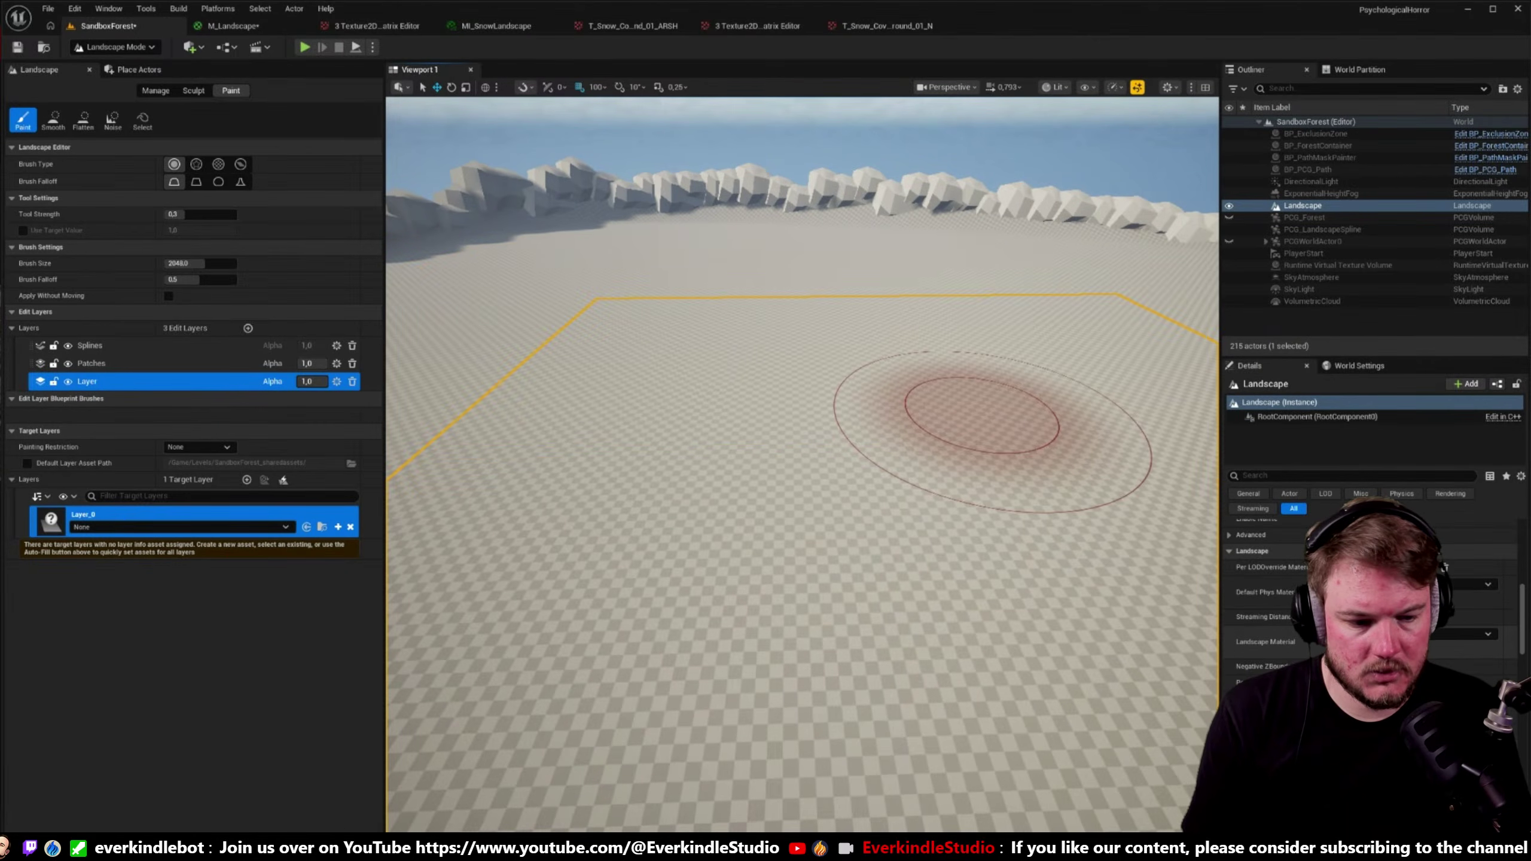
left_click(1407, 648)
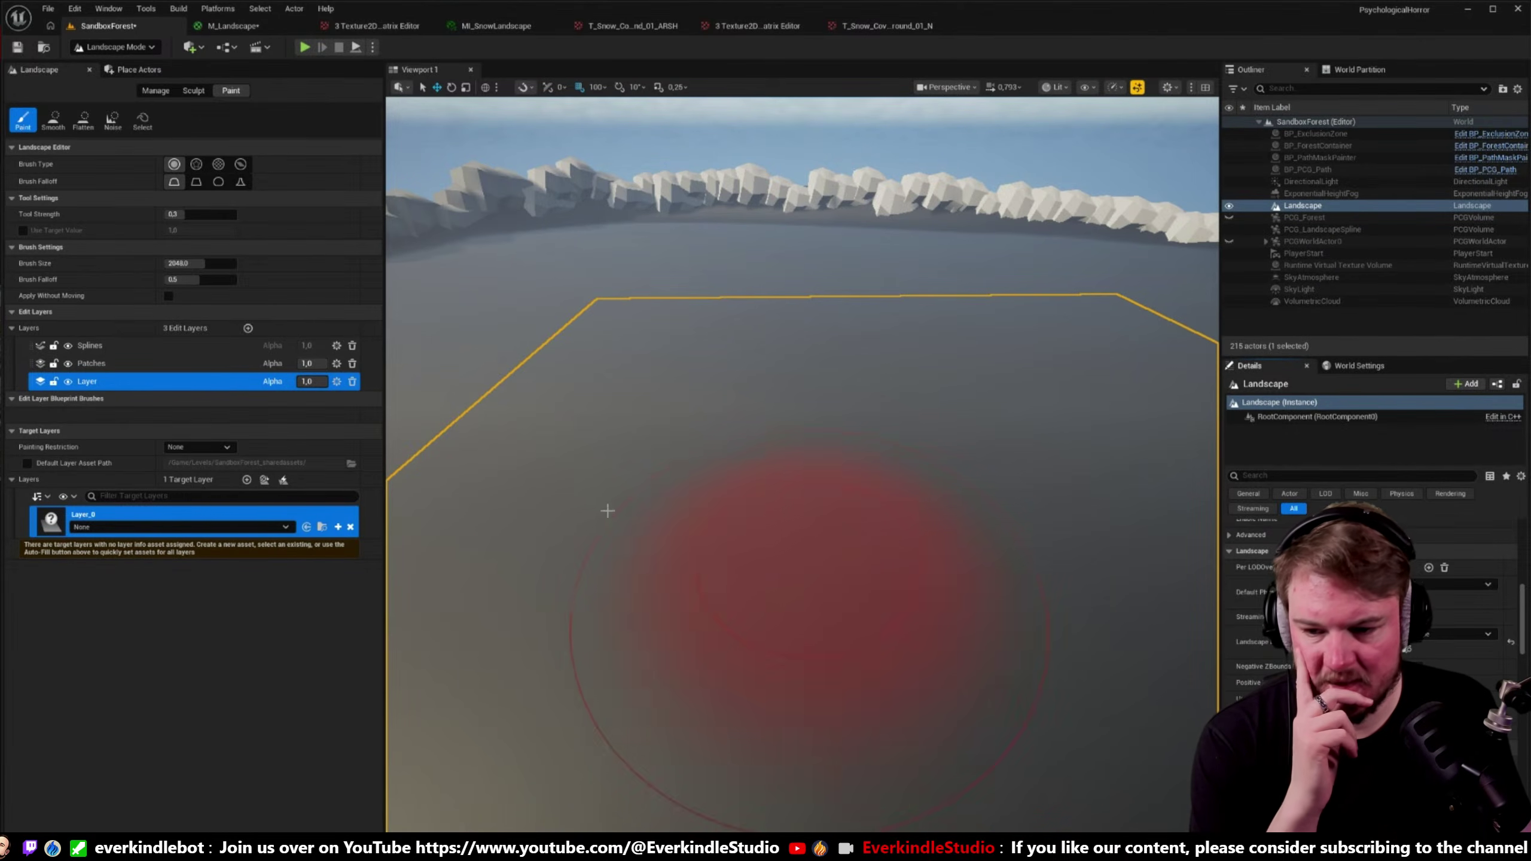
- Auto-fill the landscape's unassigned target layers, creating new layer info assets in the default folder if none are found
right_click_drag(607, 511, 500, 410)
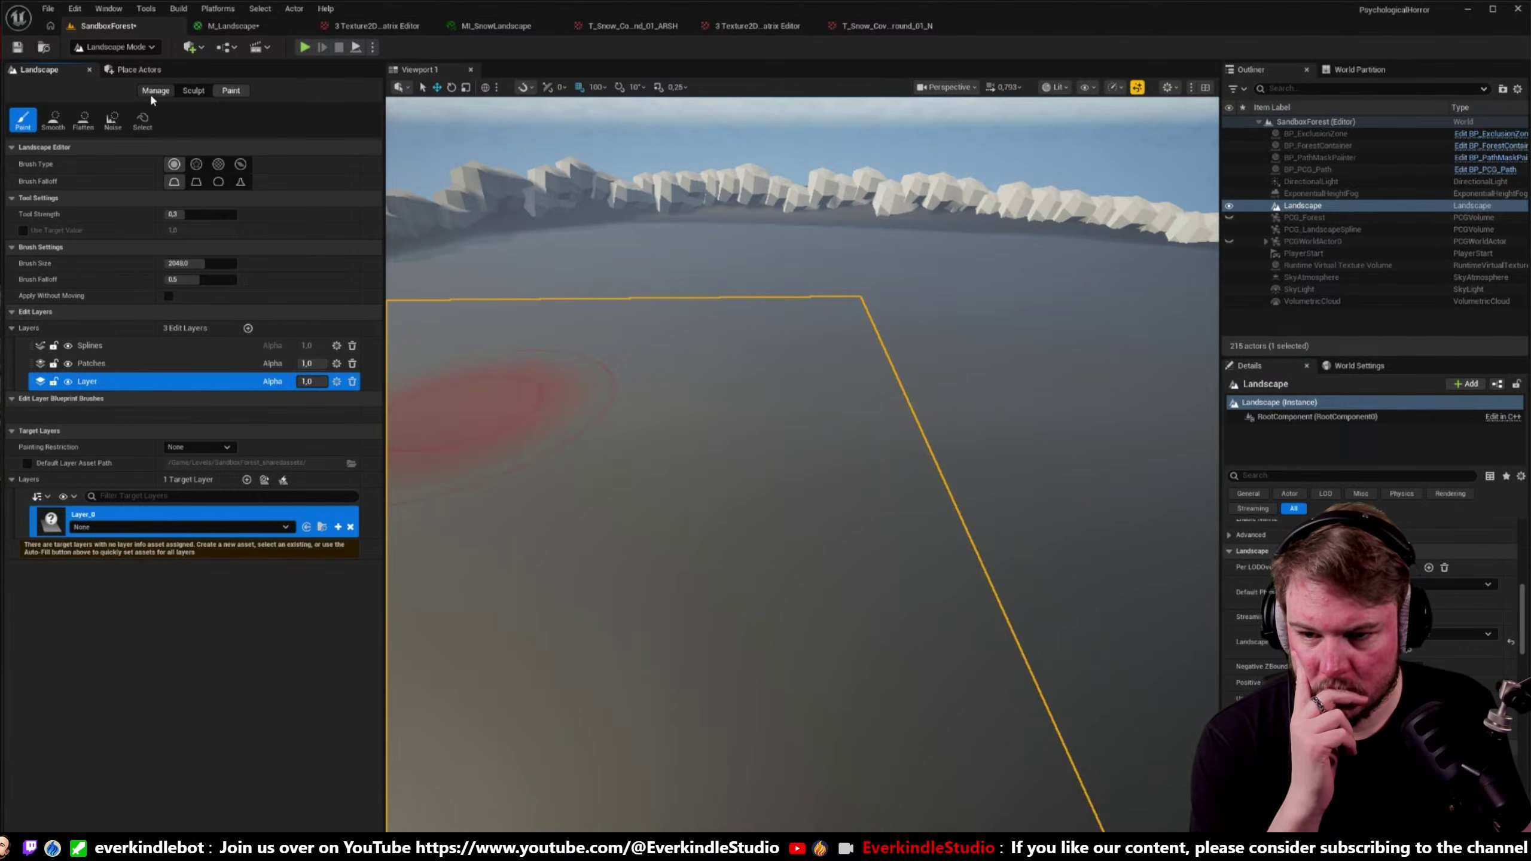
left_click(152, 91)
left_click(230, 90)
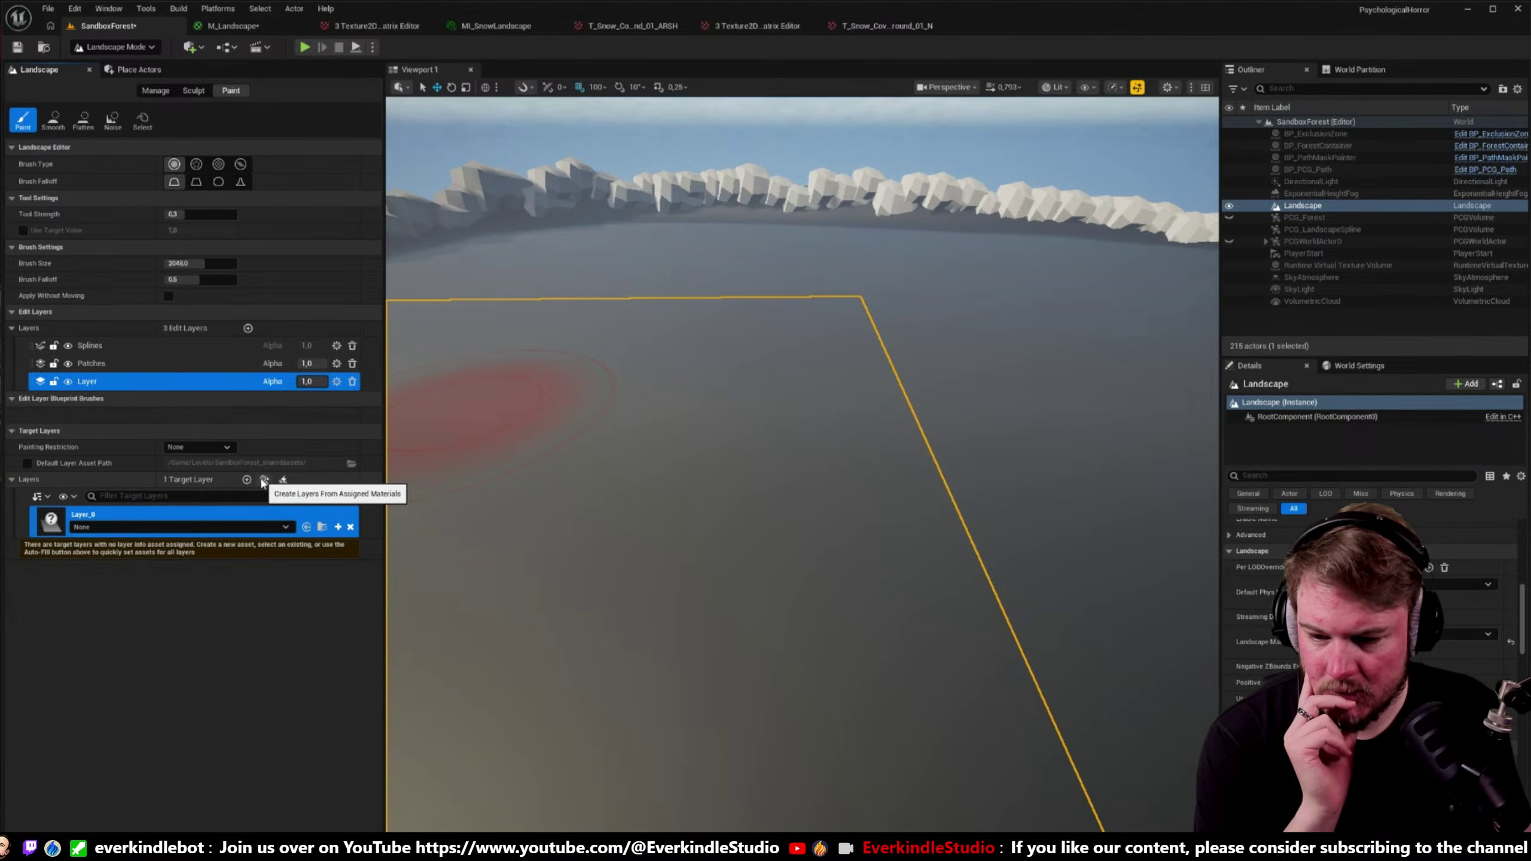
left_click(283, 480)
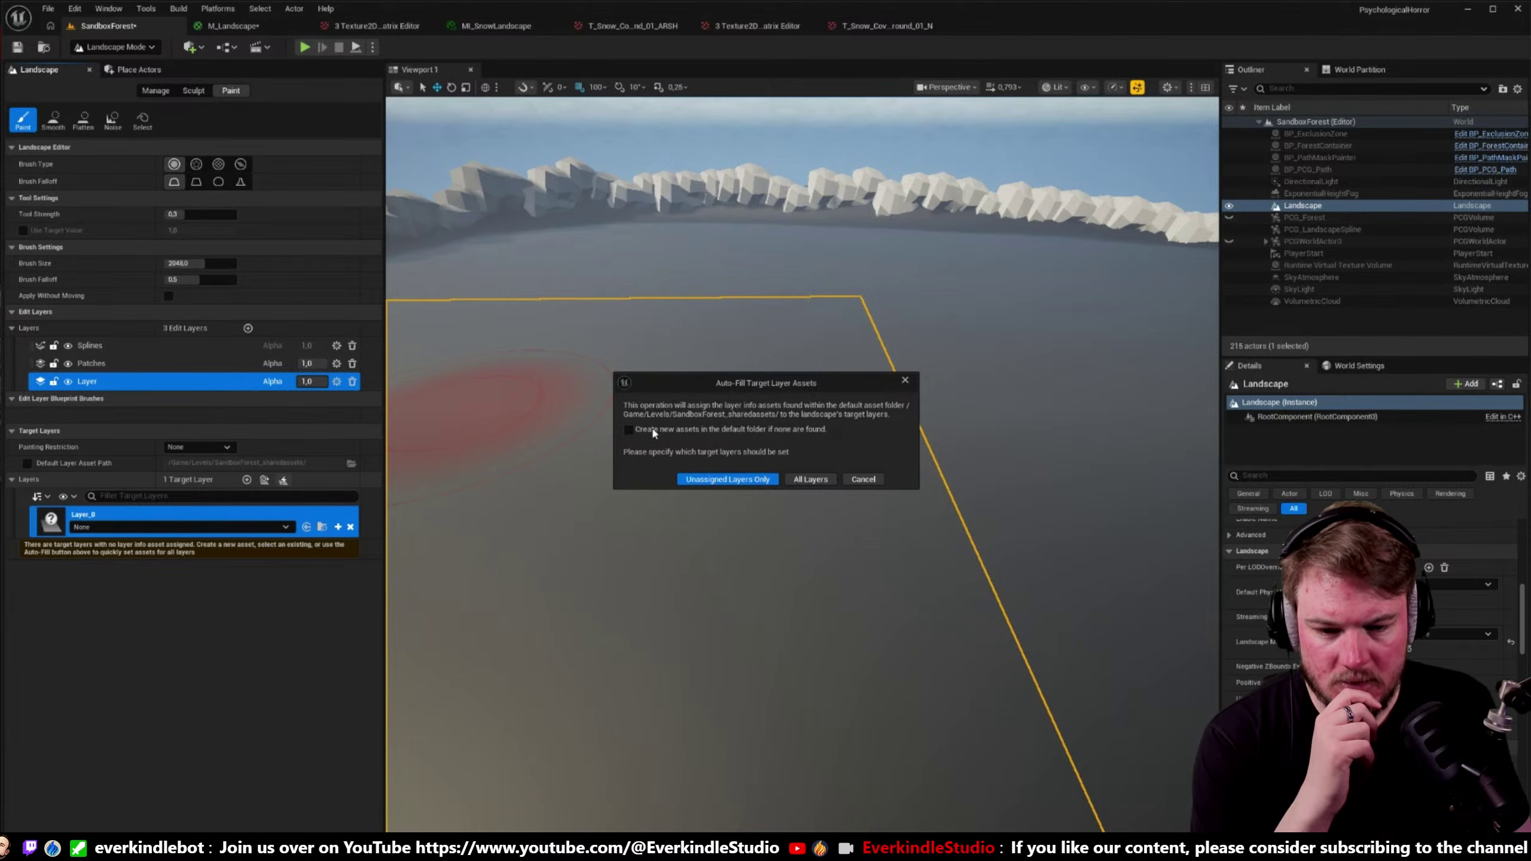
left_click(628, 430)
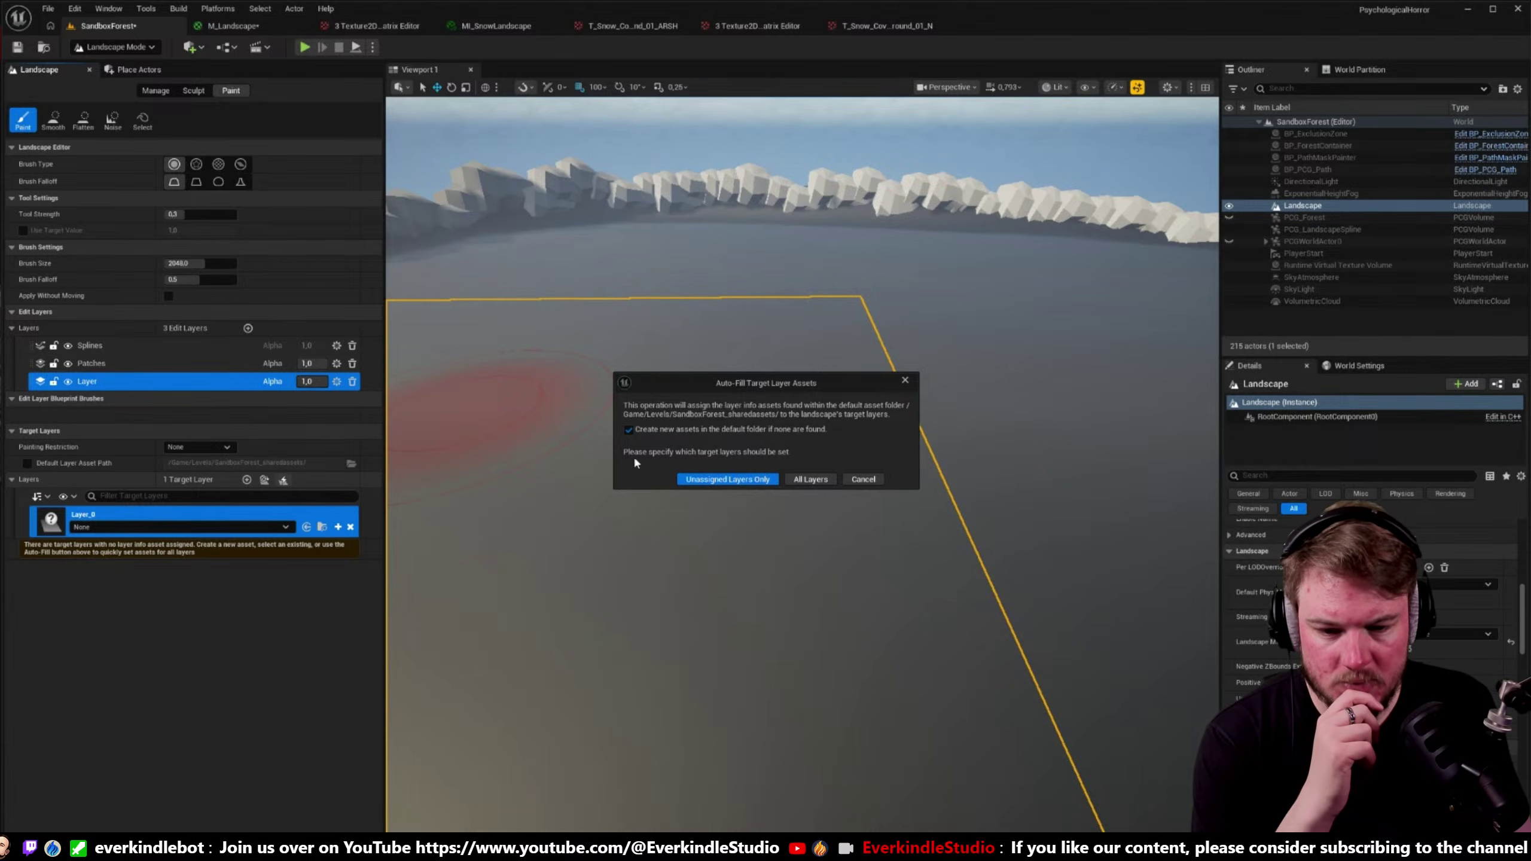
left_click(715, 480)
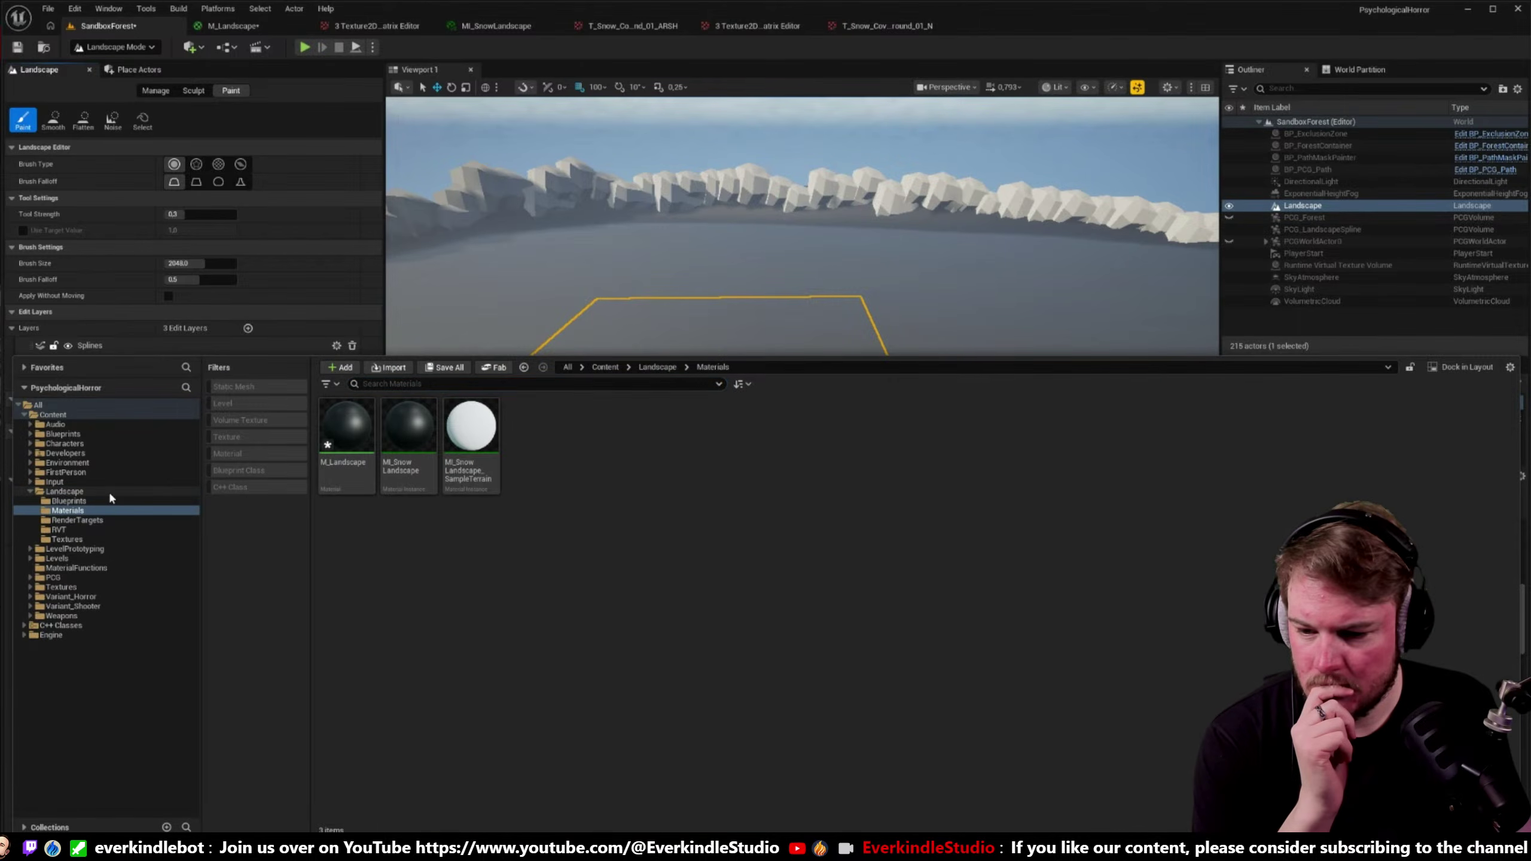
- Create a Resources folder inside Content/Landscape and open it
left_click(86, 492)
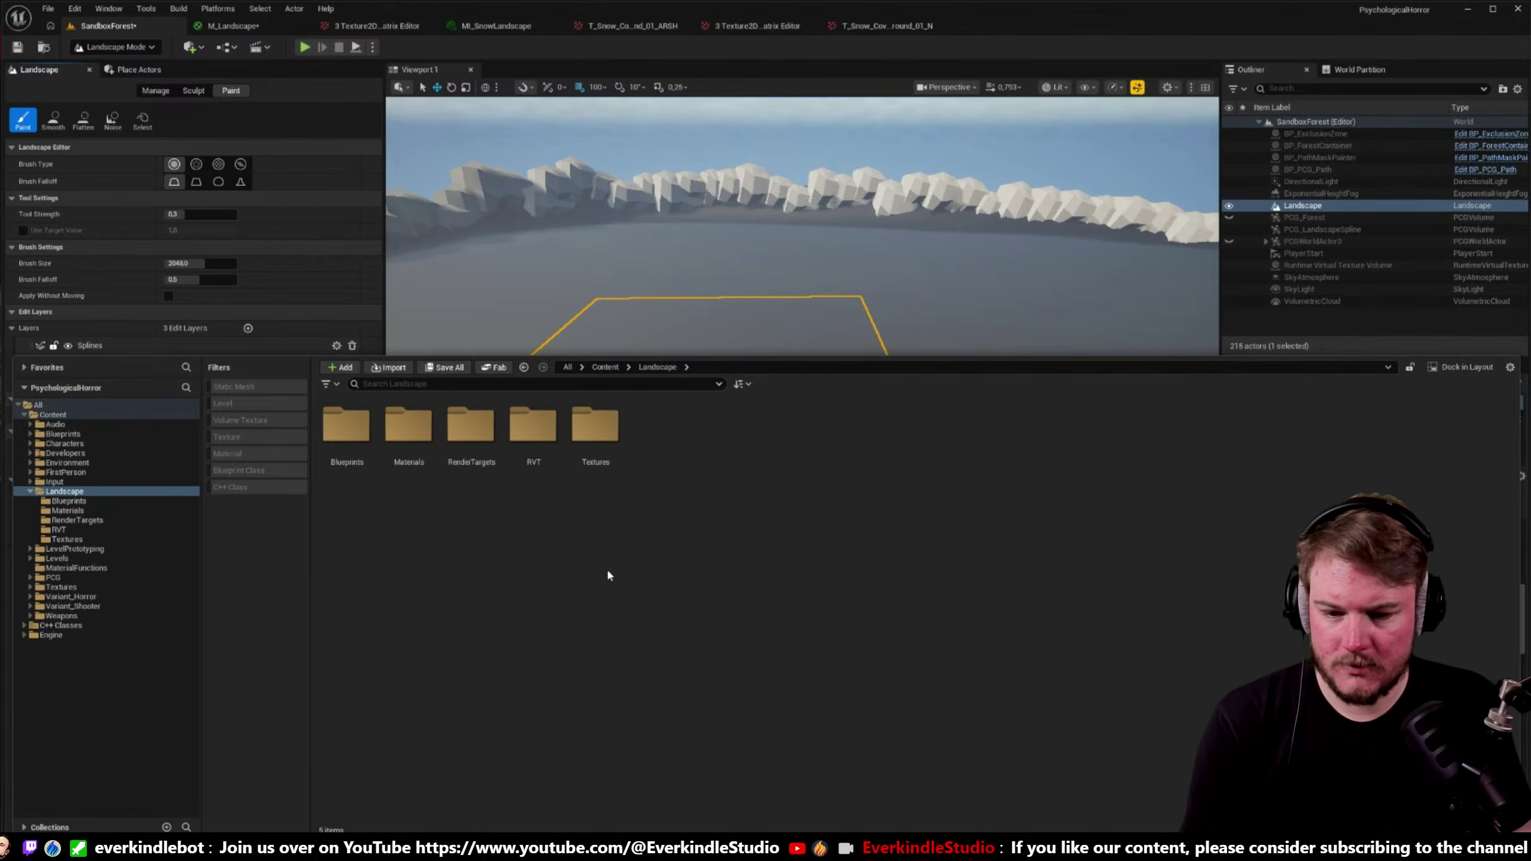
key("ctrl+shift+n")
type("Re")
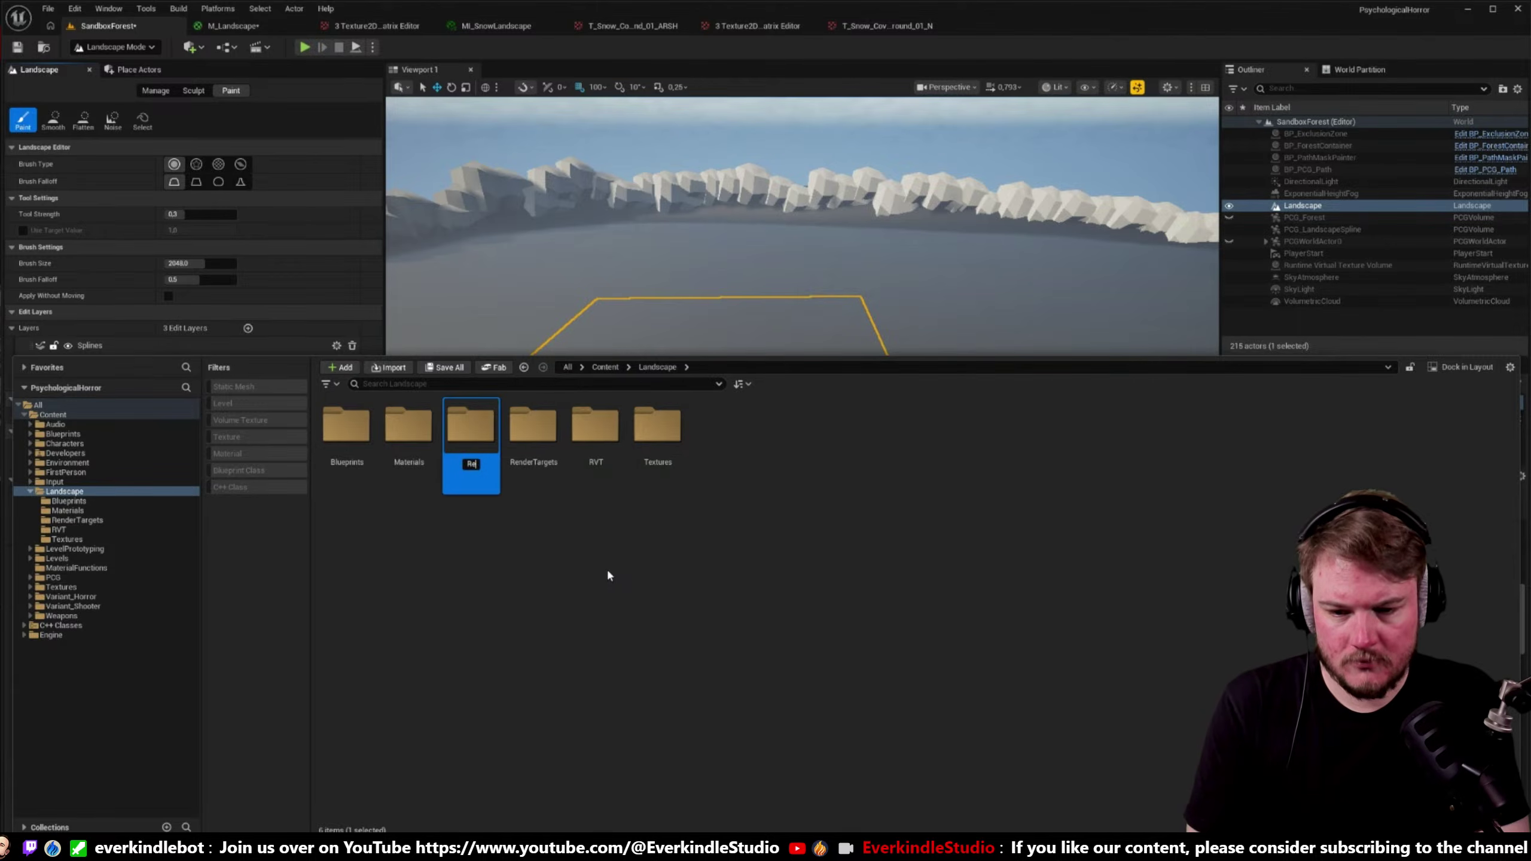
type("sources")
key("Return")
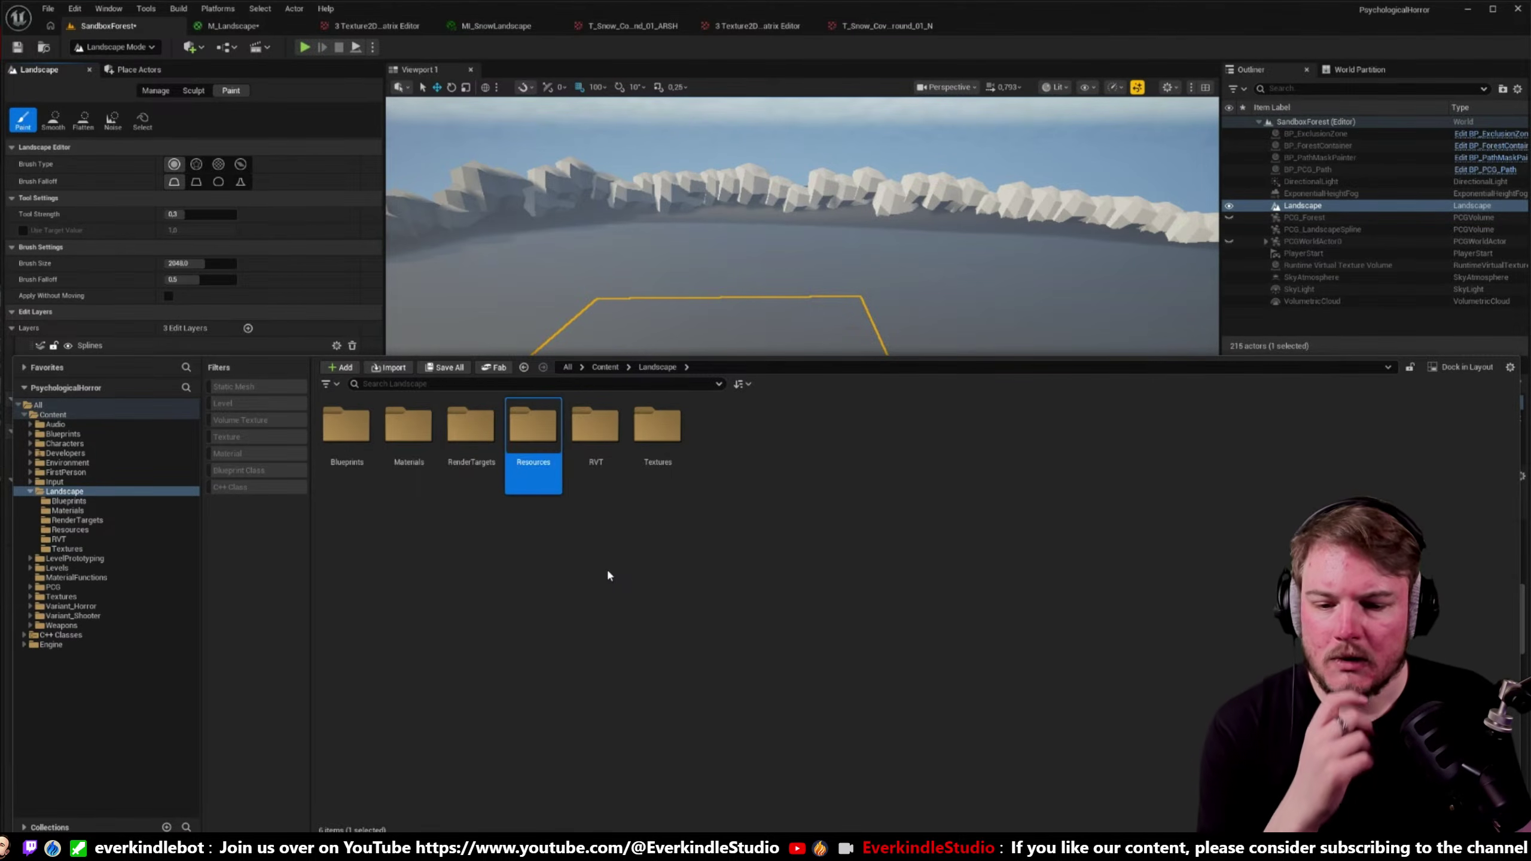
double_click(536, 422)
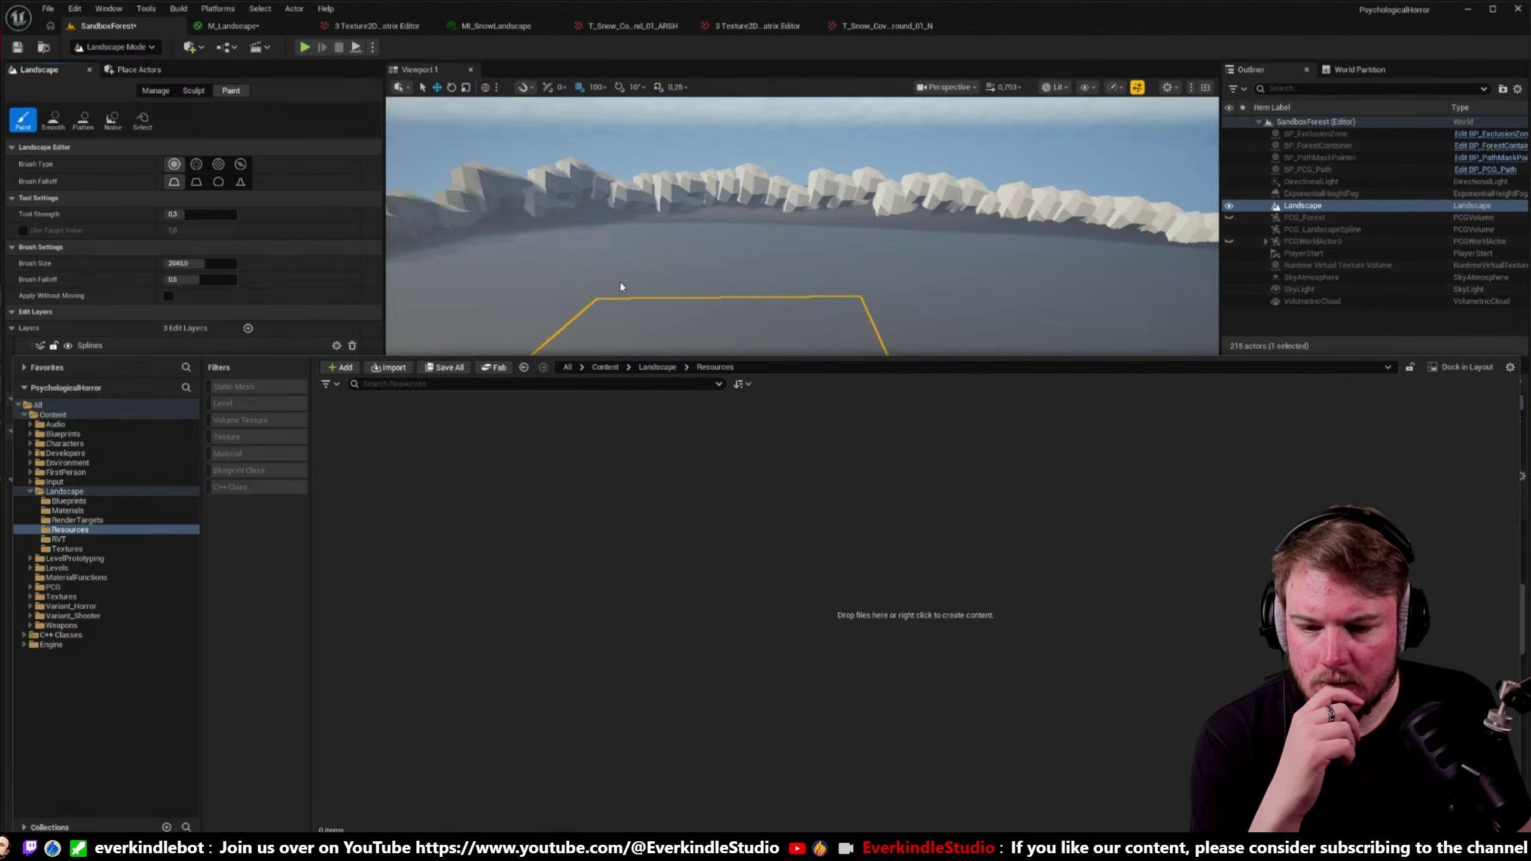
- Clear the layer info asset assigned to target layer Layer_0 and check the Painting Restriction options
right_click_drag(619, 286, 608, 265)
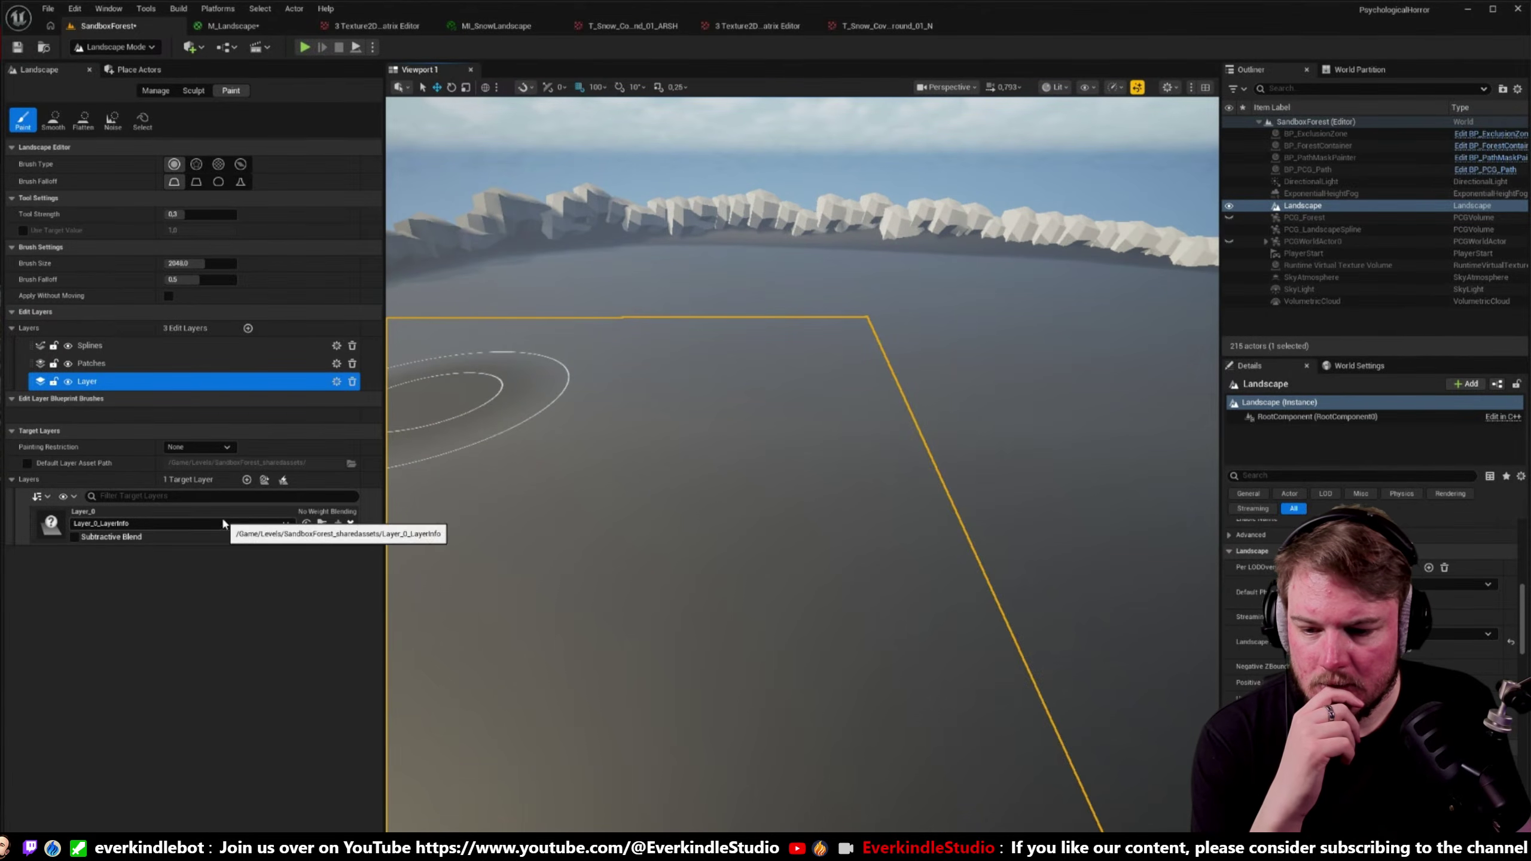
left_click(287, 522)
left_click(202, 593)
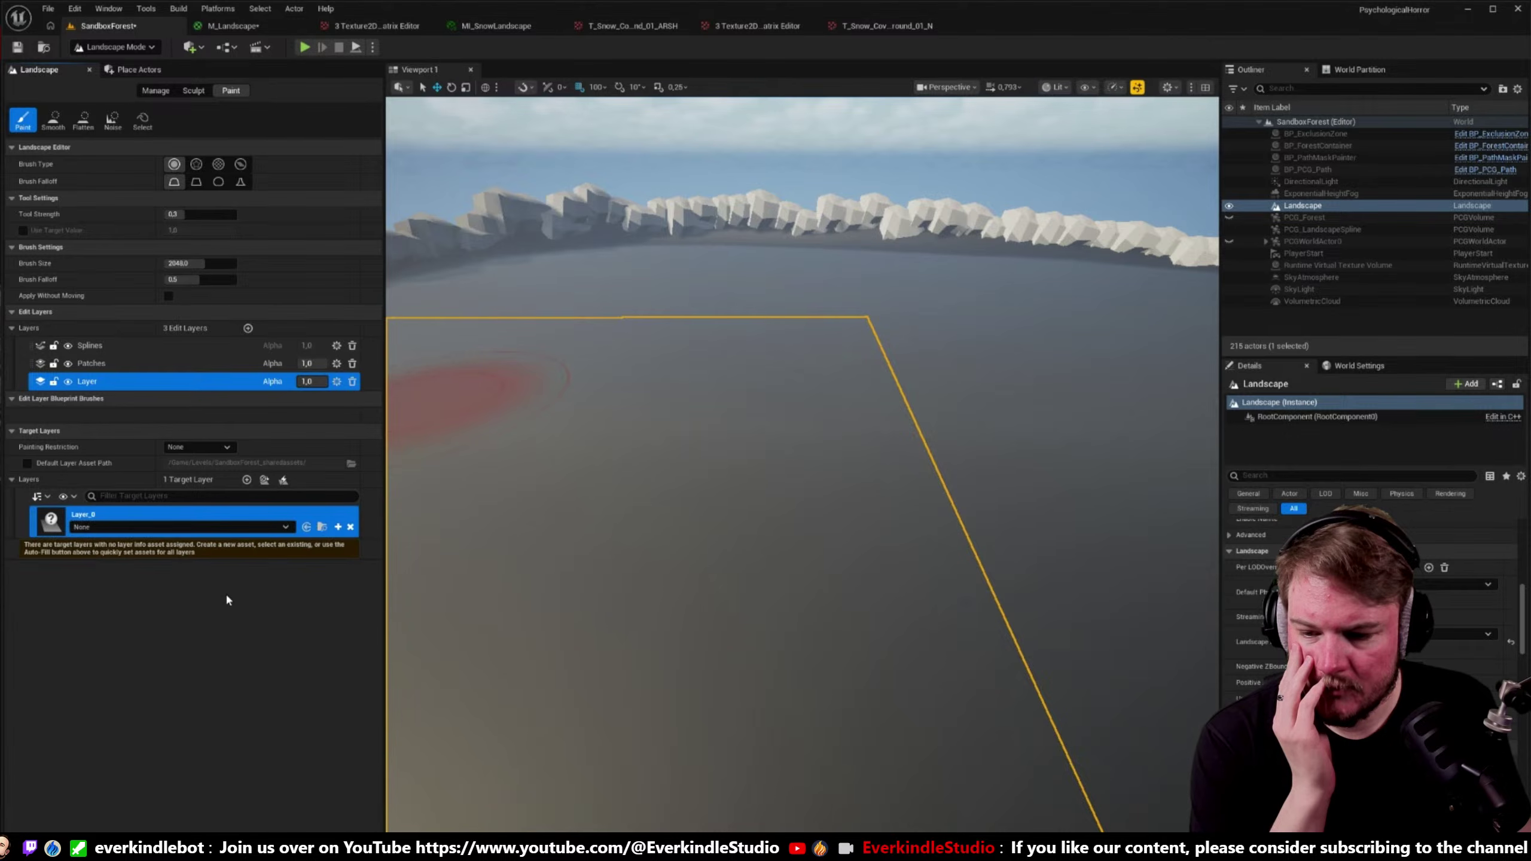
left_click(233, 446)
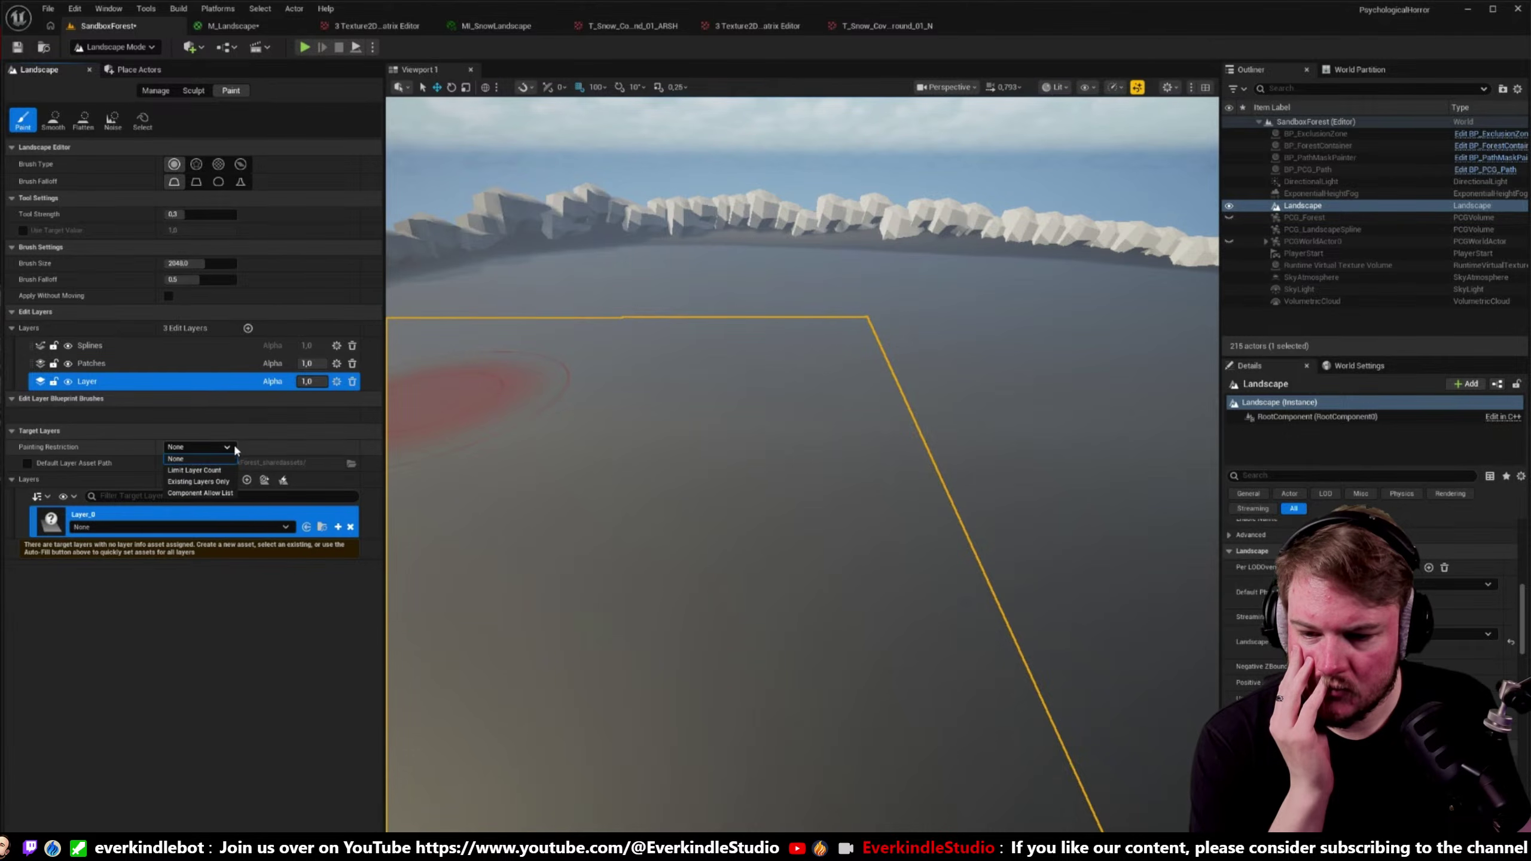
left_click(173, 404)
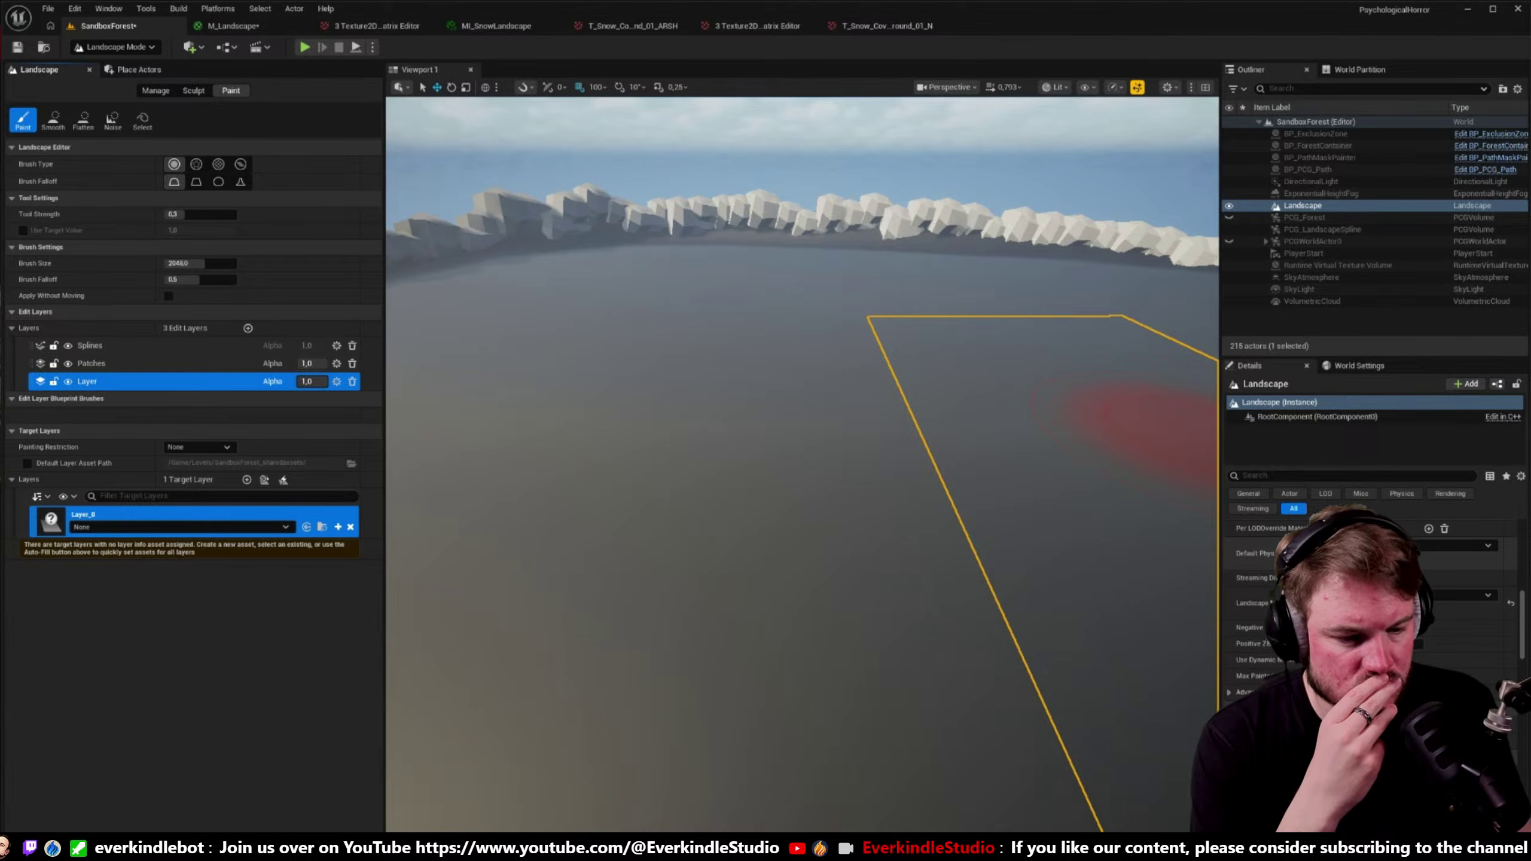
- Examine the M_Landscape graph, including the UVs and path mask comment groups
left_click(256, 27)
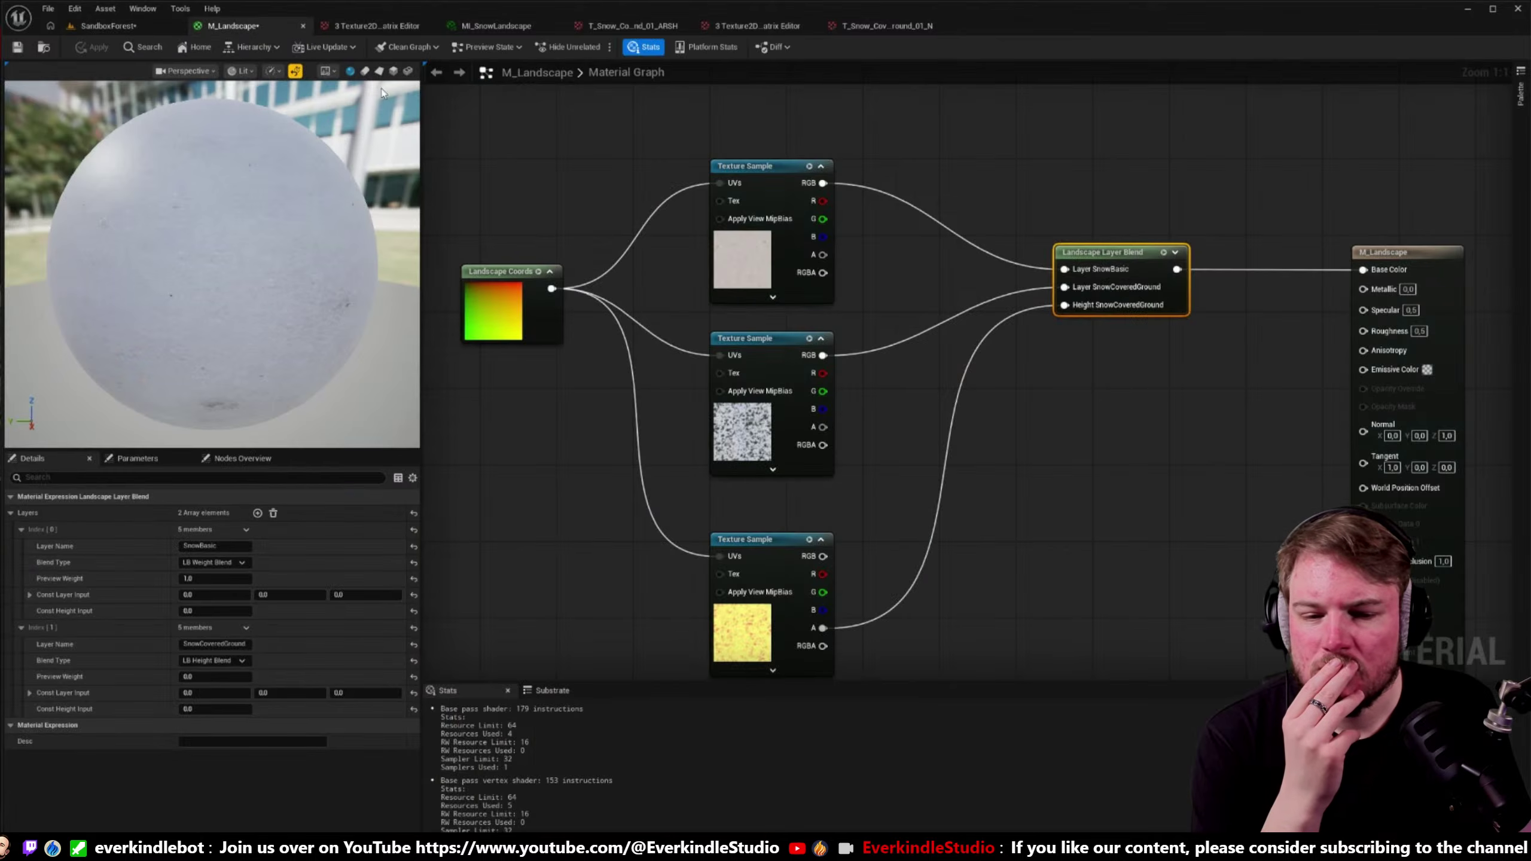
right_click_drag(964, 467, 882, 301)
scroll(903, 475, "down", 4)
scroll(851, 366, "down", 3)
right_click_drag(851, 366, 857, 198)
scroll(1130, 512, "up", 3)
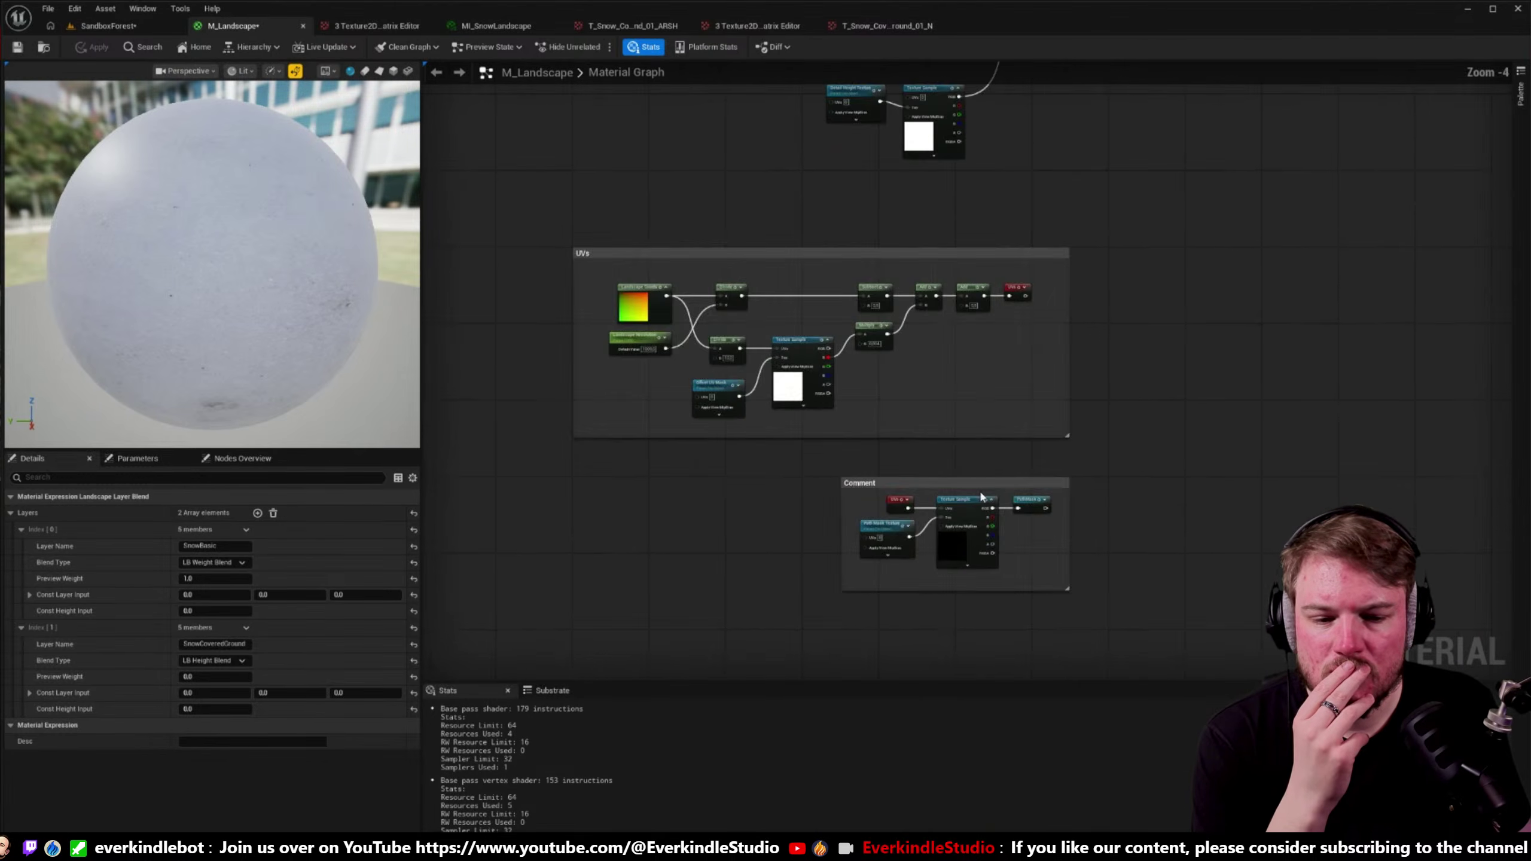
scroll(801, 463, "up", 1)
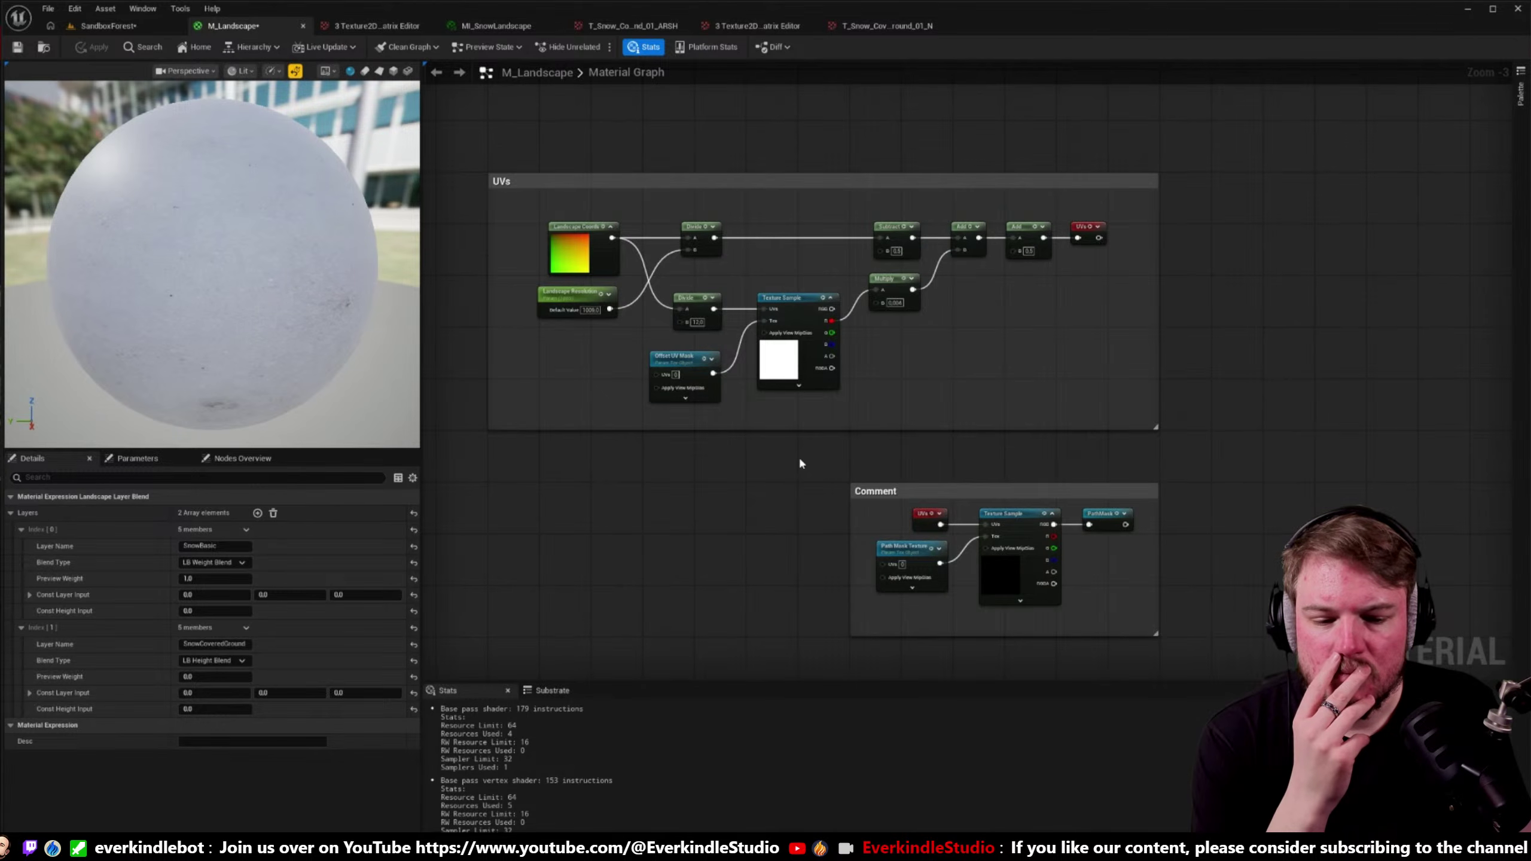
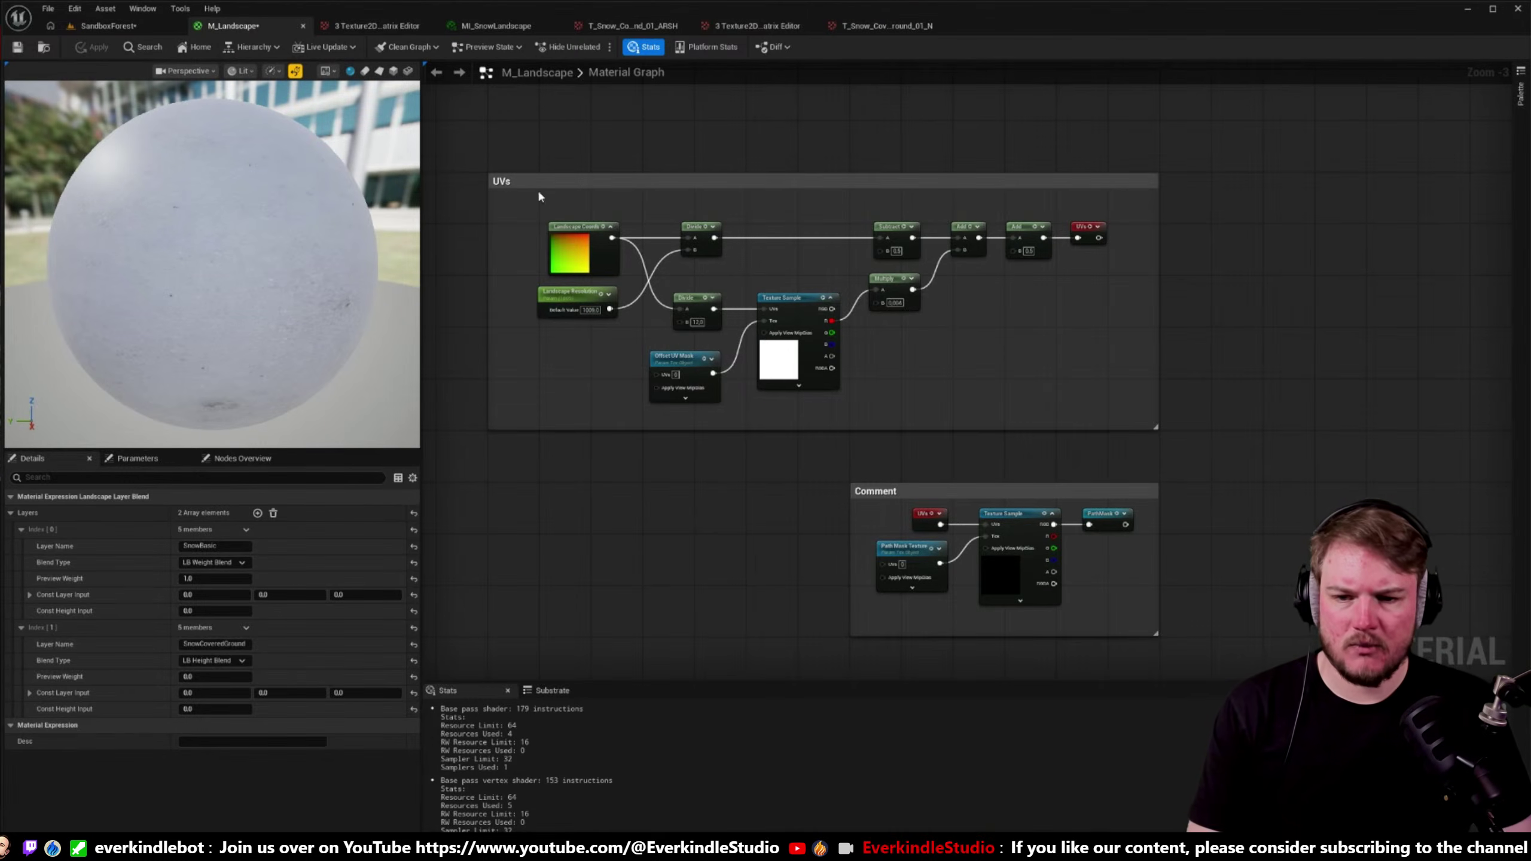
- Close every open asset editor except M_Landscape, return to the SandboxForest level and save all changes
right_click(281, 27)
left_click(328, 86)
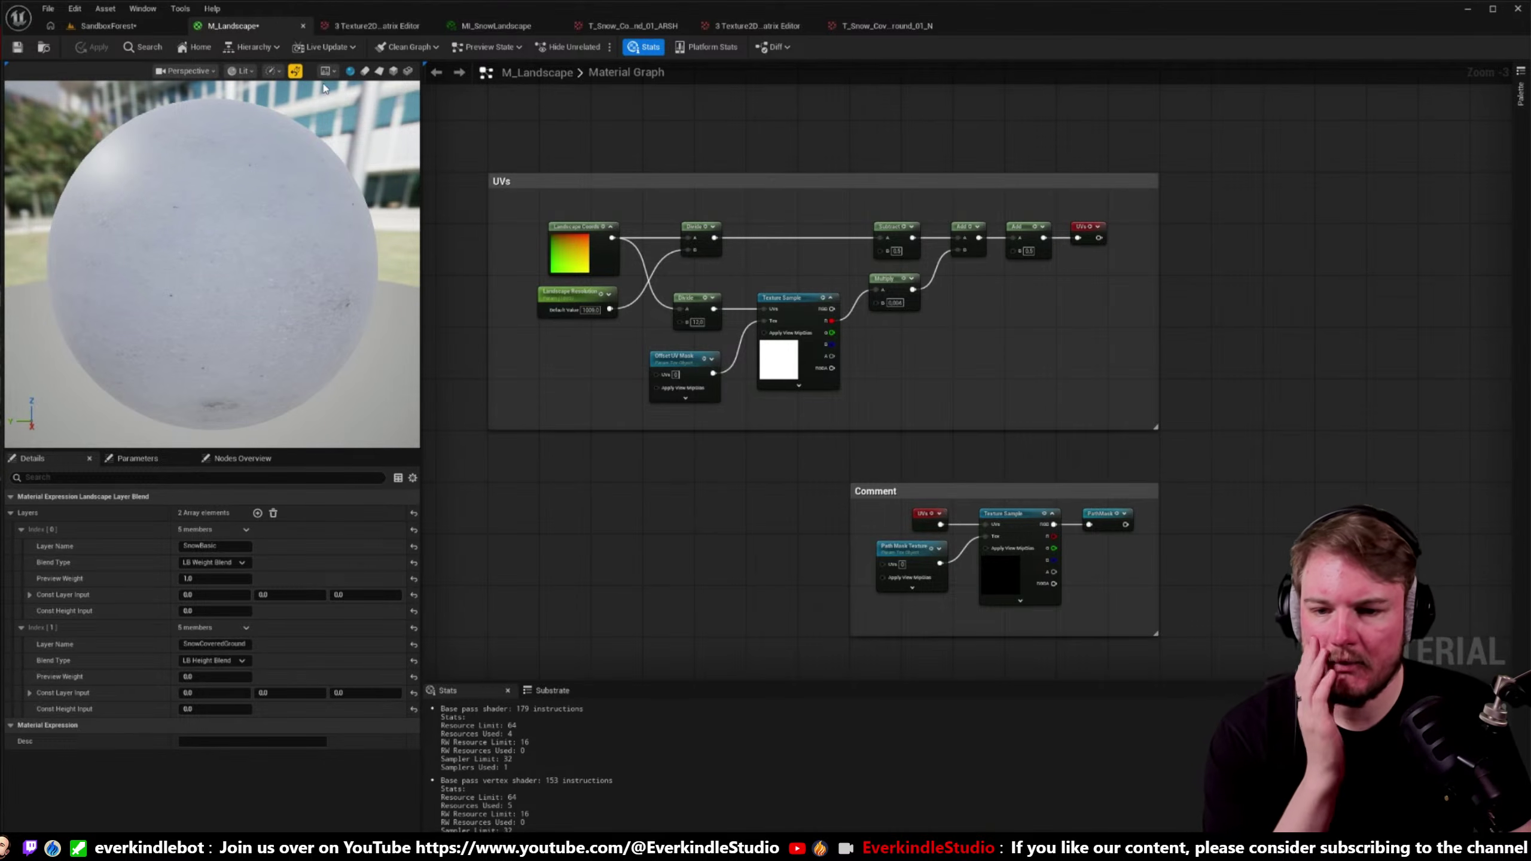
left_click(142, 27)
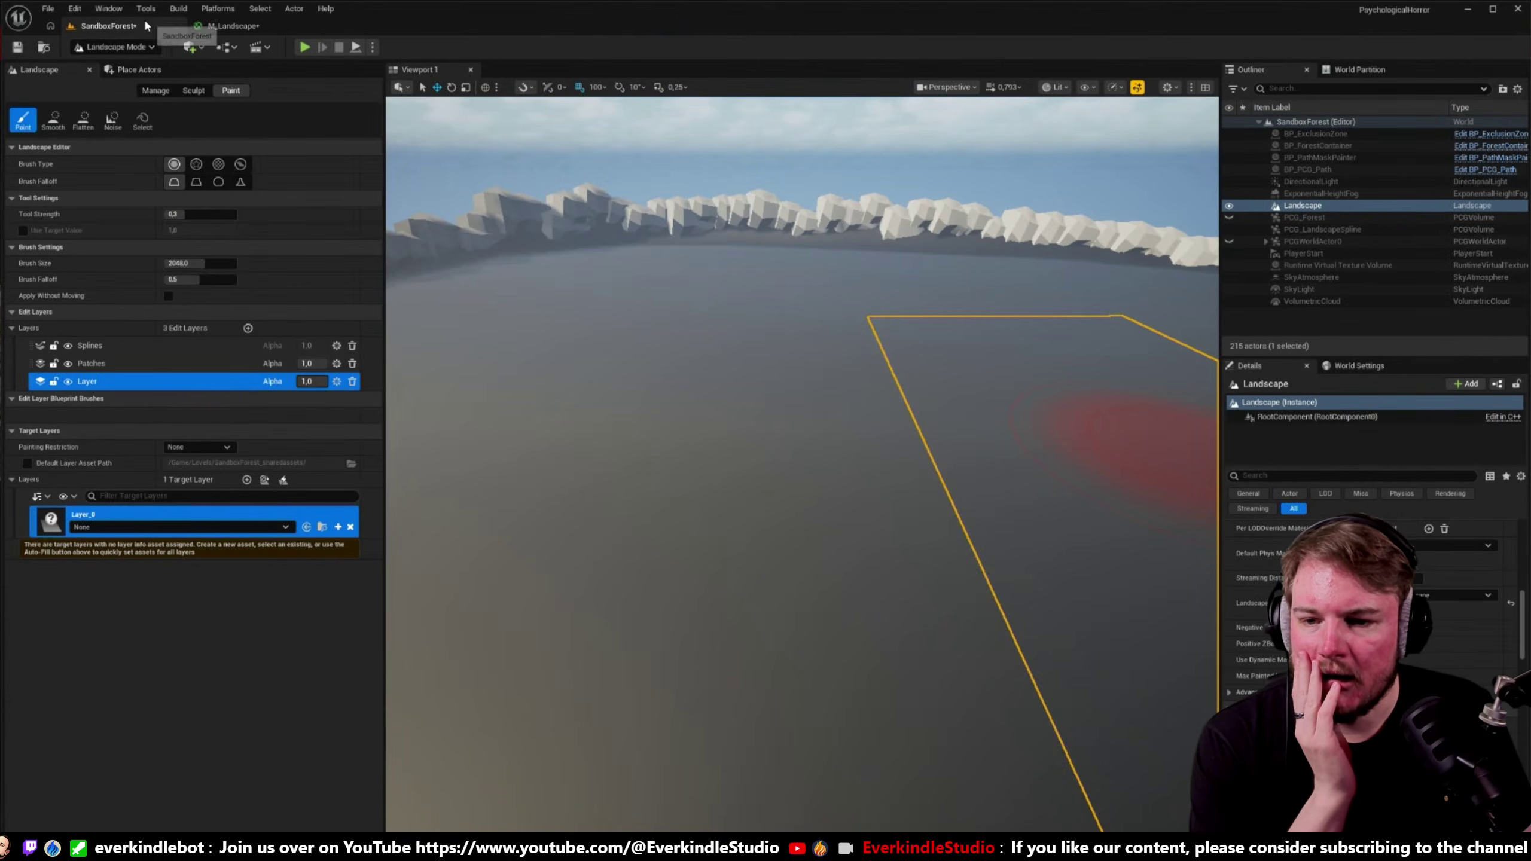
mouse_move(805, 237)
right_mouse_down()
mouse_move(821, 283)
mouse_move(798, 260)
right_mouse_up()
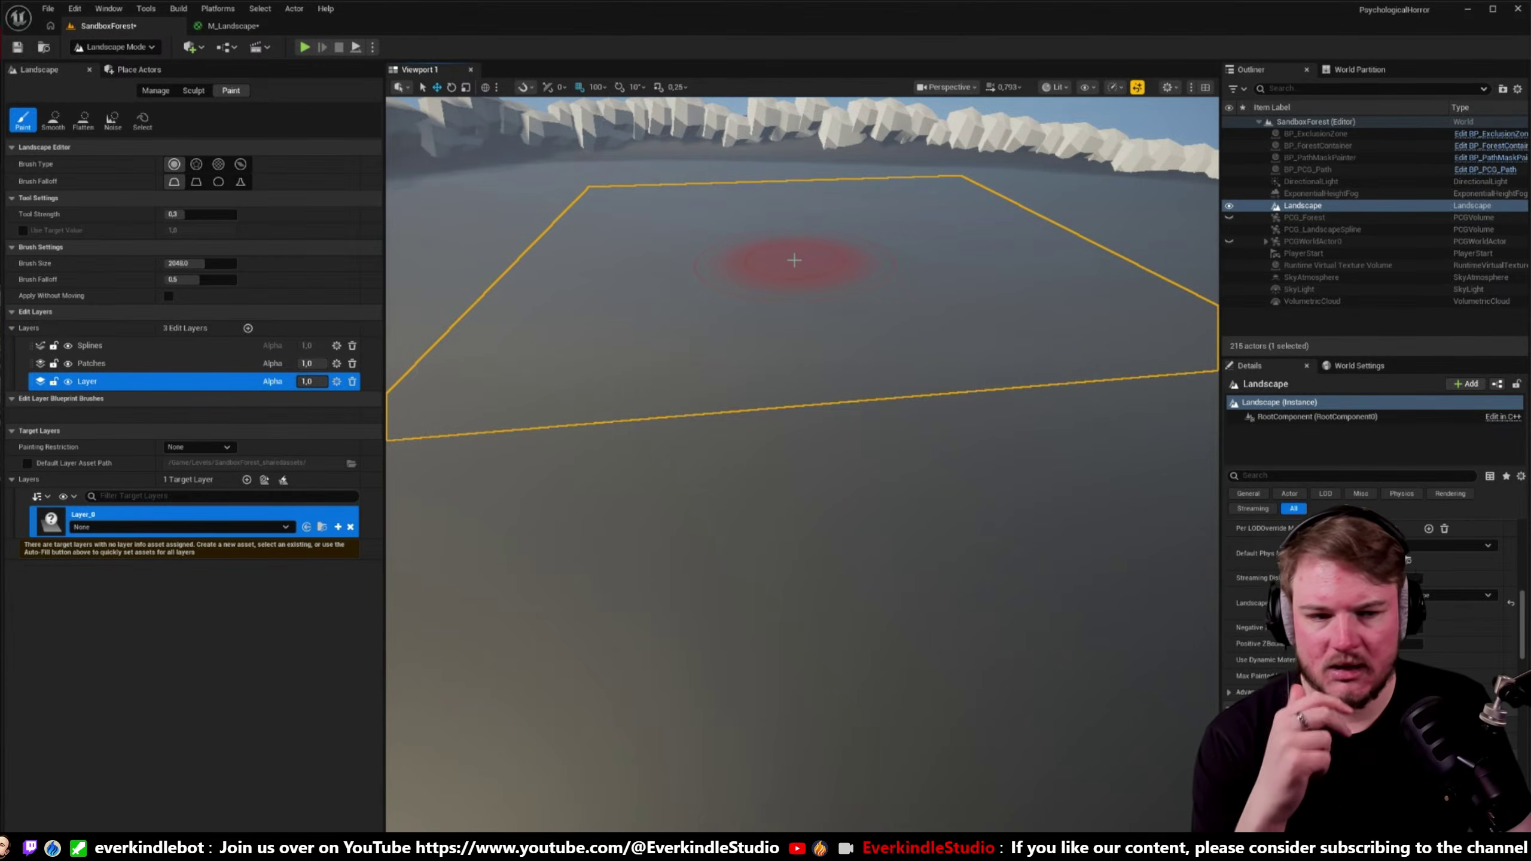
key("ctrl+shift+s")
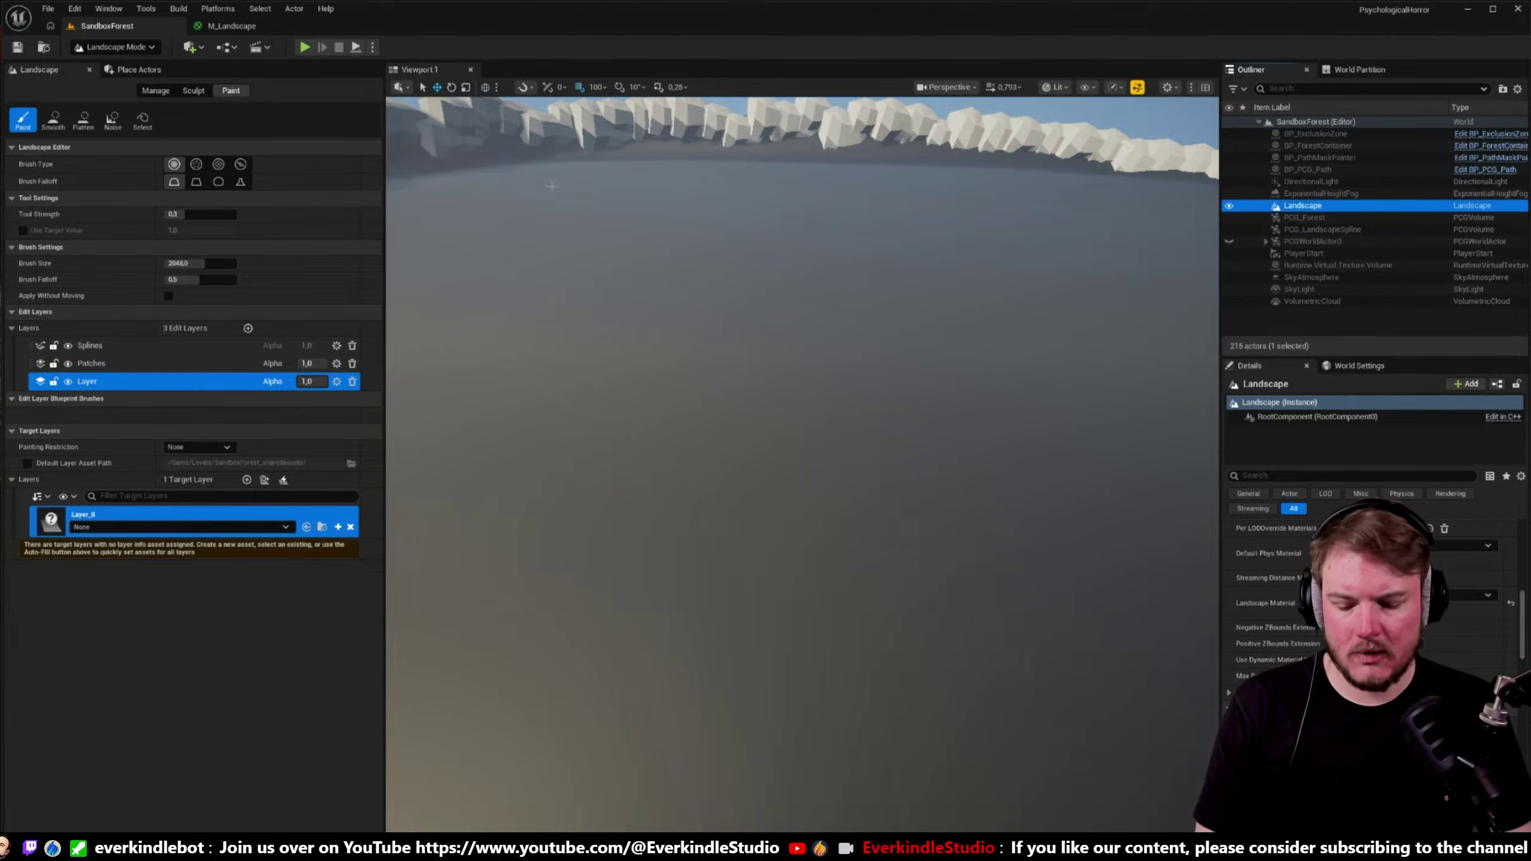
- Switch to Selection mode, make PCG_Forest and PCGWorldActor0 visible in the level, and clear the selection
scroll(789, 310, "up", 3)
key("shift+1")
right_click_drag(786, 307, 785, 362)
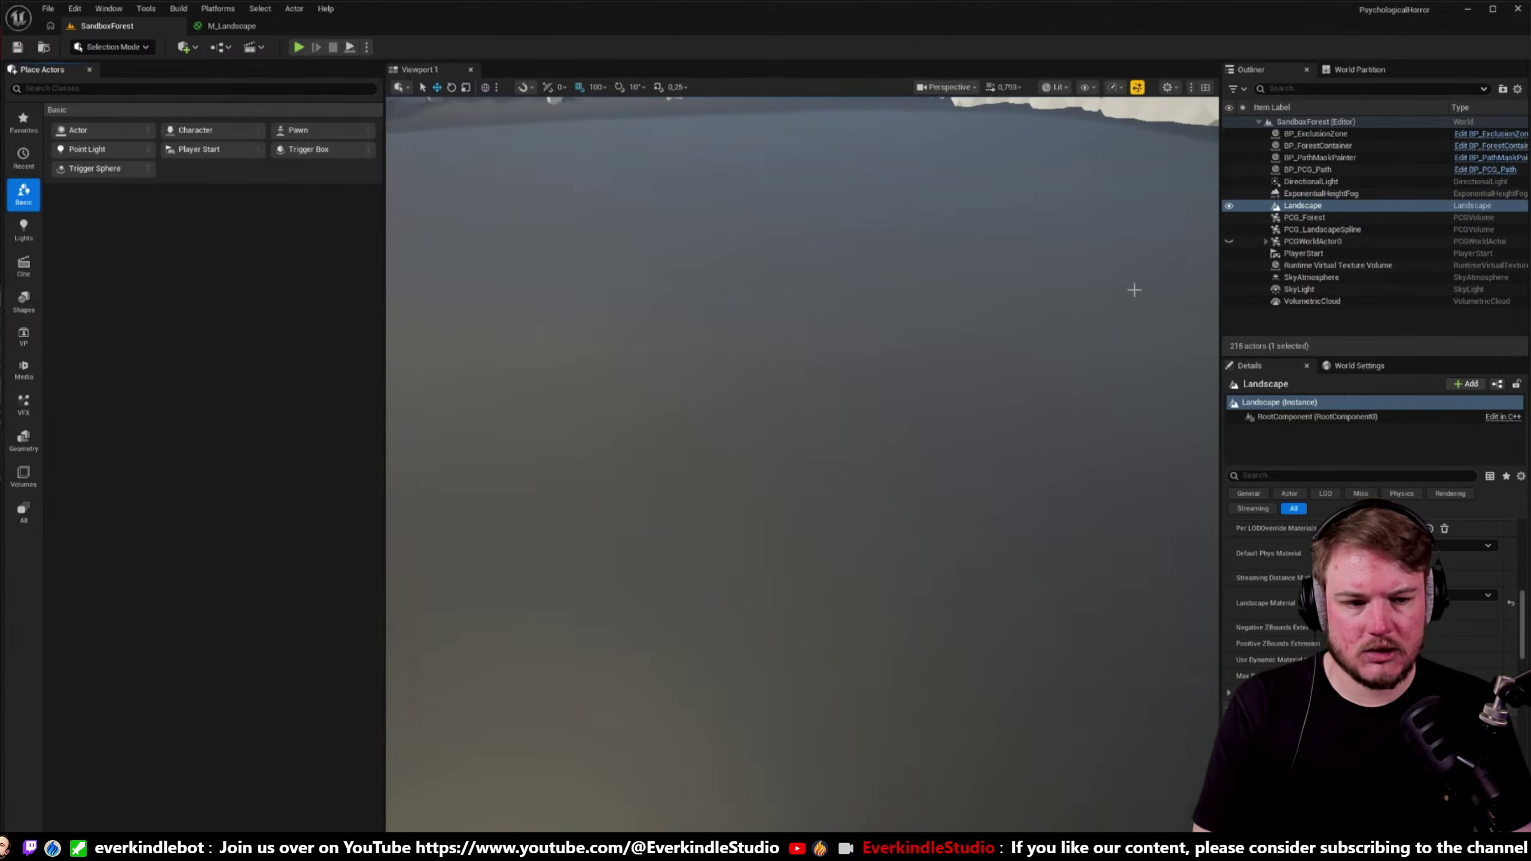
left_click(1256, 217)
left_click(1228, 240)
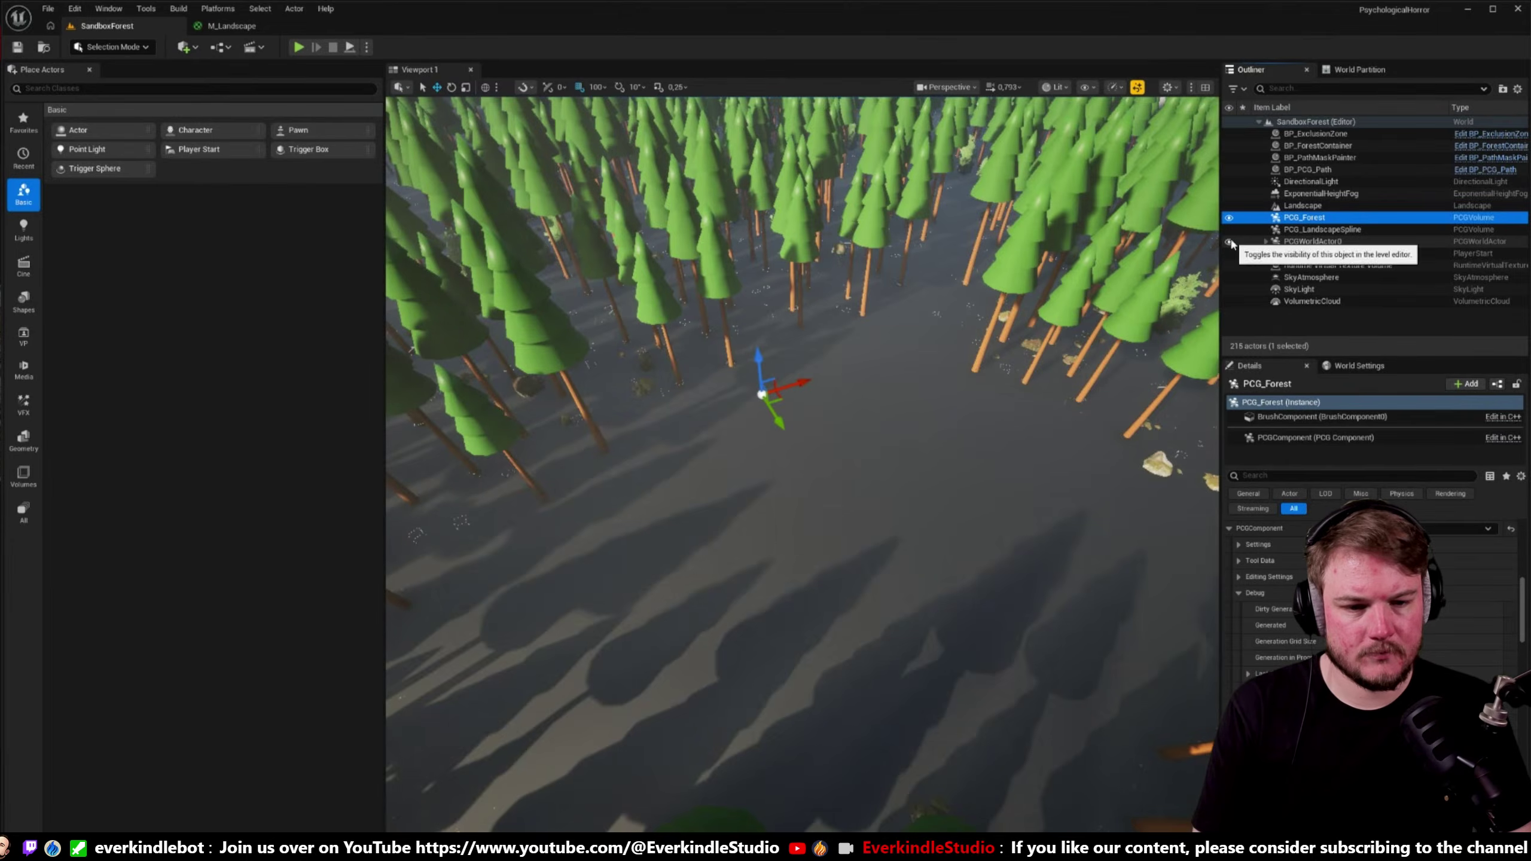
right_click_drag(800, 376, 801, 386)
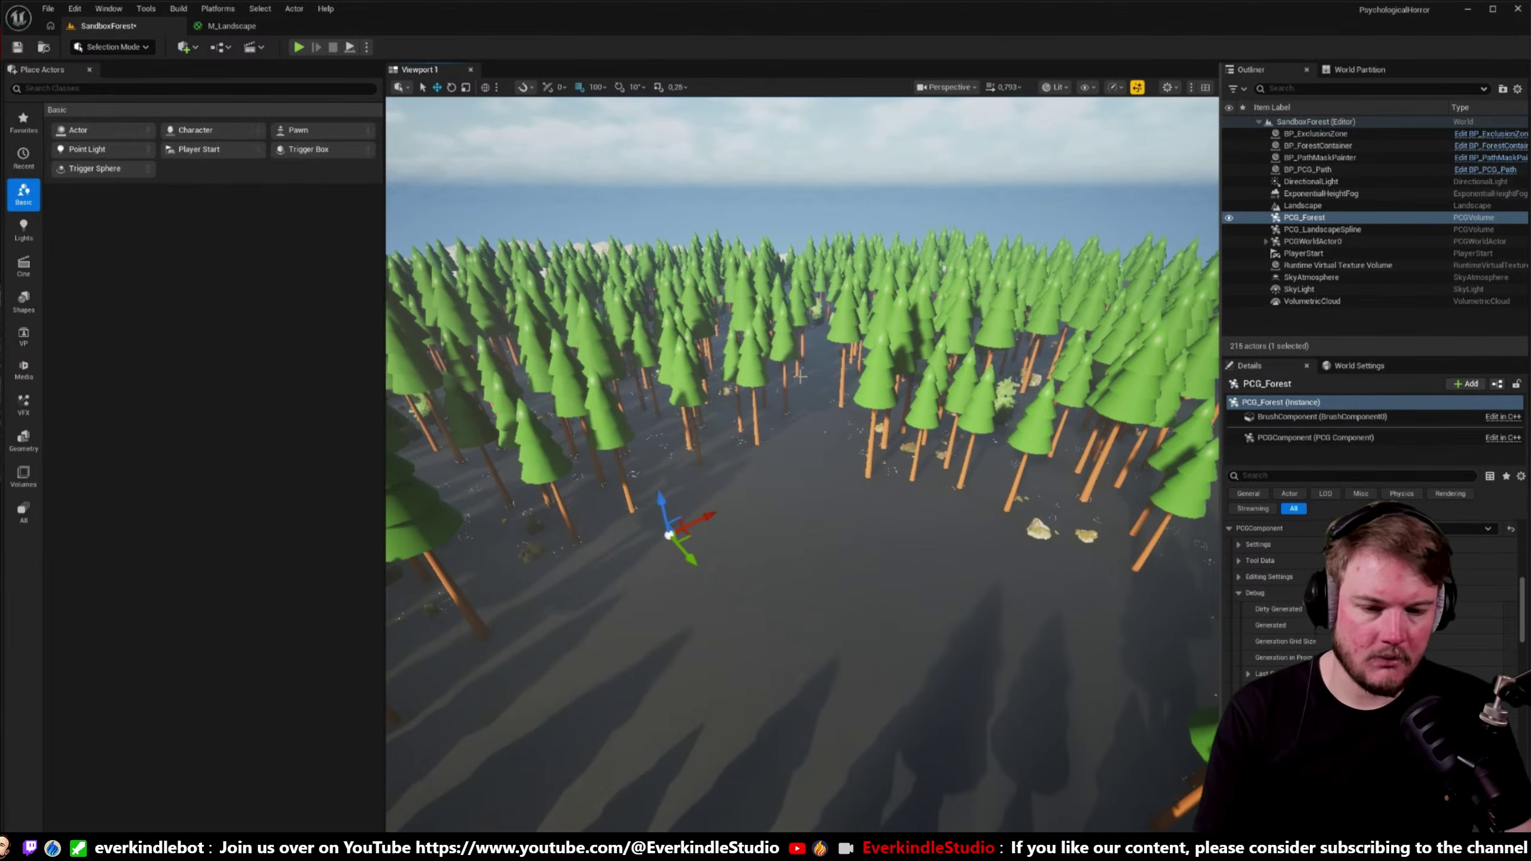
key("Escape")
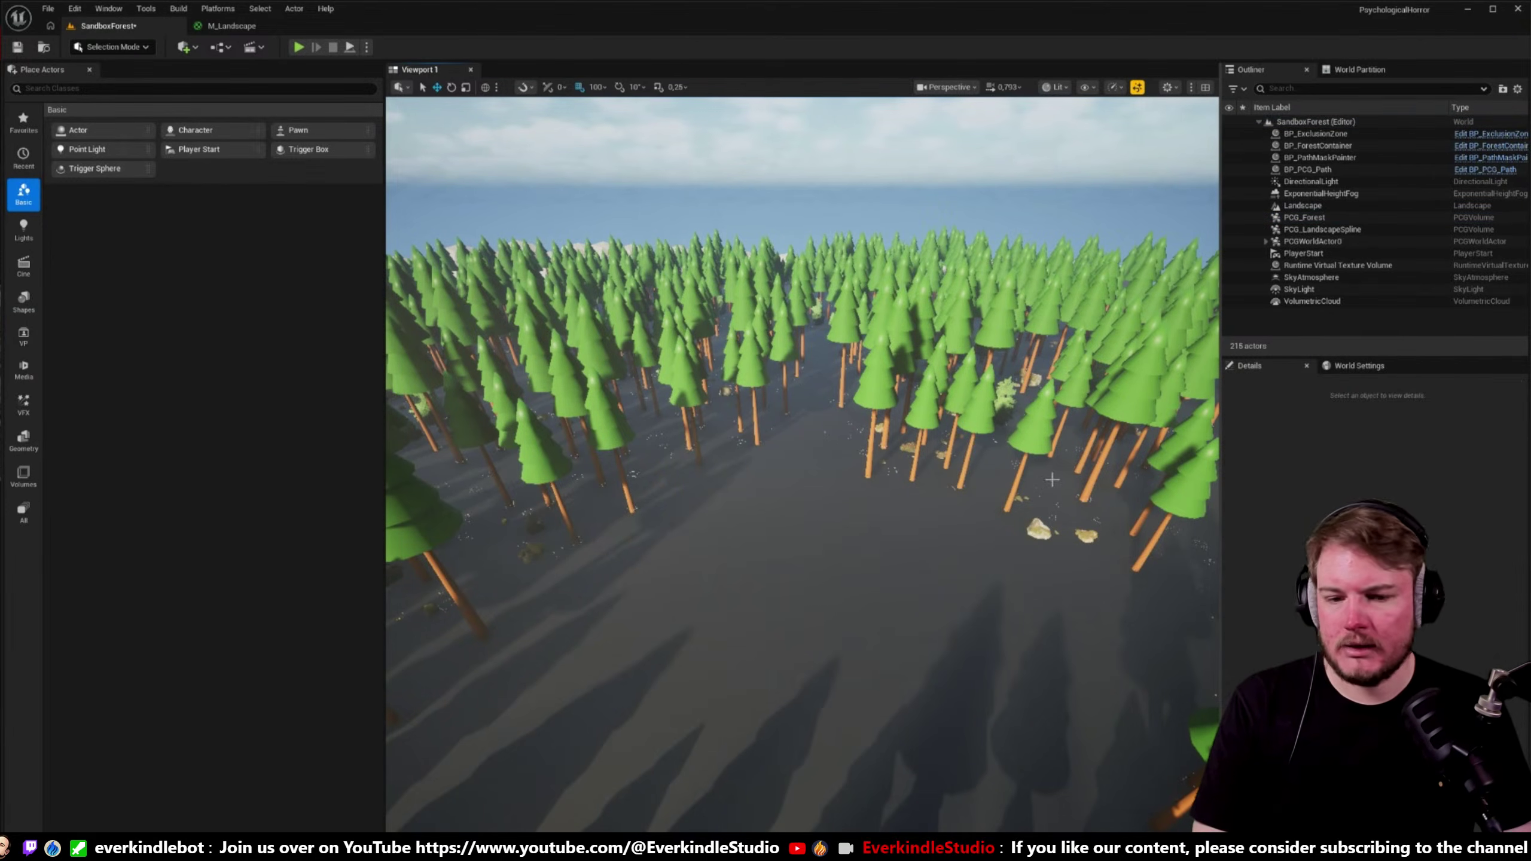
right_click_drag(801, 377, 801, 376)
- Add a white (1, 1, 1) Constant3Vector to M_Landscape and connect it to input A of the HeightLerp
left_click(231, 25)
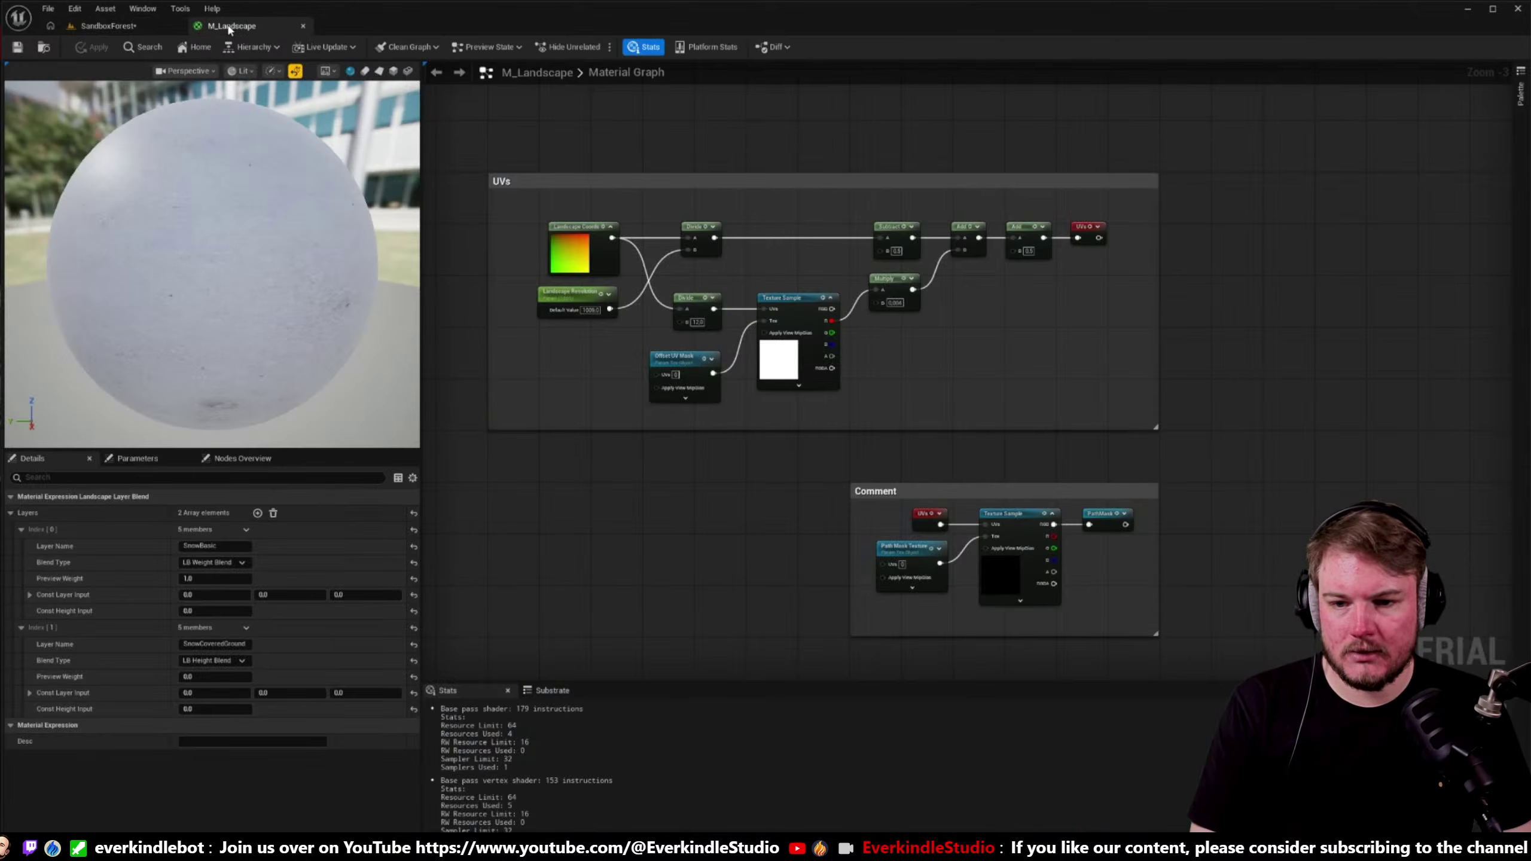
scroll(931, 235, "up", 5)
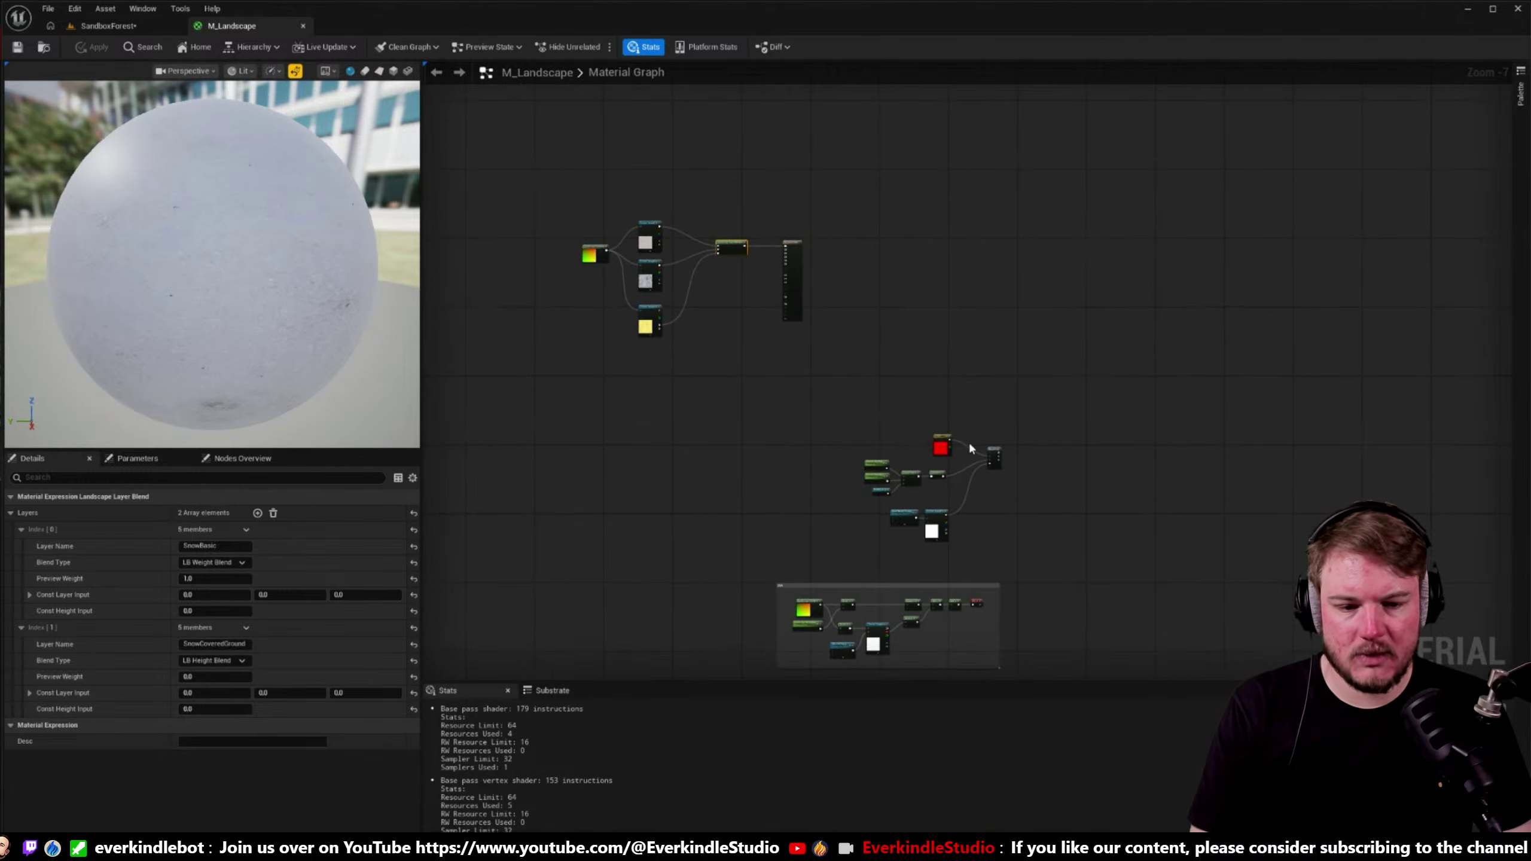
left_click(842, 282)
left_click(841, 282)
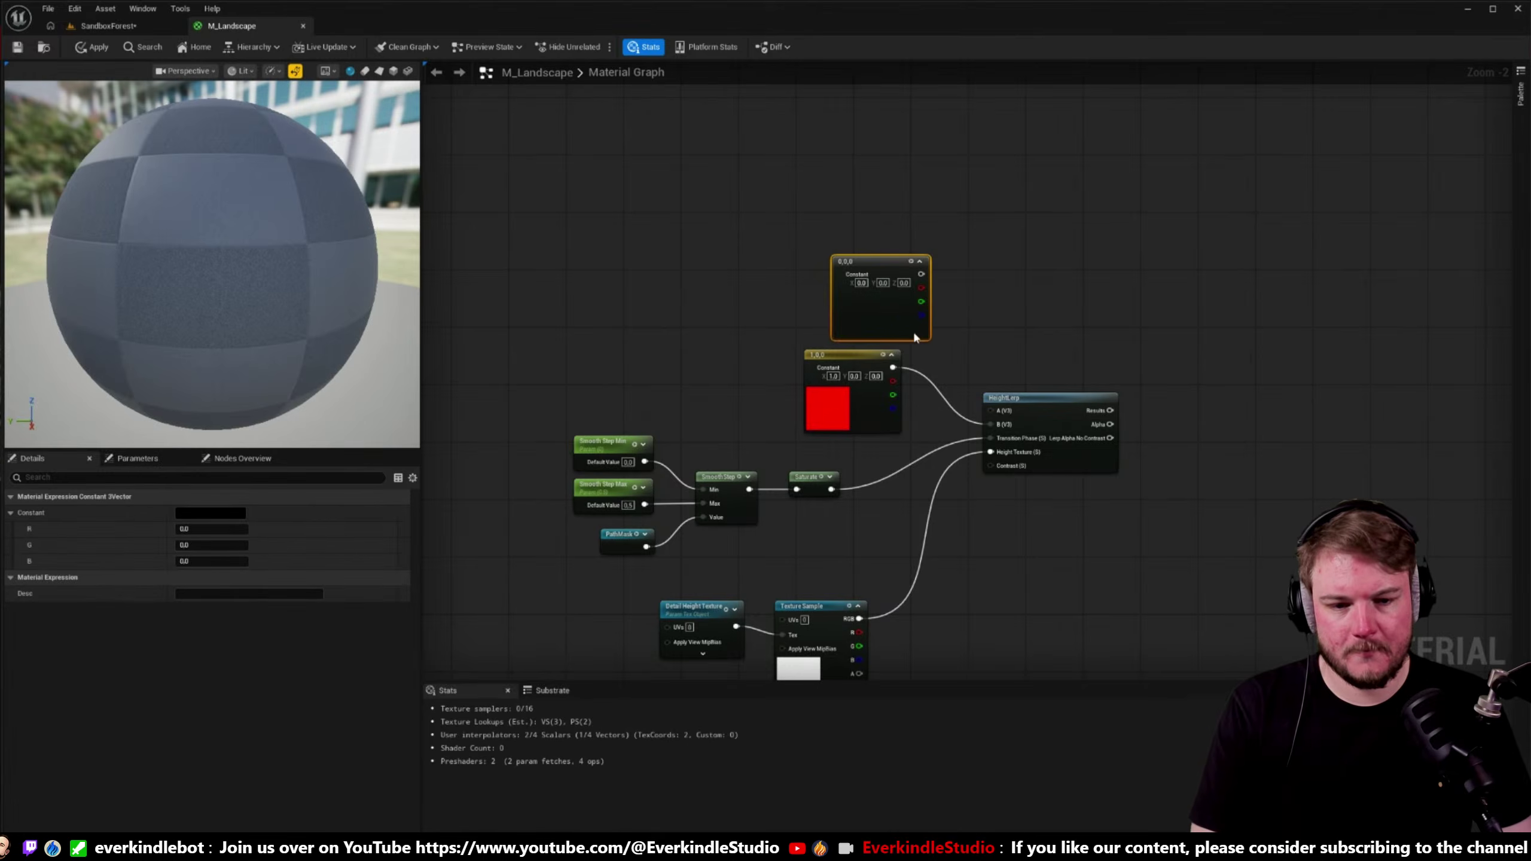
left_click(205, 517)
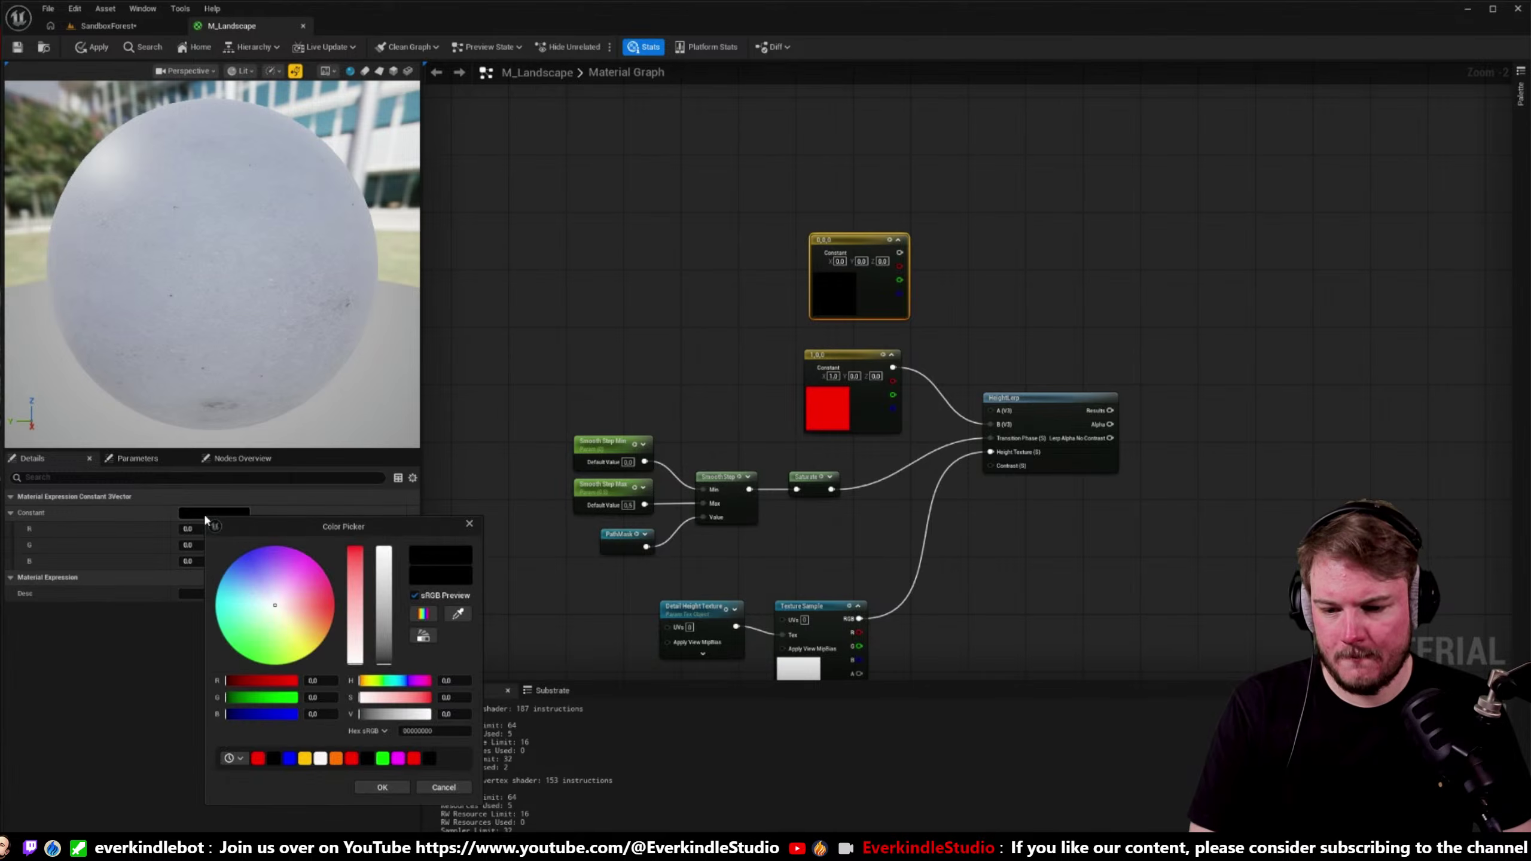
left_click_drag(384, 591, 385, 520)
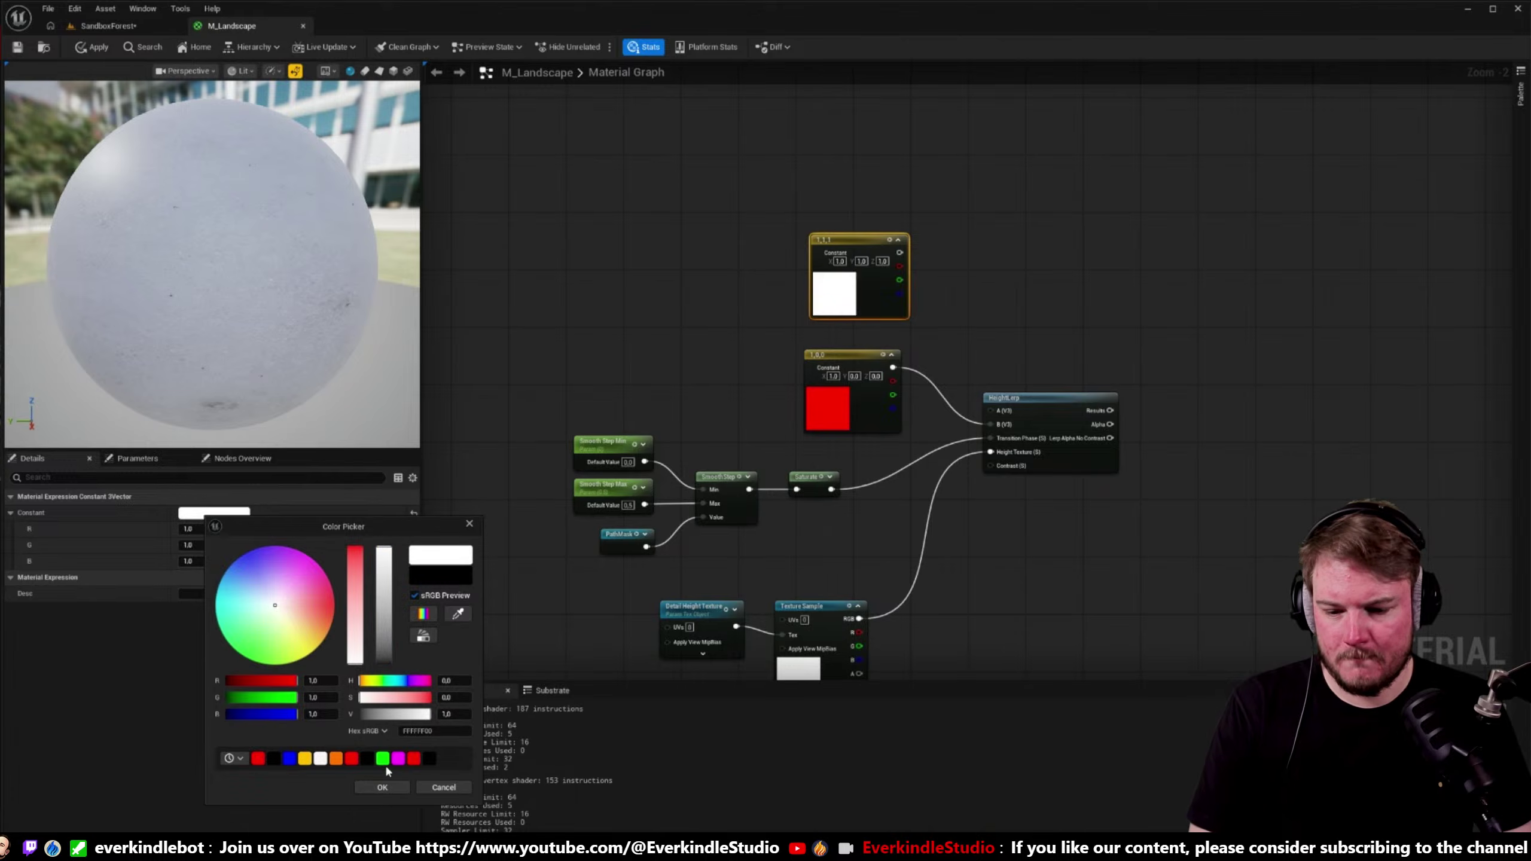
left_click(382, 787)
left_click(636, 644)
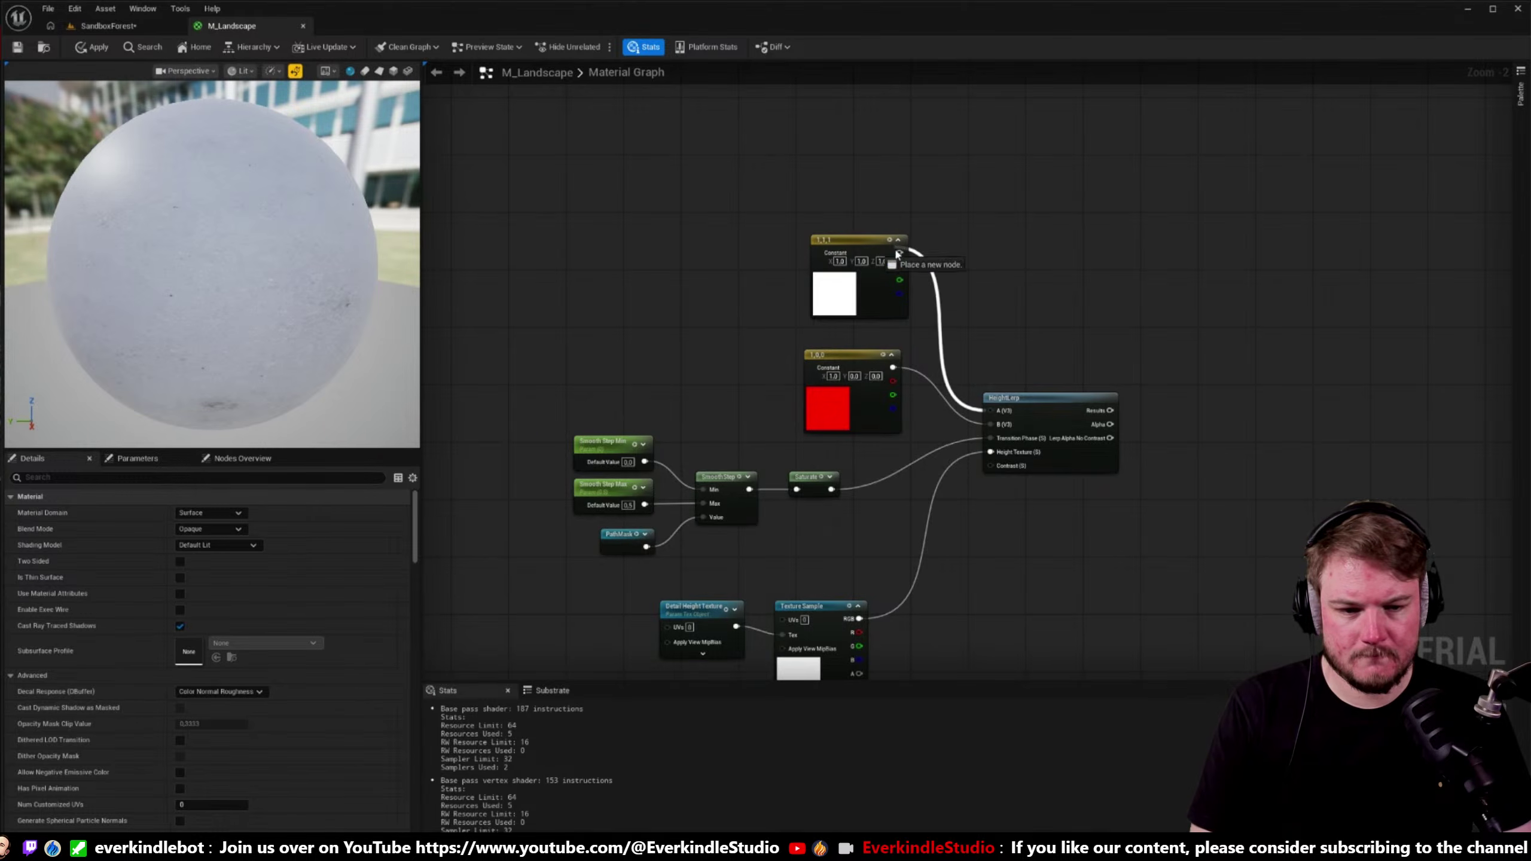
- Disconnect the Landscape Layer Blend from Base Color and move the M_Landscape output node beside the HeightLerp nodes
scroll(950, 412, "down", 6)
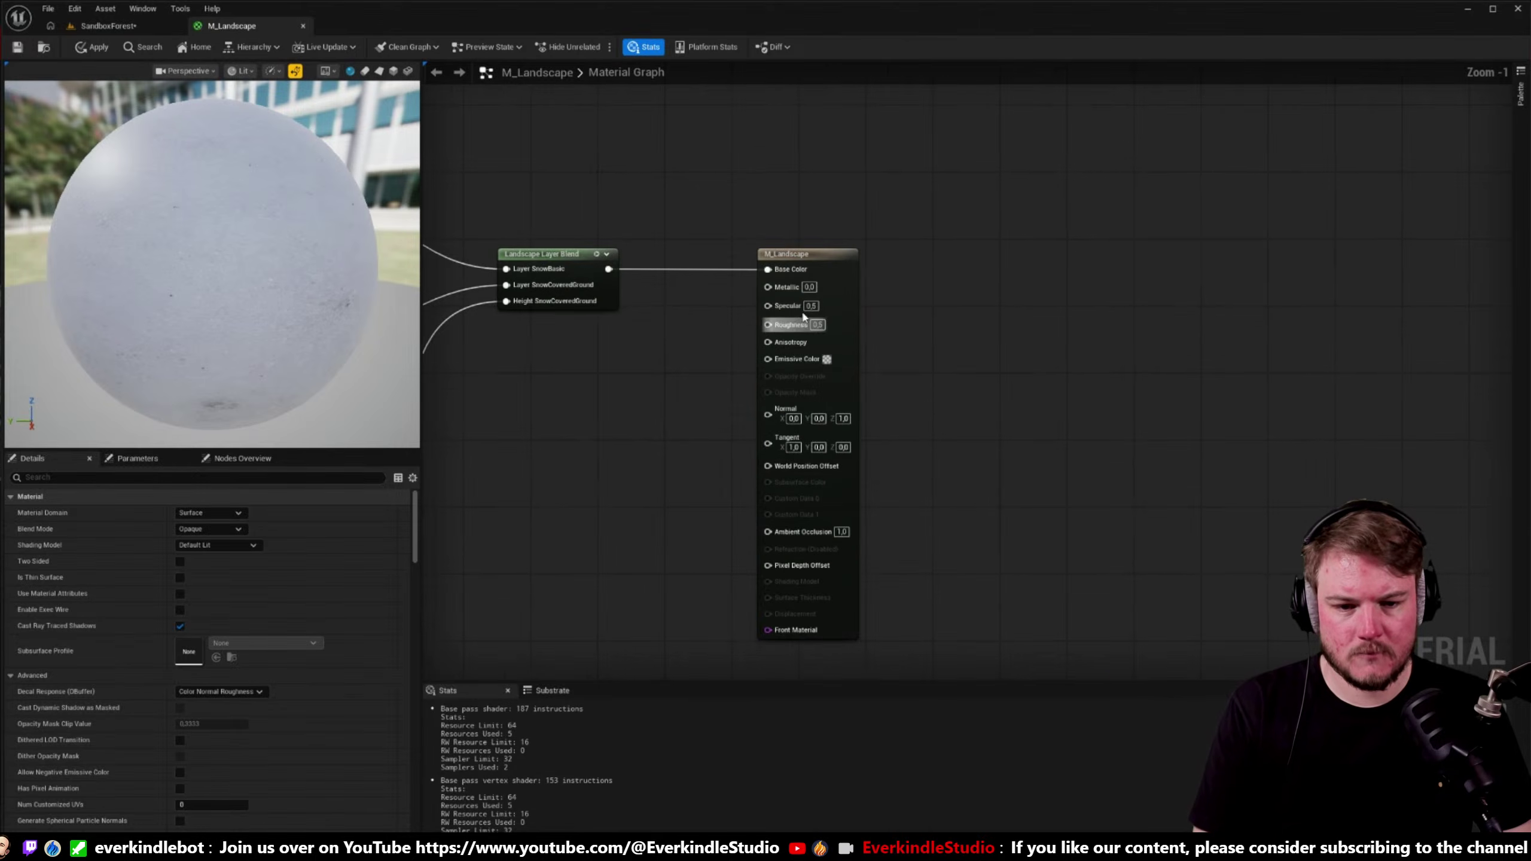
left_click(771, 263, "alt")
scroll(847, 305, "down", 3)
right_click_drag(847, 305, 657, 203)
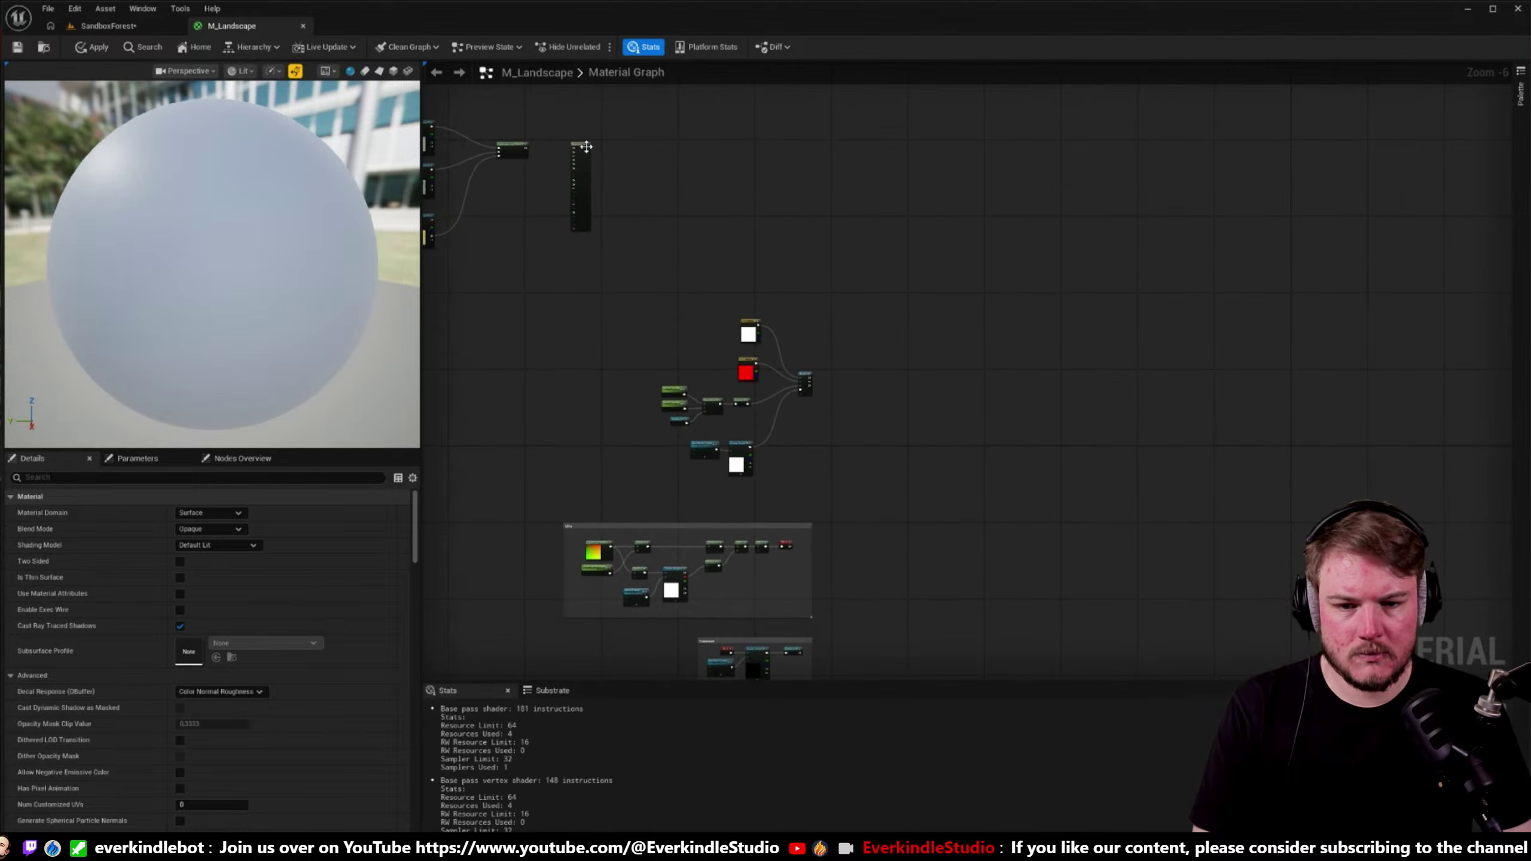
left_click_drag(583, 166, 892, 337)
- Connect the Results output of HeightLerp to the material's Base Color
scroll(817, 359, "up", 6)
left_click_drag(877, 416, 1198, 410)
right_click_drag(1198, 410, 991, 352)
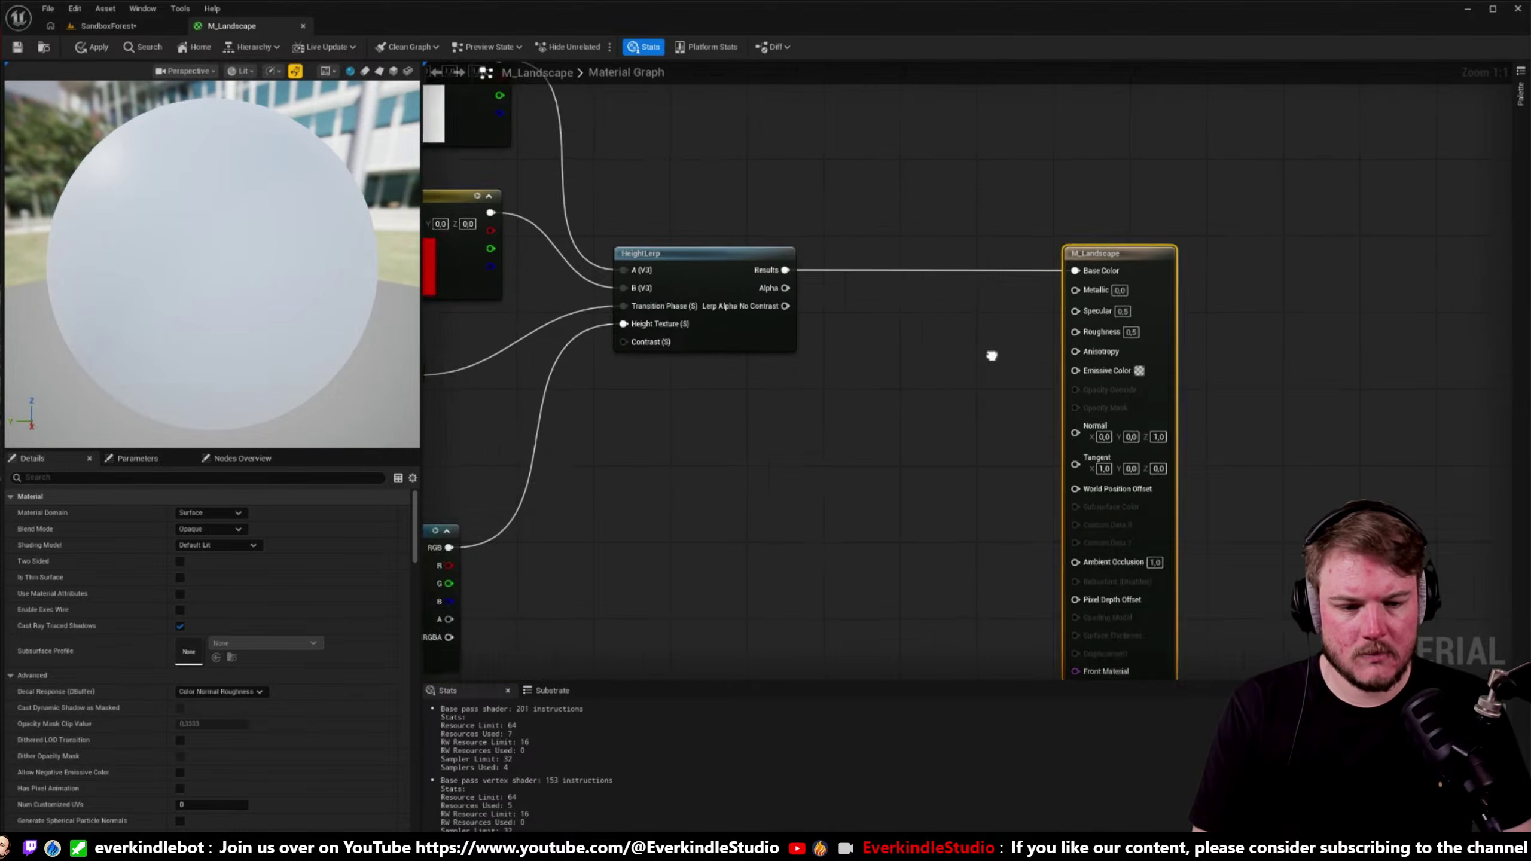
scroll(845, 463, "down", 5)
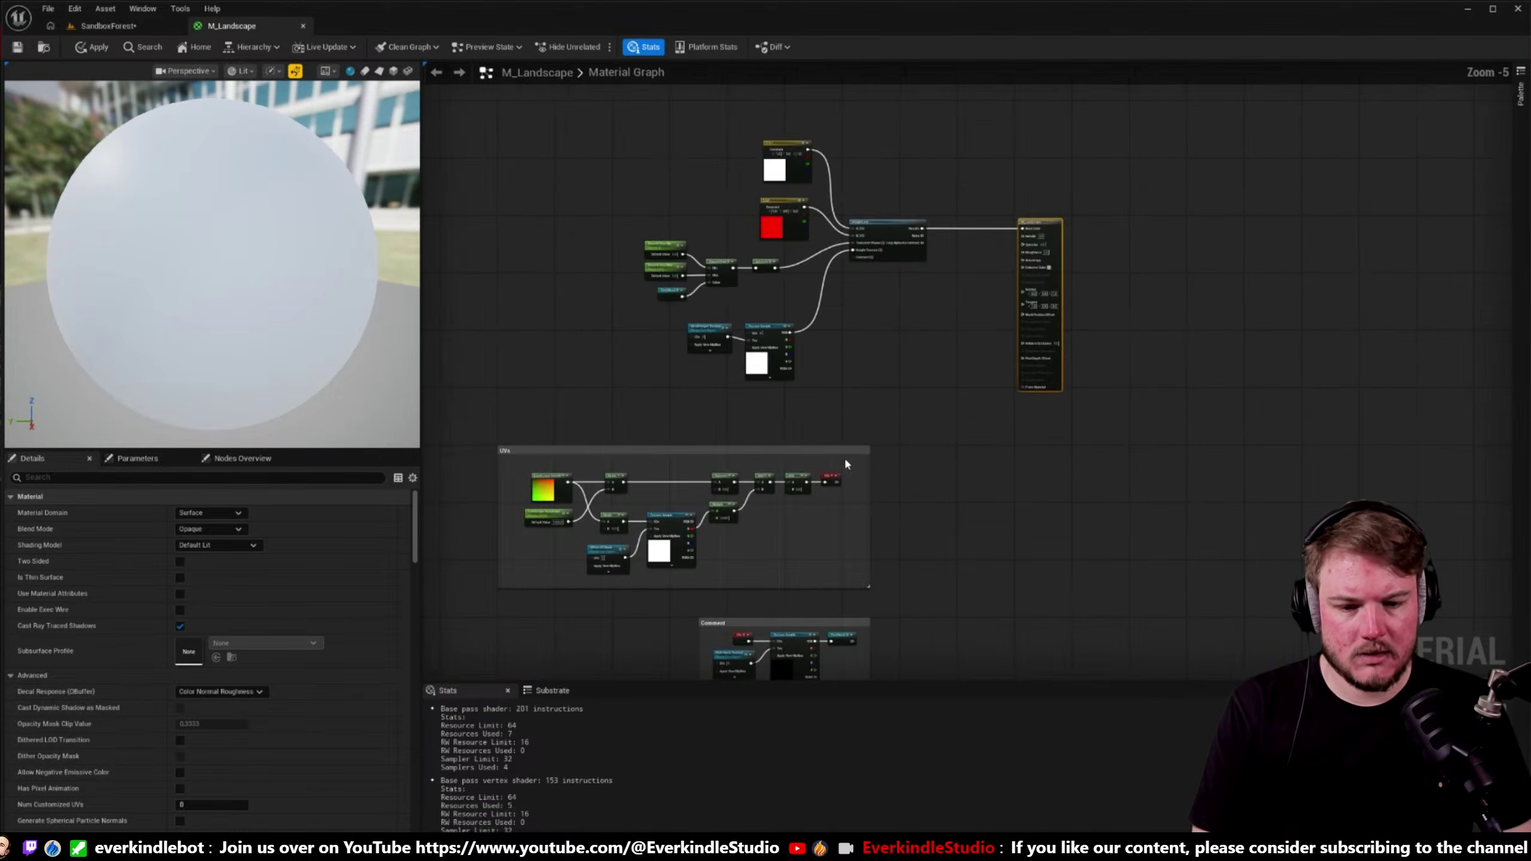
- Apply the M_Landscape changes and check the landscape surface in the SandboxForest level
left_click(91, 47)
left_click(91, 25)
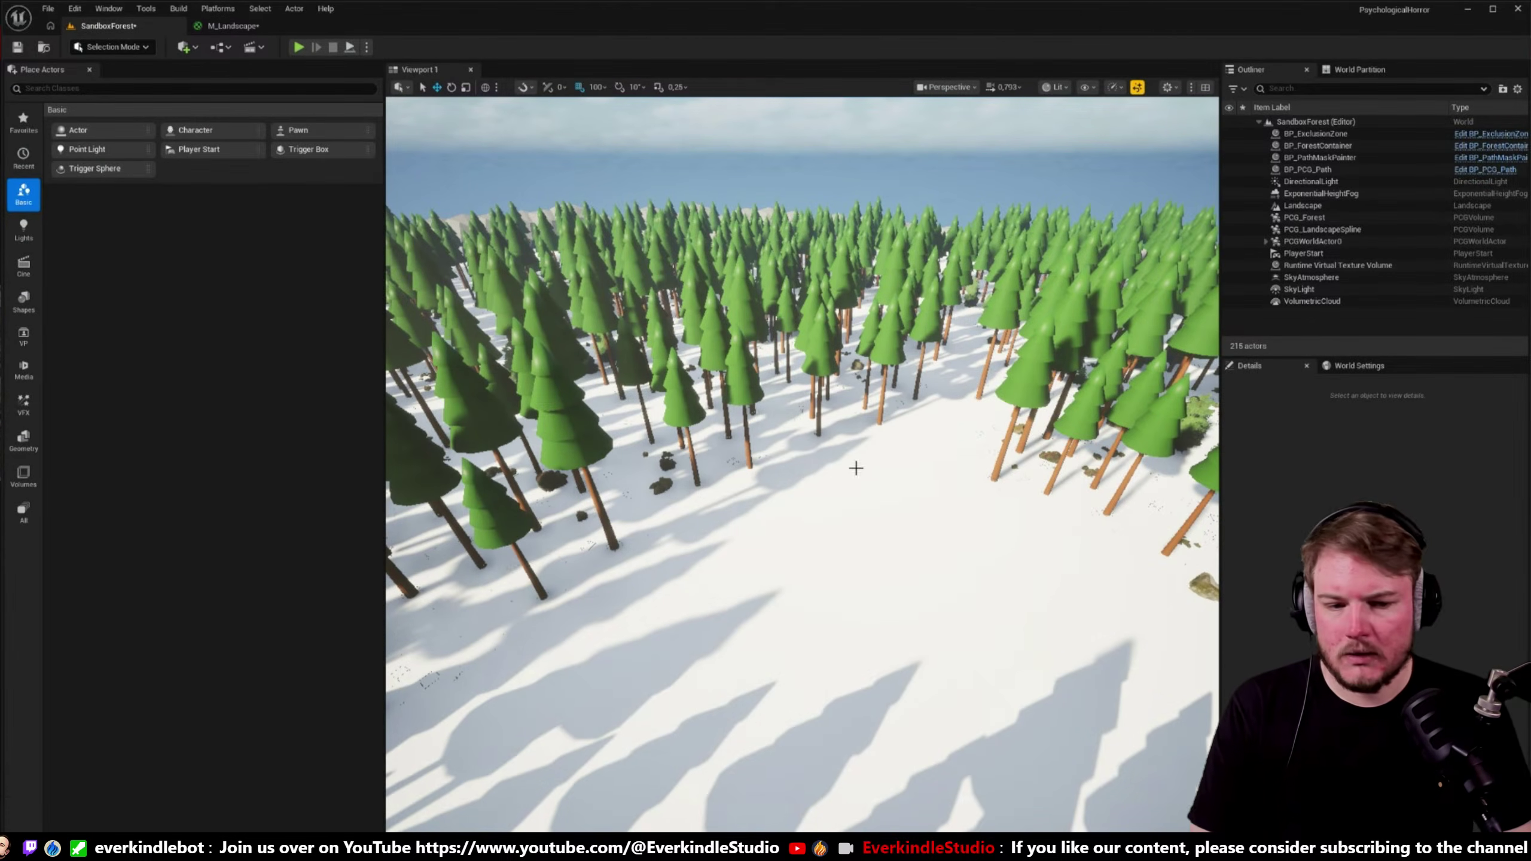
right_click_drag(856, 468, 719, 321)
left_click(233, 25)
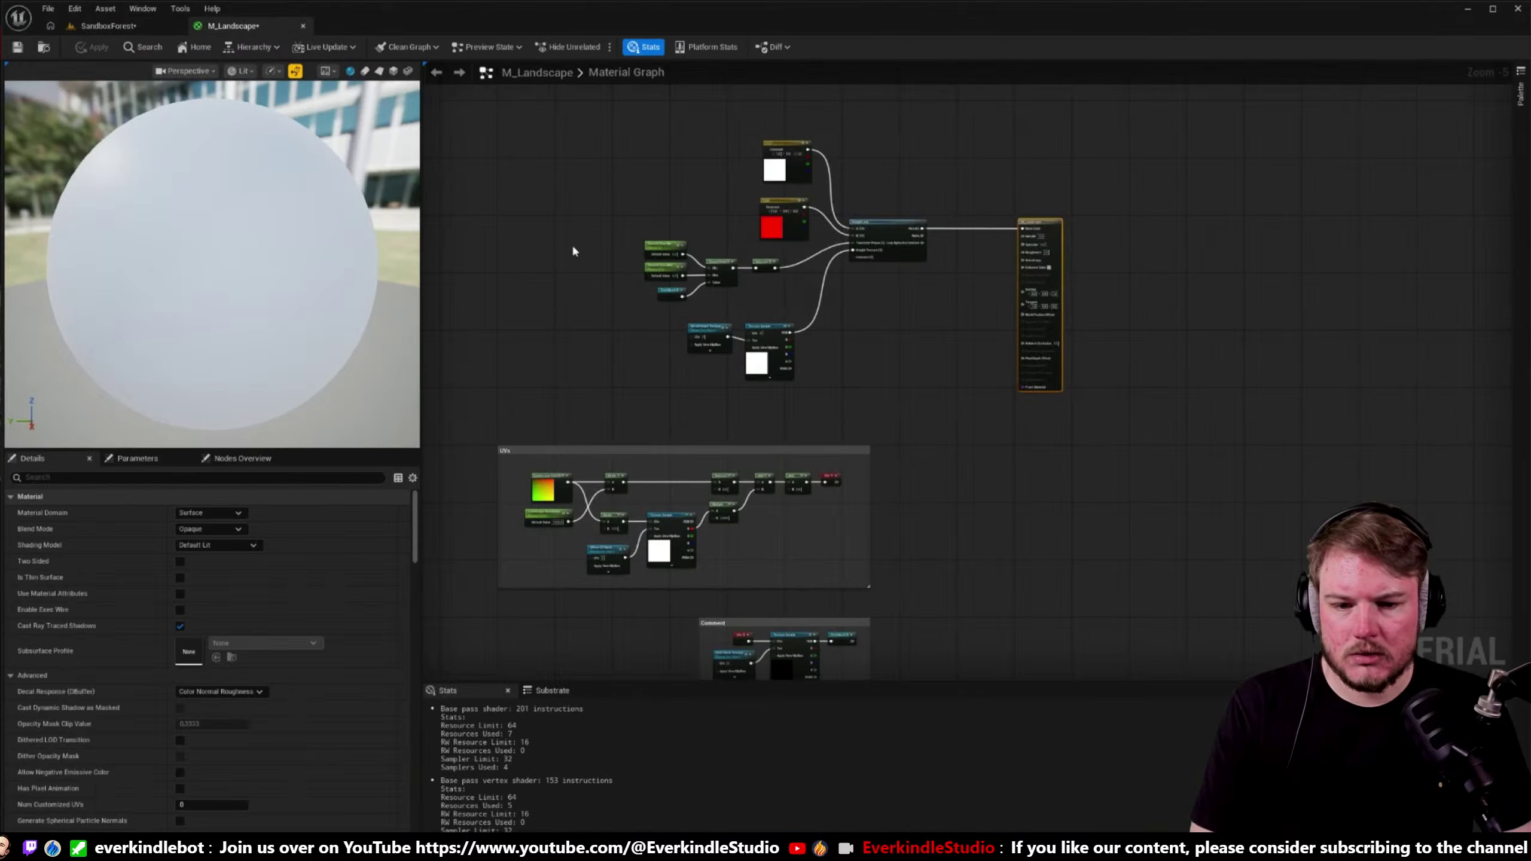
- Move the Detail Height Texture node and its Texture Sample closer to HeightLerp, and apply the material
scroll(957, 219, "up", 6)
left_click_drag(767, 429, 910, 382)
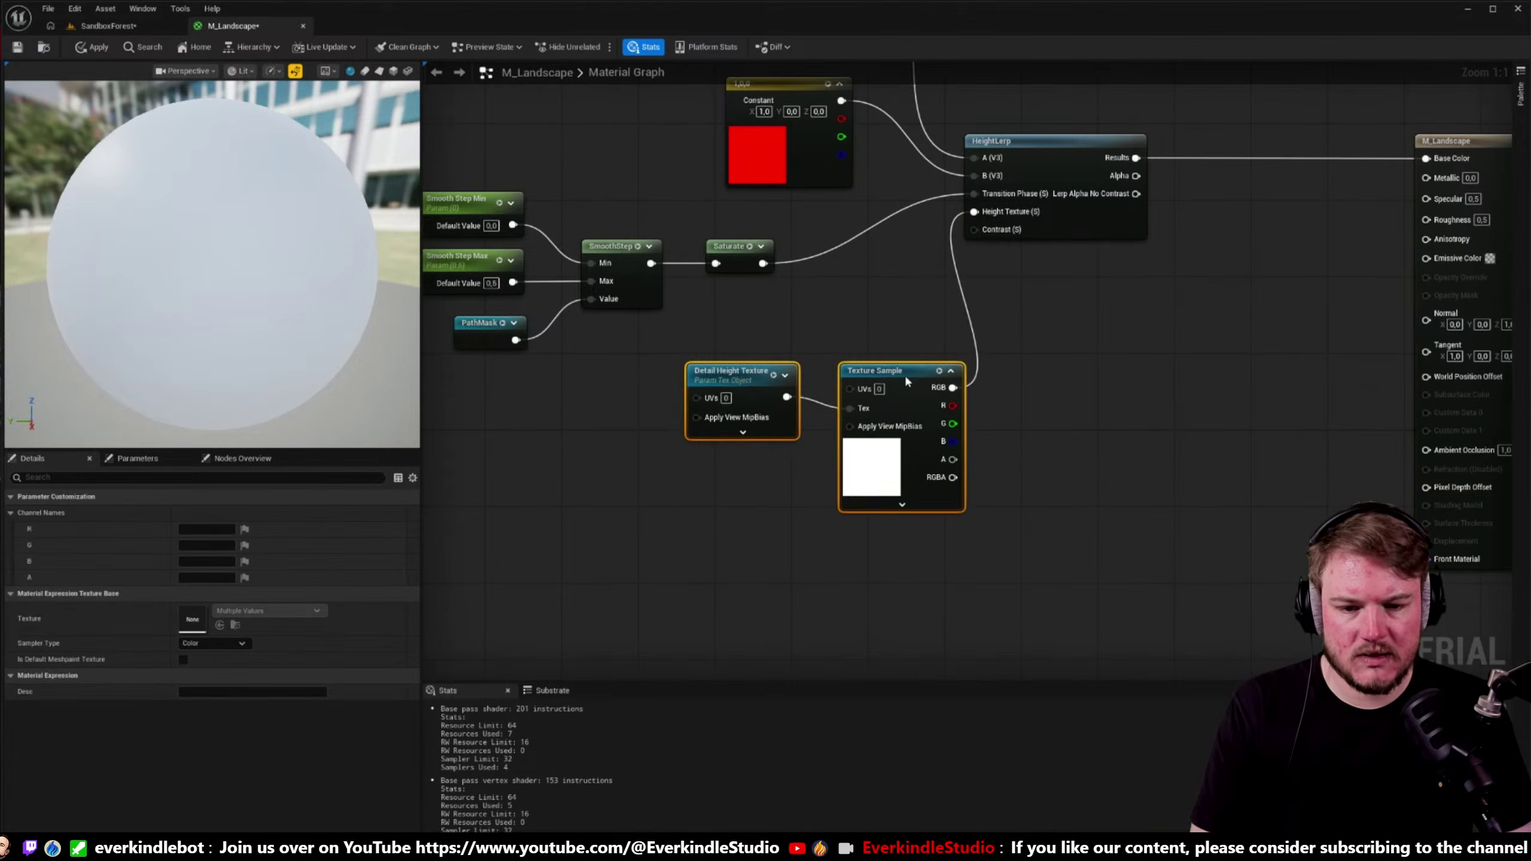
right_click_drag(910, 381, 831, 505)
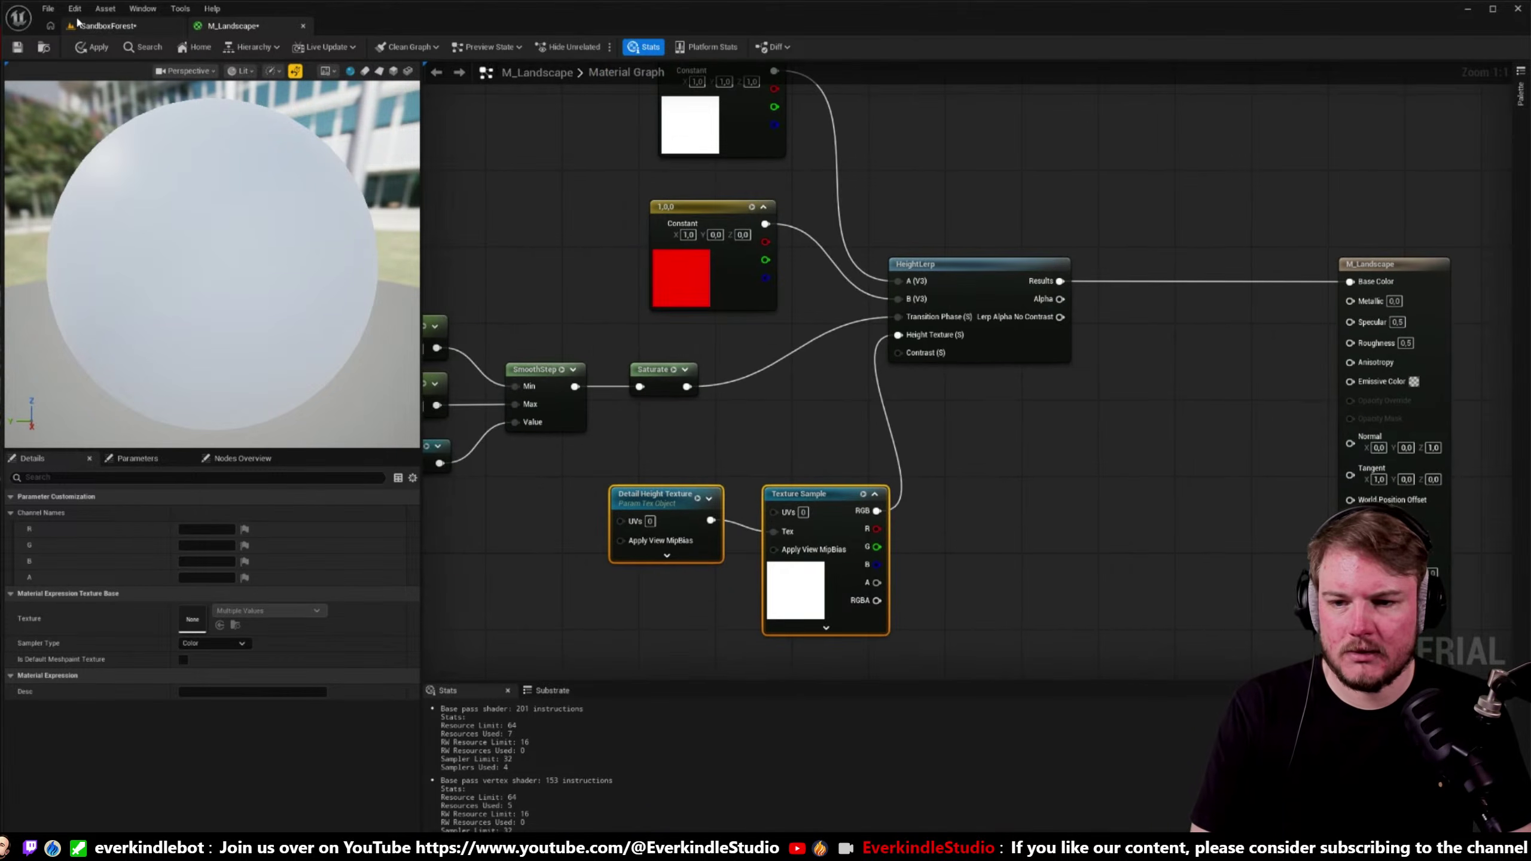
left_click(111, 25)
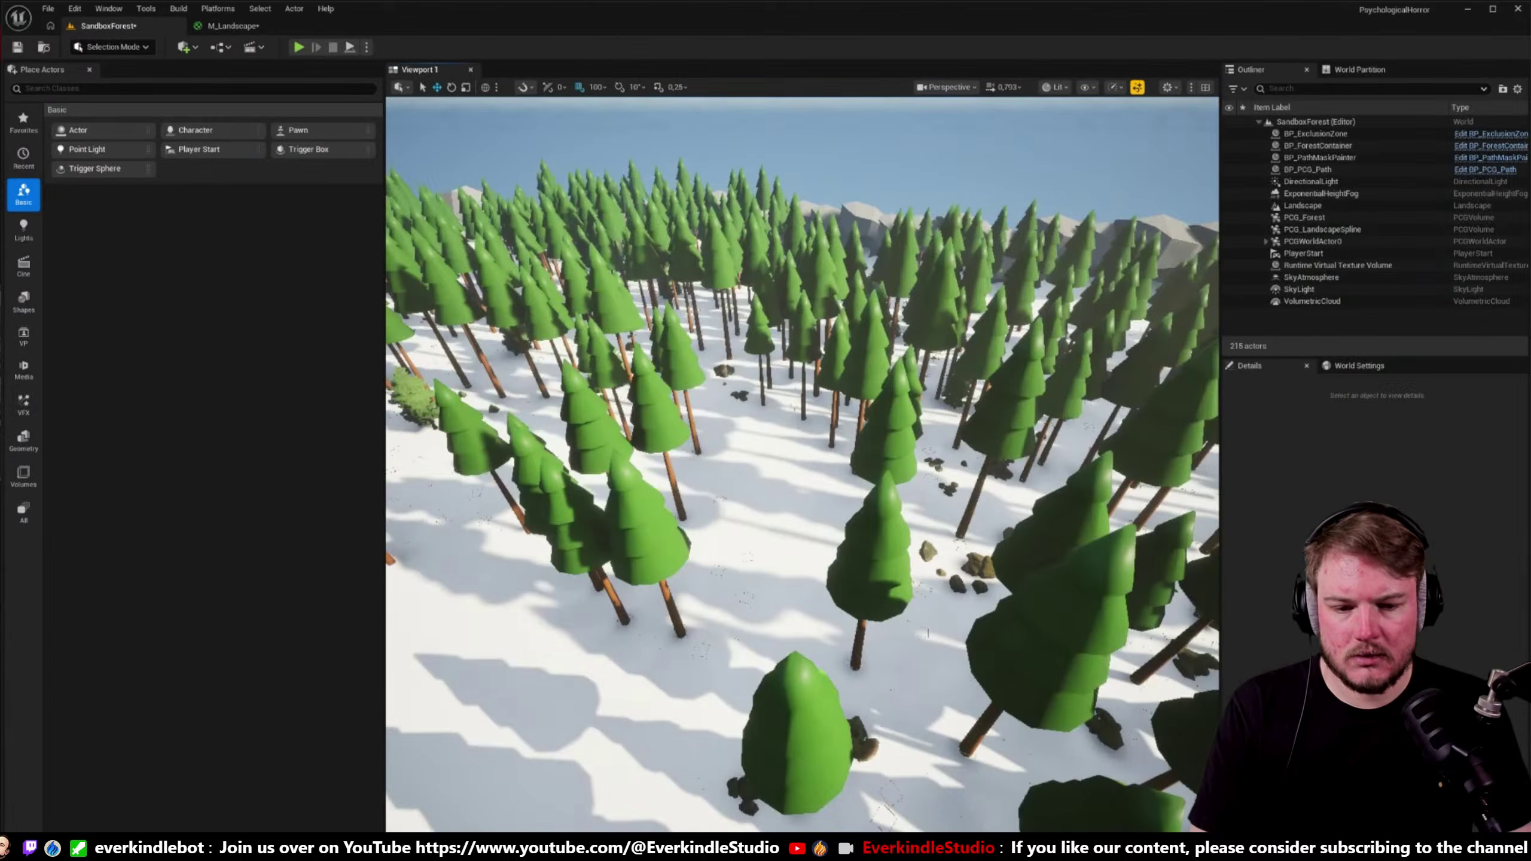
mouse_move(891, 495)
right_mouse_down()
mouse_move(891, 543)
mouse_move(891, 495)
right_mouse_up()
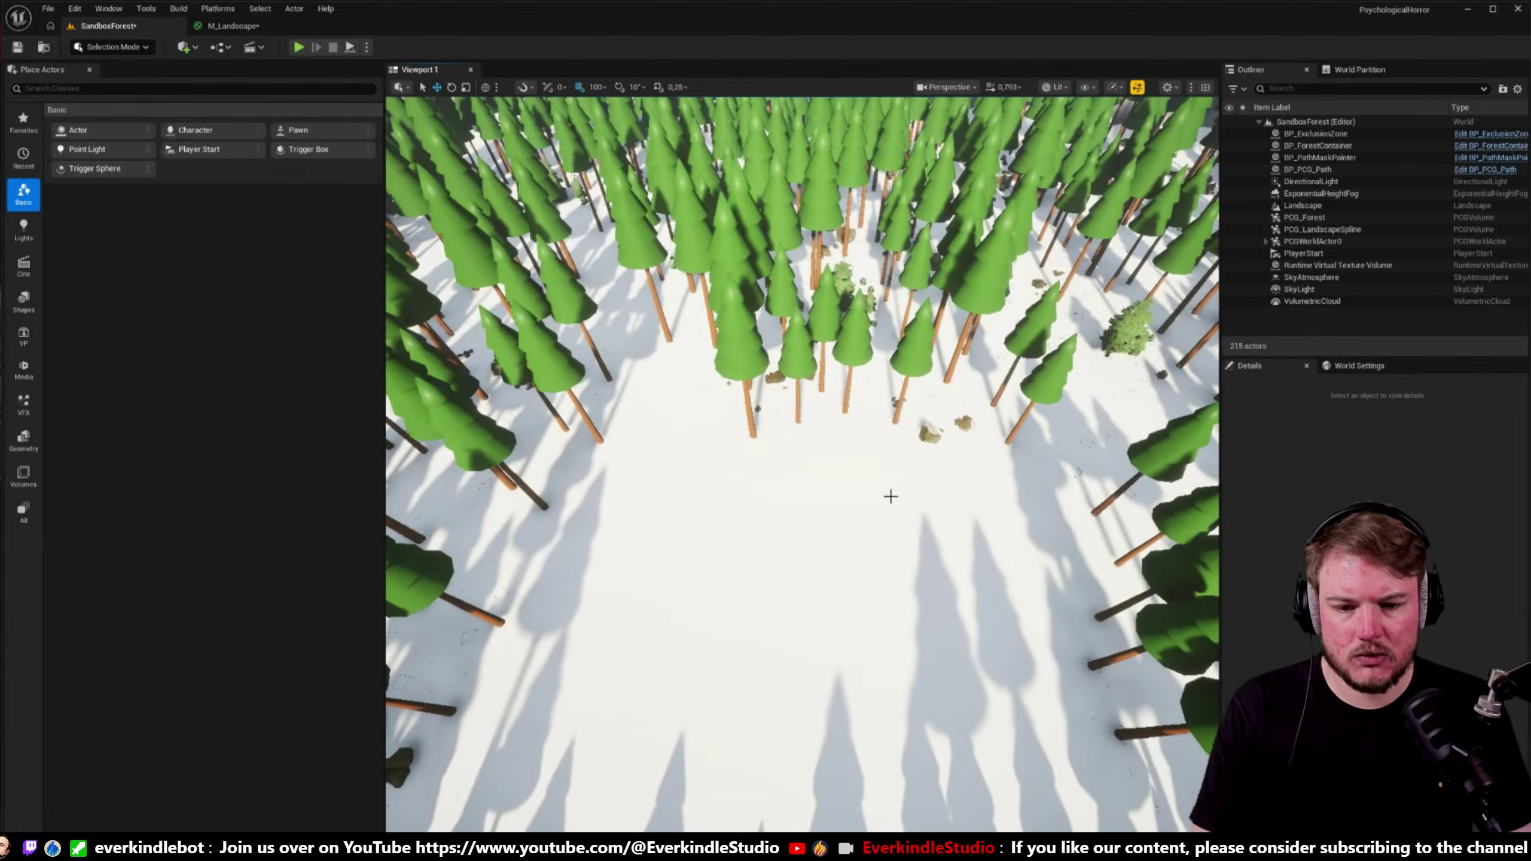
key("ctrl+space")
left_click(223, 27)
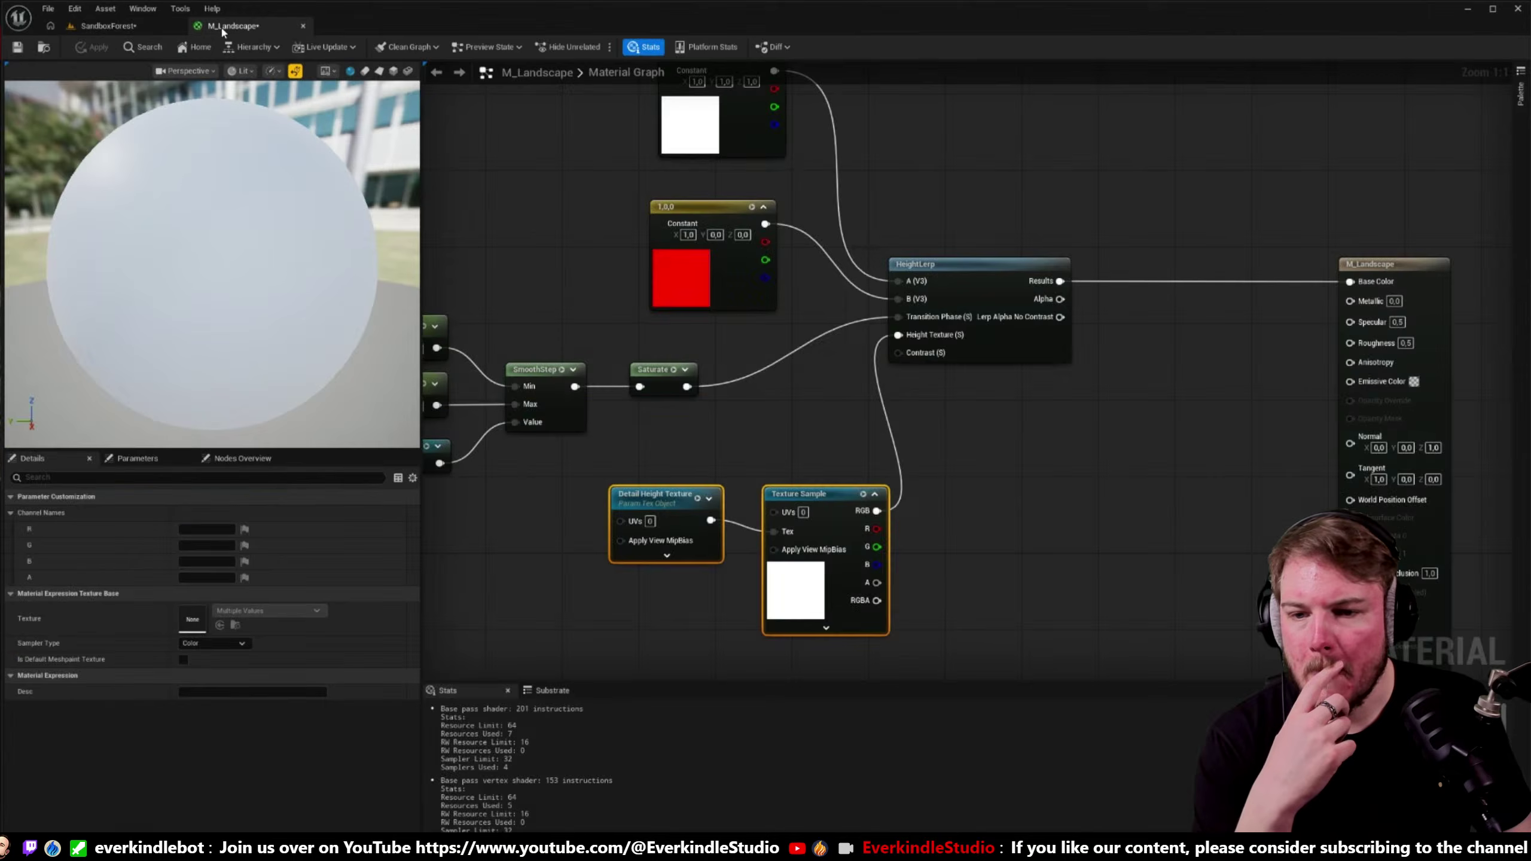
- Examine the UVs node group and the path mask Texture Sample in the M_Landscape graph
right_click_drag(729, 454, 950, 108)
scroll(977, 253, "down", 3)
scroll(967, 480, "up", 2)
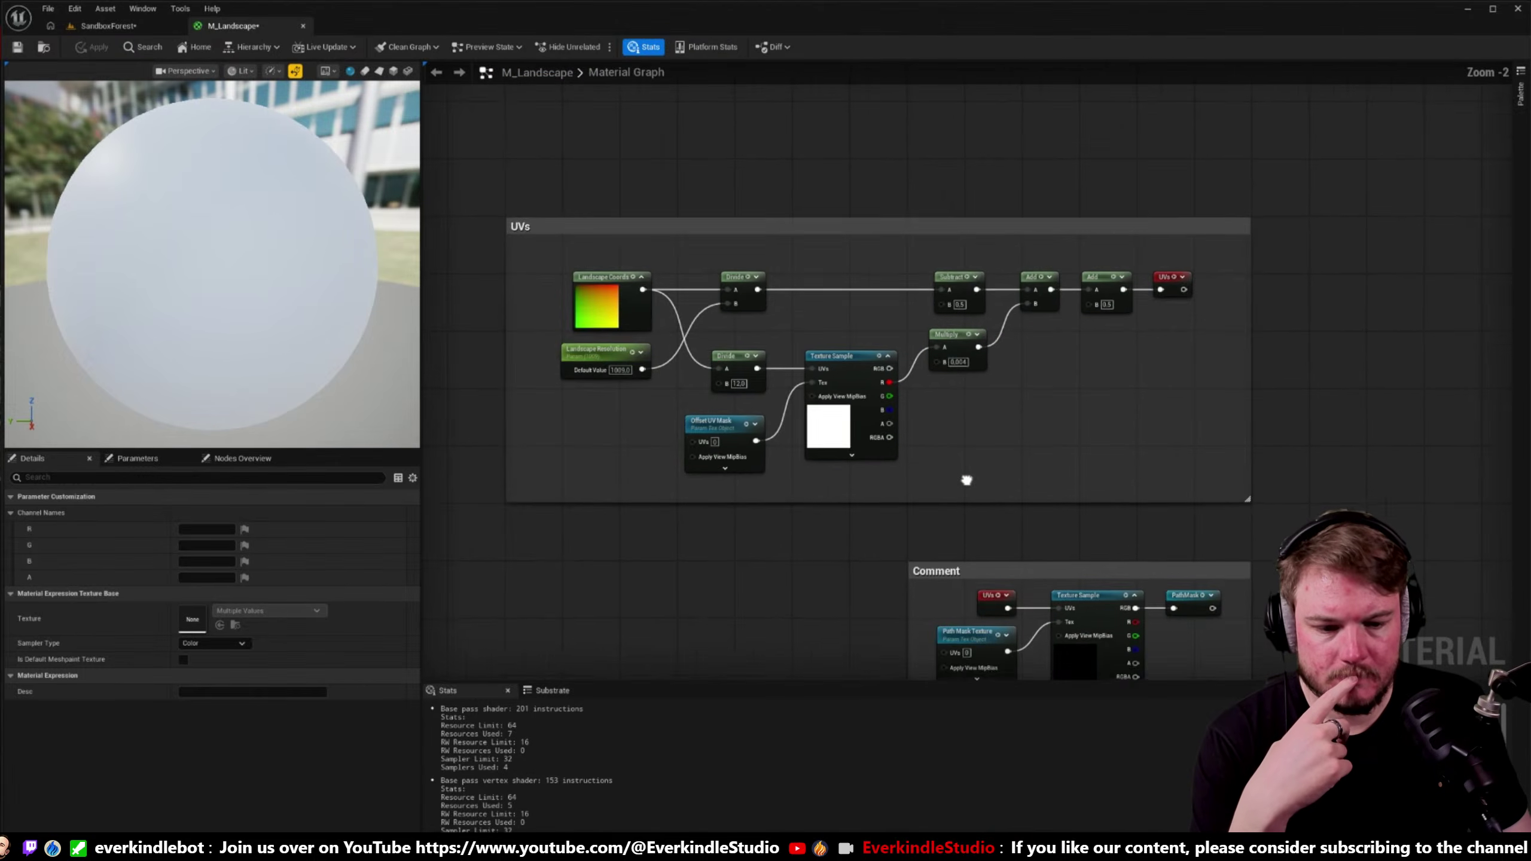
right_click_drag(966, 480, 811, 782)
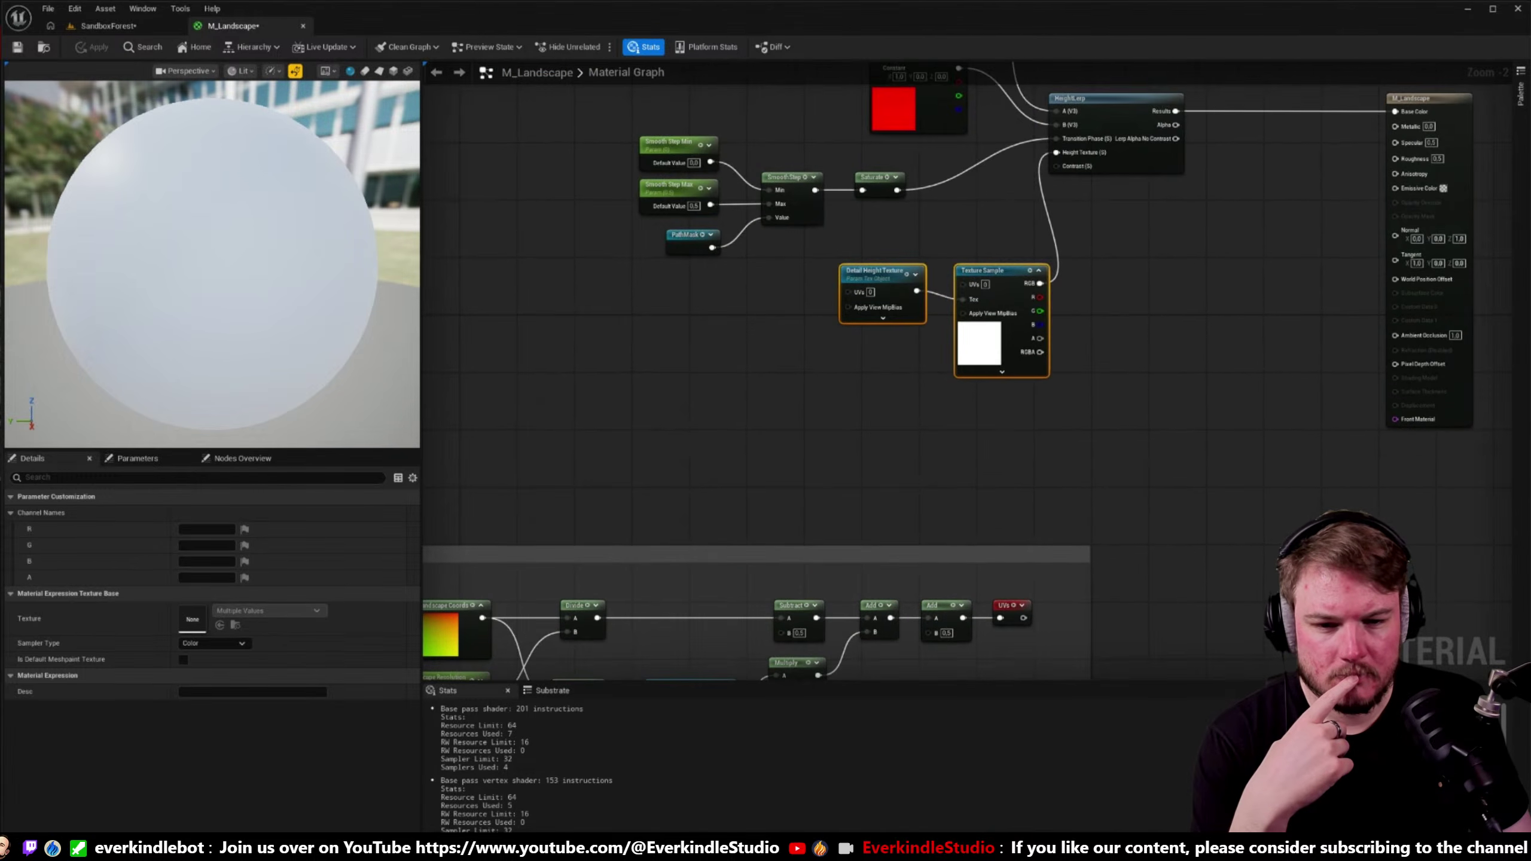
right_click_drag(942, 654, 942, 220)
left_click(927, 559)
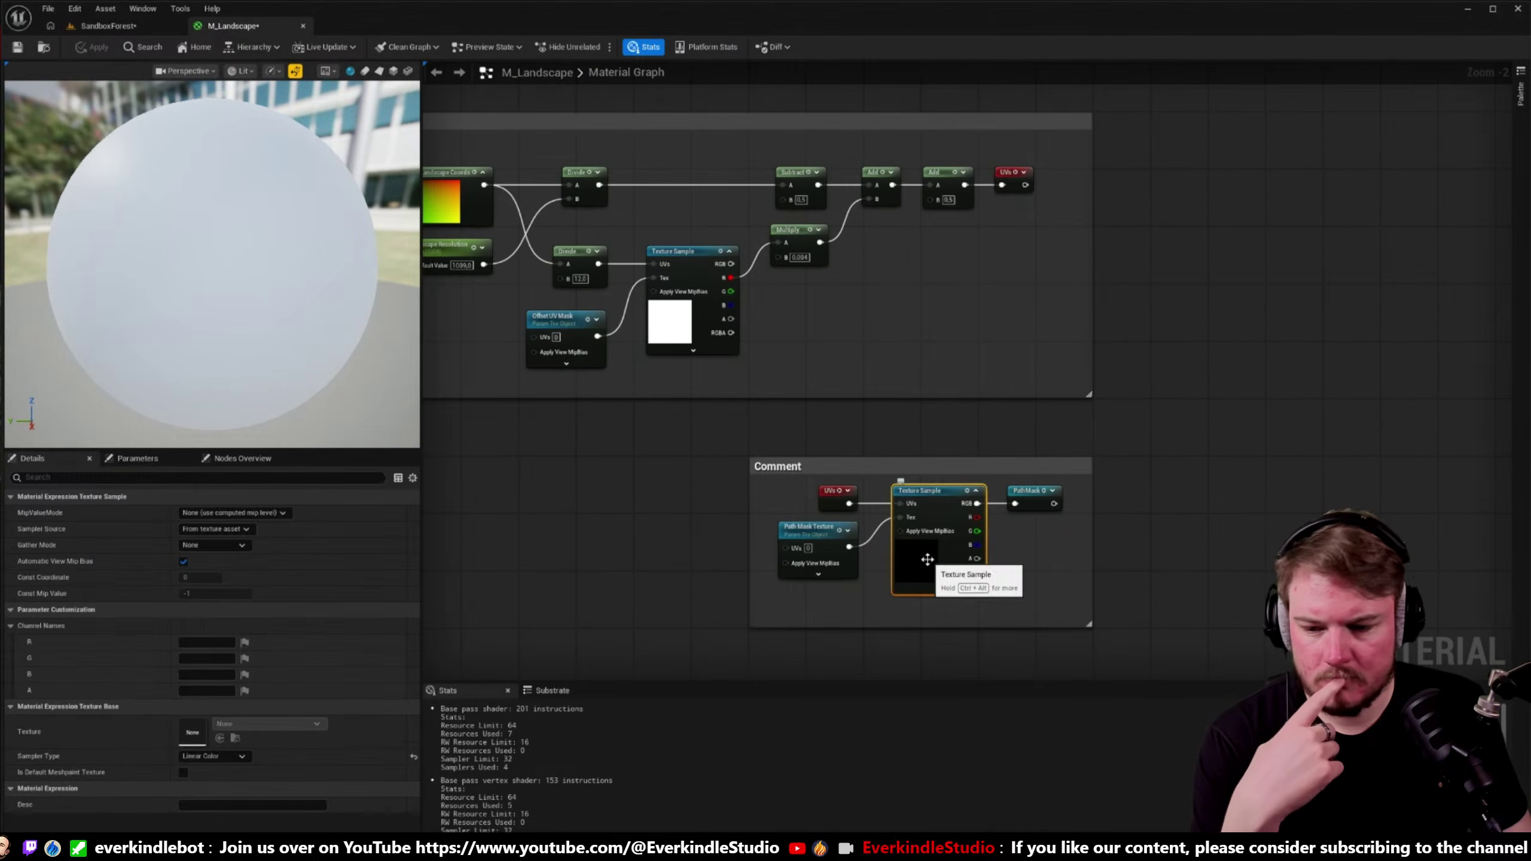
- Assign the snow landscape material instance from the Landscape/Materials folder to the Landscape actor in SandboxForest
left_click(107, 25)
key("ctrl+space")
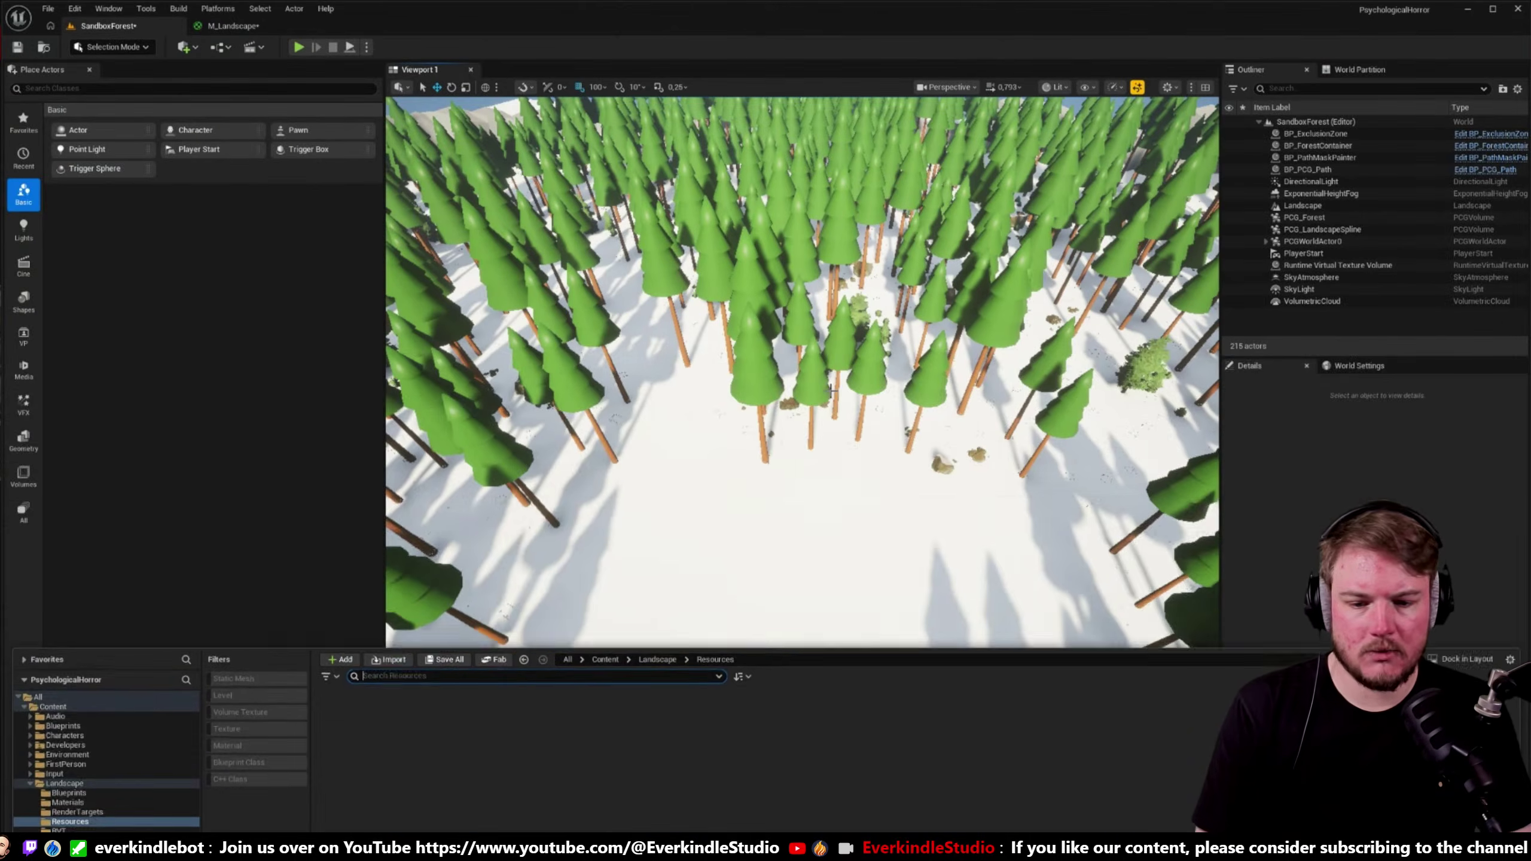
left_click(67, 511)
left_click(410, 431)
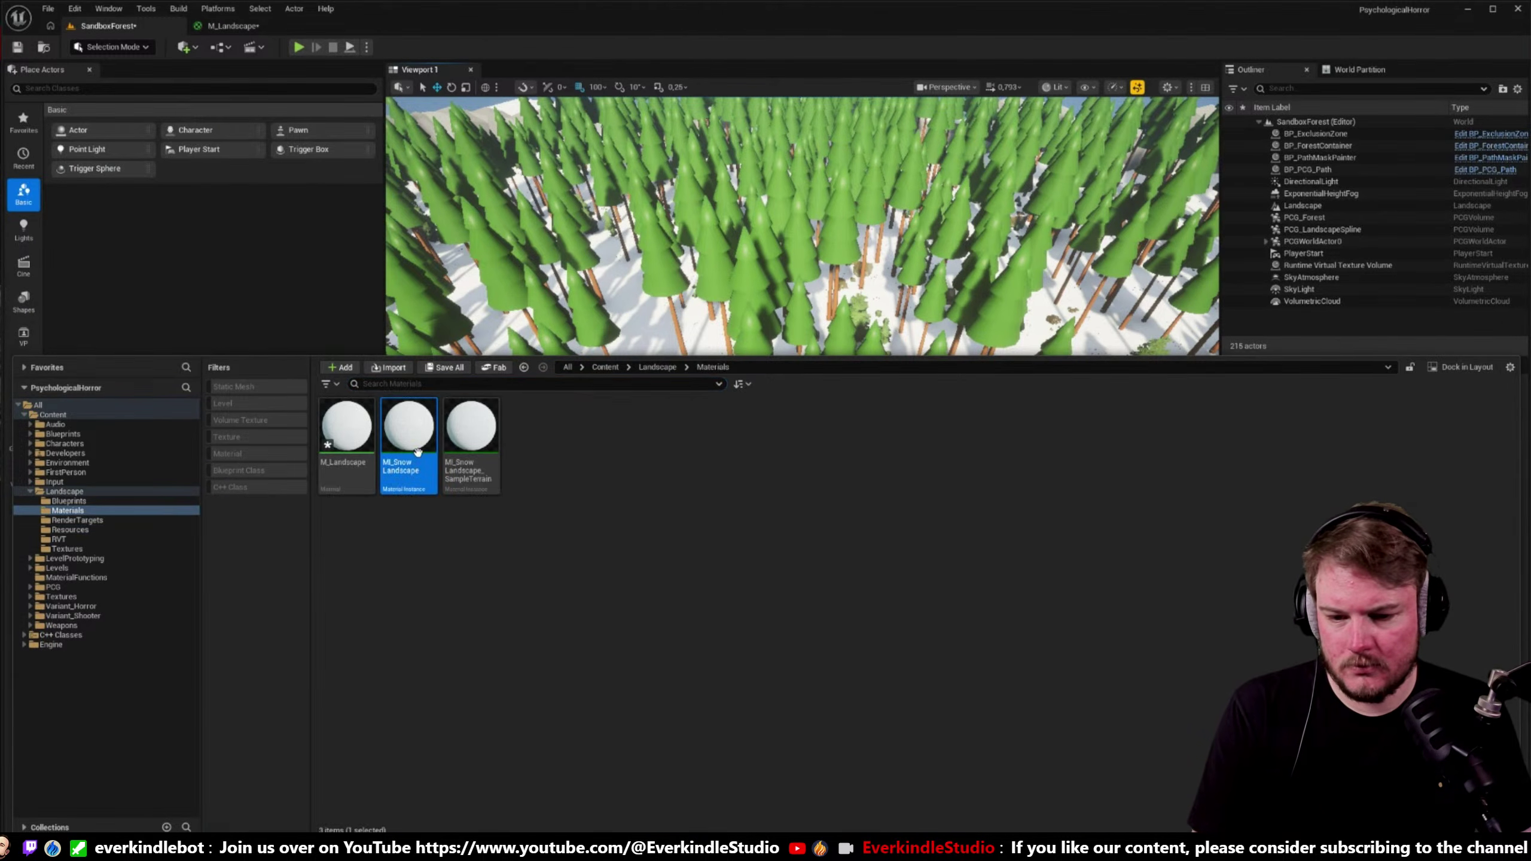
left_click_drag(409, 431, 780, 547)
scroll(1266, 603, "down", 4)
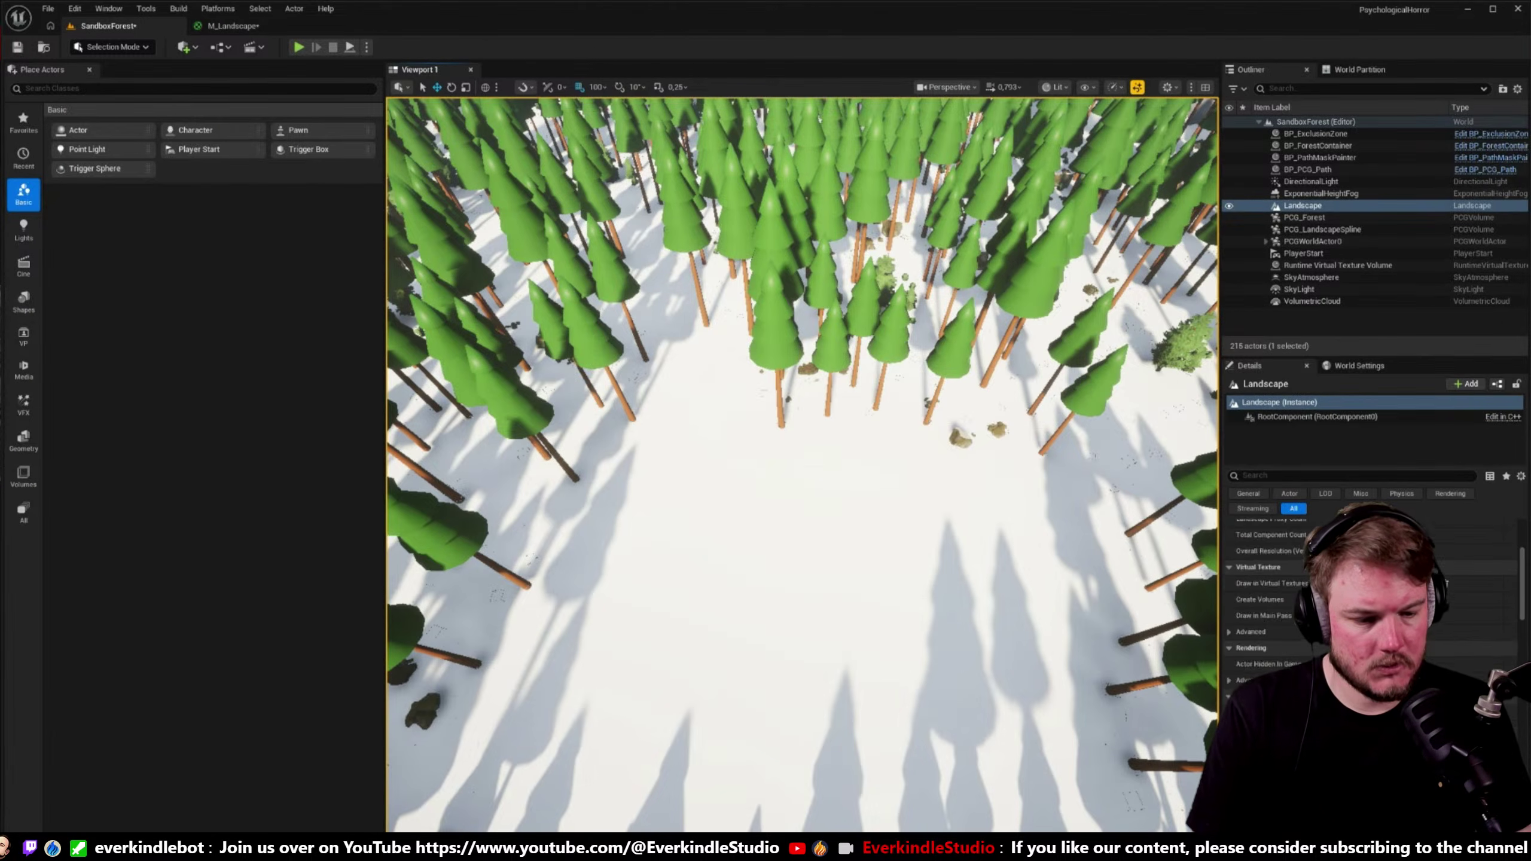
right_click_drag(802, 483, 801, 410)
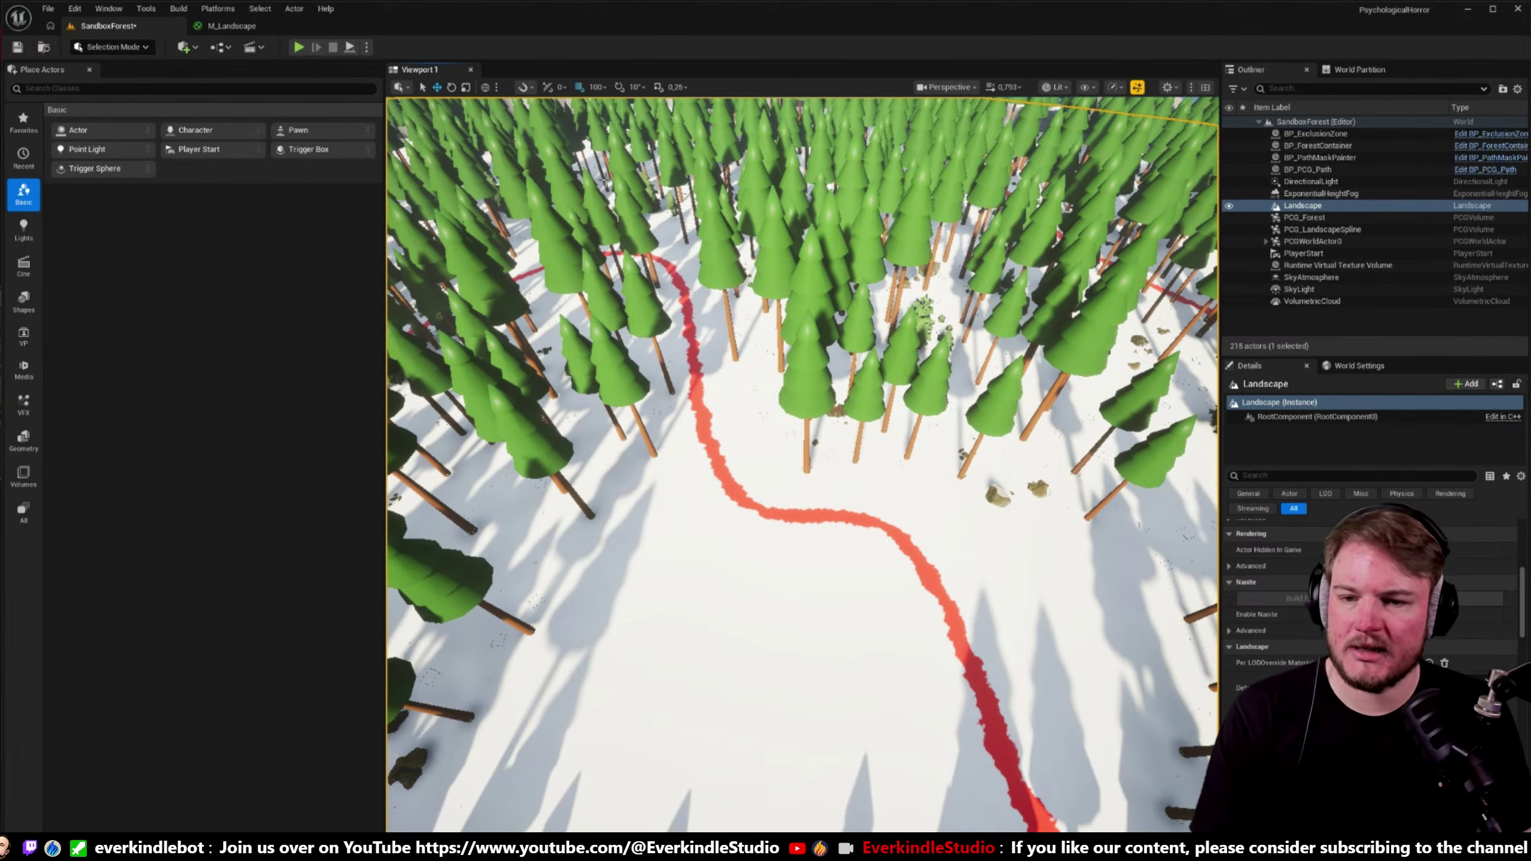
right_click_drag(705, 312, 703, 284)
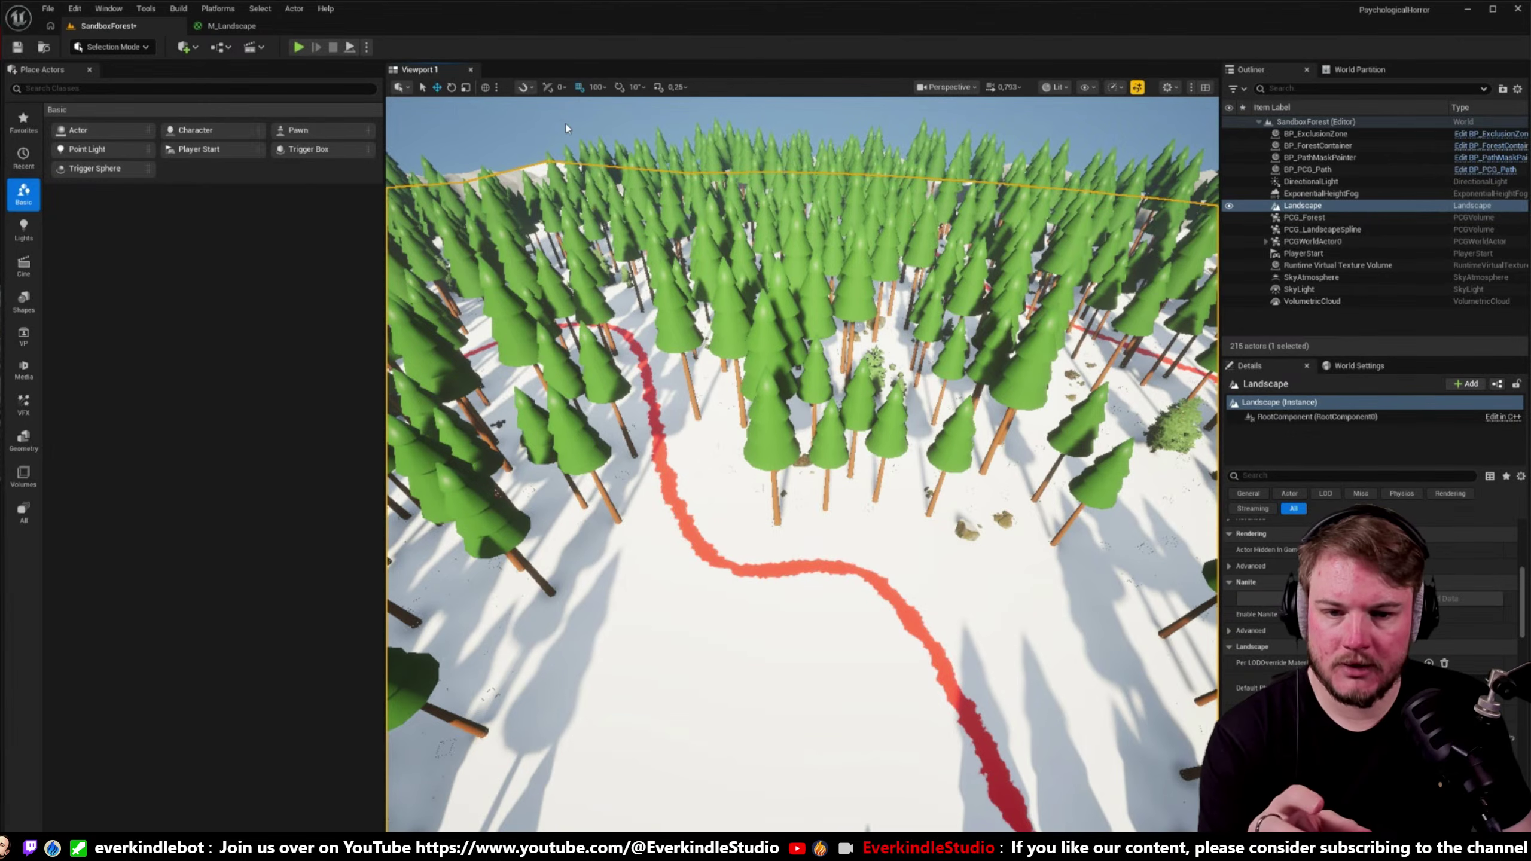
- Create a new level from the Open World template, saving the SandboxForest level first
left_click(48, 8)
left_click(78, 56)
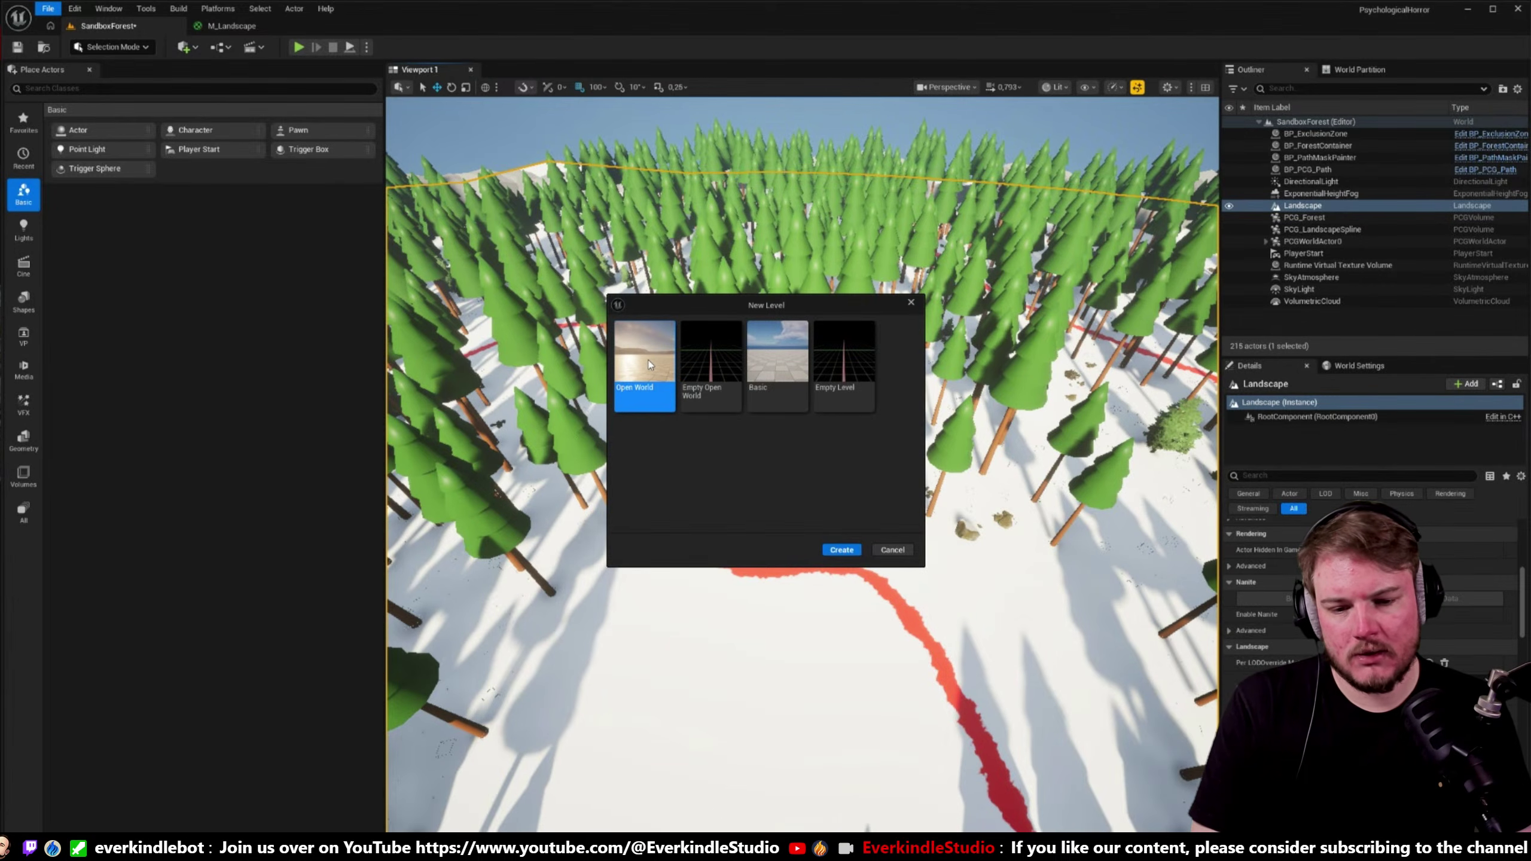
left_click(842, 548)
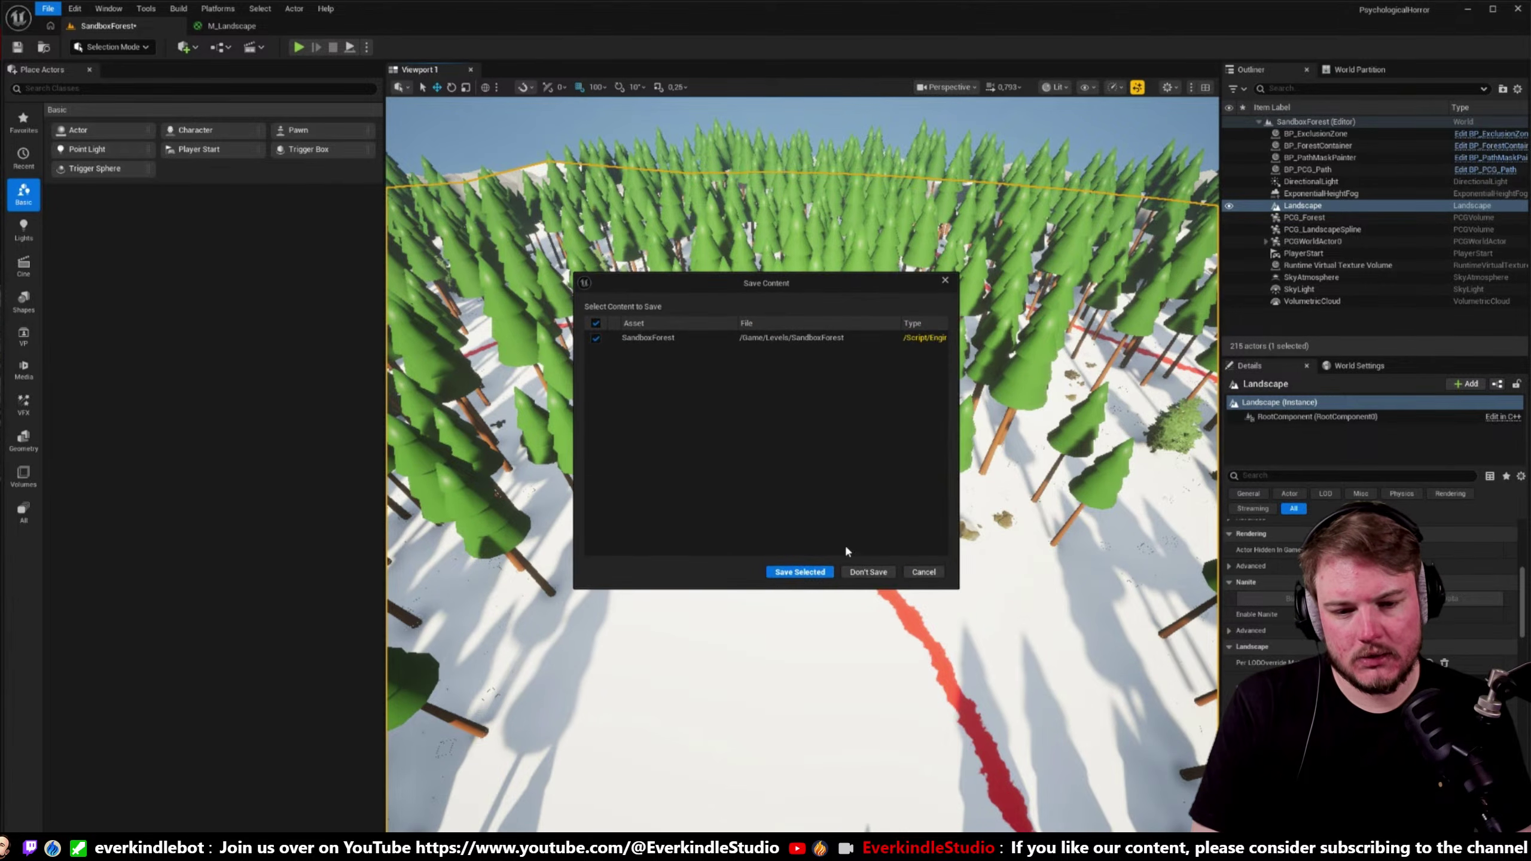
left_click(799, 571)
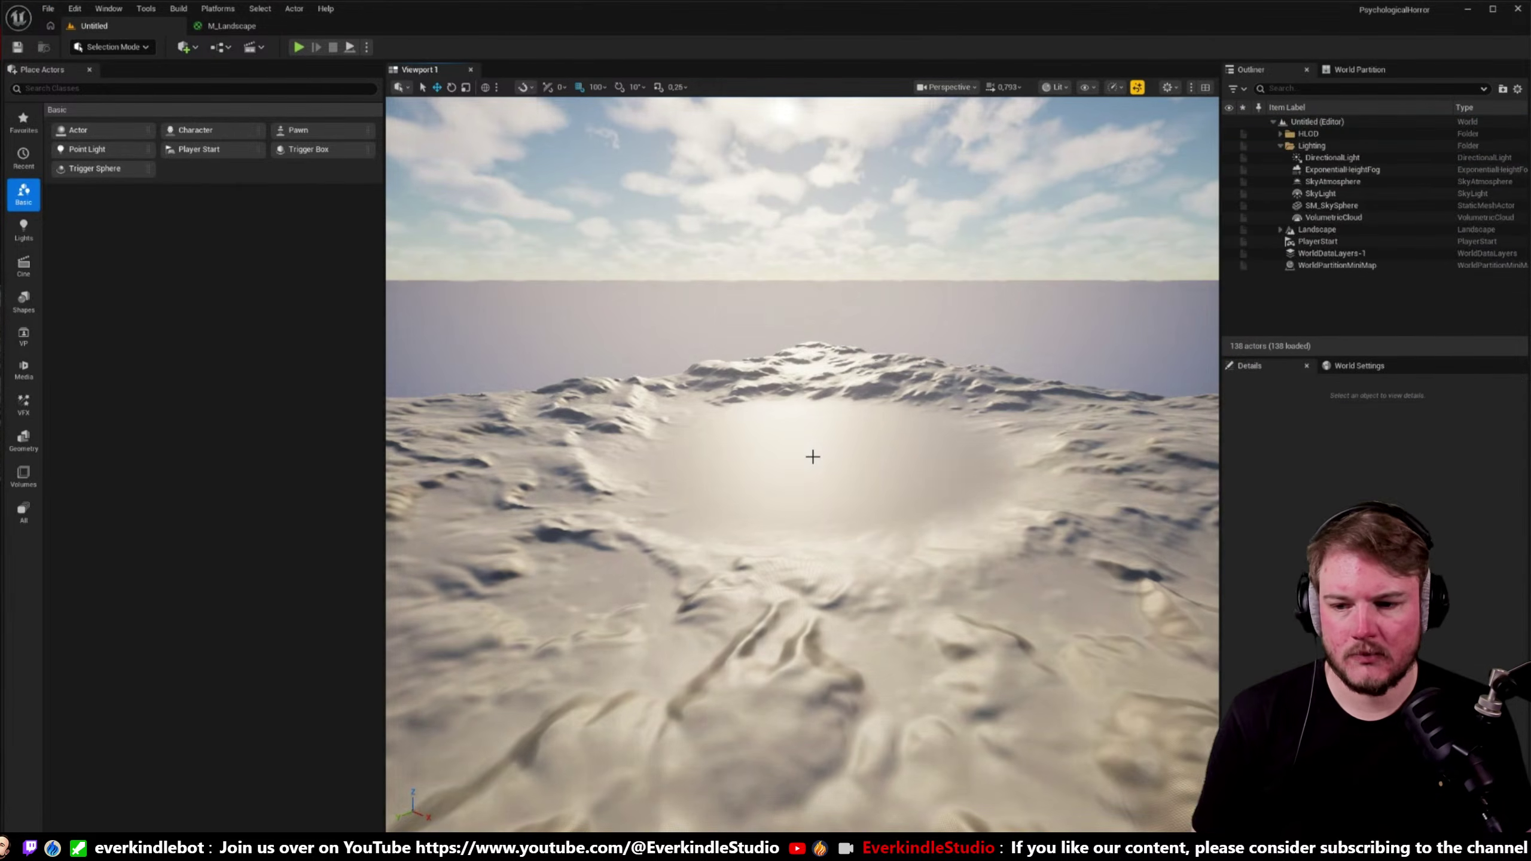
- Widen the viewport by narrowing the Place Actors area, and select the landscape tile at the centre of the terrain
right_click_drag(811, 454, 815, 446)
right_click(815, 445)
type("w")
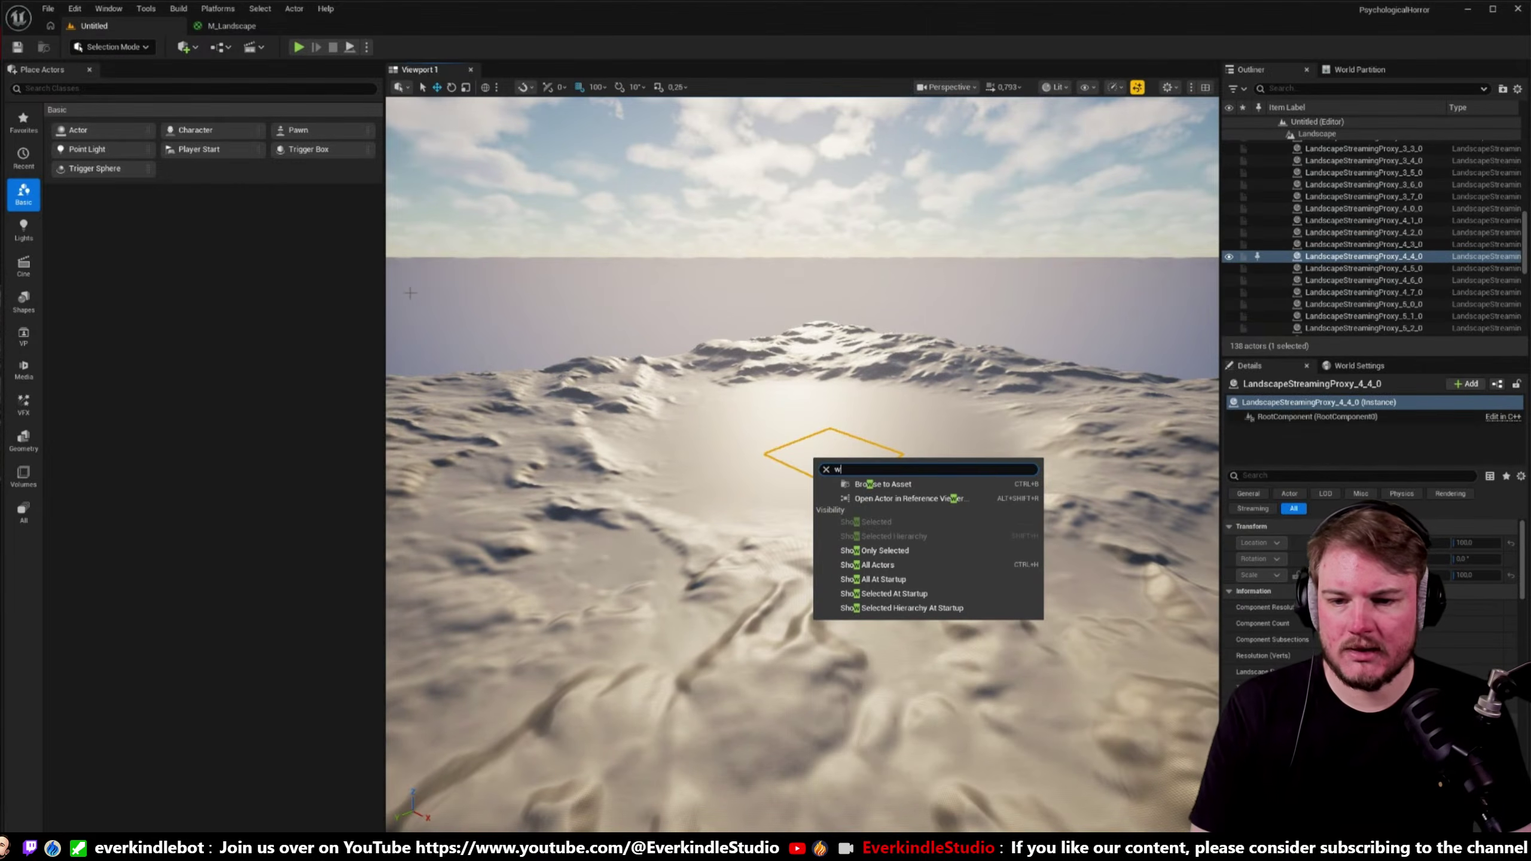
left_click_drag(384, 192, 91, 221)
scroll(703, 445, "up", 5)
mouse_move(704, 445)
right_mouse_down()
mouse_move(705, 432)
mouse_move(707, 447)
right_mouse_up()
scroll(705, 437, "up", 3)
key("w")
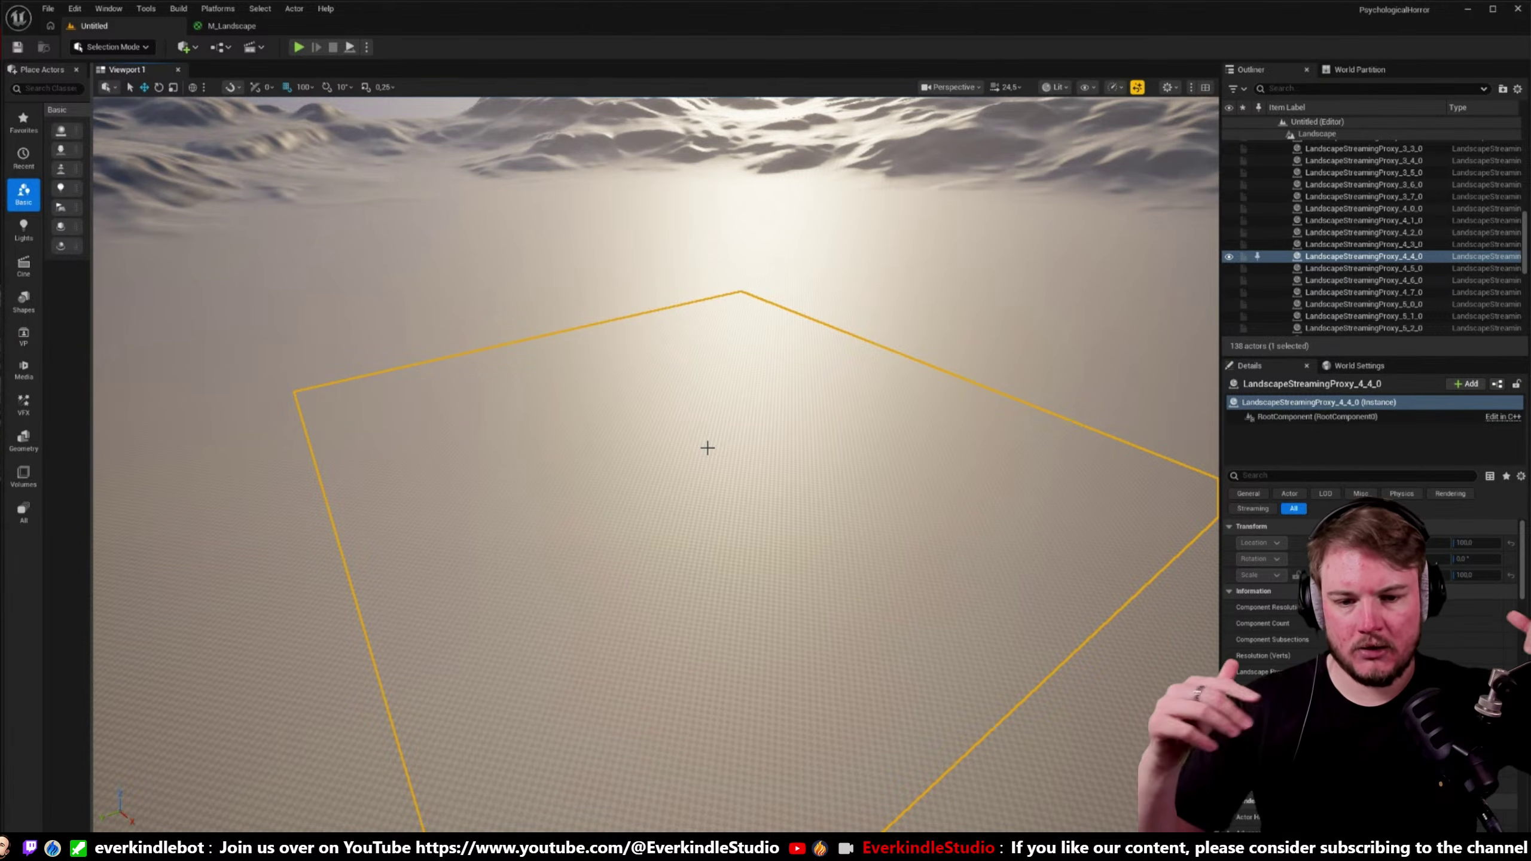
- Collapse the Lighting folder and the Landscape actor's list of streaming proxies in the Outliner
right_click_drag(725, 451, 638, 458)
scroll(1382, 250, "up", 10)
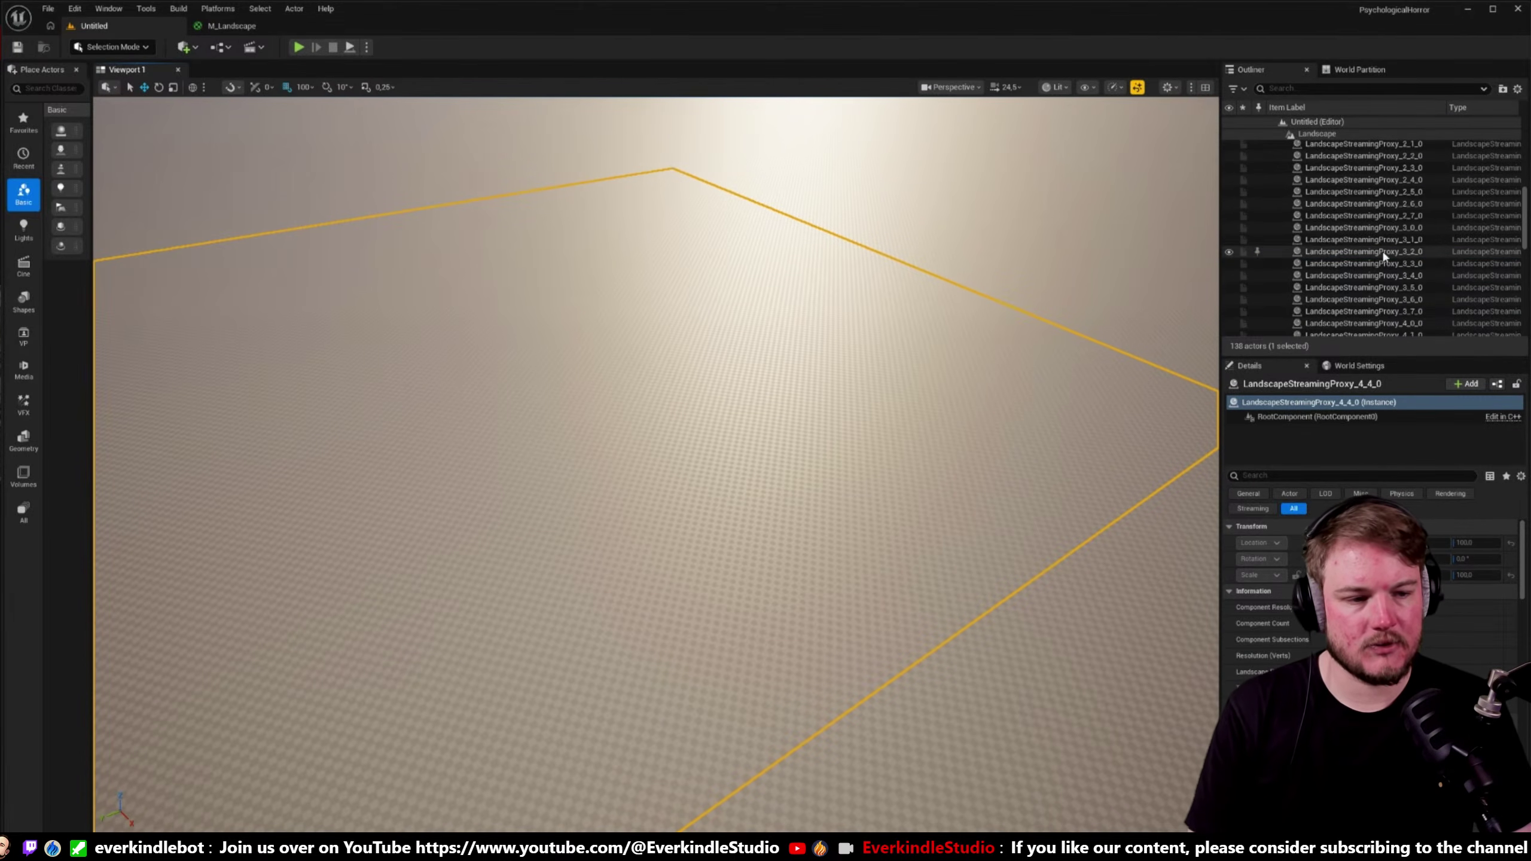
left_click(1279, 146)
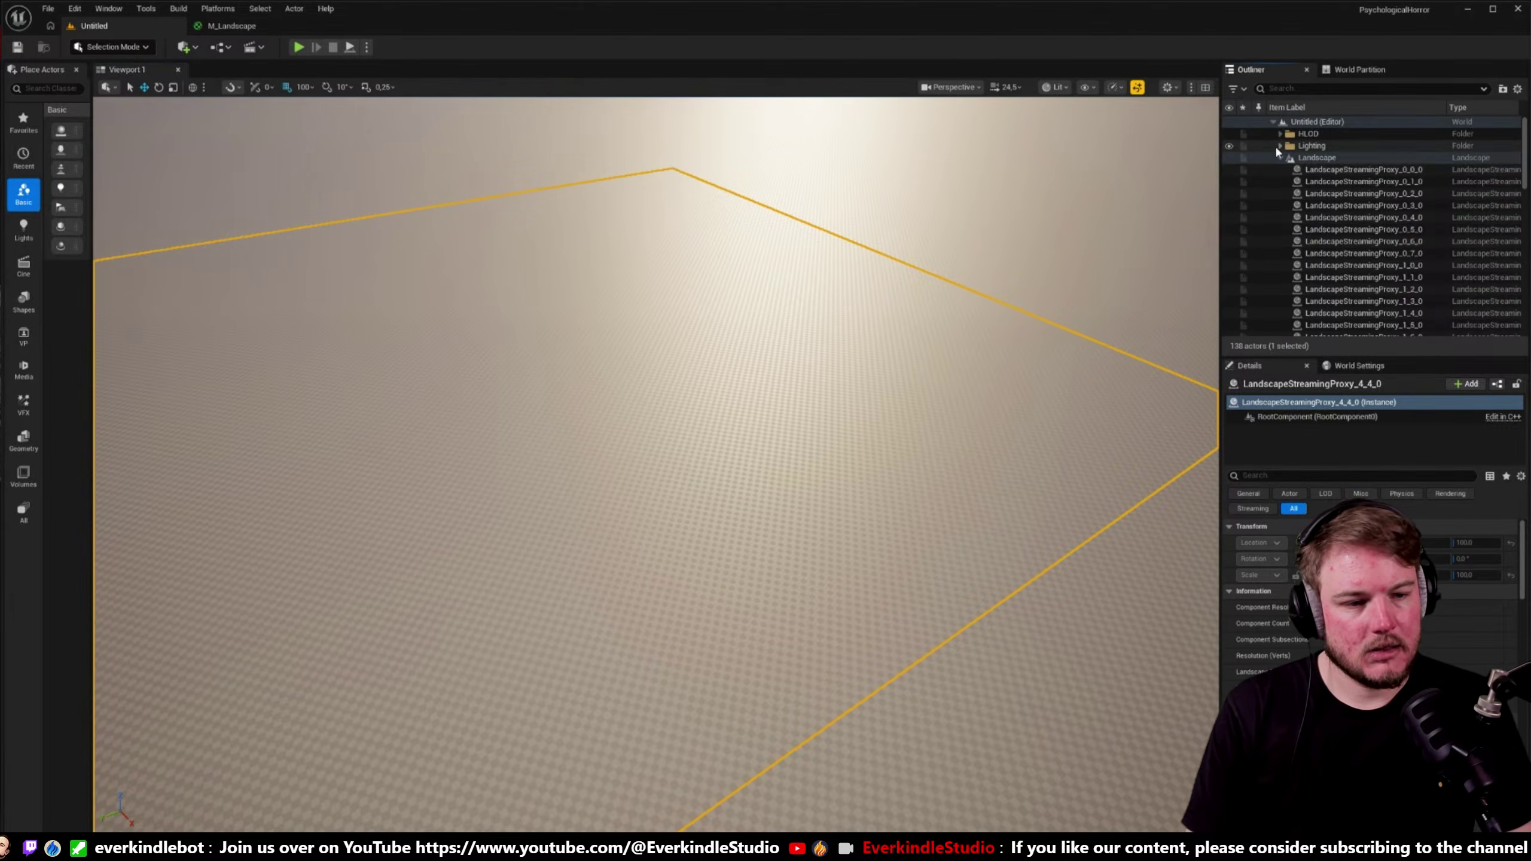
left_click(1279, 157)
right_click_drag(828, 396, 748, 310)
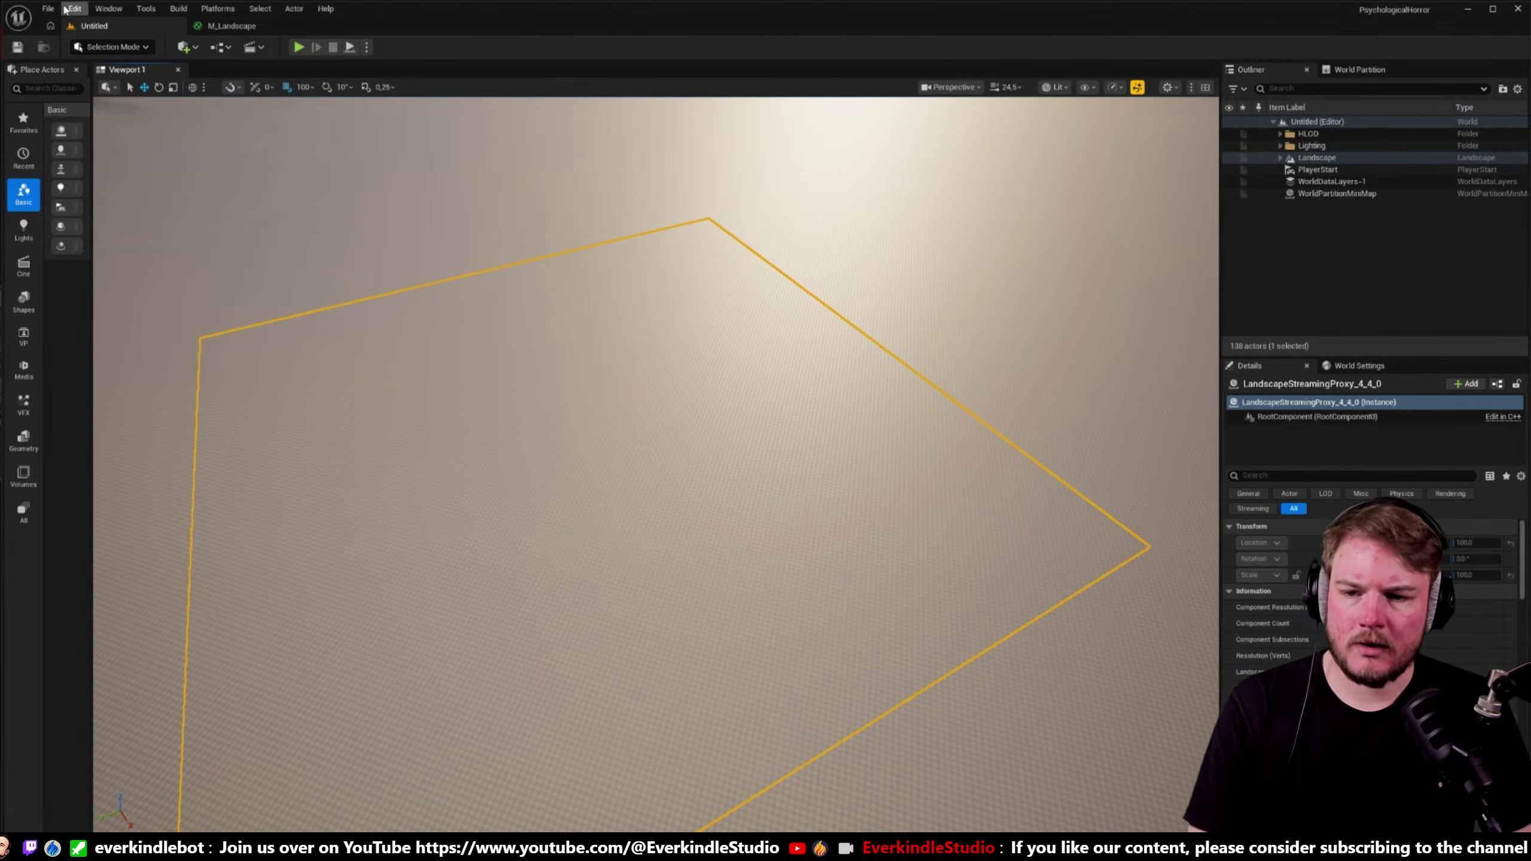
- Open the recent level SandboxPCGLandscapePatch and look over its terrain
left_click(48, 8)
mouse_move(95, 94)
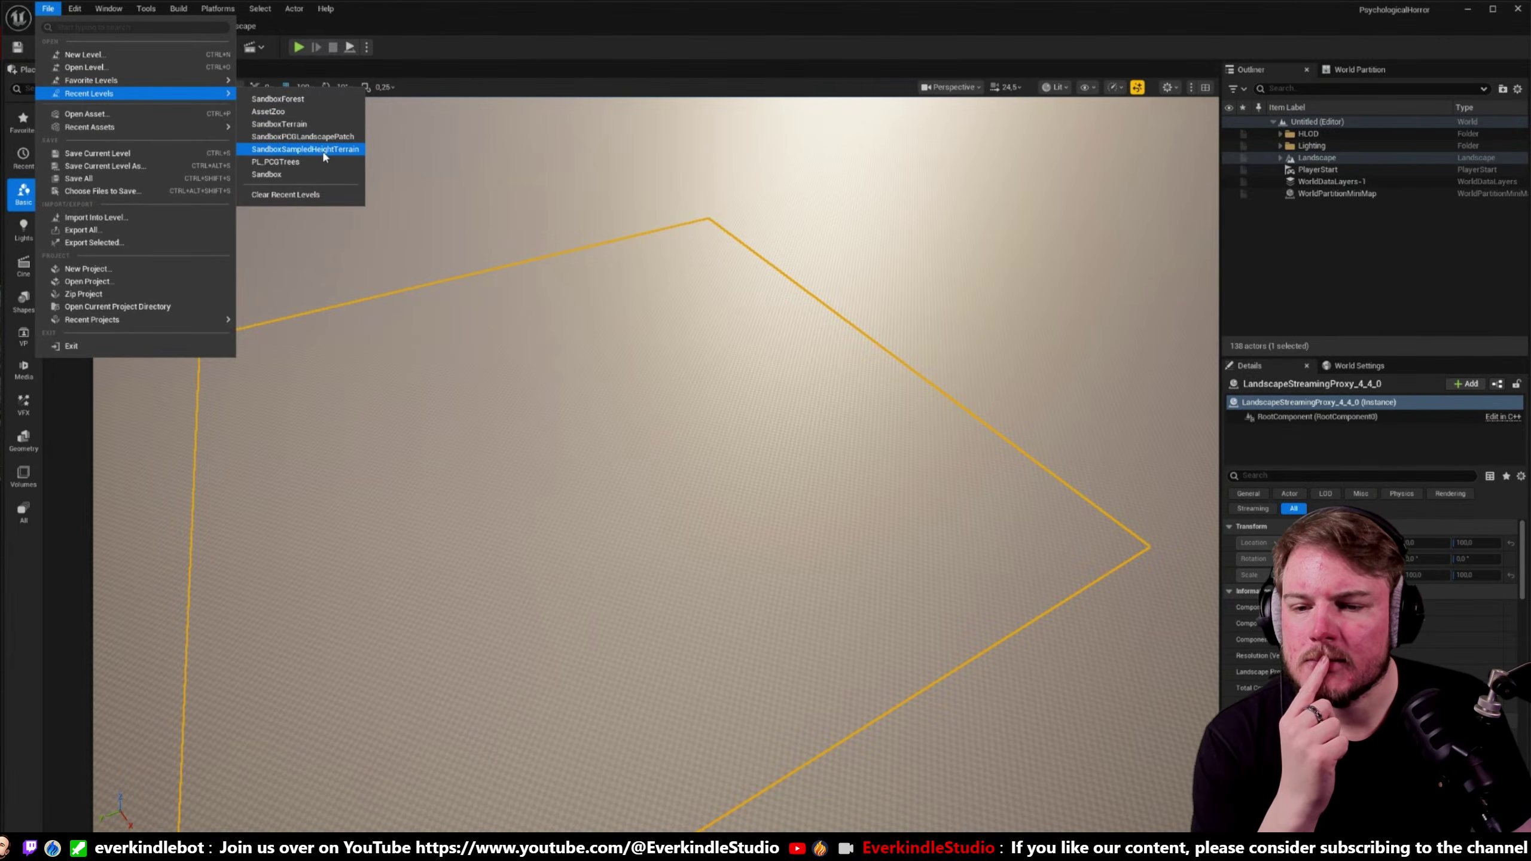
left_click(443, 183)
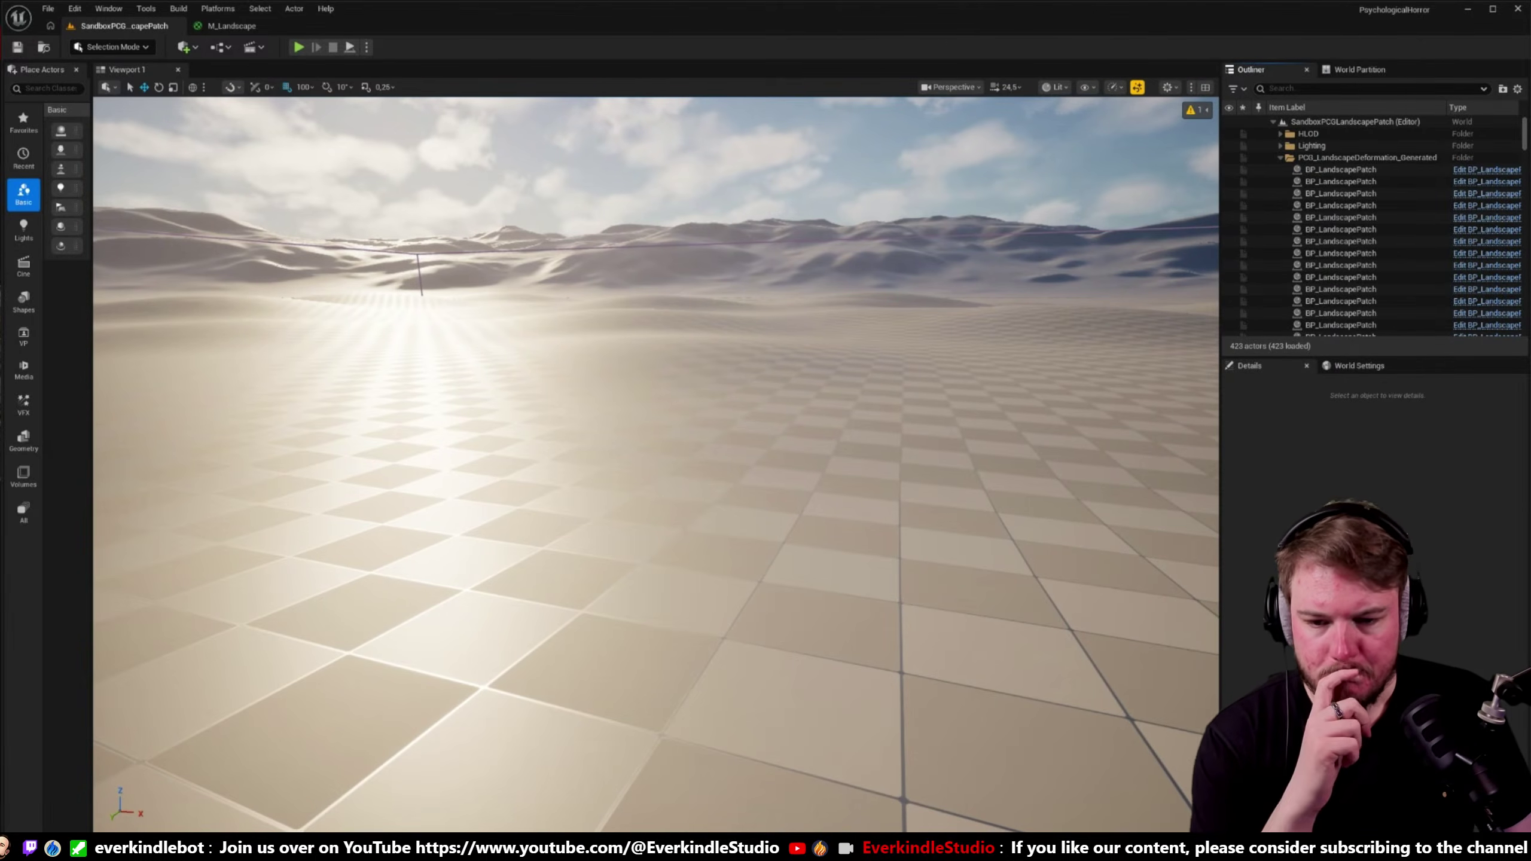
right_click_drag(656, 422, 765, 316)
scroll(675, 497, "down", 2)
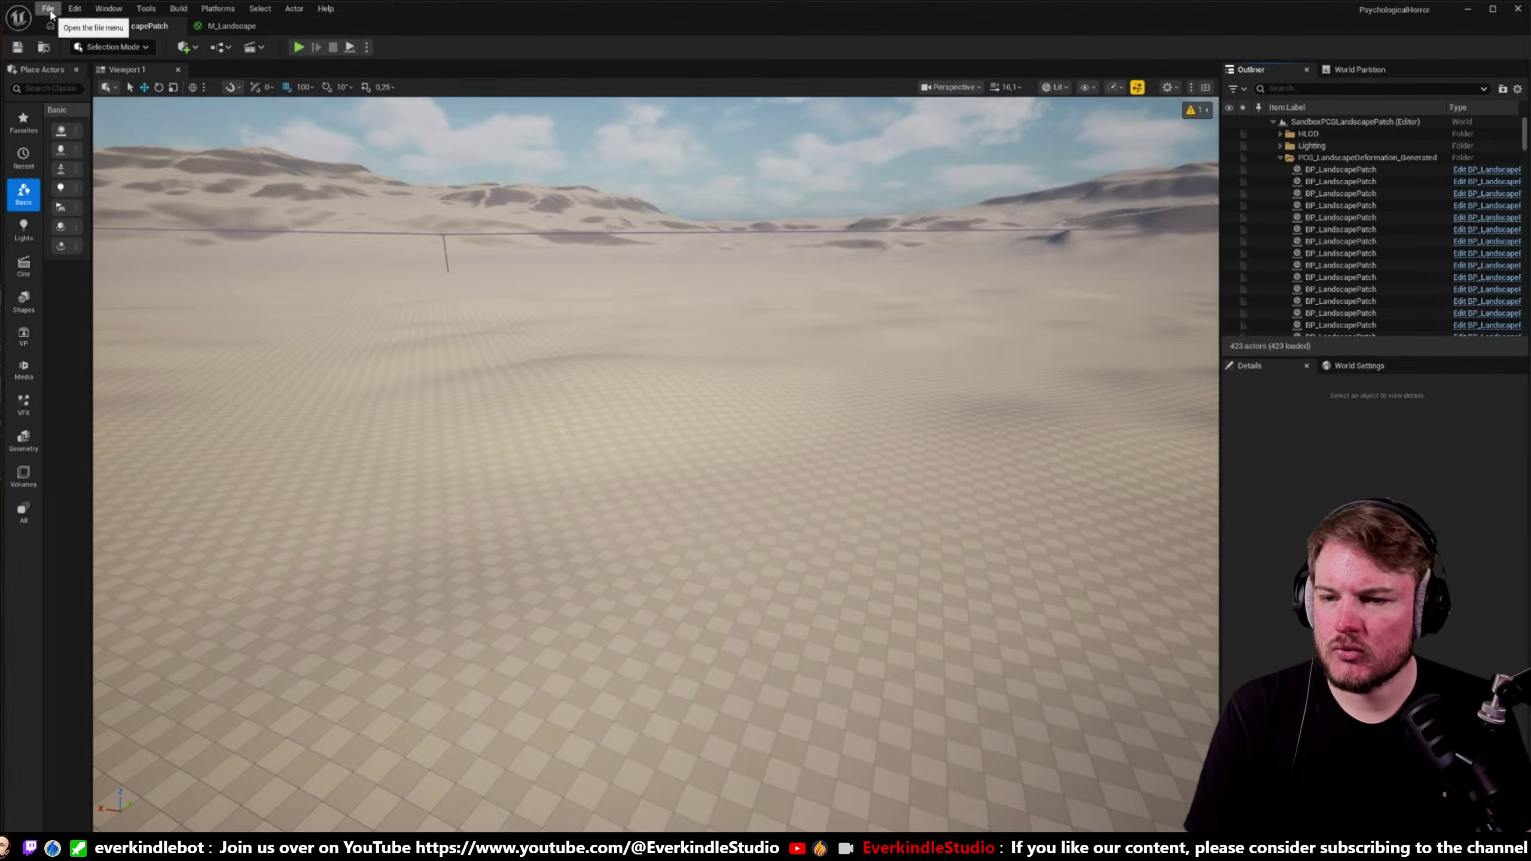
- Open the recent level SandboxSampledHeightTerrain and look over its forest and path
left_click(48, 9)
mouse_move(145, 95)
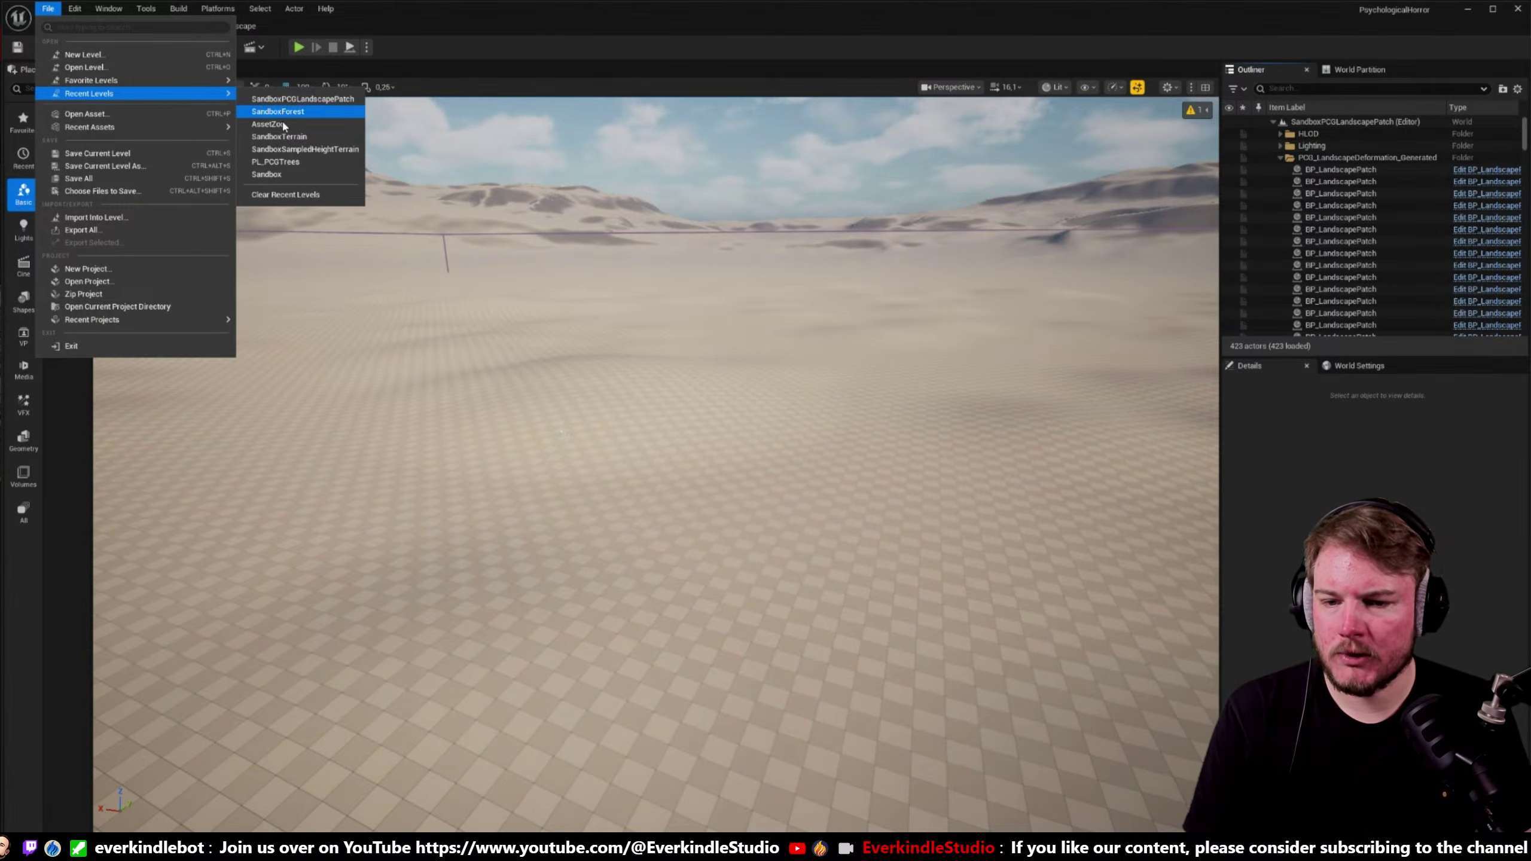
left_click(290, 149)
right_click_drag(861, 356, 825, 385)
scroll(829, 383, "down", 2)
- Open the recent level SandboxTerrain to view its PCG forest
left_click(48, 8)
mouse_move(120, 96)
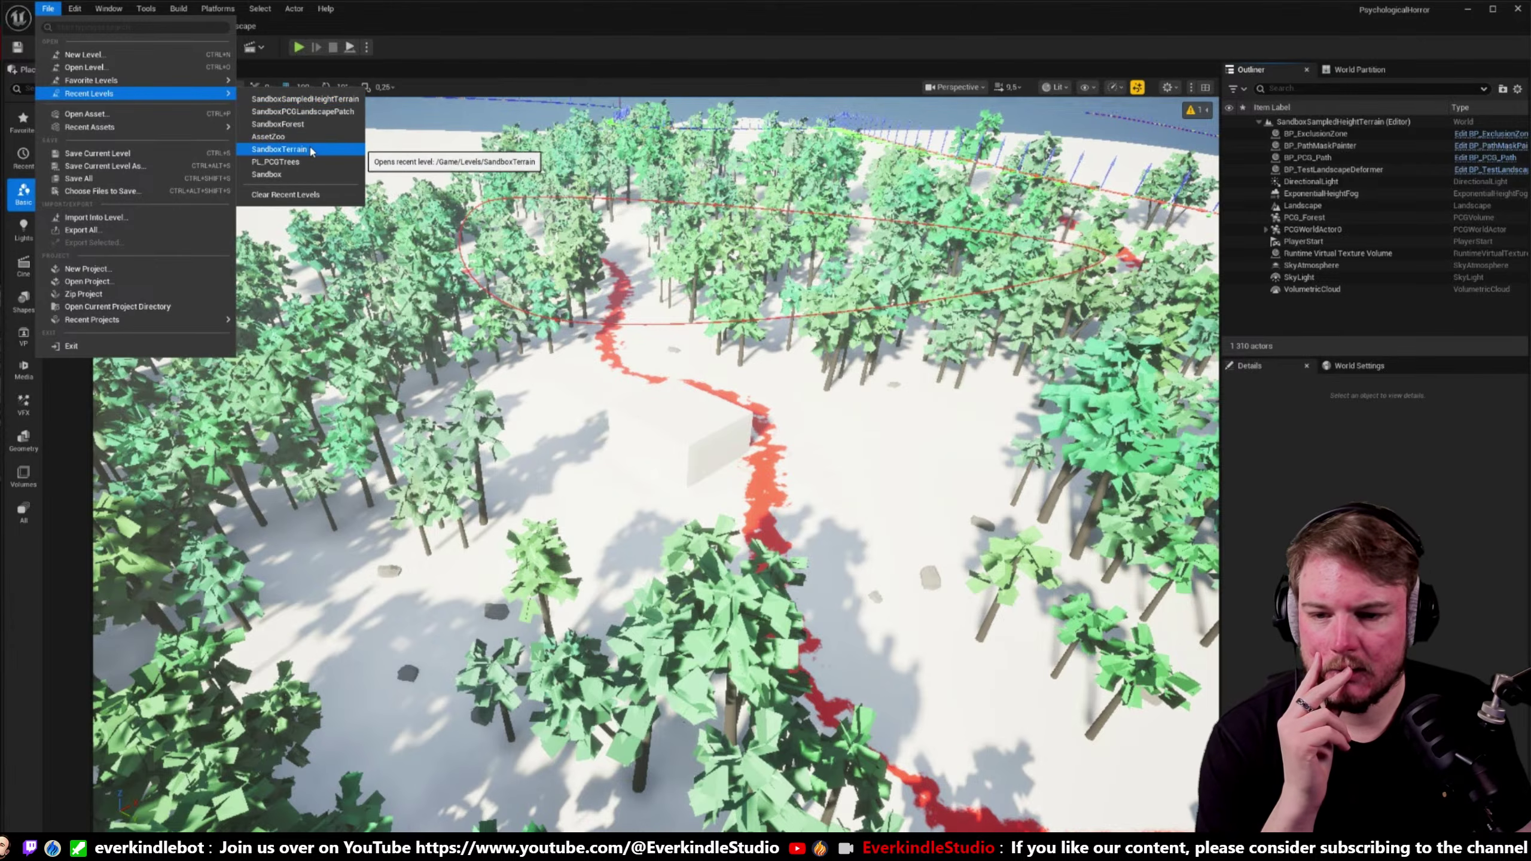
left_click(269, 150)
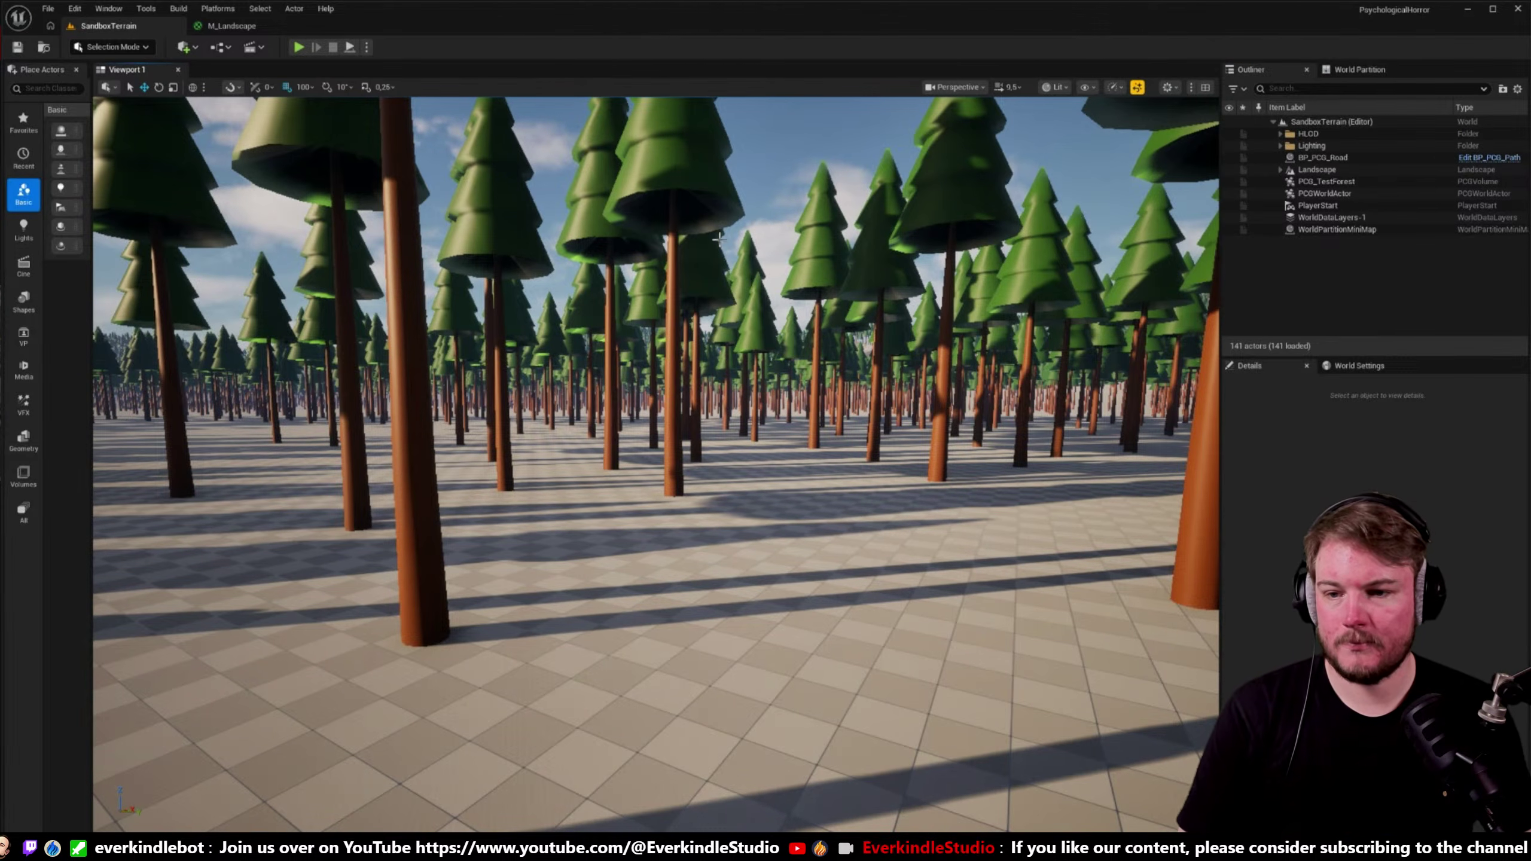
- Create another new level from the Open World template and approach its terrain
left_click(40, 11)
left_click(82, 59)
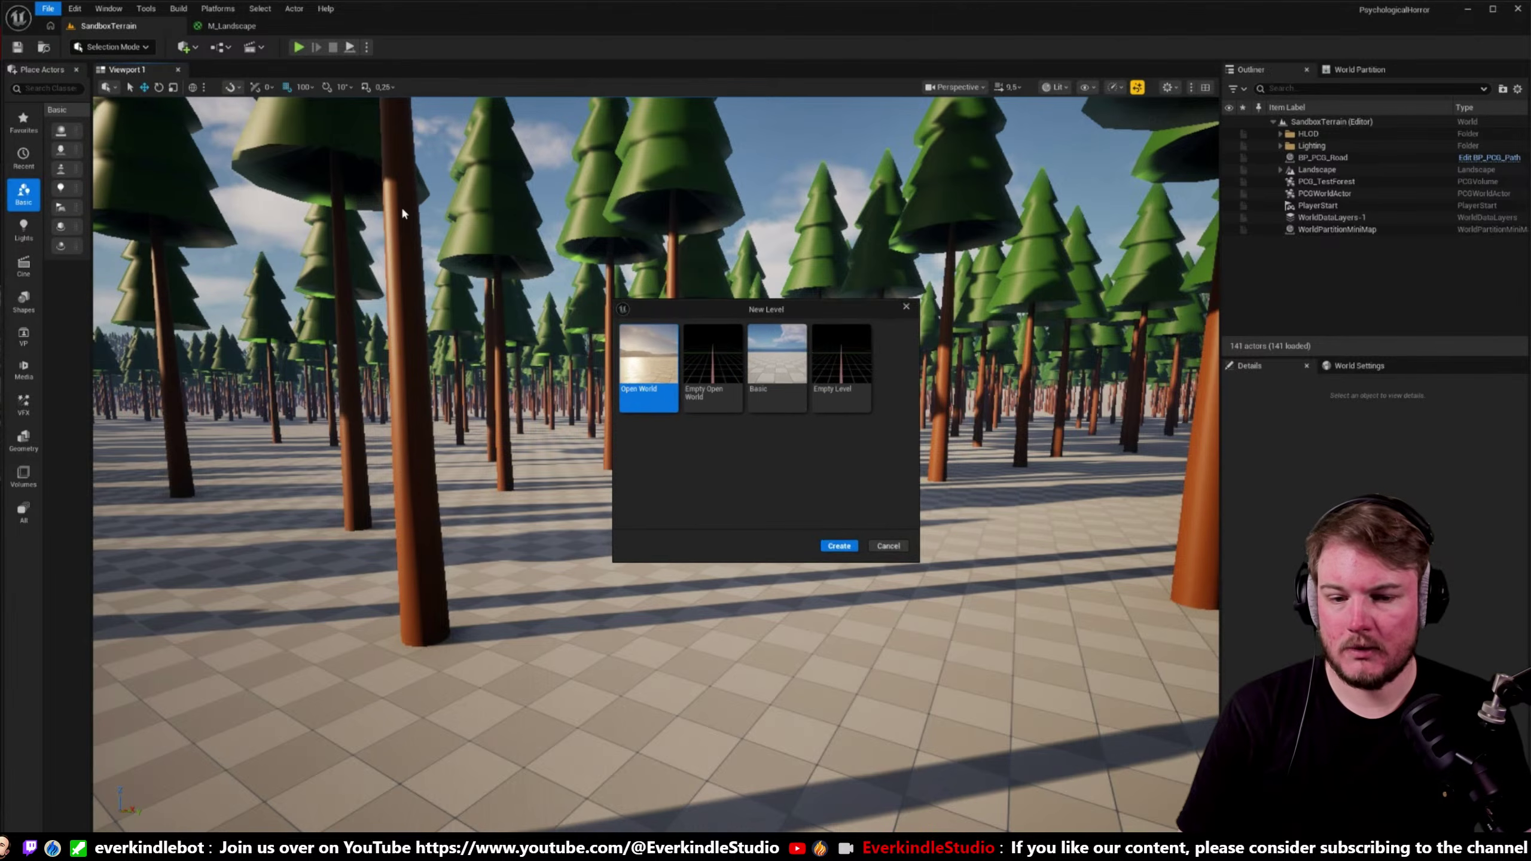
left_click(841, 550)
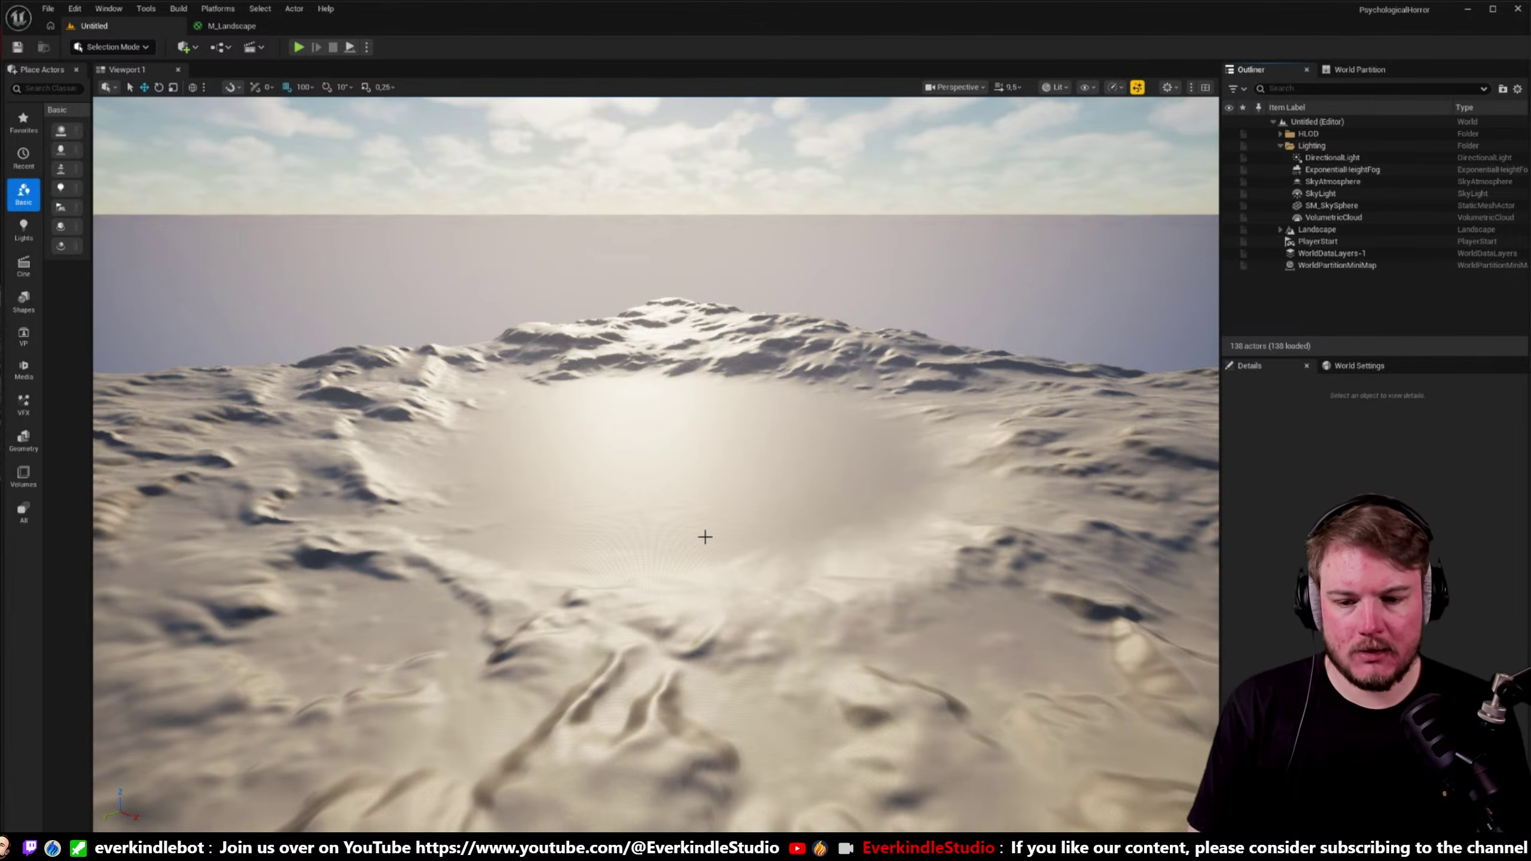
scroll(699, 531, "up", 3)
mouse_move(705, 536)
right_mouse_down()
mouse_move(657, 500)
mouse_move(711, 533)
mouse_move(694, 532)
right_mouse_up()
scroll(711, 533, "up", 2)
- Open the PCG_TestForest graph from the PCG folder to examine it, and return to the untitled level
key("ctrl+space")
left_click(60, 586)
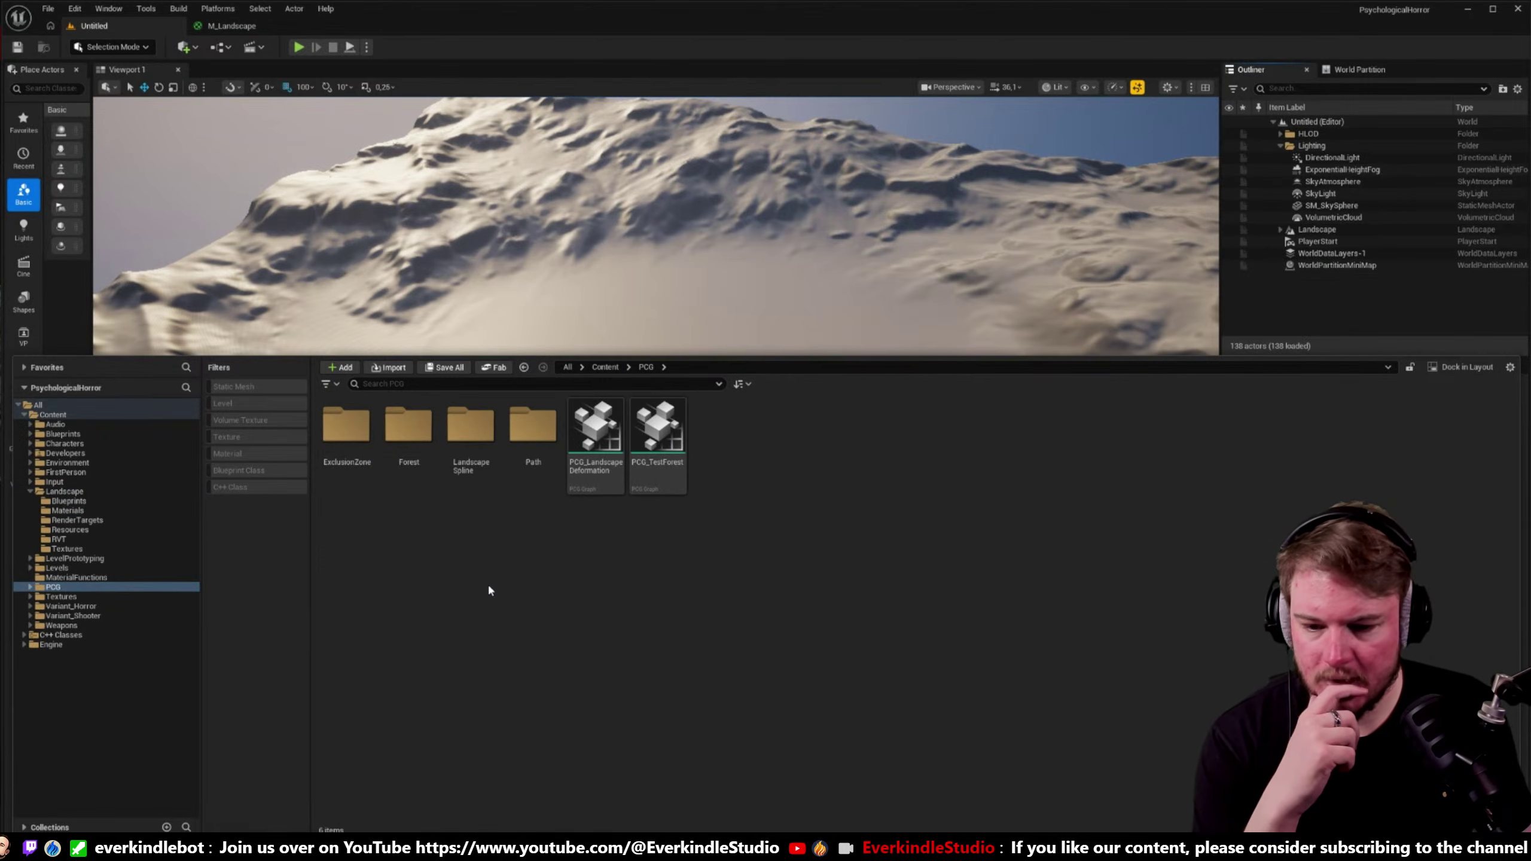
right_click(818, 510)
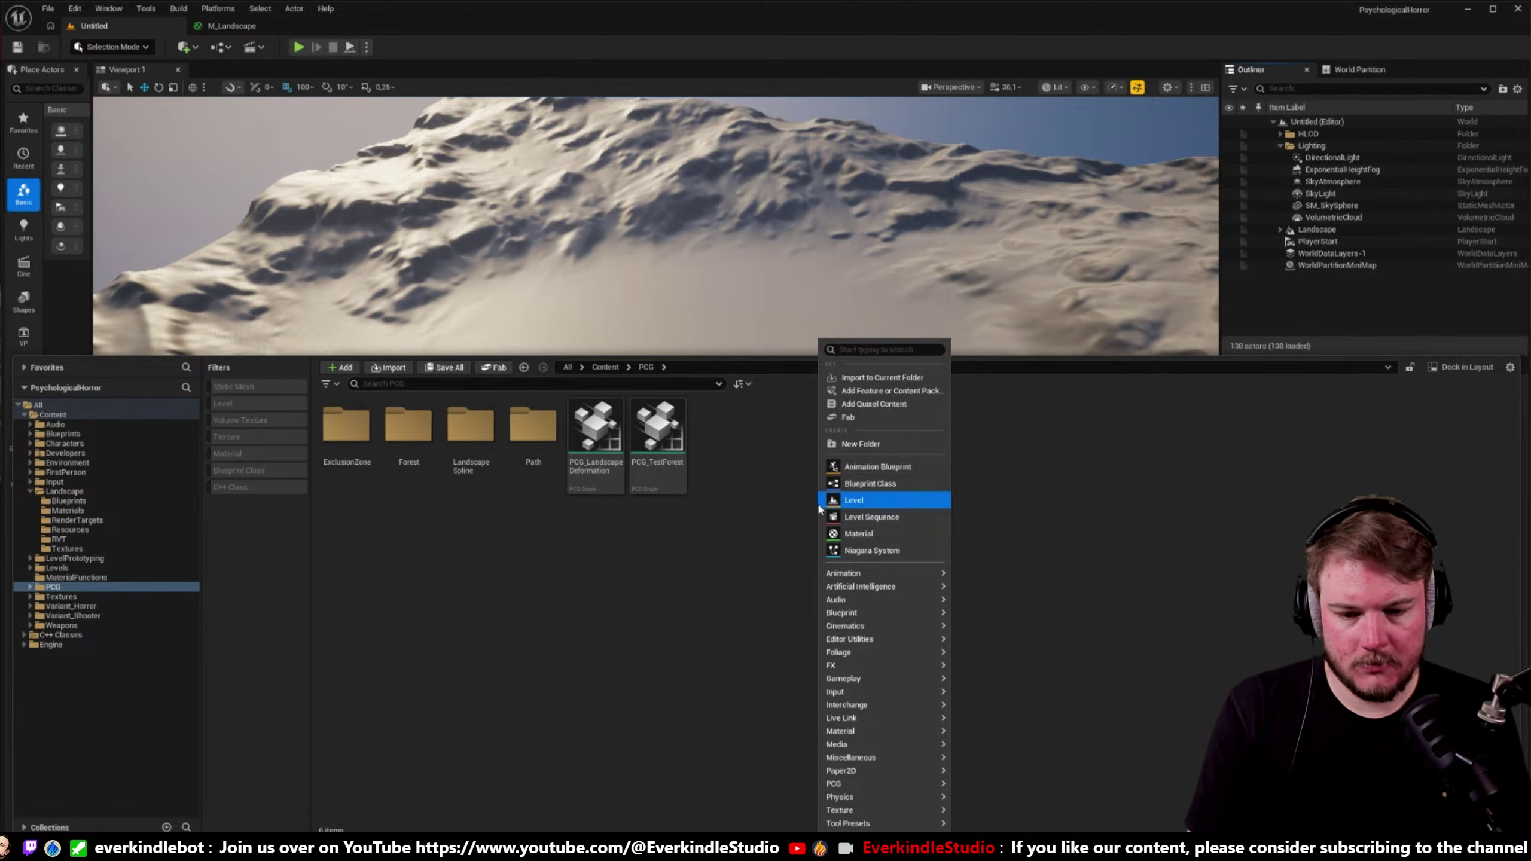
left_click(682, 429)
double_click(668, 434)
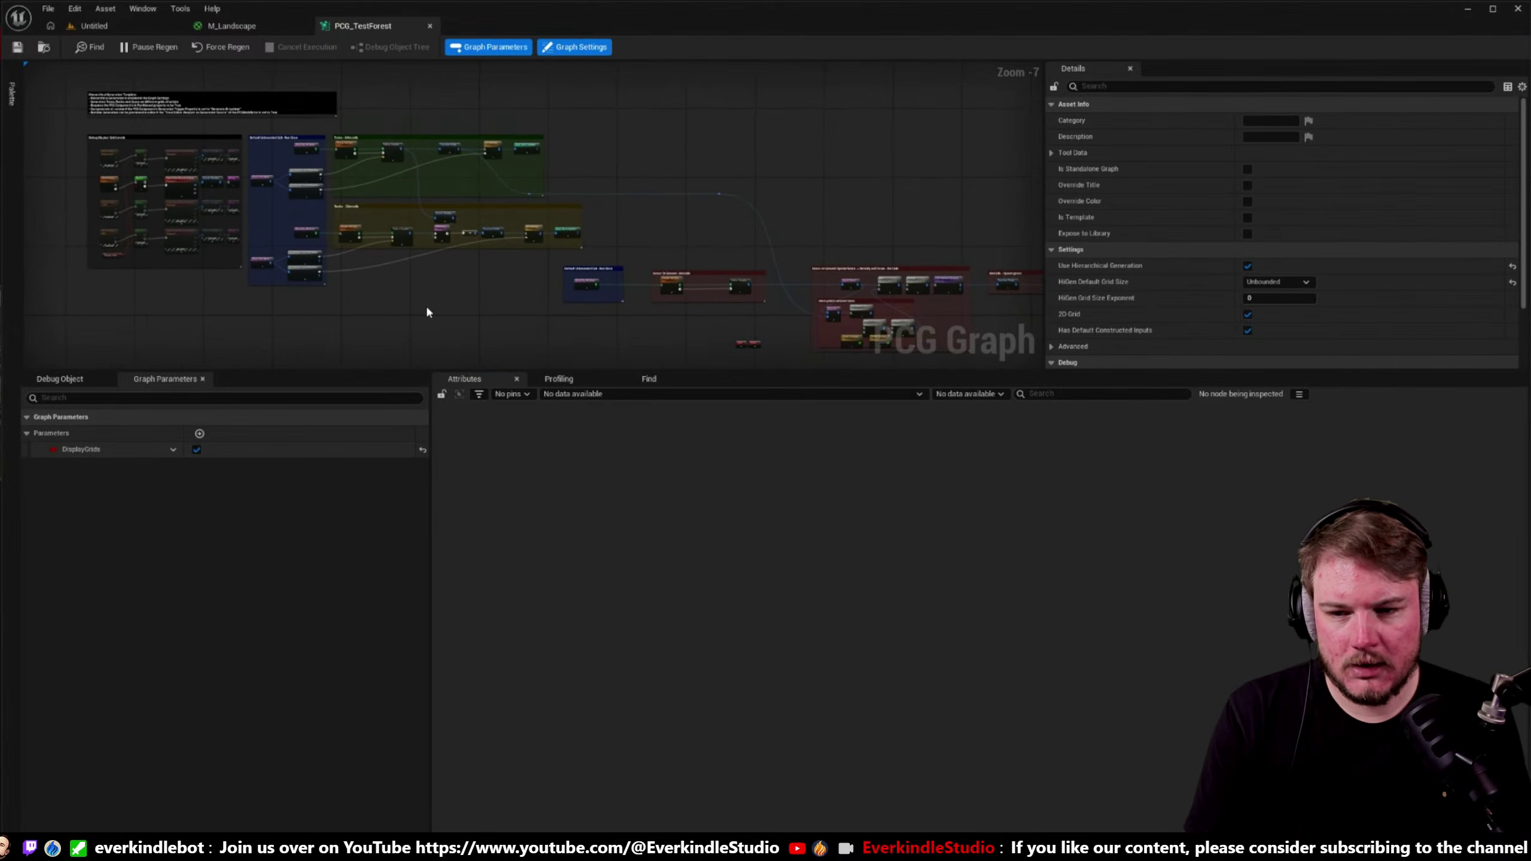
left_click(153, 31)
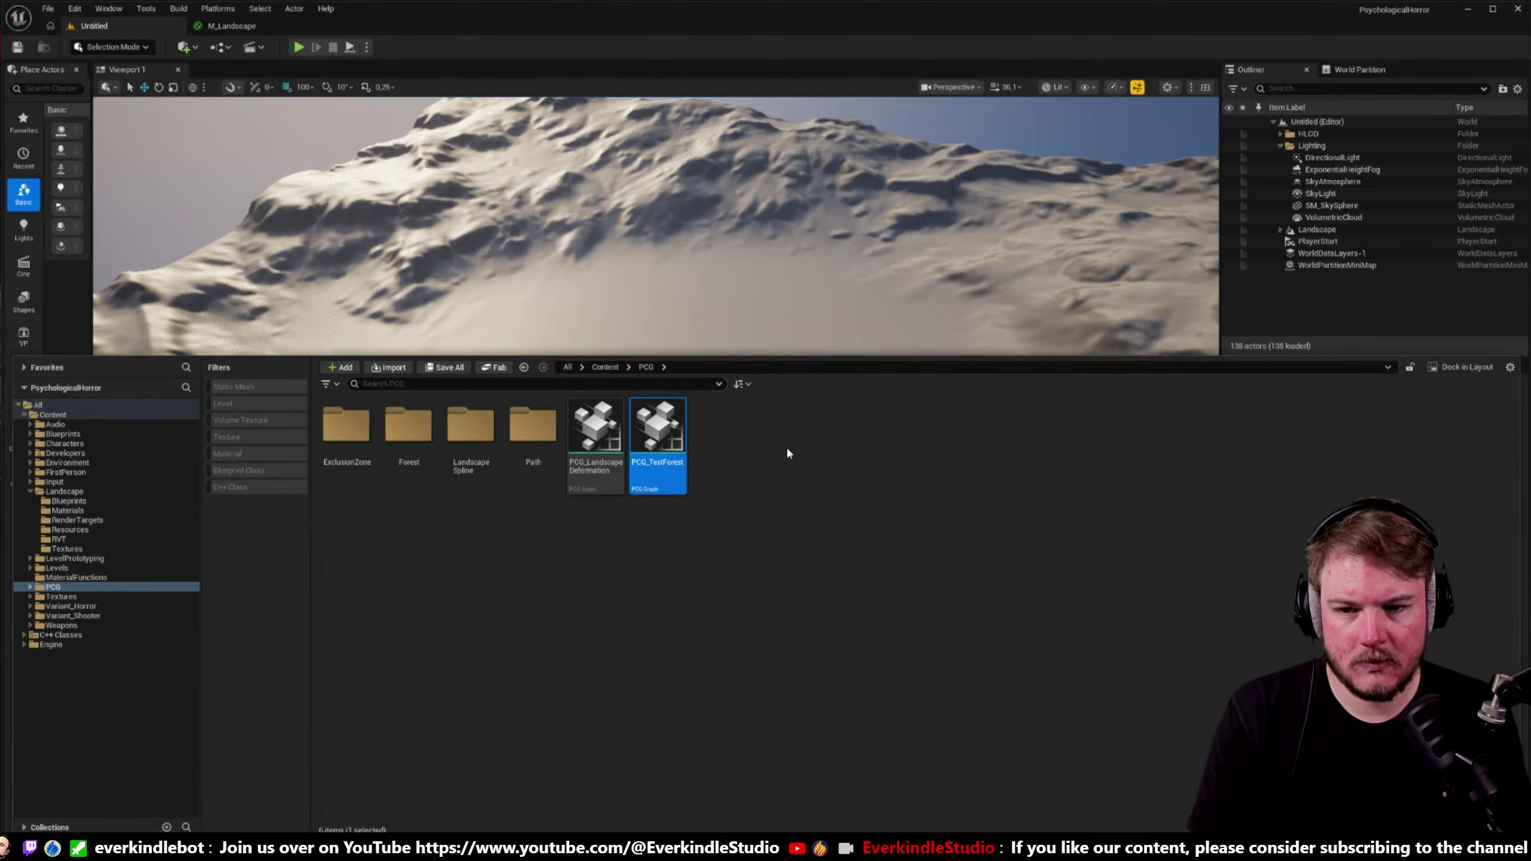
- Create an empty PCG Graph named PCG_SlopeTest in the PCG folder
right_click(787, 453)
mouse_move(845, 785)
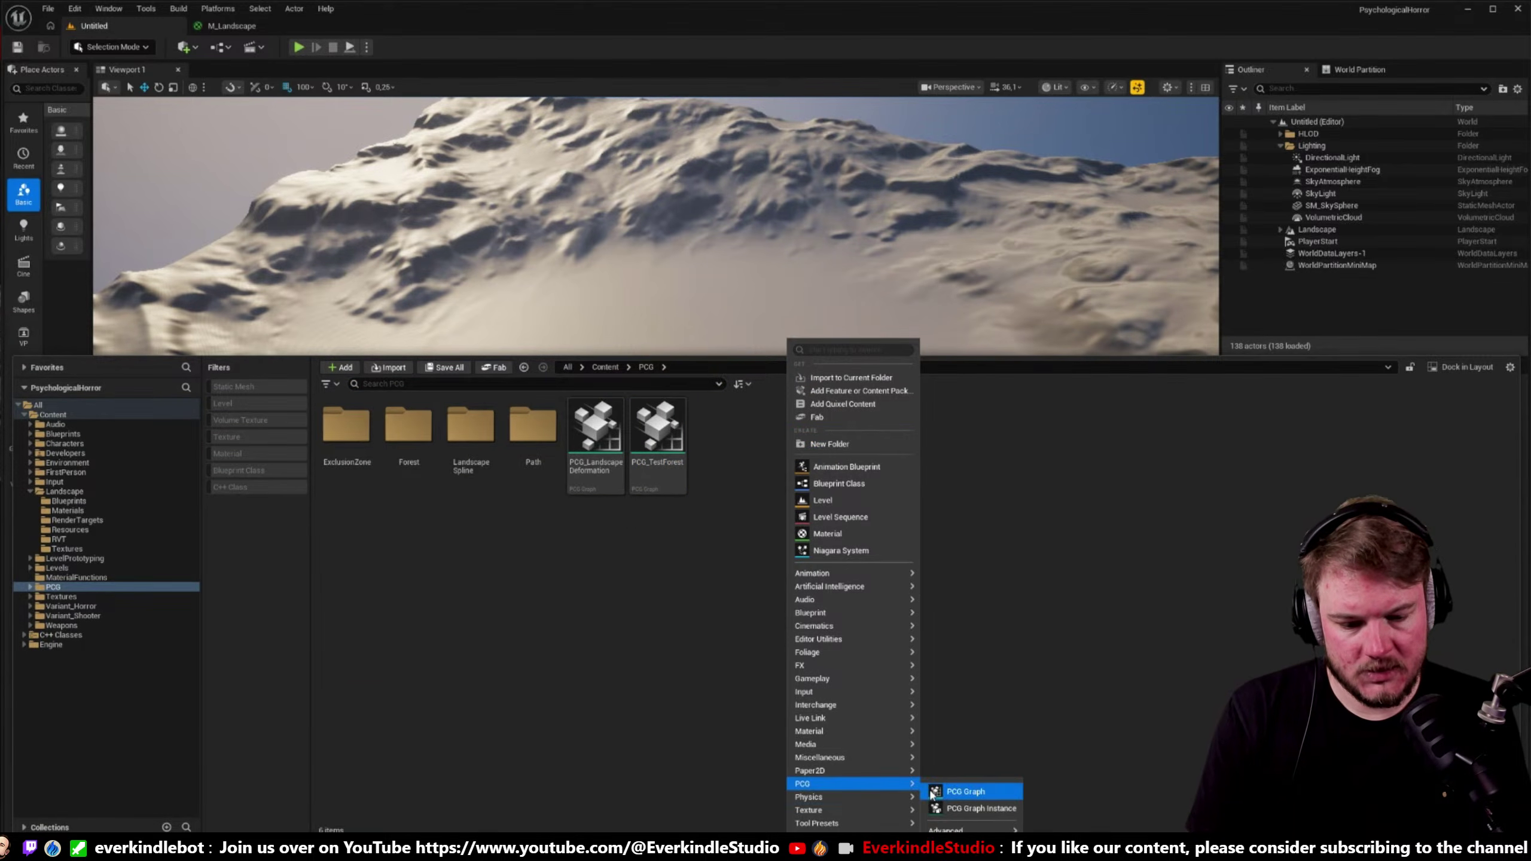
left_click(965, 791)
left_click(730, 335)
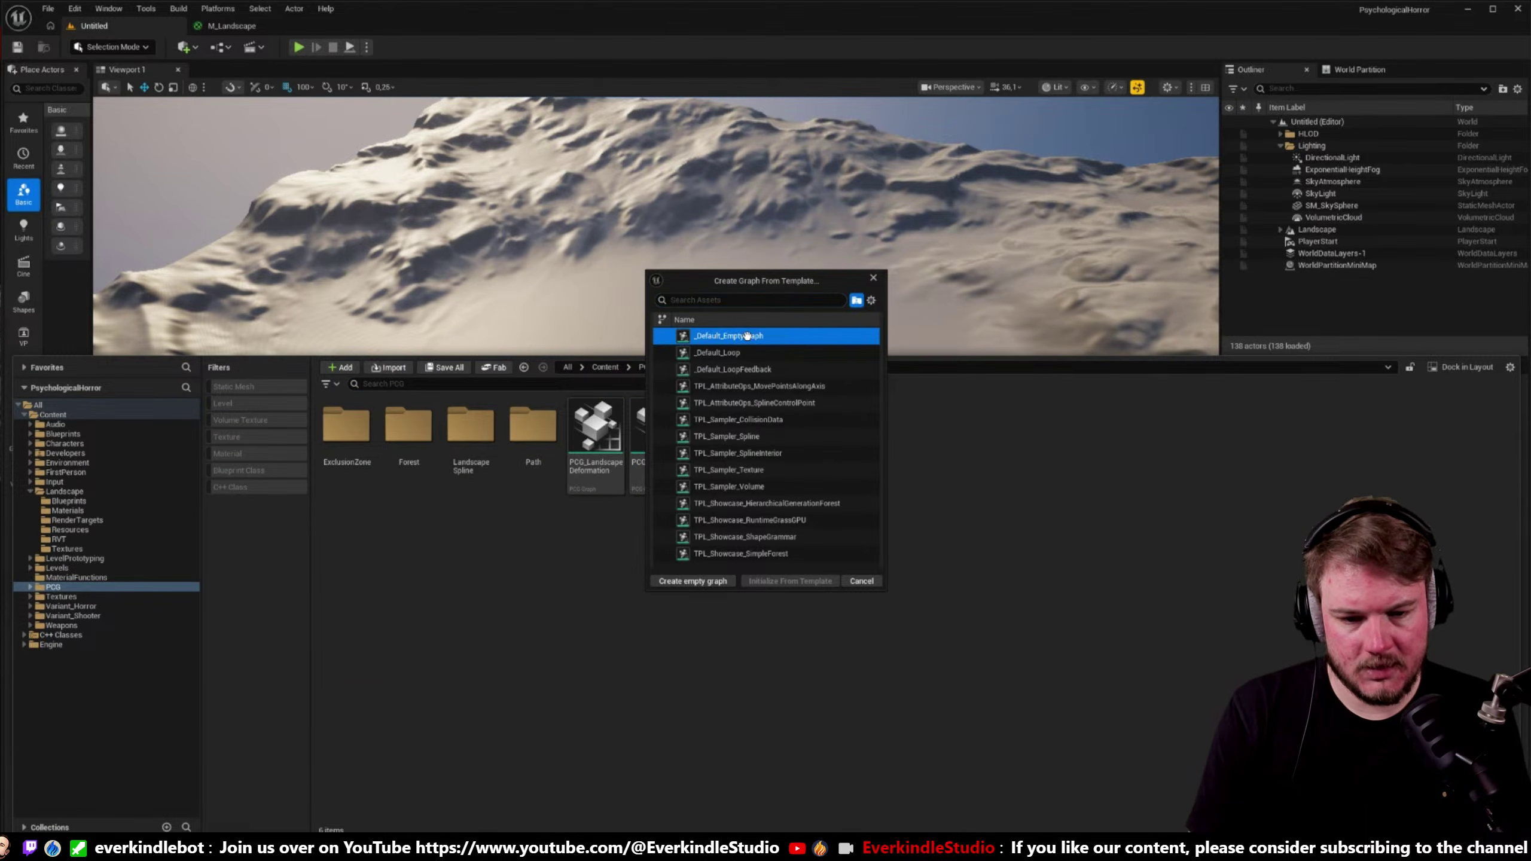
left_click(723, 582)
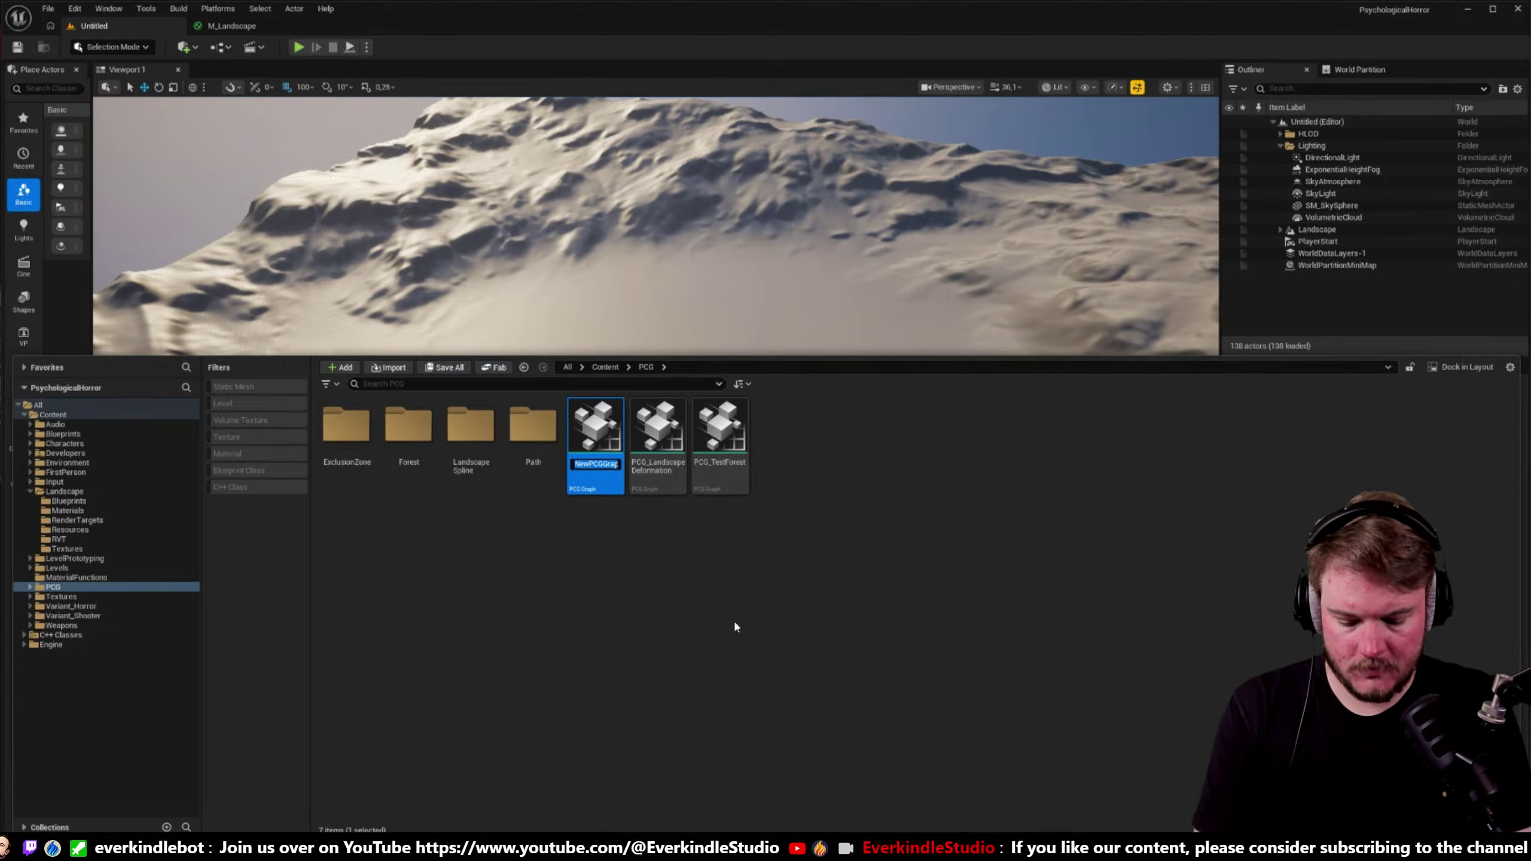
type("PCG_")
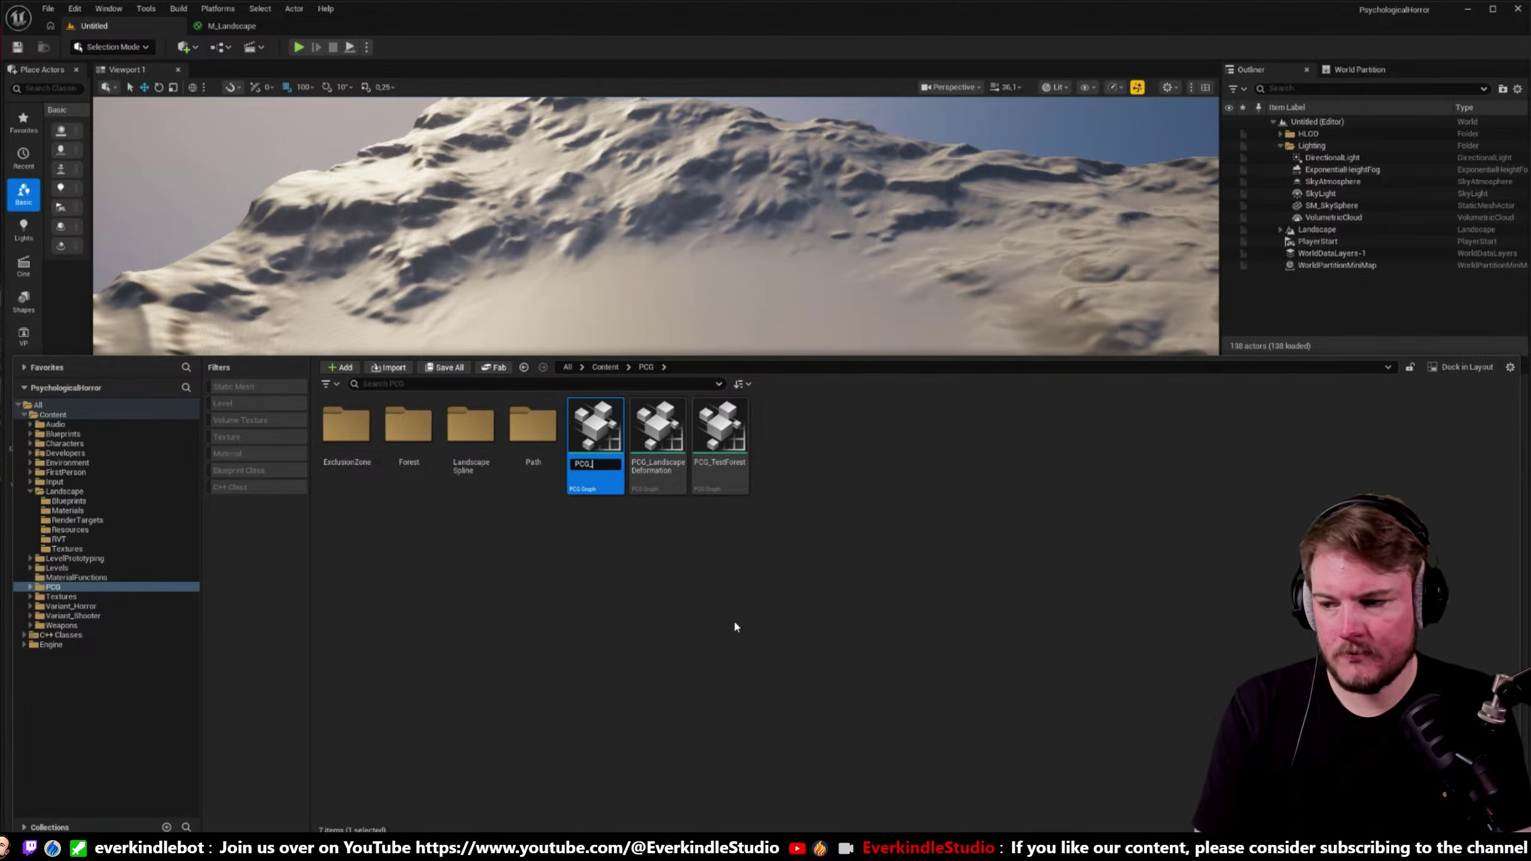
type("Slop")
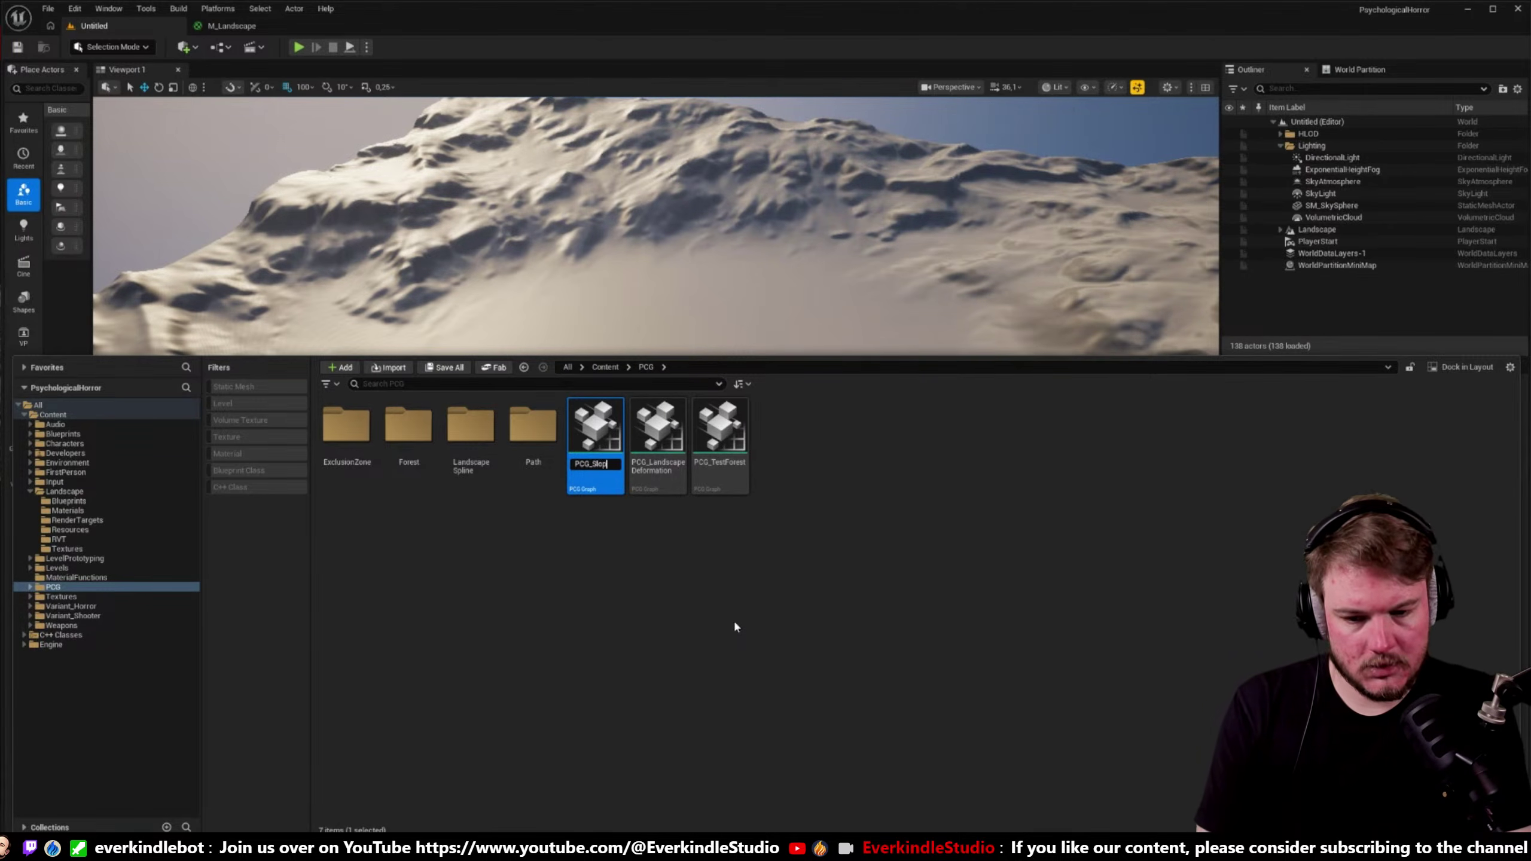
type("eTest")
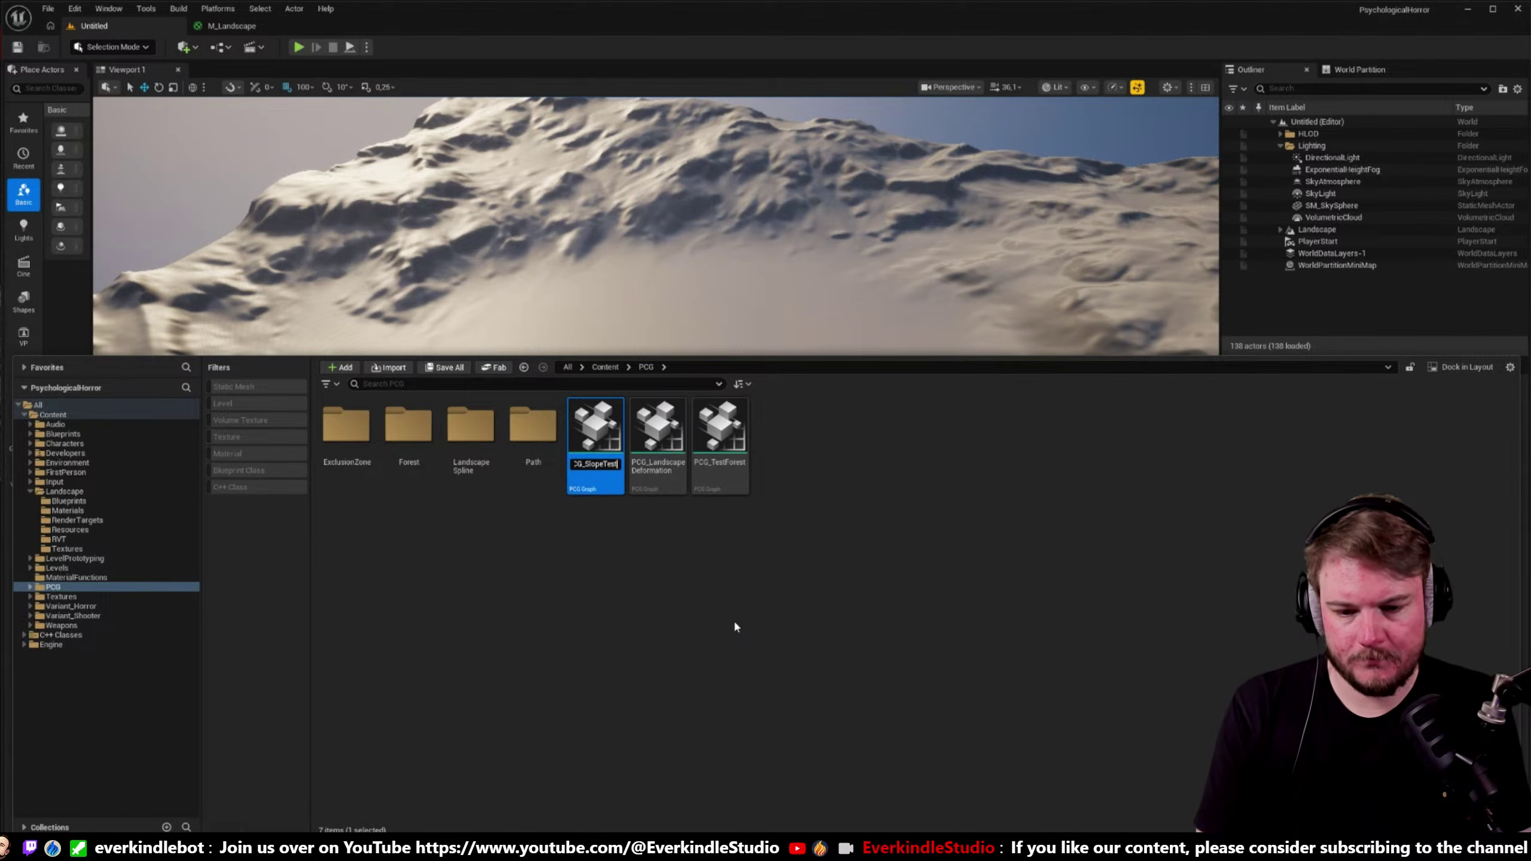
key("Return")
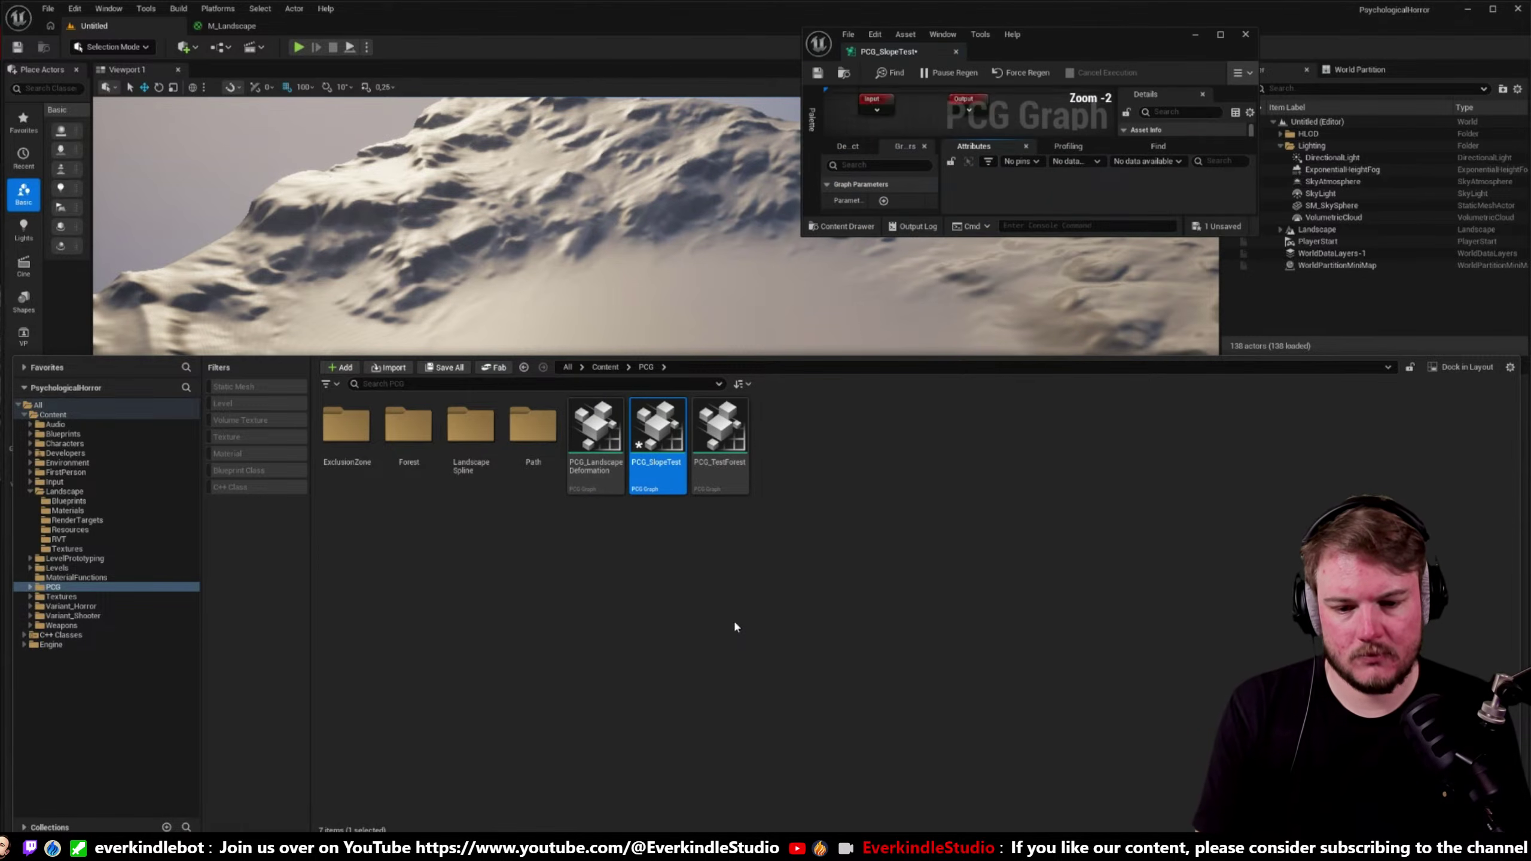
- Dock the PCG_SlopeTest editor in the main window and enlarge its graph area above the attribute list
left_click_drag(926, 51, 448, 42)
right_click_drag(791, 217, 615, 164)
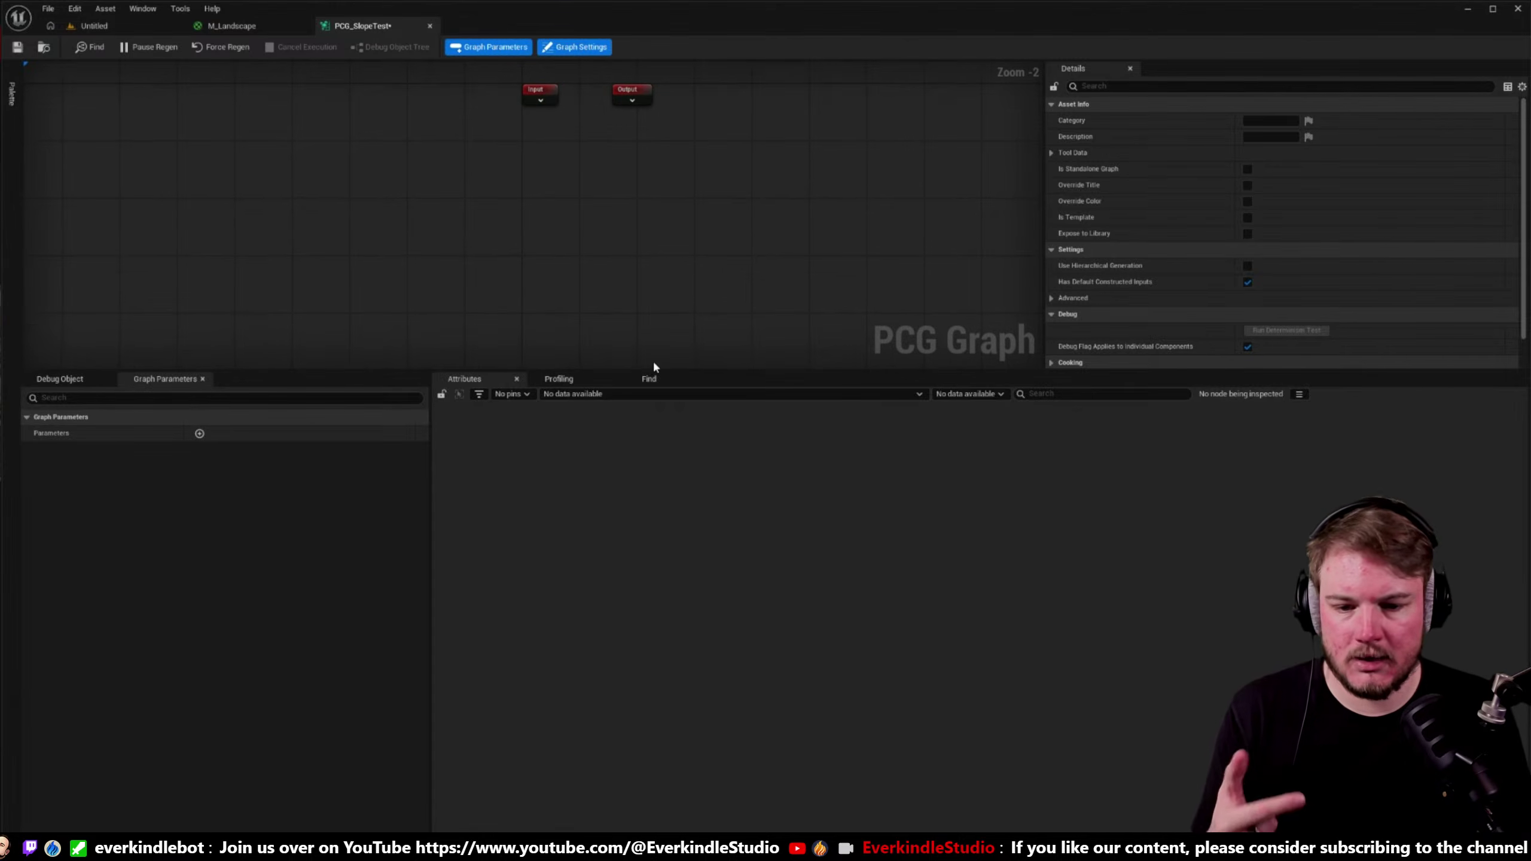
left_click_drag(655, 368, 663, 617)
scroll(550, 187, "up", 2)
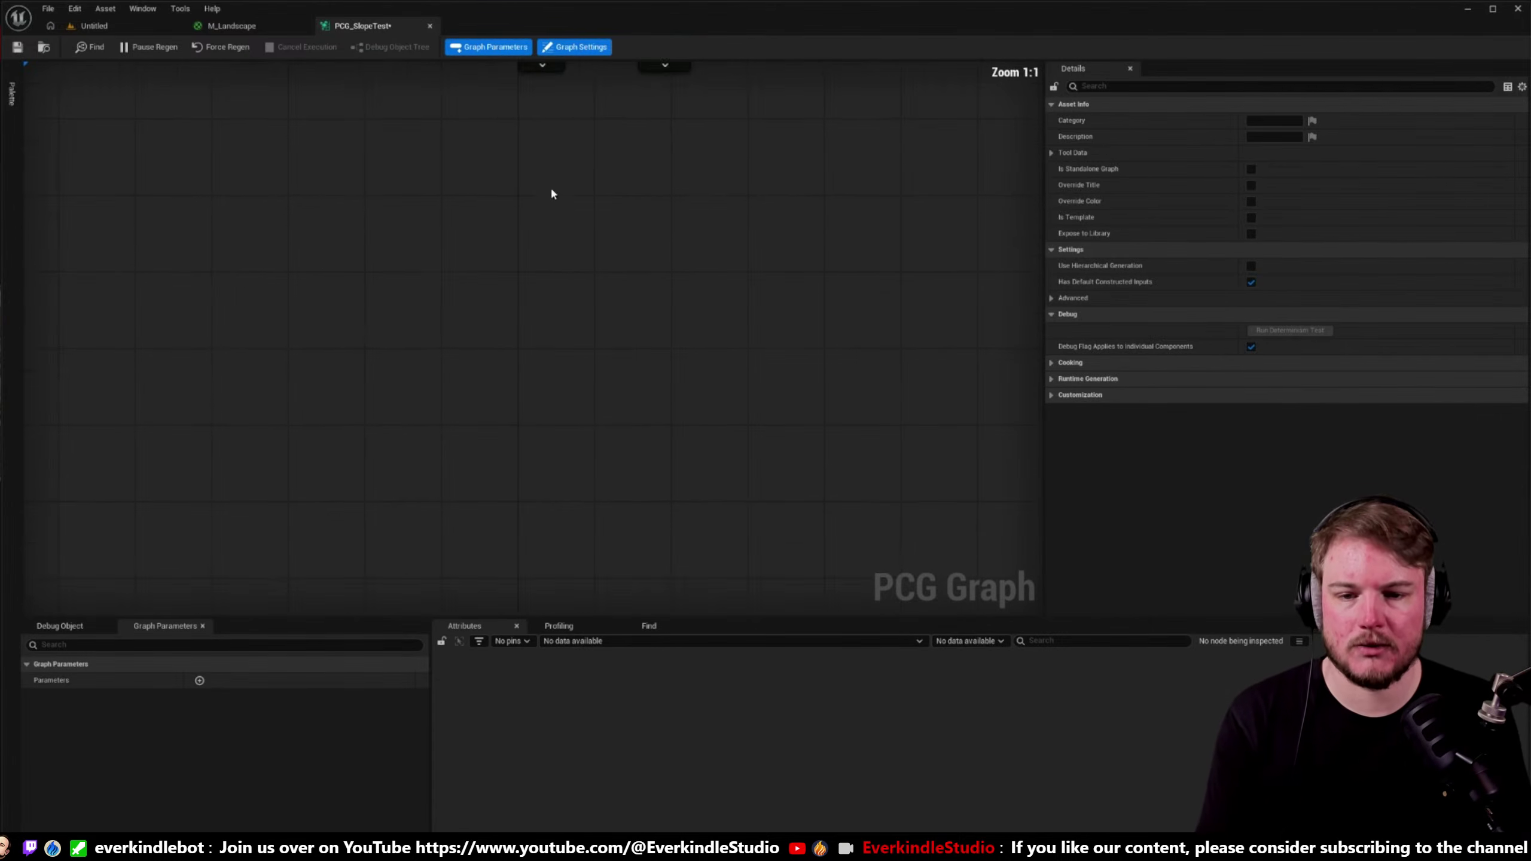
- Add a Get Landscape Data node to the graph below and to the left of the Input node
right_click_drag(551, 193, 528, 290)
right_click(505, 336)
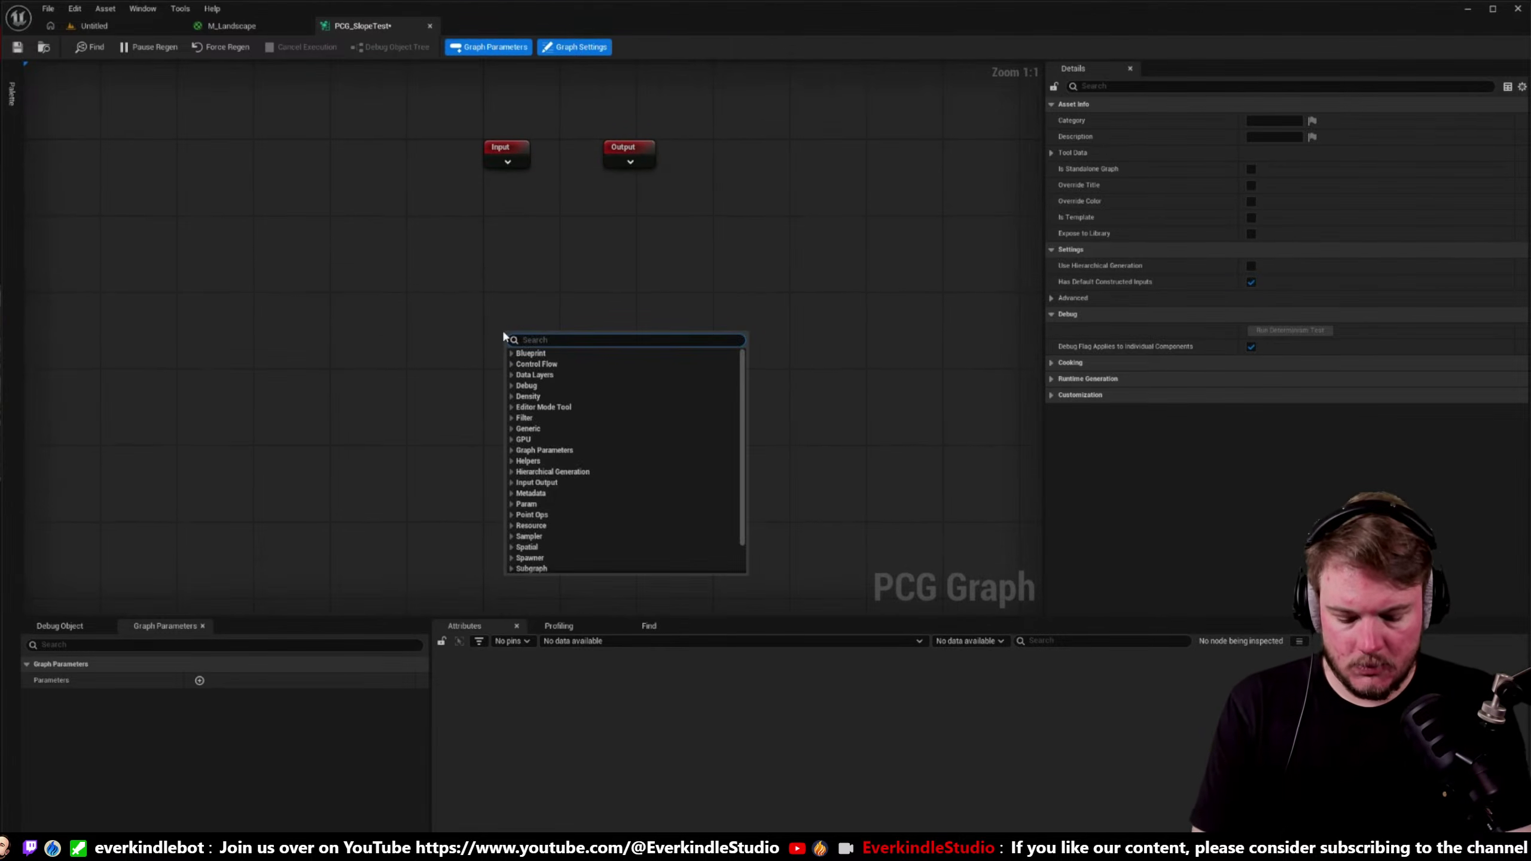
type("get")
type("land")
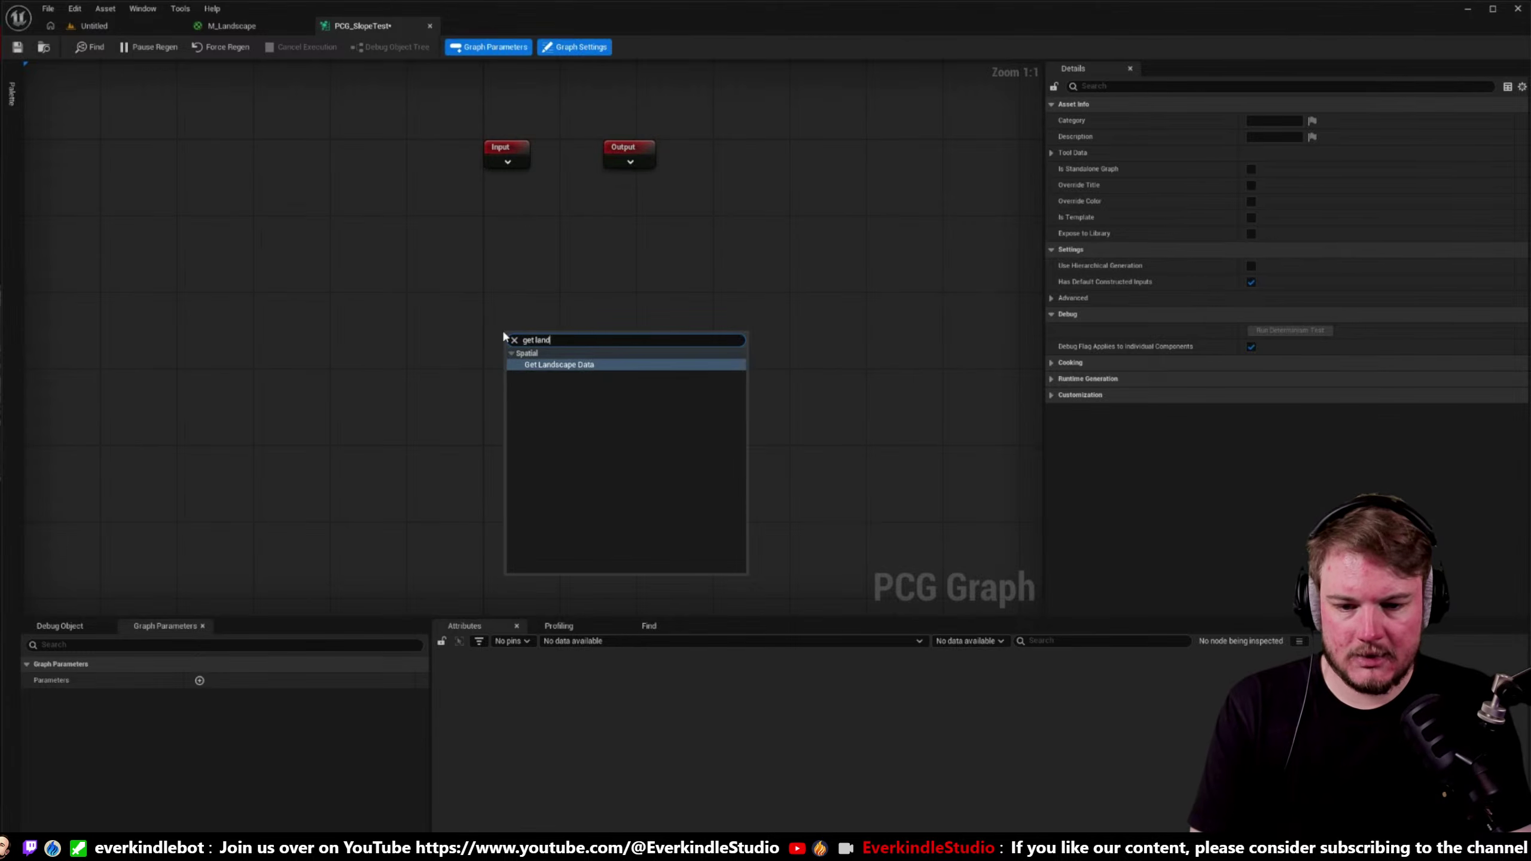
key("Return")
left_click_drag(555, 339, 271, 314)
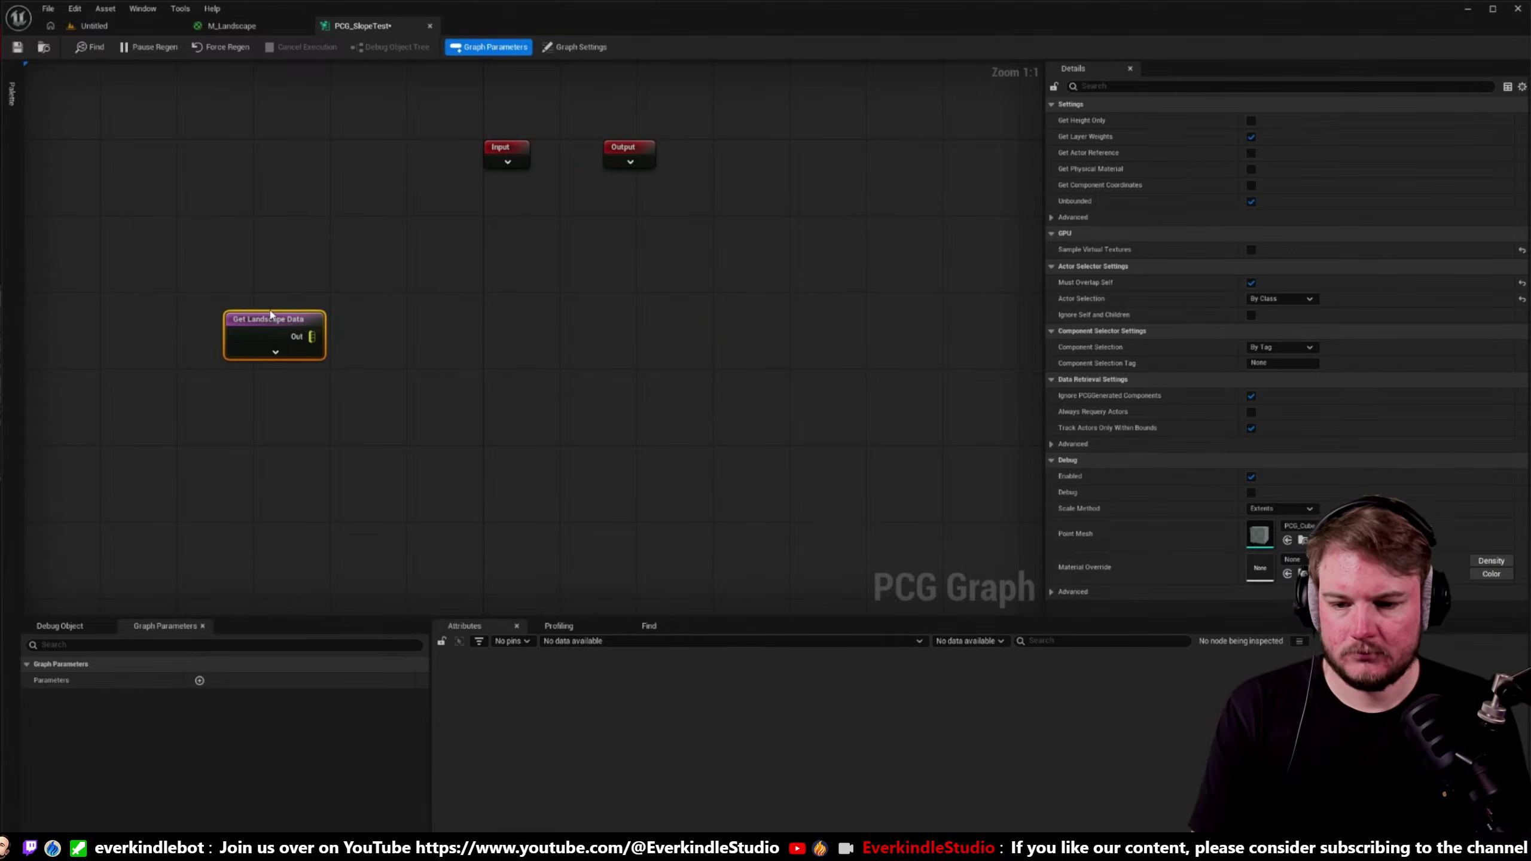
- Add a Surface Sampler fed by the Get Landscape Data output, align it beside that node and enable Unbounded
left_click_drag(368, 331, 394, 326)
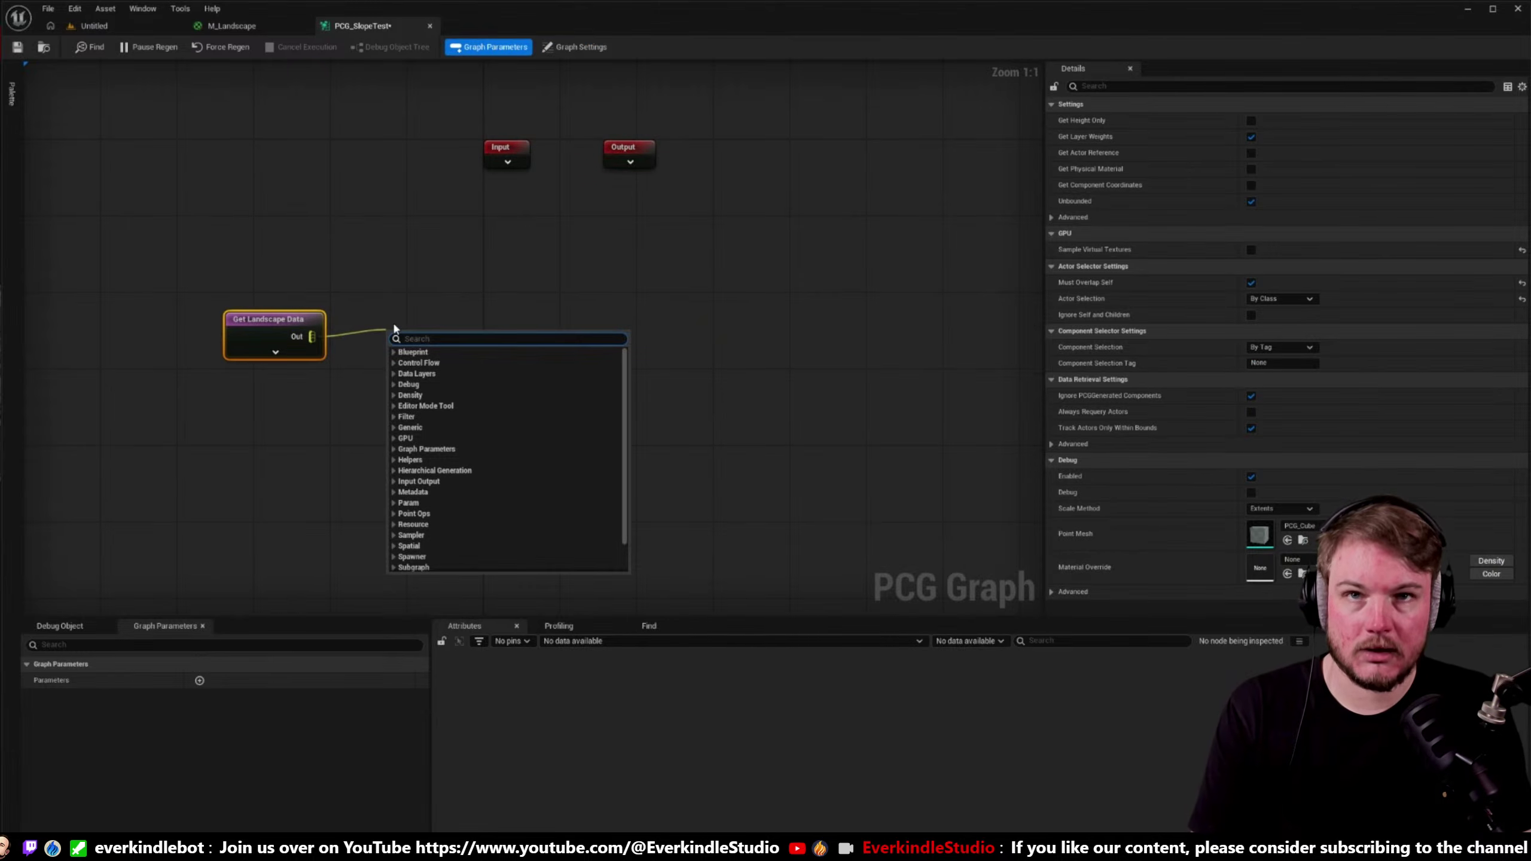
type("sample")
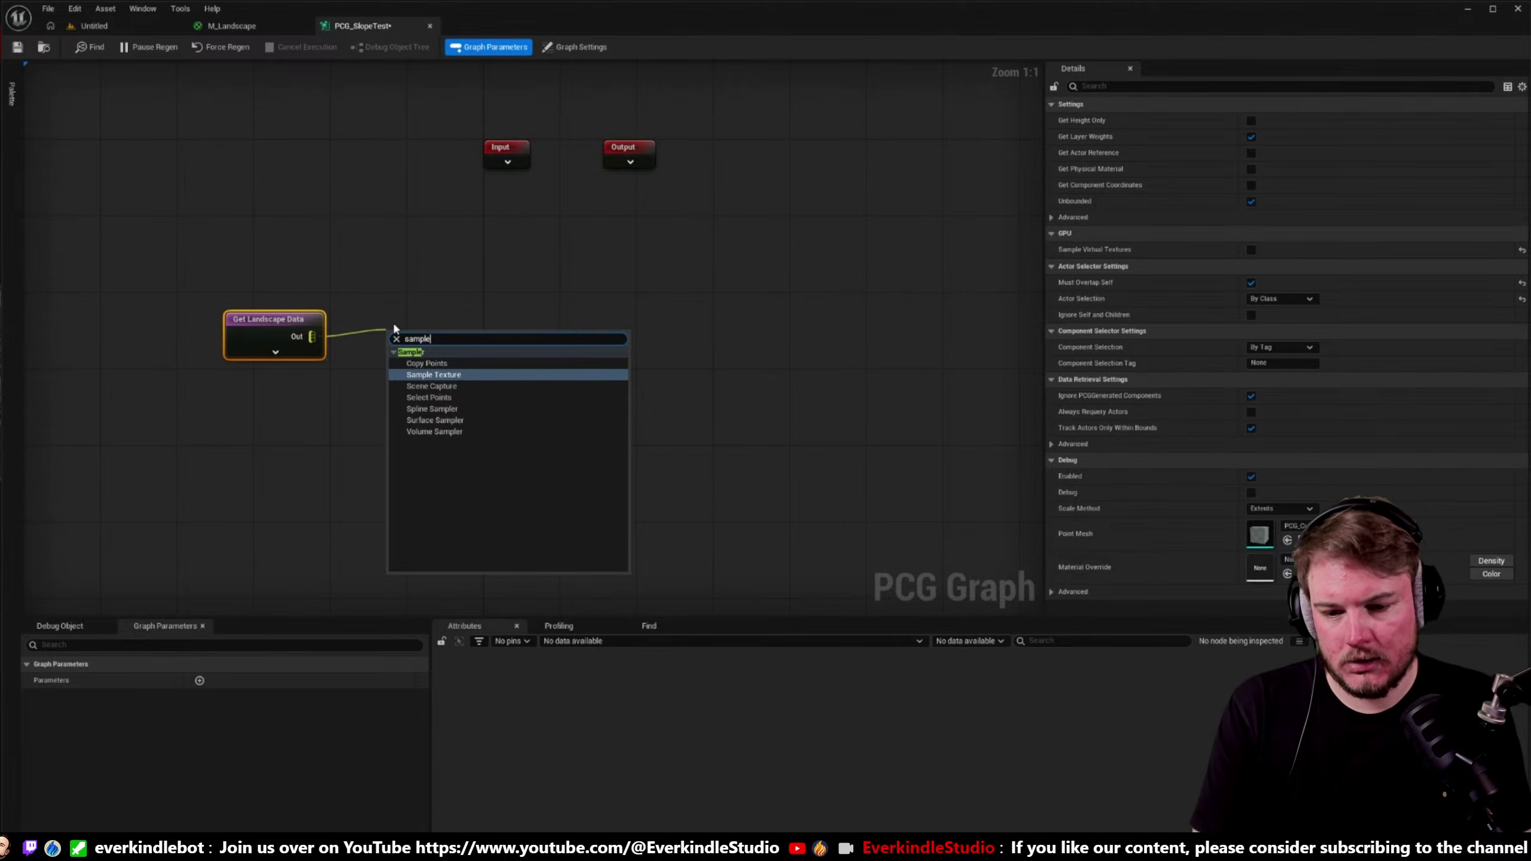
key("Down")
key("Down")
key("Down")
key("Down")
key("Return")
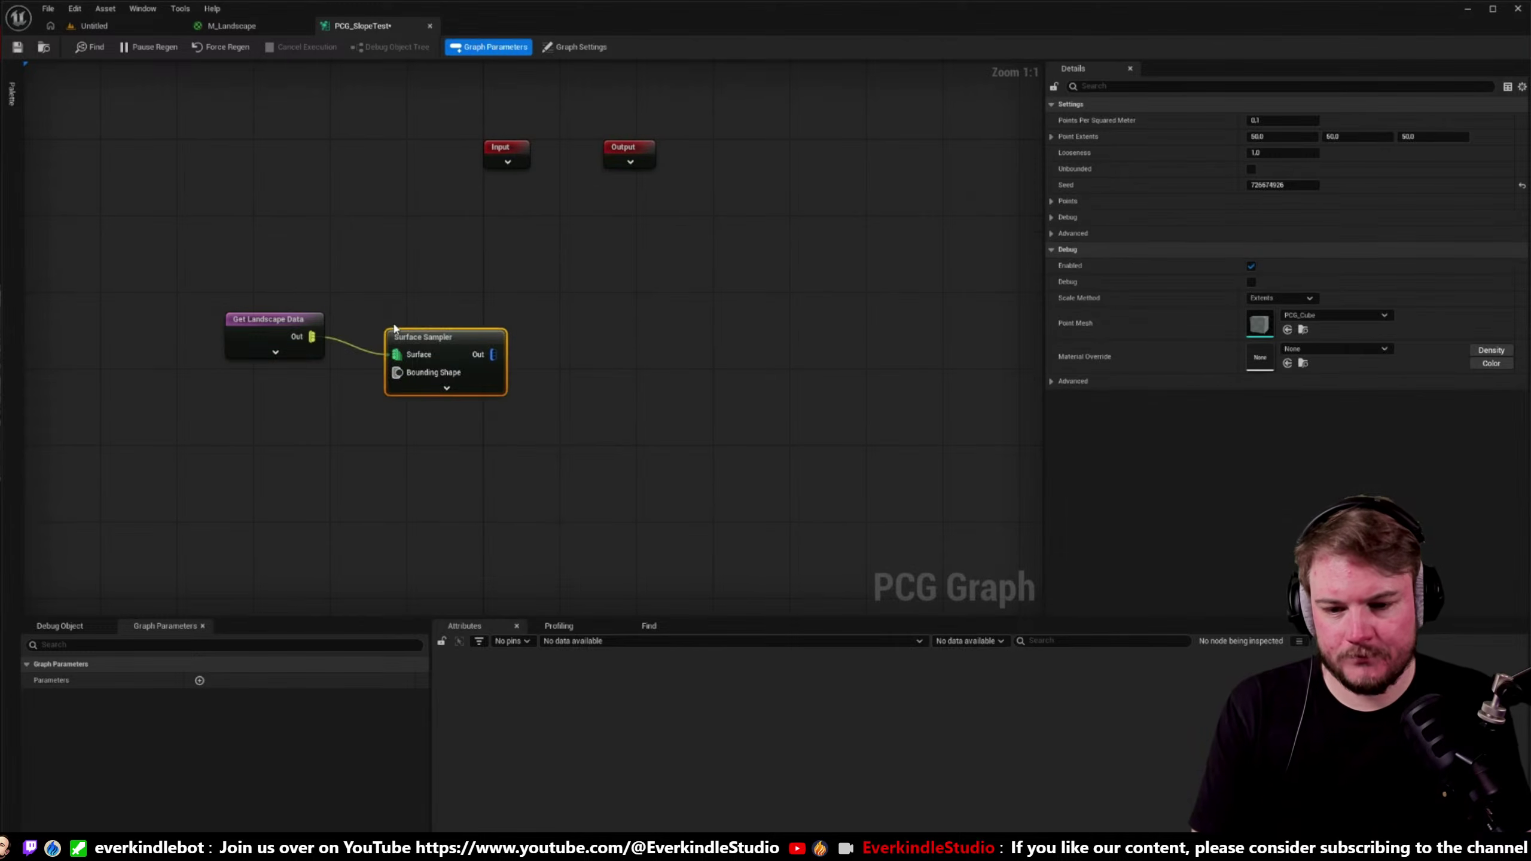
left_click_drag(444, 346, 417, 328)
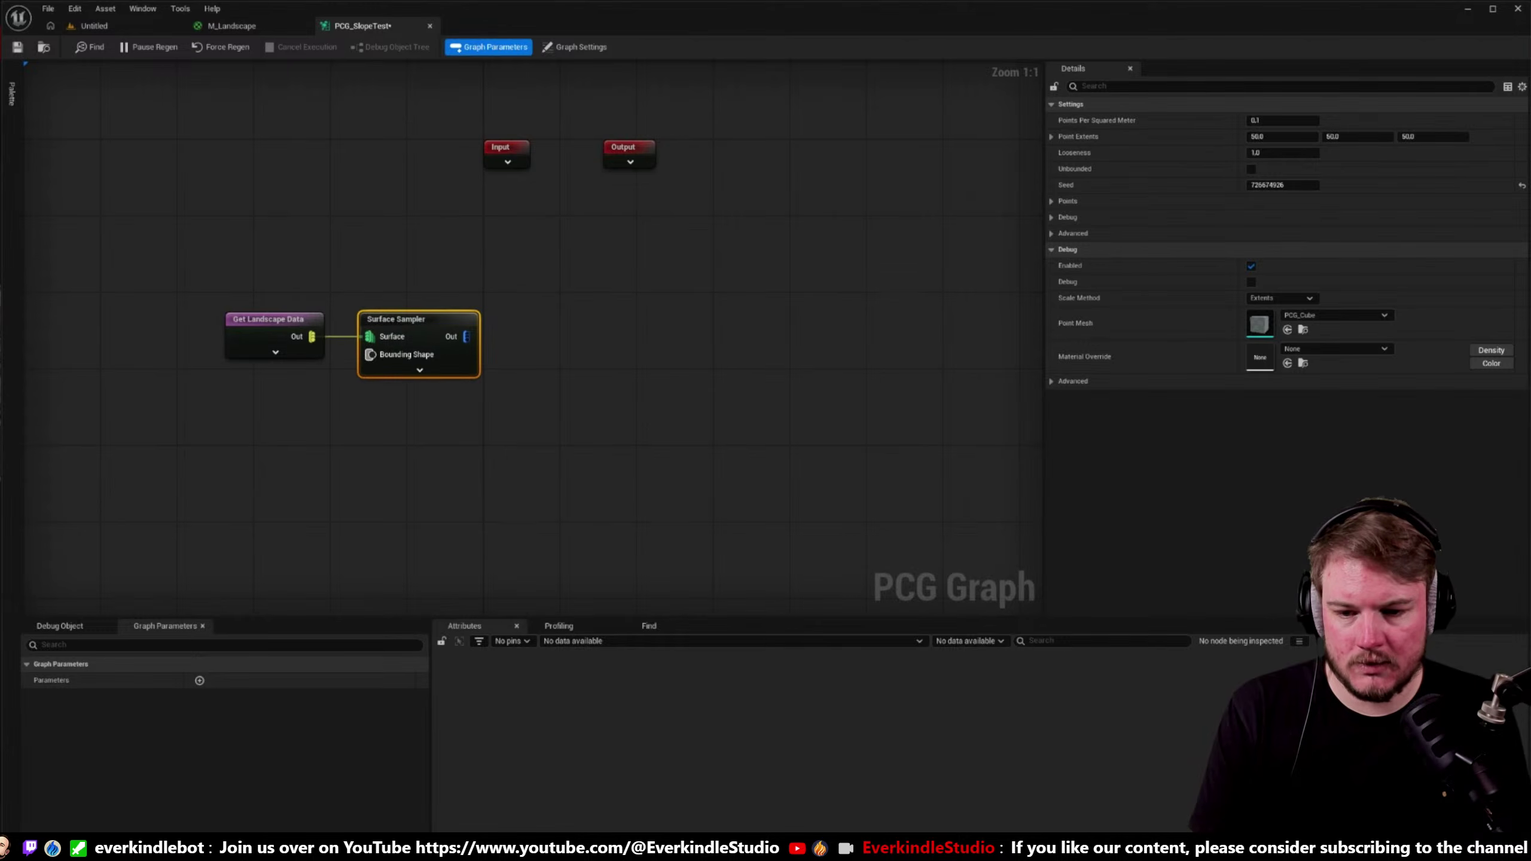
right_click_drag(416, 324, 494, 290)
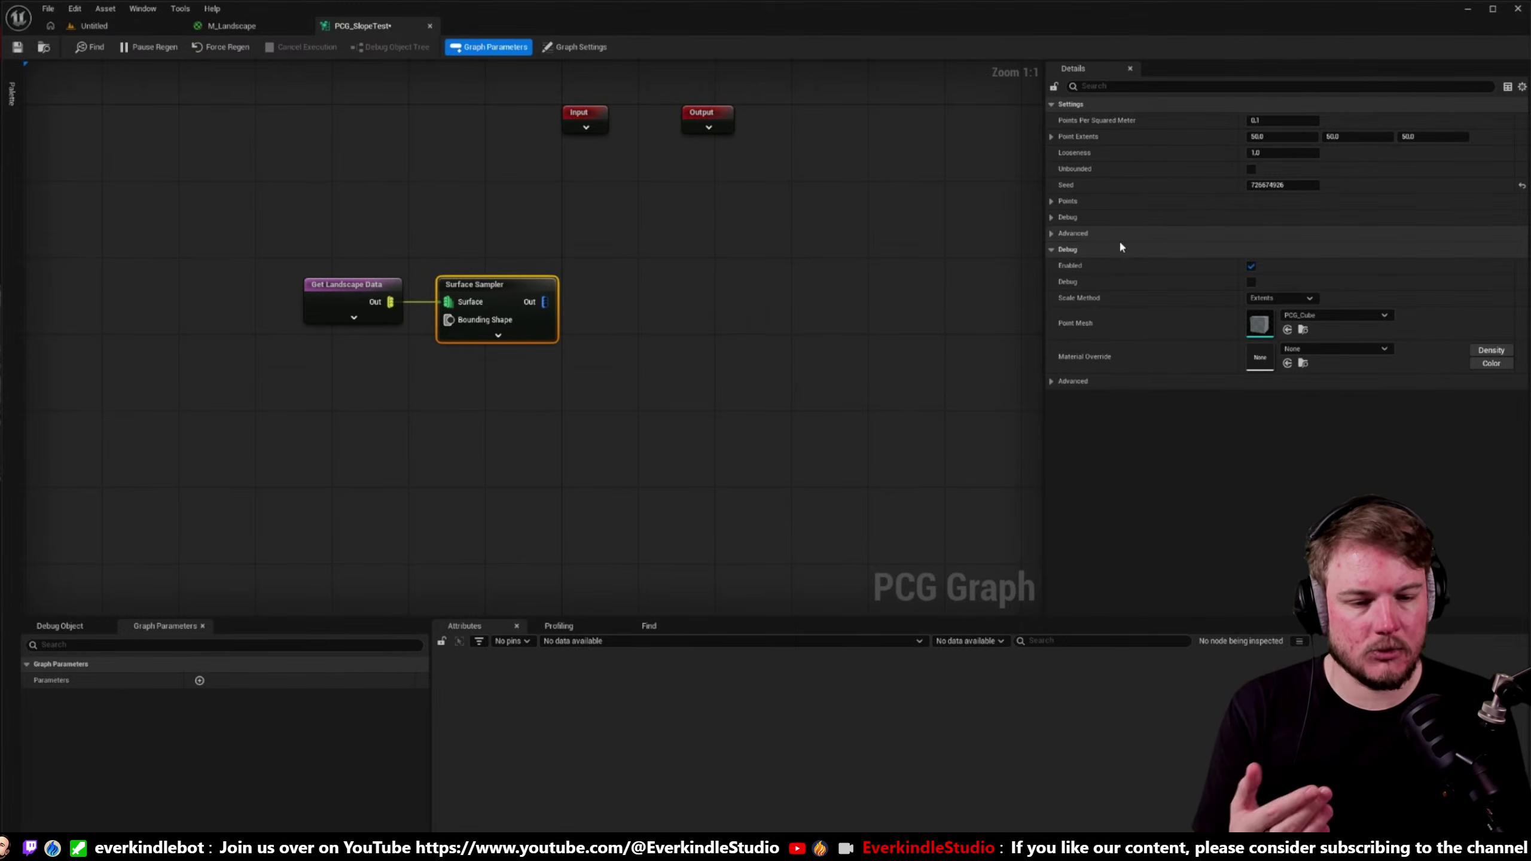
left_click(1253, 170)
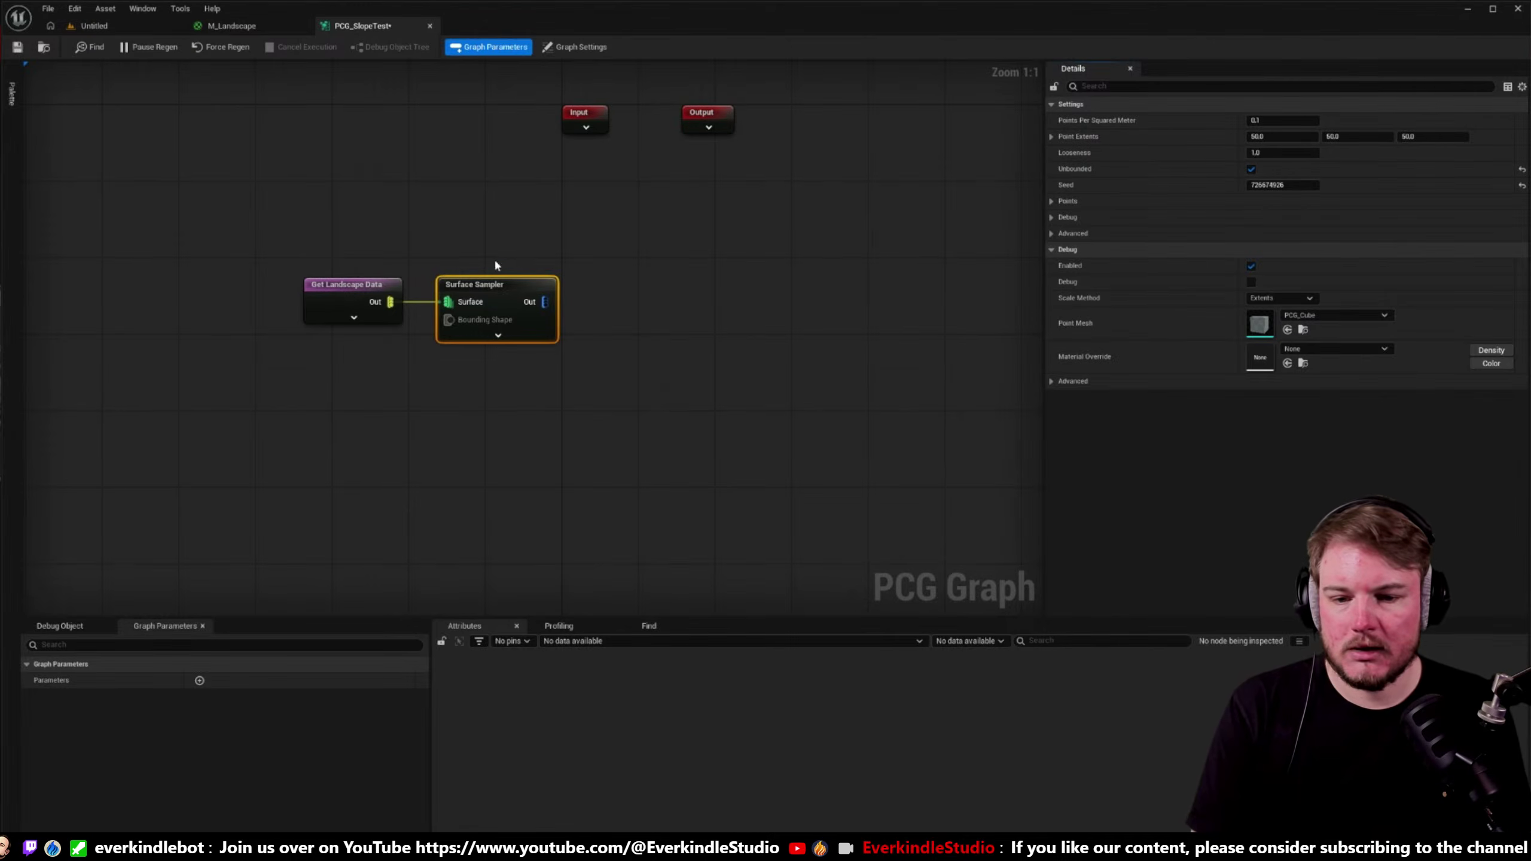
- Connect a Debug node to the Surface Sampler's output and place it lower right of the sampler
left_click_drag(545, 301, 601, 384)
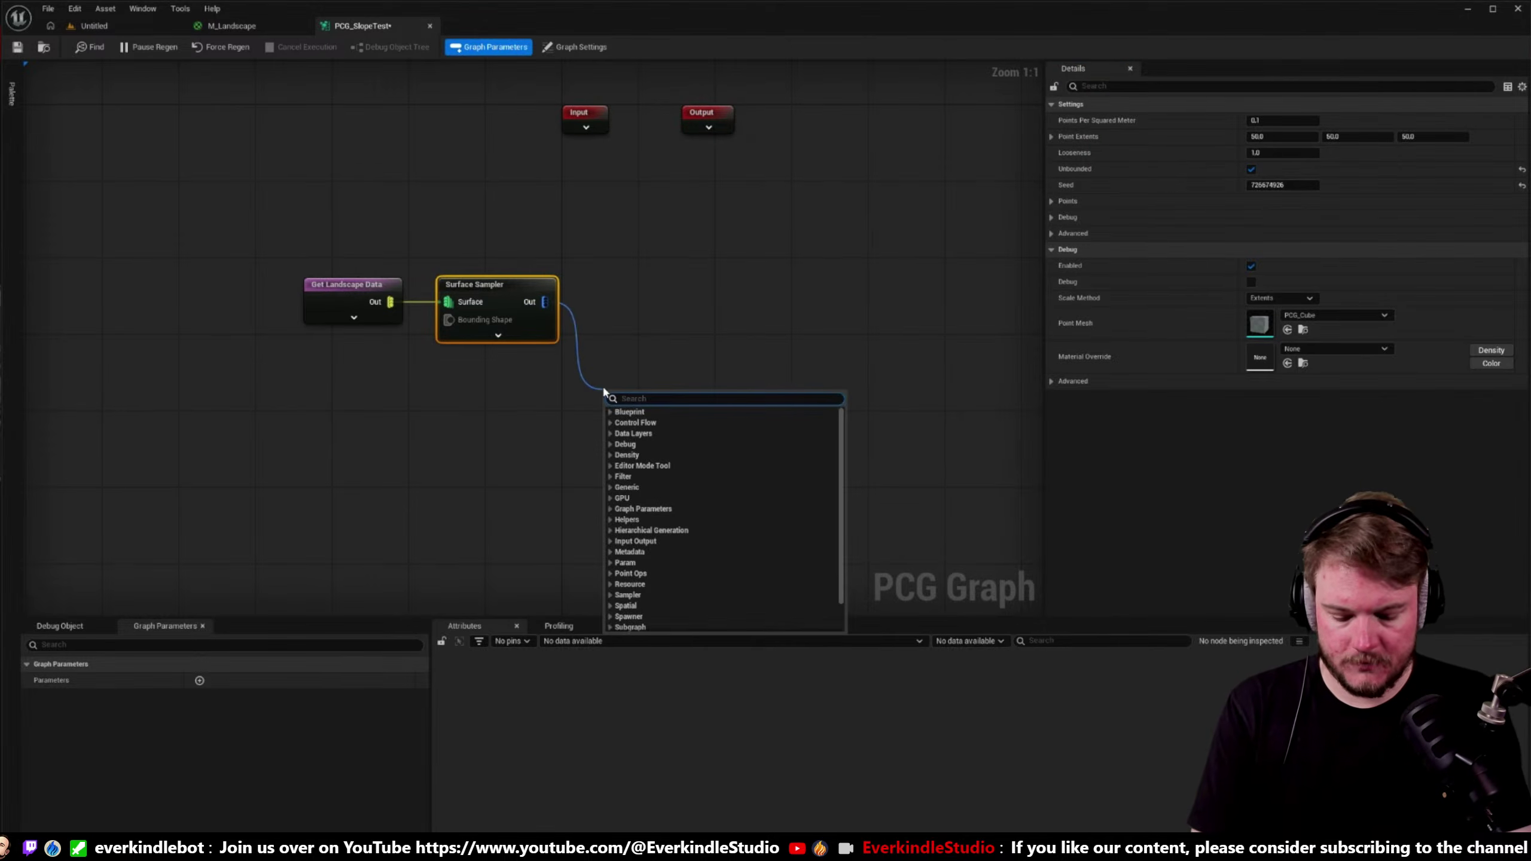
type("debug")
key("Return")
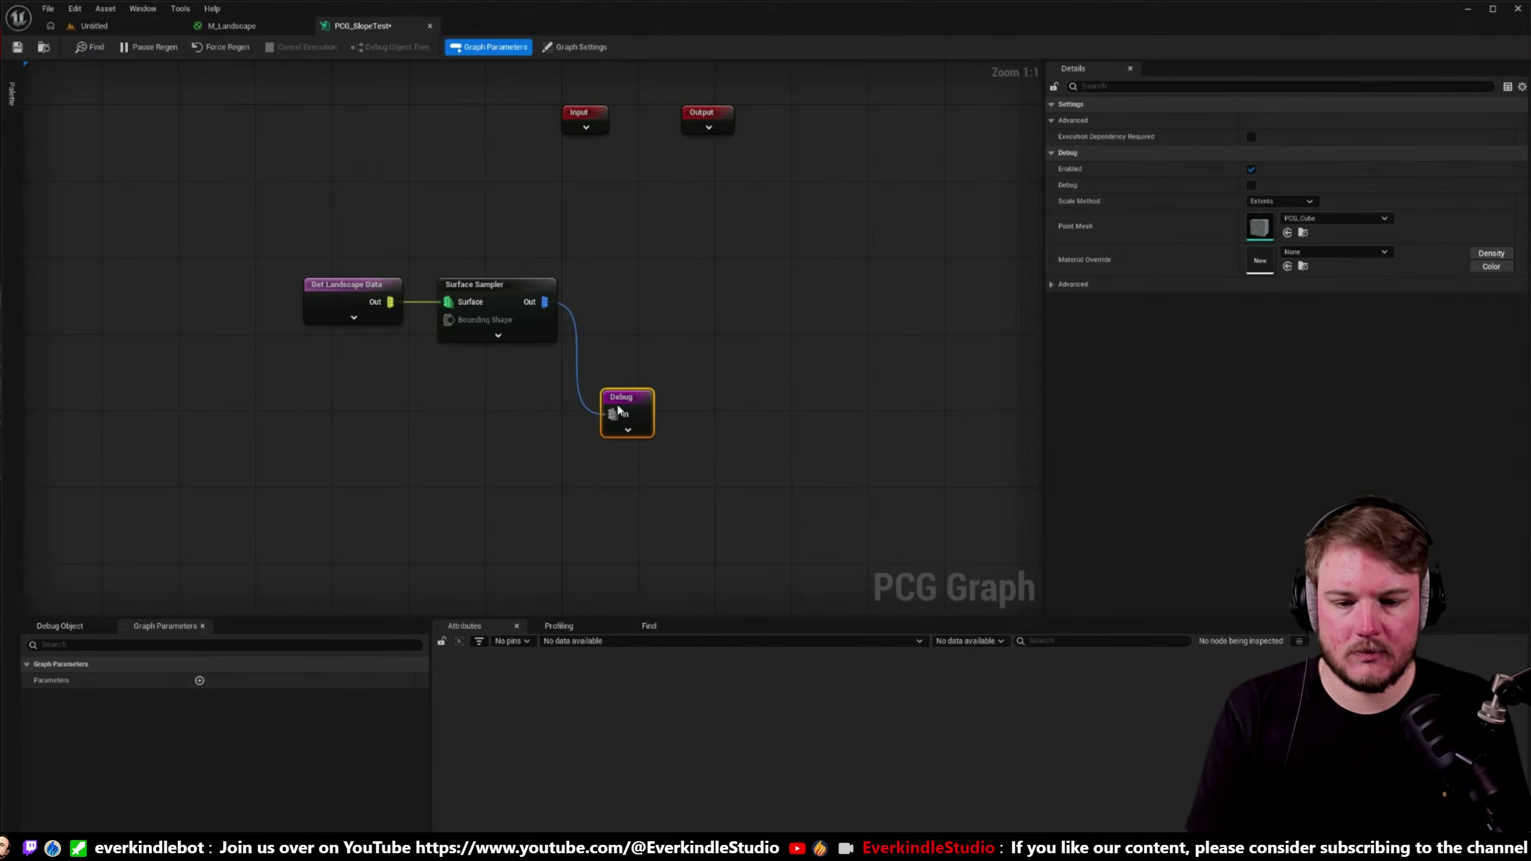
left_click_drag(627, 401, 780, 497)
right_click_drag(707, 462, 509, 444)
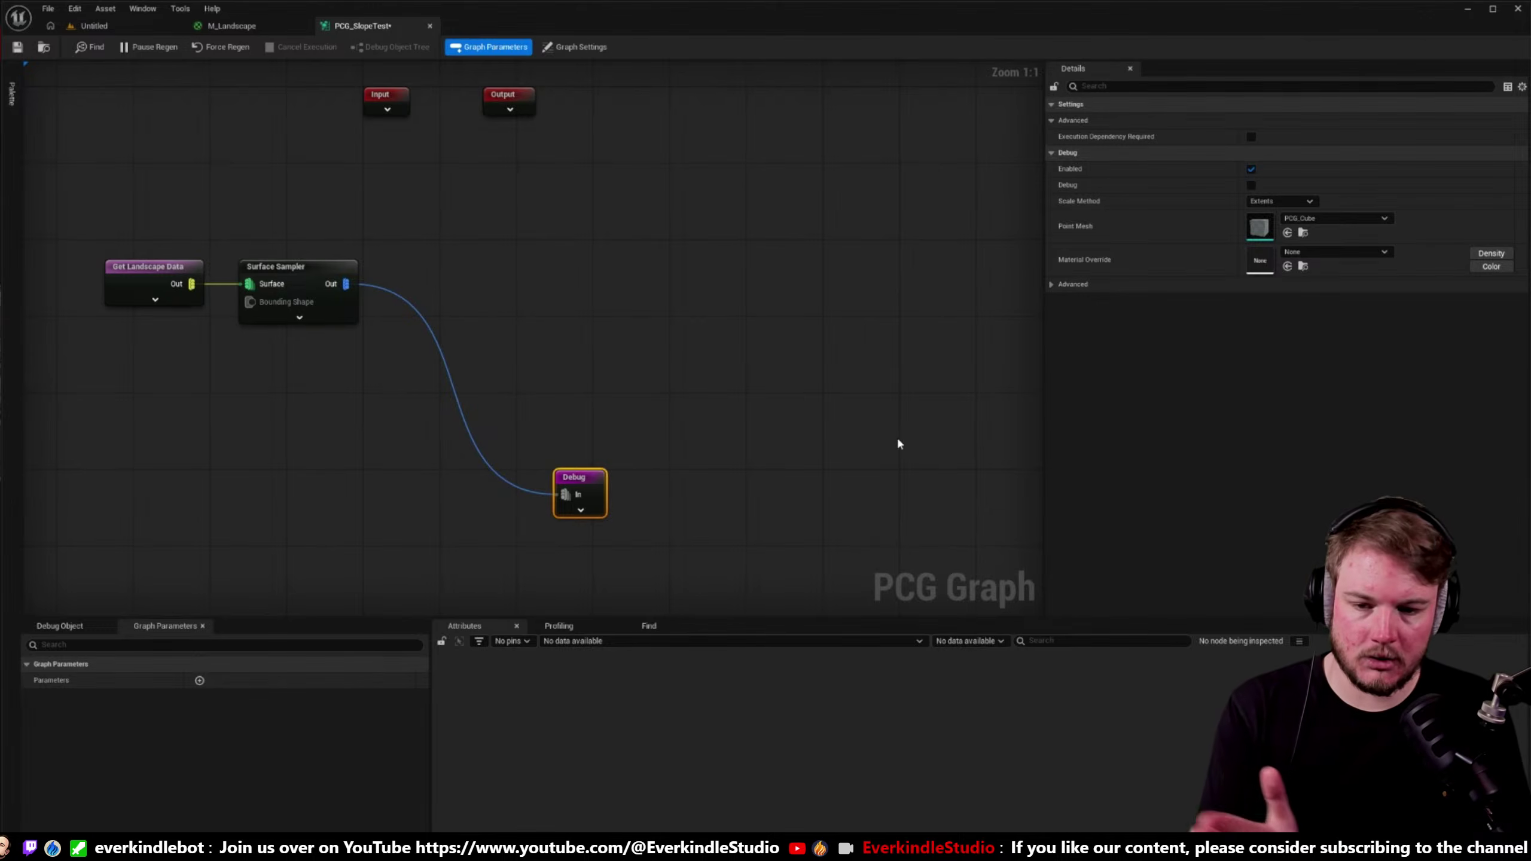
right_click_drag(489, 288, 499, 296)
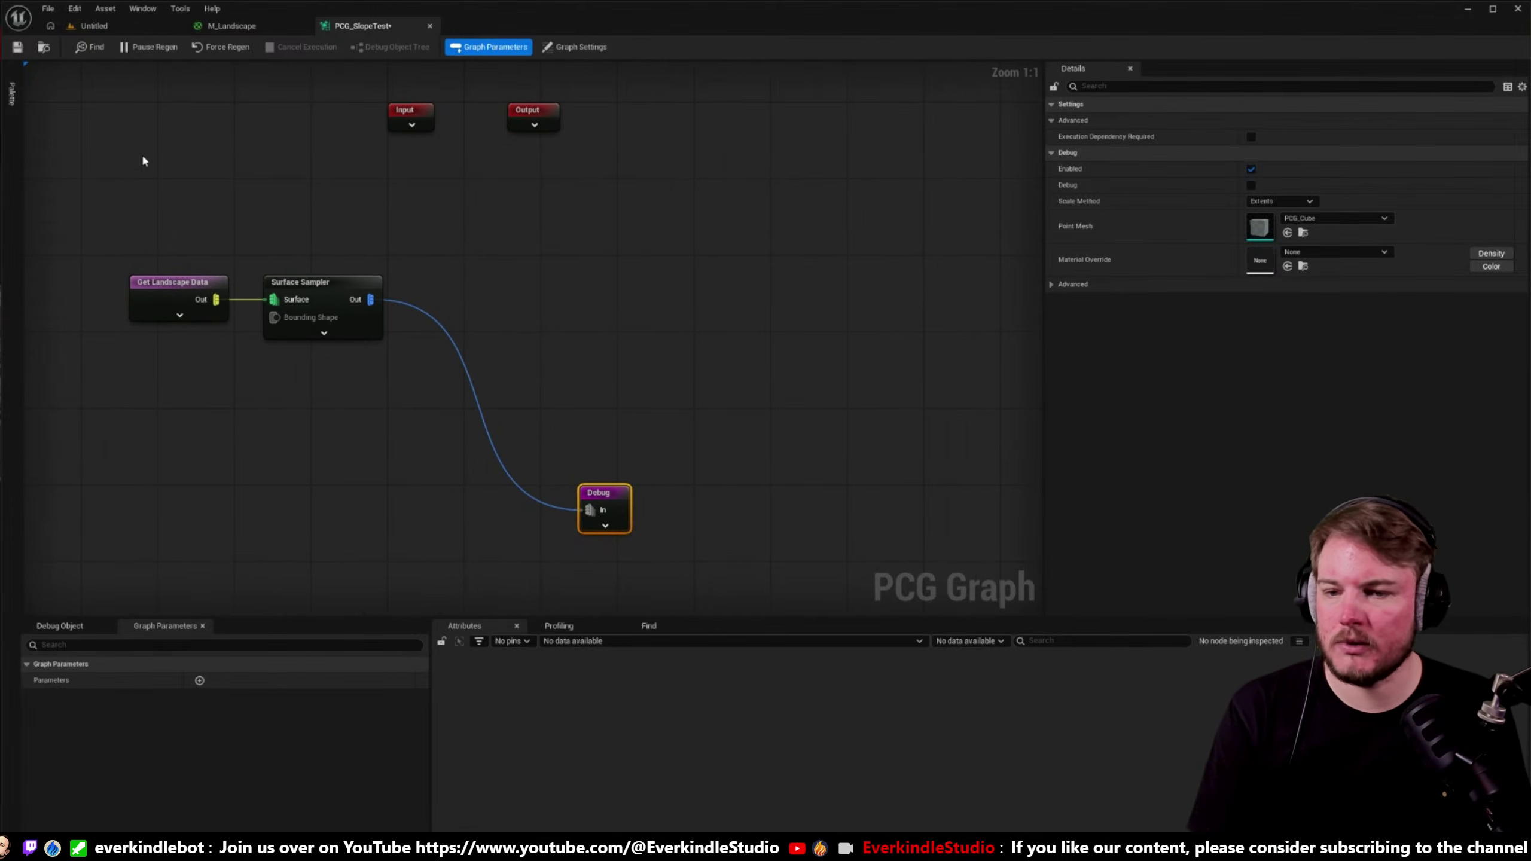
- Place the PCG_SlopeTest graph on the terrain of the untitled level and look over its debug points
left_click(96, 26)
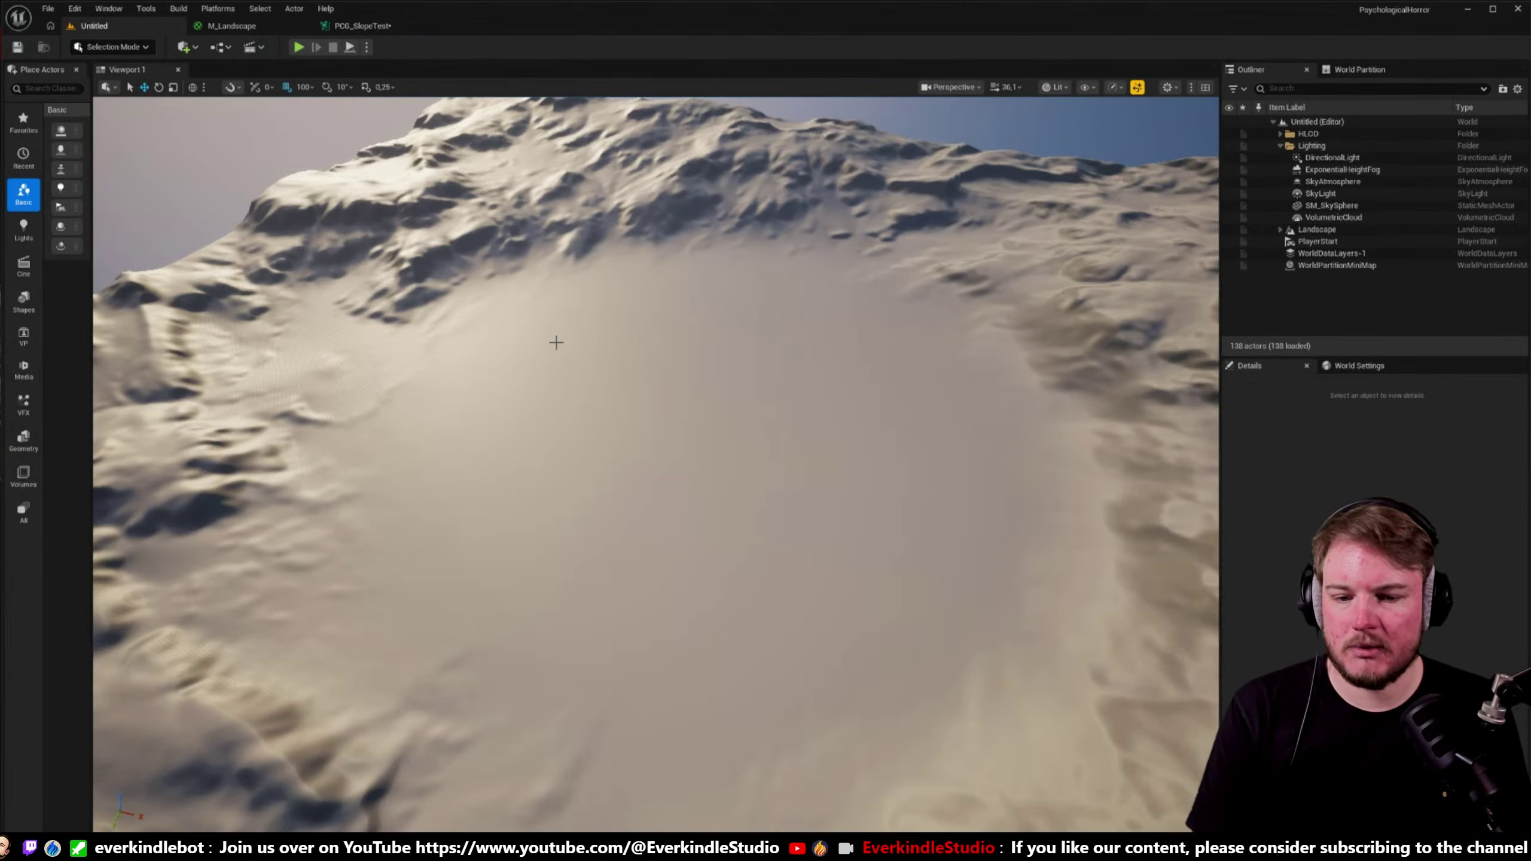
left_click(382, 28)
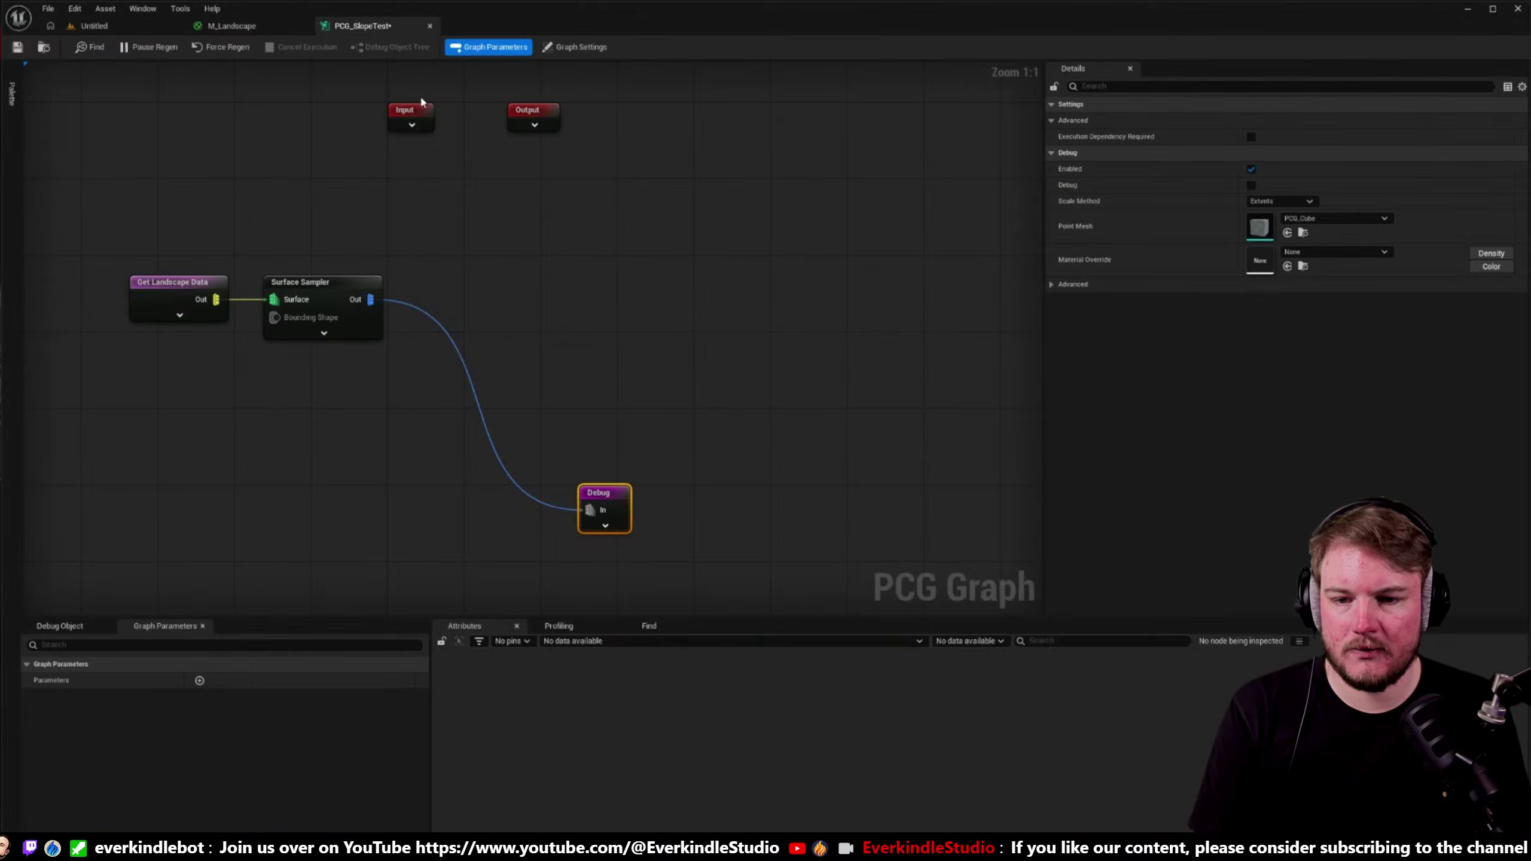
key("ctrl+space")
left_click(87, 25)
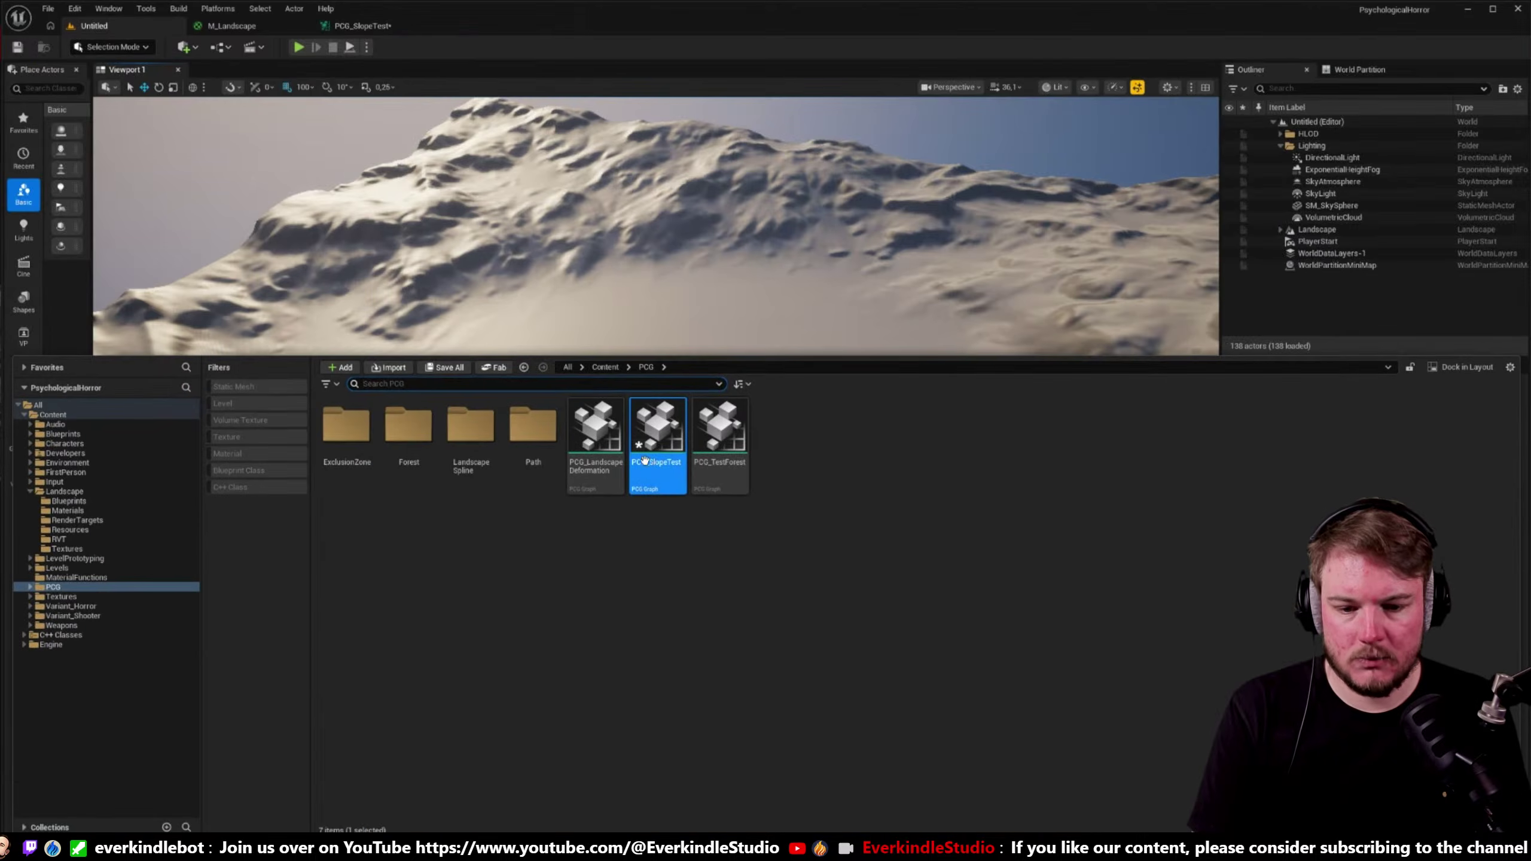
left_click_drag(657, 443, 686, 465)
mouse_move(686, 465)
right_mouse_down()
mouse_move(663, 483)
mouse_move(669, 458)
right_mouse_up()
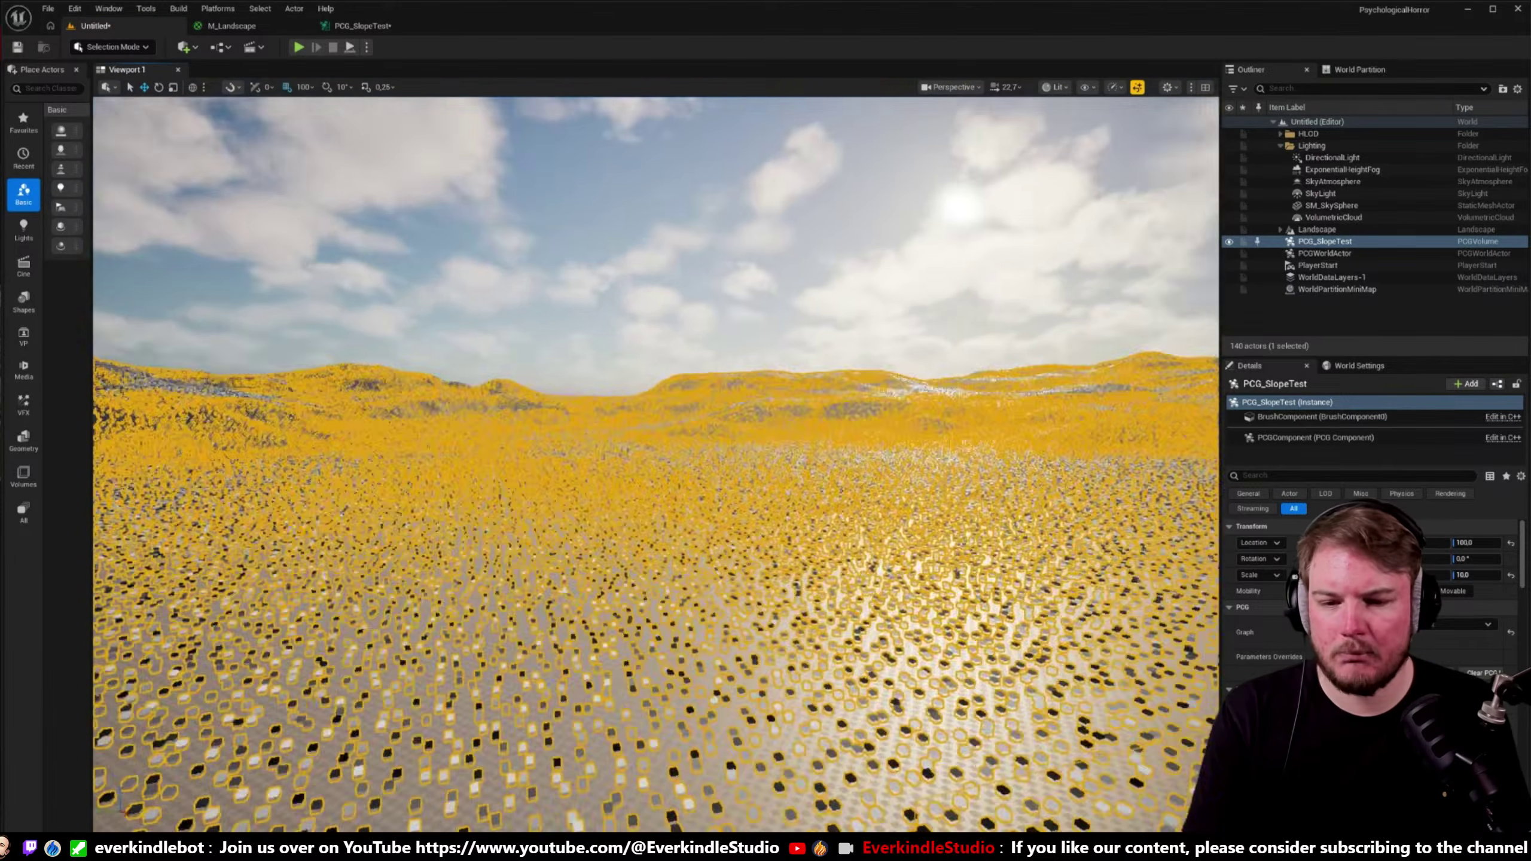
right_click_drag(494, 319, 500, 326)
- Close the M_Landscape material and set the Surface Sampler's Points Per Squared Meter to 0,05, checking the point density in the level
left_click(232, 25)
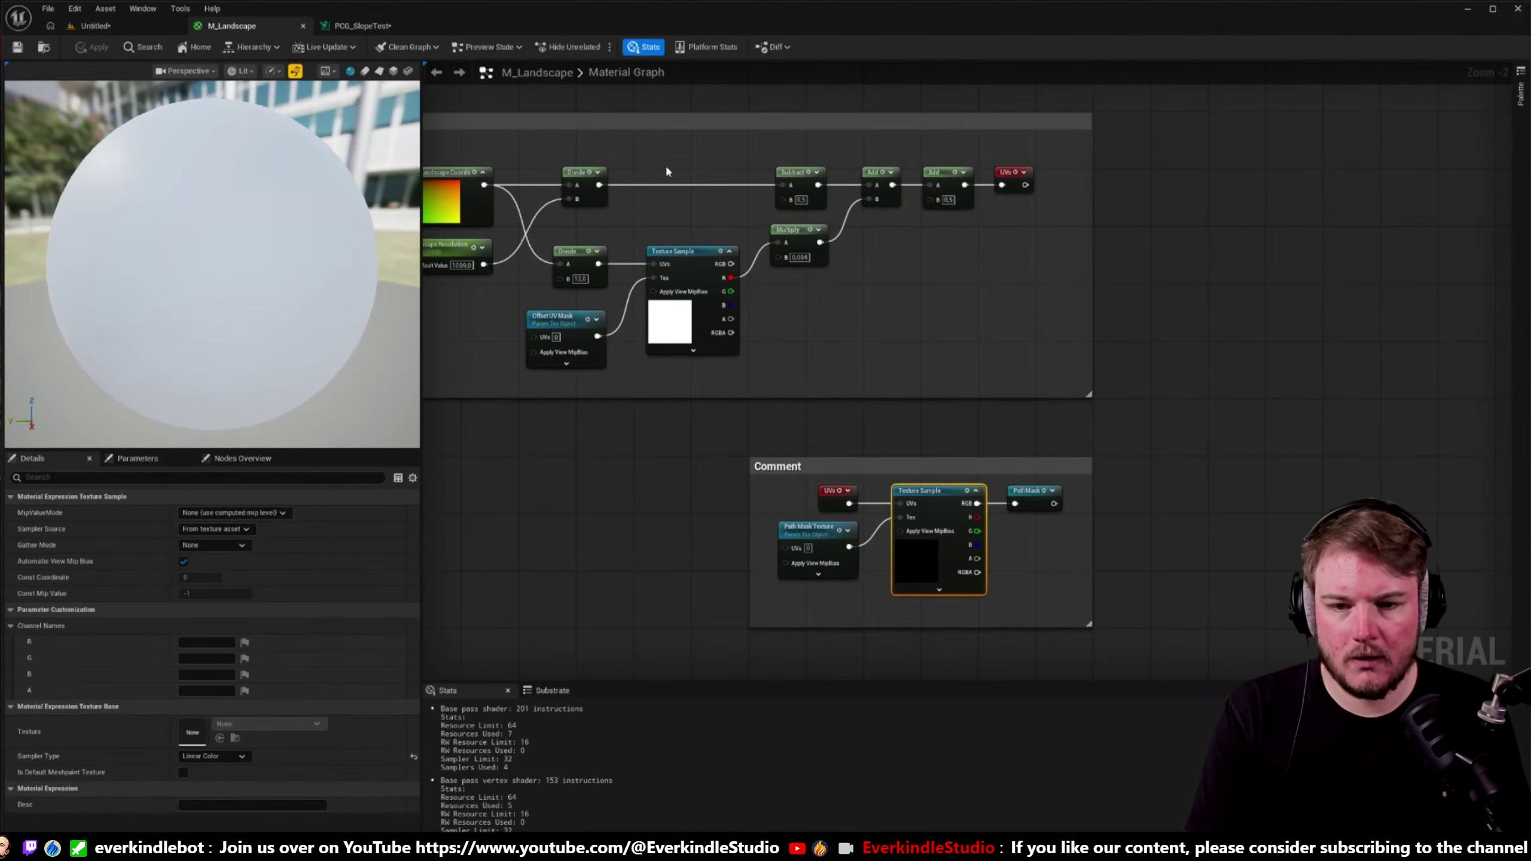
left_click(302, 25)
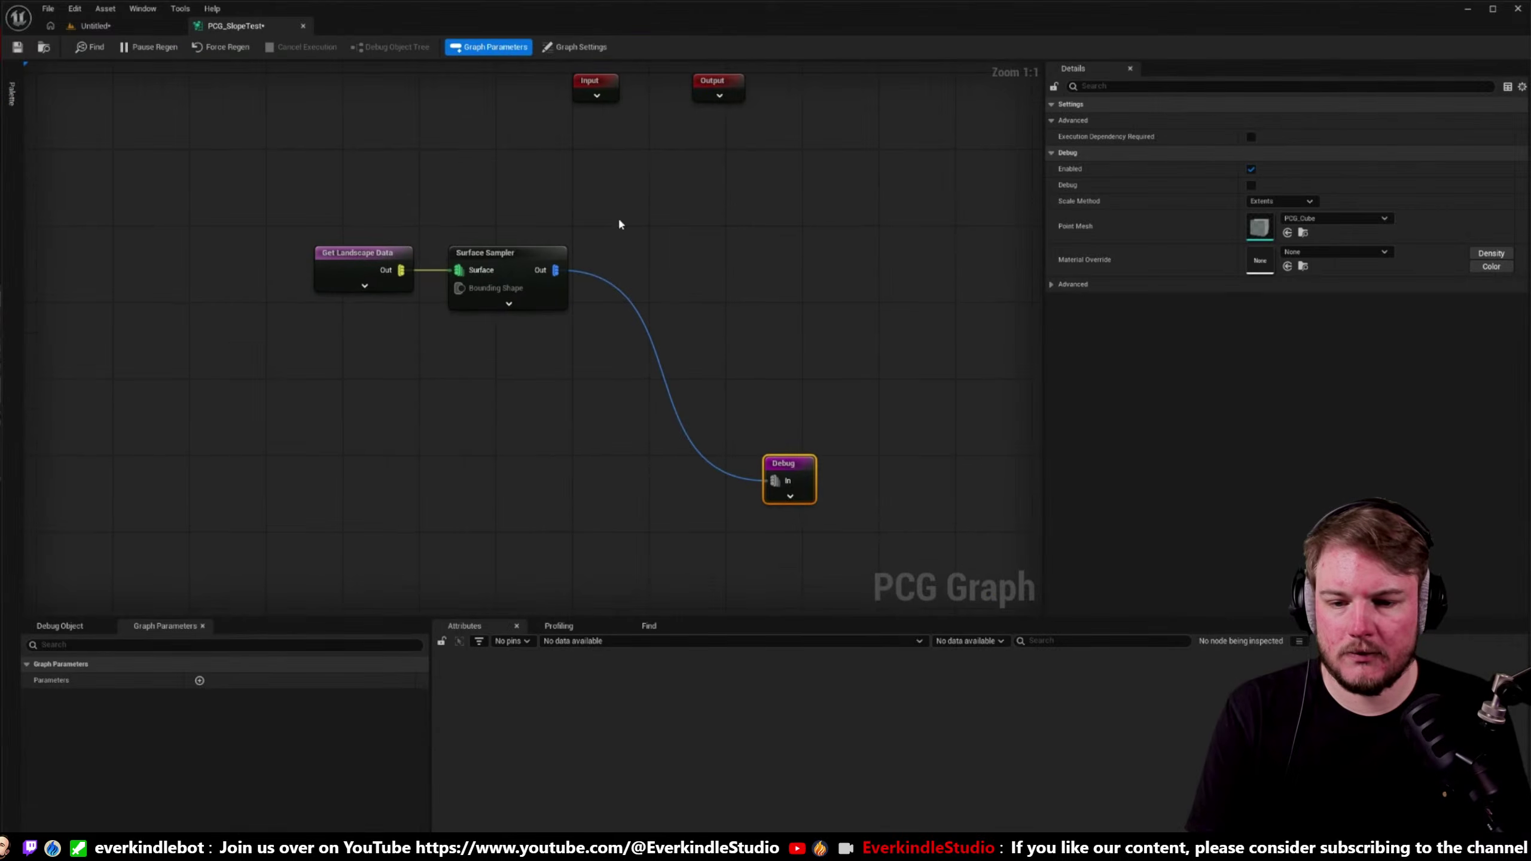
left_click(557, 255)
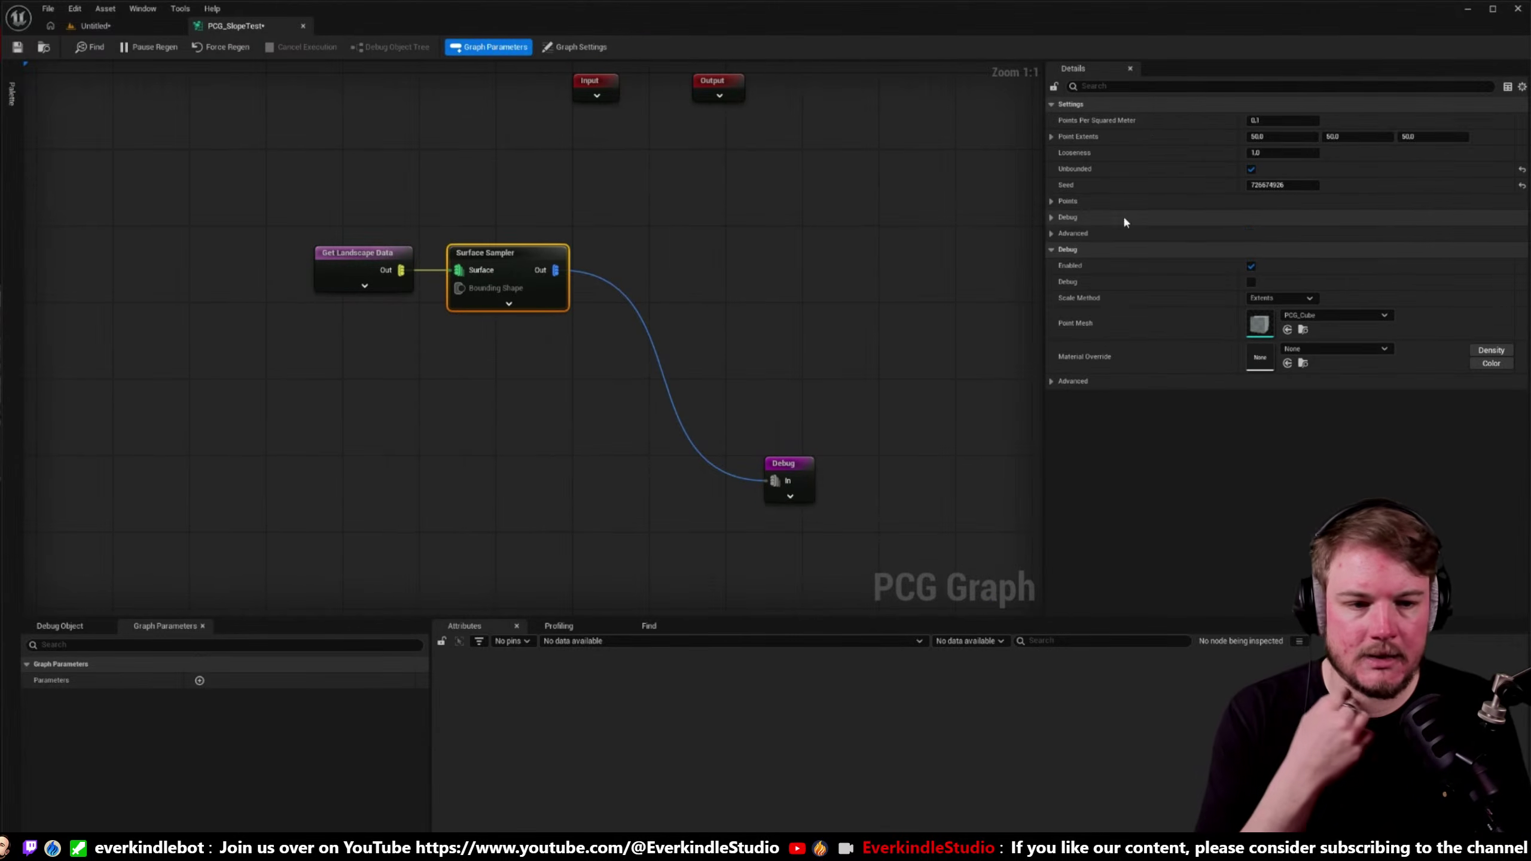
left_click(1299, 120)
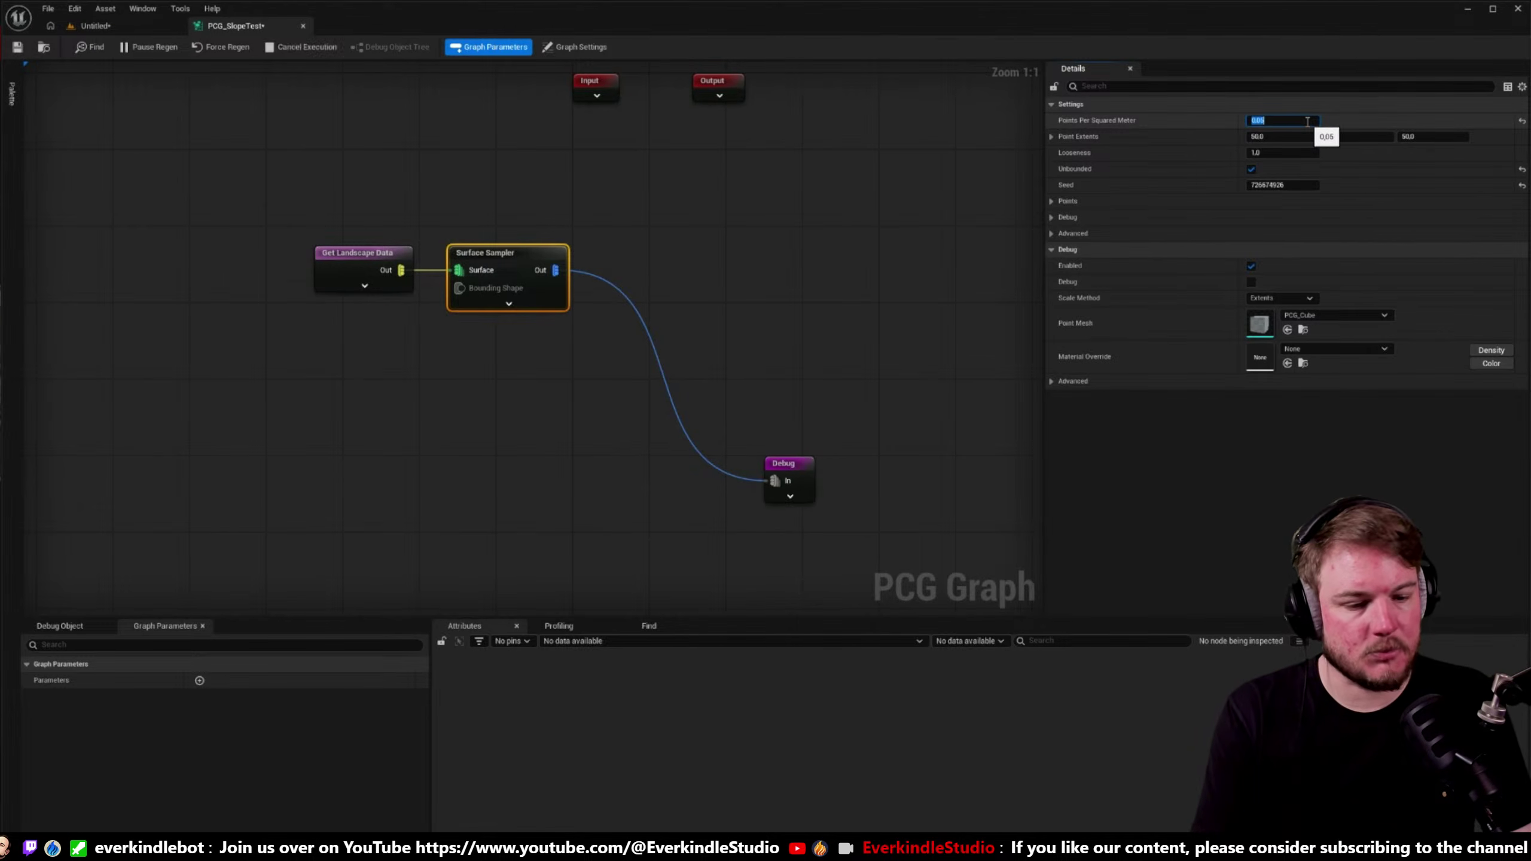
left_click(401, 167)
left_click(80, 29)
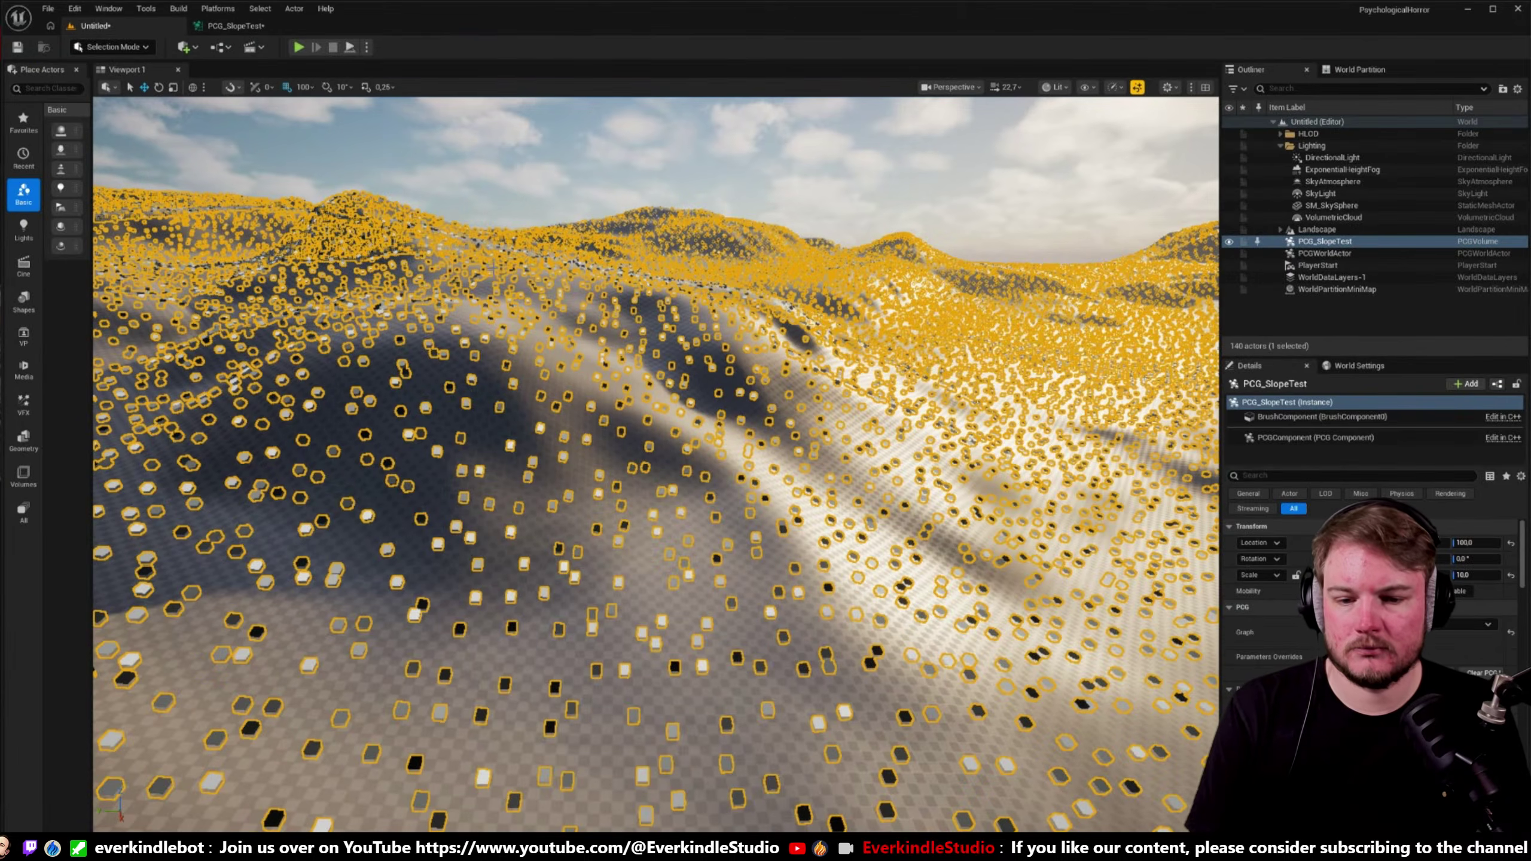
right_click_drag(656, 464, 656, 464)
- Inspect the Surface Sampler's point data and set its Points Per Squared Meter to 0,02
left_click(256, 26)
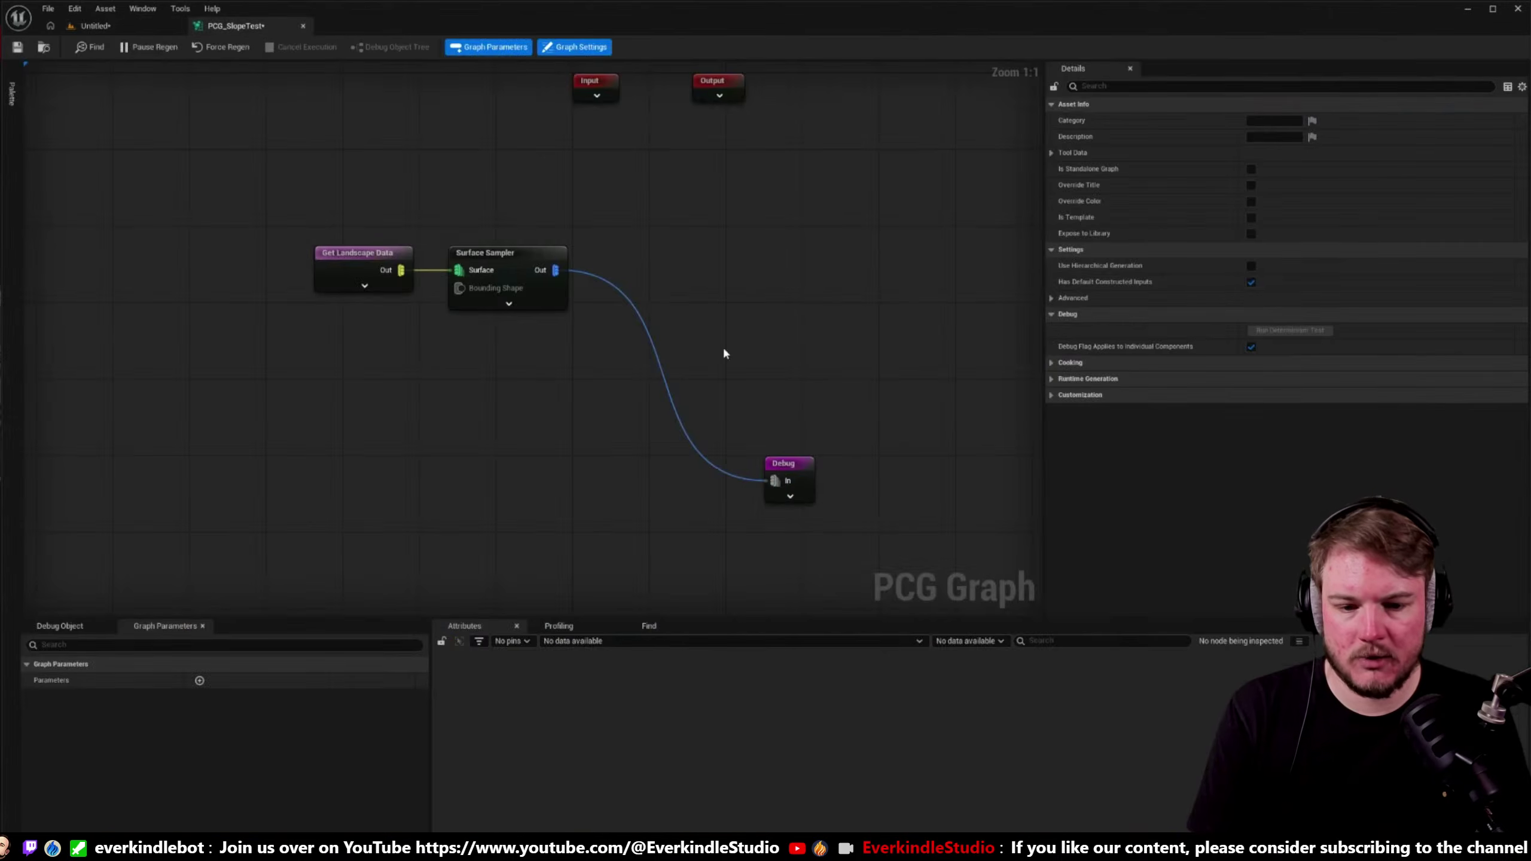
left_click(507, 259)
key("a")
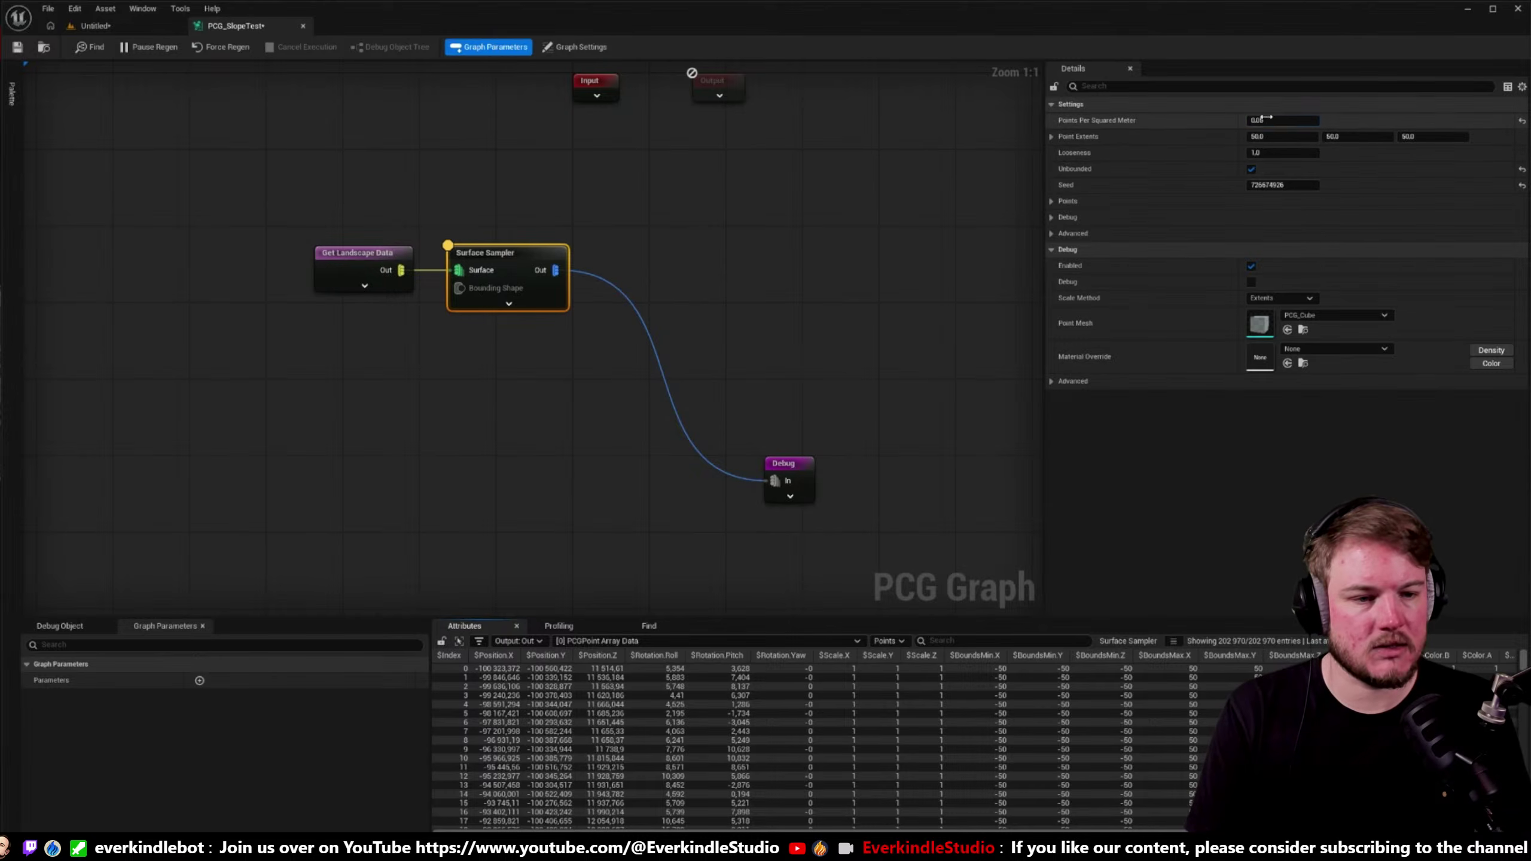
key("BackSpace")
type("2")
key("Return")
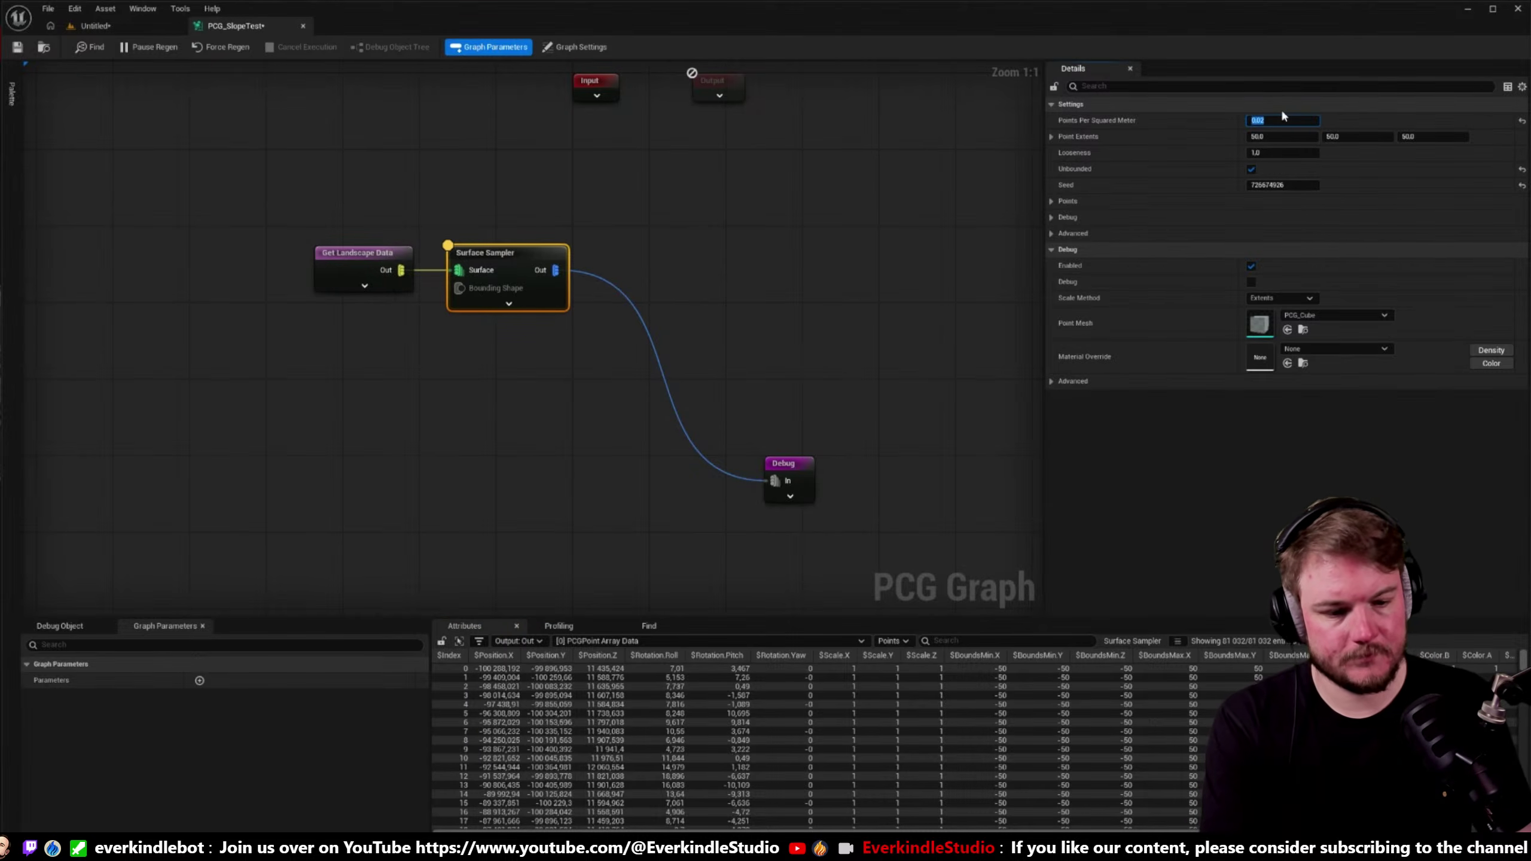
- Lower the Surface Sampler's Points Per Squared Meter to 0,01 and finally to 0,005
left_click(1289, 118)
left_click(1293, 119)
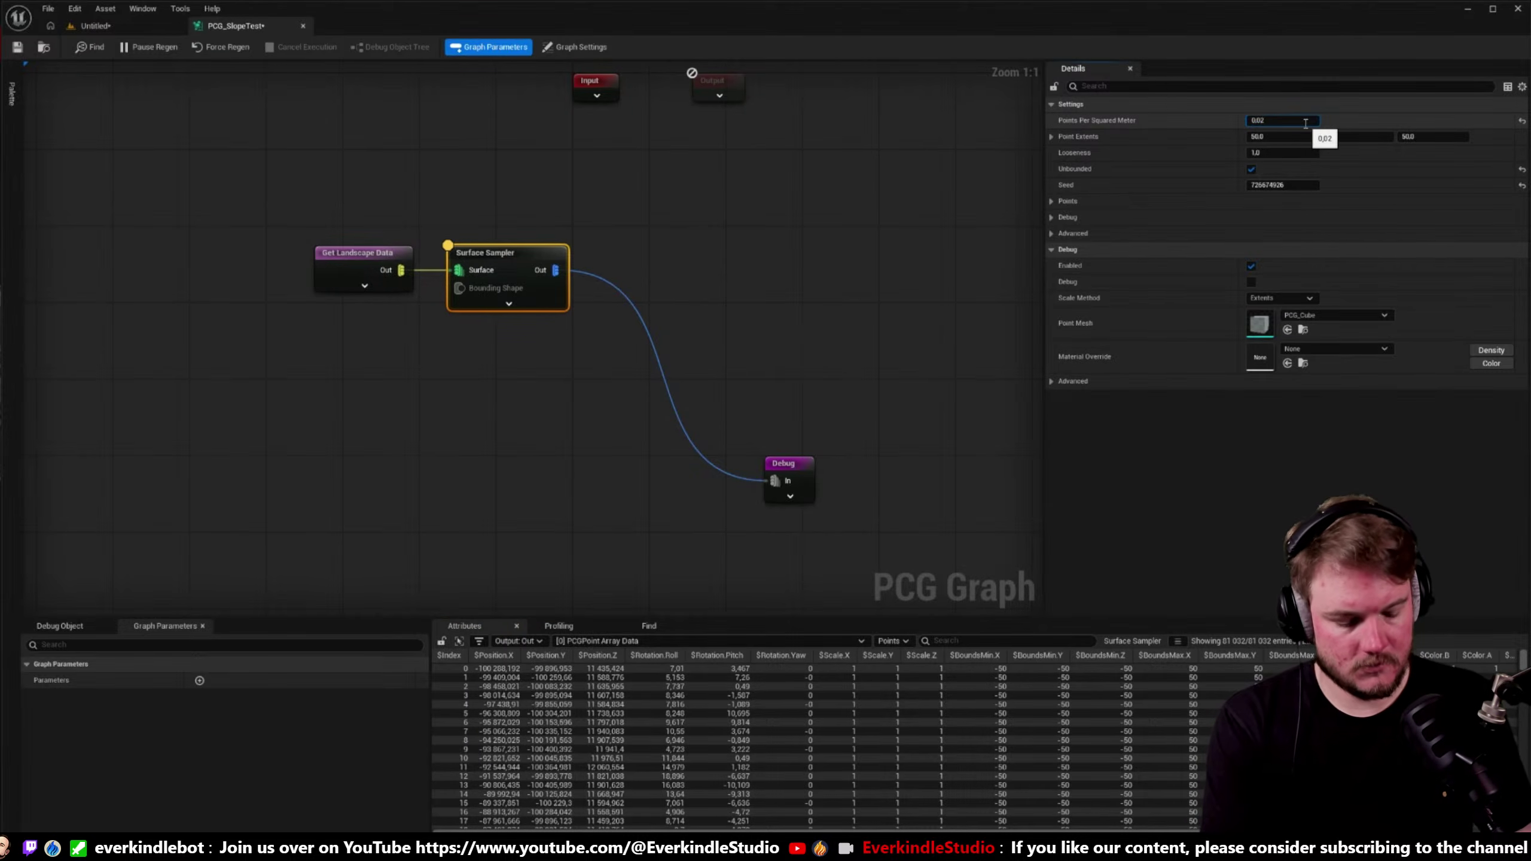
key("BackSpace")
type("1")
key("Return")
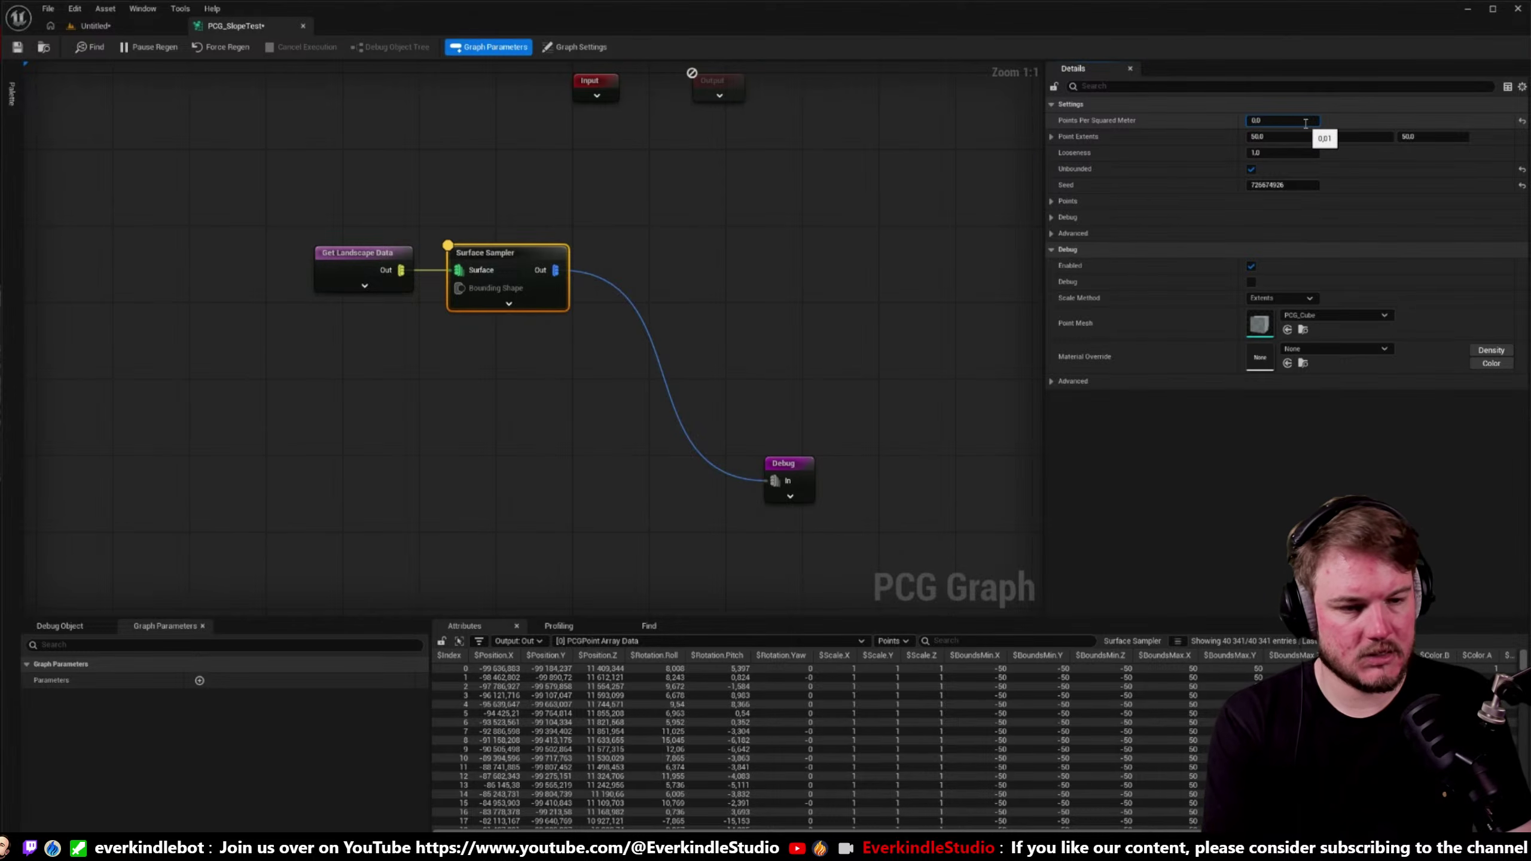
key("Return")
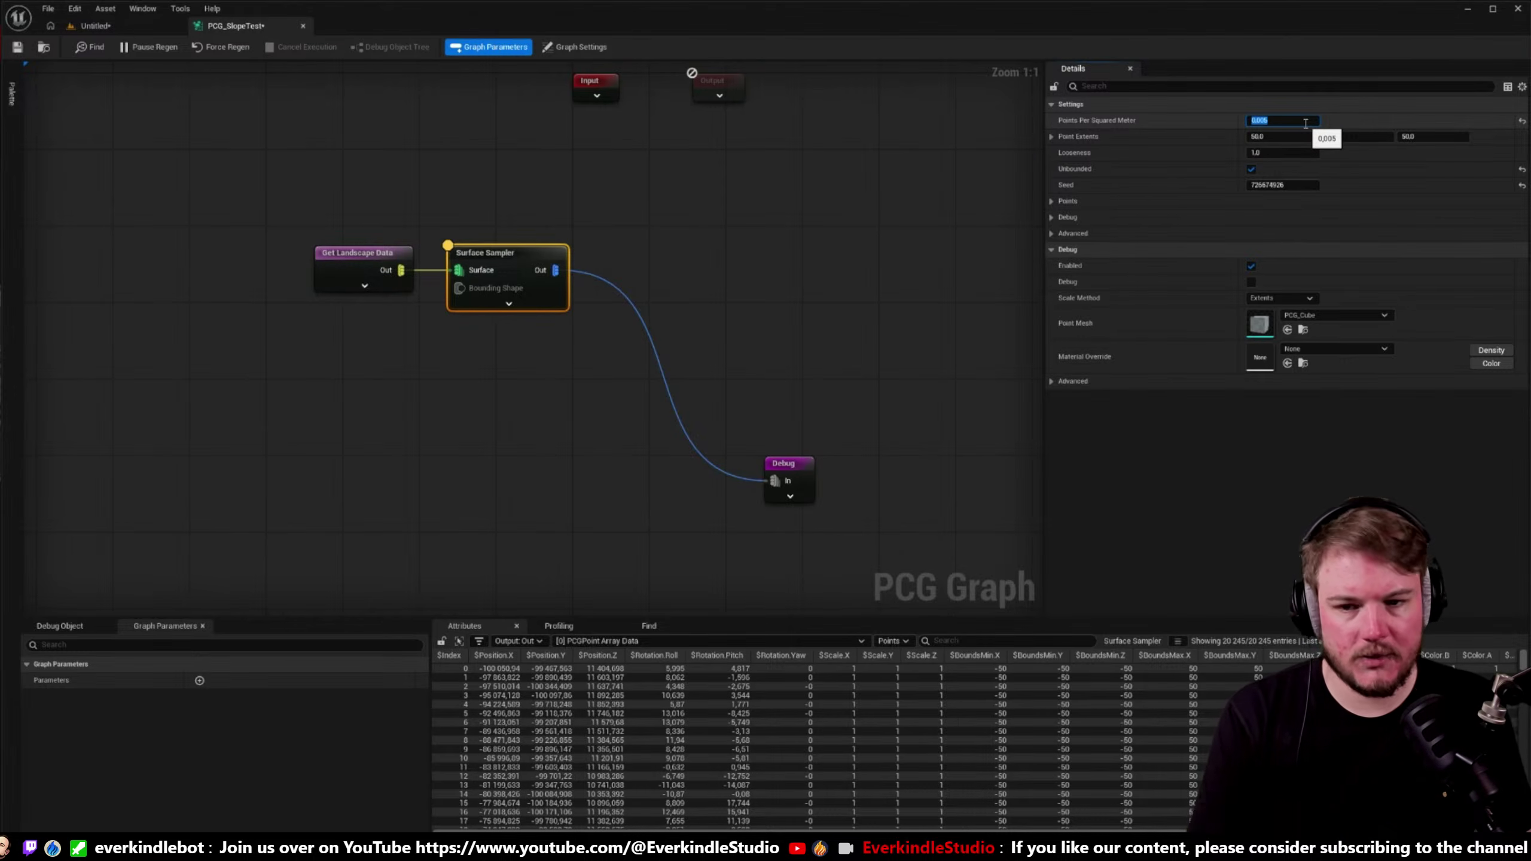
- Save the untitled level as SandboxSlopTest in Content/Levels and look over the debug points on its terrain
left_click(358, 188)
key("ctrl+s")
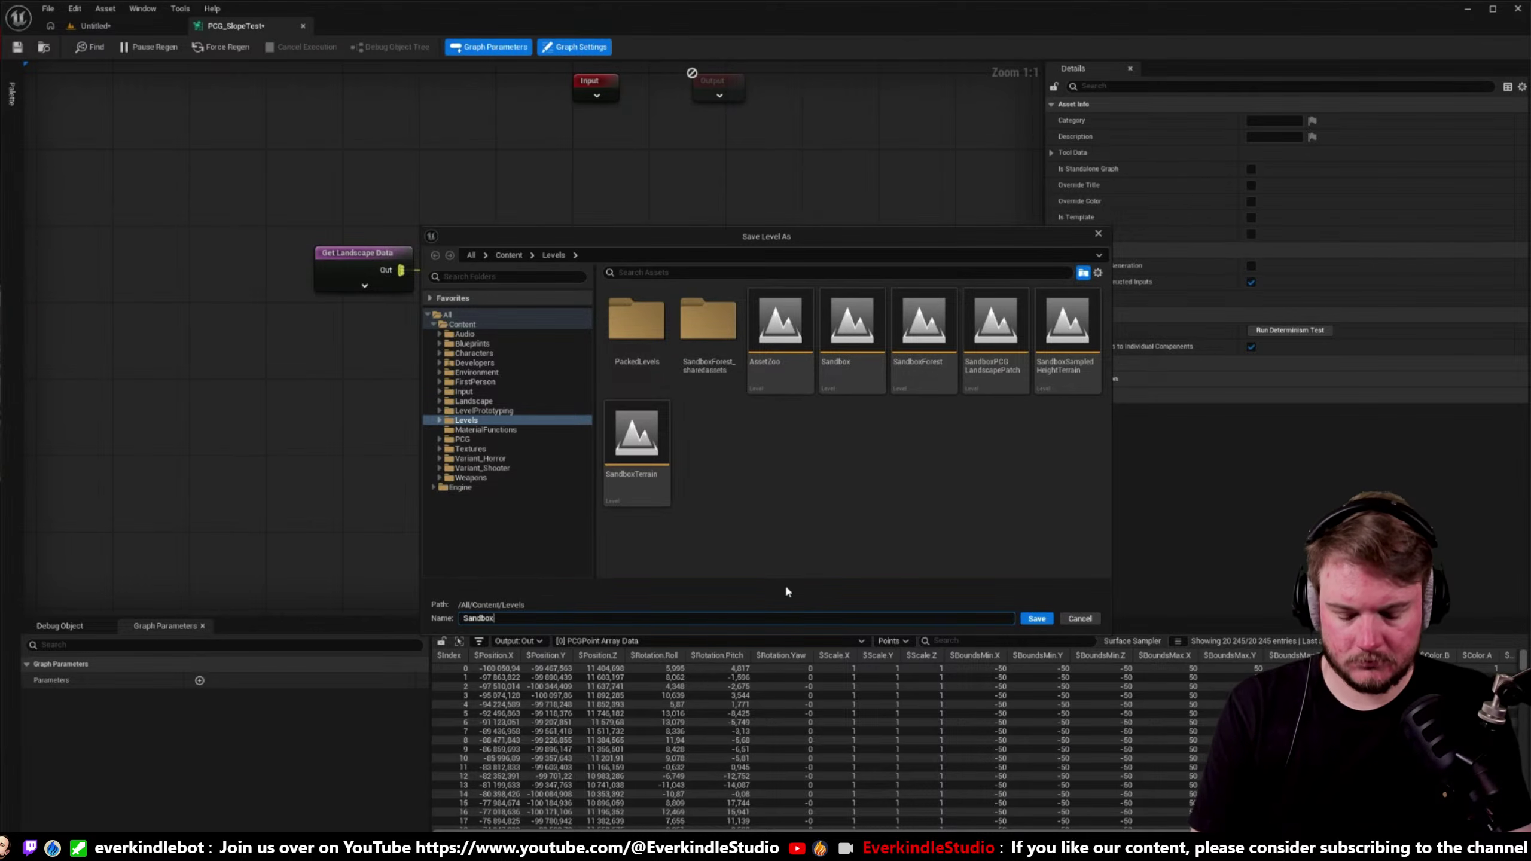
type("est")
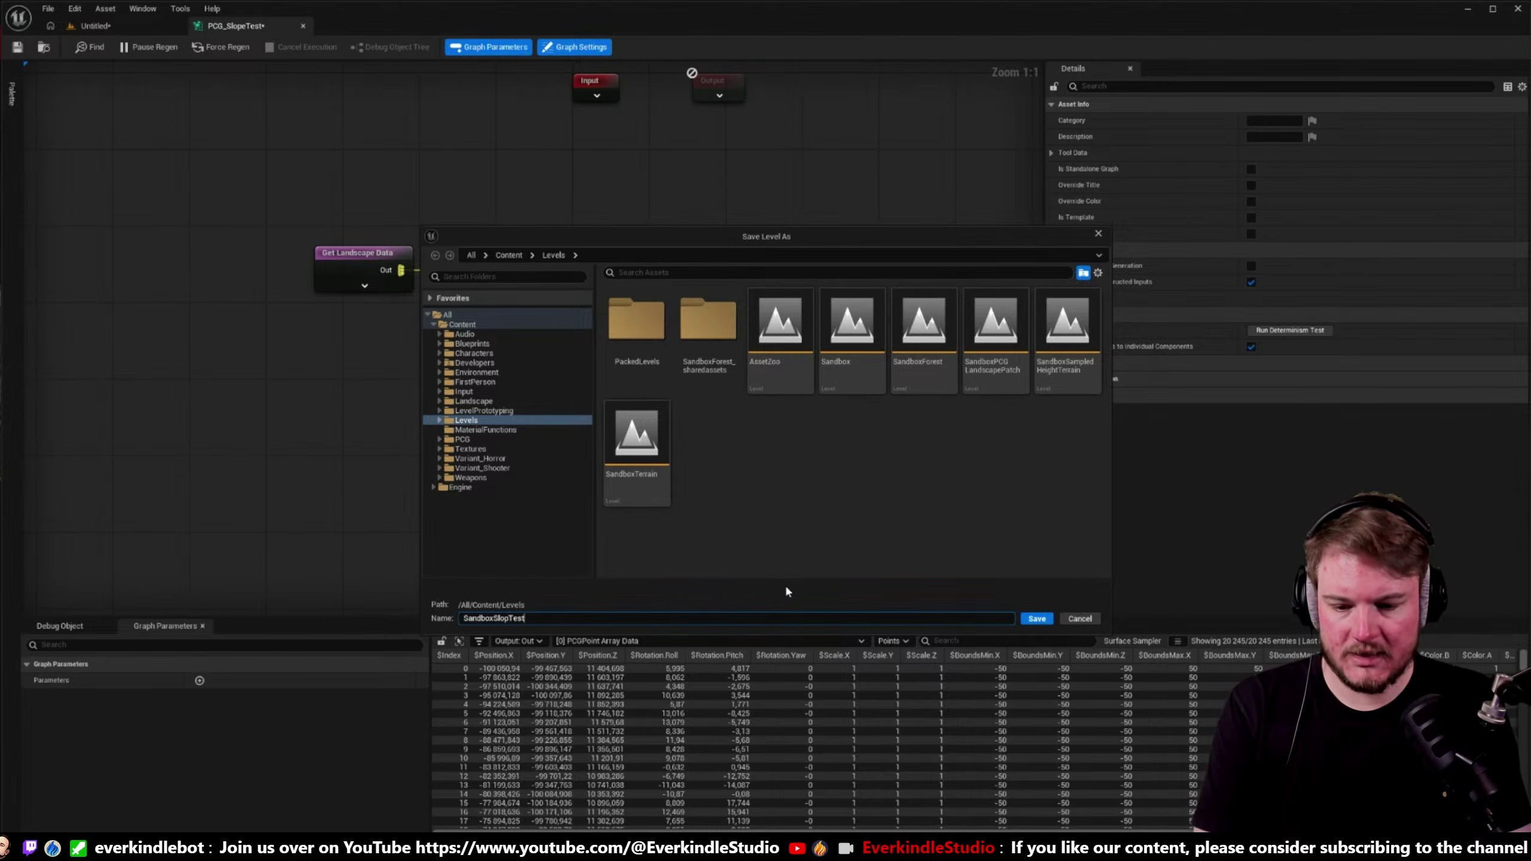
key("Return")
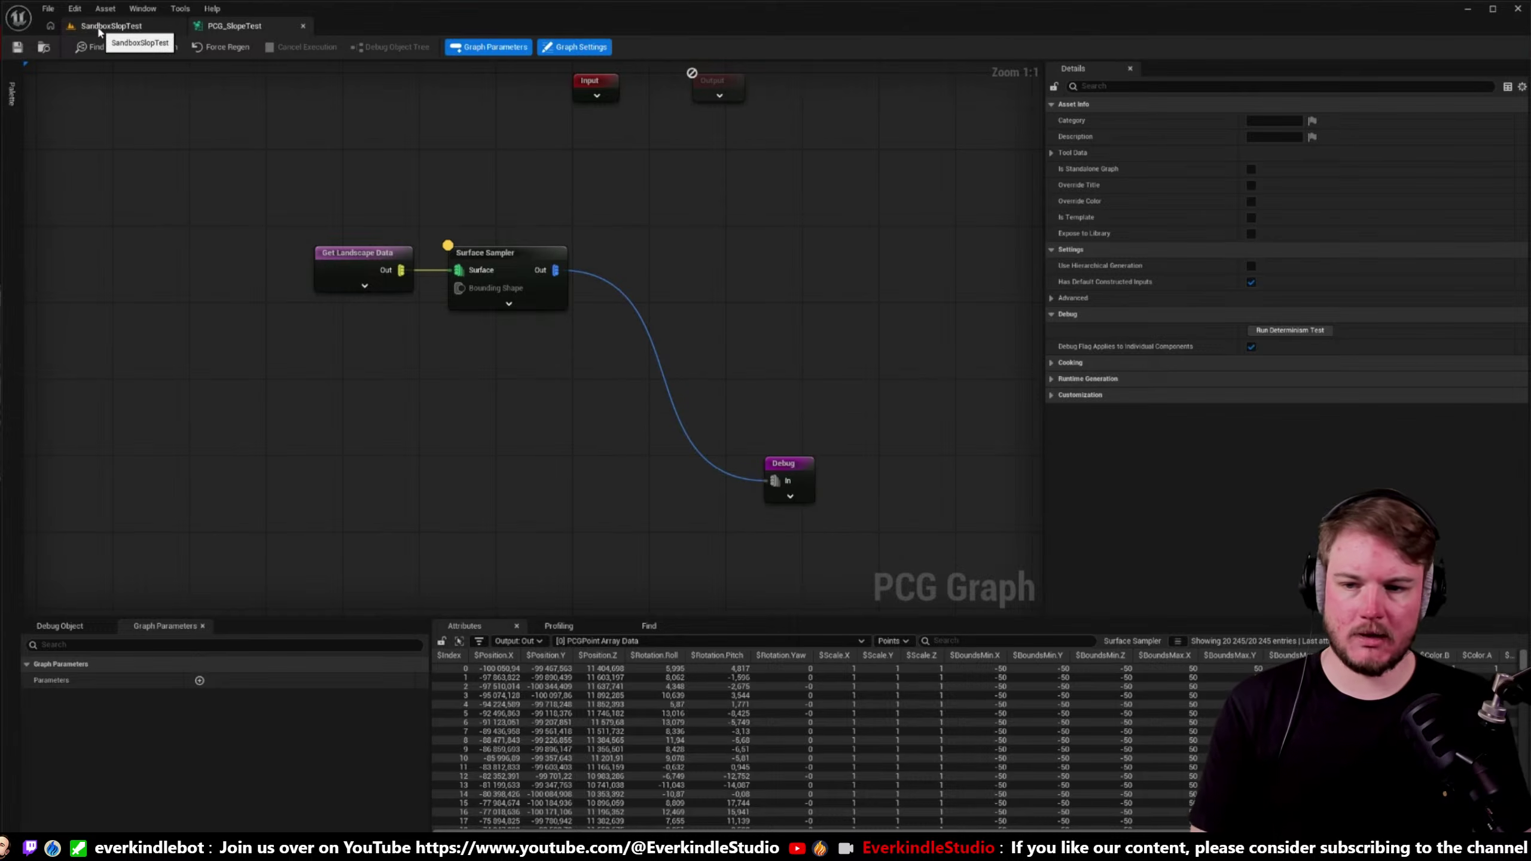
left_click(100, 30)
right_click_drag(494, 292, 753, 360)
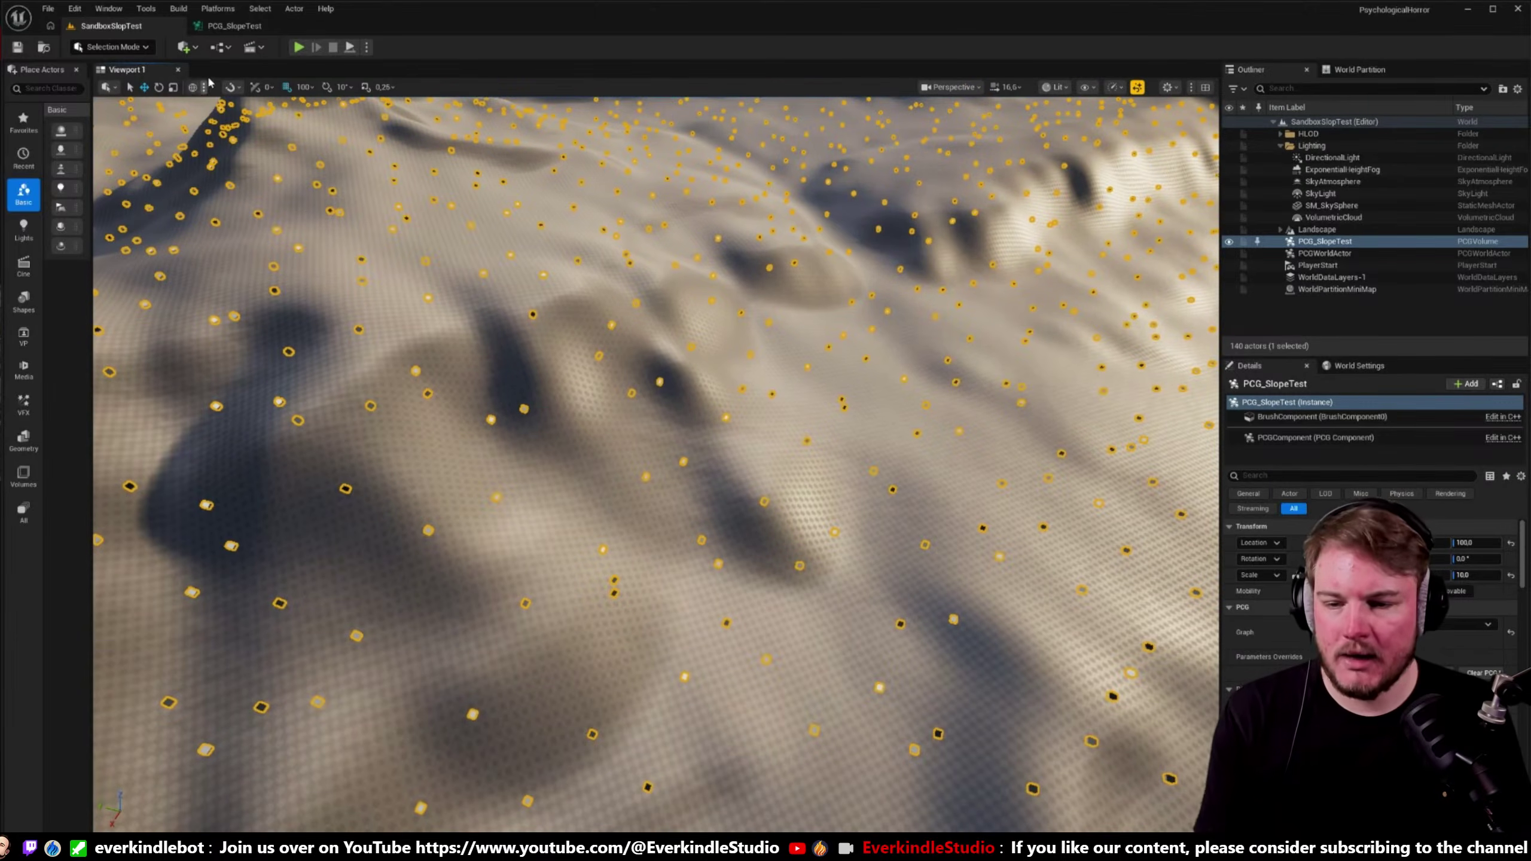
- Add a Normal To Density node to the PCG_SlopeTest graph, beside the Surface Sampler
left_click(222, 27)
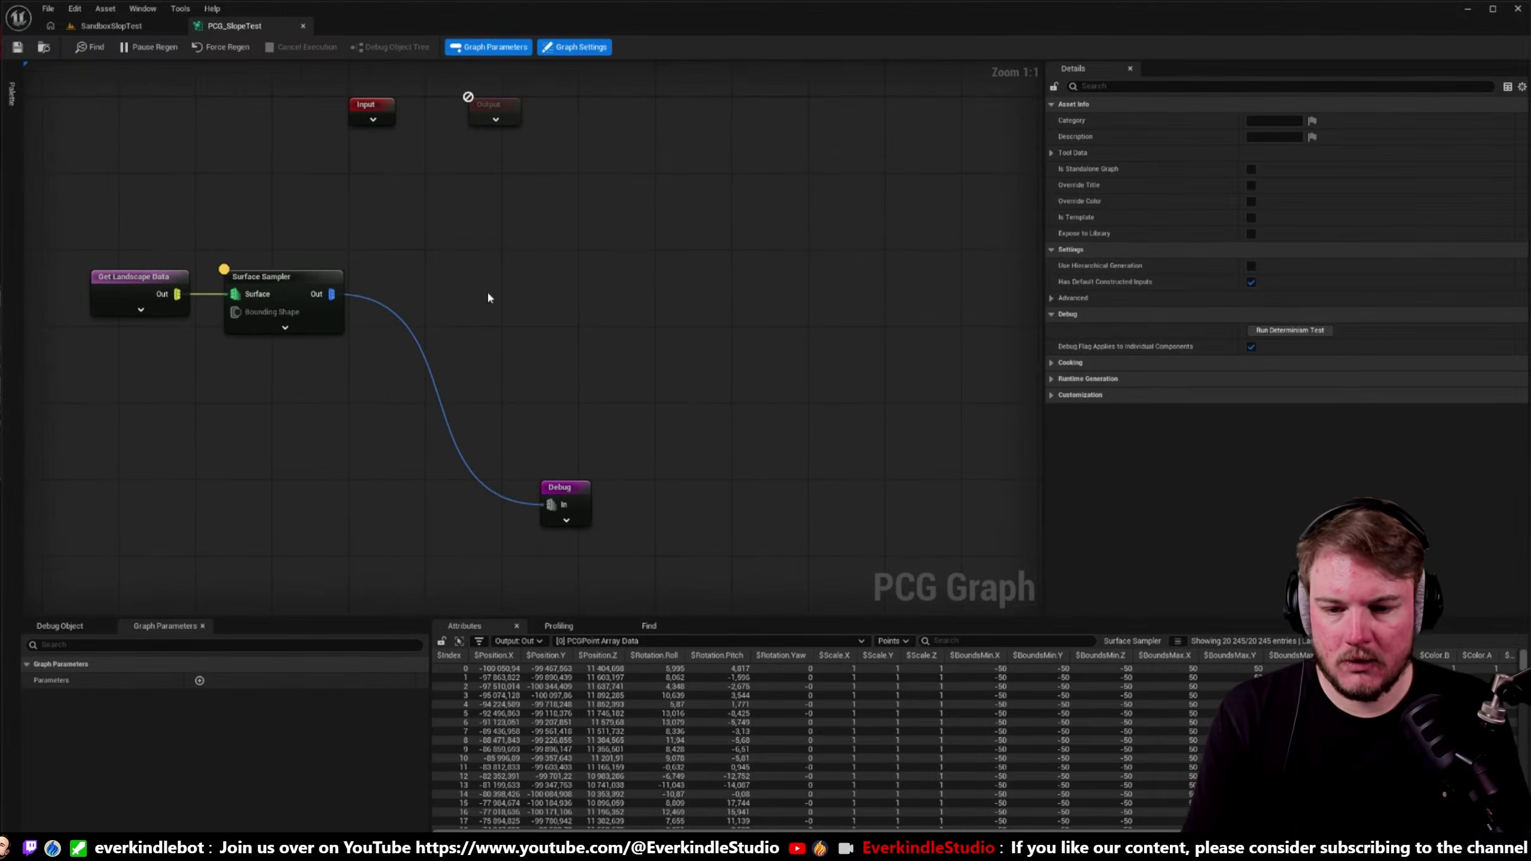
right_click(488, 297)
type("nromal")
key("BackSpace")
key("BackSpace")
key("BackSpace")
key("BackSpace")
key("BackSpace")
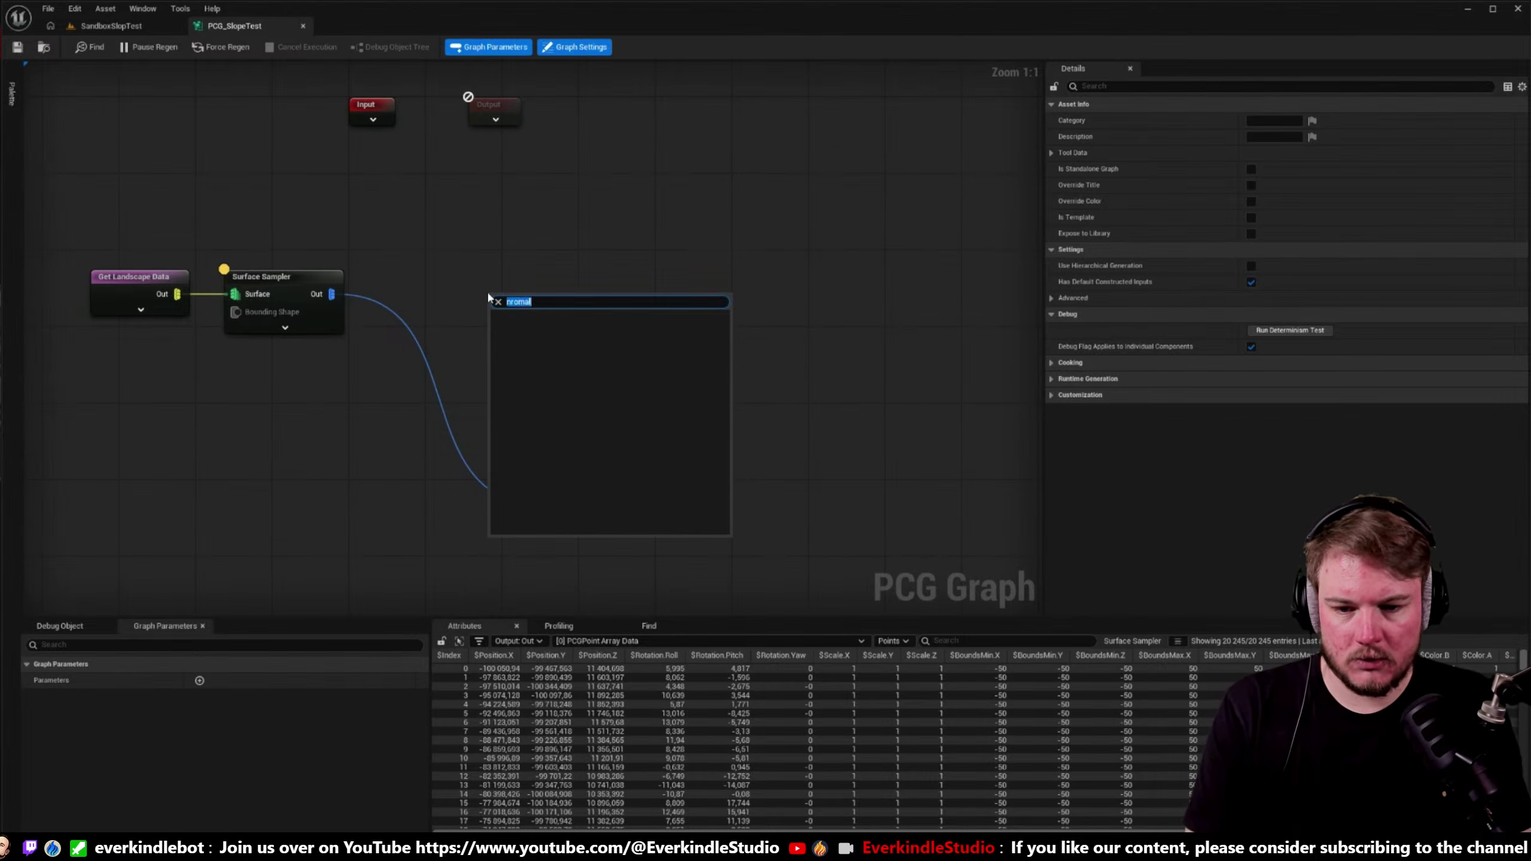
type("orm")
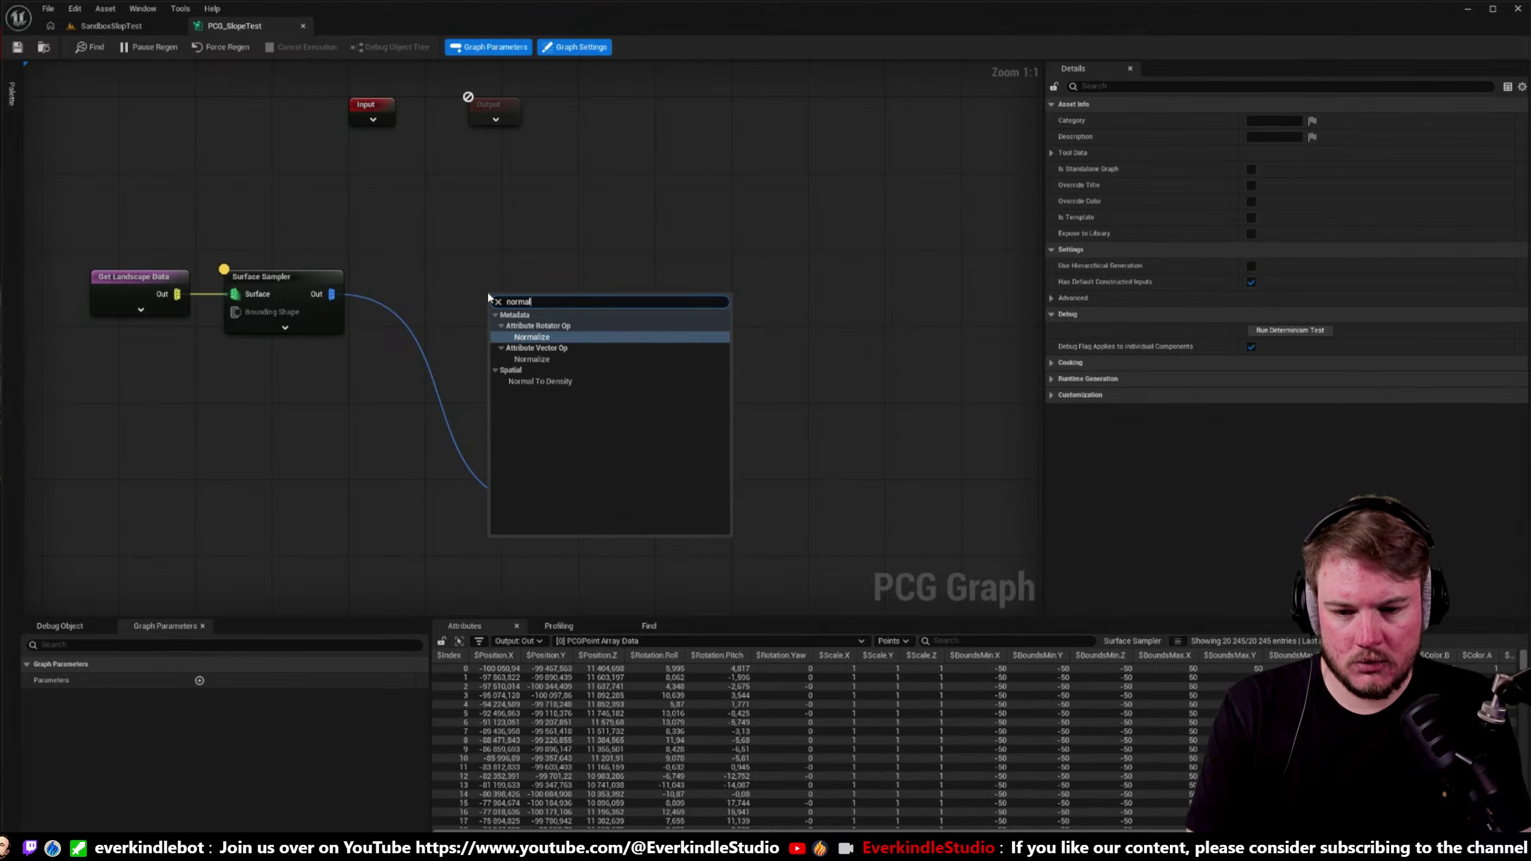
key("Down")
key("Down")
key("Return")
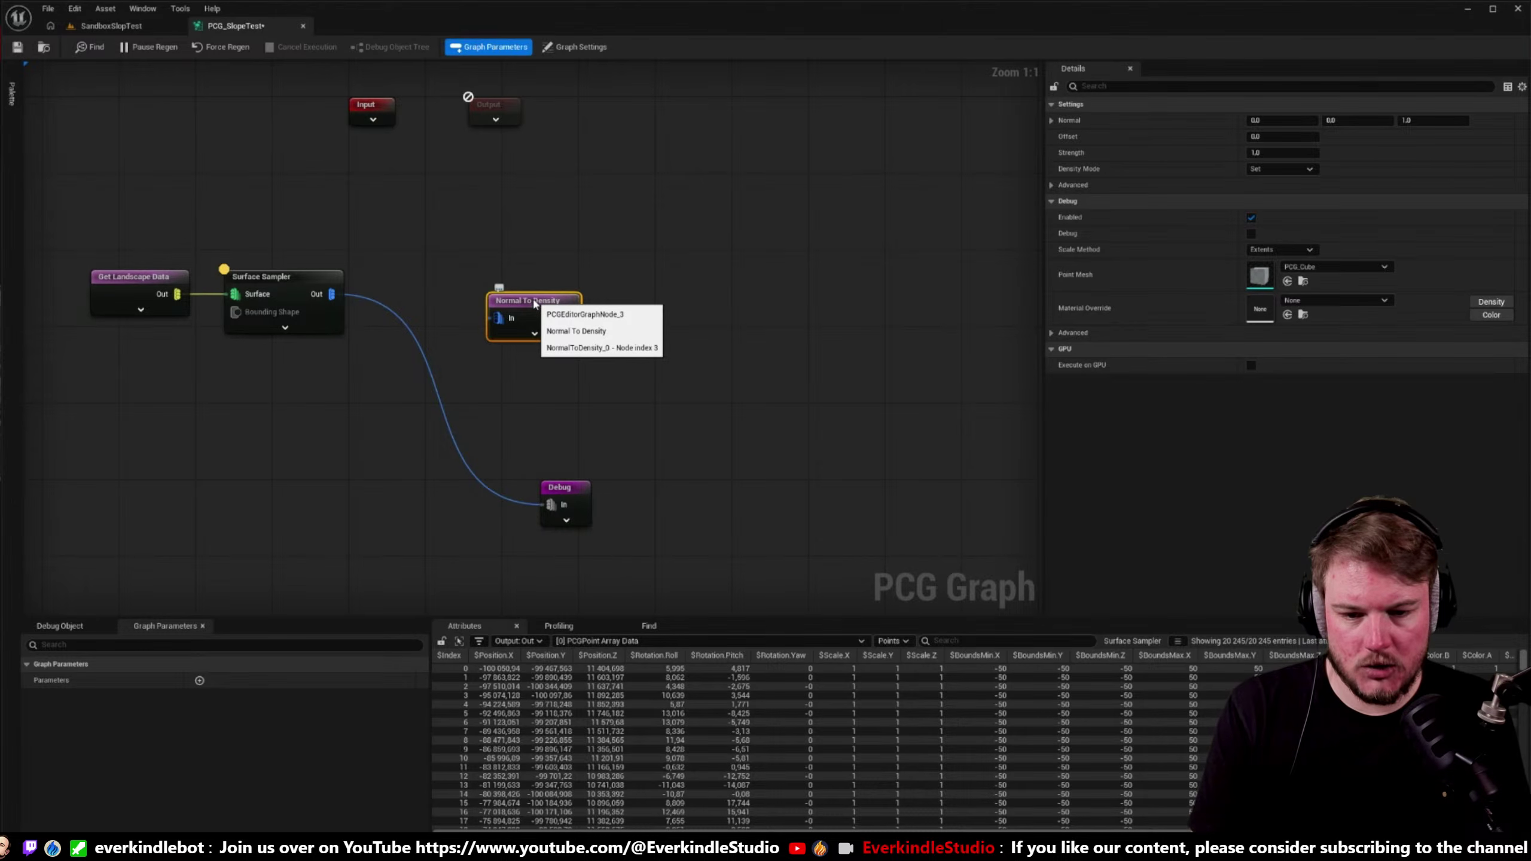
- Connect the Surface Sampler's output to Normal To Density and feed that node's output into Debug instead of the sampler's
left_click(488, 256)
right_click_drag(488, 257, 457, 279)
left_click_drag(295, 311, 505, 299)
right_click_drag(505, 299, 649, 299)
left_click(669, 510)
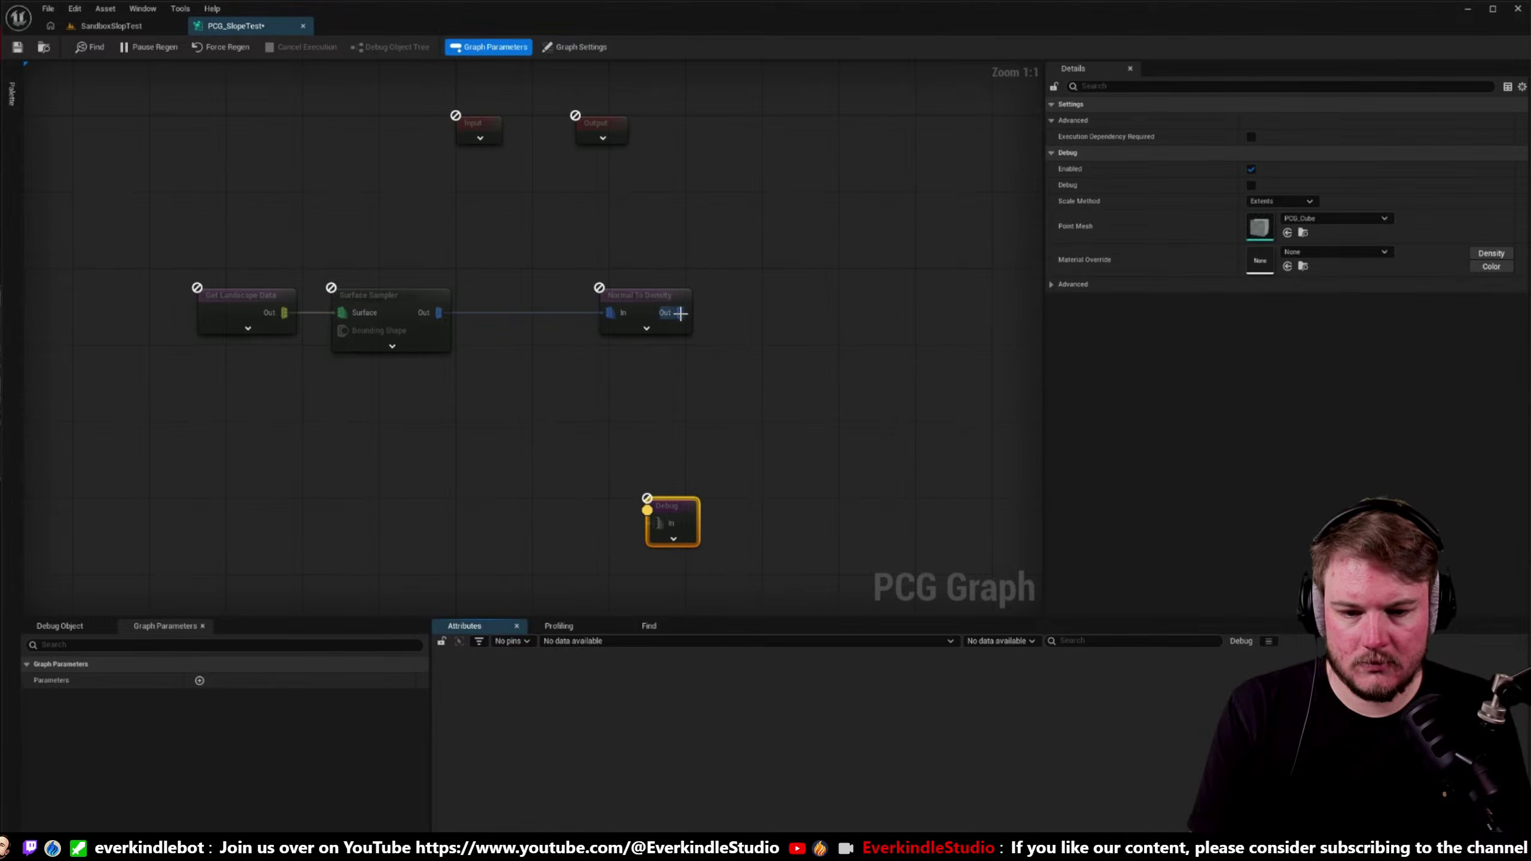
left_click_drag(680, 312, 647, 510)
- Examine the settings of the Normal To Density and Get Landscape Data nodes
left_click(658, 324)
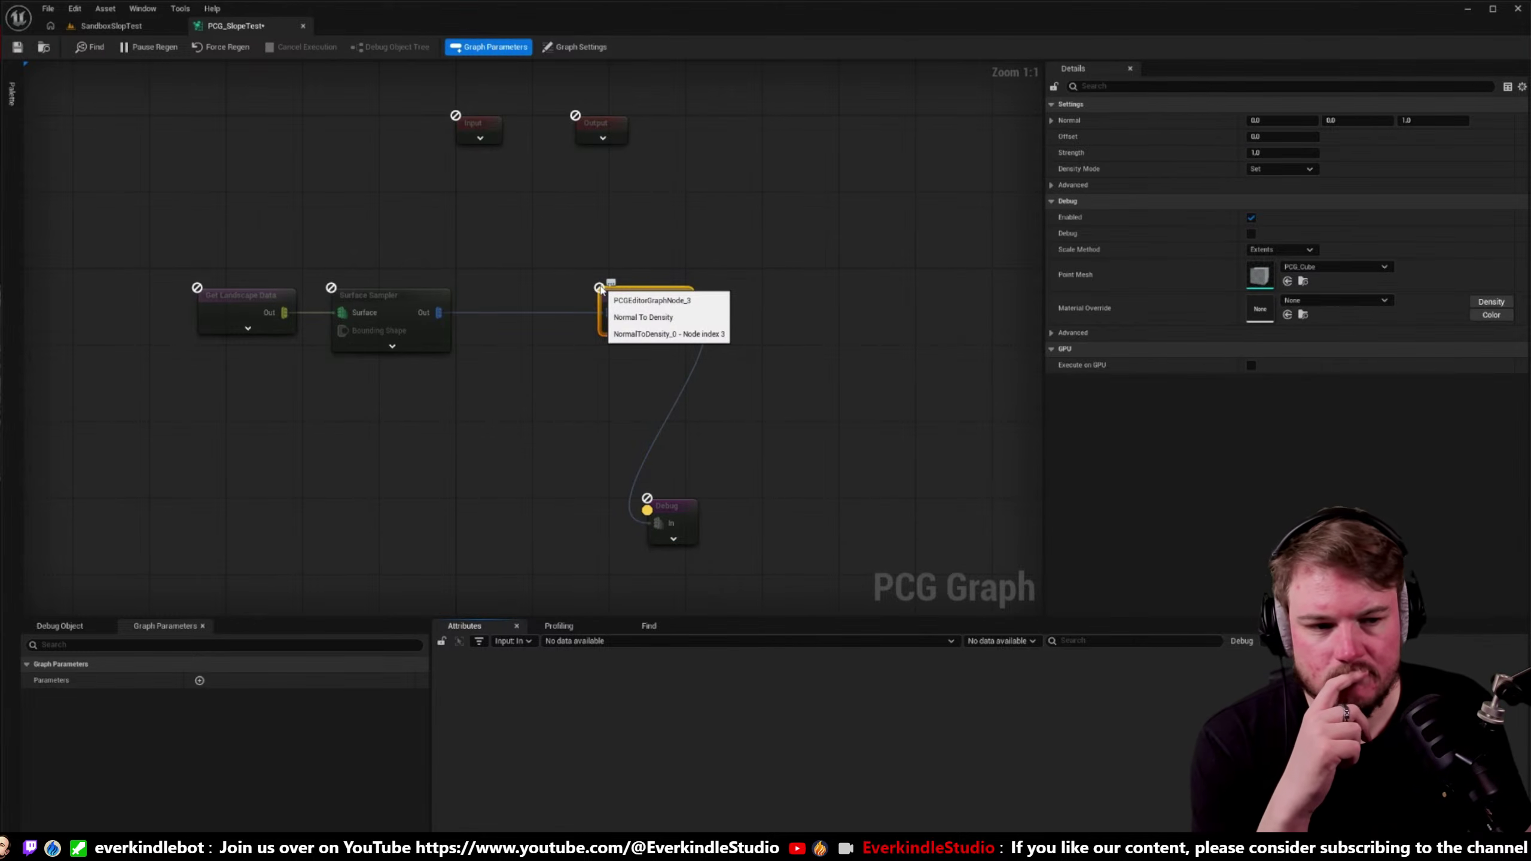
right_click_drag(600, 290, 761, 281)
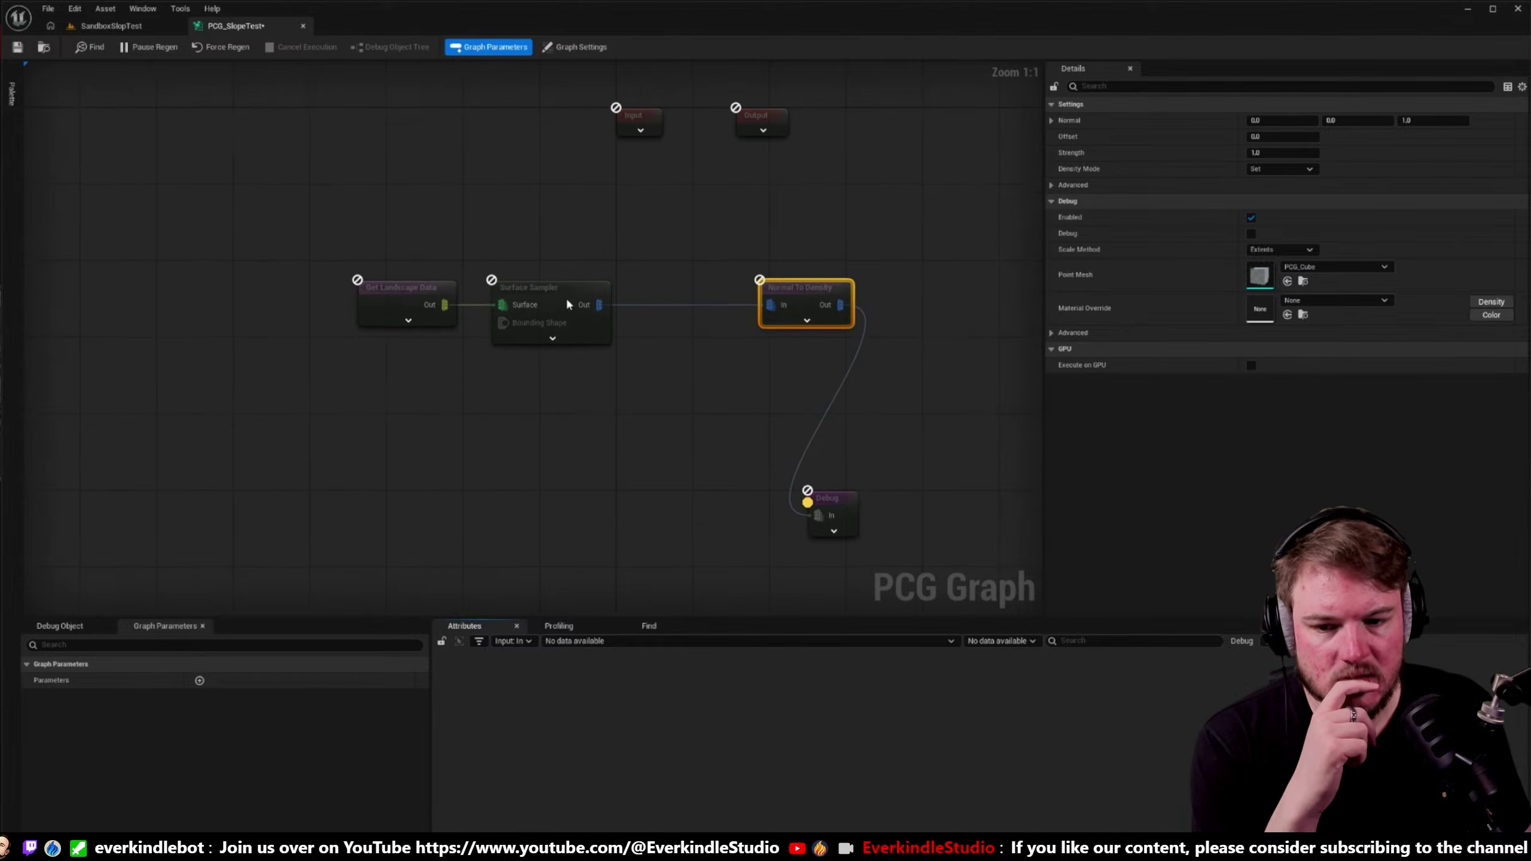
mouse_move(411, 293)
left_mouse_down()
mouse_move(192, 293)
mouse_move(419, 294)
left_mouse_up()
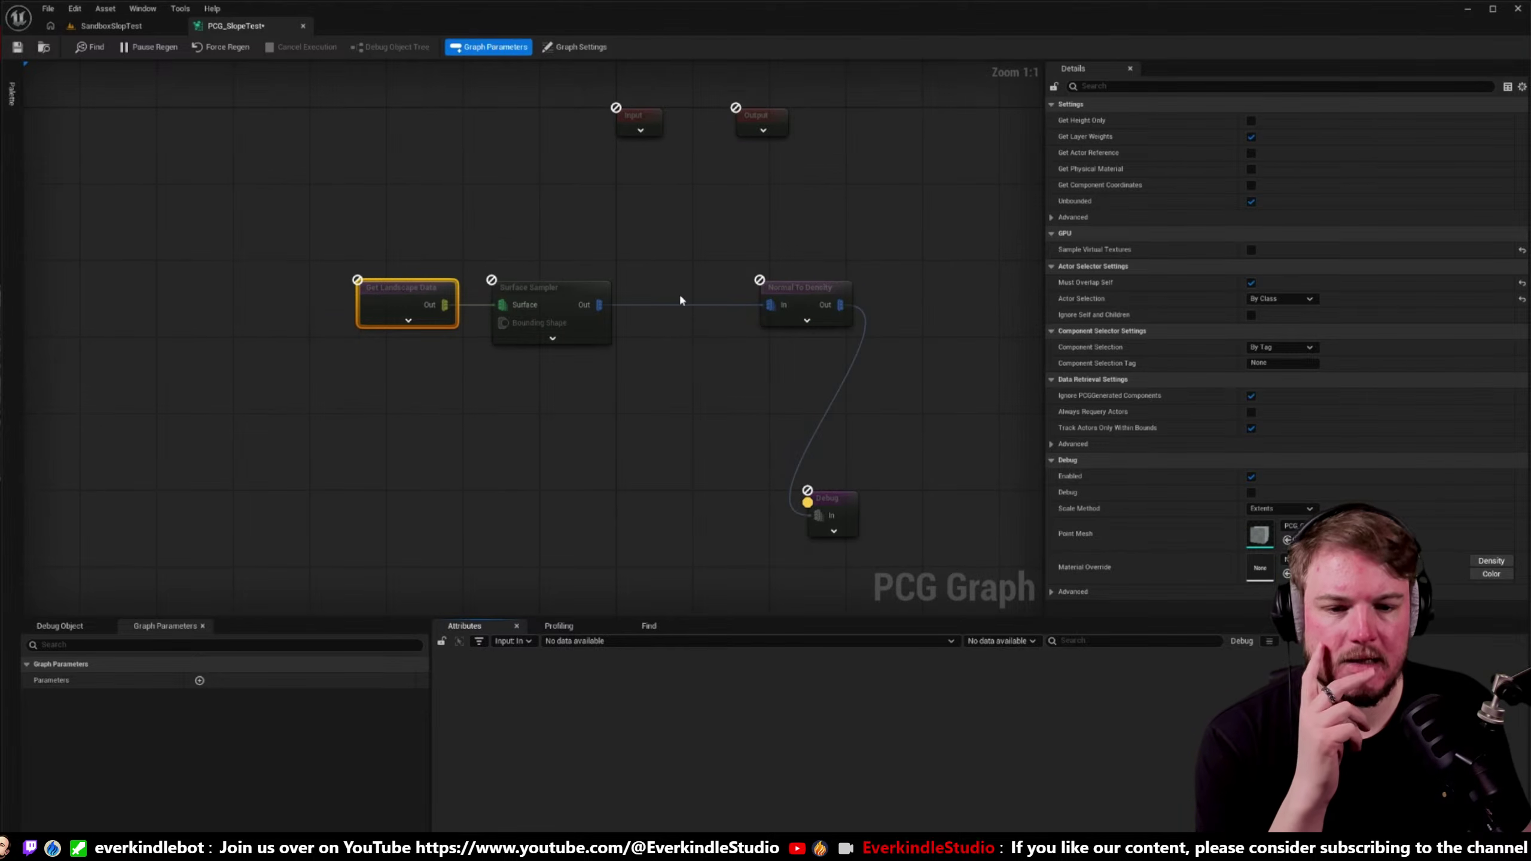
left_click(800, 288)
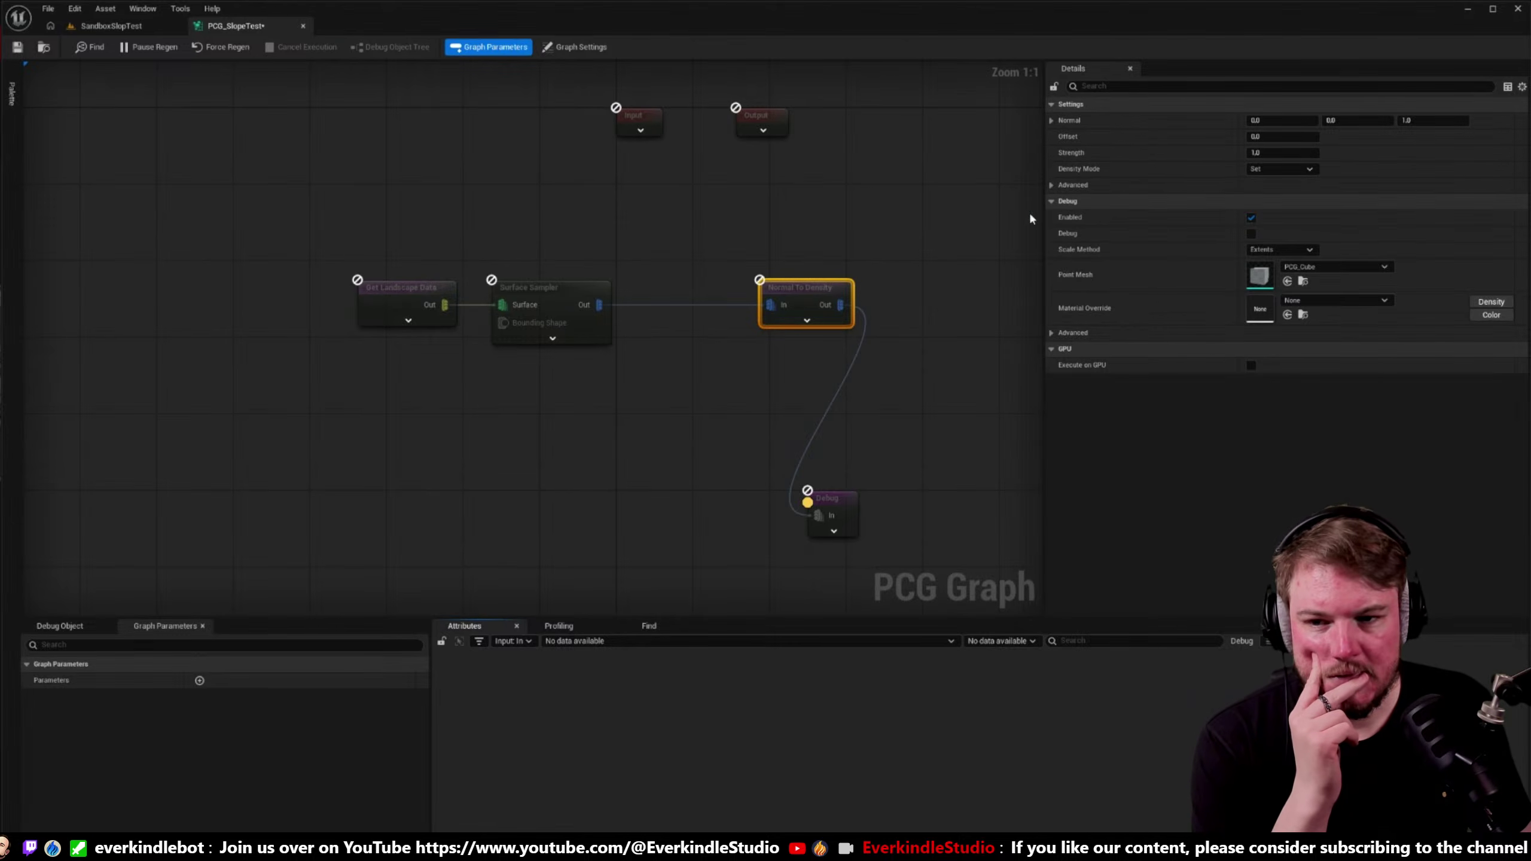
right_click_drag(994, 212, 883, 214)
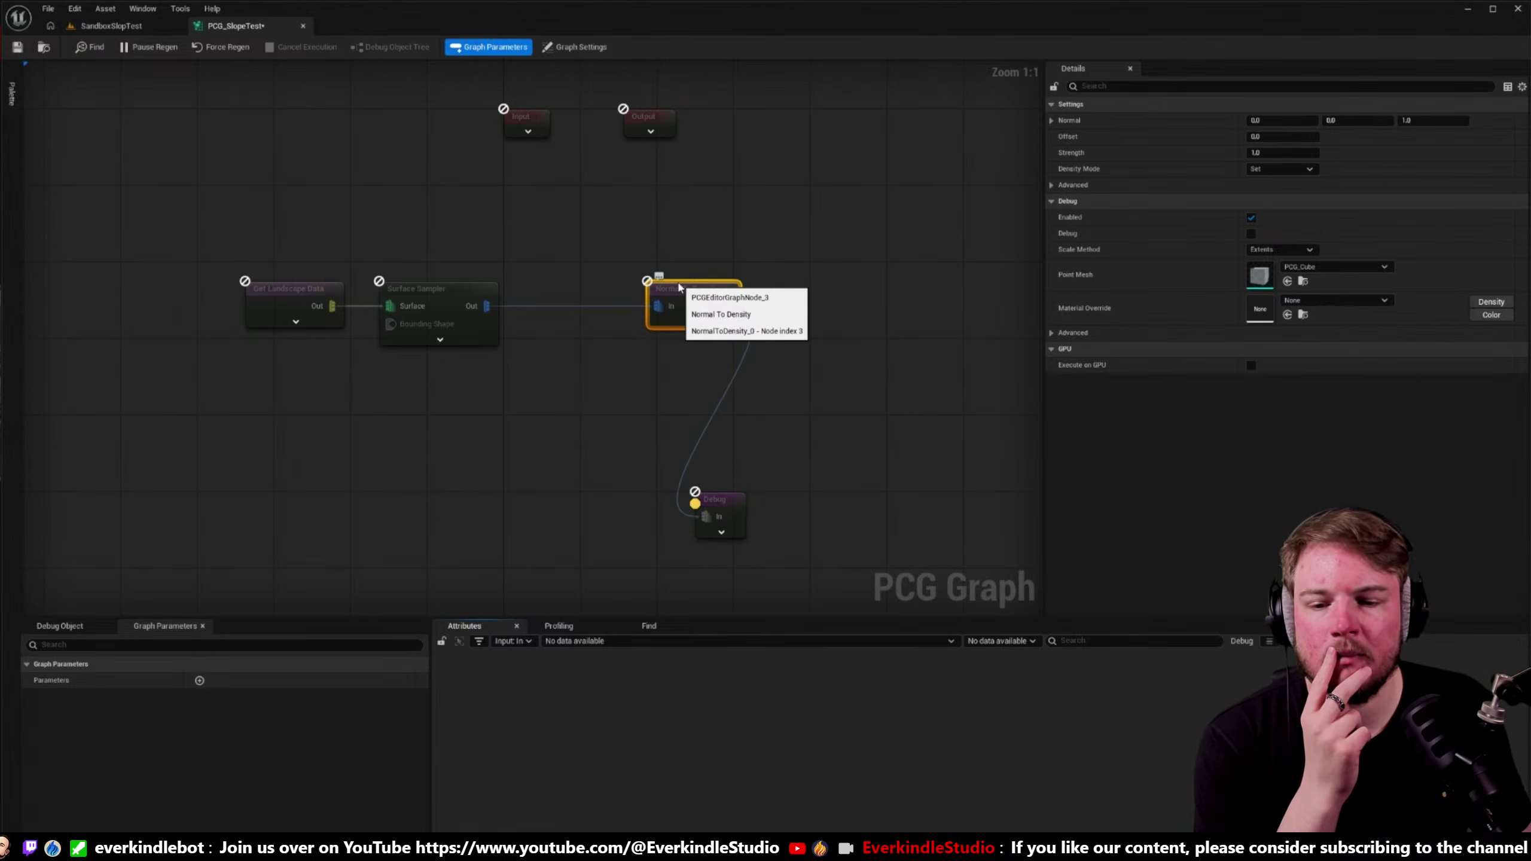
- Try wiring Get Landscape Data directly into Normal To Density, and restore the Surface Sampler connection after deleting the conversion node
right_click_drag(399, 287, 433, 307)
left_click_drag(337, 314, 690, 326)
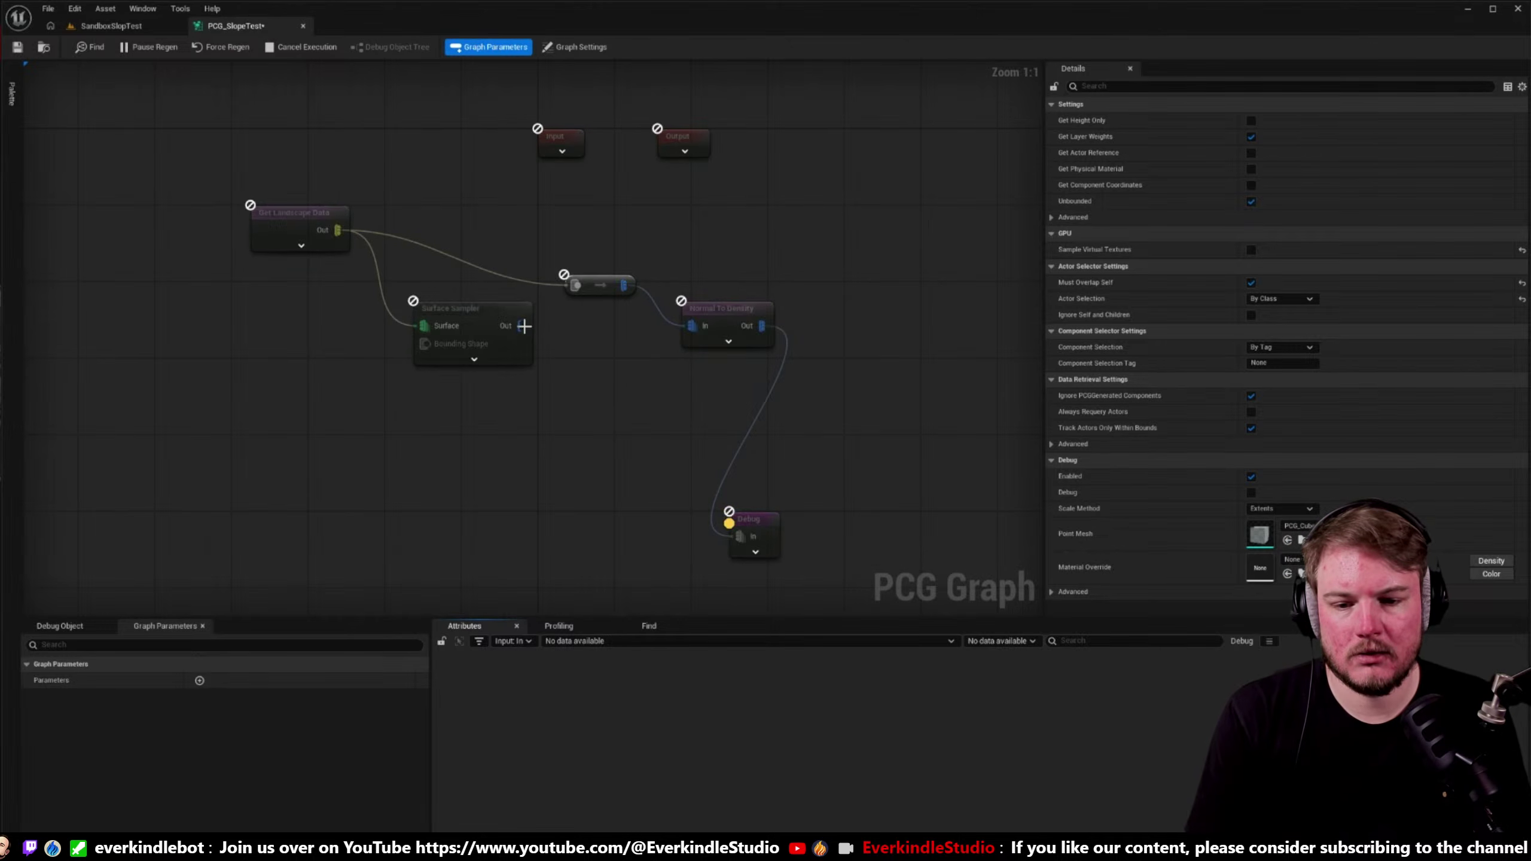
left_click_drag(522, 326, 690, 326, "ctrl")
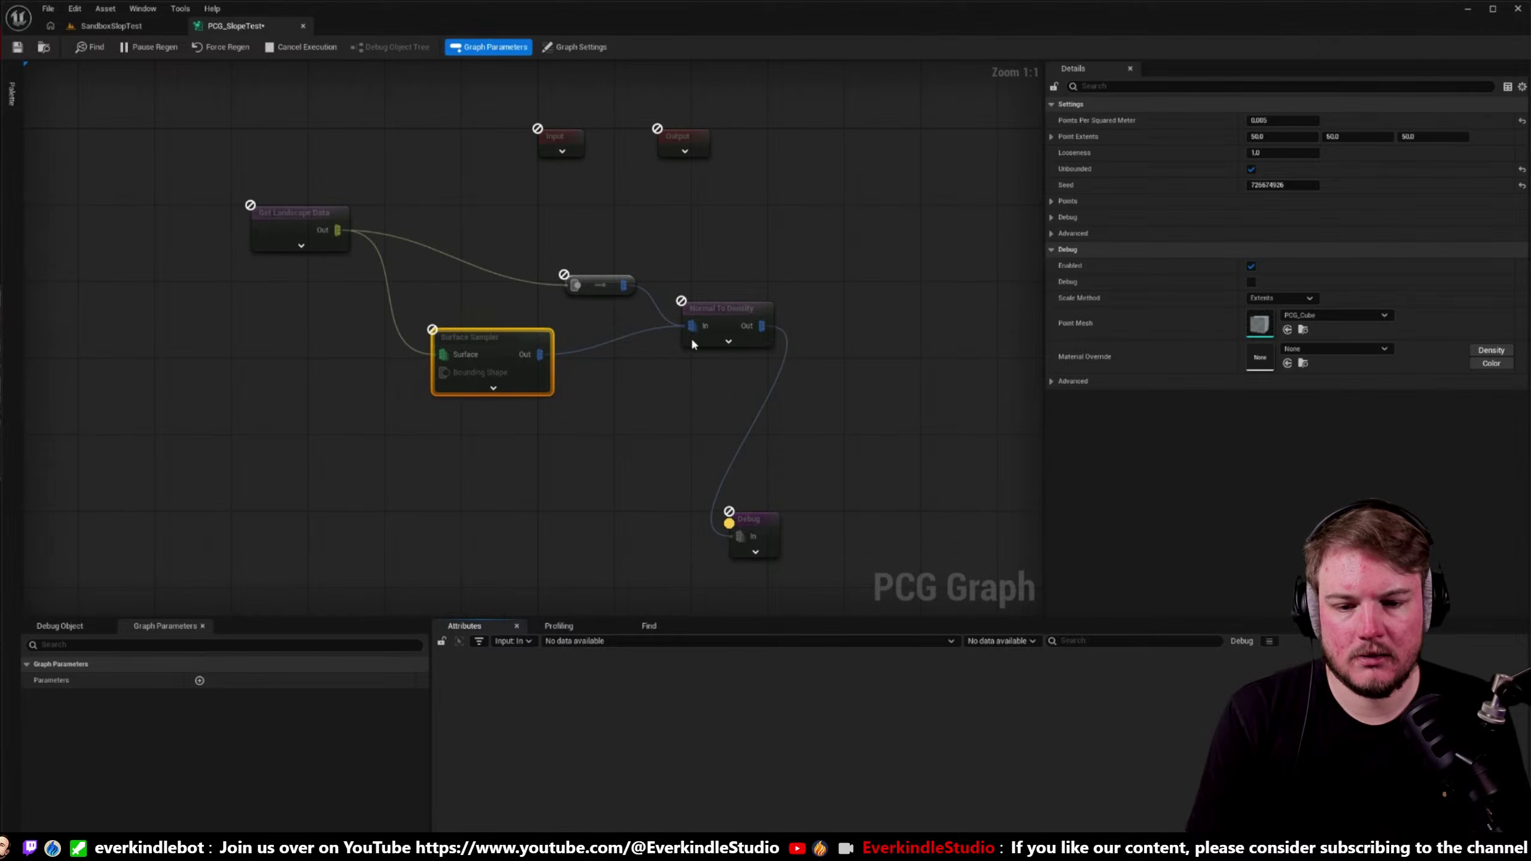
left_click_drag(498, 333, 488, 304)
left_click(524, 327, "alt")
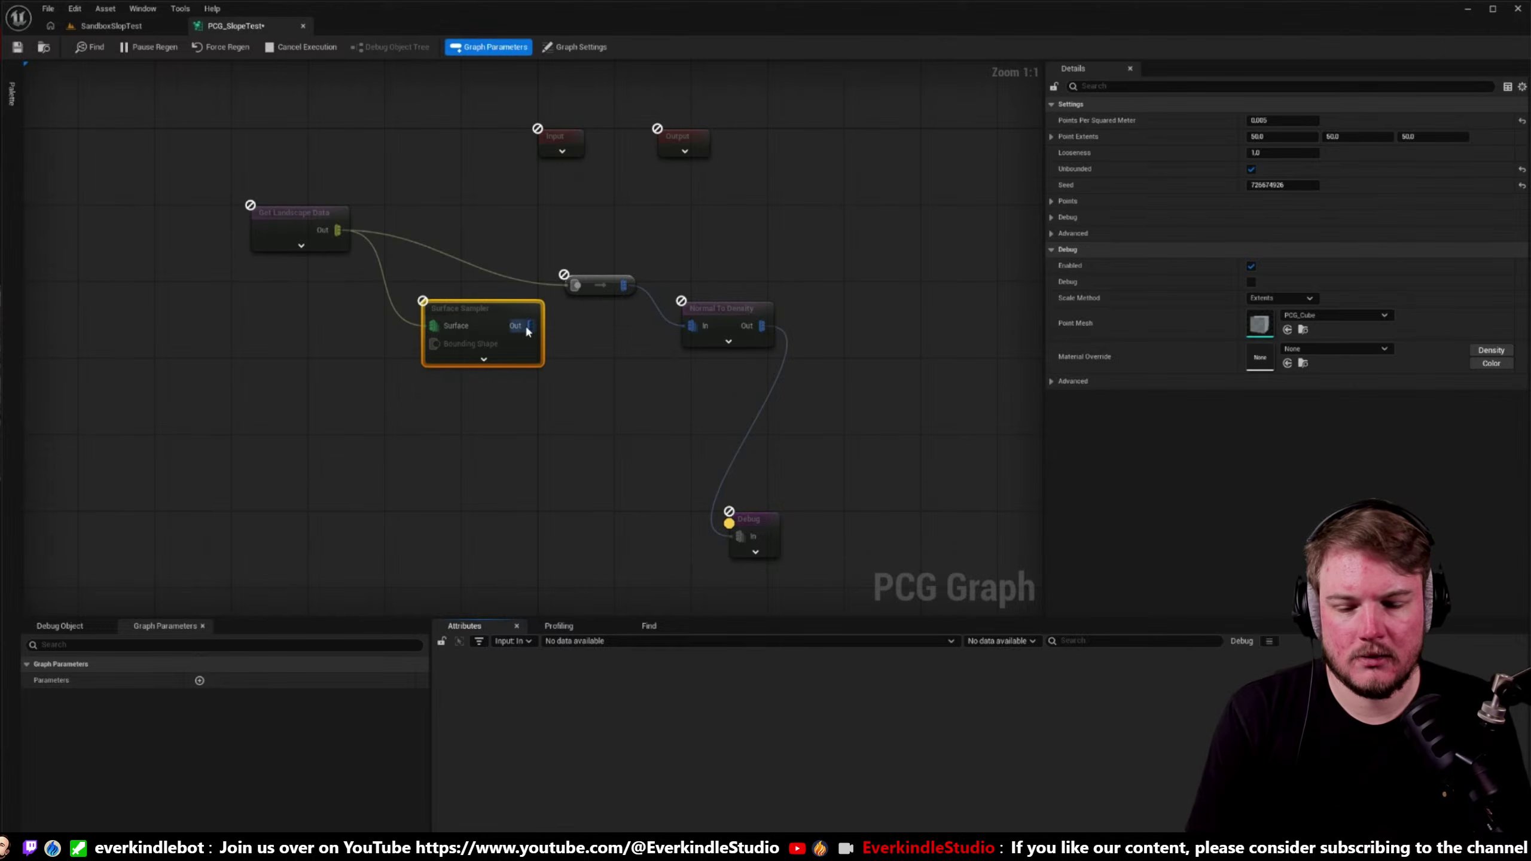
left_click(739, 307)
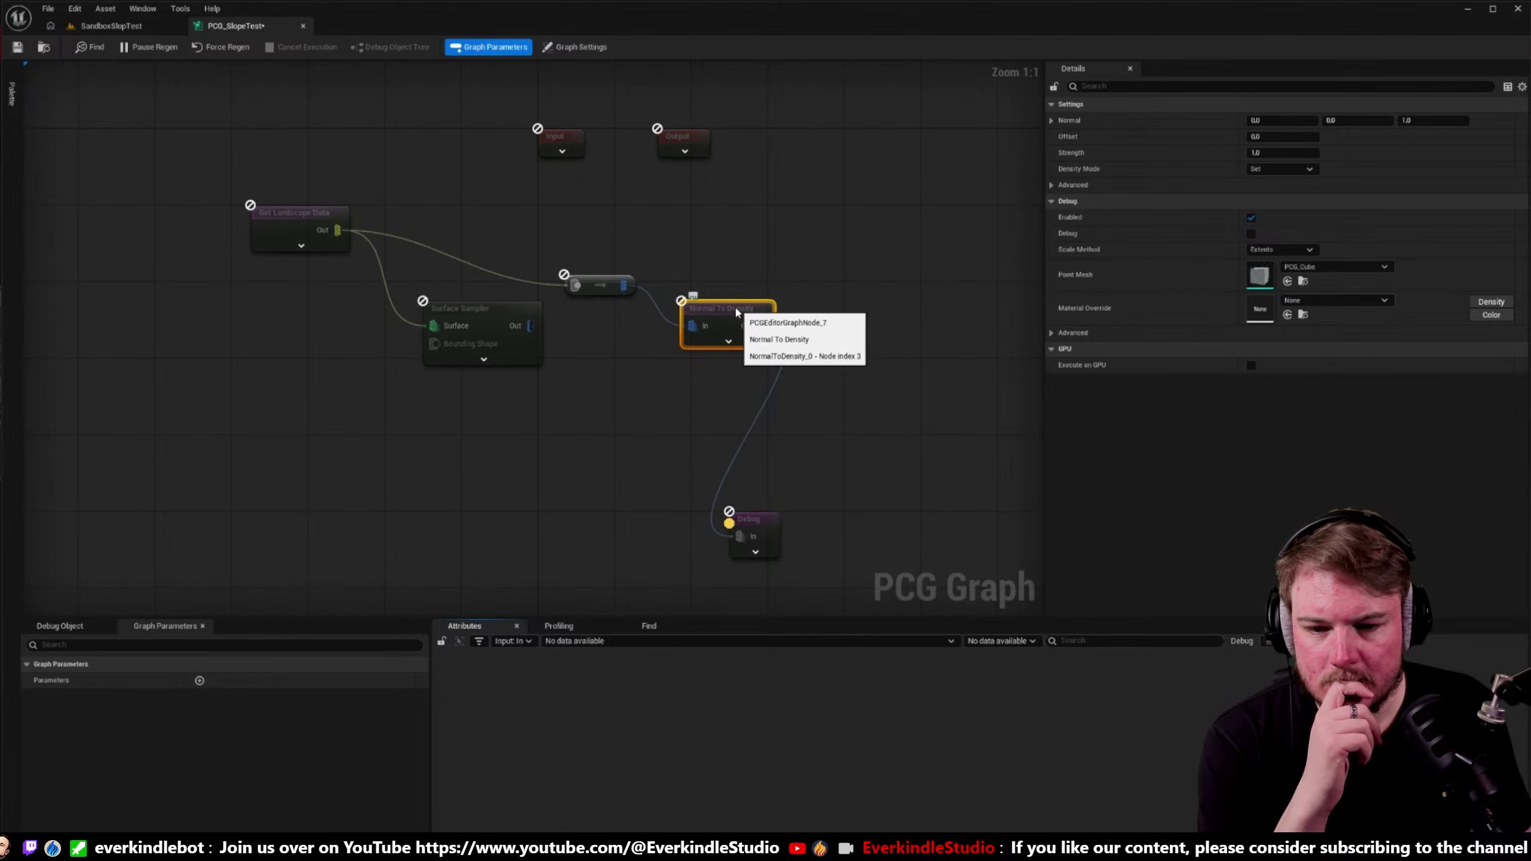
left_click(598, 284)
key("Delete")
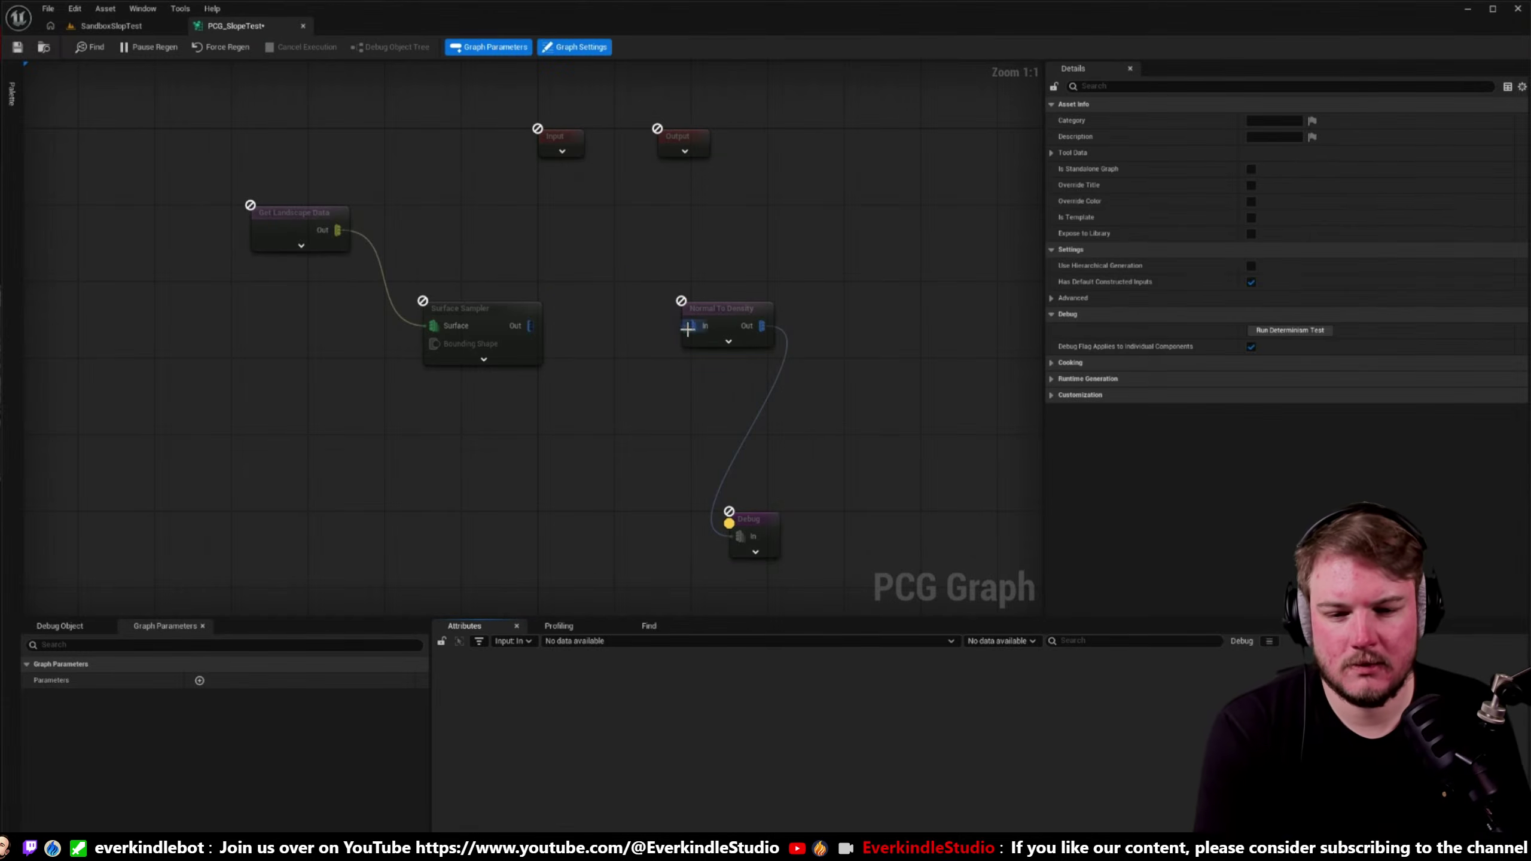
left_click_drag(692, 325, 528, 324)
- Line up Get Landscape Data, Surface Sampler, Normal To Density and Debug in one straight row and expand Normal To Density's advanced settings
right_click_drag(651, 281, 625, 266)
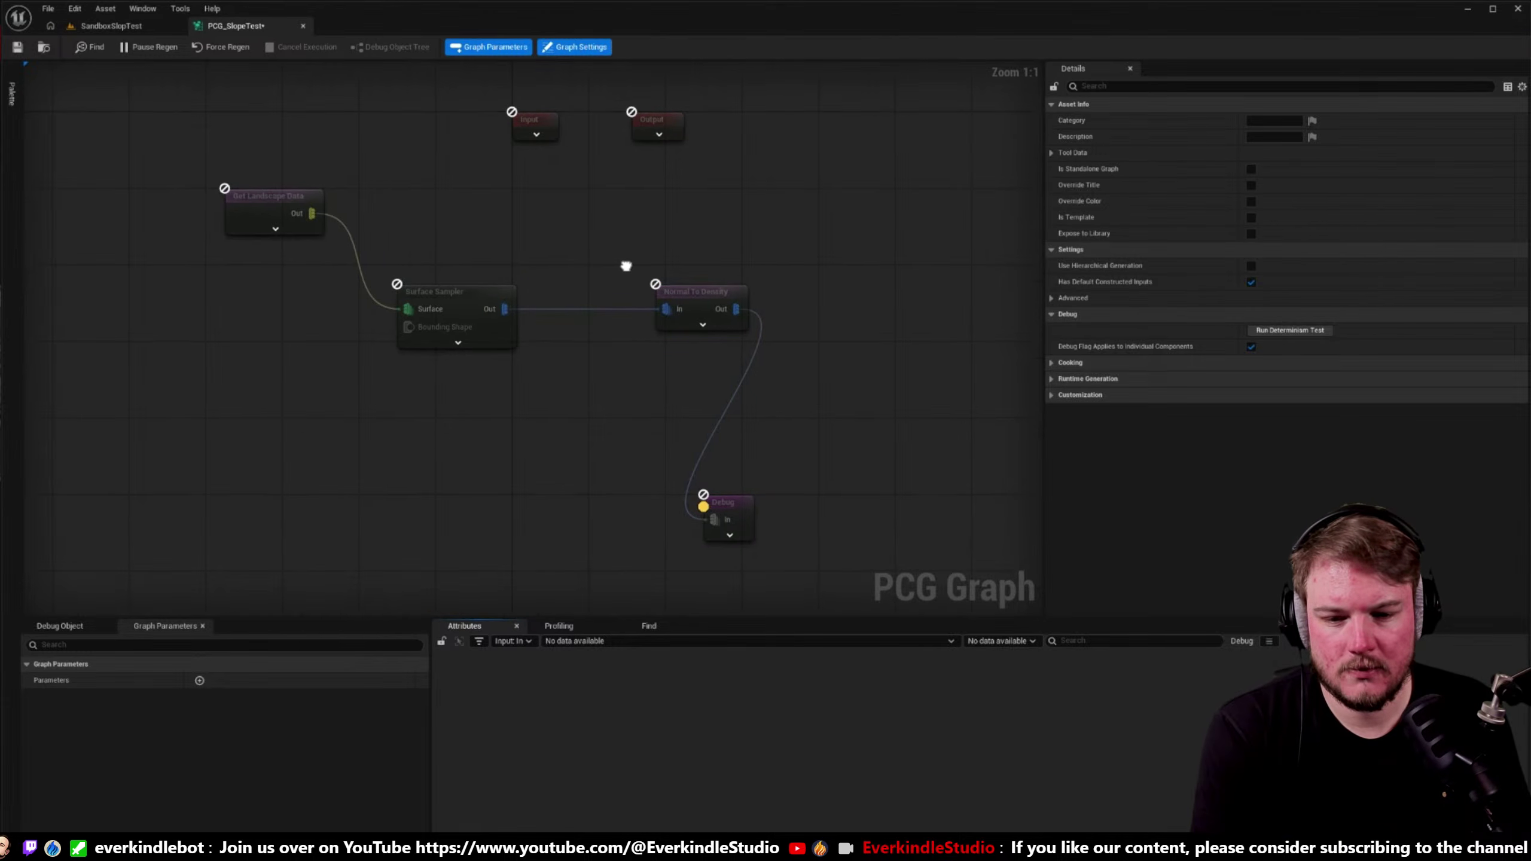
left_click_drag(725, 503, 858, 427)
left_click_drag(174, 192, 990, 557)
key("q")
left_click(729, 372)
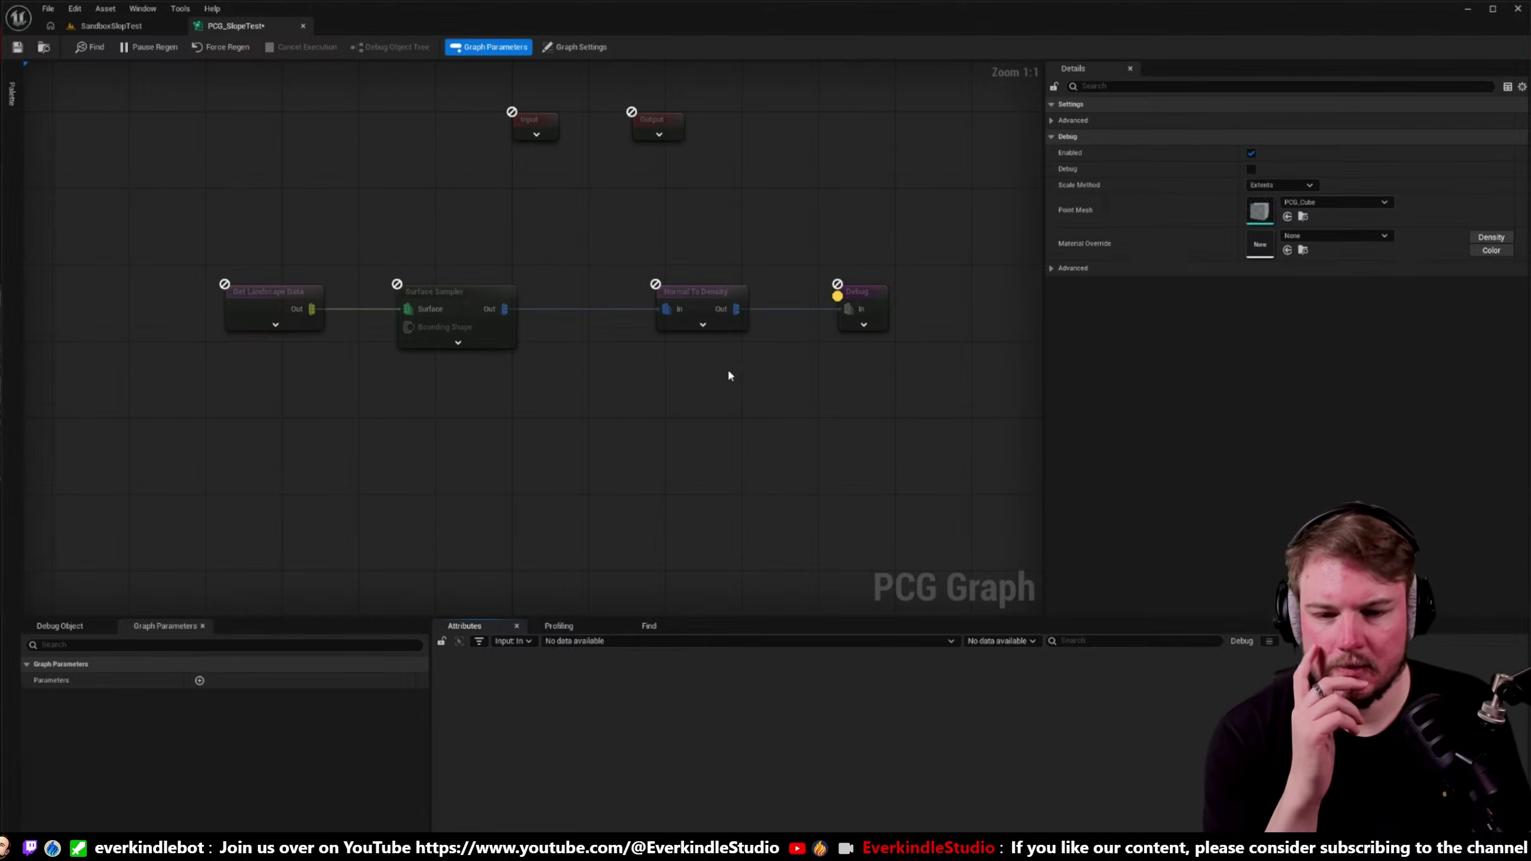
left_click(709, 294)
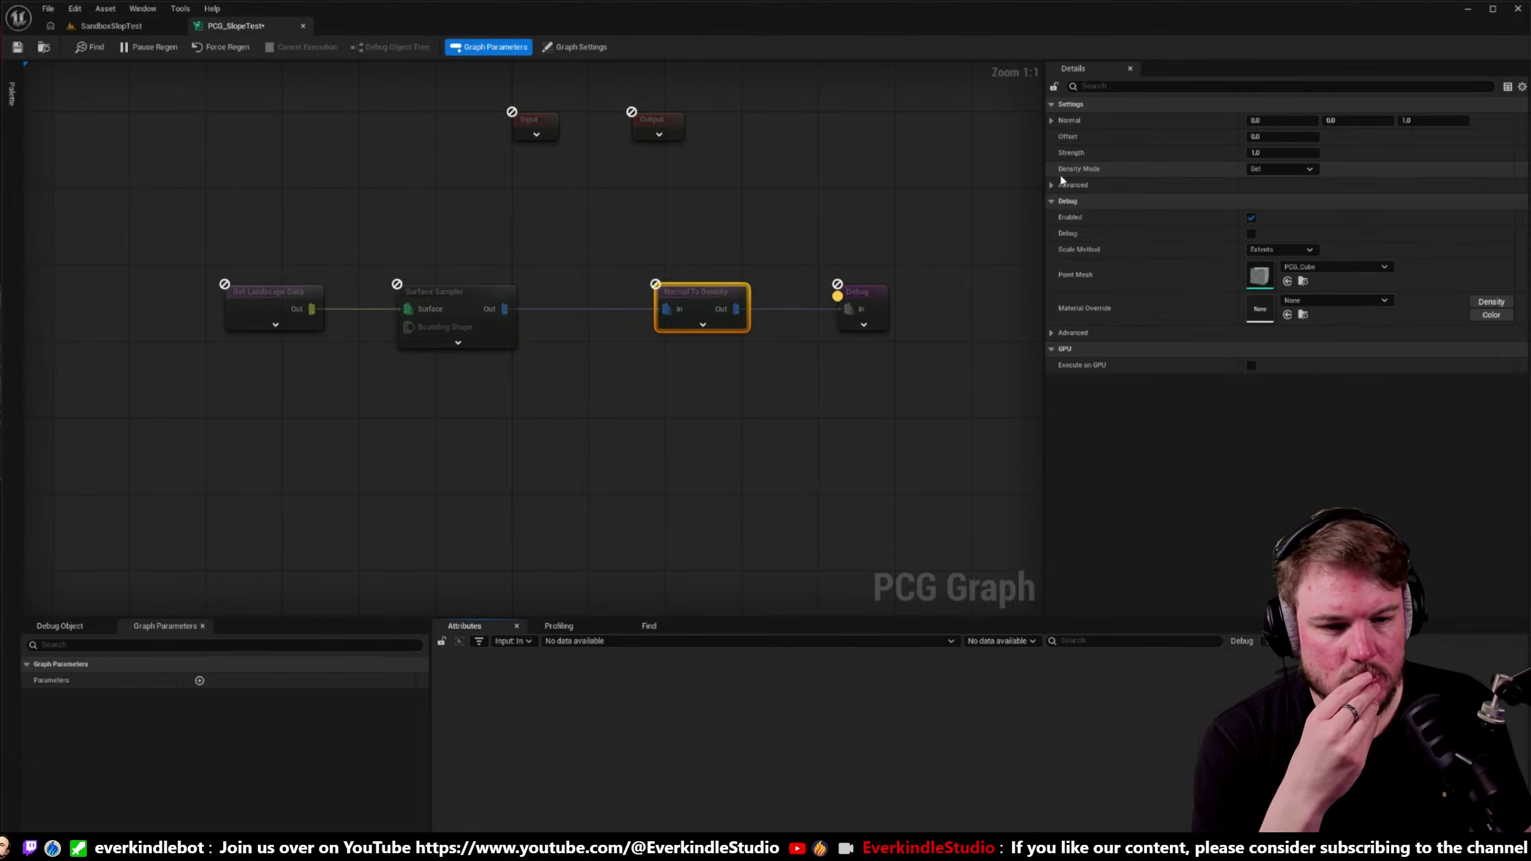
left_click(1052, 186)
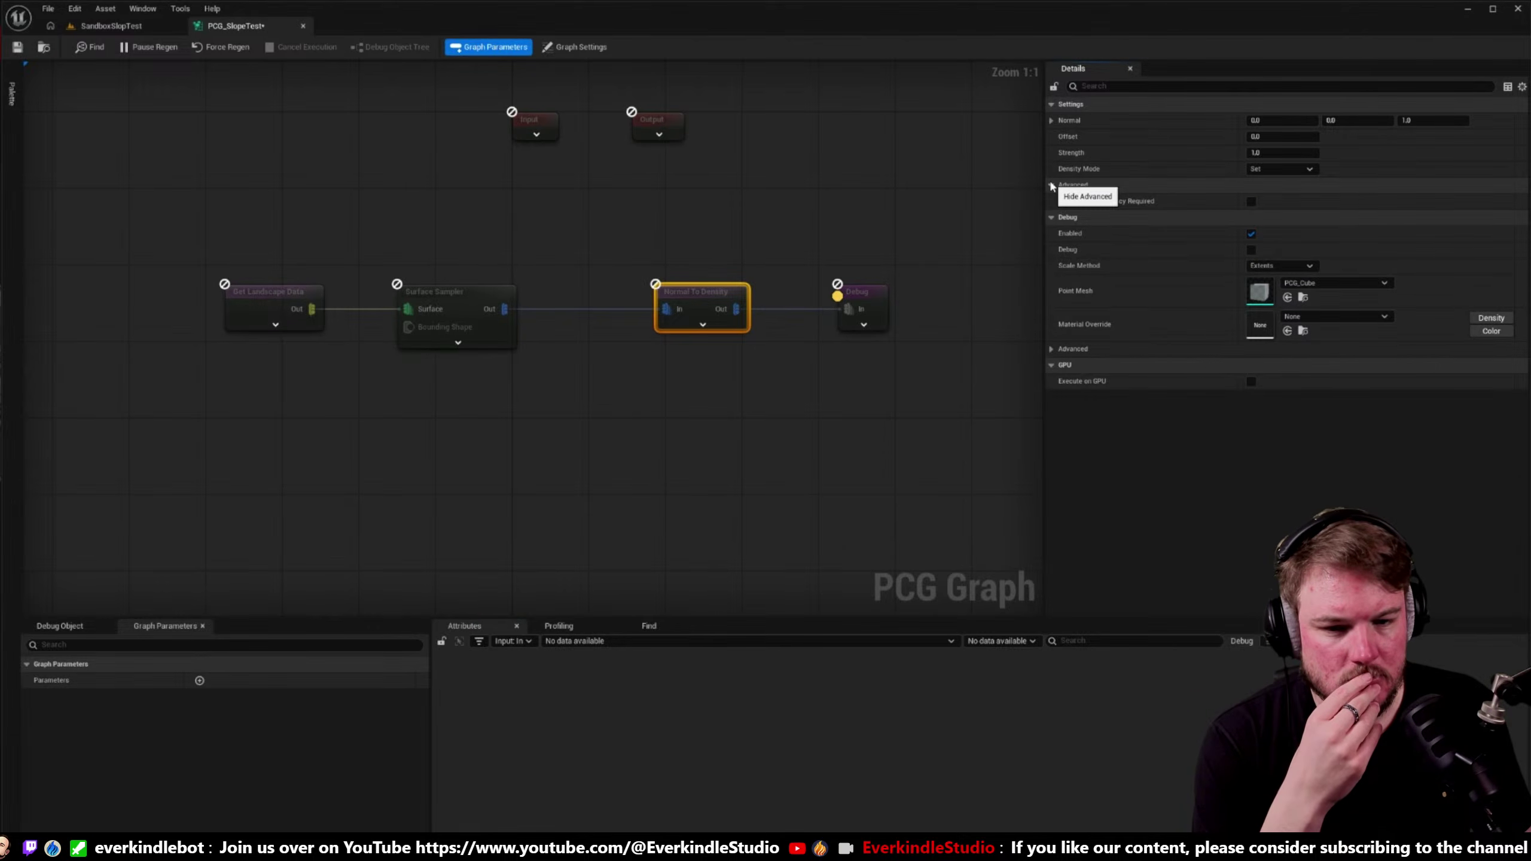
- Disconnect Normal To Density completely and wire the Surface Sampler's output straight into the Debug node
left_click(669, 309, "alt")
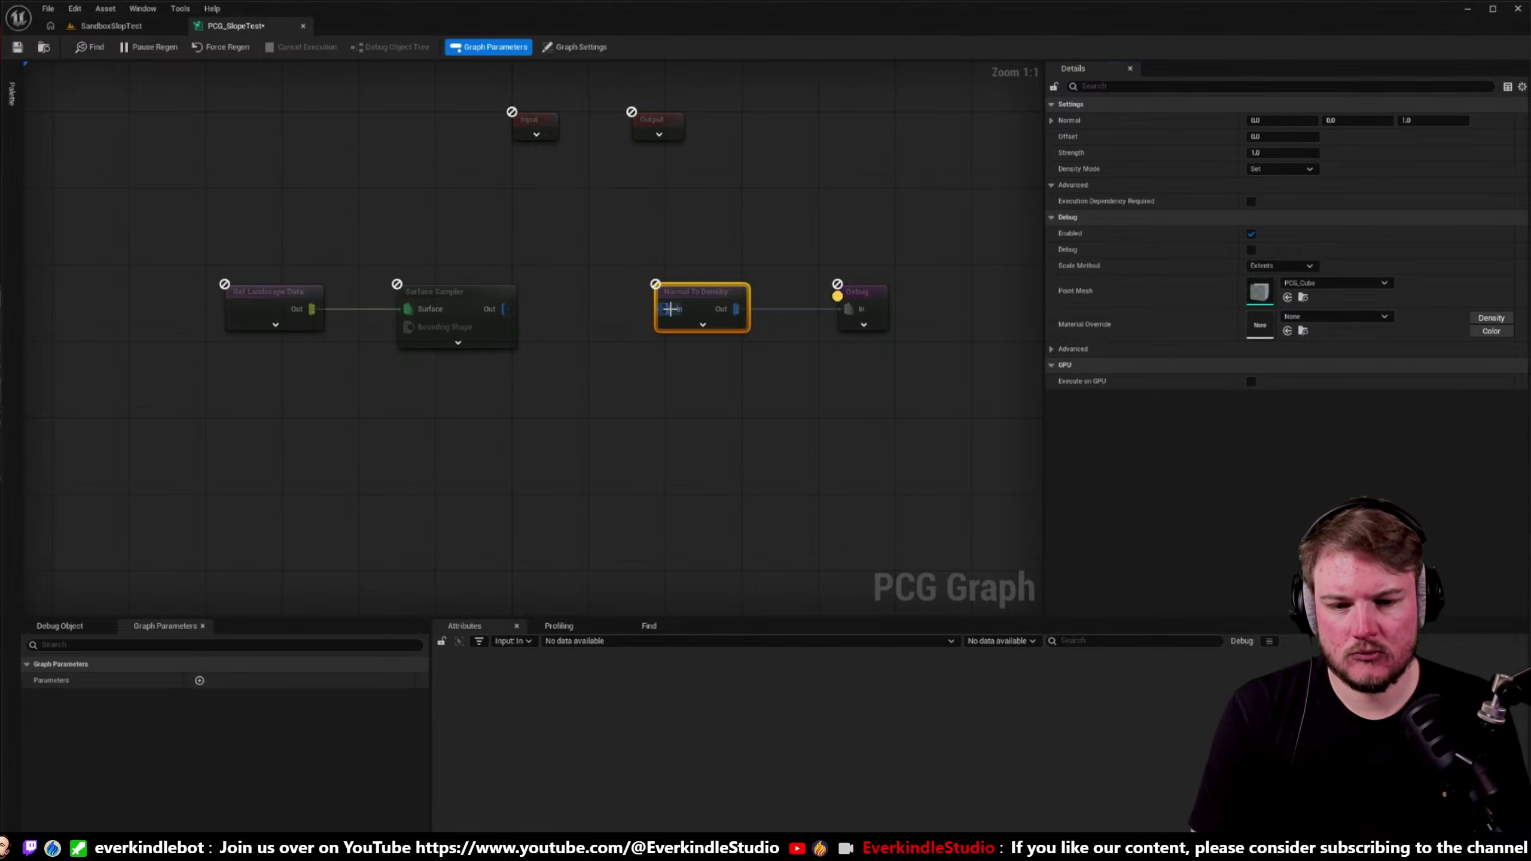
left_click_drag(879, 305, 504, 309)
left_click(569, 368)
left_click(723, 310, "alt")
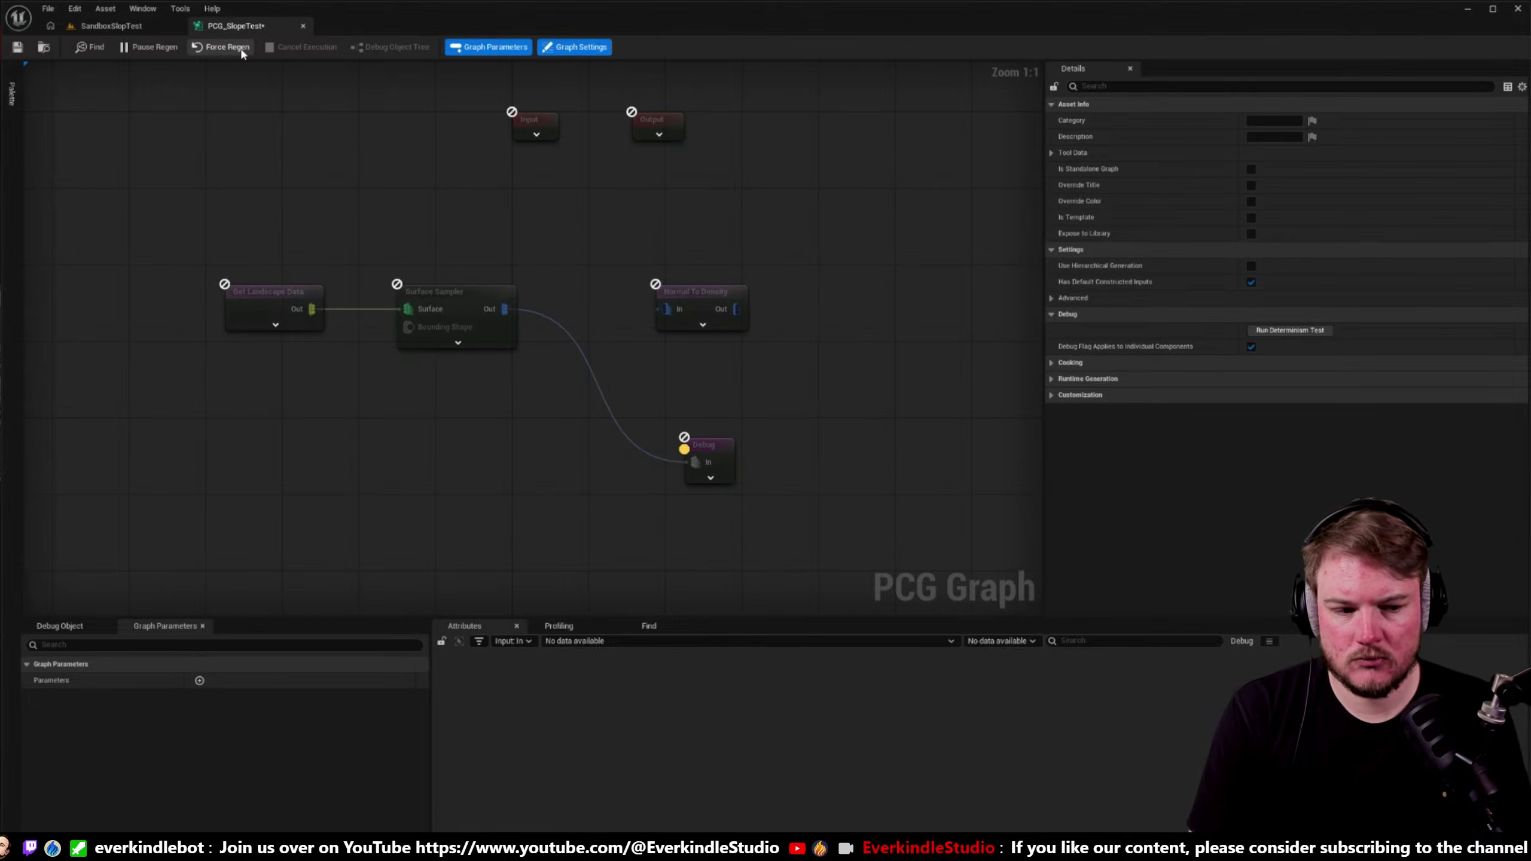
- Pause the graph's regeneration and check the debug points in the SandboxSlopTest level
left_click(144, 51)
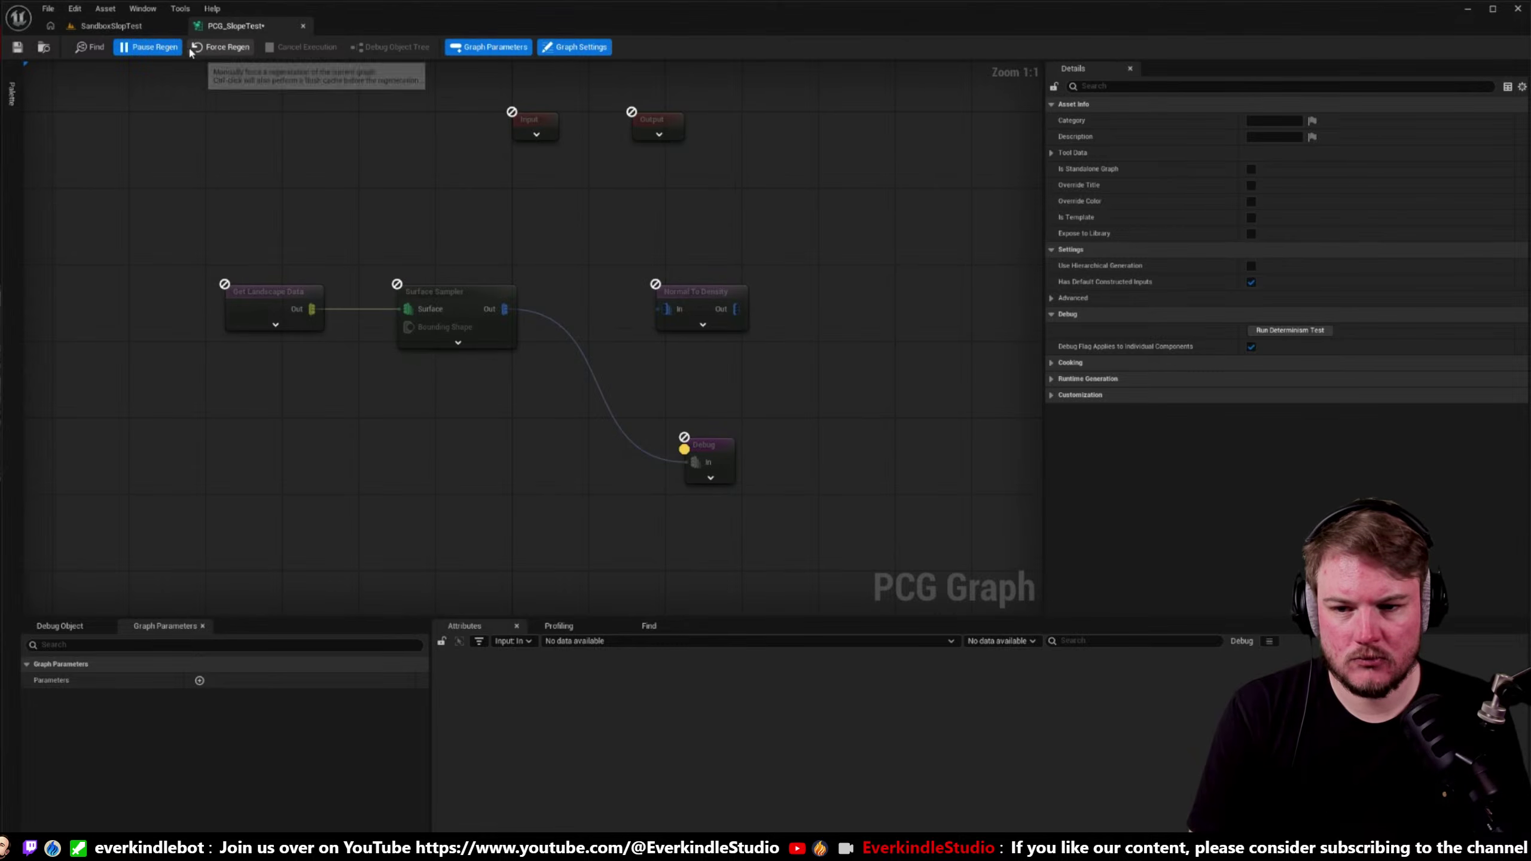
left_click(139, 27)
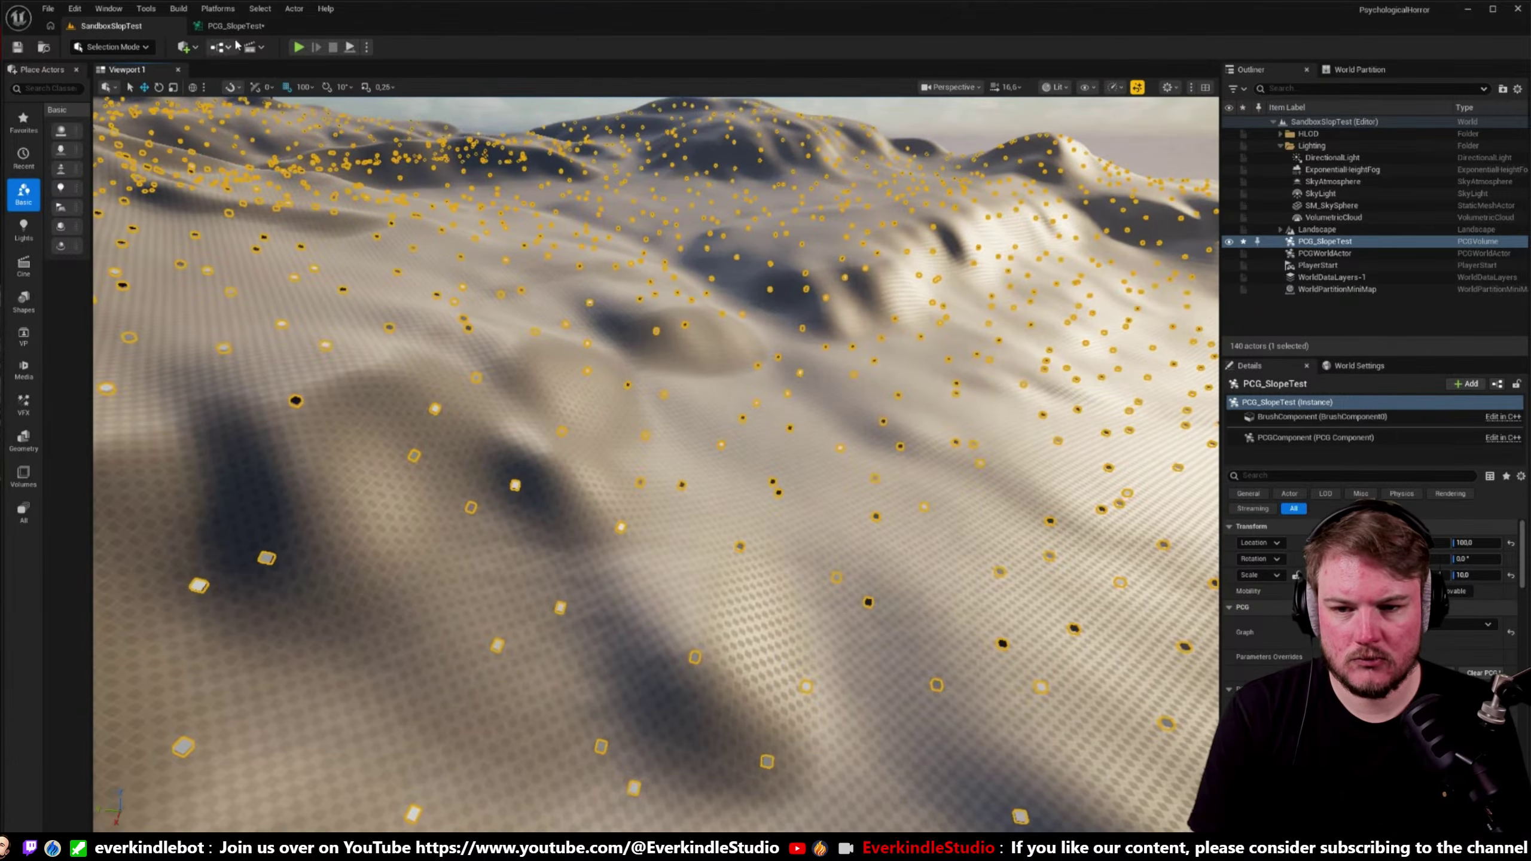
left_click(232, 25)
- Reconnect Normal To Density between the Surface Sampler and Debug, with Debug in line, and inspect the points in the level
left_click_drag(714, 449, 790, 449)
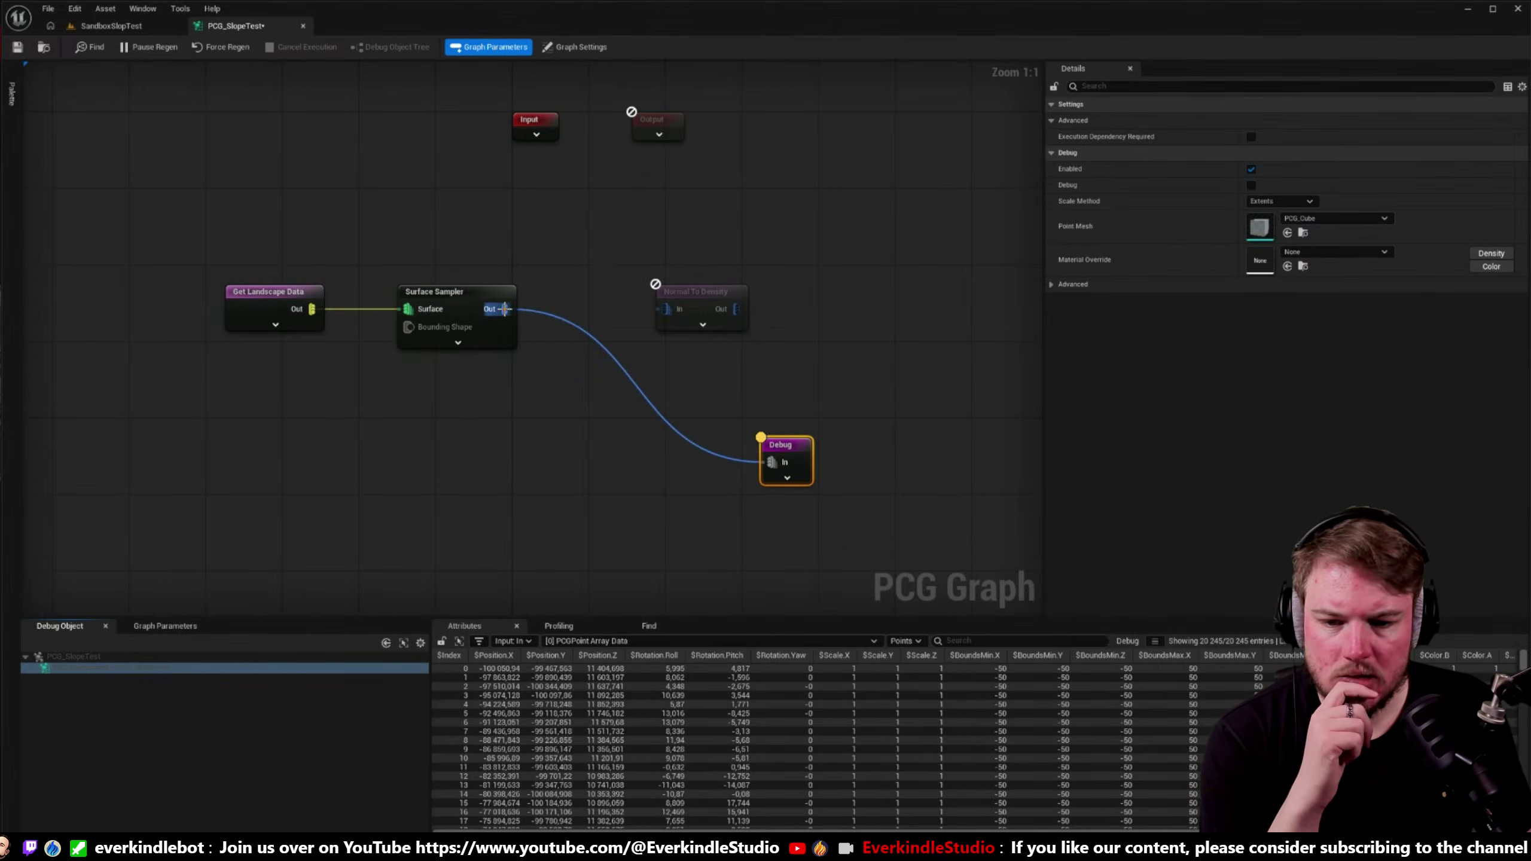
left_click_drag(505, 308, 772, 464)
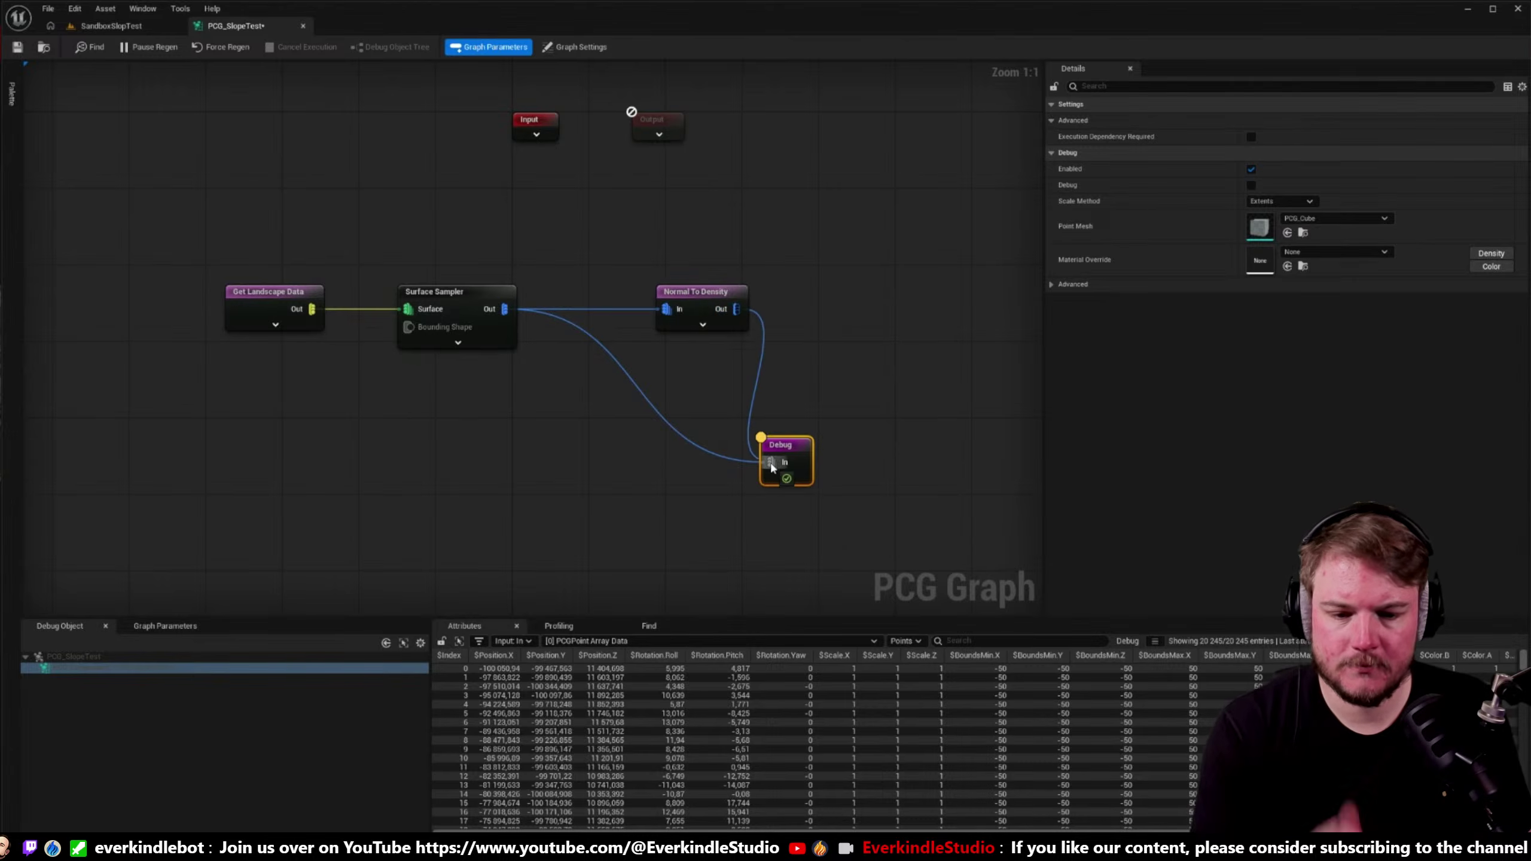
left_click_drag(702, 408, 652, 446)
left_click_drag(783, 453, 870, 303)
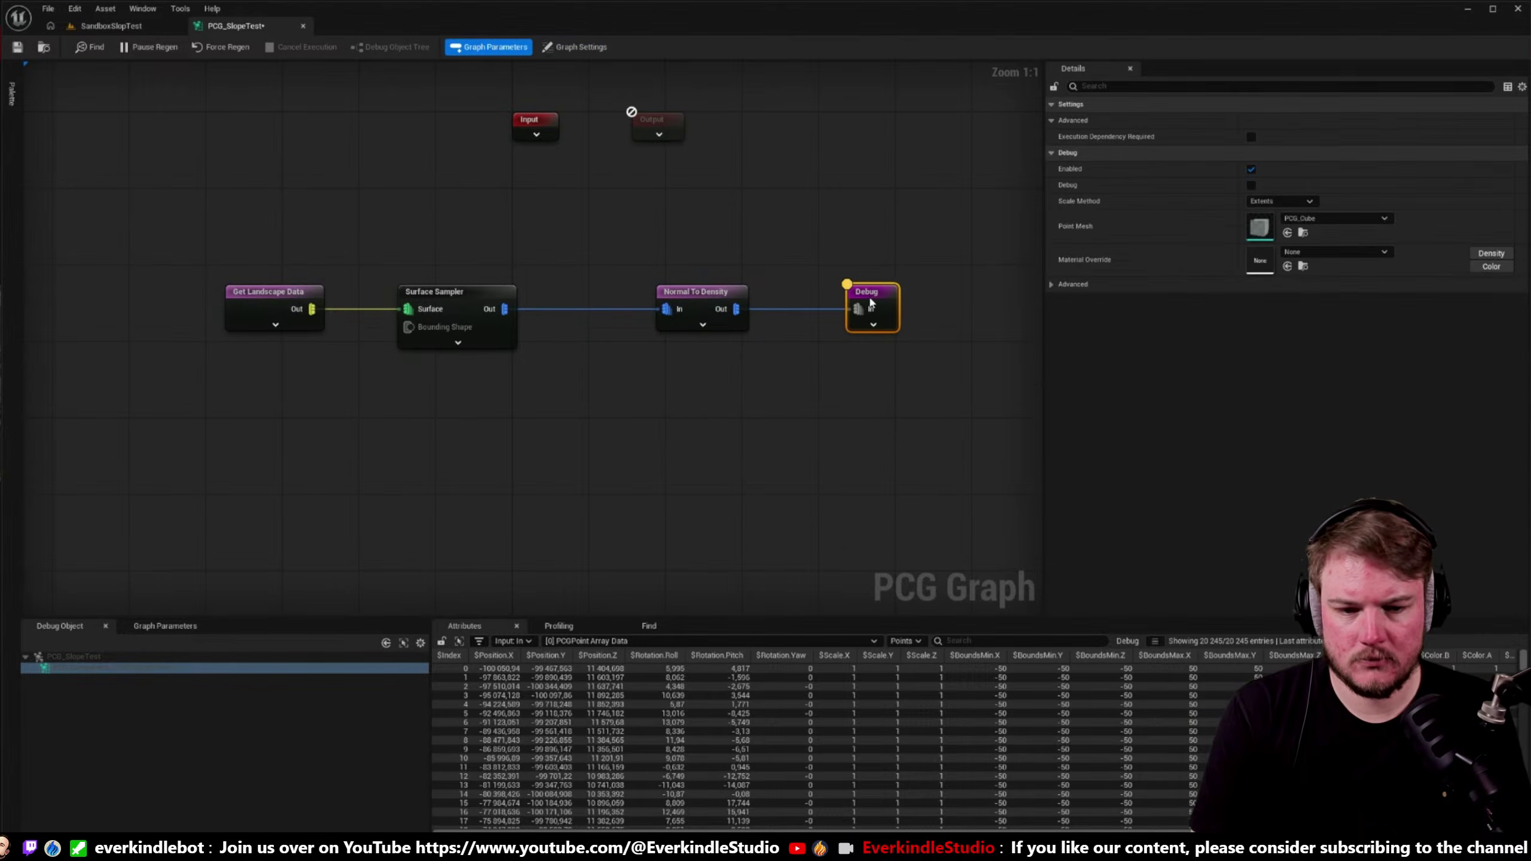
left_click(126, 26)
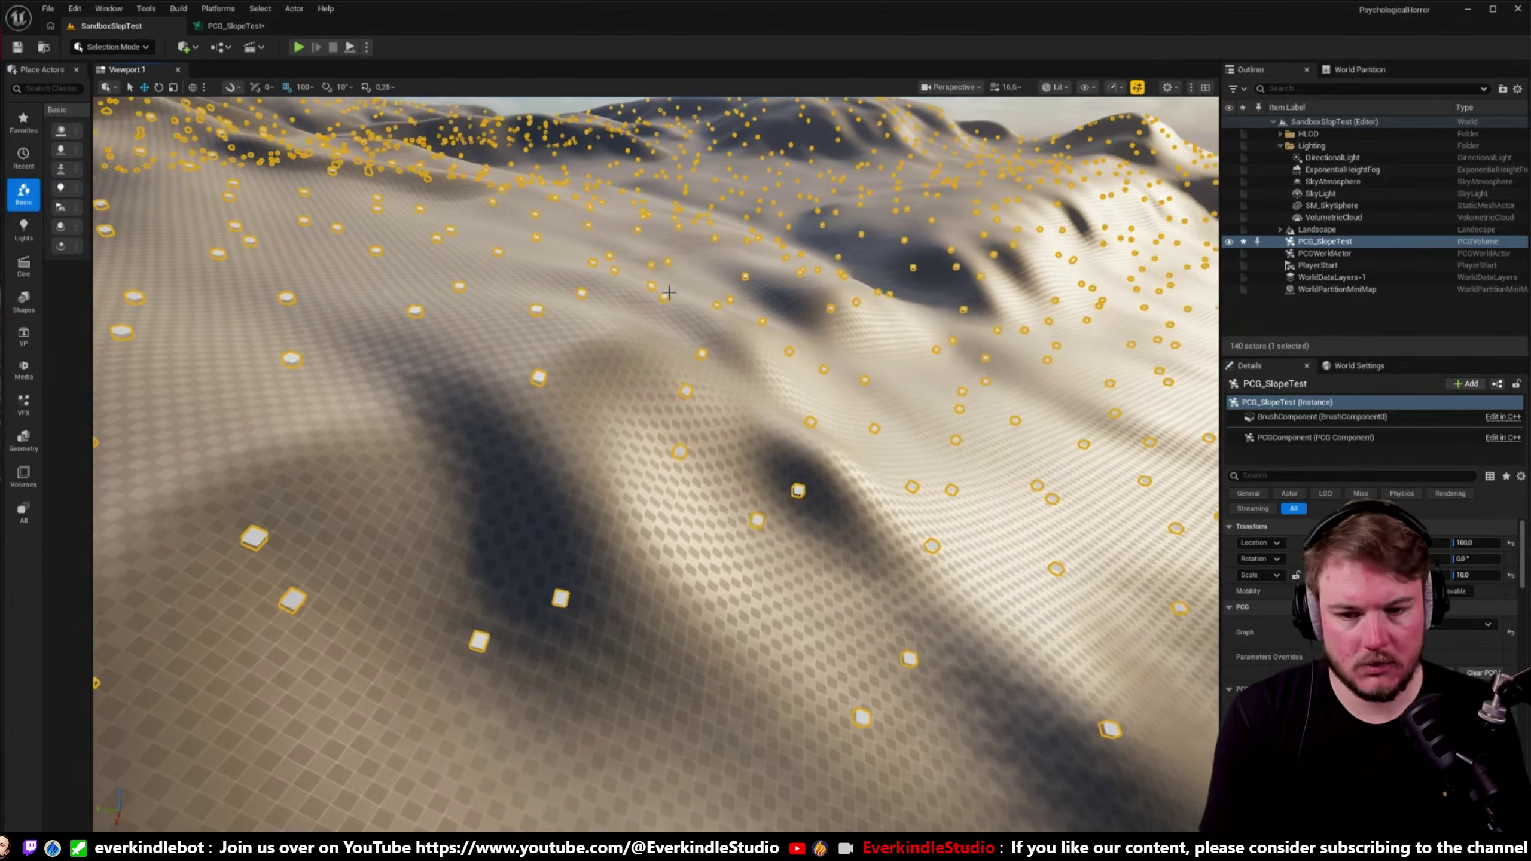
right_click_drag(669, 292, 668, 292)
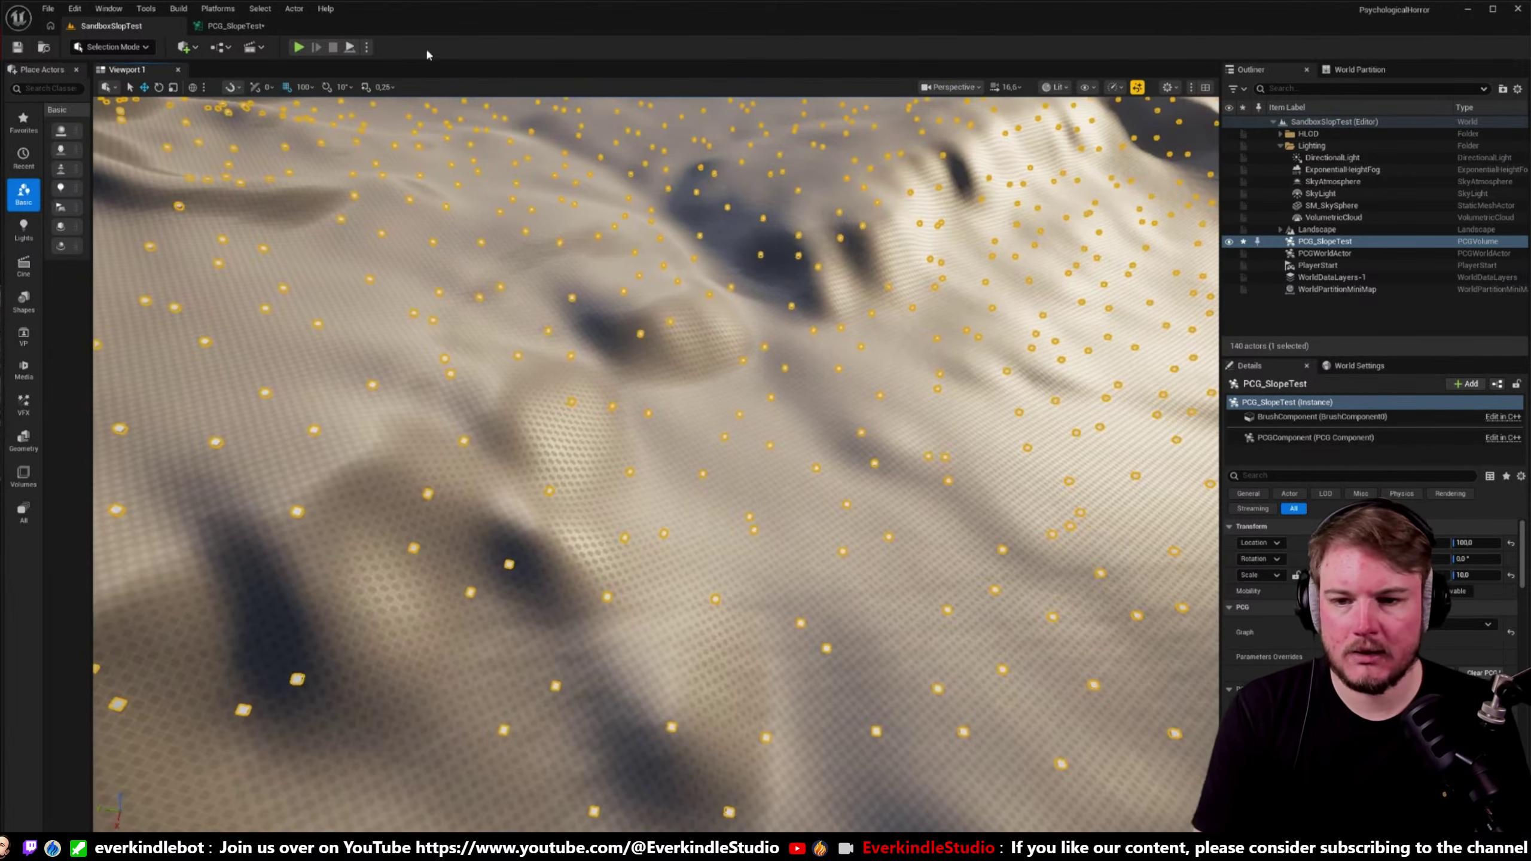
- Add a graph parameter to PCG_SlopeTest, change its type to Vector, and show the Normal To Density node's settings
left_click(235, 25)
right_click_drag(739, 226, 757, 320)
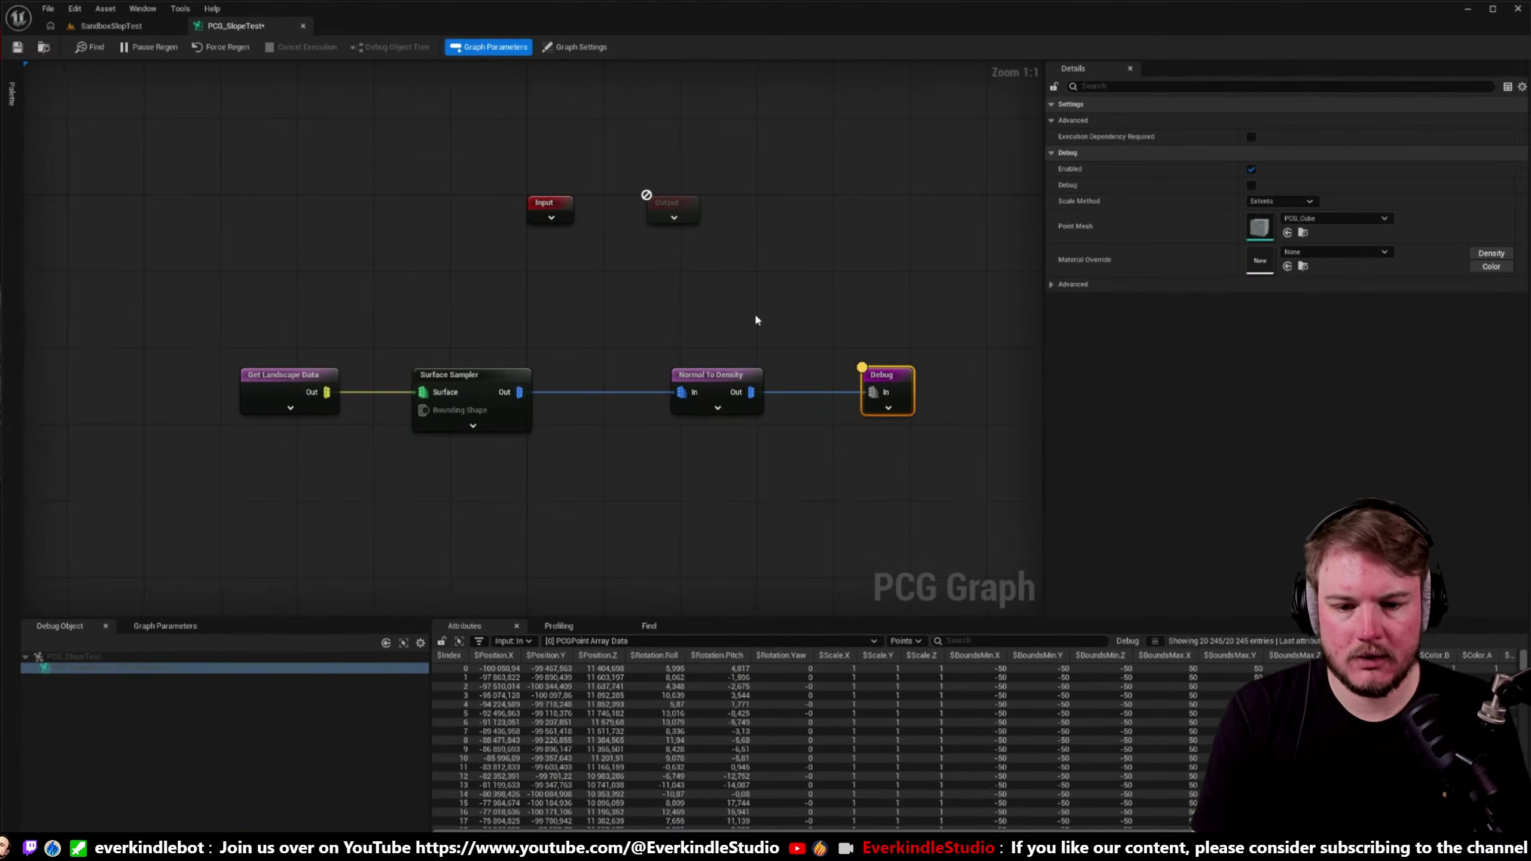
left_click(214, 628)
left_click(200, 680)
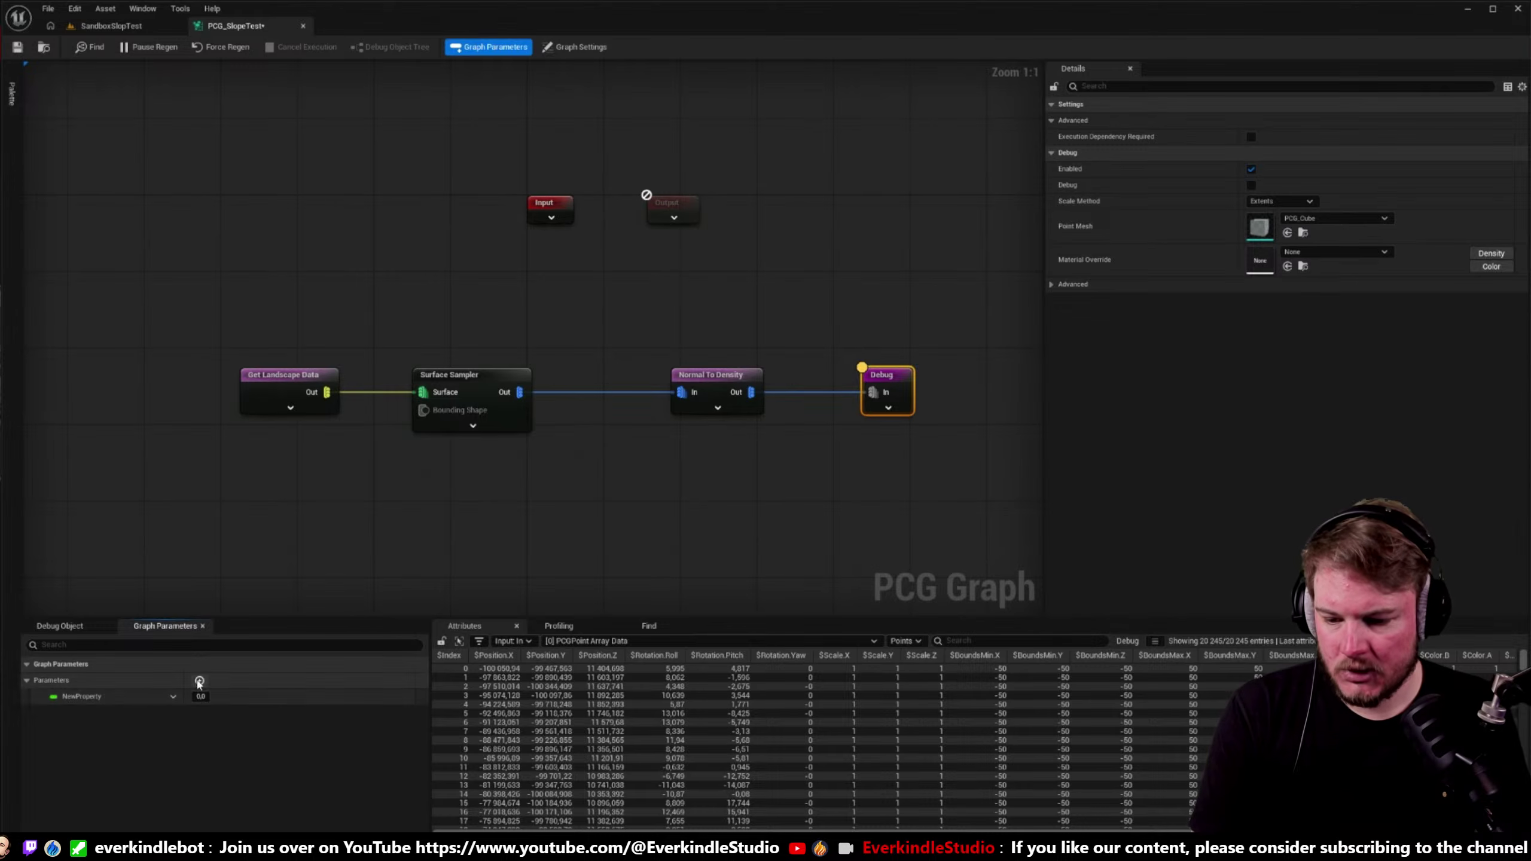
left_click(173, 697)
left_click(219, 518)
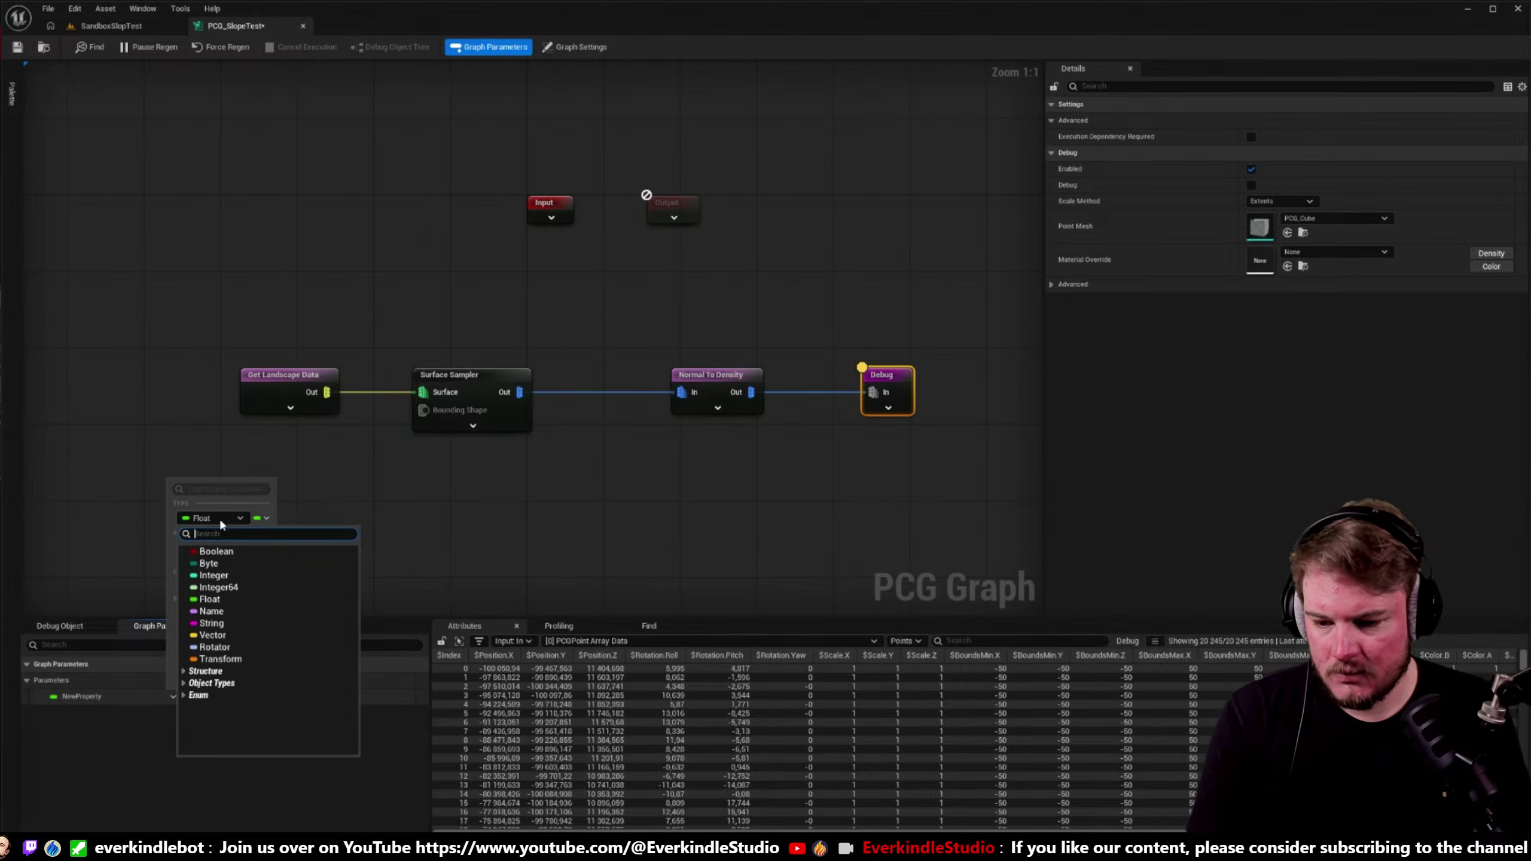
type("vec")
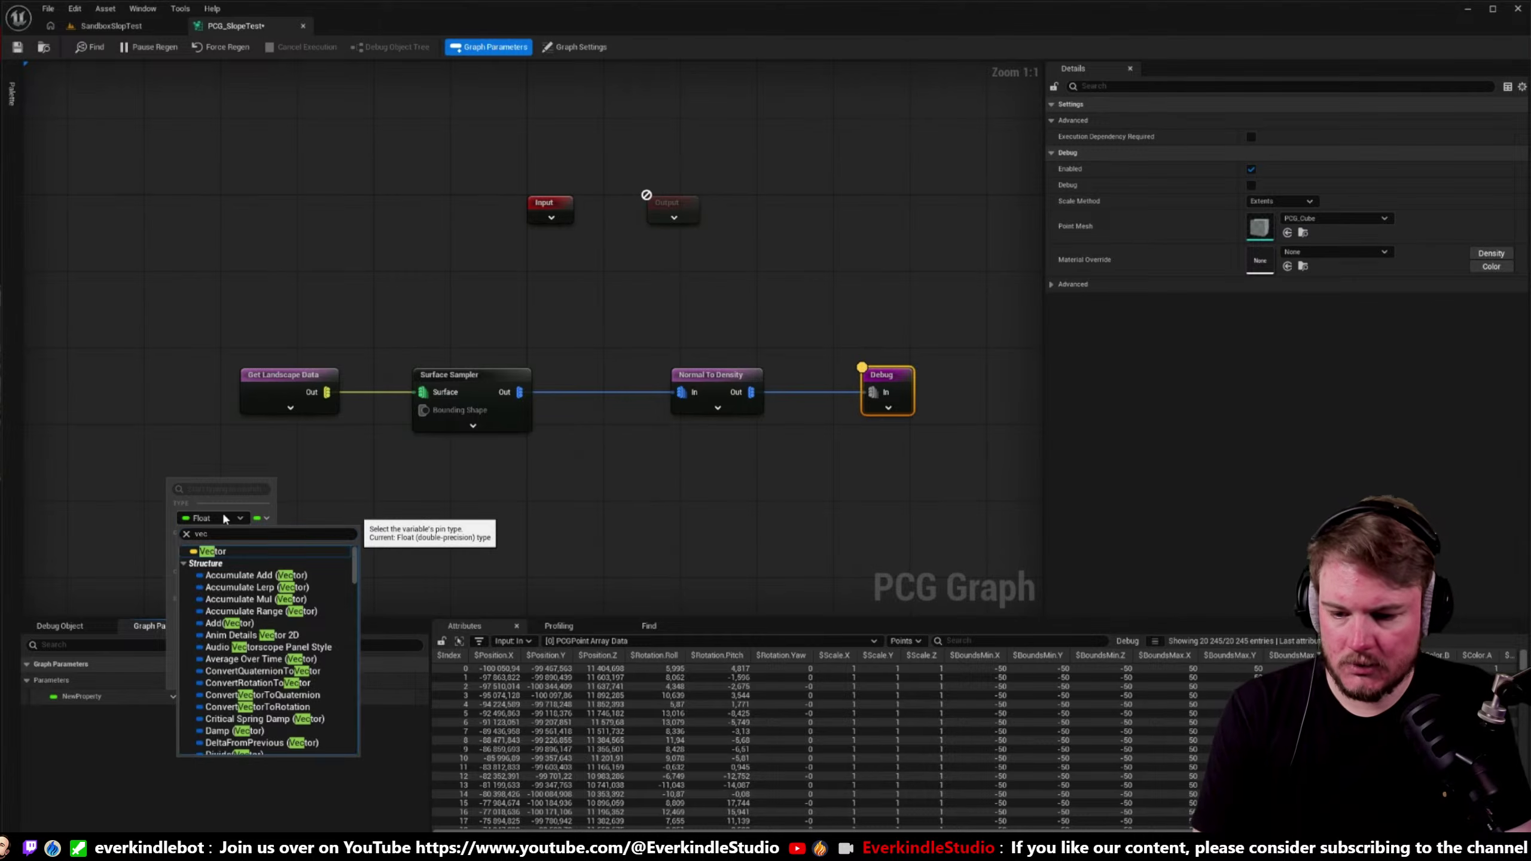
key("Return")
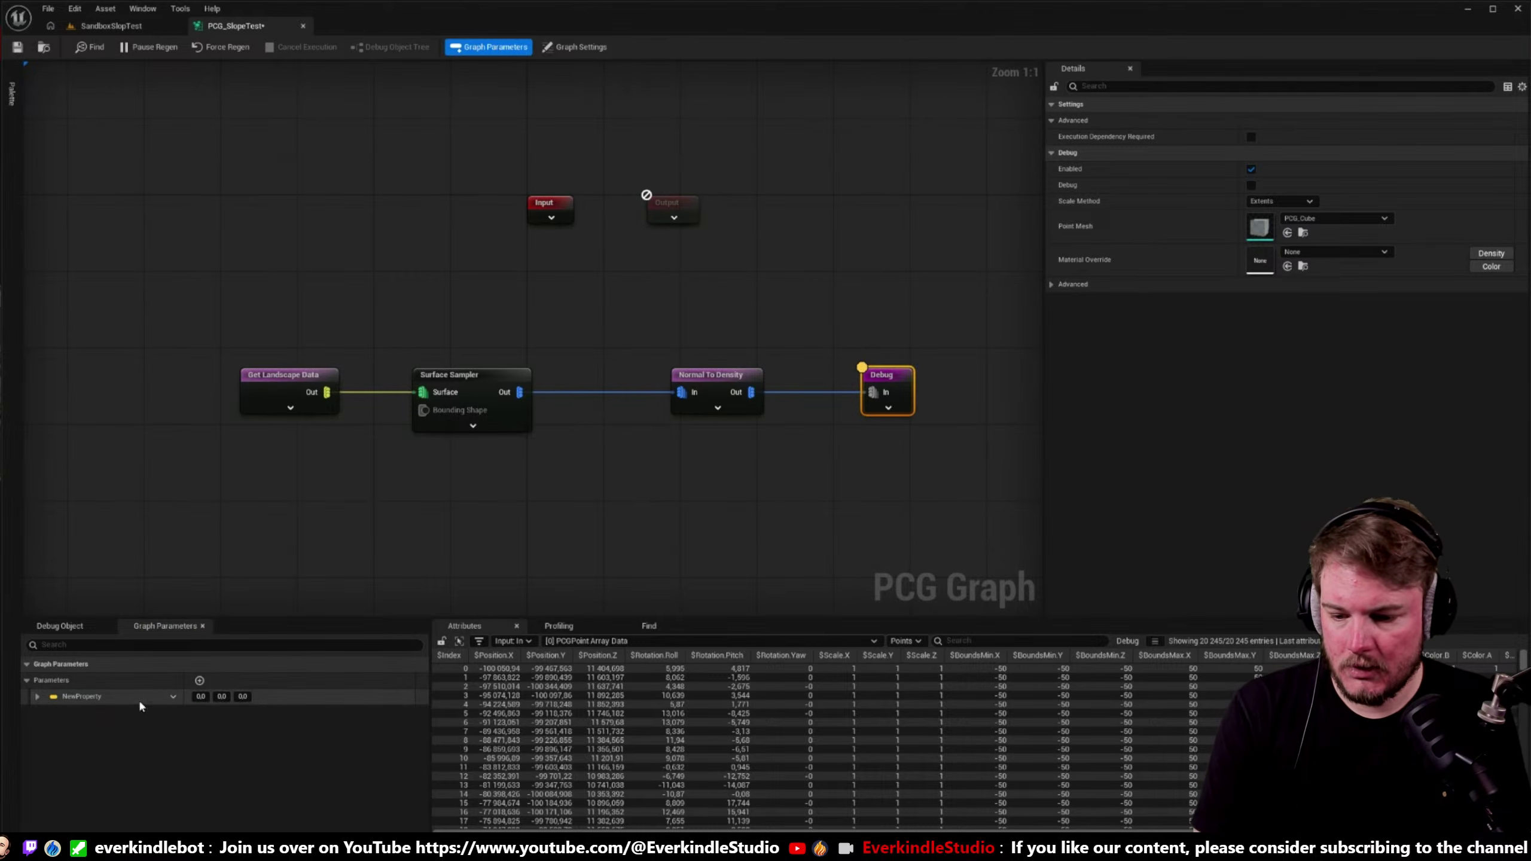
left_click(173, 696)
left_click(711, 380)
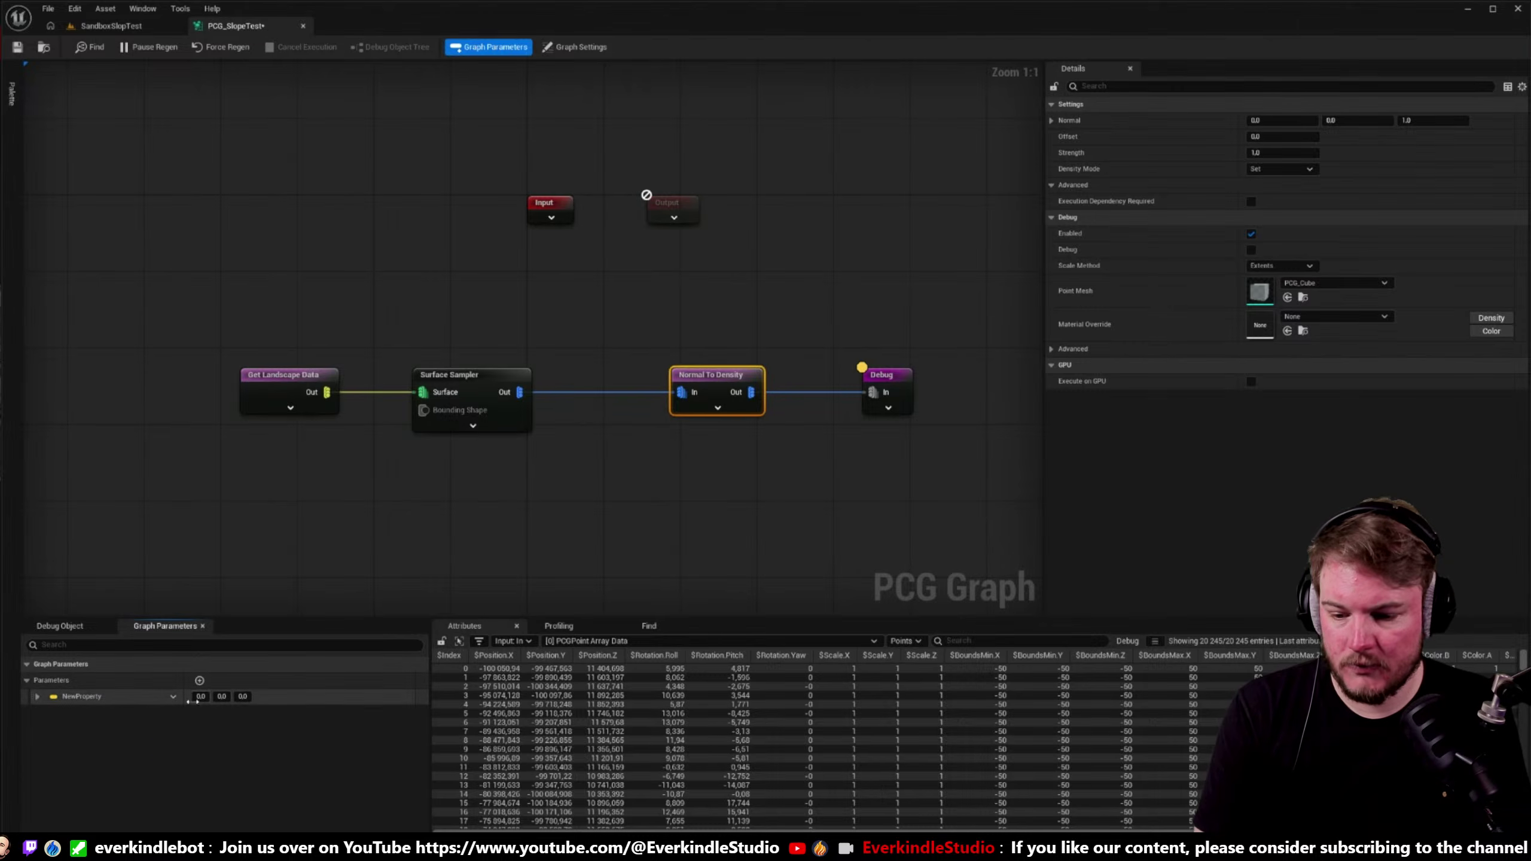
- Rename the new vector graph parameter to Normal and set its Z value to 1
left_click(173, 696)
left_click(215, 757)
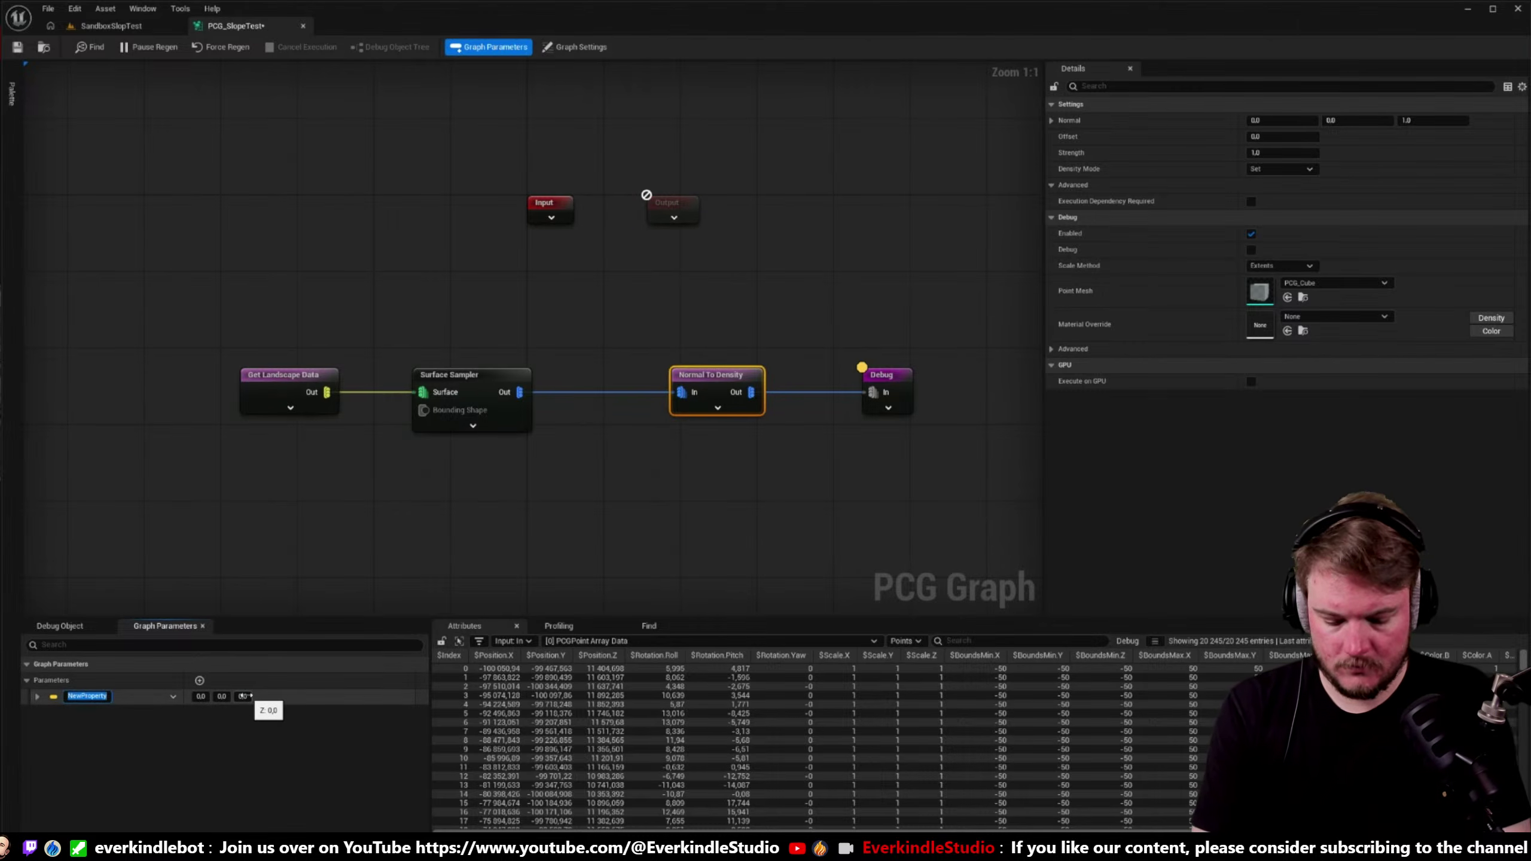
type("Normal")
key("Return")
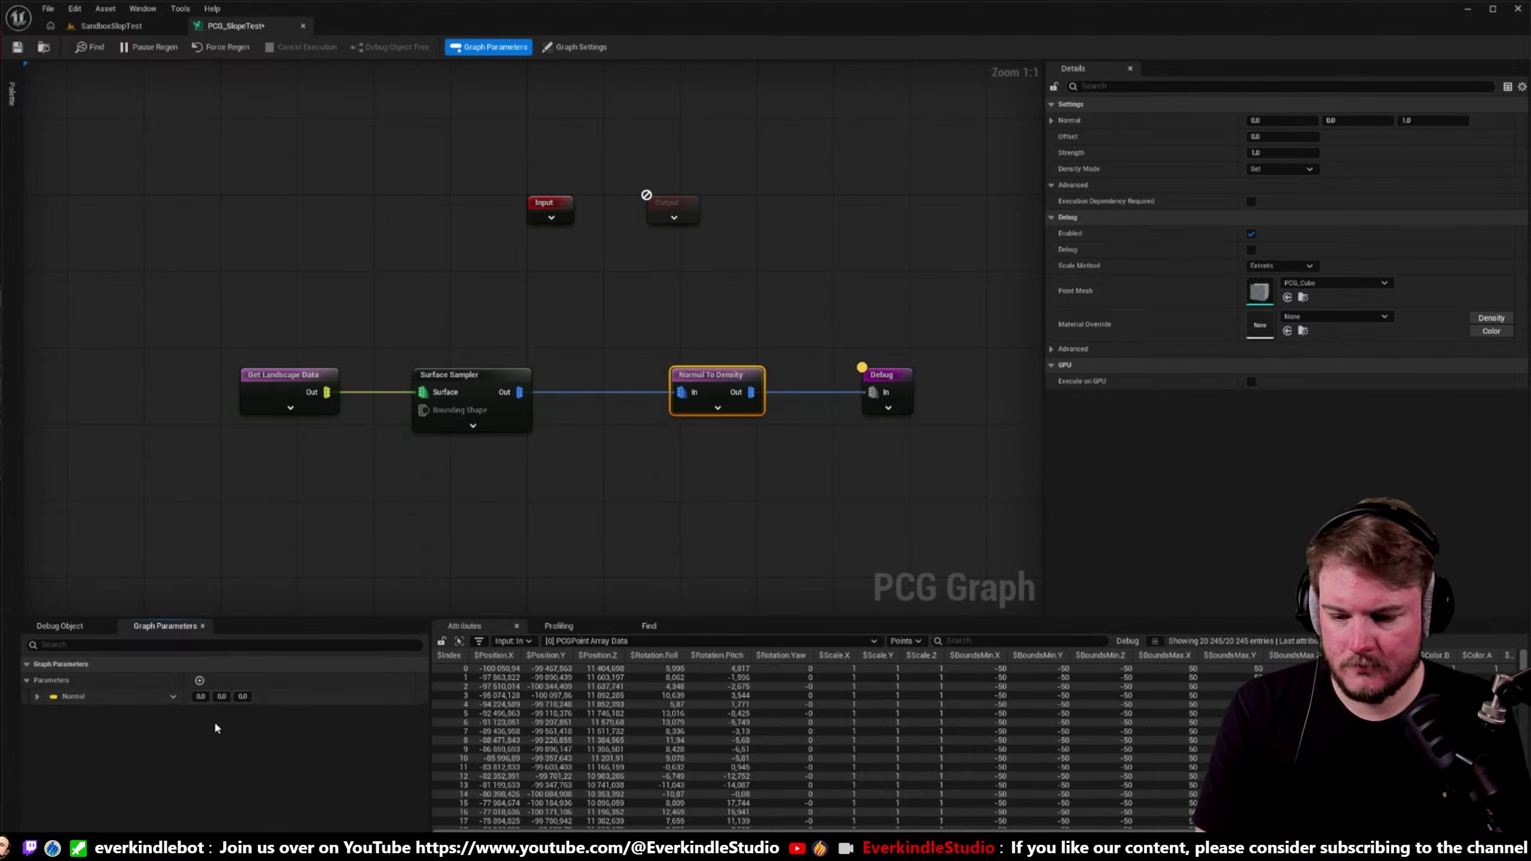
left_click(244, 696)
type("1")
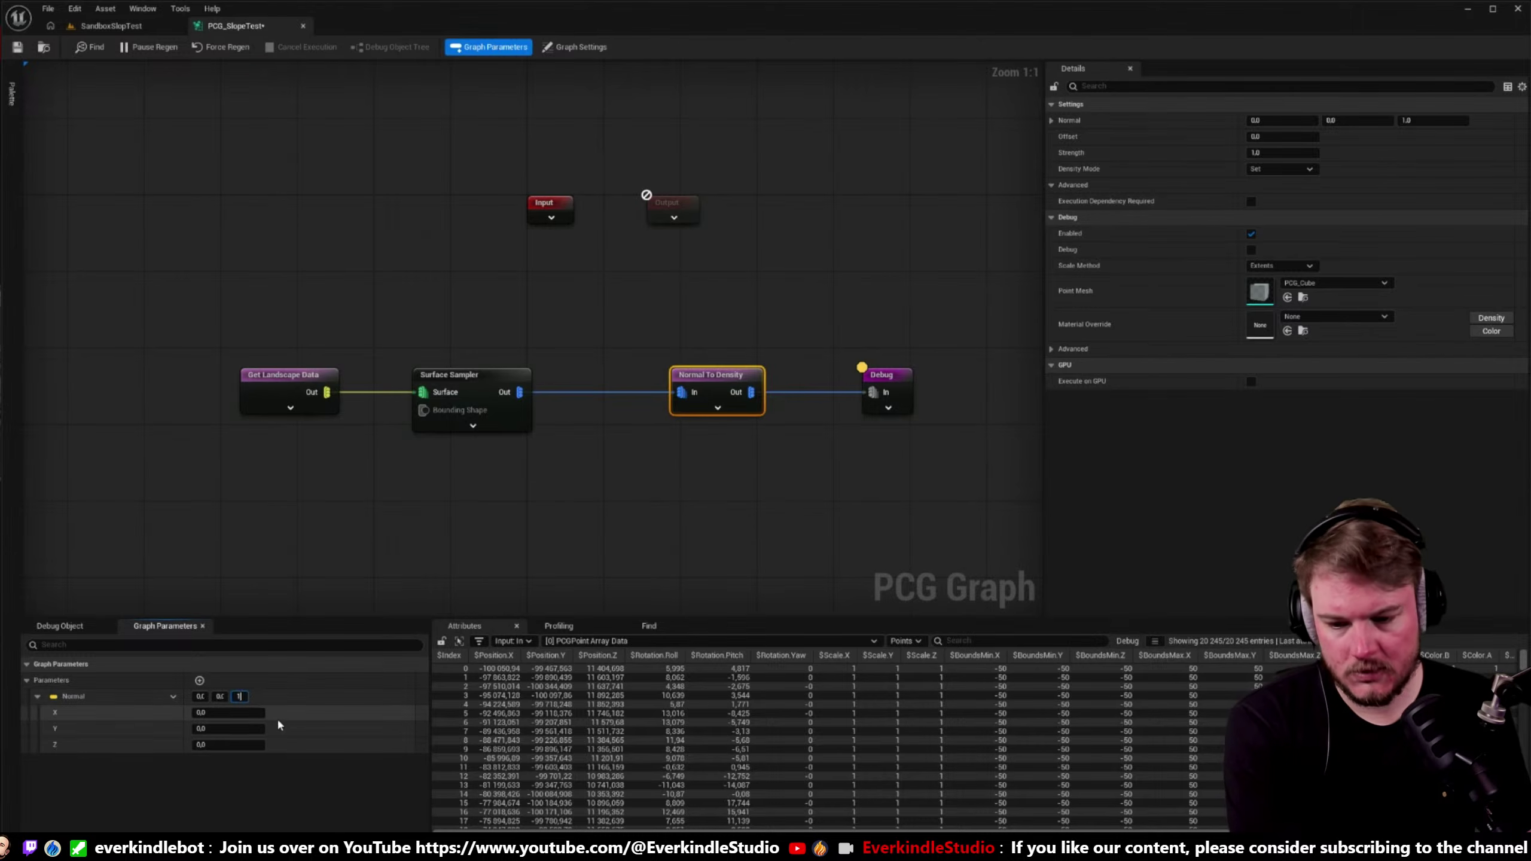
key("Return")
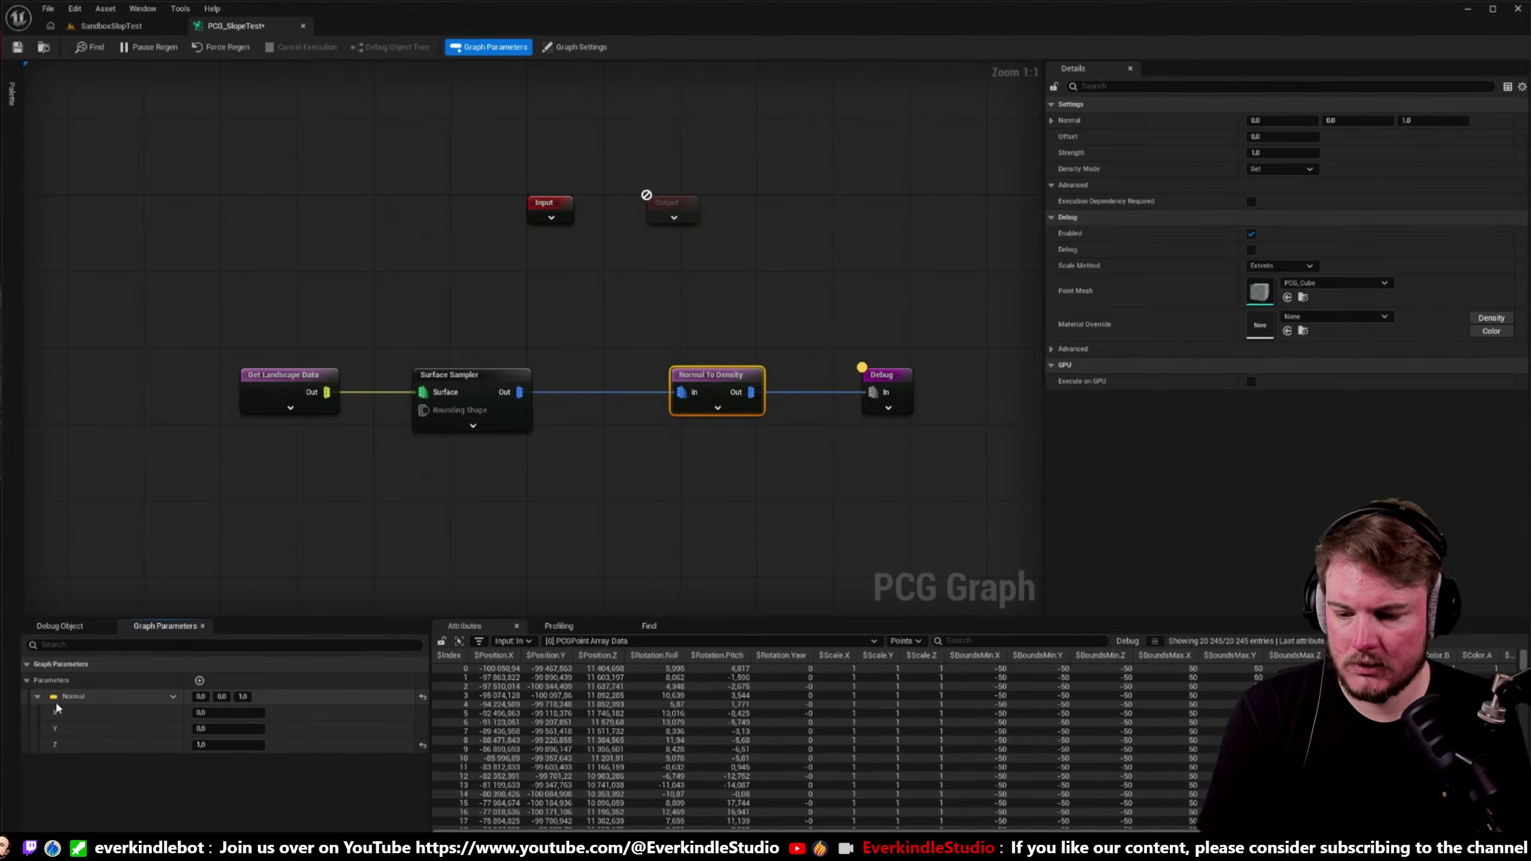
- Place the Normal parameter in the graph above Normal To Density and connect it to that node's Normal input
left_click_drag(32, 697, 690, 332)
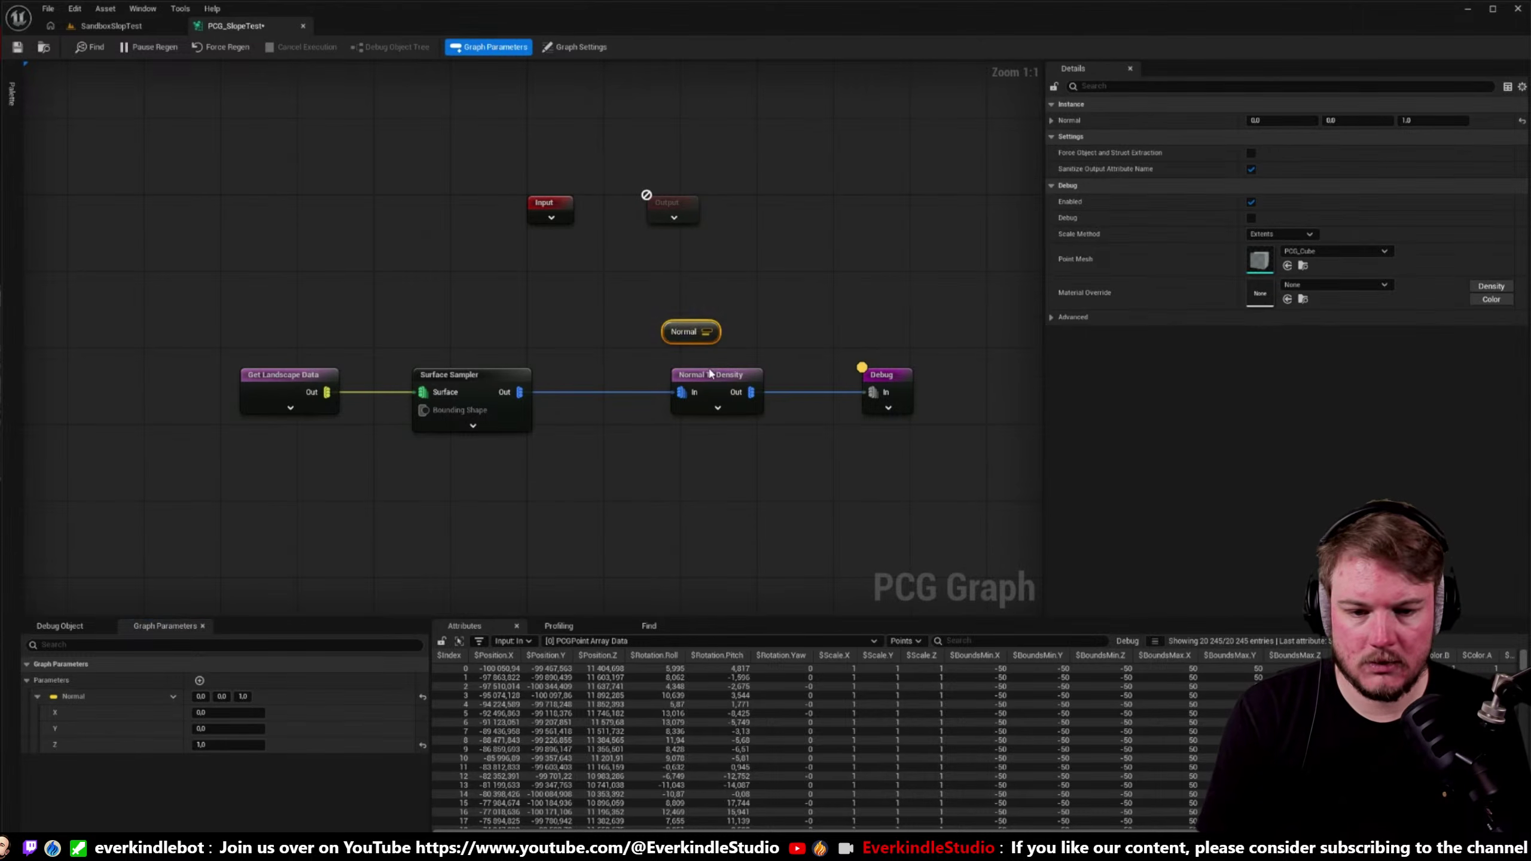
left_click(711, 410)
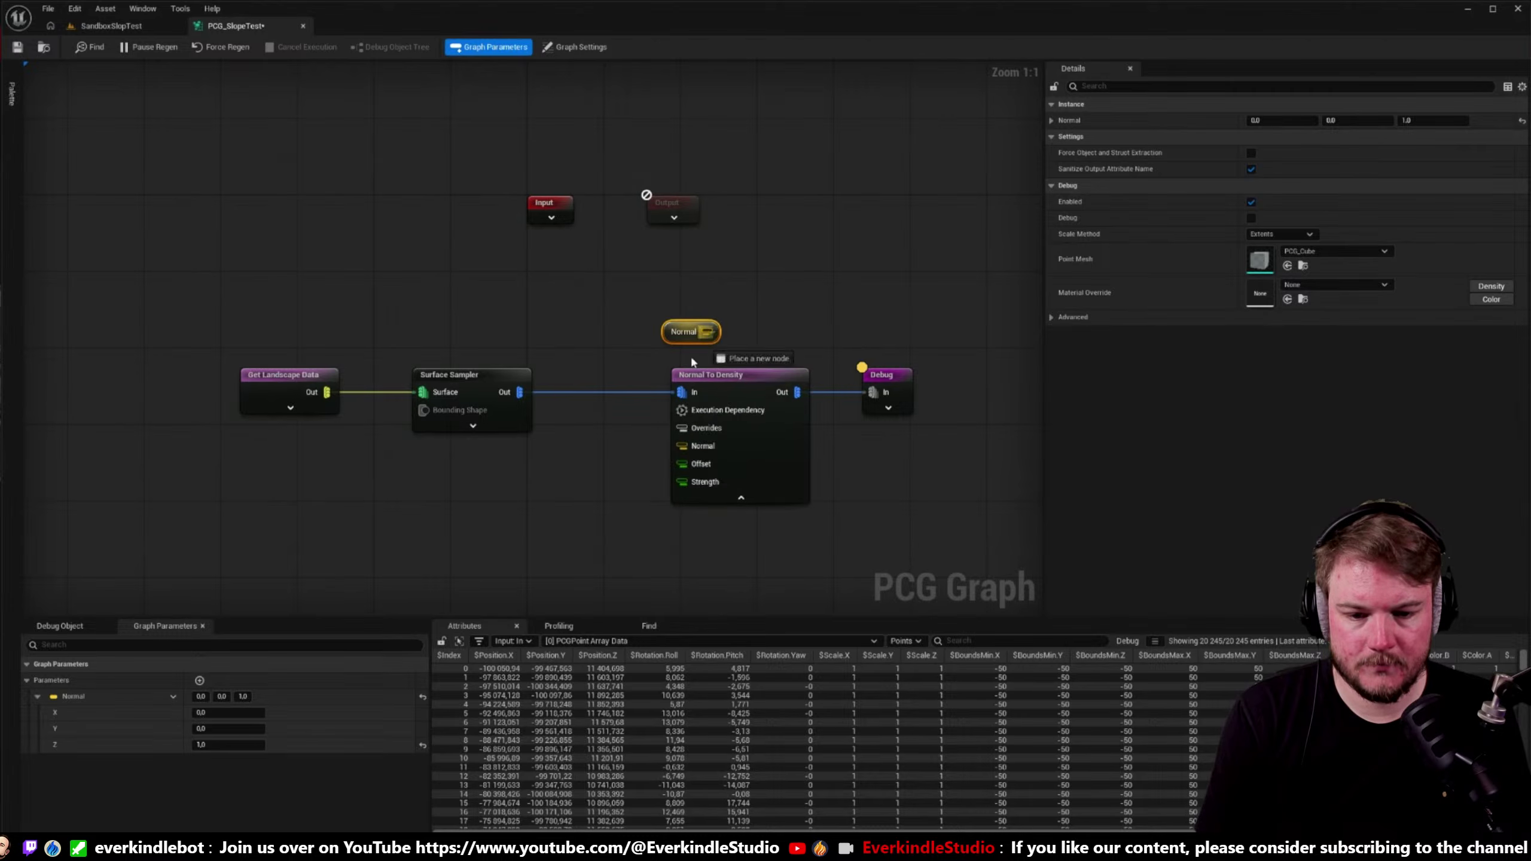
mouse_move(706, 332)
left_mouse_down()
mouse_move(682, 445)
mouse_move(684, 345)
left_mouse_up()
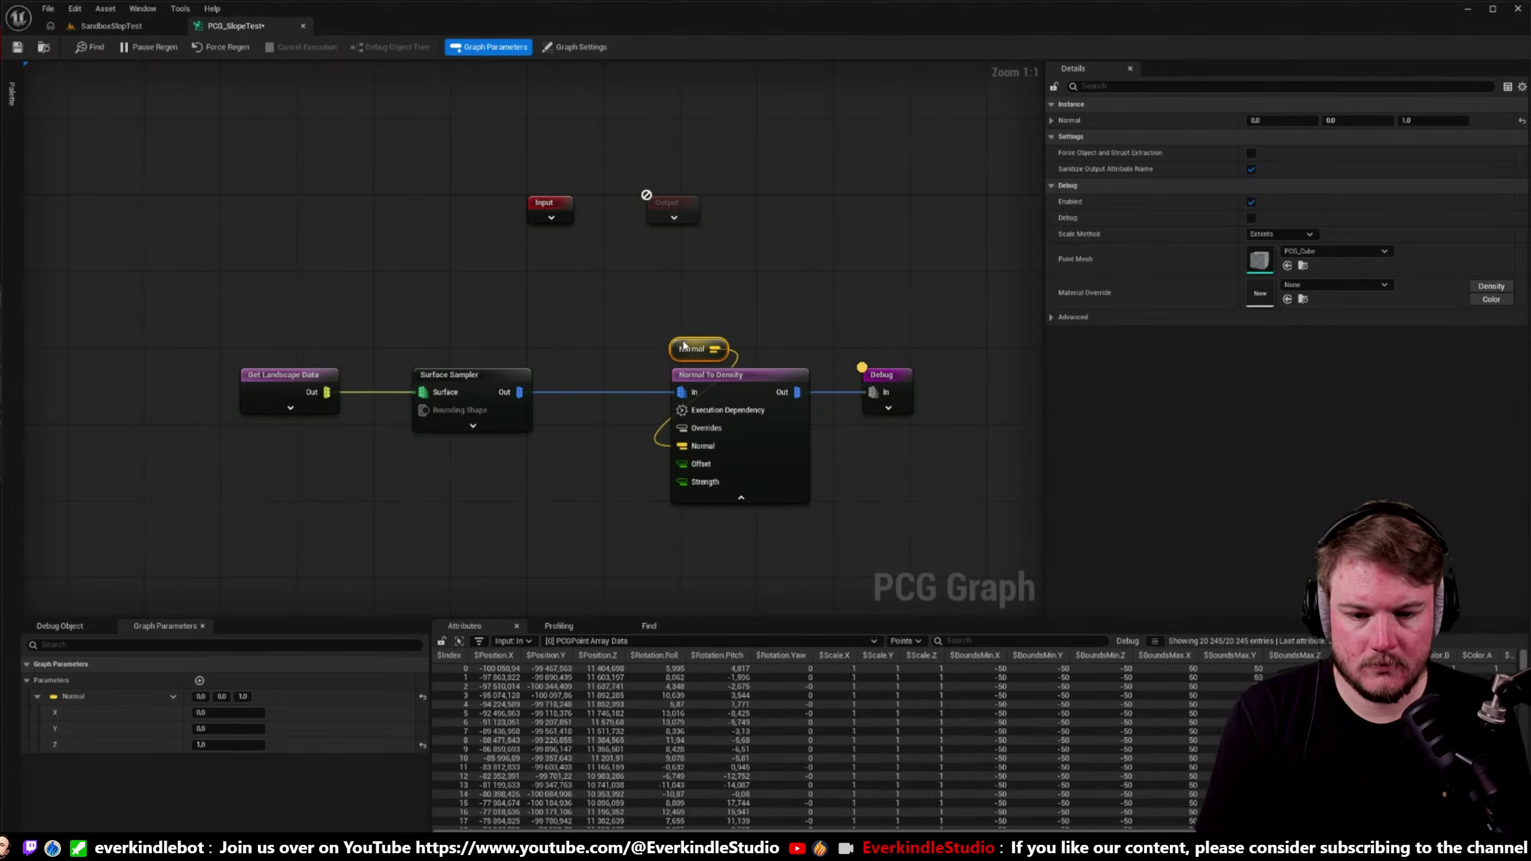
left_click(748, 497)
- Set the Debug node's scale method to Absolute with a point scale of 2, and switch to the level
right_click_drag(892, 403, 755, 395)
left_click(756, 396)
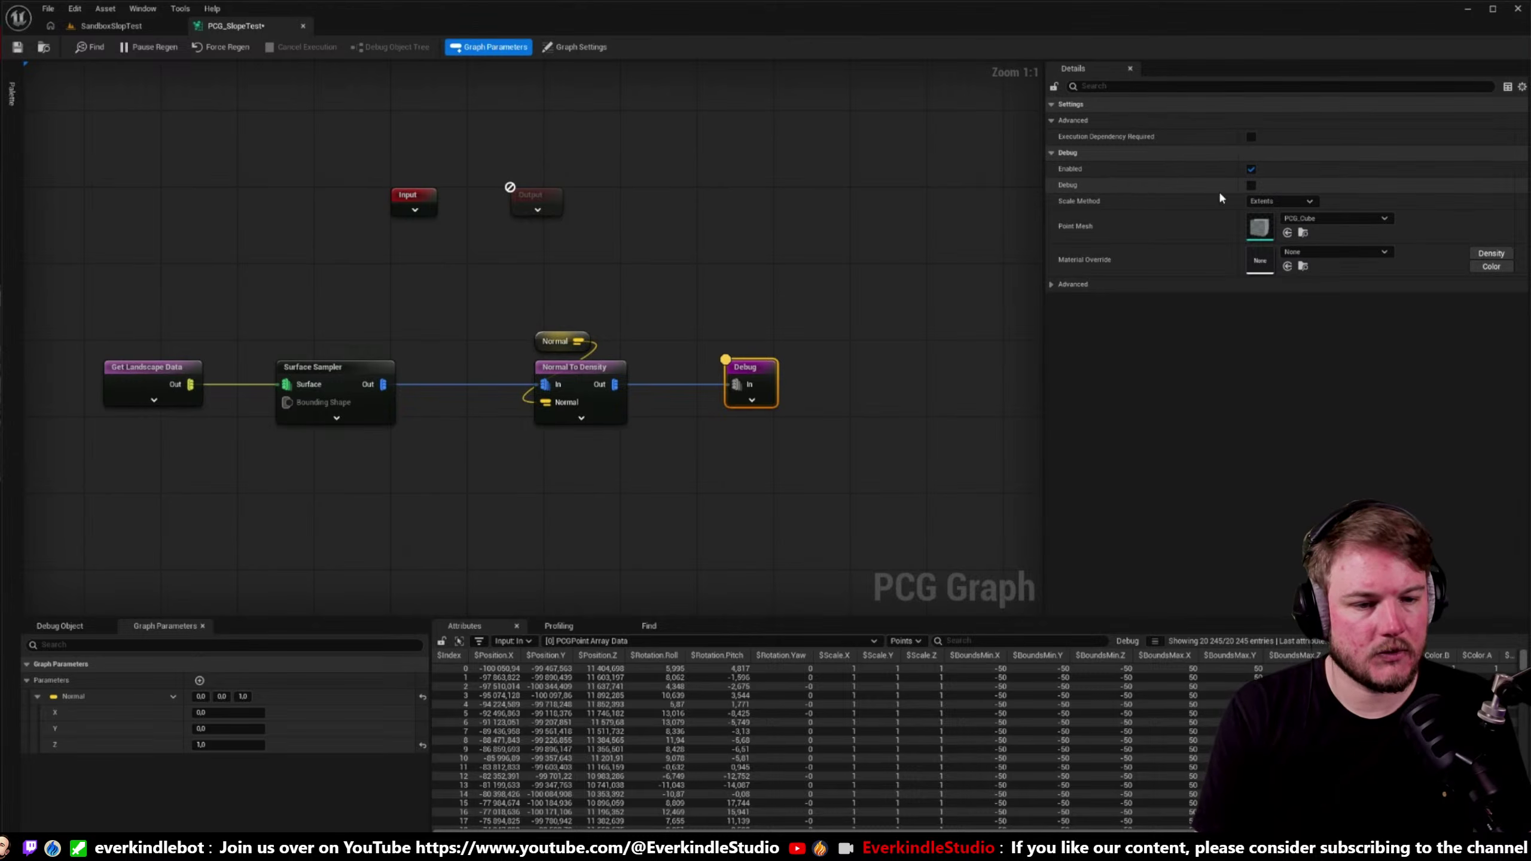
left_click(1277, 202)
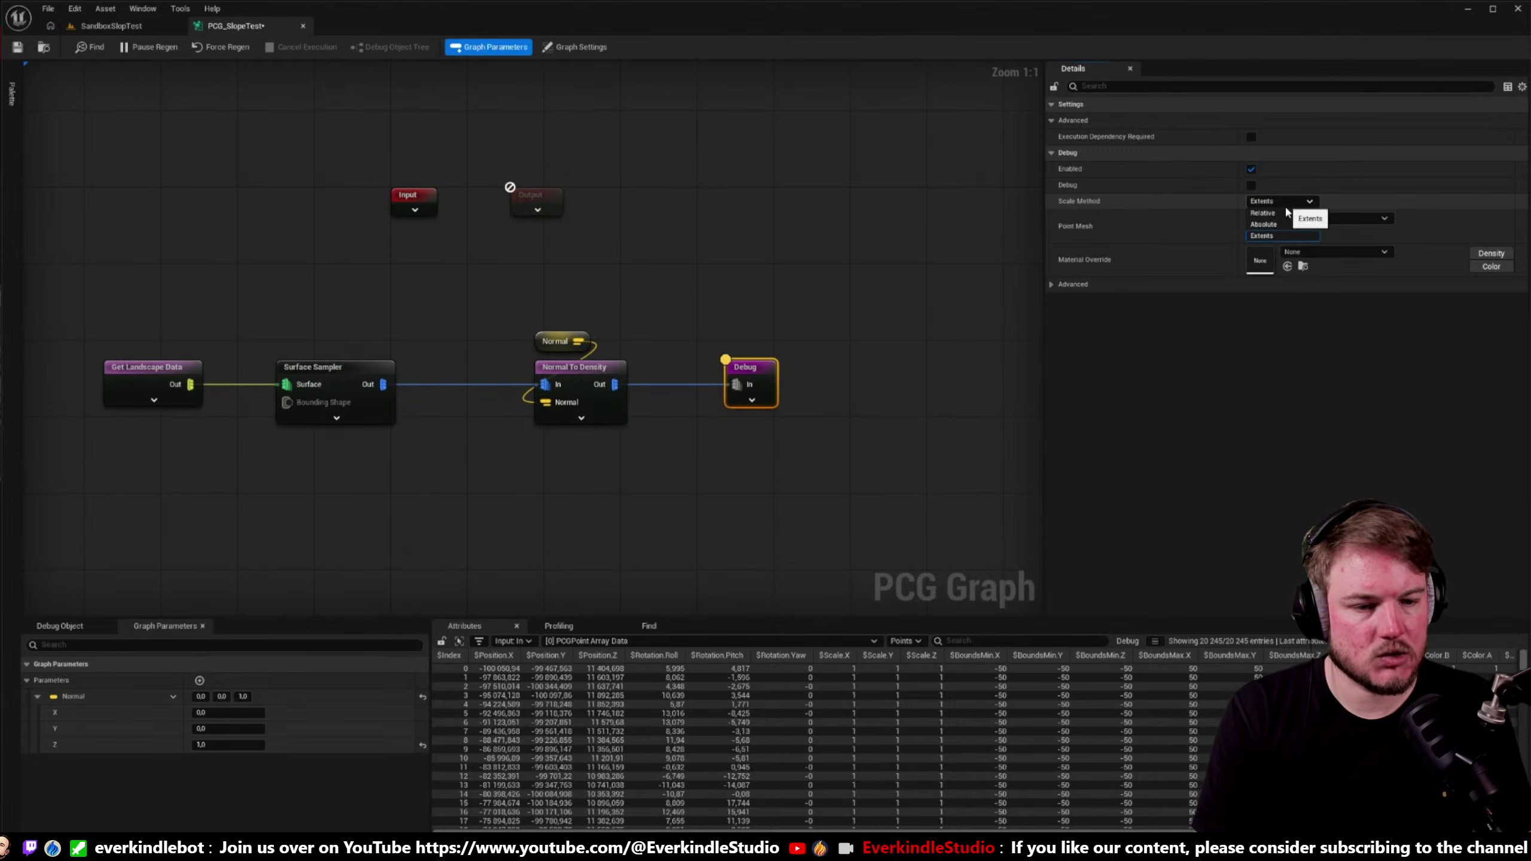
left_click(1263, 224)
left_click(1283, 201)
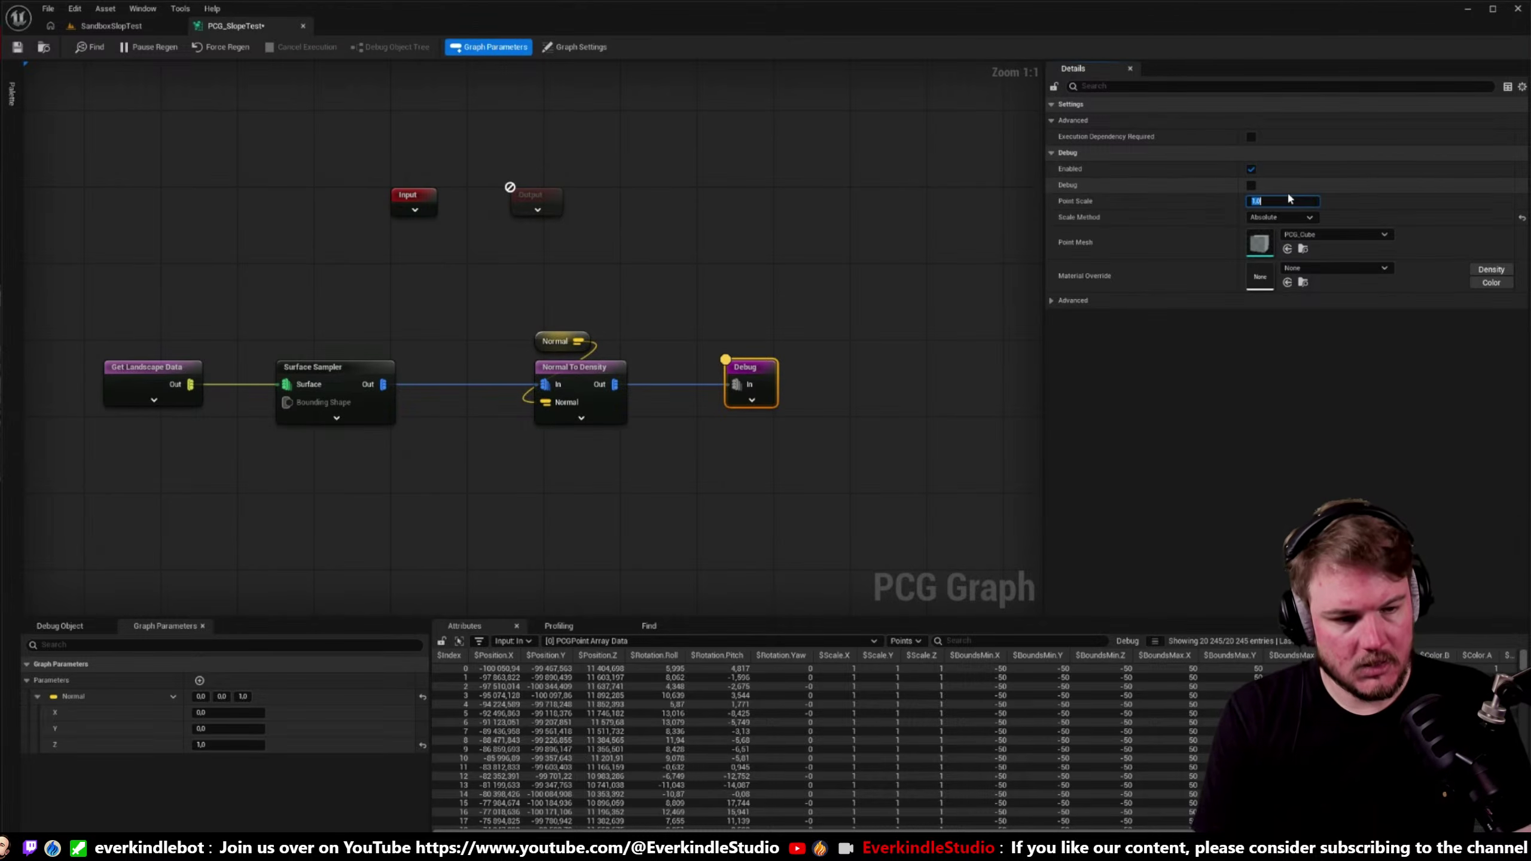
type("2")
key("Return")
left_click(104, 8)
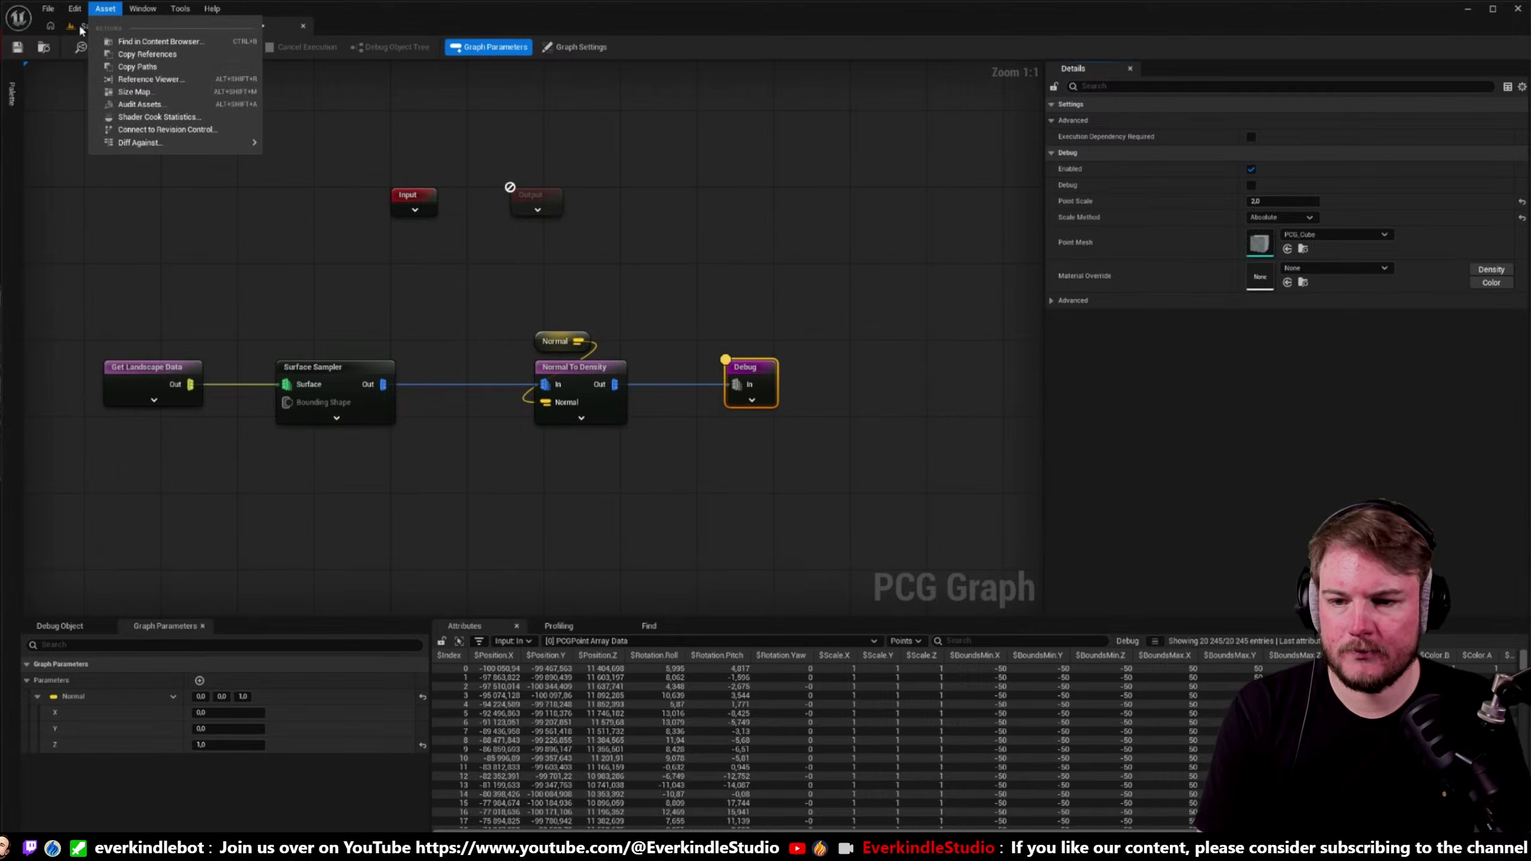
left_click(111, 25)
- Set the Debug node's point scale to 5 and view the debug cubes on the SandboxSlopTest landscape
left_click(272, 26)
left_click(1313, 202)
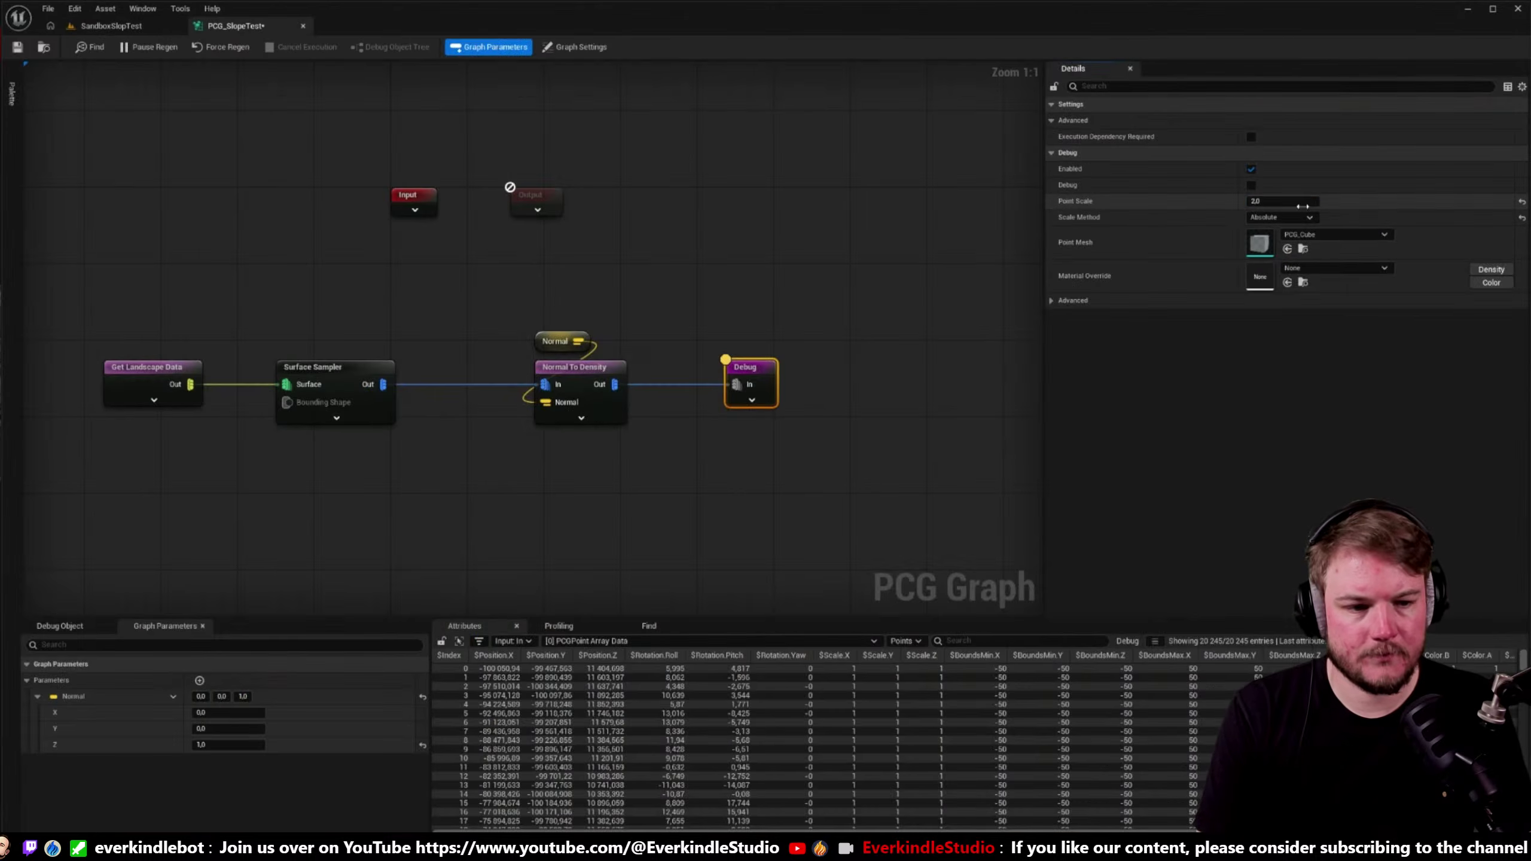
type("5")
key("Return")
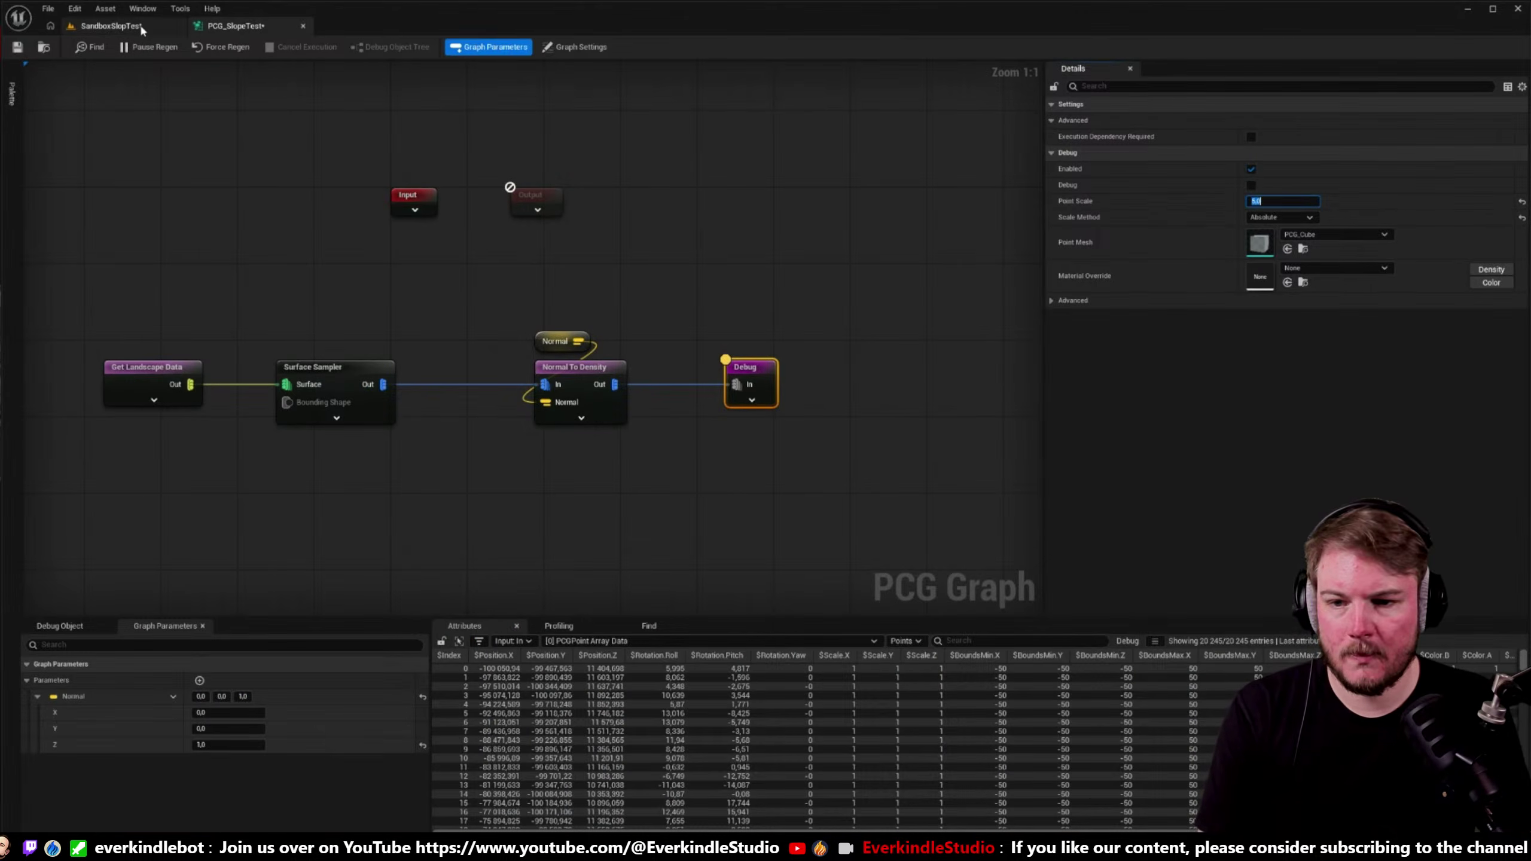
left_click(111, 25)
mouse_move(656, 464)
right_mouse_down()
mouse_move(656, 440)
mouse_move(656, 477)
right_mouse_up()
key("Escape")
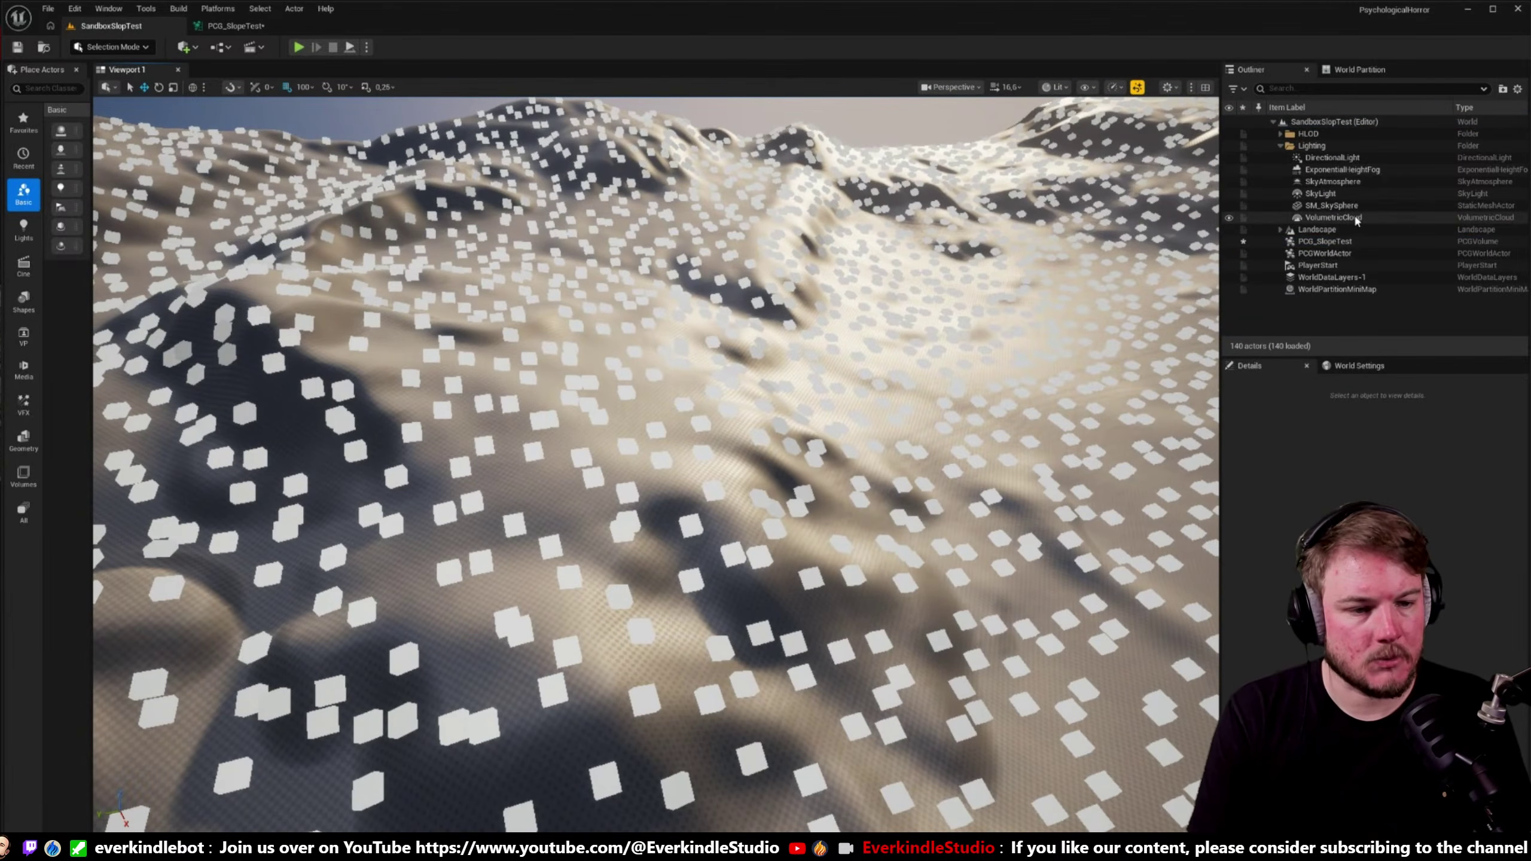
- Override the Normal parameter on the PCG_SlopeTest volume and edit its Z value
left_click(1334, 242)
scroll(1253, 603, "down", 2)
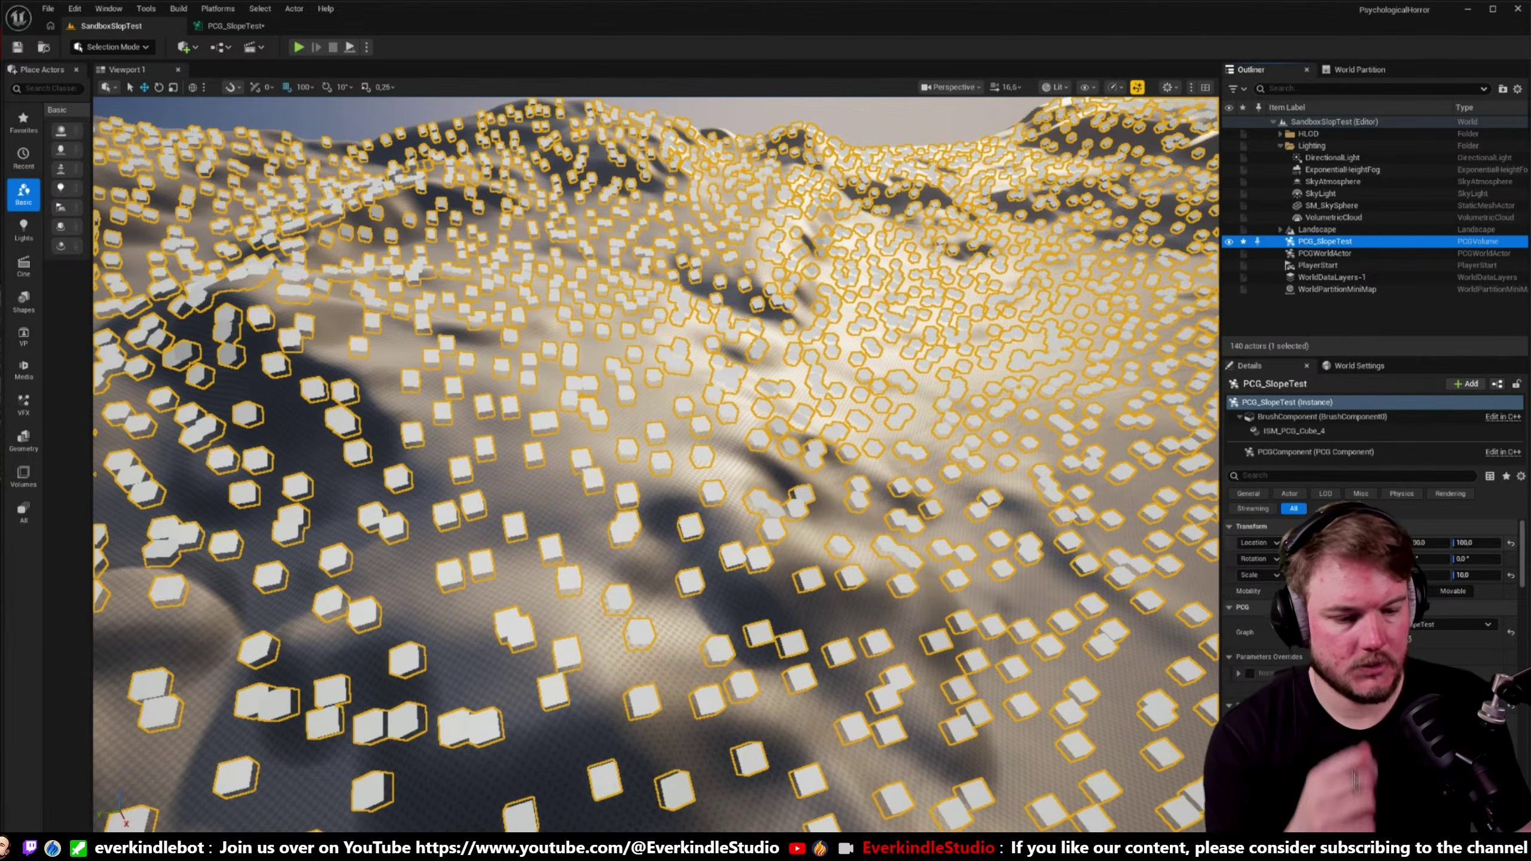
left_click(1250, 597)
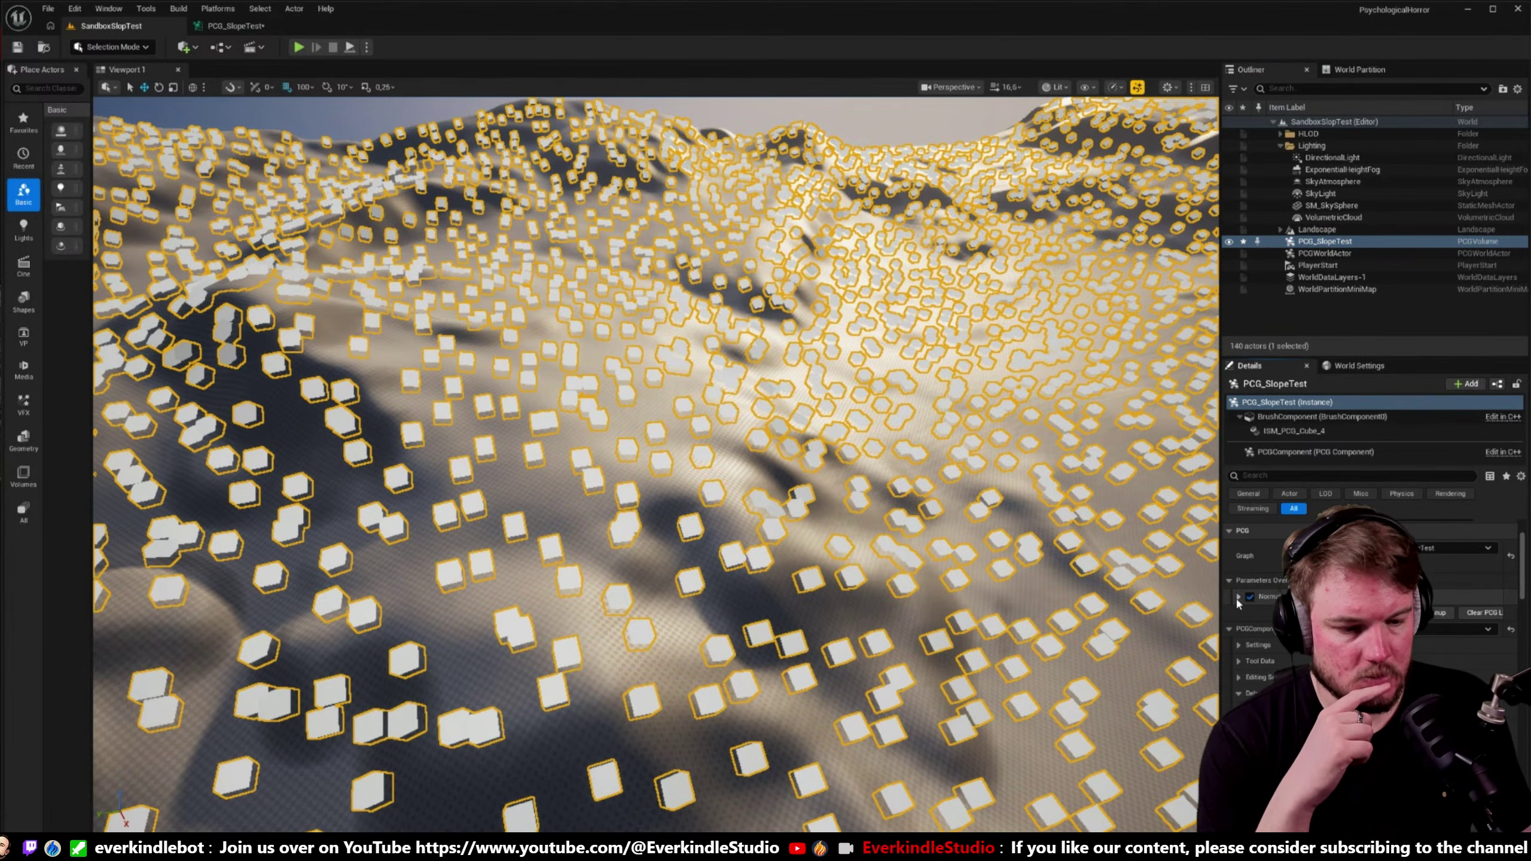
left_click(1238, 596)
left_click(1416, 645)
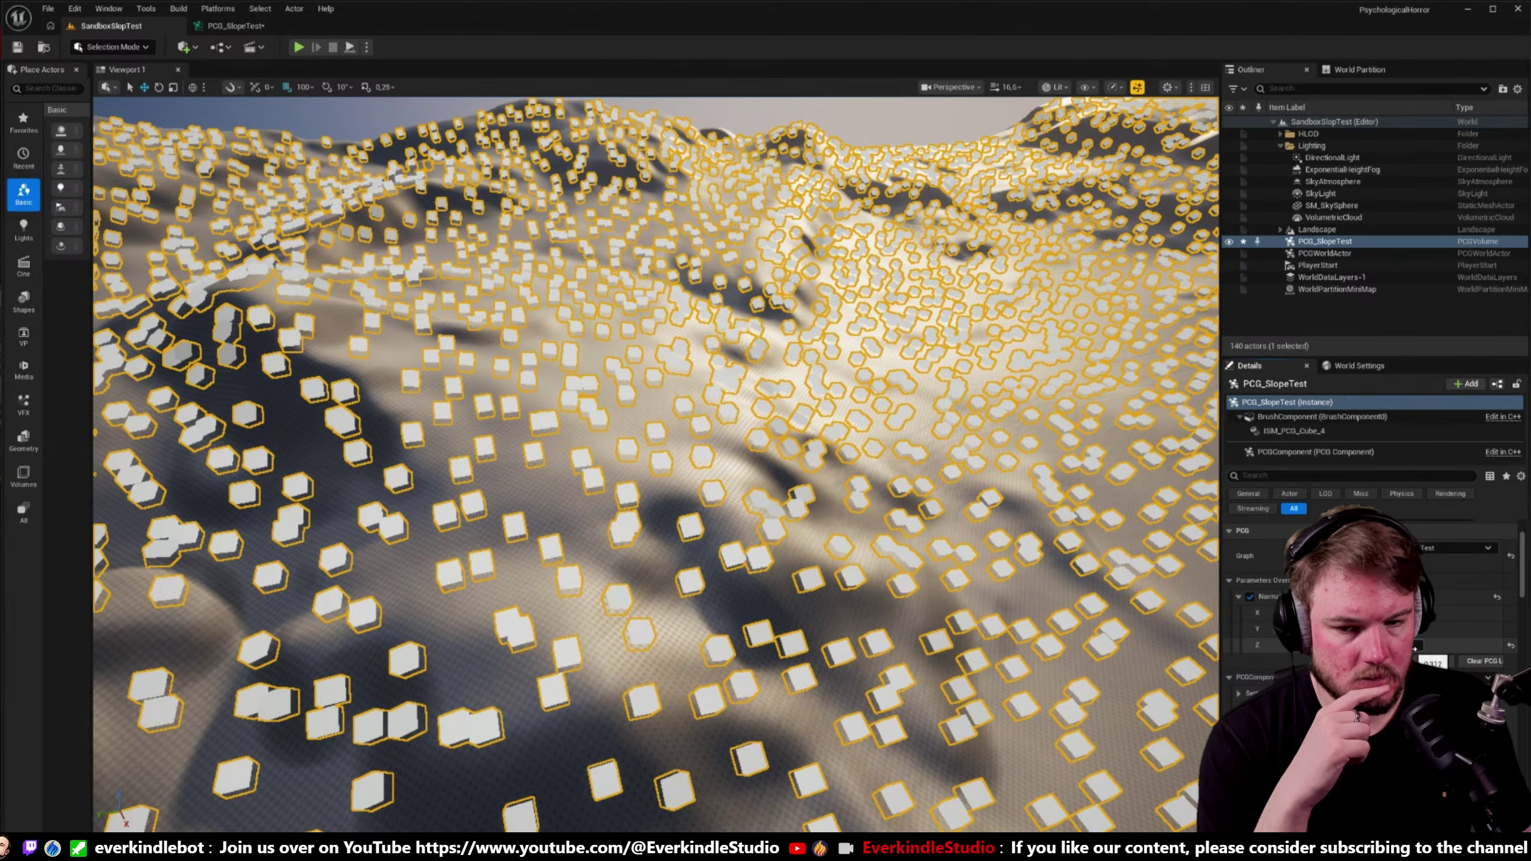
key("Return")
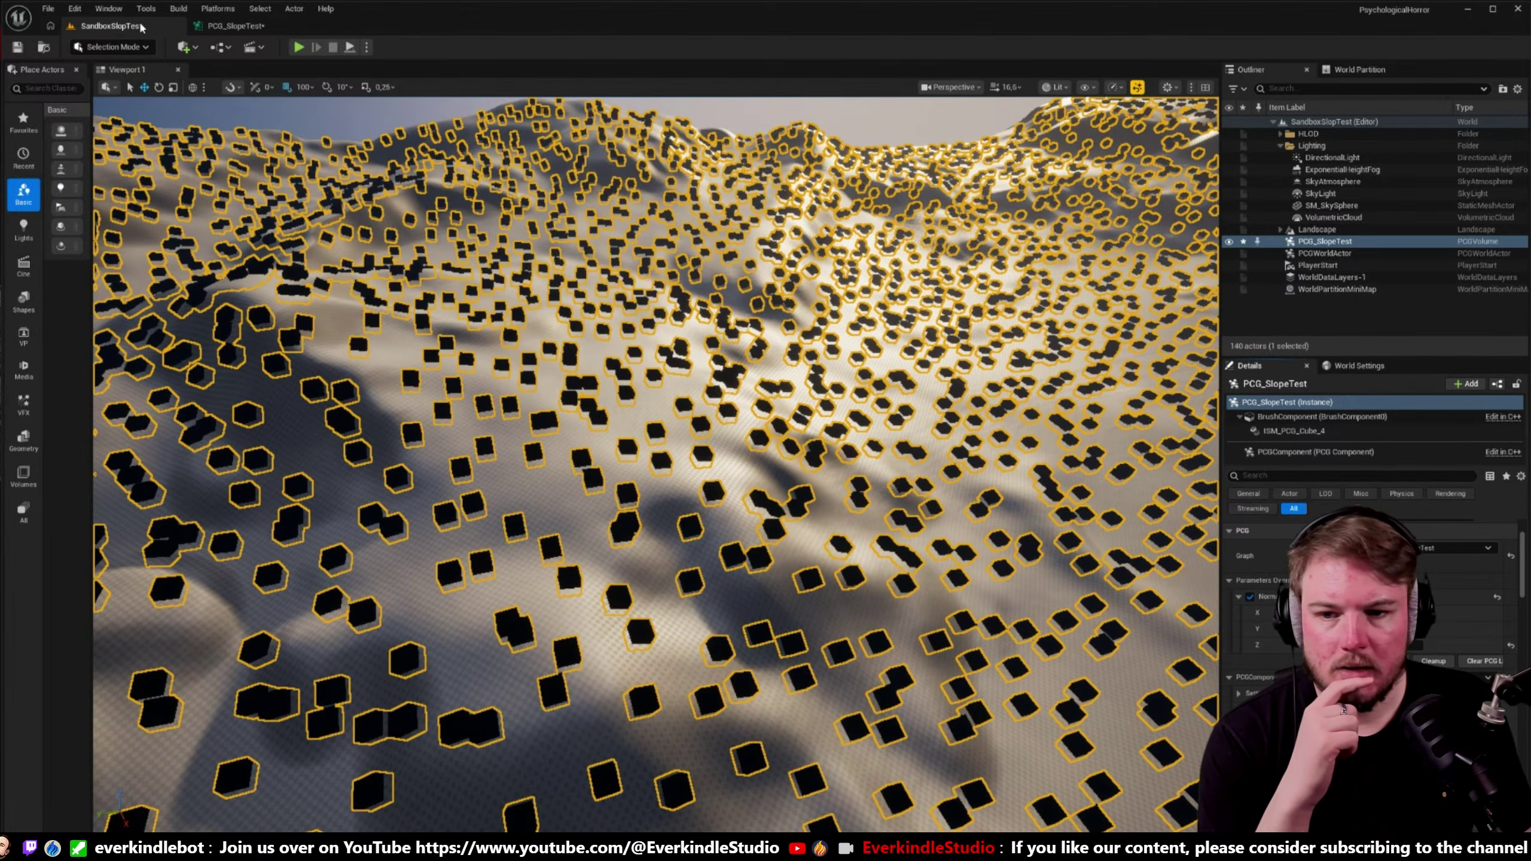
- Set the strength of the Normal To Density node to 0.5 and return to the level
left_click(241, 28)
right_click_drag(670, 309, 566, 305)
left_click(471, 363)
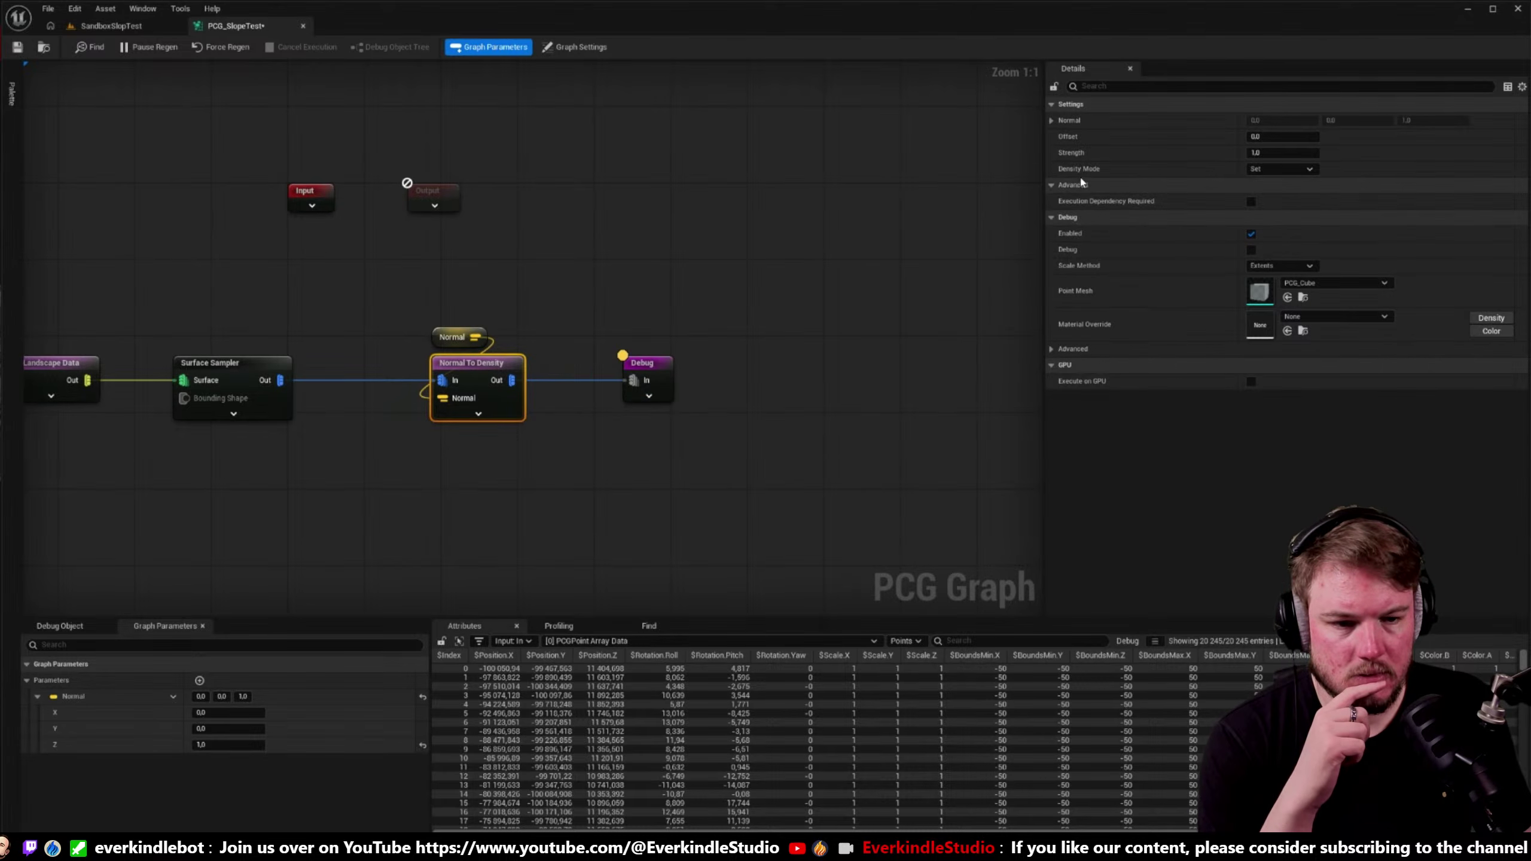
left_click(1267, 168)
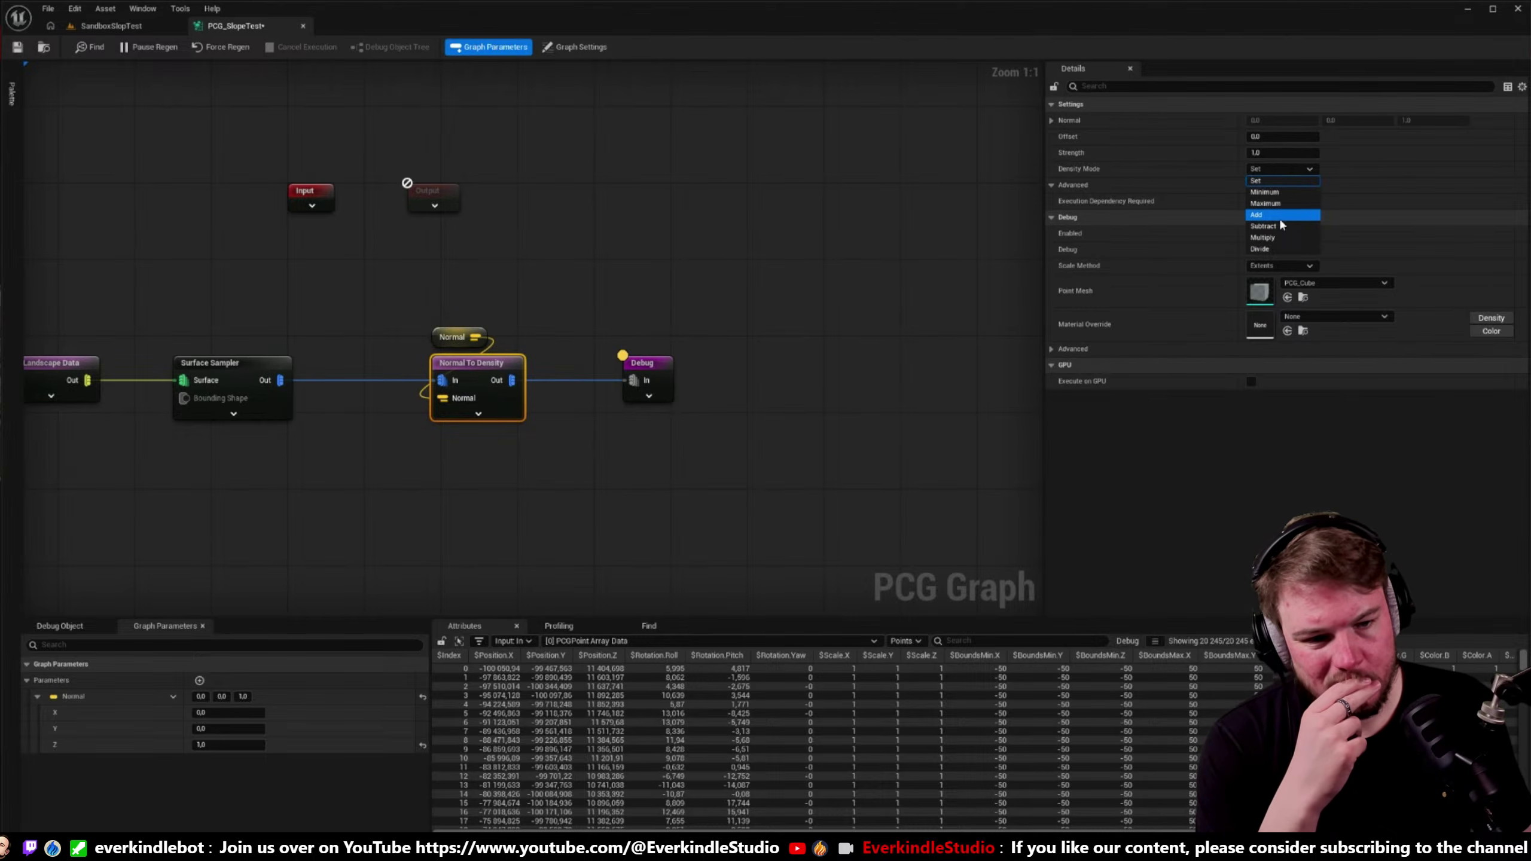
left_click(1306, 155)
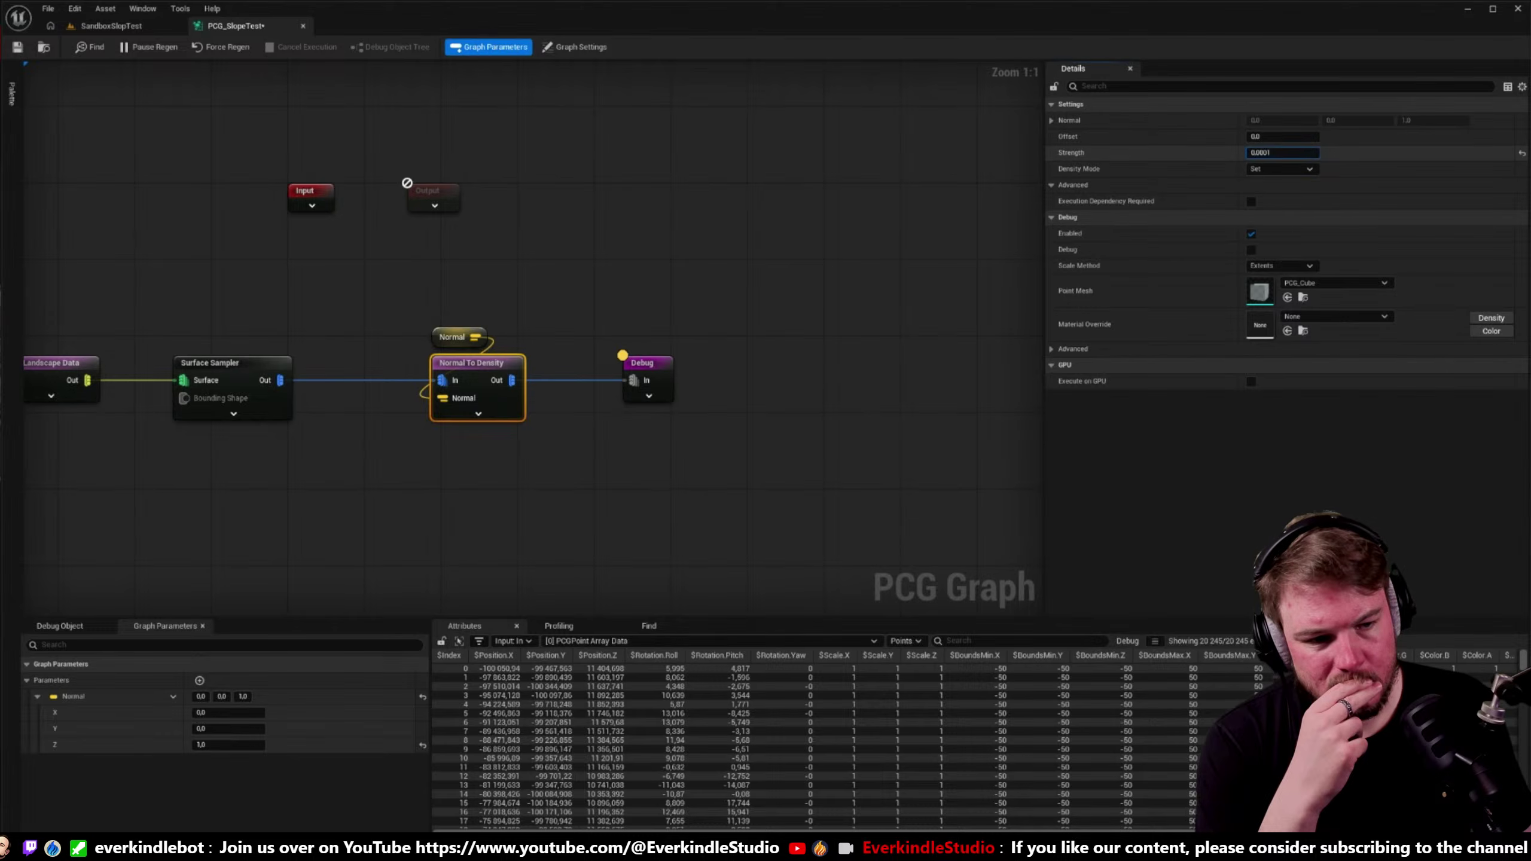
left_click_drag(1282, 153, 1307, 152)
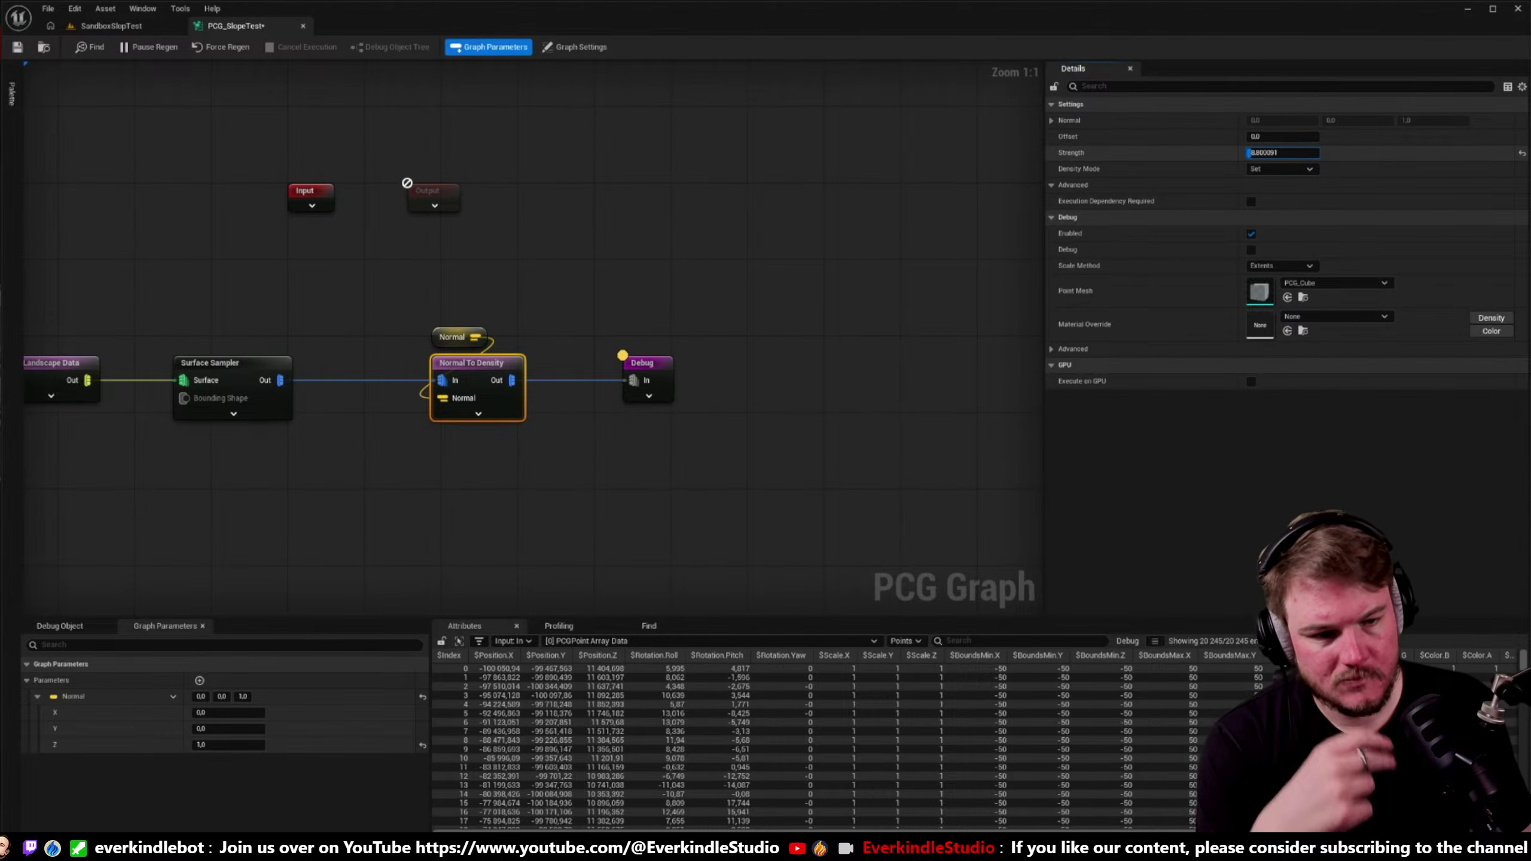
type("0,5")
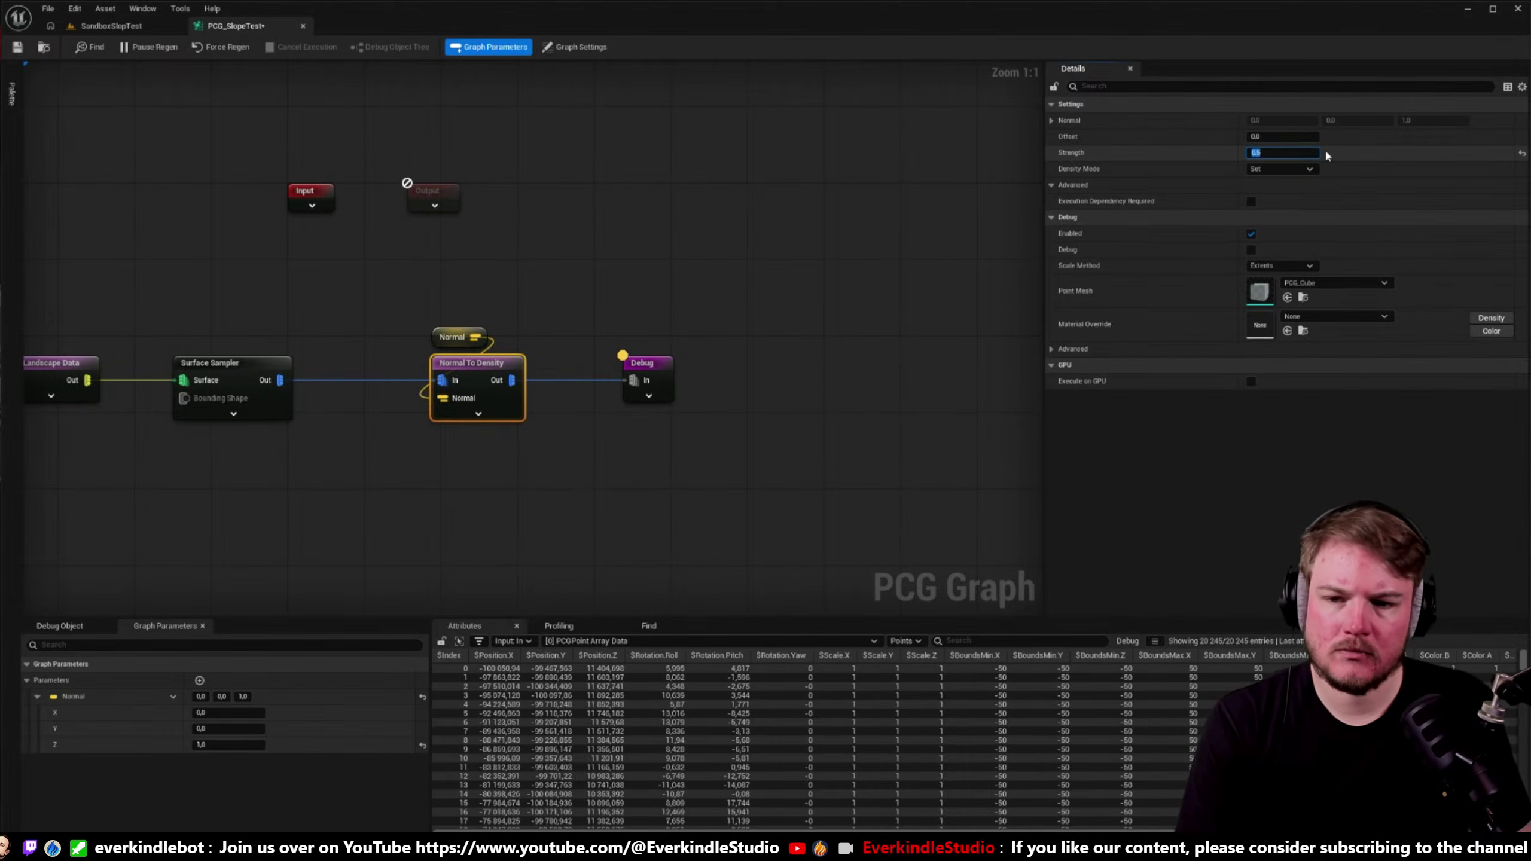
key("Return")
left_click(107, 28)
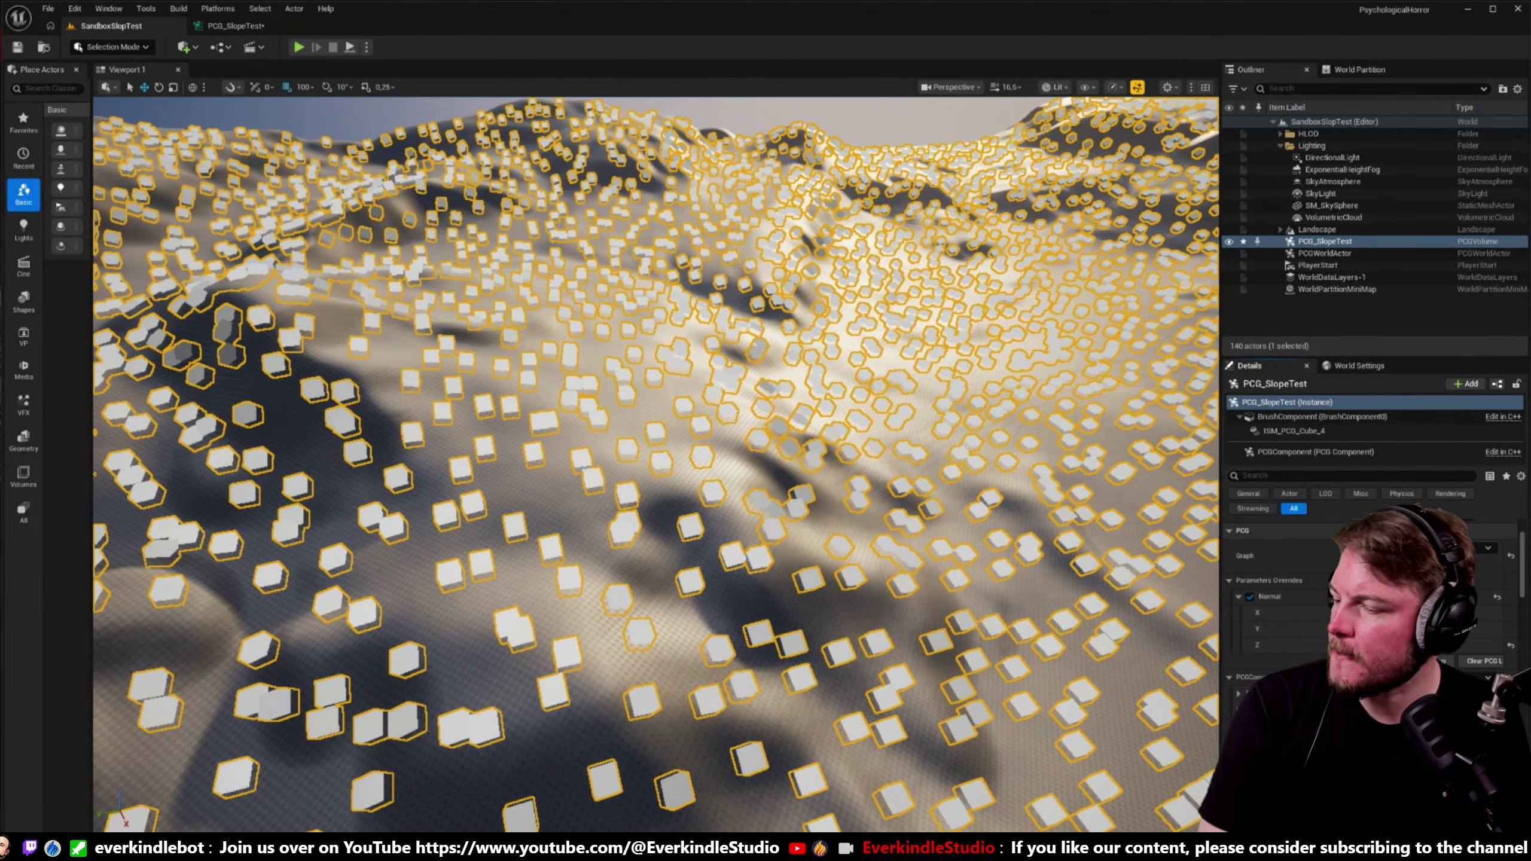
key("alt+Tab")
key("alt+Tab")
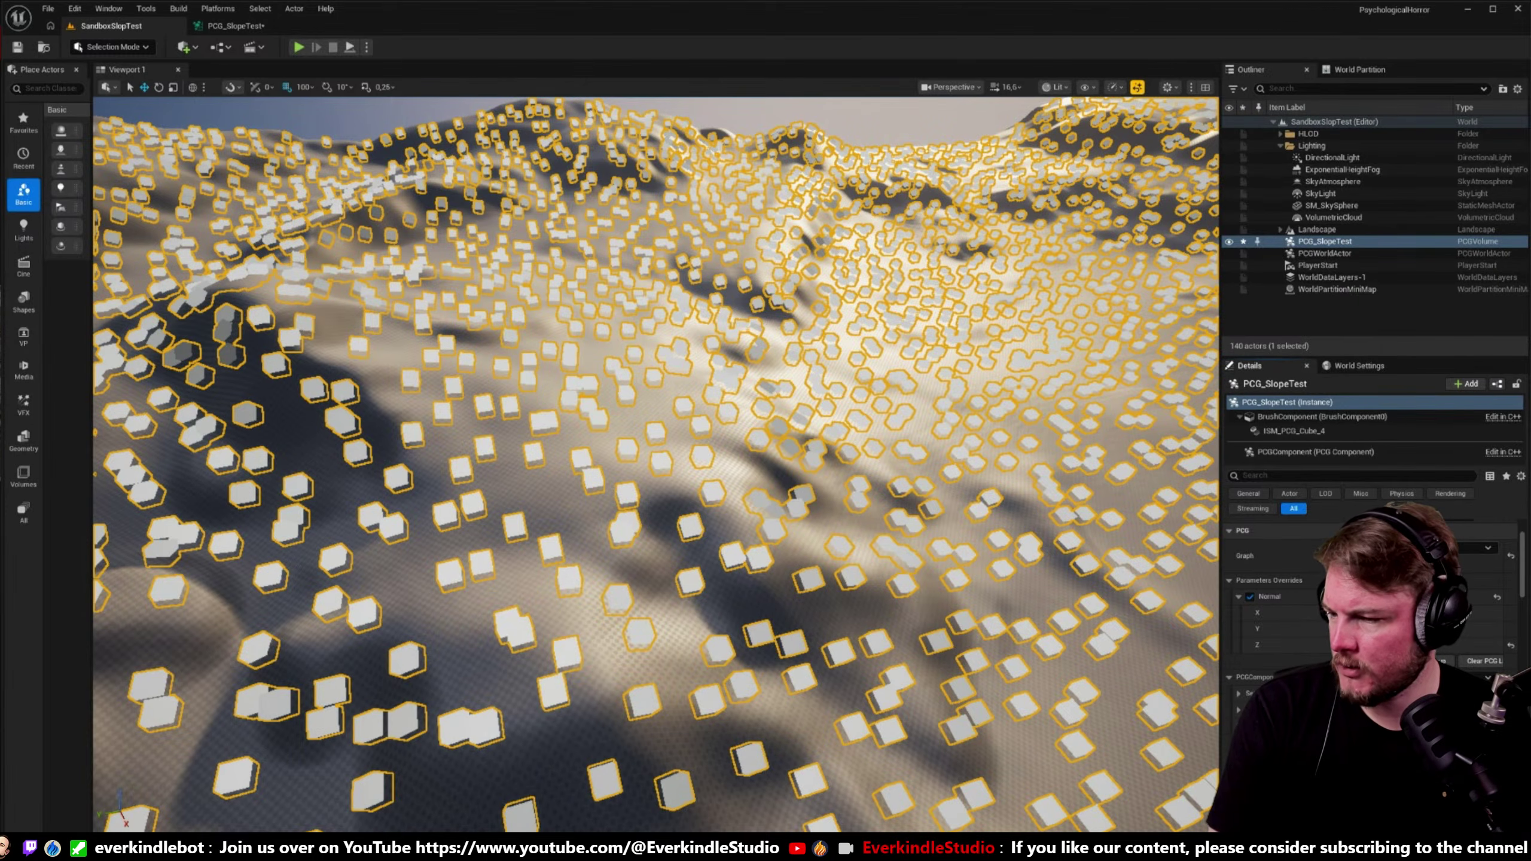
right_click_drag(741, 412, 741, 411)
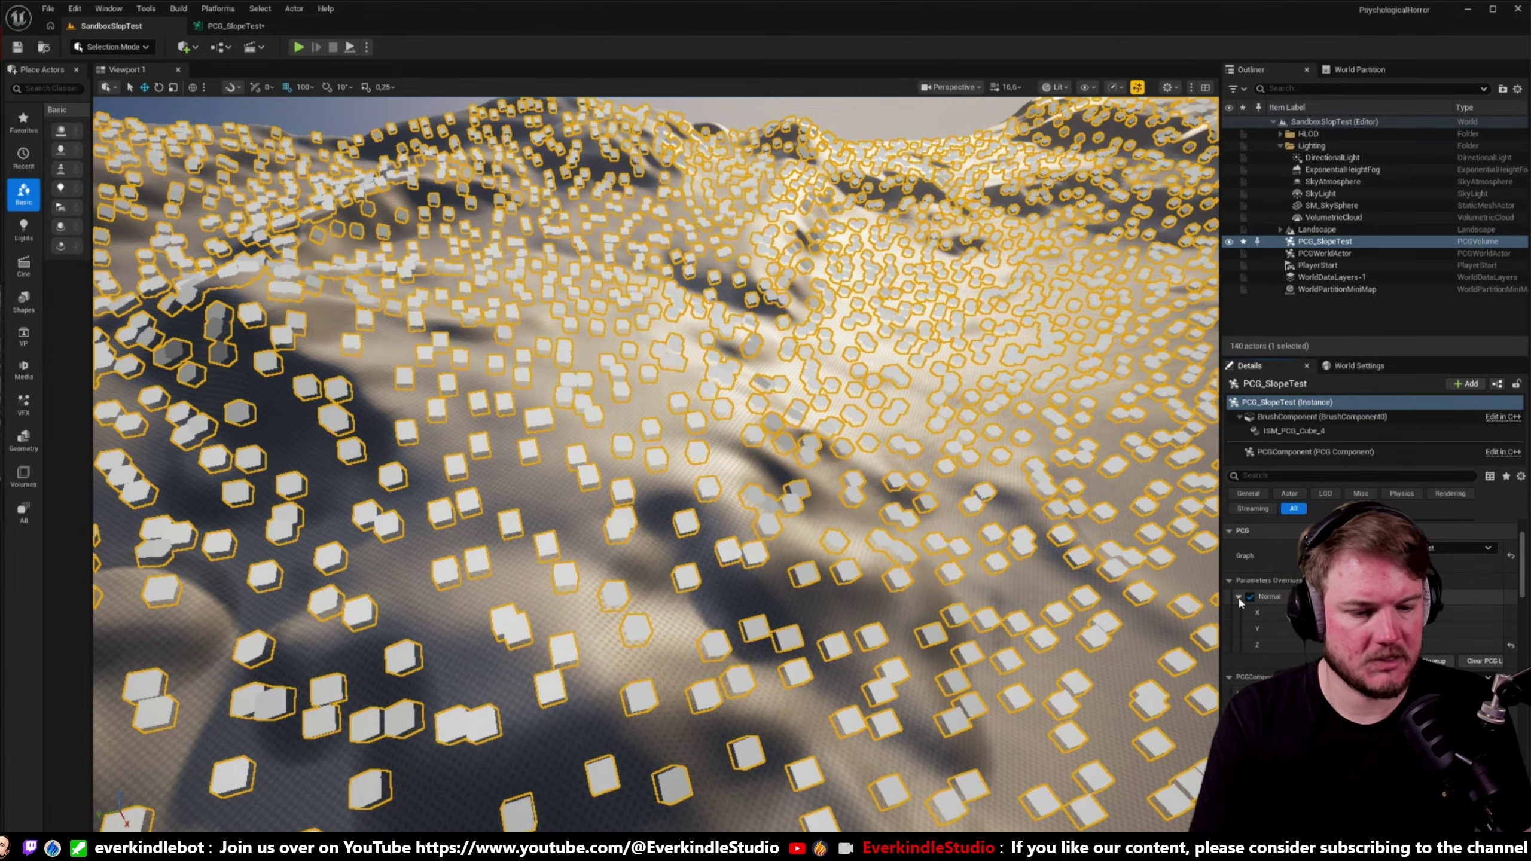
- Add a second graph parameter to PCG_SlopeTest, named Strength, with a value of 1
left_click(235, 25)
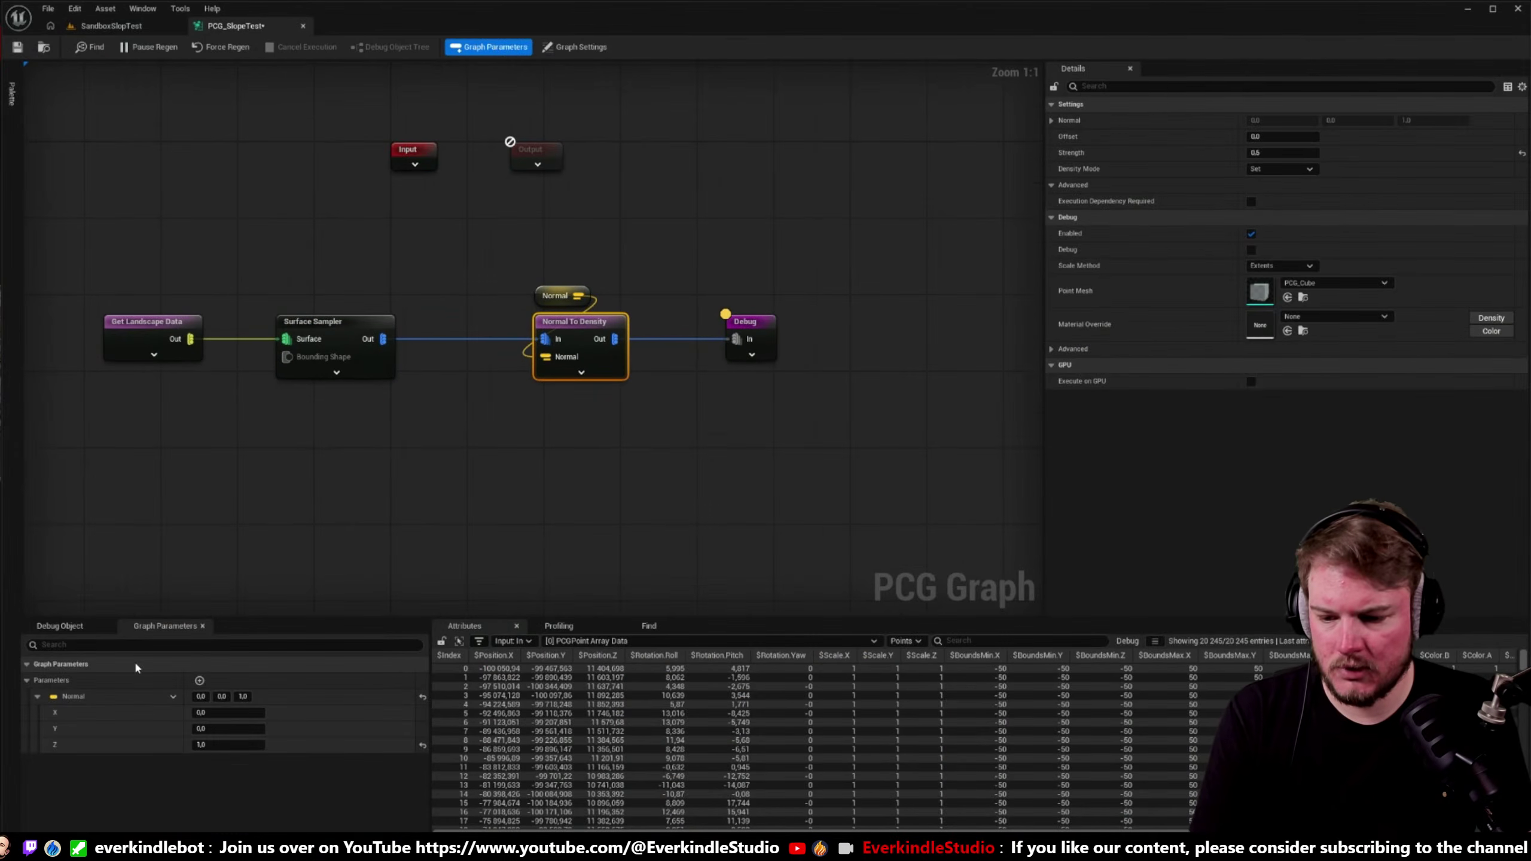
left_click(37, 696)
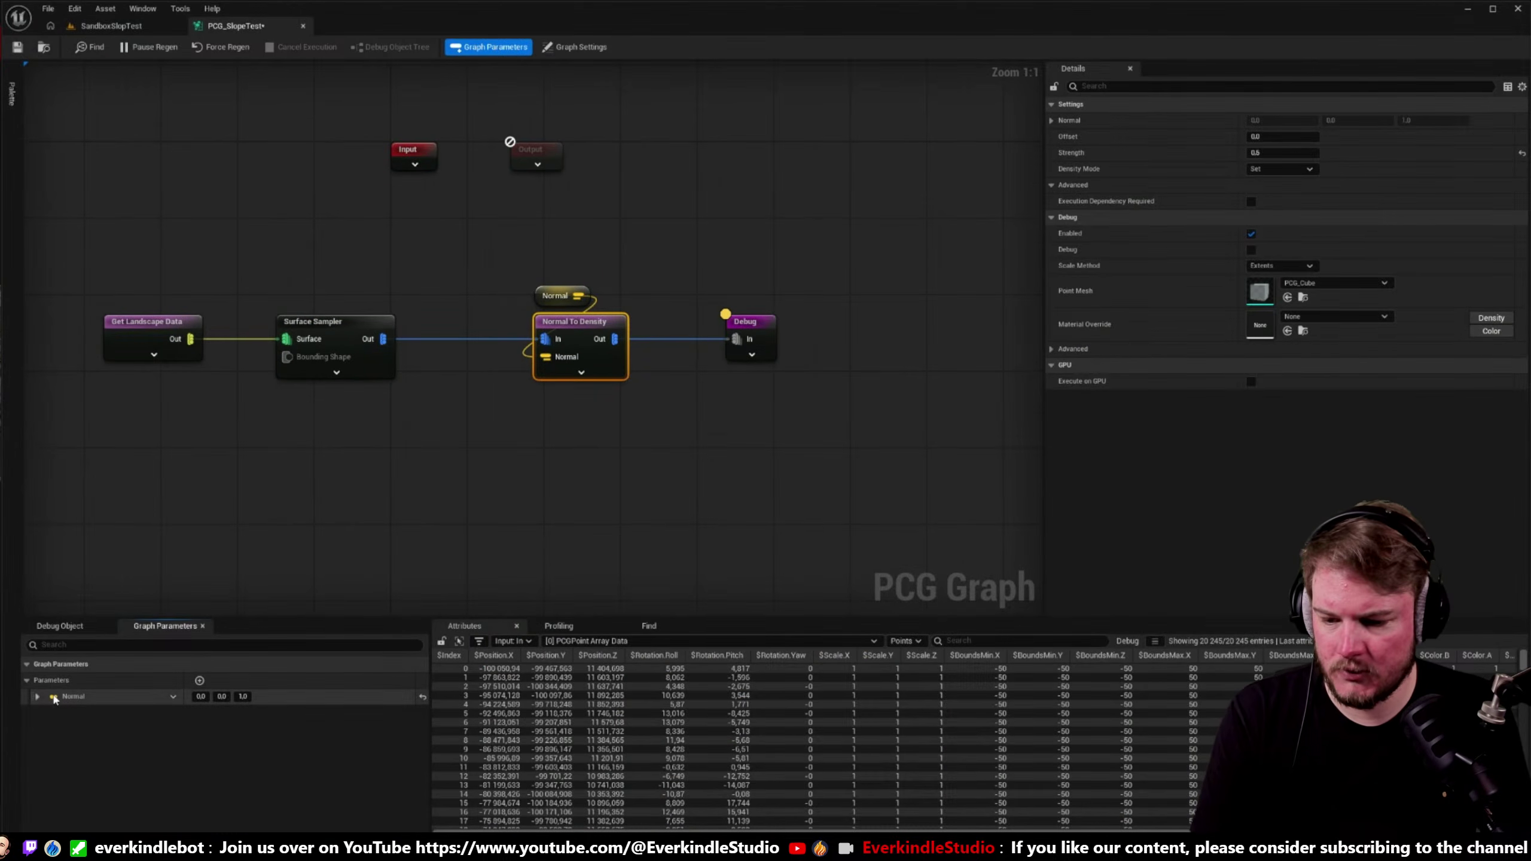
left_click(200, 680)
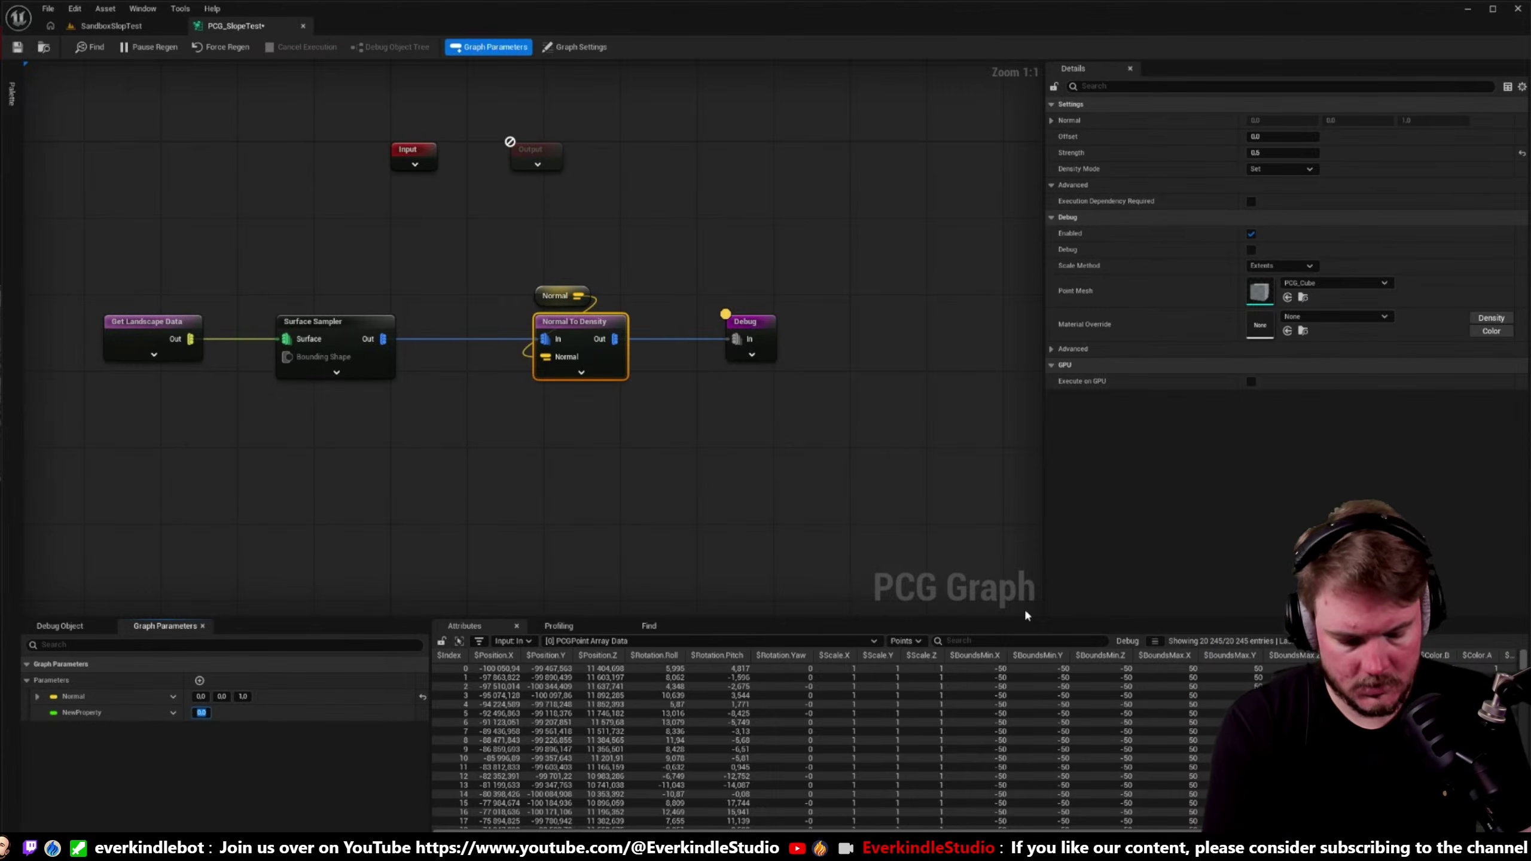
type("1")
key("Return")
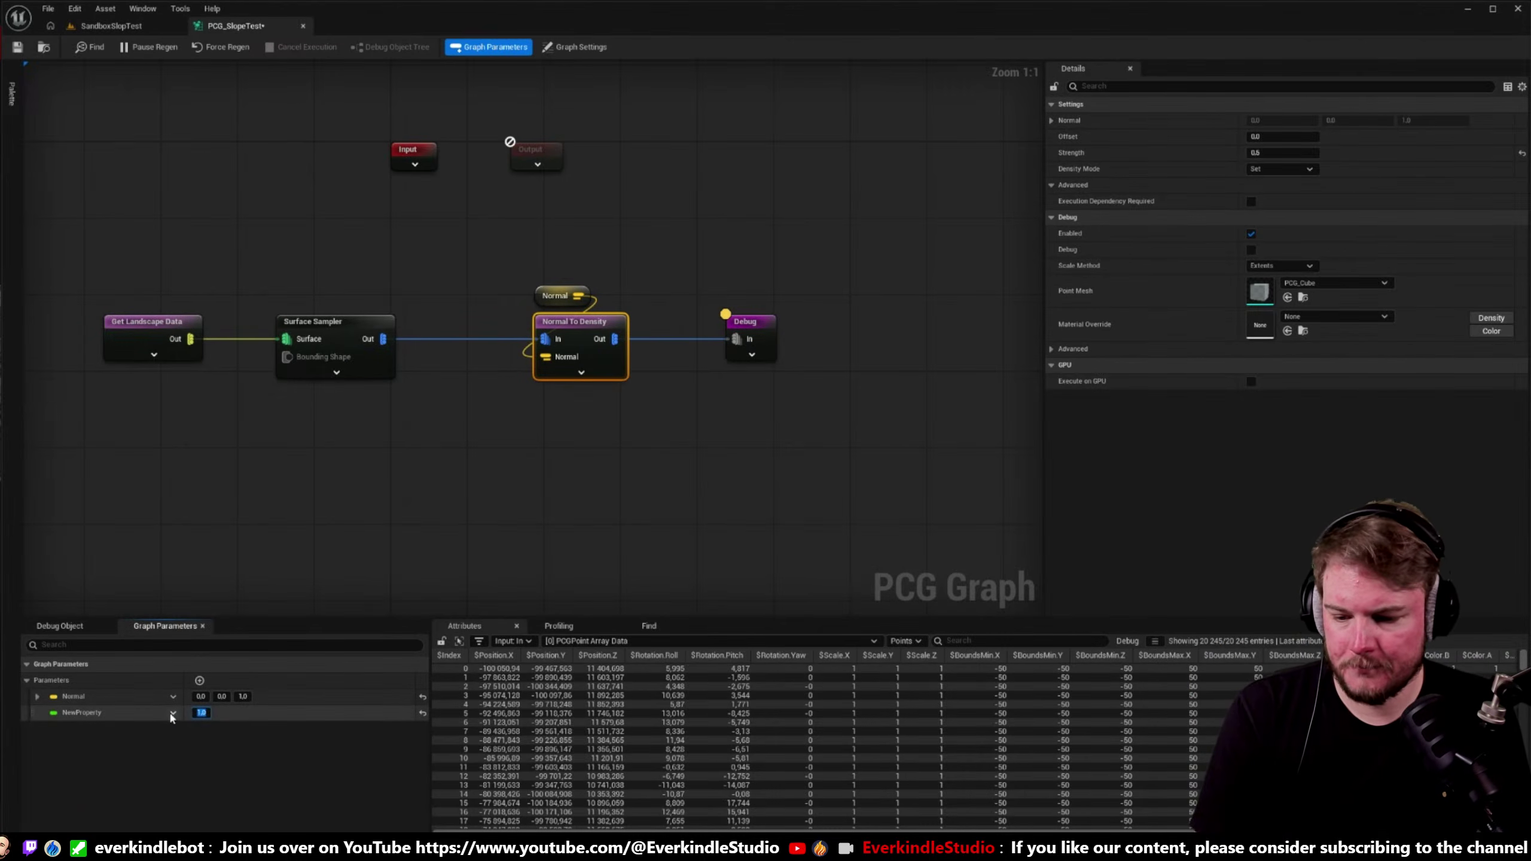
left_click(172, 713)
left_click(212, 562)
type("S")
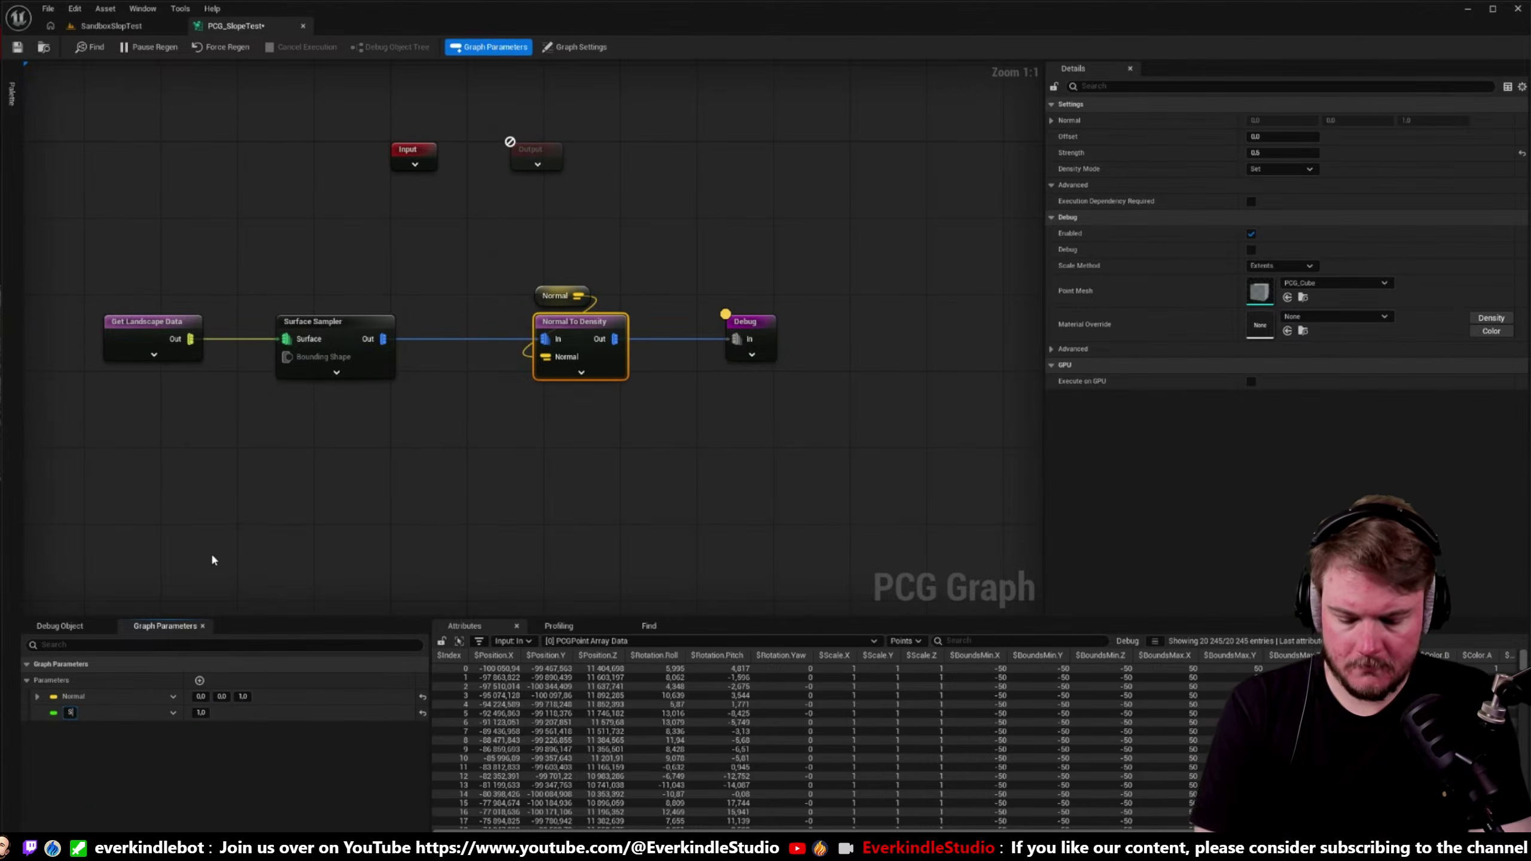
type("trength")
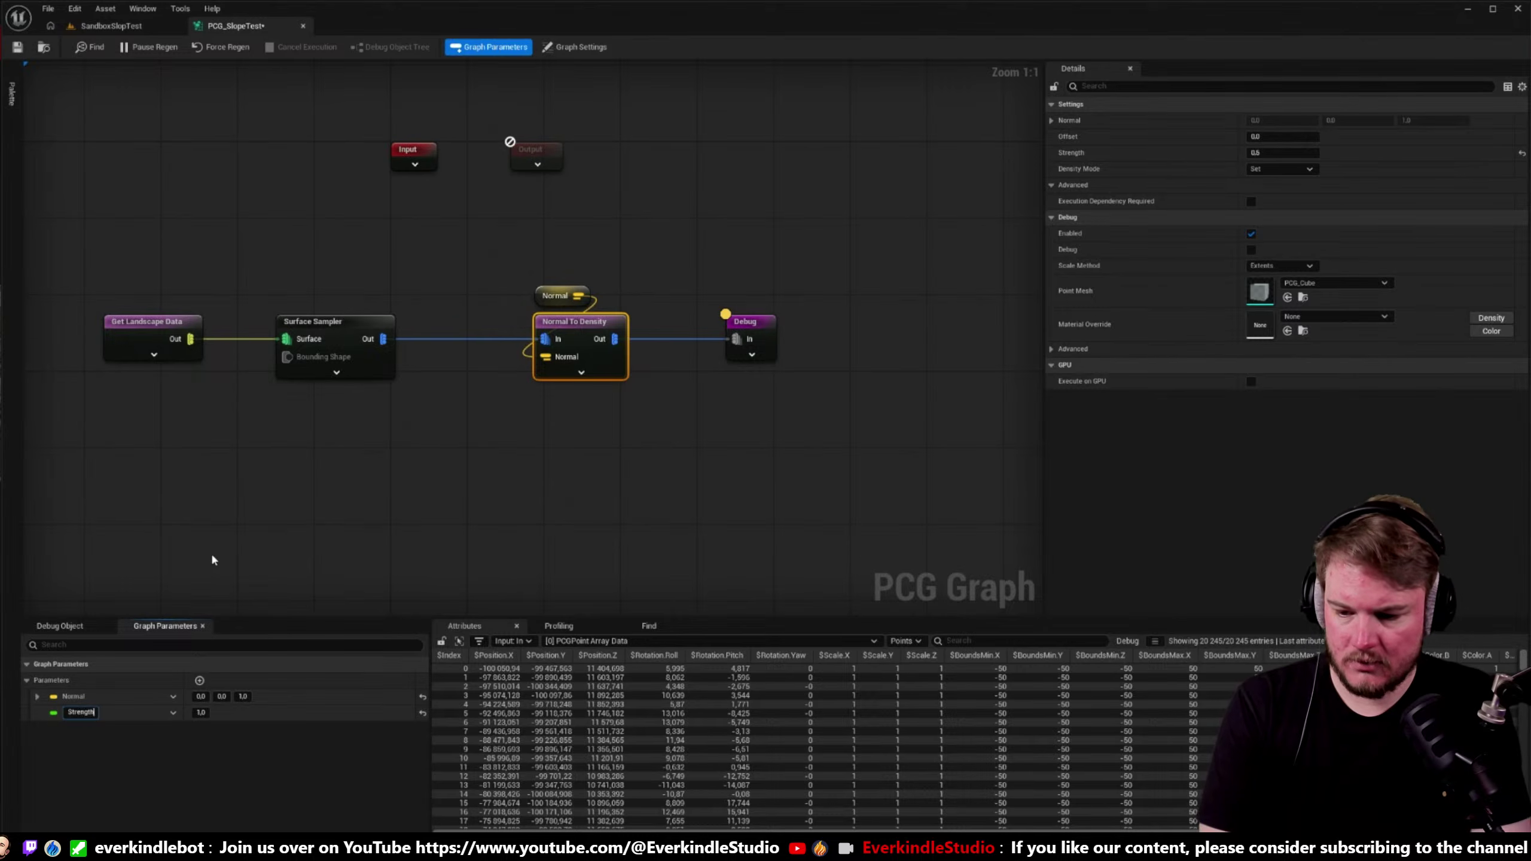
key("Return")
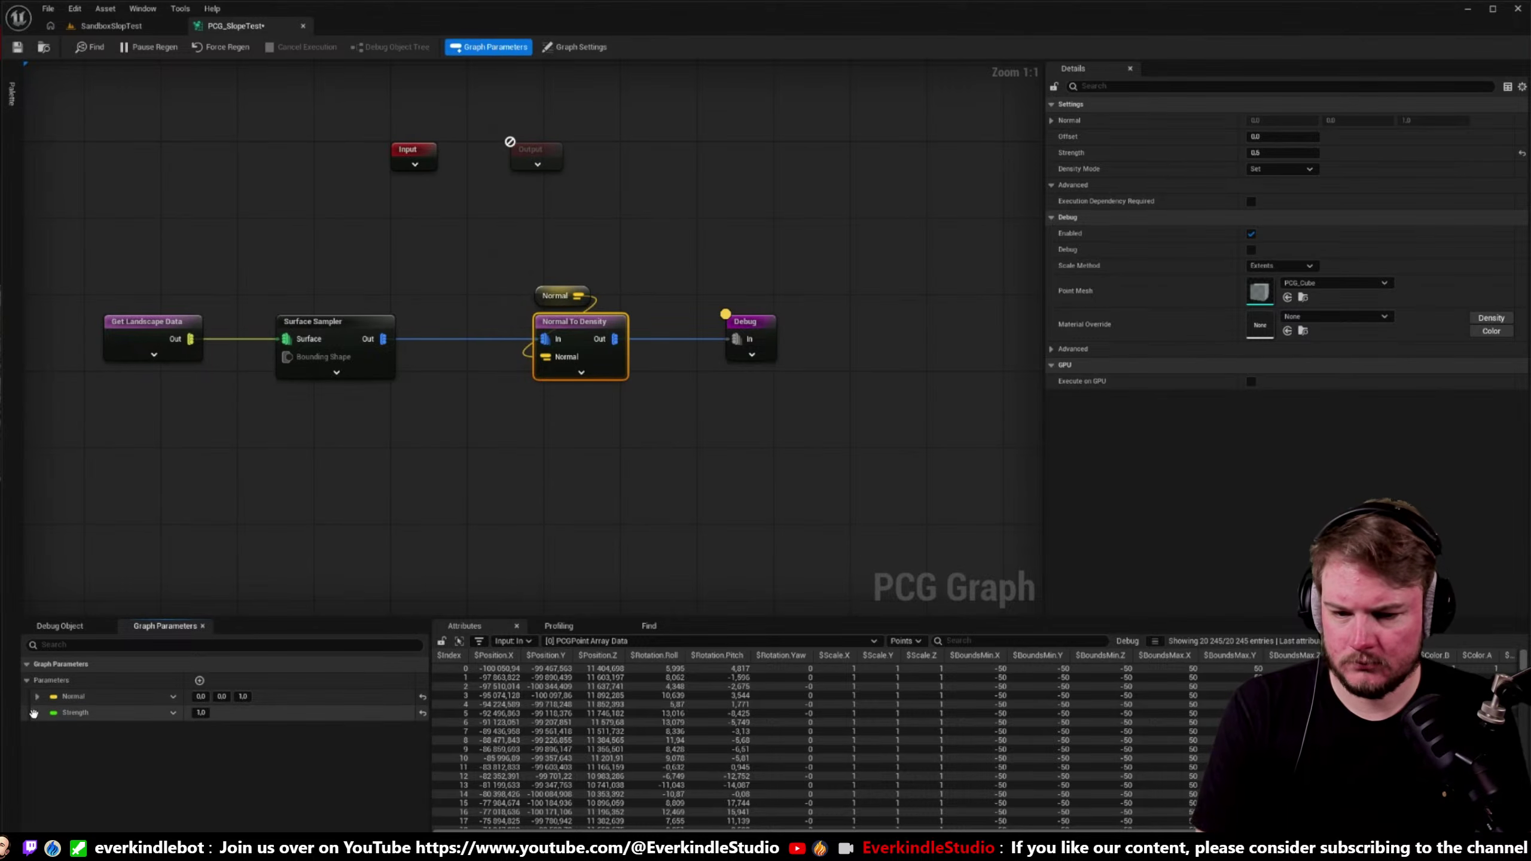
- Place the Strength parameter in the graph, connect it to Normal To Density's Strength input, and return to the level
left_click_drag(34, 713, 551, 430)
left_click_drag(461, 462, 424, 420)
left_click(574, 47)
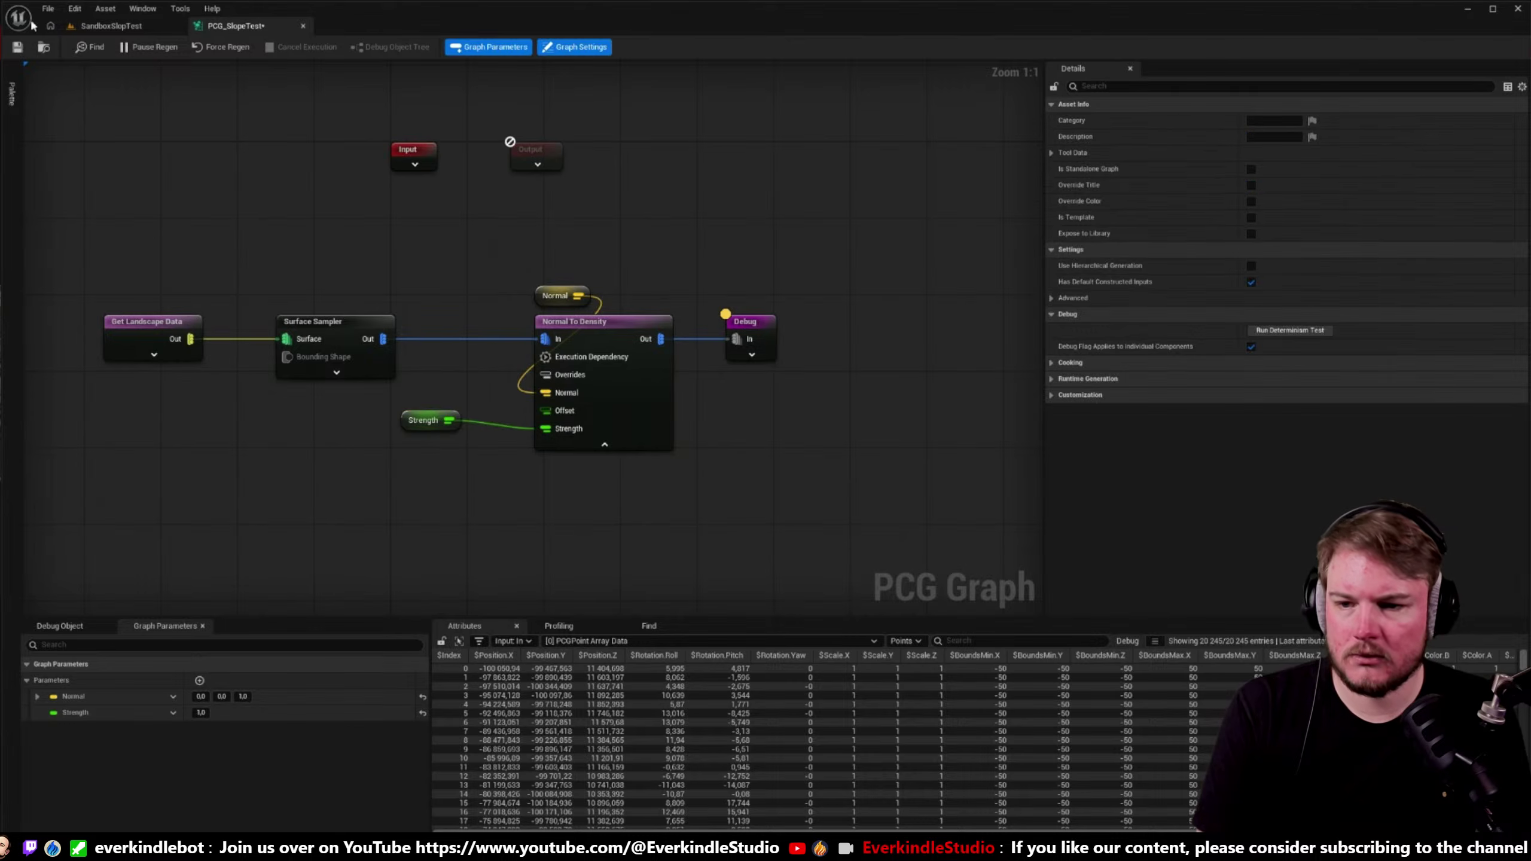
left_click(111, 25)
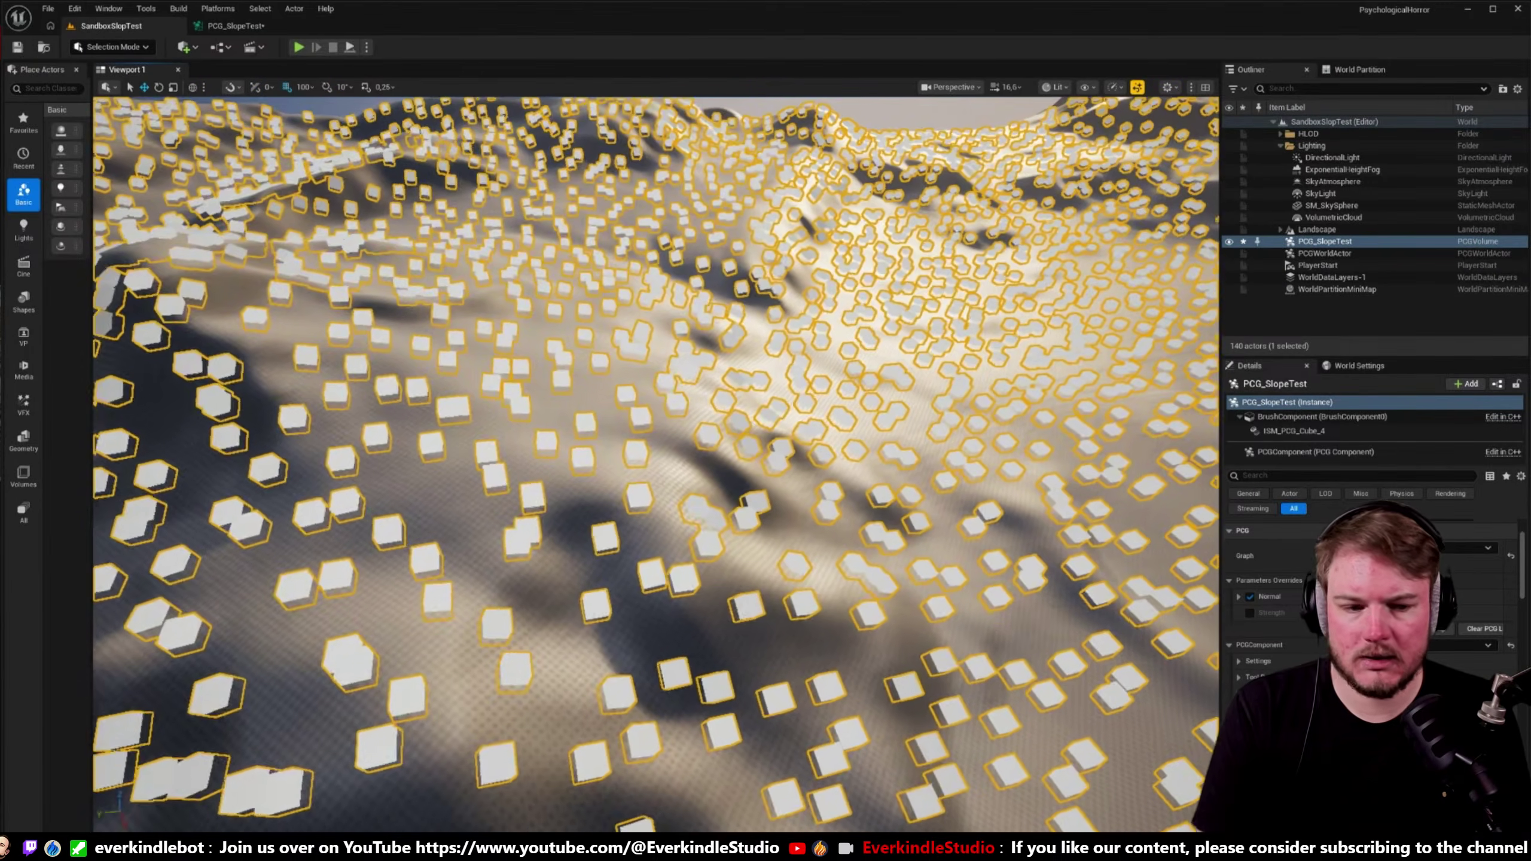
- Enable the Strength override on the PCG_SlopeTest volume and check the Strength parameter's options and node in the graph
left_click(1249, 613)
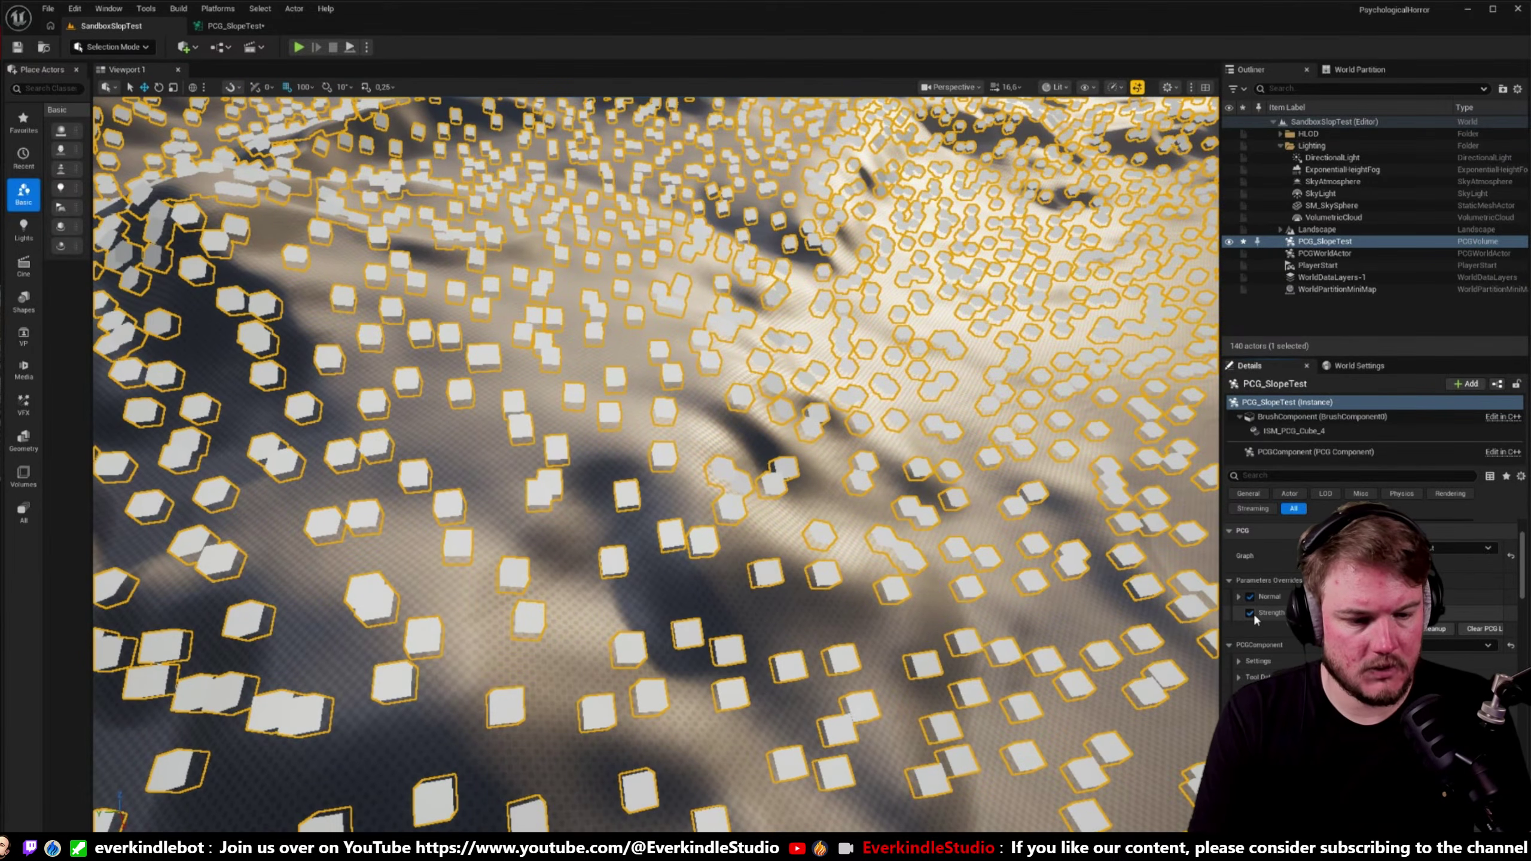
left_click(235, 25)
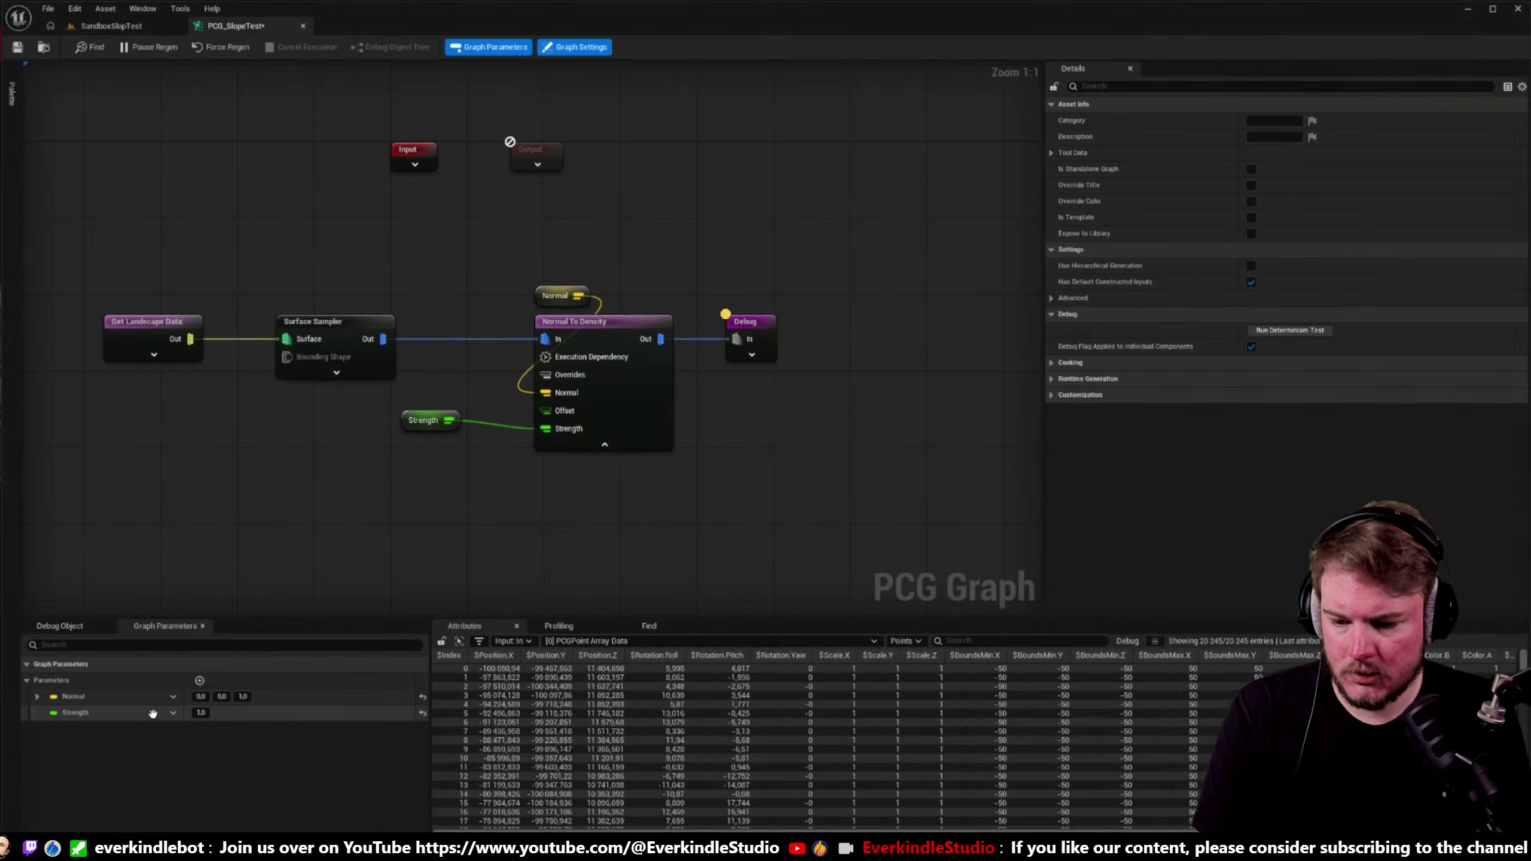
left_click(172, 713)
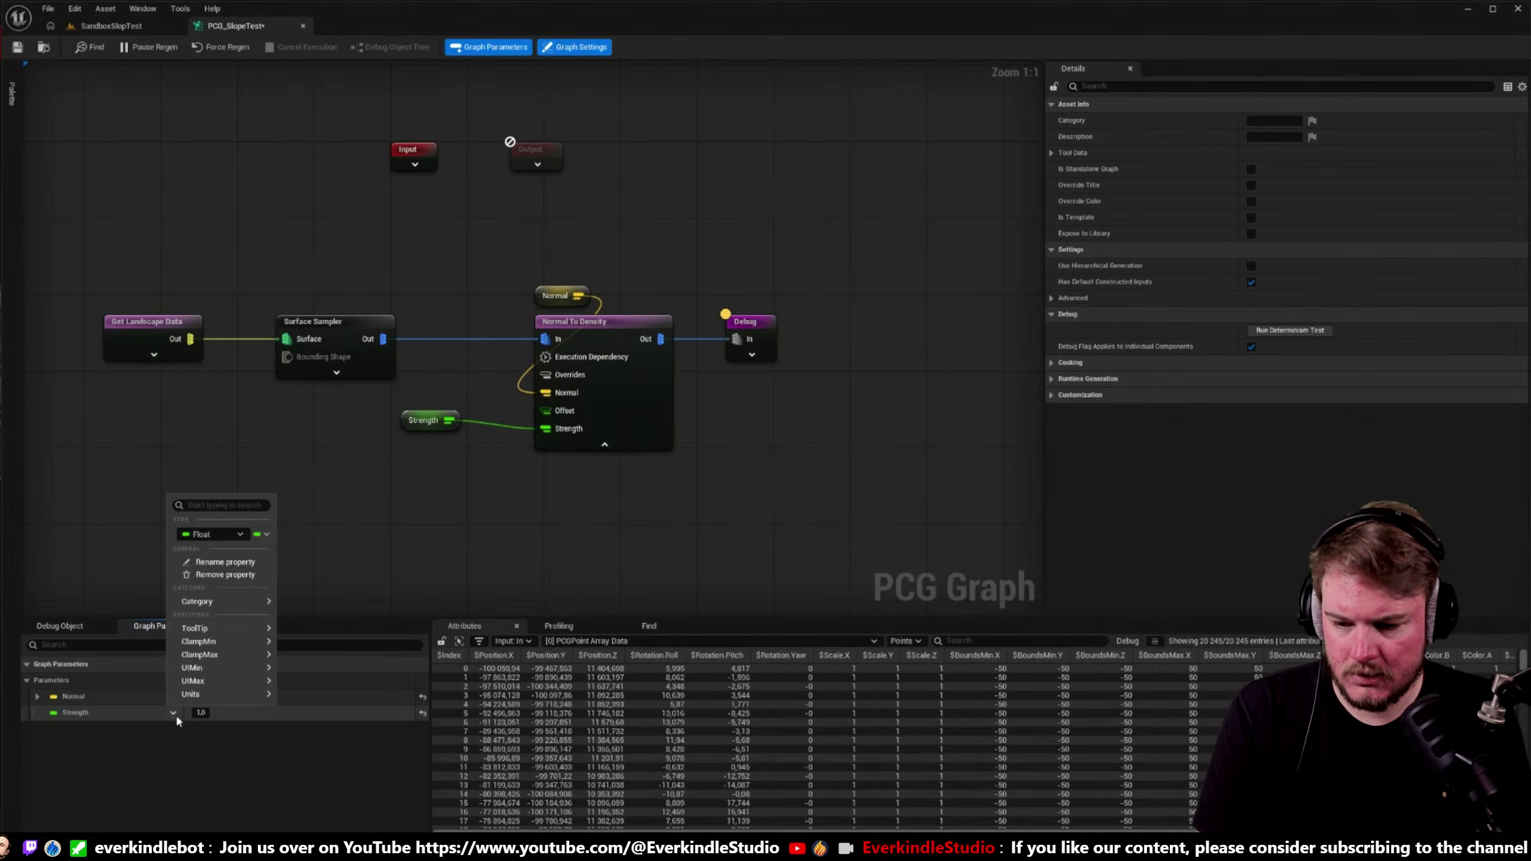
key("Escape")
left_click(428, 420)
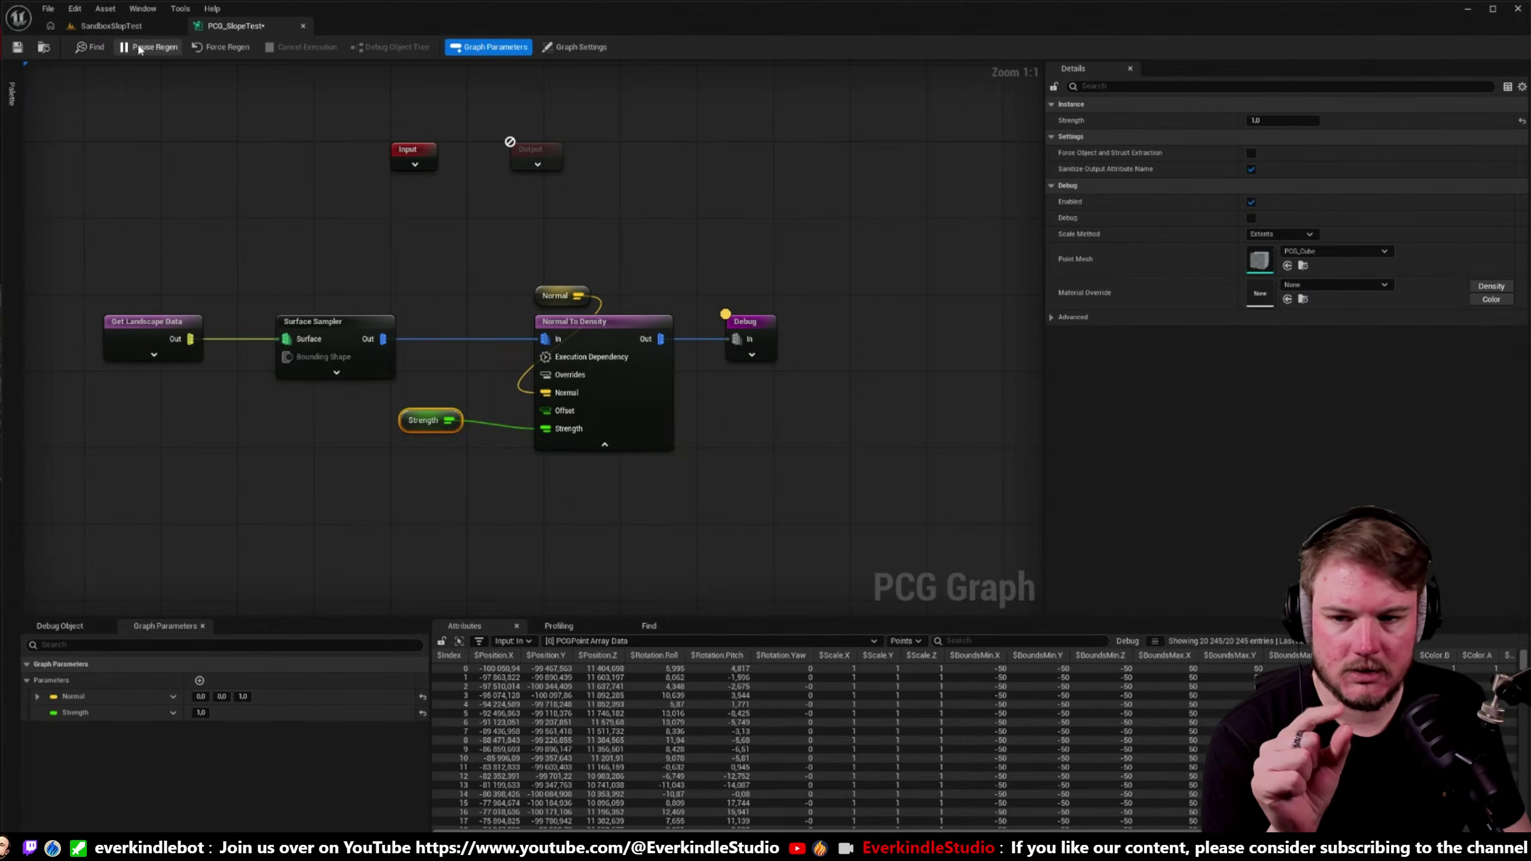
left_click(111, 25)
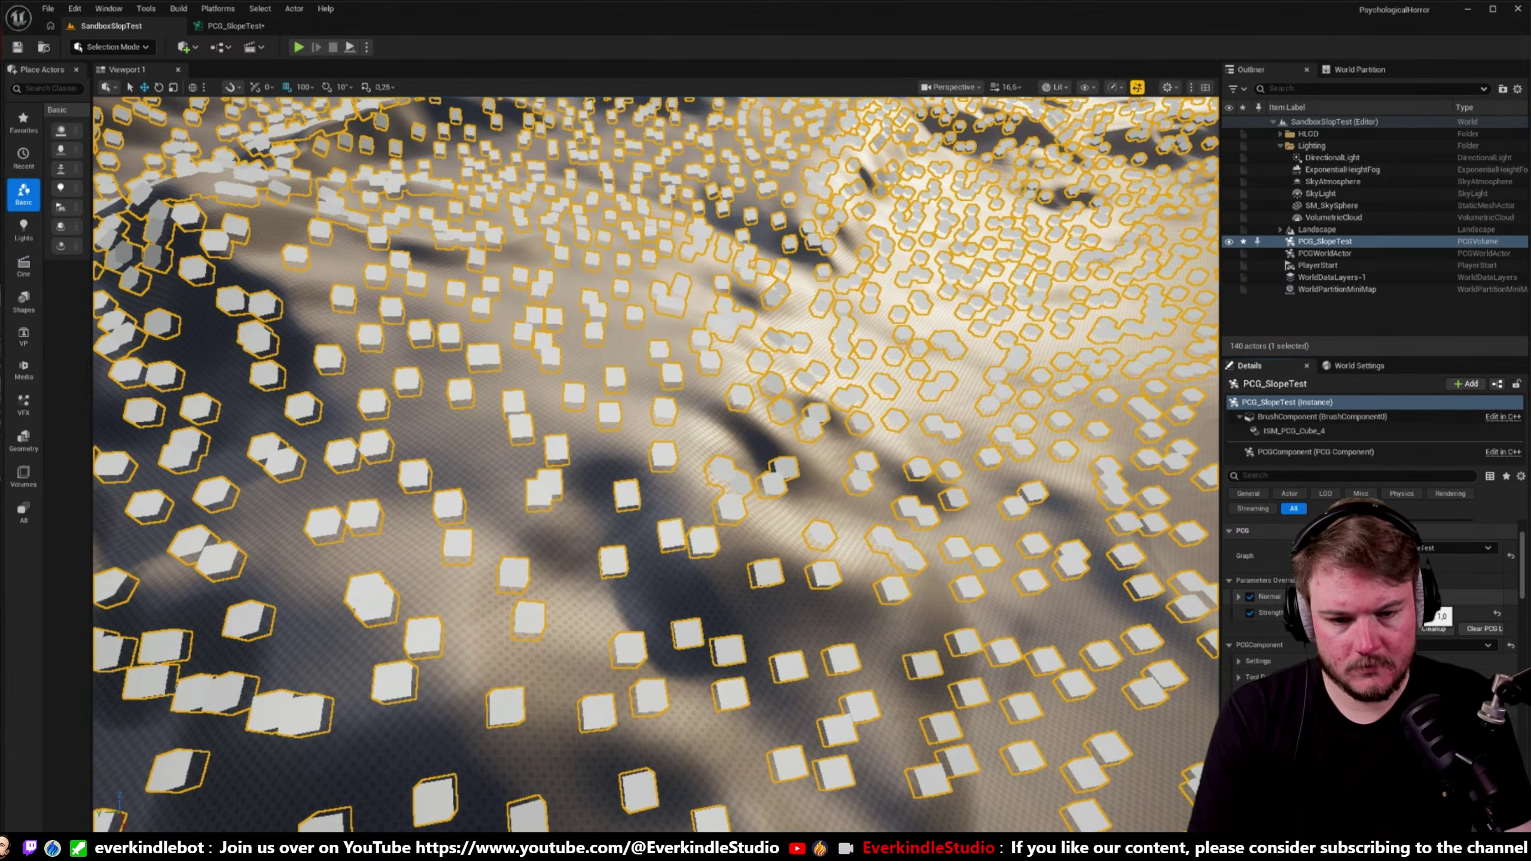
- Set the volume's Strength override to 0.2 and view the point density on the slopes
mouse_move(656, 464)
right_mouse_down()
mouse_move(656, 489)
mouse_move(656, 461)
right_mouse_up()
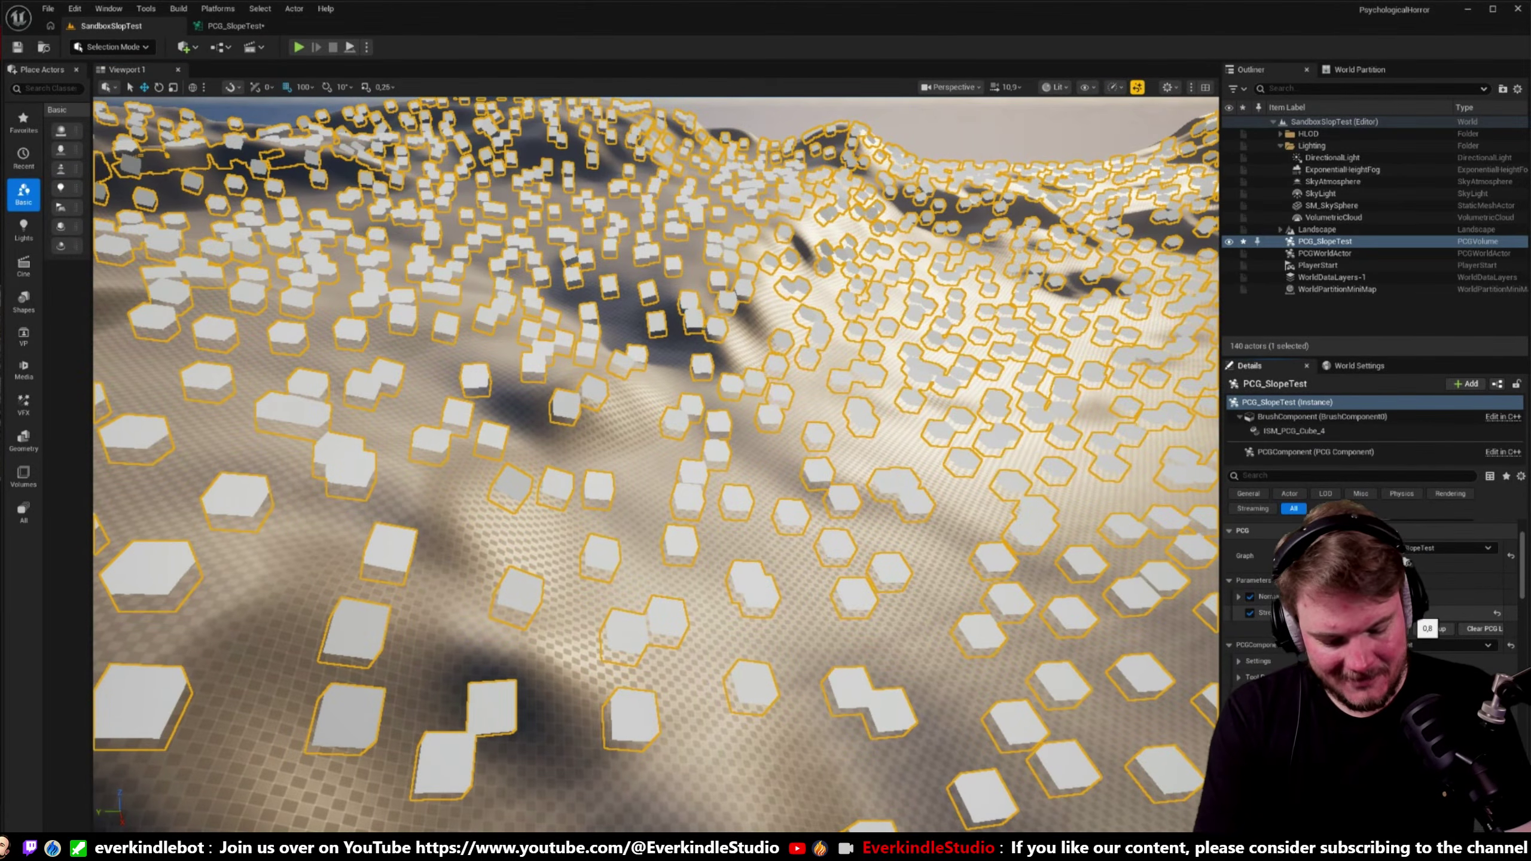
type("0,2")
key("Return")
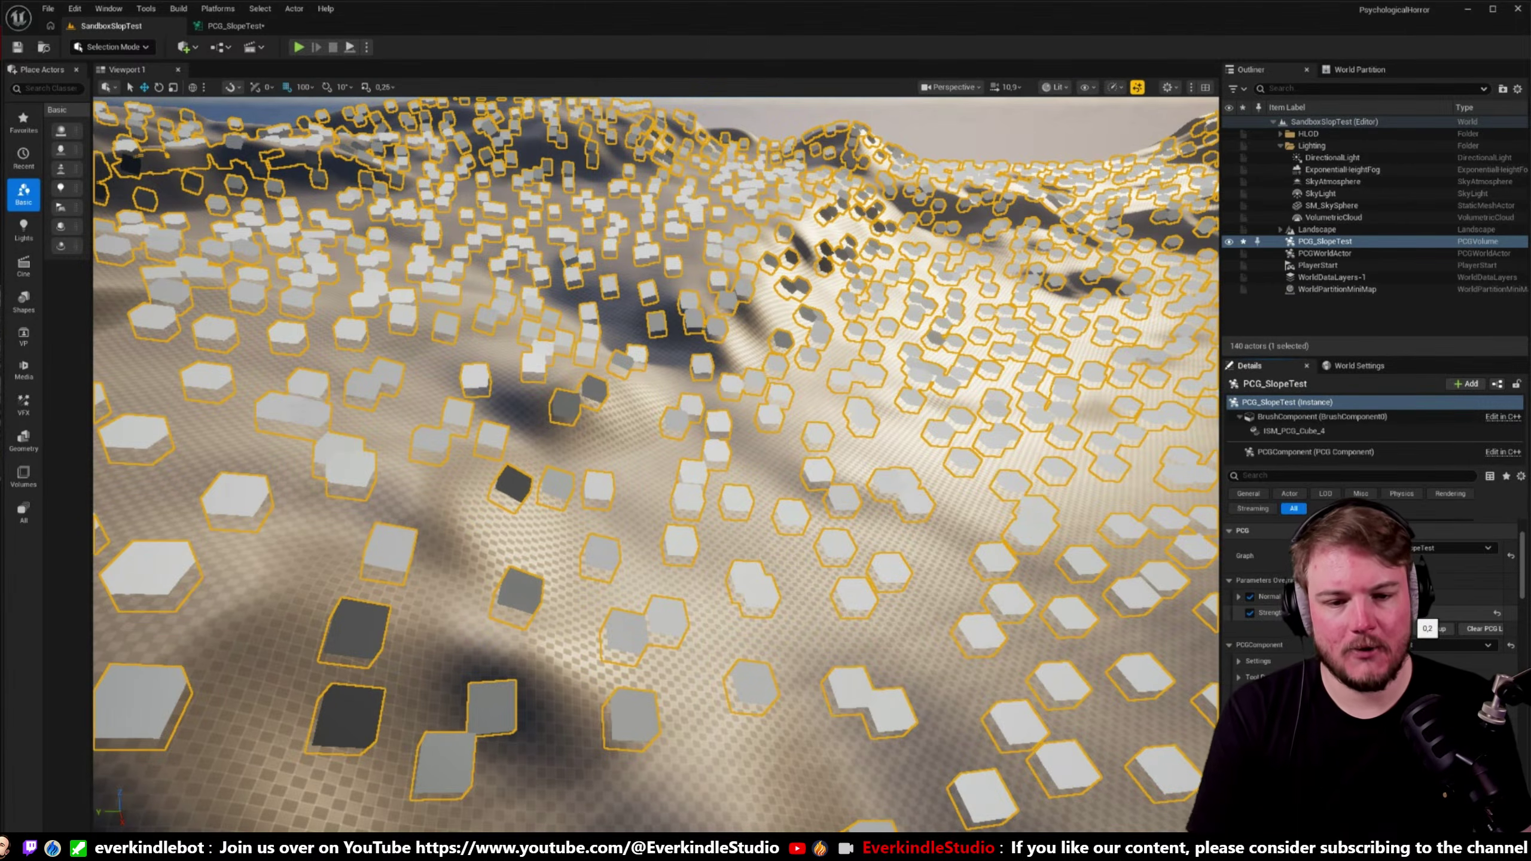
right_click_drag(656, 461, 645, 422)
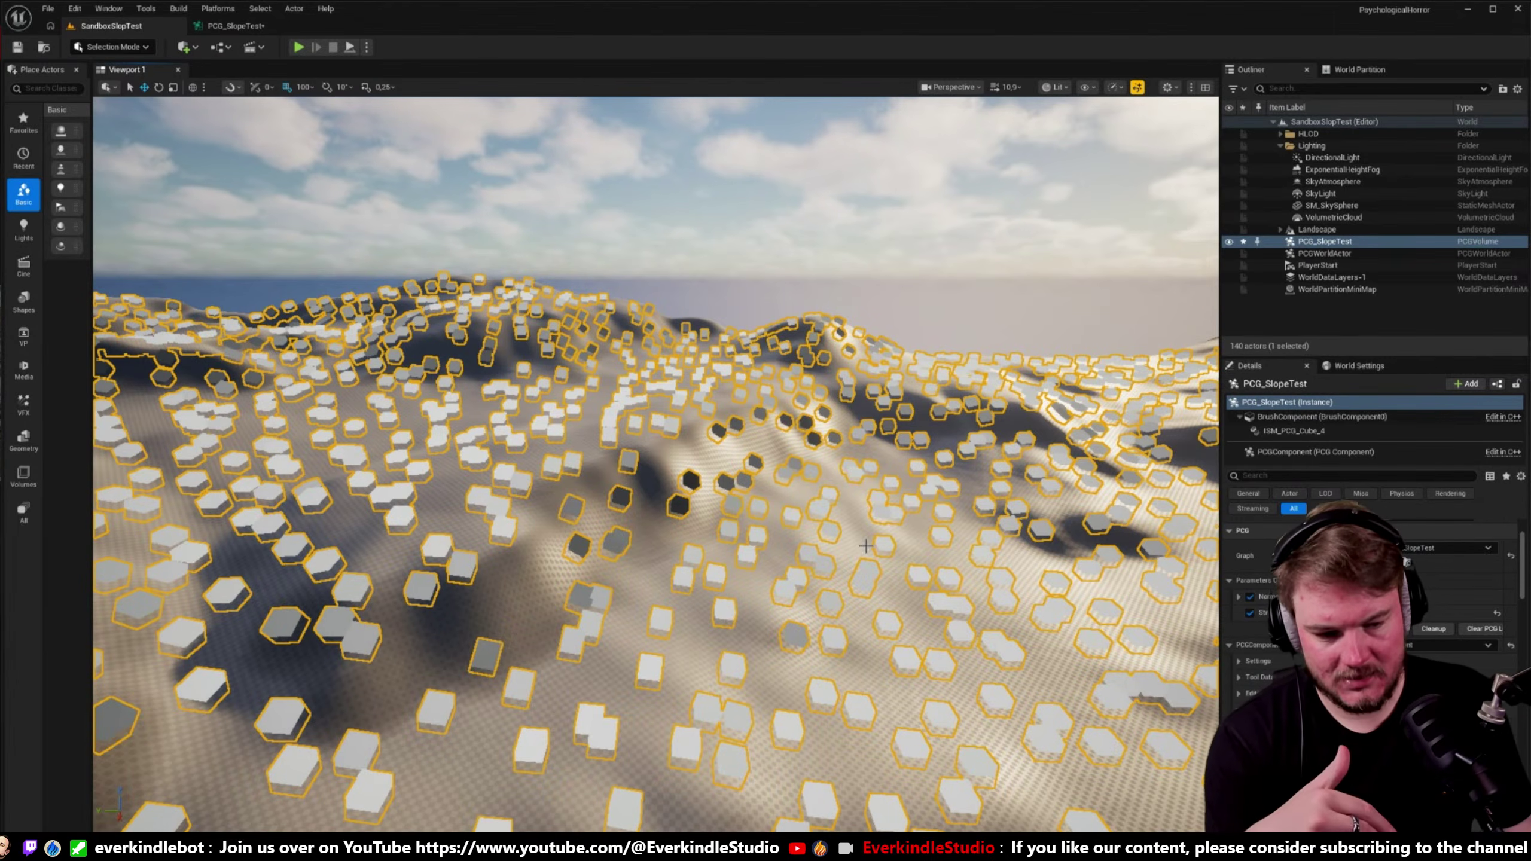
- Set the Strength override of the PCG_SlopeTest volume to 0.1 and inspect the cubes across the landscape slopes
left_click(1403, 612)
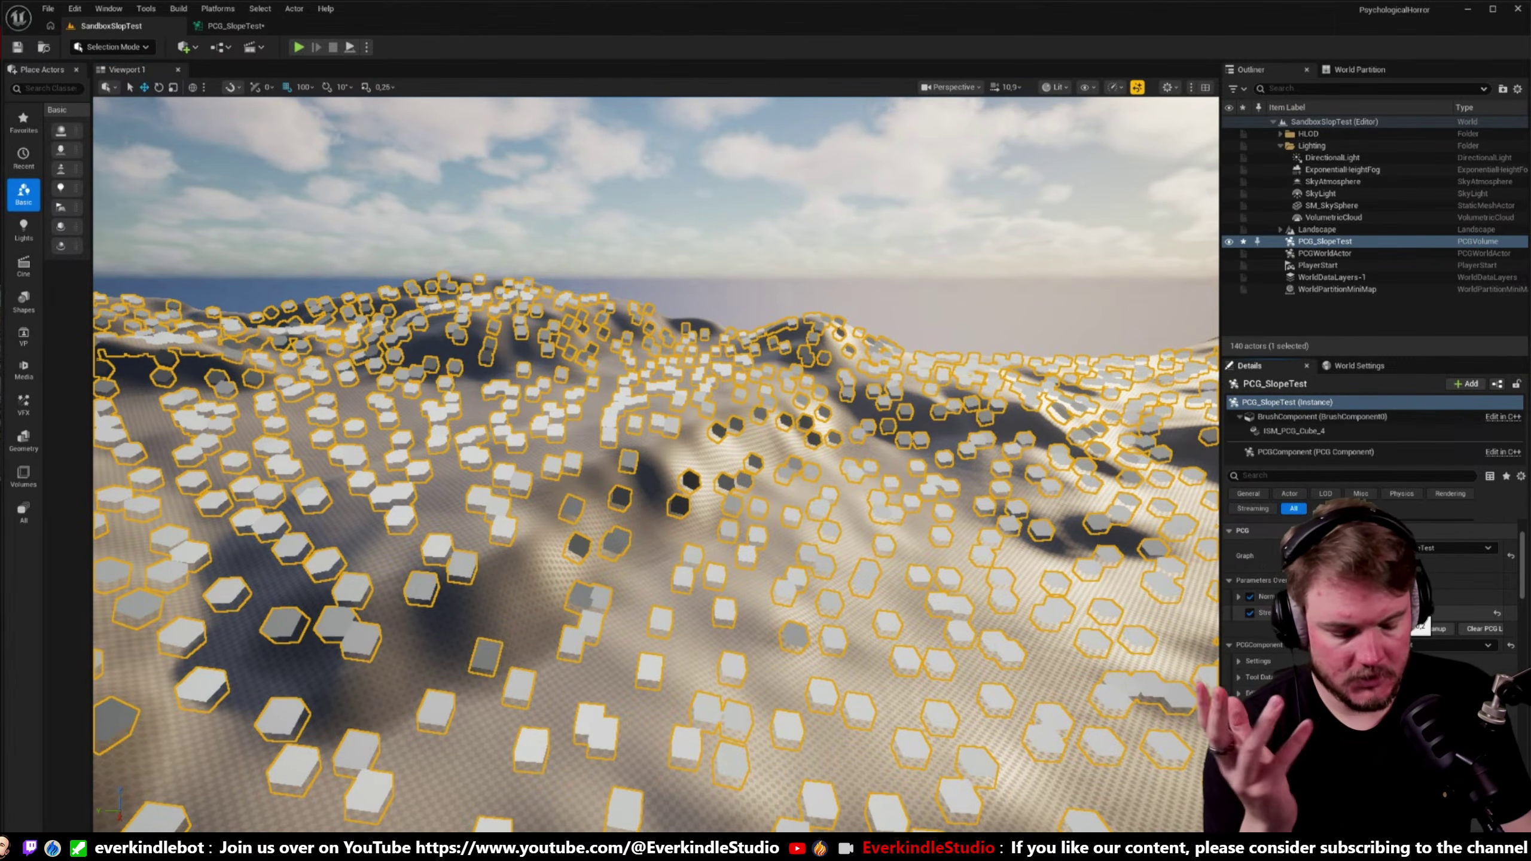
type("0")
key("Return")
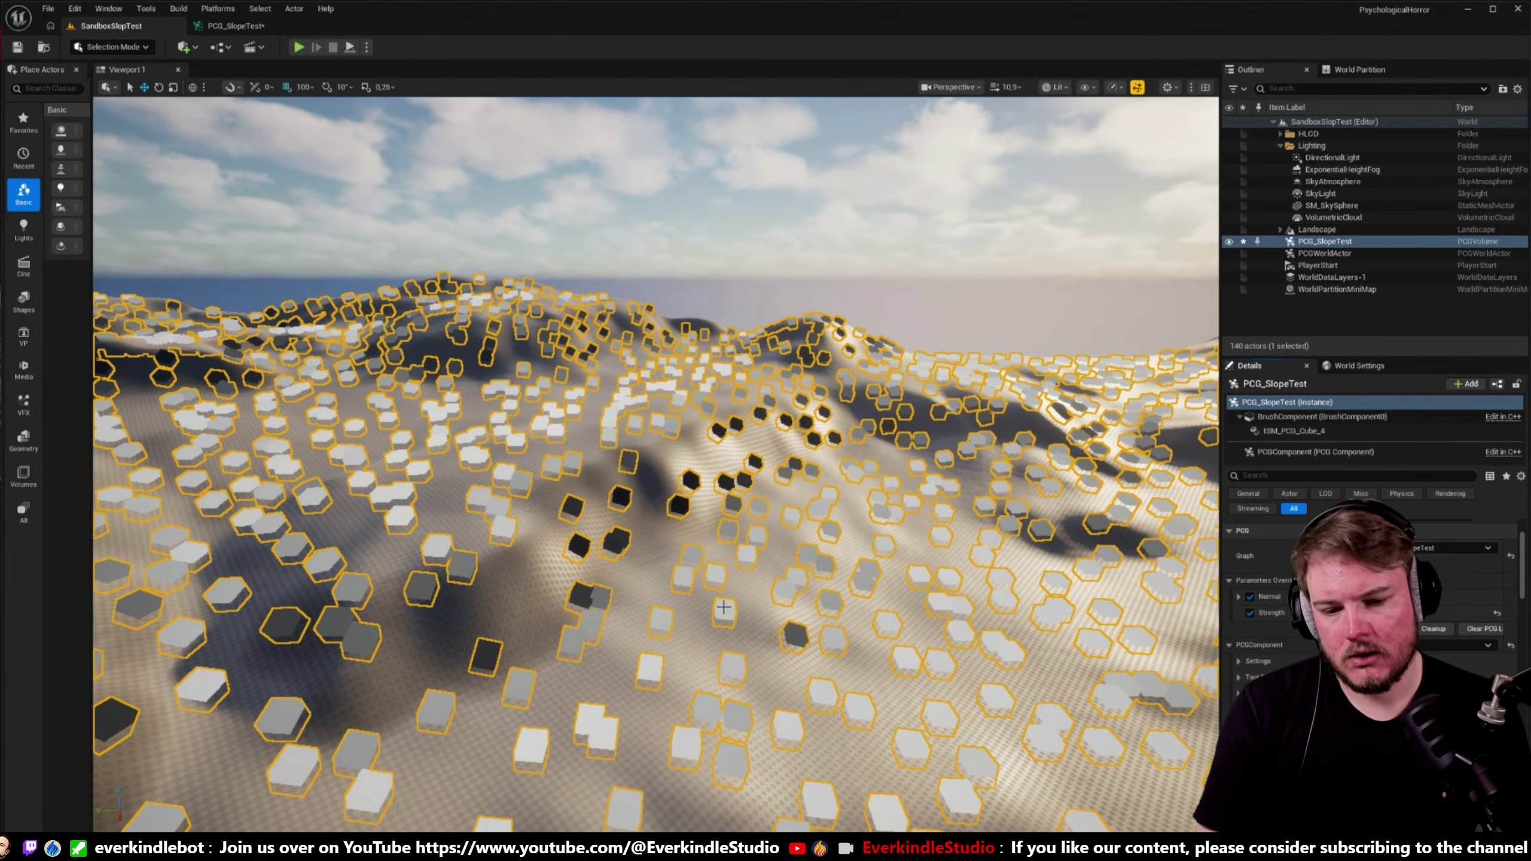
right_click_drag(723, 607, 745, 594)
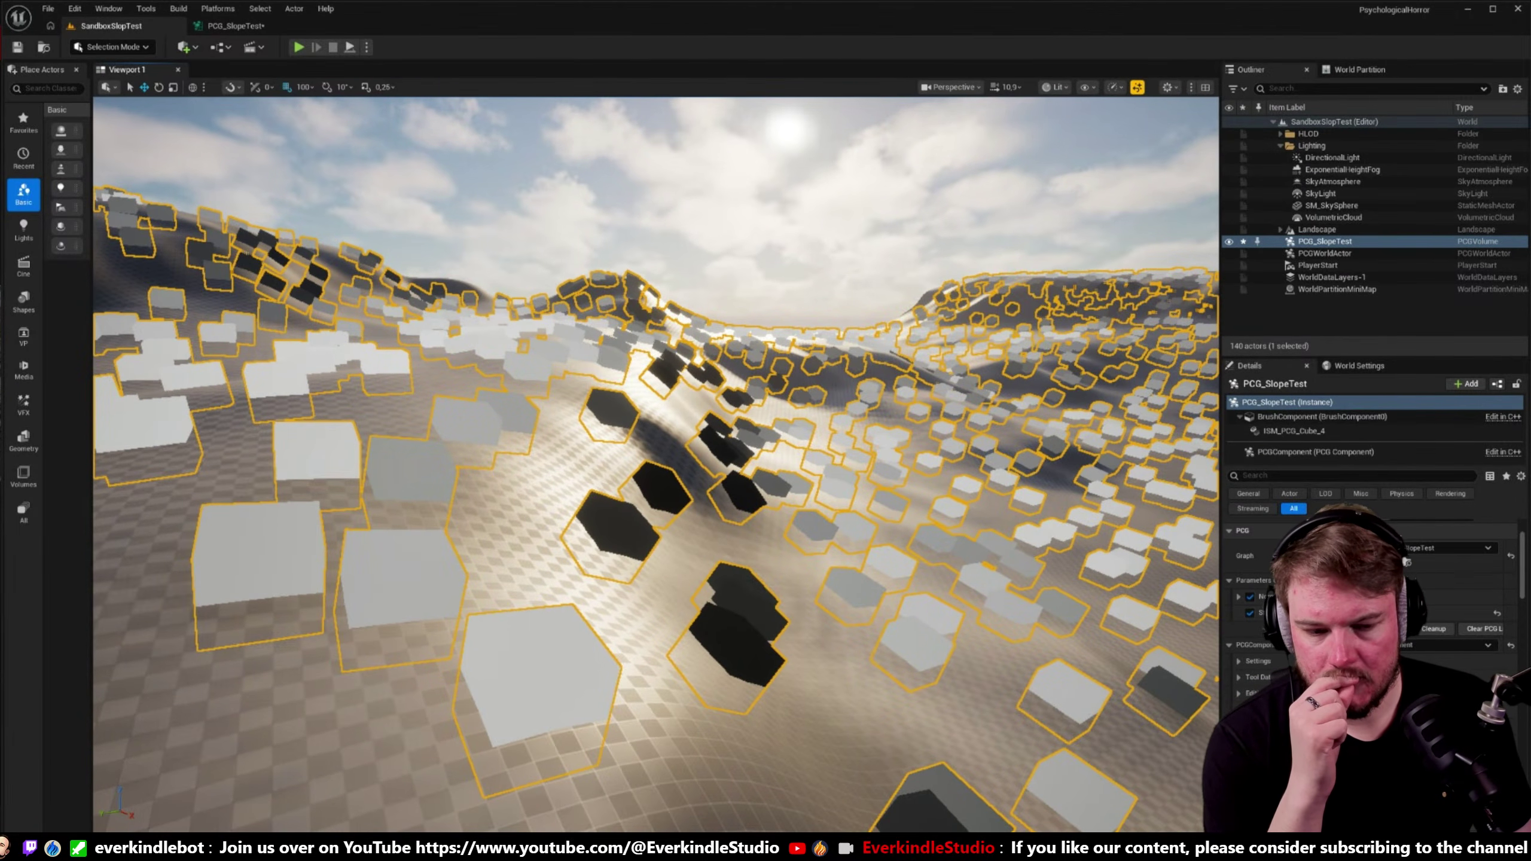
right_click_drag(745, 594, 733, 595)
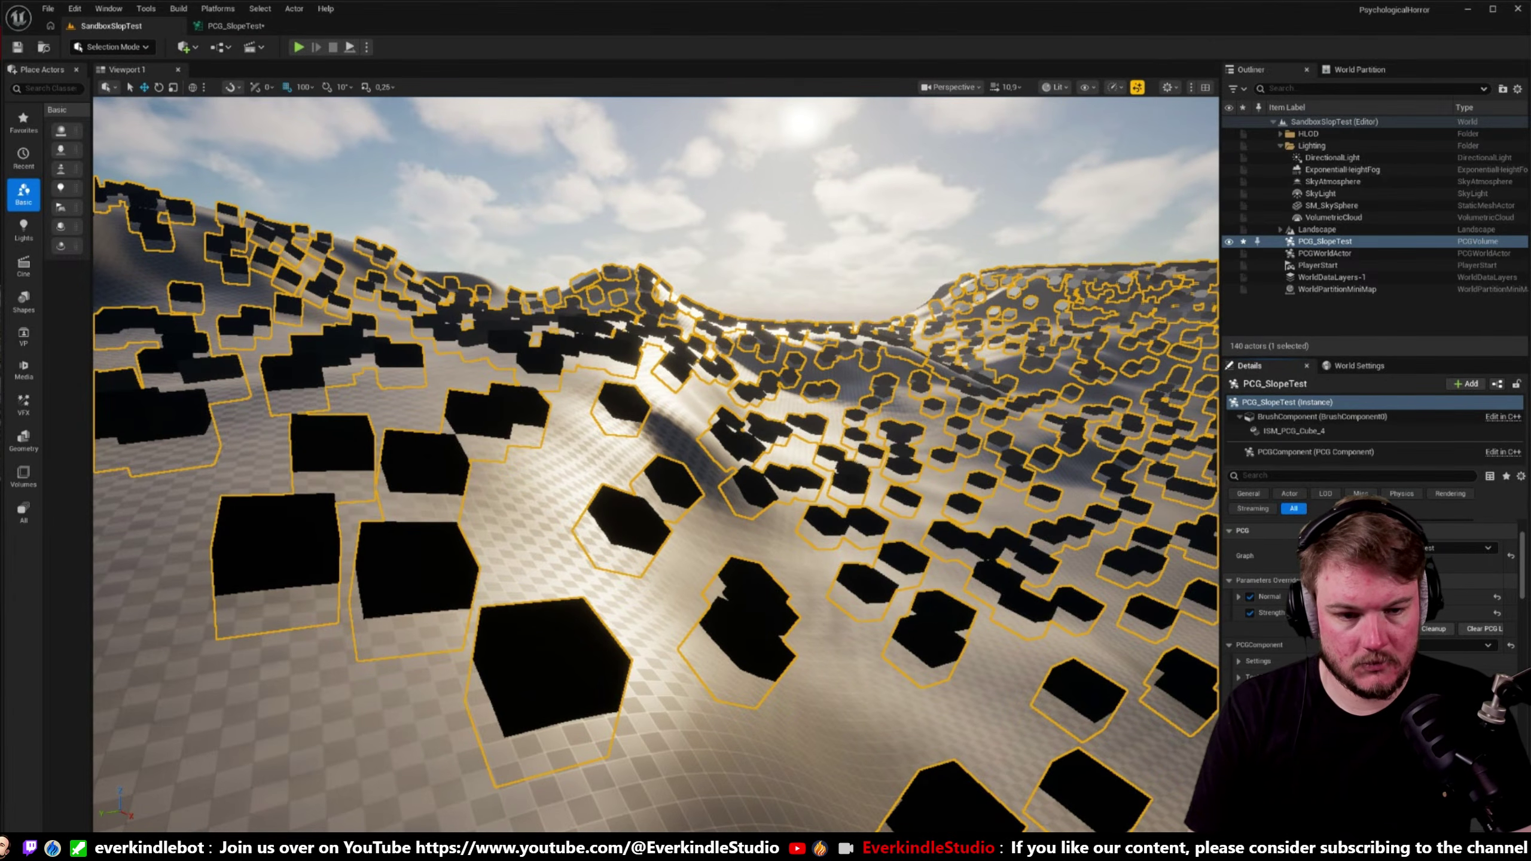
right_click_drag(655, 464, 687, 512)
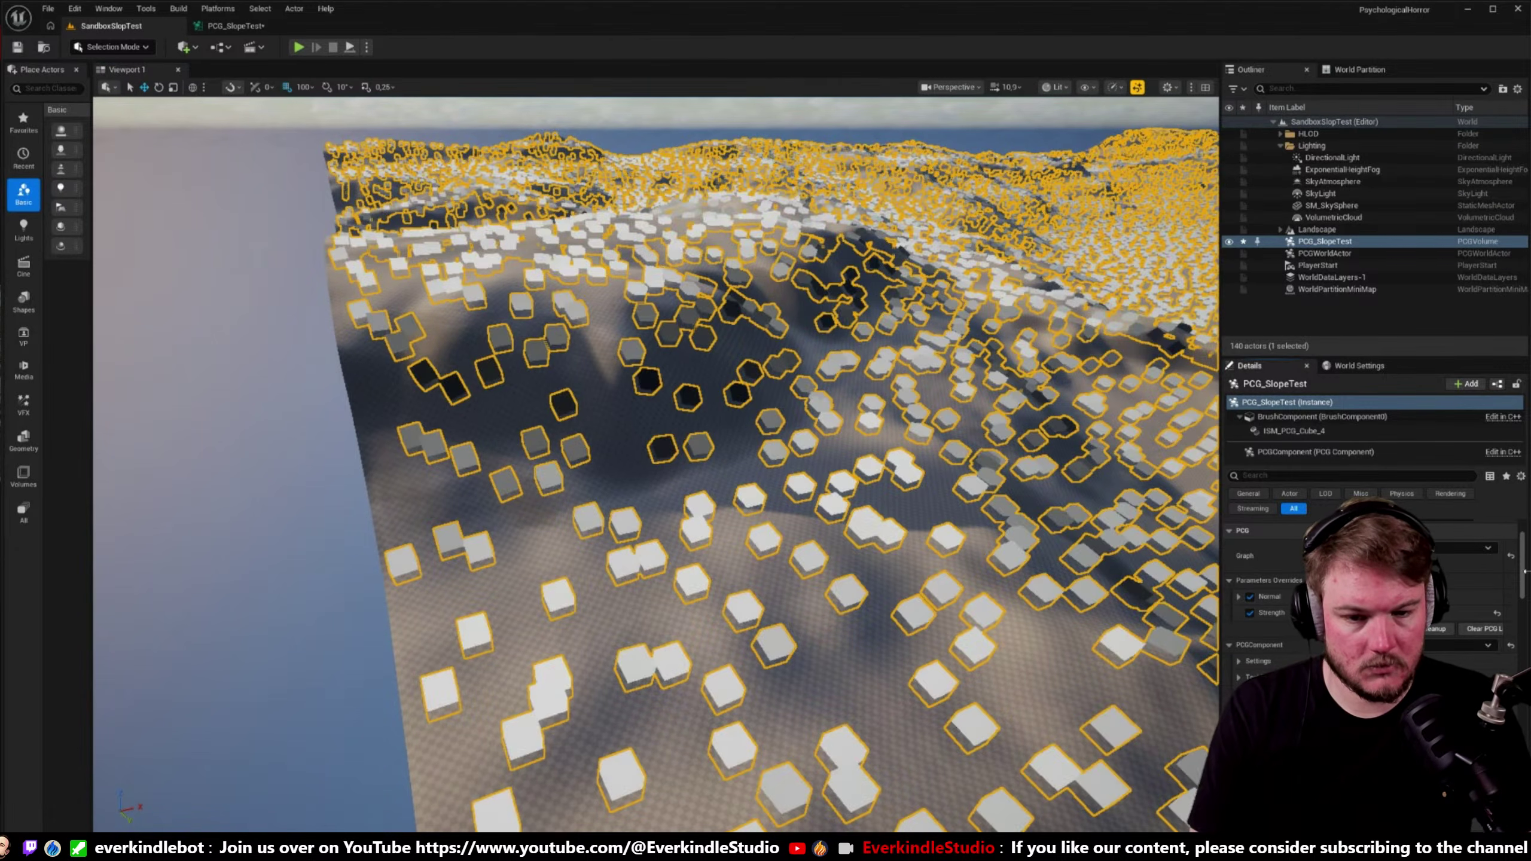
right_click_drag(687, 512, 729, 509)
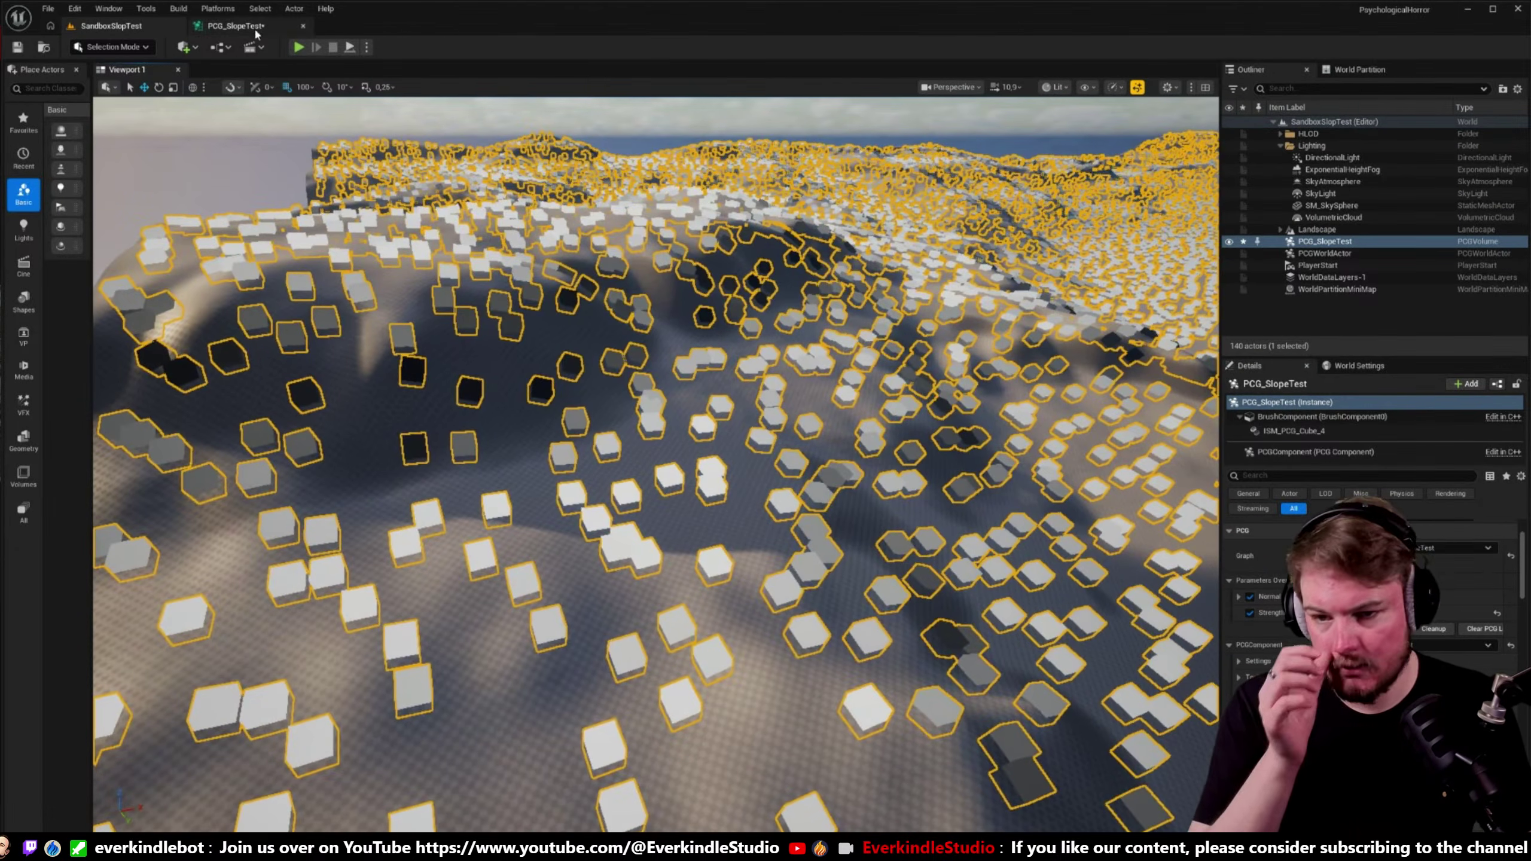
- Collapse the advanced inputs of Normal To Density in the graph and place the Strength node above the Normal node
left_click(255, 29)
right_click_drag(547, 249, 340, 225)
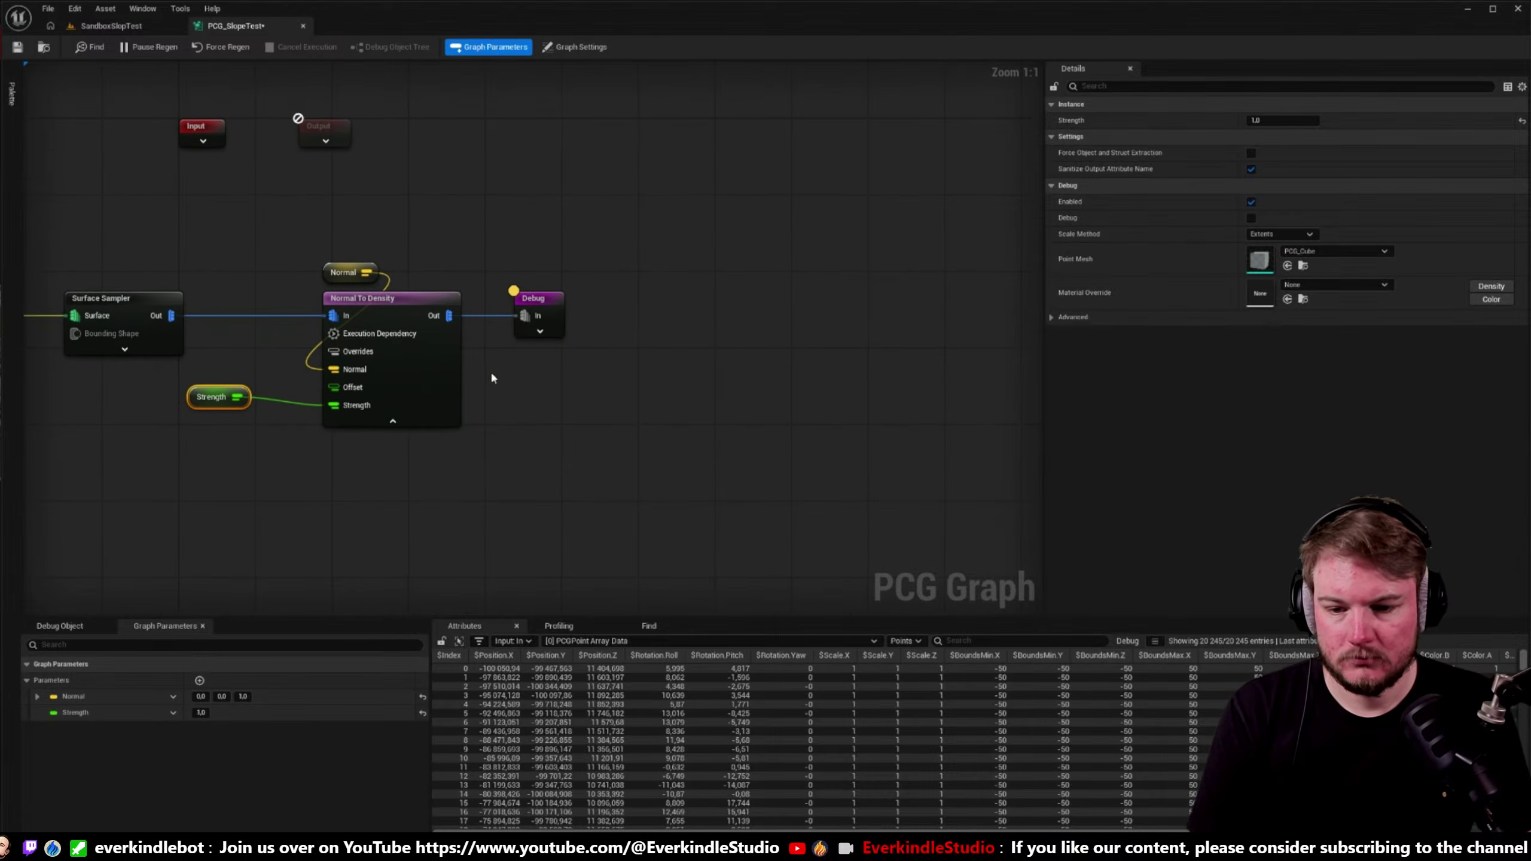
left_click(392, 421)
key("a")
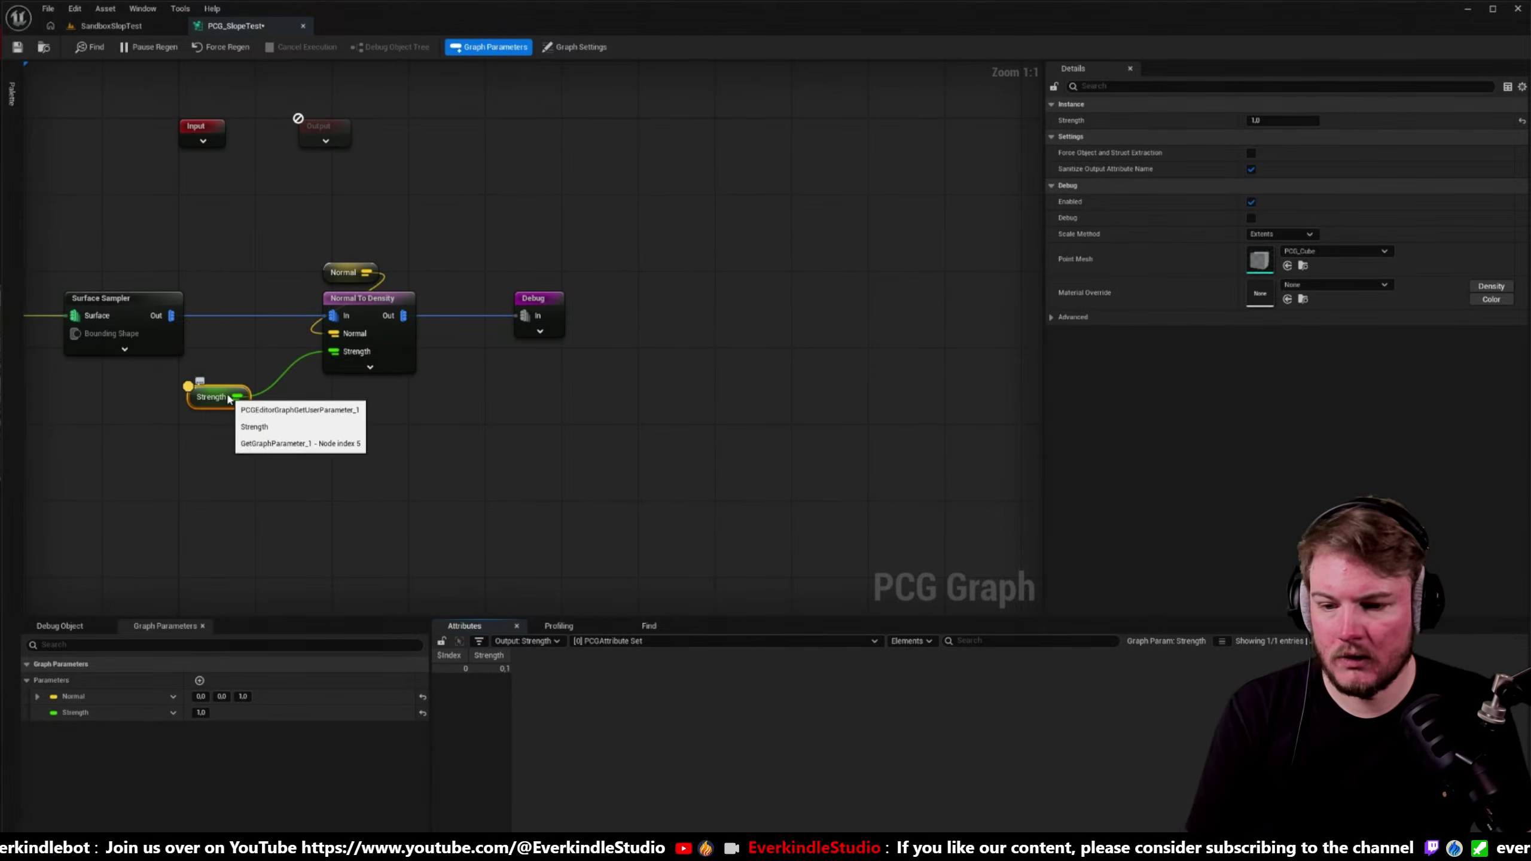
left_click_drag(229, 398, 353, 243)
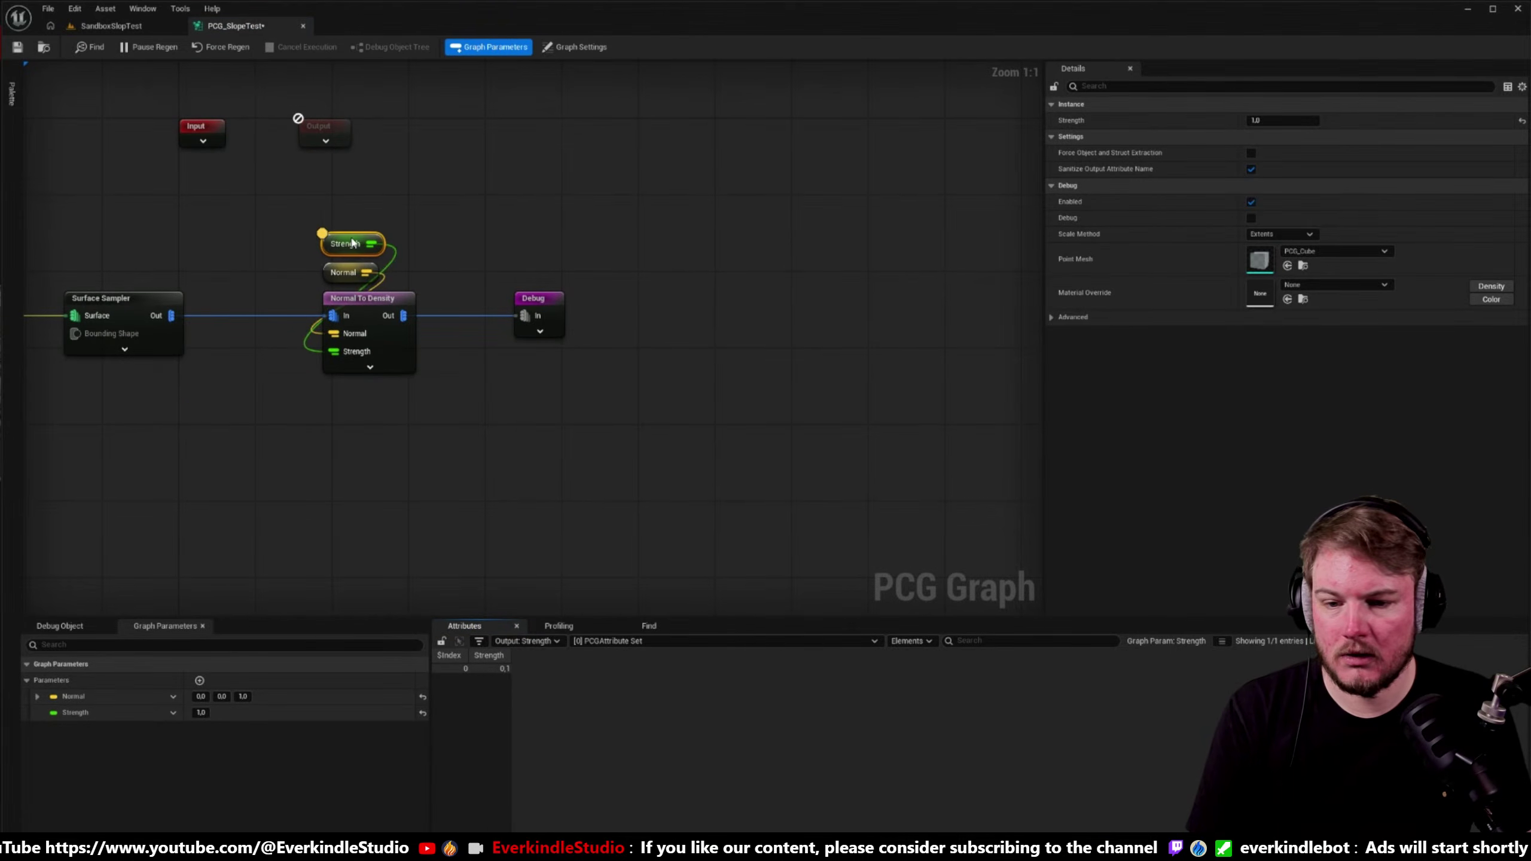
right_click_drag(353, 243, 231, 269)
- Move the Debug node further along and insert a Density Filter node between Normal To Density and Debug
right_click_drag(586, 393, 636, 359)
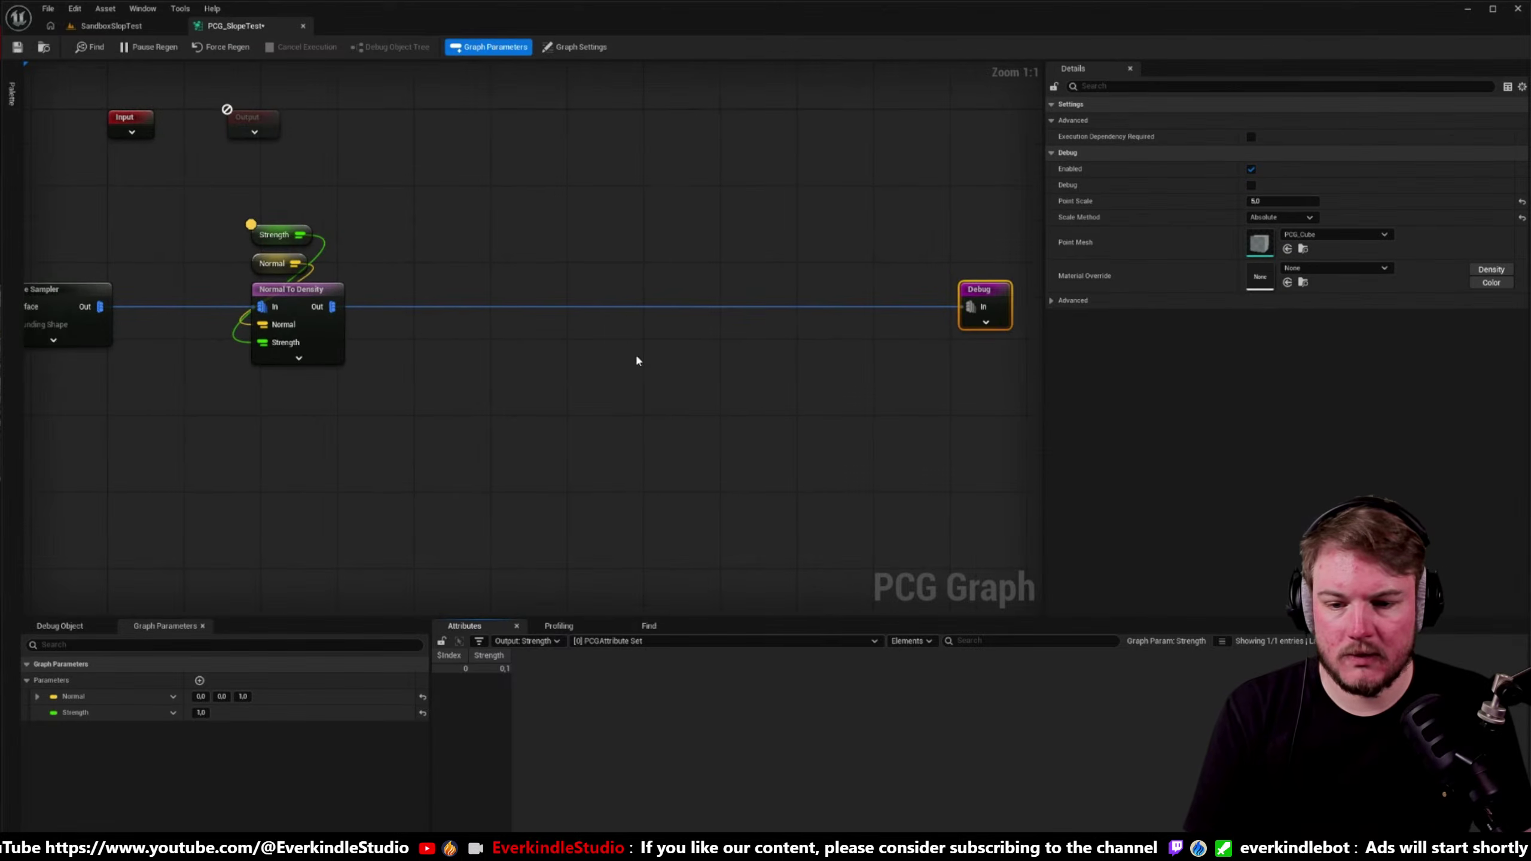
left_click_drag(332, 307, 527, 371)
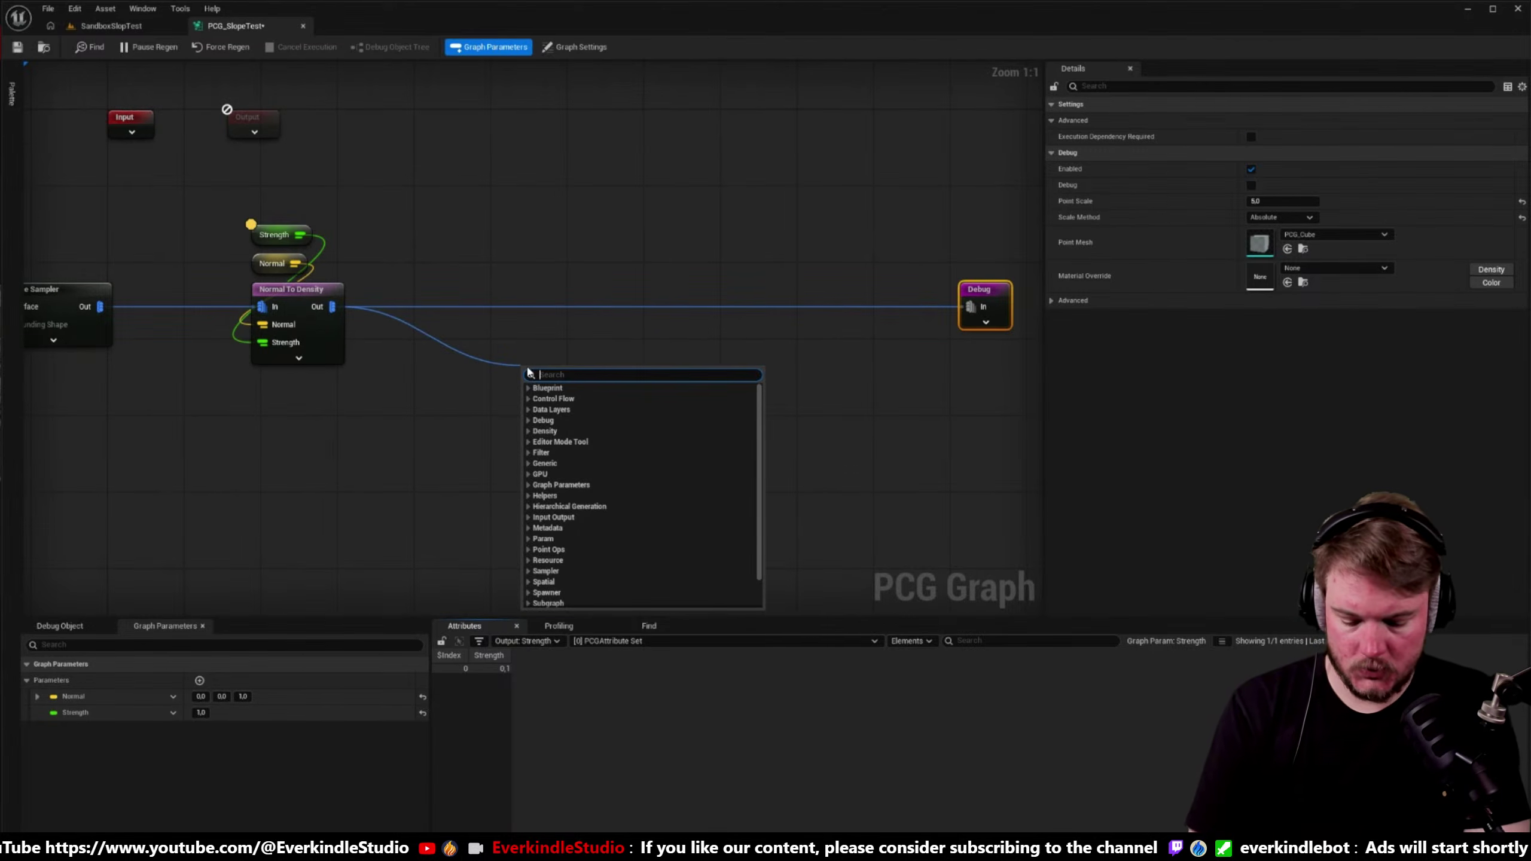
type("denisty")
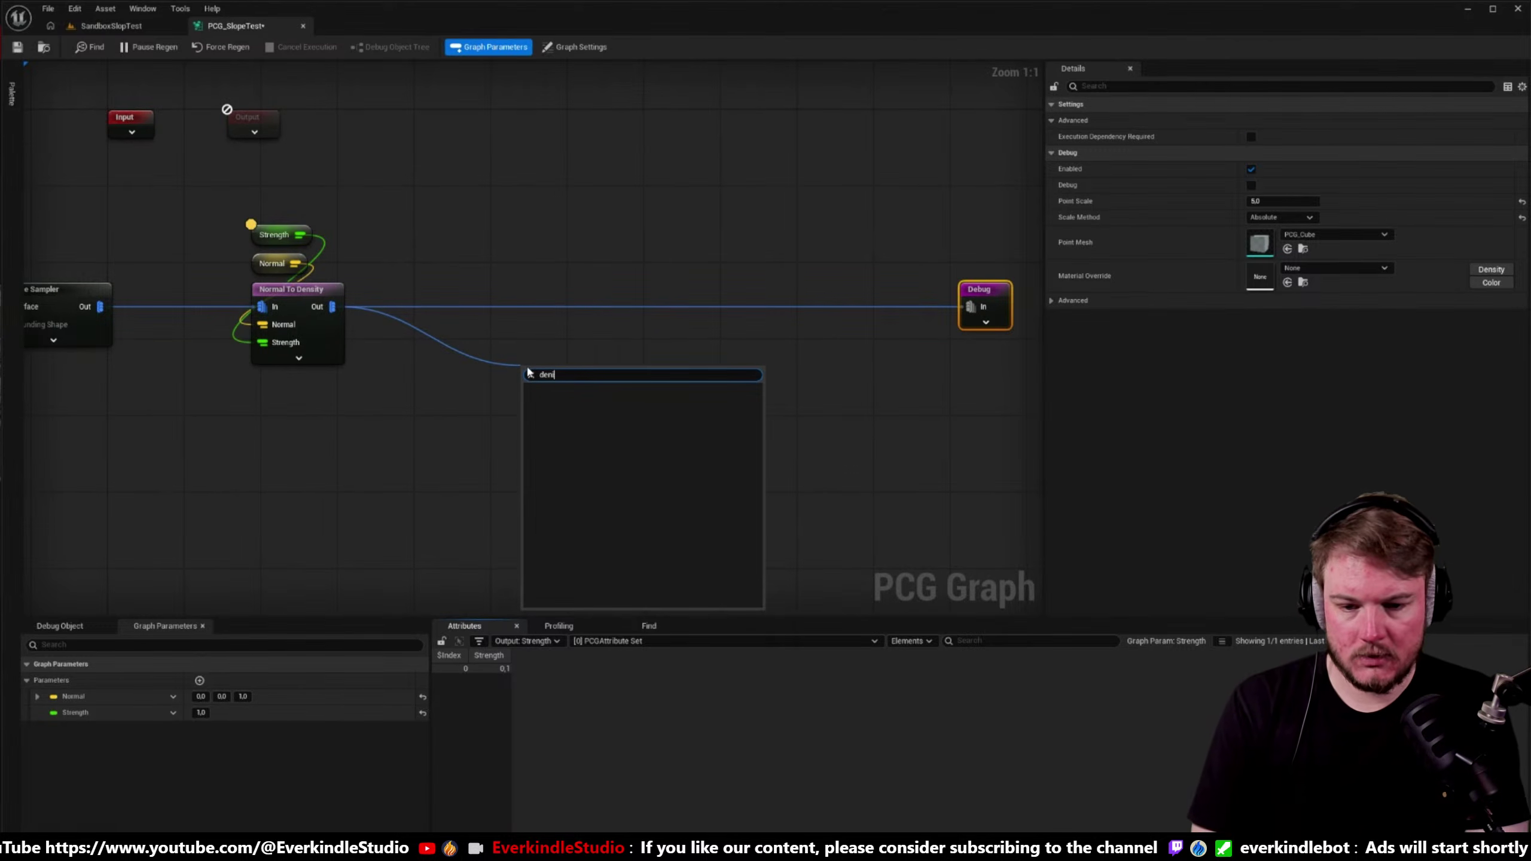
key("BackSpace")
key("Down")
key("Down")
key("Return")
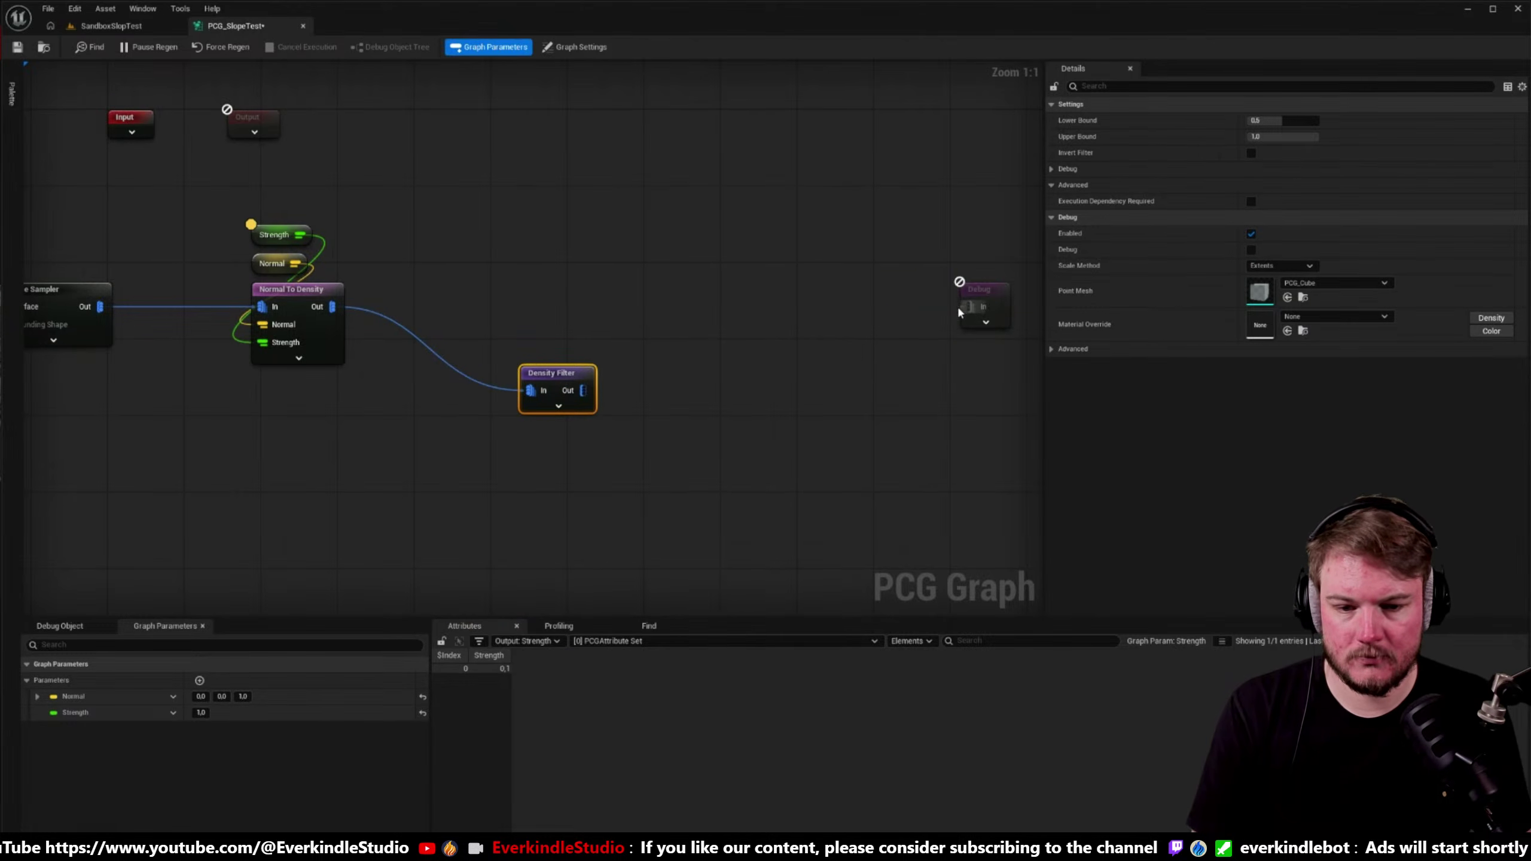
left_click_drag(962, 310, 505, 297)
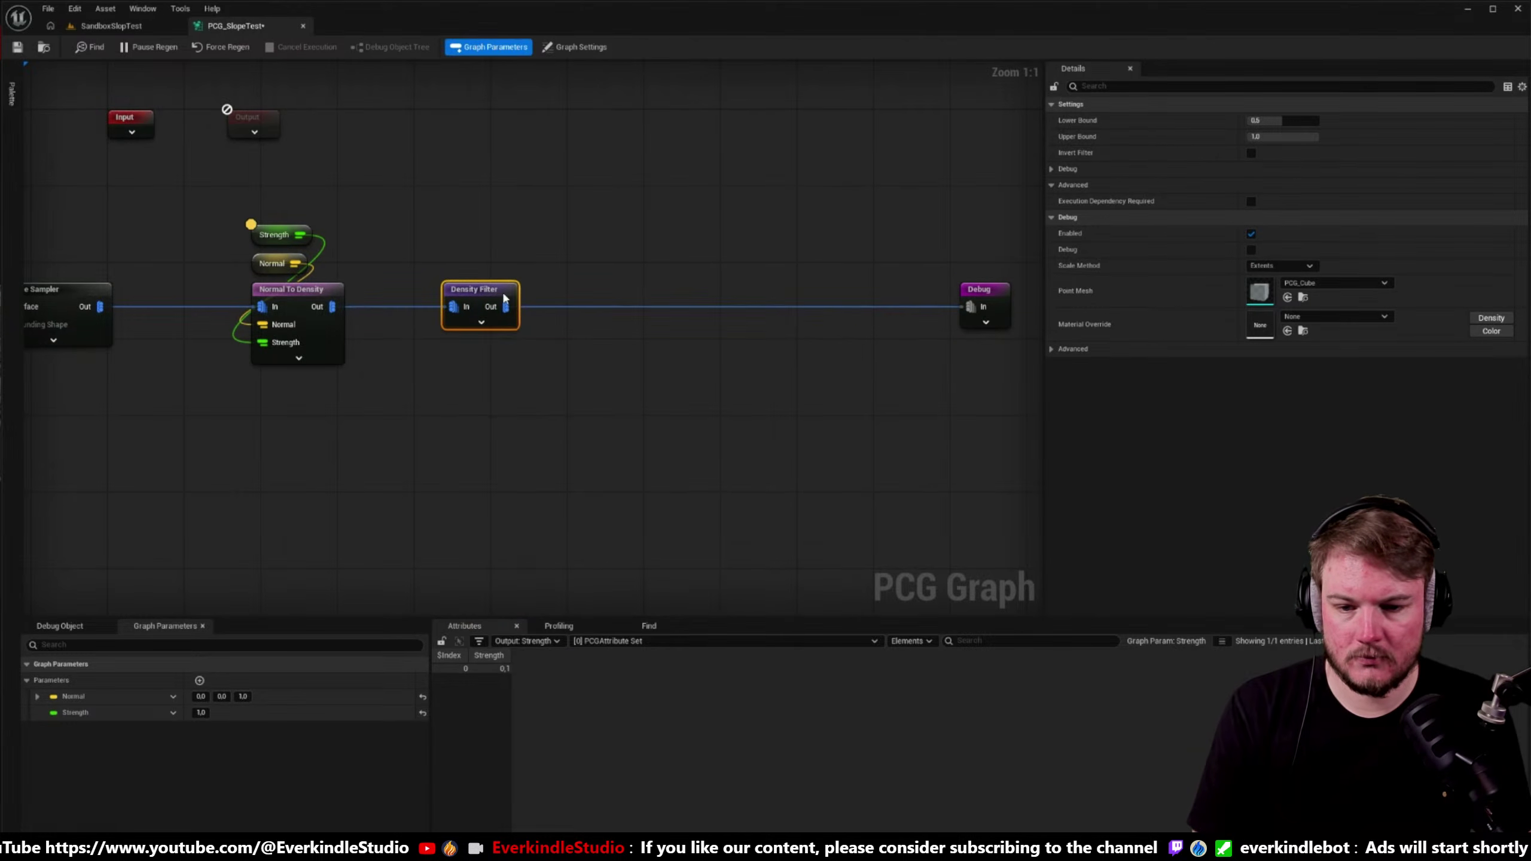
- Examine the density-filtered cubes on the landscape's steep and flat areas and review the Density Filter's bound settings
left_click(112, 25)
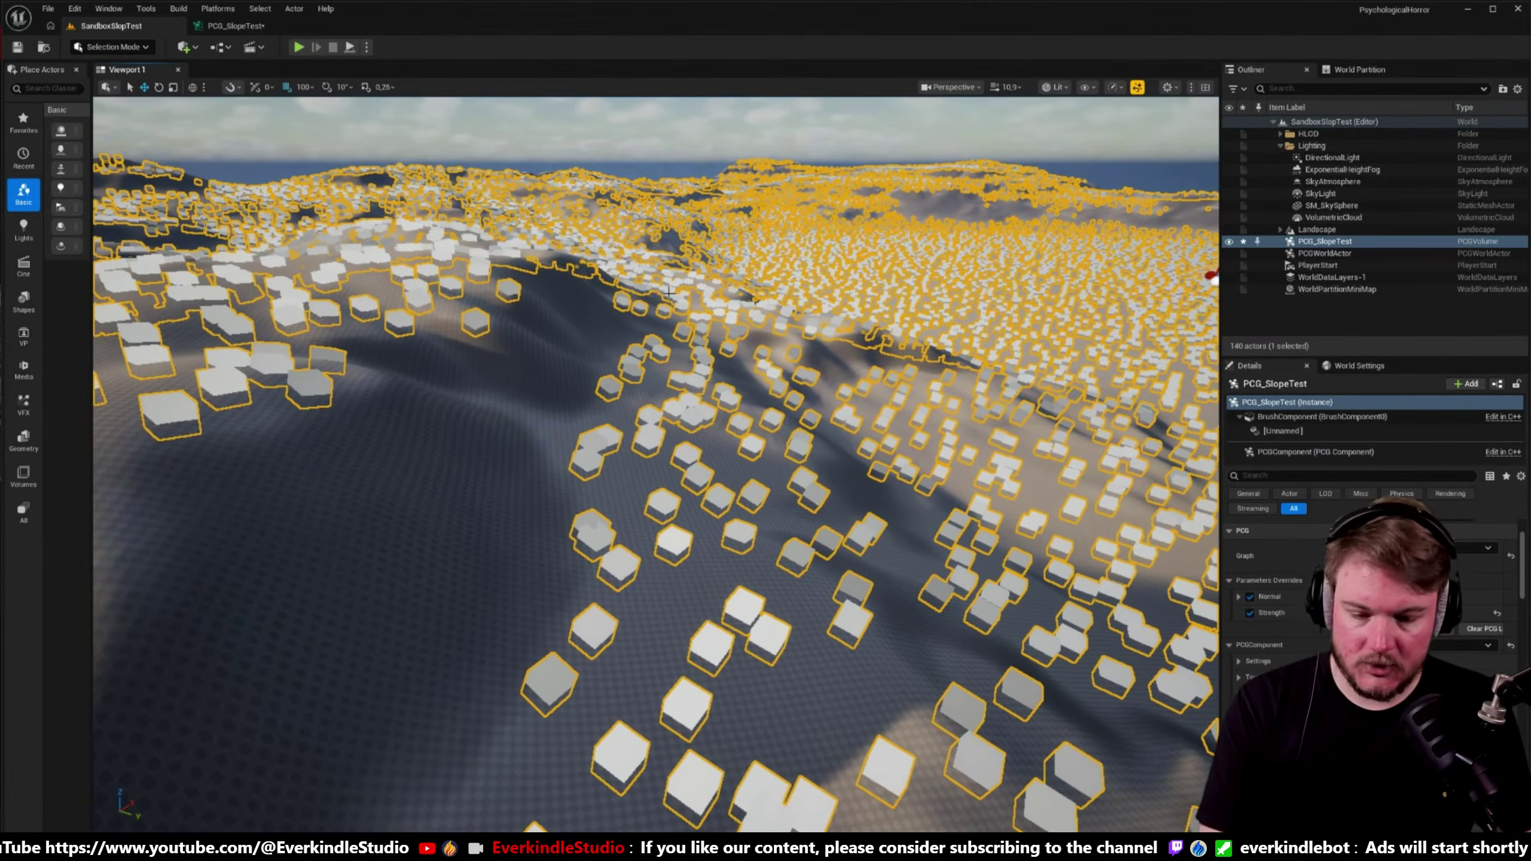
key("Escape")
right_click_drag(656, 464, 435, 509)
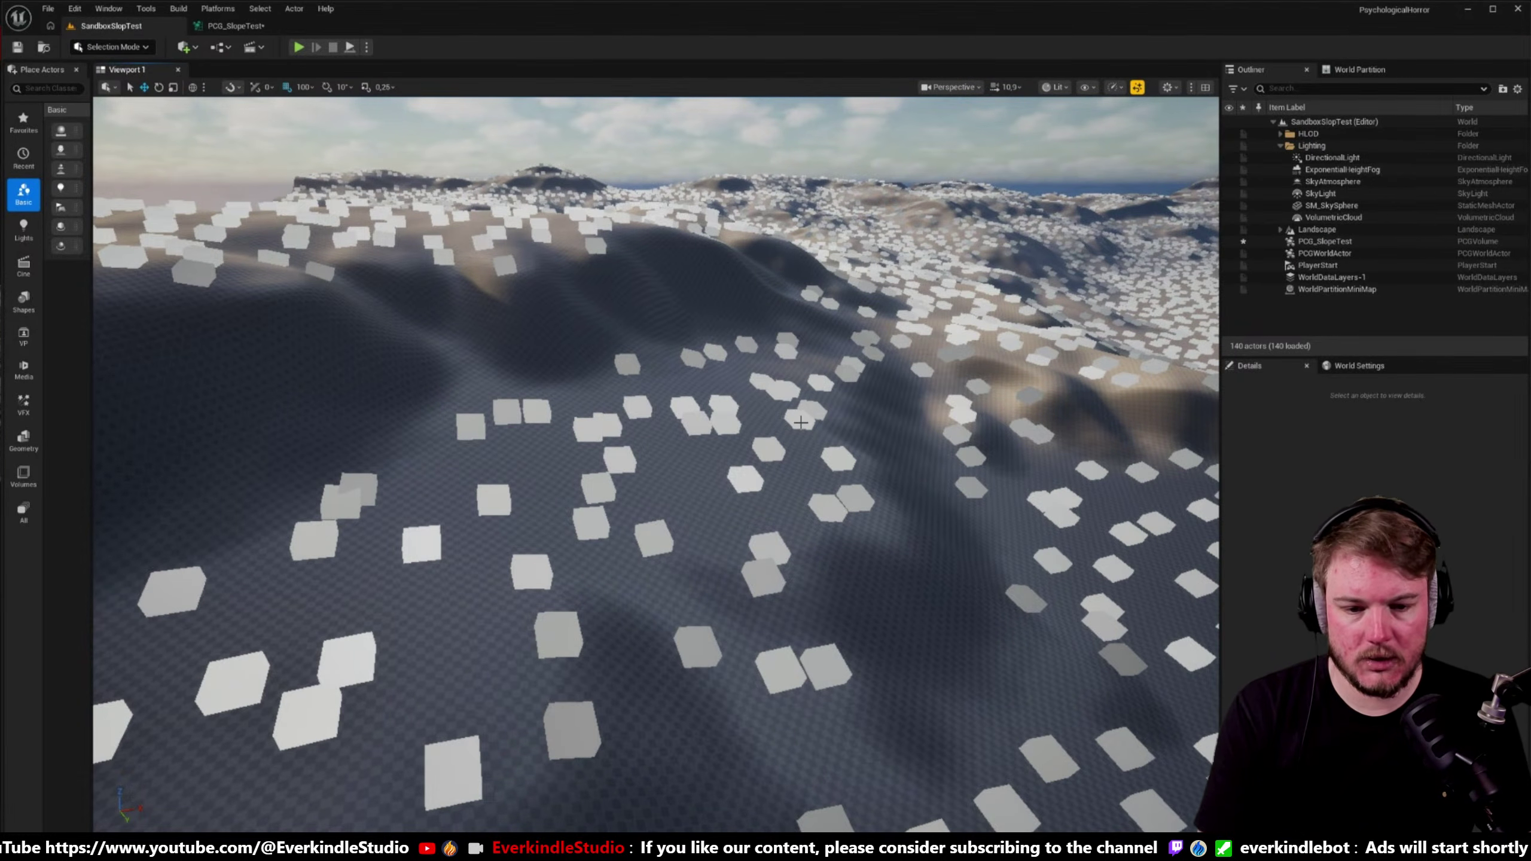
right_click_drag(436, 509, 434, 497)
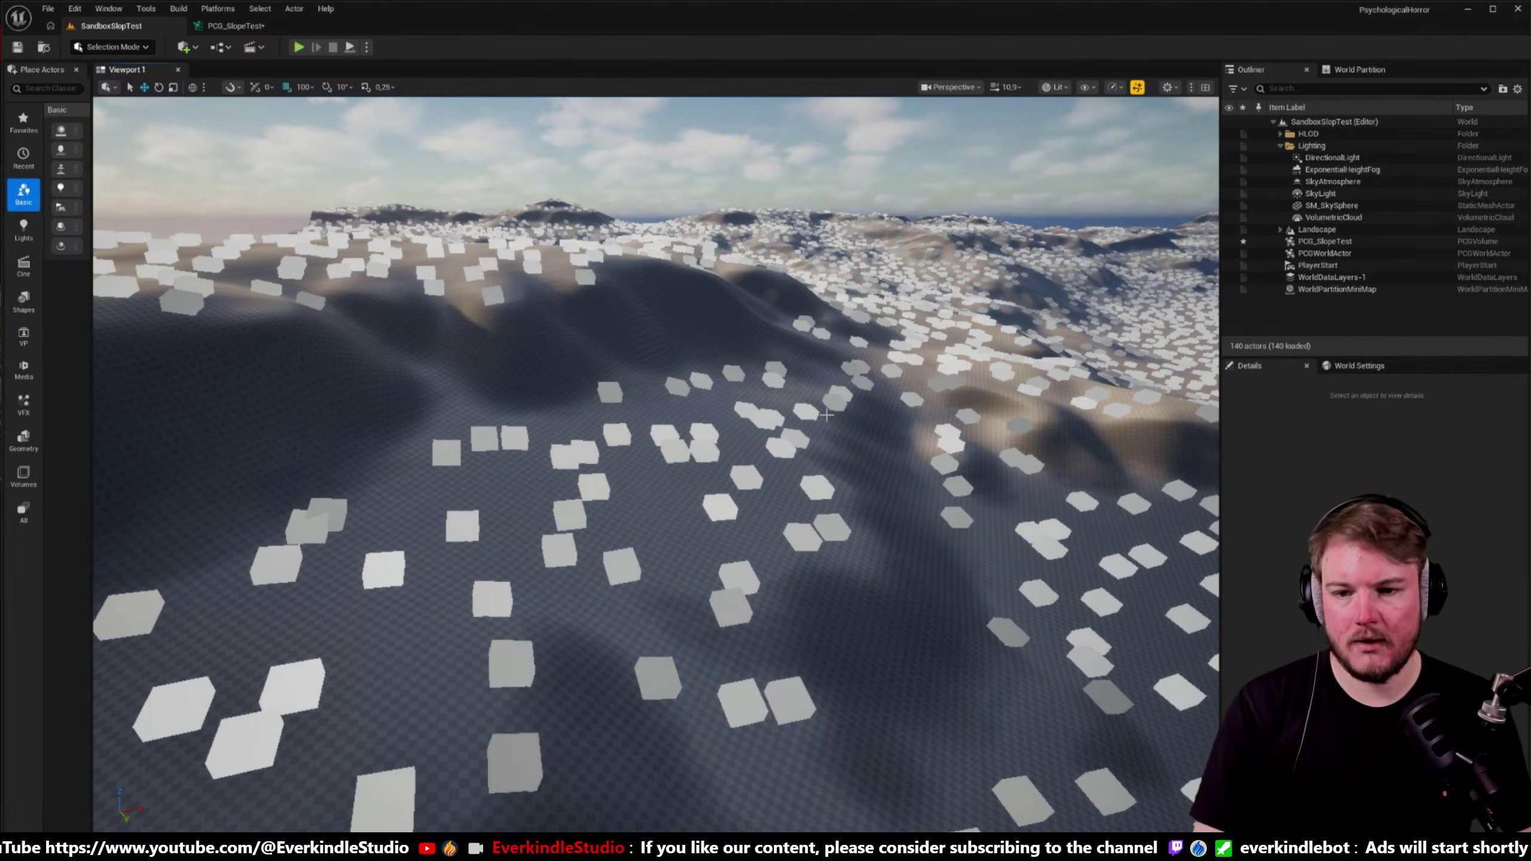
left_click(234, 26)
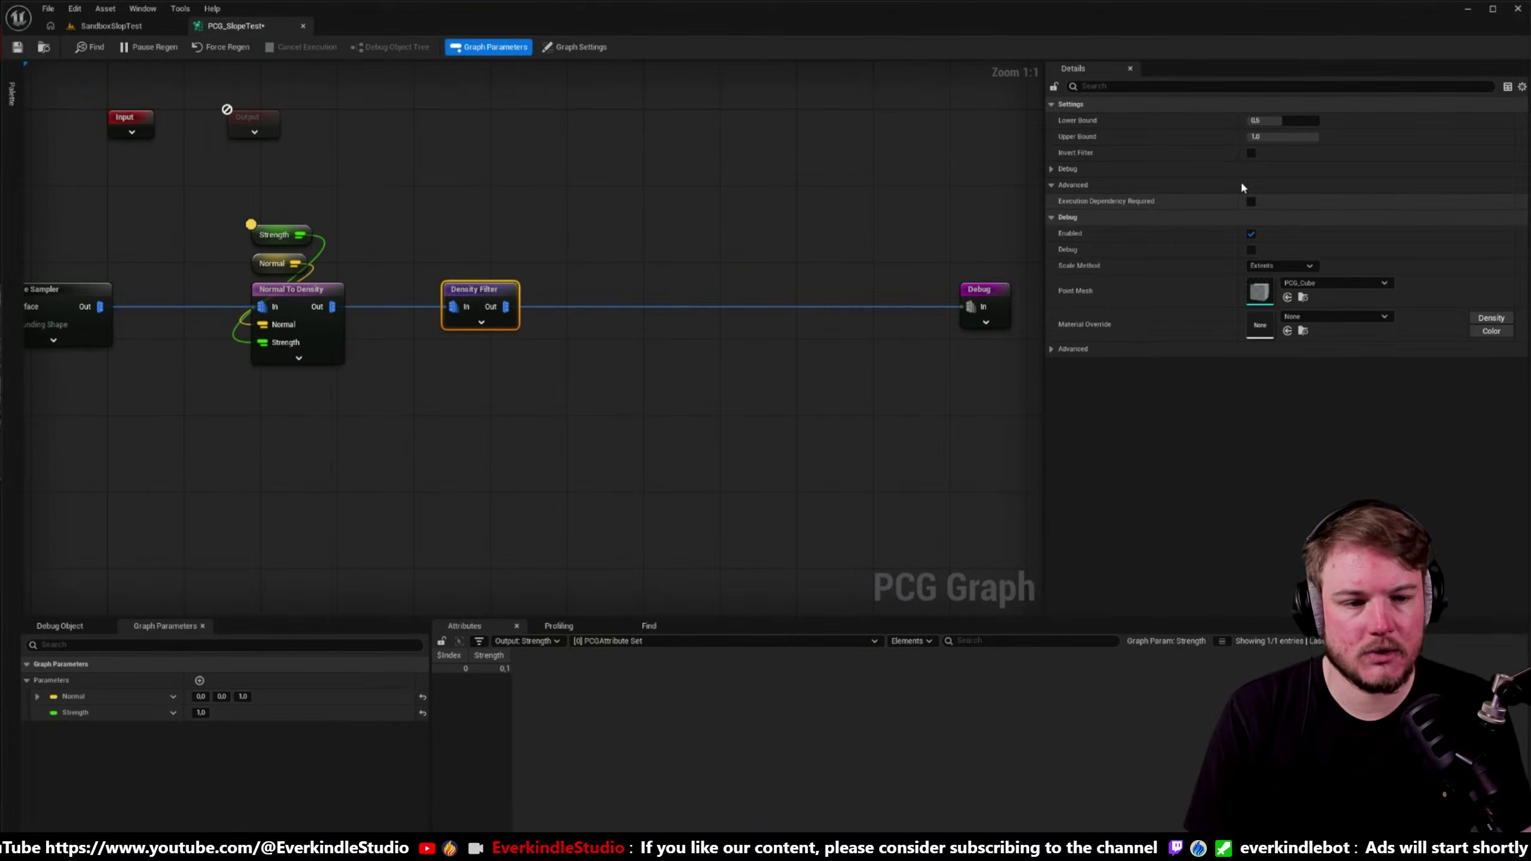
left_click(131, 27)
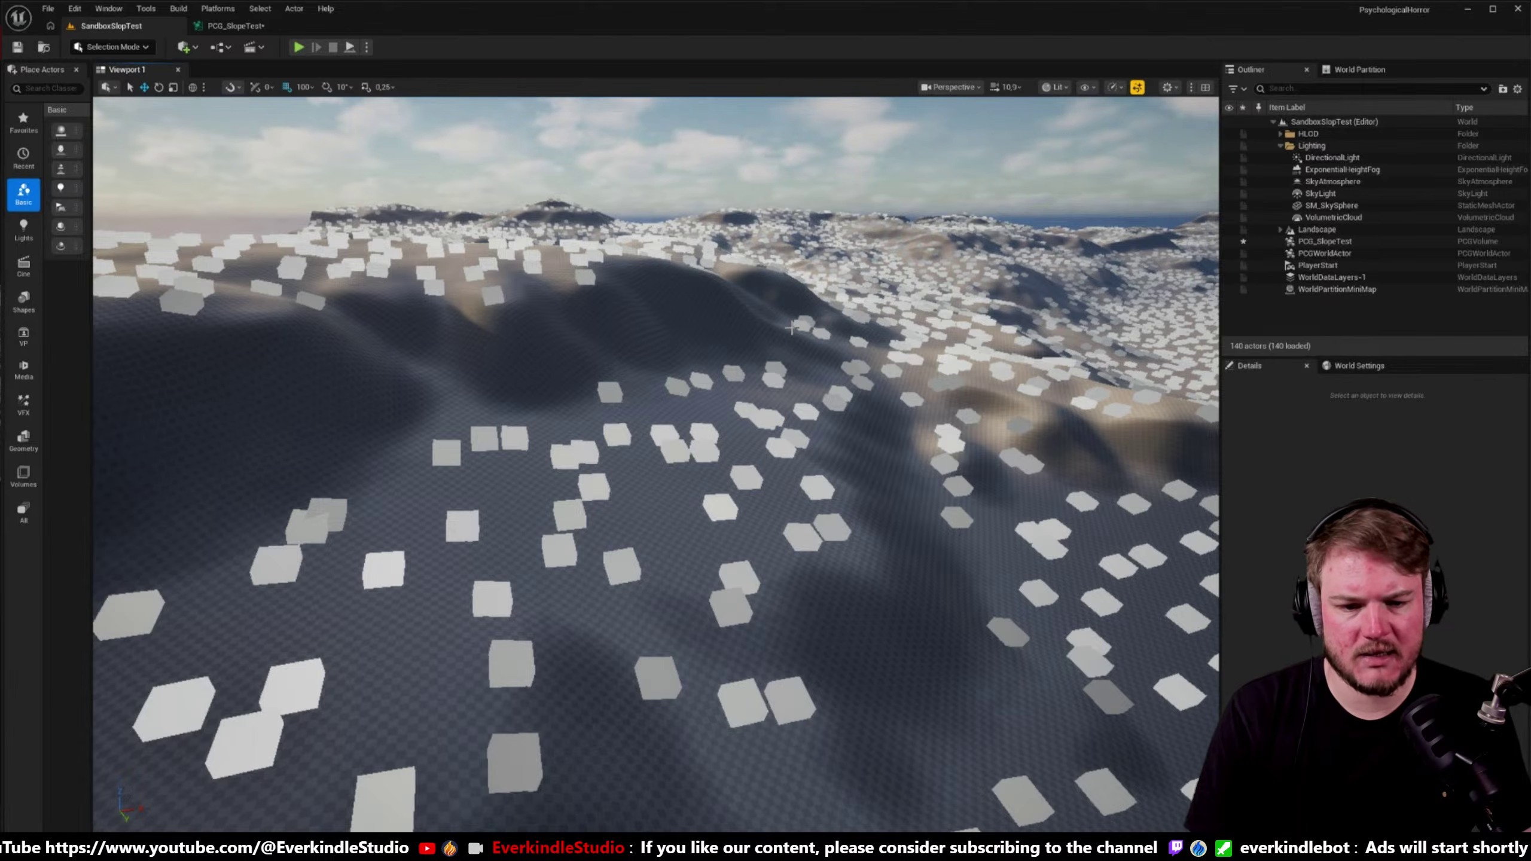
left_click(1037, 364)
scroll(1374, 603, "down", 2)
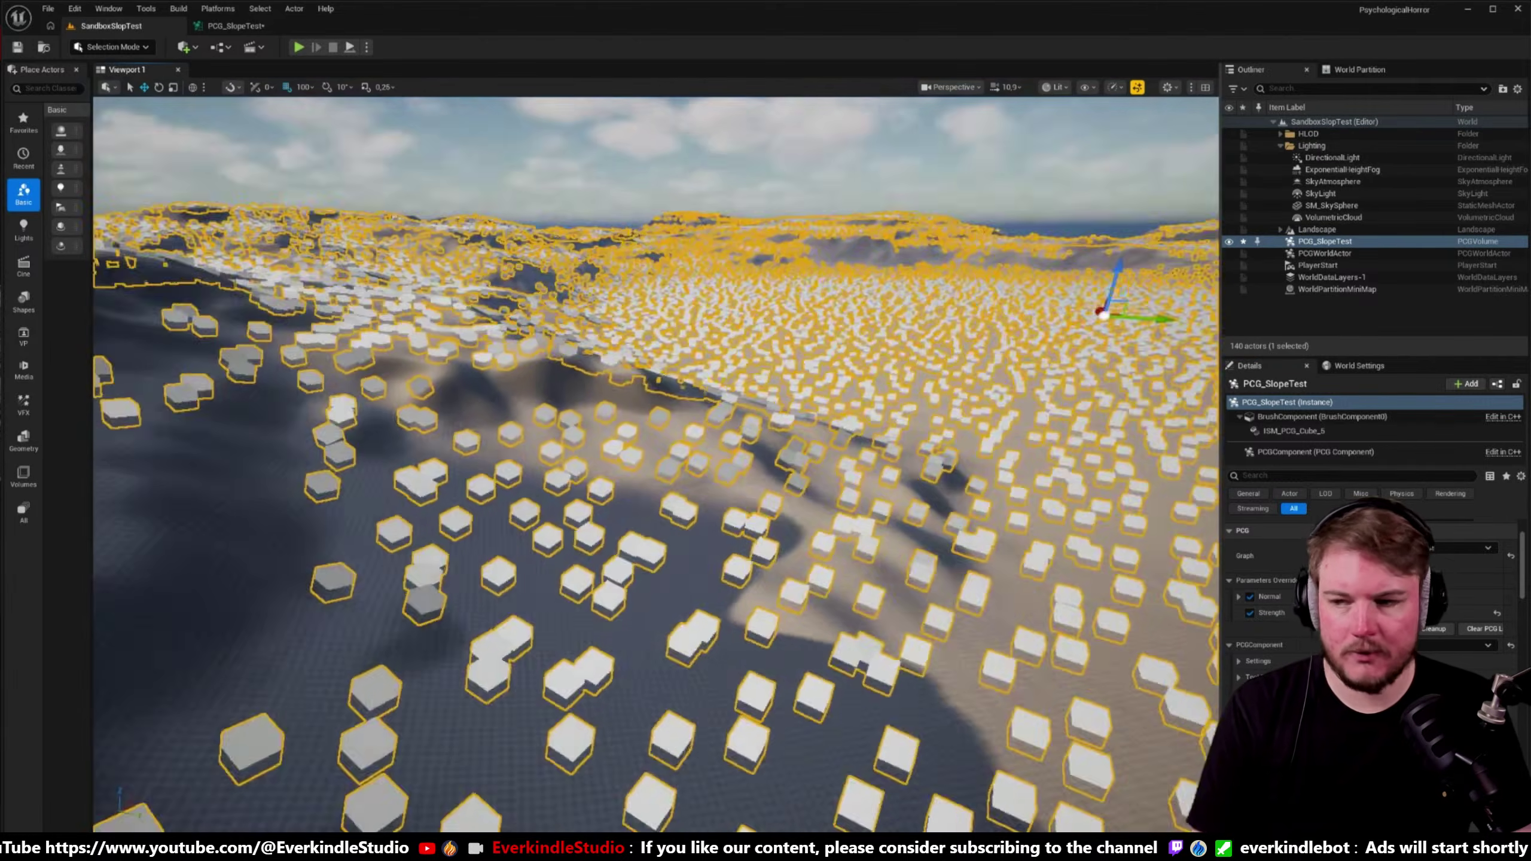
right_click_drag(656, 458, 656, 506)
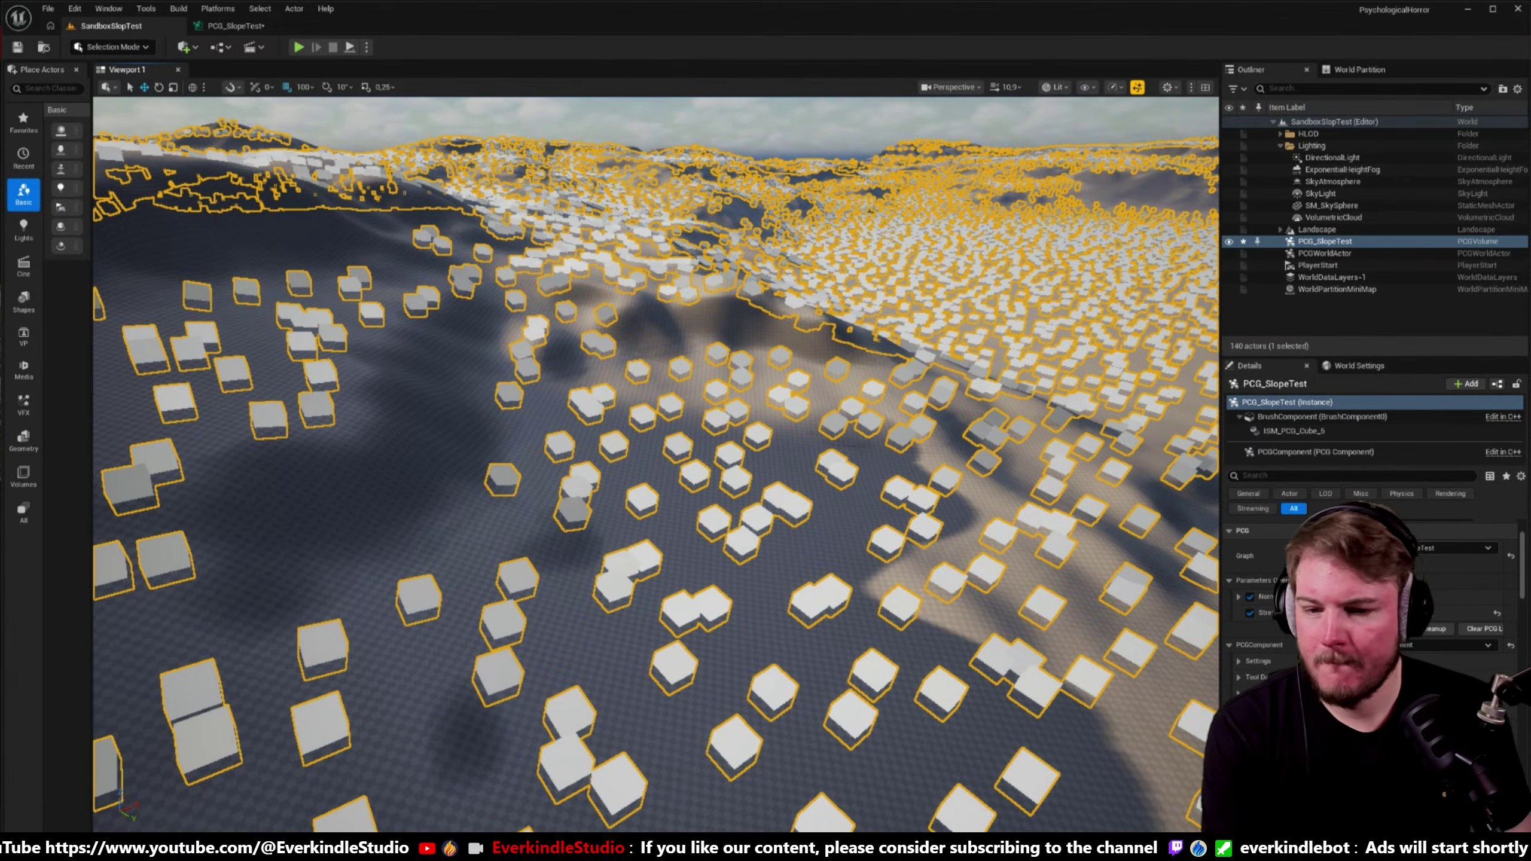
right_click_drag(738, 367, 723, 374)
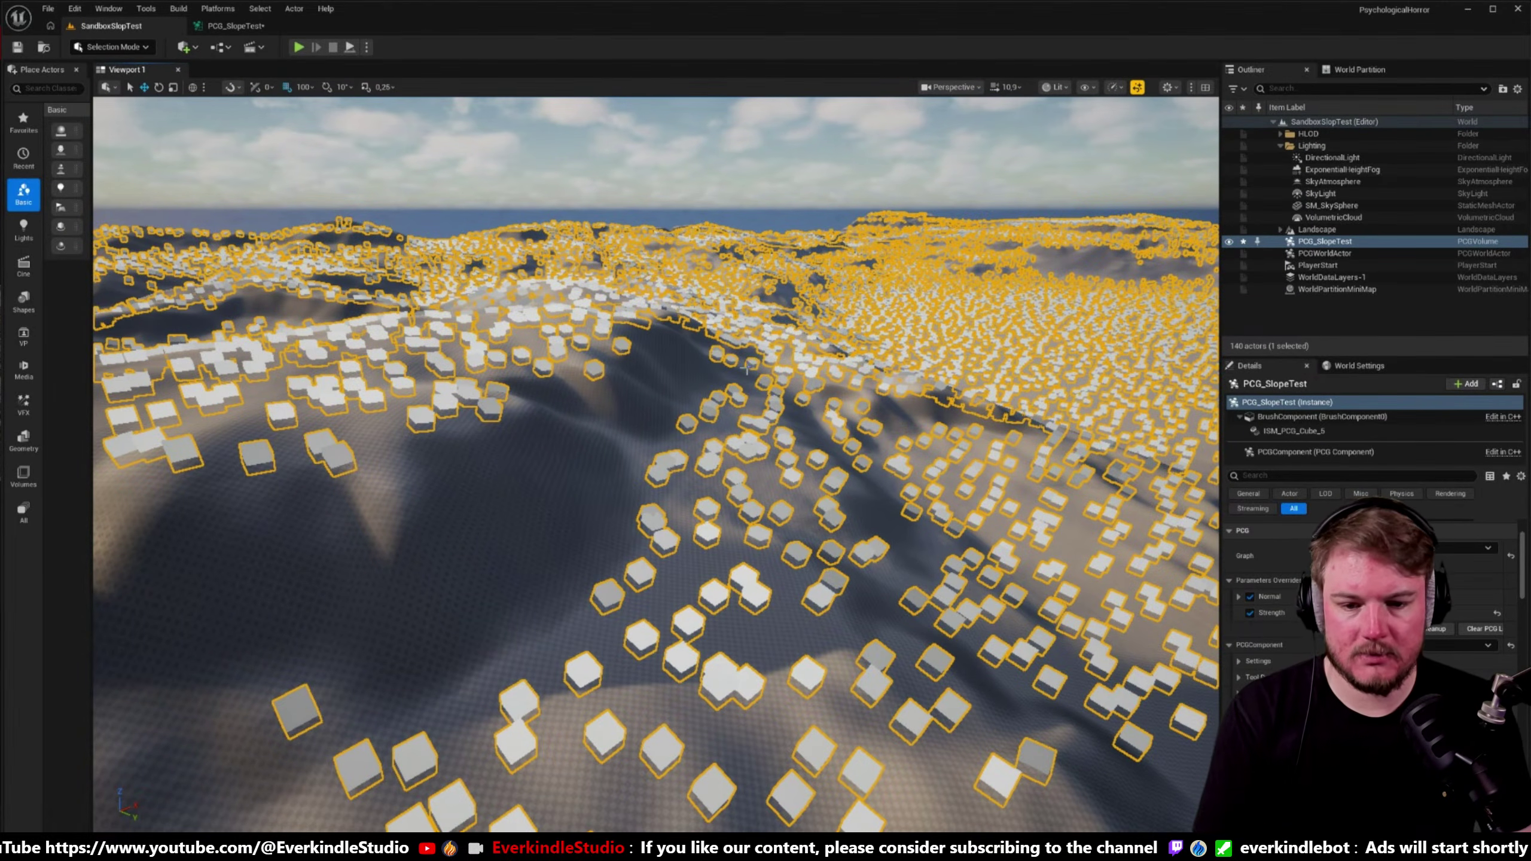
key("f")
right_click_drag(712, 366, 712, 367)
scroll(712, 367, "up", 1)
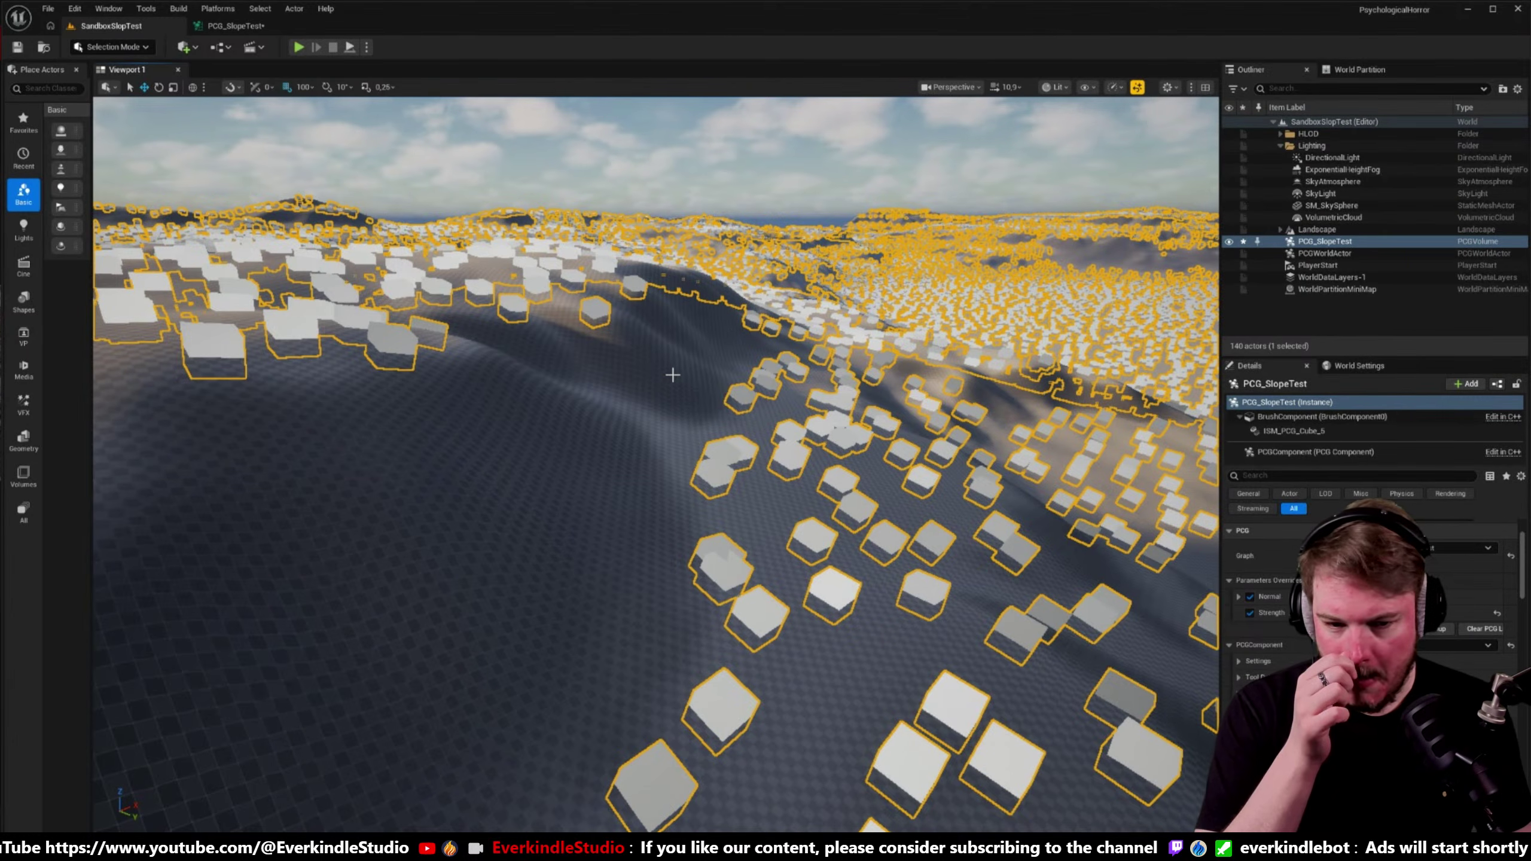
- Move the Density Filter node further from Normal To Density to make room in the graph
left_click(241, 27)
right_click_drag(486, 352, 590, 352)
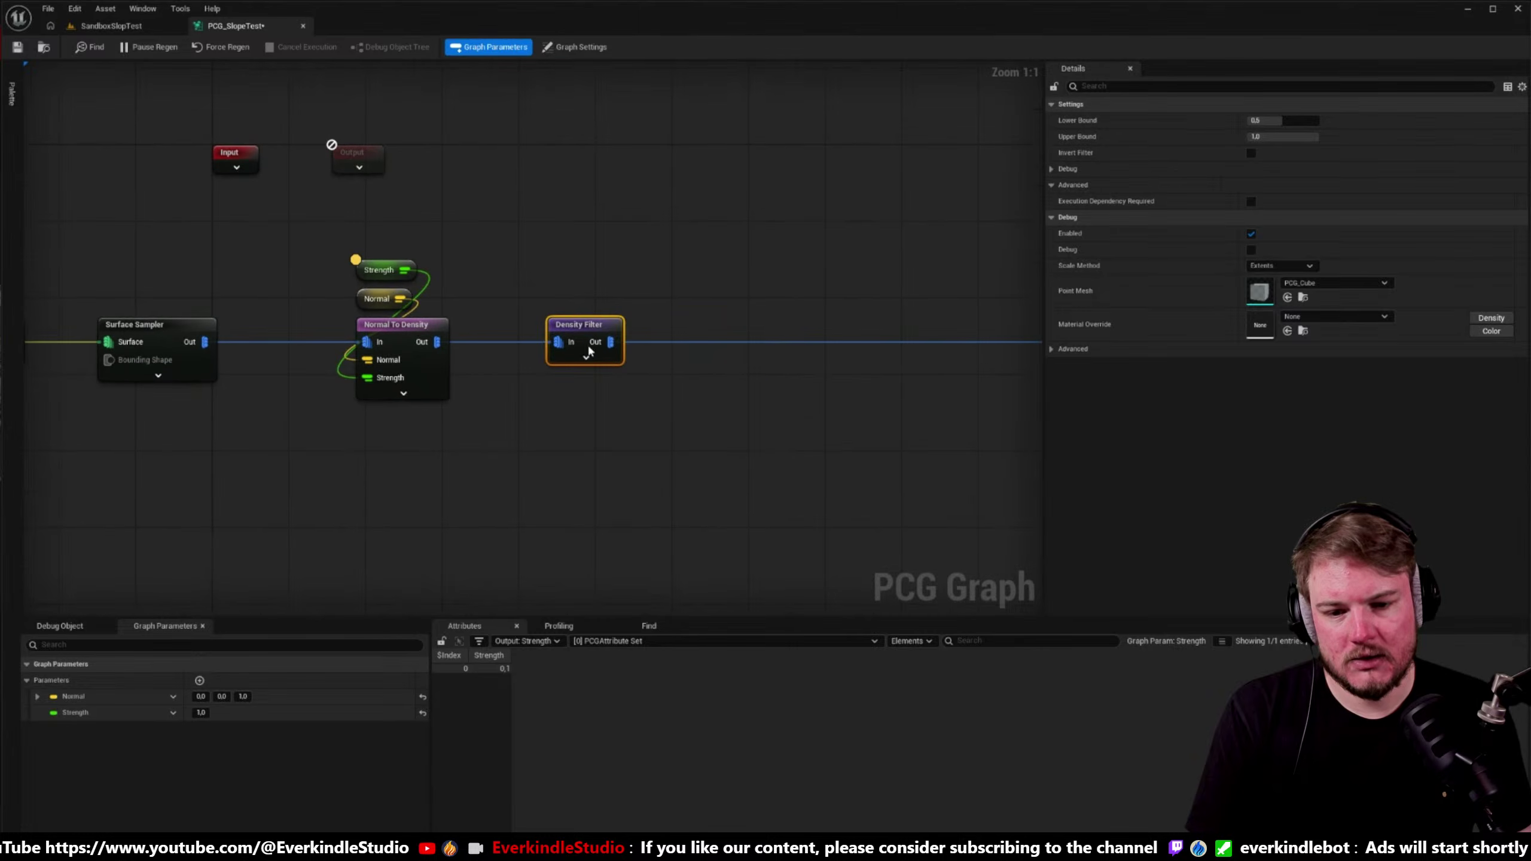
left_click_drag(589, 352, 774, 340)
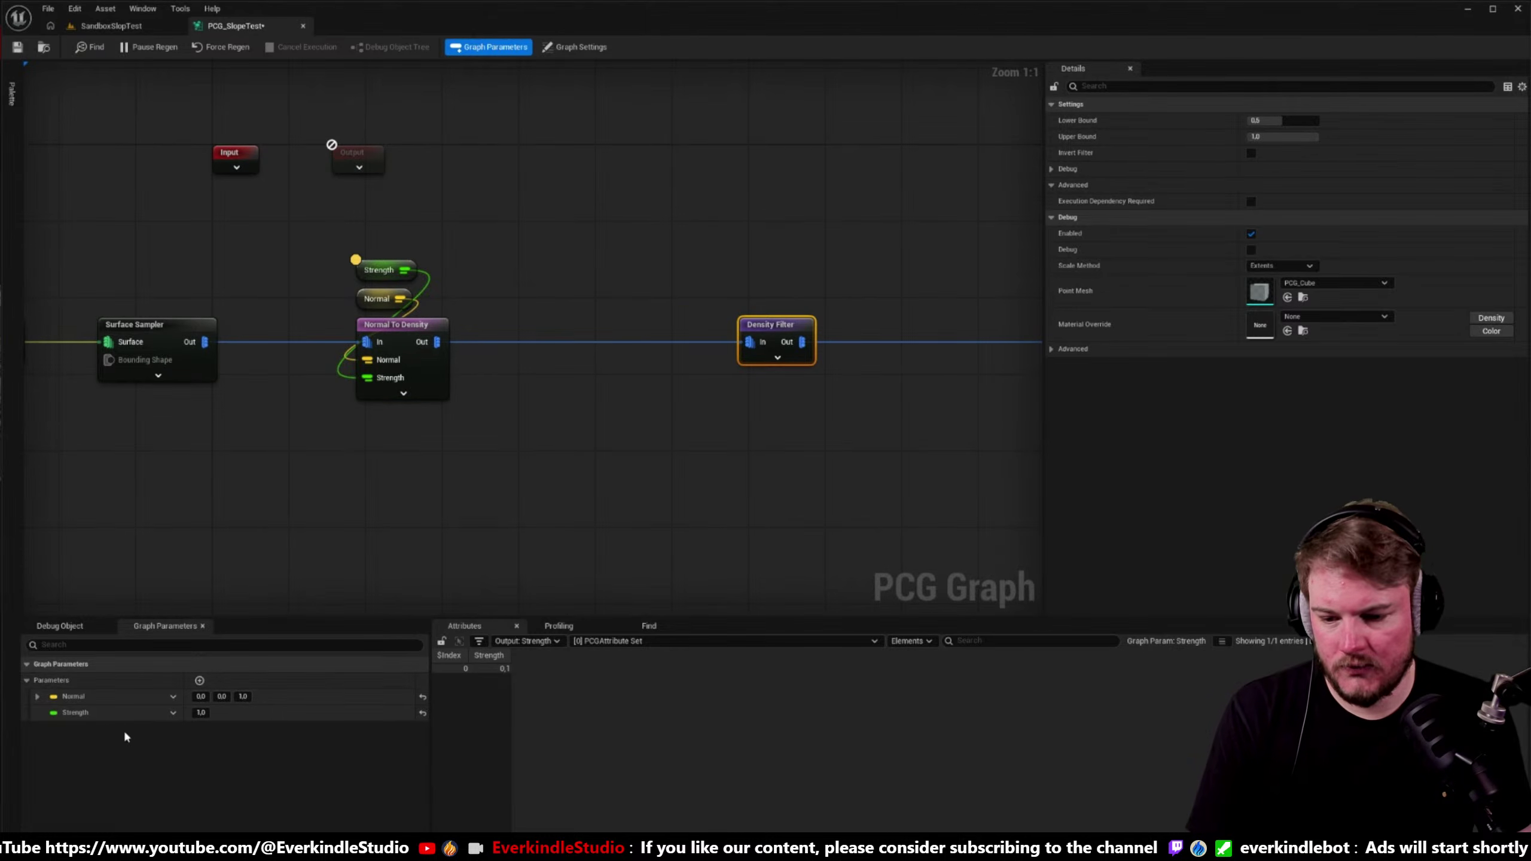
- Add two new graph parameters and name the first one Lower Bound
left_click(200, 680)
left_click(199, 680)
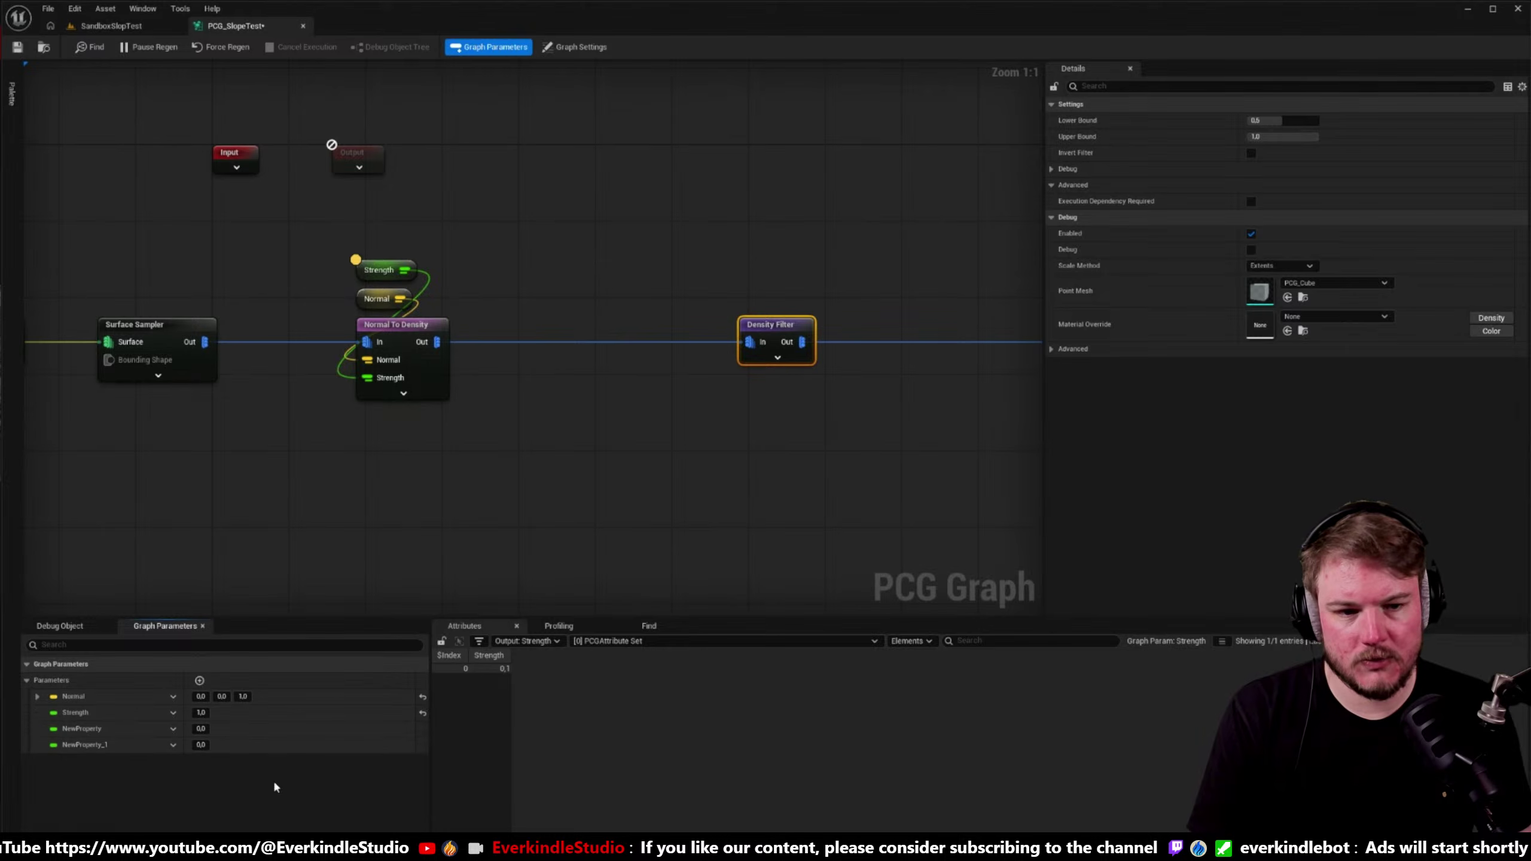
left_click(173, 729)
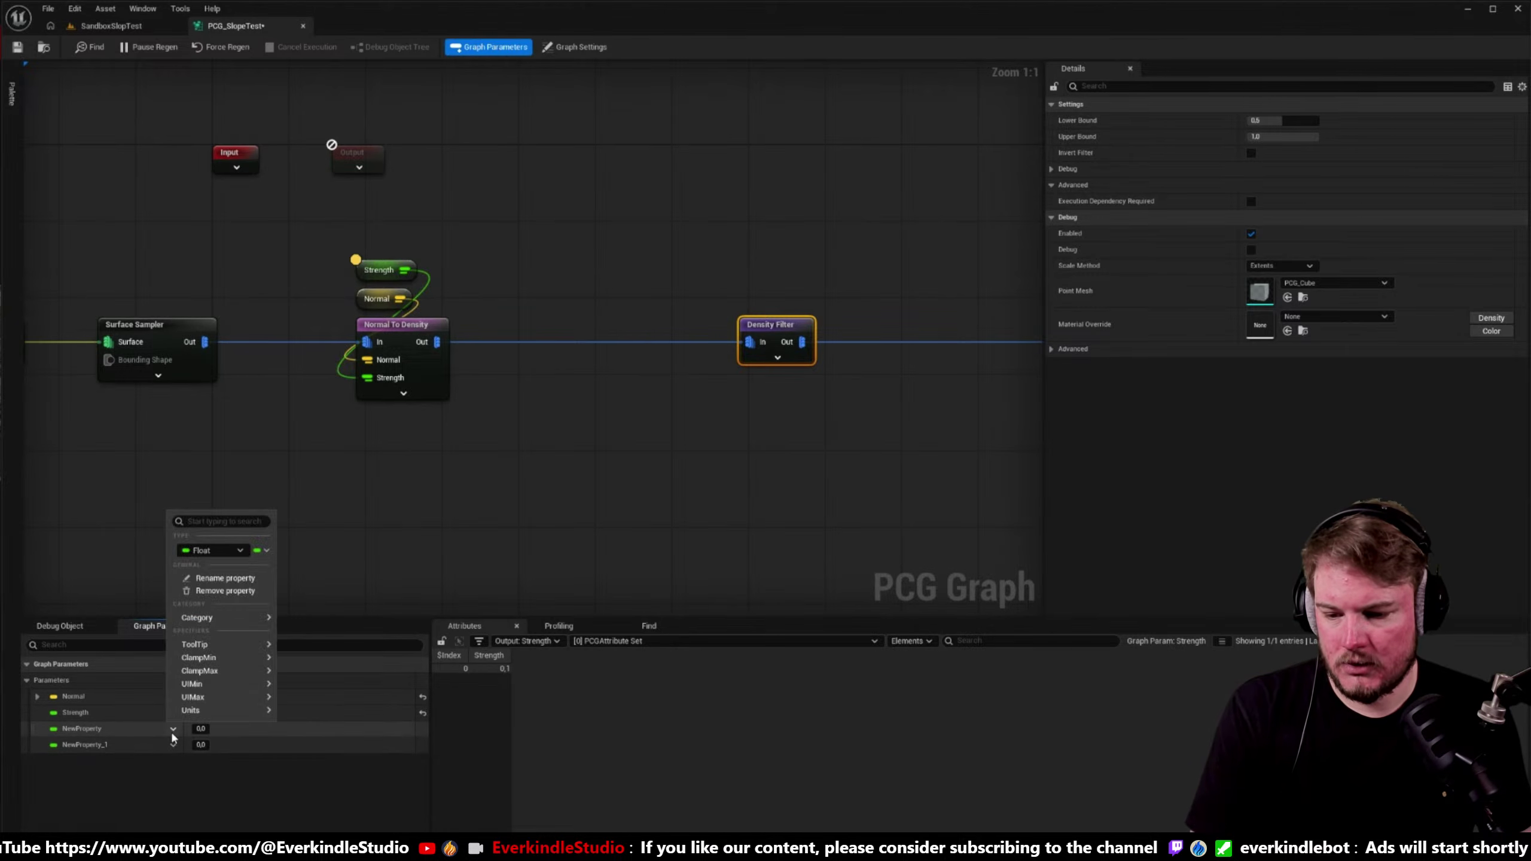
left_click(224, 578)
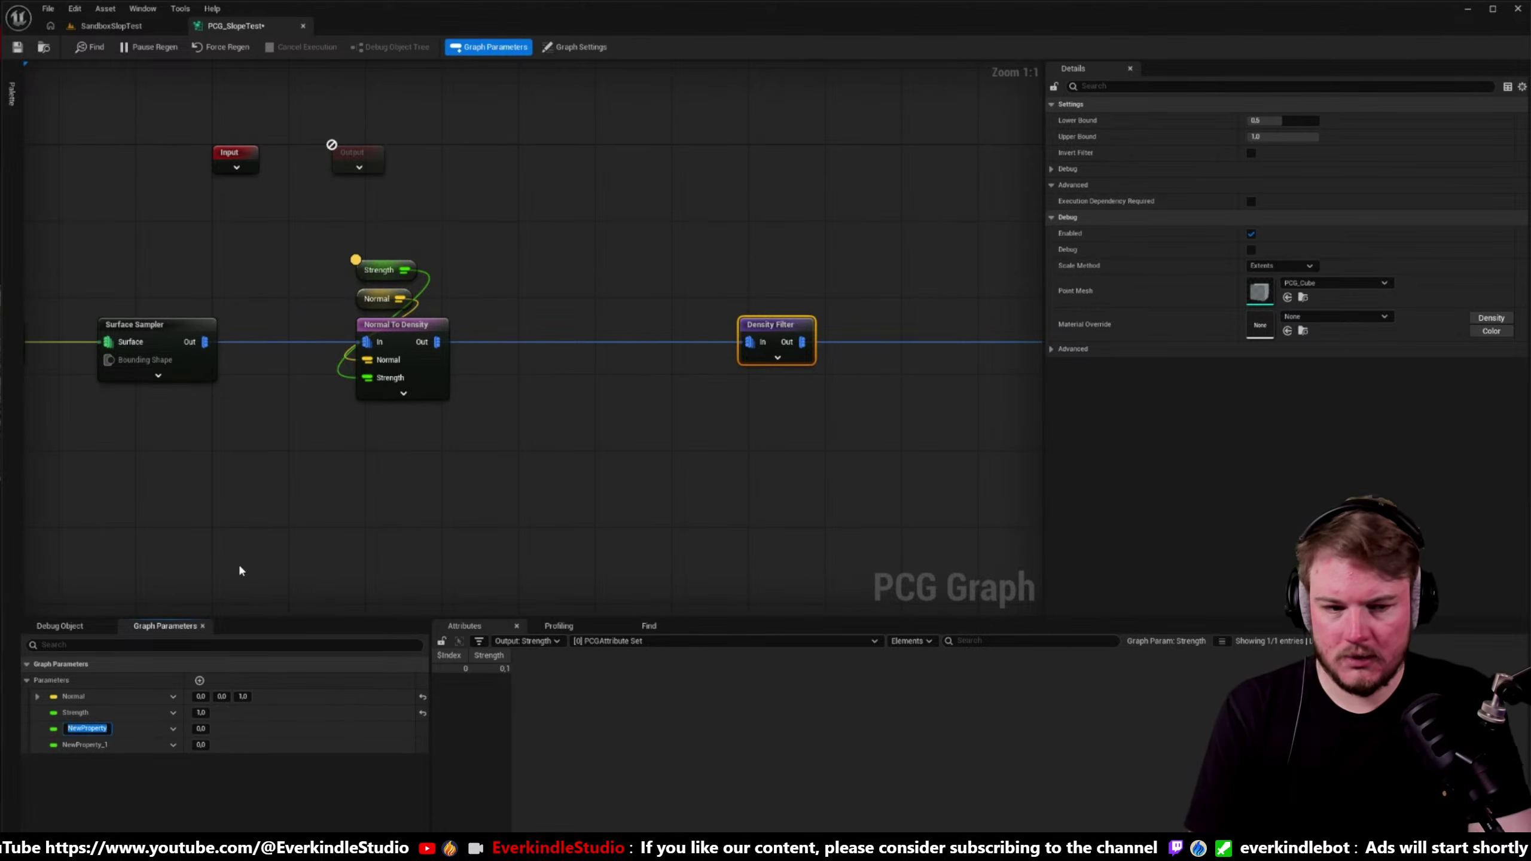
type("0")
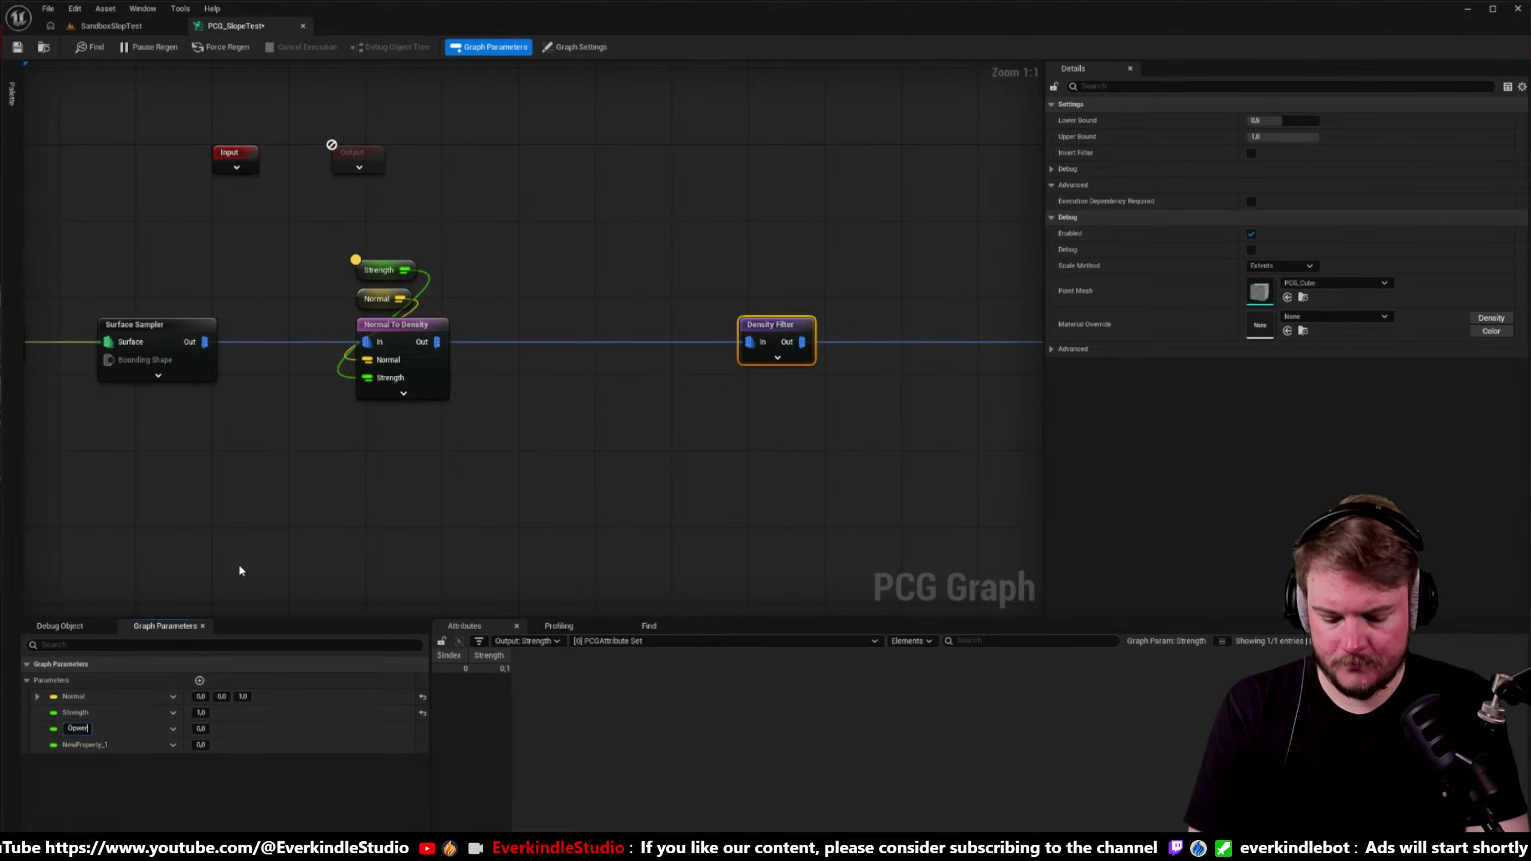
key("BackSpace")
type("Lower")
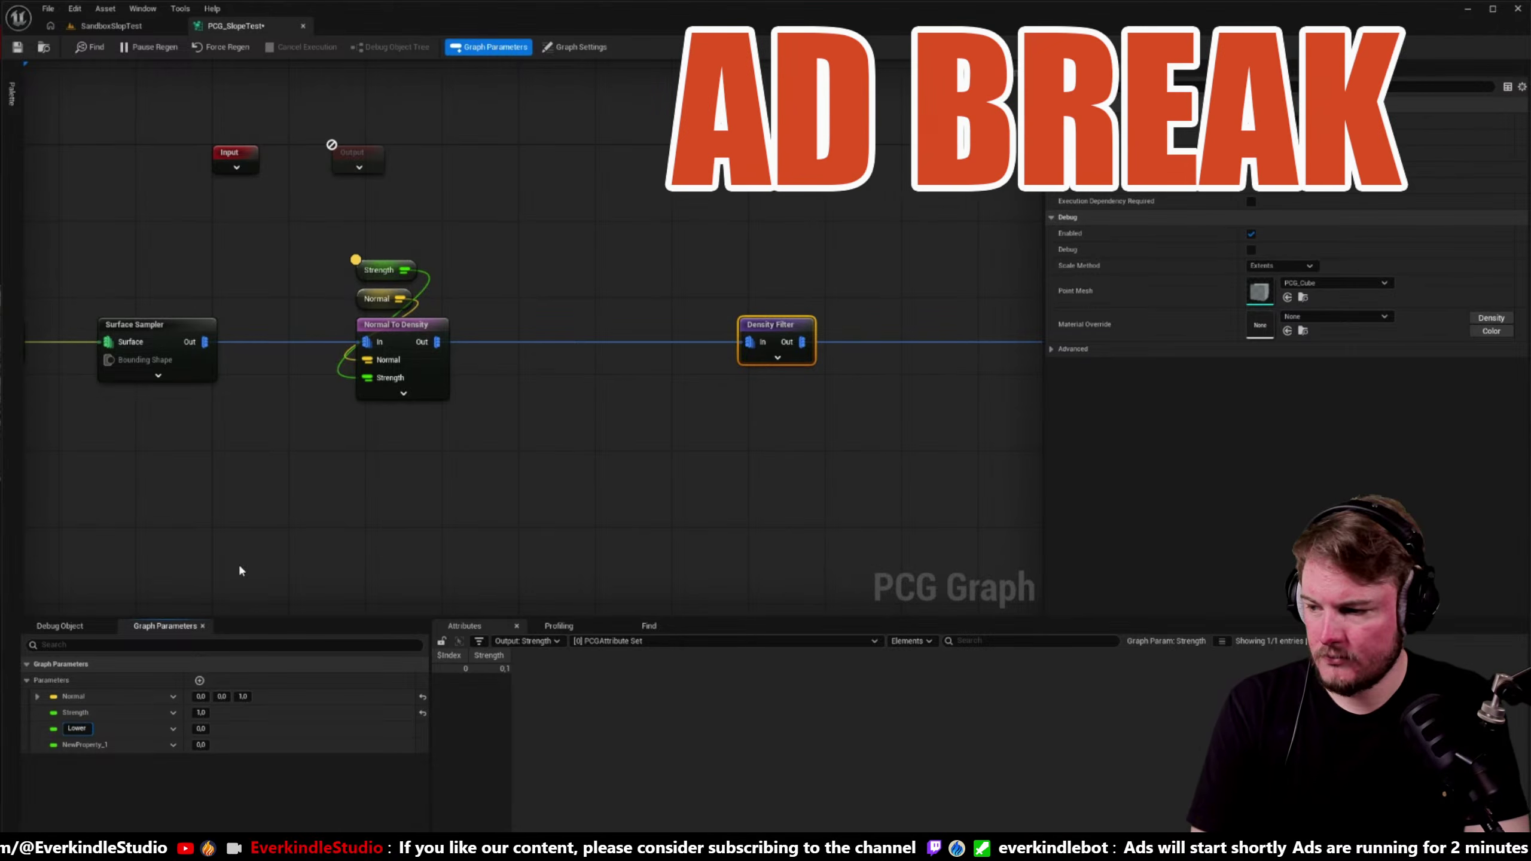
type(" Bound")
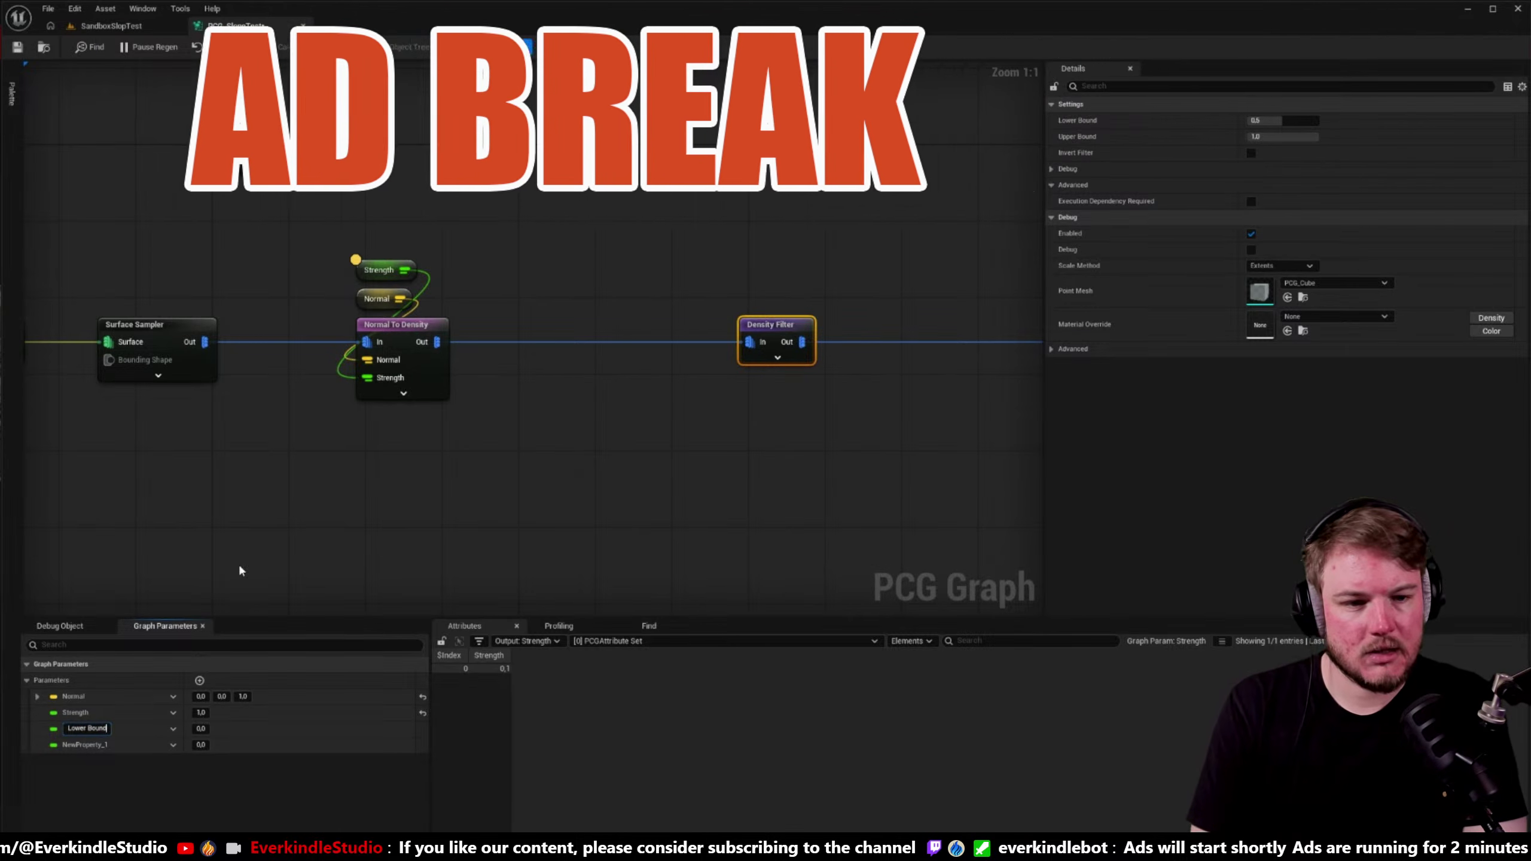
left_click(446, 464)
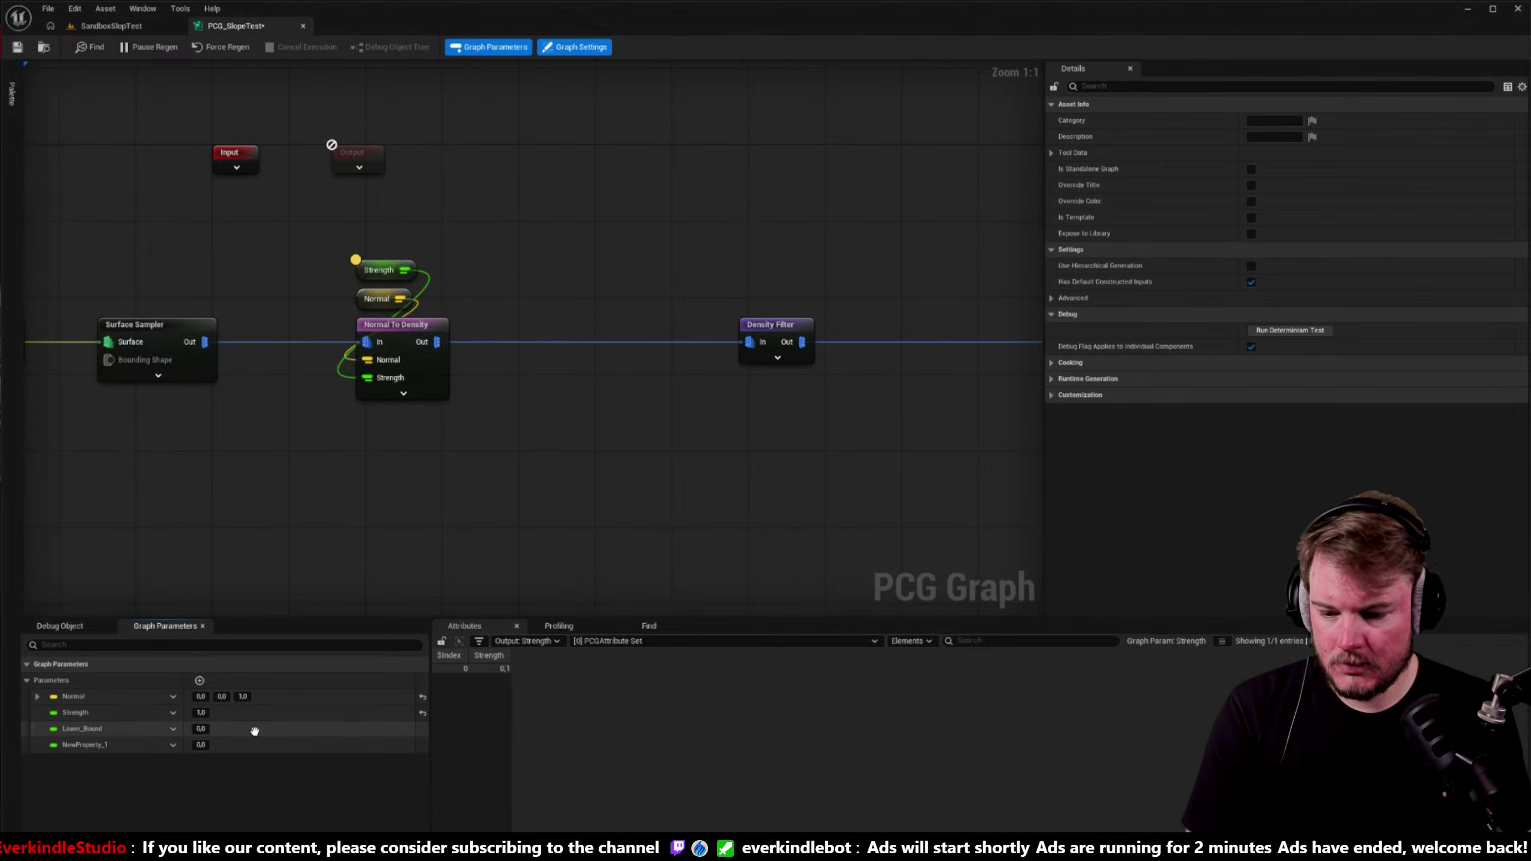
- Remove the underscore from the first new graph parameter's name so it reads LowerBound
right_click(163, 723)
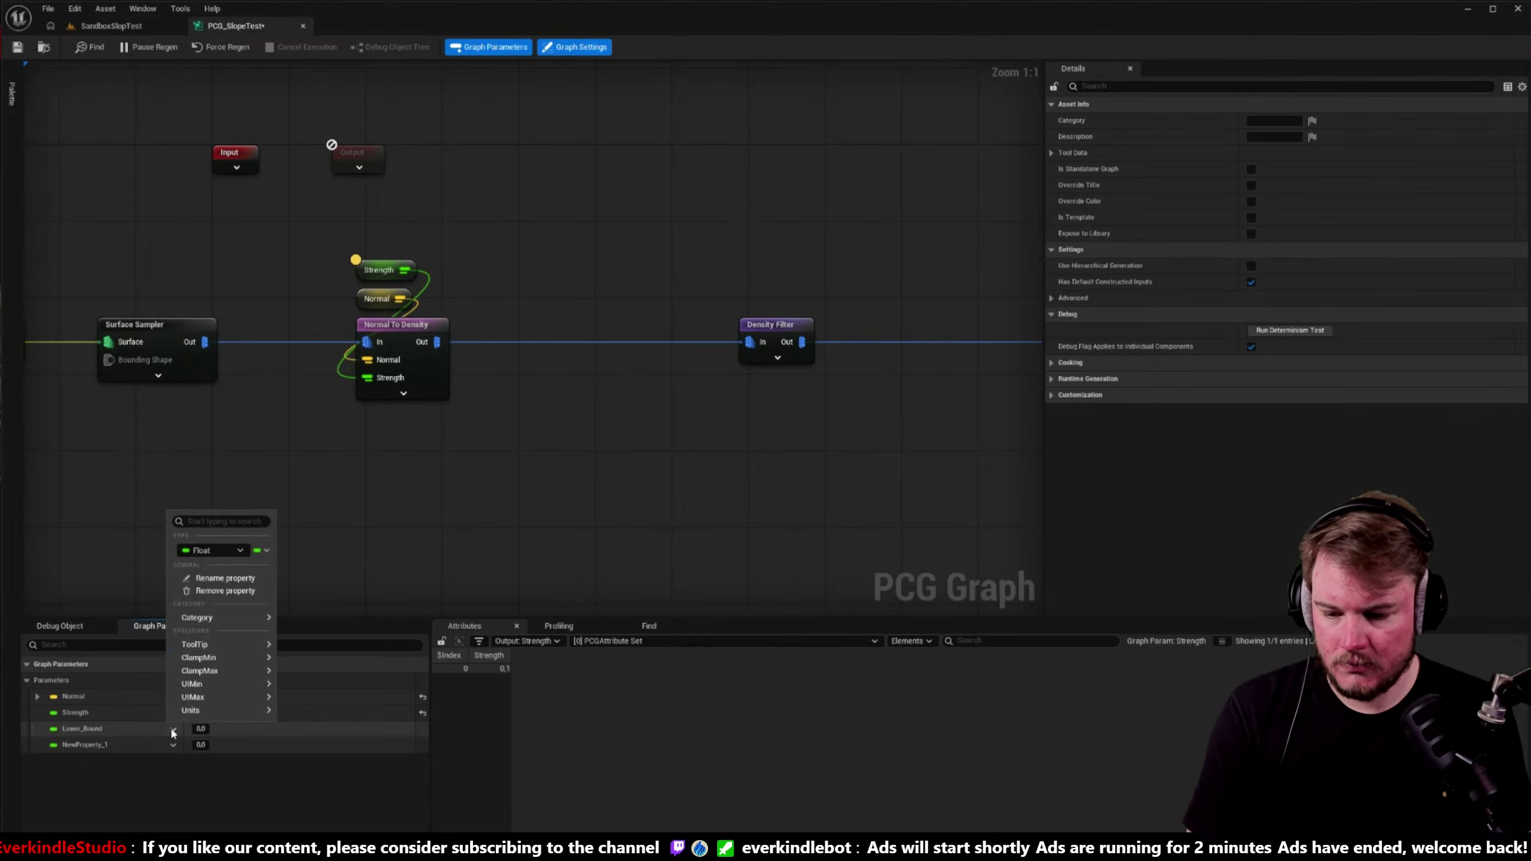
left_click(245, 579)
key("End")
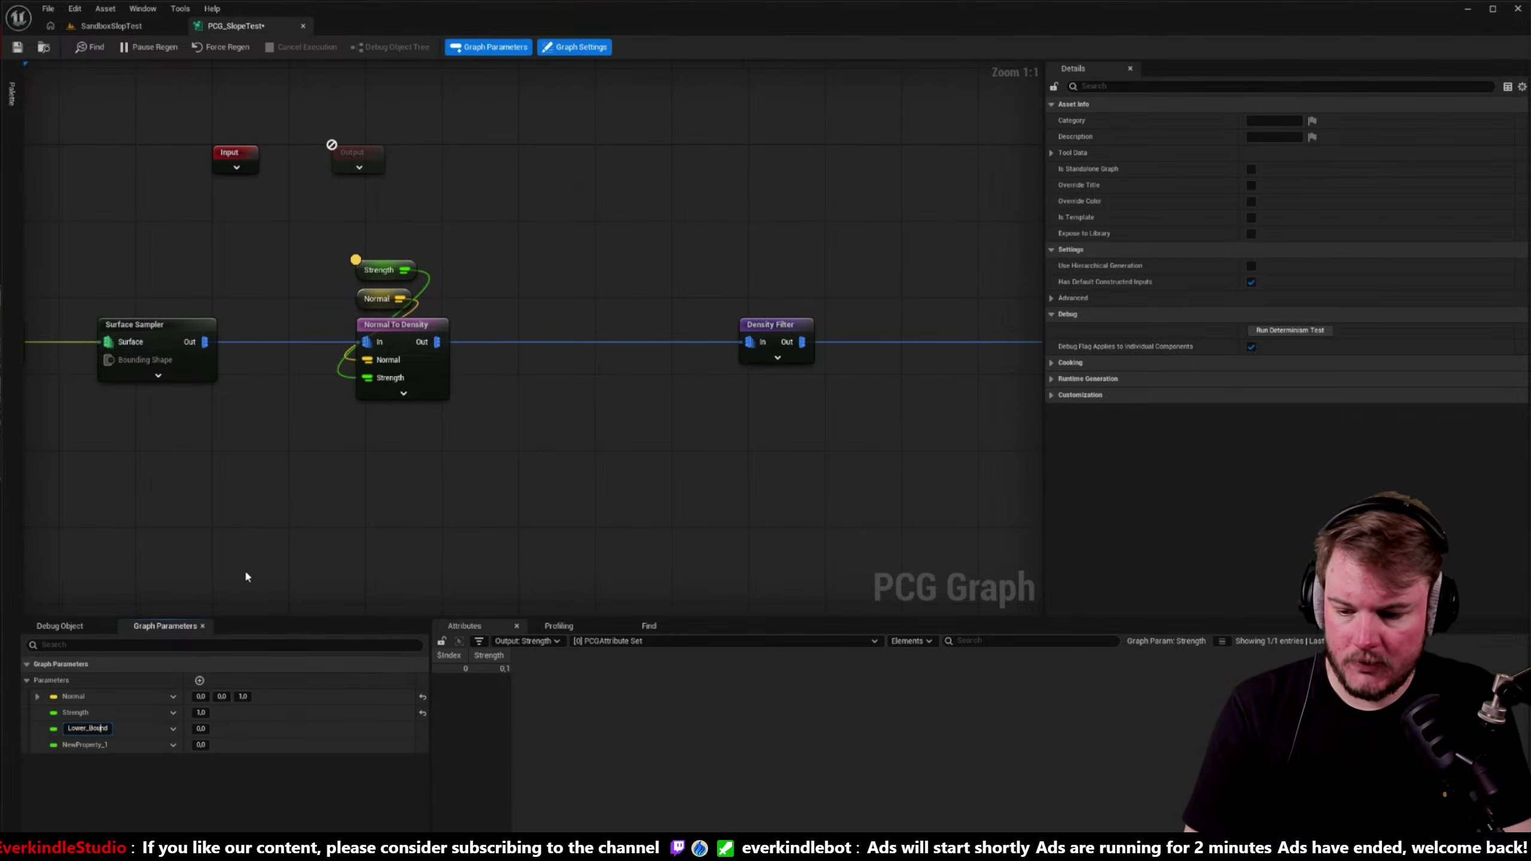
key("Left")
key("Left")
key("Left")
key("Left")
key("Left")
key("BackSpace")
key("Return")
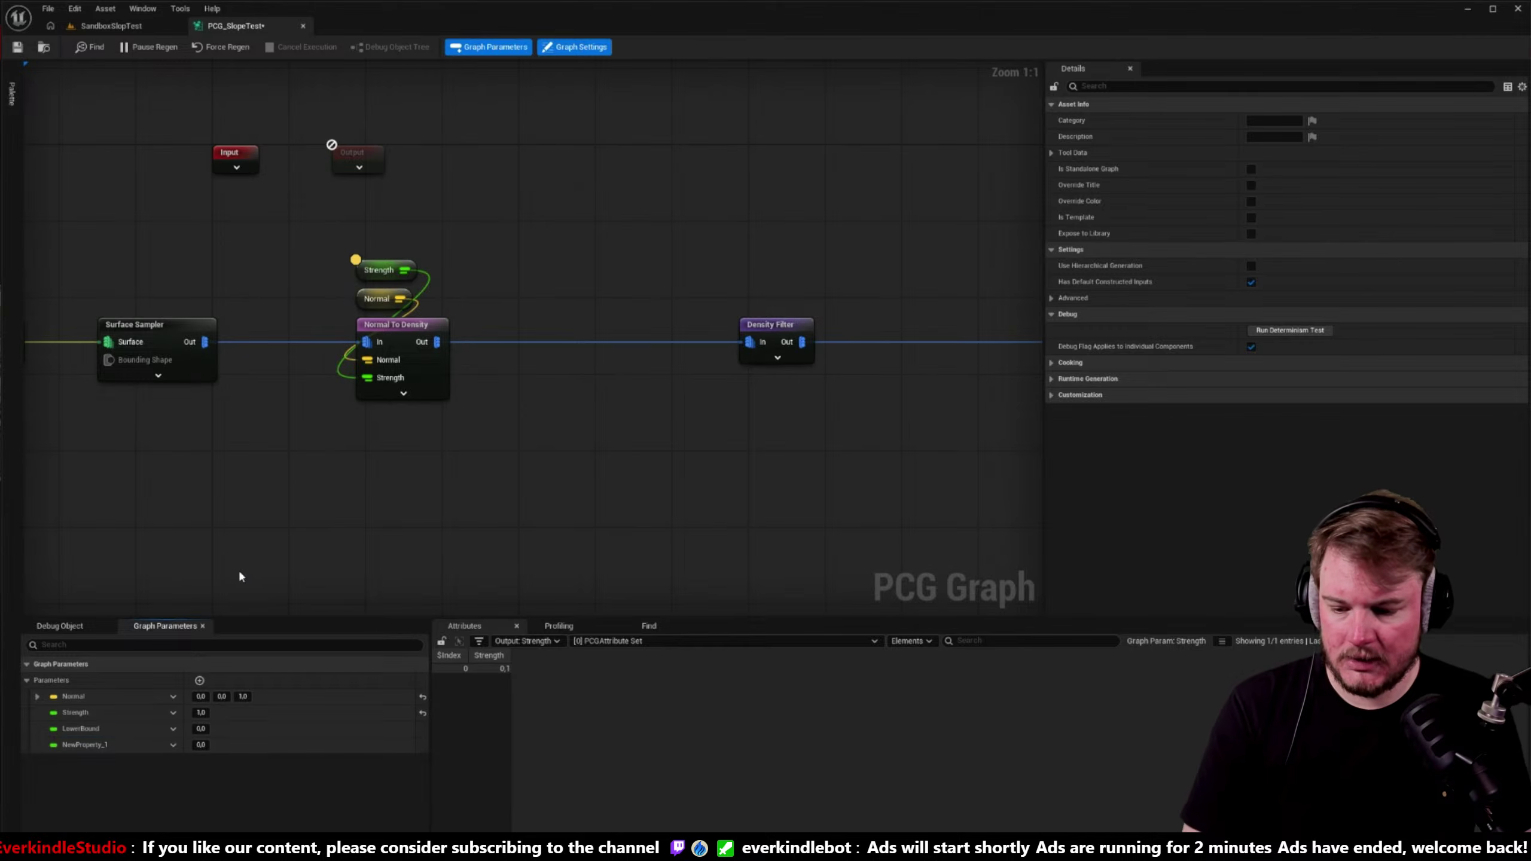
- Rename the remaining new graph parameter, NewProperty_1, as UpperBound
right_click(156, 740)
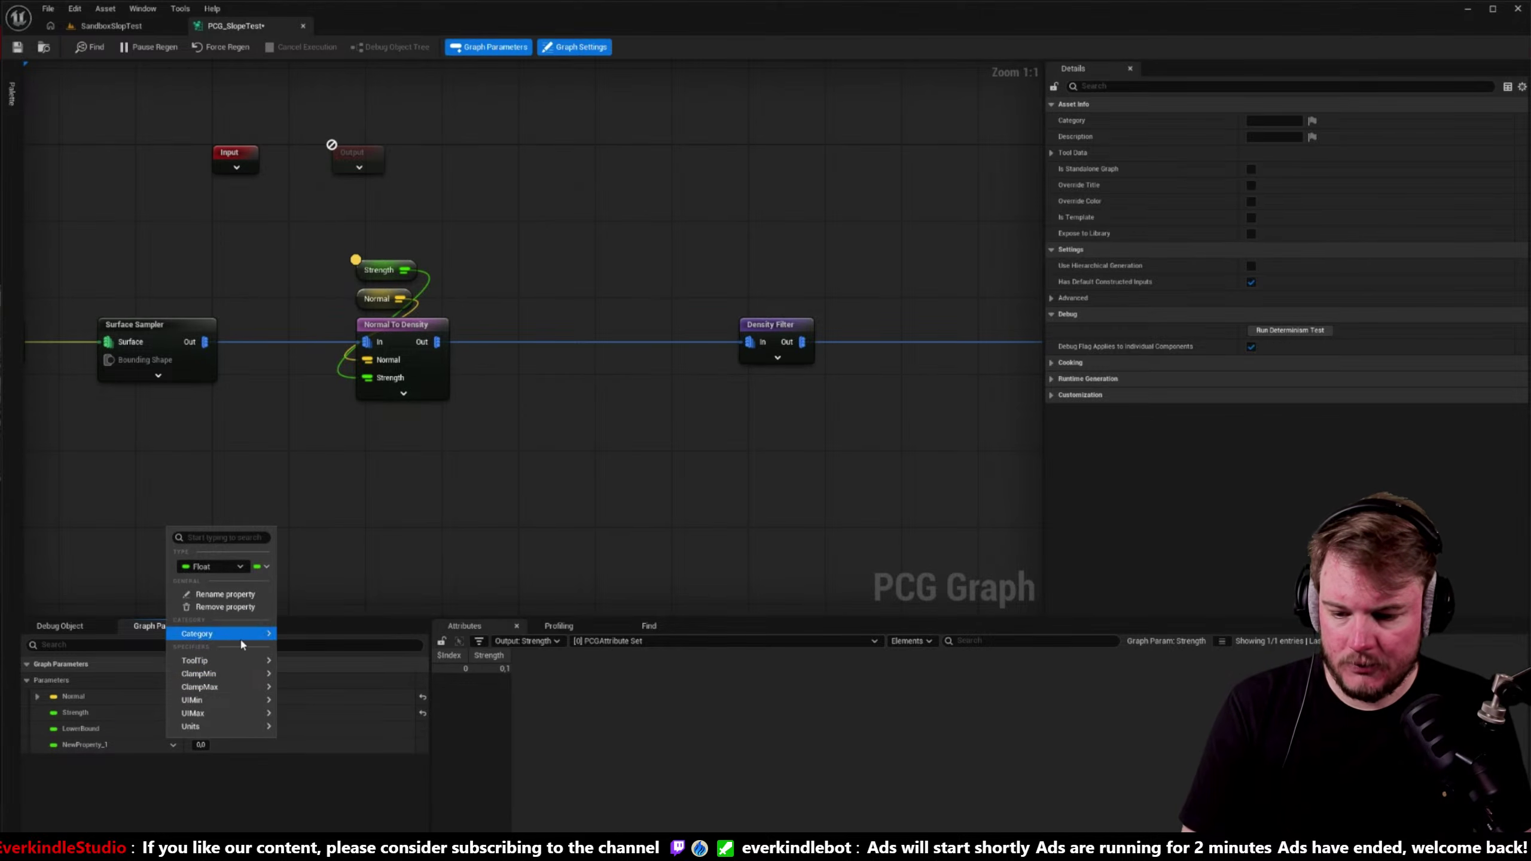
left_click(252, 596)
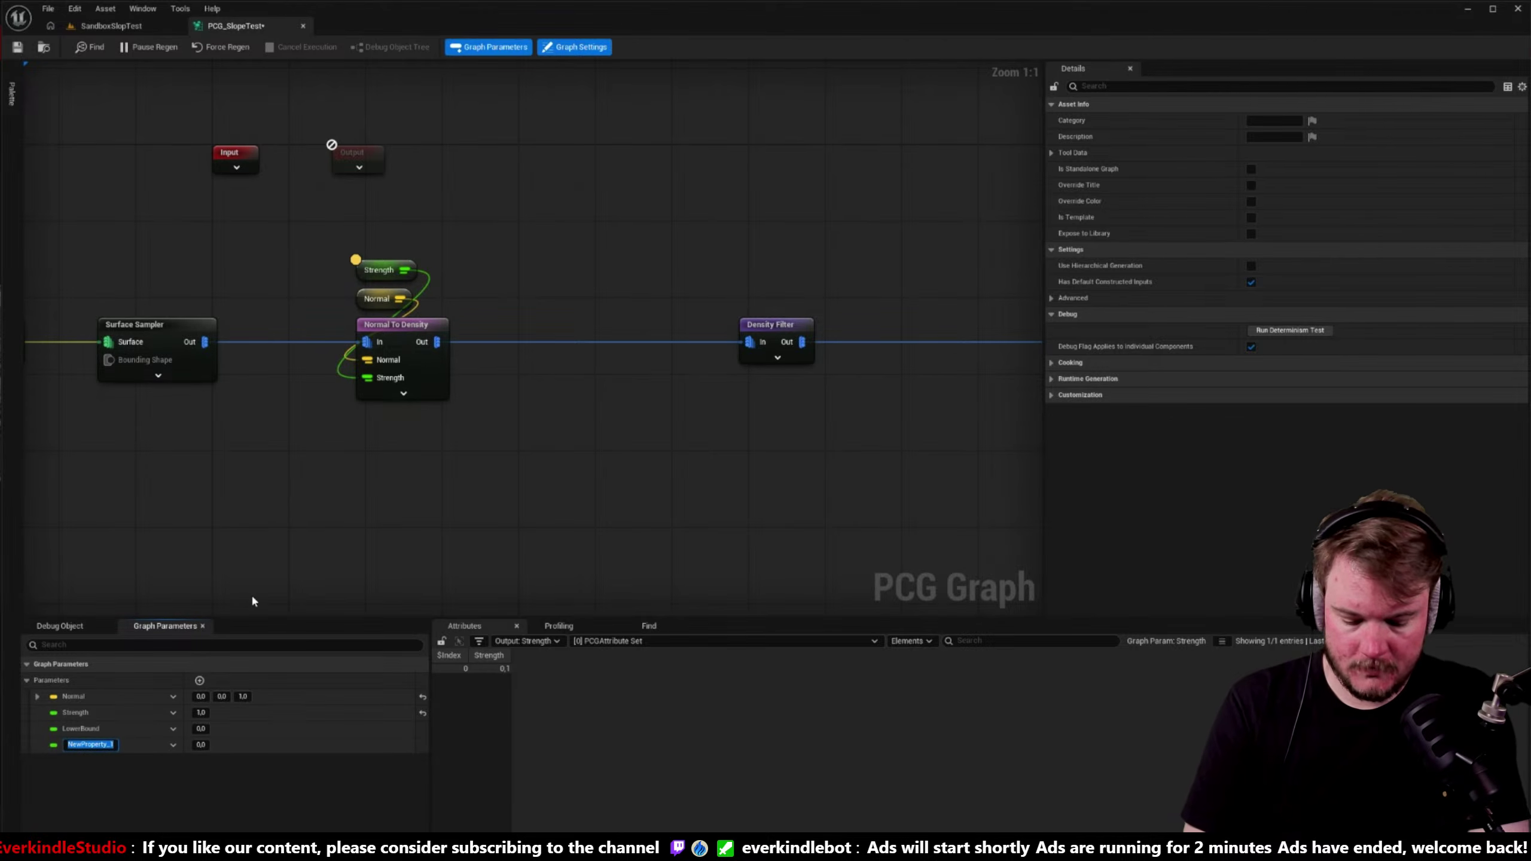
type("UpperBound")
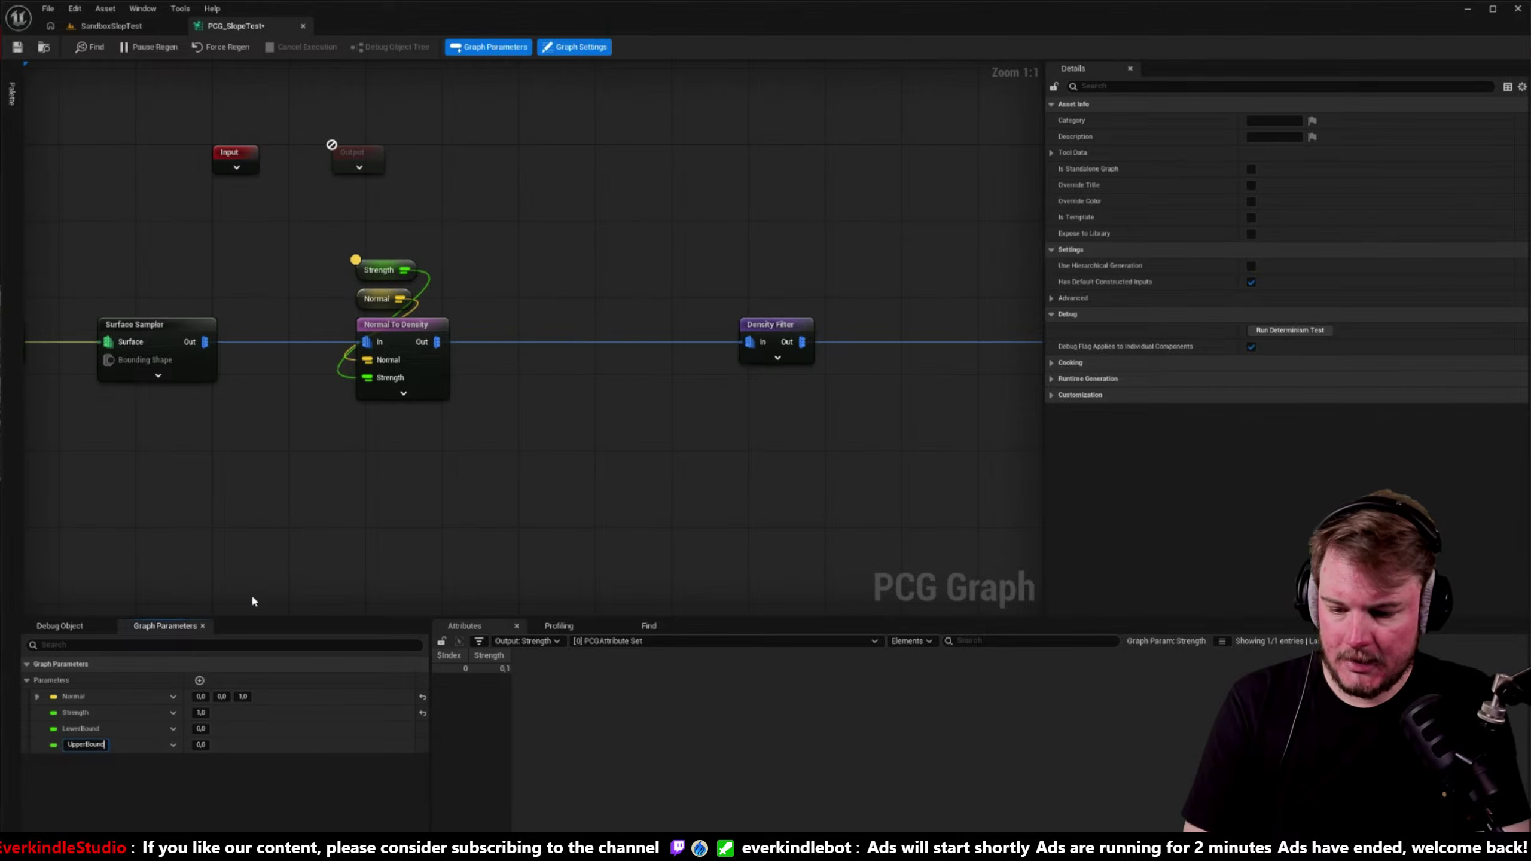
key("Return")
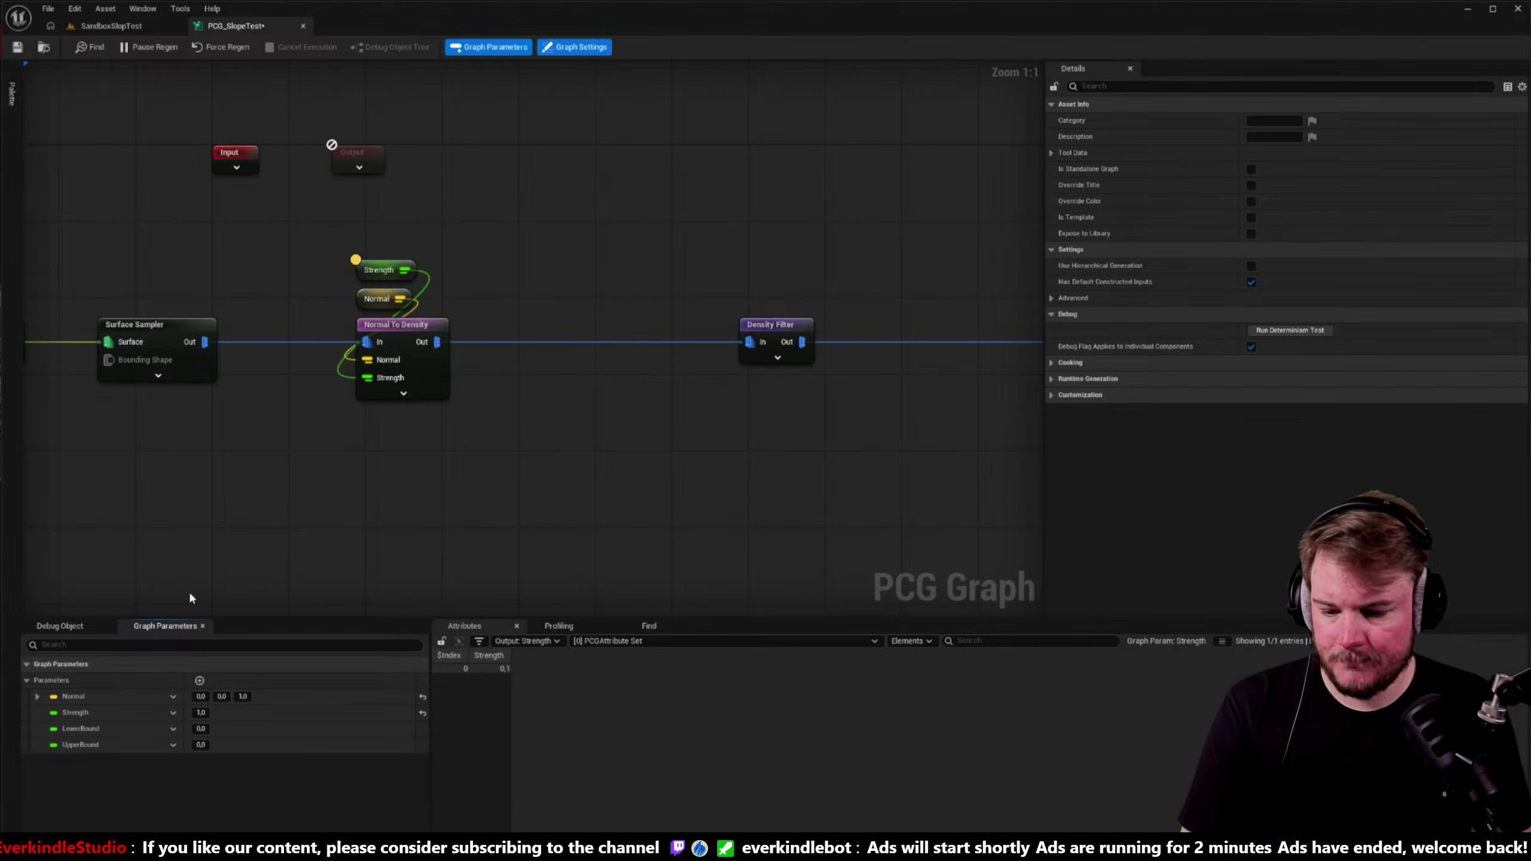
- Set the default value of LowerBound to 0.5 and of UpperBound to 1.0
left_click(204, 727)
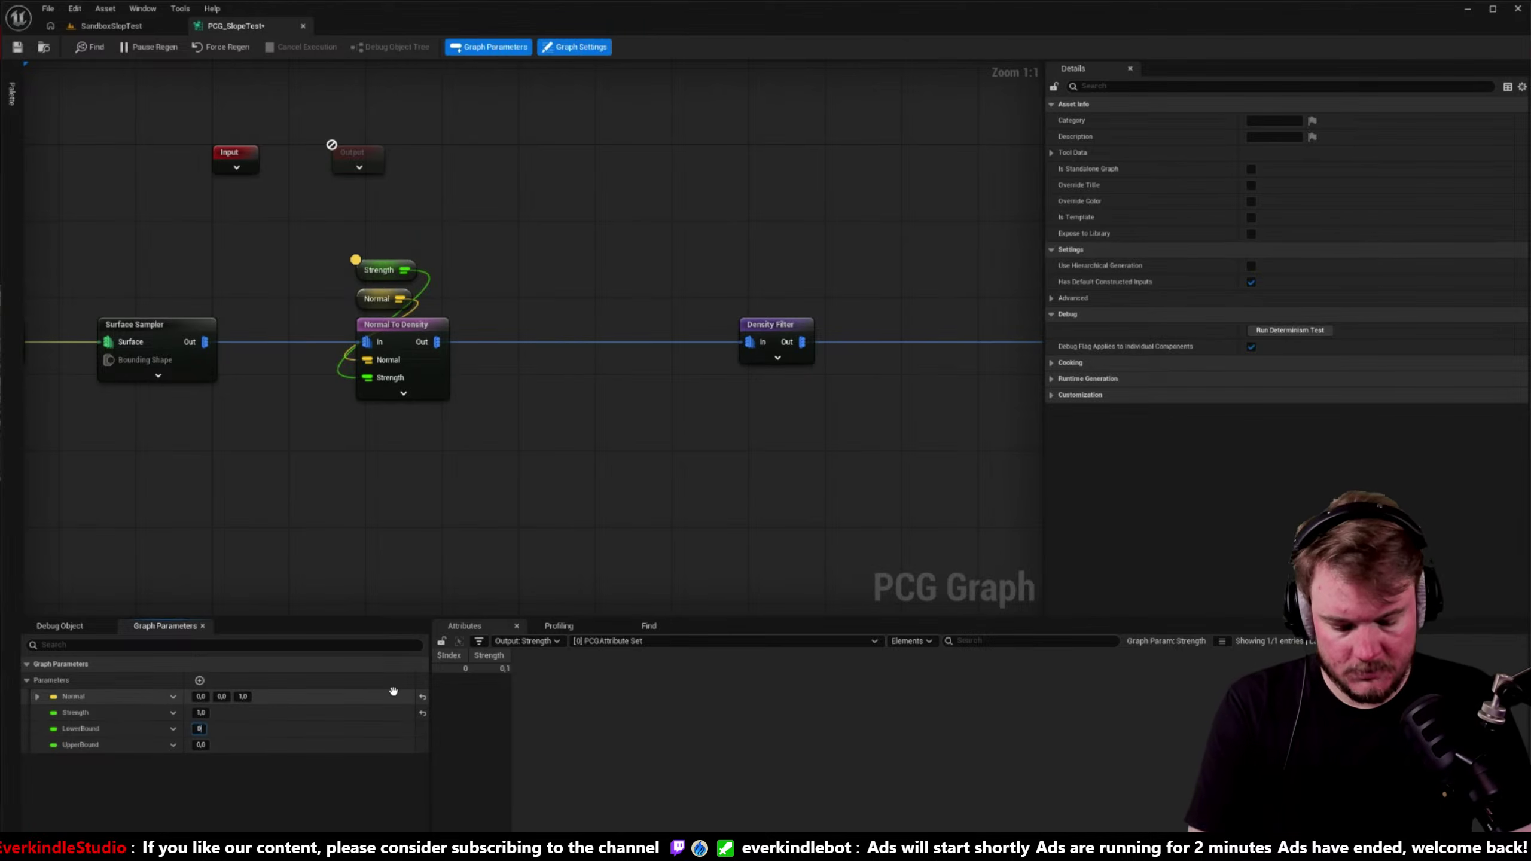
key("Return")
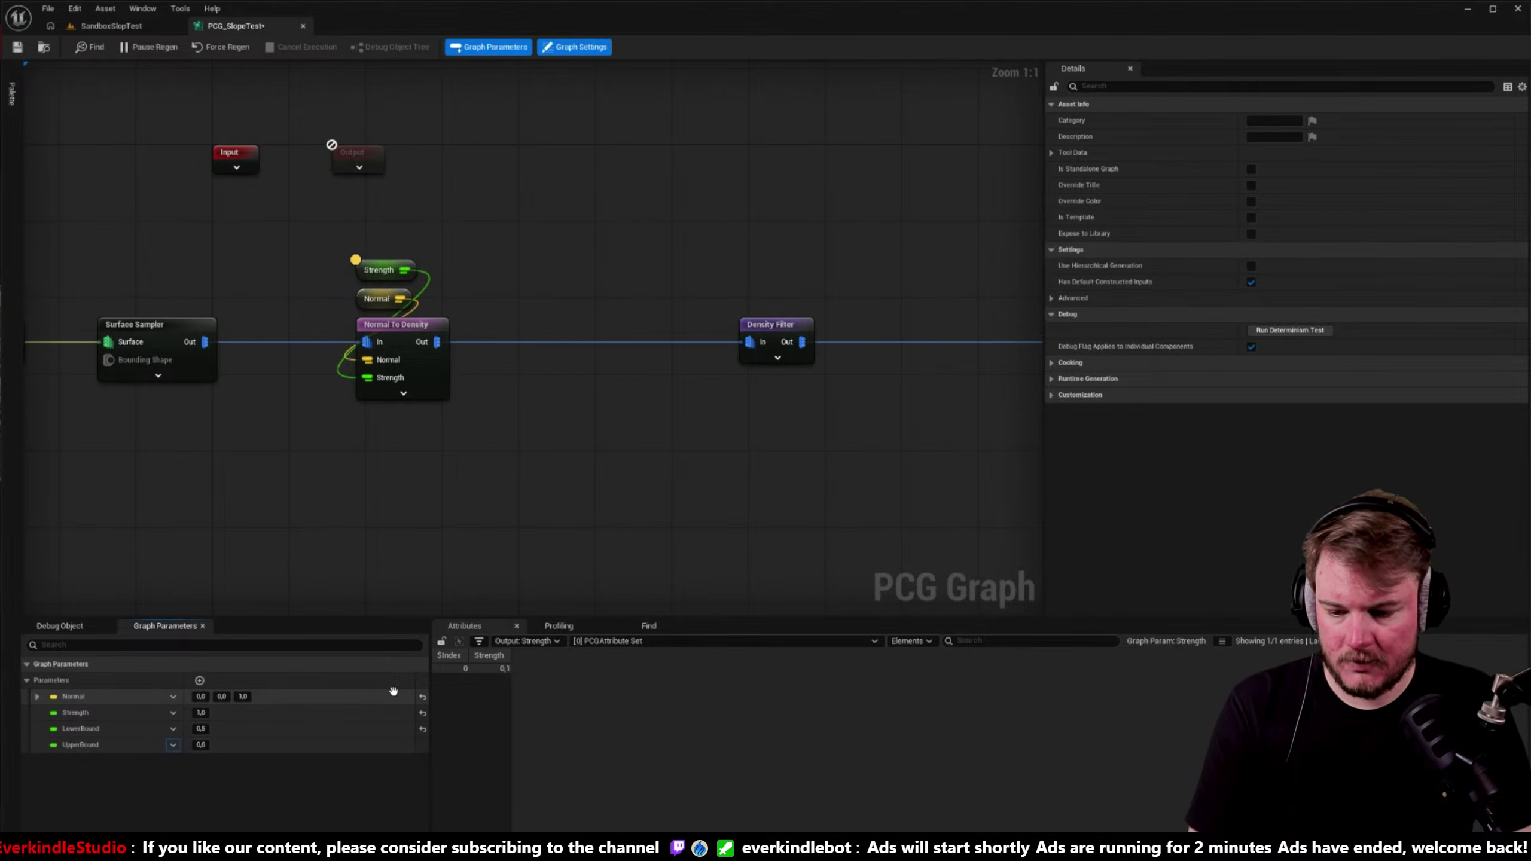
left_click(251, 504)
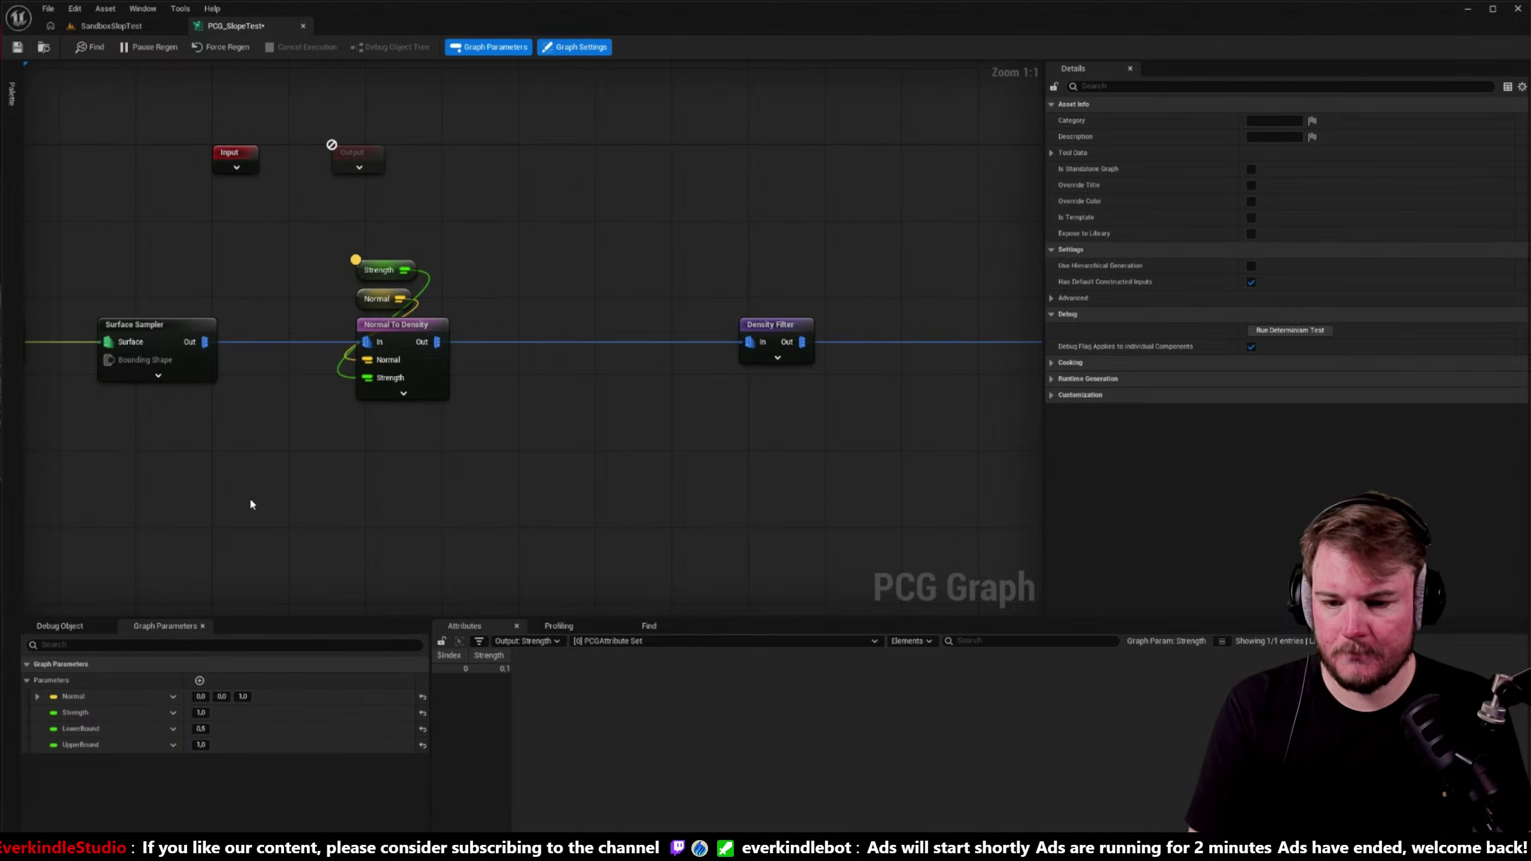
- Expand the Density Filter's inputs, connect the LowerBound and UpperBound parameters to them, and place both parameter nodes above the filter
left_click(777, 359)
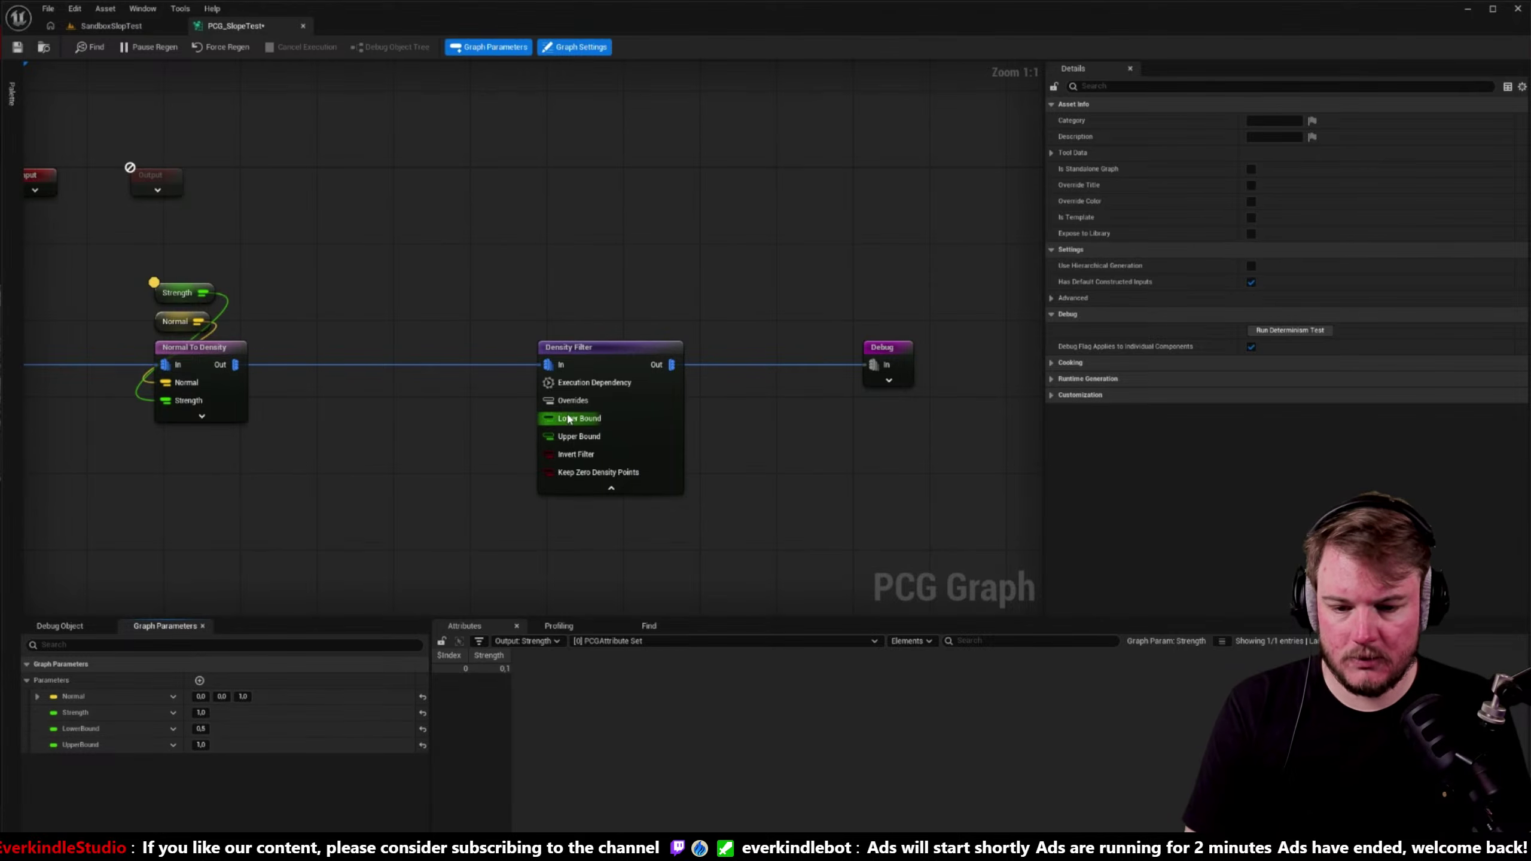
left_click_drag(32, 728, 549, 418)
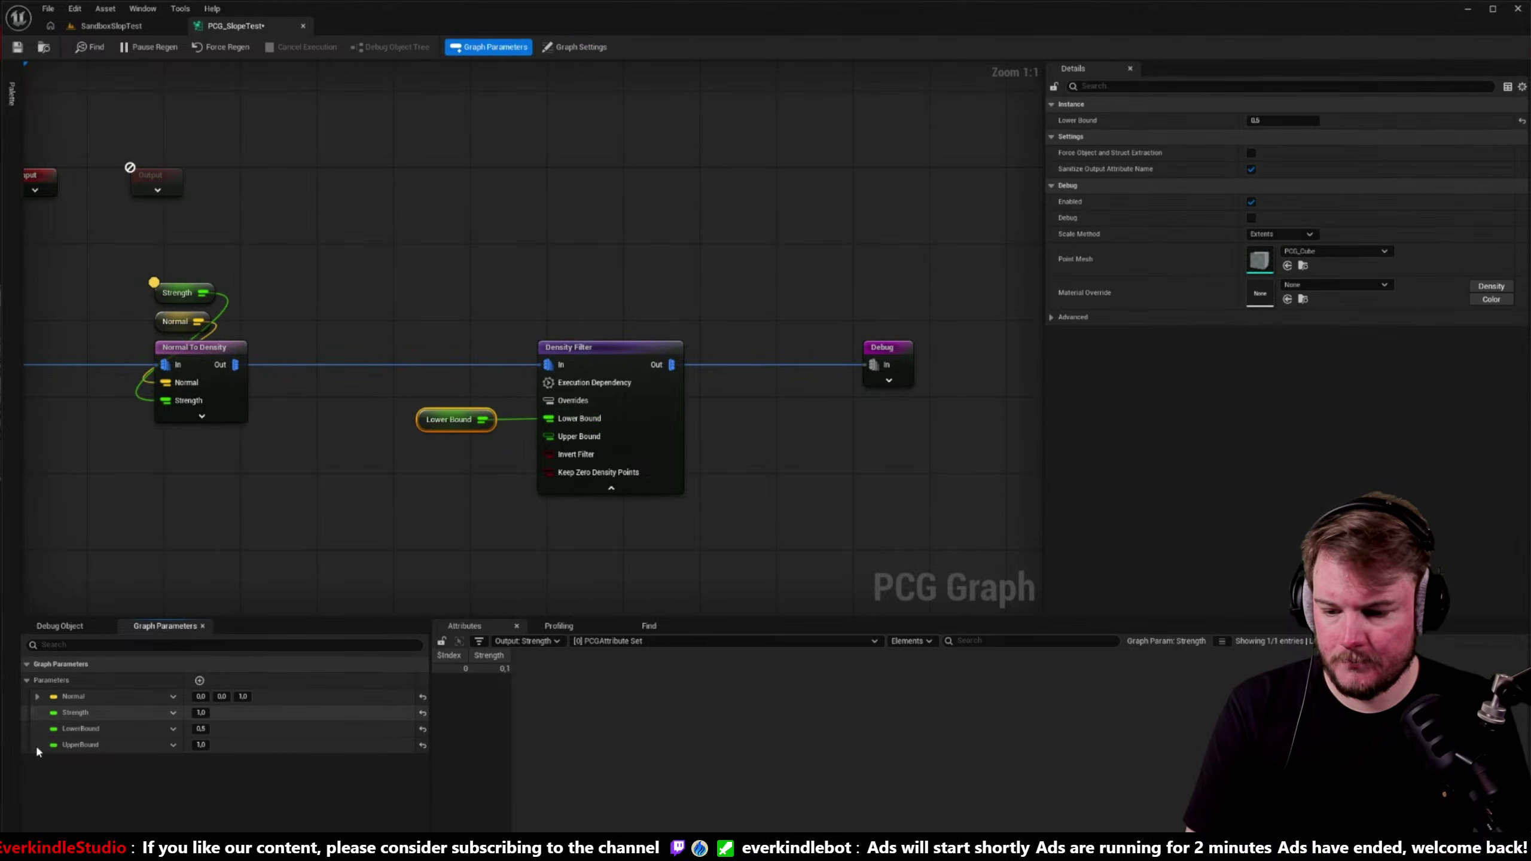
left_click_drag(33, 744, 566, 437)
left_click_drag(451, 419, 472, 312)
left_click(448, 437, "ctrl")
left_click(576, 47)
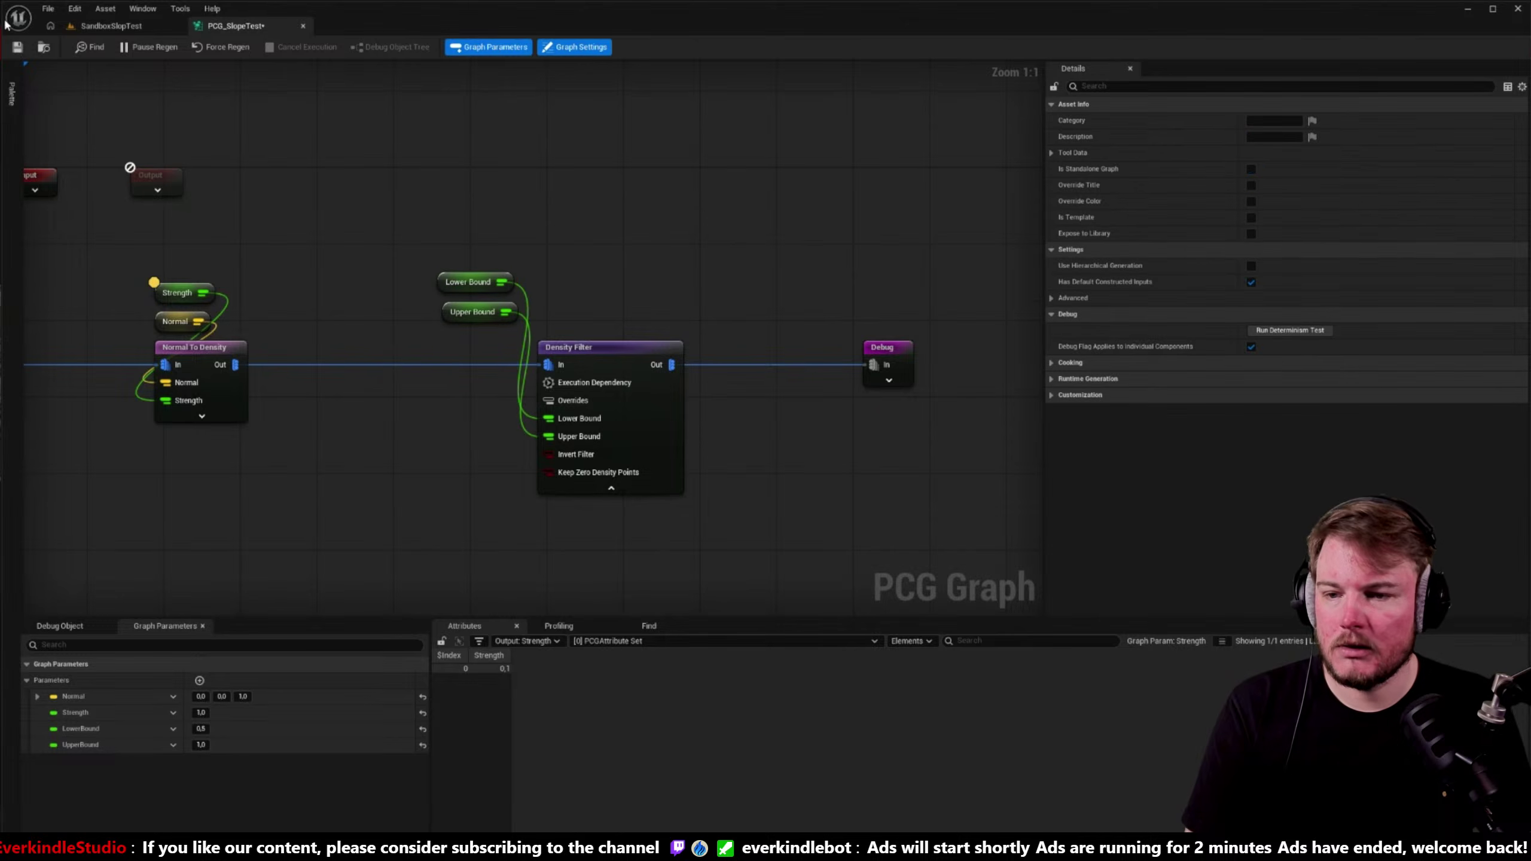
- Switch to the SandboxSlopTest level and enable the Lower Bound and Upper Bound overrides on the PCG_SlopeTest volume
left_click(111, 25)
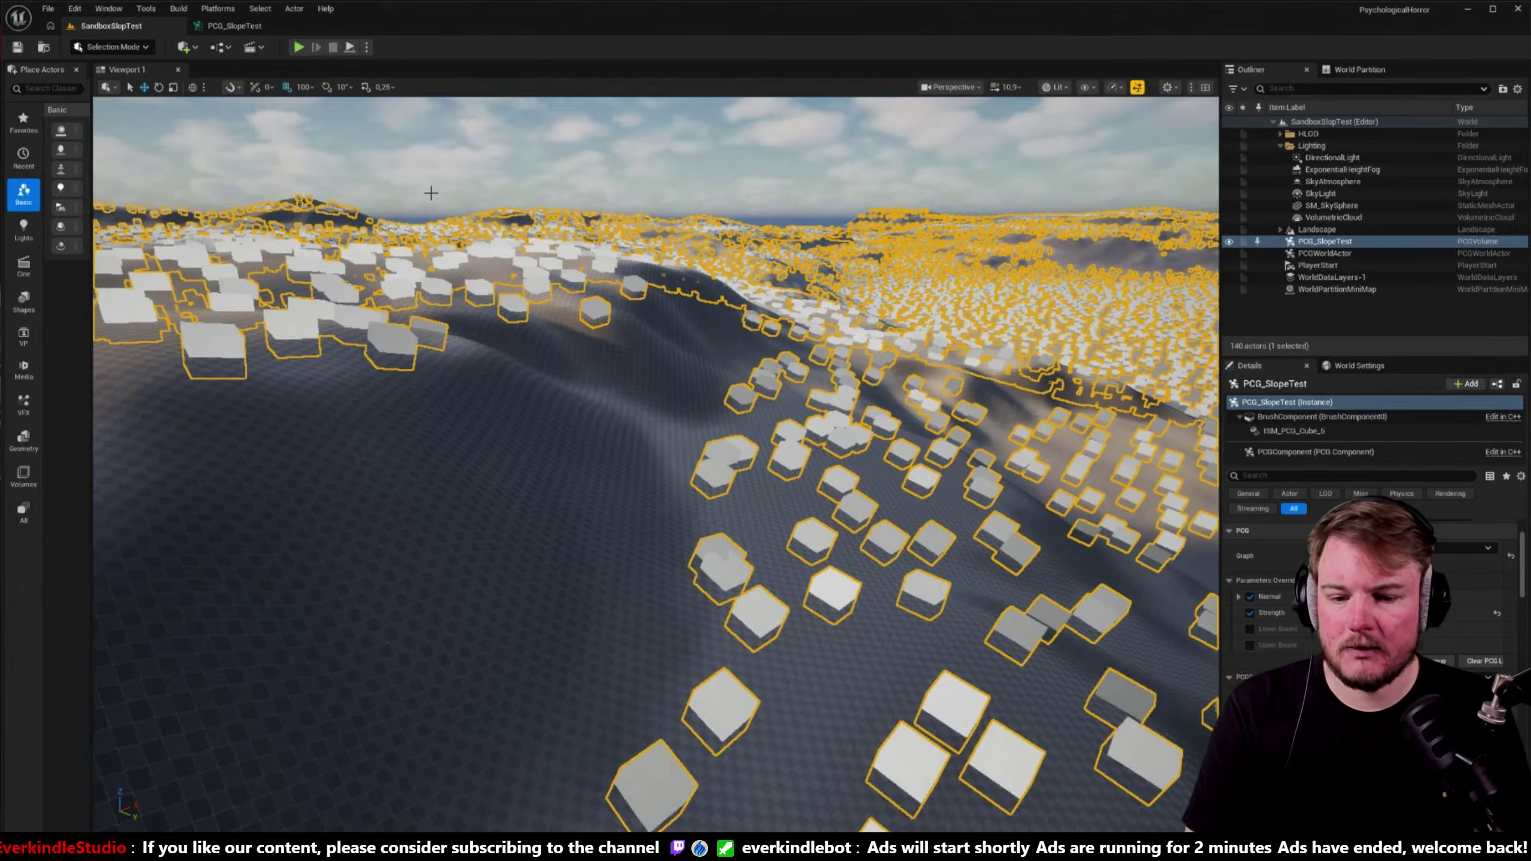
right_click_drag(656, 464, 656, 500)
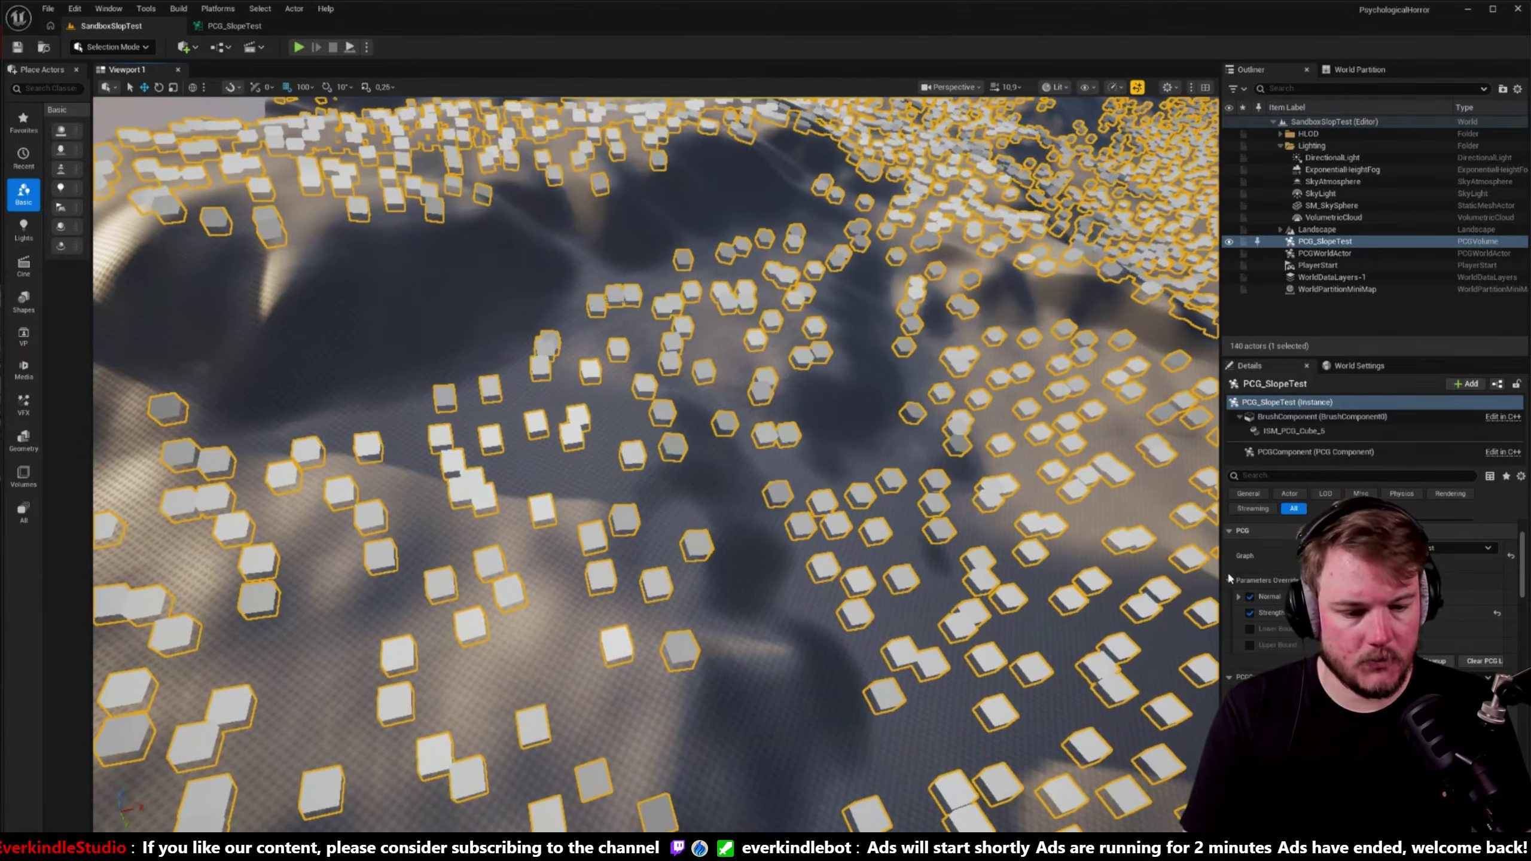
left_click(1249, 628)
left_click(1249, 644)
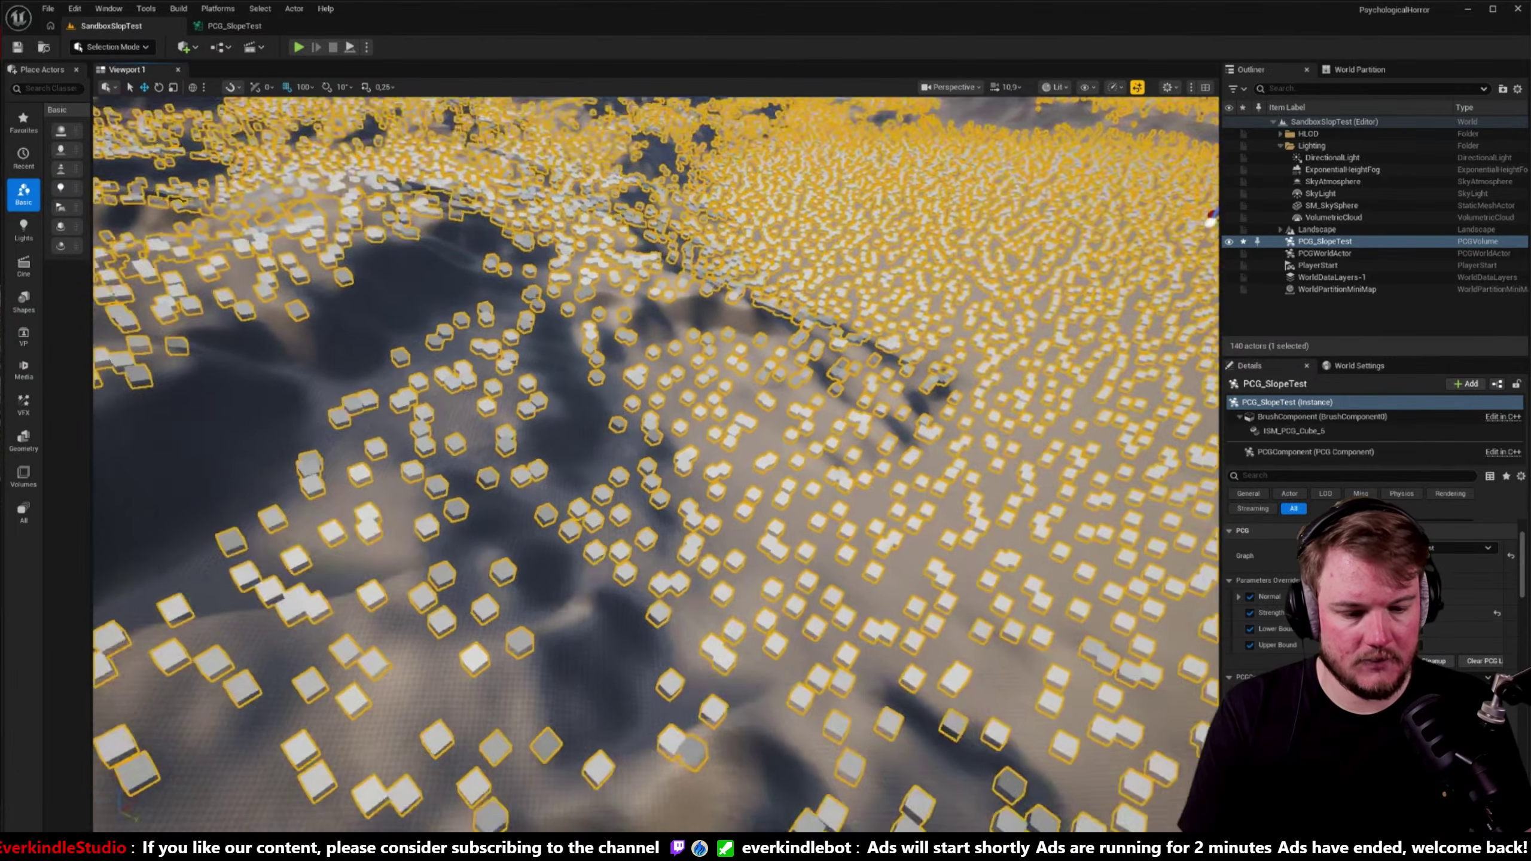
- Try a reduced Upper Bound override on the PCG_SlopeTest volume and inspect how the cubes are distributed over the slopes
right_click_drag(656, 501, 656, 458)
right_click_drag(796, 333, 795, 333)
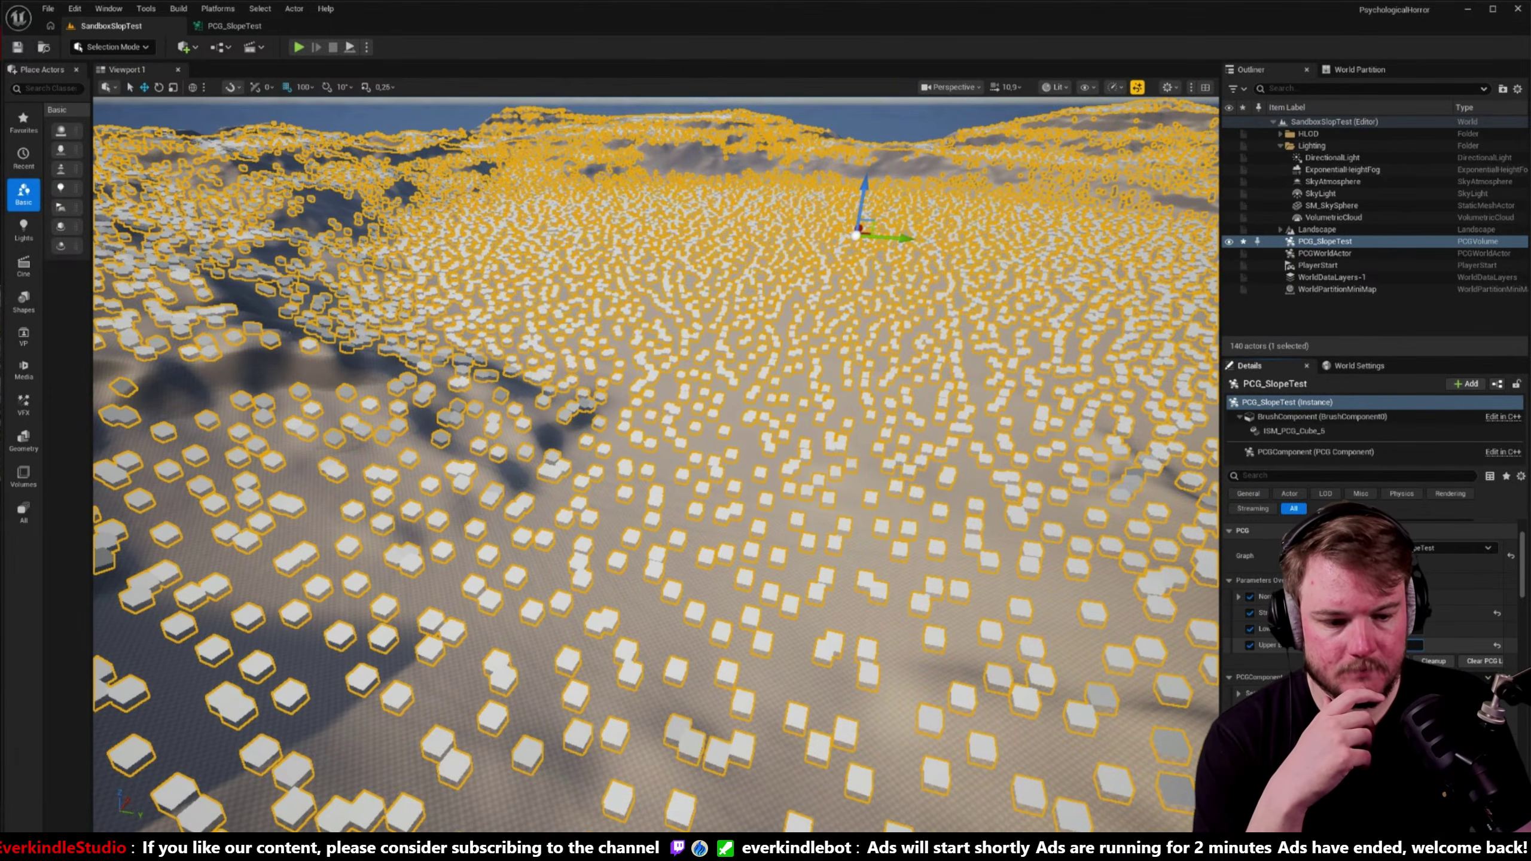
key("Return")
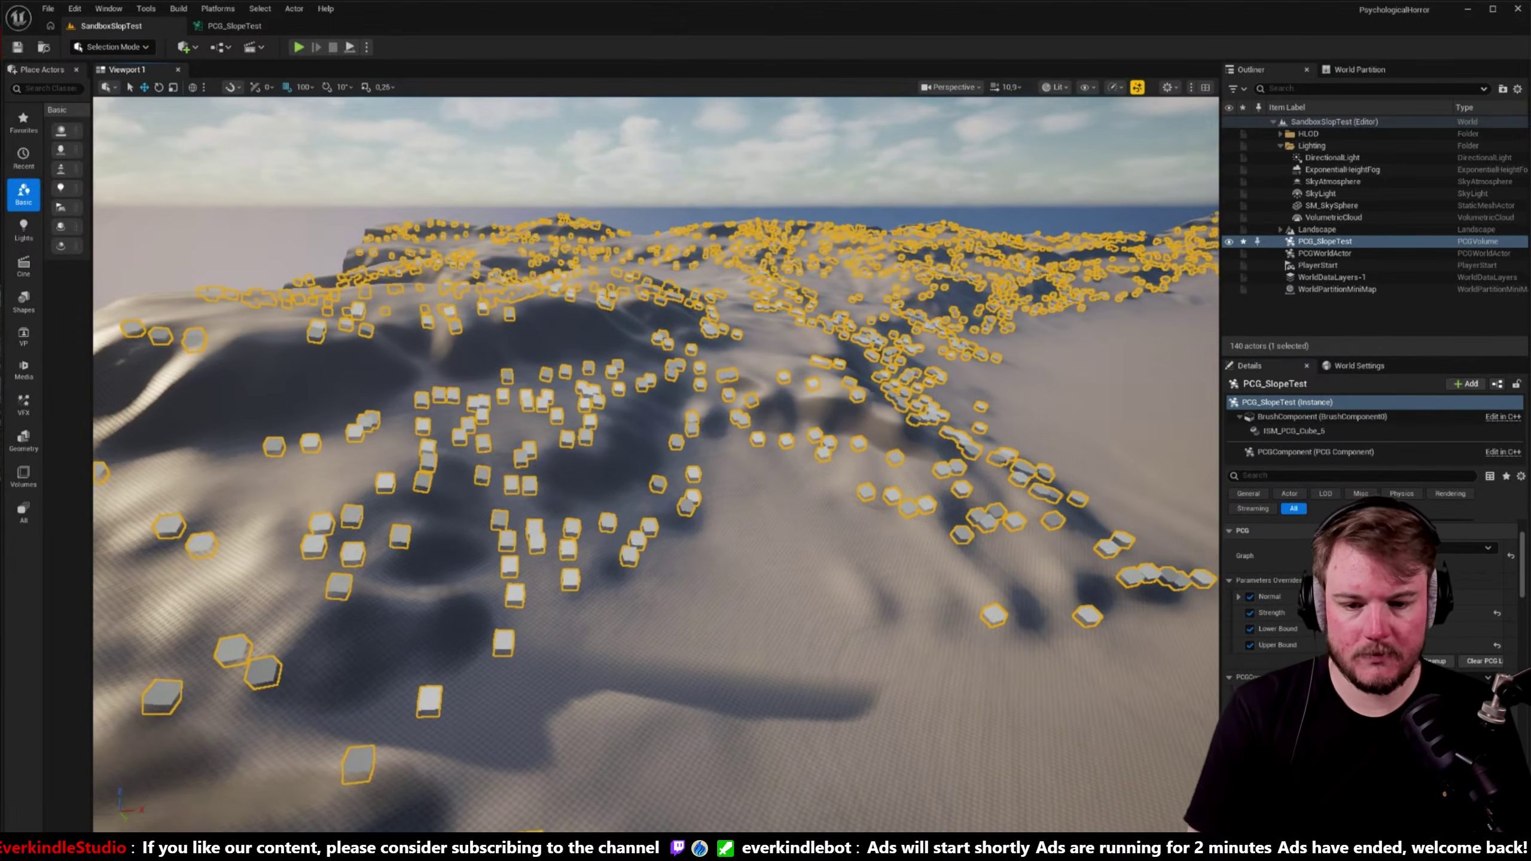
key("s")
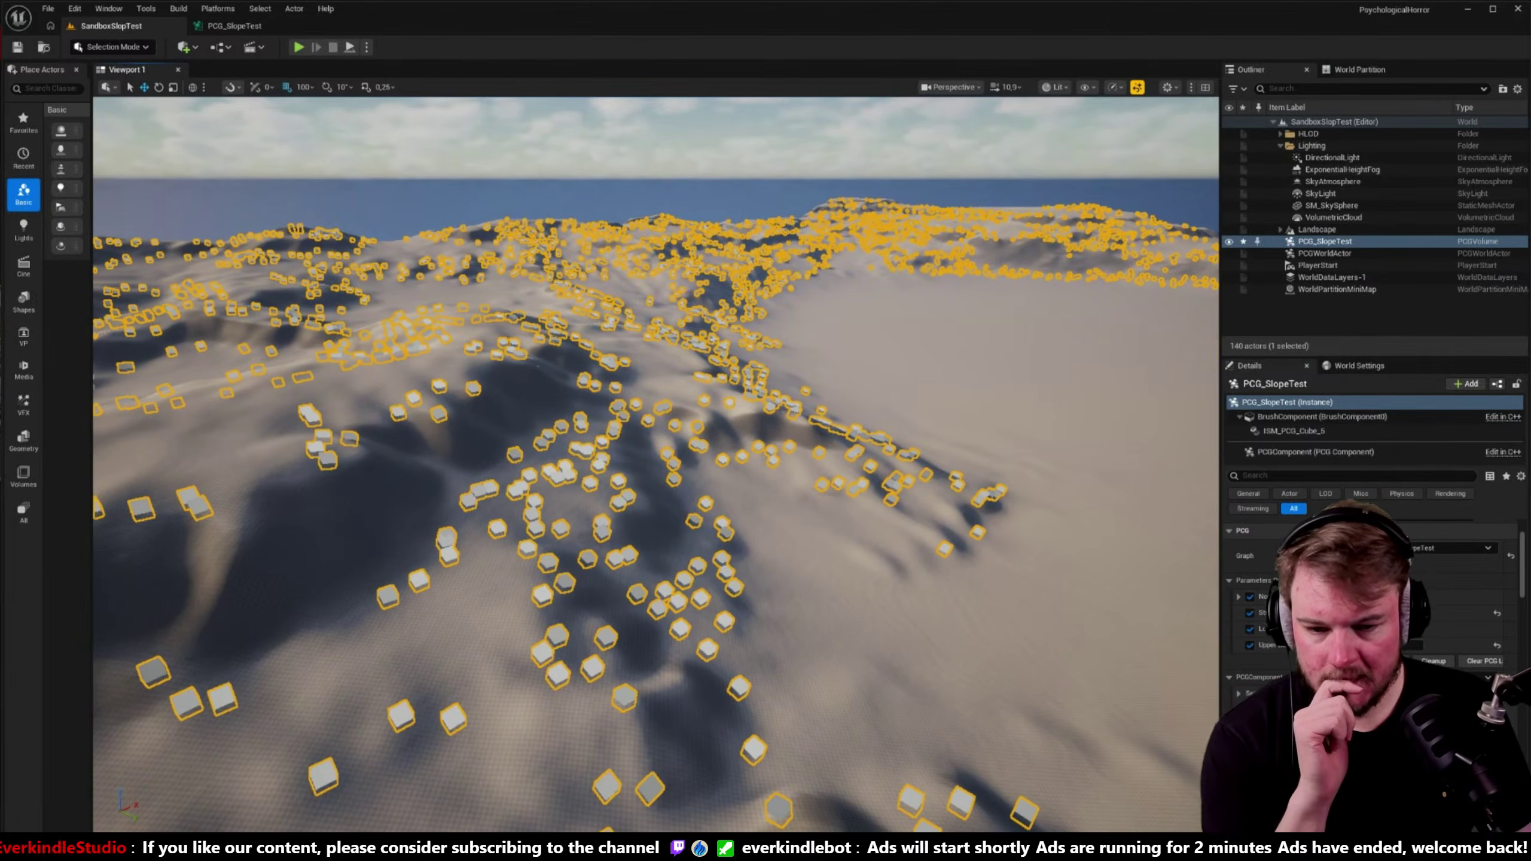
key("s")
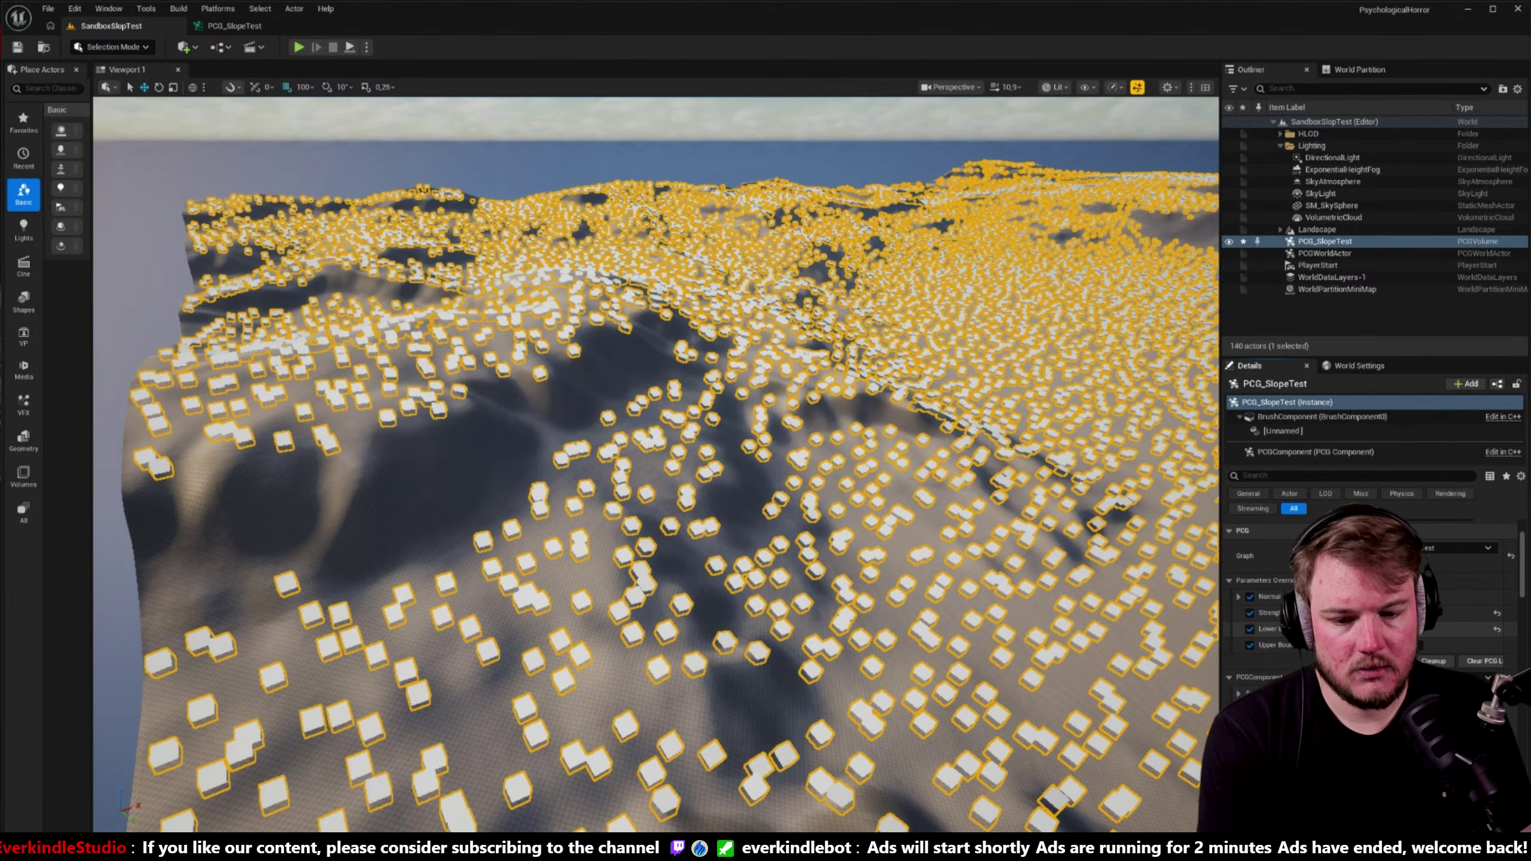
- Tune the Lower Bound override on the PCG_SlopeTest volume to filter the dark, low-density cubes off the steep slopes
left_click_drag(1401, 629, 1411, 630)
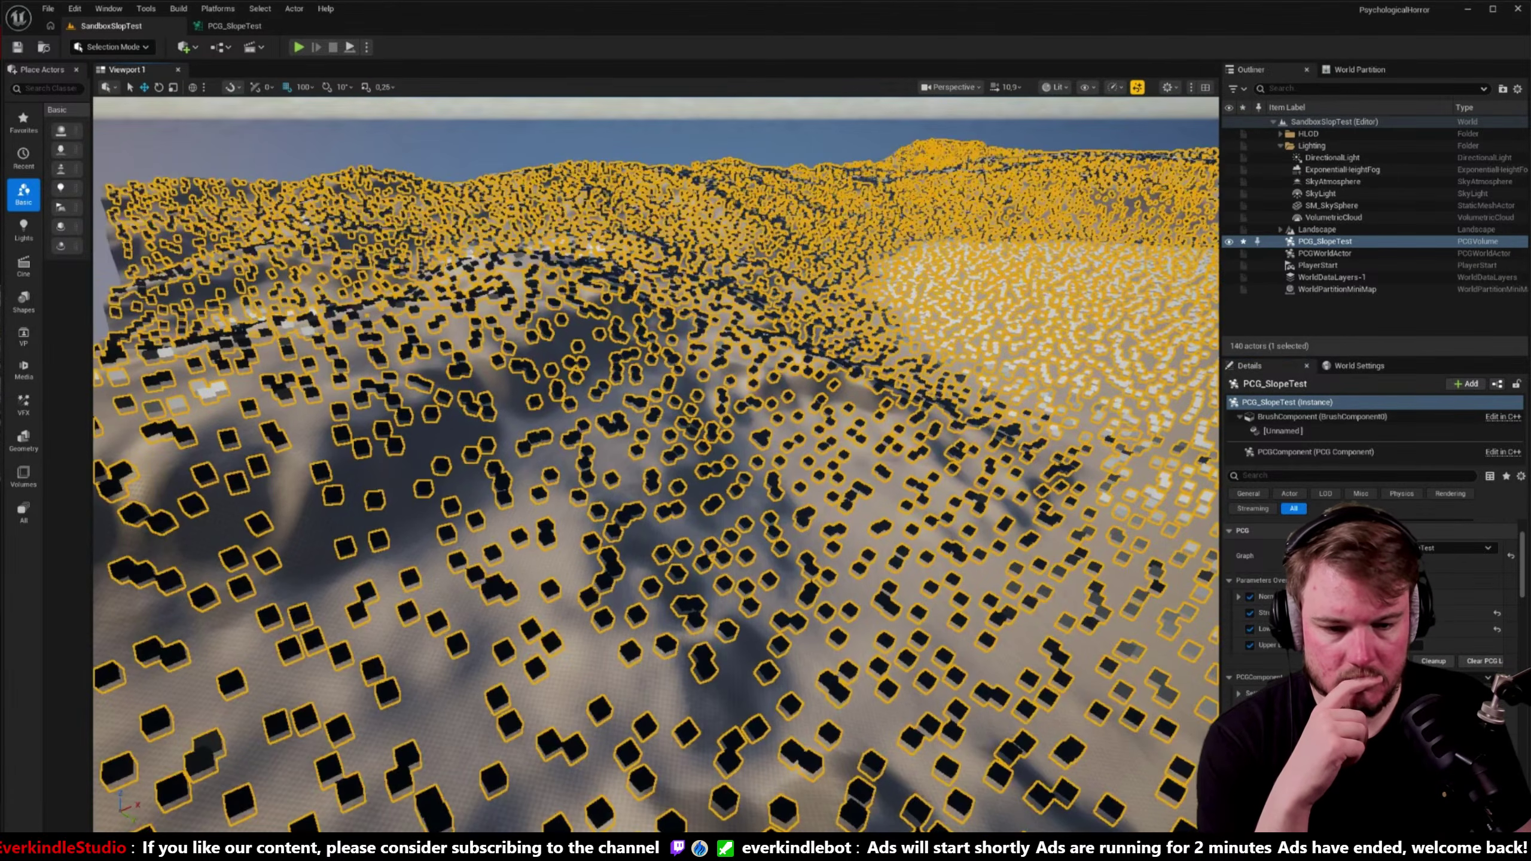
mouse_move(656, 464)
right_mouse_down()
mouse_move(680, 455)
mouse_move(668, 452)
right_mouse_up()
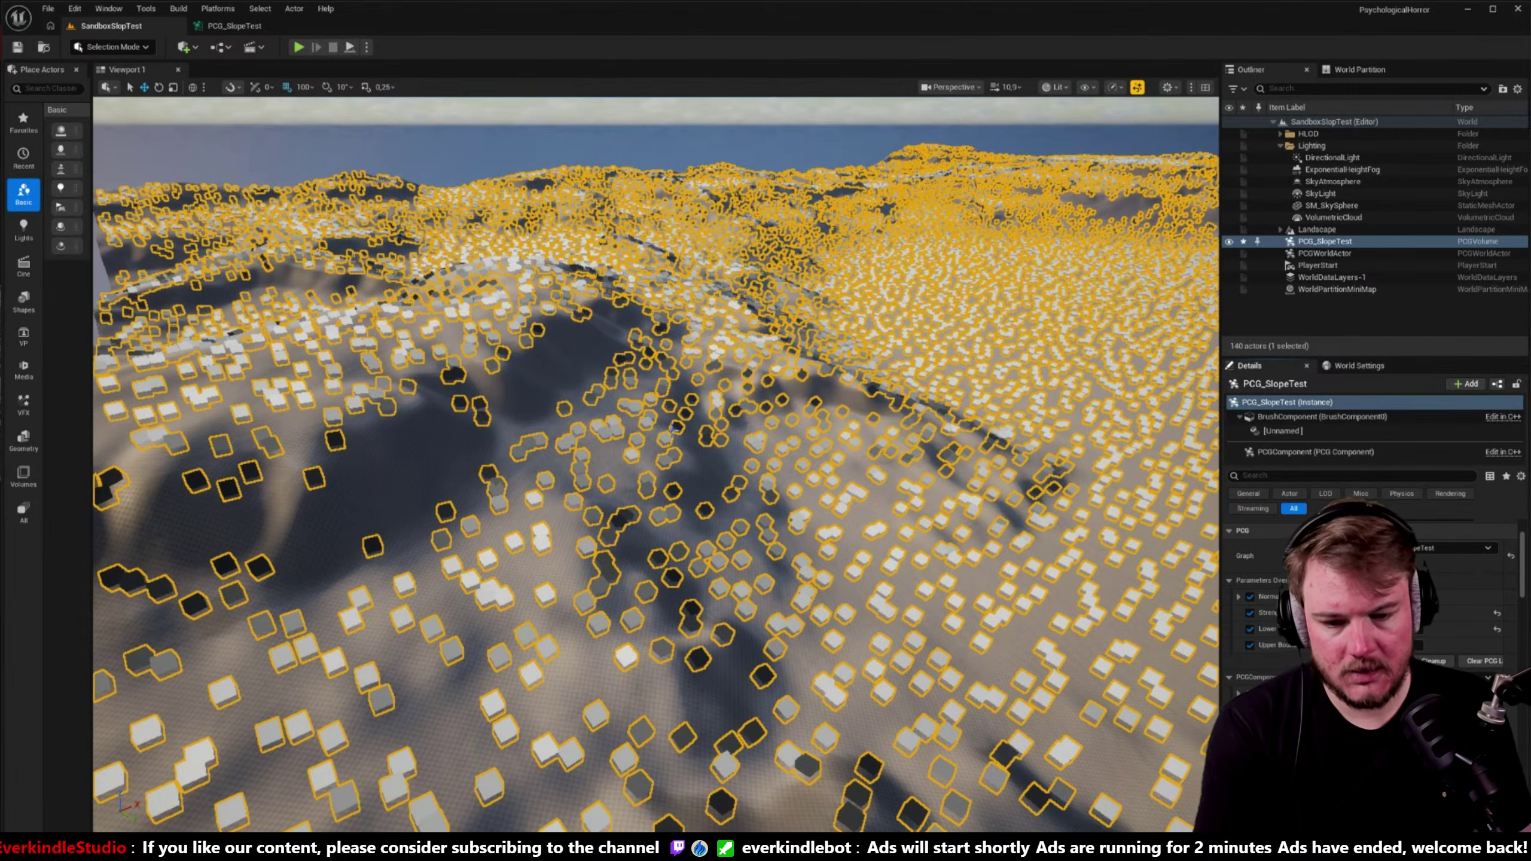
scroll(656, 464, "up", 5)
scroll(656, 464, "up", 5)
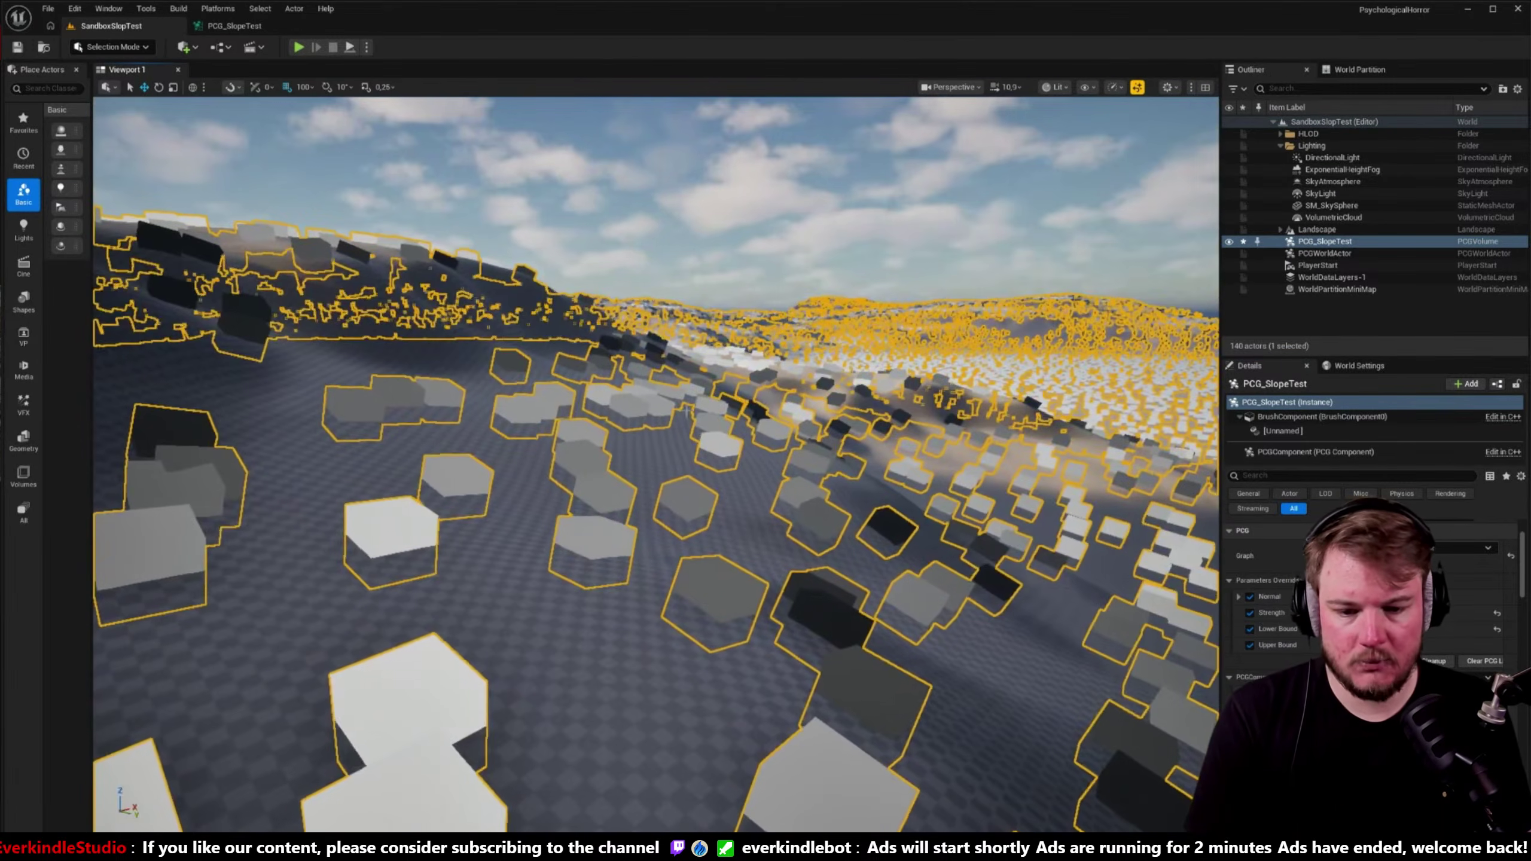
scroll(656, 464, "down", 10)
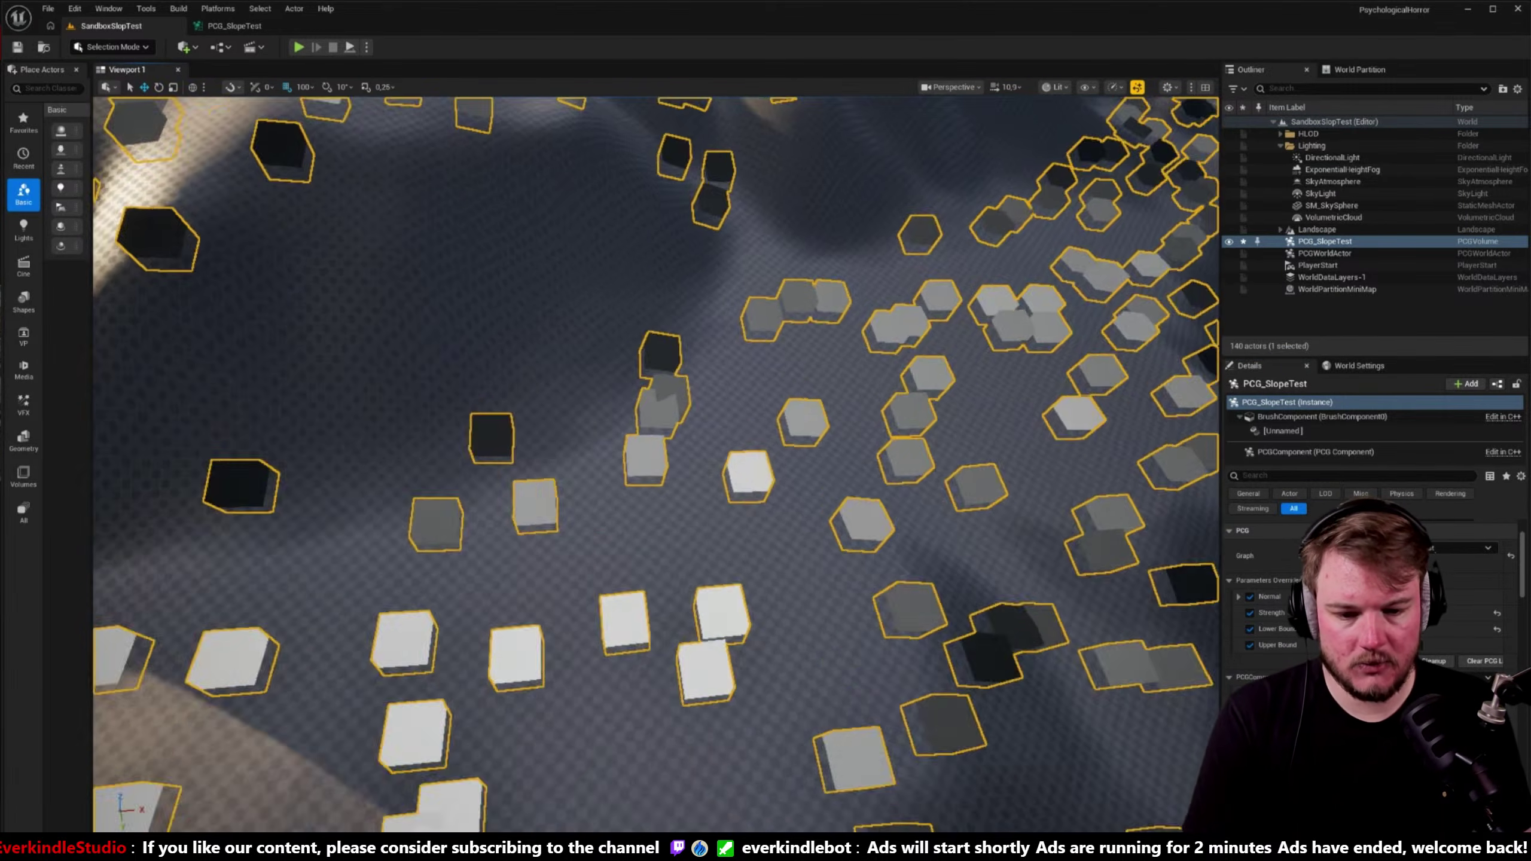
scroll(656, 464, "down", 3)
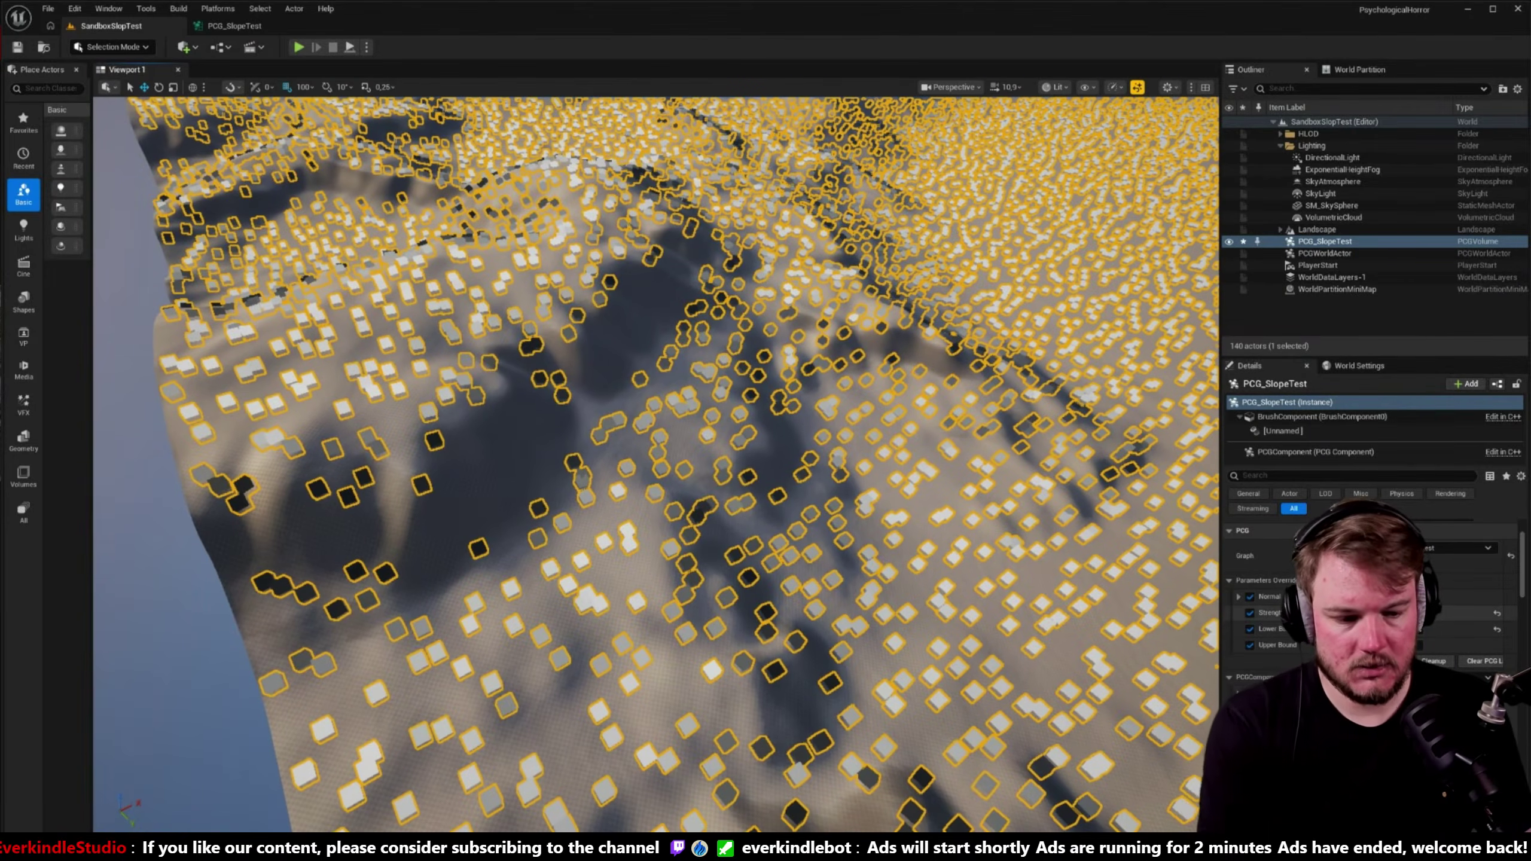
left_click_drag(1431, 645, 1437, 644)
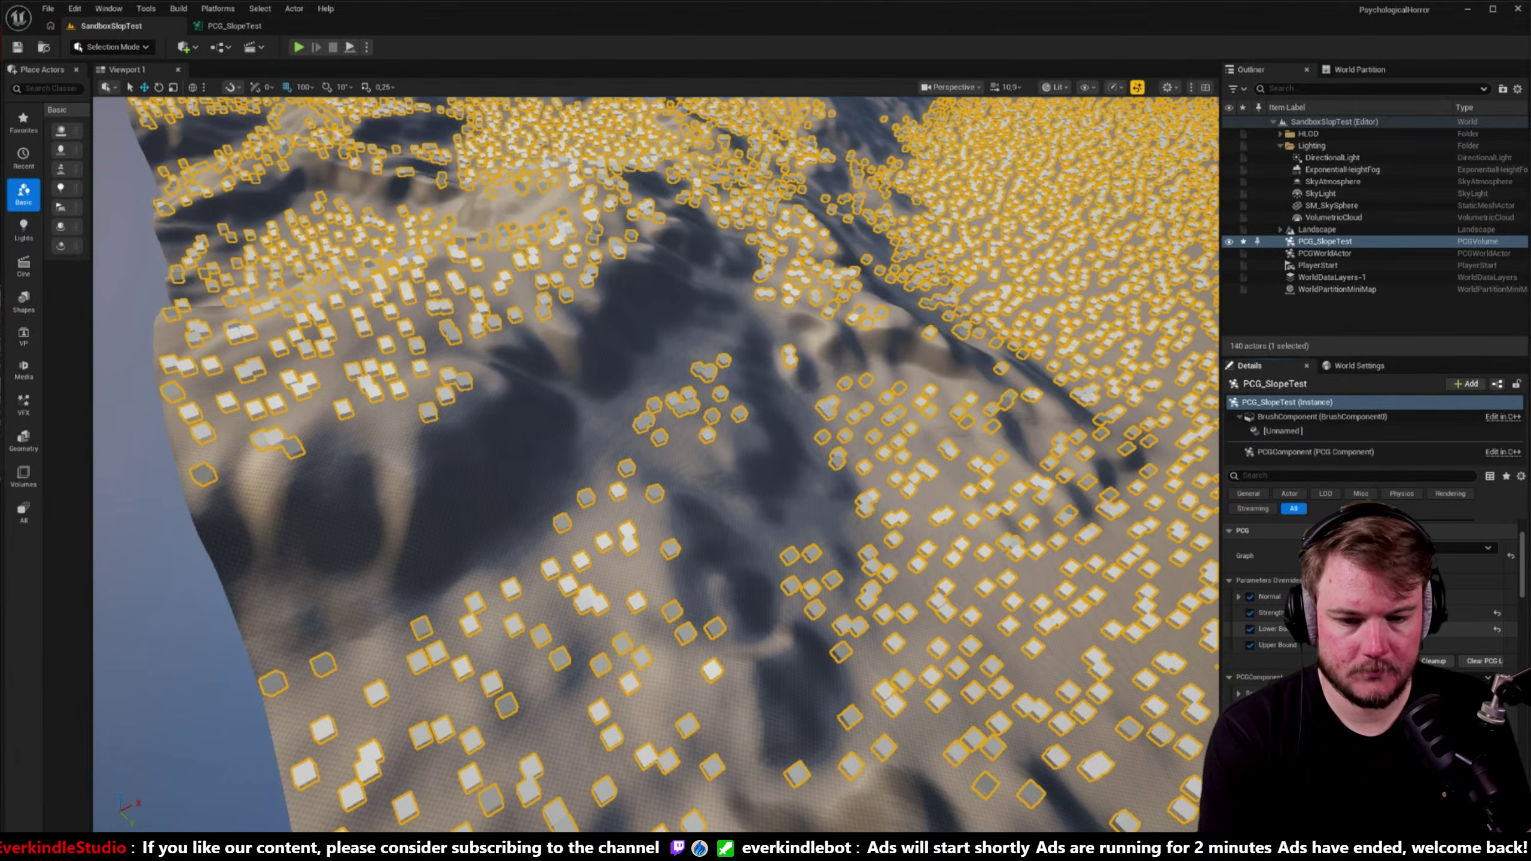
right_click_drag(656, 464, 656, 365)
key("Escape")
- In the PCG_SlopeTest graph, try 0.002 Points Per Squared Meter on the Surface Sampler and check the cubes in the level
left_click(234, 26)
right_click_drag(293, 347, 765, 343)
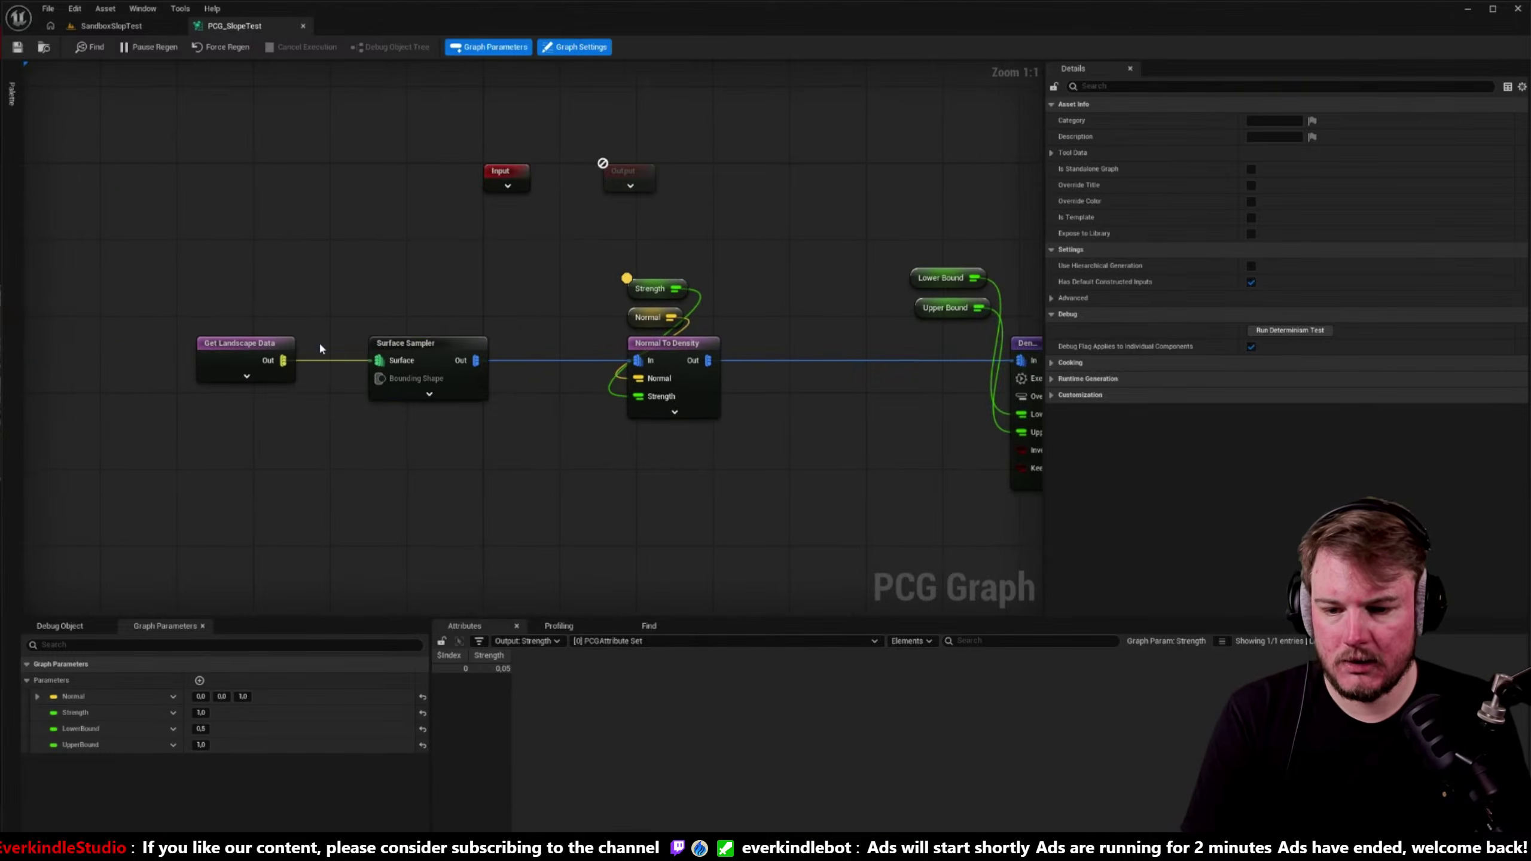
left_click(422, 344)
left_click(1296, 120)
type("0.005")
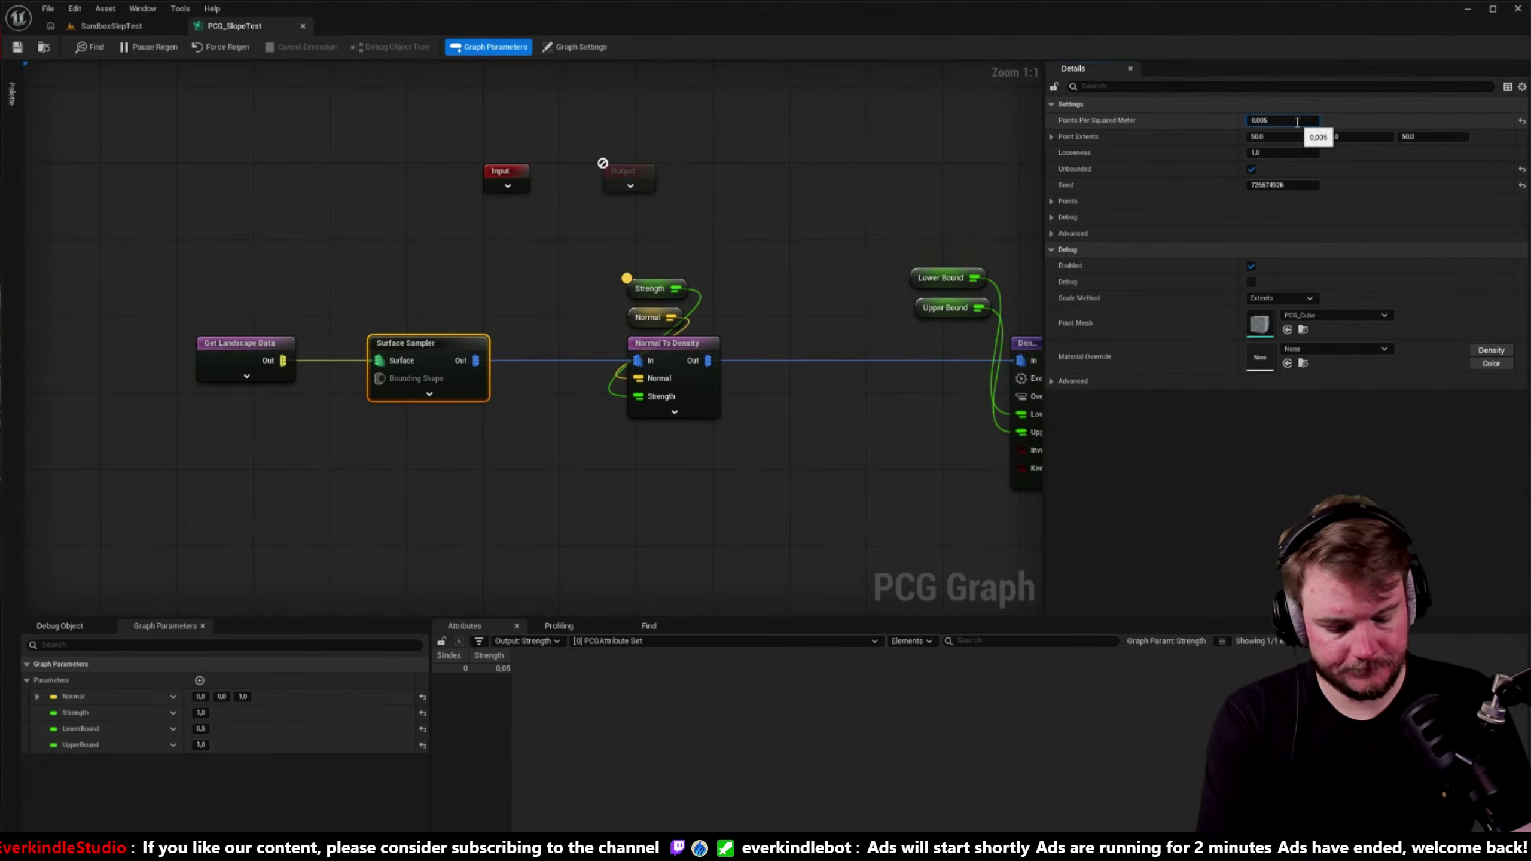
key("Return")
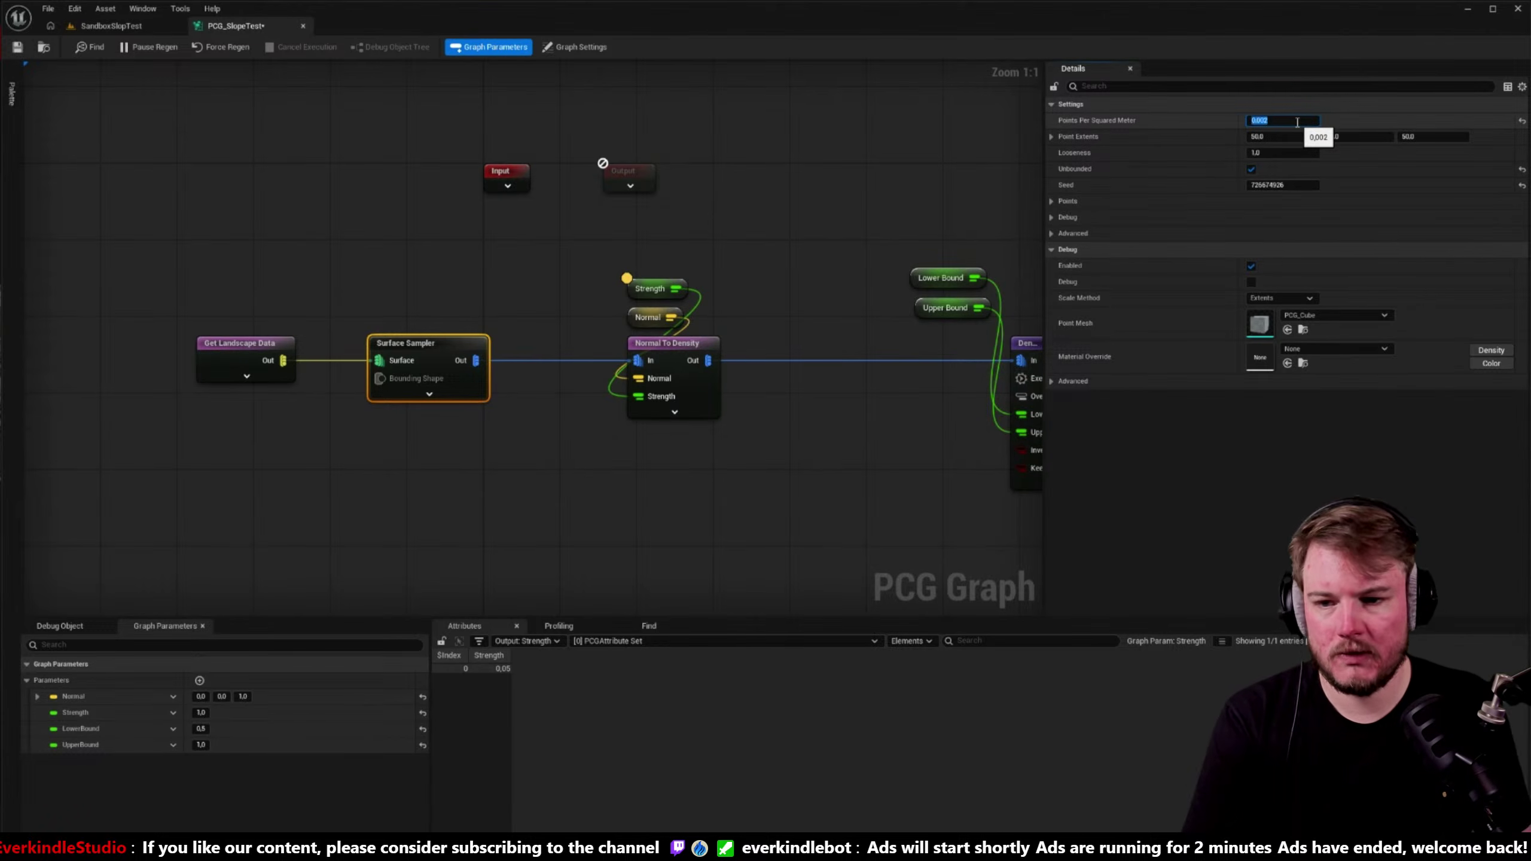
left_click(109, 25)
right_click_drag(549, 238, 376, 109)
- Set the Surface Sampler's Points Per Squared Meter to 0.001 and inspect the cube spacing in the level
left_click(262, 25)
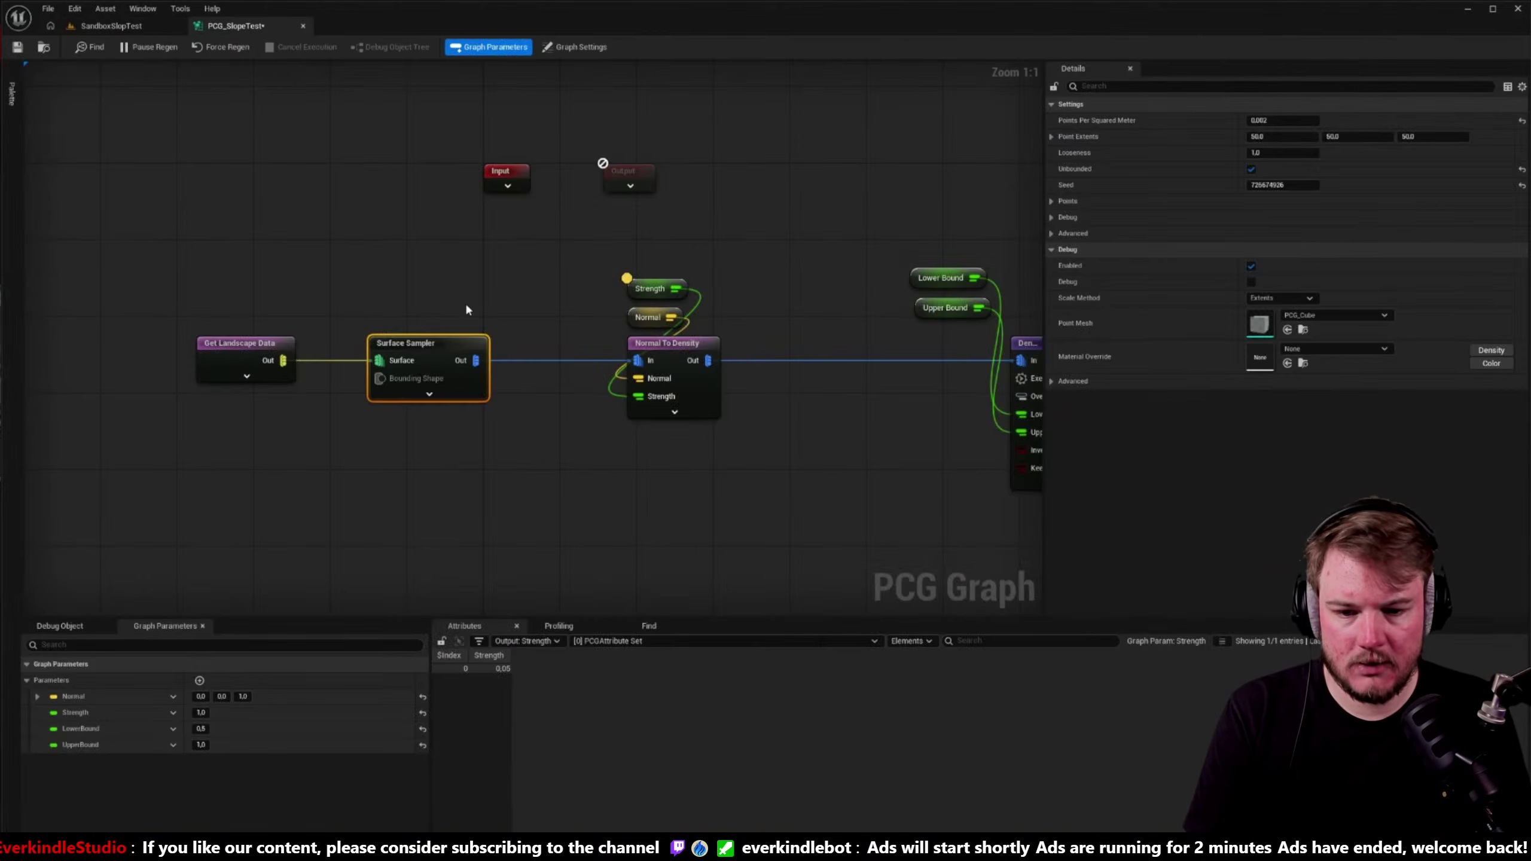
left_click(566, 336)
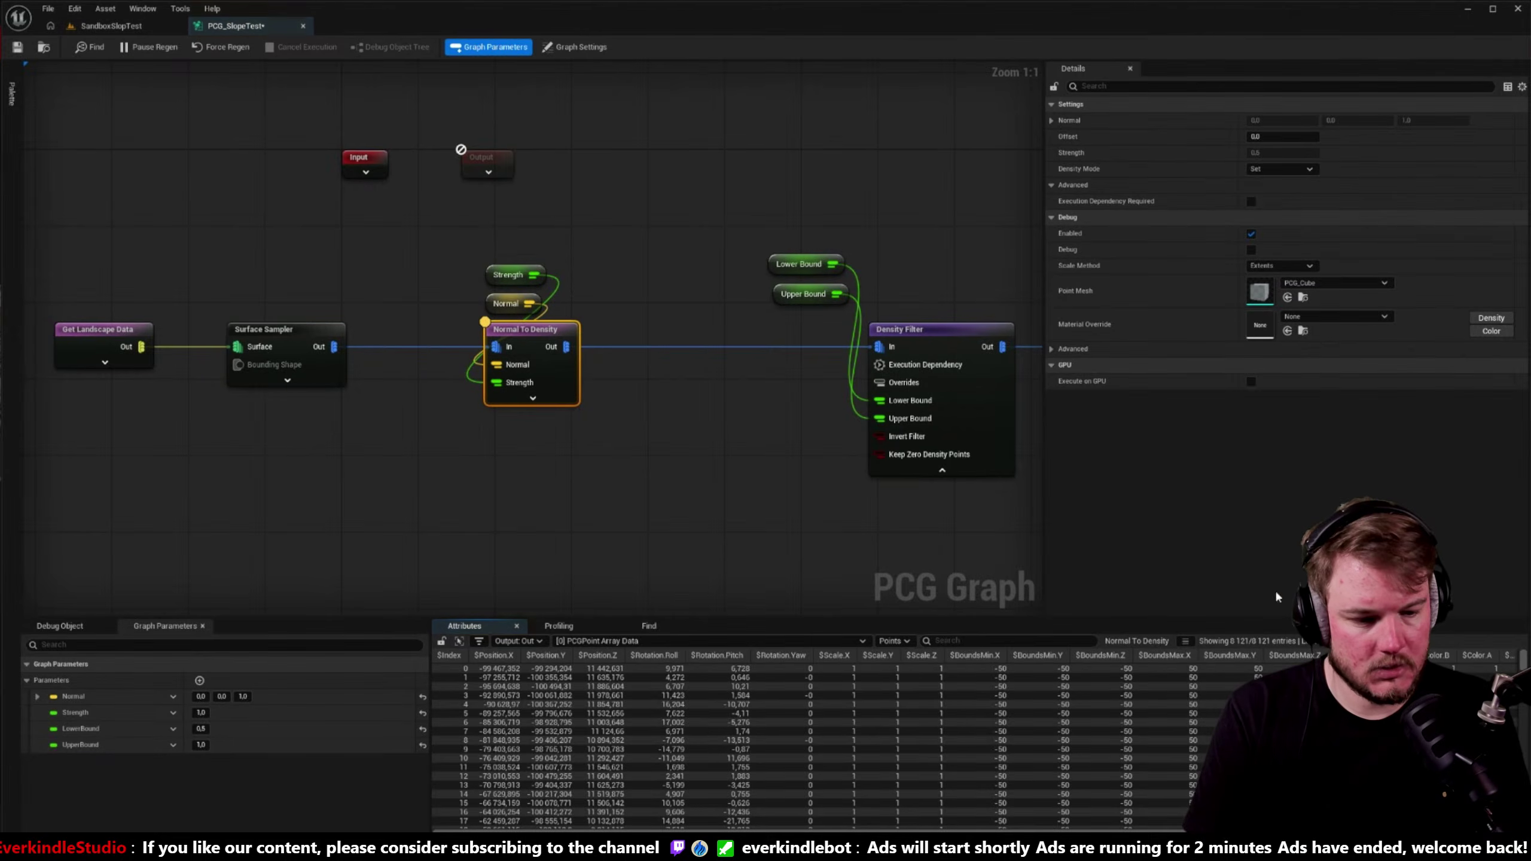
left_click(306, 332)
left_click(1296, 121)
type("0.001")
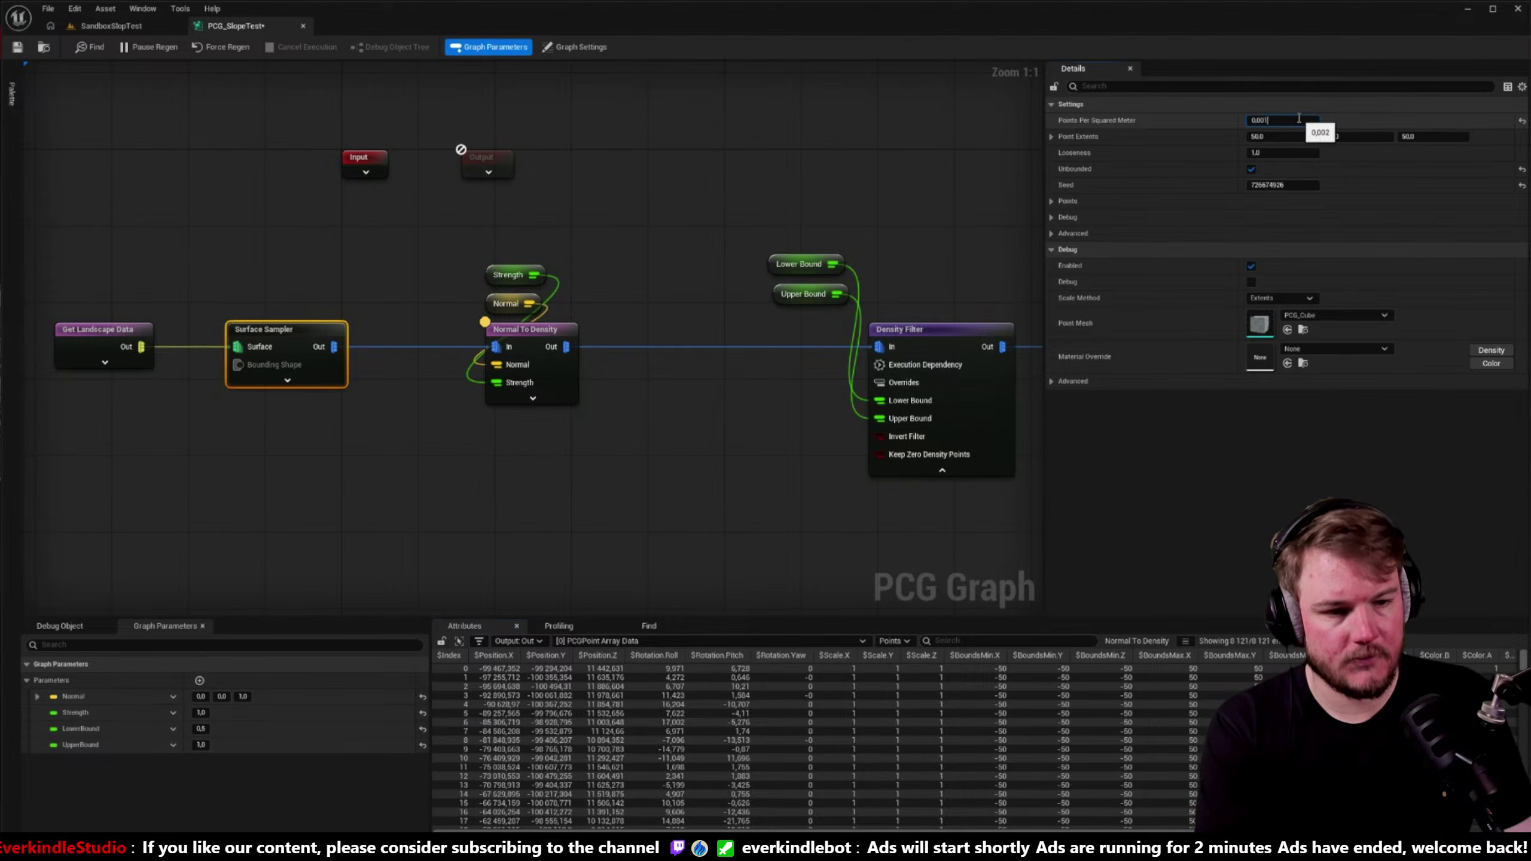
key("Return")
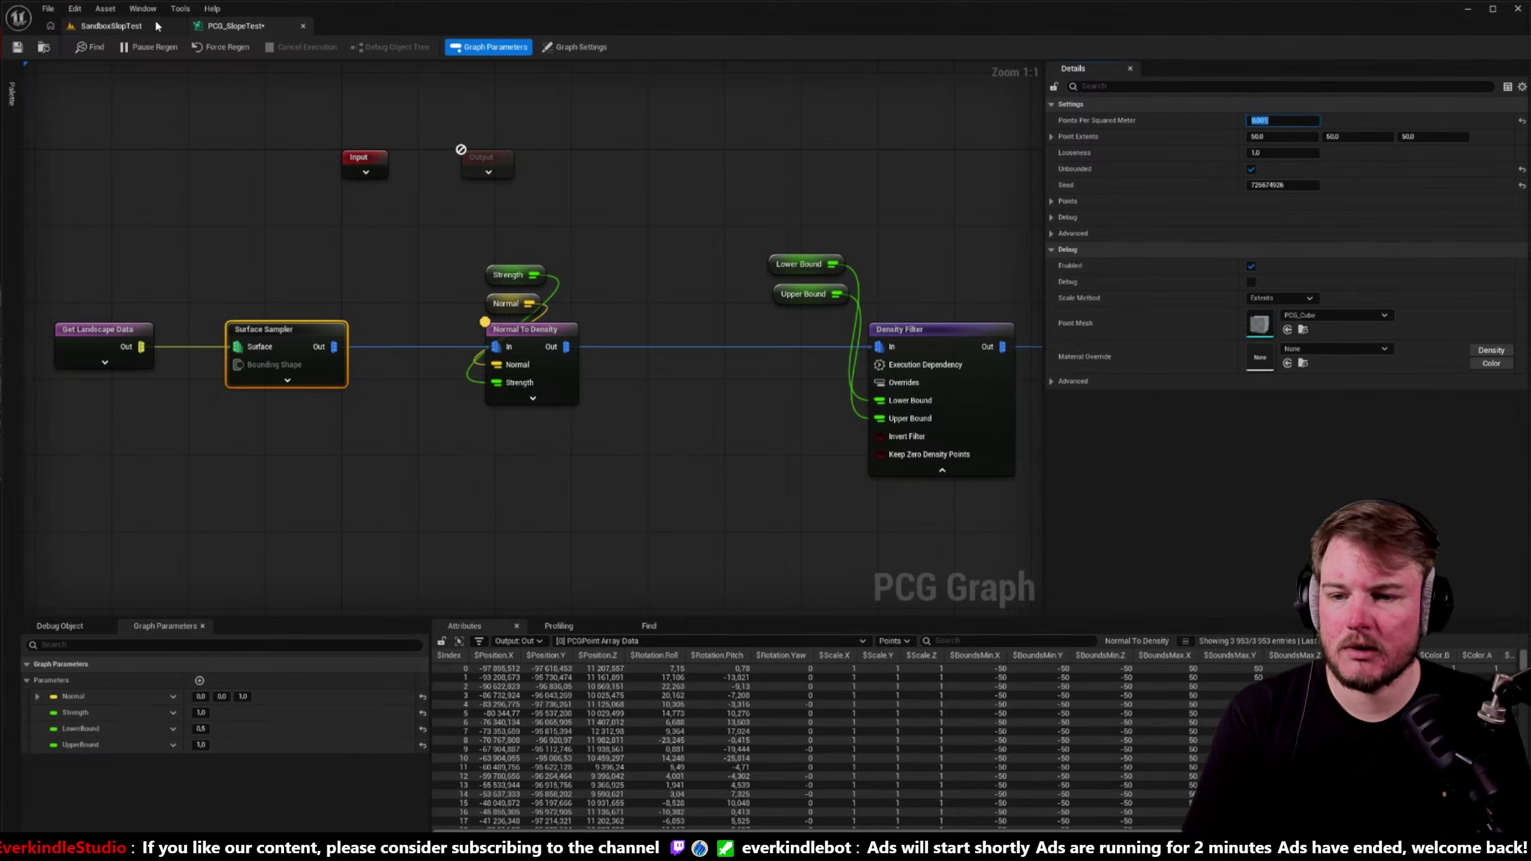
left_click(111, 25)
right_click_drag(527, 531, 563, 568)
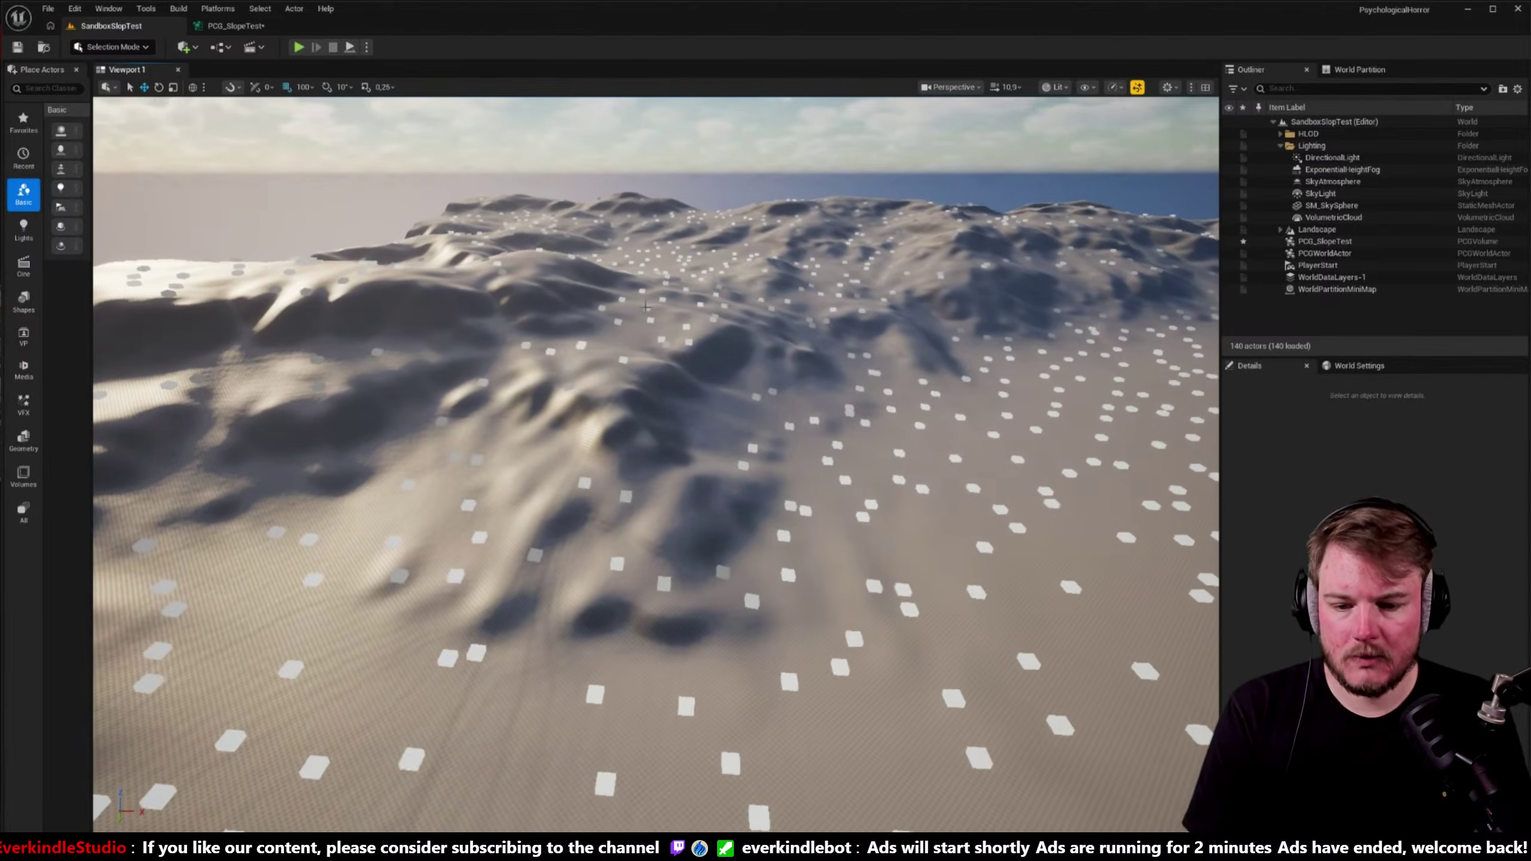
right_click_drag(646, 306, 646, 306)
- Move the Debug node below and add a Static Mesh Spawner fed by the Density Filter's output, aligned with the filter
left_click(235, 25)
right_click_drag(1036, 337, 509, 326)
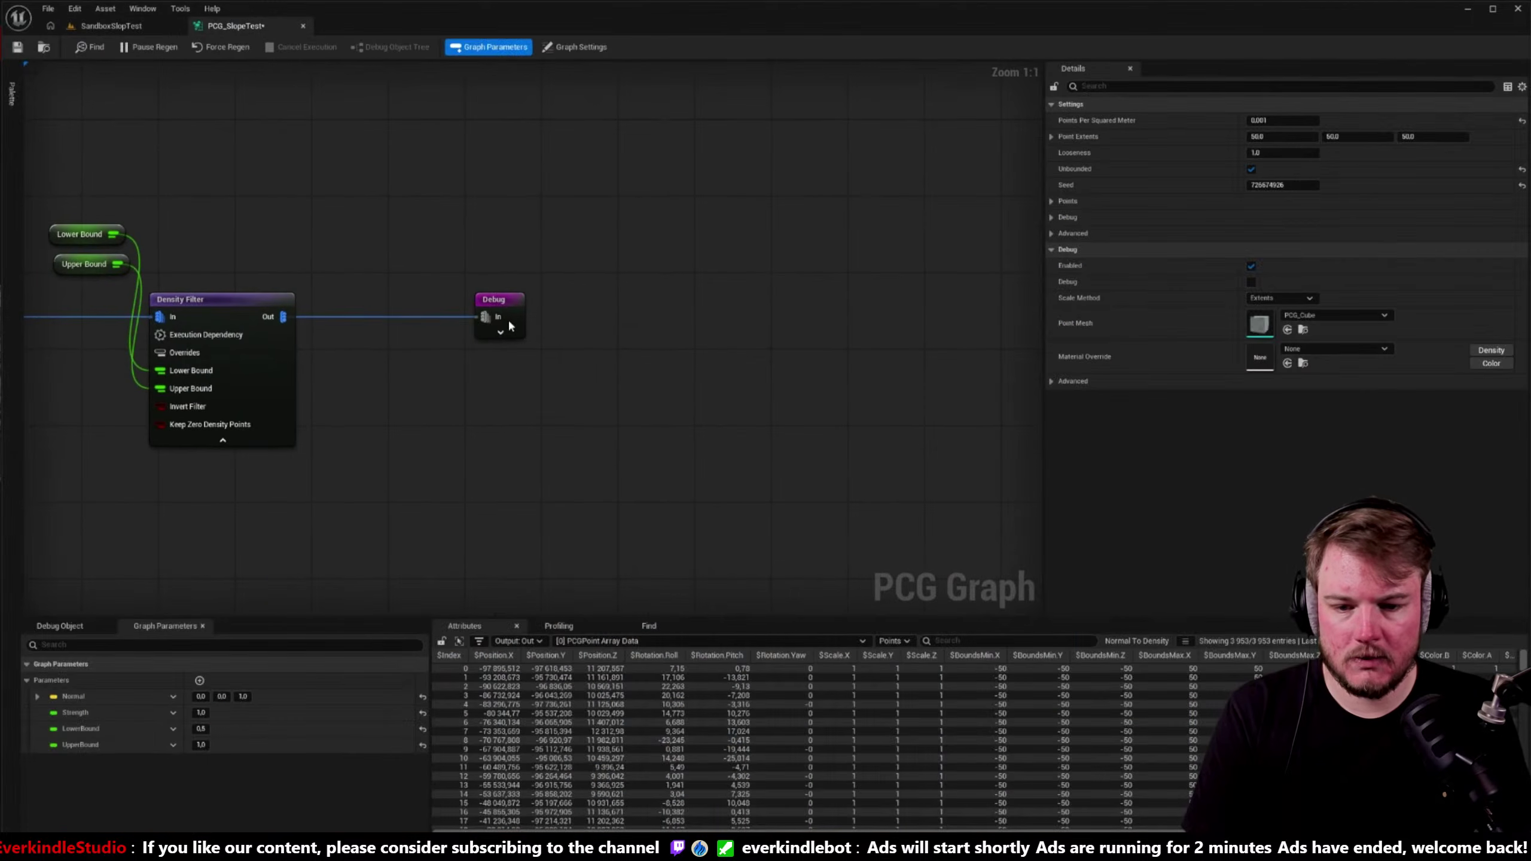
left_click_drag(510, 326, 508, 479)
left_click_drag(283, 316, 544, 323)
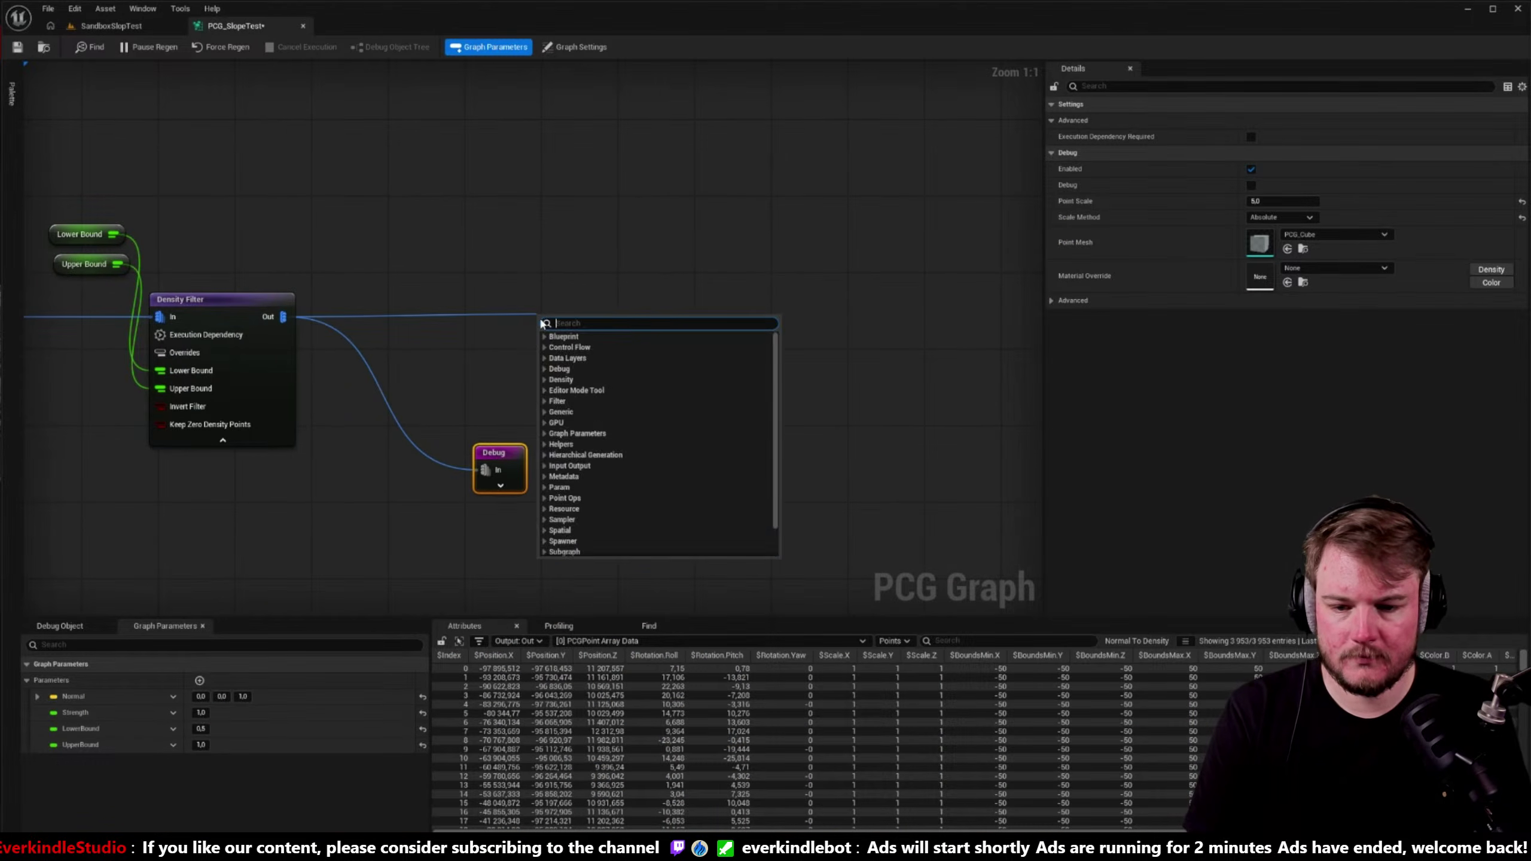
type("static mesh")
key("Return")
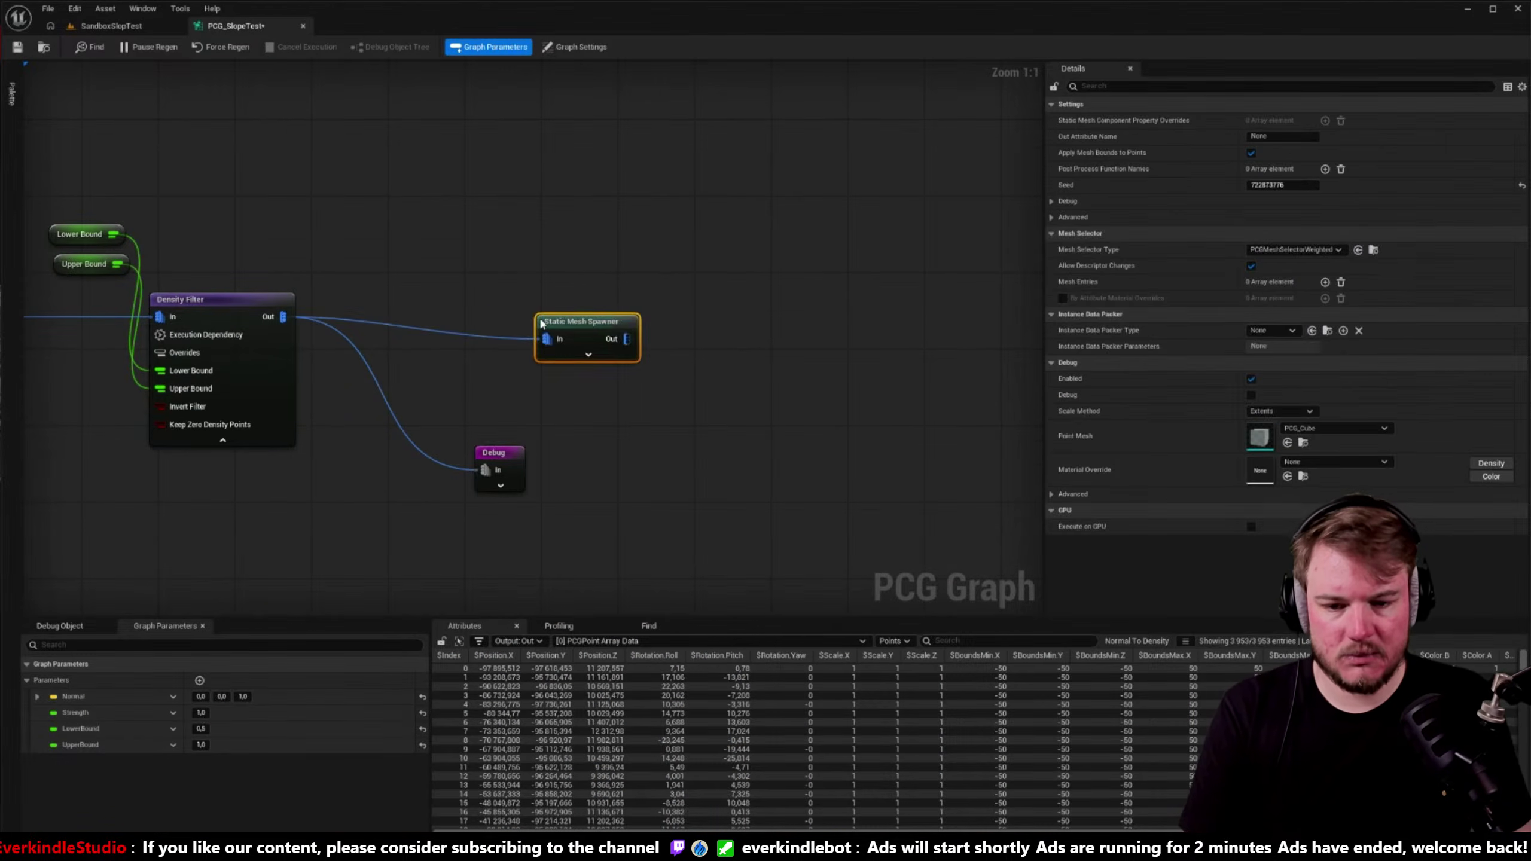
left_click_drag(628, 333, 594, 310)
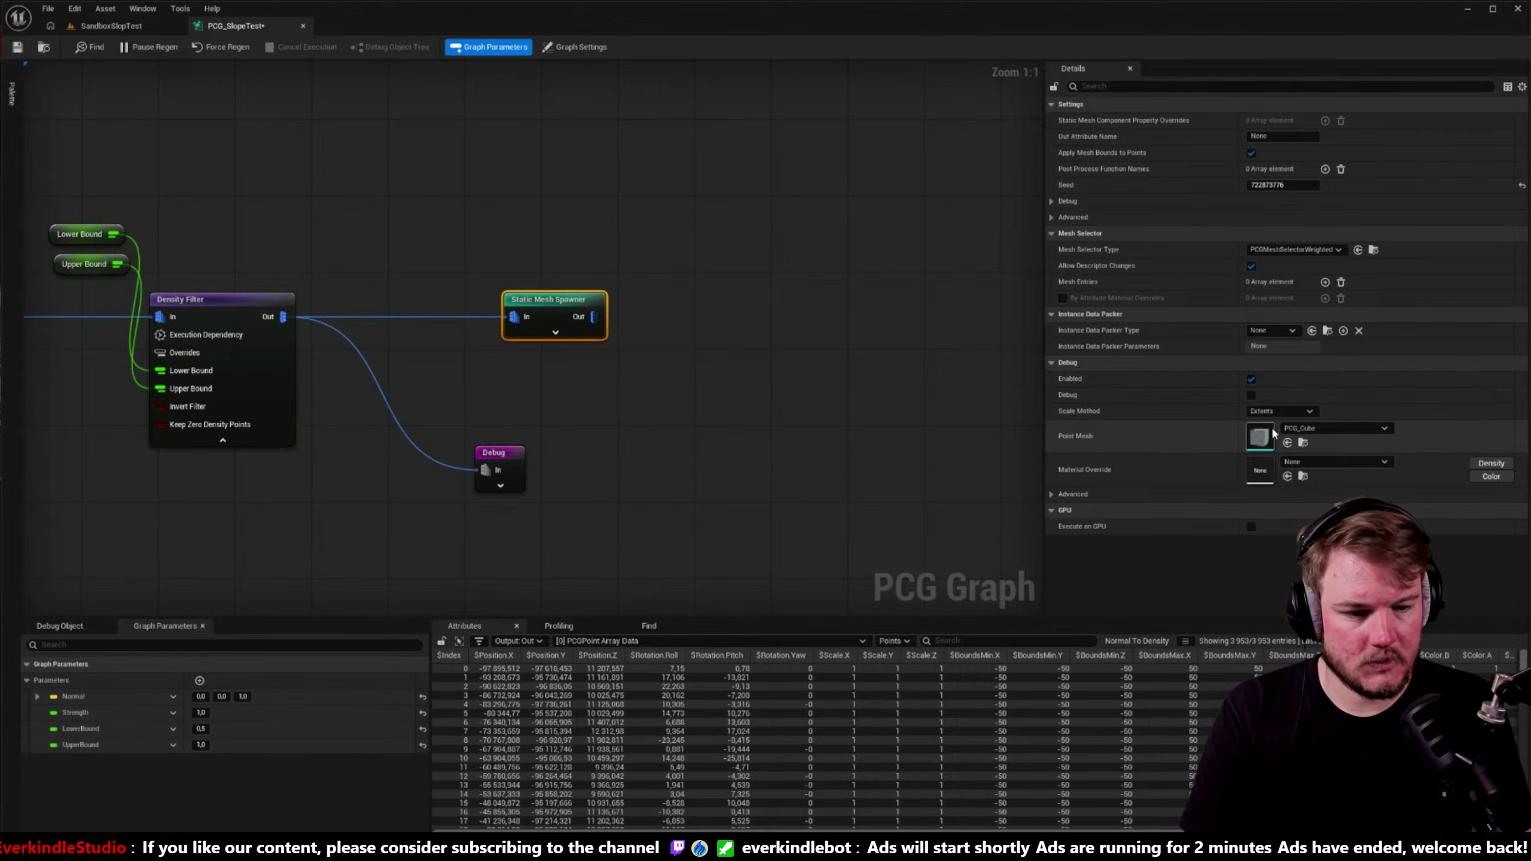
- Try PCG_Tree_01 as the Static Mesh Spawner's debug Point Mesh and check the level
left_click(1311, 428)
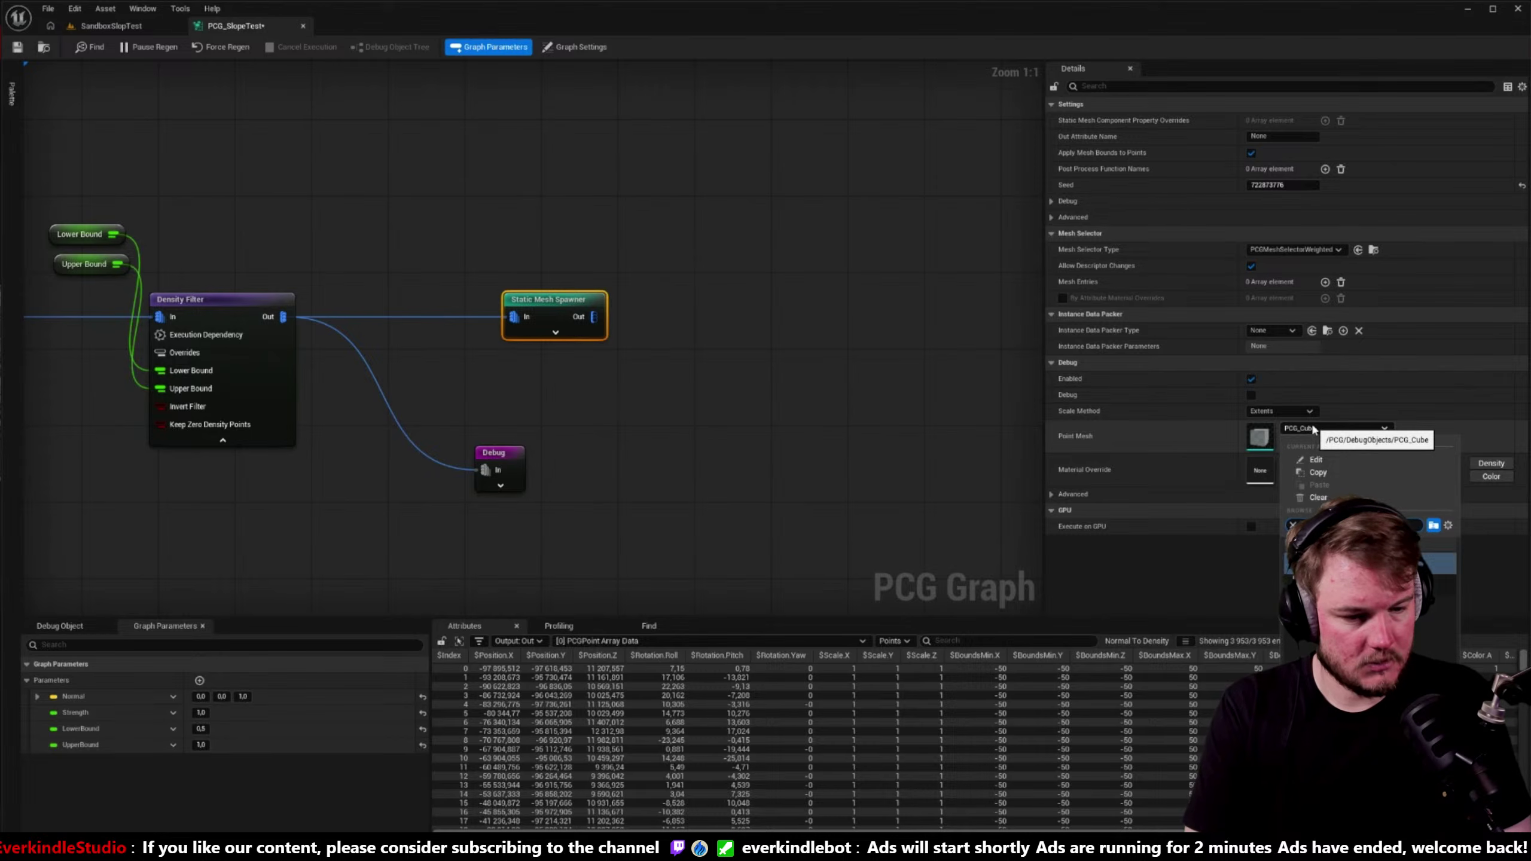
key("Escape")
left_click(673, 177)
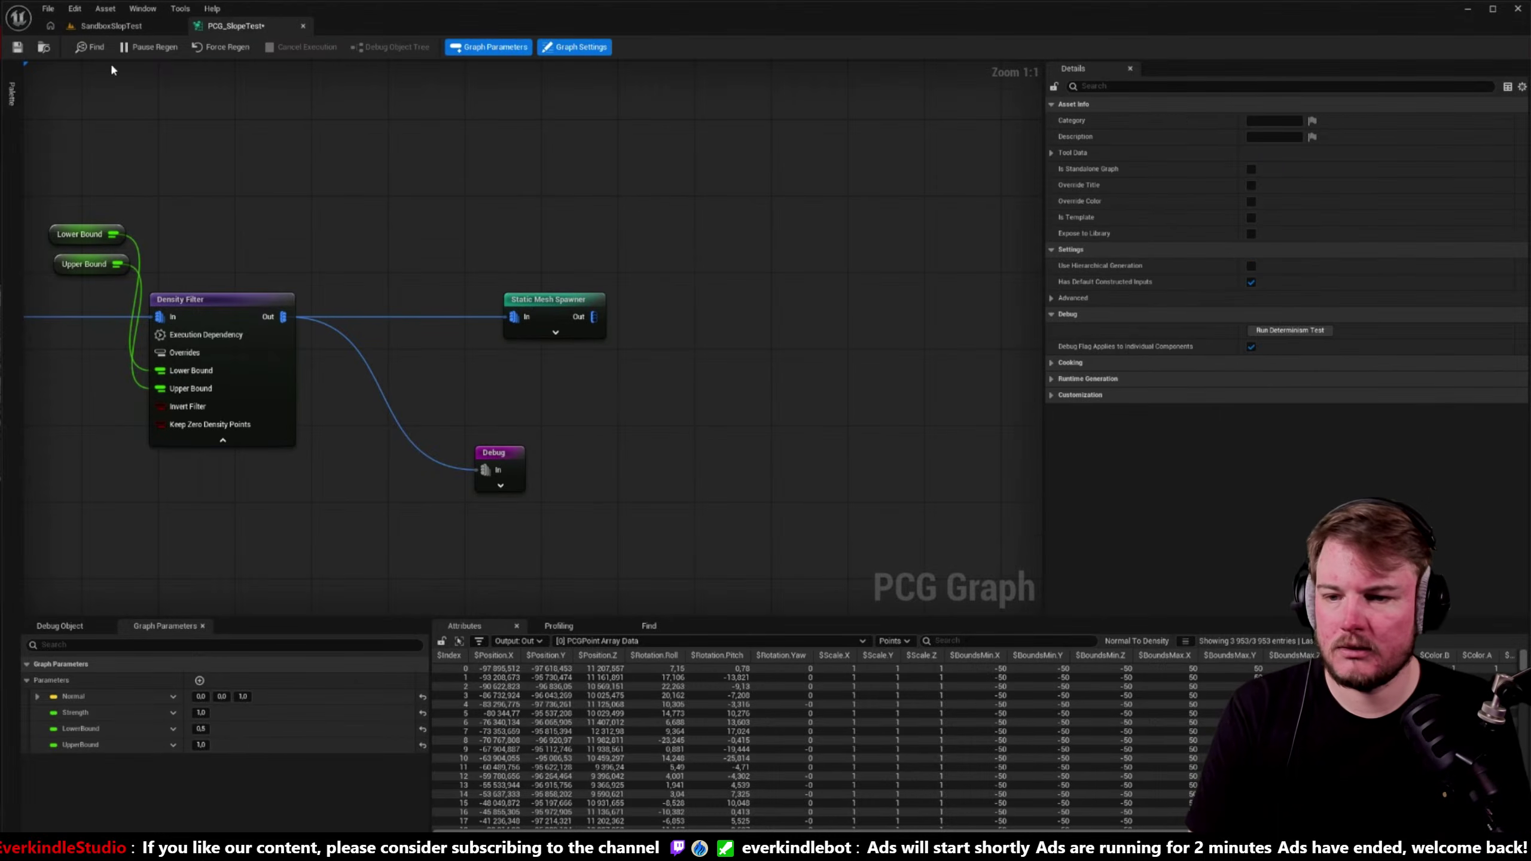
left_click(112, 25)
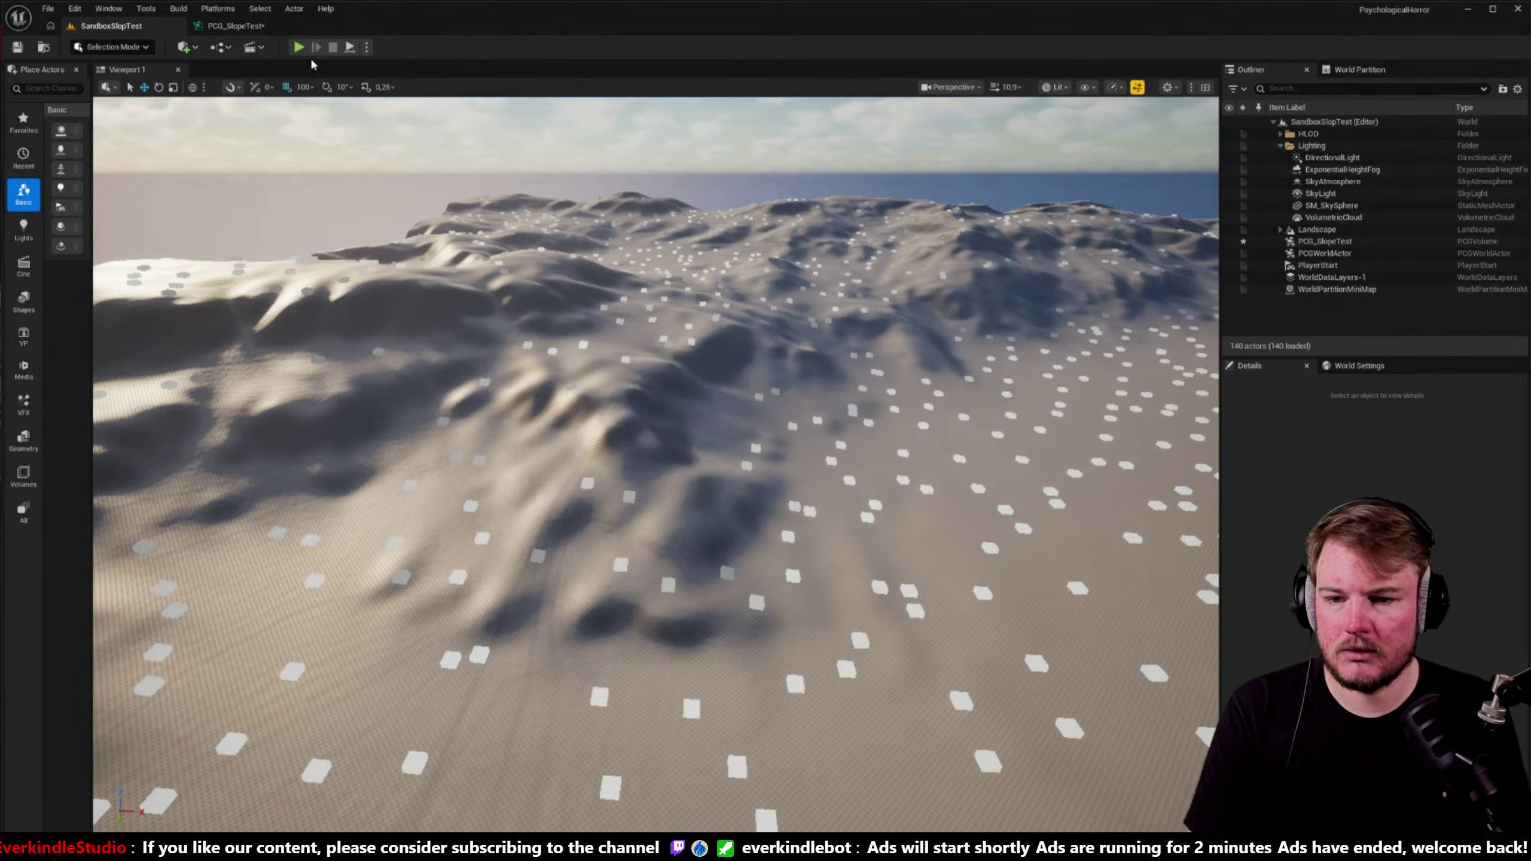
left_click(235, 25)
left_click(603, 306)
right_click_drag(654, 307, 775, 292)
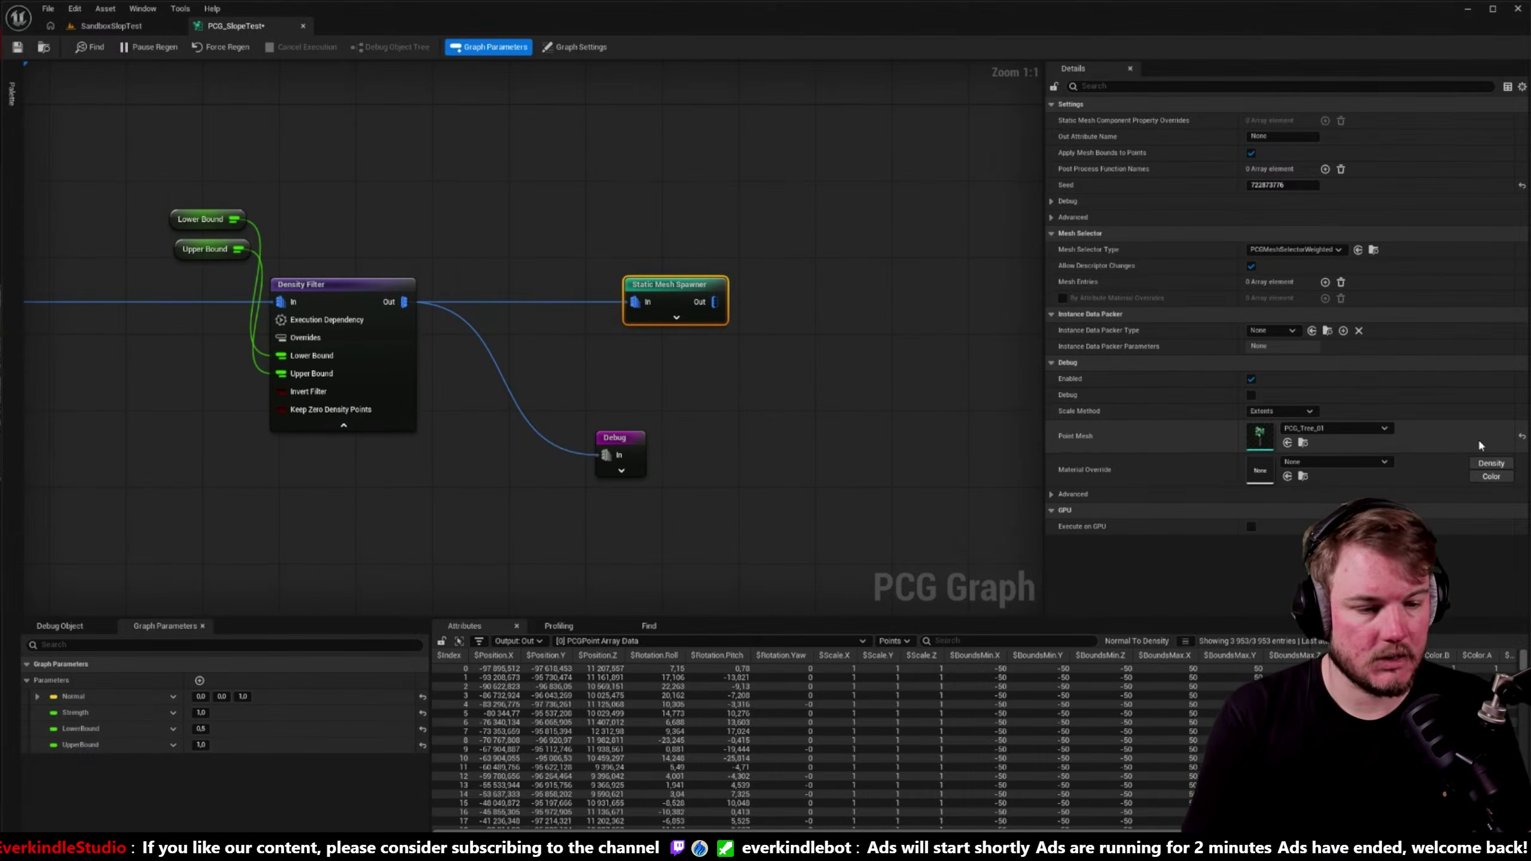
- Locate PCG_Tree_01 in the Content Browser and reset the Static Mesh Spawner's debug Point Mesh to its default
left_click(1302, 444)
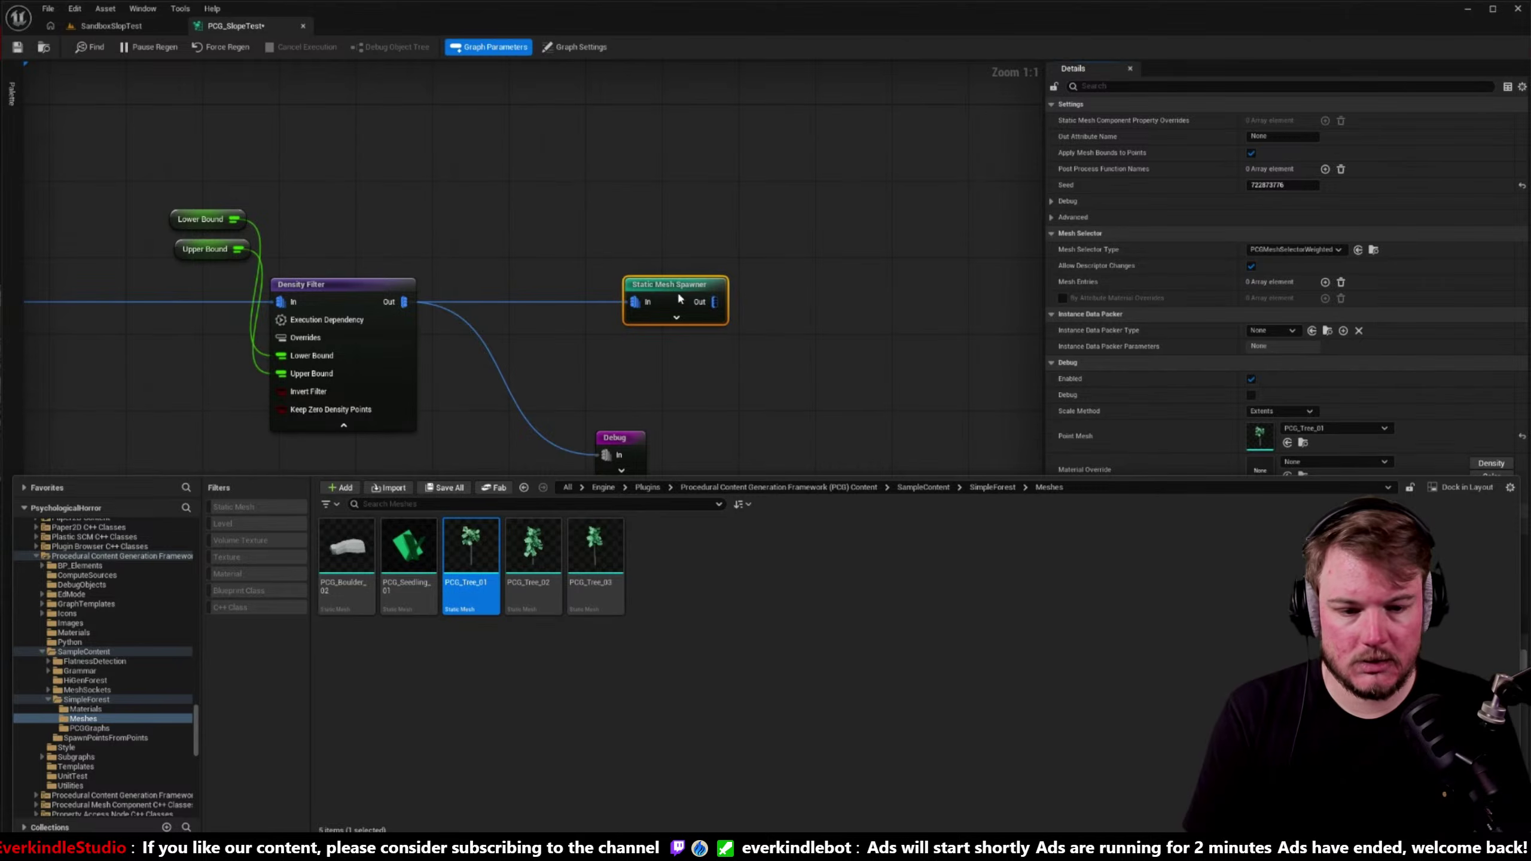
left_click(1521, 435)
left_click(1290, 250)
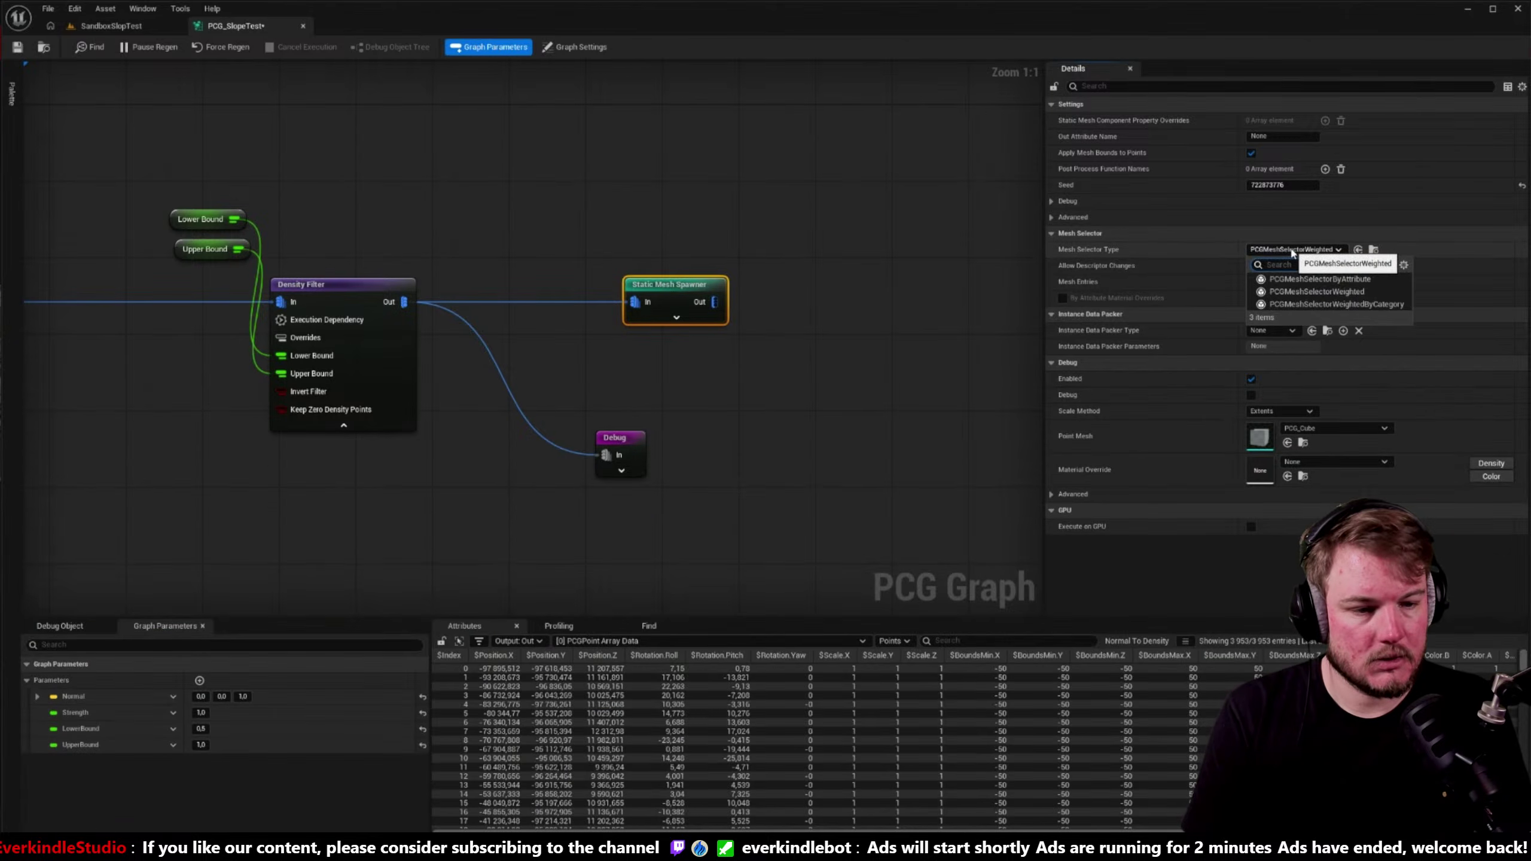
left_click(1291, 250)
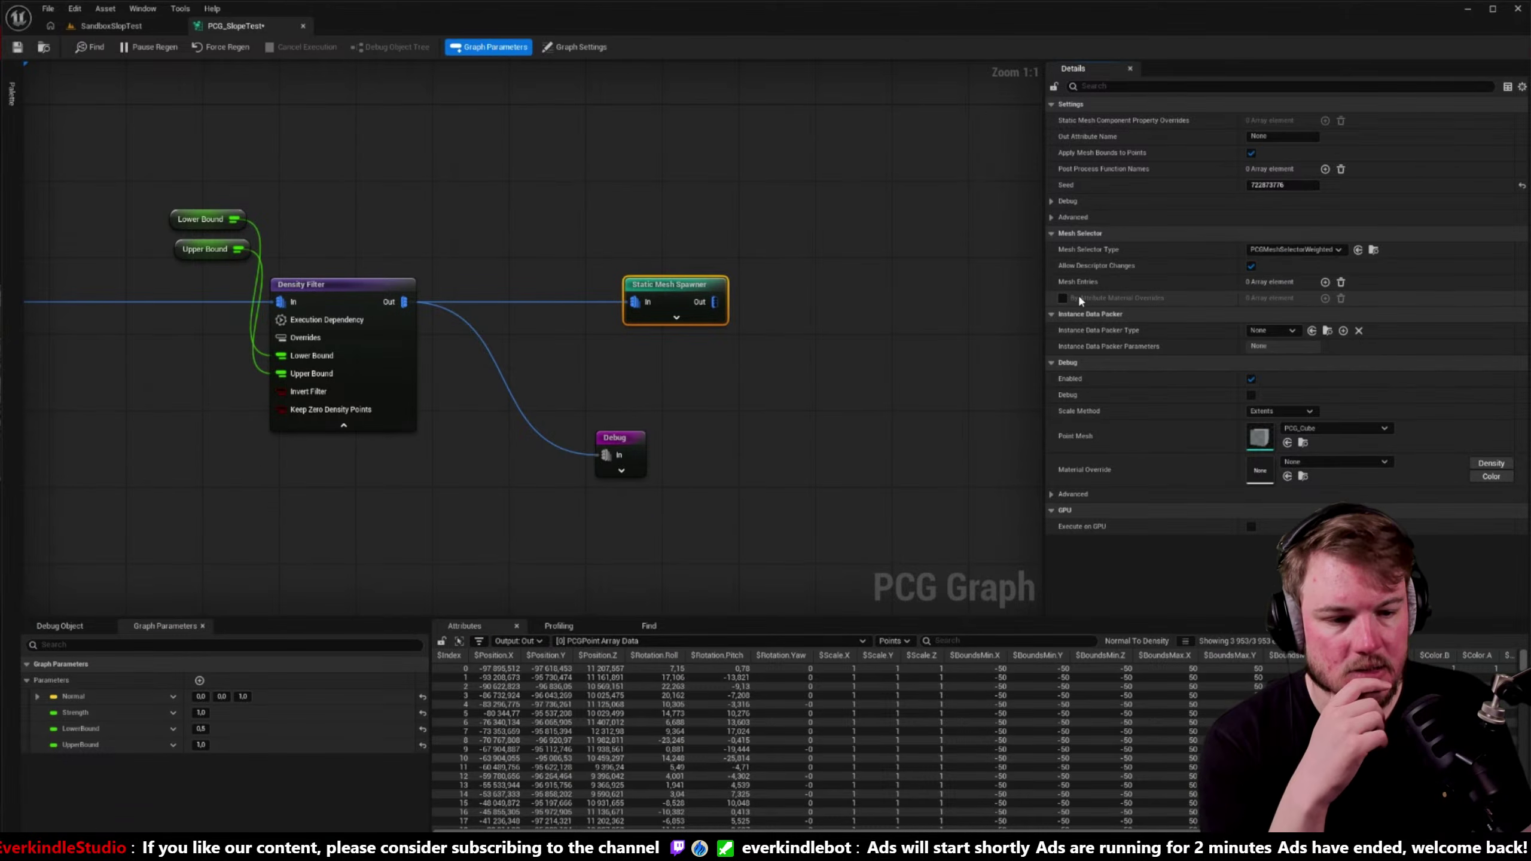
- Add a mesh entry with PCG_Tree_01 and component class InstancedStaticMeshComponent to the Static Mesh Spawner, save the graph, and check the level
left_click(1324, 282)
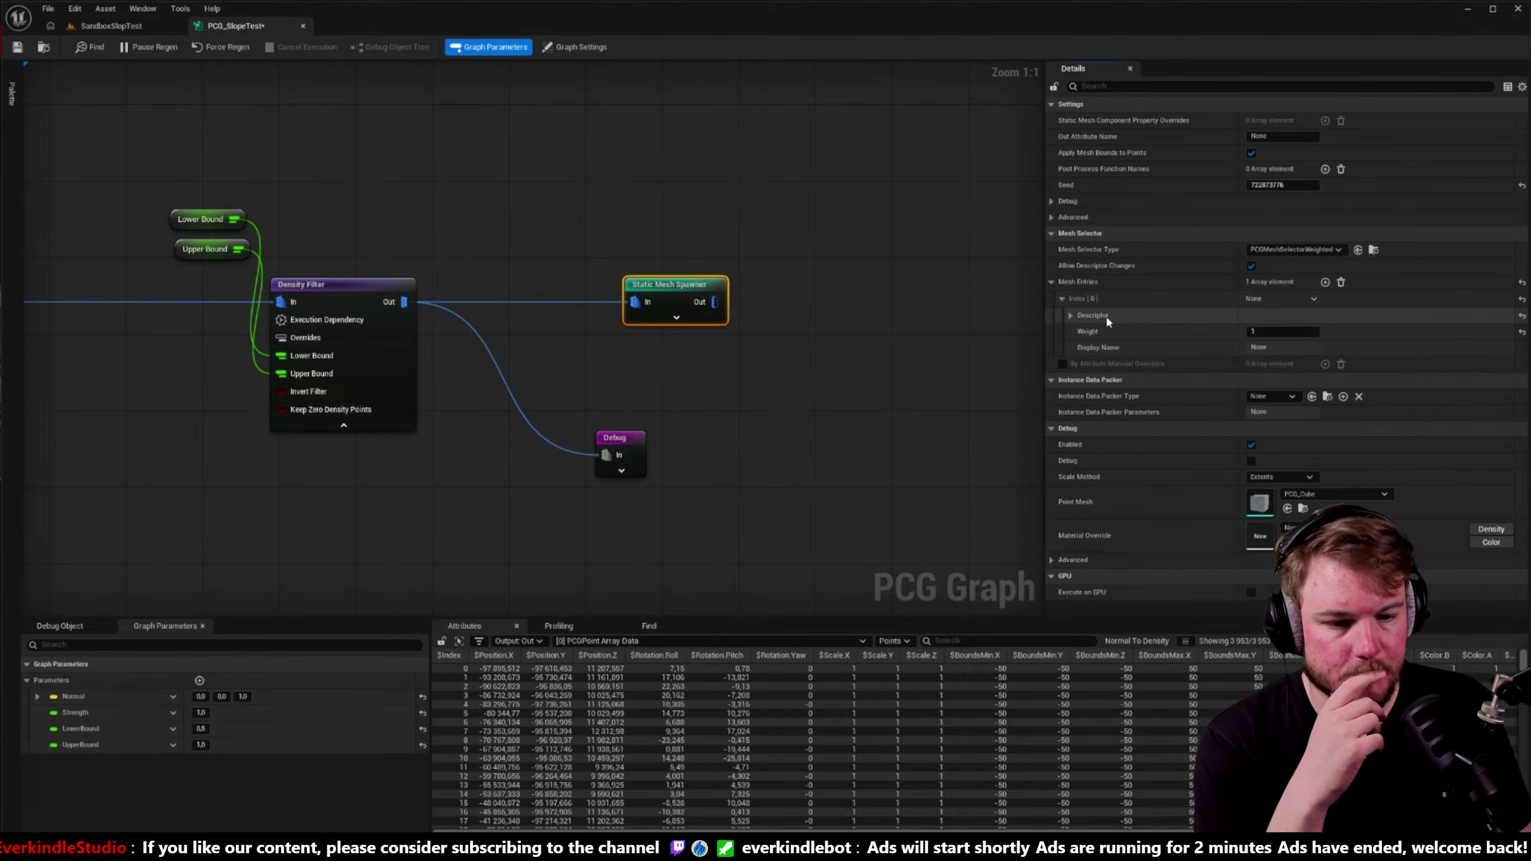
left_click(1070, 316)
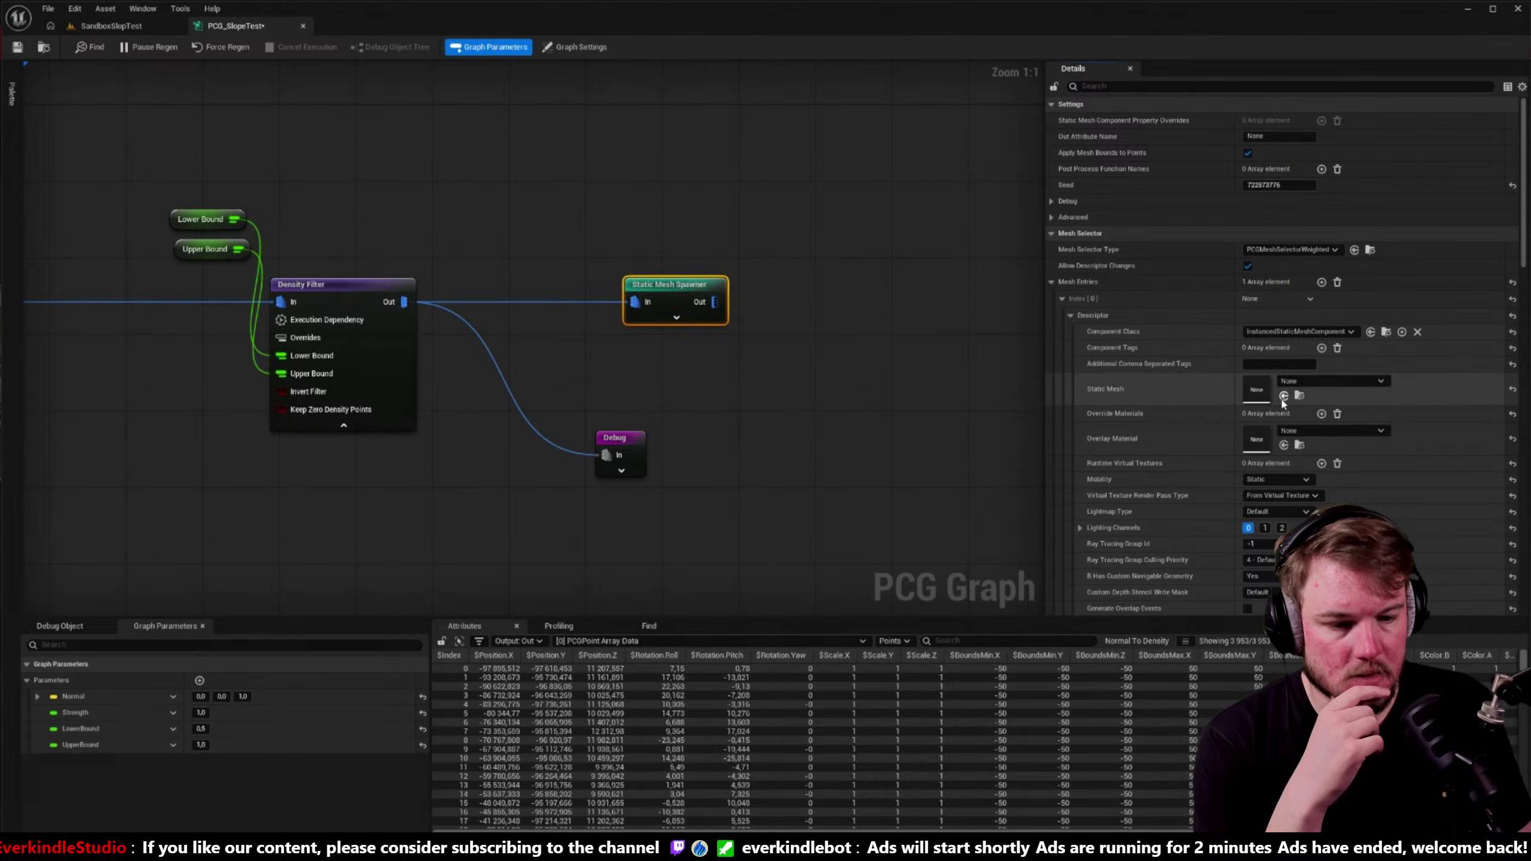
left_click(1284, 396)
left_click(1298, 331)
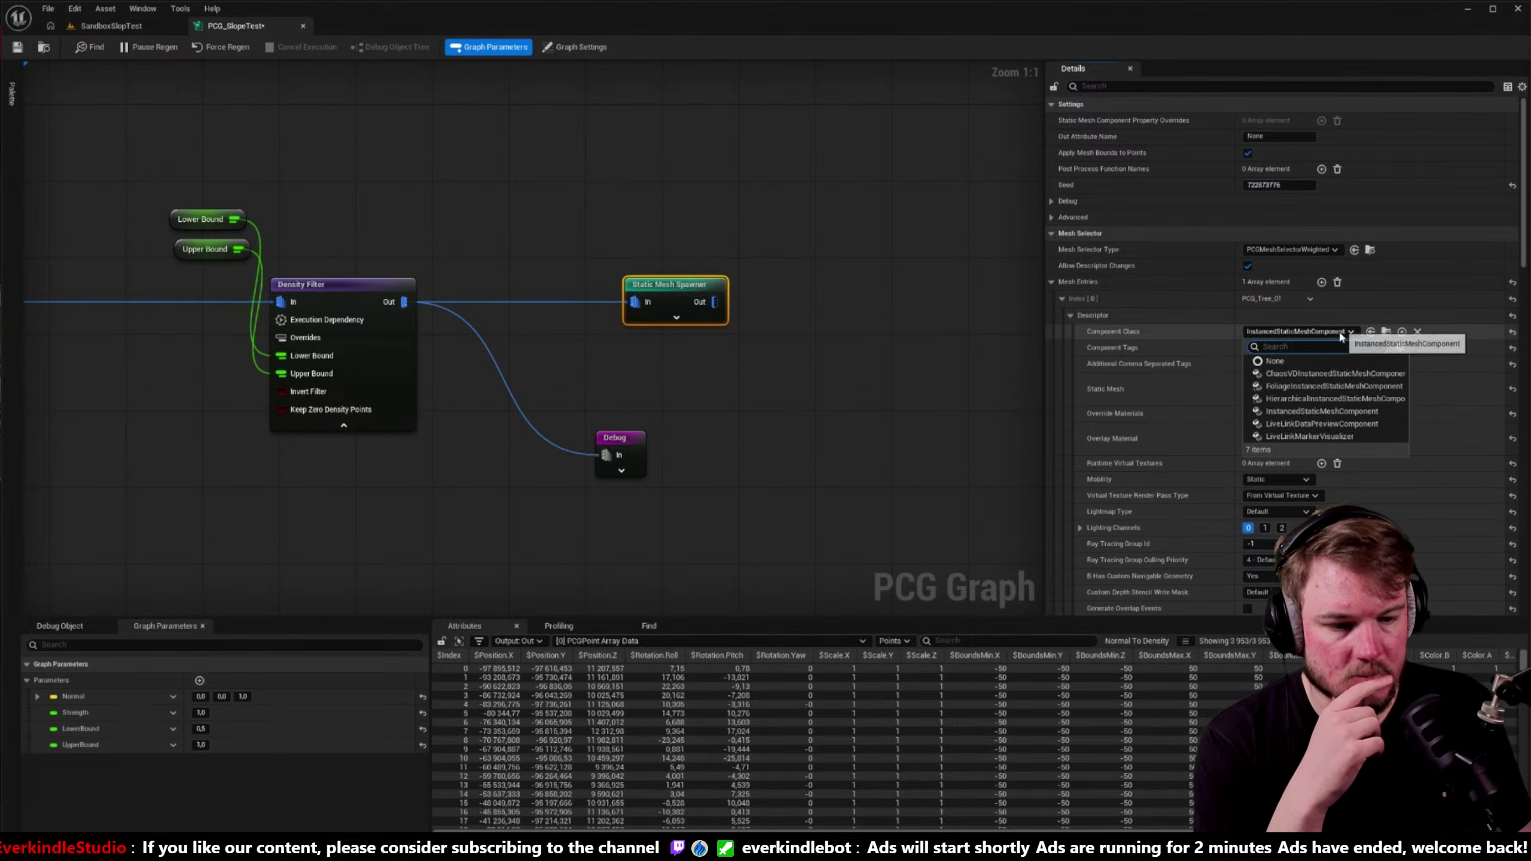
left_click(1329, 408)
left_click(452, 109)
key("ctrl+s")
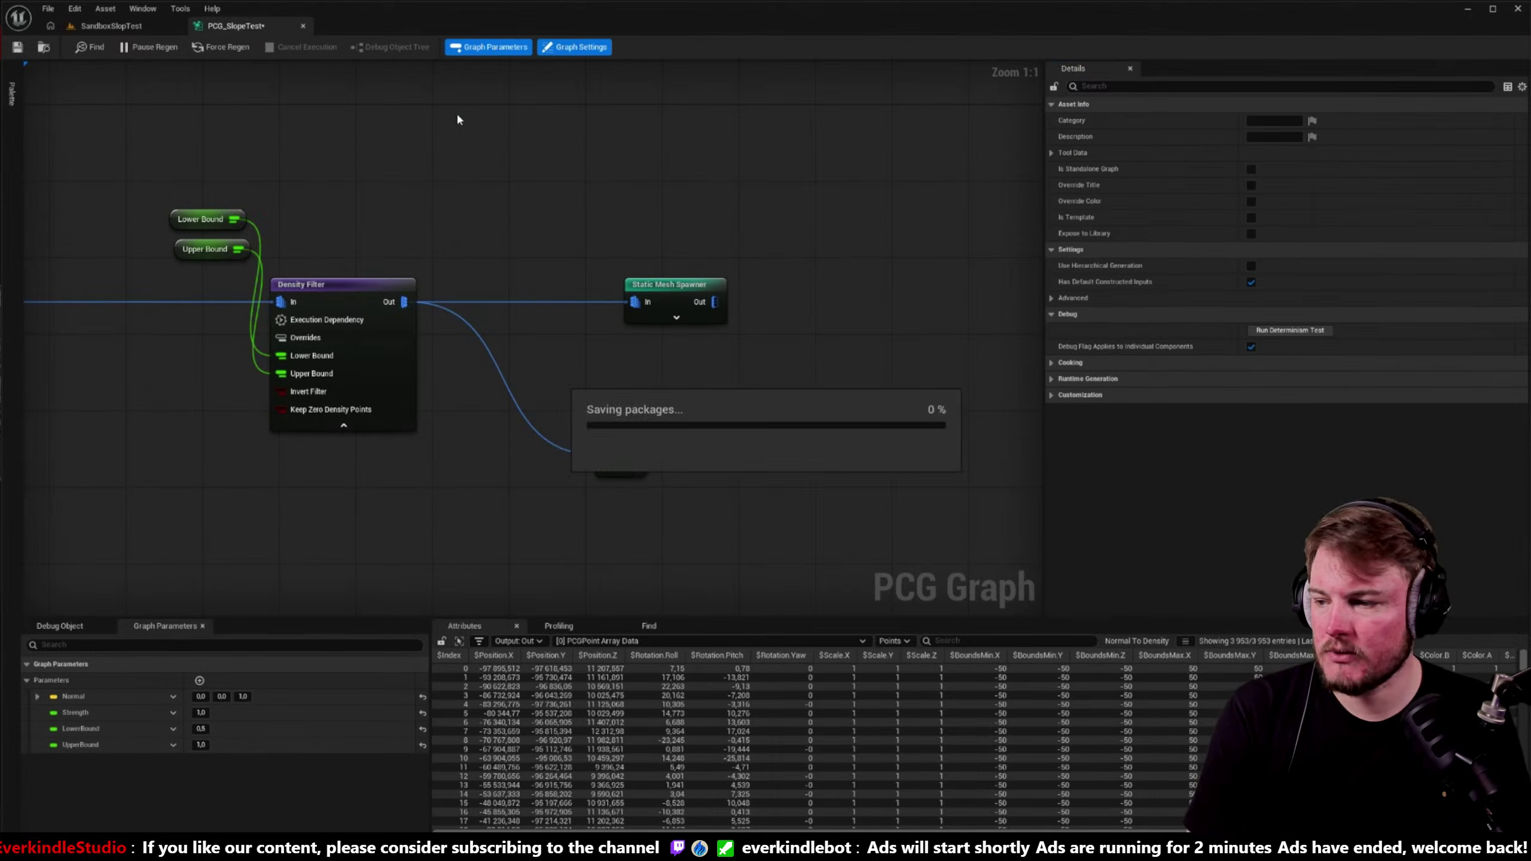
left_click(111, 25)
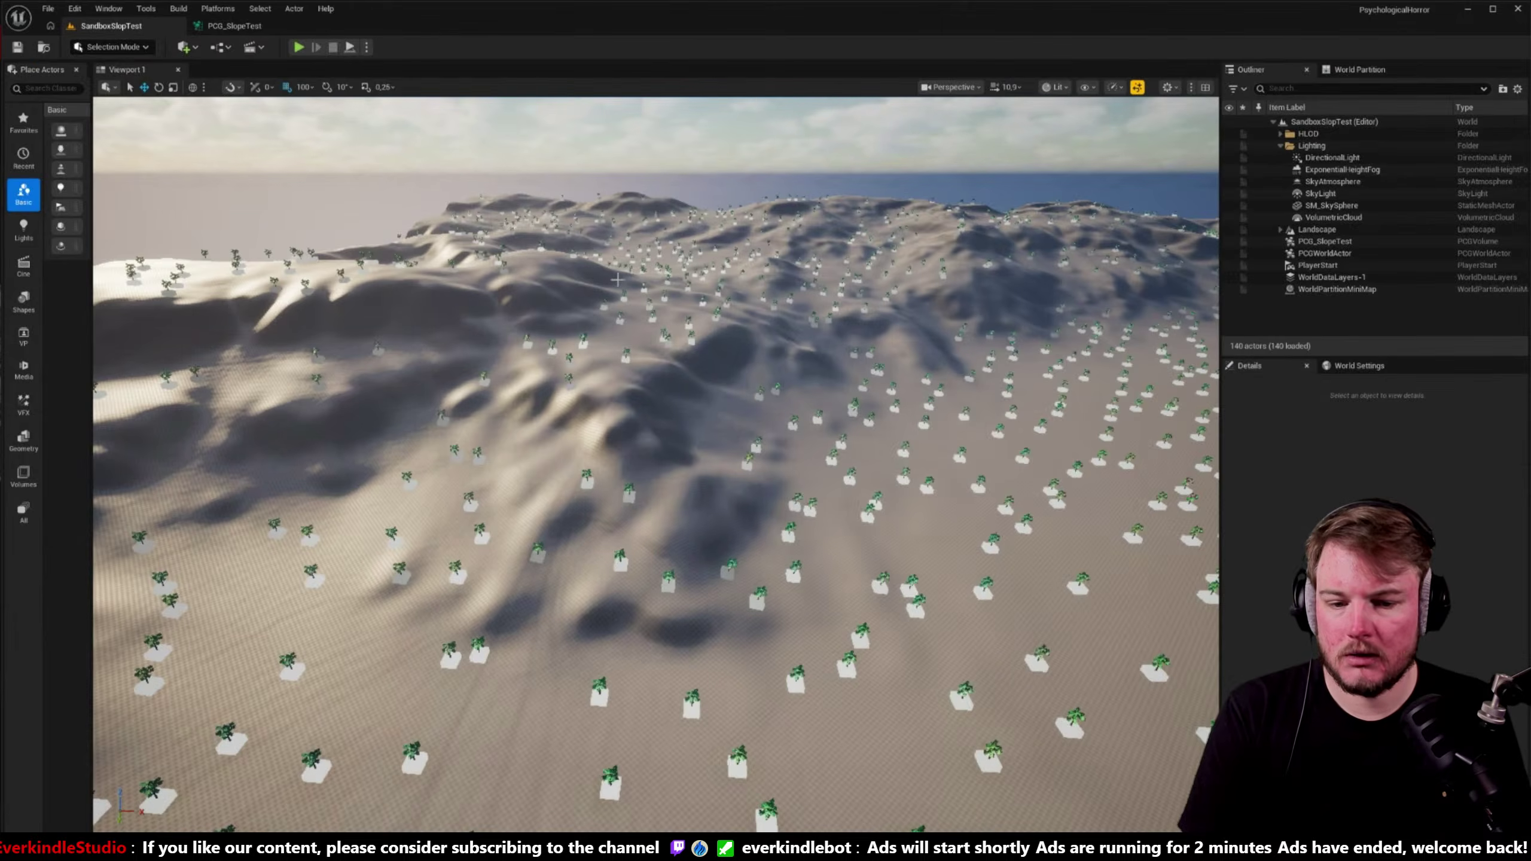
- Disable the Debug node in the PCG_SlopeTest graph
left_click(256, 30)
left_click(615, 445)
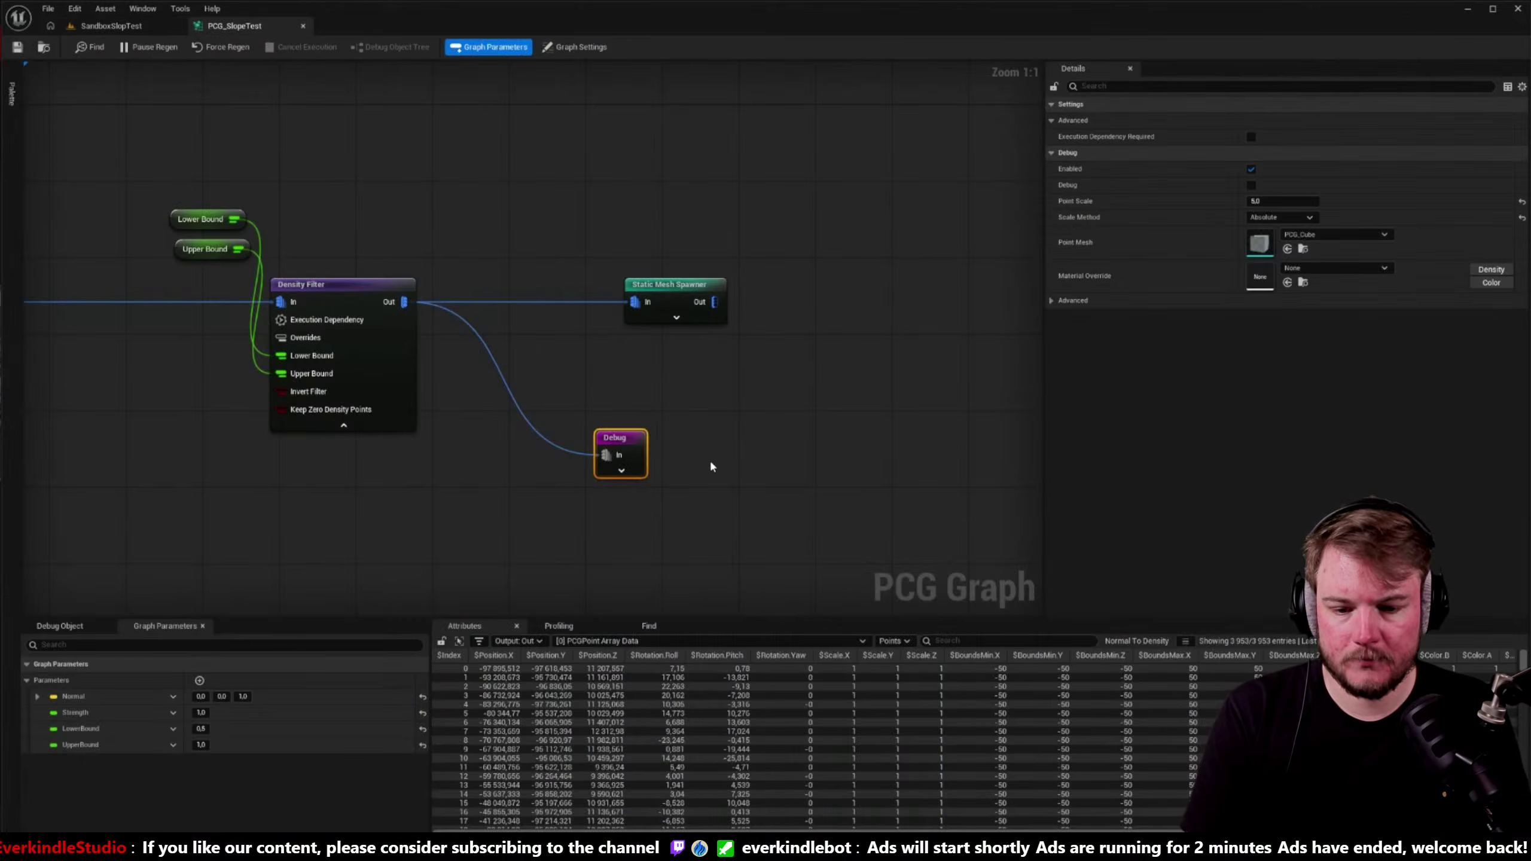
key("d")
- Fly through the SandboxSlopTest level and examine how the spawned trees stand and tilt on the slopes
left_click(112, 25)
right_click_drag(475, 195, 479, 166)
right_click_drag(677, 299, 677, 299)
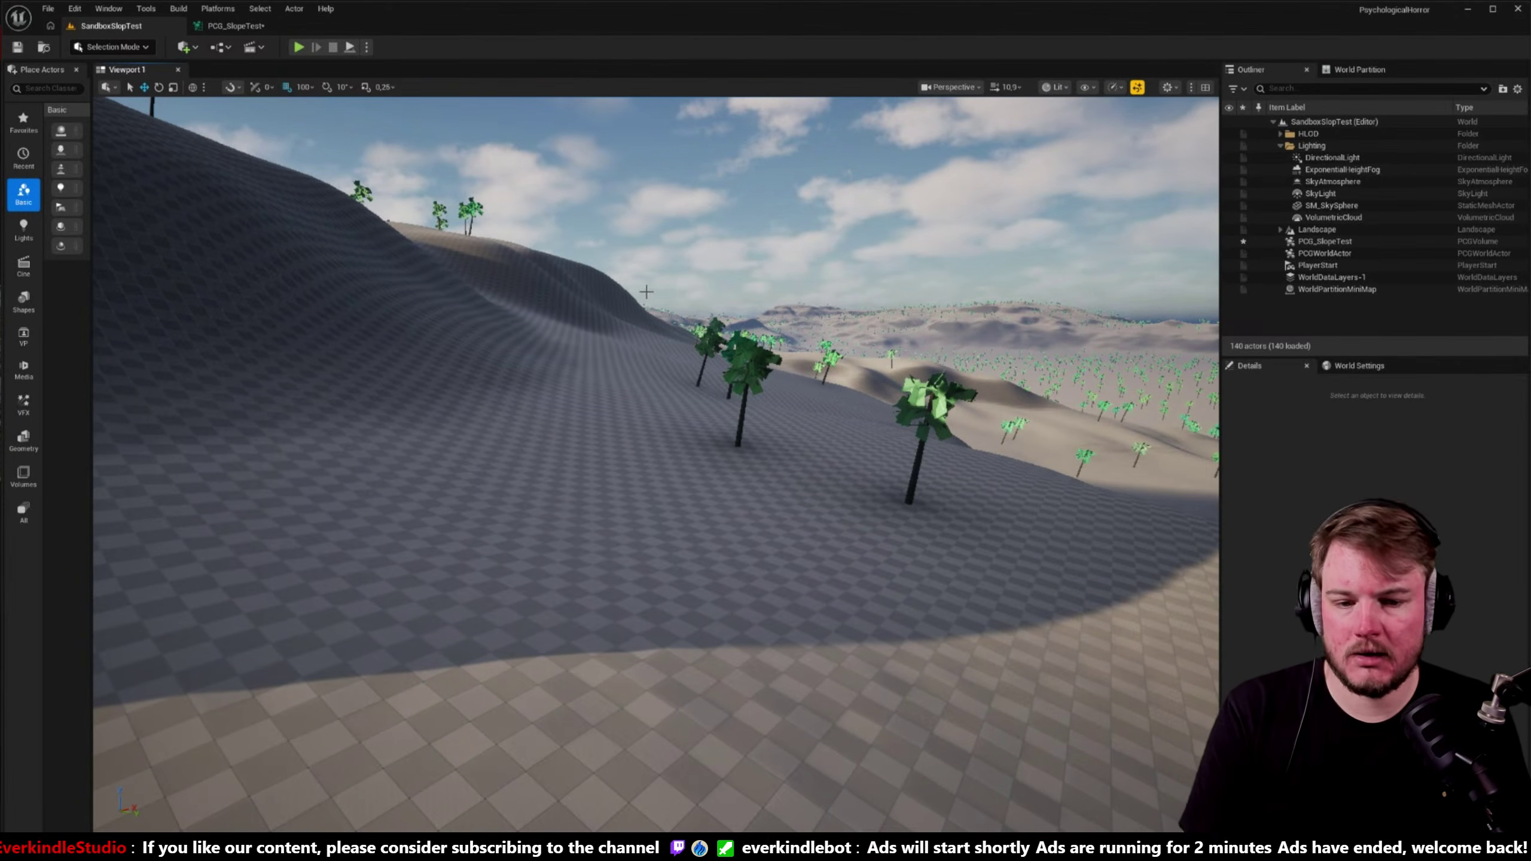
right_click_drag(645, 291, 645, 292)
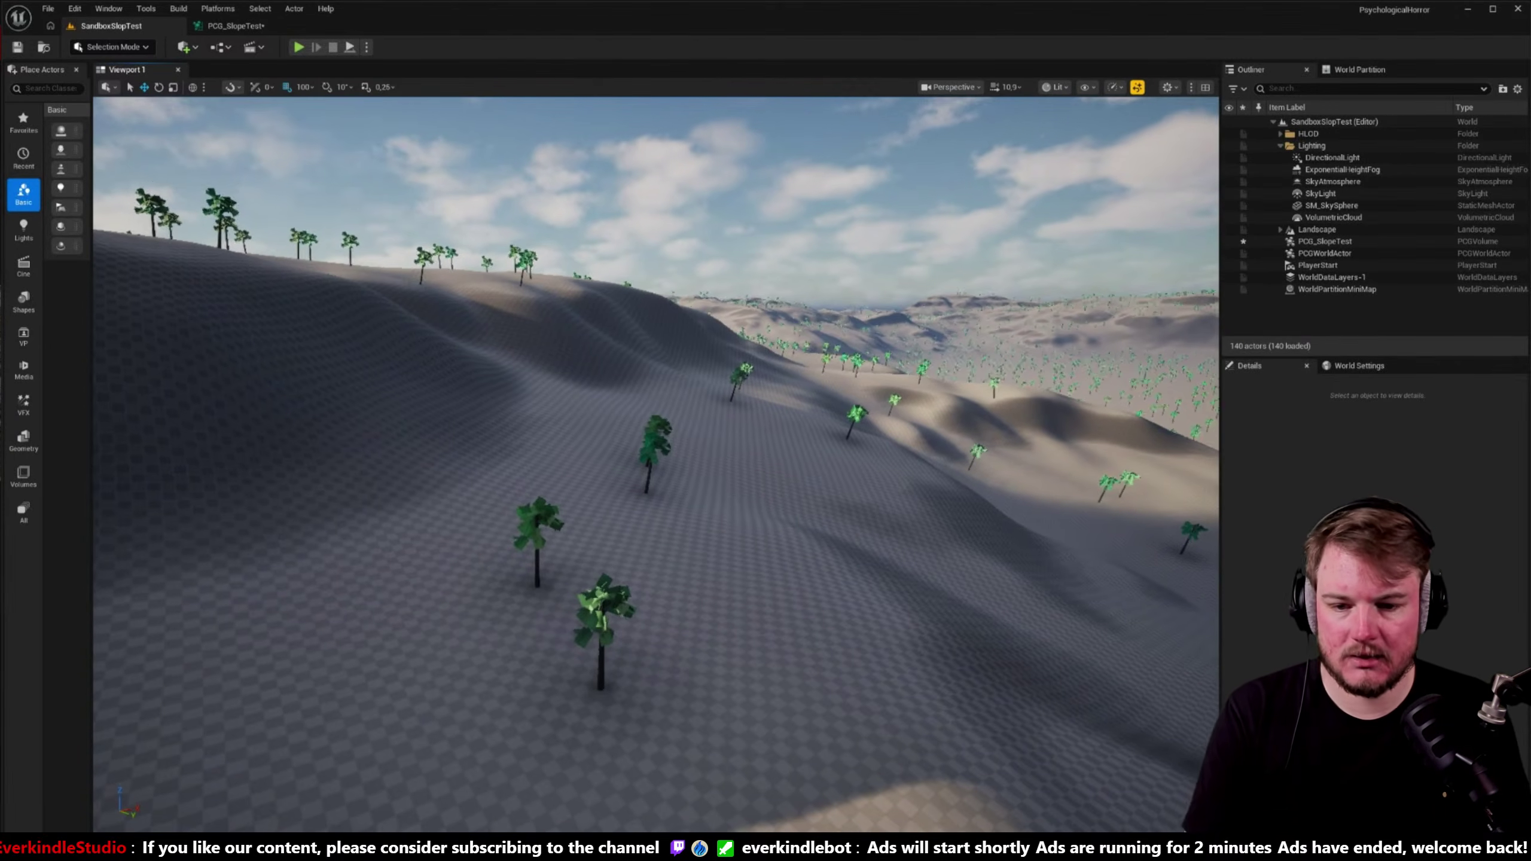
right_click_drag(503, 258, 504, 258)
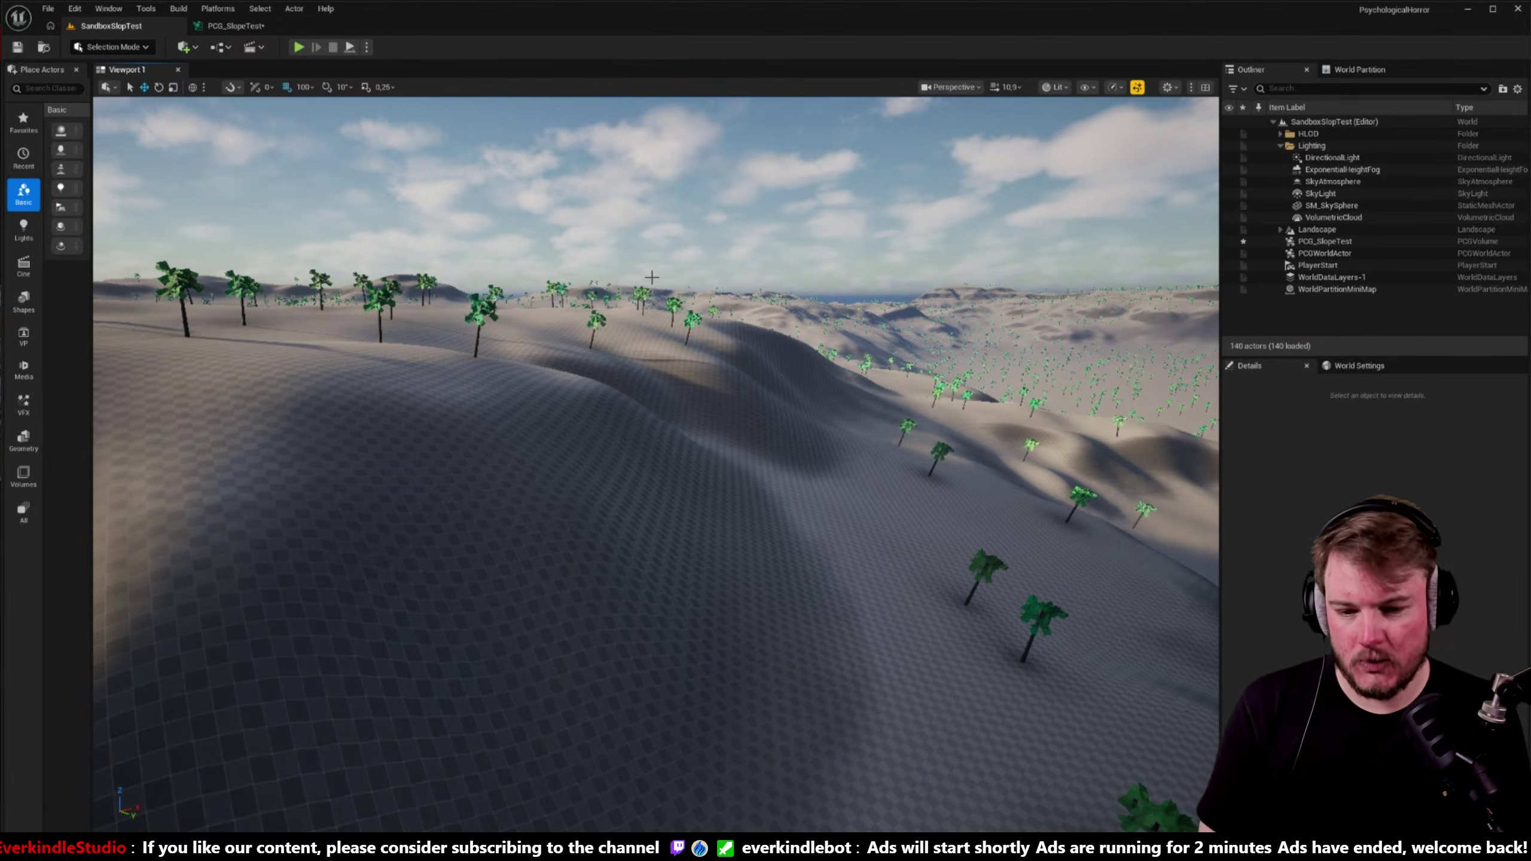
right_click_drag(687, 275, 787, 393)
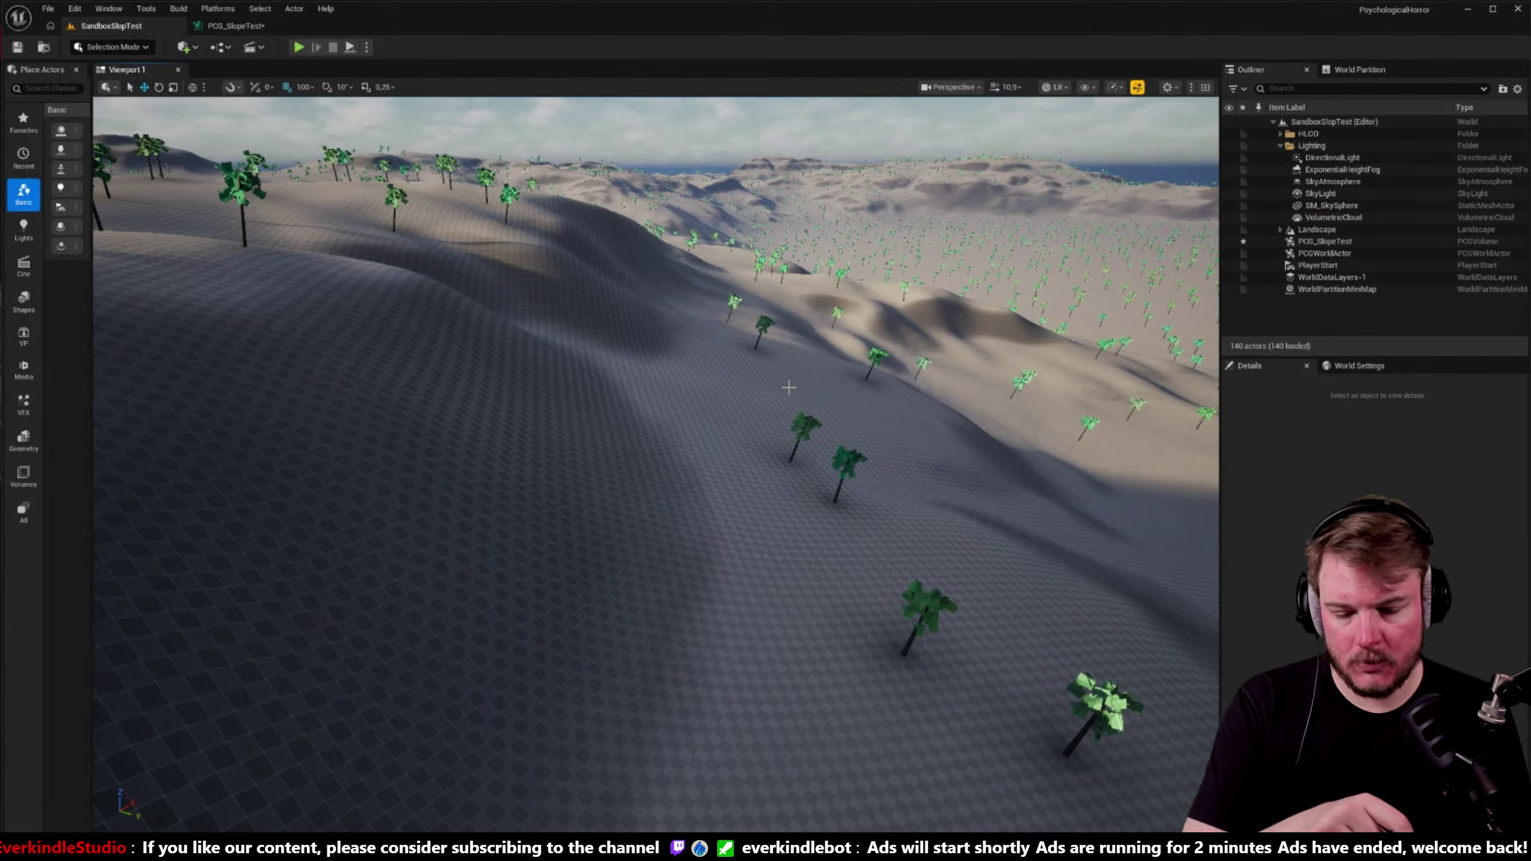
right_click_drag(788, 382, 598, 339)
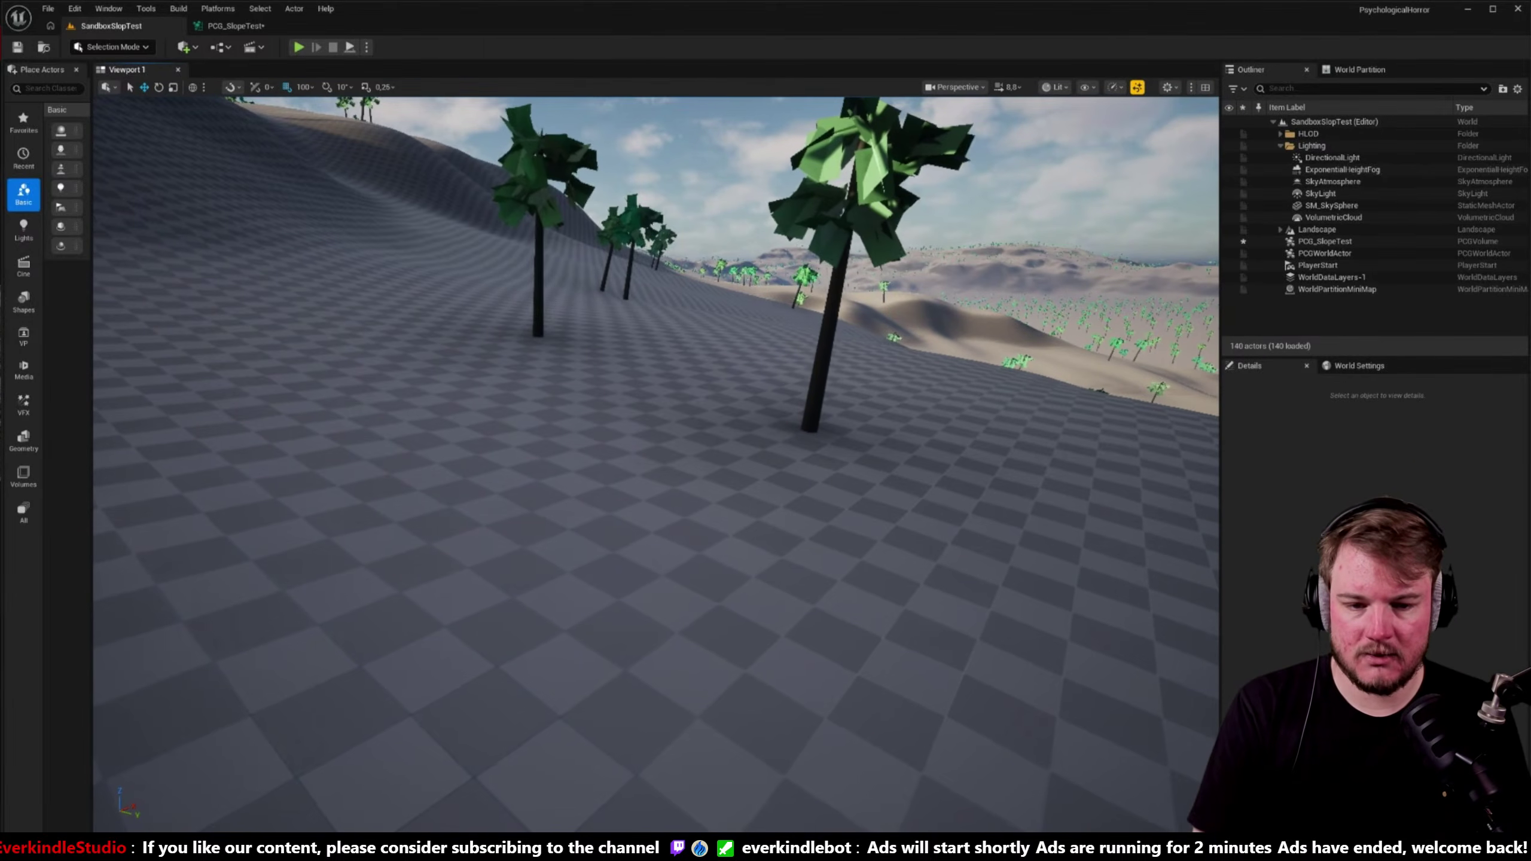
- Move the Normal To Density node with its Strength and Normal parameter nodes closer to the Surface Sampler in the graph
left_click(235, 25)
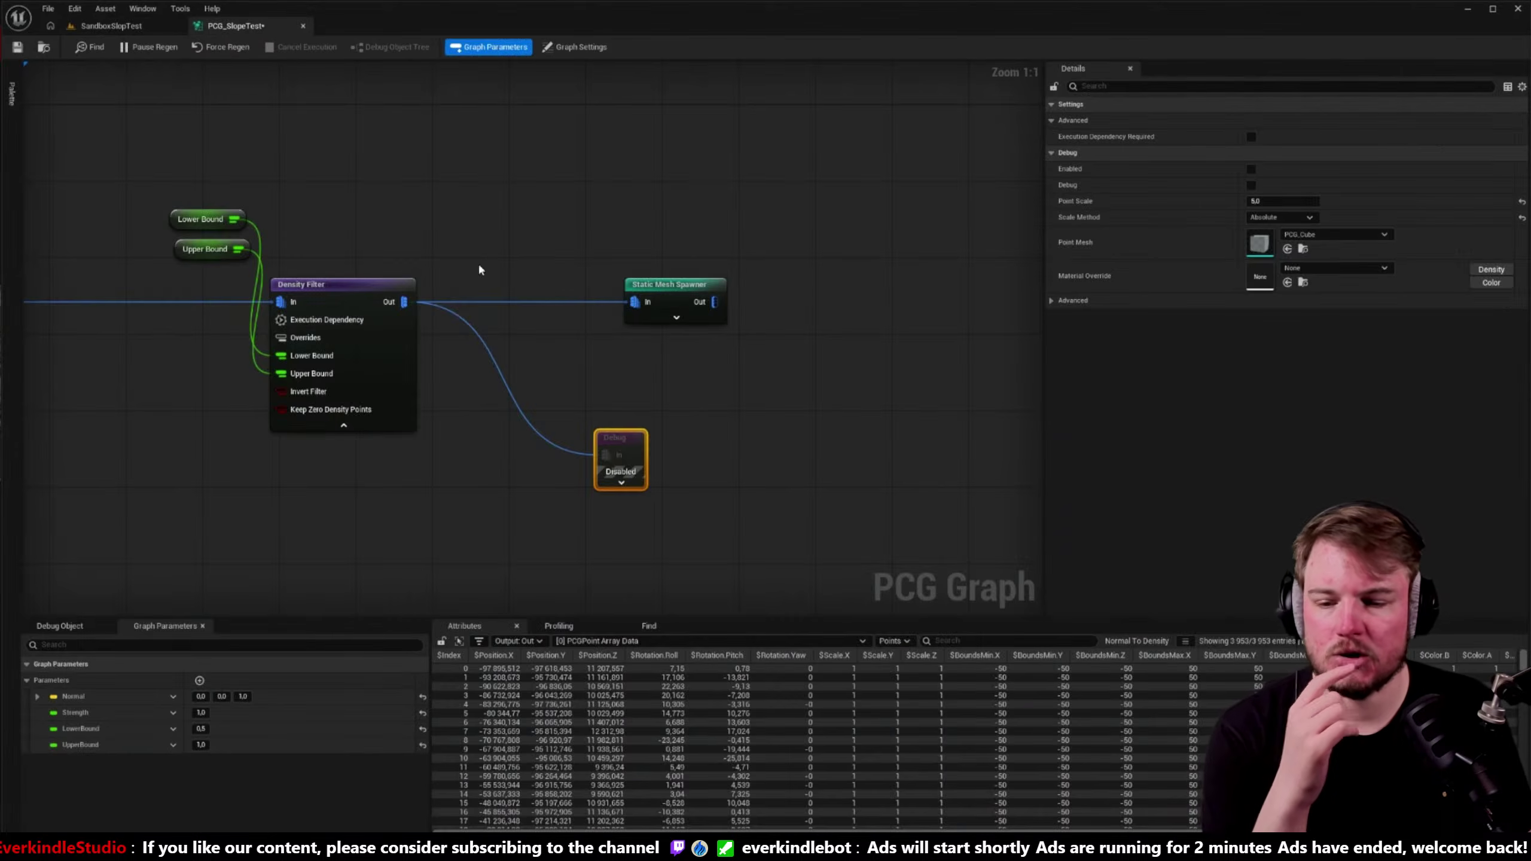
right_click_drag(479, 267, 736, 292)
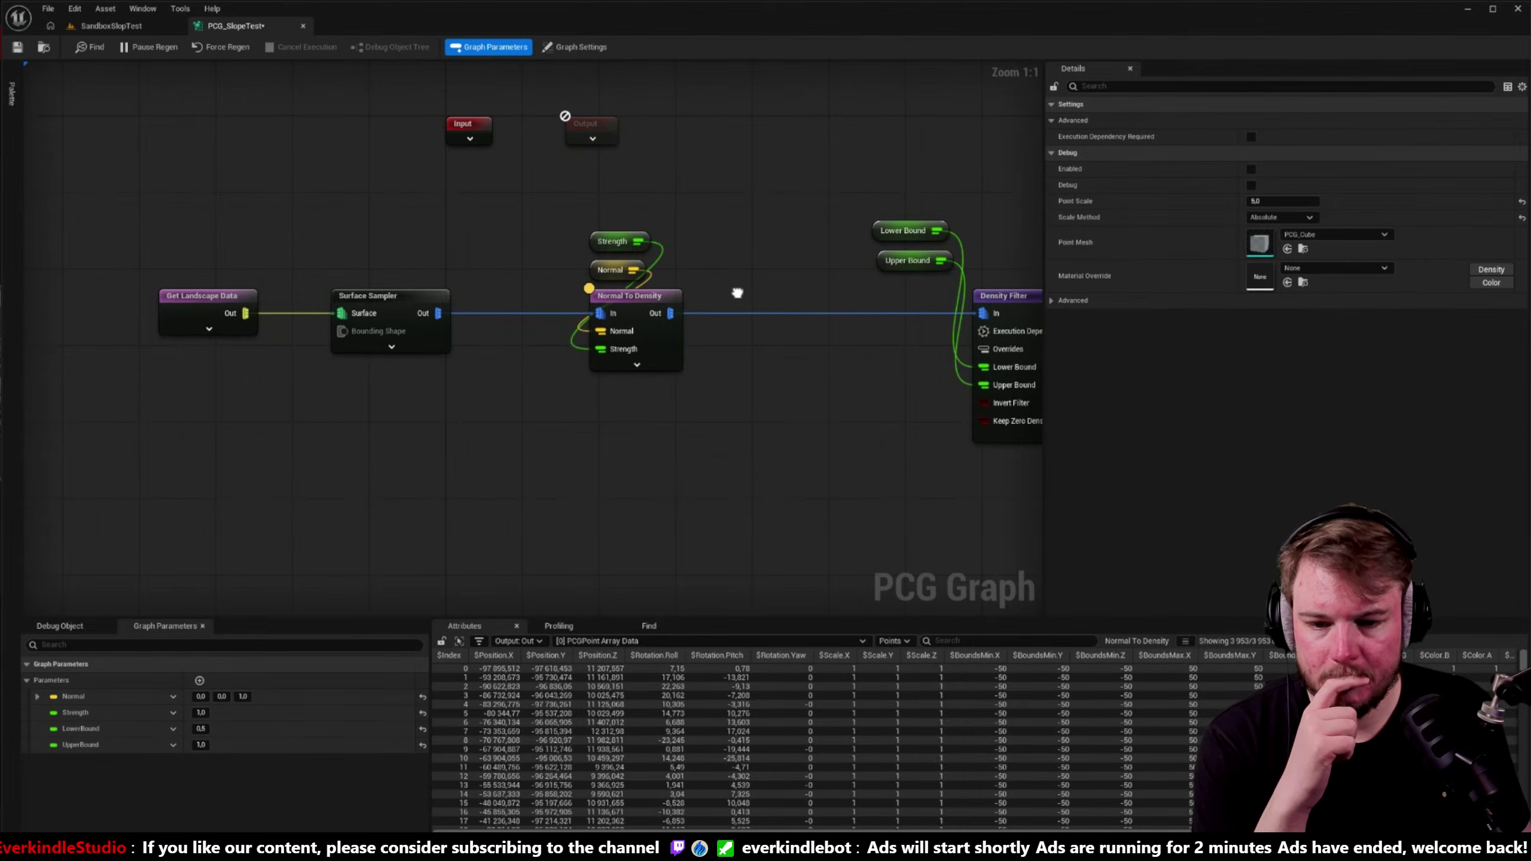
right_click(632, 321)
left_click_drag(643, 302, 558, 301)
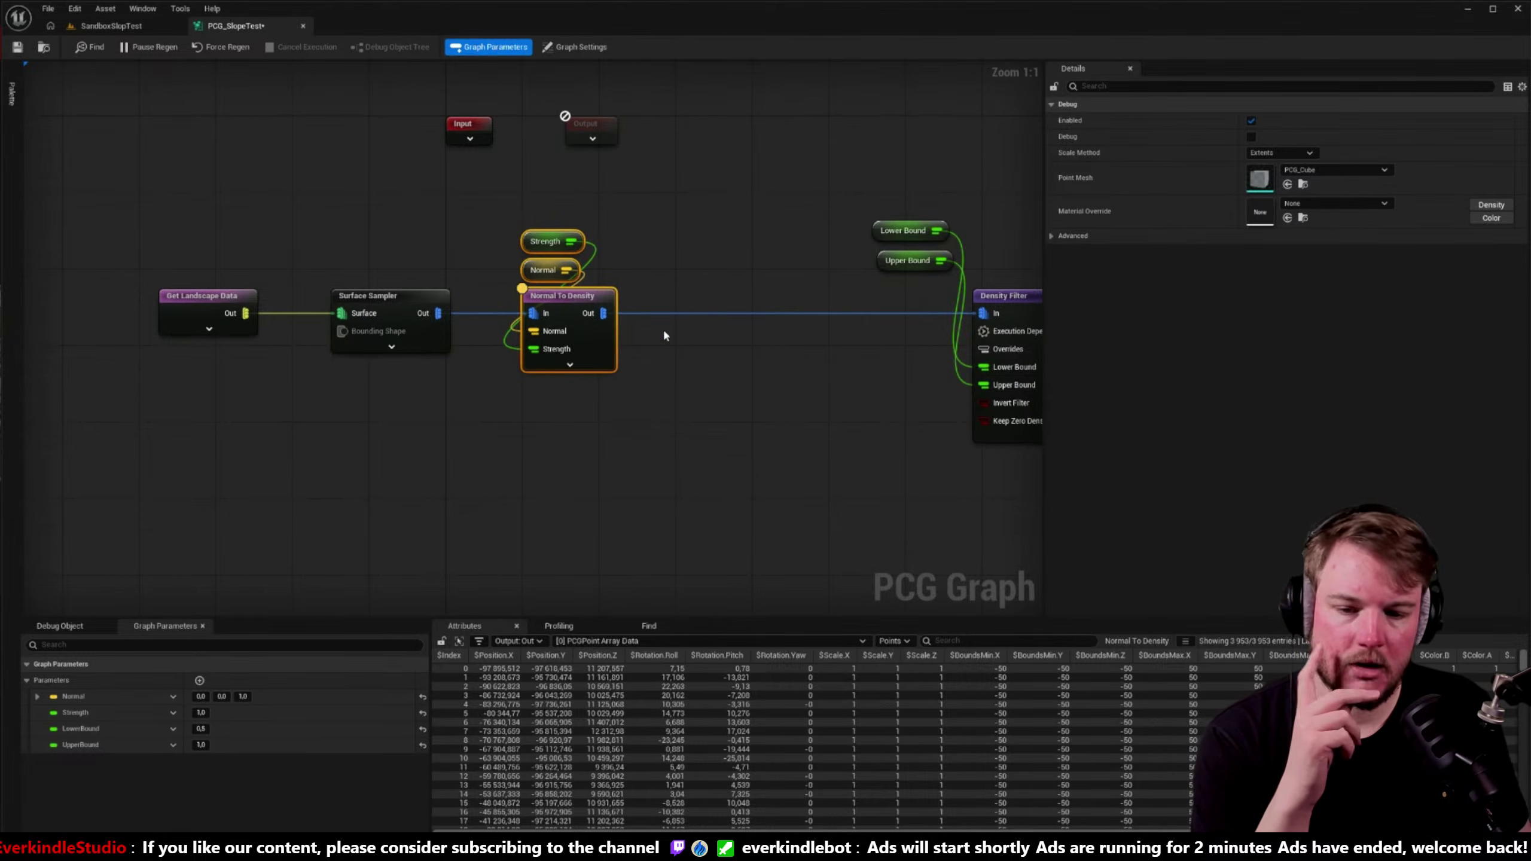
right_click_drag(643, 351, 588, 338)
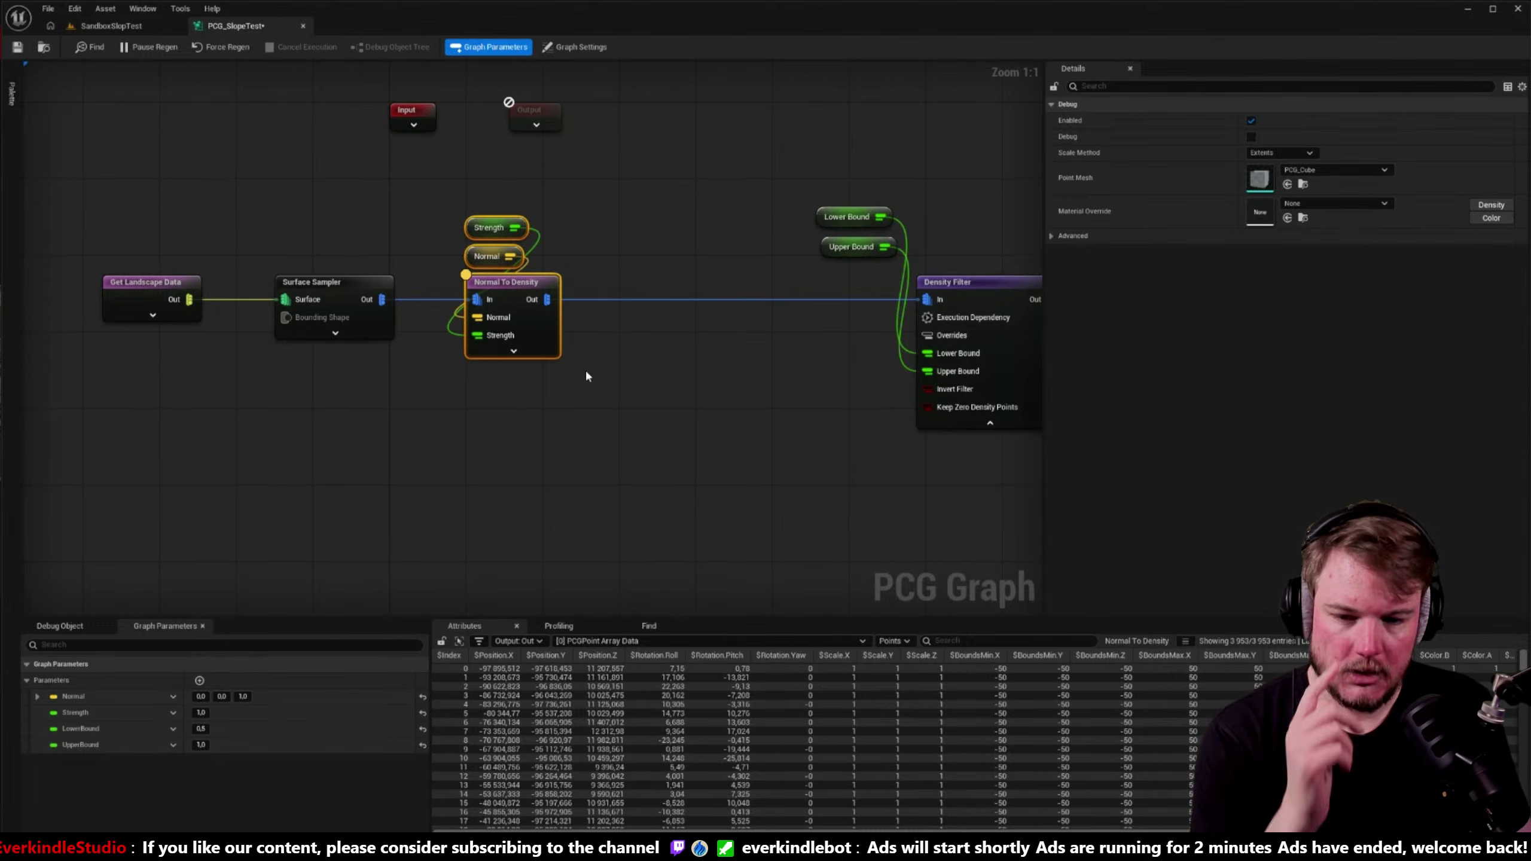
left_click(558, 408)
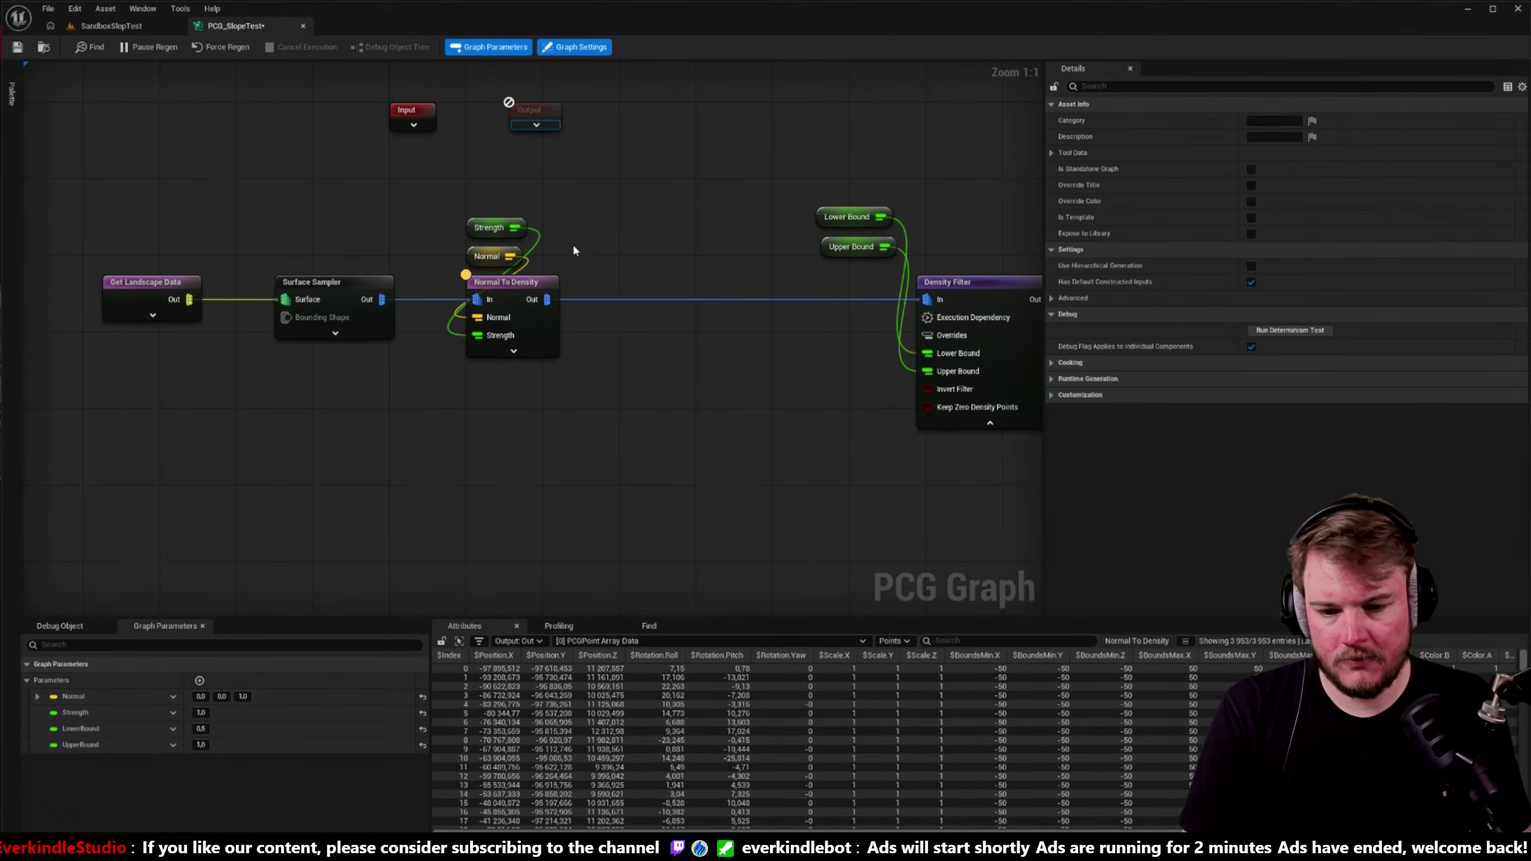
- Add a Transform Points node between Normal To Density and Density Filter and enable its Absolute Rotation
right_click(476, 463)
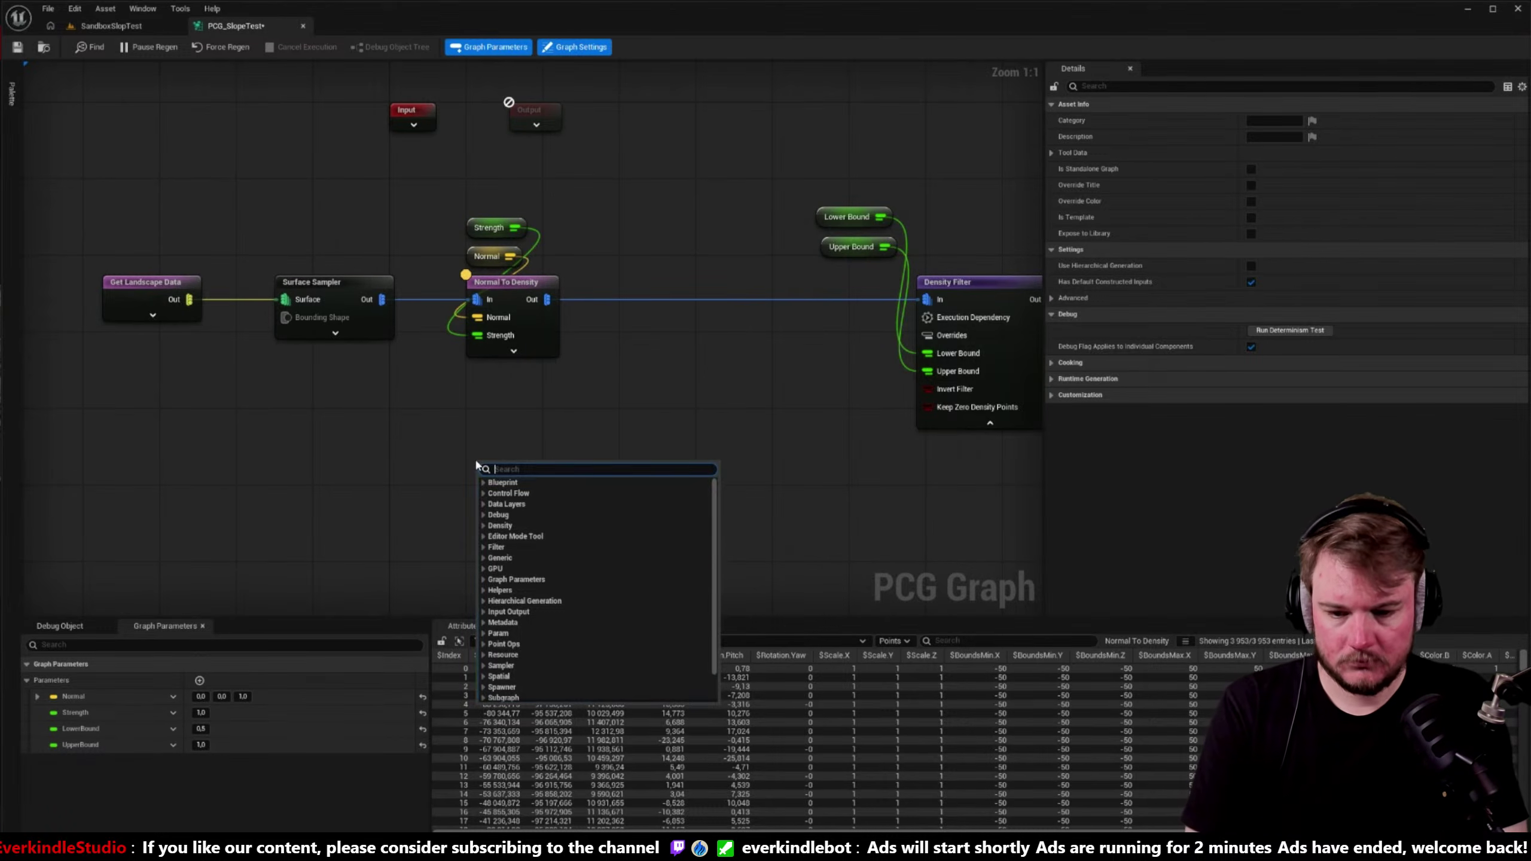
type("trna")
key("BackSpace")
key("BackSpace")
type("an")
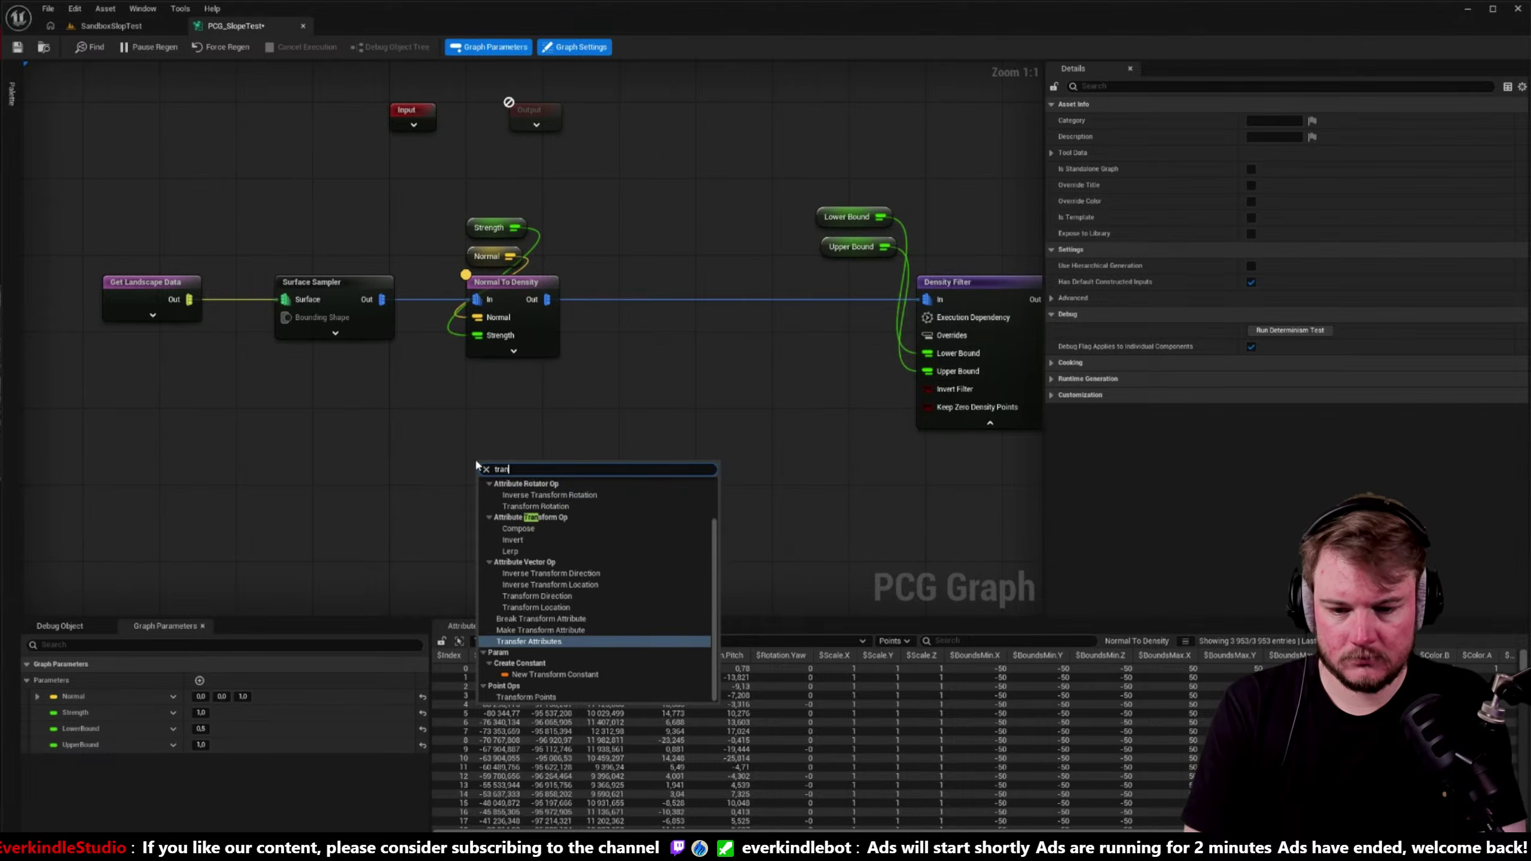
type("sform points")
key("Return")
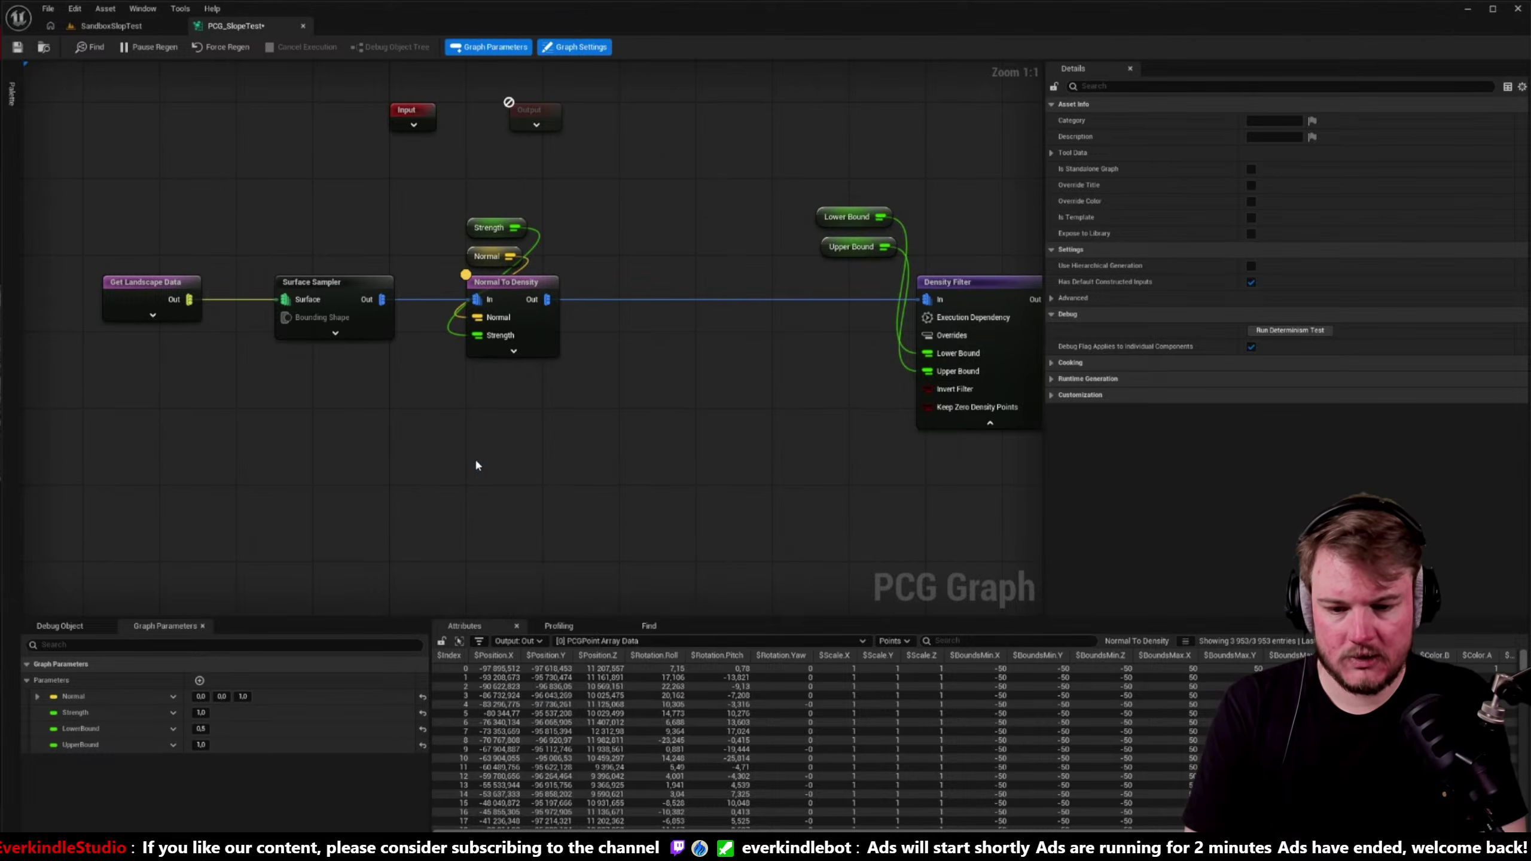
left_click_drag(530, 471, 698, 366)
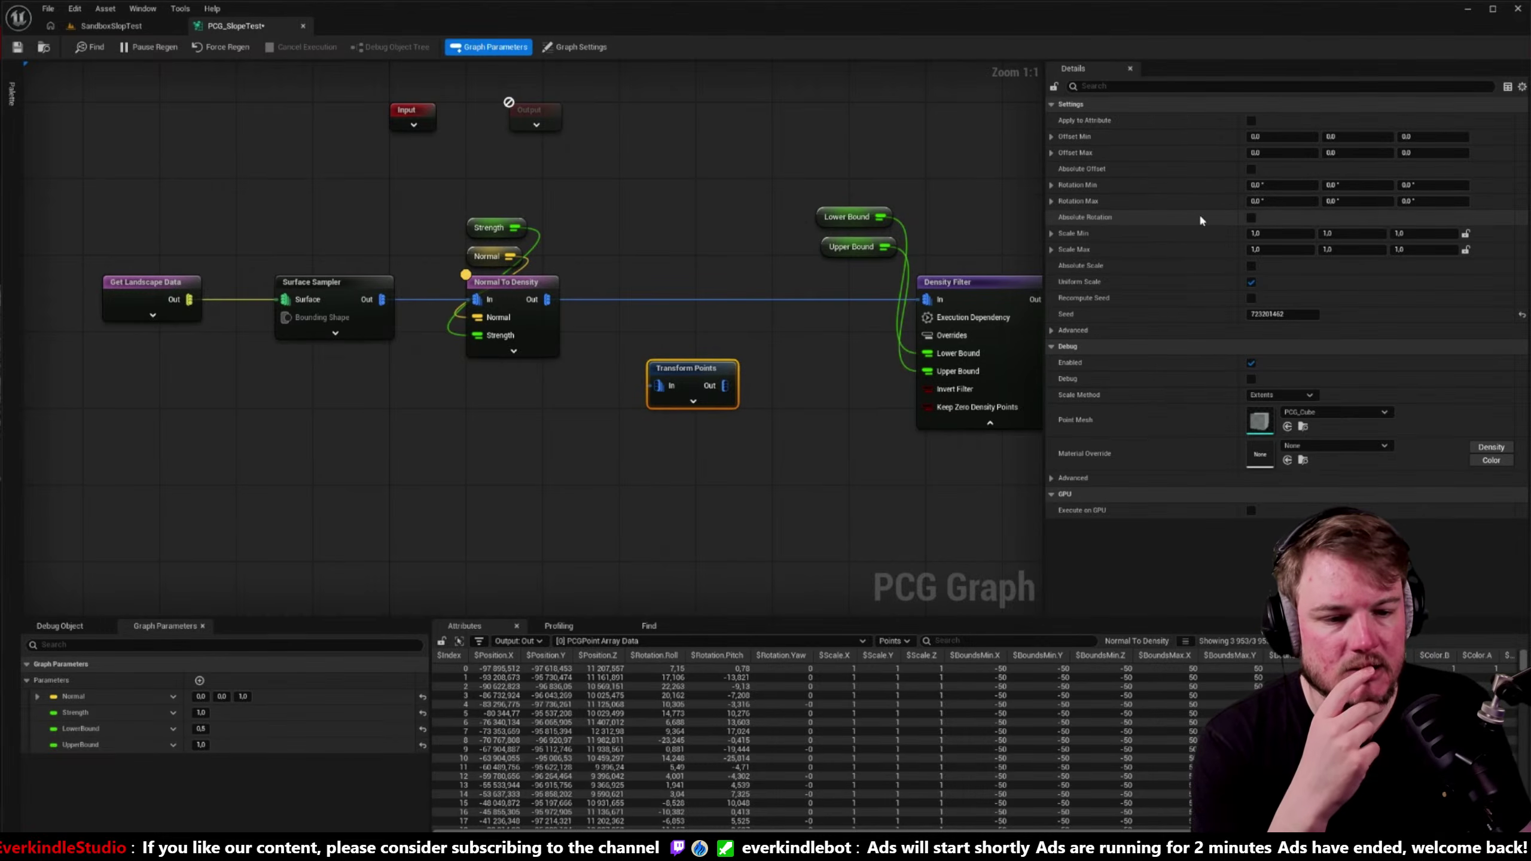
left_click(1250, 218)
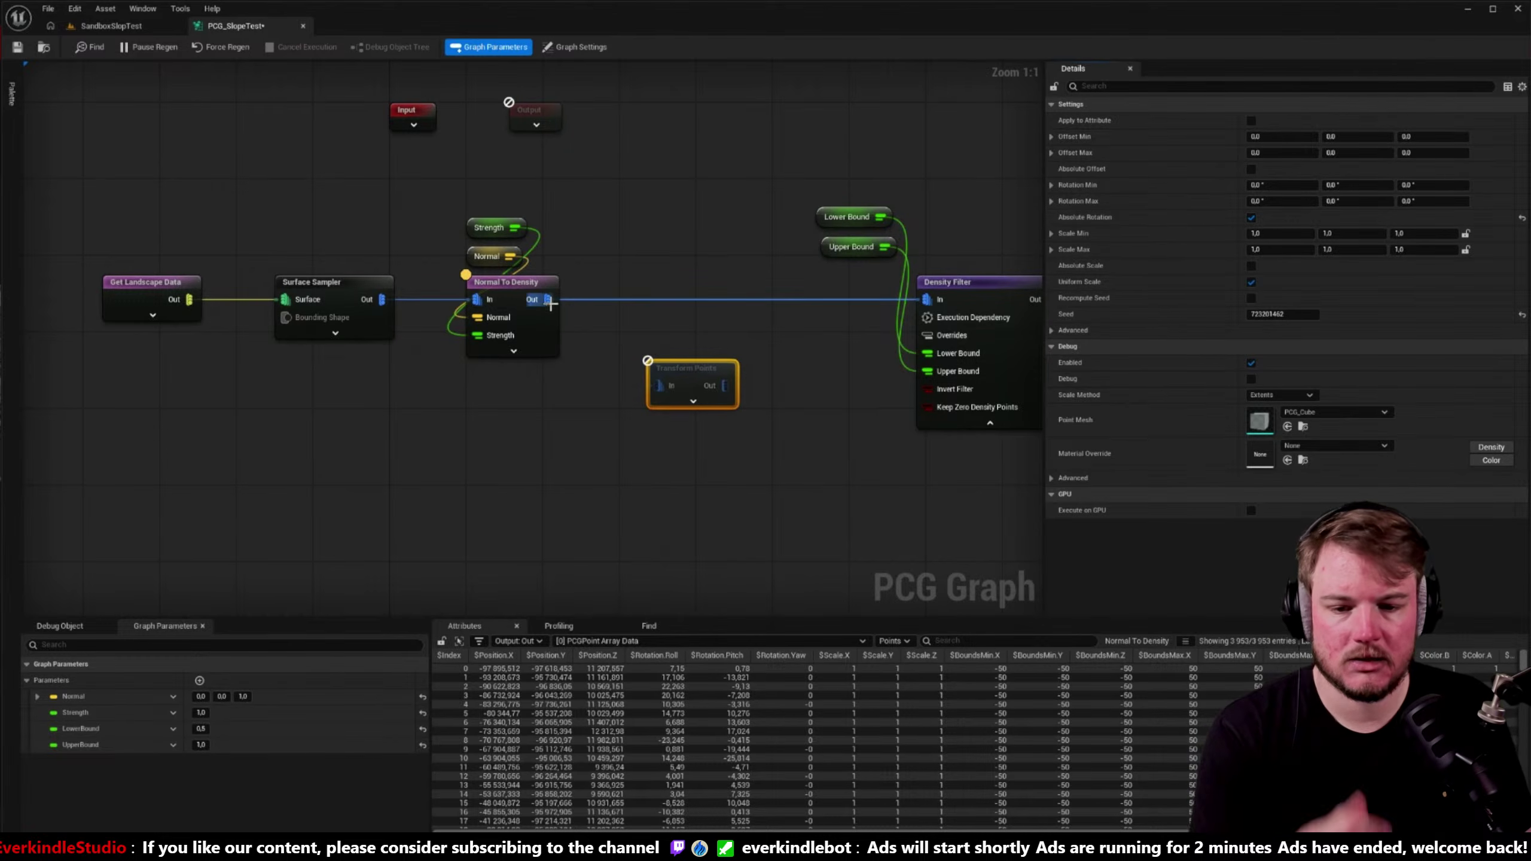
- Wire the Transform Points node between Normal To Density and Density Filter, and check the trees' orientation in the level
left_click_drag(546, 299, 658, 385)
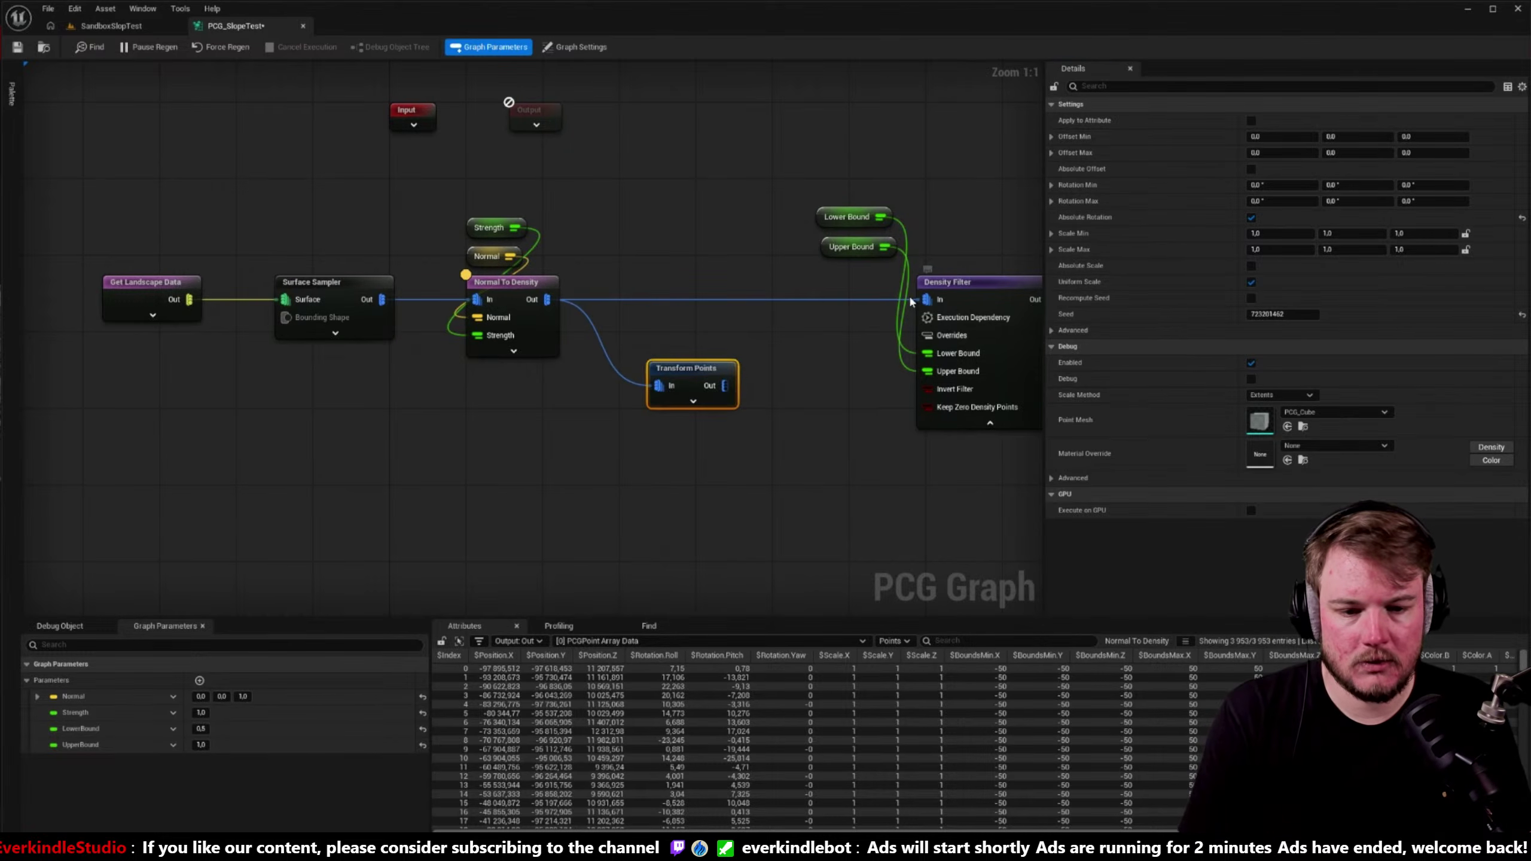
left_click_drag(912, 301, 926, 299)
left_click_drag(724, 385, 702, 284)
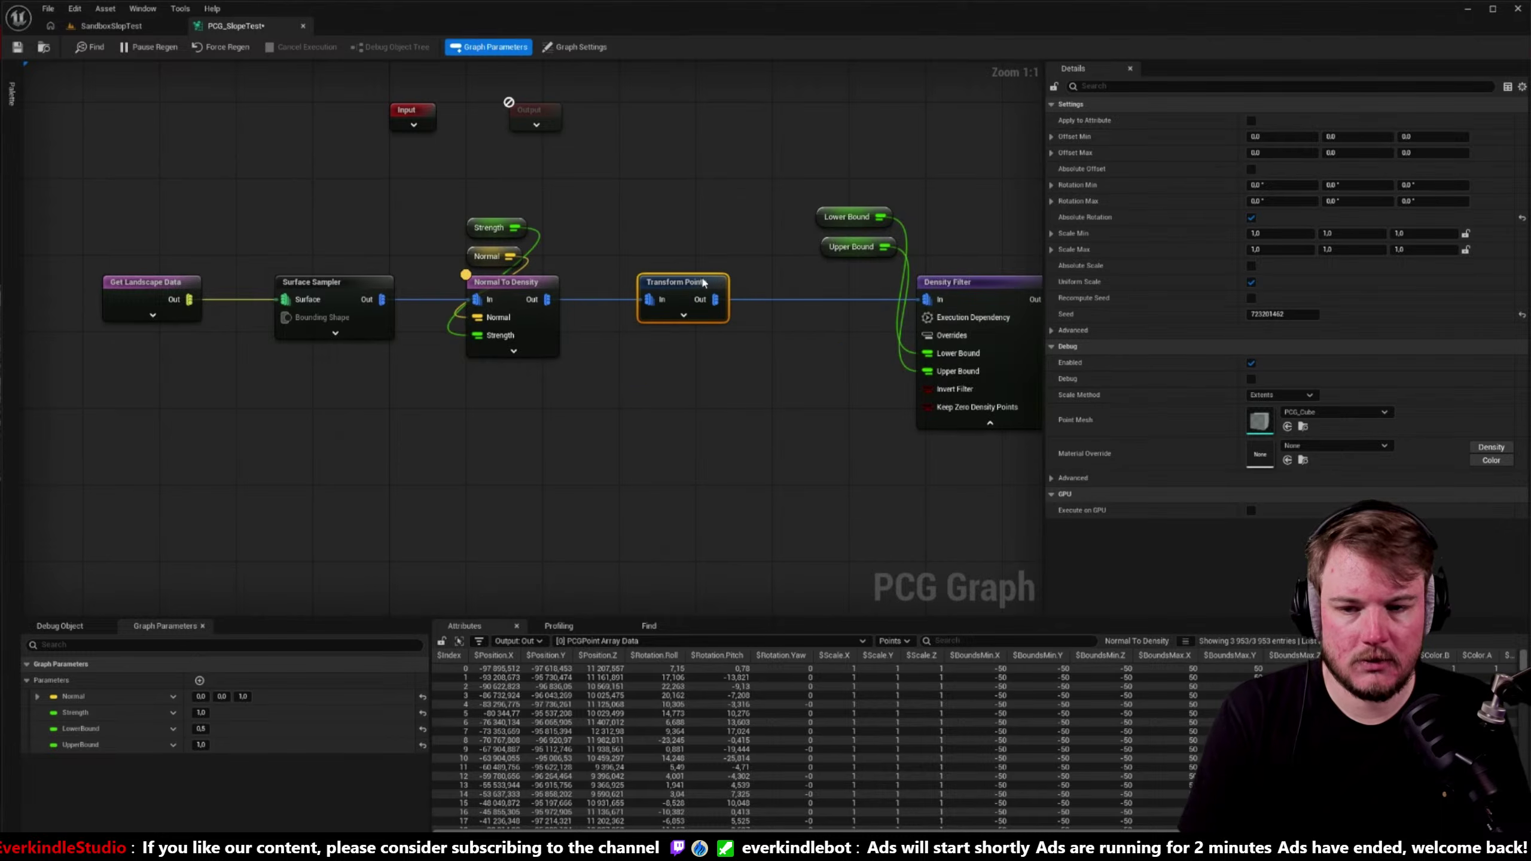
left_click(107, 26)
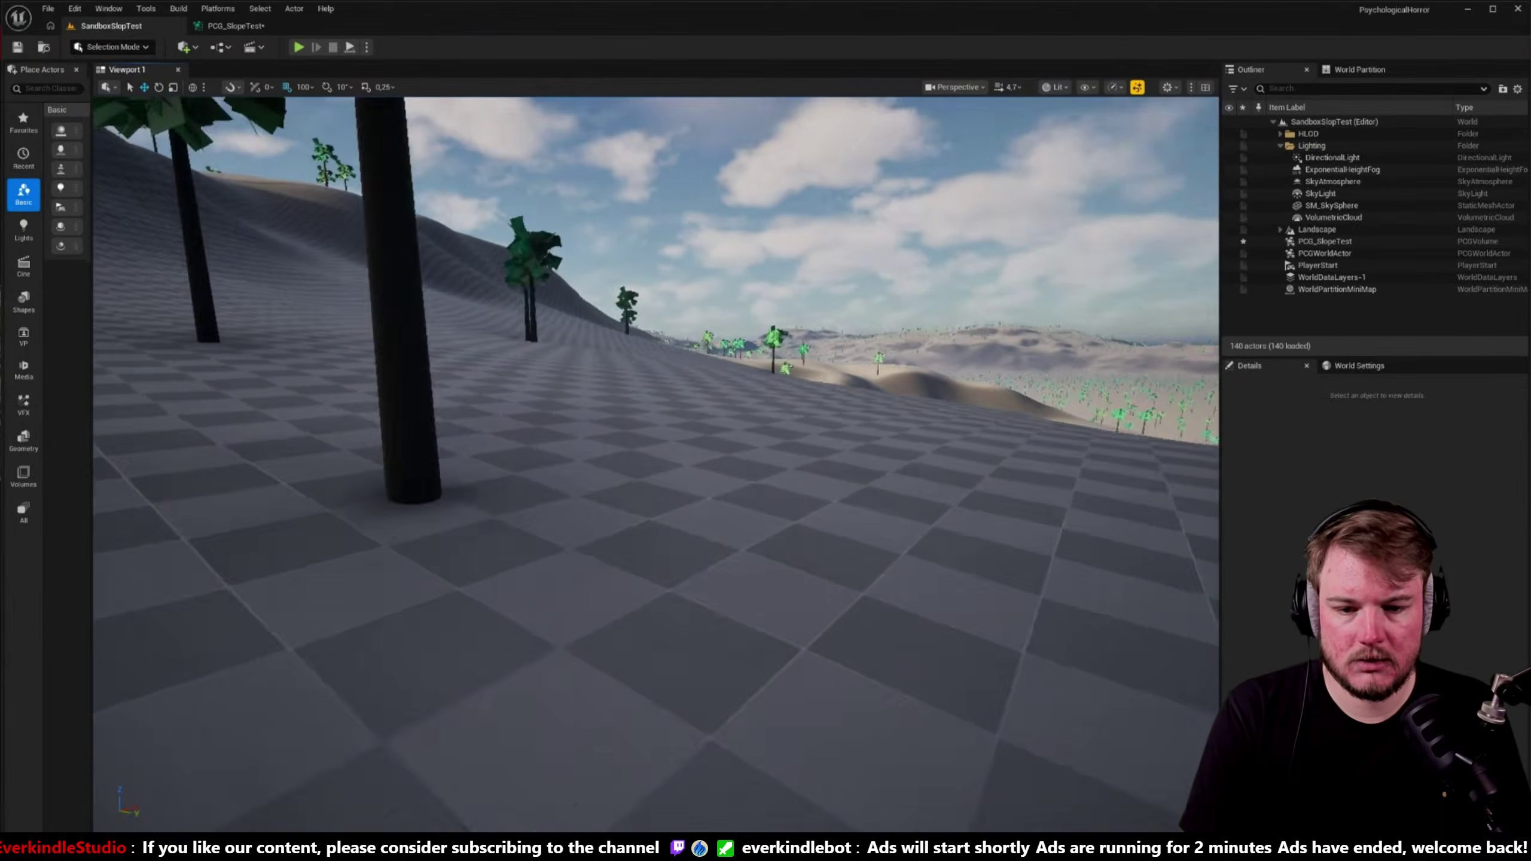
right_click_drag(683, 197, 682, 197)
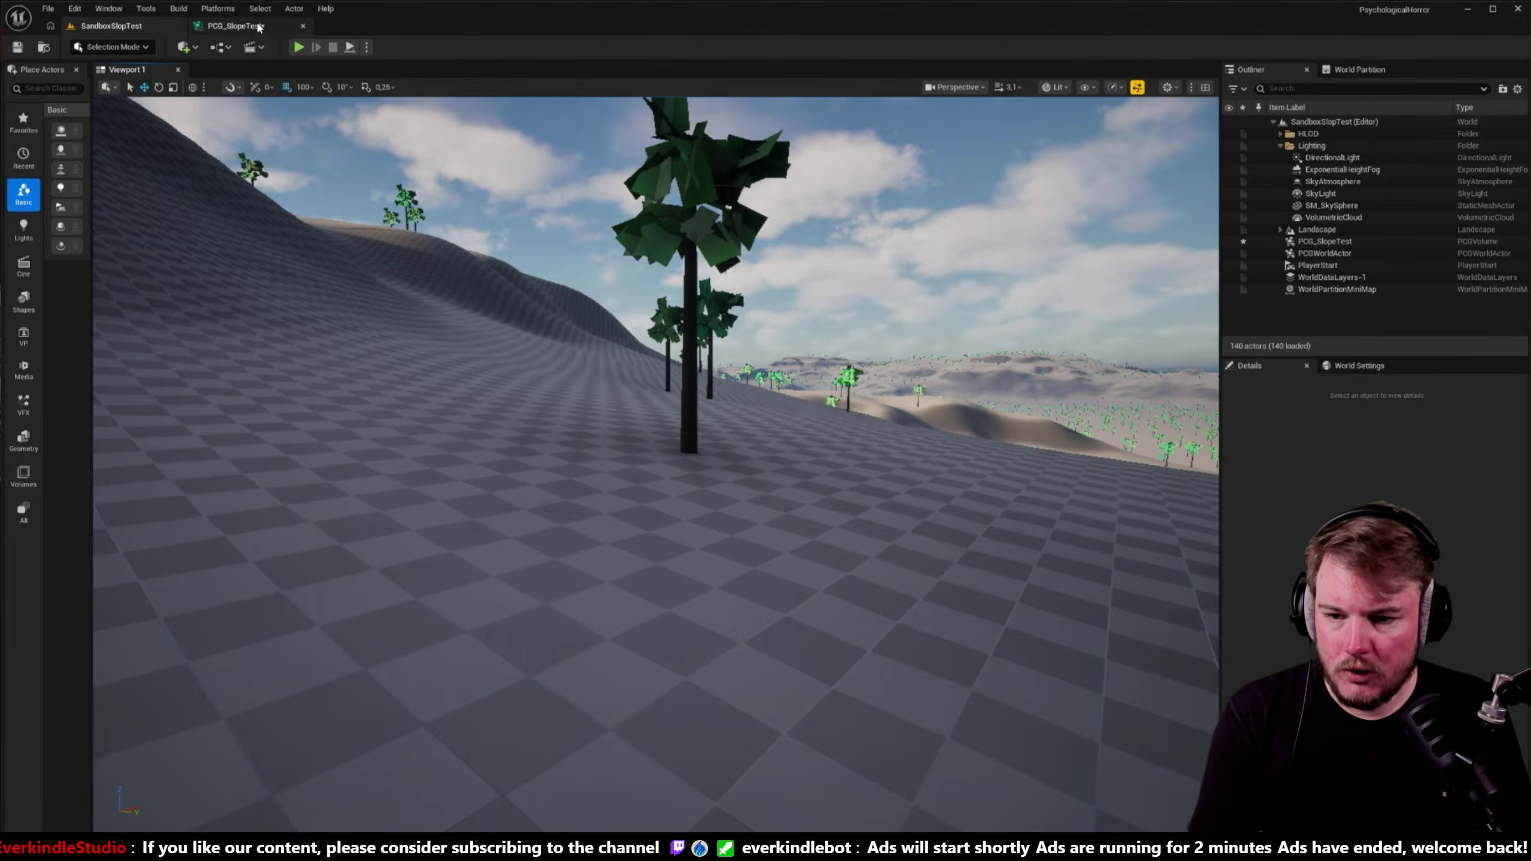
- In the PCG_SlopeTest graph, move Get Landscape Data and Surface Sampler away from Normal To Density to make room for another node
left_click(235, 26)
right_click_drag(425, 127, 441, 133)
left_click_drag(442, 161, 605, 408)
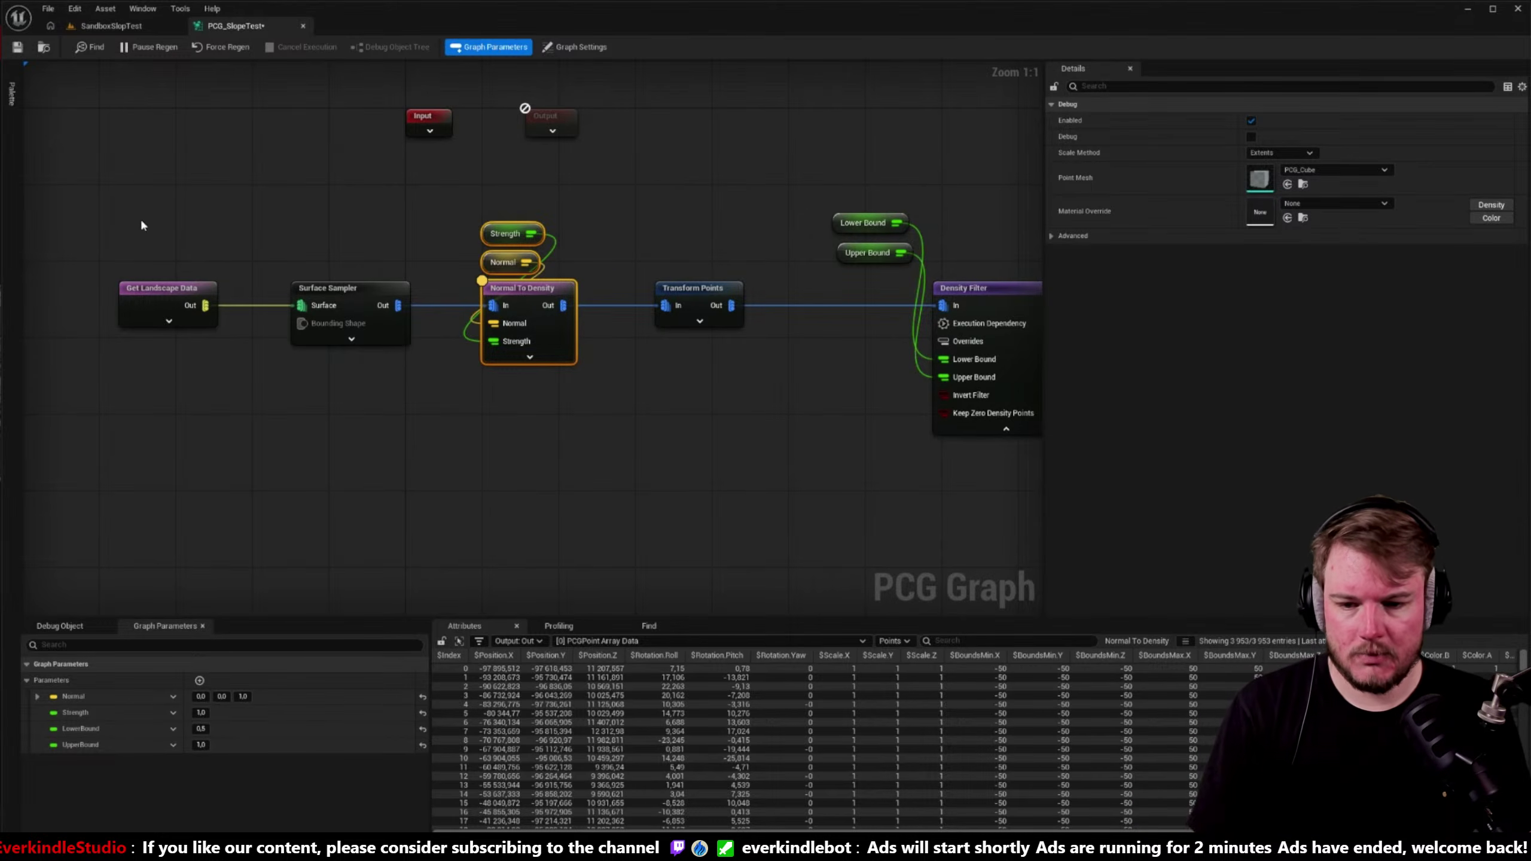
left_click_drag(142, 224, 132, 288)
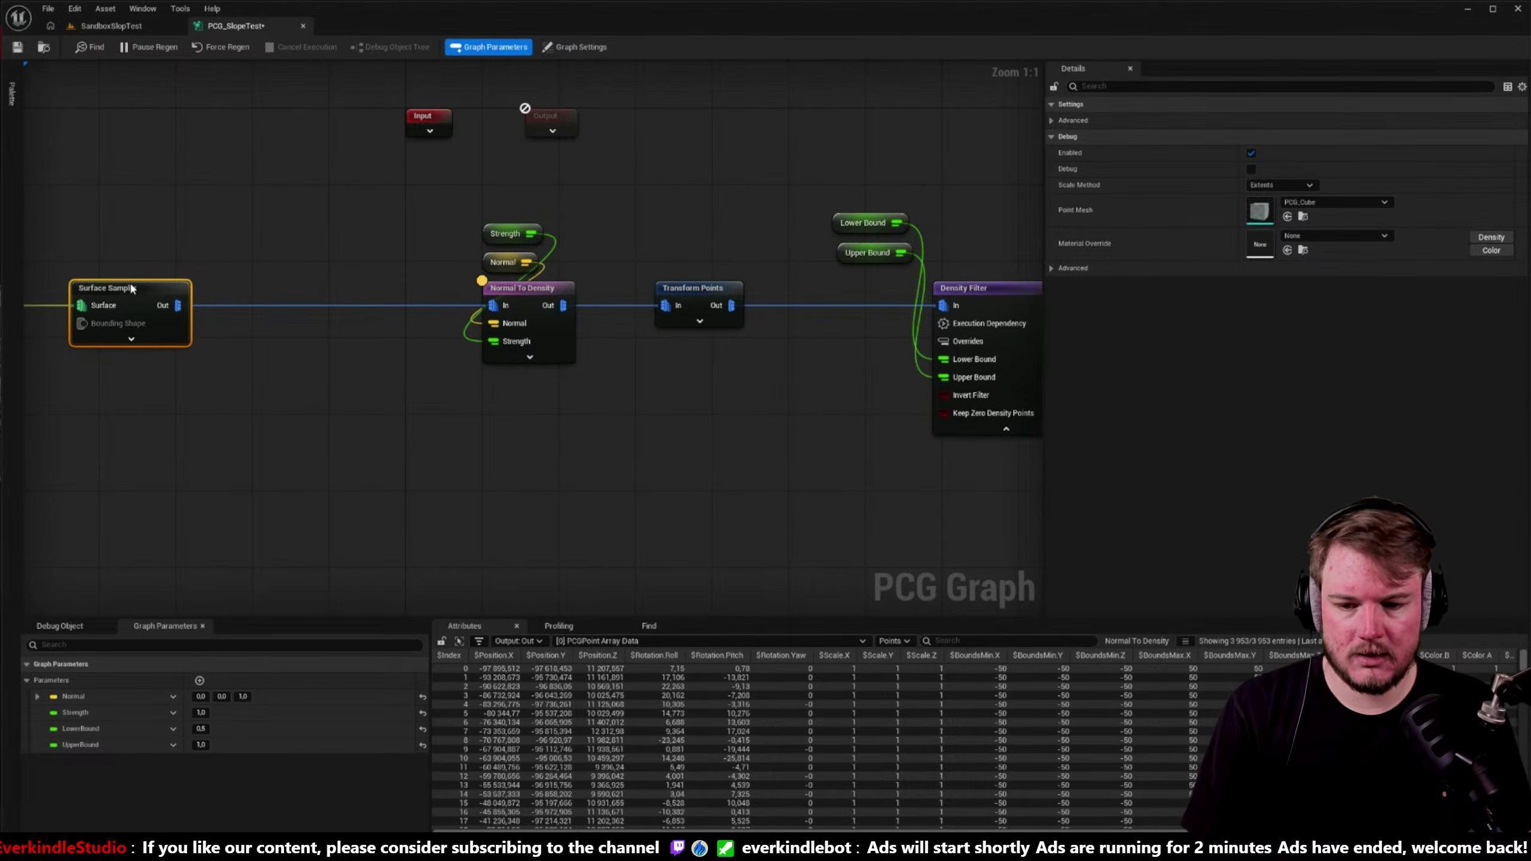
- Insert a copy of Transform Points between Surface Sampler and Normal To Density, and disable the original after Normal To Density
left_click(709, 312)
key("ctrl+c")
key("ctrl+v")
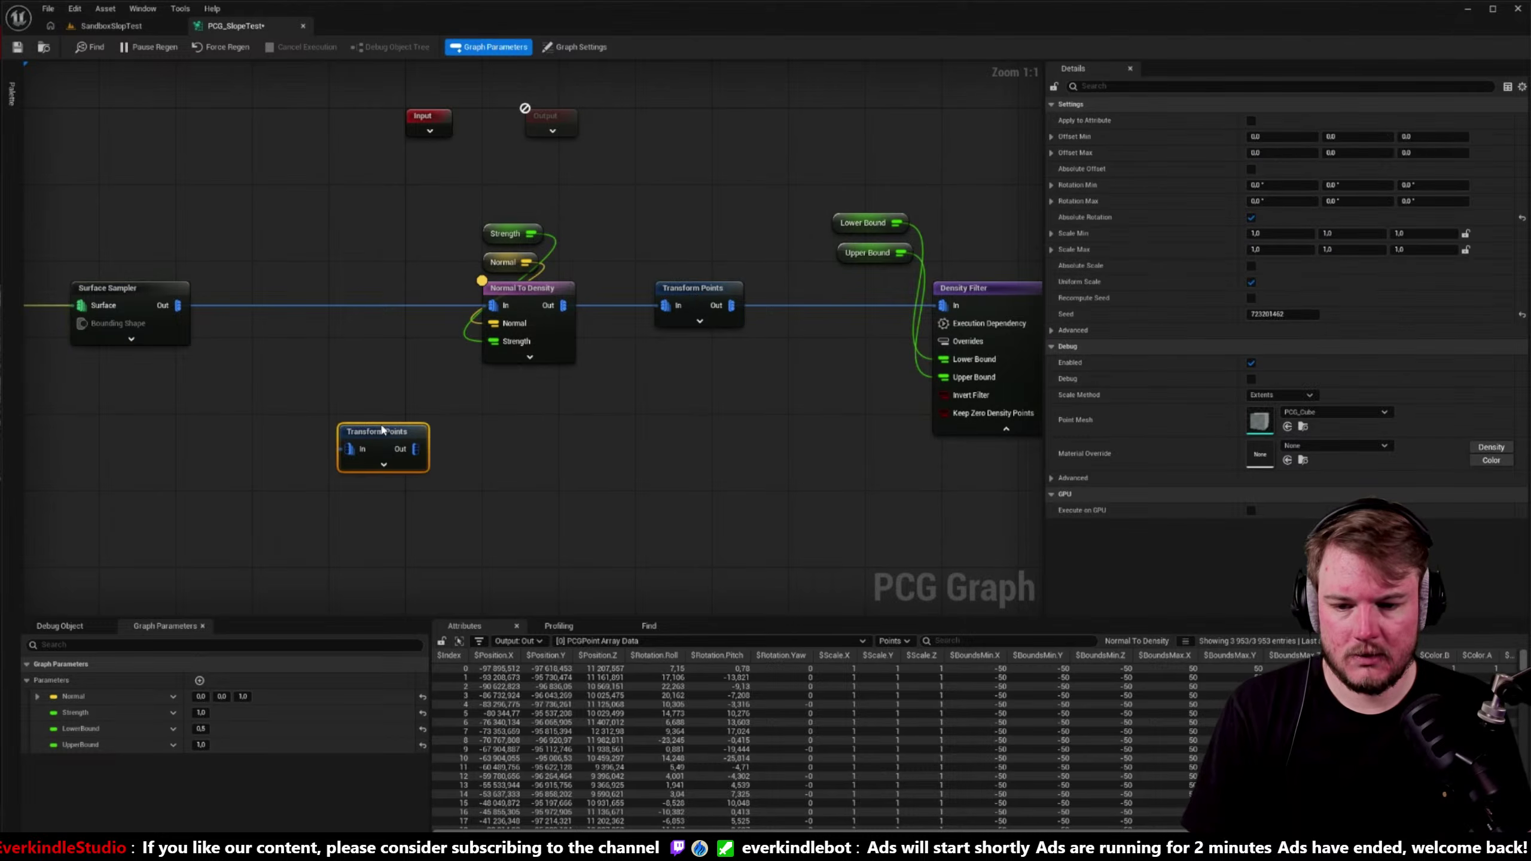
left_click_drag(382, 429, 324, 334)
left_click_drag(178, 305, 292, 360)
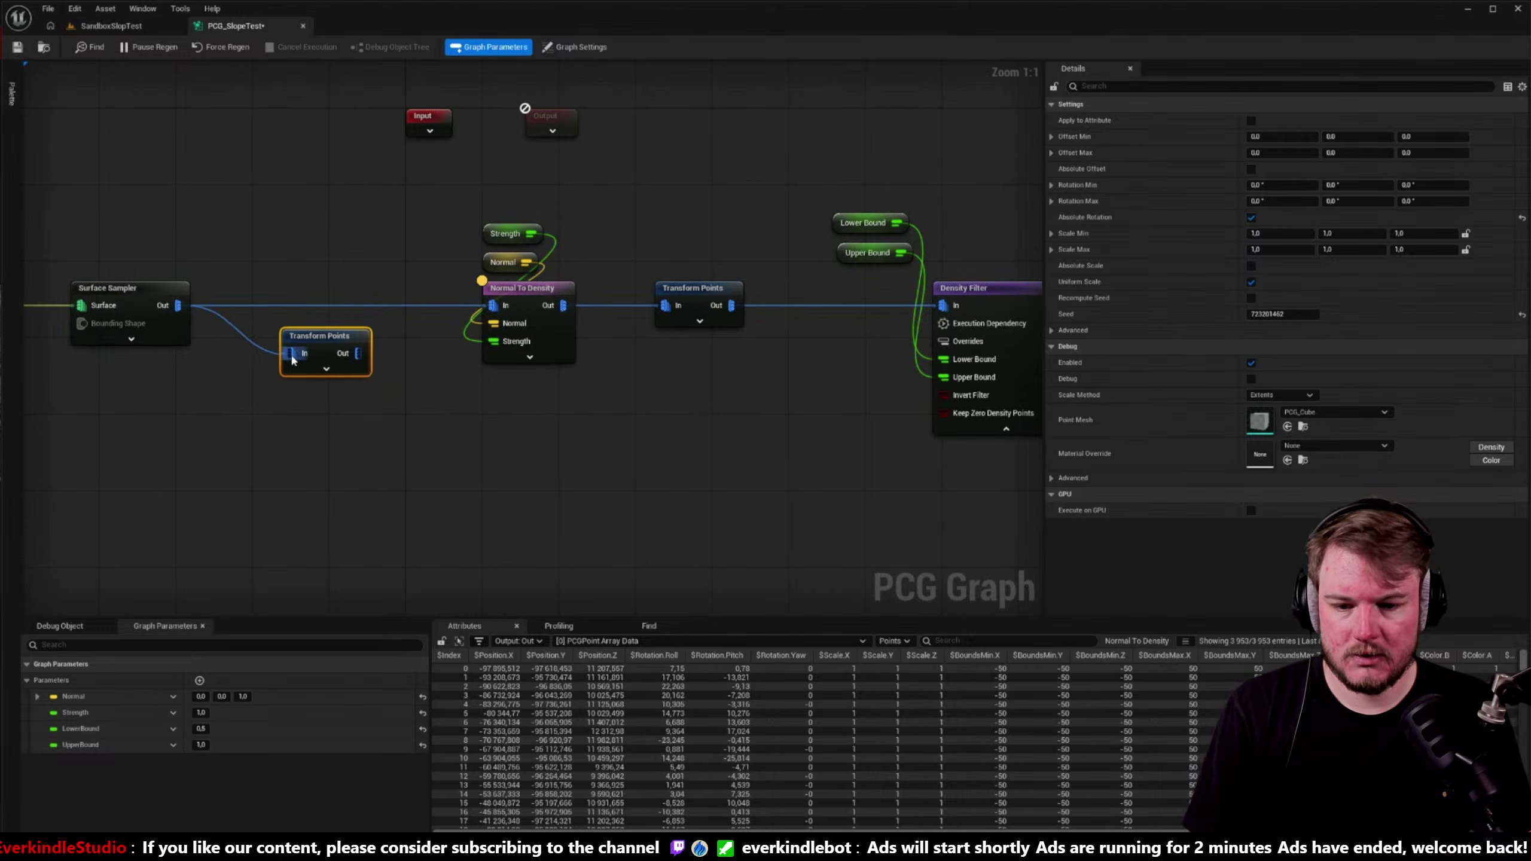
left_click(703, 295)
key("e")
left_click_drag(493, 305, 370, 313)
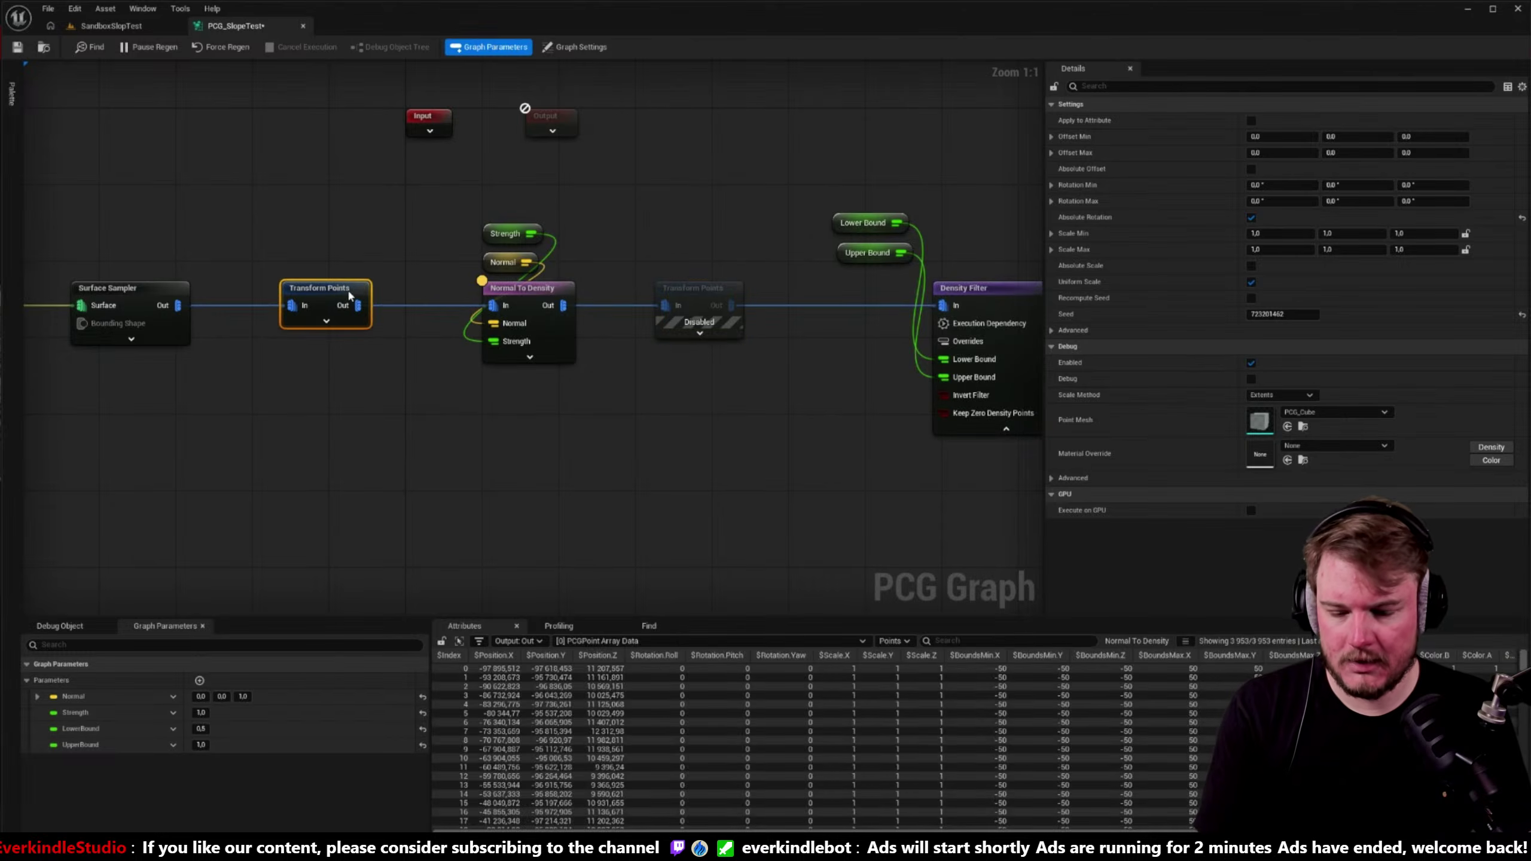
- Examine in the SandboxSlopTest level how the trees spawn on slopes with Transform Points placed before Normal To Density
right_click_drag(371, 313, 532, 331)
left_click_drag(588, 242, 759, 425)
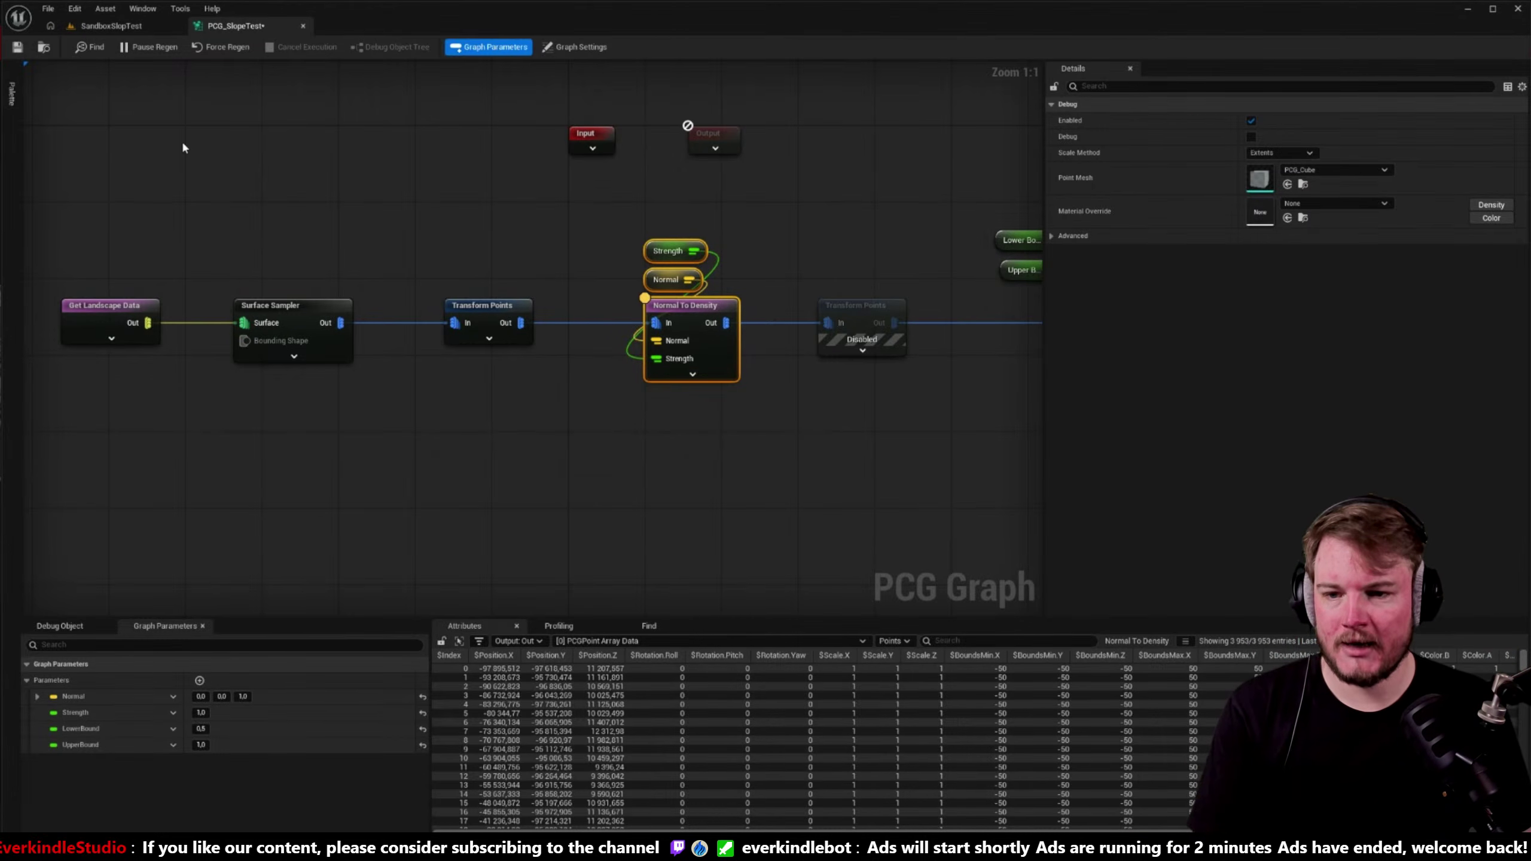
left_click(112, 25)
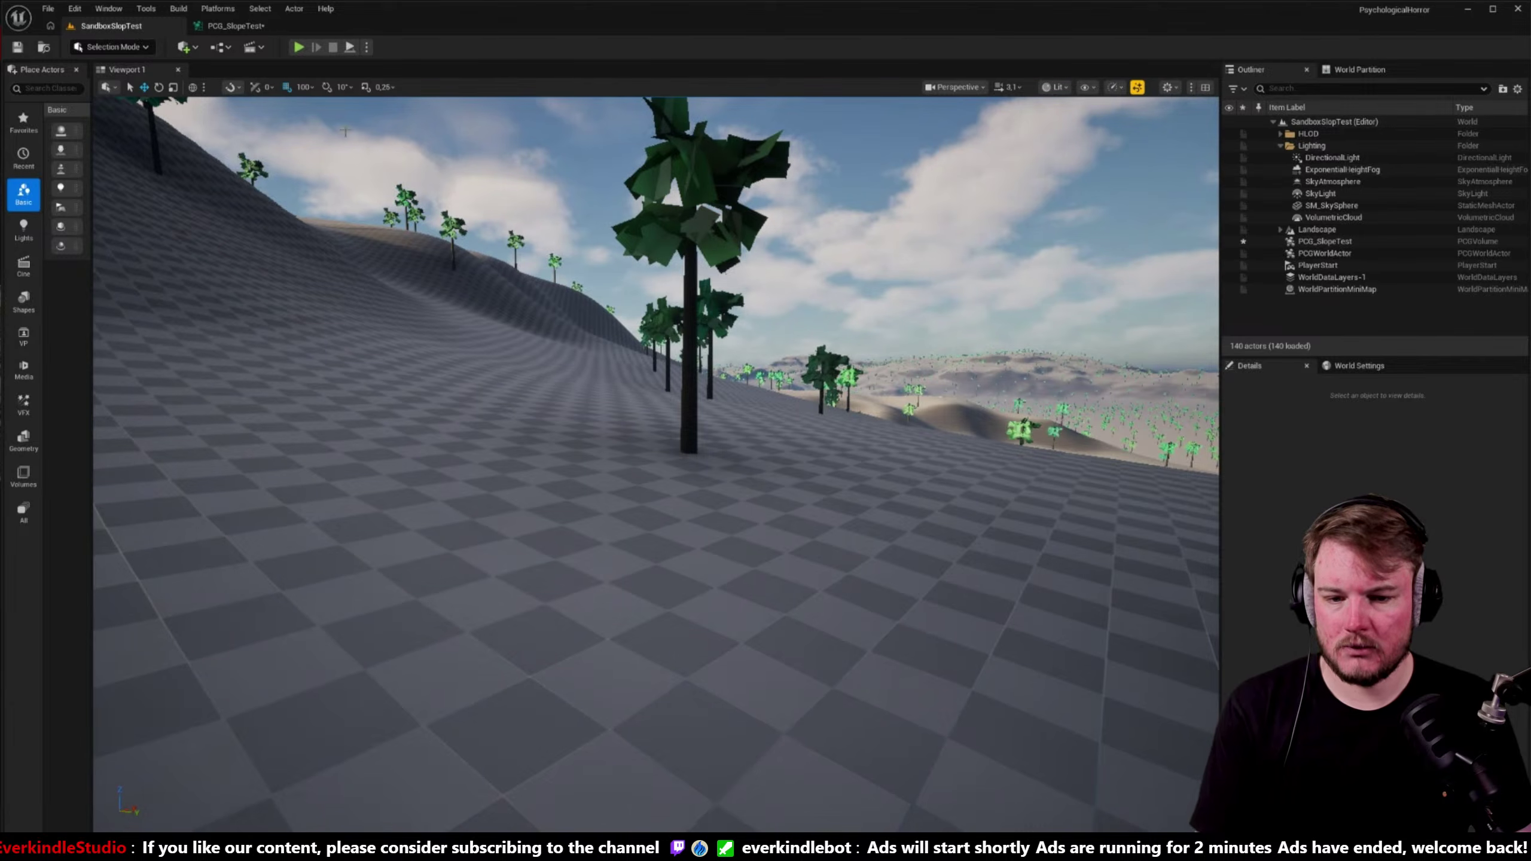
mouse_move(346, 131)
right_mouse_down()
mouse_move(362, 151)
mouse_move(346, 157)
right_mouse_up()
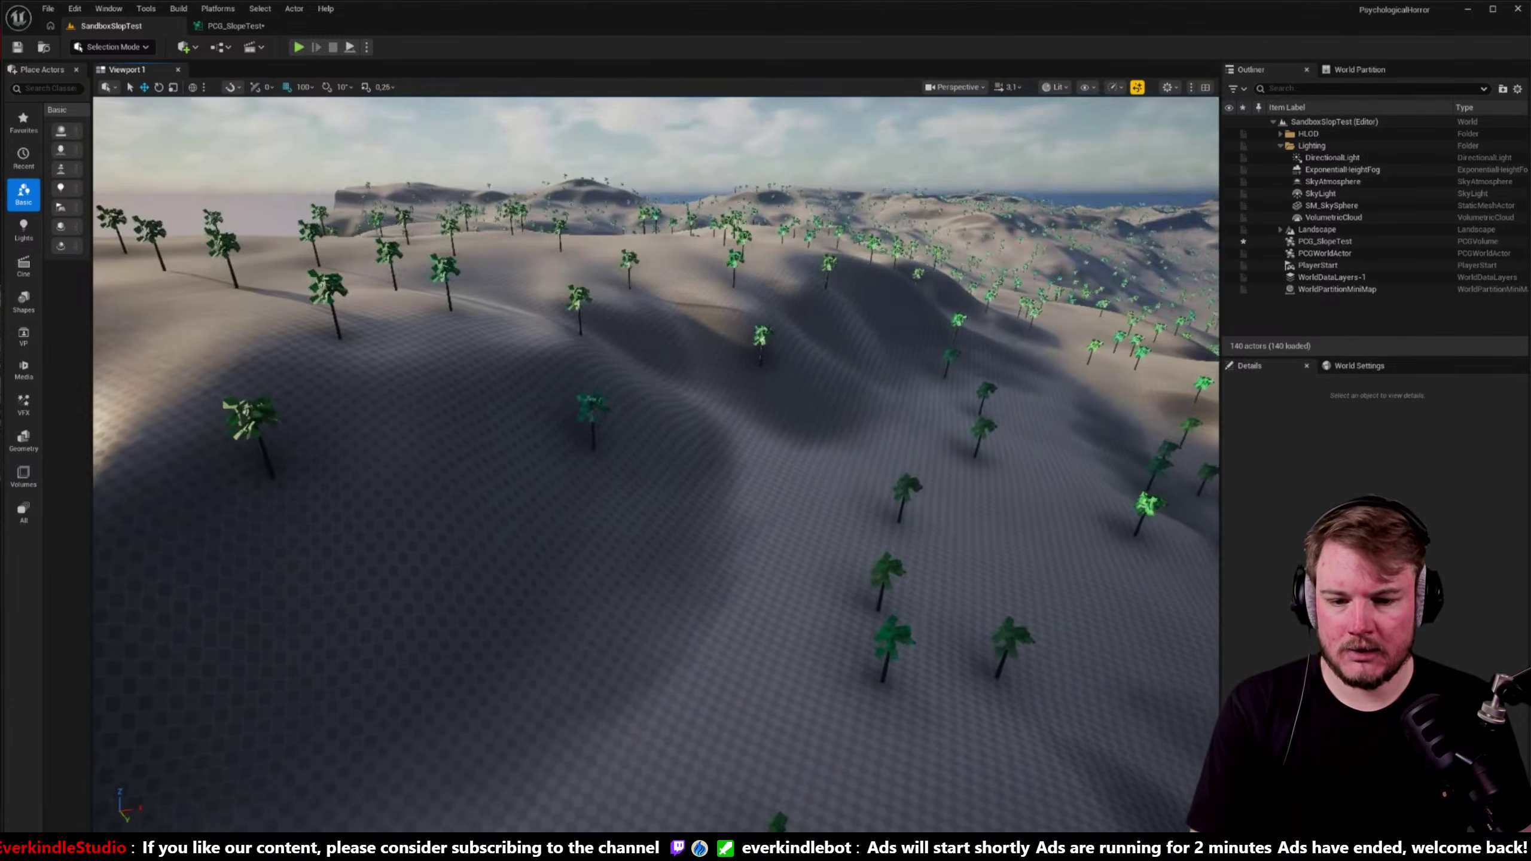
mouse_move(671, 373)
right_mouse_down()
mouse_move(644, 377)
mouse_move(671, 373)
right_mouse_up()
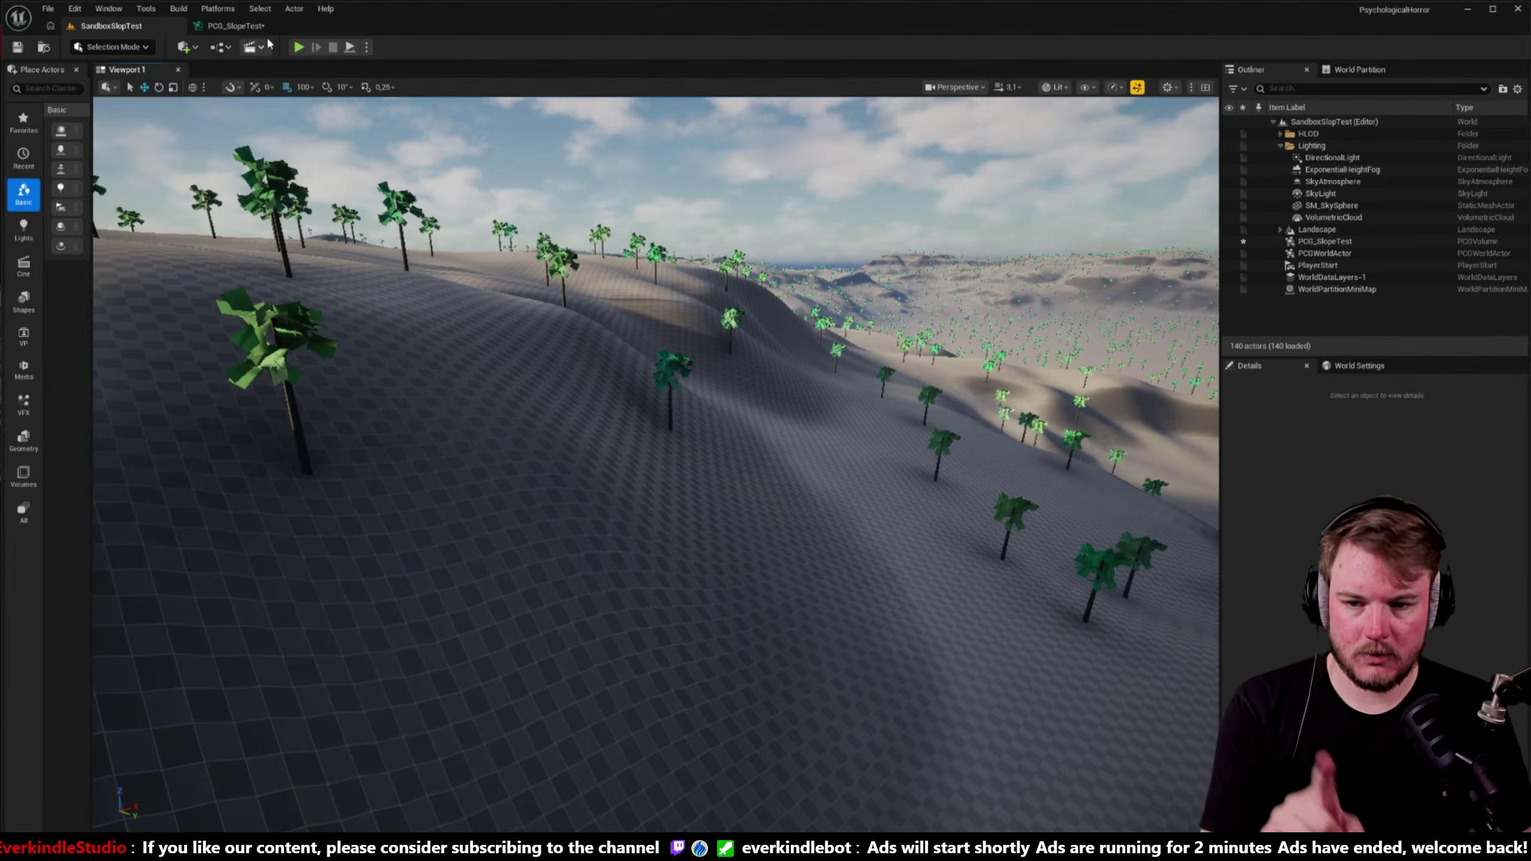
- Disable the Transform Points node before Normal To Density, enable the one after it, and survey the trees across the level
left_click(235, 25)
left_click(488, 313)
left_click(859, 310)
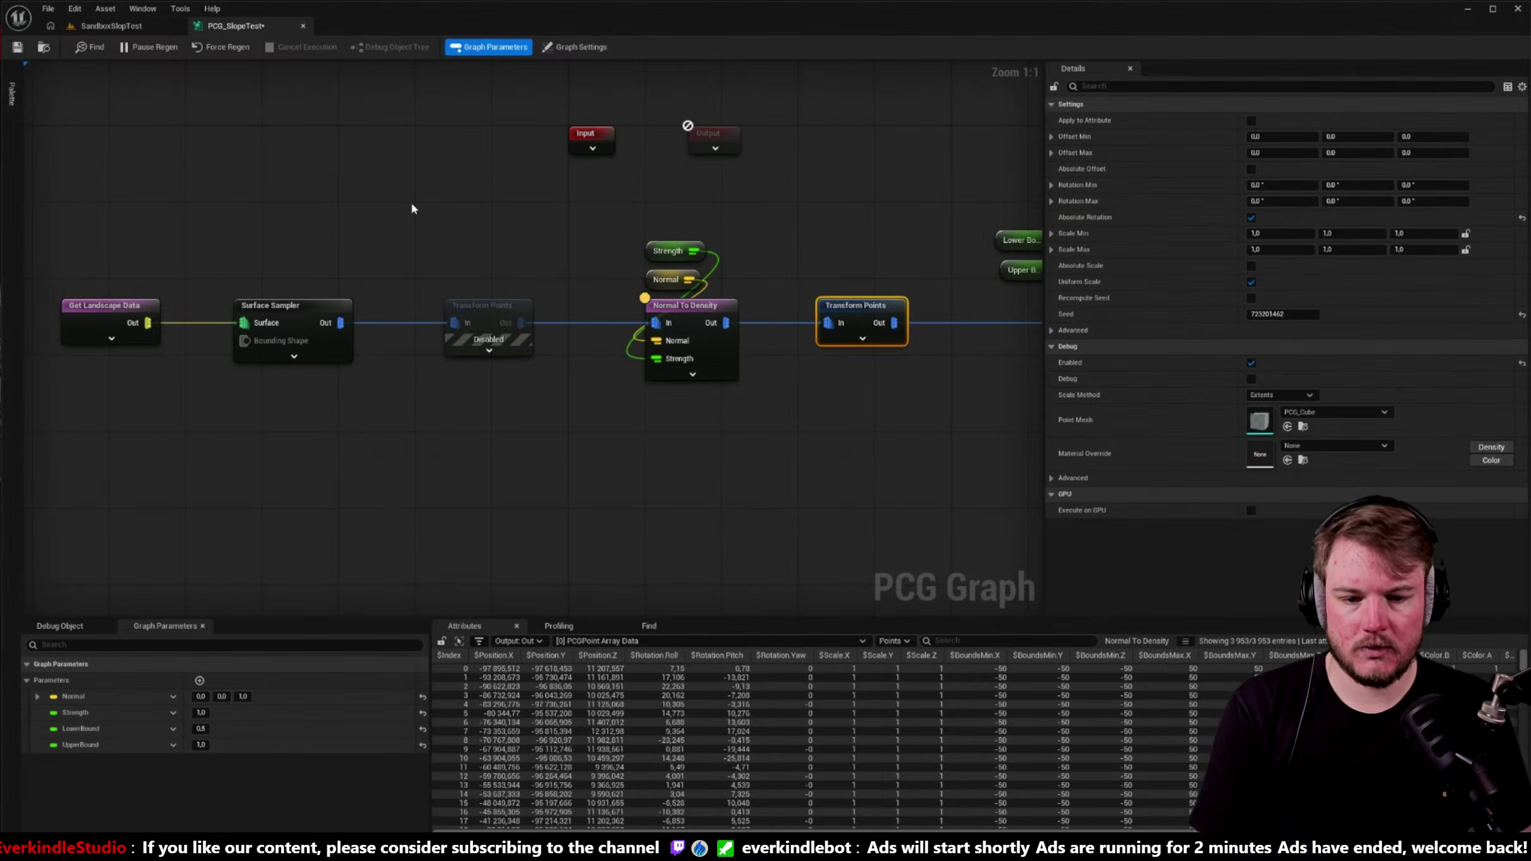
left_click(111, 25)
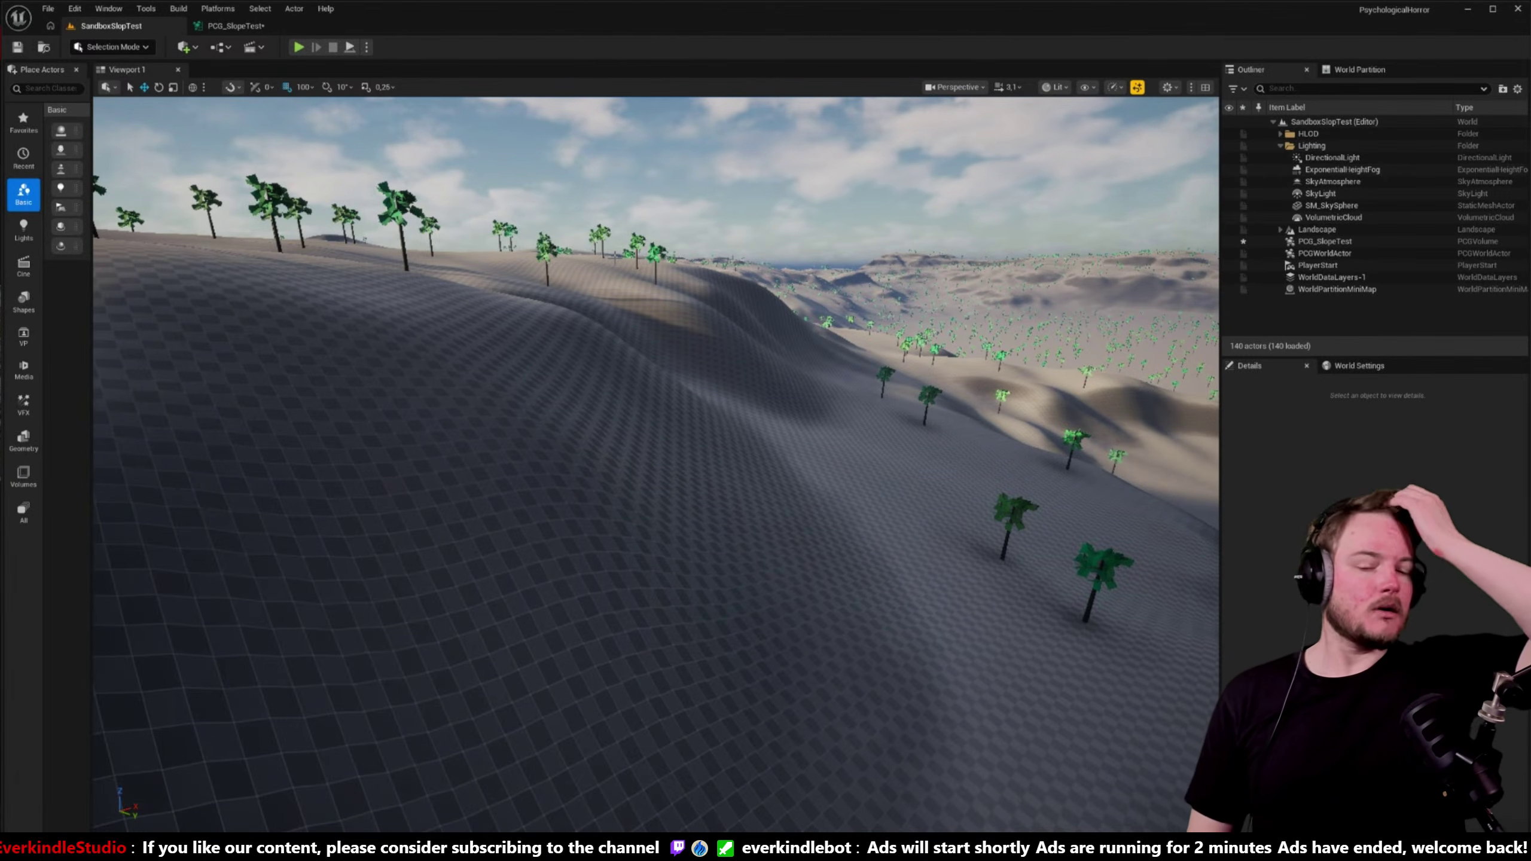
key("w")
right_click_drag(1152, 381, 1410, 371)
scroll(1152, 381, "up", 7)
right_click_drag(656, 464, 530, 464)
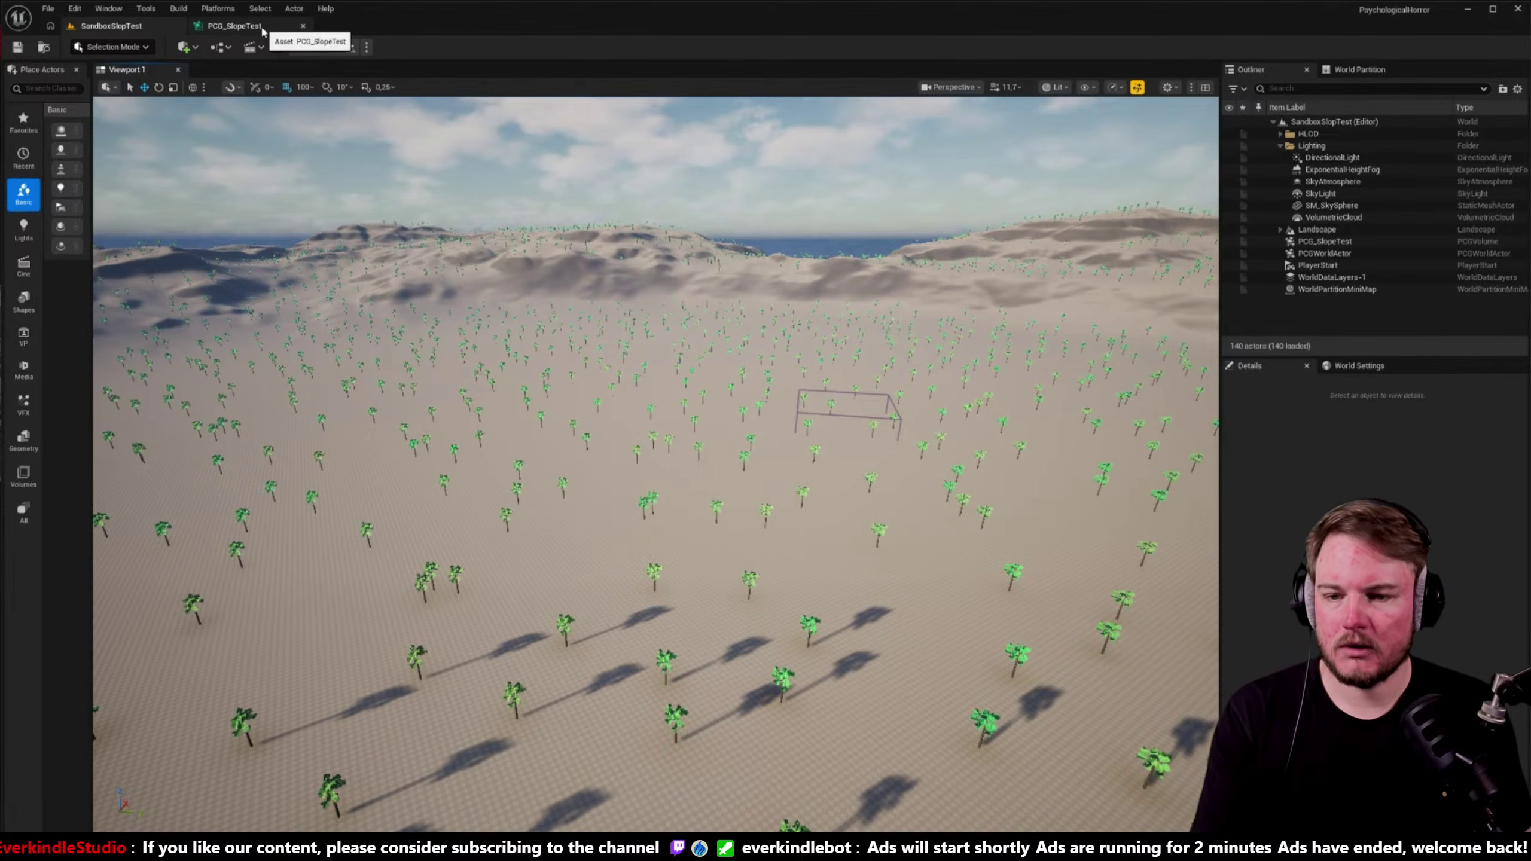
- Close the PCG_SlopeTest graph and open the recent level SandboxForest
left_click(303, 25)
left_click(47, 9)
mouse_move(121, 93)
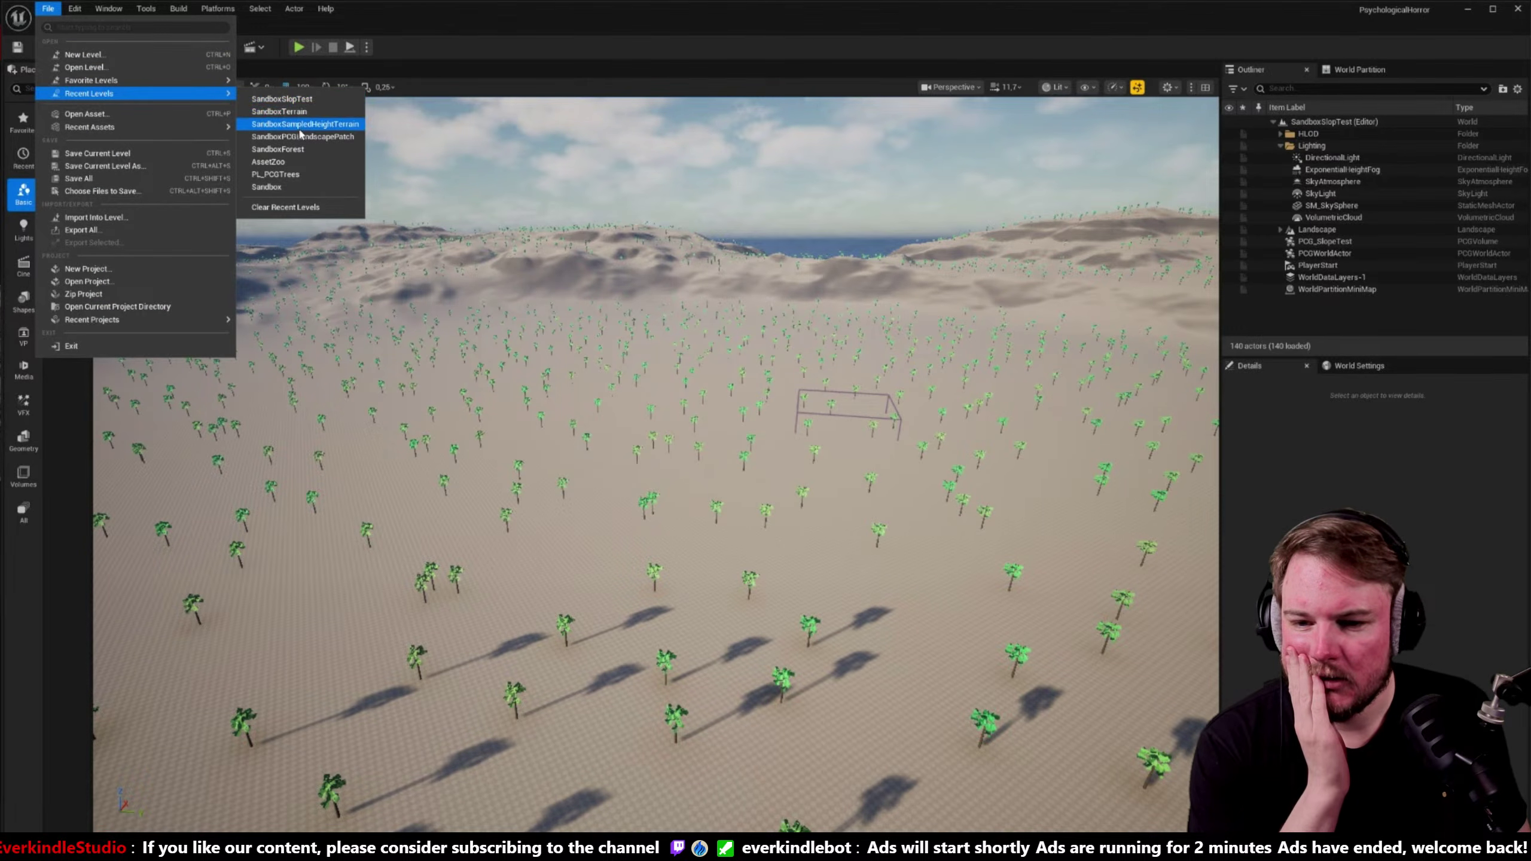
left_click(484, 225)
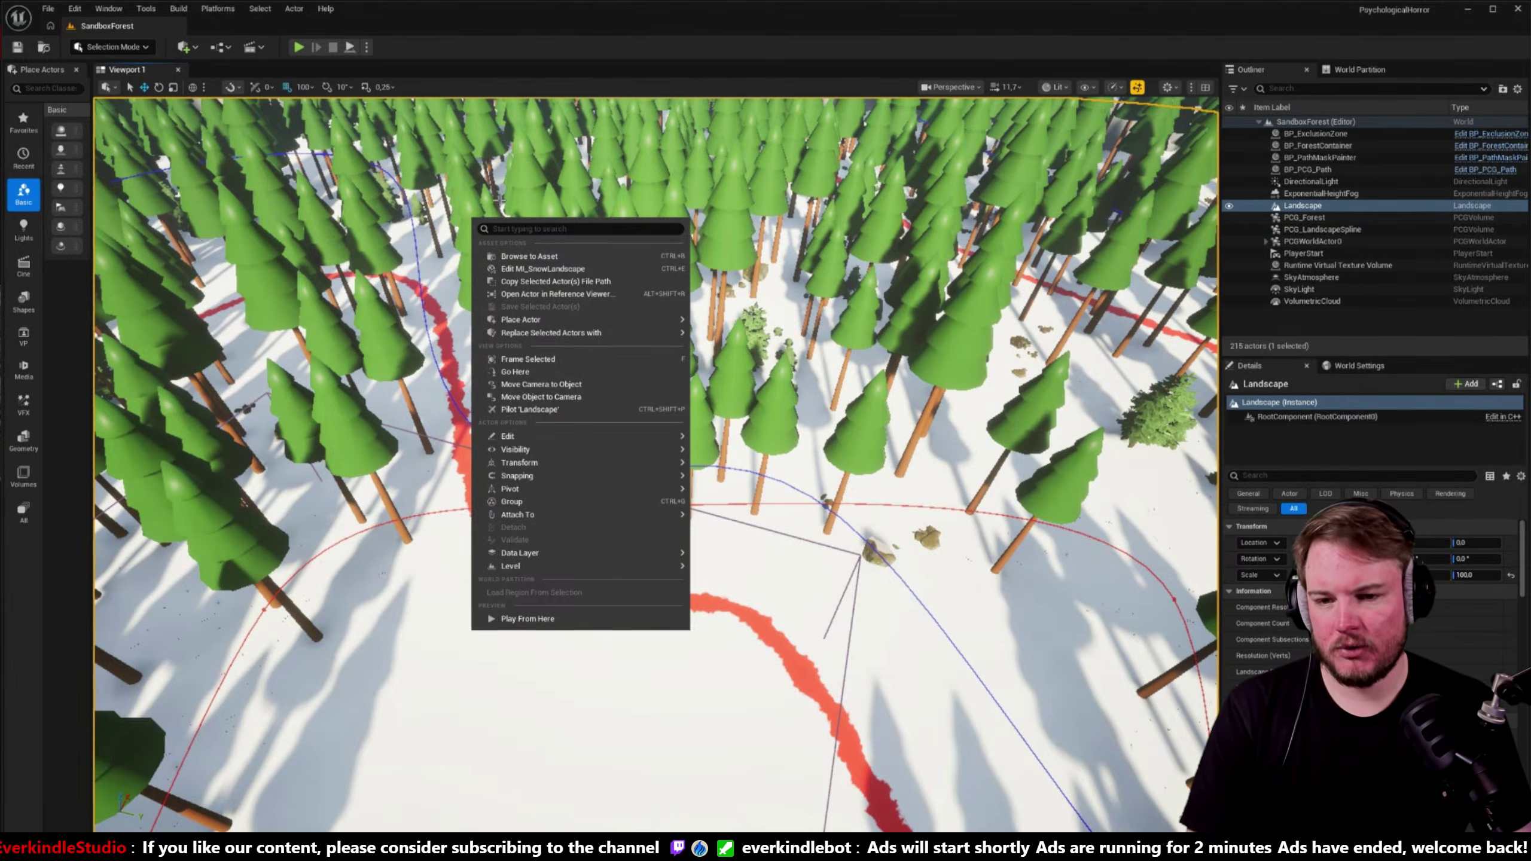
right_click_drag(473, 223, 443, 199)
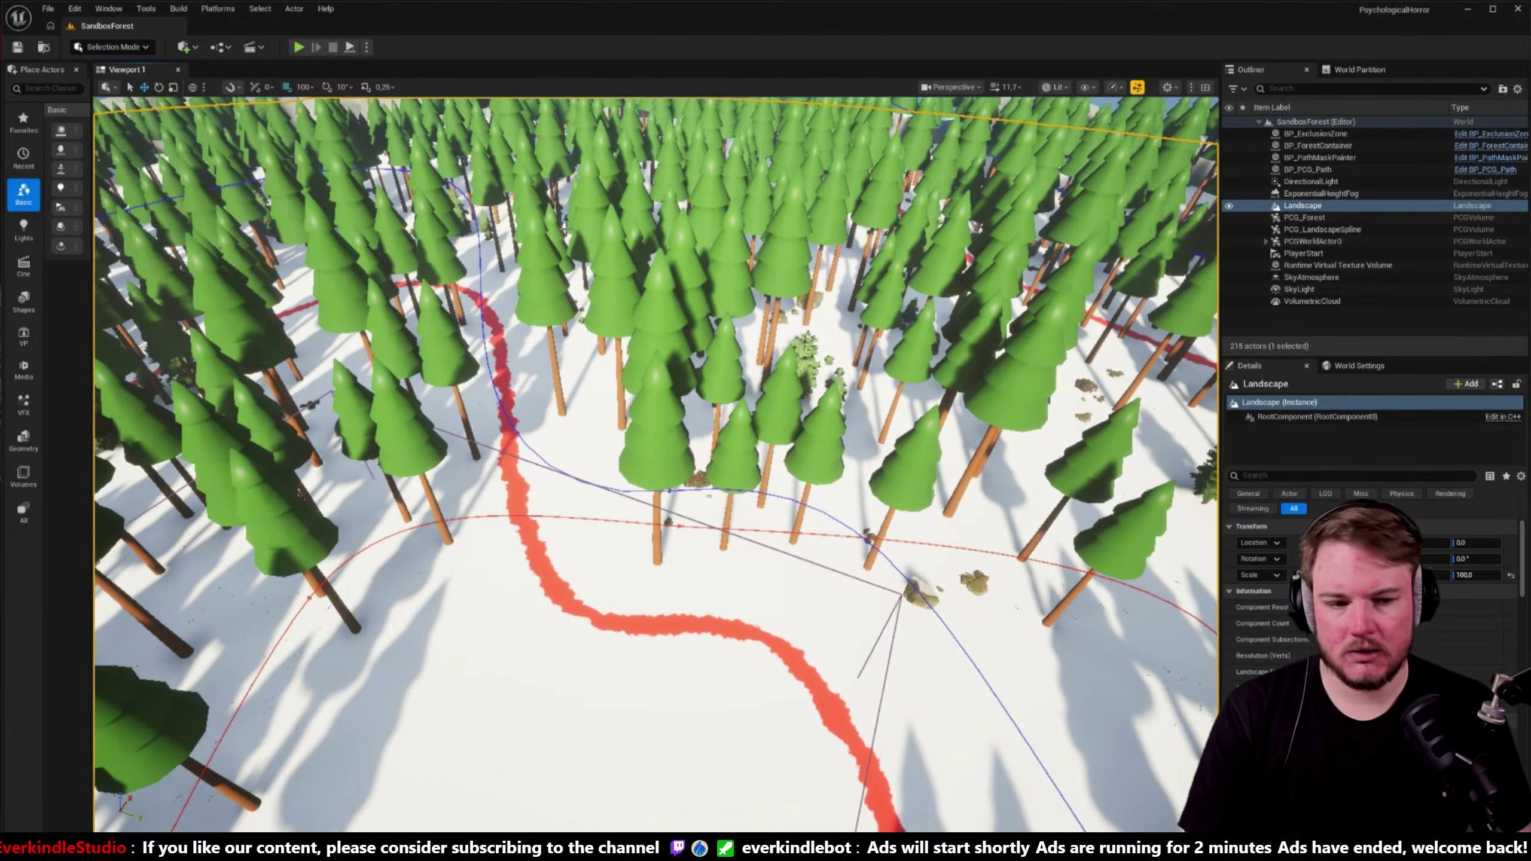
- Locate the graph asset of the PCG_Forest volume in the content folders and open the PCG_Forest graph
left_click(1319, 217)
key("ctrl+b")
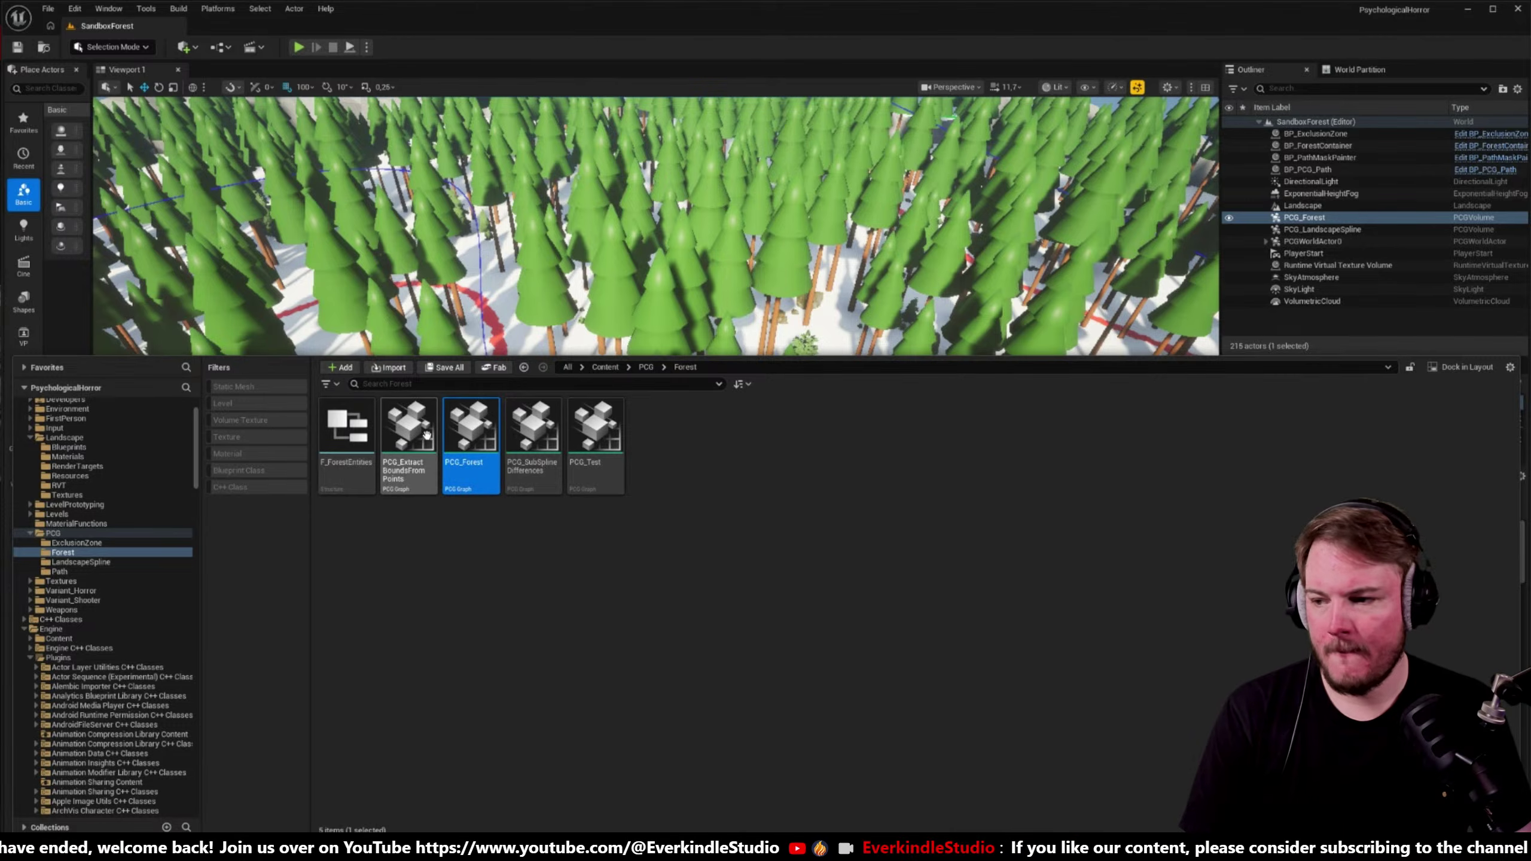
double_click(426, 436)
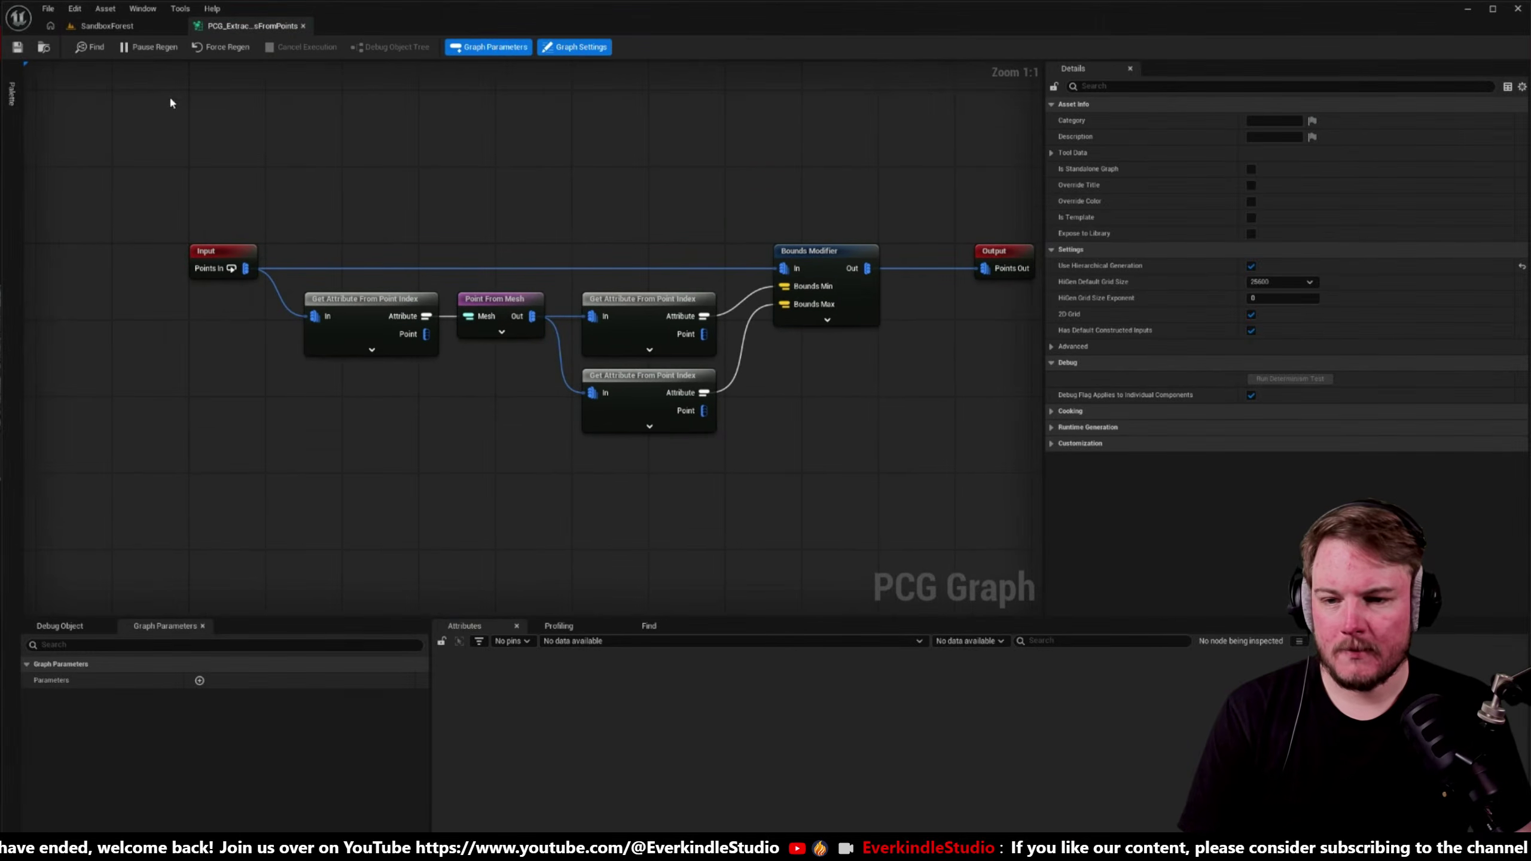
left_click(303, 26)
left_click(462, 483)
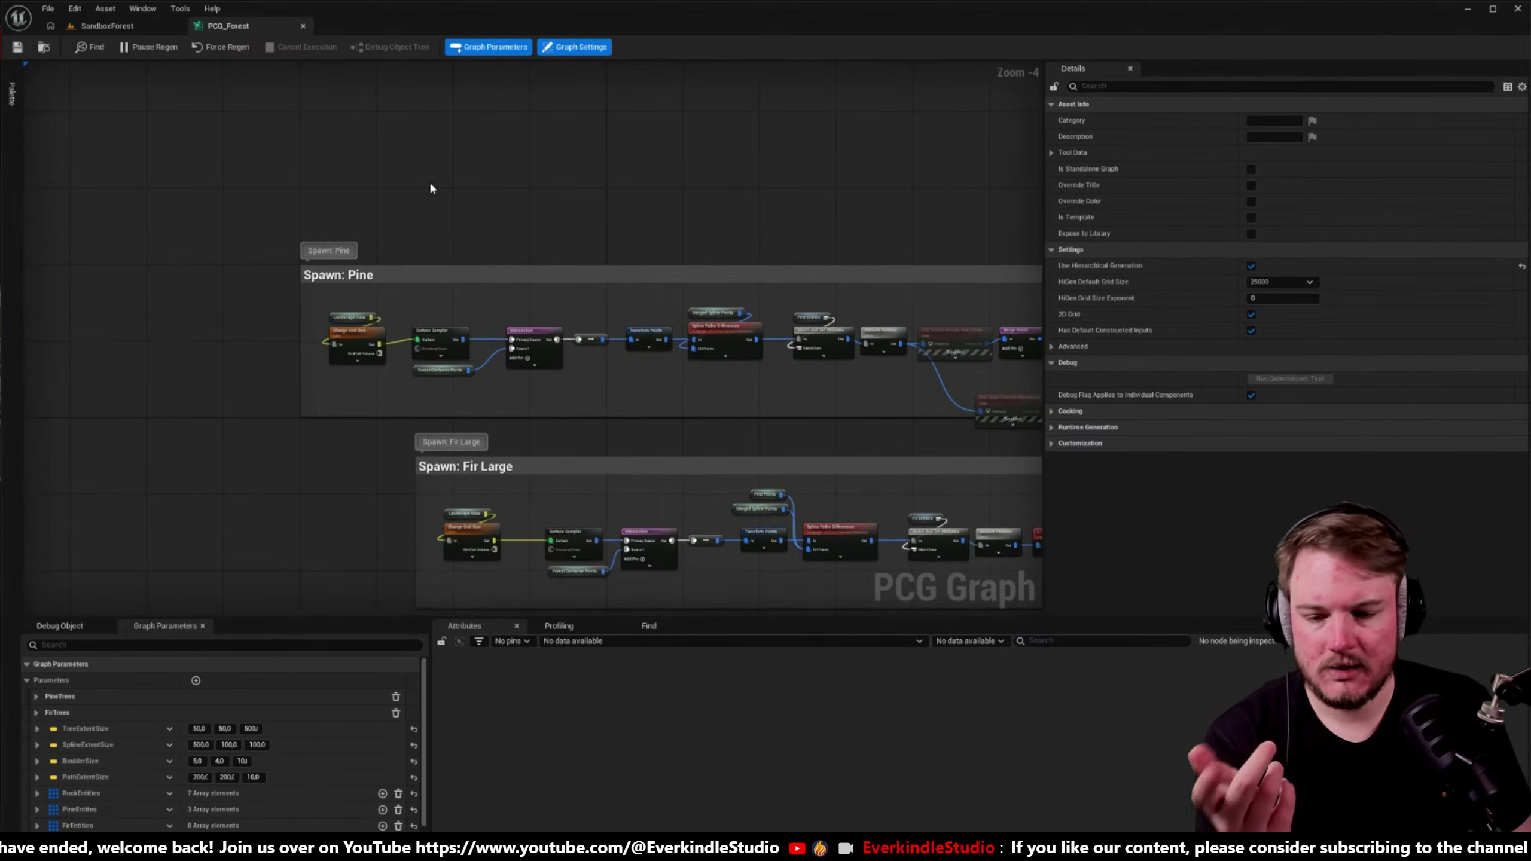
- Examine the Spawn: Pine node chain, including the Transform Points settings and the Spline Paths Differences subgraph node
scroll(521, 335, "up", 5)
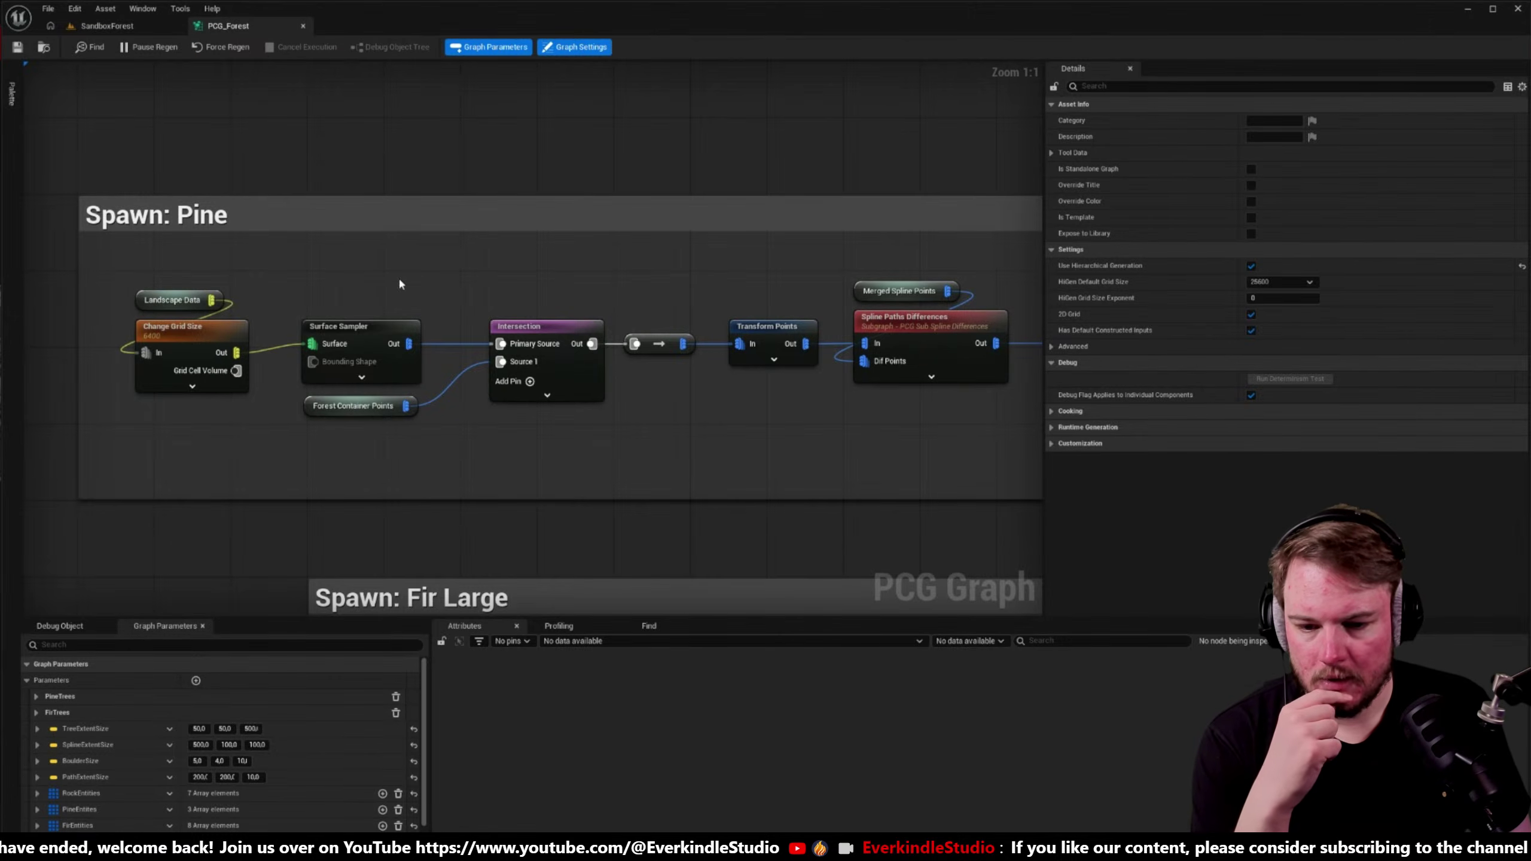
left_click_drag(439, 275, 608, 403)
right_click_drag(617, 398, 415, 403)
left_click(469, 340)
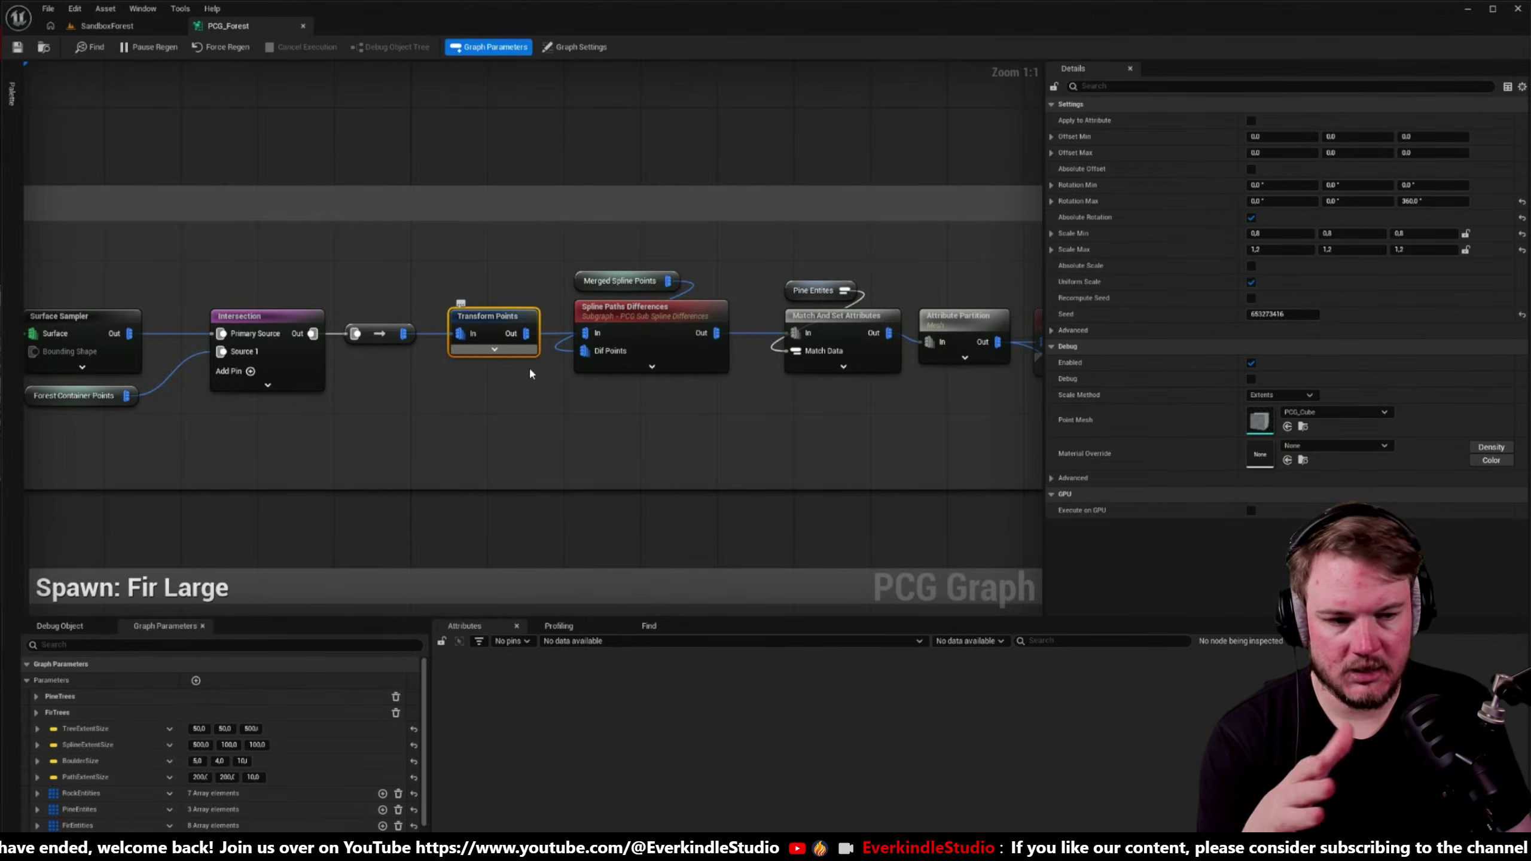
right_click_drag(542, 378, 474, 385)
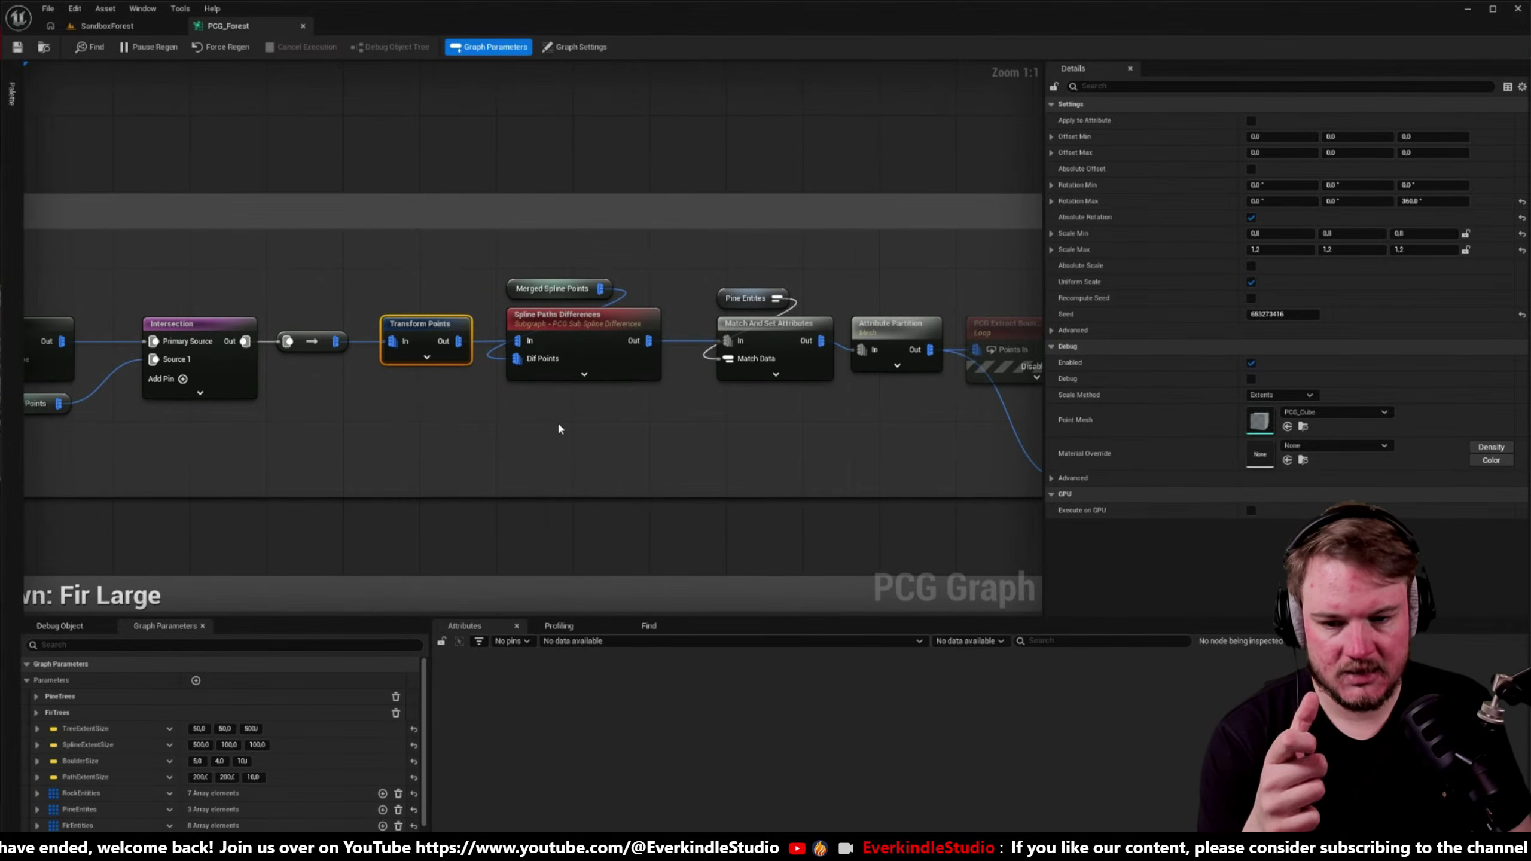
right_click_drag(569, 419, 527, 412)
left_click(540, 324)
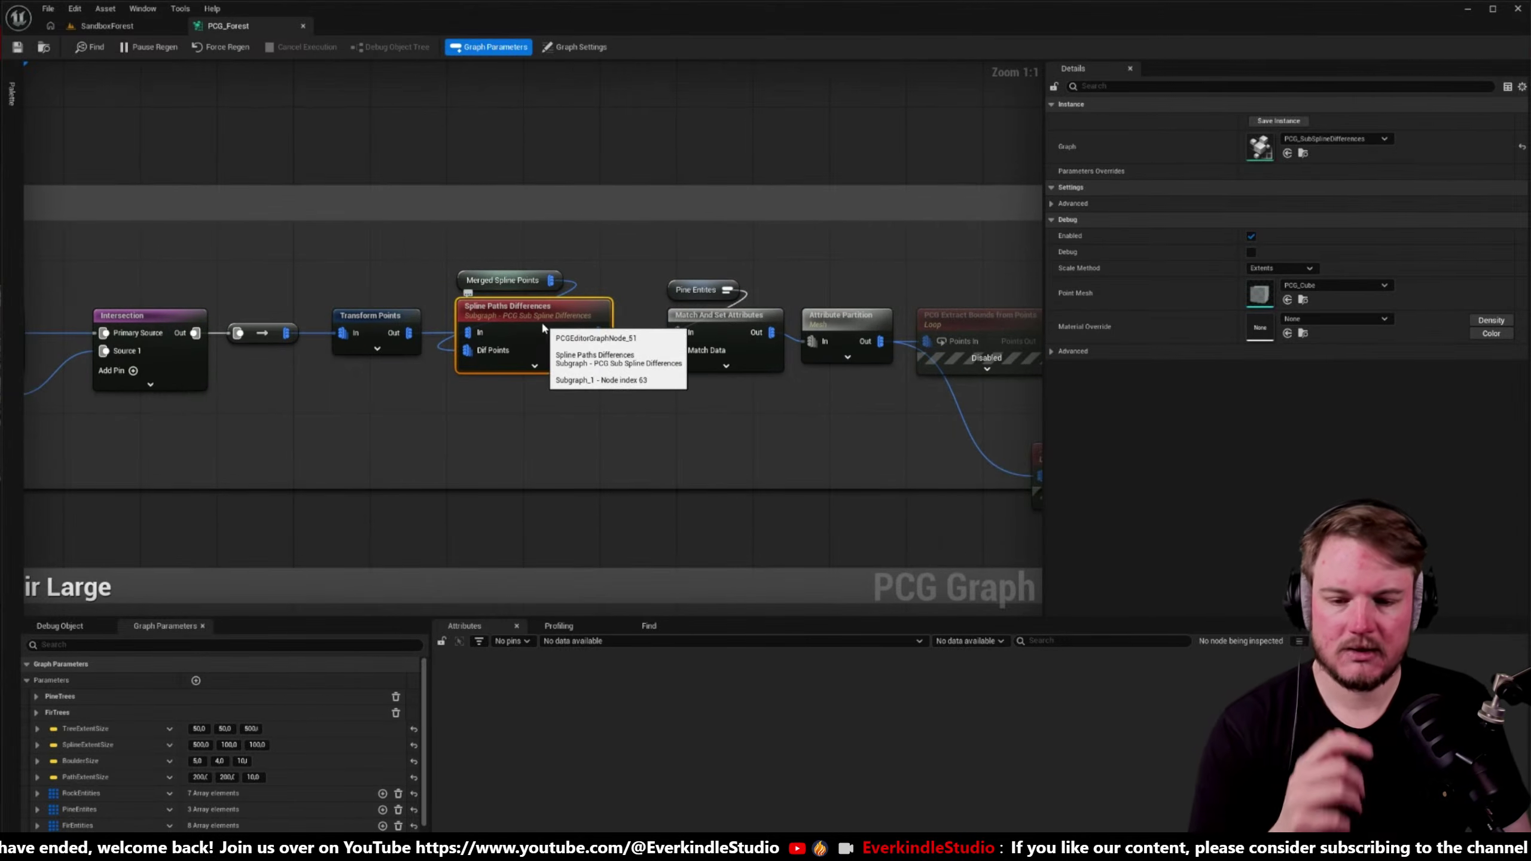
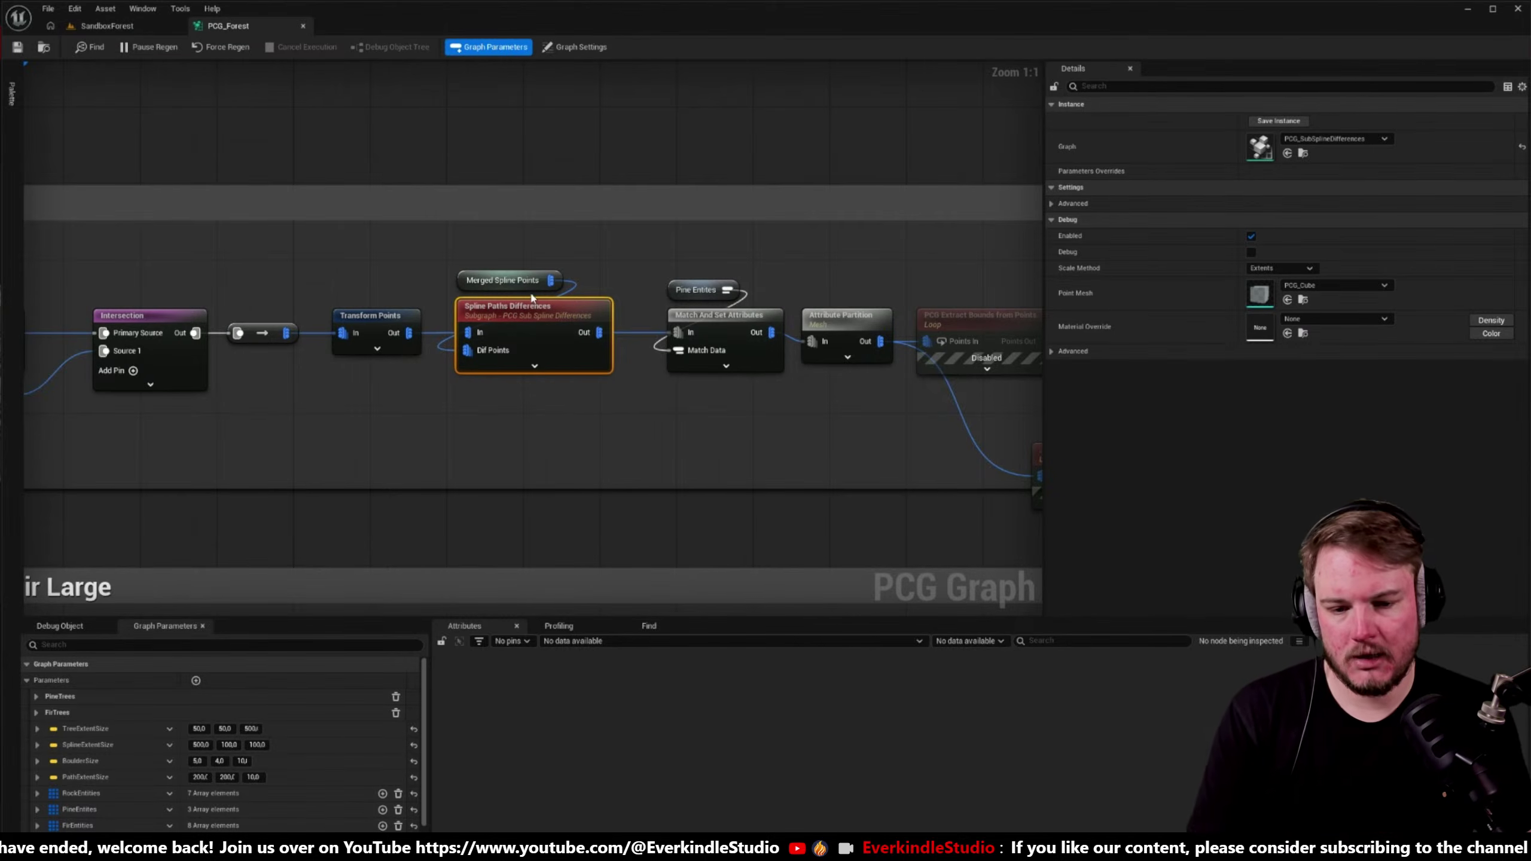
right_click_drag(542, 328, 486, 328)
left_click(457, 281)
left_click_drag(459, 305, 589, 426)
- Add a Normal To Density node below the pine chain and feed it from the Spline Paths Differences output
right_click(586, 424)
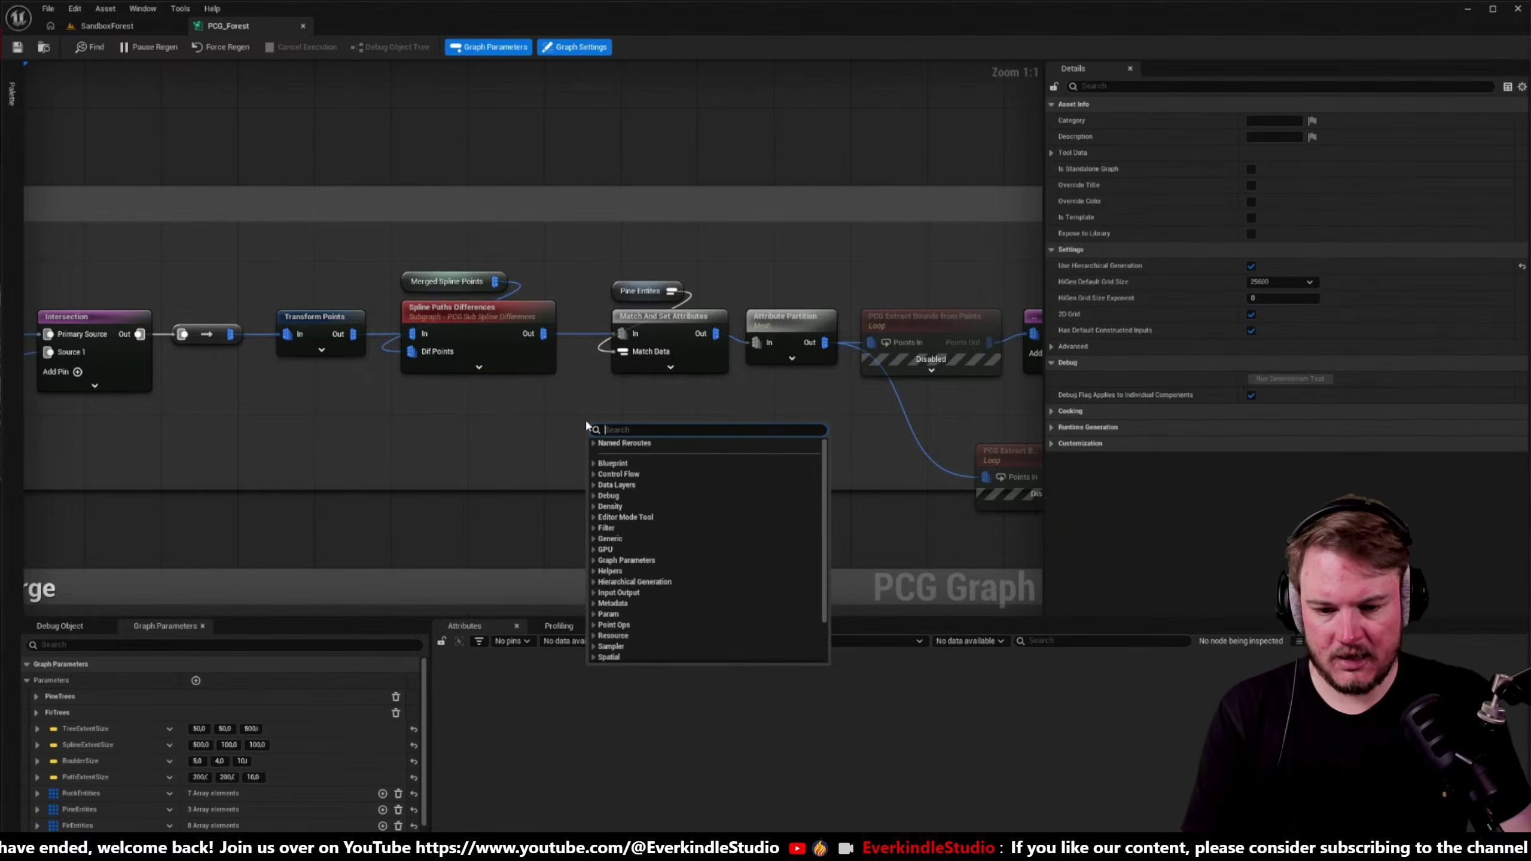
type("nroma")
key("BackSpace")
key("BackSpace")
type("ormal")
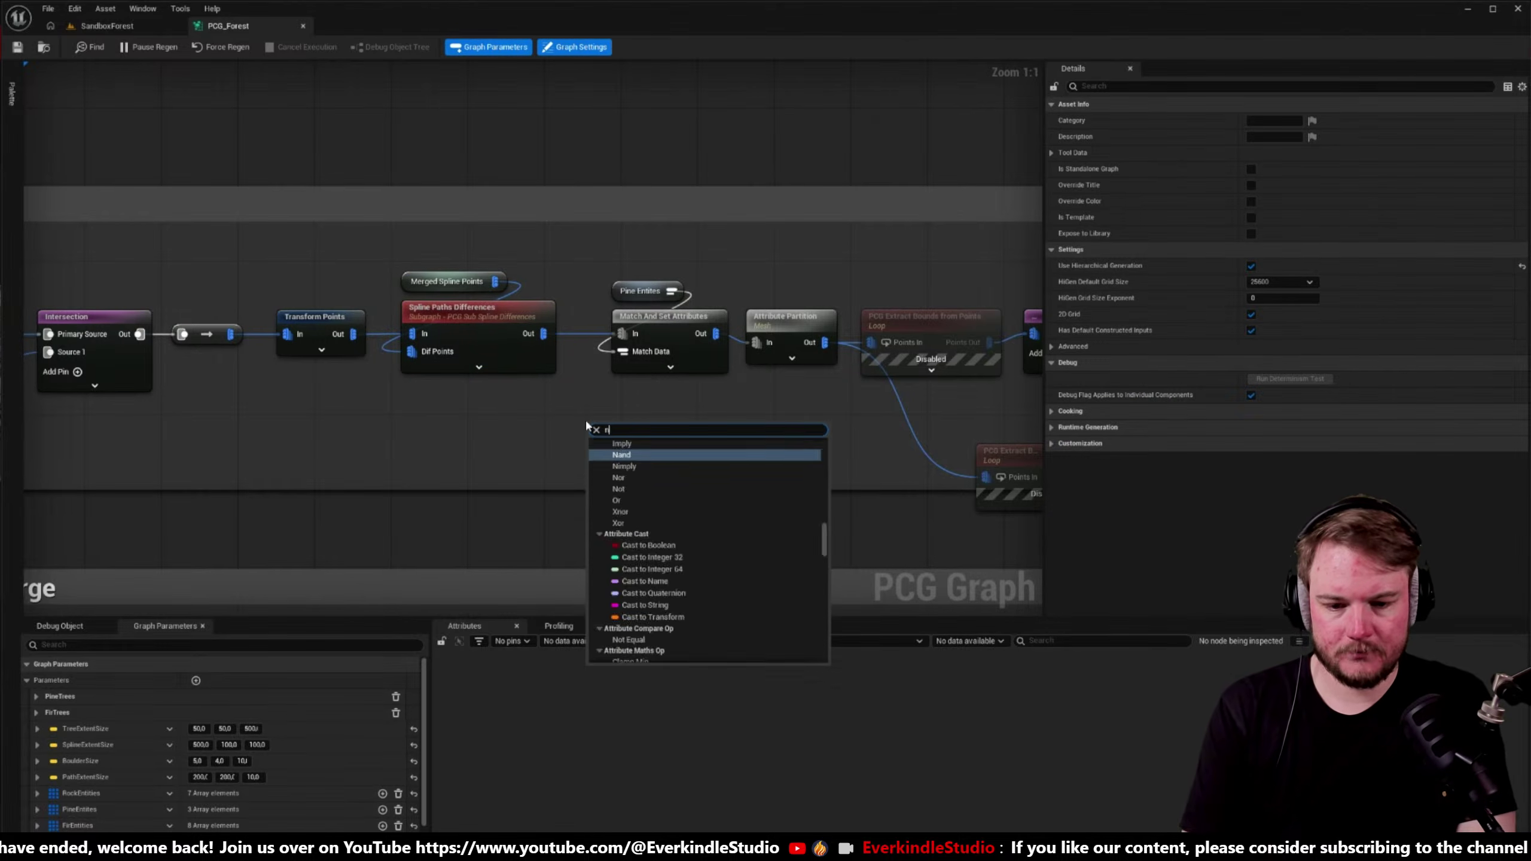
key("Down")
key("Down")
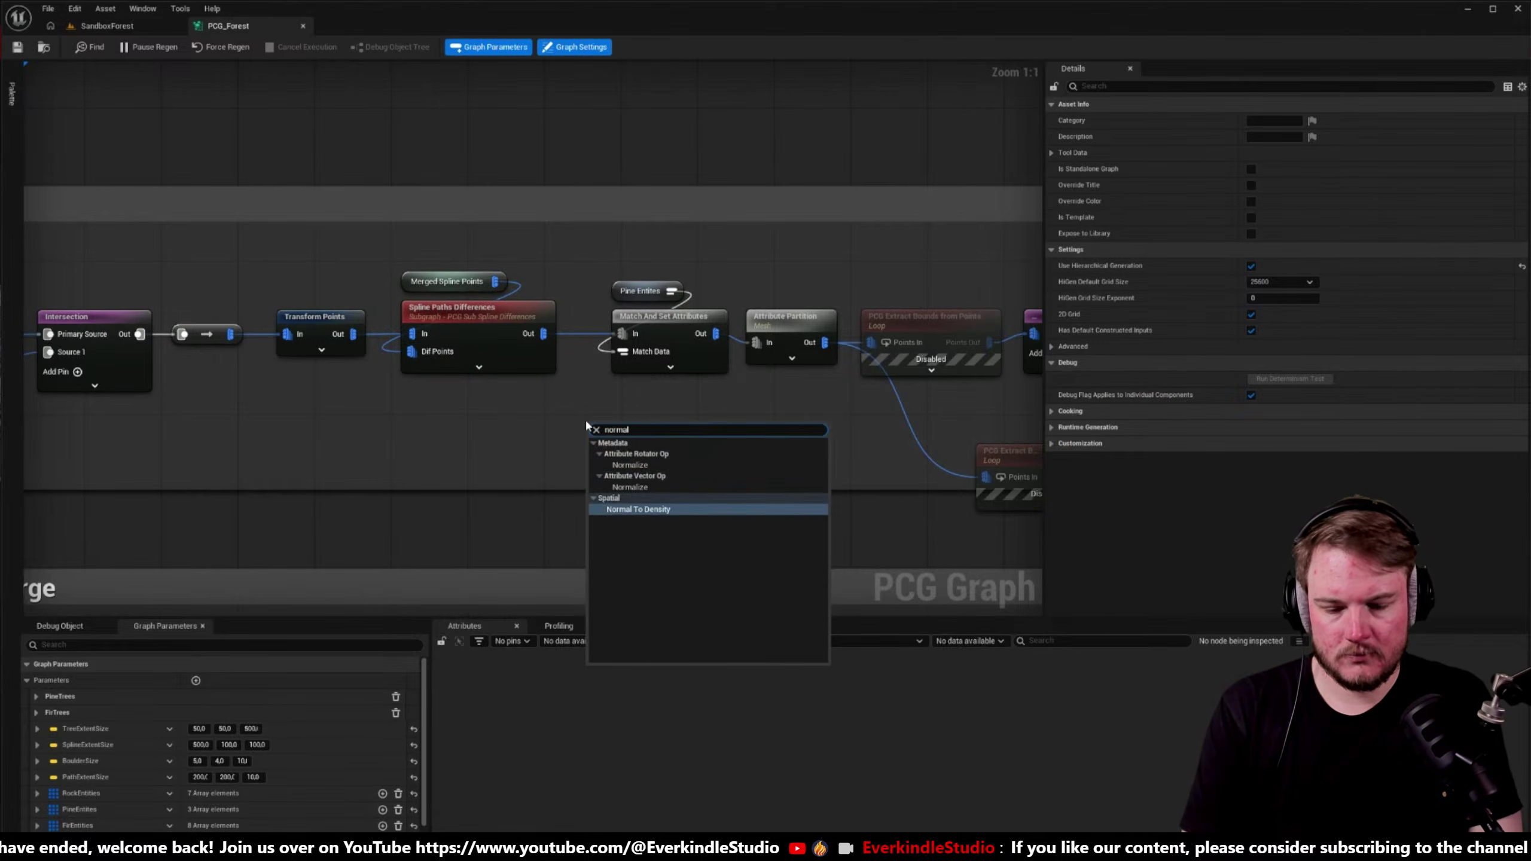
key("Return")
left_click(488, 329)
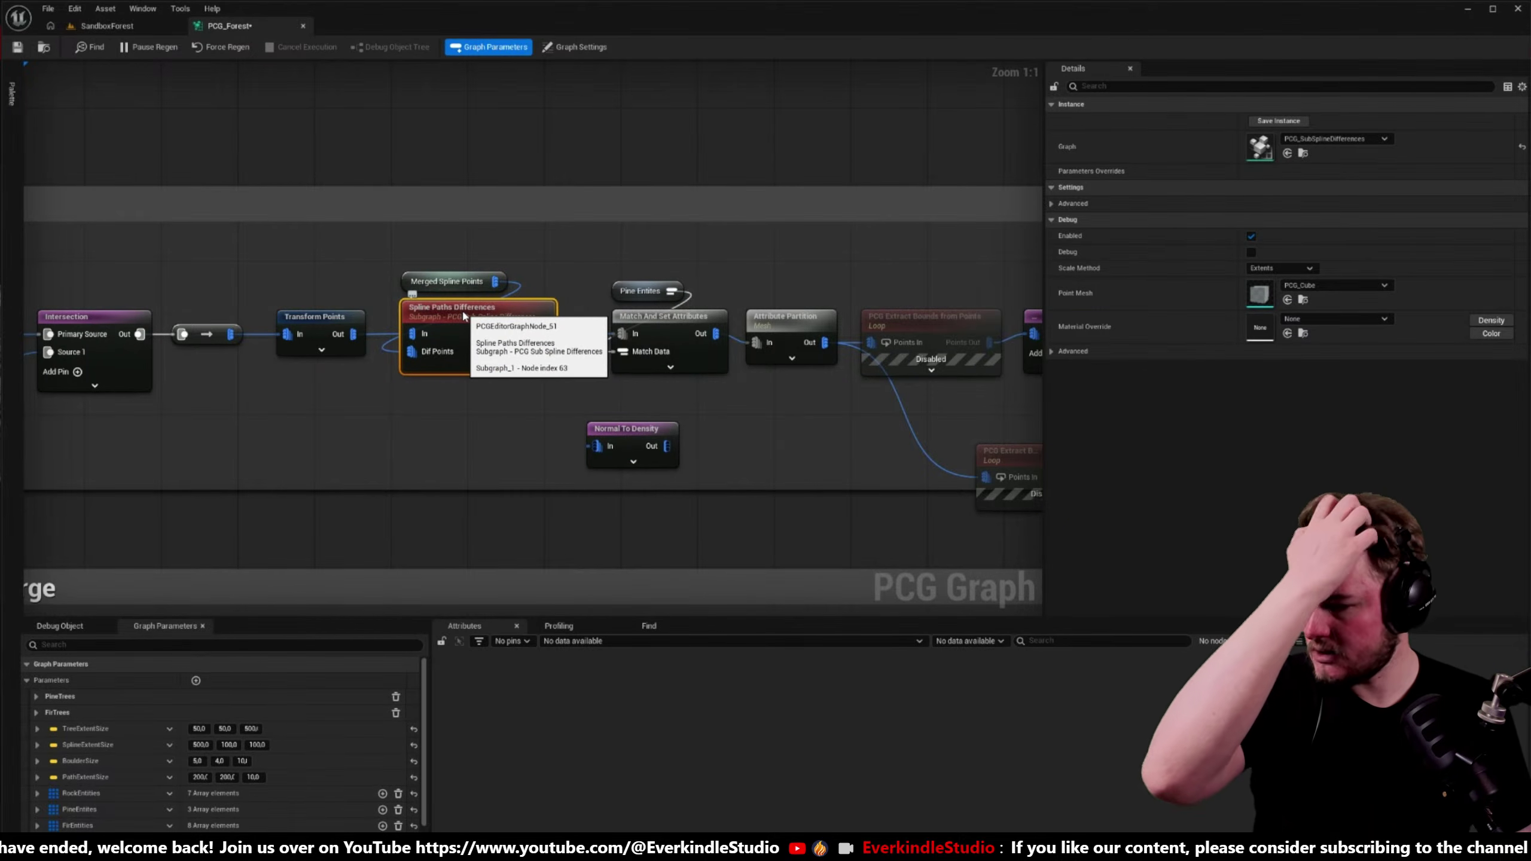
right_click_drag(541, 364, 510, 362)
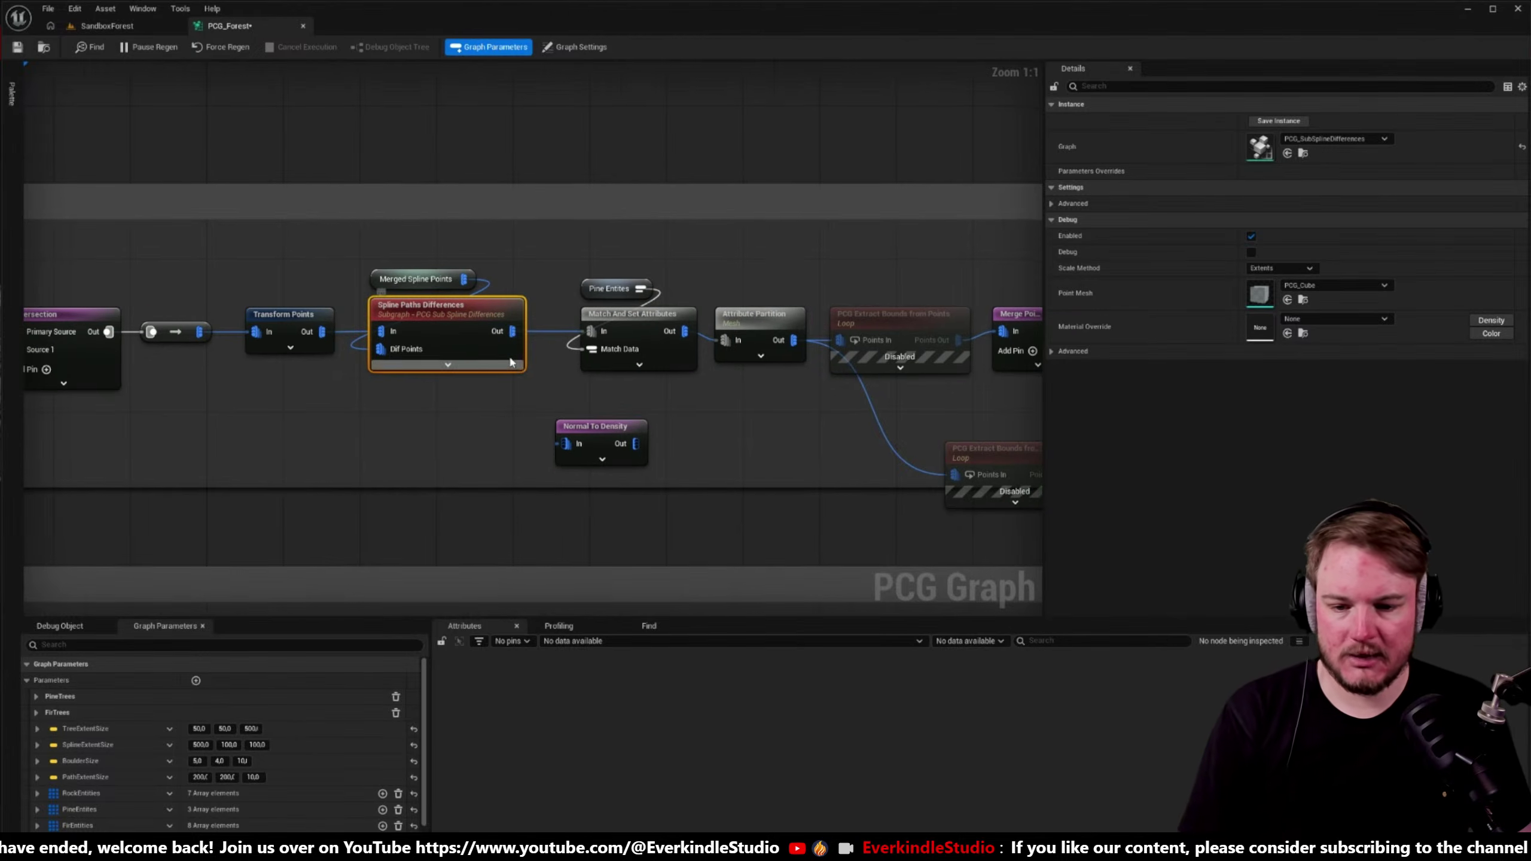
left_click_drag(512, 331, 520, 416)
right_click_drag(670, 443, 606, 439)
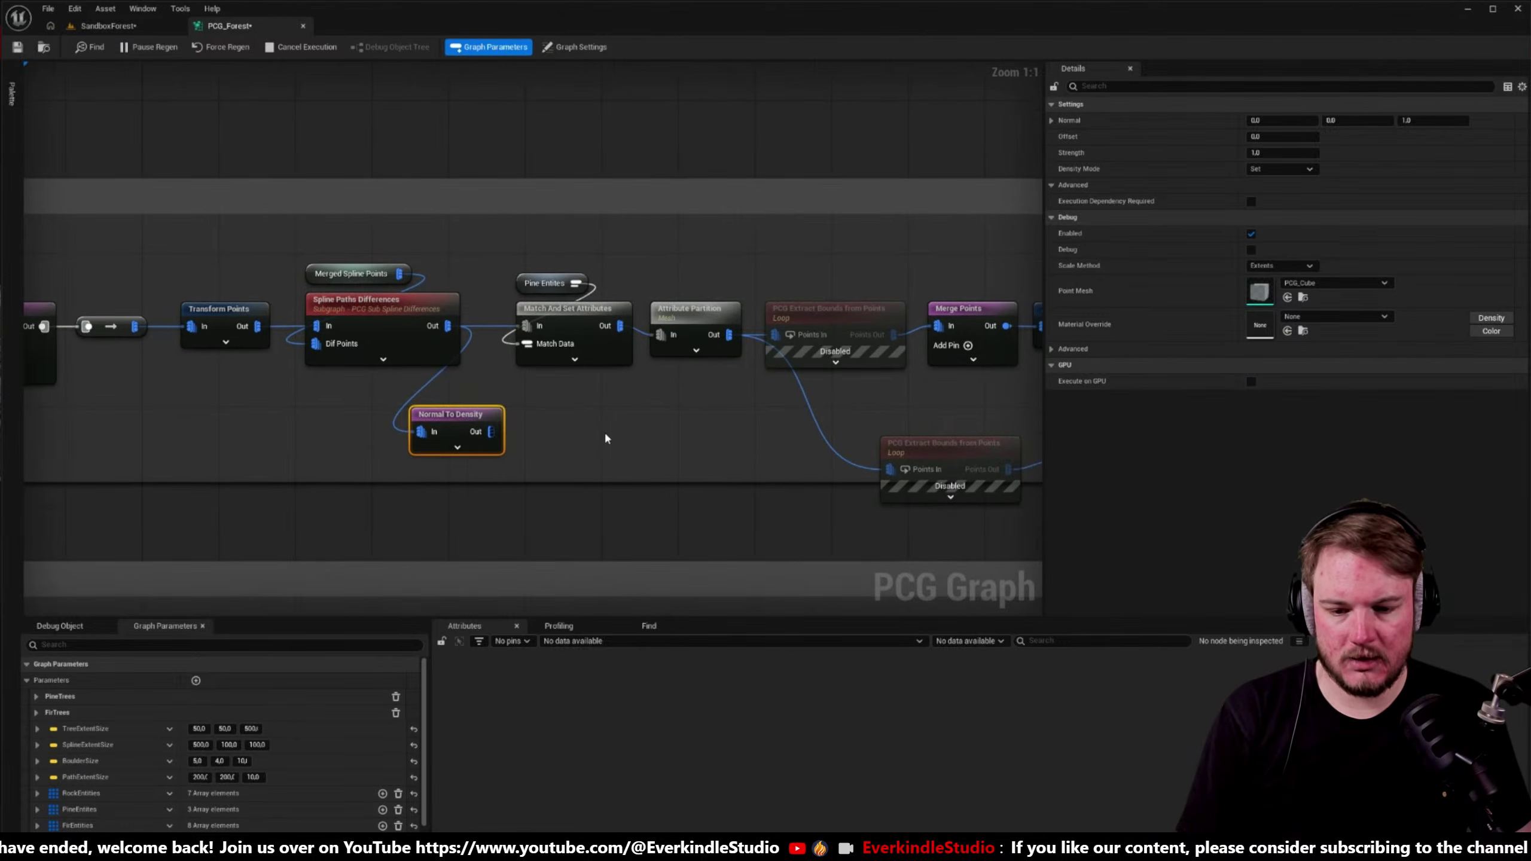
left_click_drag(492, 433, 562, 433)
type("densi")
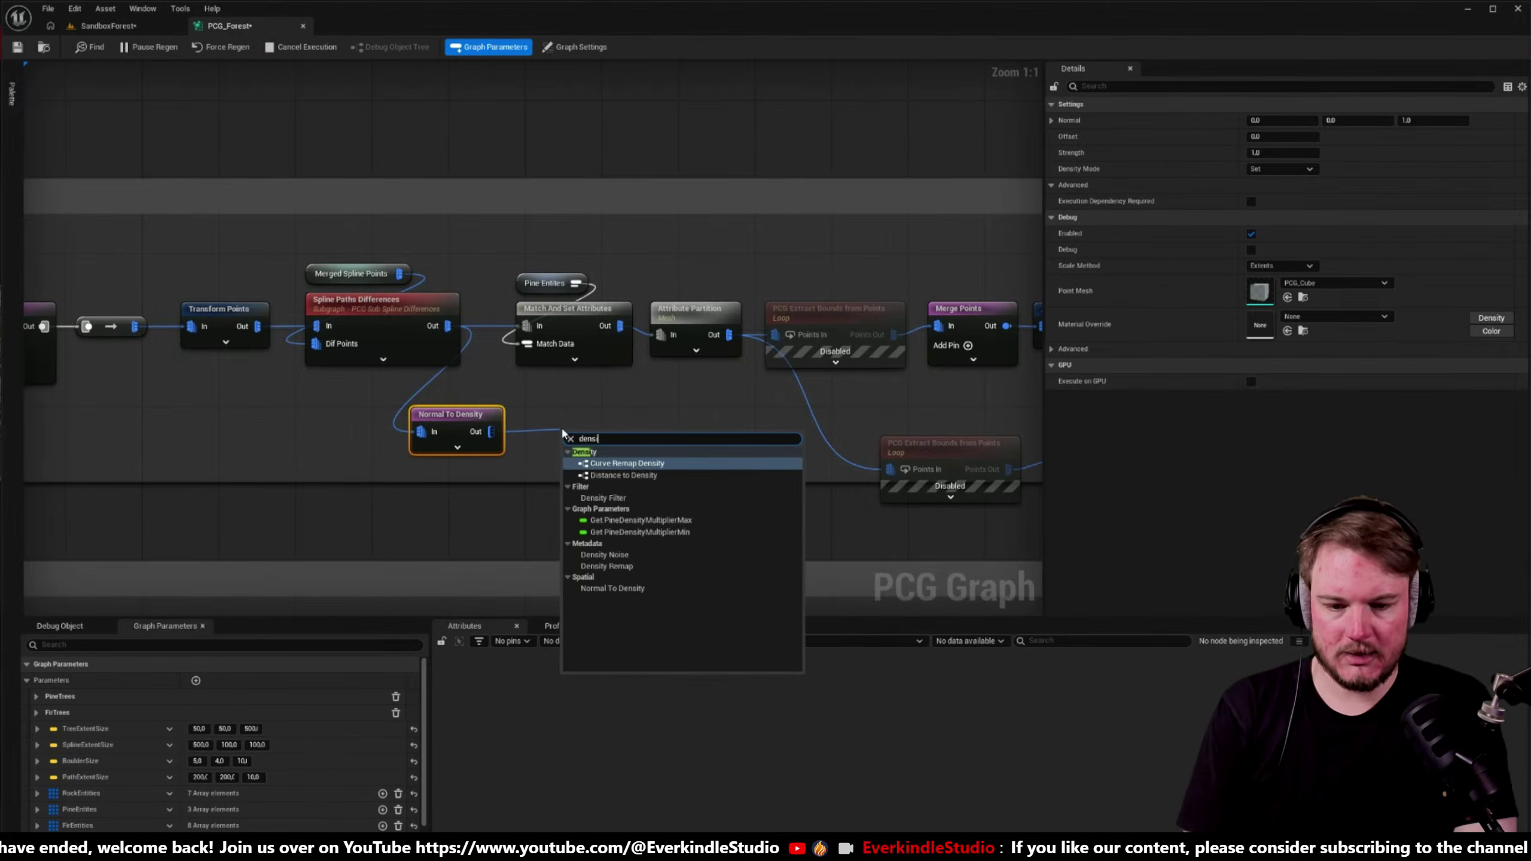
key("Down")
key("Down")
key("Down")
key("Down")
key("Down")
key("Down")
key("Down")
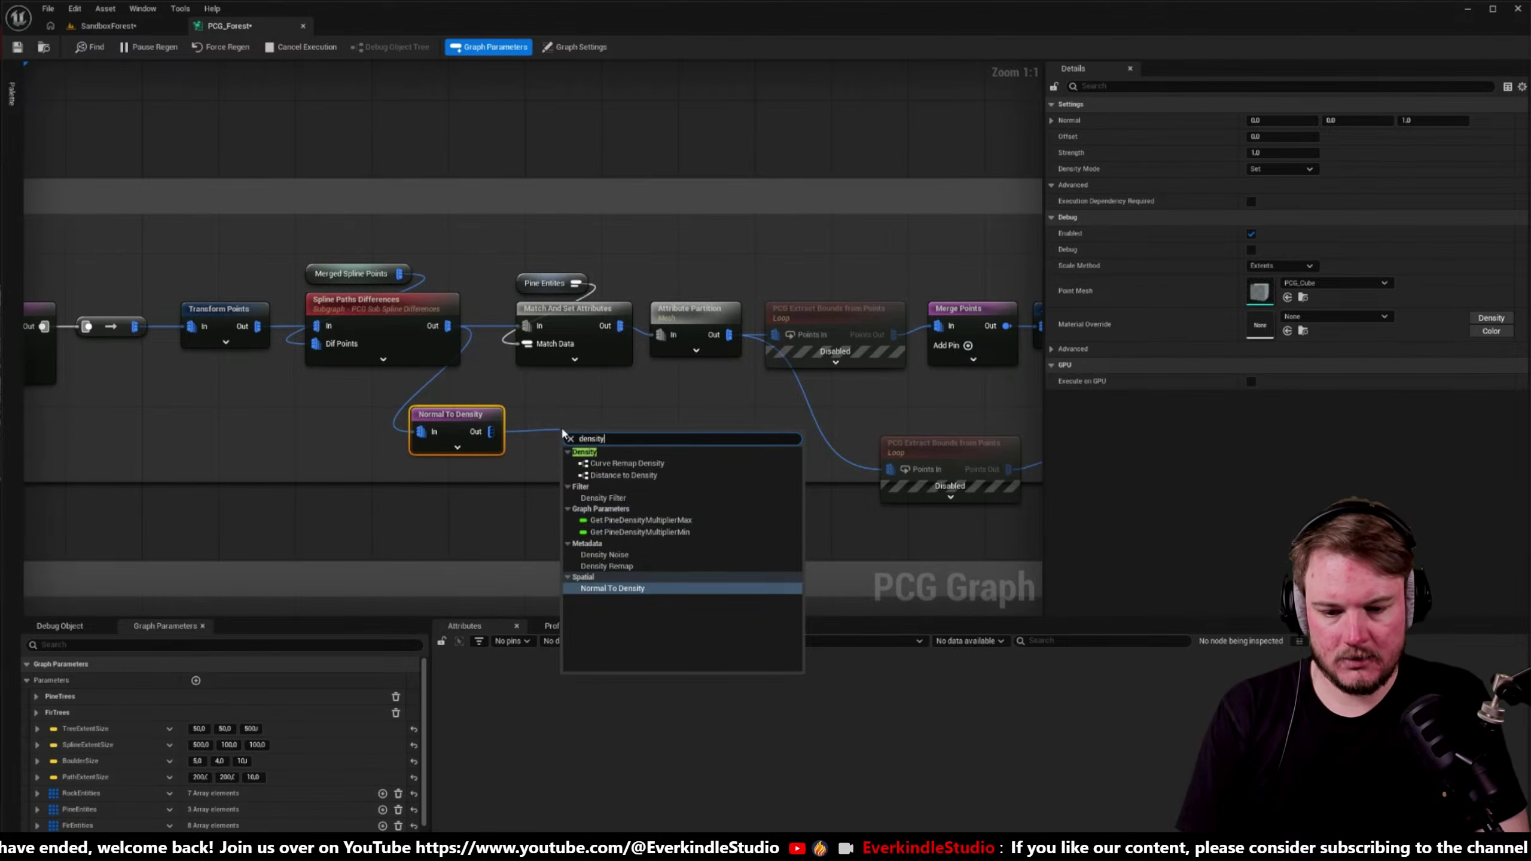
key("Escape")
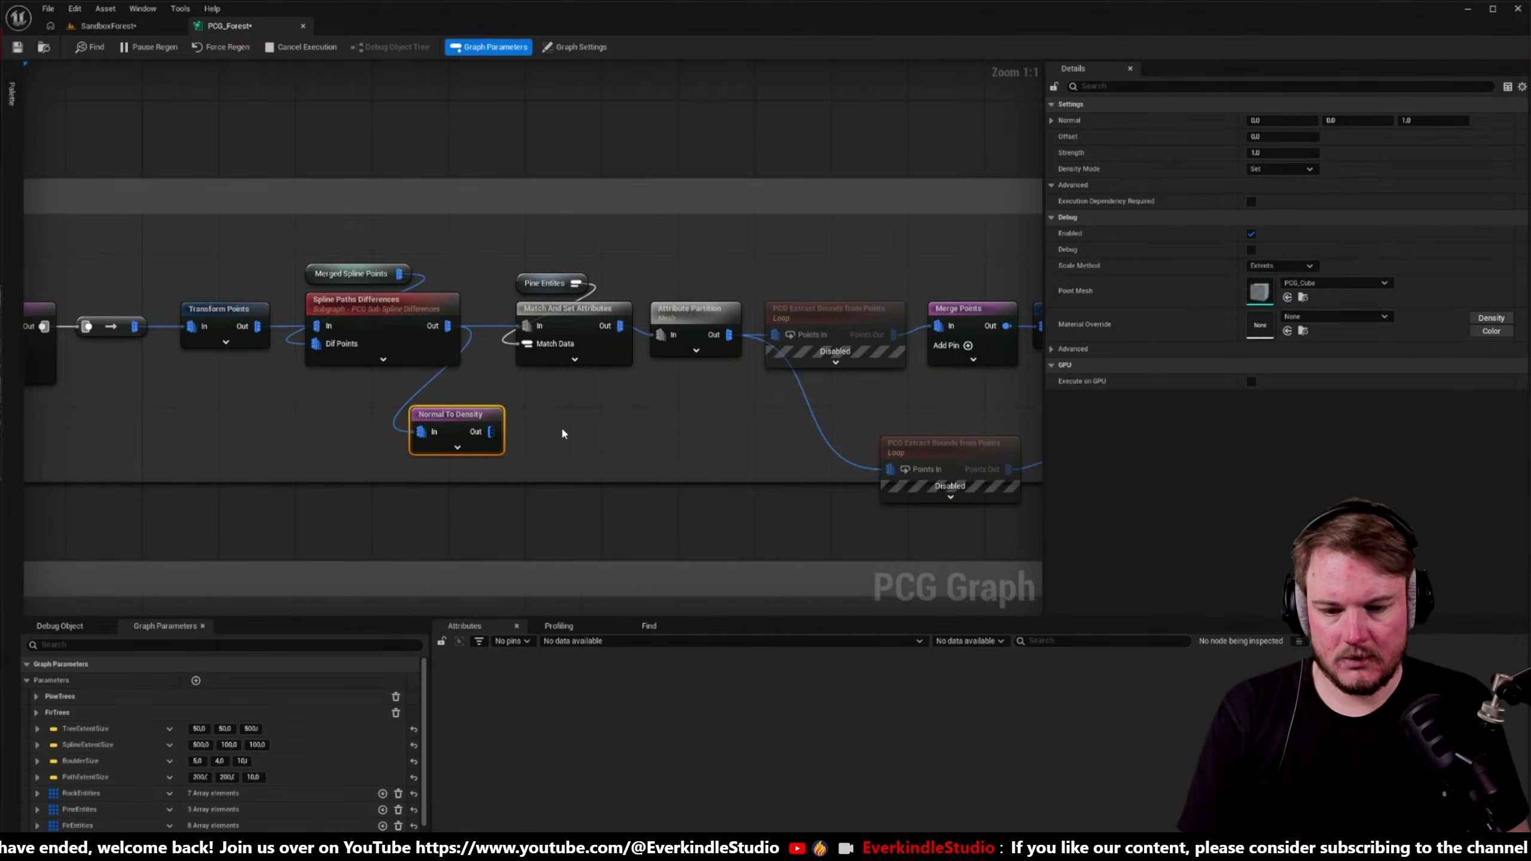
- Pause graph regeneration, then add a Density Filter node fed by Normal To Density and line it up beside that node
left_click(150, 47)
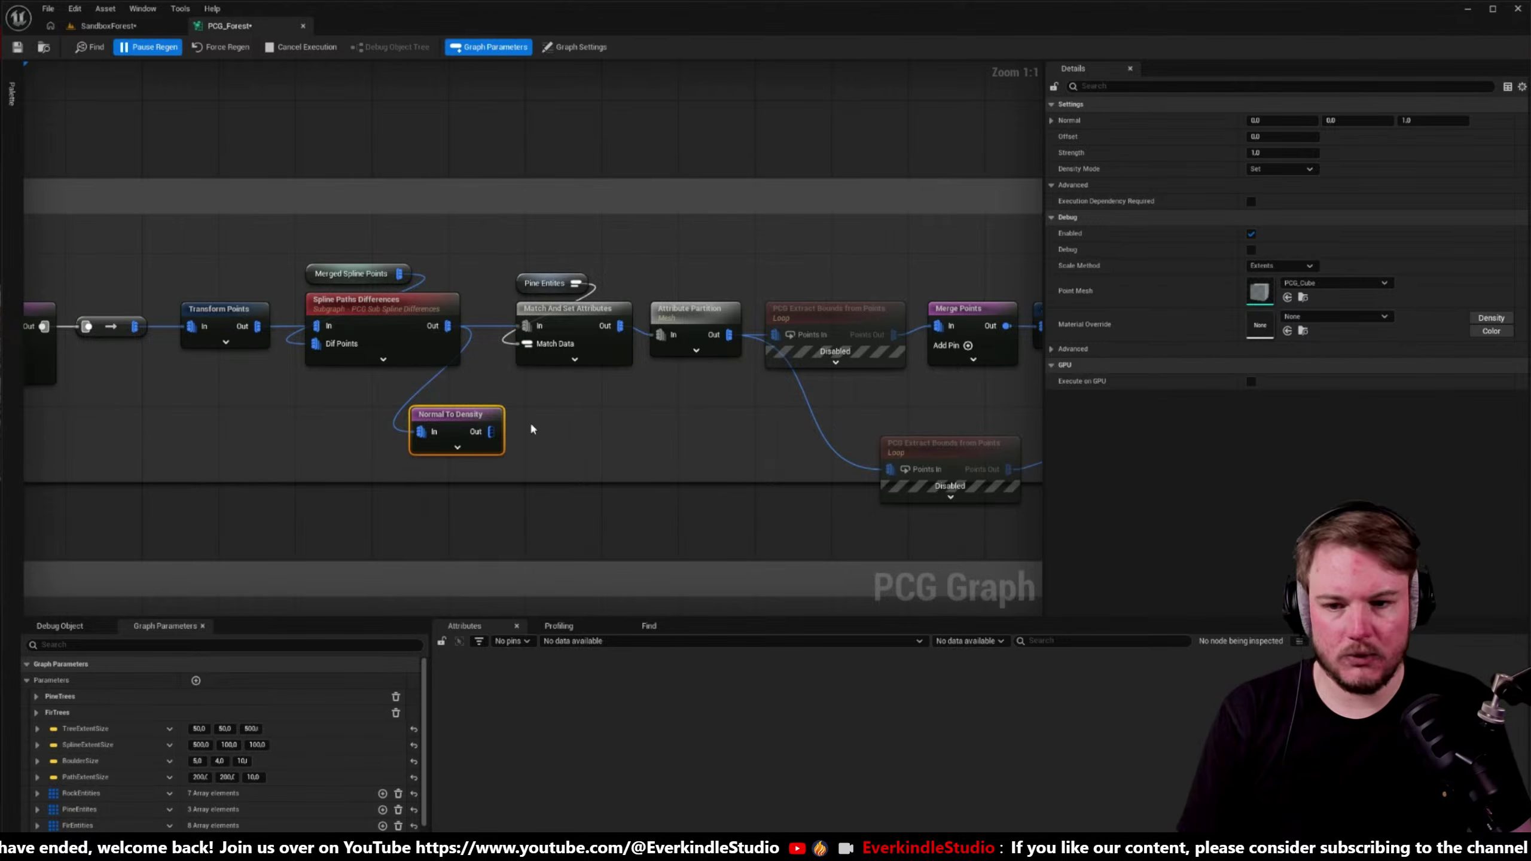
right_click_drag(441, 215, 343, 206)
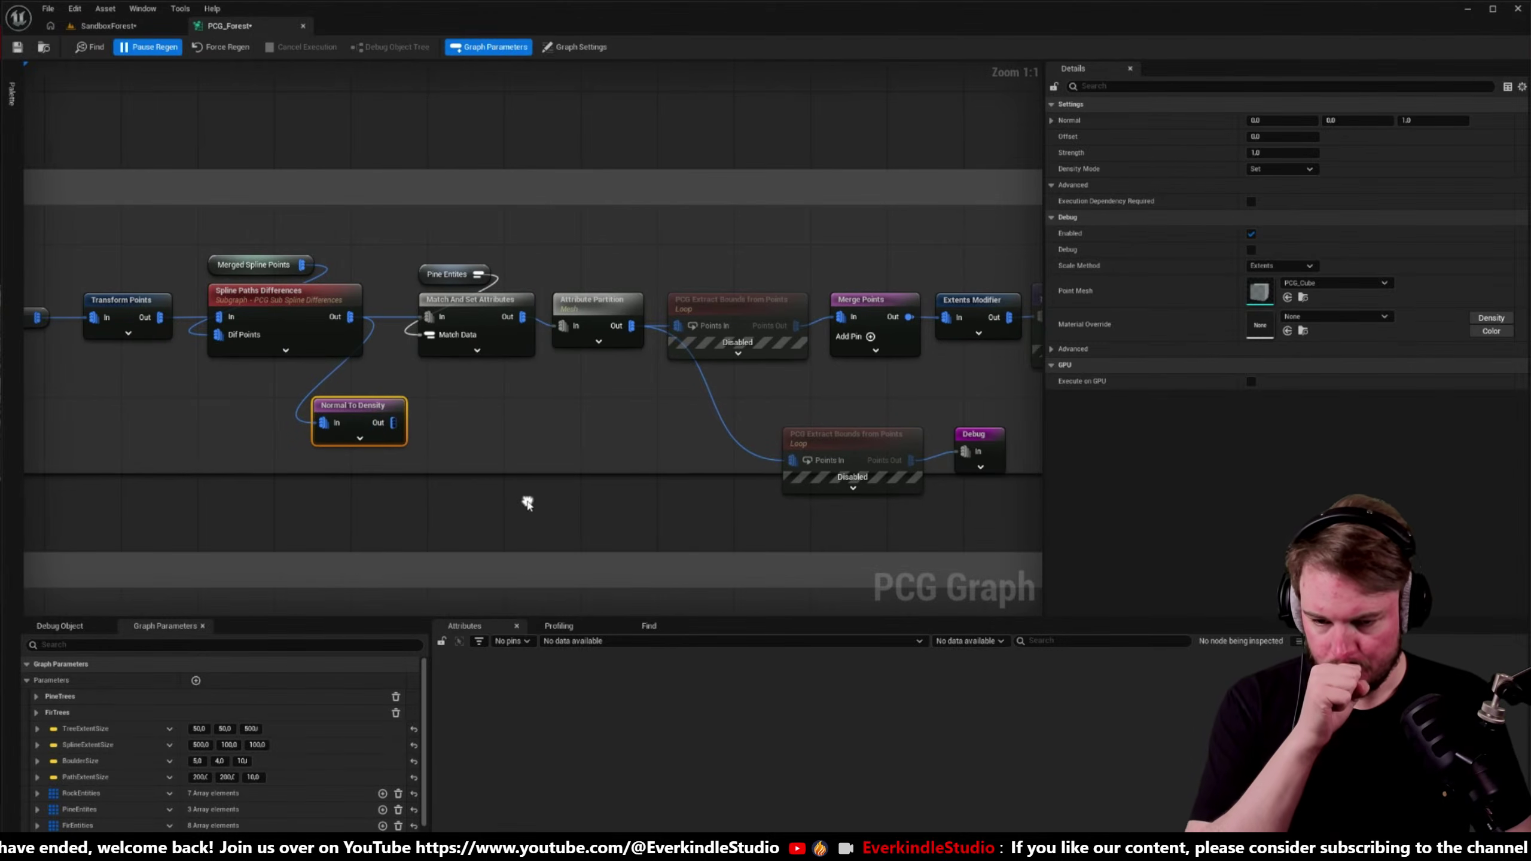
left_click_drag(393, 422, 433, 416)
type("density fi")
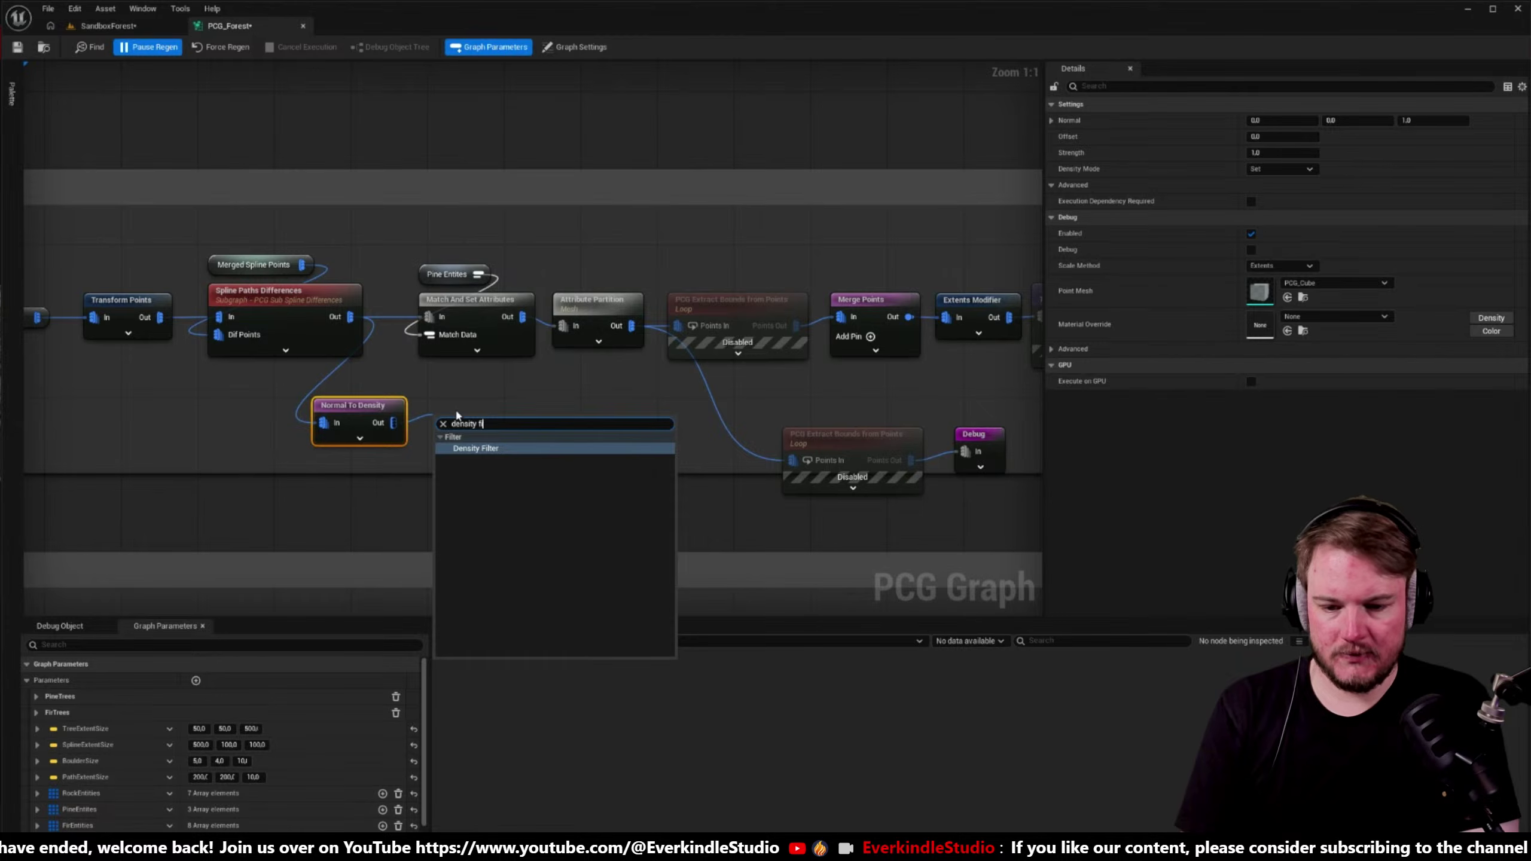
left_click(475, 483)
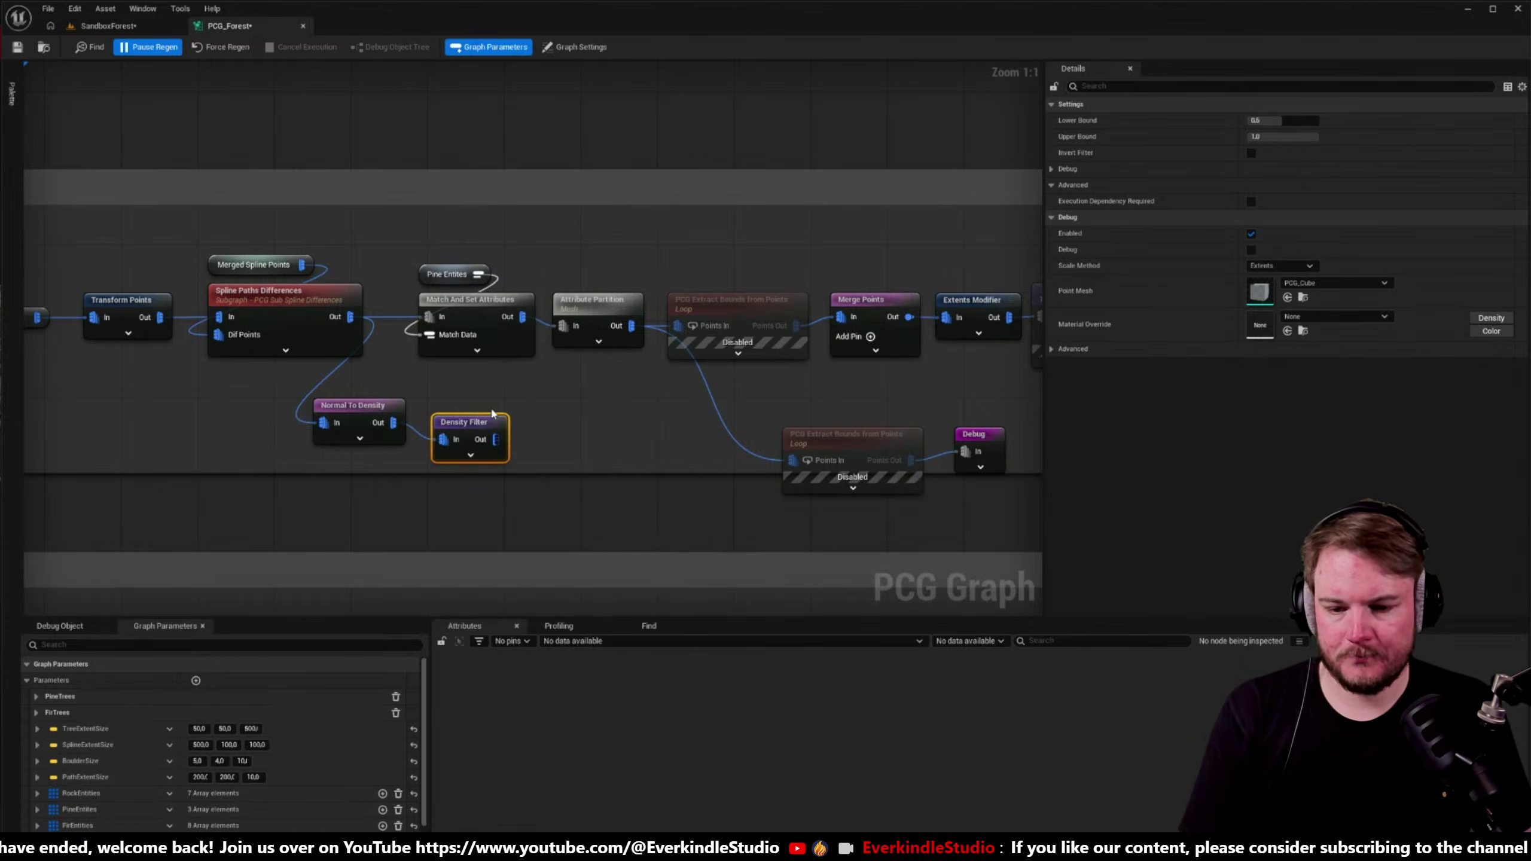
left_click_drag(466, 418, 466, 415)
left_click(355, 405)
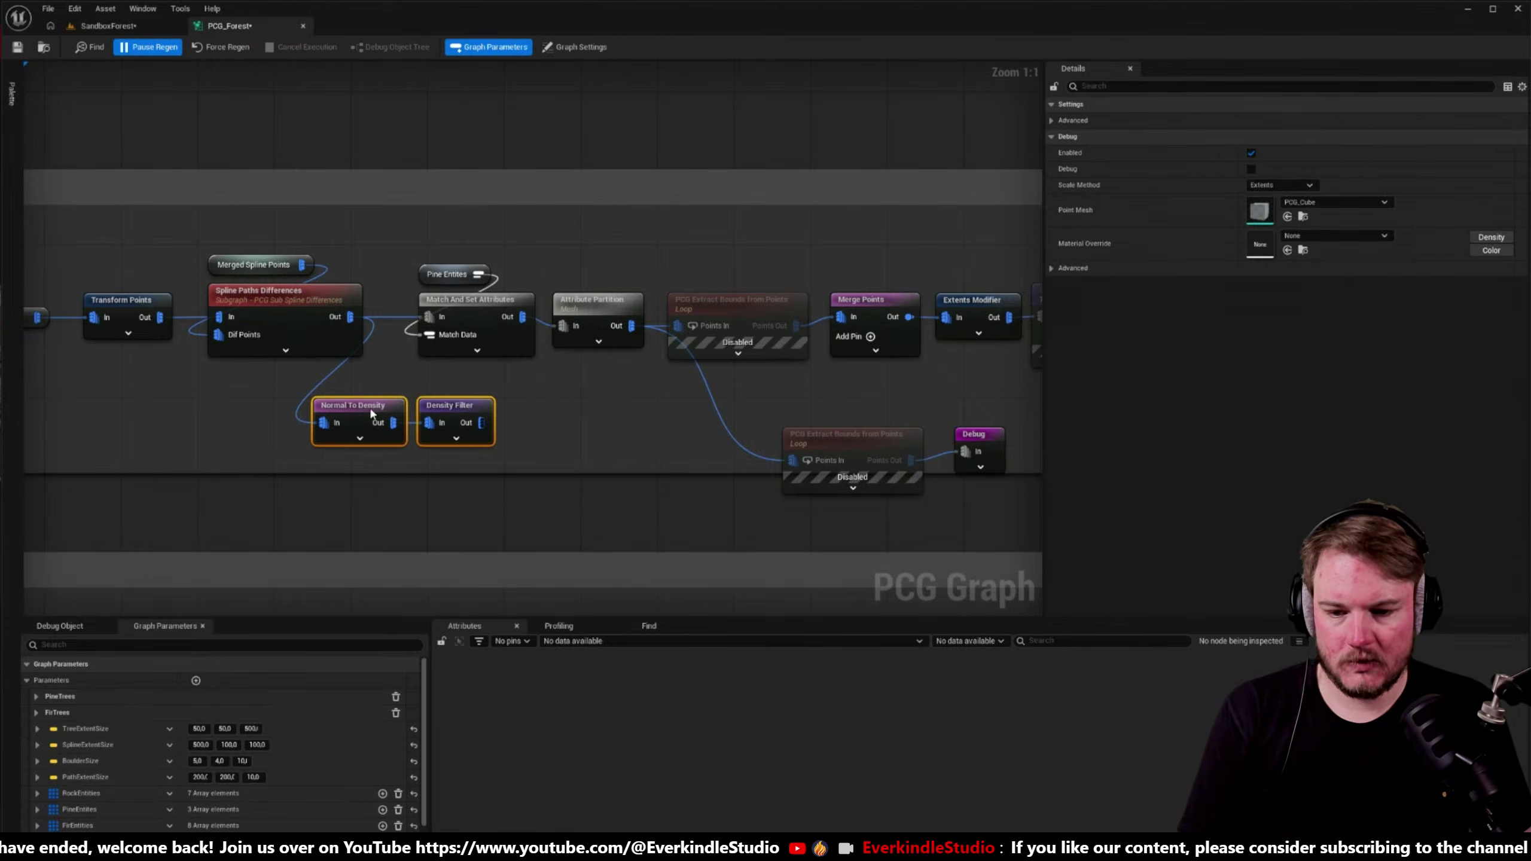
- Set Normal To Density's offset to 1.0 and strength to 0.1, and the Density Filter's lower bound to 0.2
left_click(1283, 136)
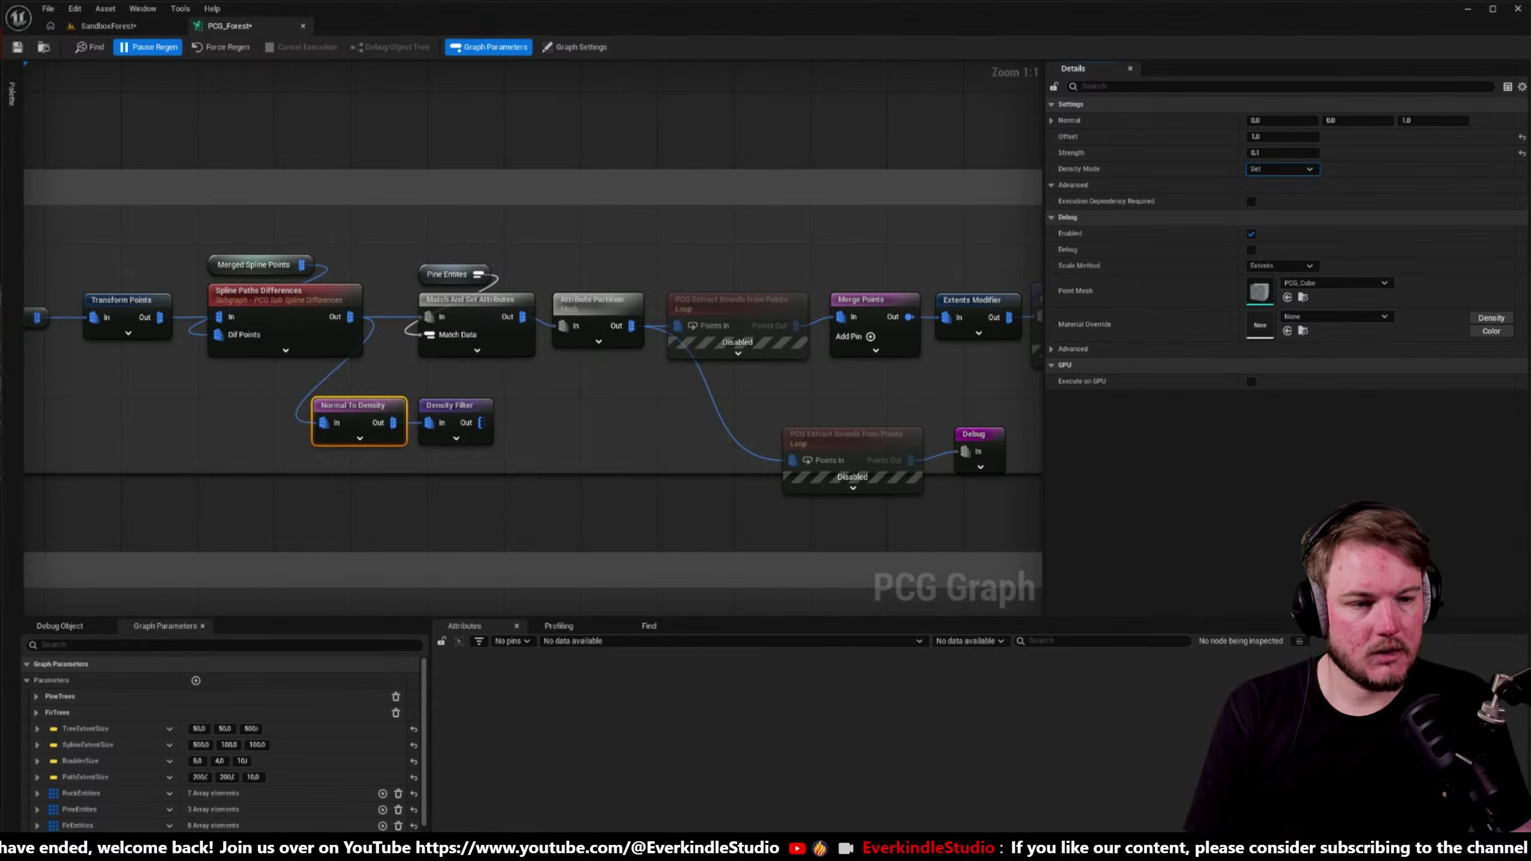
left_click(458, 429)
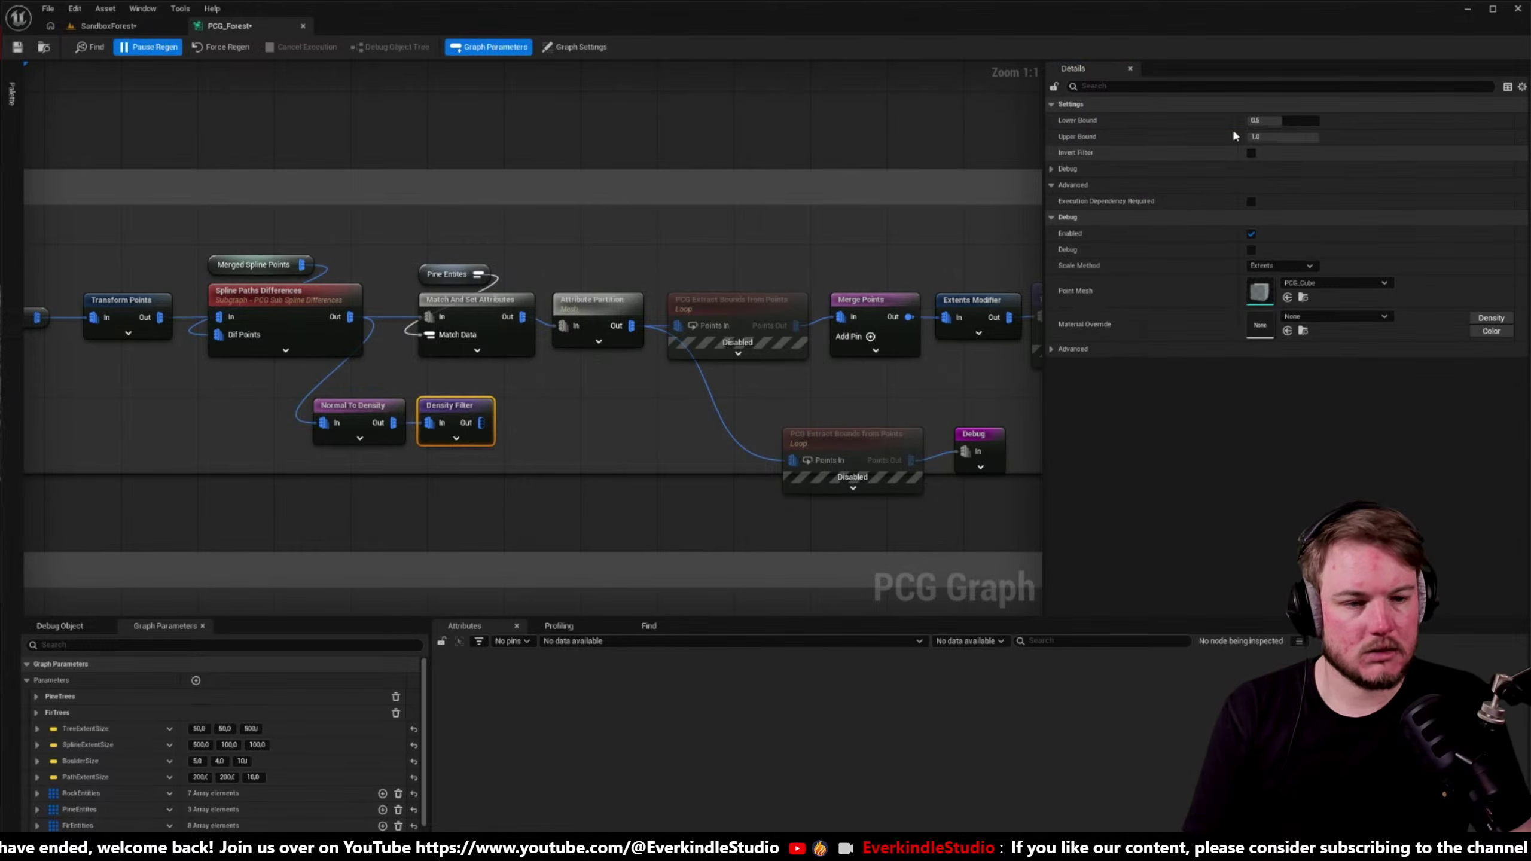
left_click(1302, 120)
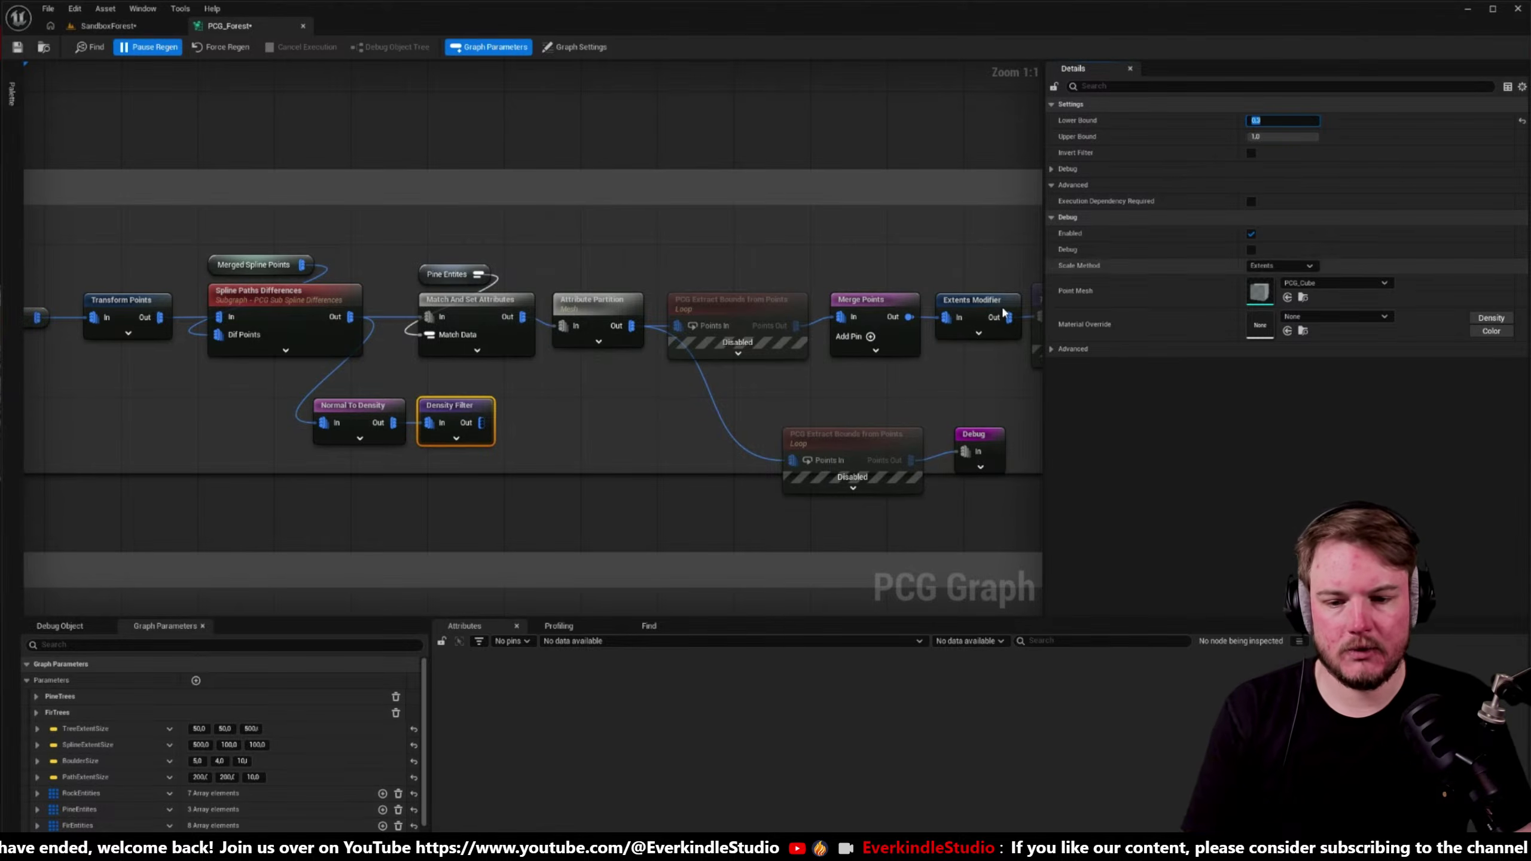
- Connect the Density Filter output to the In pin of Match And Set Attributes and reposition the two density nodes beneath the chain
right_click_drag(474, 480, 366, 496)
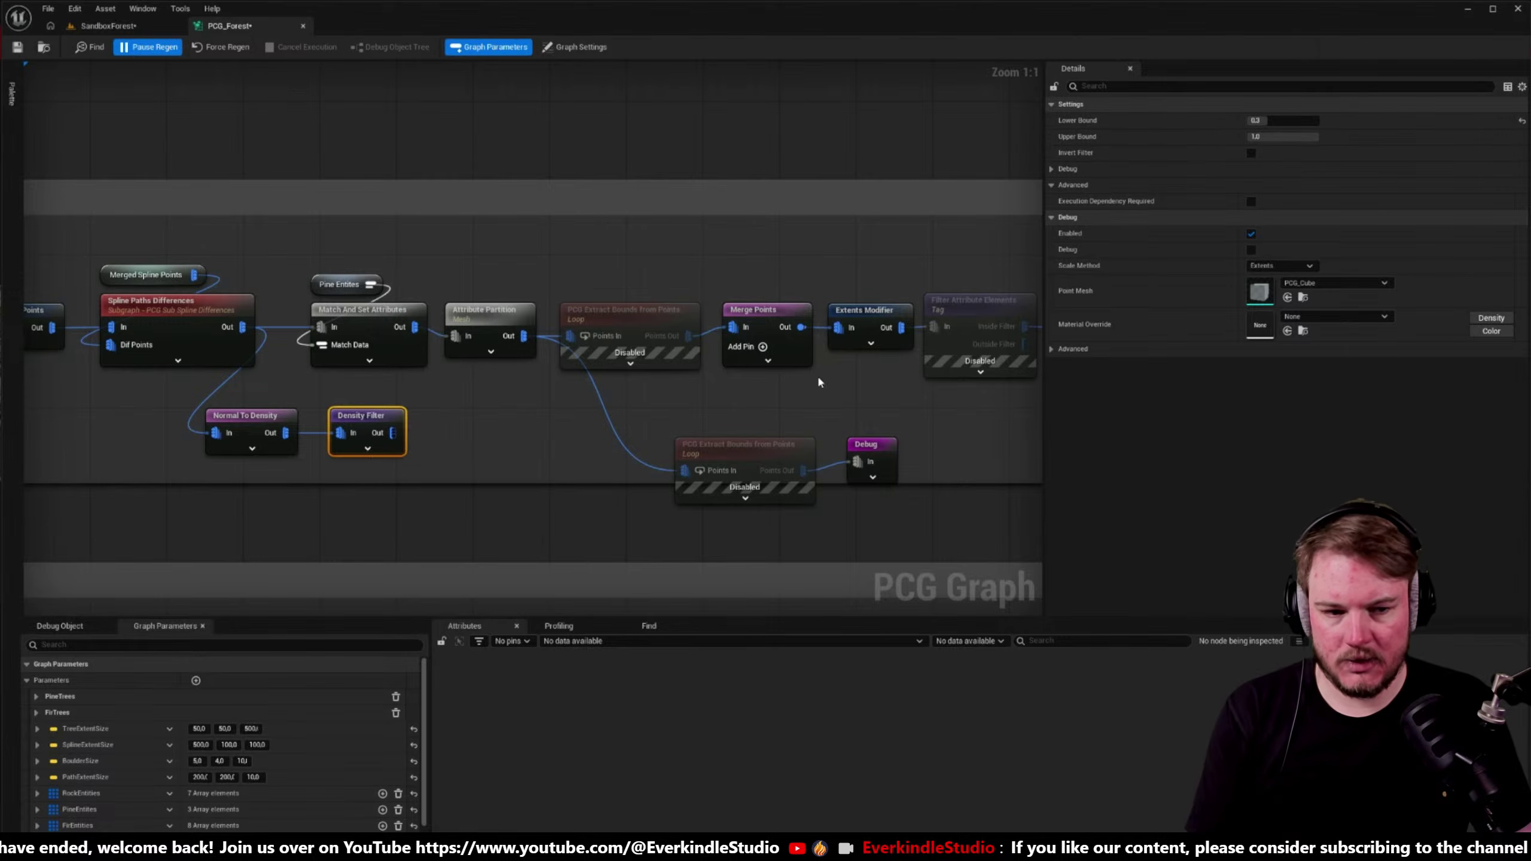
right_click_drag(465, 435, 510, 430)
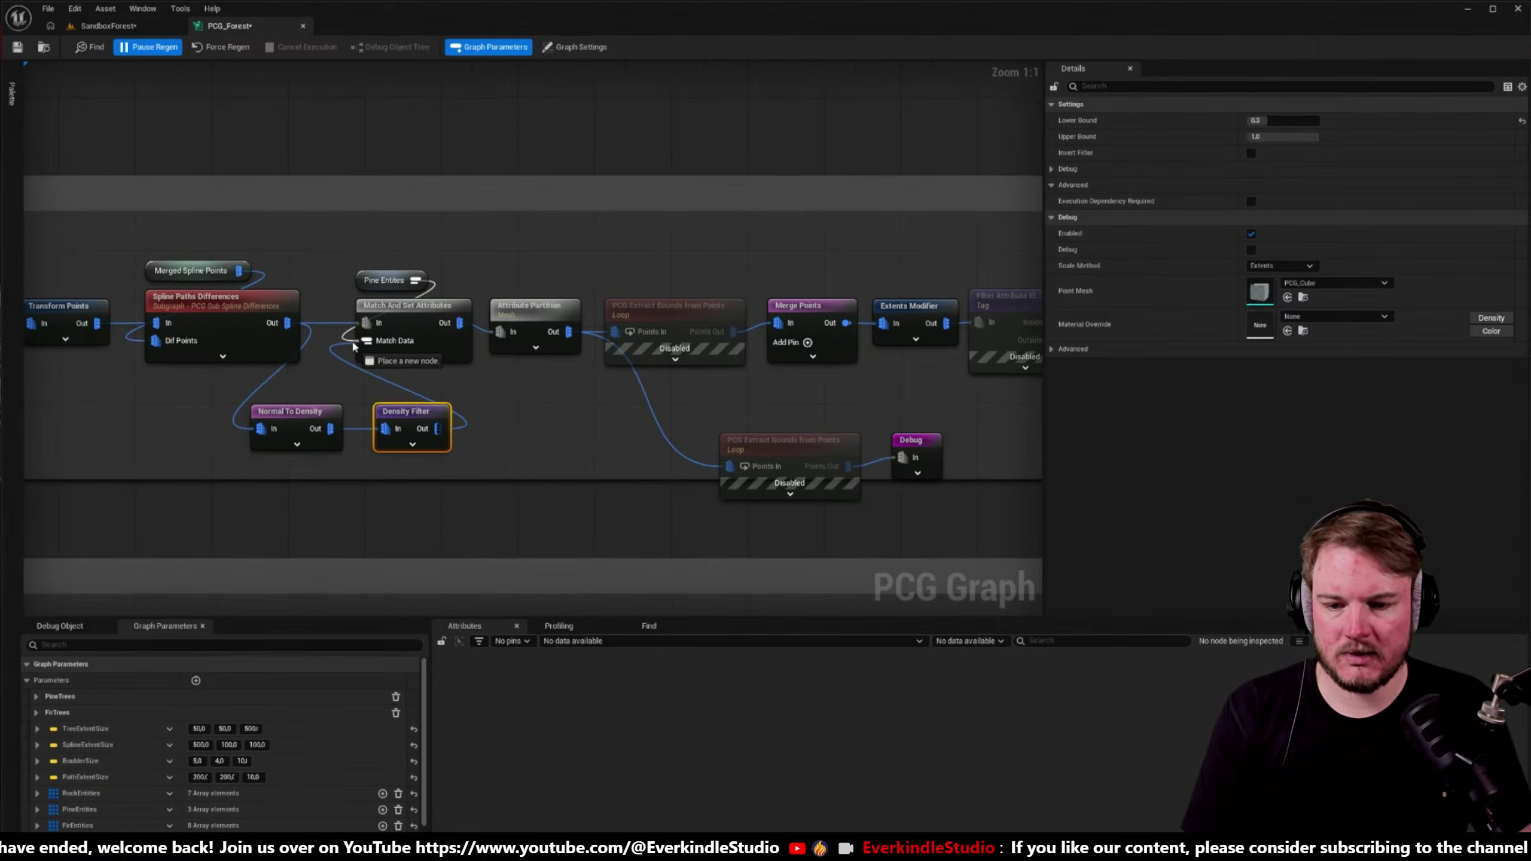
left_click_drag(354, 345, 365, 324)
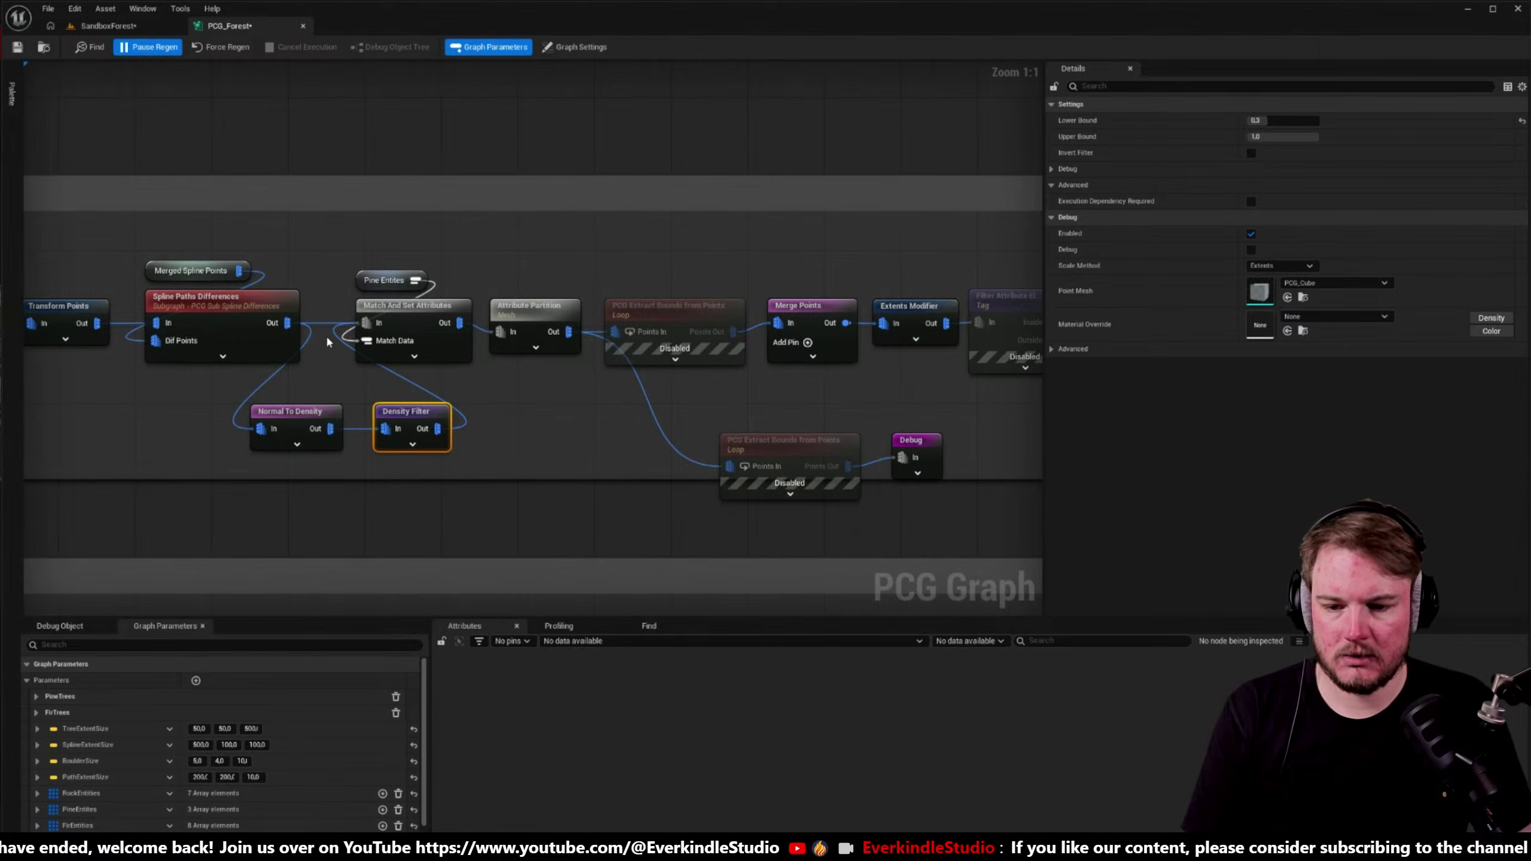
right_click_drag(322, 339, 500, 331)
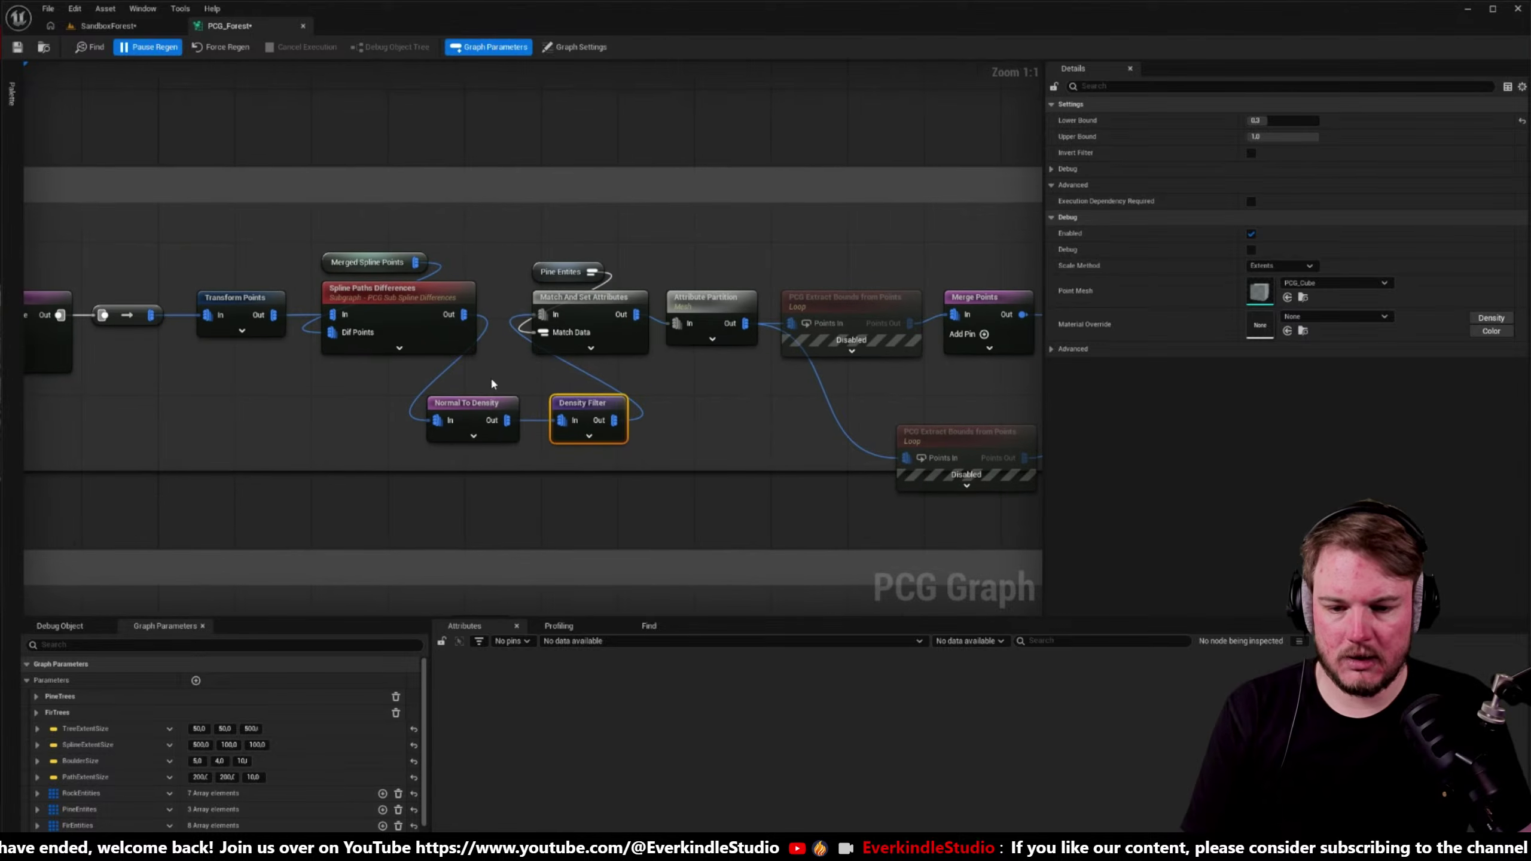
left_click_drag(415, 386, 583, 402)
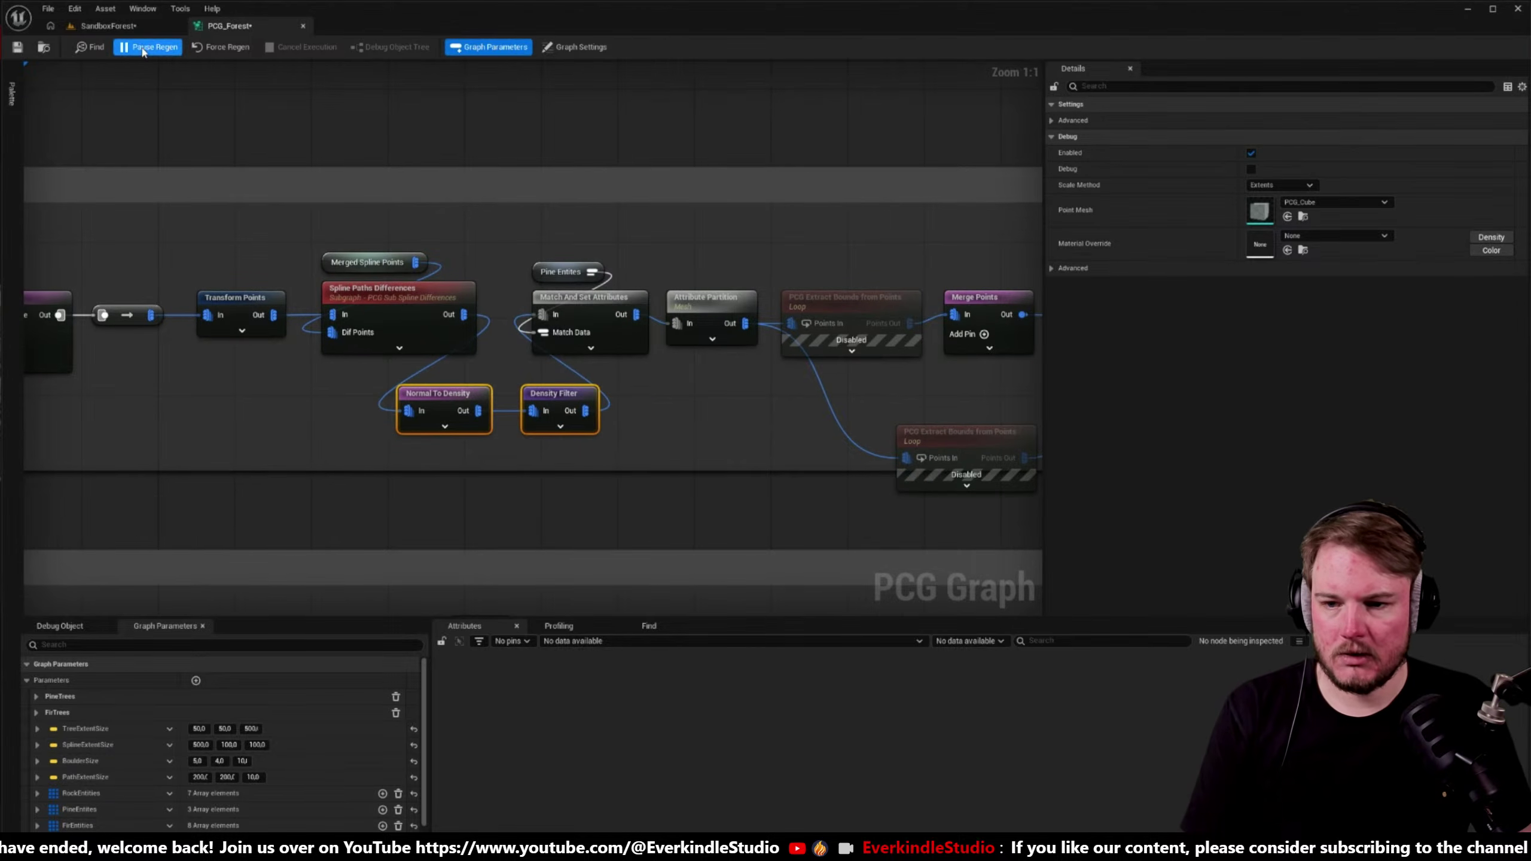
- Return to the SandboxForest level and survey the generated trees on the slopes from above
left_click(107, 25)
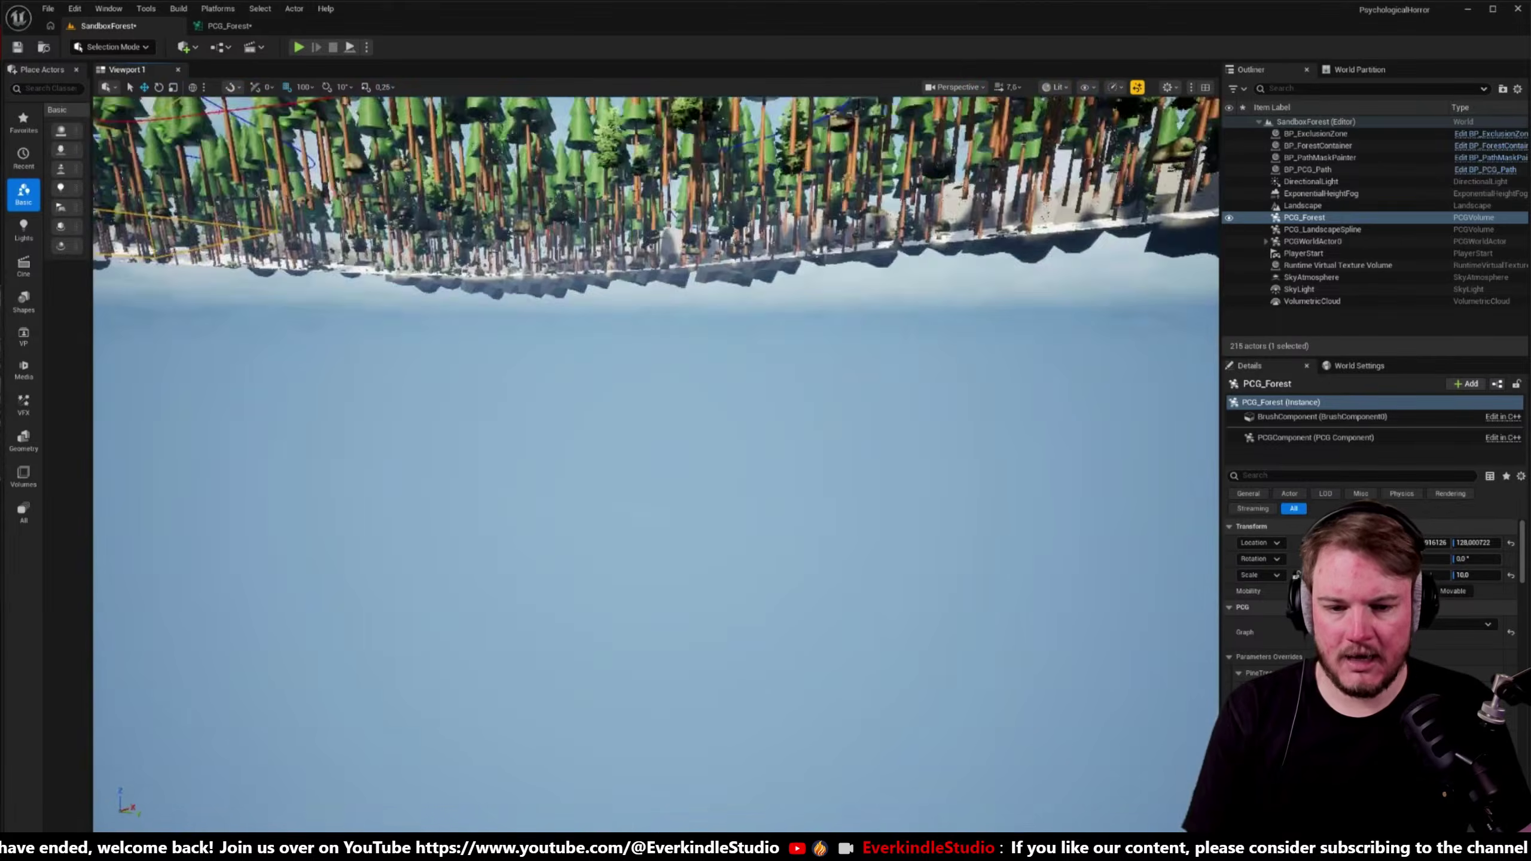
right_click_drag(656, 464, 656, 464)
right_click_drag(745, 334, 745, 331)
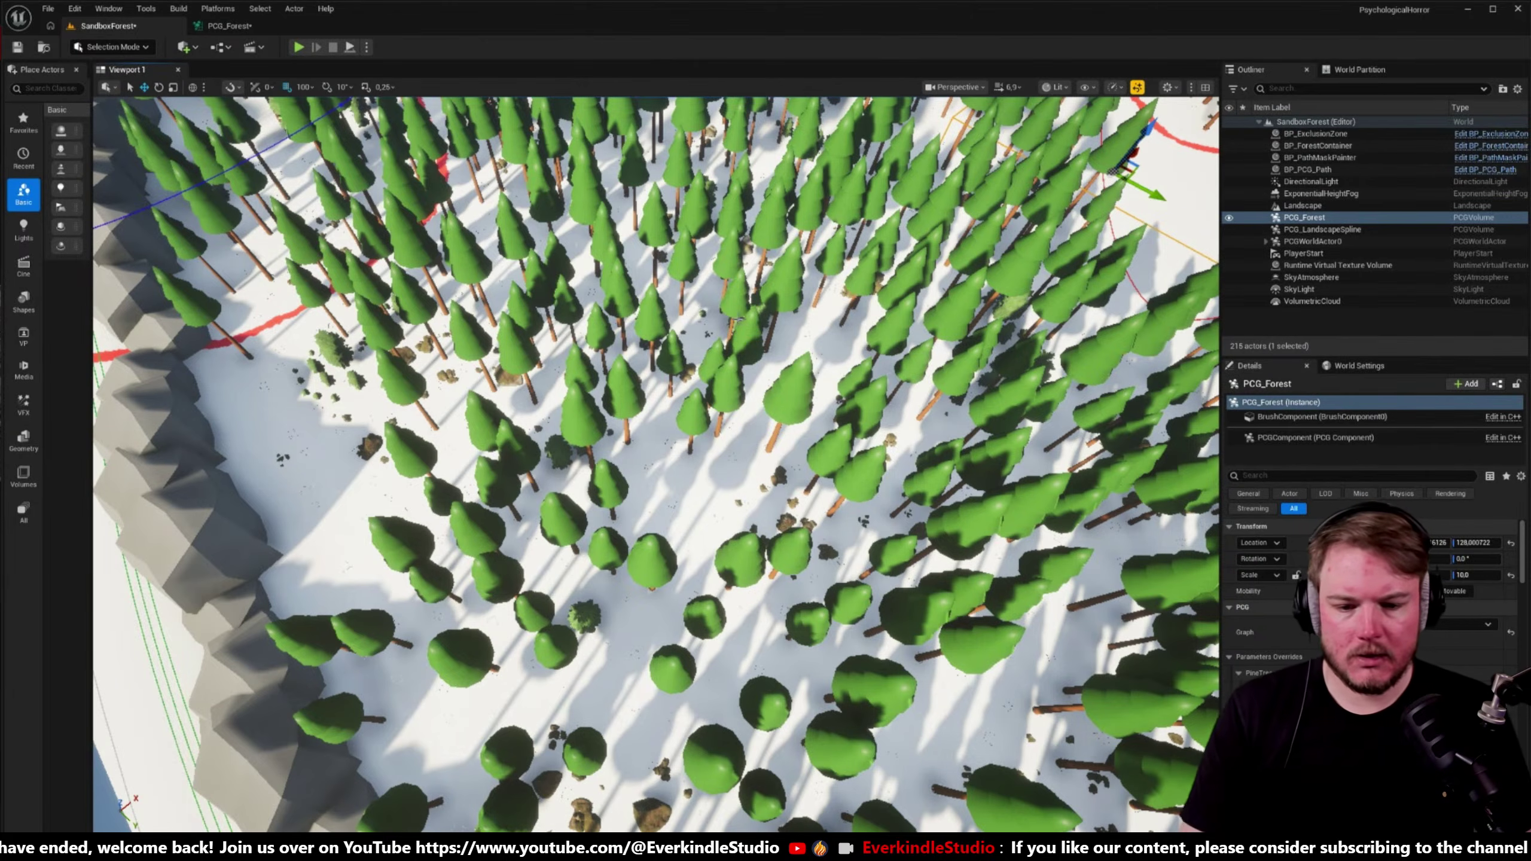
right_click_drag(592, 326, 591, 311)
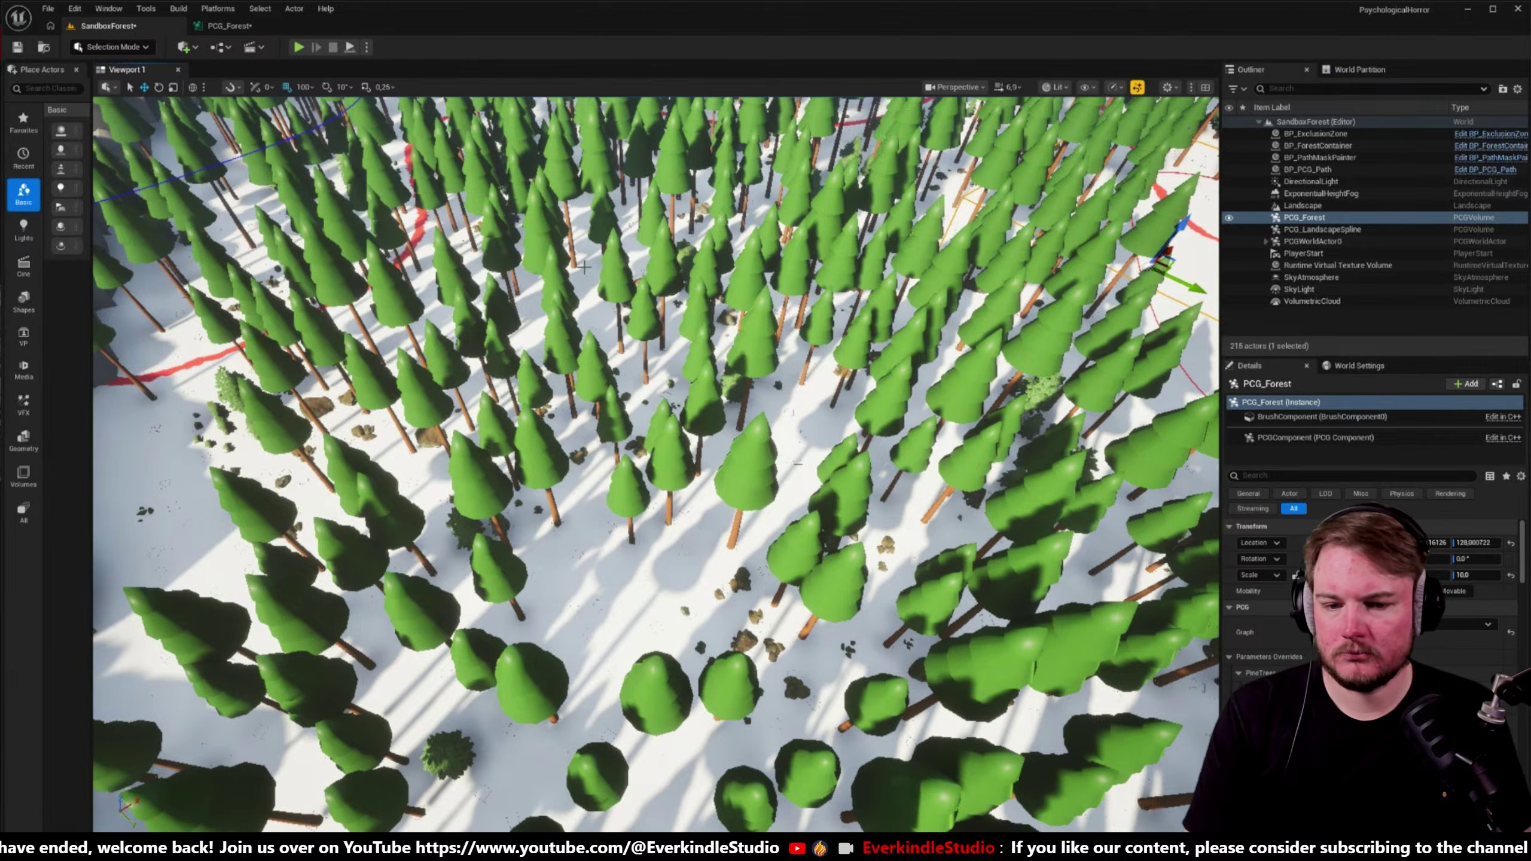
right_click_drag(592, 311, 584, 304)
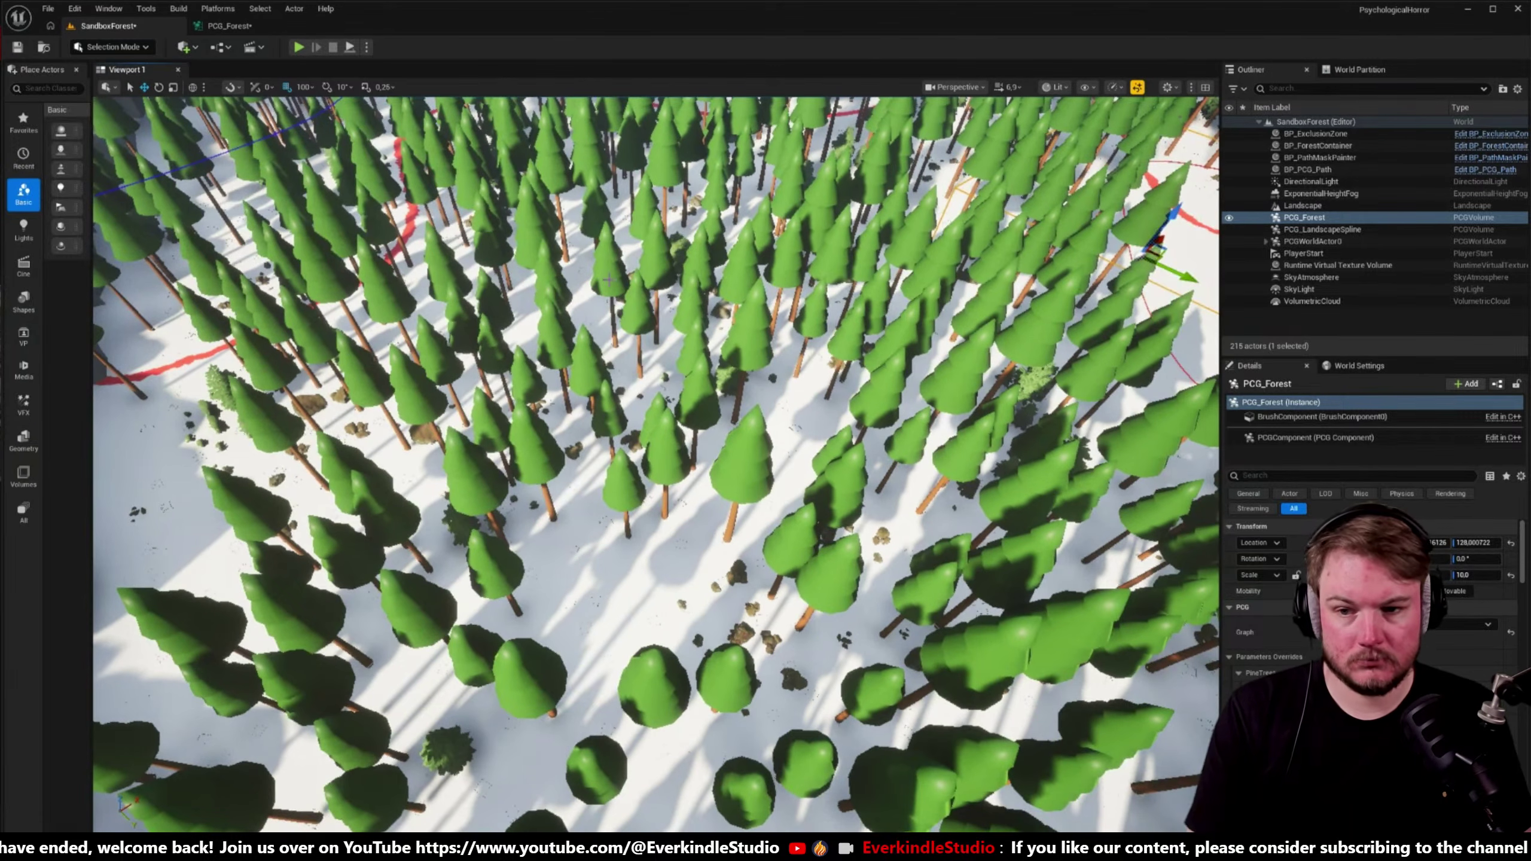
- Switch to Landscape mode and try to paint noise among the trees with a brush size of about 2680
key("shift+2")
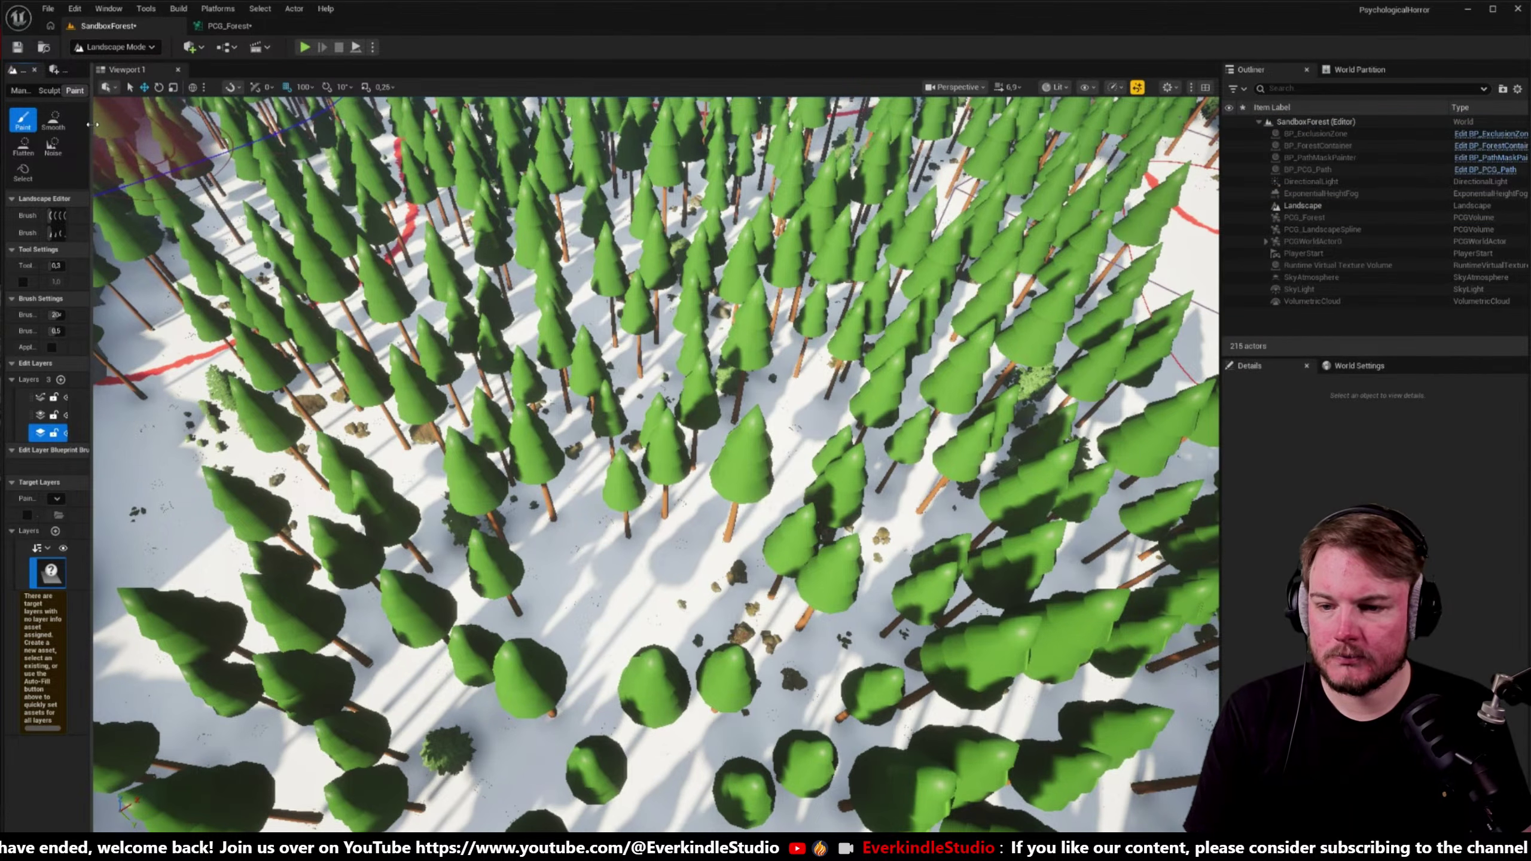
left_click_drag(91, 121, 263, 137)
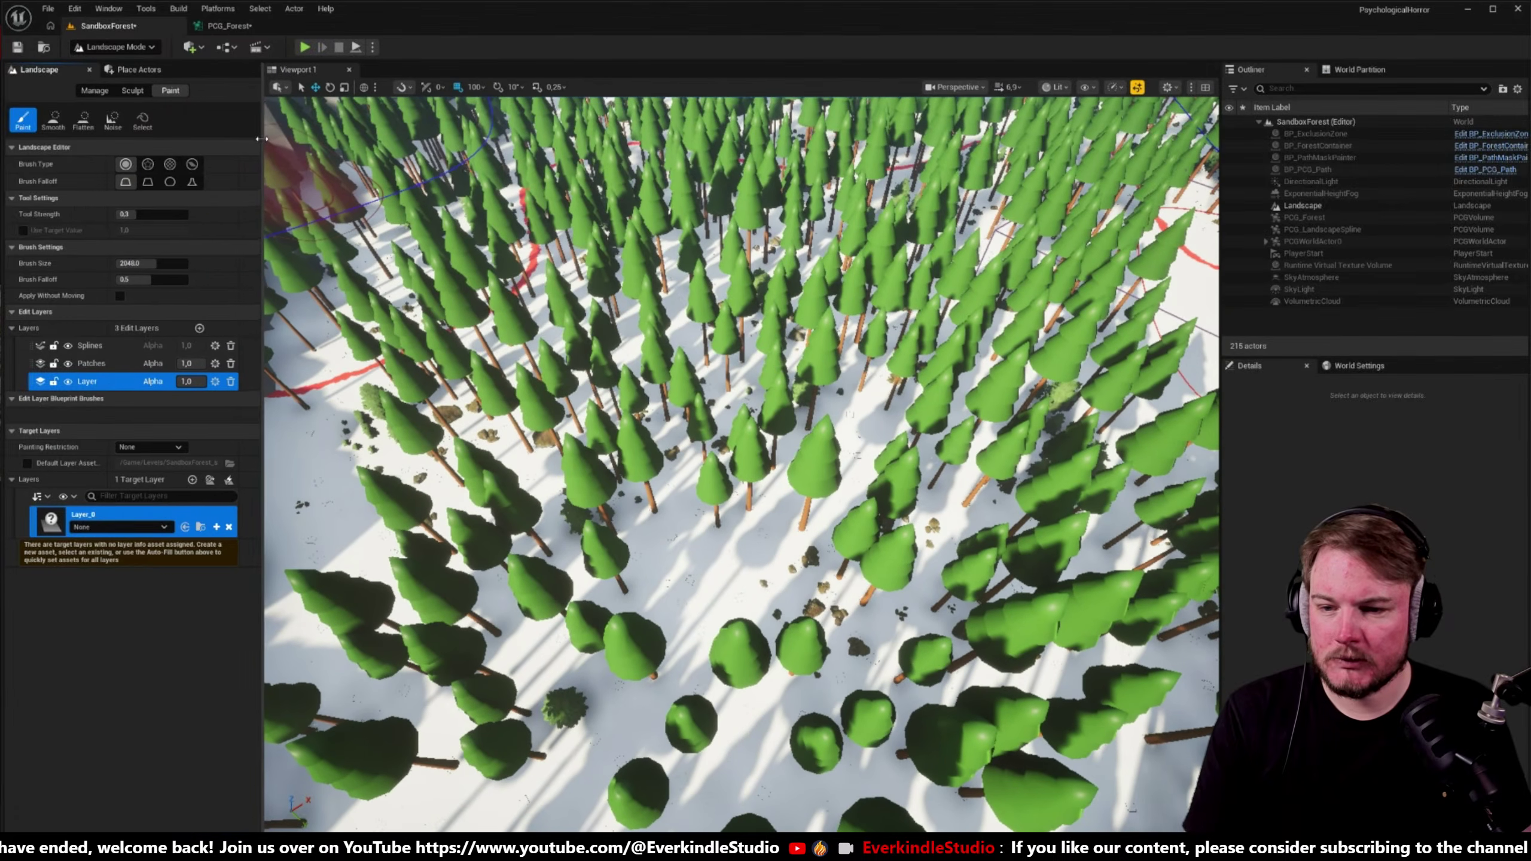
left_click(112, 119)
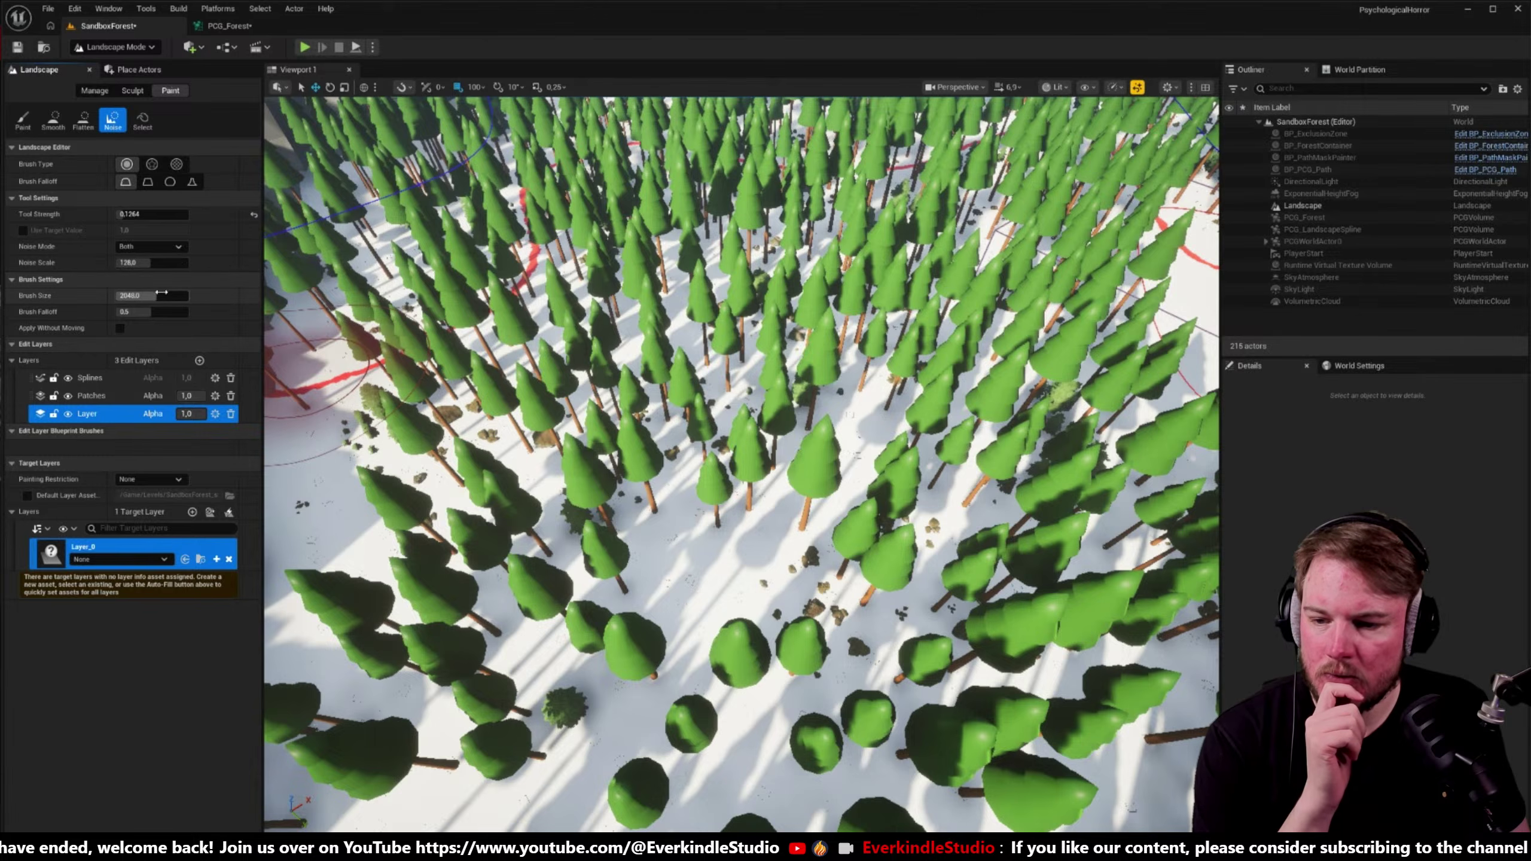
left_click_drag(162, 295, 180, 295)
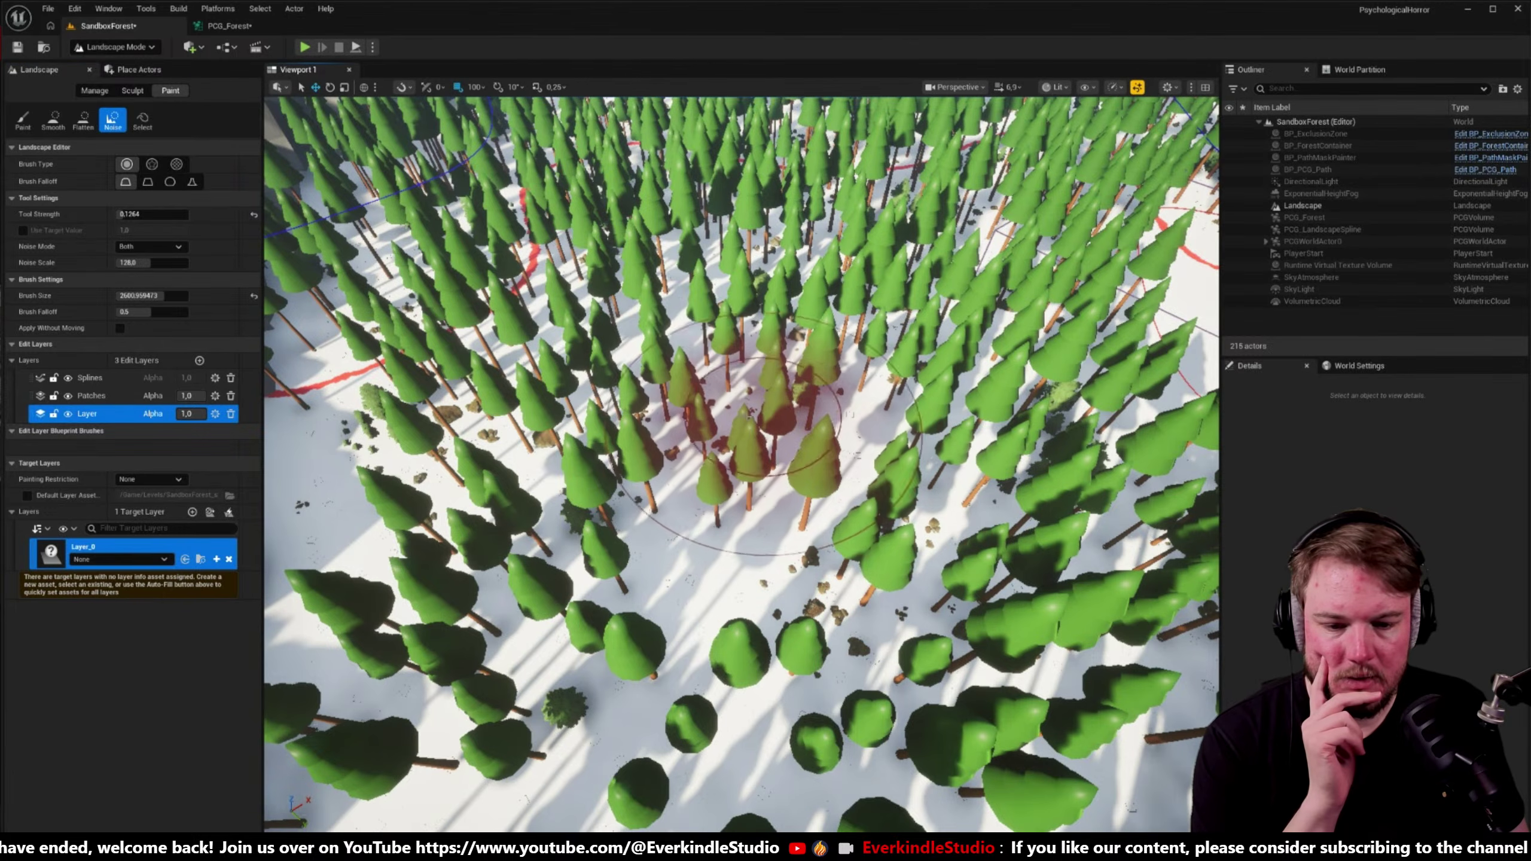
left_click(798, 448)
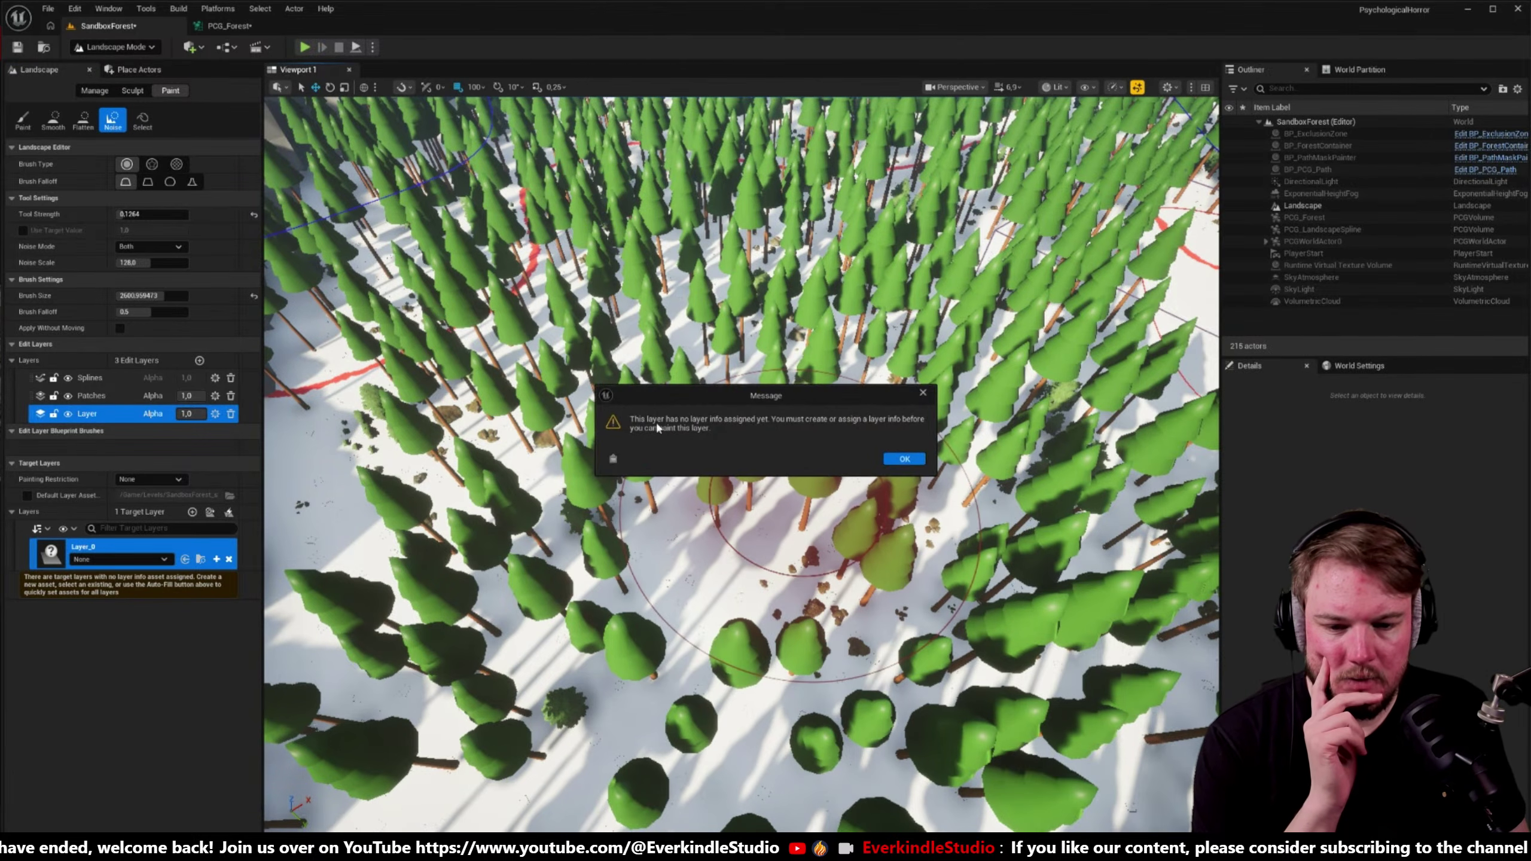
left_click(902, 458)
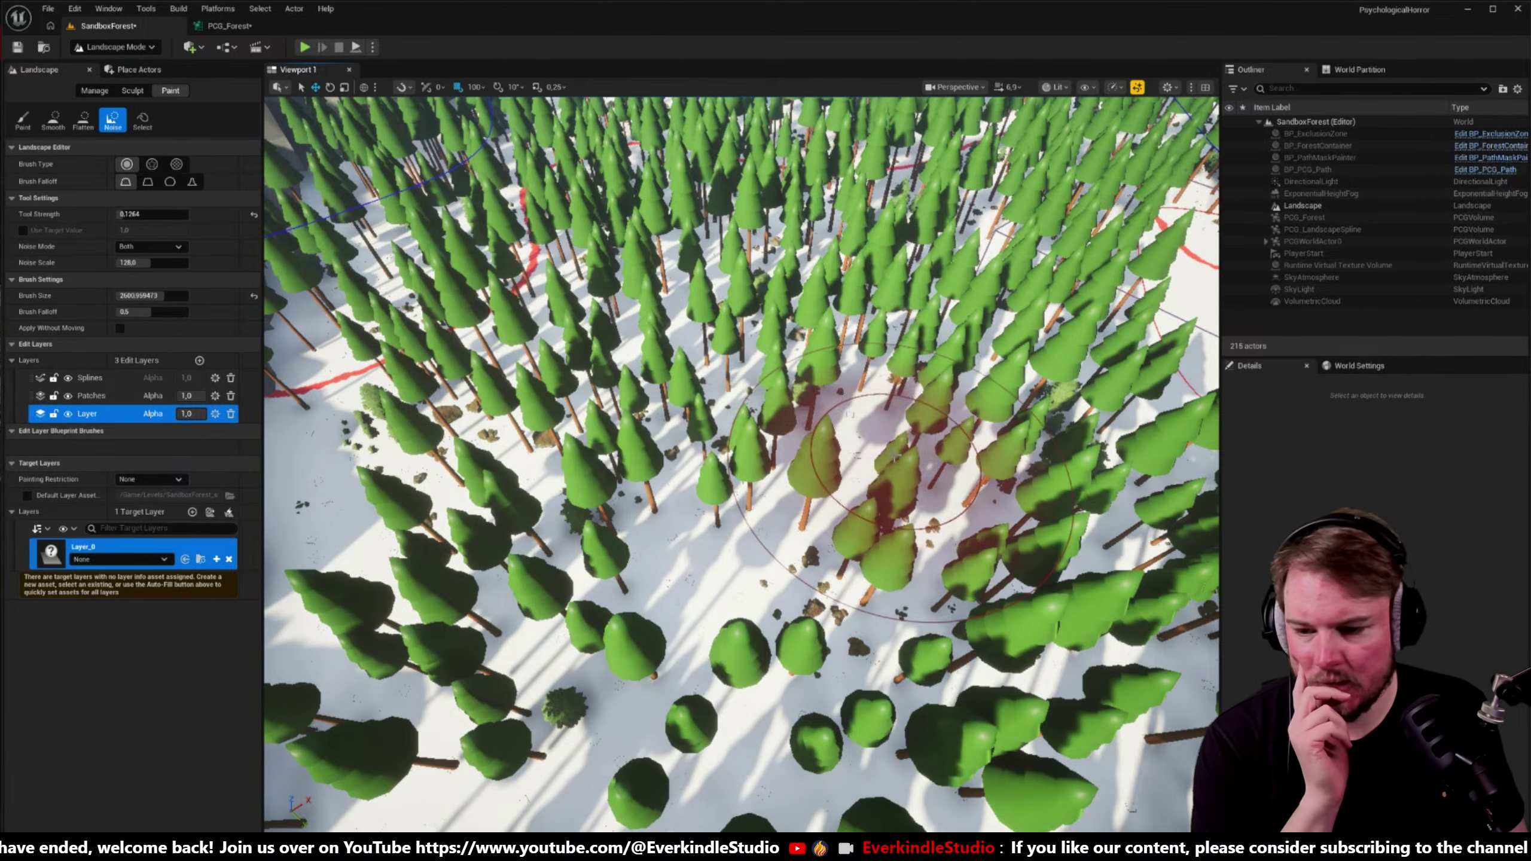
- Reset the Landscape actor's material to its default and look over the terrain between the trees
left_click(1308, 207)
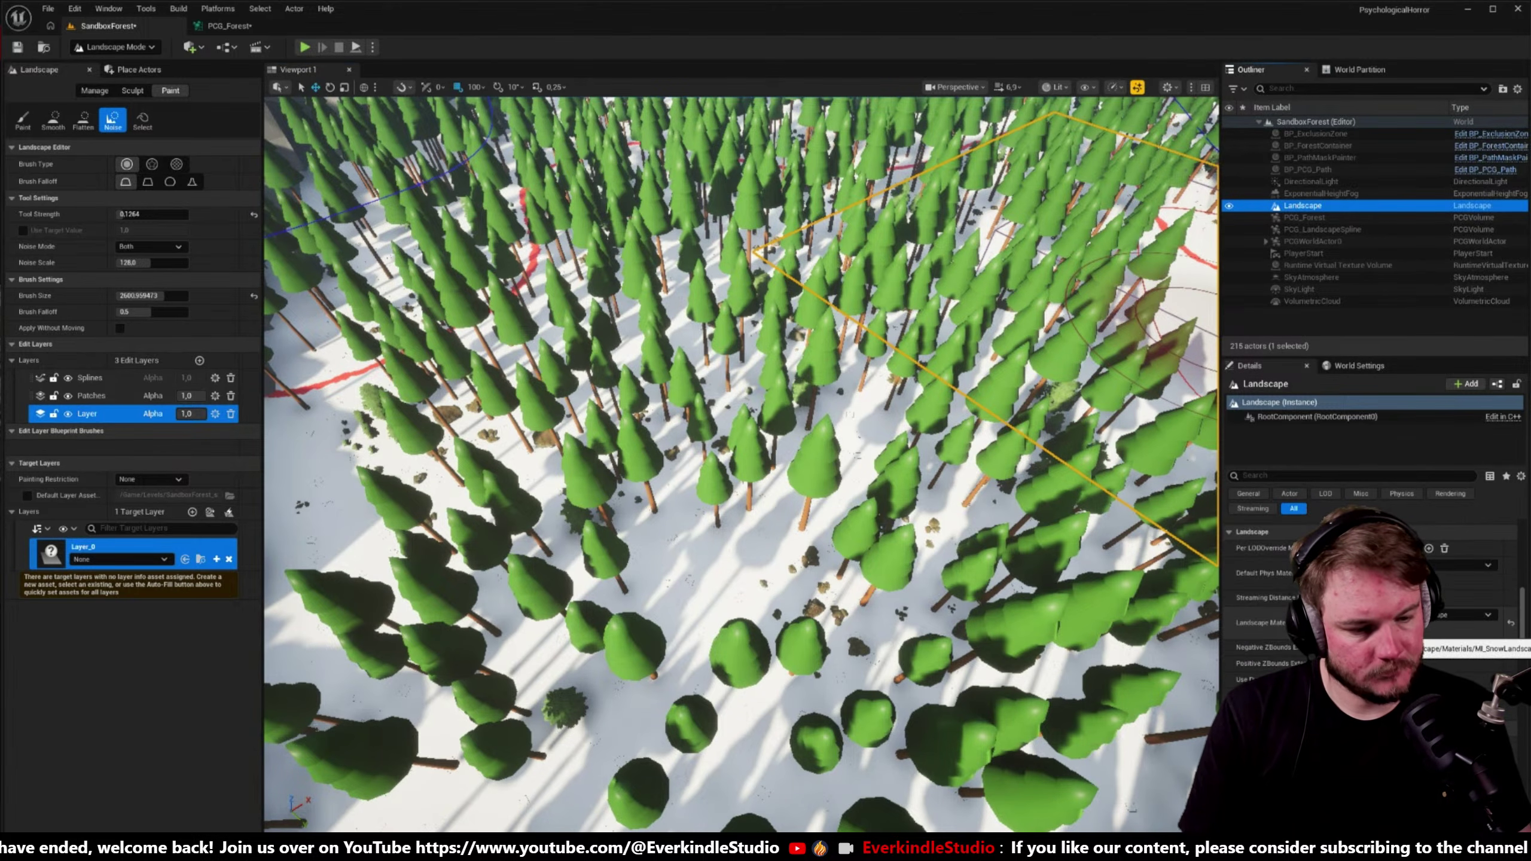
left_click(1512, 624)
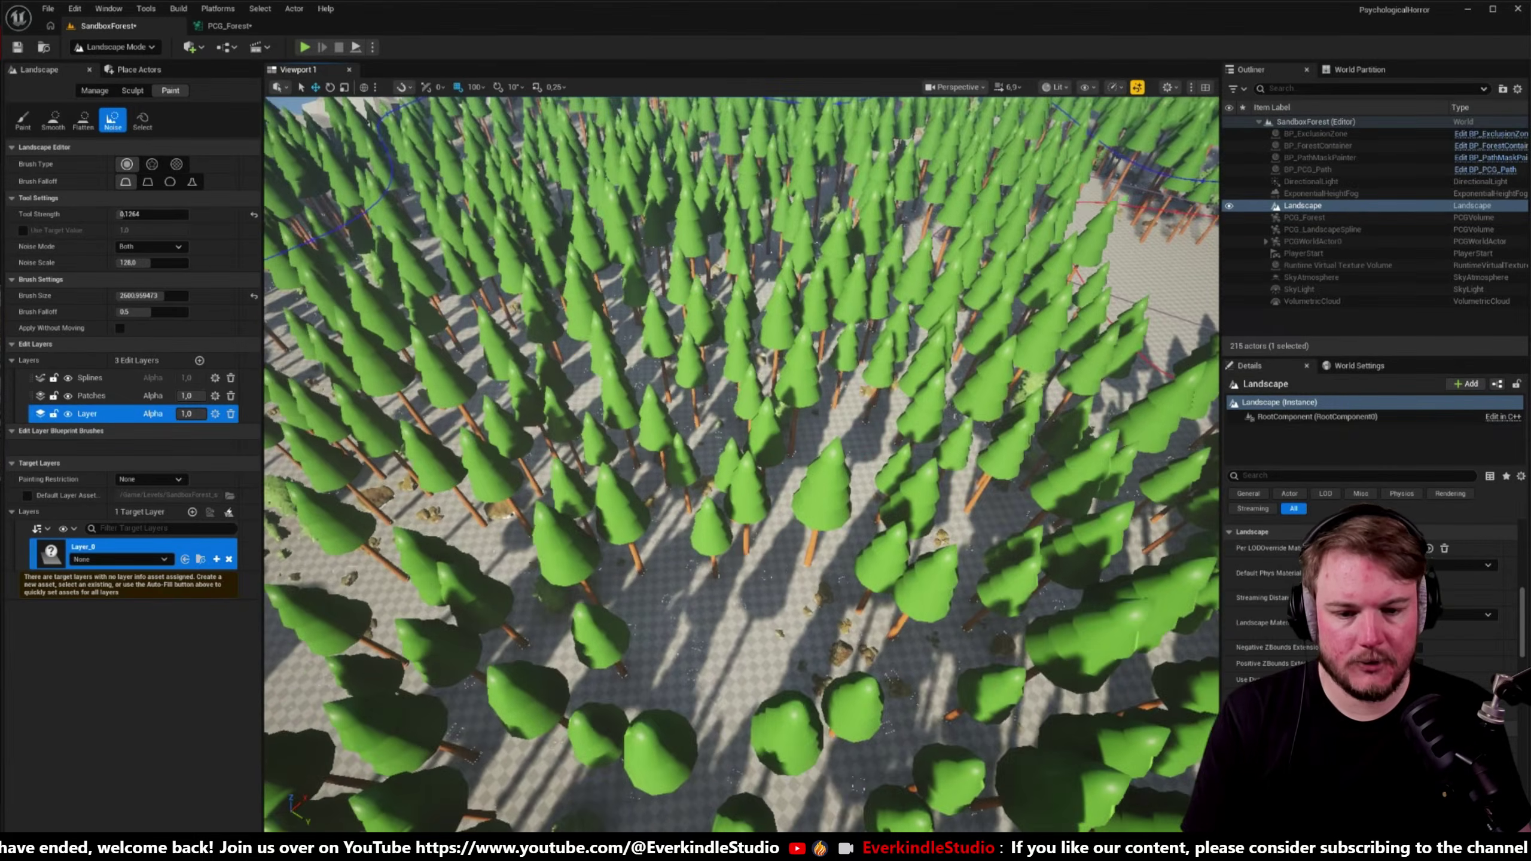
right_click_drag(940, 524, 940, 543)
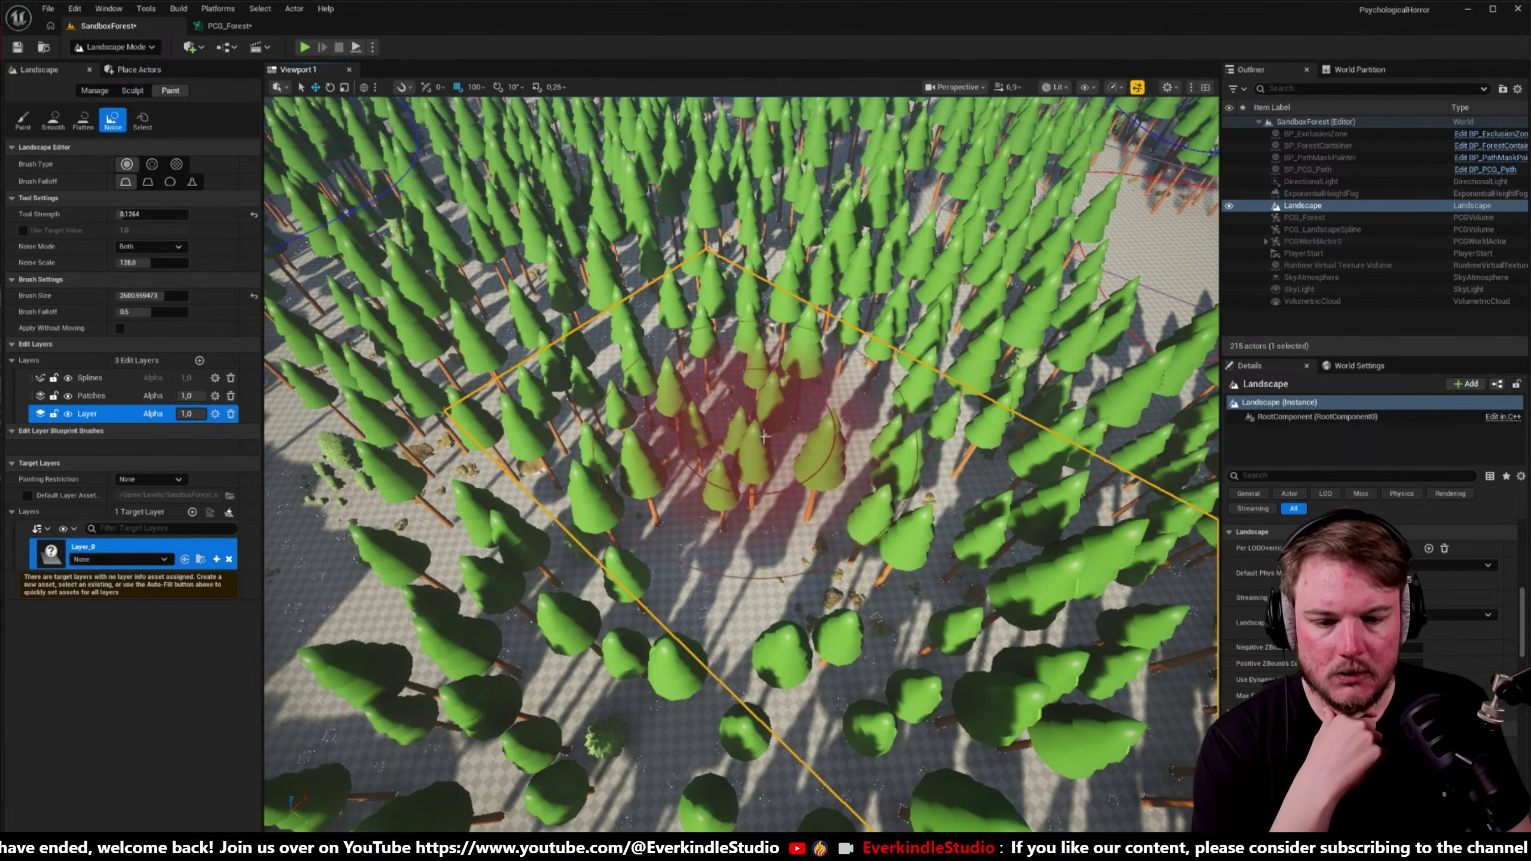
- Retry painting noise among the trees, then delete the target layer Layer_0 from the landscape
left_click(739, 446)
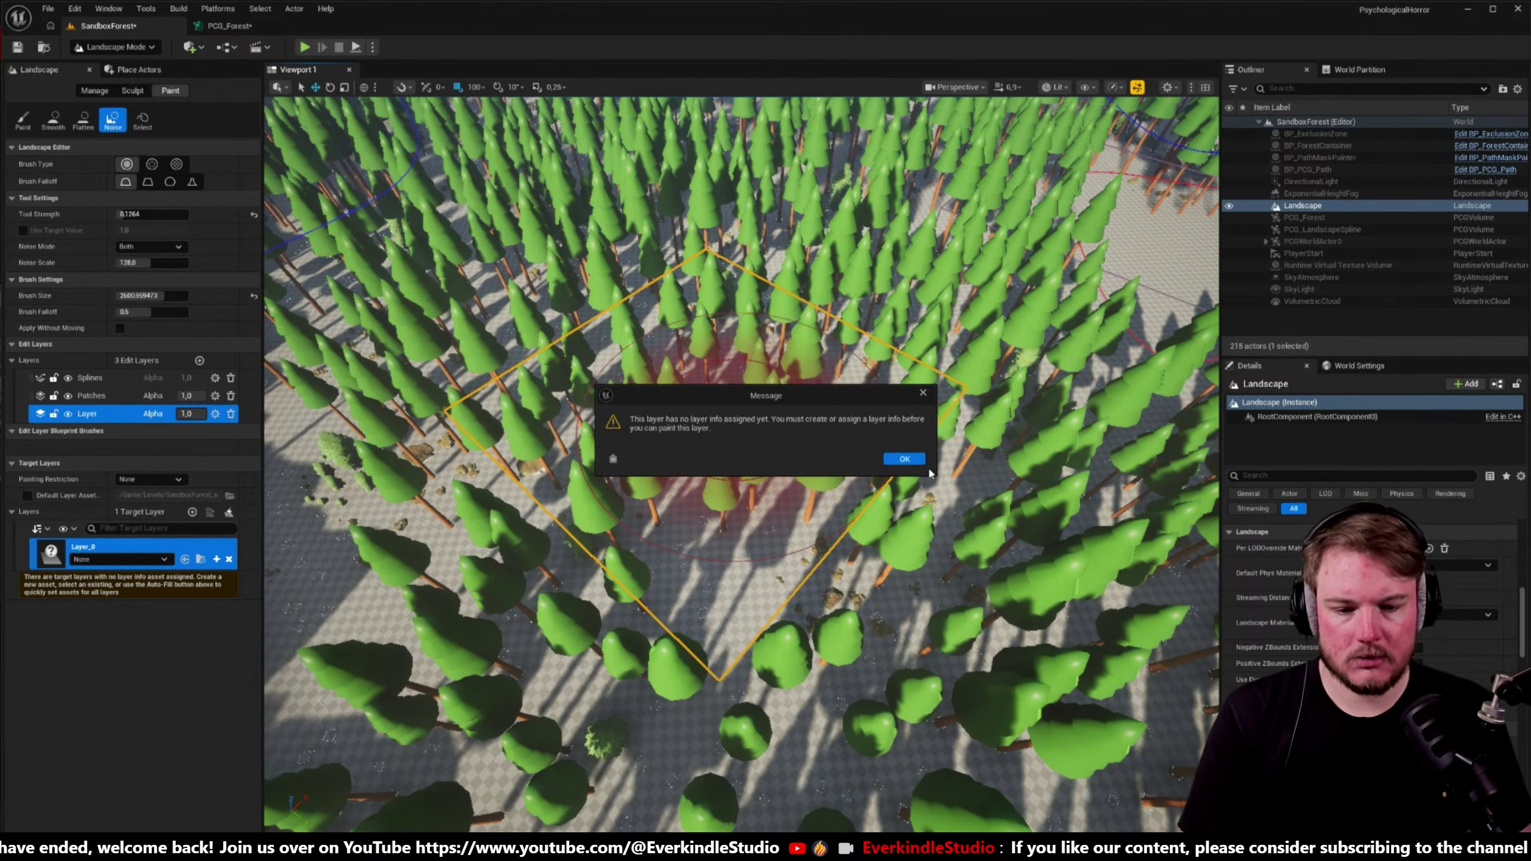
left_click(910, 460)
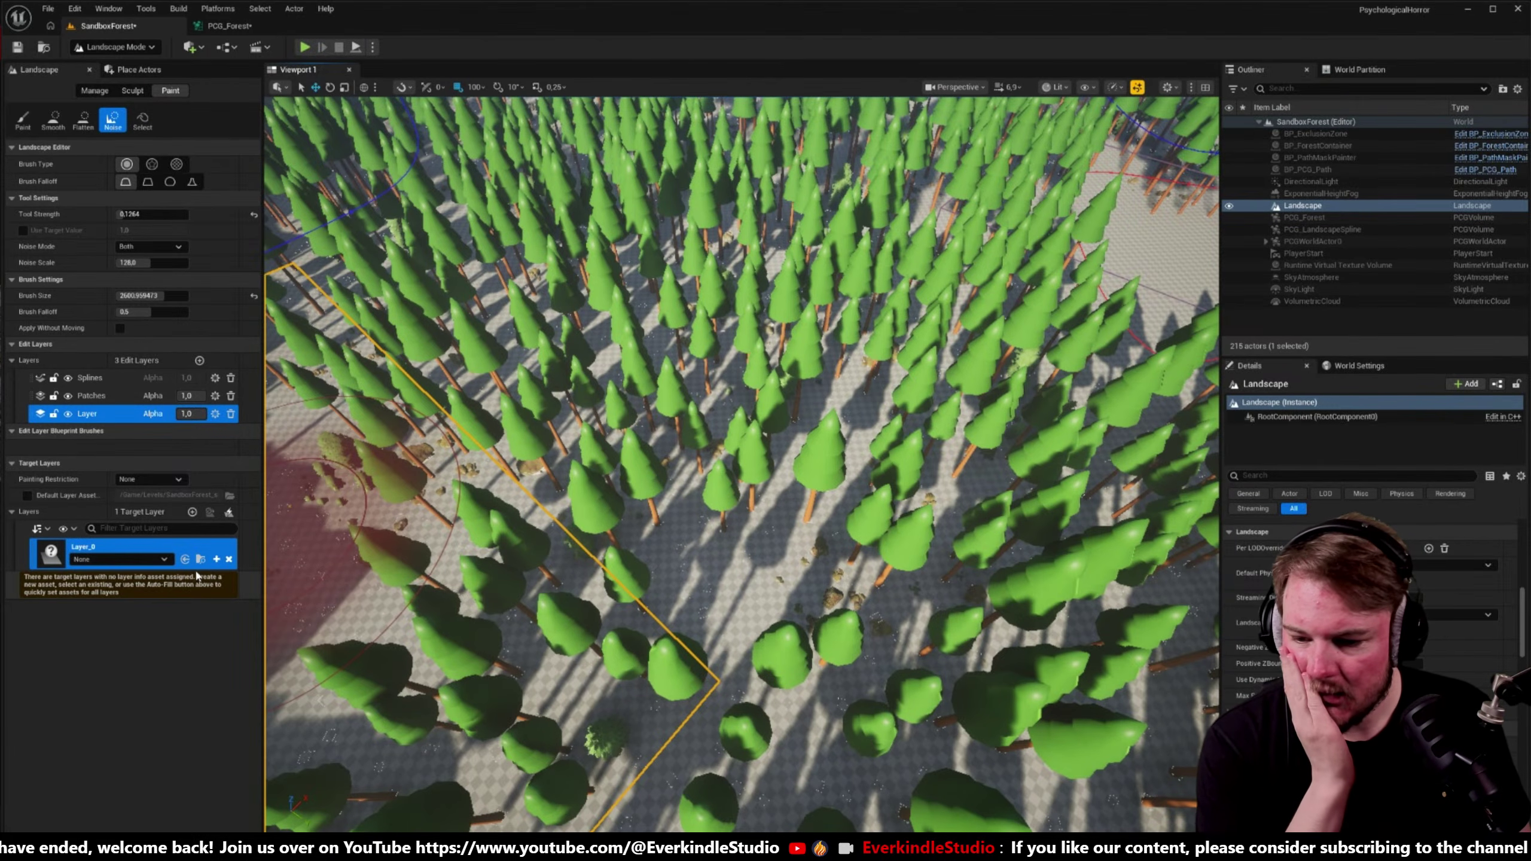
left_click(228, 559)
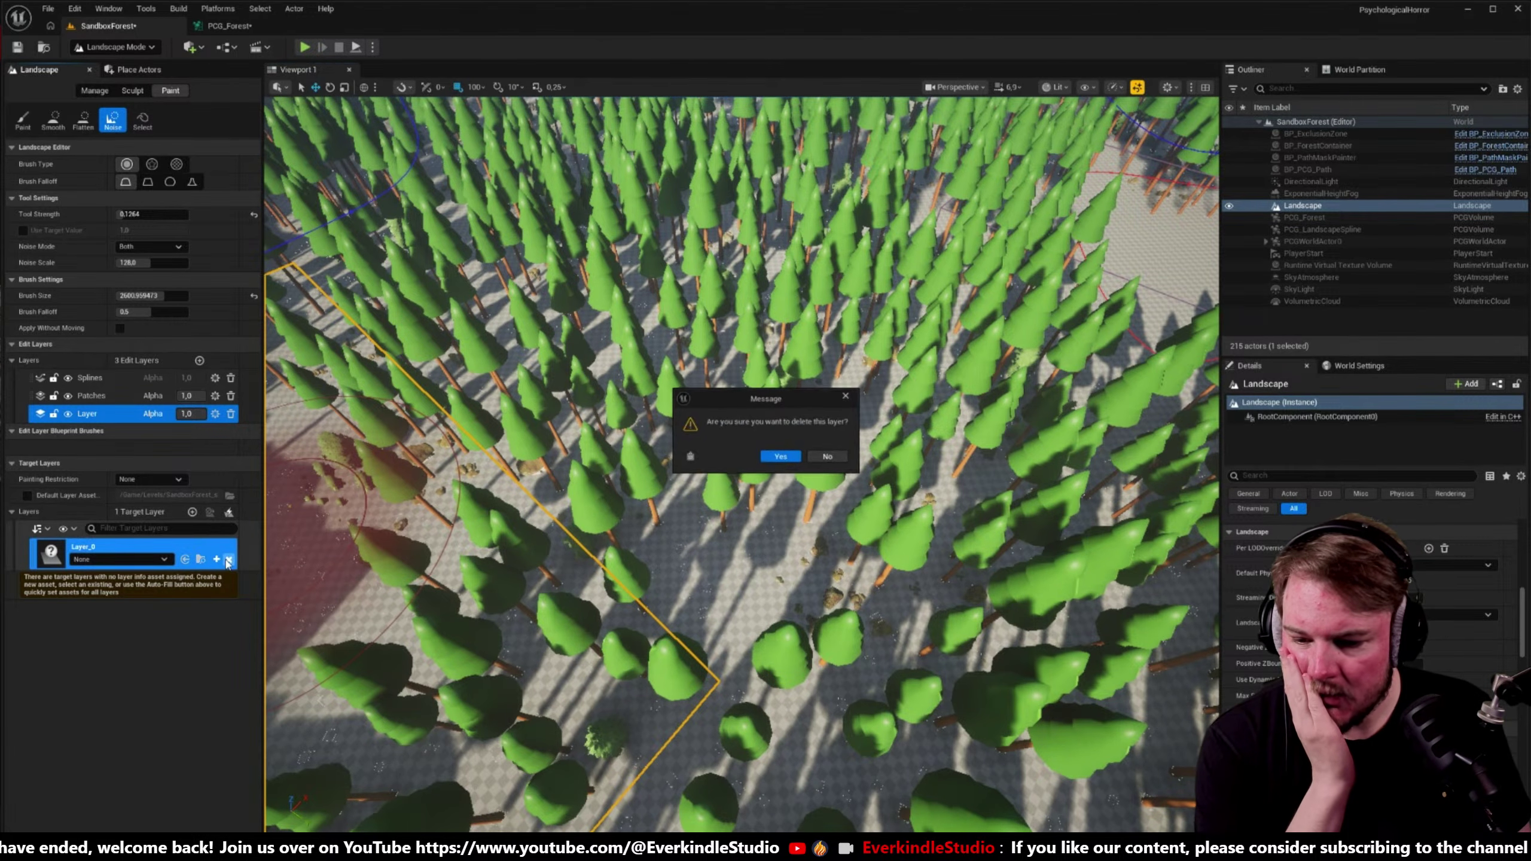
left_click(797, 458)
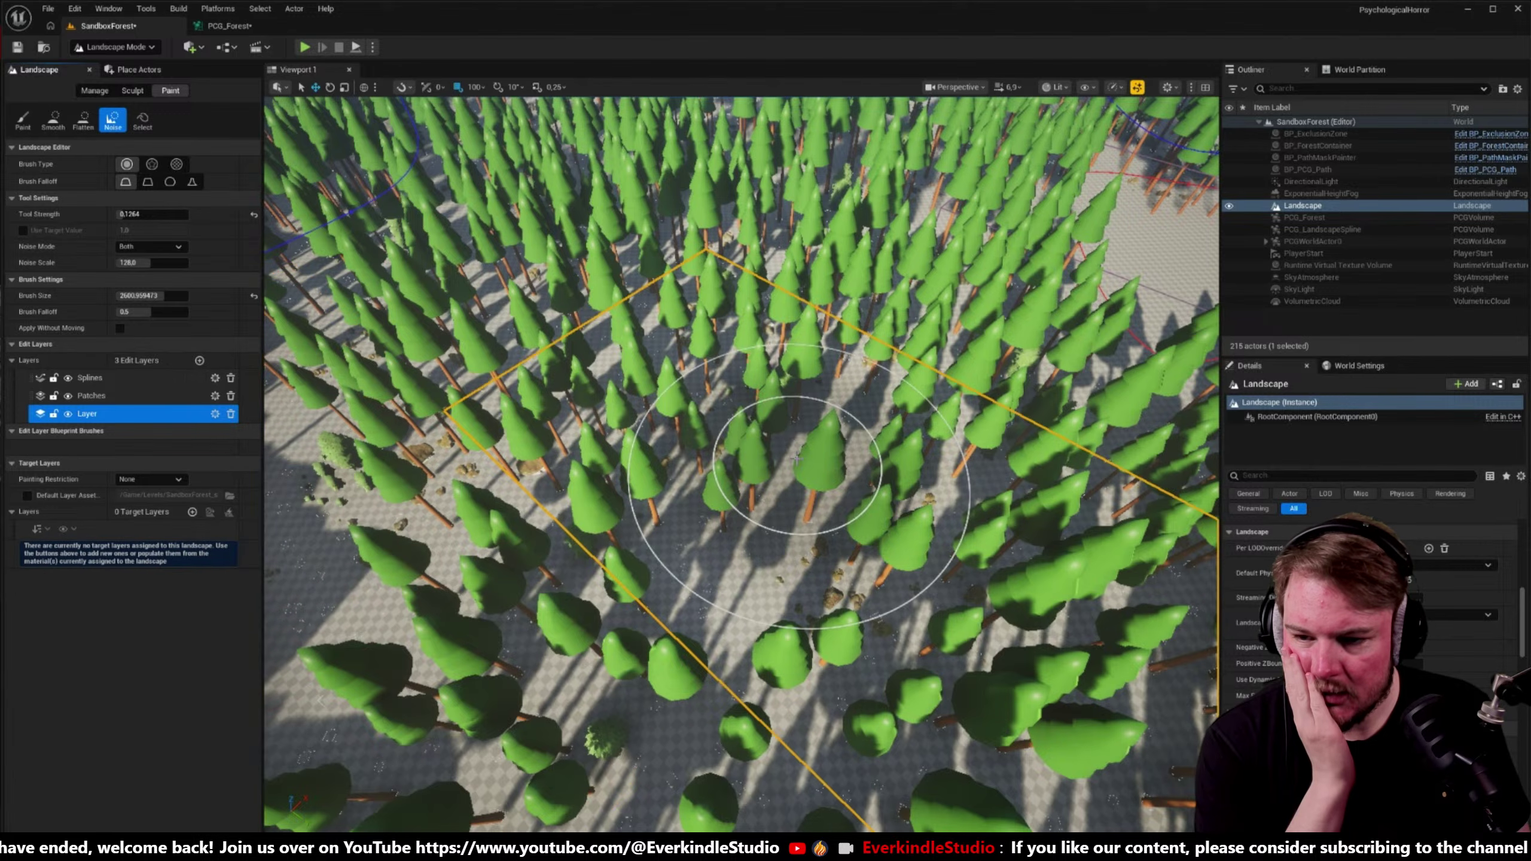
- Set up the Noise tool for sculpting with a tool strength of 0.16 and a brush size of about 2322
left_click(132, 92)
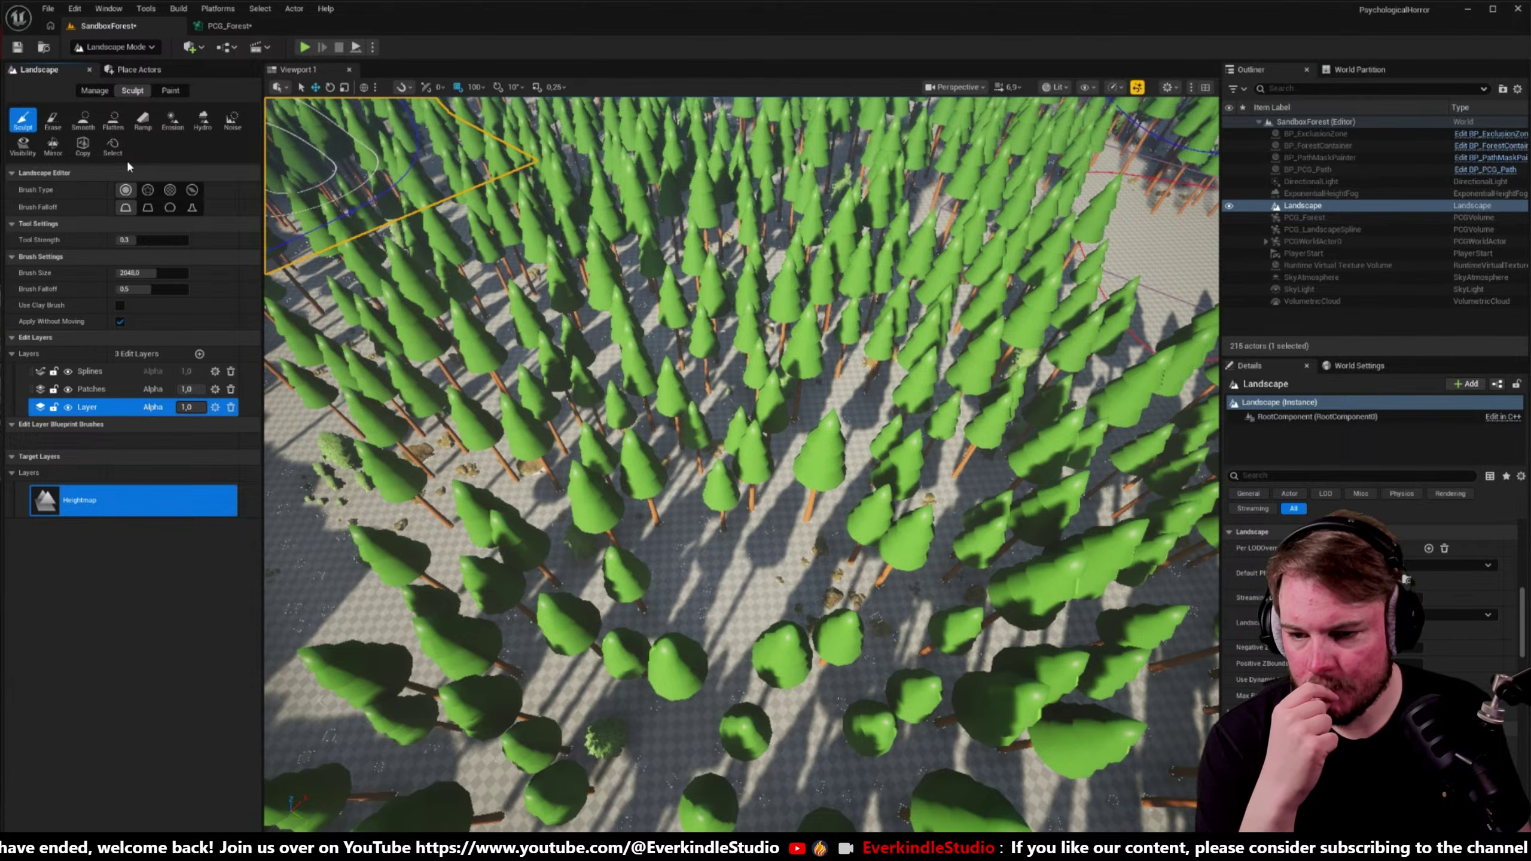
left_click(232, 121)
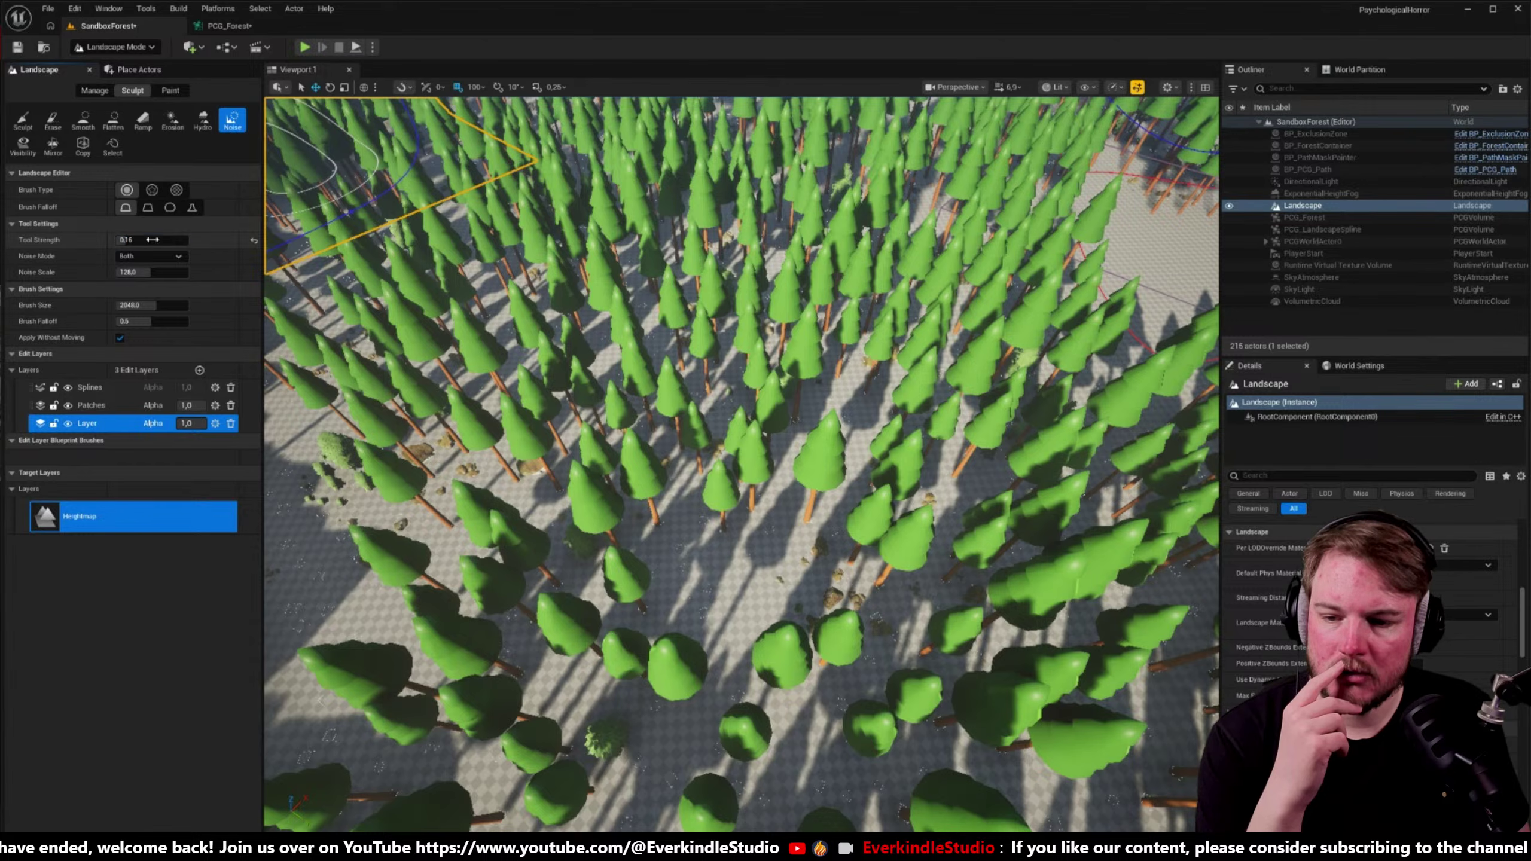
left_click_drag(150, 304, 161, 304)
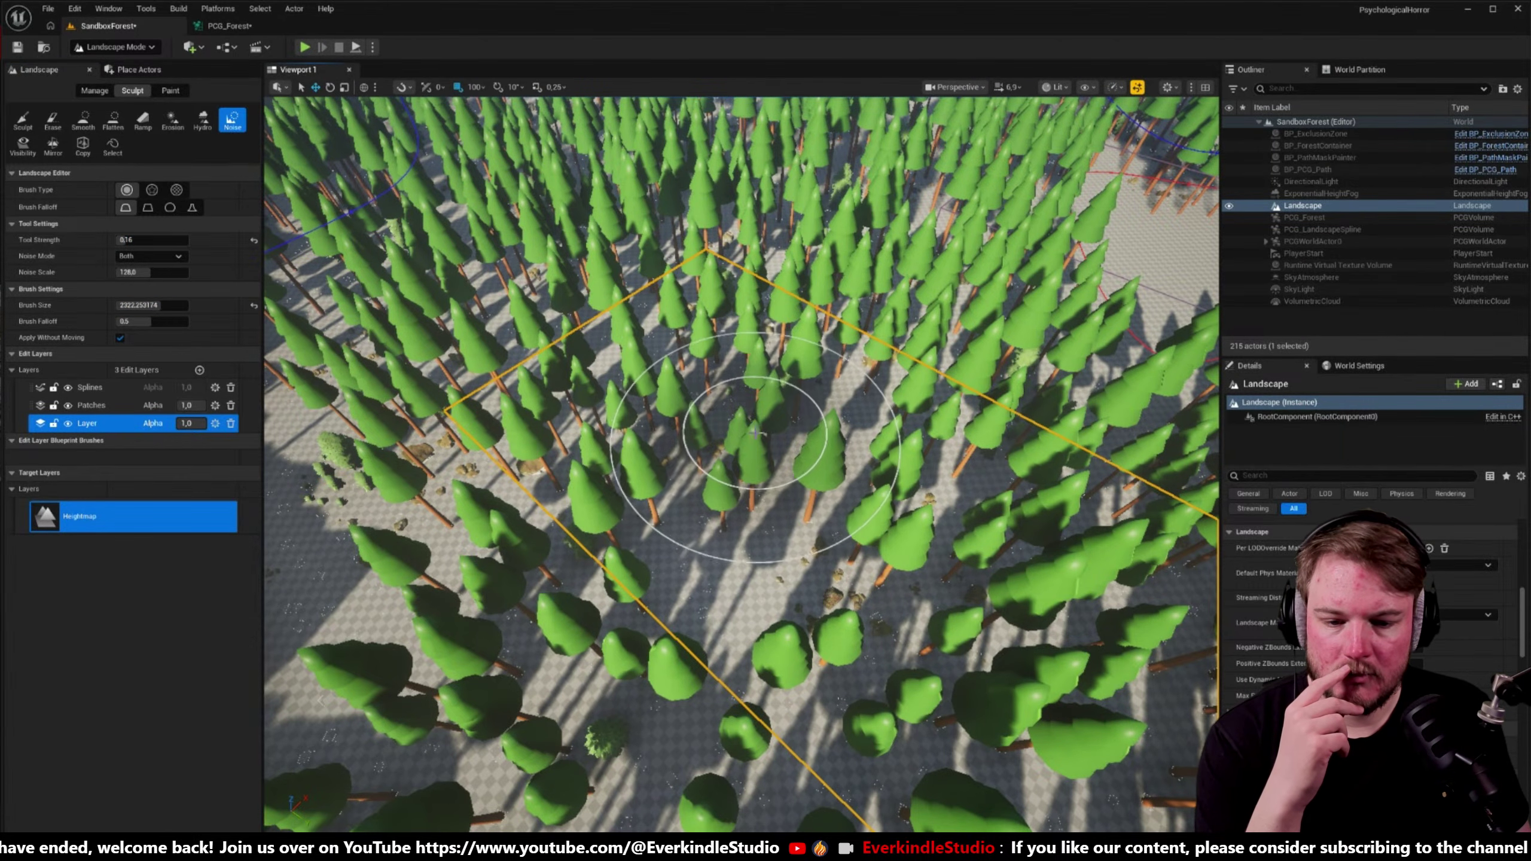
mouse_move(795, 392)
right_mouse_down()
mouse_move(796, 434)
mouse_move(795, 362)
mouse_move(783, 374)
mouse_move(754, 339)
right_mouse_up()
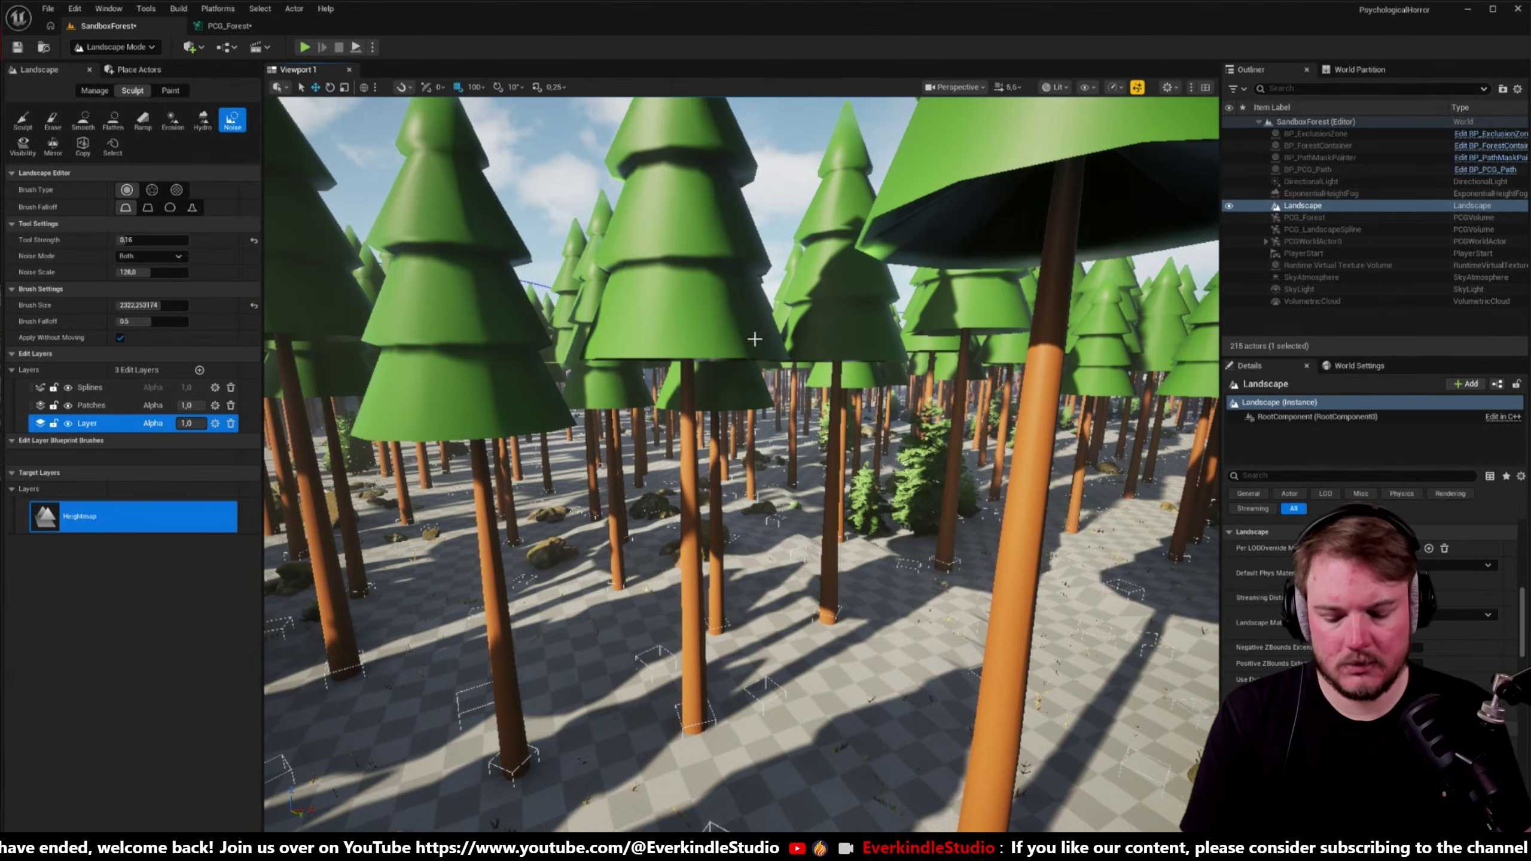
- Return to Selection mode and hide PCGWorldActor0 to expose the bare landscape
key("shift+1")
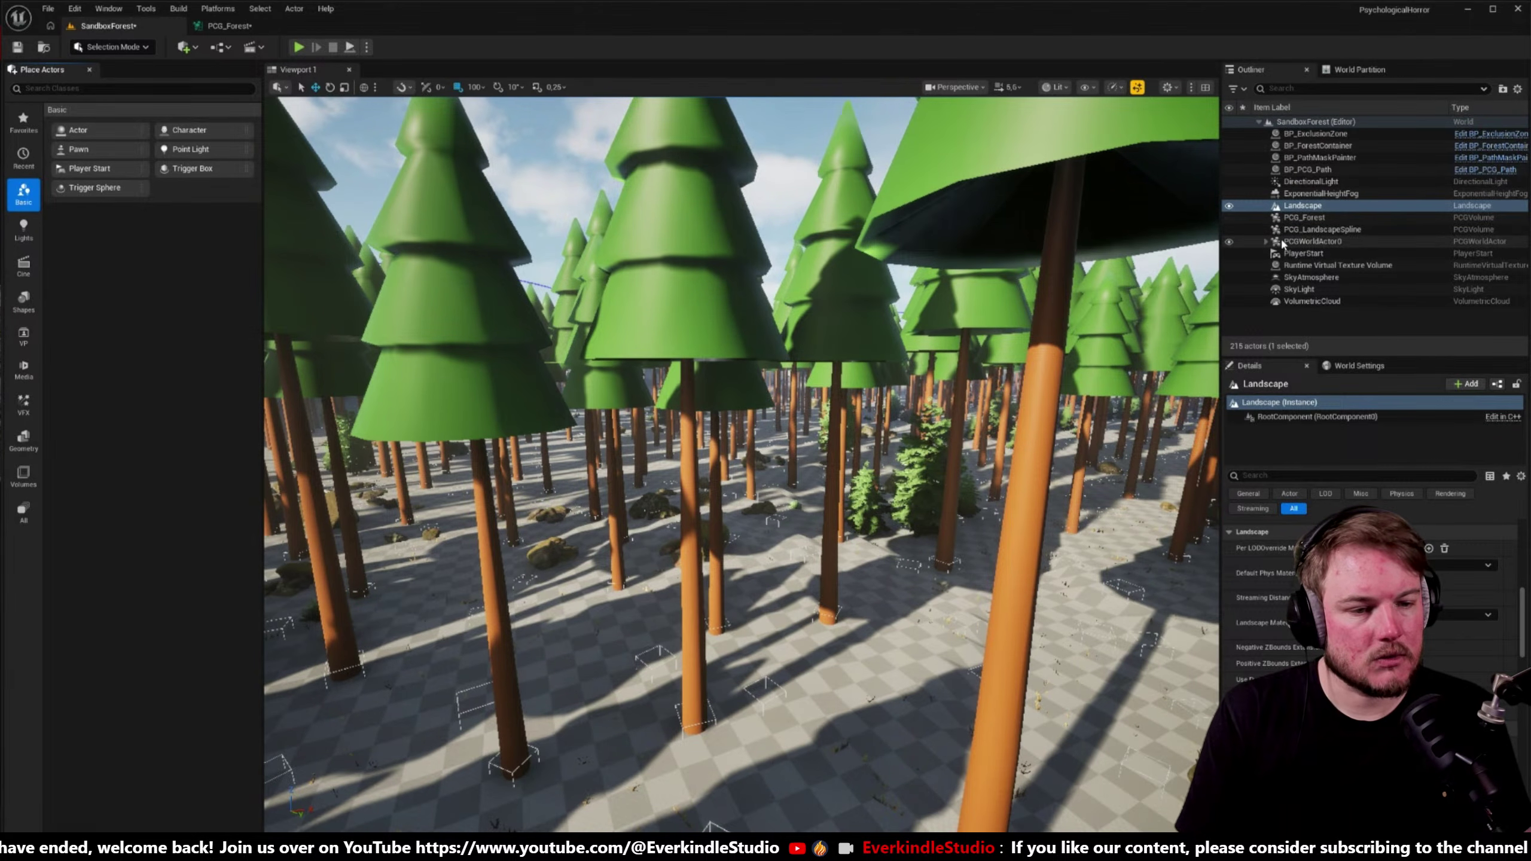
left_click(1229, 241)
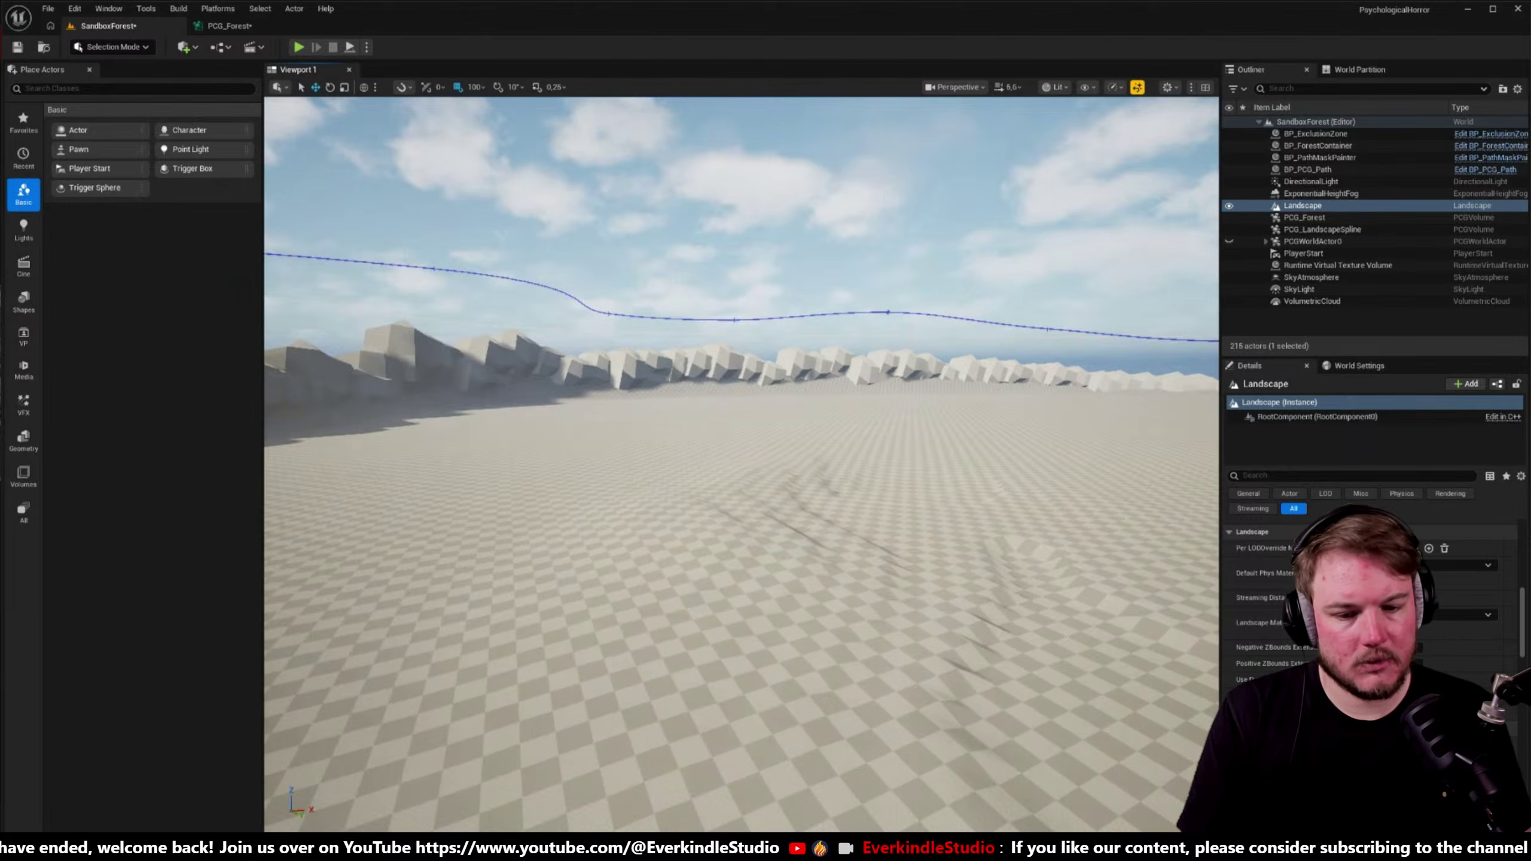
right_click_drag(742, 422, 723, 495)
right_click_drag(723, 391, 728, 376)
- Raise a mound on the bare terrain with the Sculpt tool and level parts of it using Flatten with a brush size of about 1017
key("shift+2")
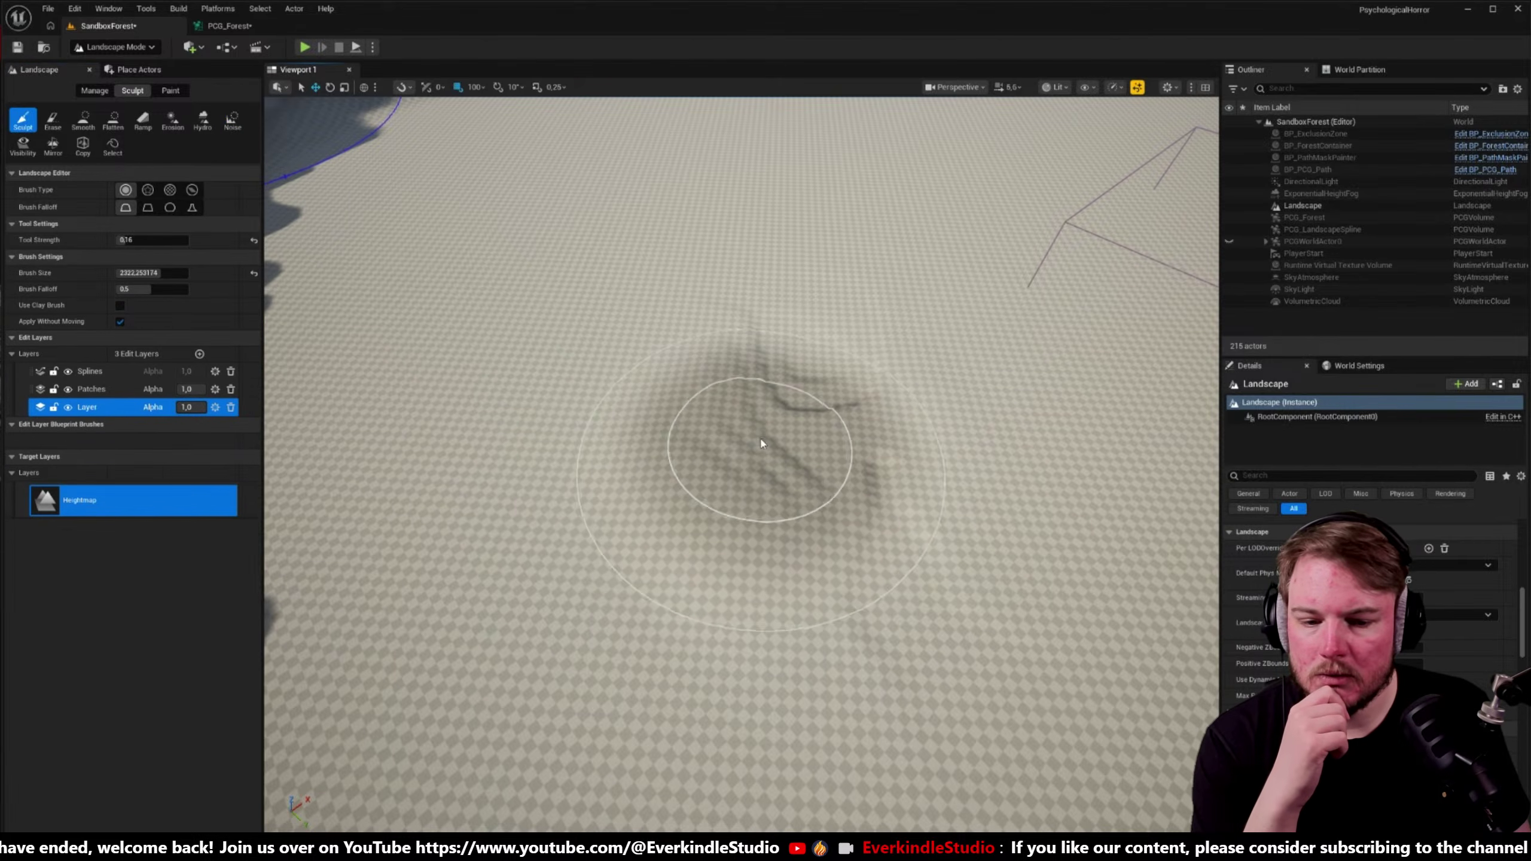
left_click_drag(747, 418, 711, 418)
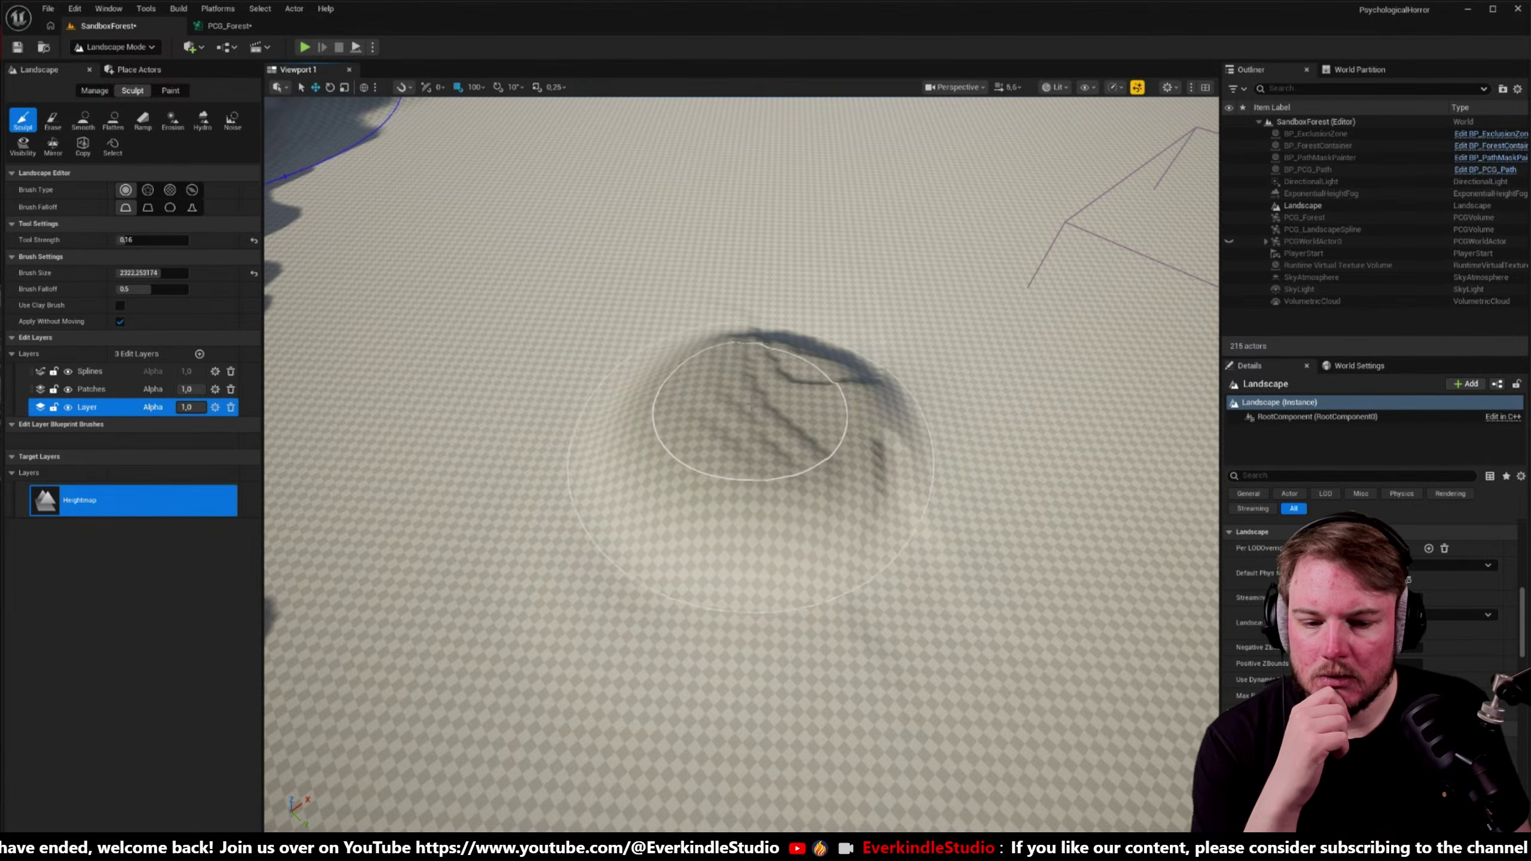
left_click(113, 119)
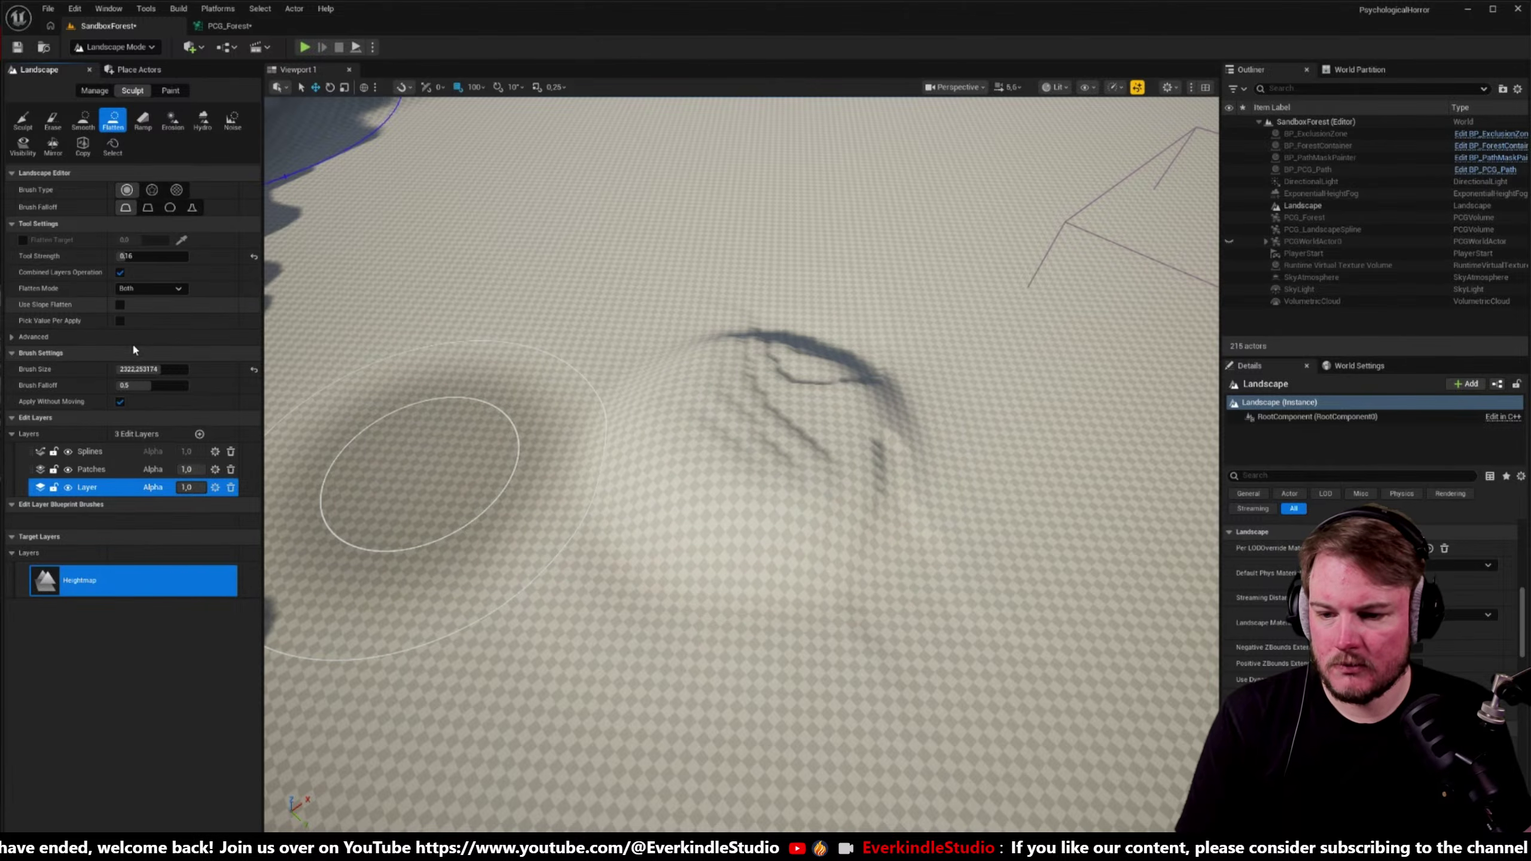
left_click_drag(144, 368, 115, 368)
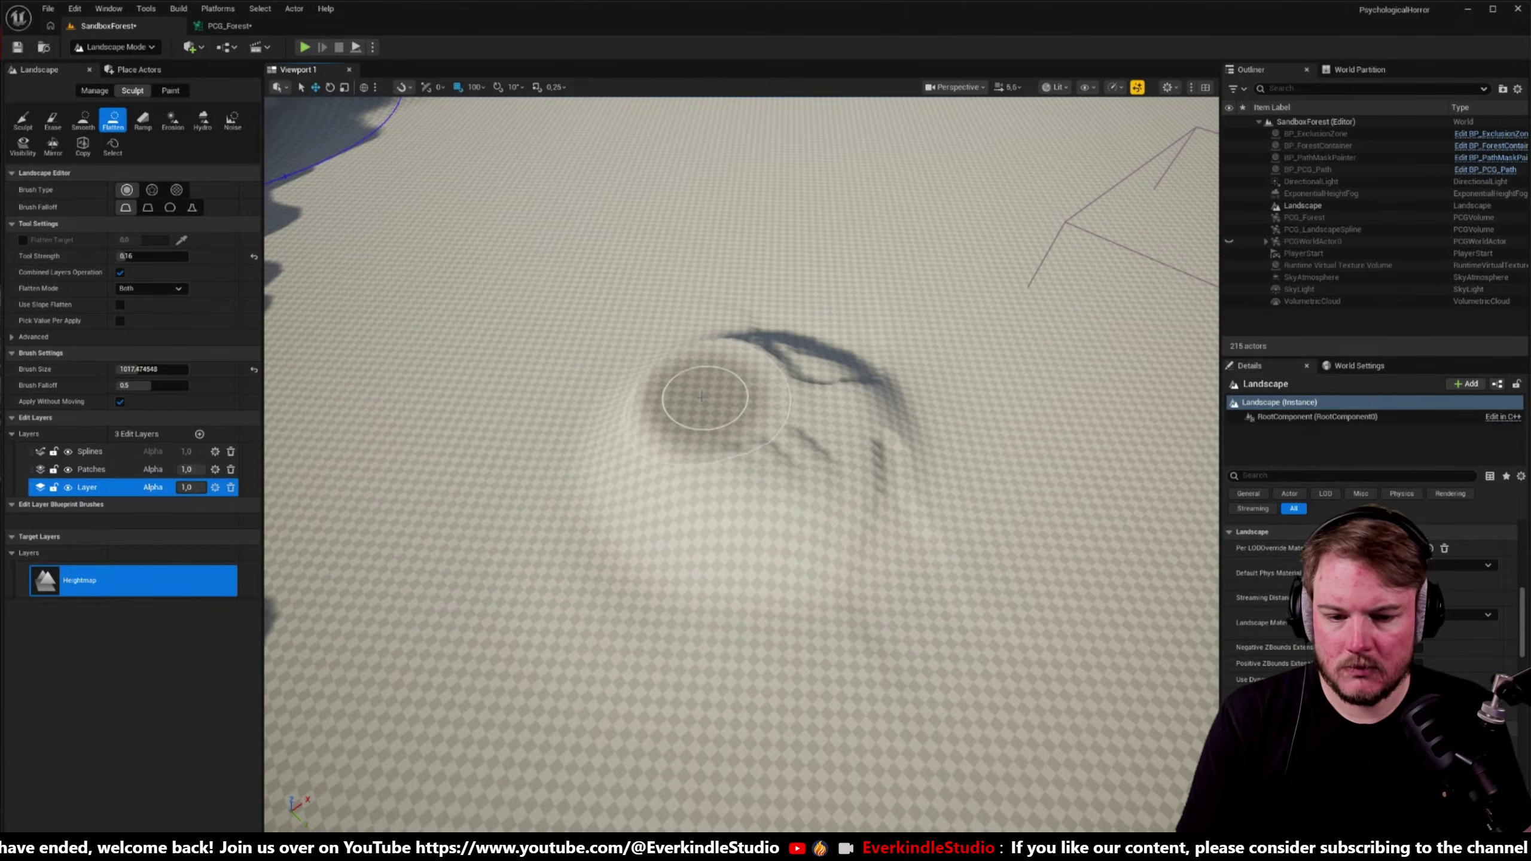
mouse_move(700, 396)
left_mouse_down()
mouse_move(716, 366)
mouse_move(589, 373)
mouse_move(555, 425)
mouse_move(559, 507)
left_mouse_up()
right_click_drag(559, 506, 551, 482)
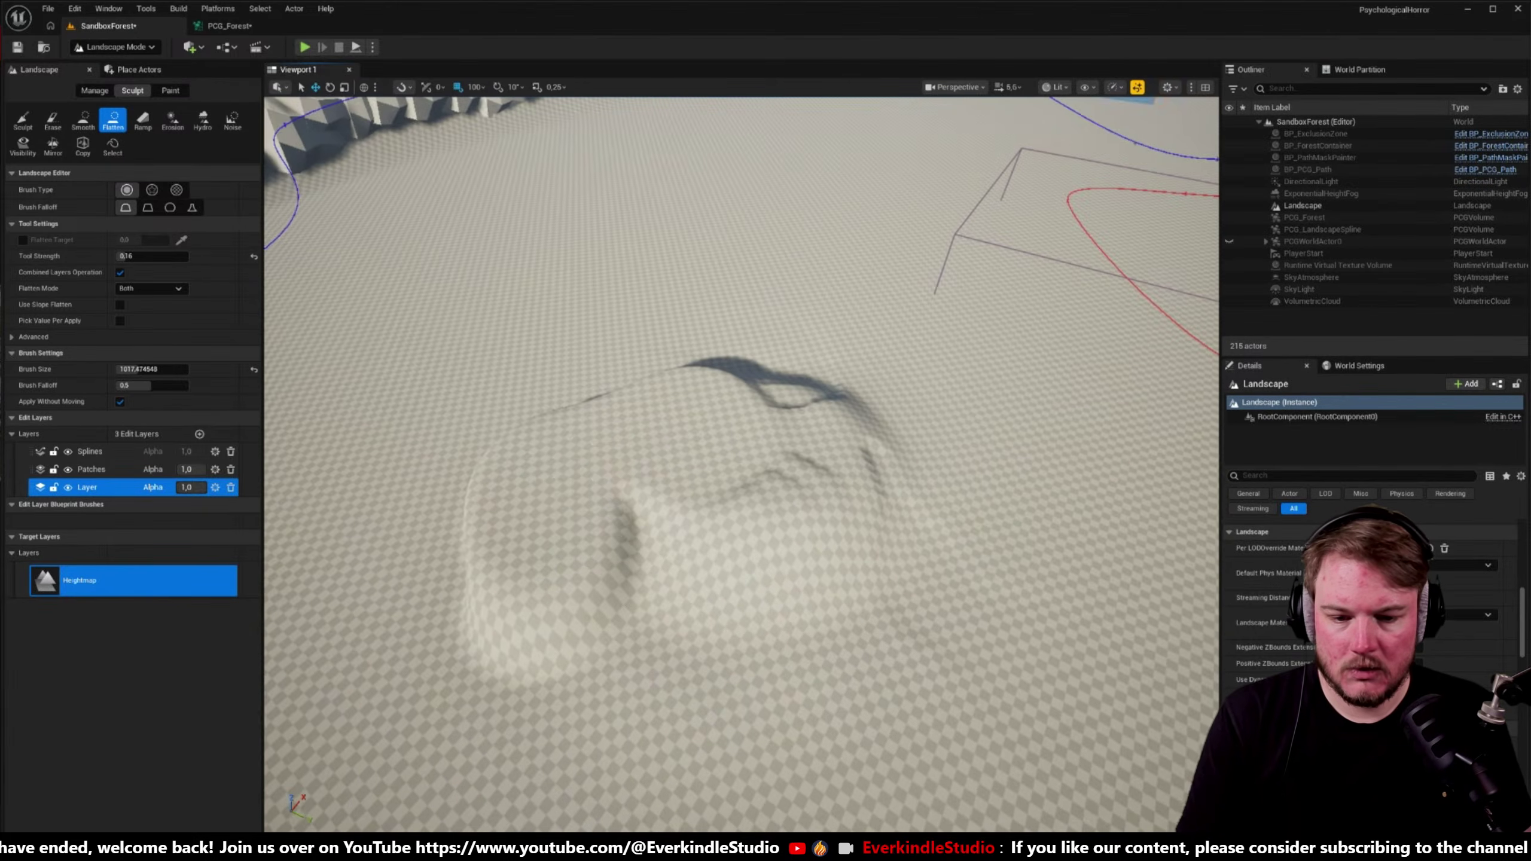
left_click_drag(627, 464, 632, 485)
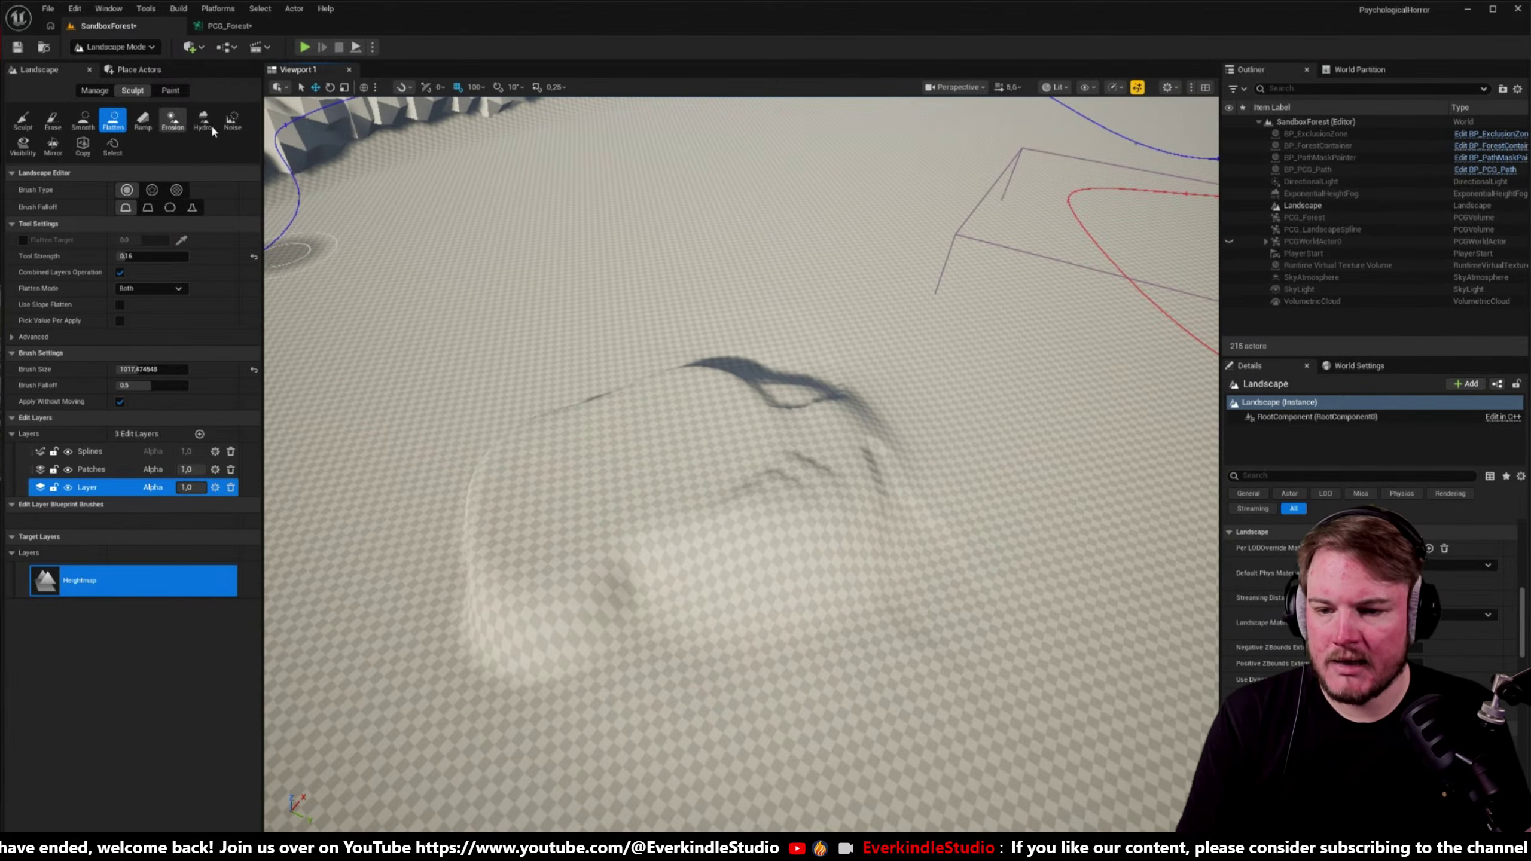
- Switch to the Noise sculpting tool and enlarge its brush size to about 1376
left_click(232, 120)
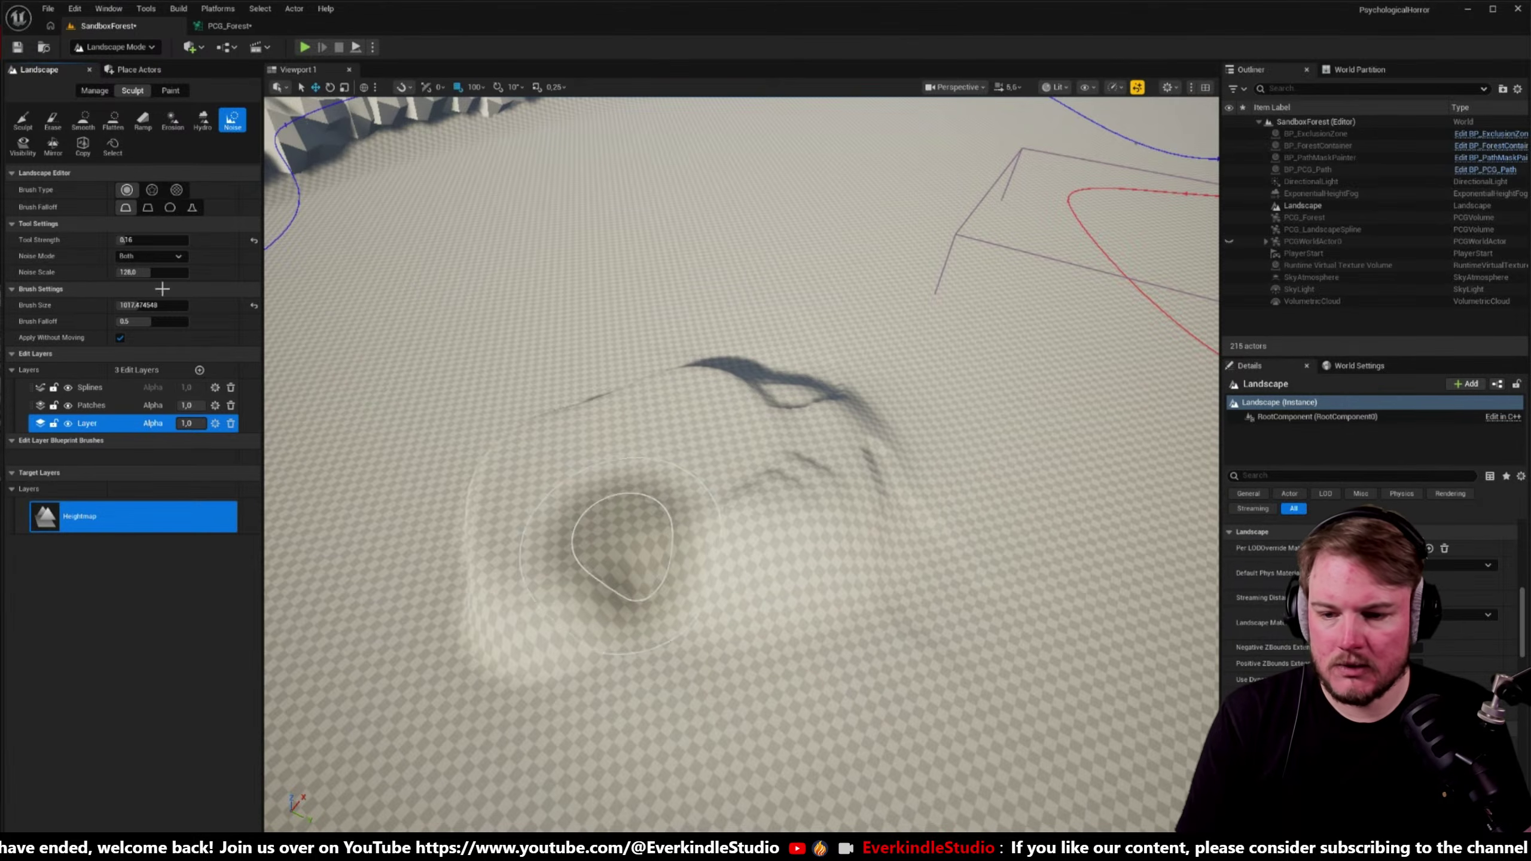
left_click_drag(155, 304, 177, 304)
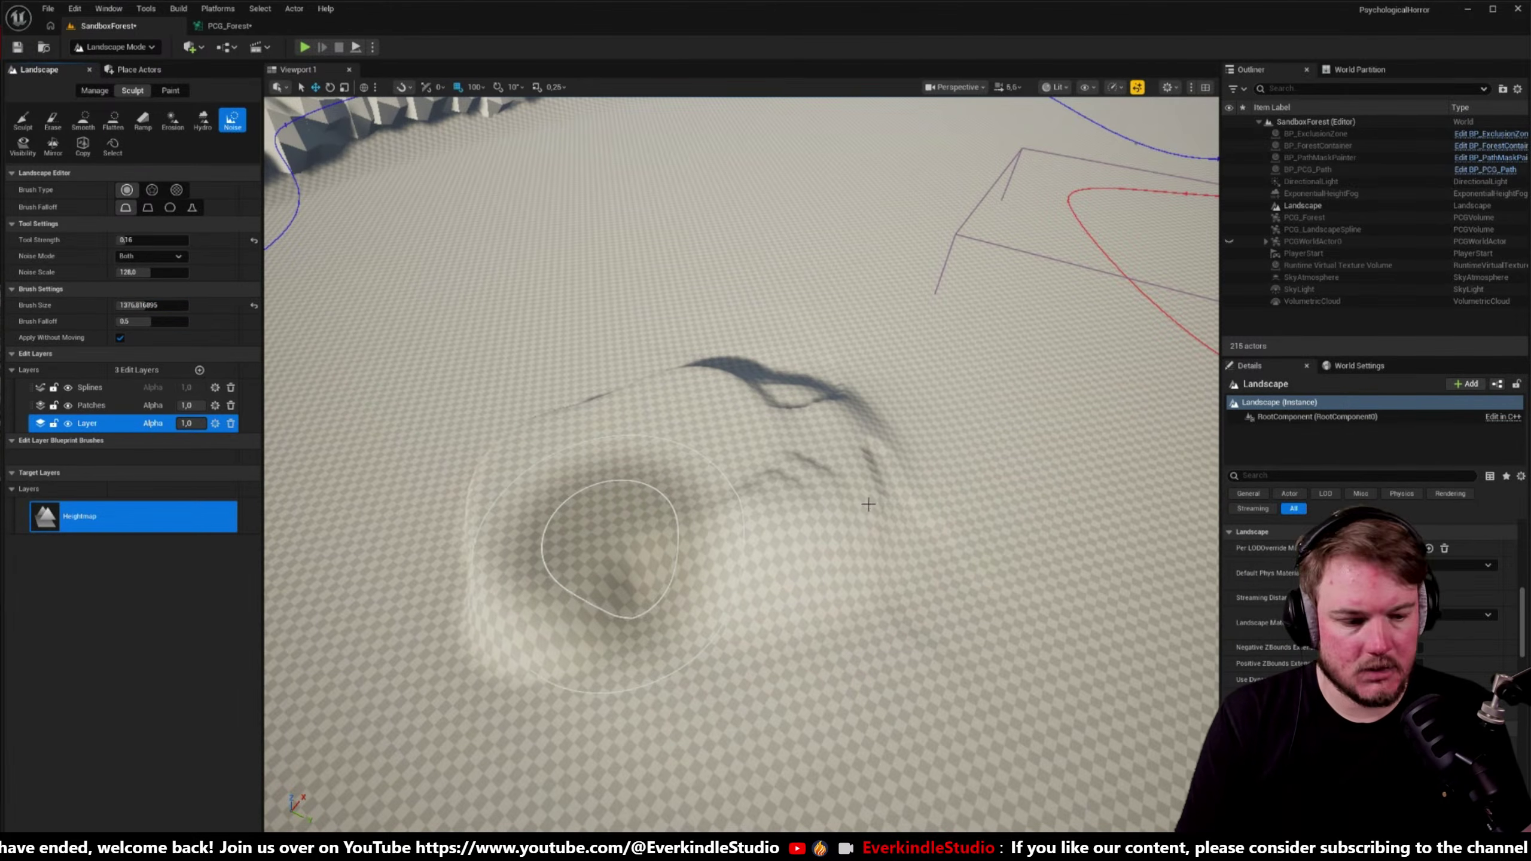
- Check the Pause Regen state of the PCG_Forest graph, then set the PCG_Forest actor's PCG component to Generate On Demand
left_click(229, 26)
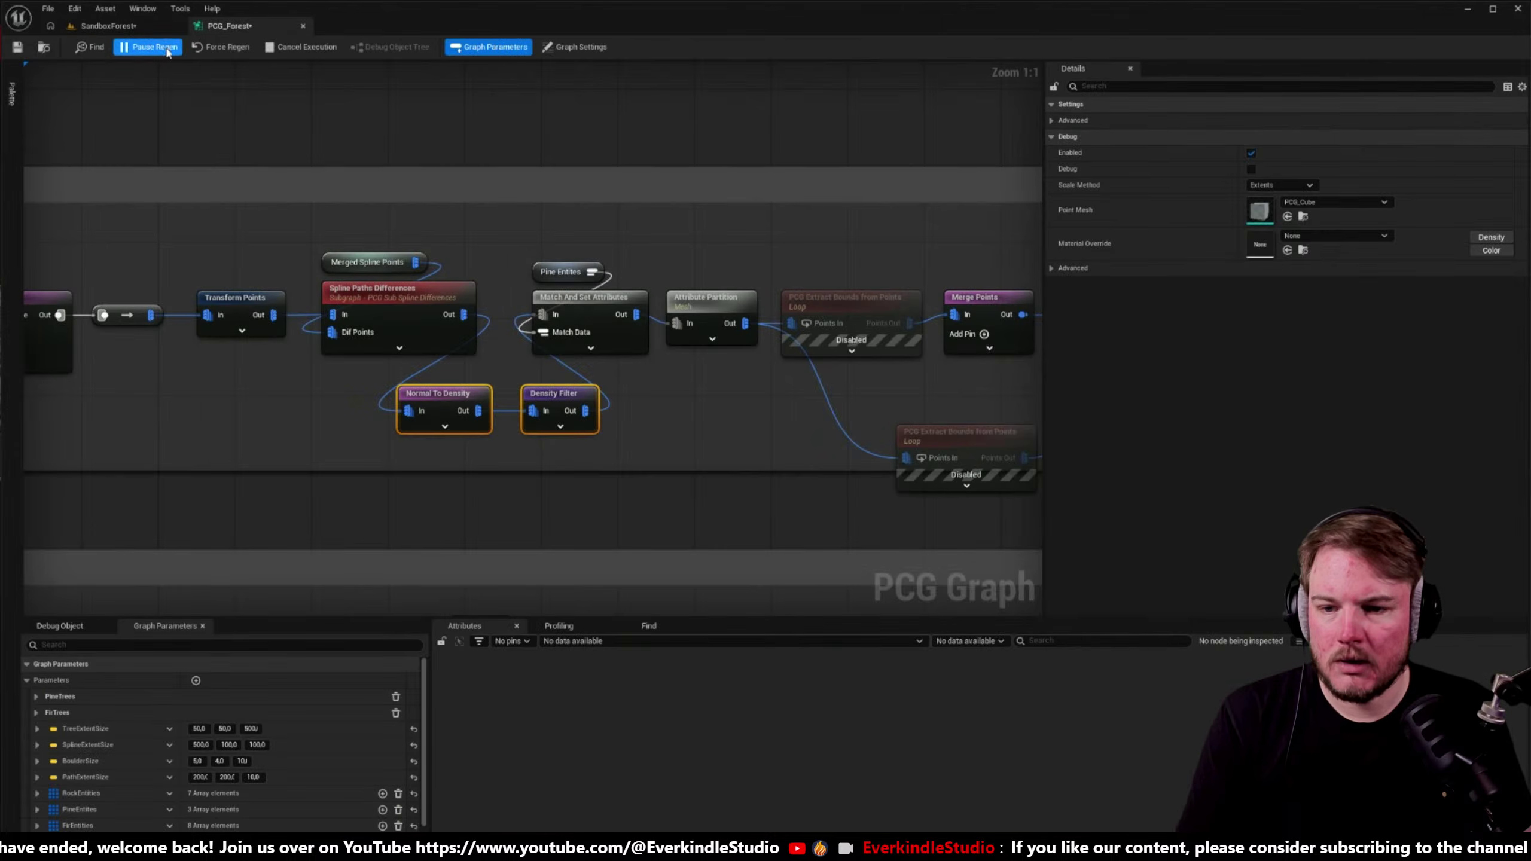
left_click(107, 26)
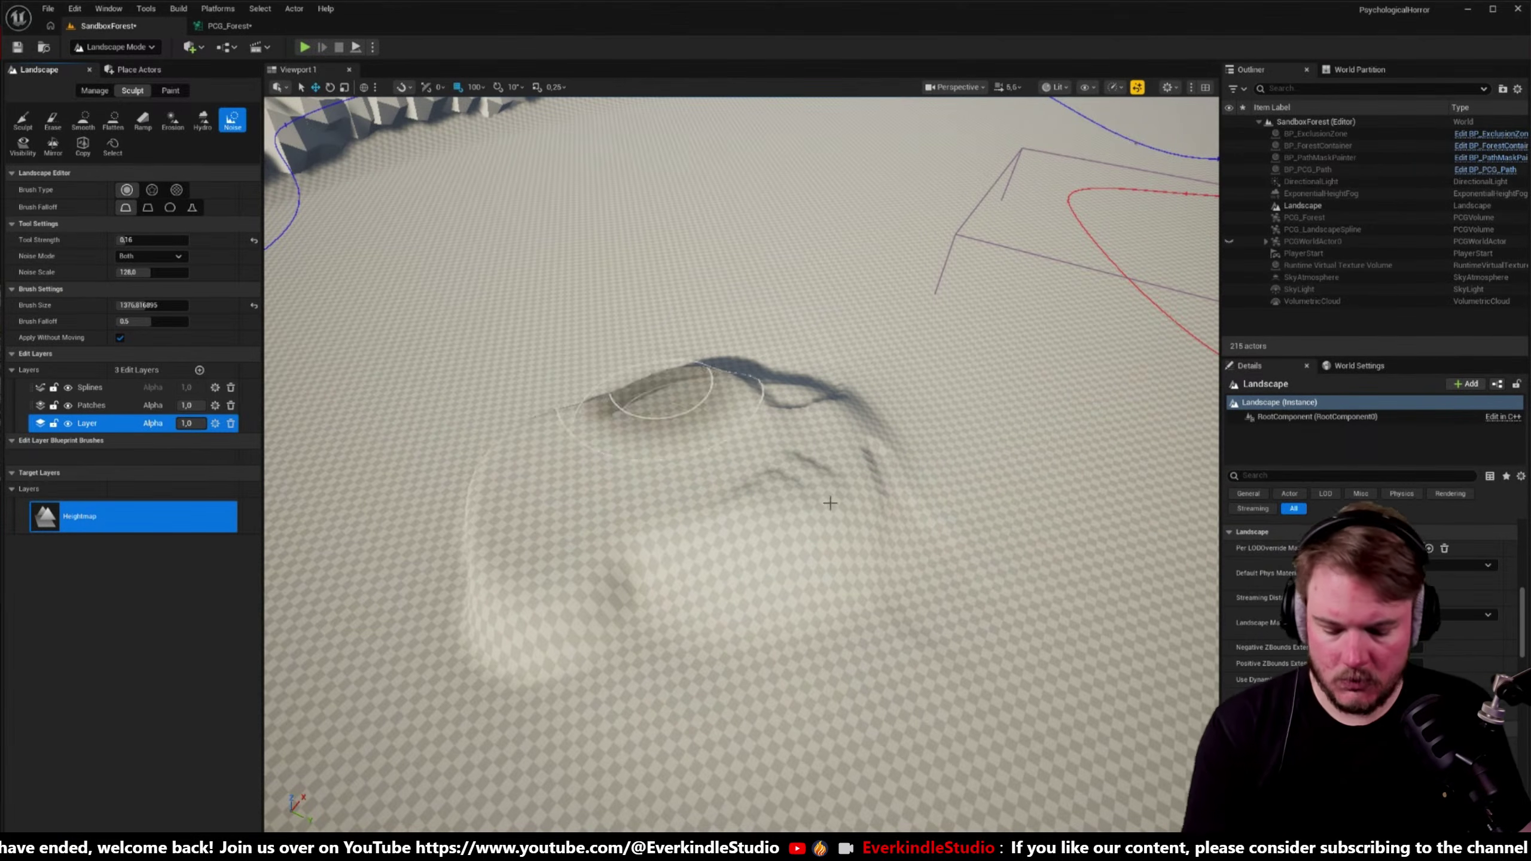
key("shift+1")
left_click(1325, 218)
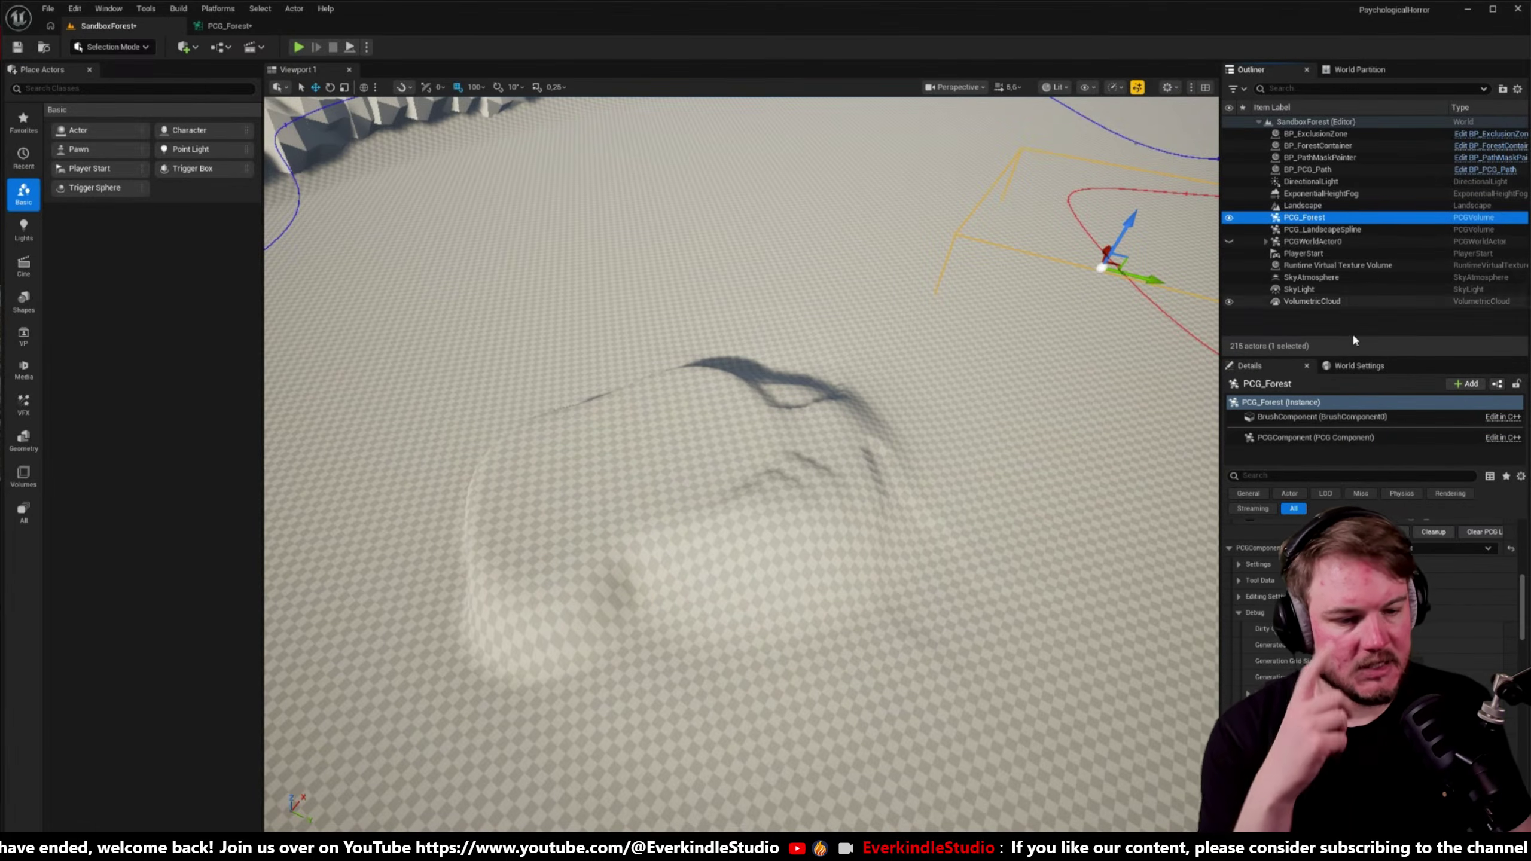
left_click(1348, 439)
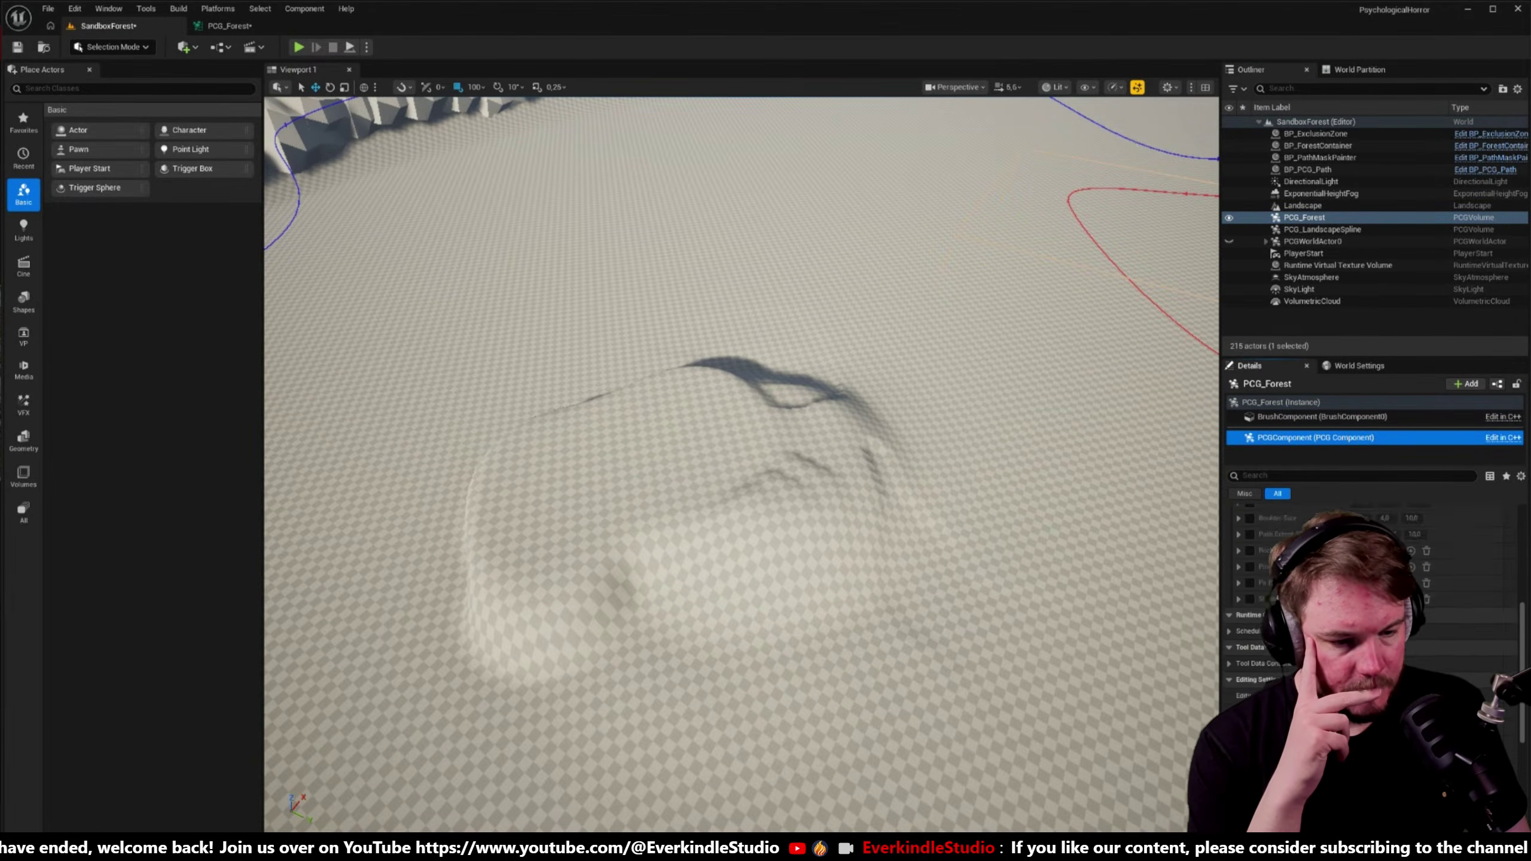
scroll(1368, 573, "up", 3)
left_click(1420, 570)
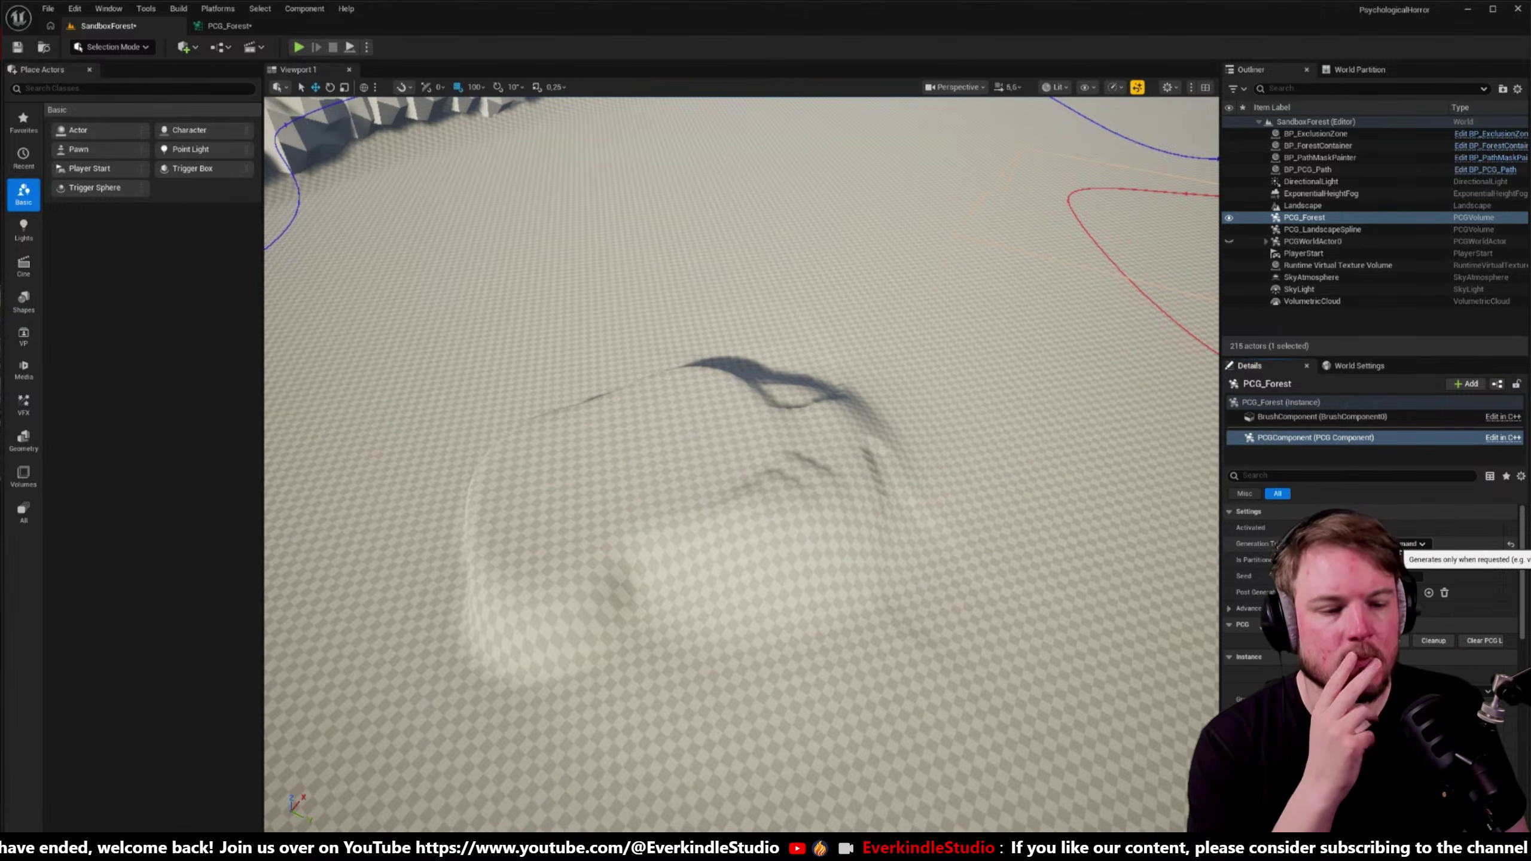
- Set the generation trigger of PCG_LandscapeSpline's PCG component to Generate On Demand
left_click(1325, 229)
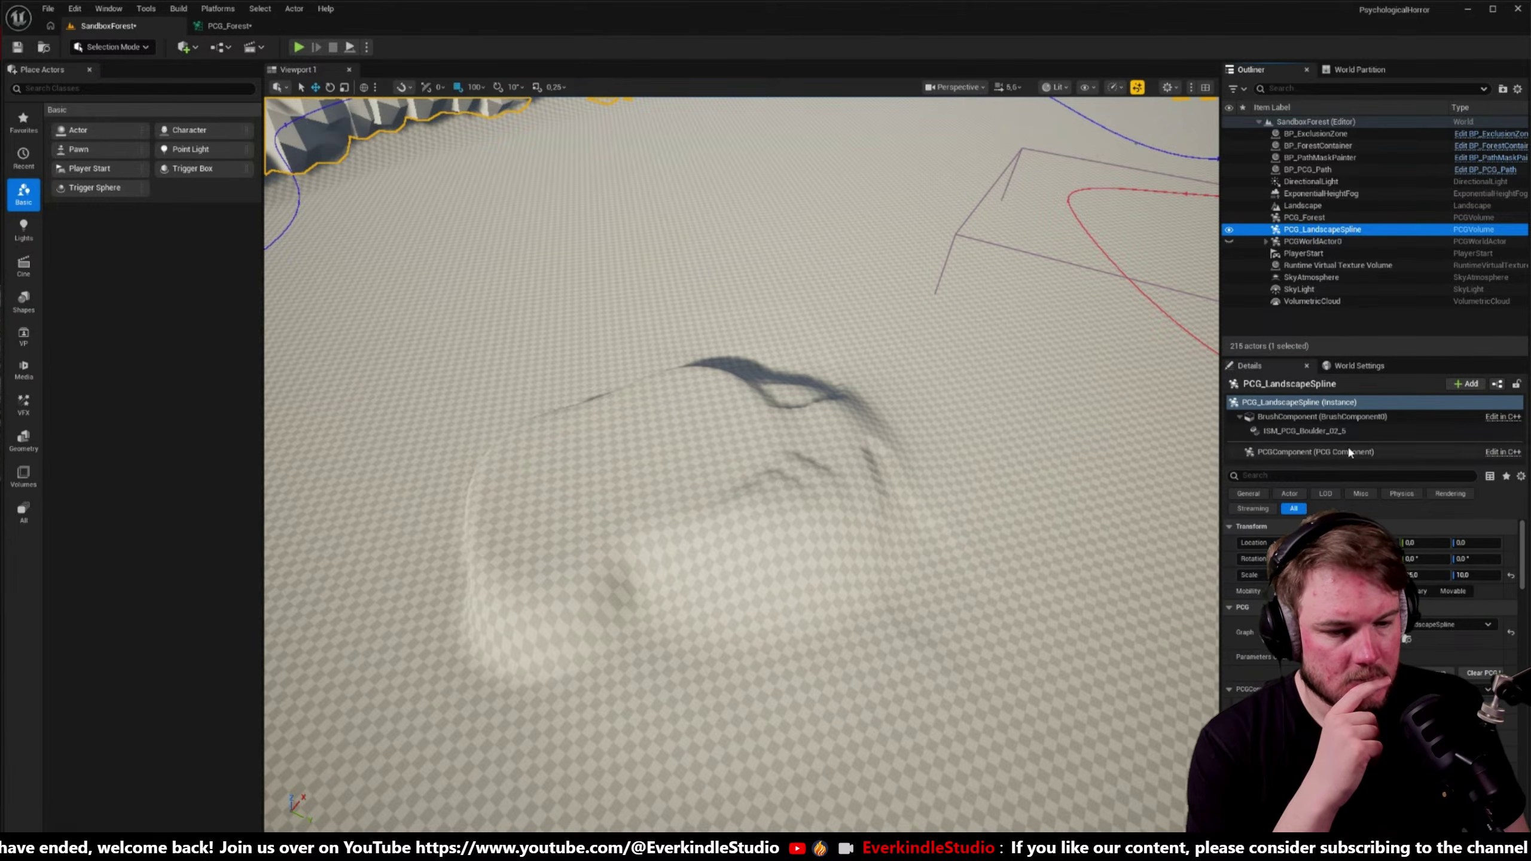
left_click(1290, 452)
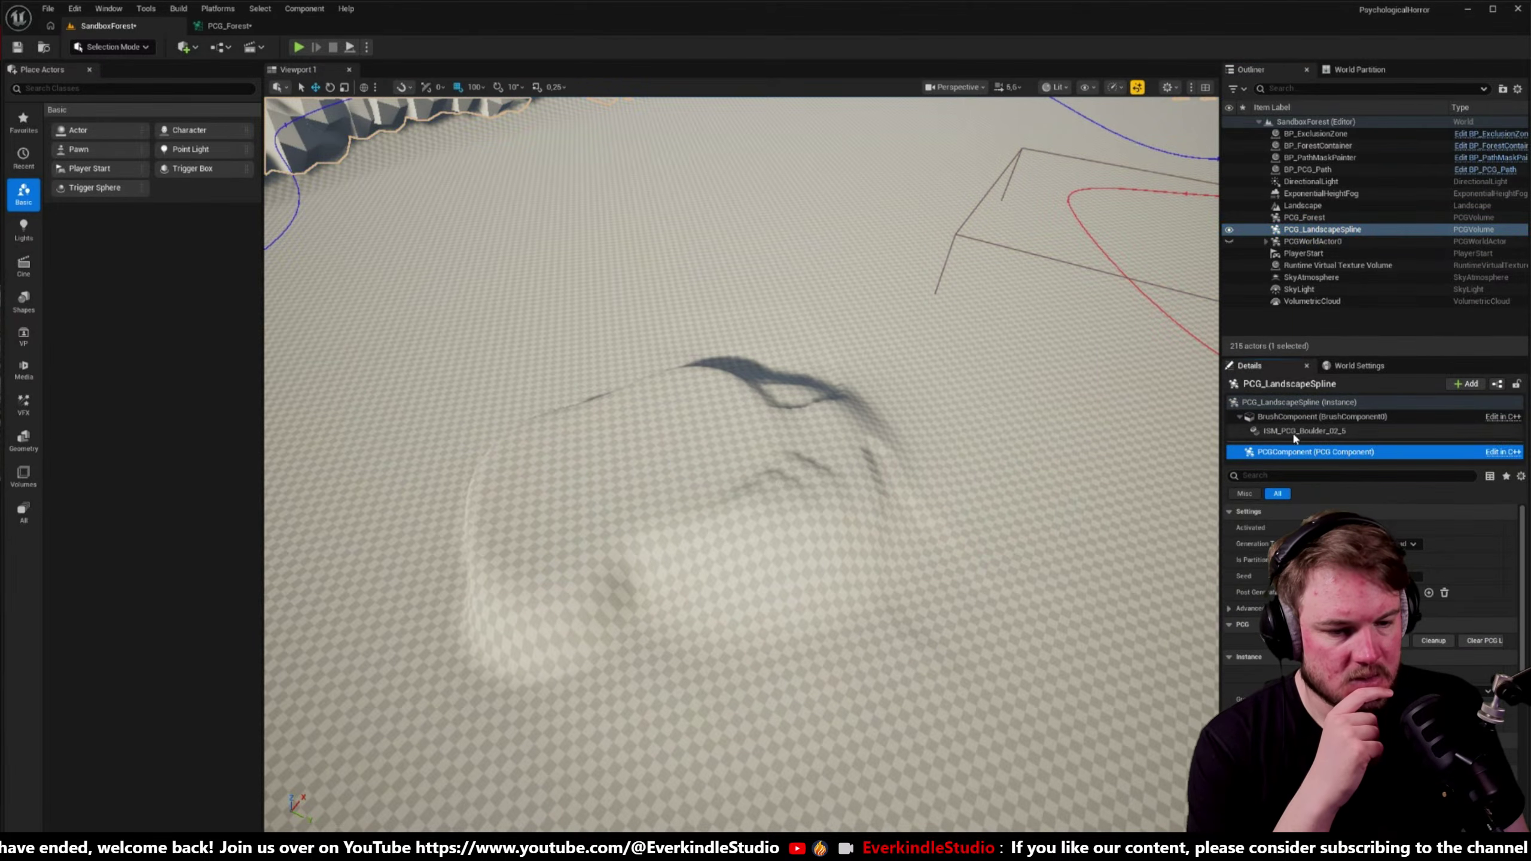
left_click(1396, 554)
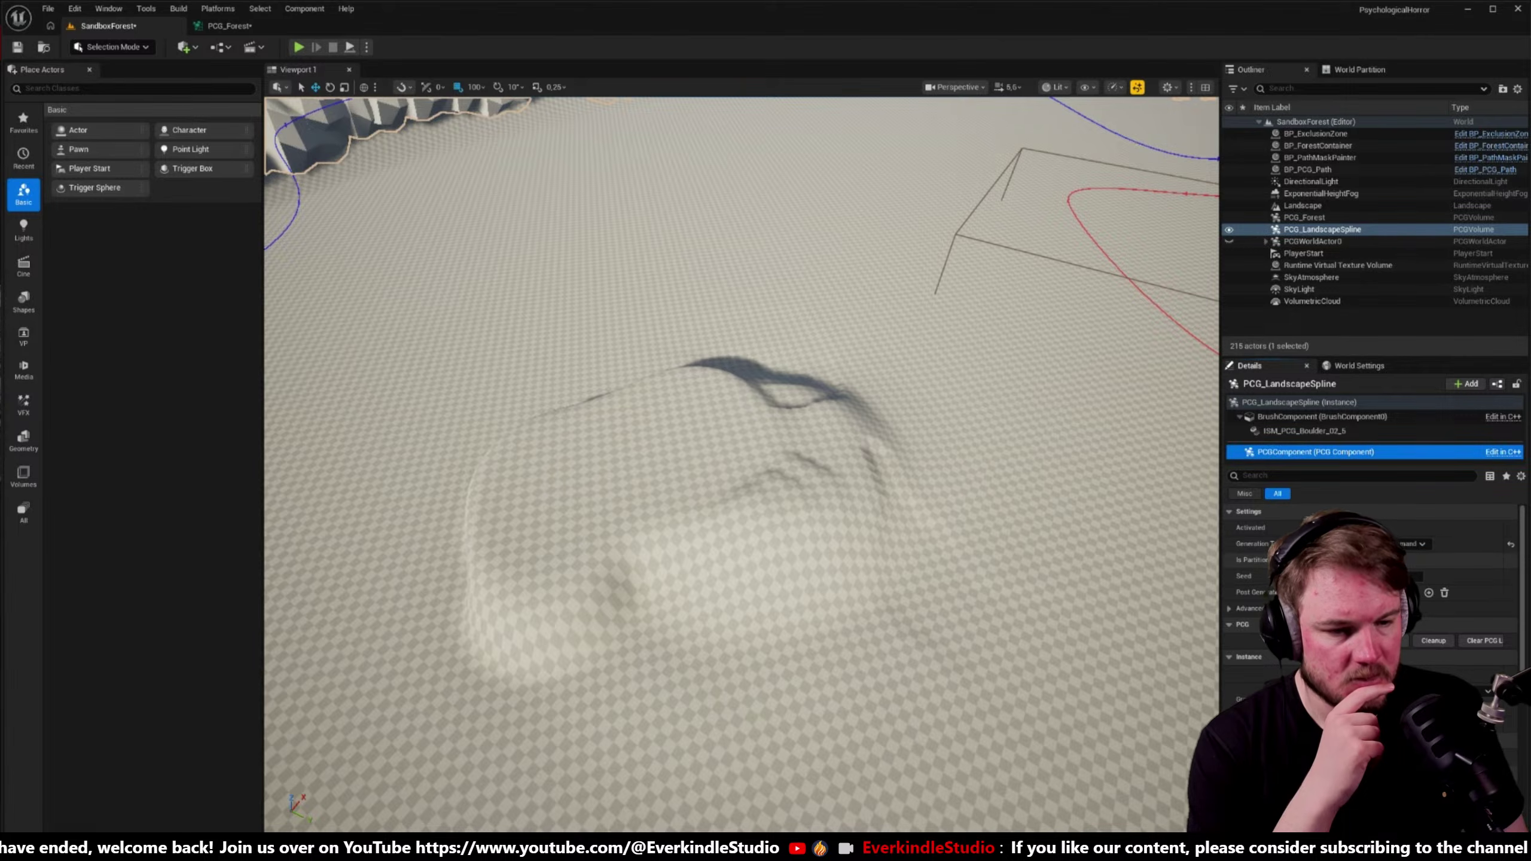
- Examine the settings of PCGWorldActor0, PCG_Forest, BP_PCG_Path and its PCG component, and BP_PathMaskPainter
left_click(1314, 241)
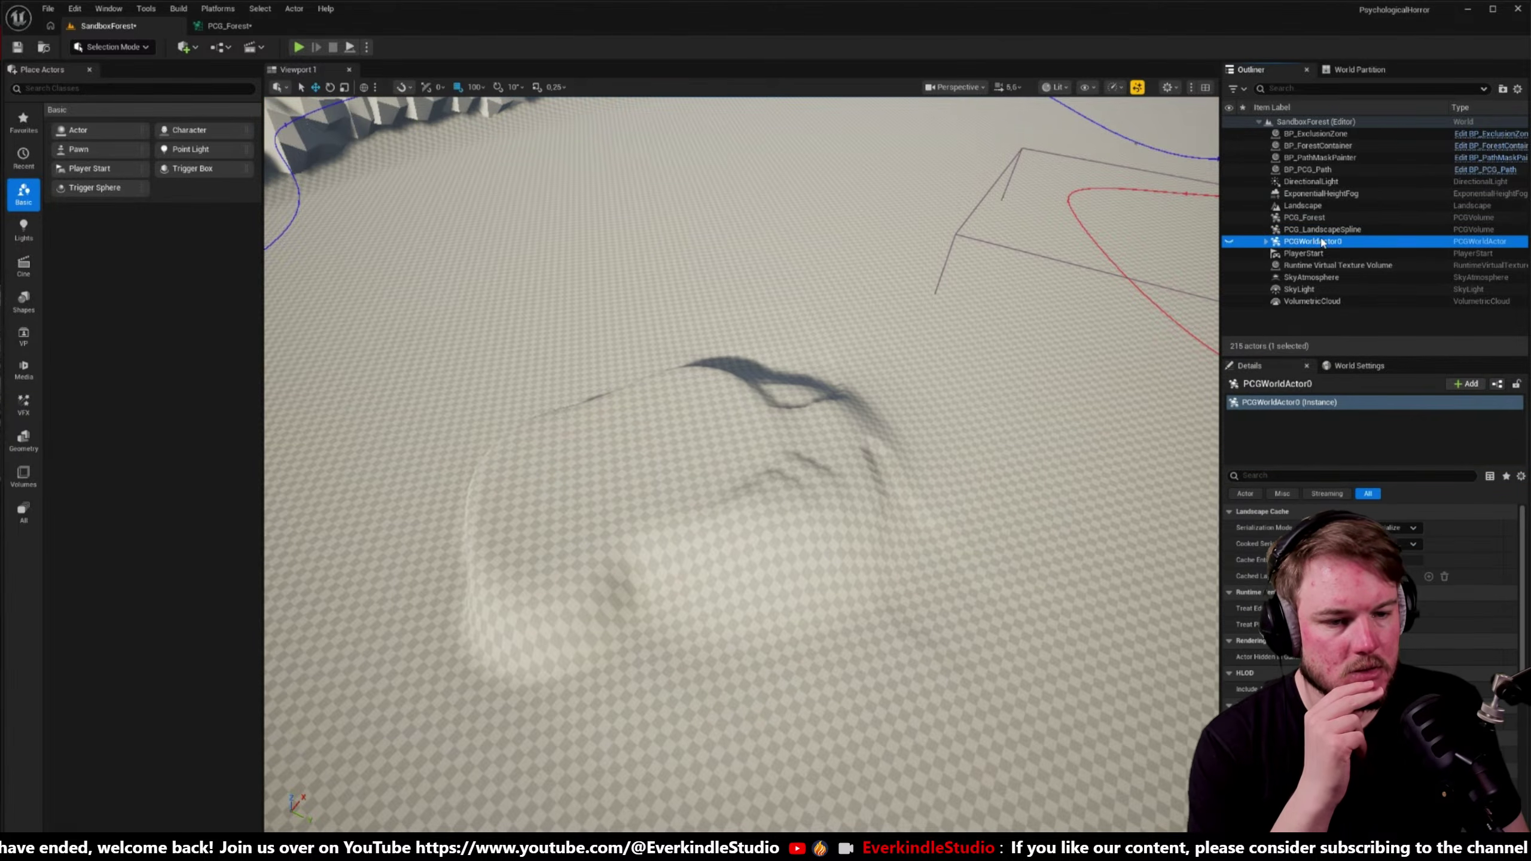
left_click(1315, 217)
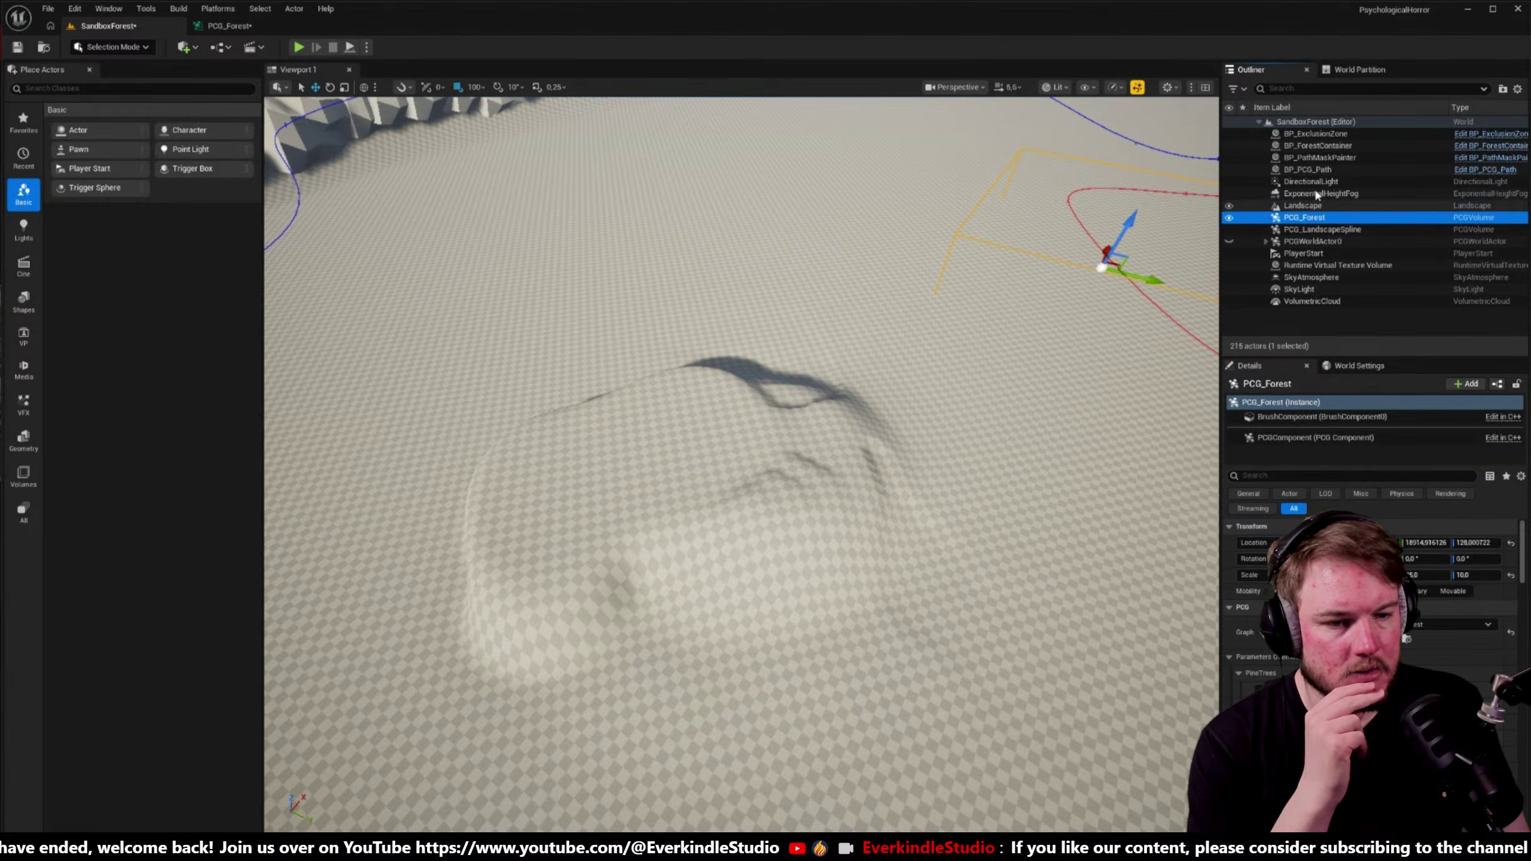
left_click(1316, 170)
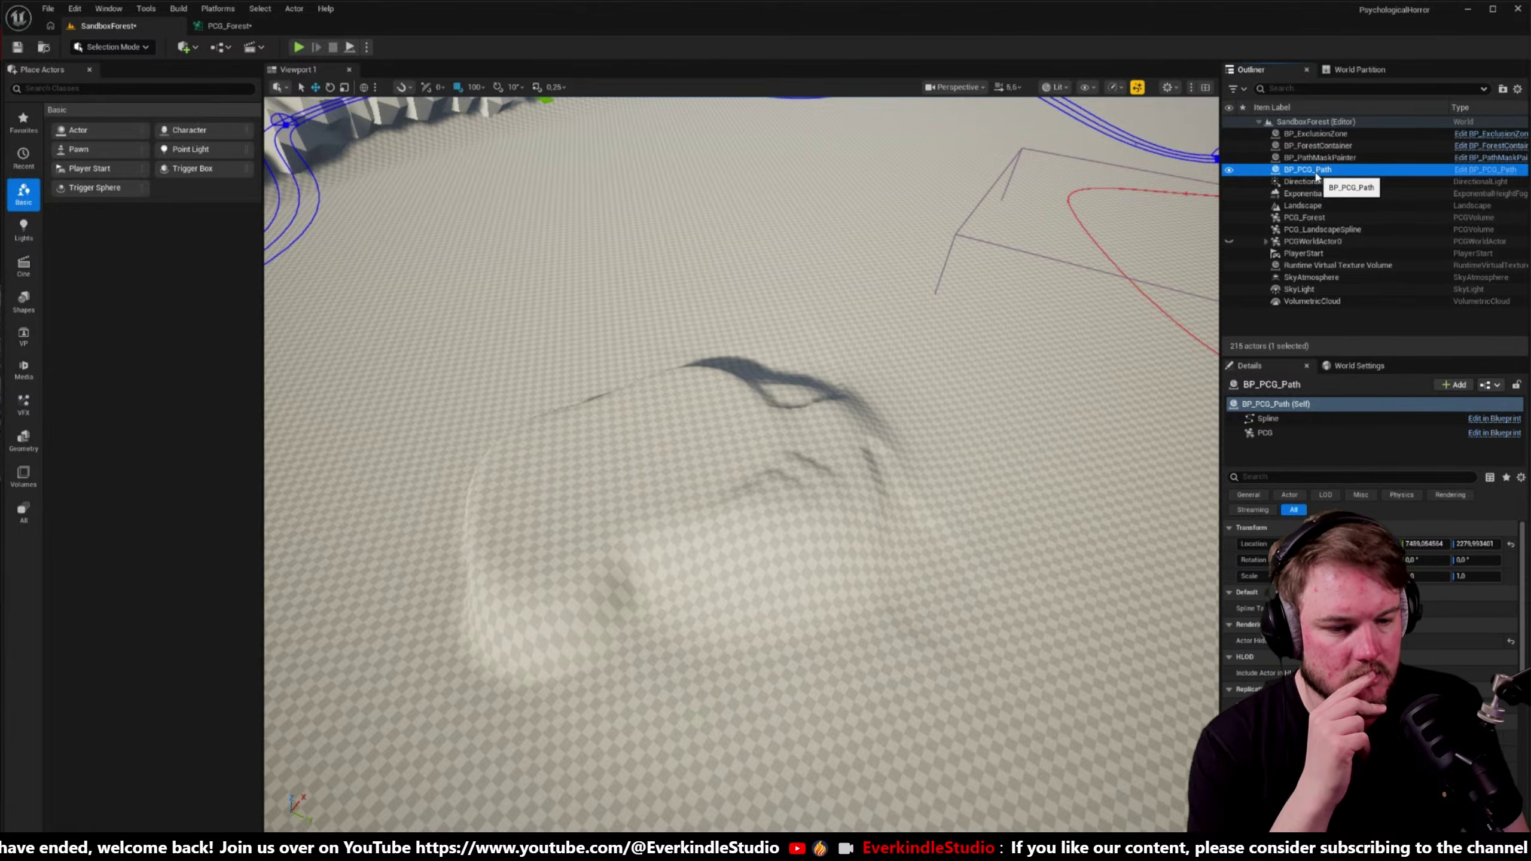
left_click(1287, 433)
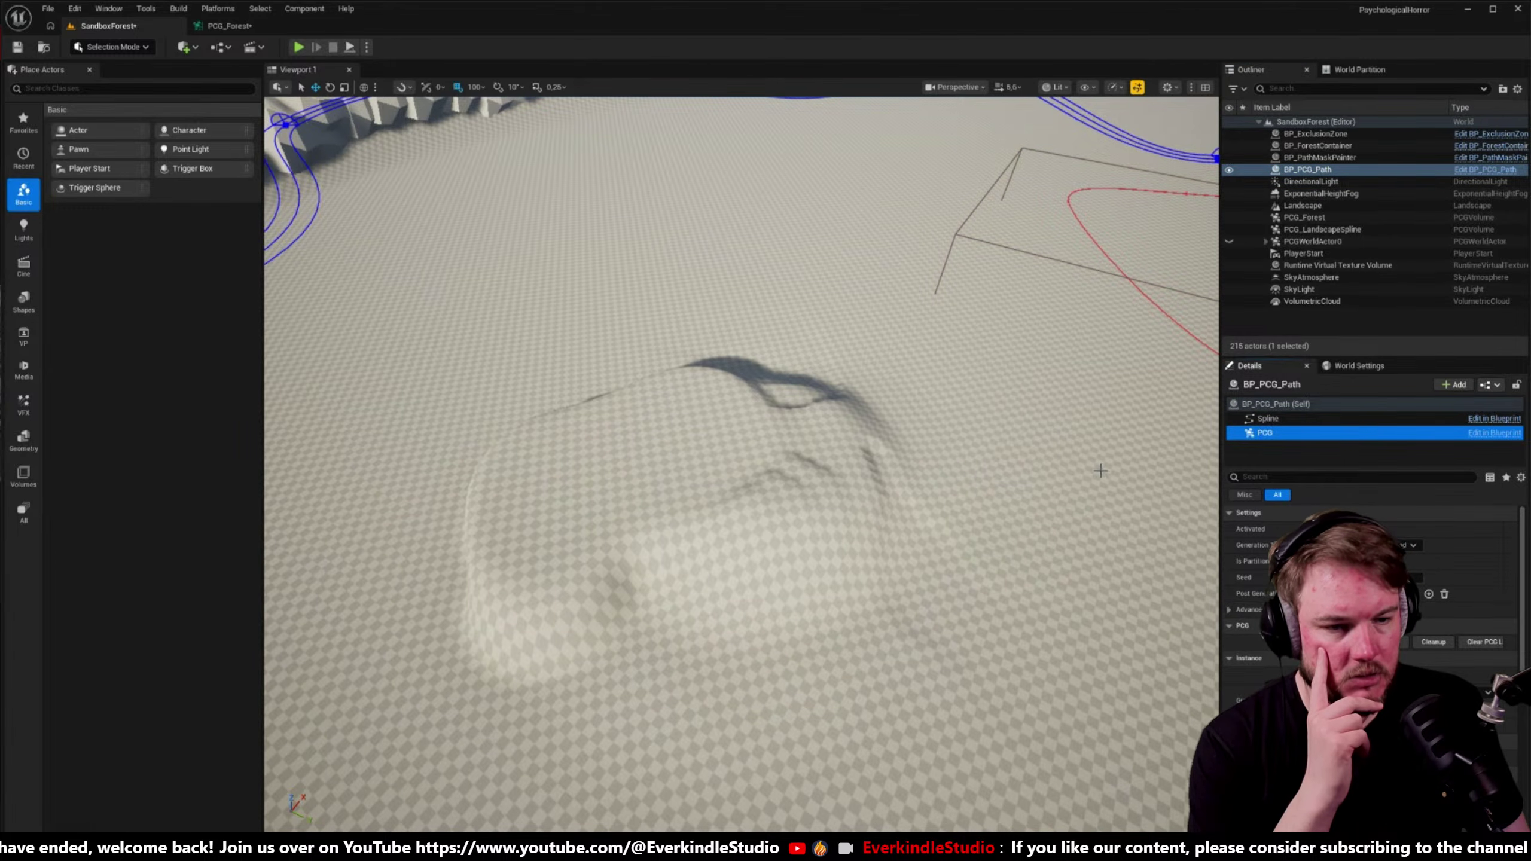
right_click_drag(1100, 471, 977, 458)
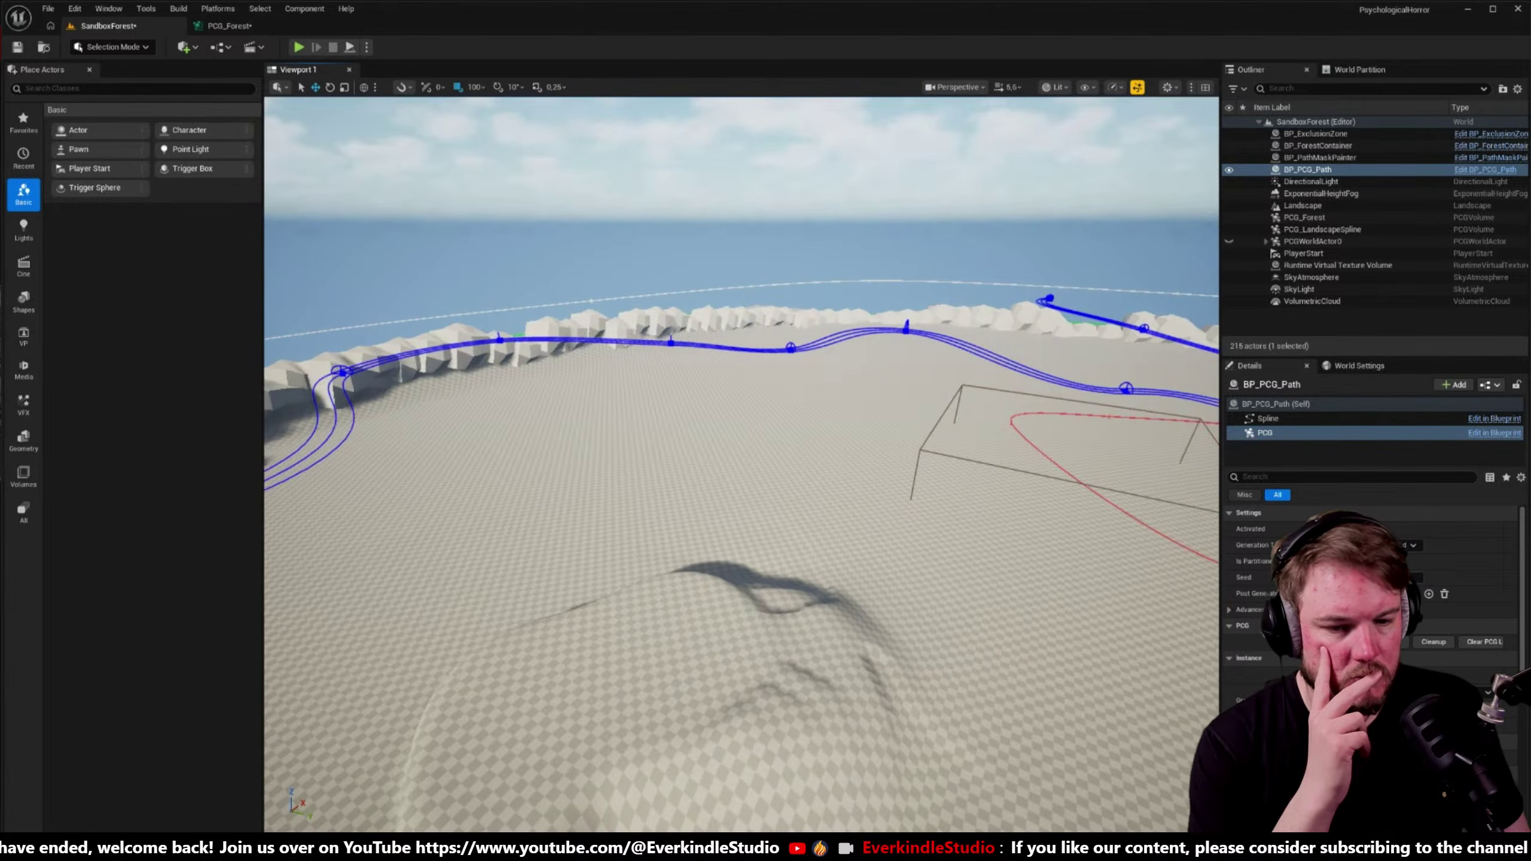
left_click(1359, 160)
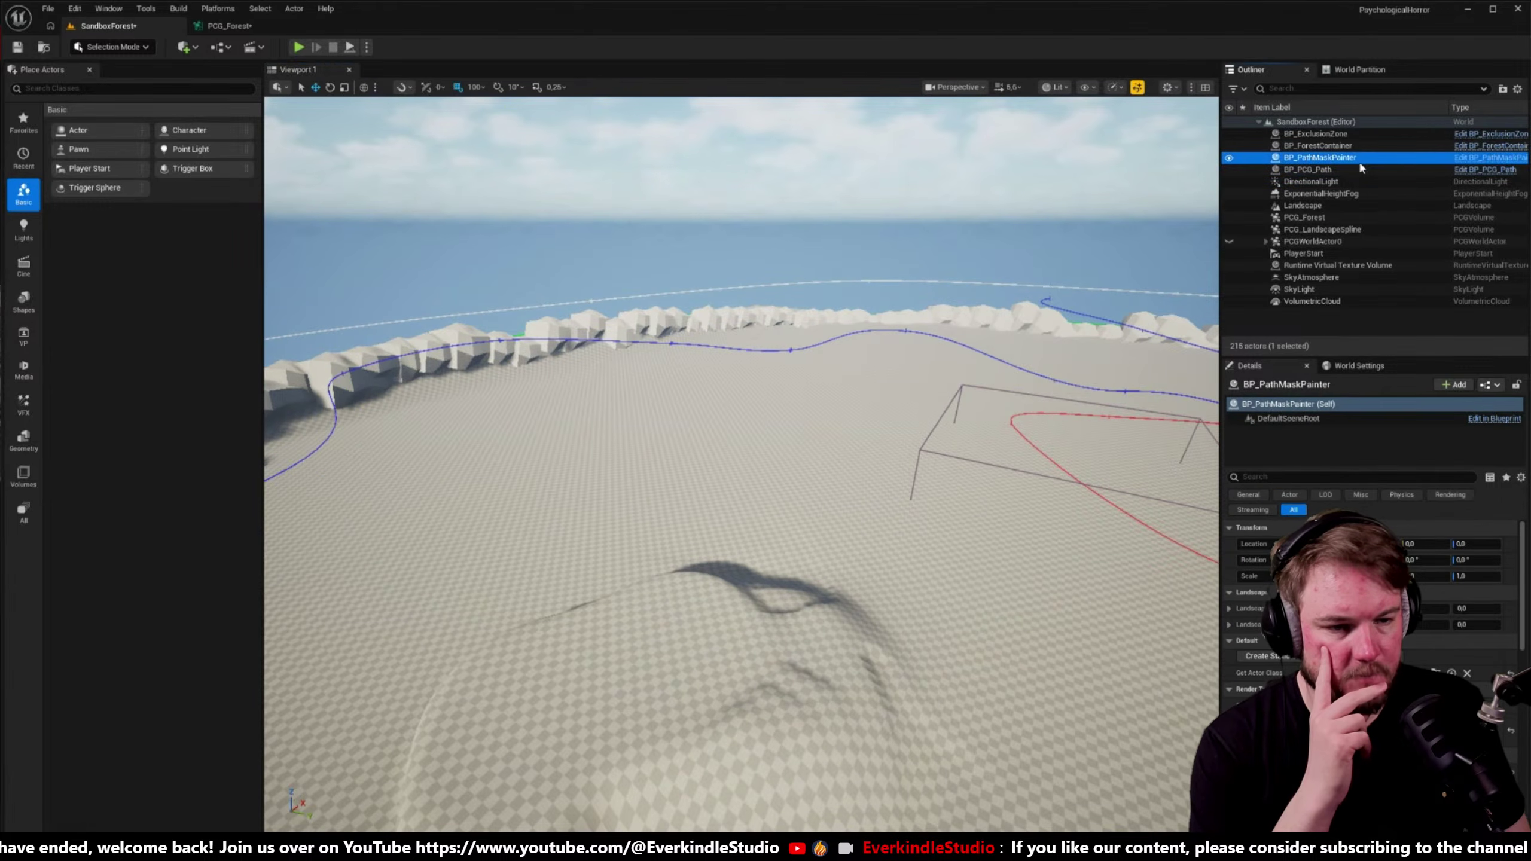
right_click_drag(524, 465, 524, 466)
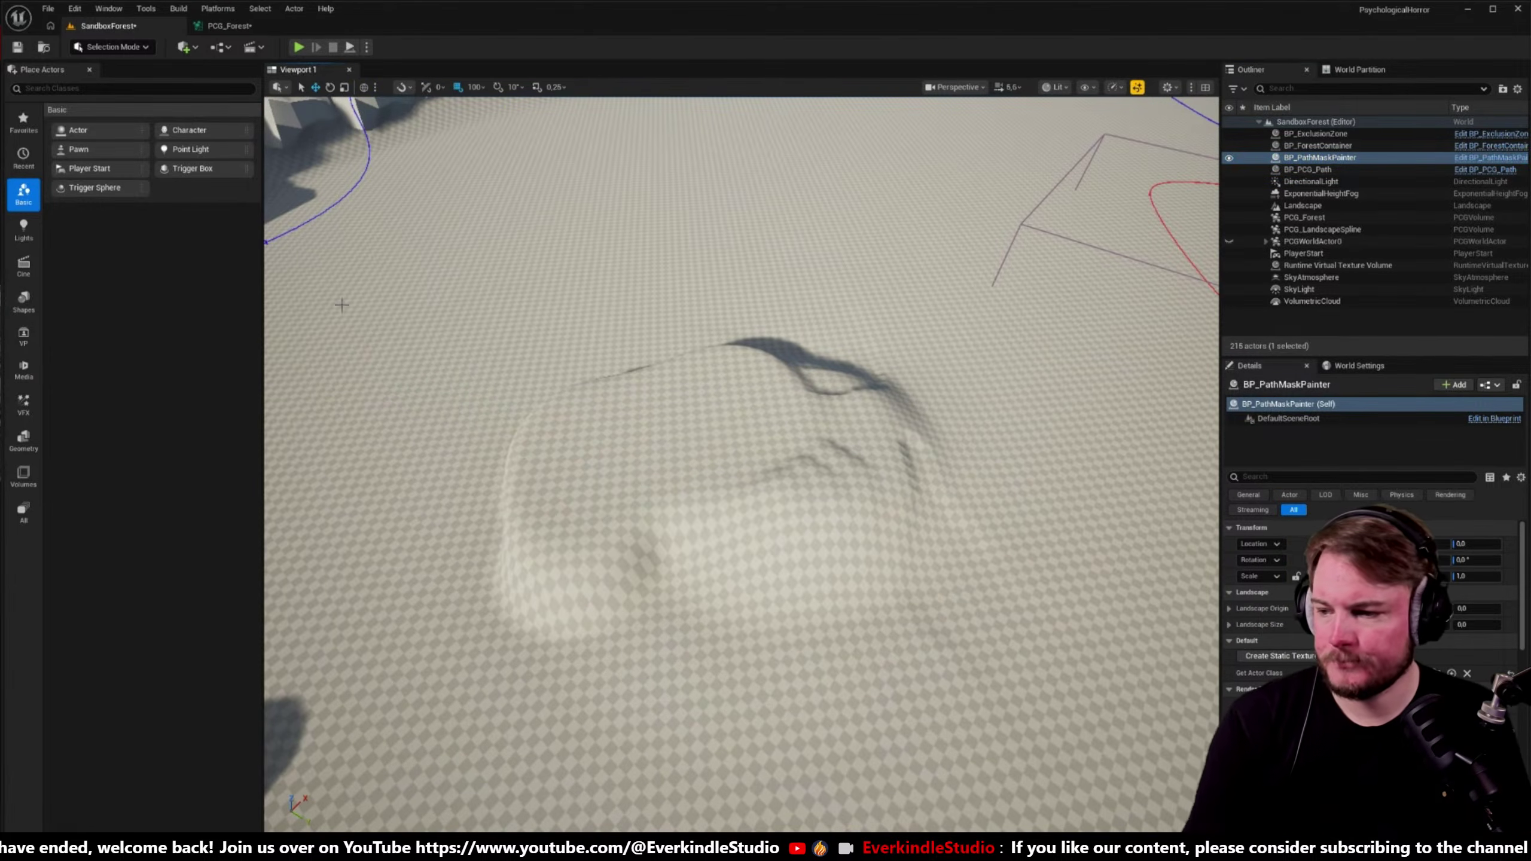
right_click_drag(365, 207, 649, 342)
- Roughen the hill and surrounding ground with the Noise sculpting tool, using a larger brush and a tool strength raised to about 0.38
key("shift+2")
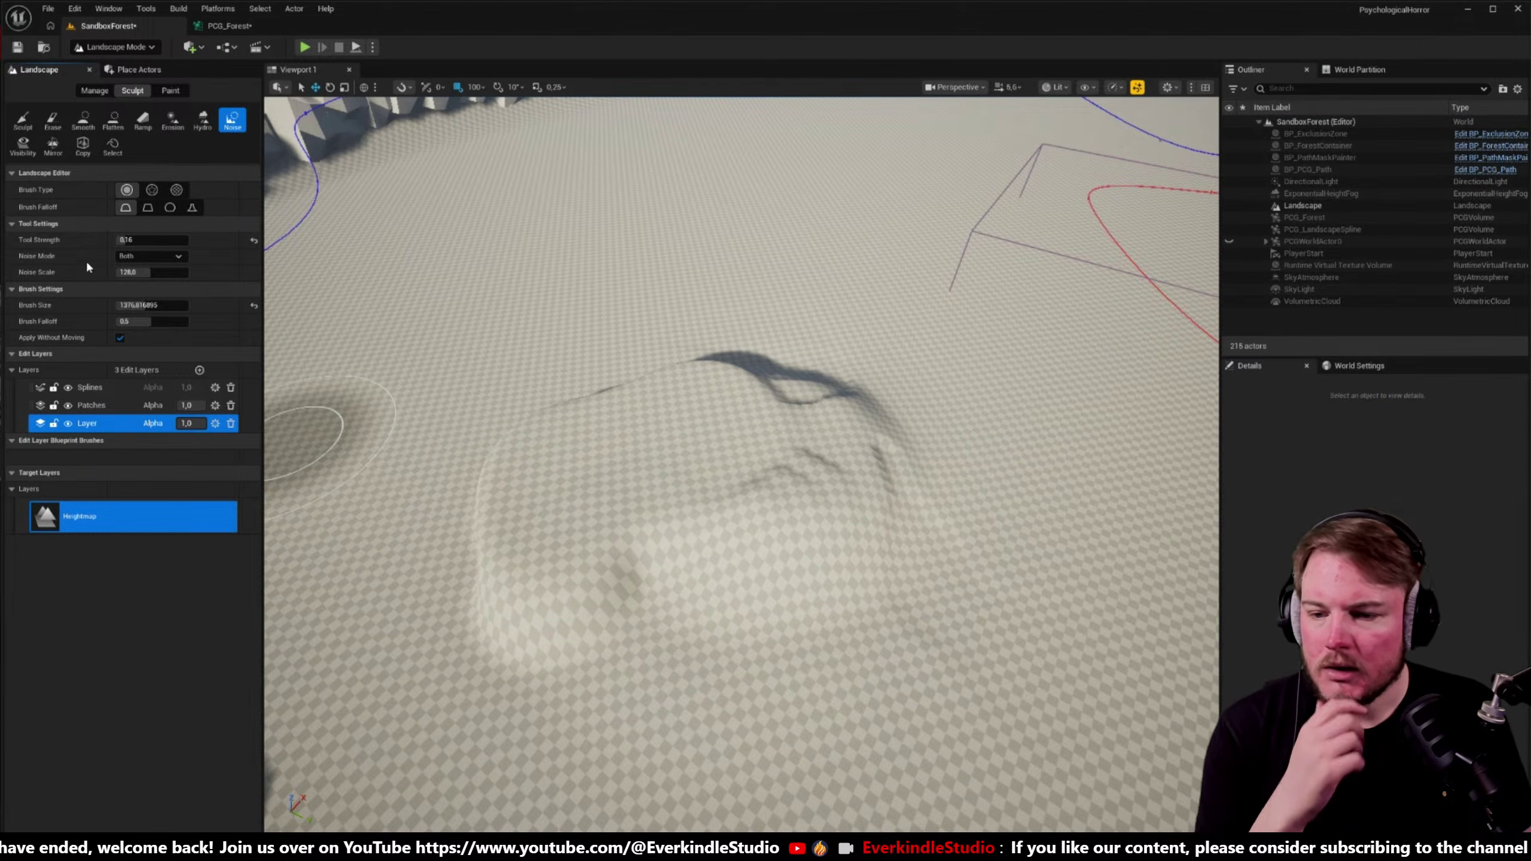
left_click_drag(140, 305, 148, 305)
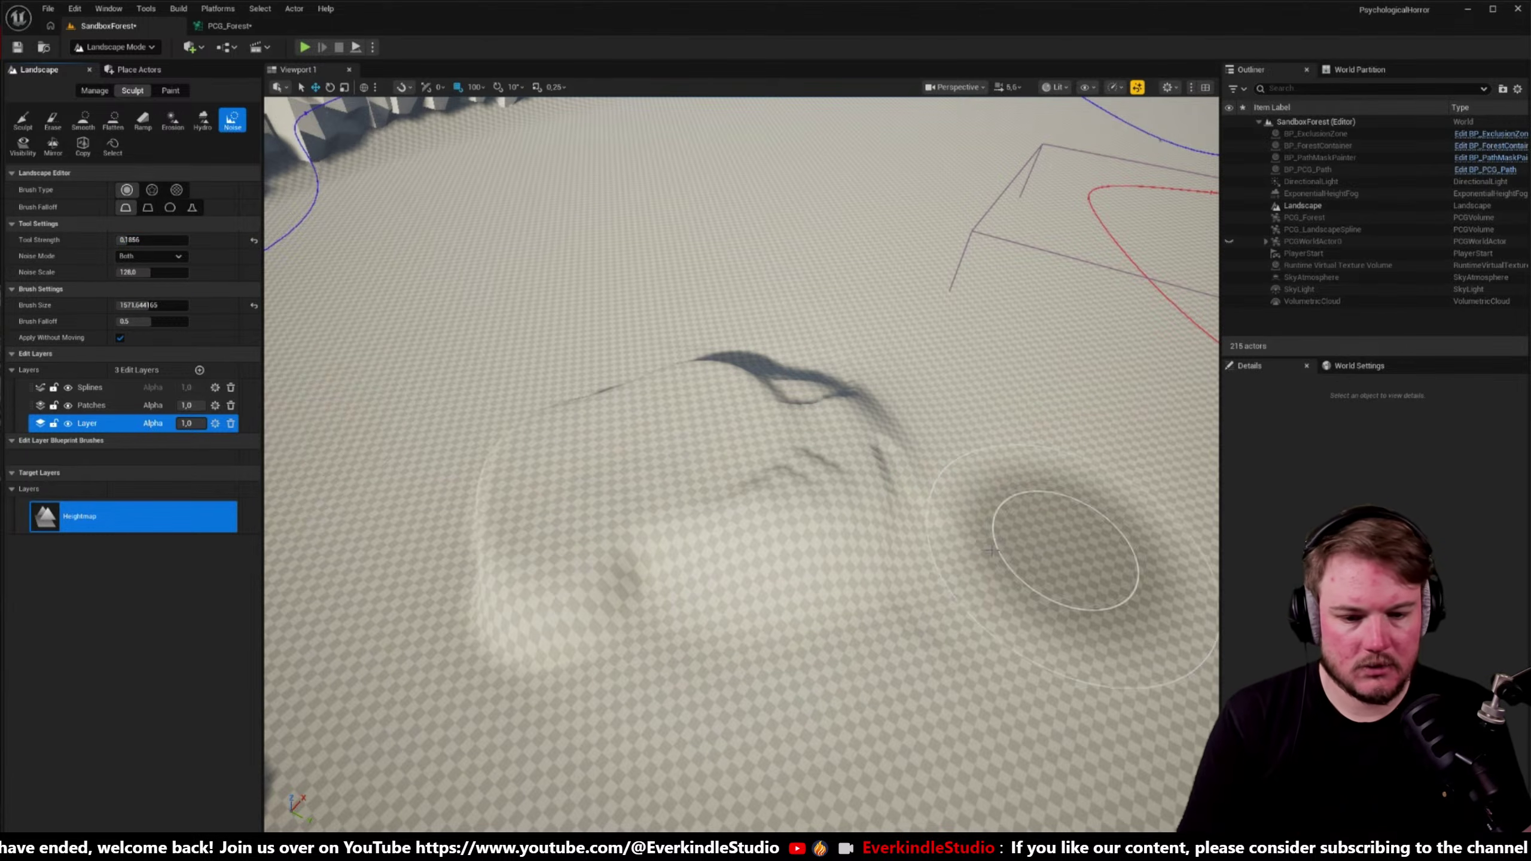
mouse_move(1024, 520)
right_mouse_down()
mouse_move(974, 530)
mouse_move(838, 444)
mouse_move(740, 480)
right_mouse_up()
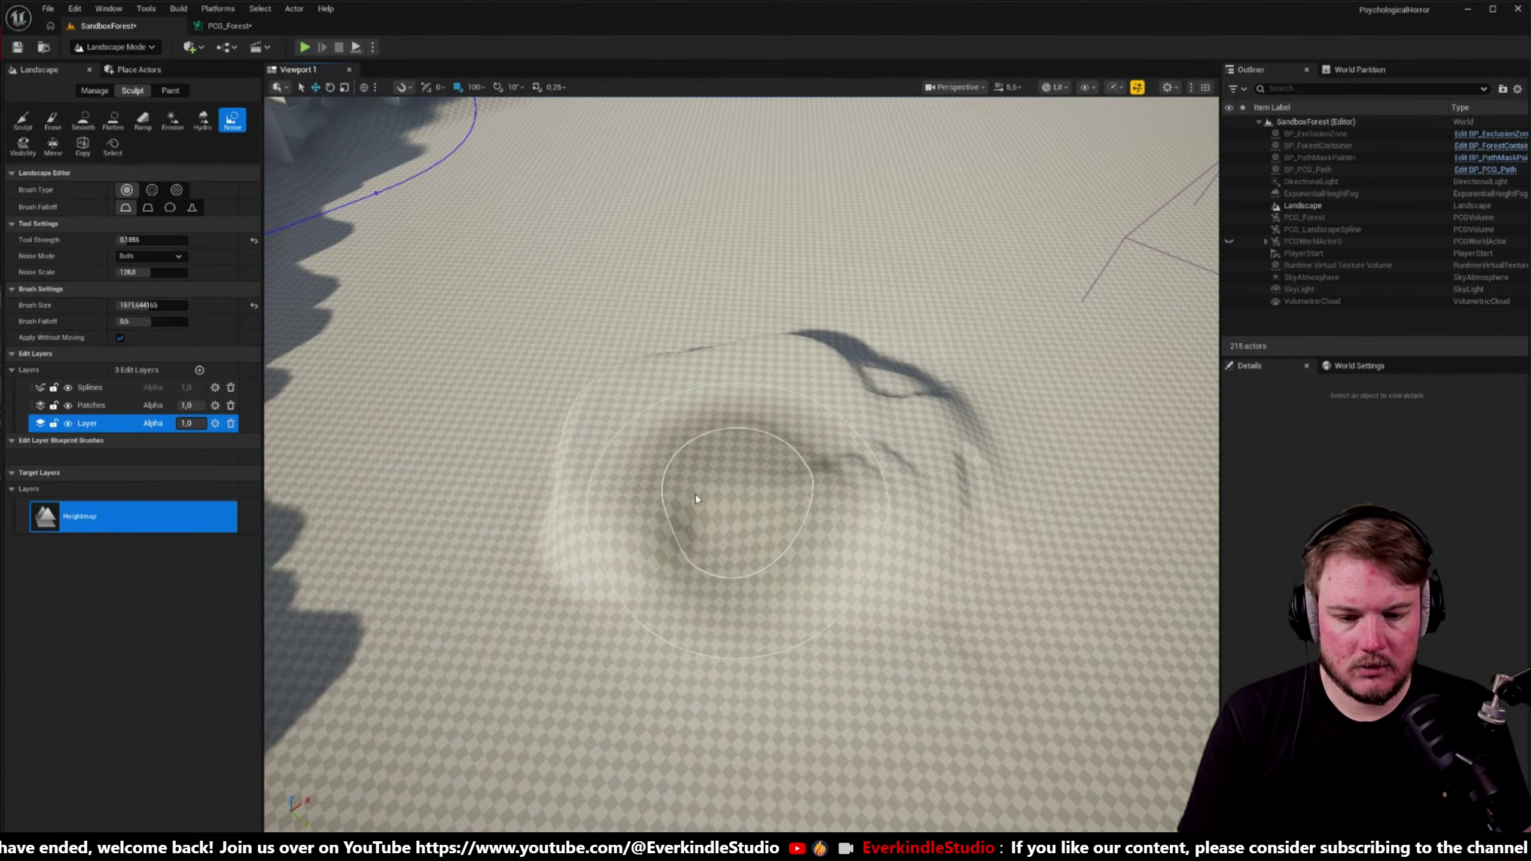
mouse_move(581, 500)
right_mouse_down()
mouse_move(602, 482)
mouse_move(648, 530)
right_mouse_up()
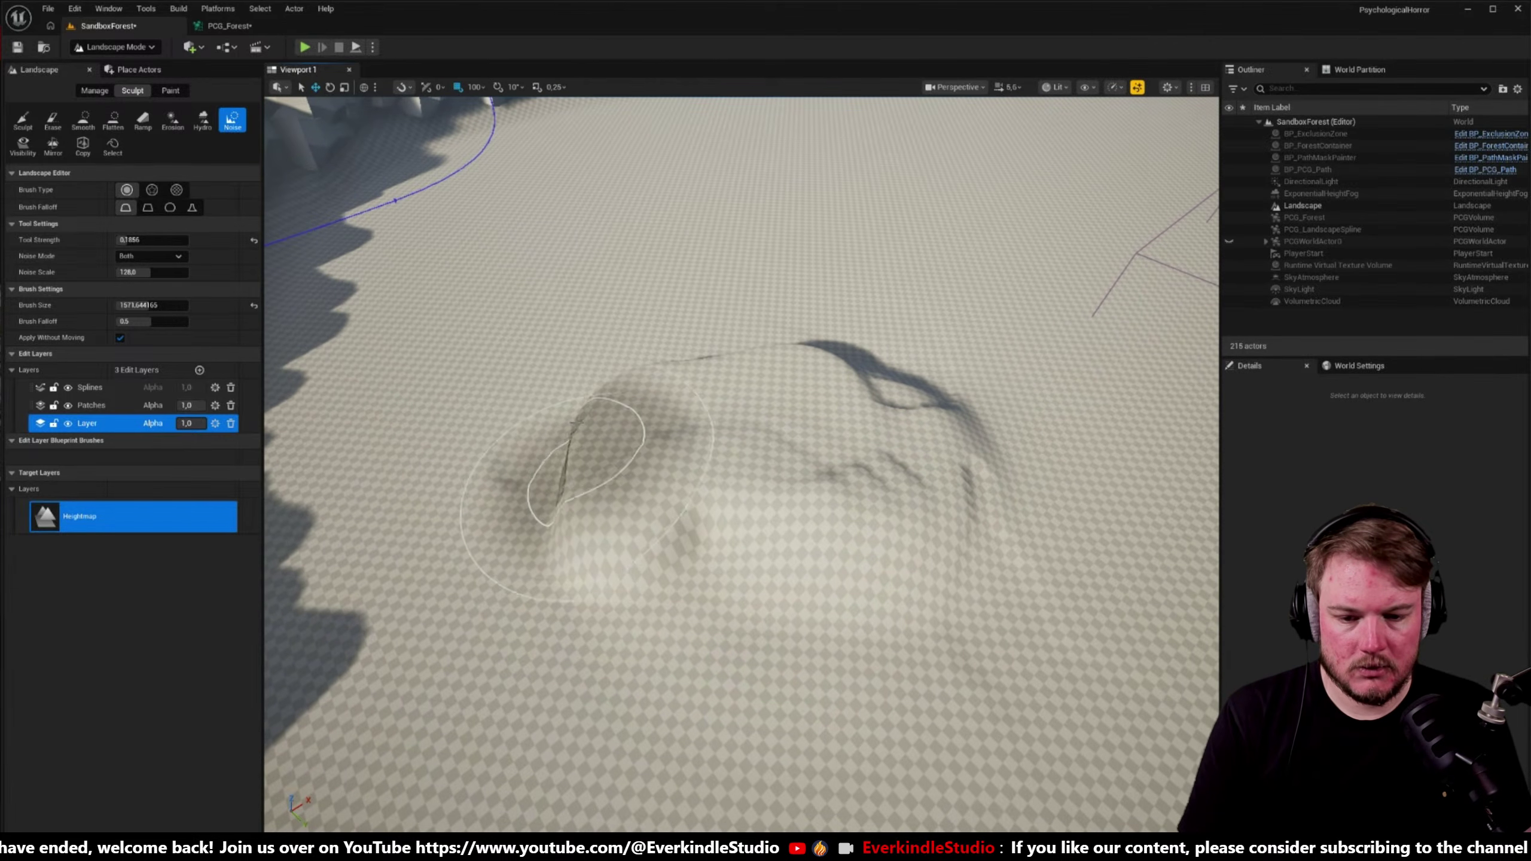
mouse_move(563, 376)
right_mouse_down()
mouse_move(614, 398)
mouse_move(557, 415)
right_mouse_up()
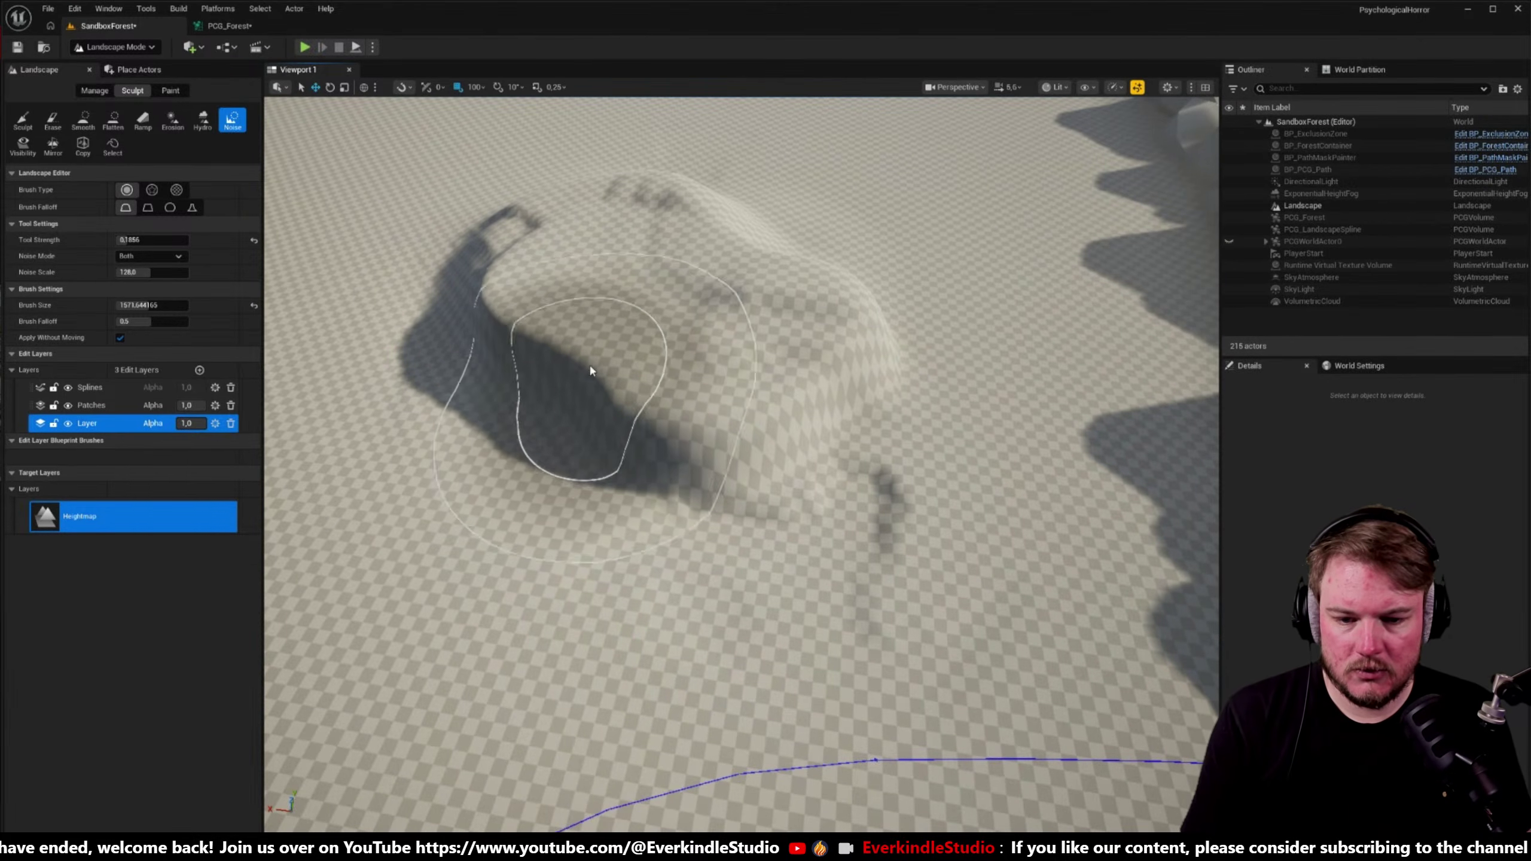
right_click_drag(591, 371, 594, 374)
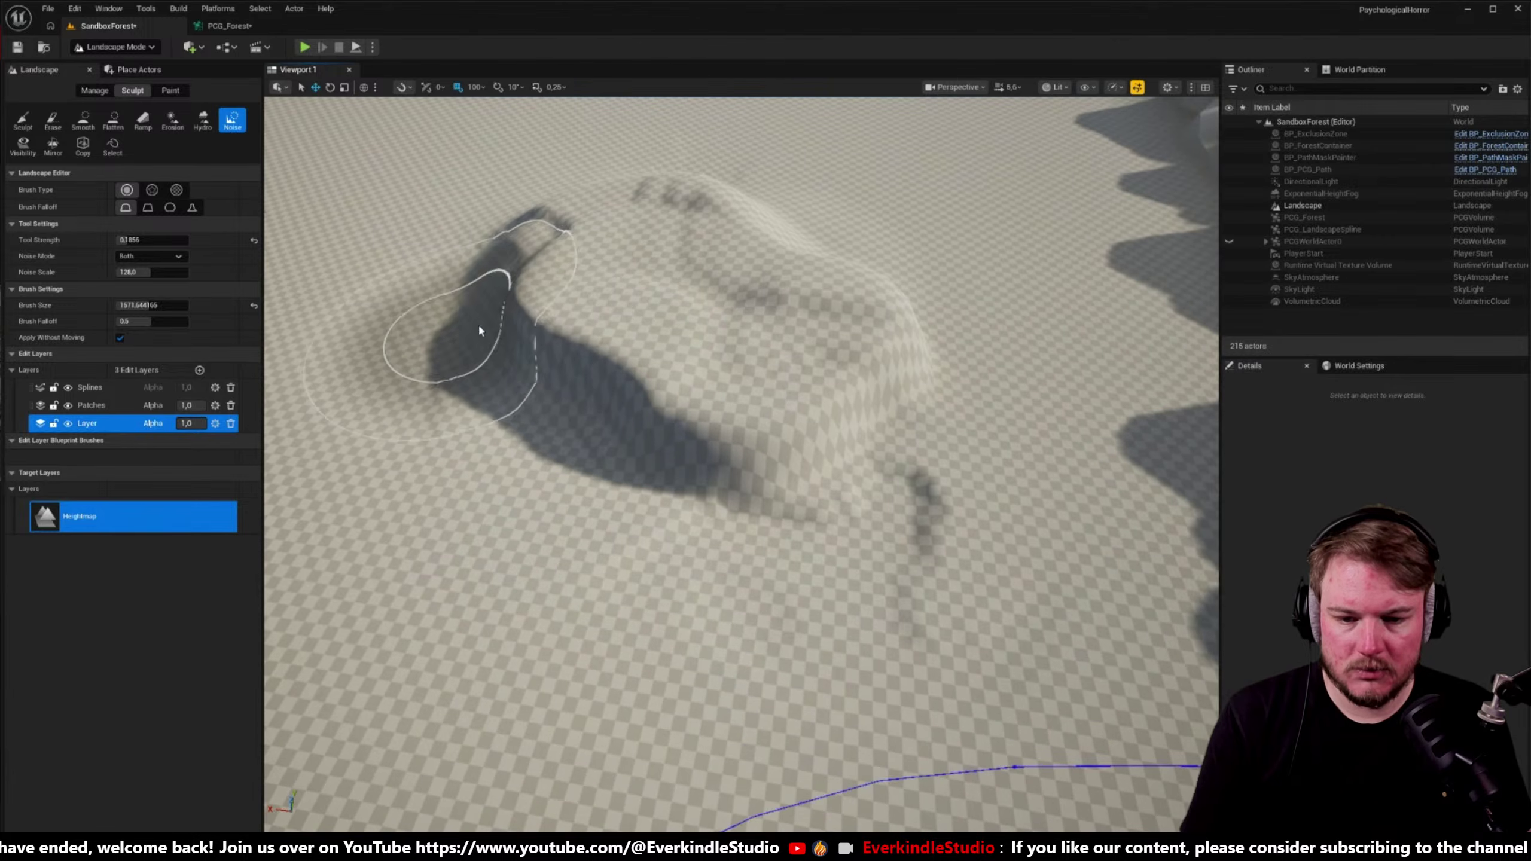
mouse_move(479, 331)
left_mouse_down()
mouse_move(649, 240)
mouse_move(735, 342)
mouse_move(775, 218)
mouse_move(881, 239)
mouse_move(943, 222)
mouse_move(968, 189)
left_mouse_up()
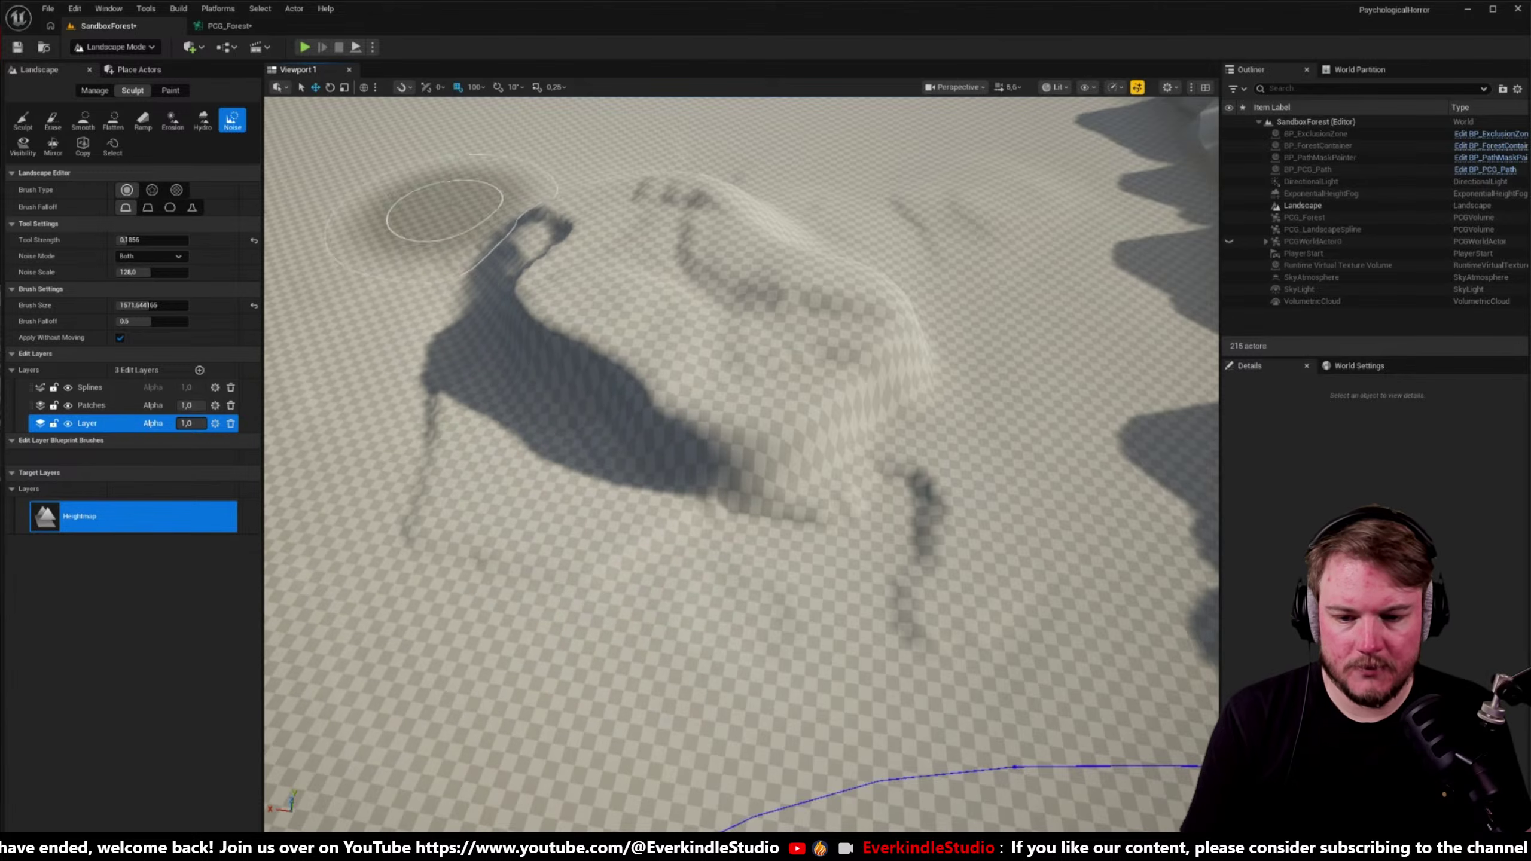
right_click_drag(495, 444, 643, 474)
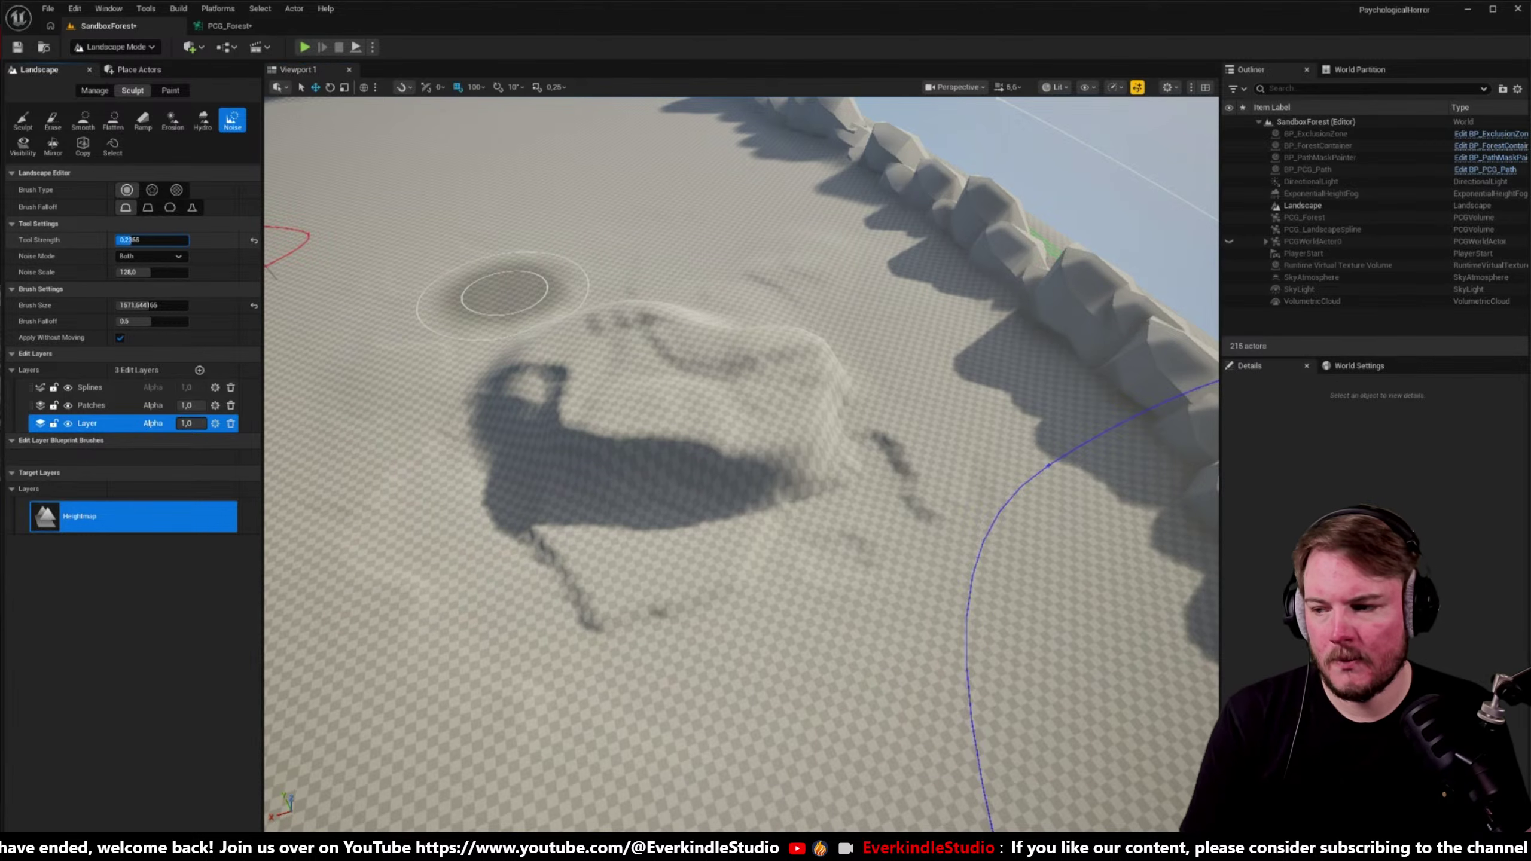
left_click_drag(130, 239, 134, 239)
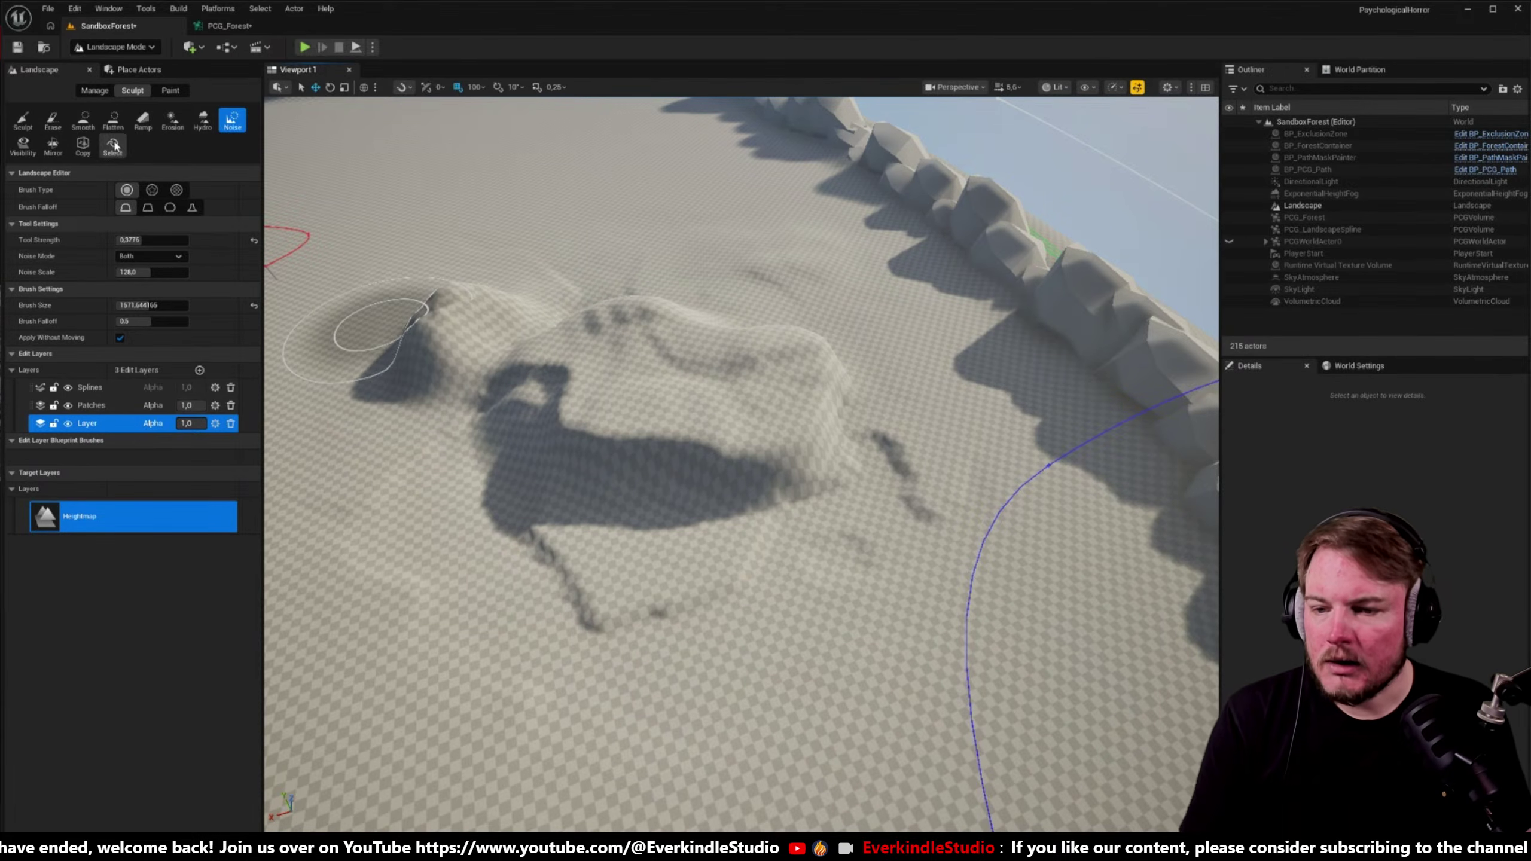
- Switch to the Ramp tool and place two ramp points, one on the hill's edge and one on the ground beside it
left_click(90, 125)
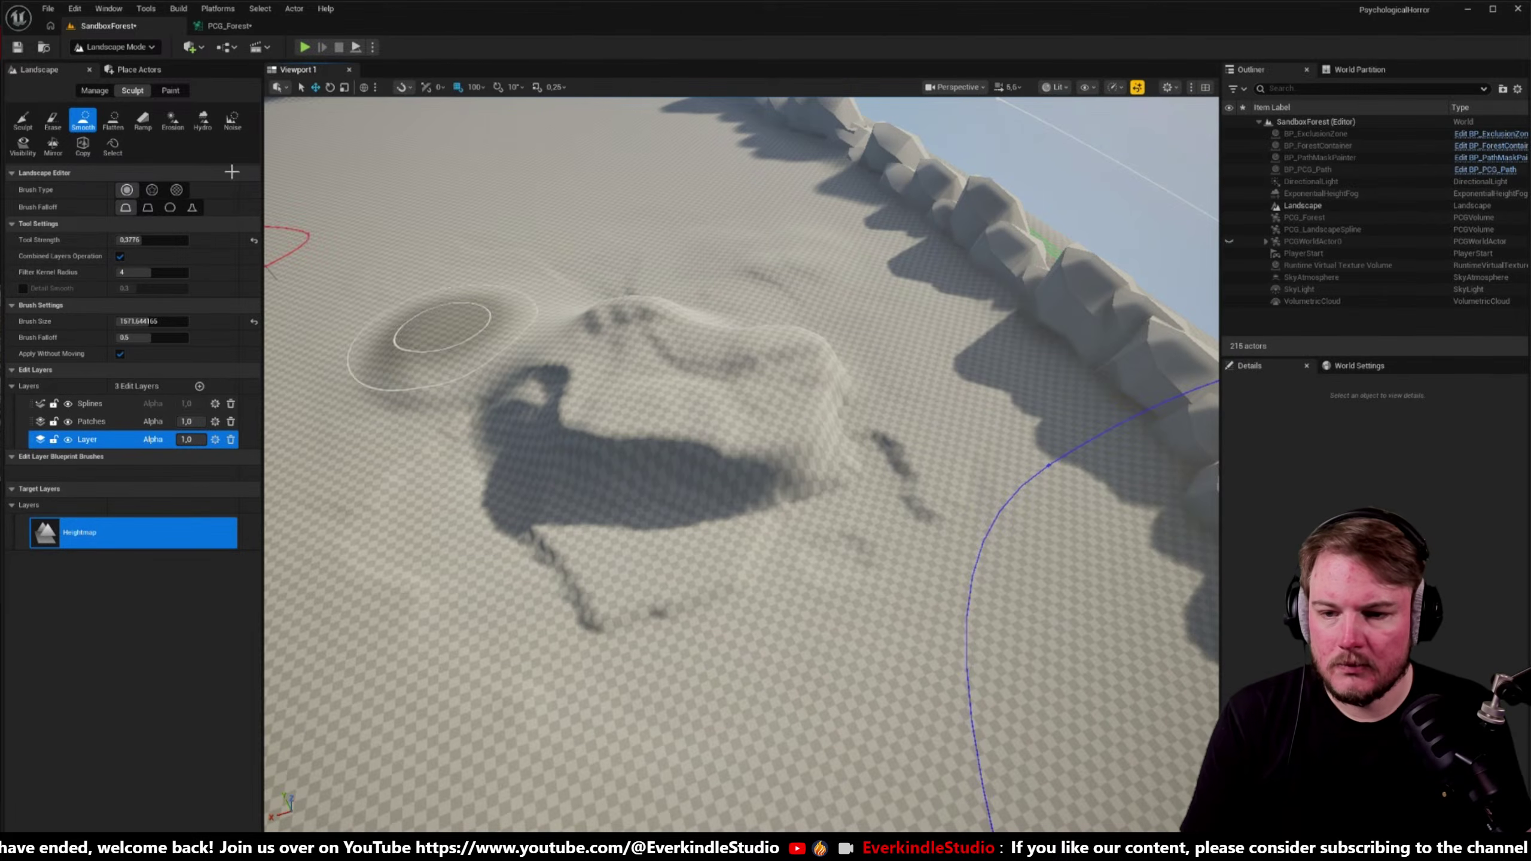
right_click_drag(231, 171, 235, 172)
left_click(143, 121)
right_click_drag(422, 338, 482, 338)
key("a")
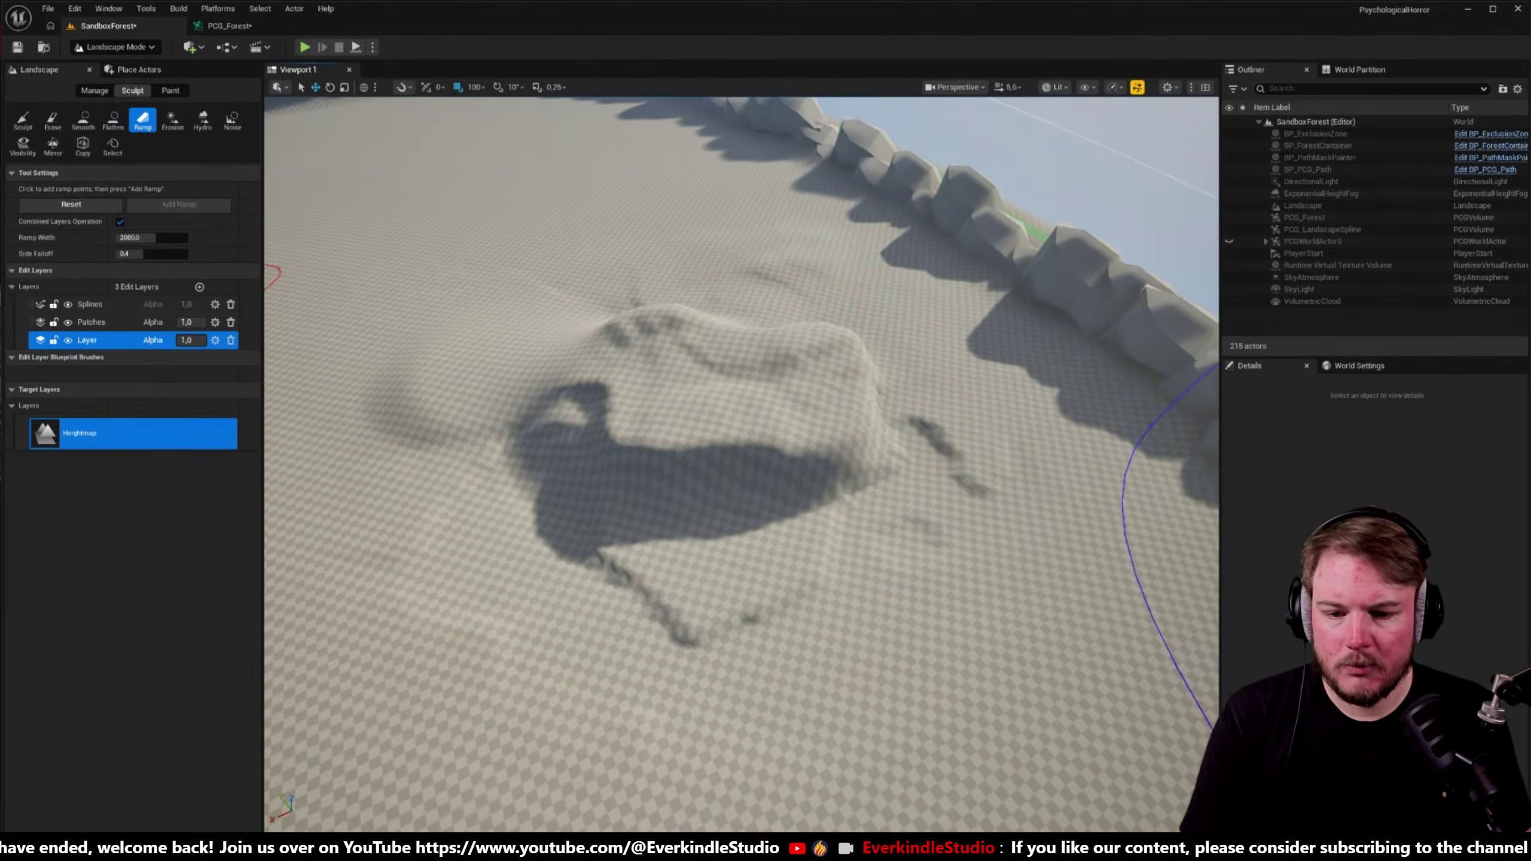
left_click(632, 342)
left_click(530, 342)
- Reposition the outer ramp point farther from the hill, down at ground level, and add the ramp to the landscape
left_click_drag(510, 344, 439, 369)
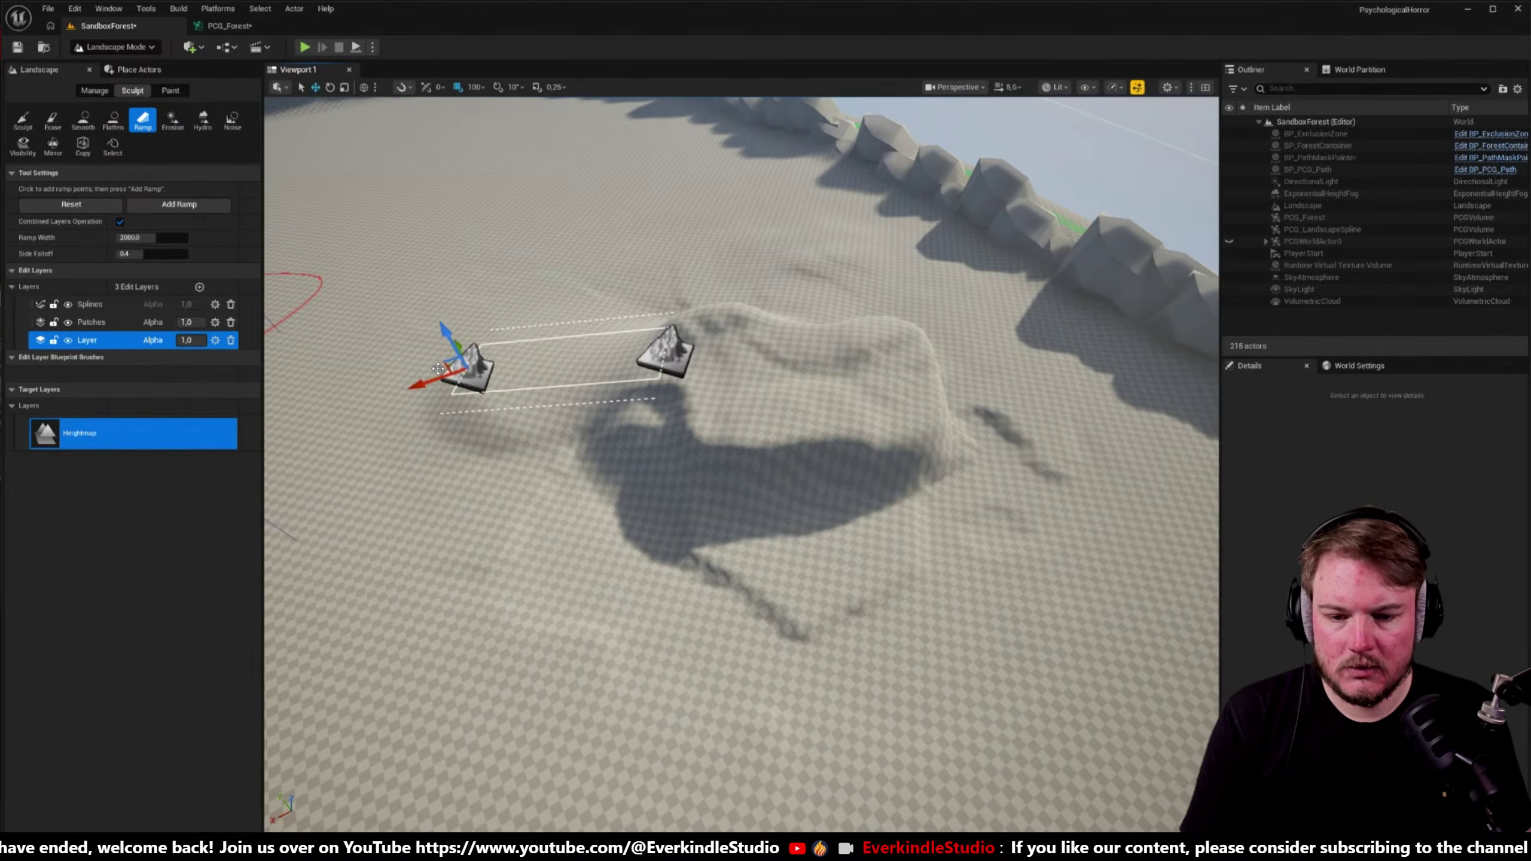
key("ctrl+z")
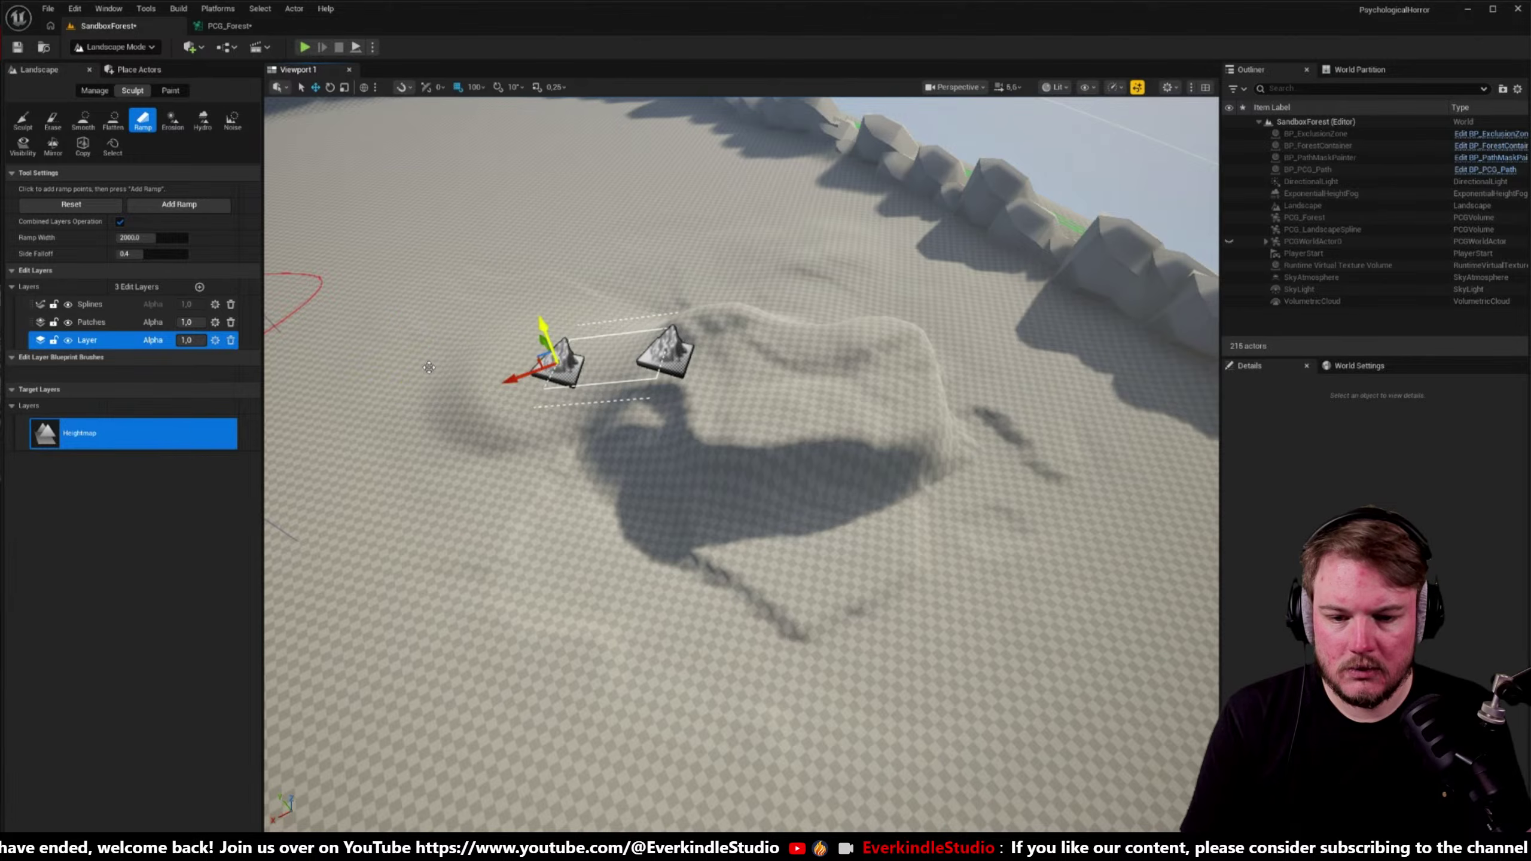
left_click_drag(488, 360, 417, 336)
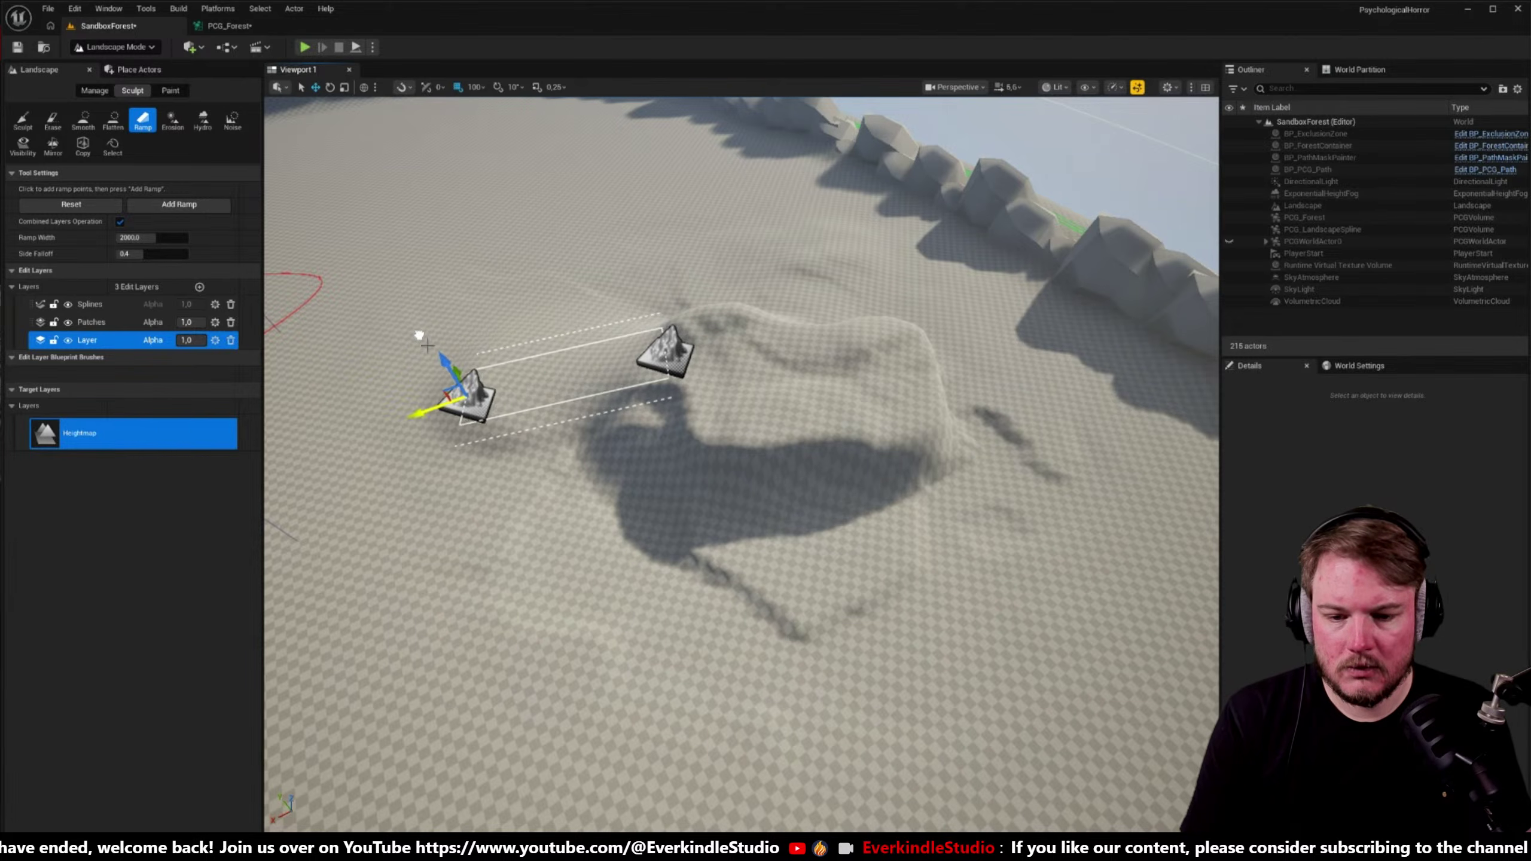
right_click_drag(417, 336, 629, 563)
key("a")
left_click_drag(714, 621, 556, 642)
left_click(151, 207)
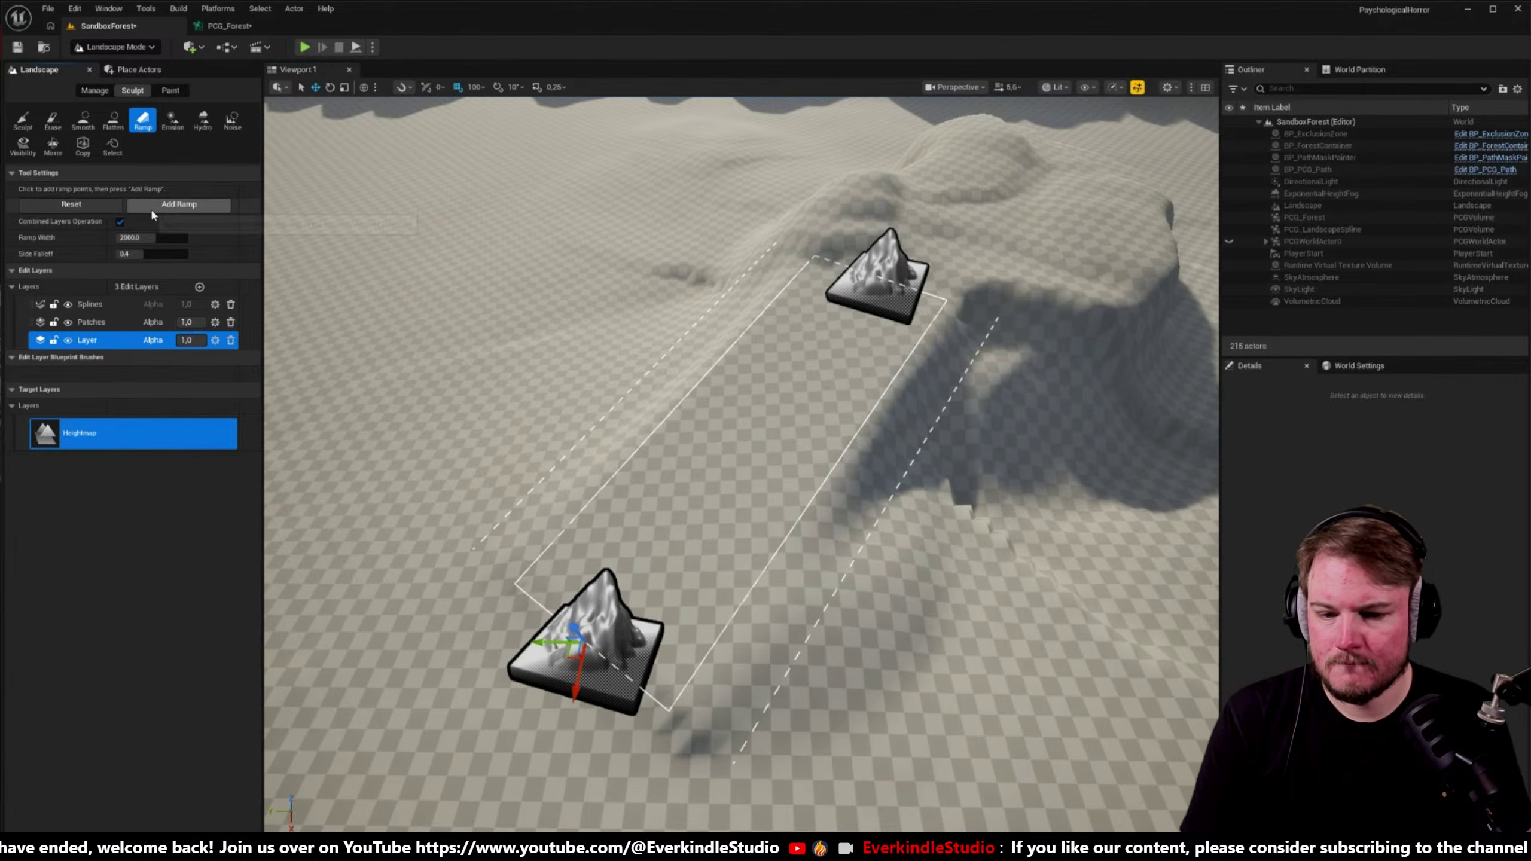
mouse_move(500, 311)
right_mouse_down()
mouse_move(542, 314)
mouse_move(500, 311)
right_mouse_up()
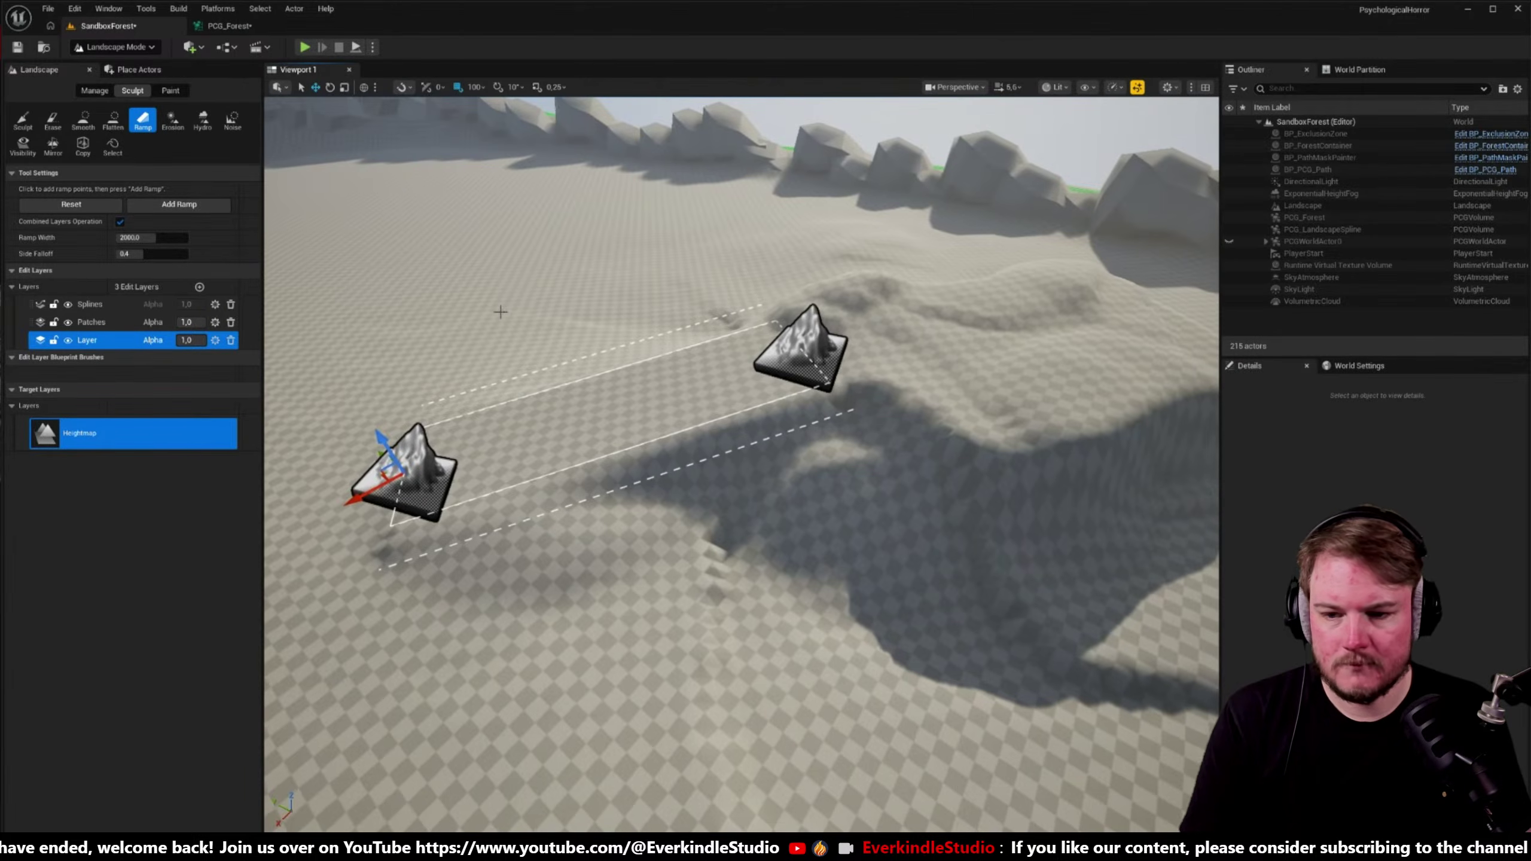
- Switch to the Smooth sculpting tool and reduce its tool strength to about 0.24 and its brush size
left_click(83, 120)
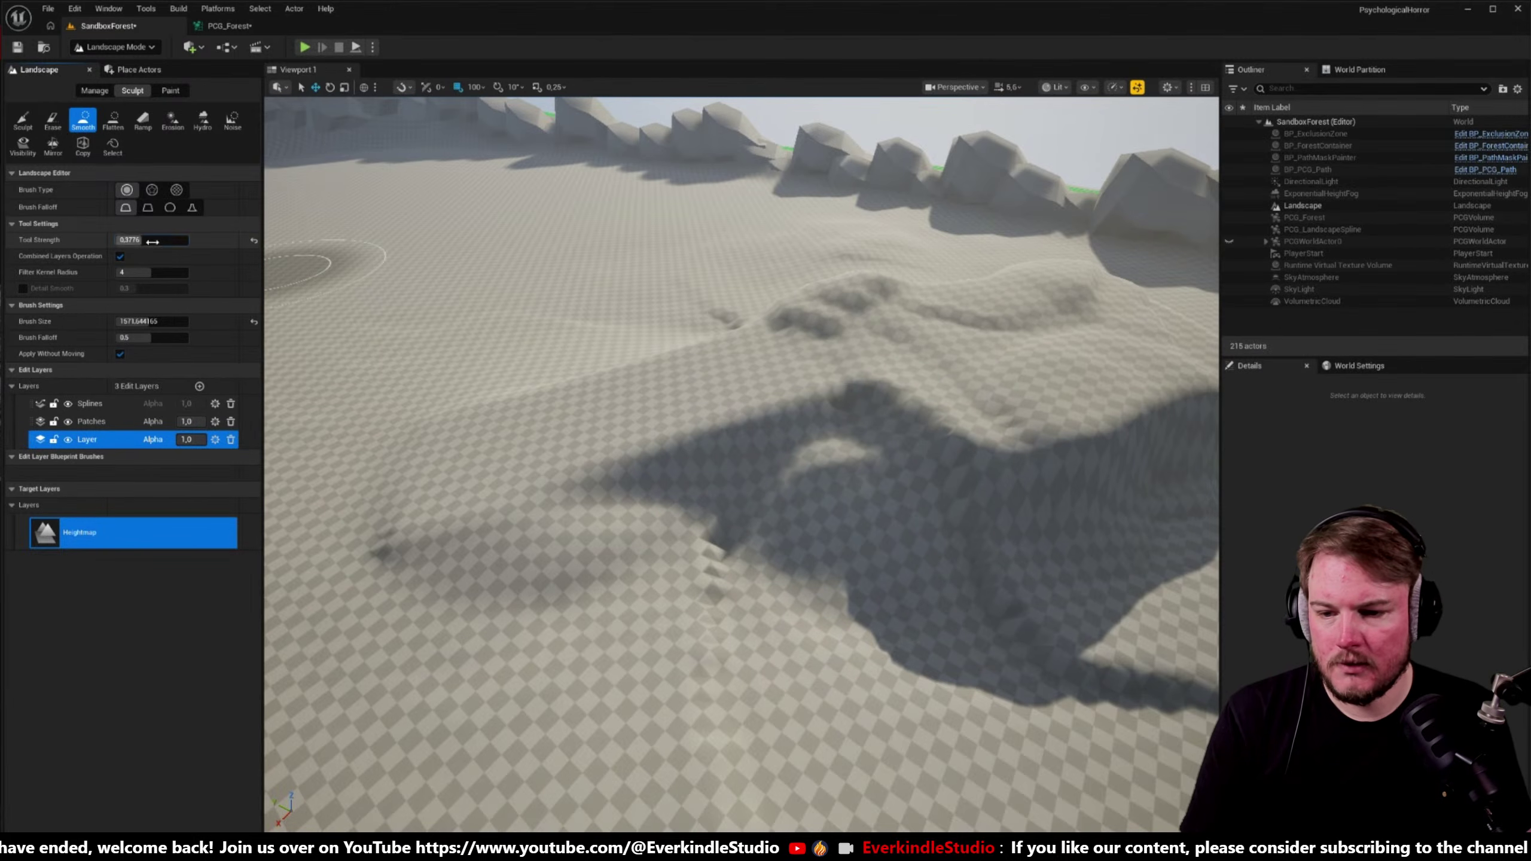
left_click_drag(840, 401, 832, 439)
left_click_drag(151, 320, 136, 320)
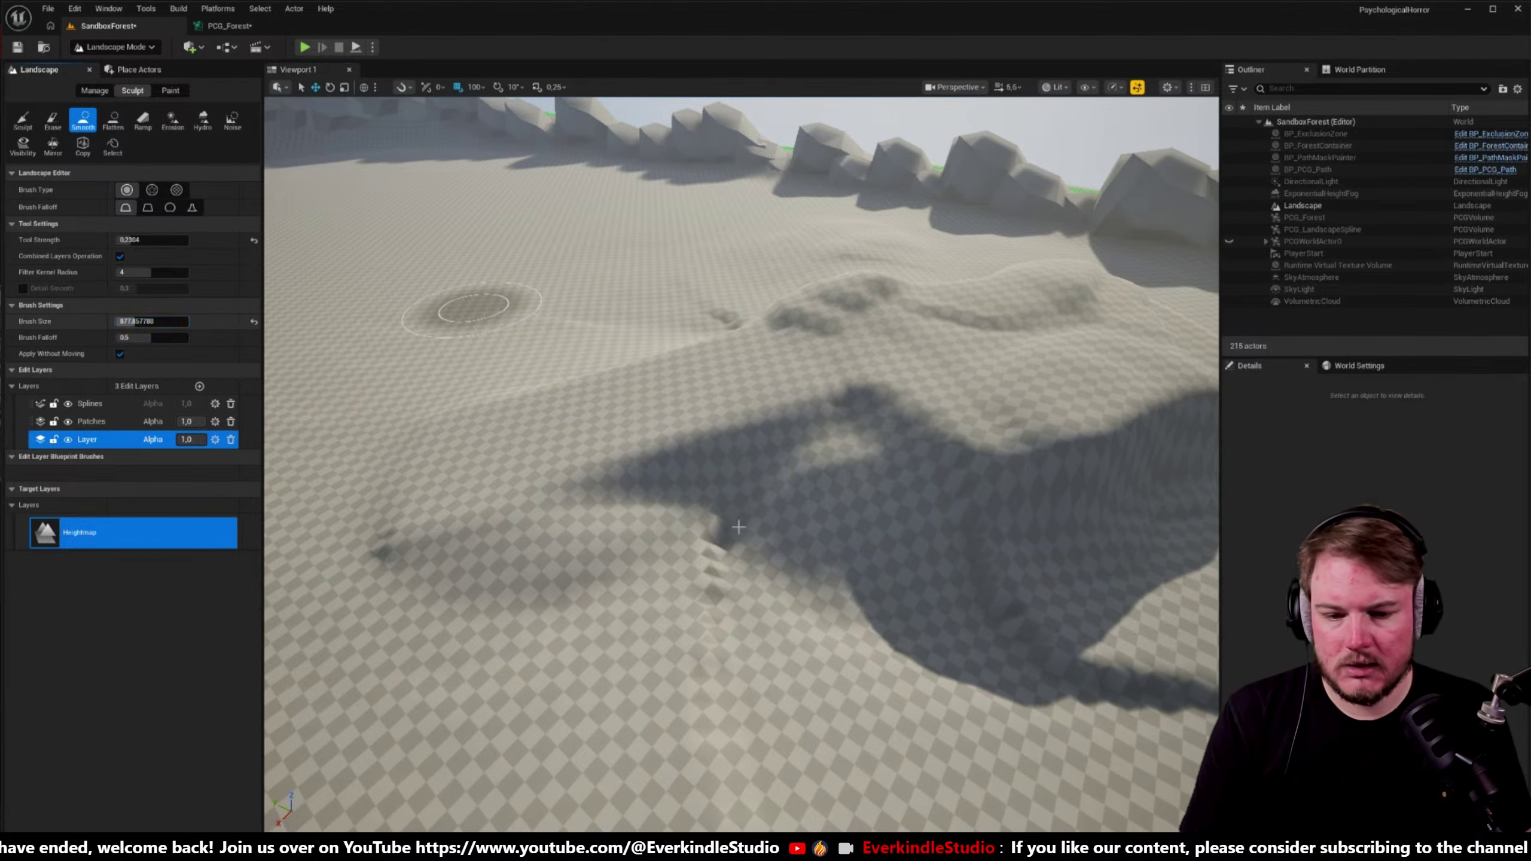
- Smooth the ramp's transition and the steep, rough slopes around the hill
mouse_move(739, 527)
left_mouse_down()
mouse_move(837, 557)
mouse_move(751, 574)
mouse_move(786, 505)
mouse_move(536, 595)
mouse_move(398, 522)
left_mouse_up()
key("a")
mouse_move(397, 522)
right_mouse_down()
mouse_move(422, 386)
mouse_move(556, 470)
right_mouse_up()
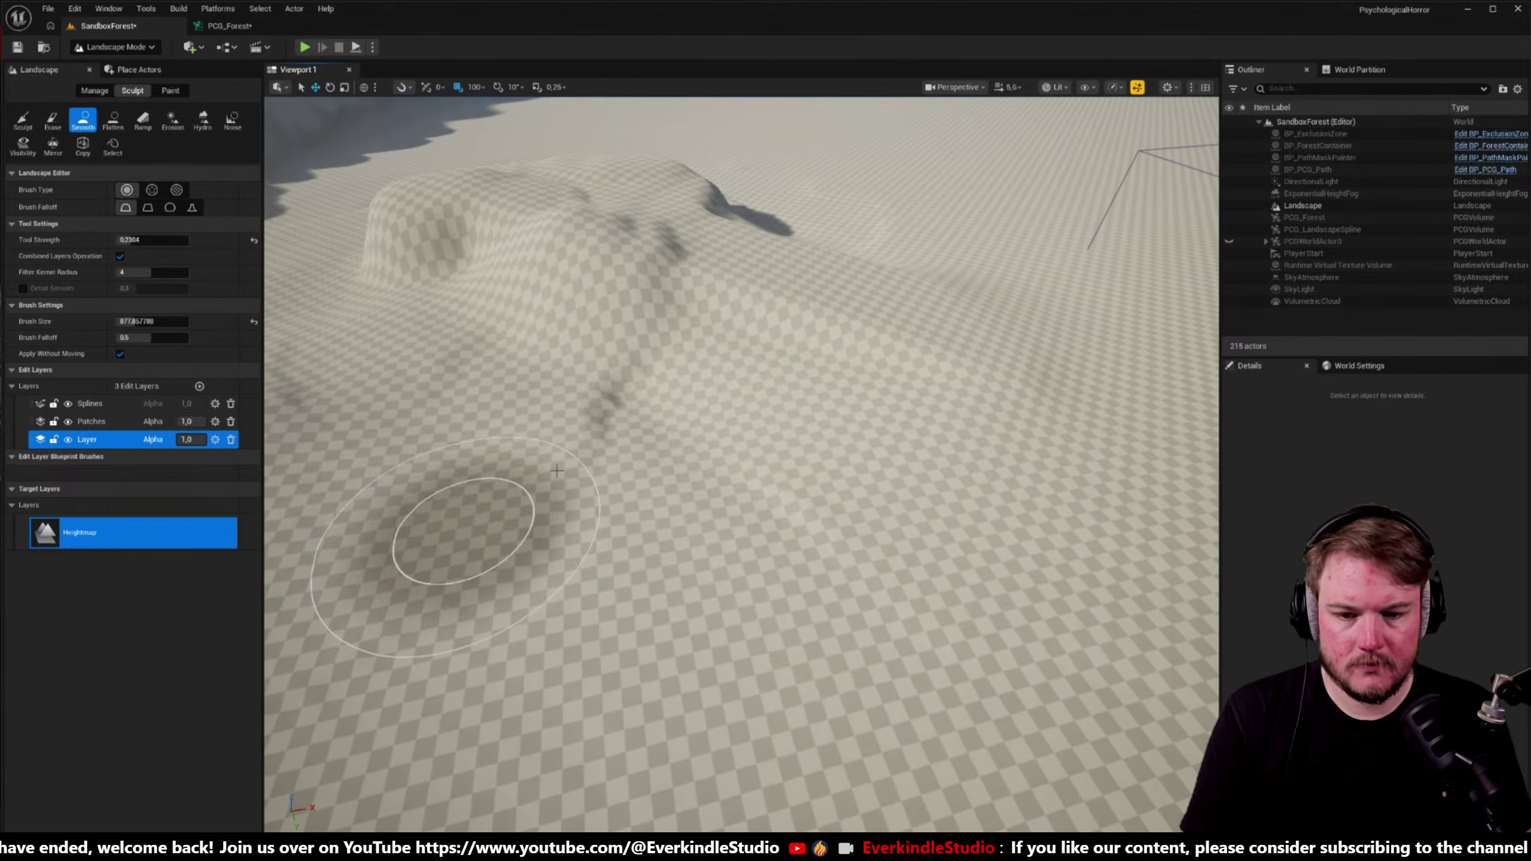
mouse_move(556, 470)
left_mouse_down()
mouse_move(711, 362)
mouse_move(693, 370)
mouse_move(651, 350)
mouse_move(526, 384)
mouse_move(415, 241)
mouse_move(519, 235)
mouse_move(663, 283)
mouse_move(652, 324)
mouse_move(563, 239)
mouse_move(468, 386)
left_mouse_up()
mouse_move(468, 386)
right_mouse_down()
mouse_move(422, 362)
mouse_move(694, 407)
mouse_move(693, 480)
right_mouse_up()
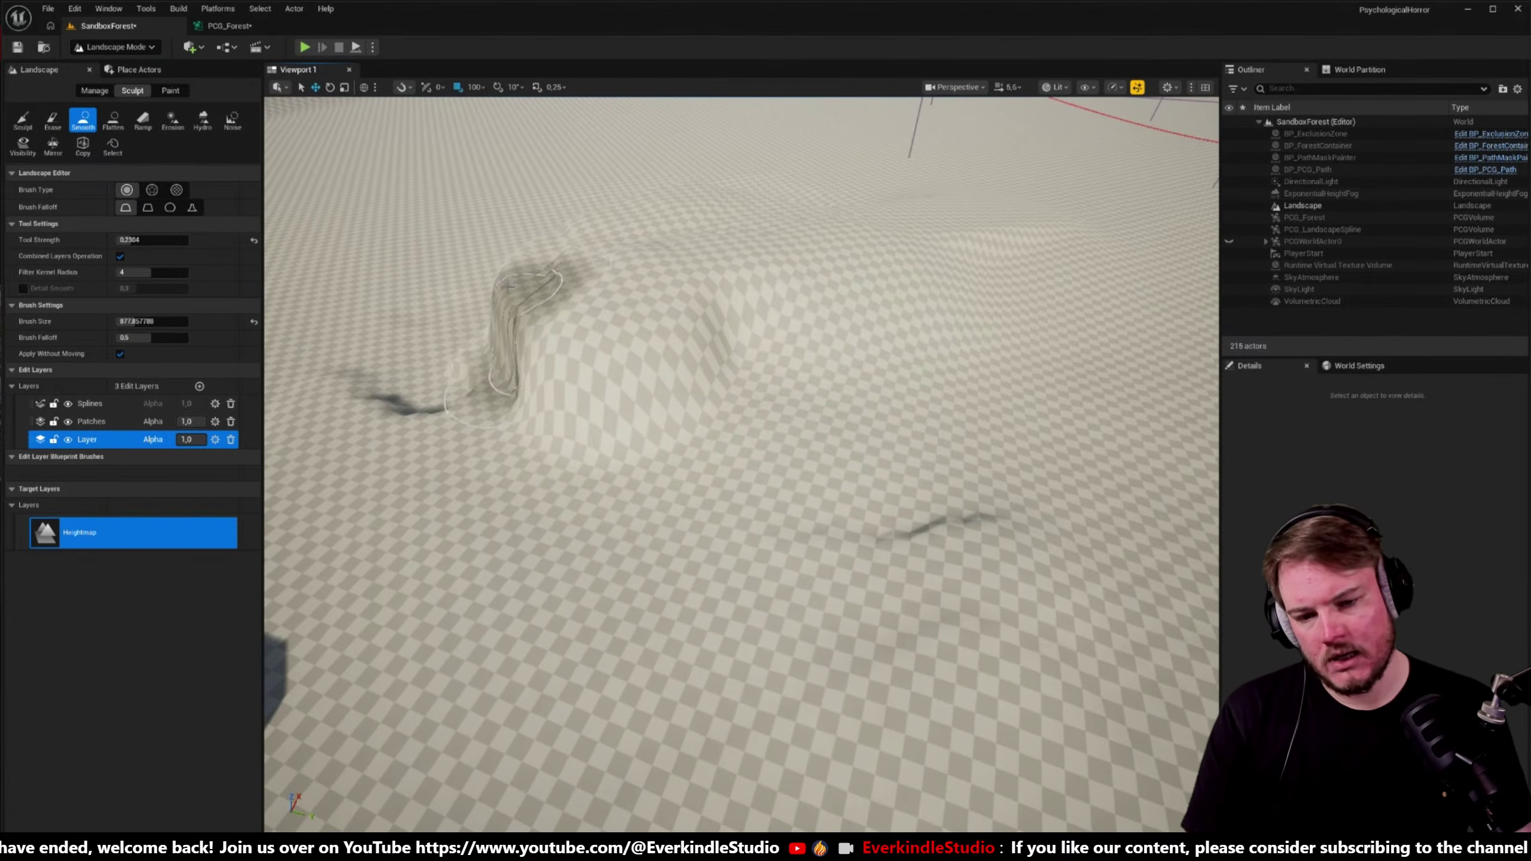
left_click_drag(539, 415, 564, 372)
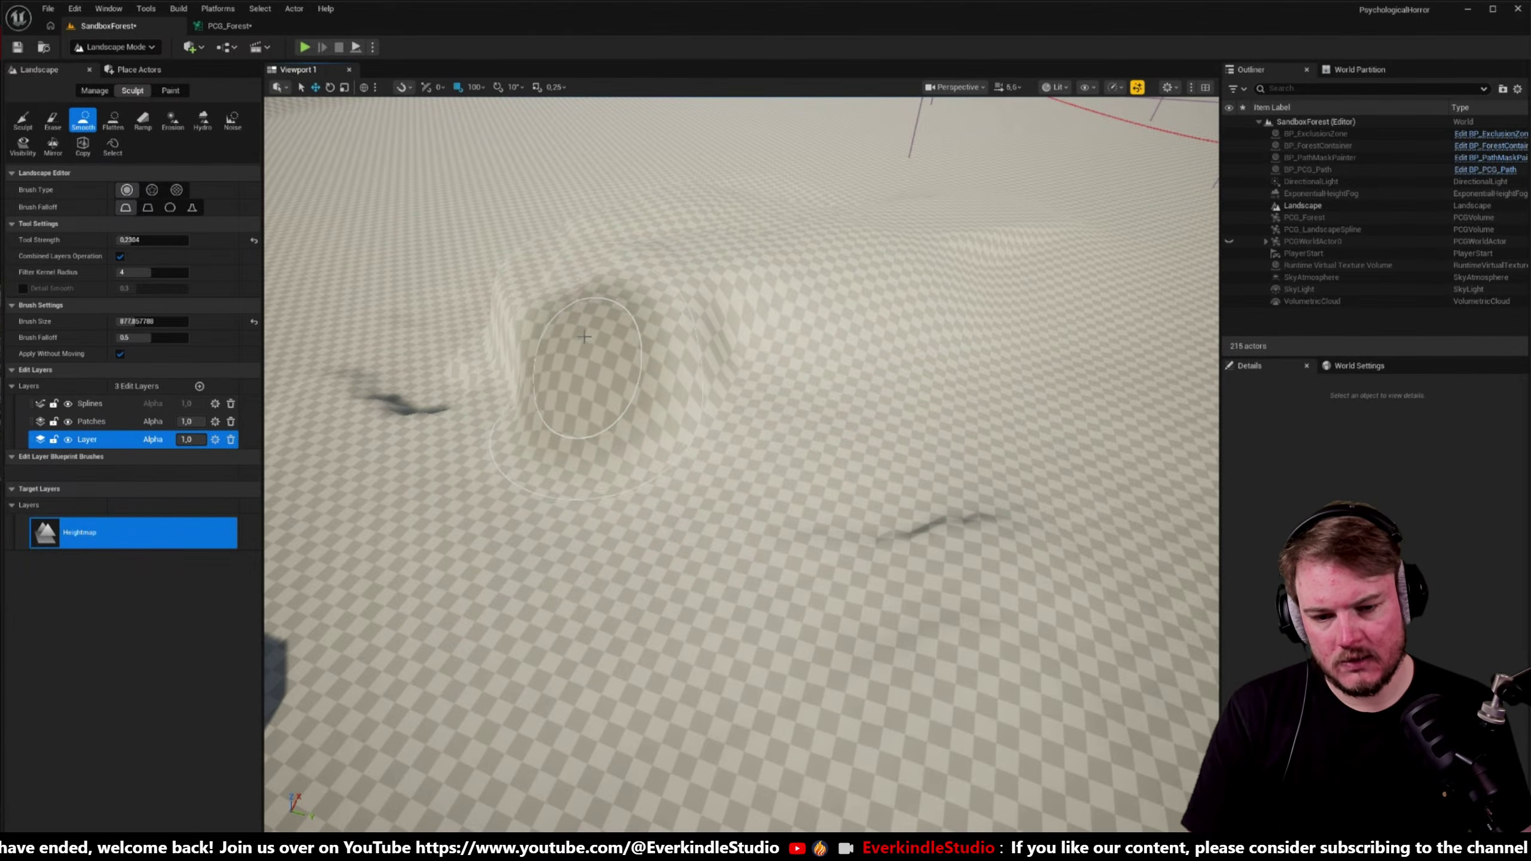
mouse_move(672, 363)
right_mouse_down()
mouse_move(614, 366)
mouse_move(816, 344)
right_mouse_up()
left_click_drag(816, 344, 815, 363)
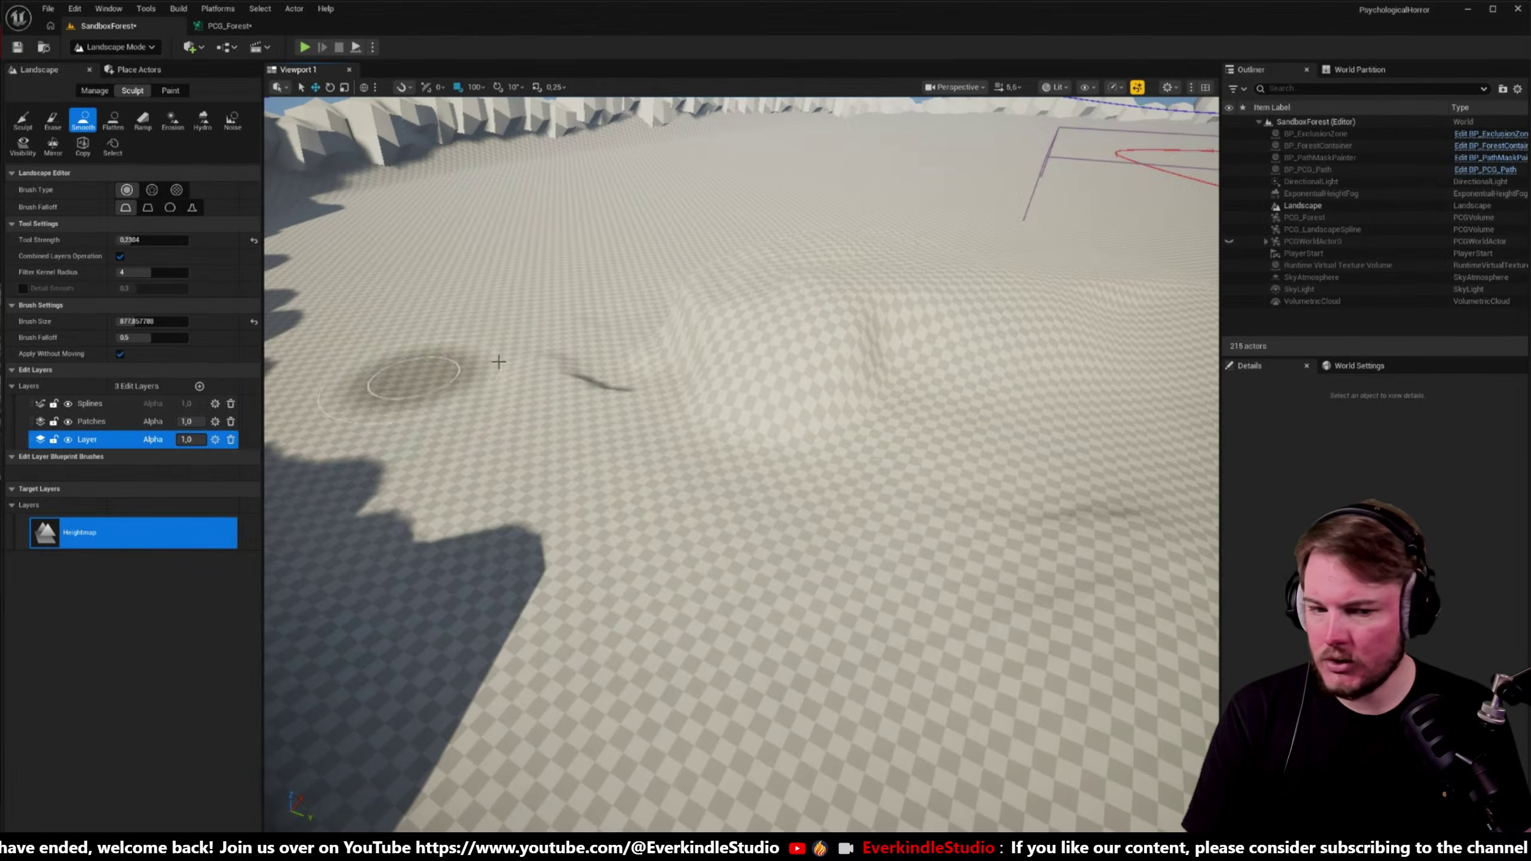
mouse_move(410, 375)
right_mouse_down()
mouse_move(422, 350)
mouse_move(419, 371)
mouse_move(649, 401)
right_mouse_up()
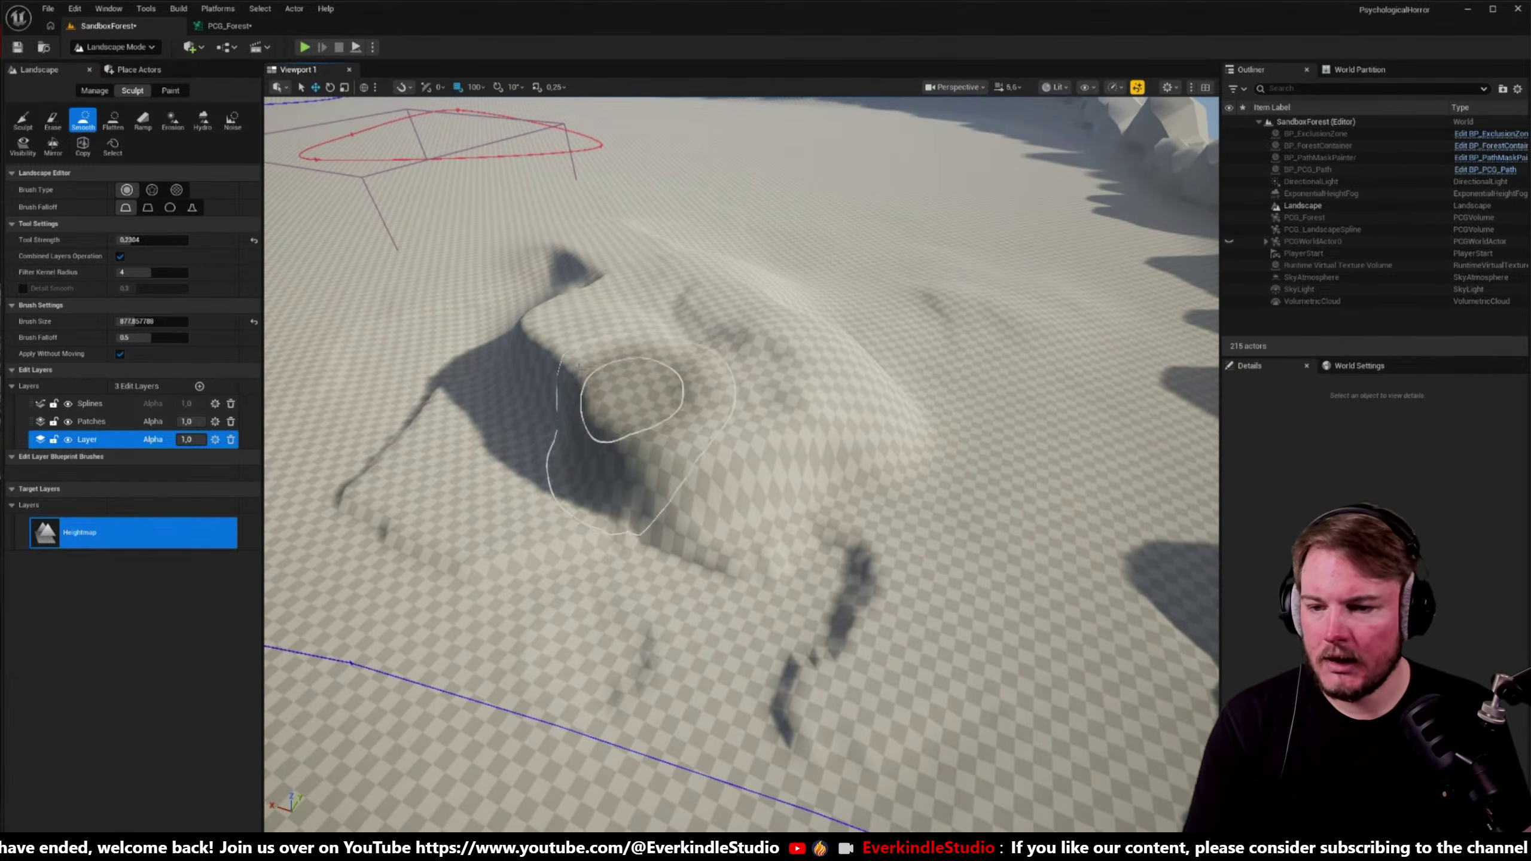
- Return to Selection mode and make PCGWorldActor0 visible again to view the forest over the sculpted terrain
key("shift+1")
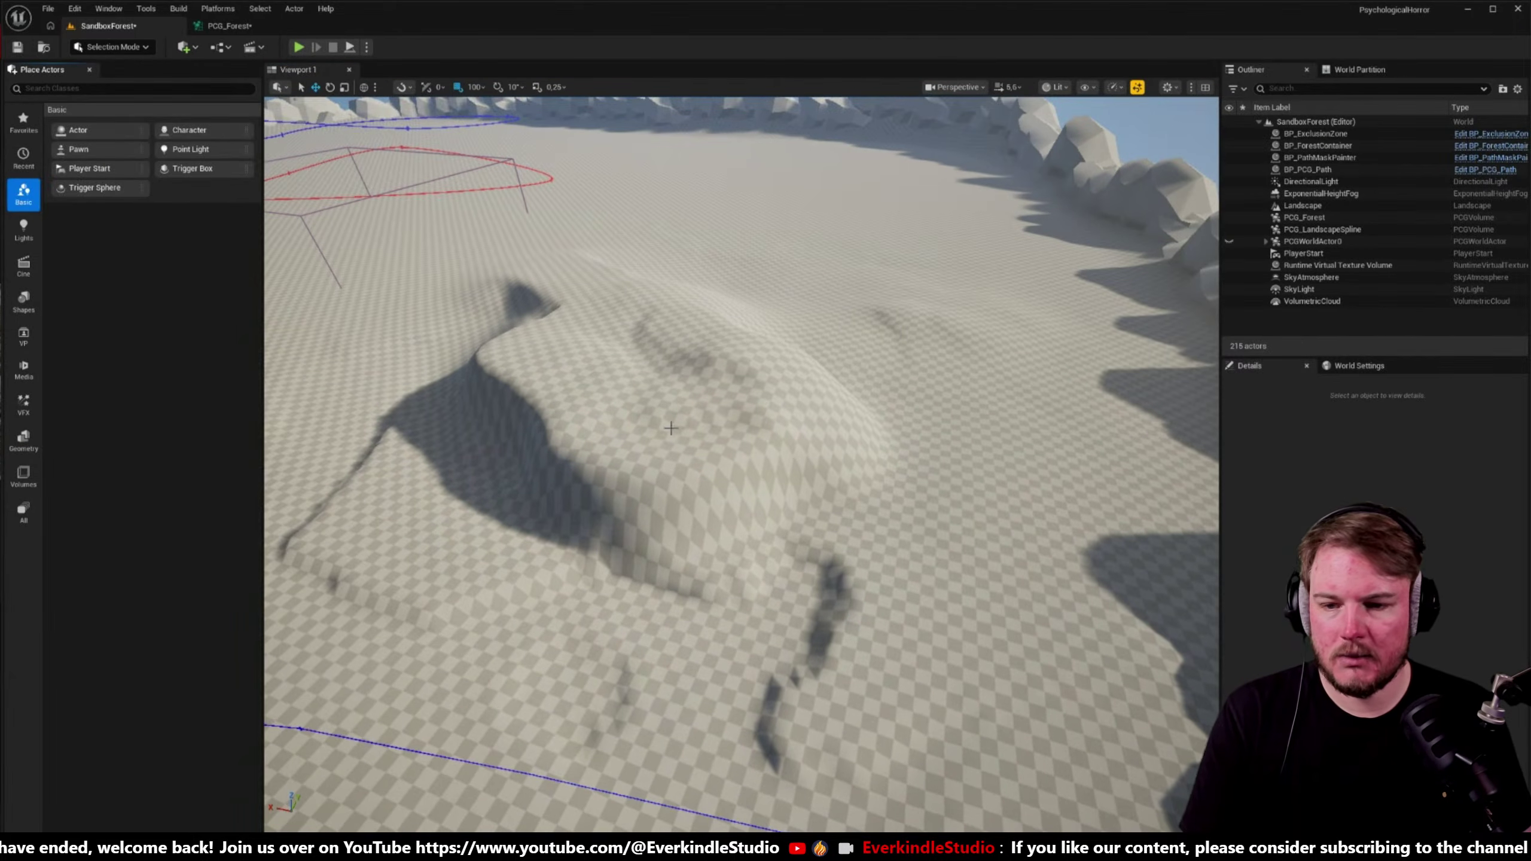
right_click_drag(300, 96, 299, 93)
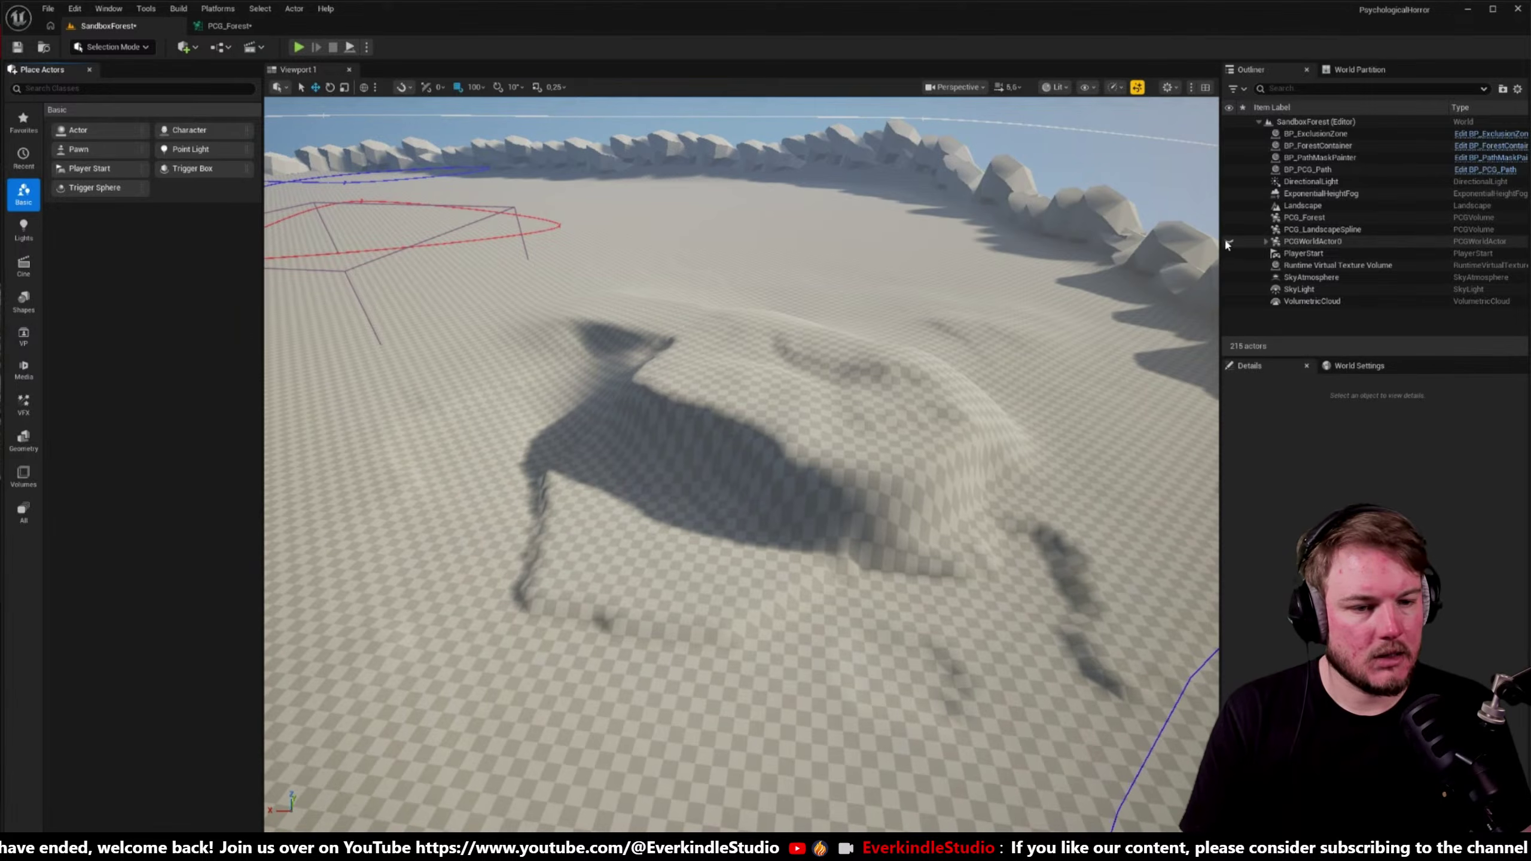
right_click_drag(1212, 244, 1212, 244)
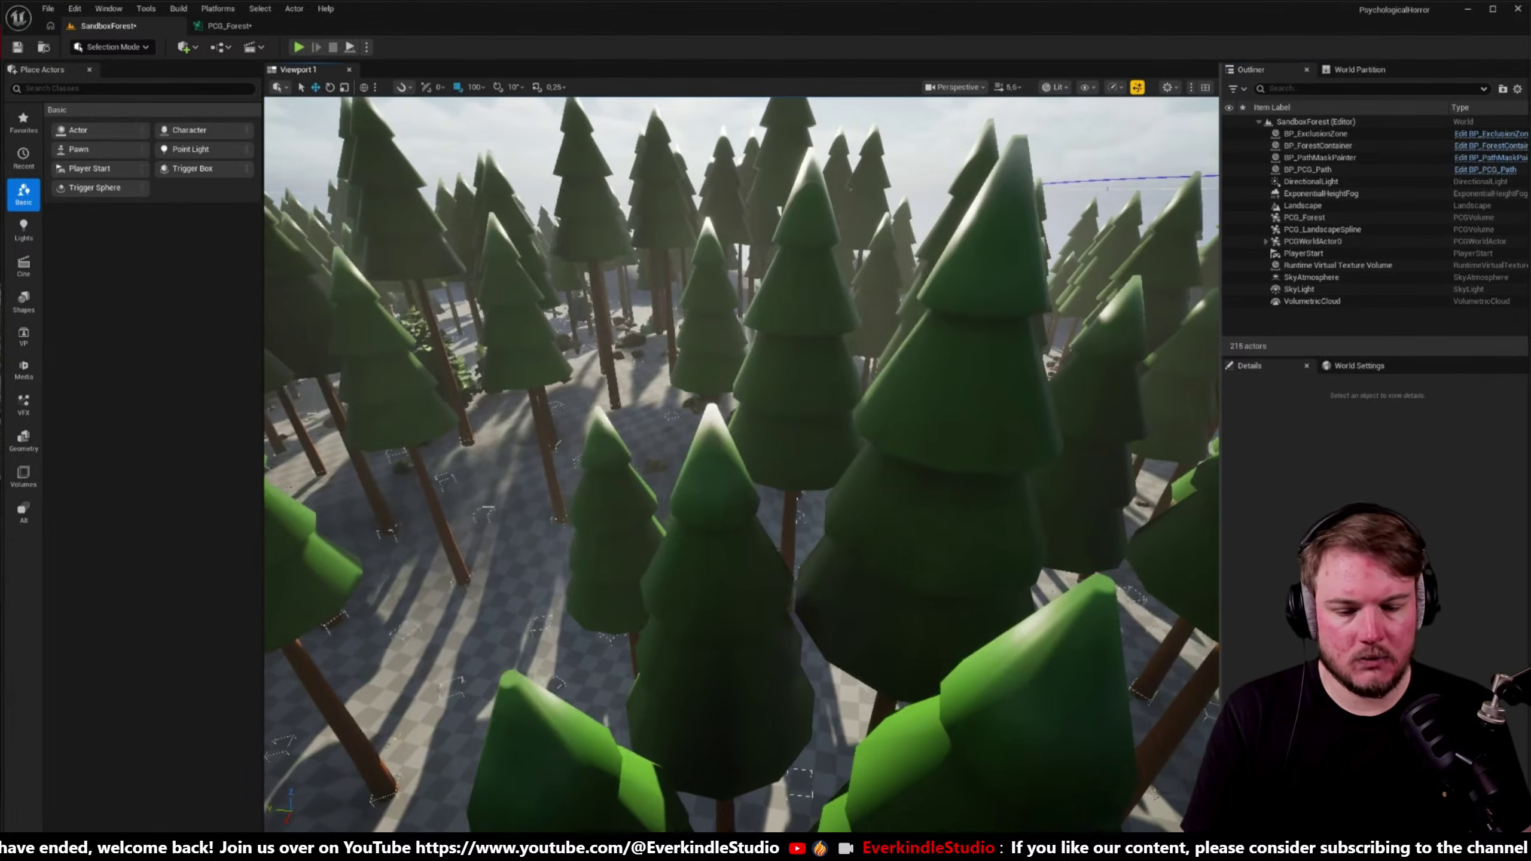
right_click_drag(749, 487, 749, 488)
scroll(749, 487, "down", 3)
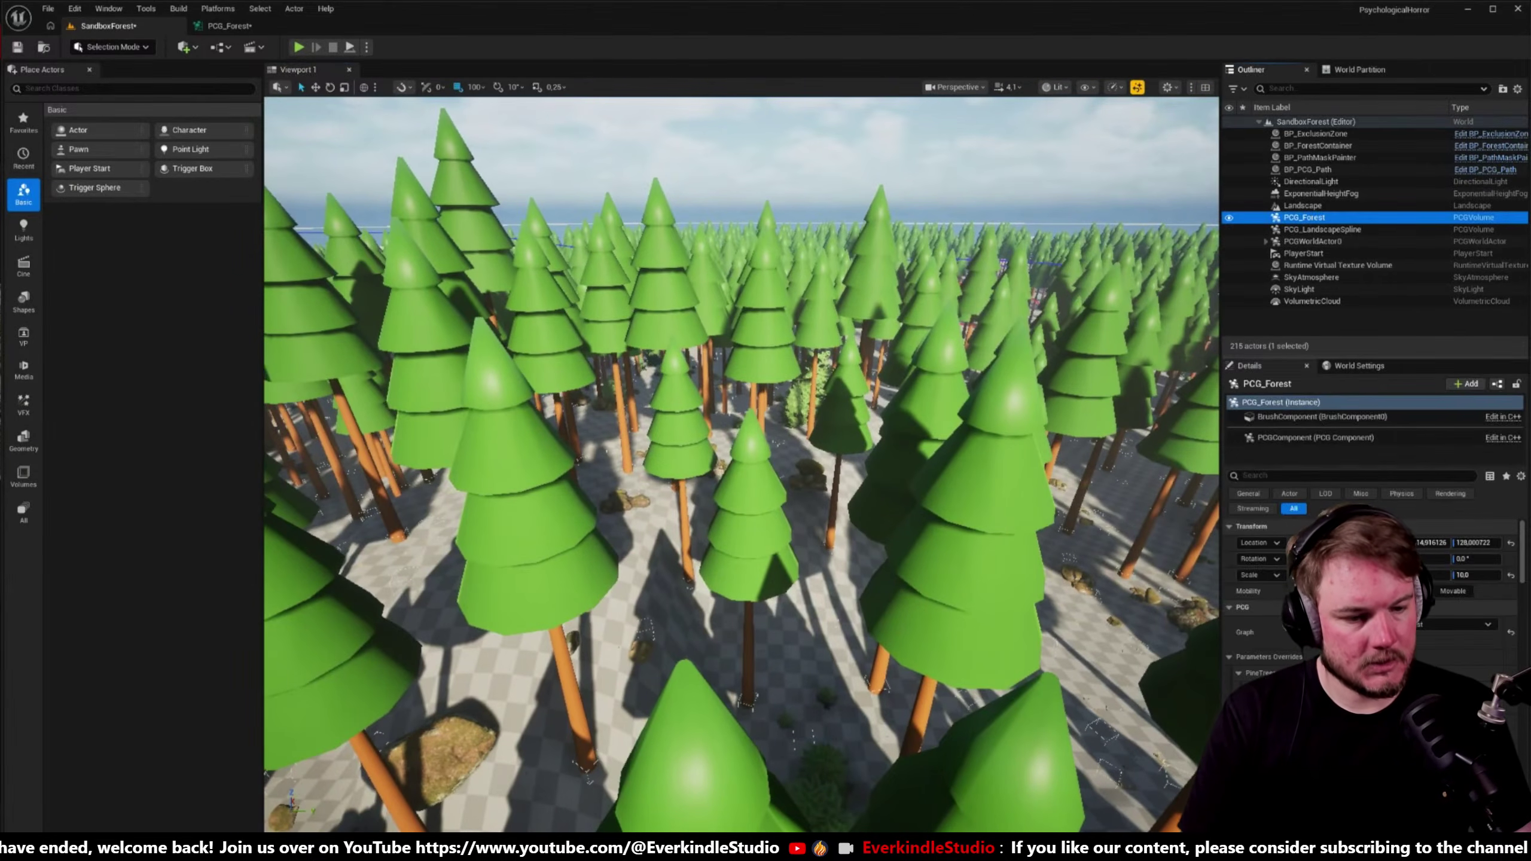
- Regenerate the forest from PCG_Forest's PCG component and inspect the tree placement on the sculpted slopes
left_click(1314, 438)
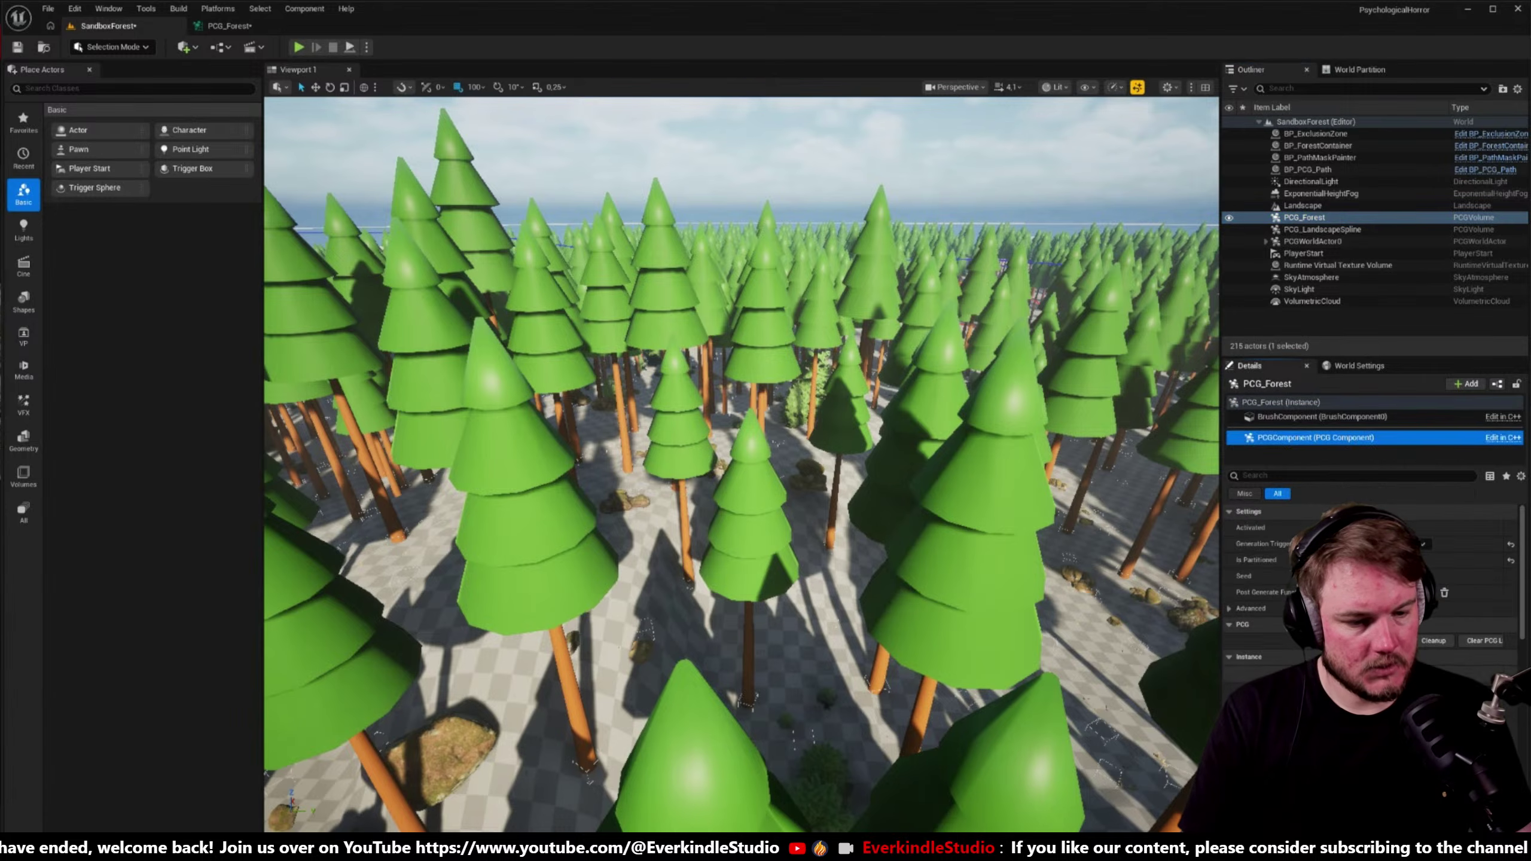
left_click(1386, 640)
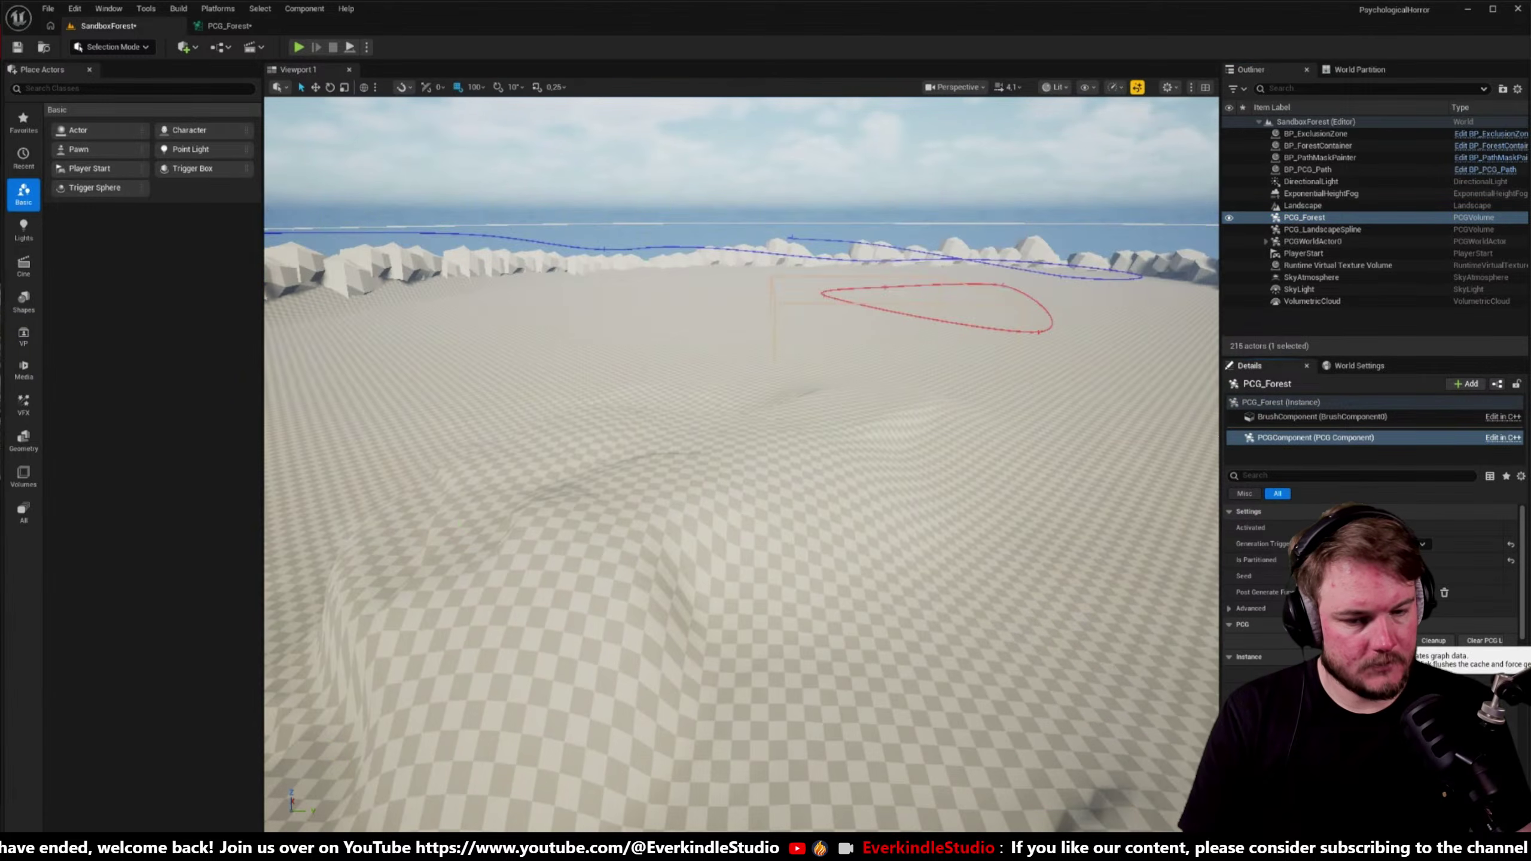
right_click_drag(741, 464, 741, 410)
right_click_drag(998, 524, 999, 524)
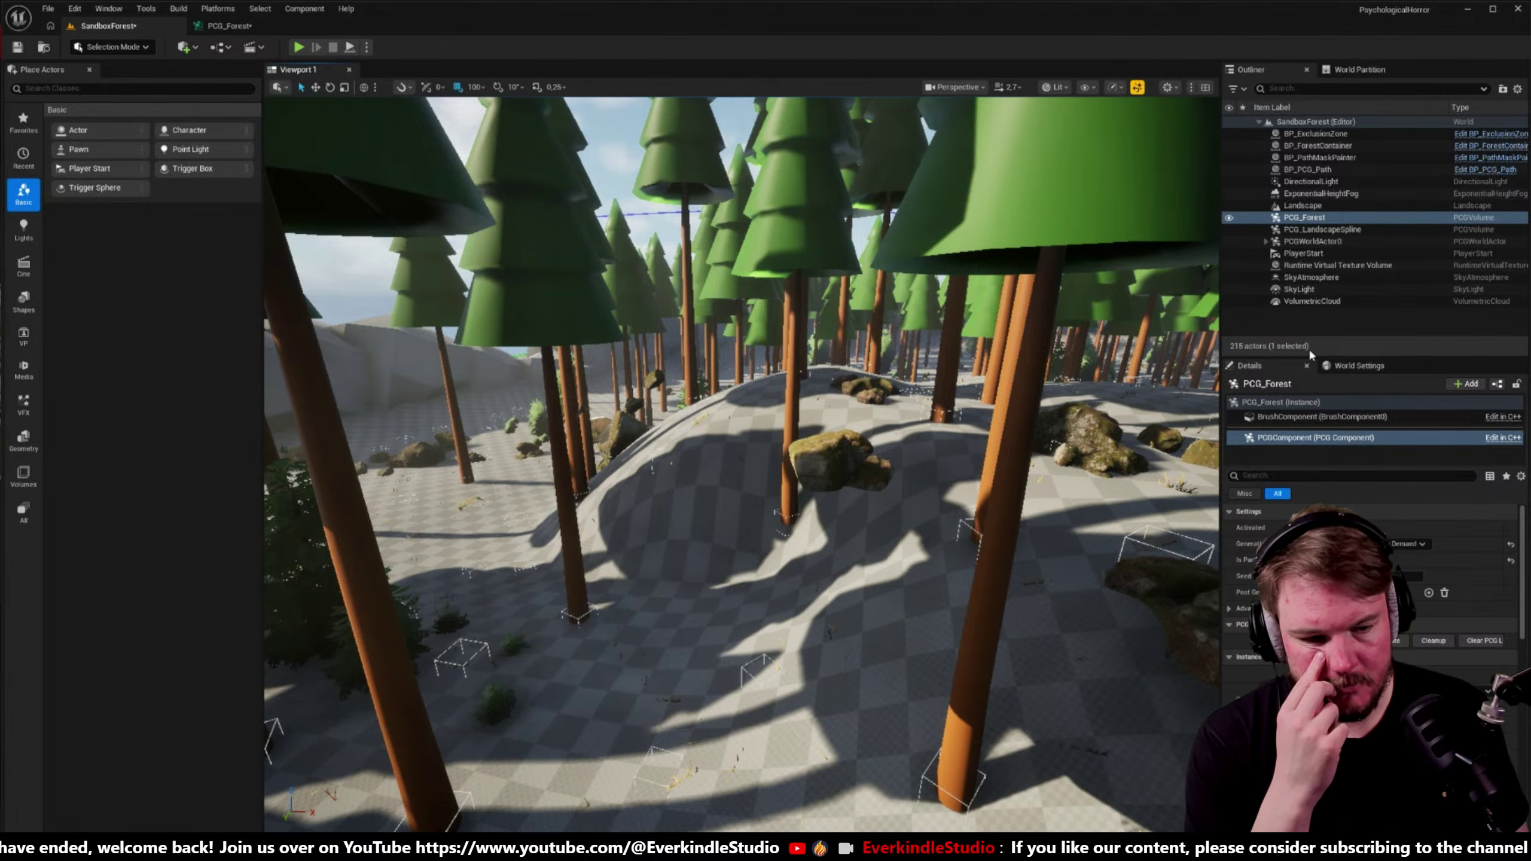
- Set the generation trigger of PCG_Forest's PCG component to Generate On Load, then select PCG_LandscapeSpline's PCG component
left_click(1408, 543)
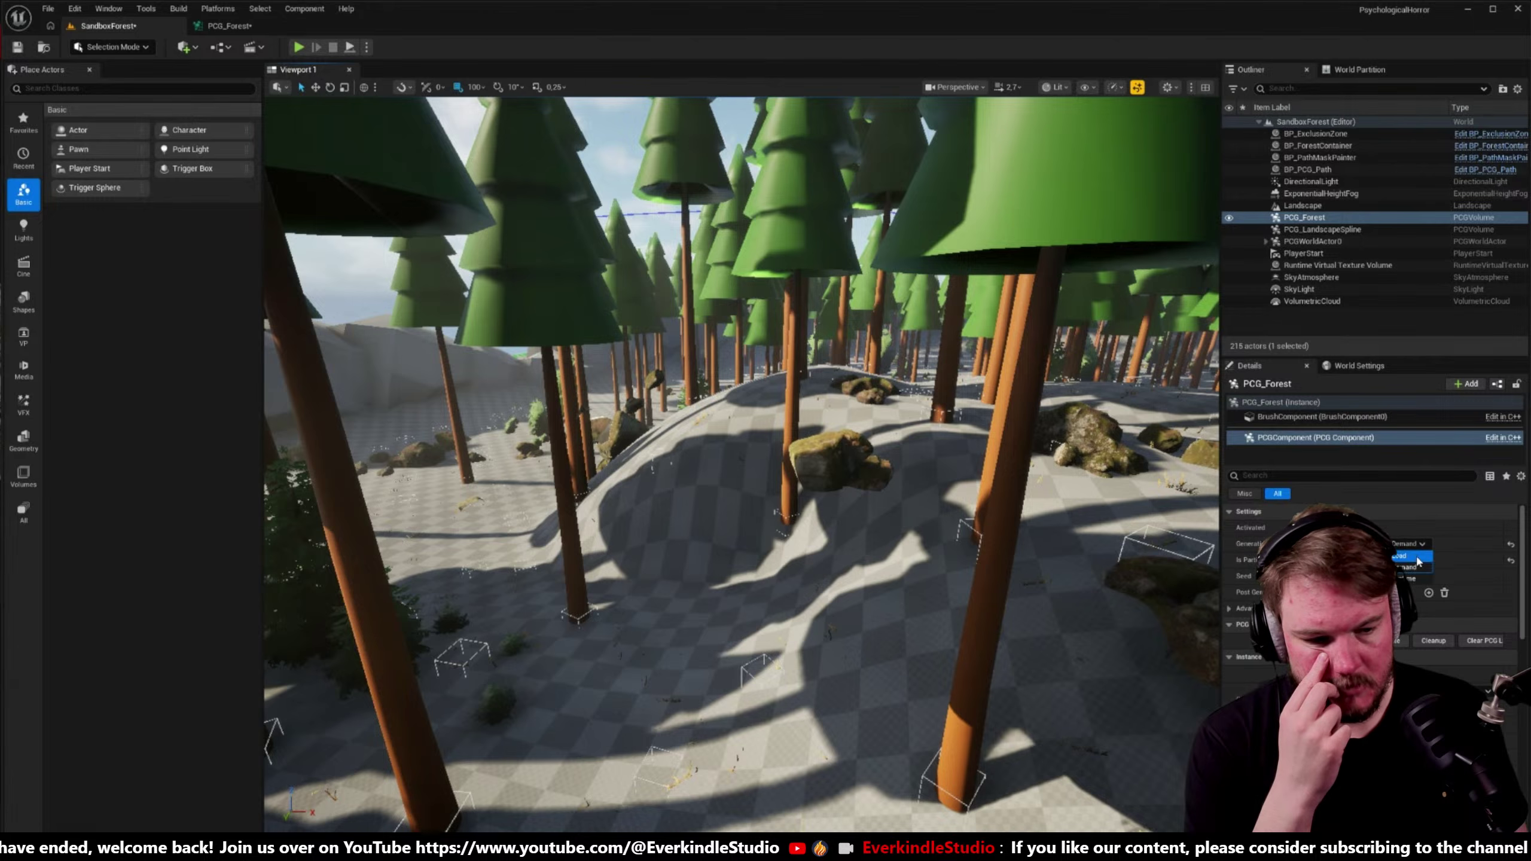
left_click(1317, 230)
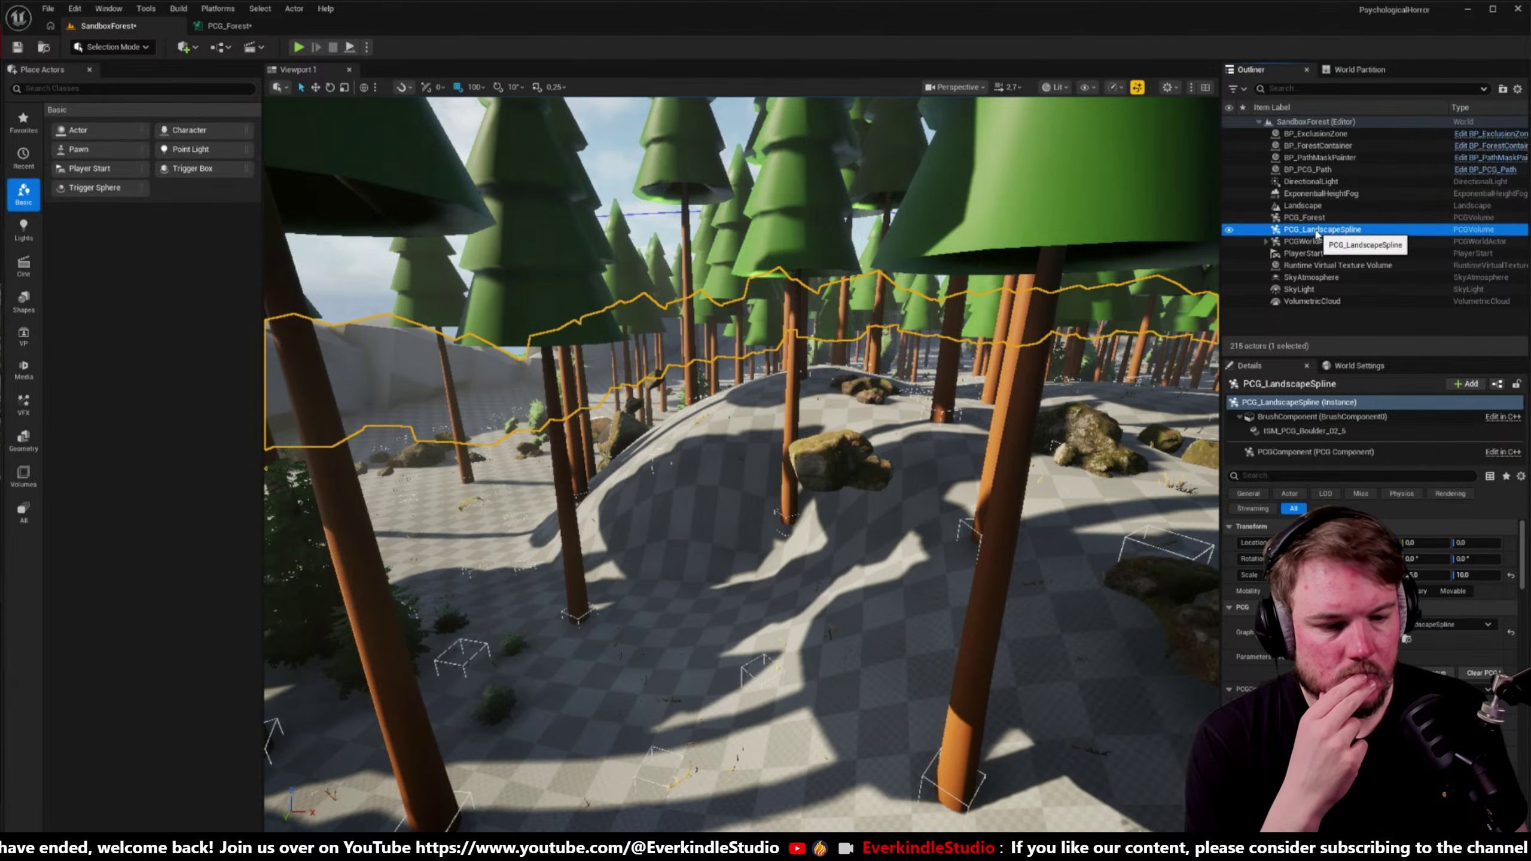
left_click(1344, 456)
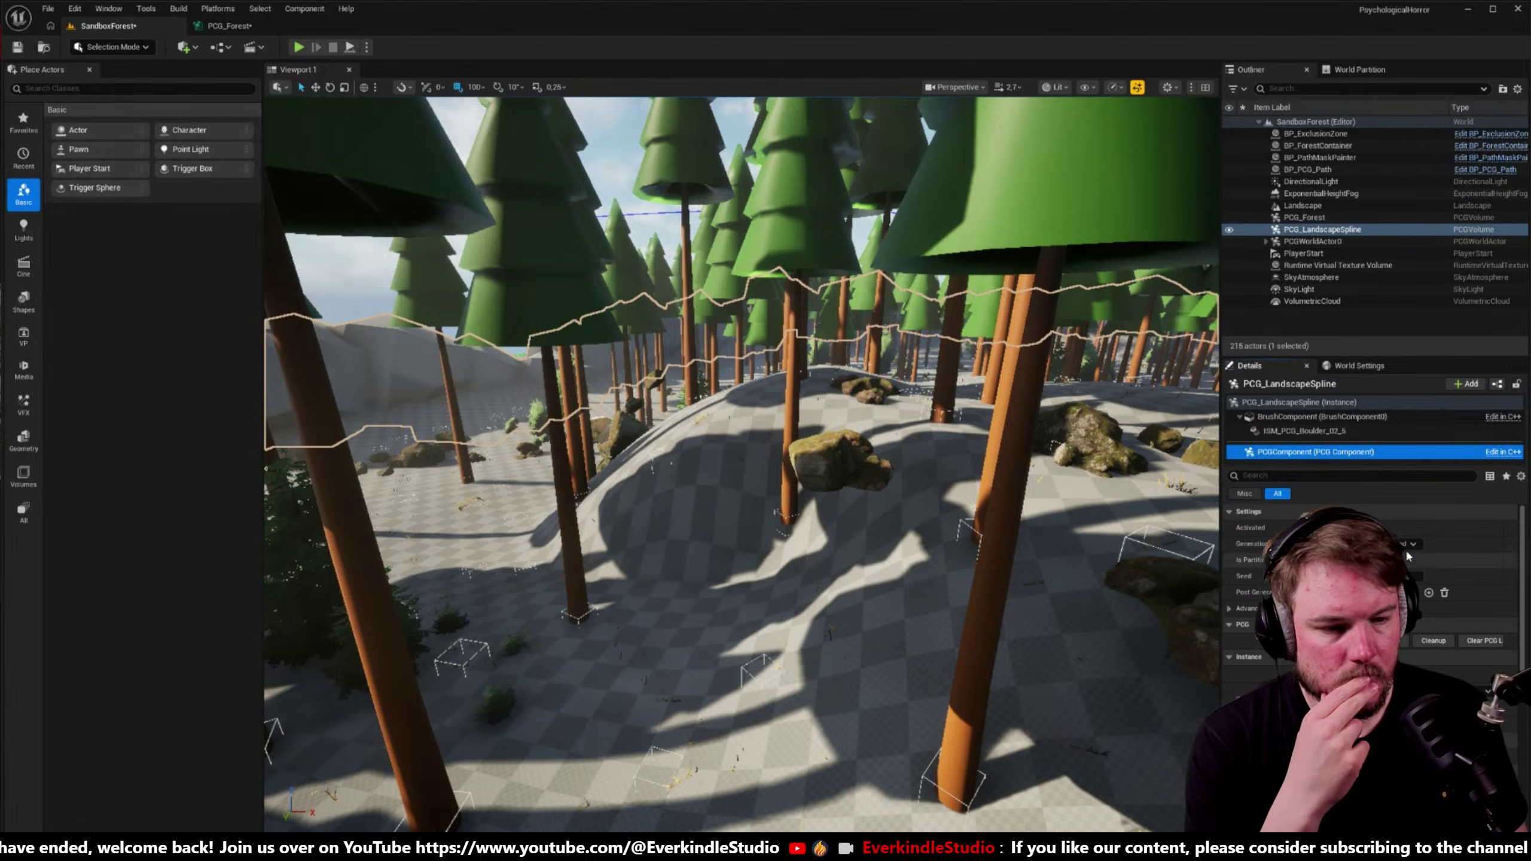
- Turn off Pause Regen in the PCG_Forest graph
left_click(249, 27)
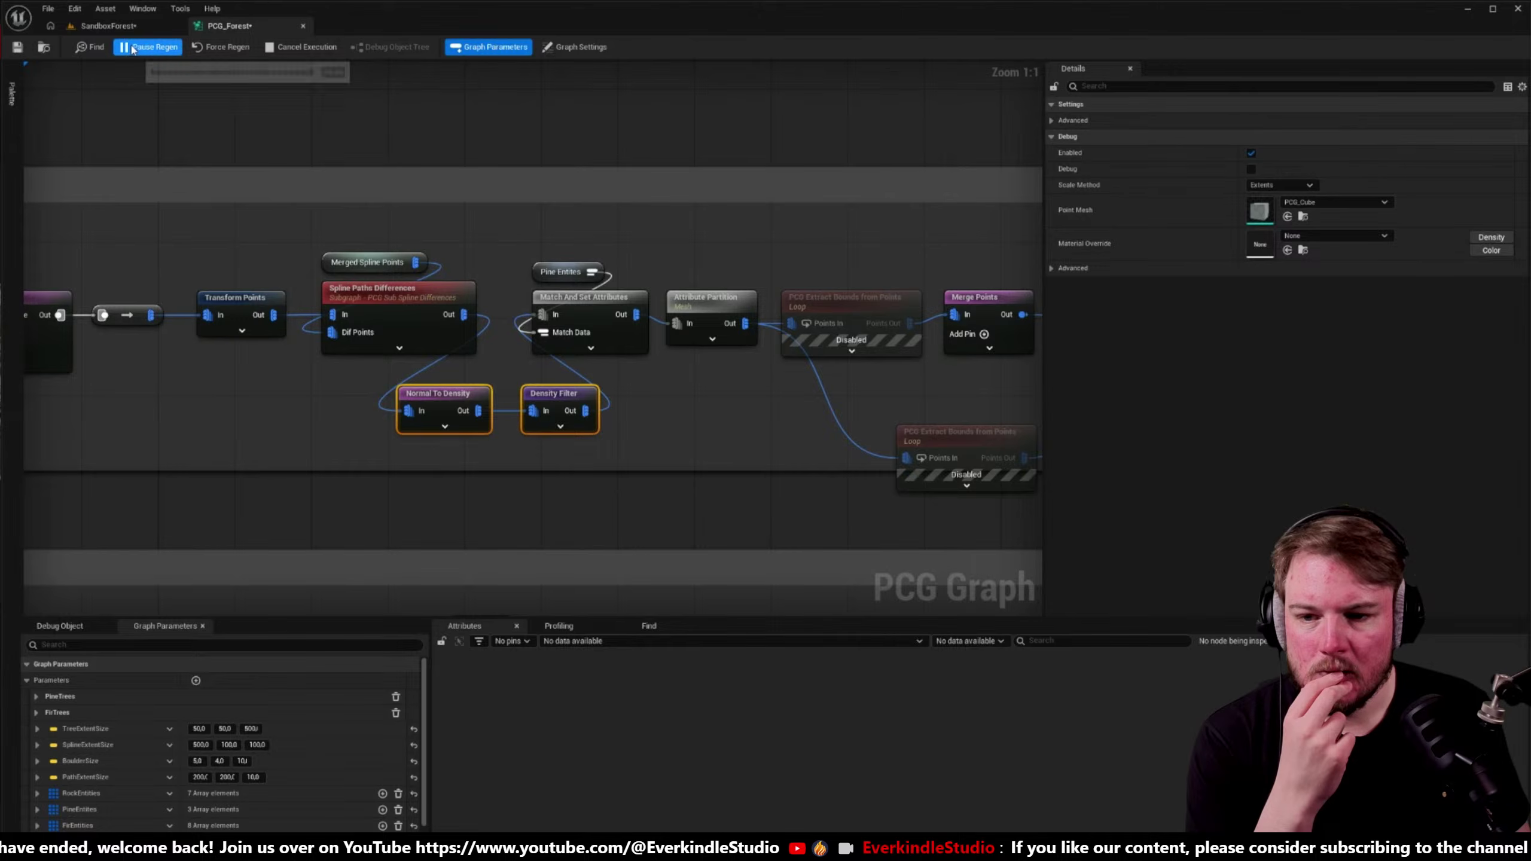
left_click(149, 47)
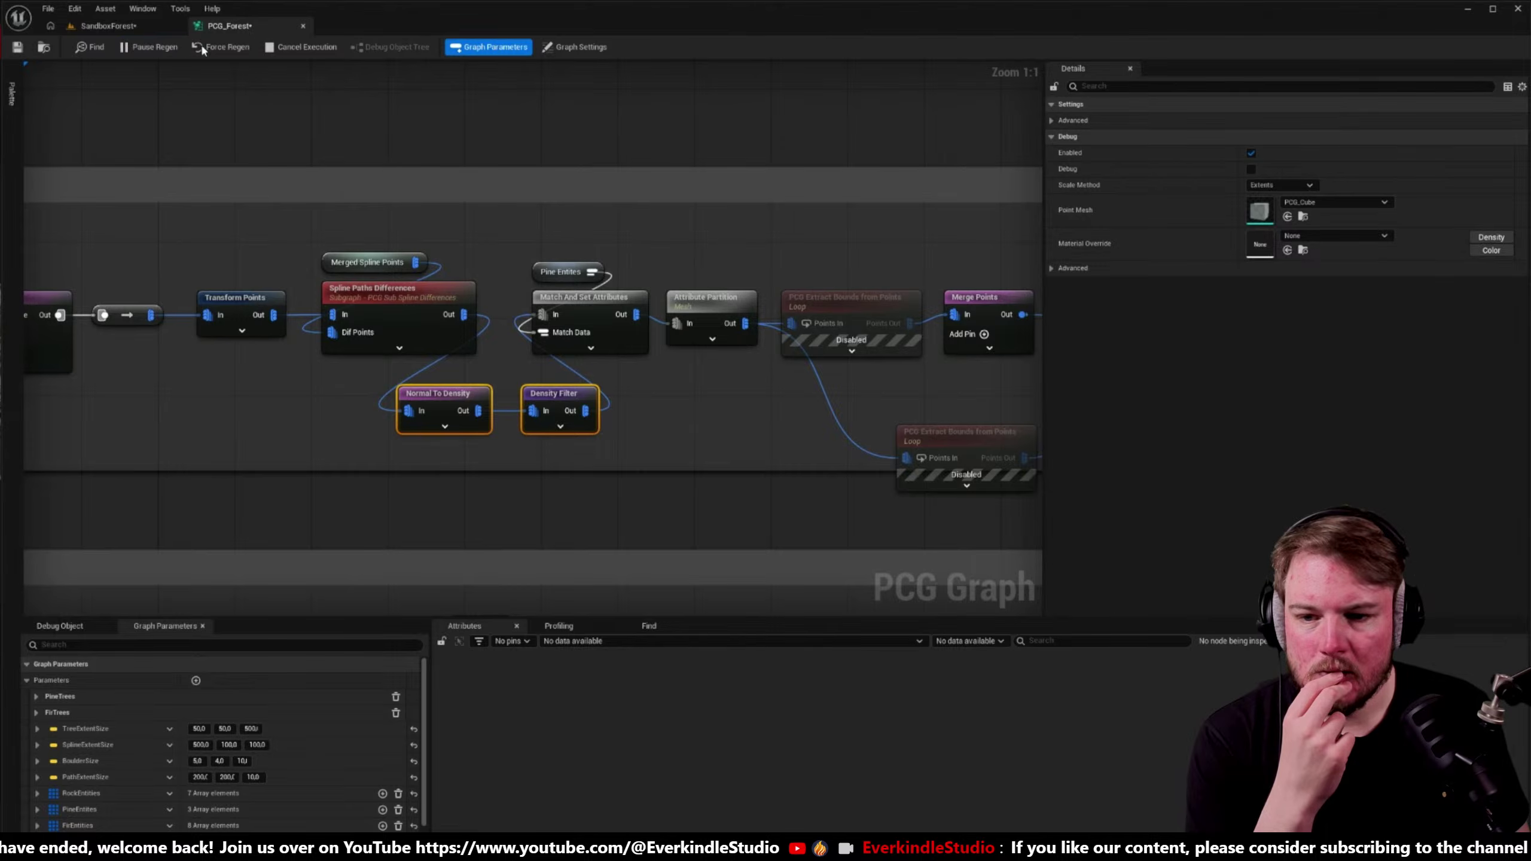
- Return to the SandboxForest level, select the partition grid actor of the trees on the sculpted mound, and inspect its PCG component
left_click(153, 25)
key("Right")
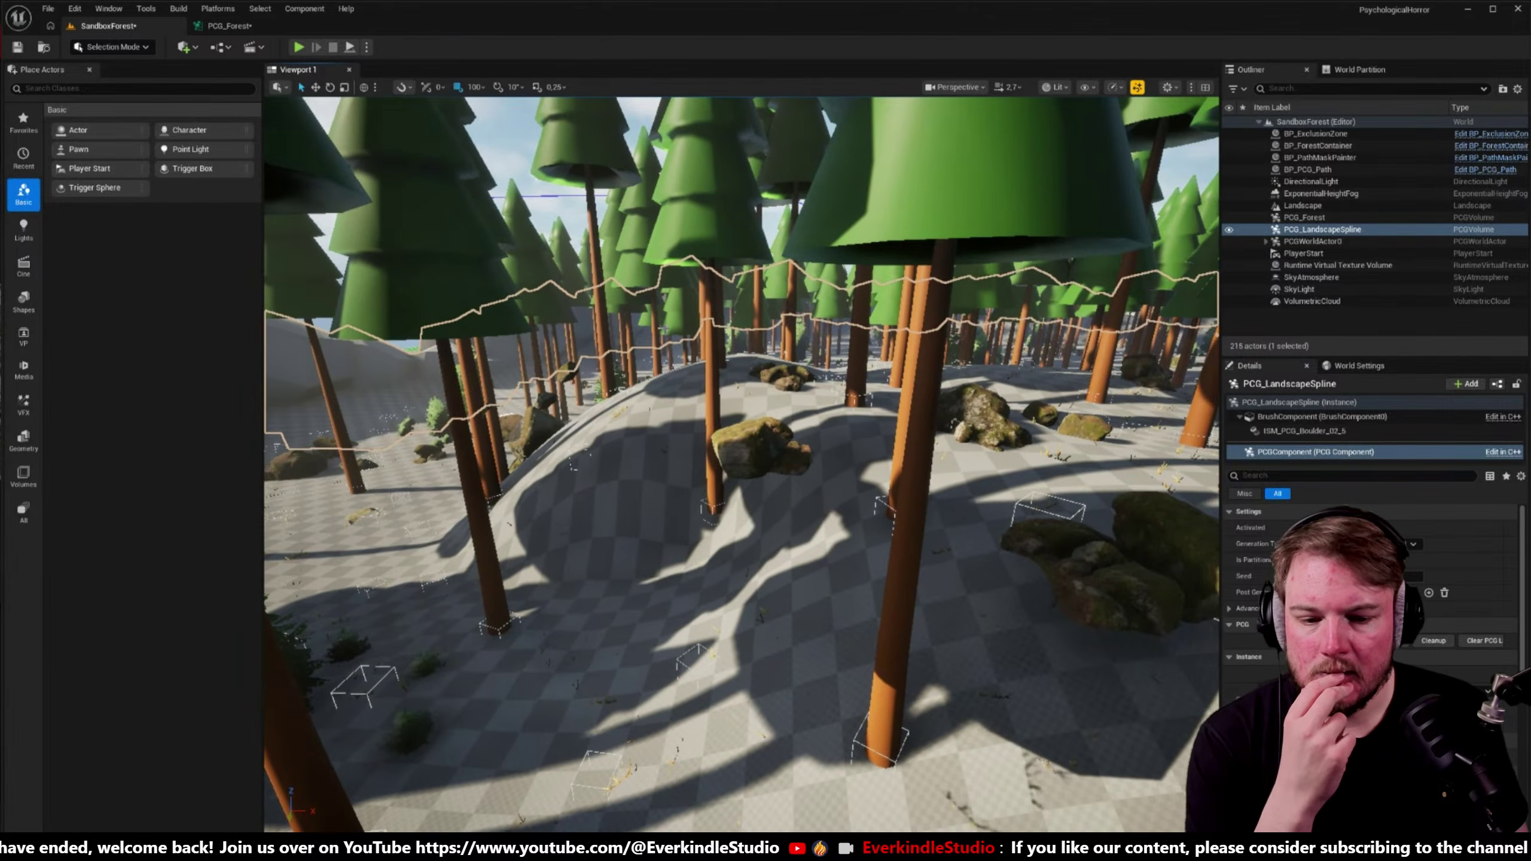
left_click(738, 442)
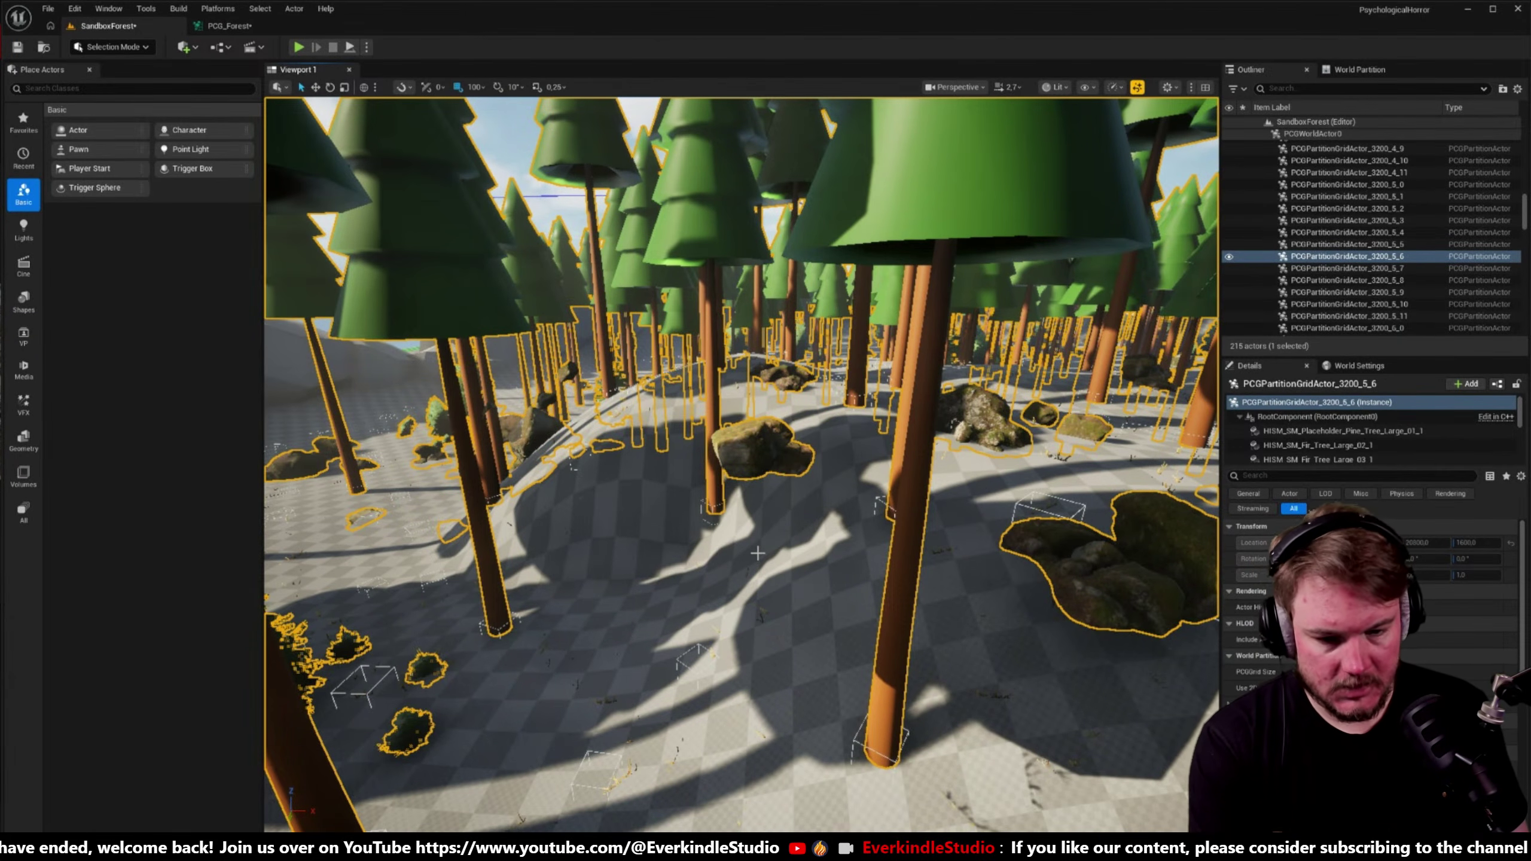
right_click_drag(757, 553, 719, 517)
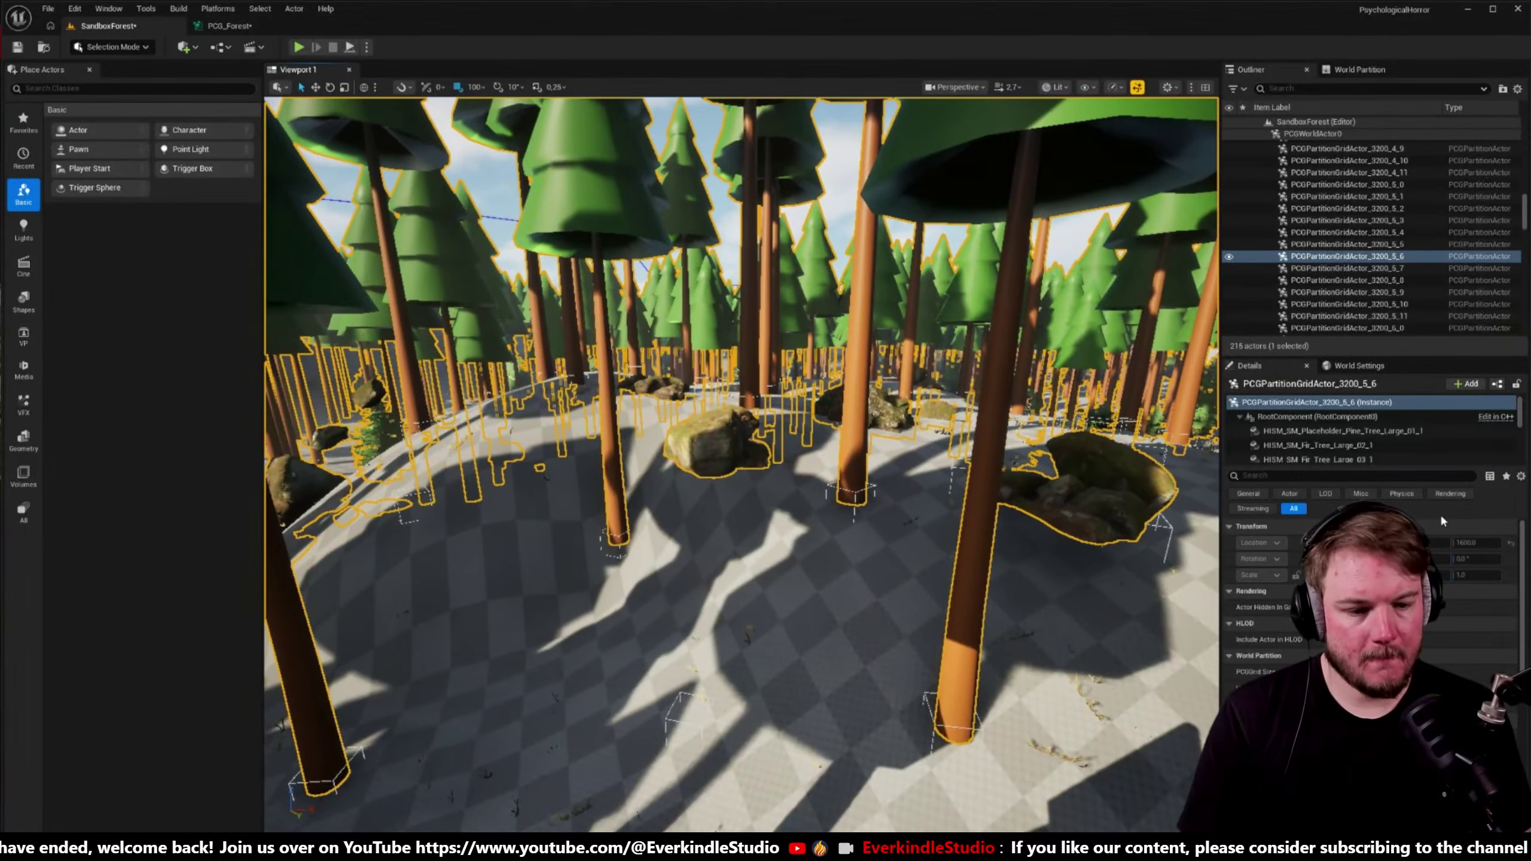
scroll(1327, 443, "down", 5)
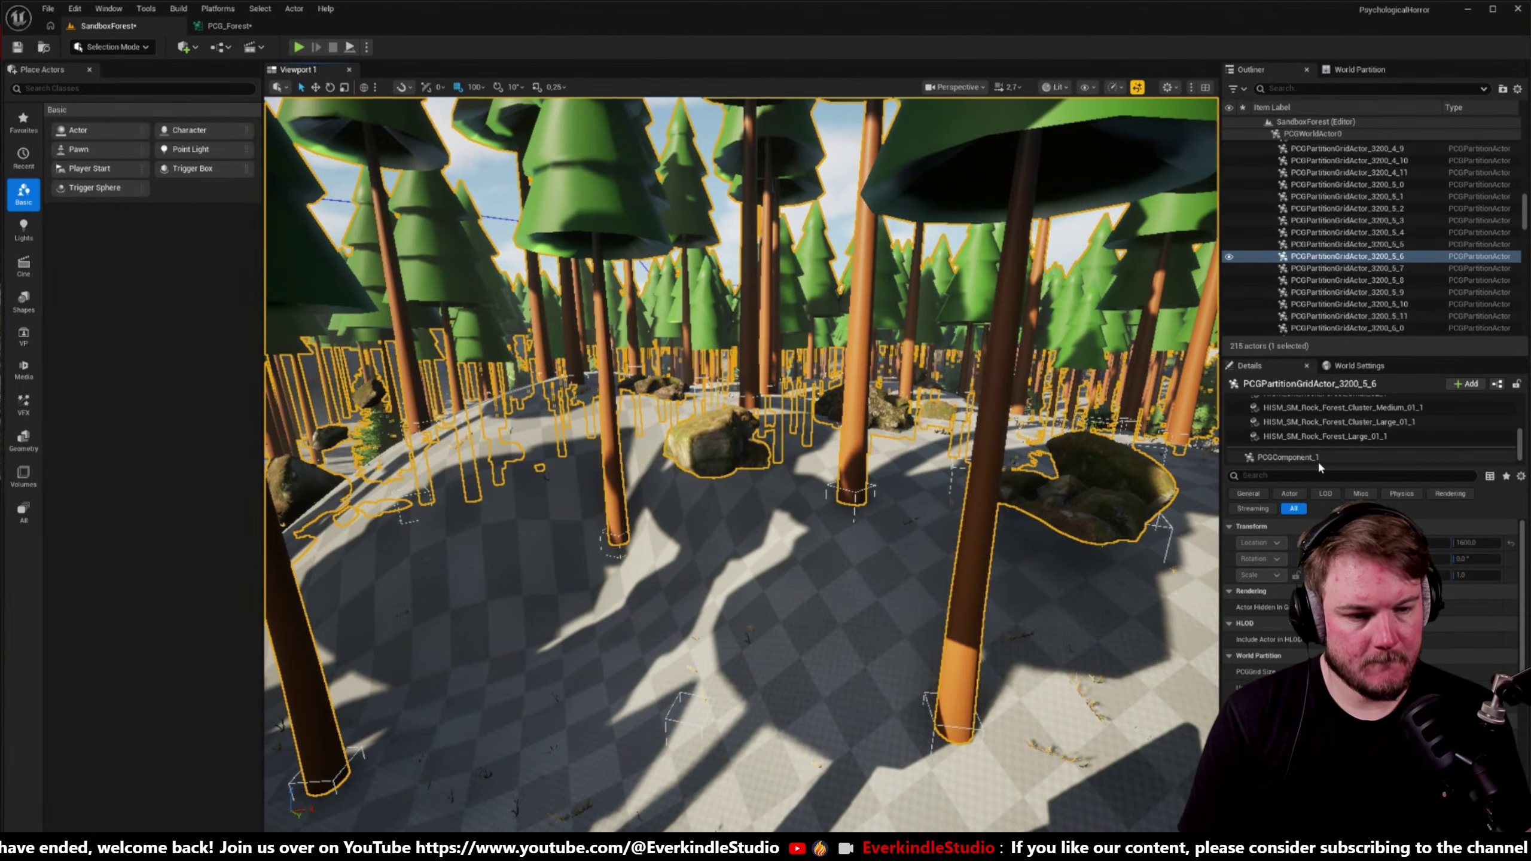
left_click(1317, 460)
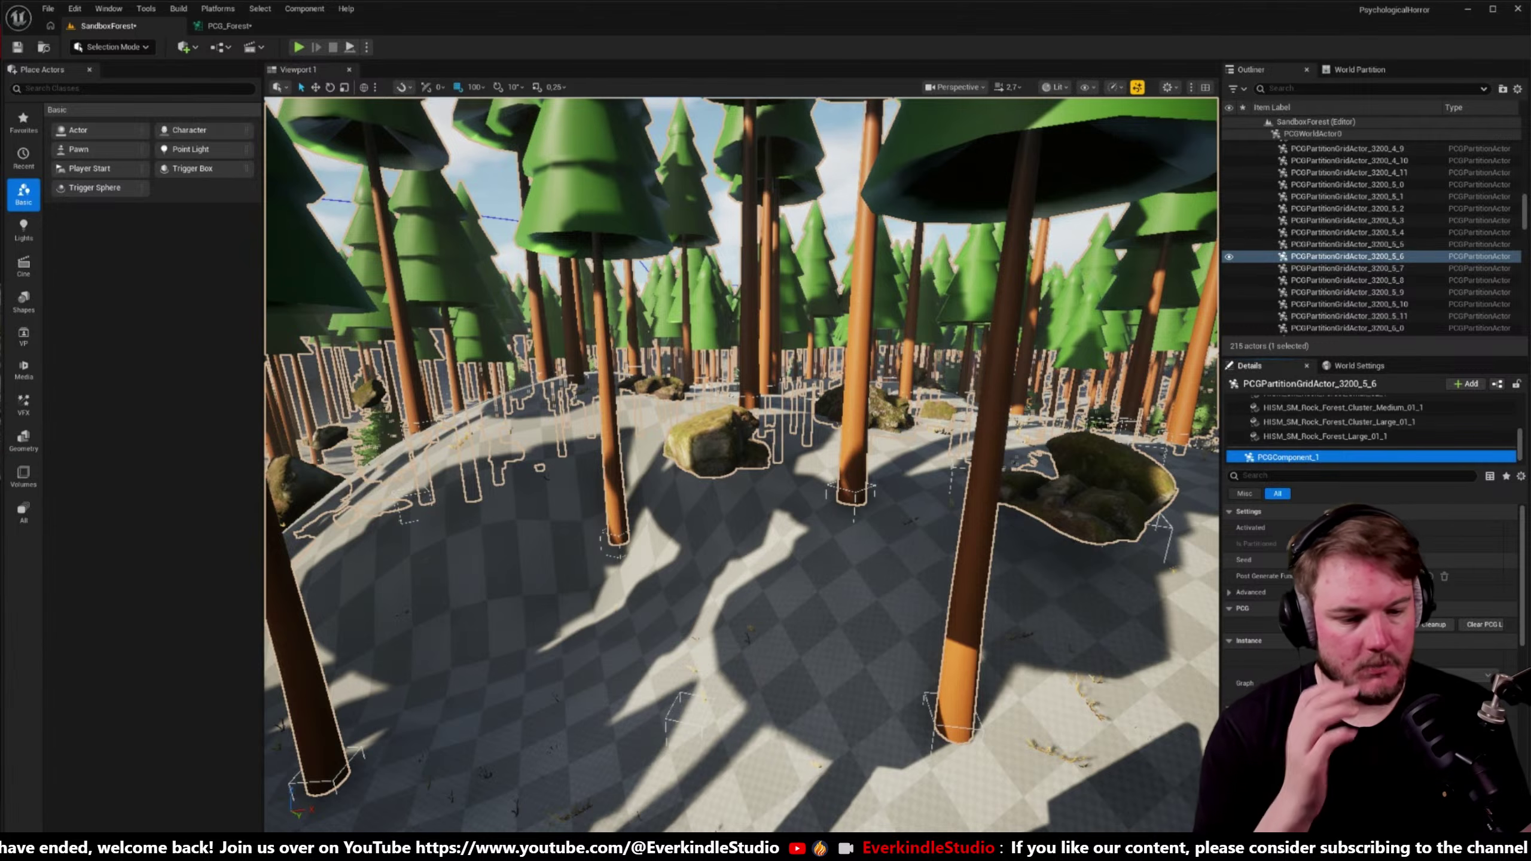
- Check the PCG components of PCG_LandscapeSpline and PCG_Forest, then the BP_PCG_Path actor's details
scroll(1306, 228, "up", 8)
scroll(1306, 227, "up", 10)
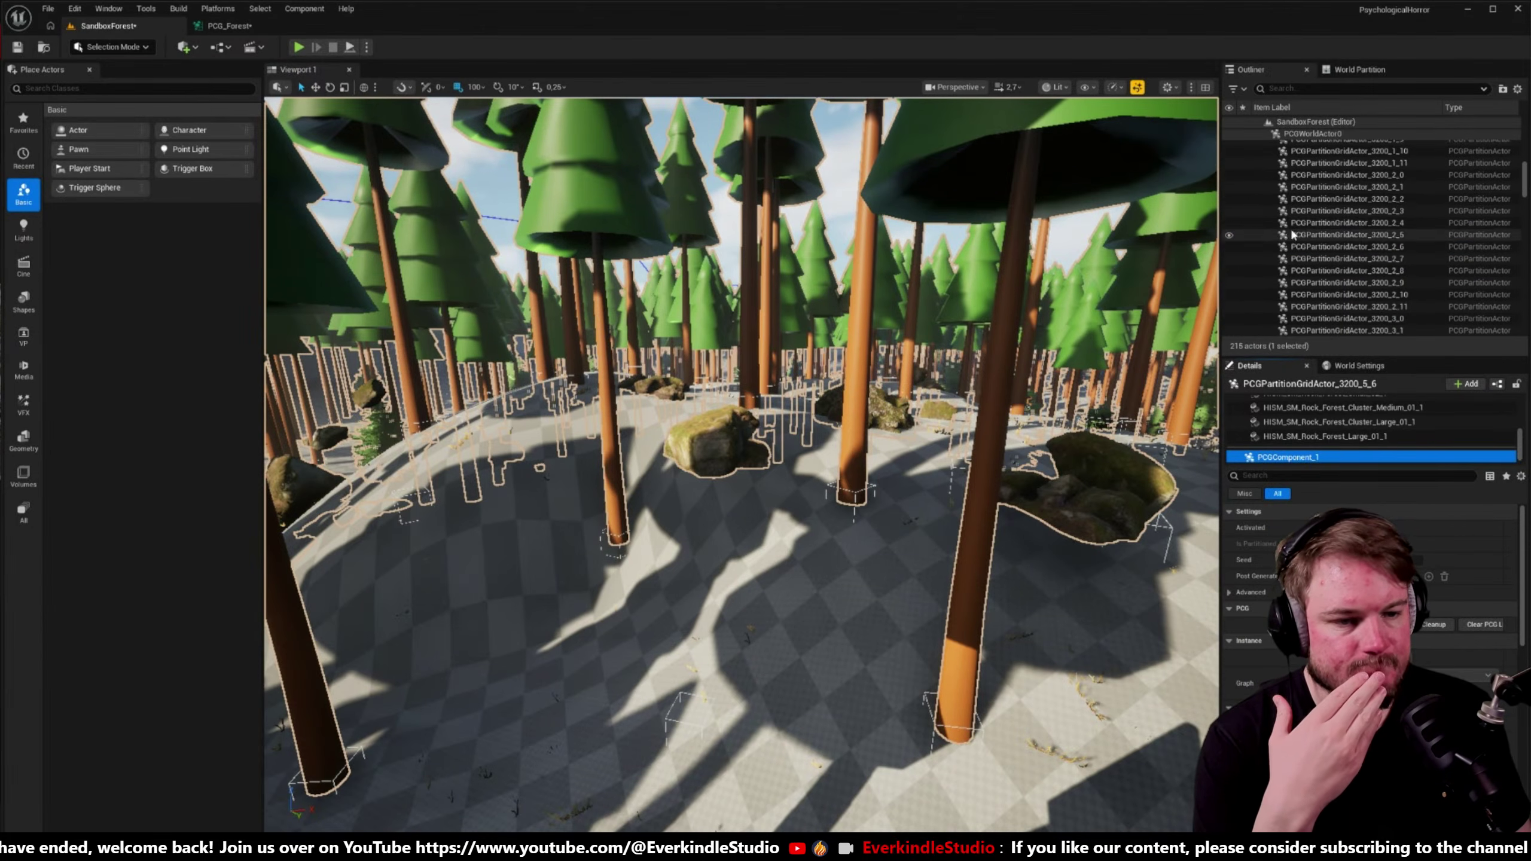
left_click(1266, 235)
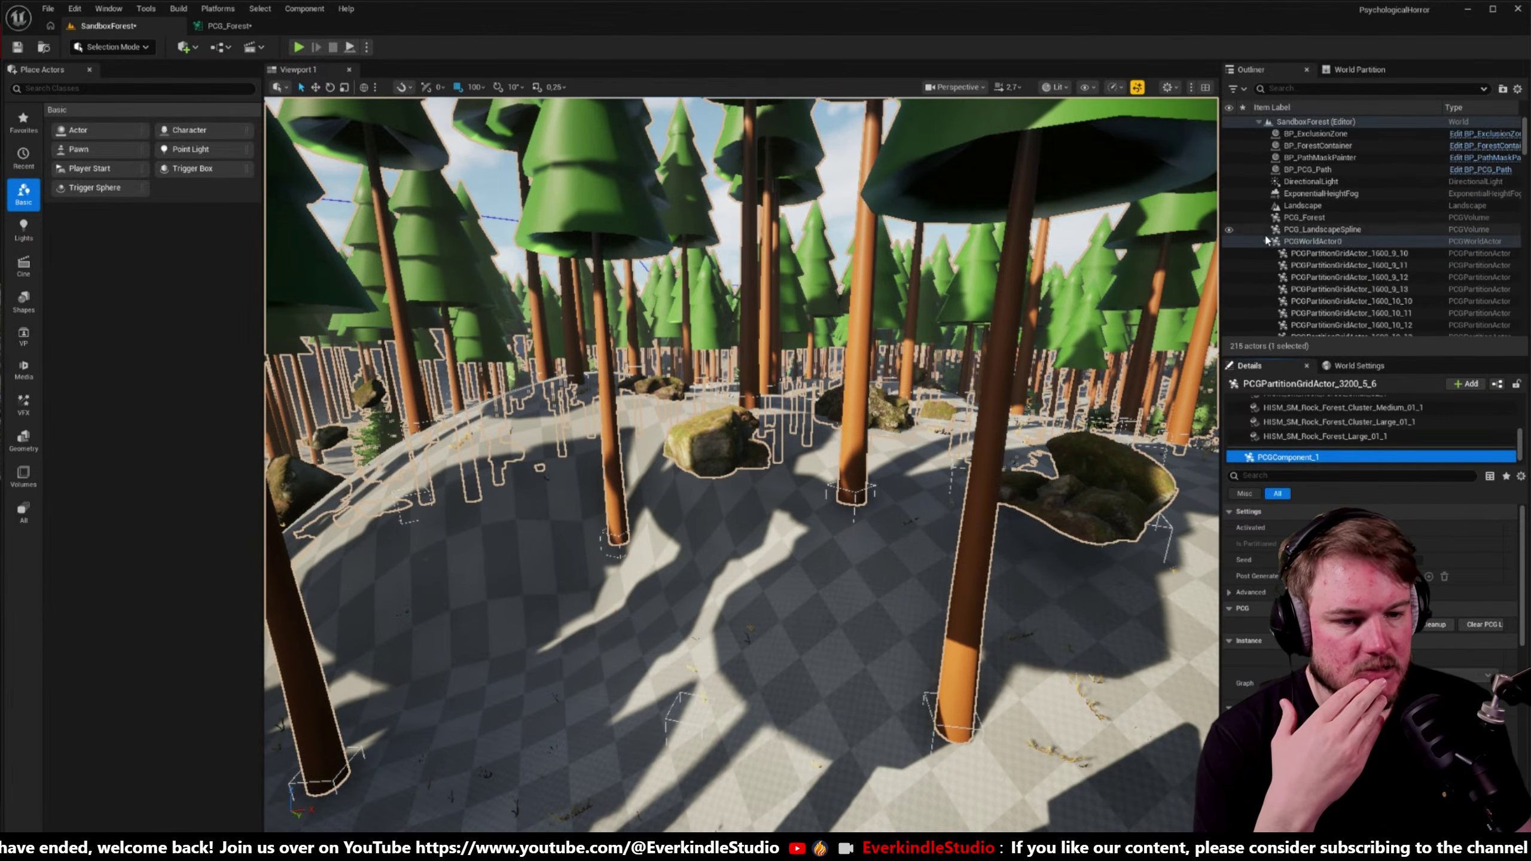
left_click(1321, 229)
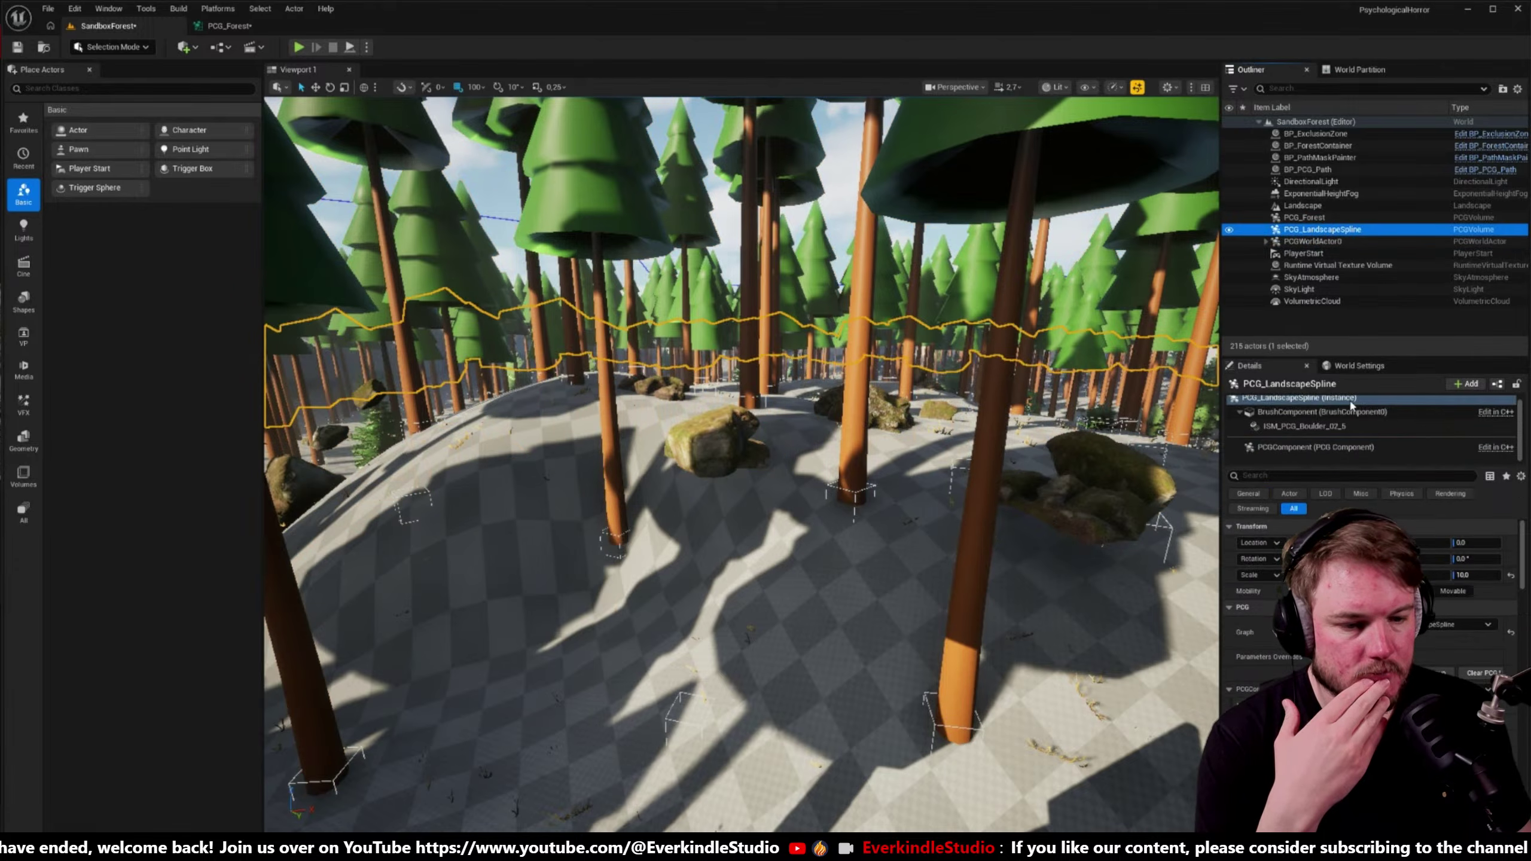
left_click(1319, 447)
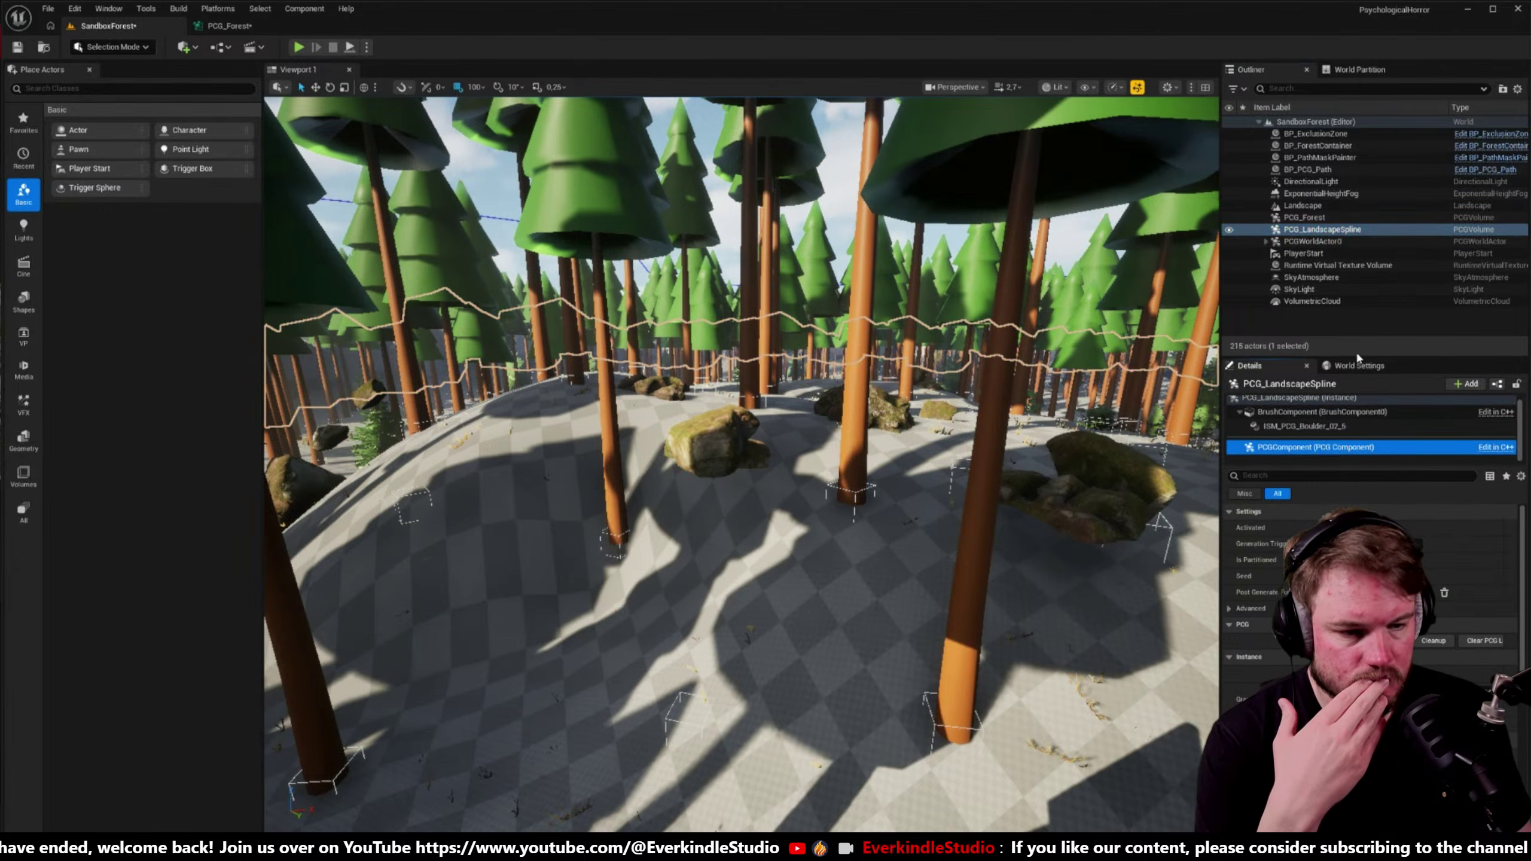
left_click(1304, 217)
left_click(1316, 437)
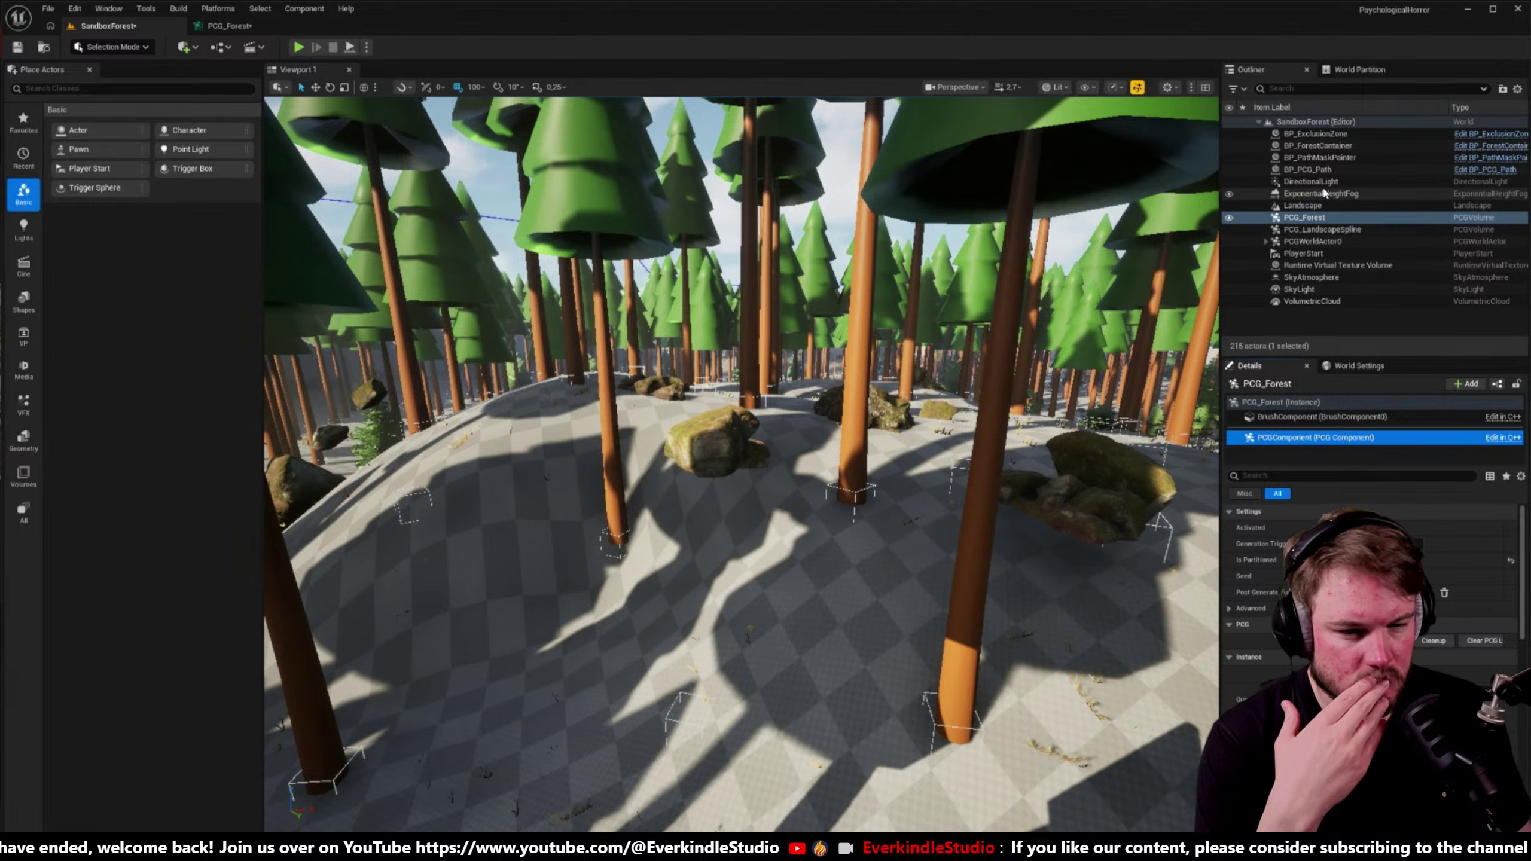
left_click(1320, 171)
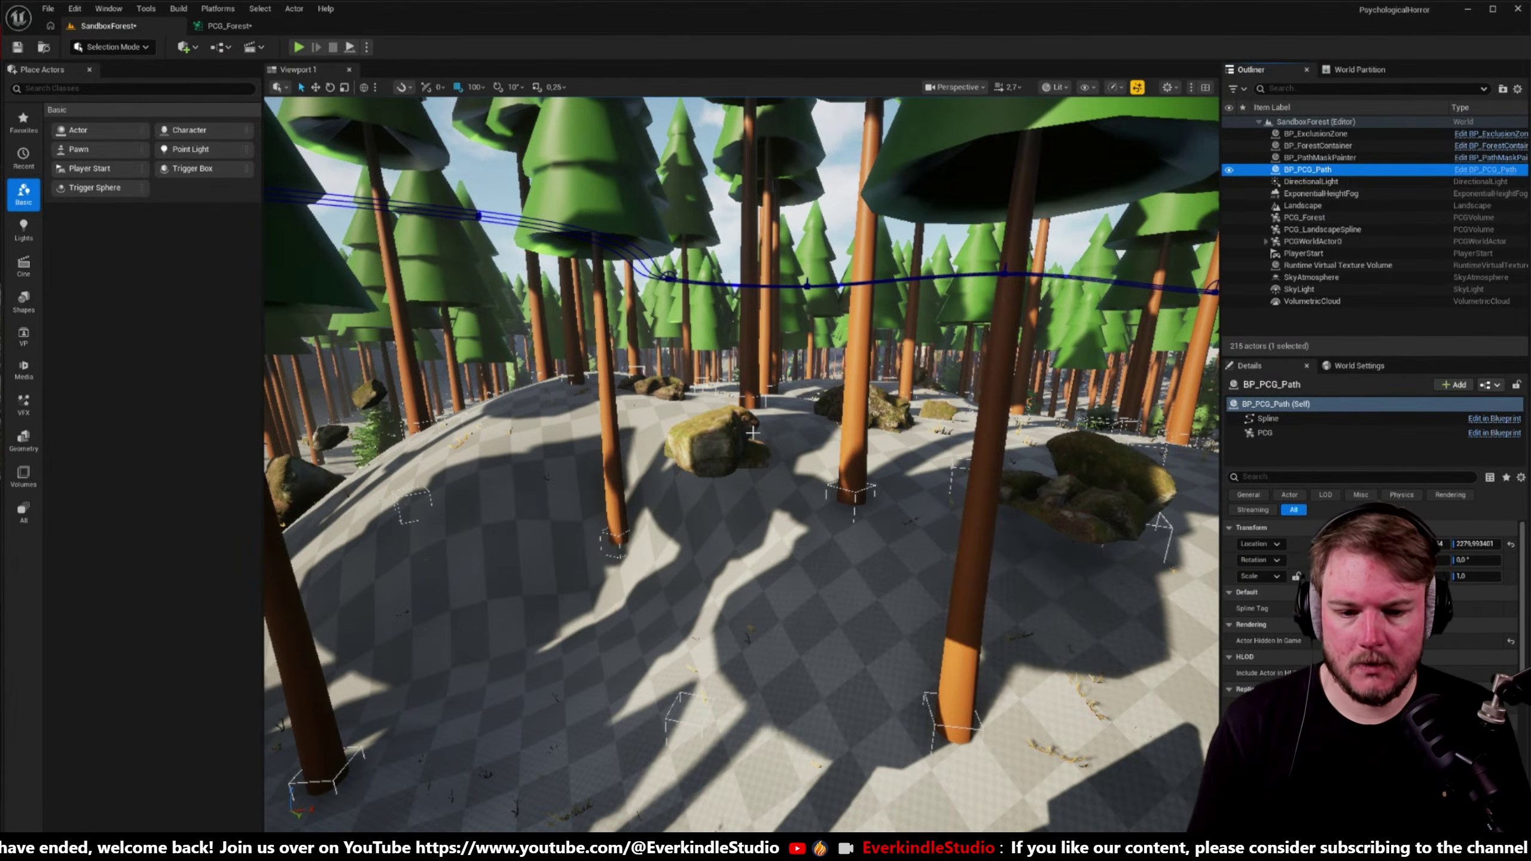
- Browse the project content to the Environment/Rocks folder and filter it to show only static meshes
left_click(717, 446)
right_click_drag(717, 446, 818, 464)
key("ctrl+space")
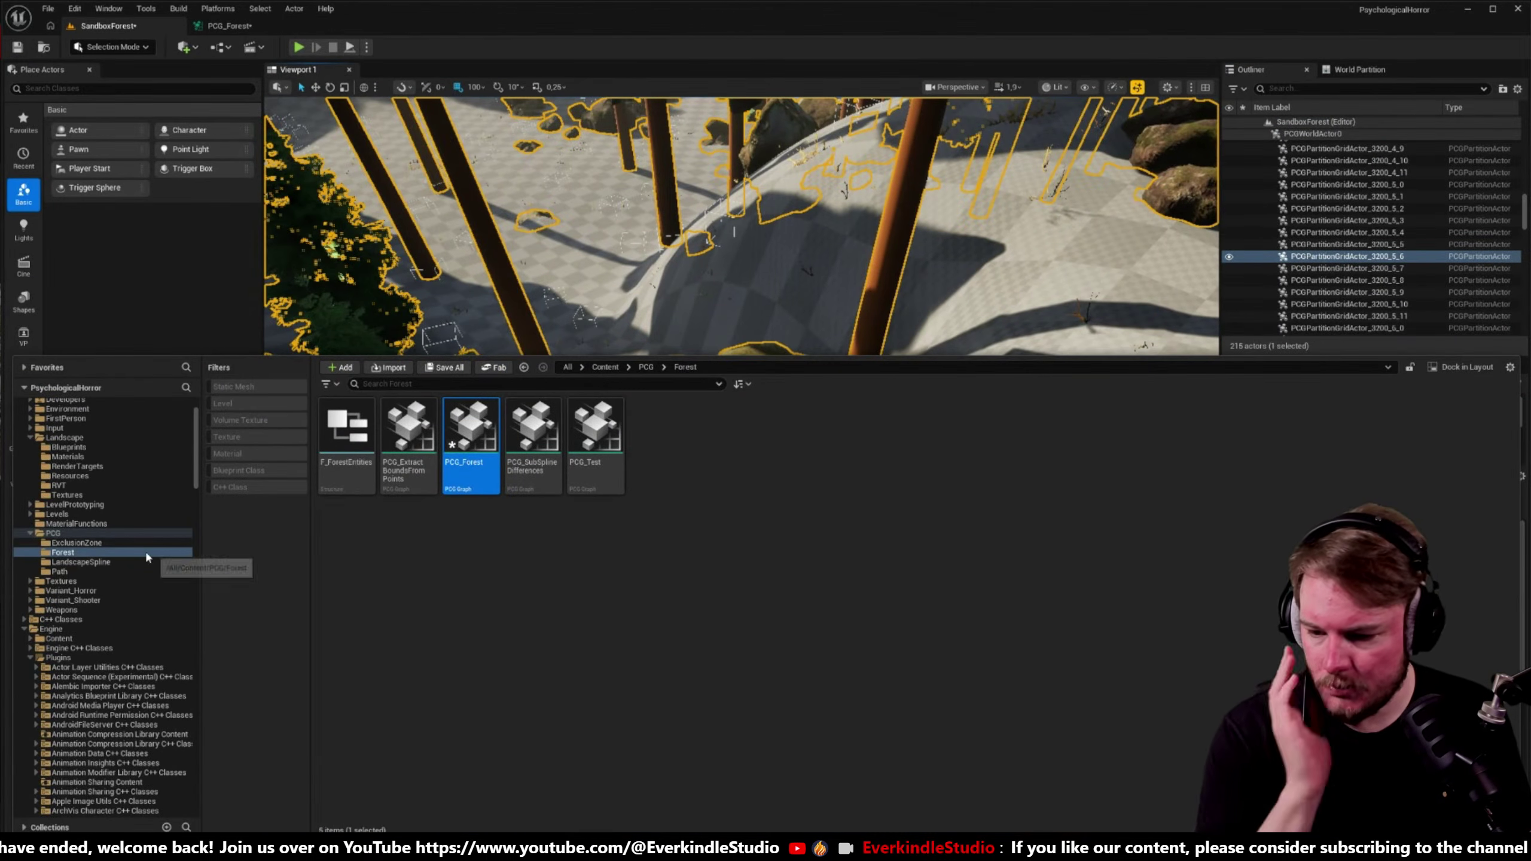
left_click(24, 630)
left_click(31, 483)
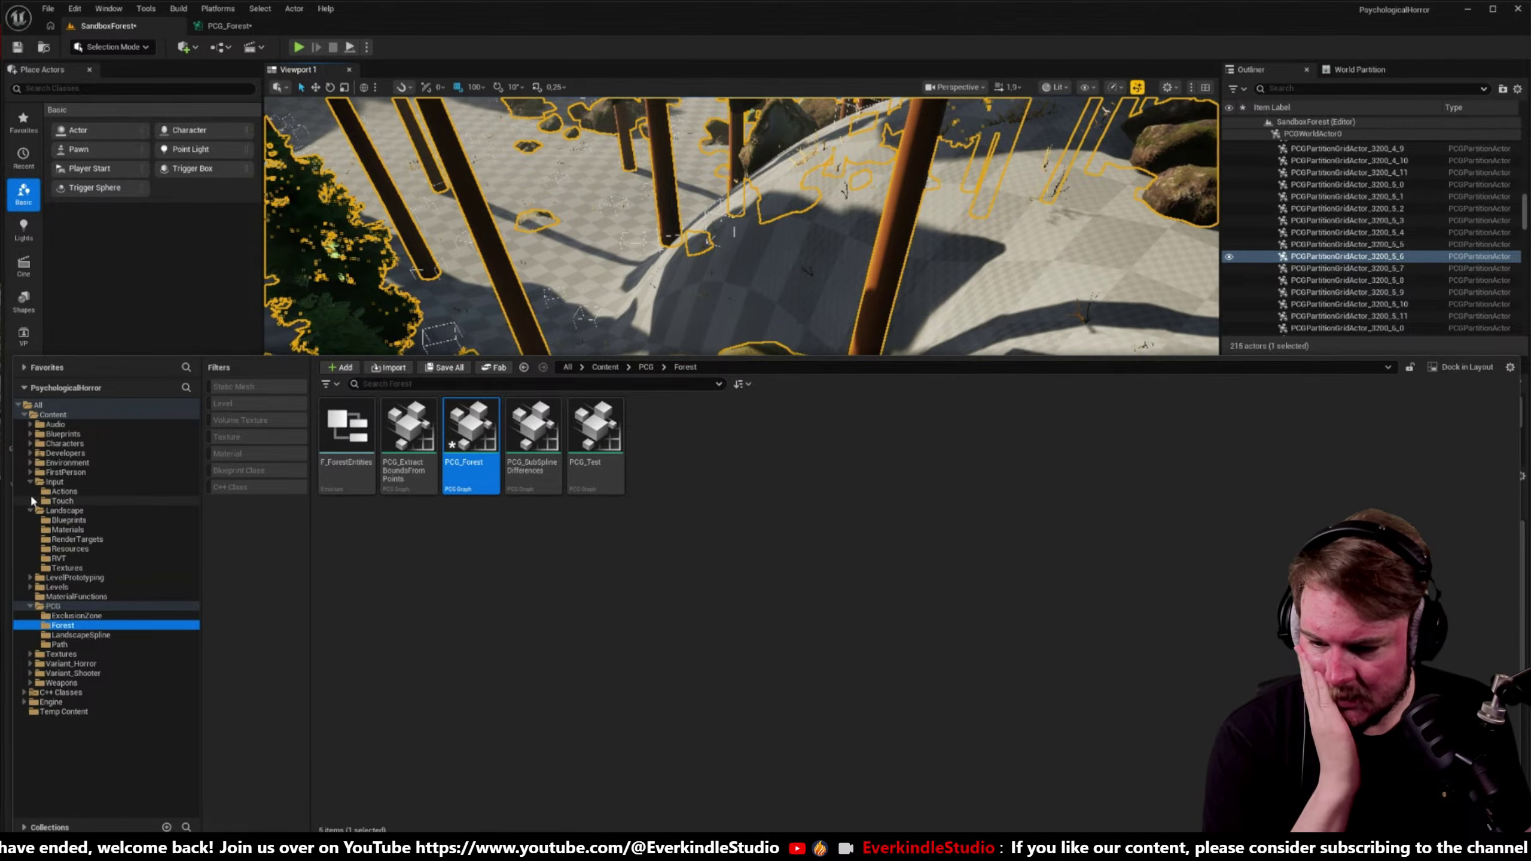
left_click(31, 500)
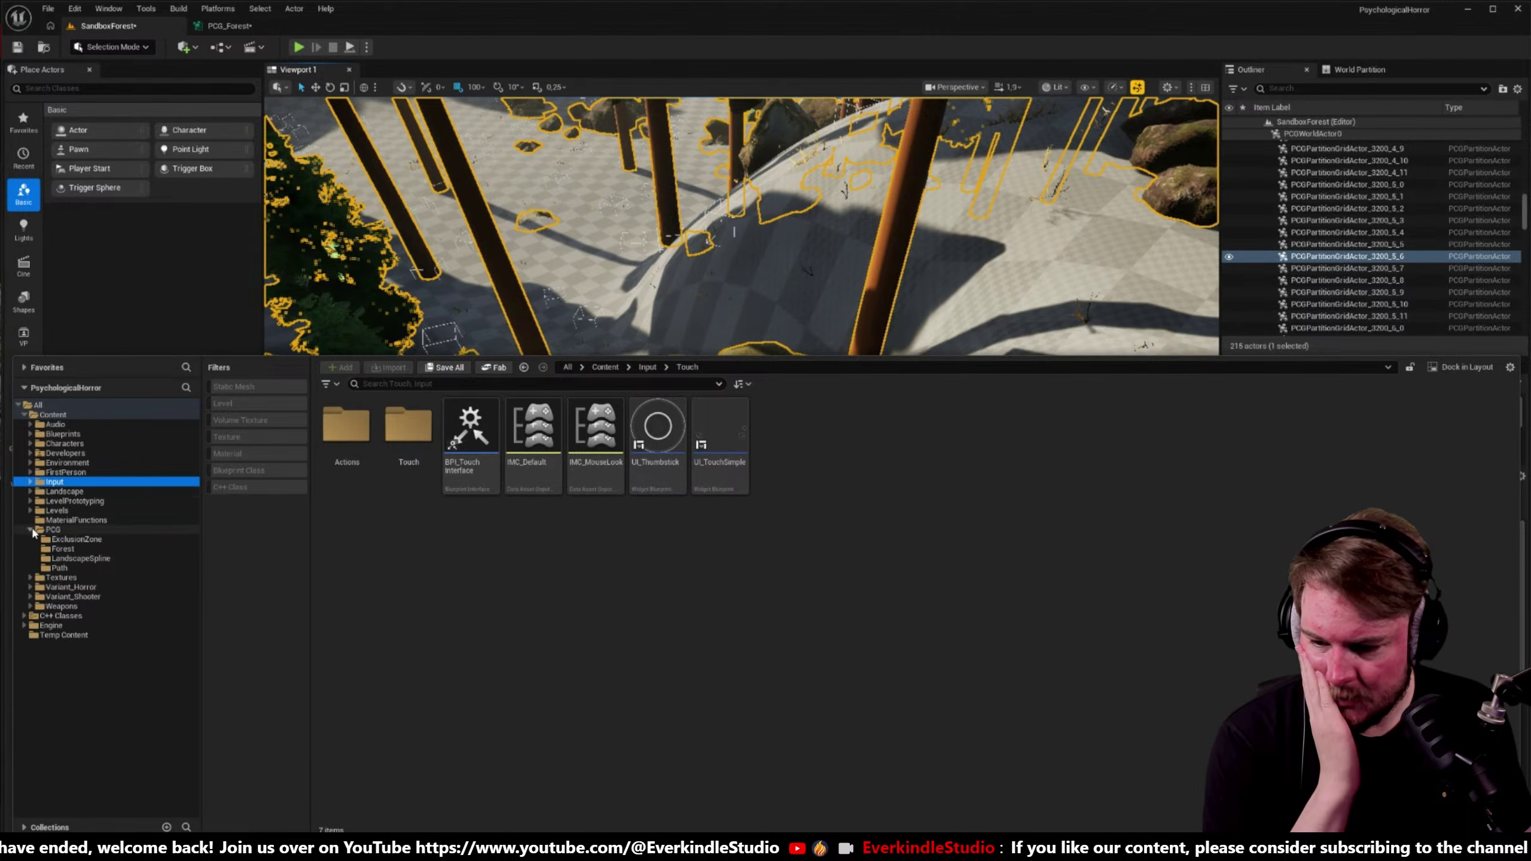
left_click(31, 529)
left_click(31, 464)
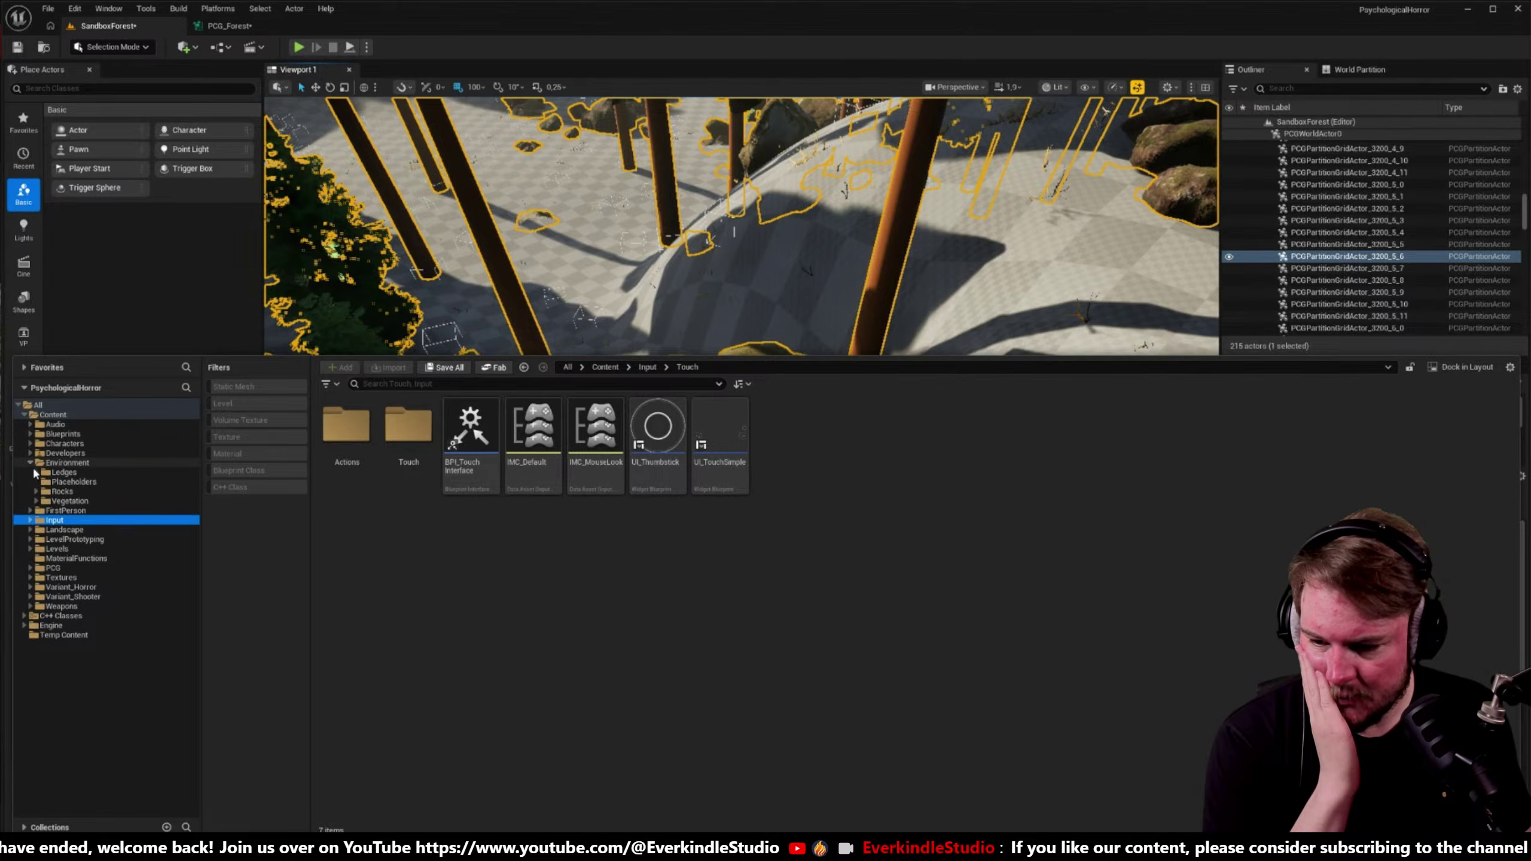
left_click(37, 492)
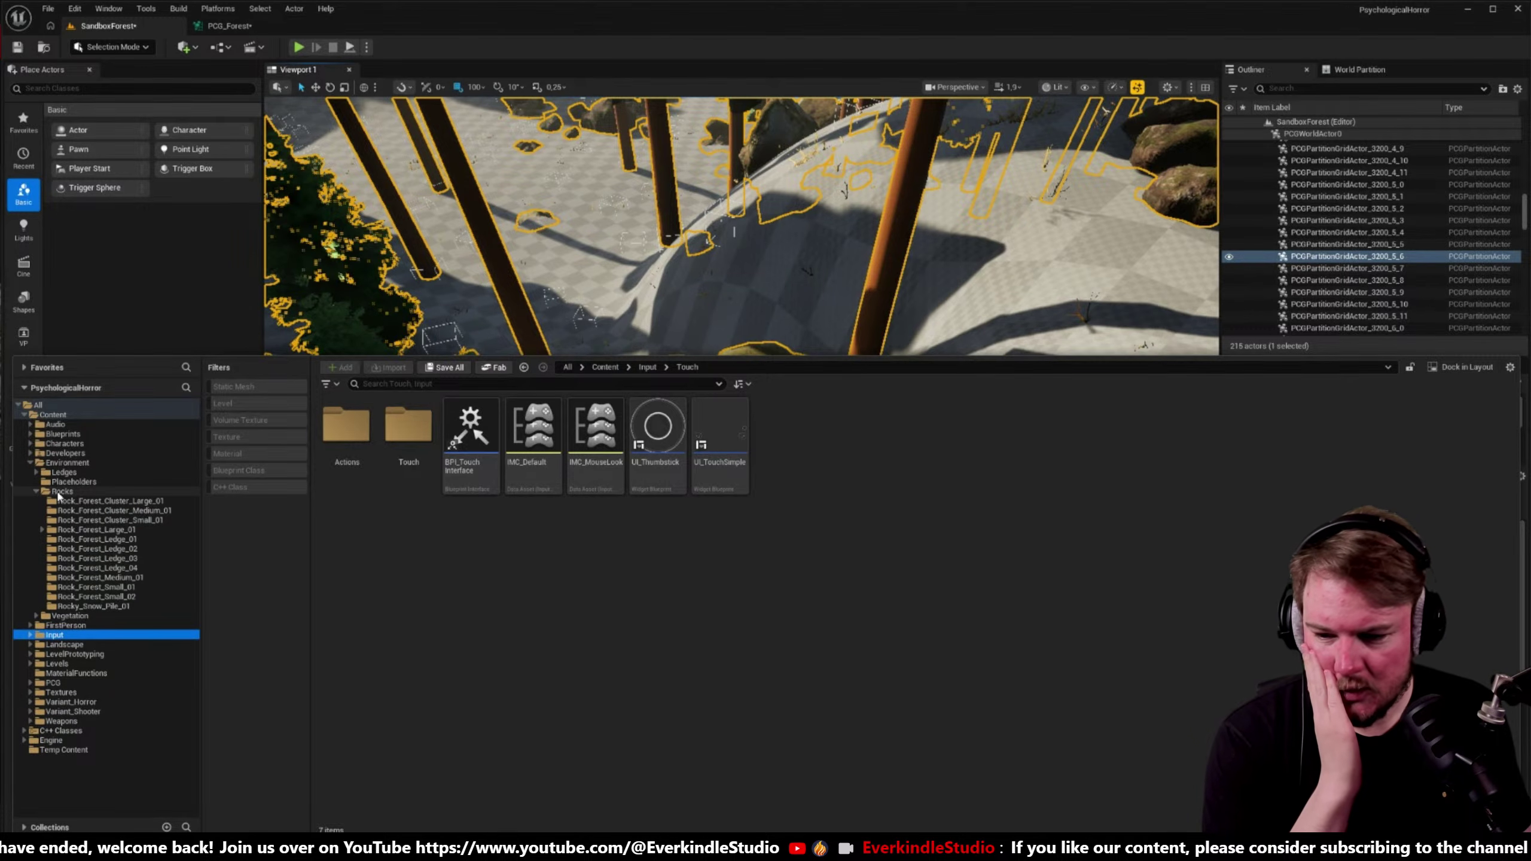
left_click(60, 491)
left_click(256, 385)
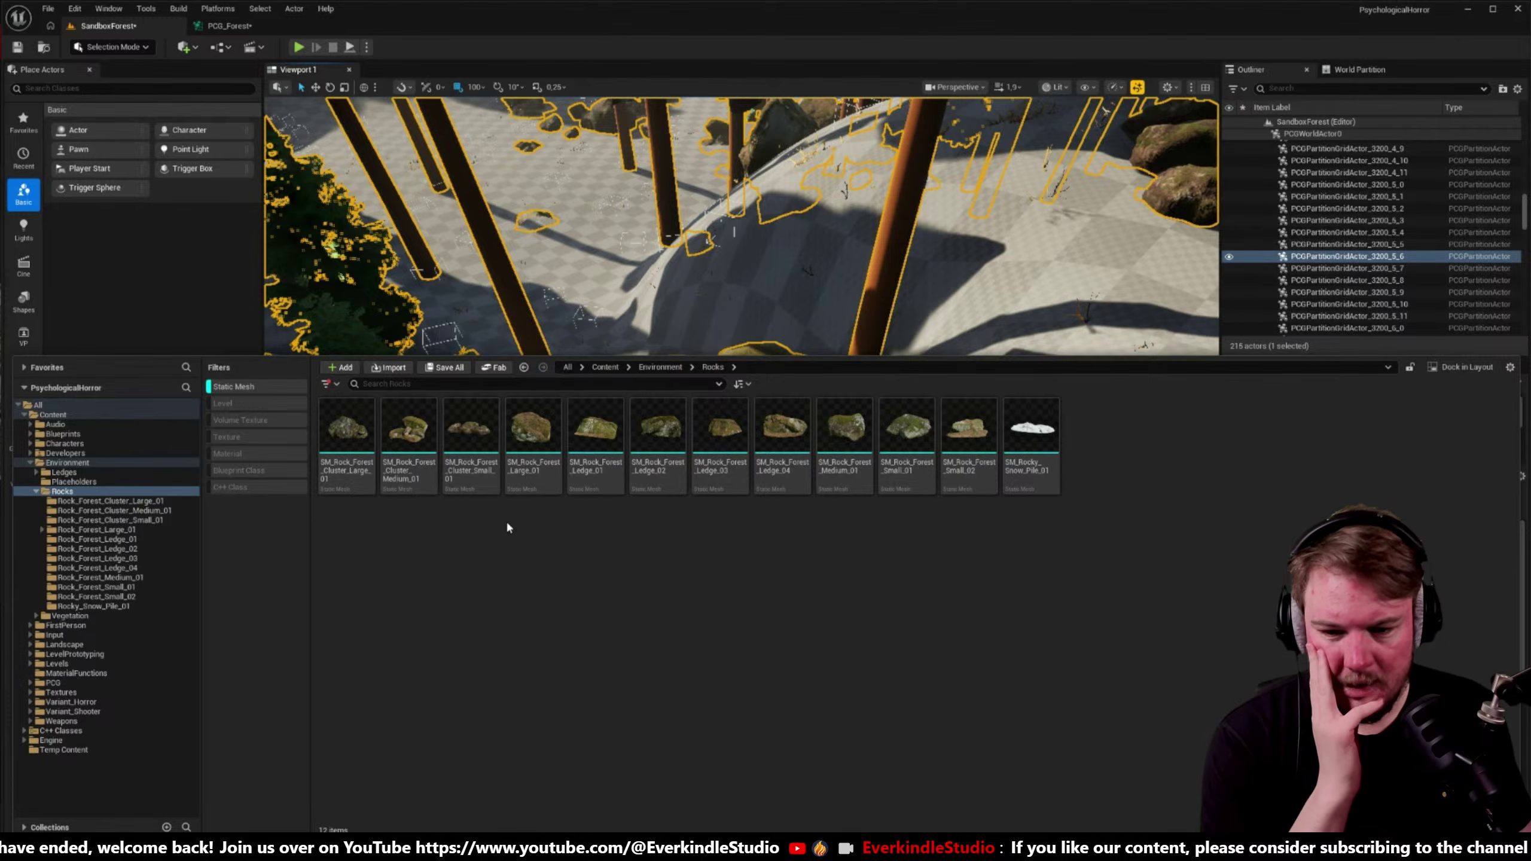
- View the mossy boulder in the forest up close and select SM_Rock_Forest_Cluster_Medium_01 among the rock meshes for comparison
right_click_drag(603, 289, 775, 276)
key("ctrl+space")
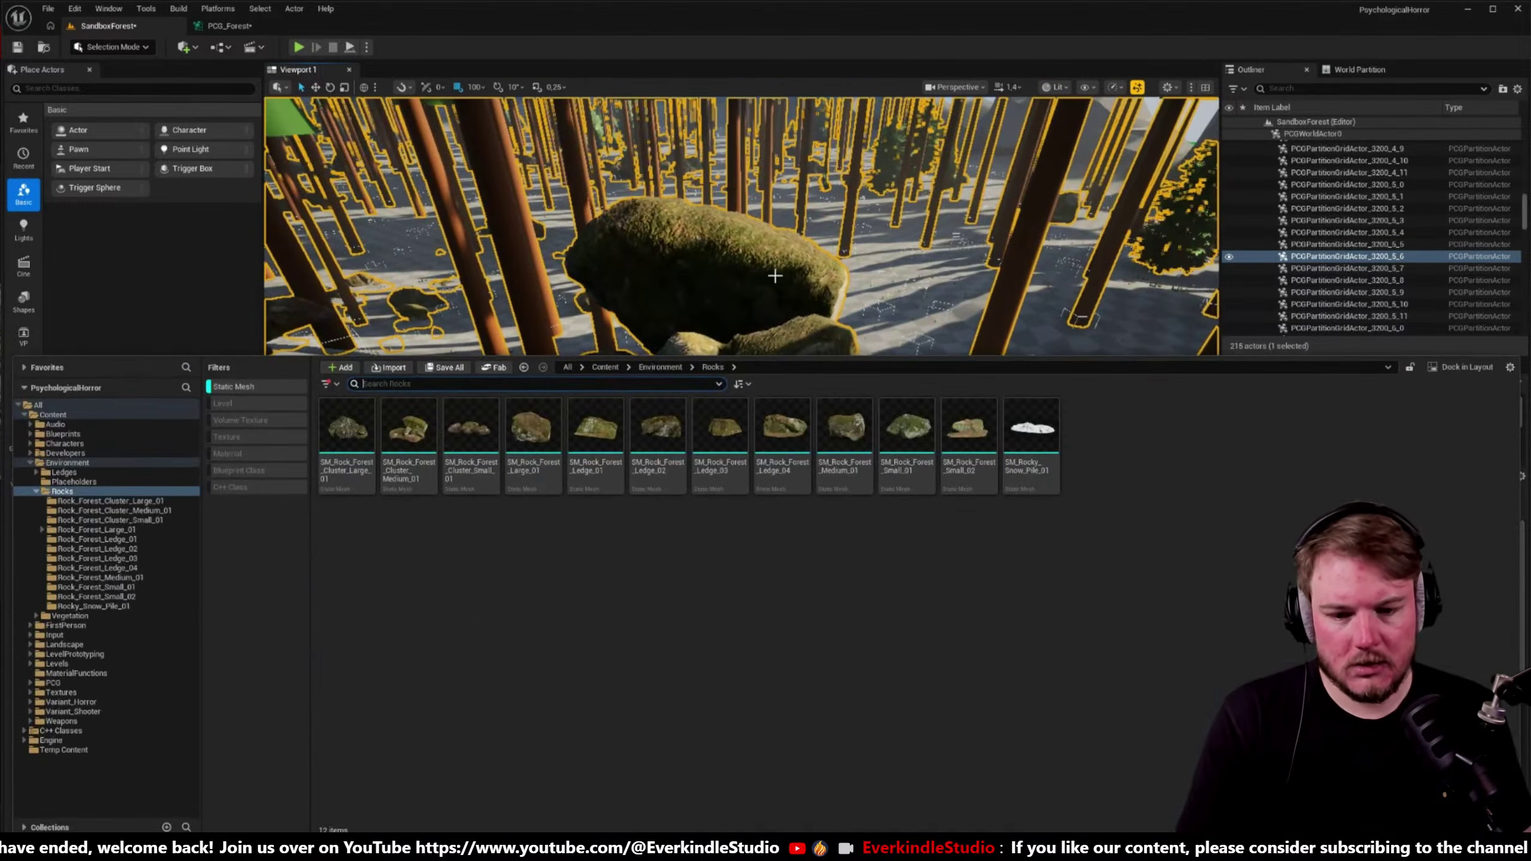
left_click(416, 436)
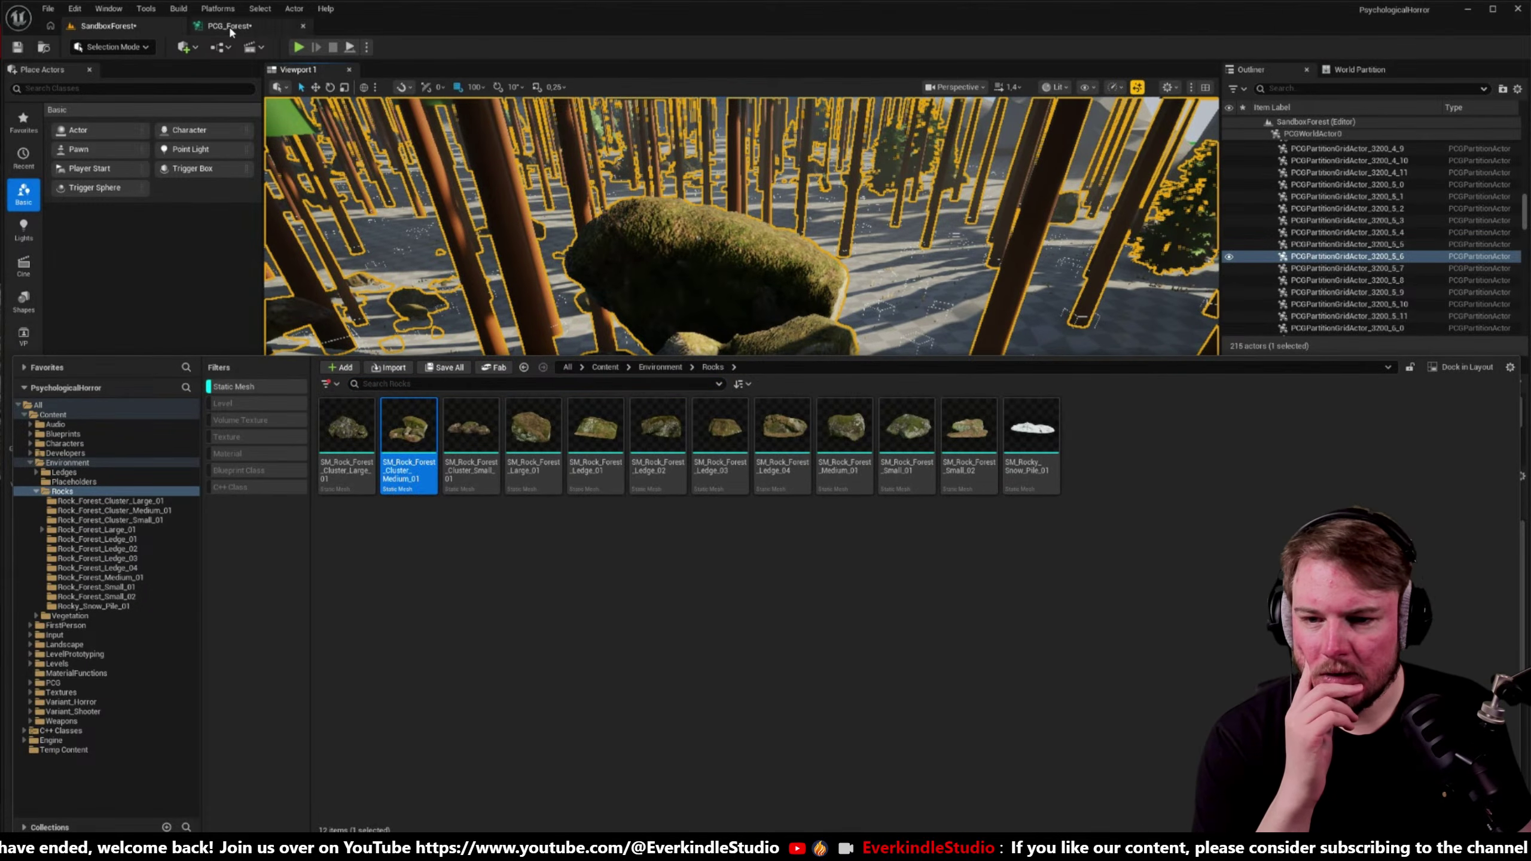
- Switch to the PCG_Forest graph and expand the RockEntities array in its graph parameters
left_click(228, 25)
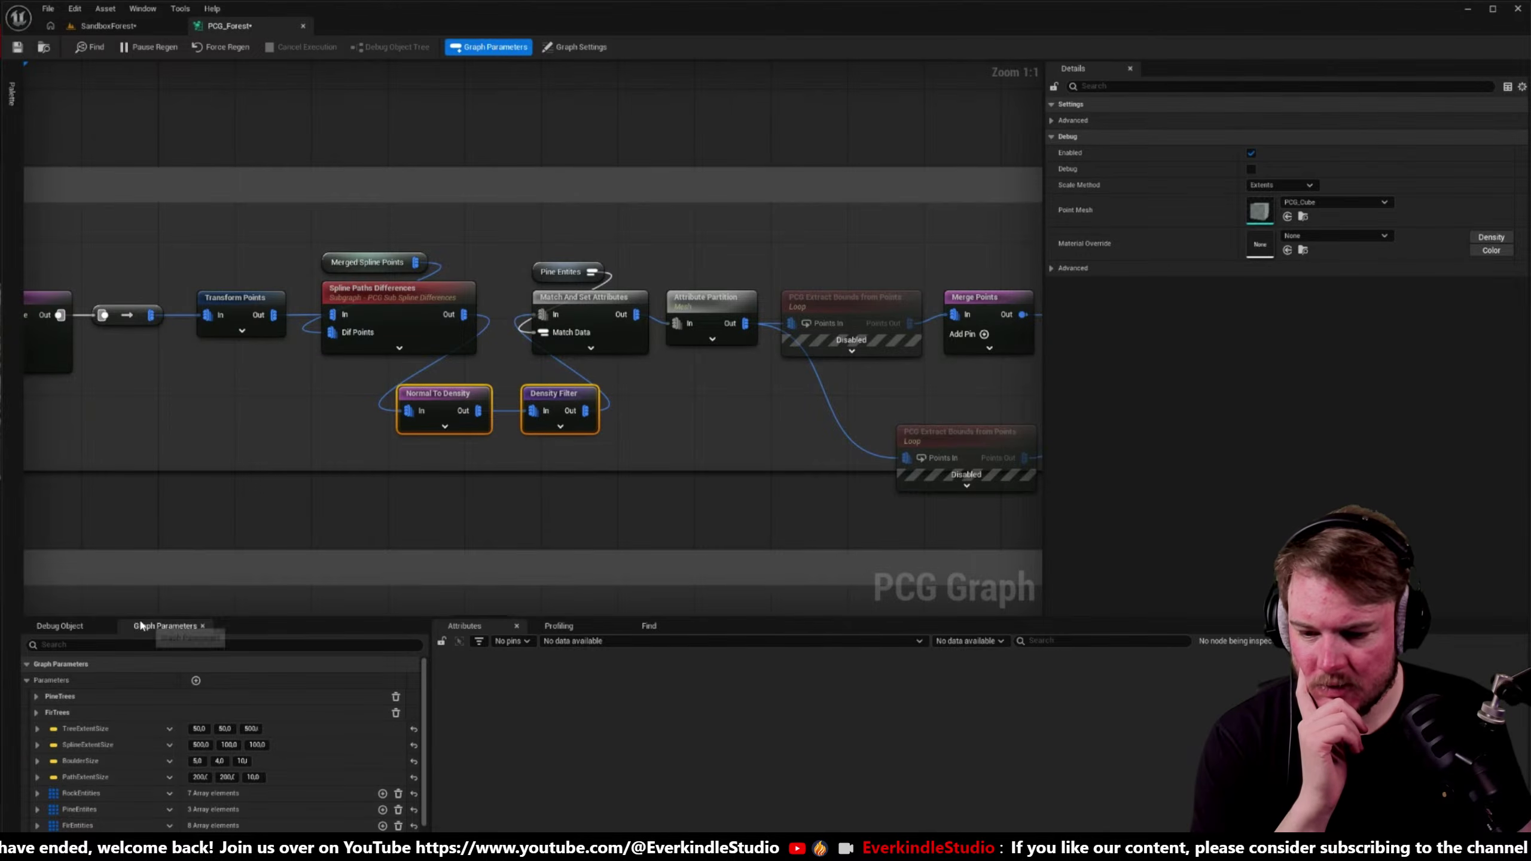
left_click_drag(138, 616, 174, 461)
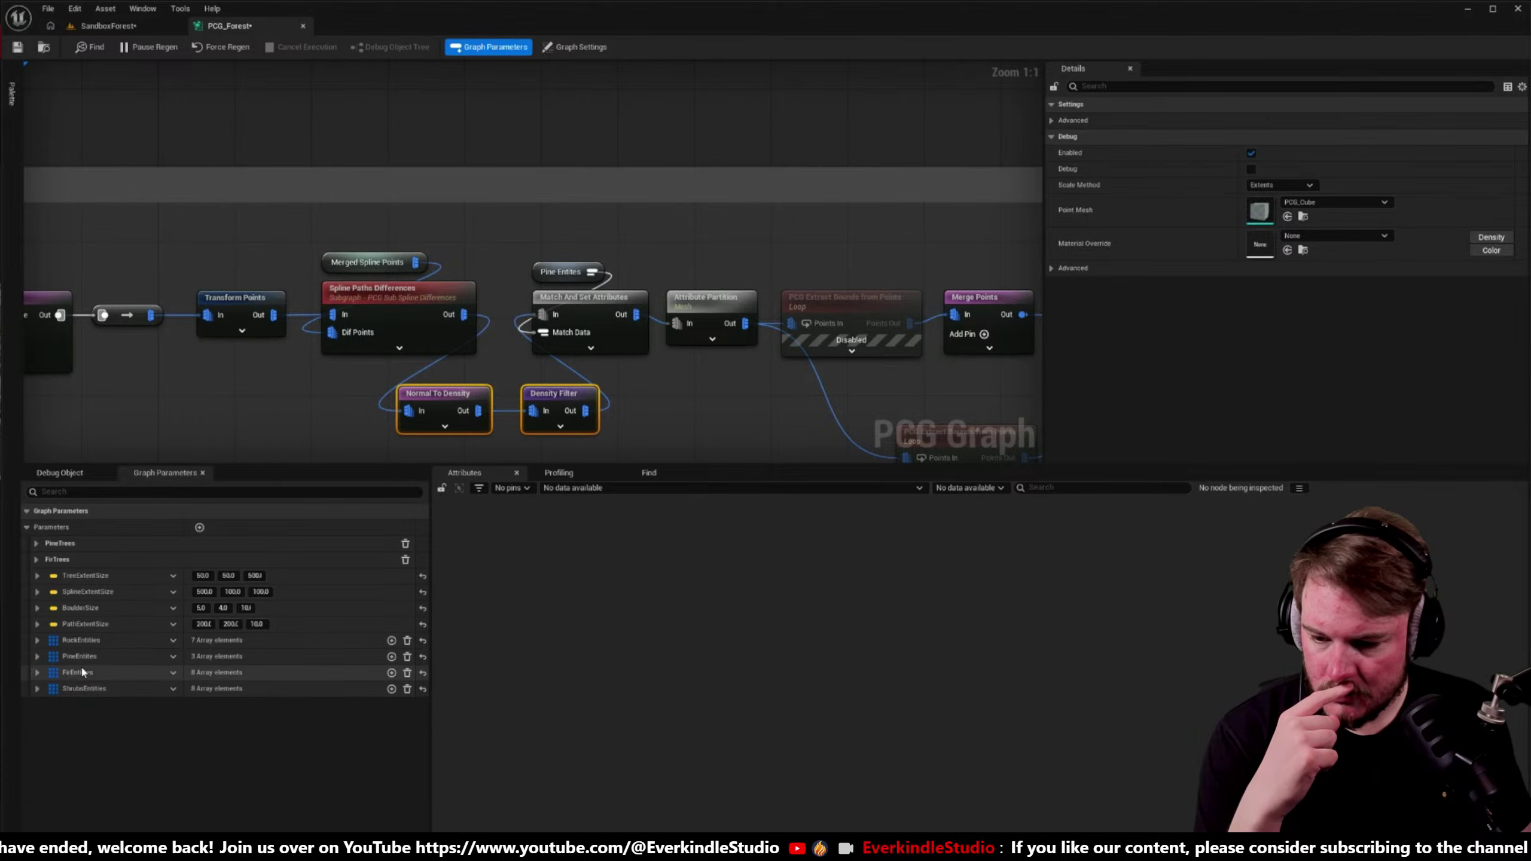
left_click(37, 640)
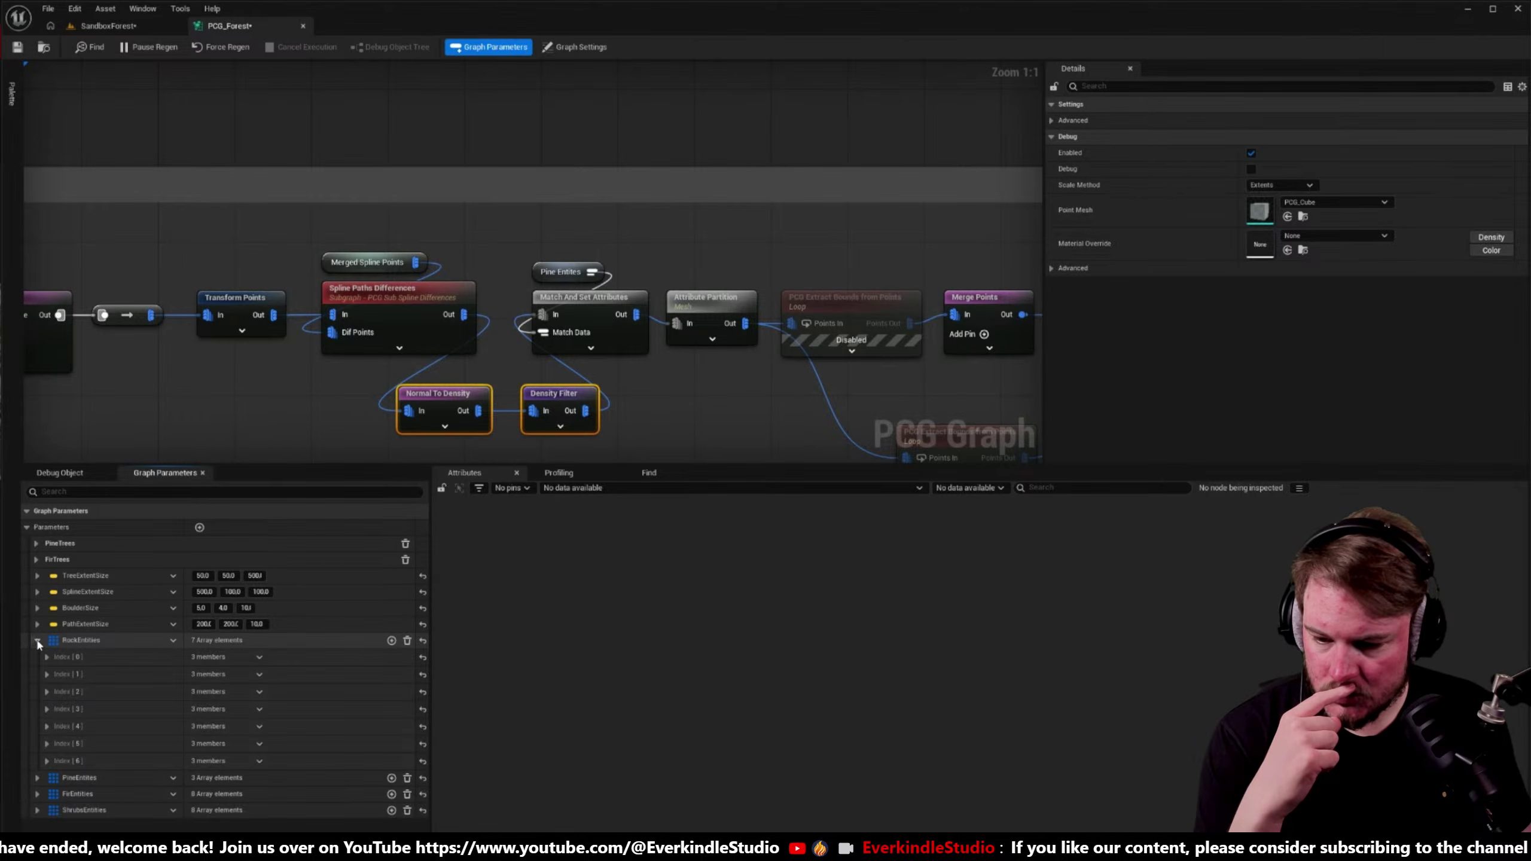
scroll(325, 357, "down", 7)
scroll(551, 143, "up", 2)
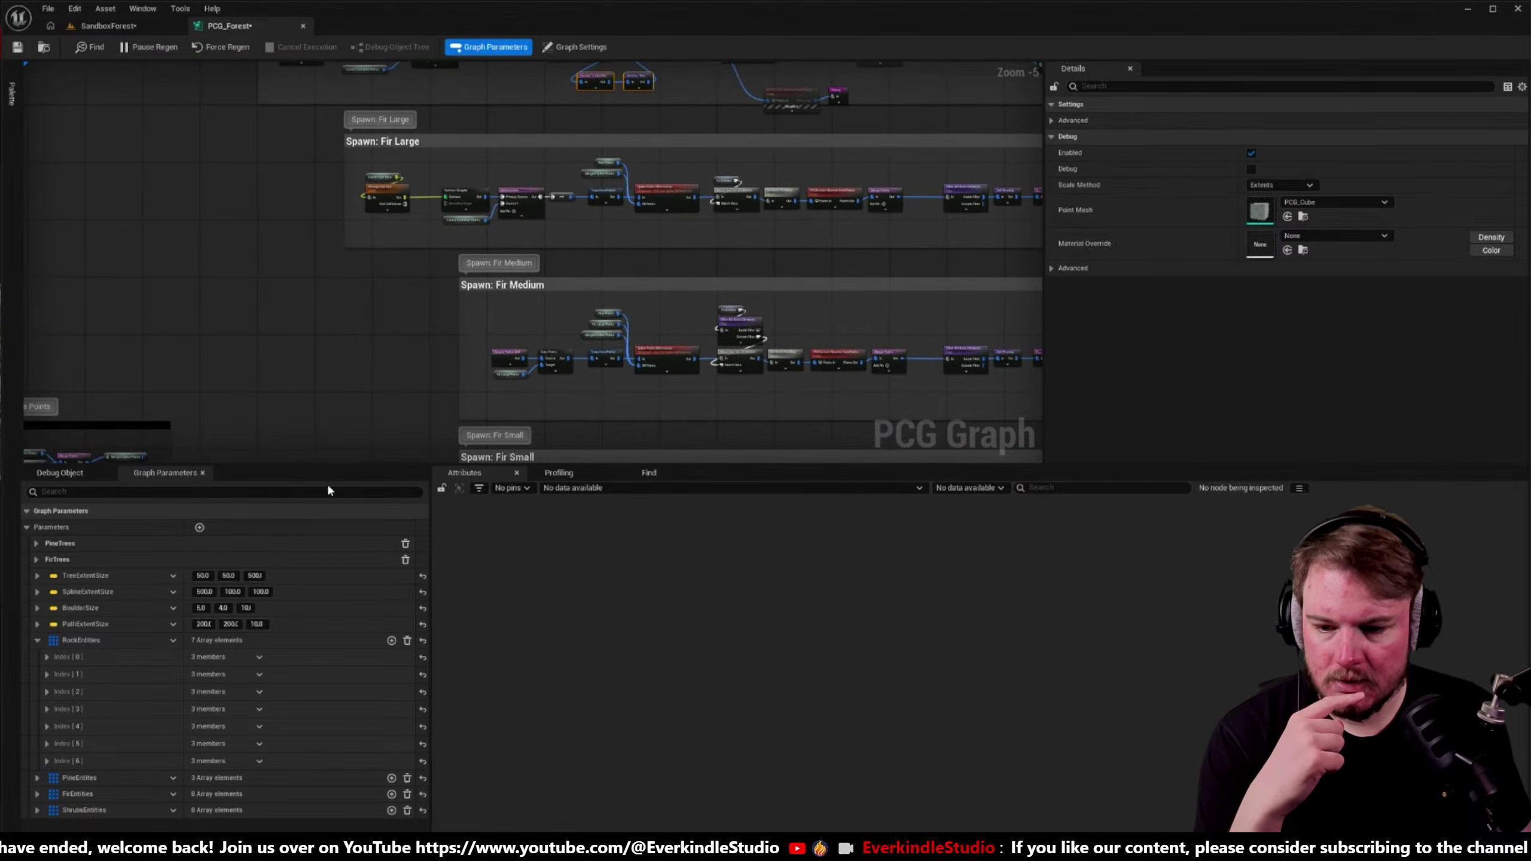
- Examine the tag filters on Rock Entities in the Rocks Large and Rocks Medium & Small spawn sections
left_click_drag(330, 466, 362, 671)
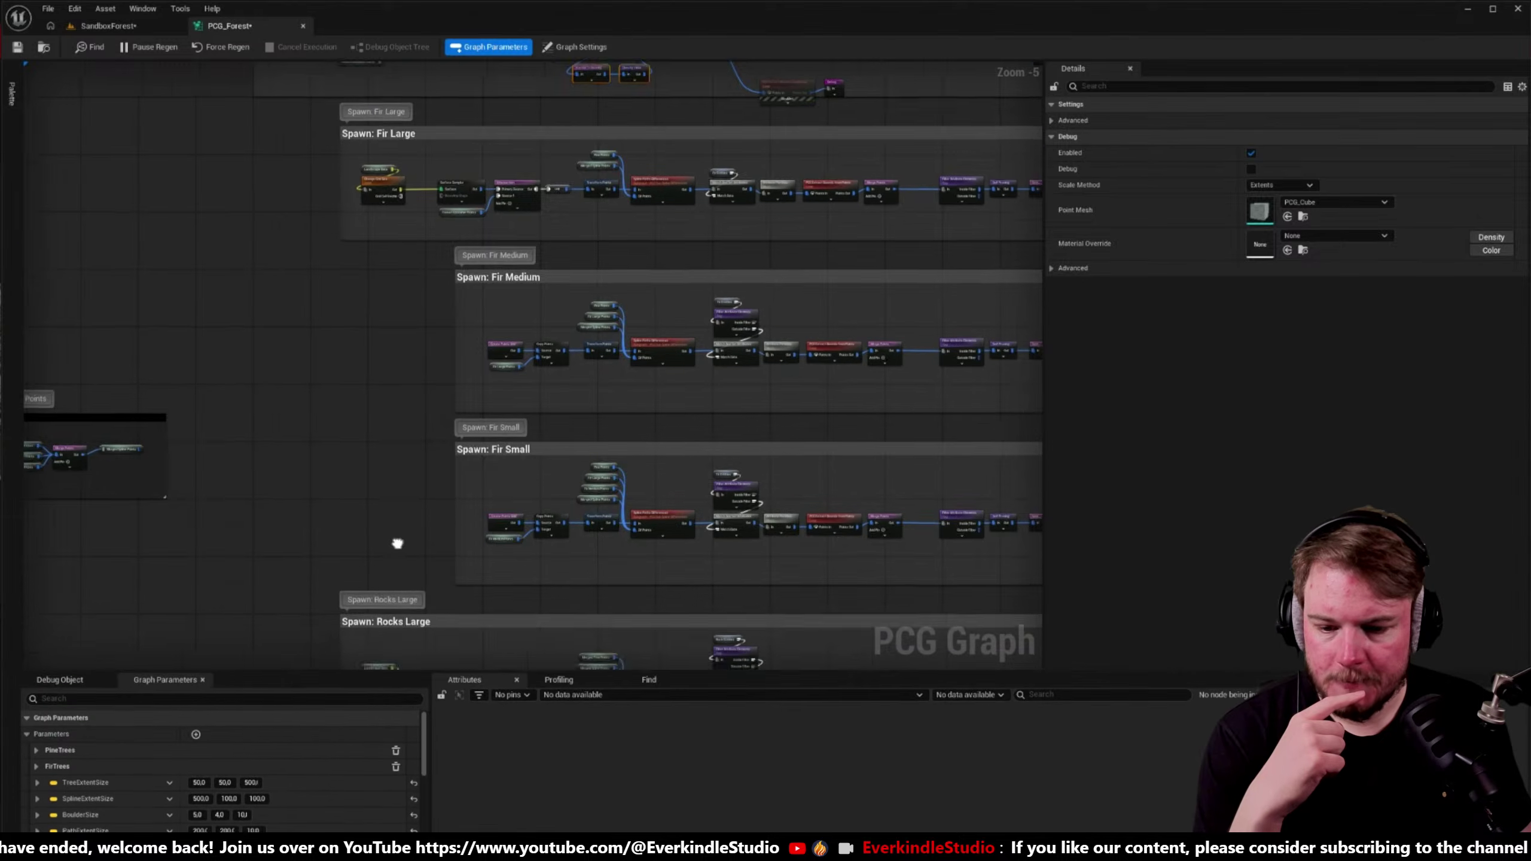
right_click_drag(396, 540, 359, 384)
scroll(360, 384, "up", 3)
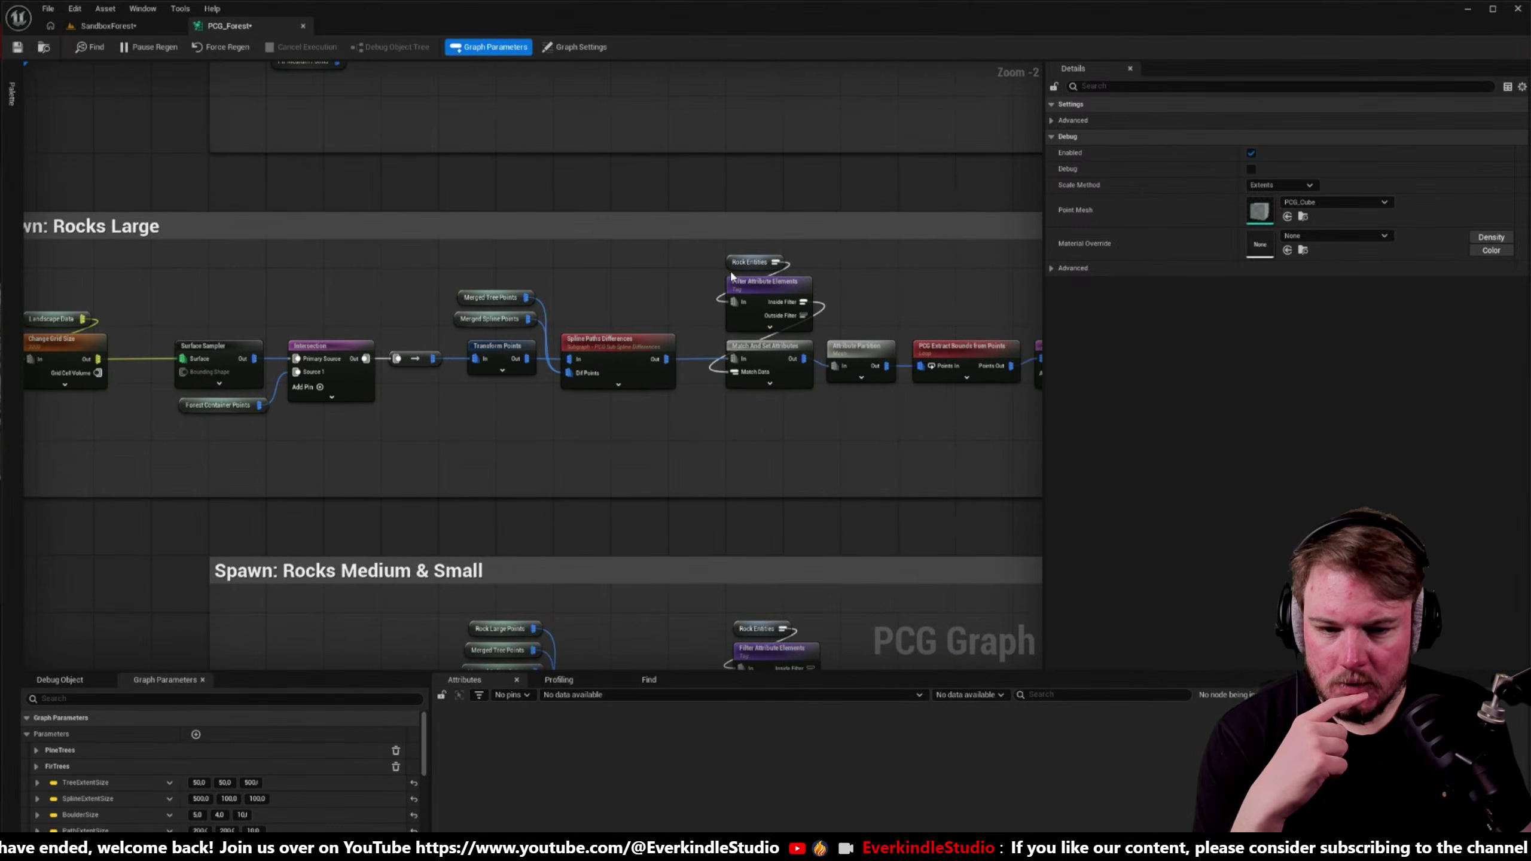
left_click(737, 283)
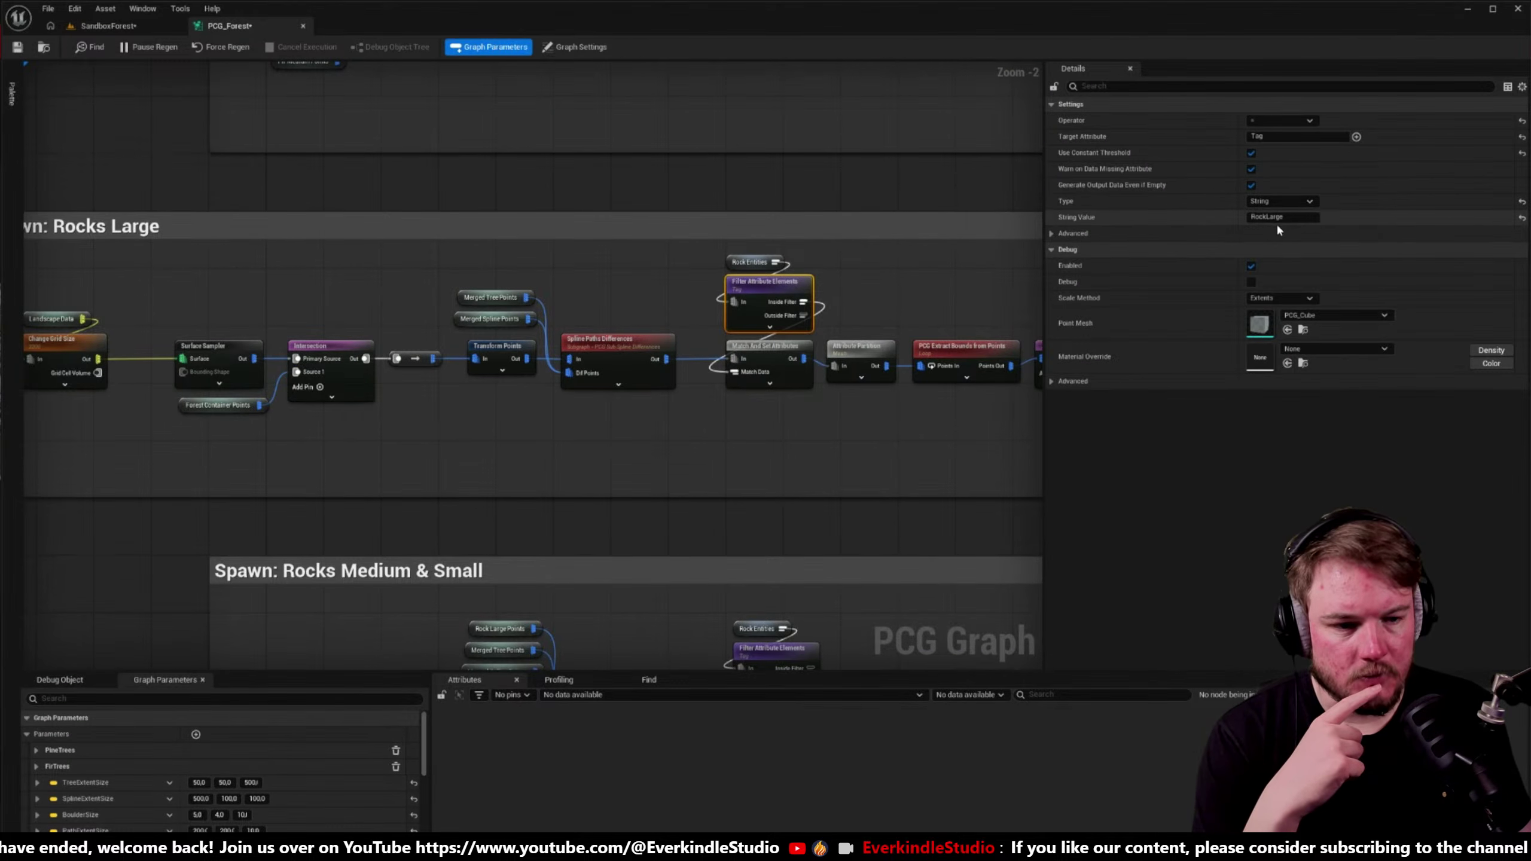
right_click_drag(689, 586, 671, 396)
left_click(736, 475)
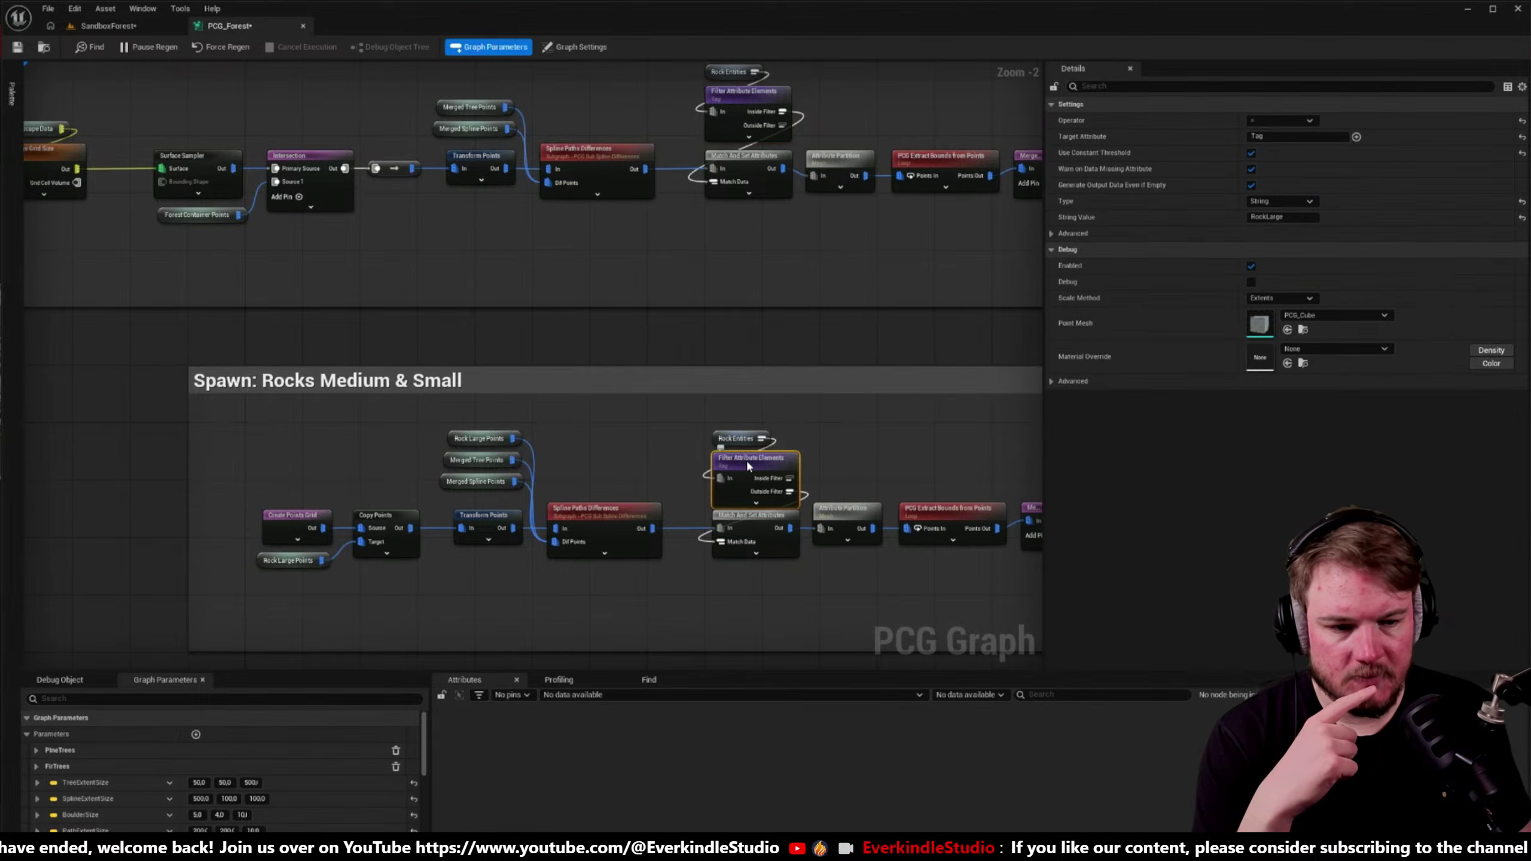
right_click_drag(758, 503, 619, 451)
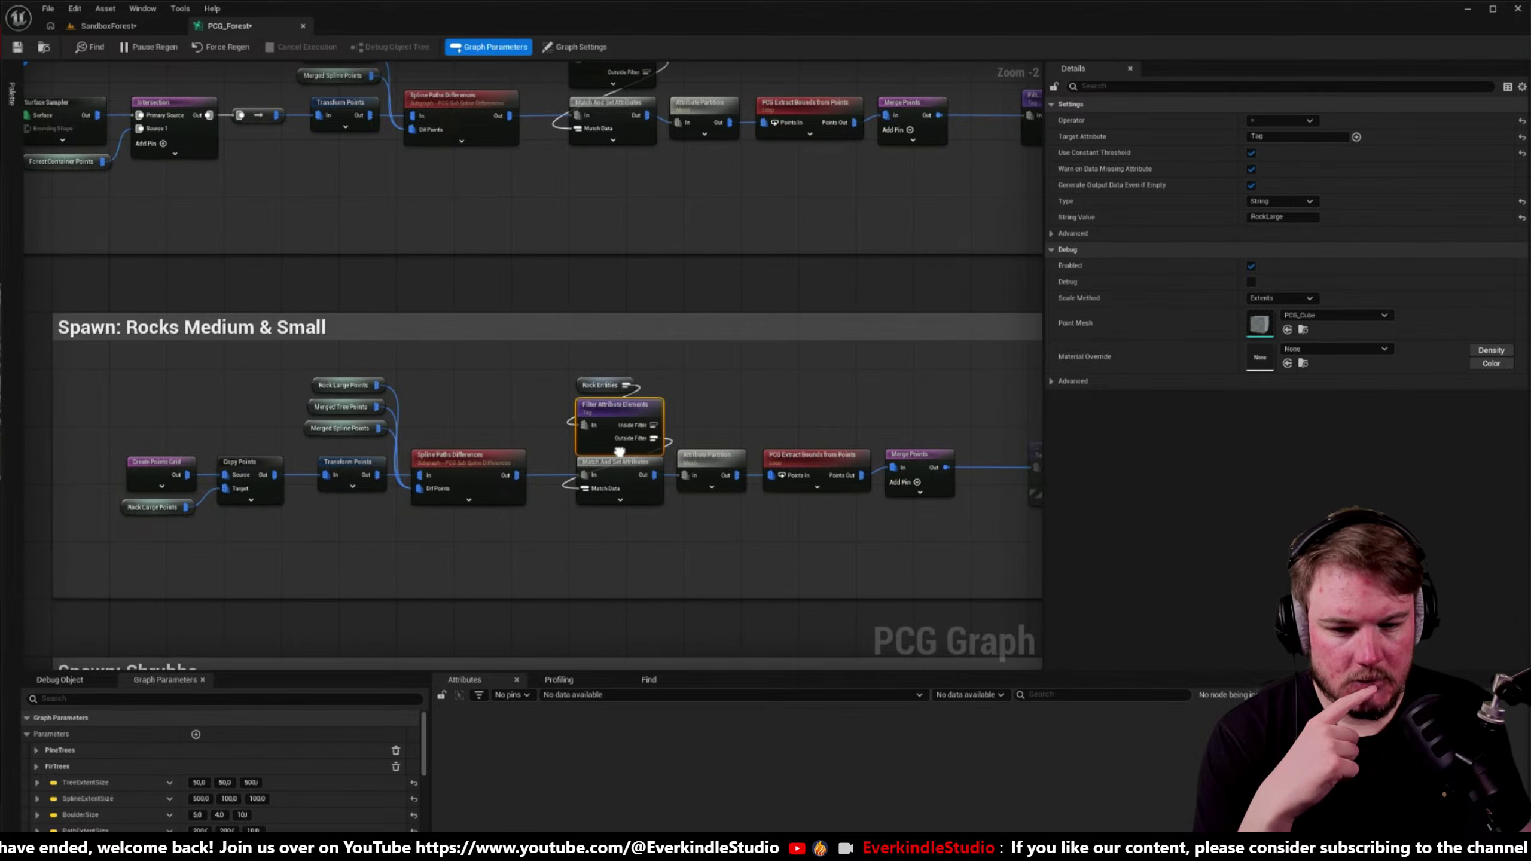
right_click_drag(620, 451, 580, 450)
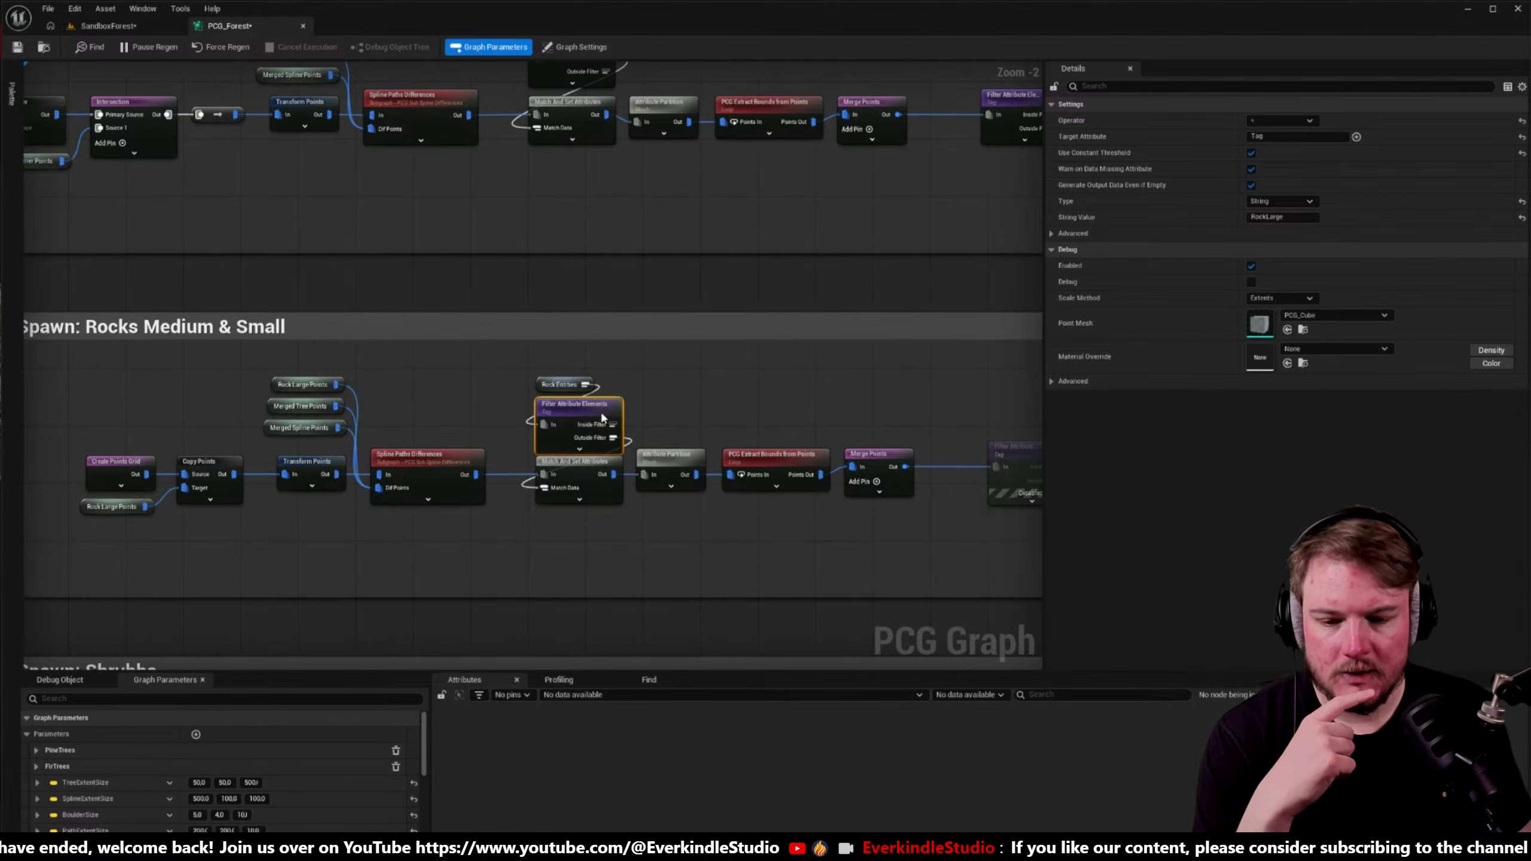
right_click_drag(662, 352, 675, 426)
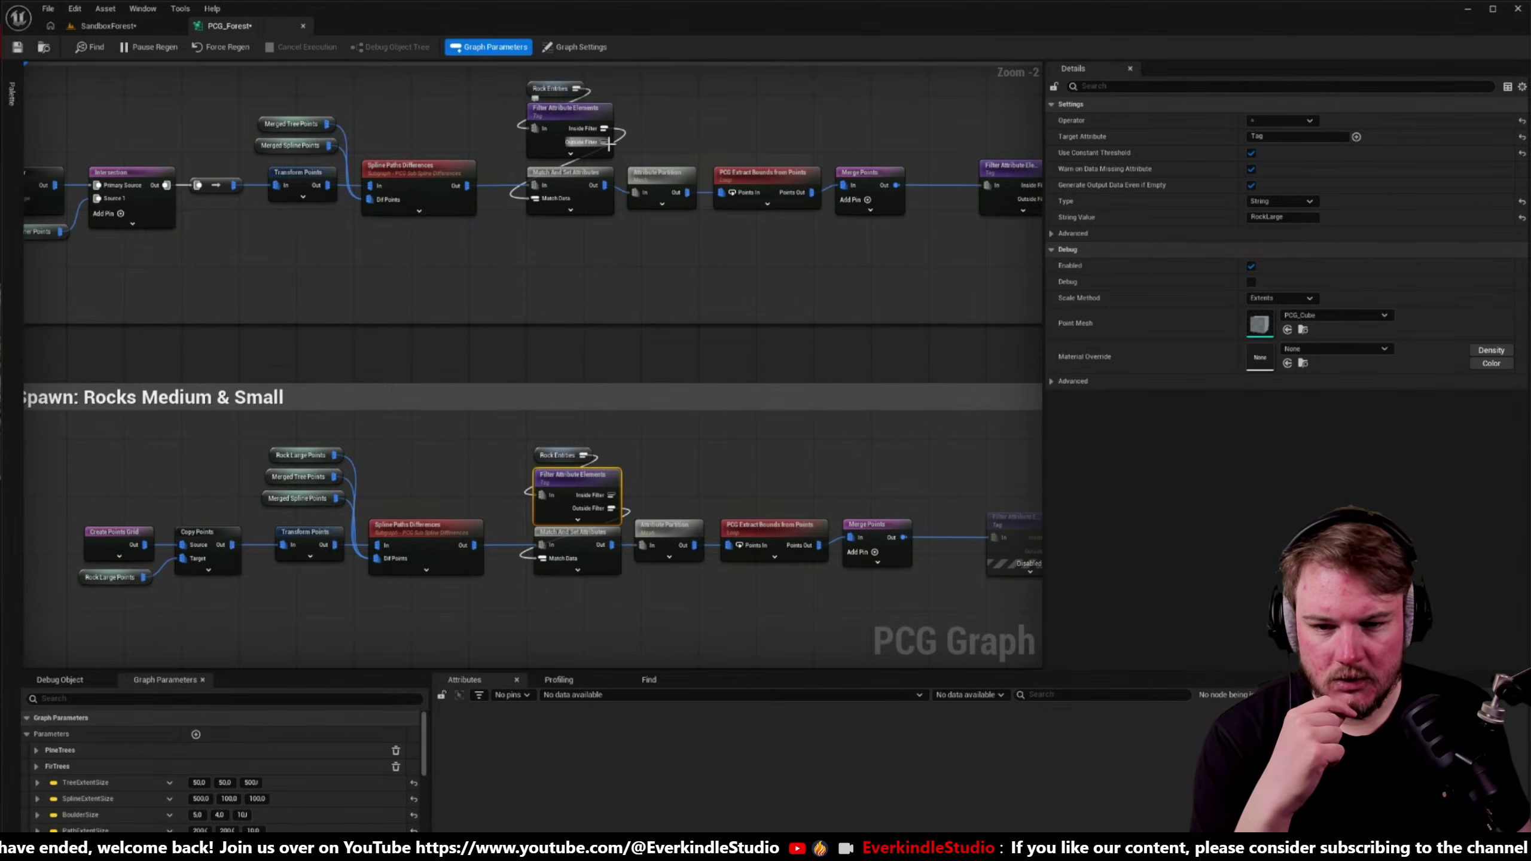
- Feed the Rocks Large filter's Outside Filter output into Match Data for Rocks Medium & Small, and disable that section's own Rock Entities and filter nodes
left_click_drag(605, 142, 542, 563)
key("e")
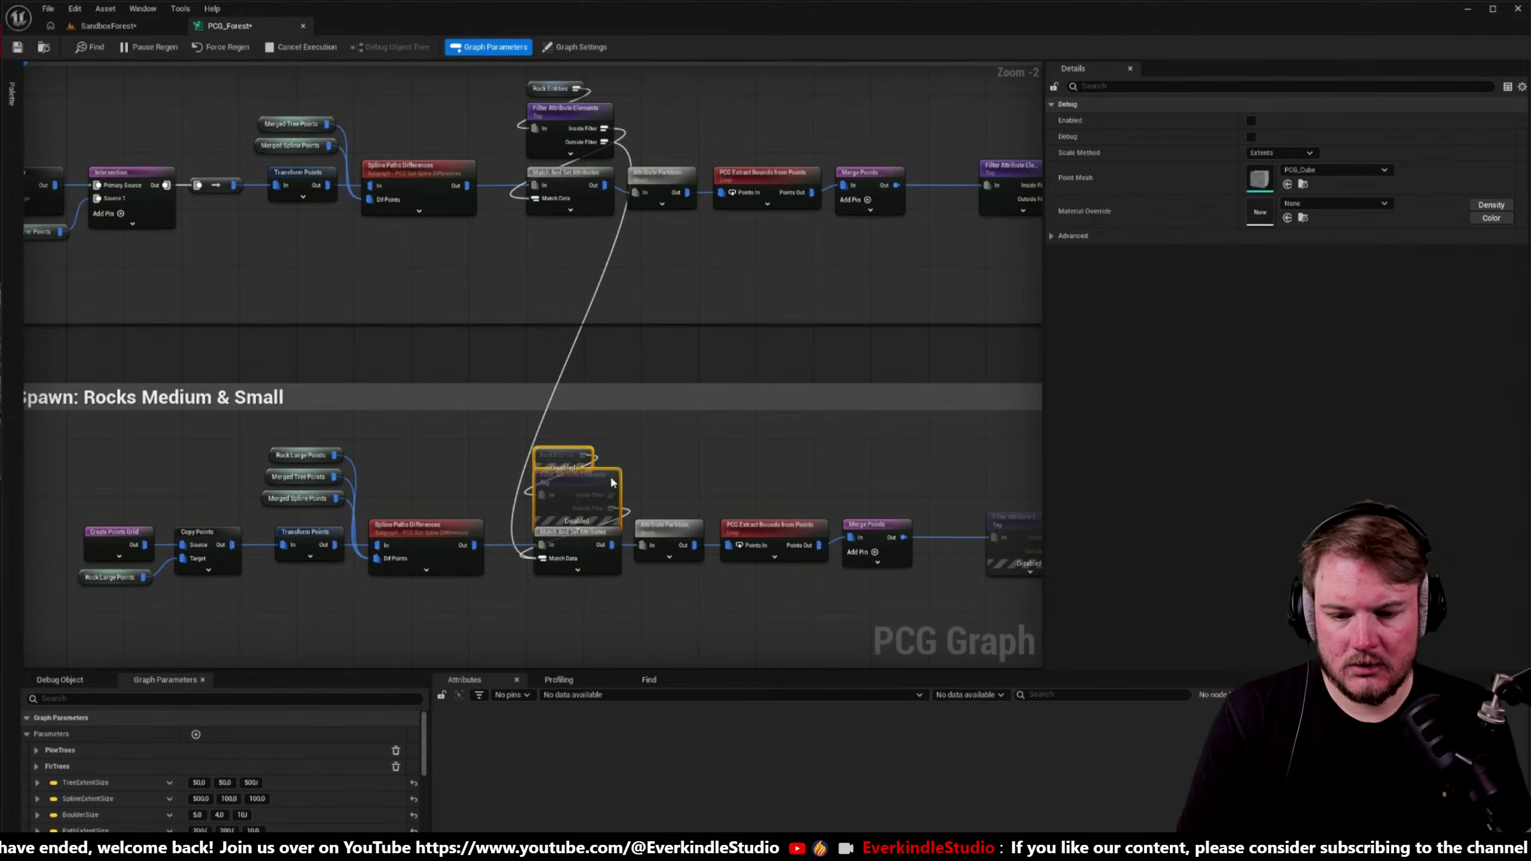
left_click(649, 464)
right_click_drag(649, 464, 512, 364)
- Inspect the Attribute Partition node in Rocks Medium & Small and enlarge the debug object list
left_click(498, 439)
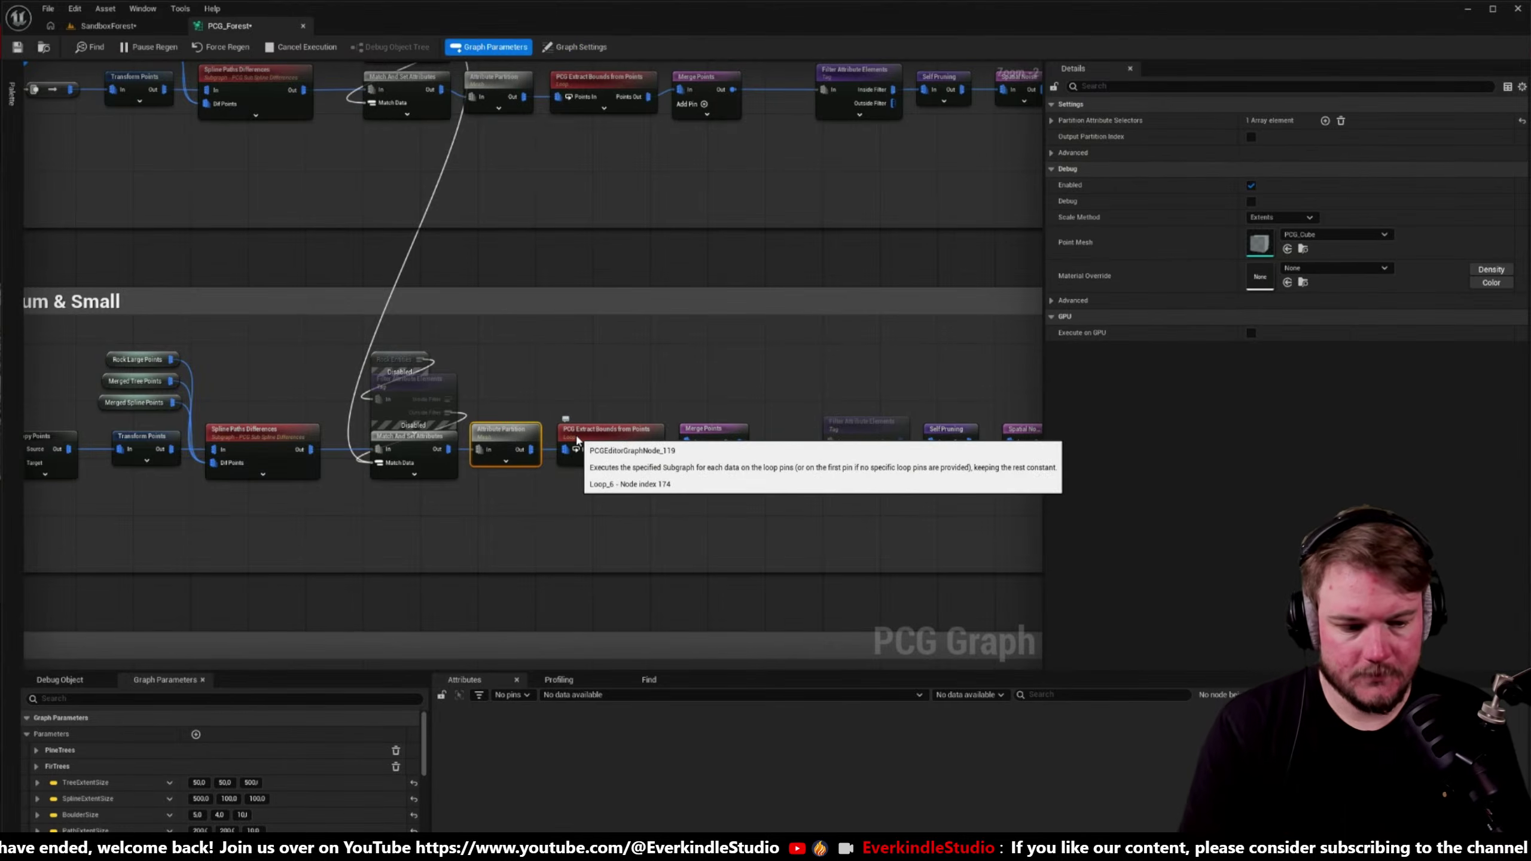
key("a")
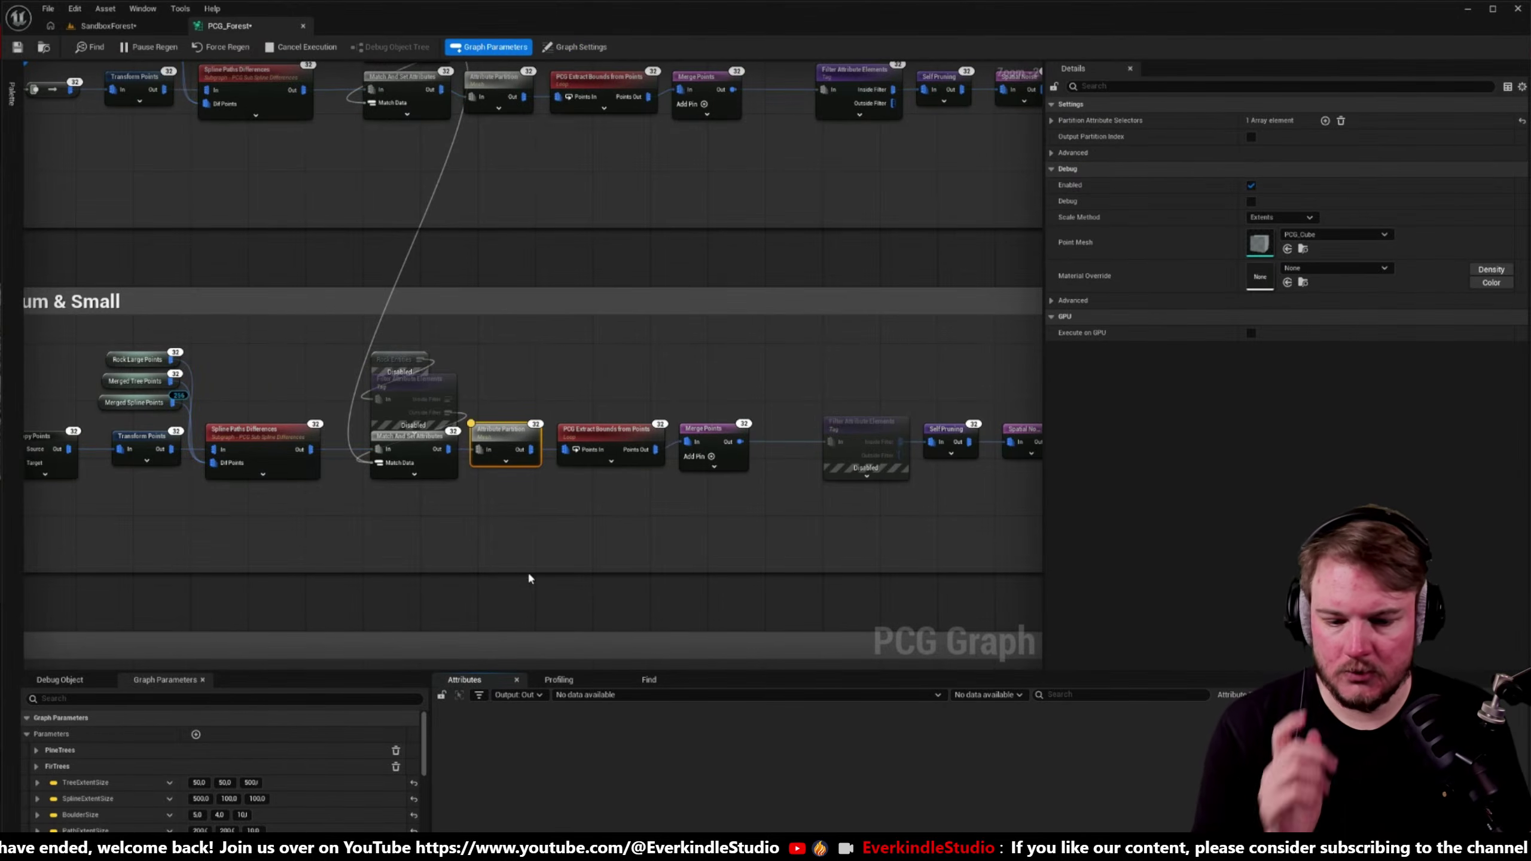
left_click(90, 674)
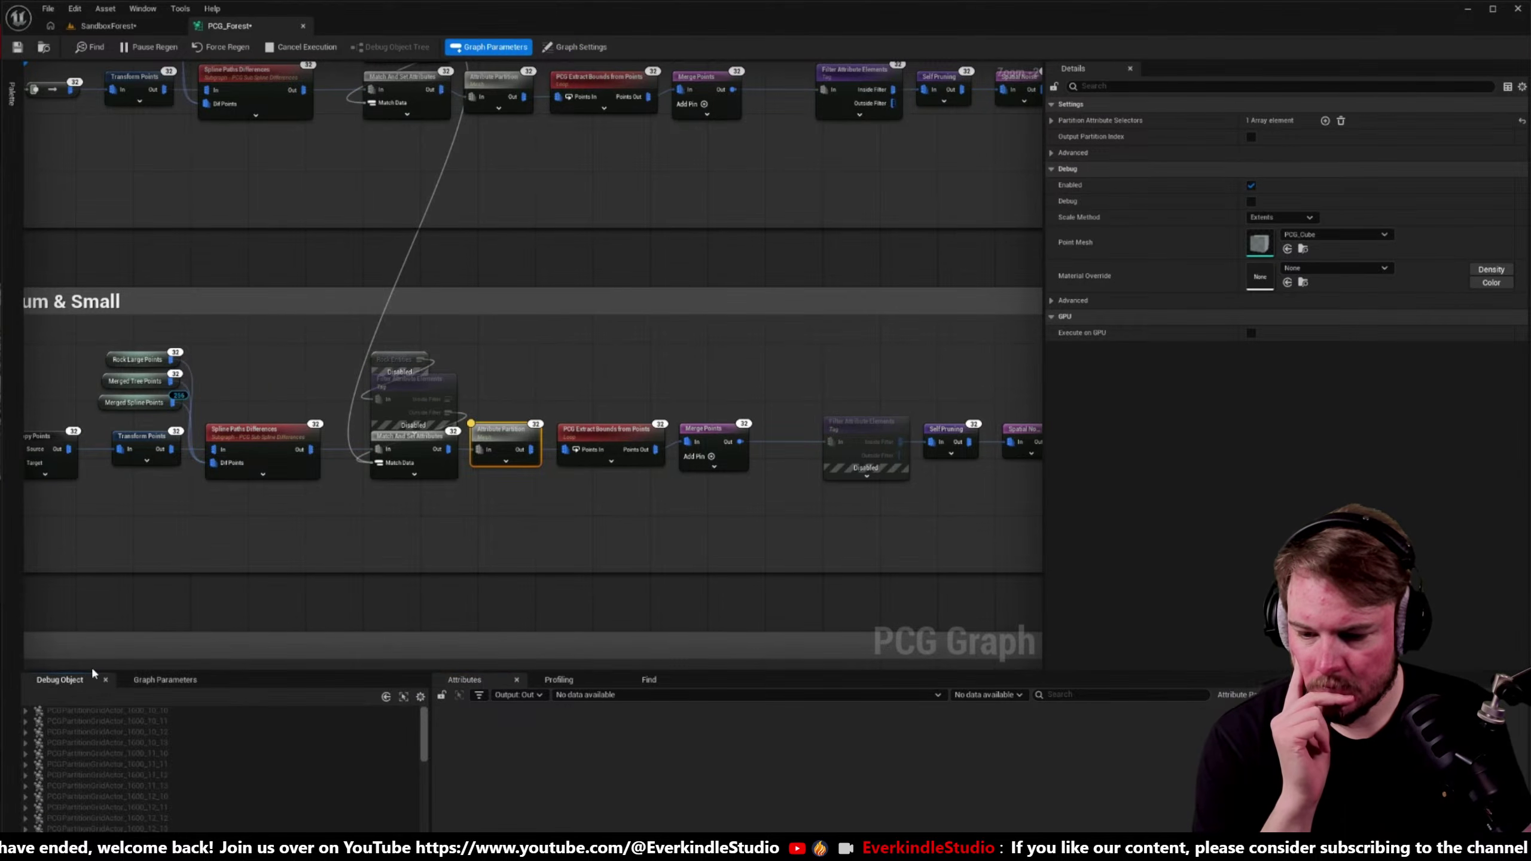
left_click_drag(93, 670, 95, 520)
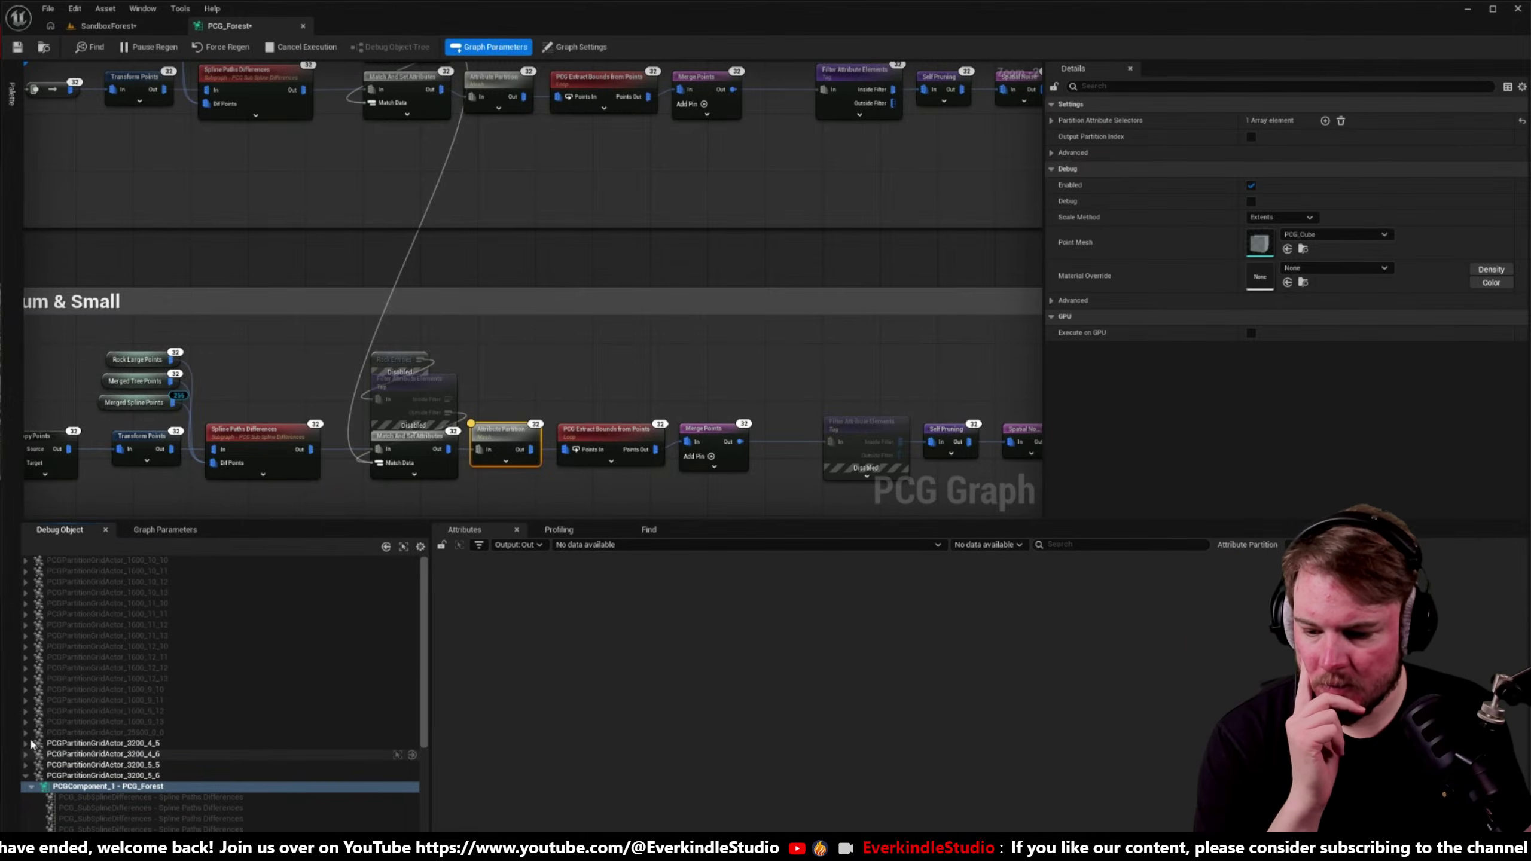
left_click(32, 787)
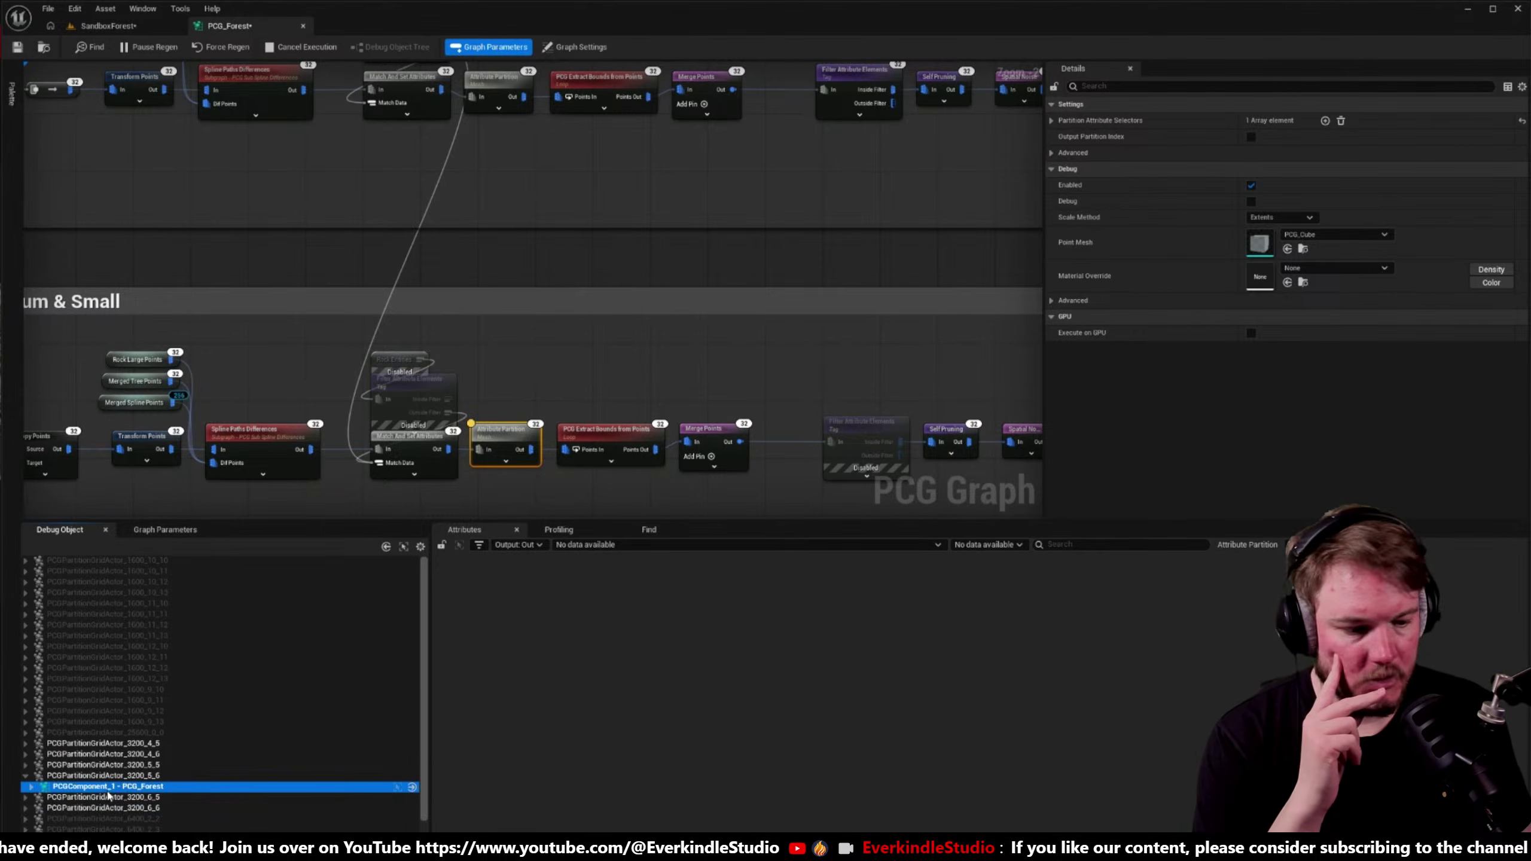
- Debug the PCG_Forest component under PCGPartitionGridActor_3200_4_5 and examine the point attributes output by Attribute Partition, including Tag and Weight
left_click(150, 743)
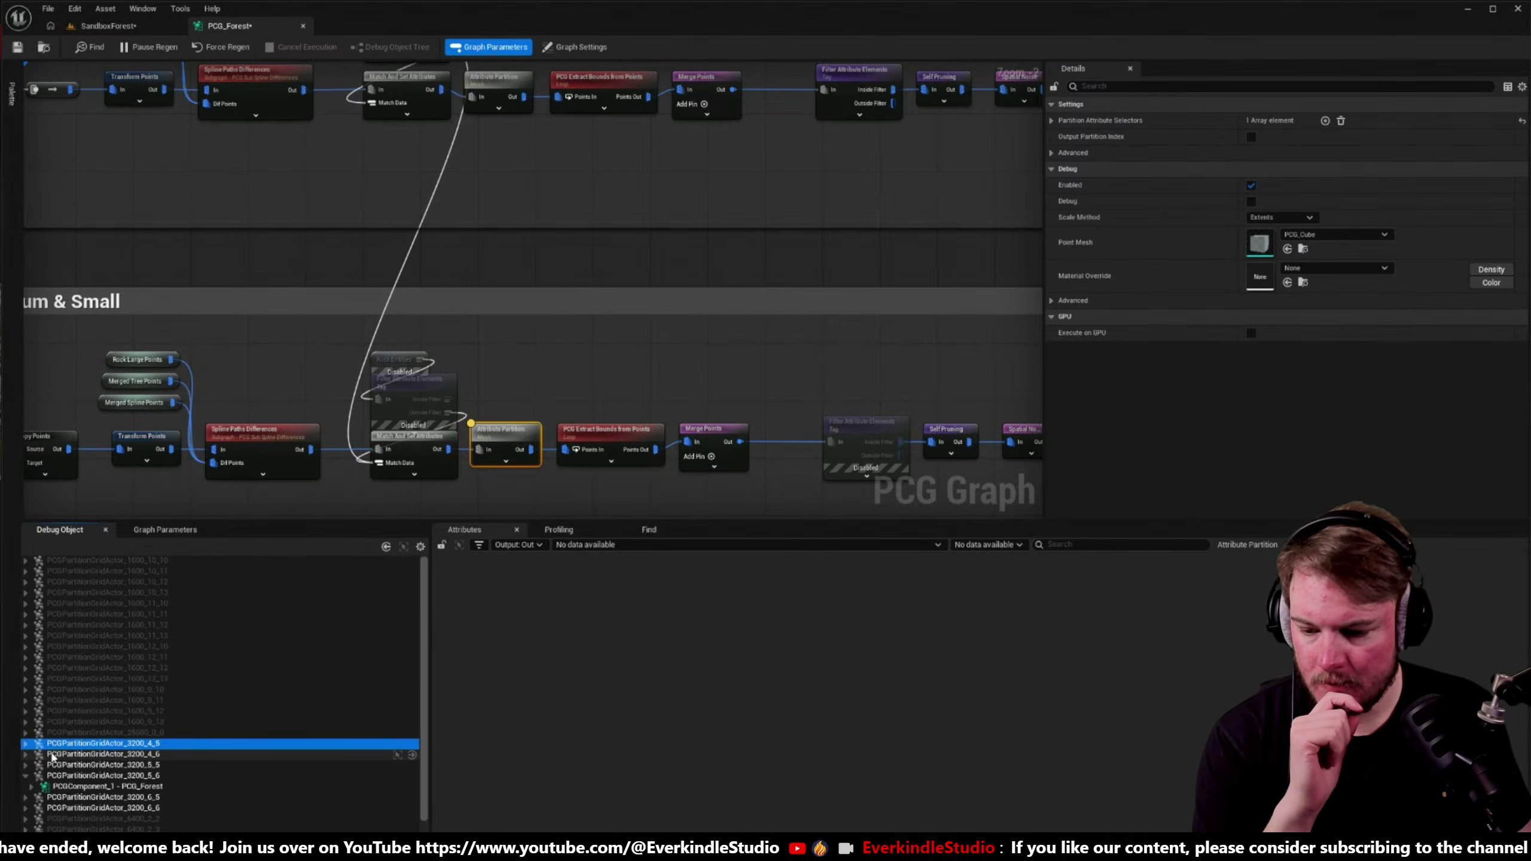
left_click(26, 746)
left_click(96, 754)
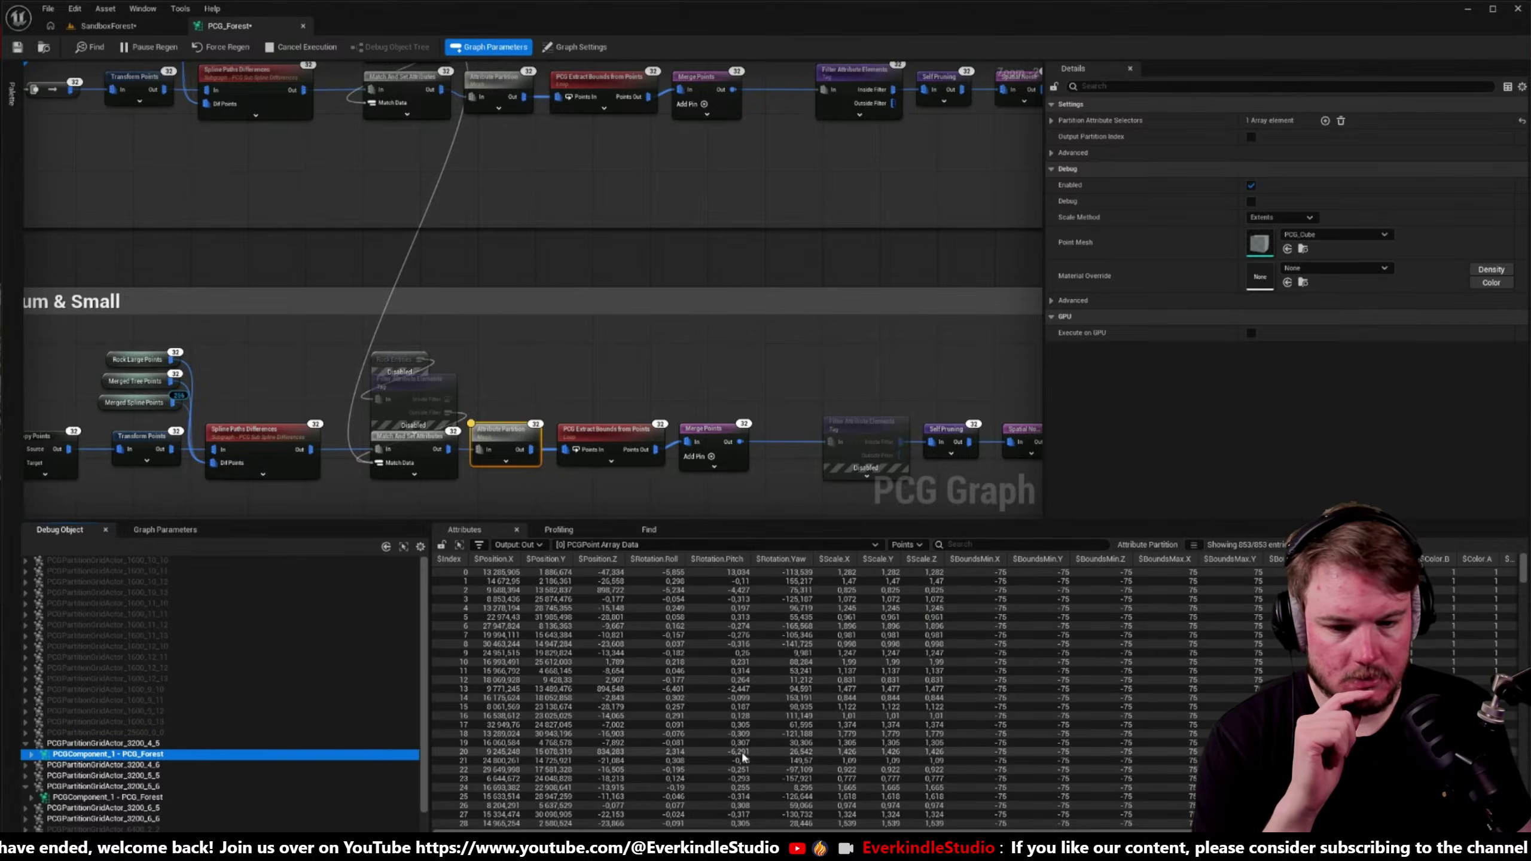
left_click_drag(1174, 831, 1410, 830)
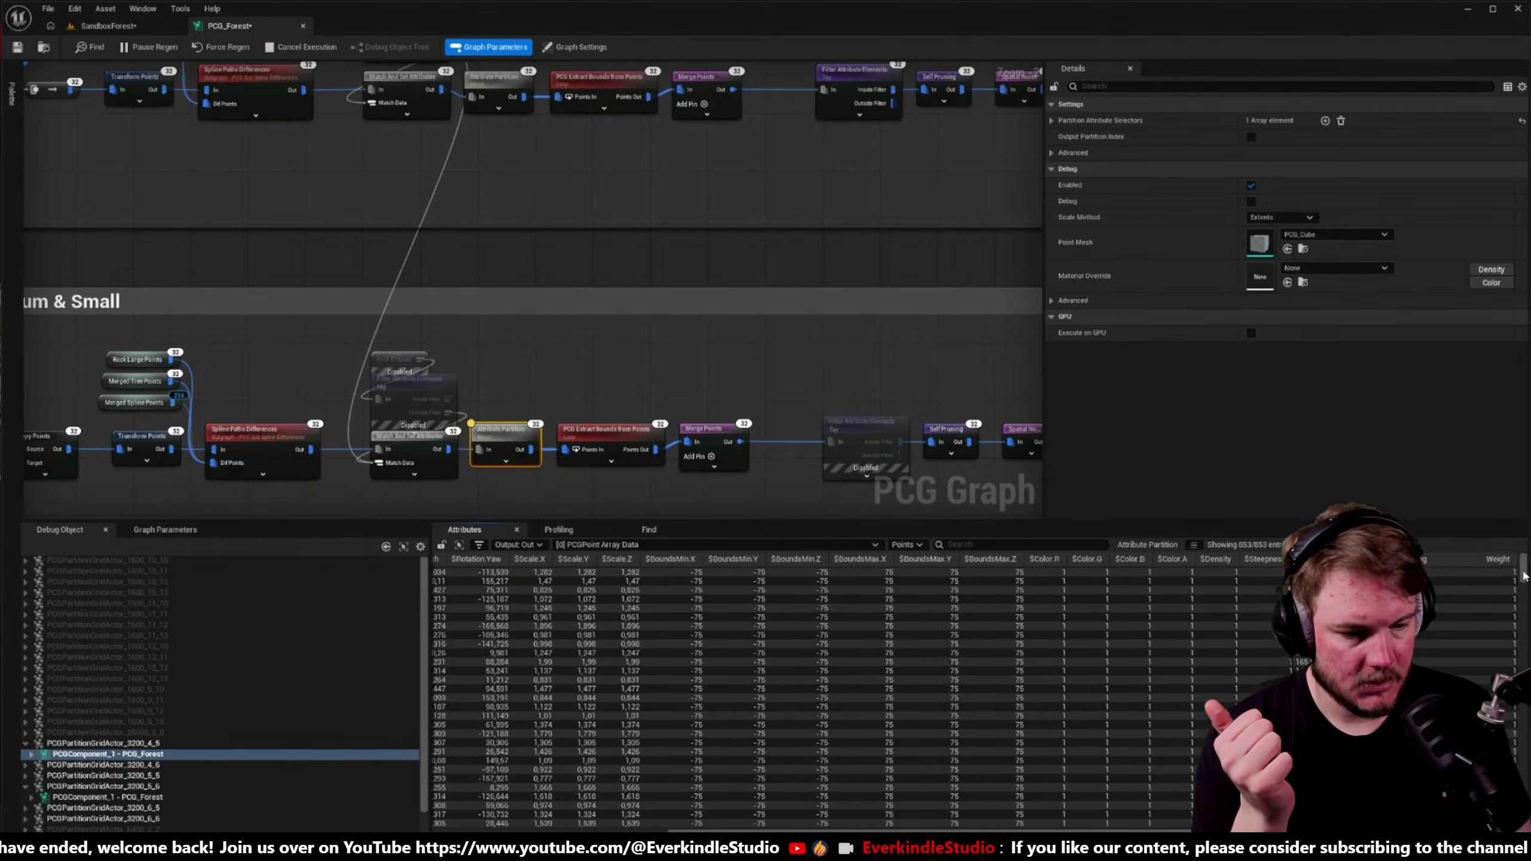
mouse_move(1523, 572)
left_mouse_down()
mouse_move(1525, 754)
mouse_move(1523, 570)
left_mouse_up()
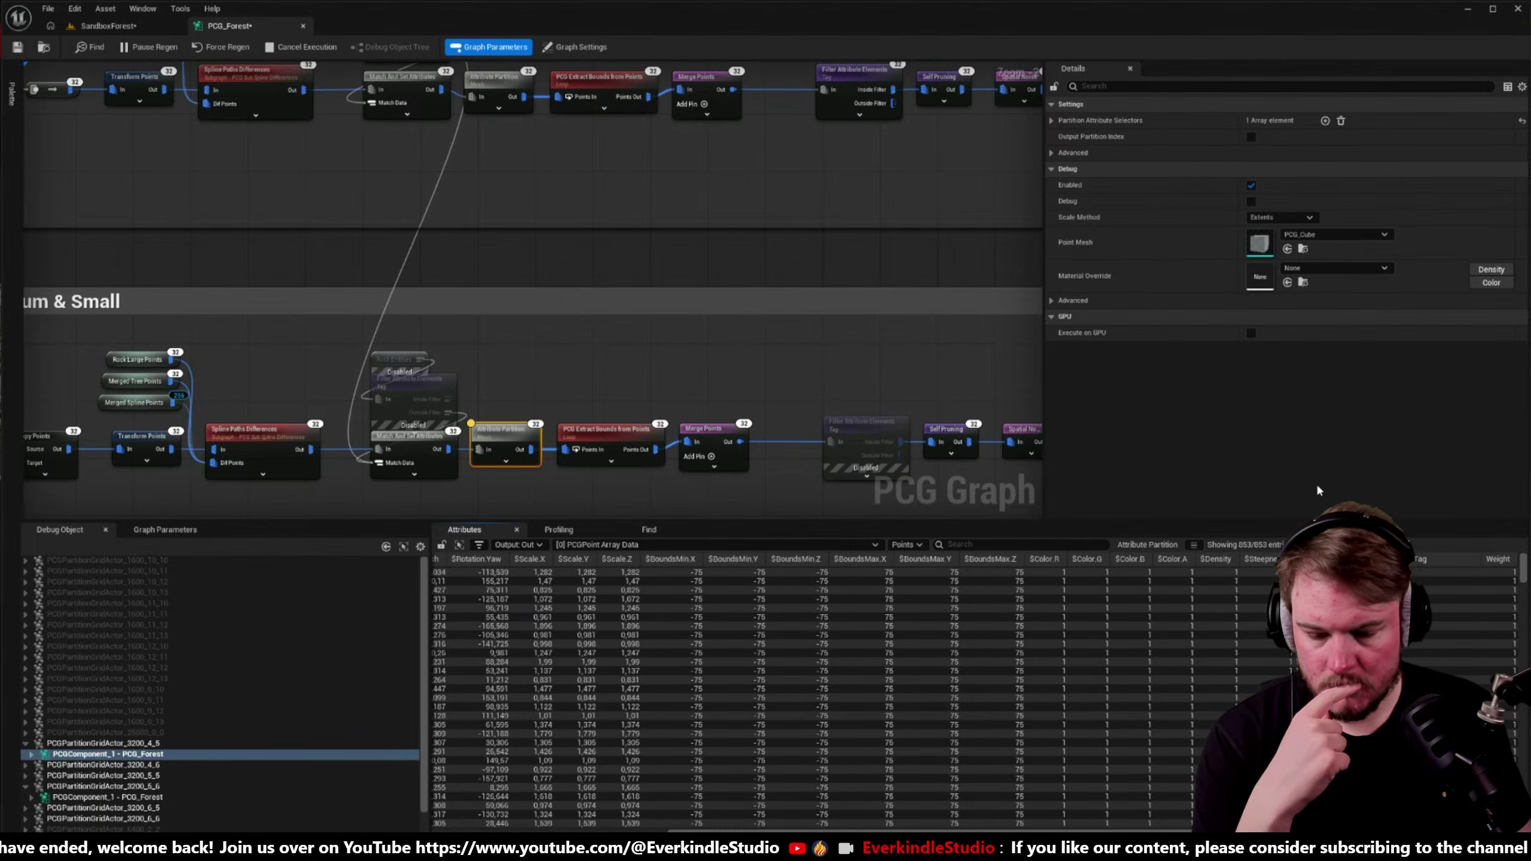
- Switch the debug object to the PCG_Forest component of PCGPartitionGridActor_3200_4_6 and pause graph regeneration
left_click(25, 764)
left_click(96, 775)
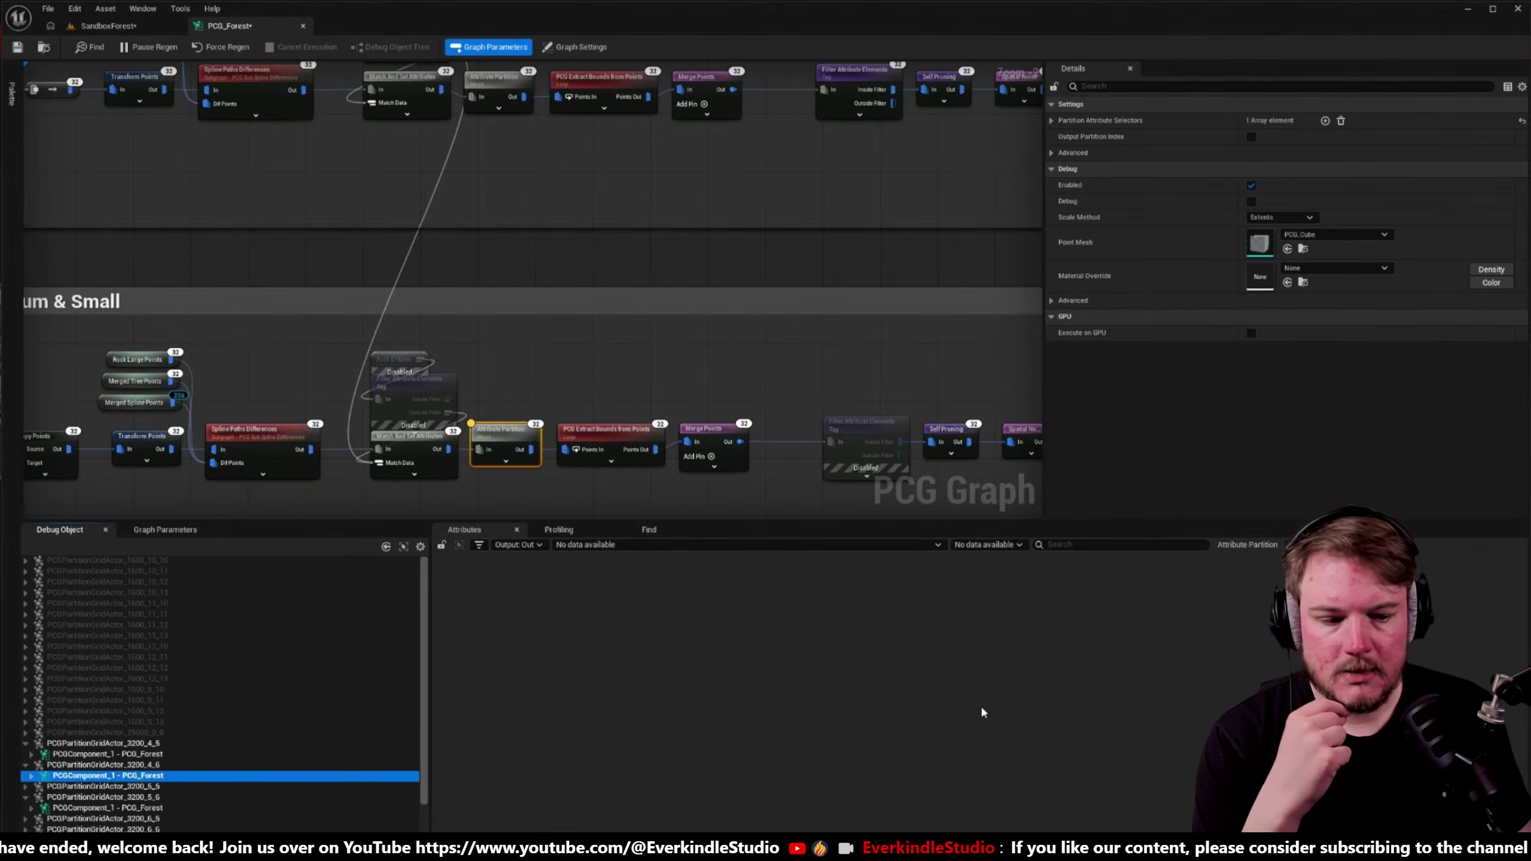
scroll(389, 253, "down", 1)
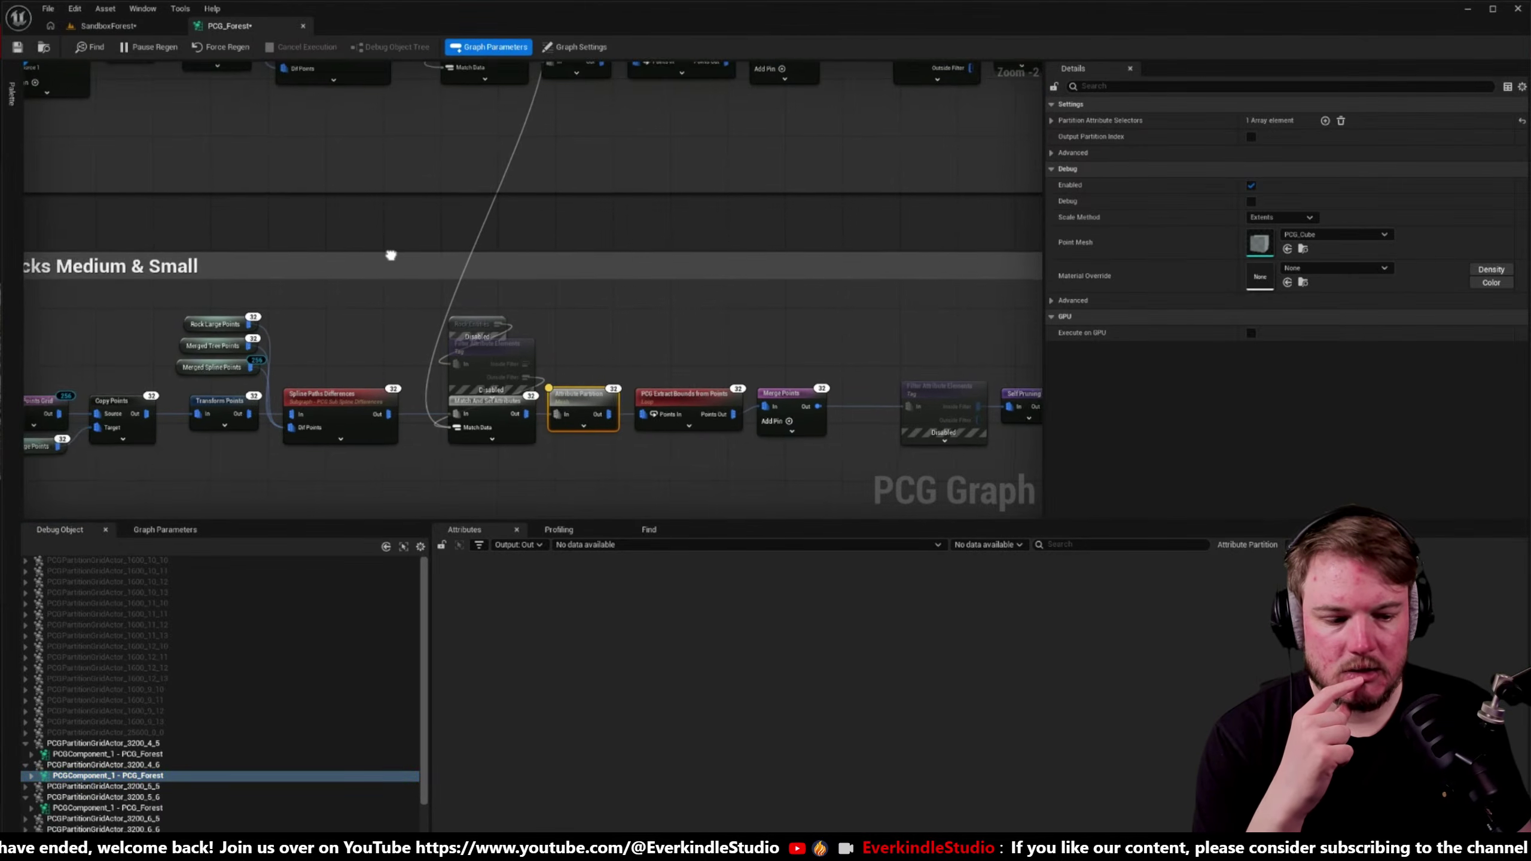
scroll(314, 302, "up", 1)
right_click_drag(314, 301, 304, 376)
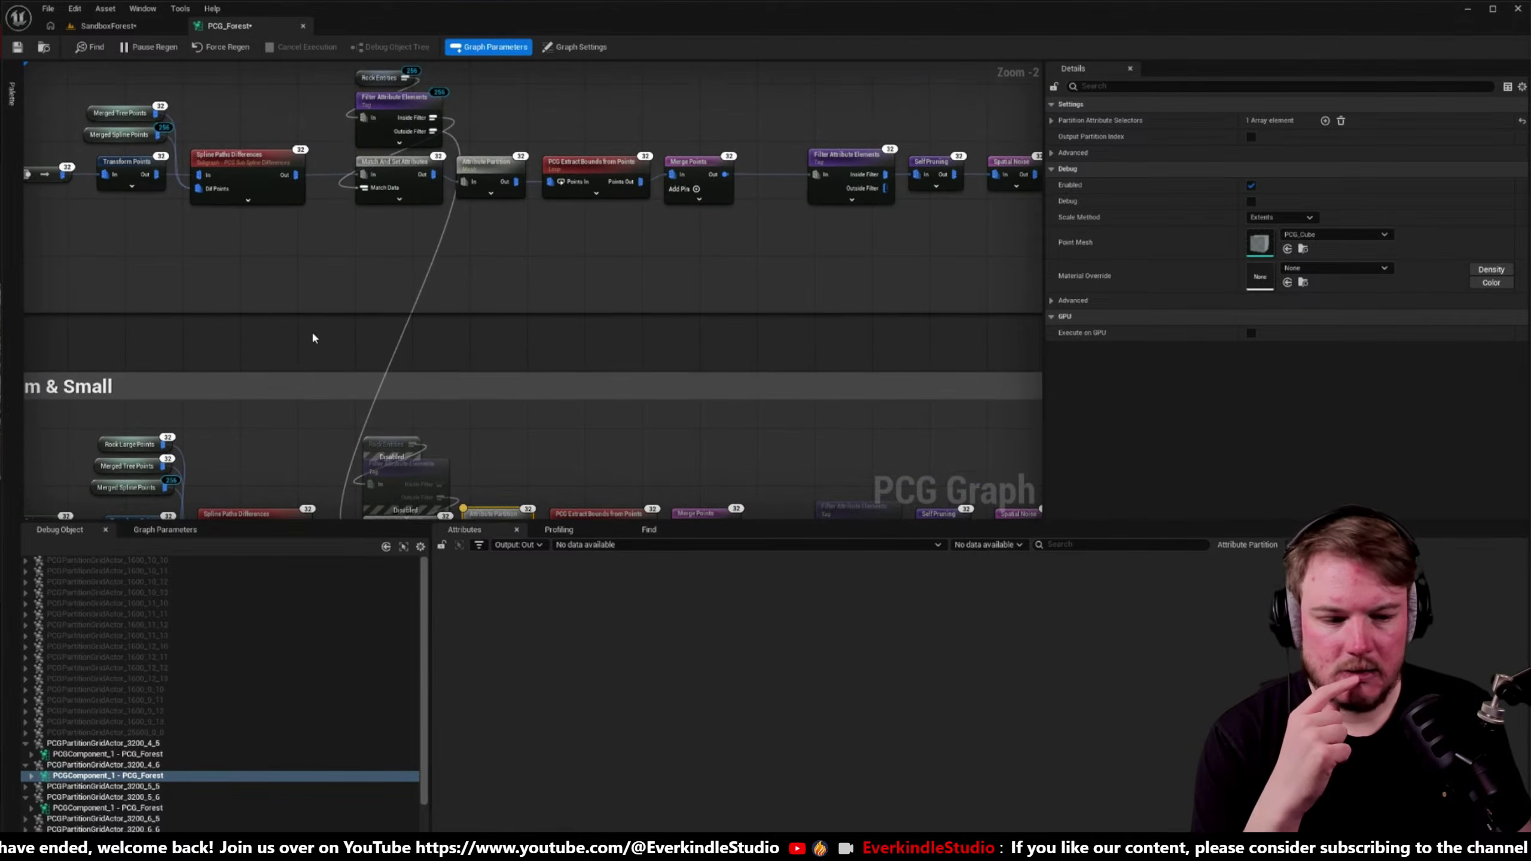
left_click(138, 48)
- Examine the Rock Entities array and the tag filter settings in Rocks Large, following the Outside Filter connection down to Rocks Medium & Small
right_click_drag(240, 239, 648, 276)
scroll(591, 201, "up", 2)
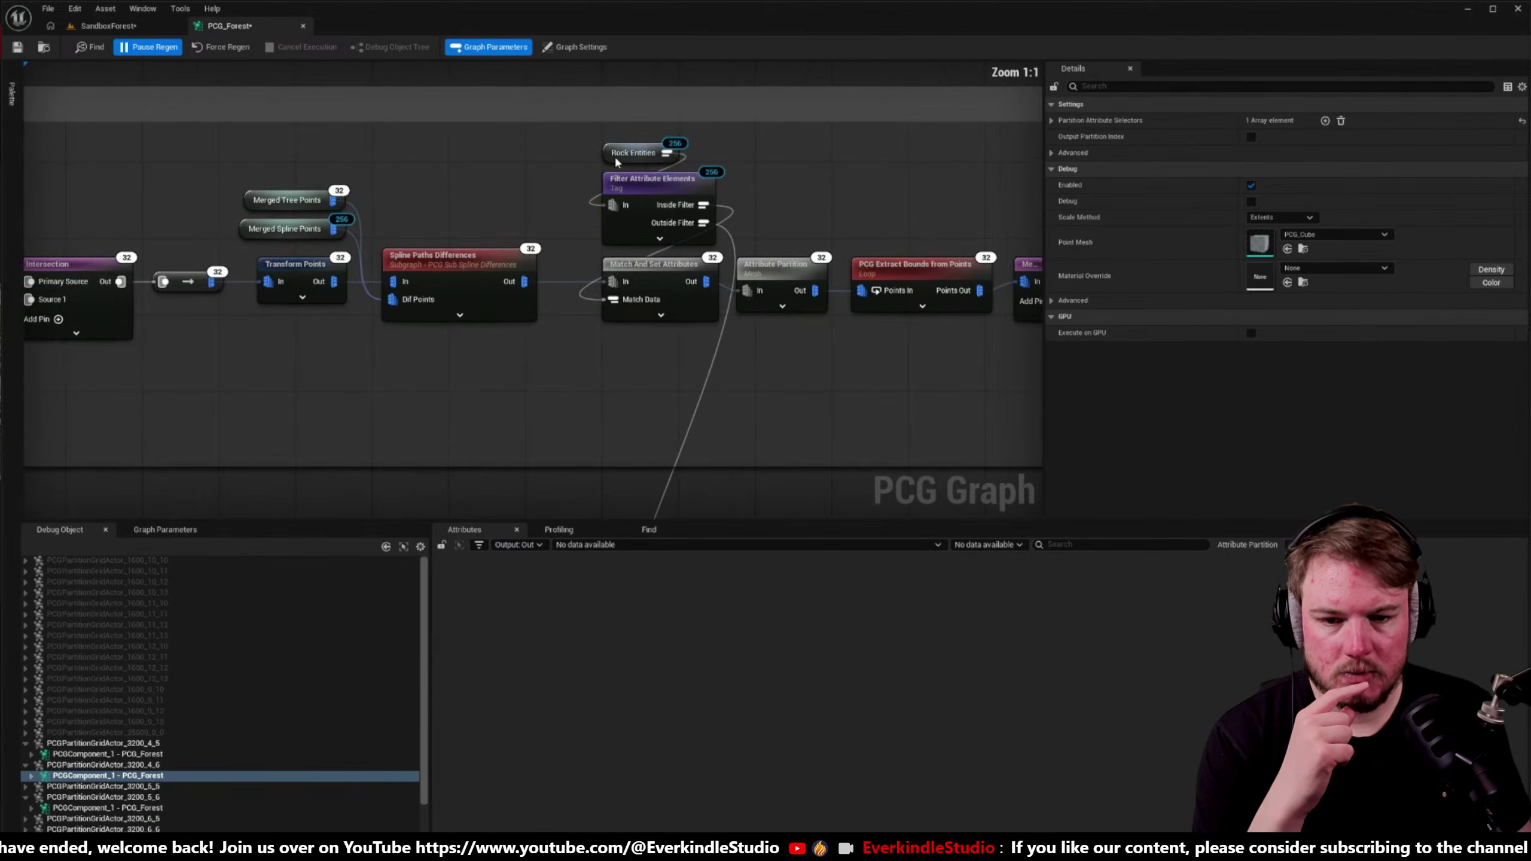
left_click(616, 158)
left_click(1051, 120)
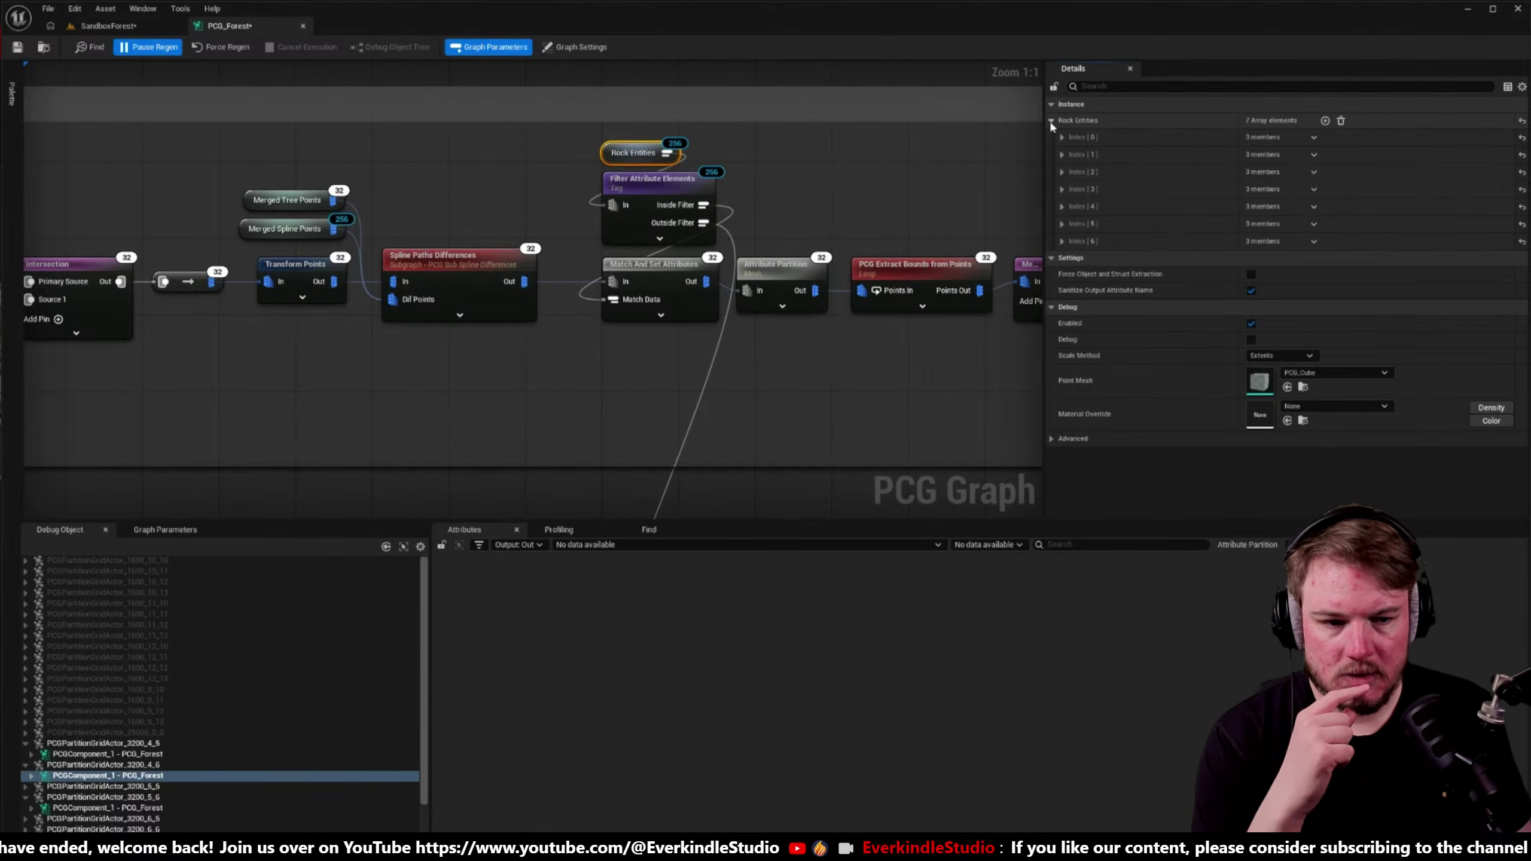
left_click(1062, 189)
left_click(1060, 190)
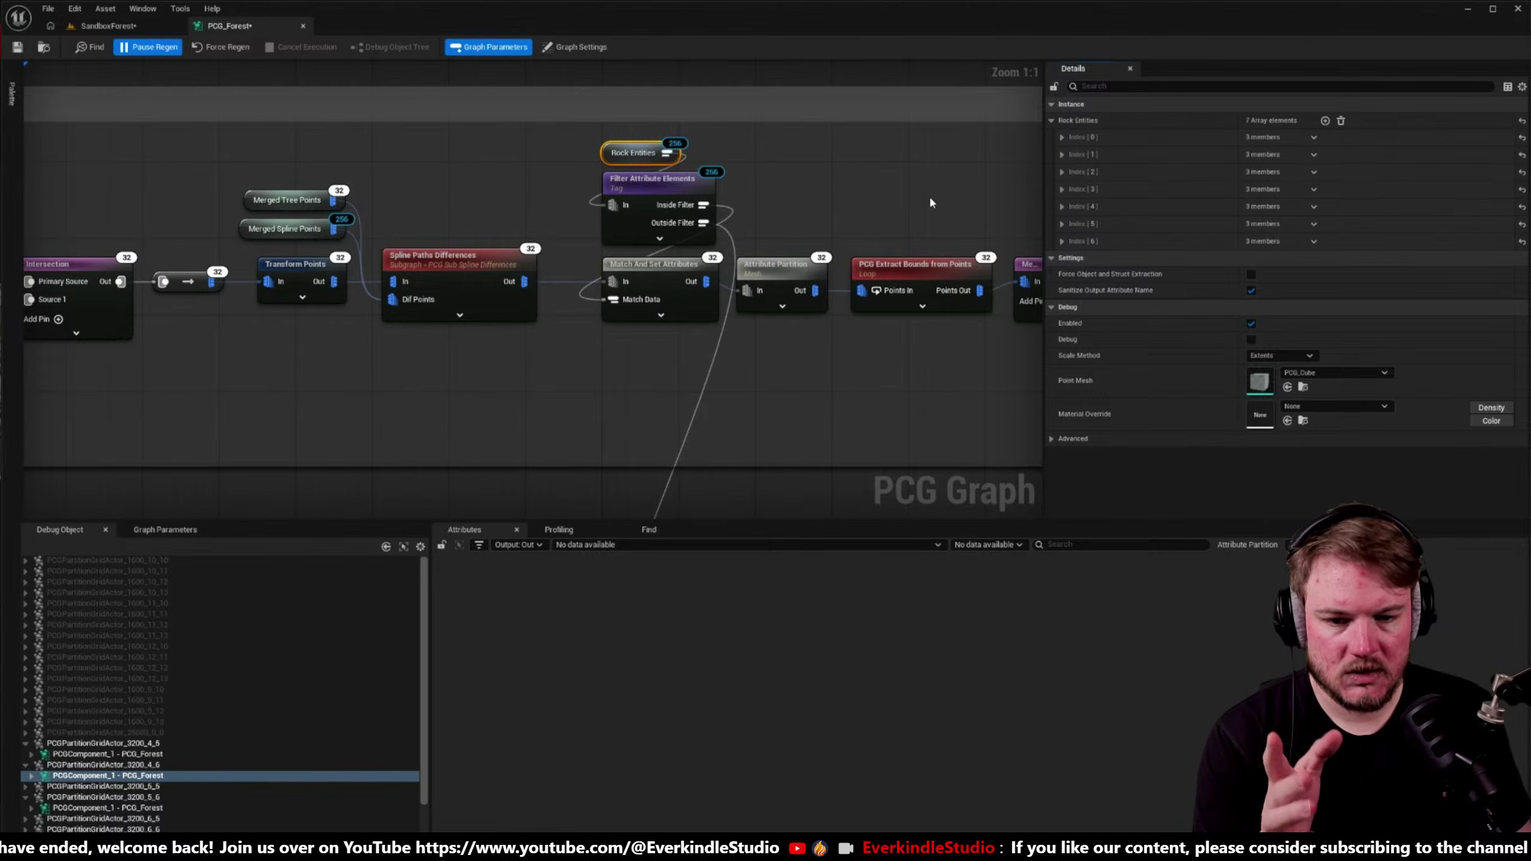
right_click_drag(872, 194, 778, 146)
left_click(551, 144)
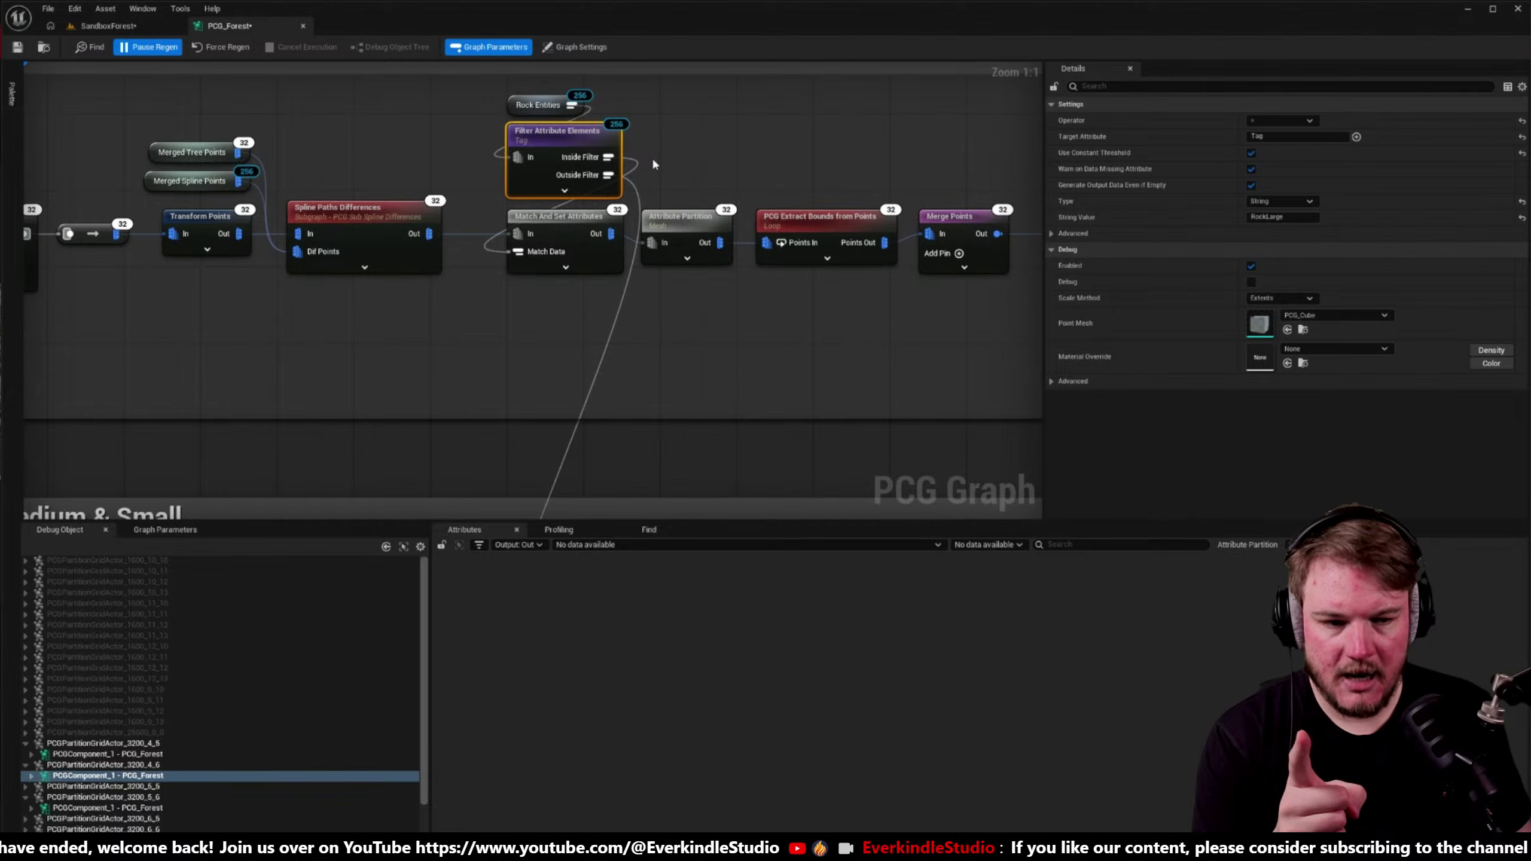
right_click_drag(686, 169, 647, 174)
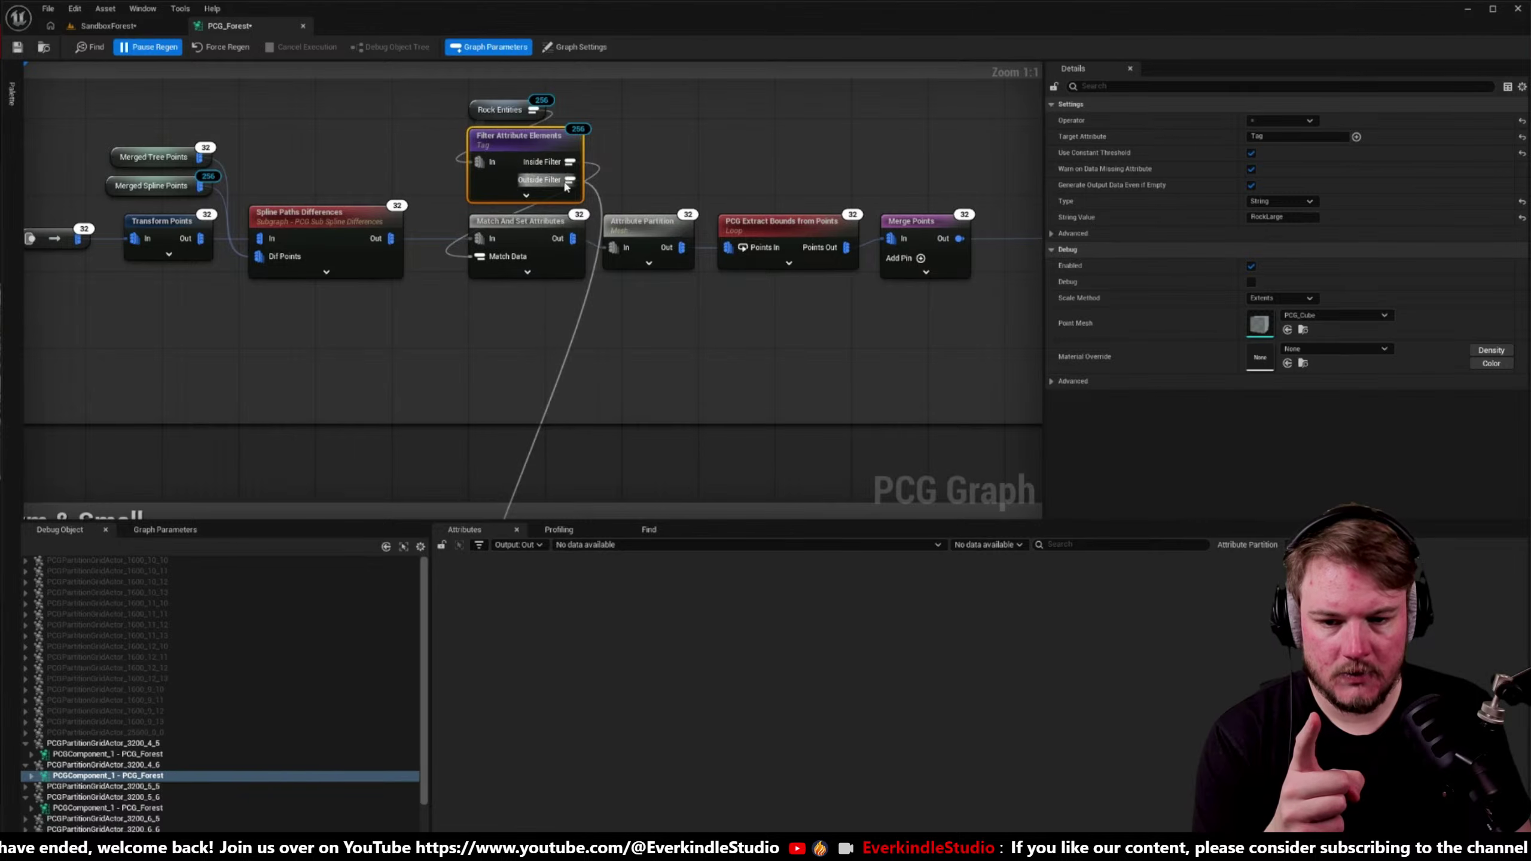
right_click_drag(588, 201, 602, 66)
right_click_drag(603, 181, 577, 181)
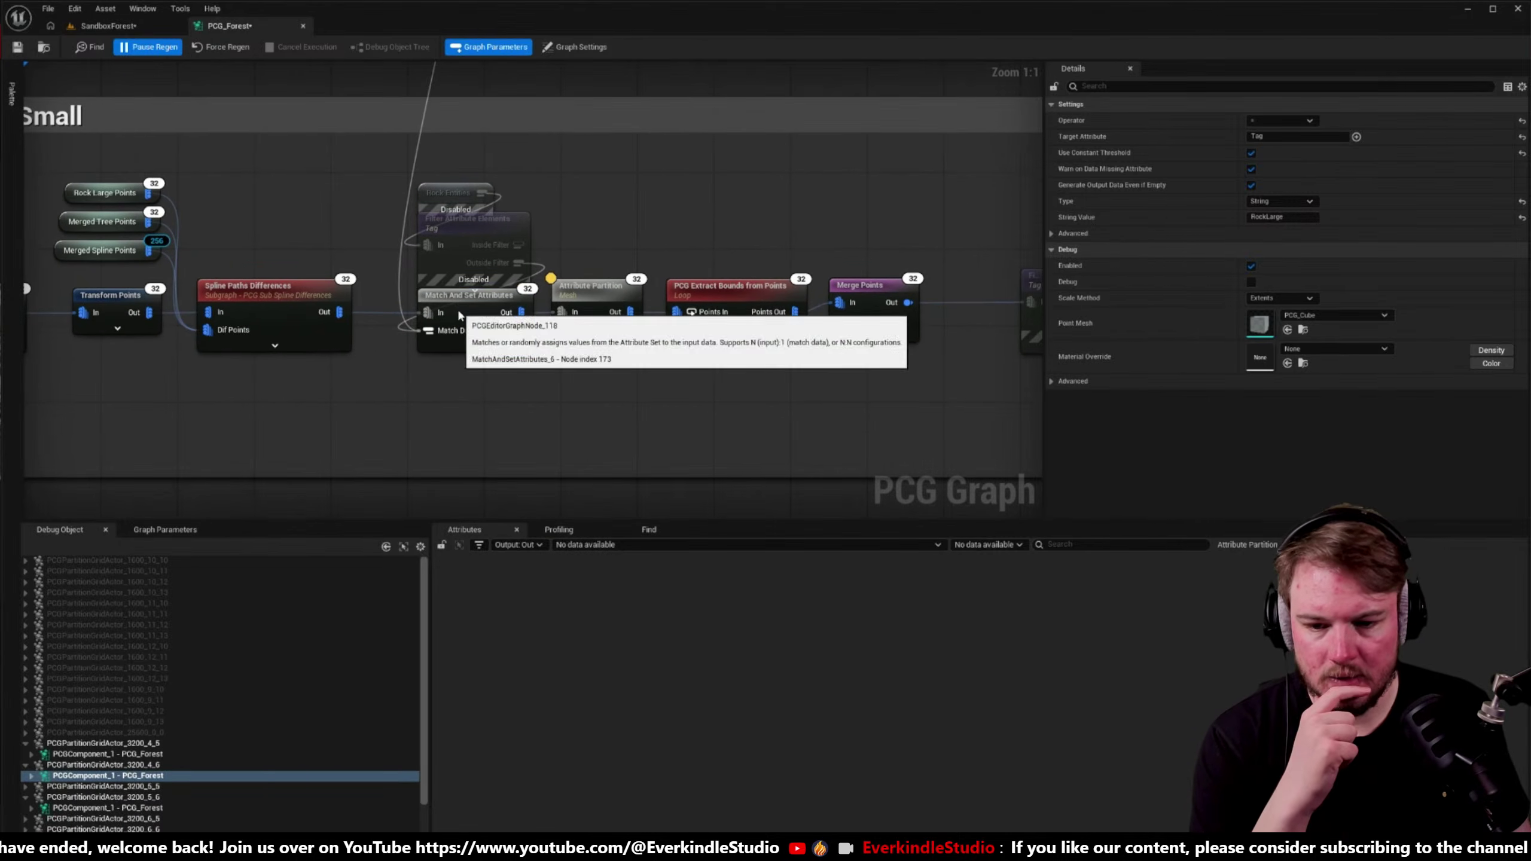
- Inspect the output of Match And Set Attributes in Rocks Medium & Small for the PCGPartitionGridActor_3200_4_5 component
left_click(459, 315)
key("a")
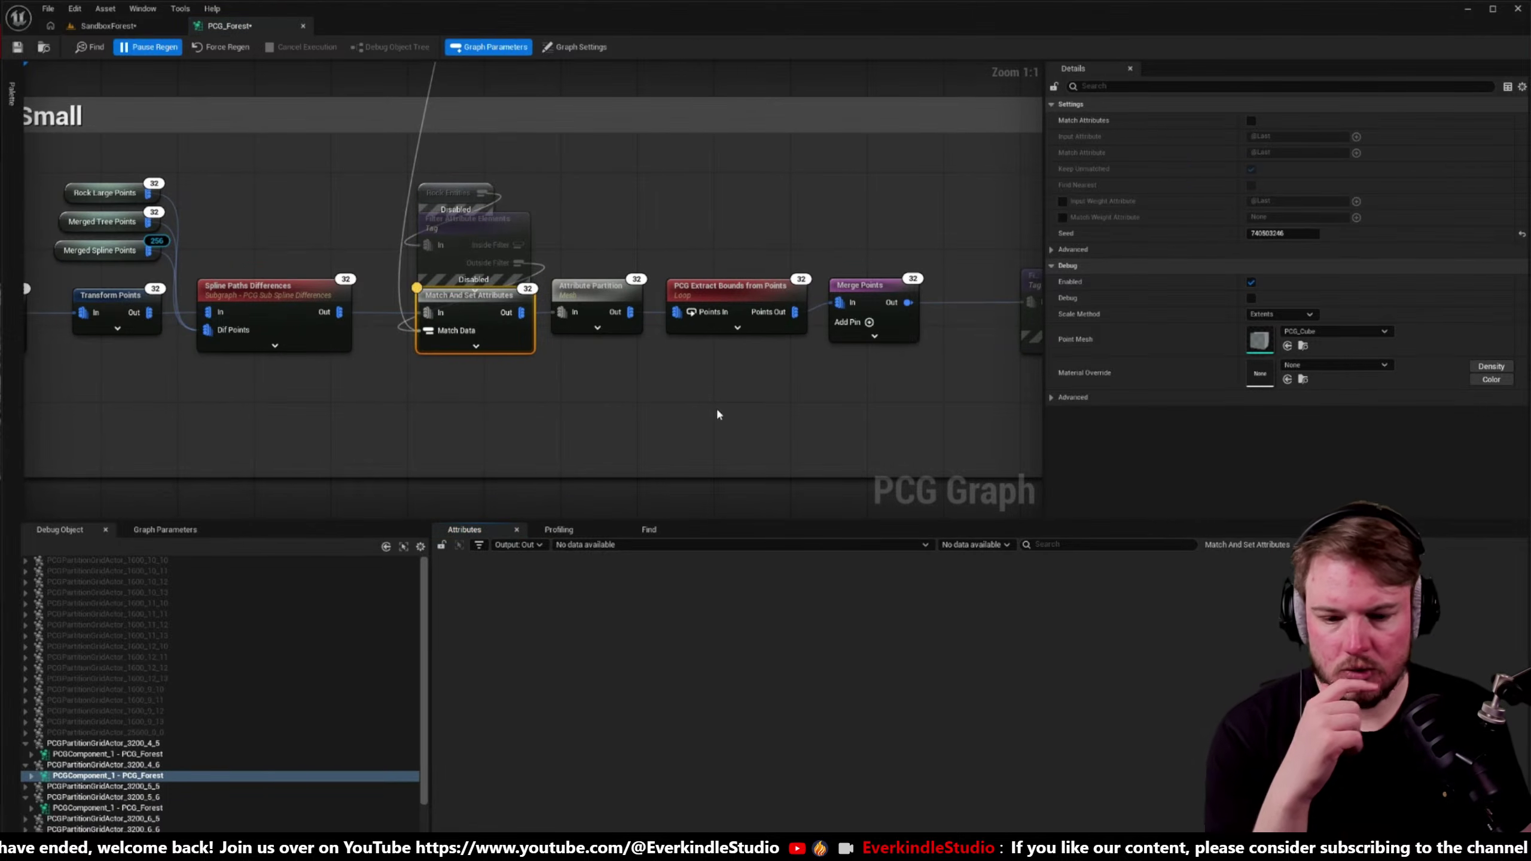
left_click(97, 755)
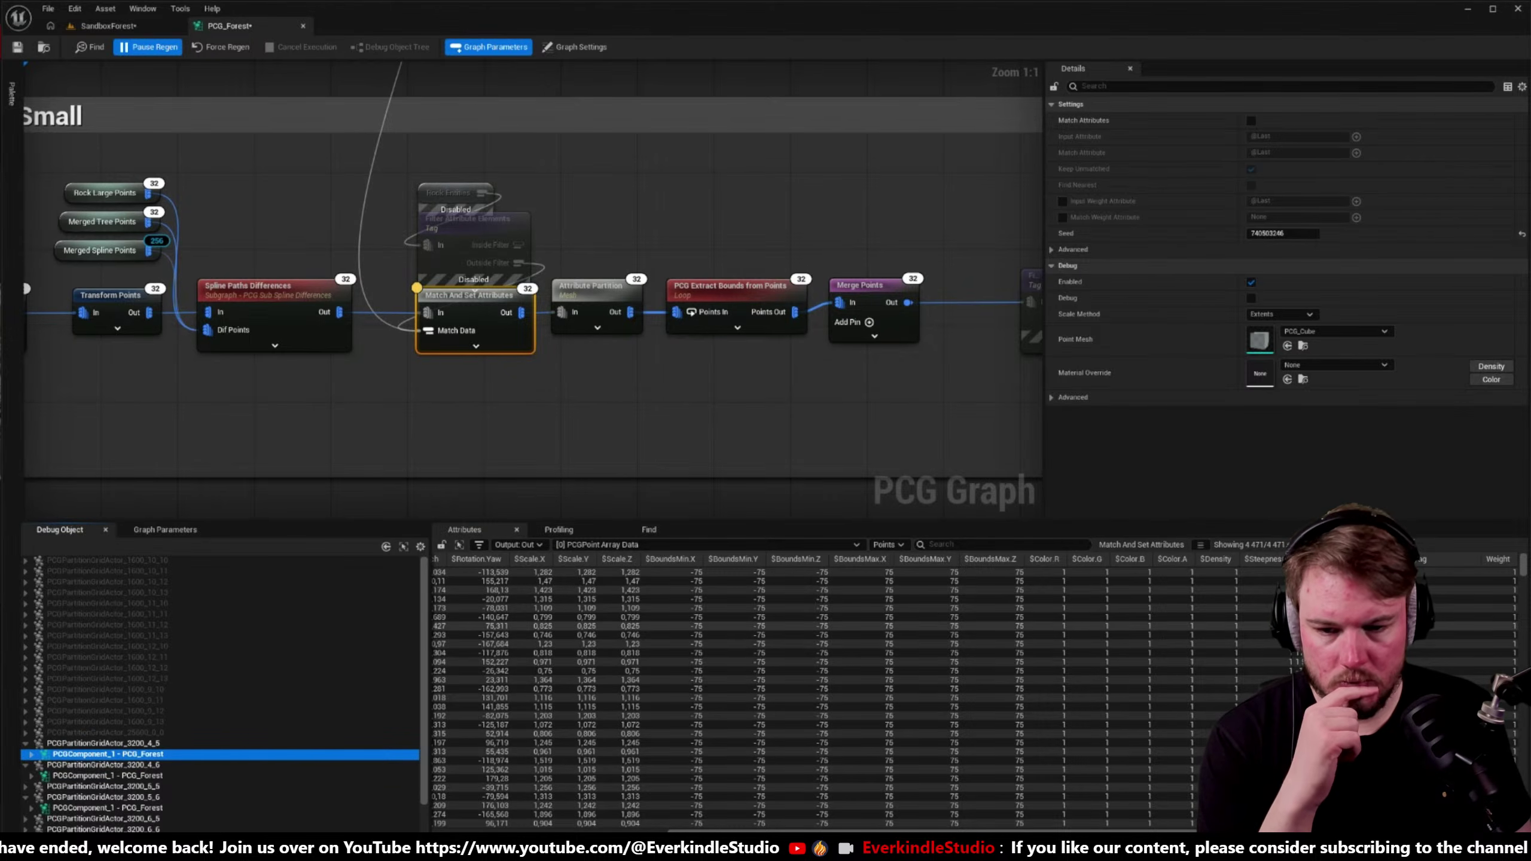
- Inspect the Attribute Partition node's output and look through its point rows
left_click(615, 293)
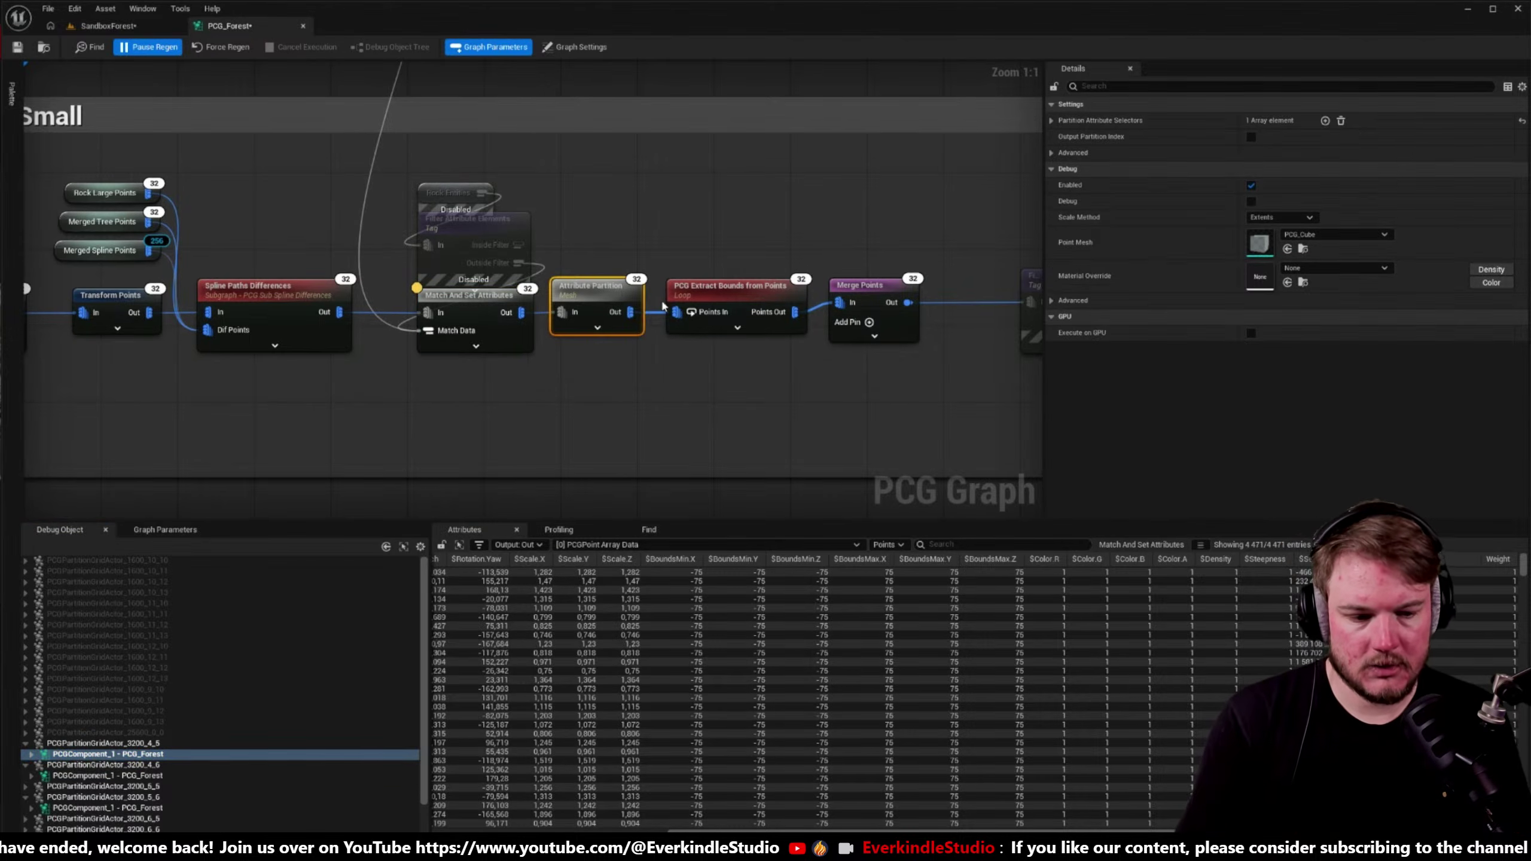
key("a")
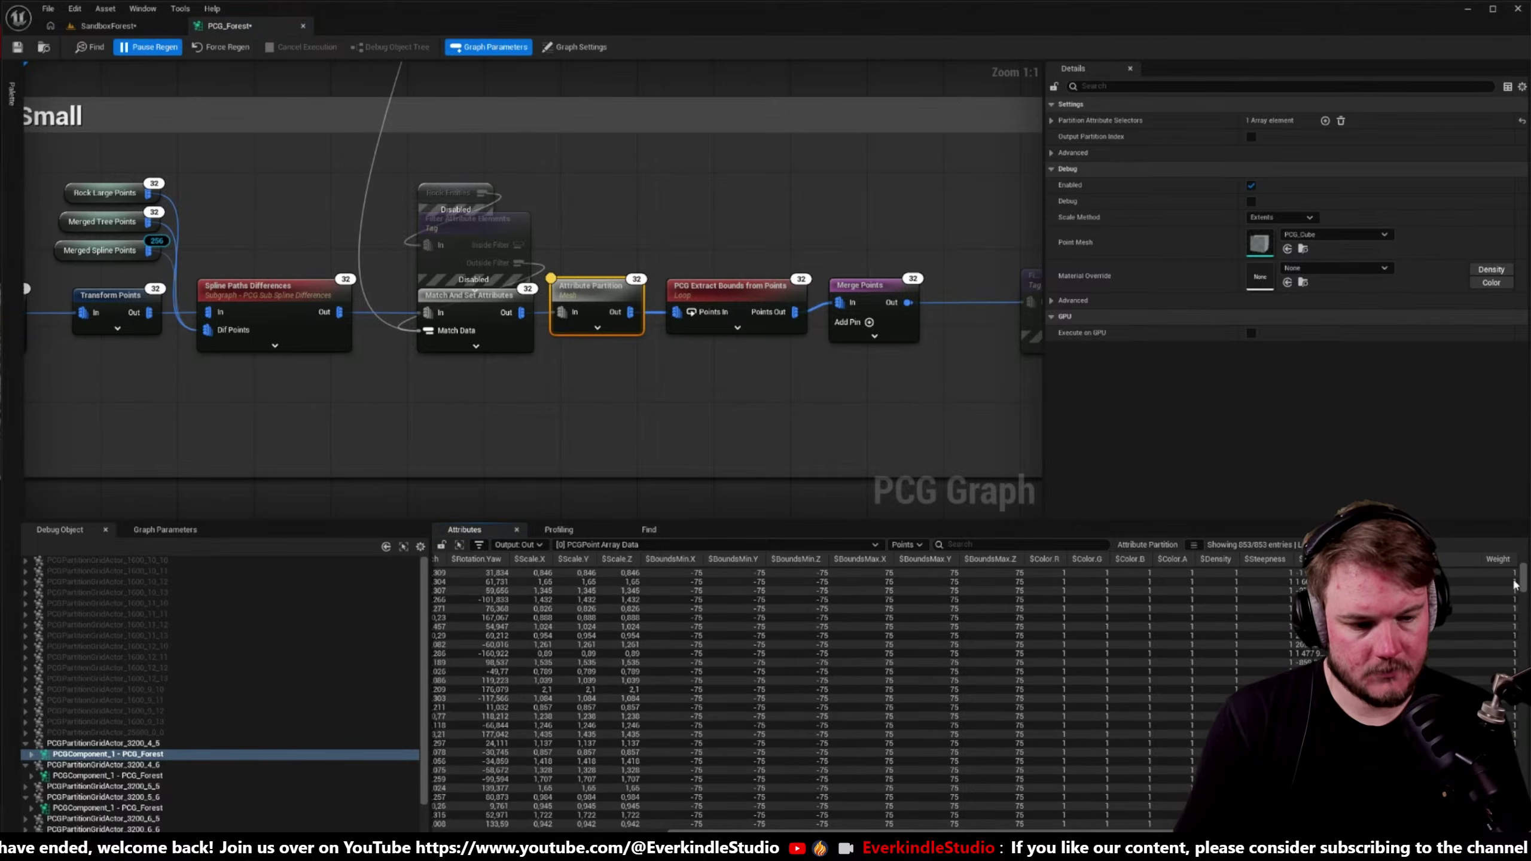
left_click_drag(1523, 587, 1510, 529)
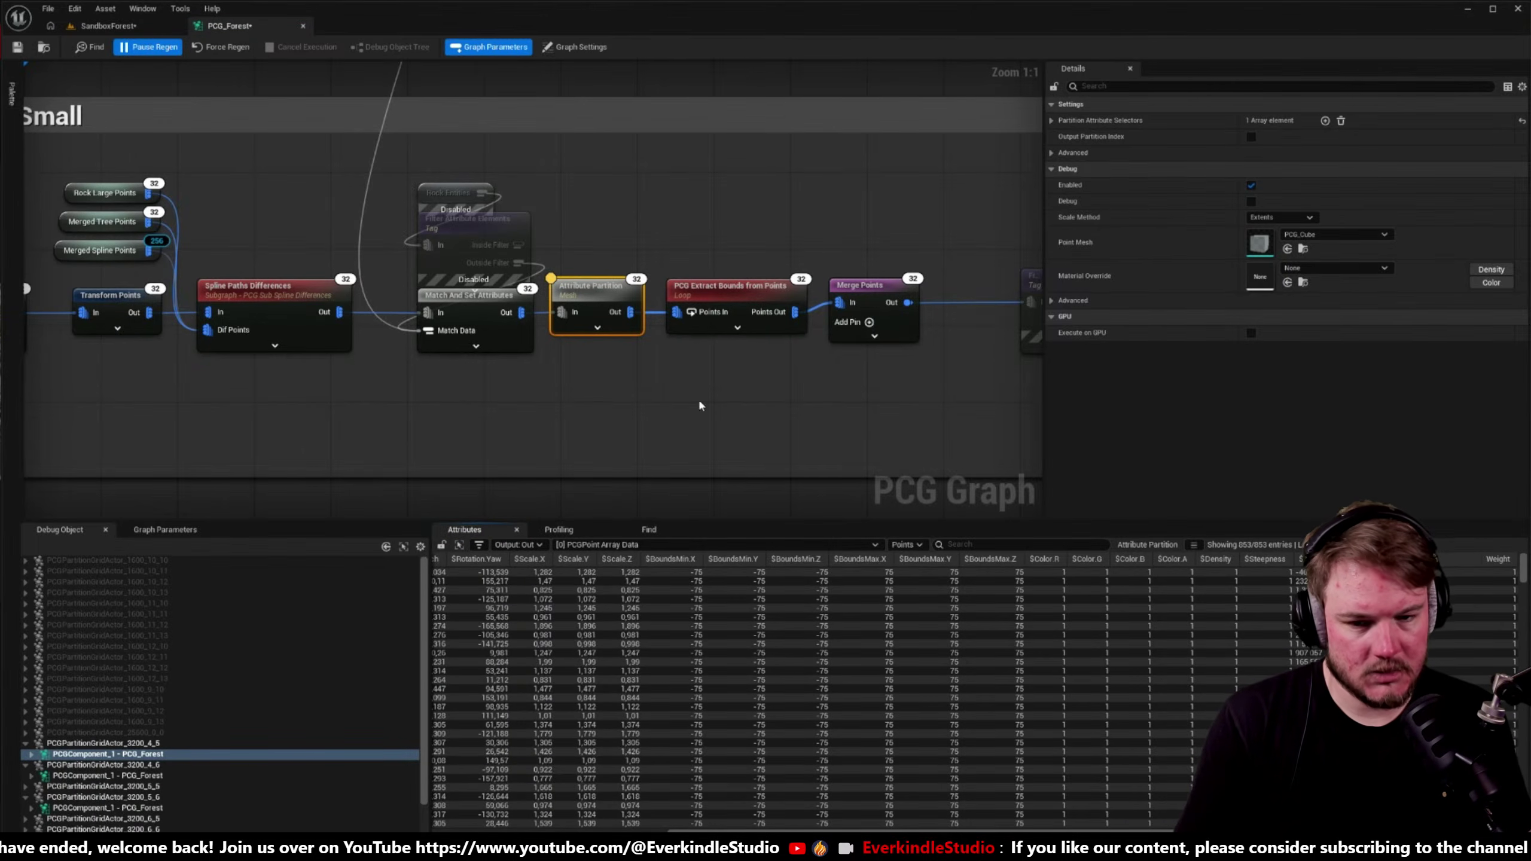
right_click_drag(700, 404, 613, 420)
- Check the Attribute Partition node's partition attribute selectors and return the inspection to Match And Set Attributes
left_click(1051, 121)
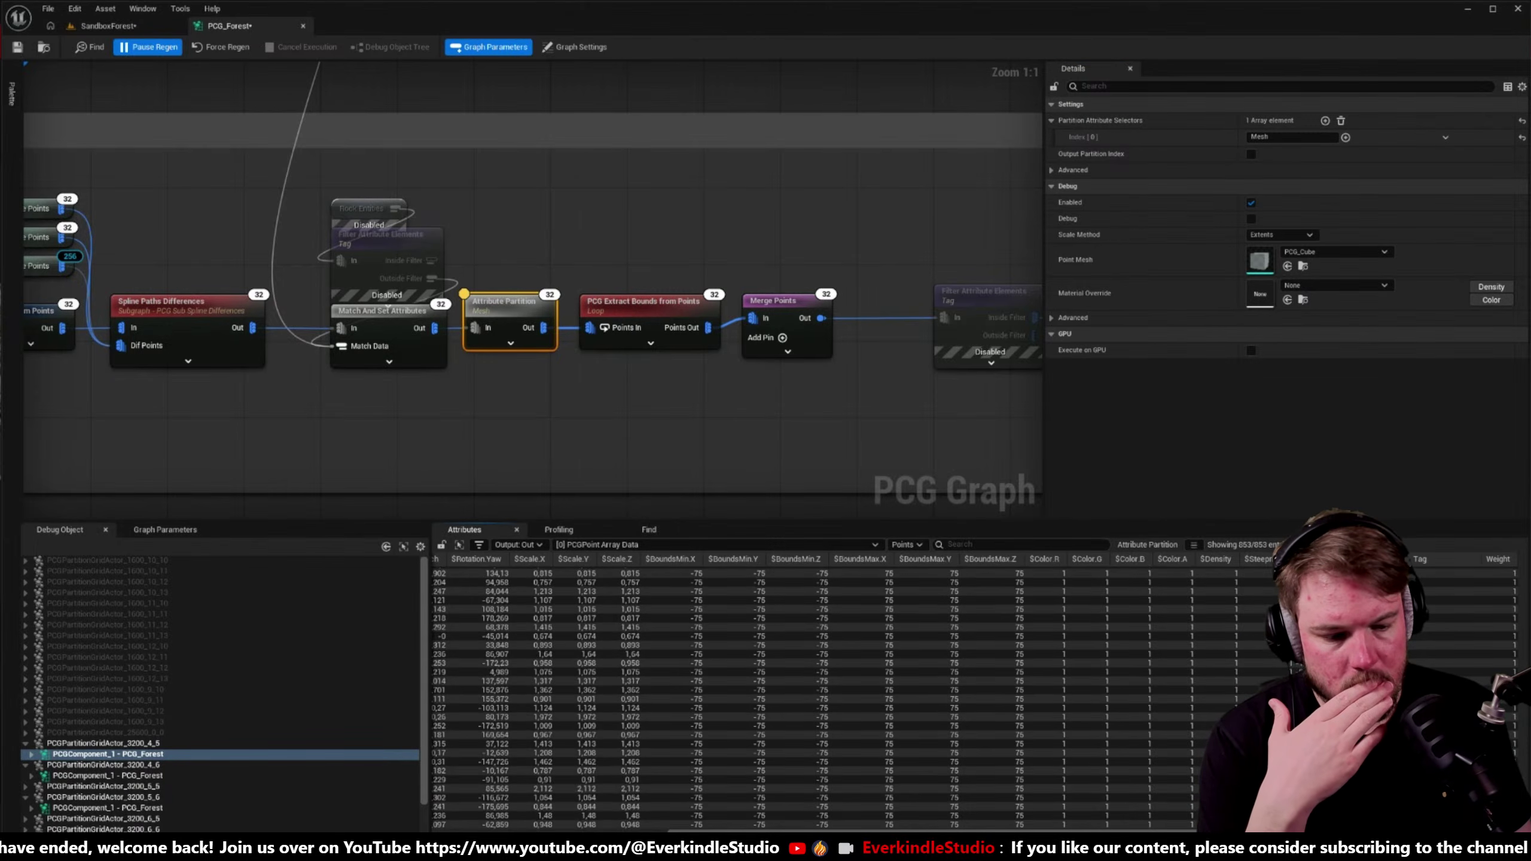
left_click(406, 311)
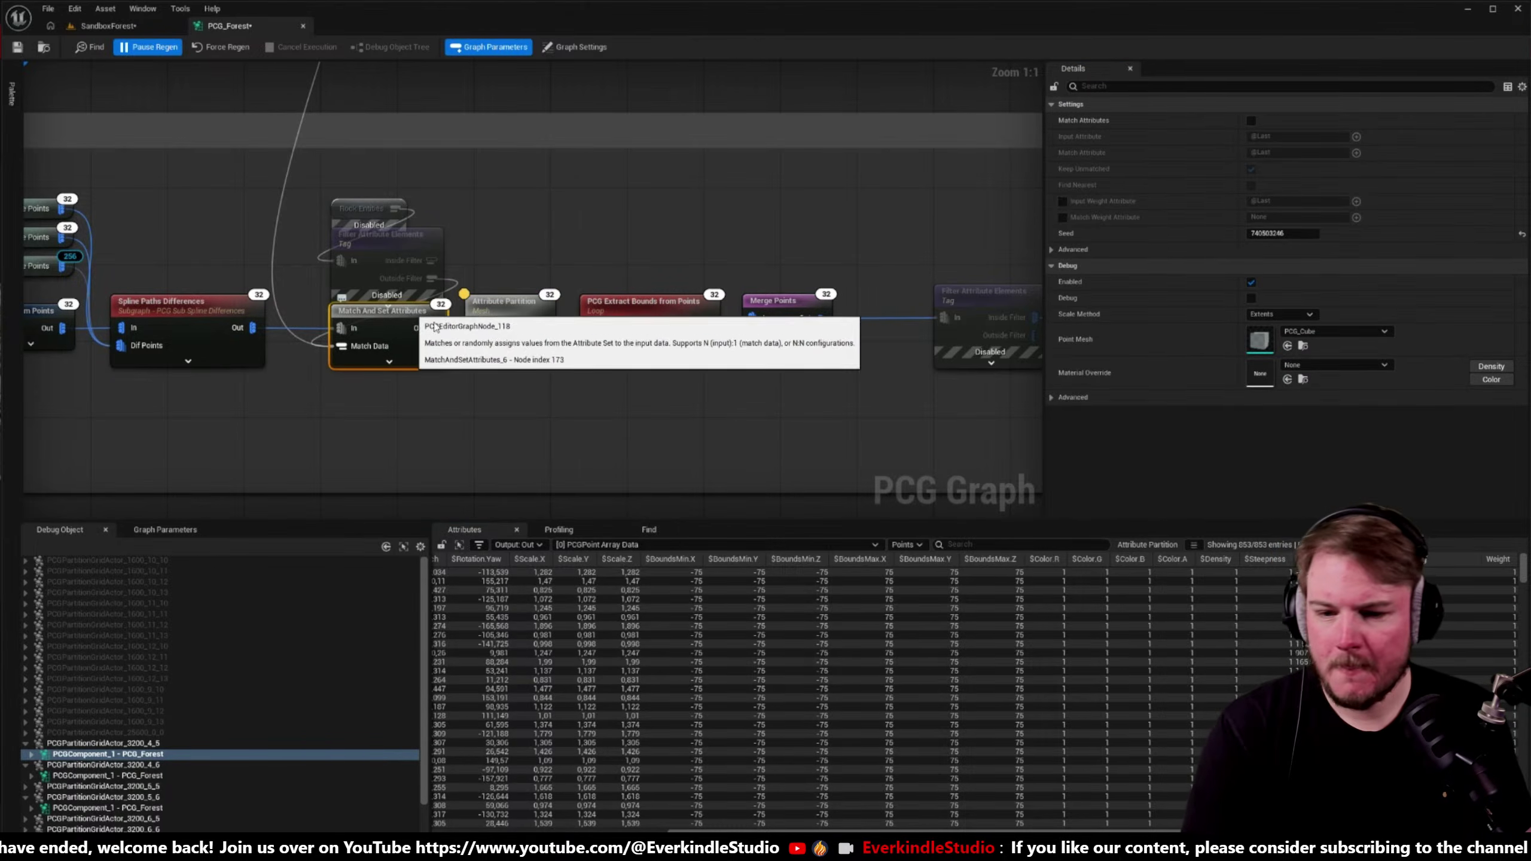
key("a")
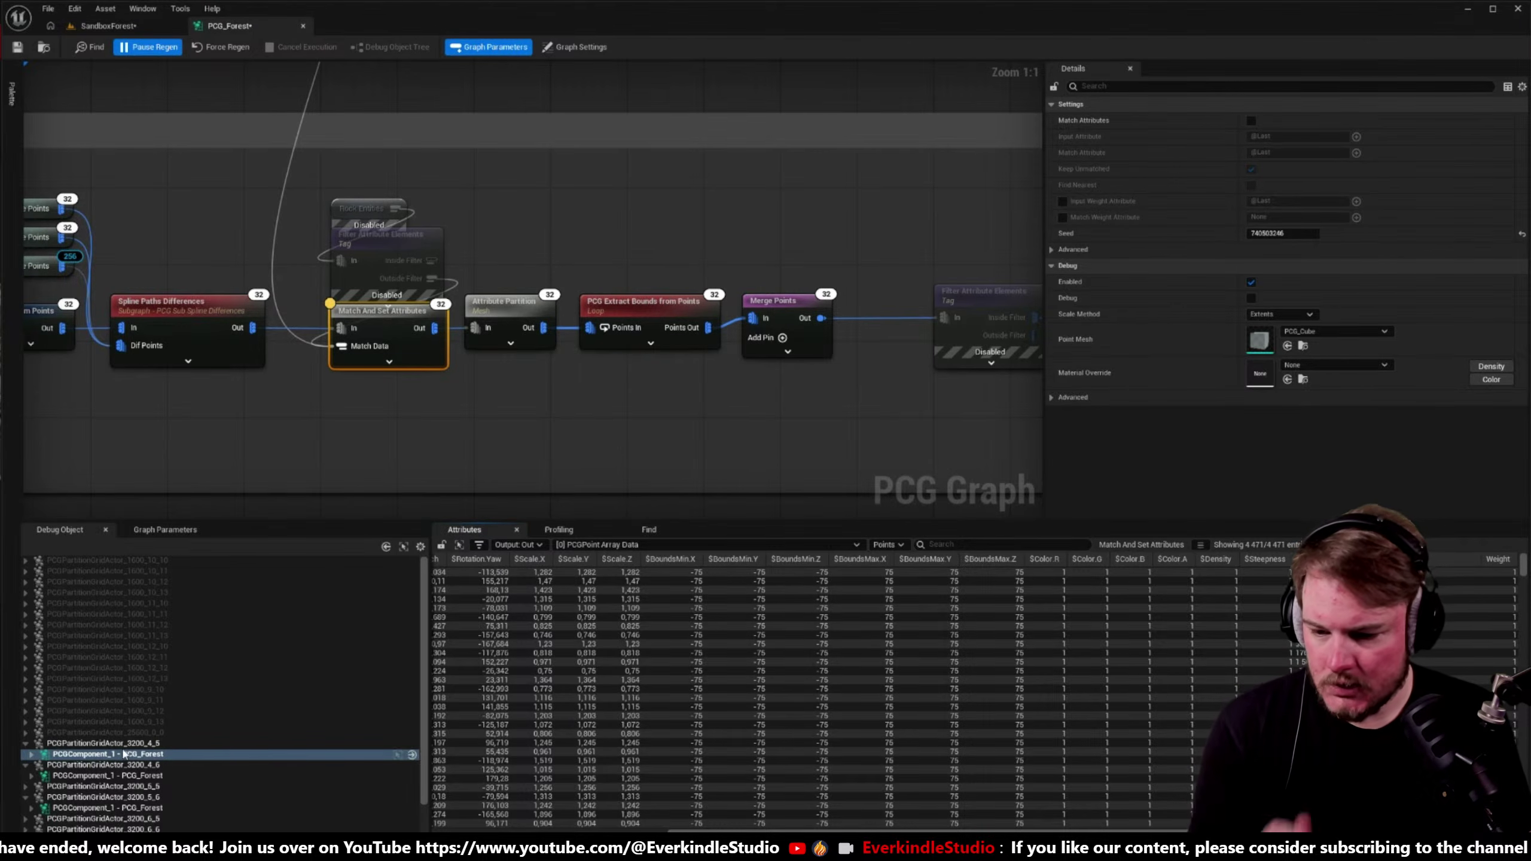
- Review the mesh, tag and weight of the RockEntities entries from index 3 to 5 in the graph parameters, and collapse them again
left_click(169, 528)
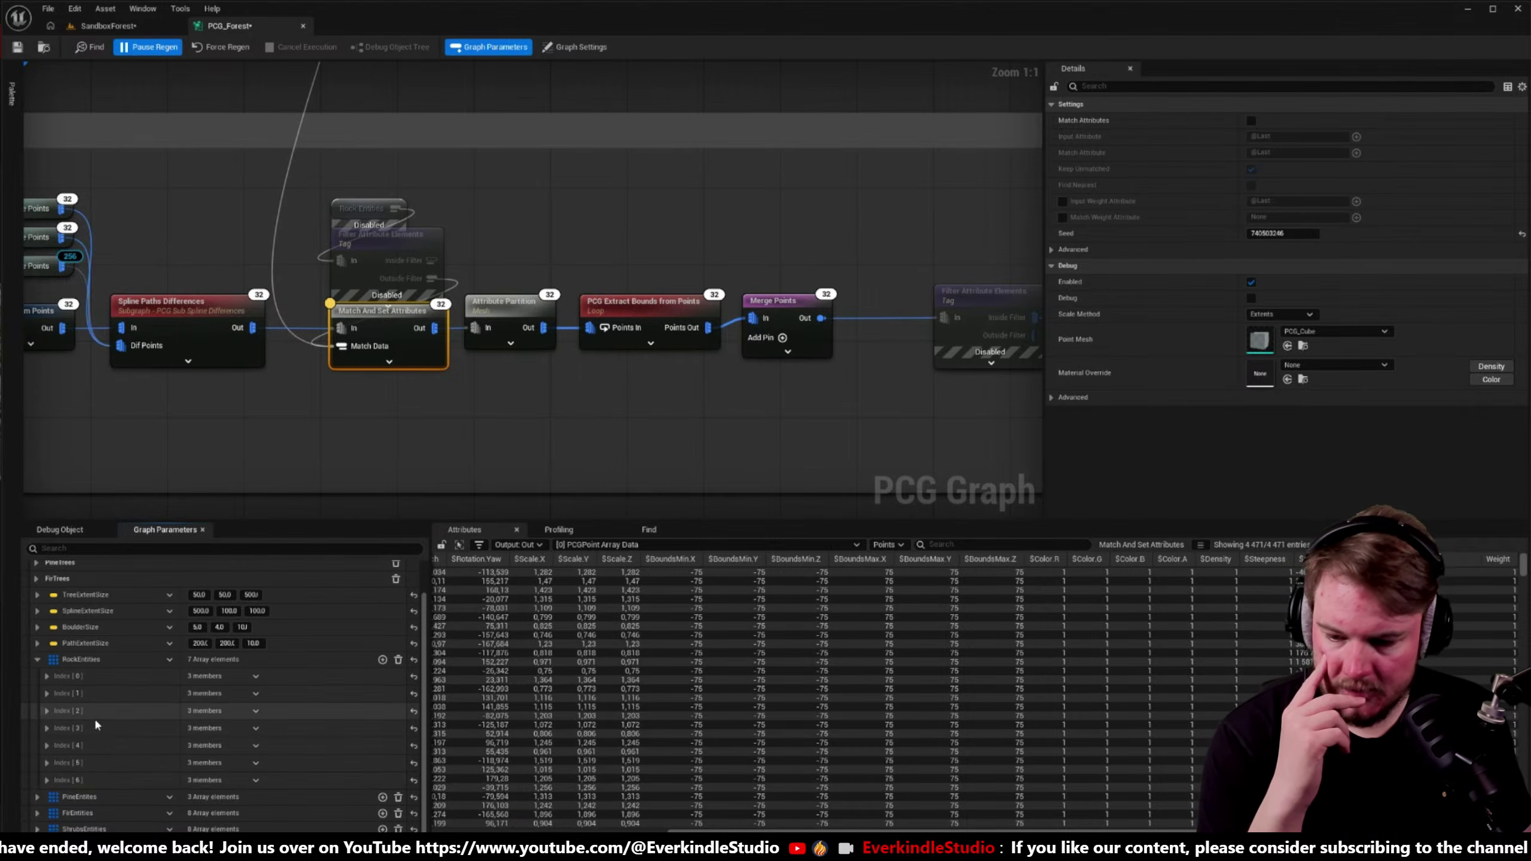
left_click(47, 727)
scroll(48, 727, "down", 1)
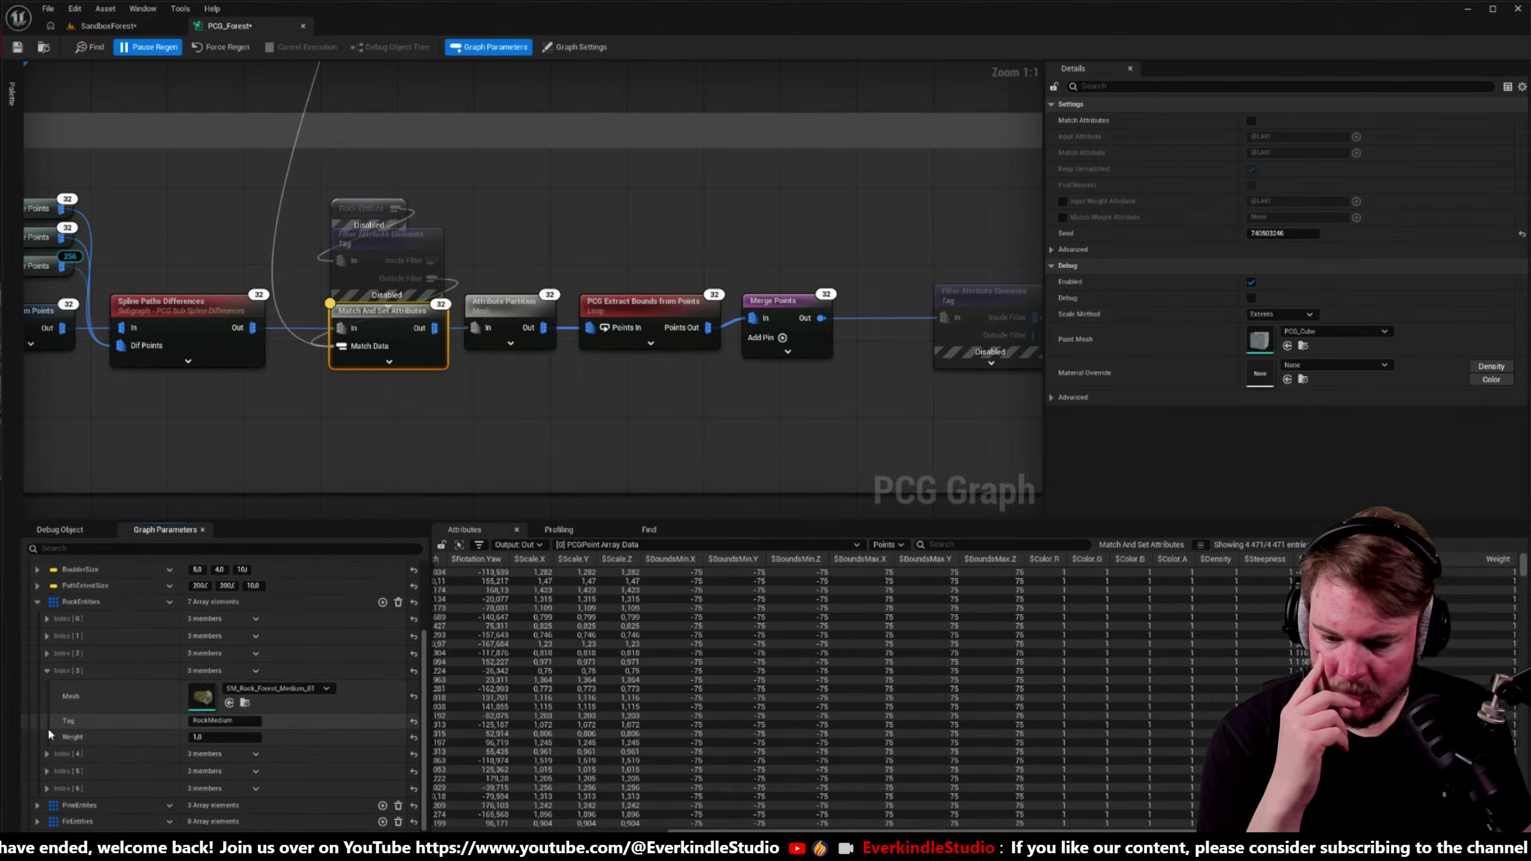
left_click(48, 754)
scroll(48, 754, "down", 1)
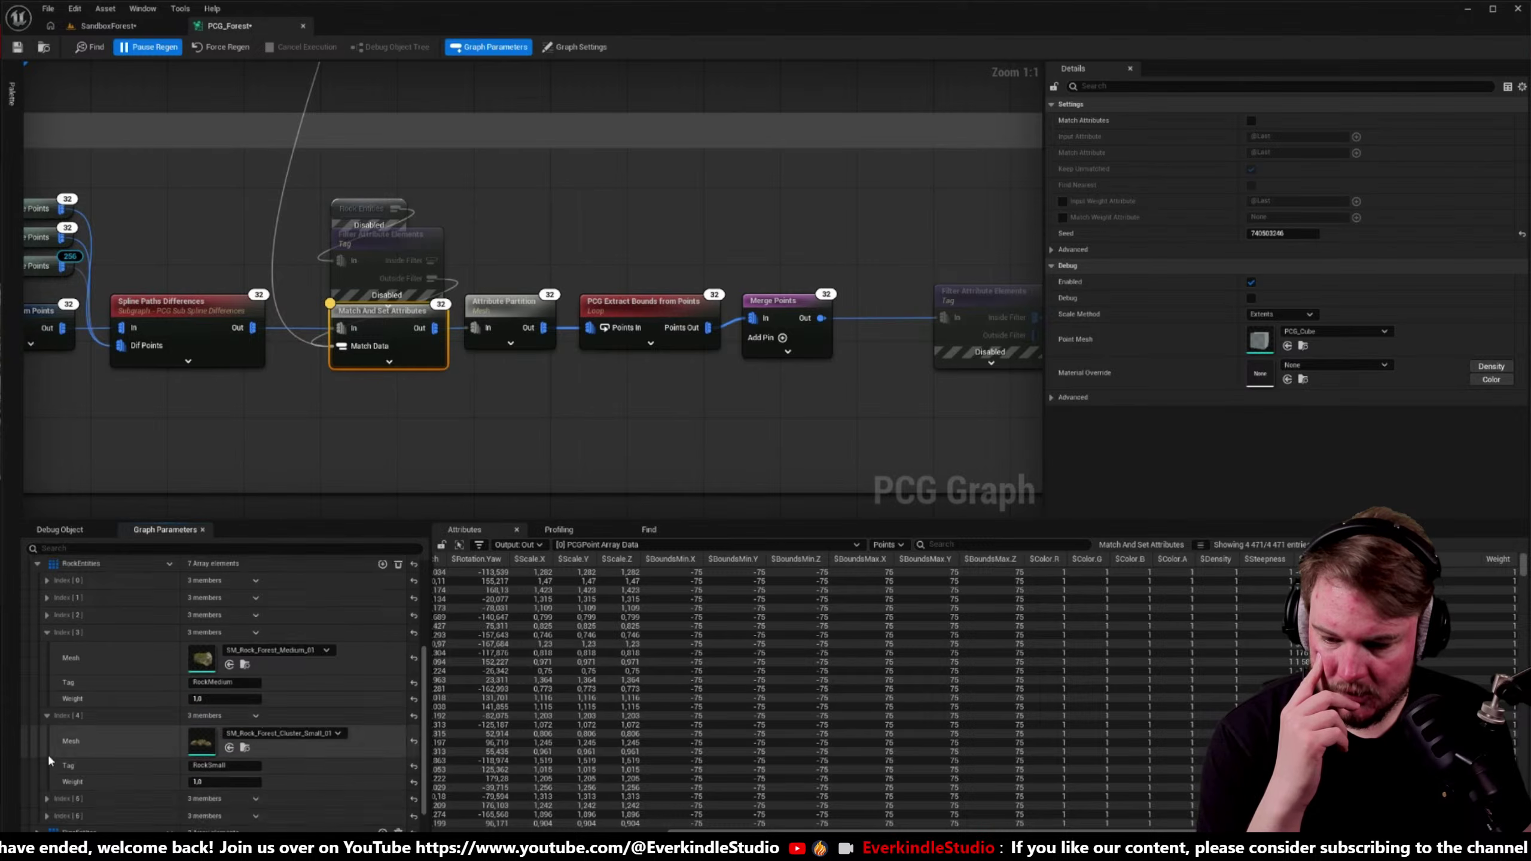
left_click(48, 763)
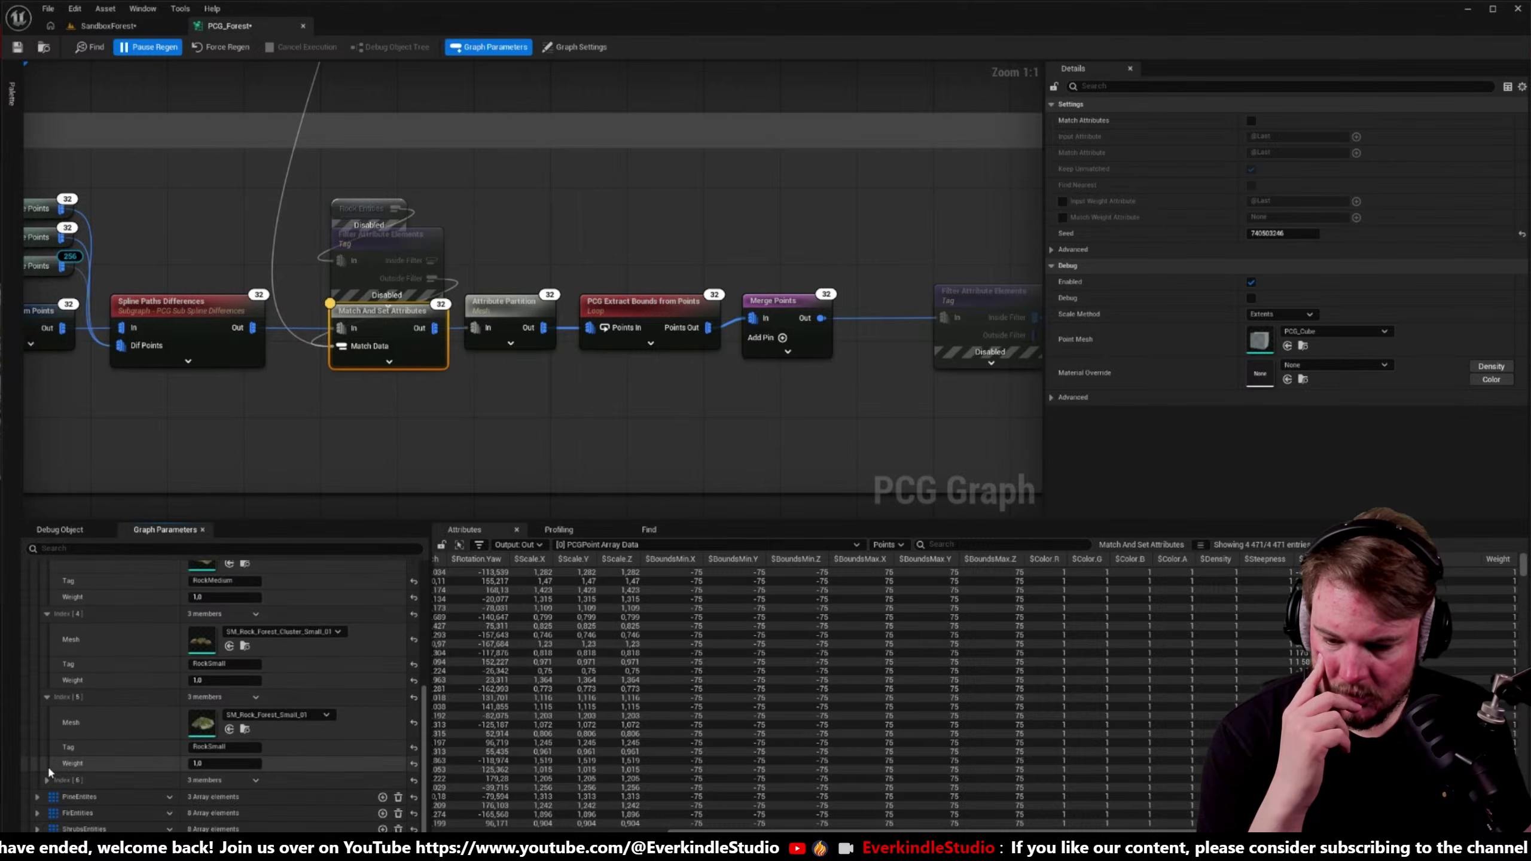
scroll(48, 765, "up", 2)
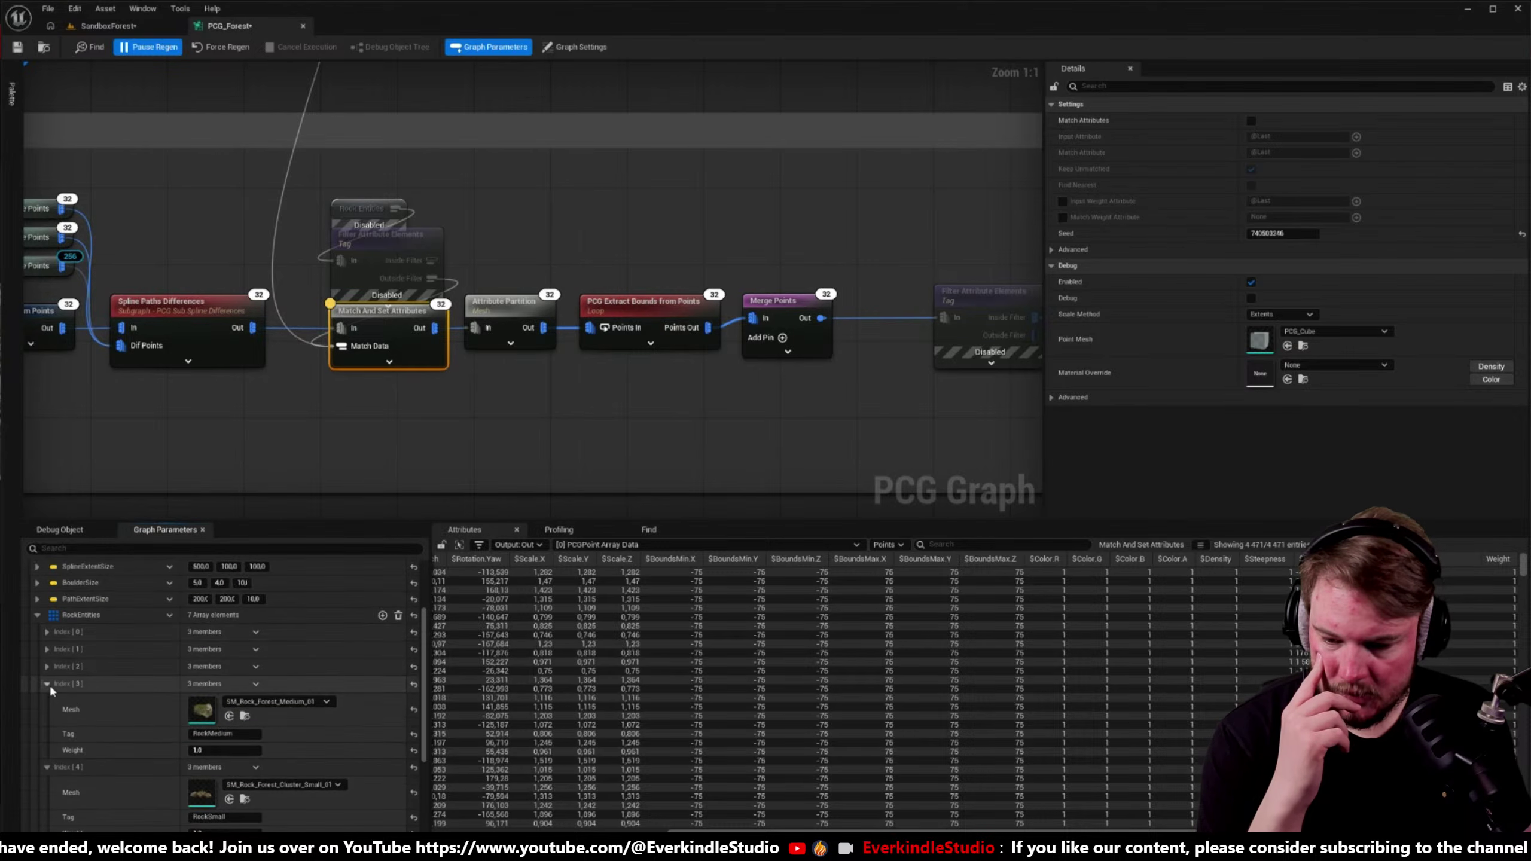
left_click(48, 684)
left_click(46, 701)
left_click(44, 716)
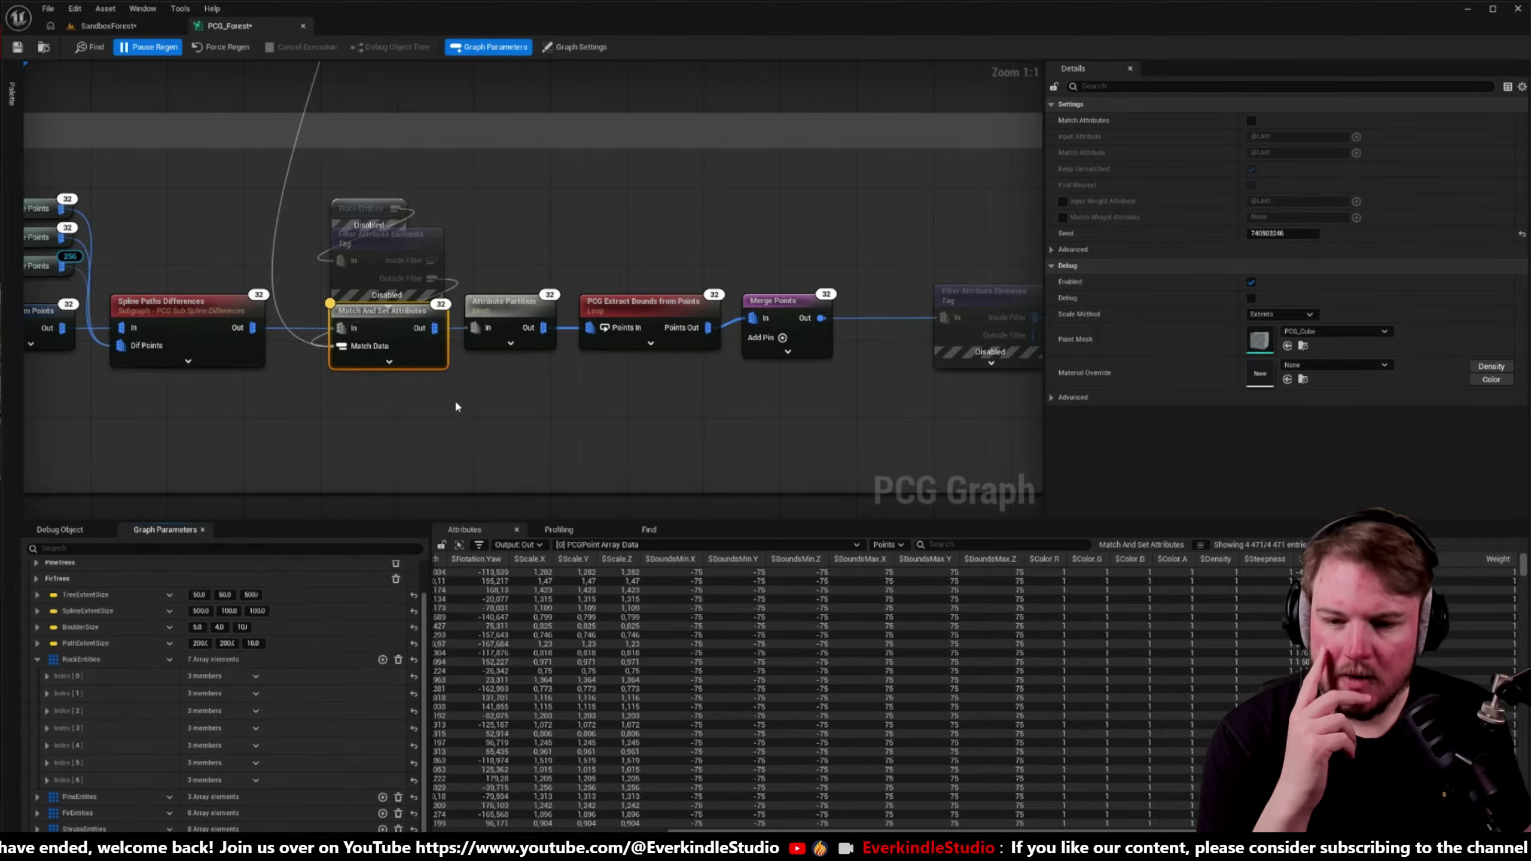
scroll(827, 339, "down", 2)
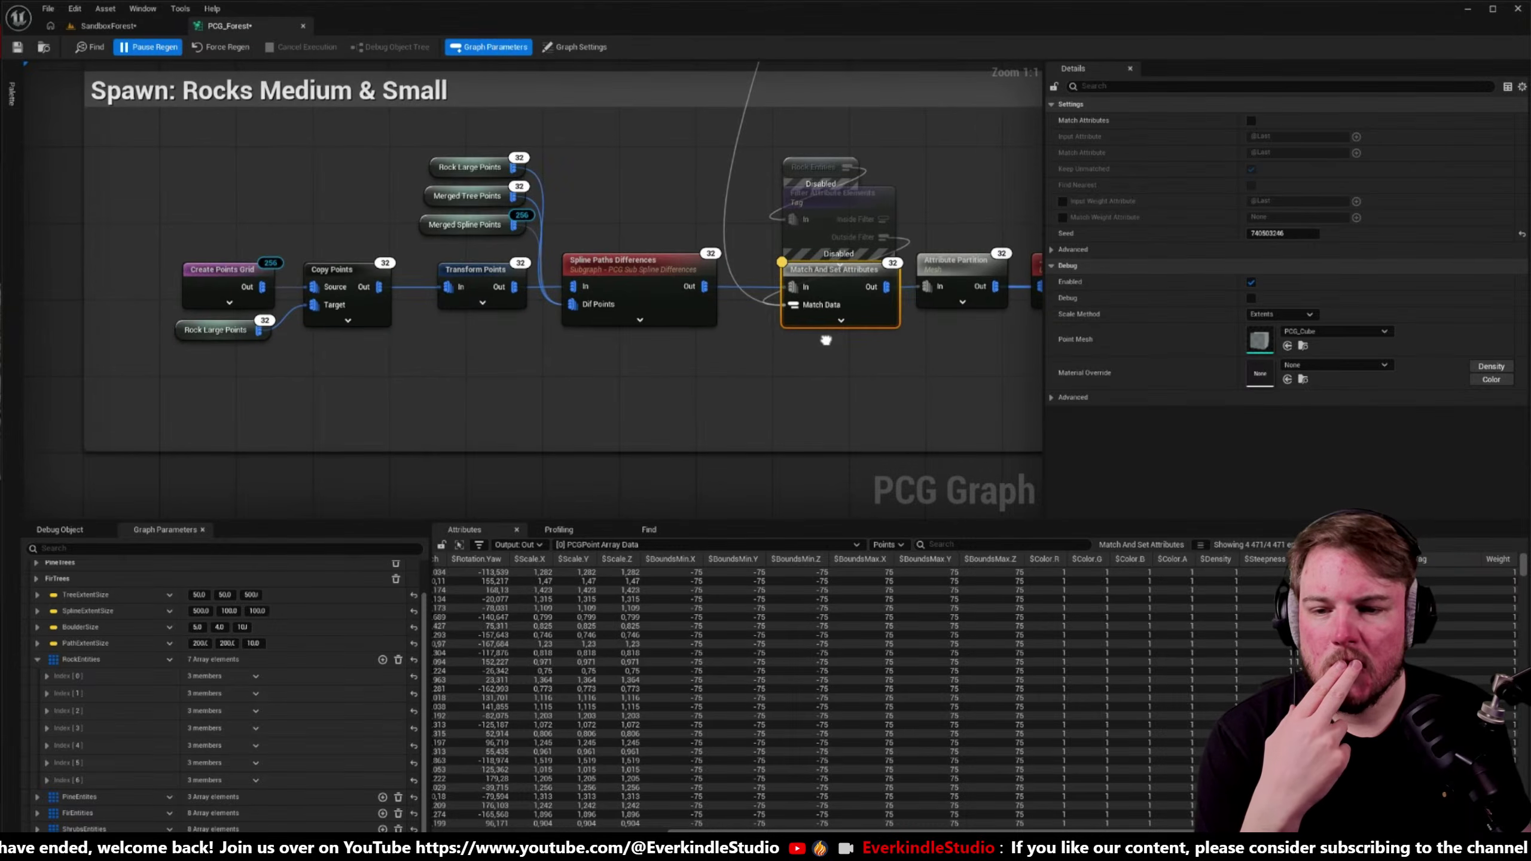
scroll(827, 338, "up", 2)
right_click_drag(827, 338, 490, 316)
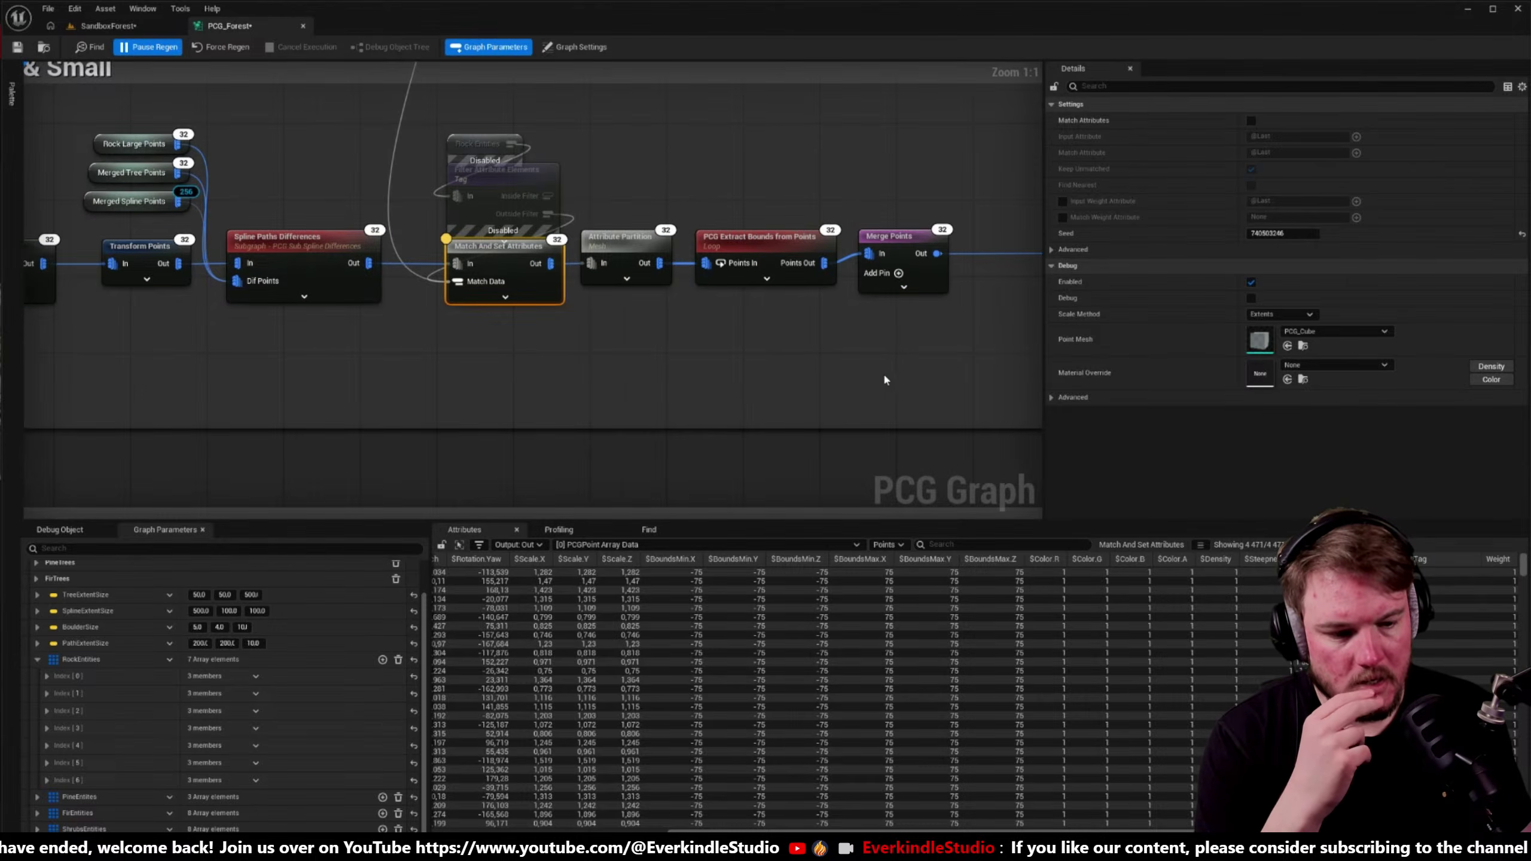
right_click_drag(620, 298, 583, 337)
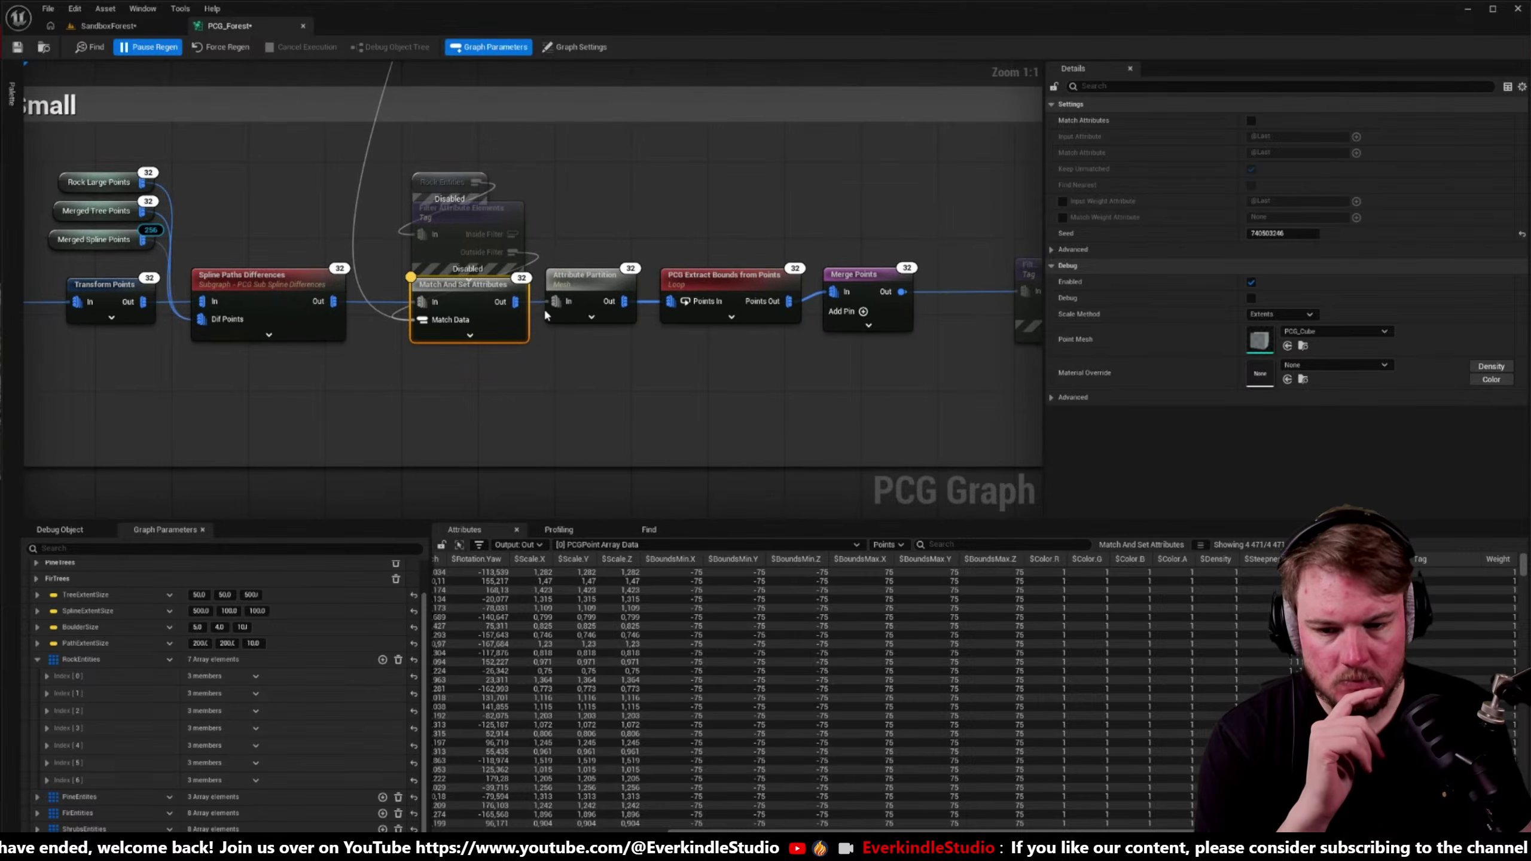
- Inspect the Attribute Partition output in Rocks Medium & Small, and set the debug object to the PCGPartitionGridActor_3200_4_6 component
left_click(571, 283)
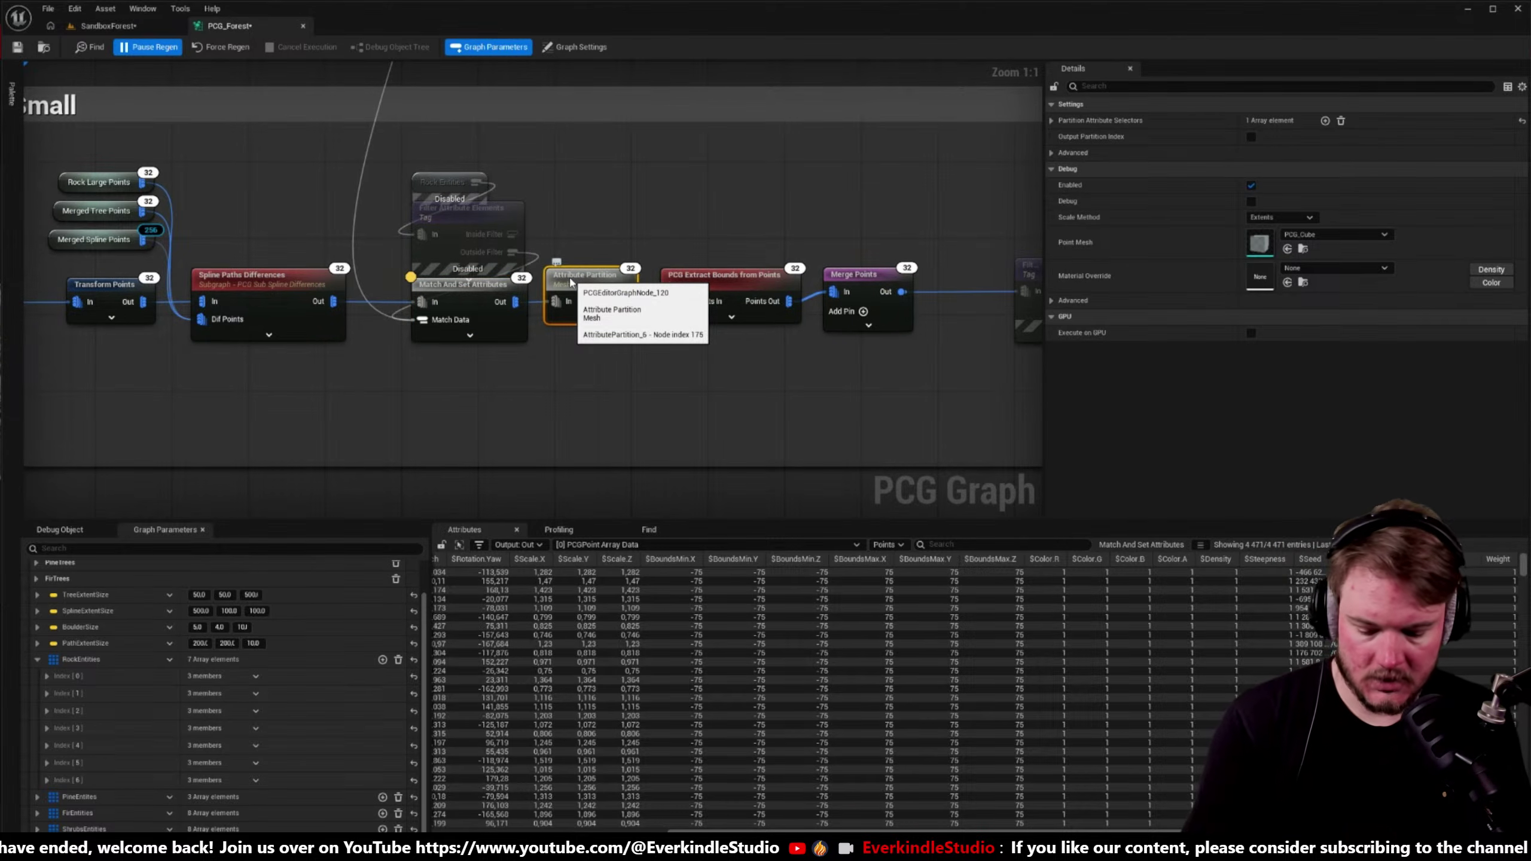
key("a")
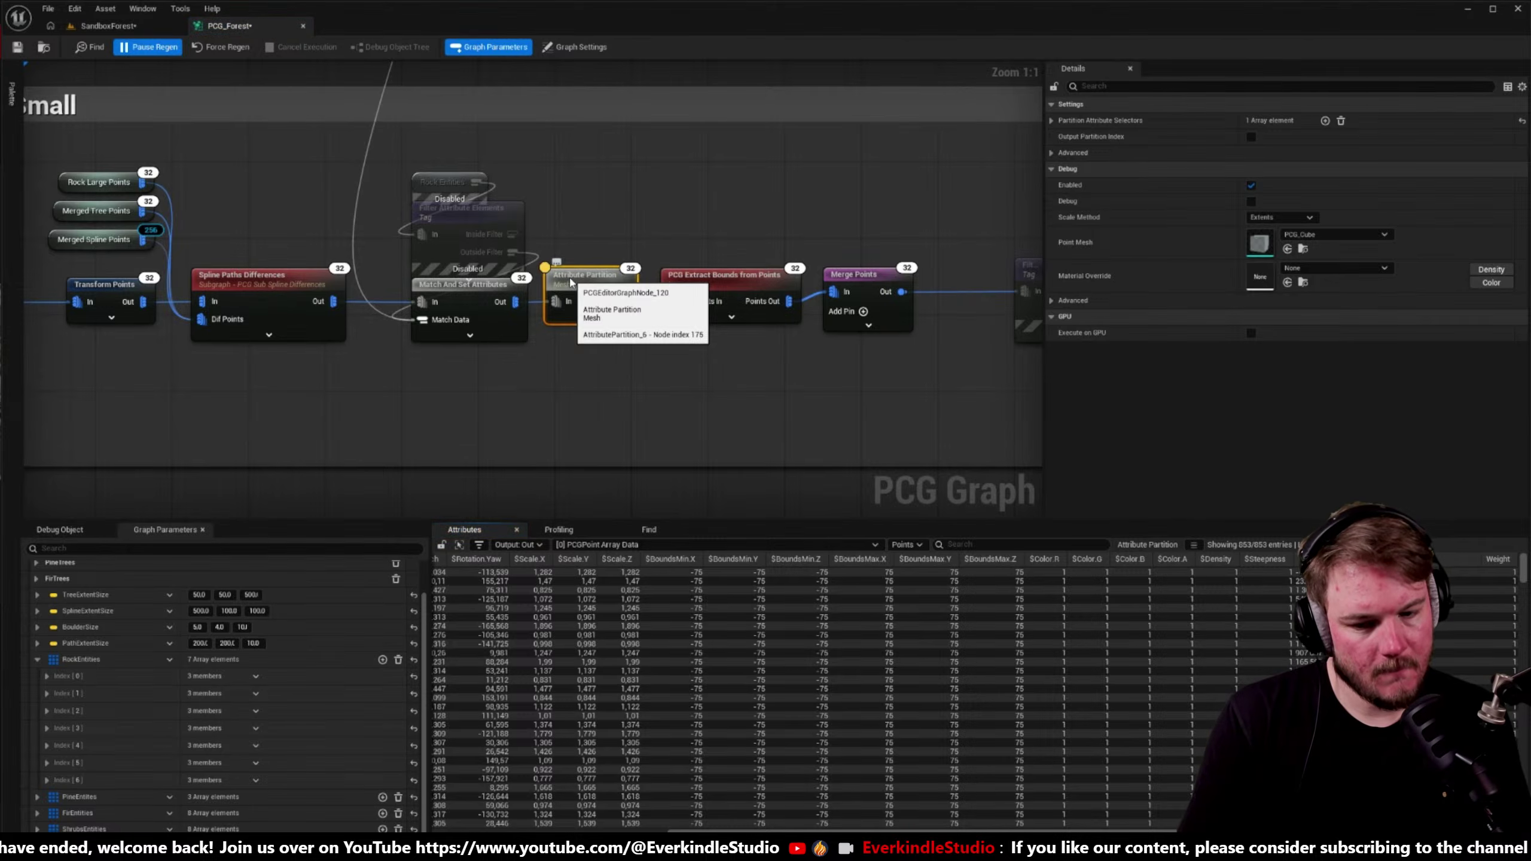
left_click(84, 531)
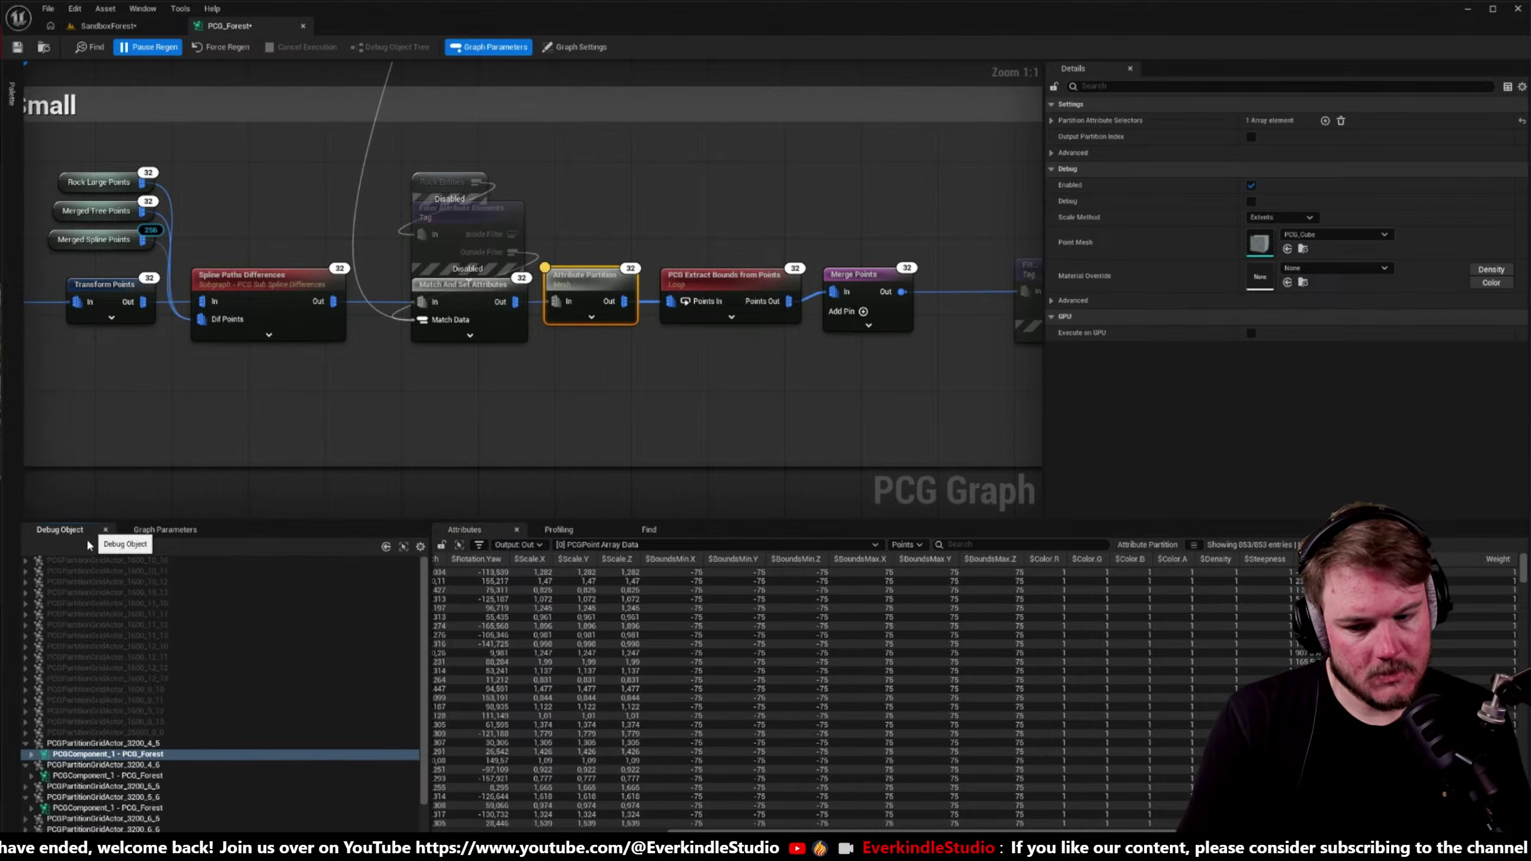
left_click(66, 775)
scroll(68, 782, "down", 1)
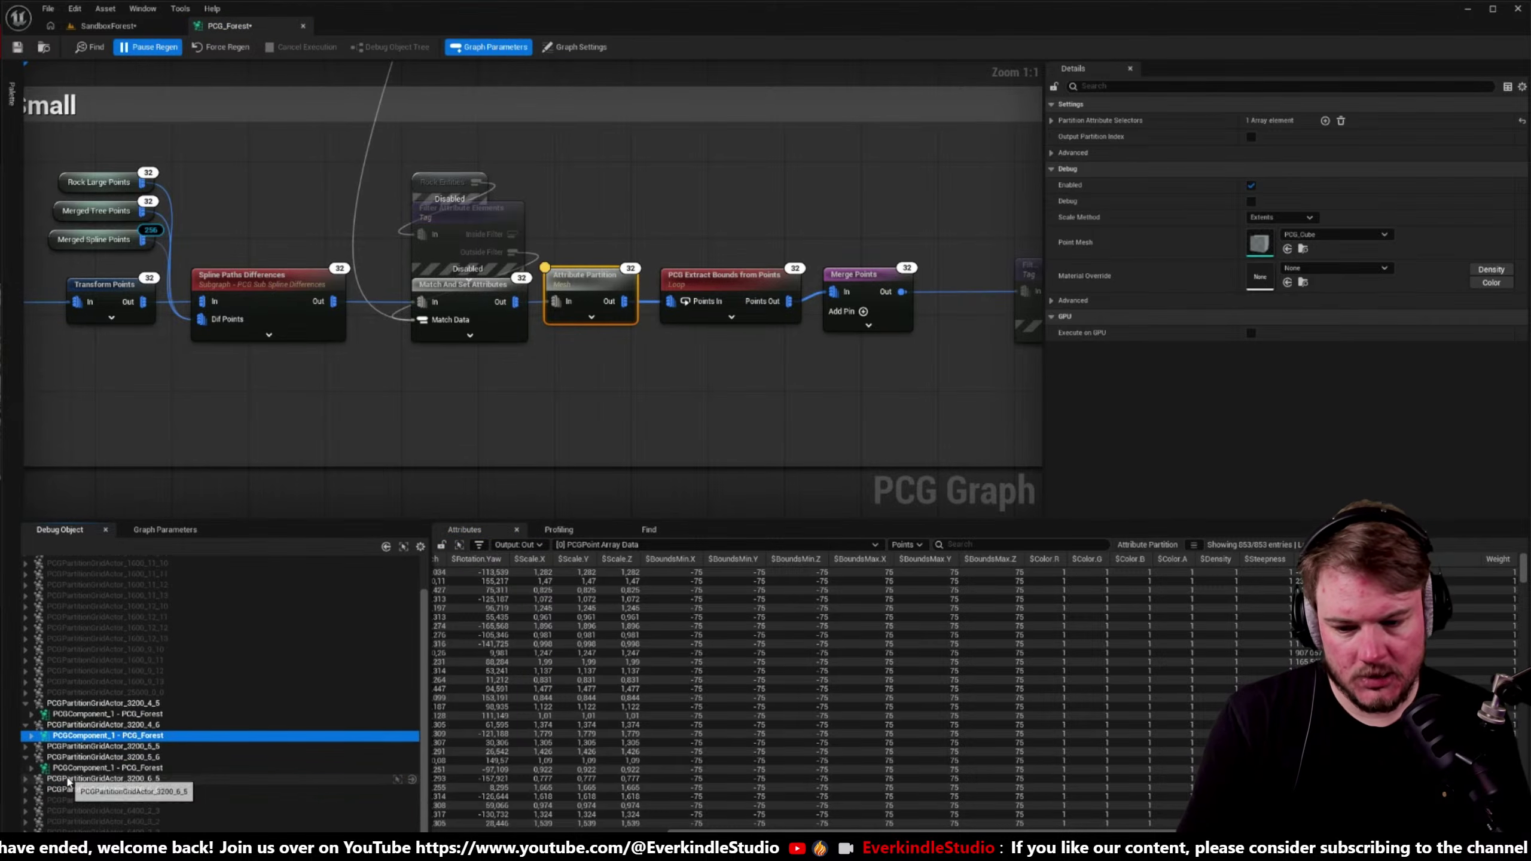
- Compare the Attribute Partition output across the components of PCGPartitionGridActor_3200_5_5, 3200_5_6, 3200_6_5 and 3200_6_6
left_click(24, 746)
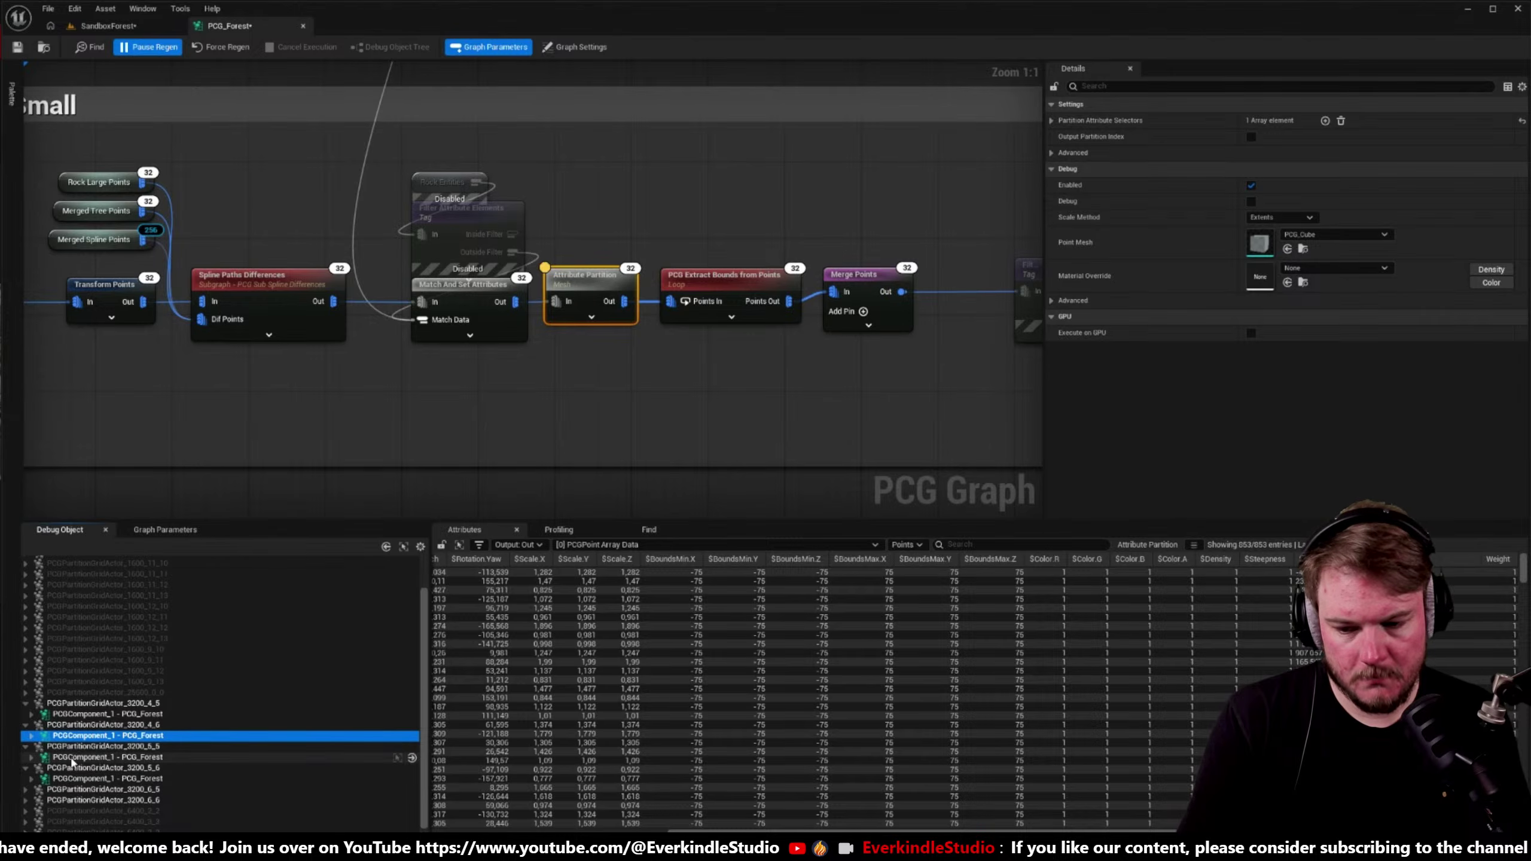
left_click(79, 758)
left_click(75, 765)
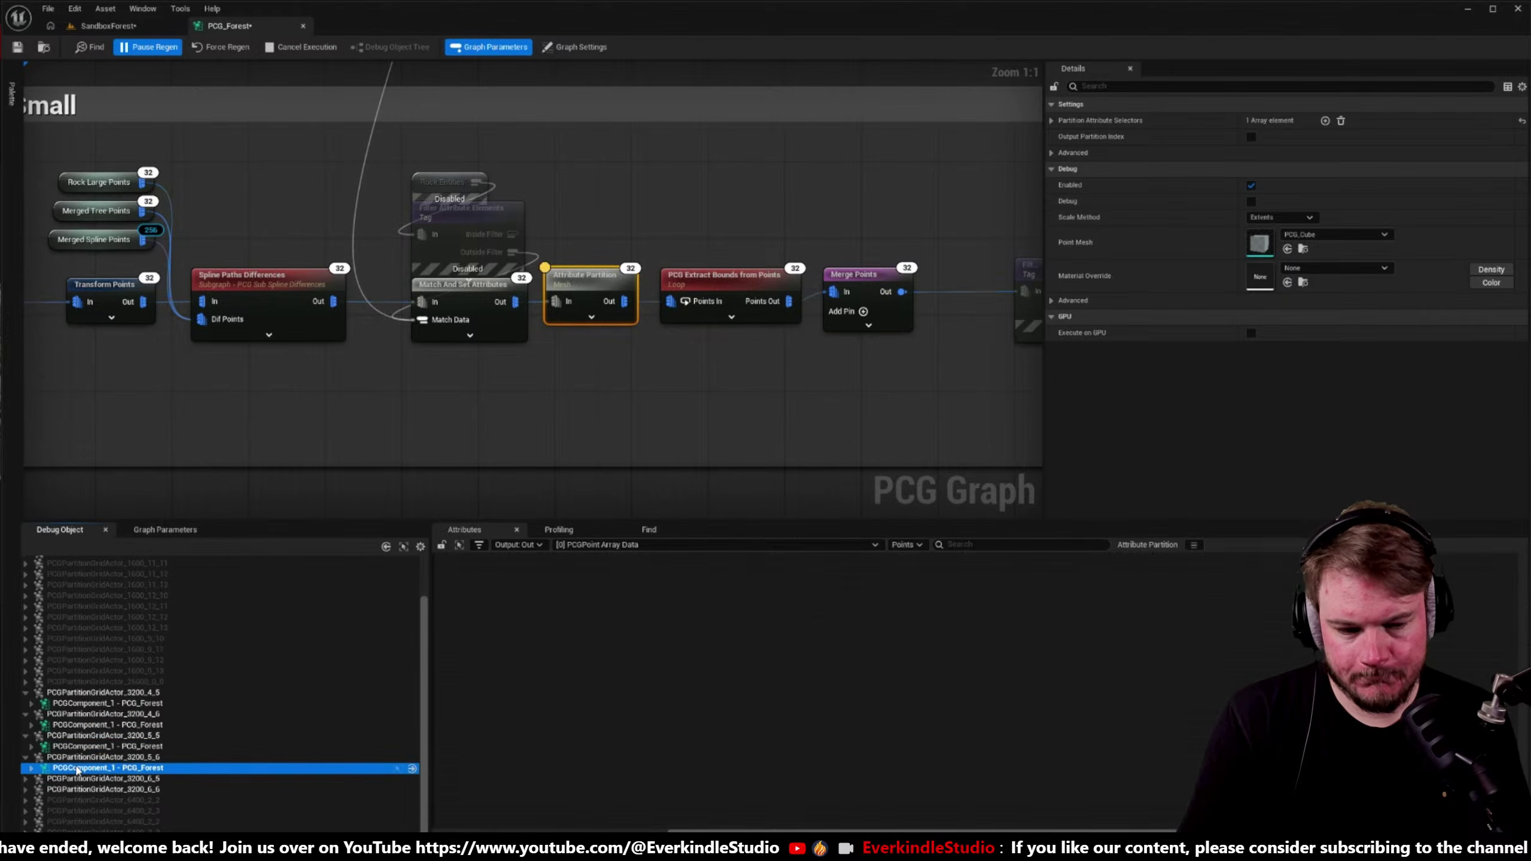
left_click(30, 778)
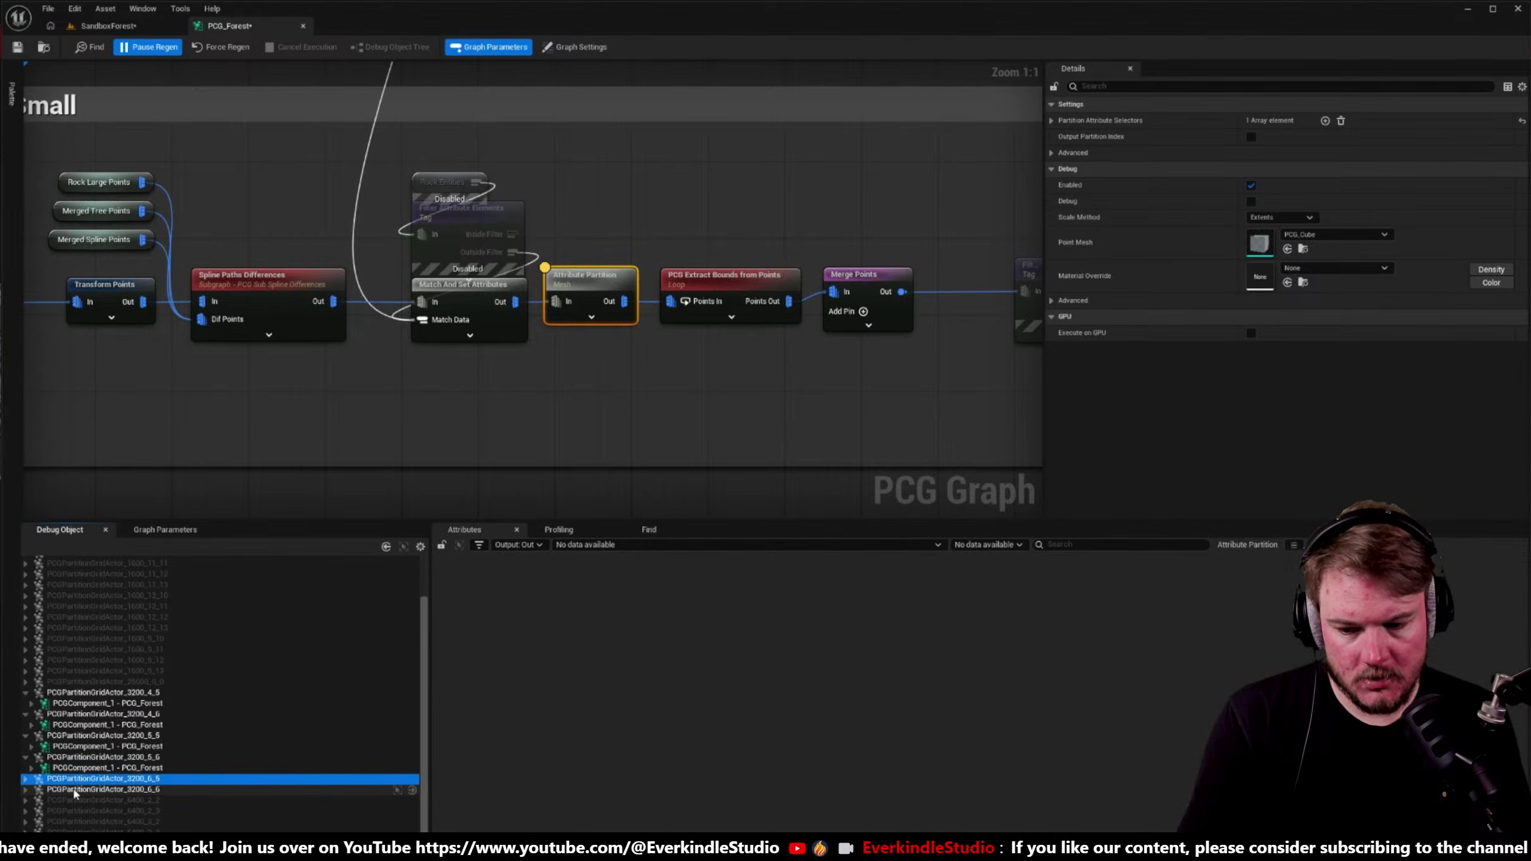
left_click(75, 789)
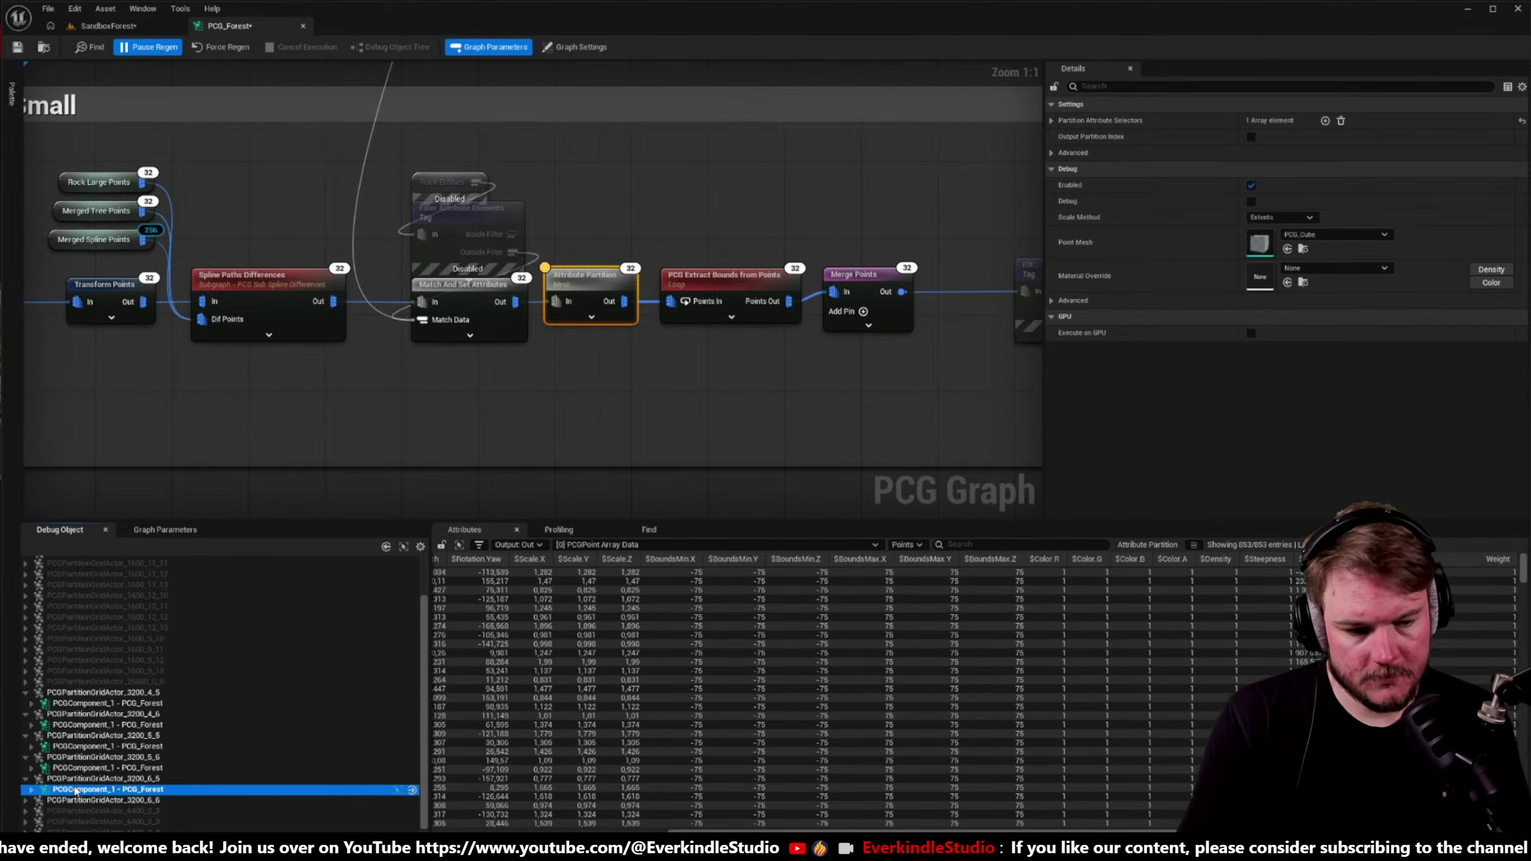
left_click(25, 799)
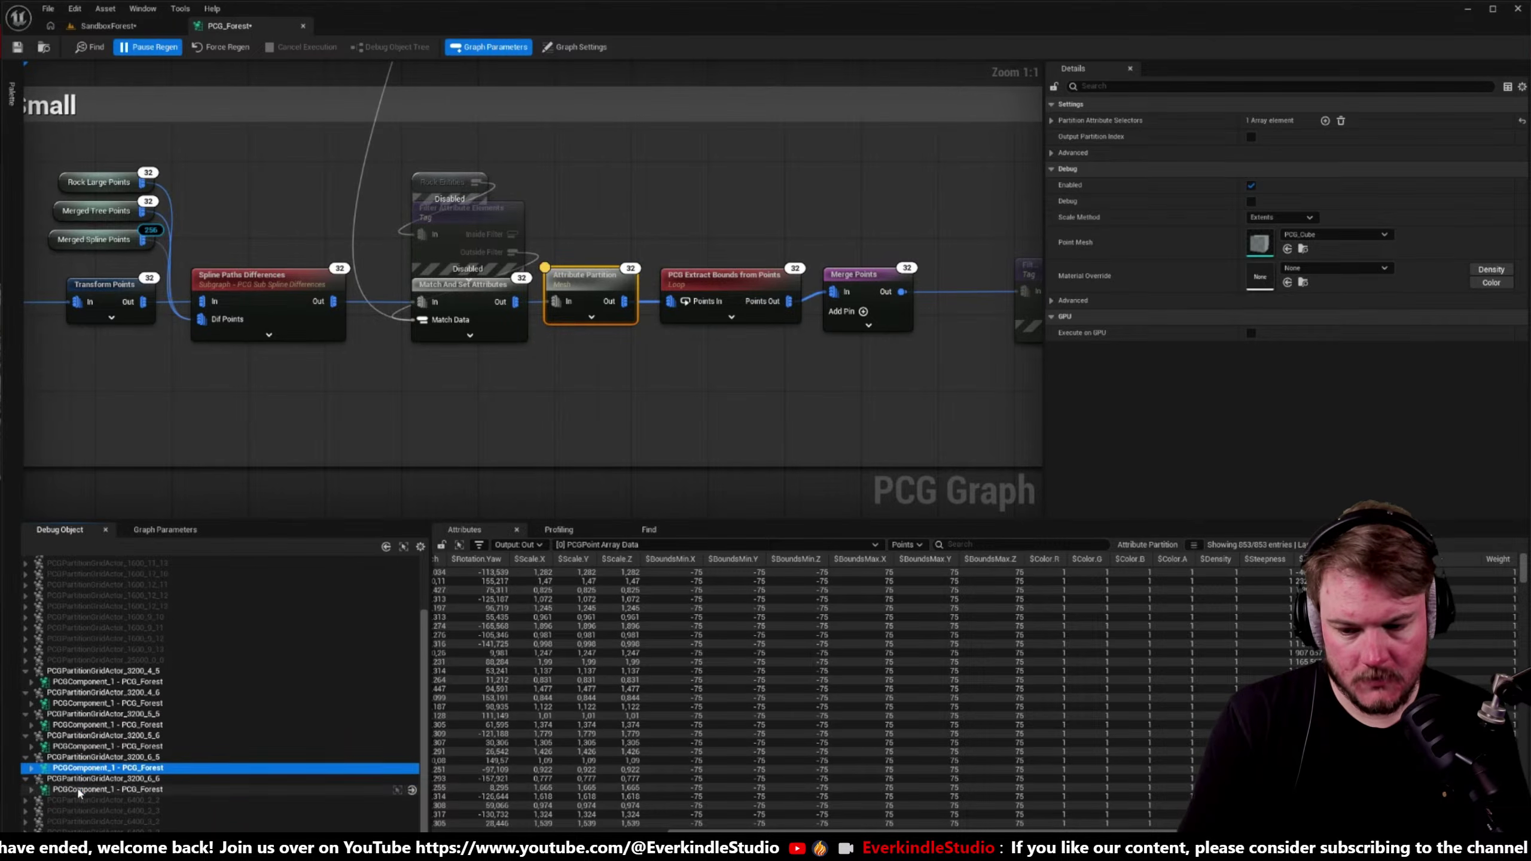
left_click(78, 790)
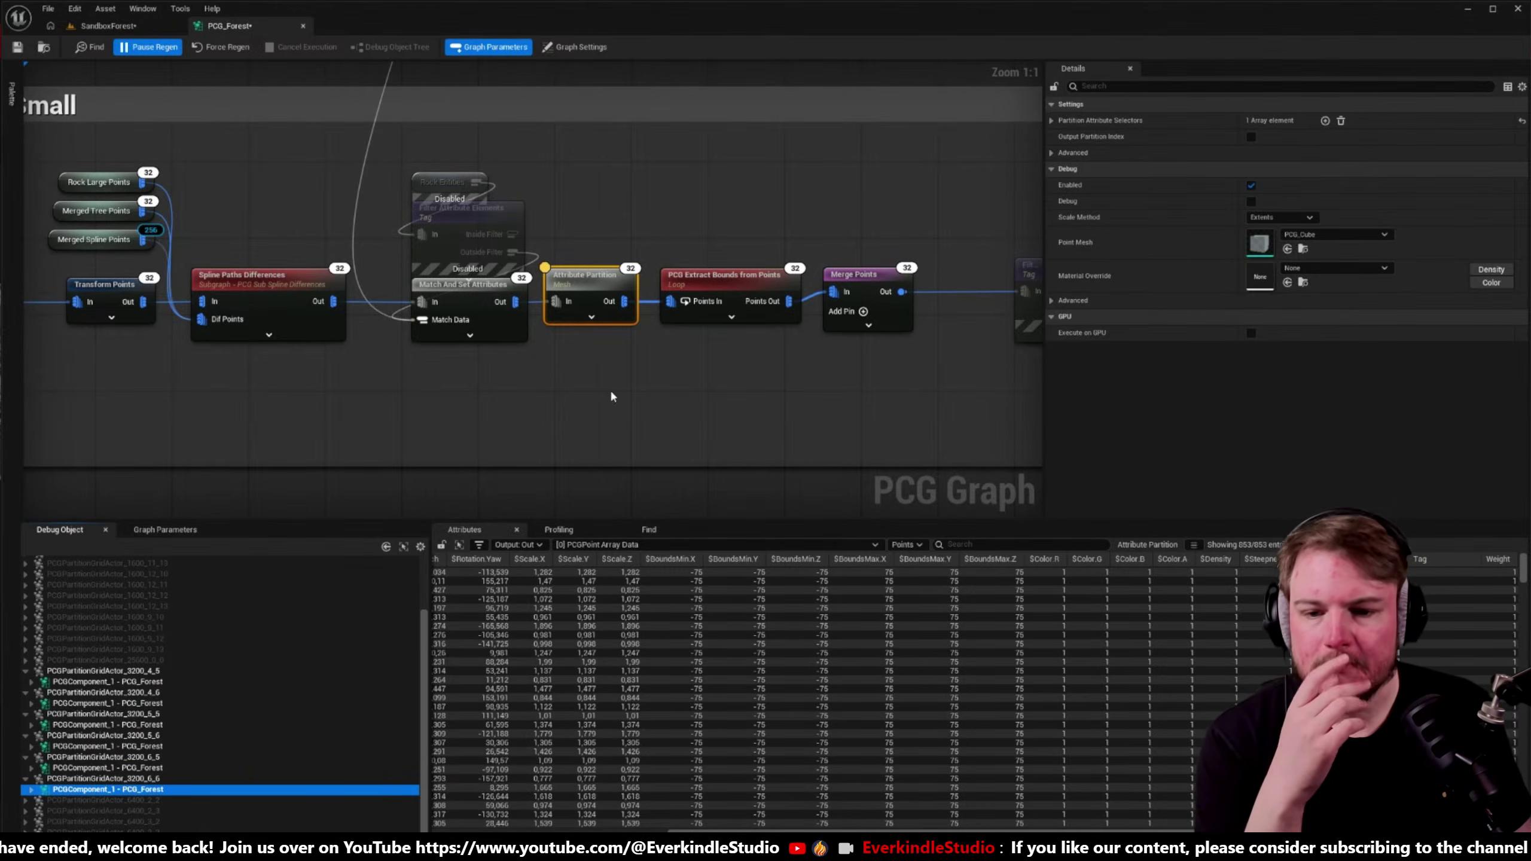
- Feed the section's own Outside Filter output into Match Data and re-enable its Rock Entities and Filter Attribute Elements nodes
left_click(514, 214)
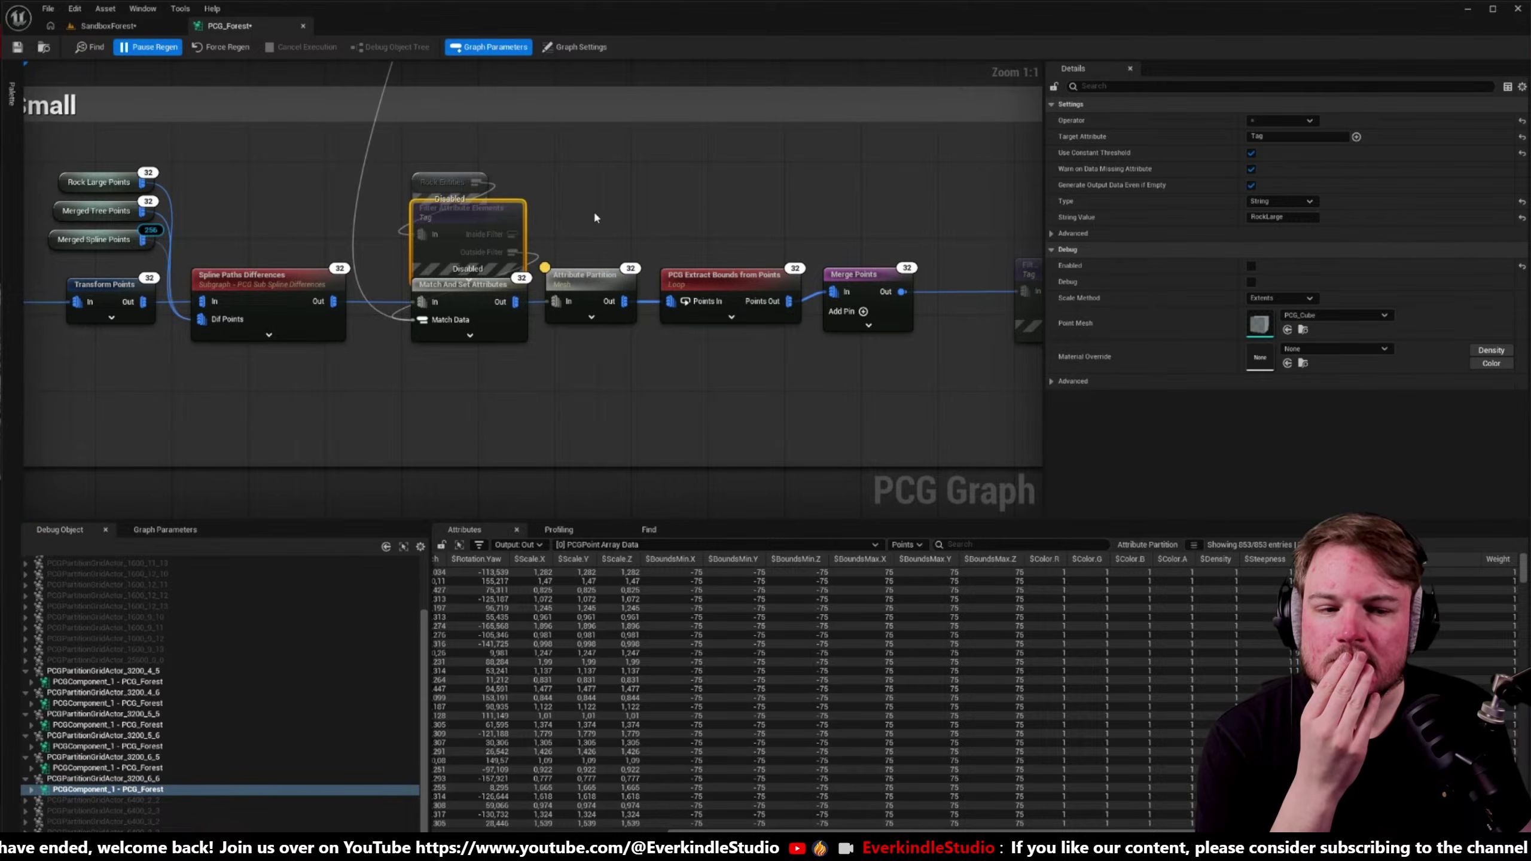
scroll(594, 210, "down", 4)
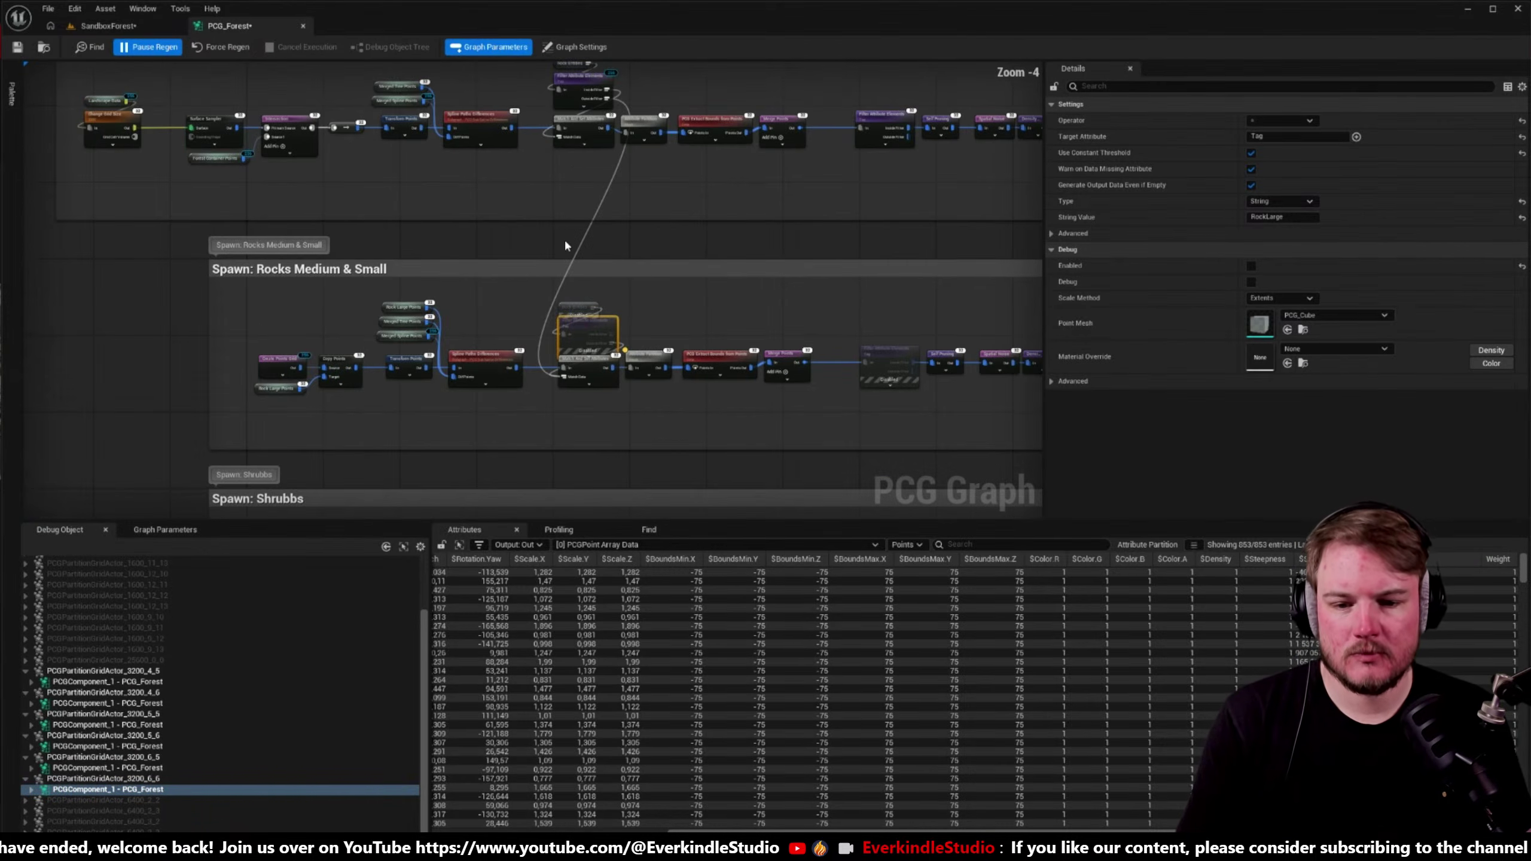
scroll(594, 341, "up", 4)
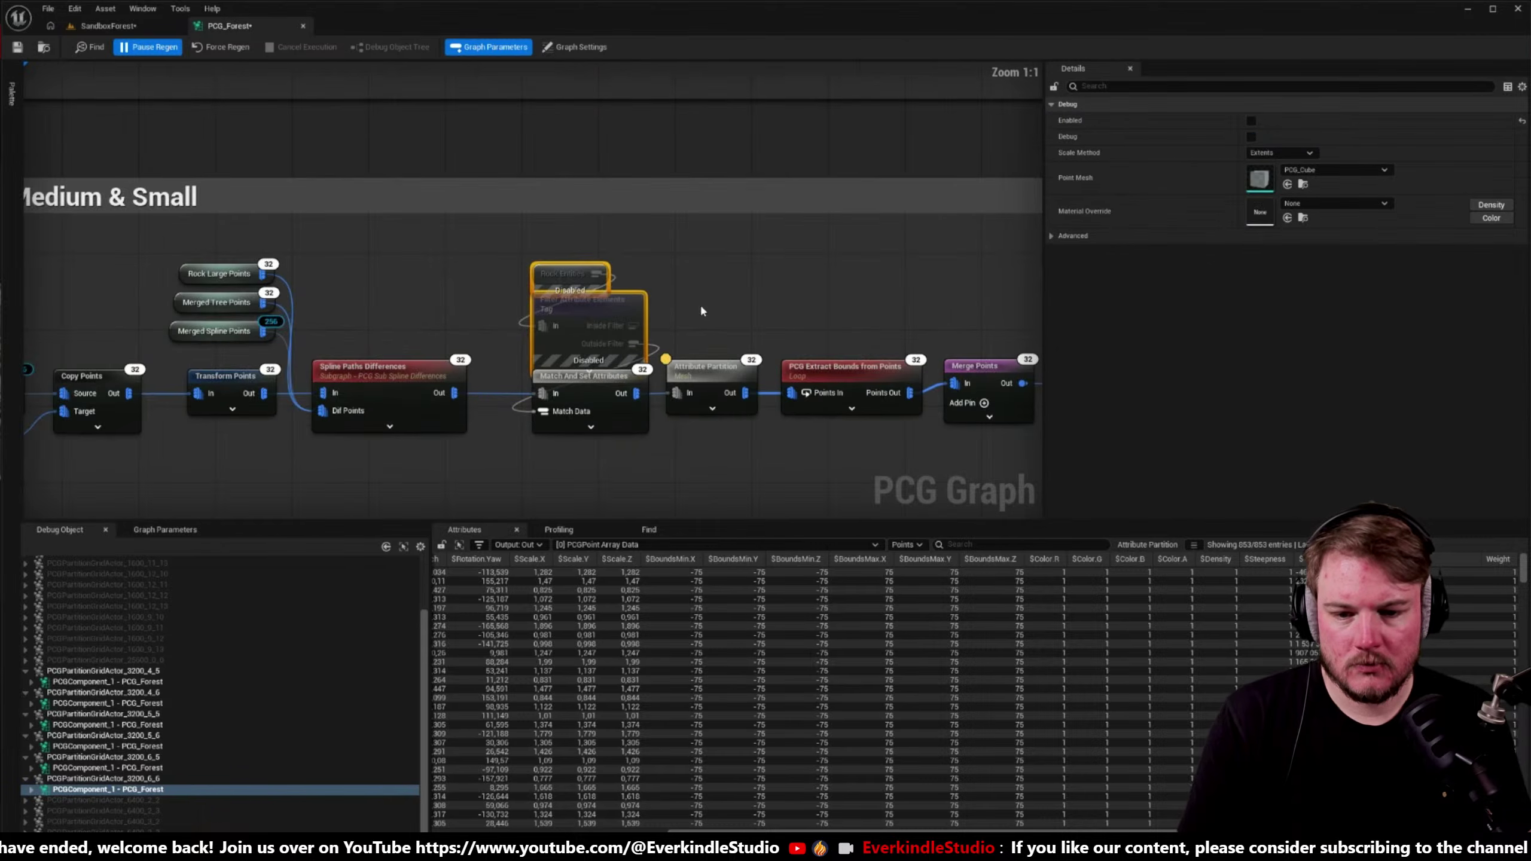
right_click_drag(701, 310, 561, 241)
- Inspect the Attribute Partition and Match And Set Attributes outputs, and review the RockEntities entry at index 3 in the graph parameters
left_click(566, 298)
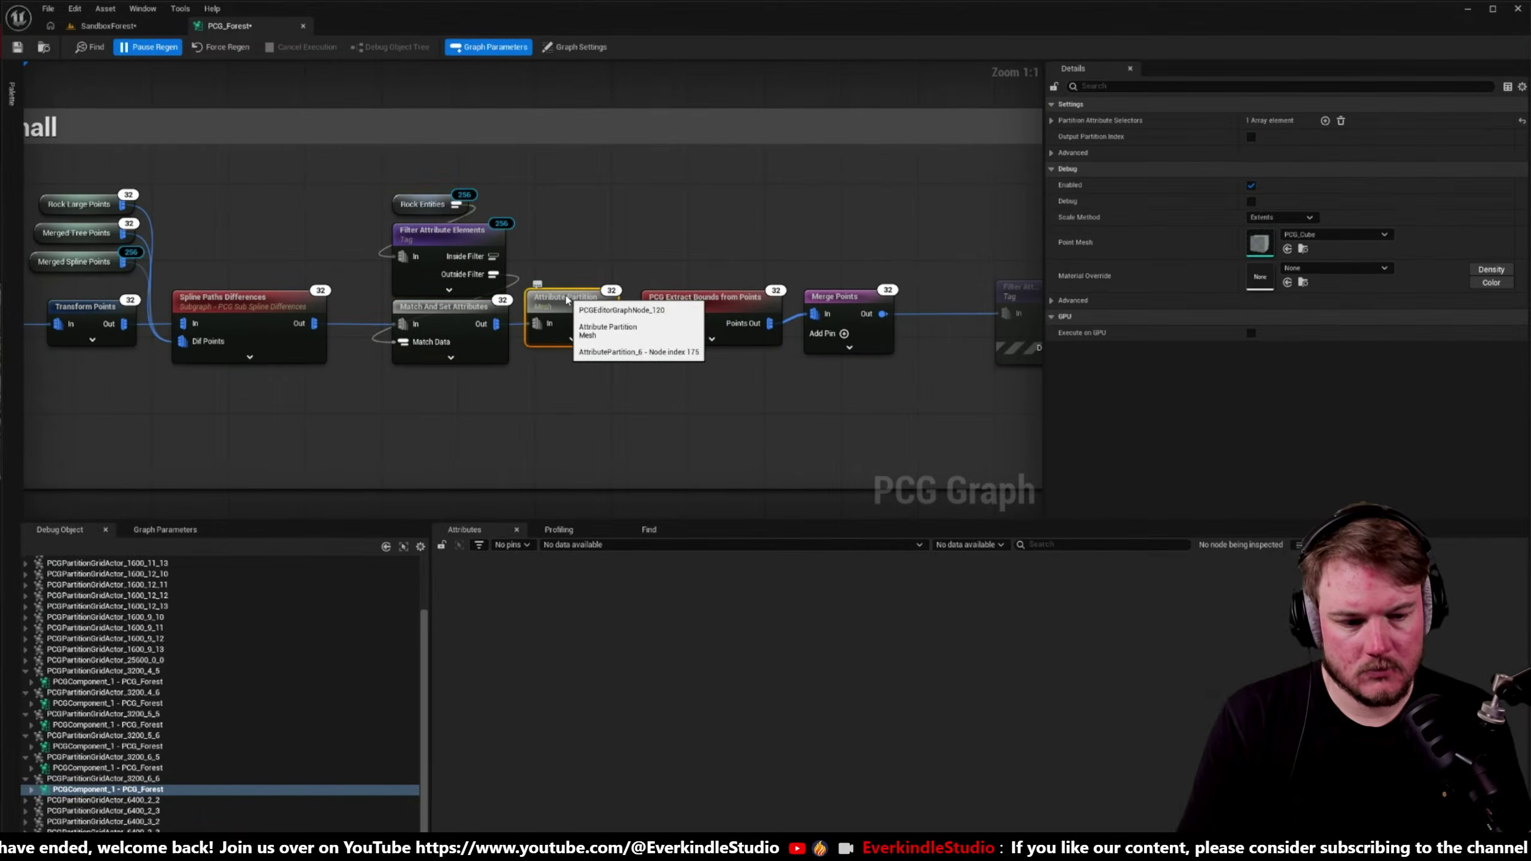
key("a")
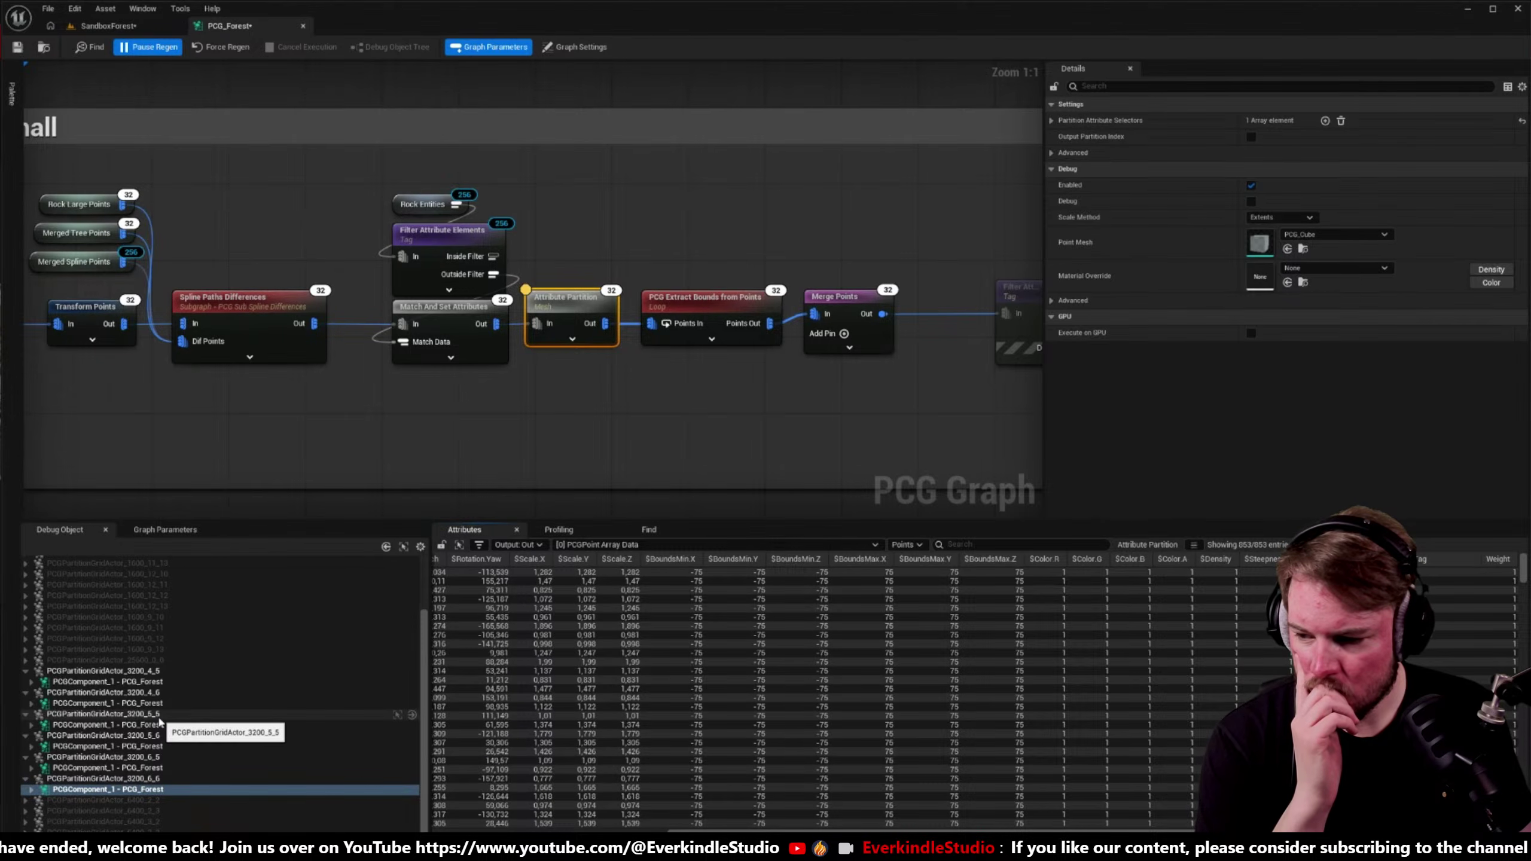
left_click(164, 529)
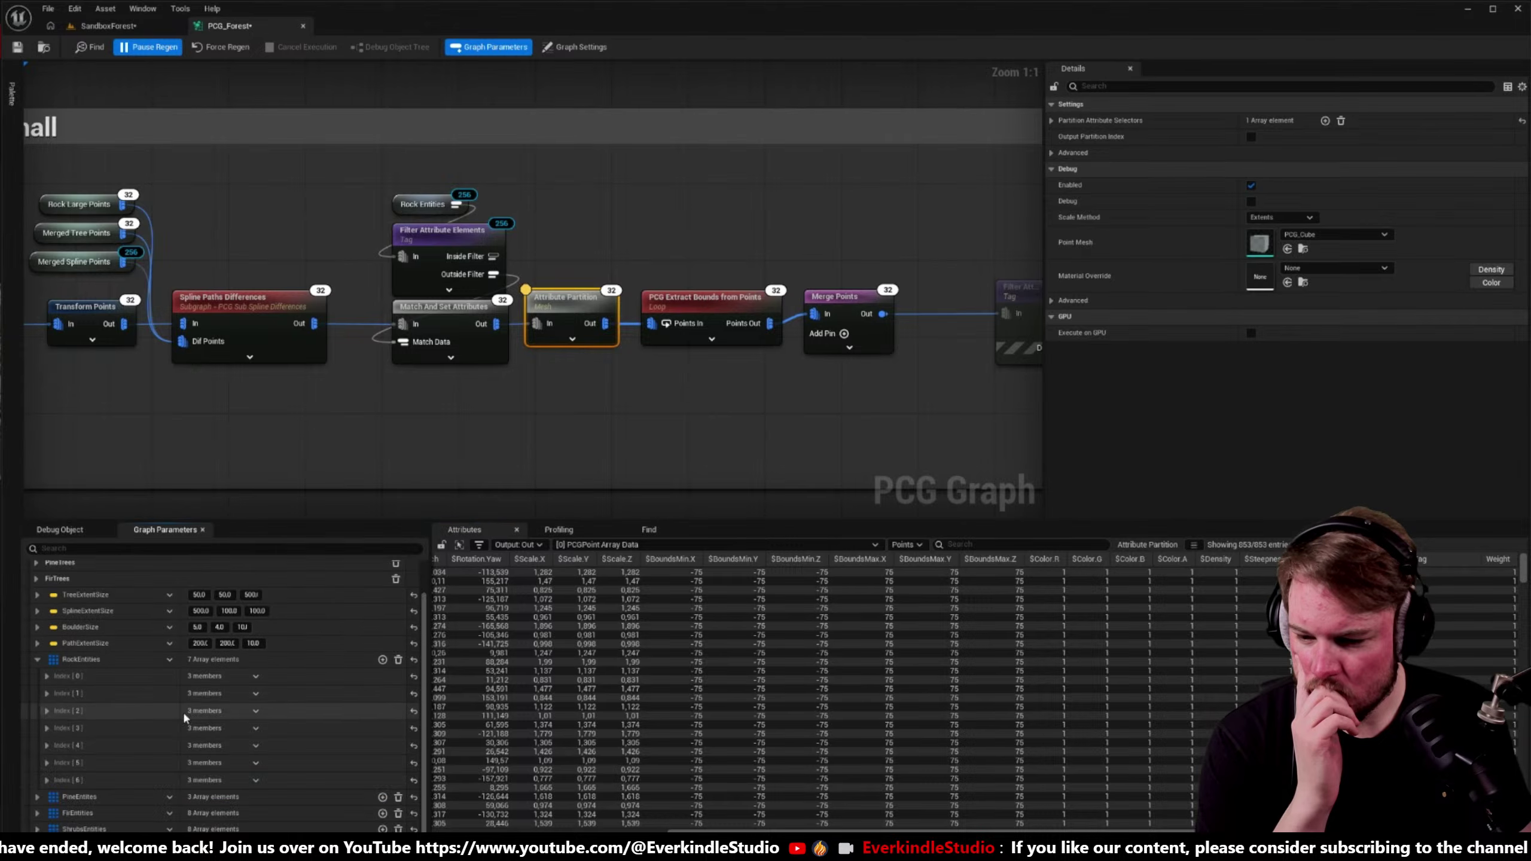
left_click(47, 728)
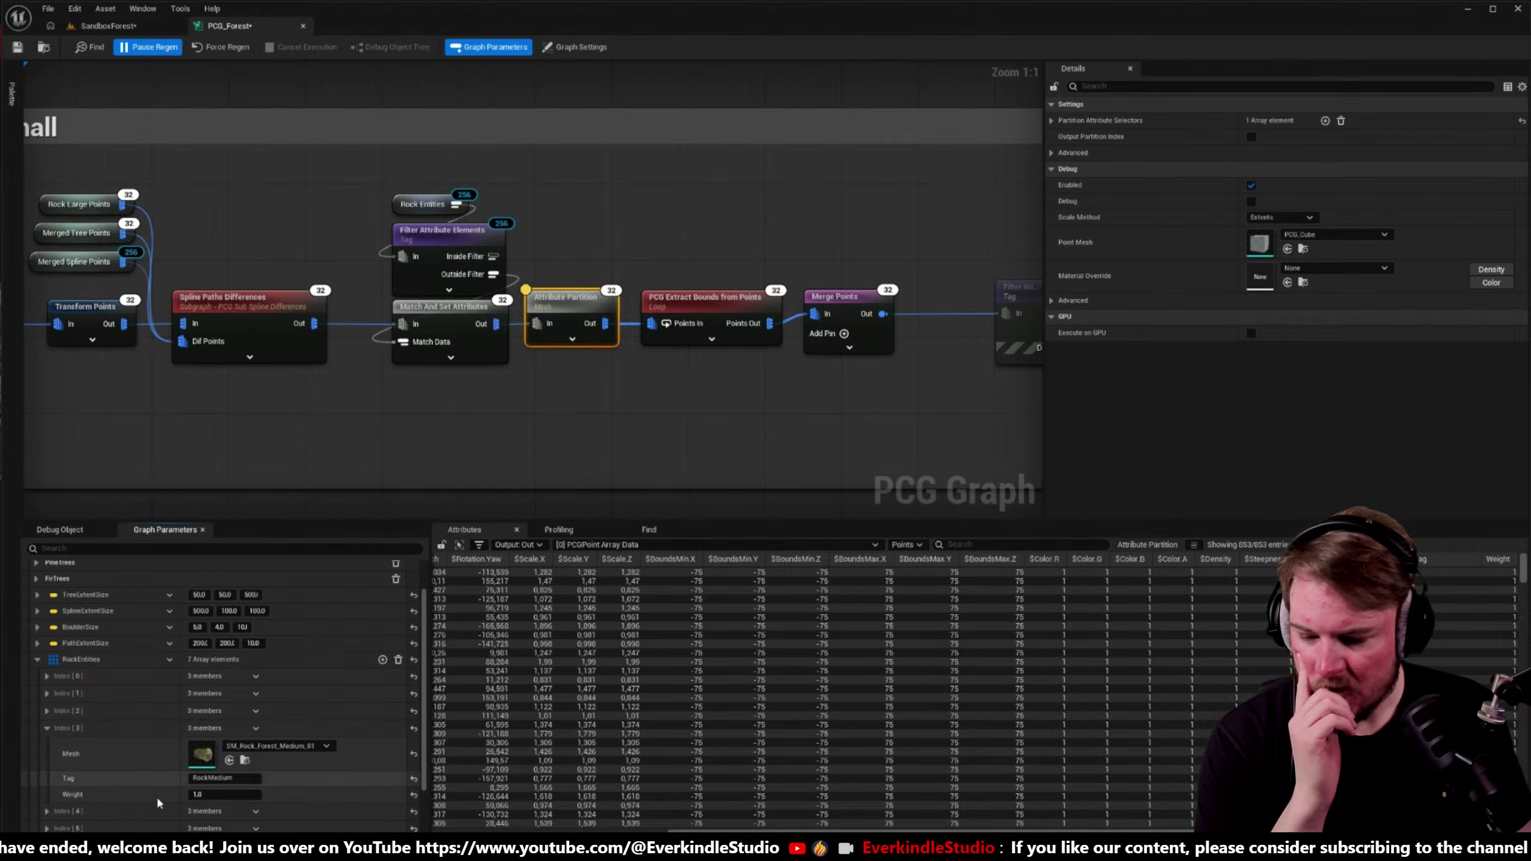
left_click(46, 728)
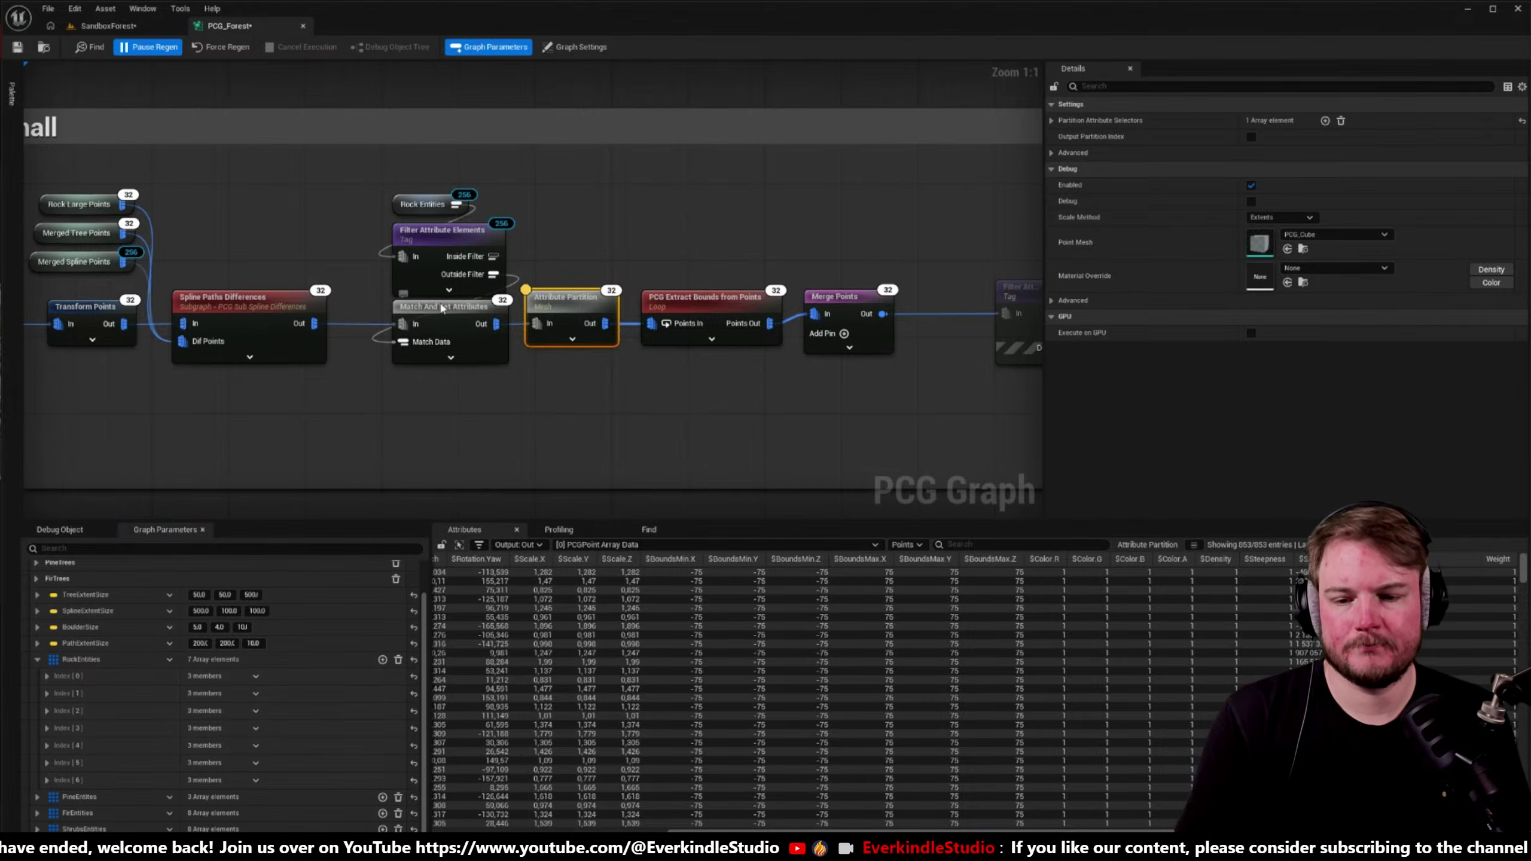
left_click(434, 337)
- Expand the Attribute Partition node's partition attribute selectors and enable Output Partition Index
left_click(586, 309)
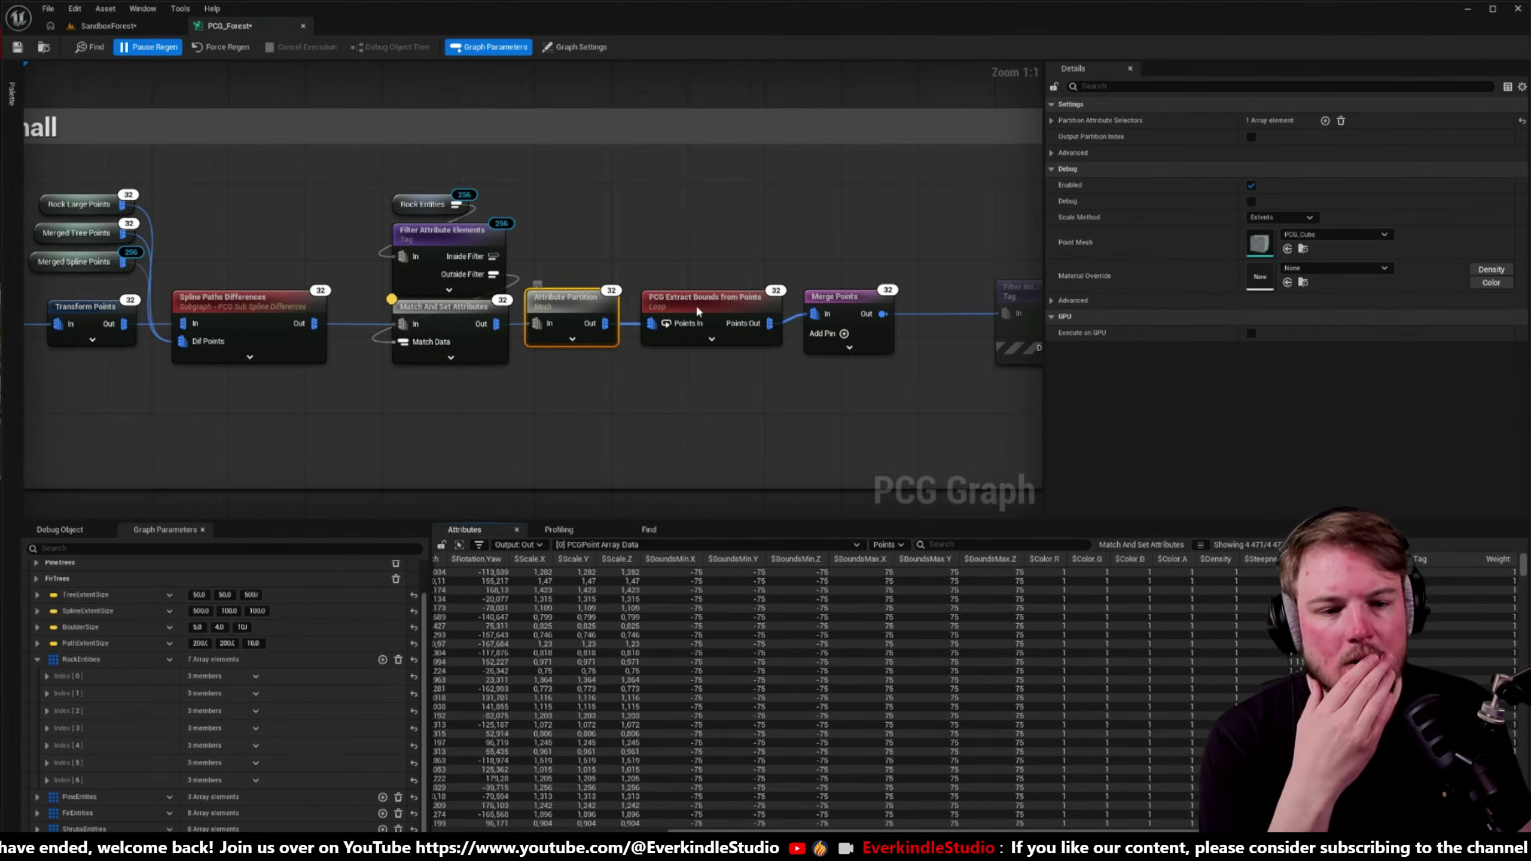
left_click(1051, 121)
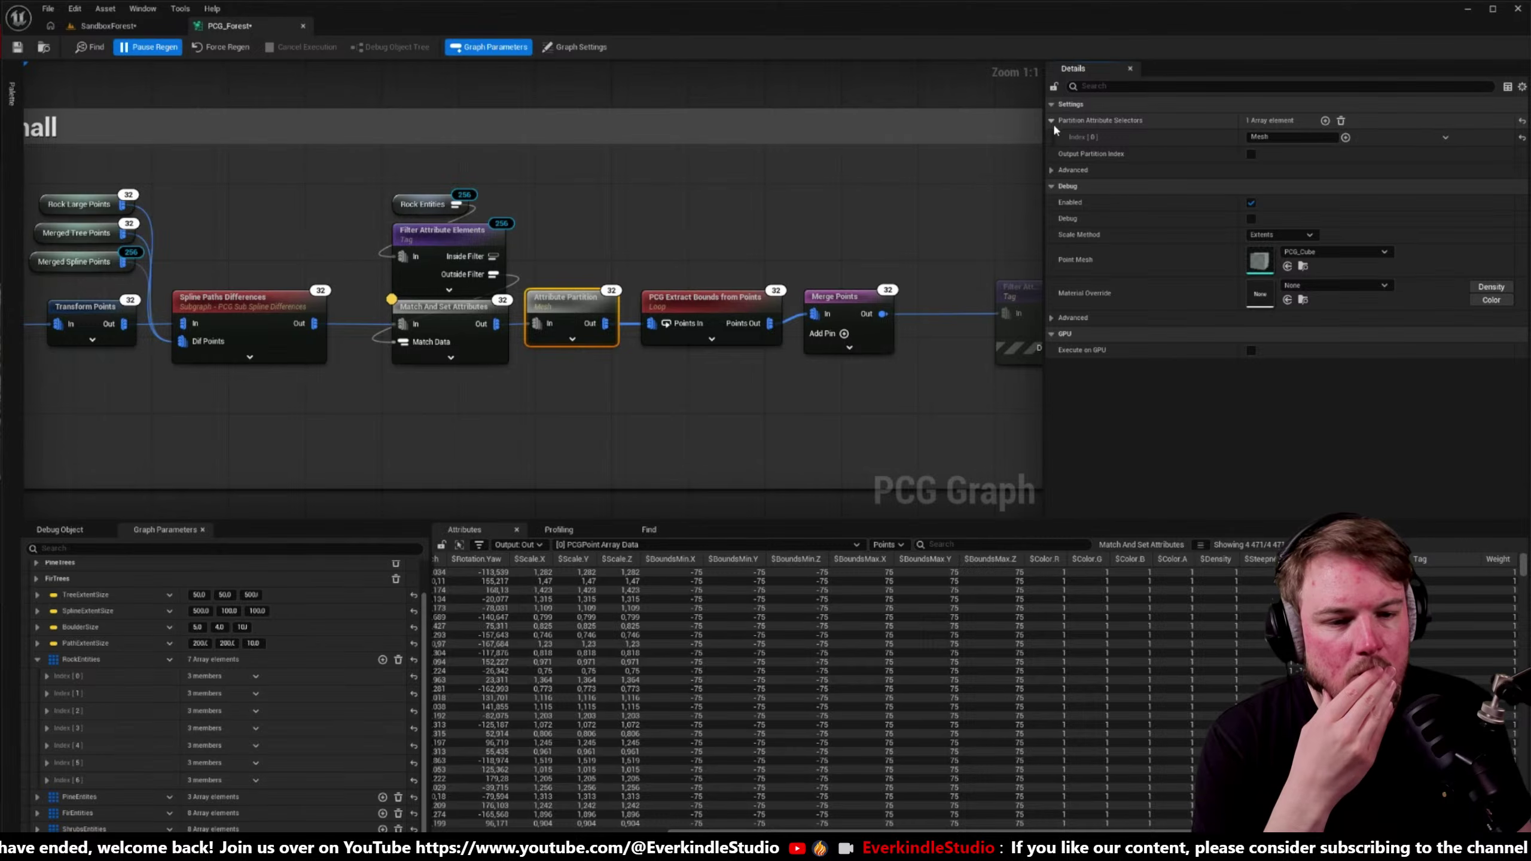
left_click(1251, 155)
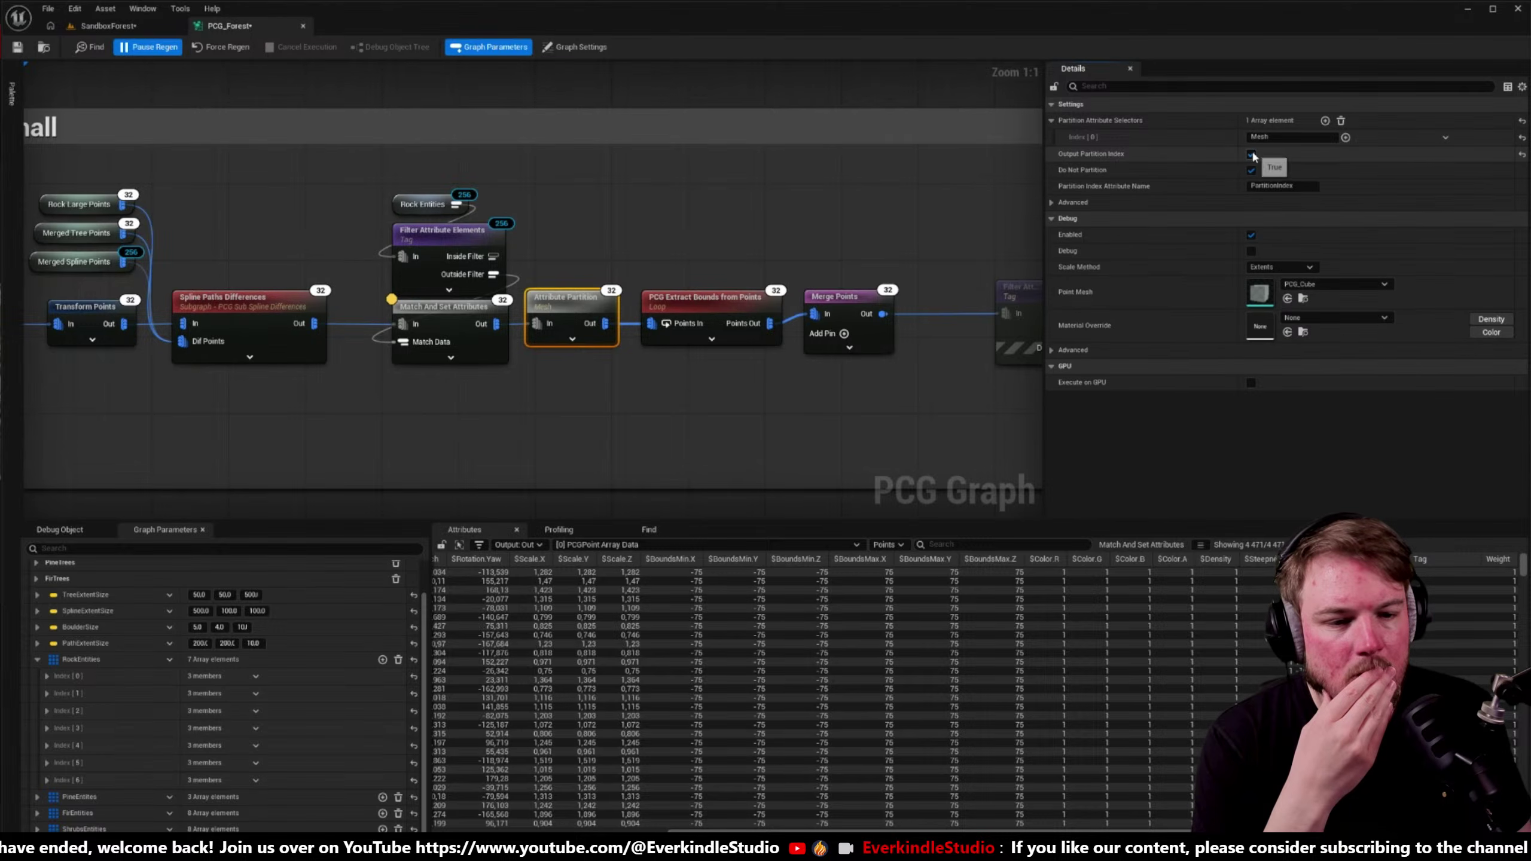
left_click(1252, 155)
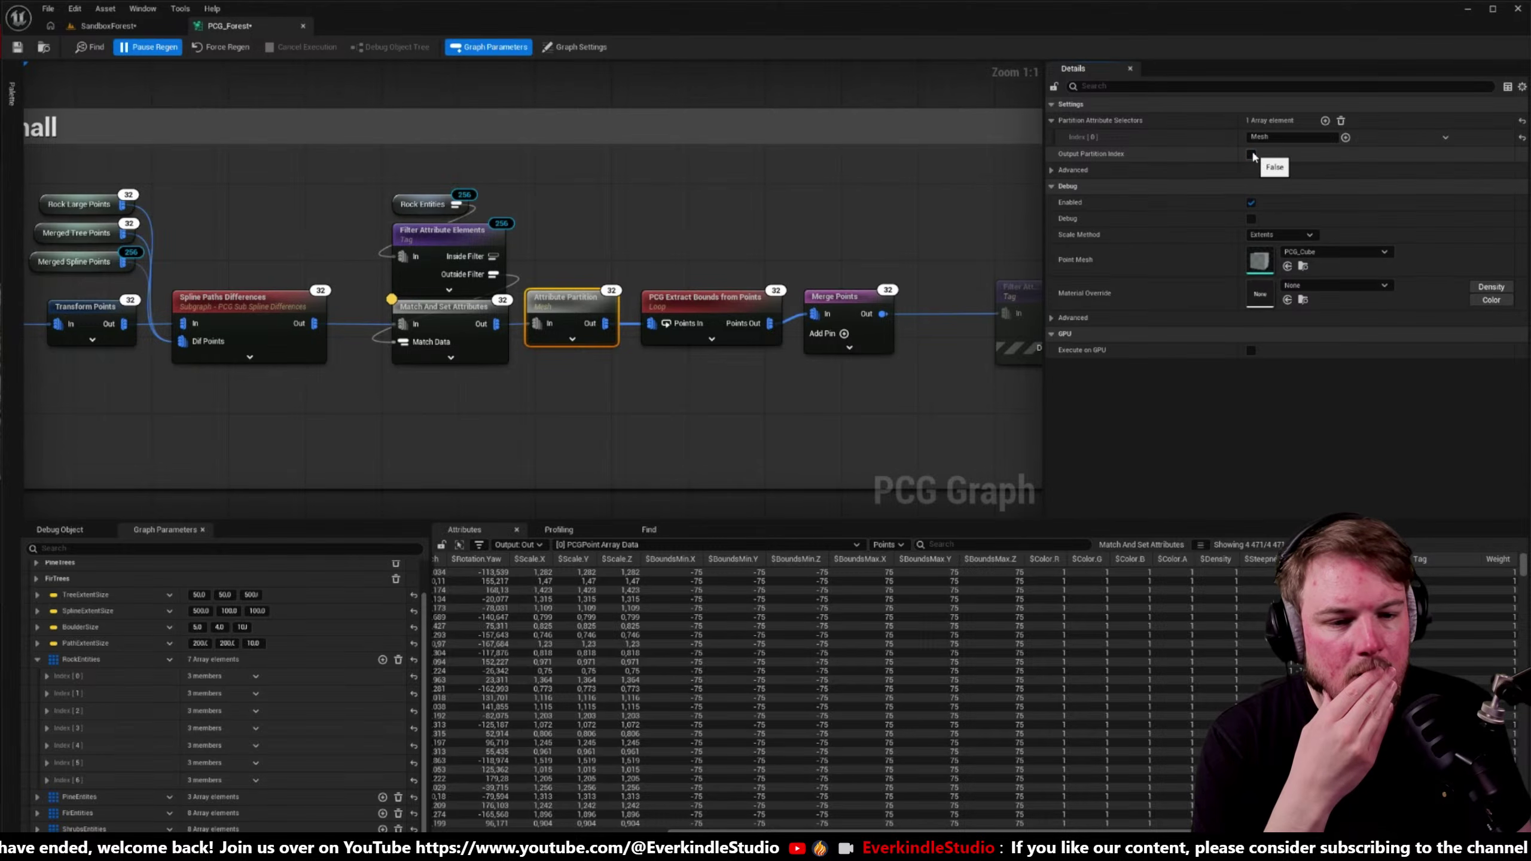
left_click(1252, 155)
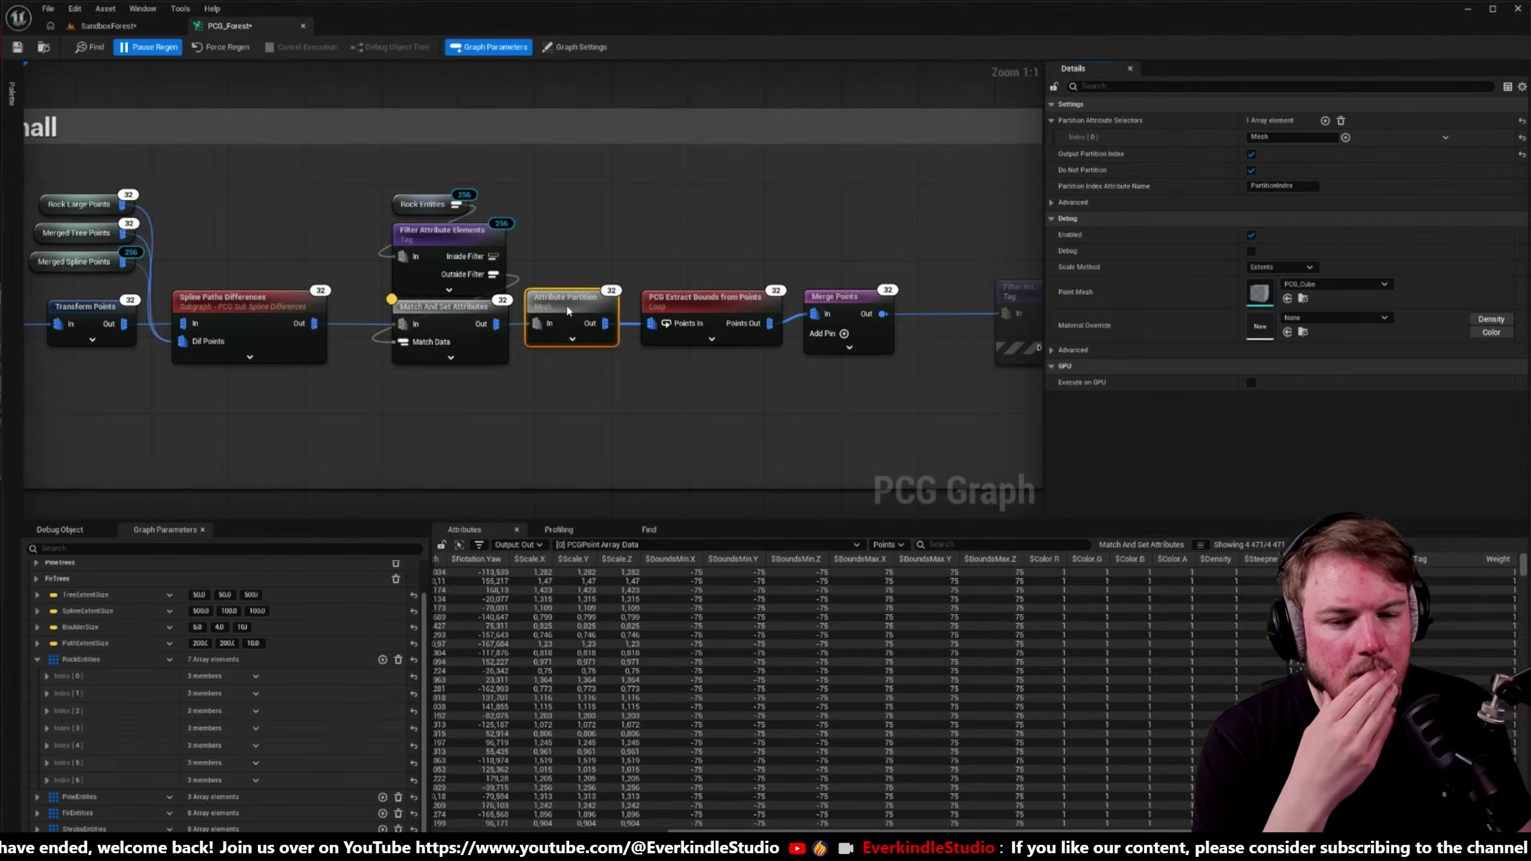
- Examine the mesh values in the Attribute Partition output rows and disable Output Partition Index
key("a")
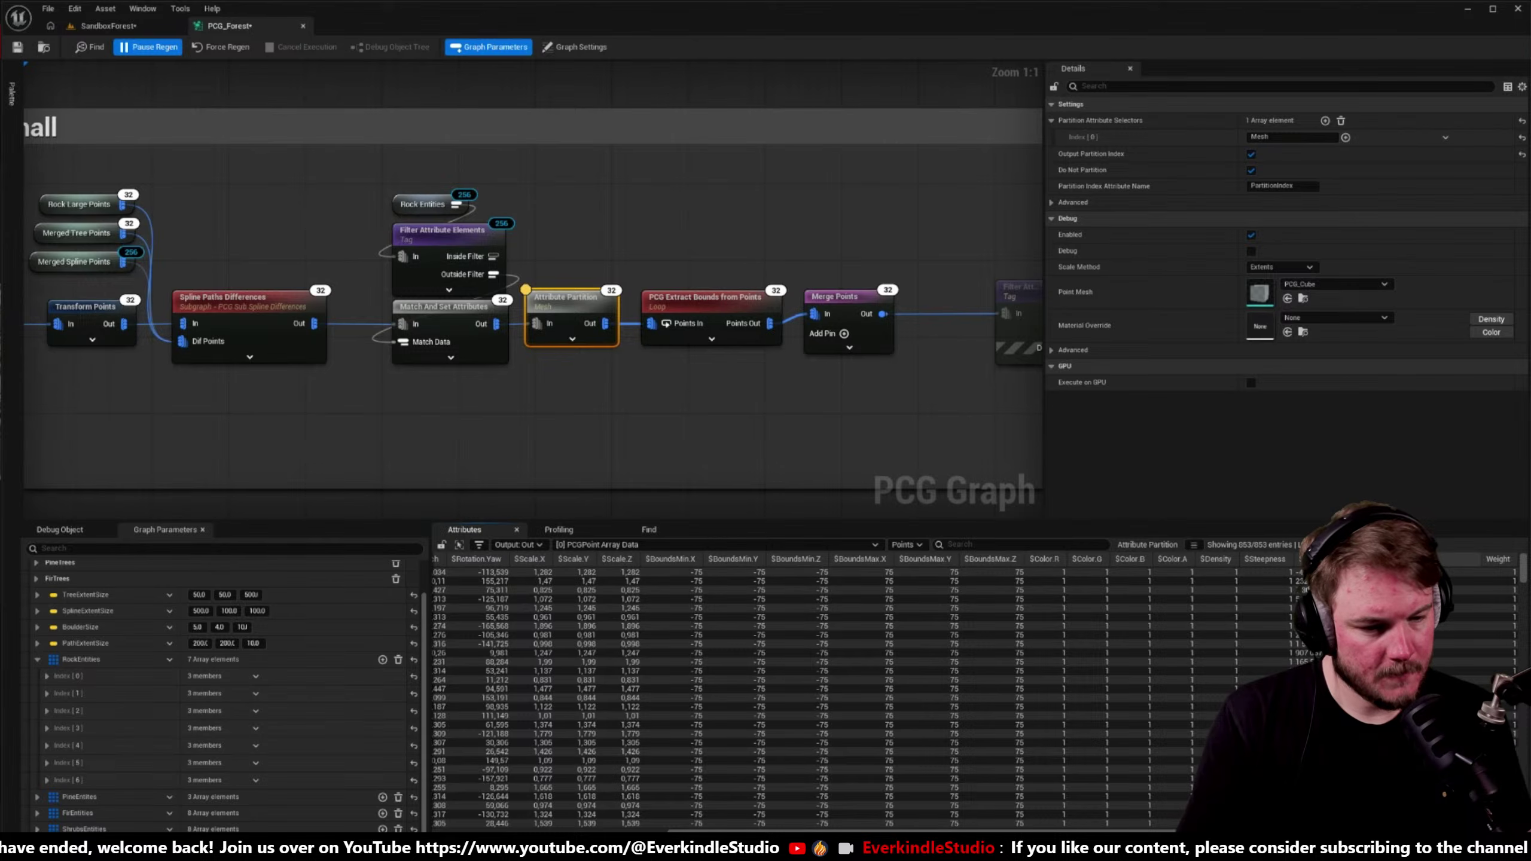
left_click_drag(1363, 561, 1494, 562)
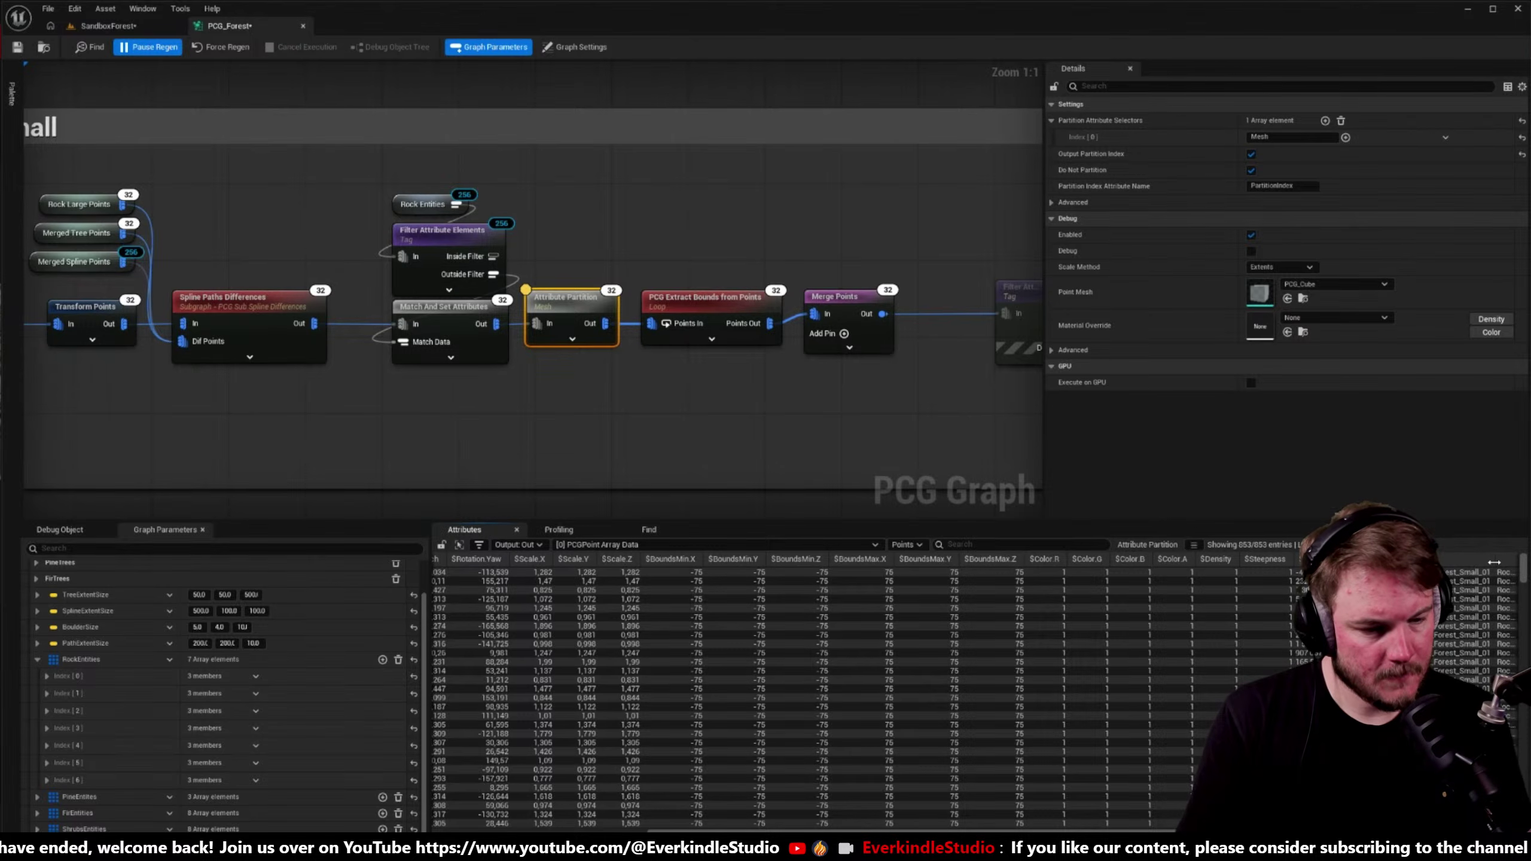
scroll(1471, 605, "down", 10)
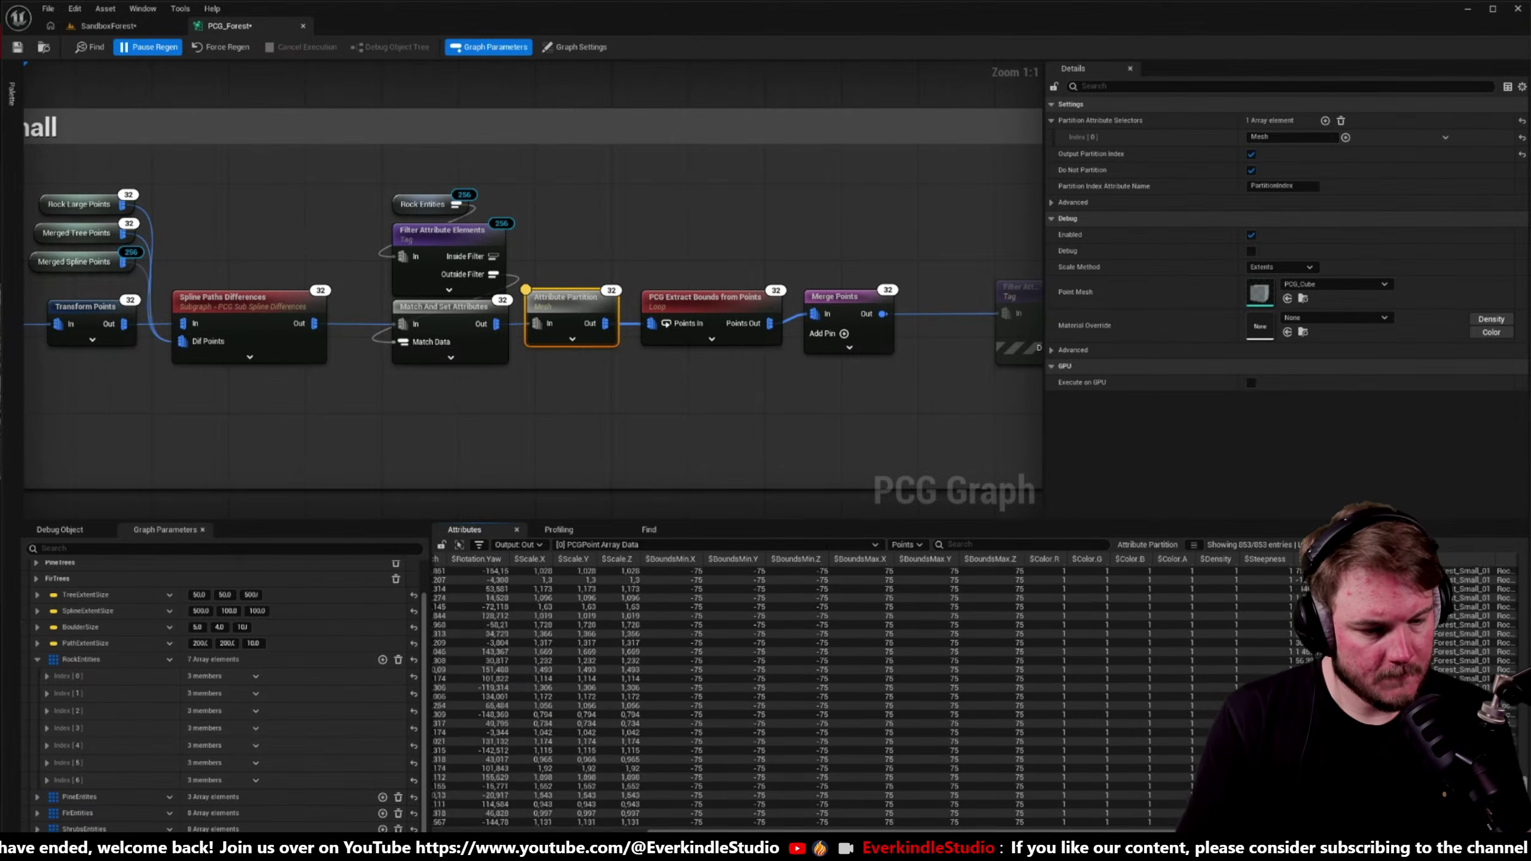
scroll(1470, 606, "down", 5)
scroll(1471, 606, "right", 3)
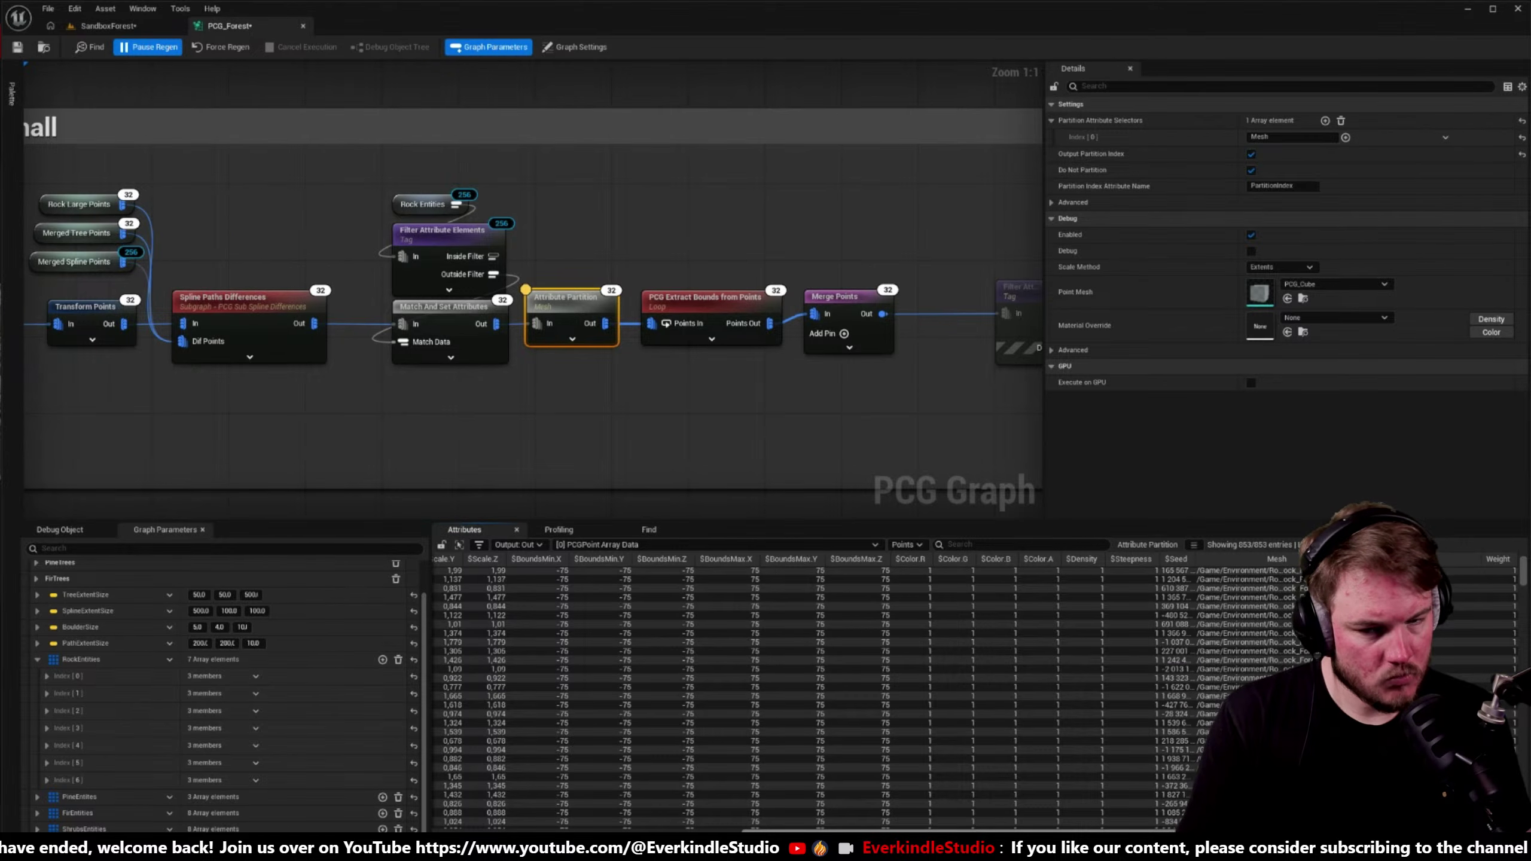
left_click(1250, 154)
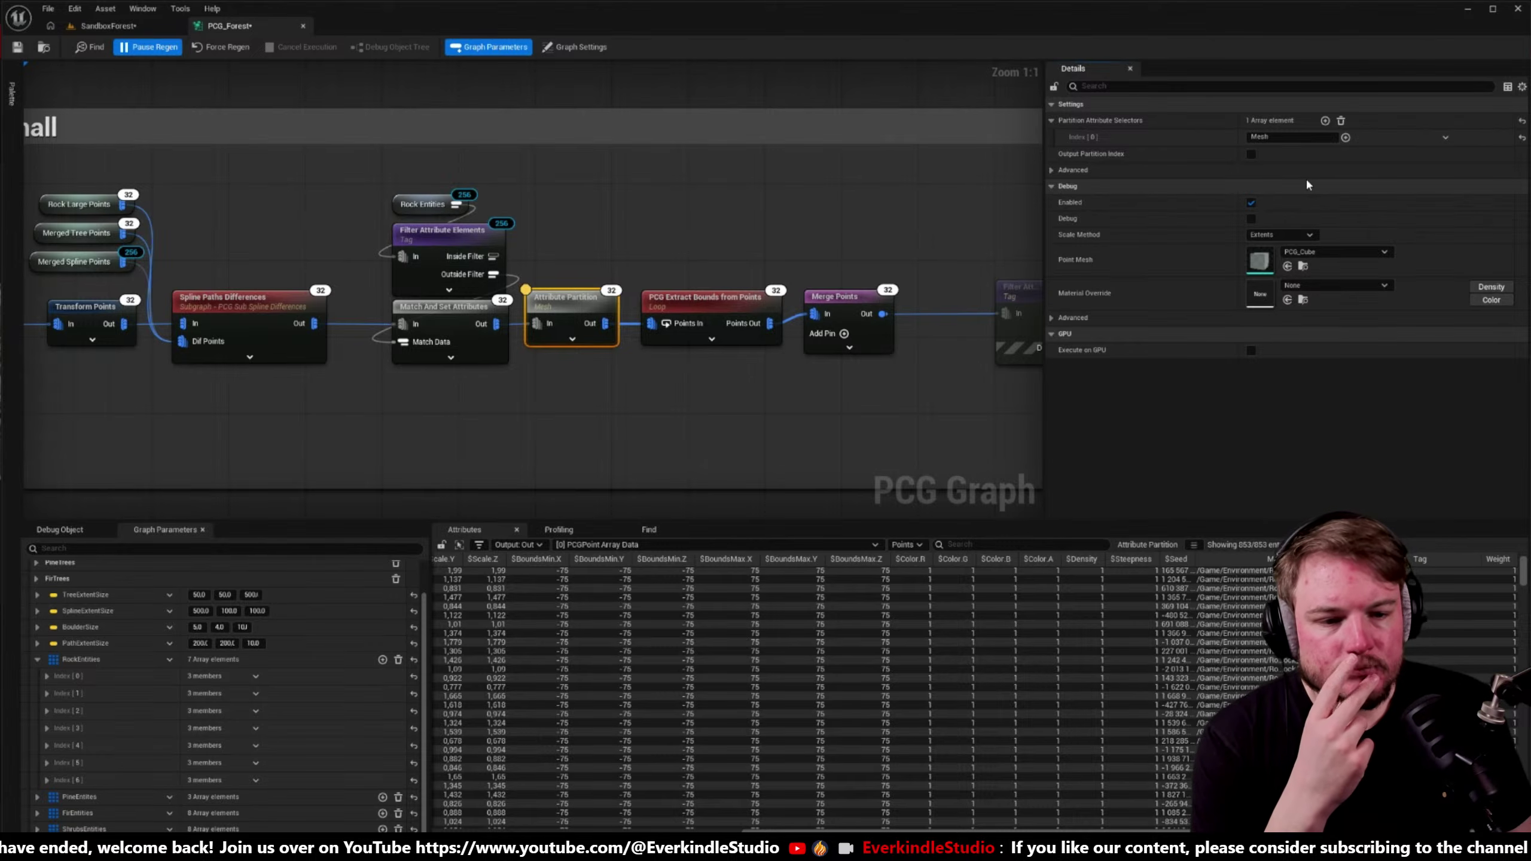
- Inspect the Match And Set Attributes output and check the settings of the section's Merge Points node
right_click_drag(758, 226, 920, 204)
left_click(643, 292)
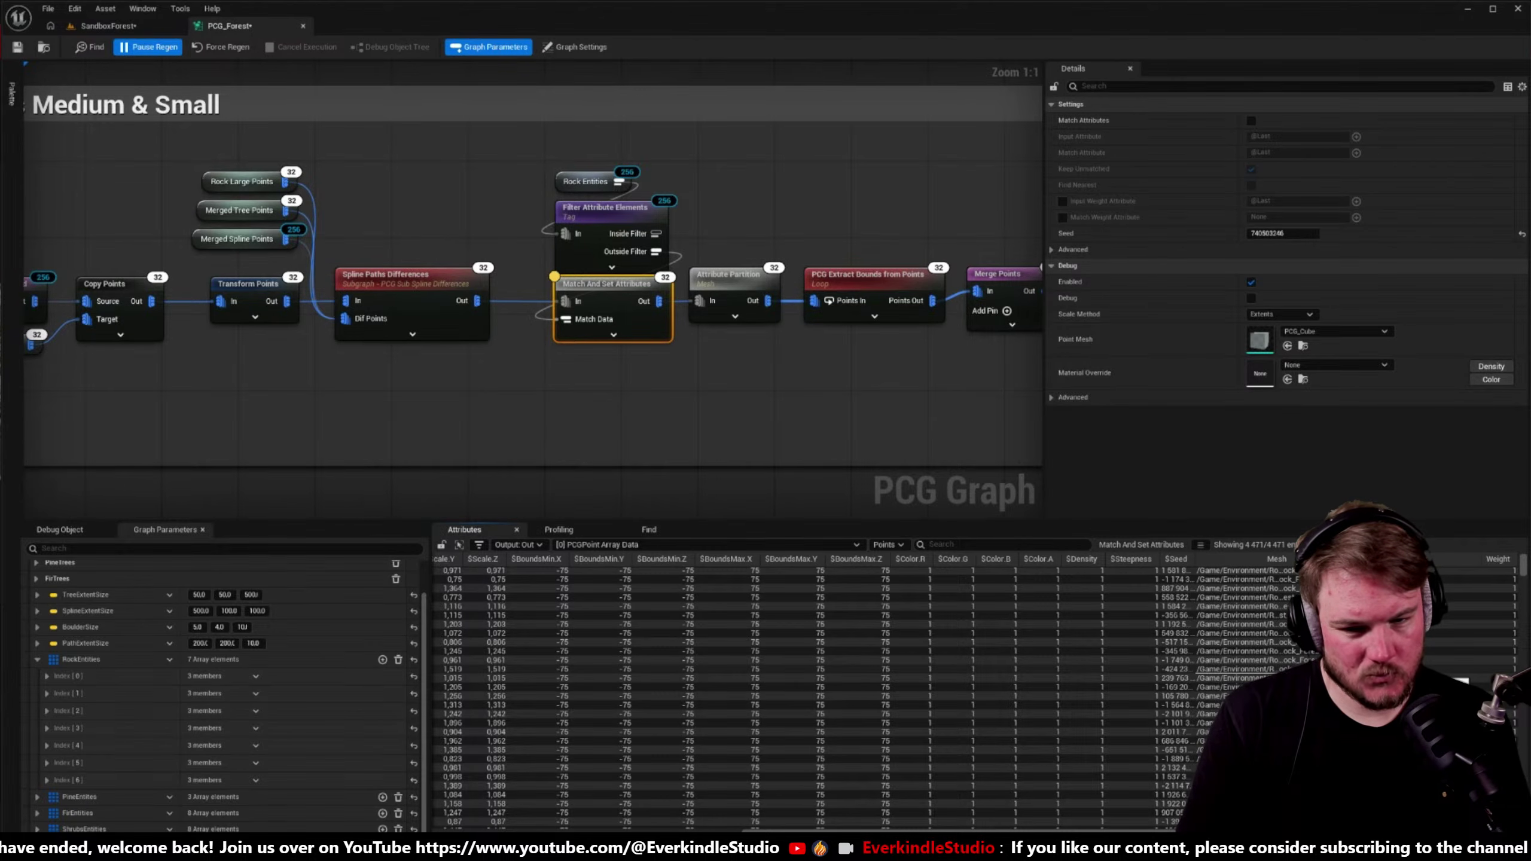
scroll(768, 367, "down", 6)
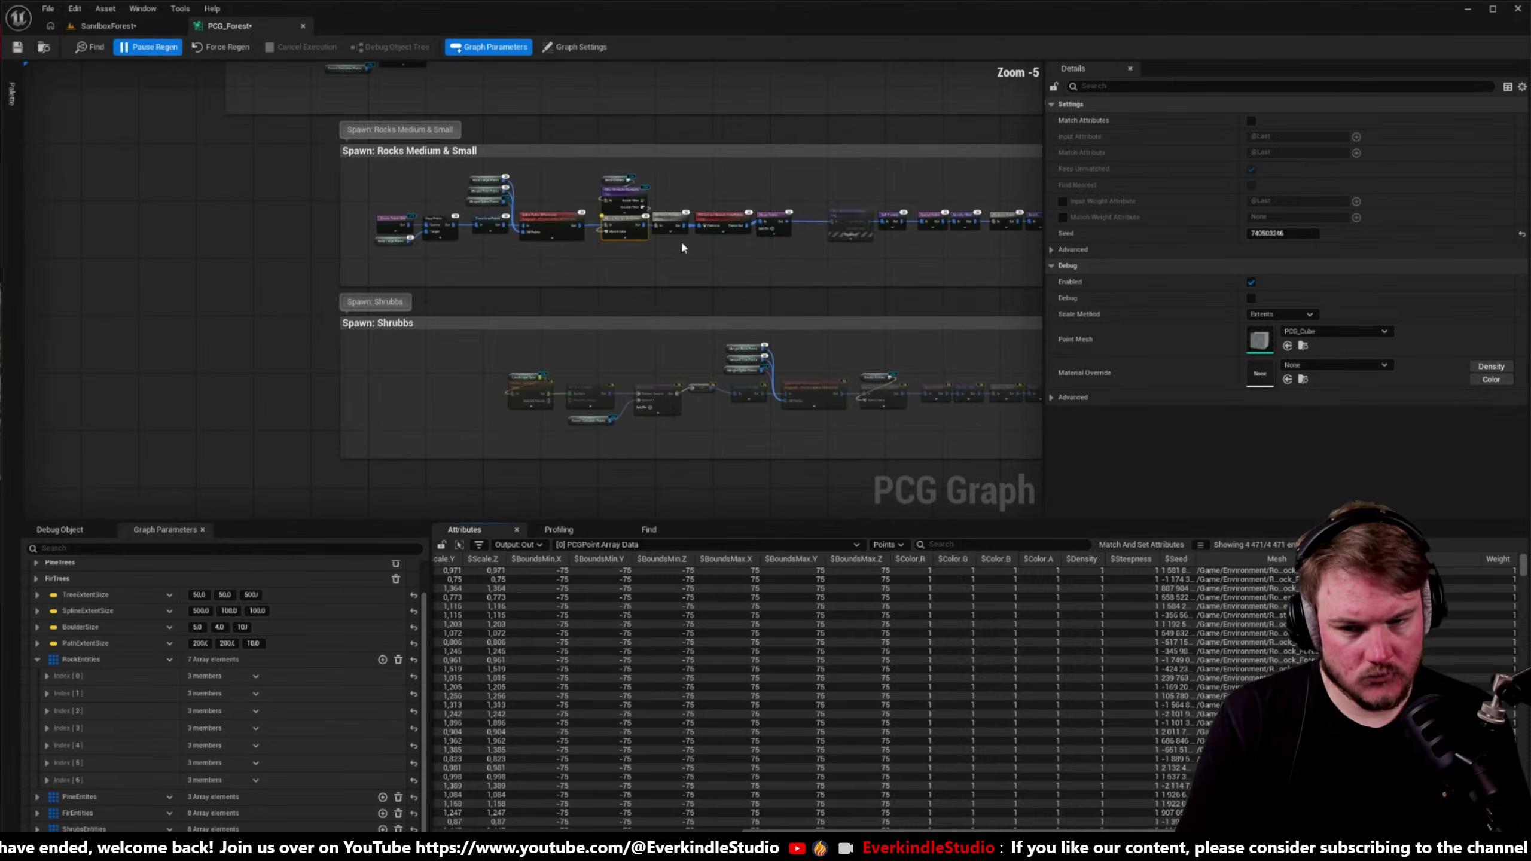
scroll(679, 244, "up", 2)
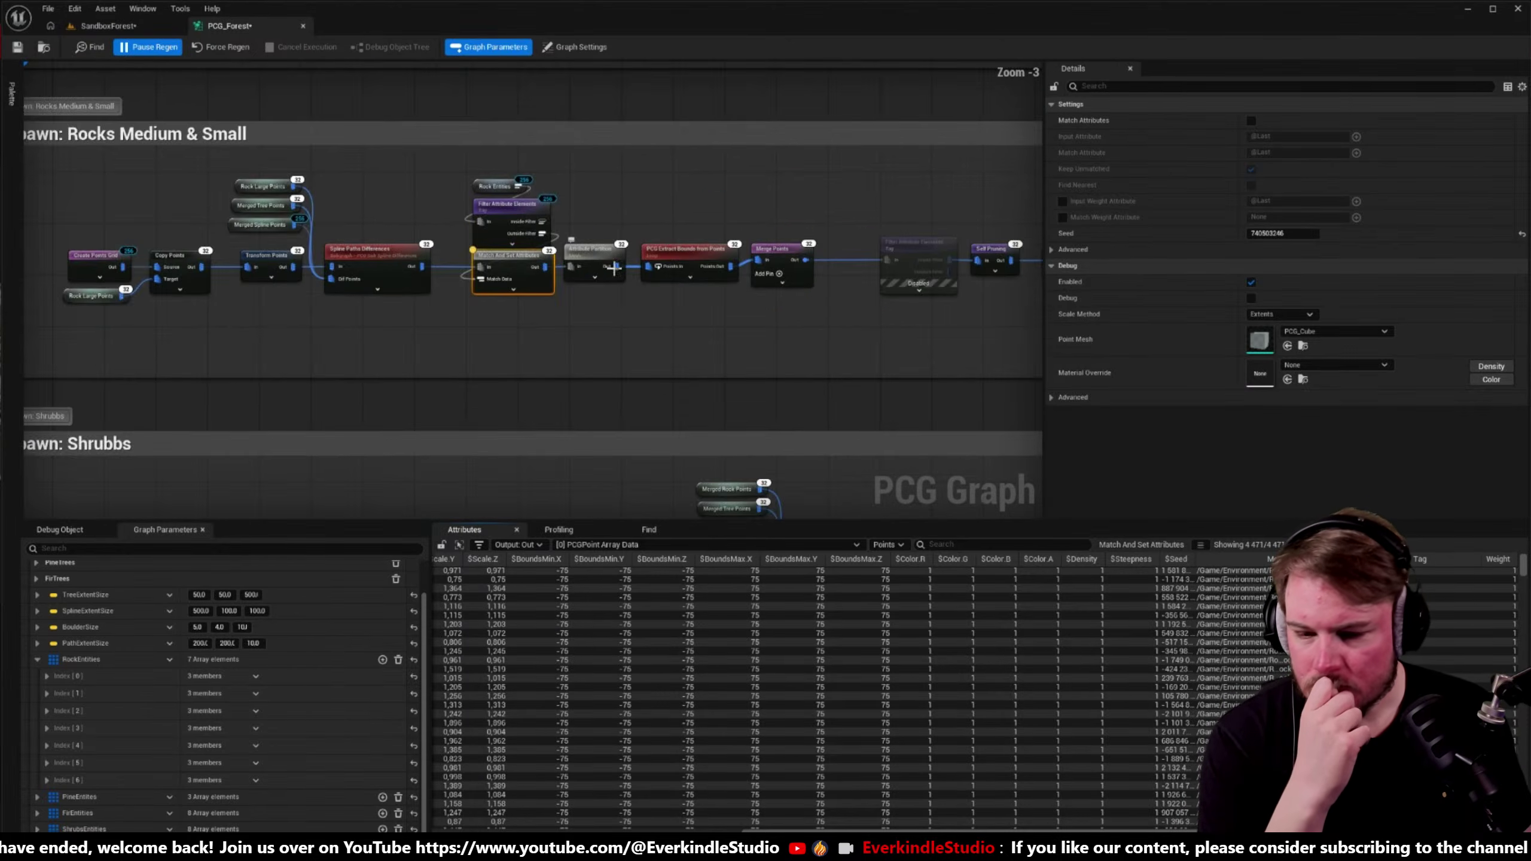
scroll(694, 345, "up", 1)
right_click_drag(694, 345, 511, 334)
scroll(511, 333, "up", 1)
left_click(614, 259)
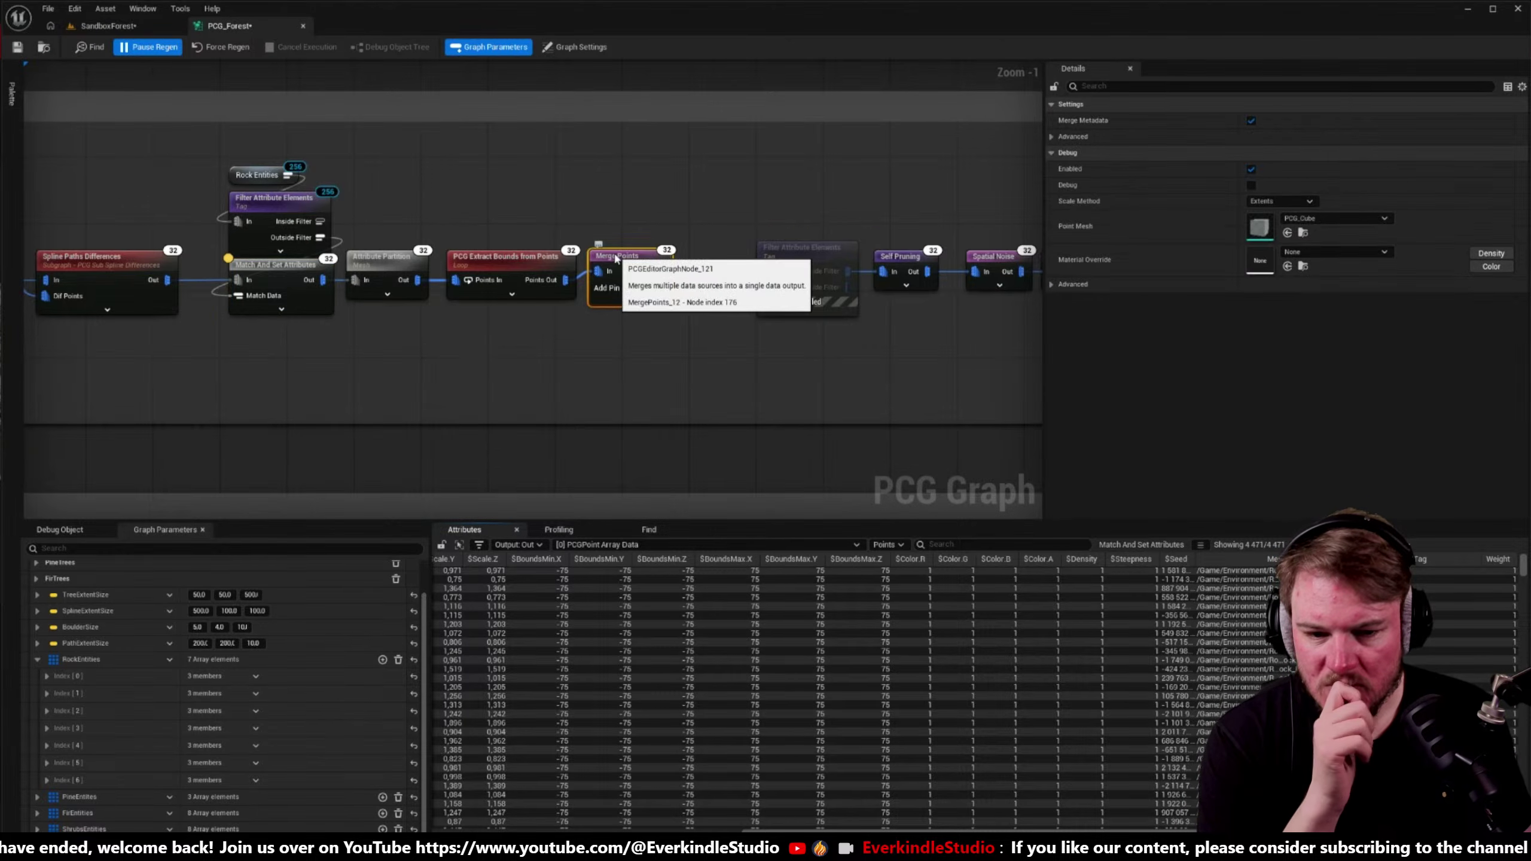
- Review the start of the Rocks Medium & Small chain and check the settings of its Create Points Grid and Copy Points nodes
scroll(530, 211, "down", 3)
right_click_drag(488, 185, 694, 252)
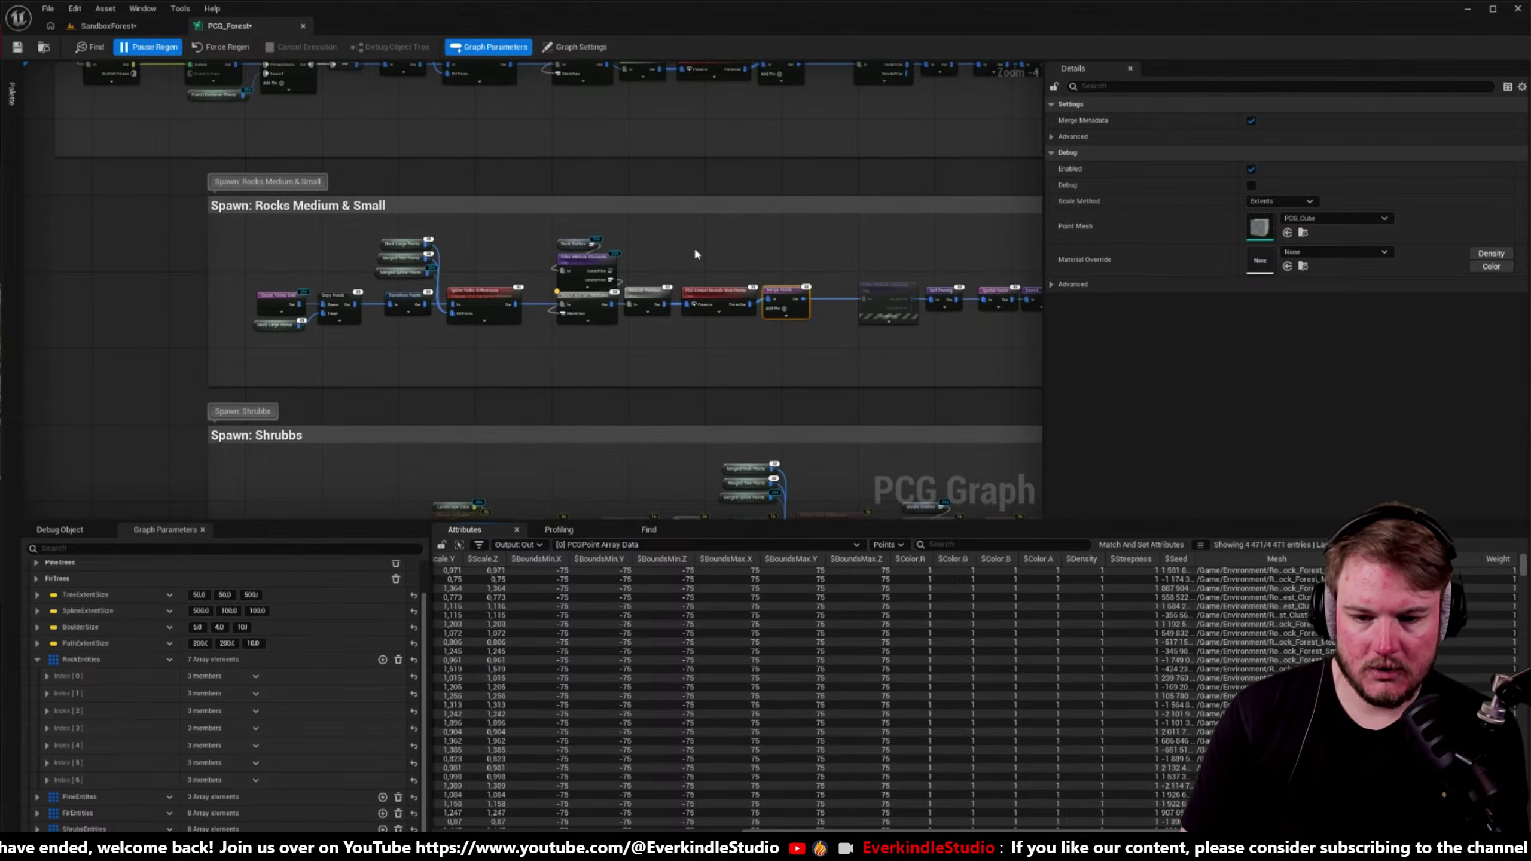
scroll(534, 269, "up", 1)
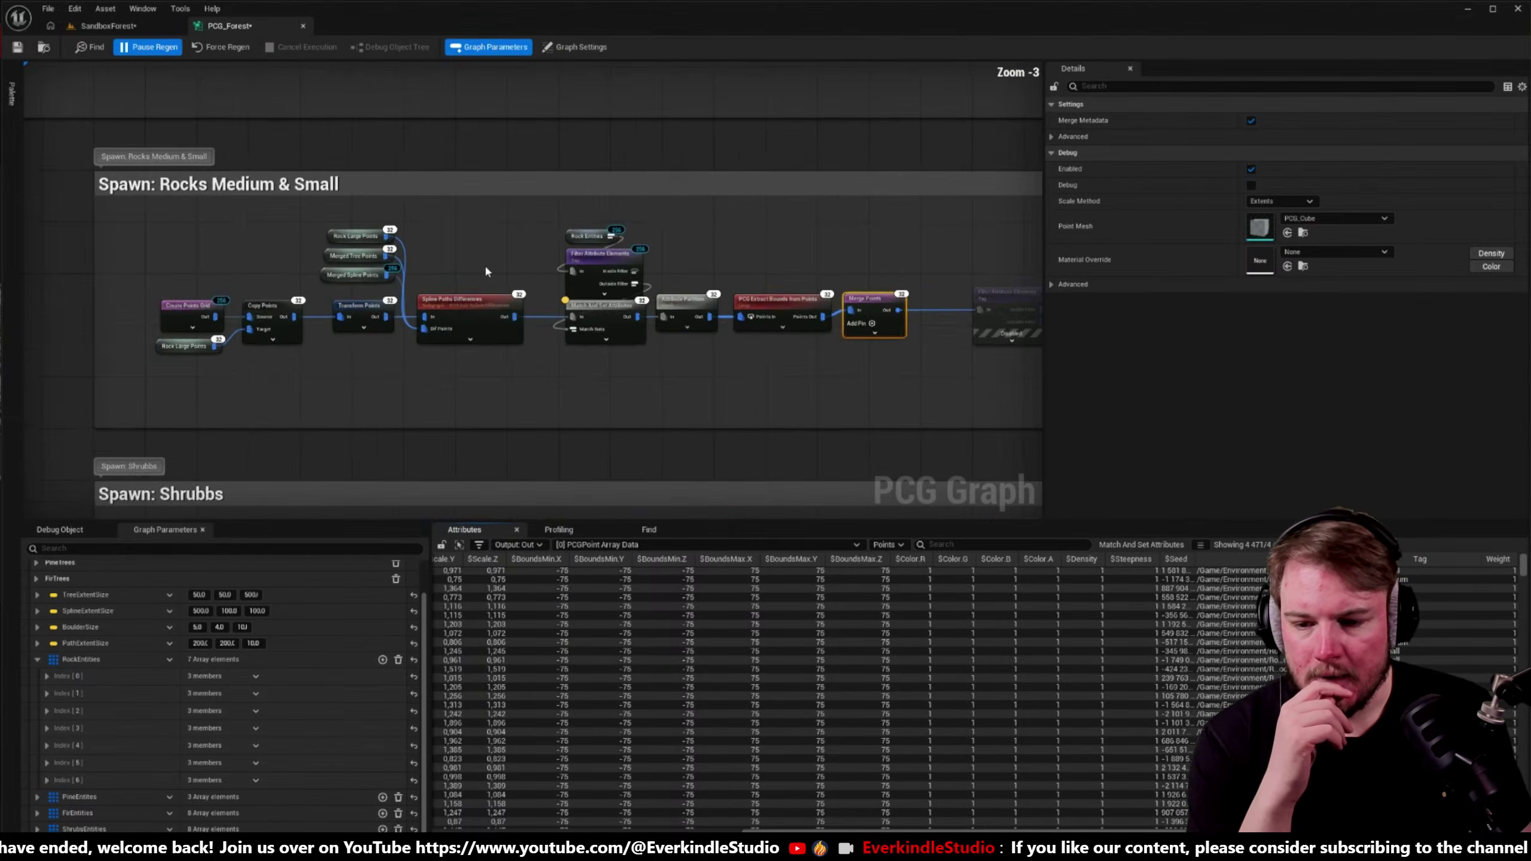
scroll(487, 271, "up", 2)
scroll(143, 246, "up", 1)
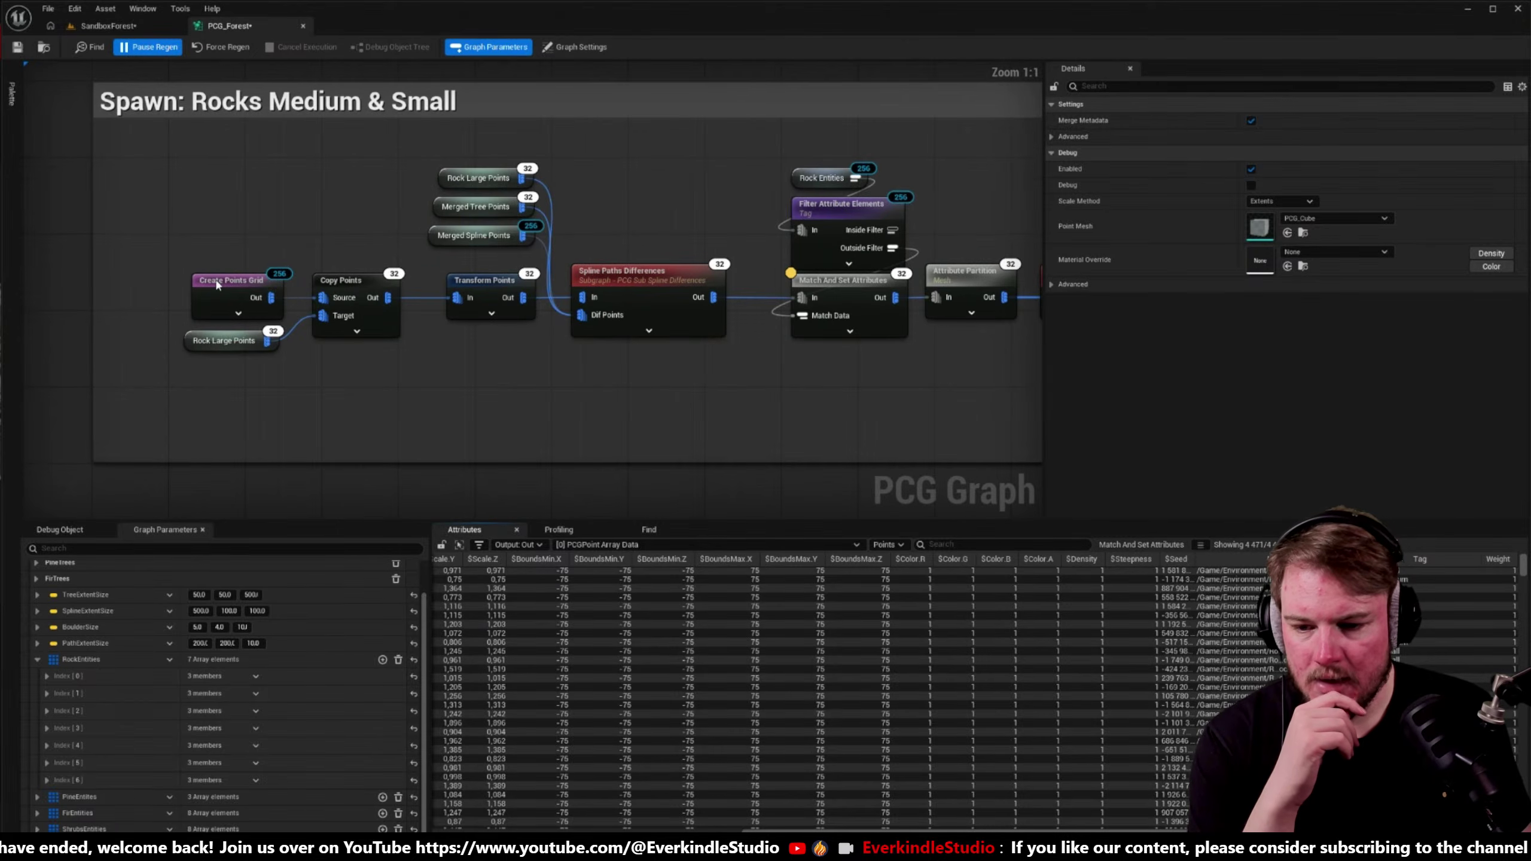
left_click(218, 285)
left_click_drag(189, 219, 381, 380)
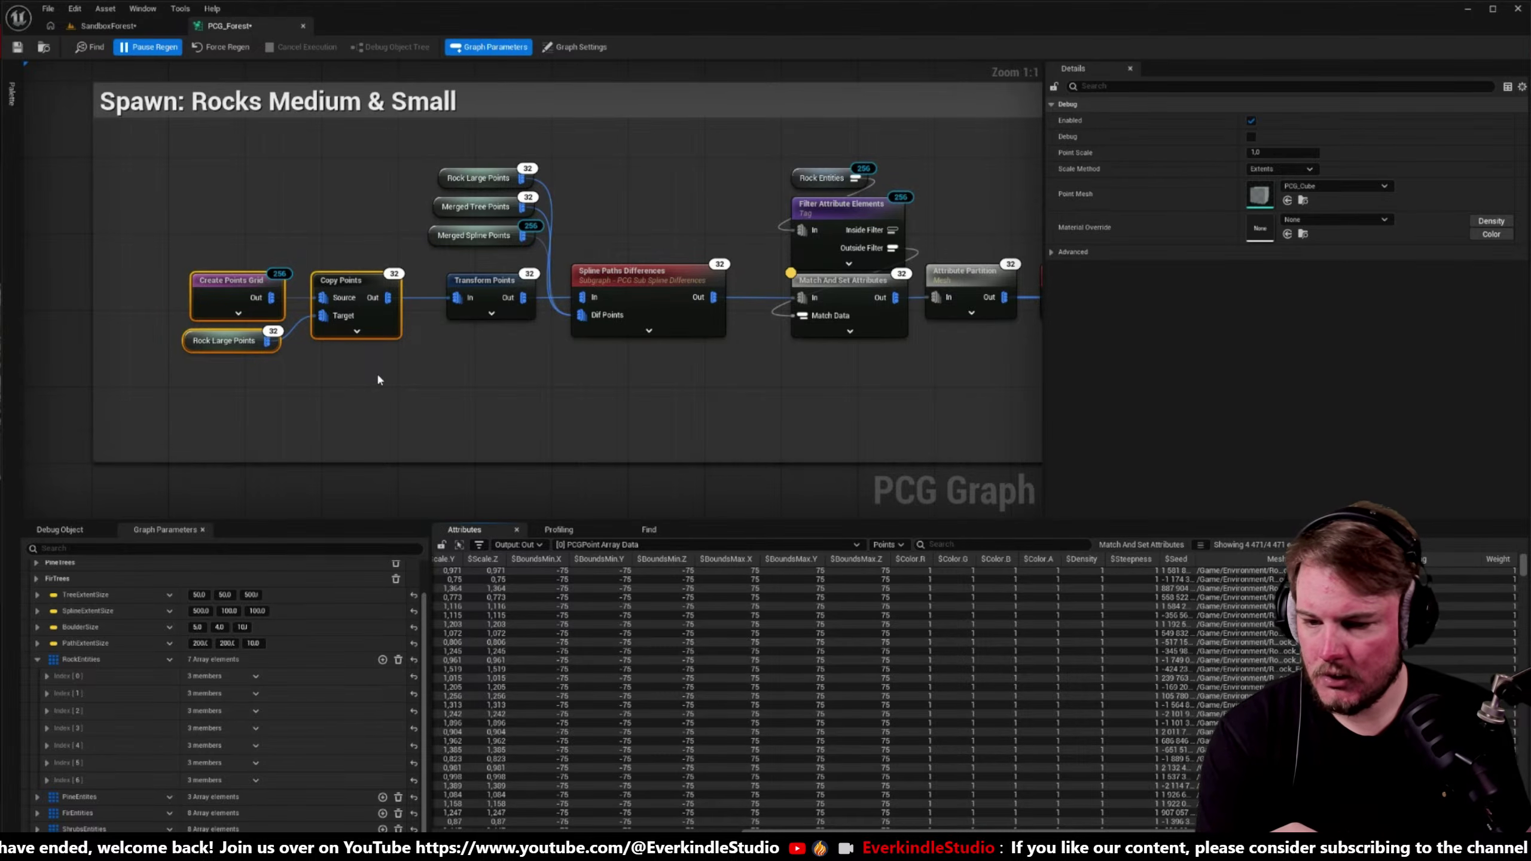
left_click(361, 325)
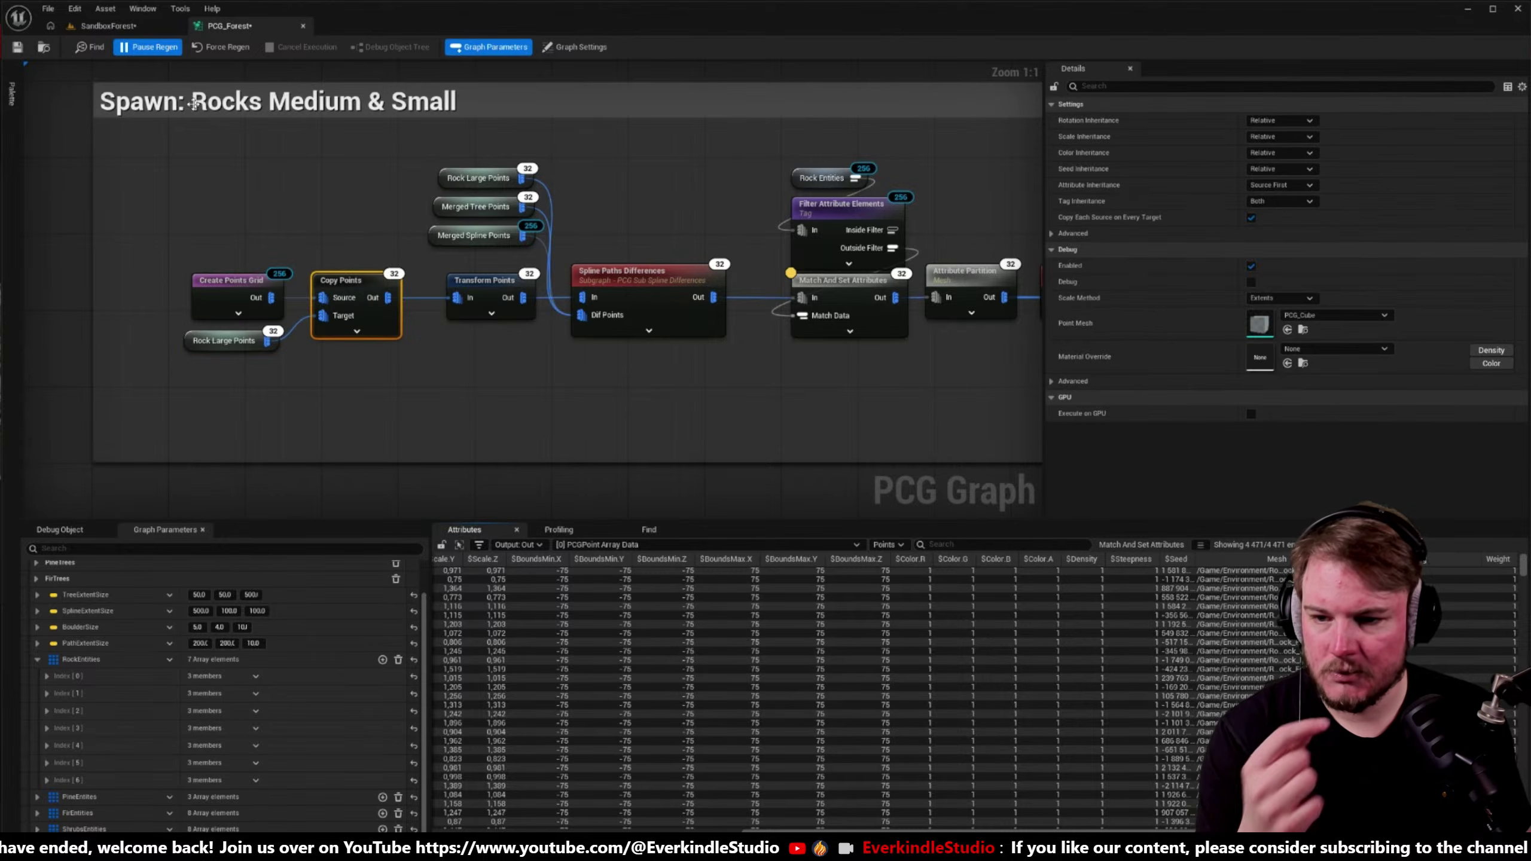
- Examine the spawned rocks in the SandboxForest level viewport and return to the PCG_Forest graph
left_click(136, 26)
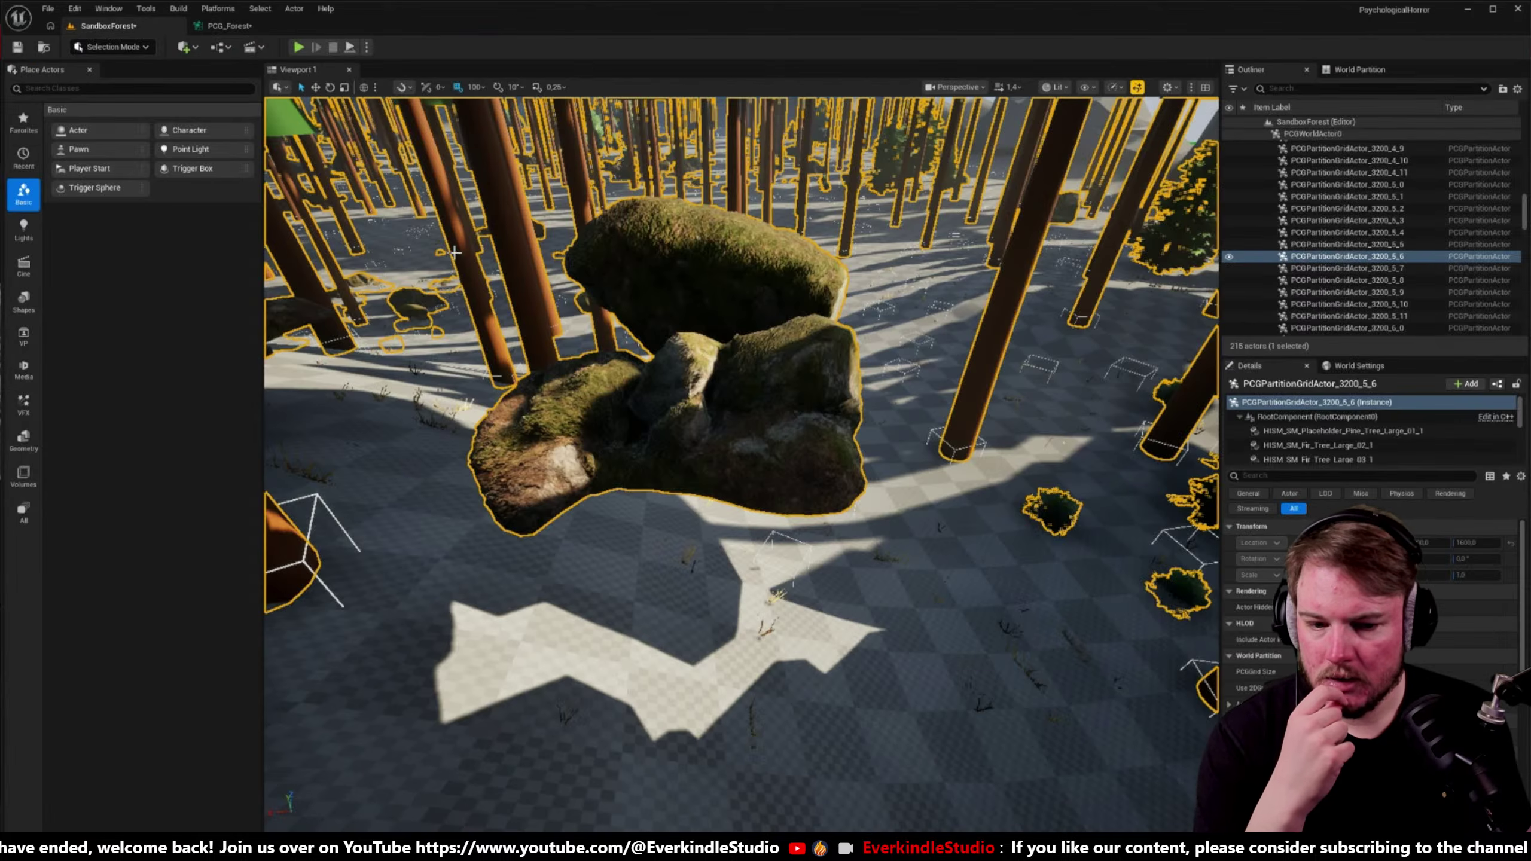
right_click_drag(458, 256, 512, 238)
right_click_drag(742, 464, 741, 464)
left_click(241, 28)
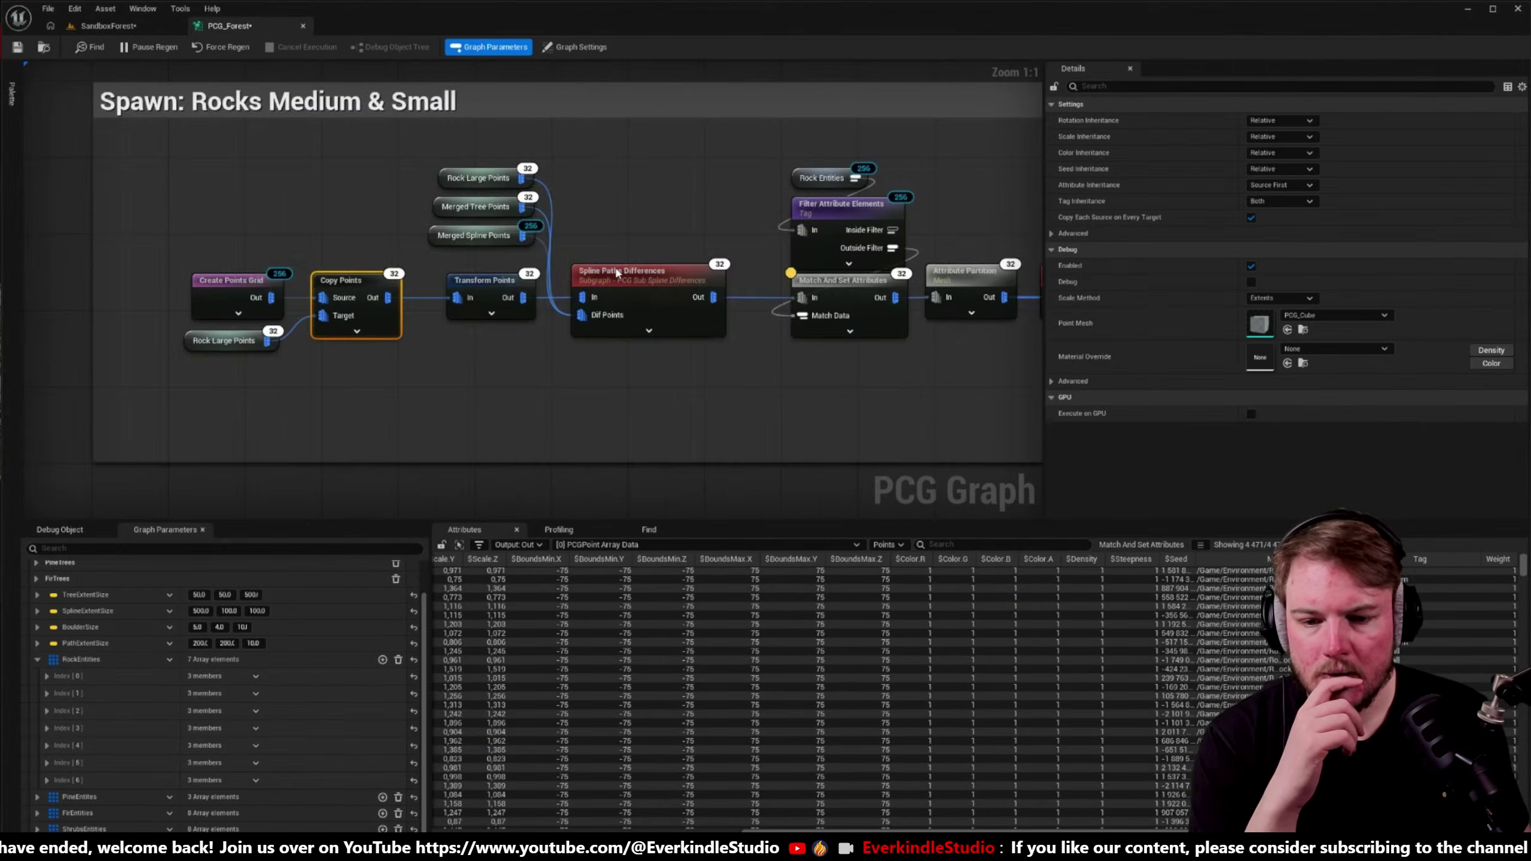
- Inspect the Attribute Partition node's output and review the nodes that feed it in the Rocks Medium & Small section
right_click_drag(851, 328, 502, 419)
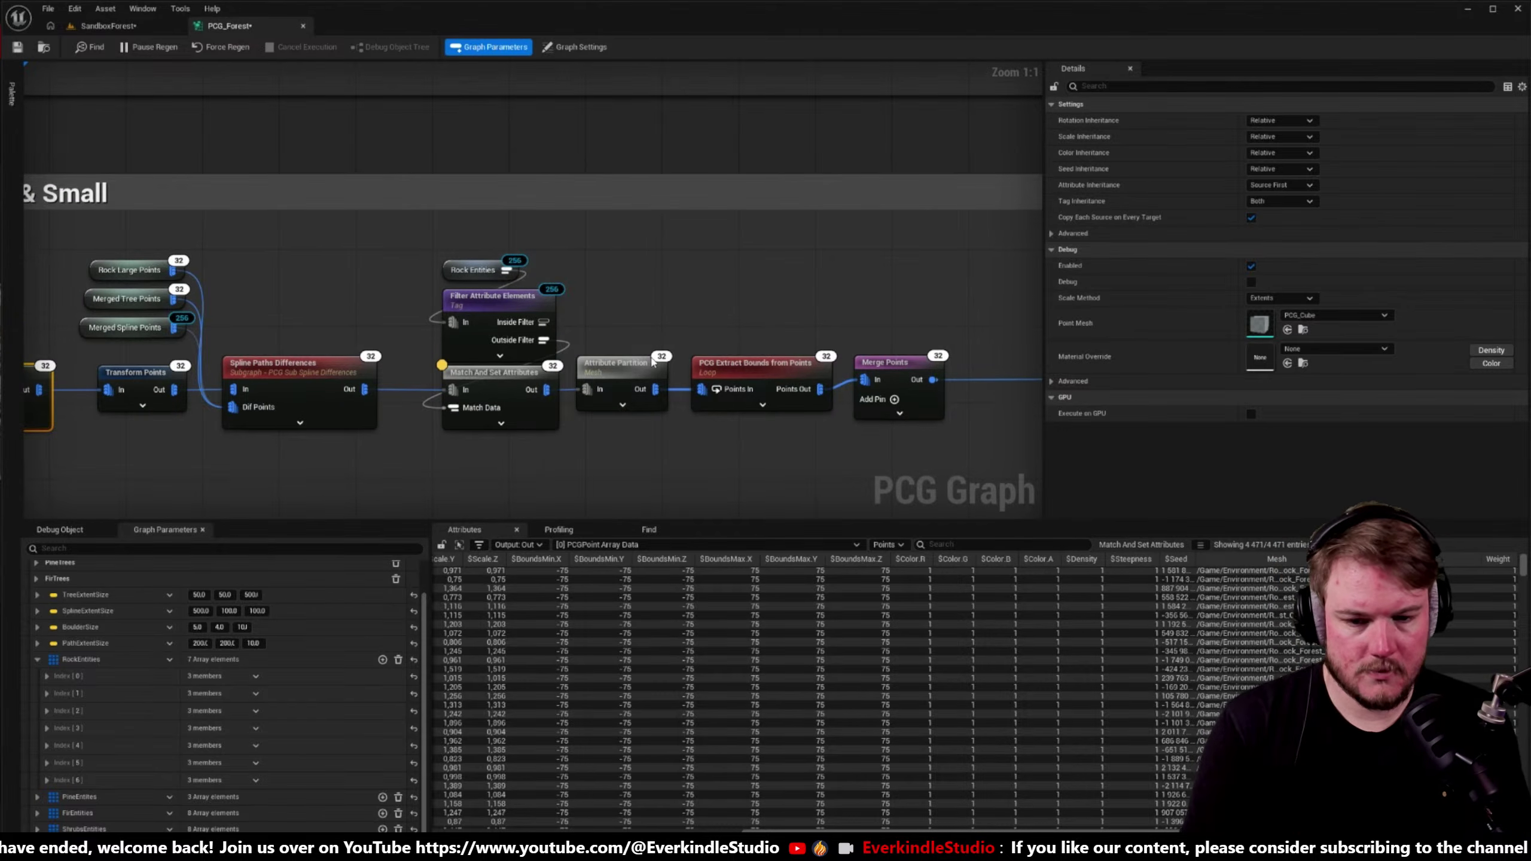
left_click(620, 373)
key("a")
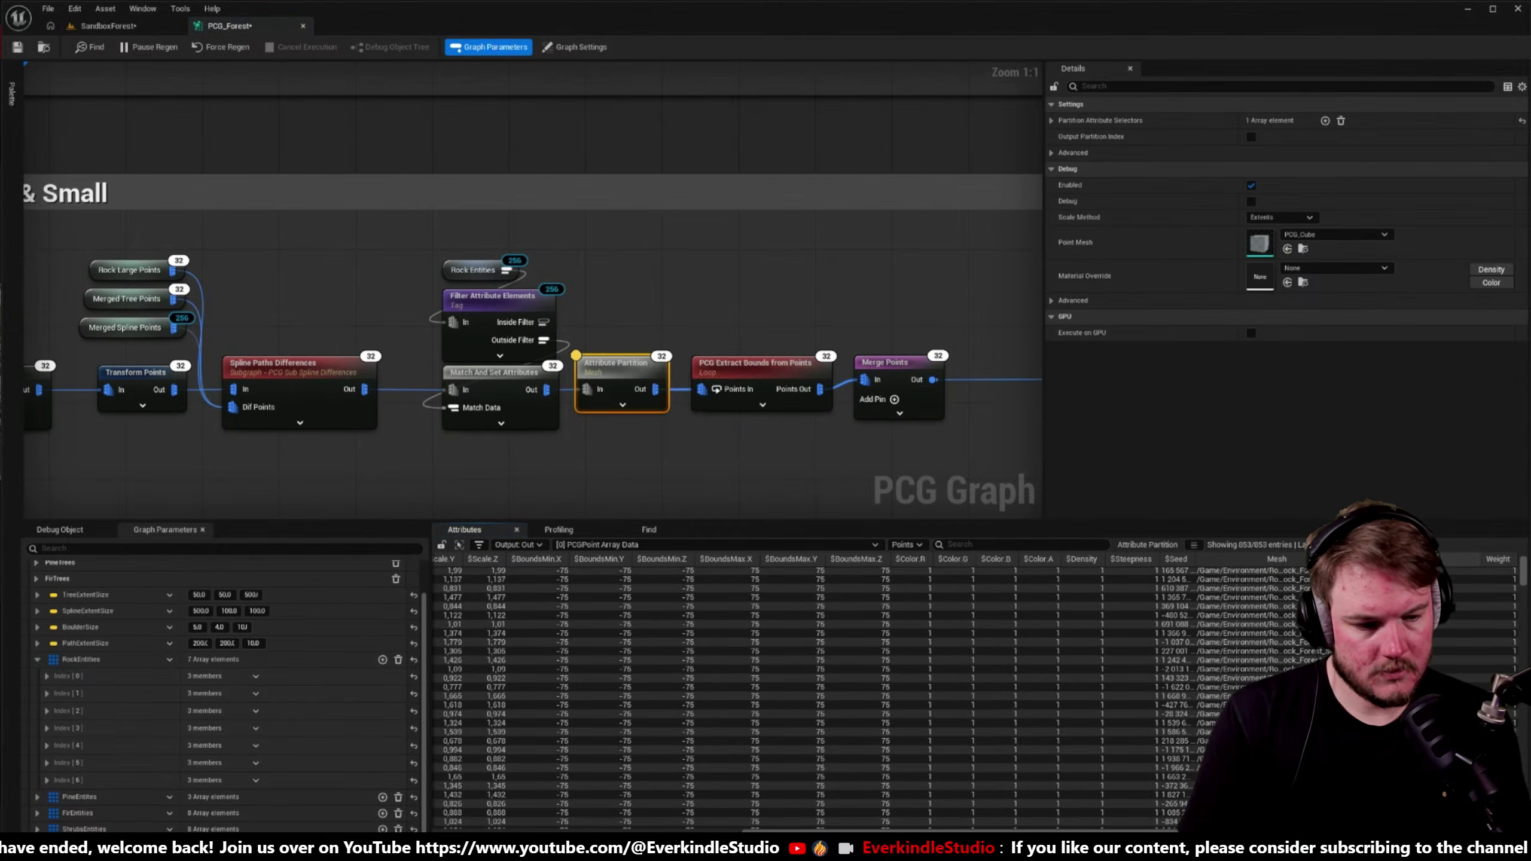
right_click_drag(167, 446, 621, 370)
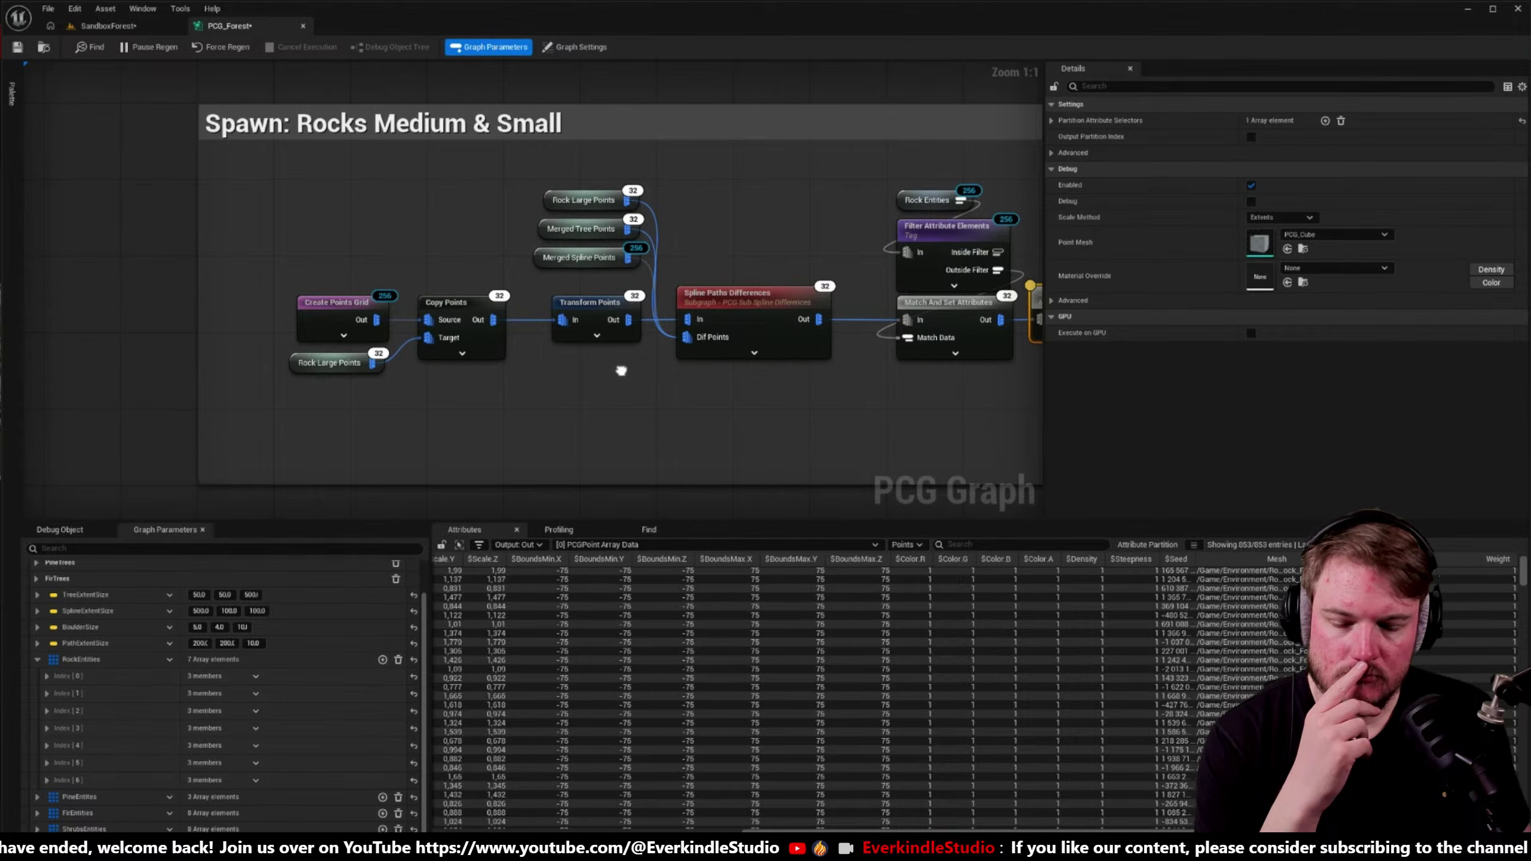
scroll(620, 370, "down", 2)
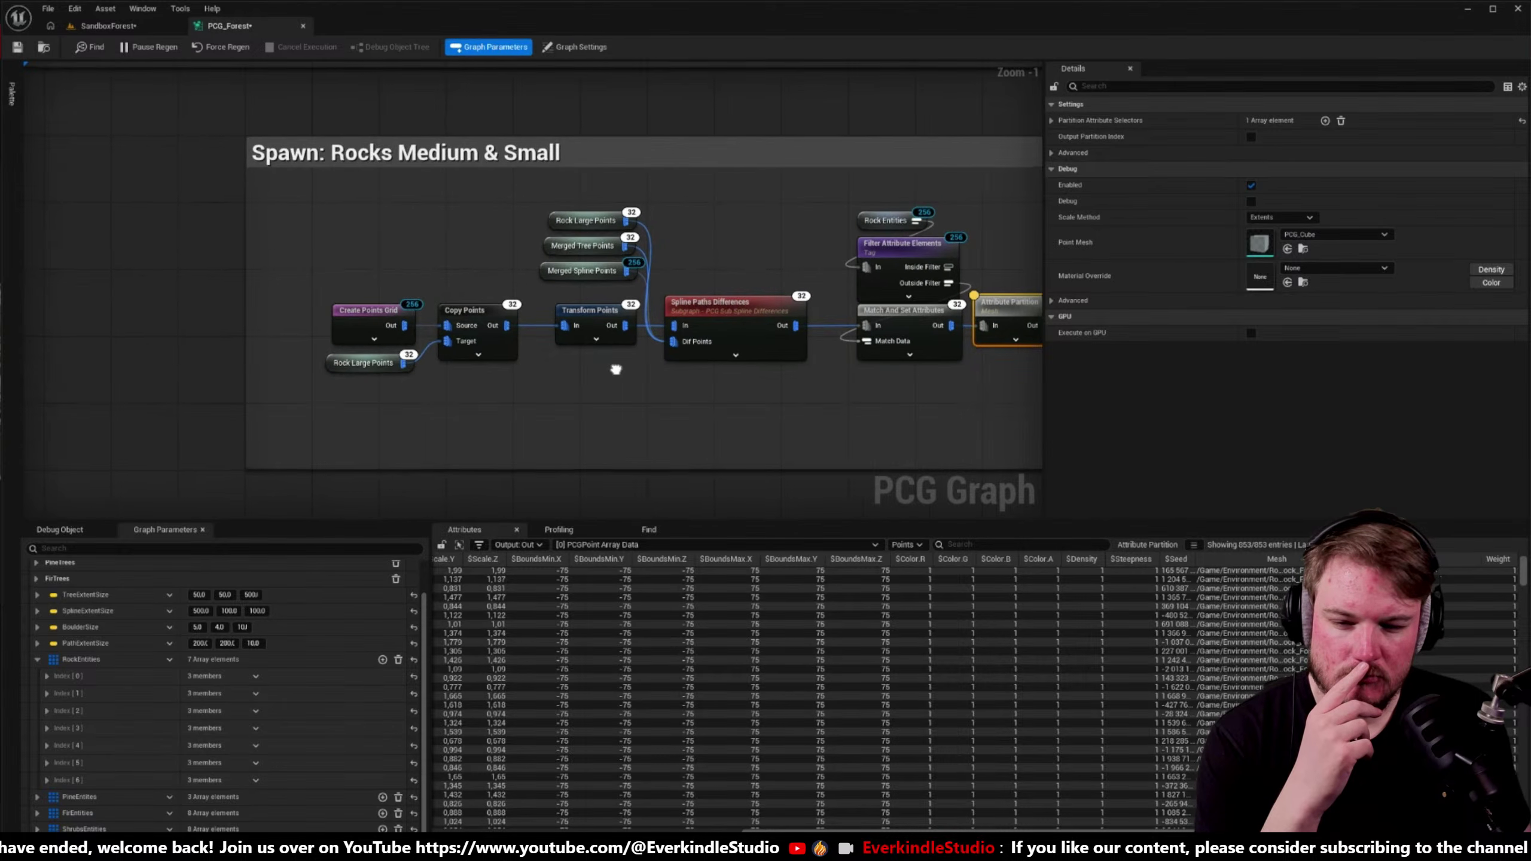
right_click_drag(615, 369, 615, 373)
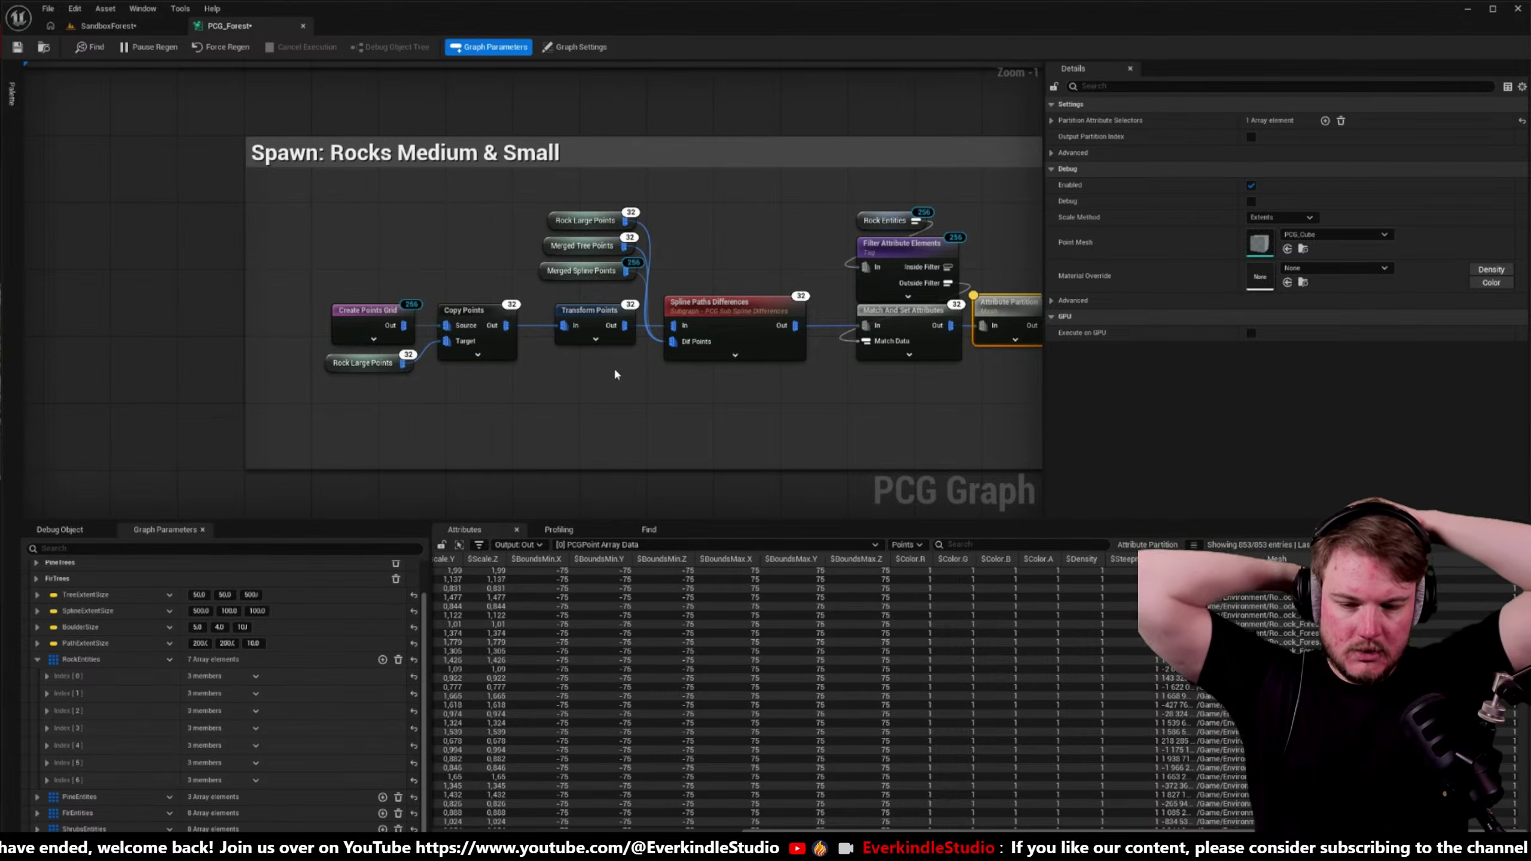
- Add a Debug node in the Rocks Medium & Small group and feed it from Rock Large Points
right_click(532, 409)
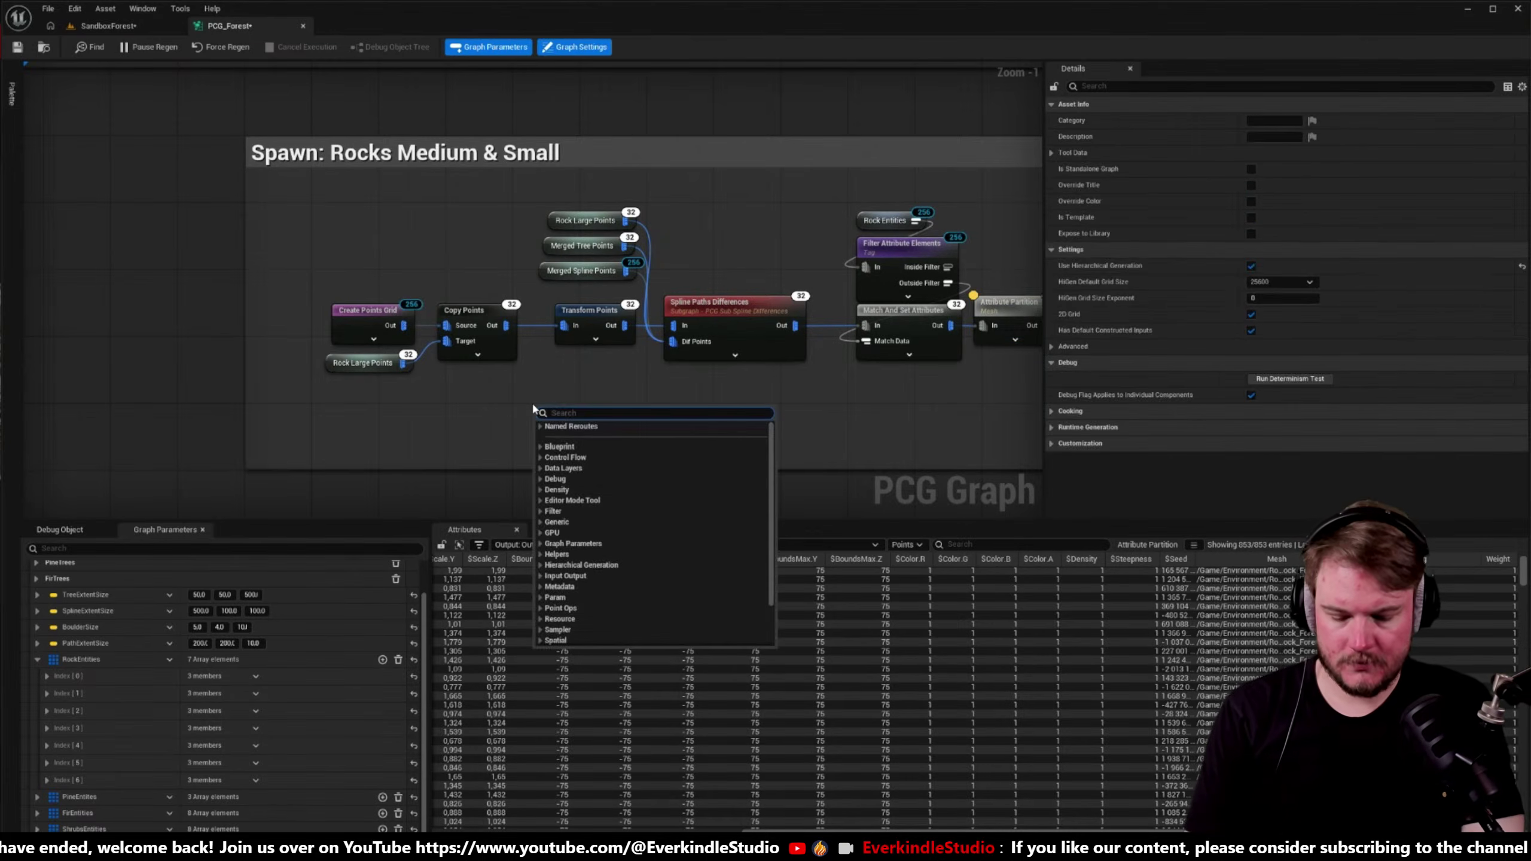
type("debug")
key("Return")
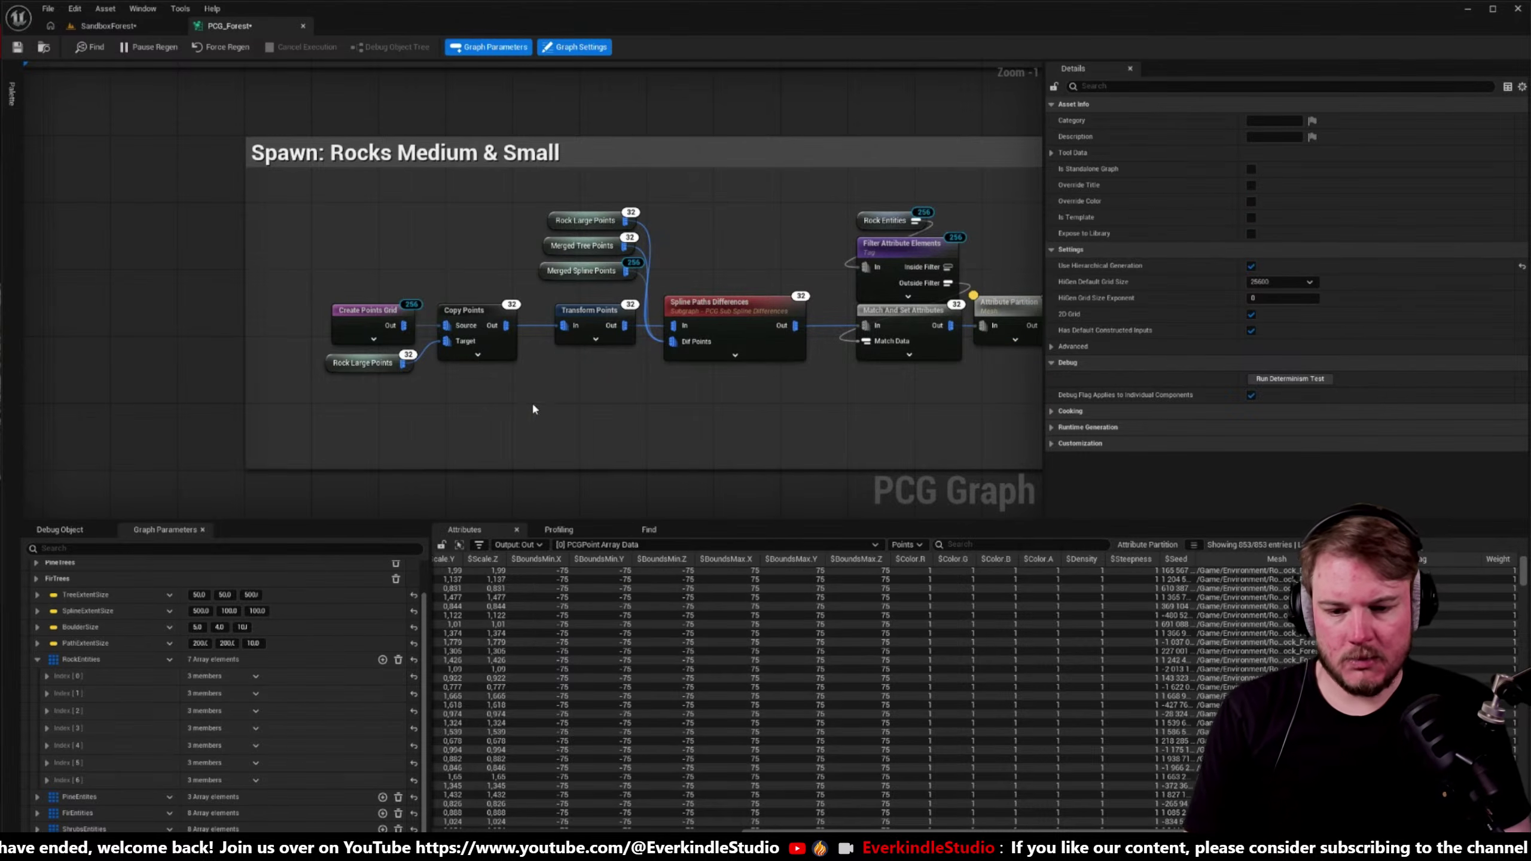
left_click_drag(403, 362, 542, 425)
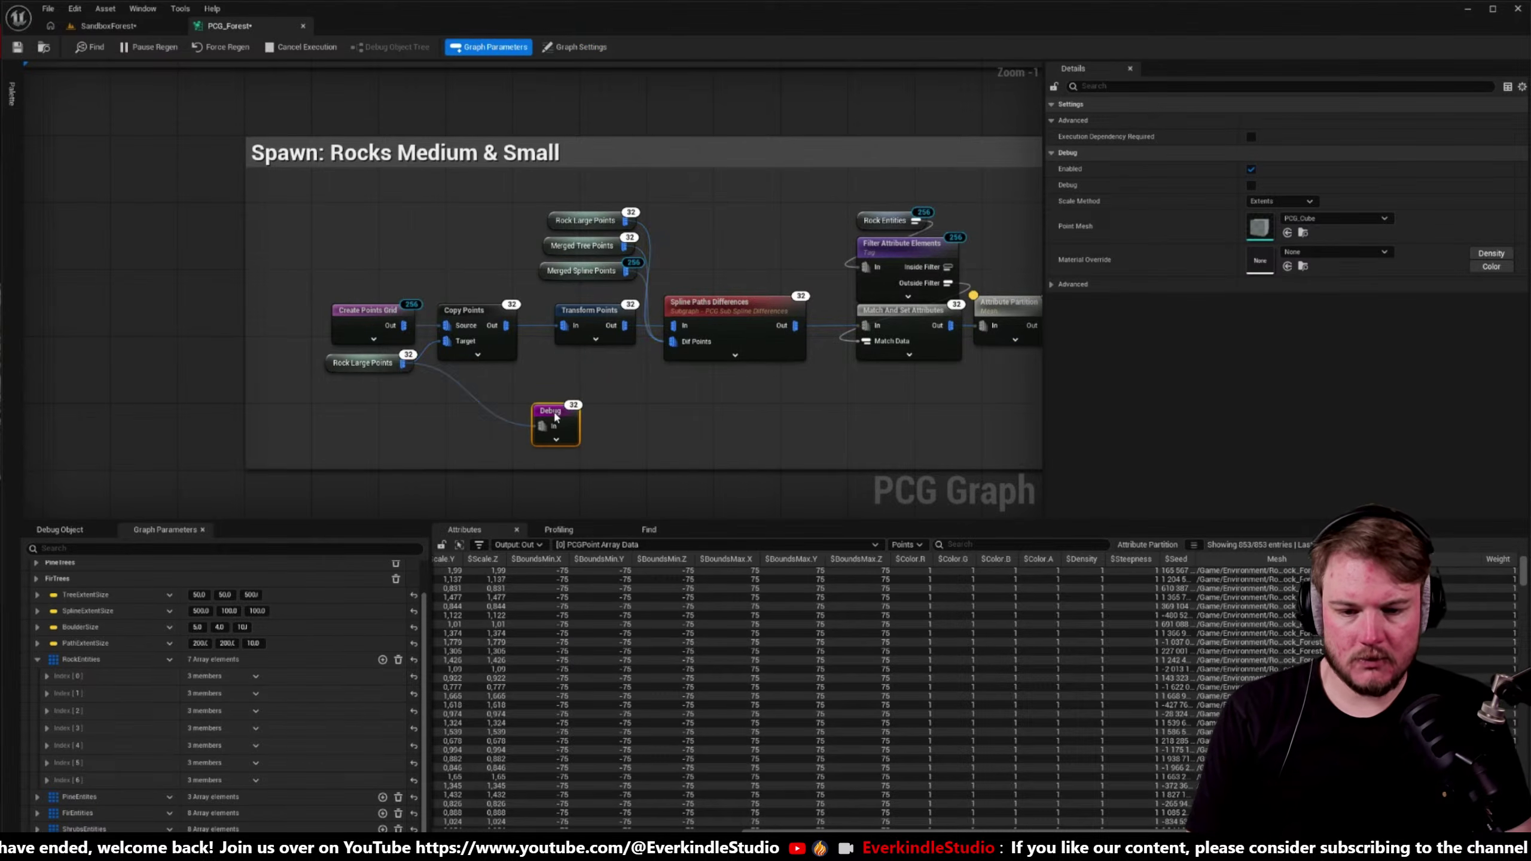
- Set the Debug node's scale method to Absolute and its point scale to 4
left_click(1274, 203)
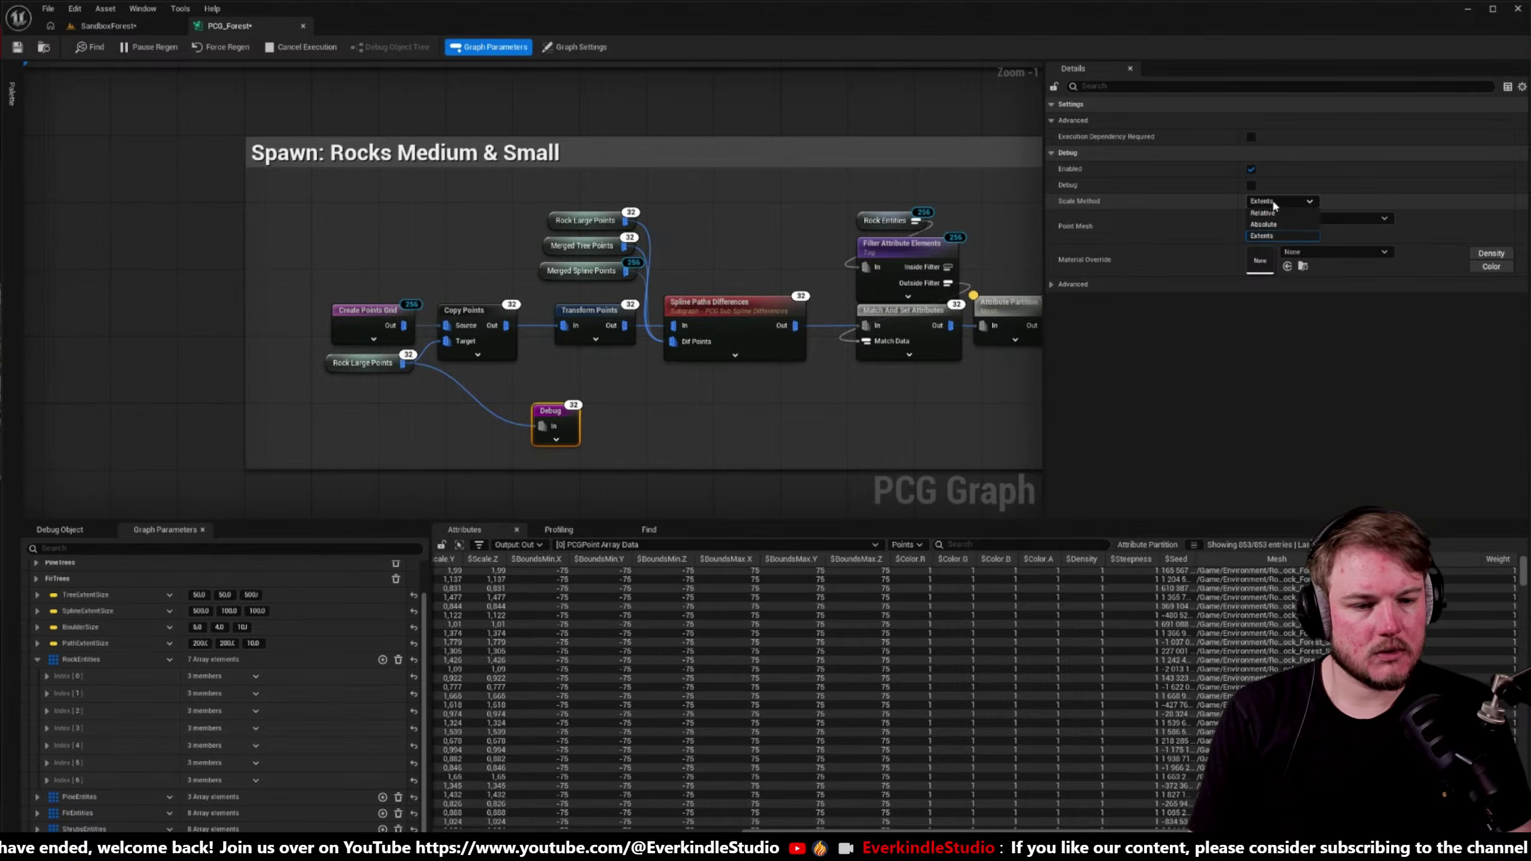
left_click(1264, 223)
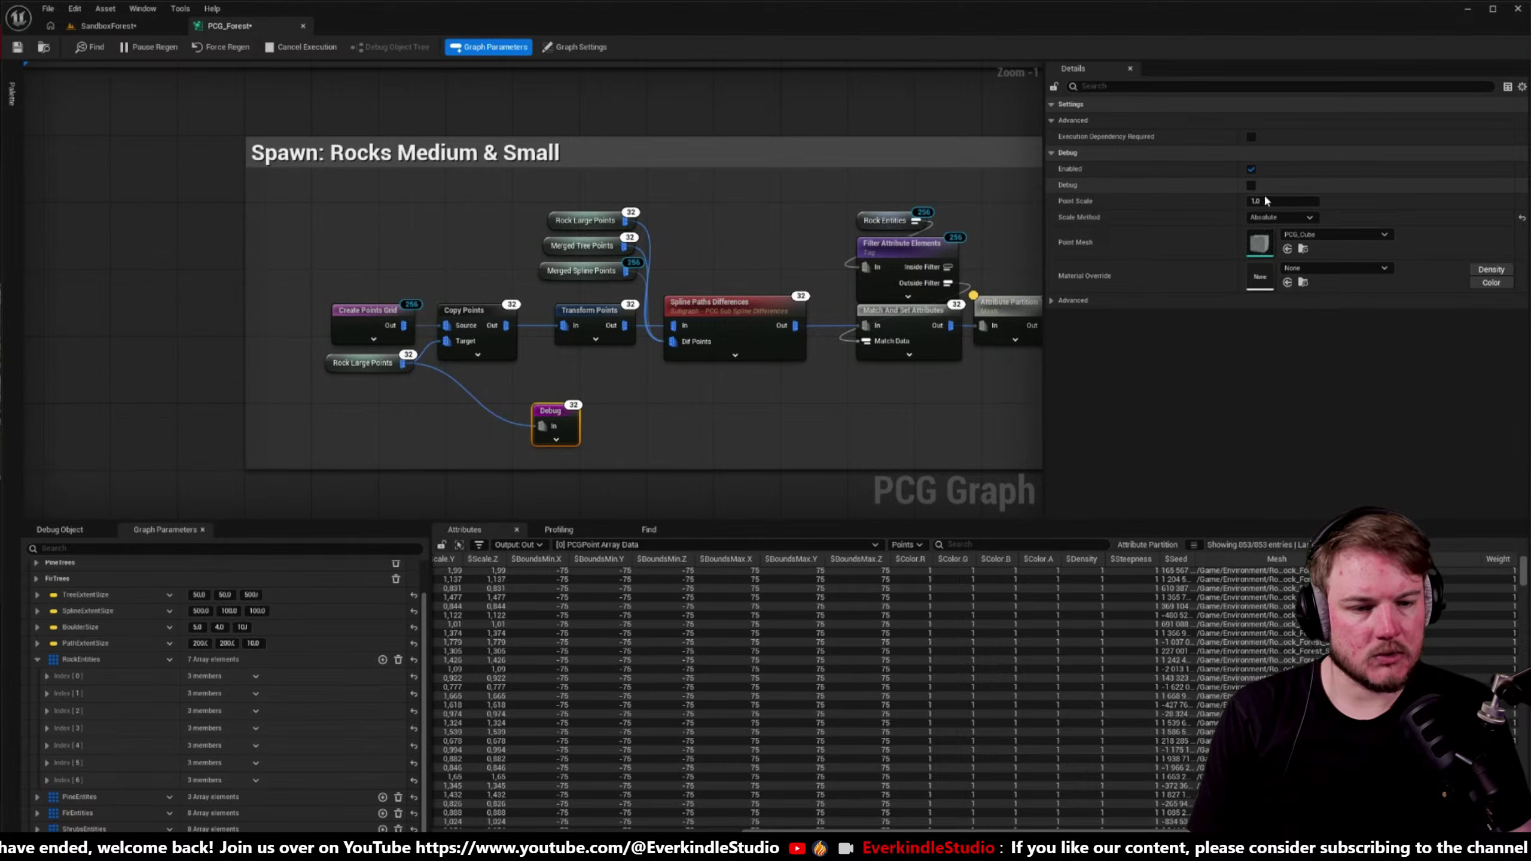
left_click(1259, 201)
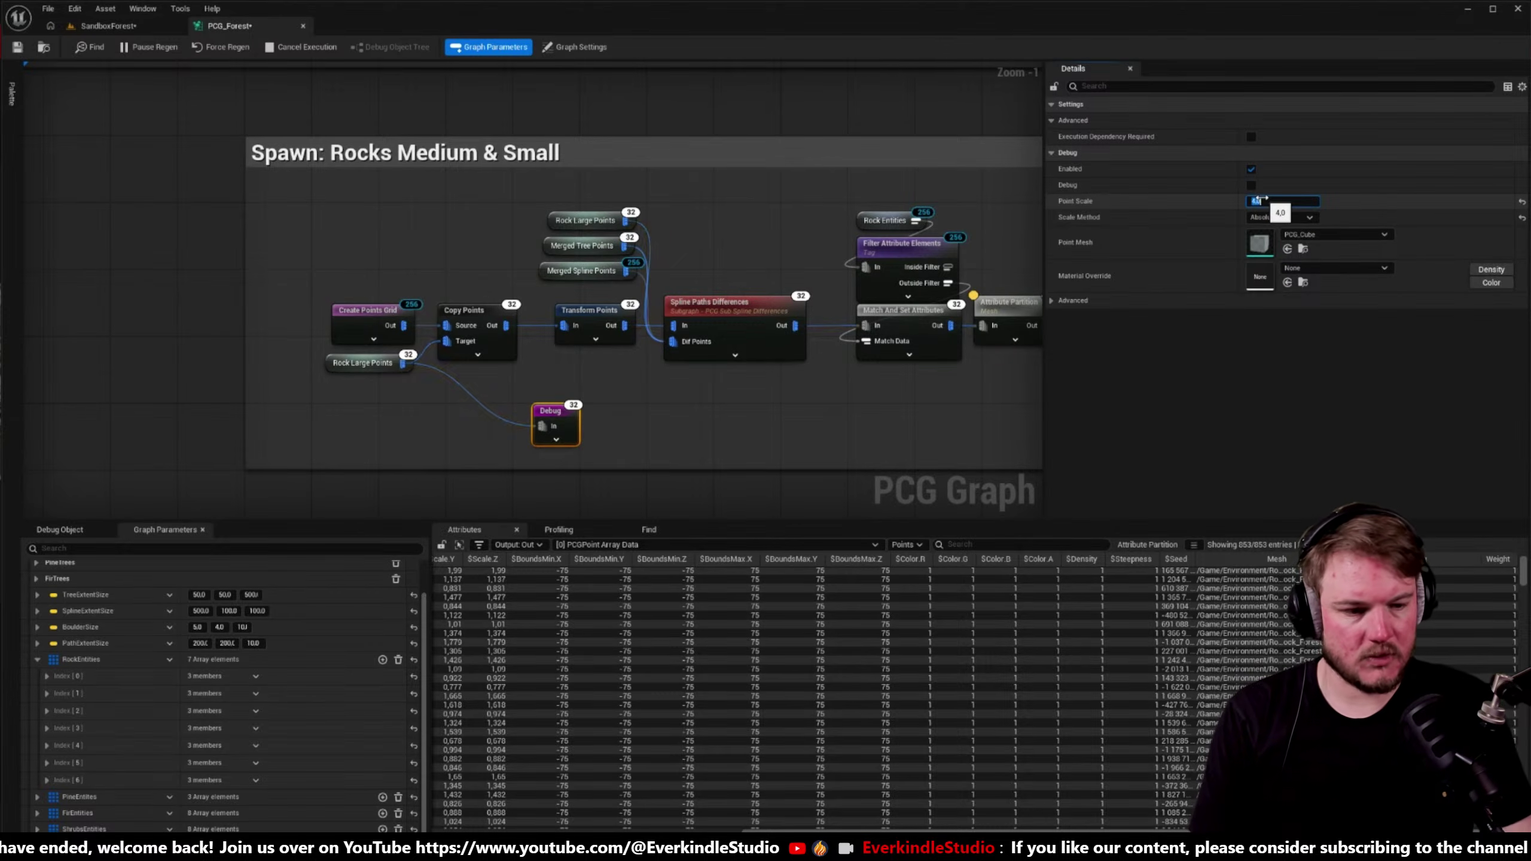
key("Return")
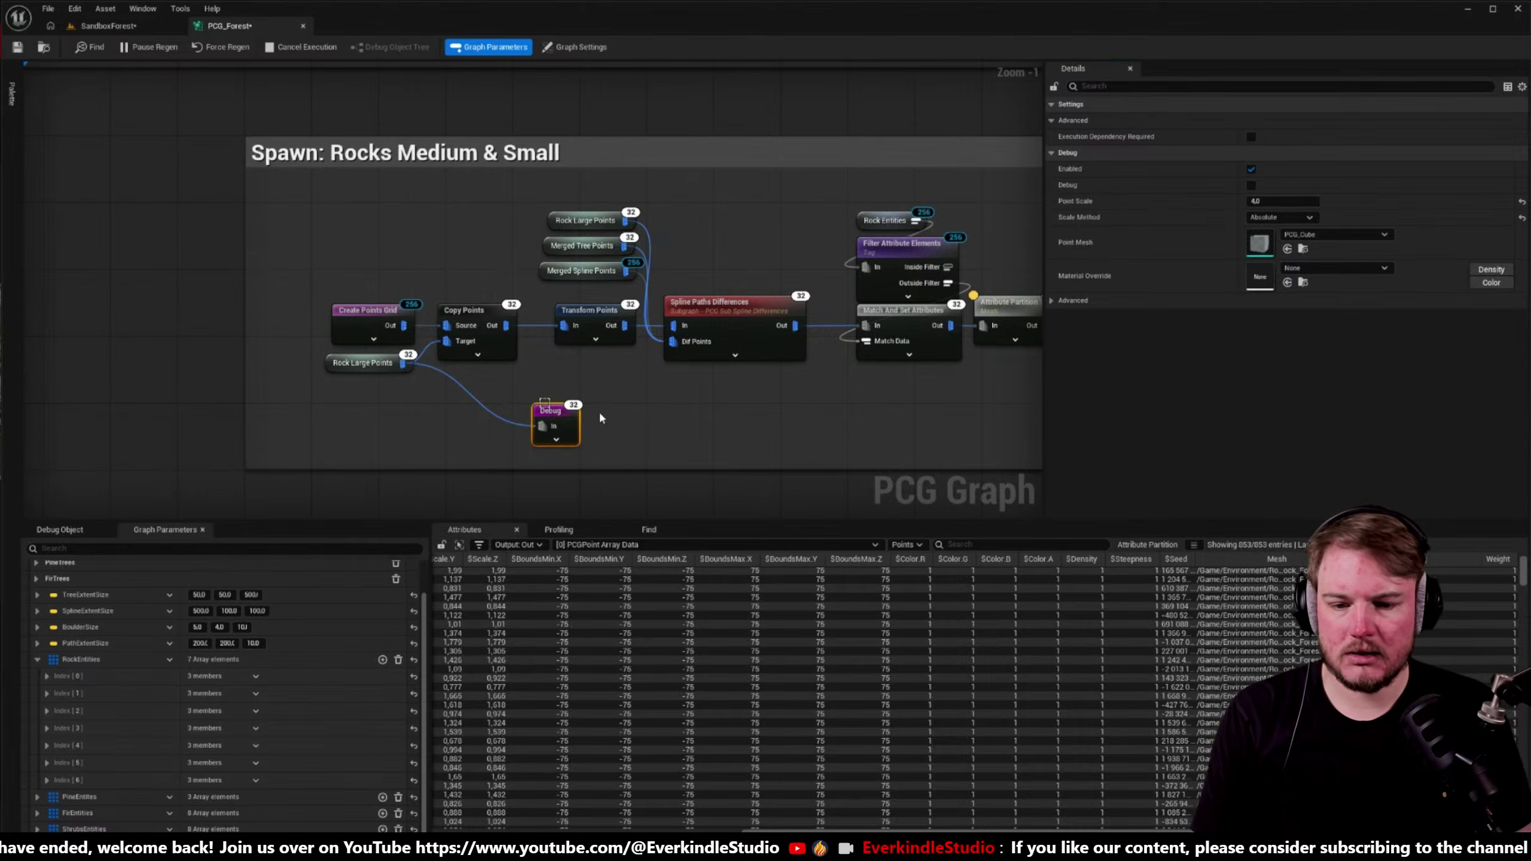
- Examine the large rock debug cubes among the trees in the SandboxForest level
left_click(147, 27)
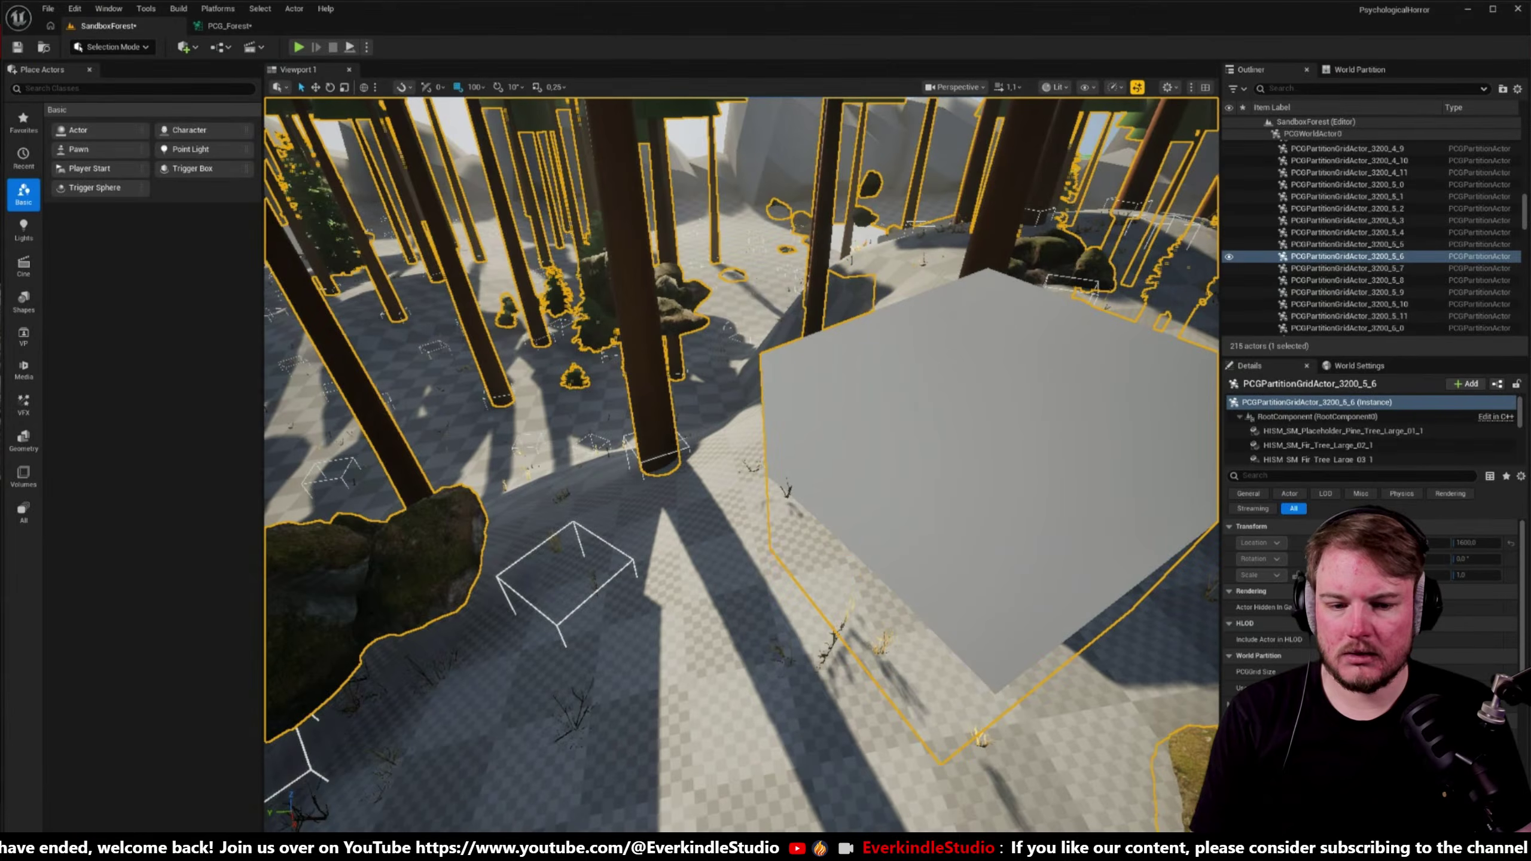
key("f")
right_click_drag(637, 521, 493, 516)
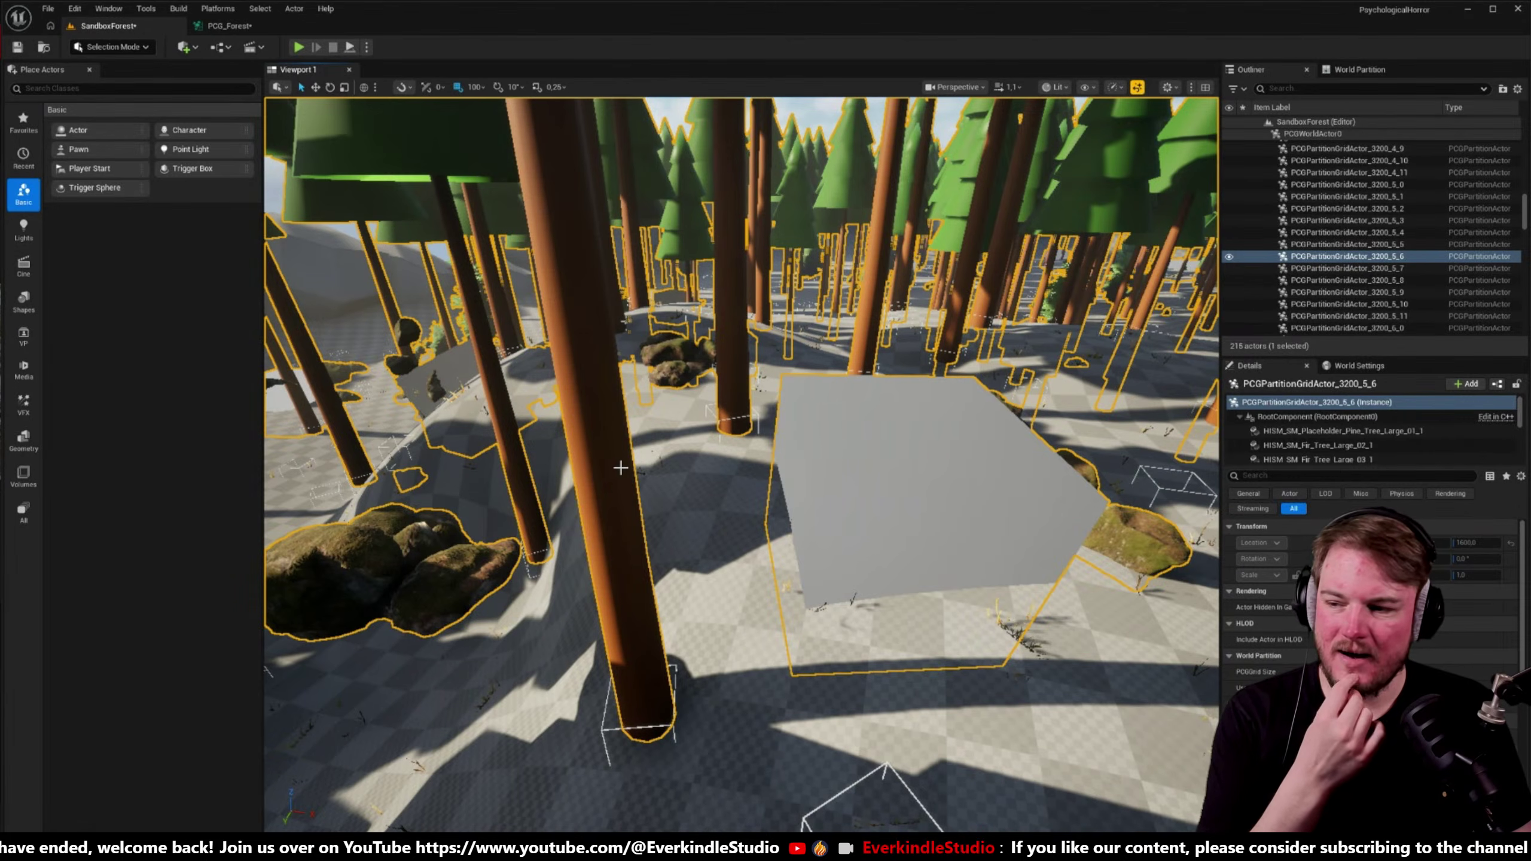
mouse_move(620, 467)
right_mouse_down()
mouse_move(693, 494)
mouse_move(603, 492)
right_mouse_up()
- In the PCG_Forest graph, feed the Debug node from the Copy Points output instead of Rock Large Points
left_click(229, 25)
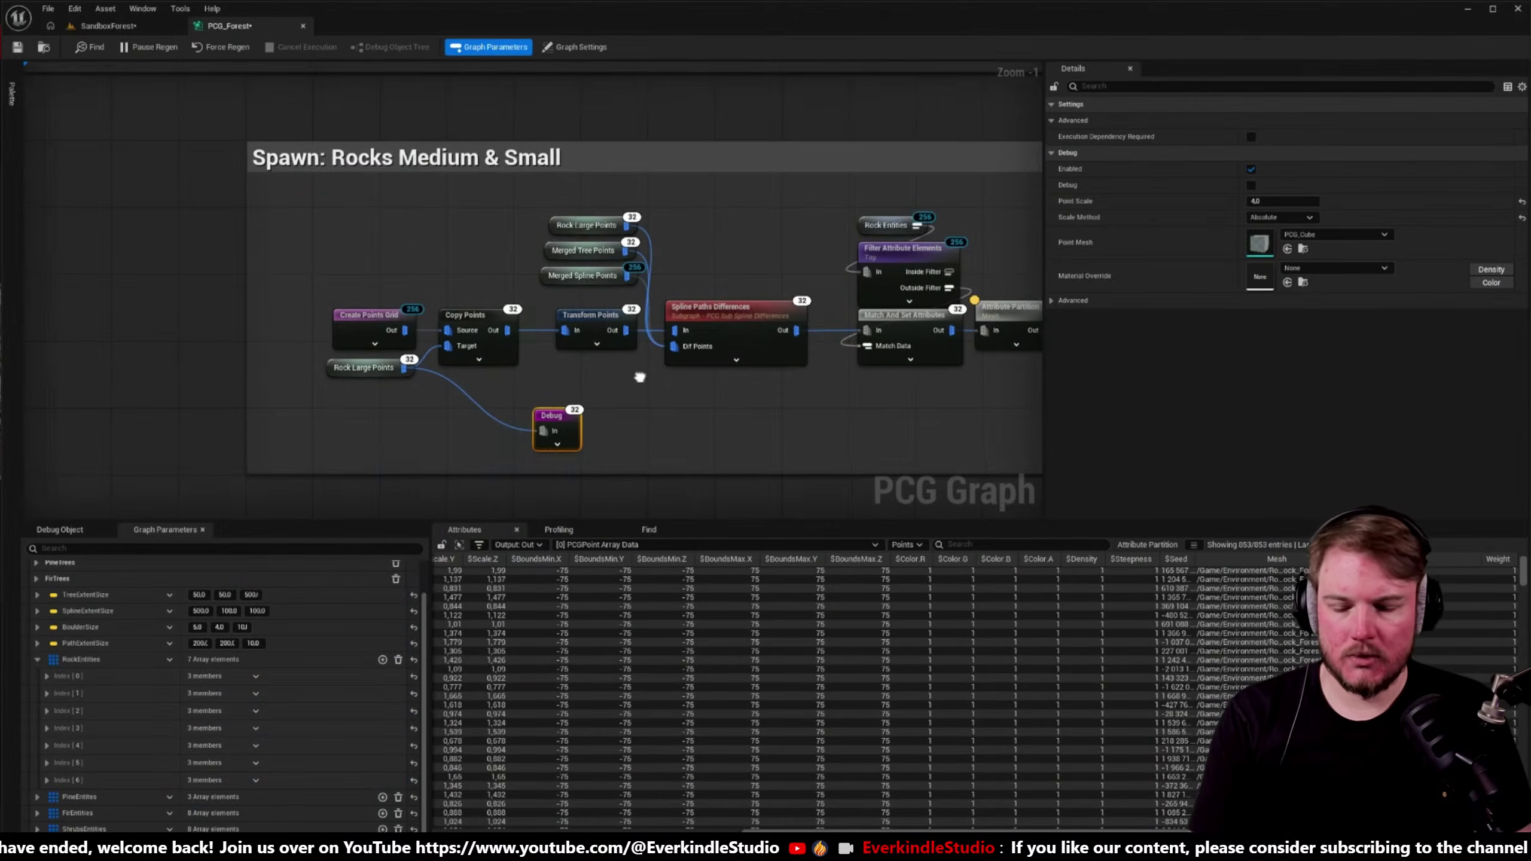
right_click_drag(639, 375, 694, 355)
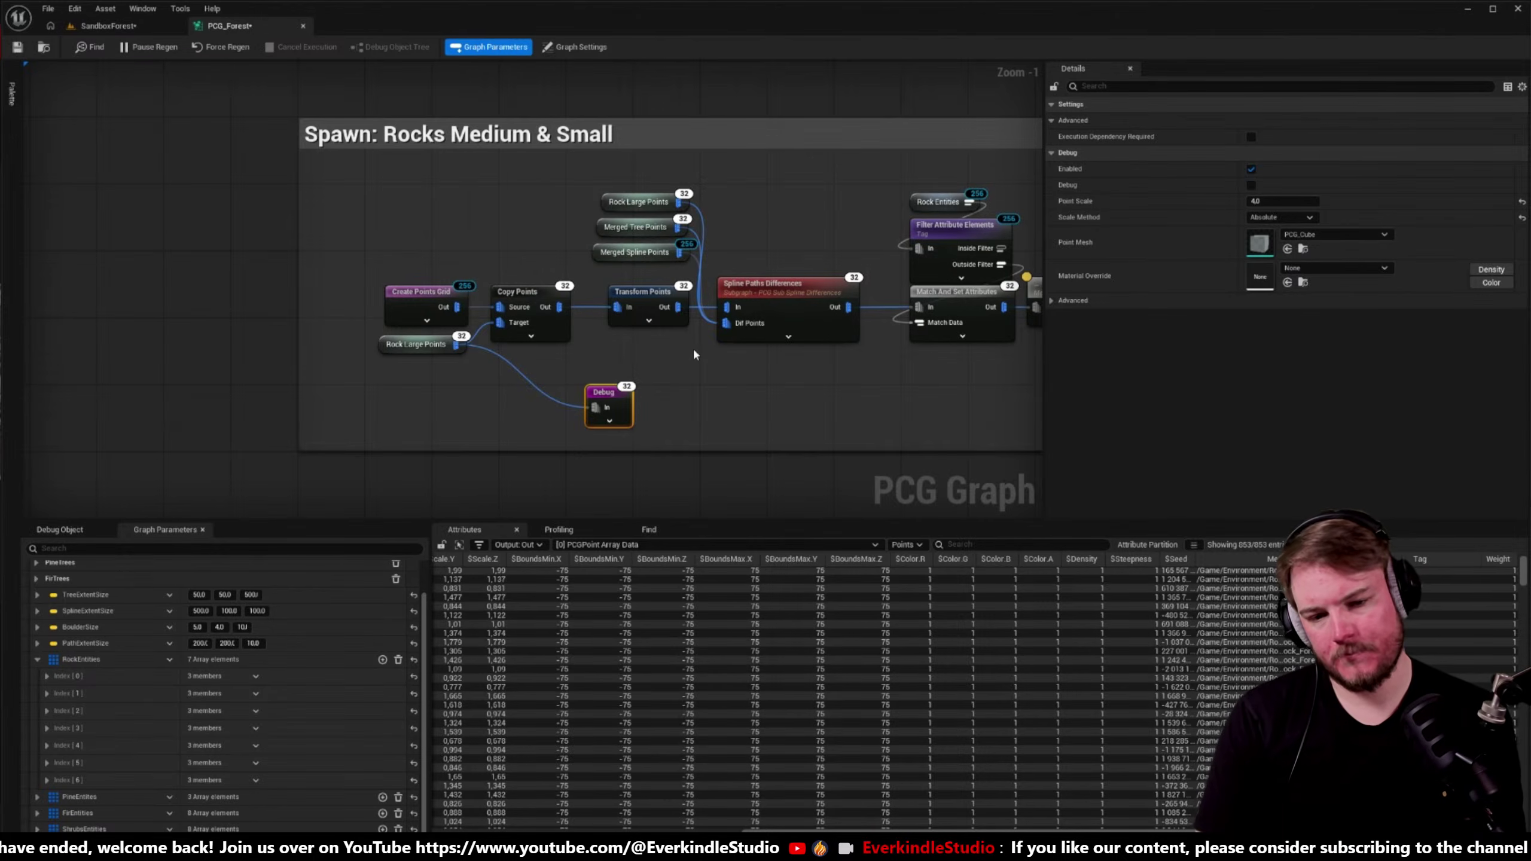
right_click_drag(686, 350, 877, 283)
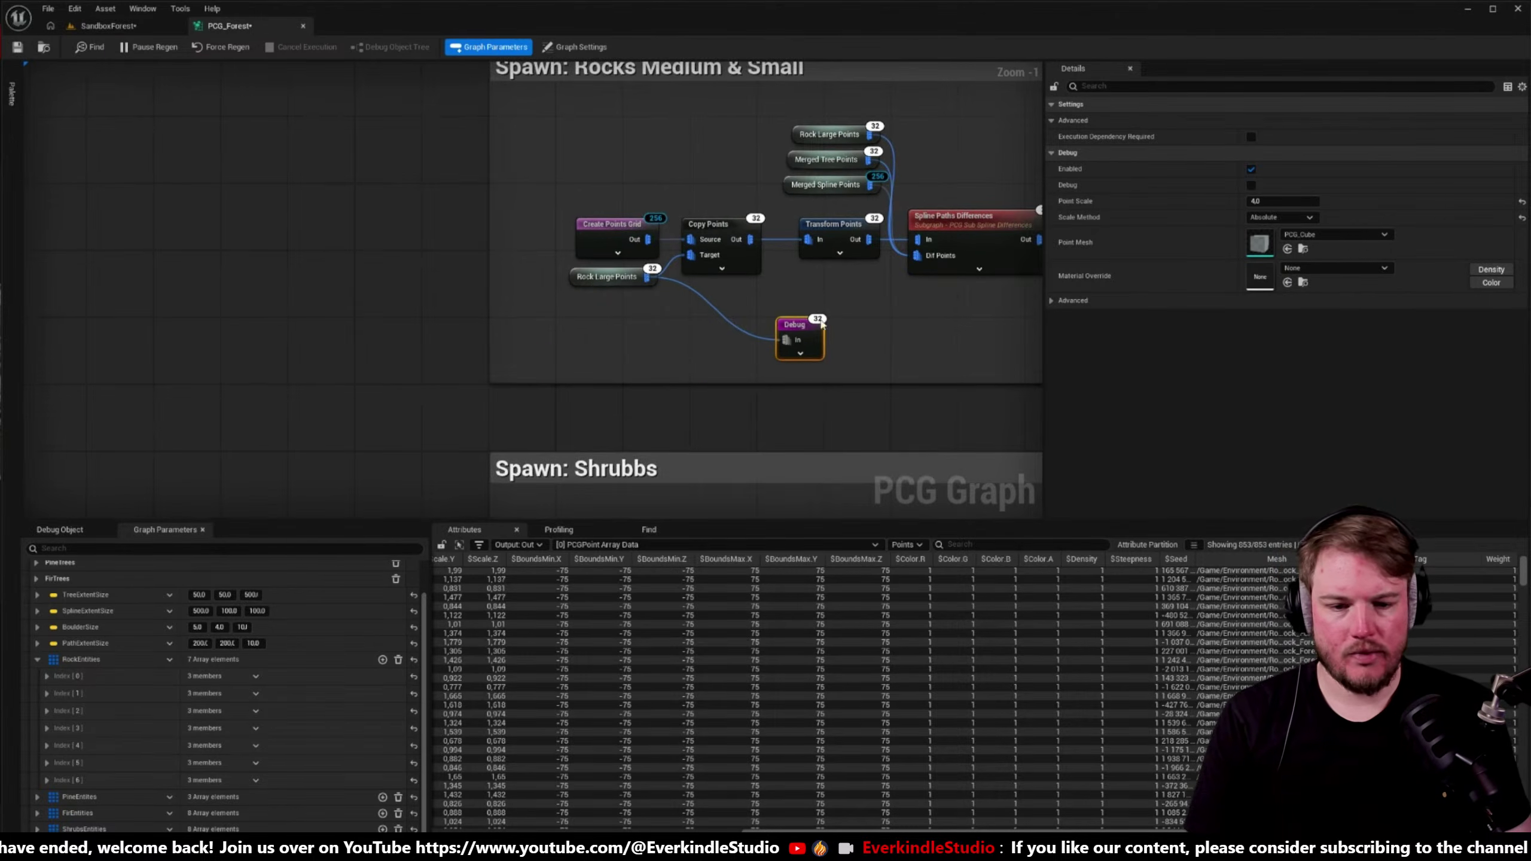
left_click_drag(783, 335, 854, 347)
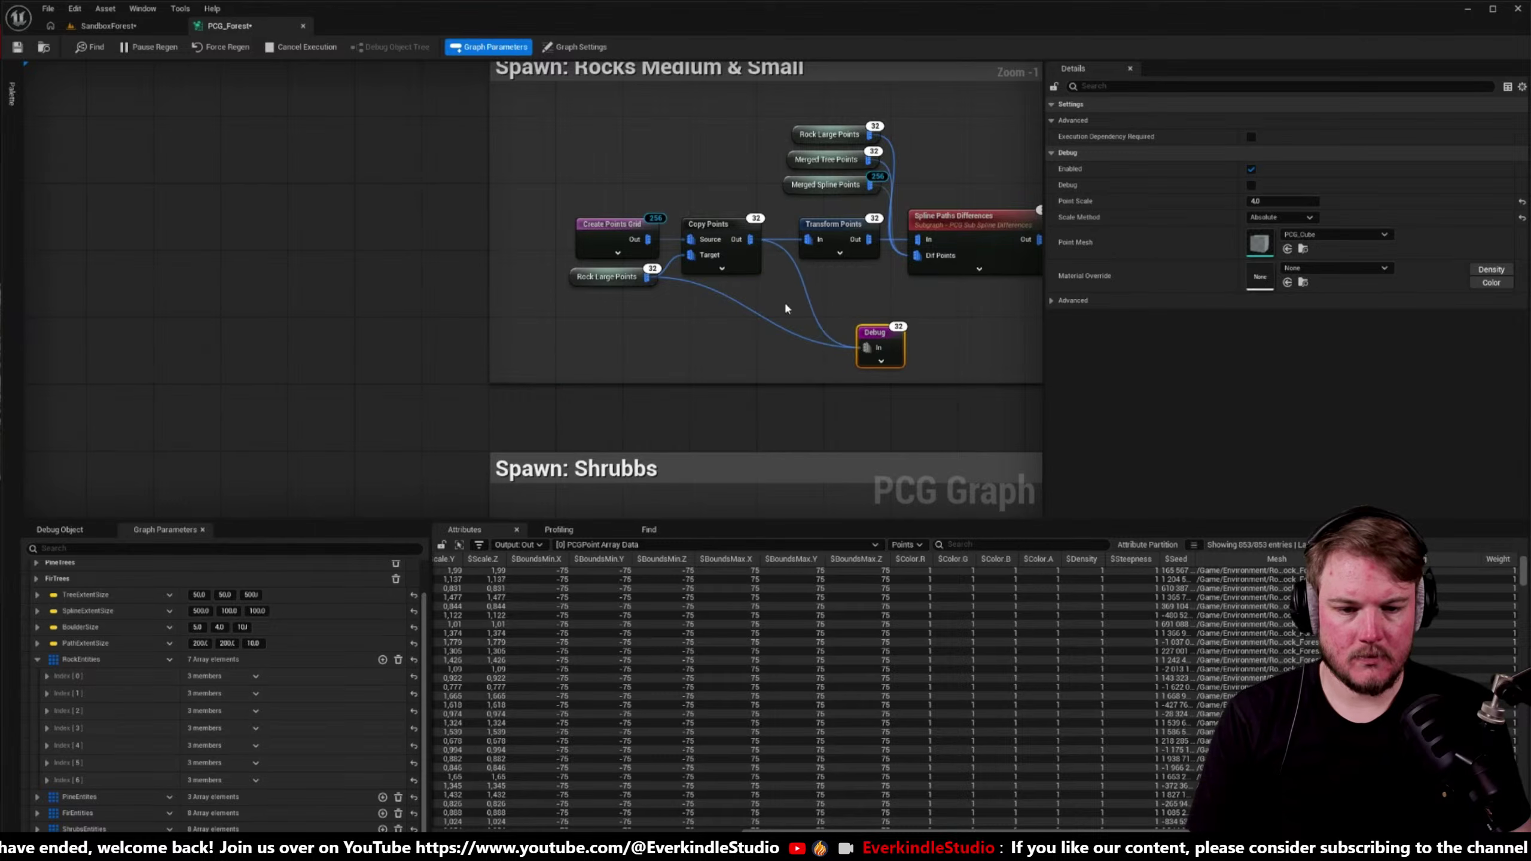
scroll(773, 304, "up", 1)
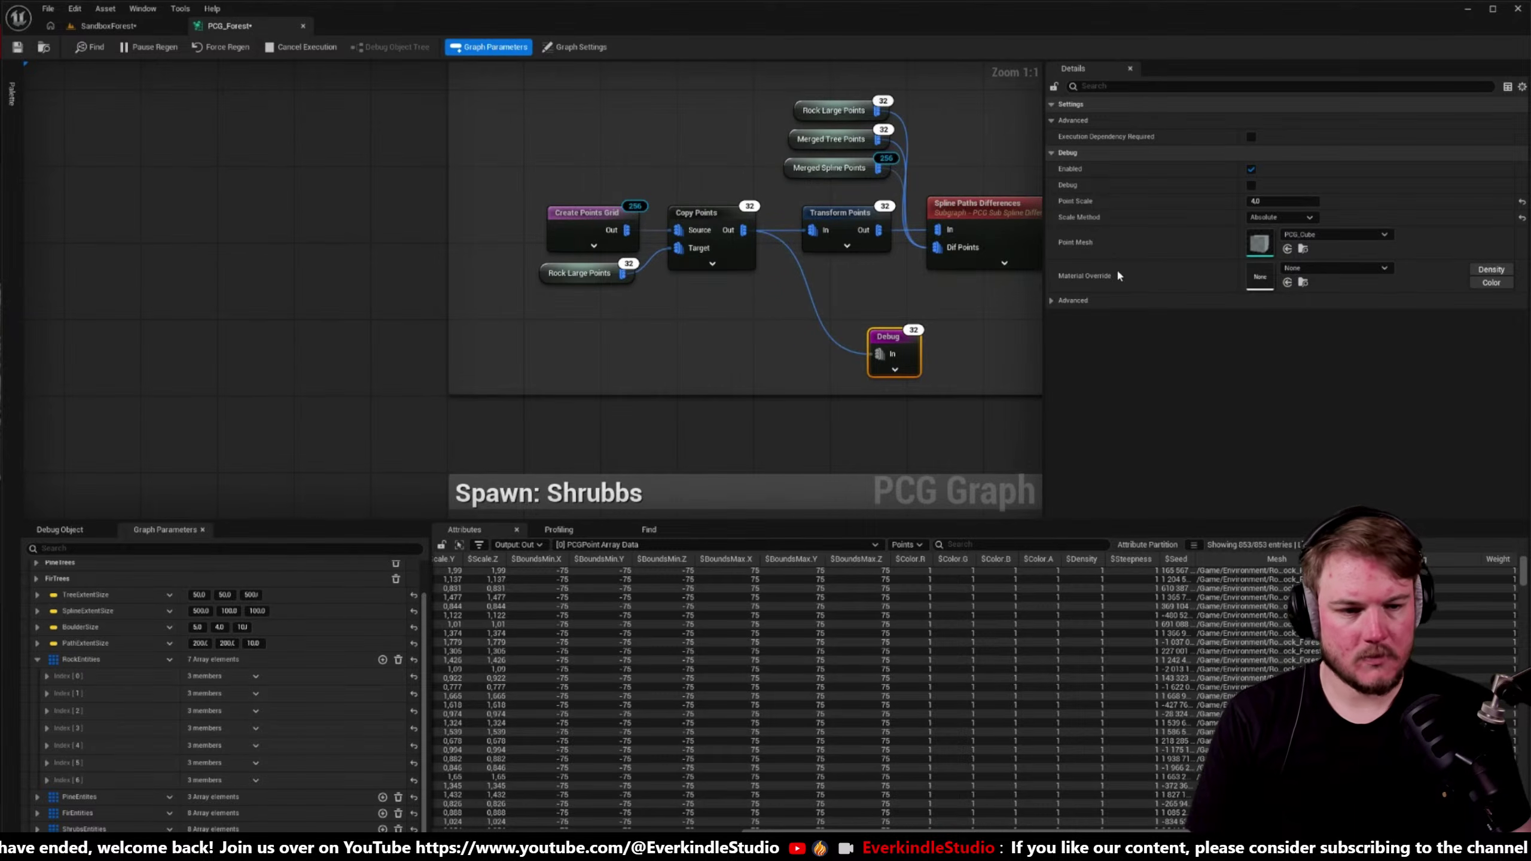
- Set the Debug node's point scale to 2 and check the copied points' cubes in the SandboxForest level
type("2")
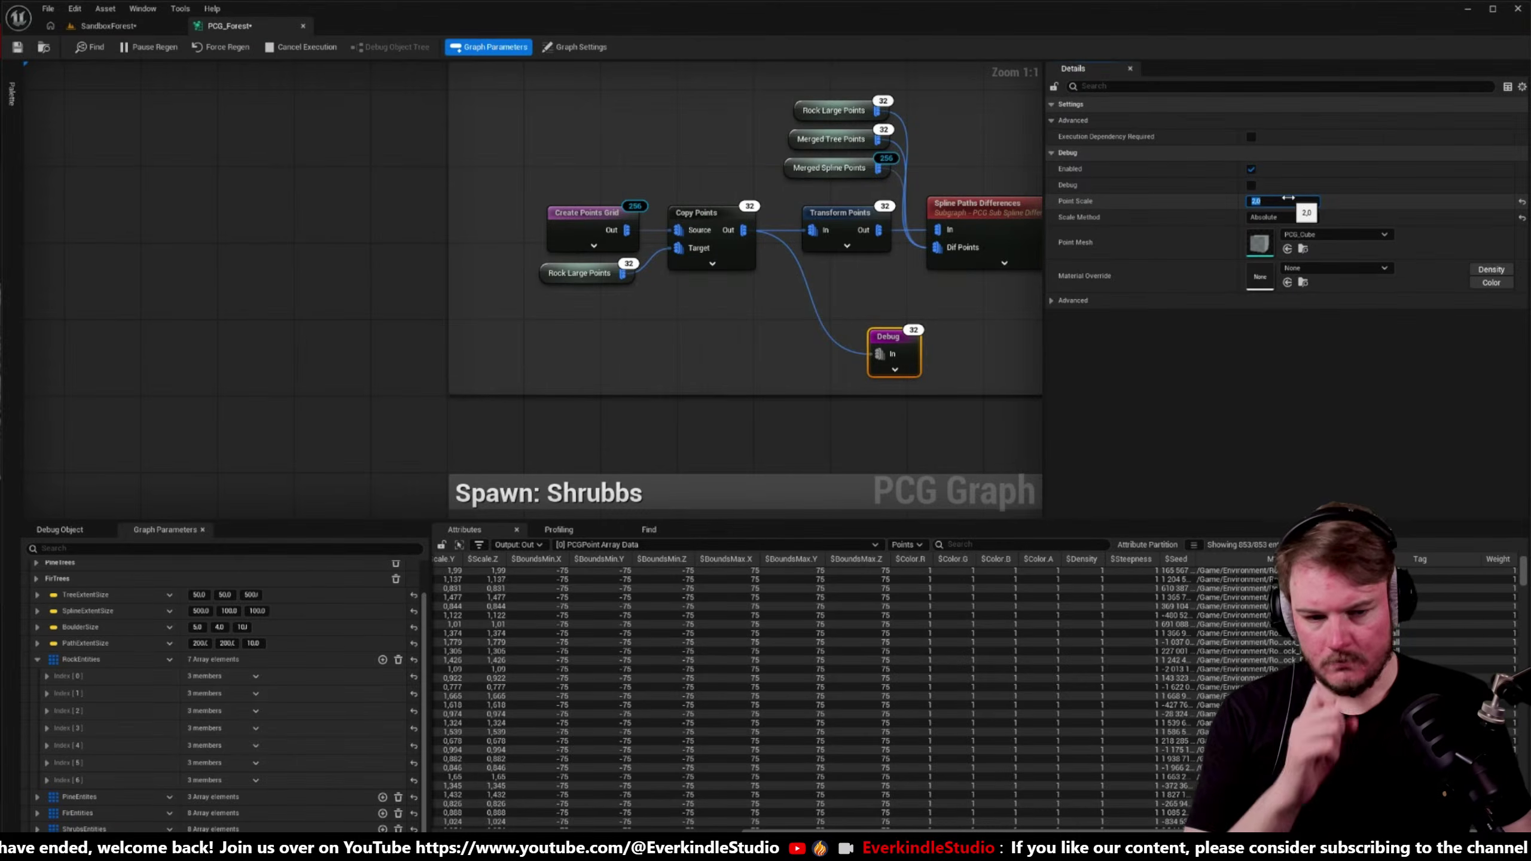
key("Return")
right_click_drag(864, 291, 698, 276)
left_click_drag(738, 319, 872, 329)
left_click(107, 25)
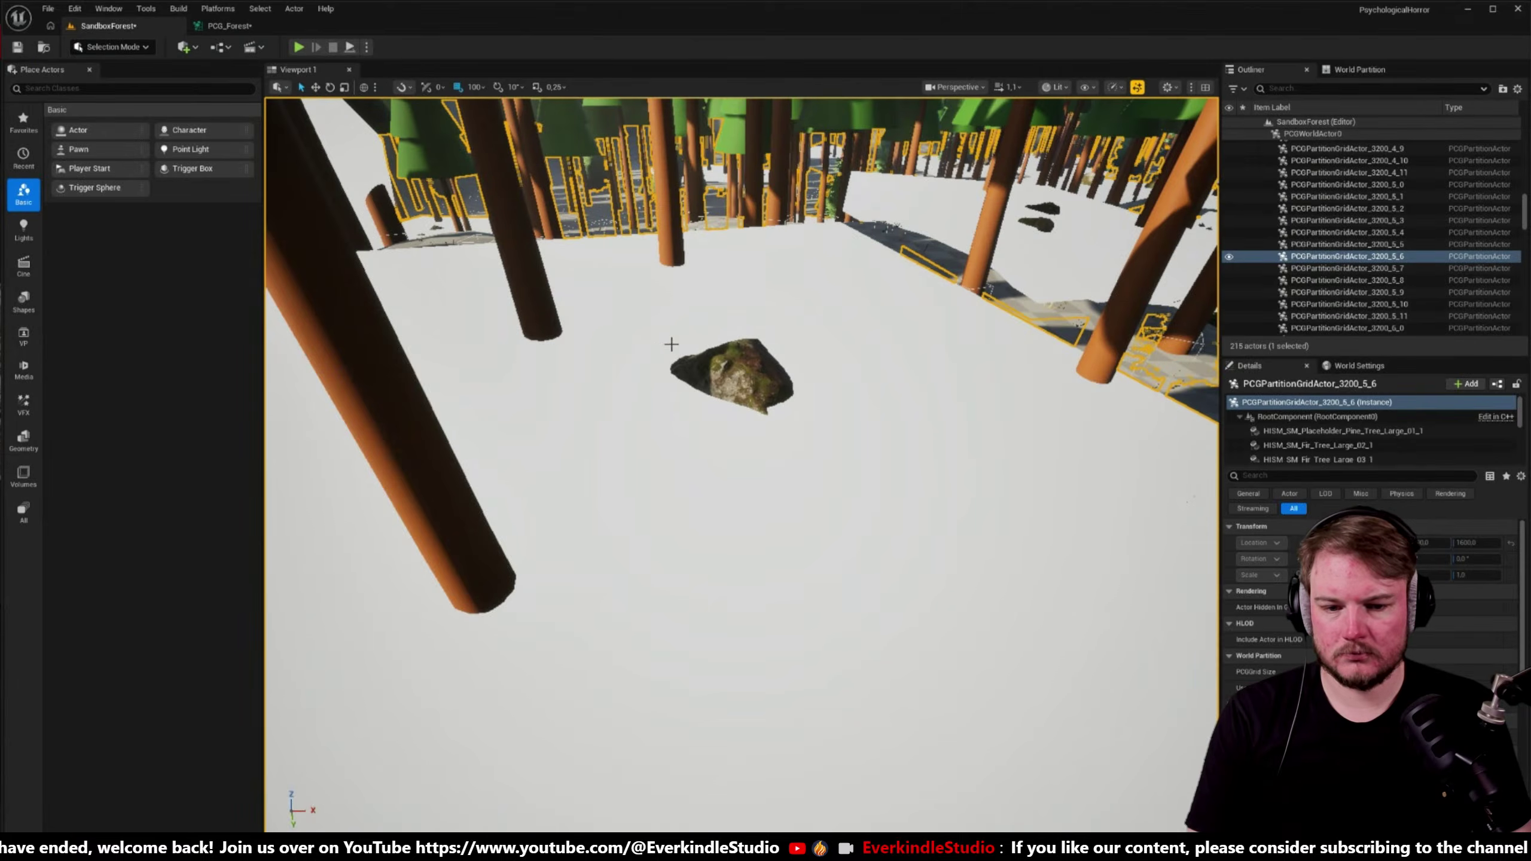
right_click_drag(741, 464, 741, 398)
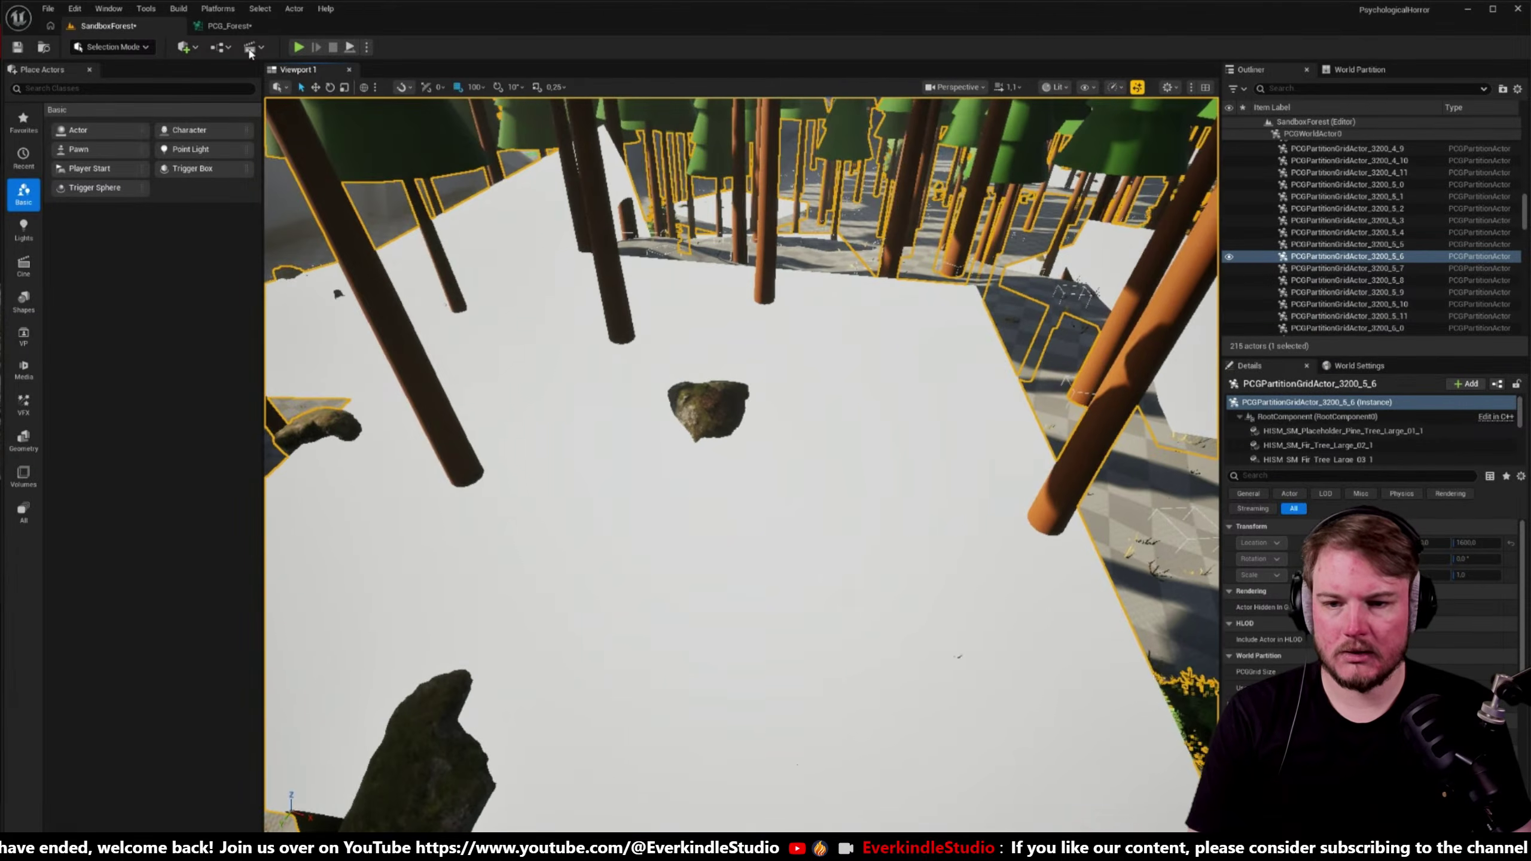
- Set the Debug node's point scale to 1 and examine the copied points' cubes in the SandboxForest level
left_click(229, 26)
left_click(1271, 201)
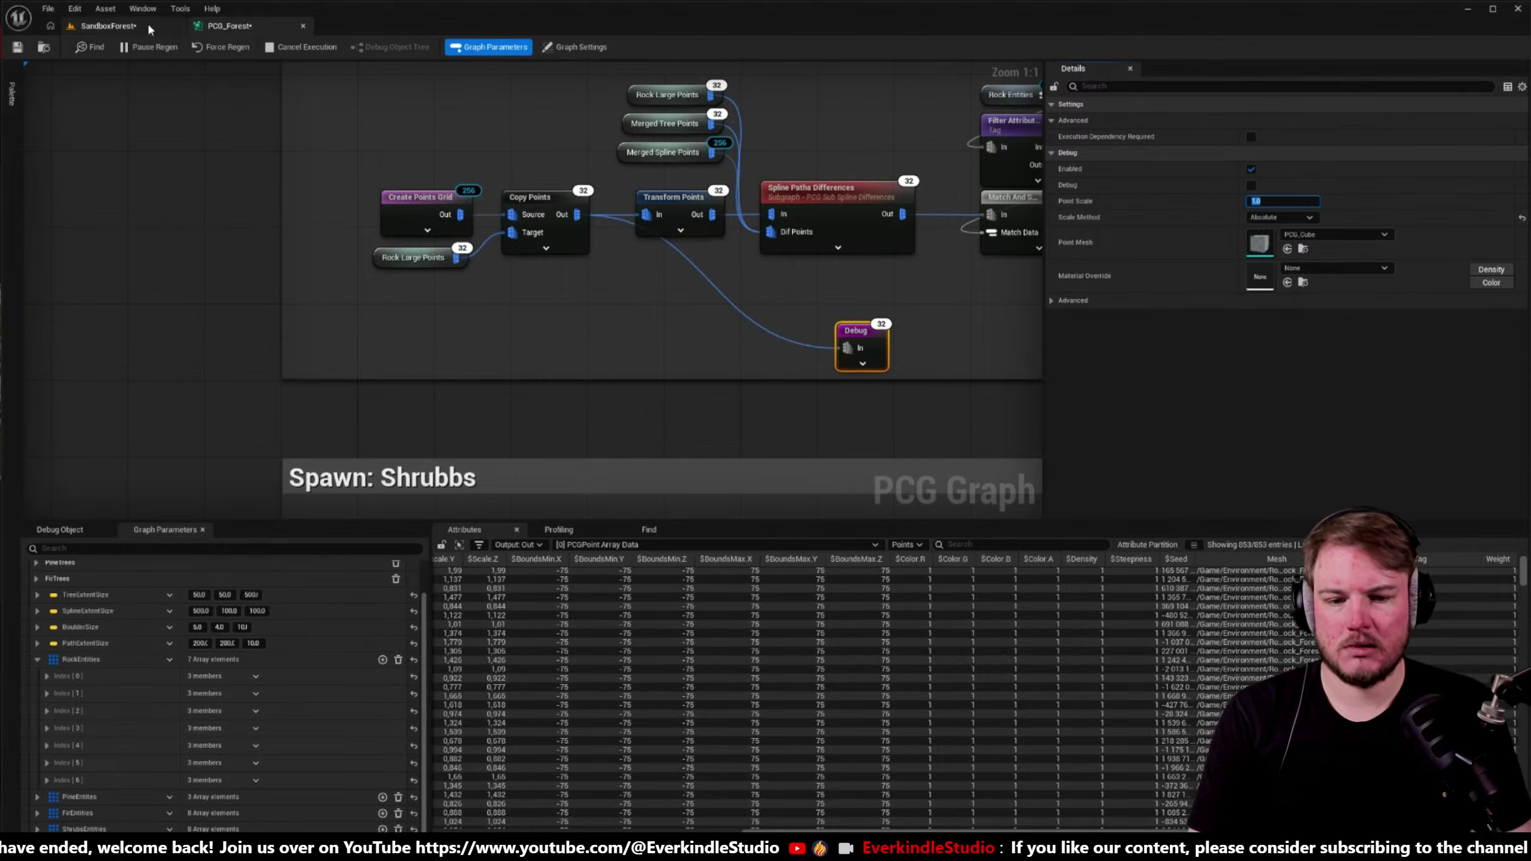
left_click(108, 26)
right_click_drag(741, 423, 735, 464)
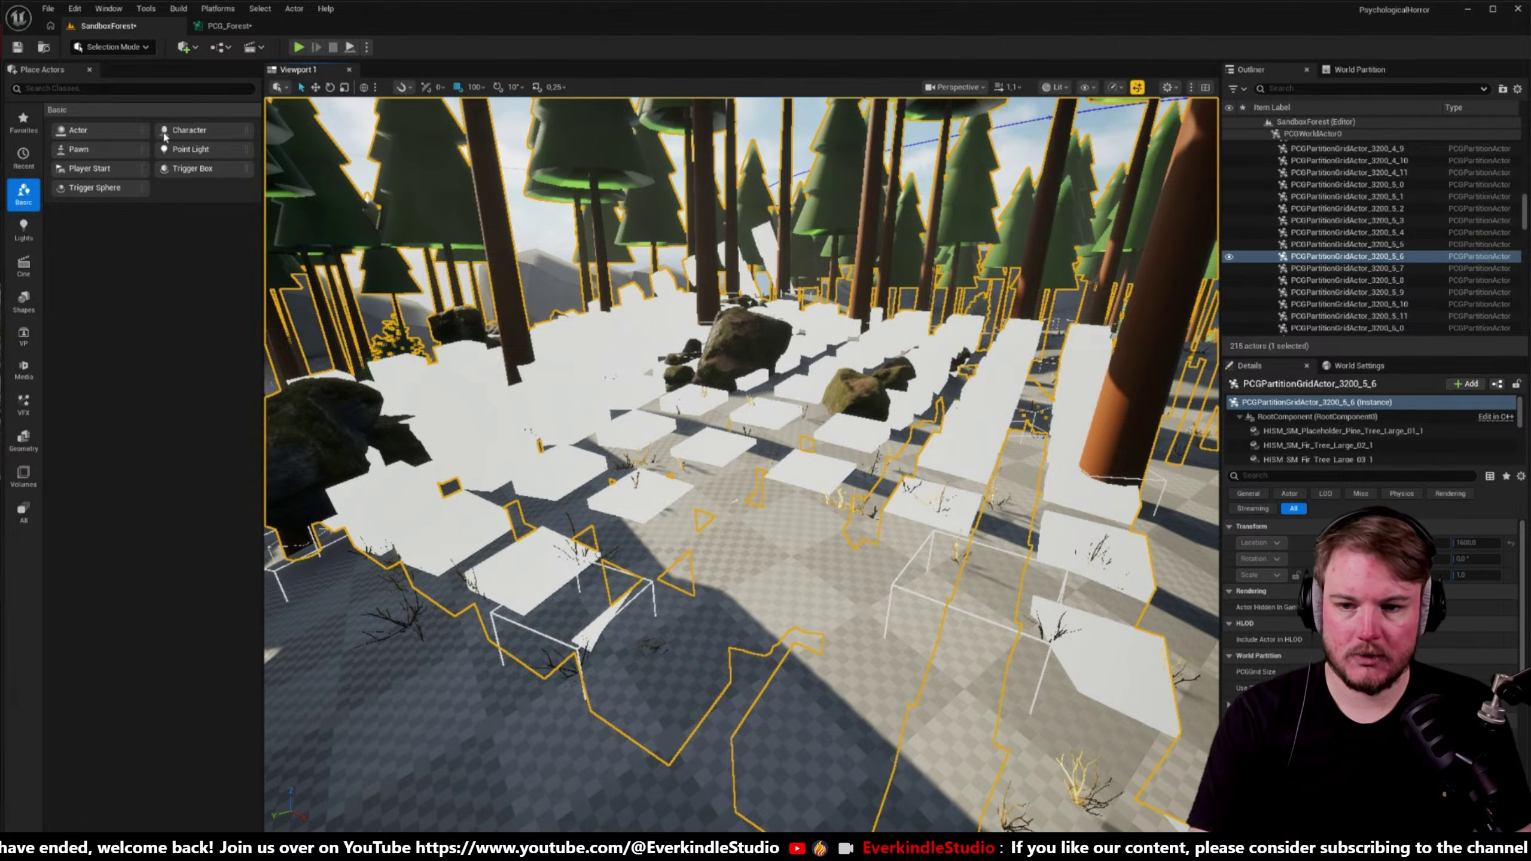
- Add a Projection node below Transform Points in the PCG_Forest graph and feed its input from Copy Points
left_click(228, 25)
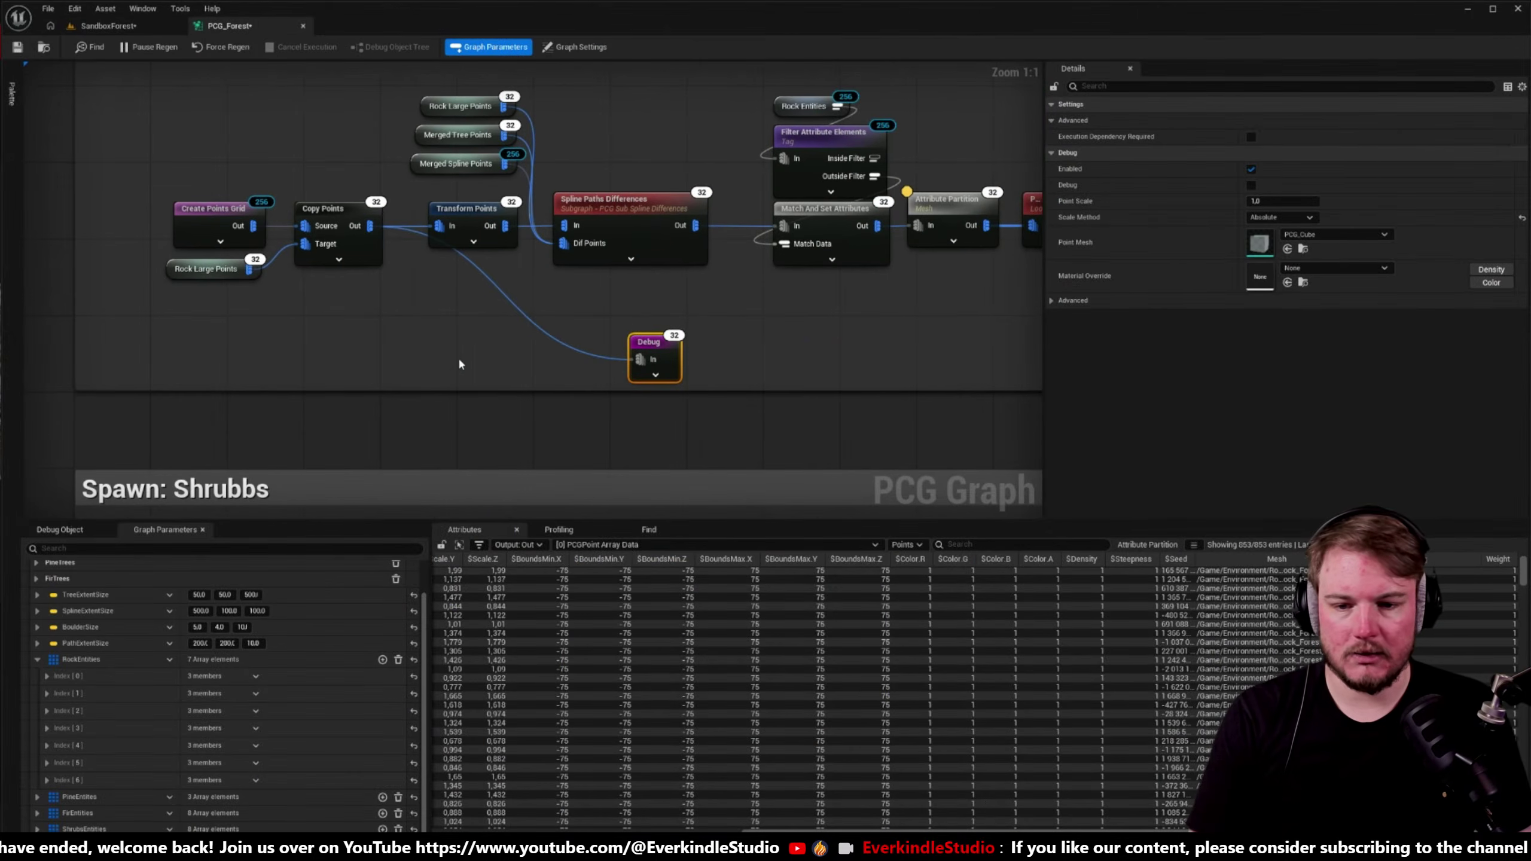
right_click(427, 325)
type("proj")
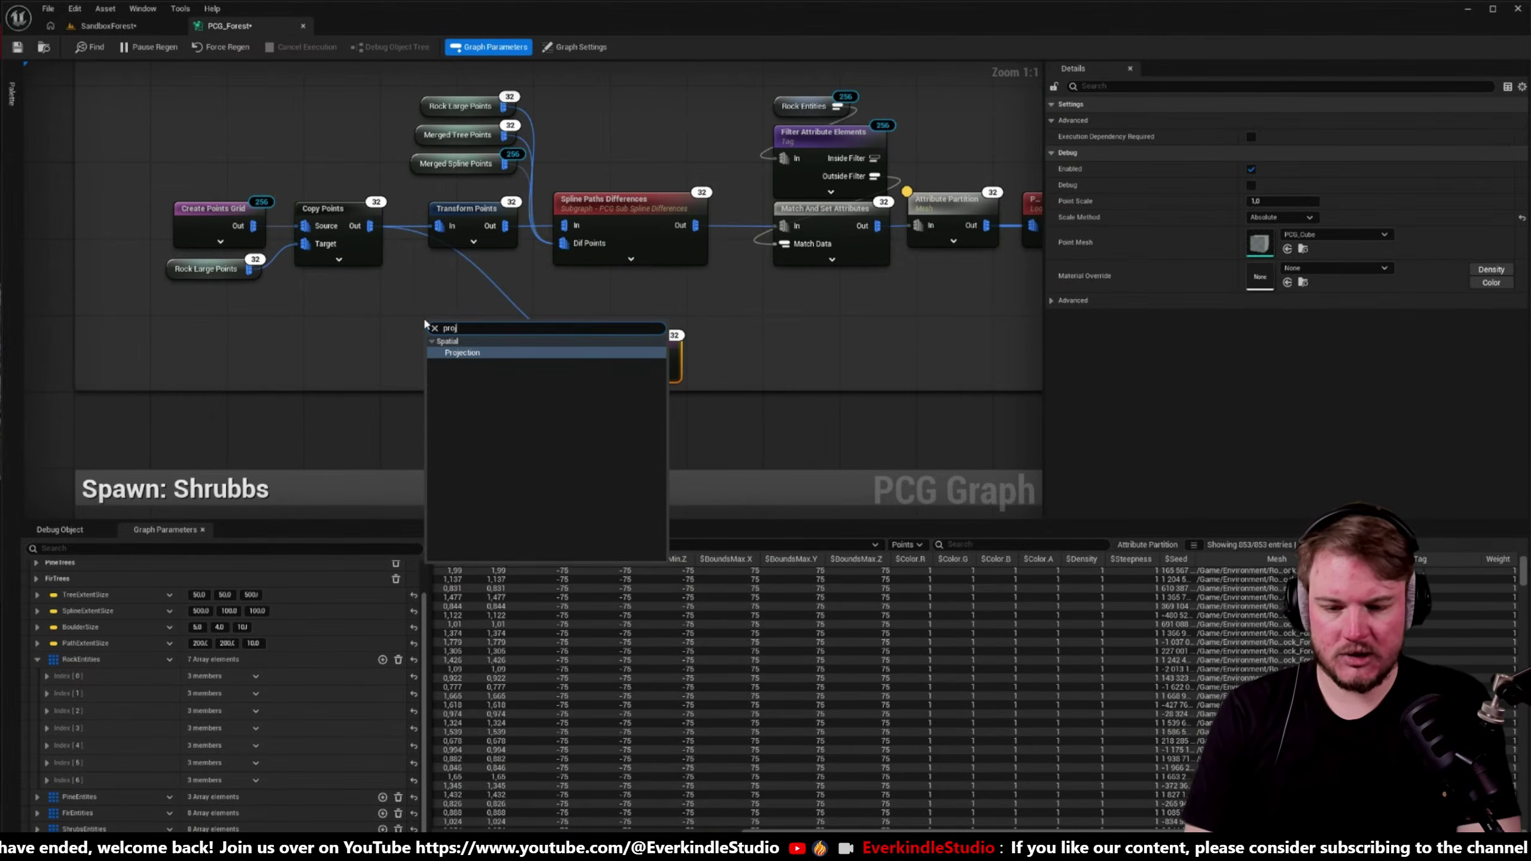
type("ect")
key("Return")
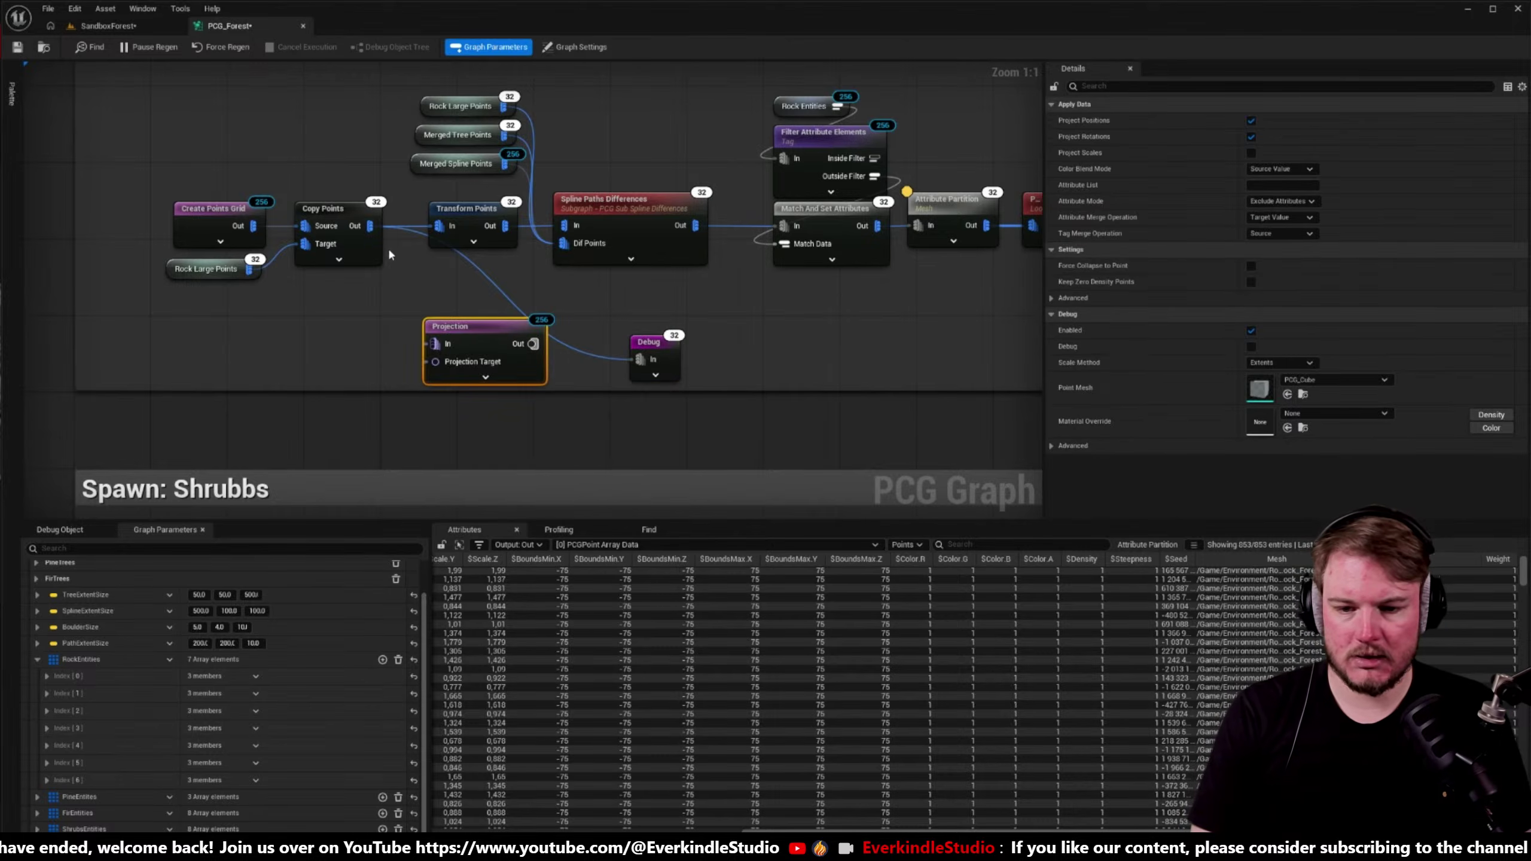
left_click_drag(438, 352, 437, 362)
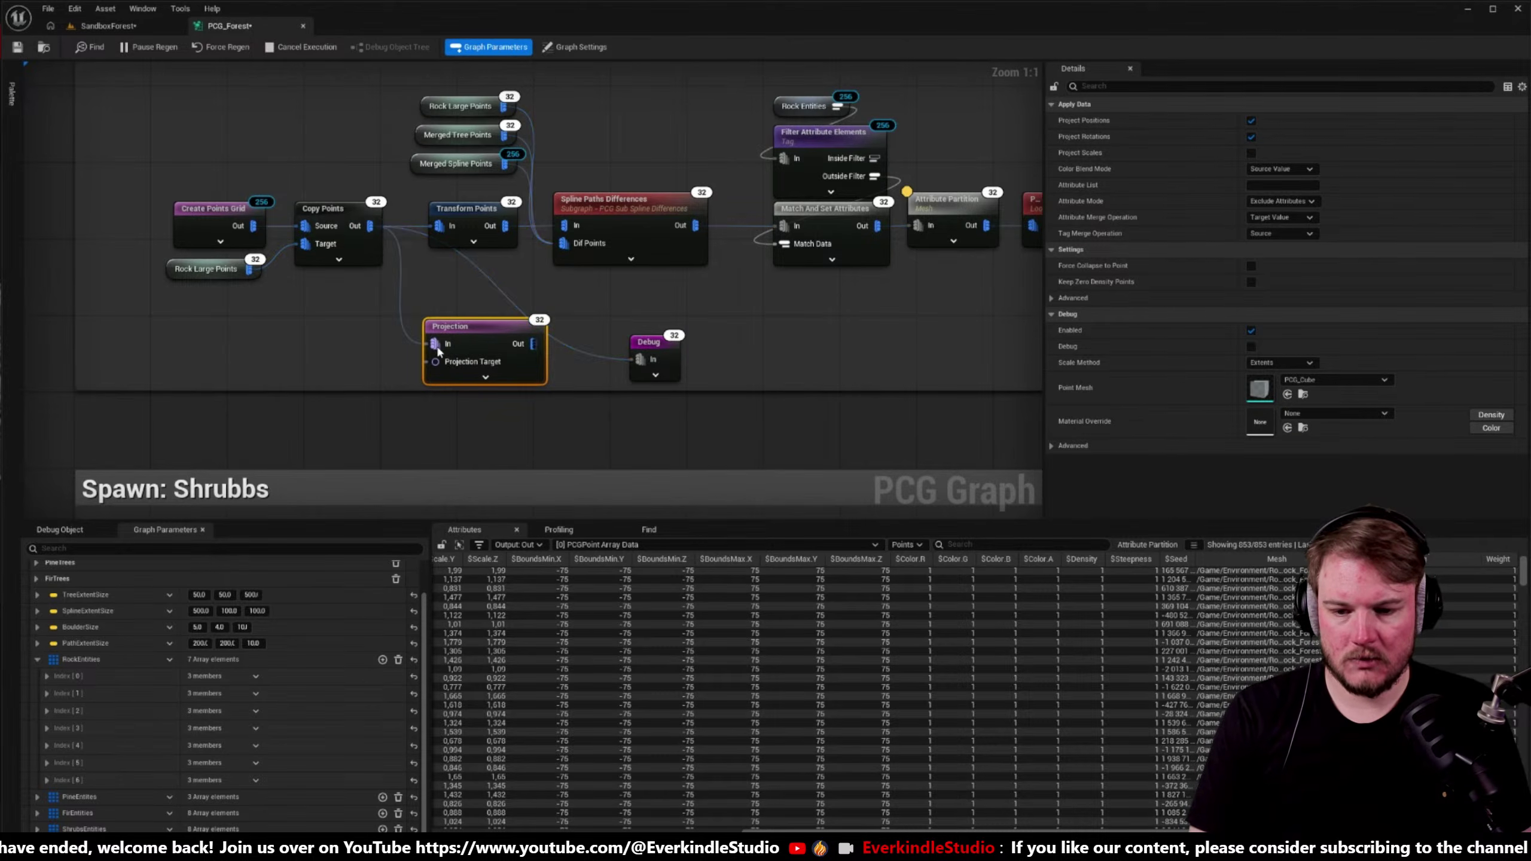
- Add a Landscape Data reroute beside the Projection node and connect it to the Projection Target input
right_click_drag(434, 381, 438, 396)
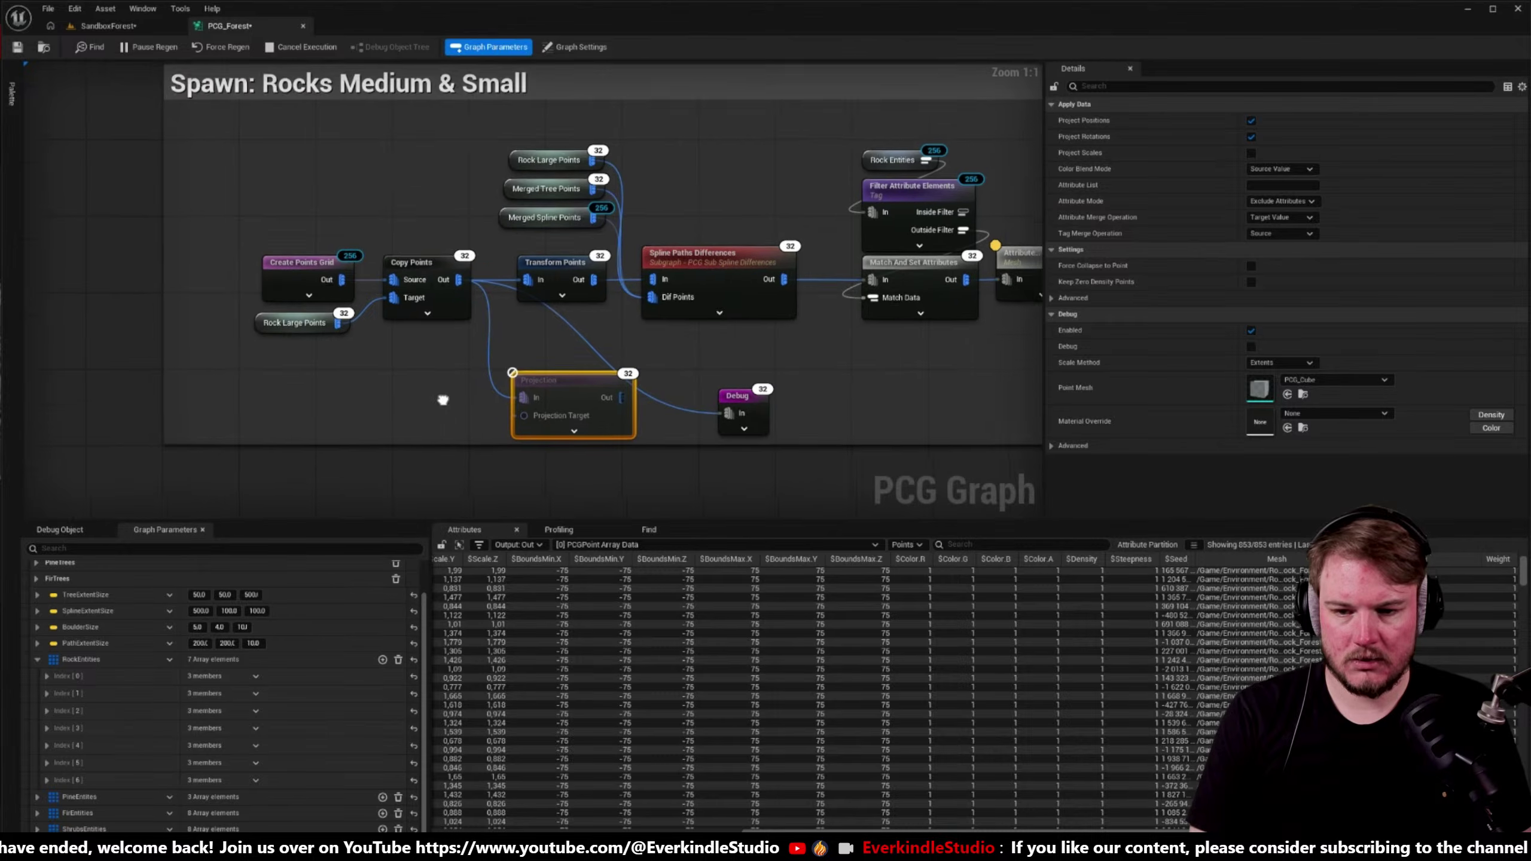
right_click(423, 392)
type("la")
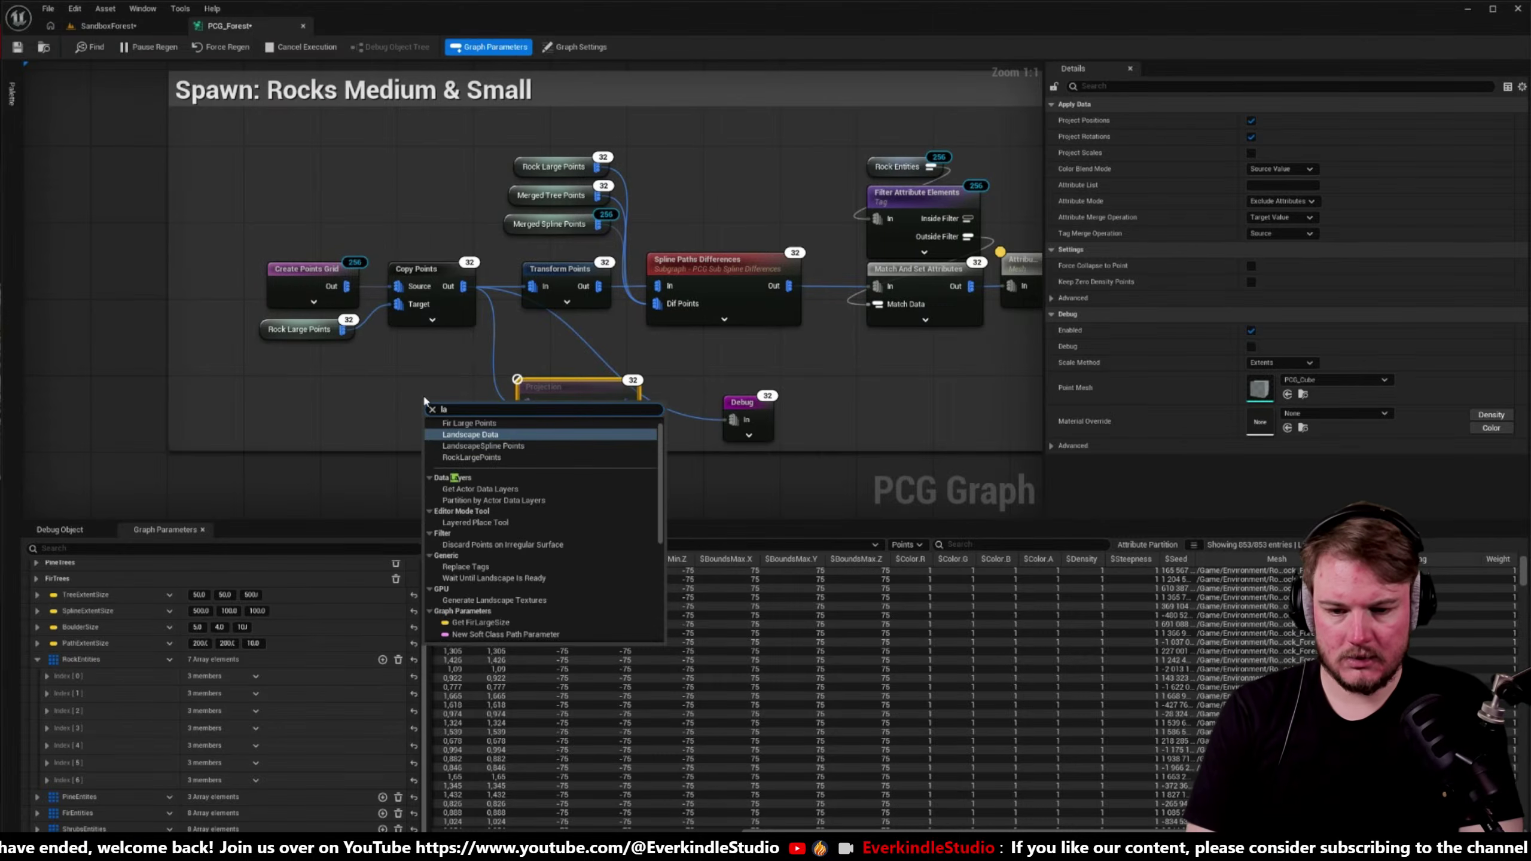
type("nds")
key("Return")
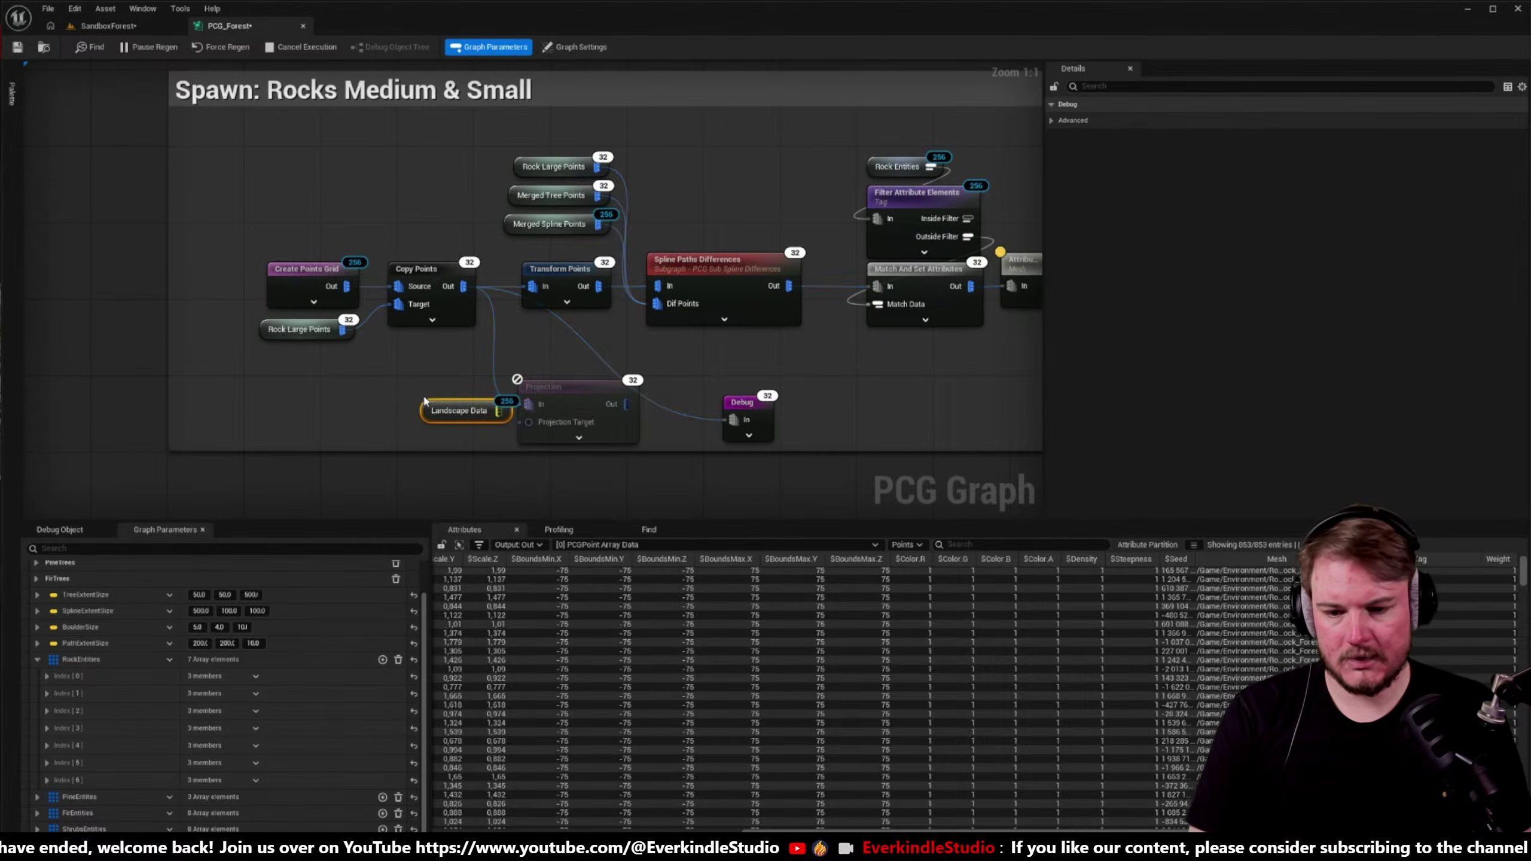
left_click_drag(440, 427, 529, 422)
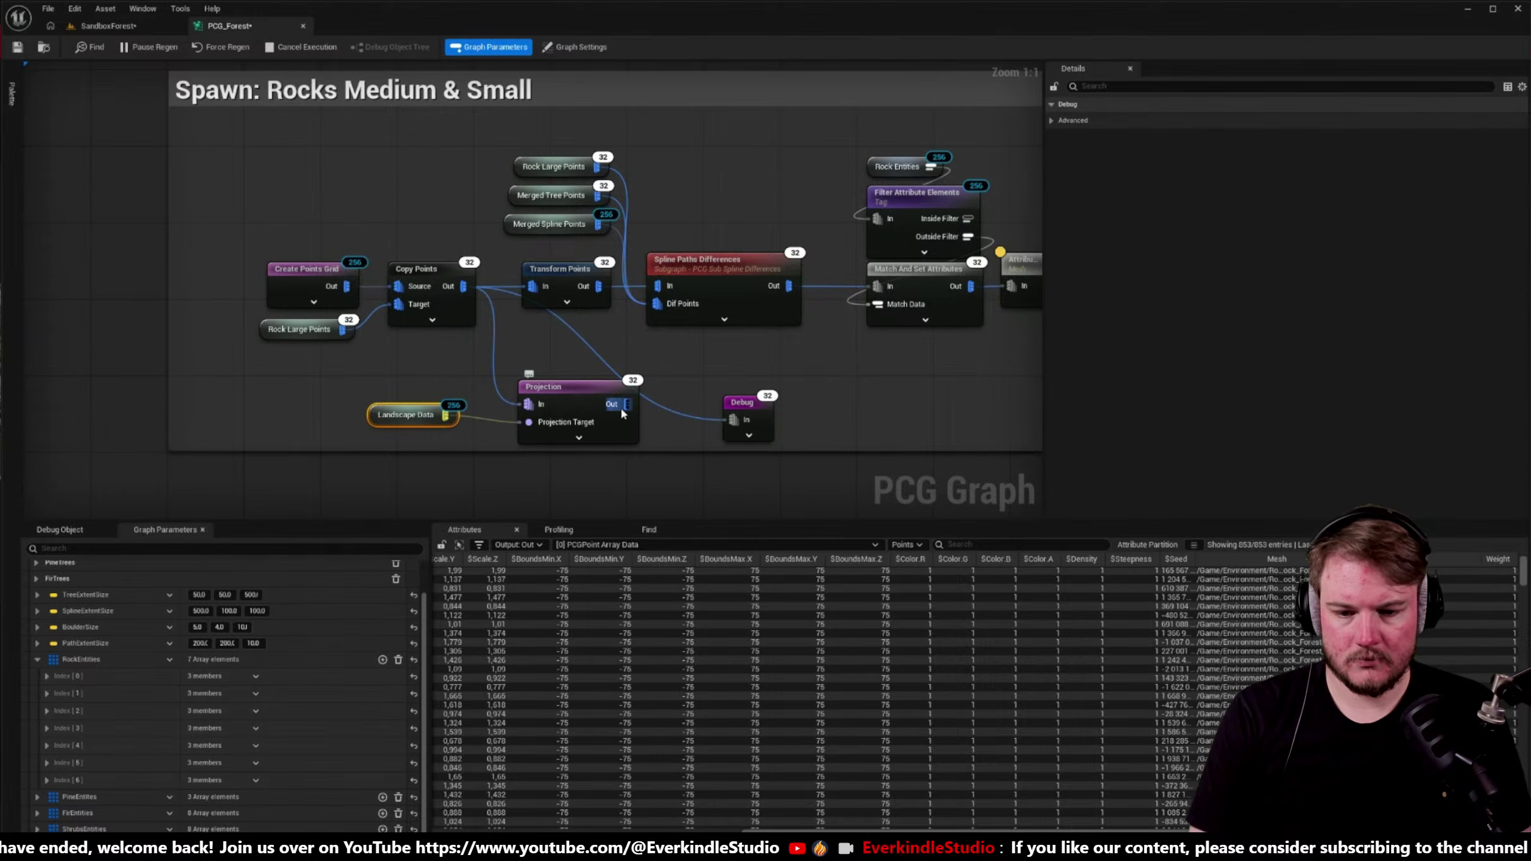
- Feed the Debug node from the Projection output instead of Copy Points and inspect the Projection node's point attributes
left_click(733, 425, "shift")
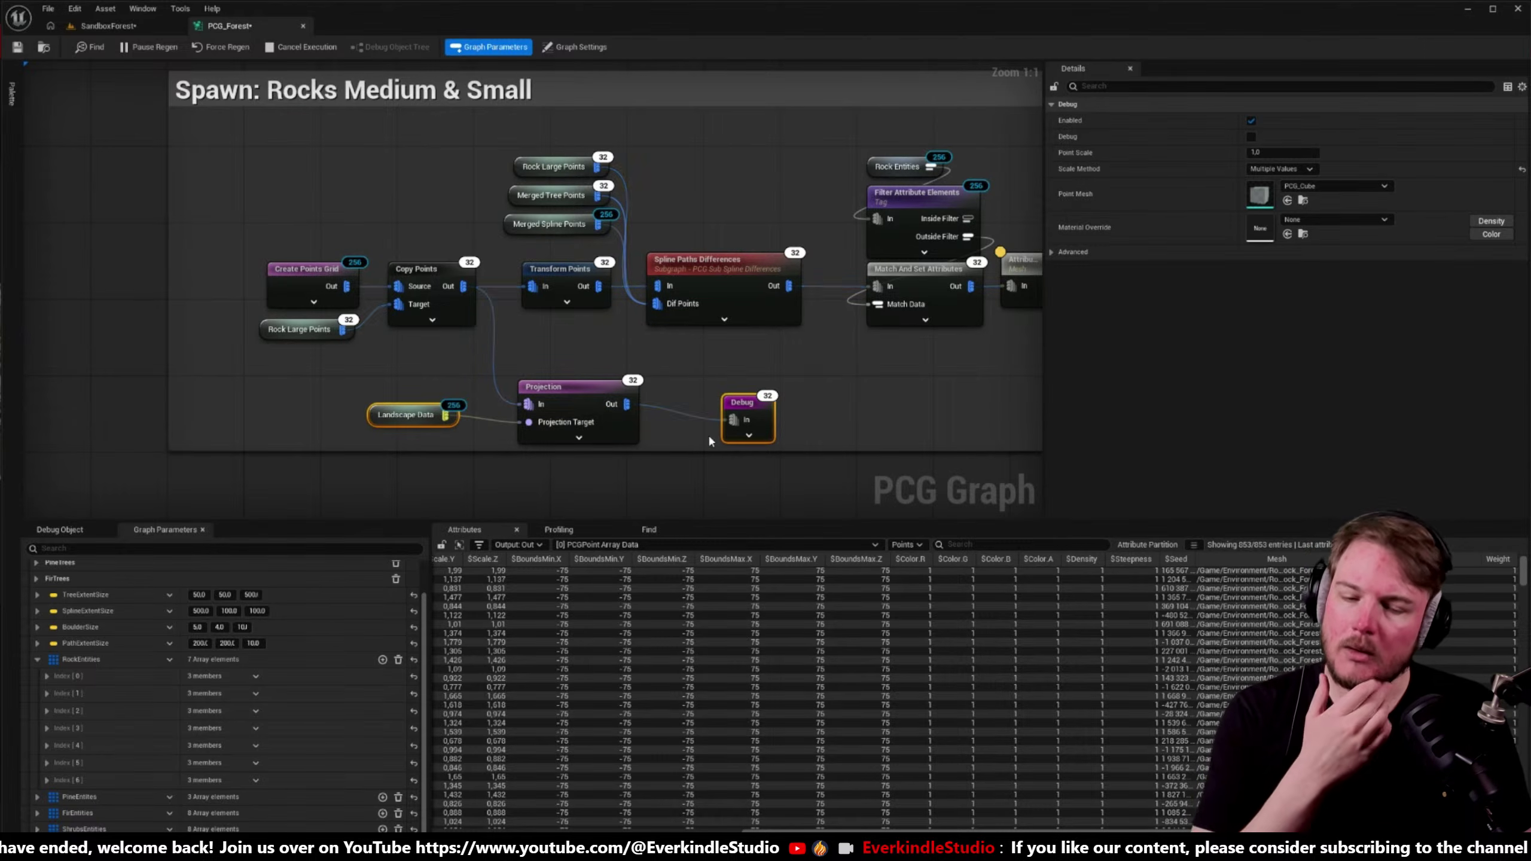
left_click(591, 386)
key("a")
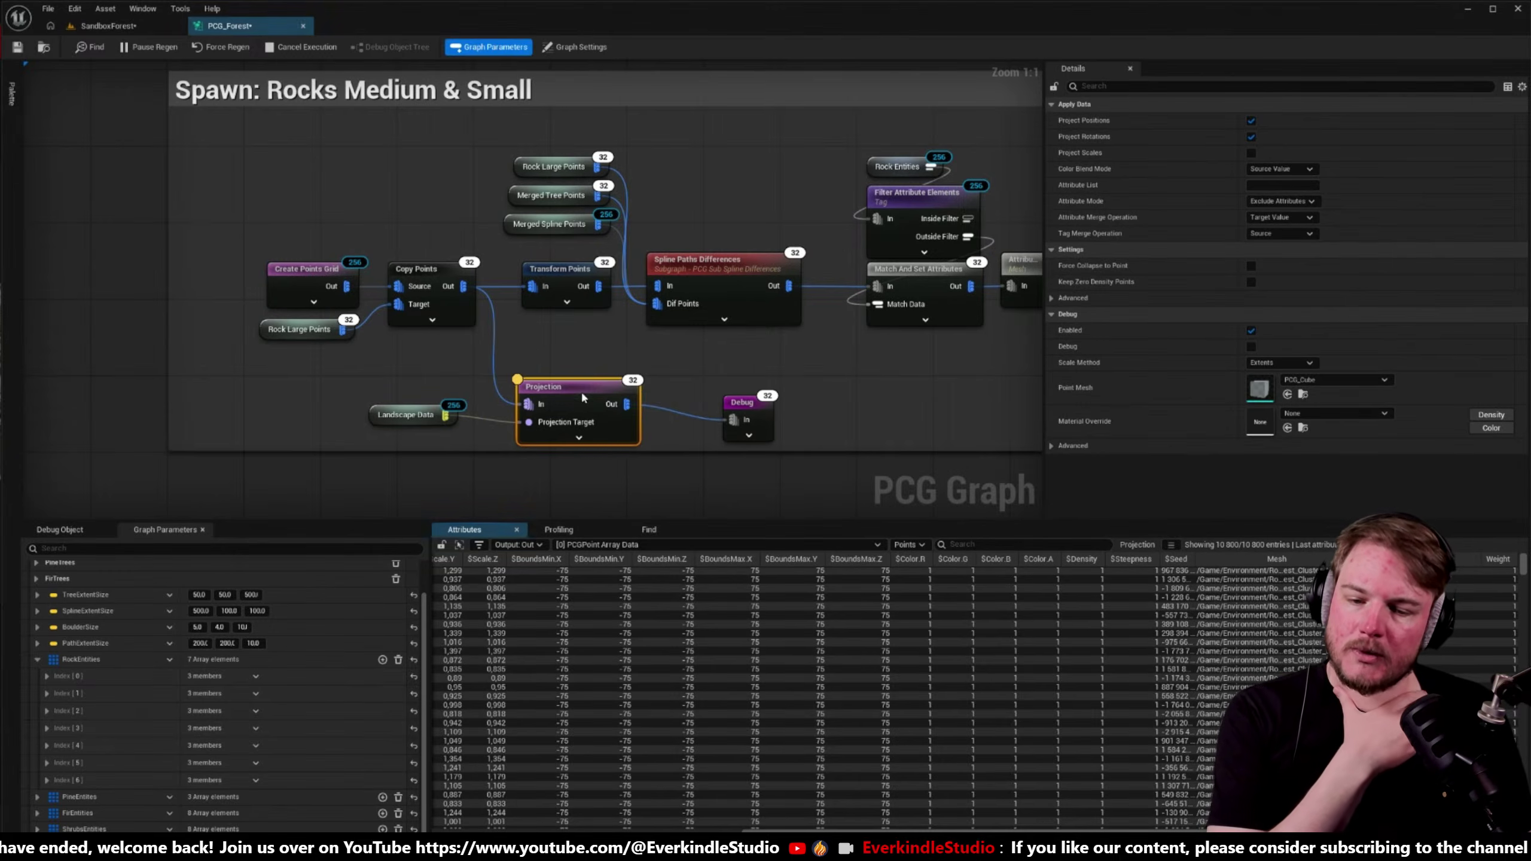
- Move the Projection node up slightly and place the Debug node directly beside its output
left_click_drag(581, 390, 577, 367)
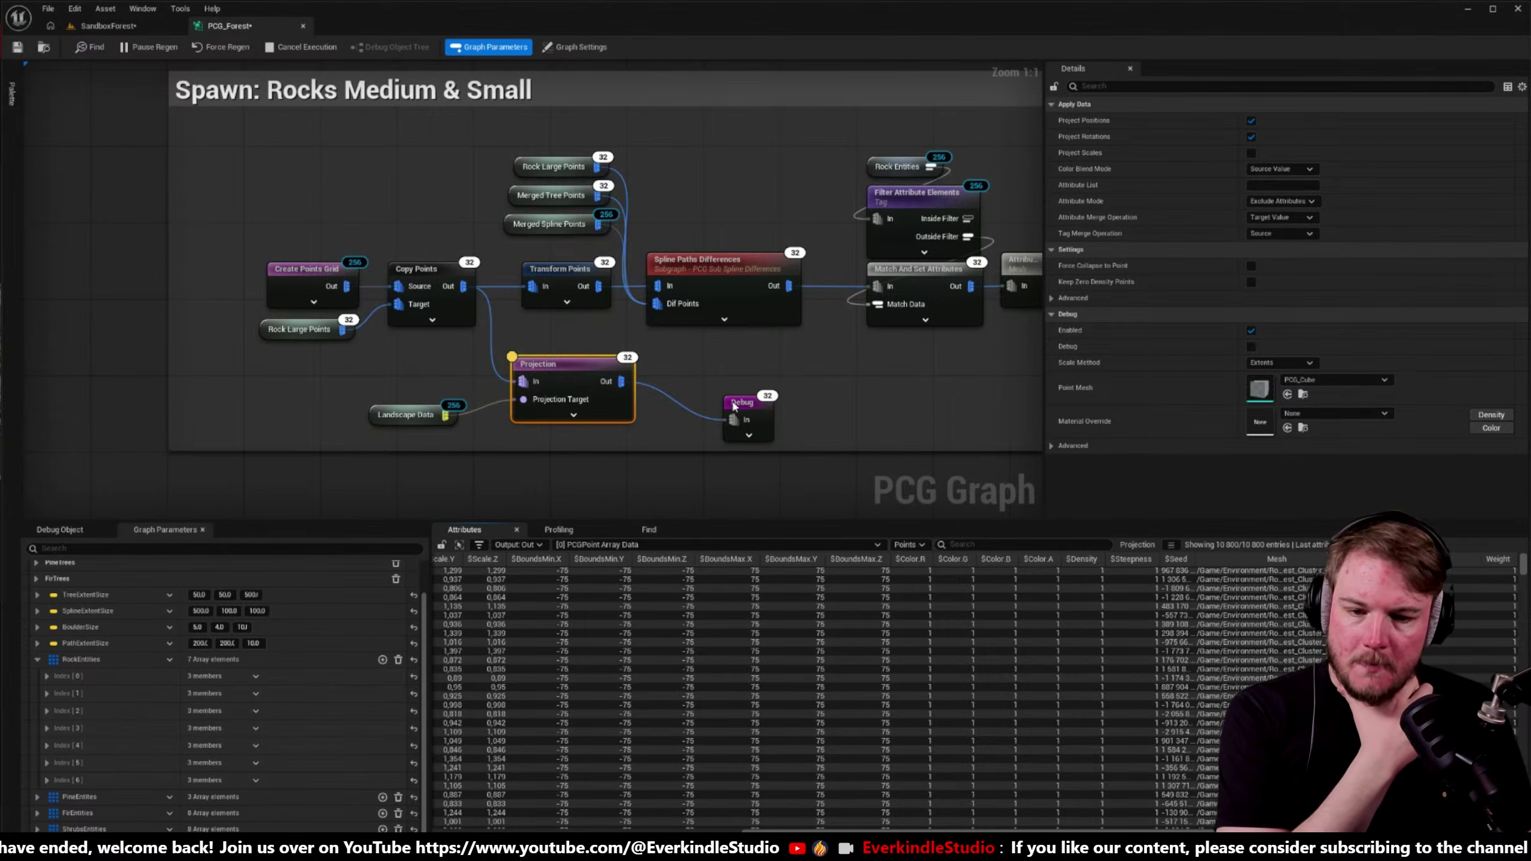
left_click(734, 406)
left_click_drag(734, 406, 664, 364)
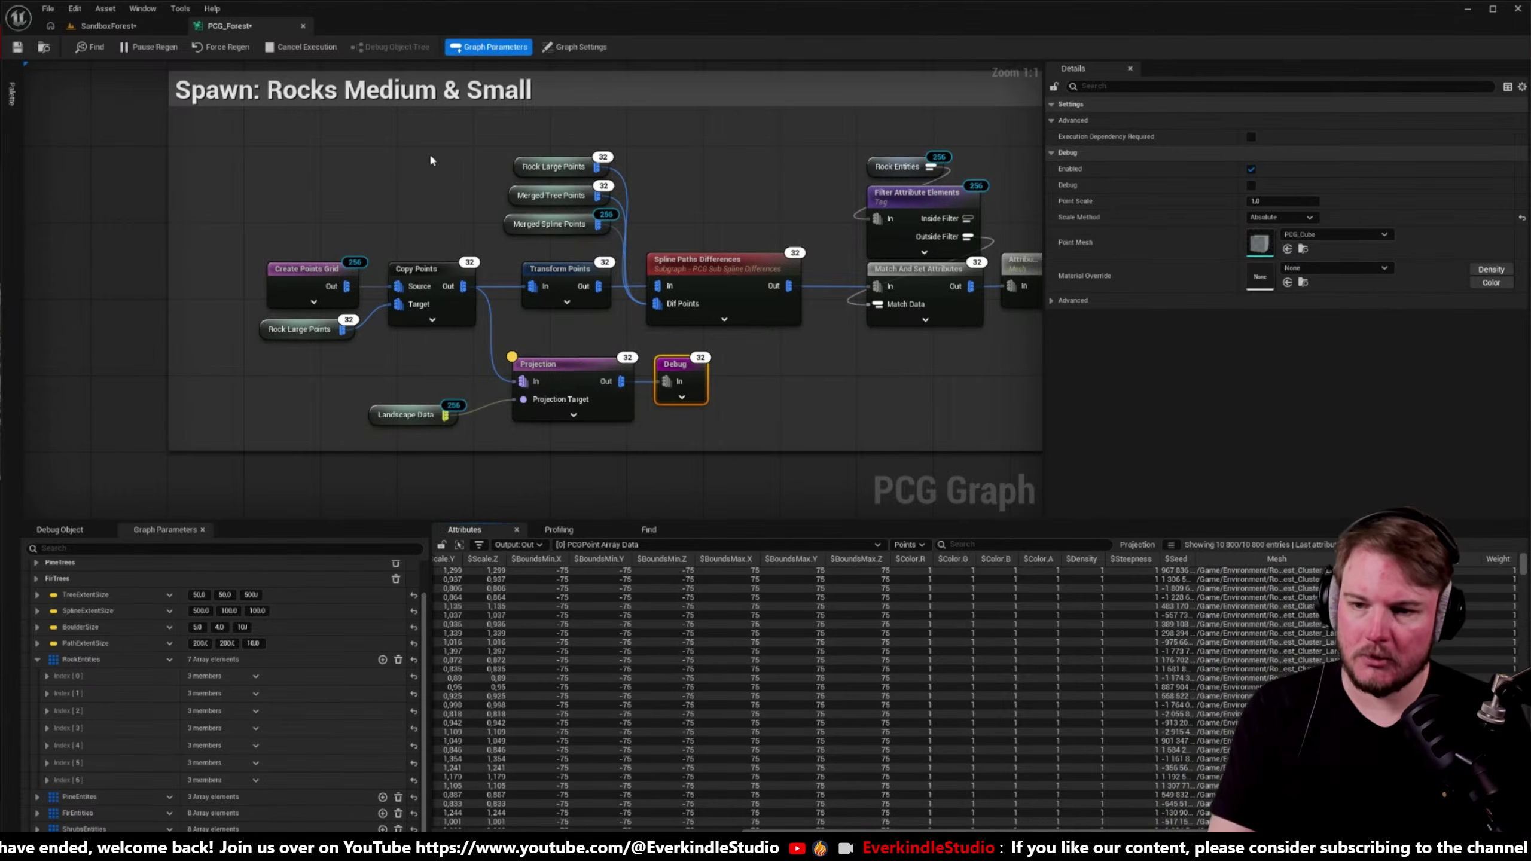
- Examine how the projected debug cubes sit on the terrain in the SandboxForest level
left_click(141, 29)
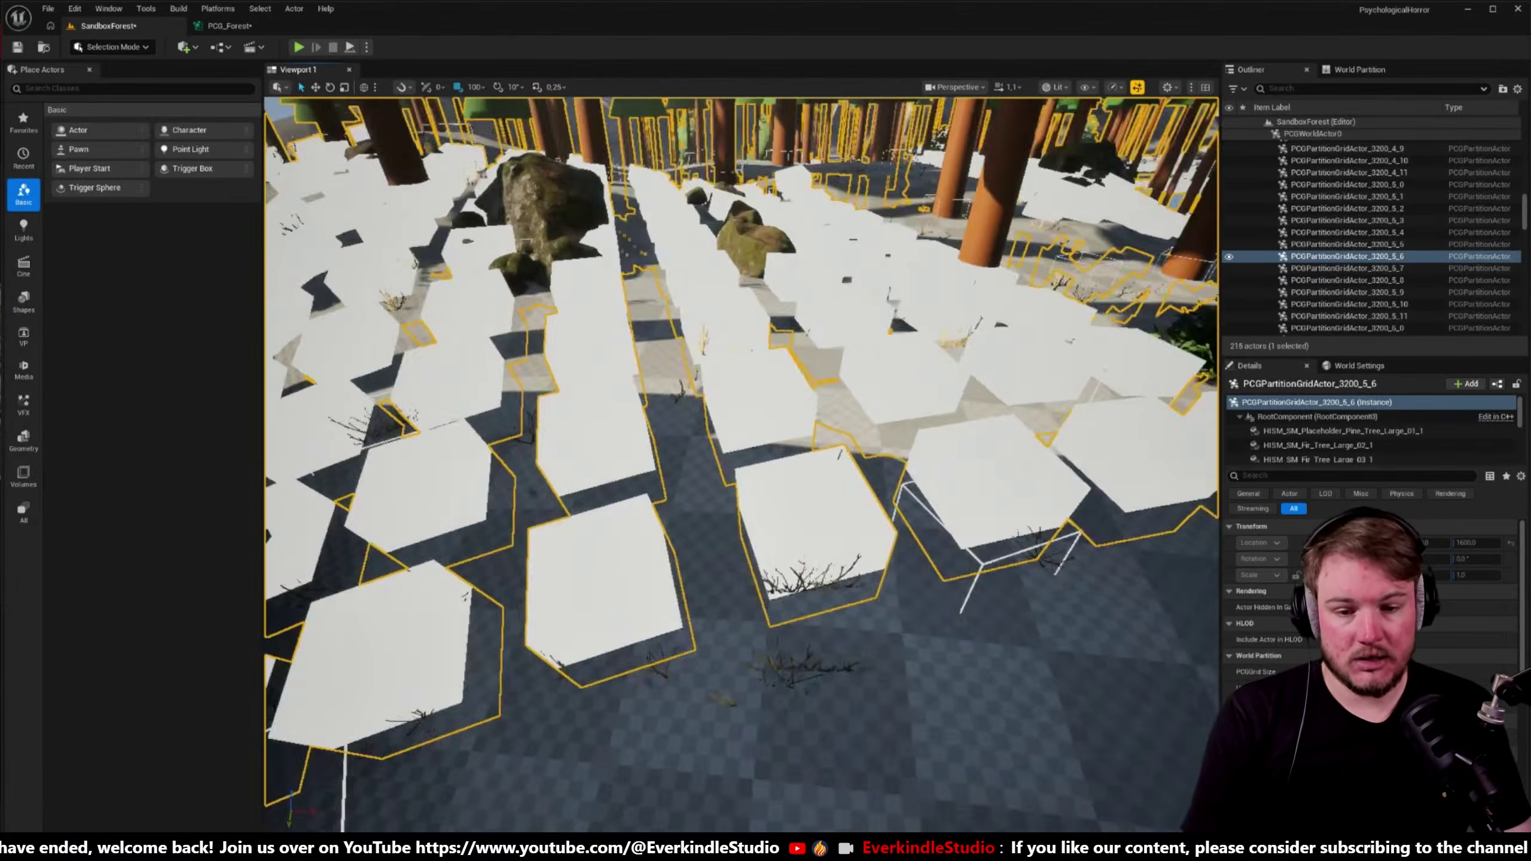
right_click_drag(741, 464, 958, 506)
- Return to the PCG_Forest graph and review the Transform Points settings in the Rocks Medium & Small section
left_click(229, 25)
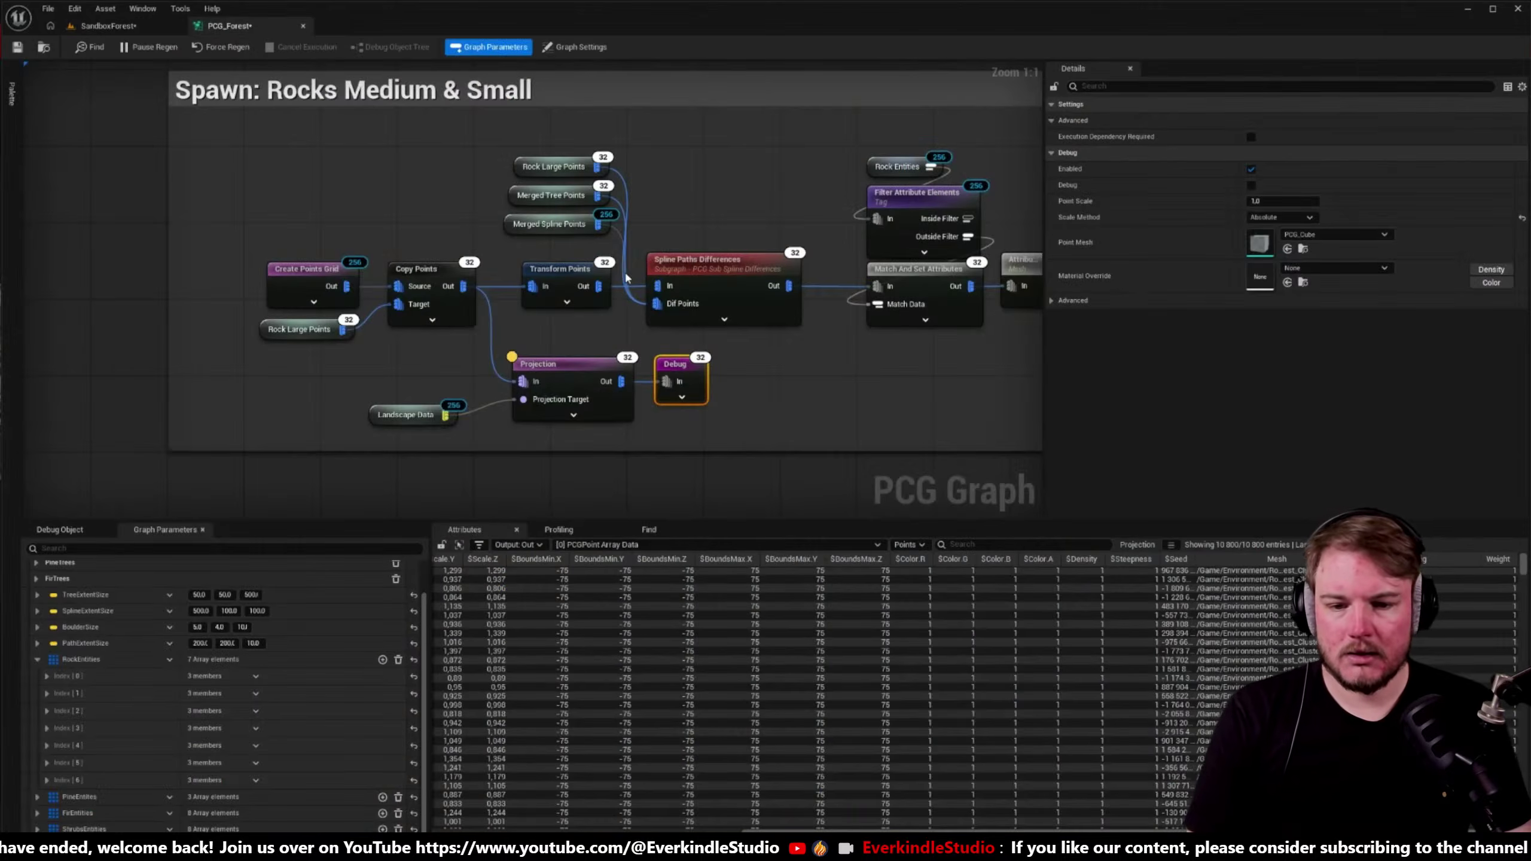
scroll(624, 321, "down", 1)
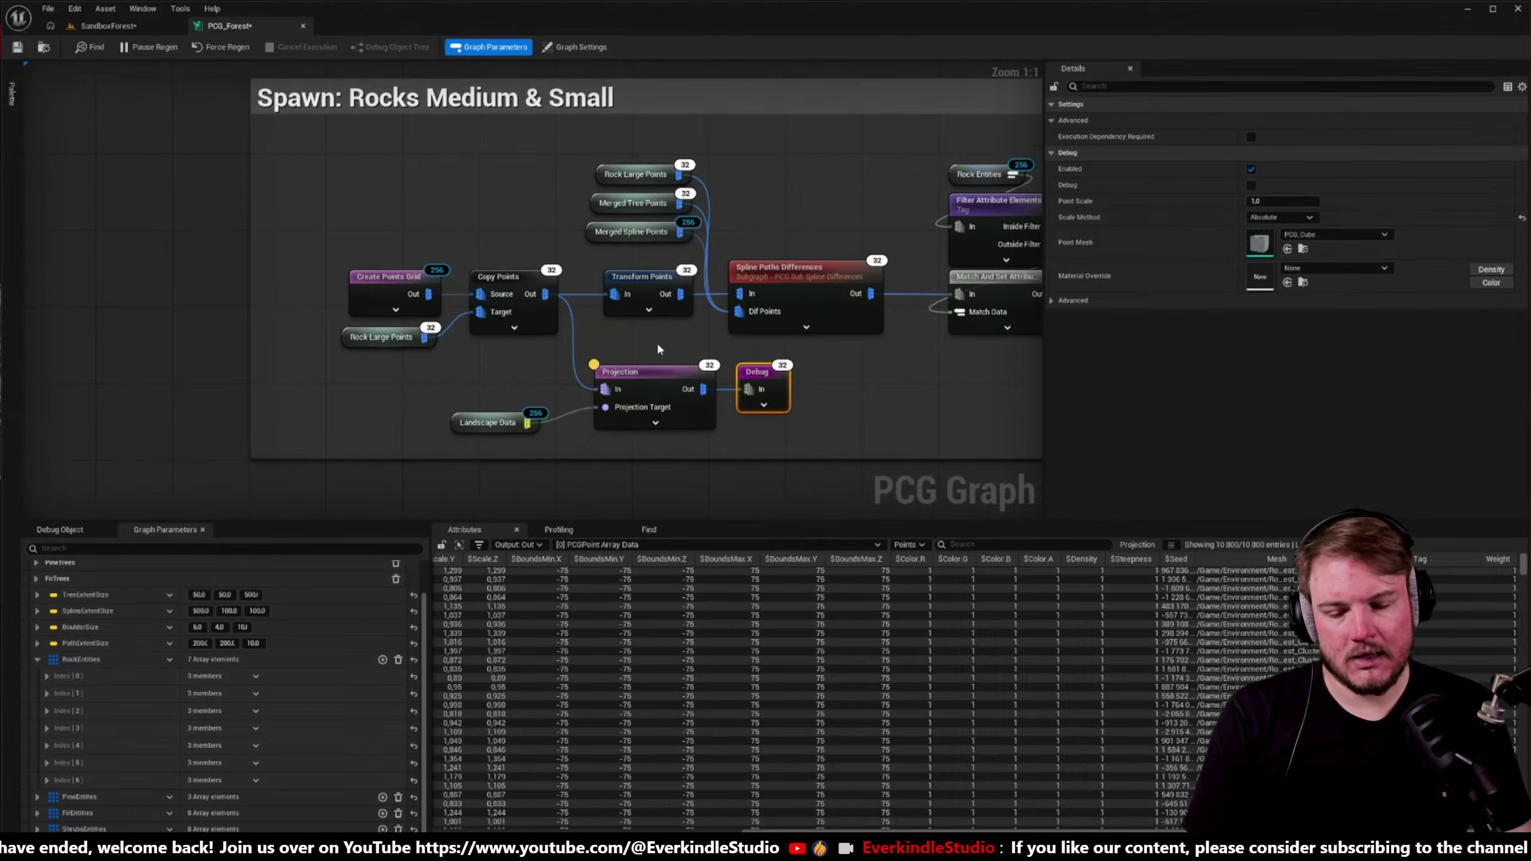
left_click(627, 296)
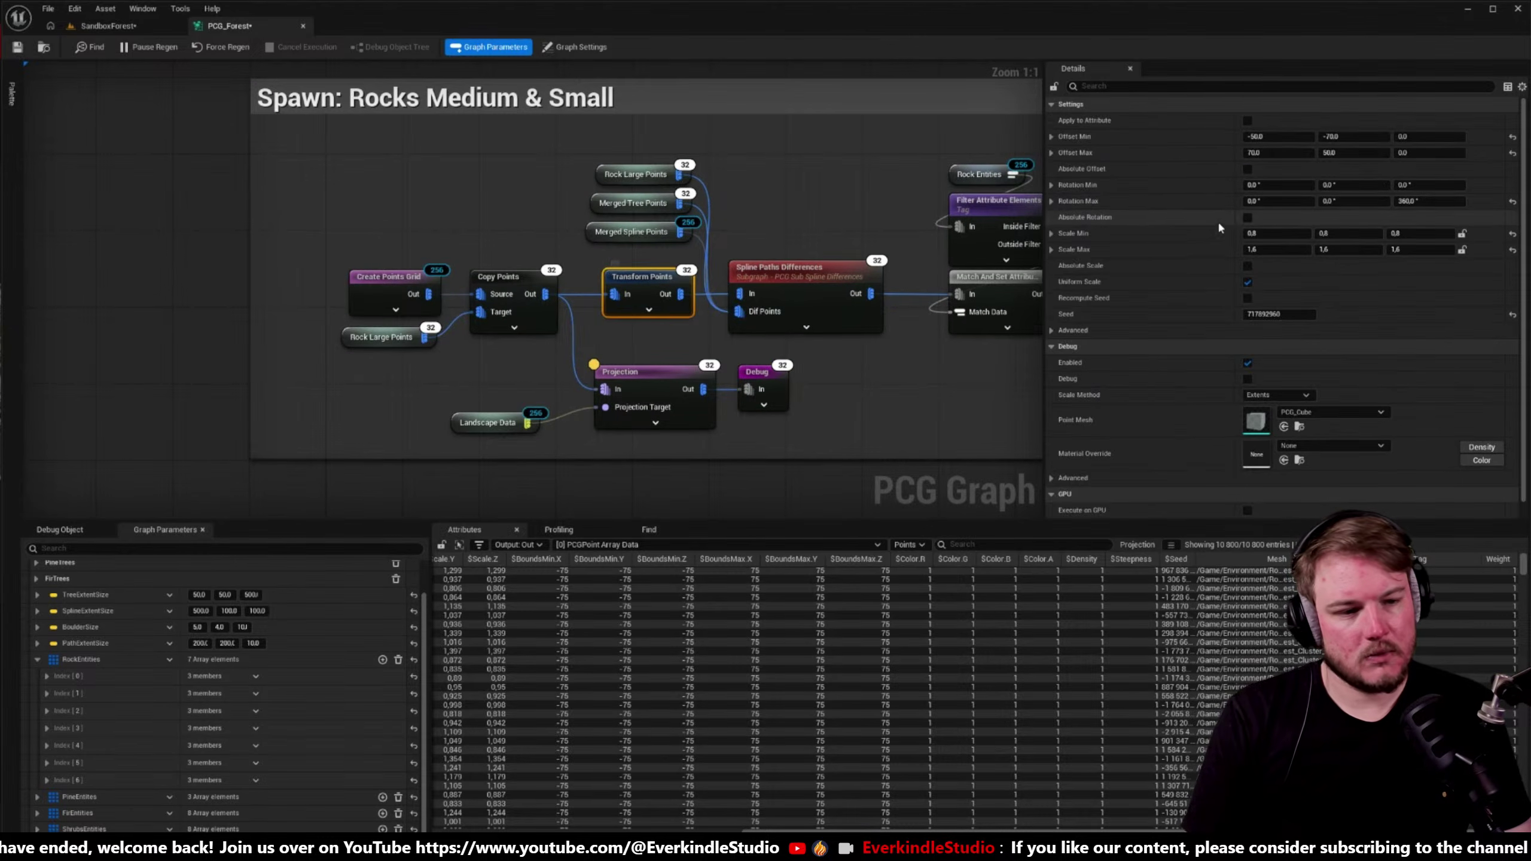
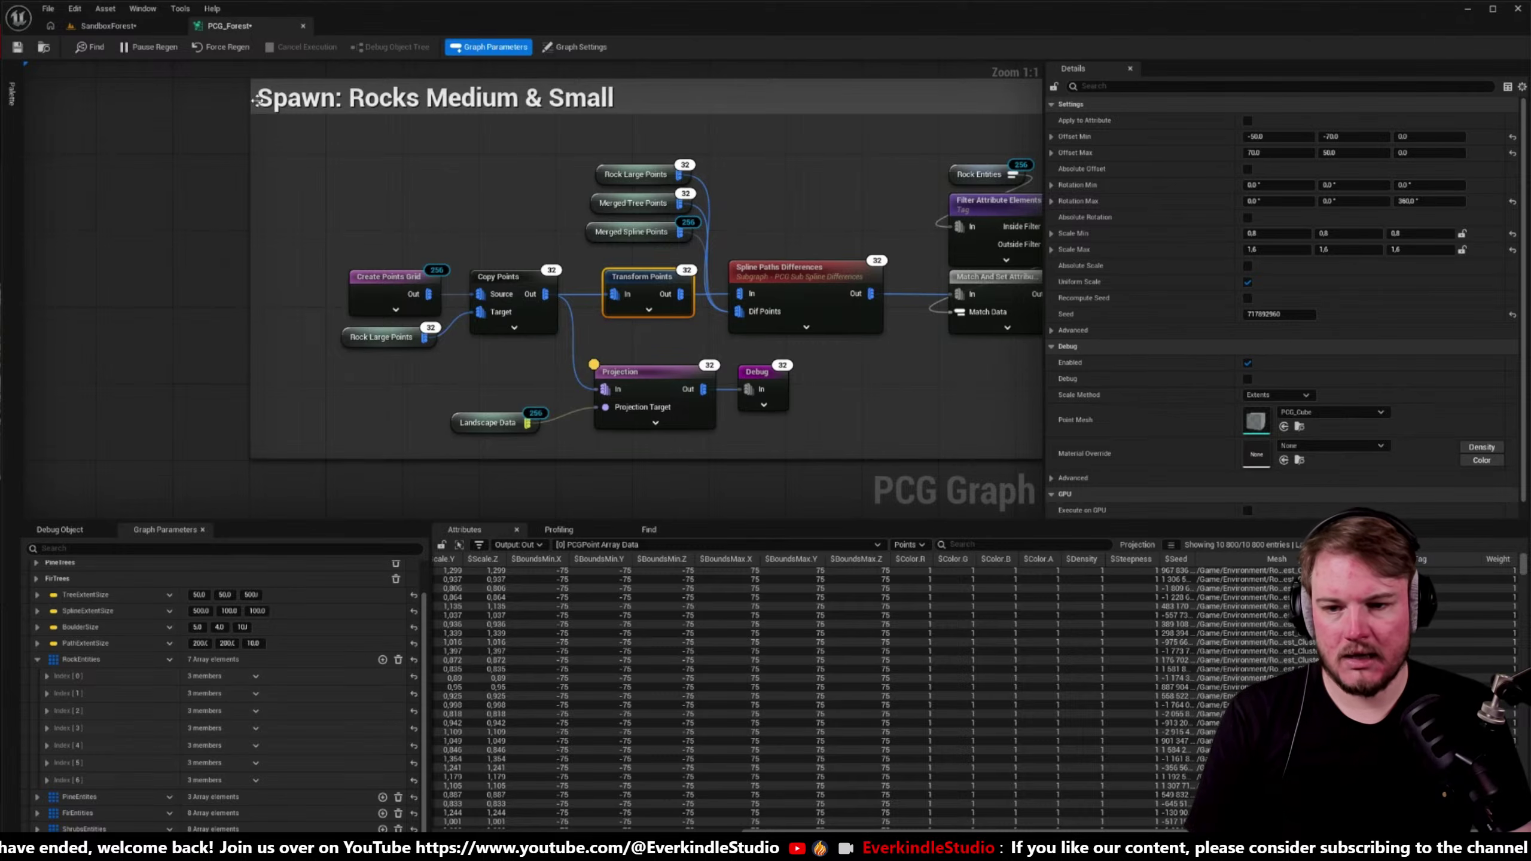
- Pause regeneration and rewire Transform Points into the Projection input and the Projection output into Spline Paths Differences
left_click(844, 306)
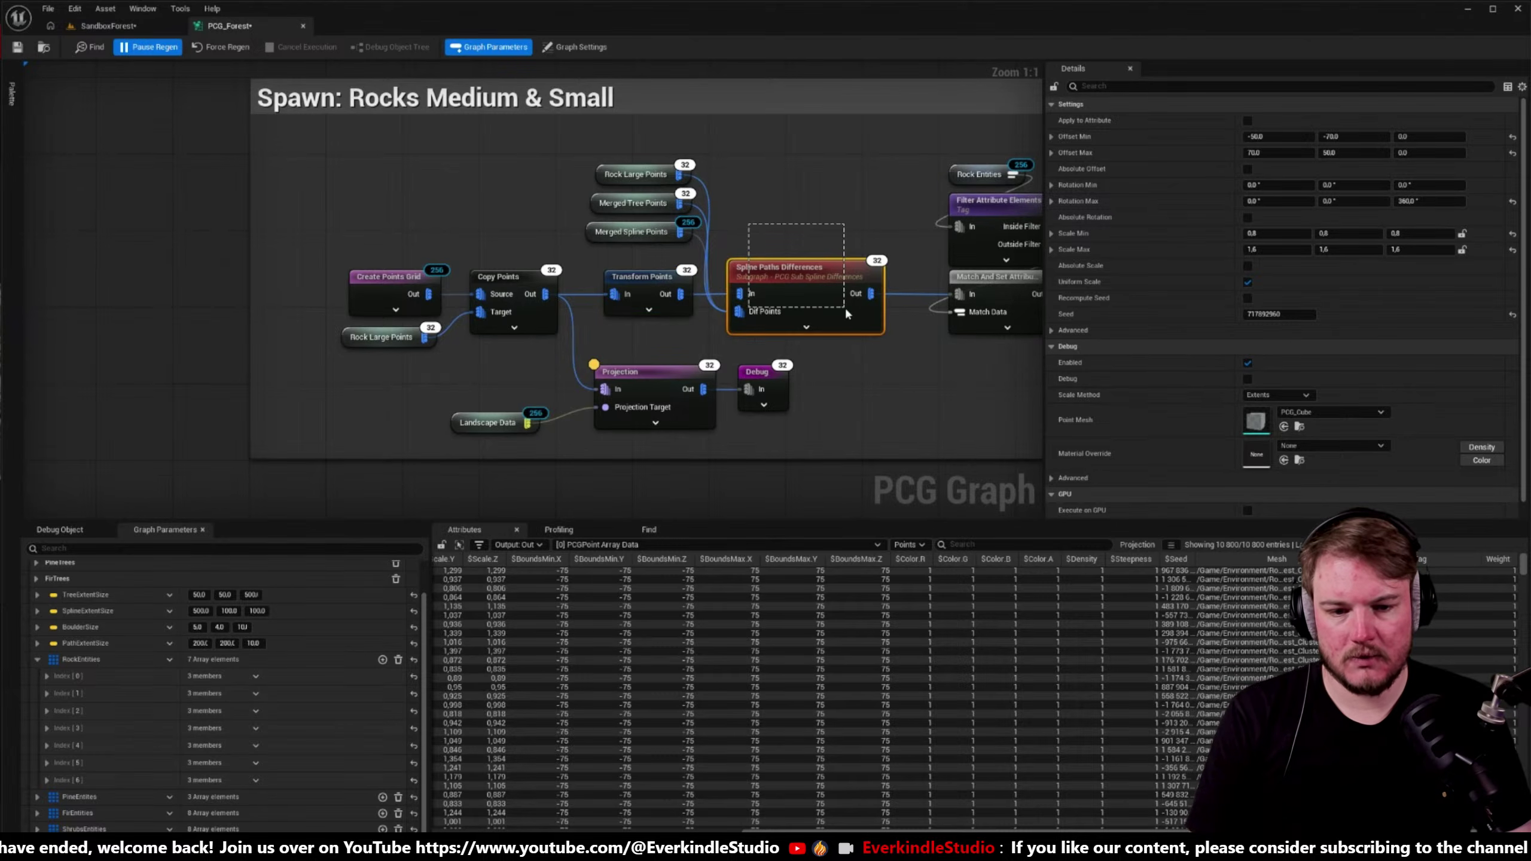
left_click_drag(638, 263, 801, 299)
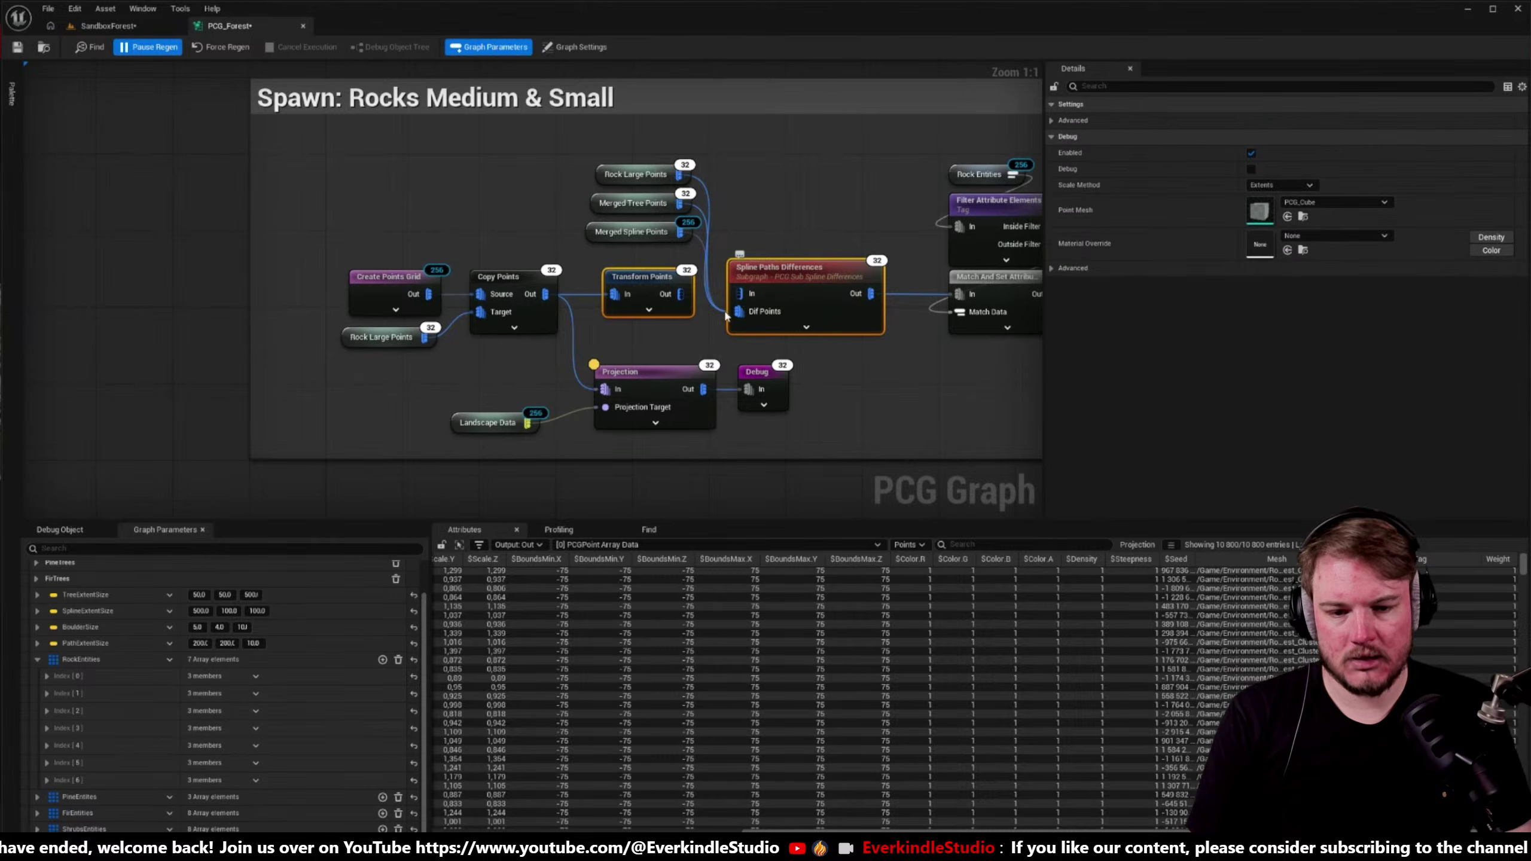
left_click(726, 317)
left_click_drag(610, 389, 683, 301, "ctrl")
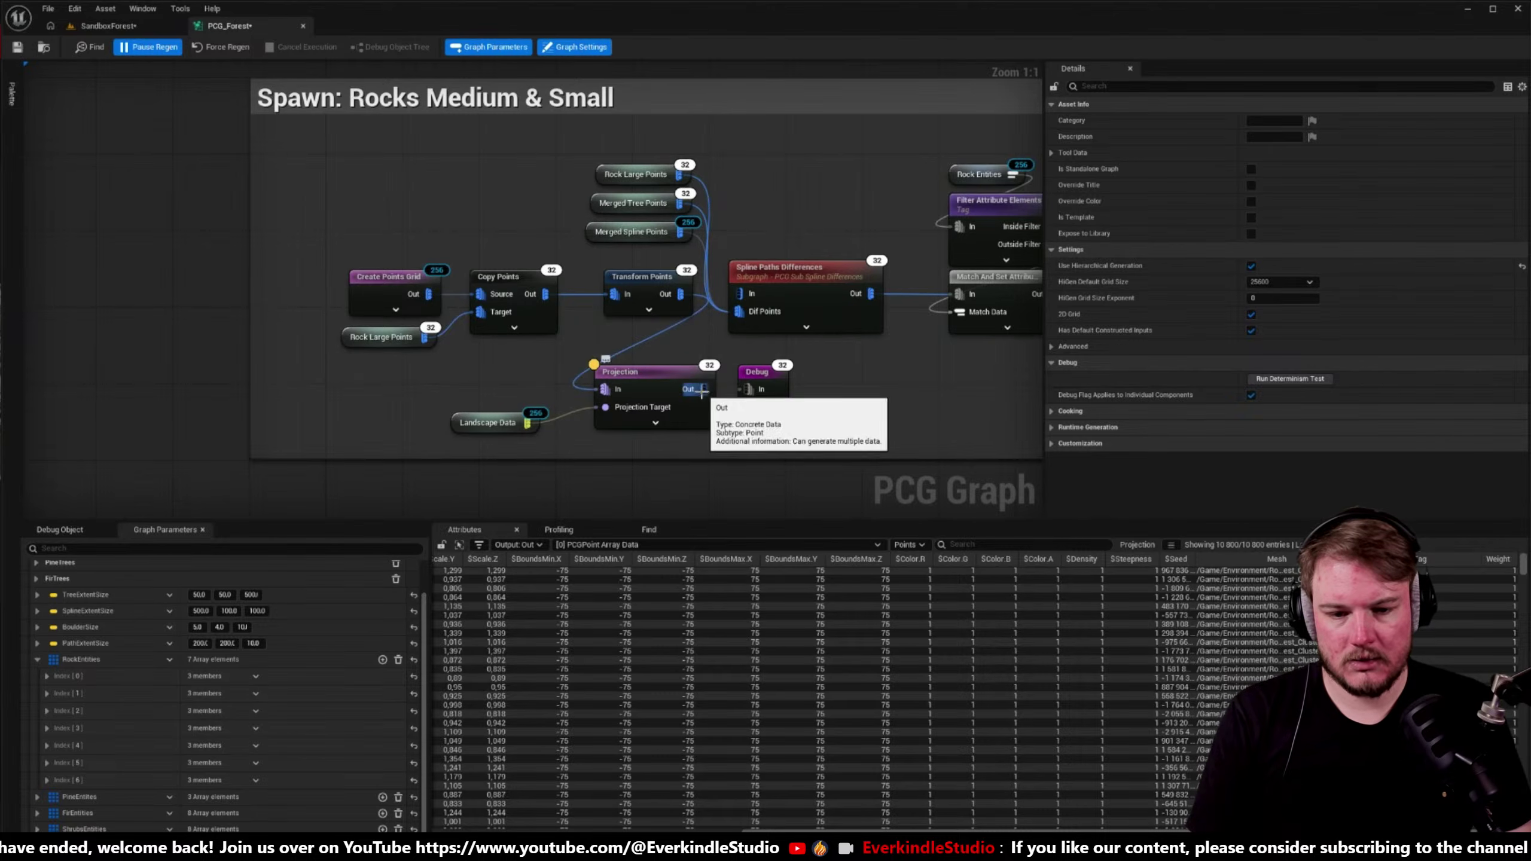
left_click_drag(703, 387, 739, 311, "ctrl")
right_click_drag(861, 383, 839, 382)
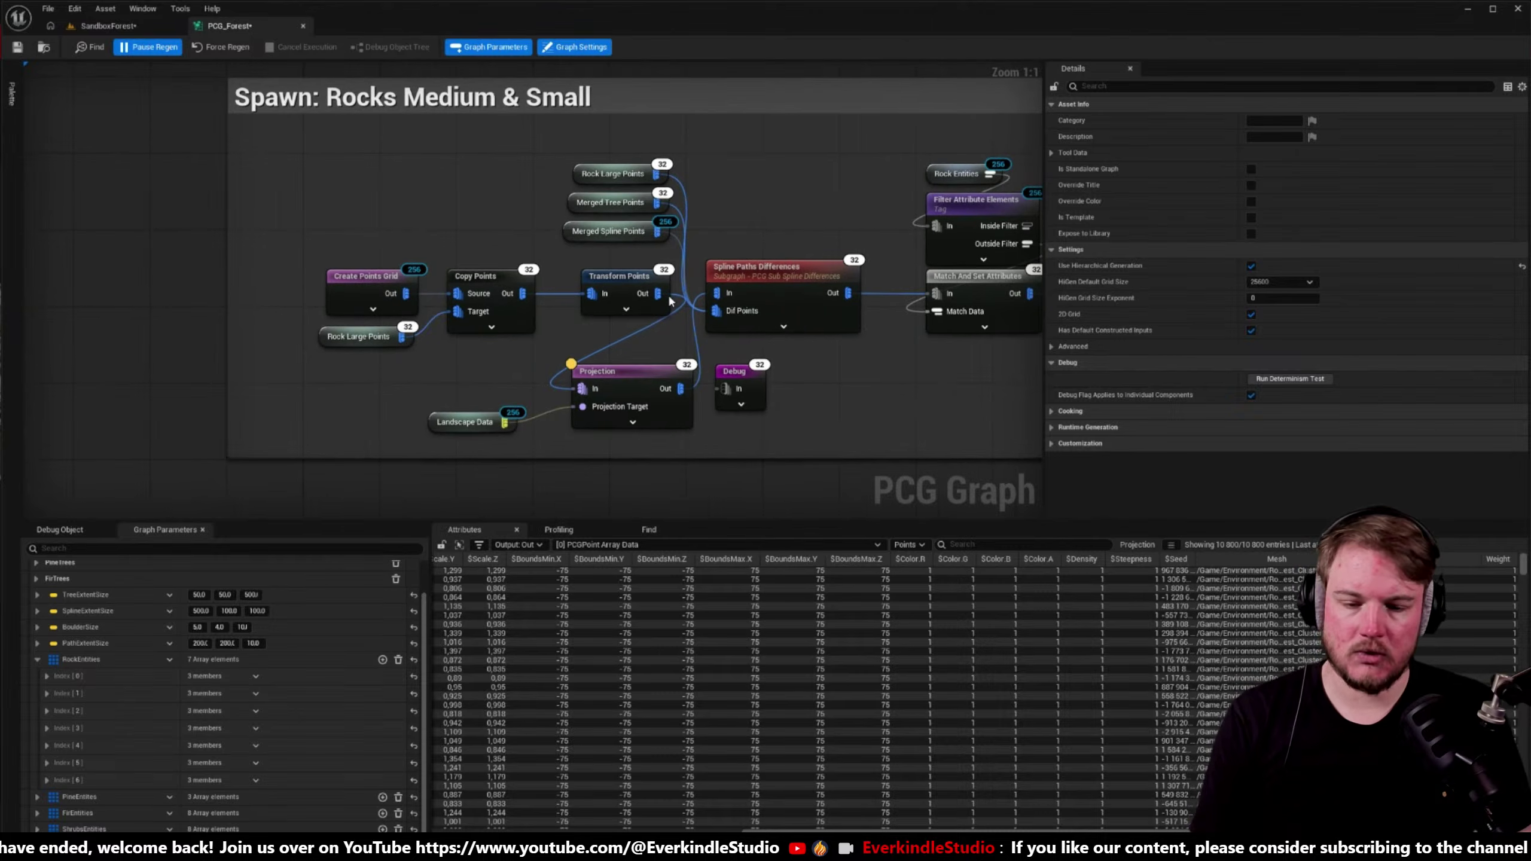
left_click(619, 277)
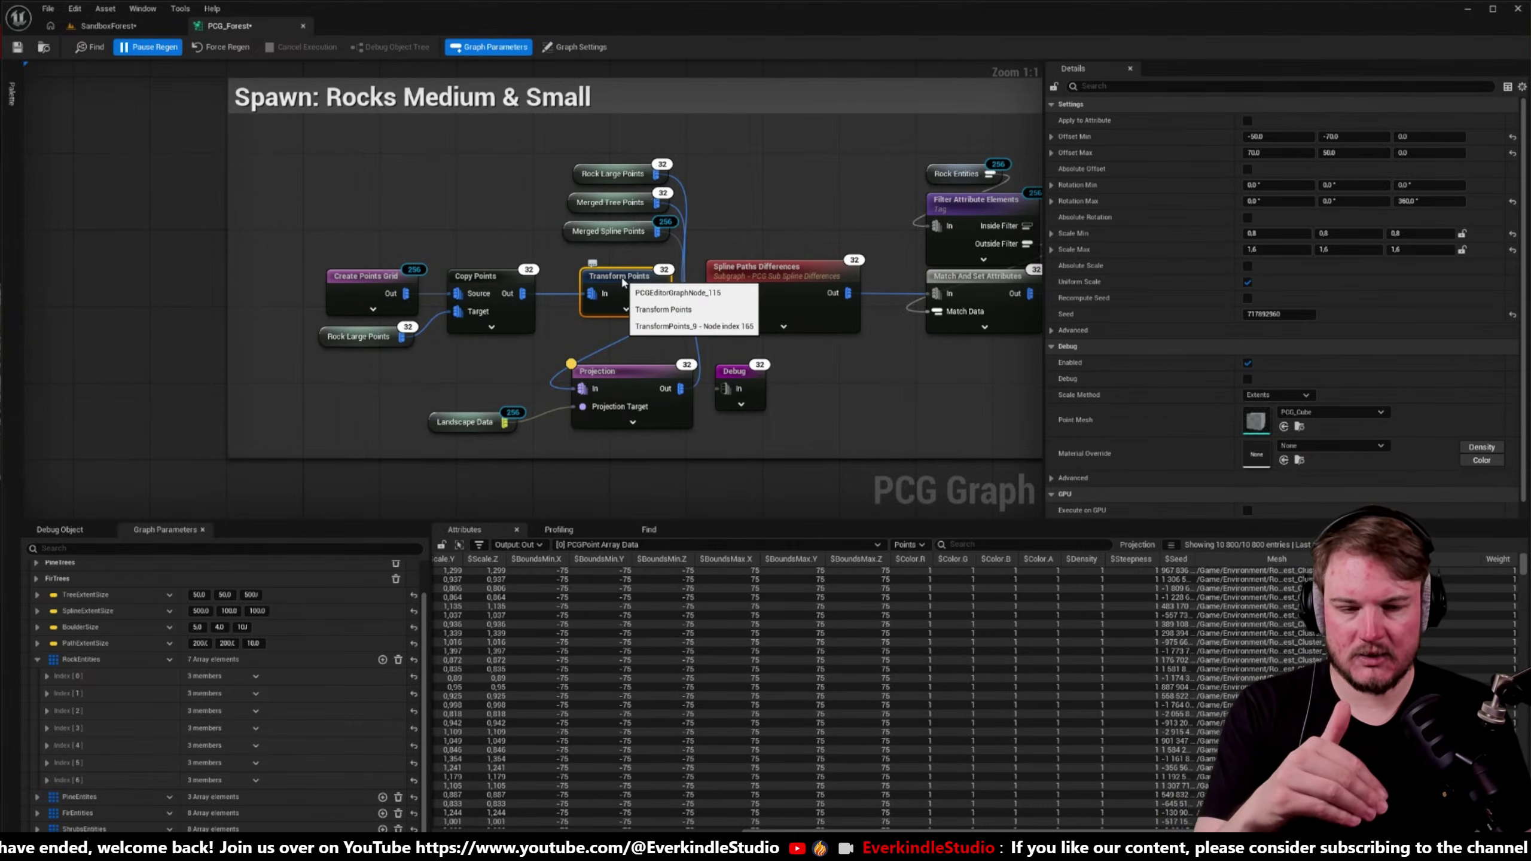
left_click(626, 375)
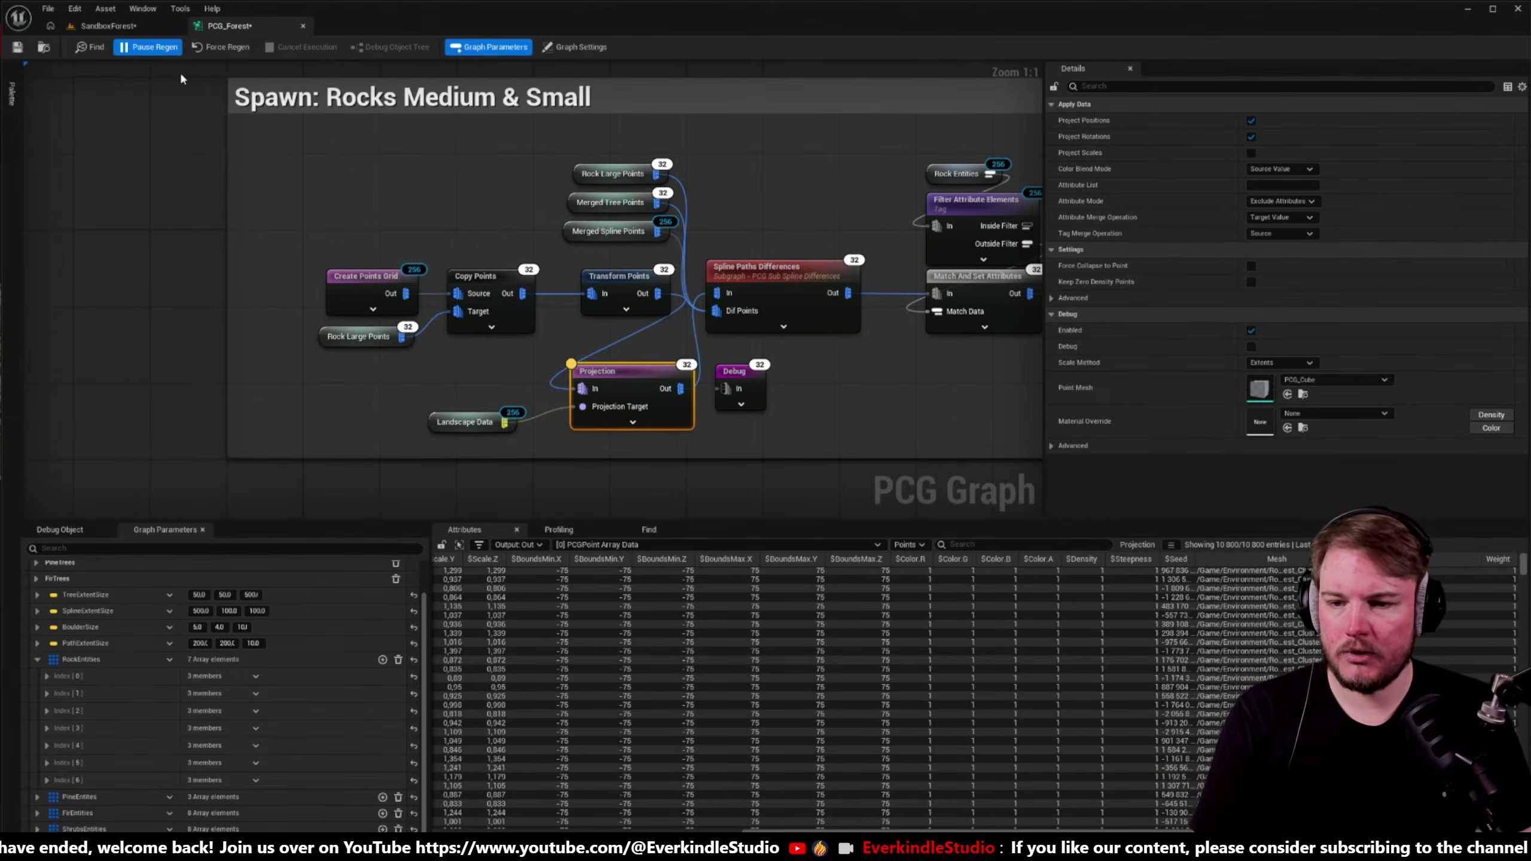
- Switch to the SandboxForest level and examine up close how the regenerated rocks sit on the slope
left_click(105, 25)
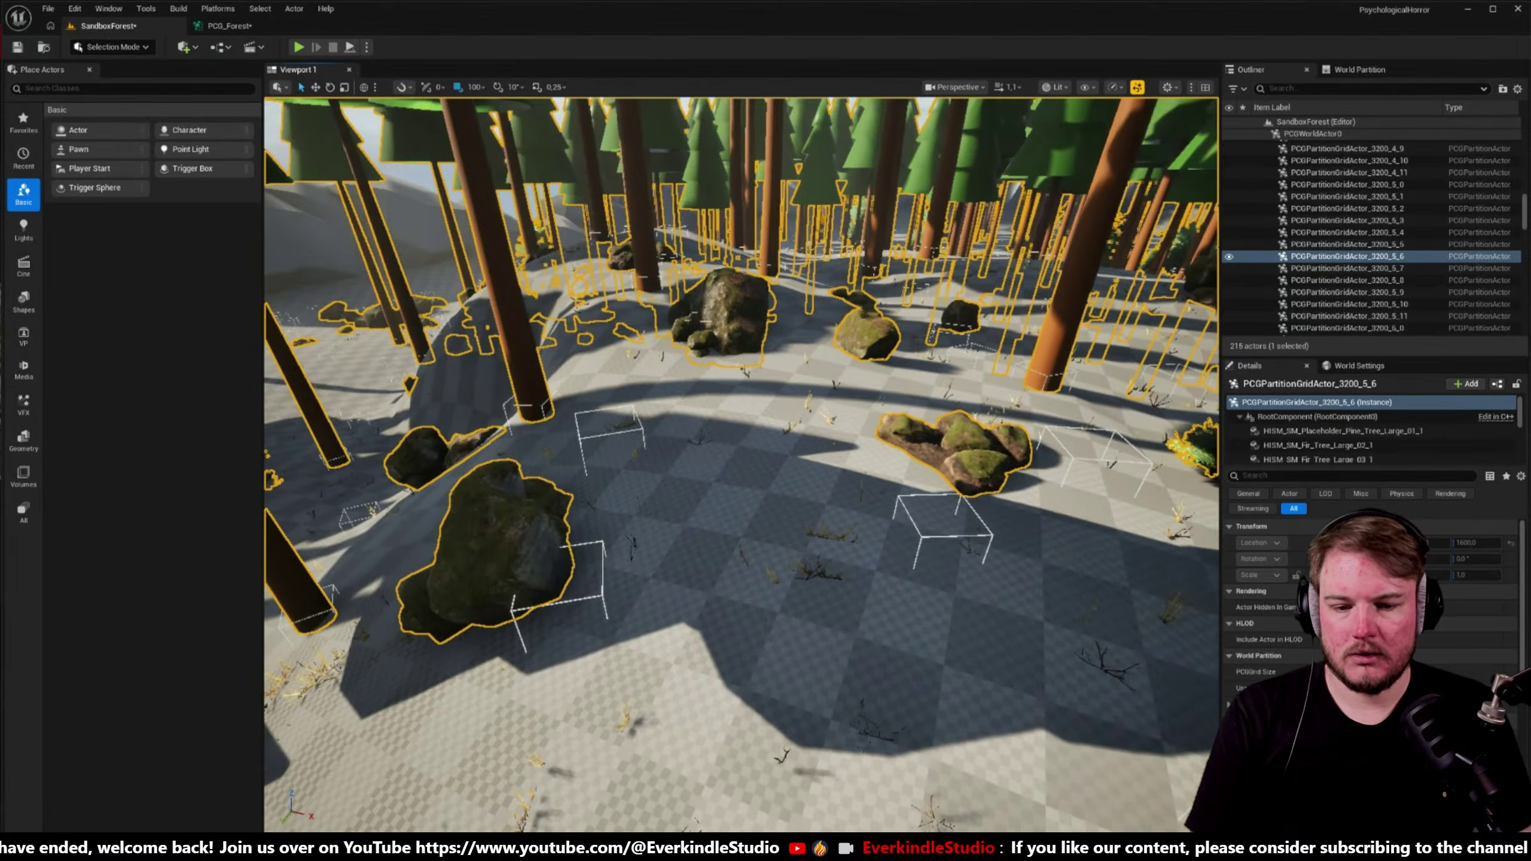
right_click_drag(726, 294, 726, 294)
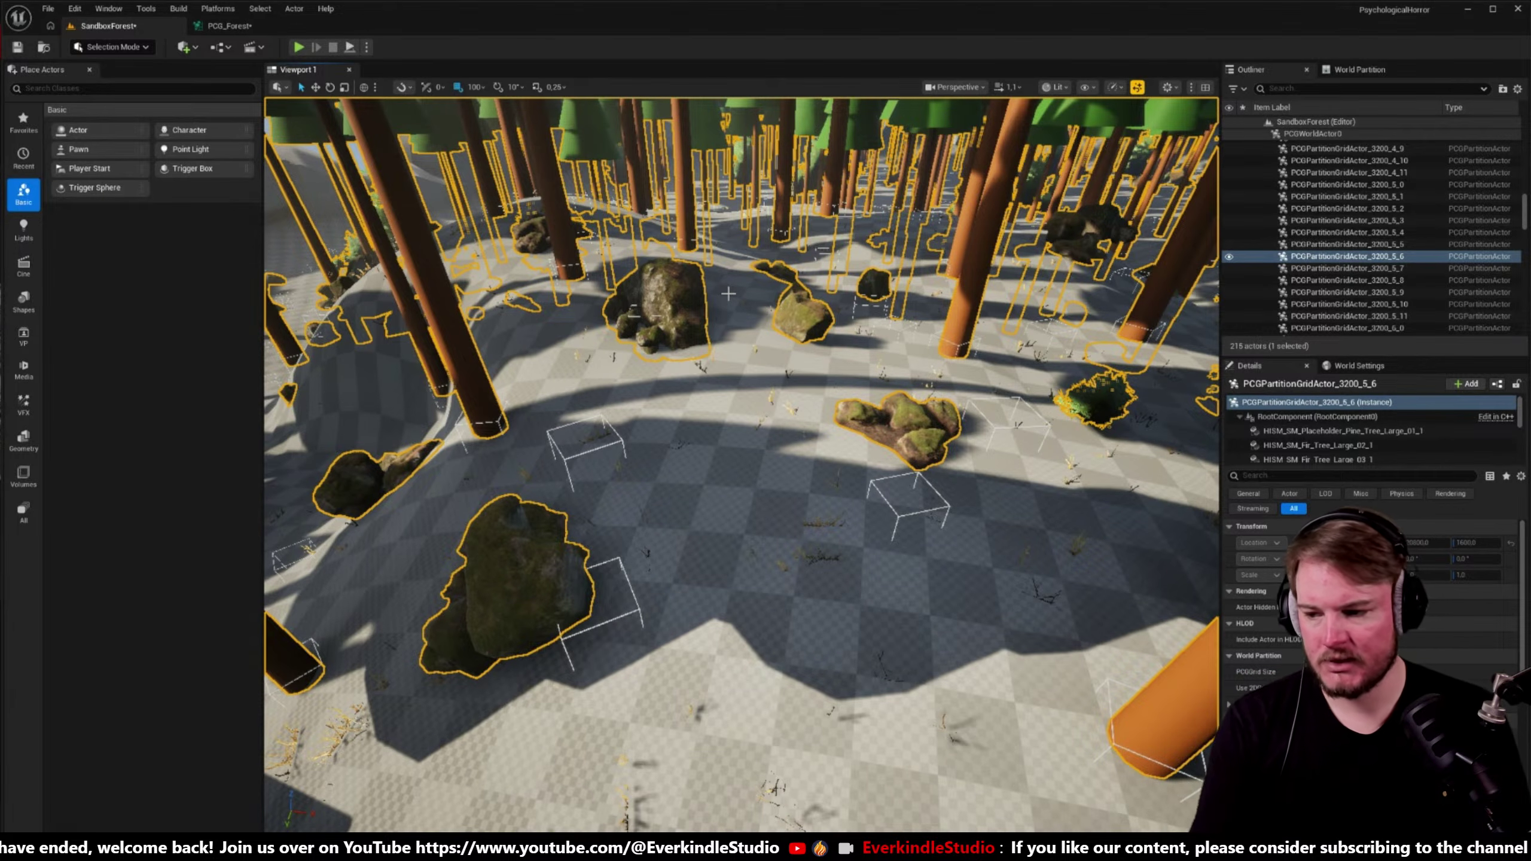
right_click_drag(583, 474, 521, 422)
right_click_drag(742, 463, 596, 466)
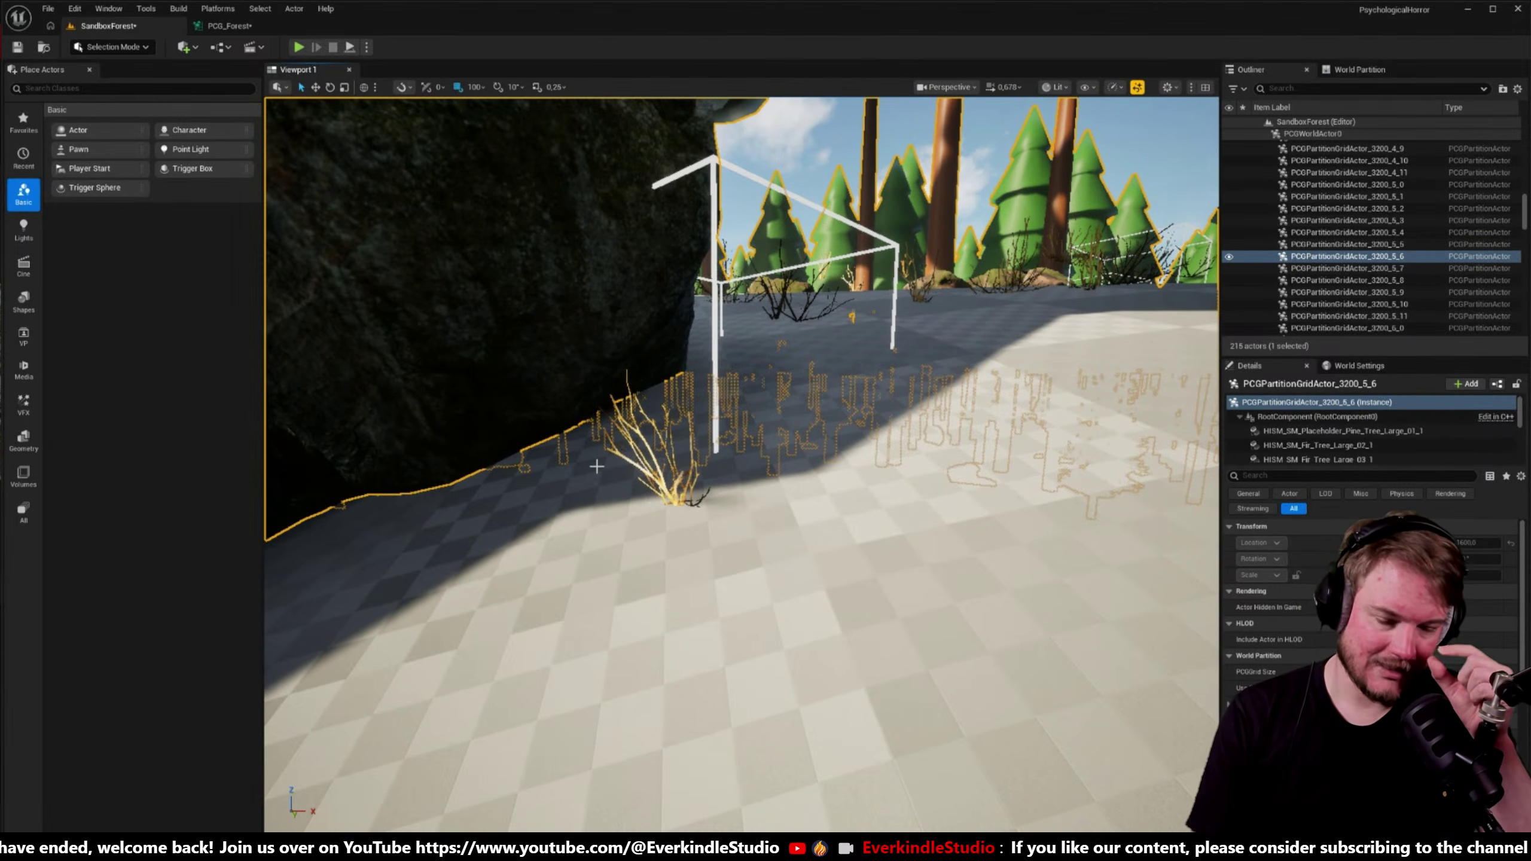
right_click_drag(596, 466, 695, 498)
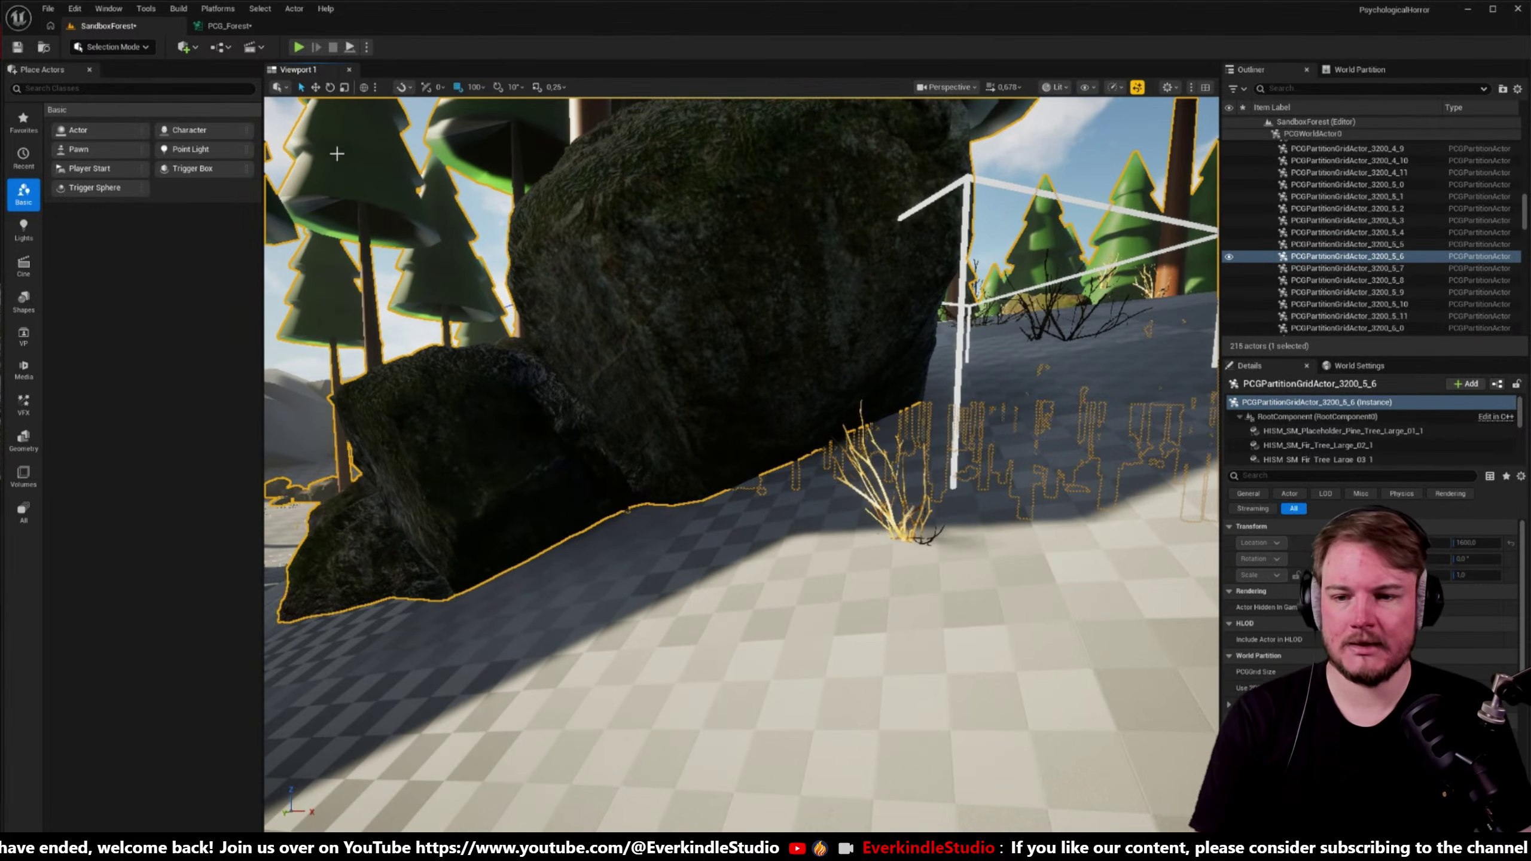
- Return to the PCG_Forest graph and move the Debug node away from Projection to free space beside its output
left_click(229, 25)
right_click_drag(628, 241, 610, 221)
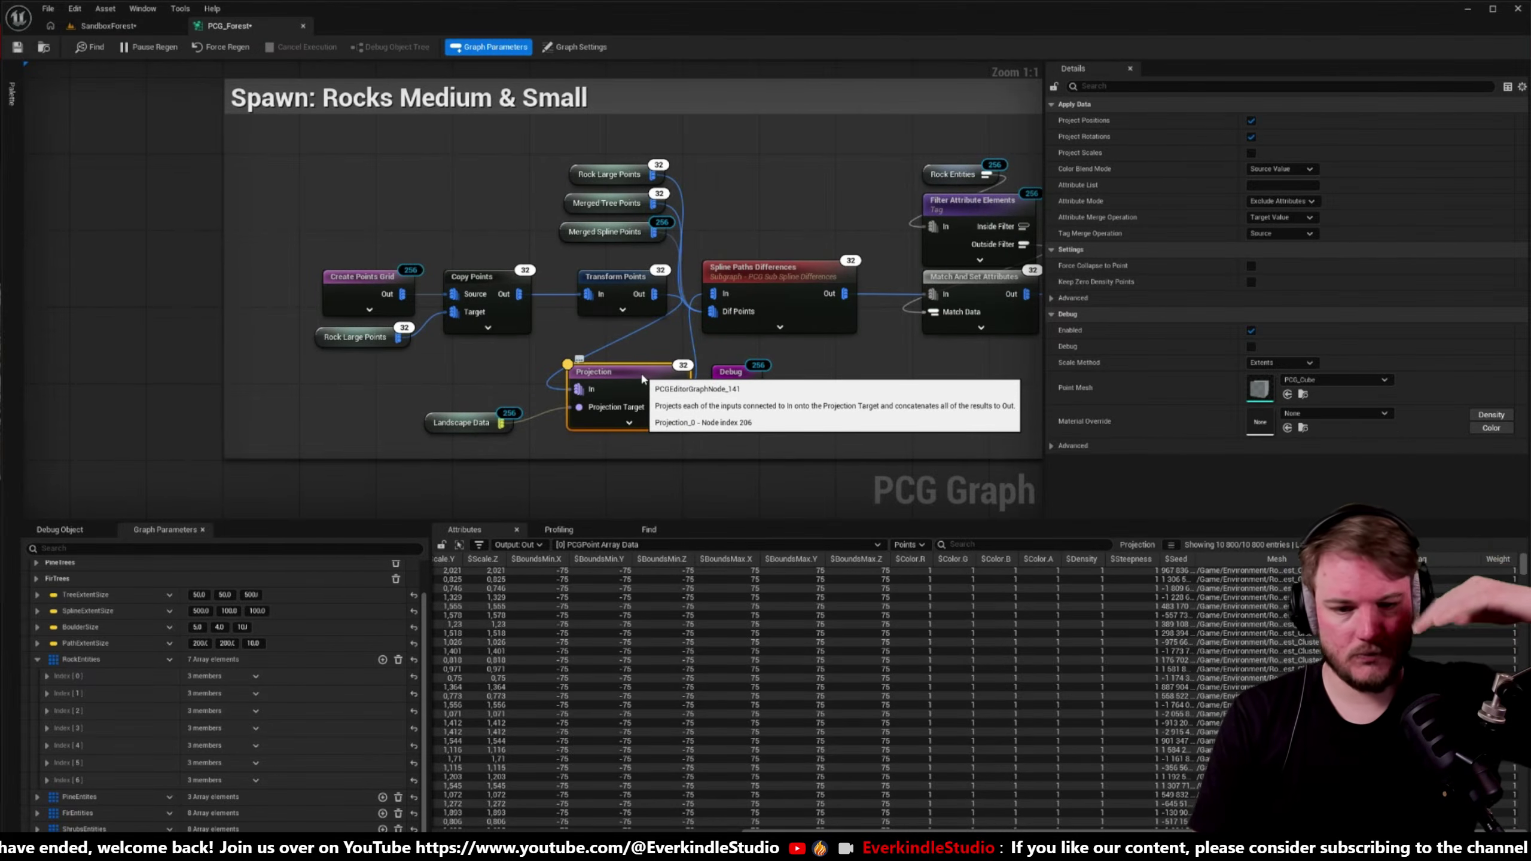
right_click_drag(711, 392, 501, 319)
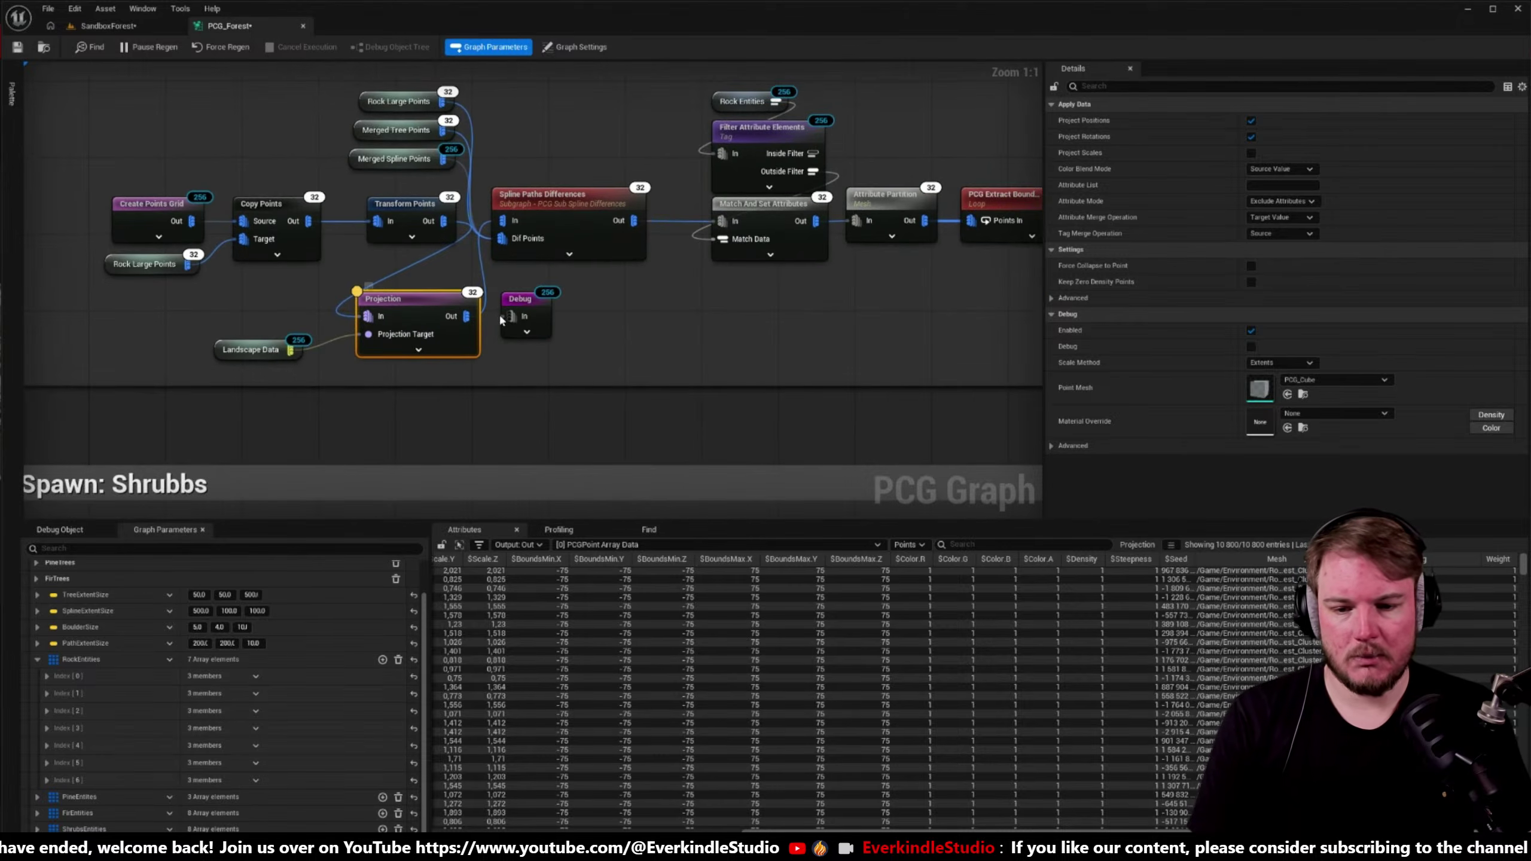
left_click_drag(501, 319, 808, 339)
left_click(620, 285)
- Add a second Transform Points node in the free space beside the Projection node
right_click(567, 289)
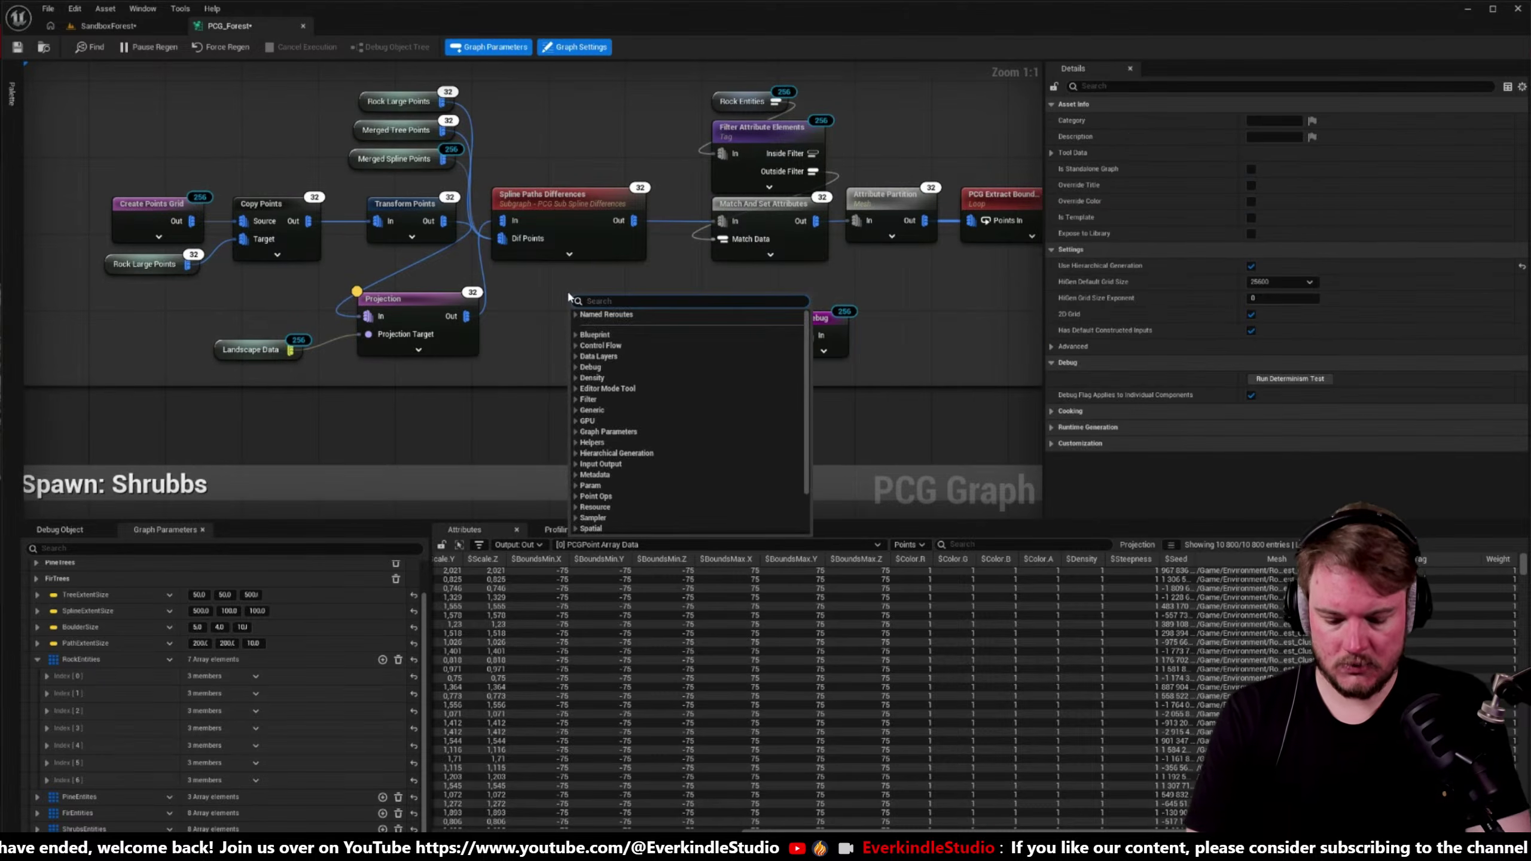
type("trnas")
key("BackSpace")
type("ansfo")
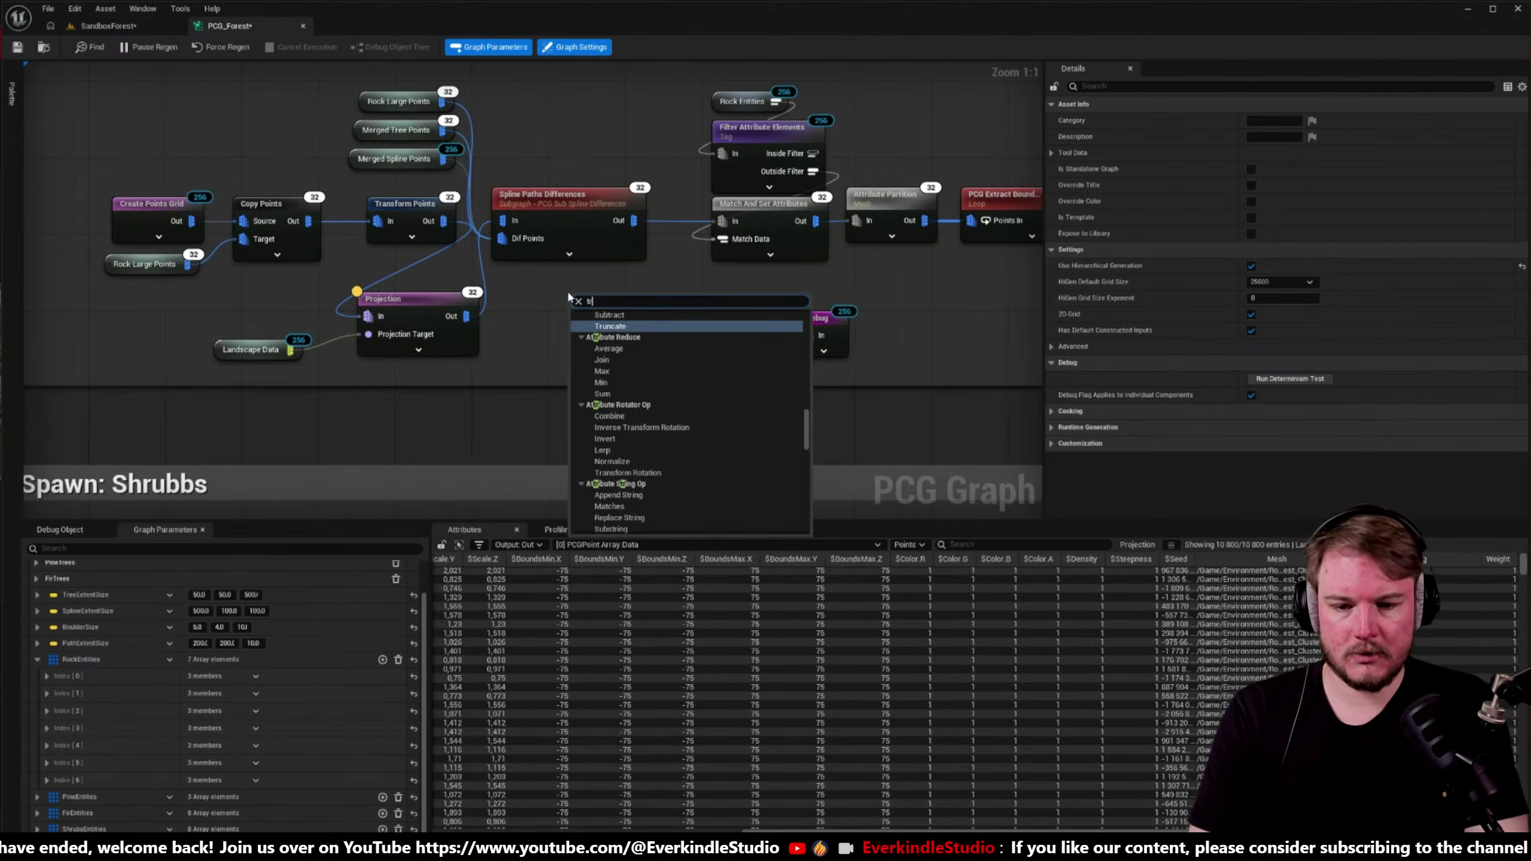
type("rm")
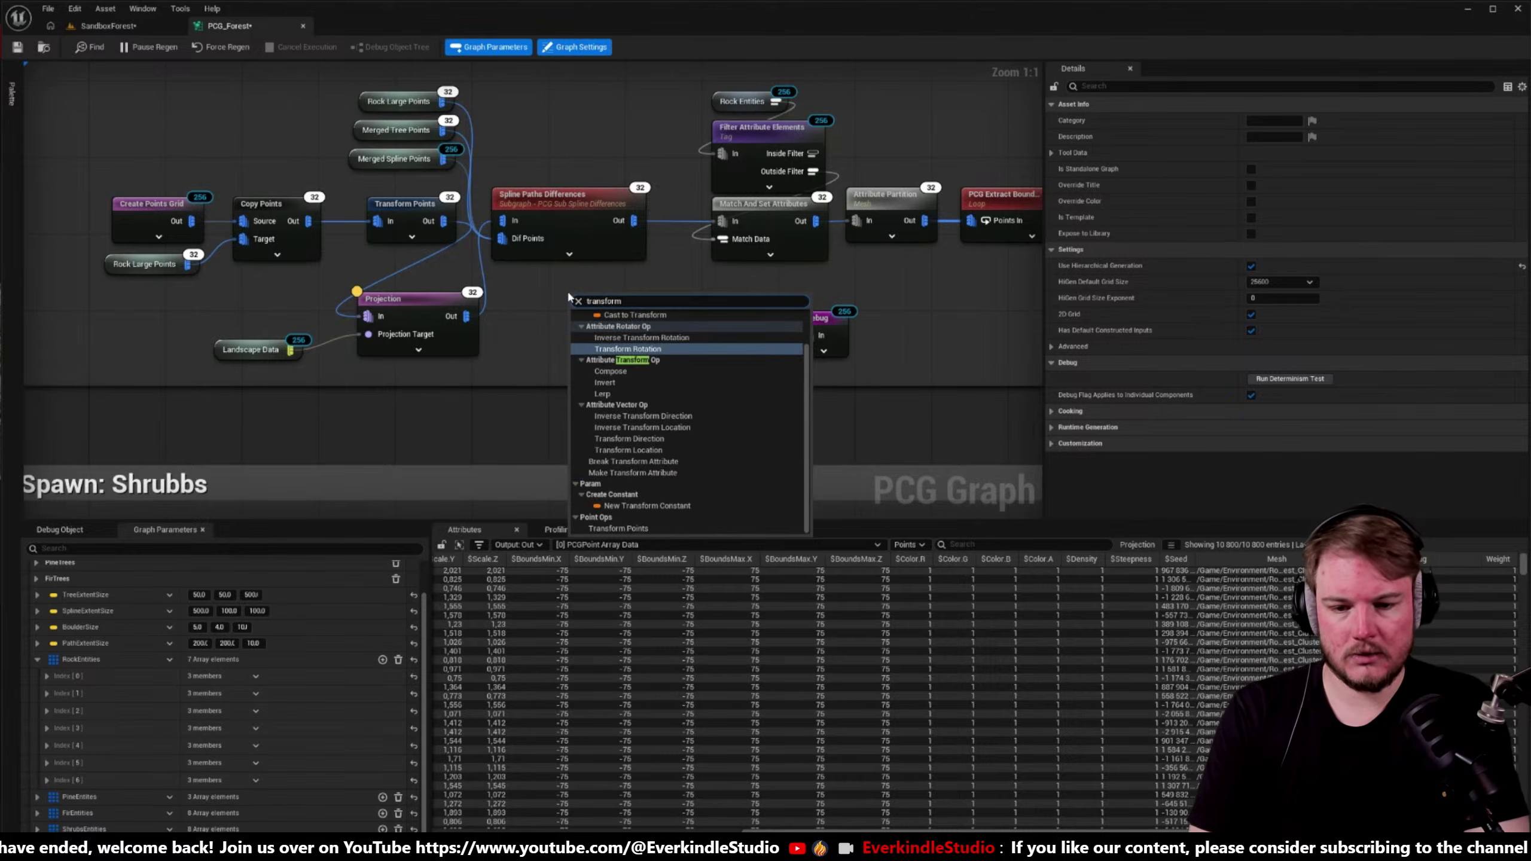
type(" points")
key("Return")
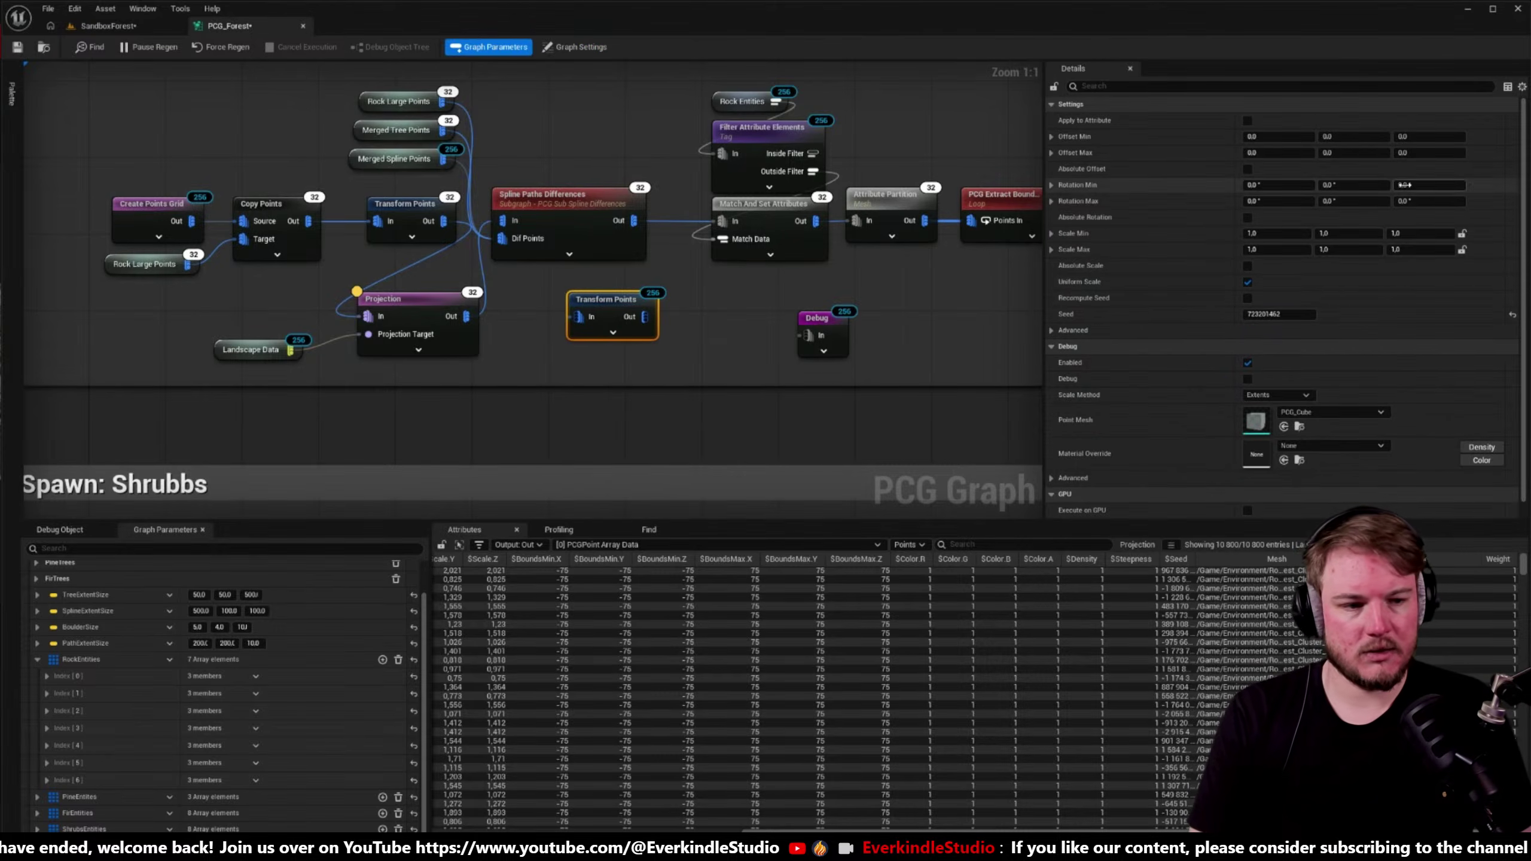
- Set the new Transform Points node's Offset Min Z to -25, wire it between Projection and Spline Paths Differences, and place it closer to Projection
left_click(1429, 137)
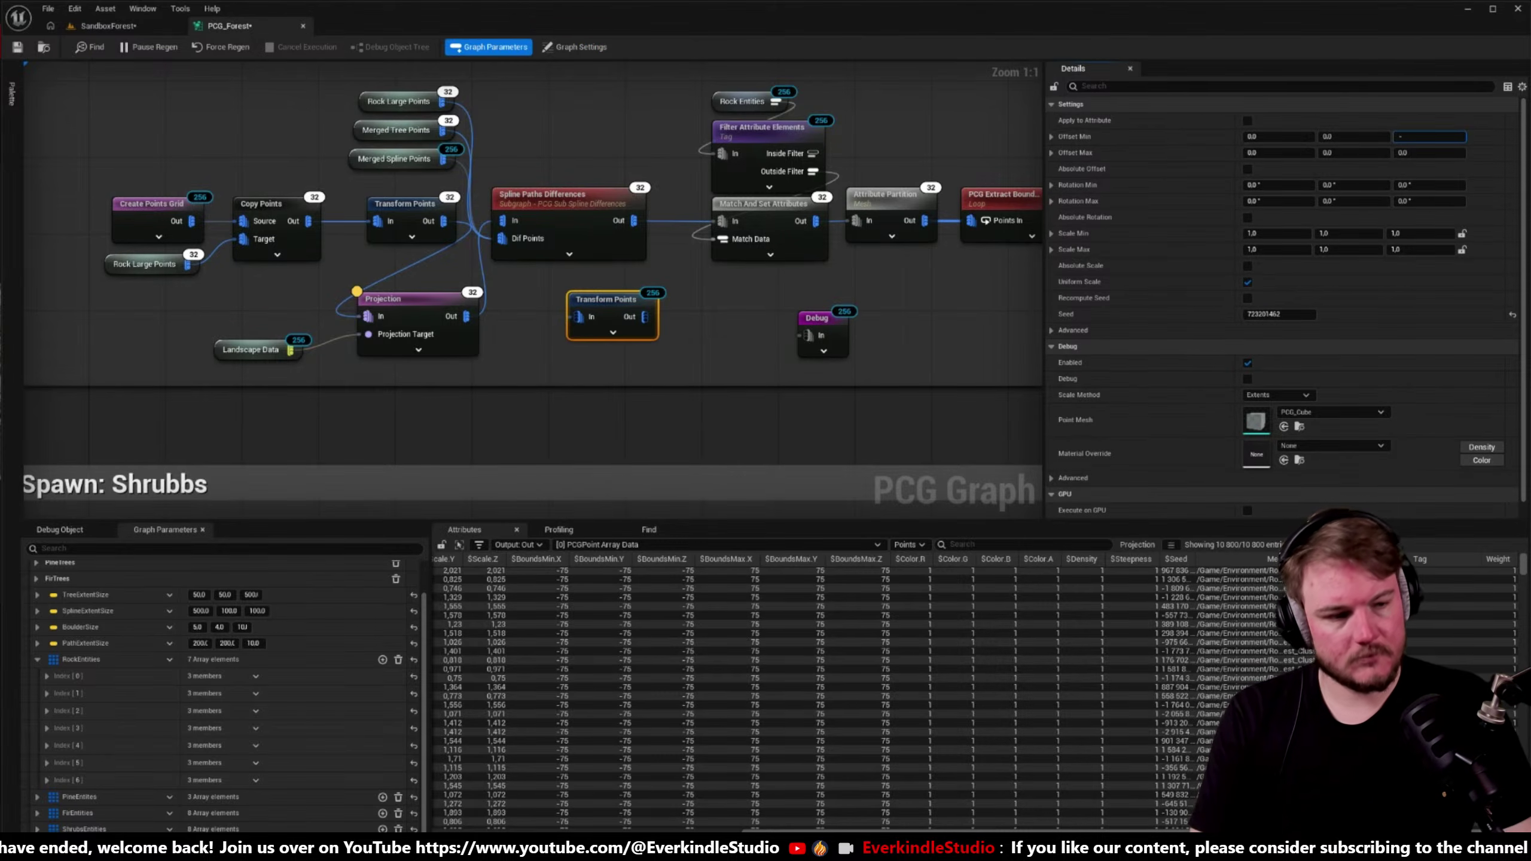
key("Return")
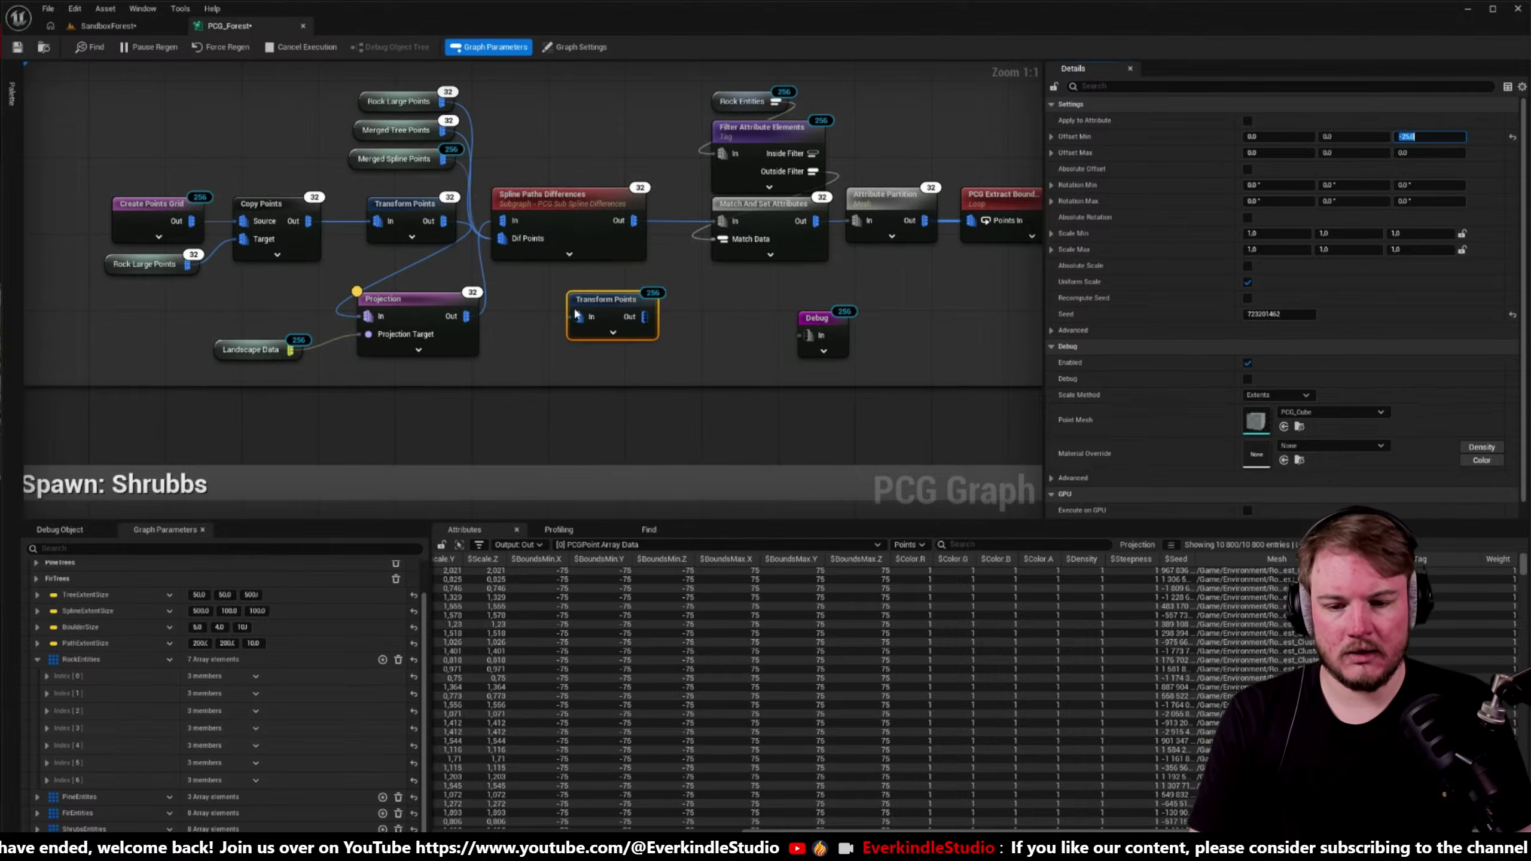
left_click_drag(553, 321, 504, 238)
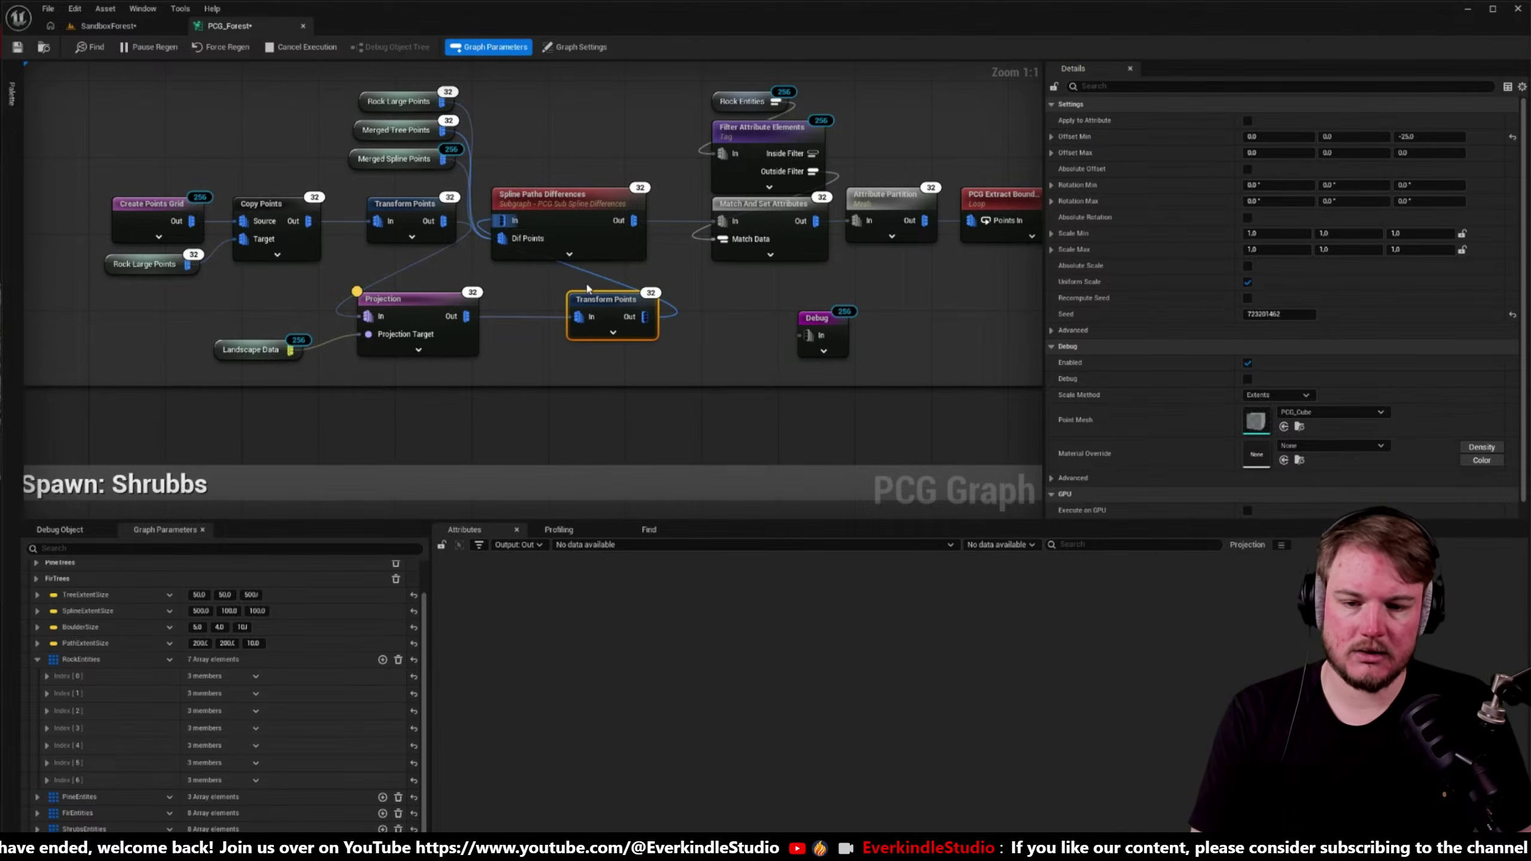
left_click_drag(597, 307, 540, 308)
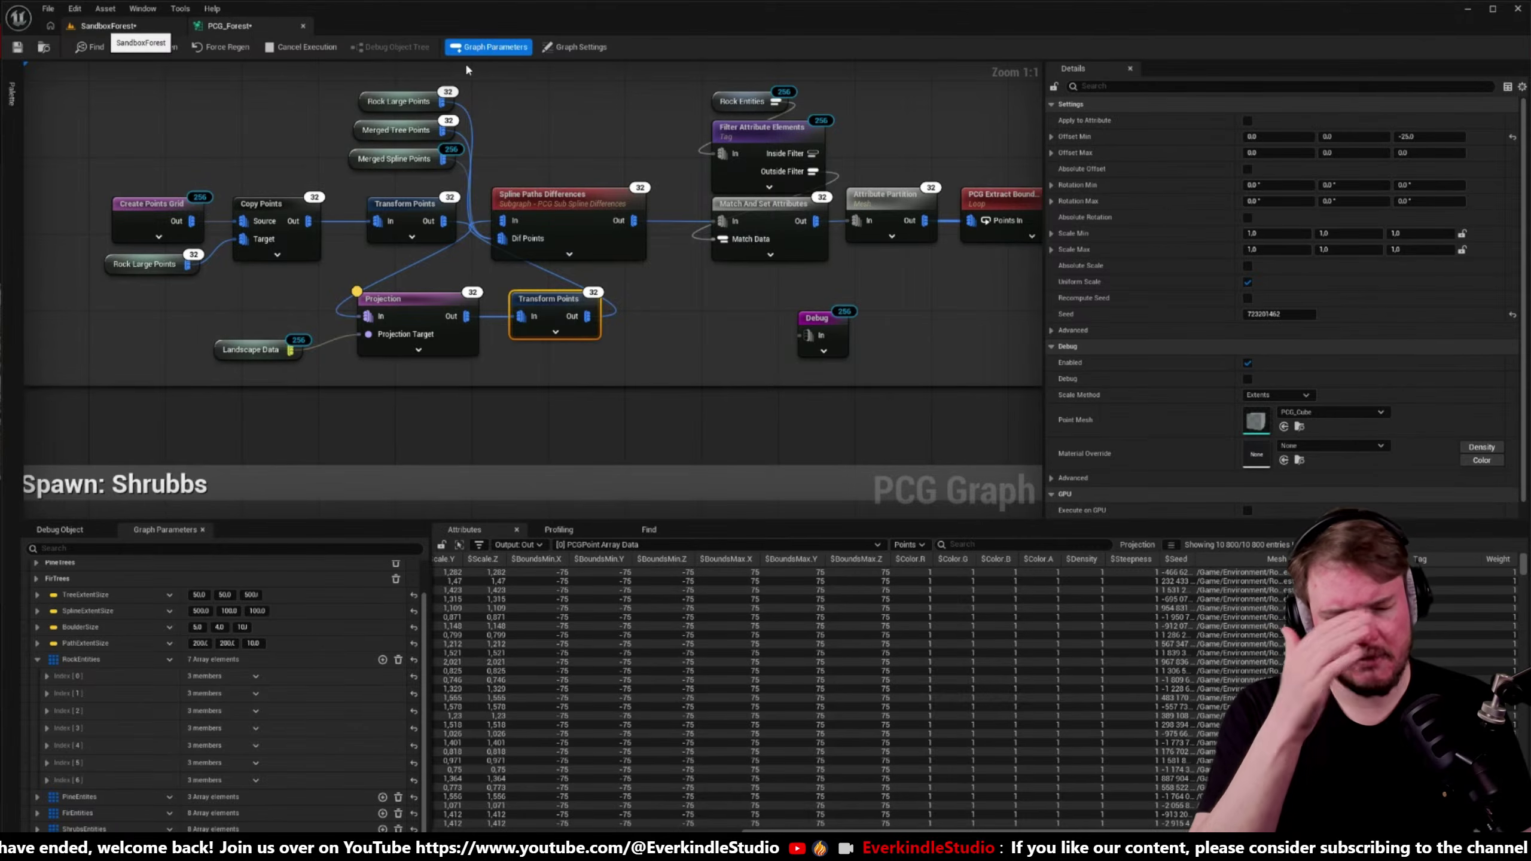
- Set the Offset Max Z of the Transform Points node after Projection to -5
left_click(1439, 153)
type("-25")
key("Return")
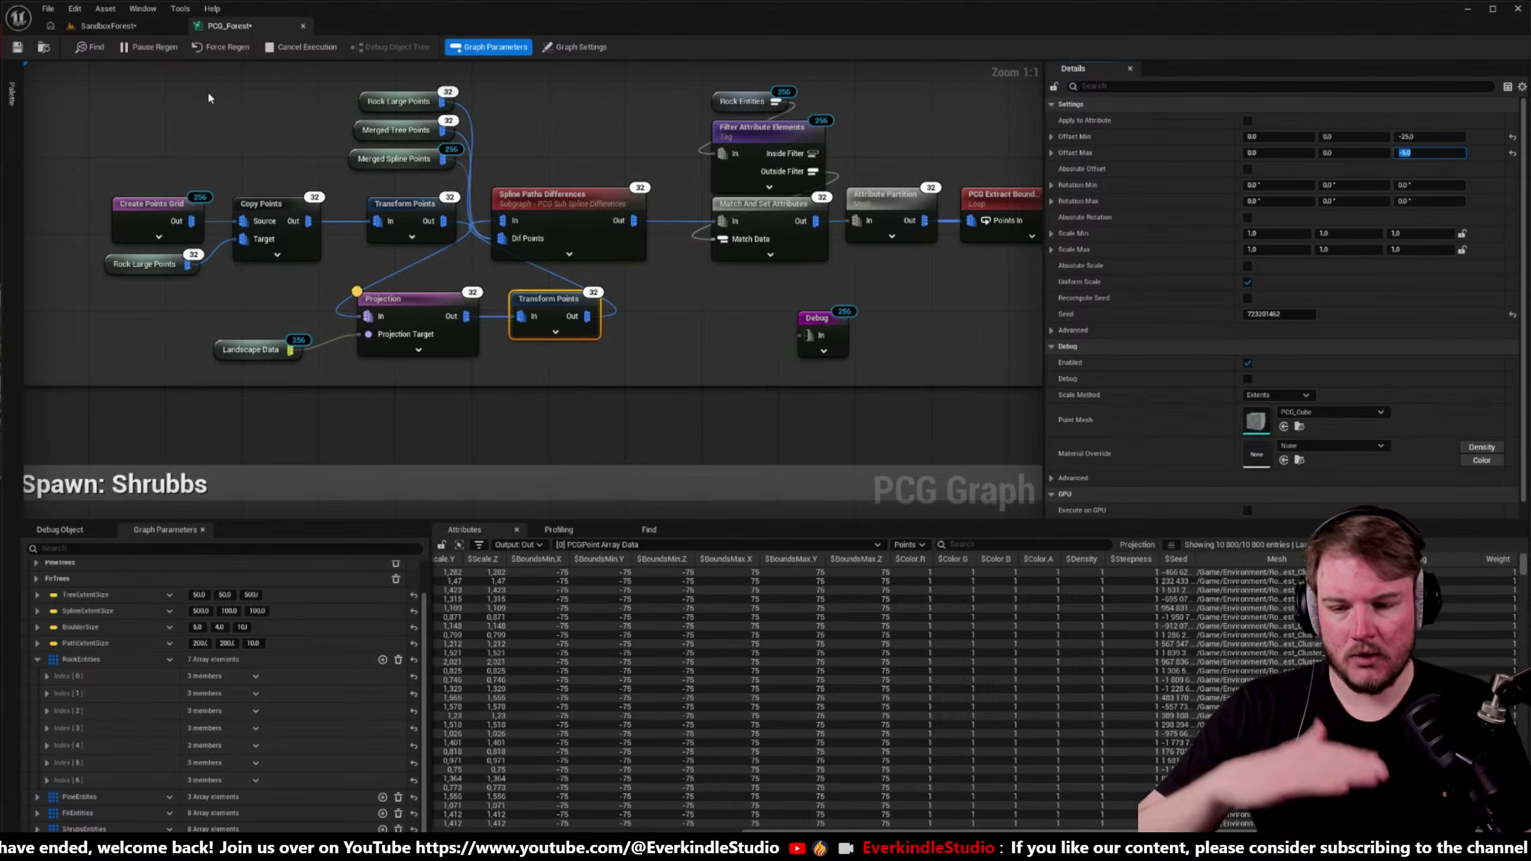
- Check in the SandboxForest level how deep the rocks sit in the ground with the vertical offset applied
left_click(138, 26)
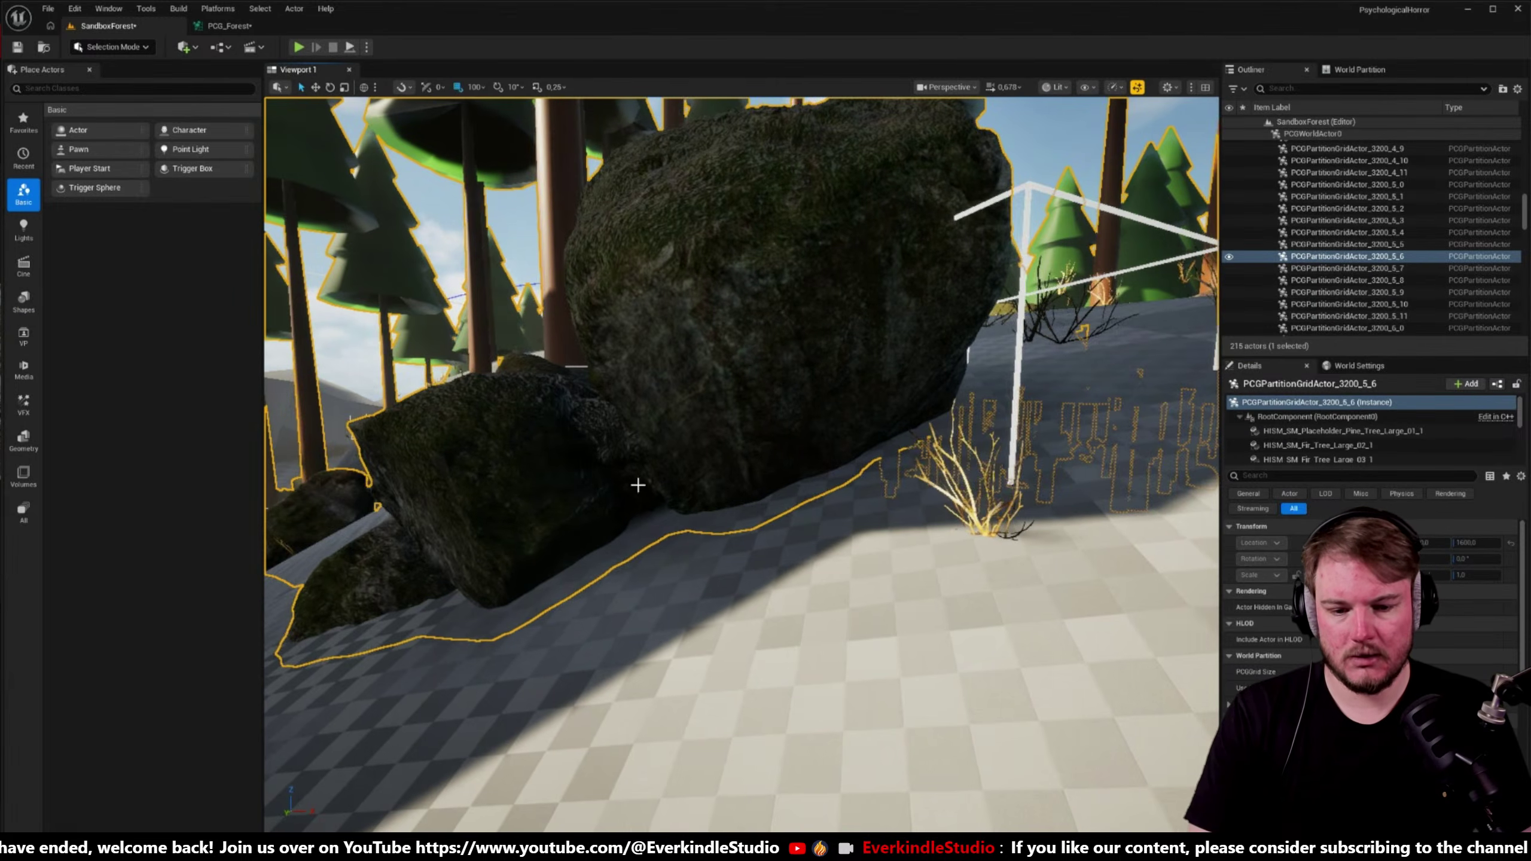
mouse_move(748, 499)
right_mouse_down()
mouse_move(699, 491)
mouse_move(715, 513)
mouse_move(749, 474)
right_mouse_up()
key("Escape")
key("w")
- Return to the PCG_Forest graph and review the Projection and Copy Points node settings in the rock section
left_click(229, 25)
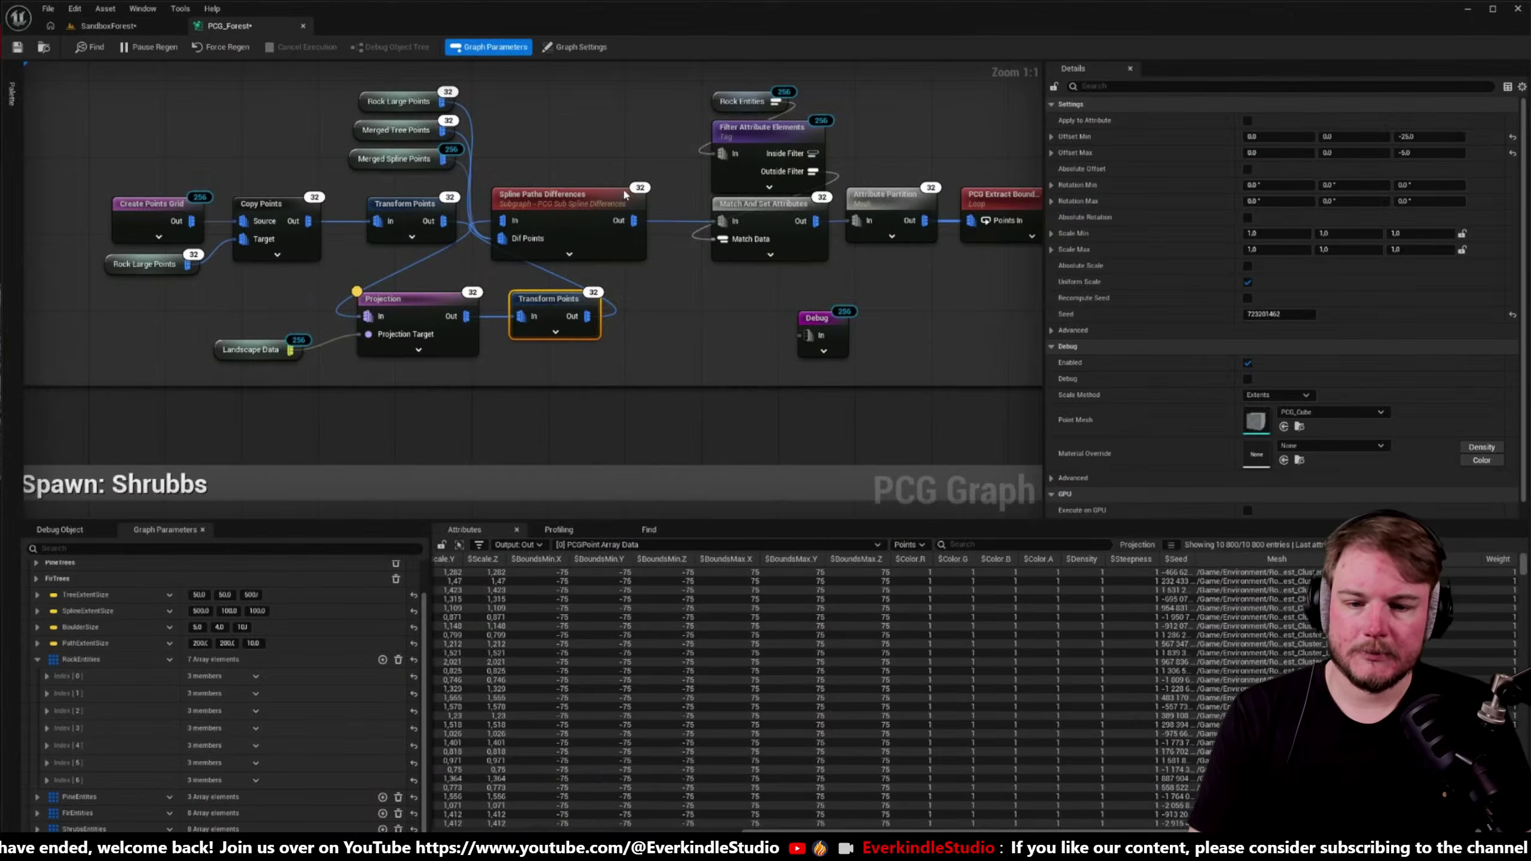
right_click_drag(622, 187, 976, 360)
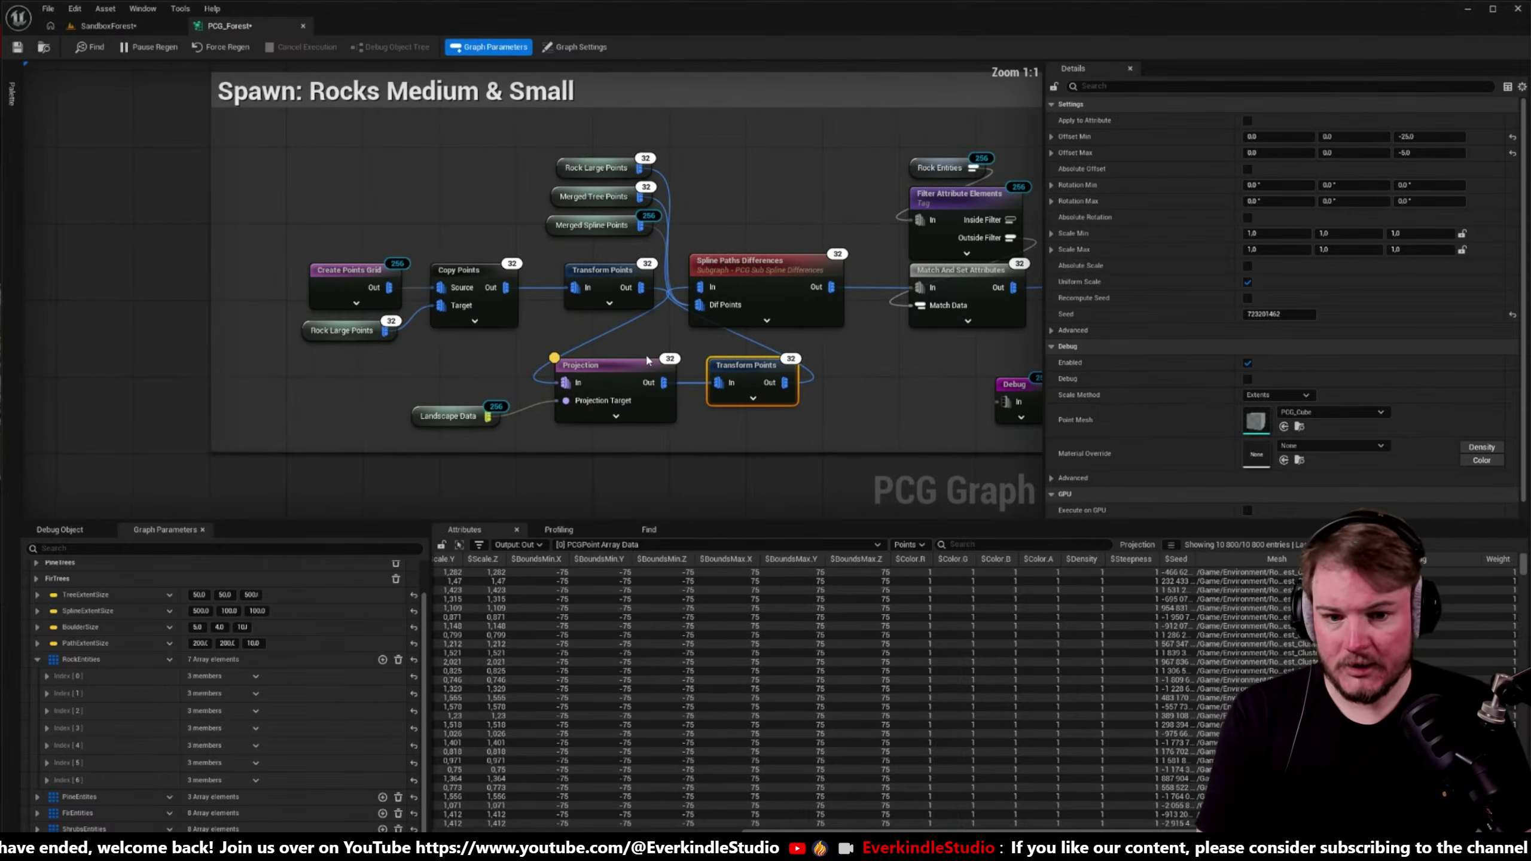
right_click_drag(646, 360, 566, 356)
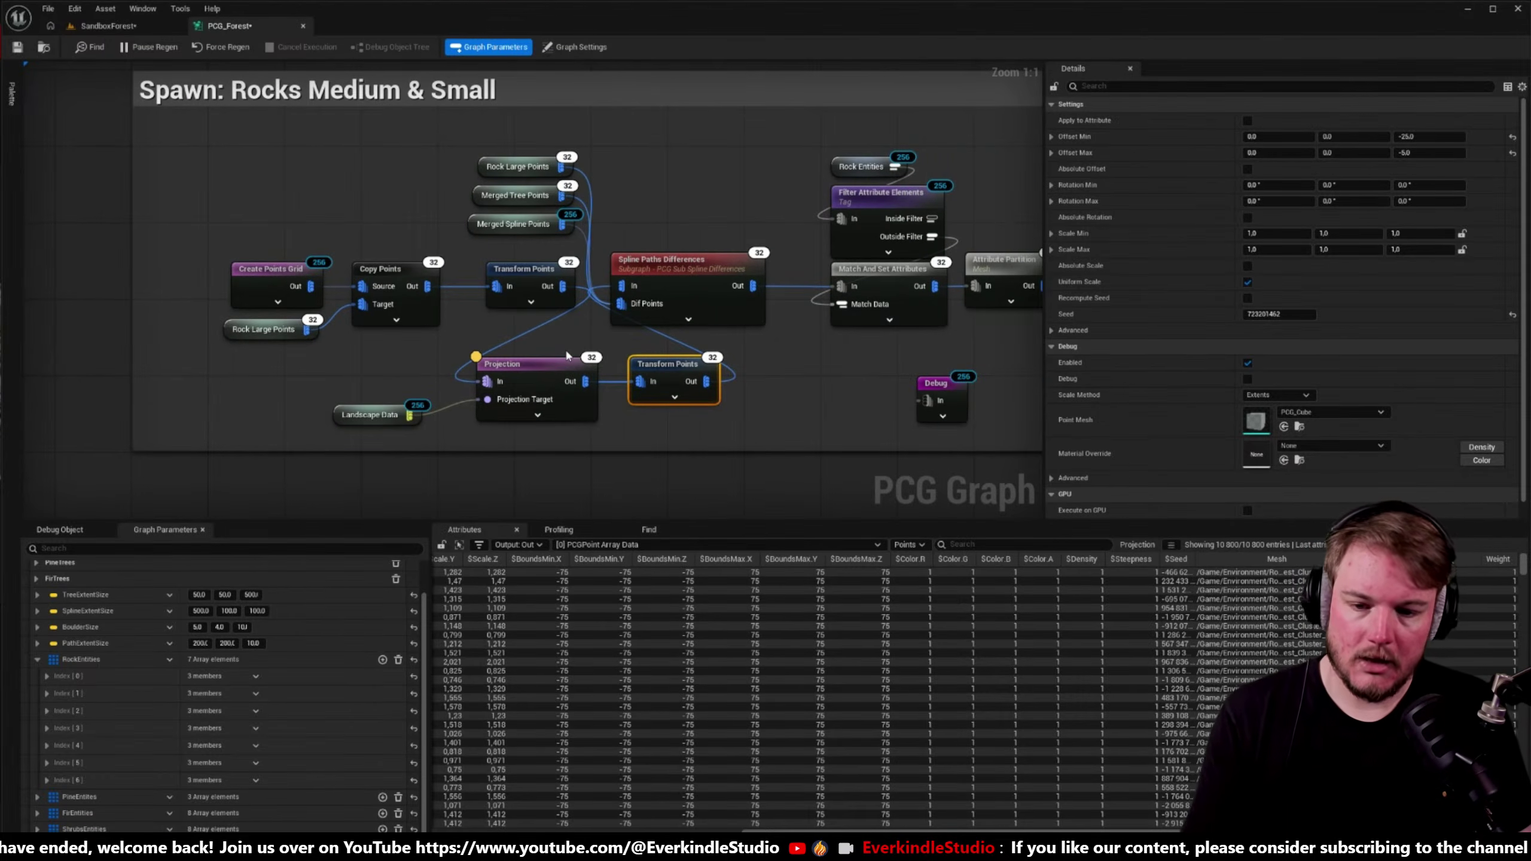
left_click(554, 361)
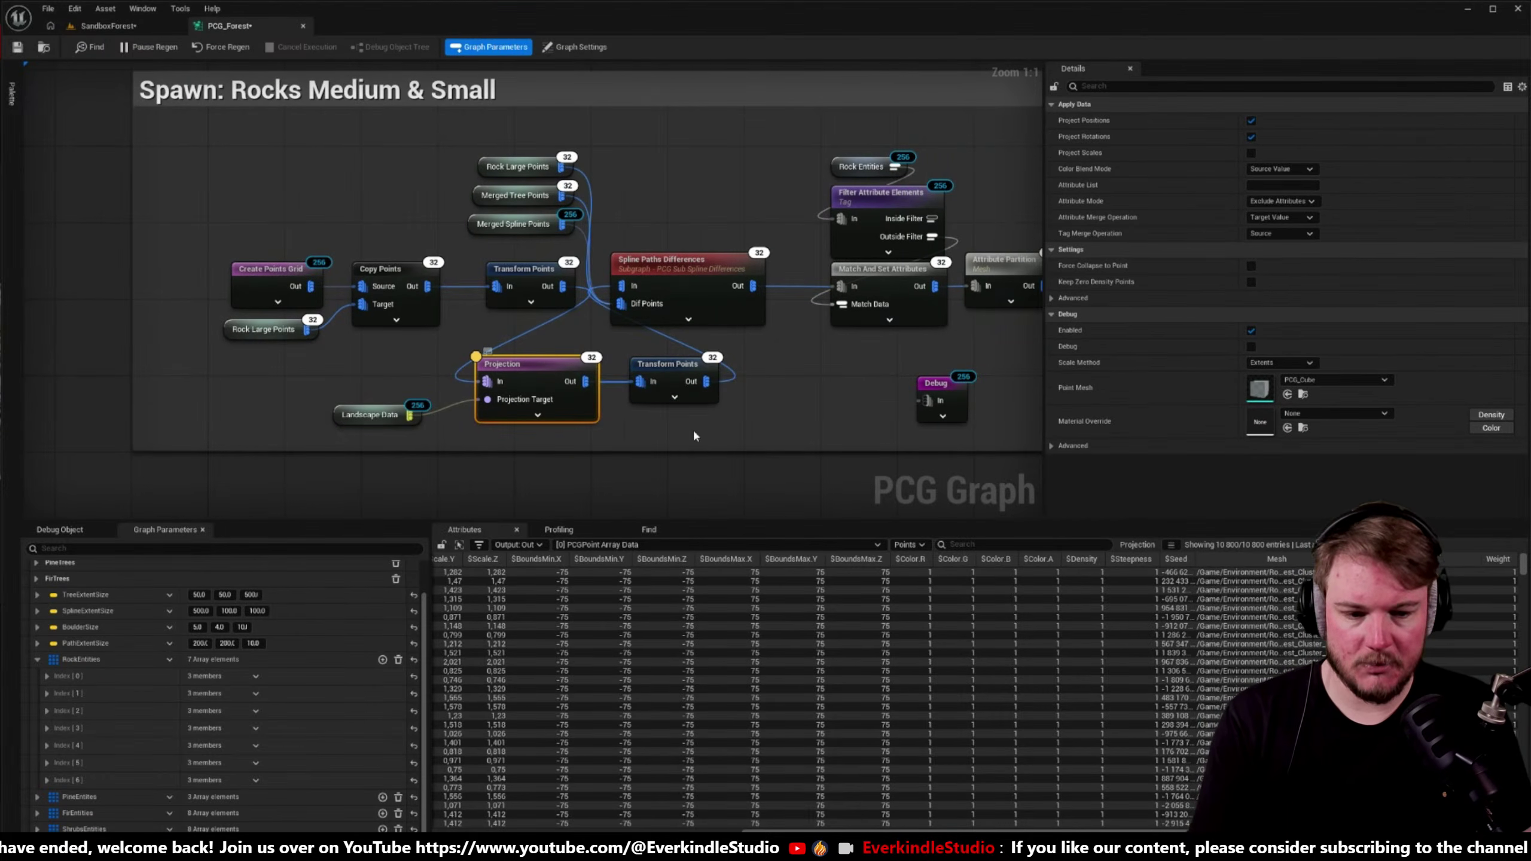
right_click_drag(716, 433, 615, 457)
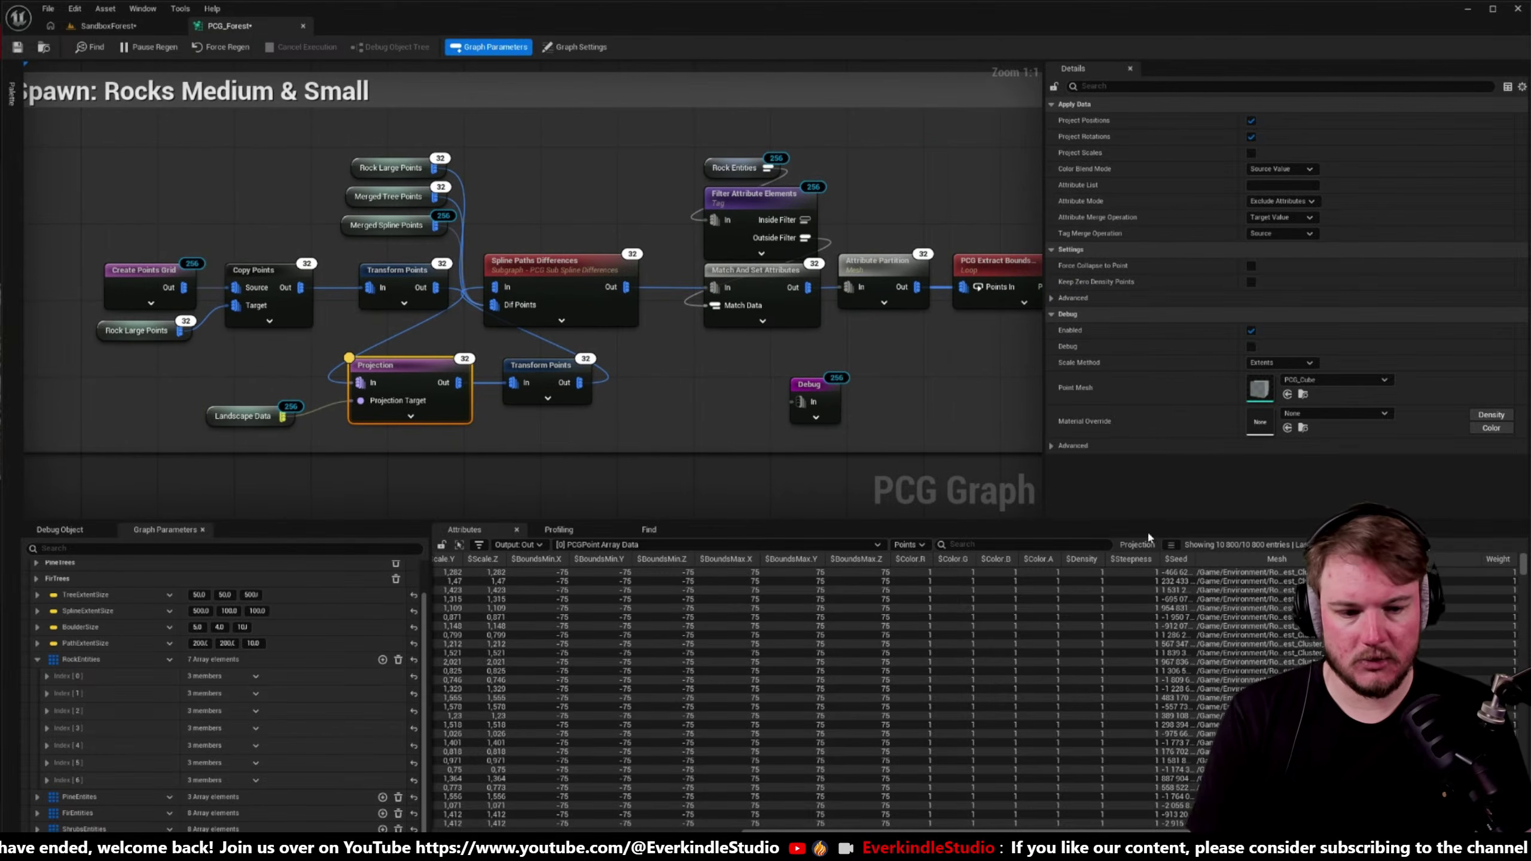
right_click_drag(400, 363, 536, 362)
left_click(391, 270)
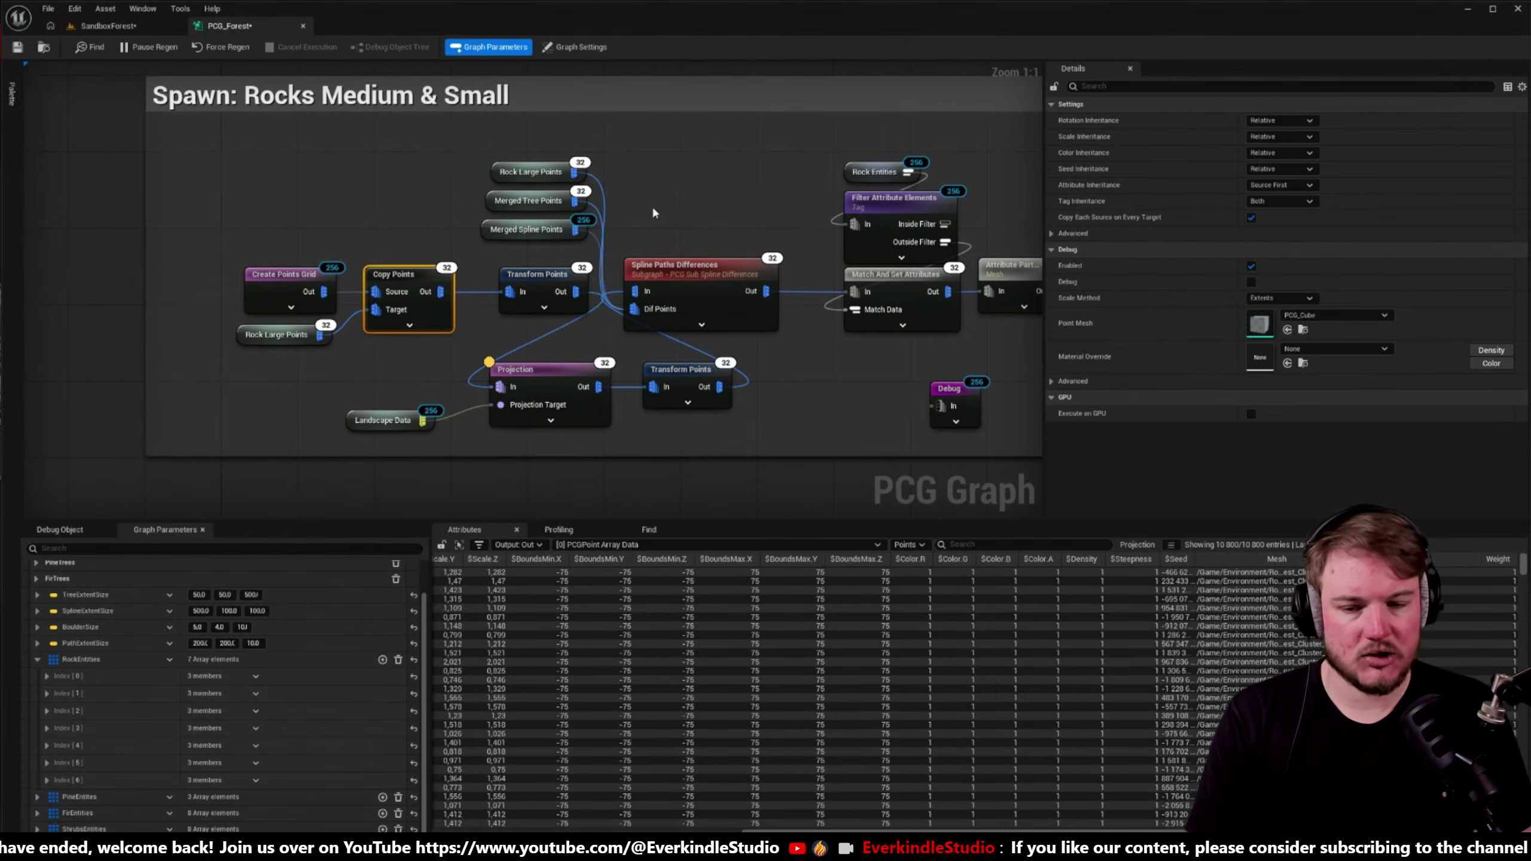
- Pause regeneration and set the Create Points Grid node's Cell Size to 200 on all three axes
right_click_drag(346, 324, 457, 320)
left_click(396, 272)
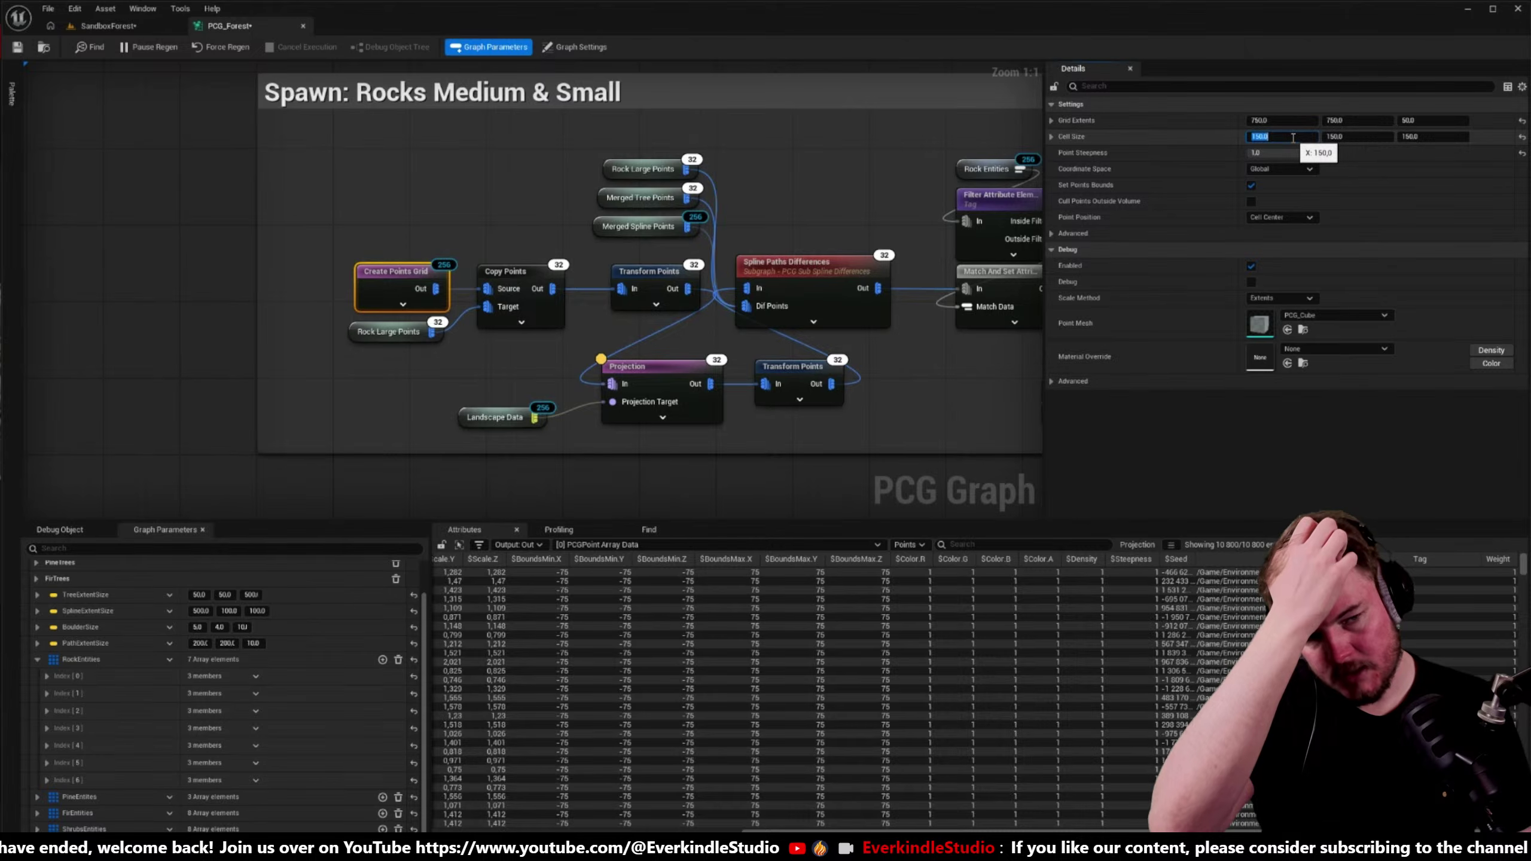
key("Return")
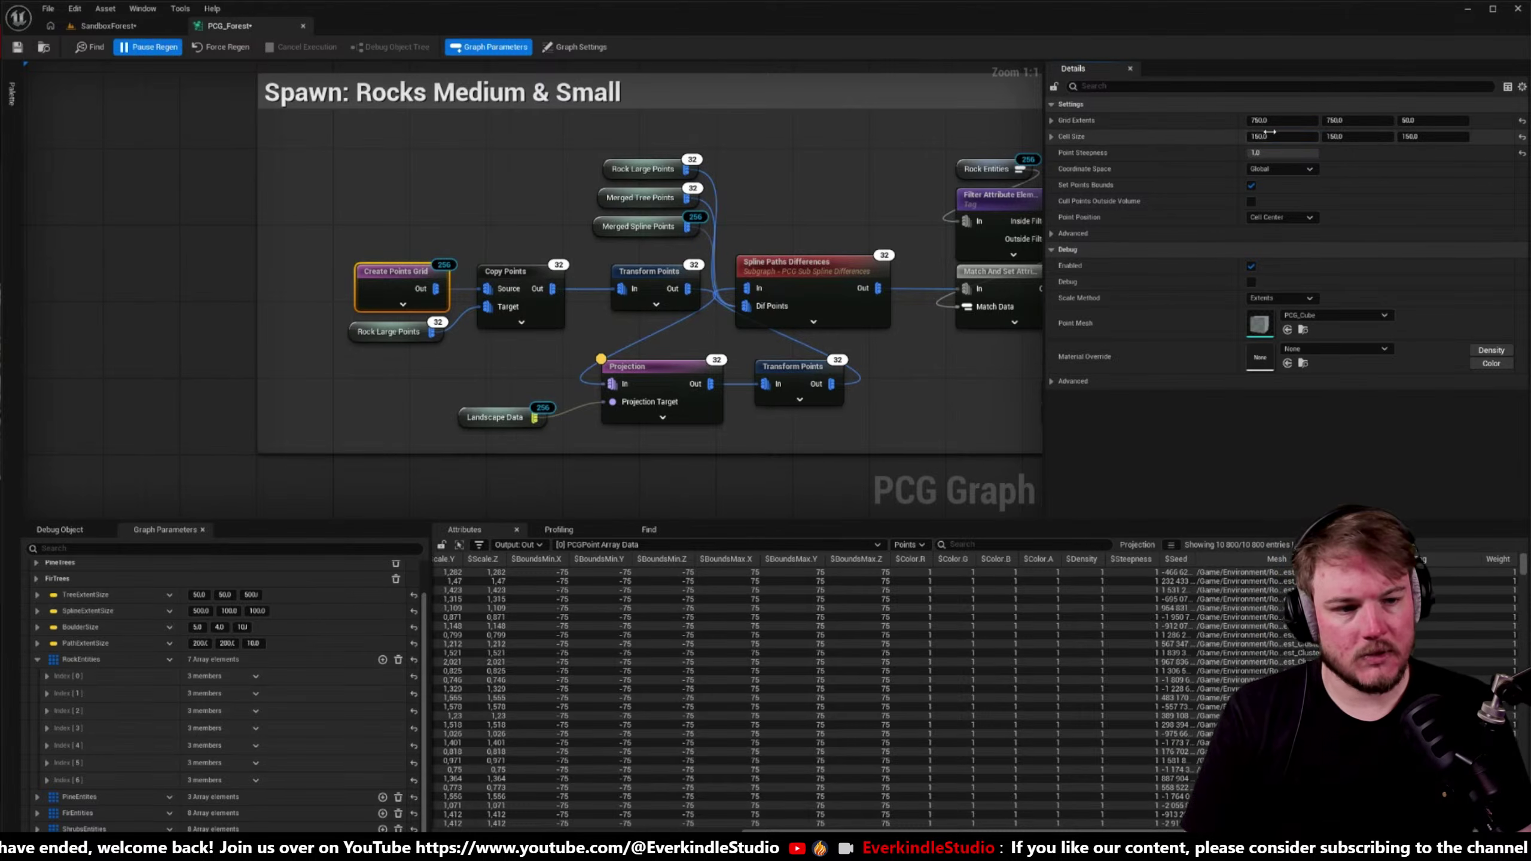
left_click(1269, 135)
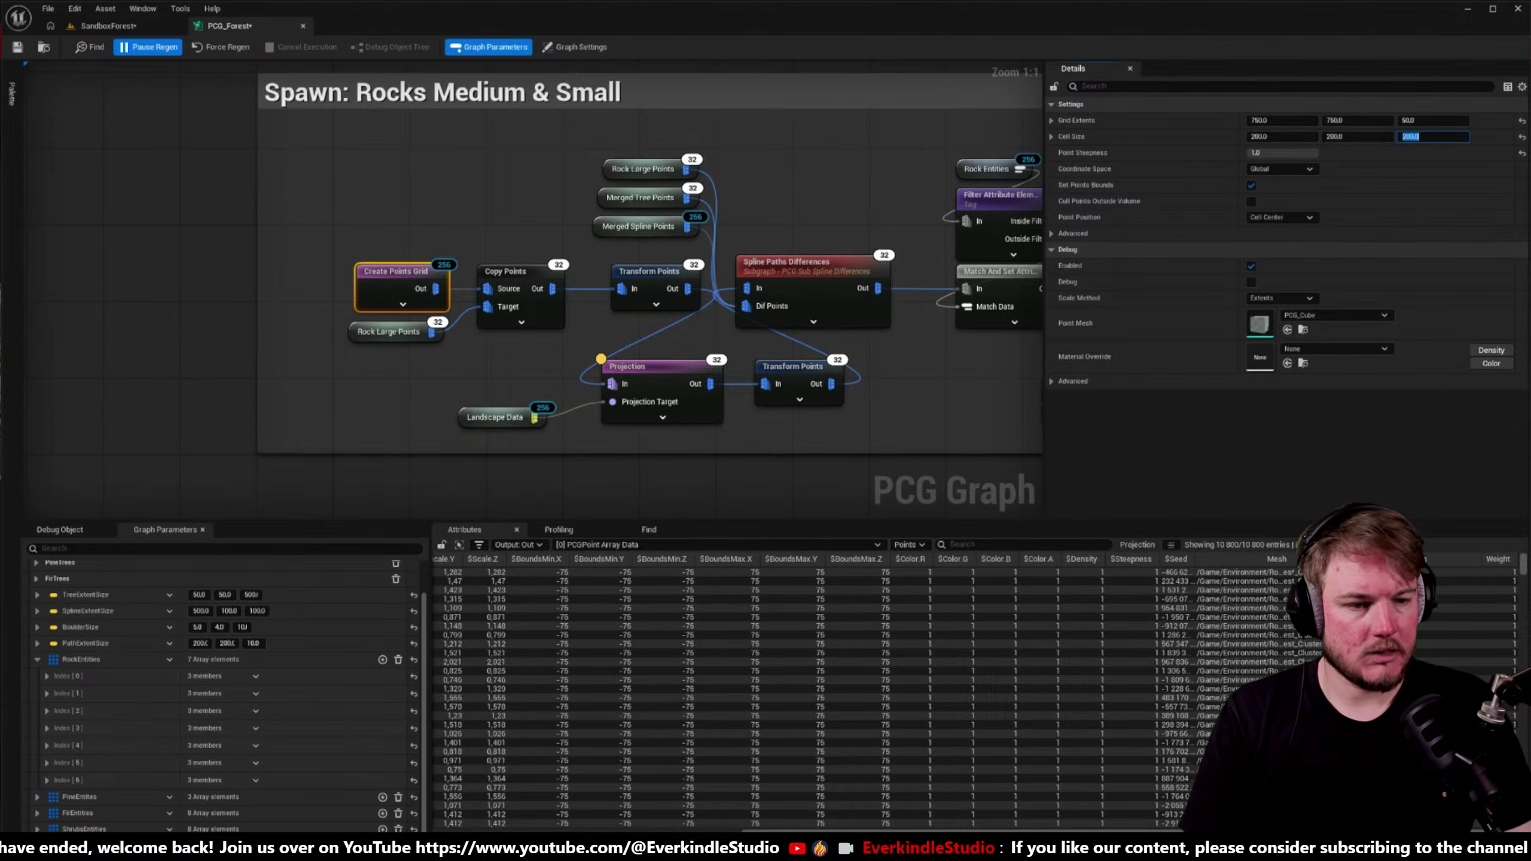
- Resume graph regeneration, glance at the SandboxForest level, and bring up the Projection node's settings in the Rocks Medium & Small section
left_click(155, 53)
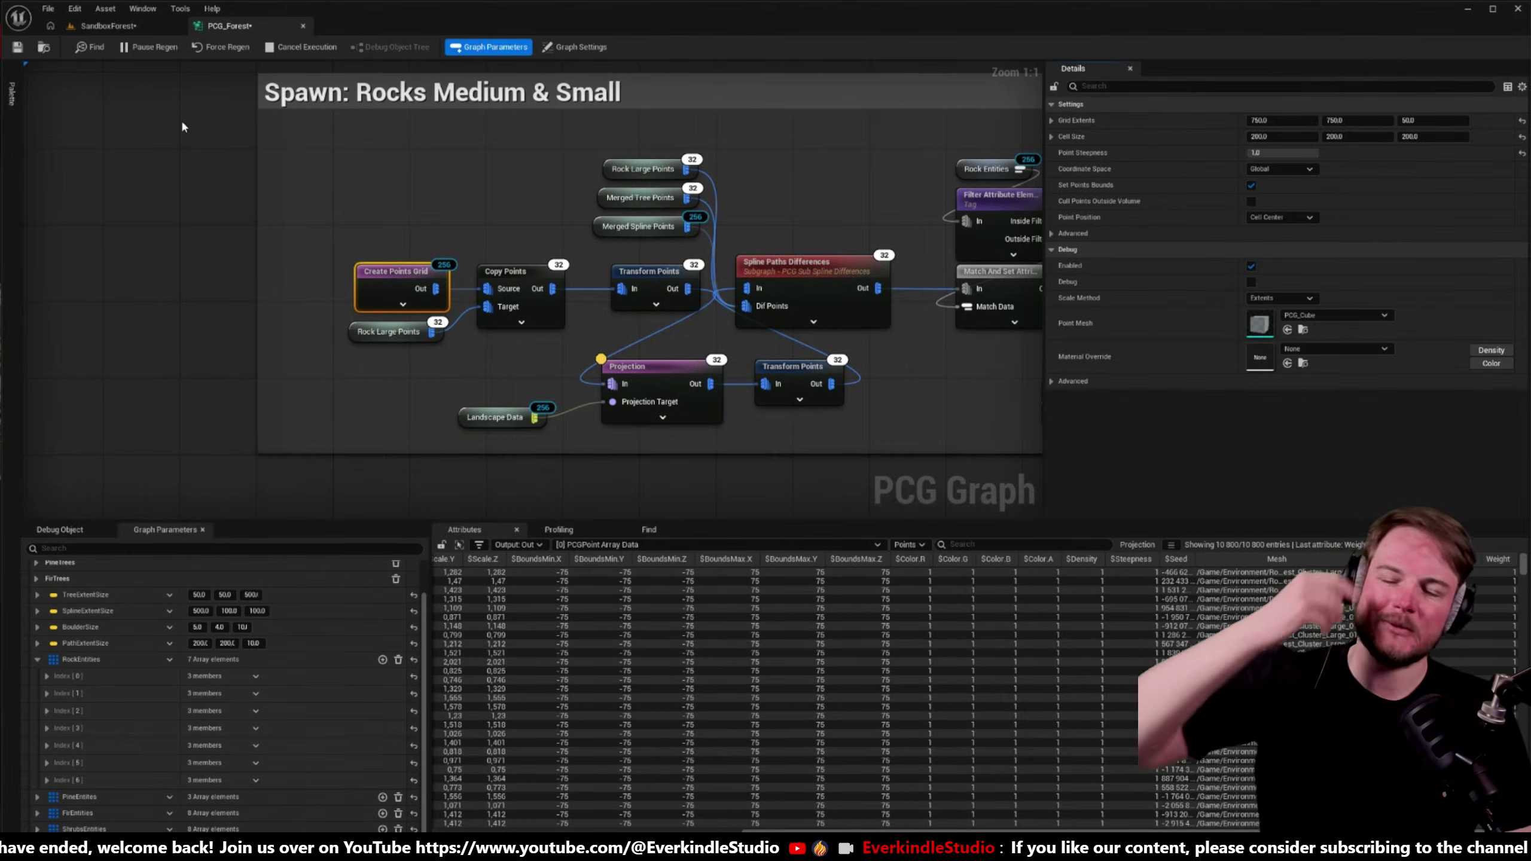
left_click(129, 28)
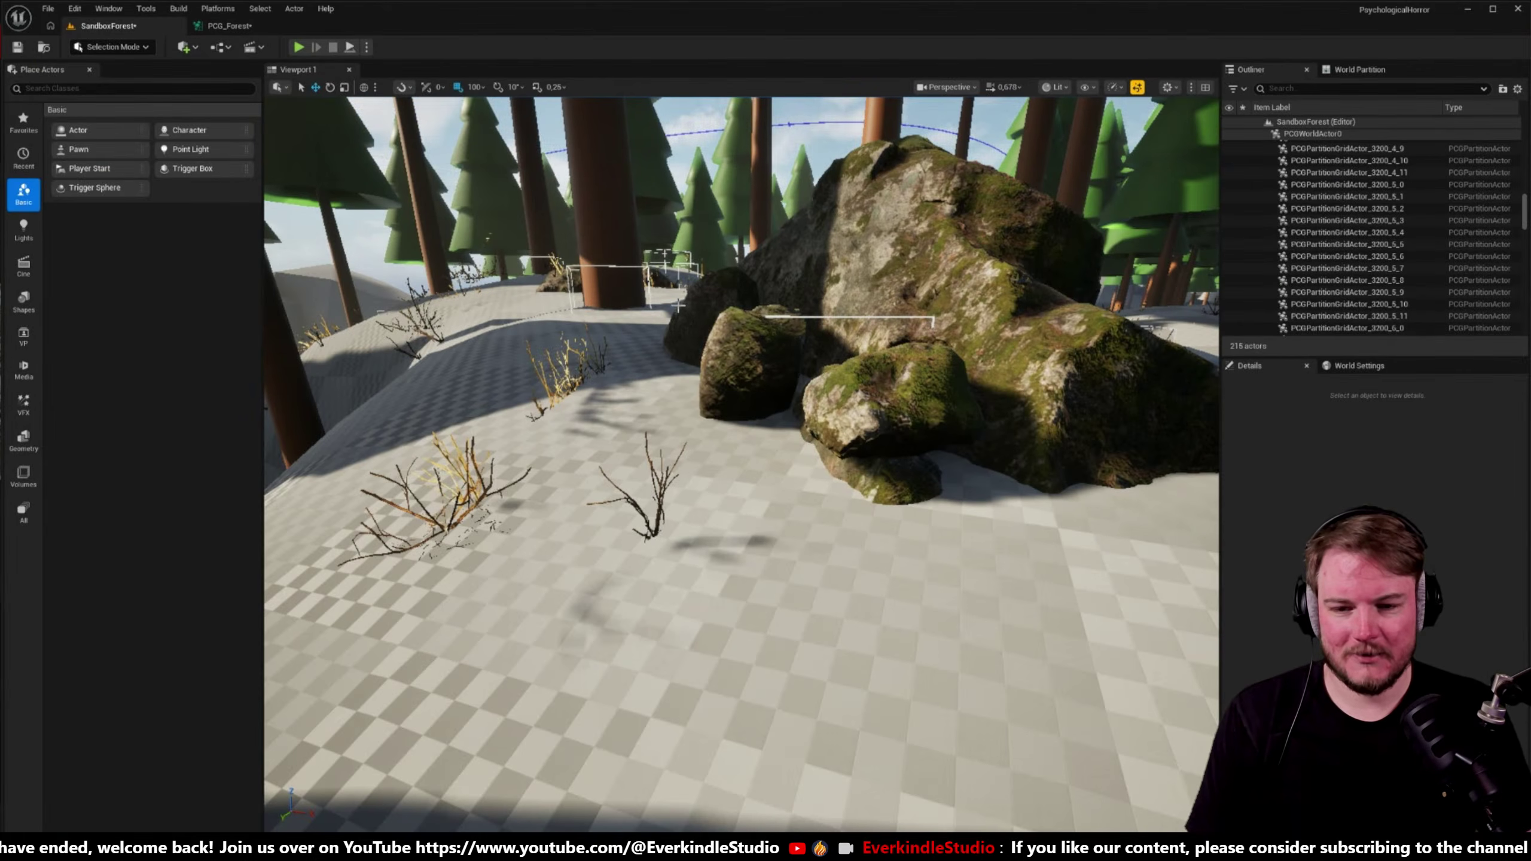
left_click(229, 25)
left_click(690, 375)
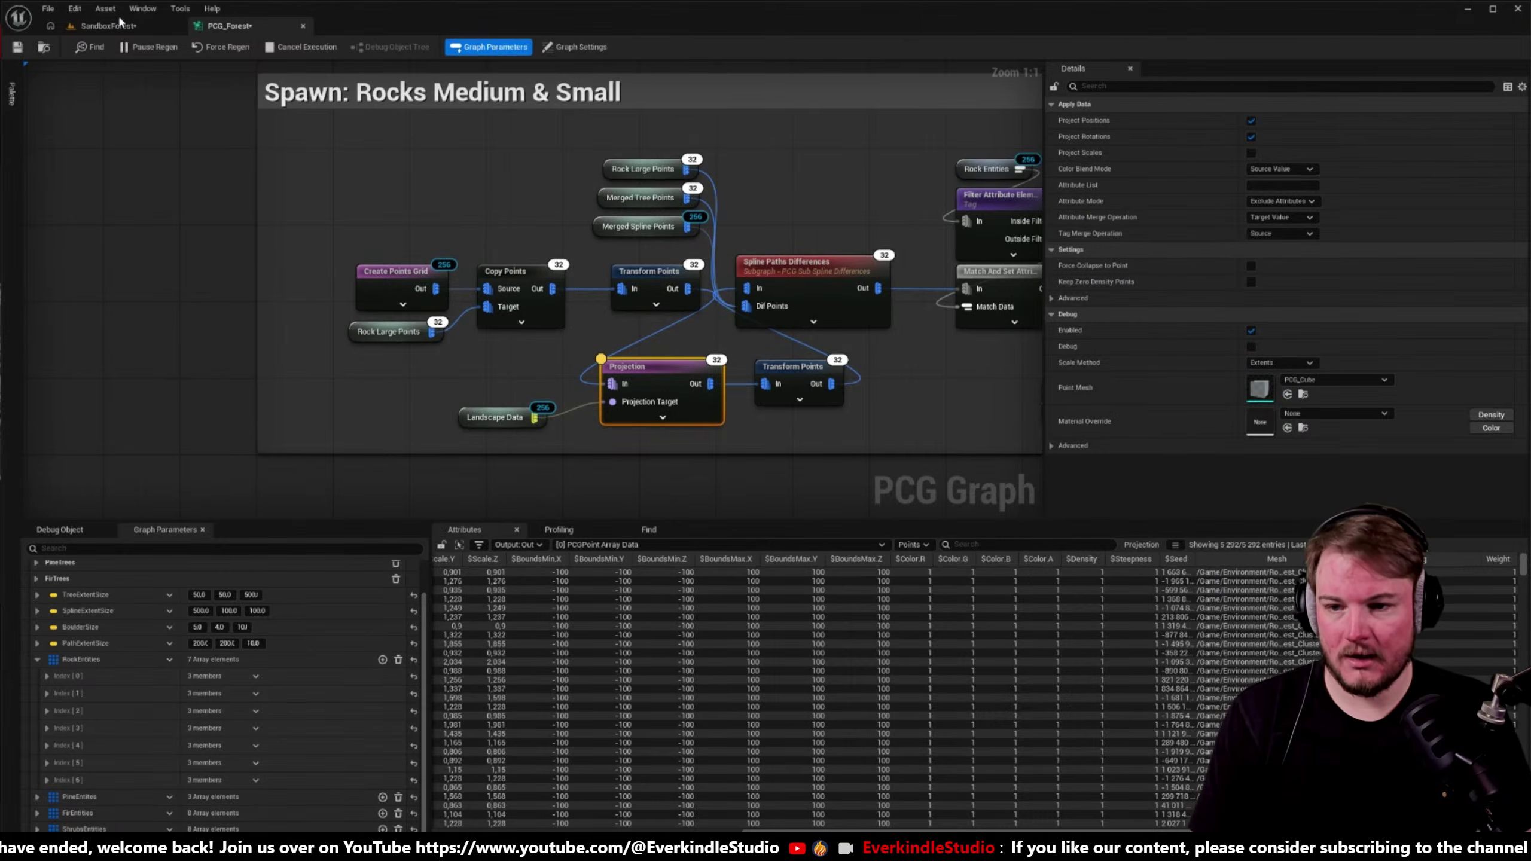
- Inspect the rock placement across the SandboxForest level and select the partition actor containing the large rock cluster beside the slope
left_click(108, 25)
key("s")
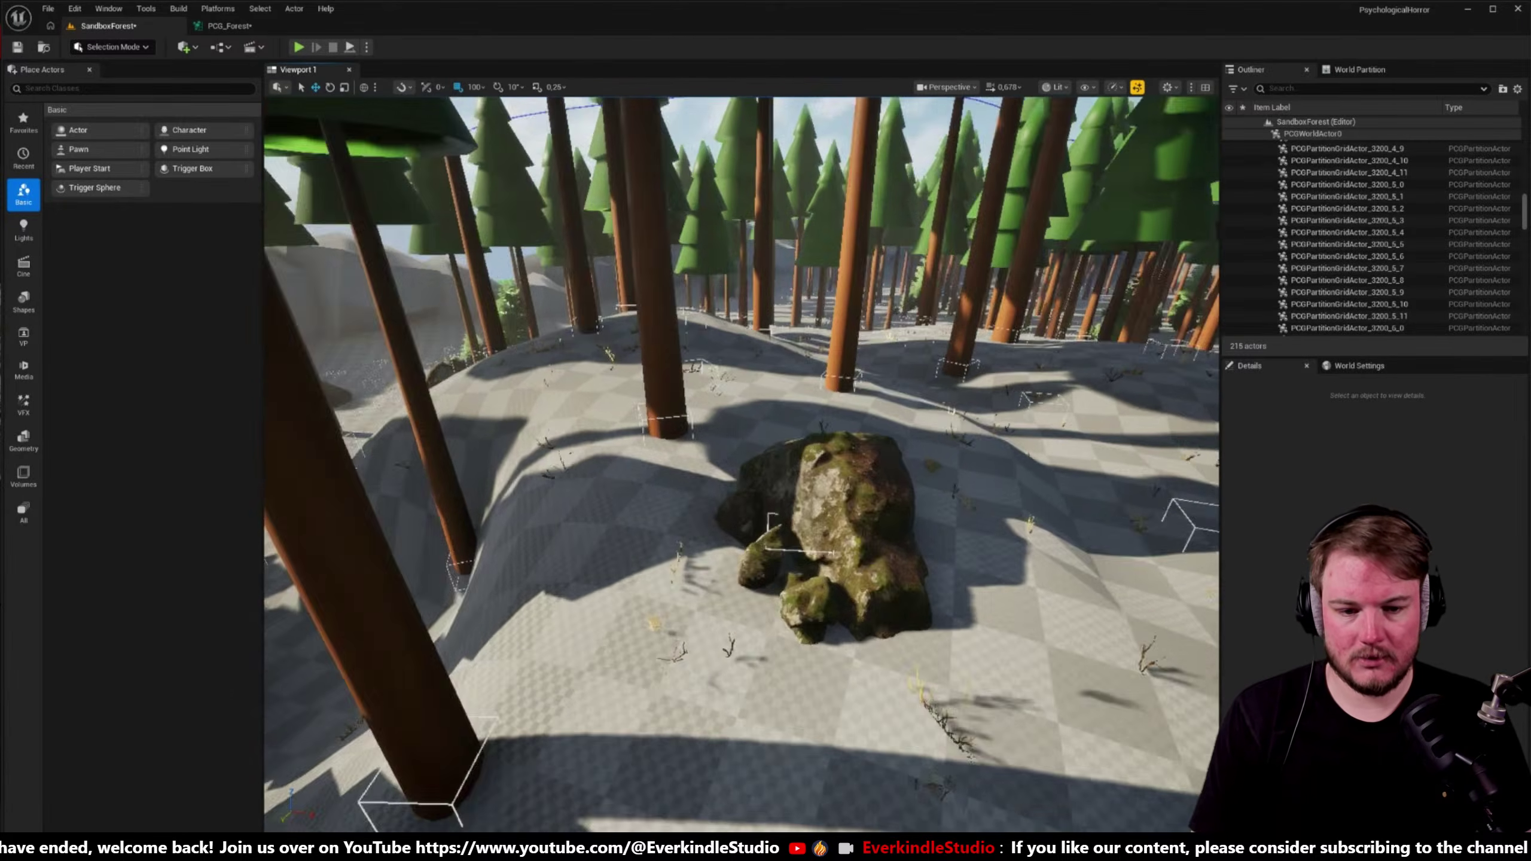
key("s")
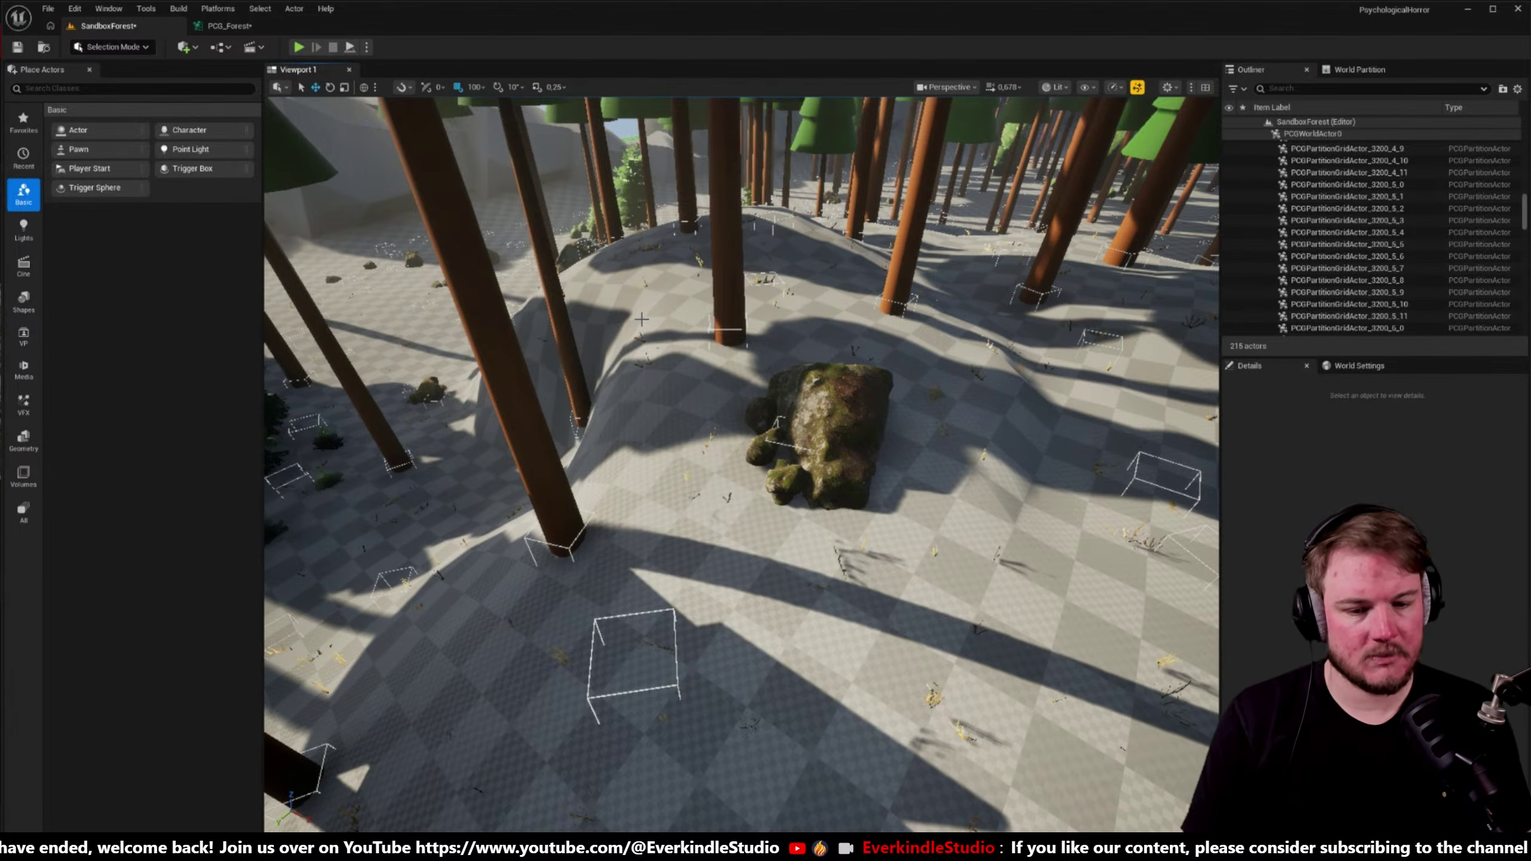
key("w")
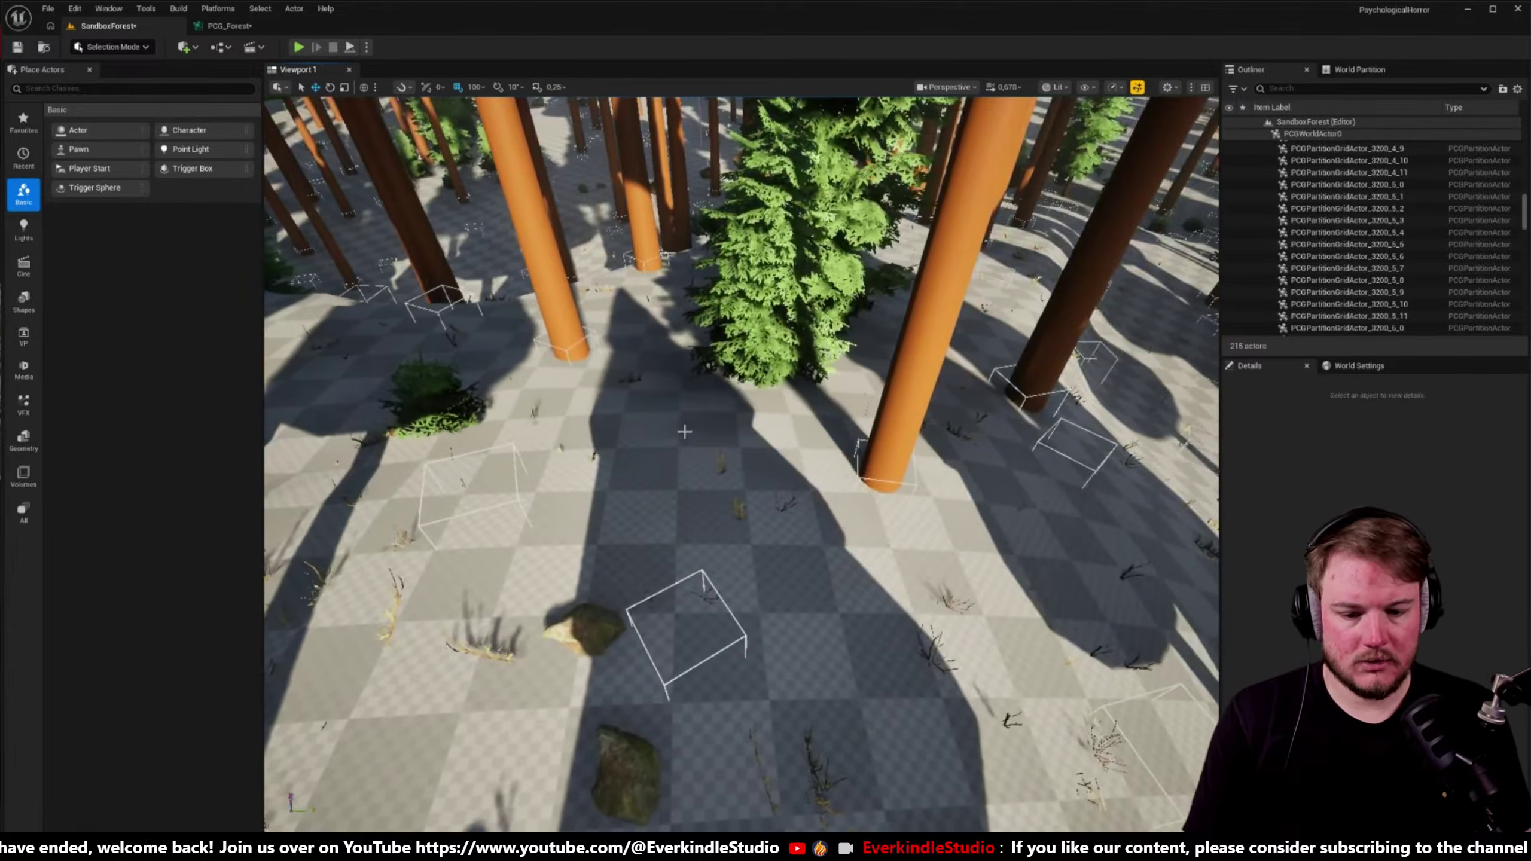
key("w")
right_click_drag(685, 431, 609, 383)
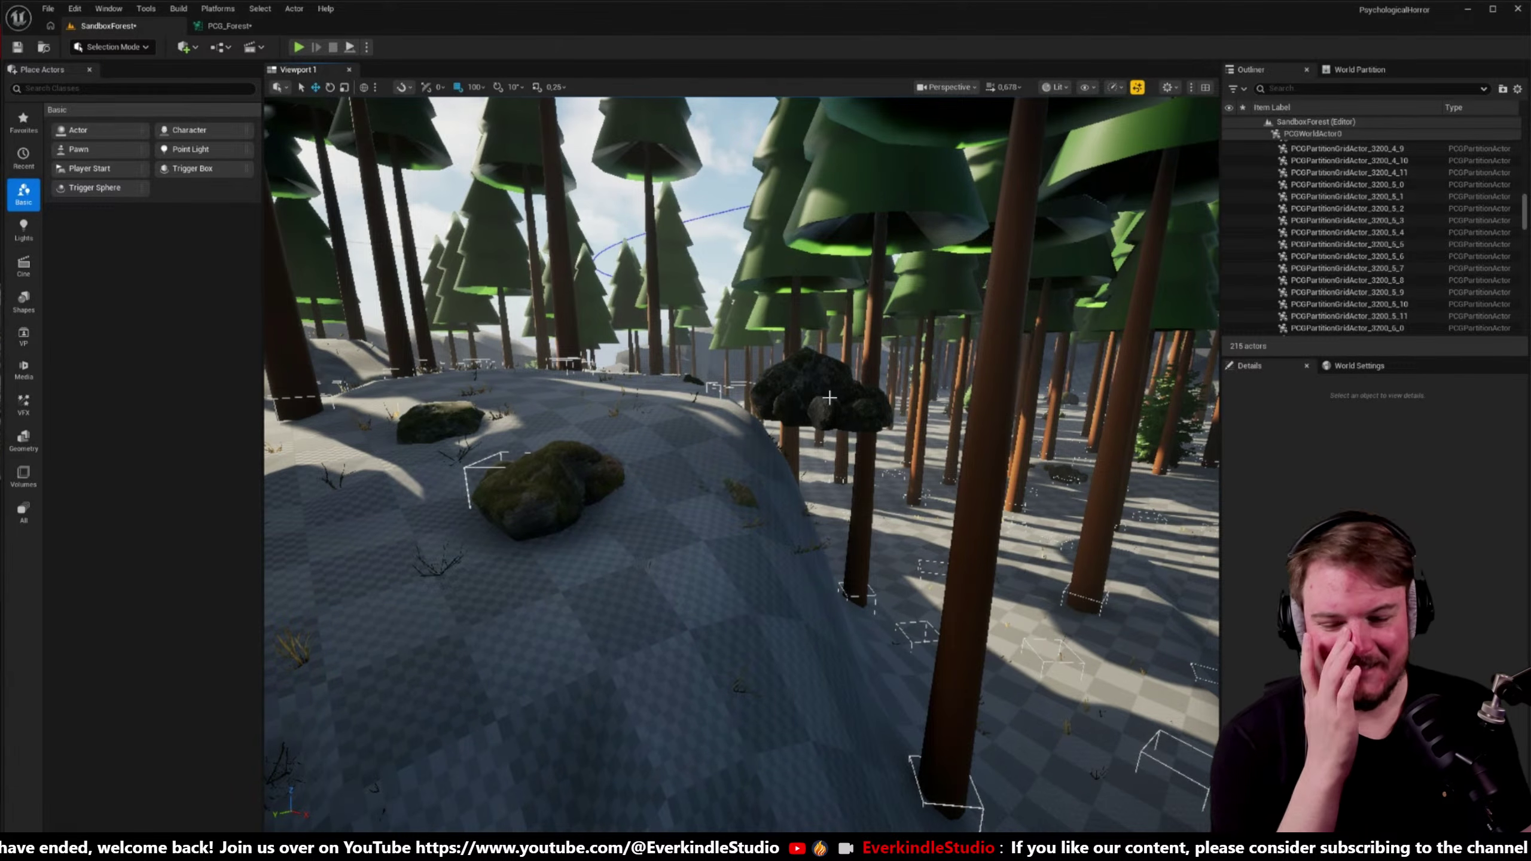
left_click(835, 397)
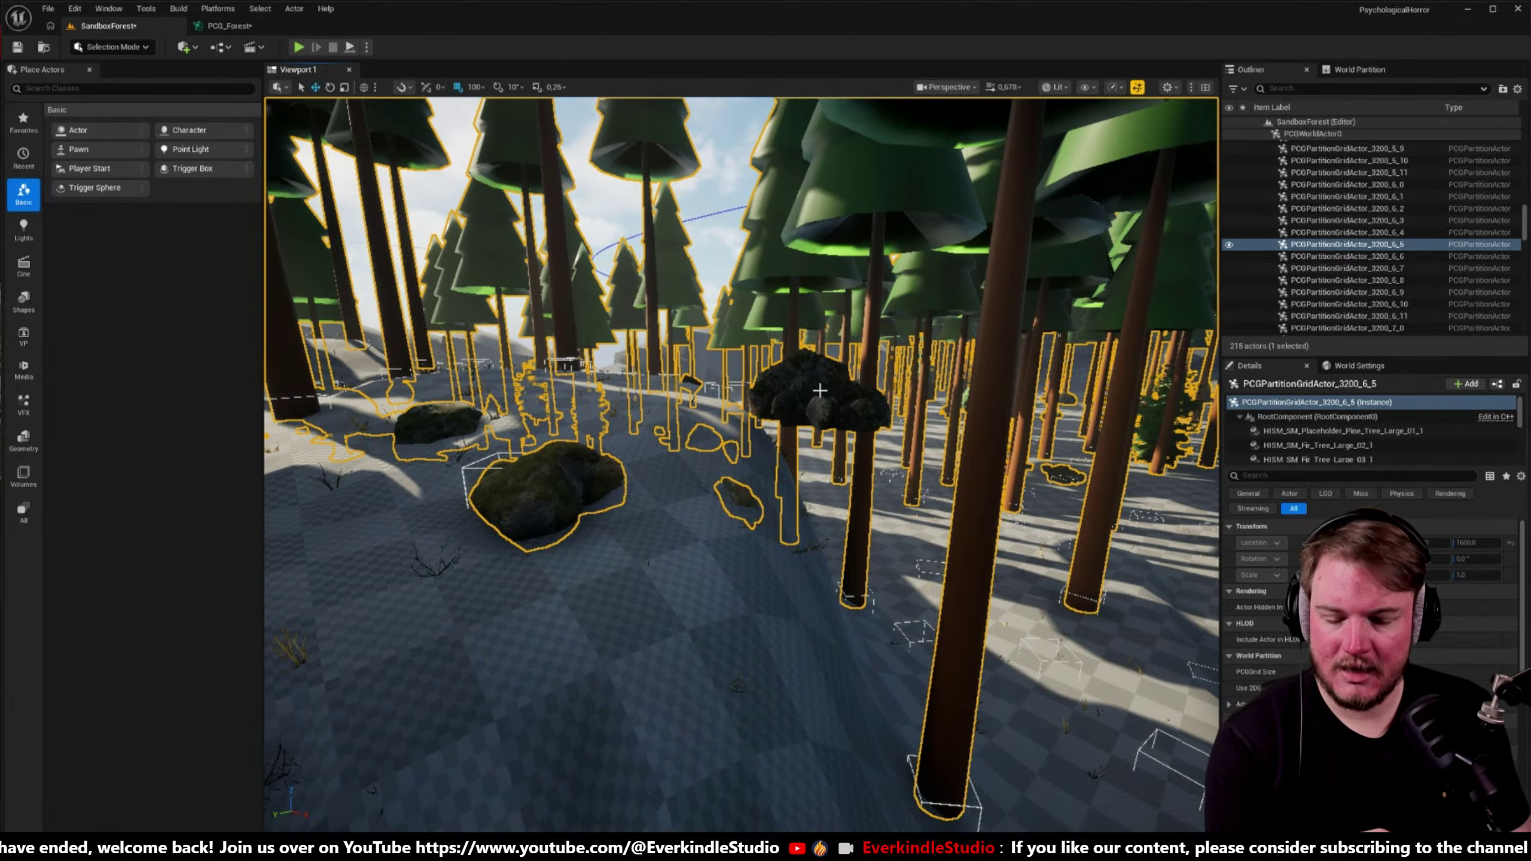
- Review the Surface Sampler, Intersection and Spline Paths Differences chain in the PCG_Forest graph's Spawn: Rocks Large section
left_click(229, 26)
right_click_drag(444, 164, 748, 479)
left_click_drag(518, 178, 644, 248)
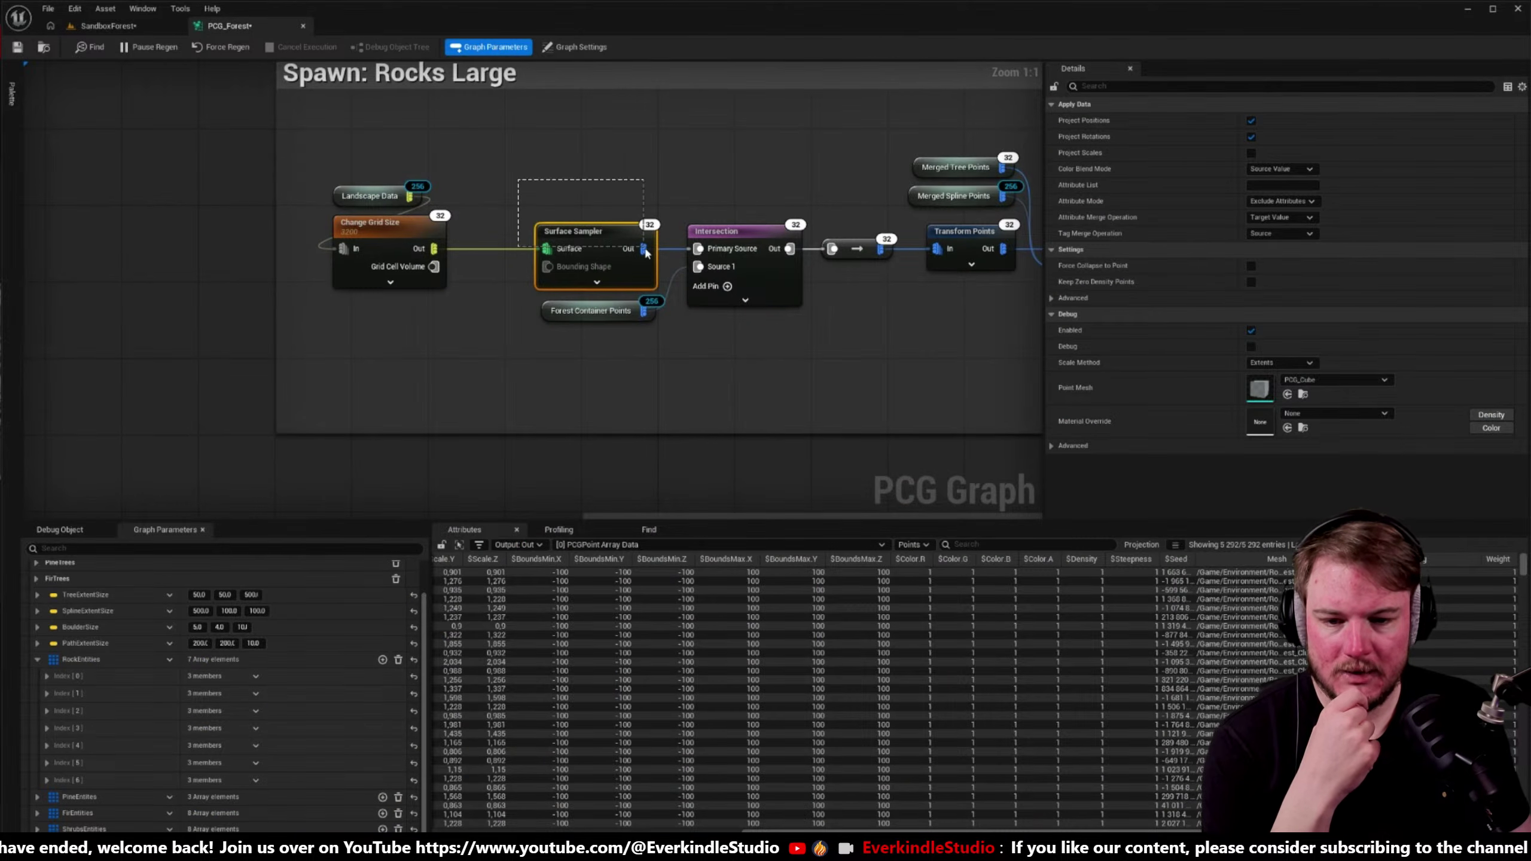
left_click_drag(330, 160, 651, 302)
left_click(734, 382)
right_click_drag(820, 390, 586, 379)
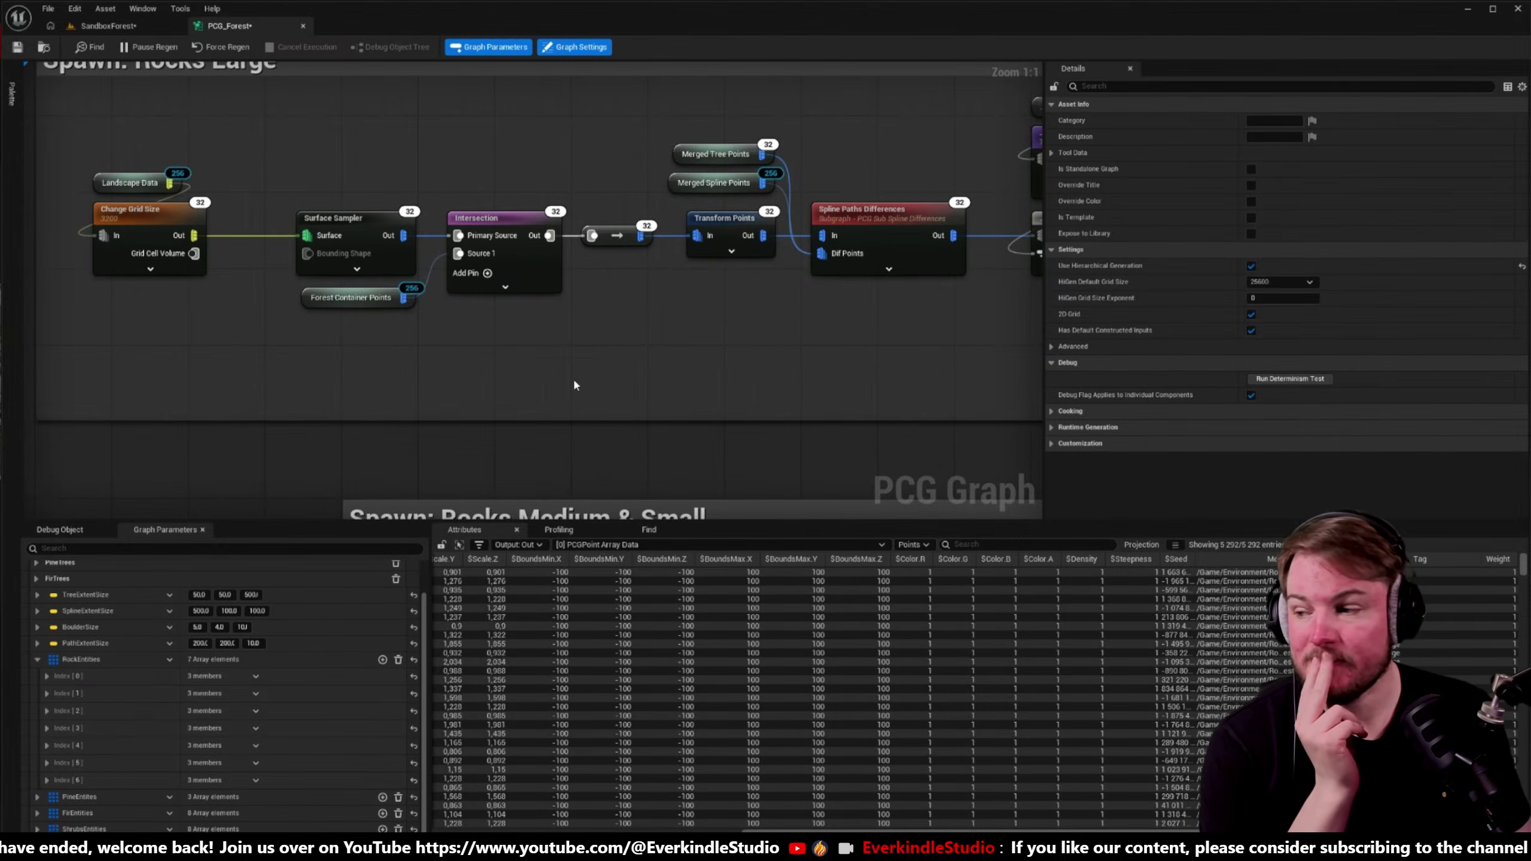
- Find the SM_Rock_Forest_Cluster_Large_01 mesh in the Rocks folder by searching "large" and inspect its shape in the mesh editor
left_click(108, 25)
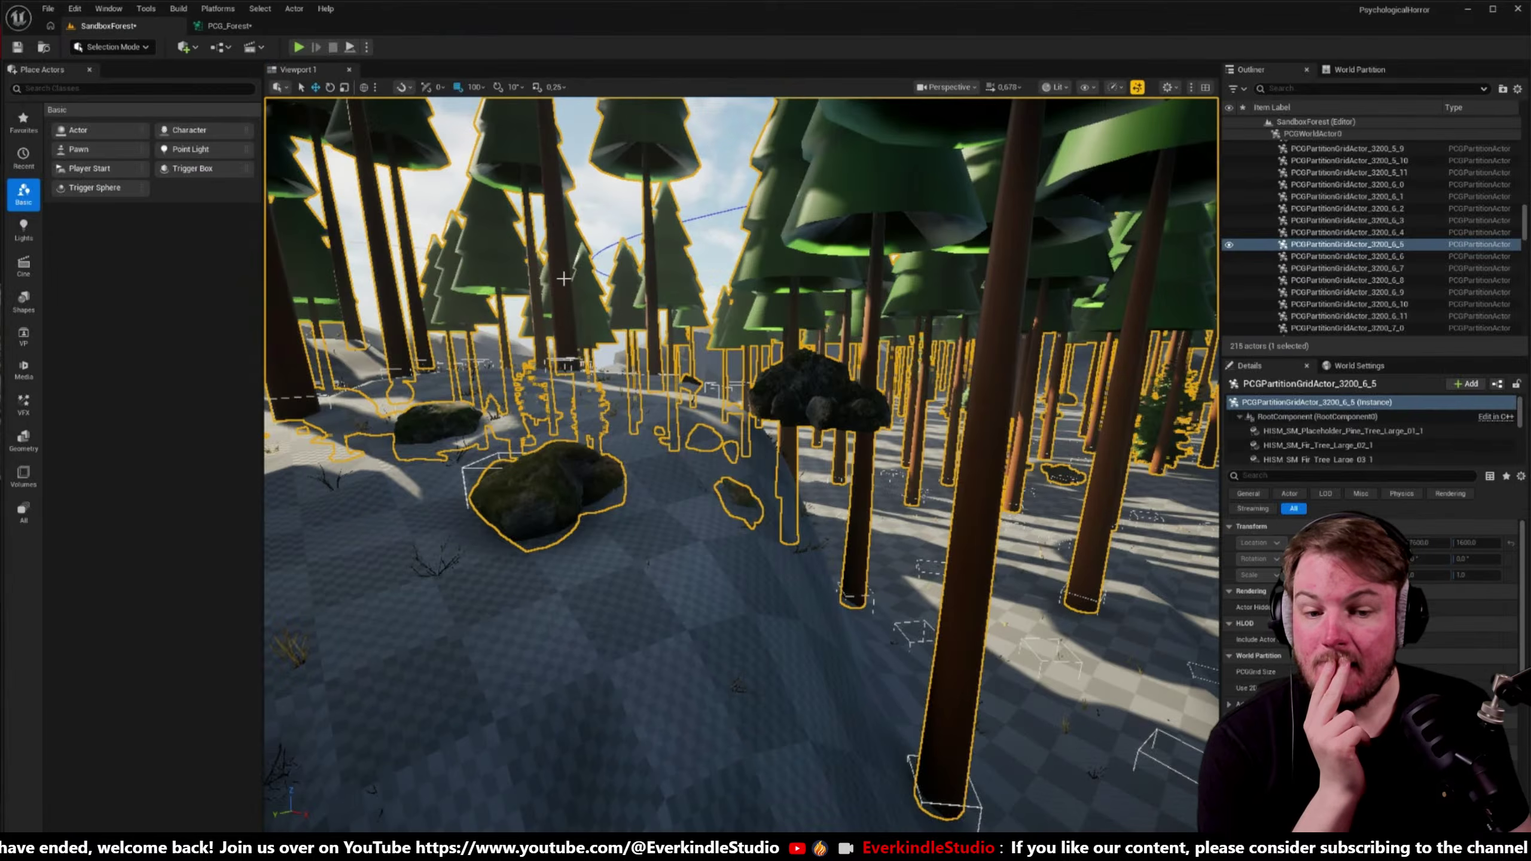
key("w")
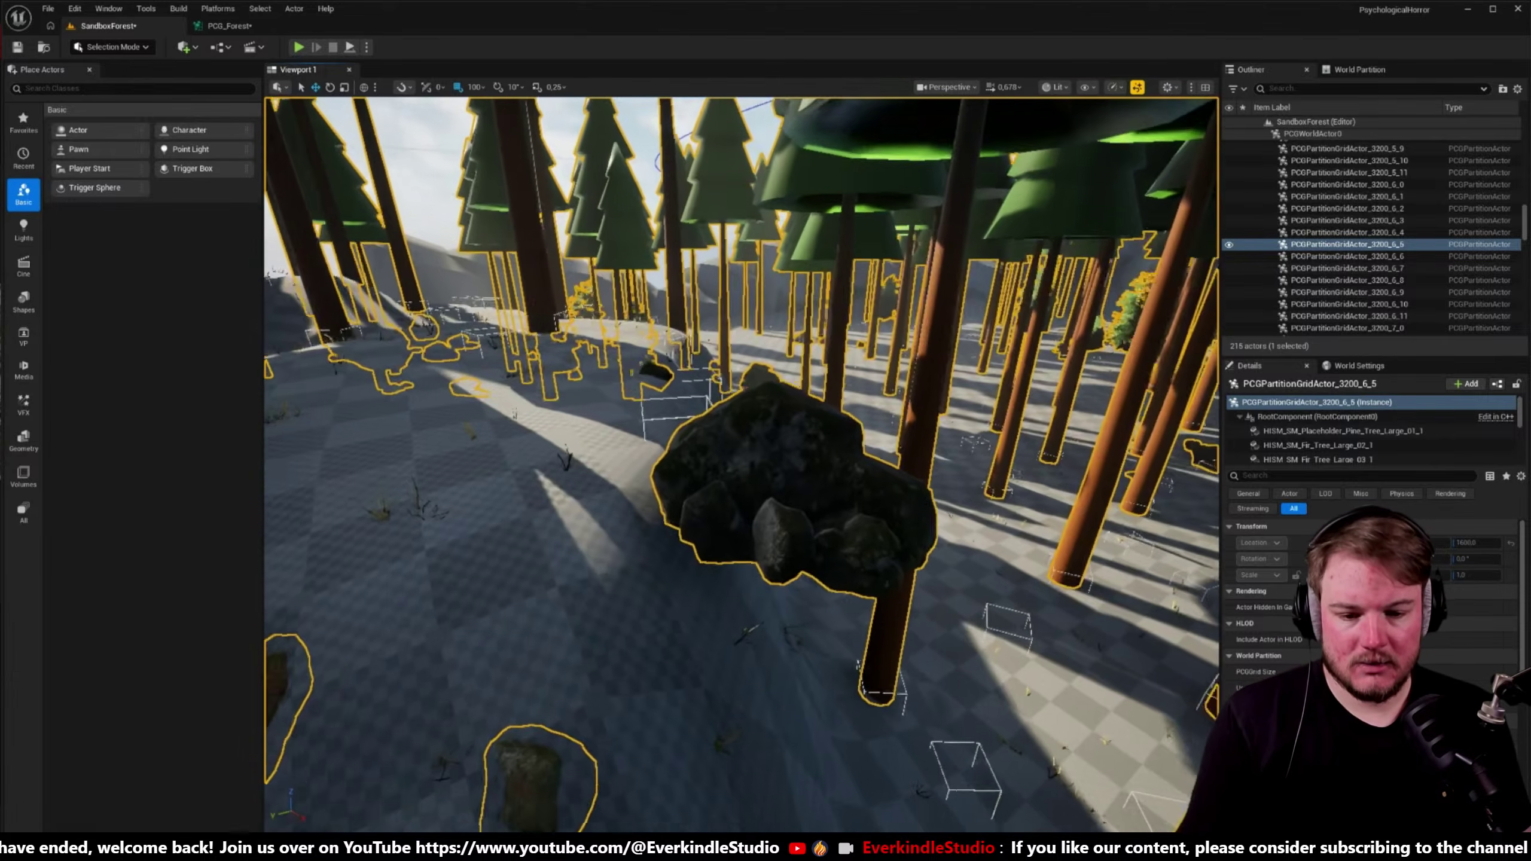
key("ctrl+space")
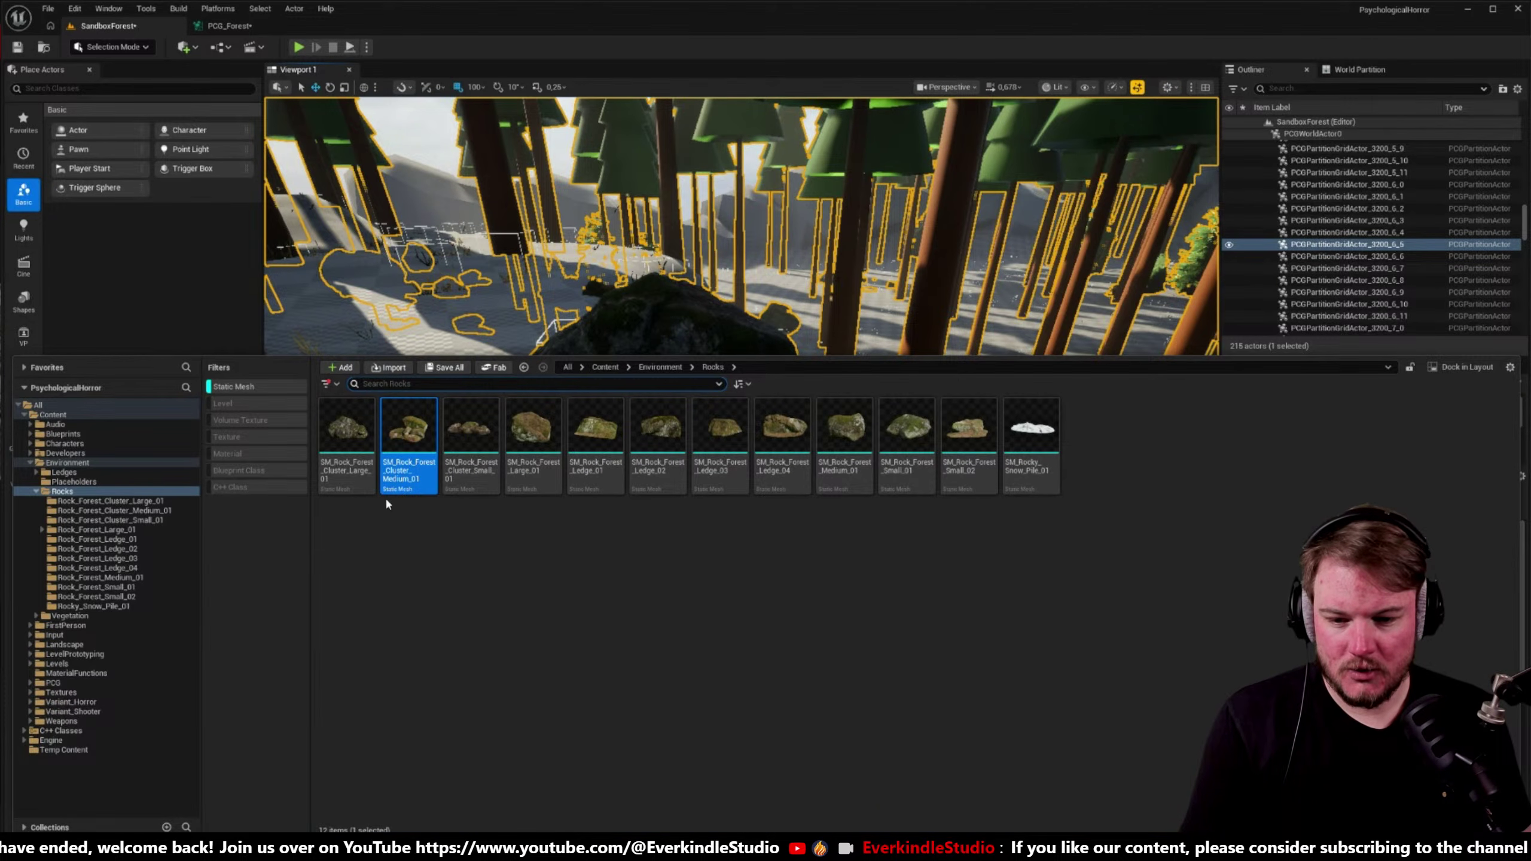
type("large")
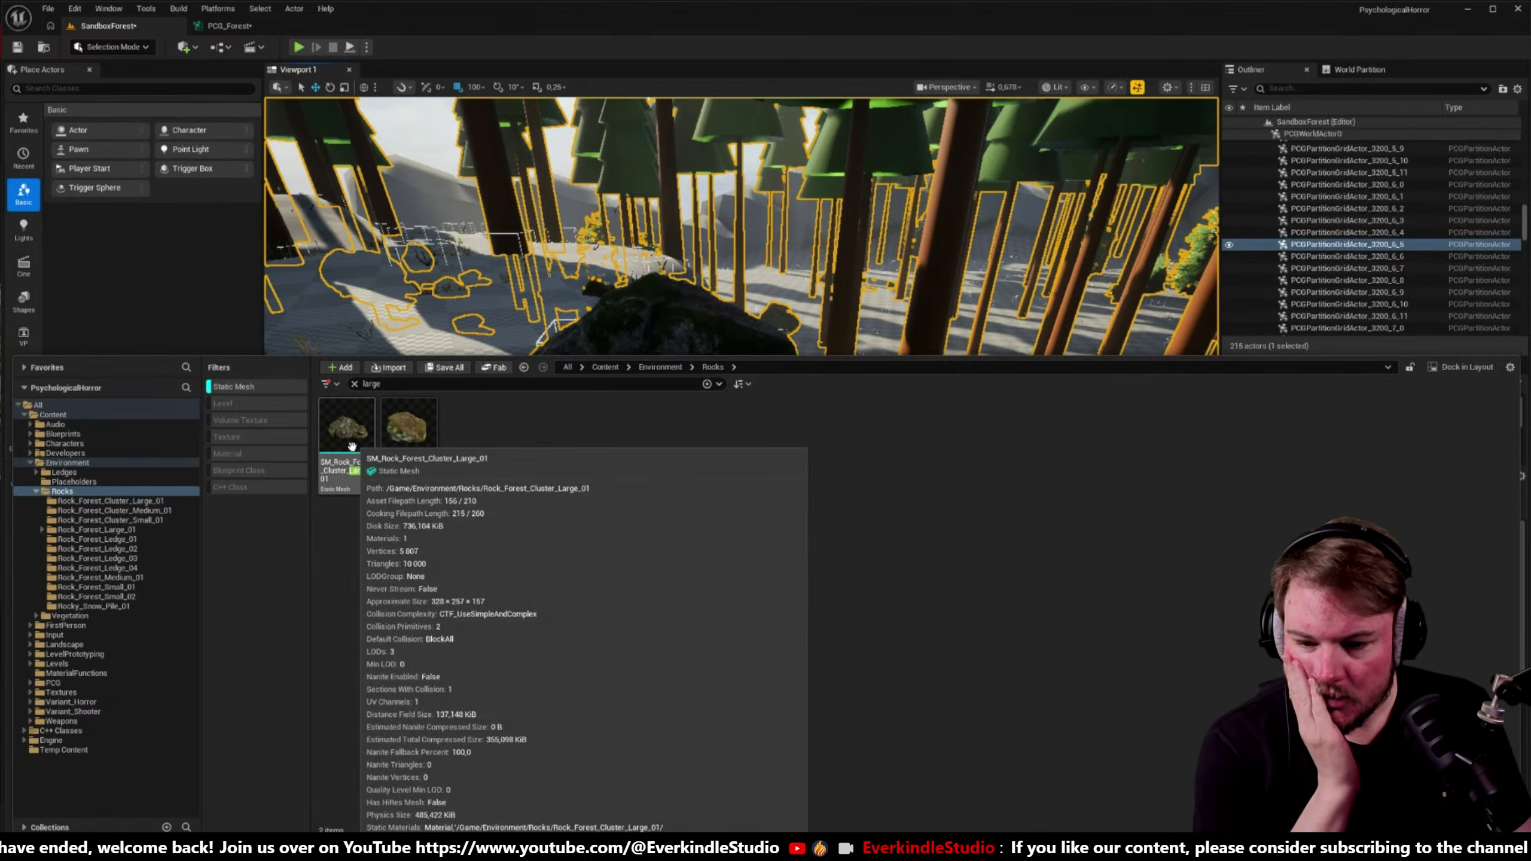
left_click(352, 446)
double_click(355, 452)
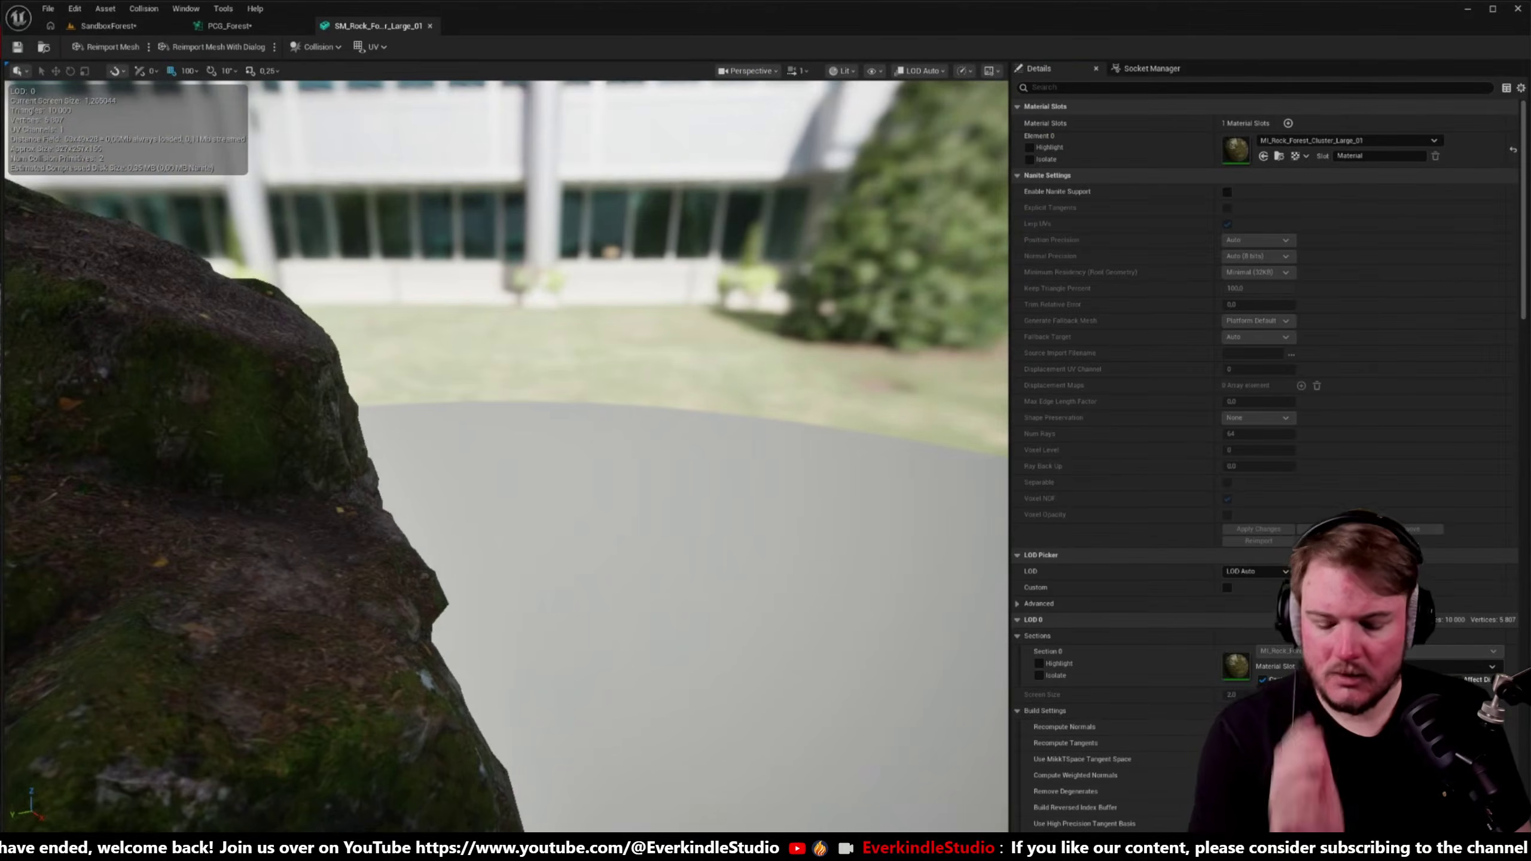
scroll(453, 445, "up", 5)
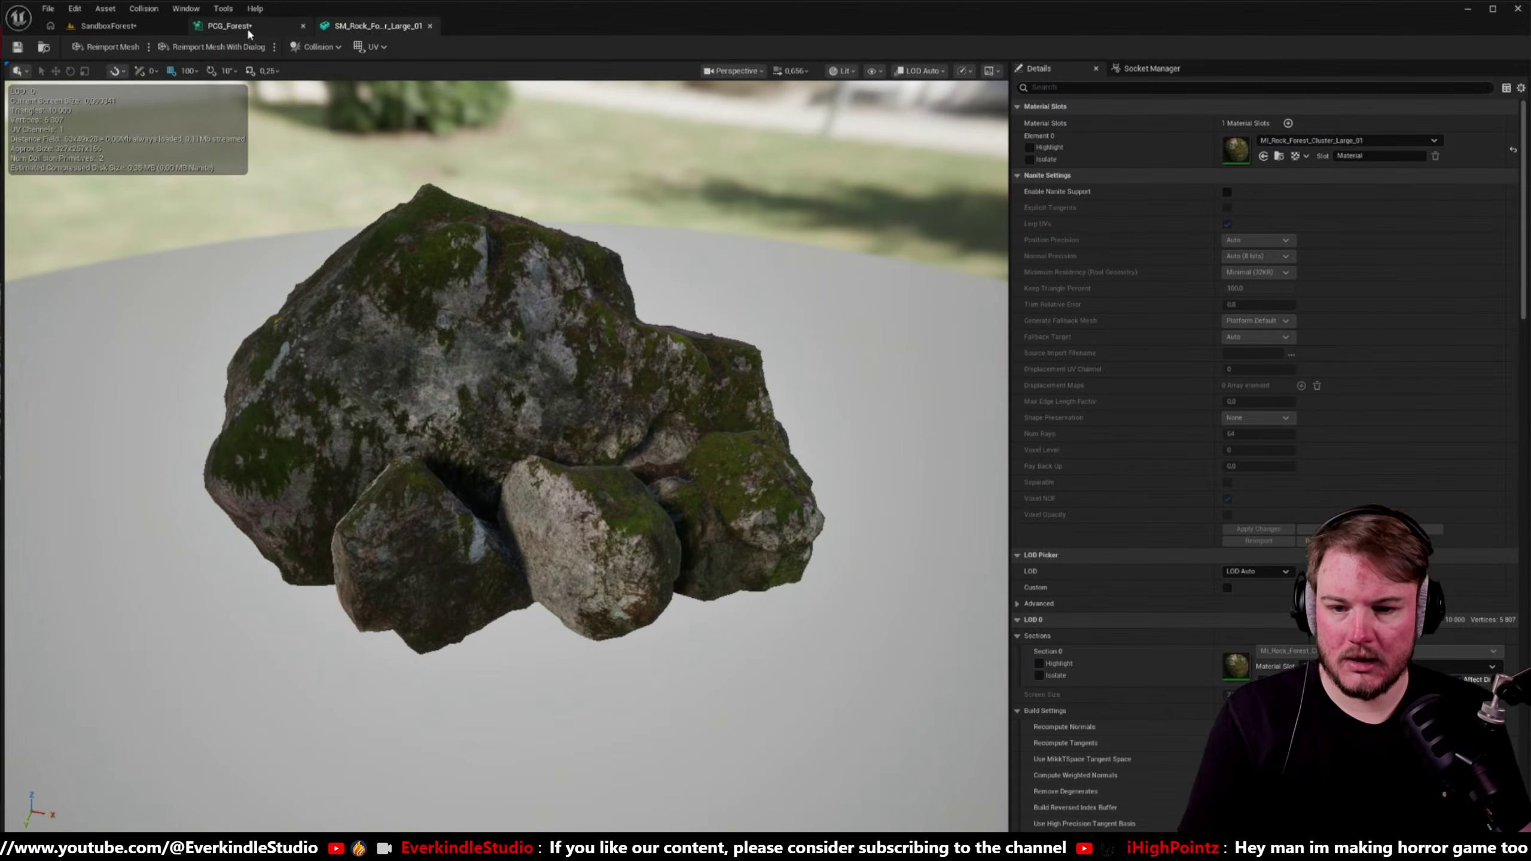
- Return to the SandboxForest level and examine how the large rock cluster sits relative to the slope
left_click(246, 26)
left_click(107, 25)
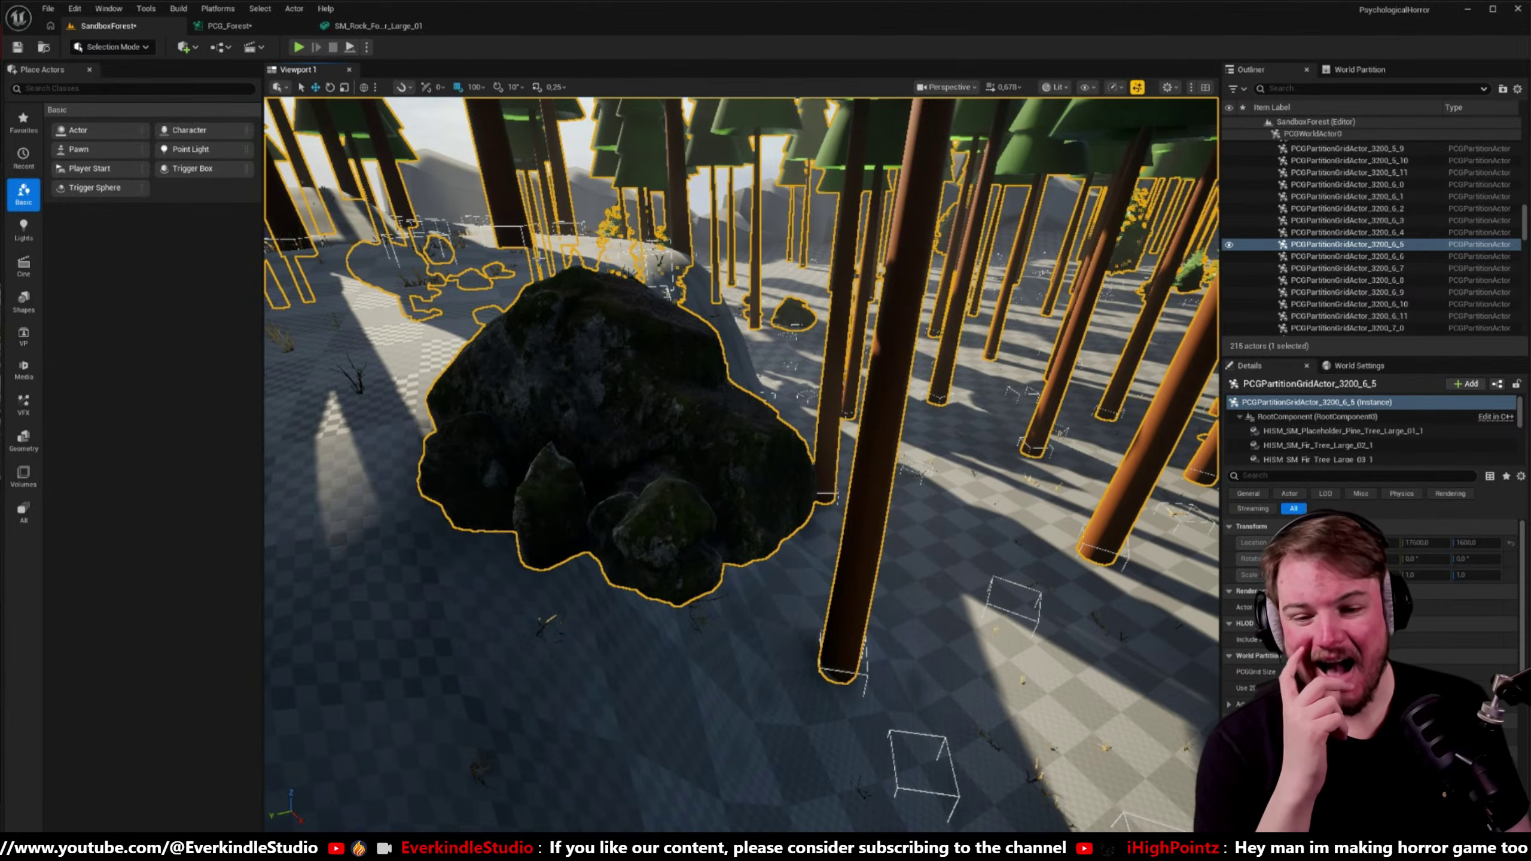
right_click_drag(742, 464, 660, 452)
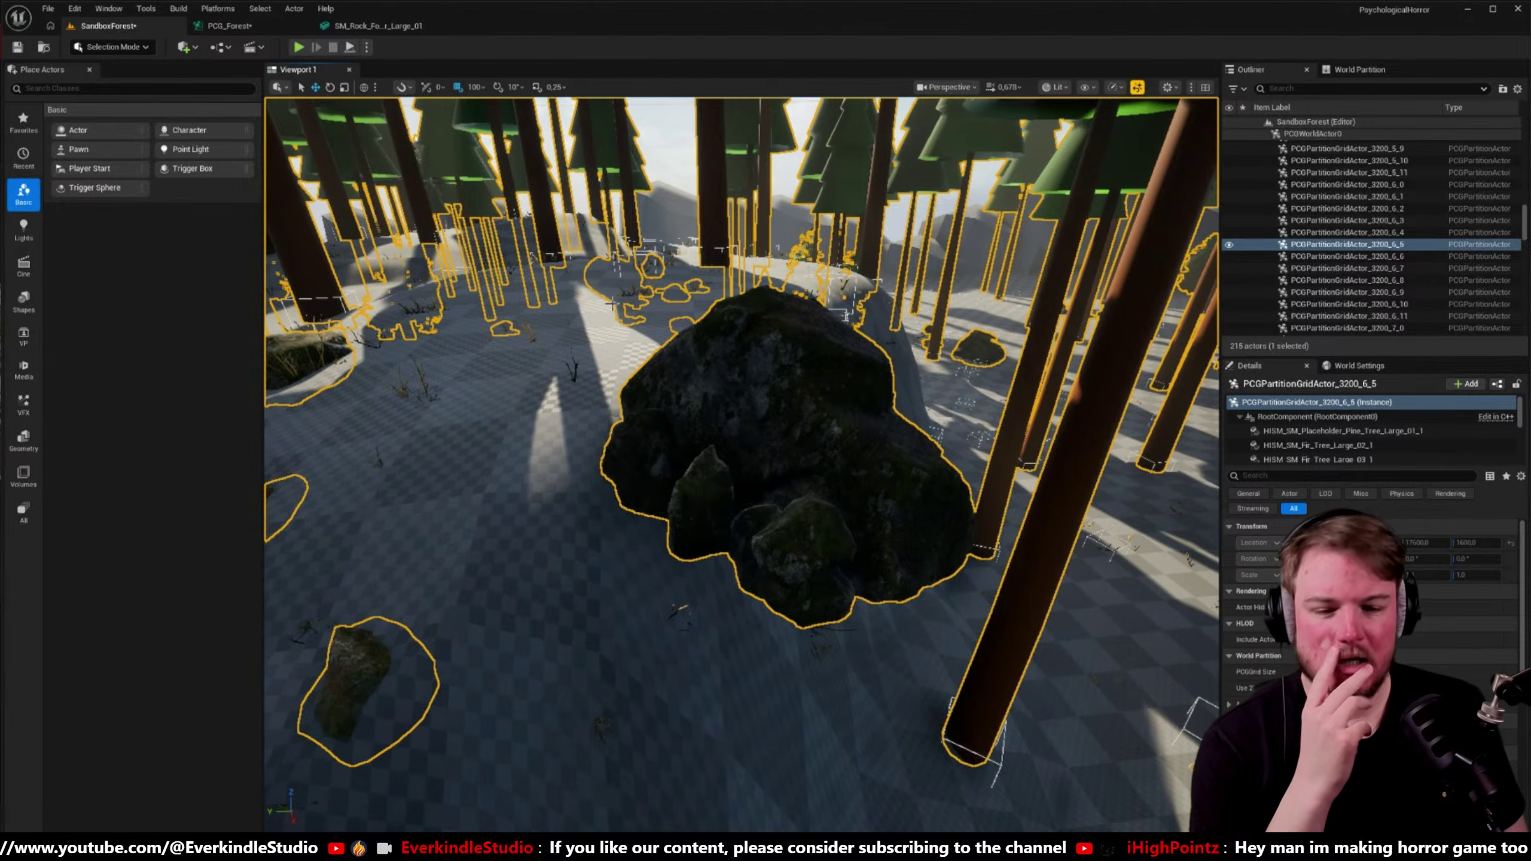
- Move the Debug node from the Rocks Medium & Small section into Rocks Large and connect the Intersection output to it
left_click(229, 25)
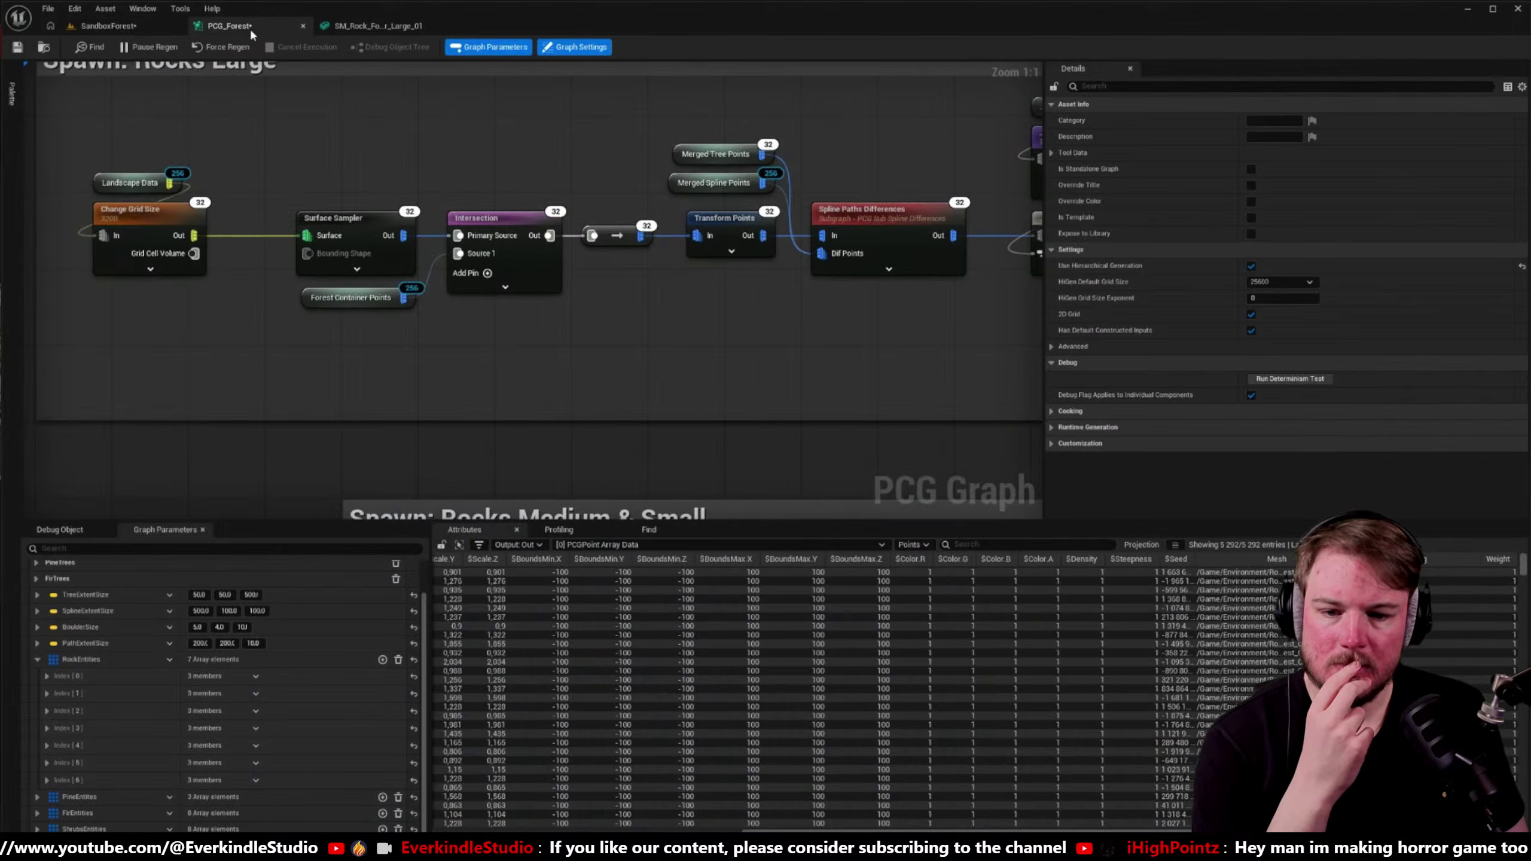
right_click_drag(549, 108, 525, 416)
scroll(524, 416, "down", 5)
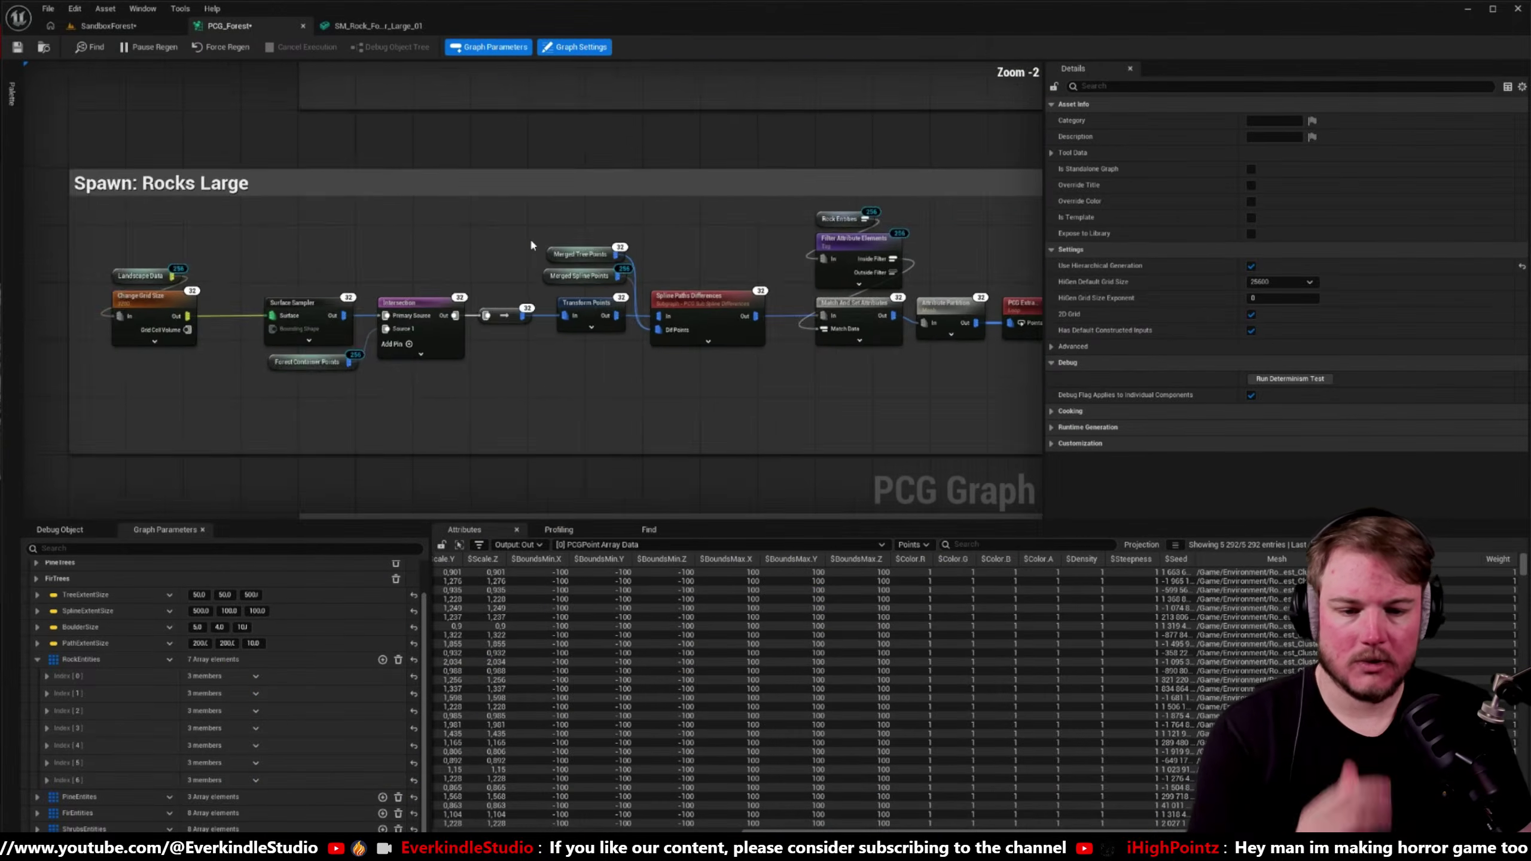
right_click_drag(528, 237, 563, 149)
scroll(714, 475, "up", 5)
right_click_drag(713, 475, 784, 319)
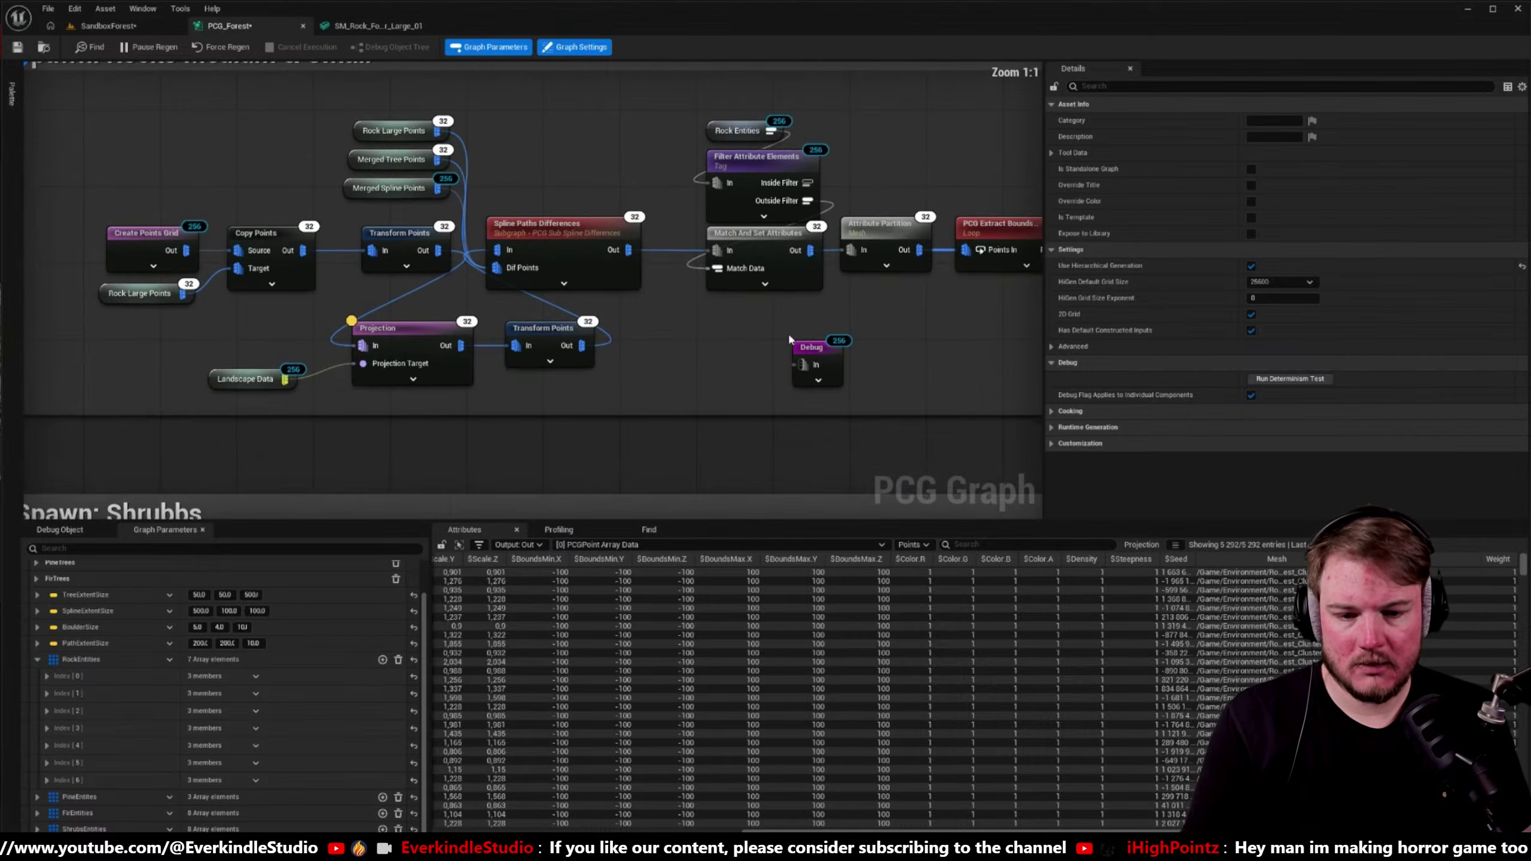
scroll(783, 319, "down", 2)
left_click_drag(856, 453, 632, 192)
right_click_drag(633, 192, 736, 419)
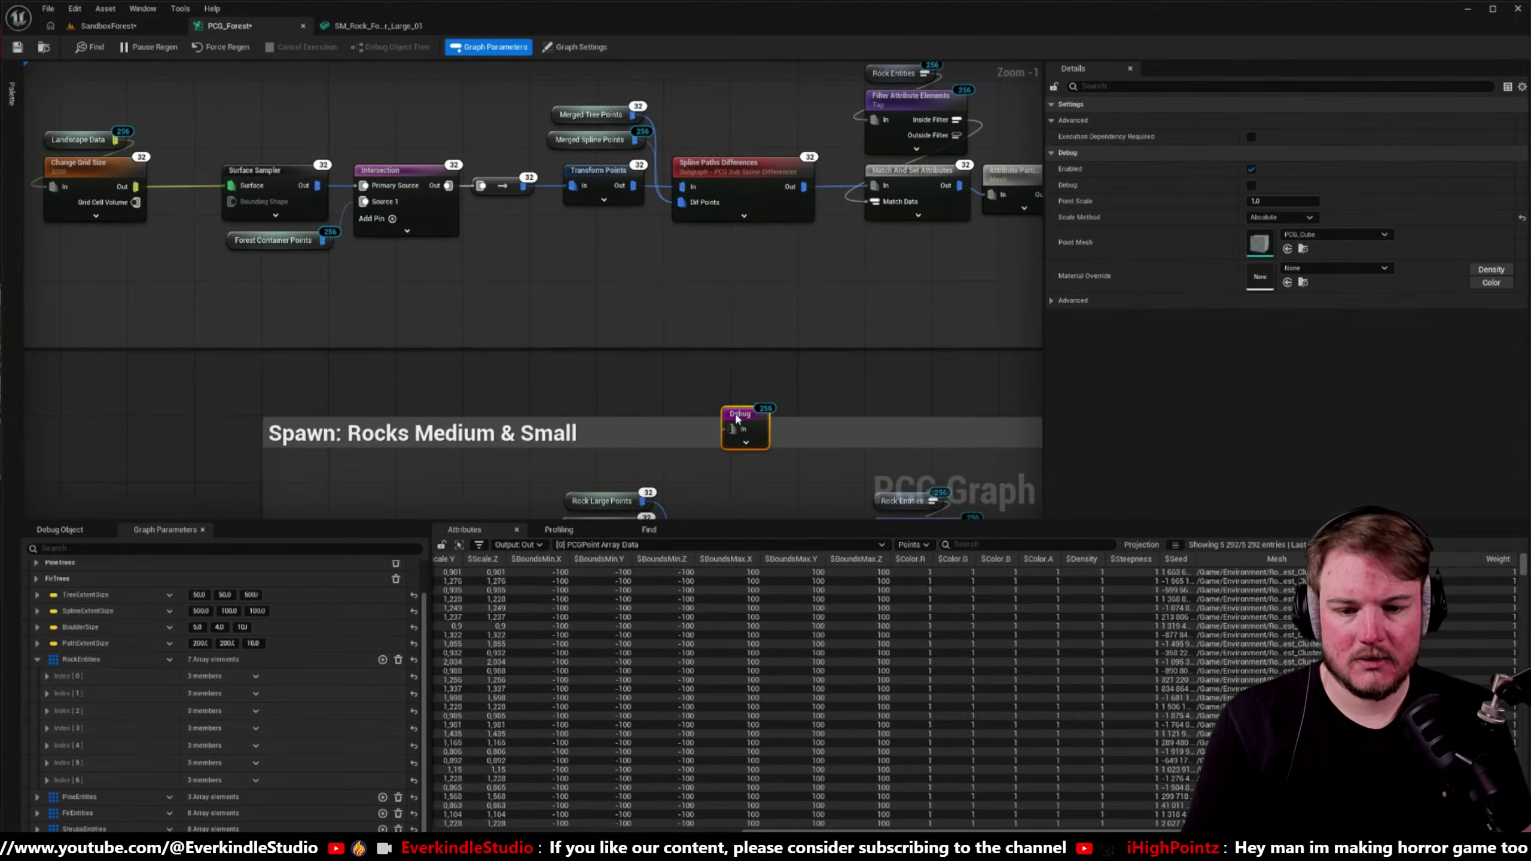
left_click_drag(736, 418, 529, 244)
scroll(410, 260, "up", 2)
right_click_drag(411, 260, 515, 284)
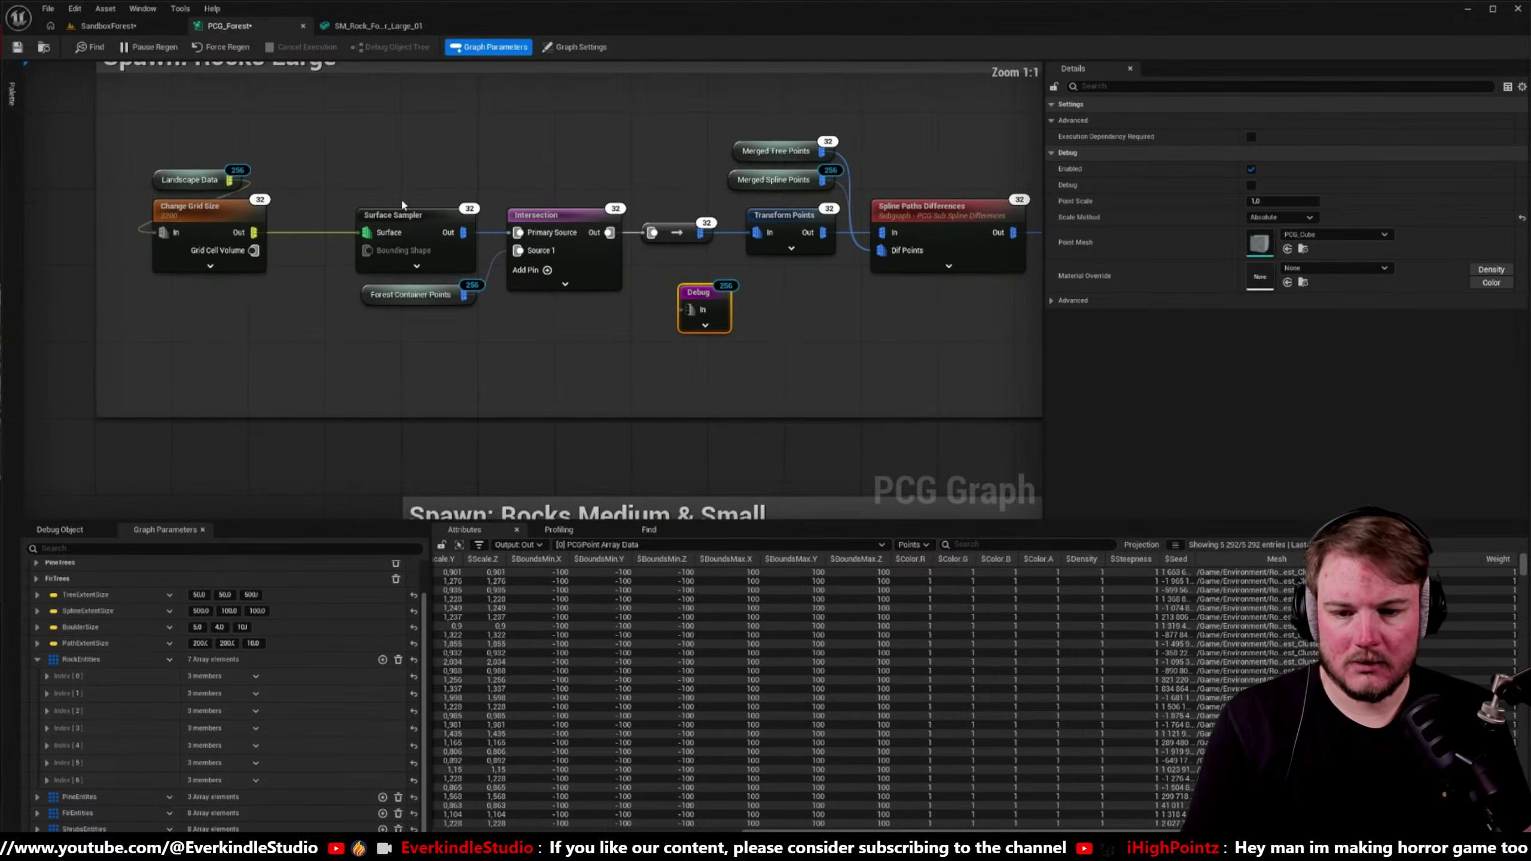
left_click_drag(610, 232, 708, 320)
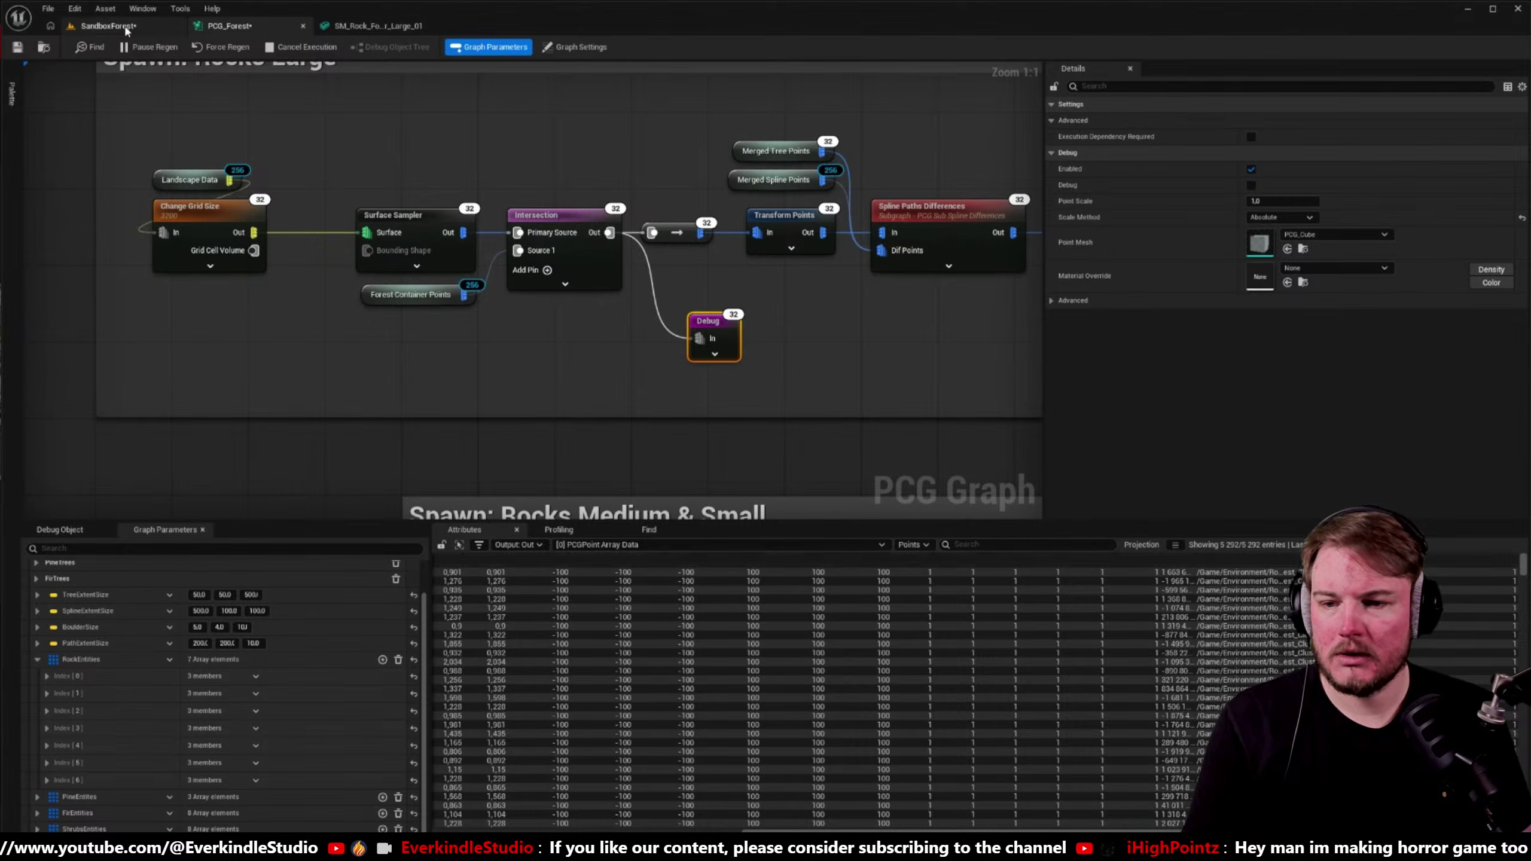
- Check the debug points around the large rock in the level and set the Debug node's Point Scale to 2
left_click(109, 25)
right_click_drag(742, 464, 362, 92)
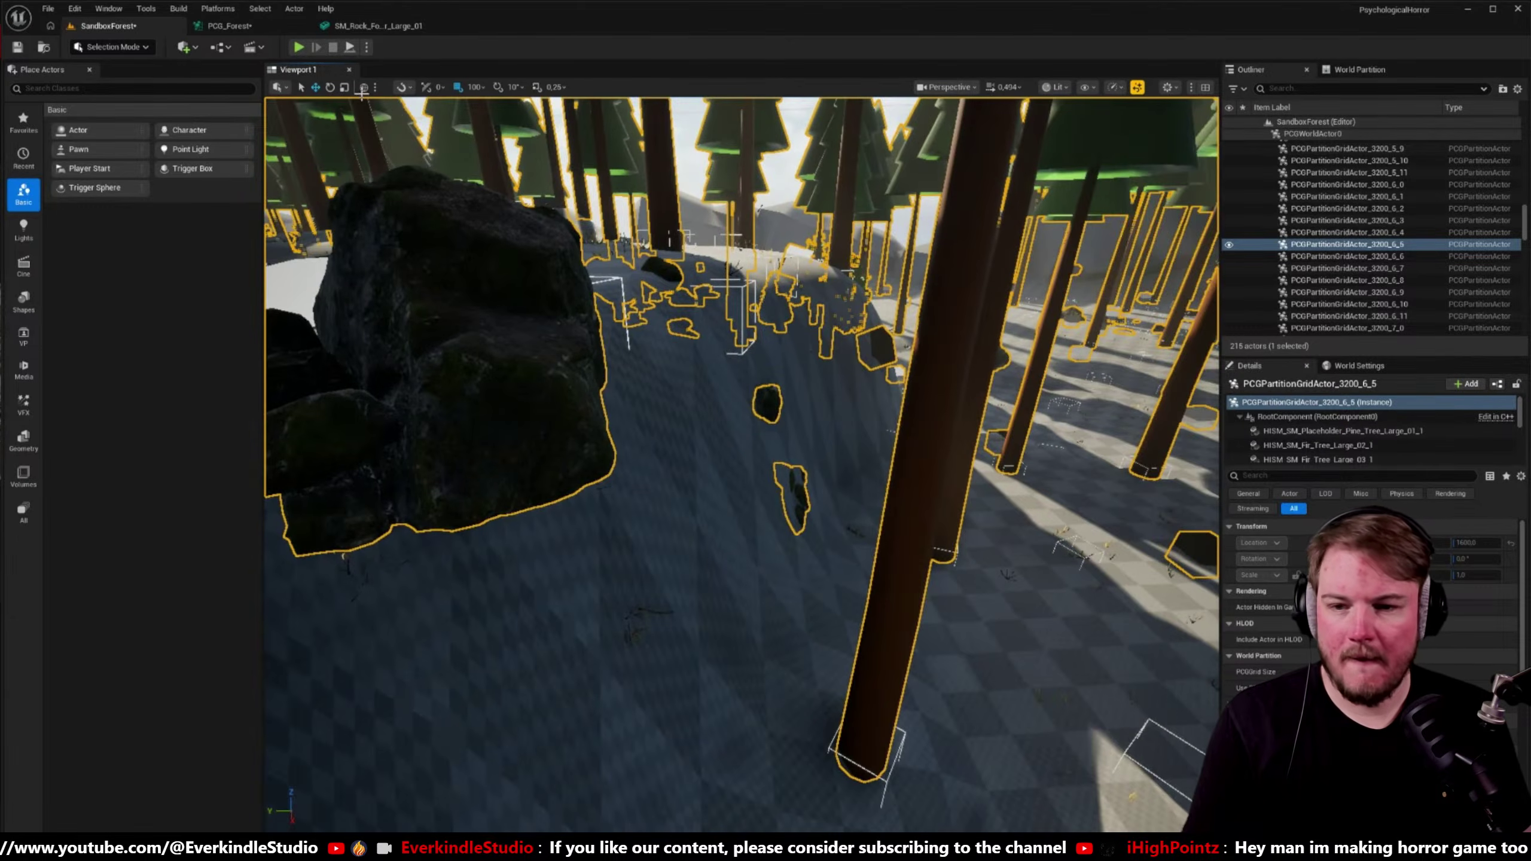
left_click(258, 29)
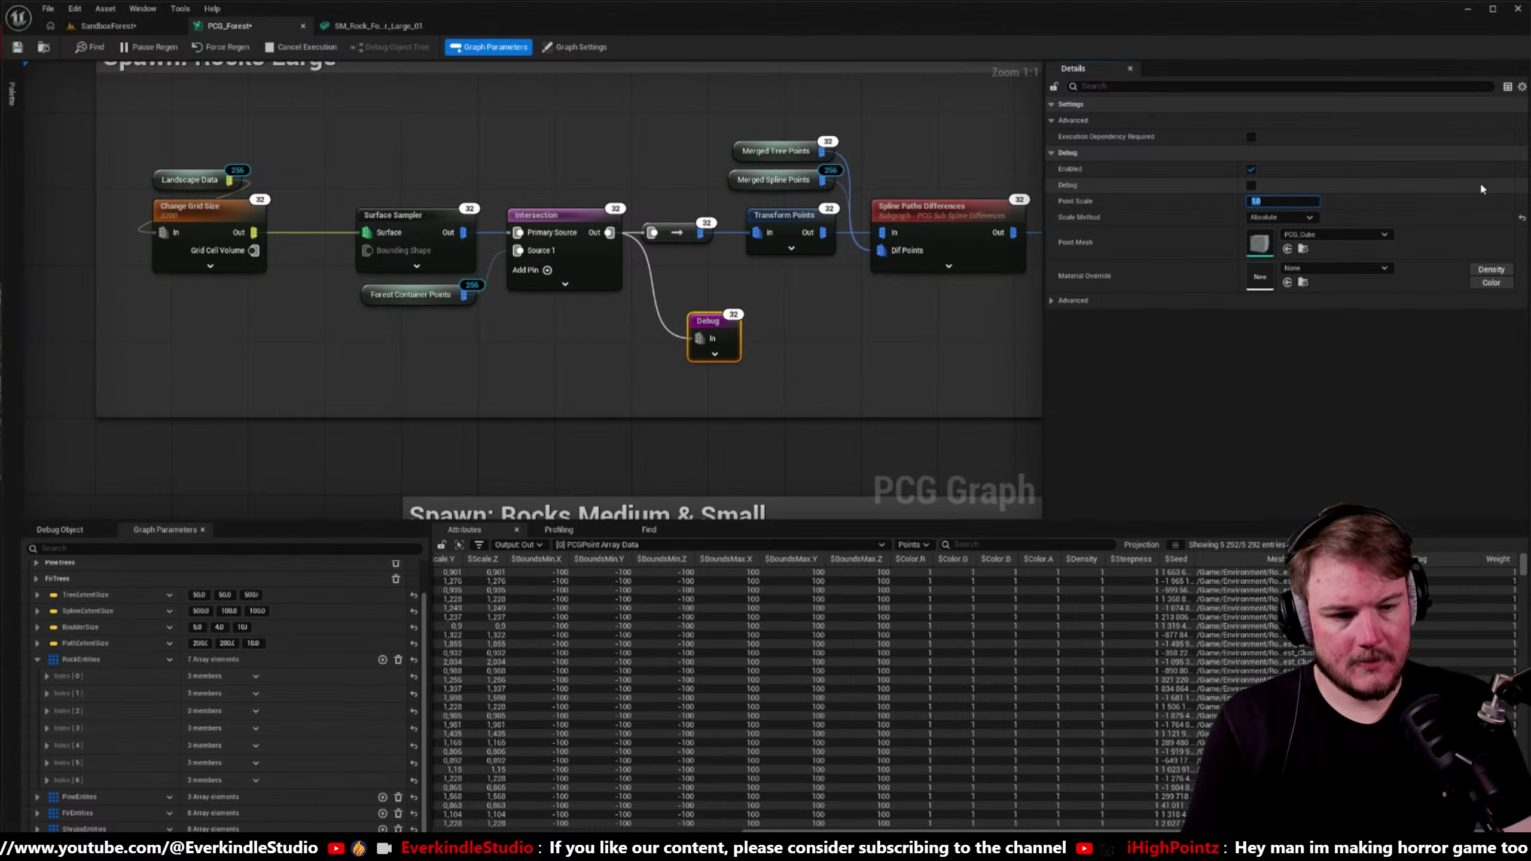
type("2")
key("Return")
left_click(118, 26)
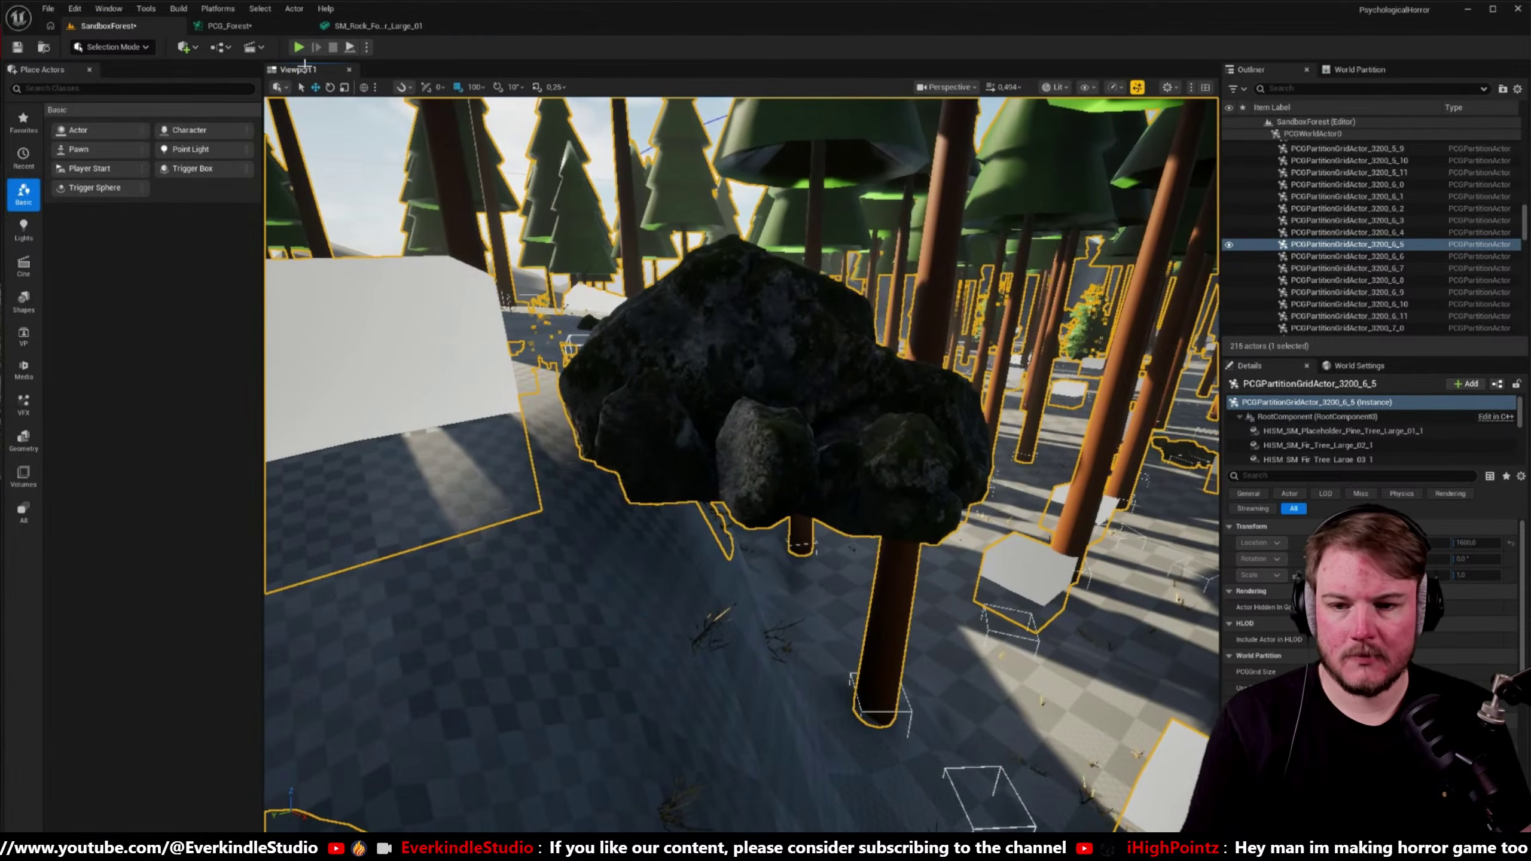
key("ctrl+Tab")
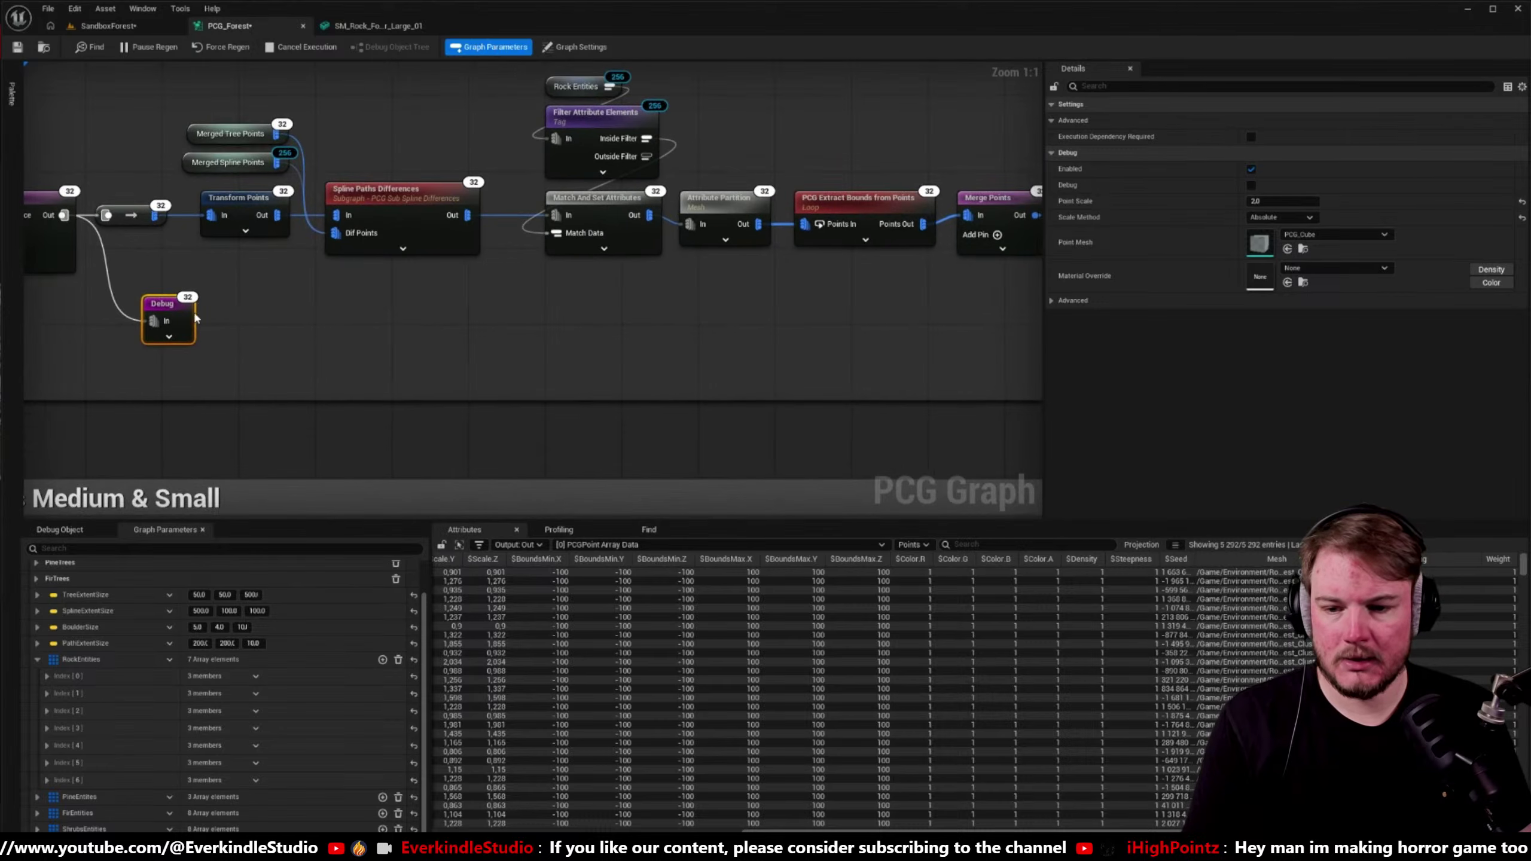
- Move the Debug node along the Rocks Large chain to sit below the Merge Points node
left_click_drag(165, 305, 749, 307)
right_click_drag(748, 362, 436, 367)
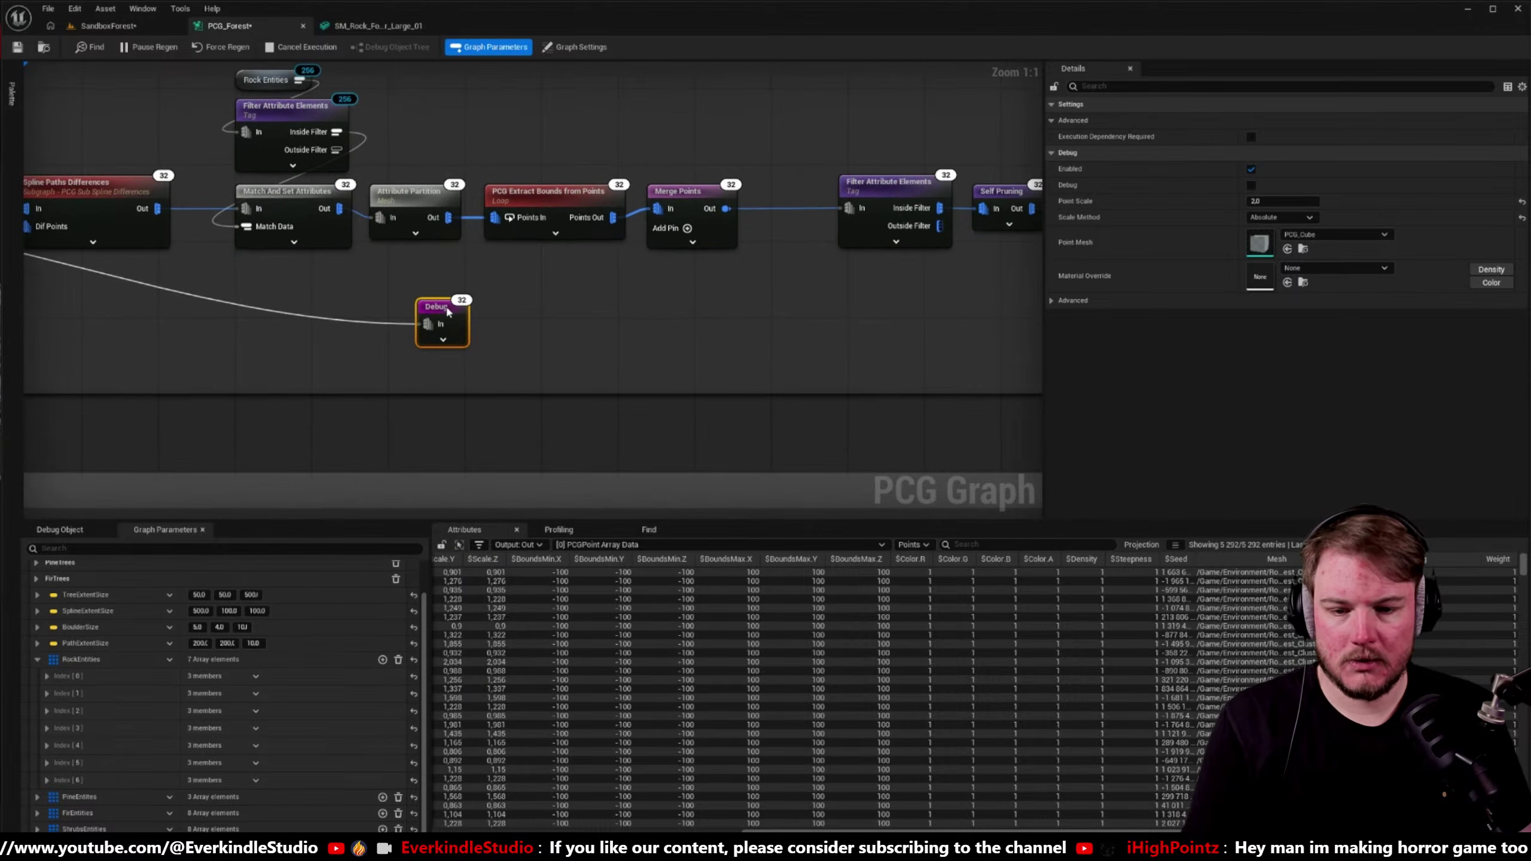
left_click_drag(434, 306, 689, 315)
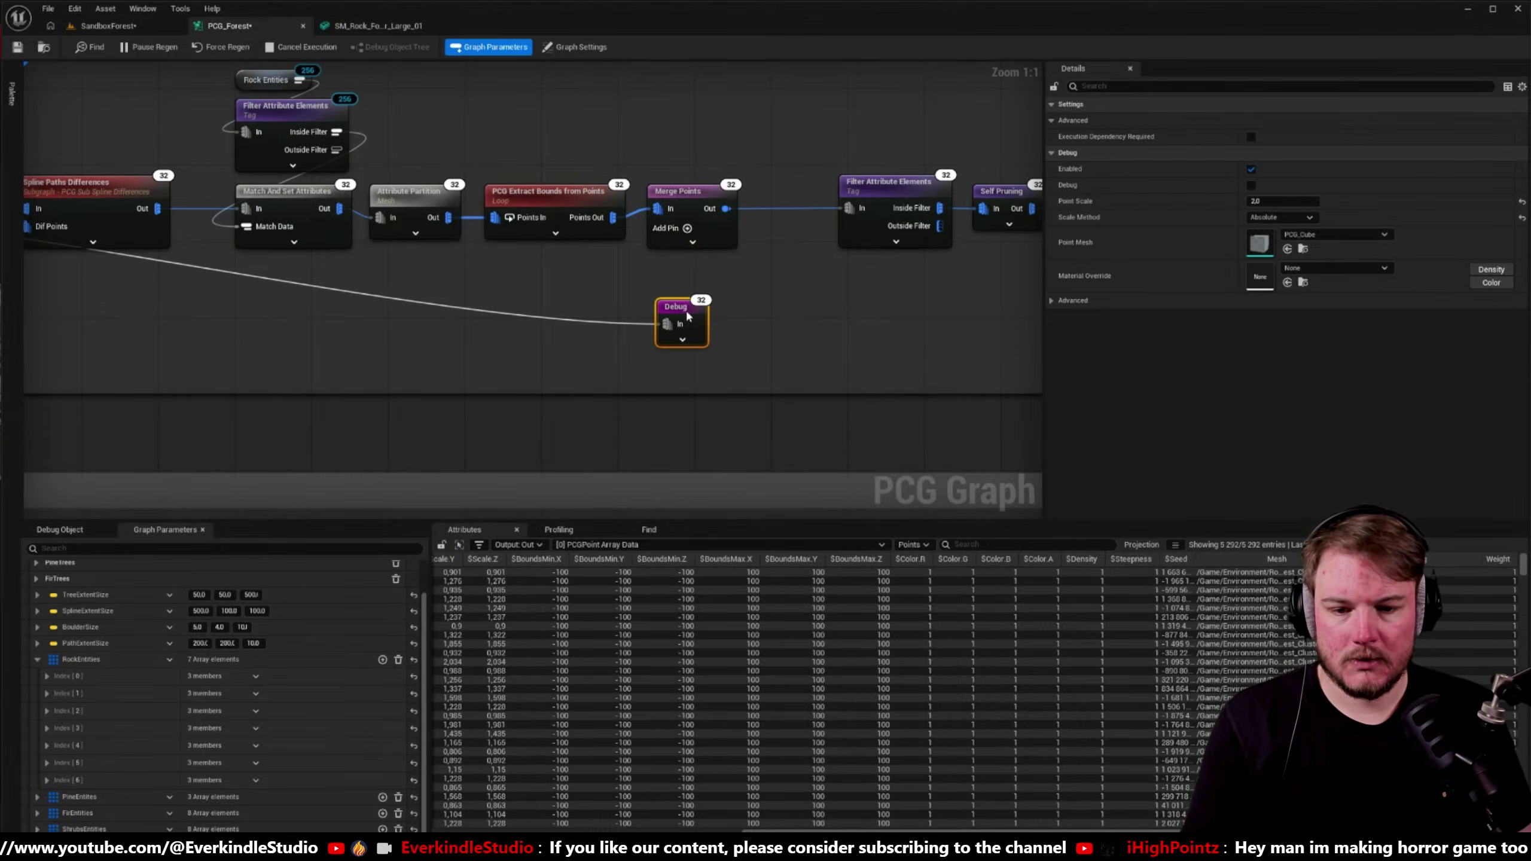
- Pause regeneration and set the Debug node's Point Mesh to PCG_CubeWireframe
left_click(1385, 268)
left_click(147, 47)
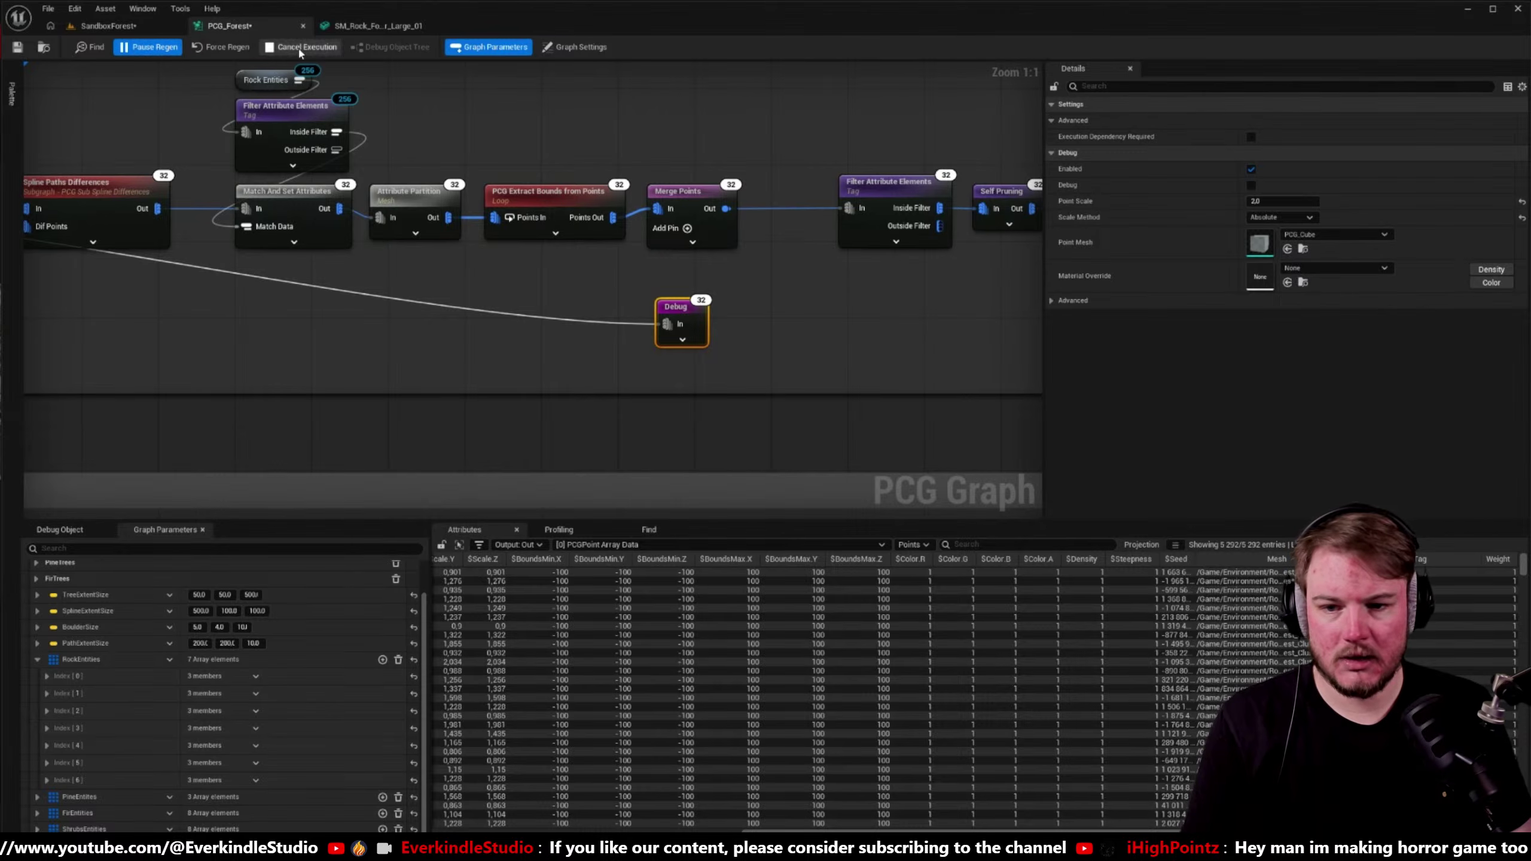
left_click(1328, 236)
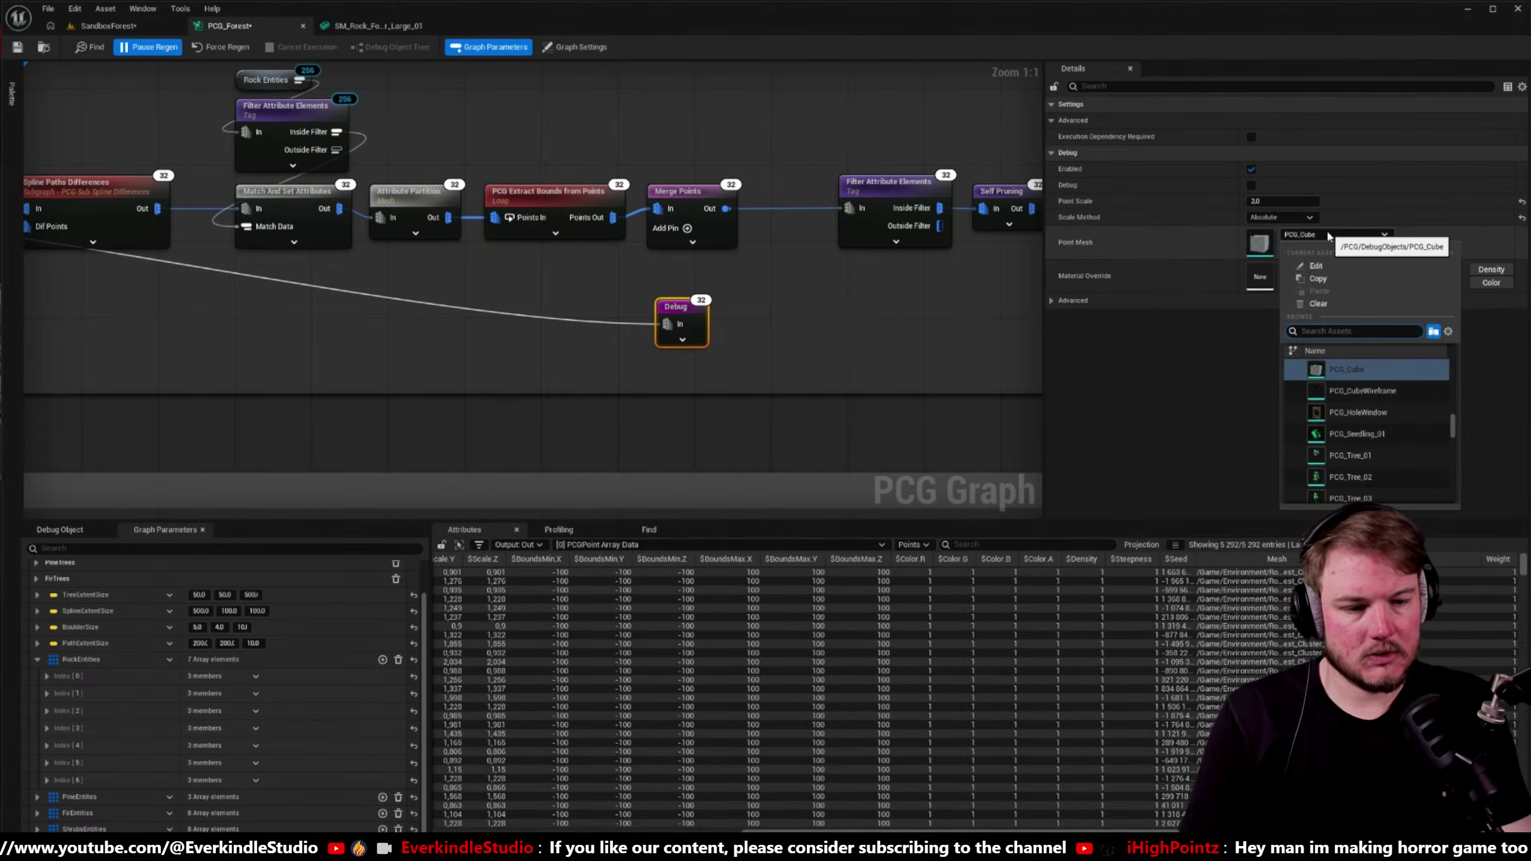
type("CubeWire")
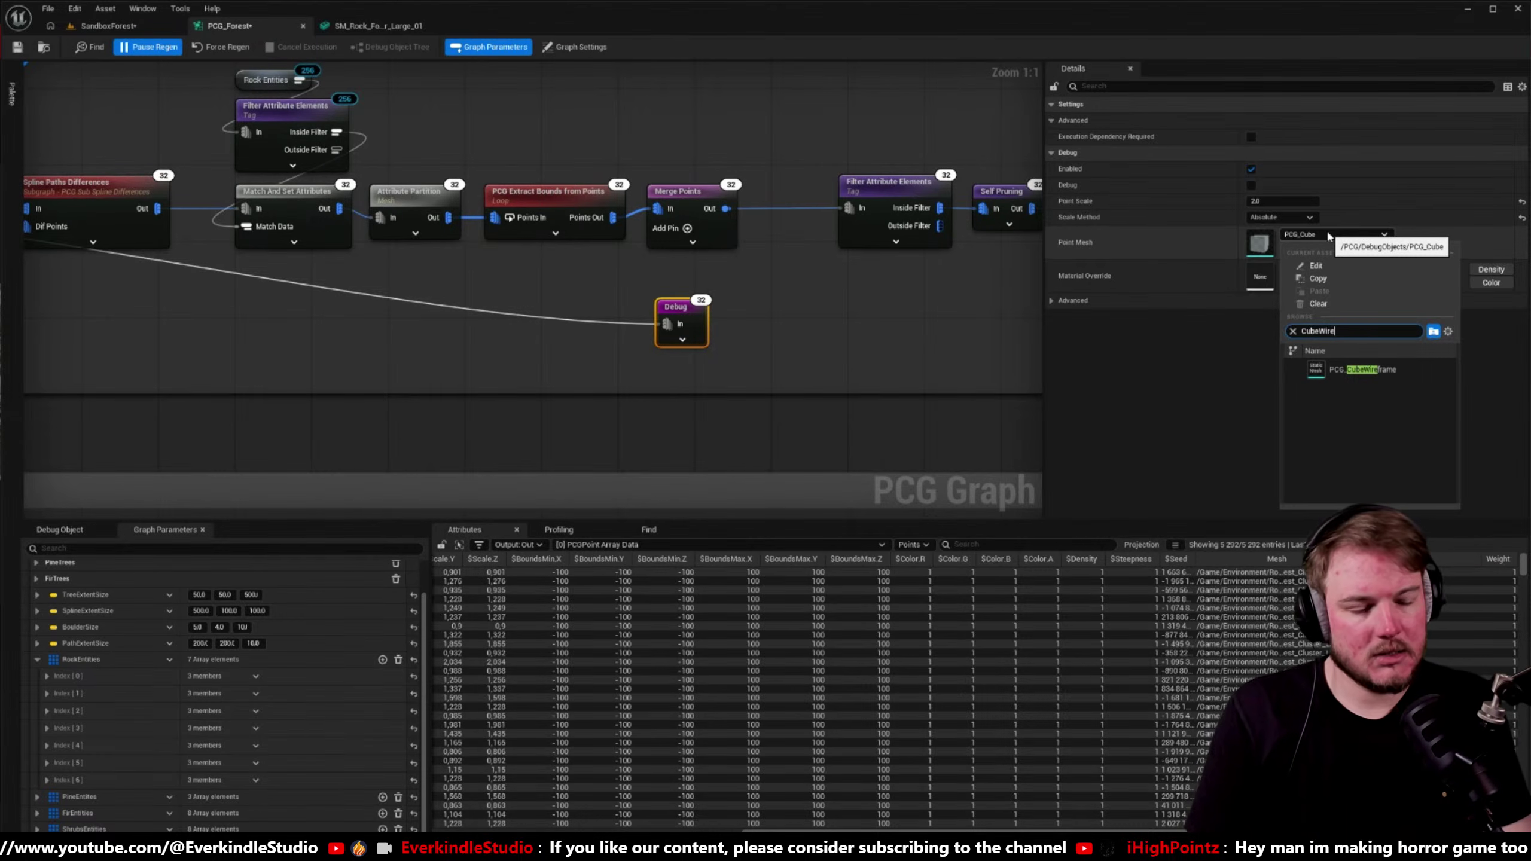
key("Return")
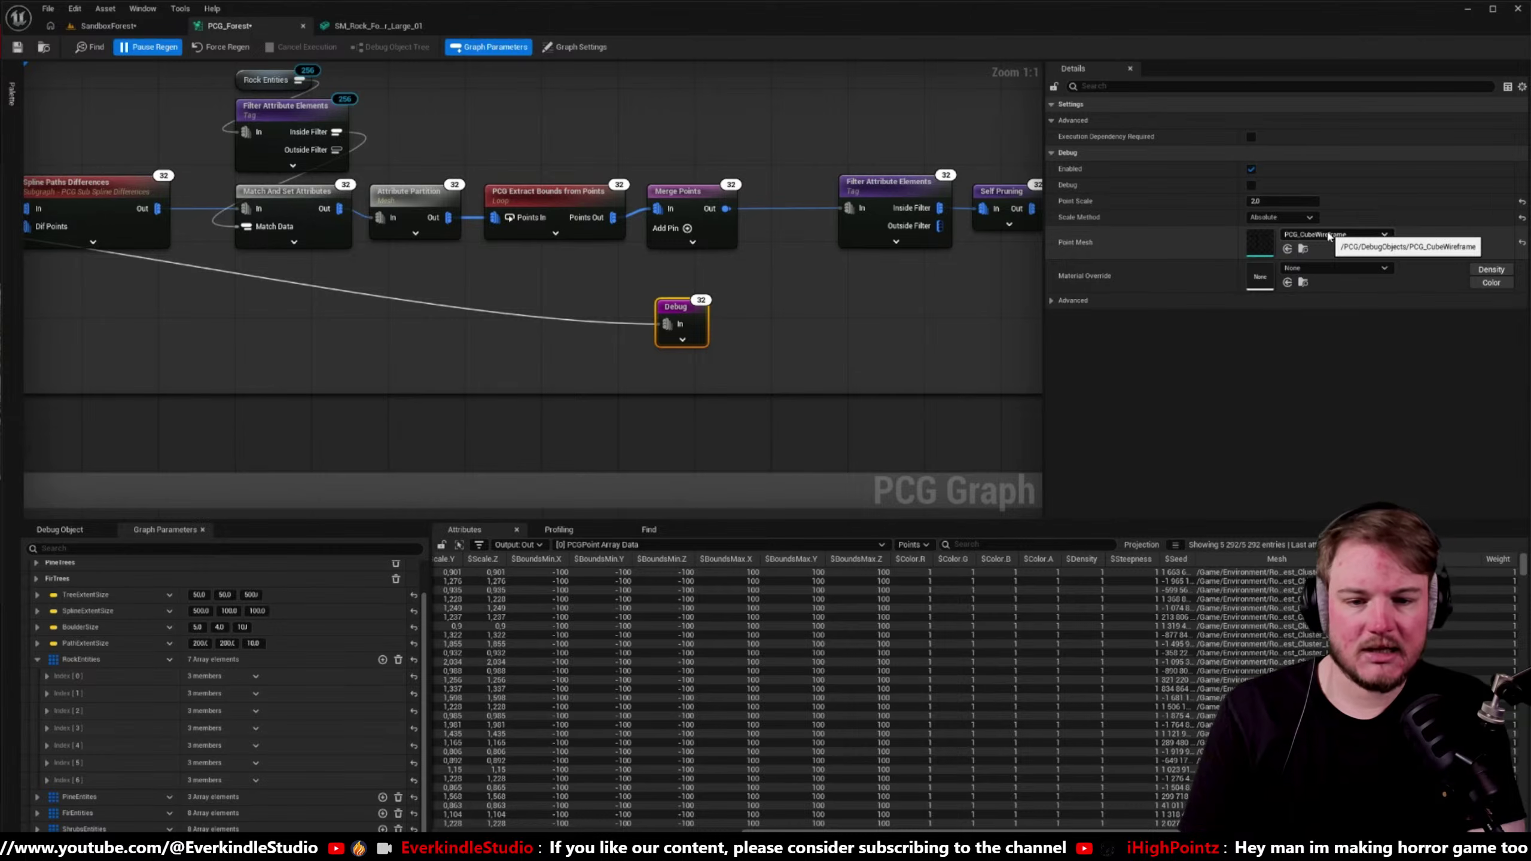
left_click(673, 354)
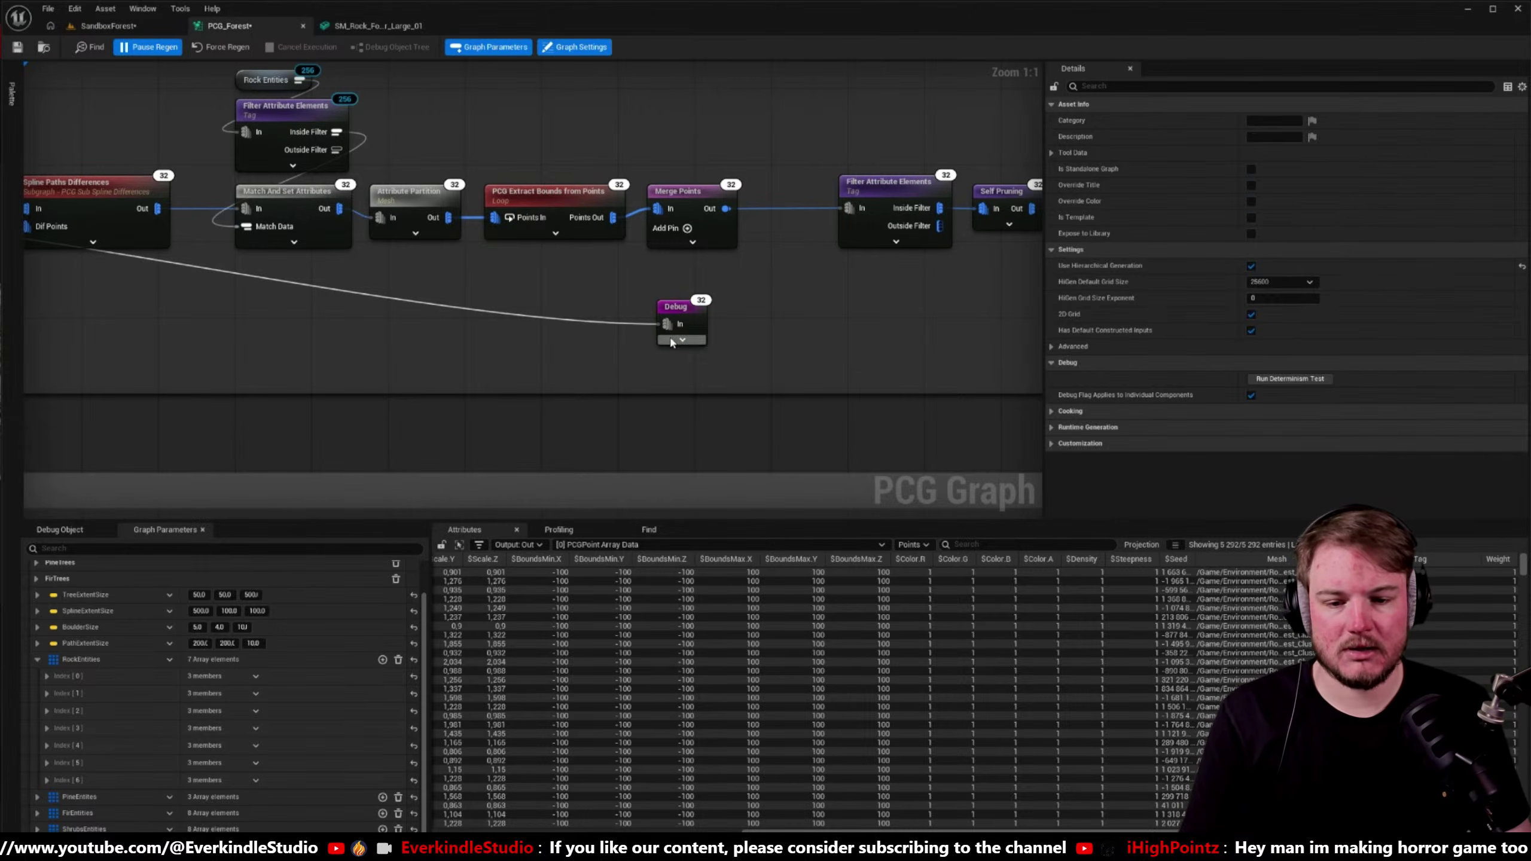
- Rewire the Debug node to the Points Out of PCG Extract Bounds from Points and reset its Point Scale to 1.0
left_click(666, 324, "alt")
left_click_drag(666, 324, 613, 217)
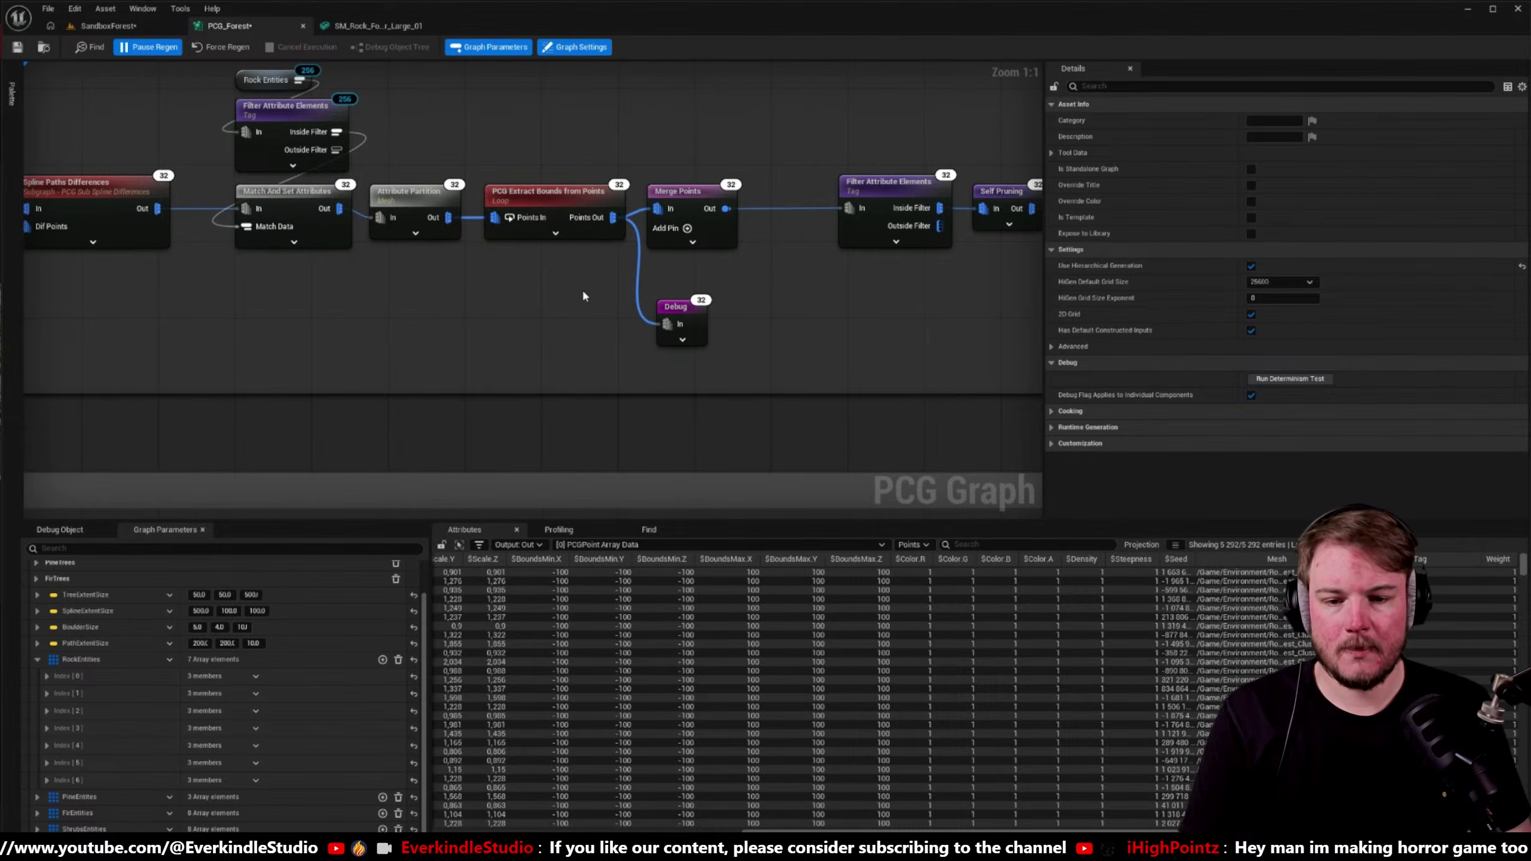
left_click(680, 319)
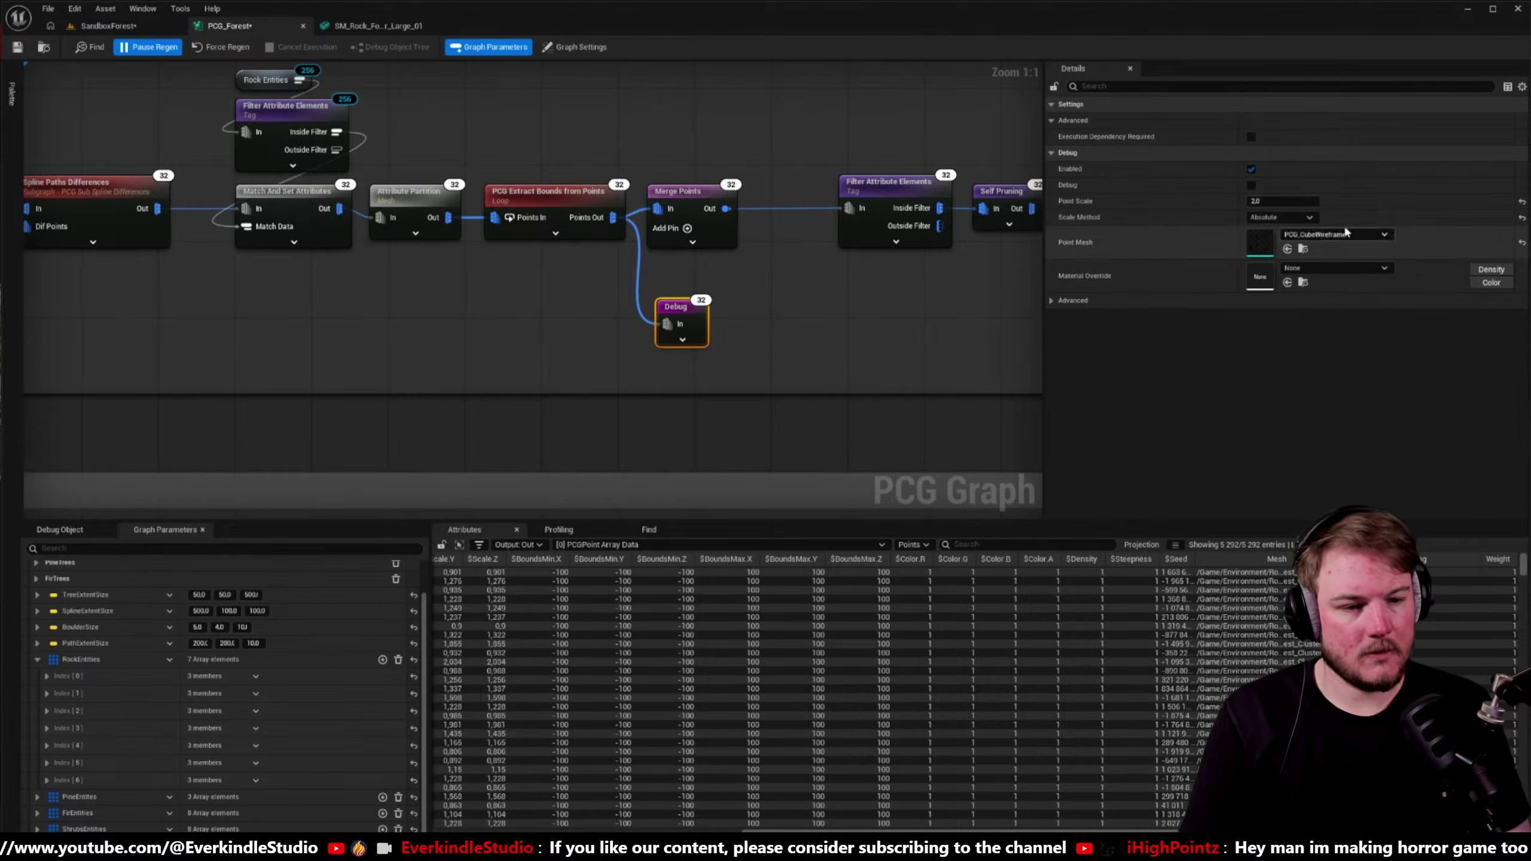
left_click(1522, 201)
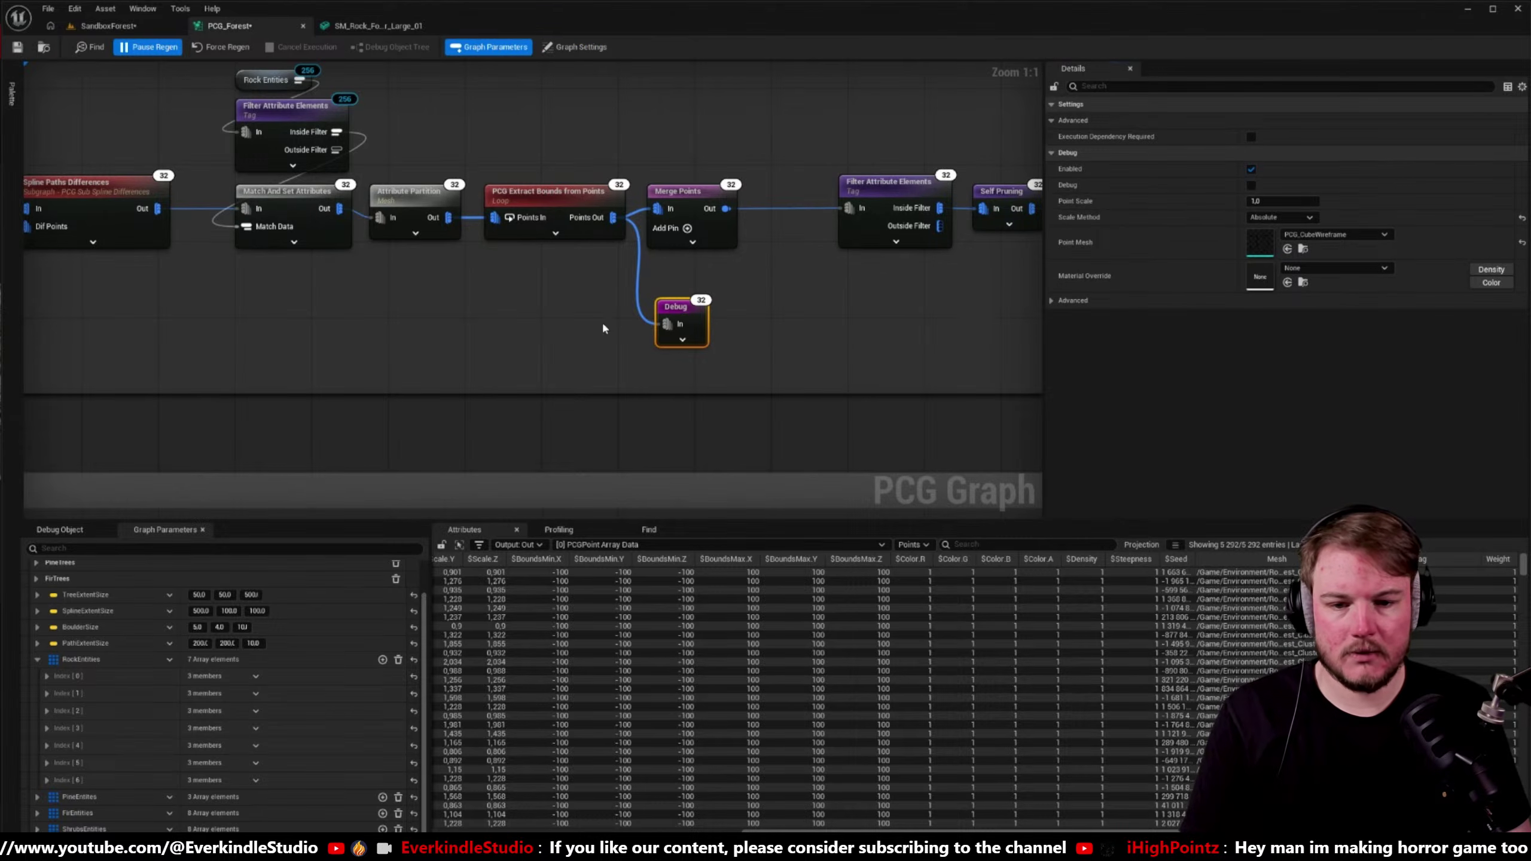
- Move the Debug node further along the chain, connect it to the Merge Points output and resume regeneration
left_click_drag(678, 308, 784, 308)
right_click_drag(747, 310, 561, 326)
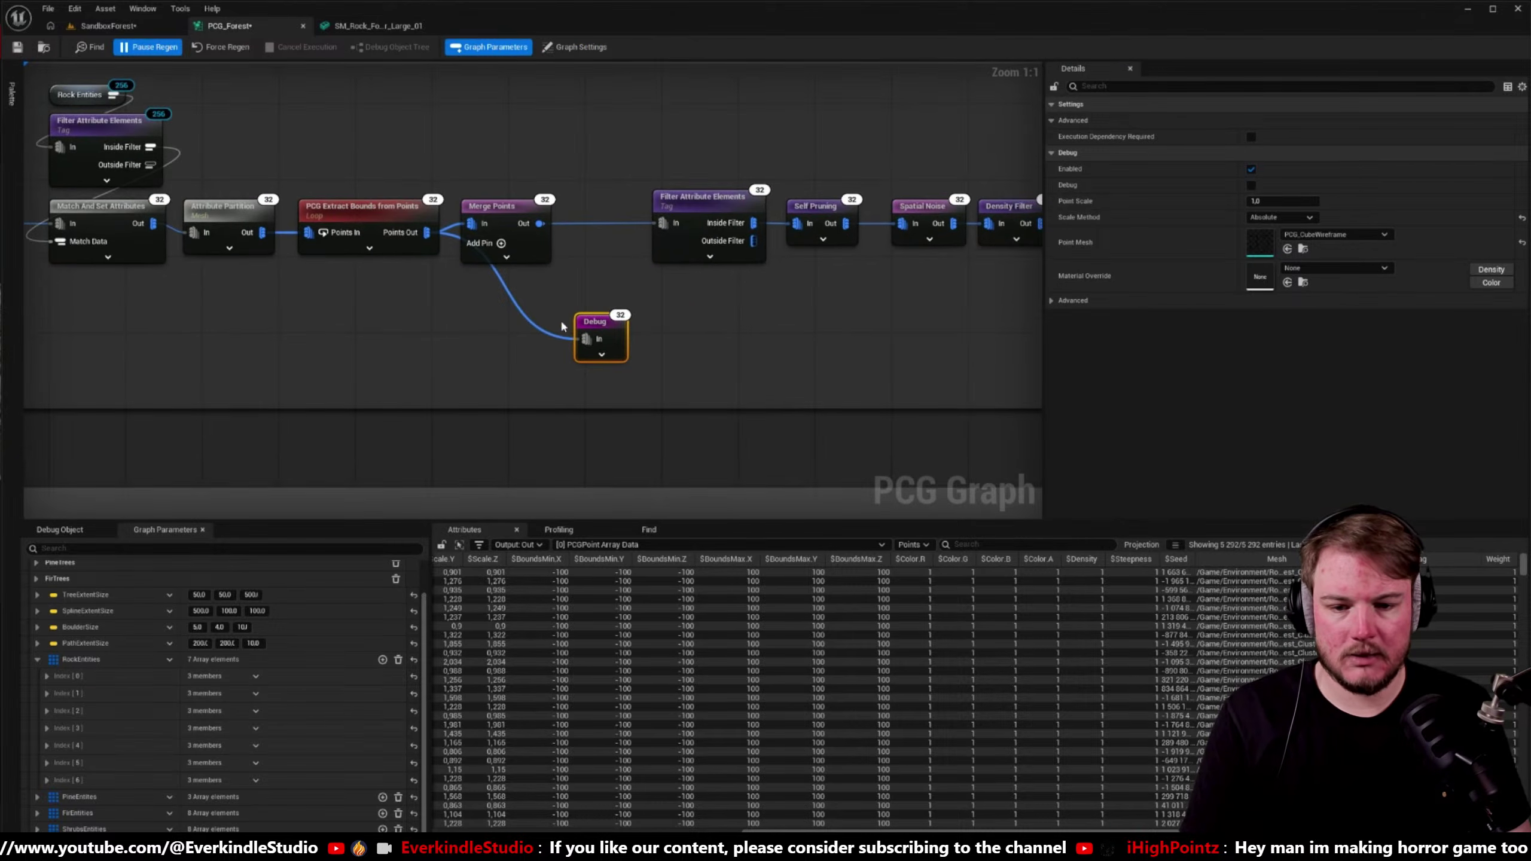
left_click_drag(586, 339, 539, 223, "ctrl")
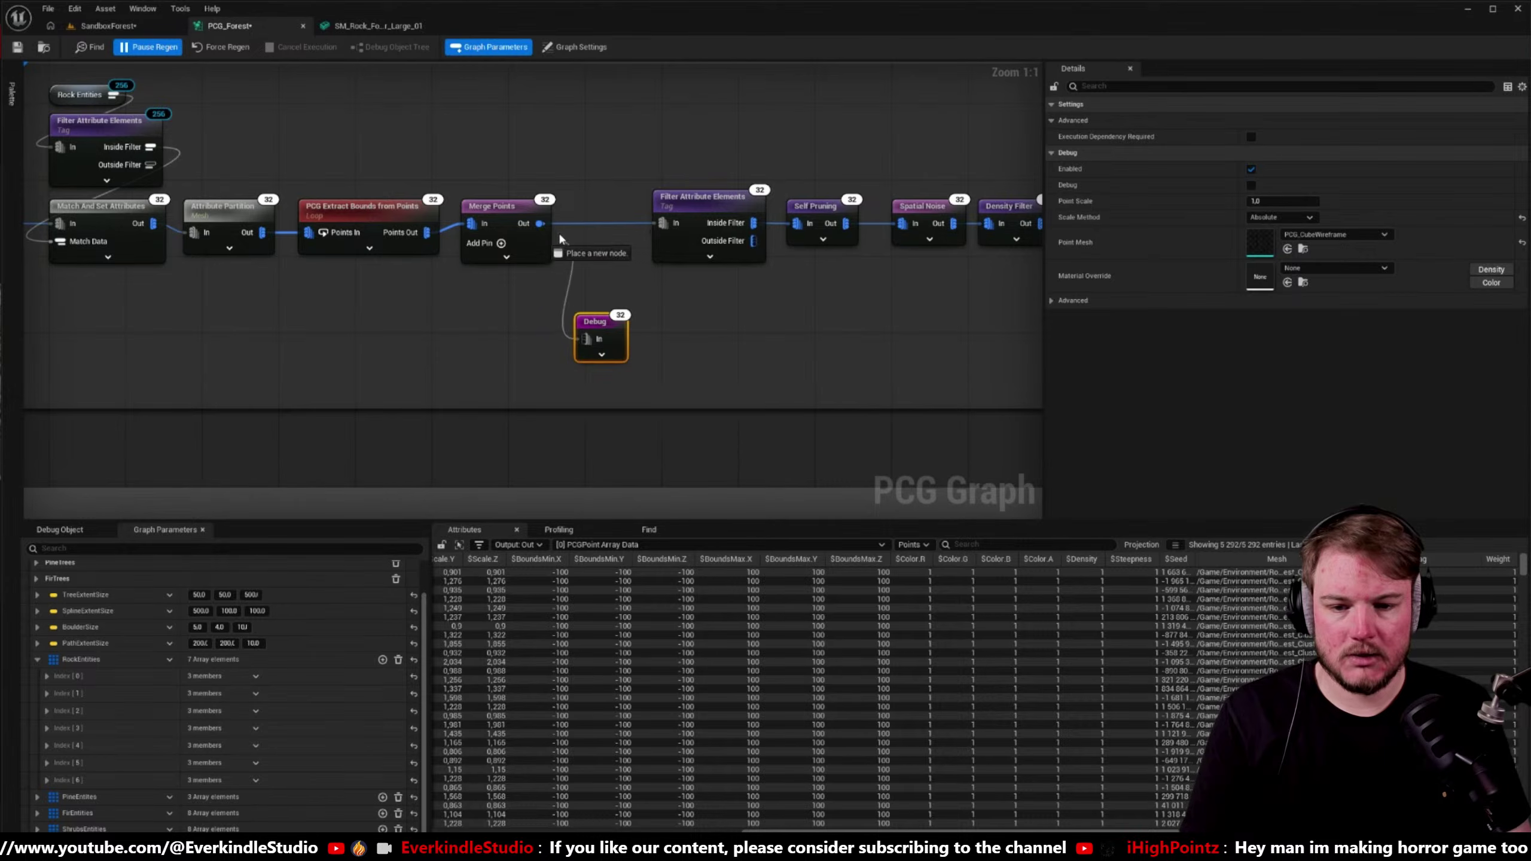
left_click(373, 118)
left_click(162, 47)
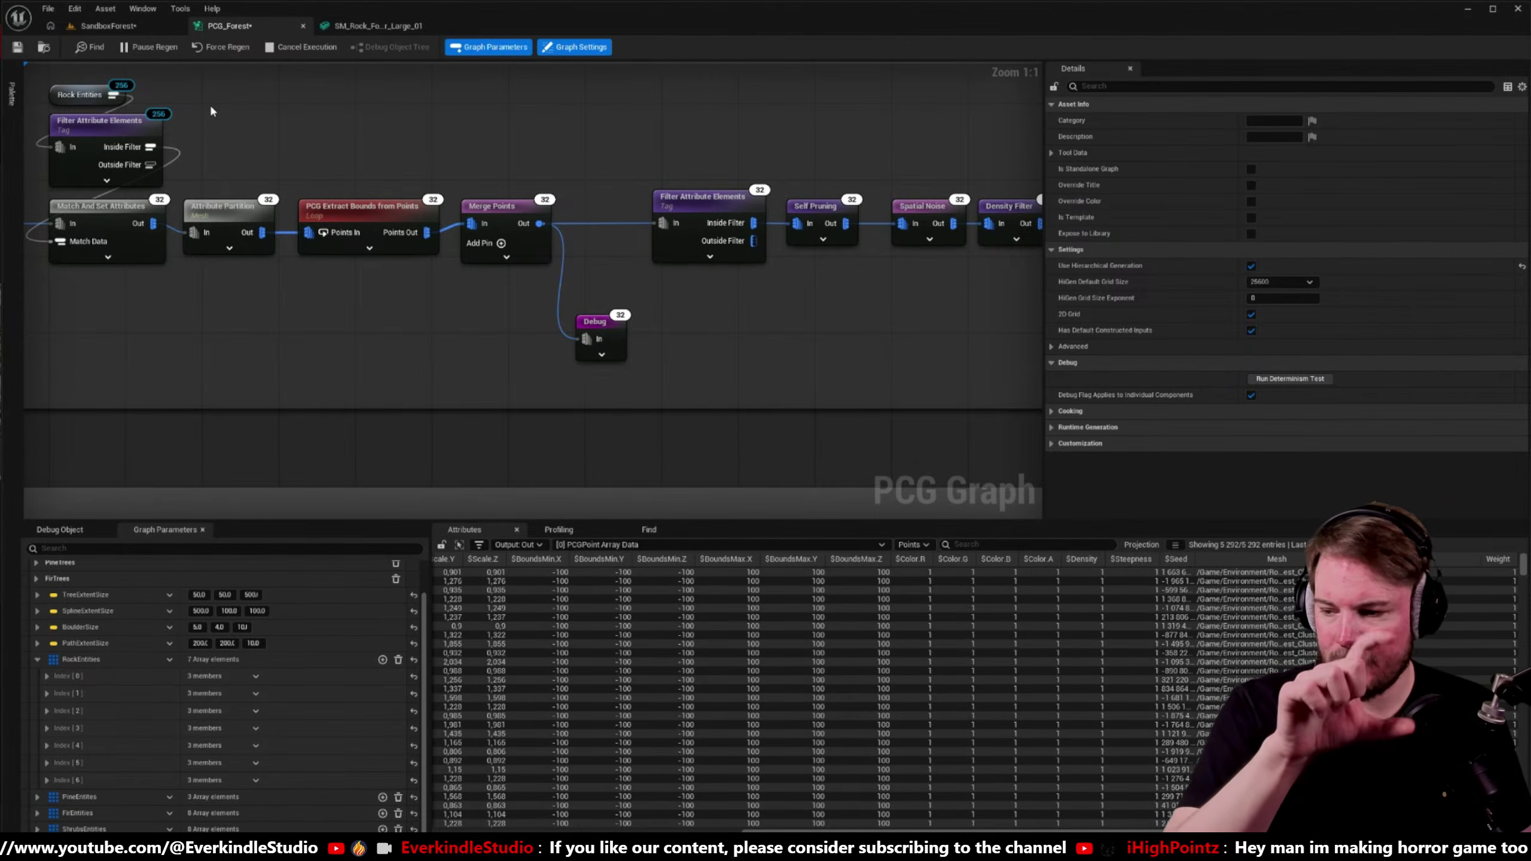
- Check the debug points around the large rock in the level and reset the Debug node's Scale Method to Extents
left_click(134, 25)
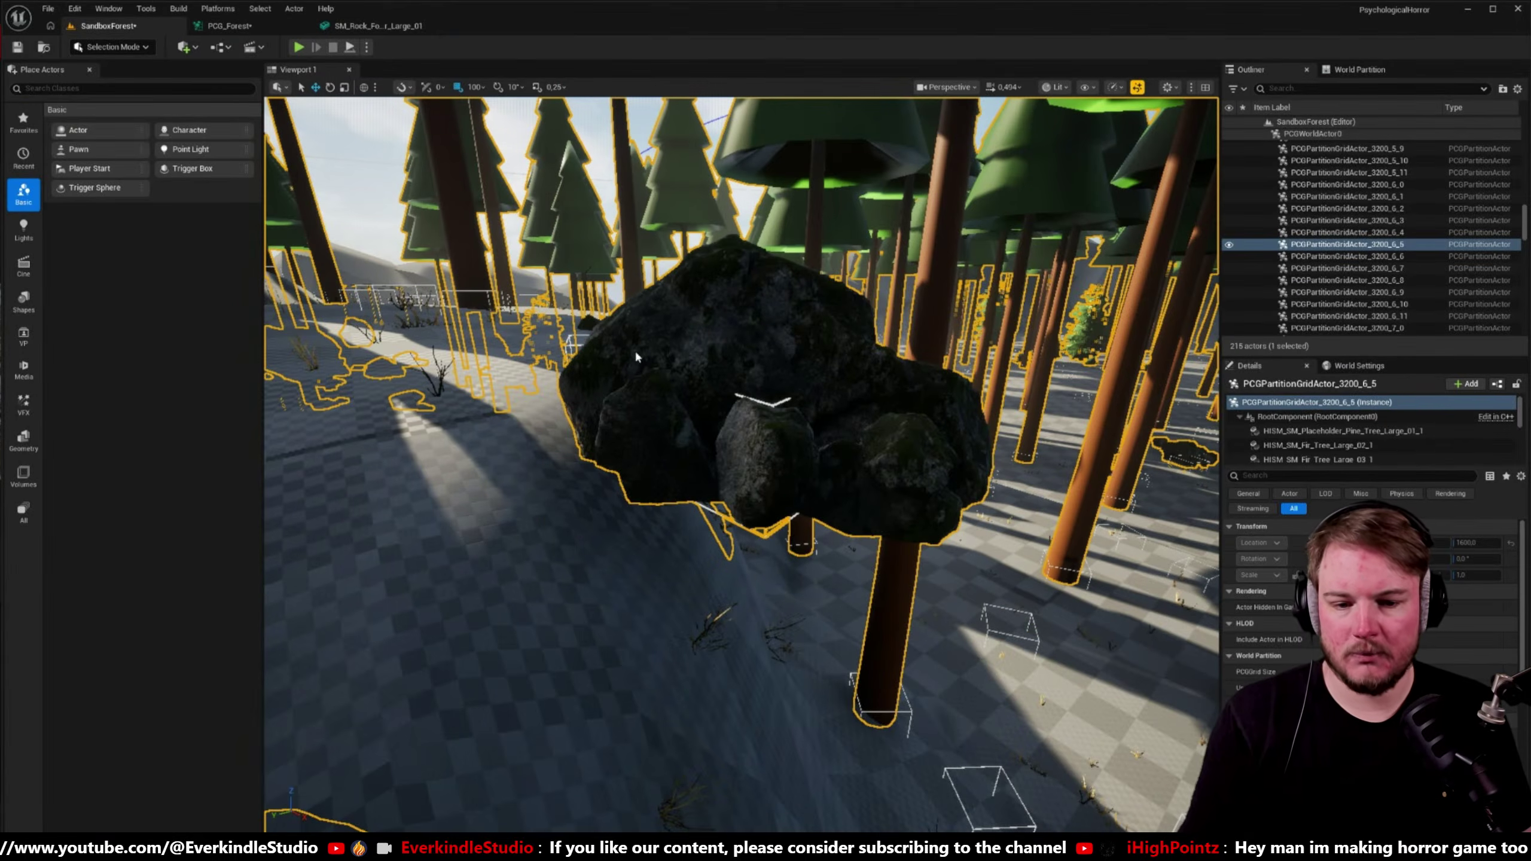
right_click_drag(636, 357, 667, 369)
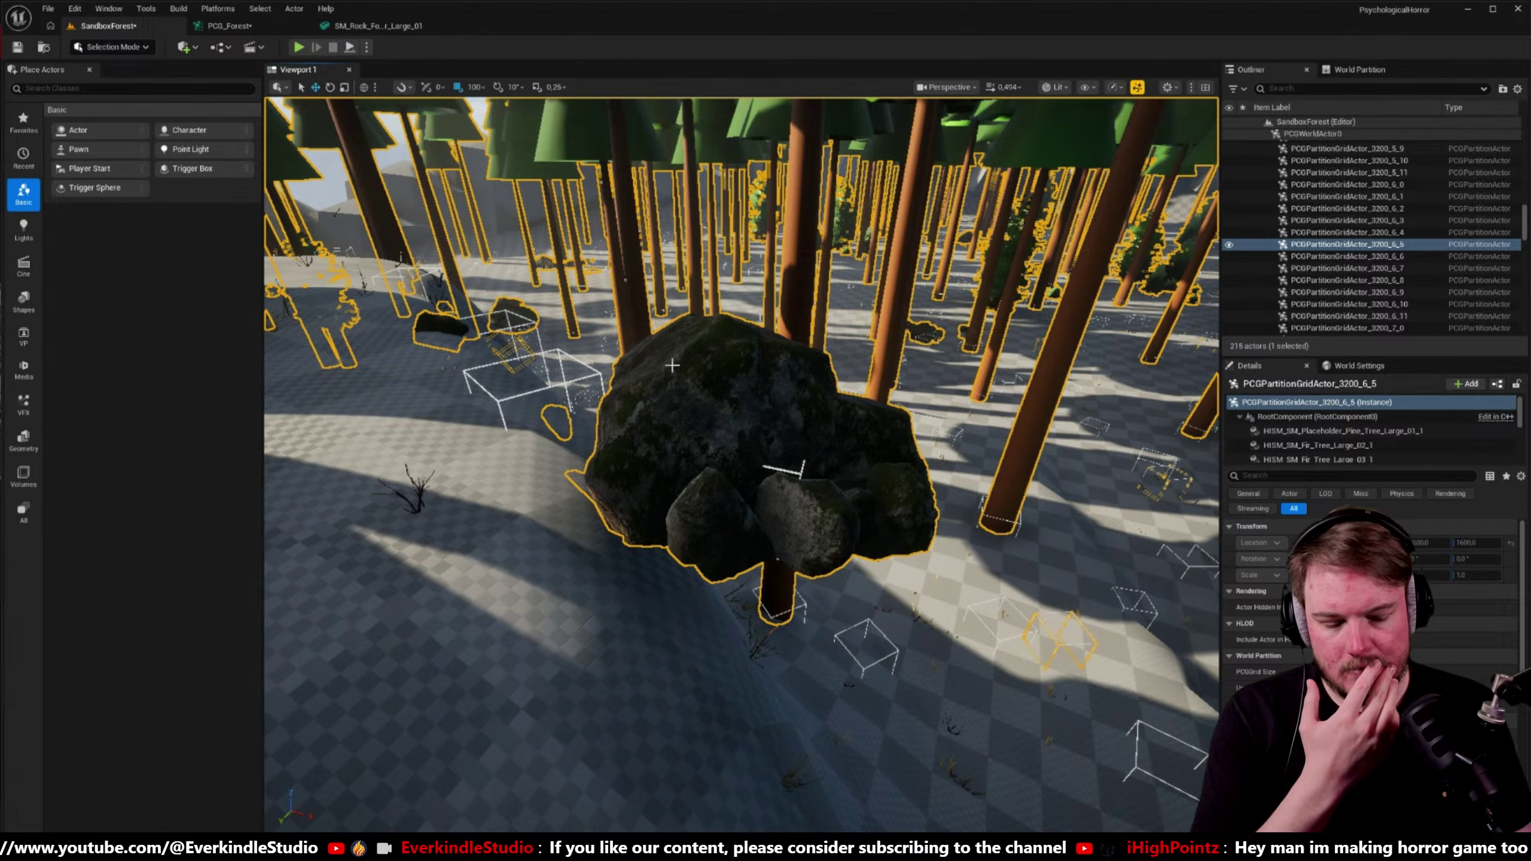
left_click(266, 26)
left_click(588, 322)
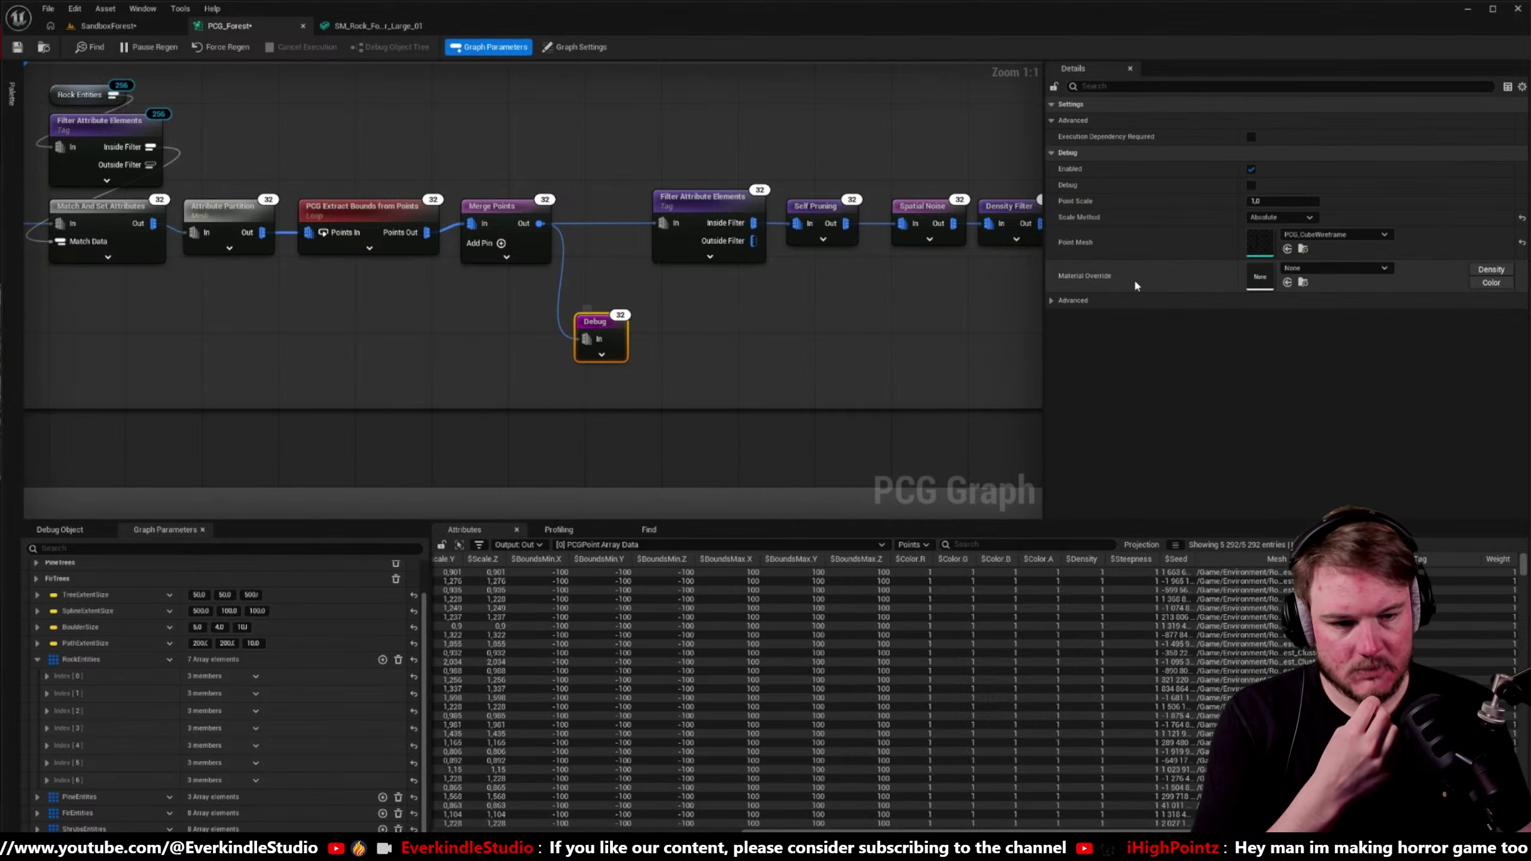
left_click(1522, 220)
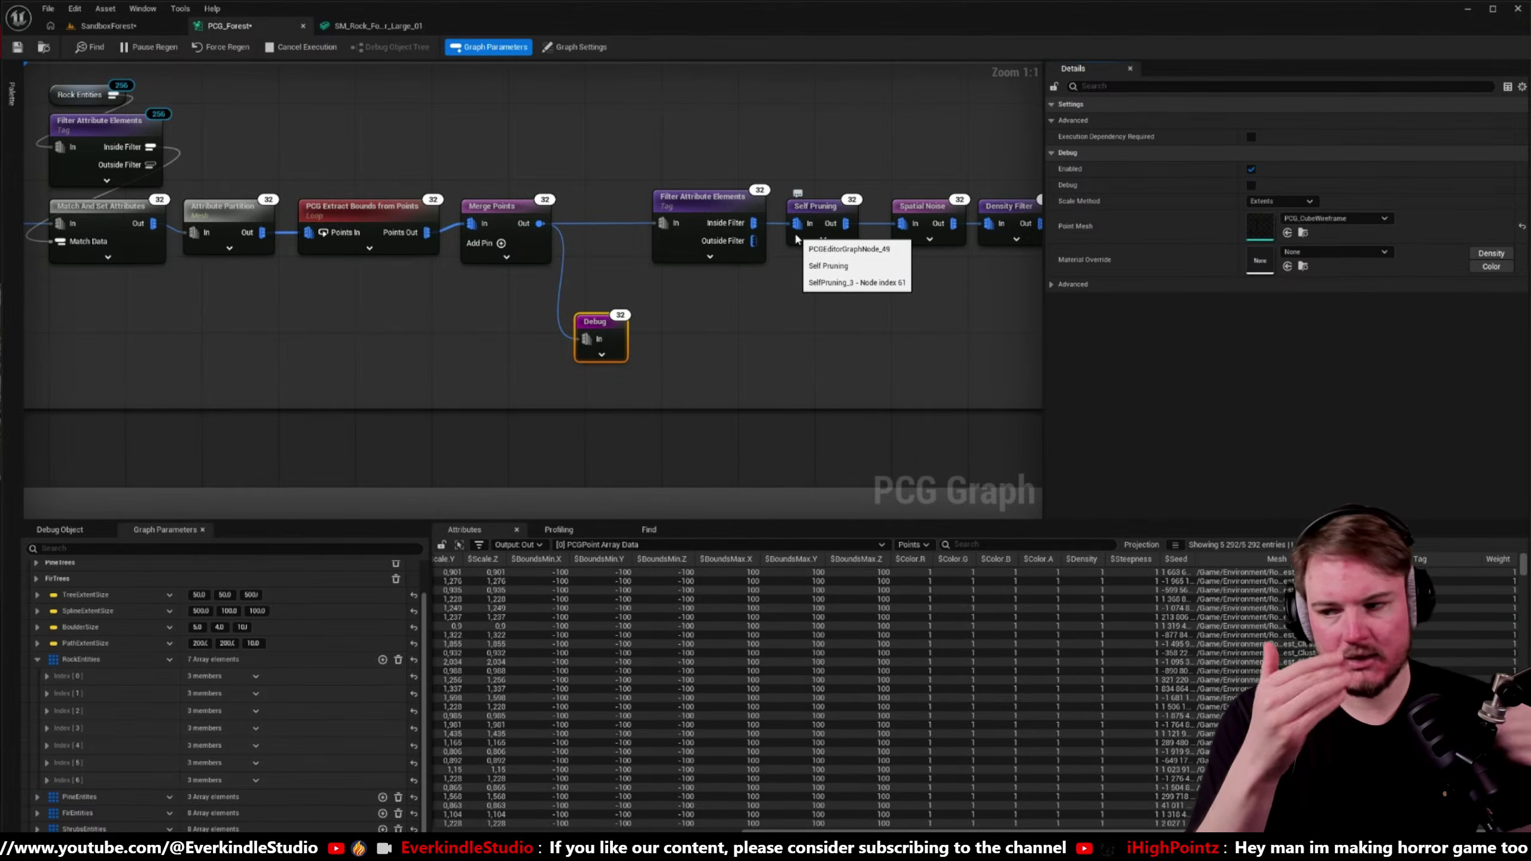
- Examine the wireframe bounds around the floating rock cluster in the level from several angles
left_click(108, 26)
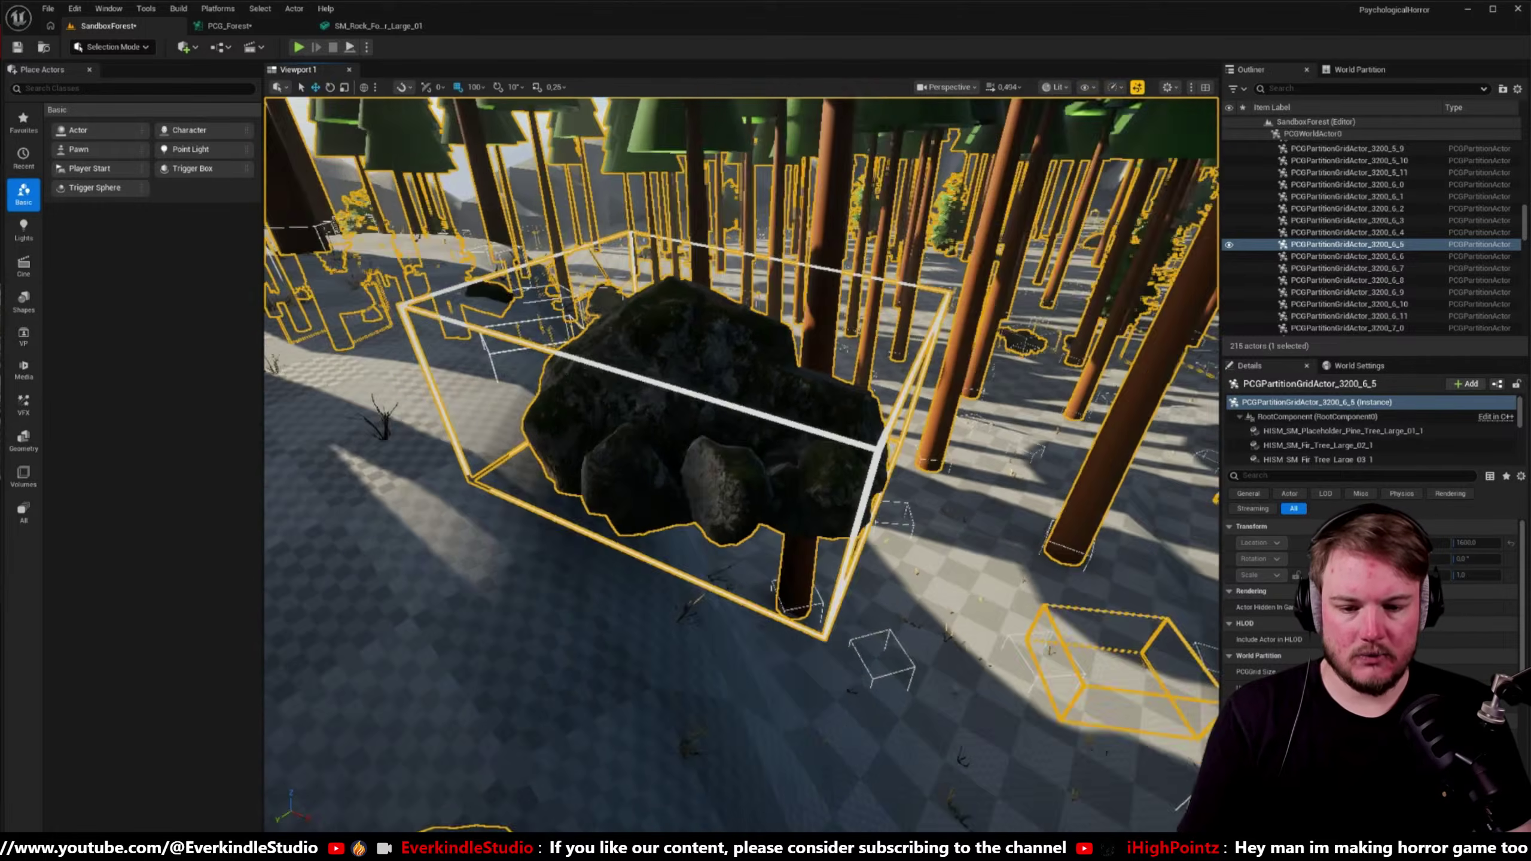
right_click_drag(742, 463, 733, 287)
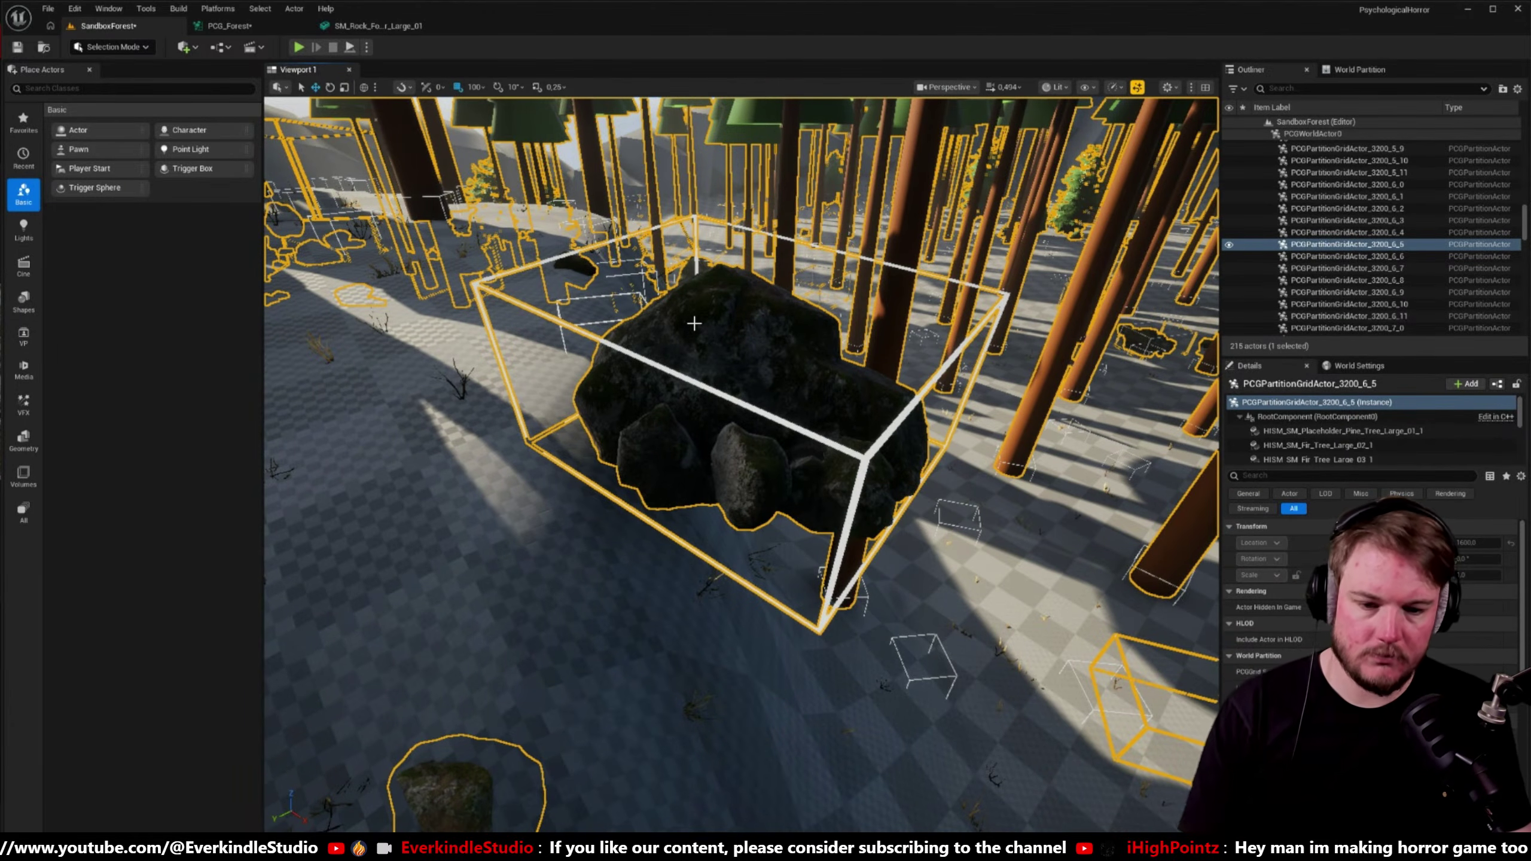
right_click_drag(738, 486, 778, 486)
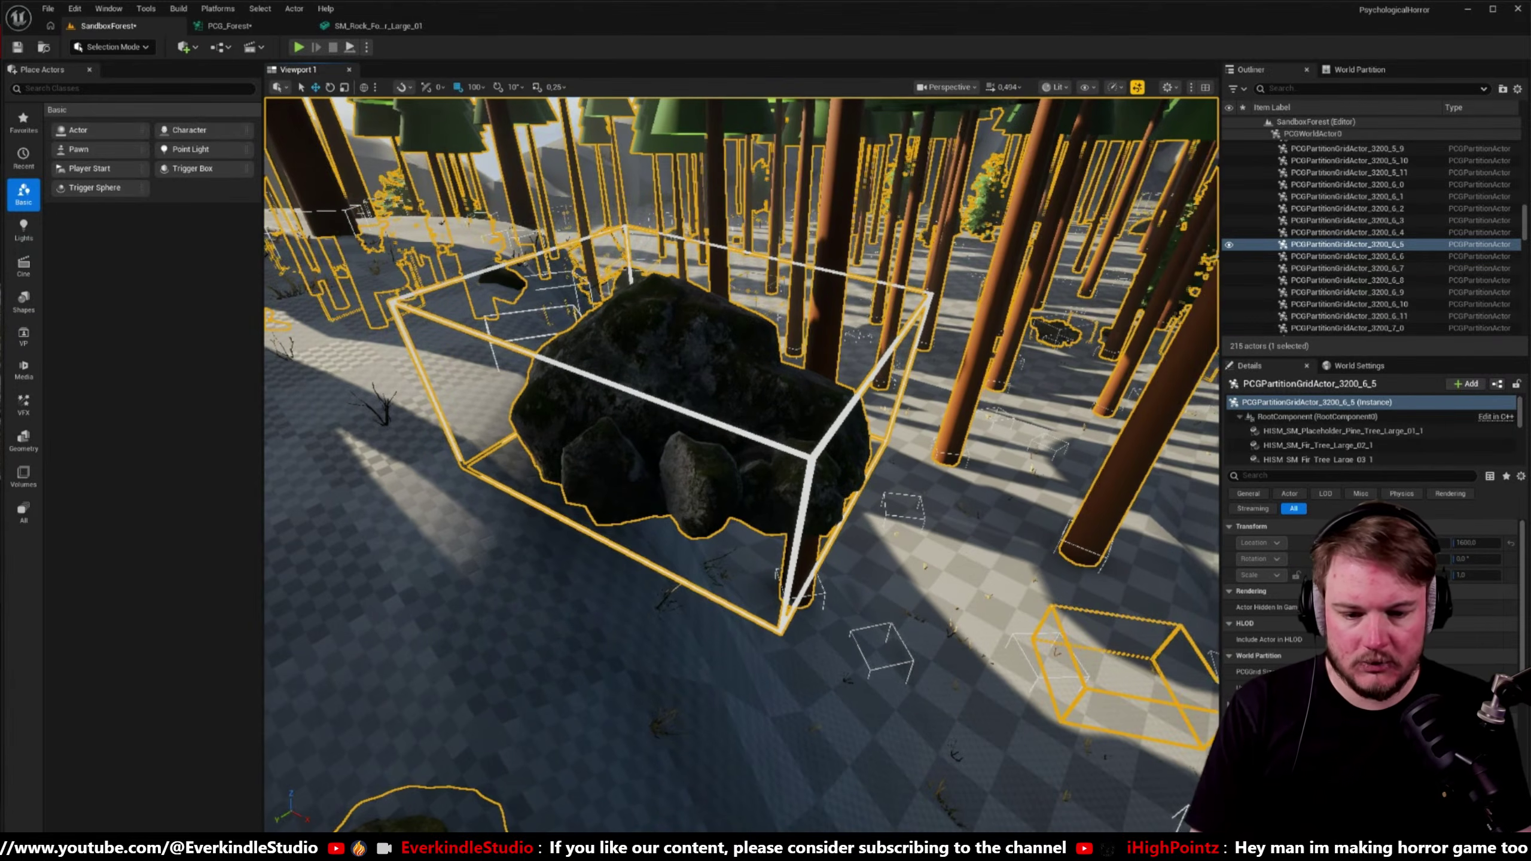
right_click_drag(686, 645, 588, 643)
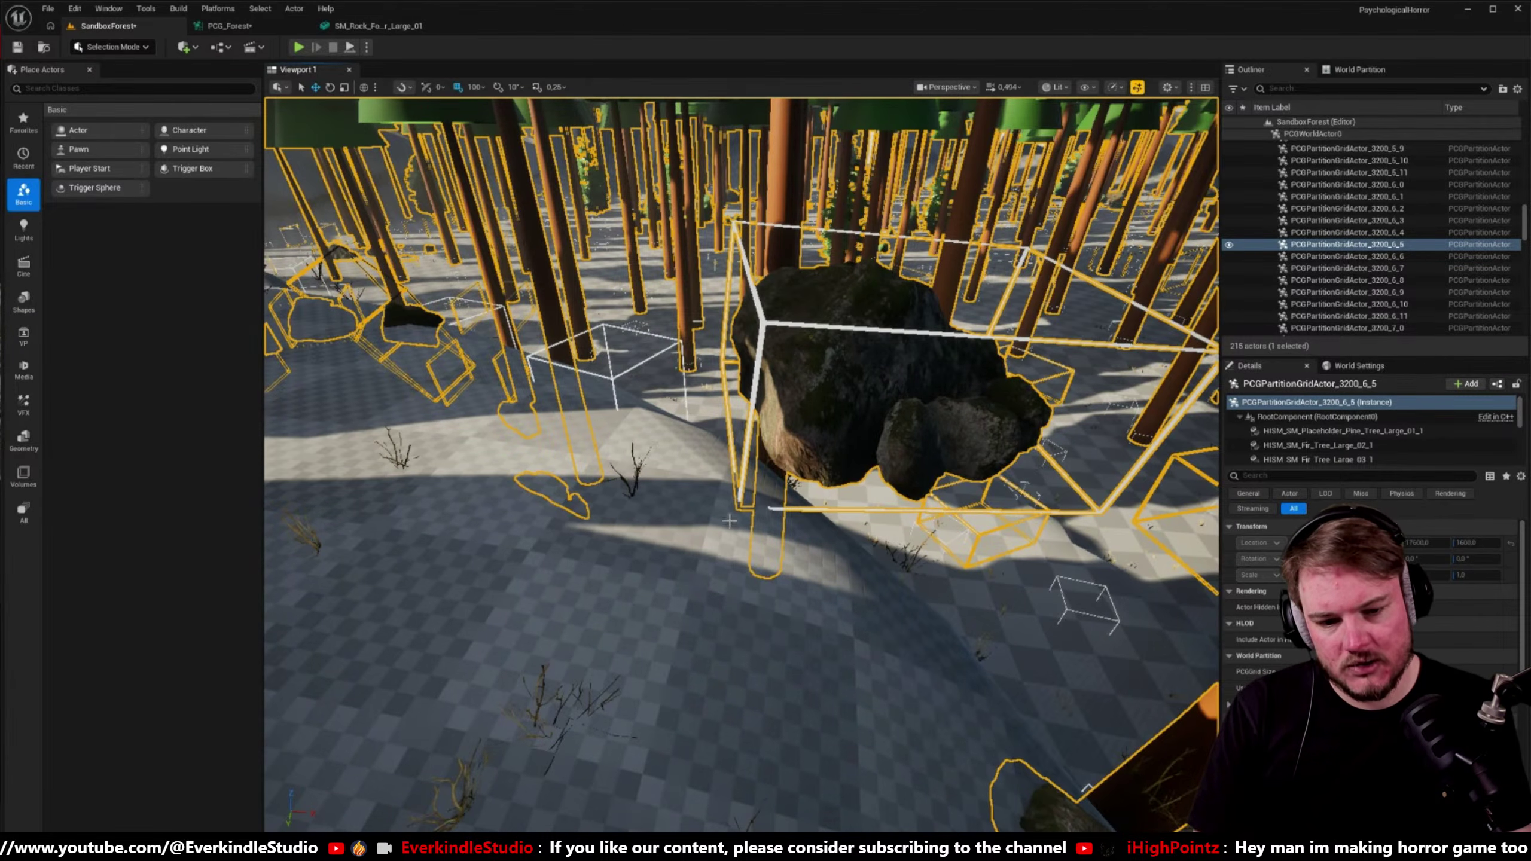
right_click_drag(720, 501, 711, 546)
- Connect the Debug node to the Rocks Large Surface Sampler output and compare its points with the floating rock in the level
left_click(229, 26)
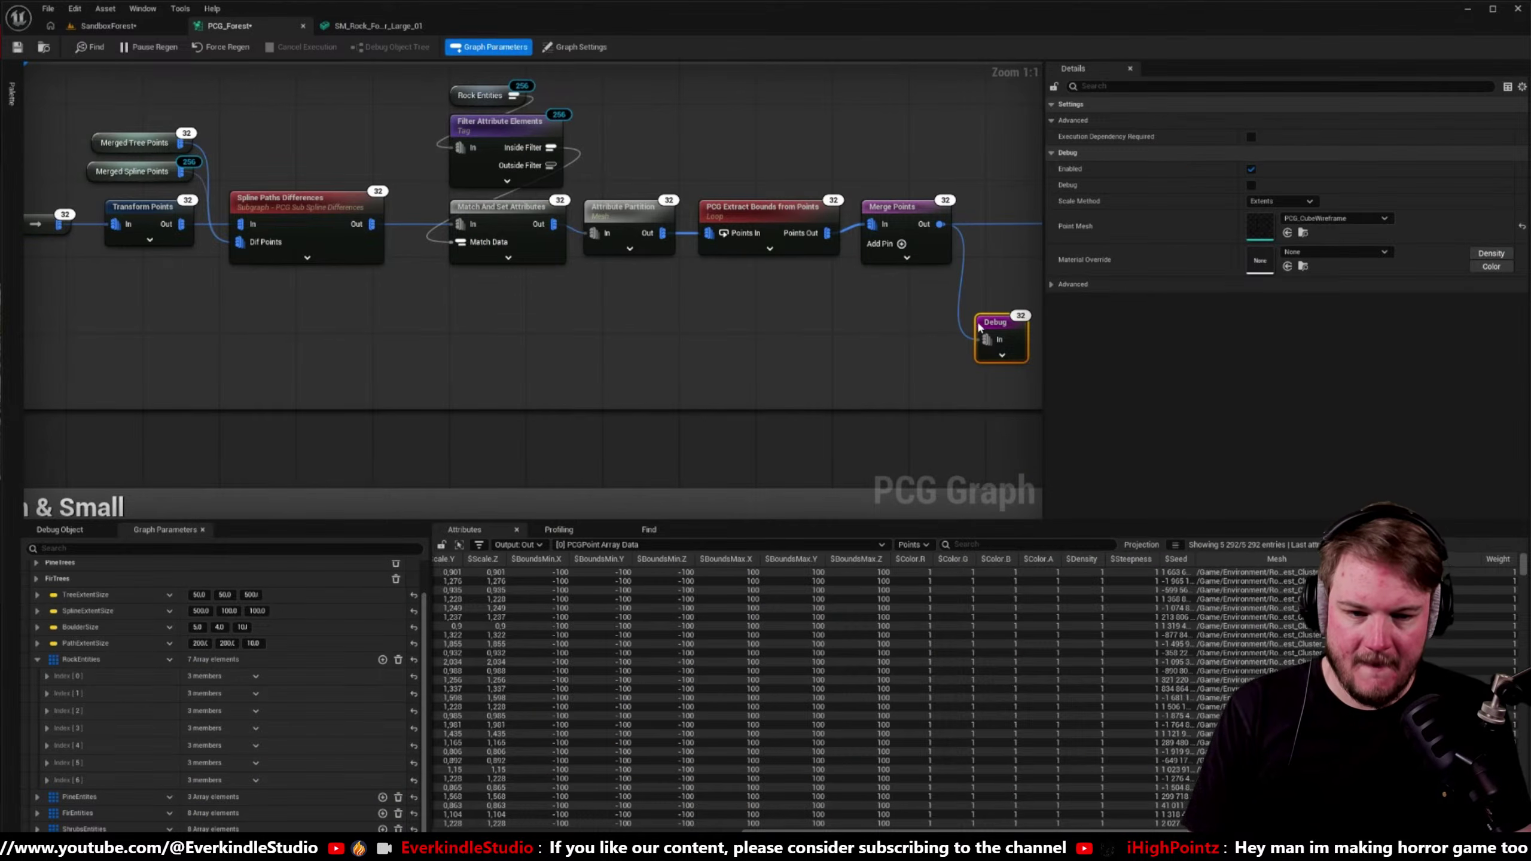
right_click_drag(271, 322, 812, 353)
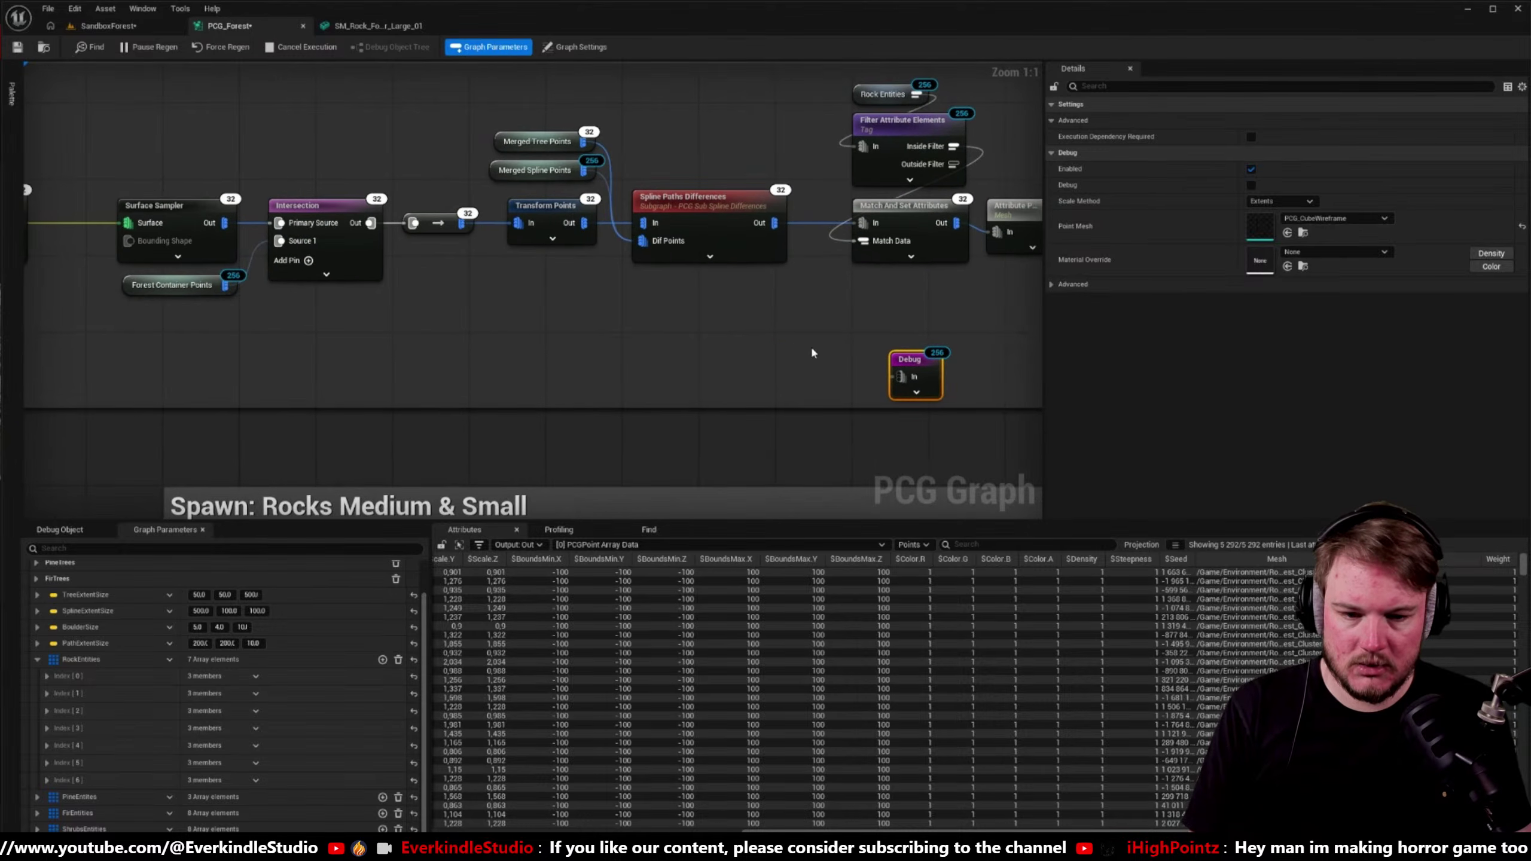
left_click_drag(896, 362, 576, 342)
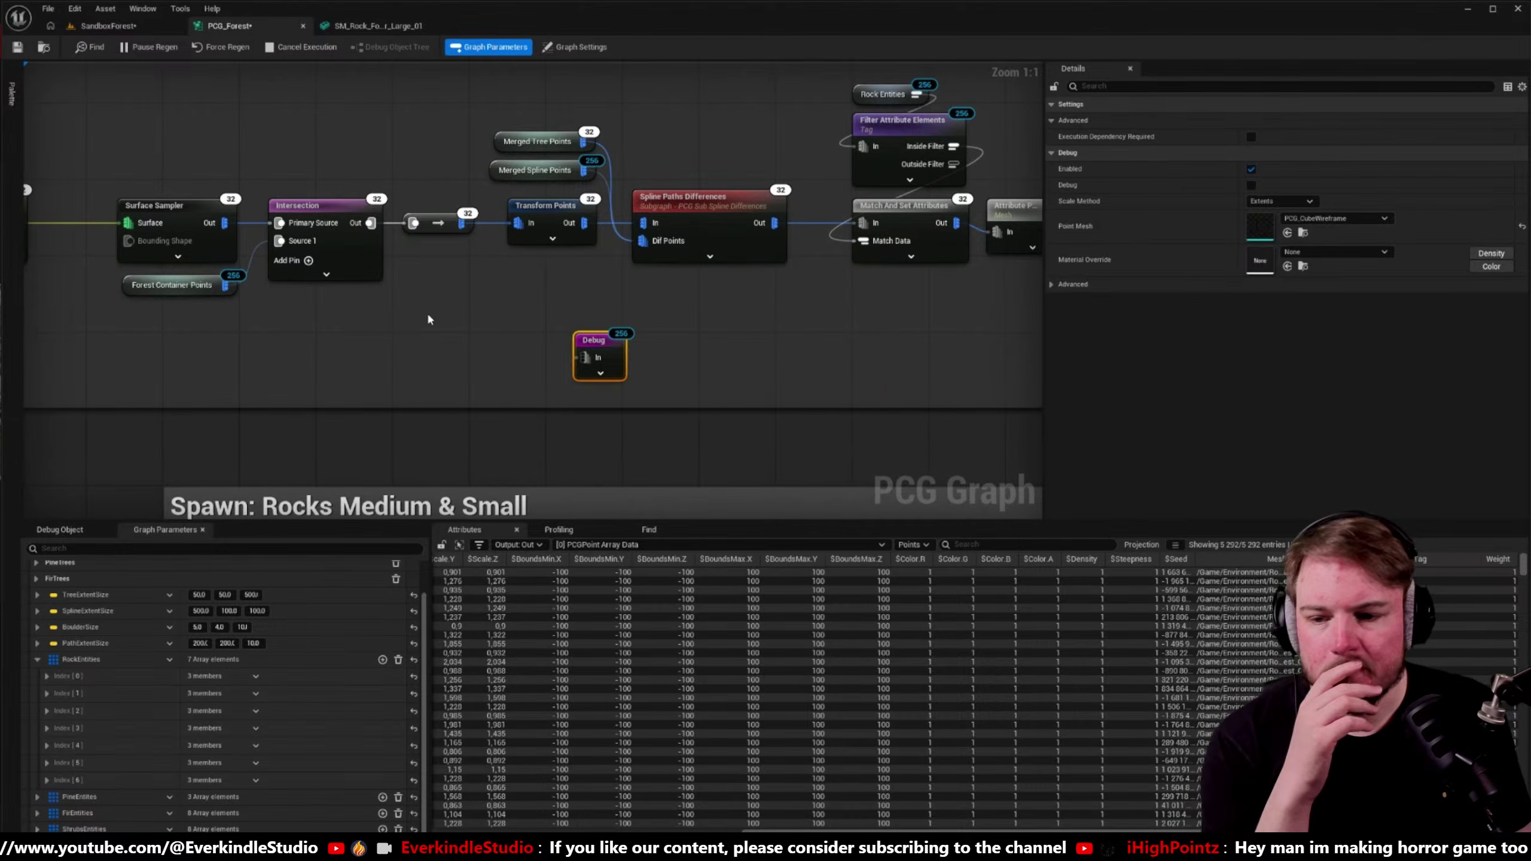
right_click_drag(483, 331, 688, 353)
left_click_drag(801, 364, 582, 363)
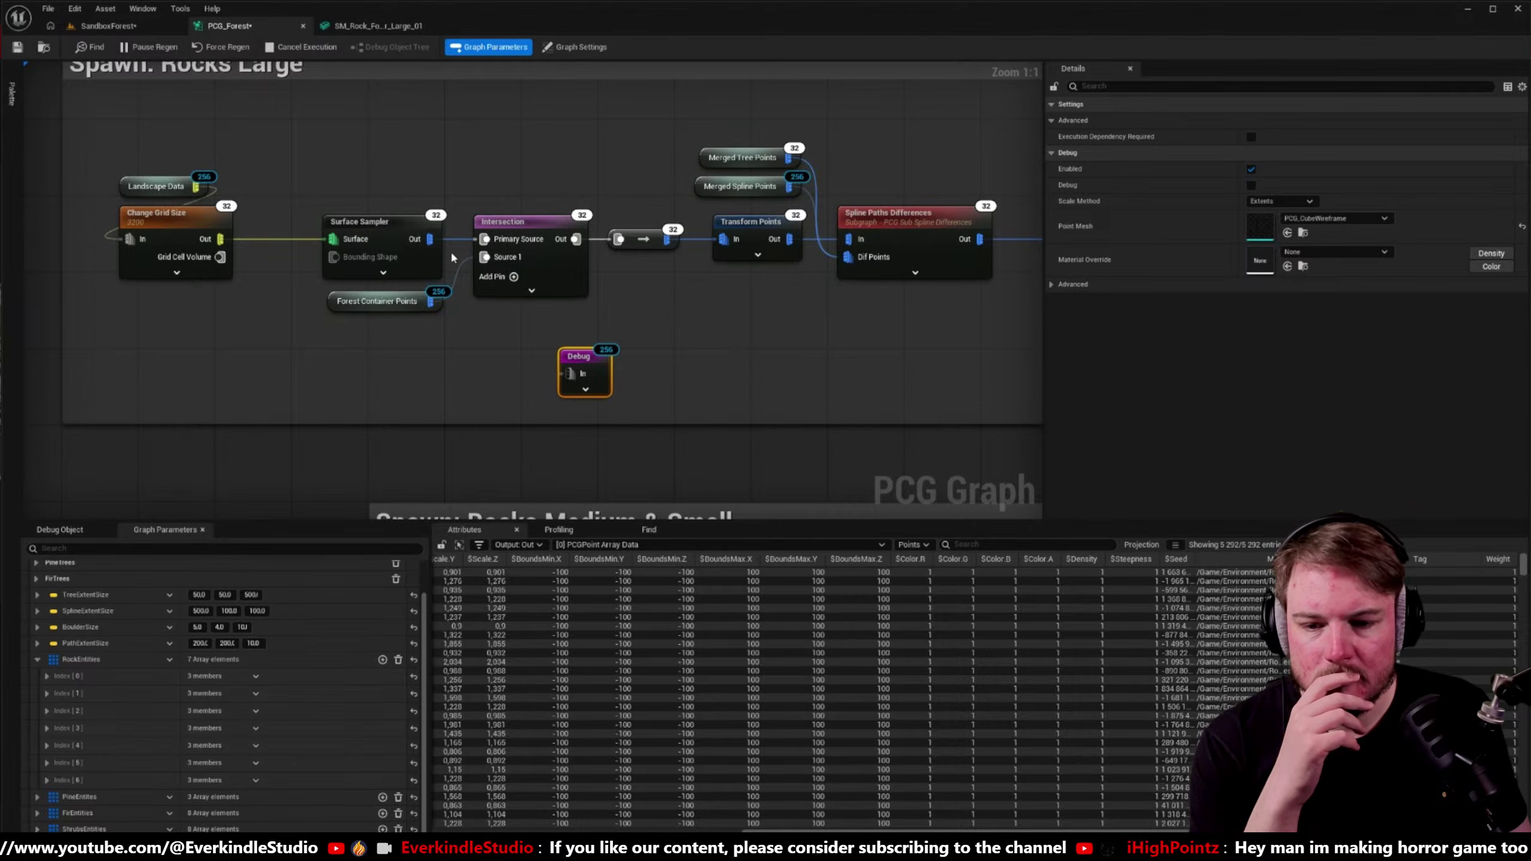
left_click_drag(429, 238, 573, 375)
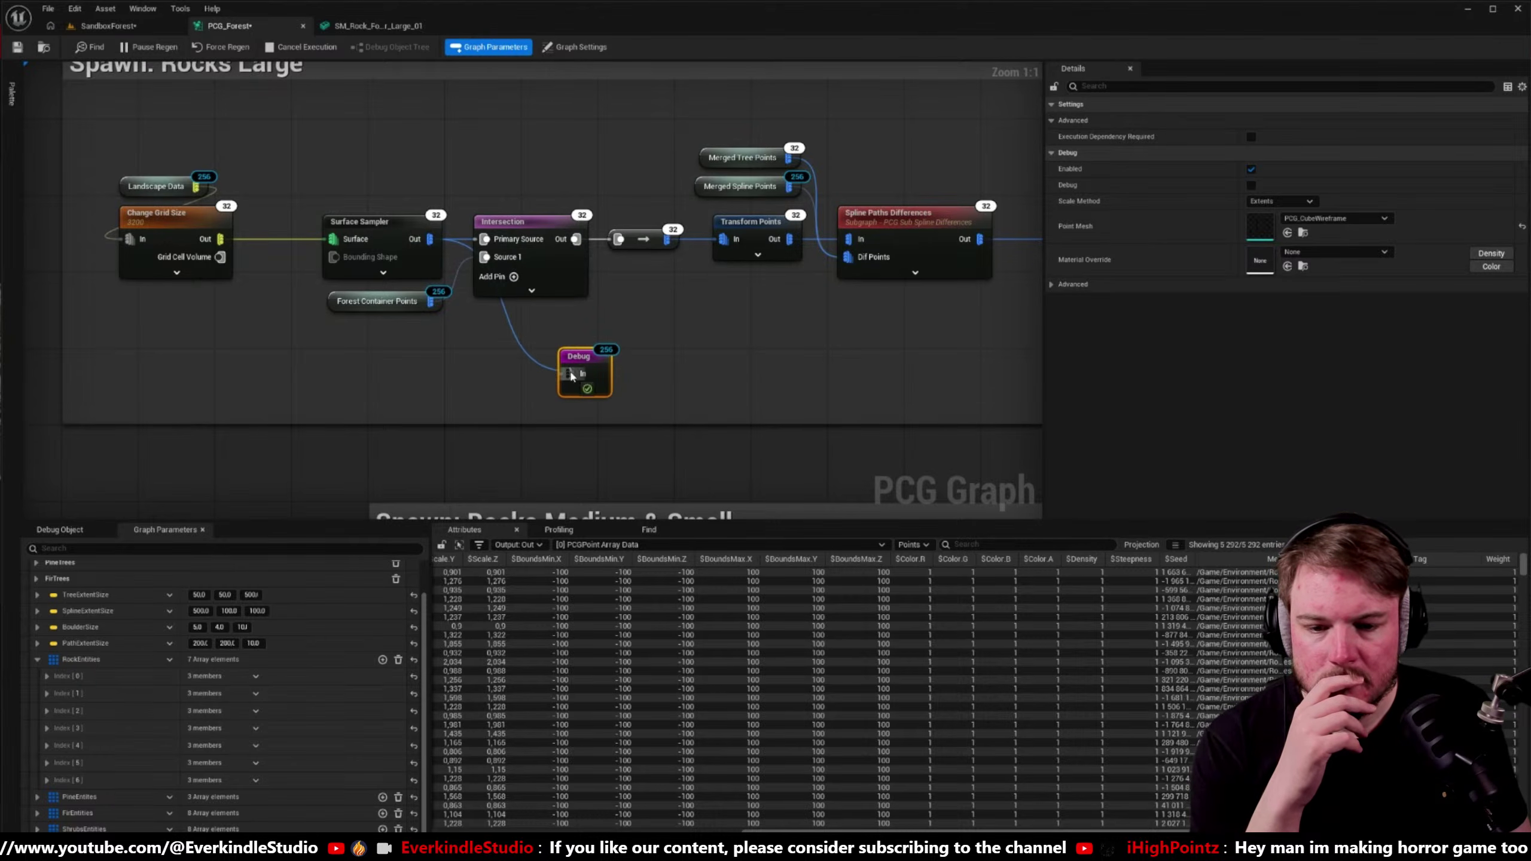
right_click_drag(654, 350, 295, 339)
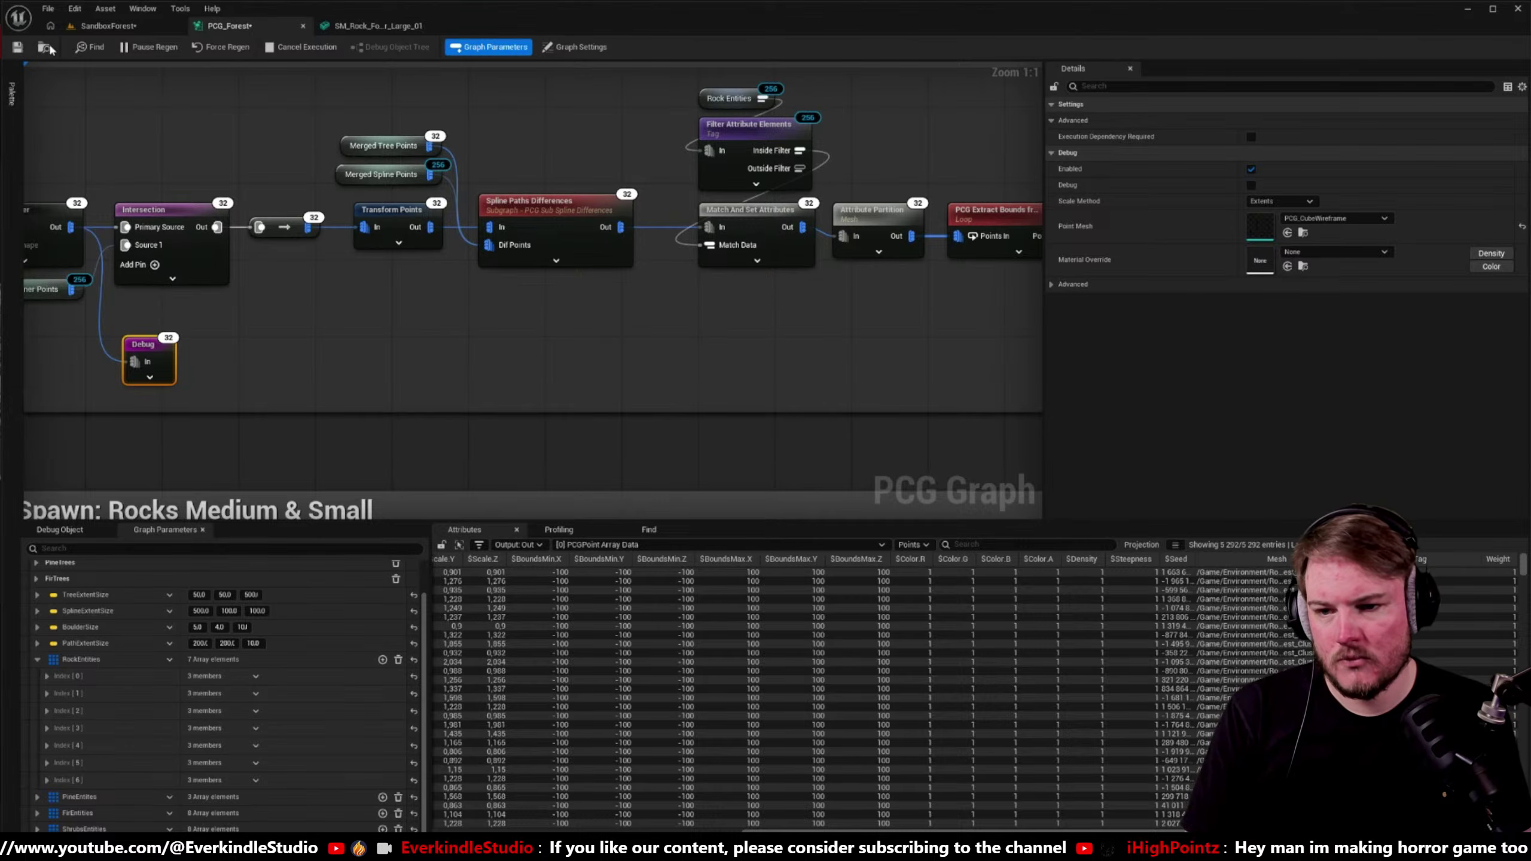
left_click(106, 25)
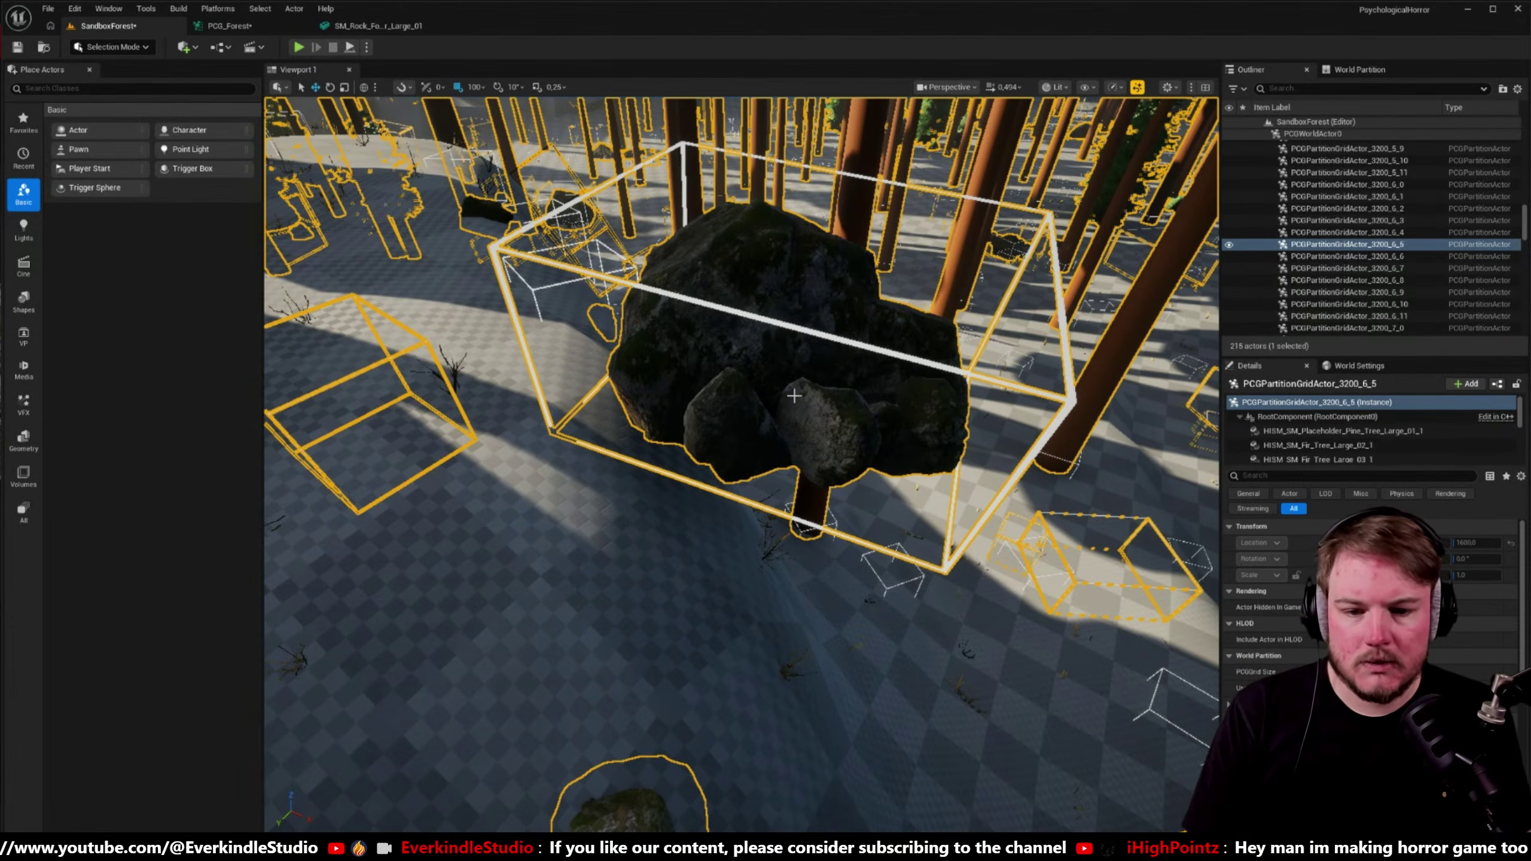
mouse_move(793, 396)
right_mouse_down()
mouse_move(774, 397)
mouse_move(789, 382)
right_mouse_up()
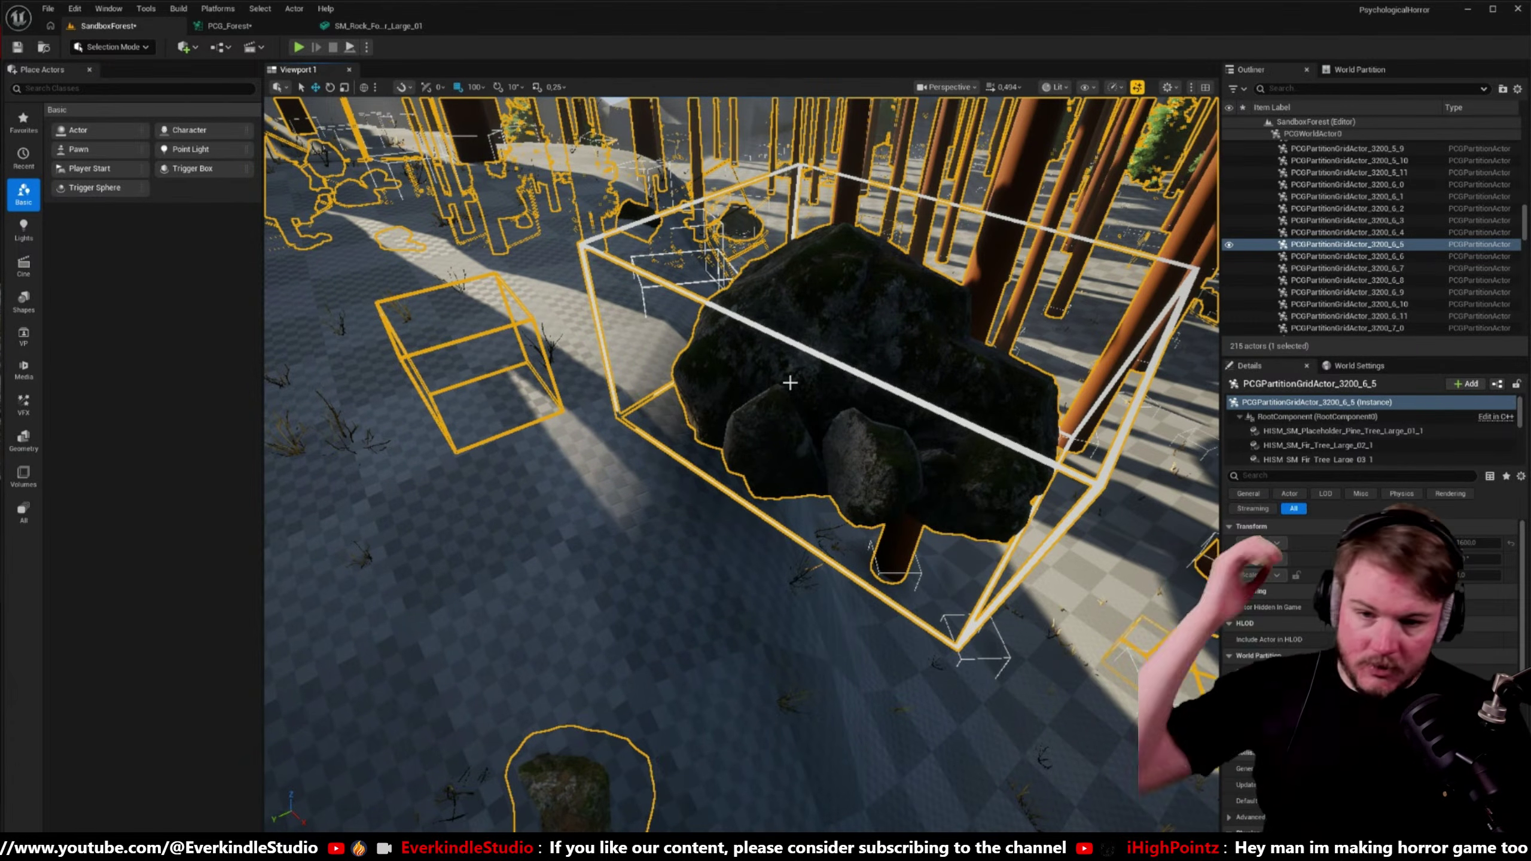
- Move the Debug node below Spline Paths Differences and connect it to the Transform Points output
left_click(248, 28)
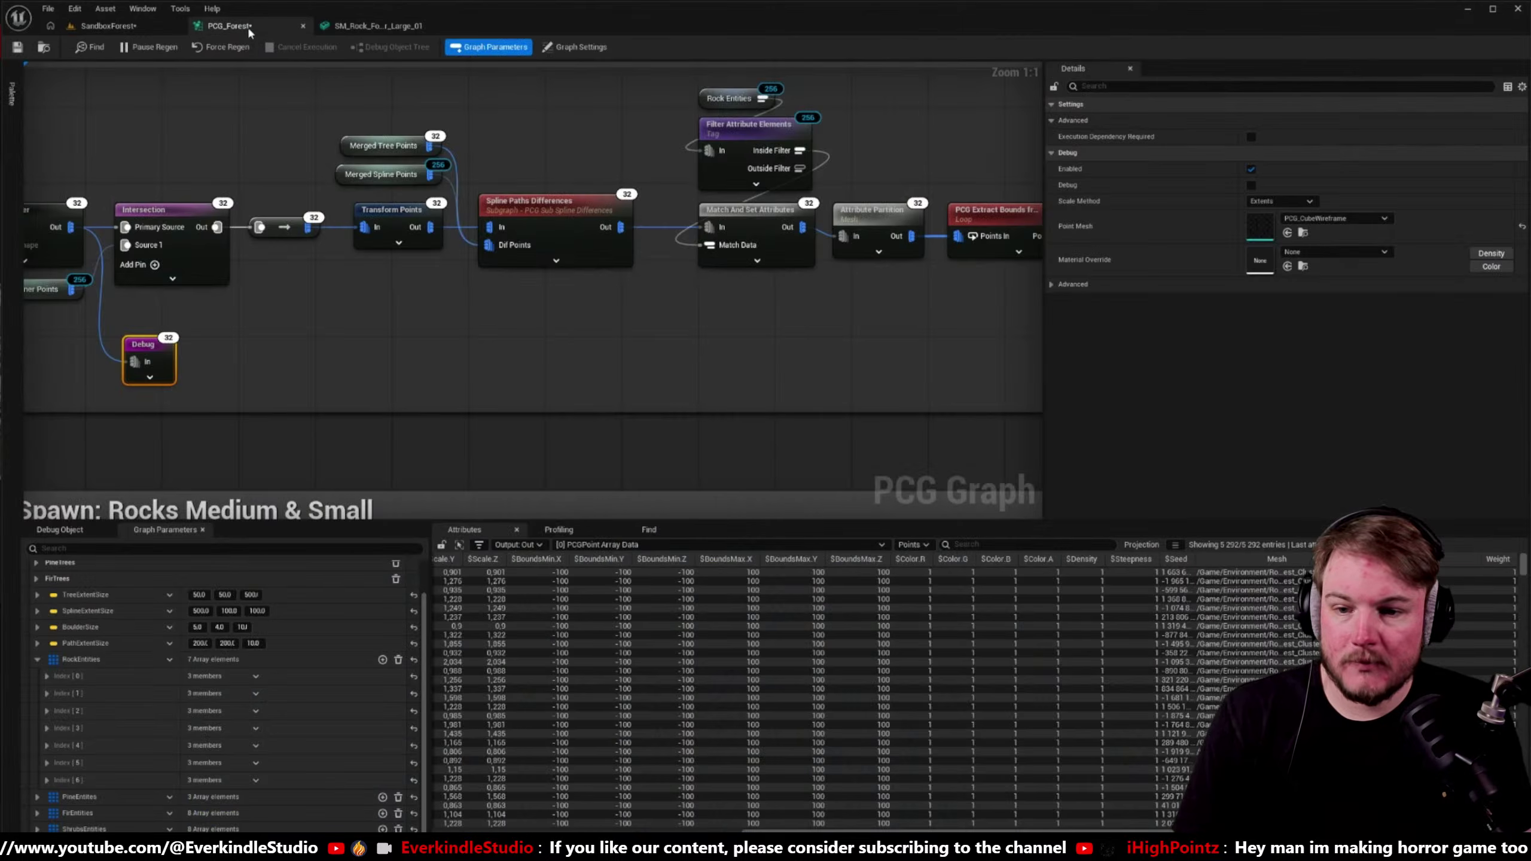
right_click_drag(534, 314, 850, 333)
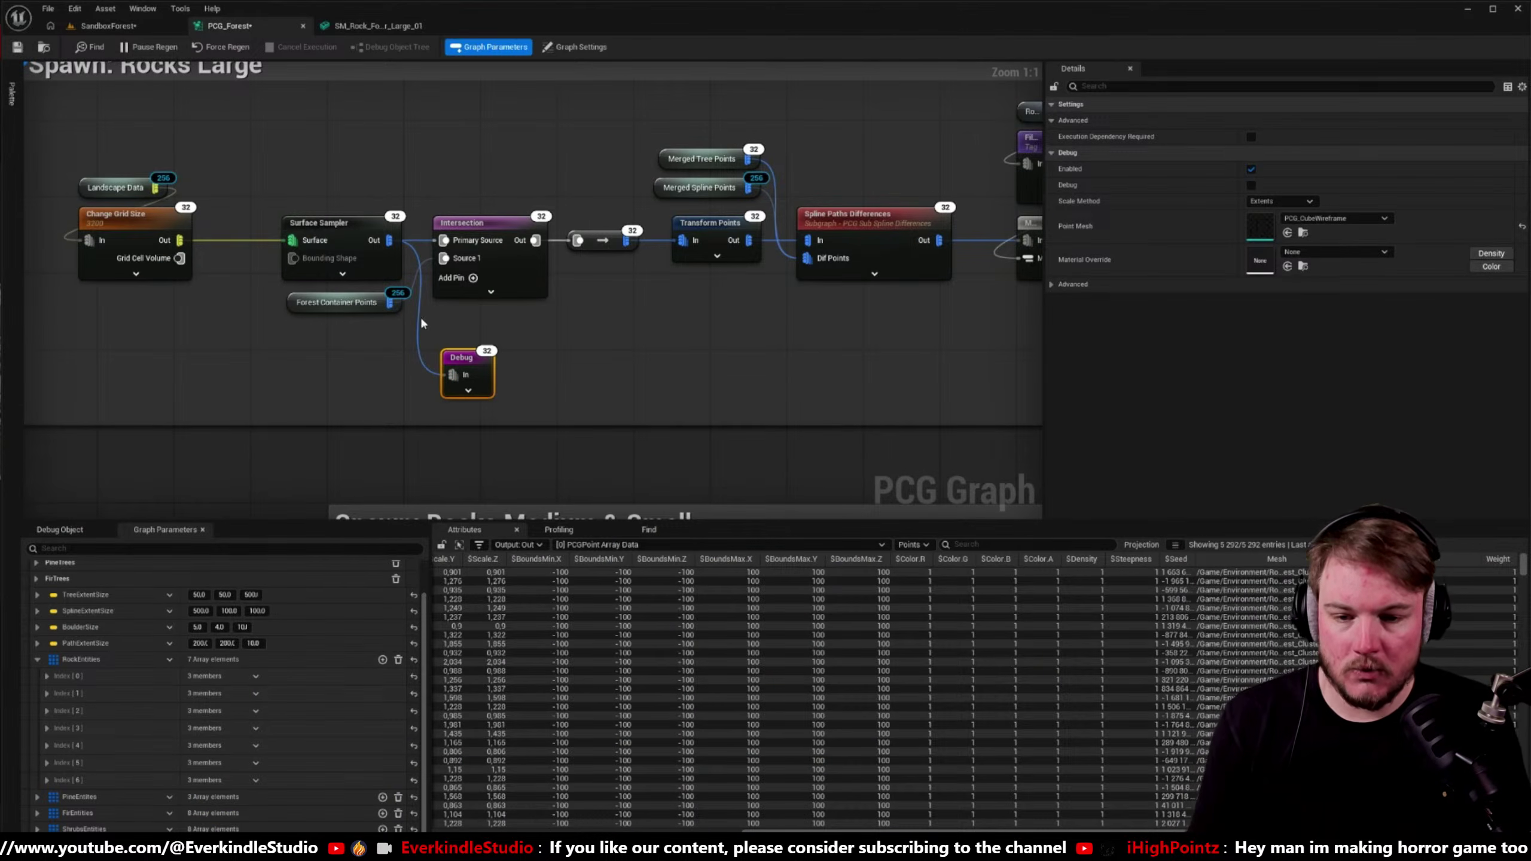
right_click_drag(461, 326, 503, 333)
left_click_drag(358, 359, 732, 345)
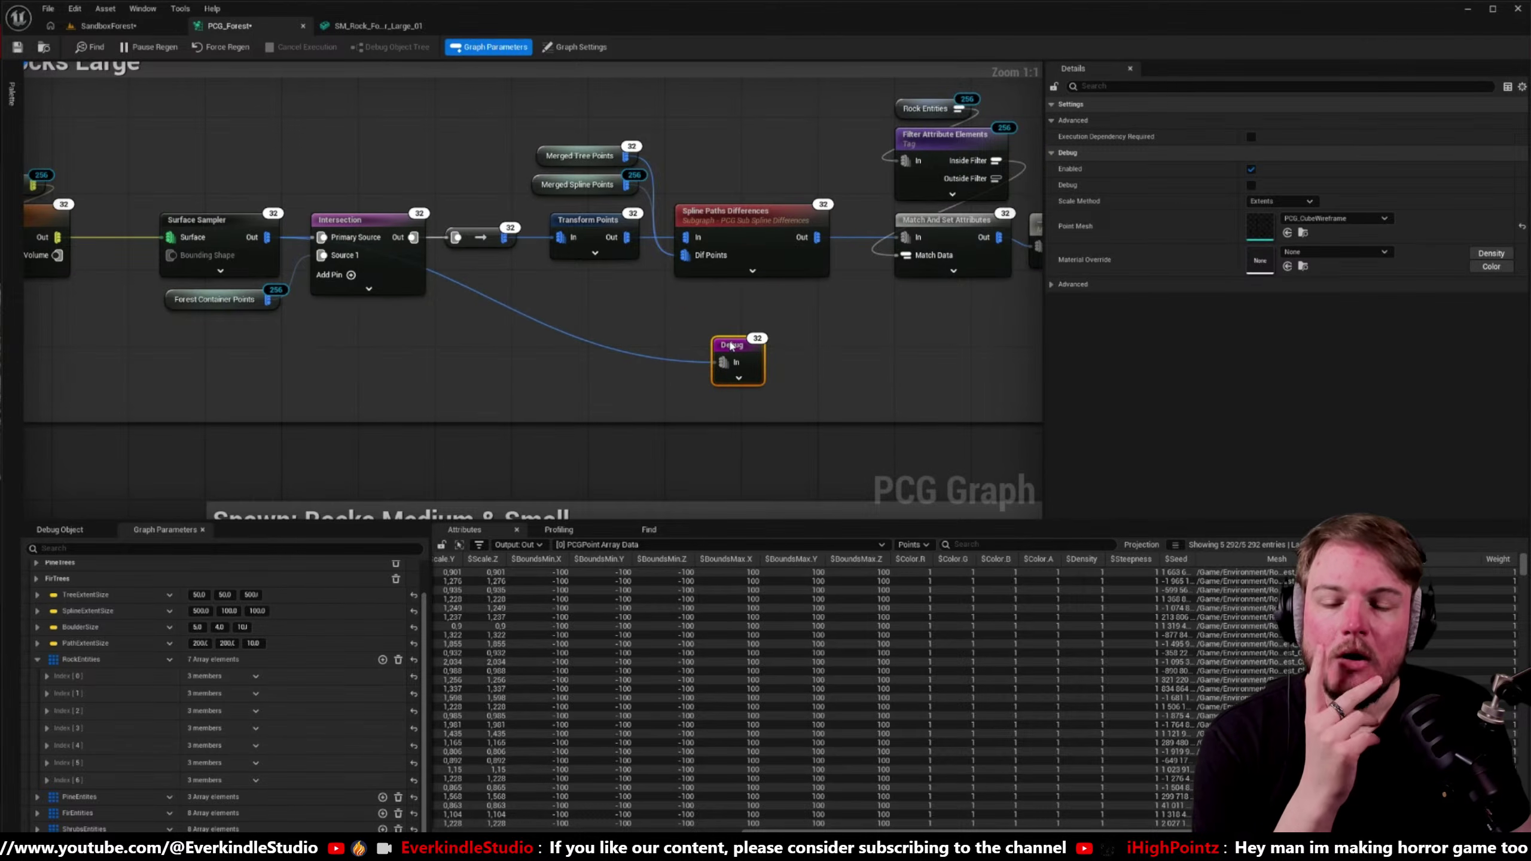
left_click(586, 225)
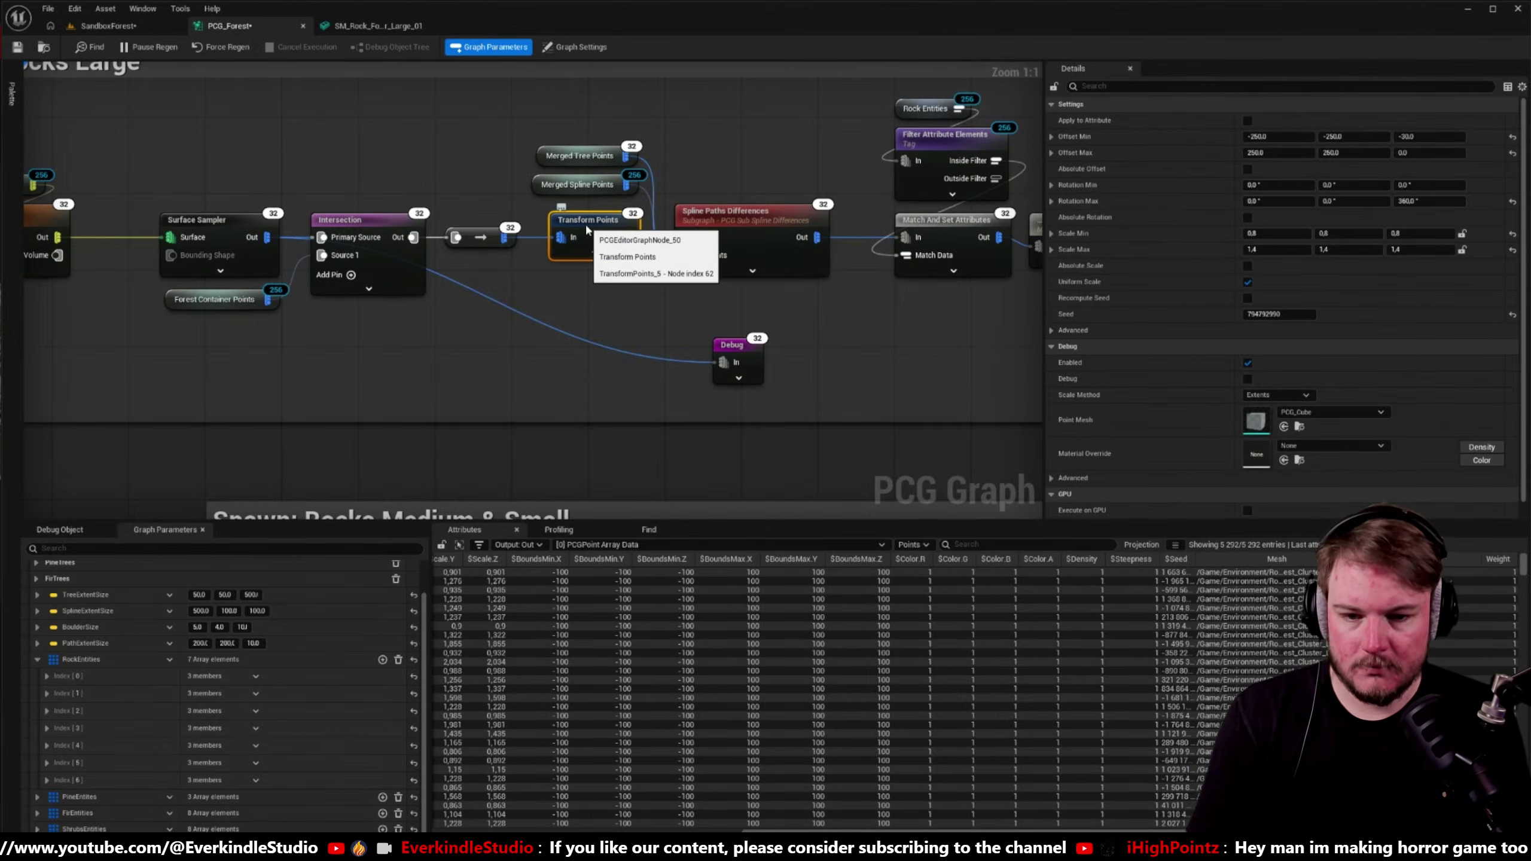
left_click(723, 362, "alt")
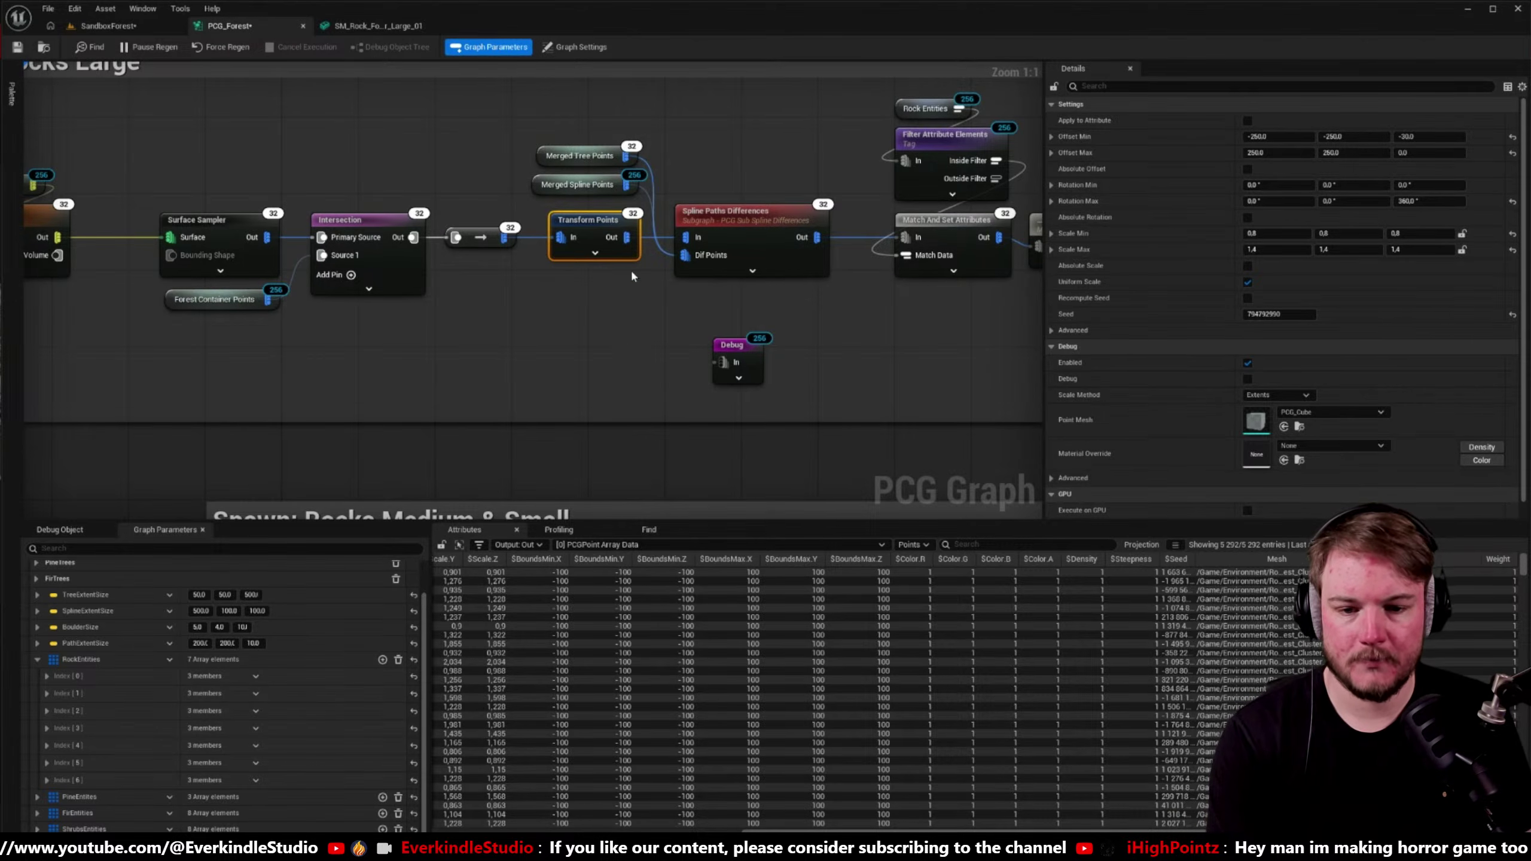
left_click_drag(627, 237, 714, 360)
- Disable the Rocks Large Transform Points node and inspect the resulting debug boxes in the level
right_click(597, 226)
left_click(609, 248)
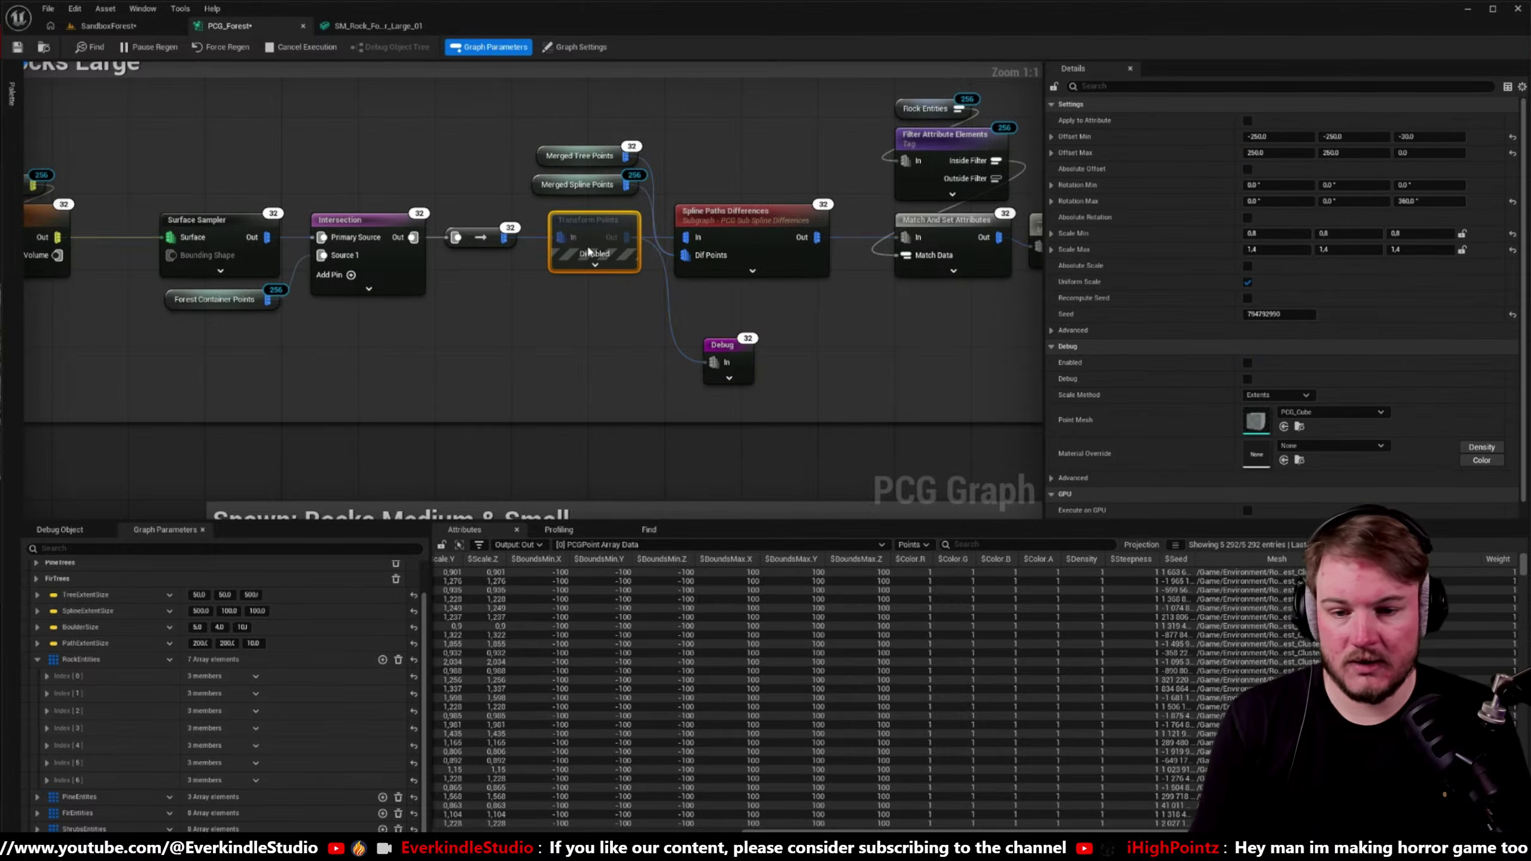
left_click(105, 25)
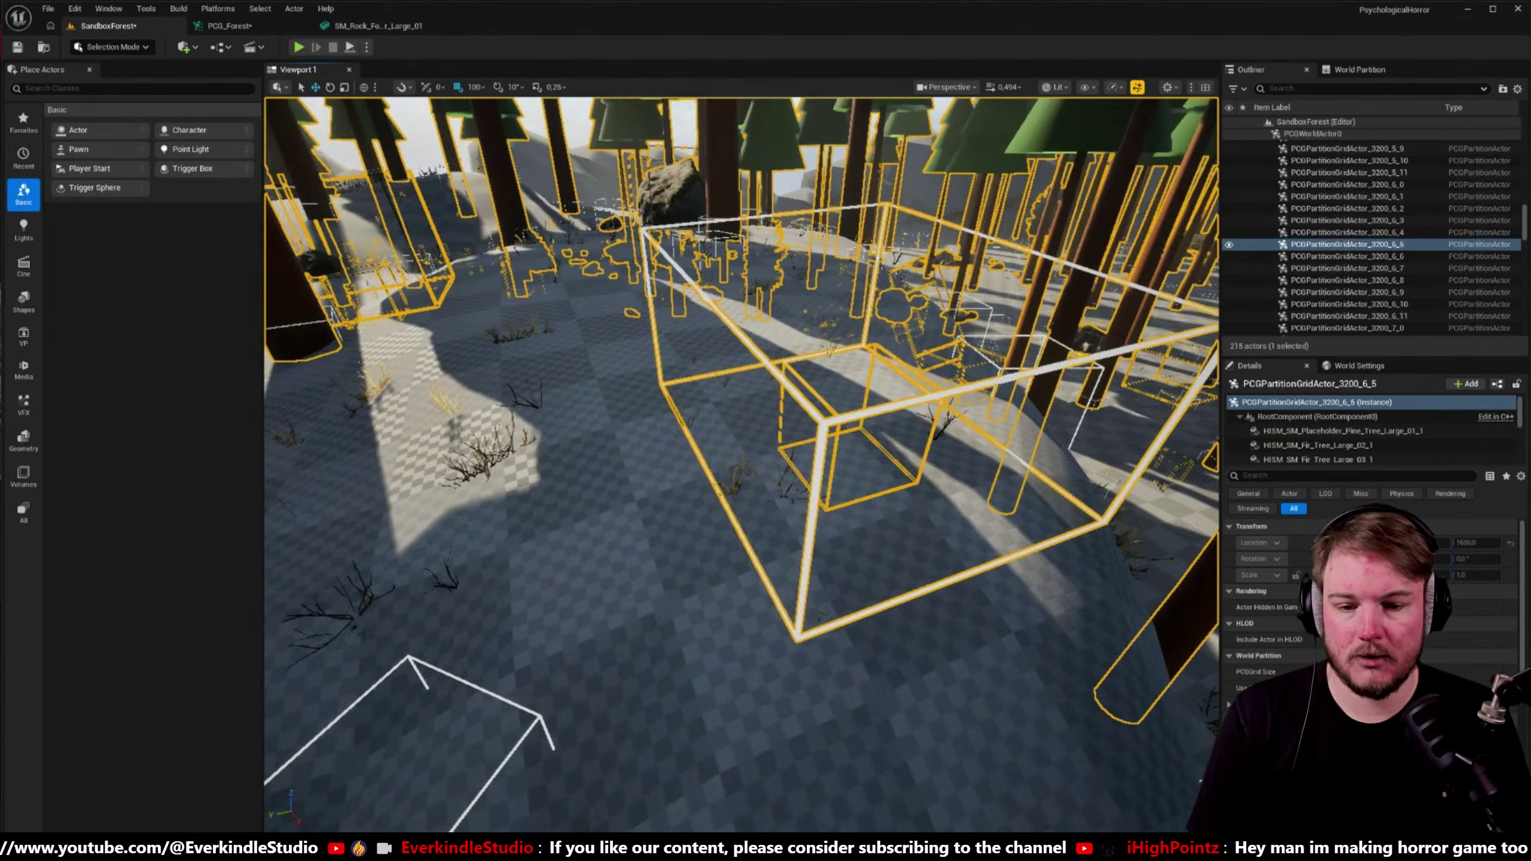
right_click_drag(742, 464, 675, 468)
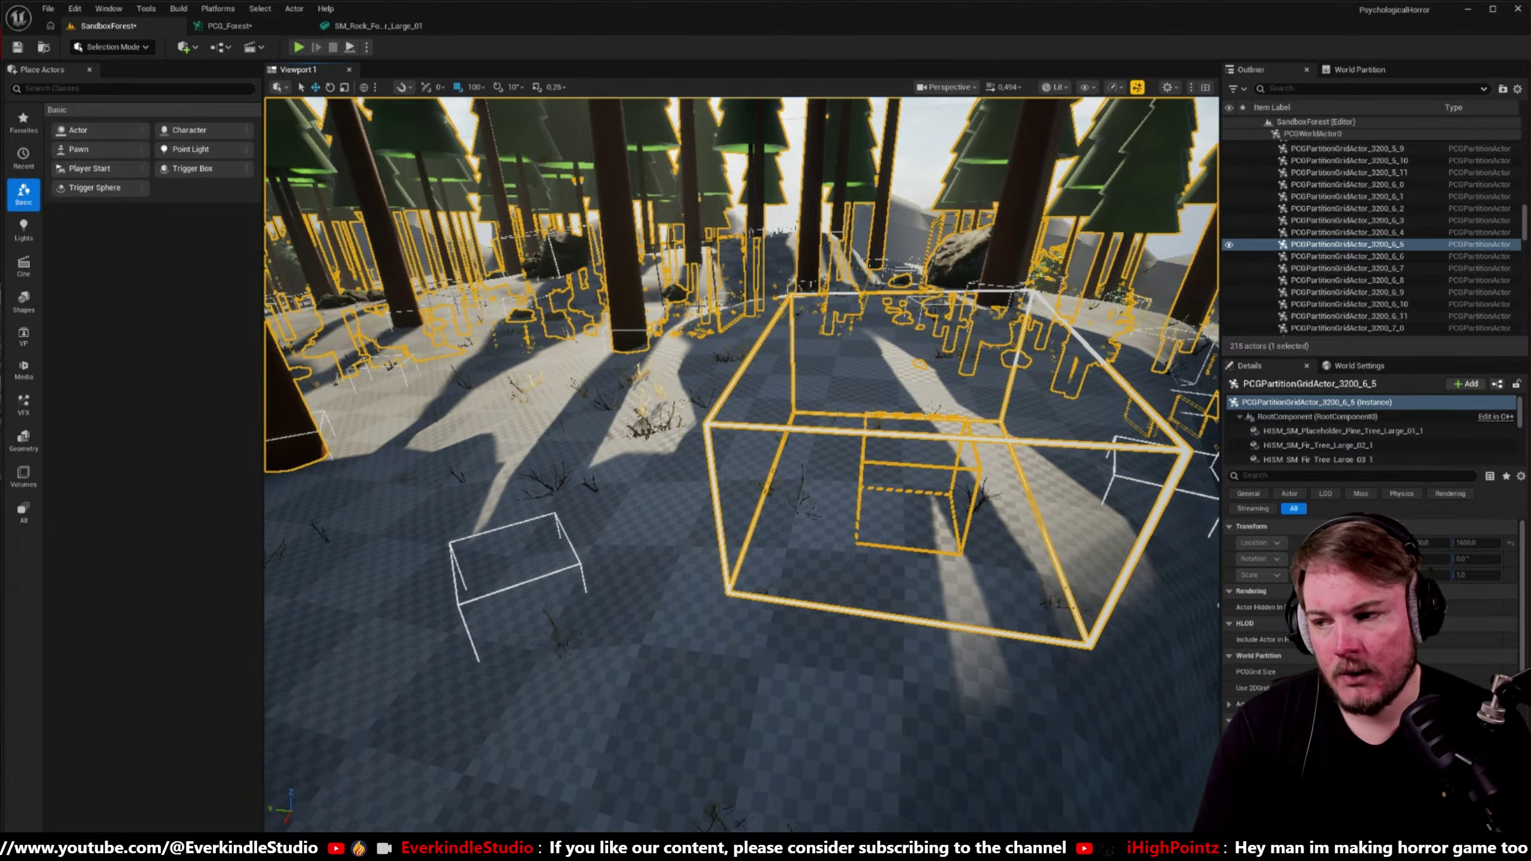
- Set the Transform Points node's Offset Max to 0, 0, -5 and its Offset Min X and Y to 0
left_click(263, 26)
mouse_move(701, 312)
right_mouse_down()
mouse_move(562, 328)
mouse_move(690, 327)
right_mouse_up()
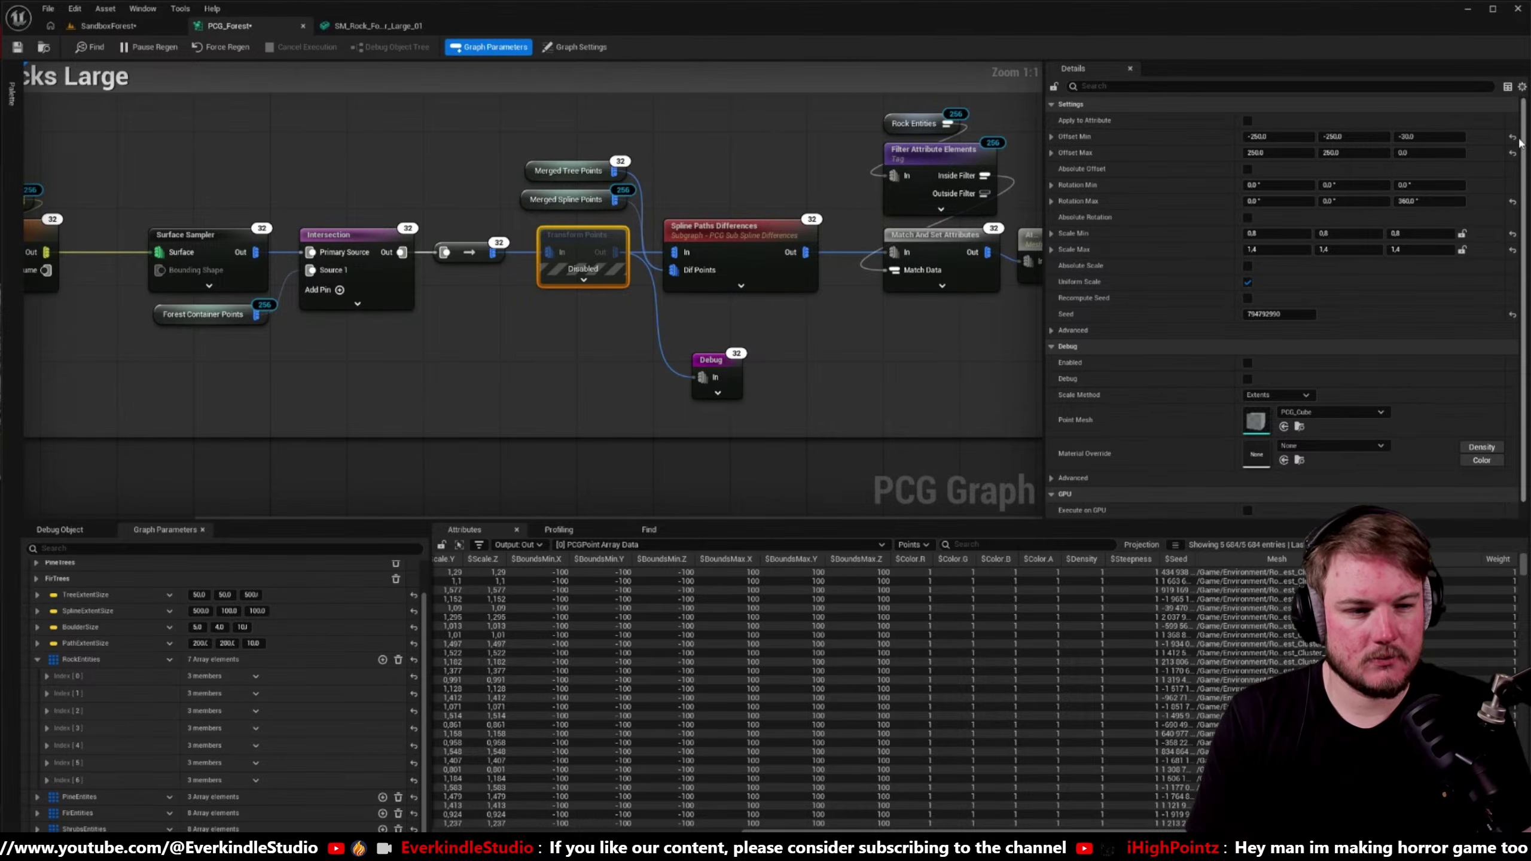
left_click(1412, 153)
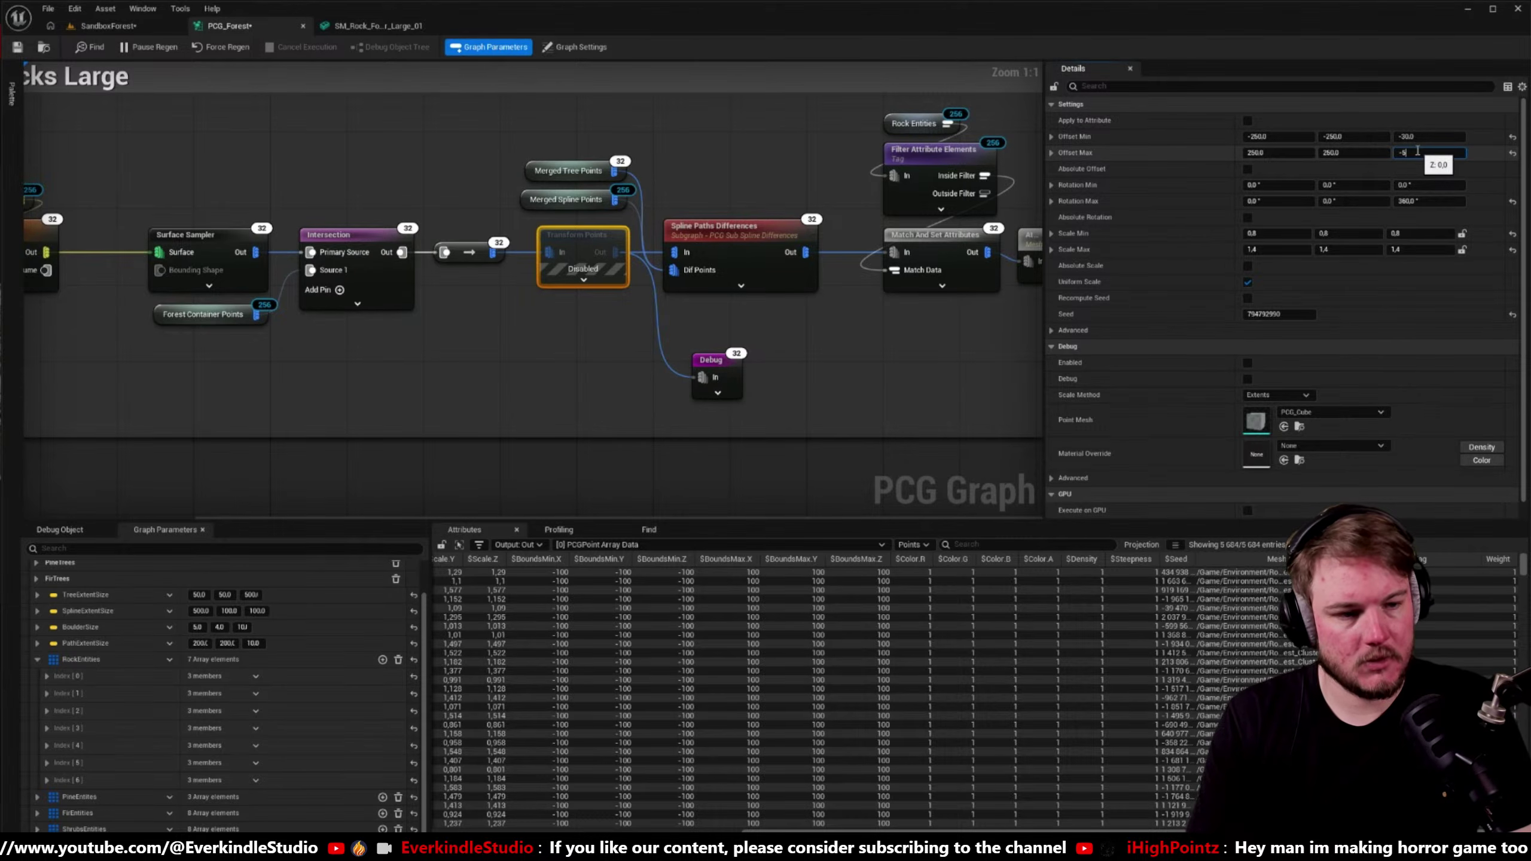
key("shift+Tab")
key("shift+Tab")
type("0")
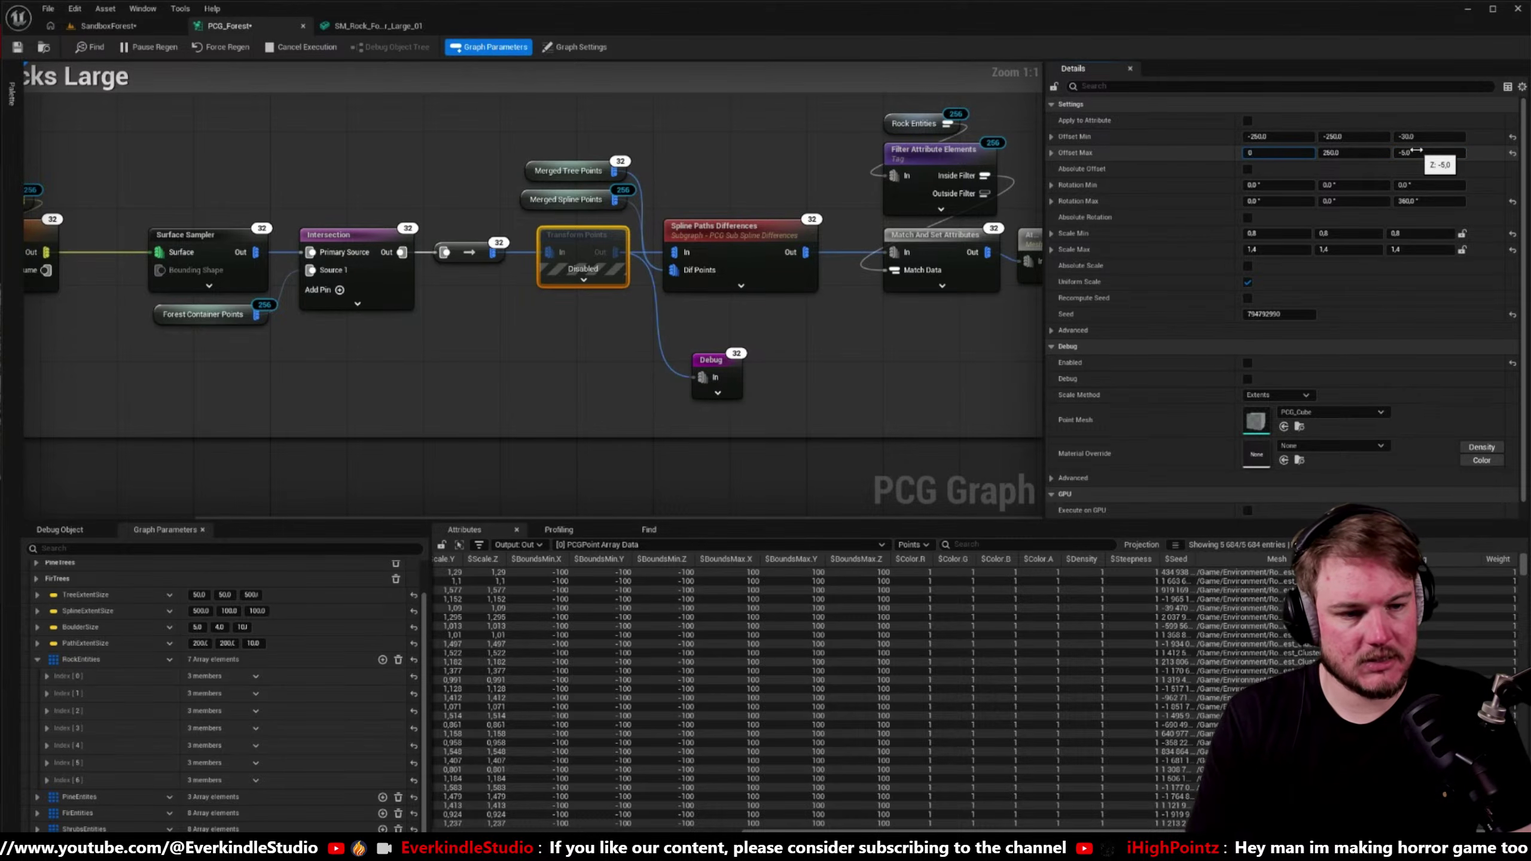
key("Tab")
type("0")
key("shift+Tab")
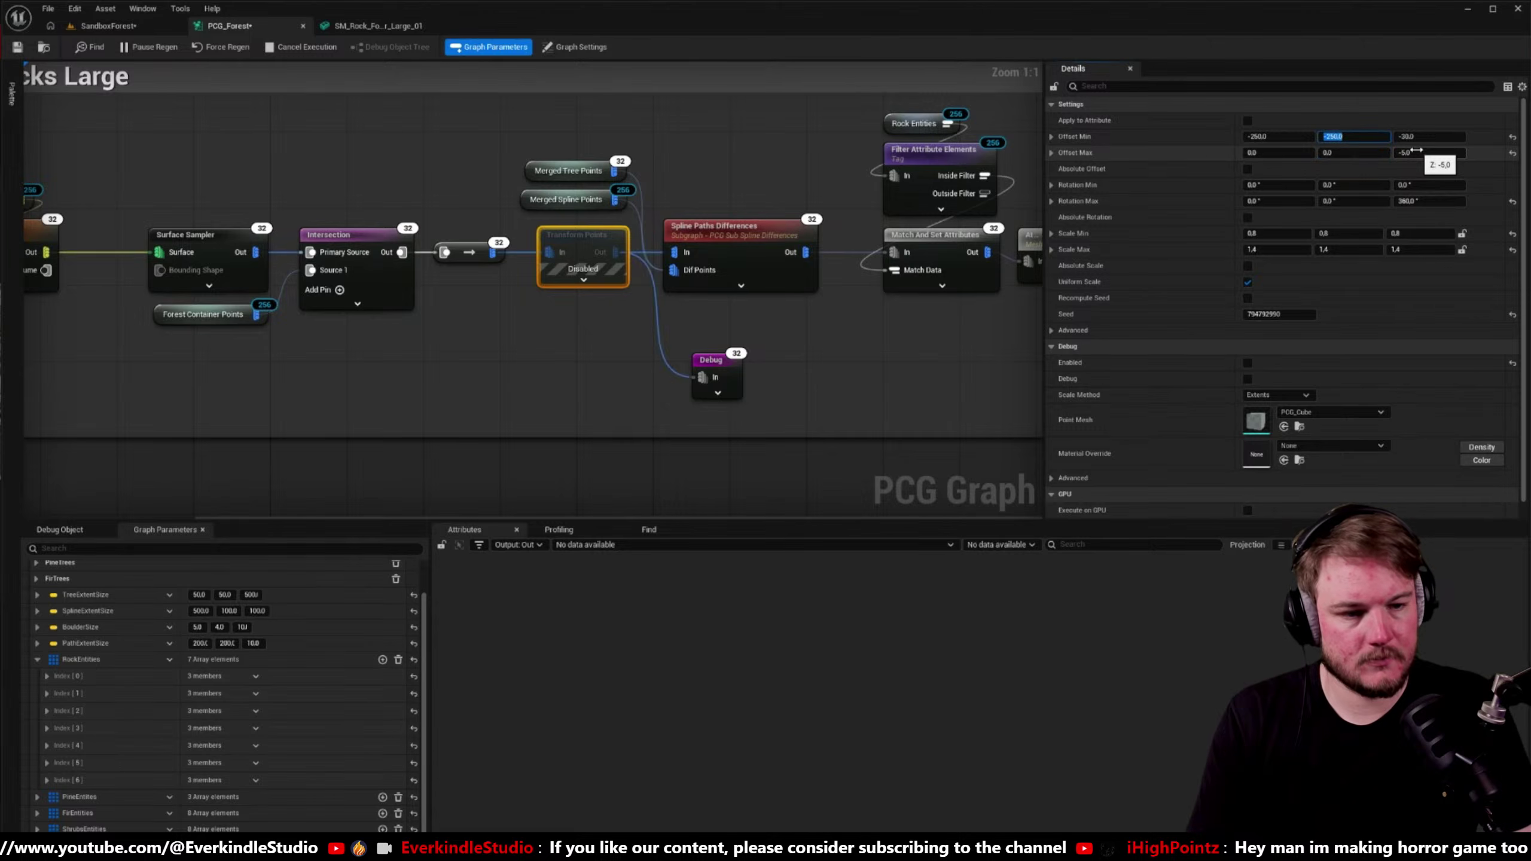
type("0")
key("shift+Tab")
type("0")
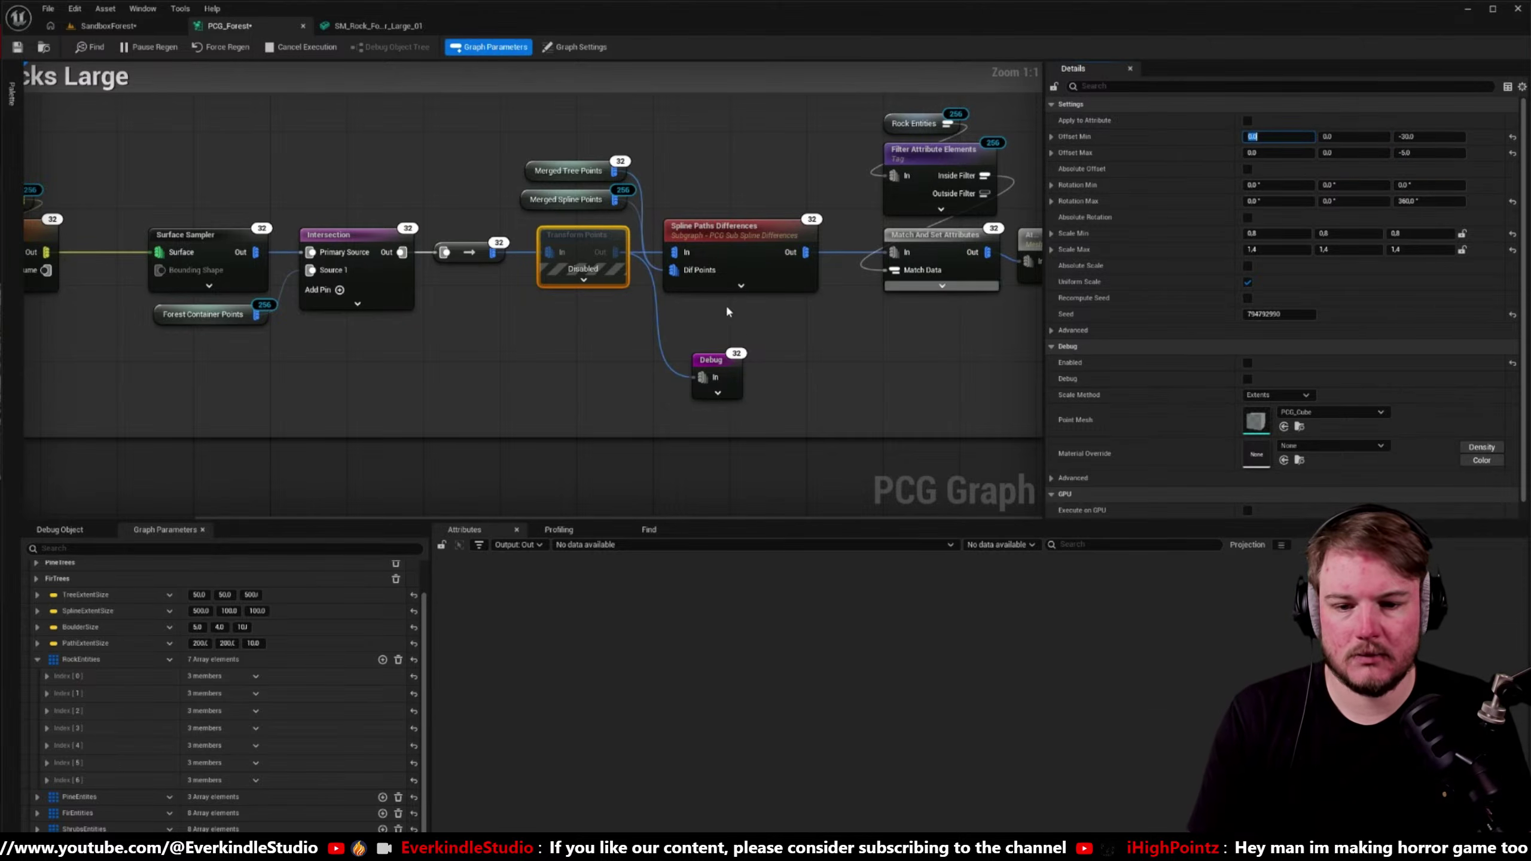
- Re-enable the Rocks Large Transform Points node and inspect the regenerated debug boxes in the level
type("e")
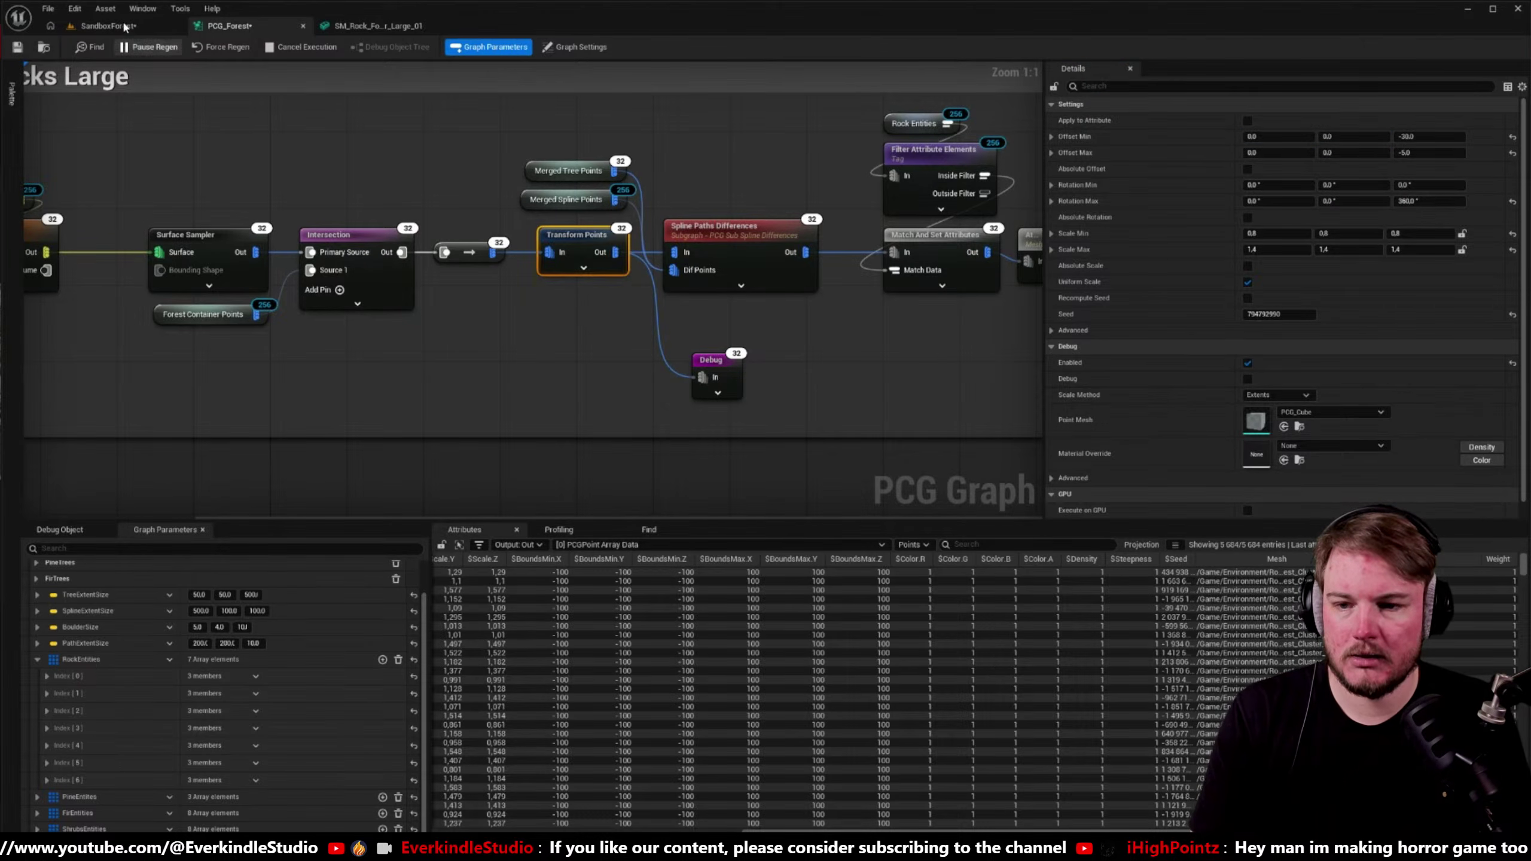
left_click(108, 25)
mouse_move(835, 355)
right_mouse_down()
mouse_move(856, 349)
mouse_move(835, 354)
right_mouse_up()
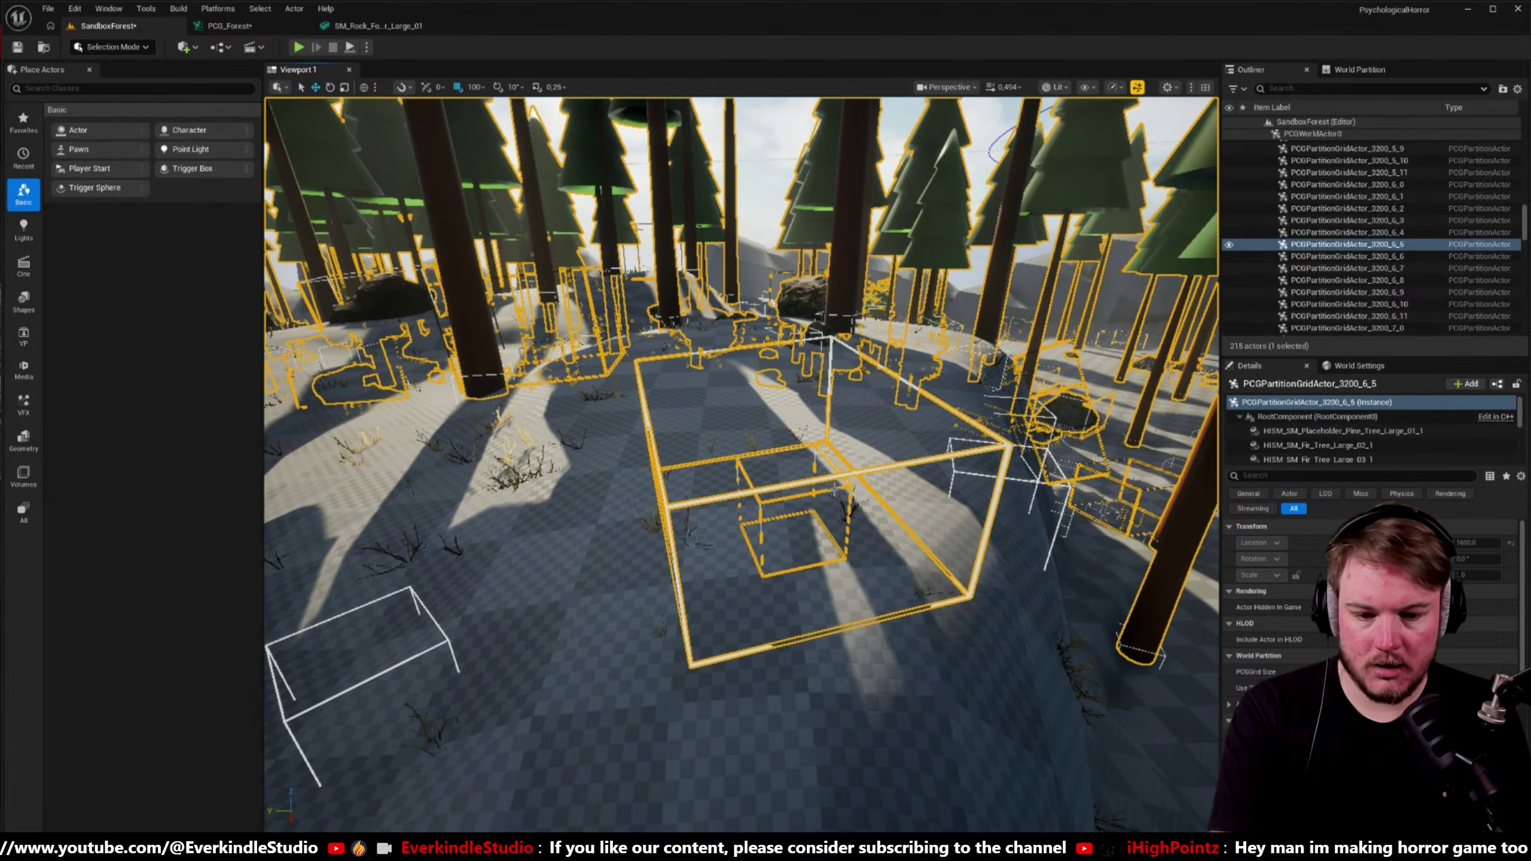
- Delete the Debug node below Spline Paths Differences in the Rocks Large chain and save all changes
left_click(267, 28)
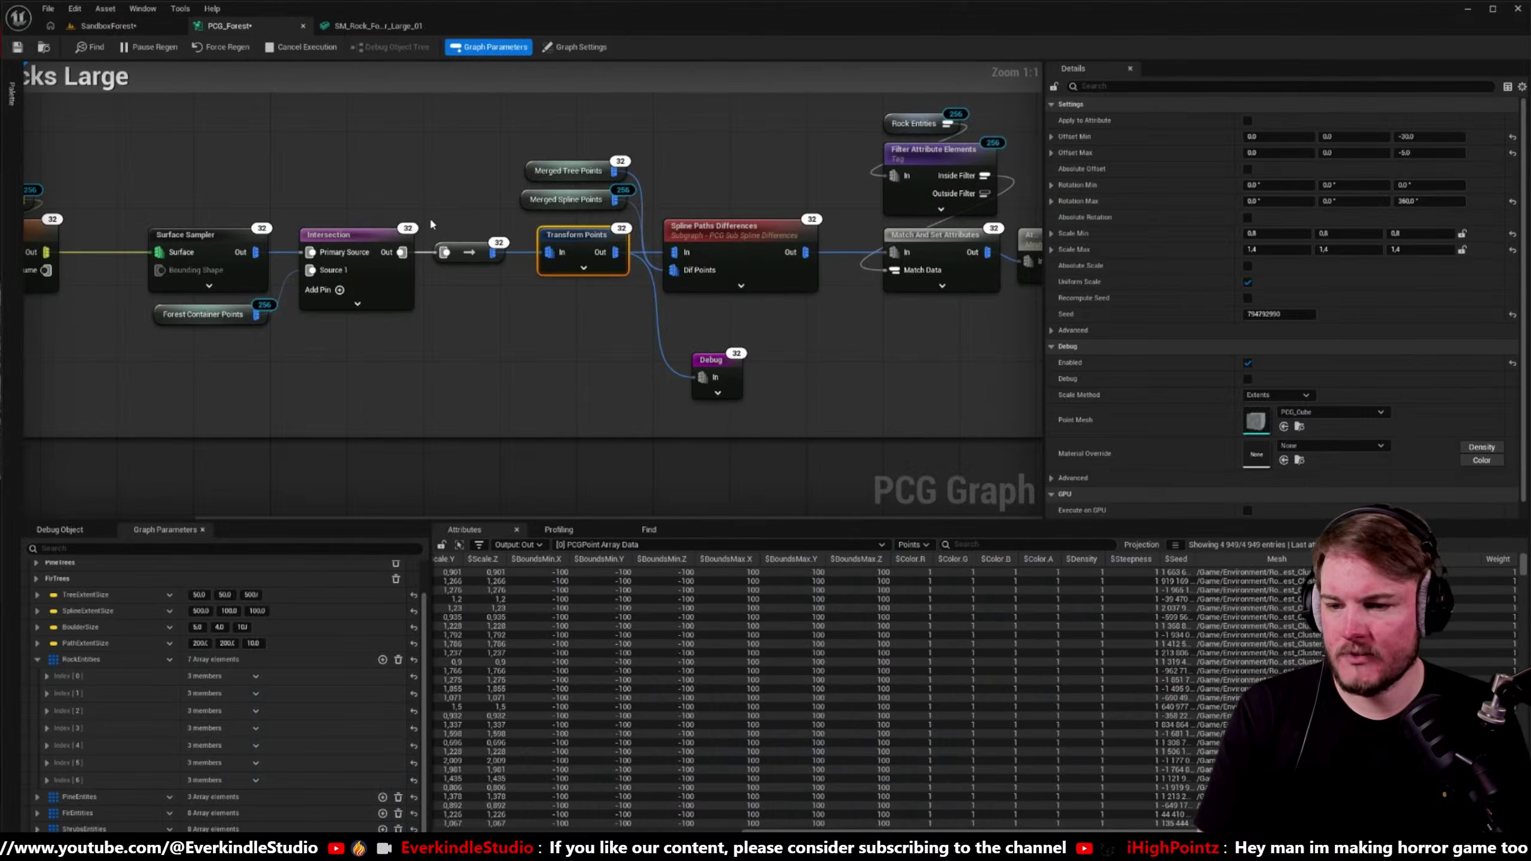
right_click_drag(388, 148, 554, 157)
scroll(693, 140, "down", 4)
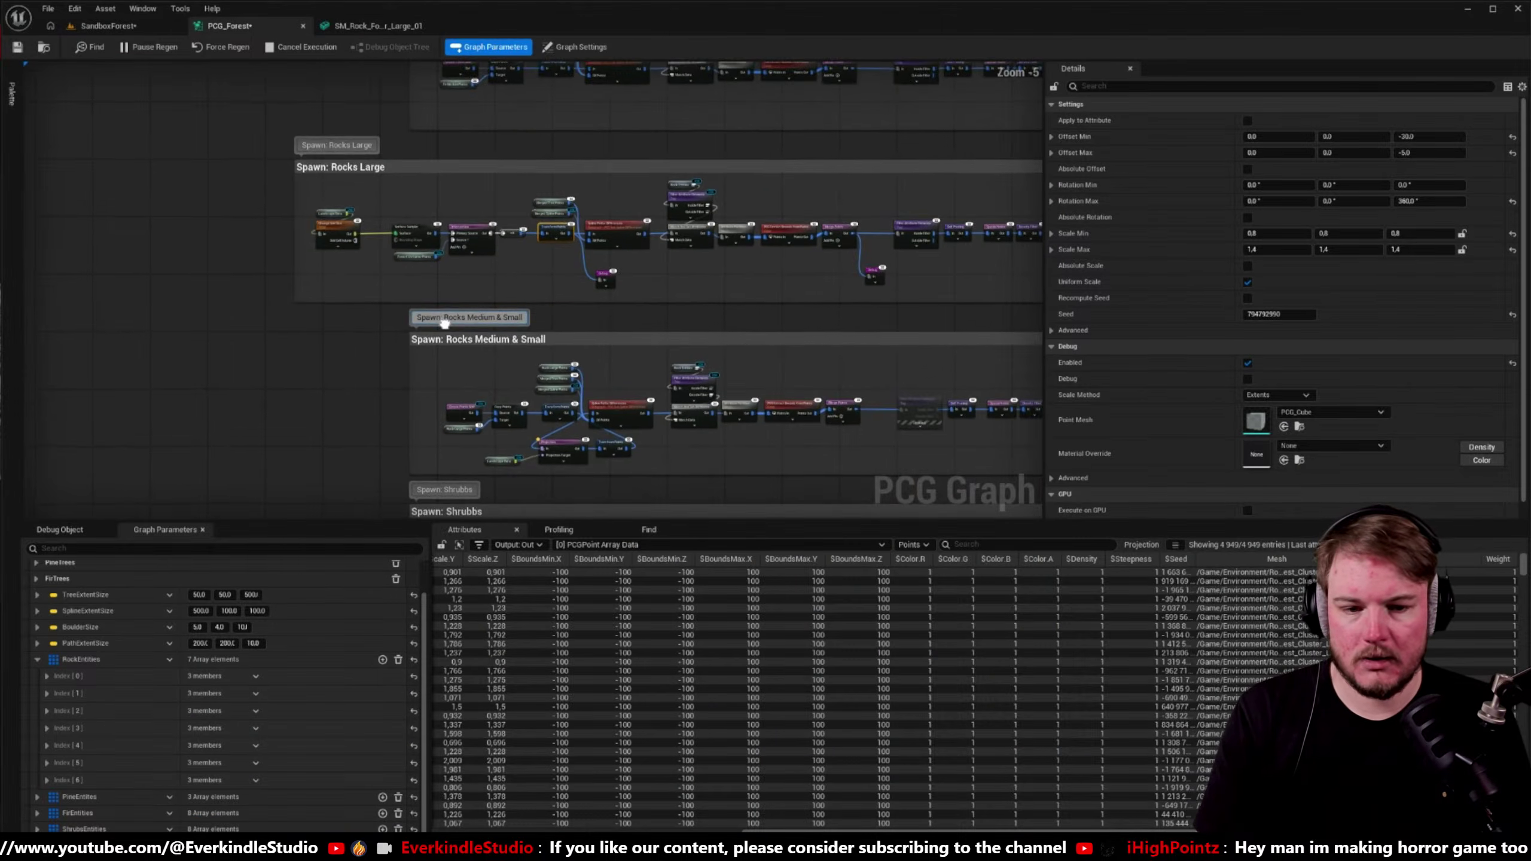
scroll(864, 348, "up", 3)
right_click_drag(864, 348, 744, 336)
right_click_drag(790, 242, 743, 336)
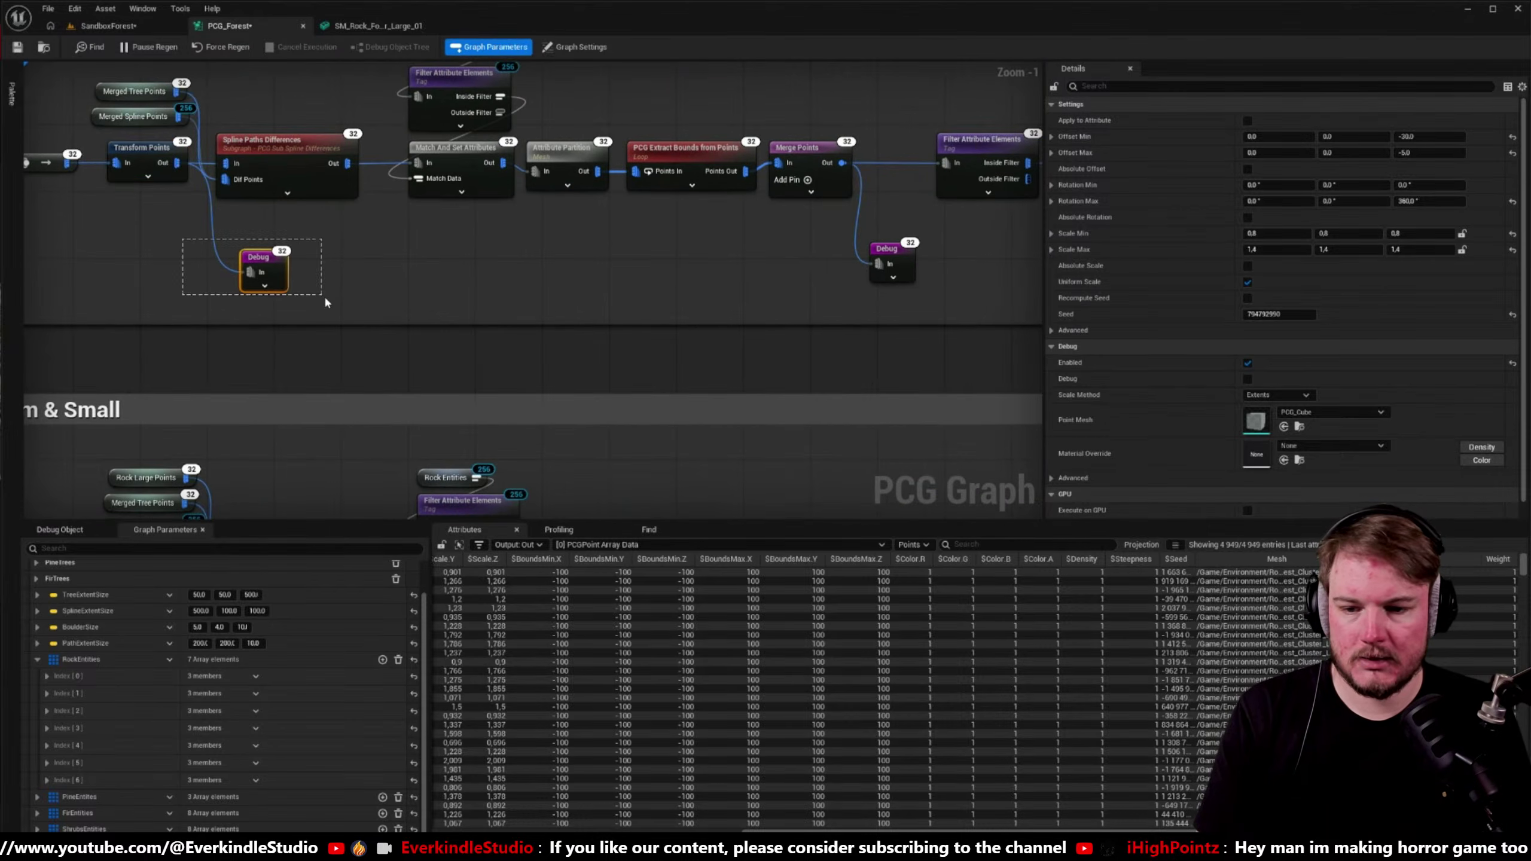
left_click_drag(267, 223, 323, 294)
key("Delete")
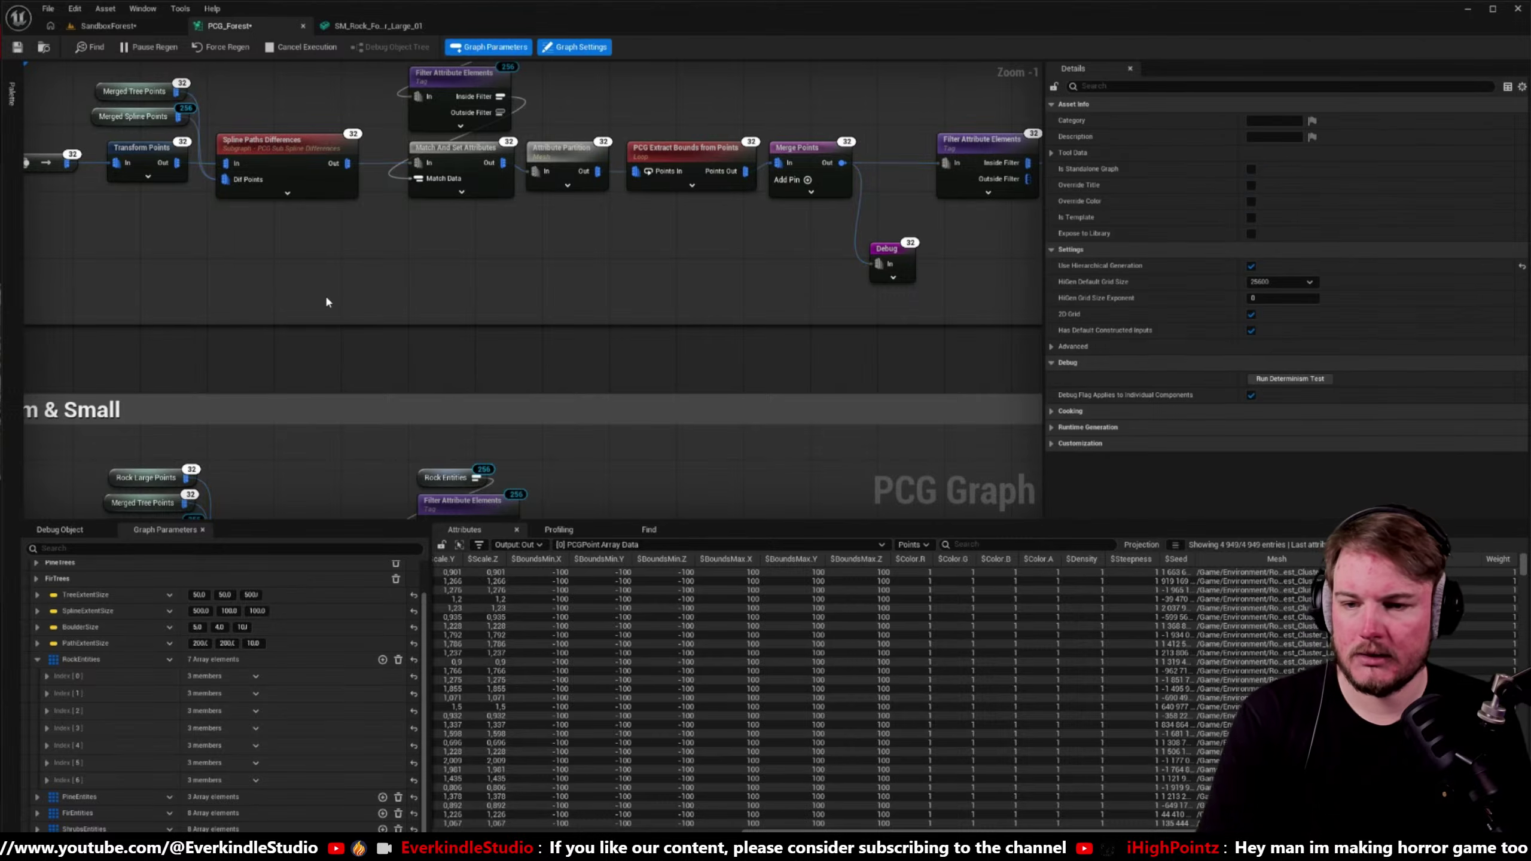
key("ctrl+shift+s")
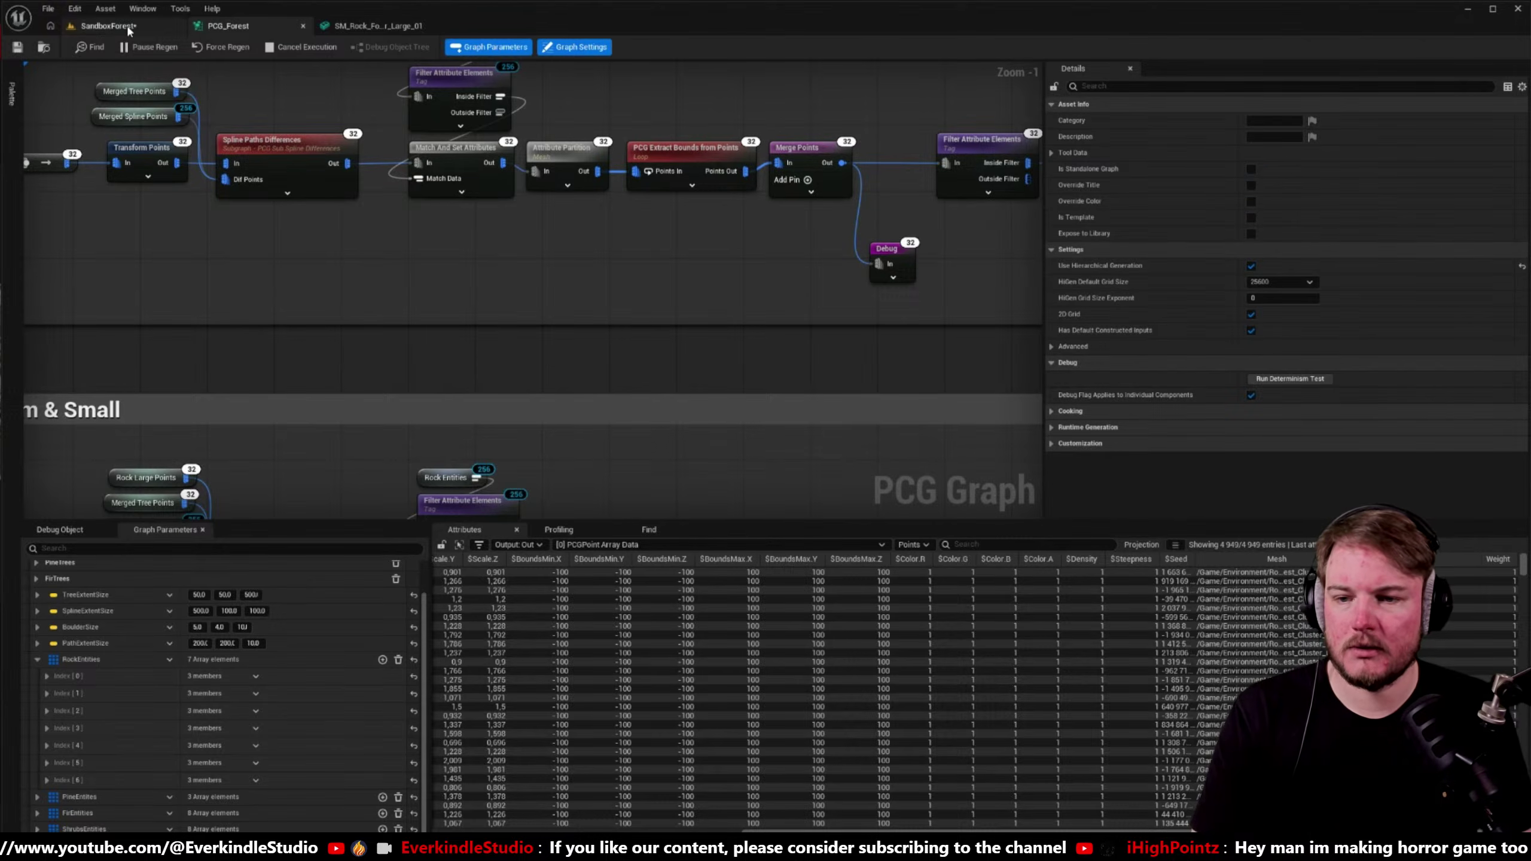
- Clear the selection in the level and inspect how the large rocks sit on the landscape
left_click(127, 24)
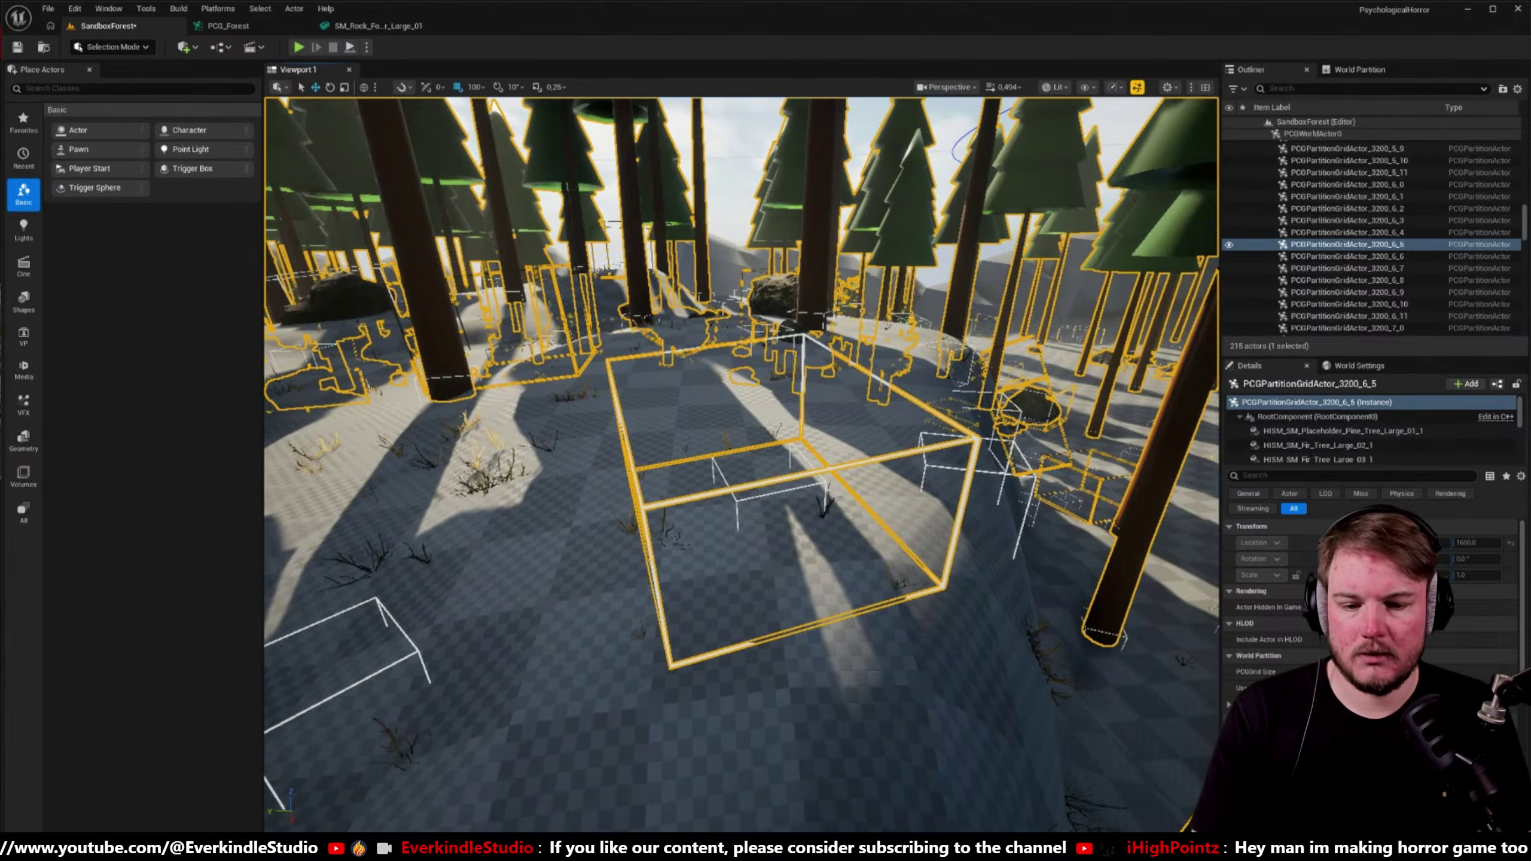
right_click_drag(853, 445, 844, 445)
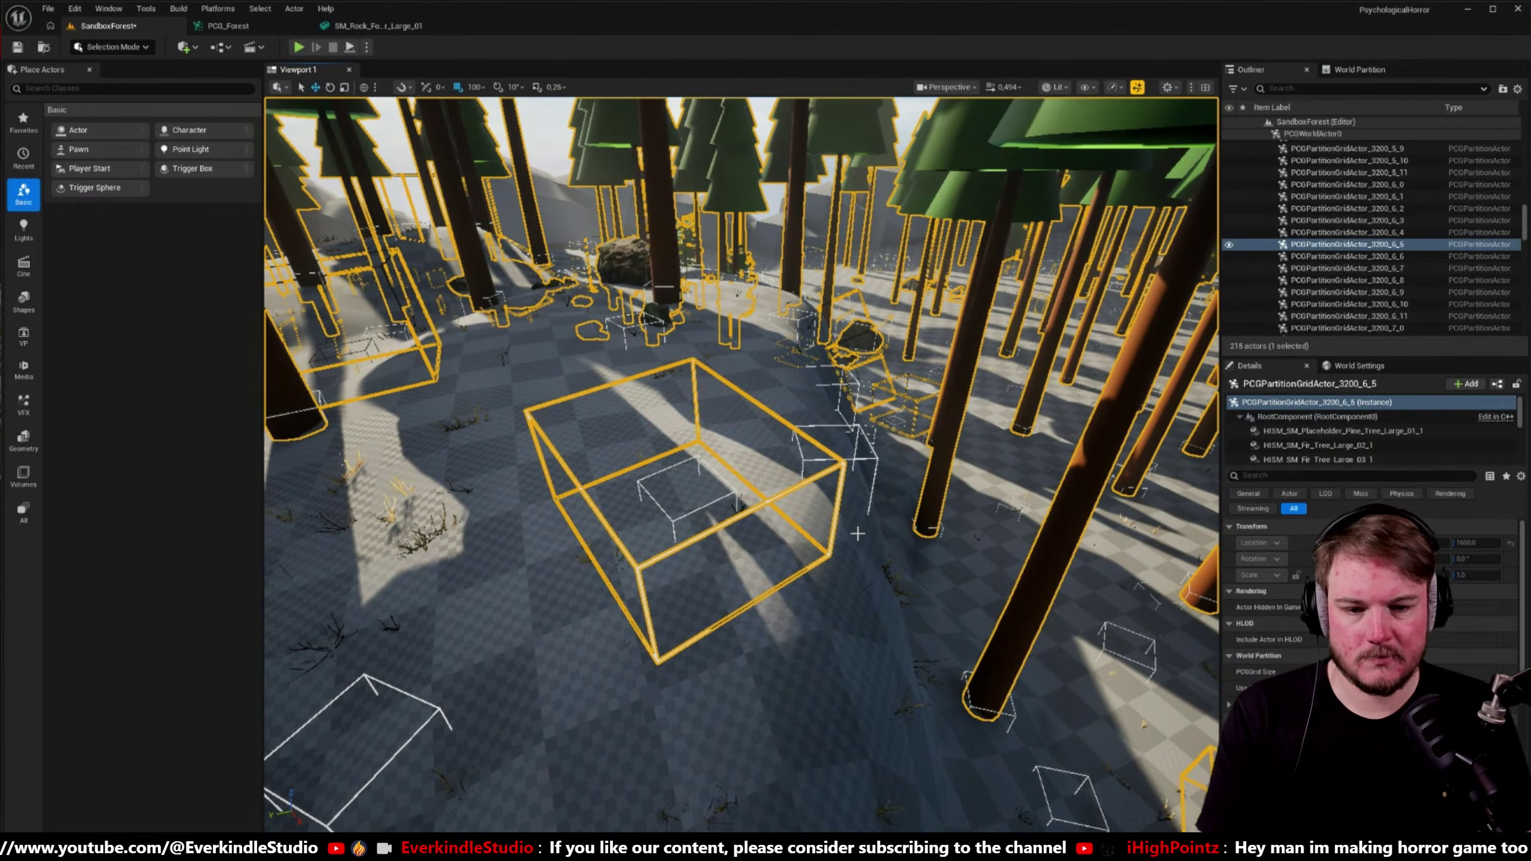
key("Escape")
scroll(849, 533, "up", 1)
right_click_drag(856, 532, 814, 523)
scroll(820, 520, "down", 2)
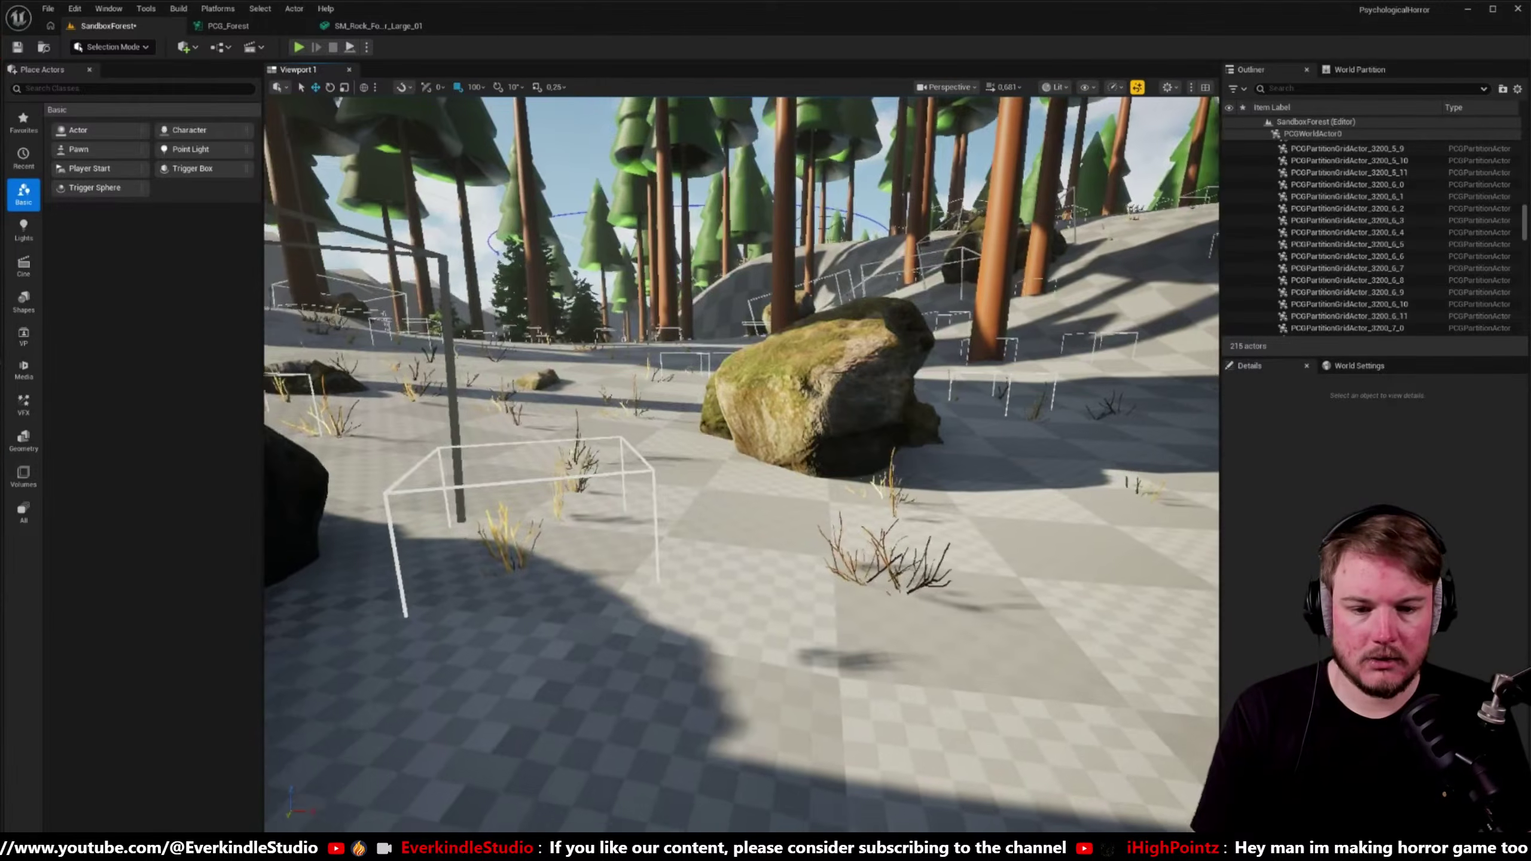
right_click_drag(965, 476, 259, 539)
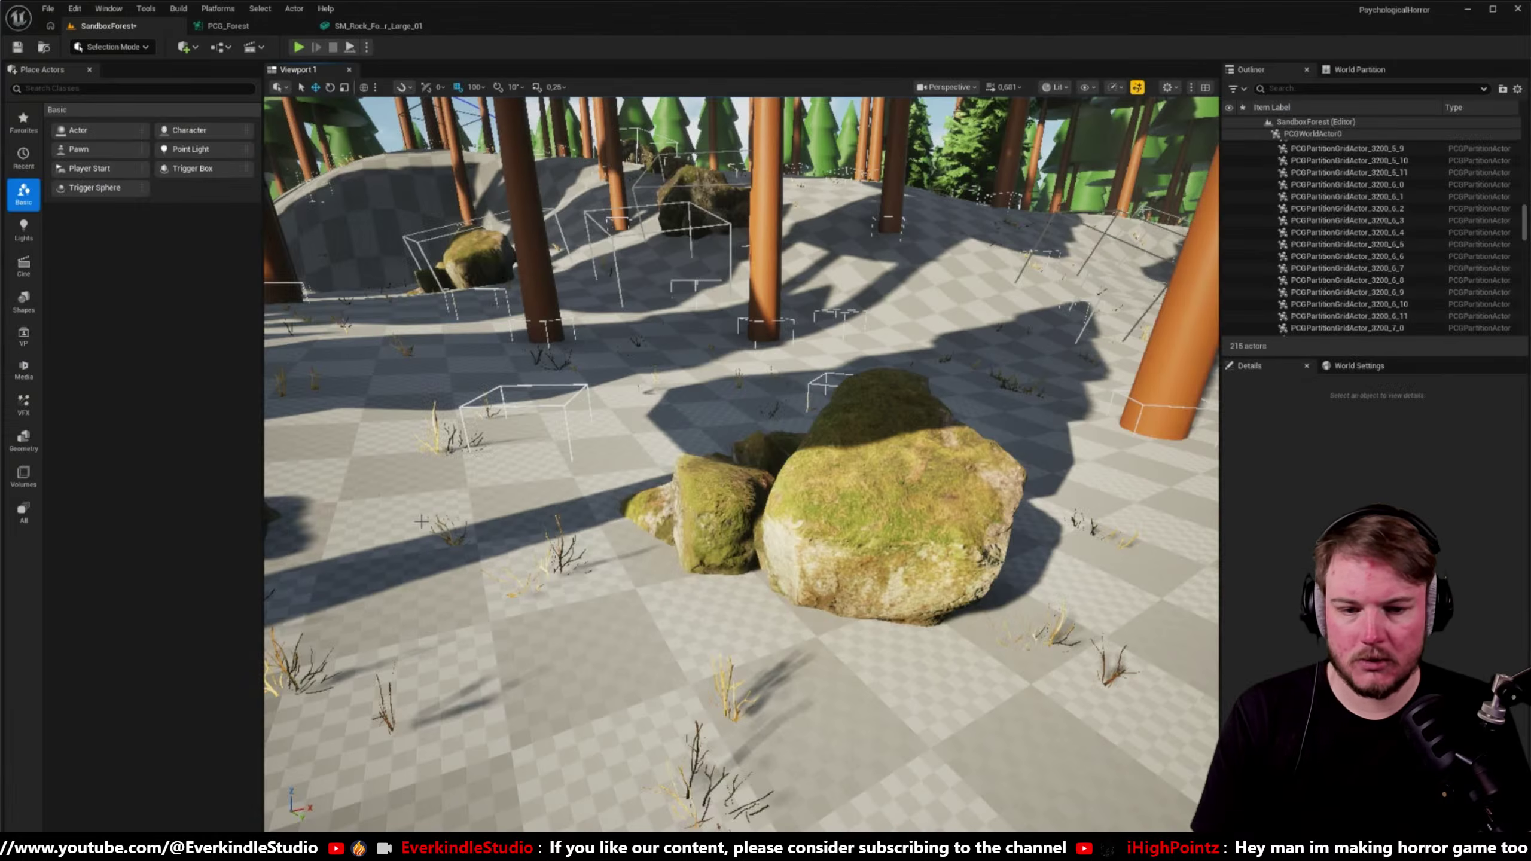
right_click_drag(742, 464, 651, 467)
- Review the rock chains in the graph, then examine how rocks and trees are oriented on the slopes in the level
left_click(228, 25)
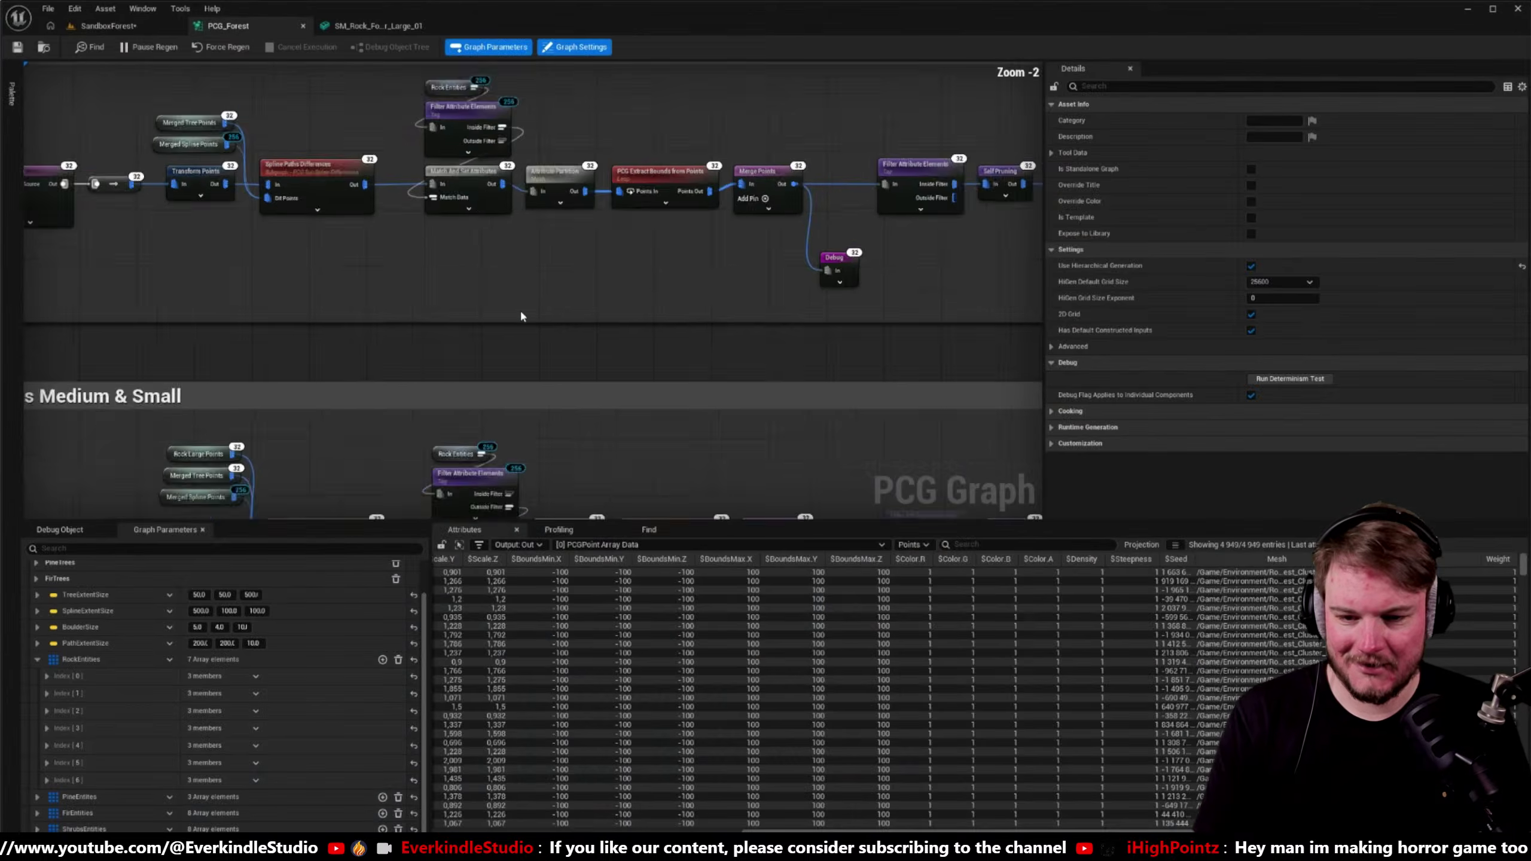
right_click_drag(511, 289, 649, 234)
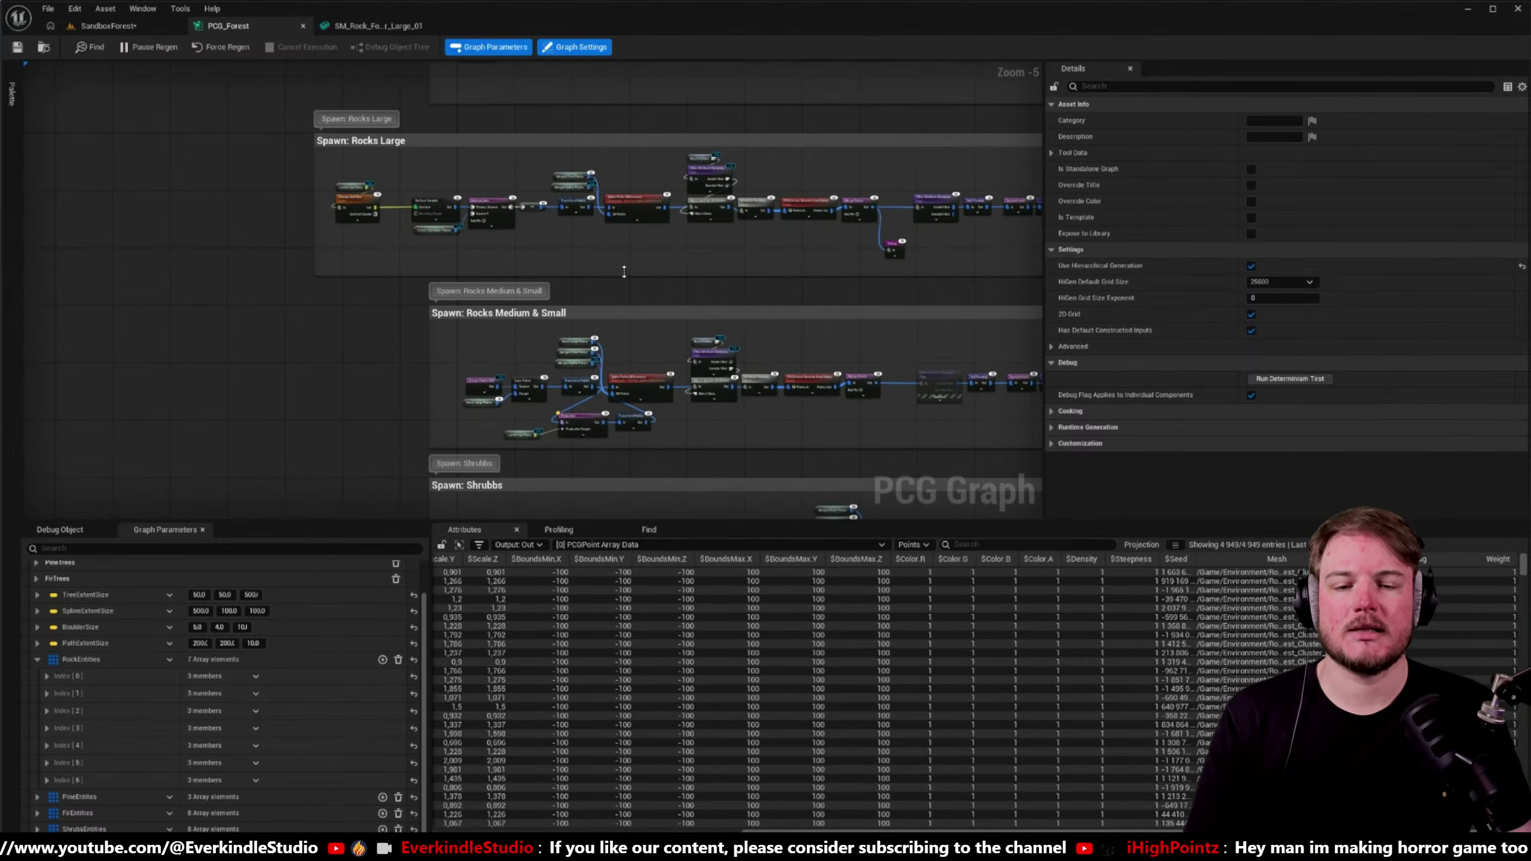
scroll(614, 238, "up", 2)
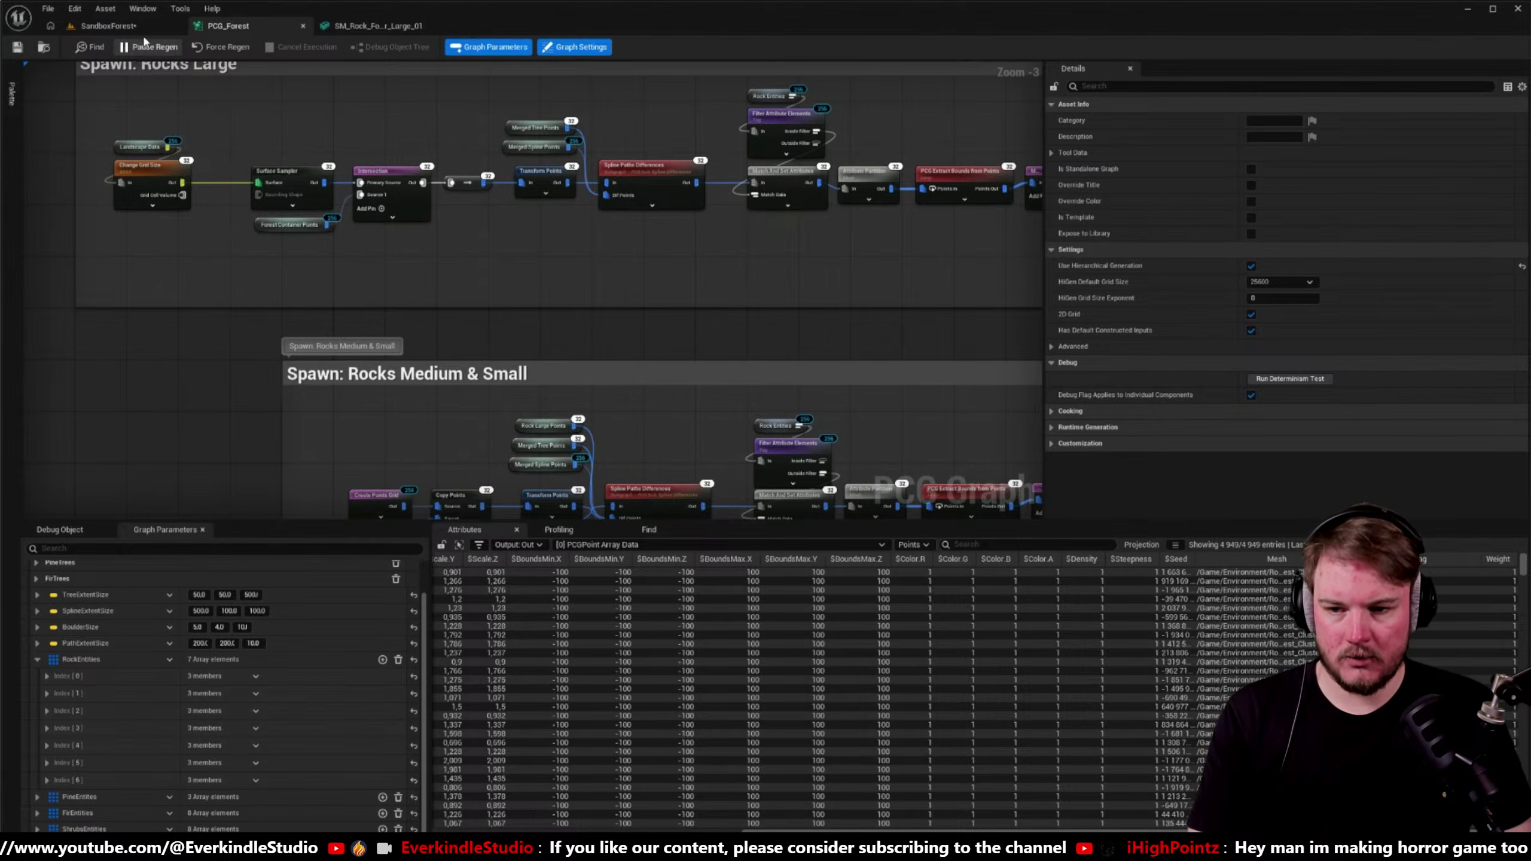
left_click(102, 25)
right_click_drag(741, 422, 705, 410)
mouse_move(608, 435)
right_mouse_down()
mouse_move(591, 429)
mouse_move(644, 428)
mouse_move(610, 437)
right_mouse_up()
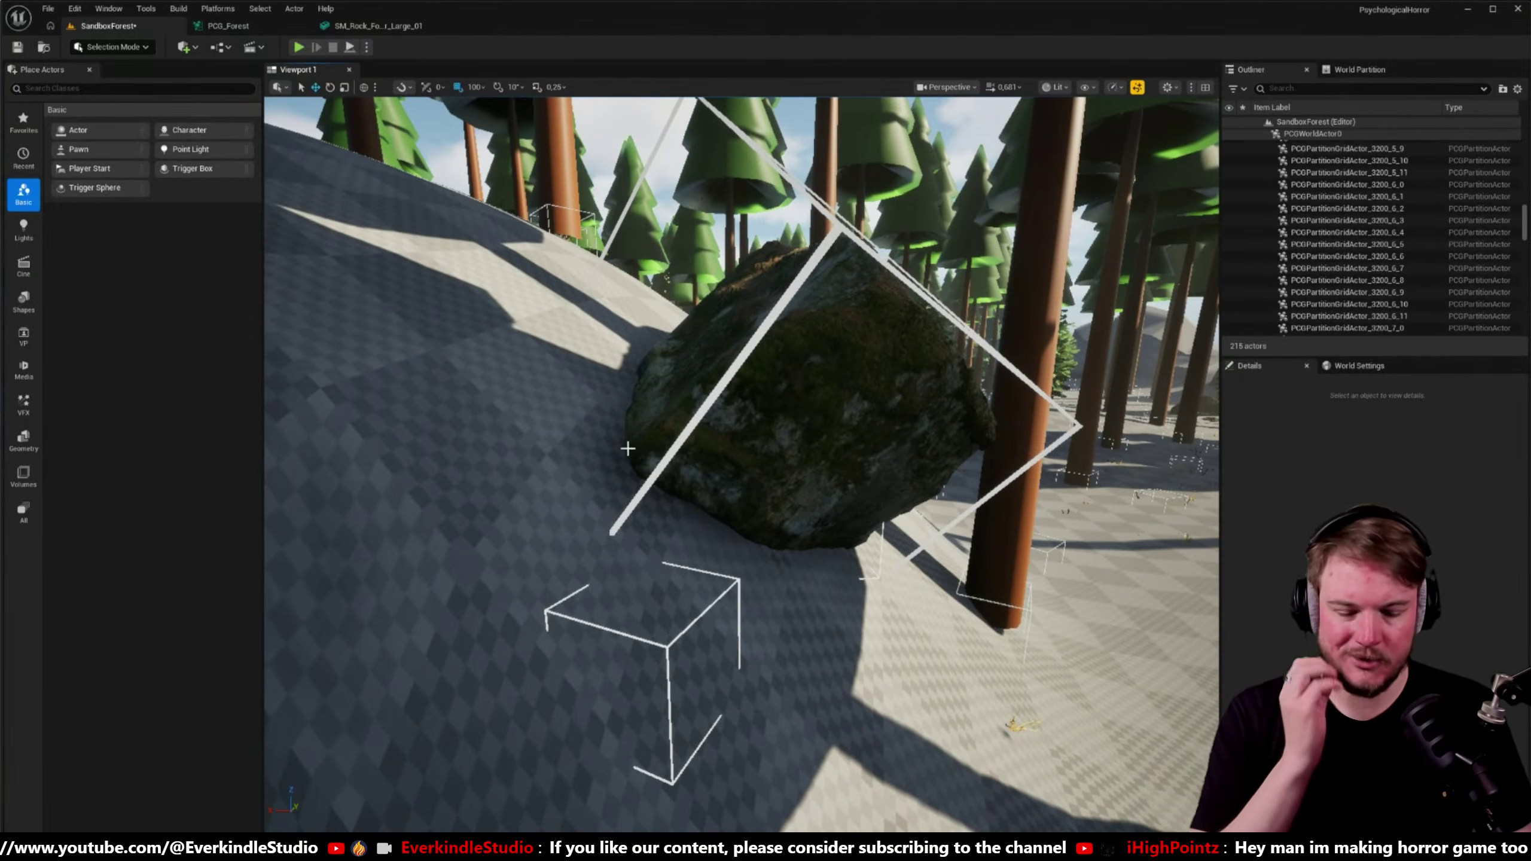
right_click_drag(610, 438, 610, 437)
left_click(789, 492)
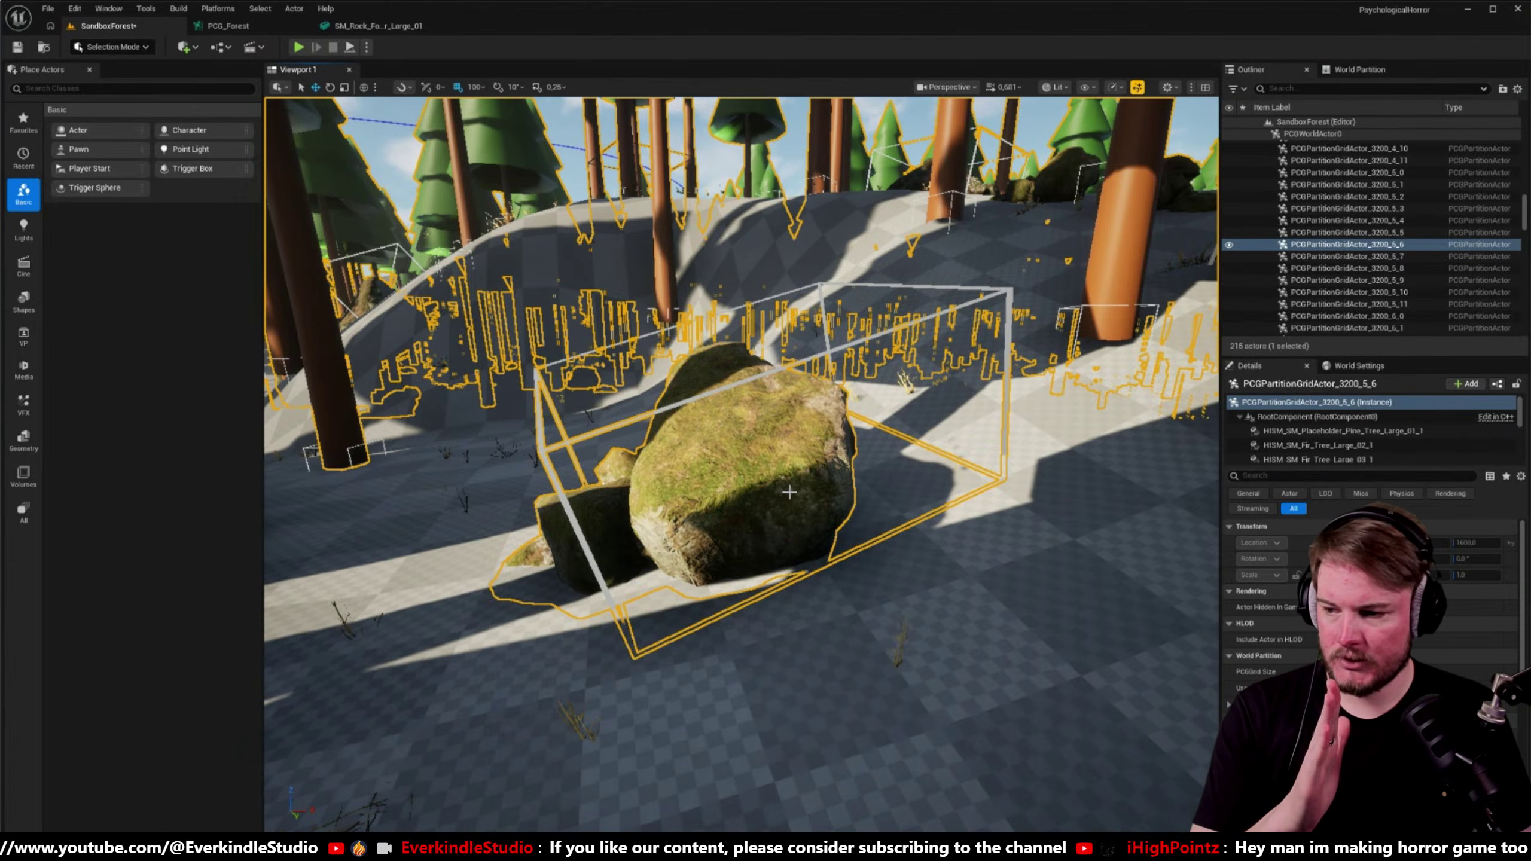
right_click_drag(789, 492, 757, 443)
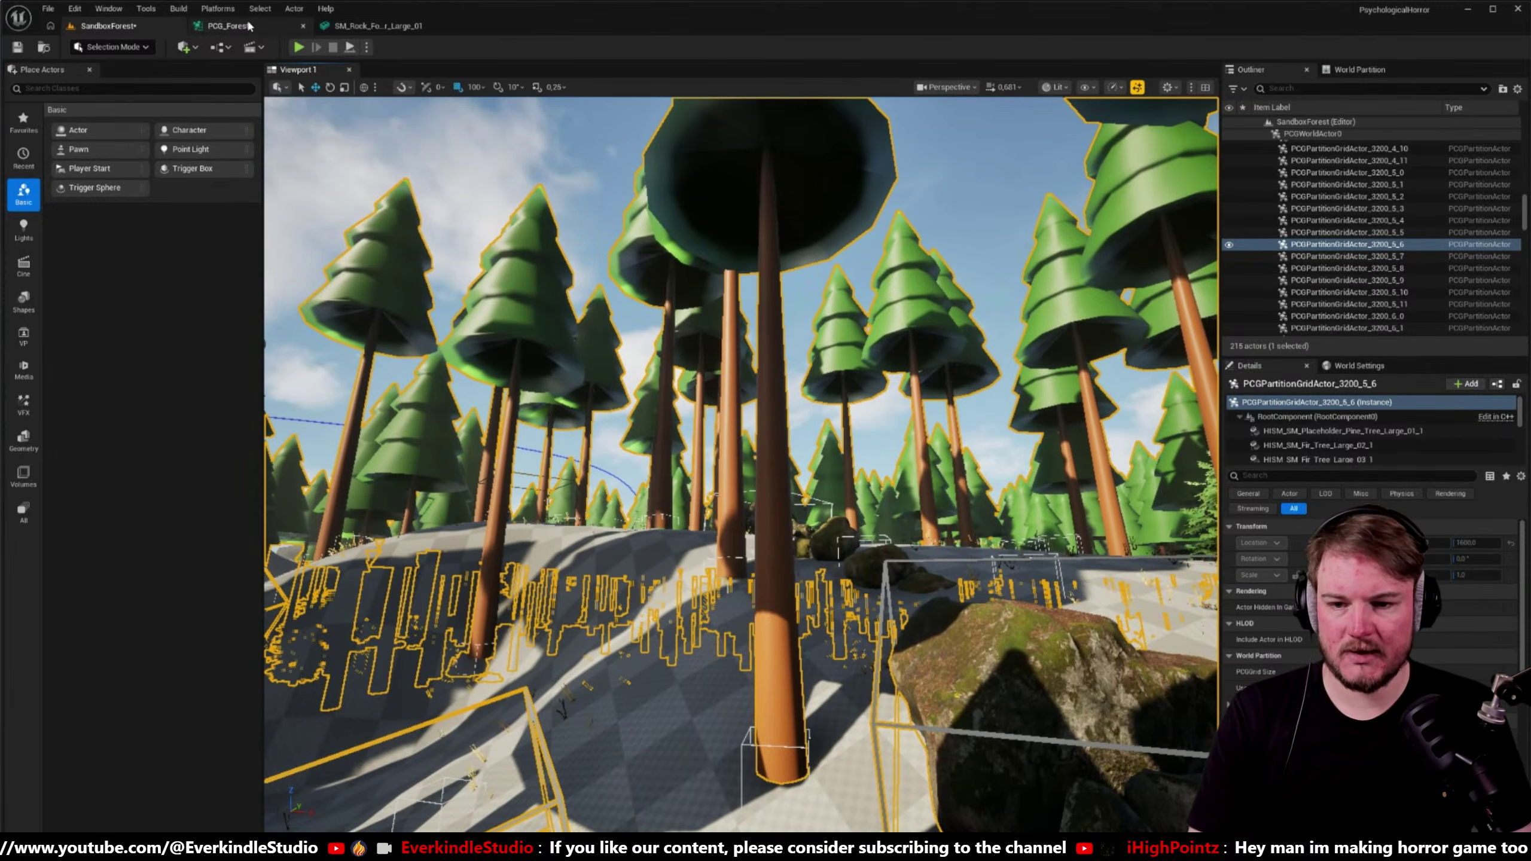
- Enable Absolute Rotation on the Fir Large Transform Points node and check the trees and rocks in the level
left_click(228, 25)
right_click_drag(643, 284, 794, 844)
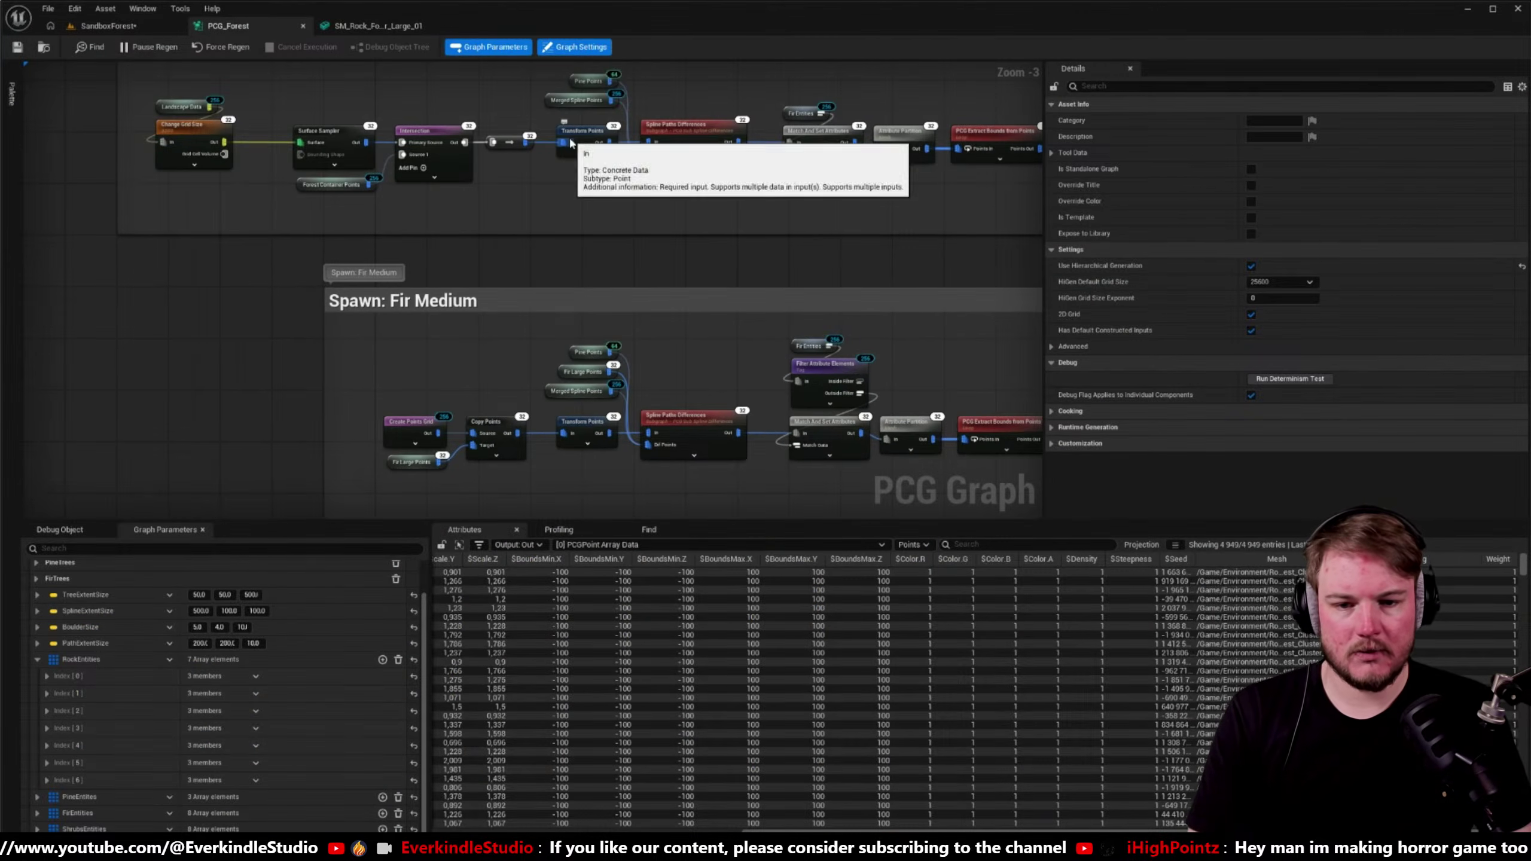
left_click(571, 143)
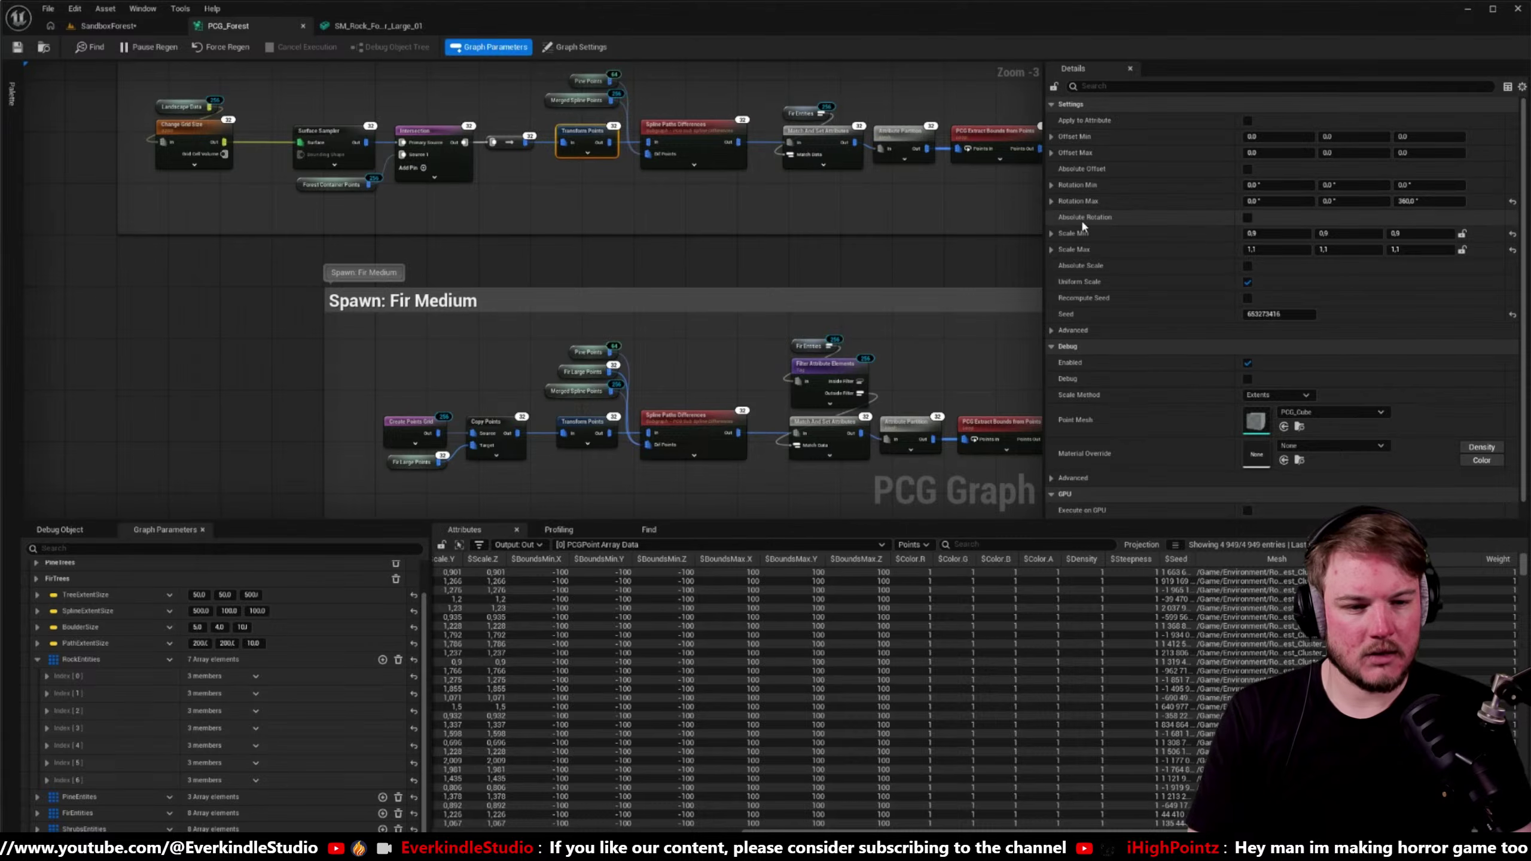
left_click(1246, 217)
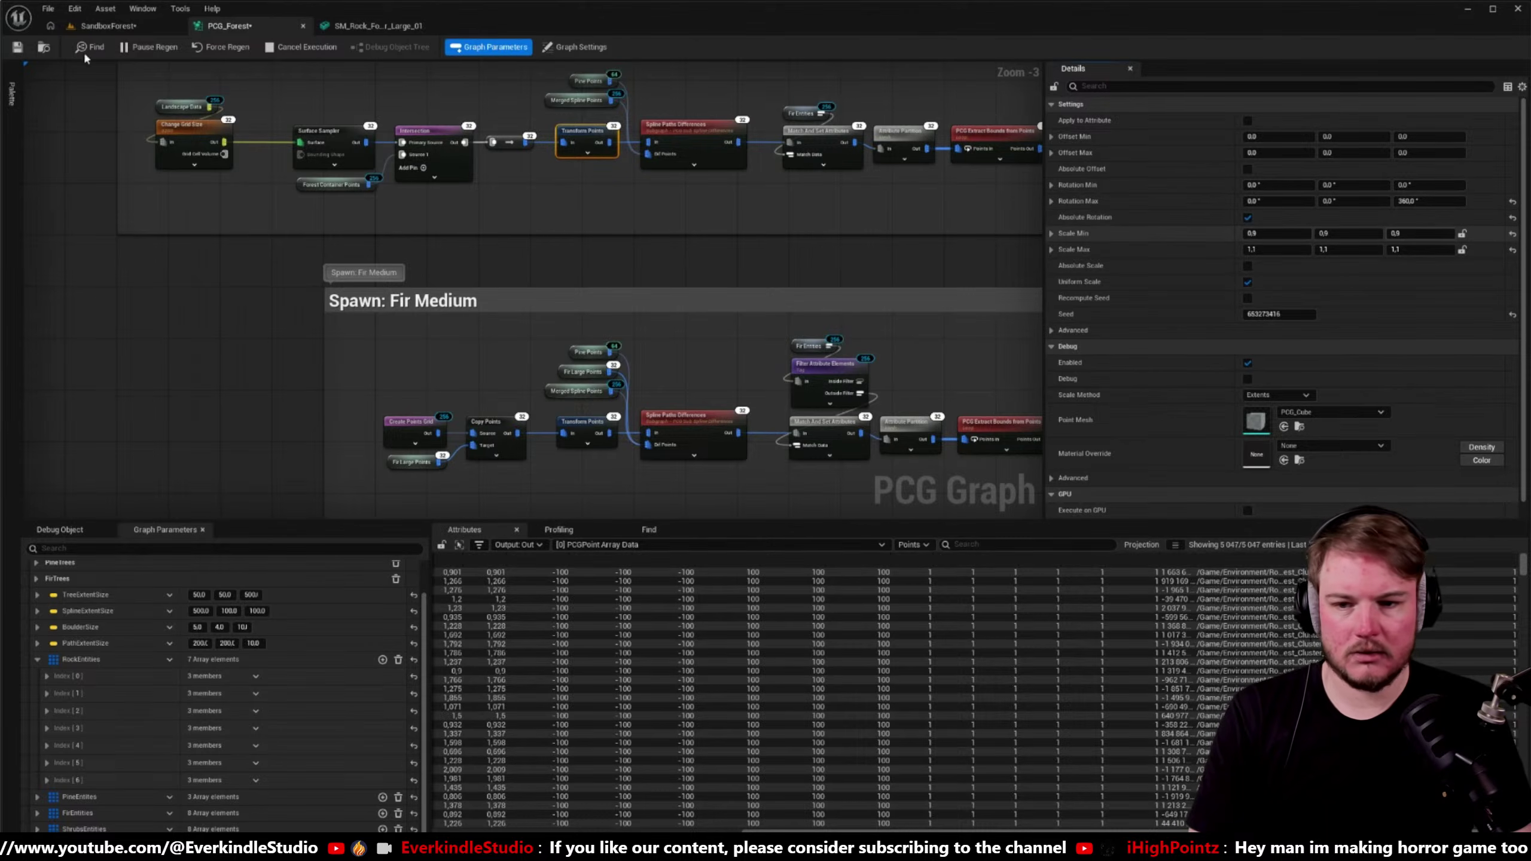
left_click(108, 25)
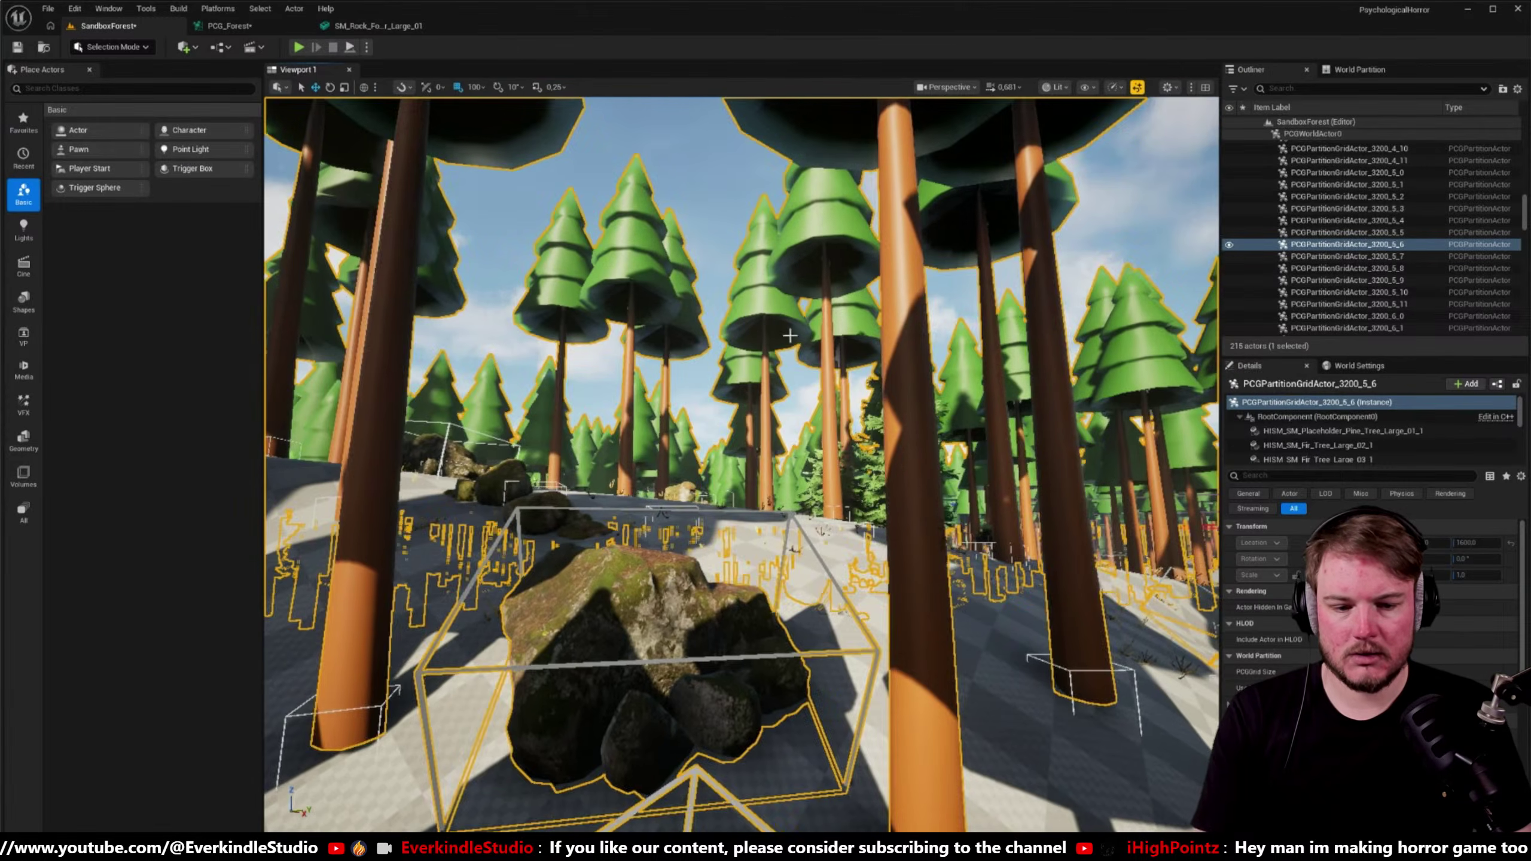
key("Escape")
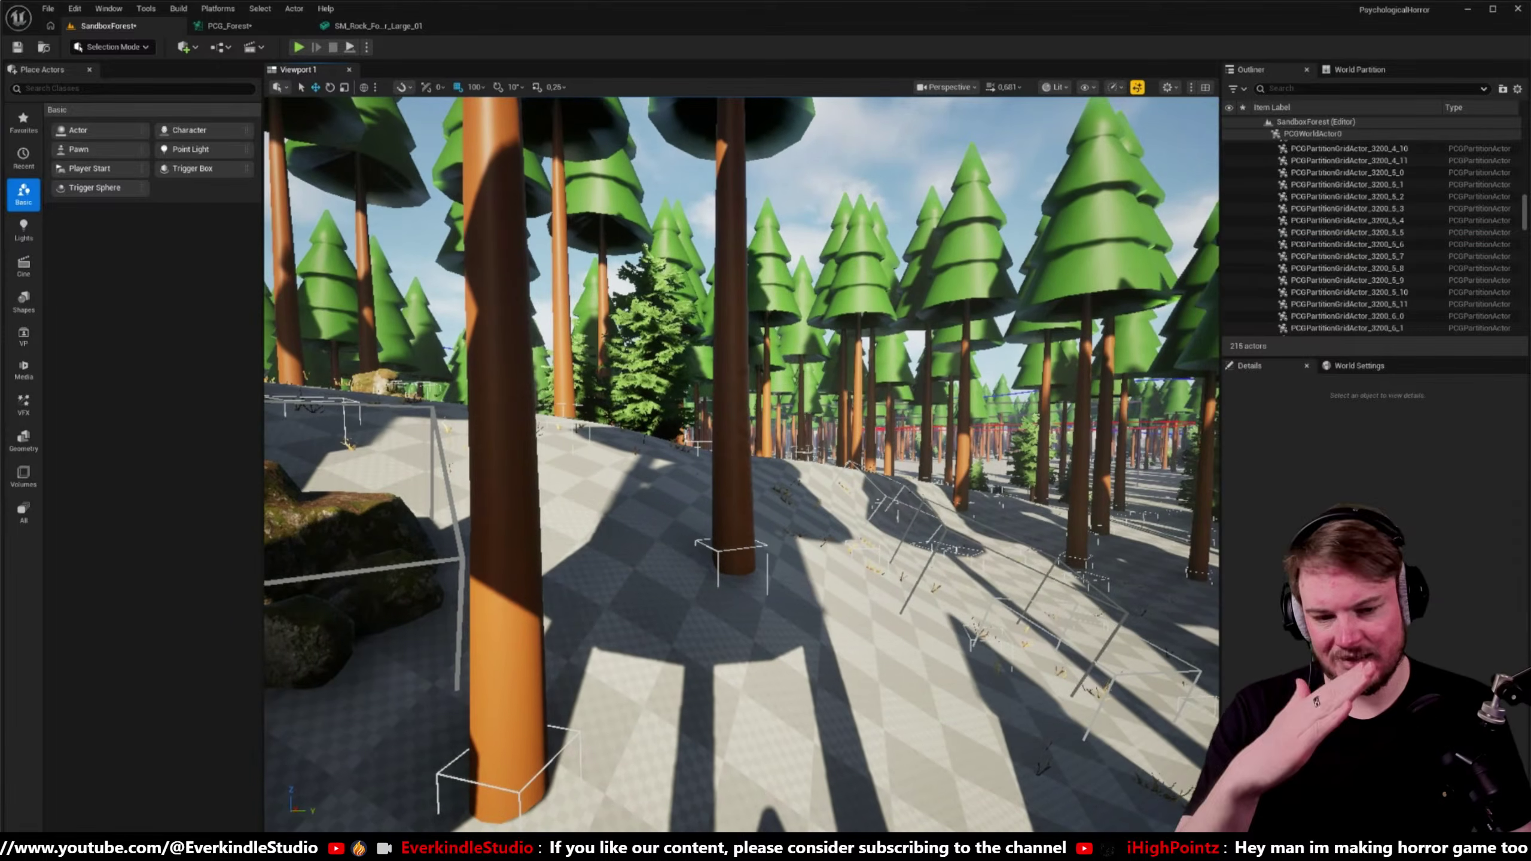
right_click_drag(741, 464, 742, 464)
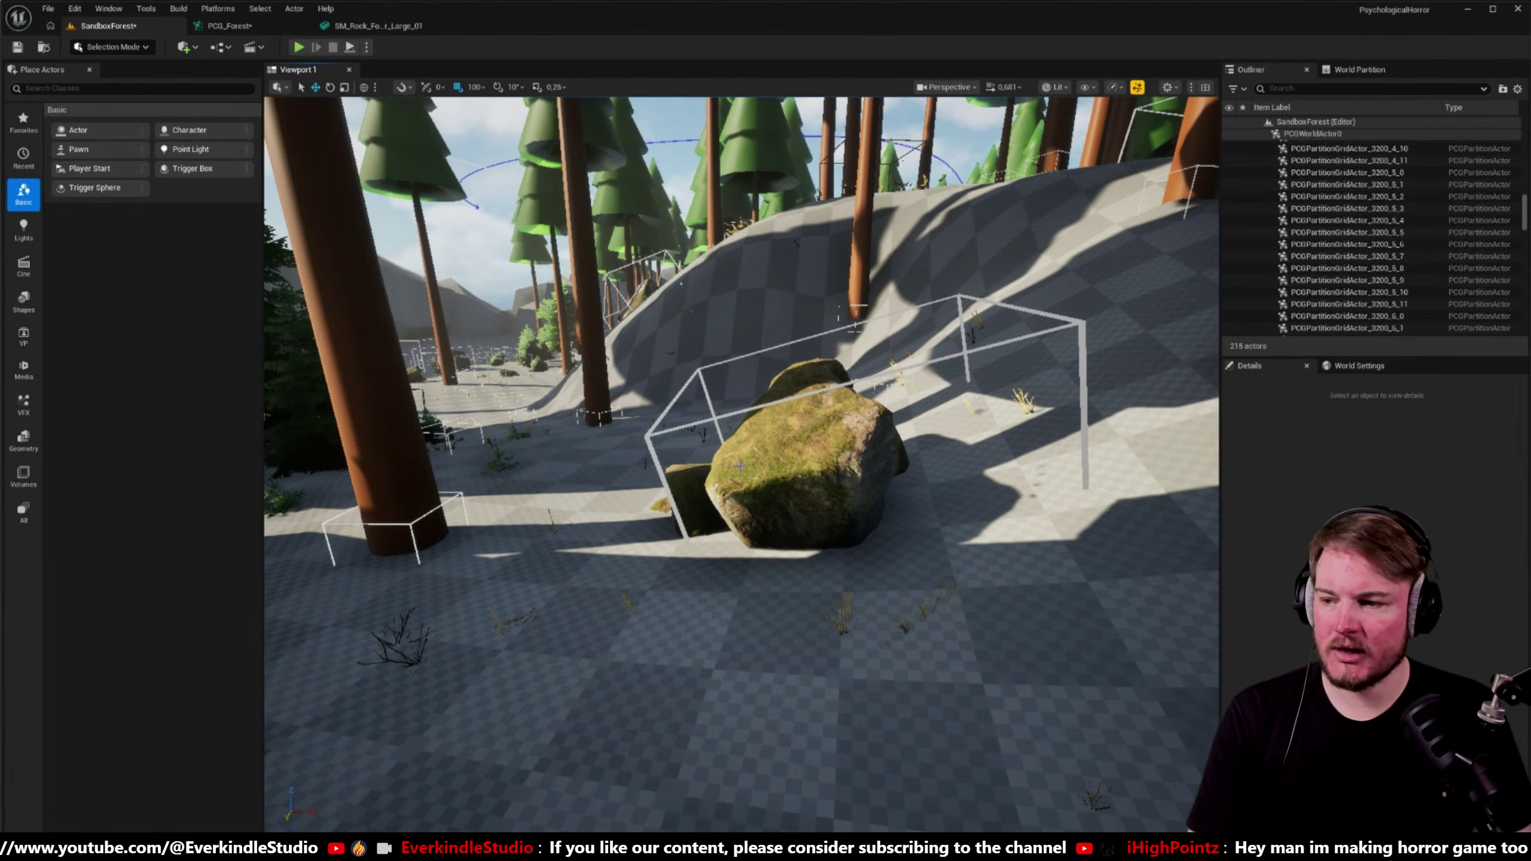
right_click_drag(855, 326, 765, 327)
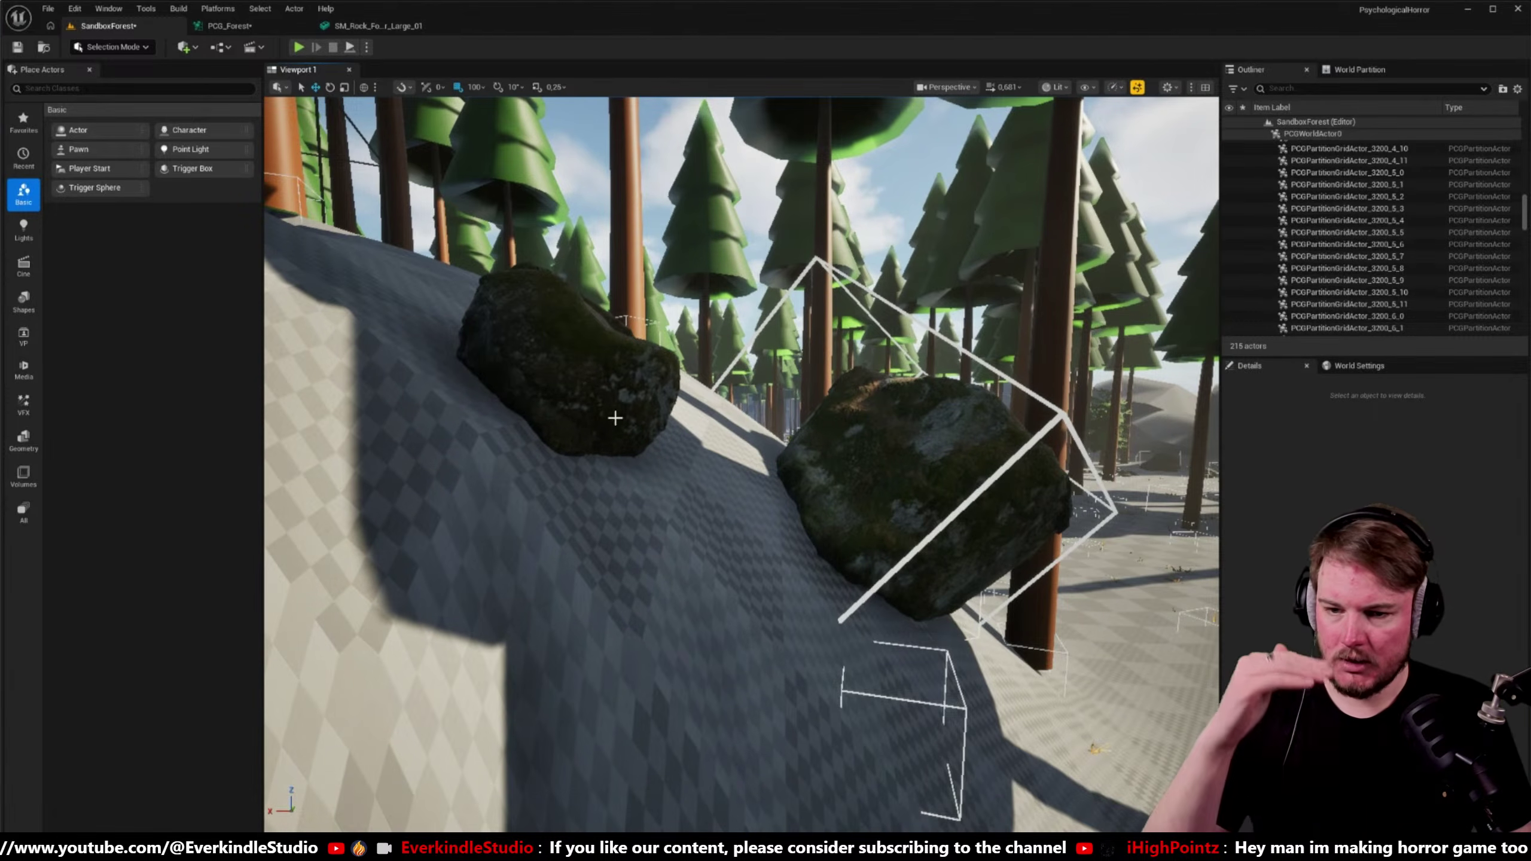
- Add a Normal To Density node below the noise and density filter nodes at the end of the Fir Large chain
left_click(229, 25)
right_click_drag(629, 168, 330, 334)
scroll(629, 416, "up", 3)
right_click_drag(530, 337, 217, 314)
right_click_drag(367, 312, 498, 314)
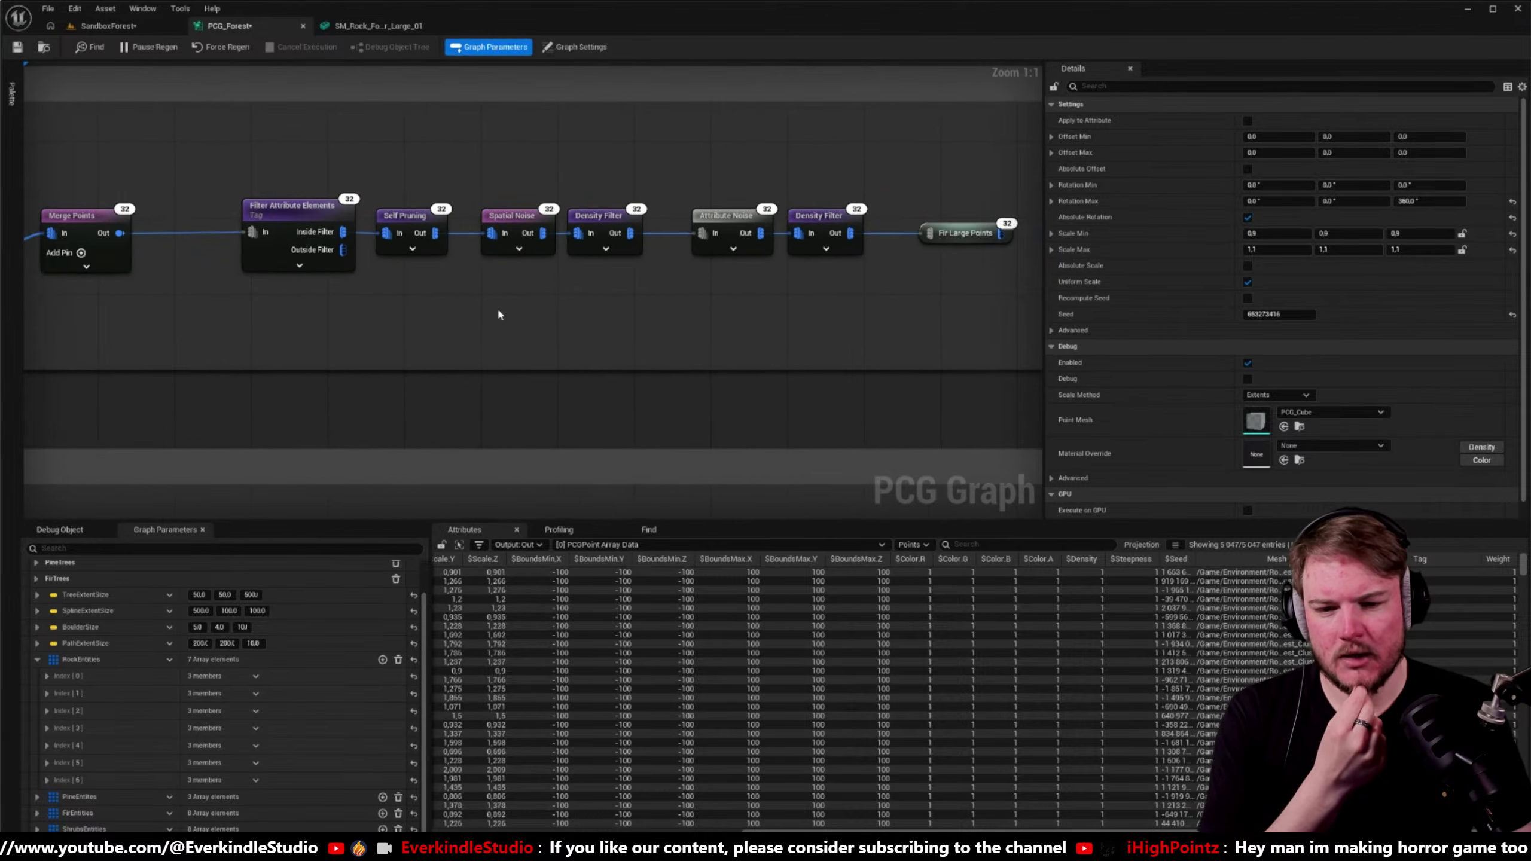
left_click_drag(472, 177, 890, 305)
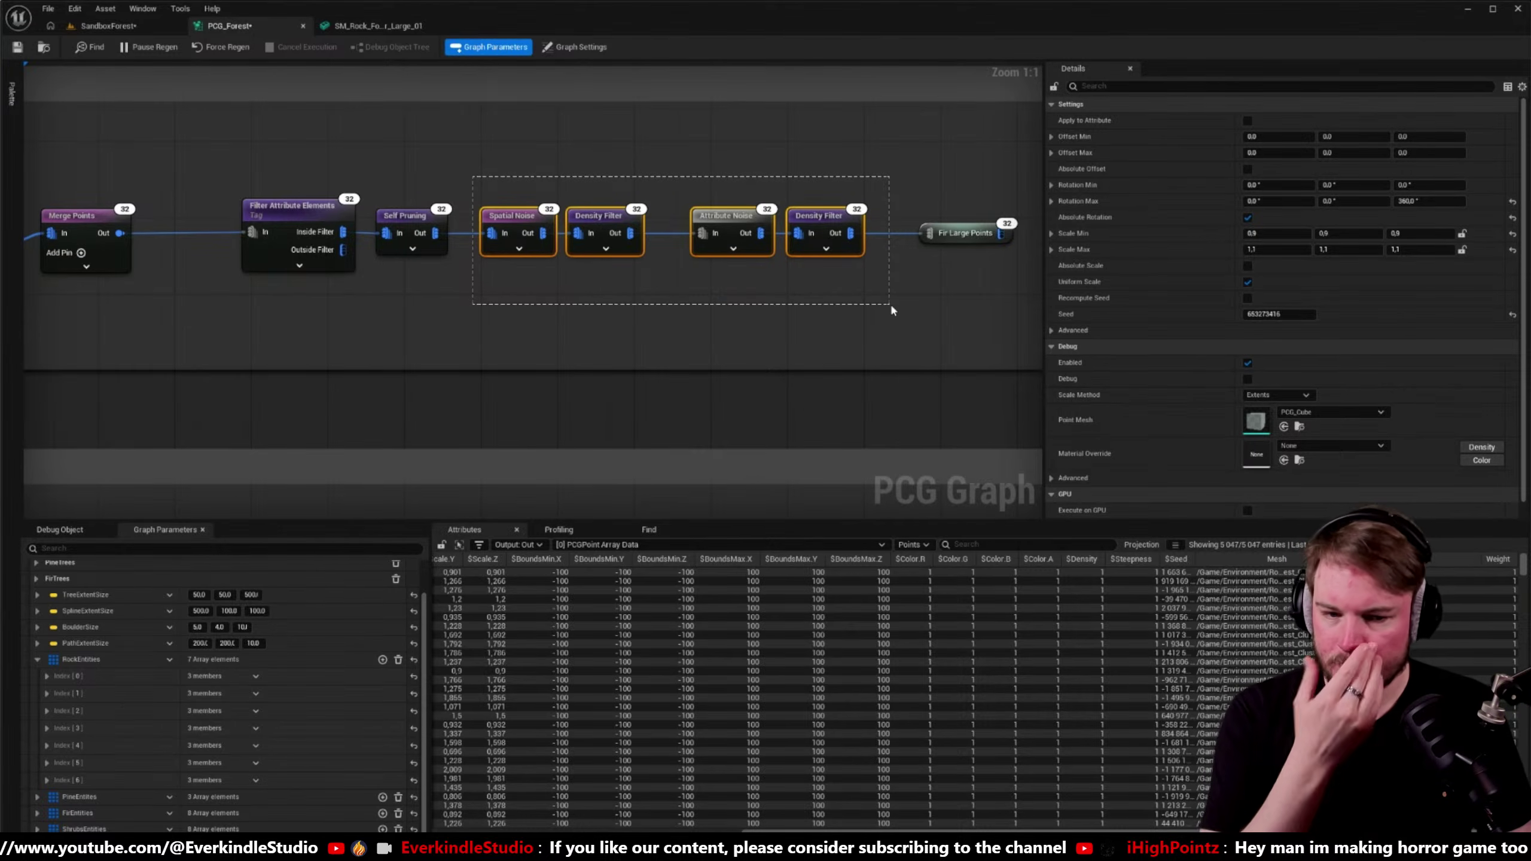
left_click_drag(891, 307, 895, 311)
left_click(655, 335)
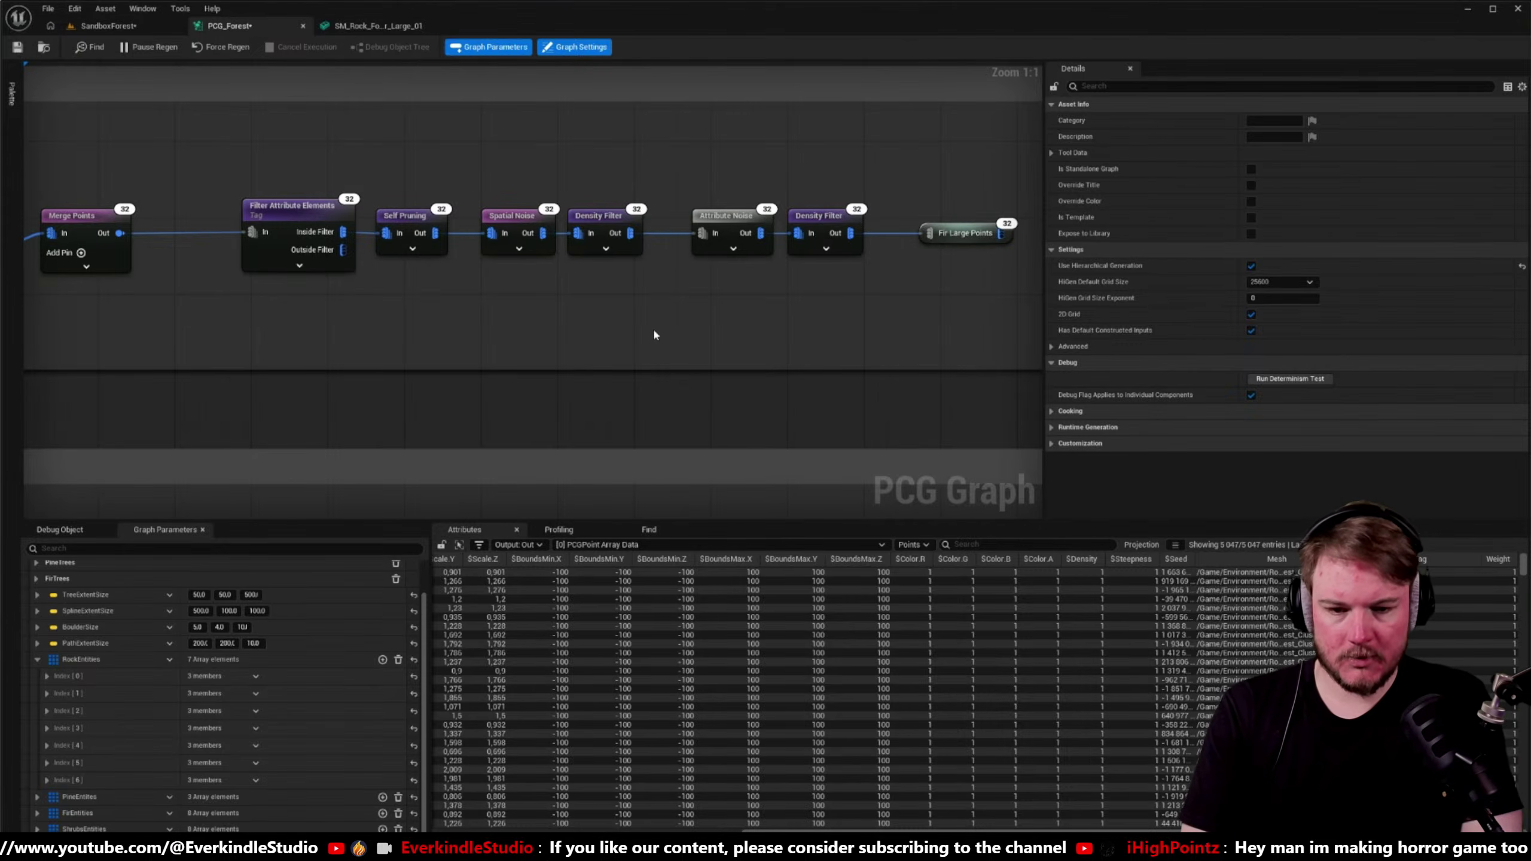
right_click(656, 328)
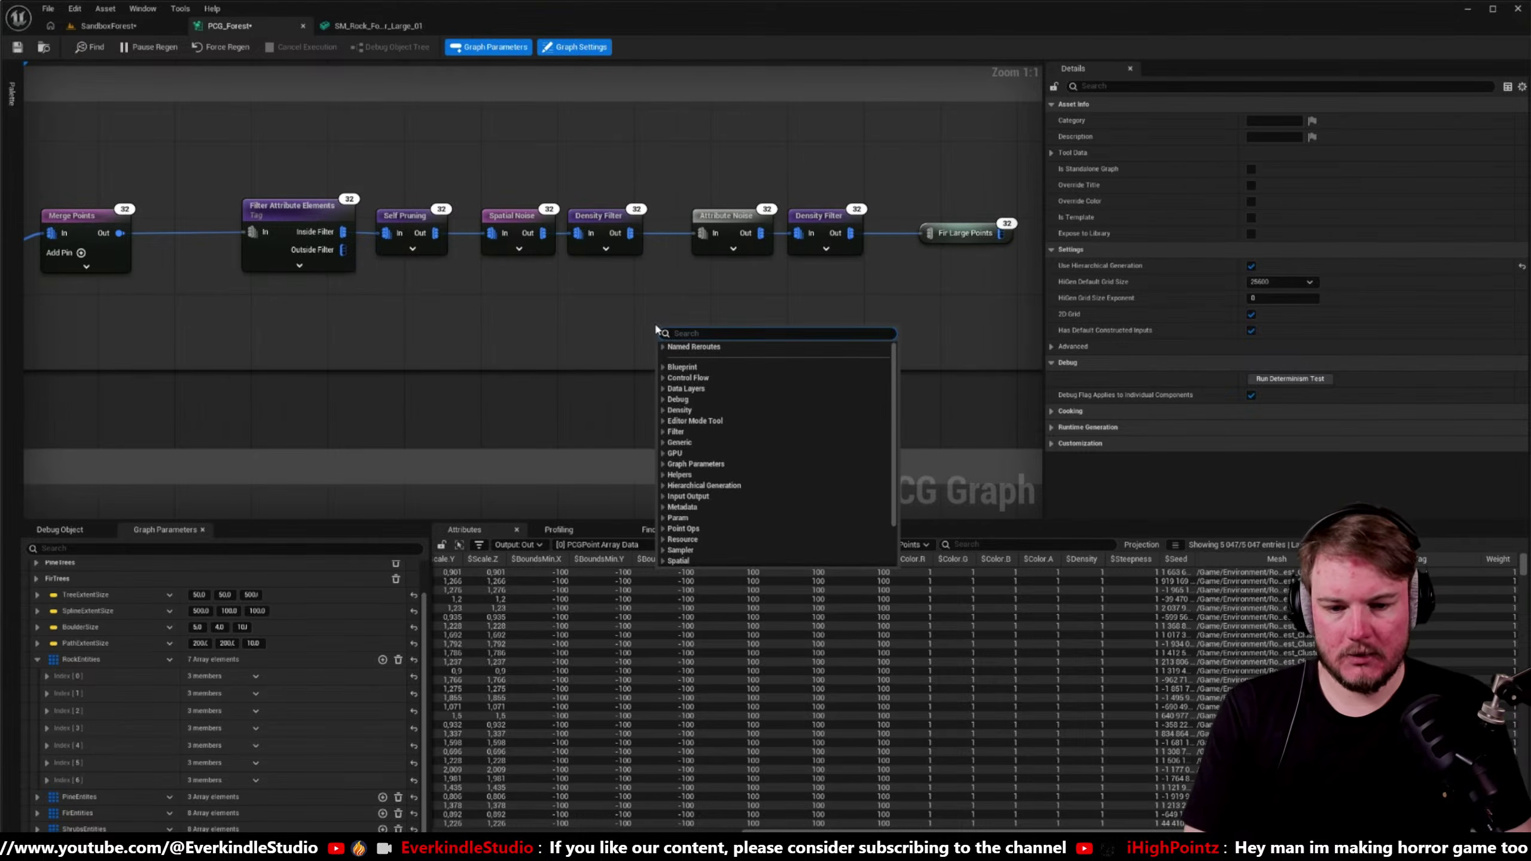
type("normal")
type(" to")
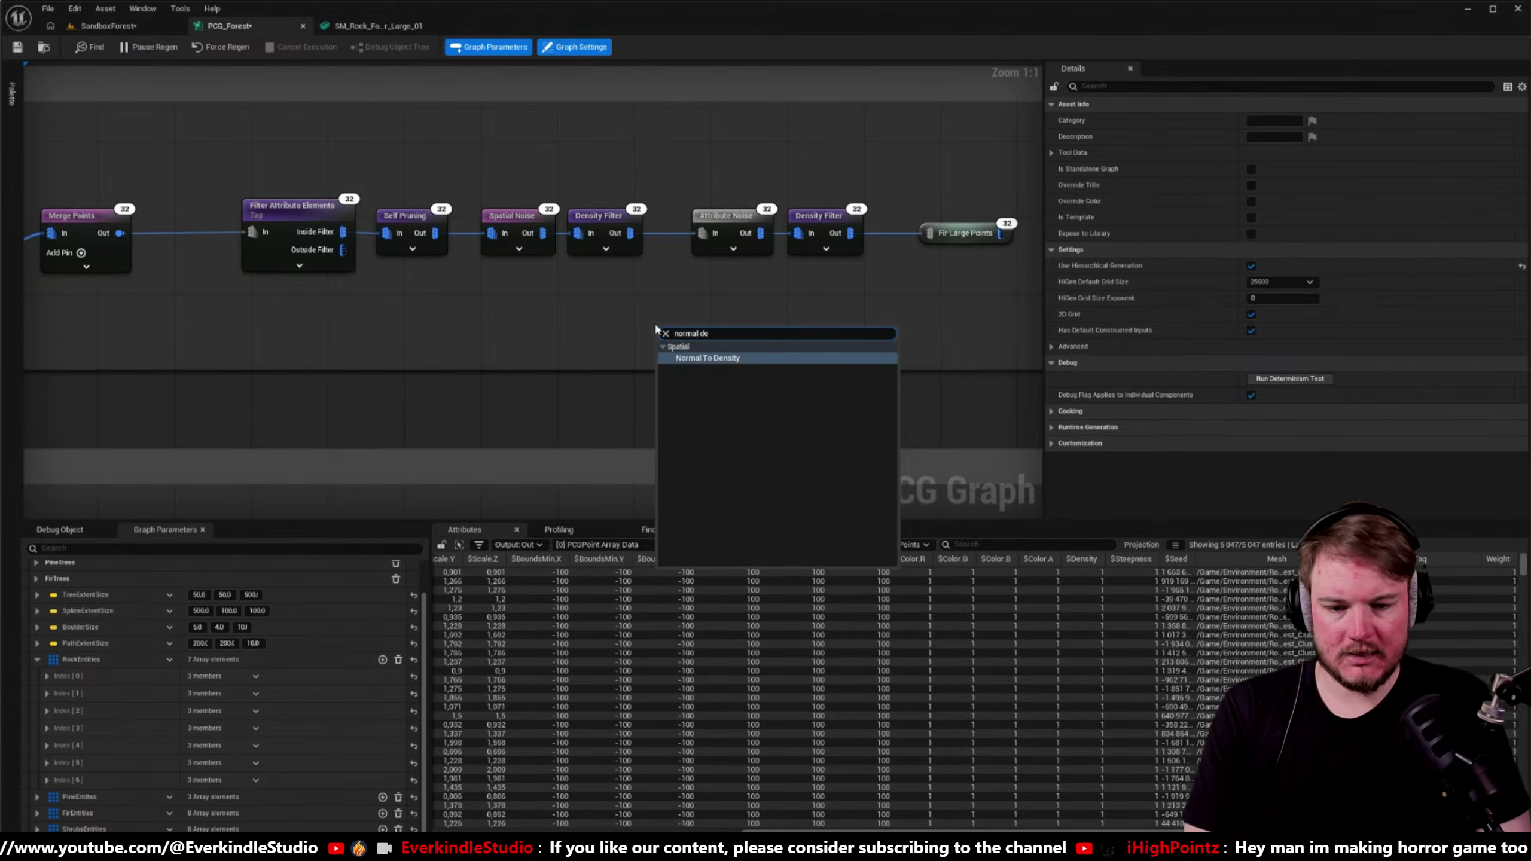
key("Return")
- Connect the first Density Filter's output in the Fir Large chain to the Normal To Density node's input
left_click_drag(664, 333, 635, 313)
right_click_drag(634, 314, 702, 309)
left_click_drag(287, 123, 480, 295)
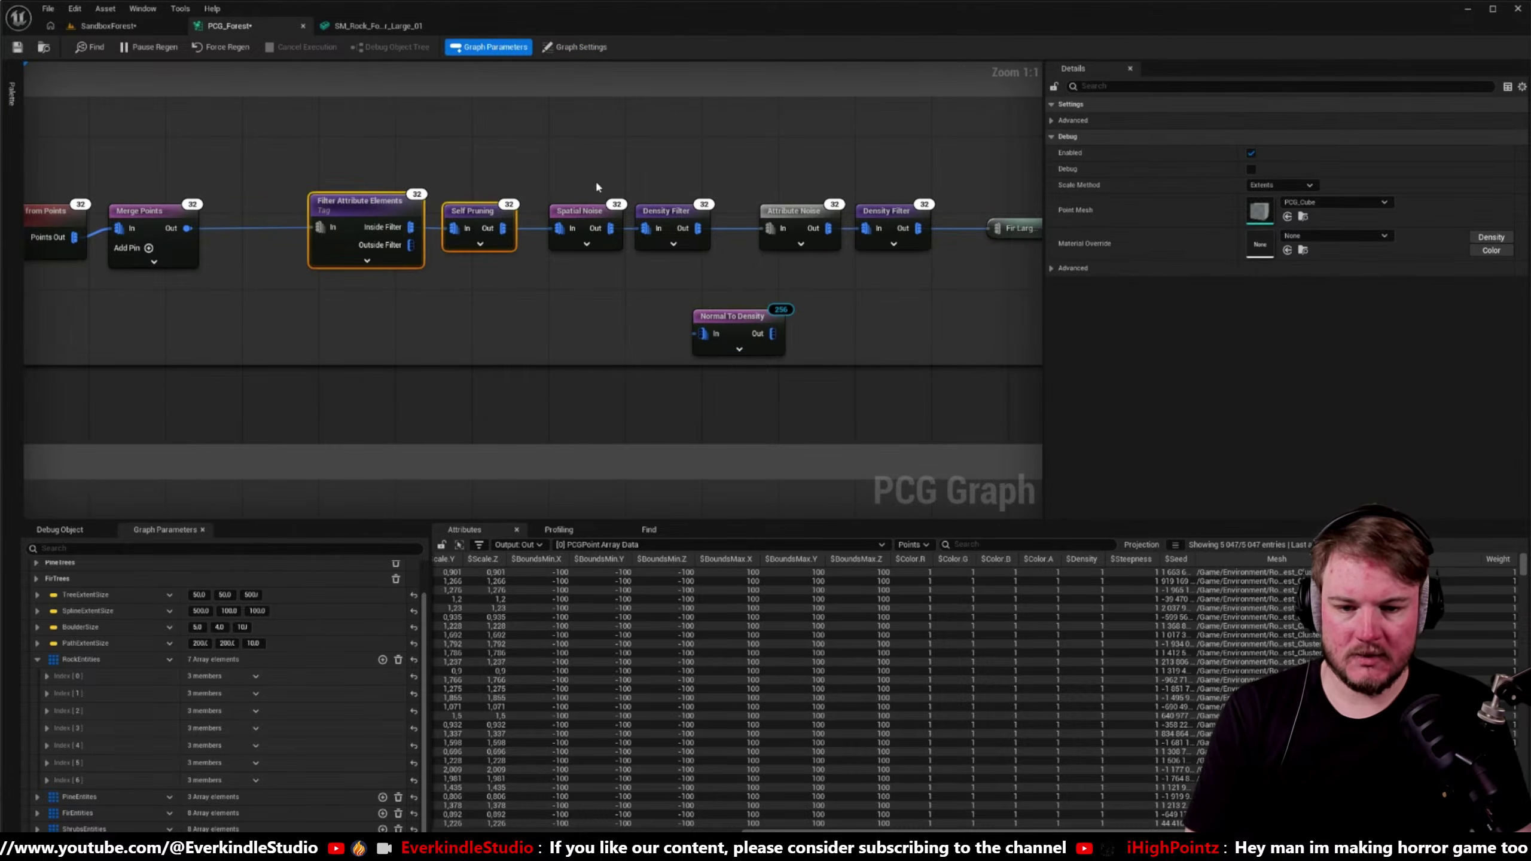
left_click_drag(596, 180, 687, 283)
left_click_drag(699, 227, 655, 307)
right_click_drag(793, 283, 712, 282)
- Add a Density Filter node fed by the Normal To Density output and pause graph regeneration
left_click(605, 238)
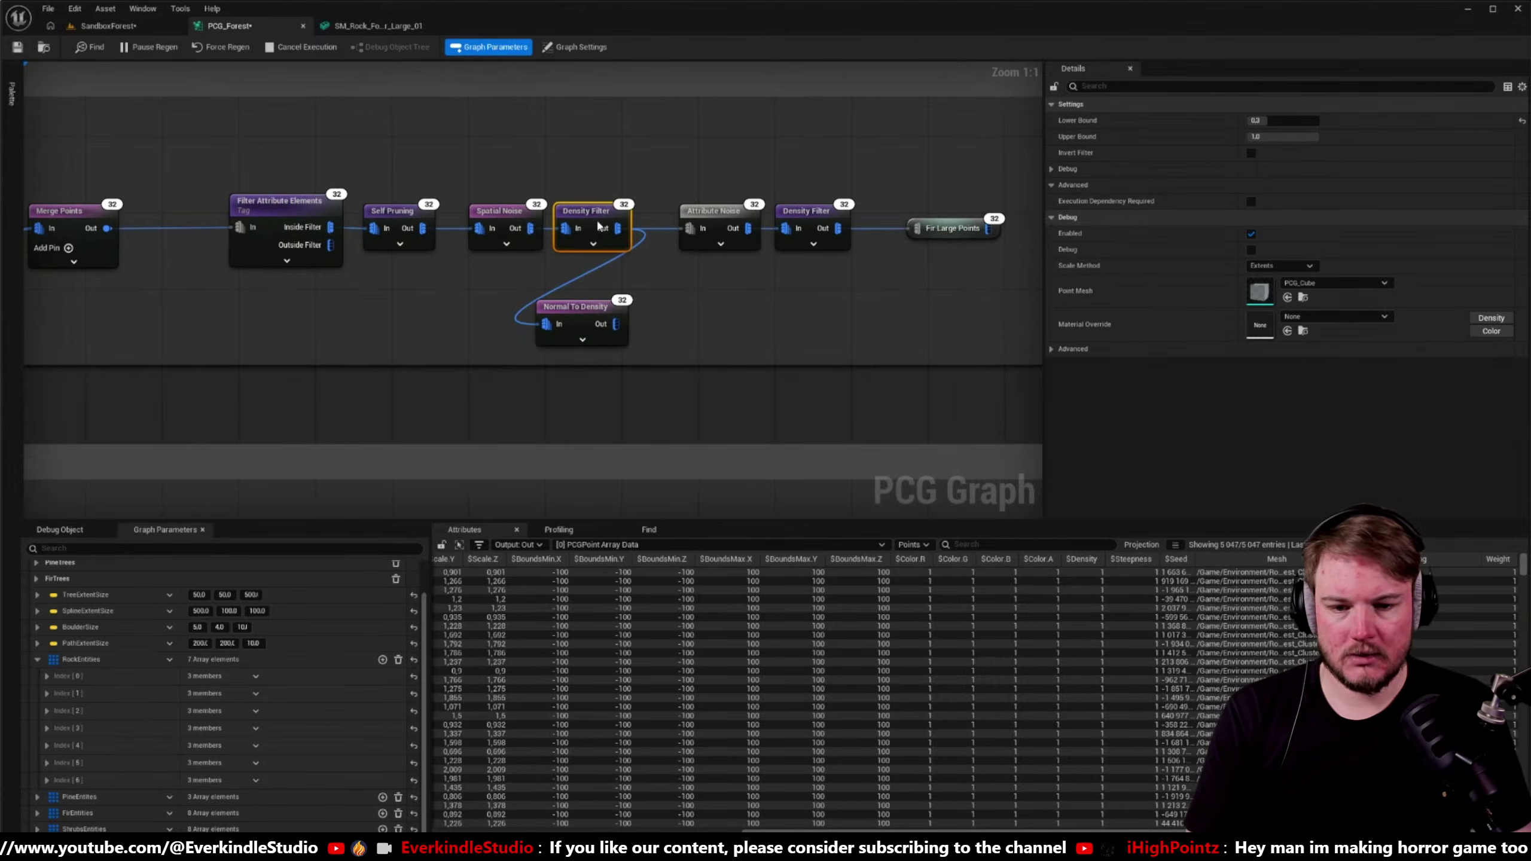
left_click_drag(621, 325, 693, 301)
type("densi")
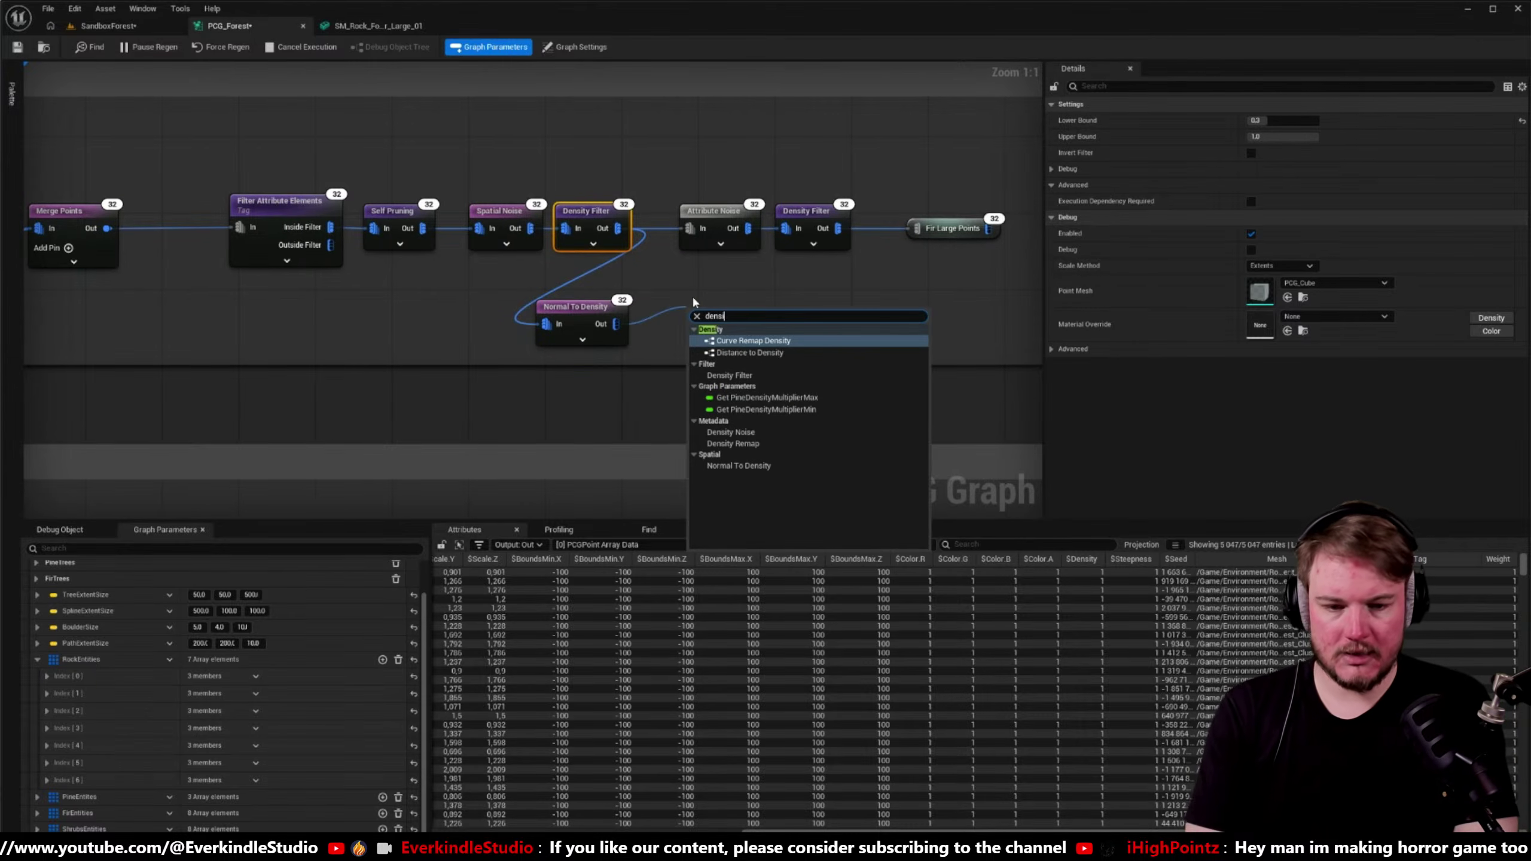
key("Down")
key("Down")
key("Down")
key("Down")
key("Down")
key("Up")
key("Up")
key("Up")
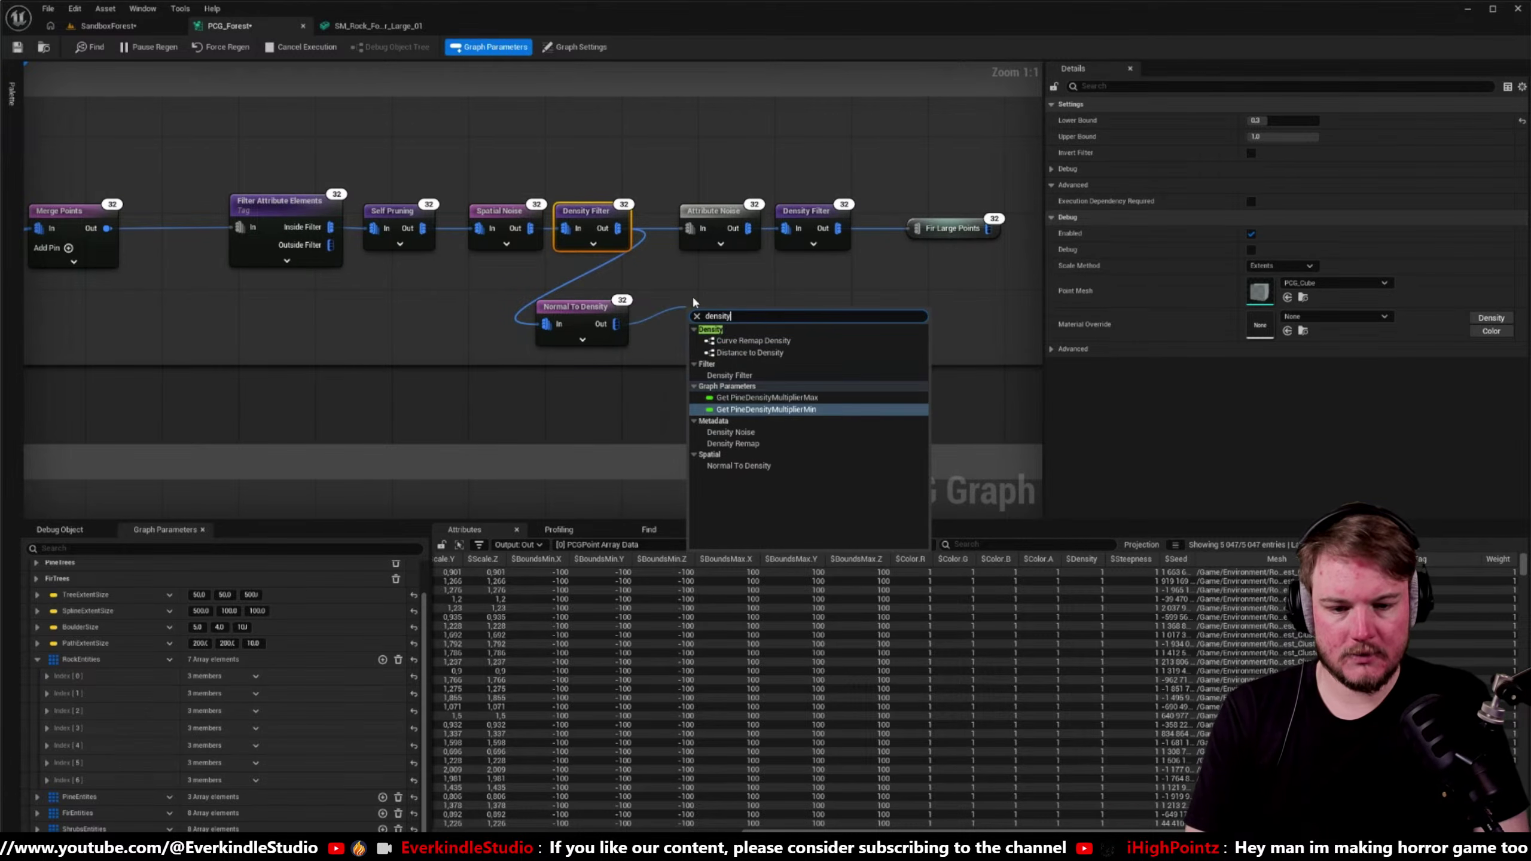
key("Return")
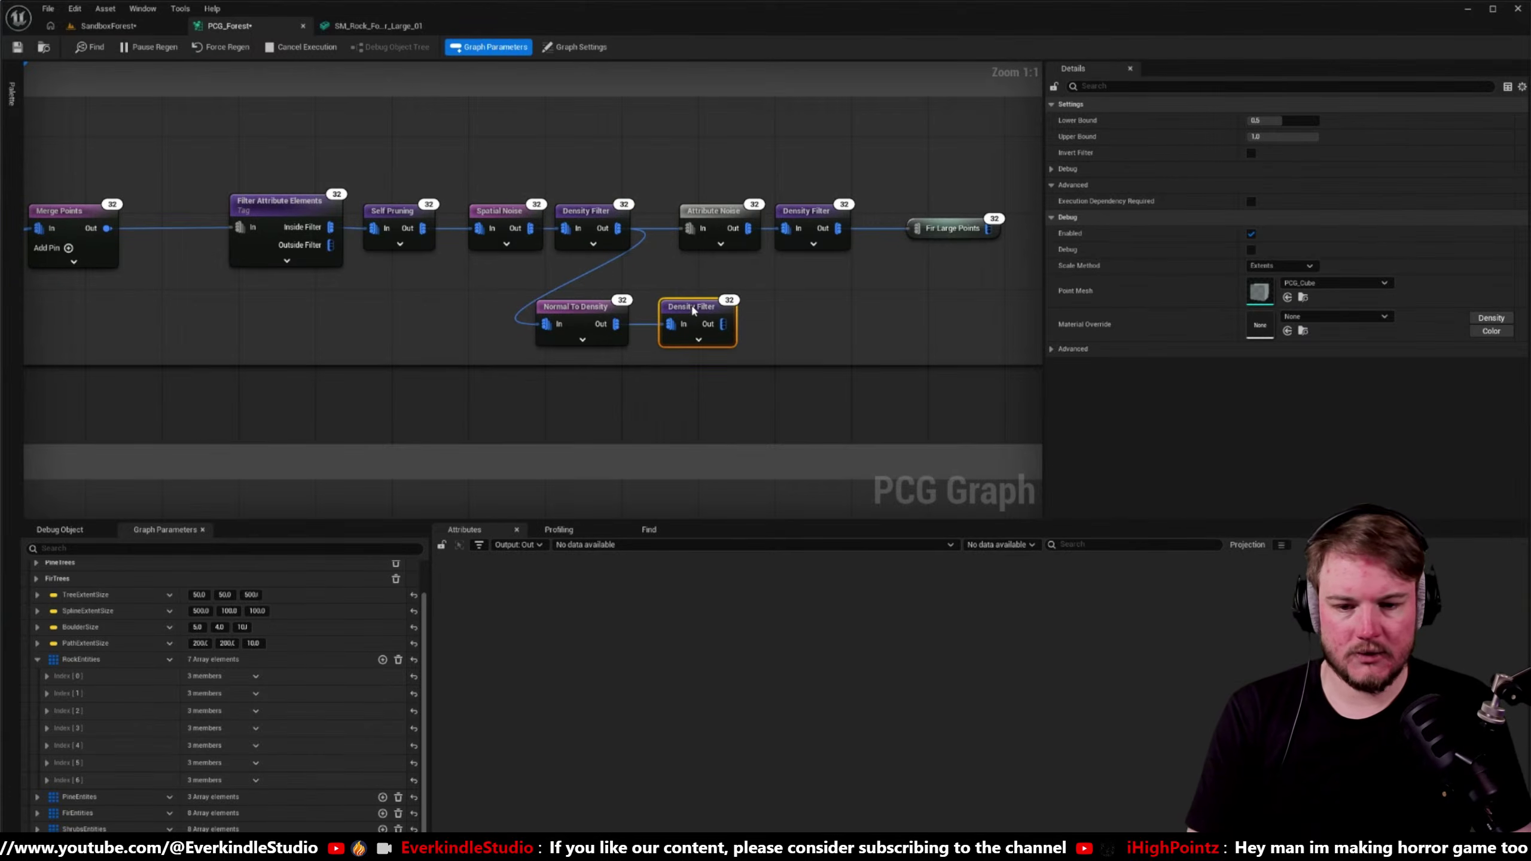
left_click(150, 47)
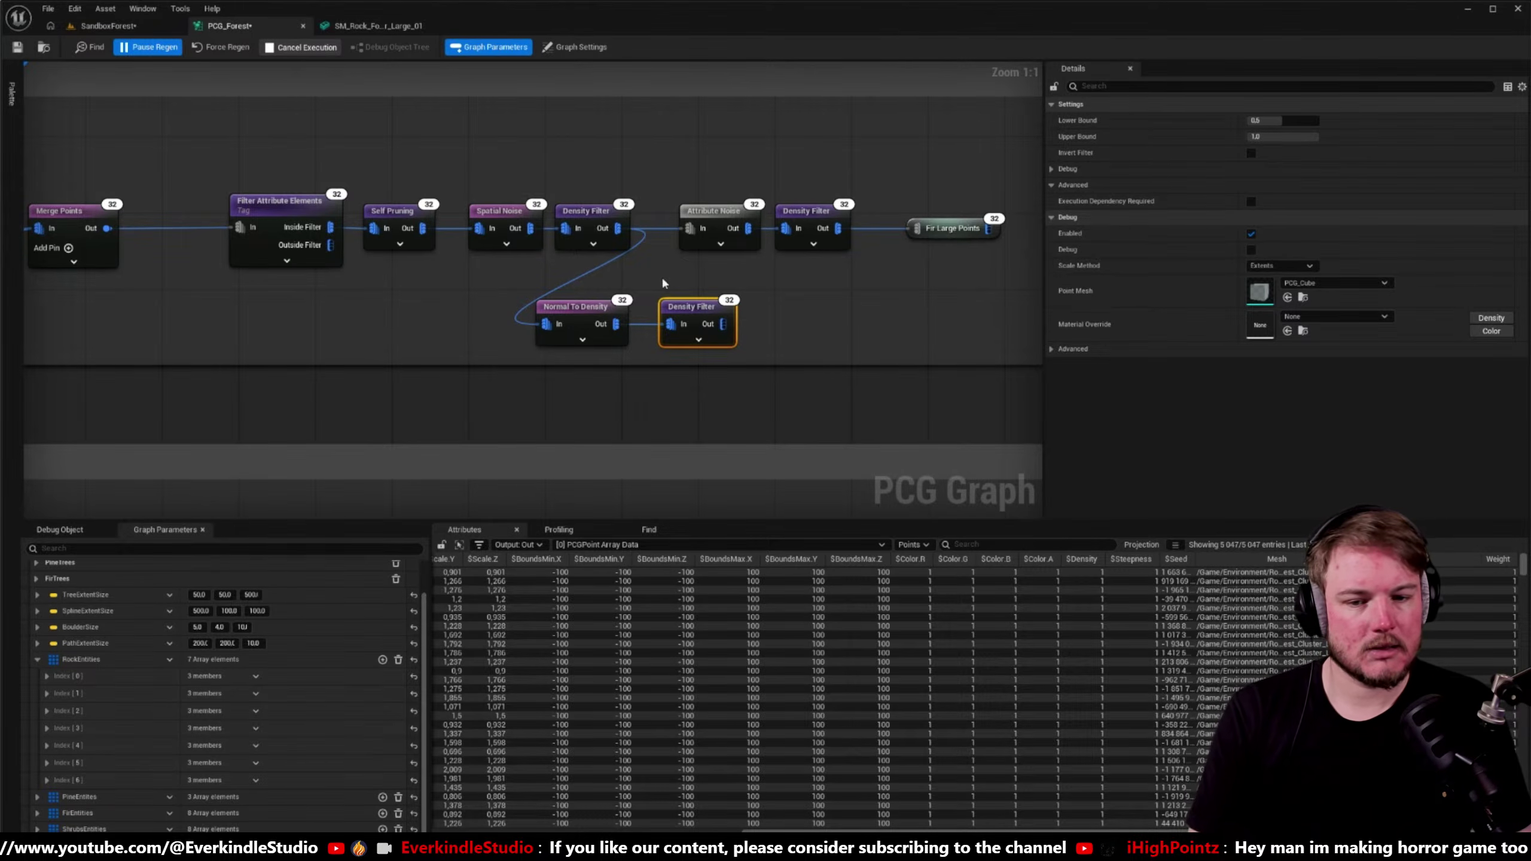
- Set the Strength of the Normal To Density node in the Fir Large chain to 0.1
left_click(582, 313)
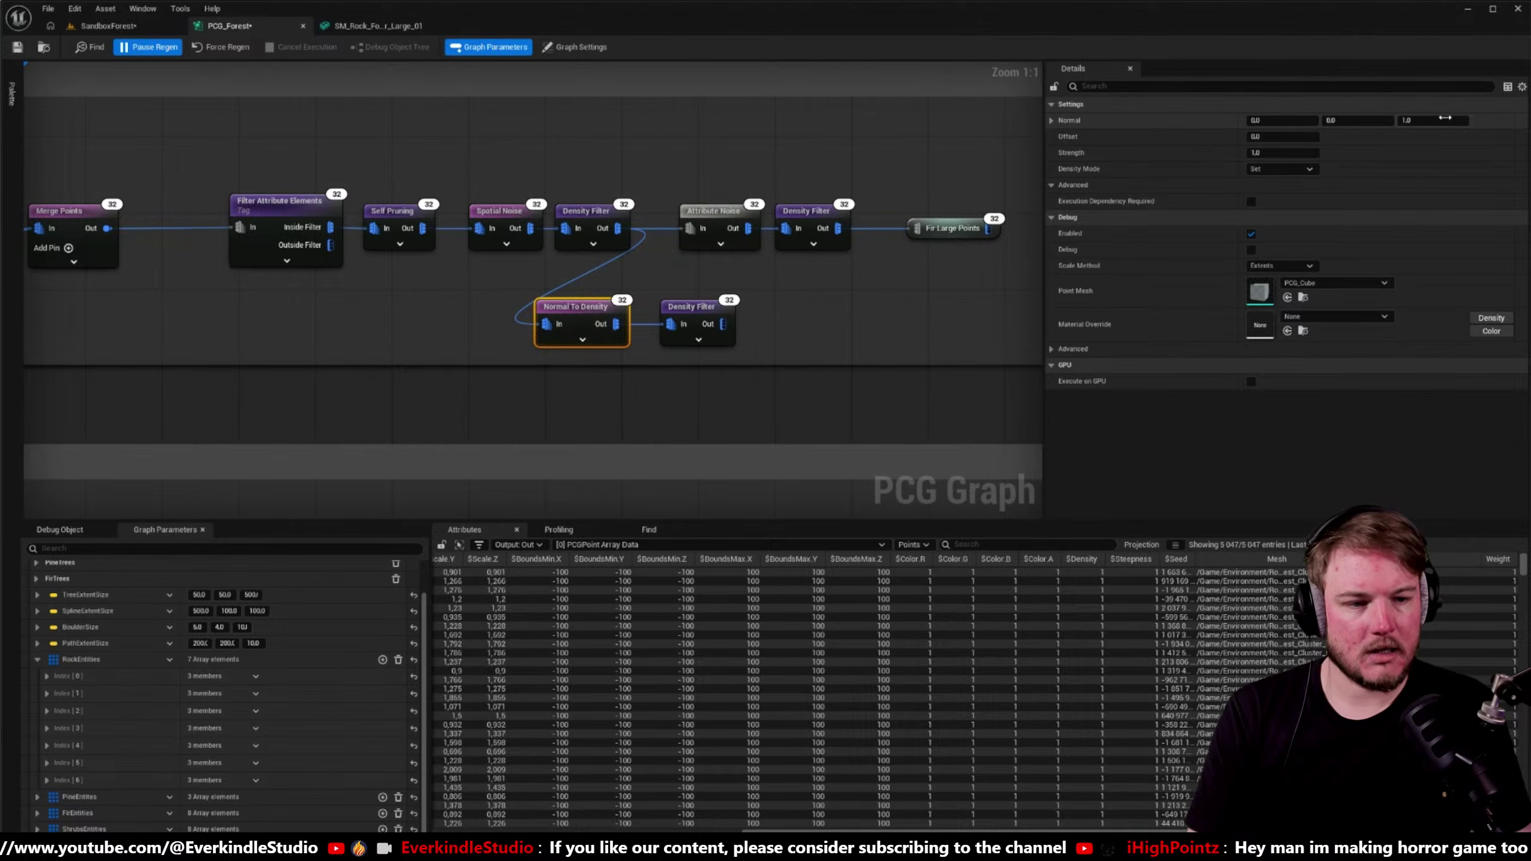
left_click(1295, 137)
key("Tab")
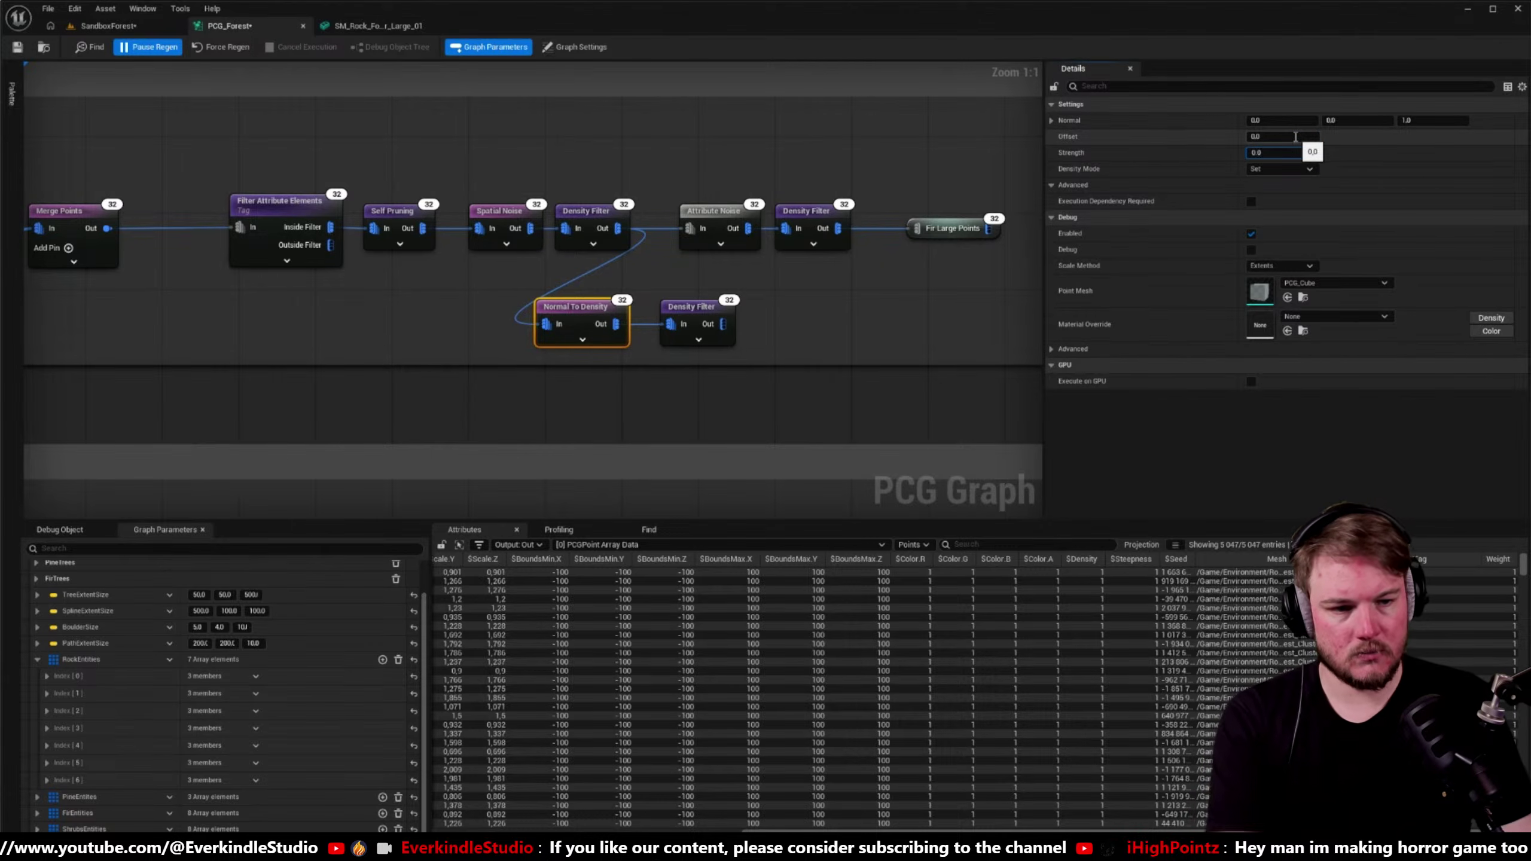
type("0.1")
- Connect the output of the Density Filter after Normal To Density to the Attribute Noise input in the Fir Large chain
left_click(691, 306)
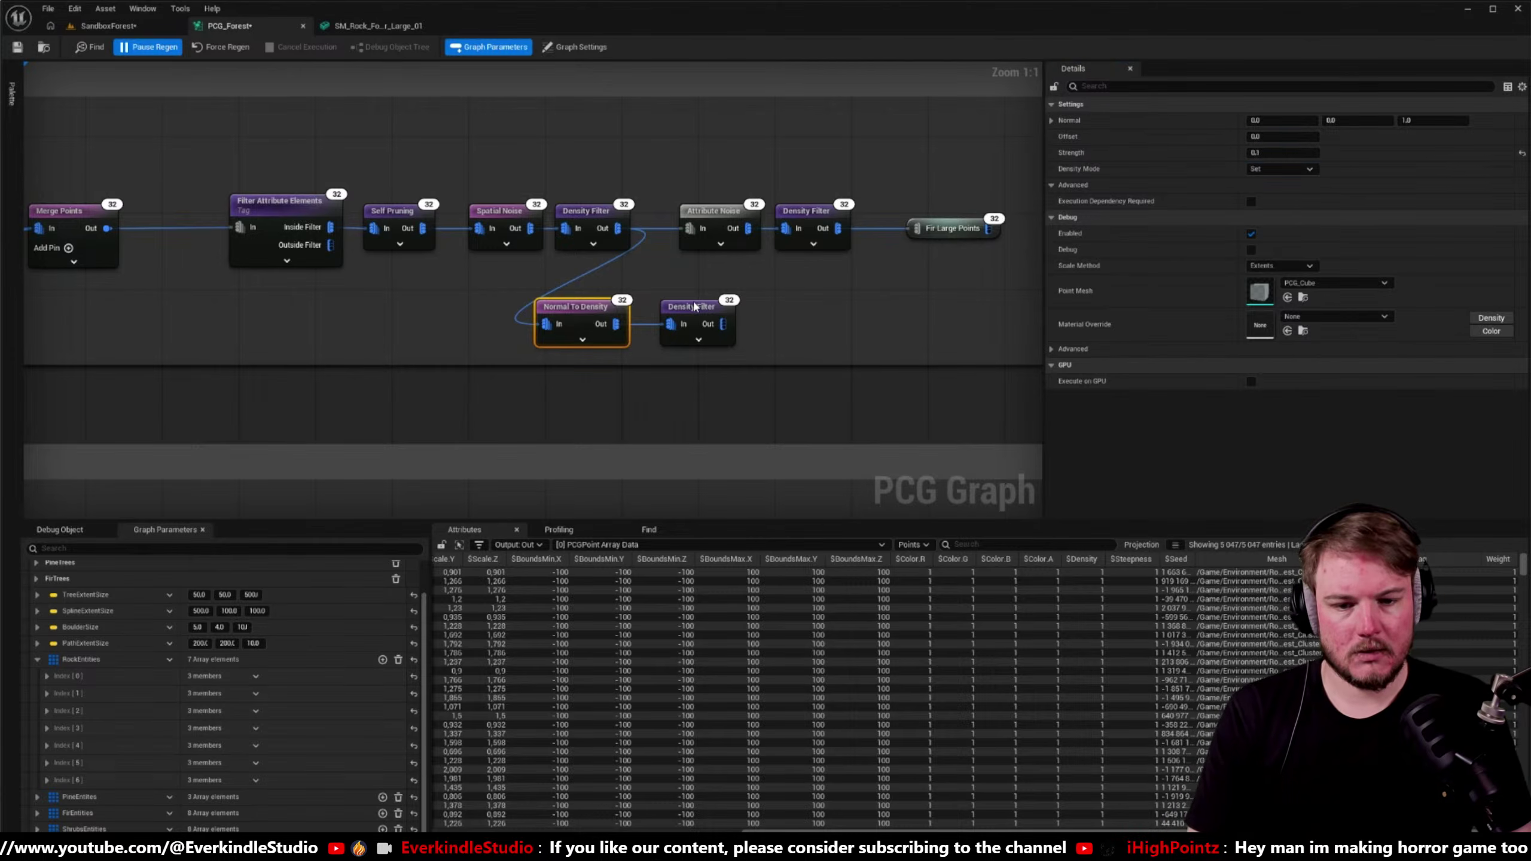
left_click(1304, 119)
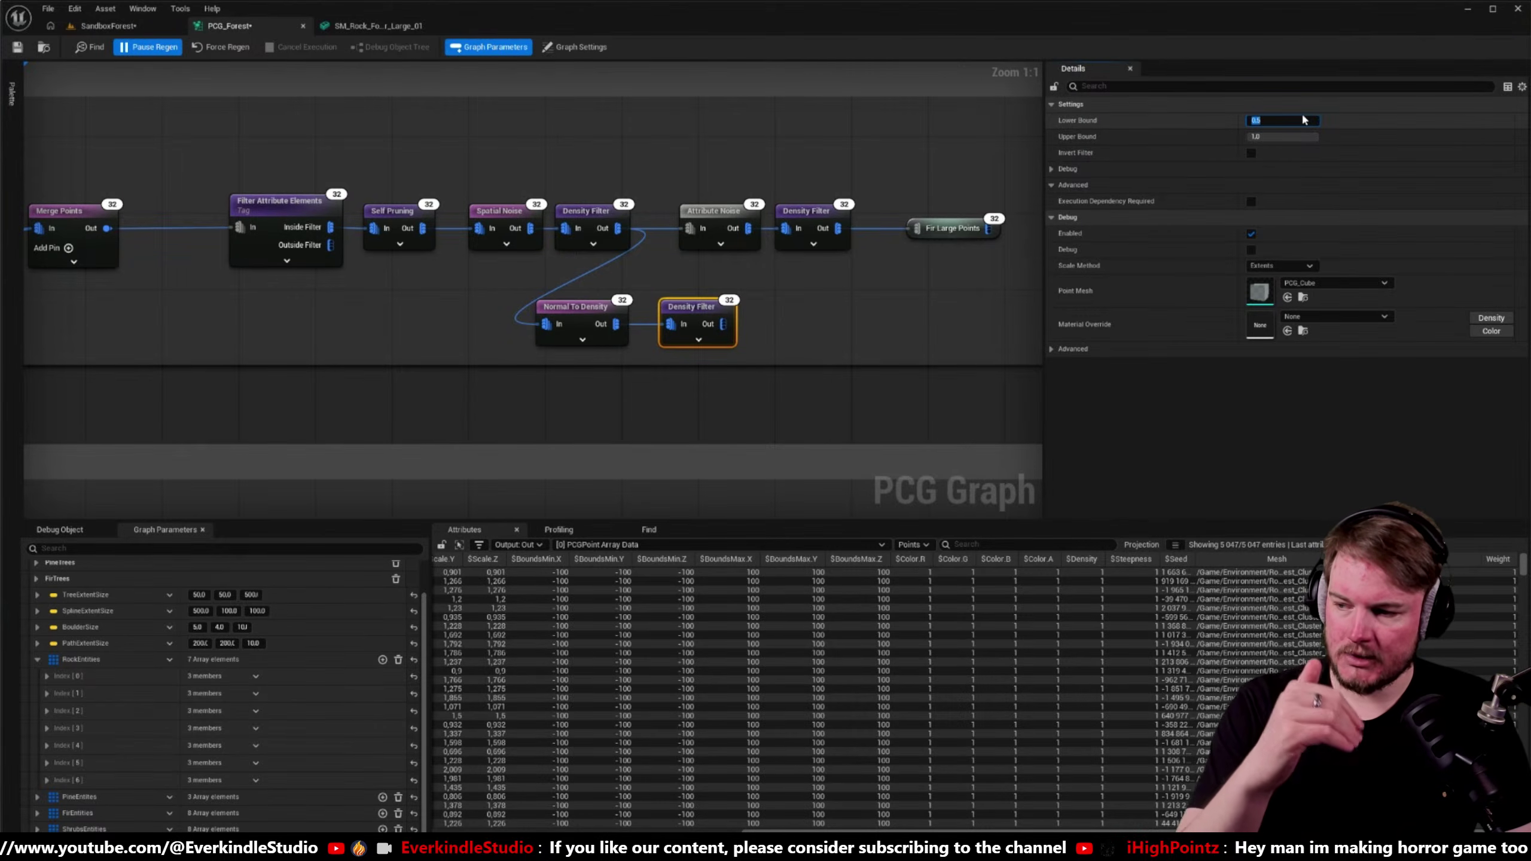
left_click(877, 260)
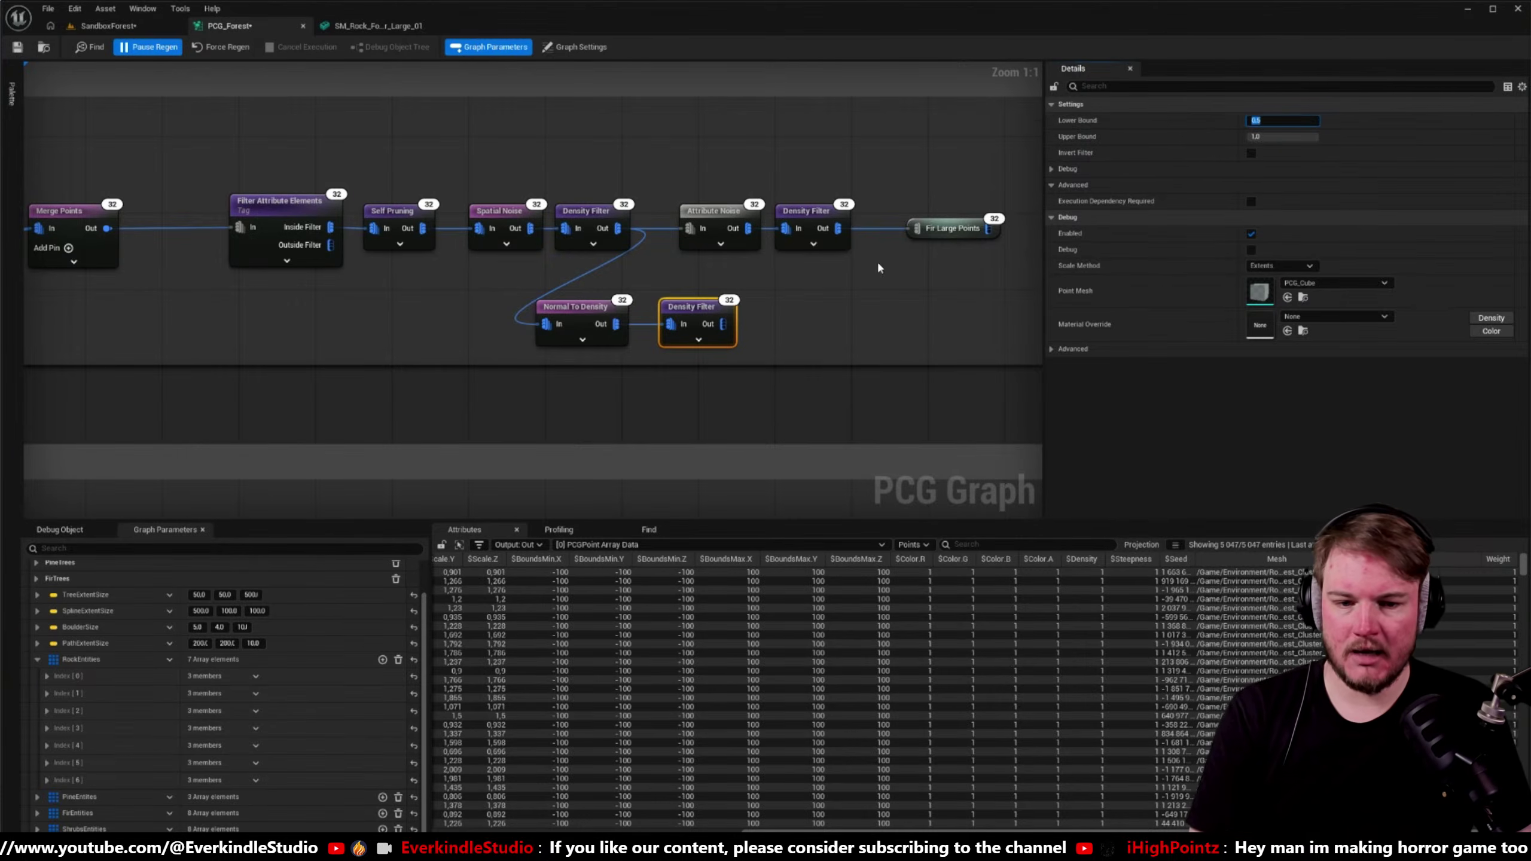
left_click_drag(723, 324, 689, 227)
- Look at the rocks in the SandboxForest level and close the large rock cluster's static mesh editor
left_click(108, 25)
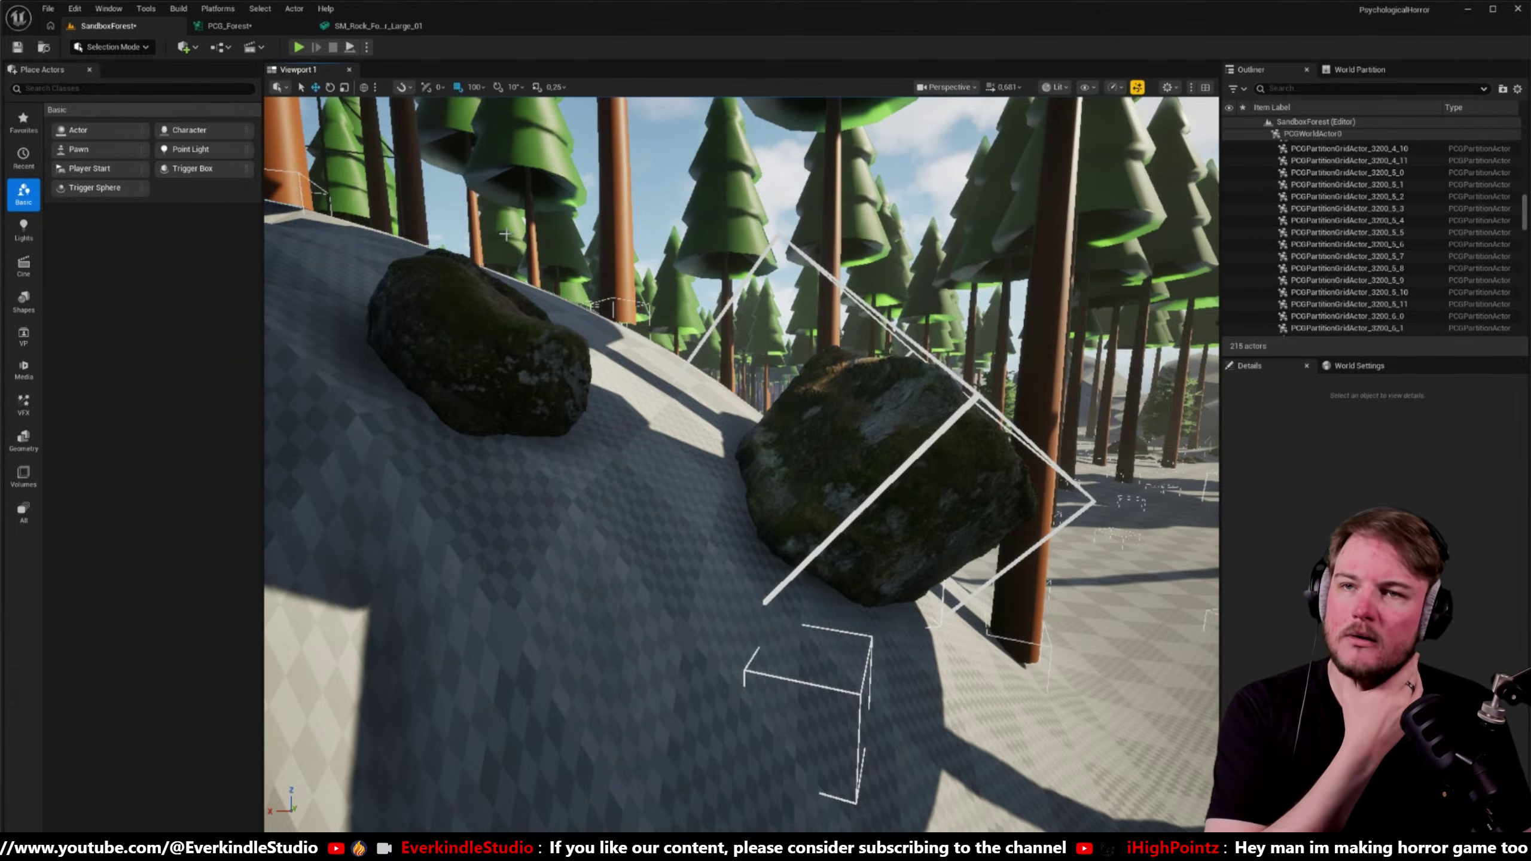
left_click(356, 26)
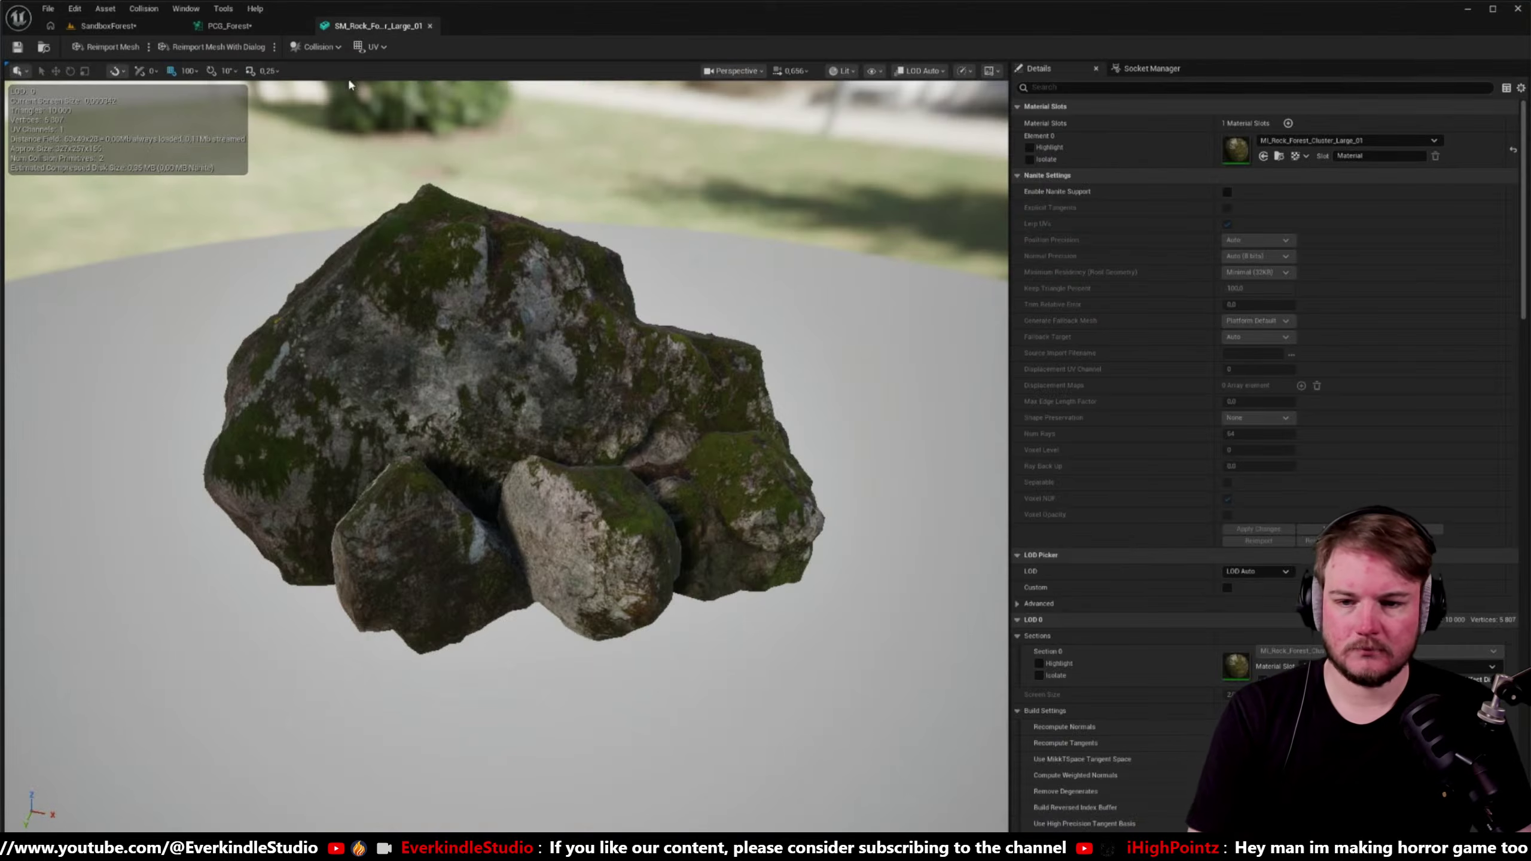
middle_click(361, 30)
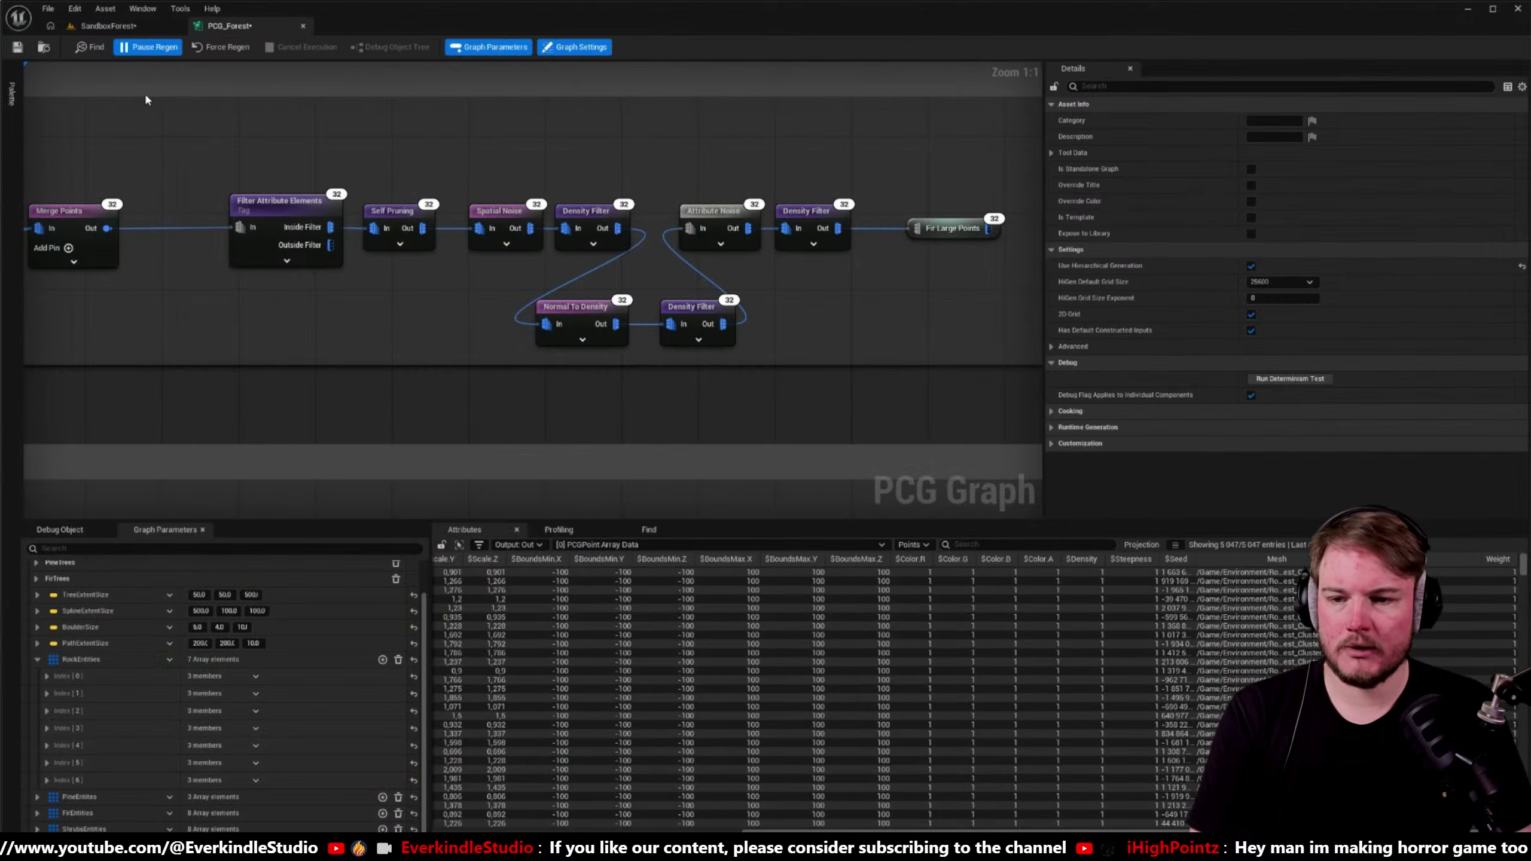
- Examine how the two boulders sit on the steep slope in the SandboxForest level
left_click(105, 26)
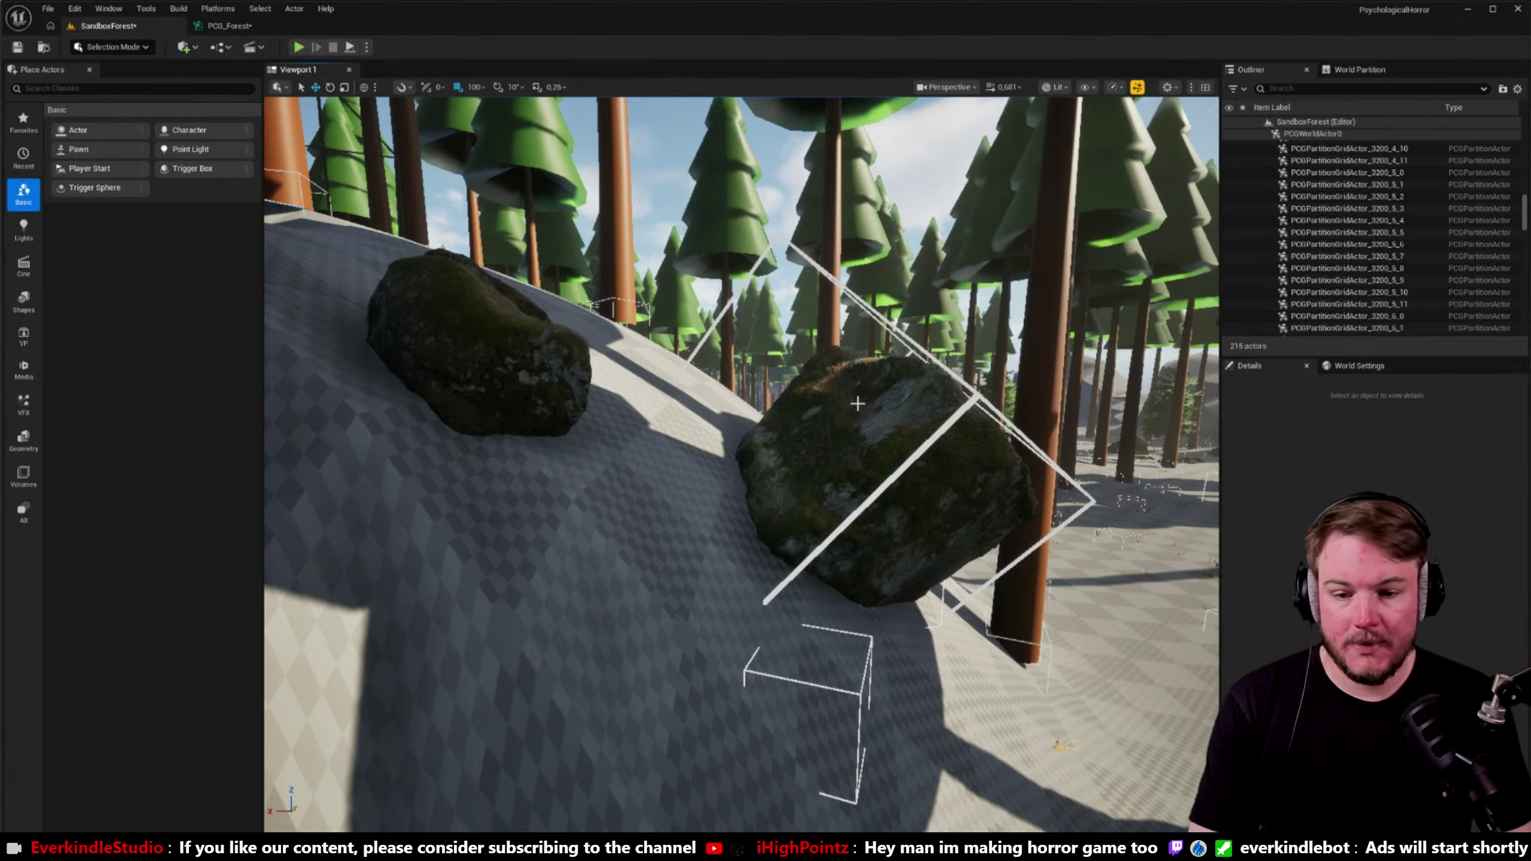
right_click_drag(482, 302, 542, 303)
mouse_move(754, 531)
right_mouse_down()
mouse_move(742, 527)
mouse_move(769, 536)
right_mouse_up()
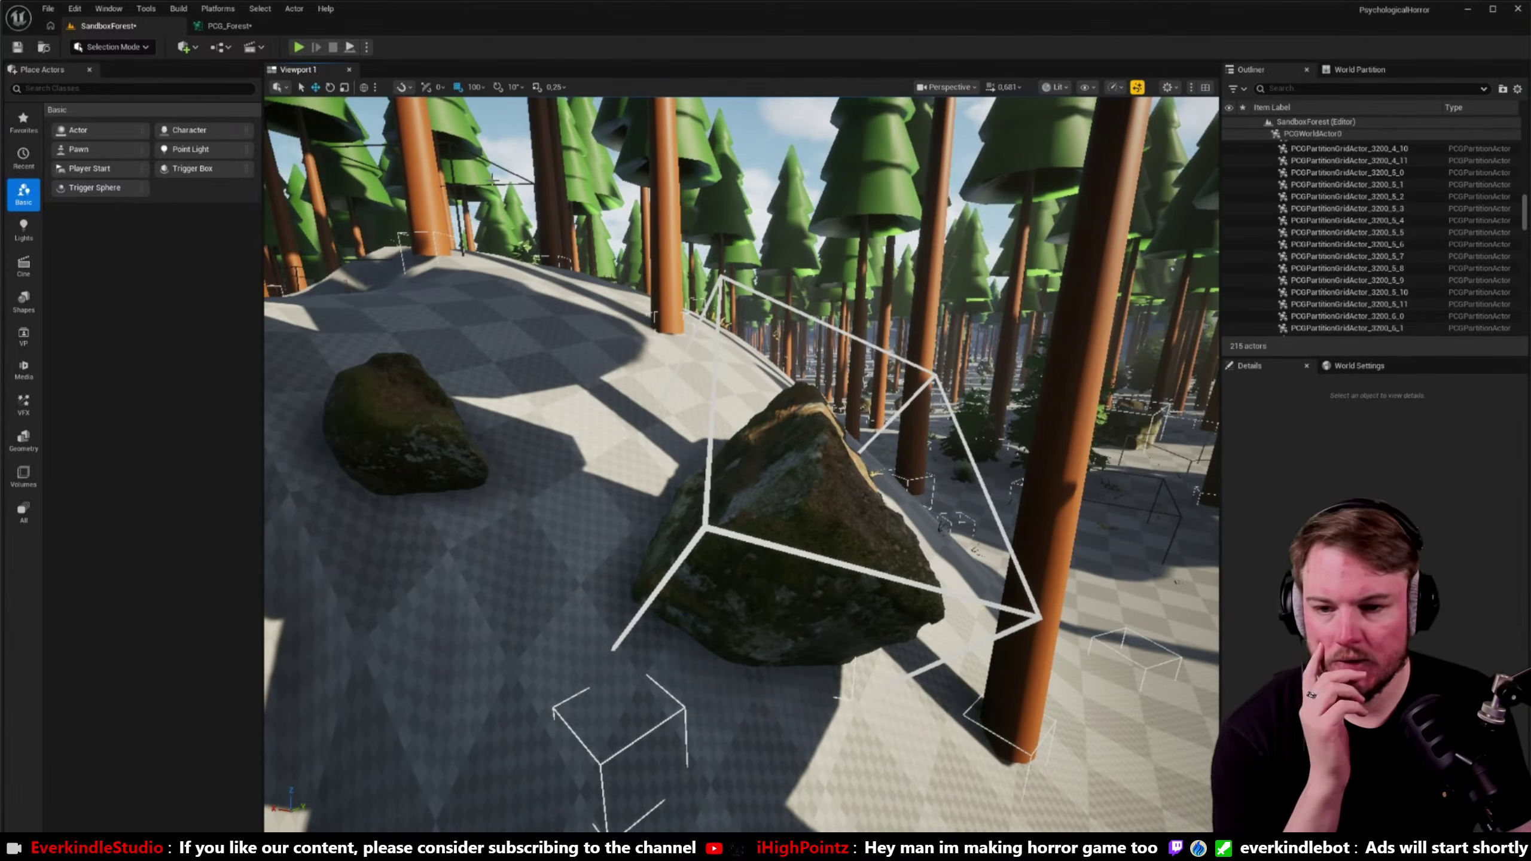
left_click(218, 9)
key("Escape")
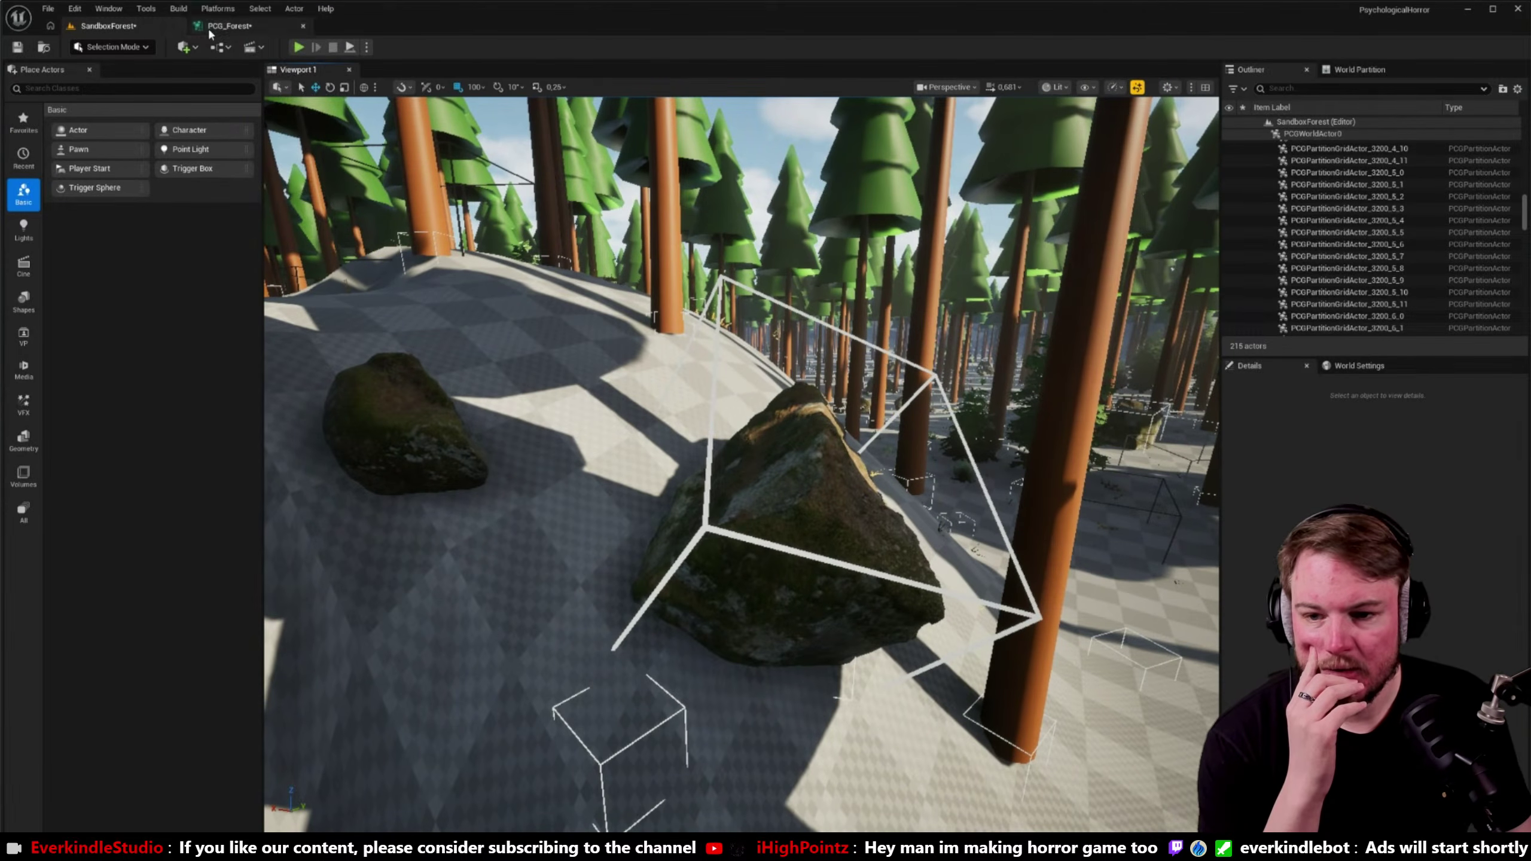
- Cut the Normal To Density node and its Density Filter out of the Fir Large chain in the PCG_Forest graph
left_click(229, 25)
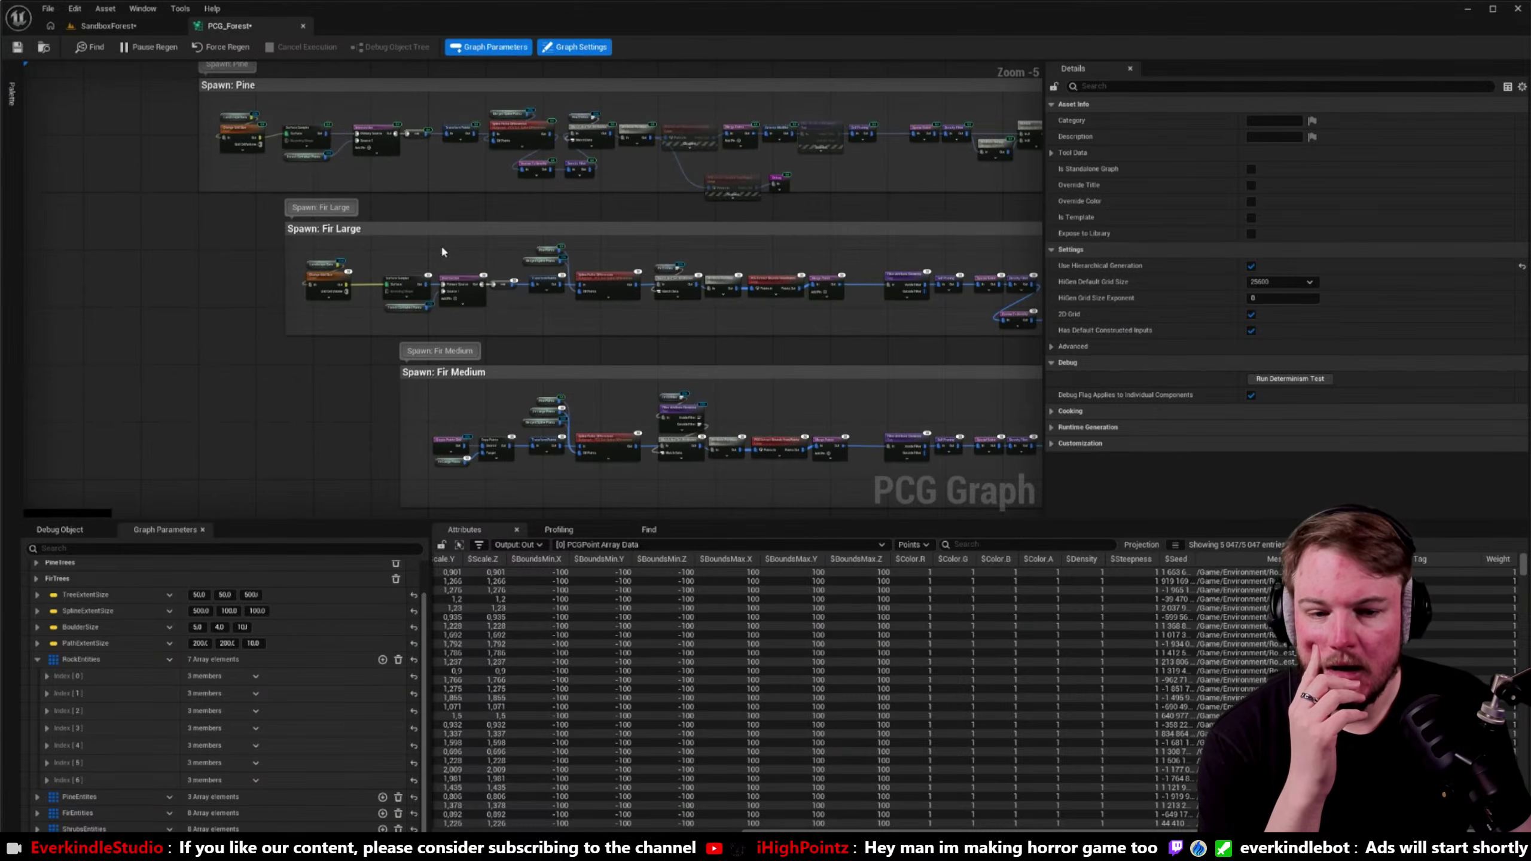
scroll(603, 265, "up", 4)
scroll(603, 261, "up", 1)
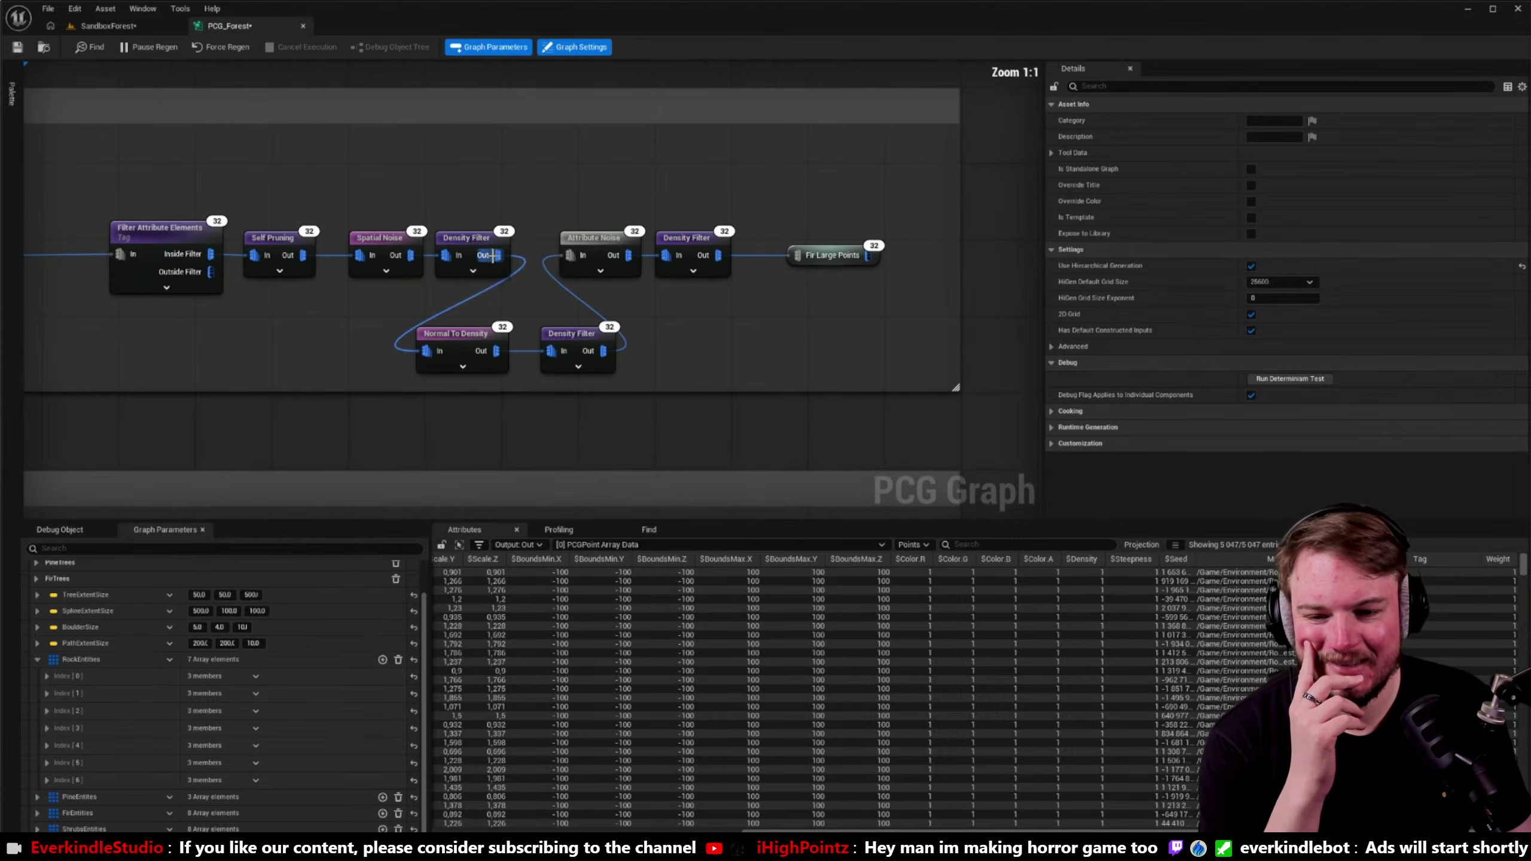
left_click_drag(554, 292, 458, 340)
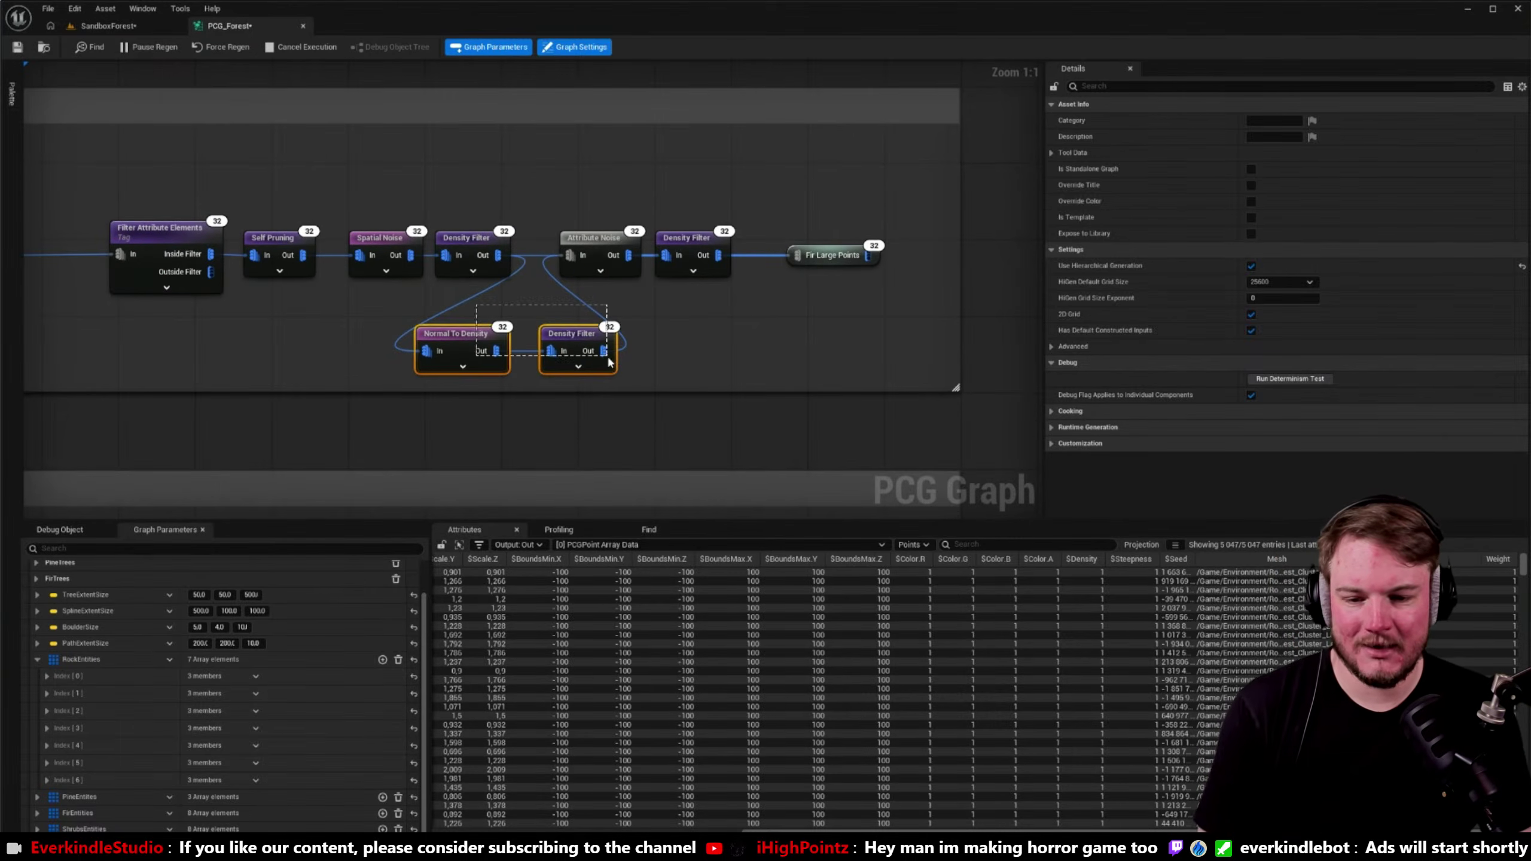
key("Delete")
- Paste the Normal To Density and Density Filter nodes below the end of the Spawn: Rocks Large chain
scroll(602, 330, "down", 5)
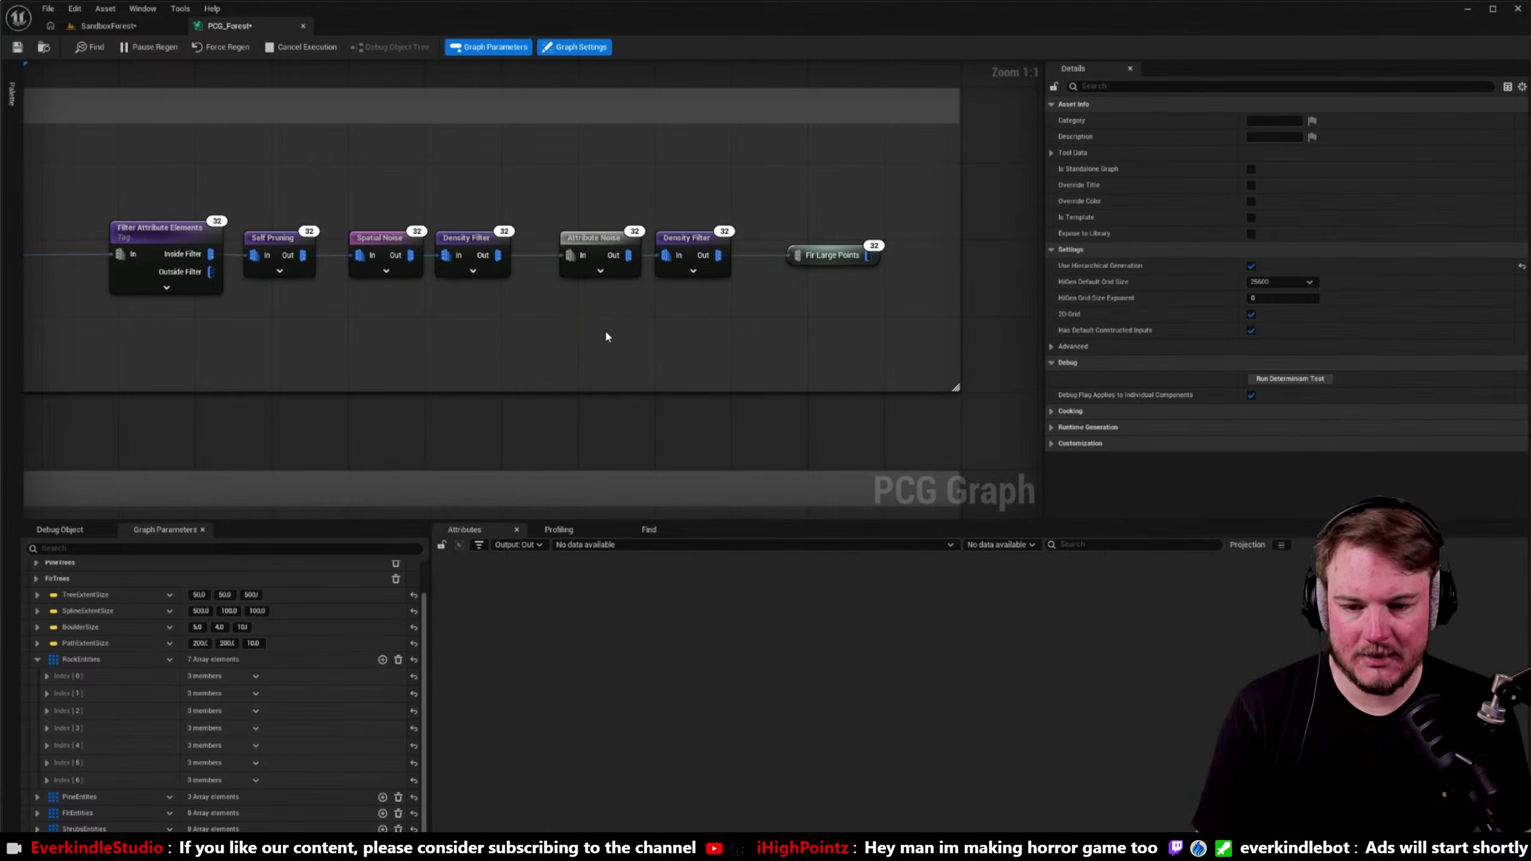
right_click_drag(599, 347, 886, 66)
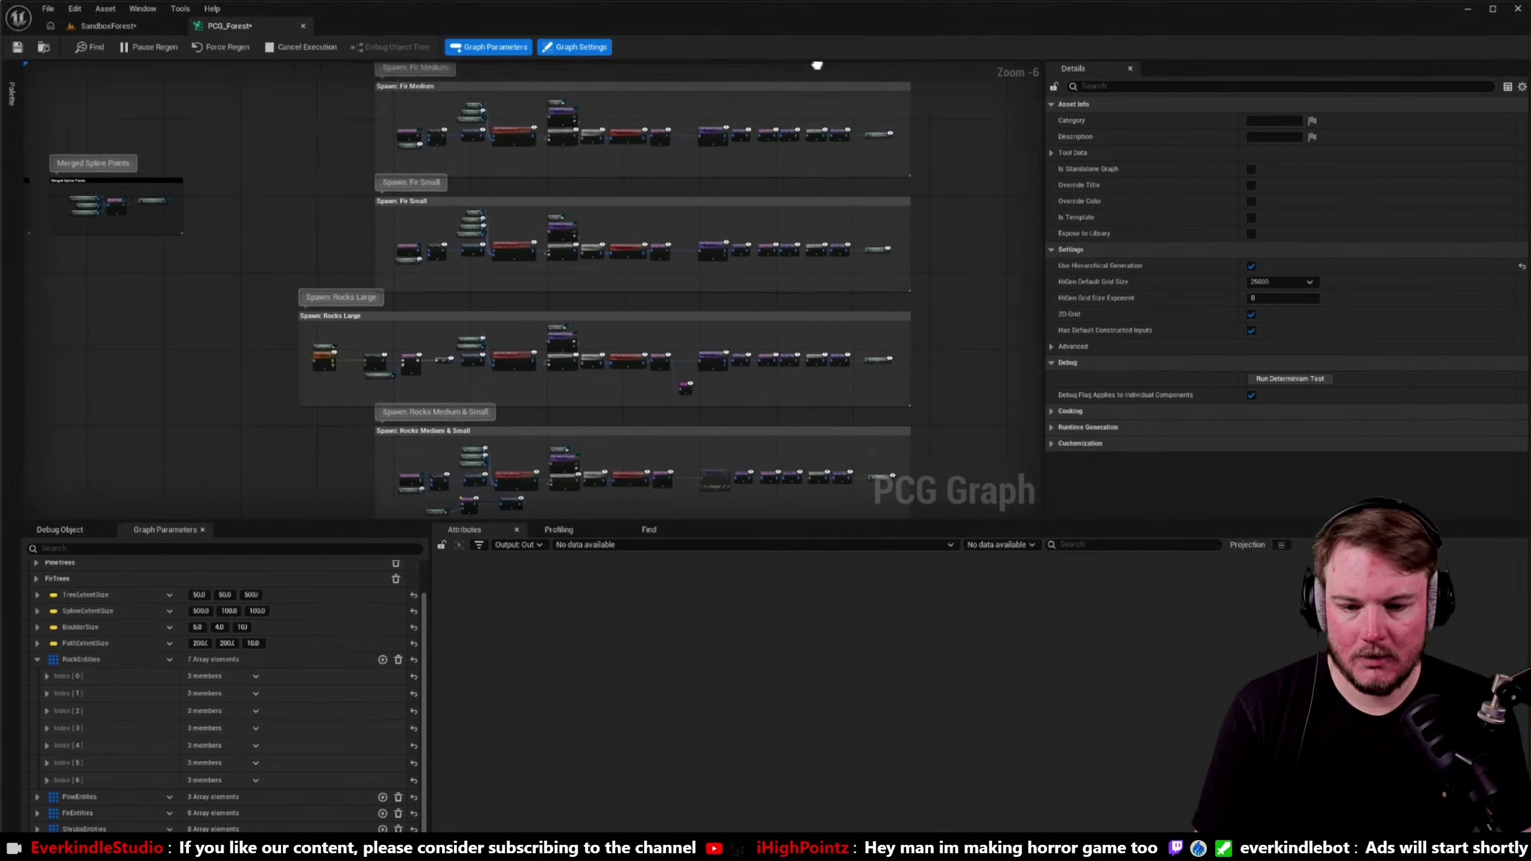
scroll(783, 371, "up", 5)
right_click_drag(847, 359, 671, 347)
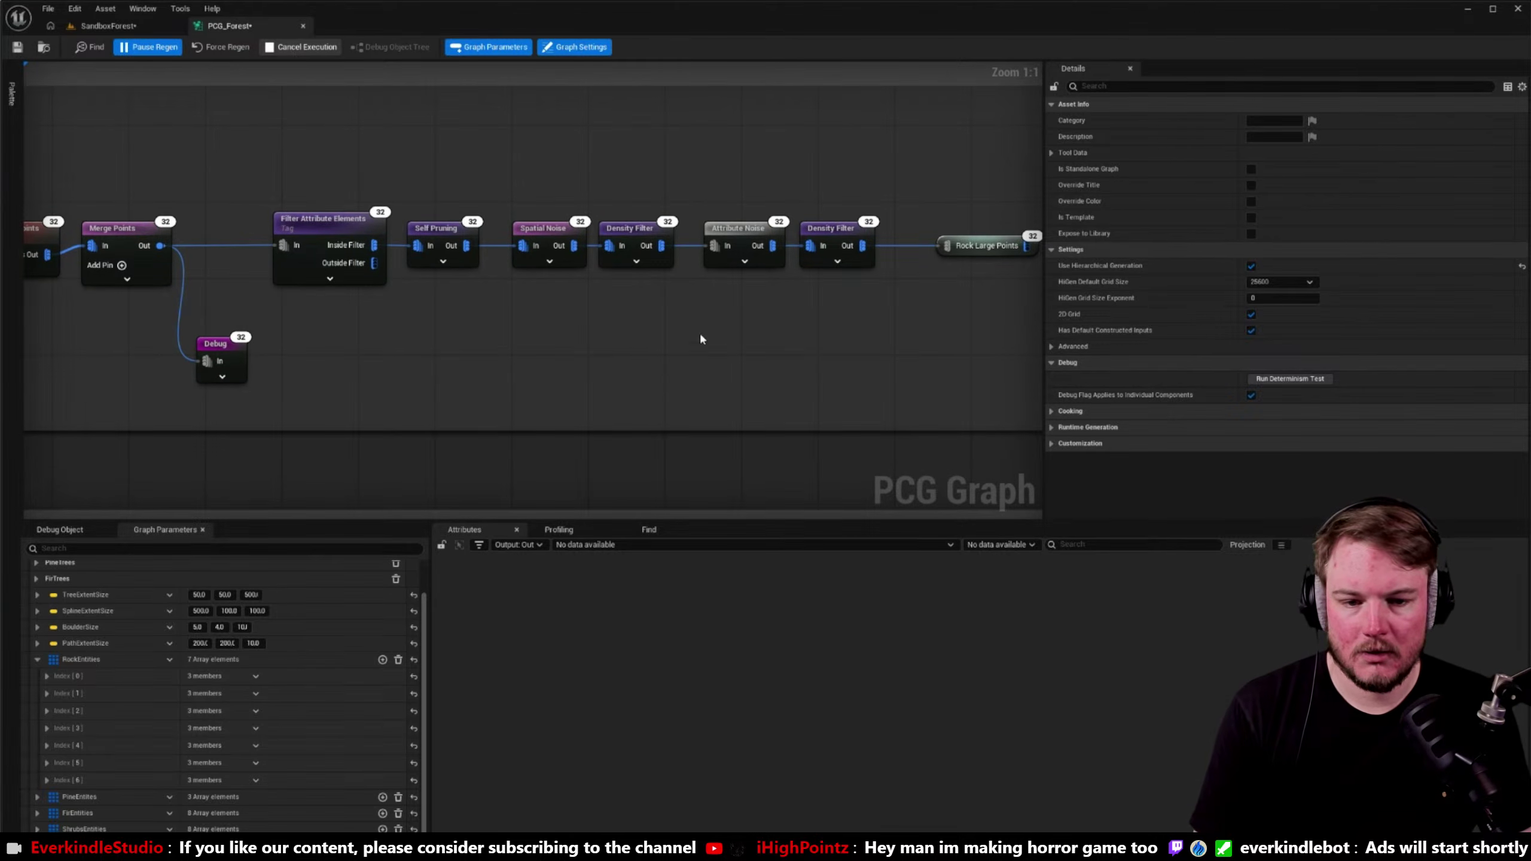
key("ctrl+v")
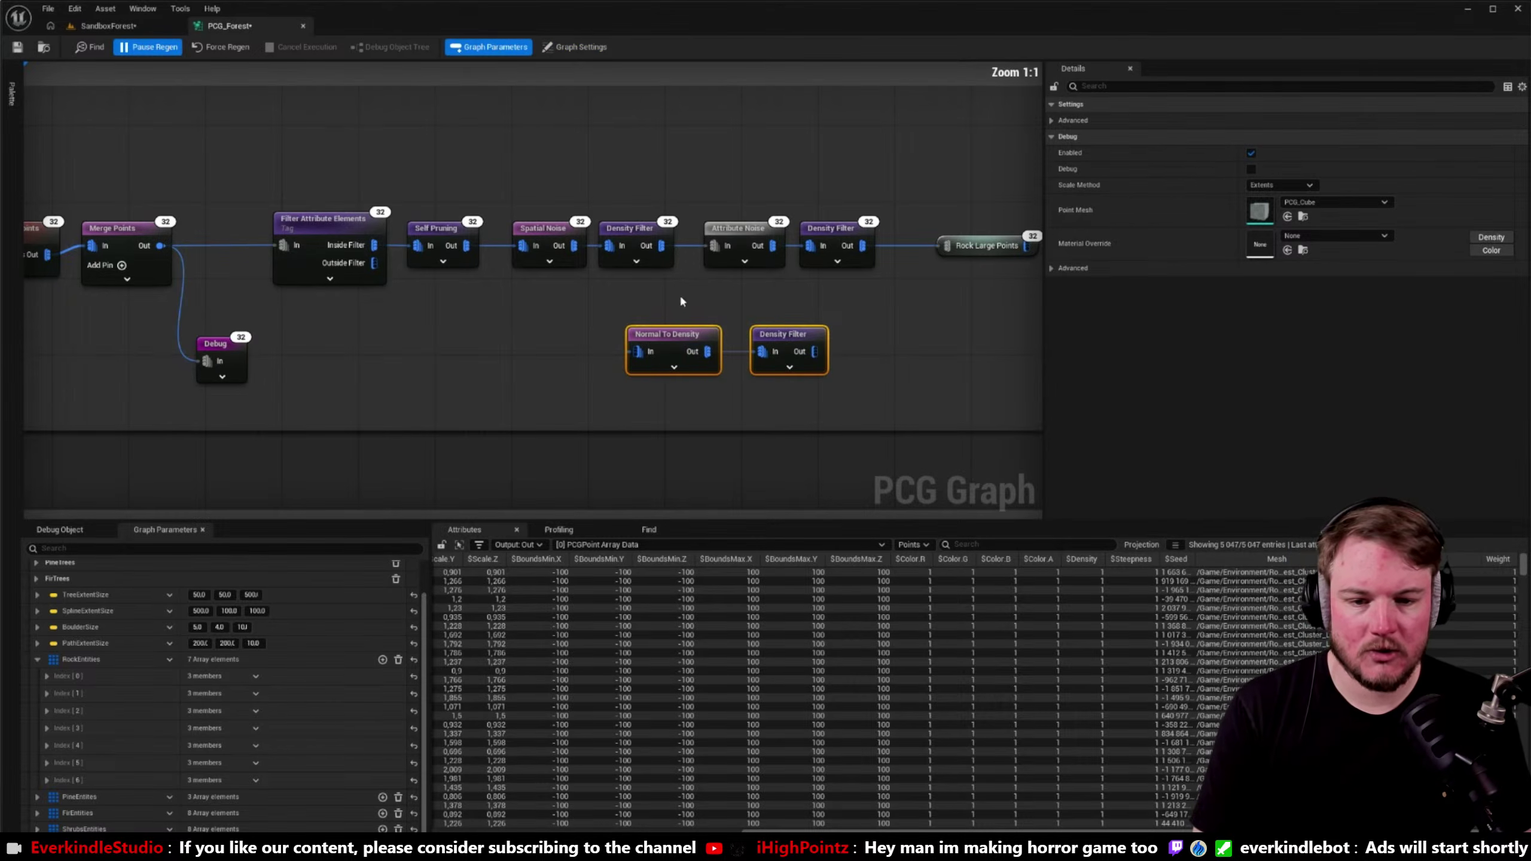
- Wire the pasted pair between the first Density Filter and Attribute Noise in the Rocks Large chain and resume graph regeneration
left_click_drag(661, 244, 637, 351)
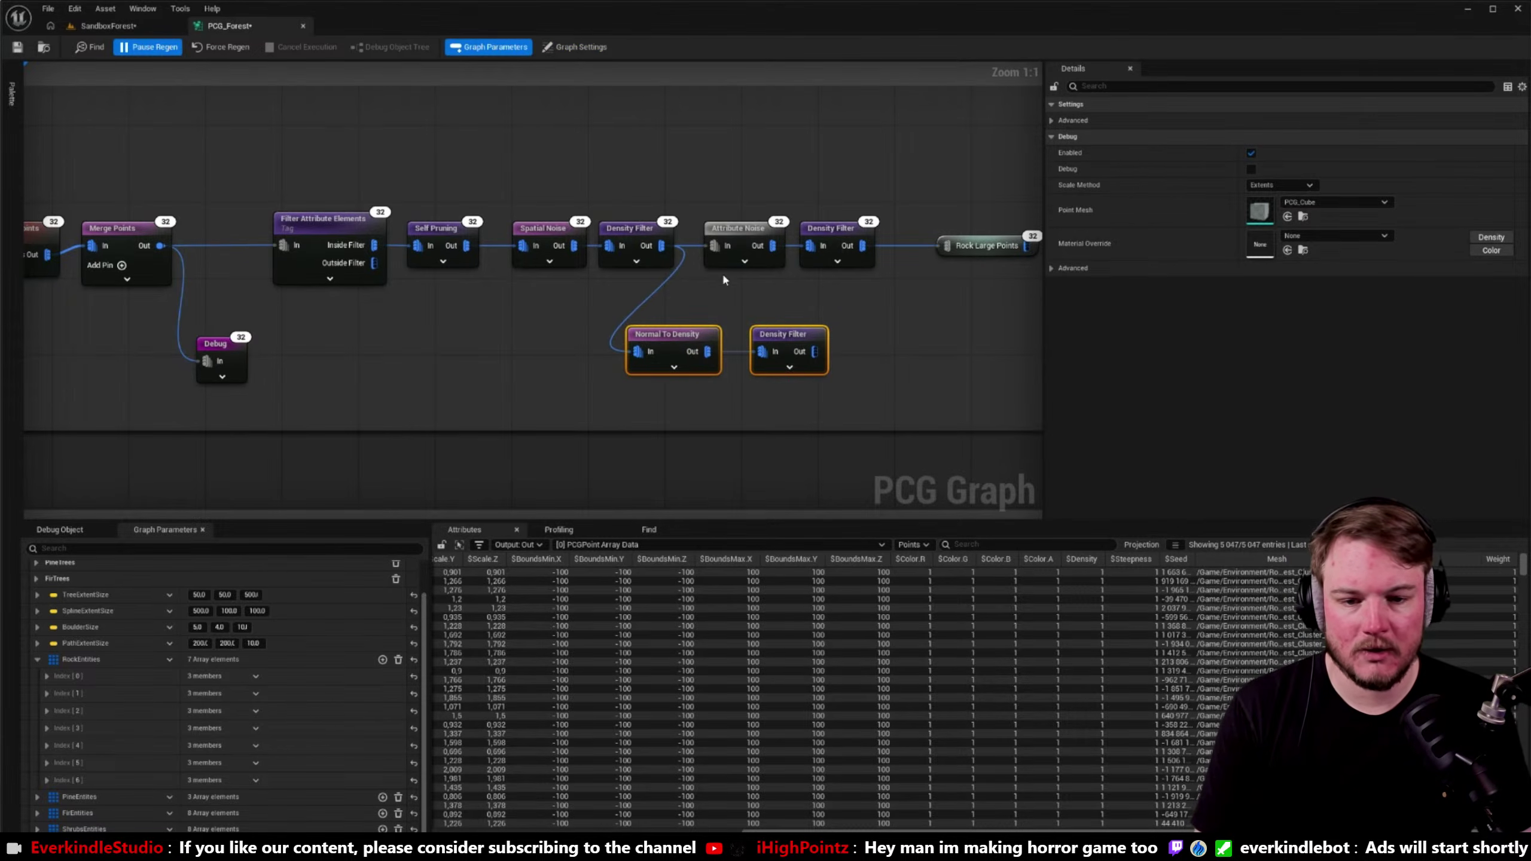
left_click(714, 247, "alt")
left_click_drag(815, 352, 713, 245)
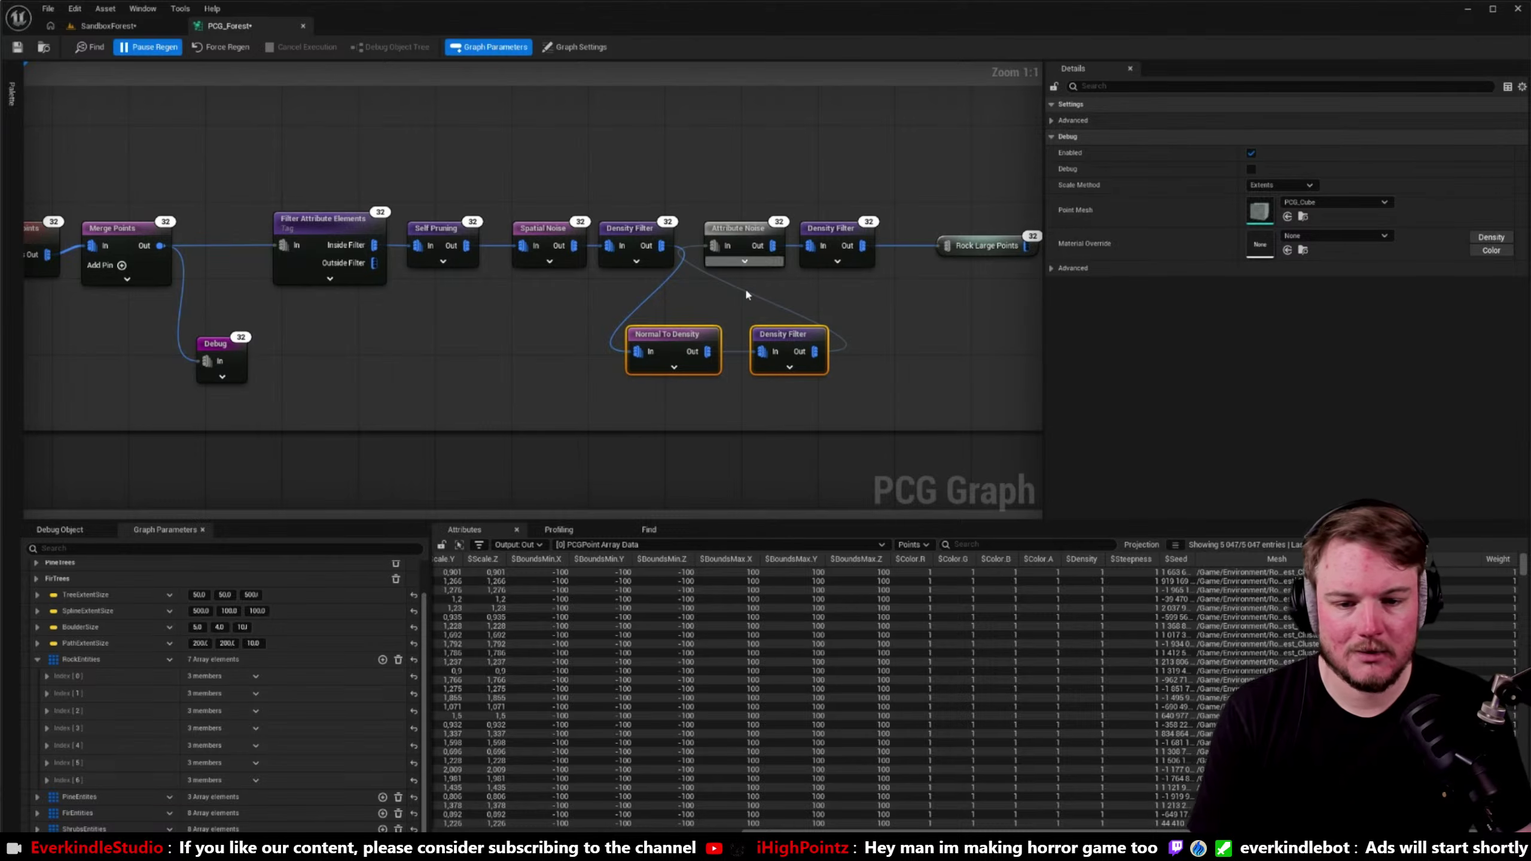
left_click(147, 47)
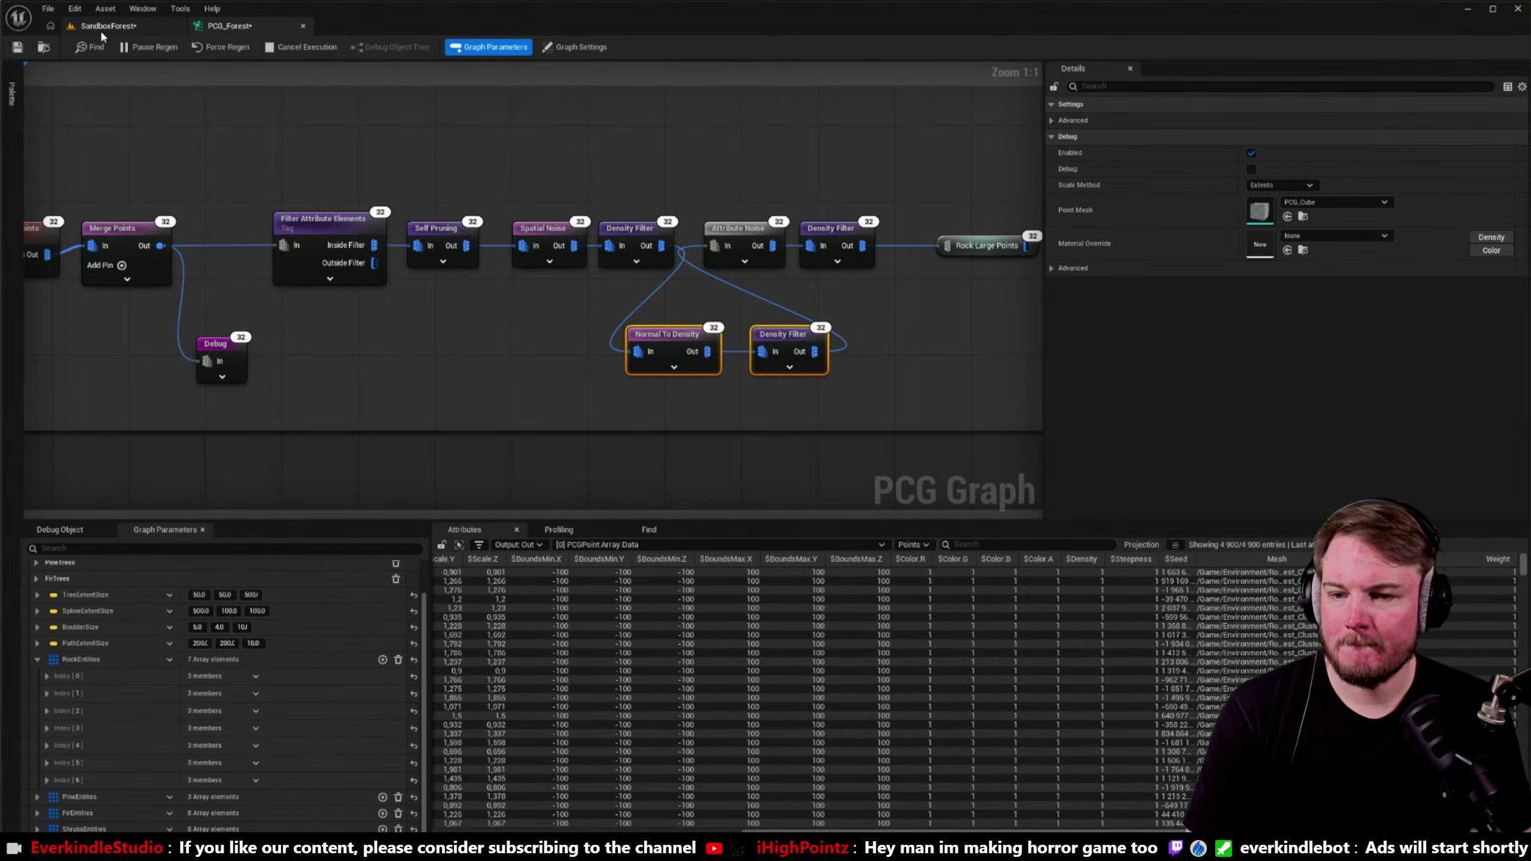
- Examine the rock placement and the tree trunk bases on the hills around the SandboxForest level
left_click(101, 28)
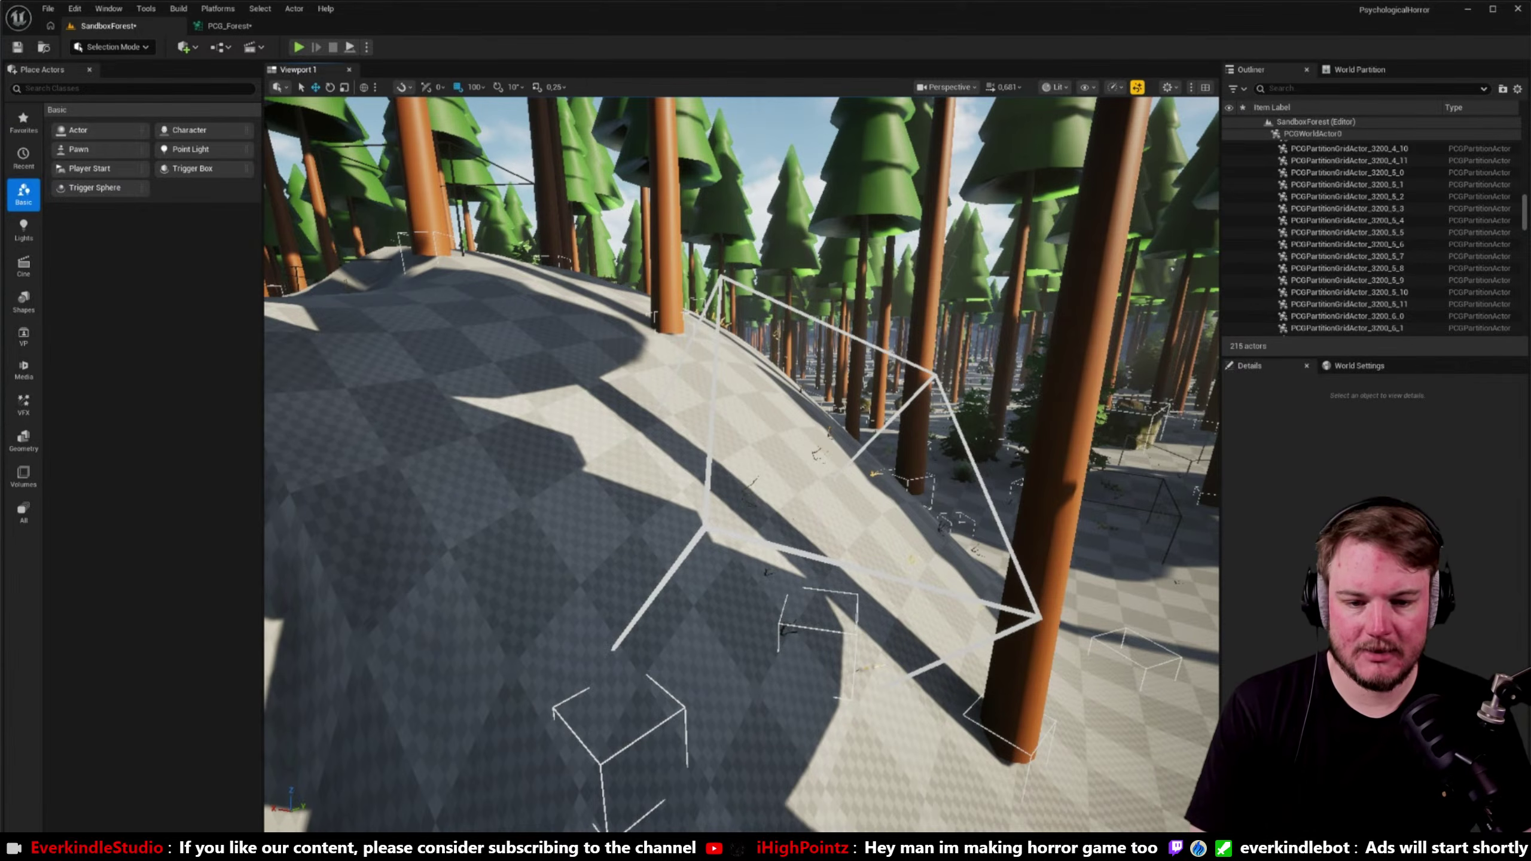
right_click_drag(648, 305, 564, 304)
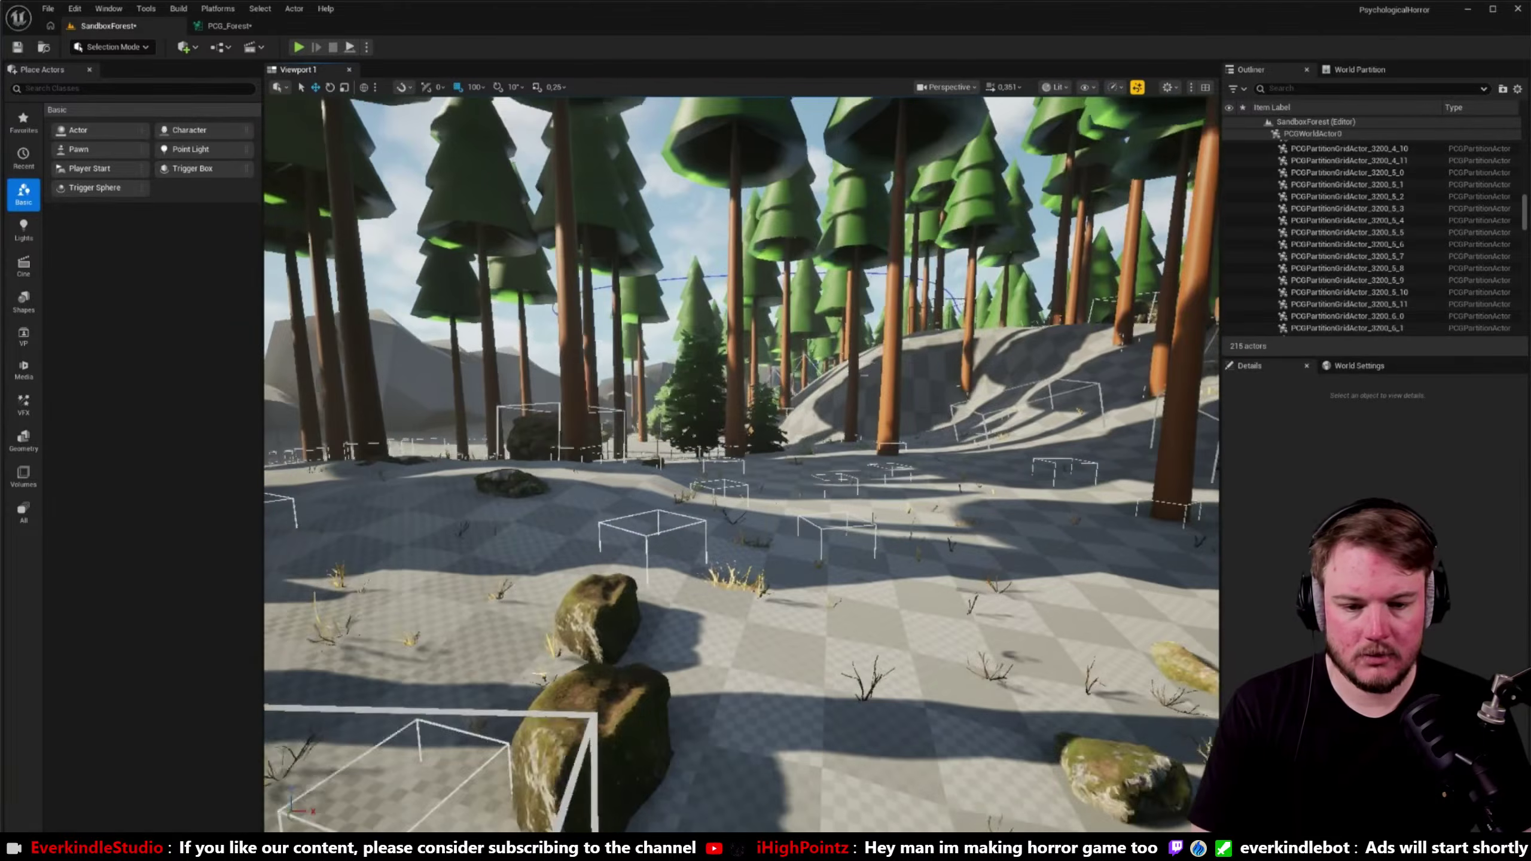
key("a")
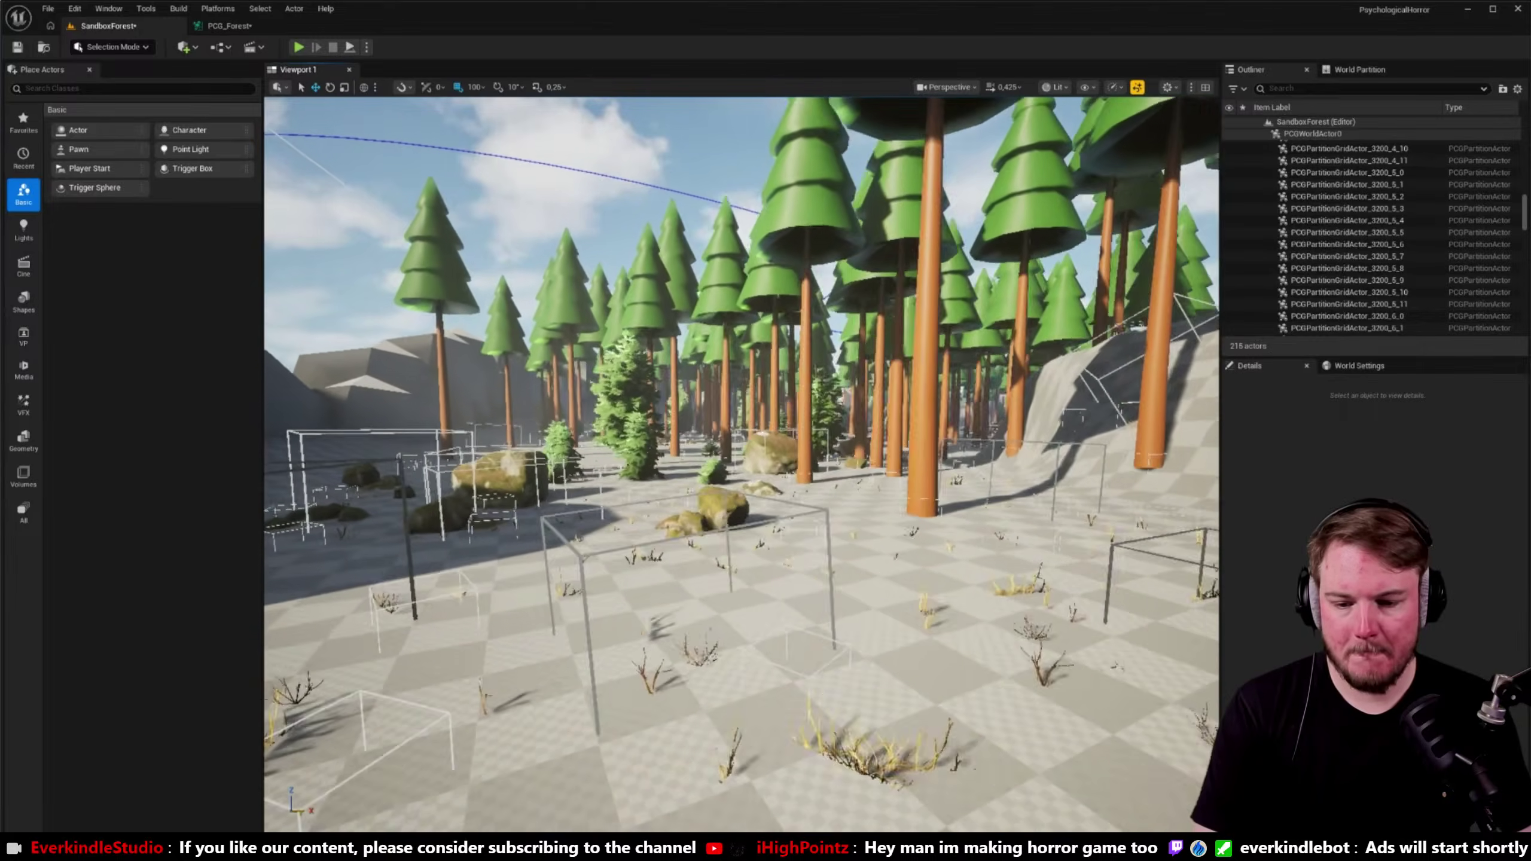
mouse_move(741, 464)
right_mouse_down()
mouse_move(742, 531)
mouse_move(742, 434)
mouse_move(745, 455)
mouse_move(735, 445)
right_mouse_up()
scroll(741, 506, "up", 1)
scroll(742, 442, "down", 1)
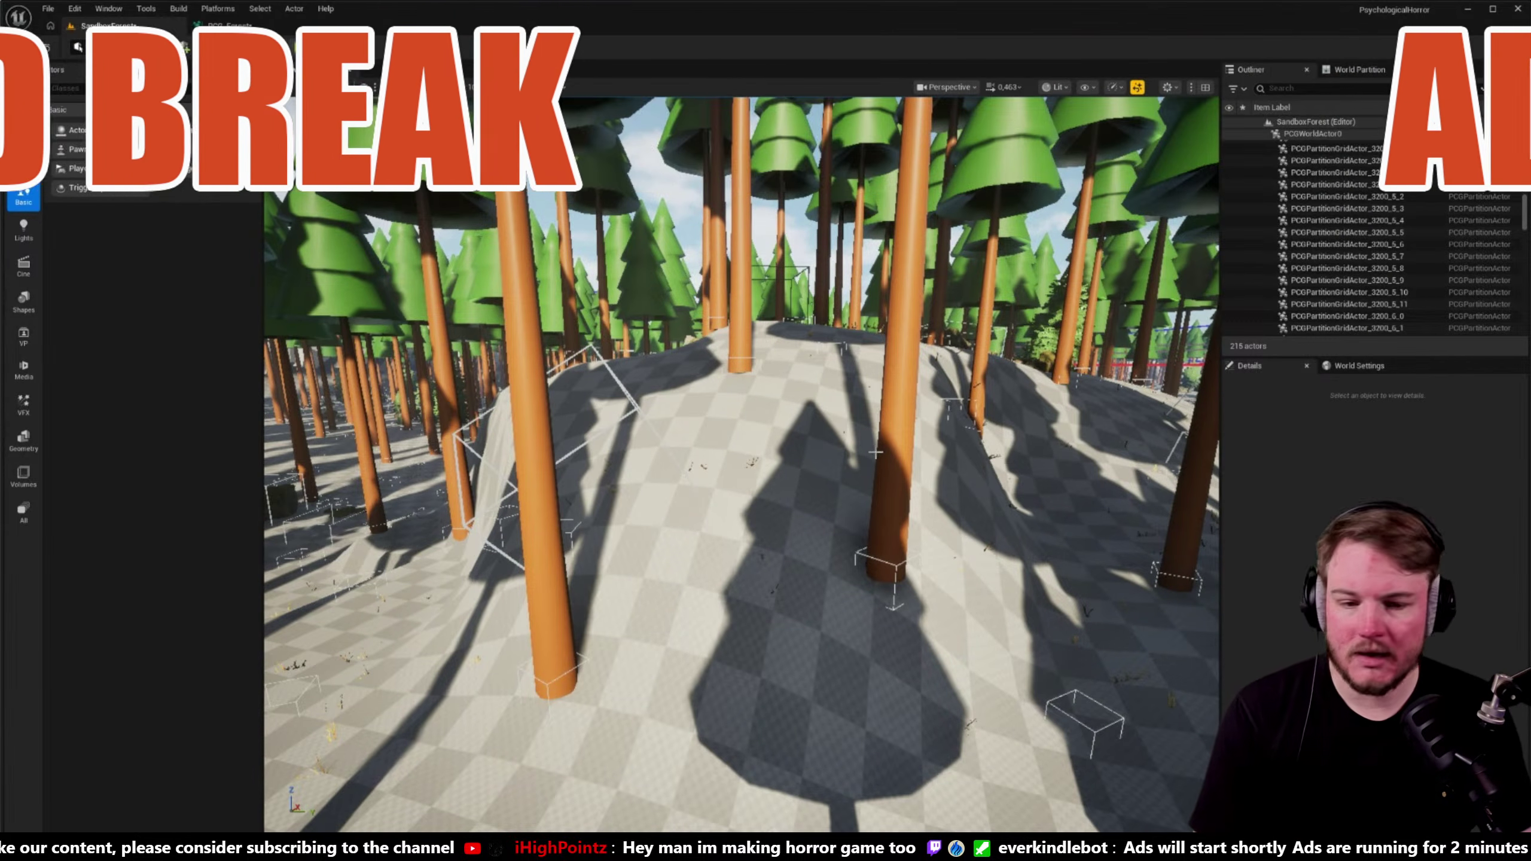
right_click_drag(734, 445, 883, 449)
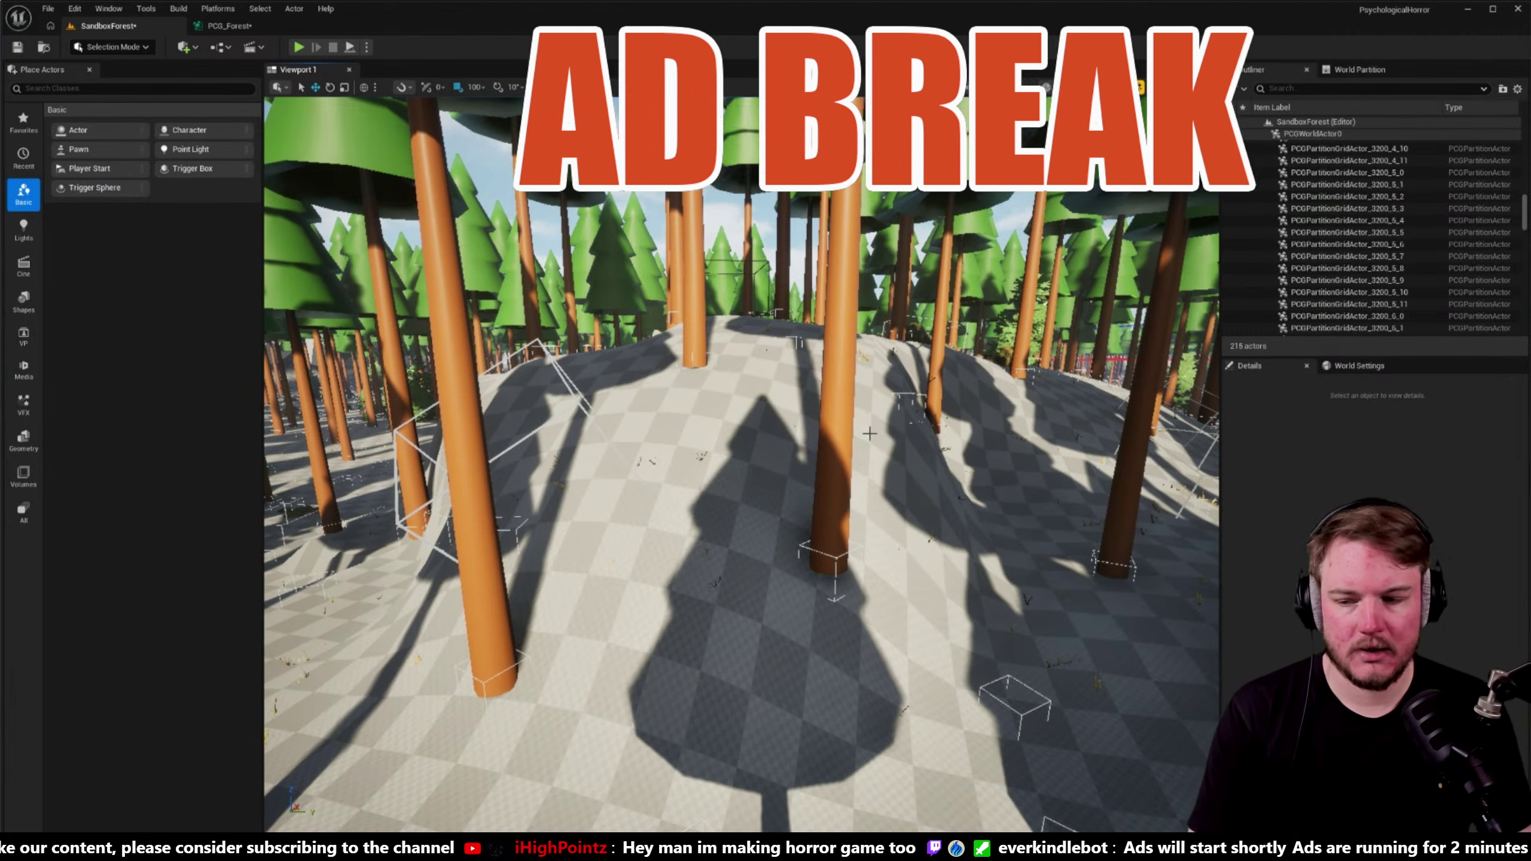
right_click_drag(869, 433, 781, 409)
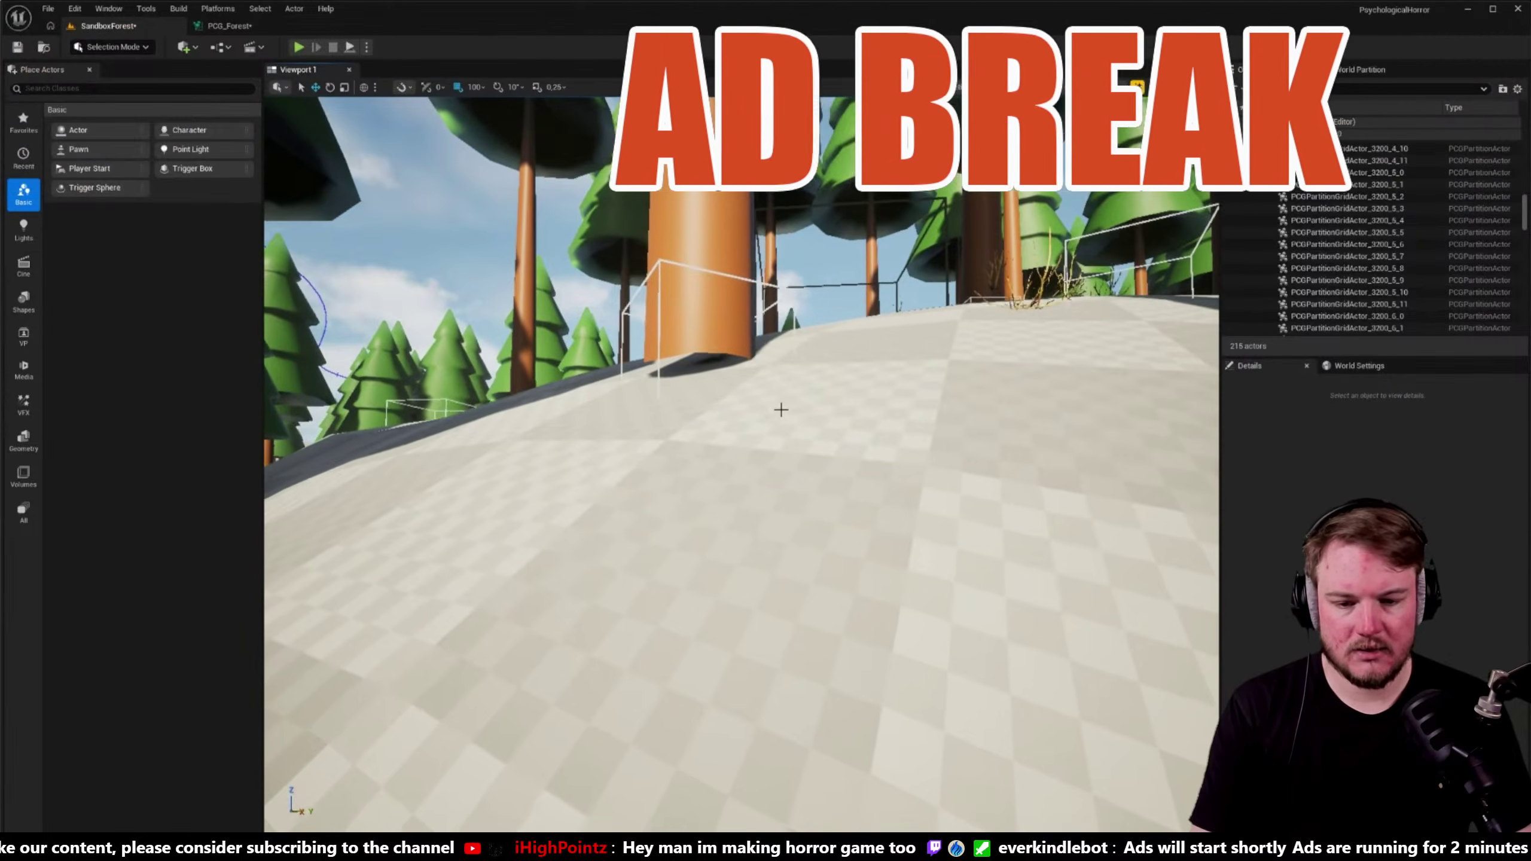
- Set Offset Min Z and Offset Max Z of the Fir Medium Transform Points to the same negative value and check the trees in the level
left_click(229, 25)
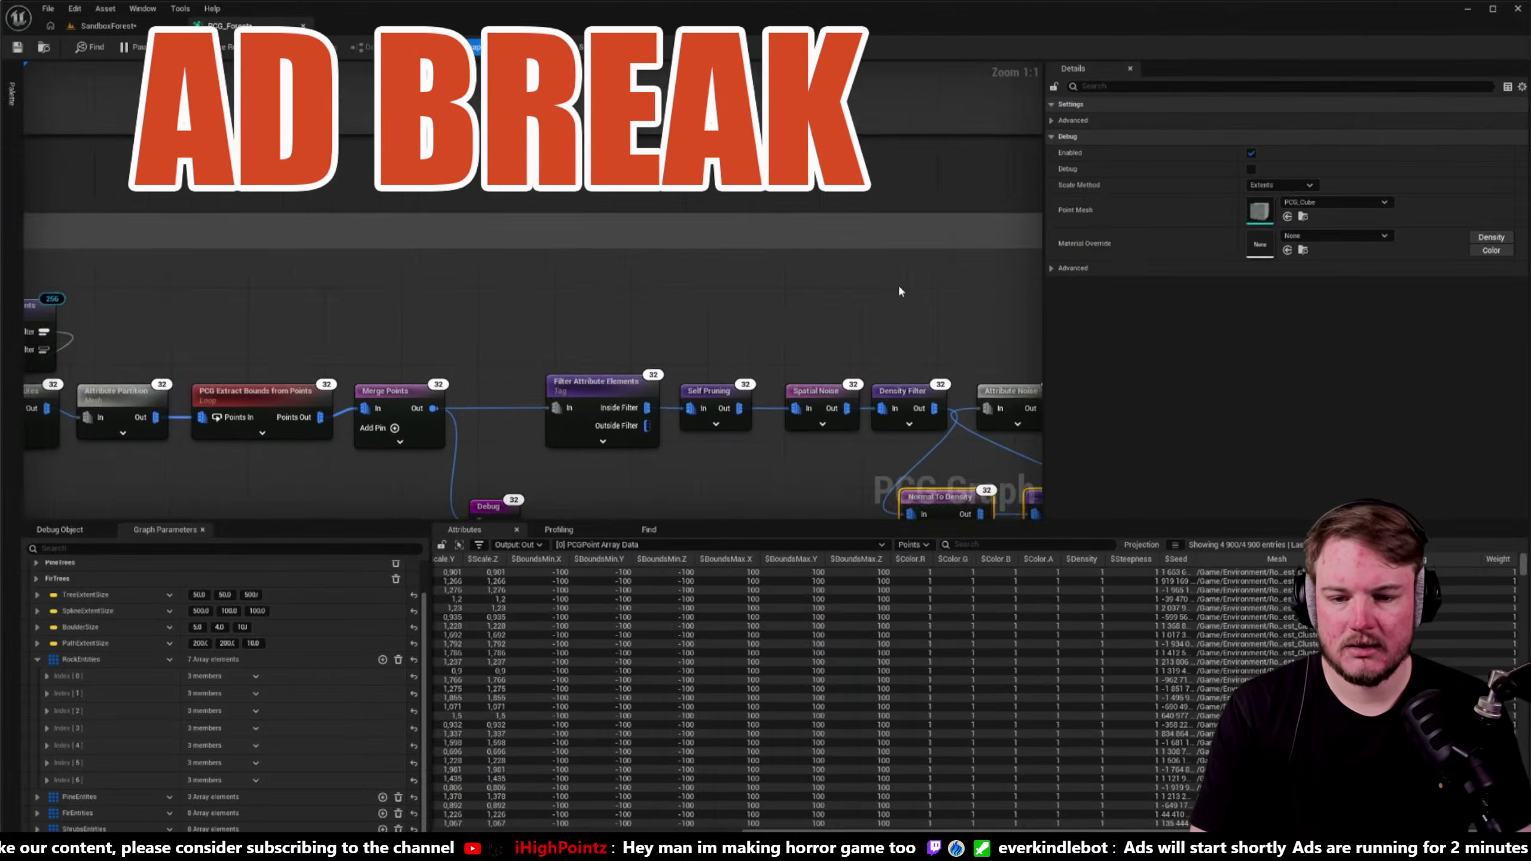
scroll(639, 273, "down", 3)
scroll(554, 256, "up", 3)
right_click_drag(554, 257, 687, 410)
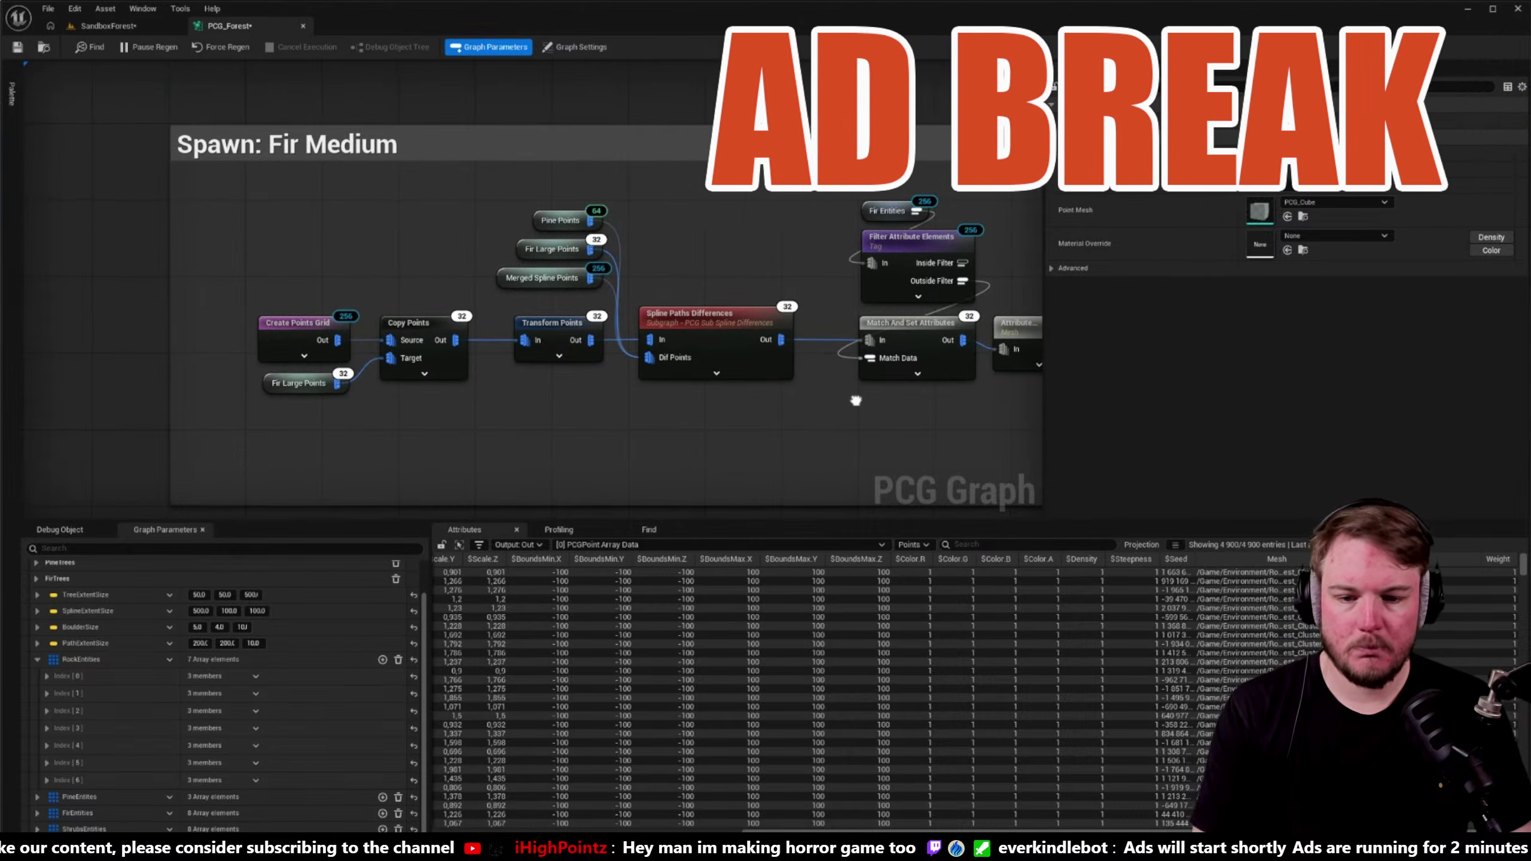
left_click(552, 323)
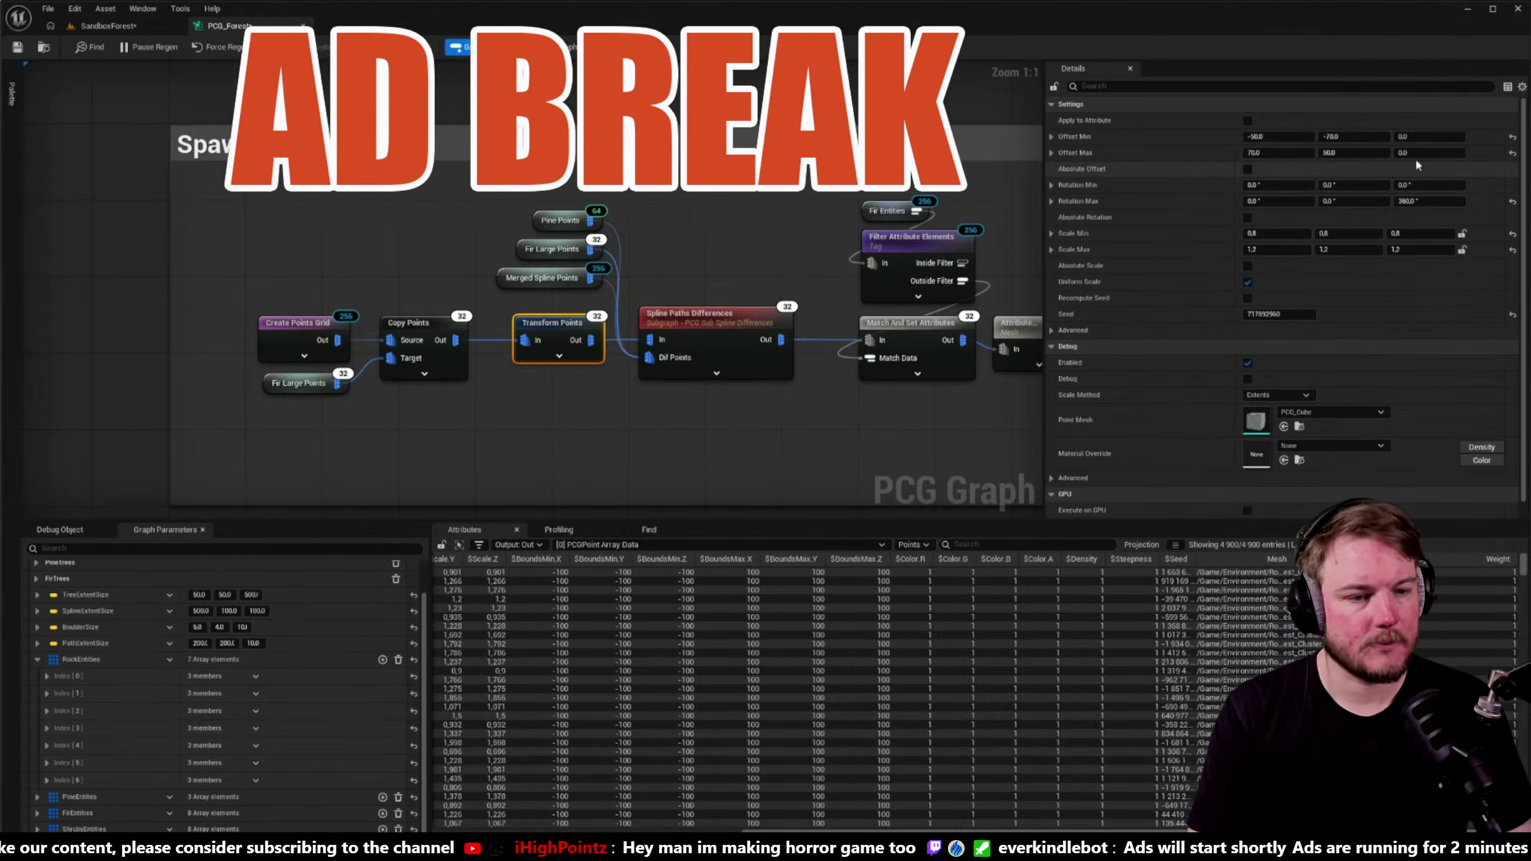
left_click(1266, 152)
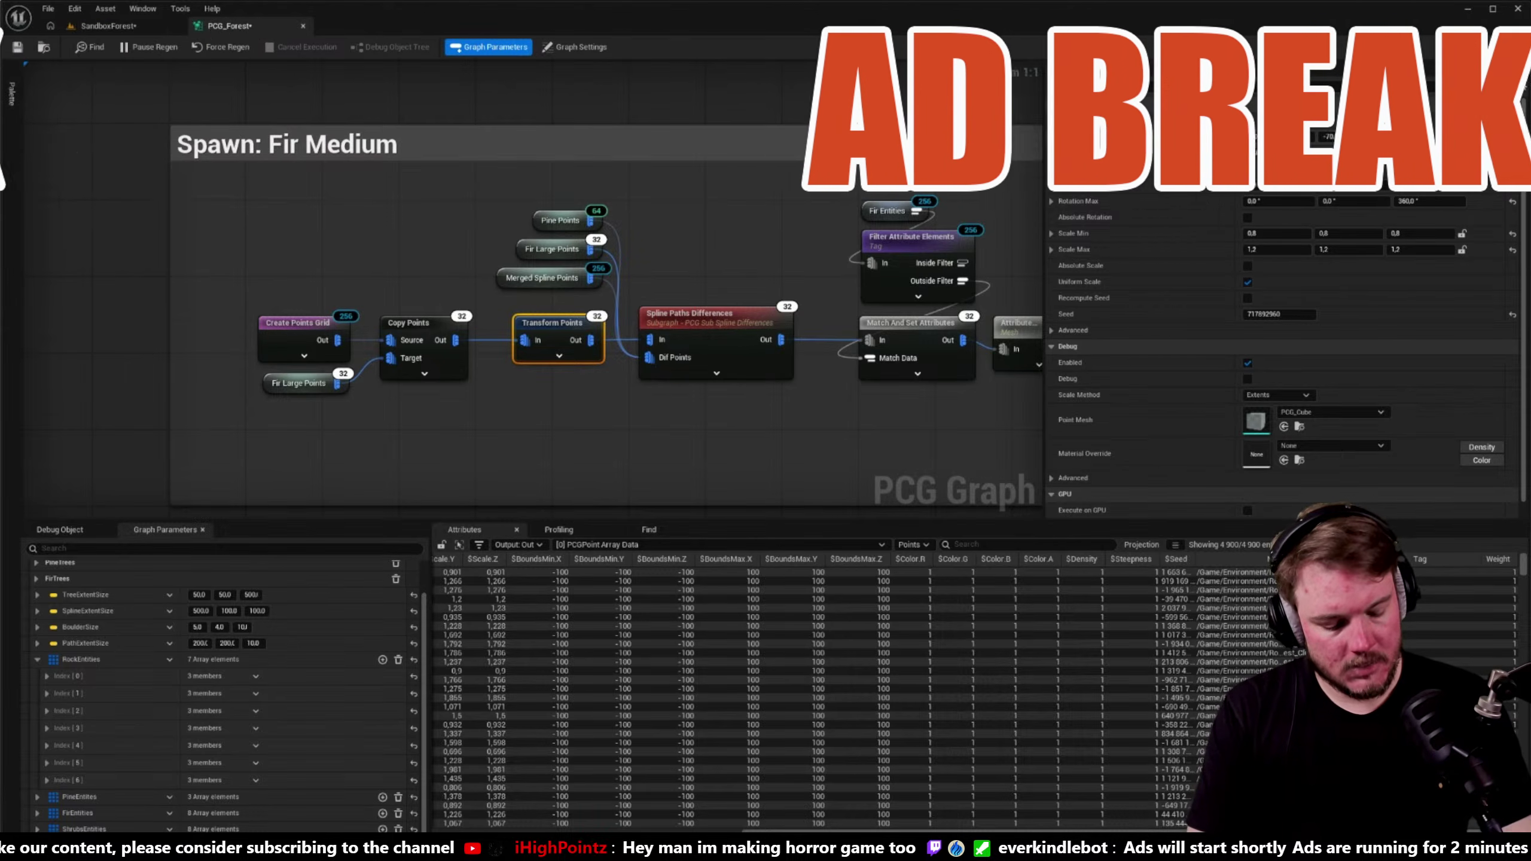
key("Return")
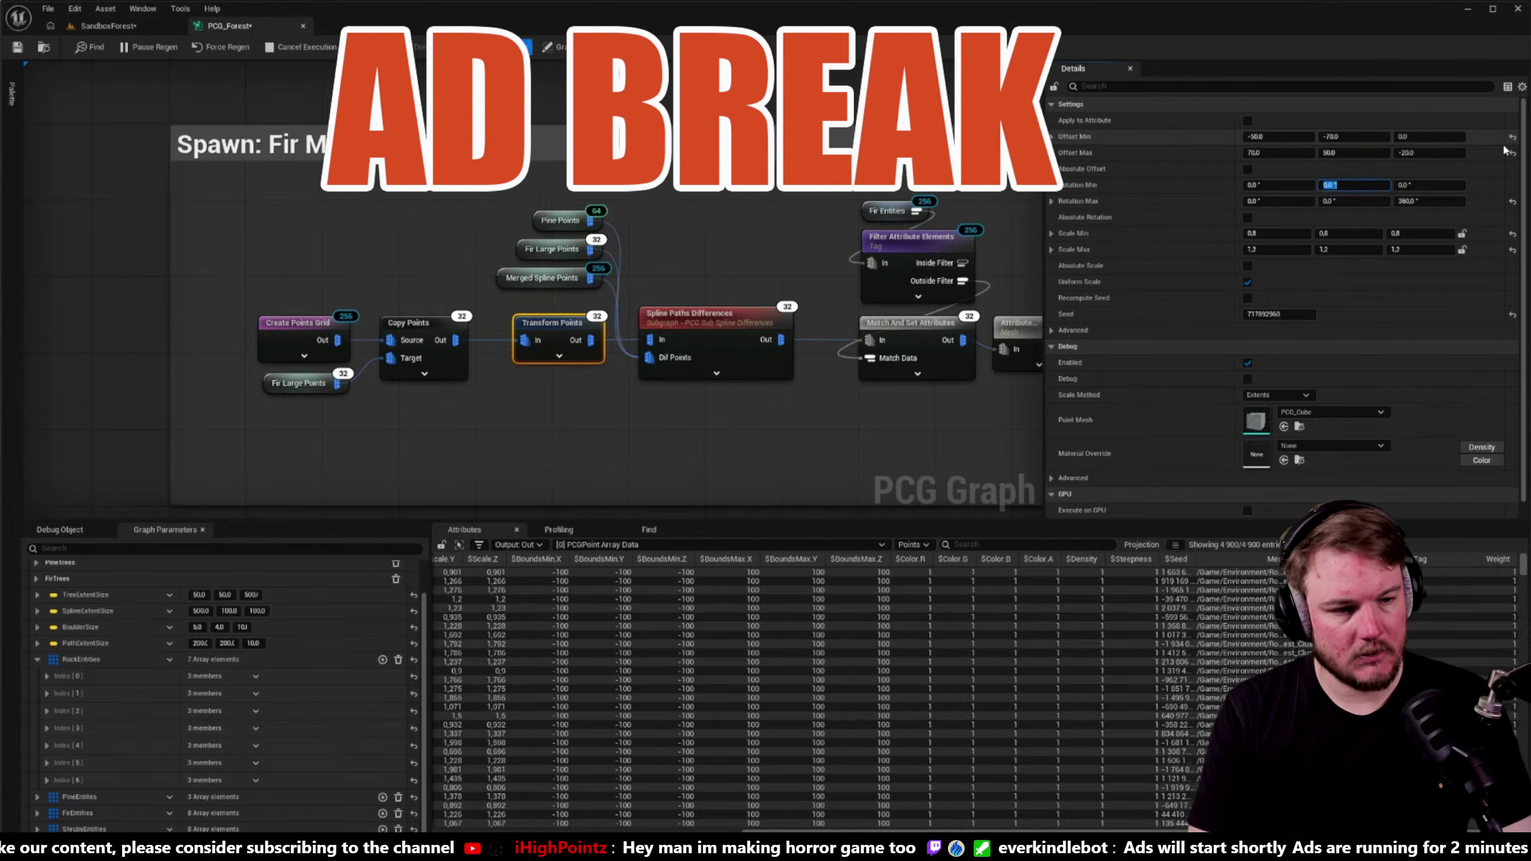
key("Return")
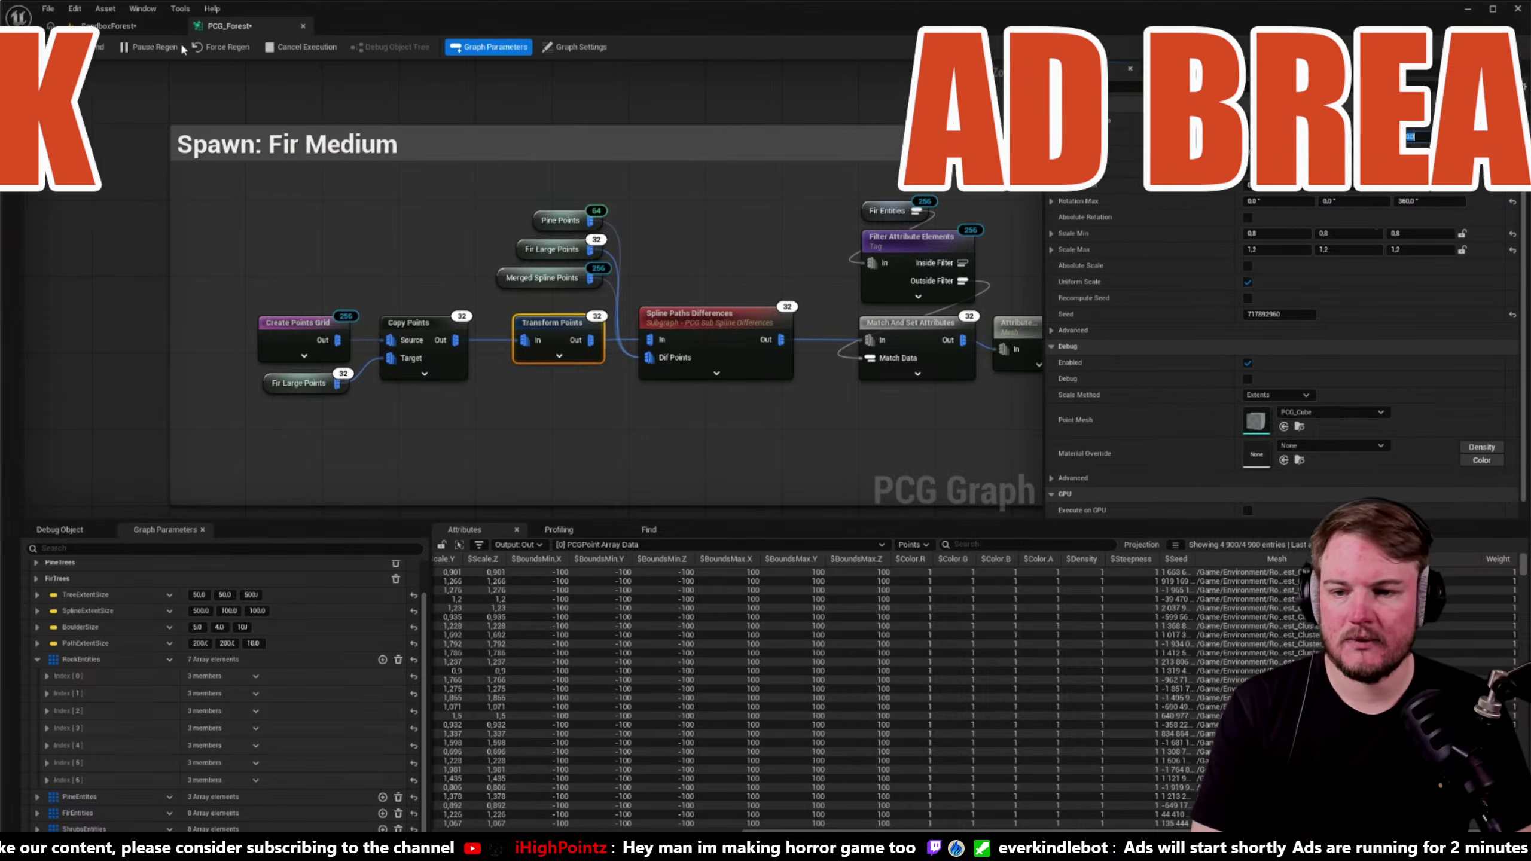
left_click(114, 28)
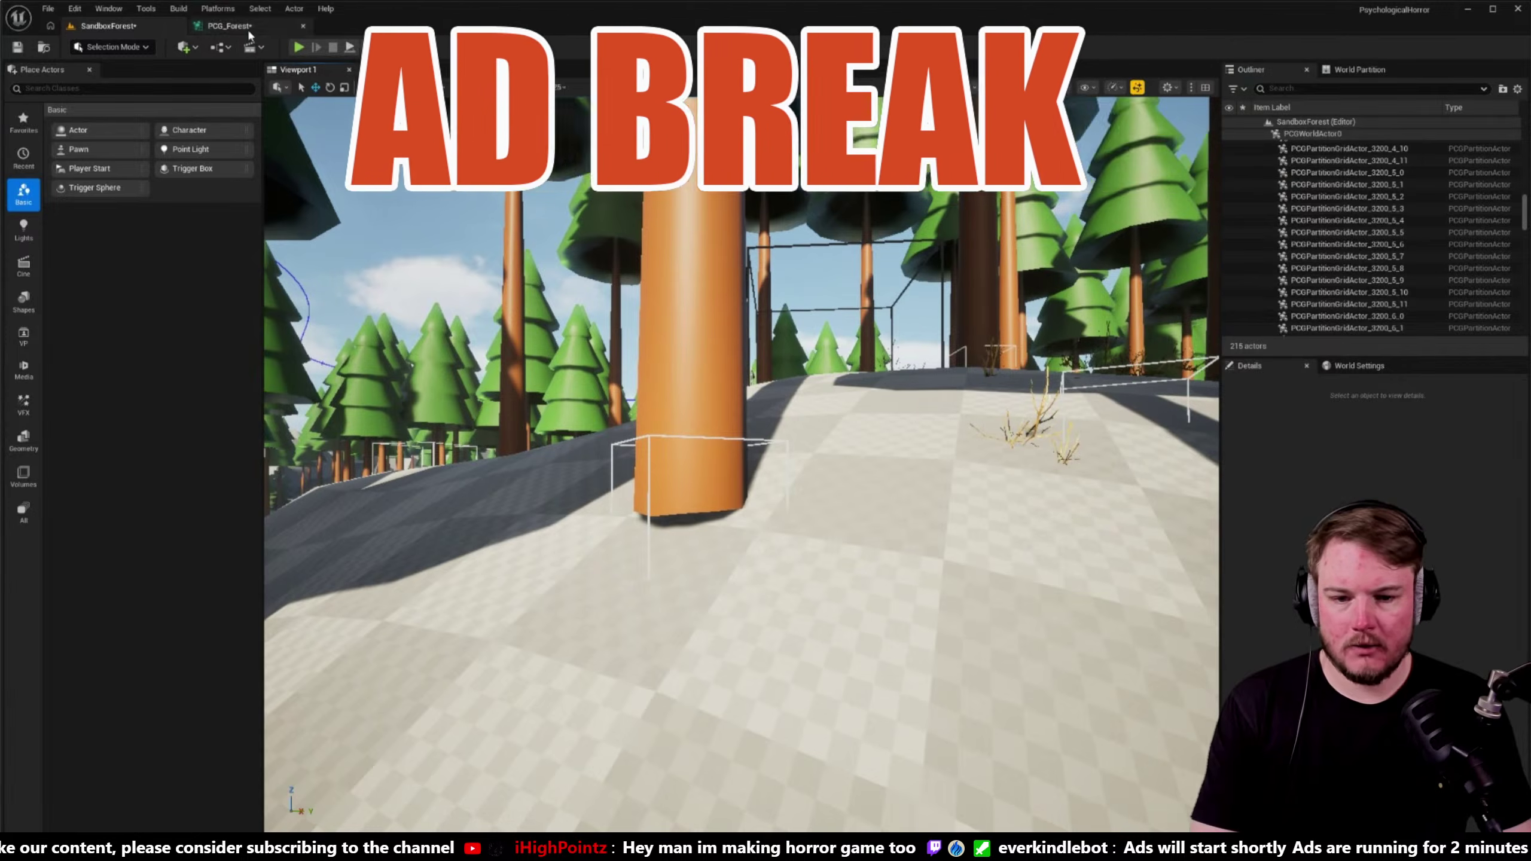
left_click(229, 26)
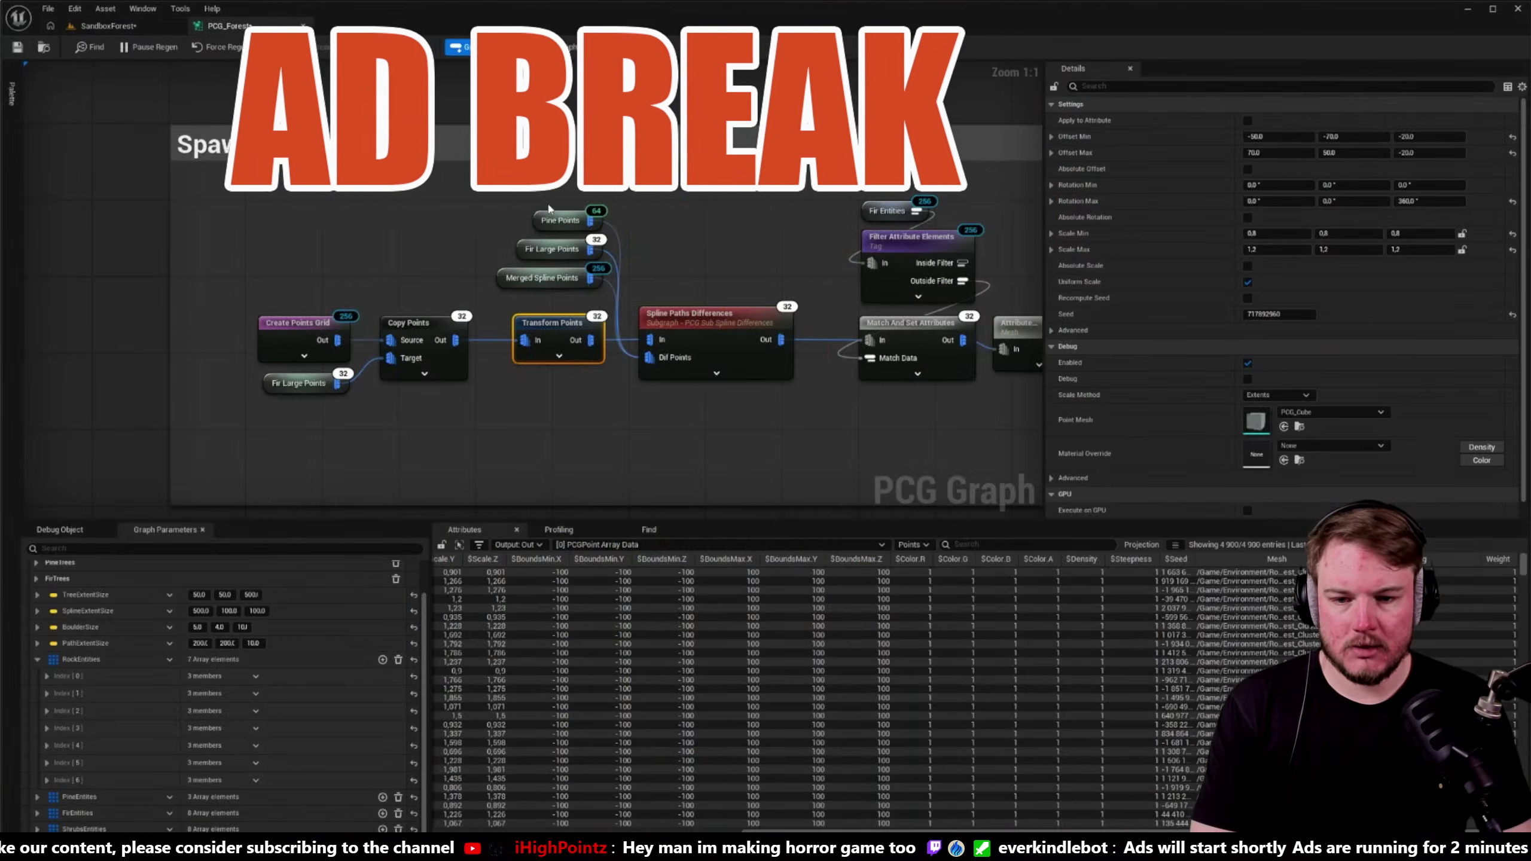
- Set Offset Min Z of the Transform Points node in the Spawn: Pine chain to -20
right_click_drag(626, 220, 612, 271)
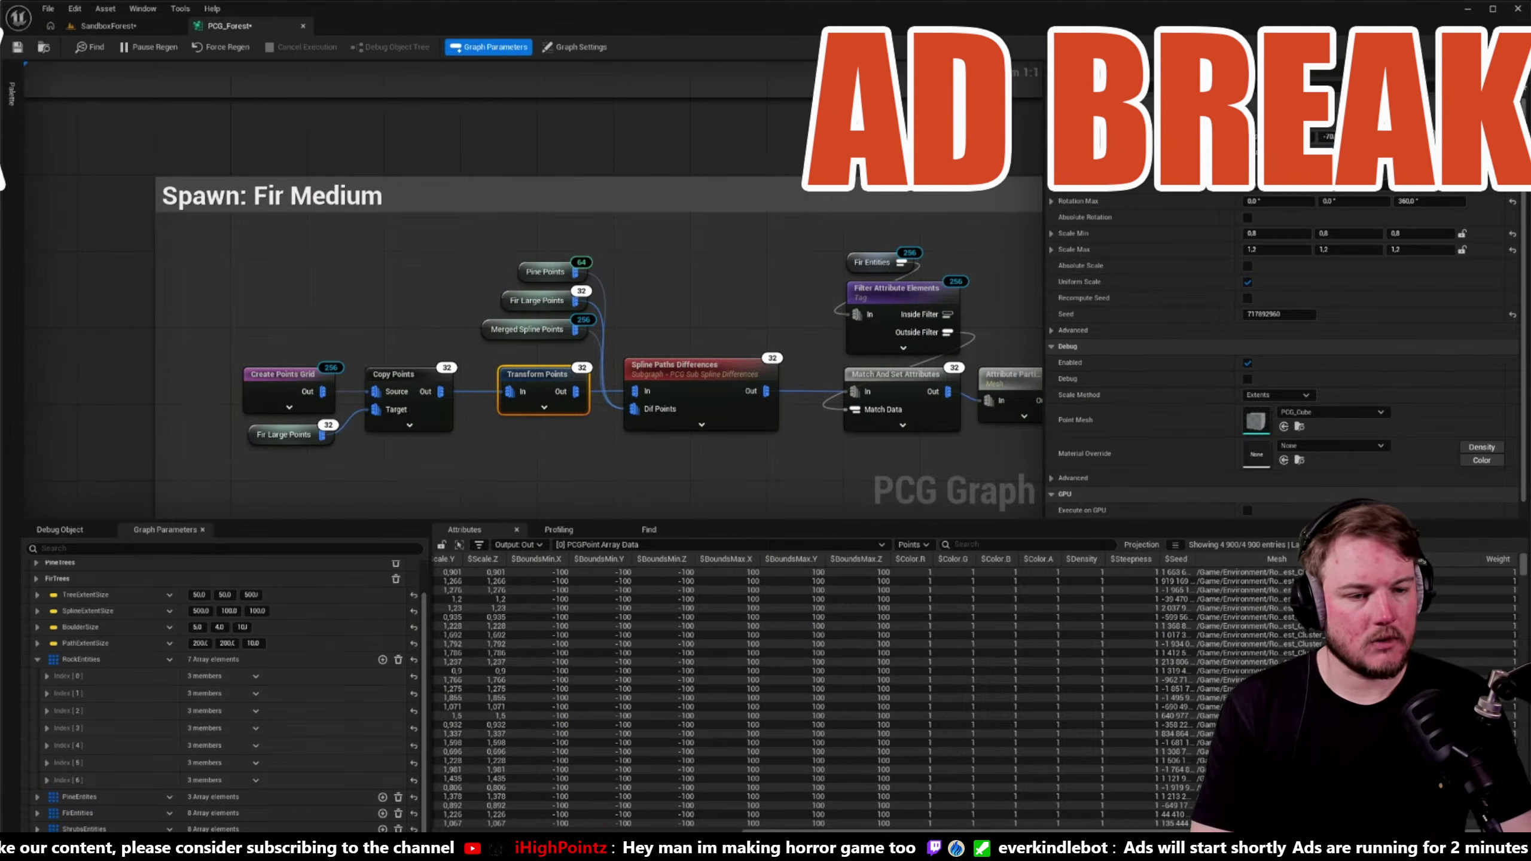
left_click(691, 446)
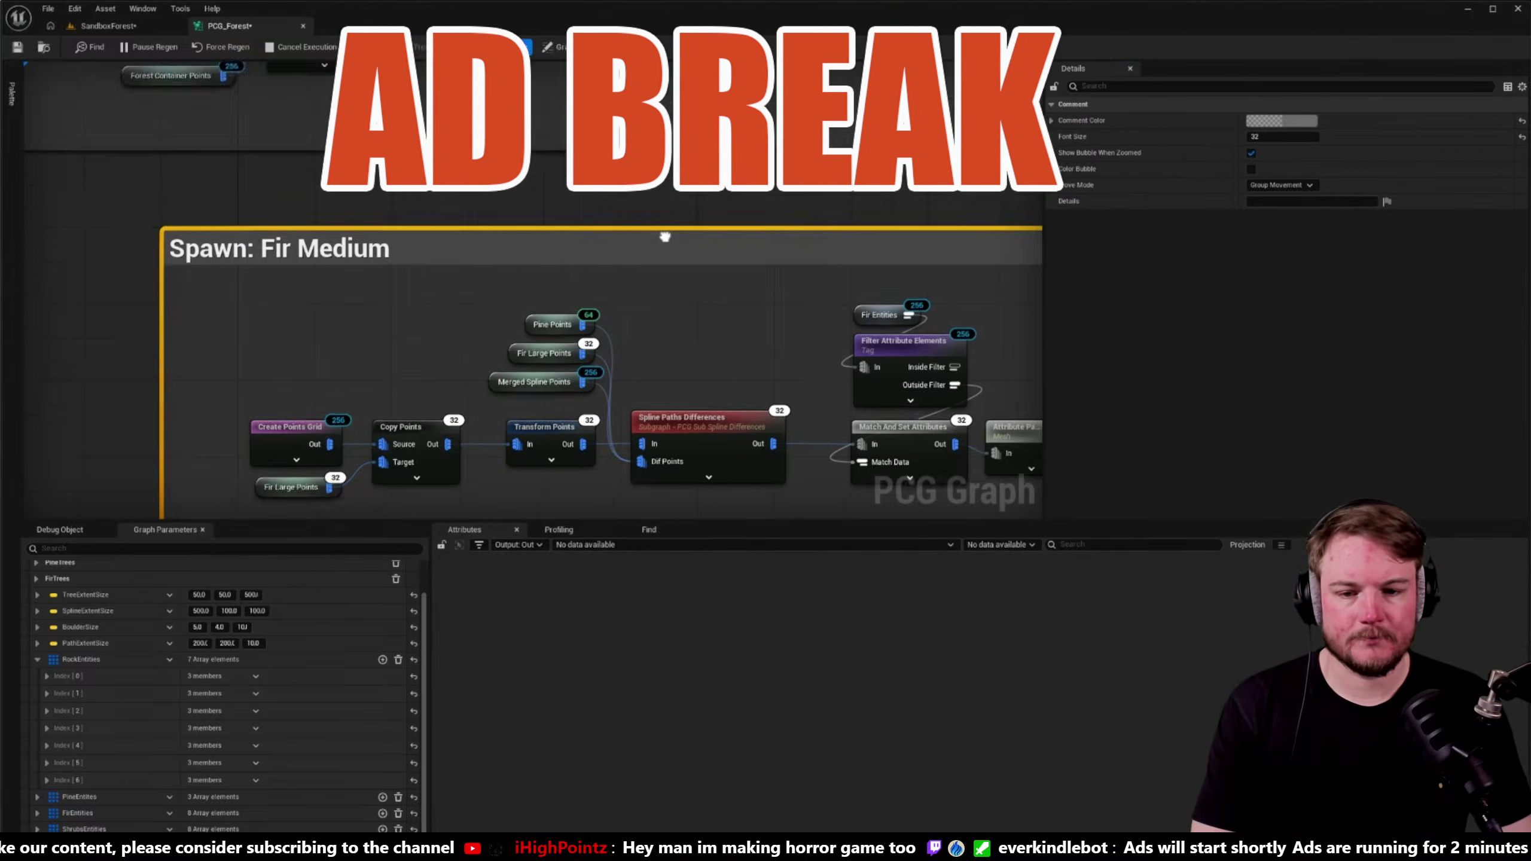
right_click_drag(621, 199, 708, 435)
right_click_drag(884, 462, 693, 399)
left_click(645, 269)
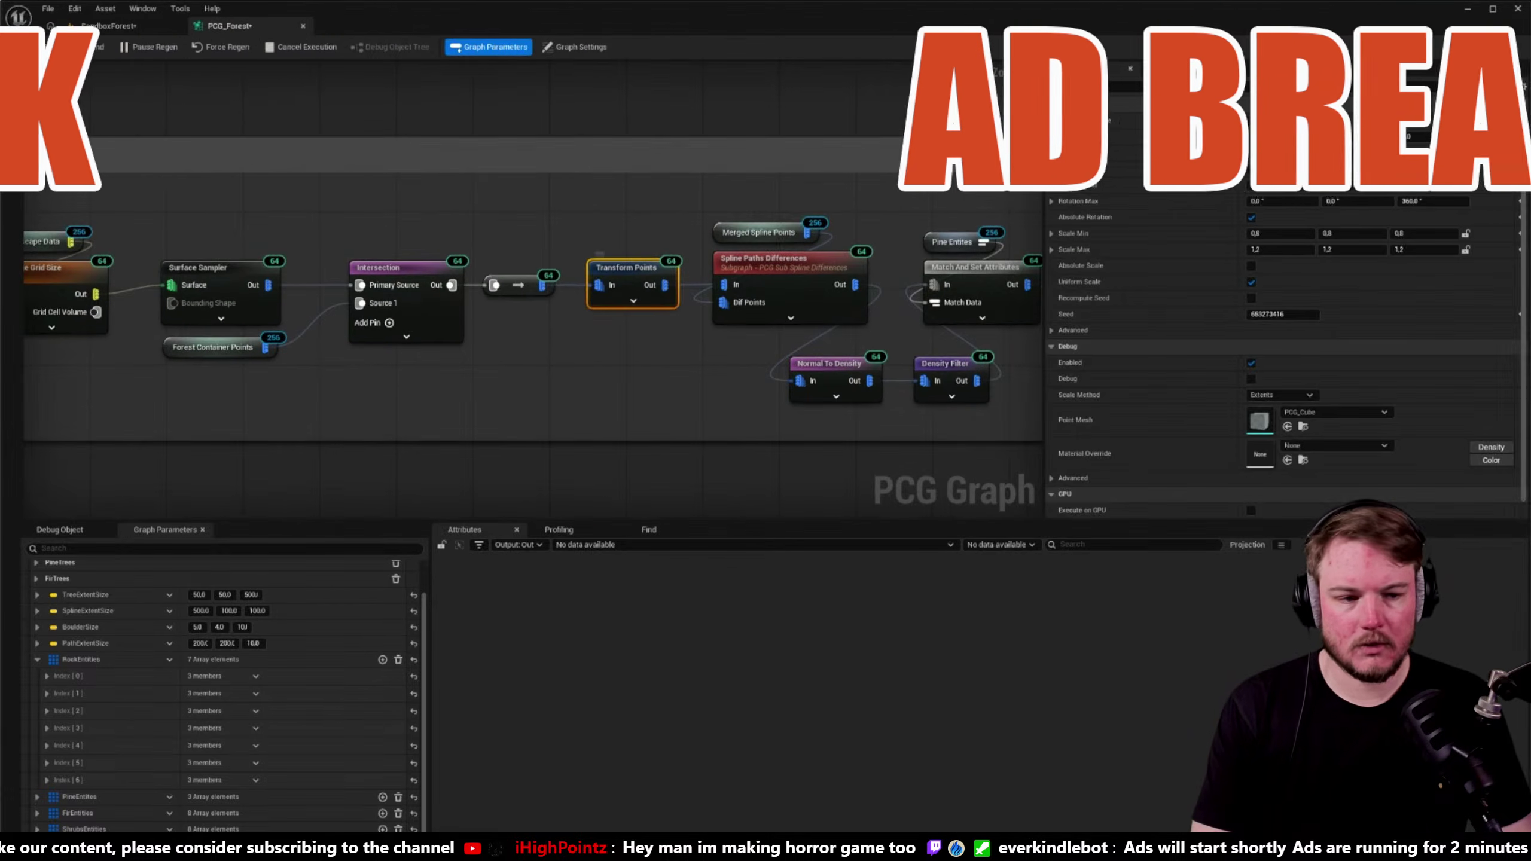
type("-20")
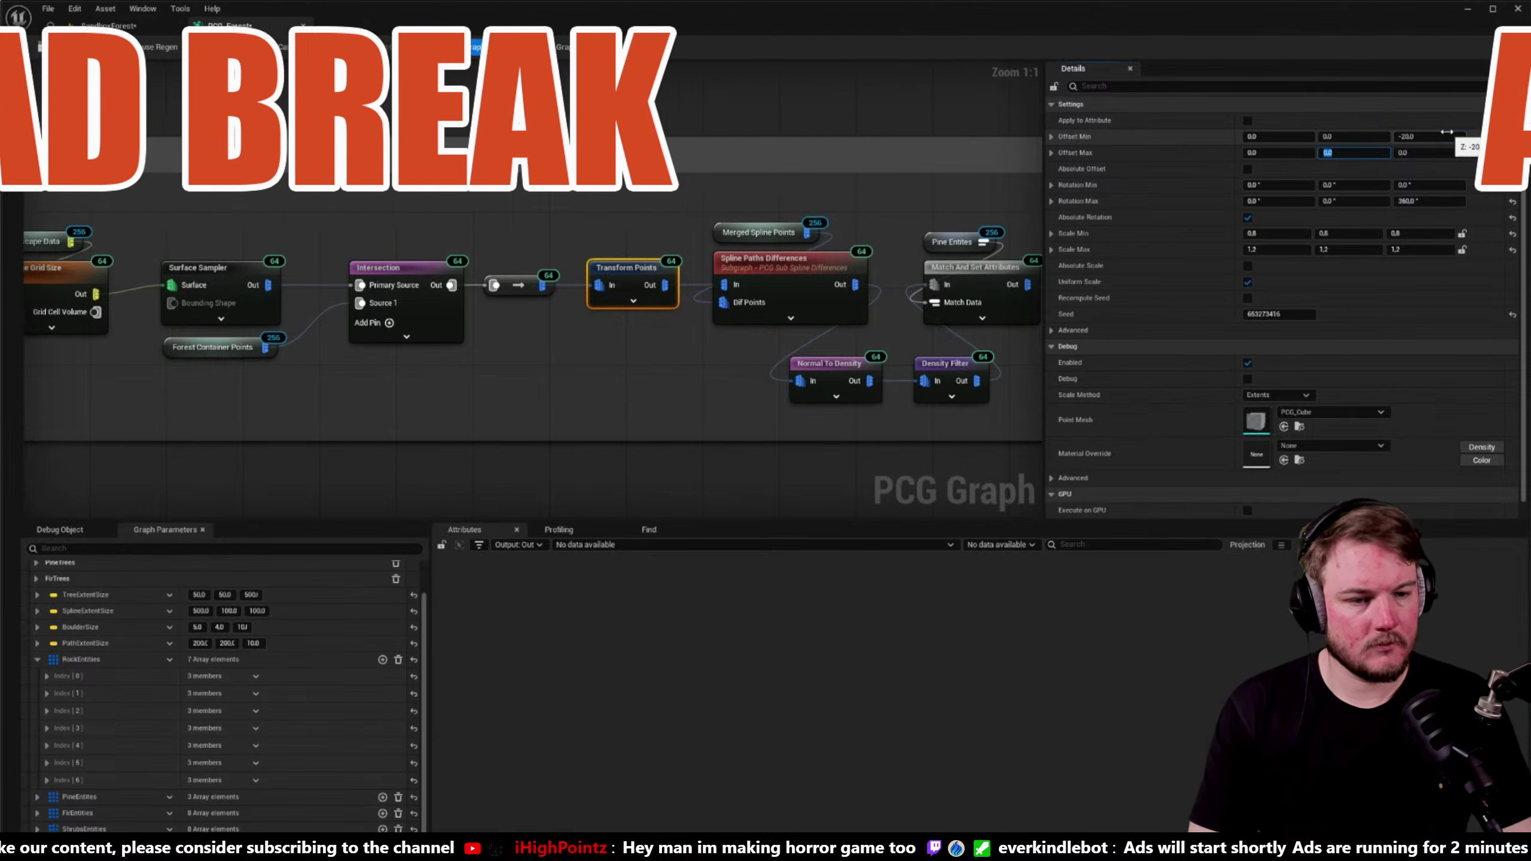
key("Return")
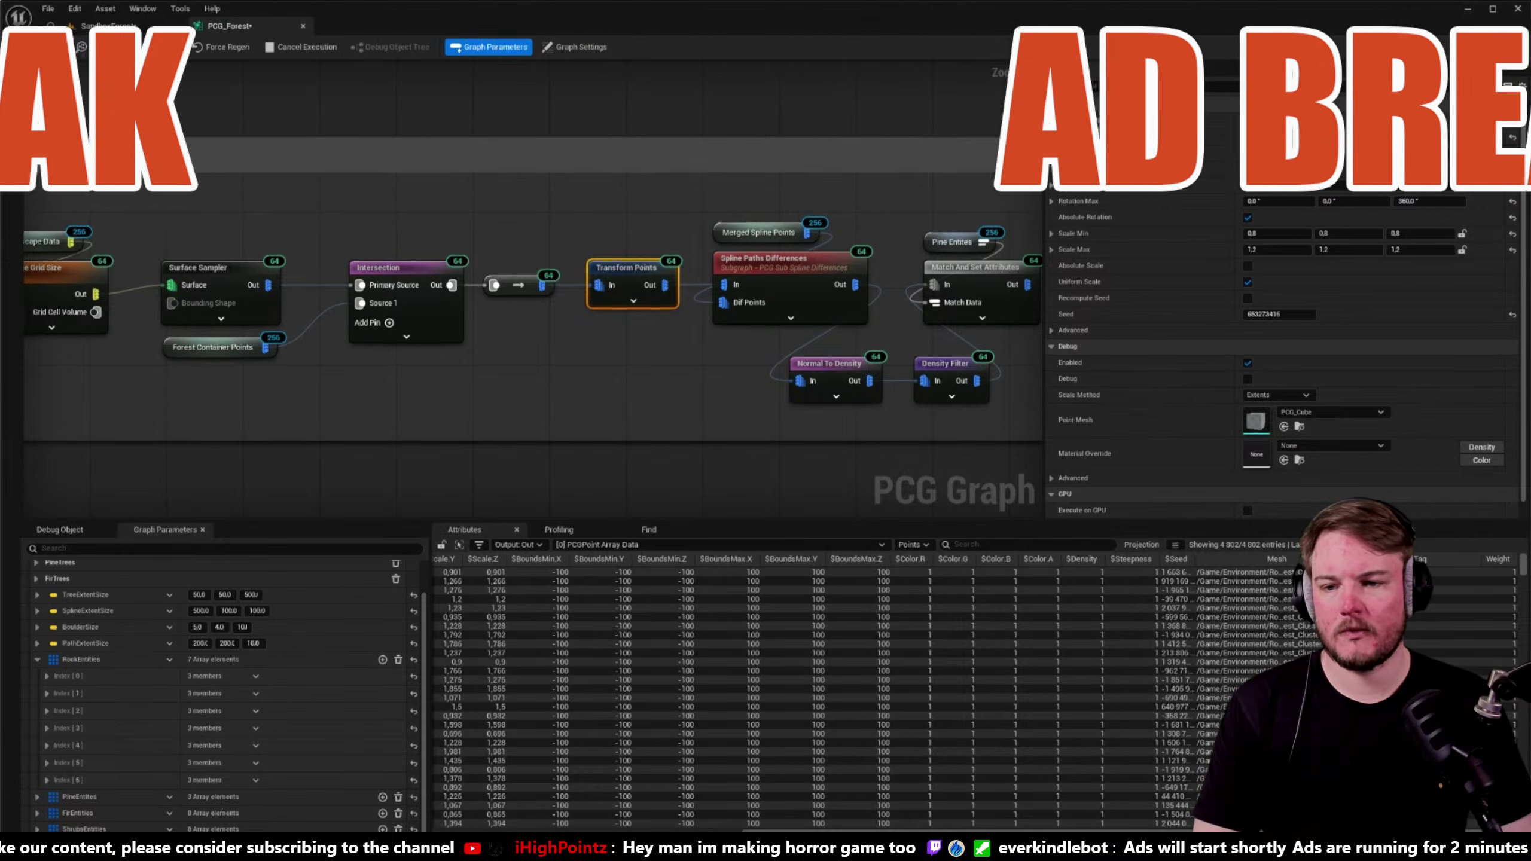
- Examine how the pine trunk bases meet the slopes of the hills in the SandboxForest level
left_click(106, 26)
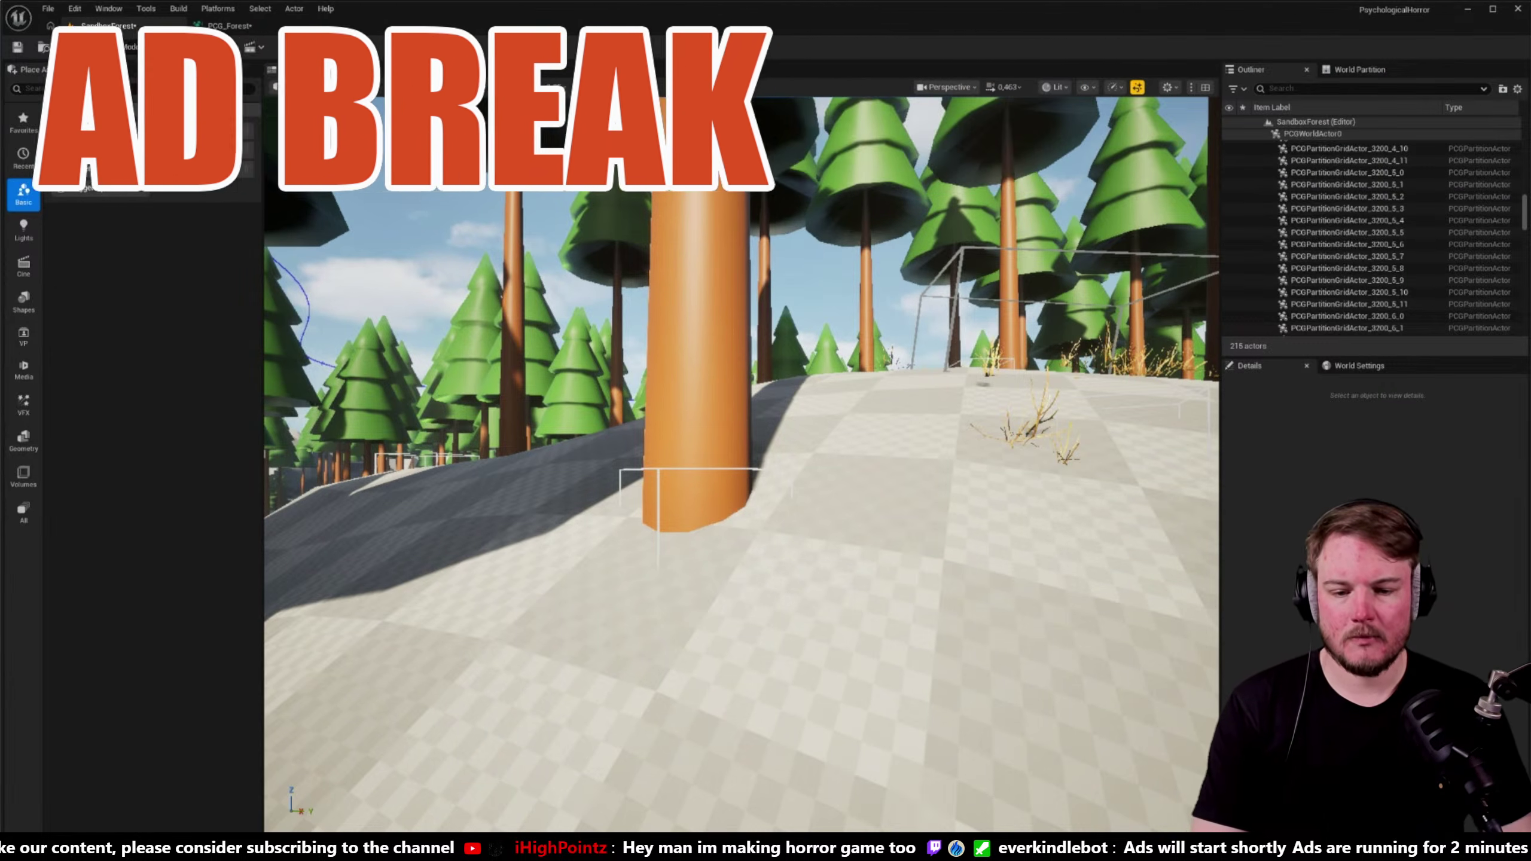
right_click_drag(741, 464, 651, 478)
key("w")
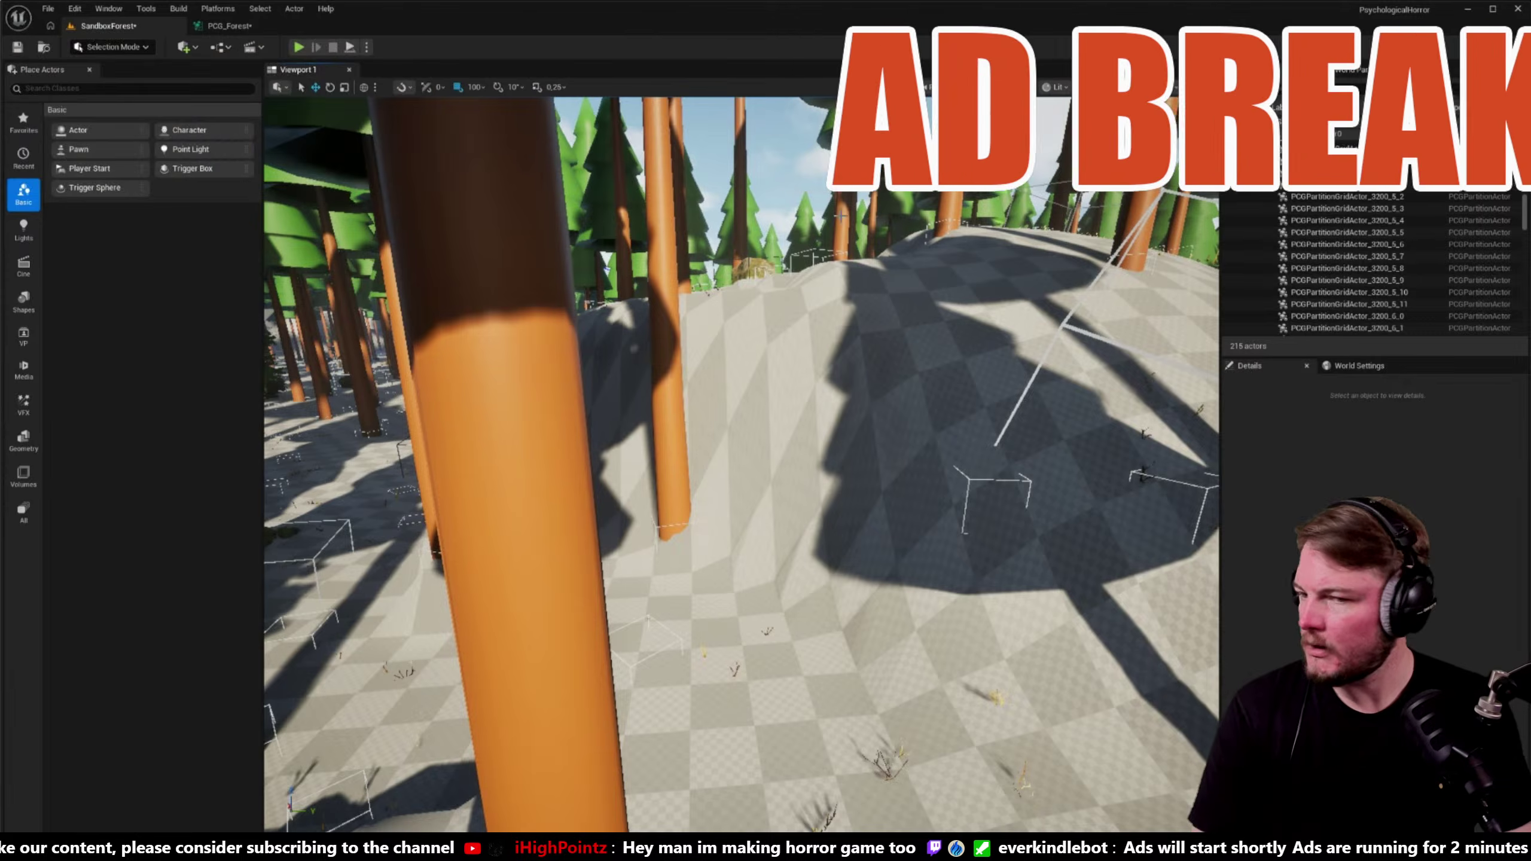
right_click_drag(632, 278, 349, 203)
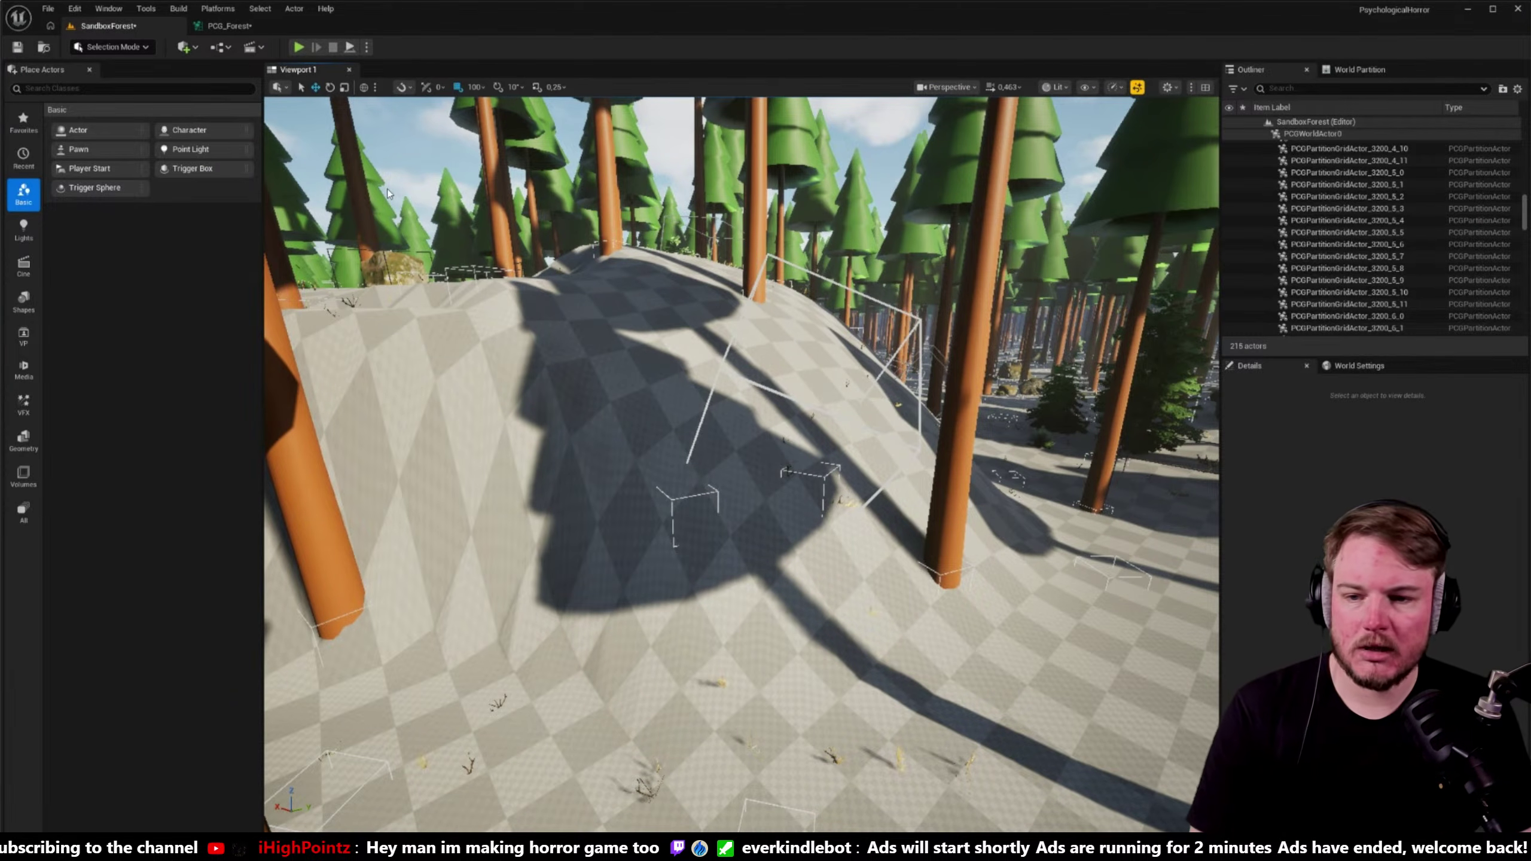
left_click(232, 26)
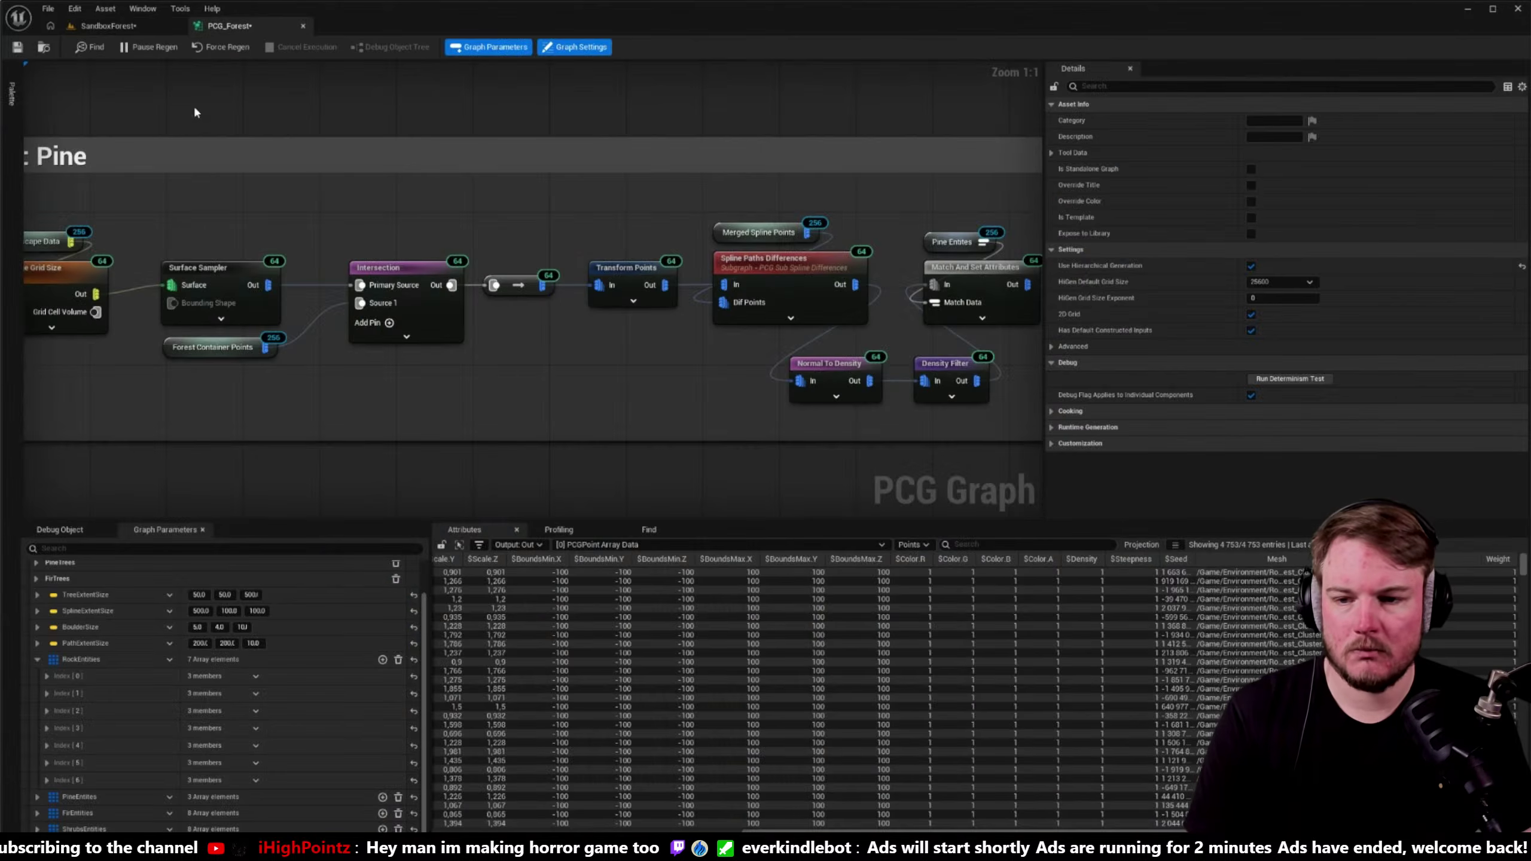
left_click(103, 25)
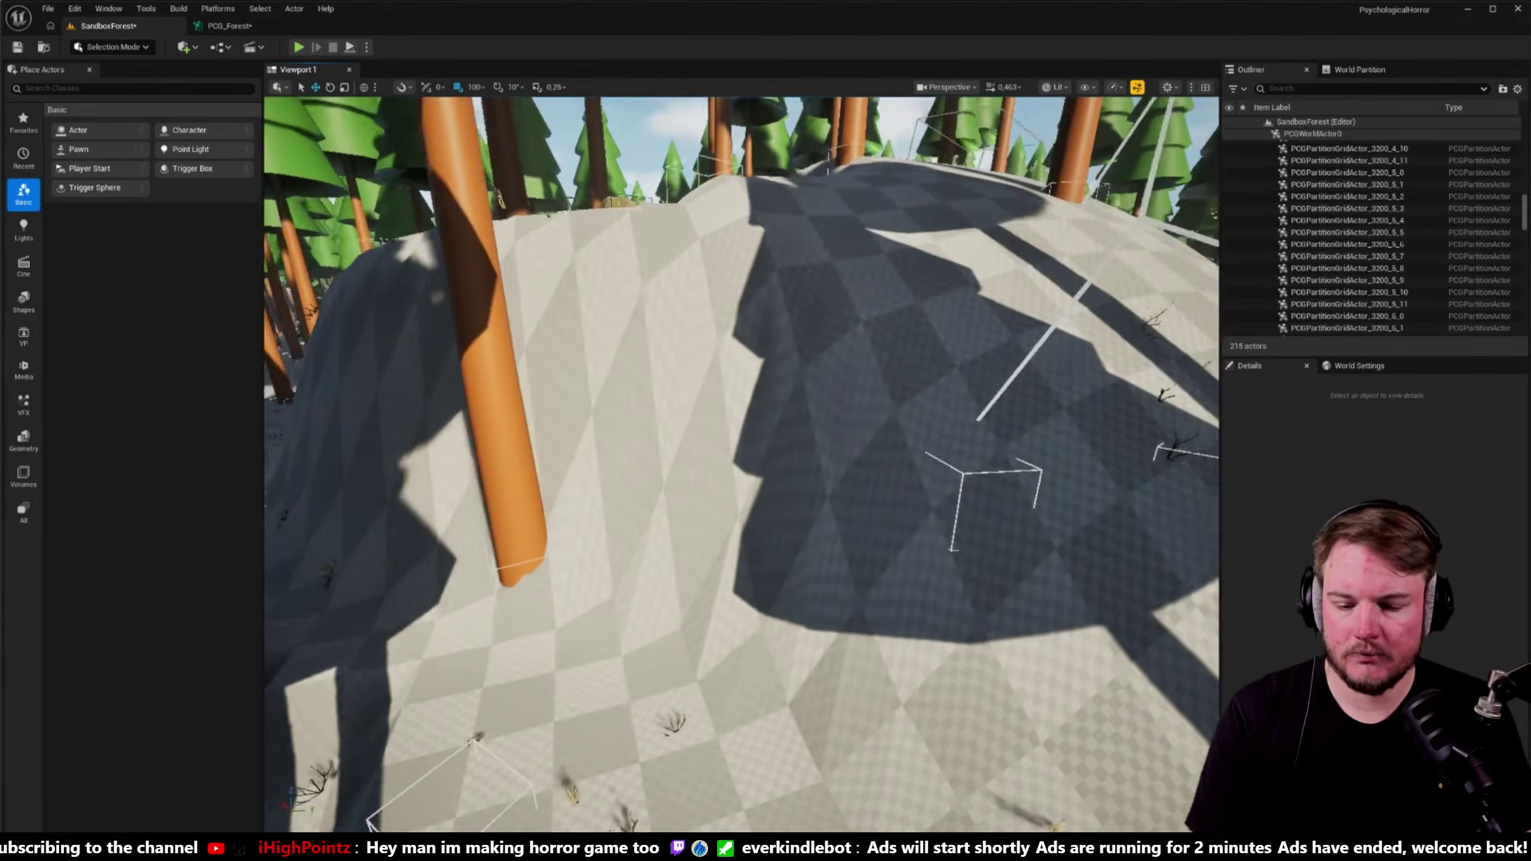
mouse_move(623, 381)
right_mouse_down()
mouse_move(572, 371)
mouse_move(623, 381)
right_mouse_up()
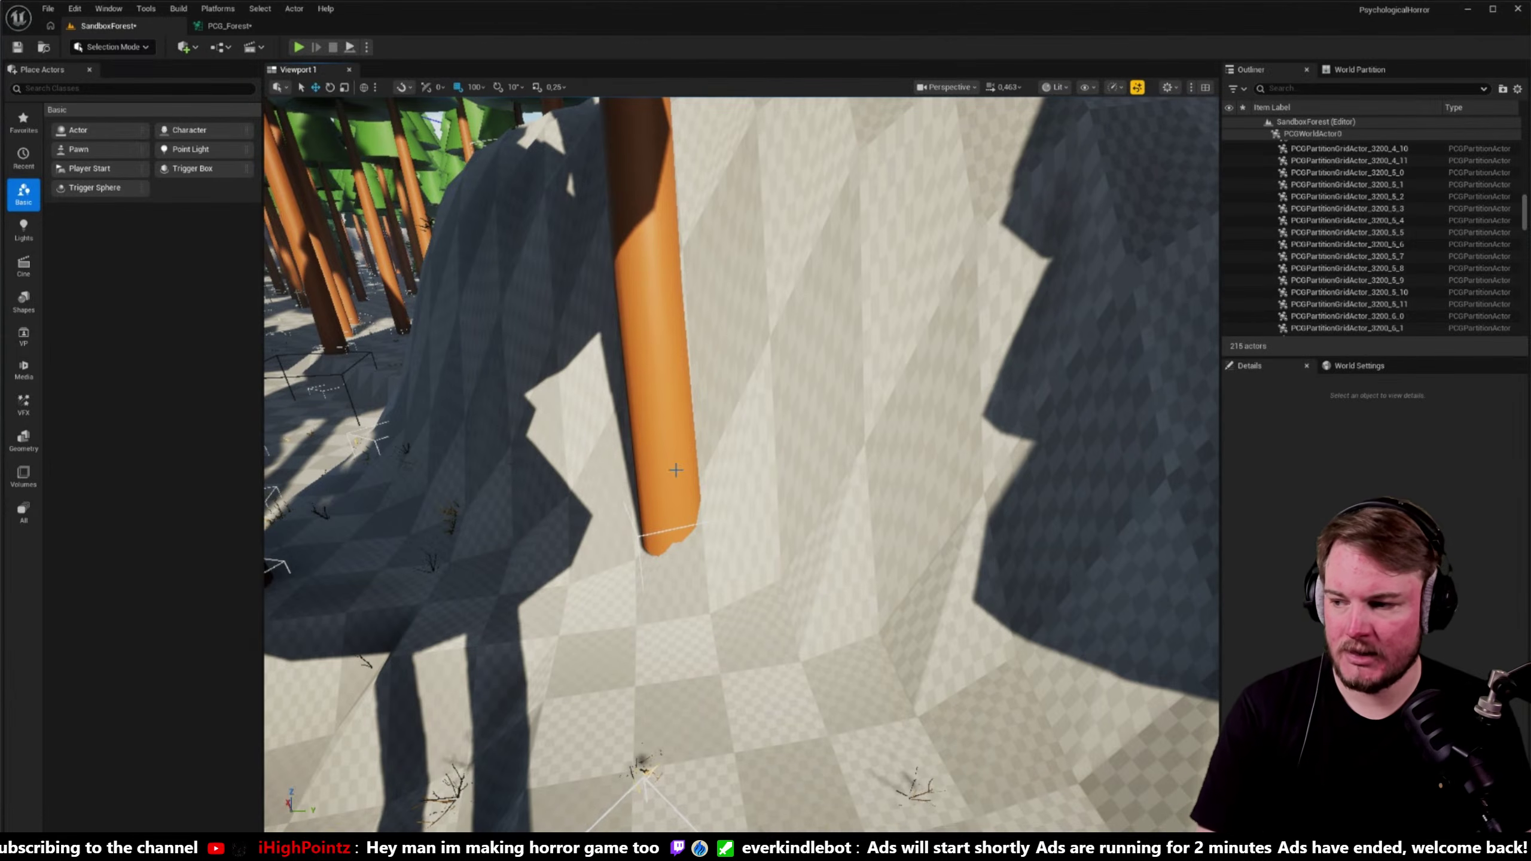
- Review the settings of the Density Filter and Normal To Density nodes in PCG_Forest's Pine chain
left_click(232, 25)
right_click_drag(588, 356, 283, 337)
left_click_drag(390, 327, 866, 404)
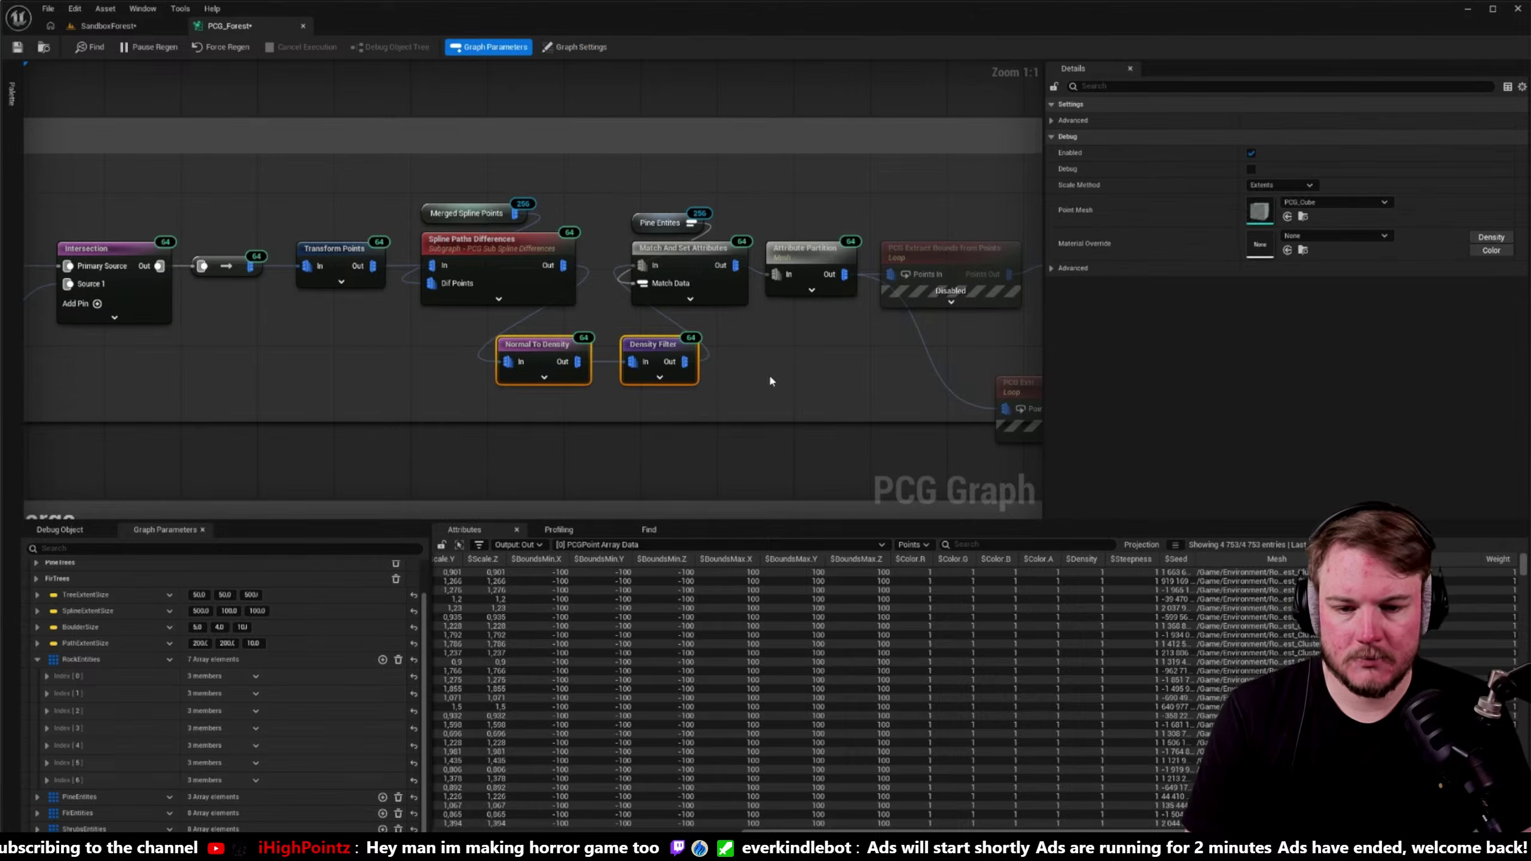
left_click(661, 346)
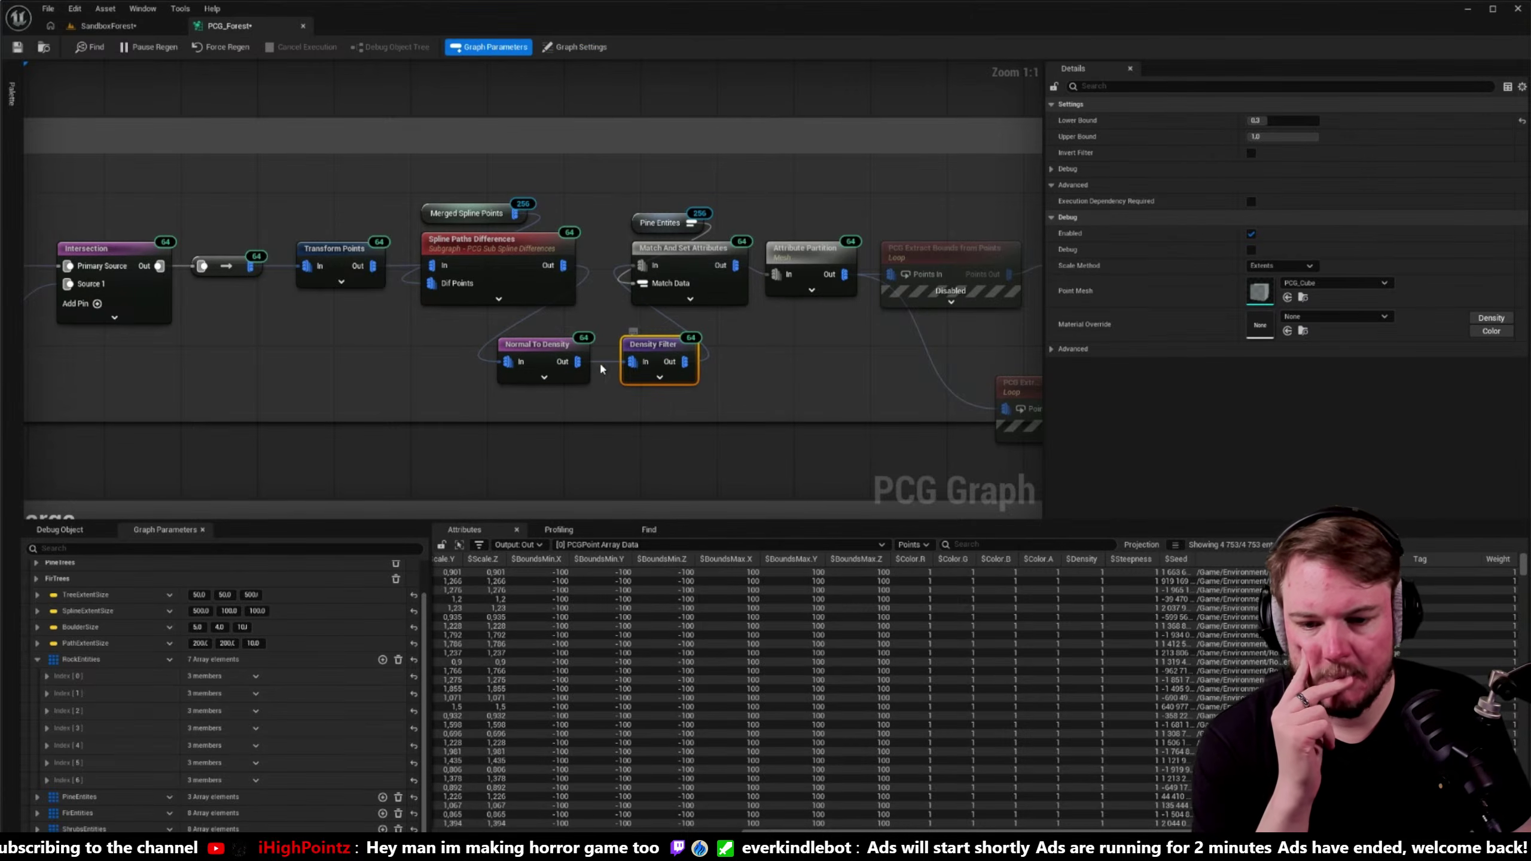
left_click(543, 349)
right_click_drag(543, 349, 235, 282)
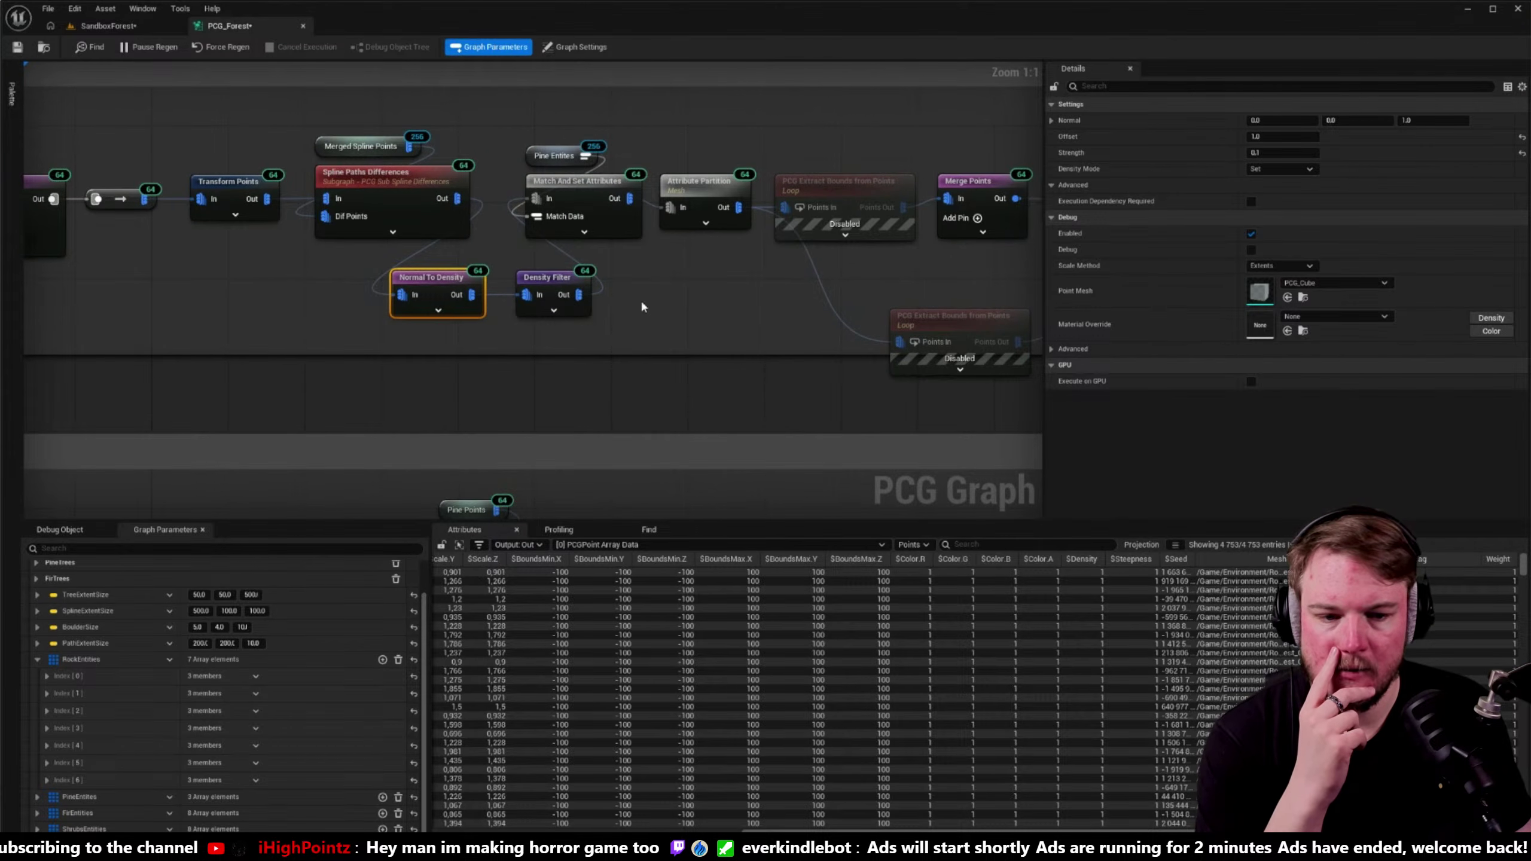
- Attach an enabled Debug node to the output of the Density Filter in the Pine chain
right_click_drag(644, 307, 508, 311)
left_click(822, 322)
key("Delete")
left_click_drag(955, 325, 888, 320)
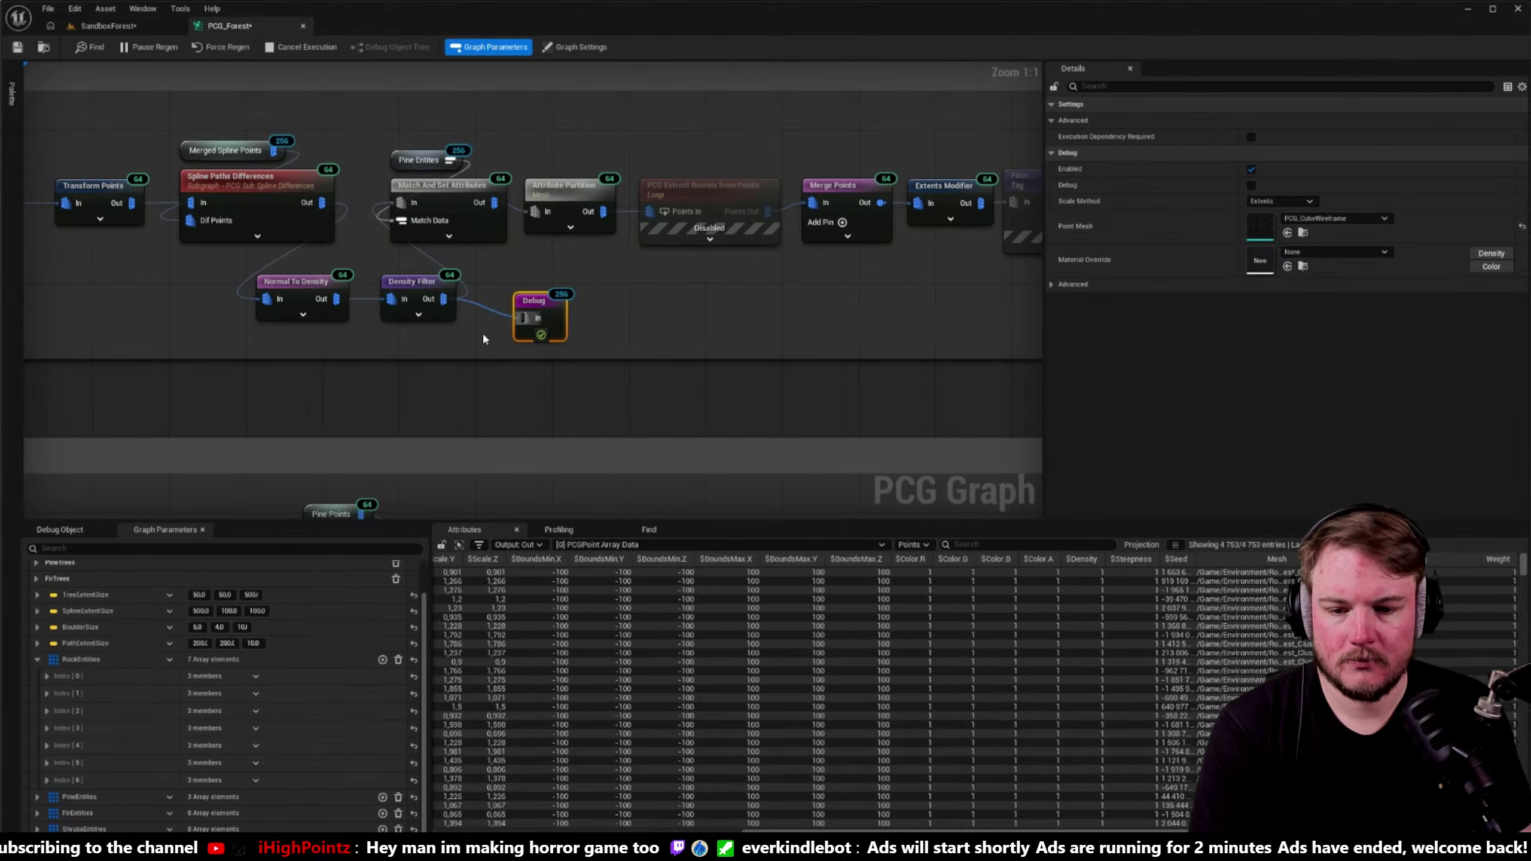
right_click_drag(483, 340, 598, 342)
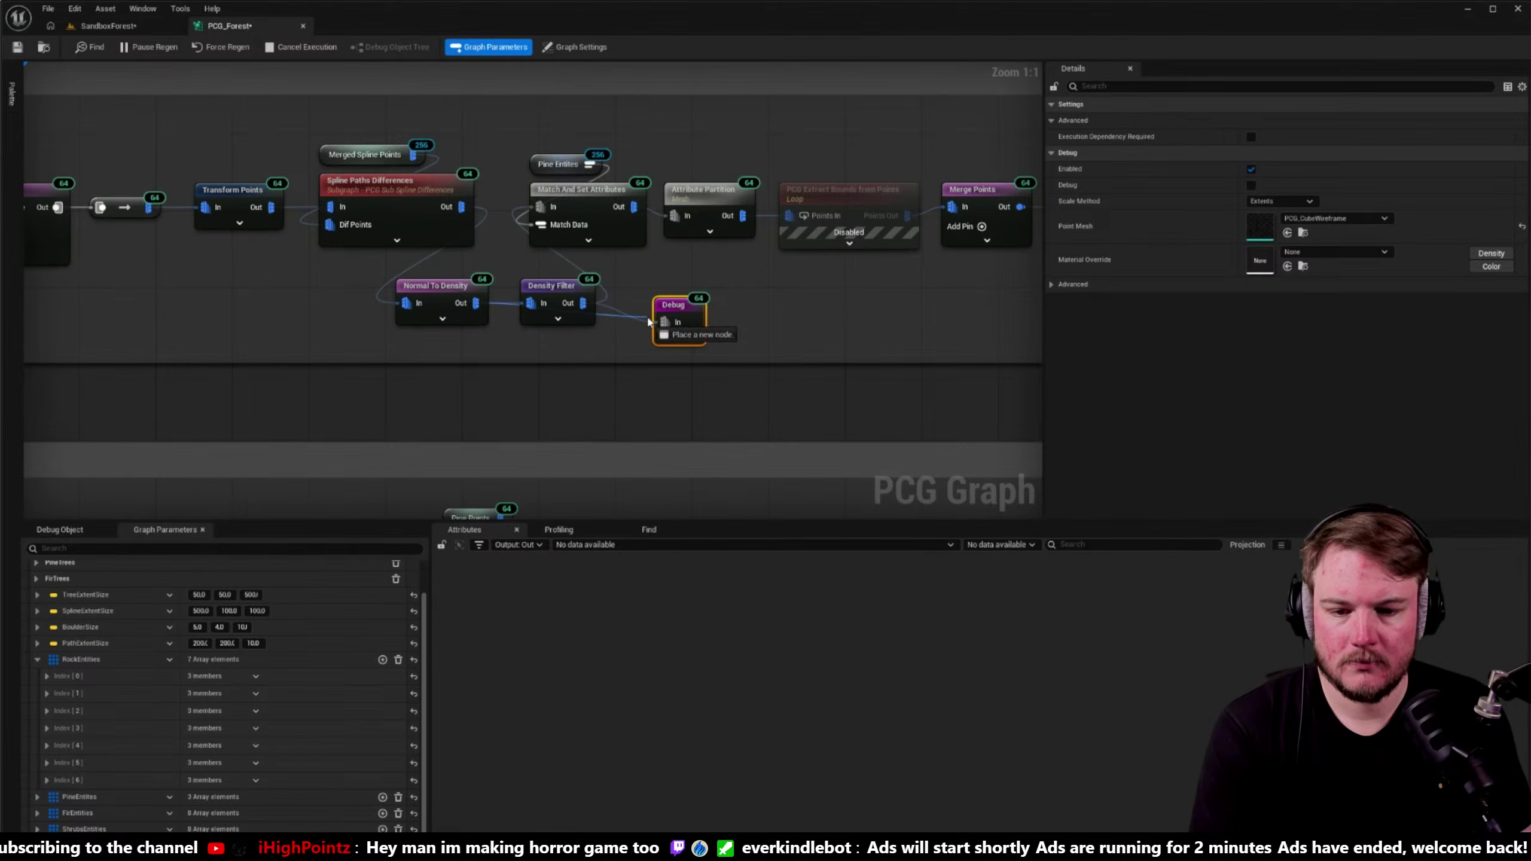
left_click_drag(662, 328, 609, 356)
left_click(621, 334)
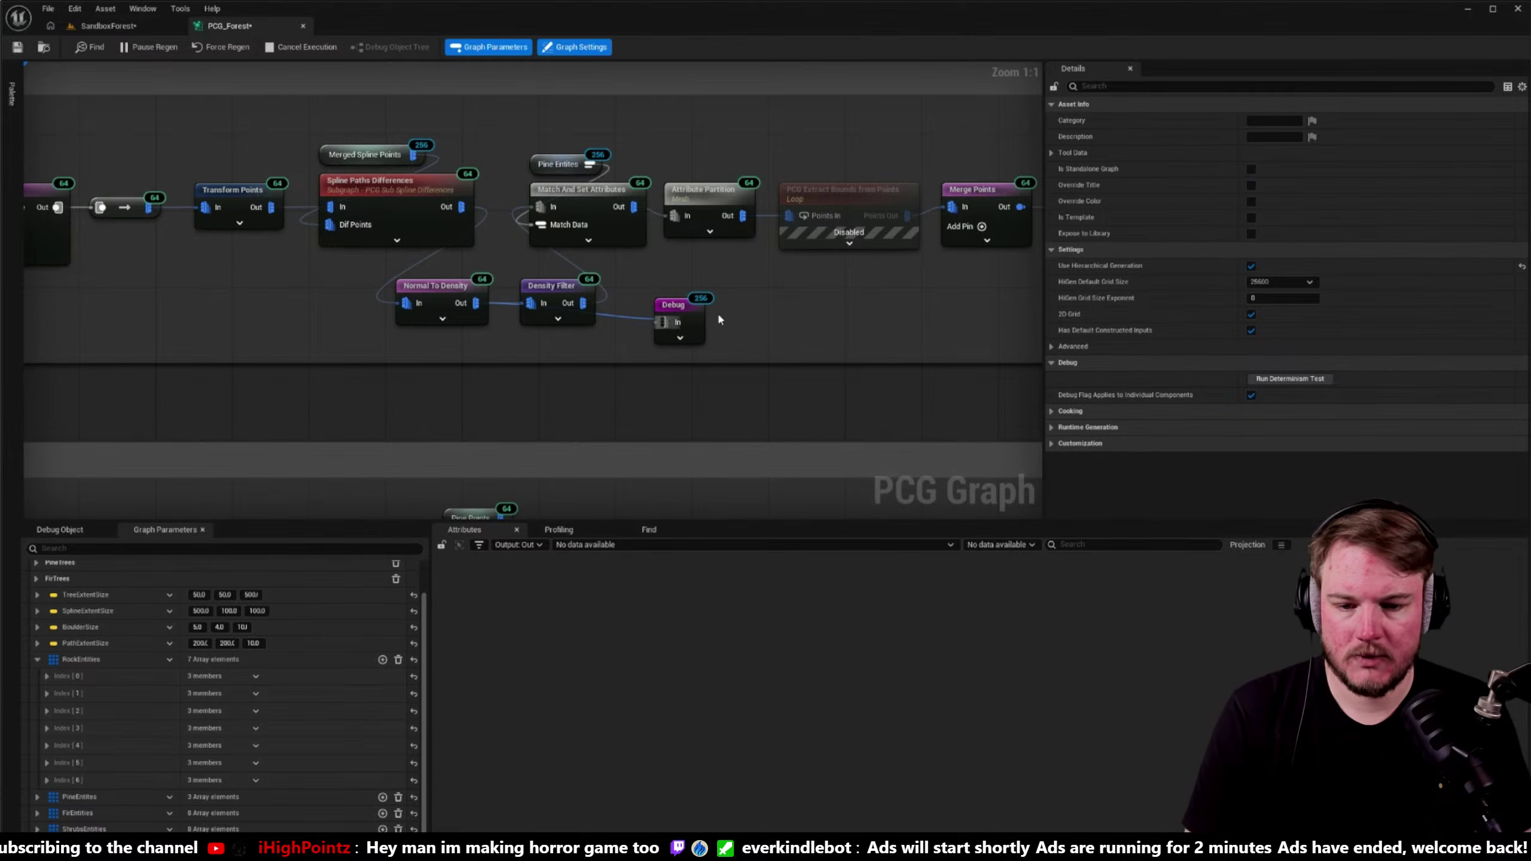
left_click(667, 308)
- Inspect the debug boxes and the trunk base on the steep slope in the SandboxForest level up close
left_click(134, 25)
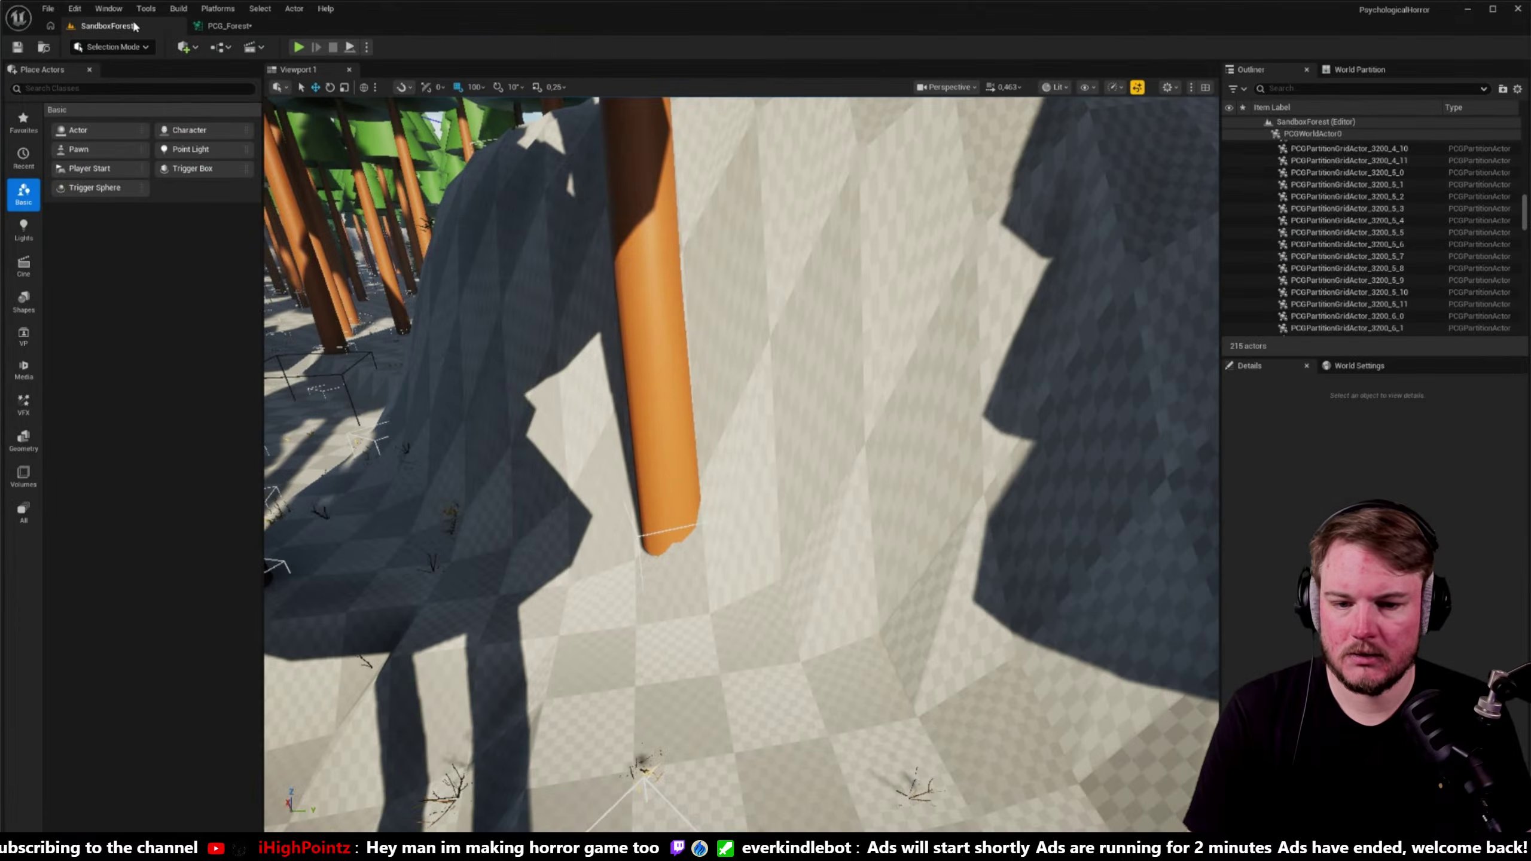
right_click_drag(745, 264, 693, 232)
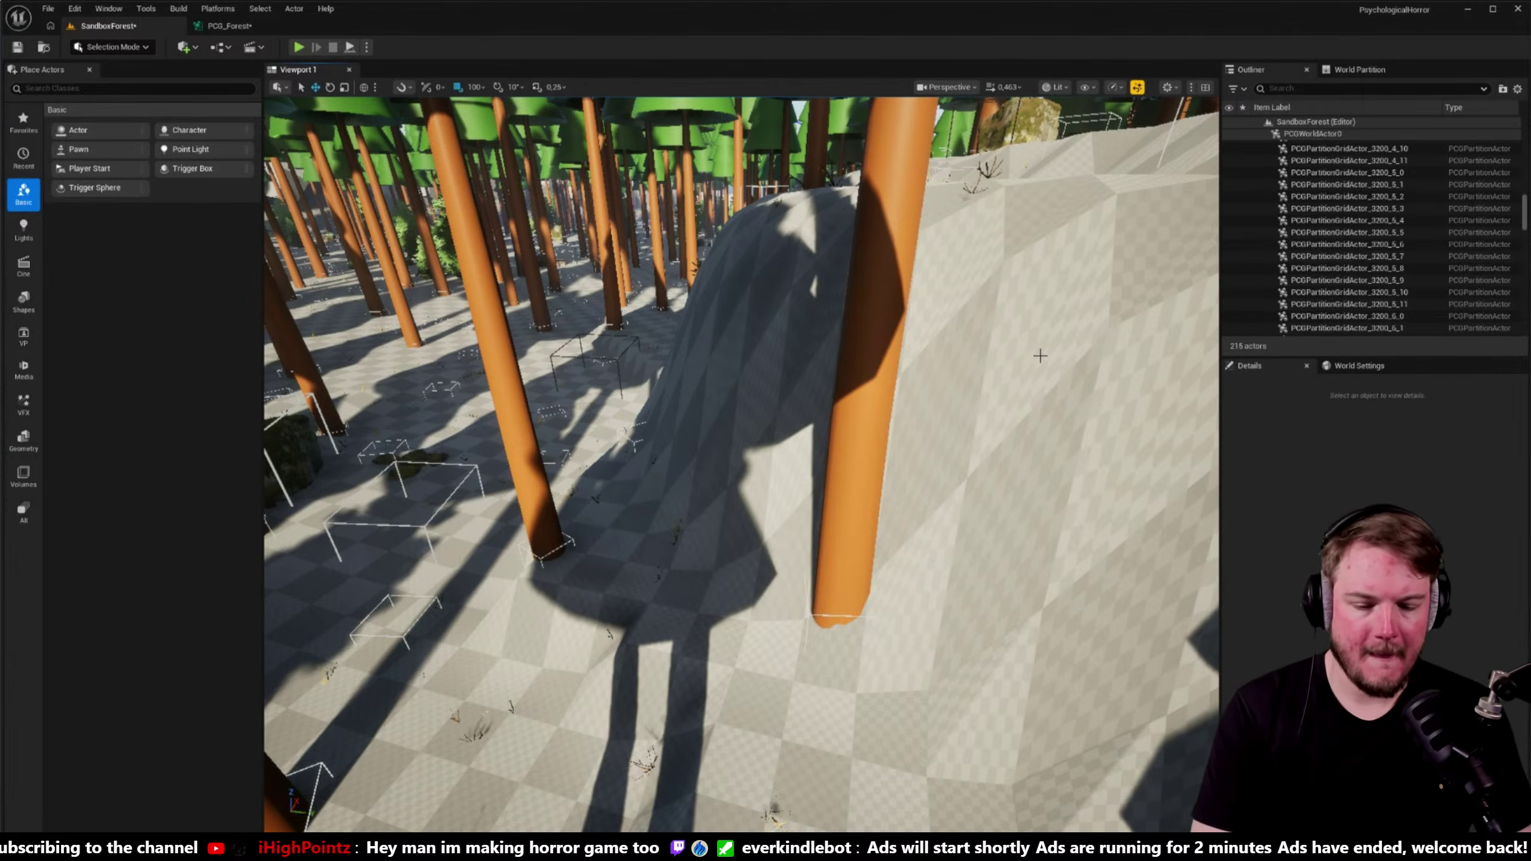
mouse_move(1040, 356)
right_mouse_down()
mouse_move(1087, 358)
mouse_move(1024, 359)
mouse_move(1049, 380)
mouse_move(1072, 350)
mouse_move(1048, 385)
mouse_move(1028, 356)
right_mouse_up()
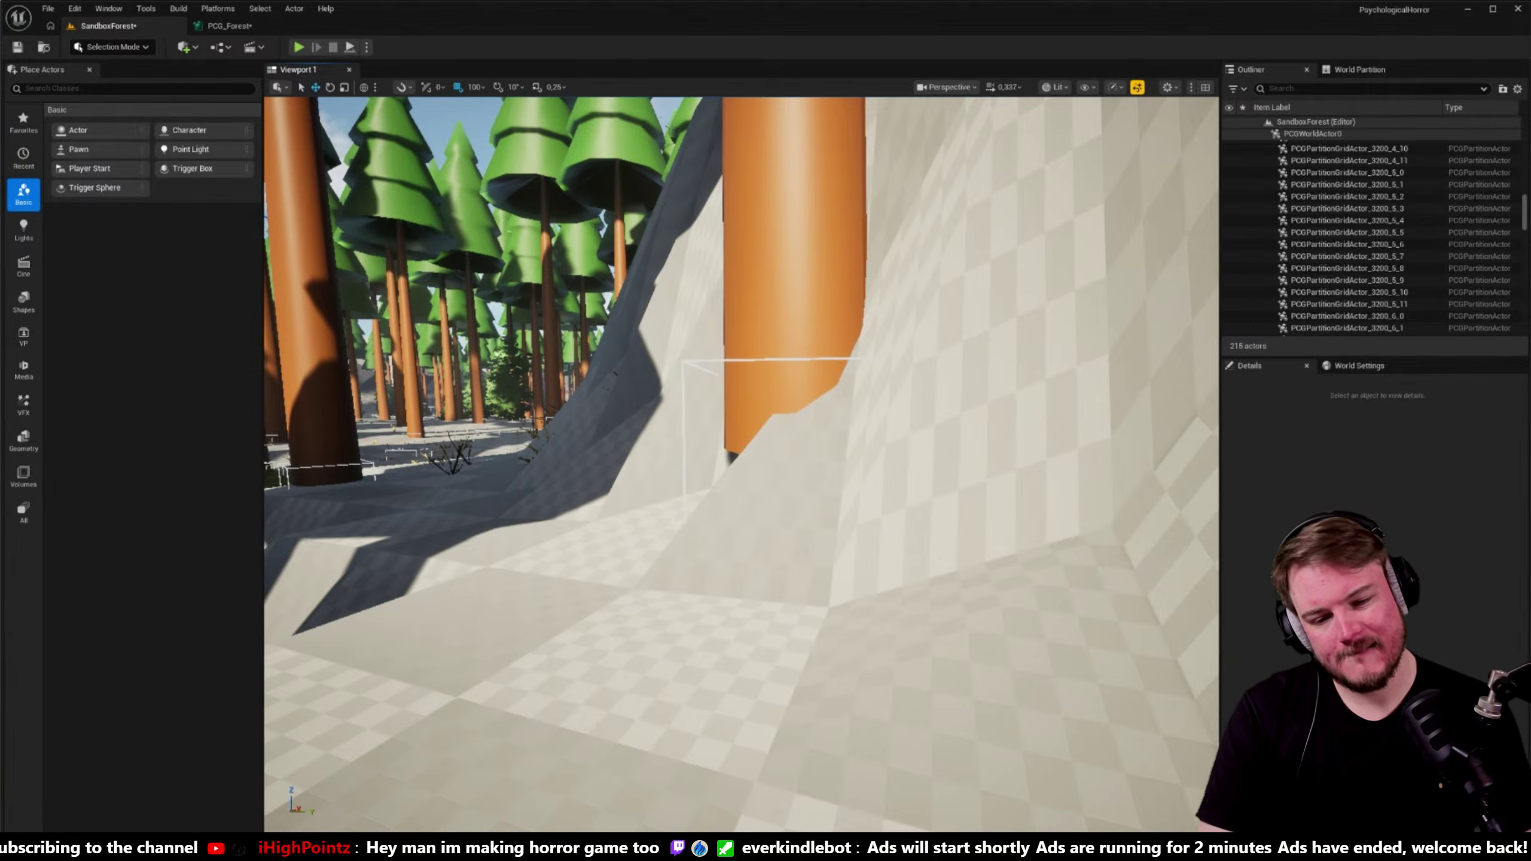
right_click_drag(1028, 356, 1025, 382)
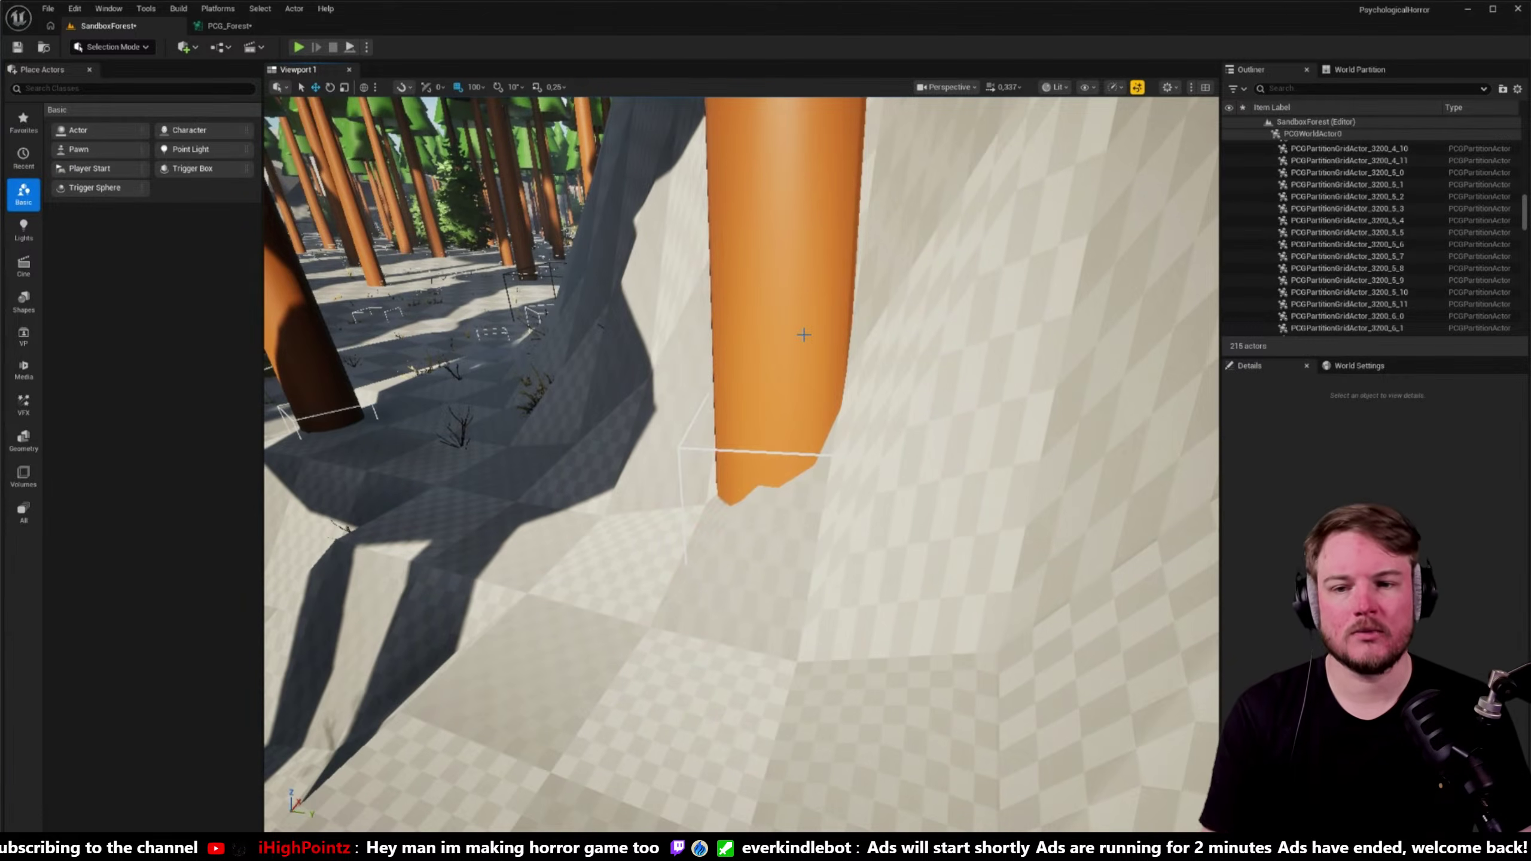
- Examine the order of the Transform Points, Spline Paths Differences, Normal To Density and Density Filter nodes in the Pine chain
left_click(229, 25)
scroll(772, 329, "up", 3)
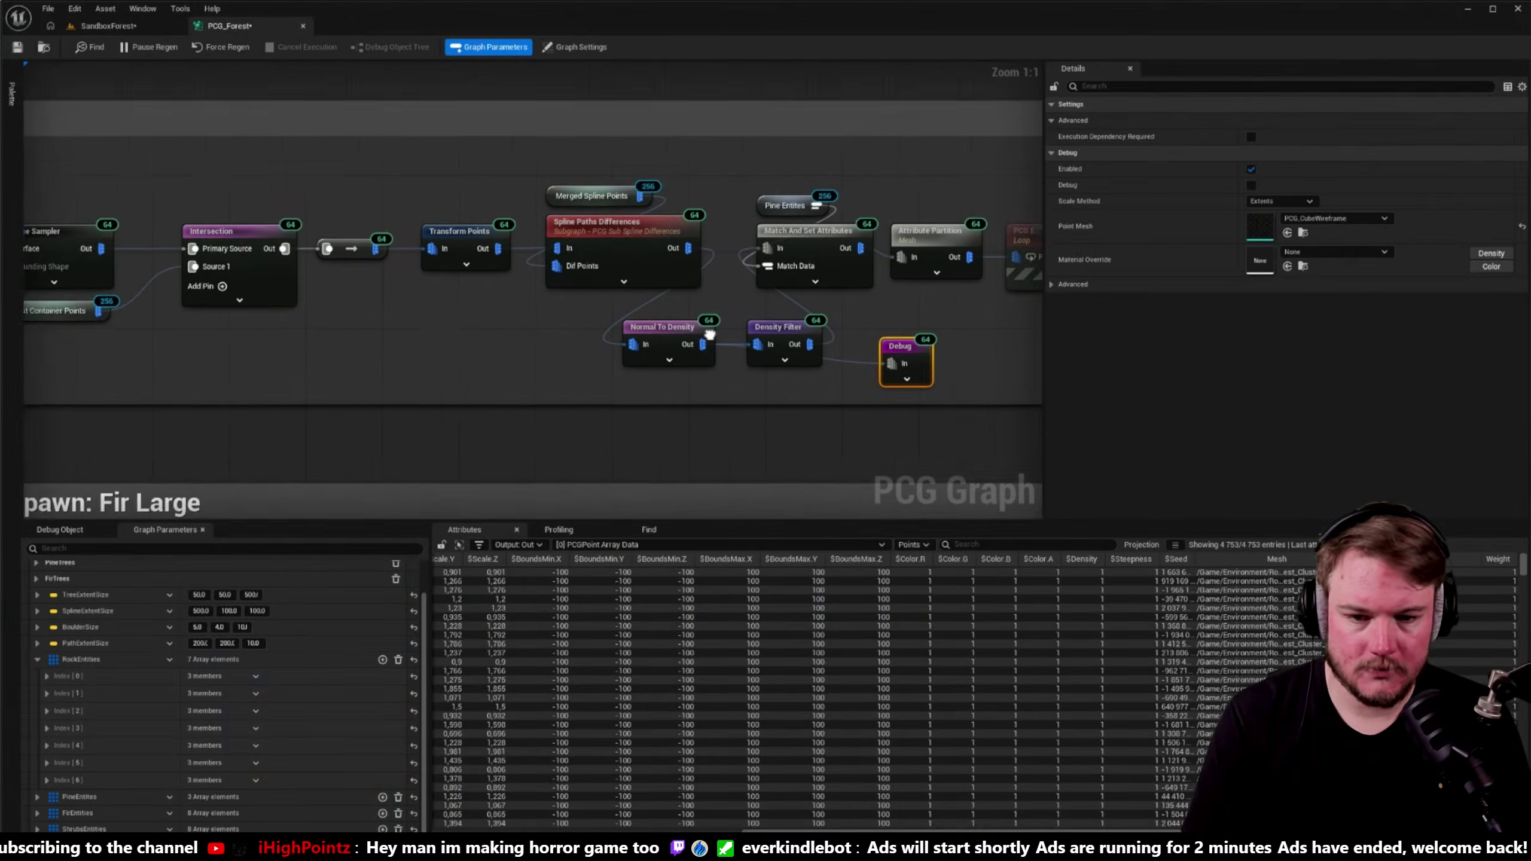
left_click_drag(446, 185, 603, 283)
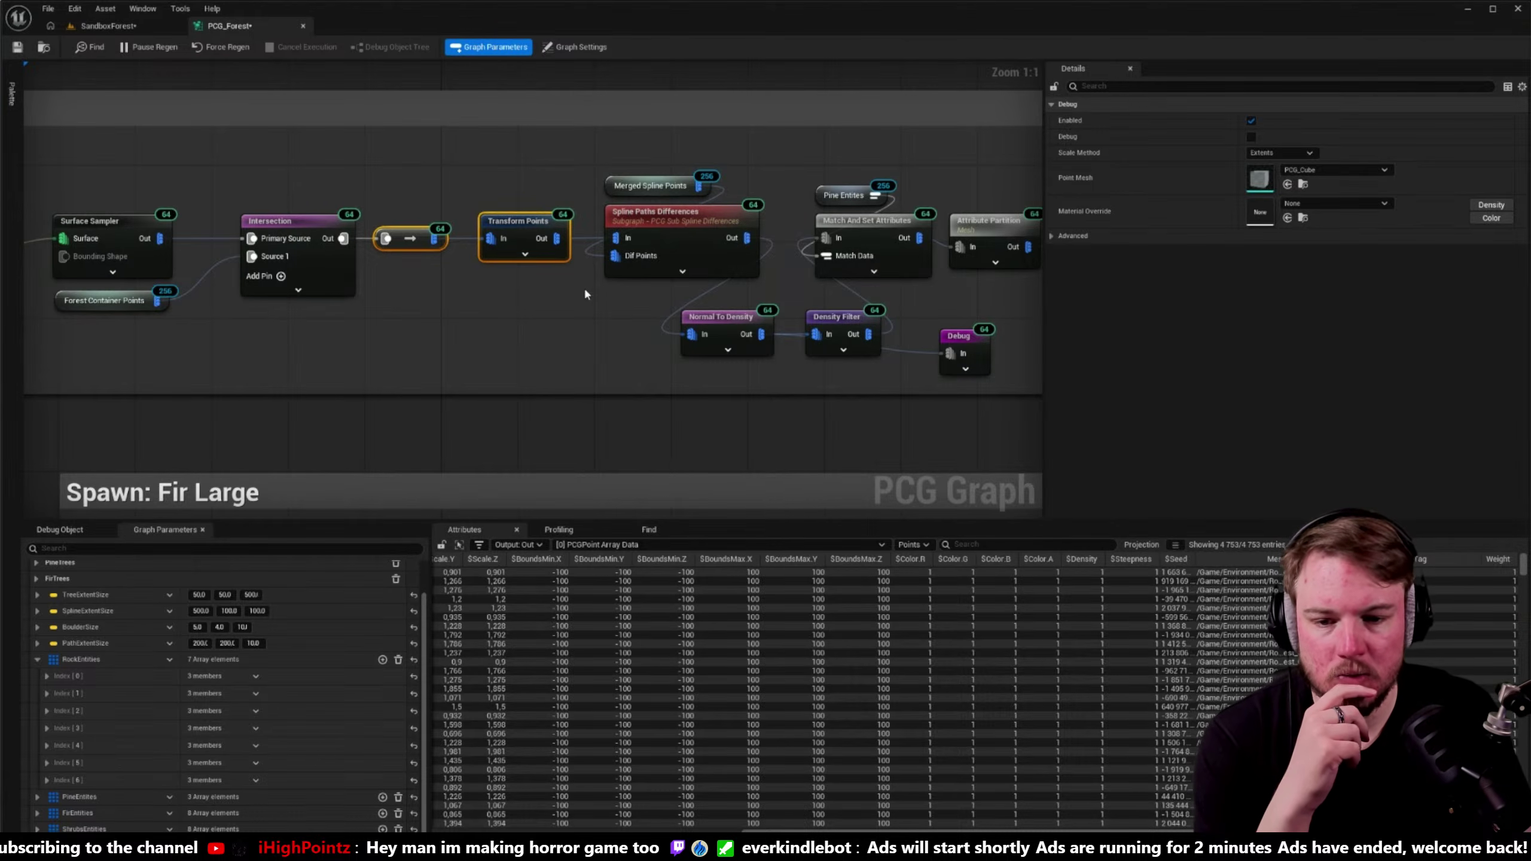
left_click(531, 249)
right_click_drag(507, 283, 615, 306)
left_click_drag(618, 303, 826, 354)
right_click(827, 354)
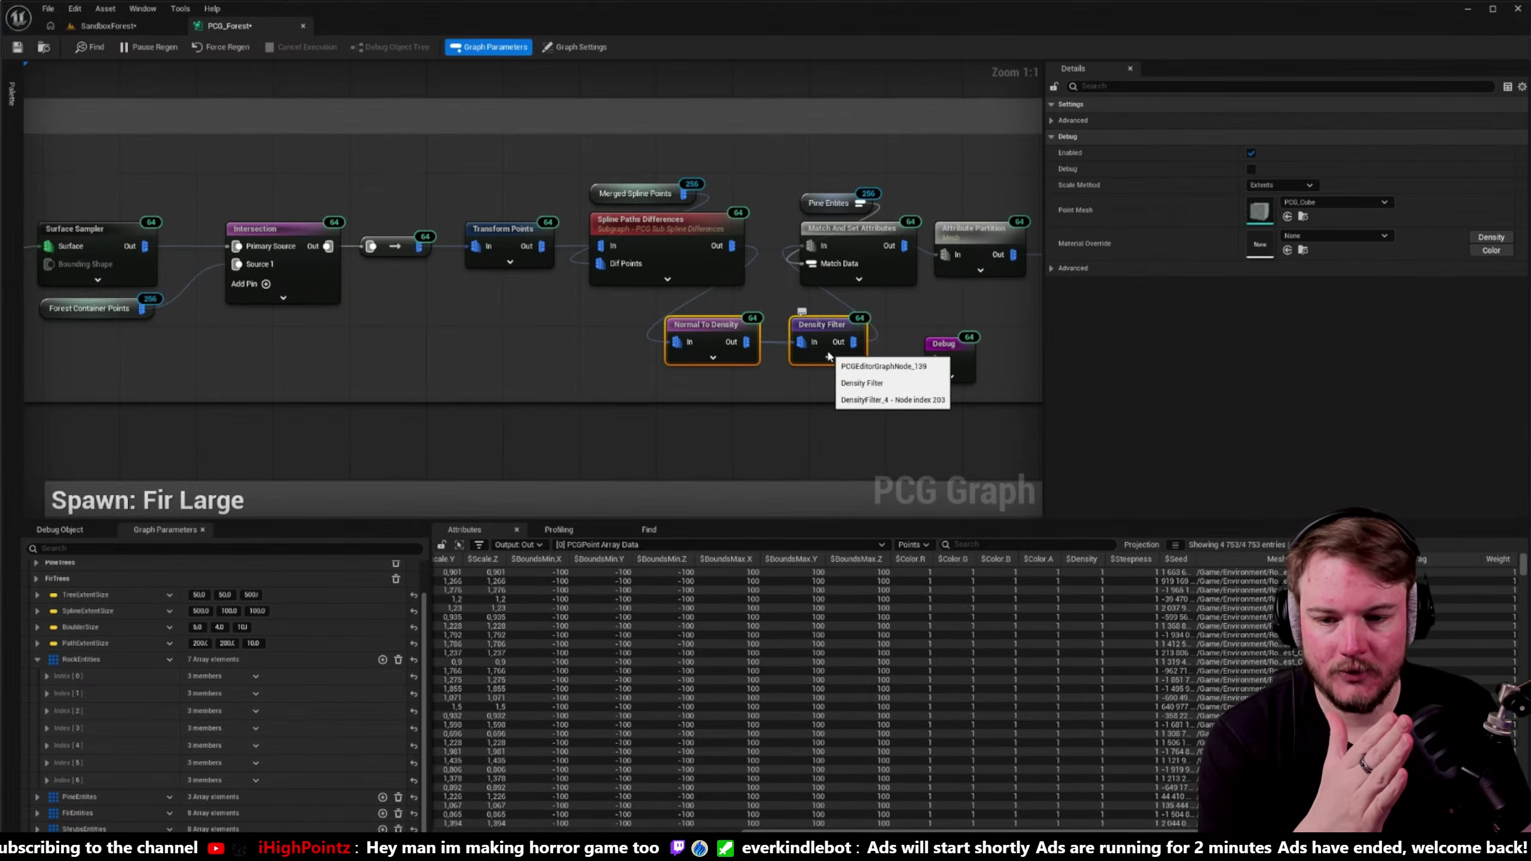
mouse_move(506, 317)
right_mouse_down()
mouse_move(665, 345)
mouse_move(516, 318)
right_mouse_up()
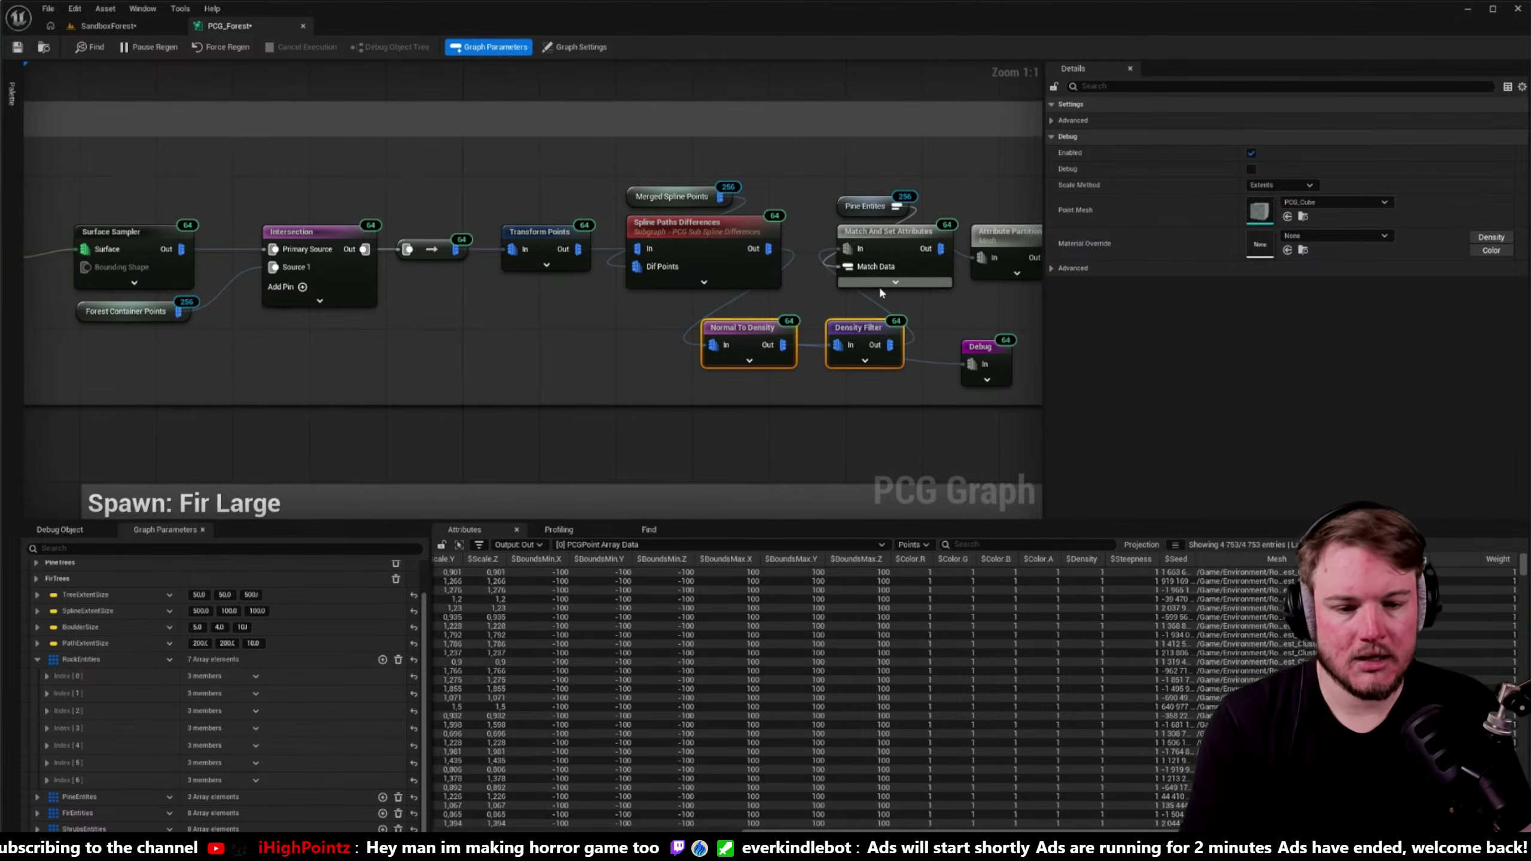
right_click_drag(877, 285, 887, 302)
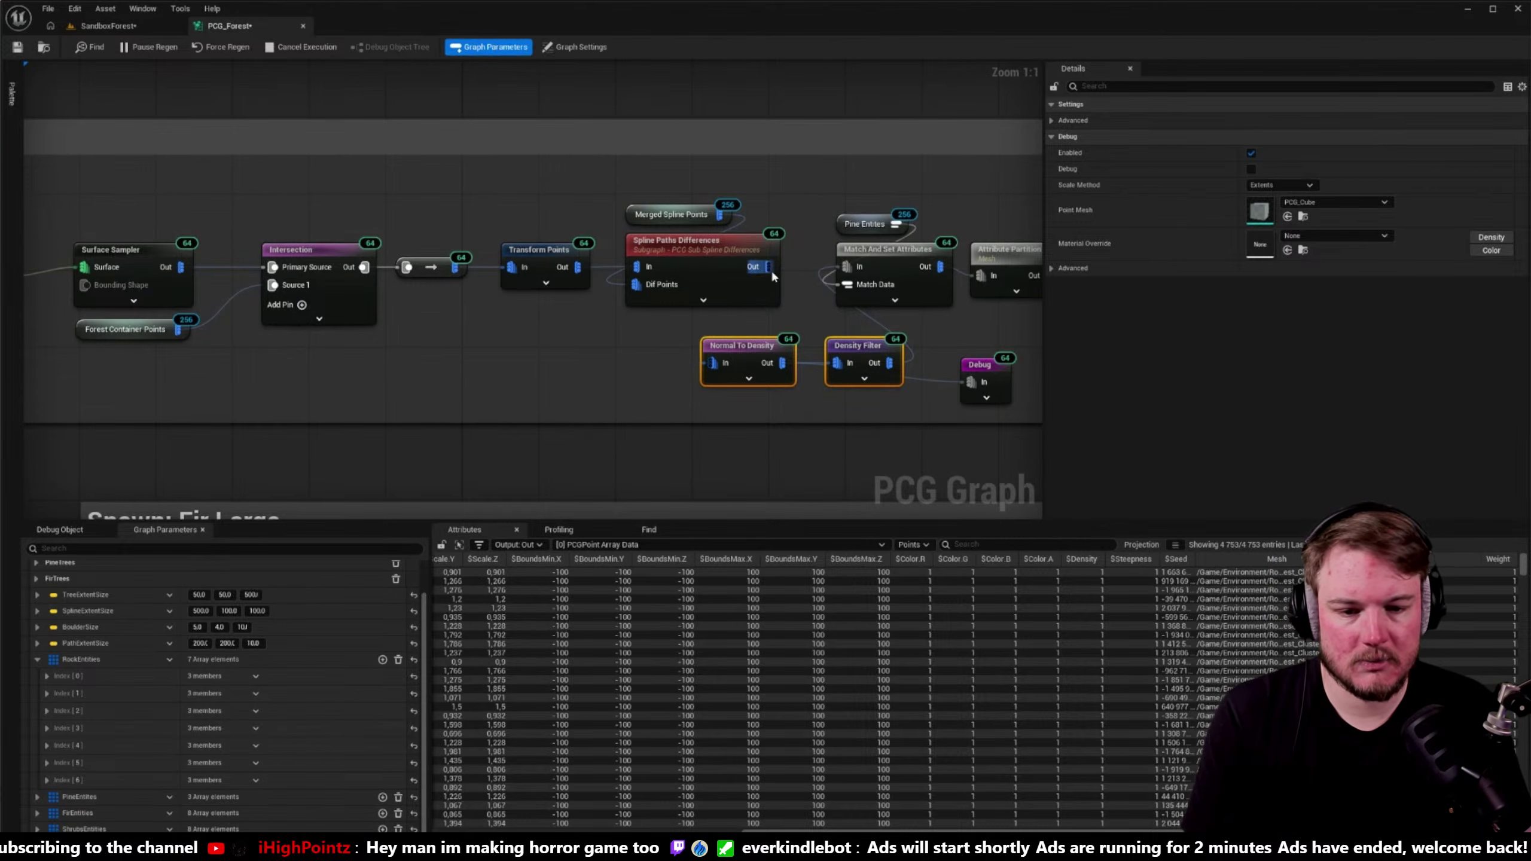
- Pause regeneration, wire Spline Paths Differences directly to Match And Set Attributes in place of the slope filter pair, and save the graph
left_click(845, 269, "ctrl")
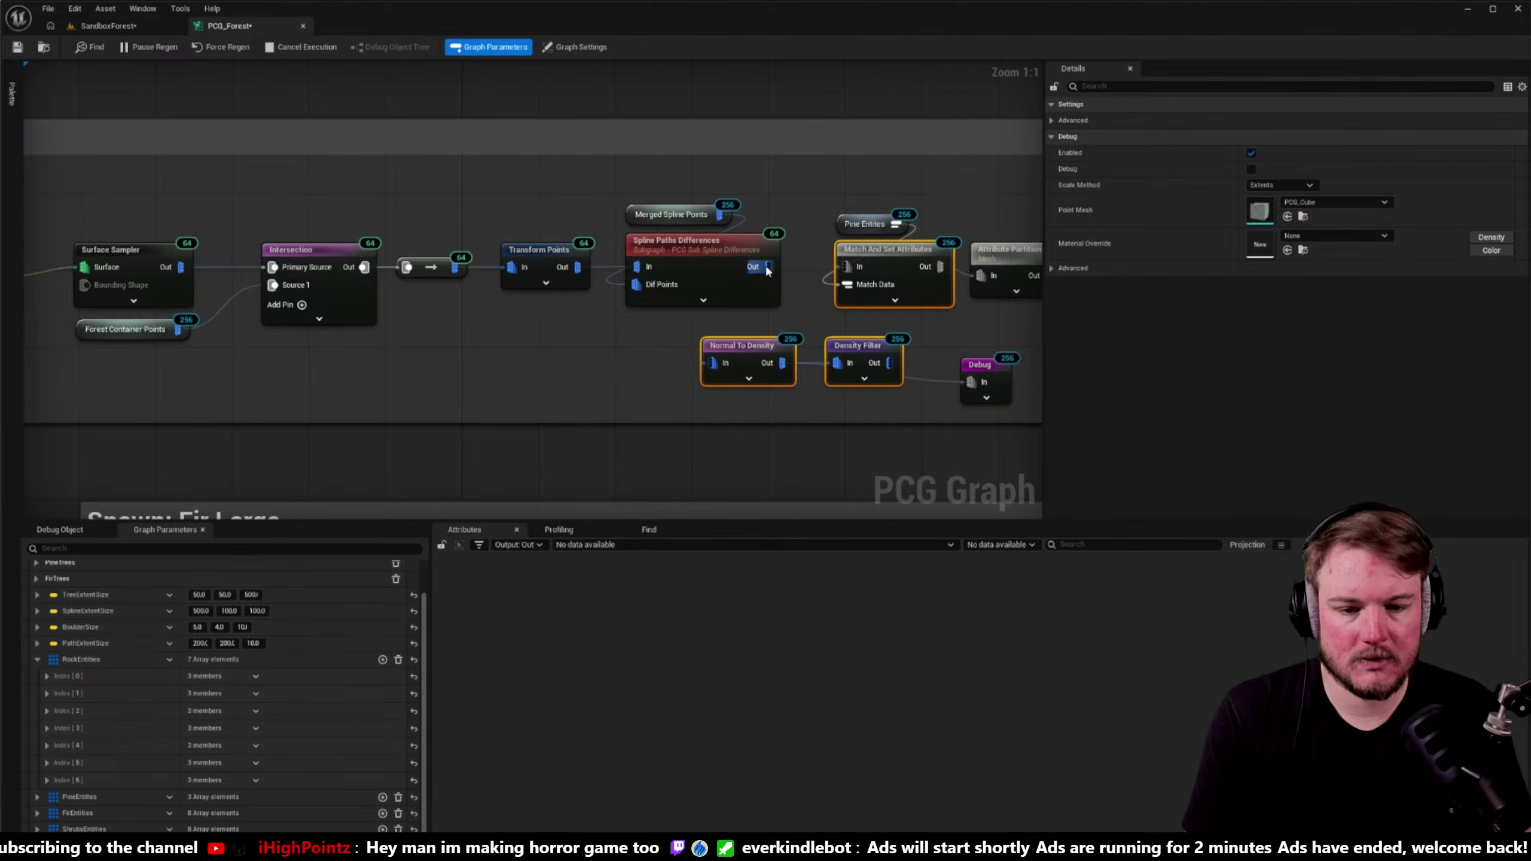
left_click(147, 48)
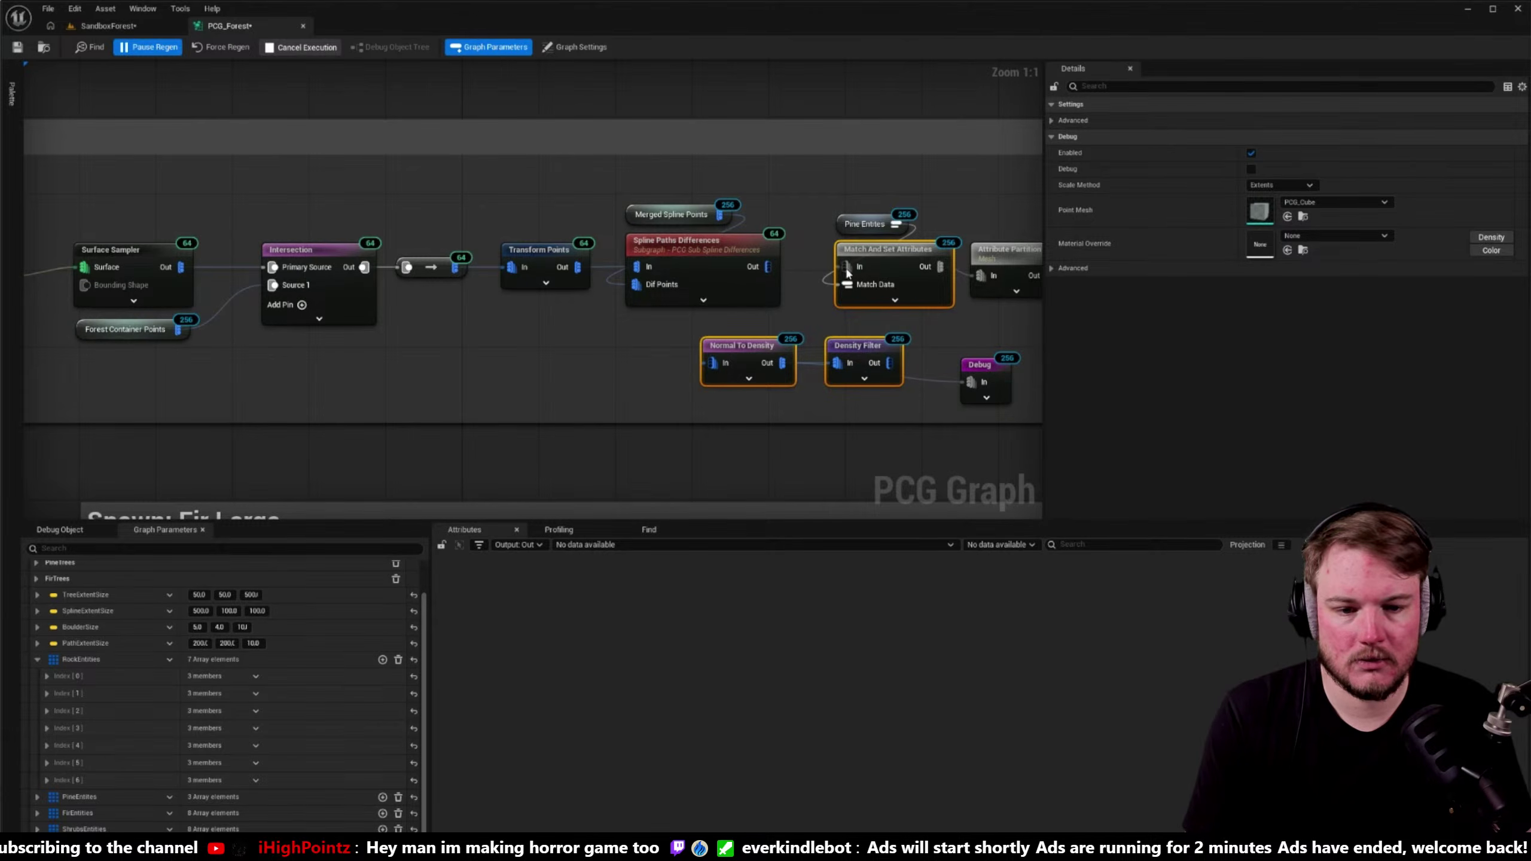
left_click_drag(767, 269, 898, 276)
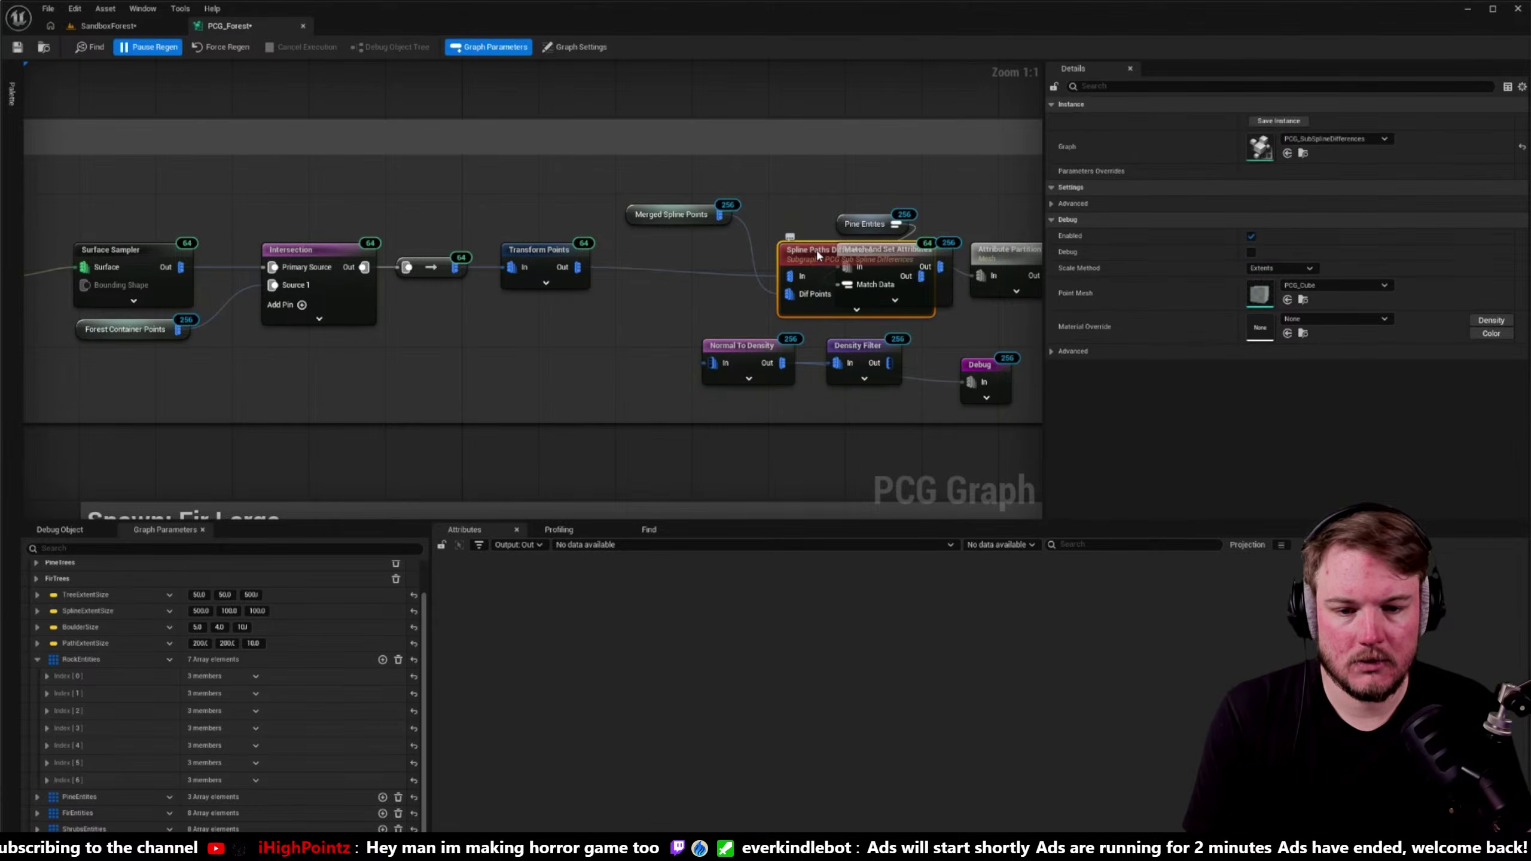
key("ctrl+z")
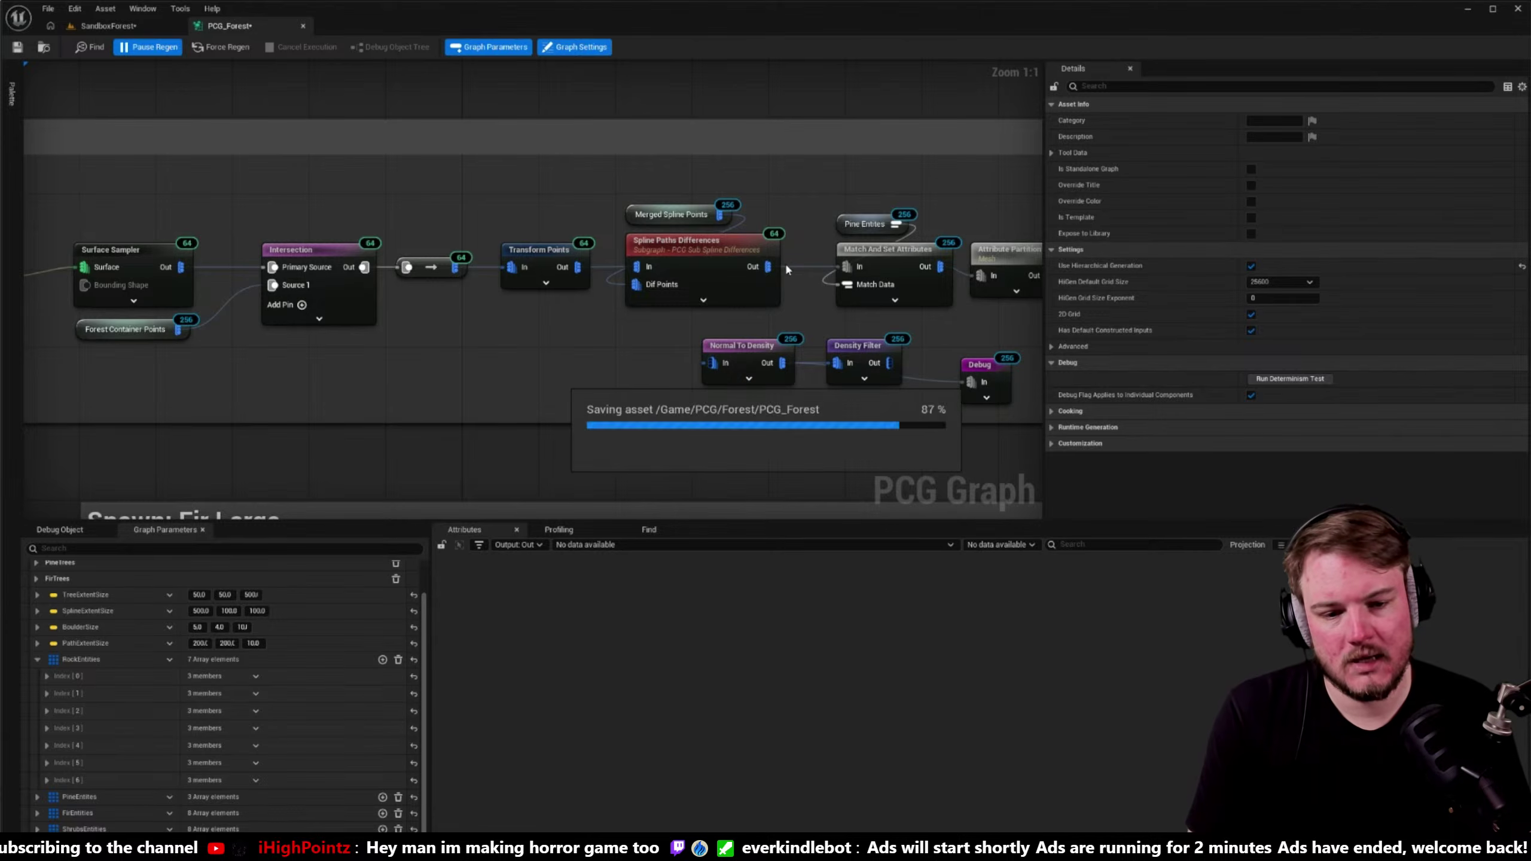
mouse_move(745, 252)
left_mouse_down()
mouse_move(734, 289)
mouse_move(732, 252)
left_mouse_up()
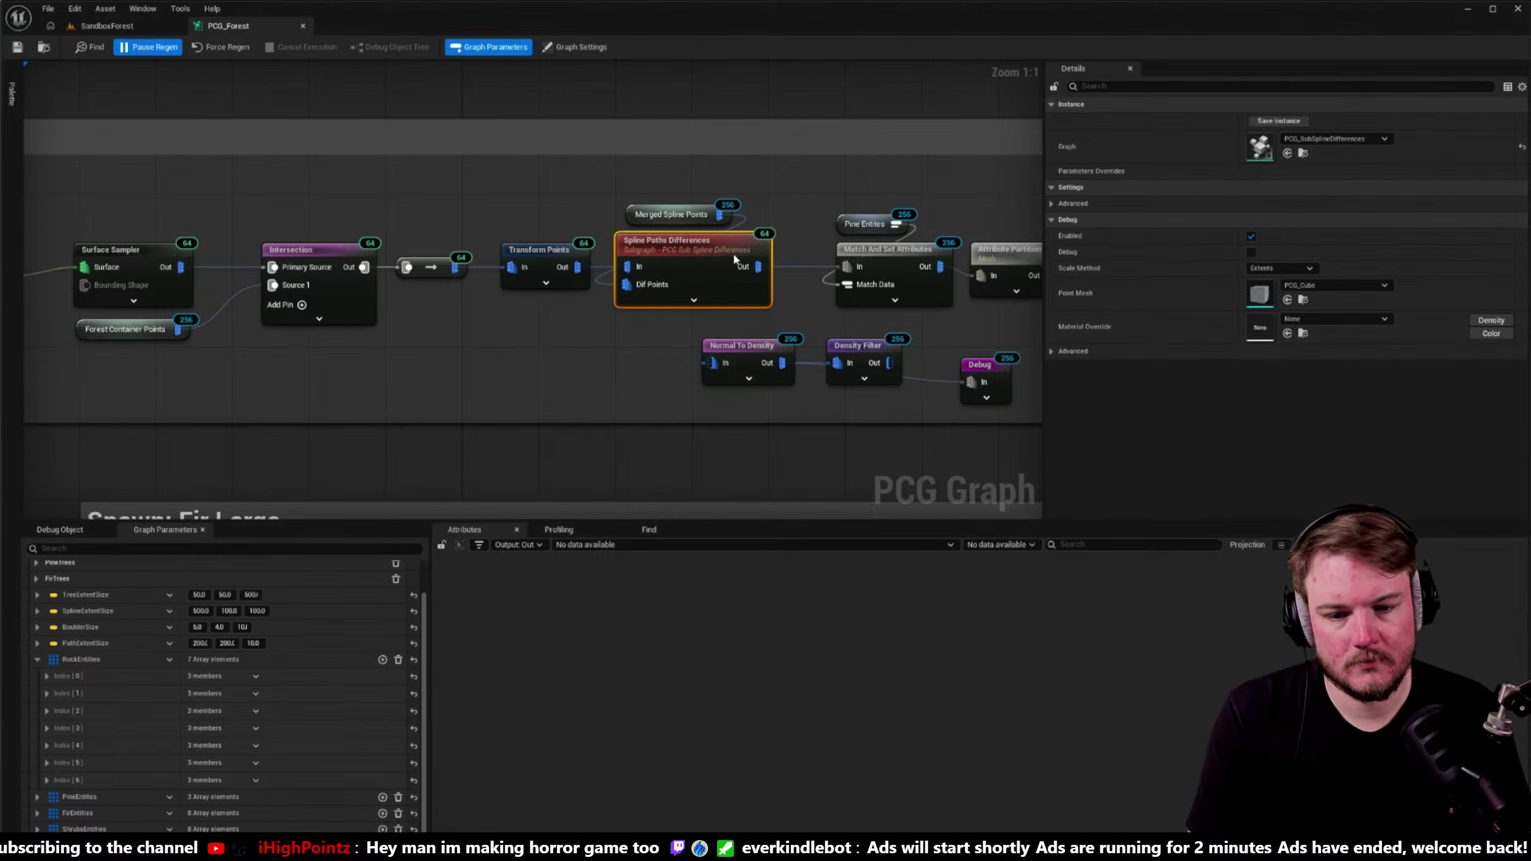
- Move the Normal To Density, Density Filter and Debug nodes below Transform Points and wire the filter pair between the reroute node and Transform Points
left_click_drag(624, 334, 1023, 411)
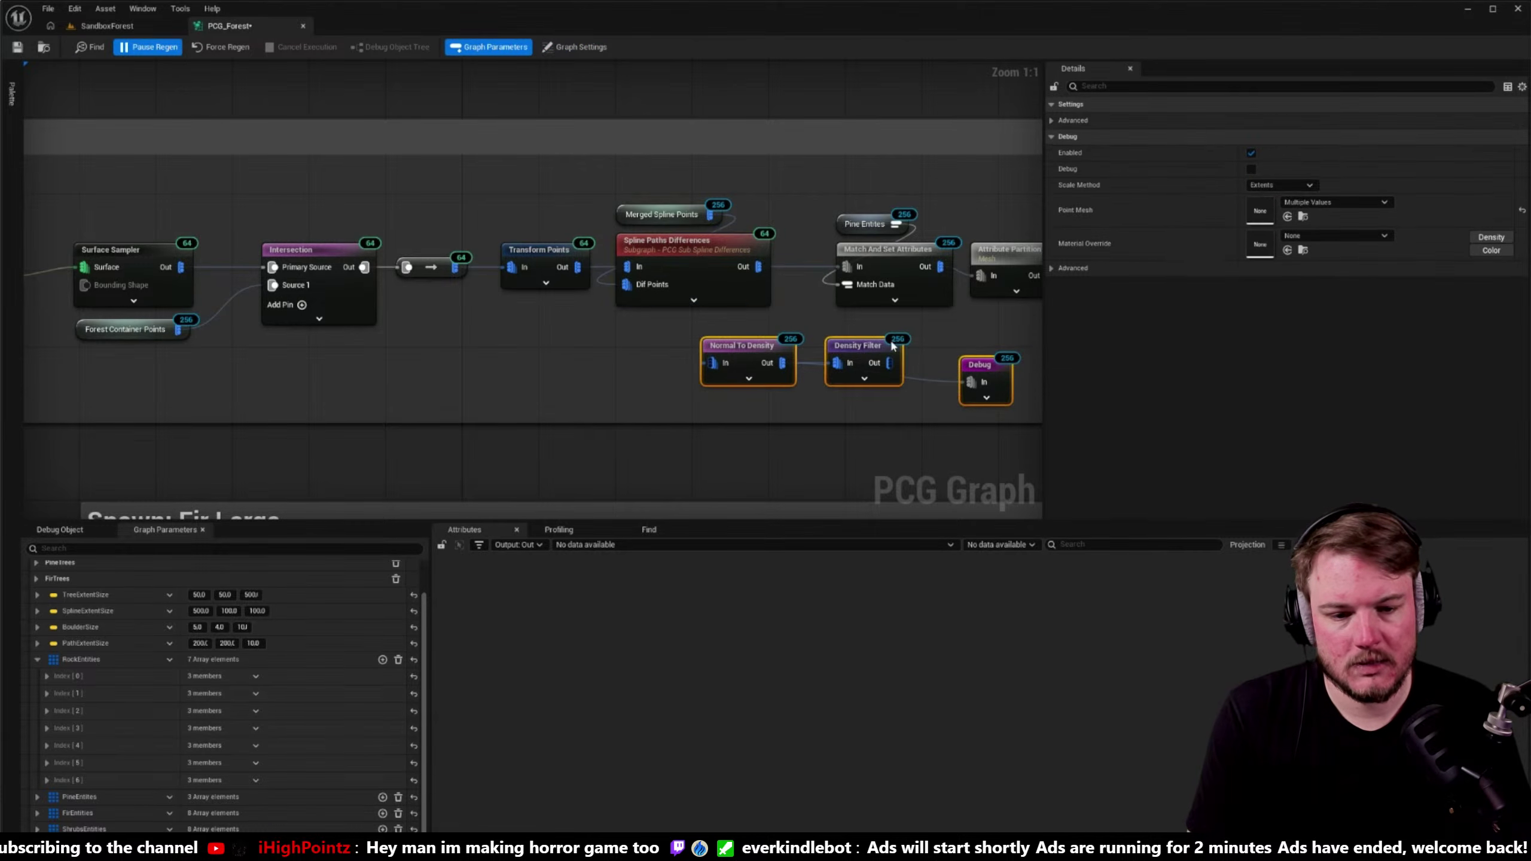
left_click_drag(865, 345, 588, 345)
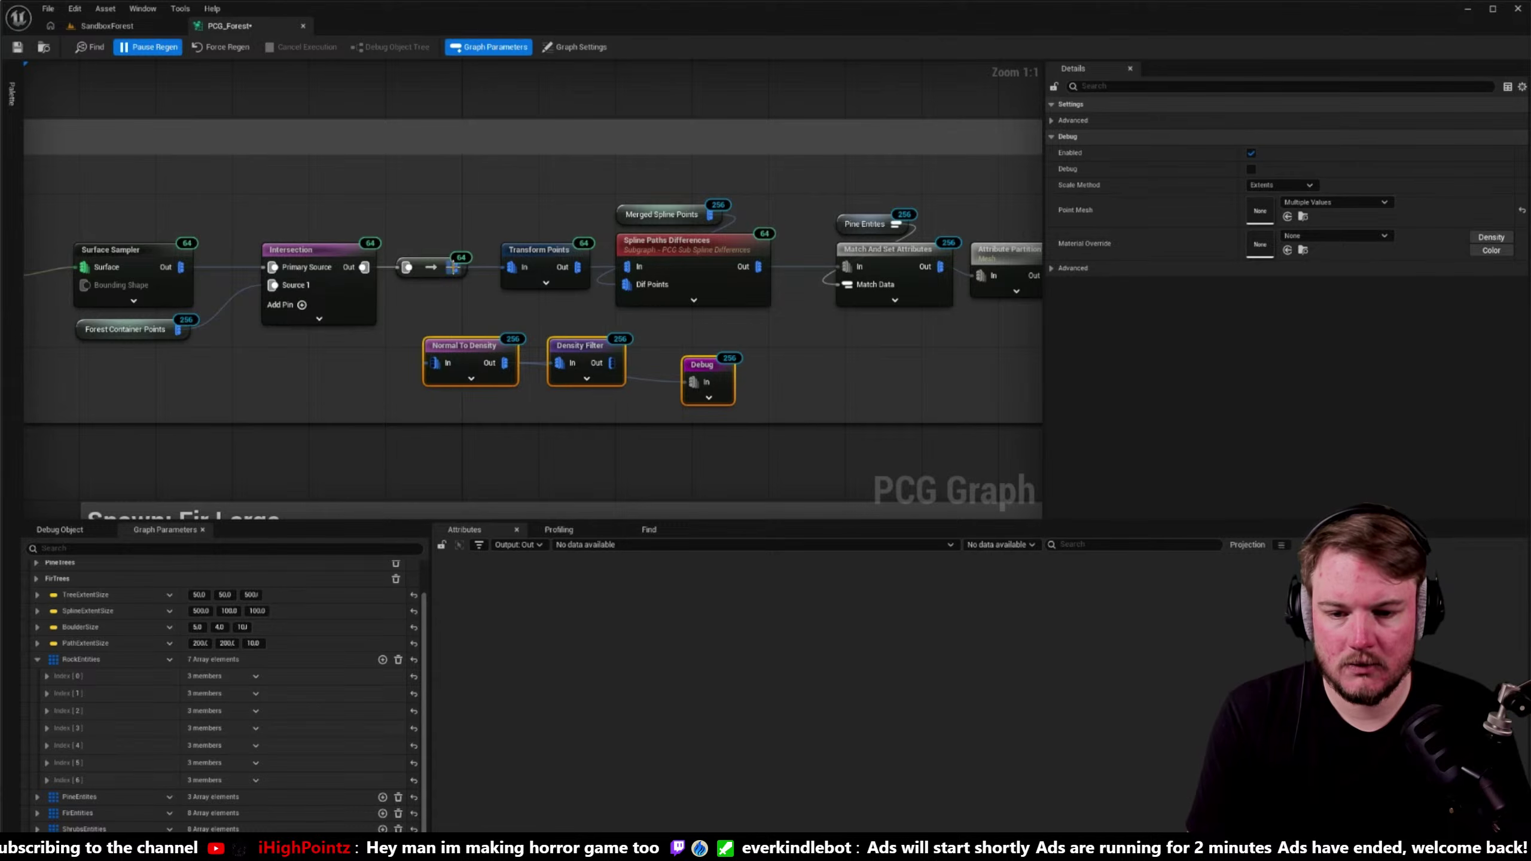
left_click_drag(453, 268, 434, 362)
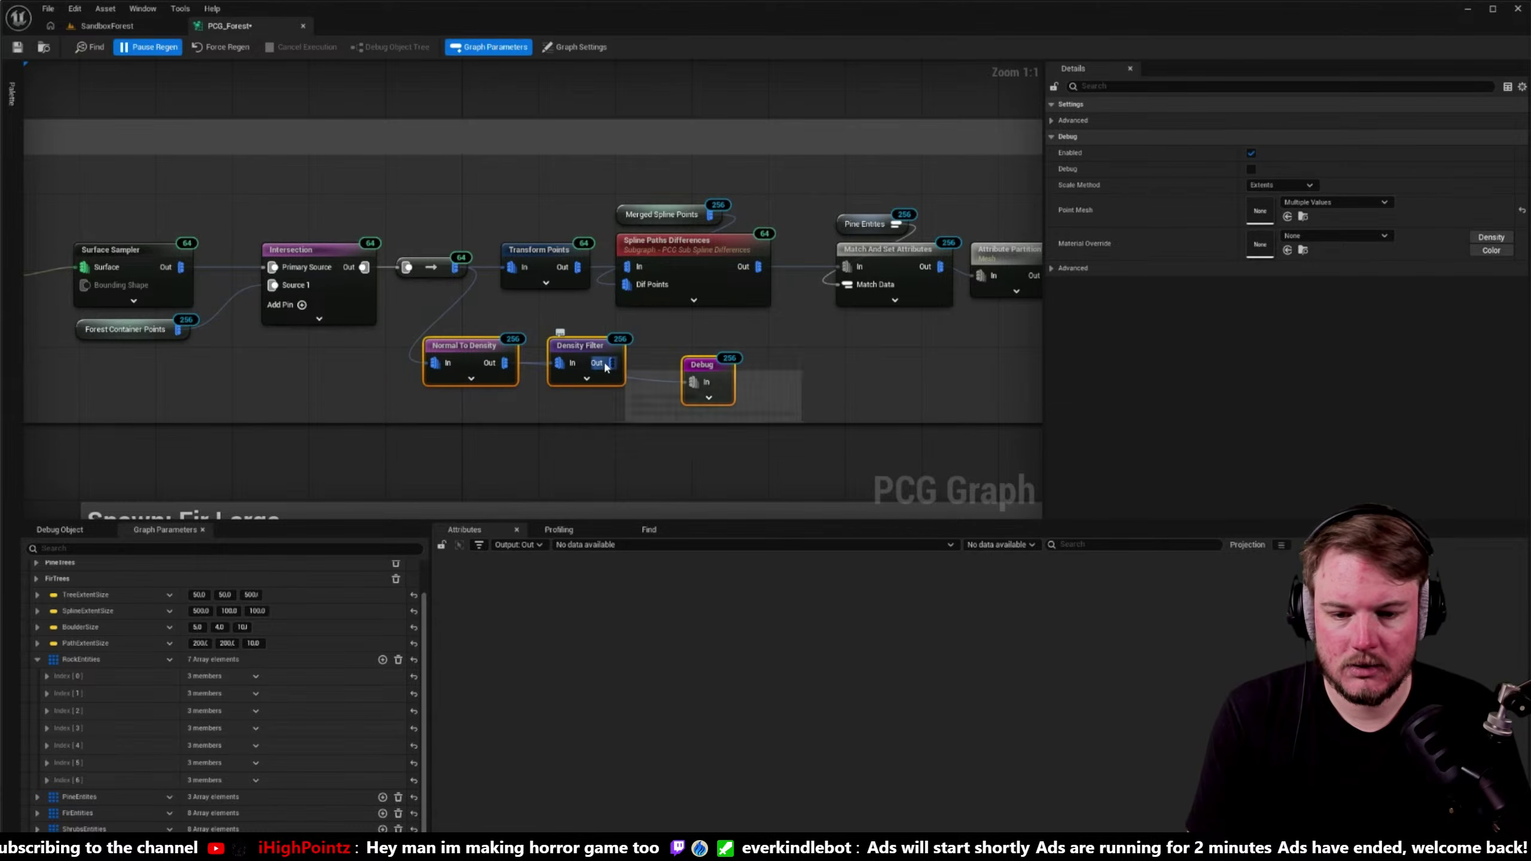
left_click_drag(611, 363, 511, 268)
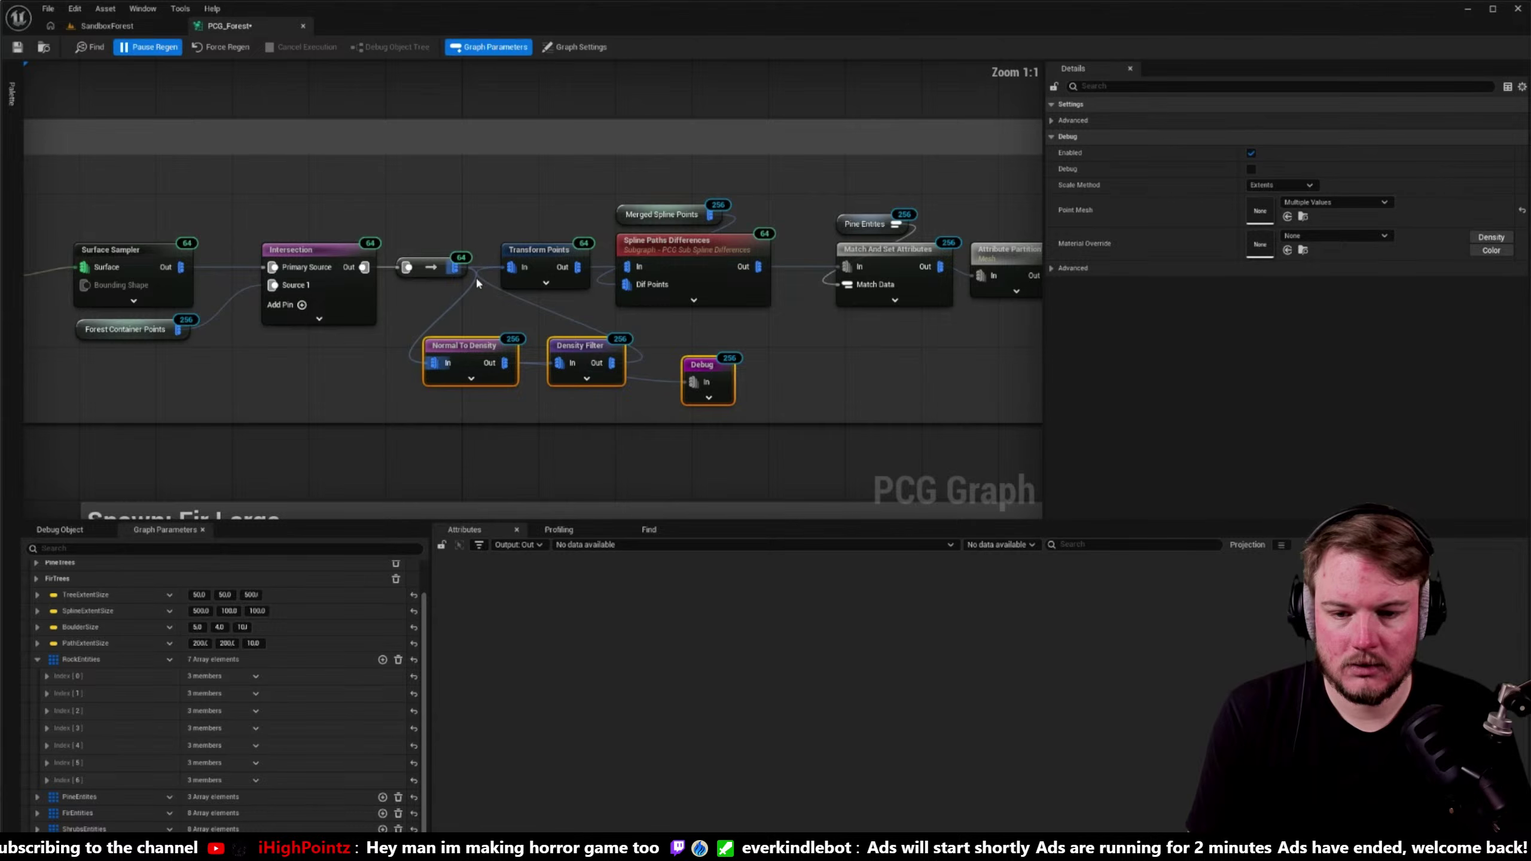
- Feed Transform Points only from the Density Filter output, move the Debug node below Density Filter, and resume graph regeneration
left_click(512, 275, "alt")
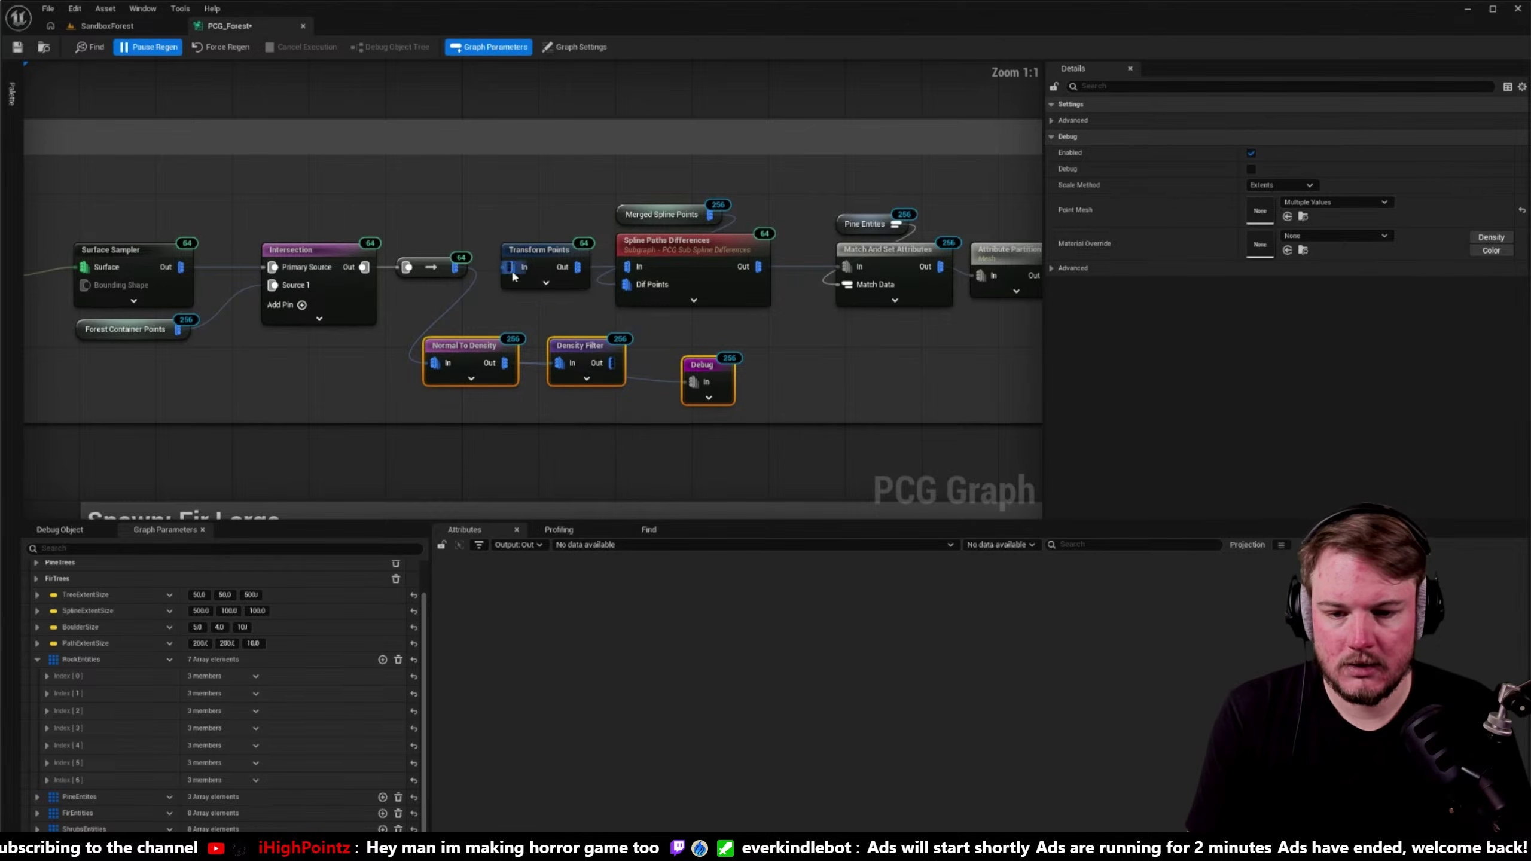
left_click_drag(612, 363, 513, 268)
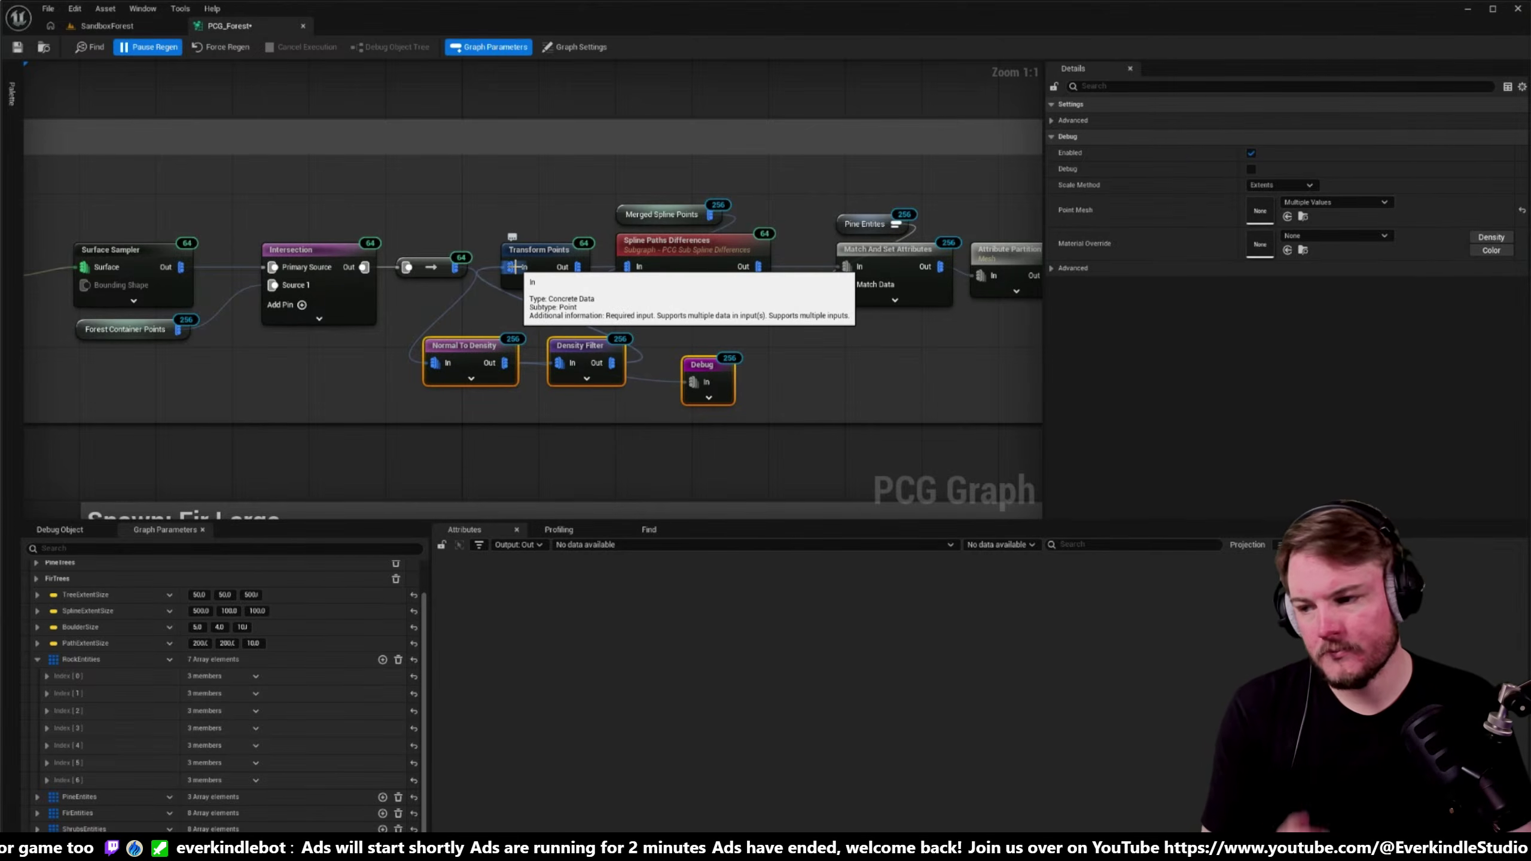
left_click_drag(695, 372, 558, 431)
left_click(666, 372)
left_click(143, 48)
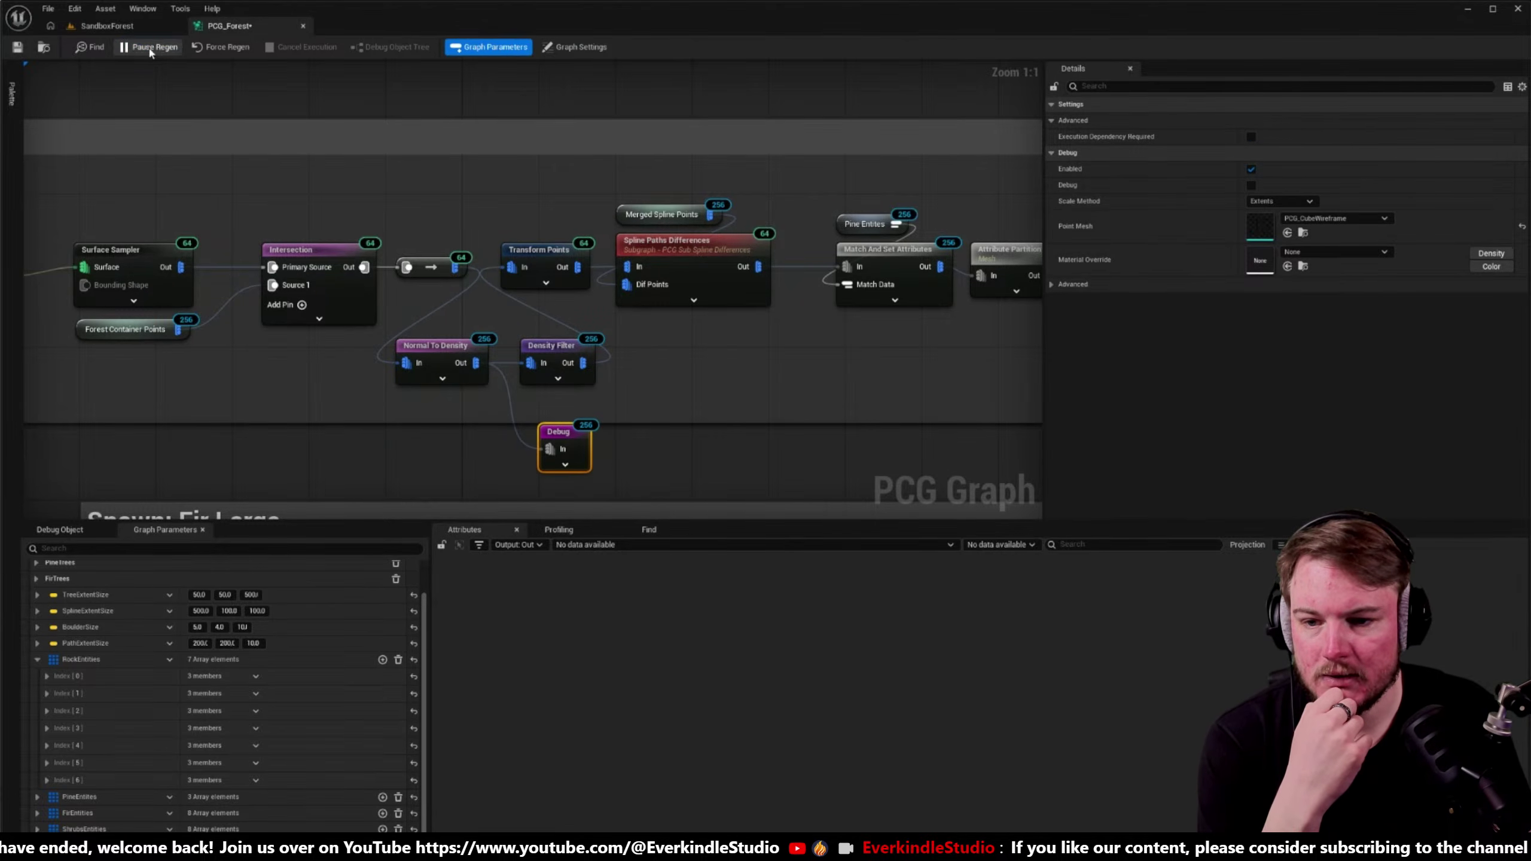
- Inspect the wireframe debug boxes around the trunk bases on the steep slope in the SandboxForest level
left_click(152, 27)
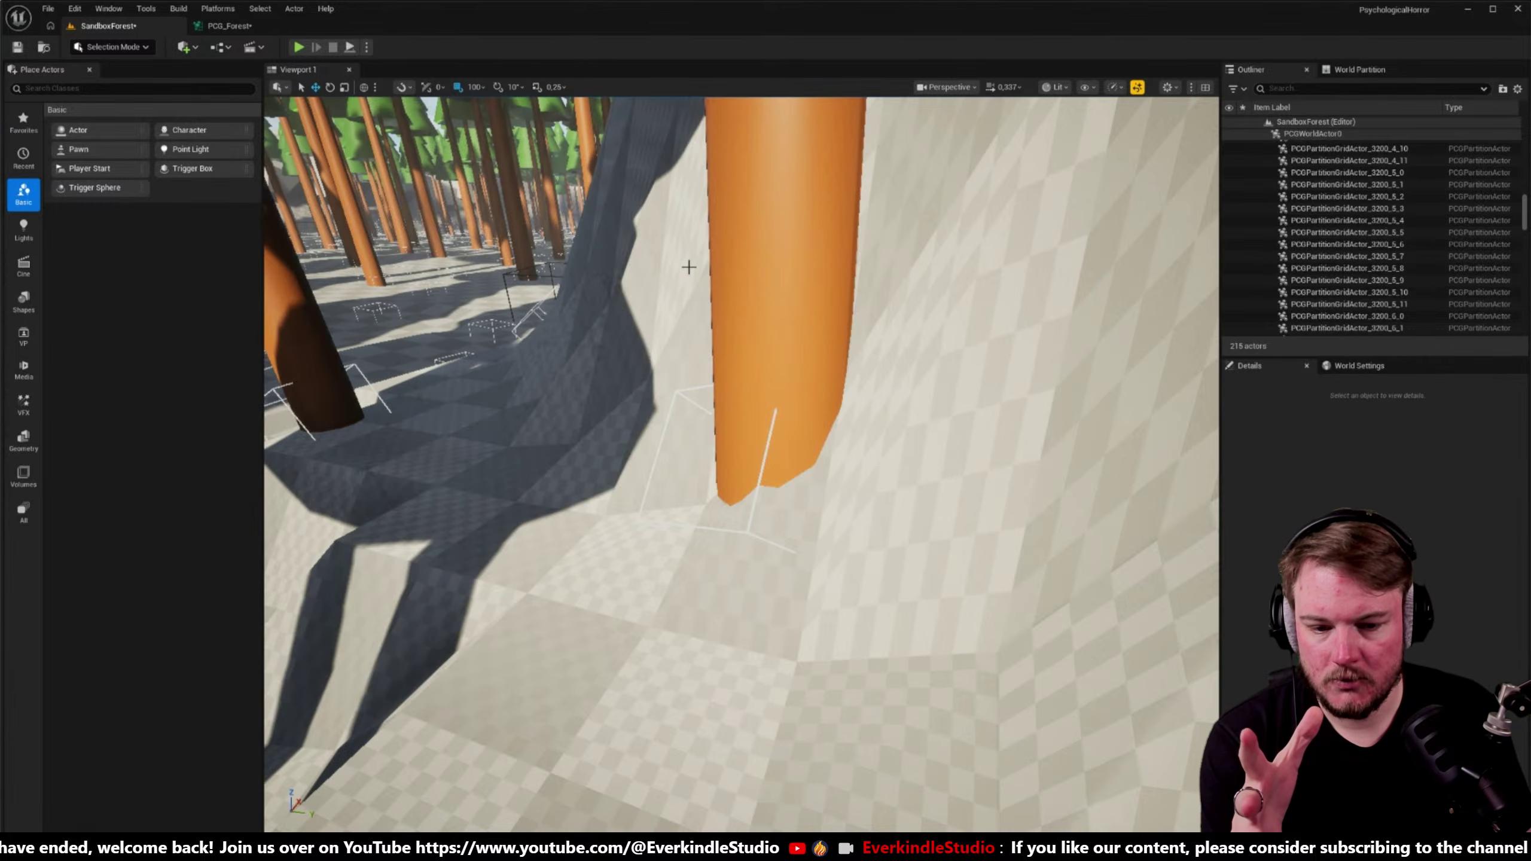
right_click_drag(857, 511, 802, 500)
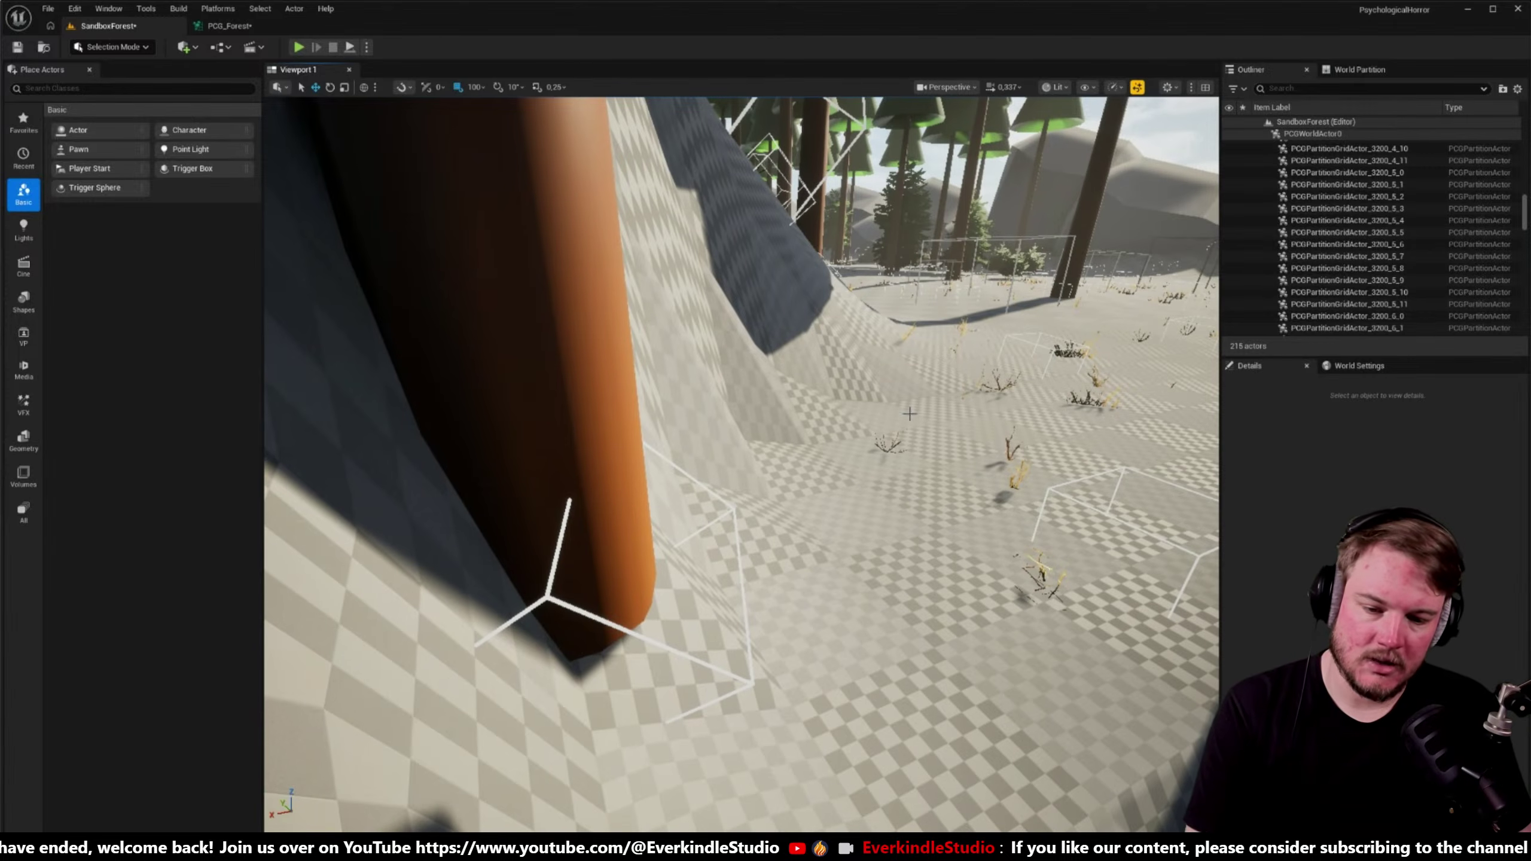
right_click_drag(801, 500, 759, 492)
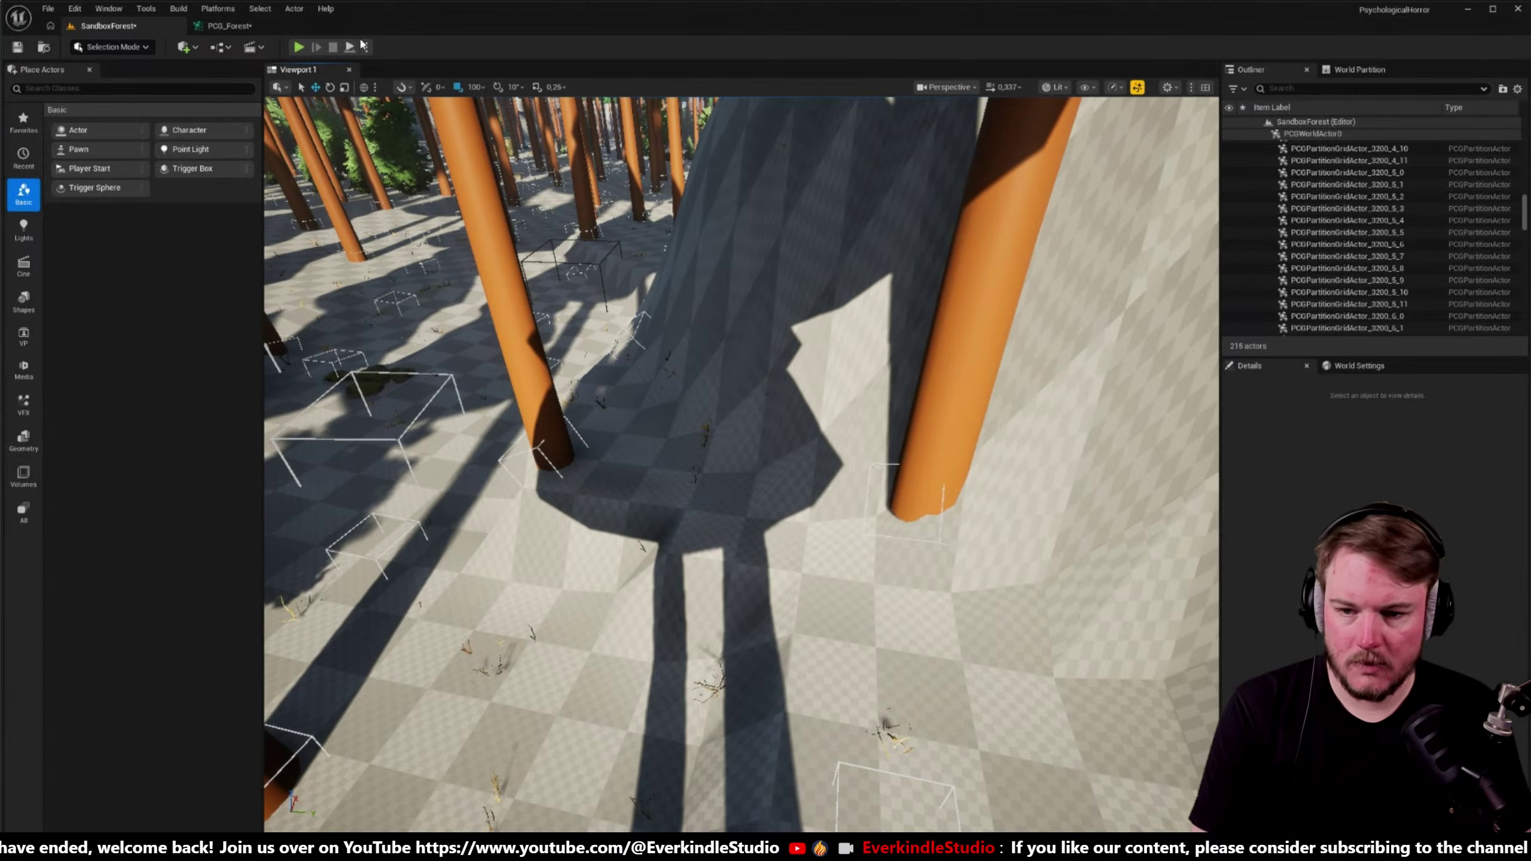
- Move the Debug node beside Density Filter and wire the Density Filter output into it in place of Normal To Density
left_click(228, 26)
left_click_drag(571, 430, 689, 386)
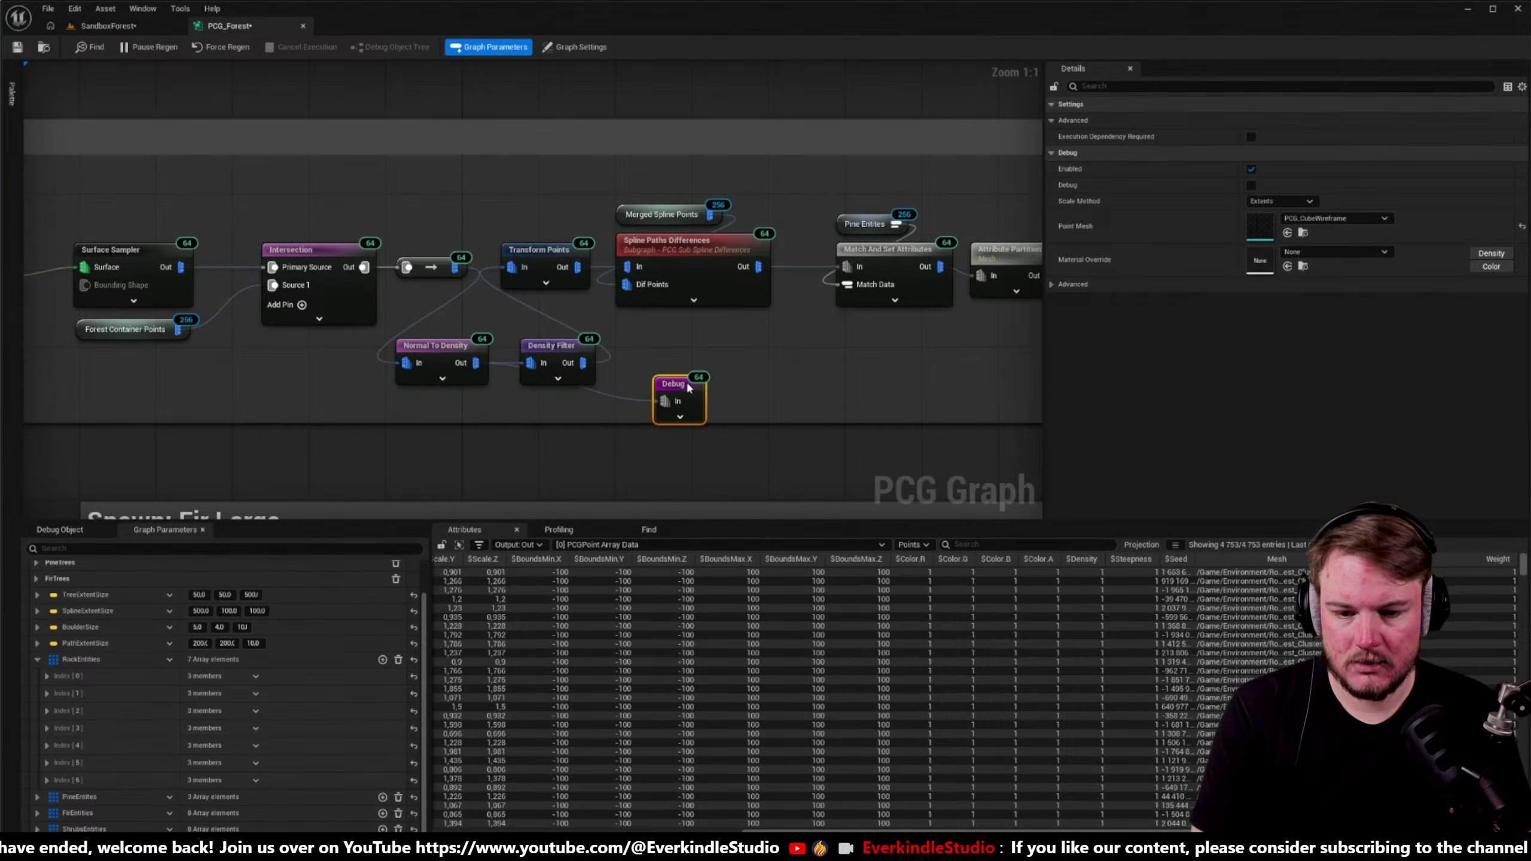
left_click(109, 25)
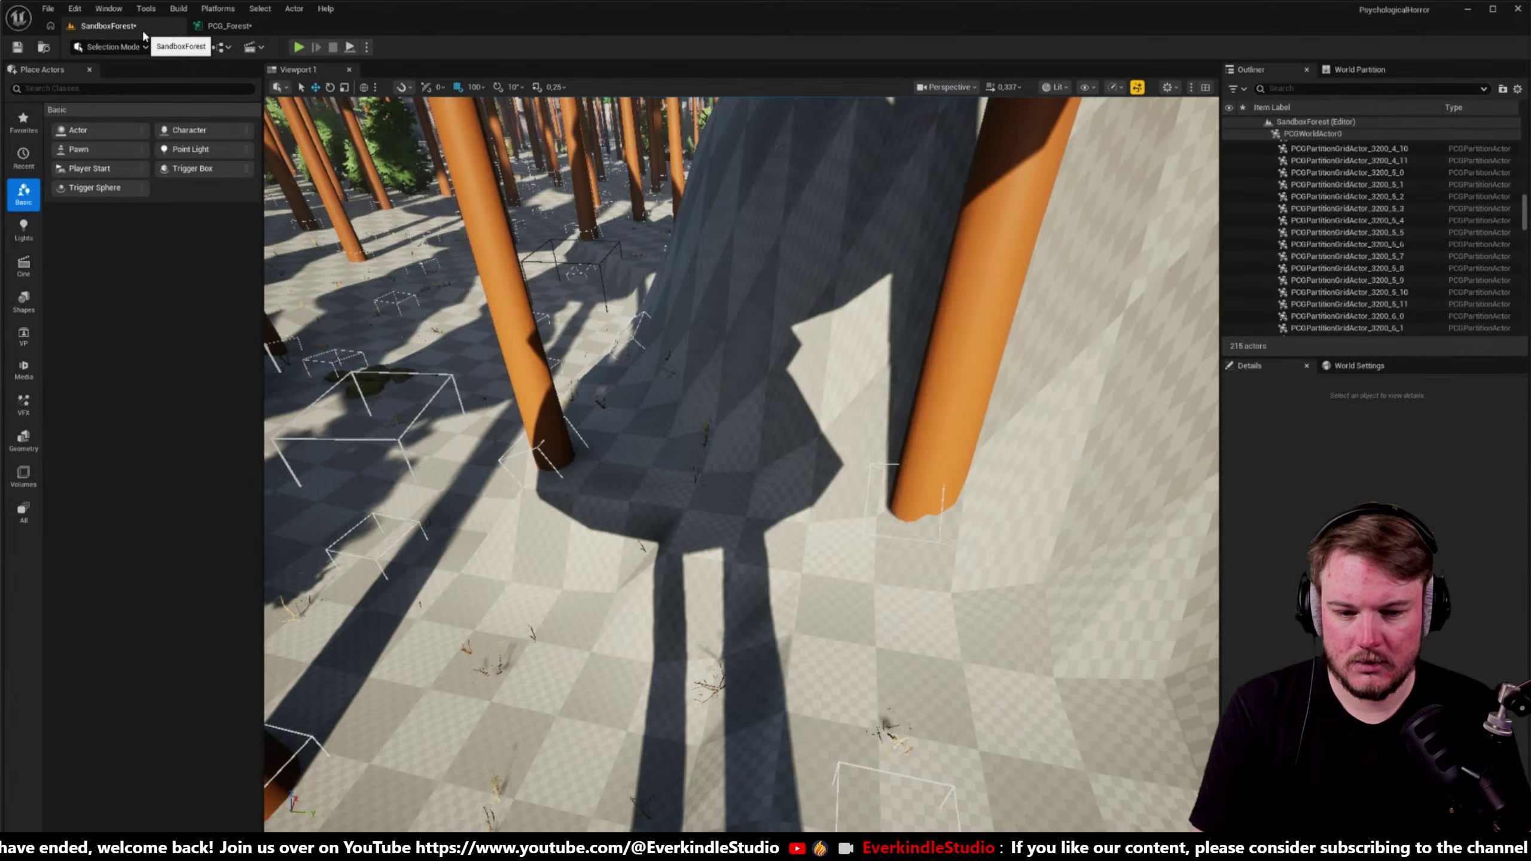
left_click(228, 25)
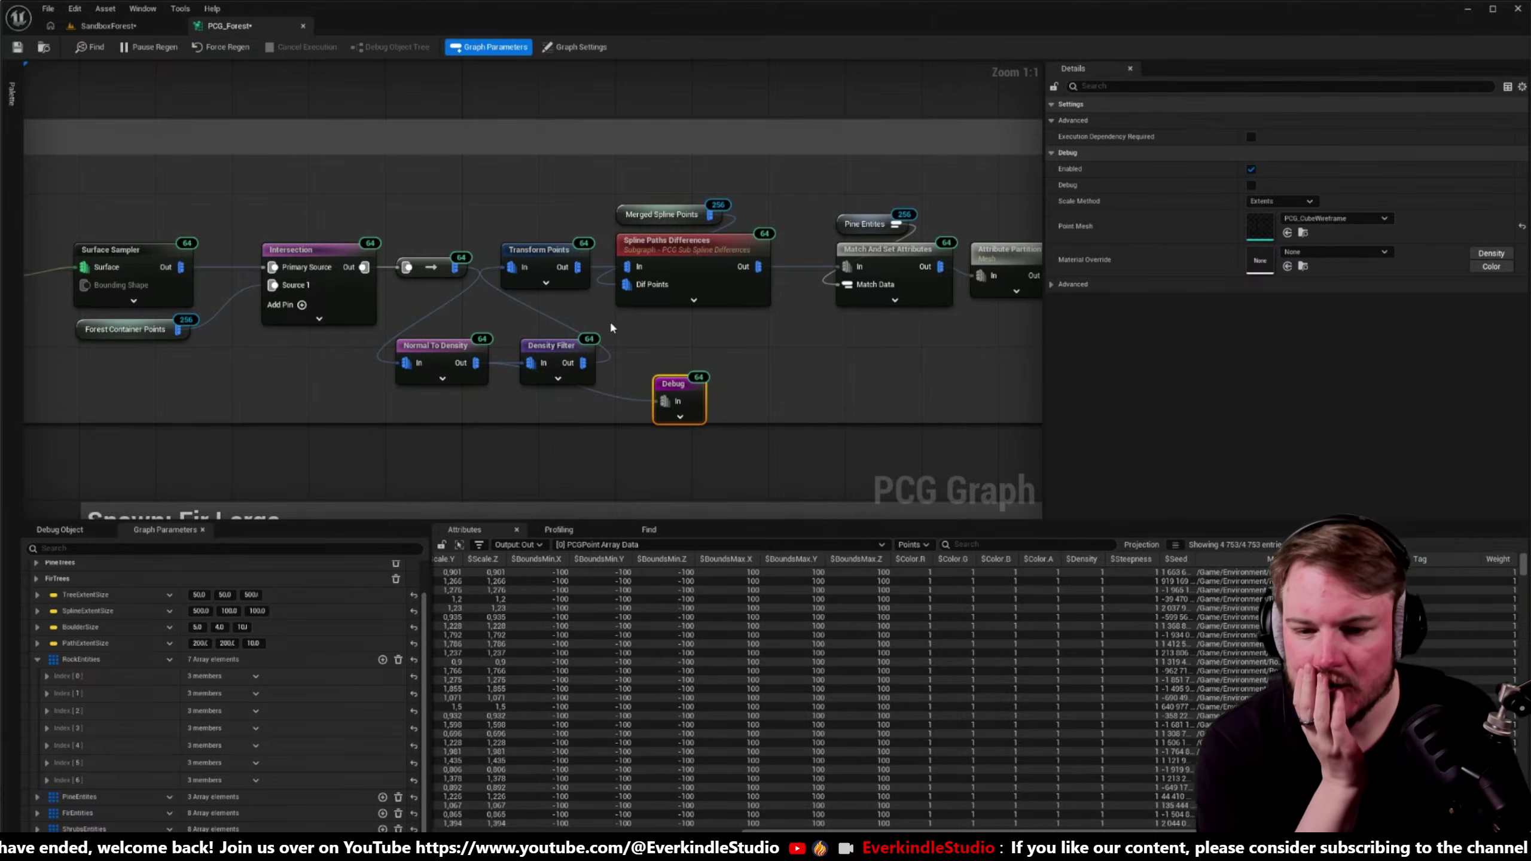
left_click(553, 353)
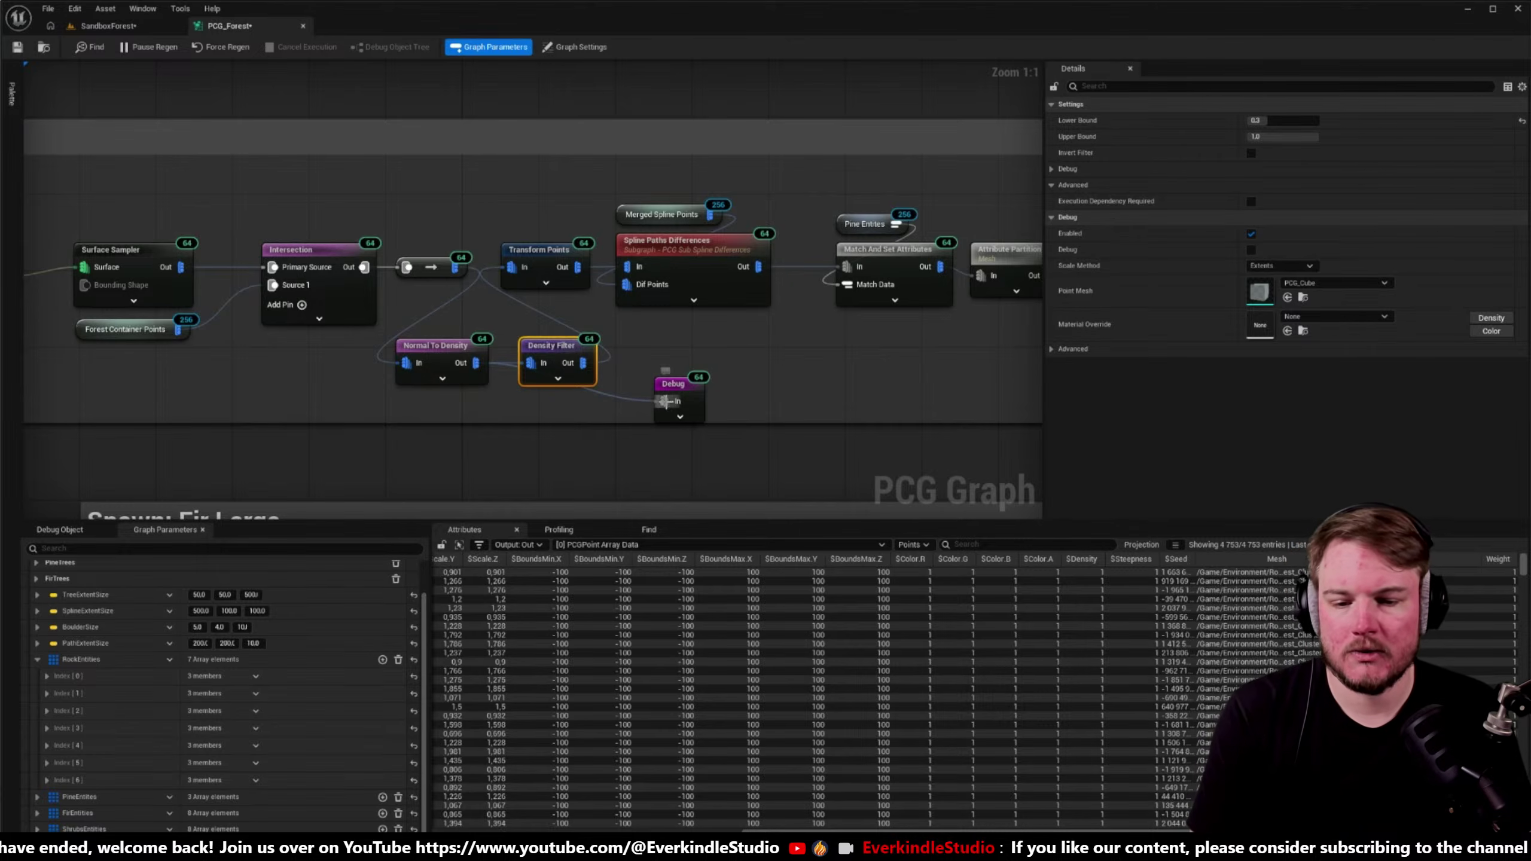
left_click_drag(599, 362, 665, 402)
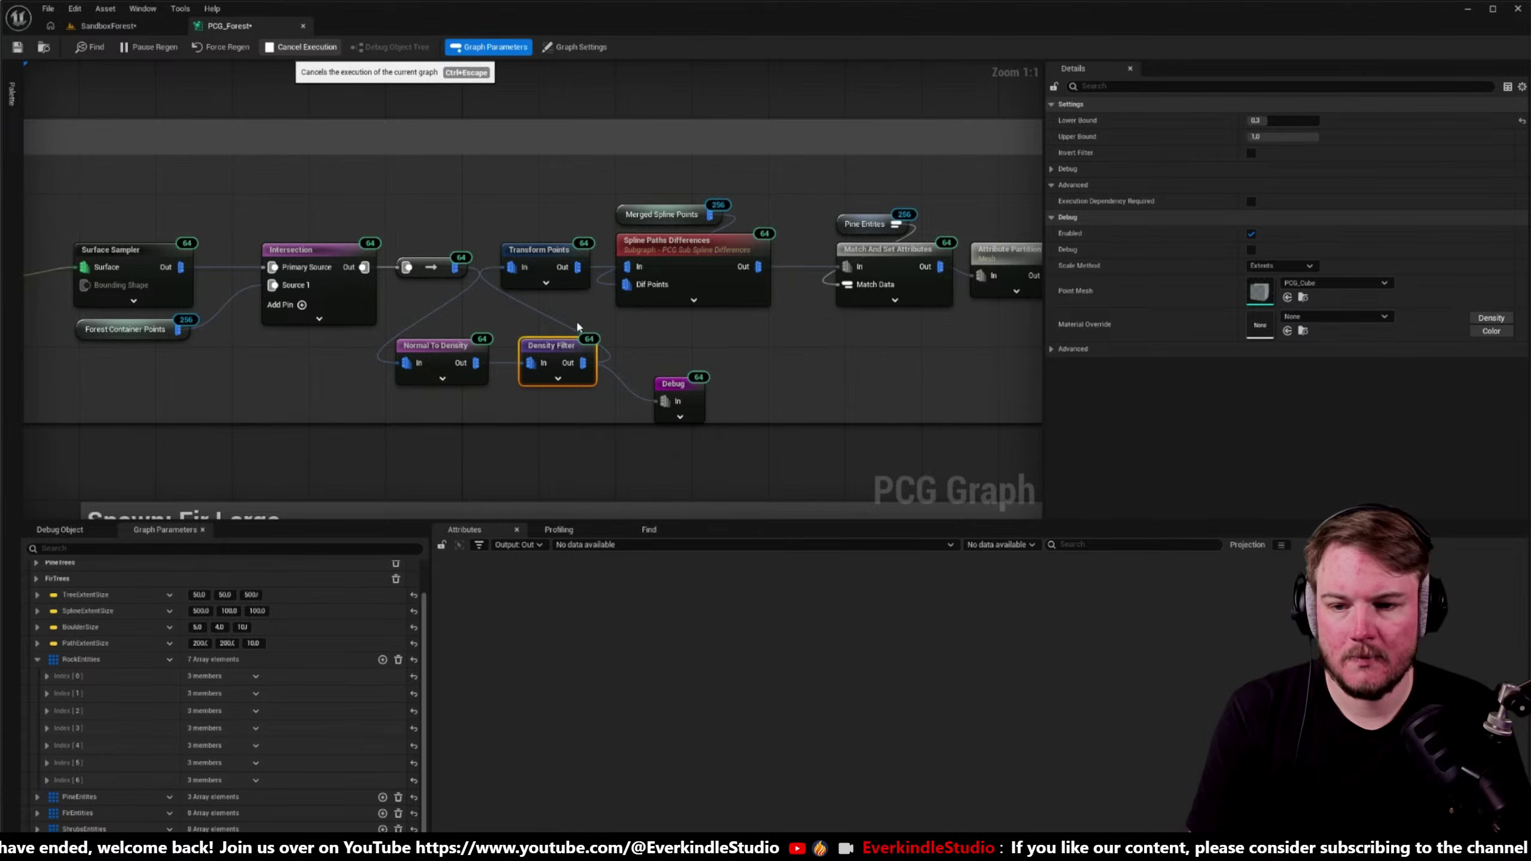
- Reset the Debug node's Point Mesh to PCG_Cube, set its Scale Method to Absolute, and resume regeneration
left_click(686, 388)
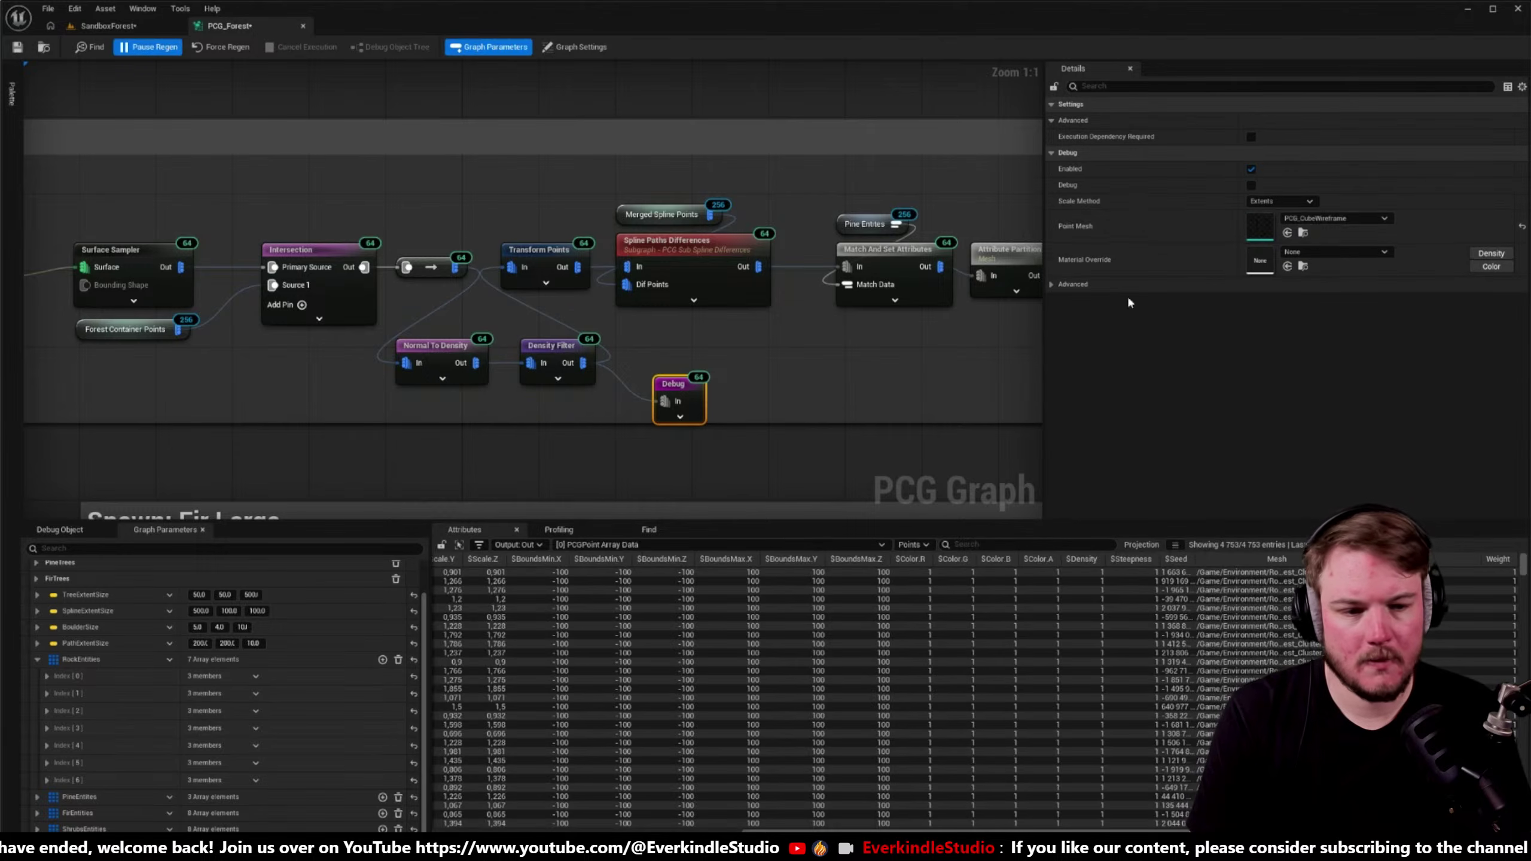
left_click(1522, 228)
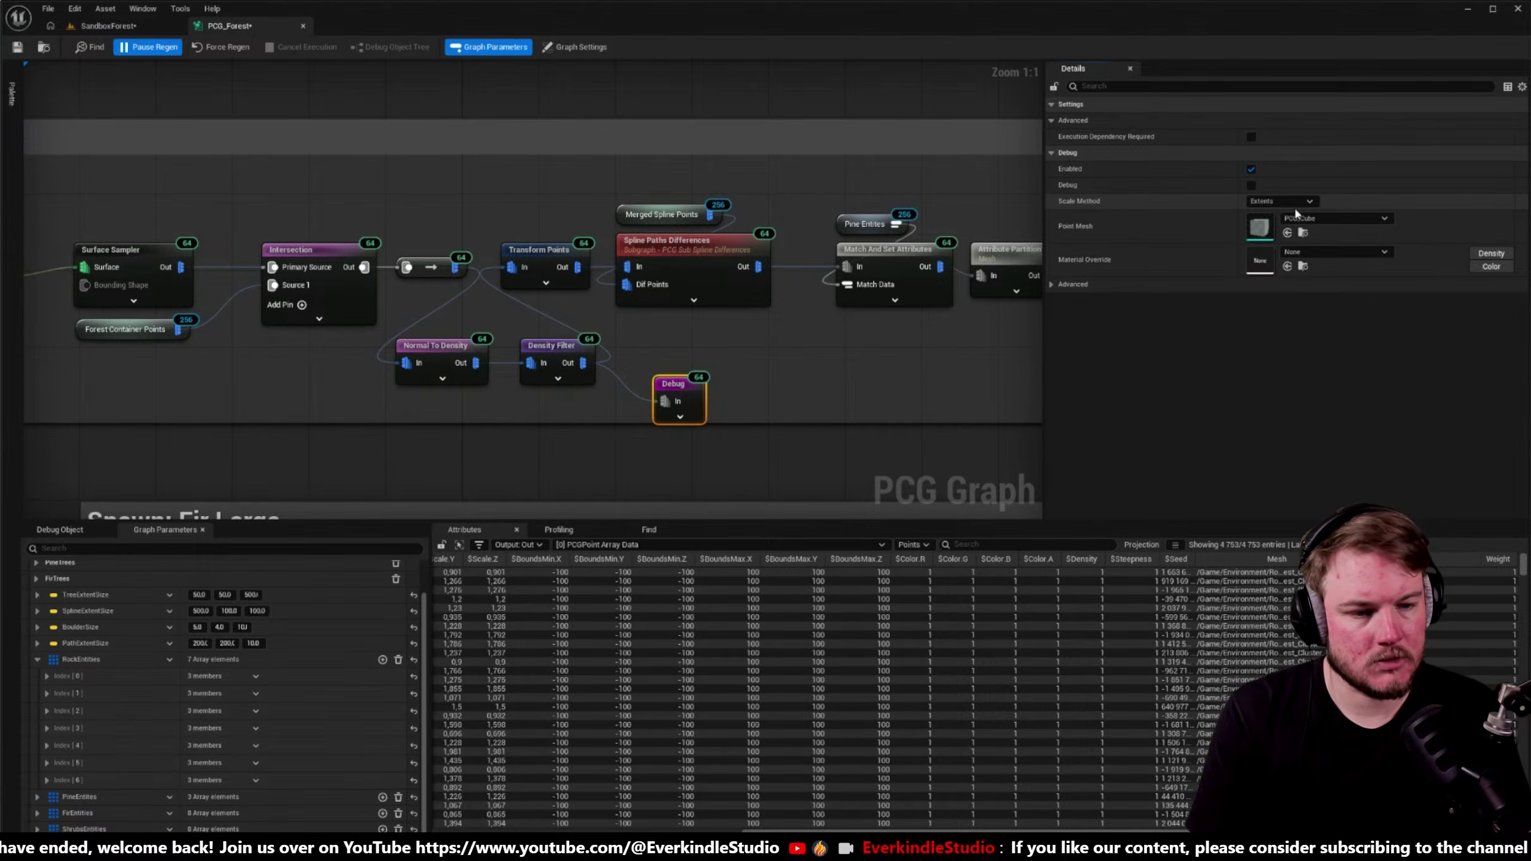
left_click(1314, 202)
left_click(1271, 223)
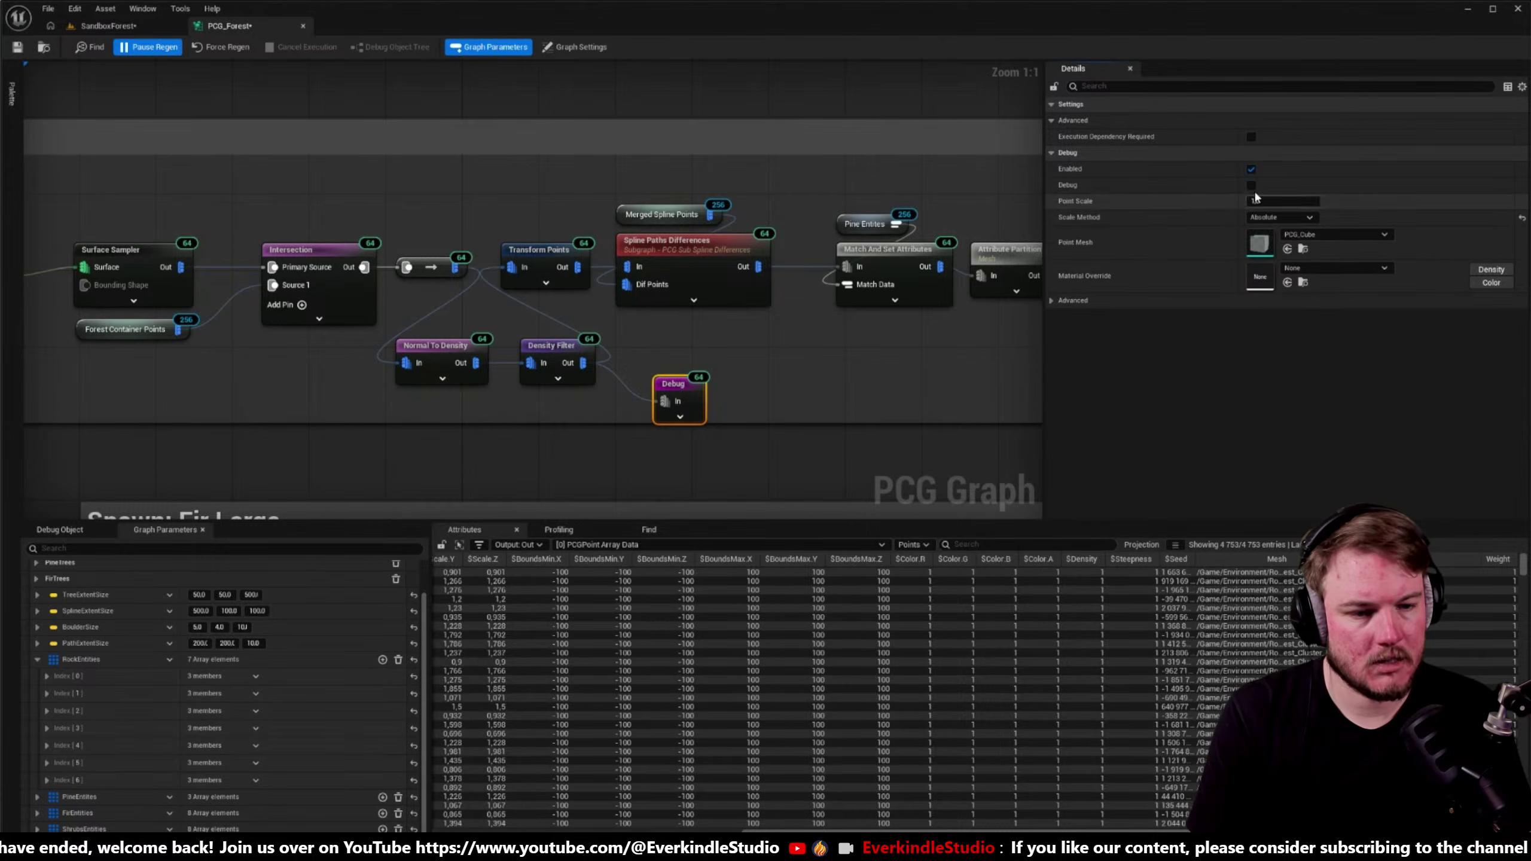
left_click(1251, 185)
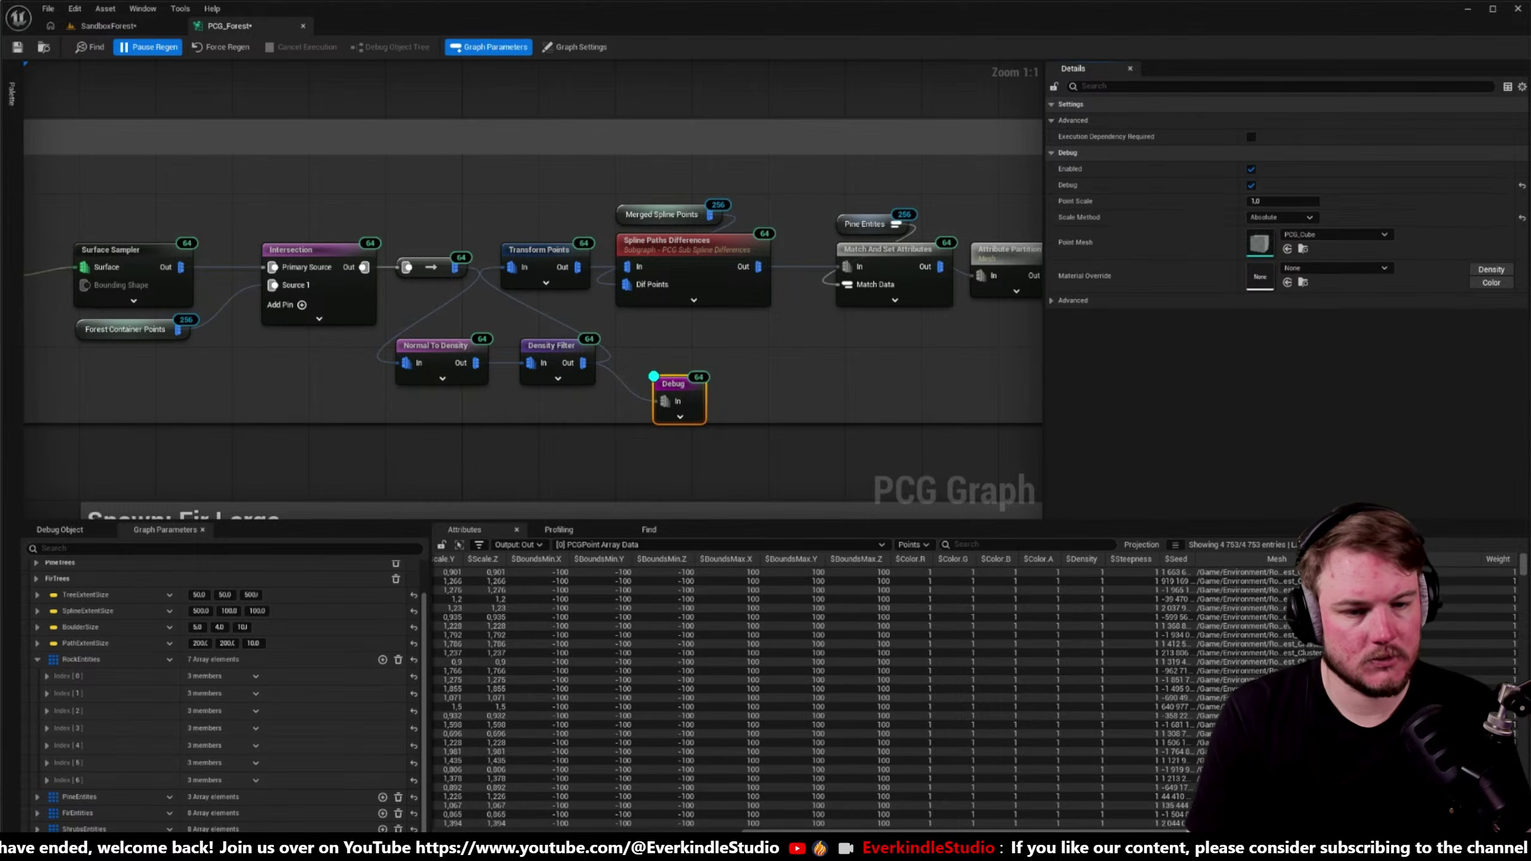
left_click(1250, 186)
left_click(1293, 201)
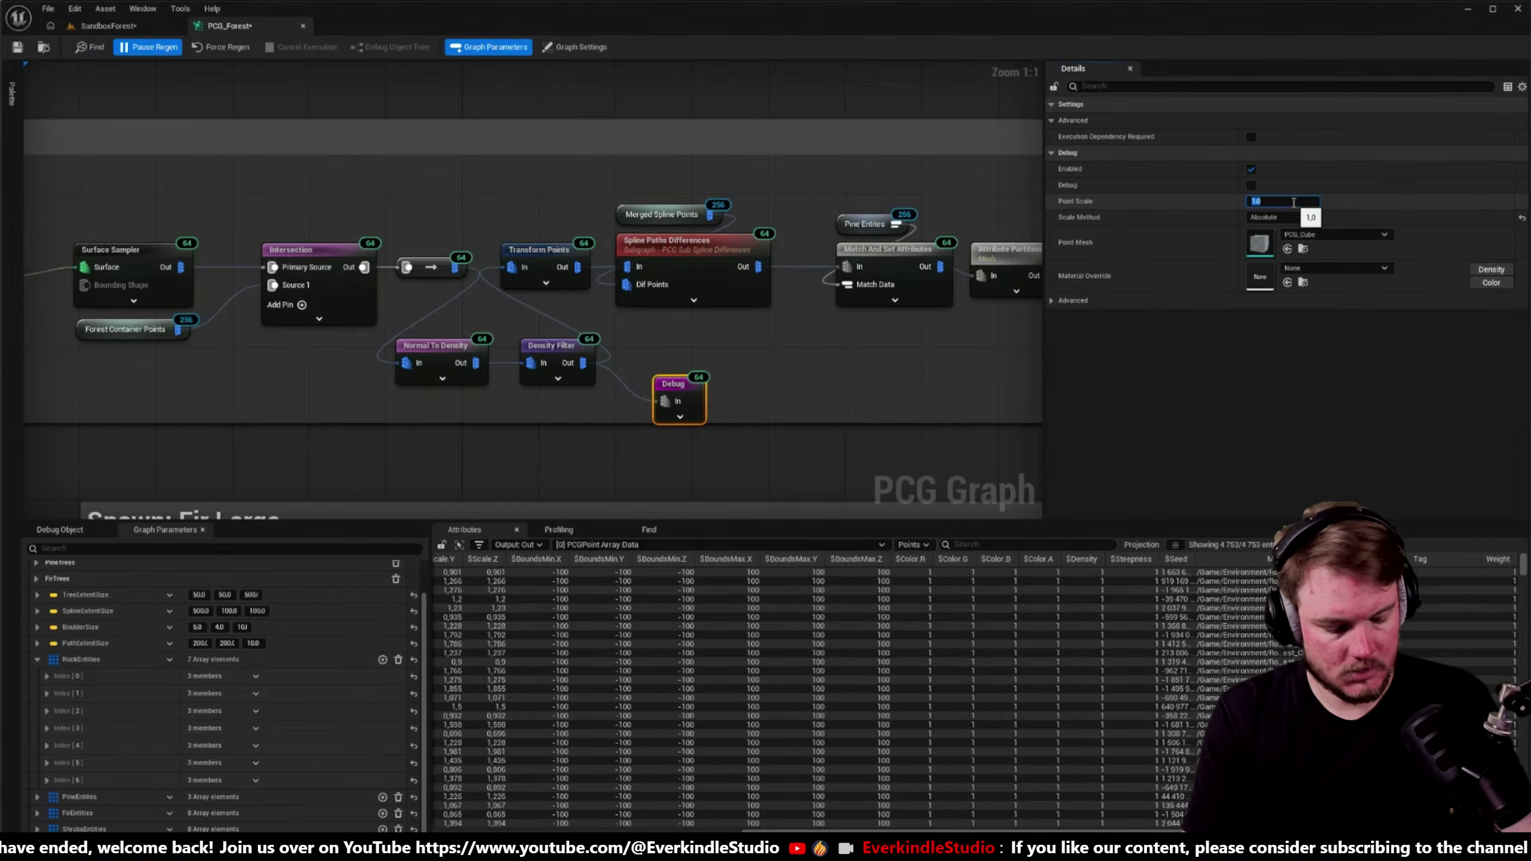
left_click(149, 47)
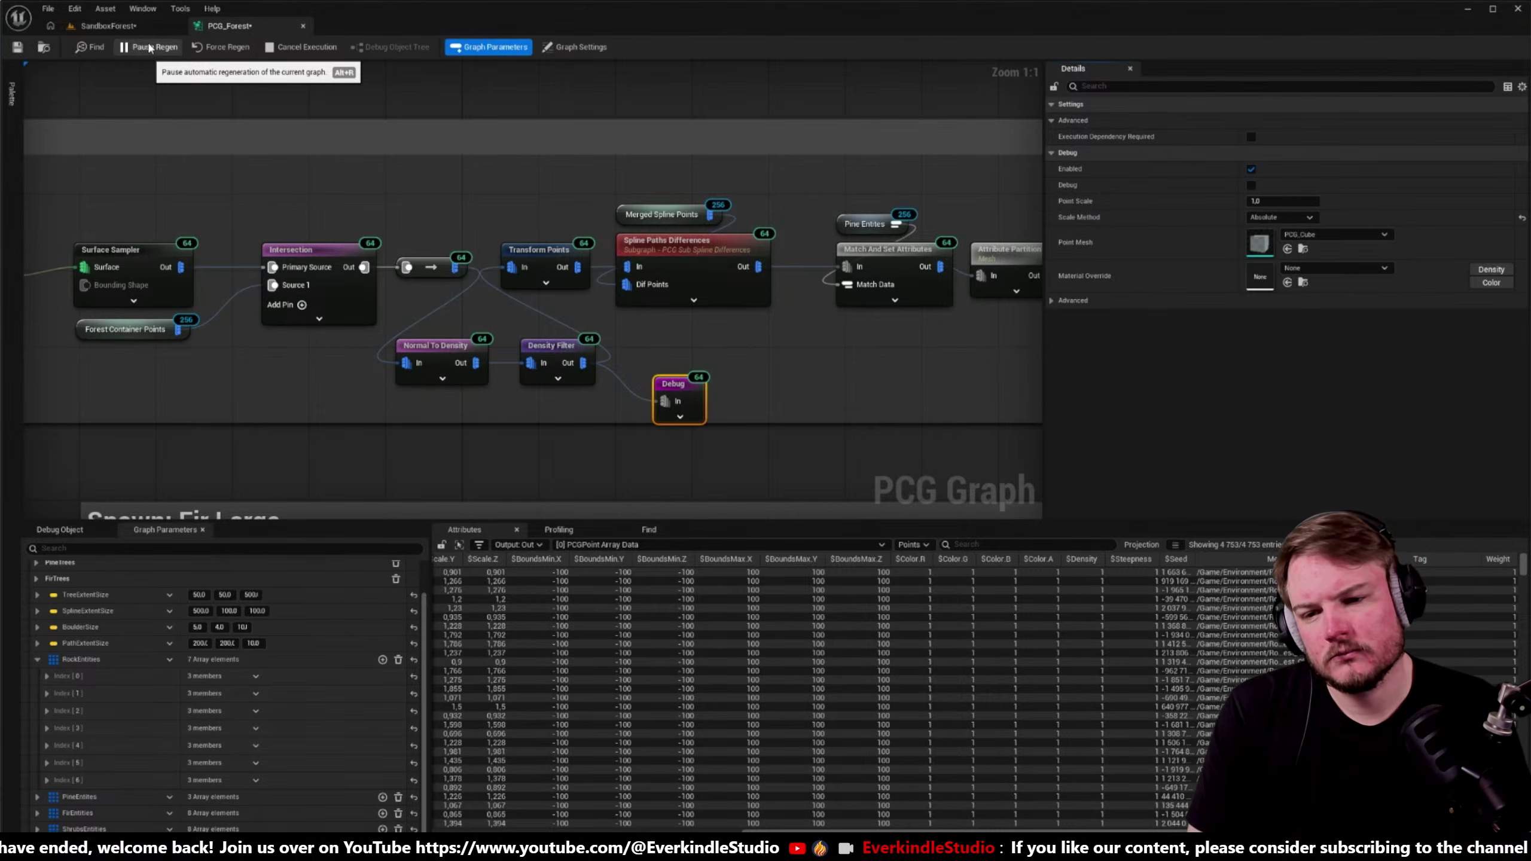
- Examine the solid debug cubes at the sloped trunk bases in the SandboxForest level
left_click(102, 25)
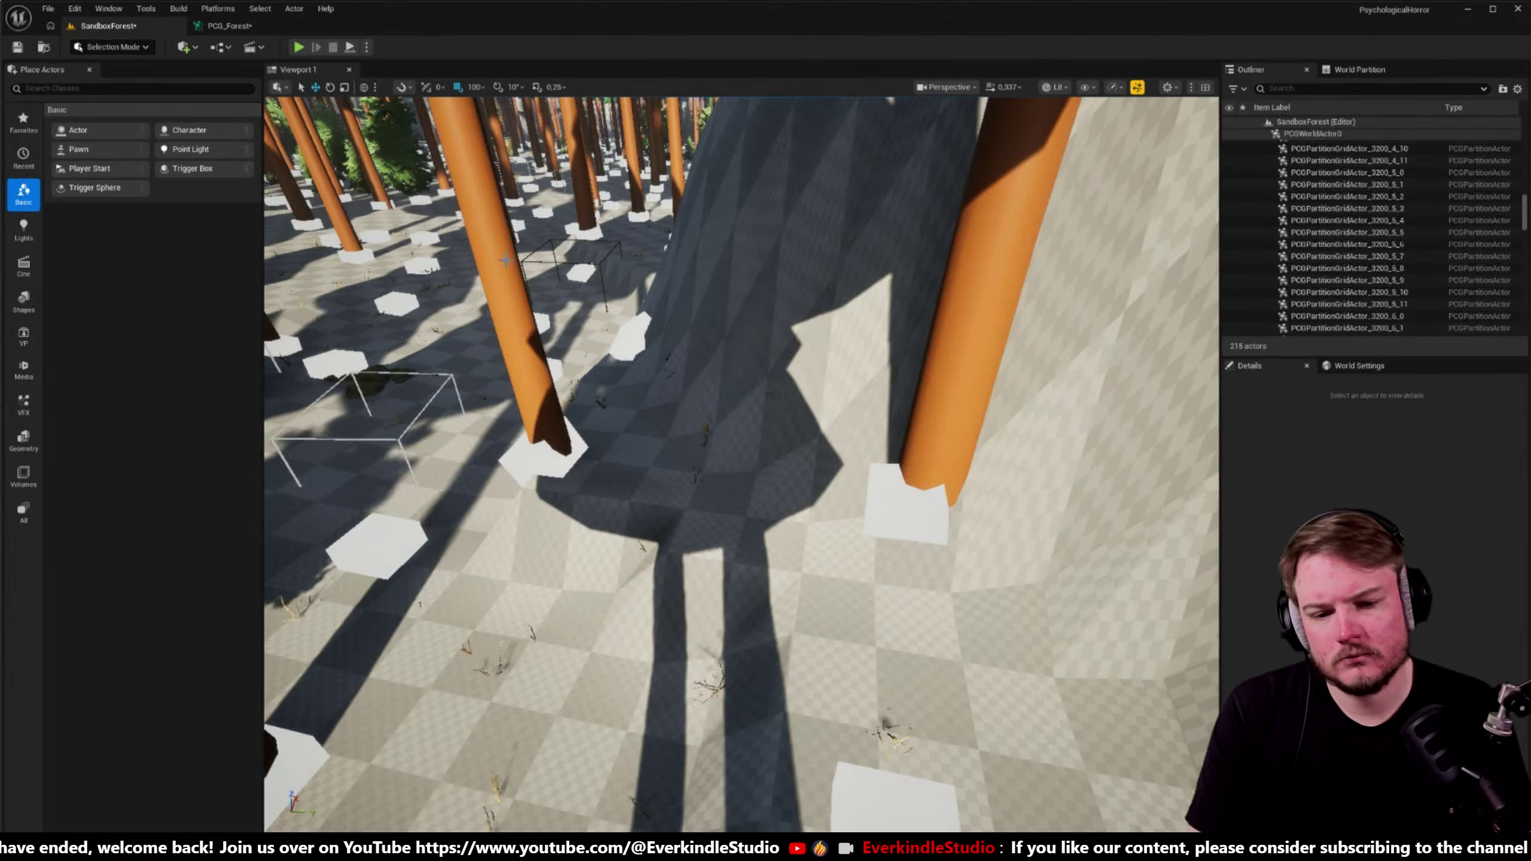
right_click_drag(742, 464, 741, 464)
right_click_drag(495, 345, 495, 345)
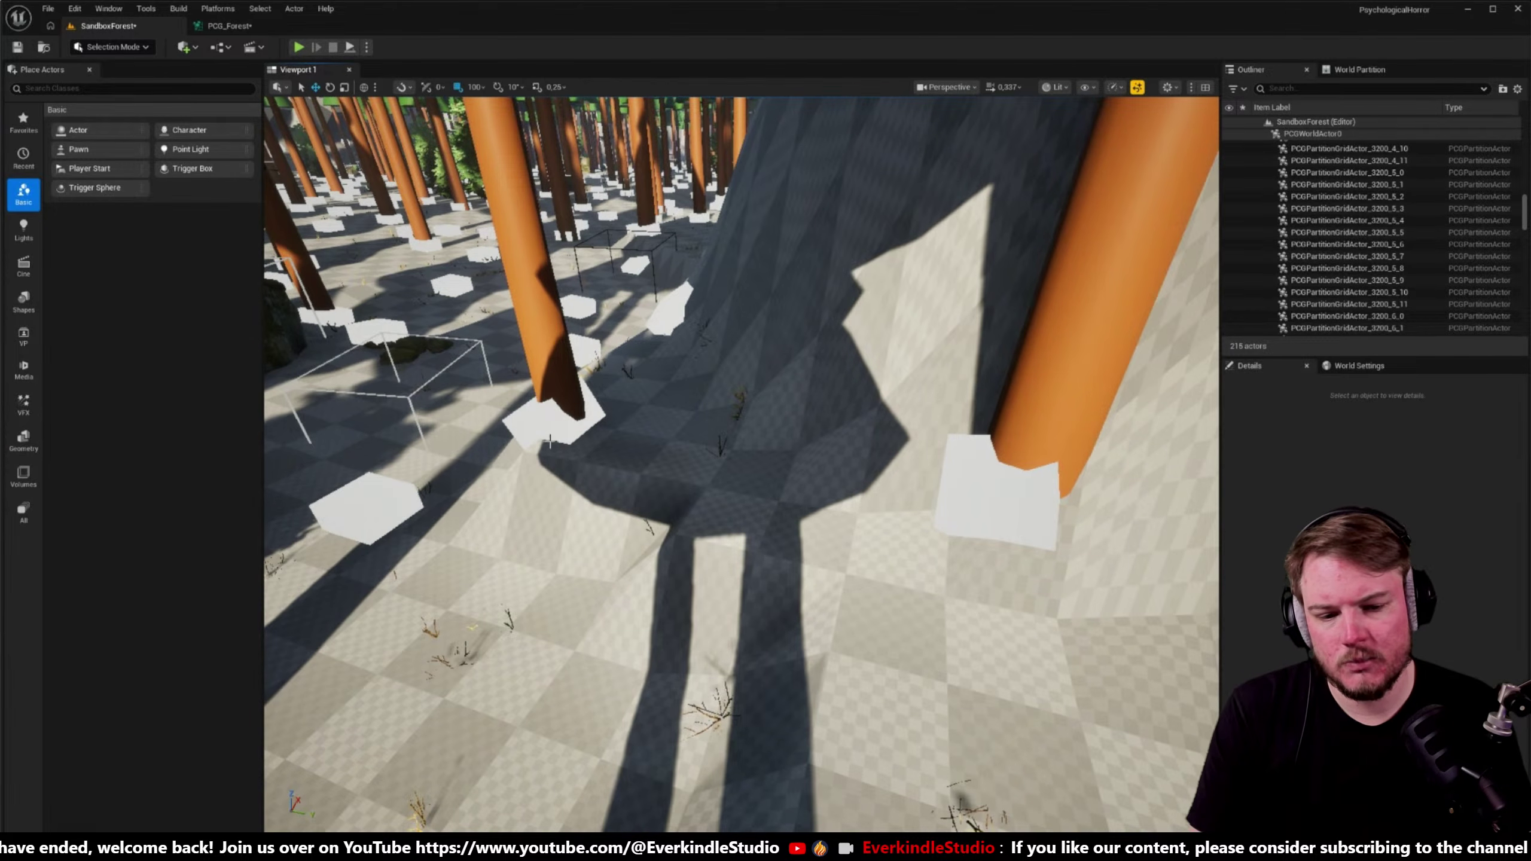
right_click_drag(966, 327, 965, 327)
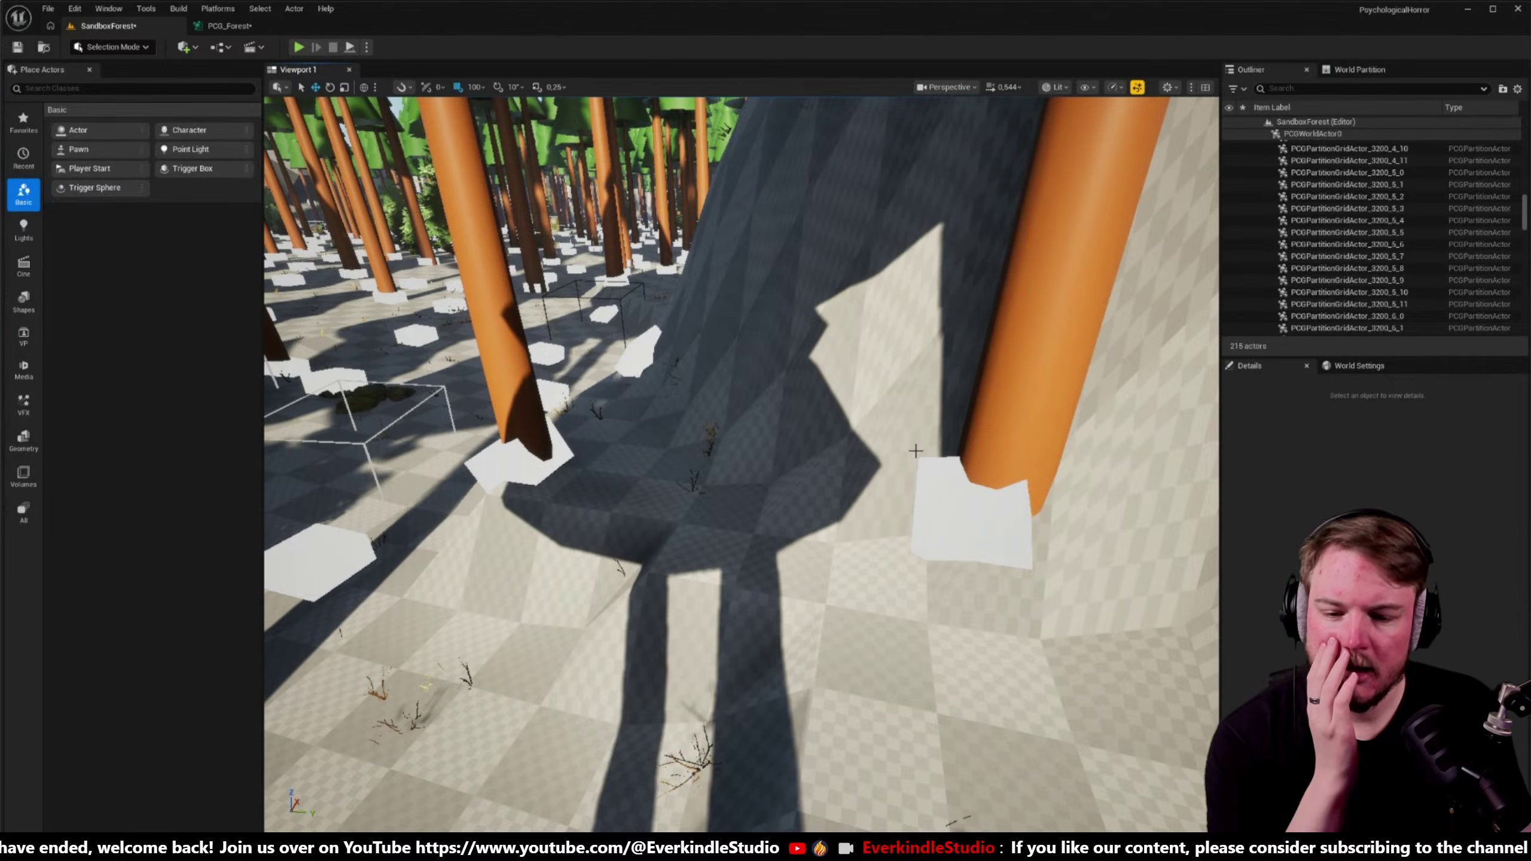
right_click_drag(929, 441, 928, 441)
- Inspect the Normal To Density point data for the PCG component of PCGPartitionGridActor_6400_2_2 and review the node's Density Mode options
left_click(259, 26)
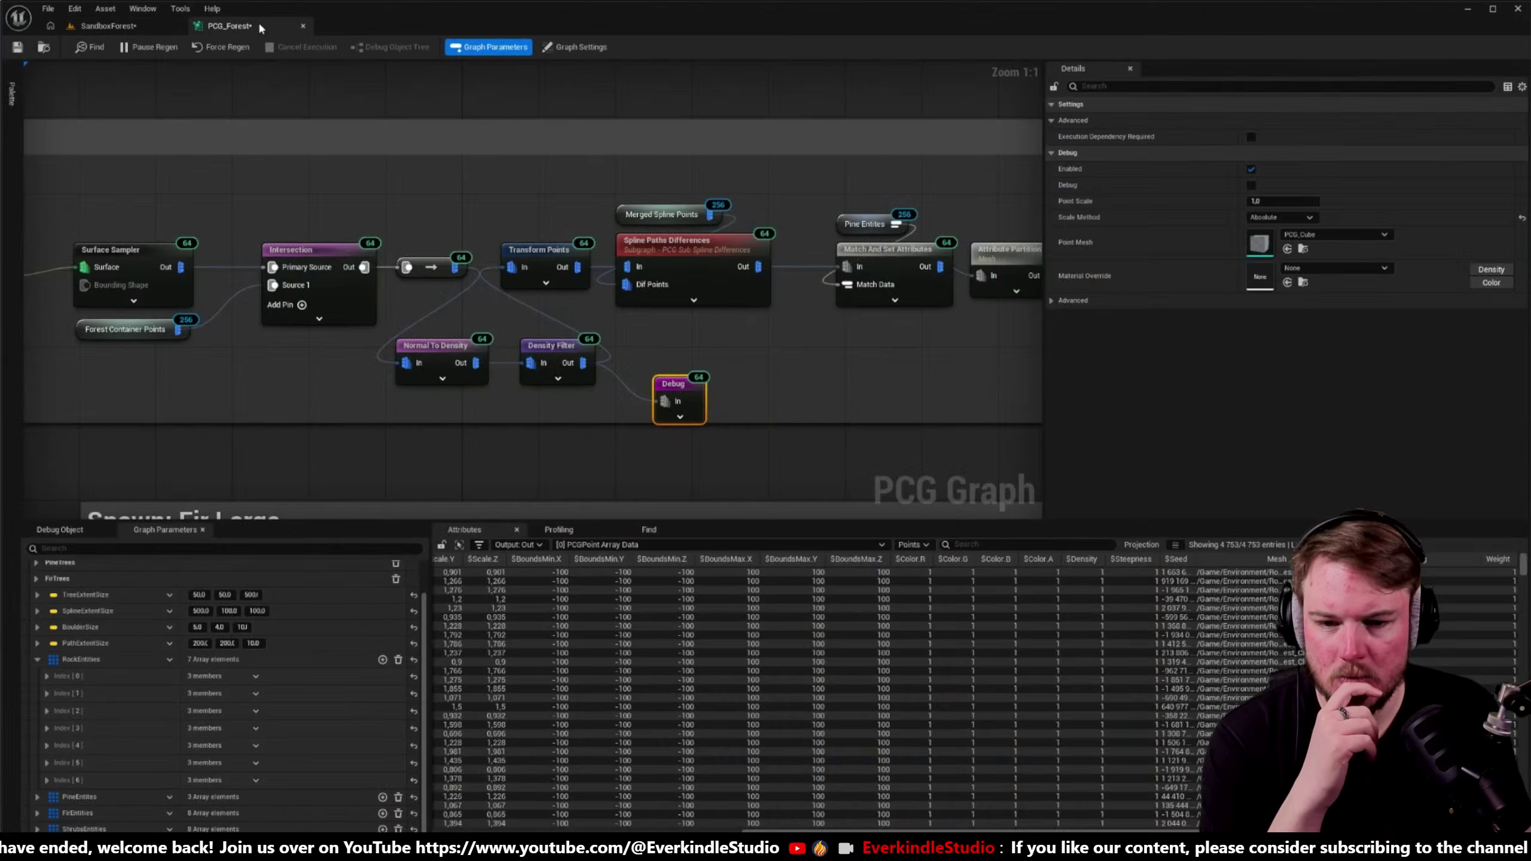
left_click(425, 353)
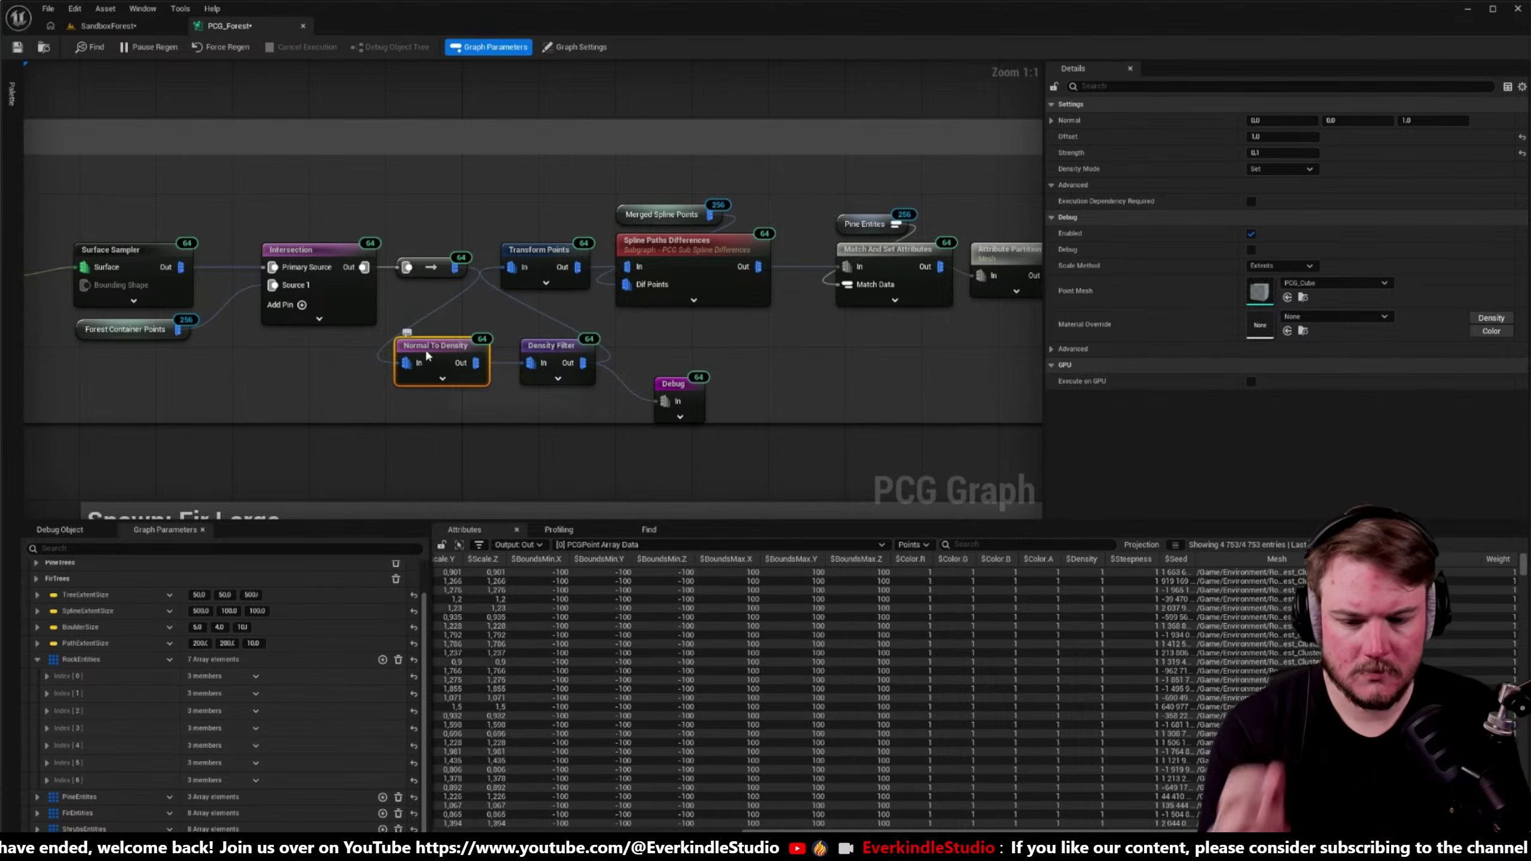
key("a")
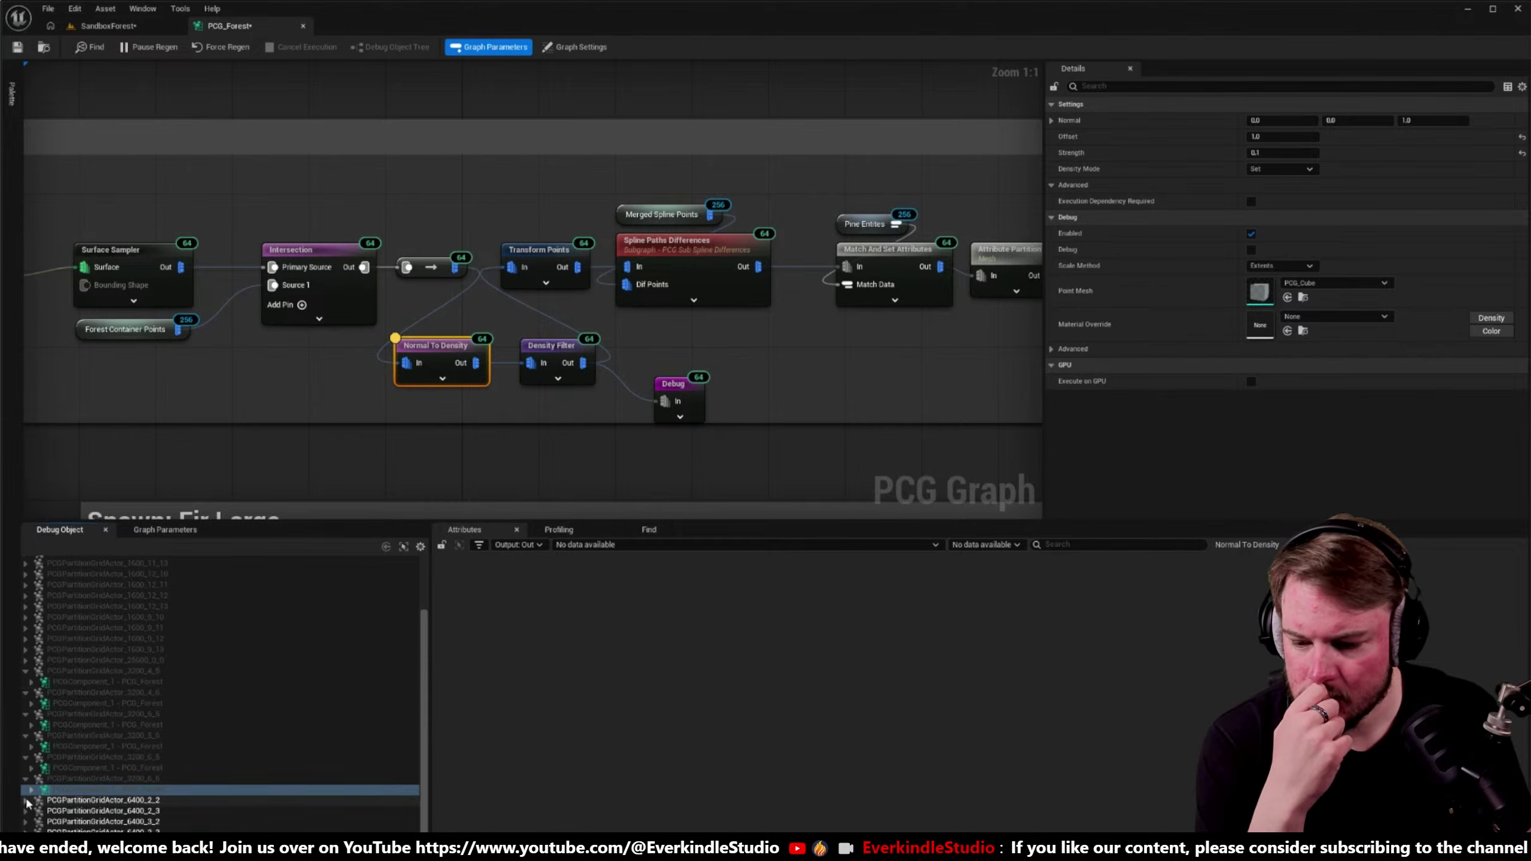
left_click(66, 801)
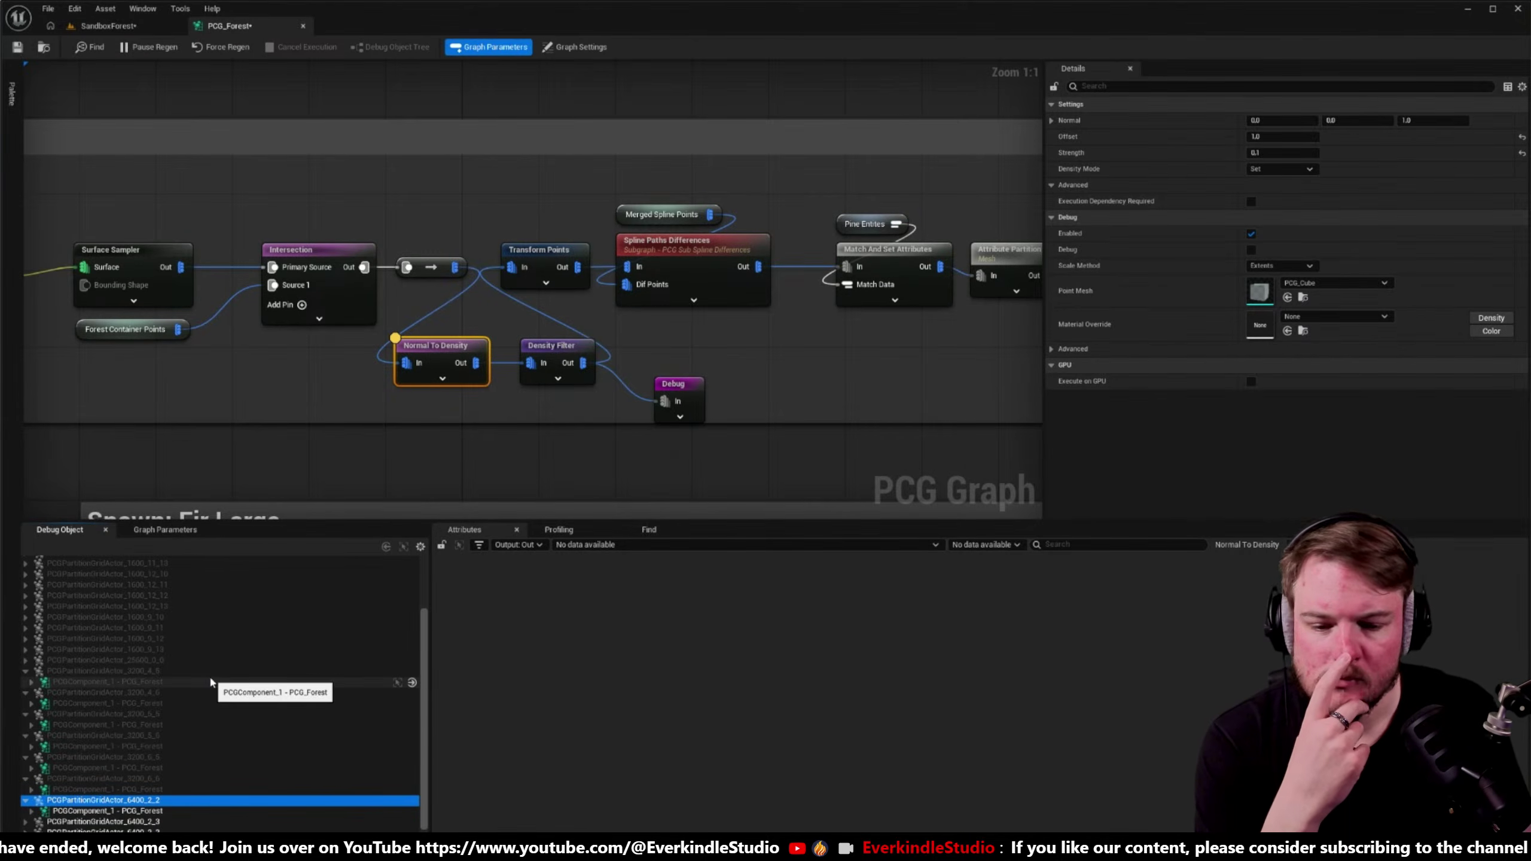
left_click(142, 812)
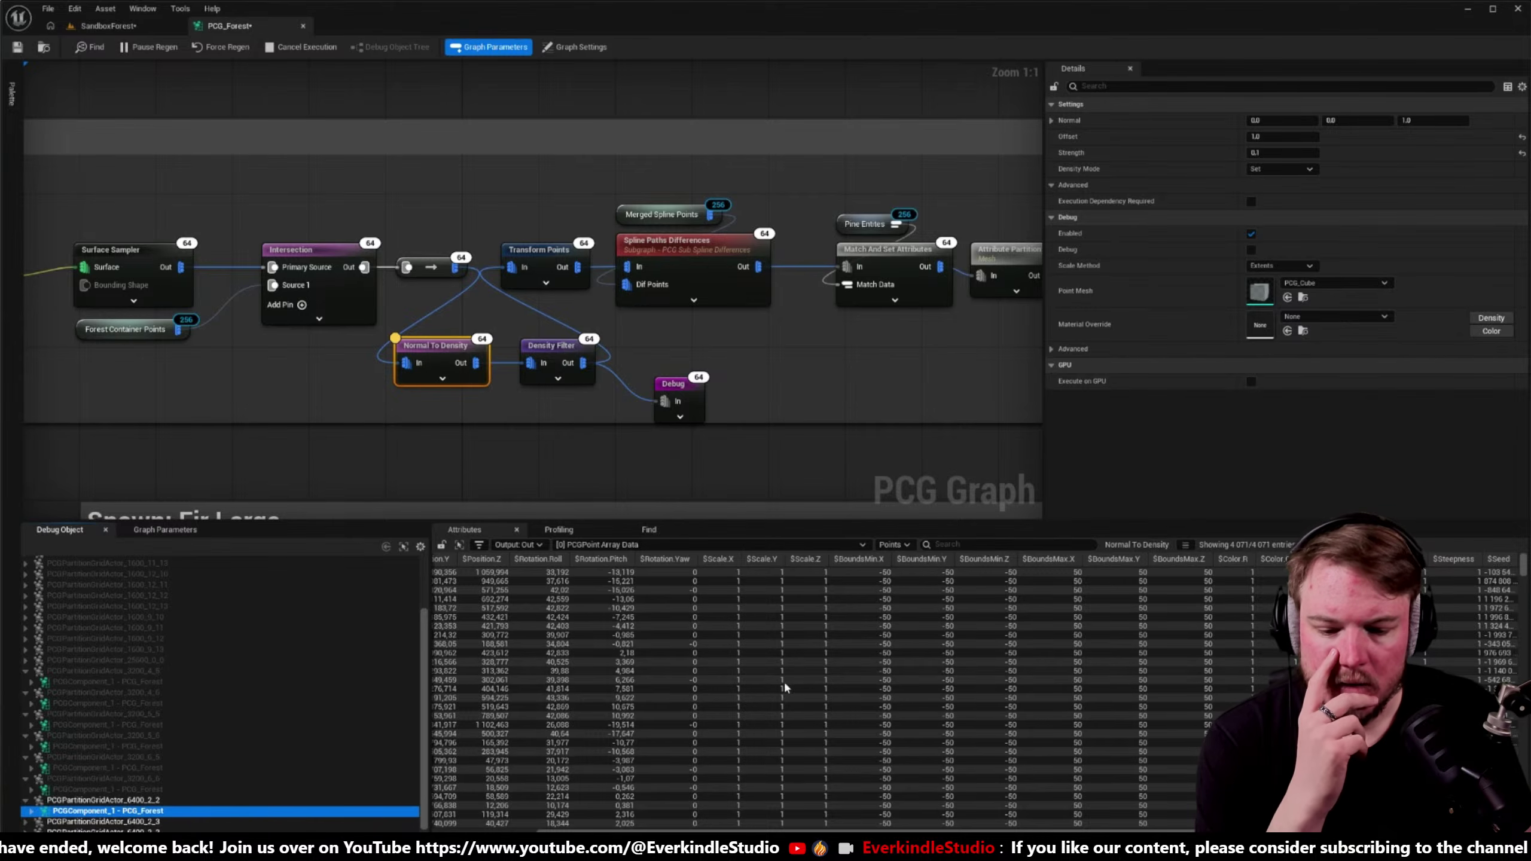
left_click(871, 831)
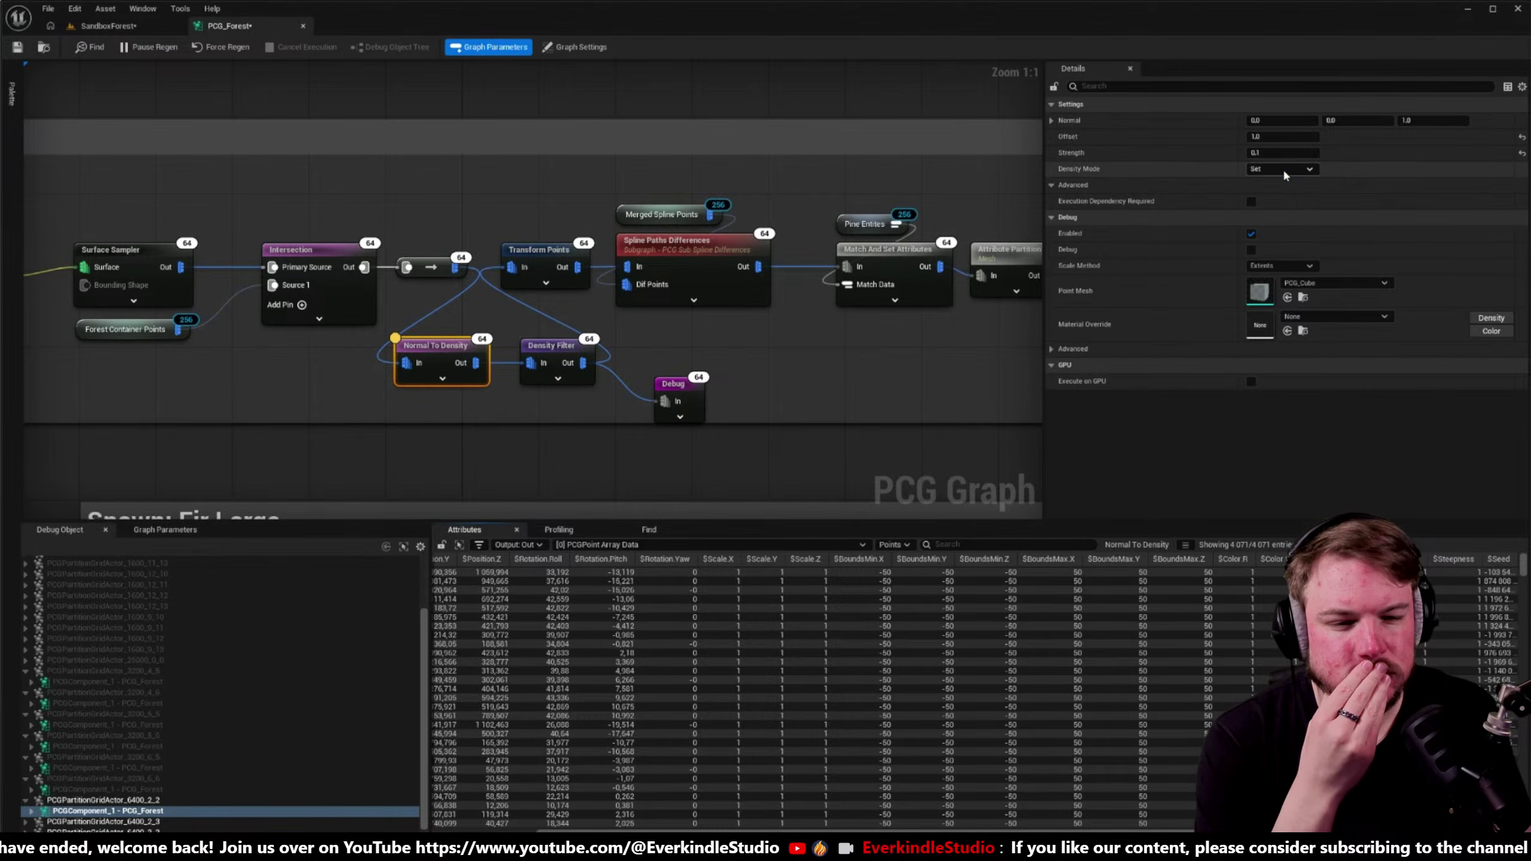
left_click(1282, 169)
left_click(1284, 178)
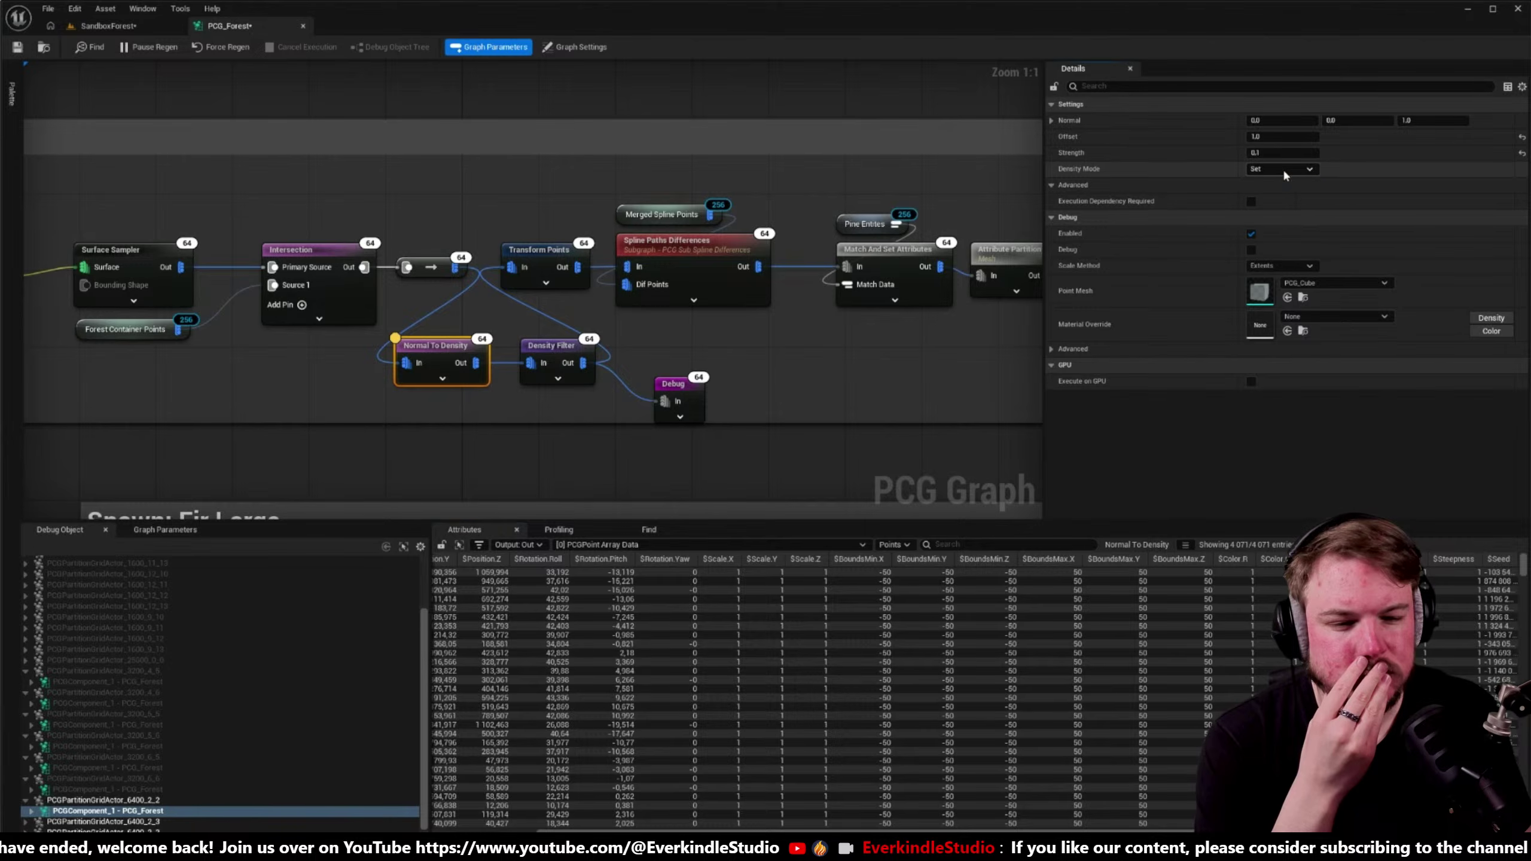
- Wire the reroute node after Intersection into Debug and check the cube shading on the slope in SandboxForest
right_click_drag(274, 204, 513, 209)
right_click_drag(631, 293, 570, 270)
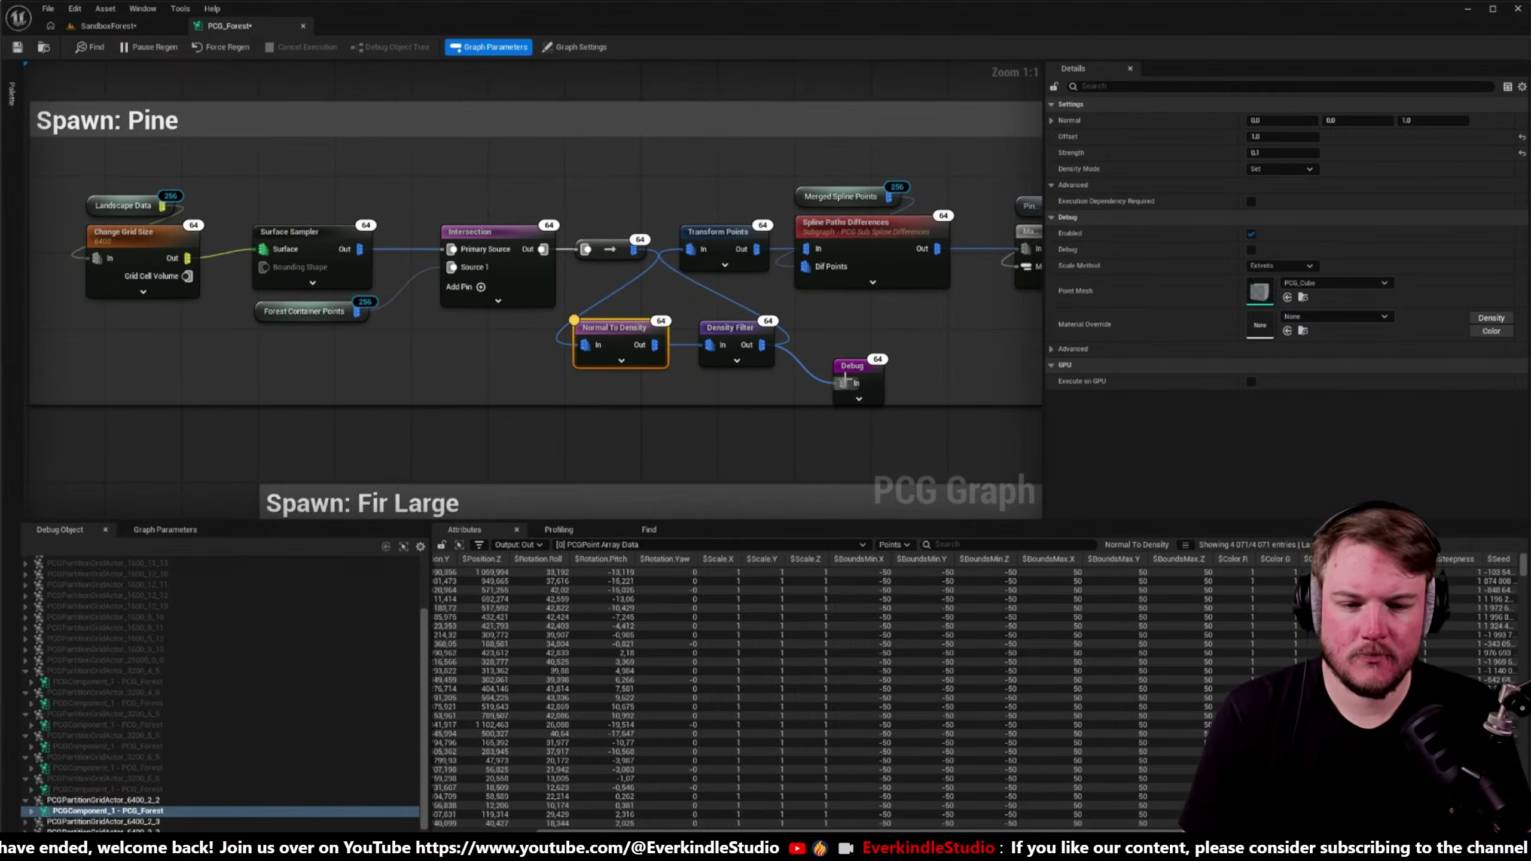
left_click_drag(842, 383, 547, 252)
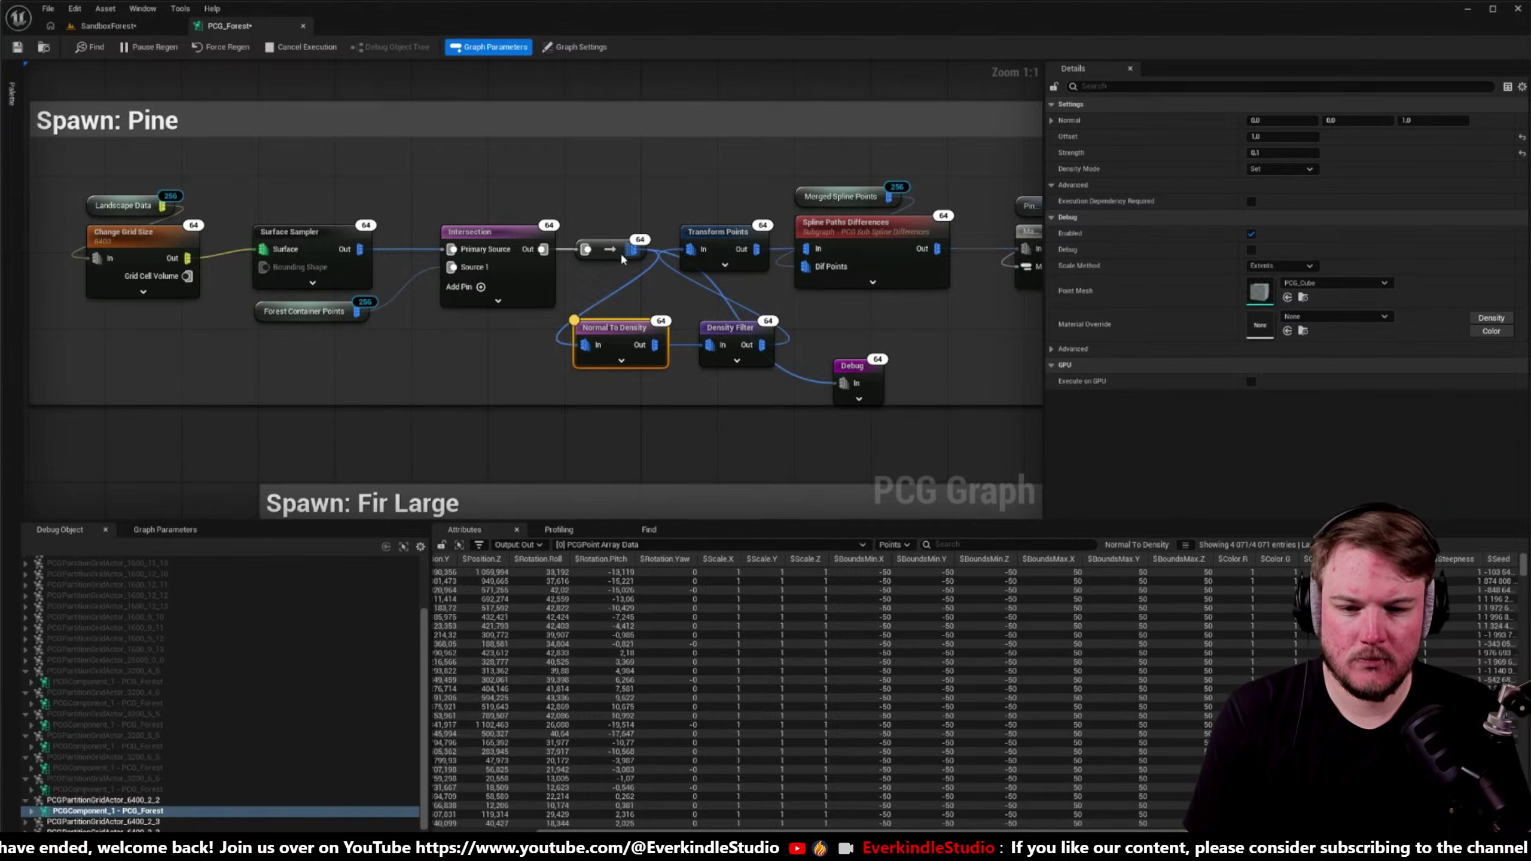
left_click(124, 26)
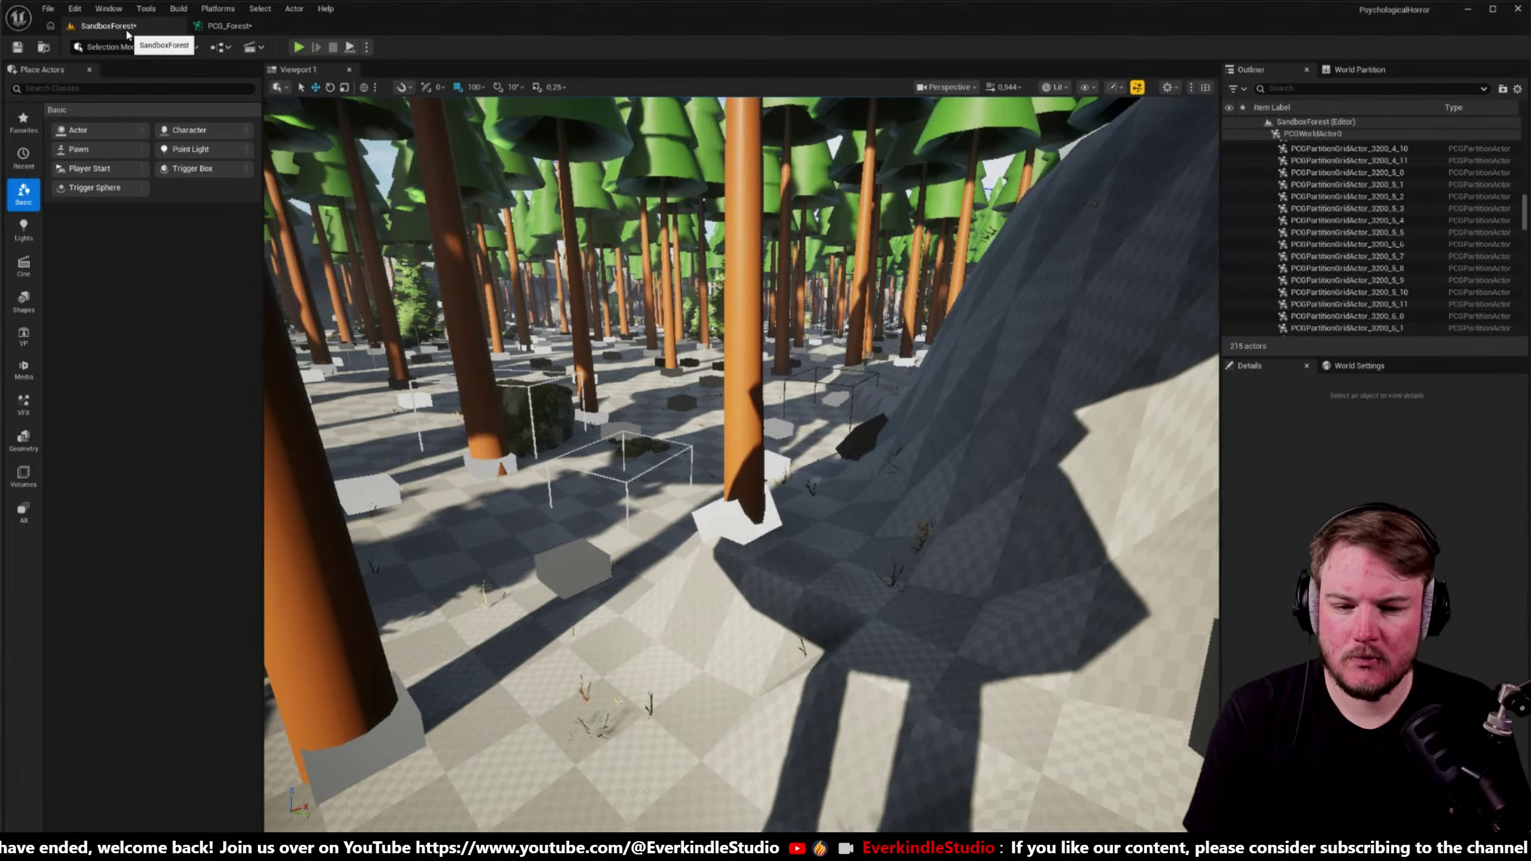
right_click_drag(723, 423, 708, 452)
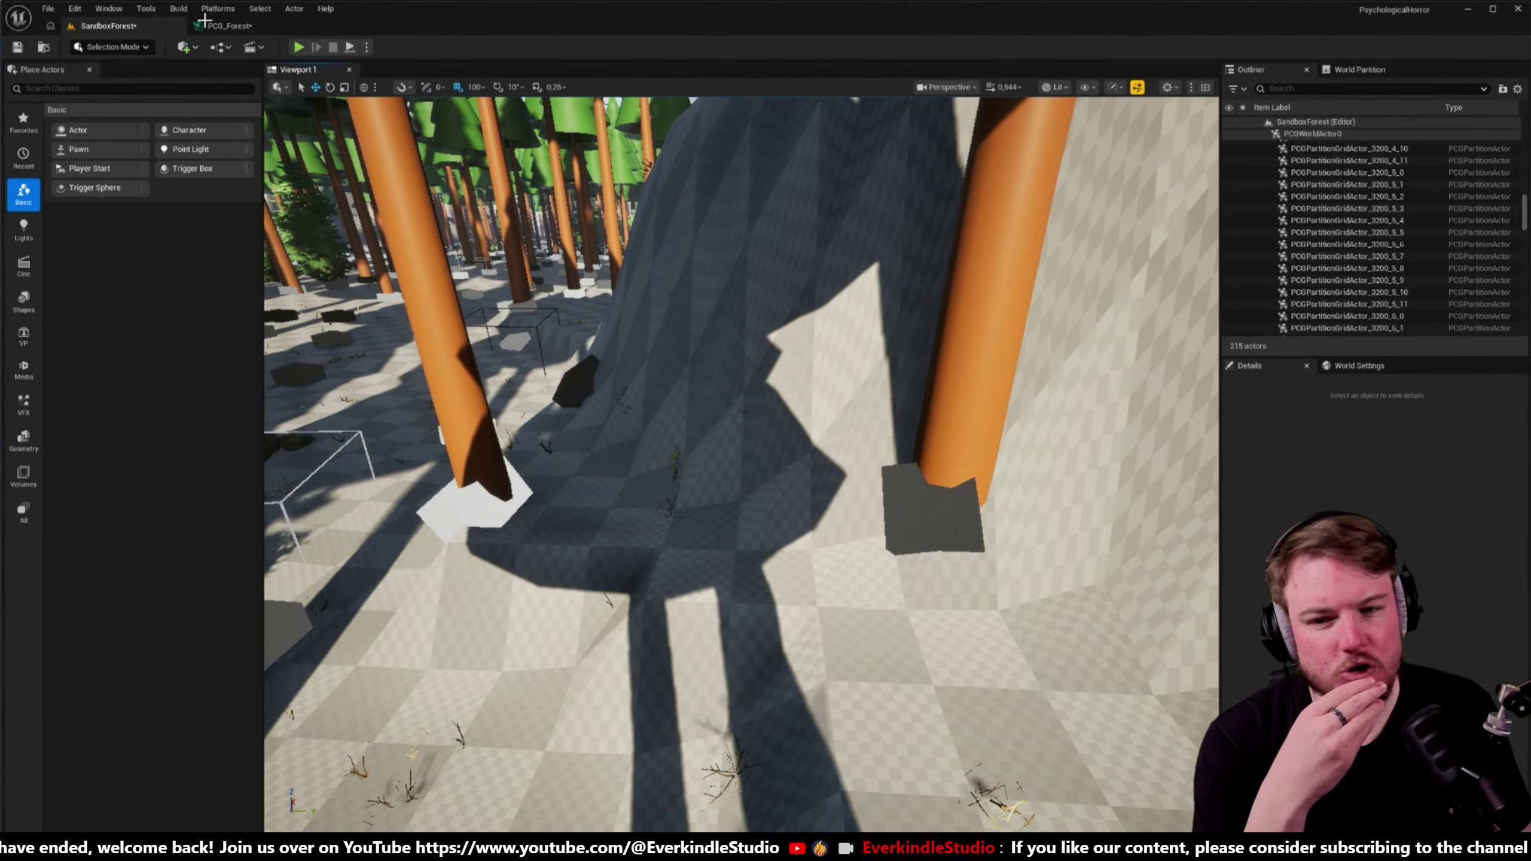
- Set Normal To Density's Strength to 1.0 and wire its output into Debug to view the cube shading in SandboxForest
left_click(223, 25)
right_click_drag(611, 332, 508, 334)
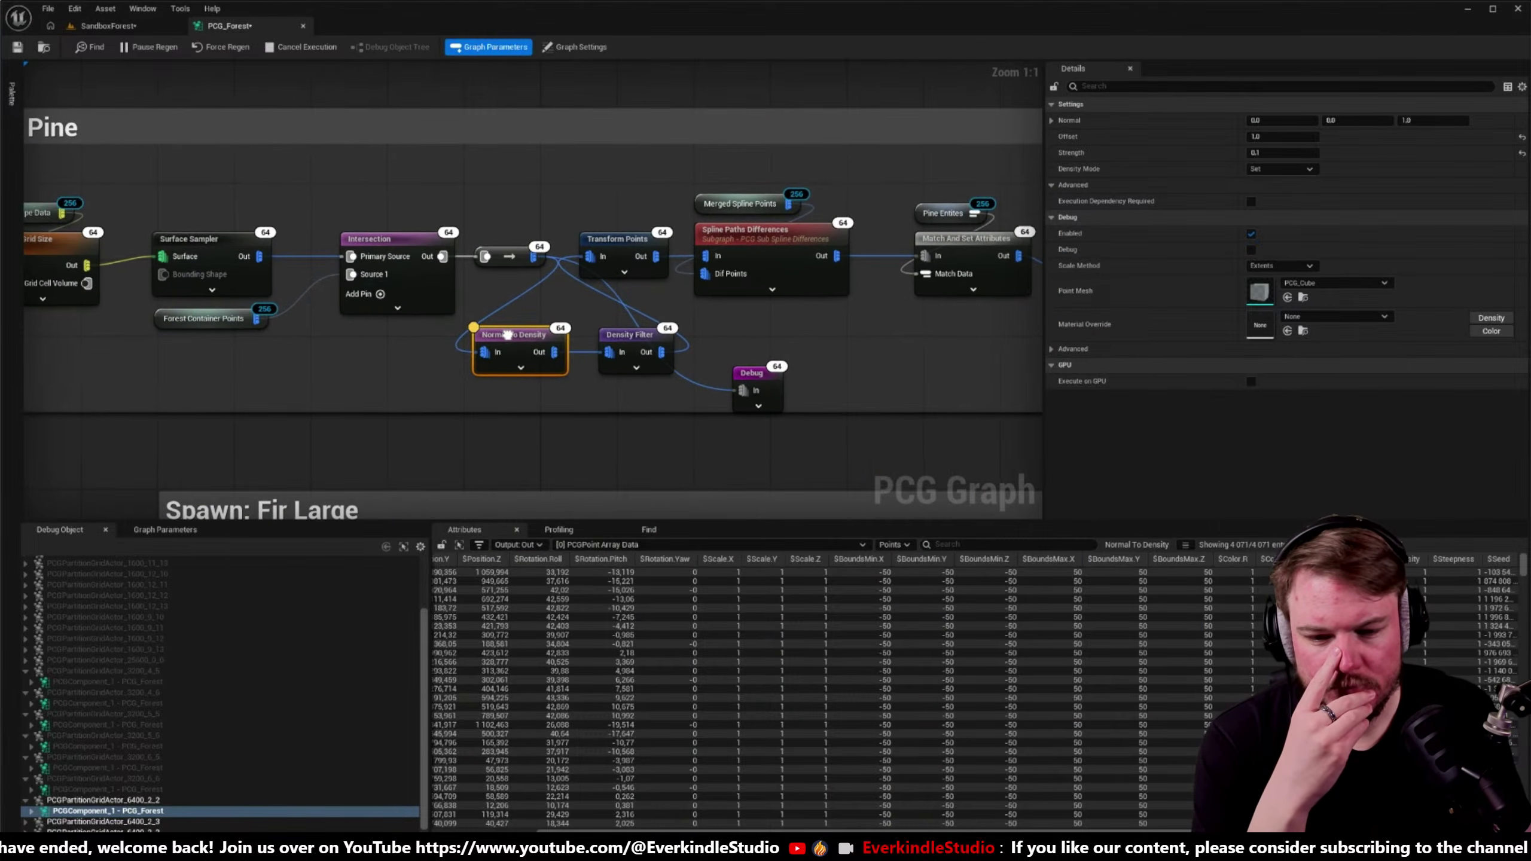
left_click(1286, 152)
type("1")
key("Return")
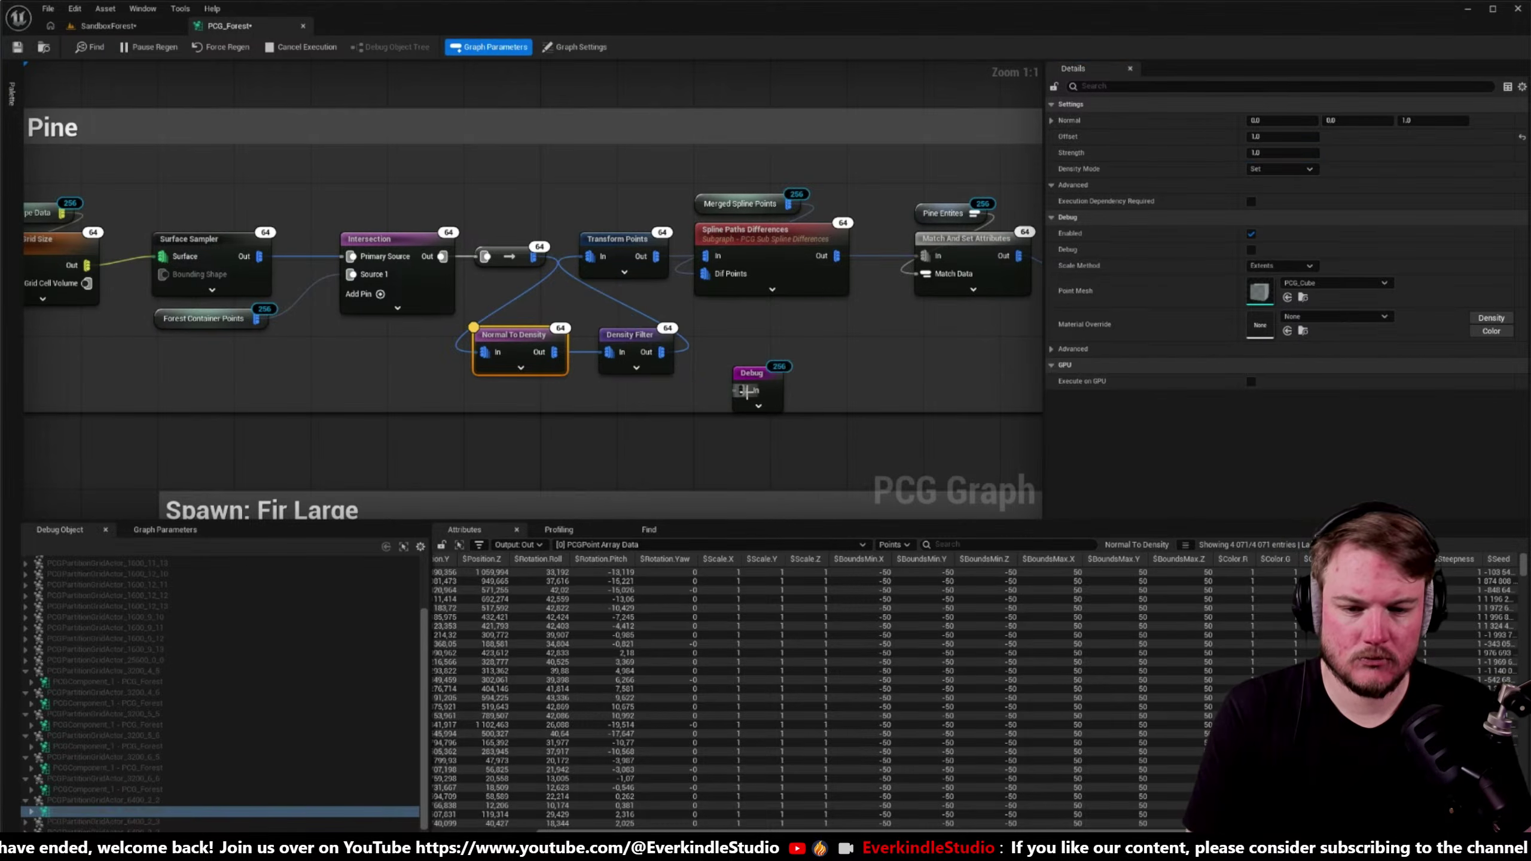
left_click_drag(744, 390, 558, 347)
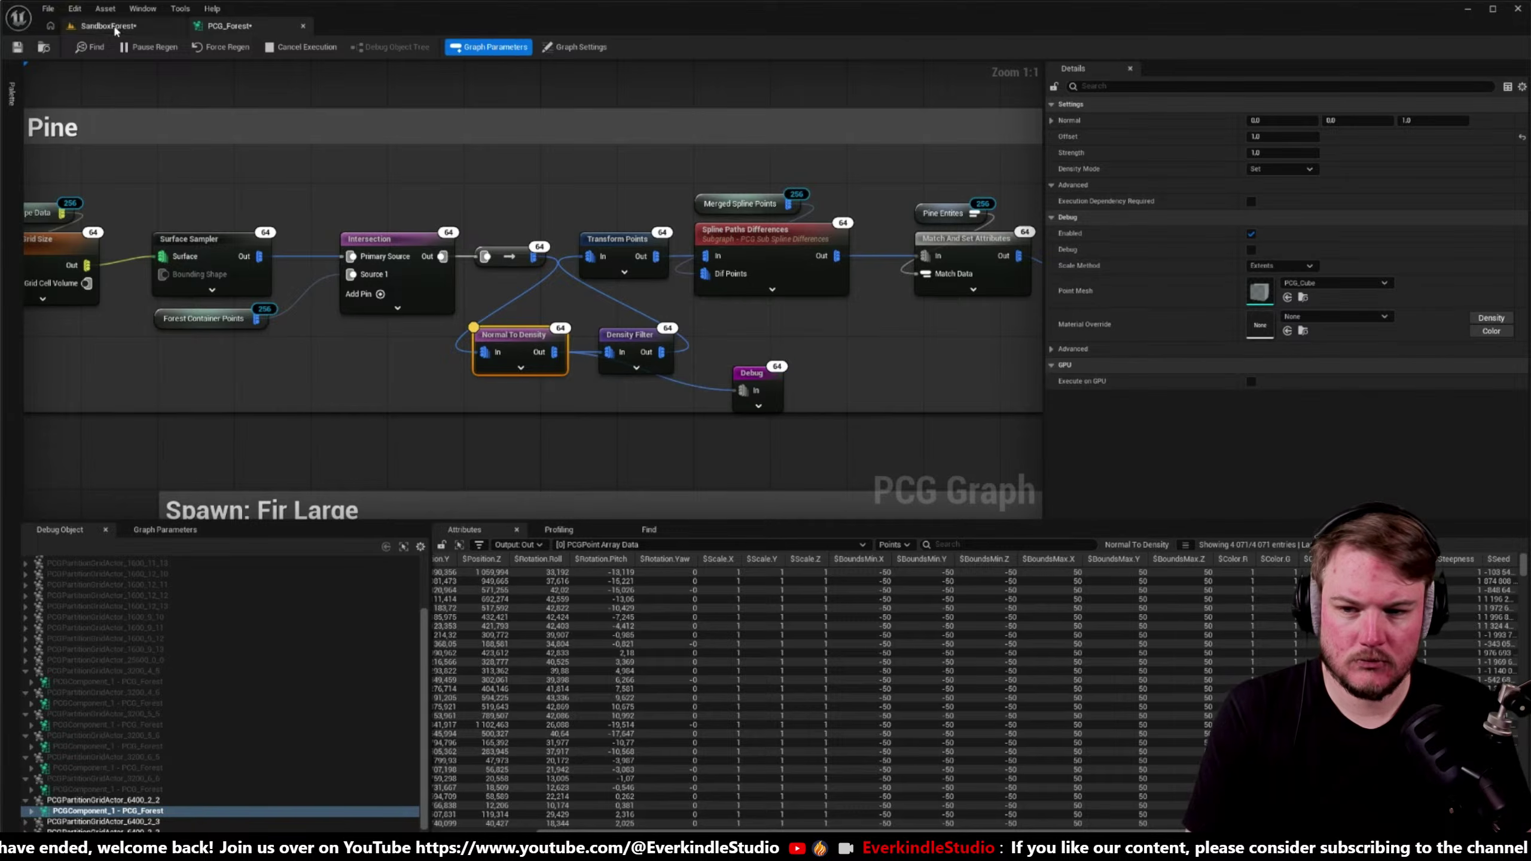
left_click(108, 25)
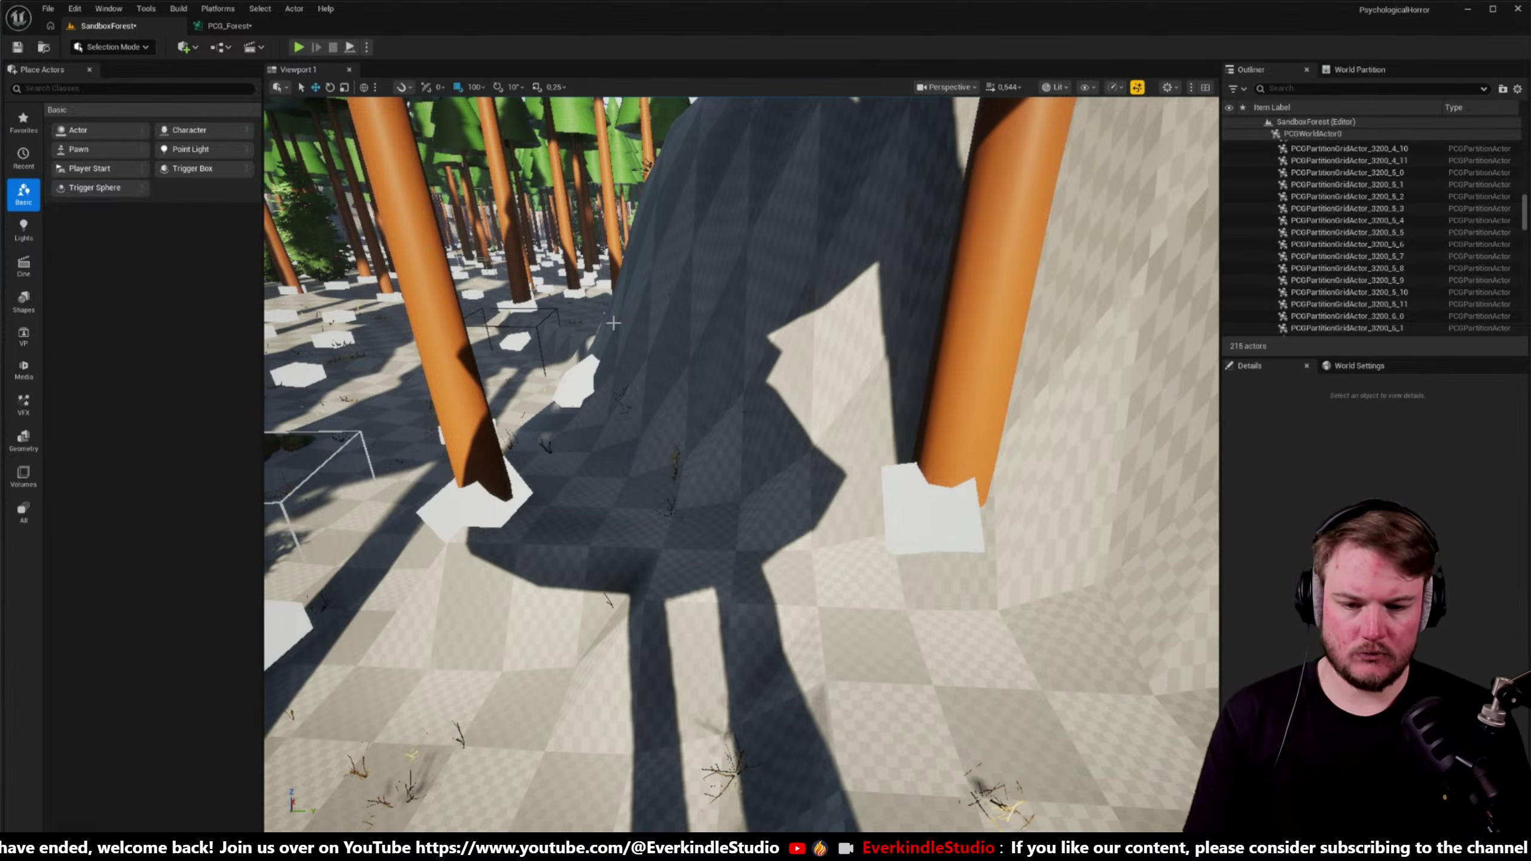
- Set the Strength of the Pine section's Normal To Density node to 0.01 in the PCG_Forest graph
right_click_drag(613, 324, 585, 327)
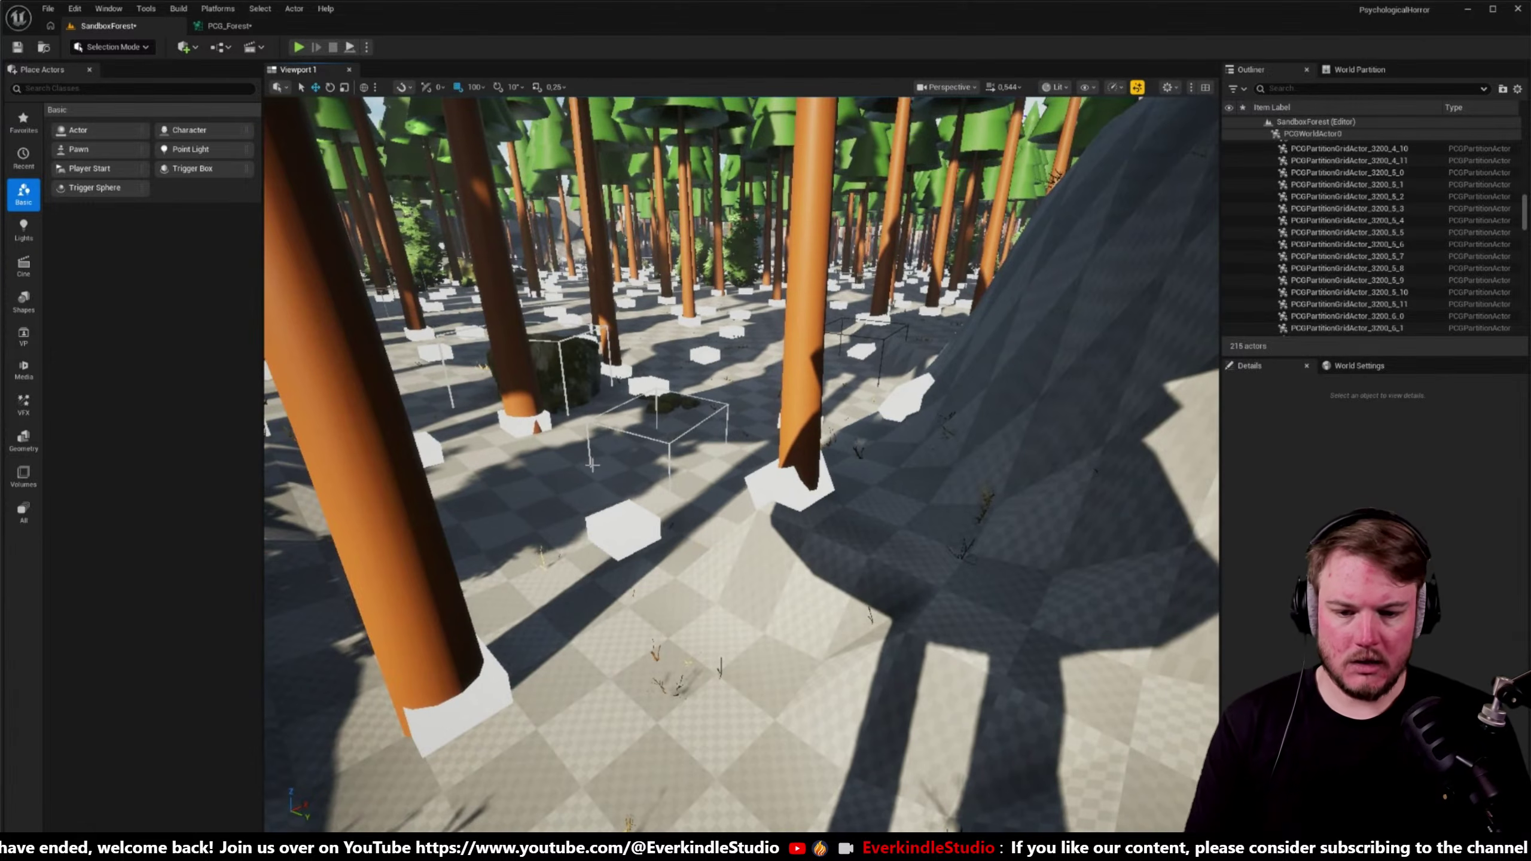
right_click_drag(589, 399, 611, 401)
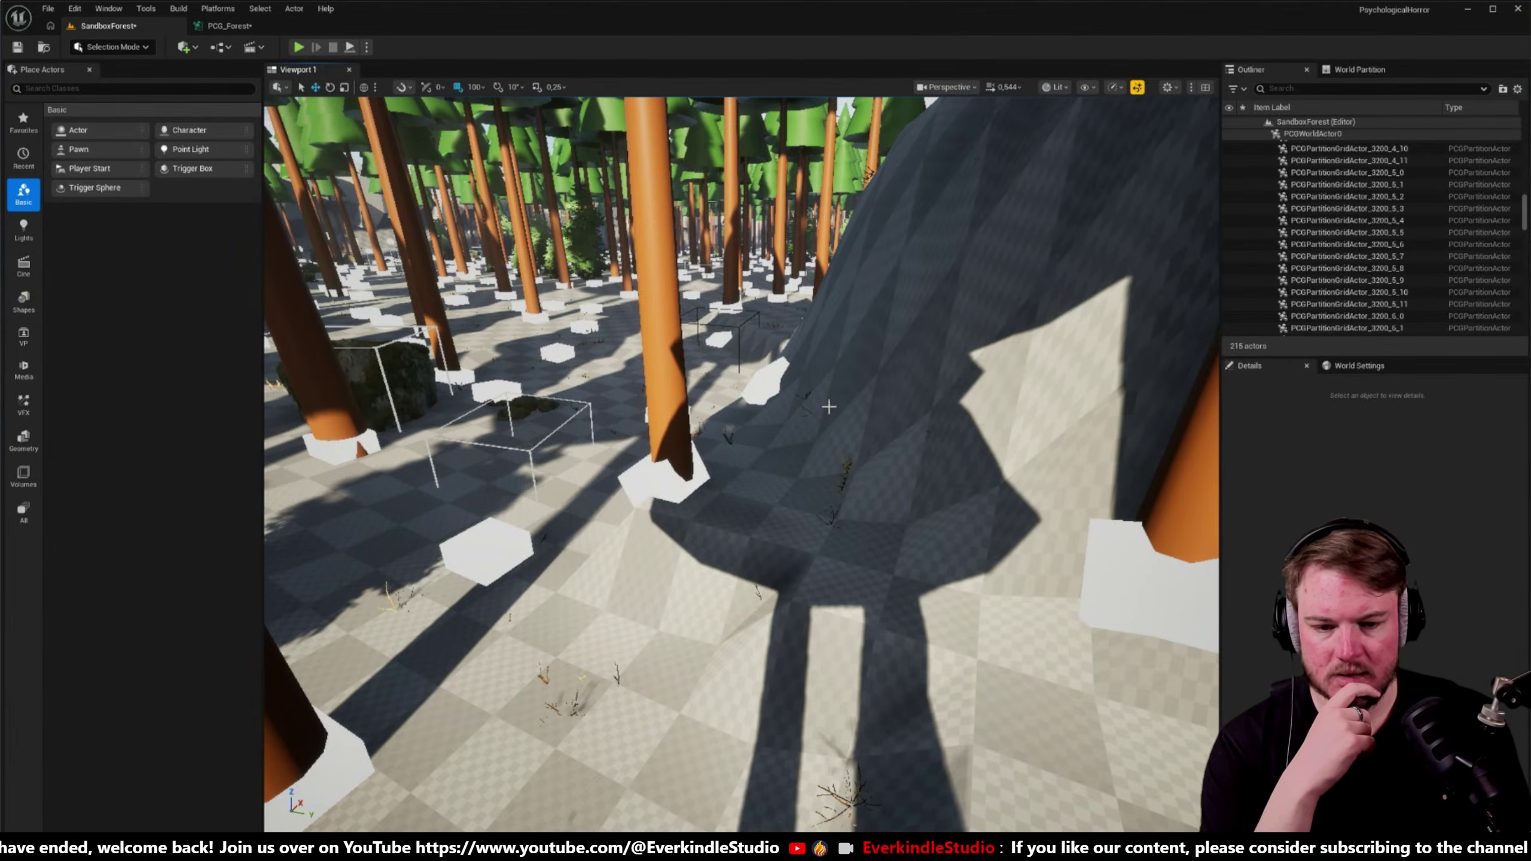
left_click(229, 25)
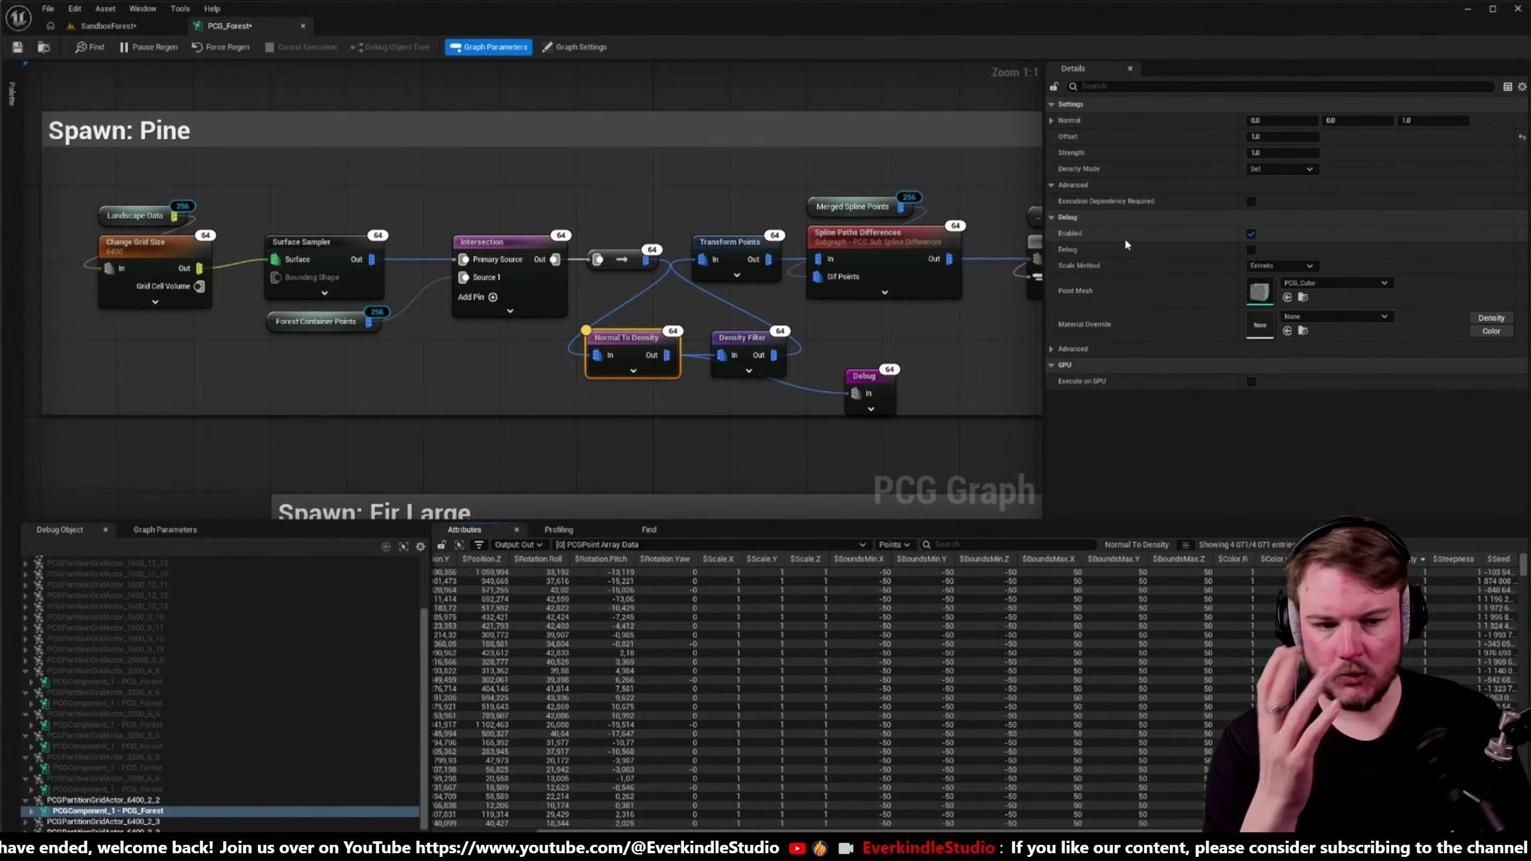
left_click(1304, 151)
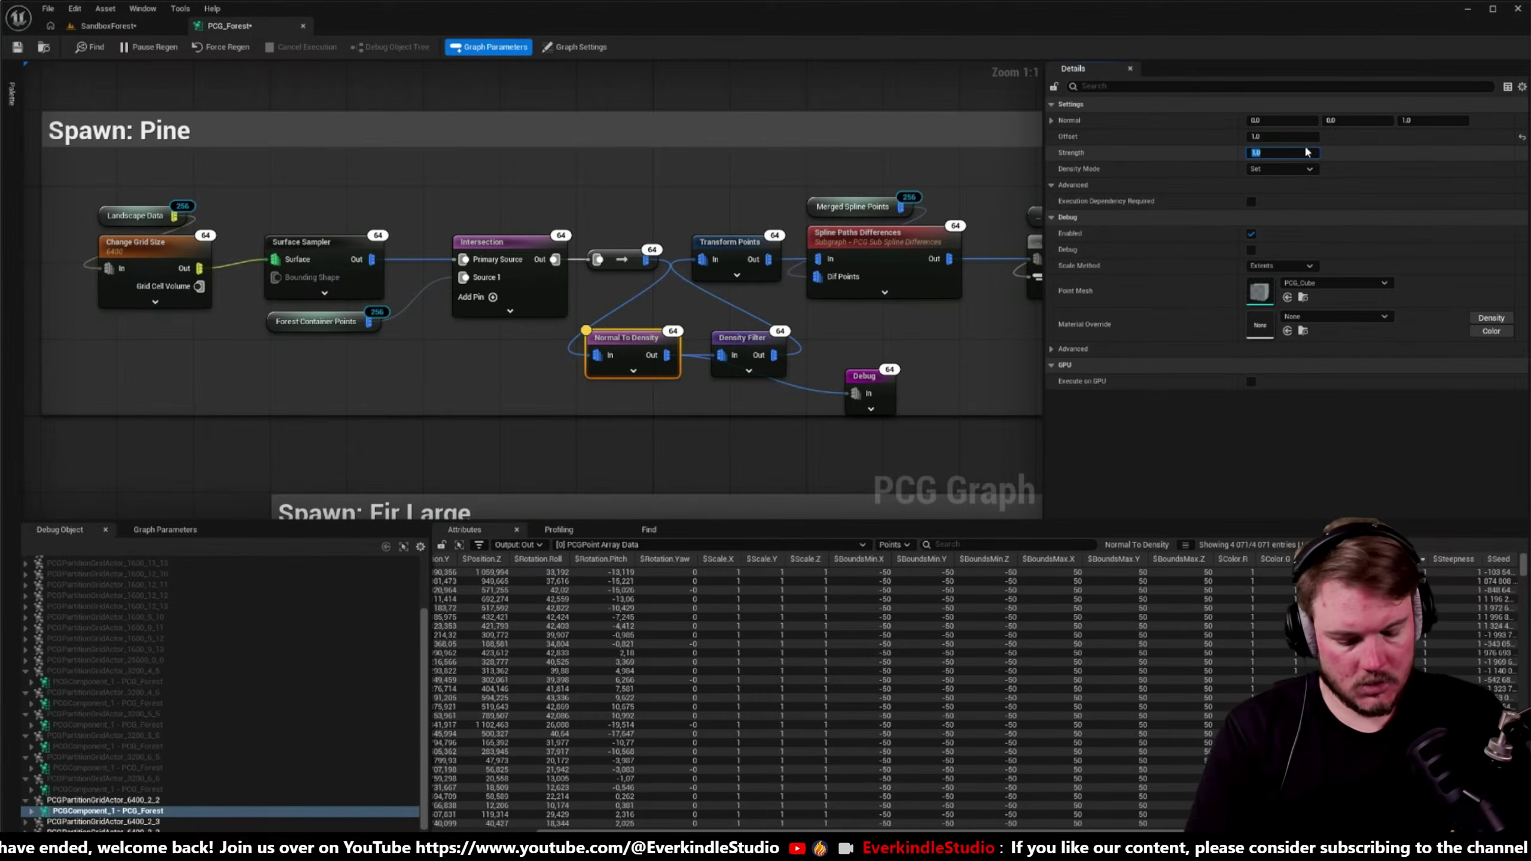
type("0.01")
key("Return")
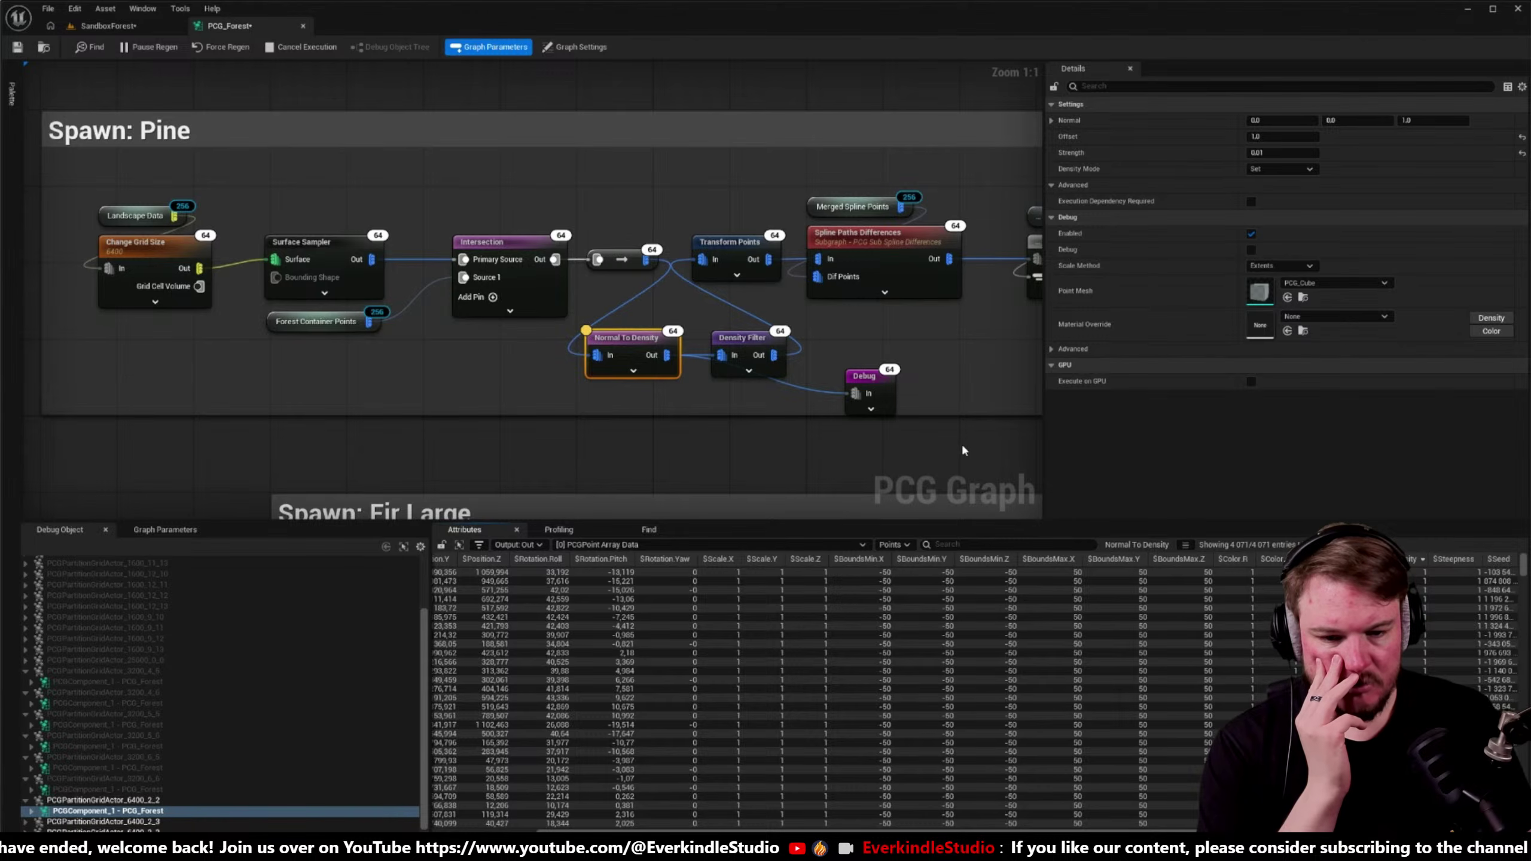
- Disable the Static Mesh Spawner fed by the merged tree and rock points and the separate Static Mesh Spawner below it
right_click_drag(962, 445, 829, 392)
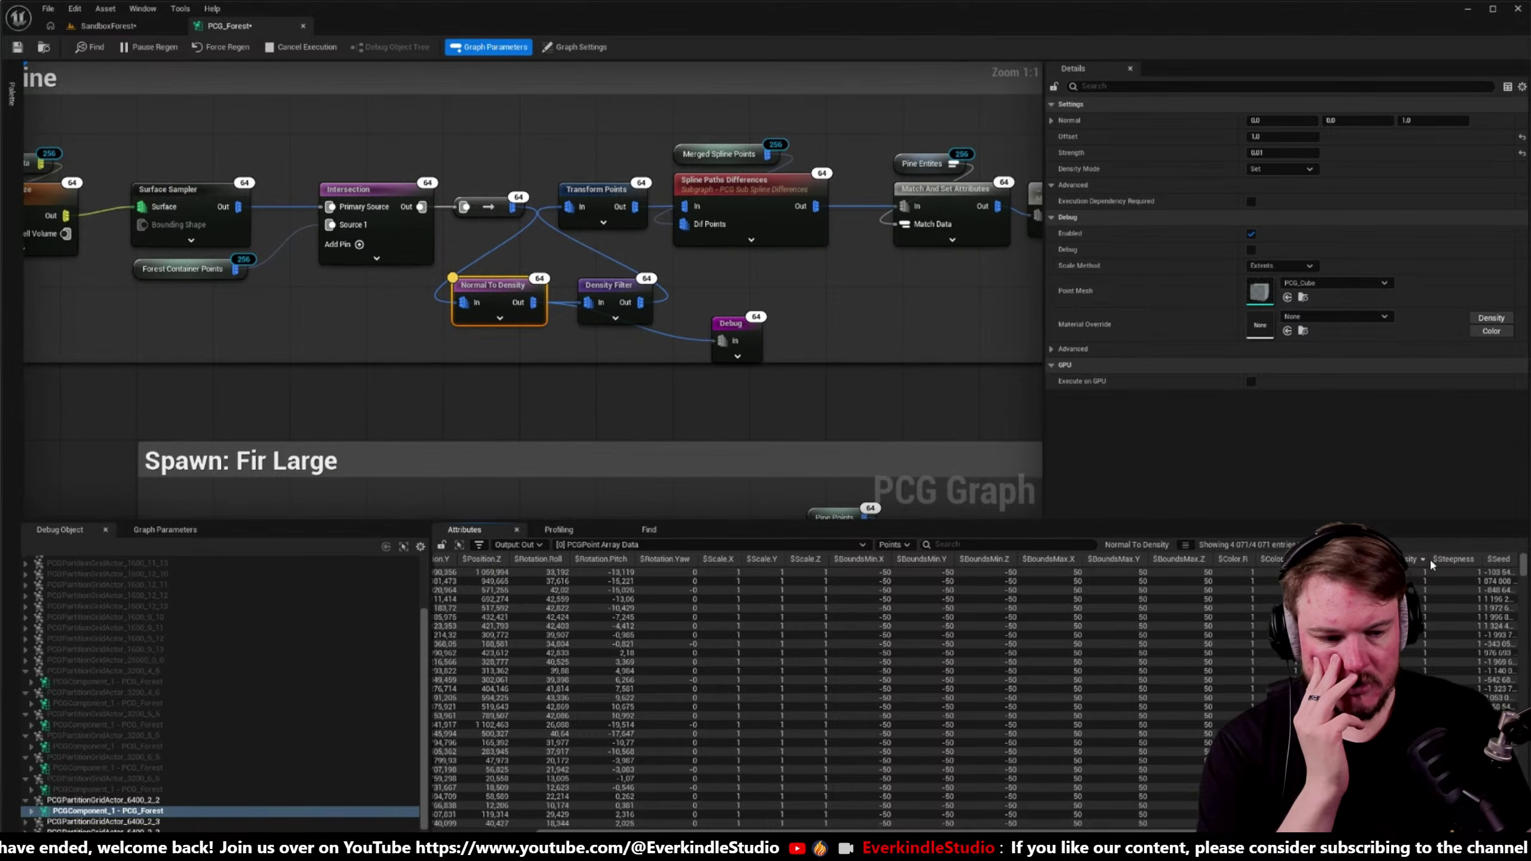
right_click_drag(1036, 427, 710, 259)
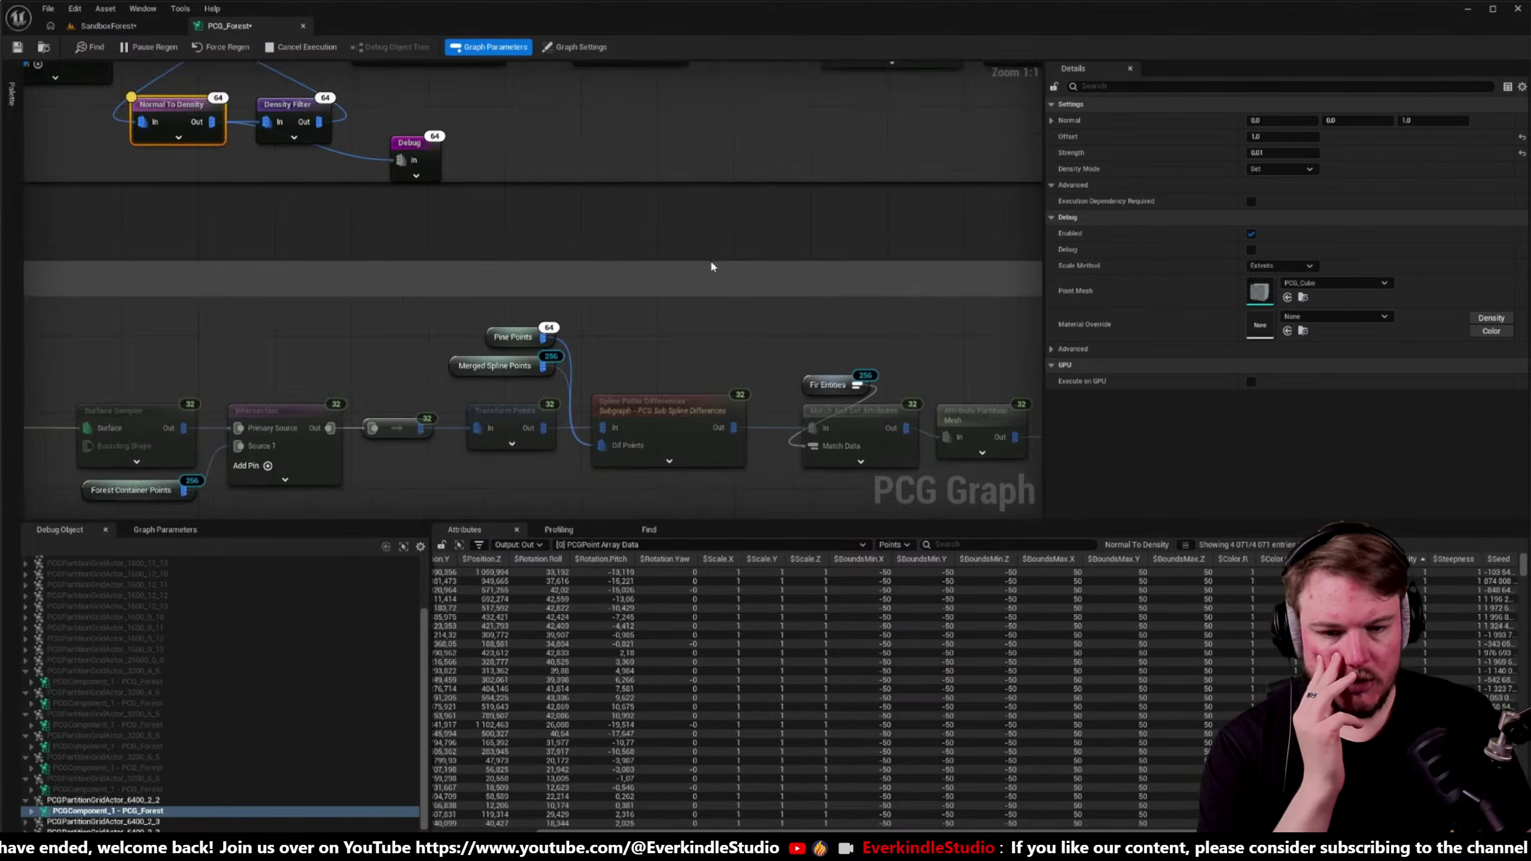
scroll(710, 259, "down", 6)
left_click(797, 285)
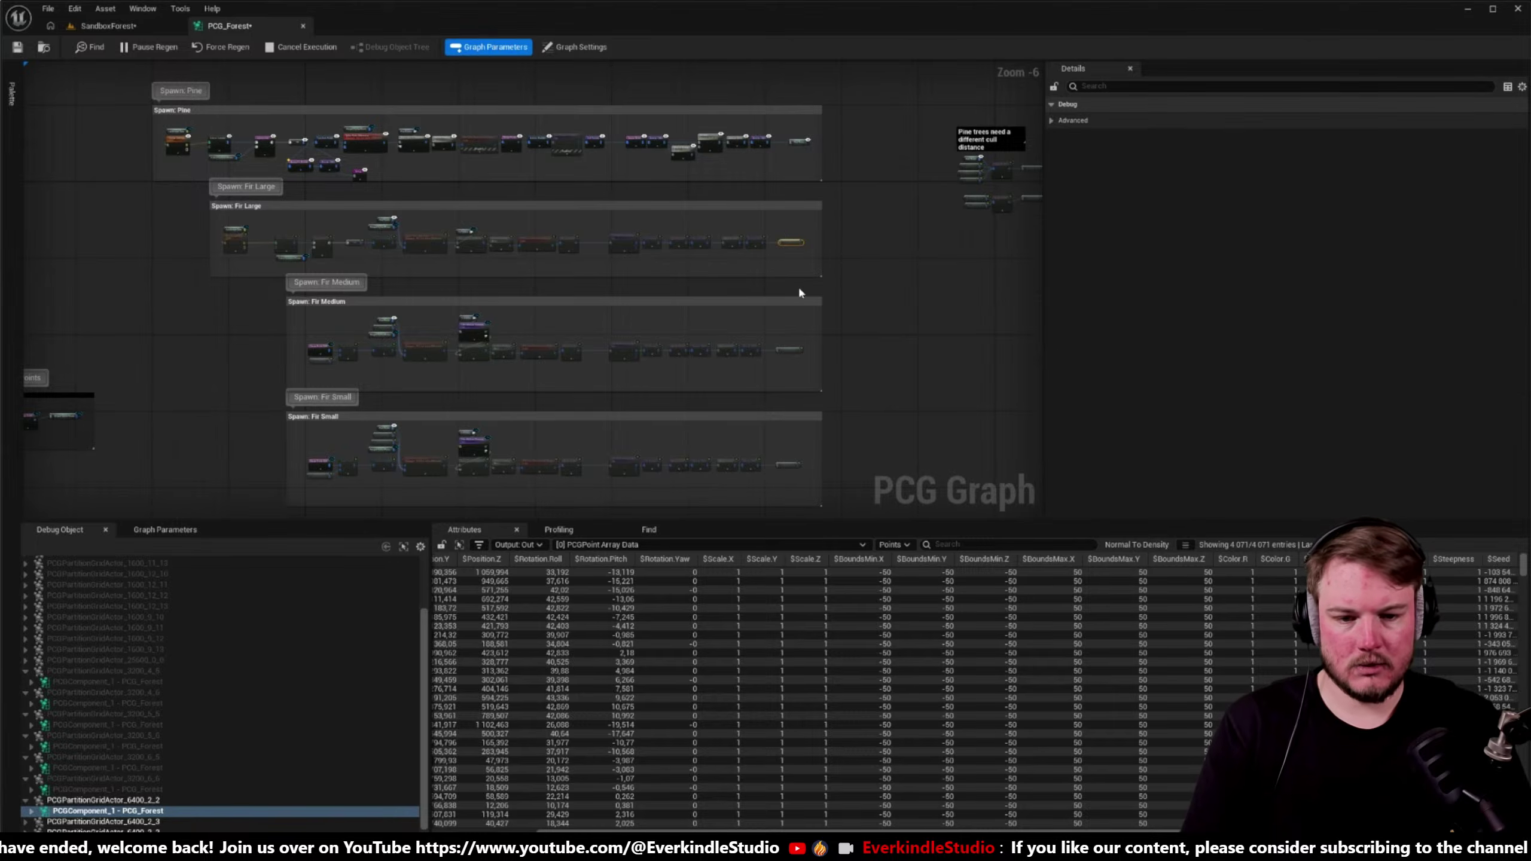
right_click_drag(868, 314, 673, 299)
scroll(673, 299, "up", 7)
right_click_drag(753, 224, 546, 260)
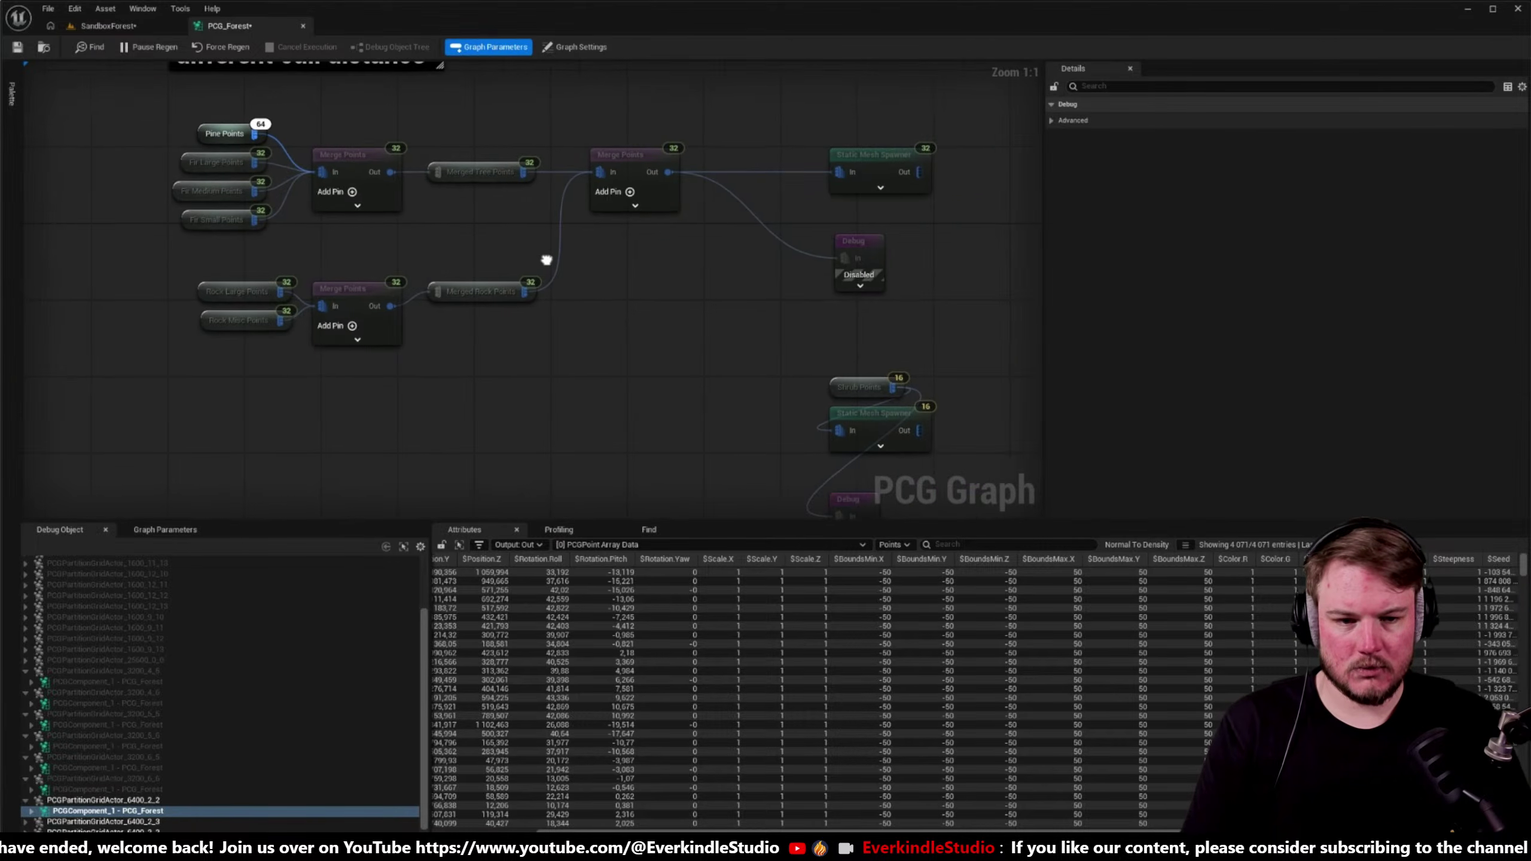
left_click(873, 155)
key("e")
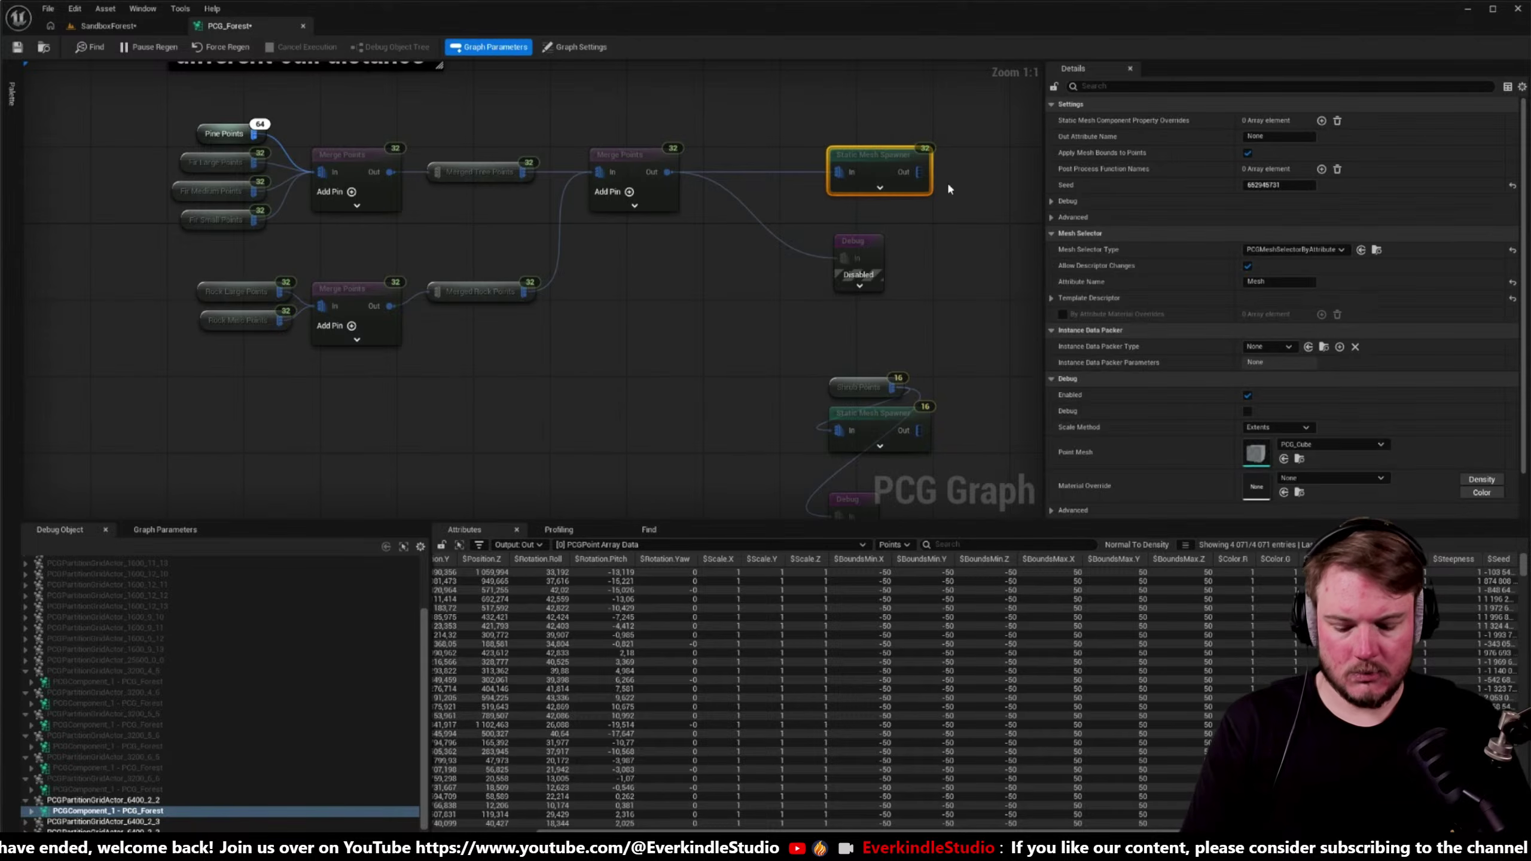
right_click_drag(844, 298, 830, 220)
left_click(868, 342)
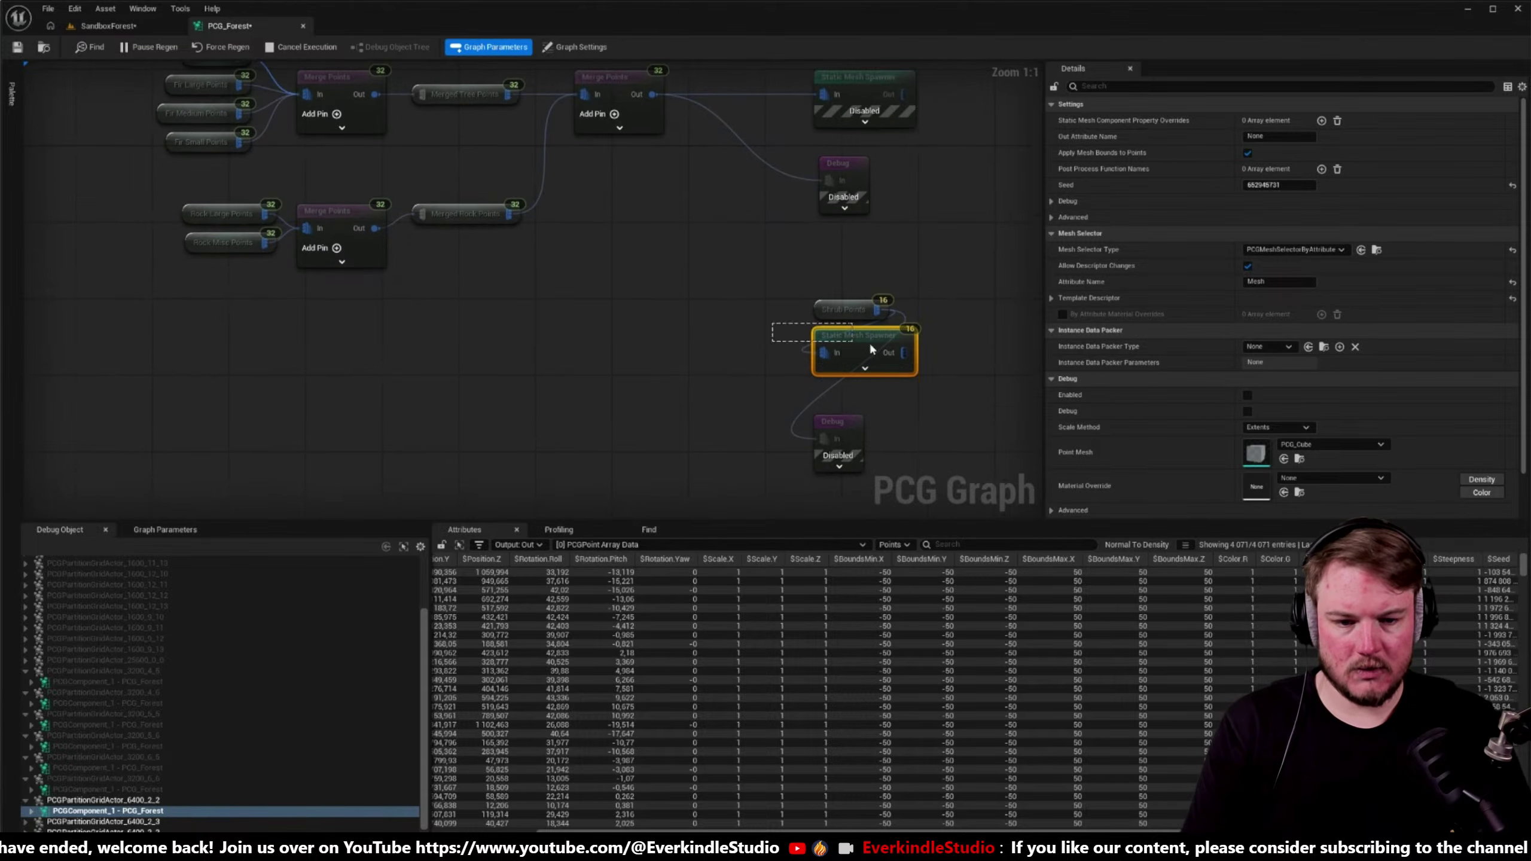
key("e")
- Examine the shading of the debug cubes on the bare slopes in the SandboxForest level
scroll(397, 302, "down", 7)
scroll(363, 113, "up", 1)
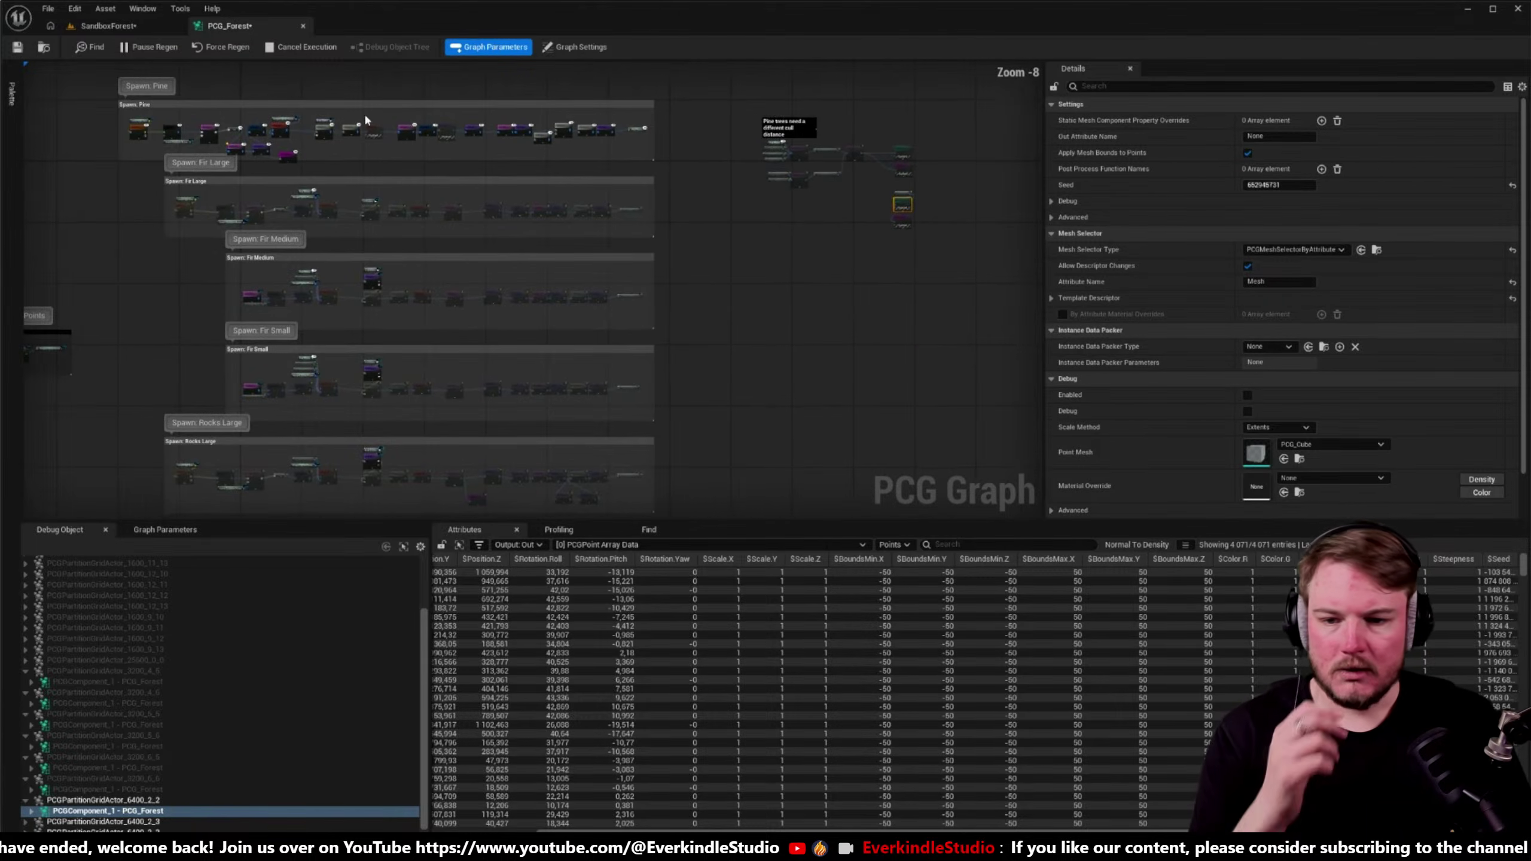
scroll(236, 166, "up", 1)
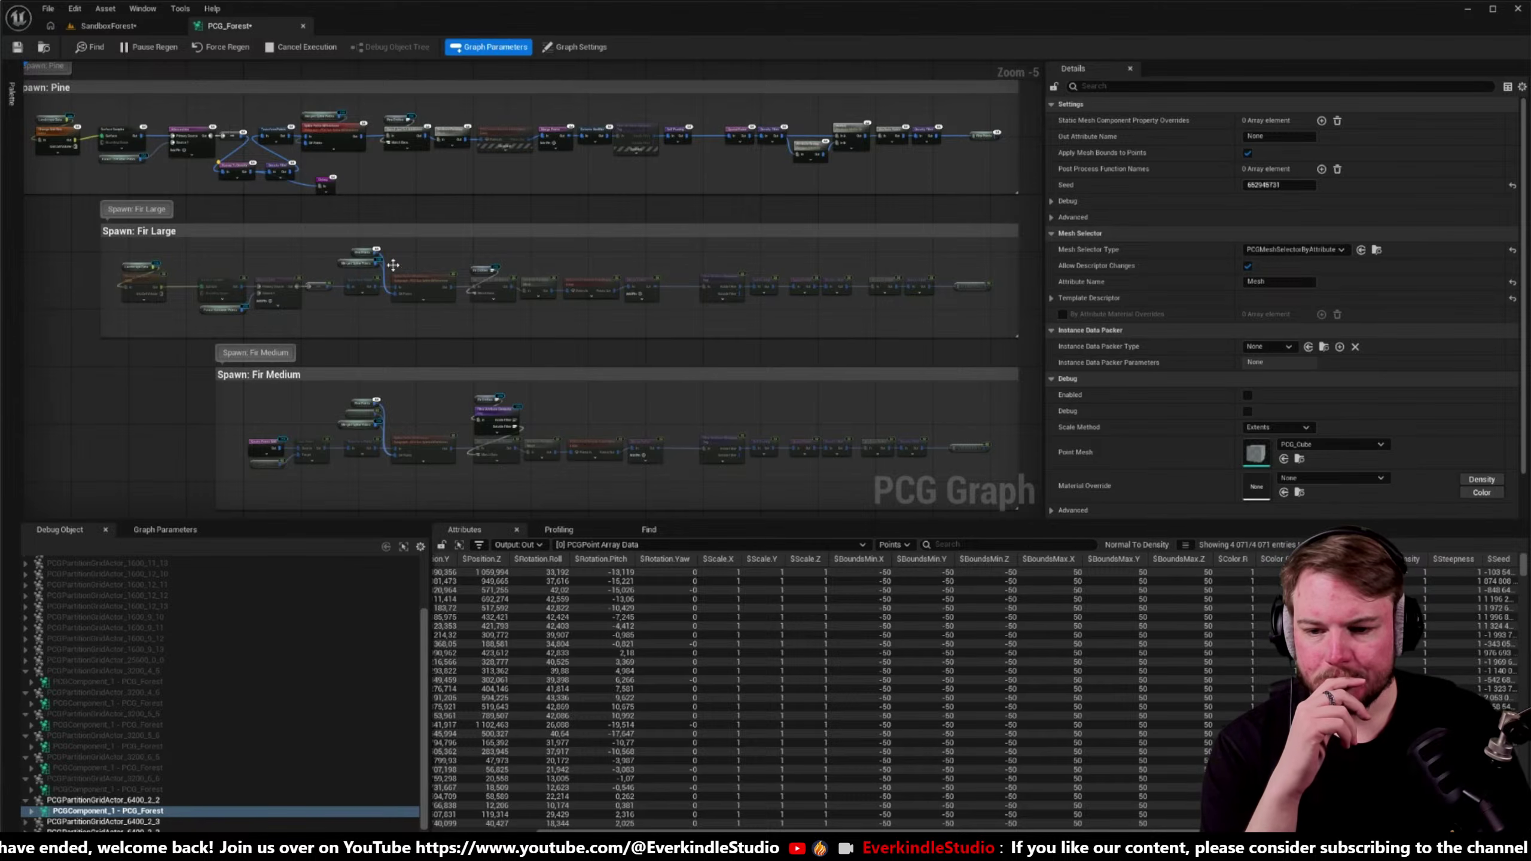
right_click_drag(332, 245, 346, 254)
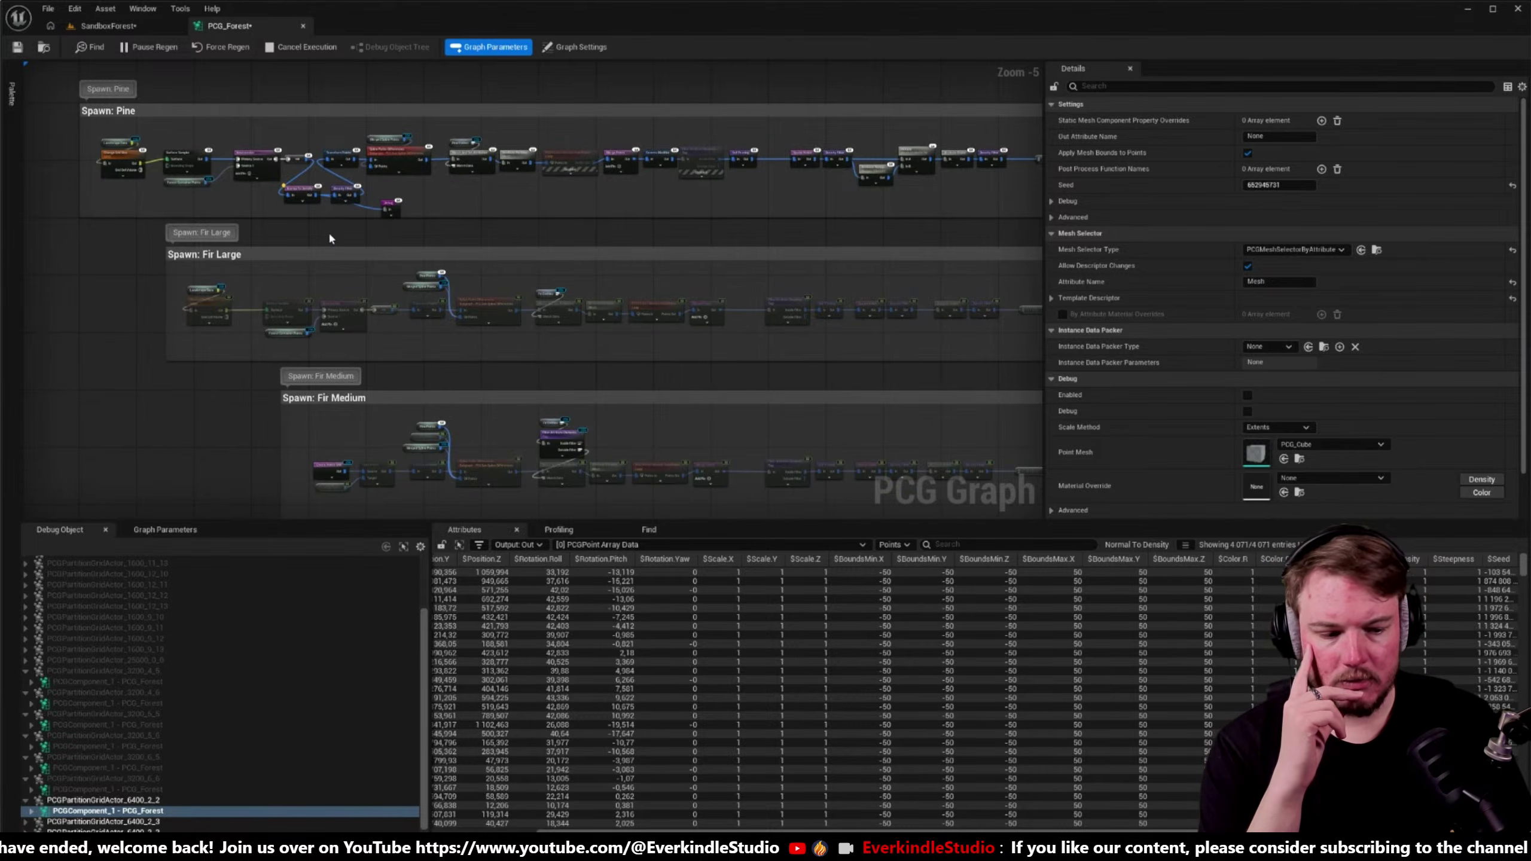
left_click(125, 27)
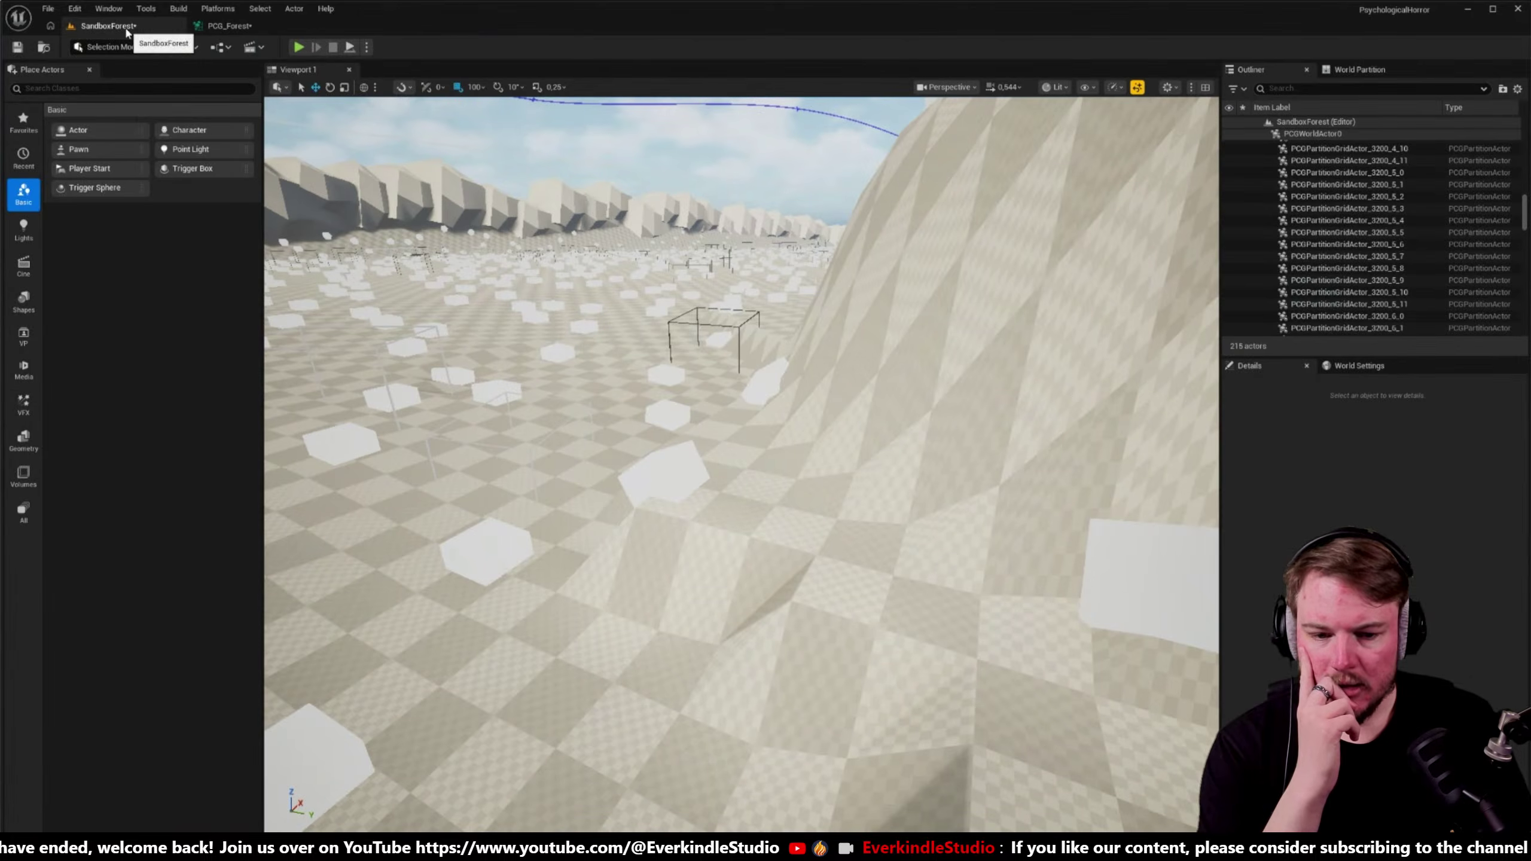
right_click_drag(603, 483, 676, 378)
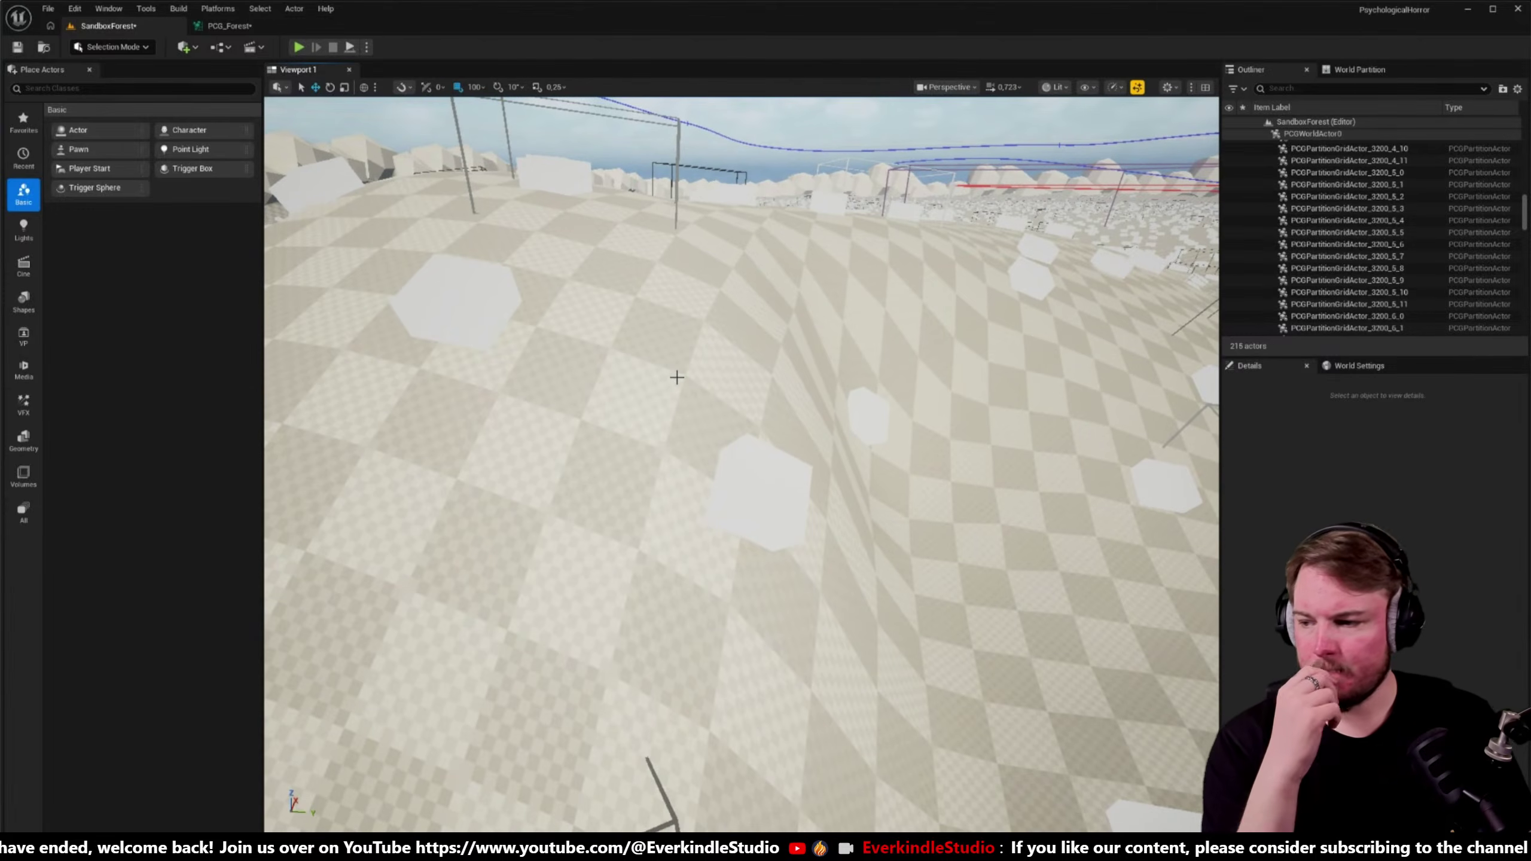
- Set Normal To Density's Offset to 0.492 and check the cube shading on the hill in SandboxForest
left_click(229, 25)
scroll(472, 284, "up", 5)
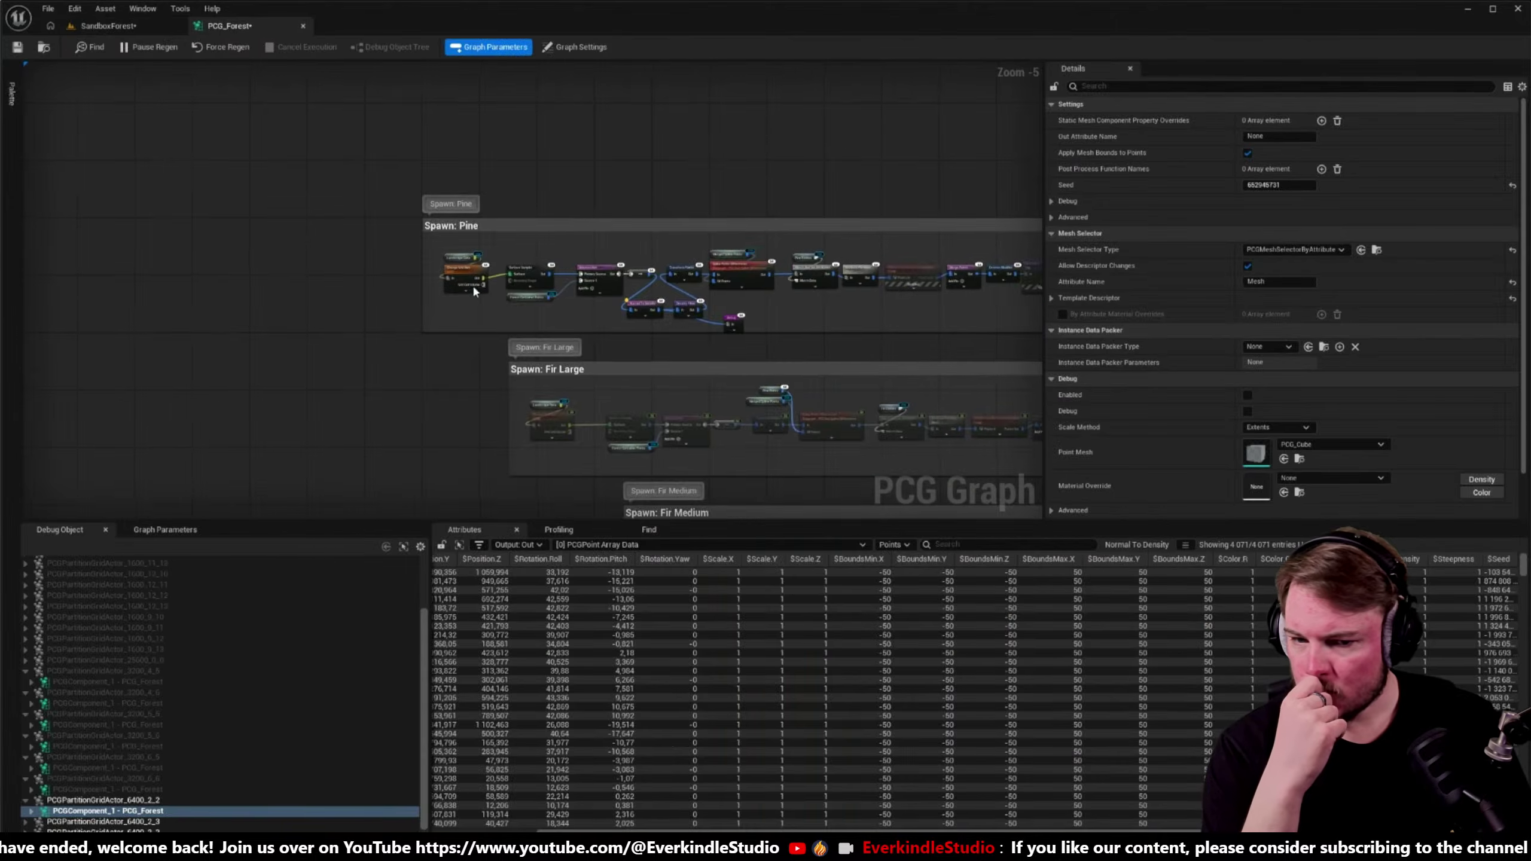
left_click(646, 348)
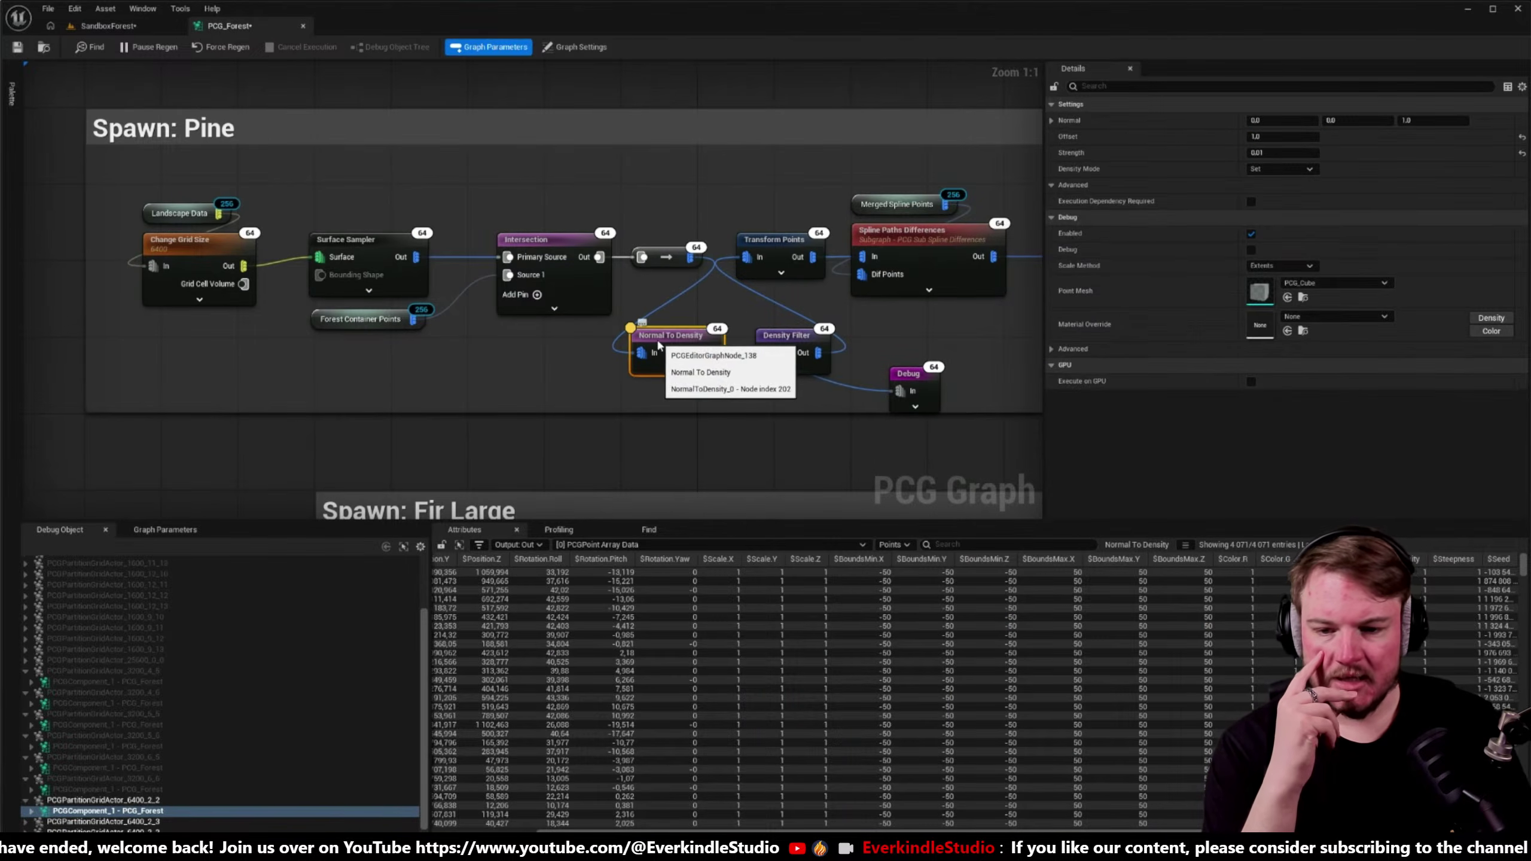
right_click_drag(580, 266, 519, 264)
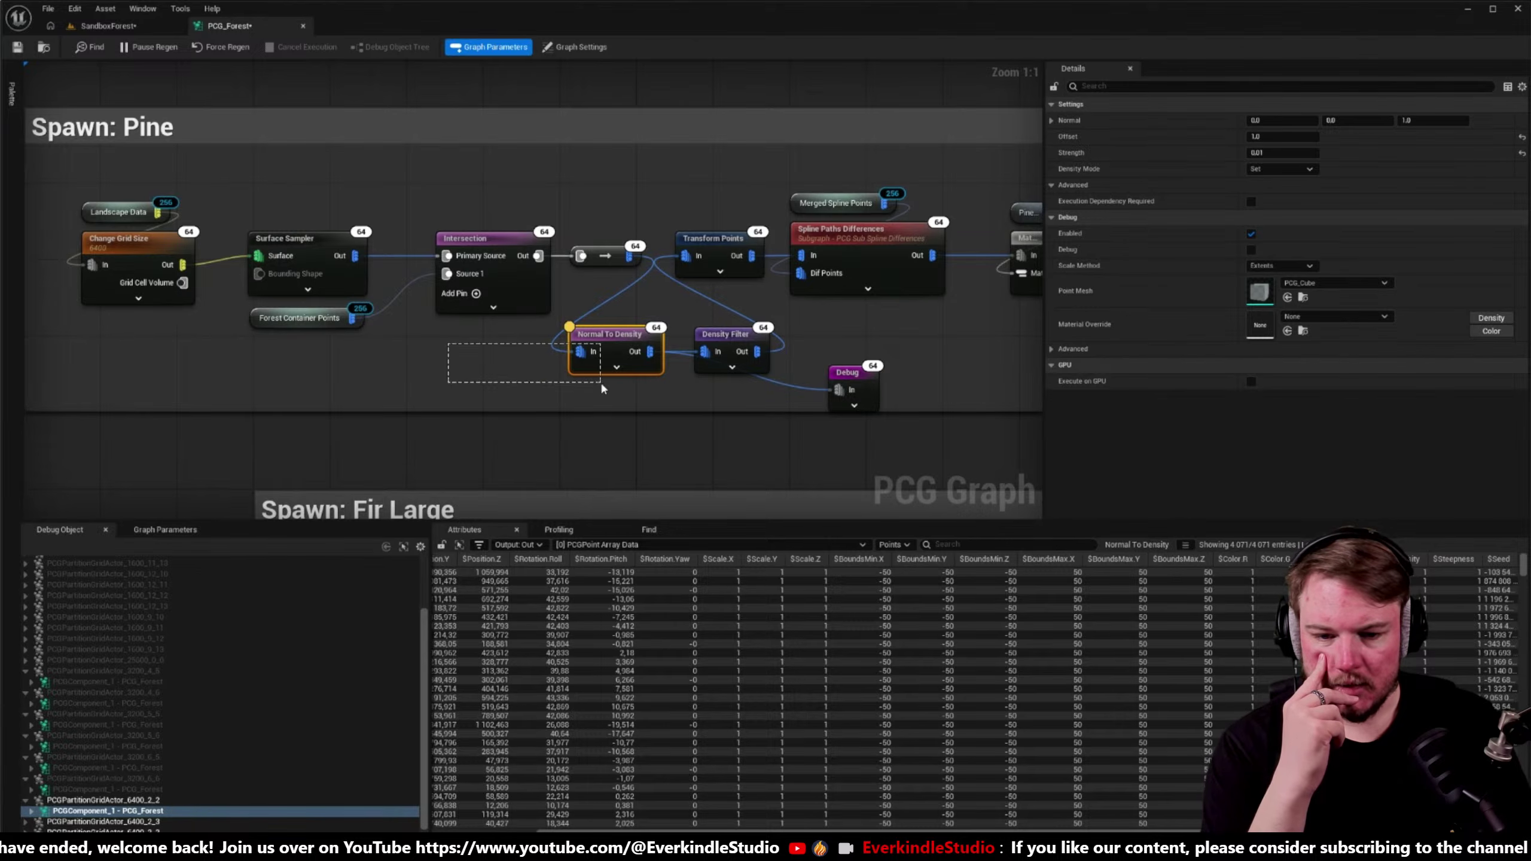
left_click_drag(601, 387, 603, 390)
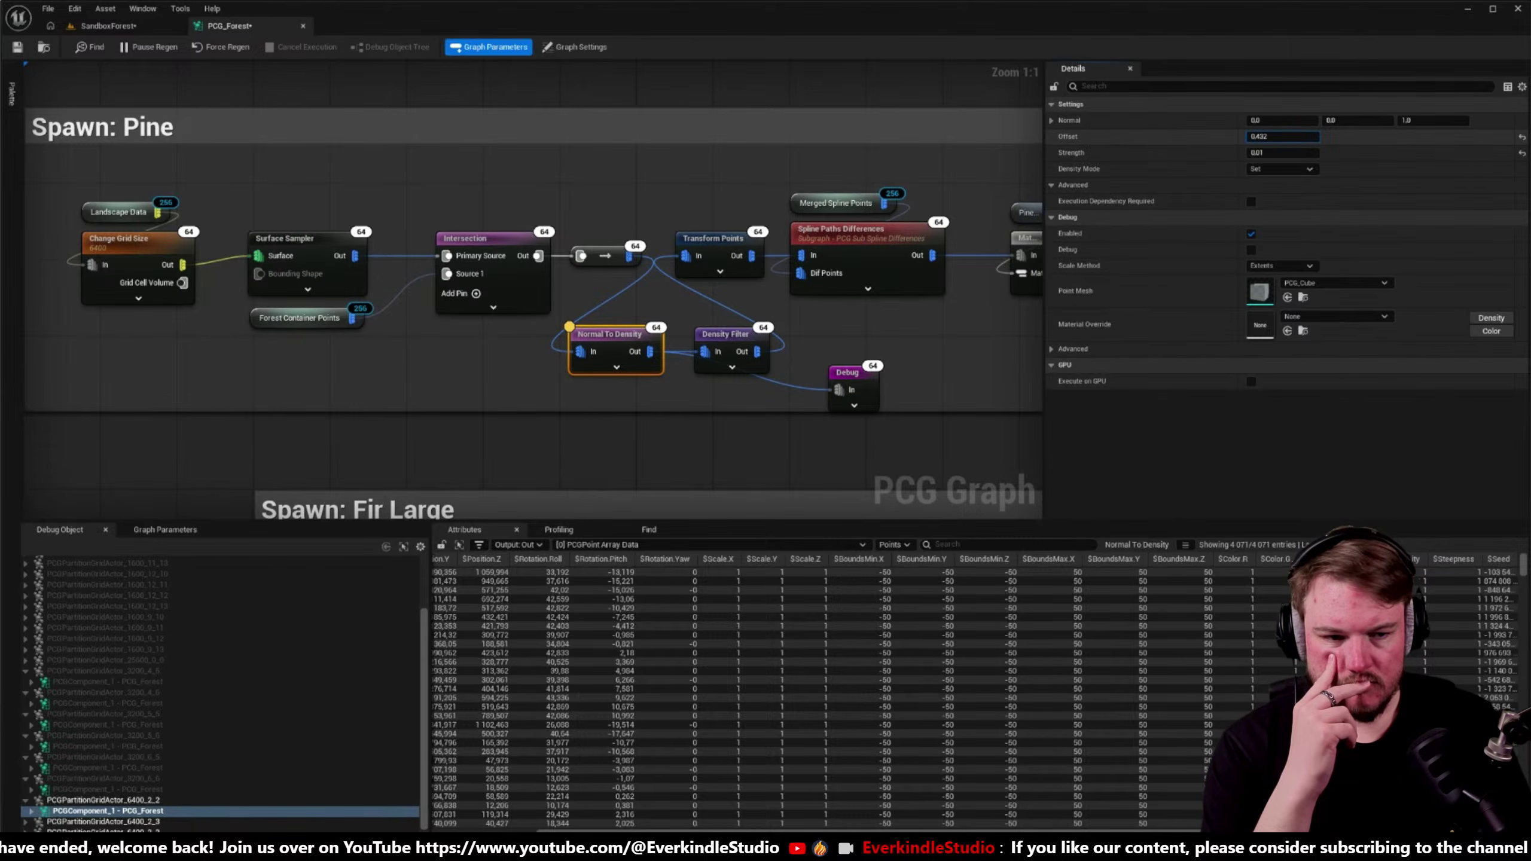
left_click(146, 29)
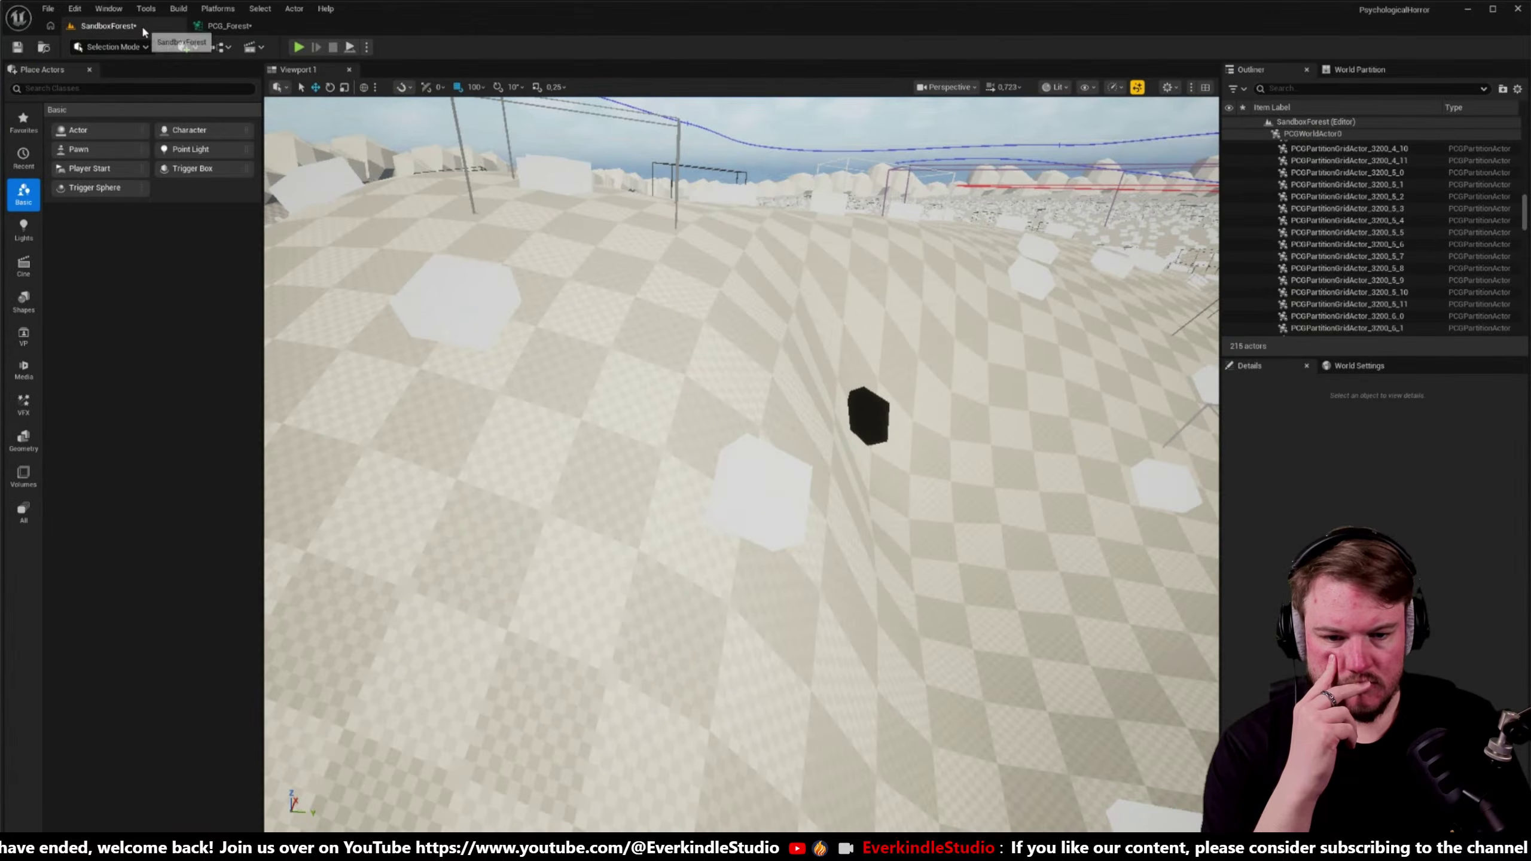
mouse_move(742, 464)
right_mouse_down()
mouse_move(723, 458)
mouse_move(753, 482)
mouse_move(738, 468)
right_mouse_up()
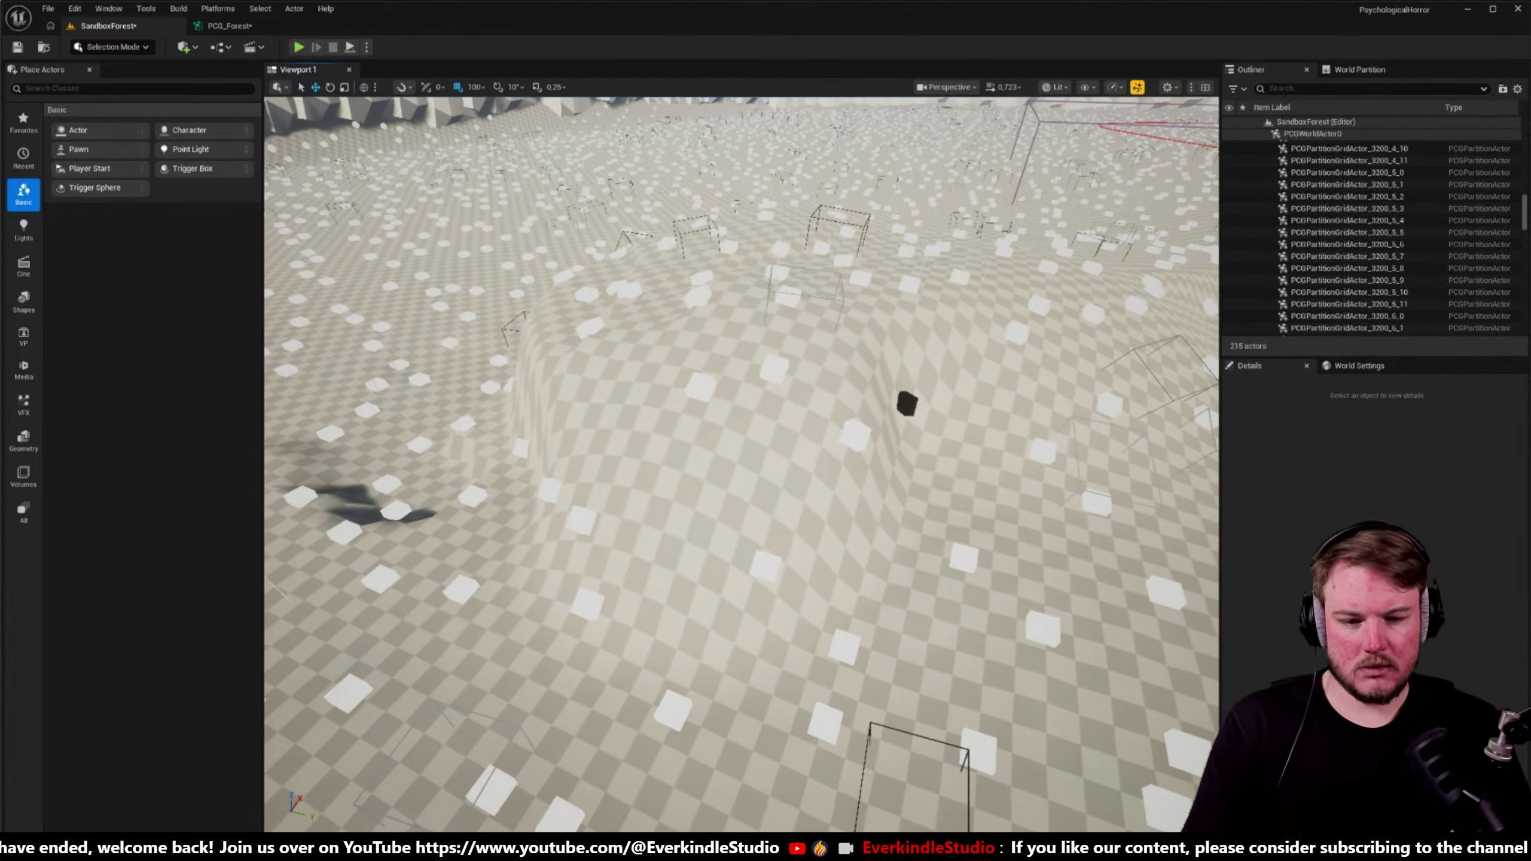
- Try Normal To Density's Offset at 0.0 and at 1.0, comparing the cube shading in SandboxForest
left_click(256, 26)
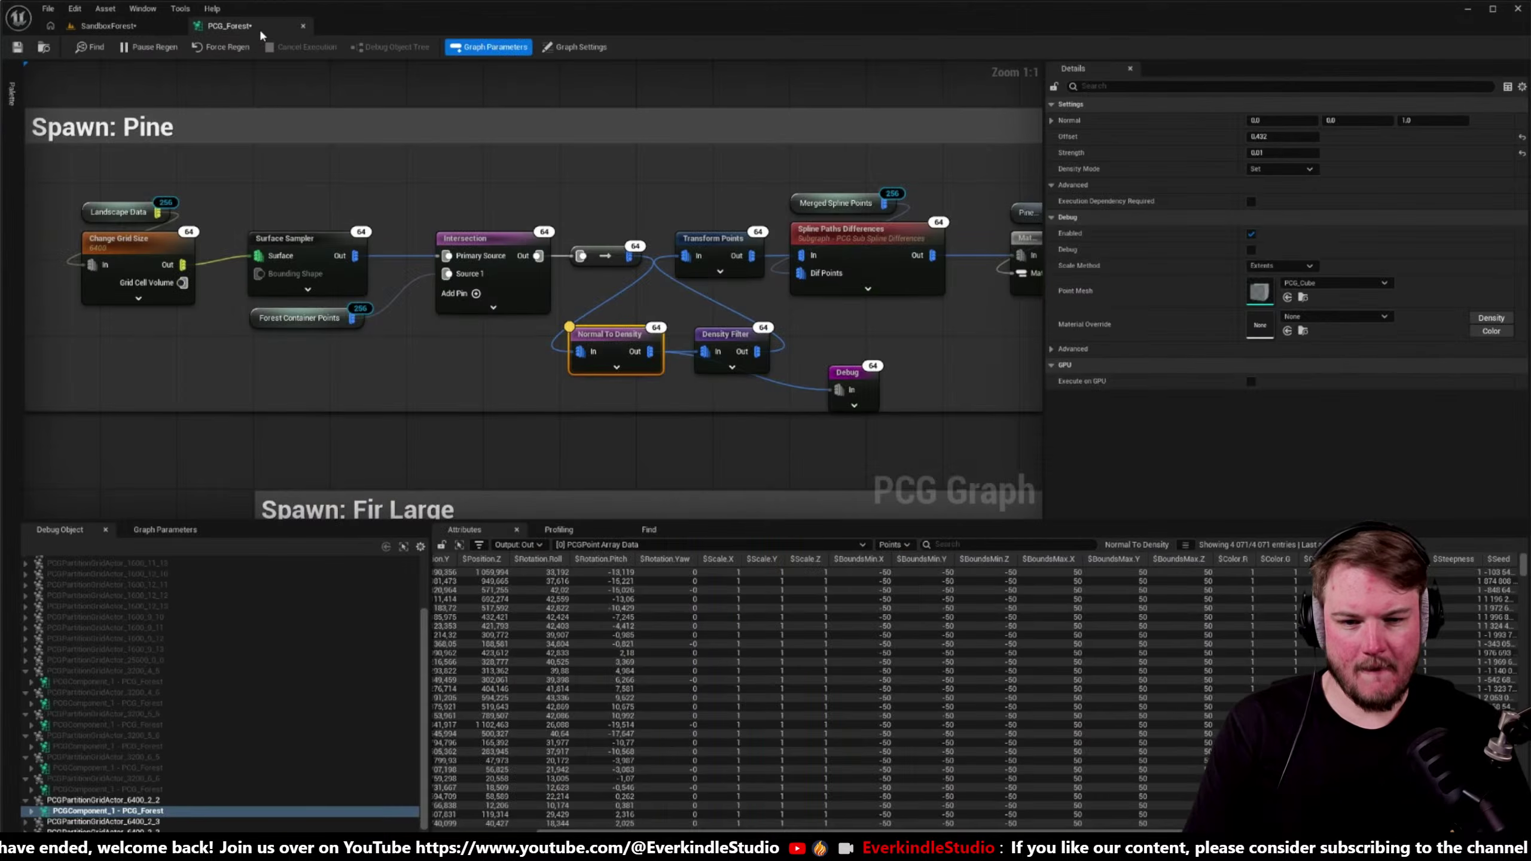
left_click(1282, 136)
key("Return")
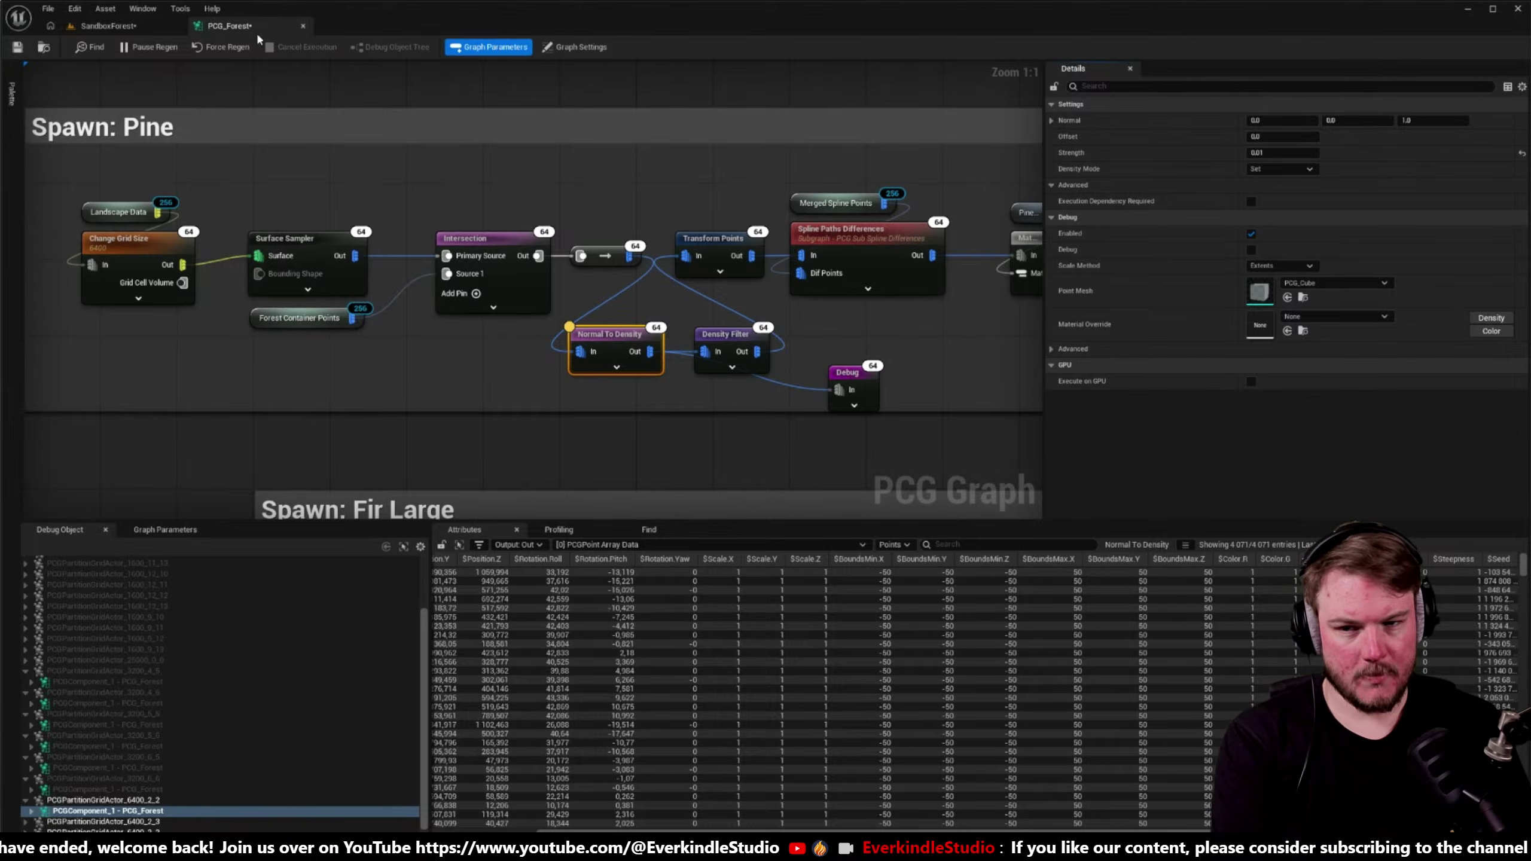
left_click(132, 23)
left_click(201, 29)
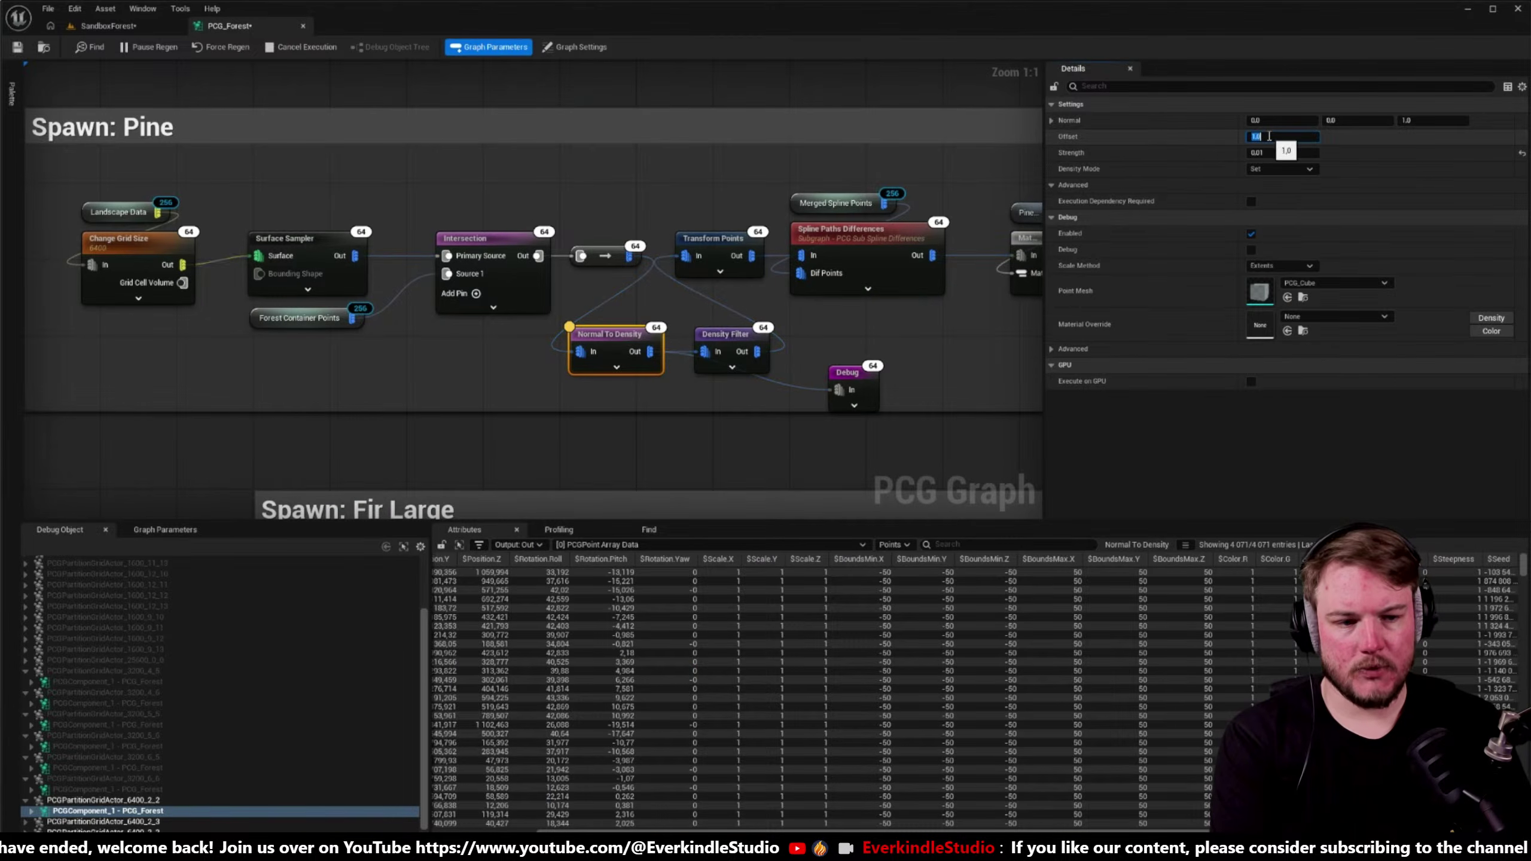
left_click(127, 26)
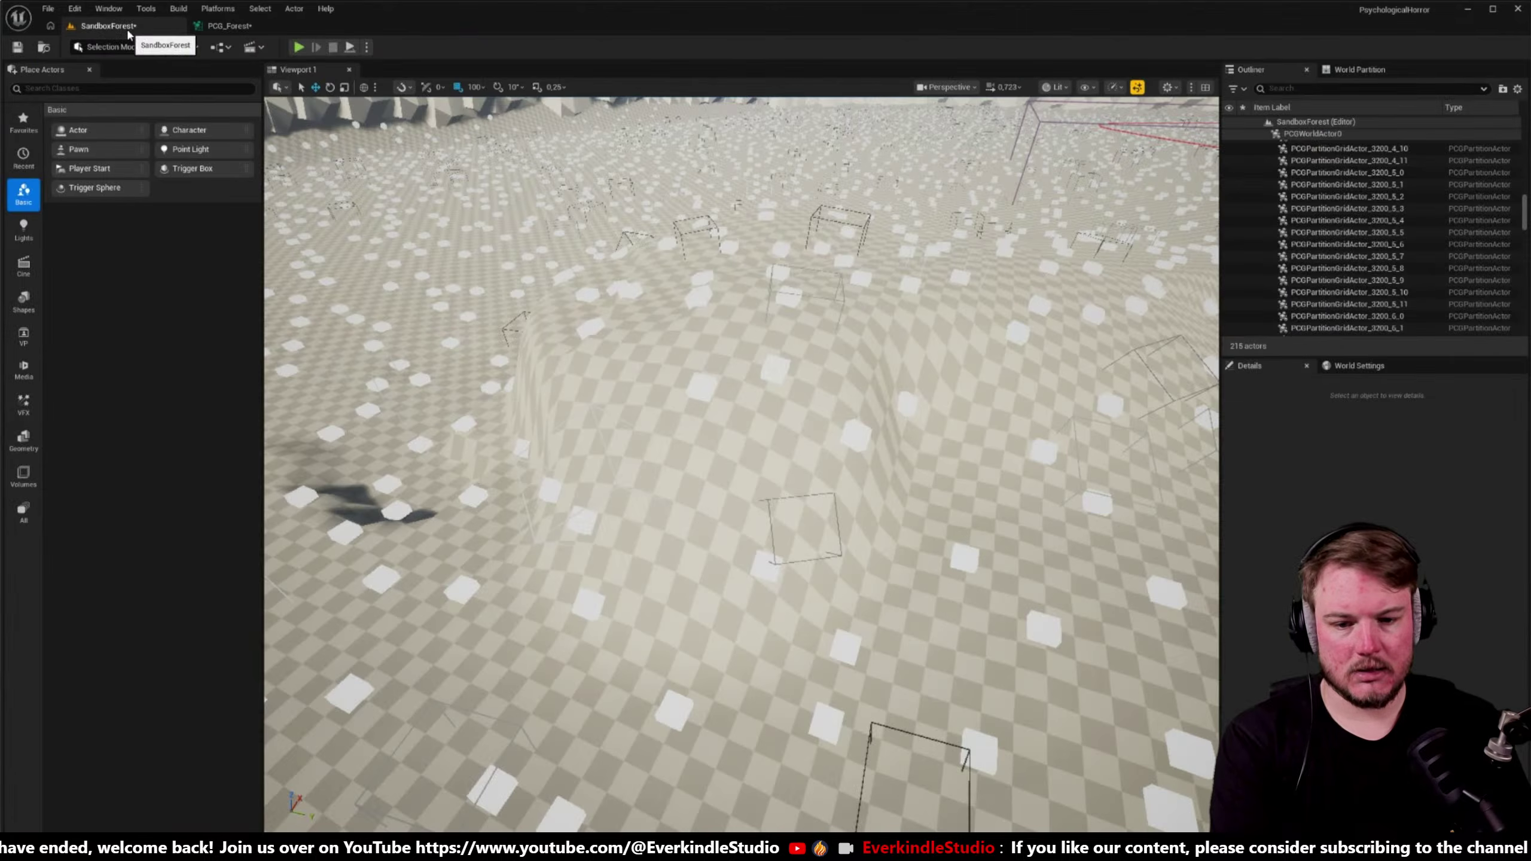
- Reset Normal To Density's Offset to 0.0, set Strength to 0.1, and view the cube shading in SandboxForest
left_click(223, 26)
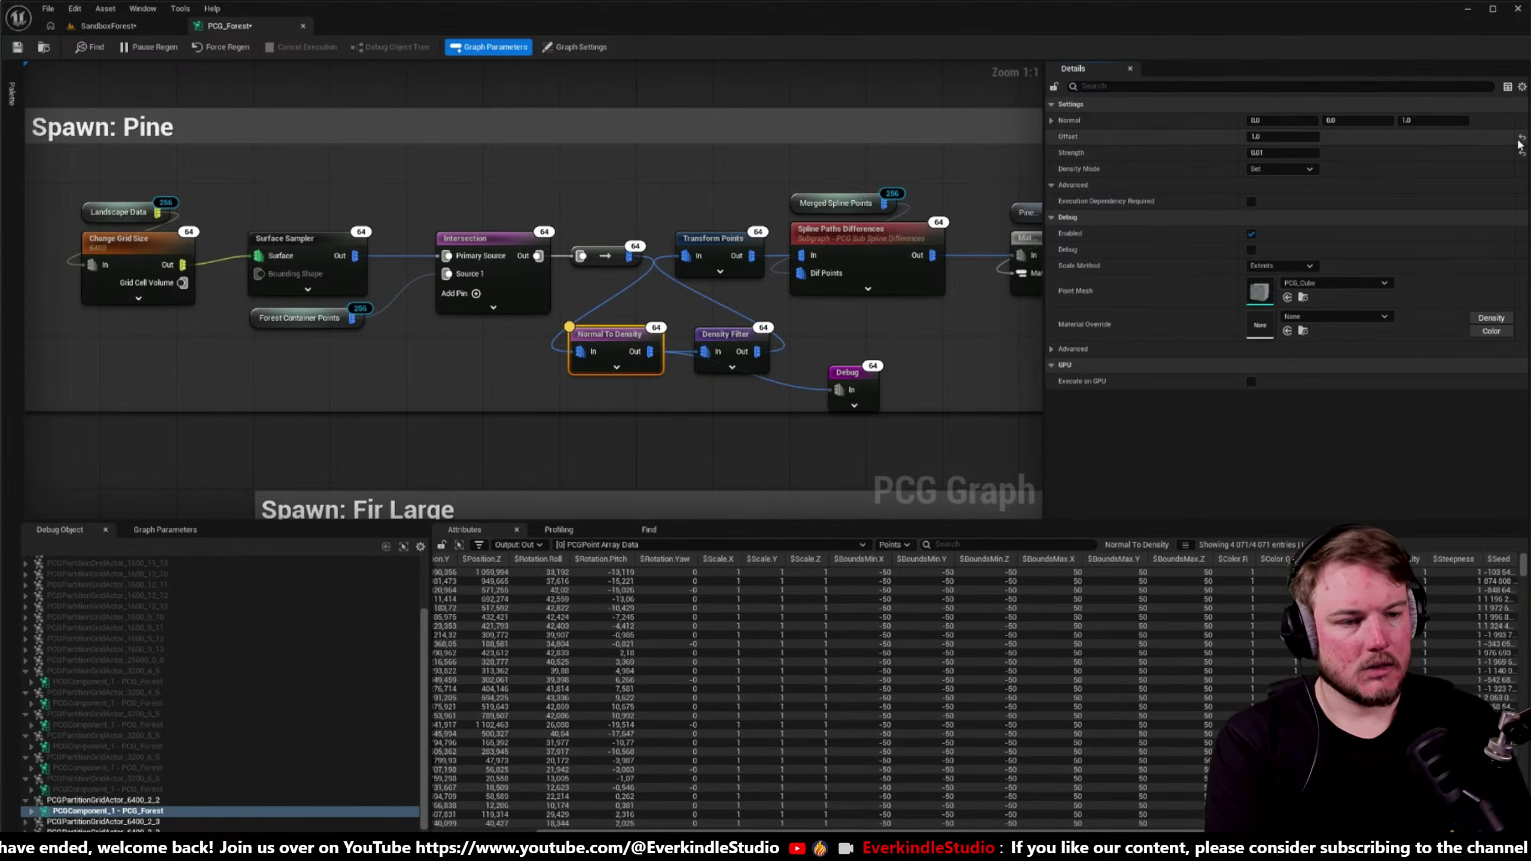
left_click(1297, 152)
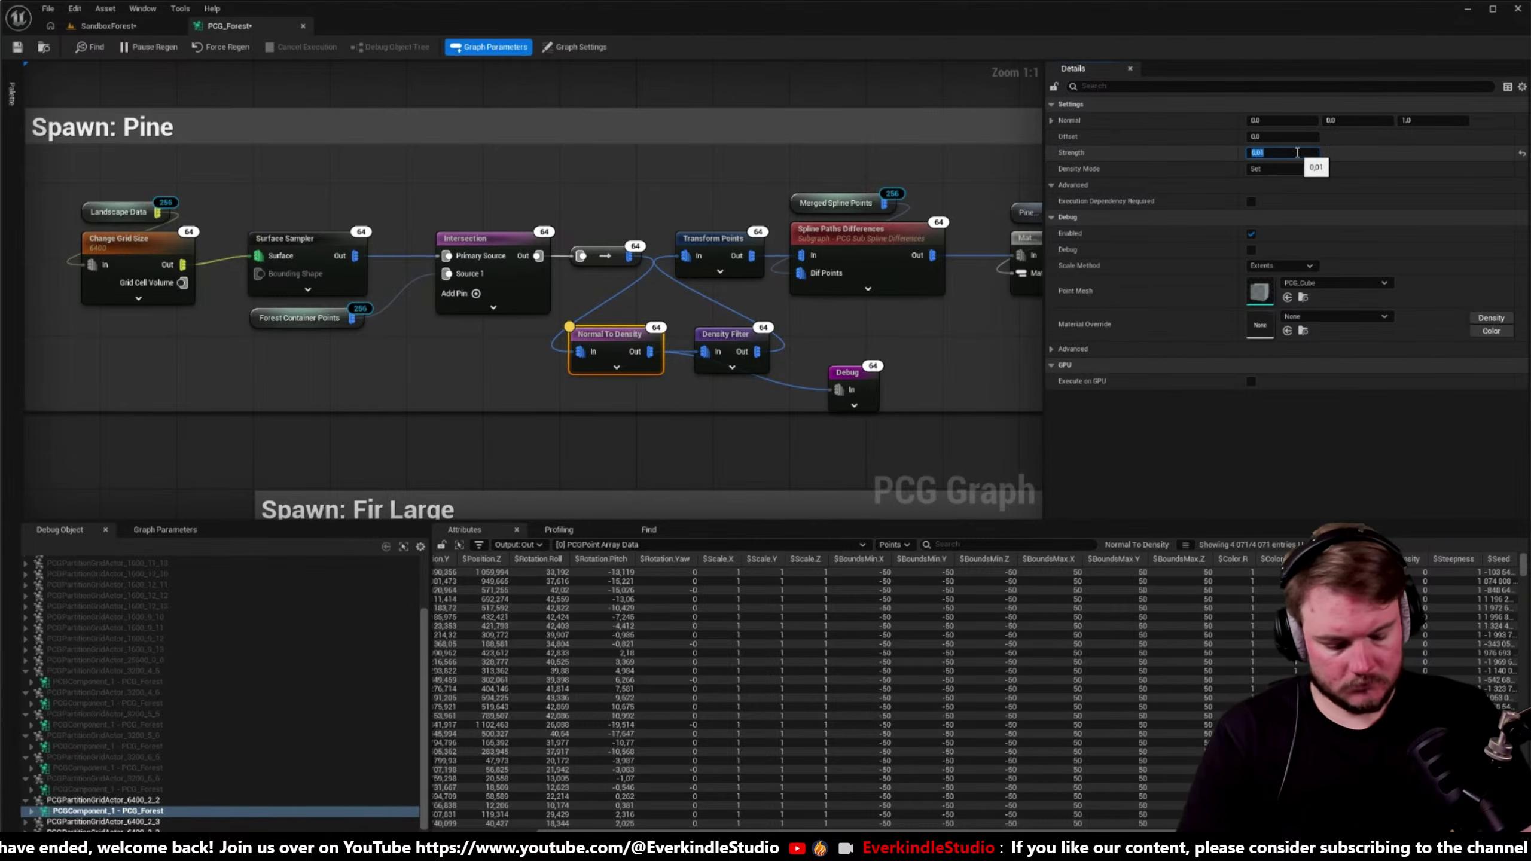
type("0")
key("Return")
left_click(108, 26)
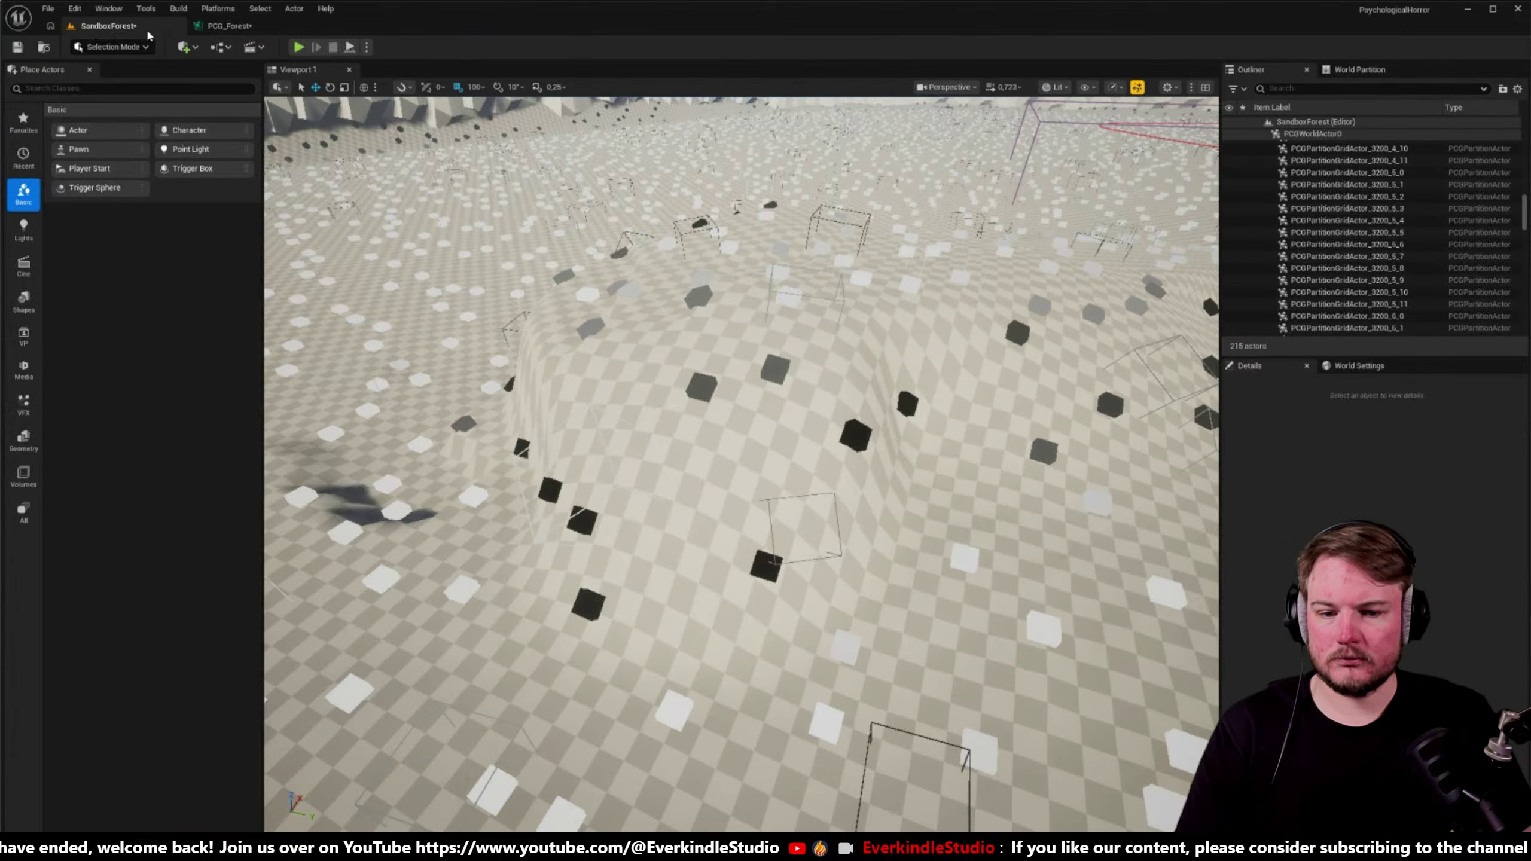
right_click_drag(741, 464, 774, 449)
- Wire the Density Filter output into the Debug node and inspect the filtered cubes across the slopes in SandboxForest
left_click(229, 26)
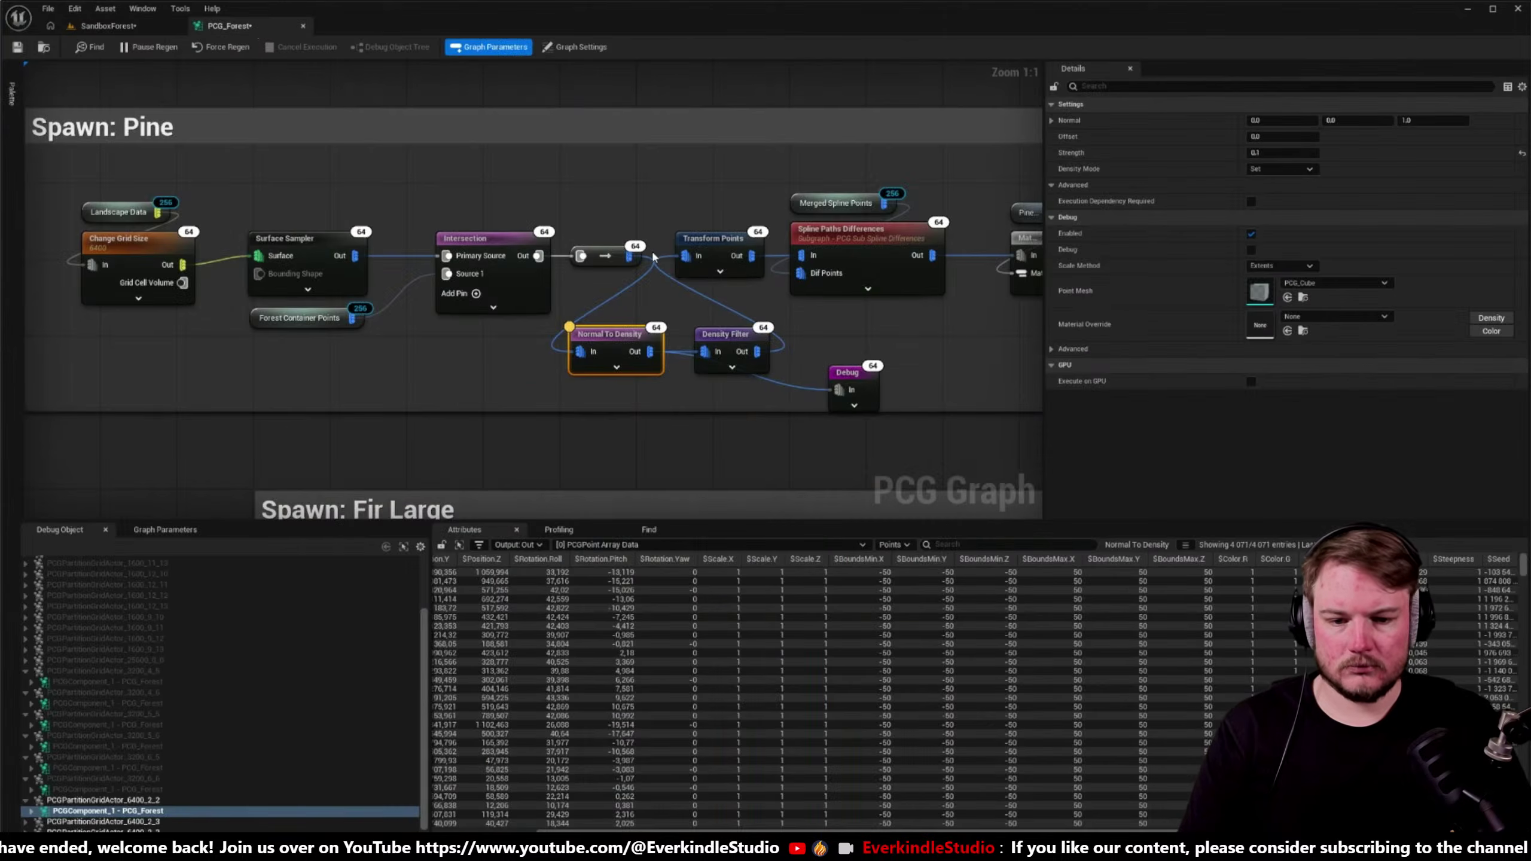
scroll(620, 368, "up", 3)
left_click_drag(736, 402, 653, 363)
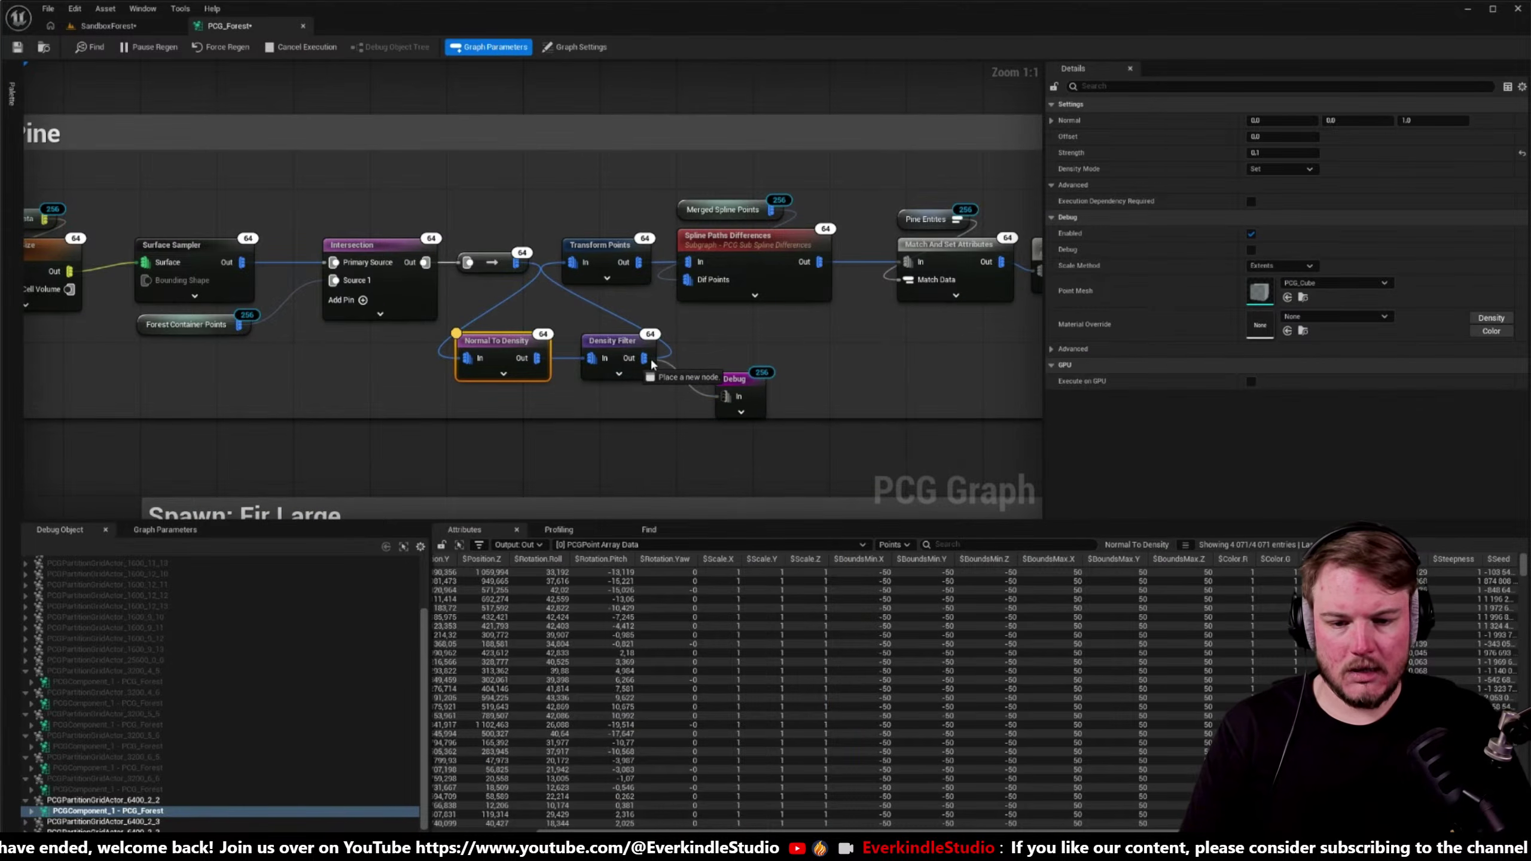
left_click(105, 26)
right_click_drag(742, 446, 766, 448)
right_click_drag(693, 307, 695, 304)
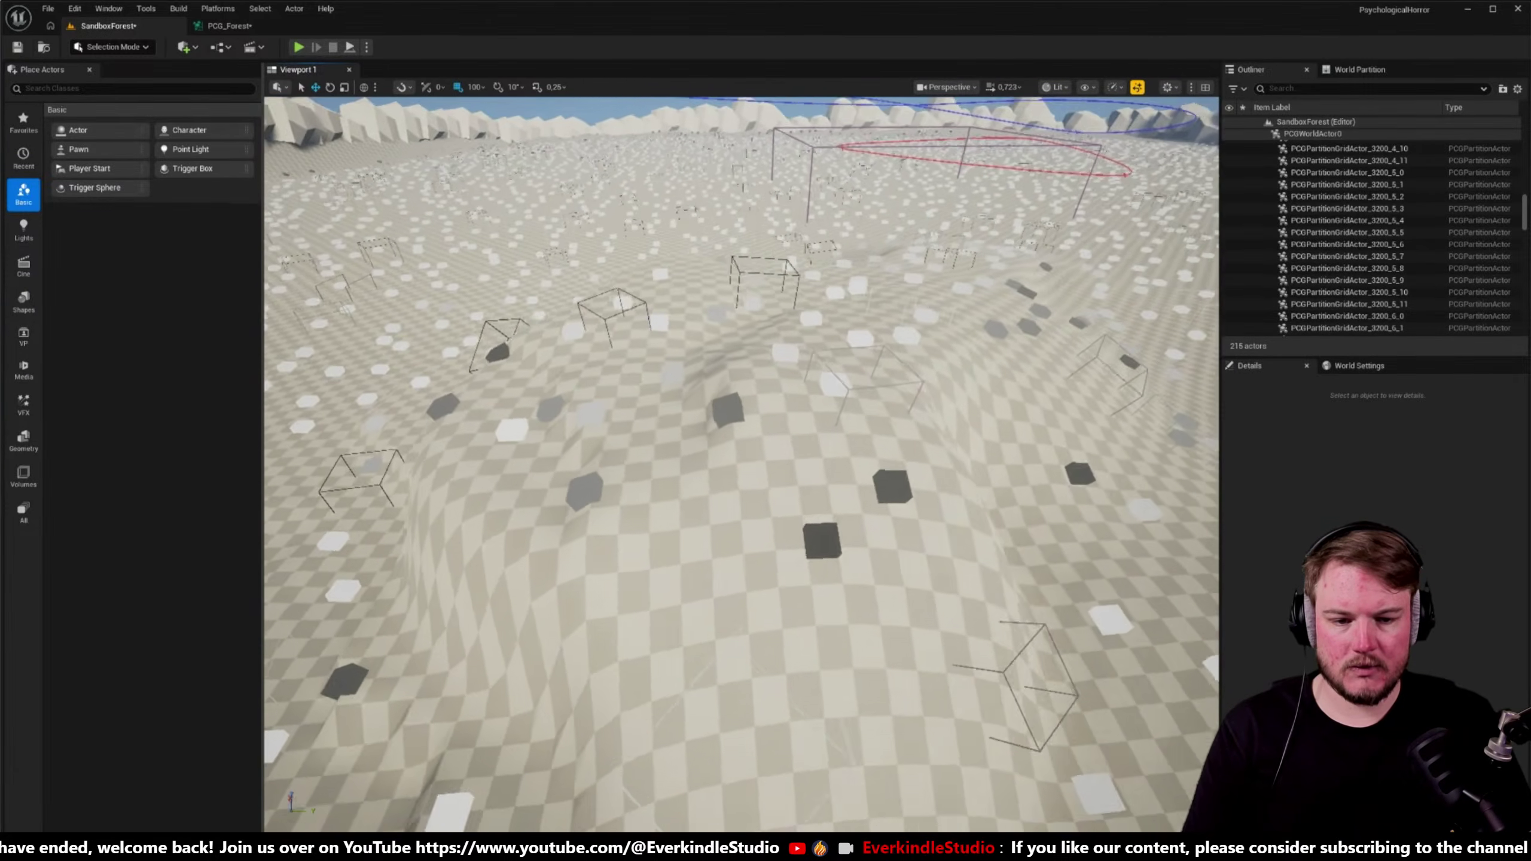
right_click_drag(696, 304, 695, 289)
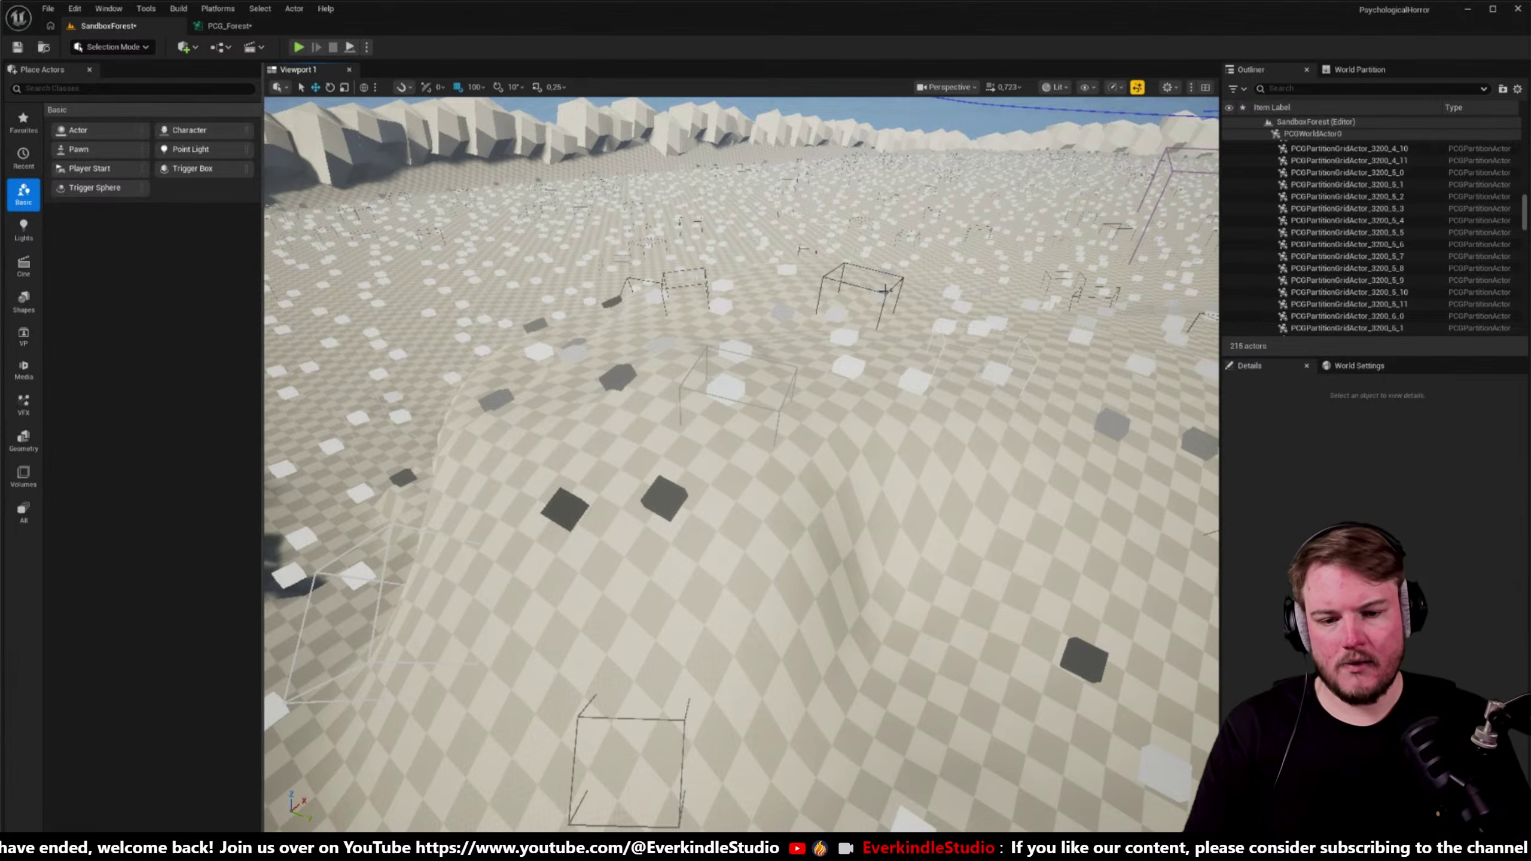
right_click_drag(884, 290, 662, 409)
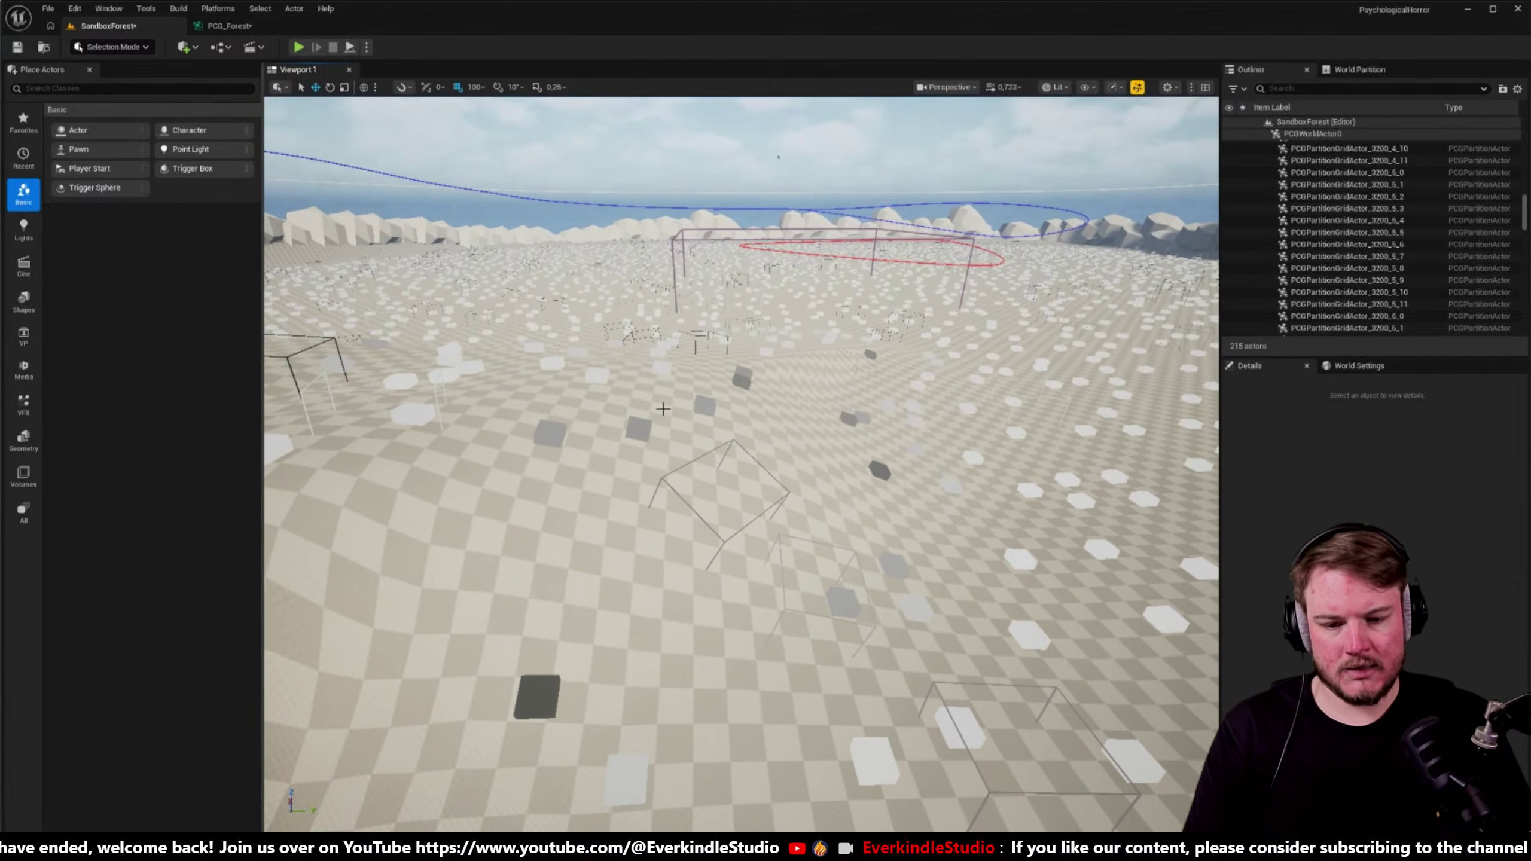
right_click_drag(788, 547, 873, 653)
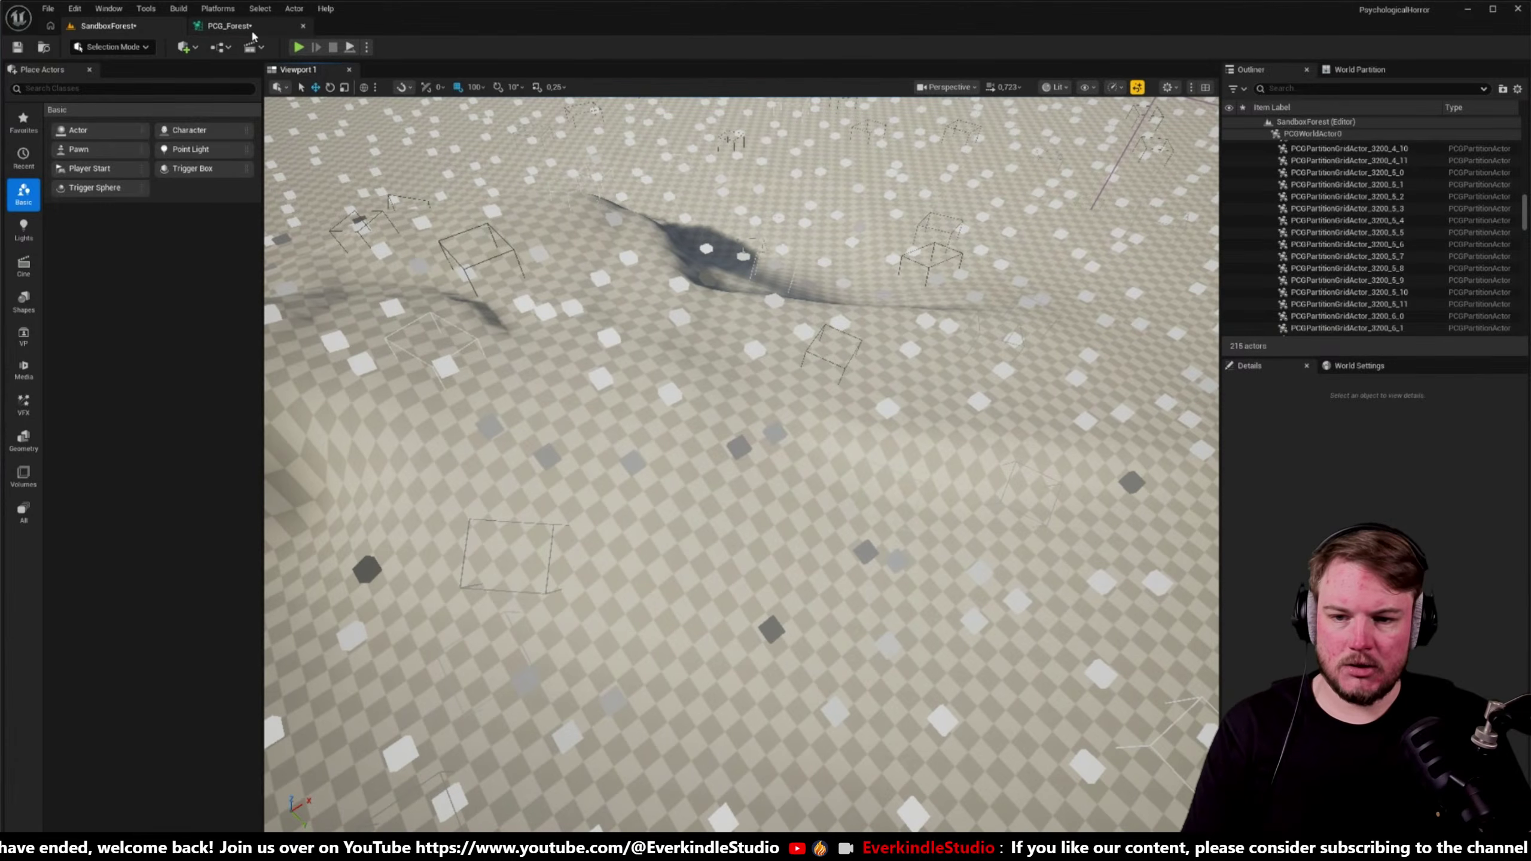
- Try the Density Filter's Lower Bound at 0.4, then set it to 0.5, comparing the remaining cubes in SandboxForest
left_click(229, 25)
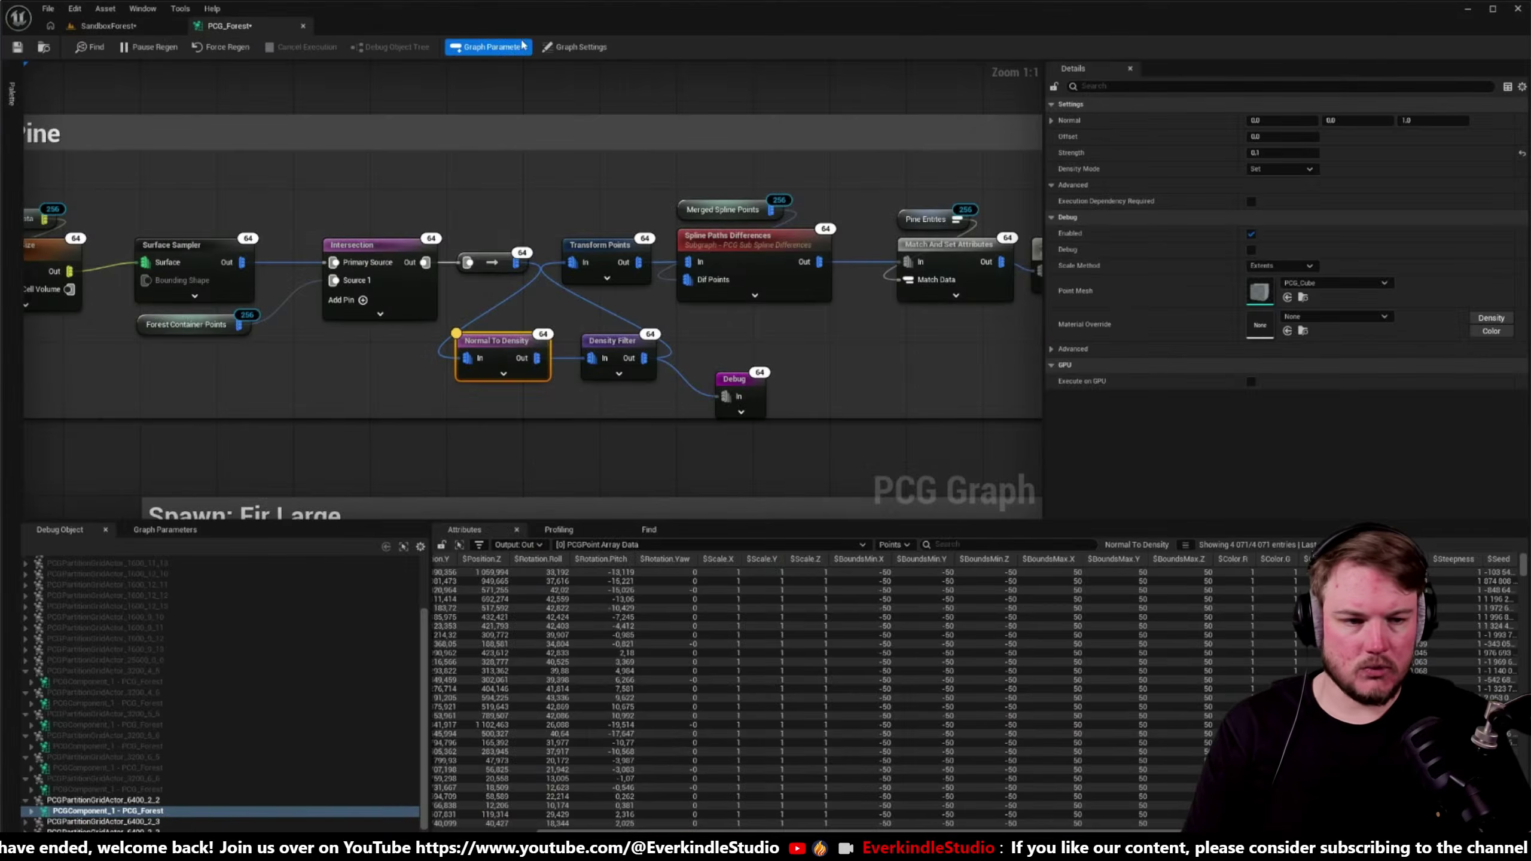
left_click(619, 355)
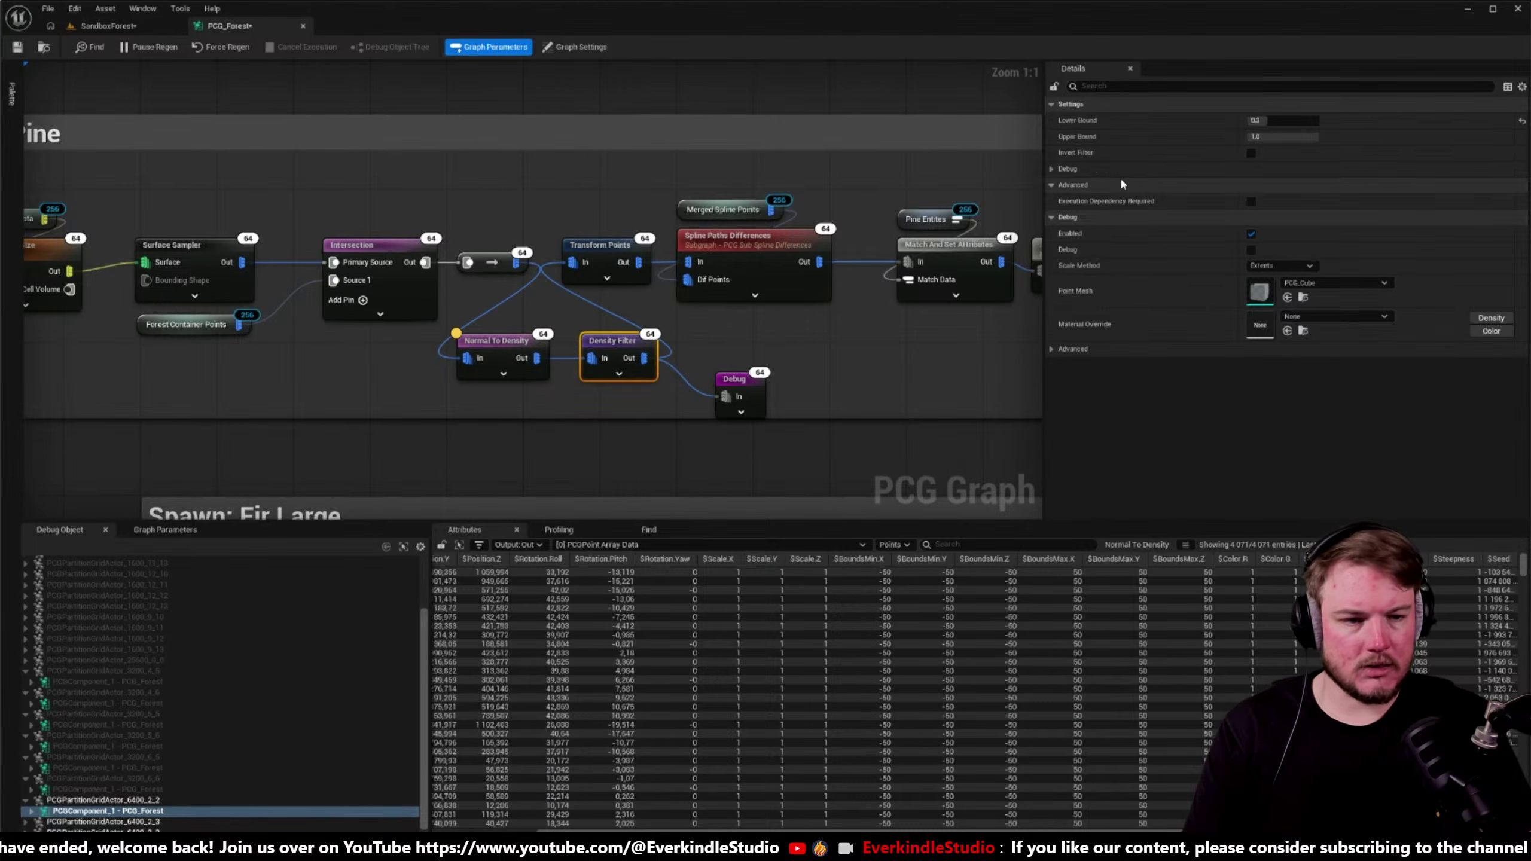
left_click(1293, 122)
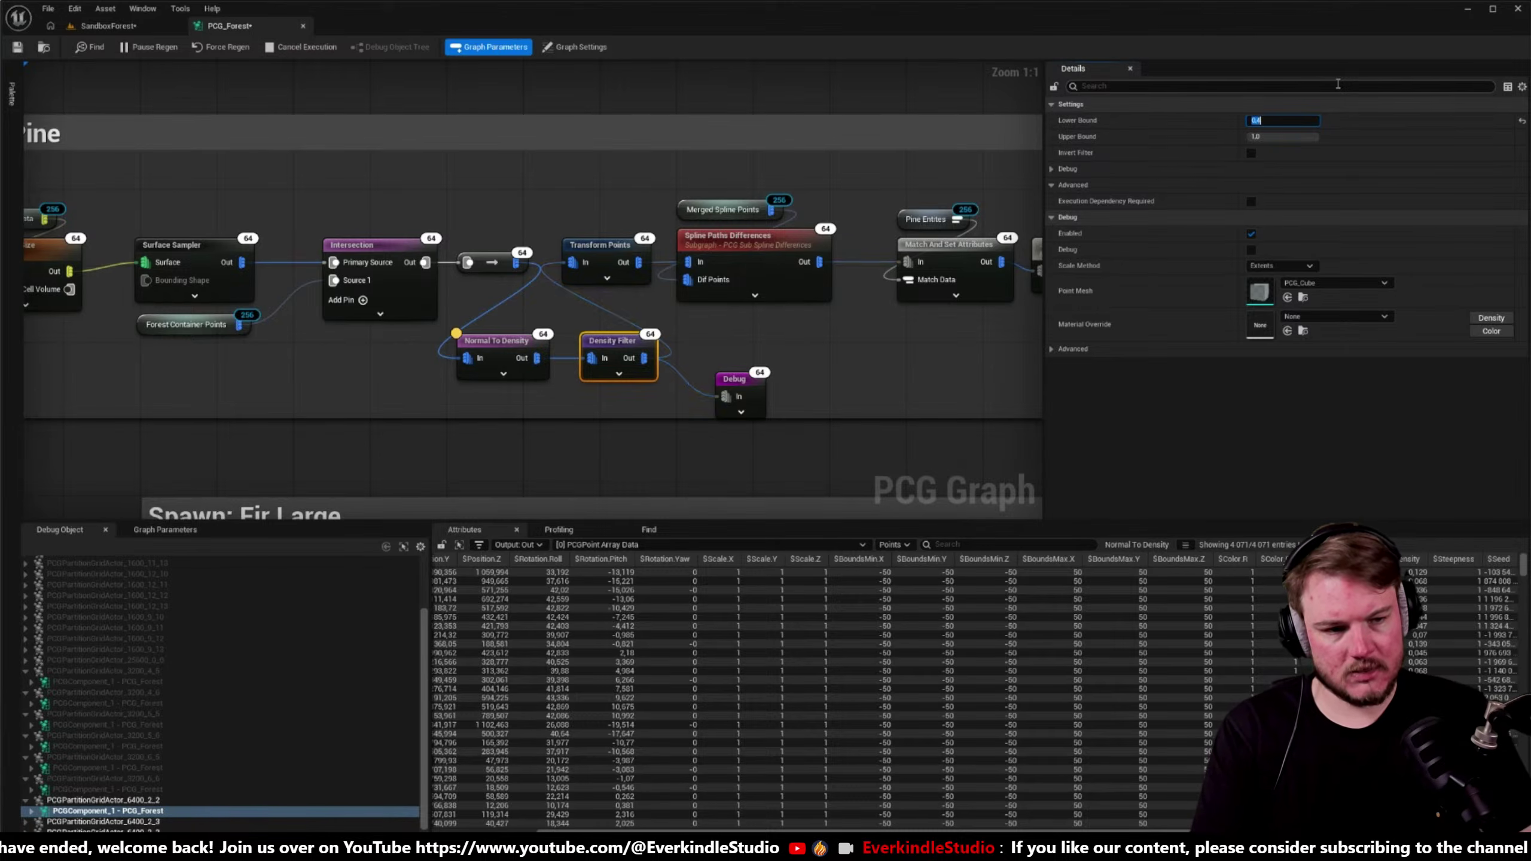
left_click(112, 26)
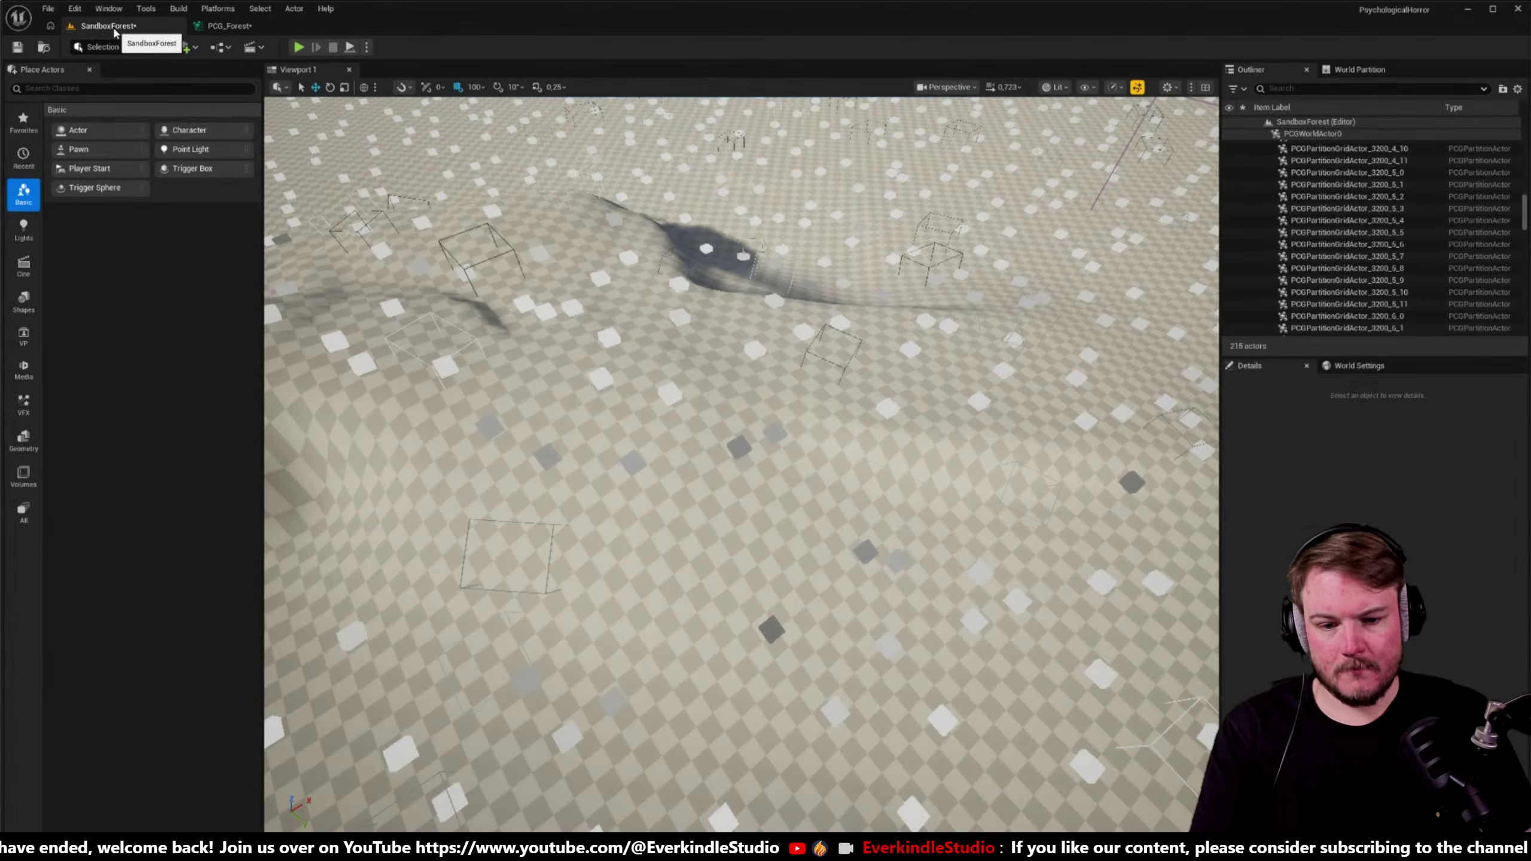
left_click(249, 28)
left_click(1273, 123)
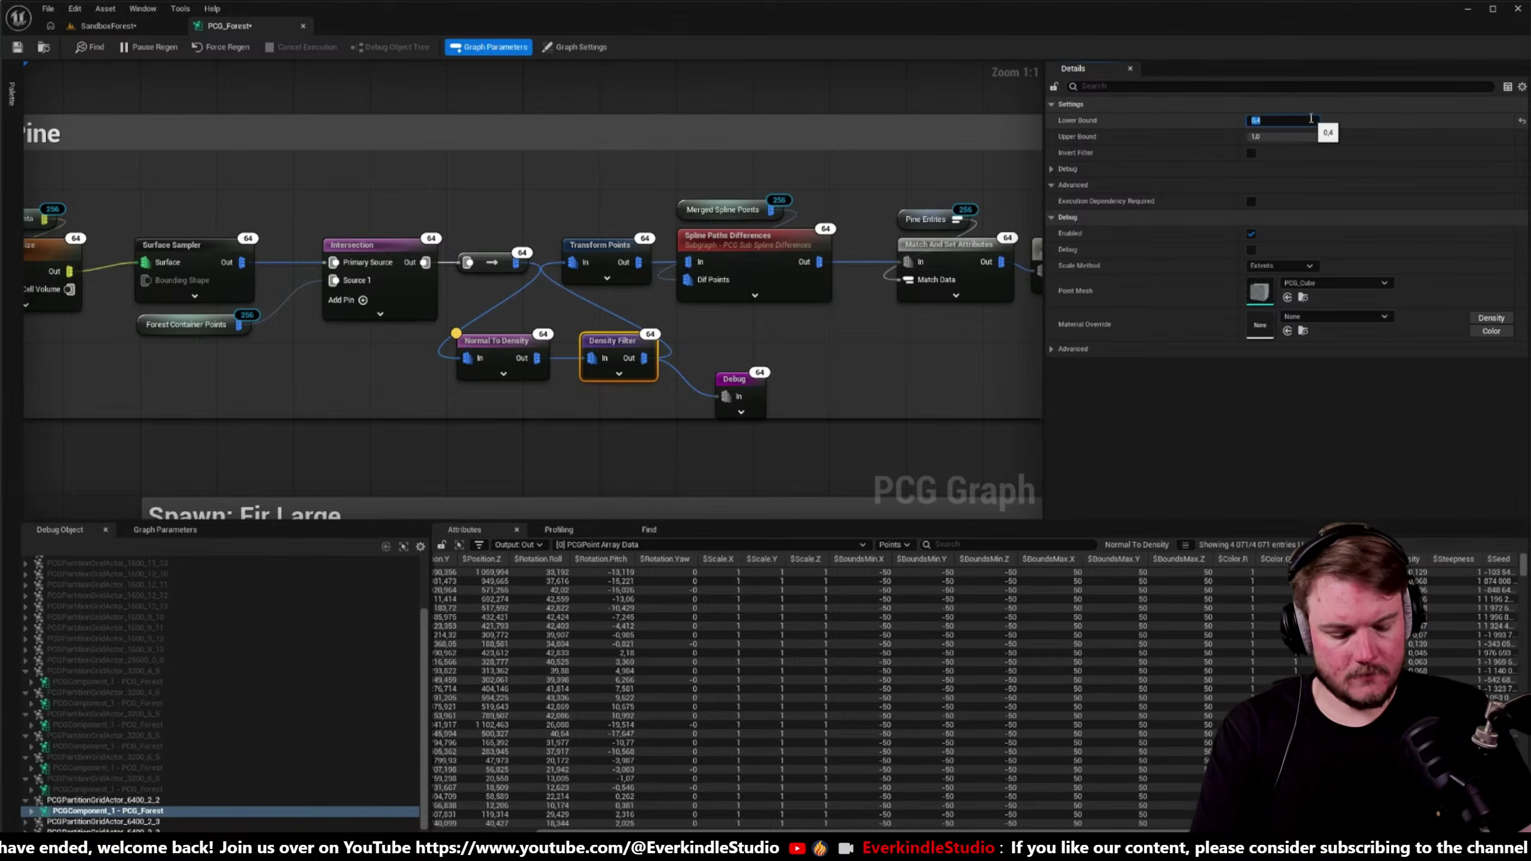
left_click(112, 25)
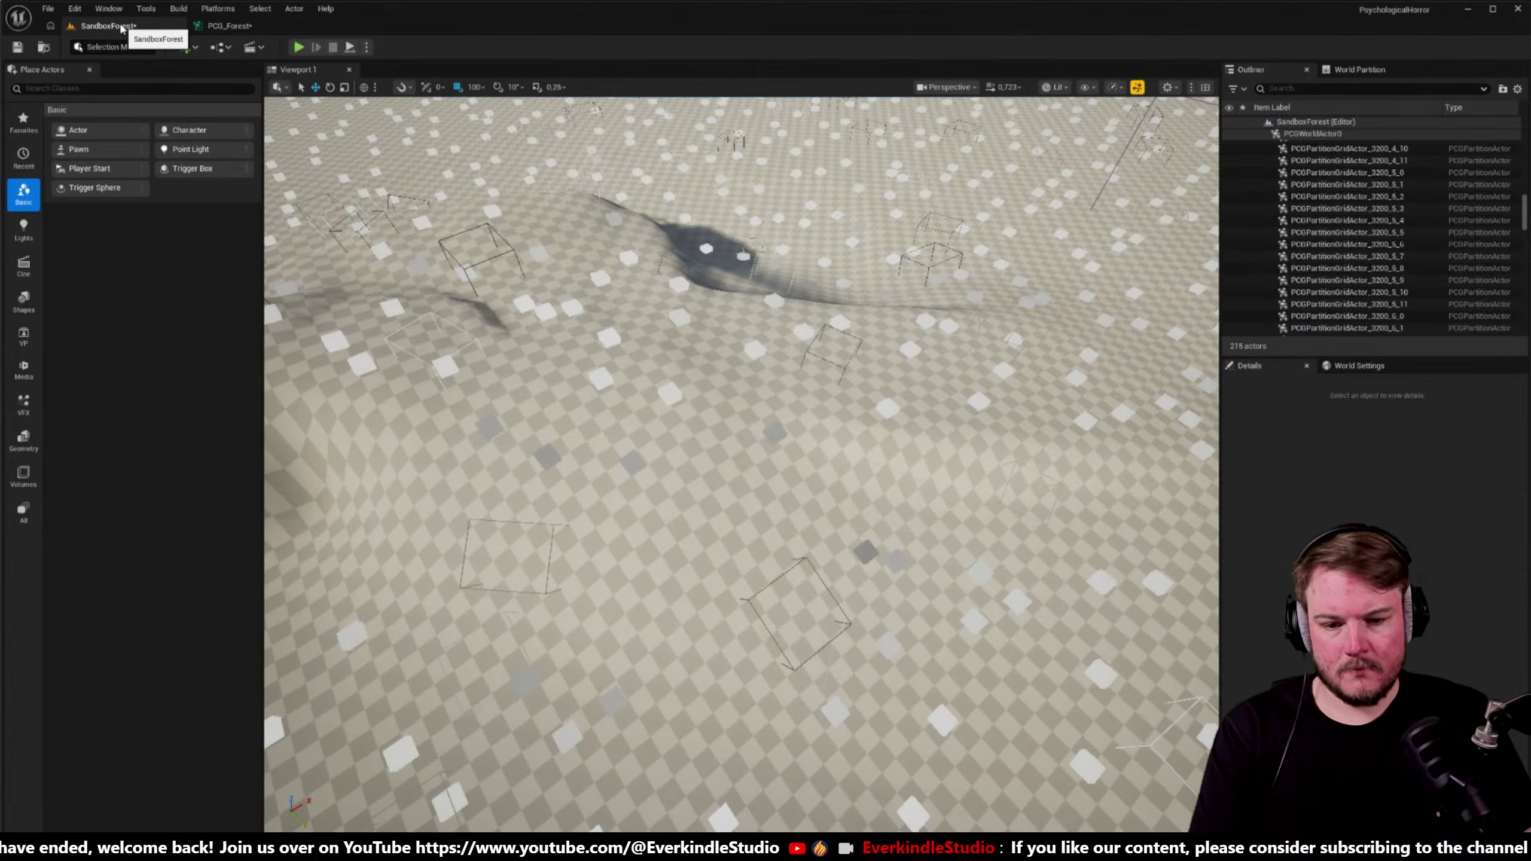
left_click_drag(229, 26, 687, 96)
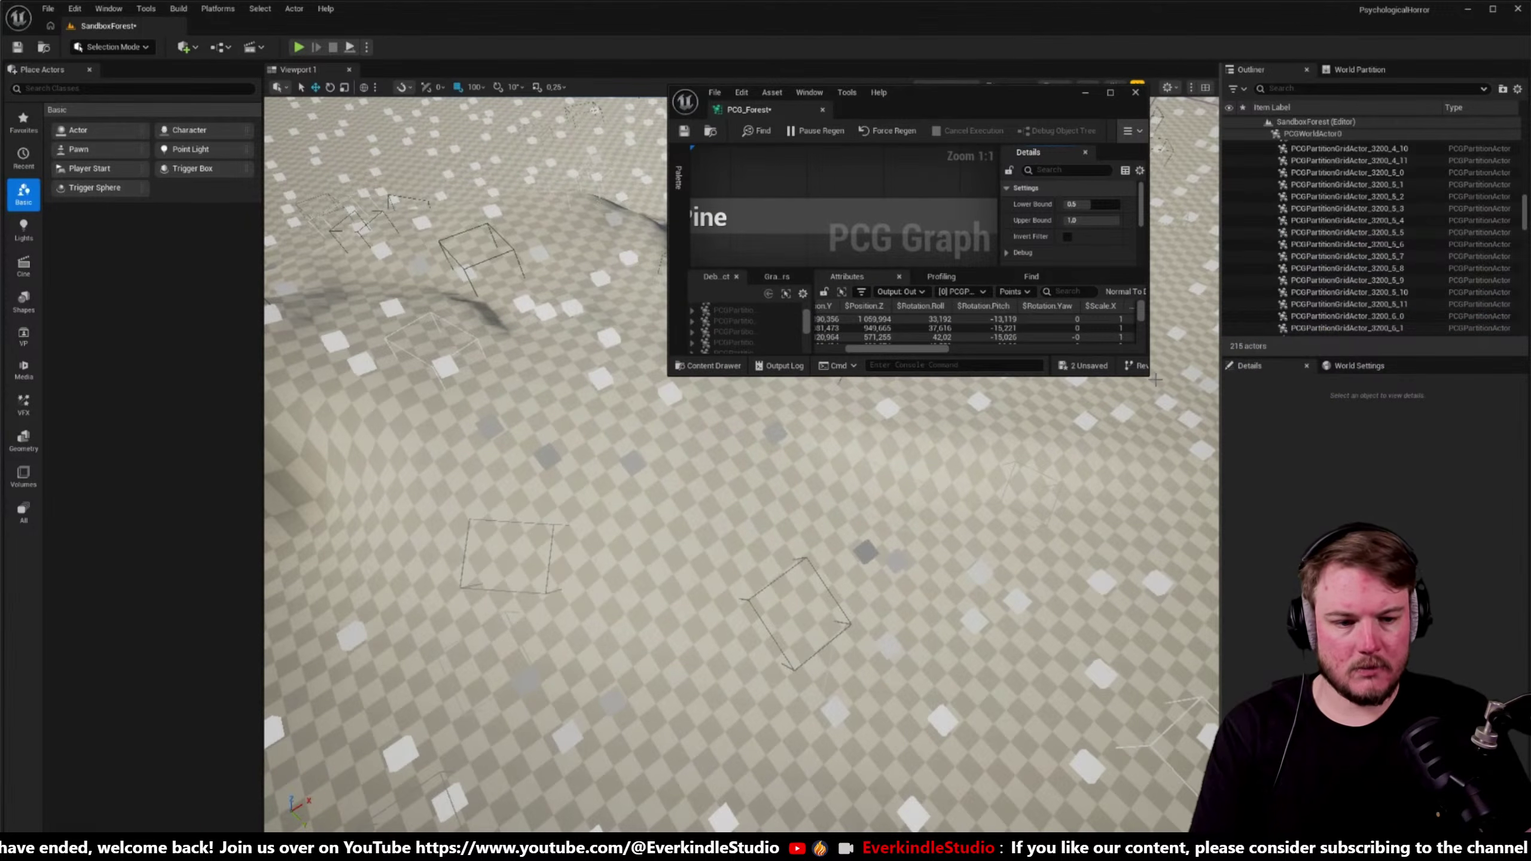
left_click_drag(1145, 375, 1530, 755)
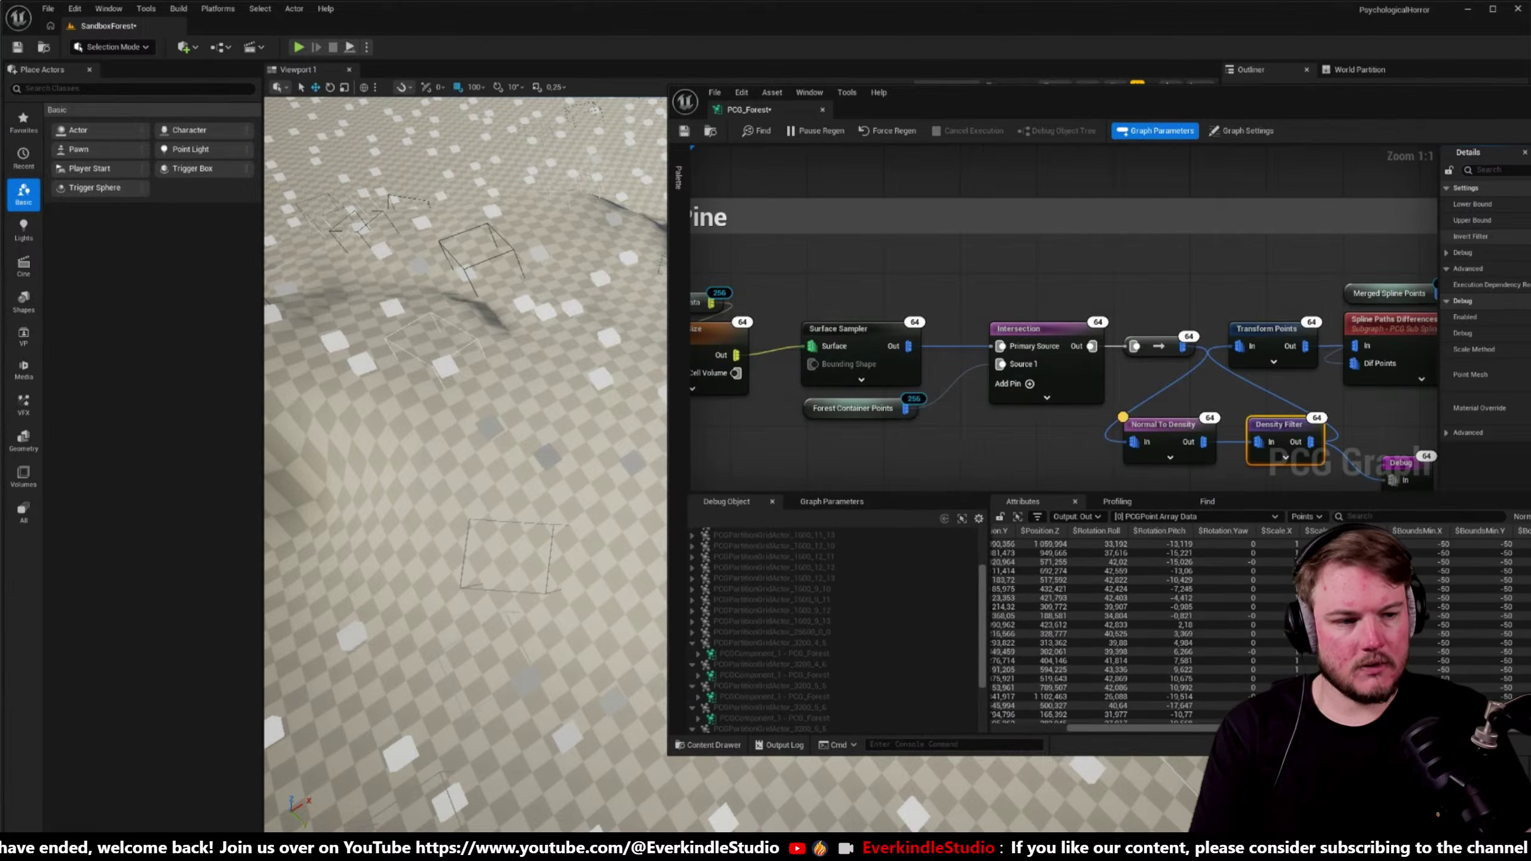
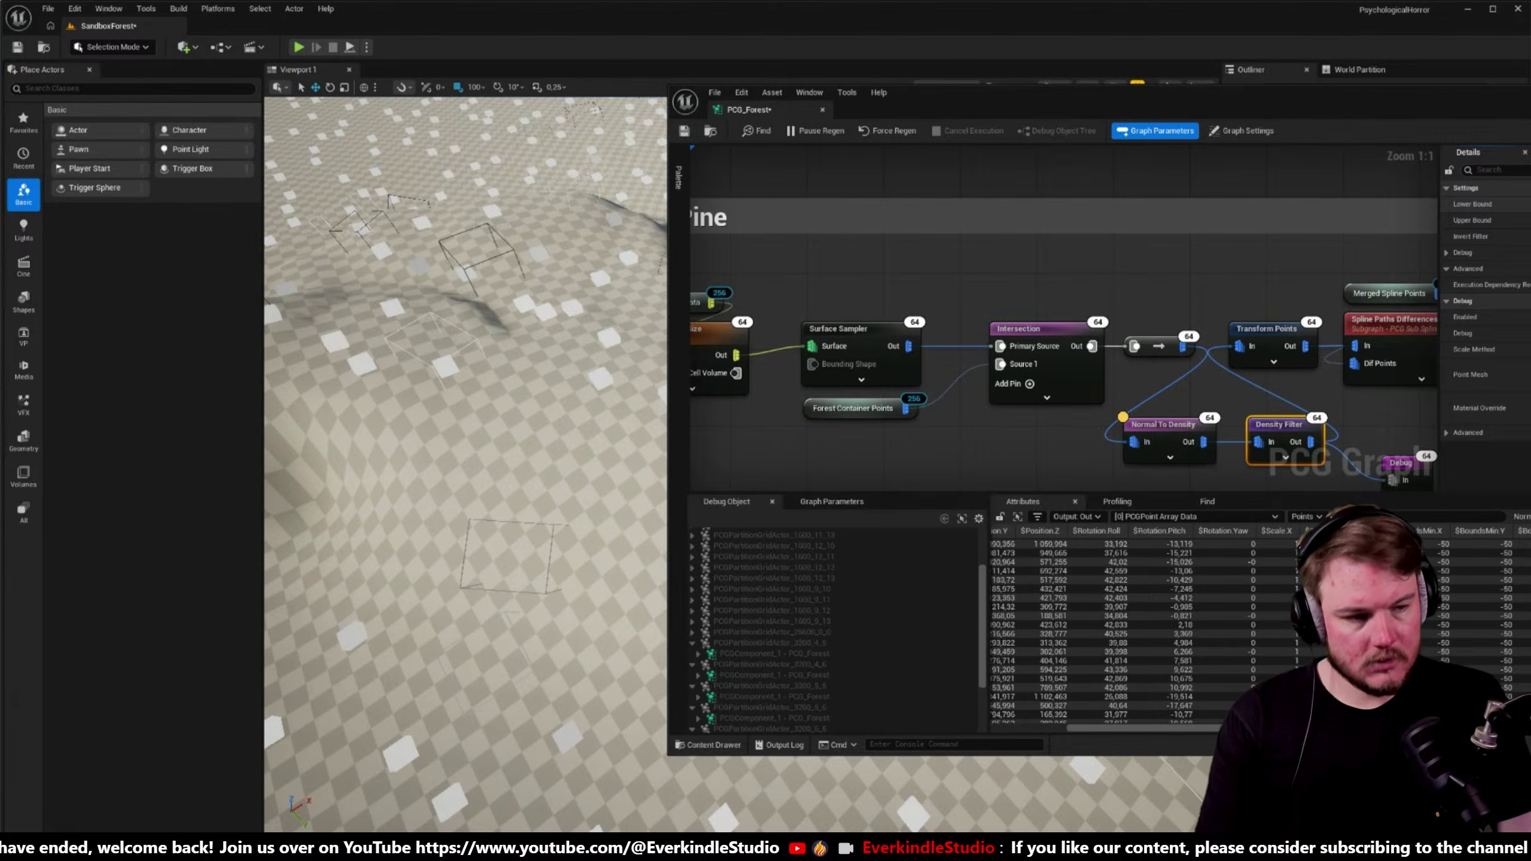
left_click_drag(747, 110, 321, 26)
- Inspect the filtered cubes across the hills in SandboxForest
left_click(108, 26)
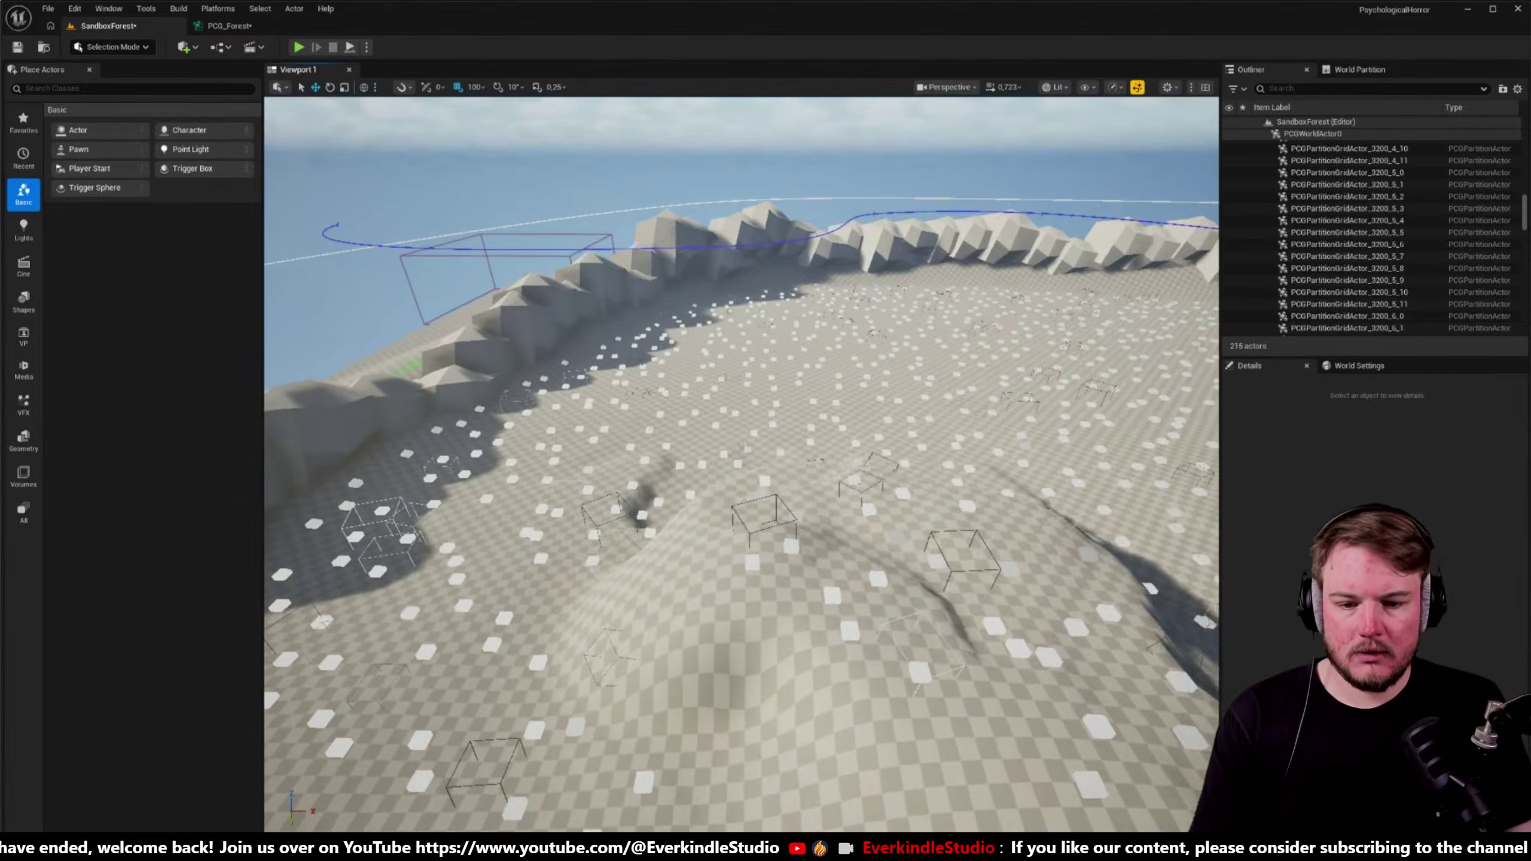
right_click_drag(538, 544, 538, 543)
left_click(217, 8)
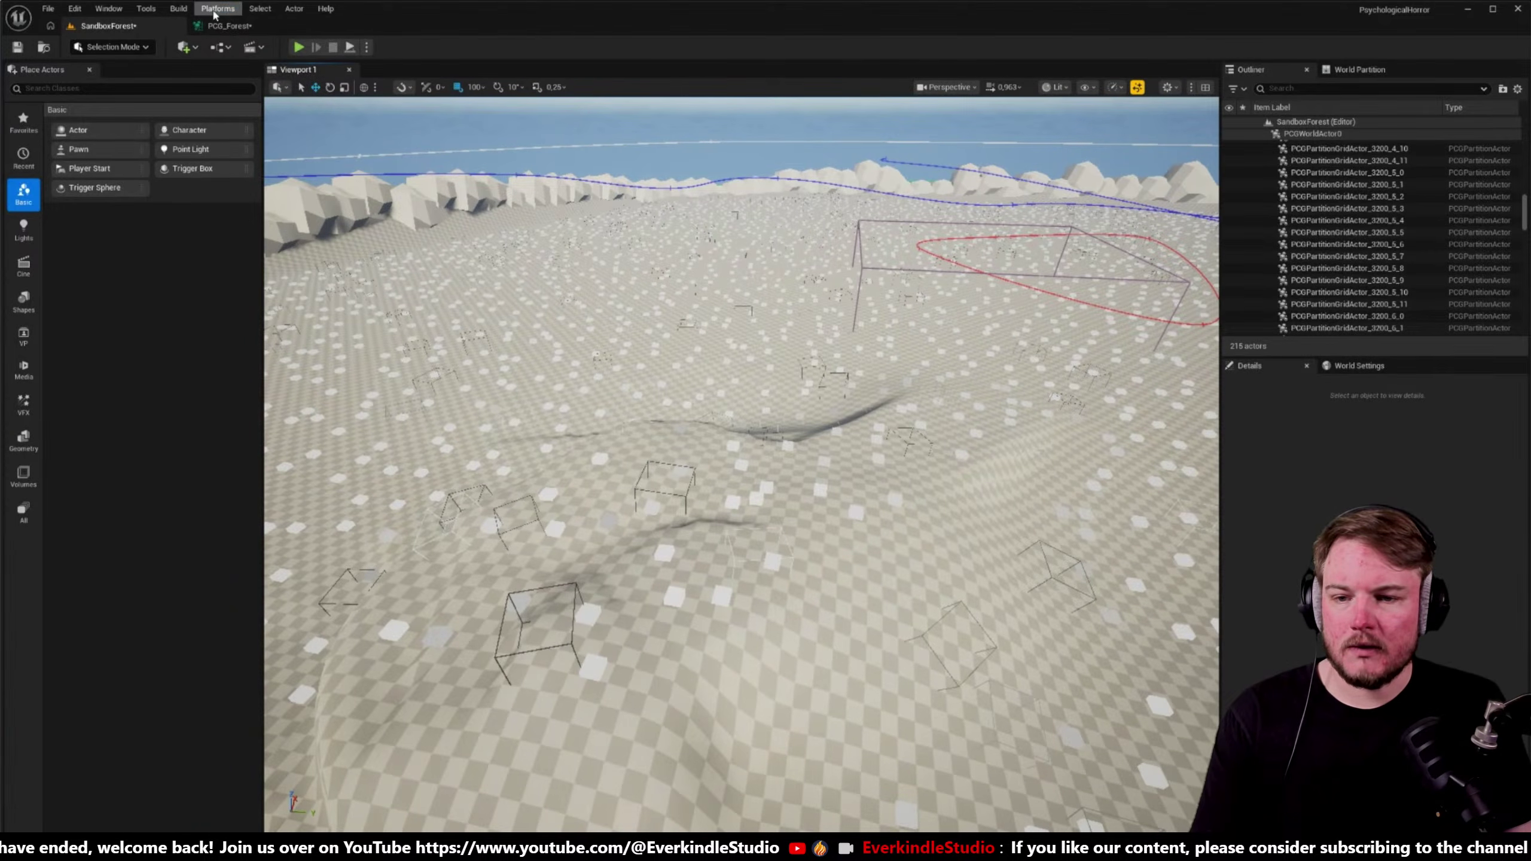
- Move the Debug node to the end of the Pine section near Pine Points and disconnect it from the first Density Filter
left_click(229, 26)
left_click_drag(297, 333, 894, 333)
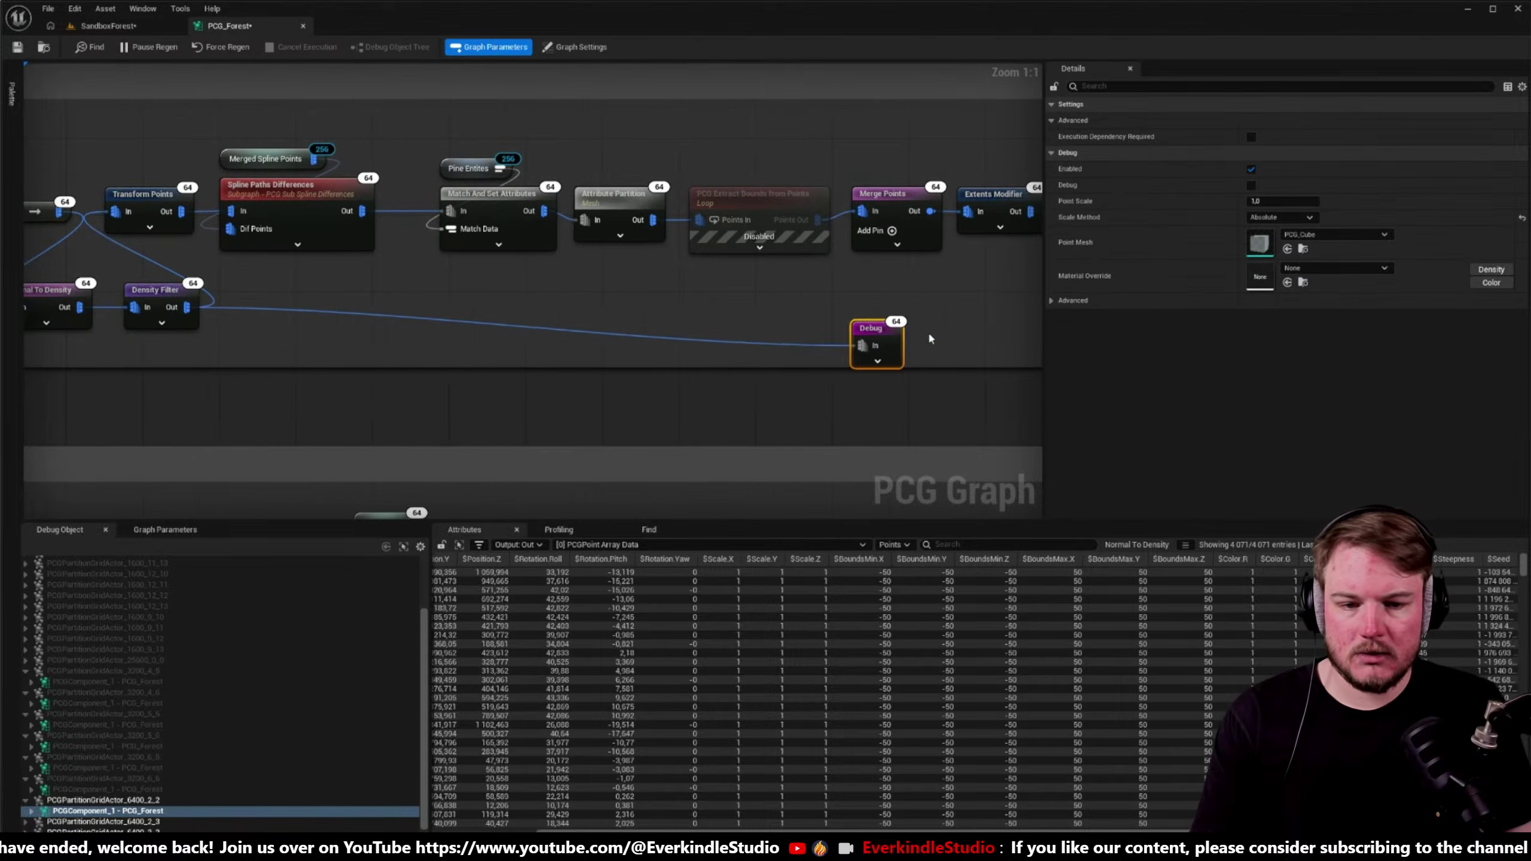
right_click_drag(894, 332, 405, 332)
left_click_drag(405, 333, 937, 335)
right_click_drag(937, 335, 498, 336)
left_click_drag(498, 336, 860, 335)
right_click_drag(860, 336, 682, 335)
left_click(682, 336, "alt")
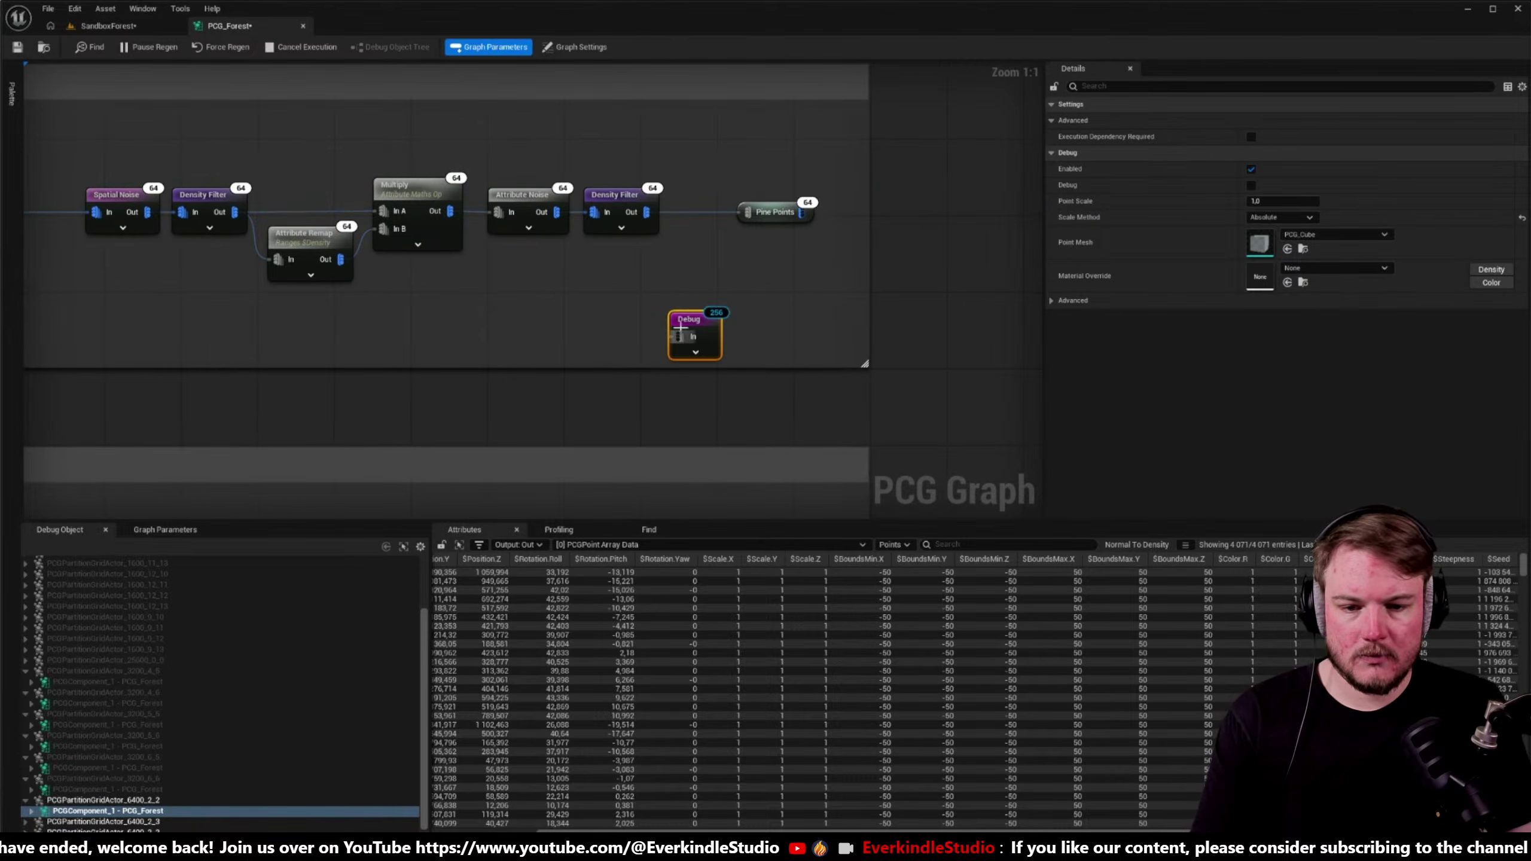
- Wire the Pine section's final Density Filter output into the Debug node and inspect the resulting points in SandboxForest
left_click(614, 194)
left_click_drag(646, 212, 653, 275)
left_click_drag(687, 341, 726, 322)
left_click(108, 25)
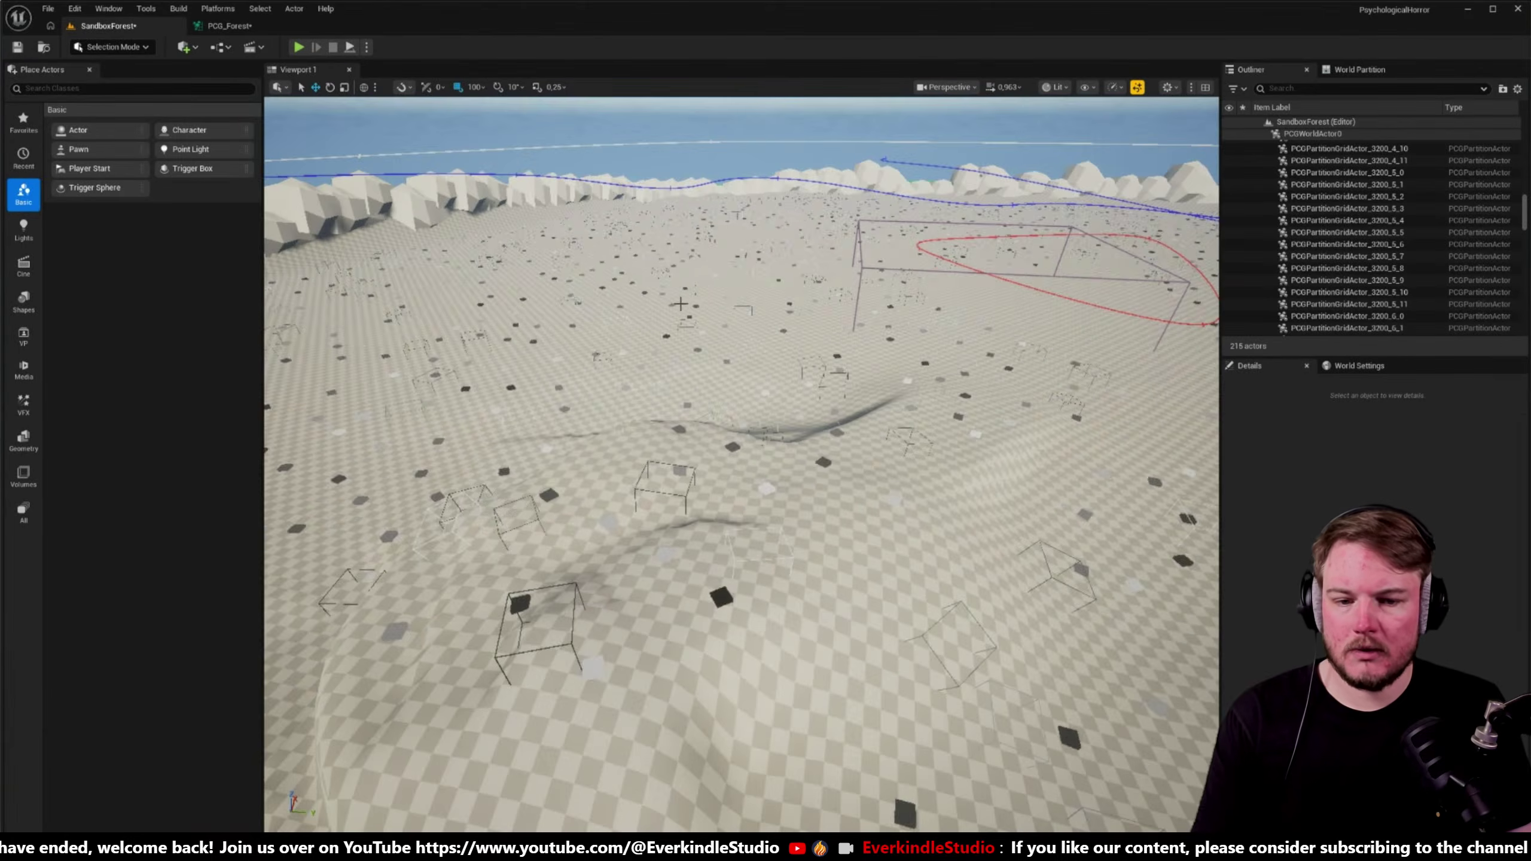
right_click_drag(657, 543, 674, 587)
- Disable the Pine section's Debug node and enable the Static Mesh Spawner fed by the merged tree and rock points
left_click(272, 28)
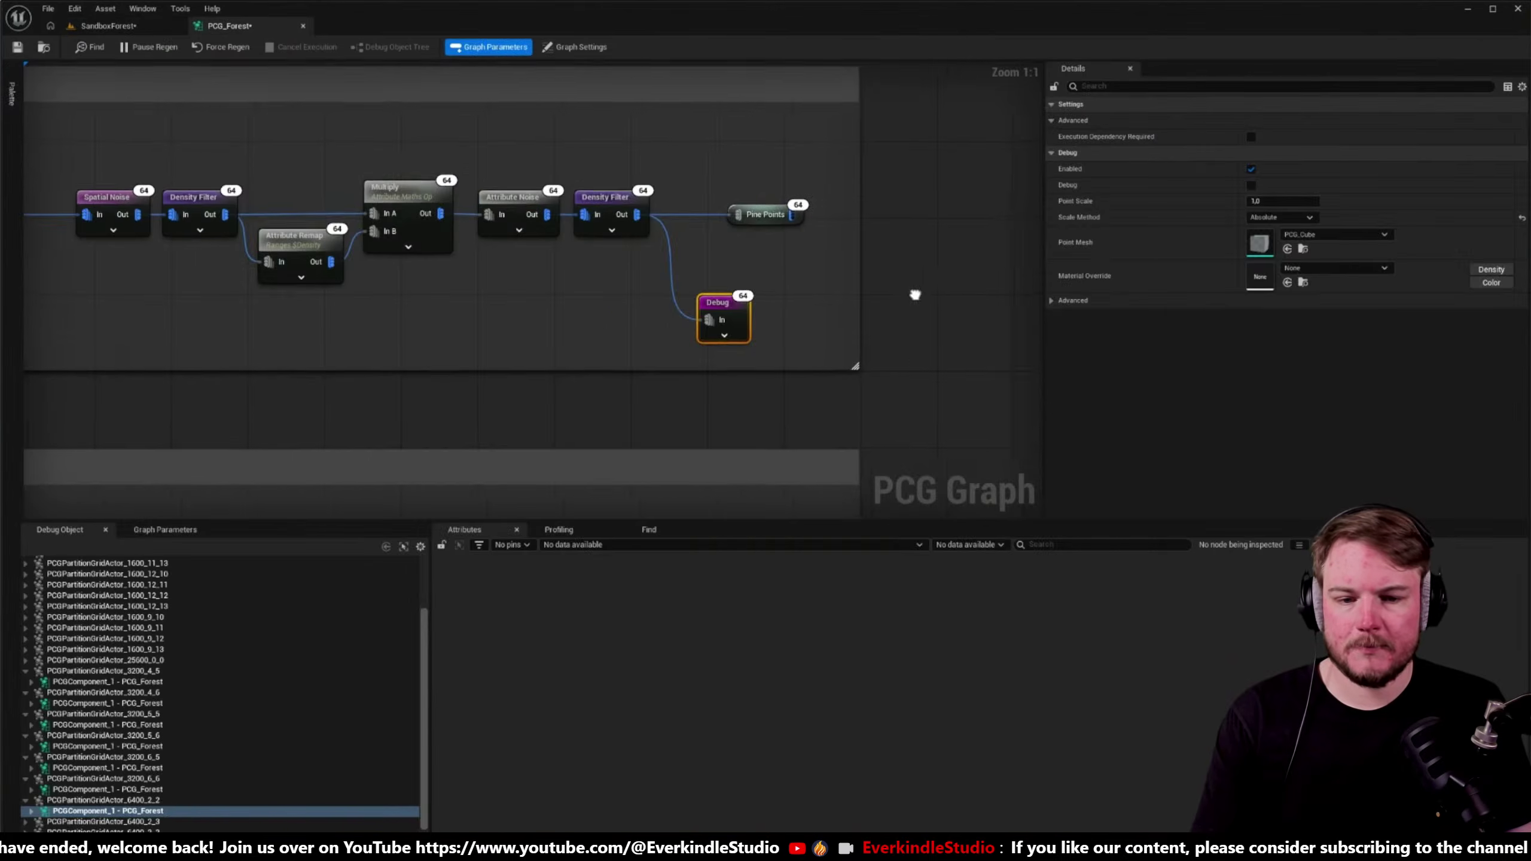
right_click_drag(912, 293, 239, 328)
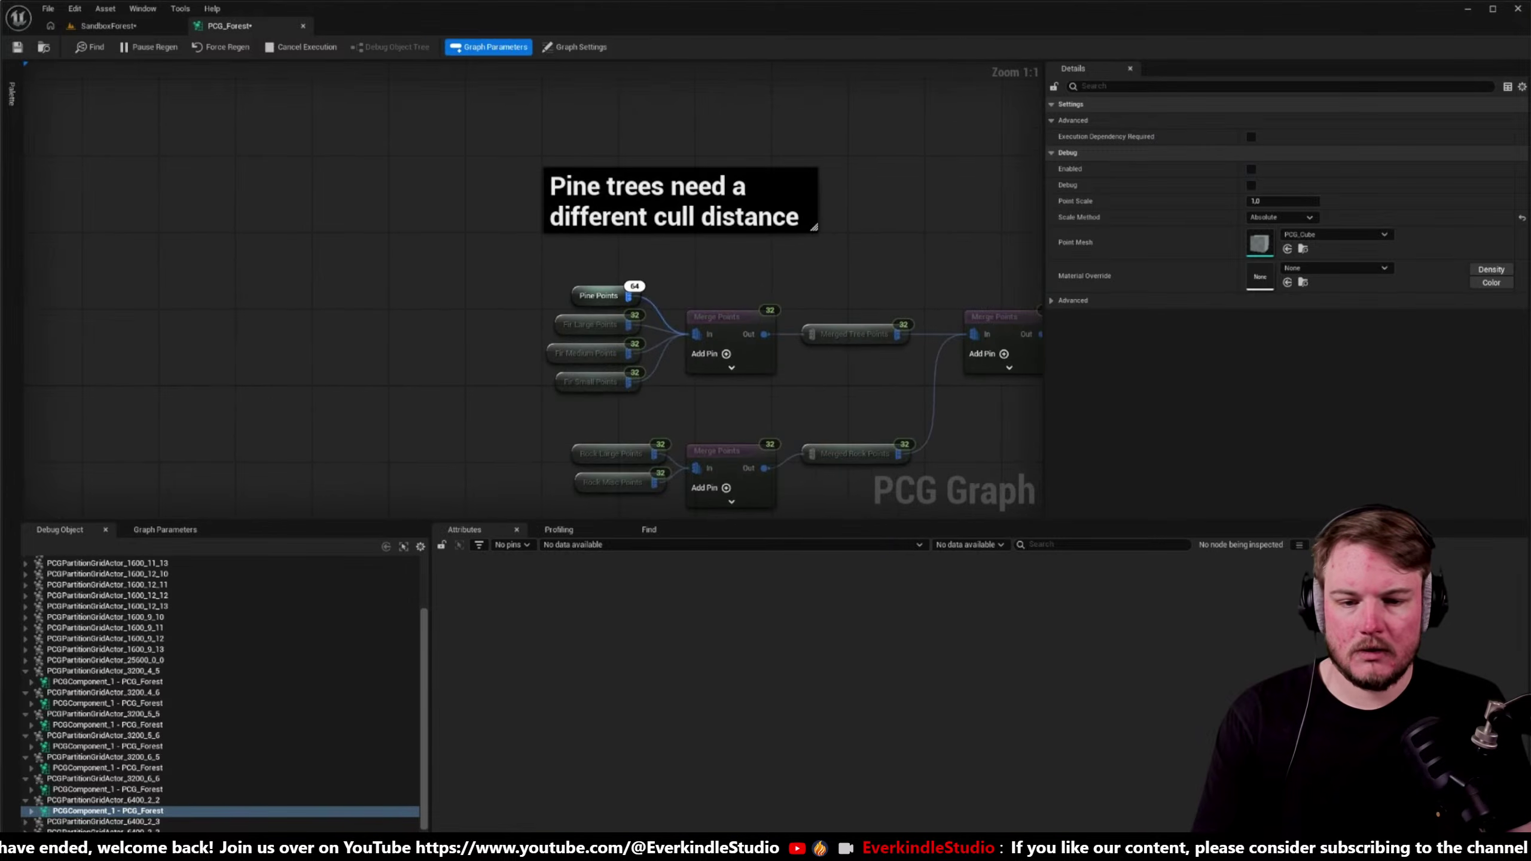
right_click_drag(663, 259, 250, 199)
left_click(837, 258)
key("e")
right_click_drag(950, 309, 962, 287)
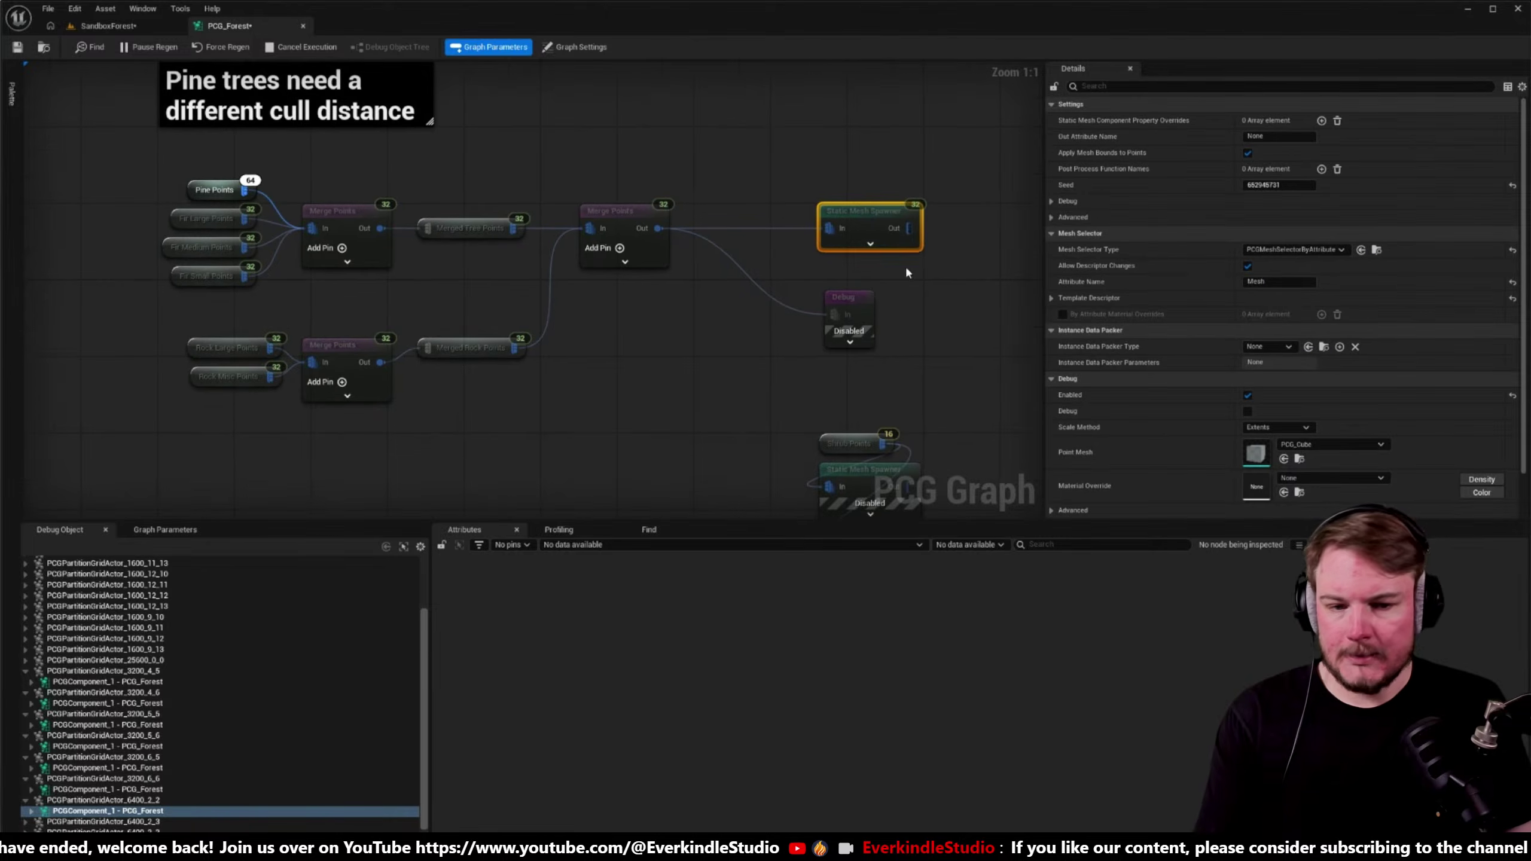
- Bring the SandboxForest view down to ground level among the spawned trees and start playing the level
left_click(104, 27)
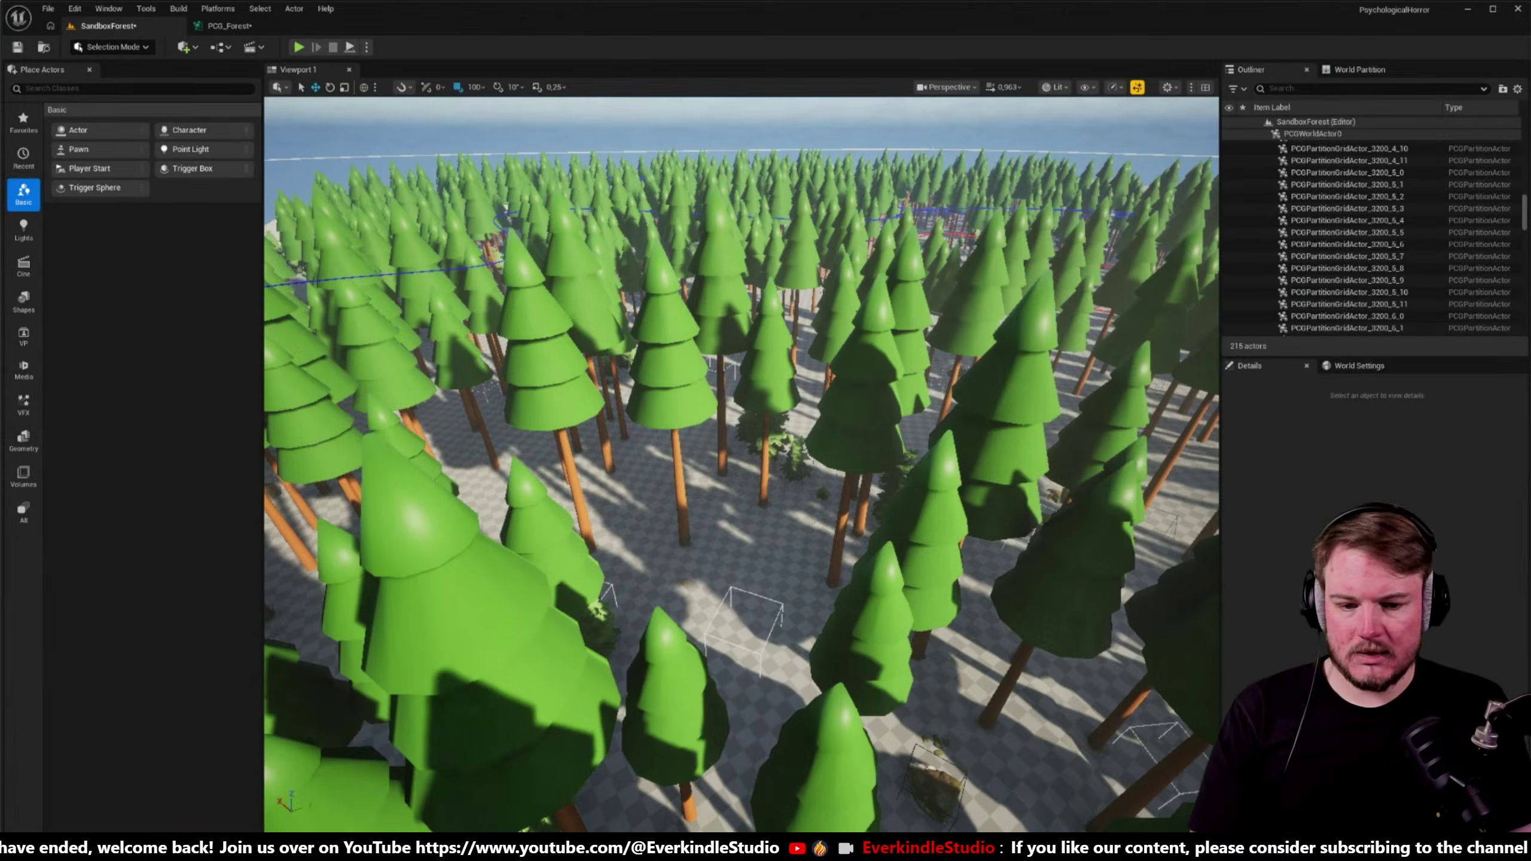
right_click_drag(741, 464, 643, 330)
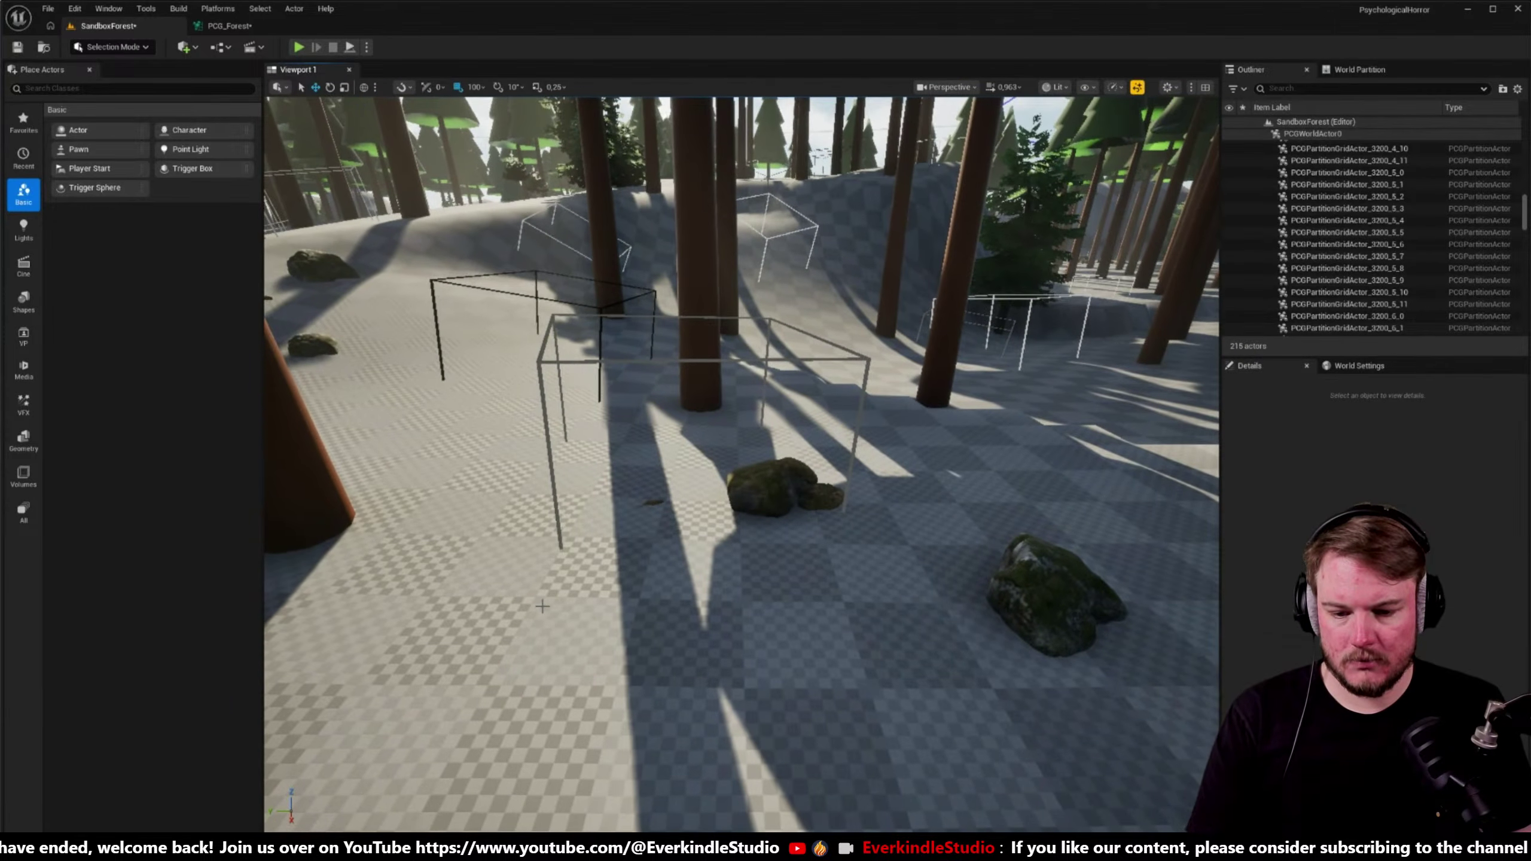
right_click(542, 606)
key("Escape")
key("alt+p")
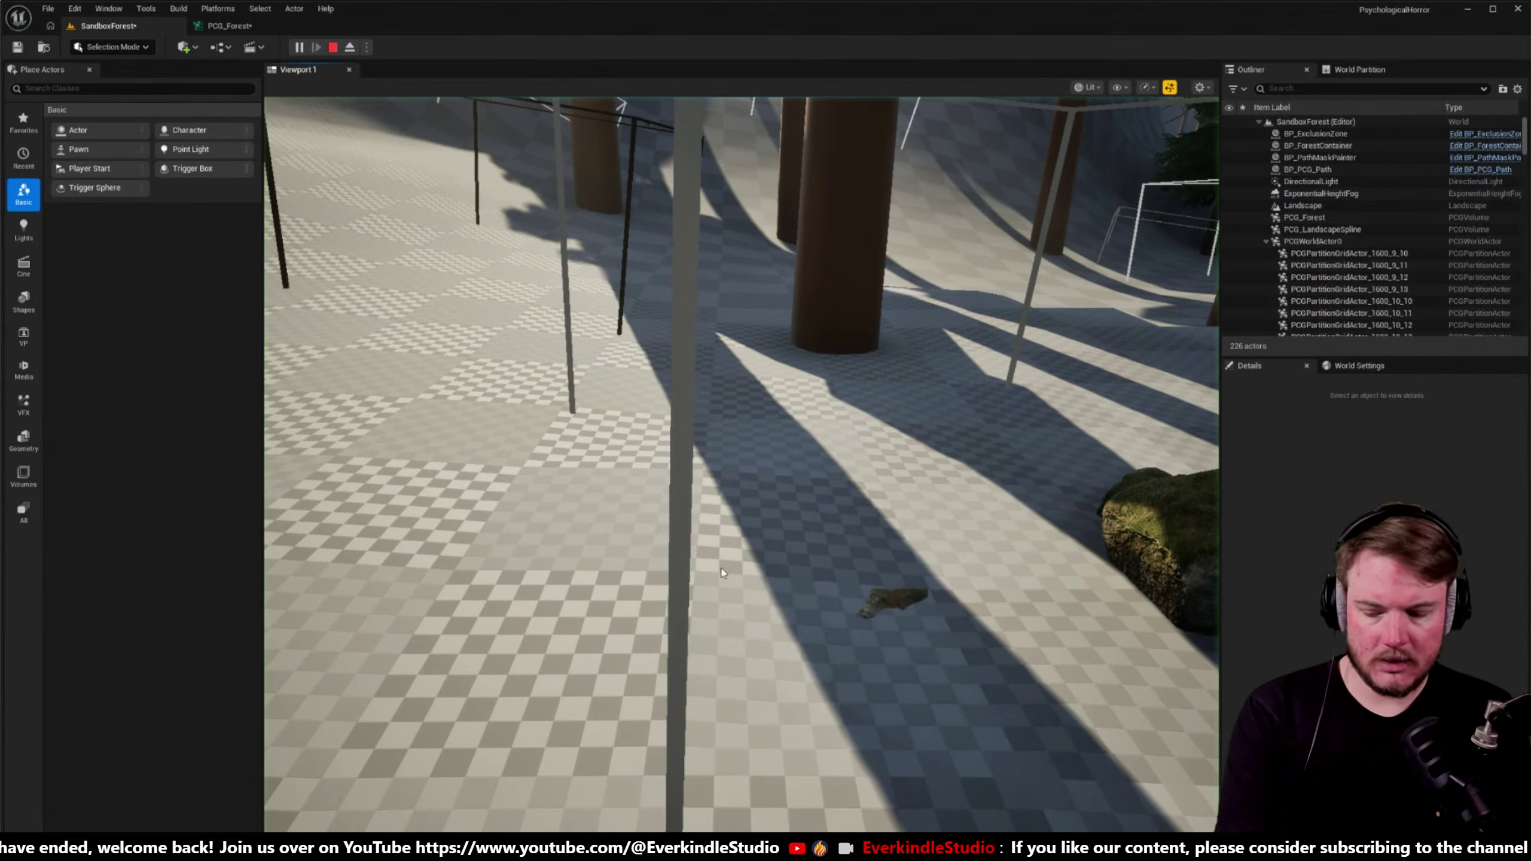
left_click(688, 412)
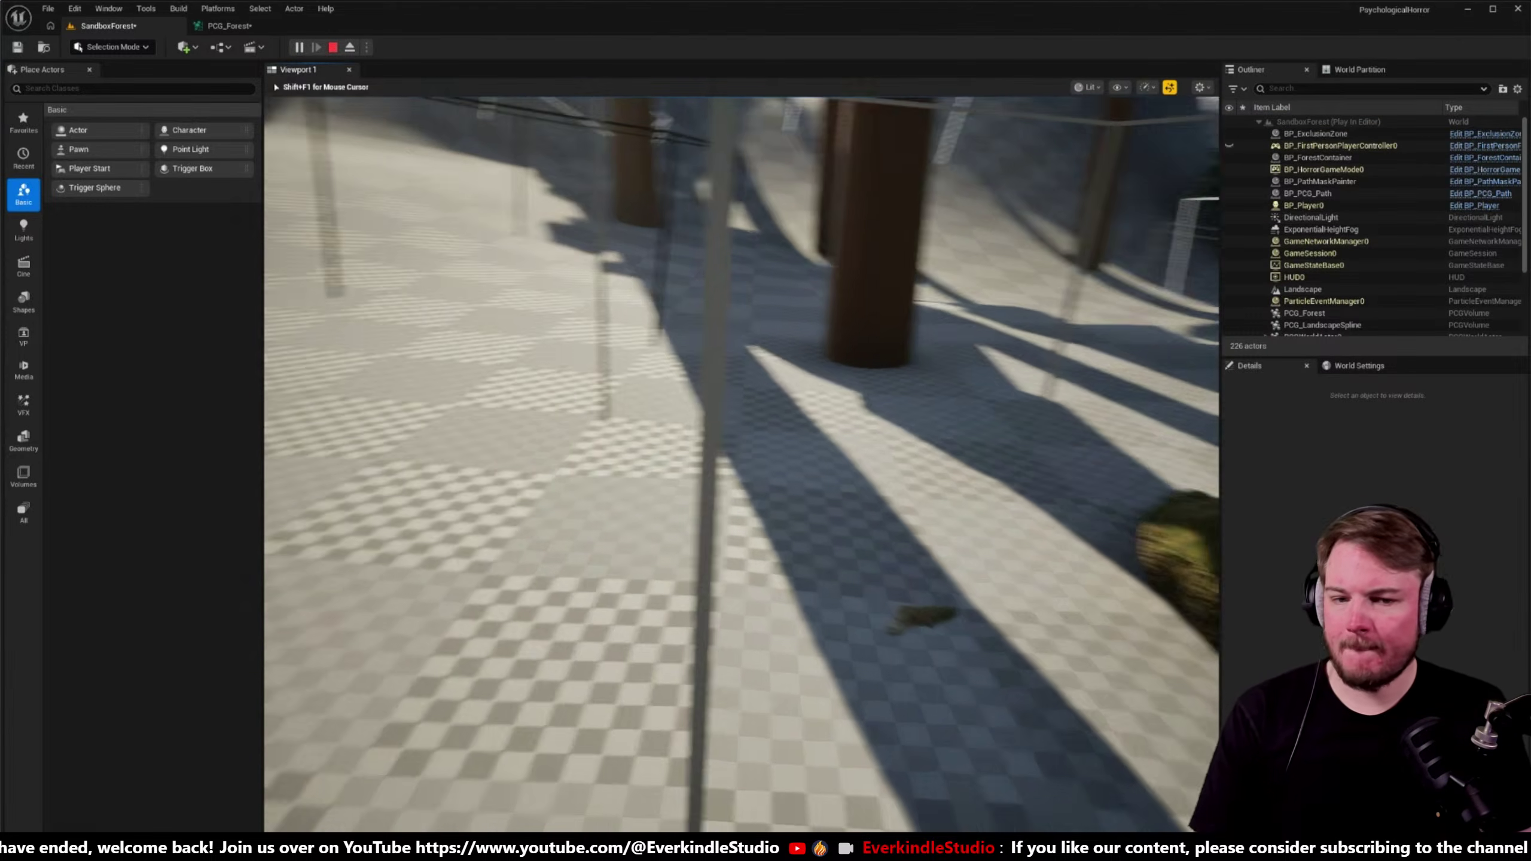
- Walk through the playing forest to examine how trees and rocks sit on the slopes, and end the play session
key("w")
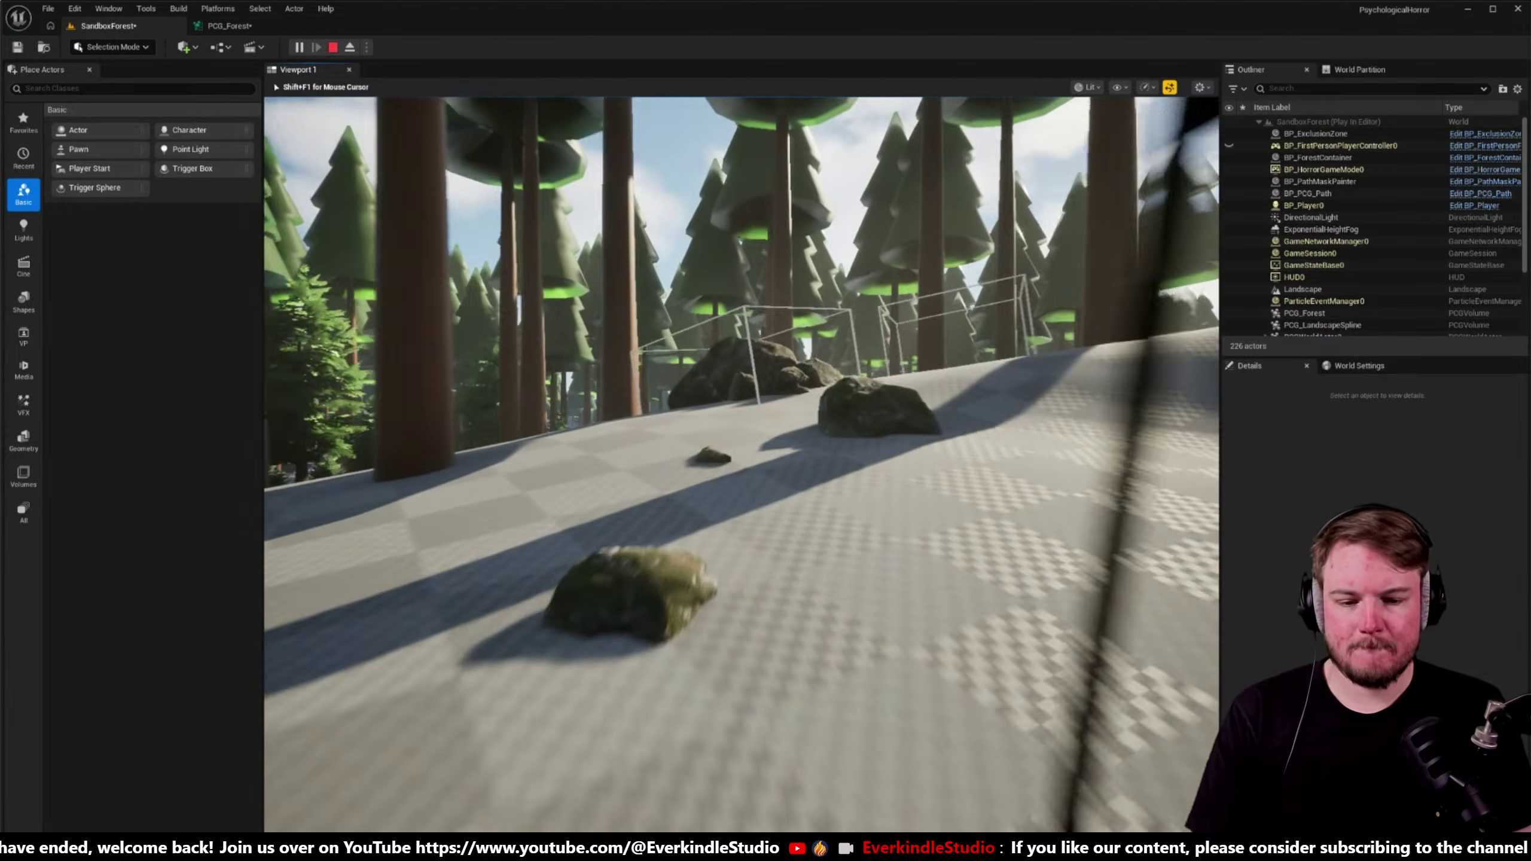
key("w")
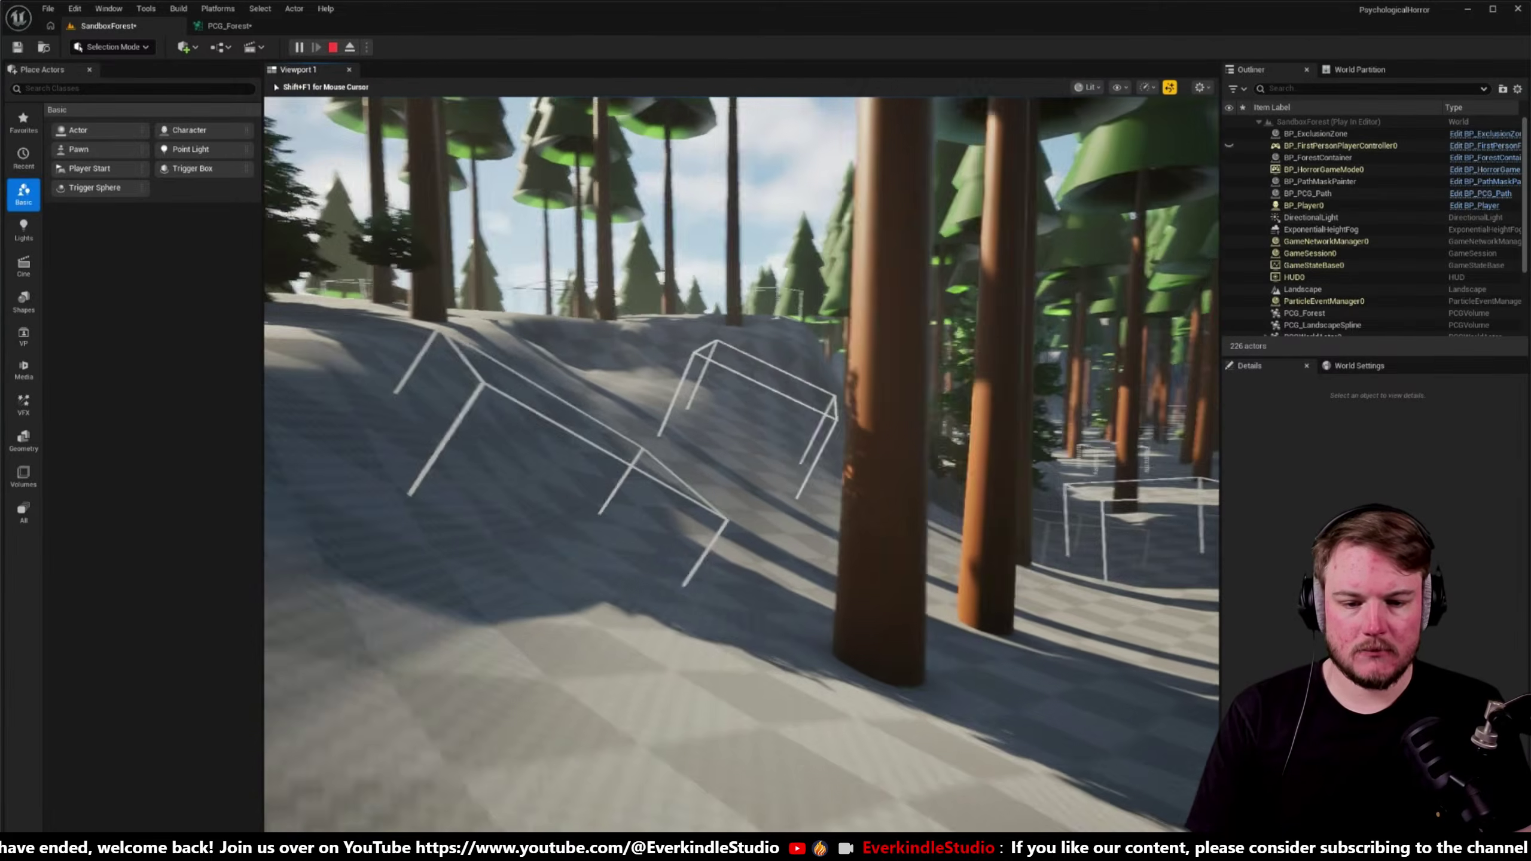
key("w")
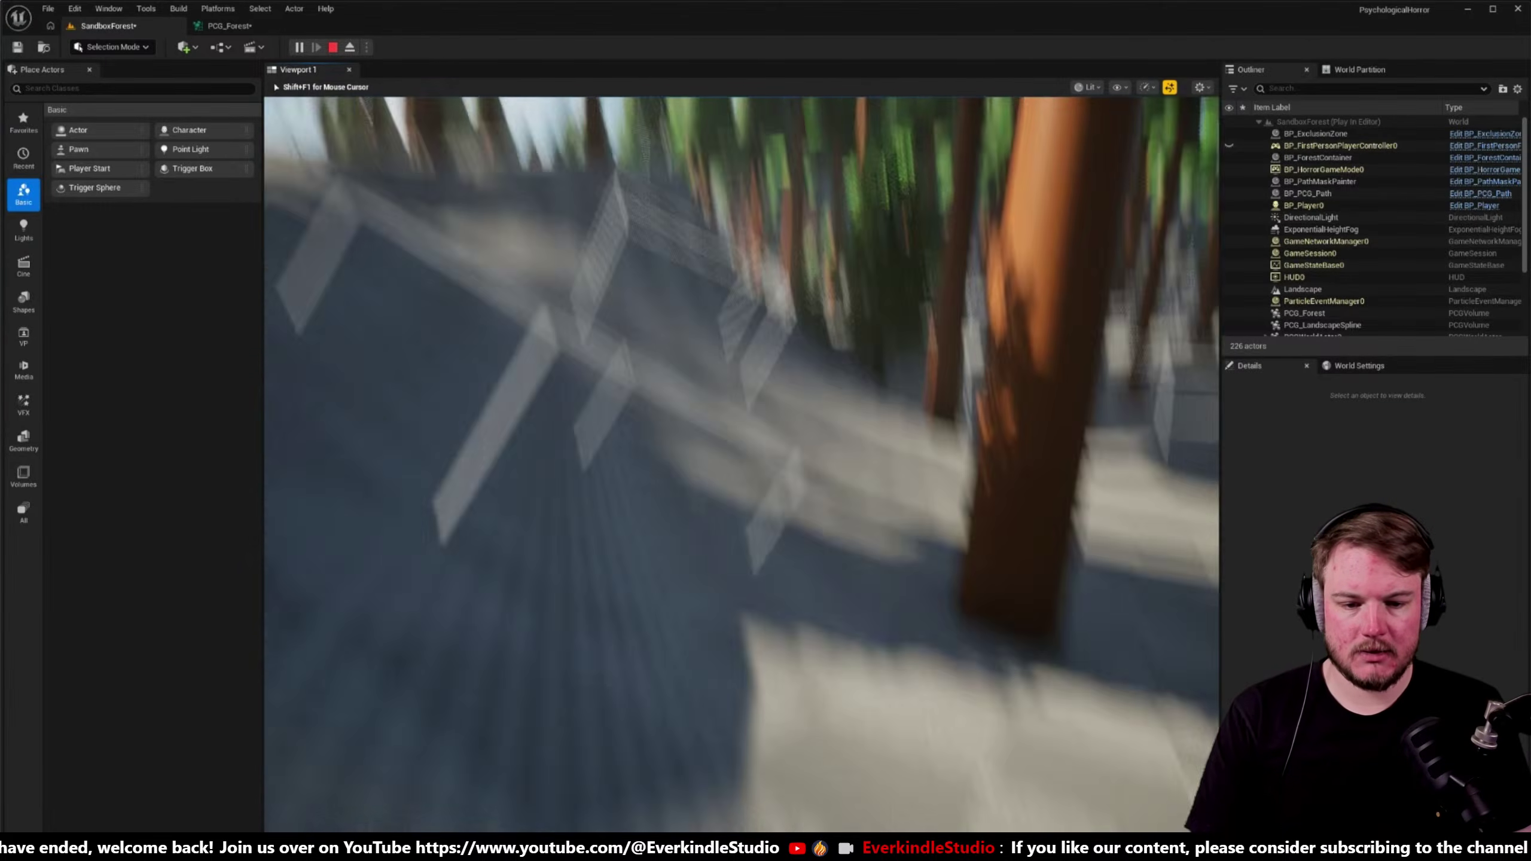
key("w")
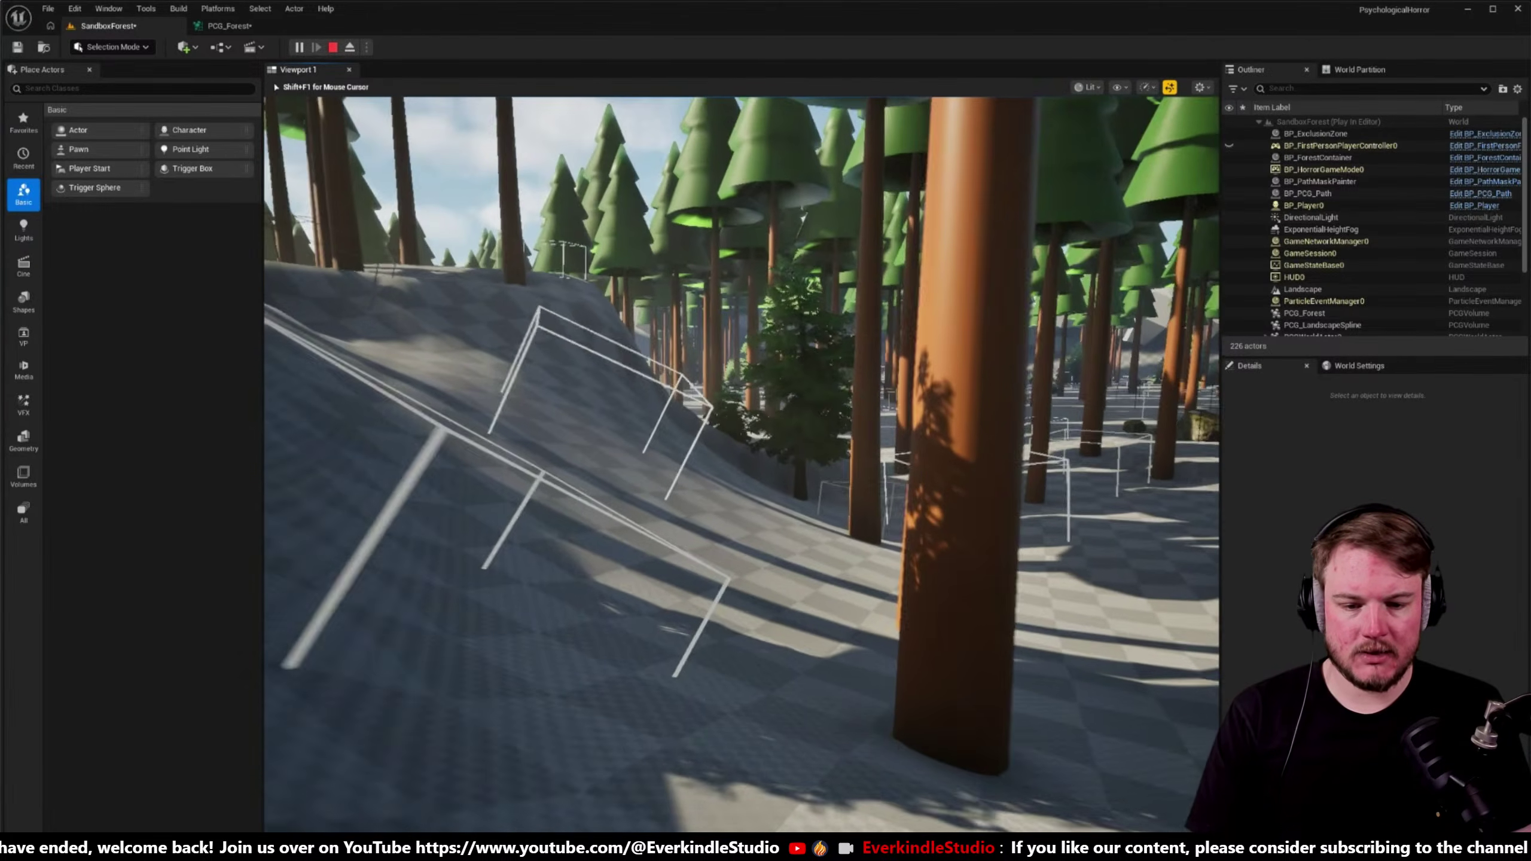
key("w")
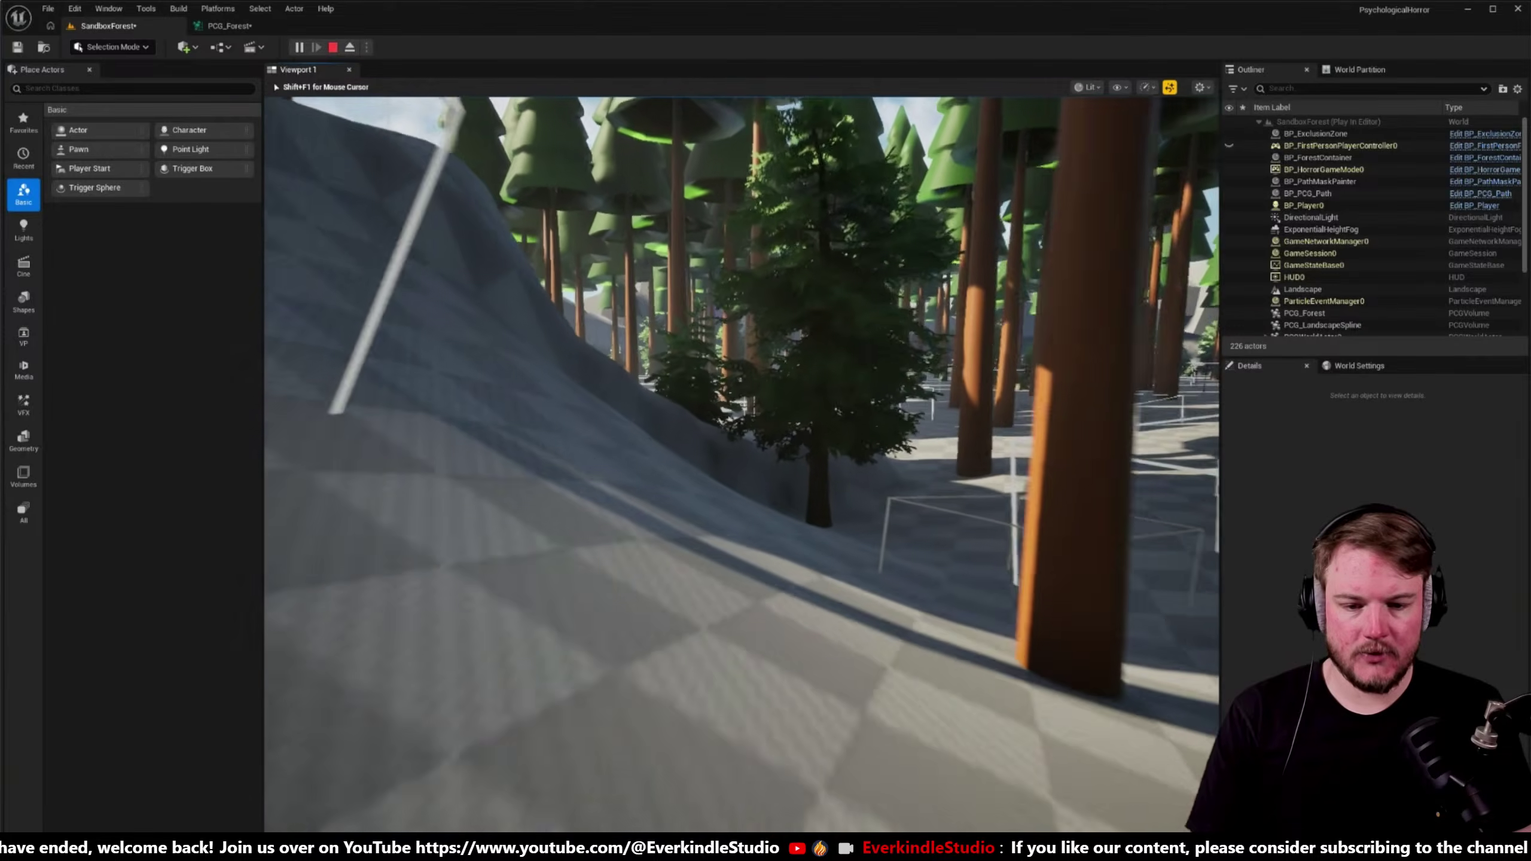
key("w")
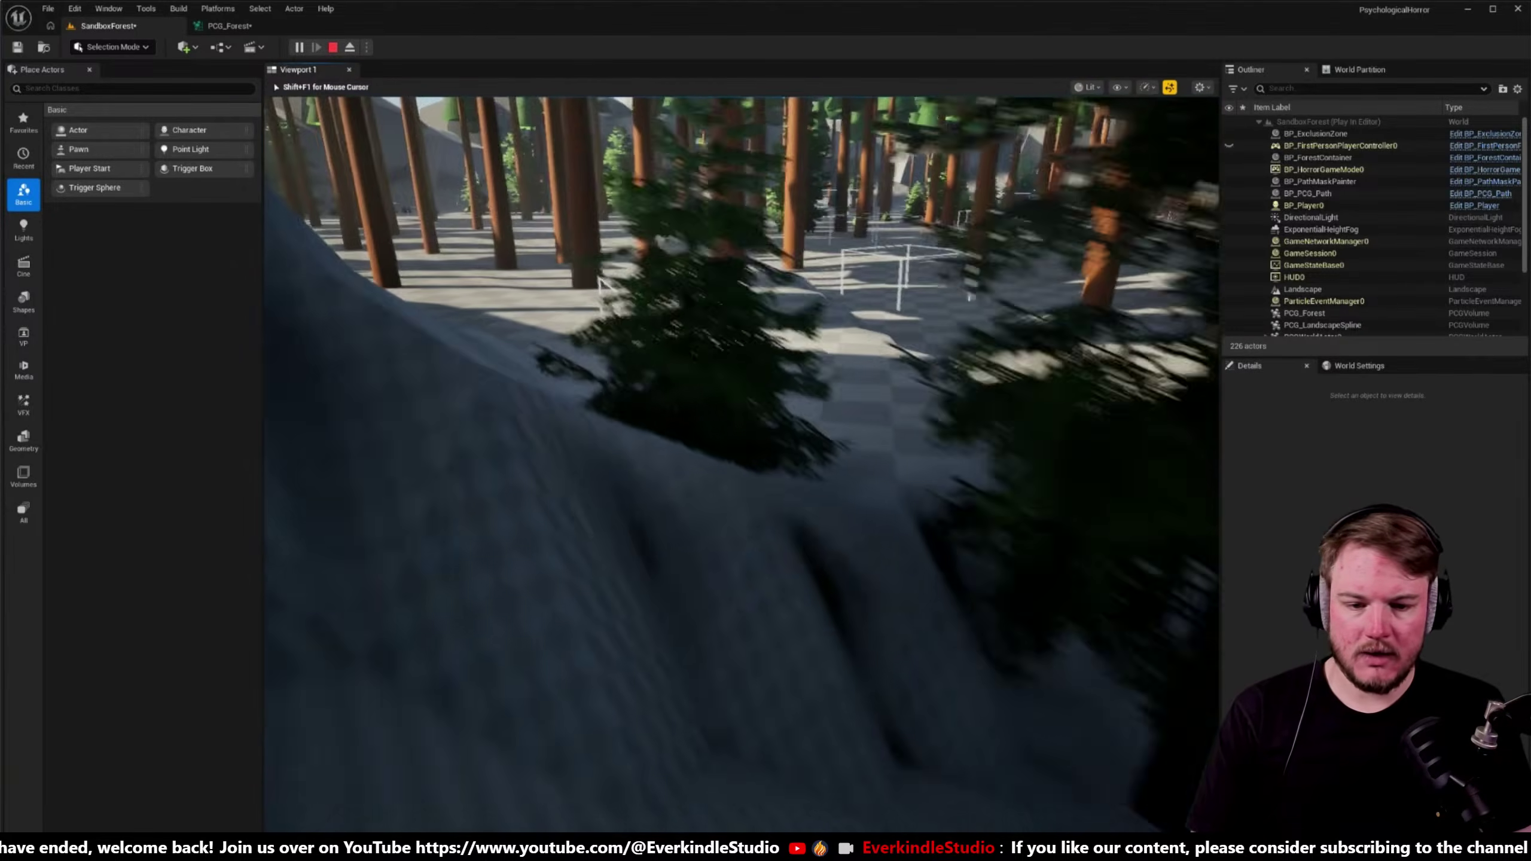
key("w")
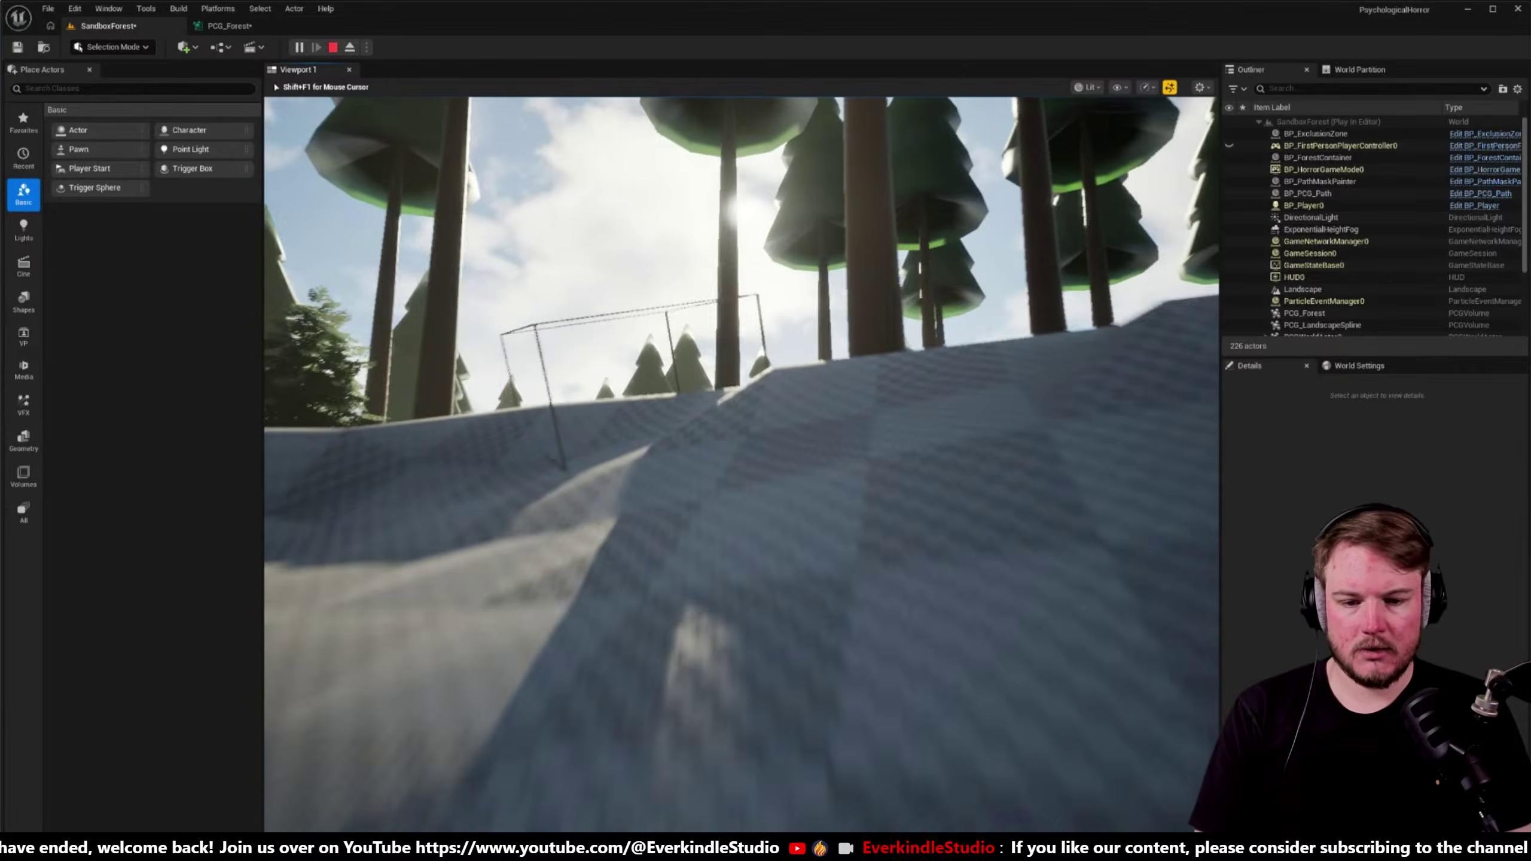
key("w")
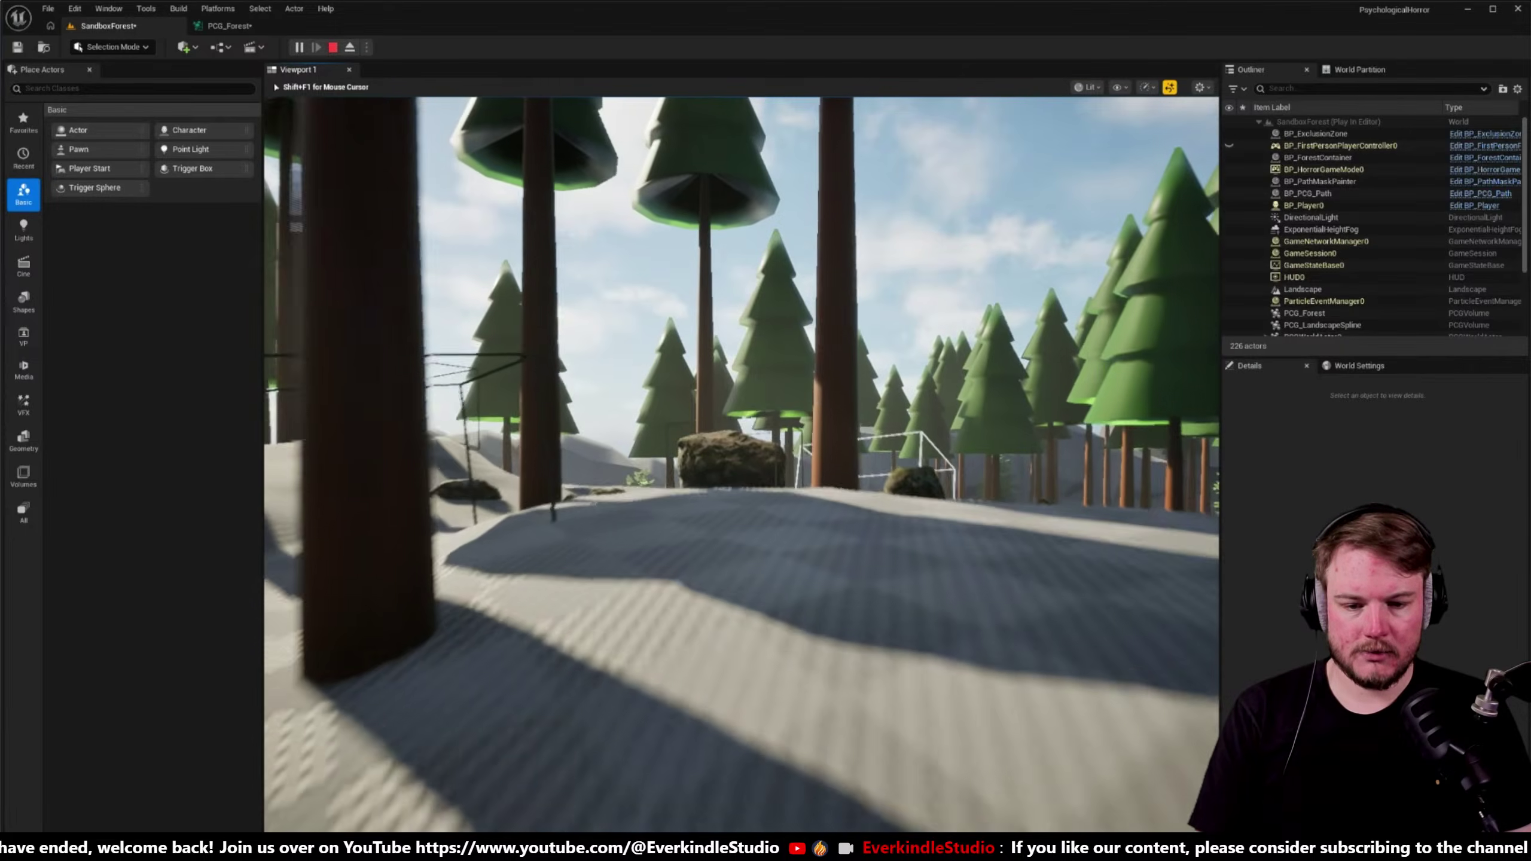
key("w")
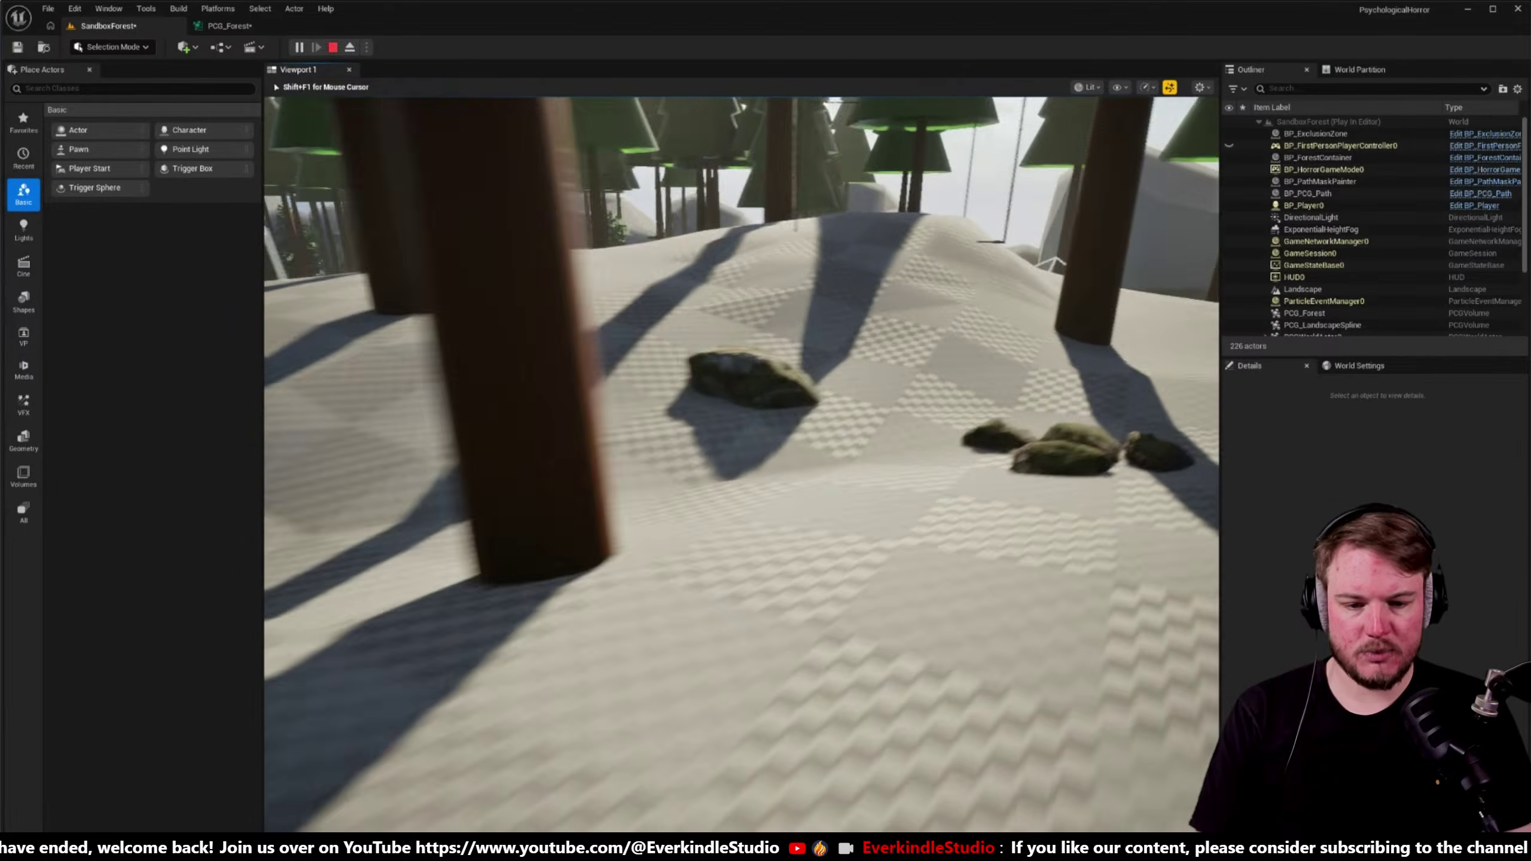
key("w")
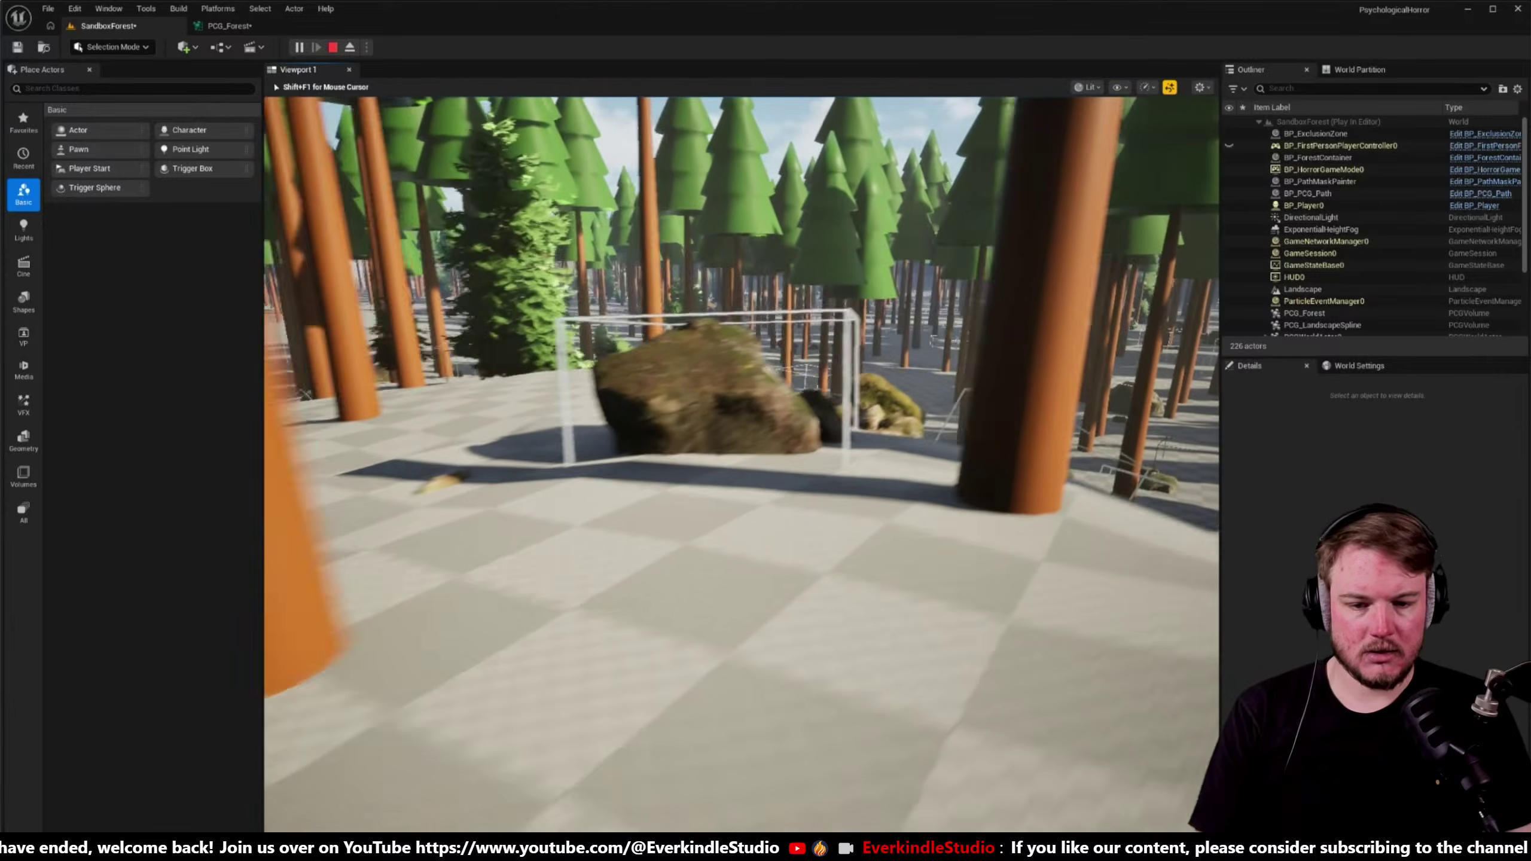
key("w")
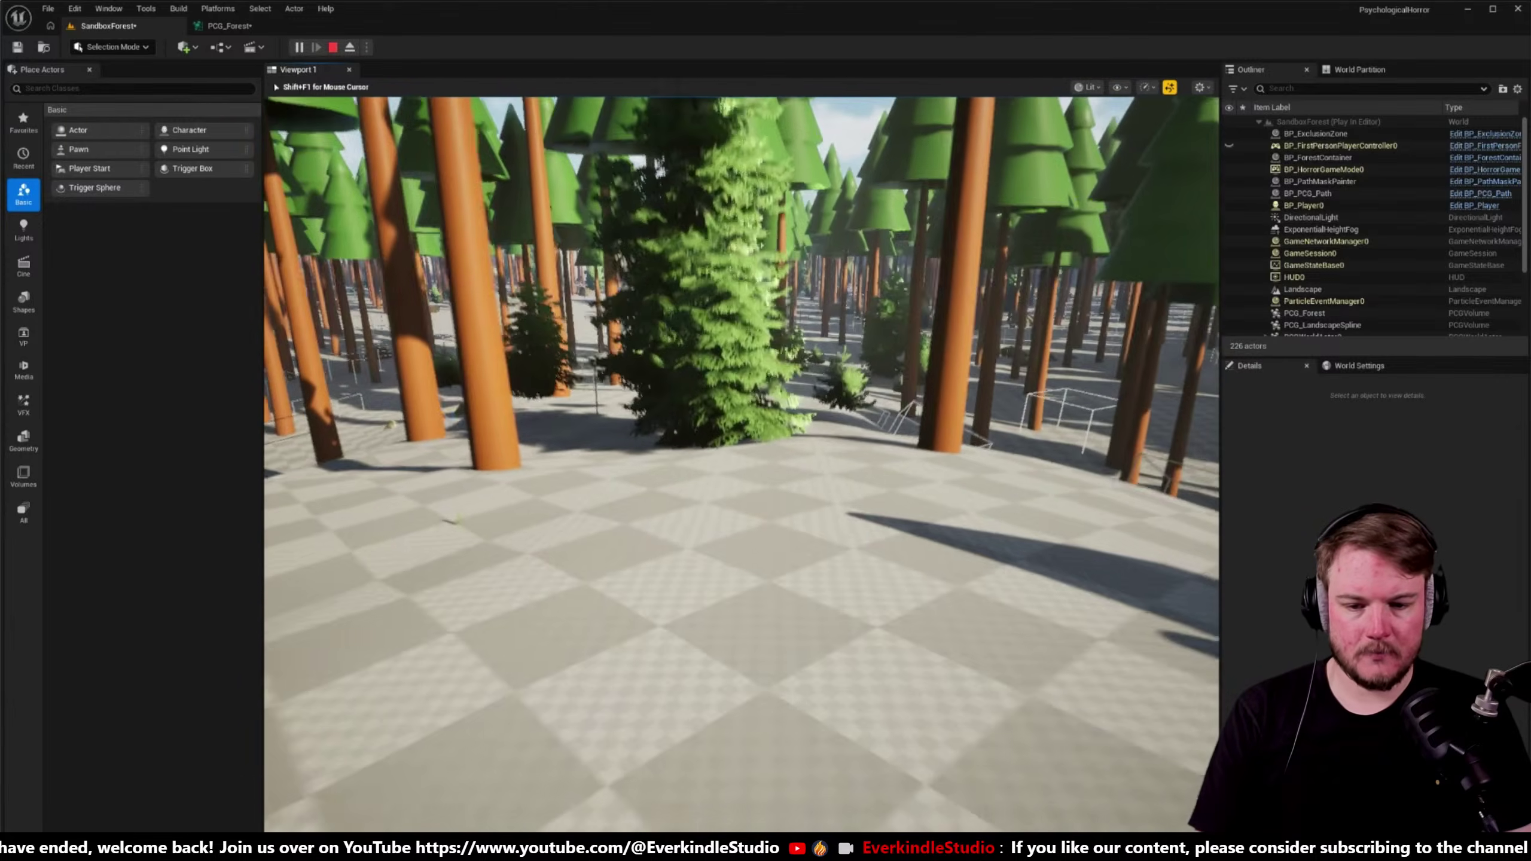
key("w")
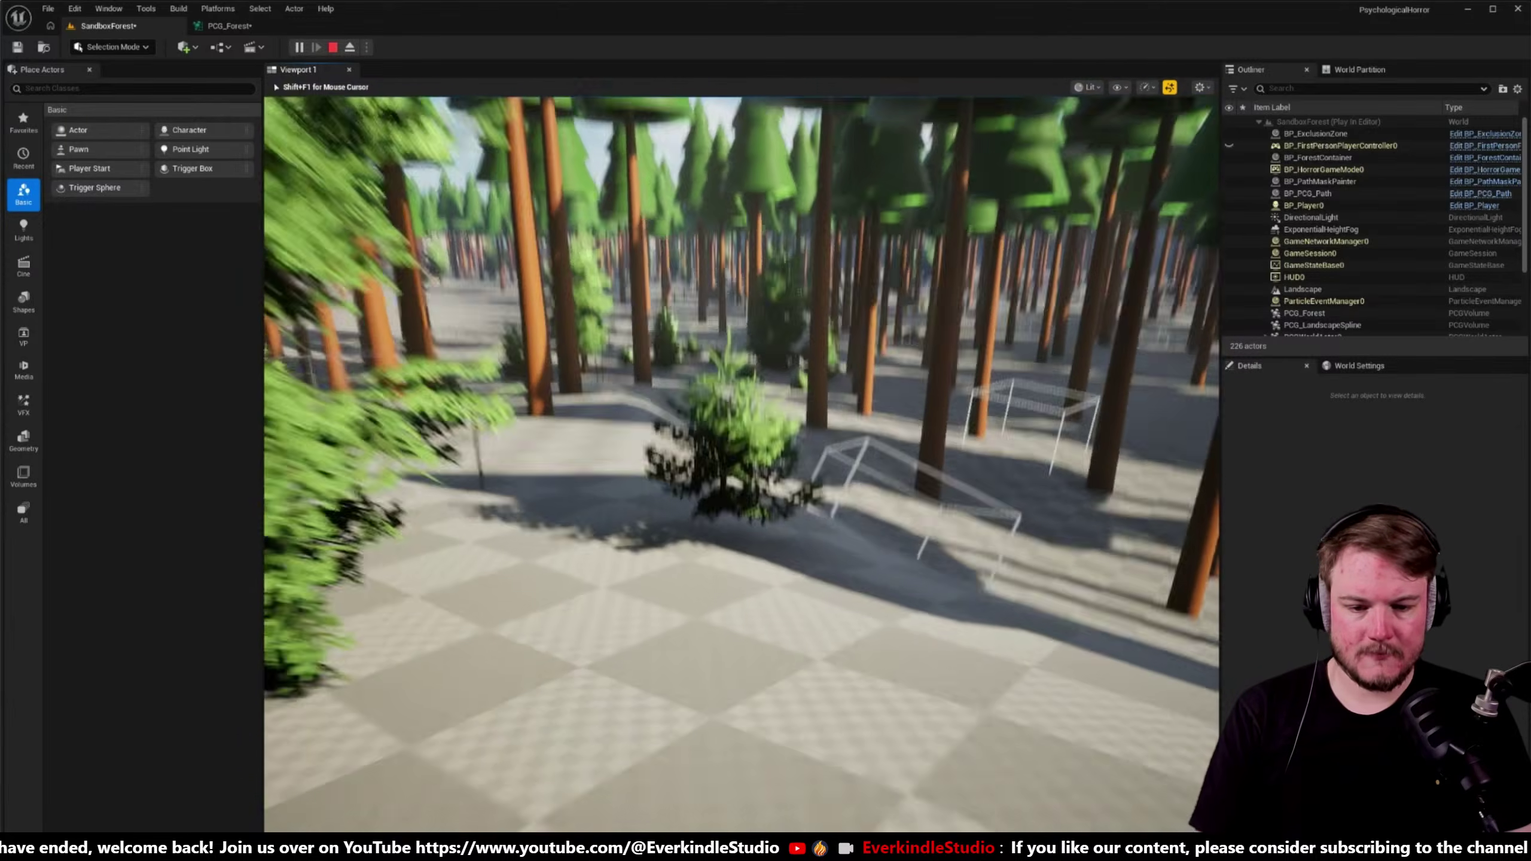
key("w")
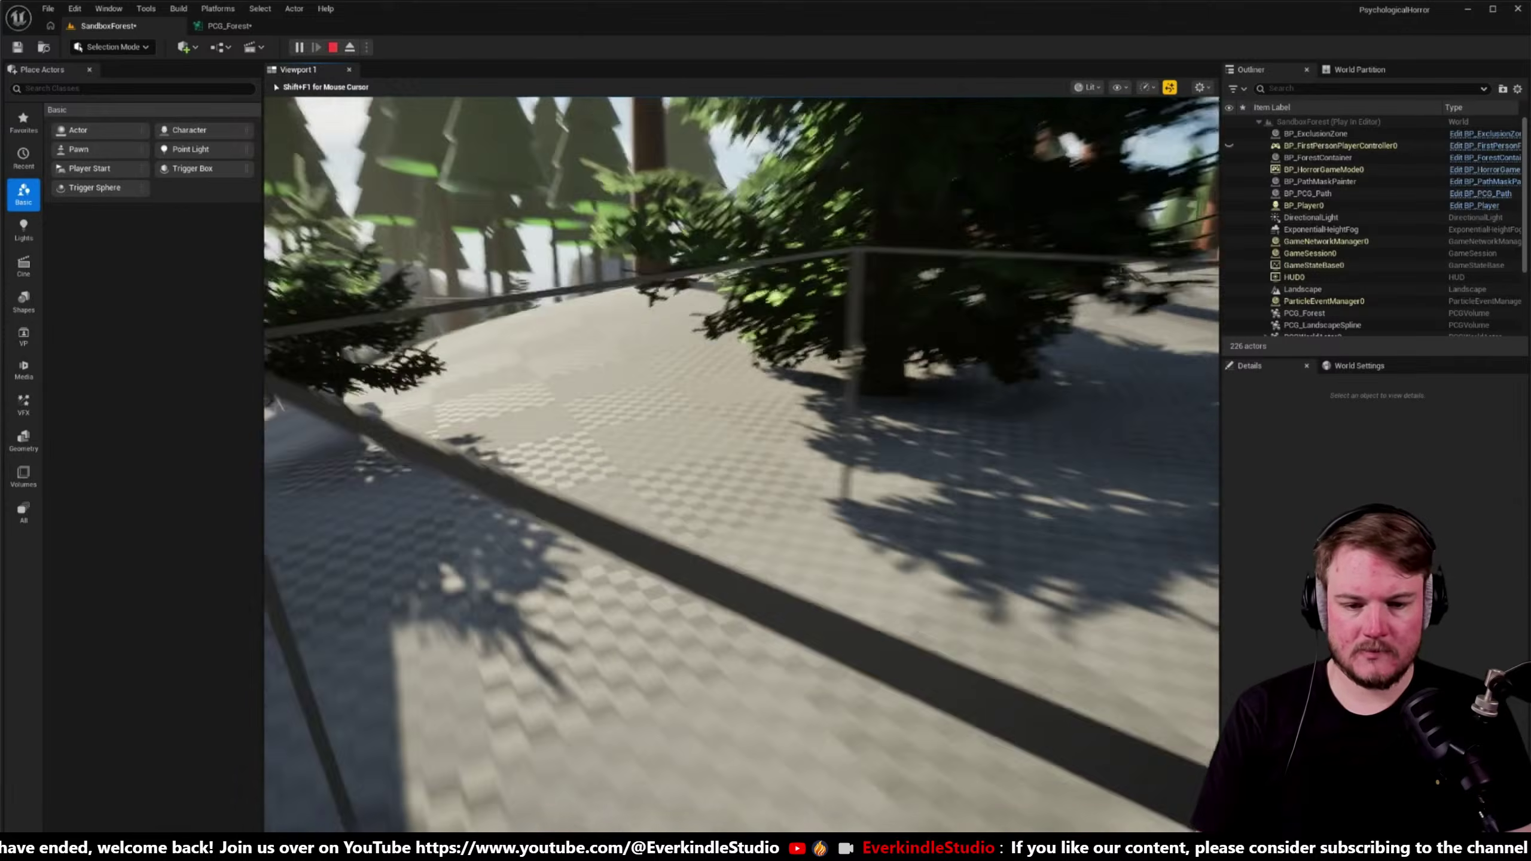
key("w")
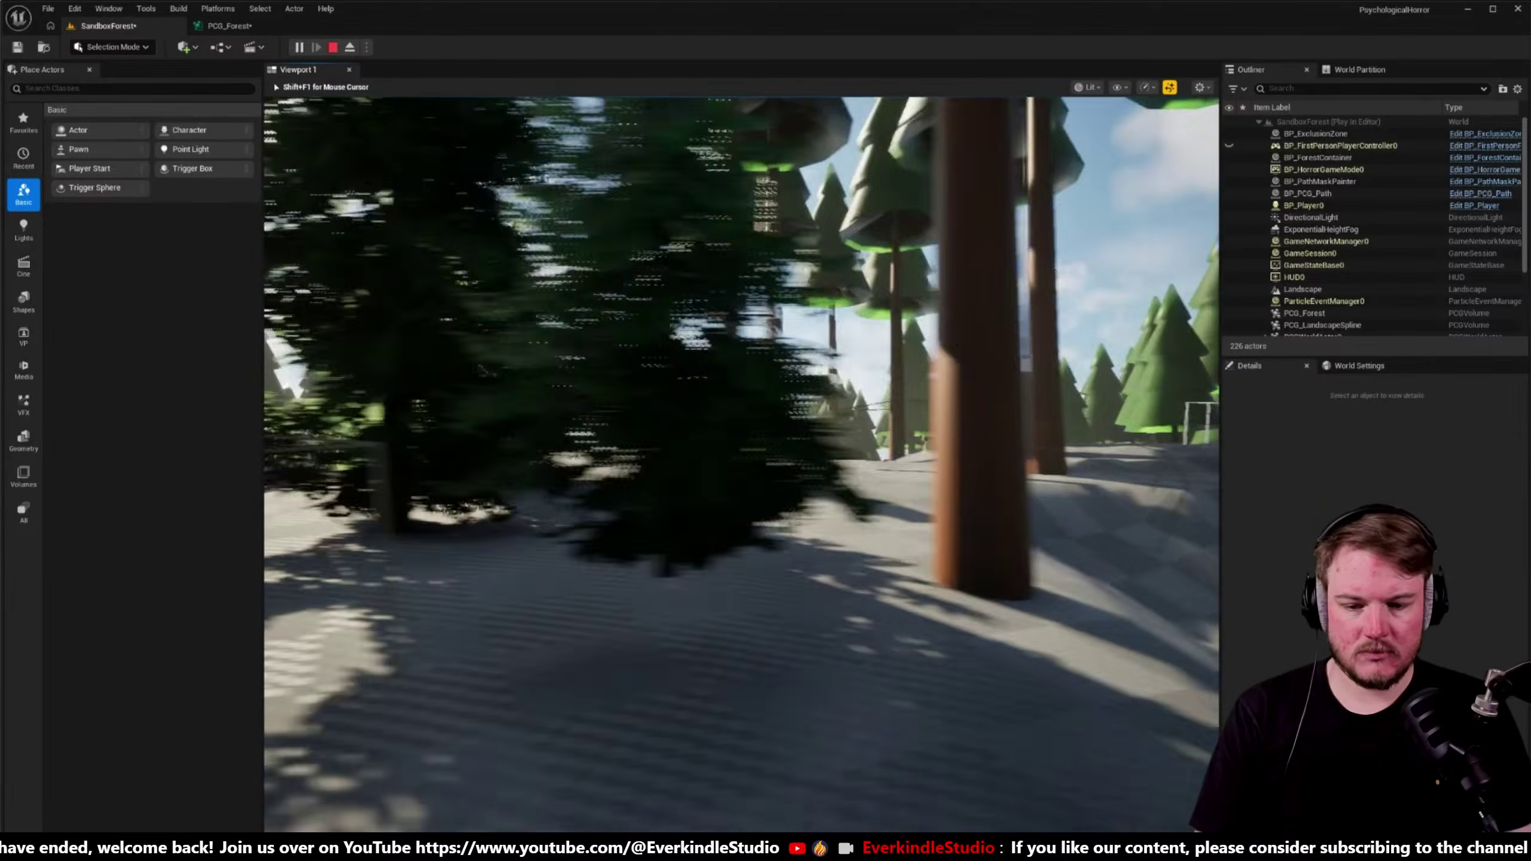
key("w")
key("Escape")
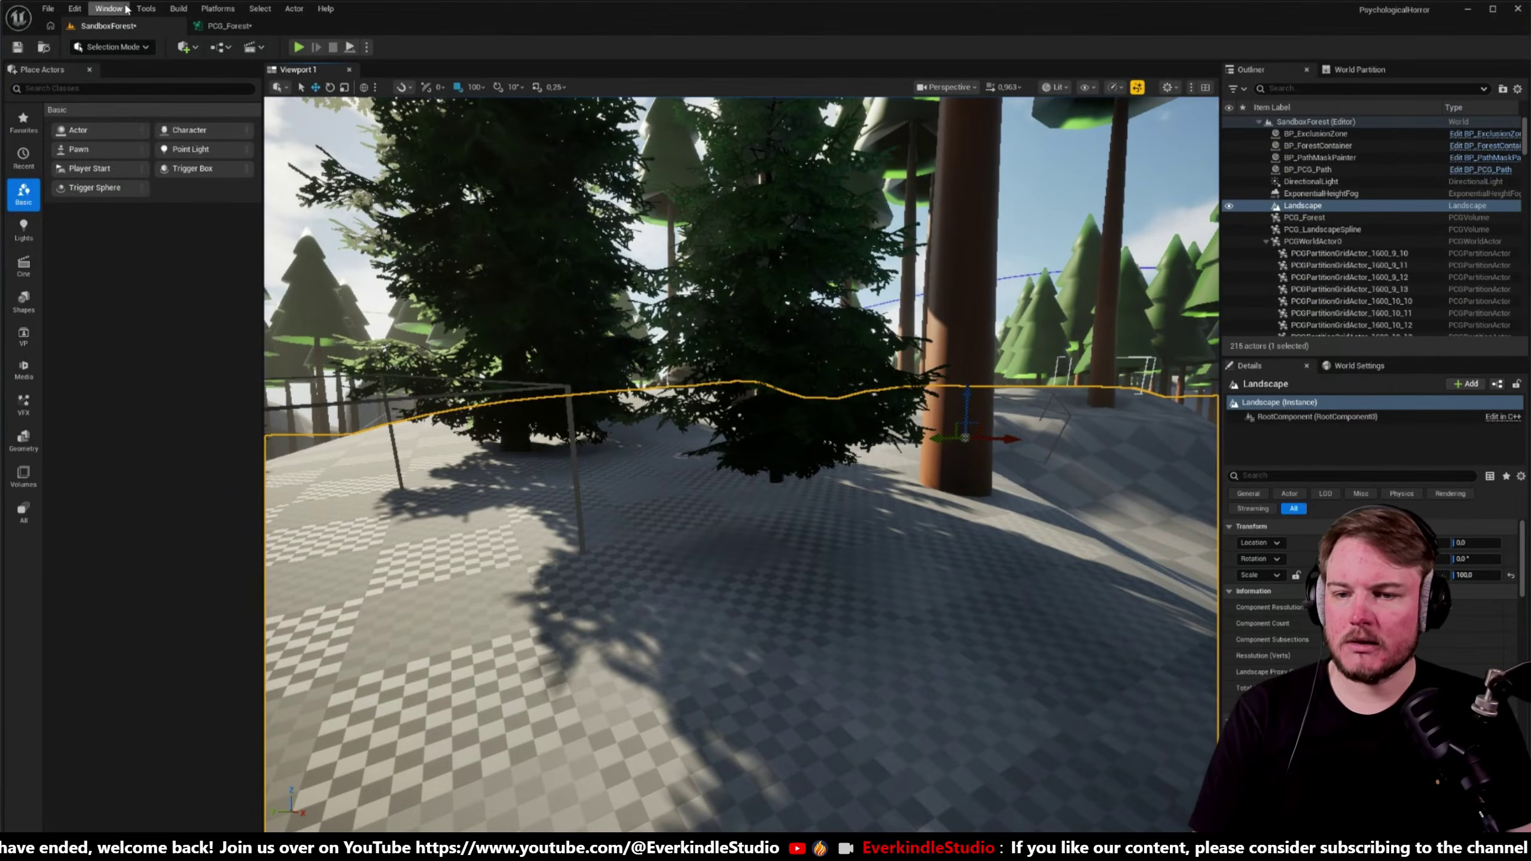
- Switch to the PCG_Forest graph and inspect the Transform Points node's settings in the Rocks Medium & Small section
left_click(229, 25)
scroll(597, 338, "down", 6)
right_click_drag(600, 320, 939, 272)
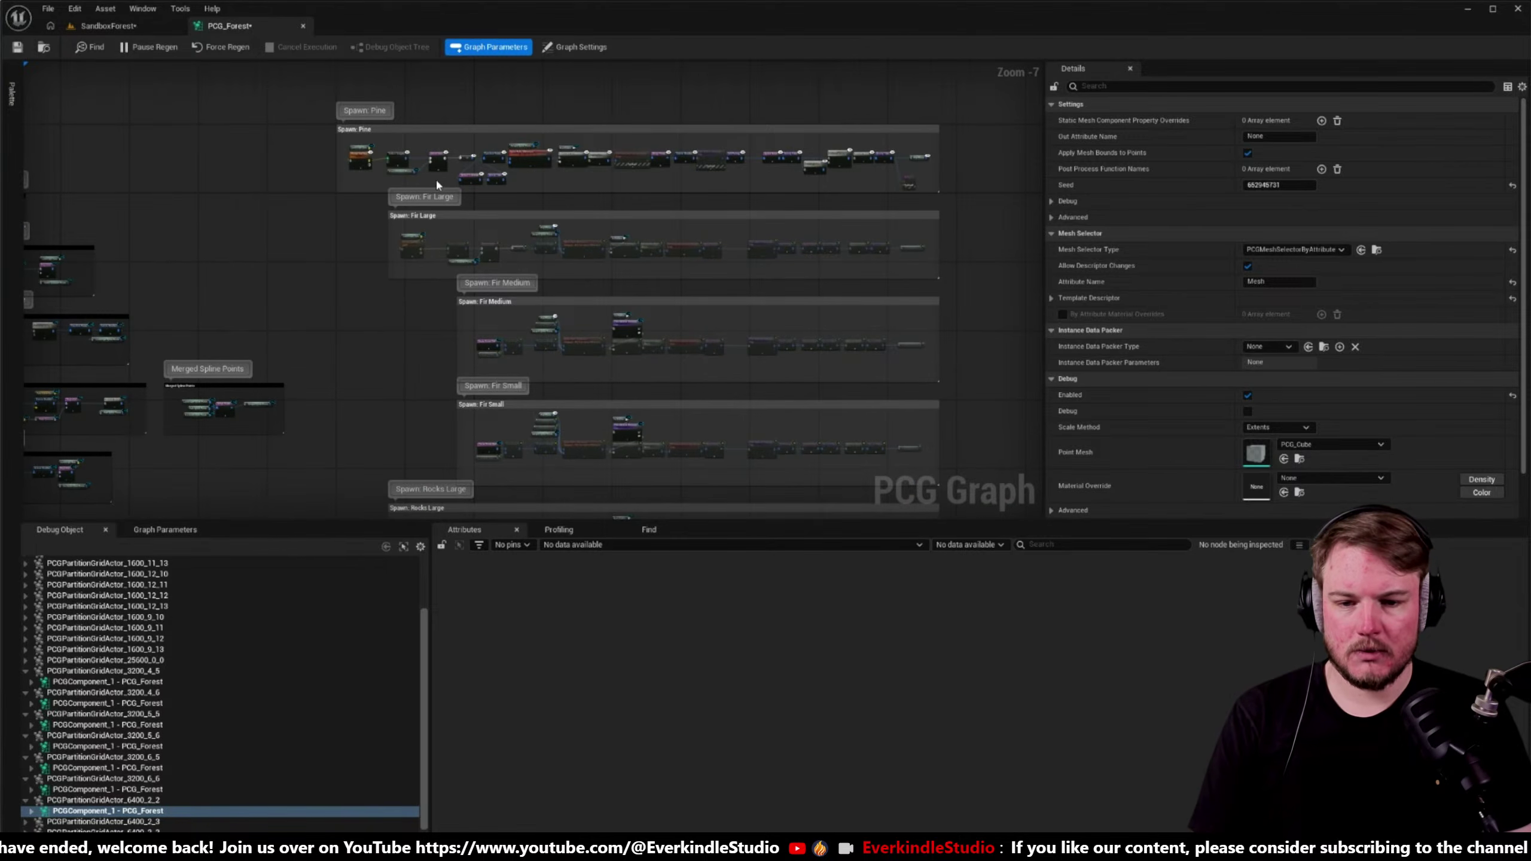
scroll(435, 177, "up", 6)
right_click_drag(437, 345, 222, 167)
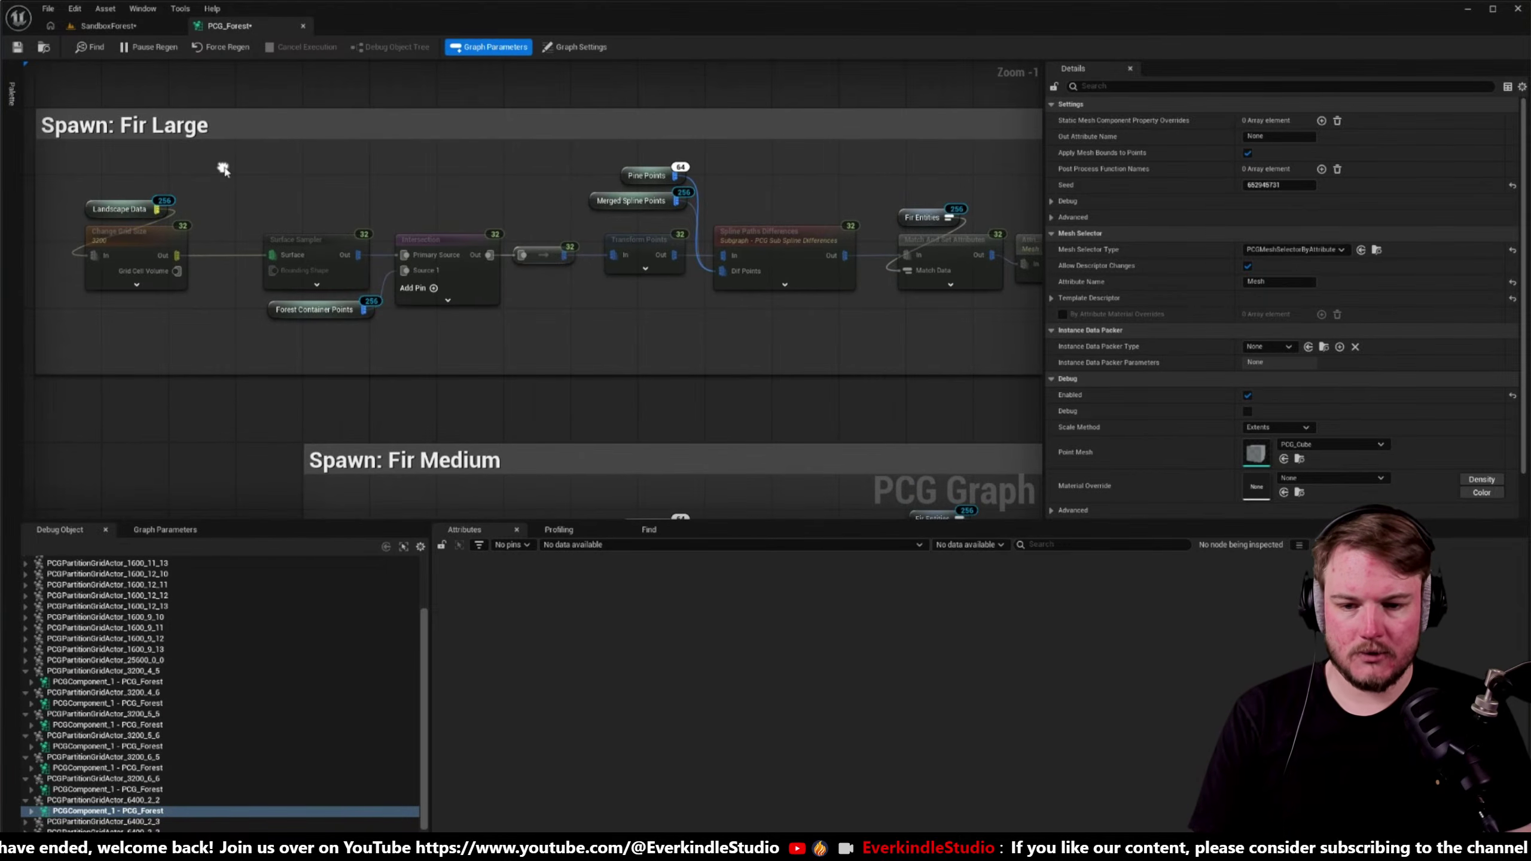
scroll(368, 229, "down", 5)
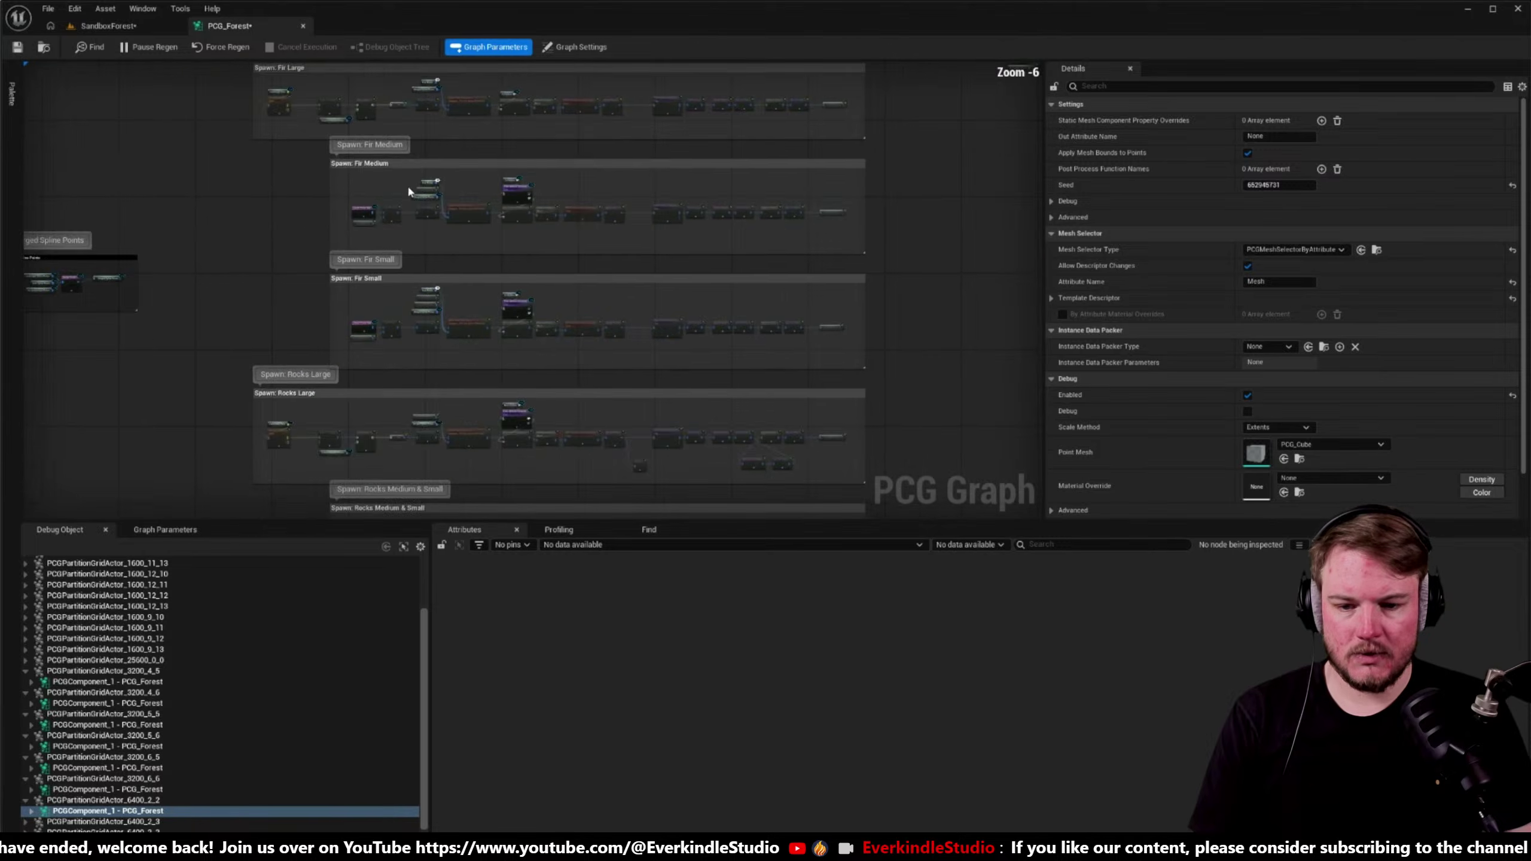
right_click_drag(408, 192, 415, 78)
right_click_drag(509, 507, 513, 331)
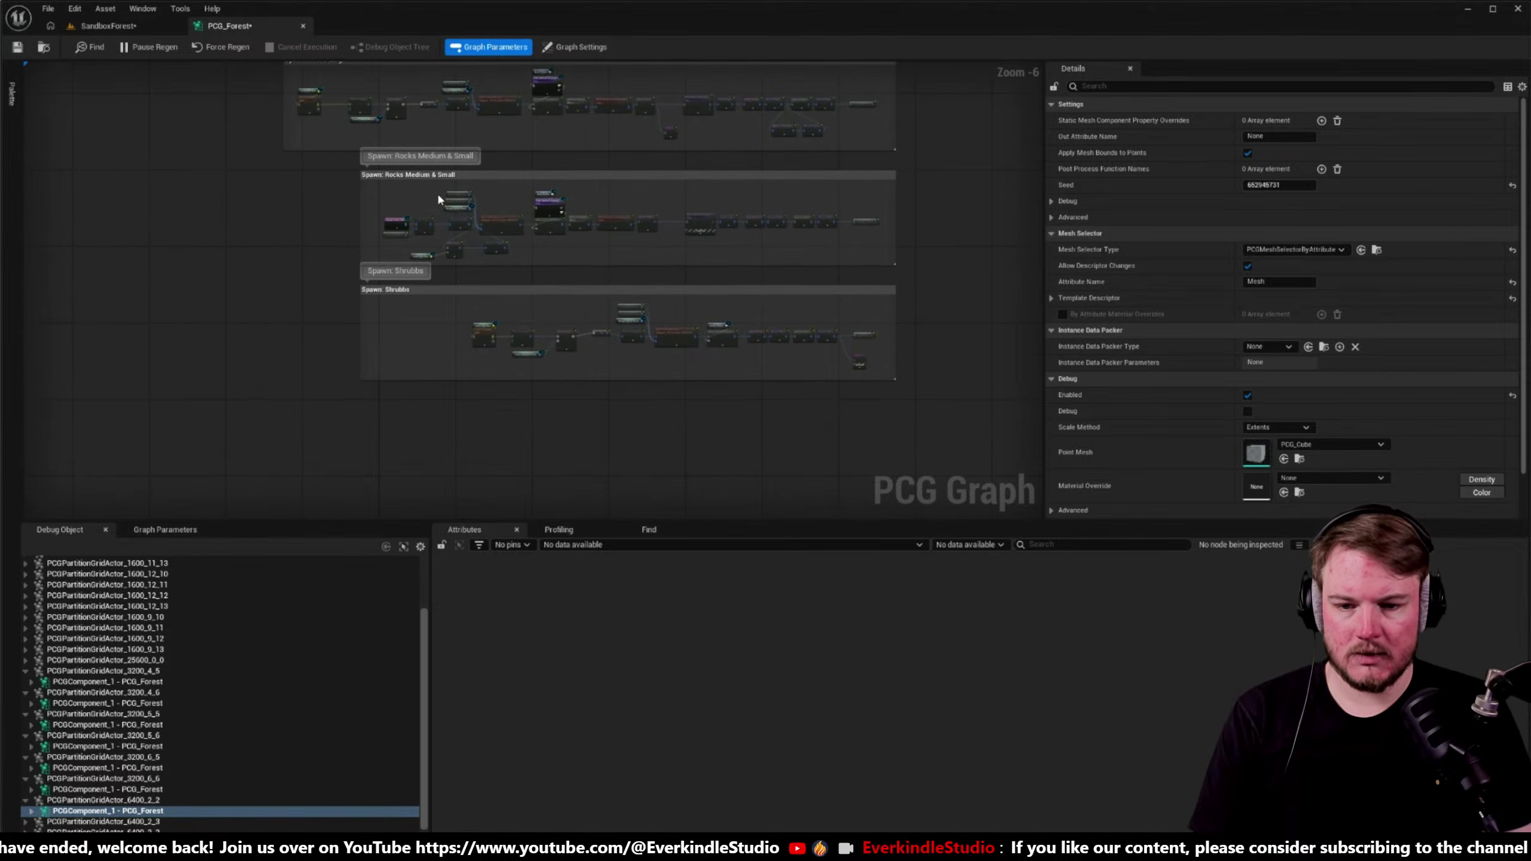
scroll(438, 199, "up", 5)
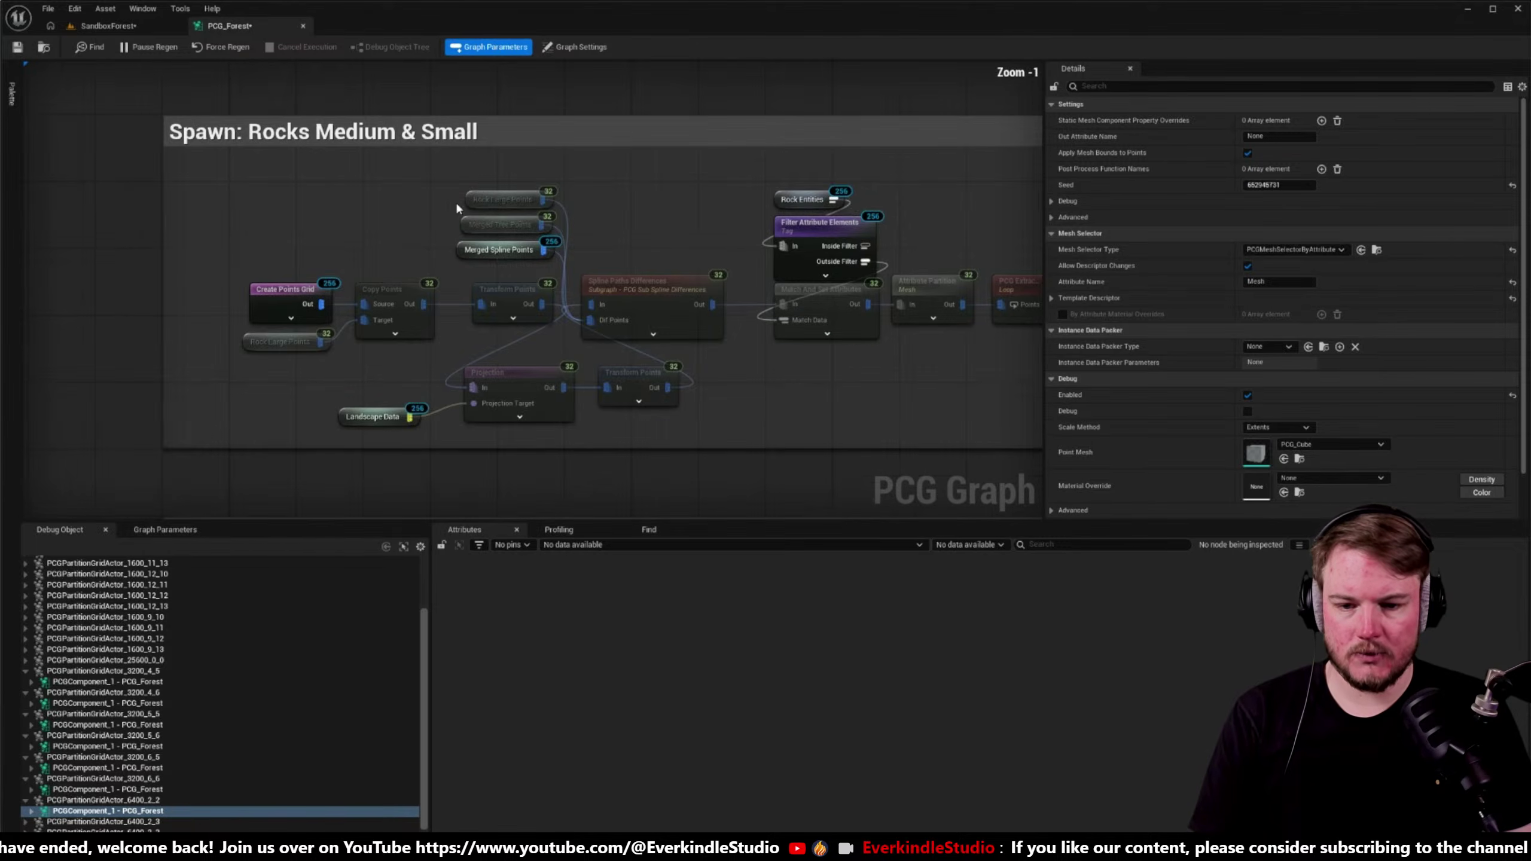
left_click(512, 294)
scroll(477, 340, "down", 1)
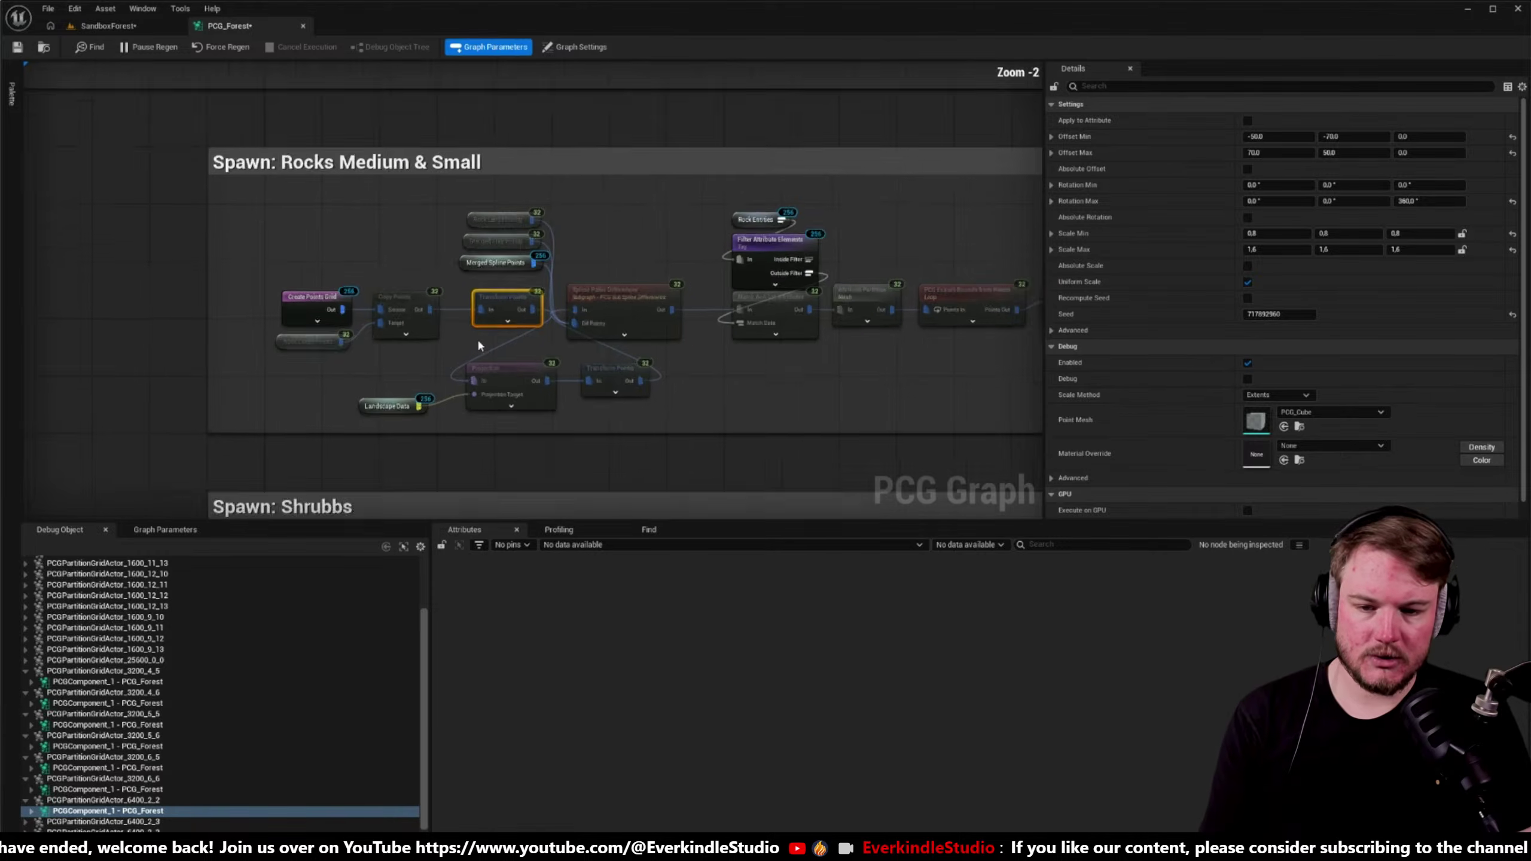
- Inspect the settings of the Projection node in the Rocks Medium & Small section
scroll(477, 345, "down", 1)
right_click_drag(477, 345, 504, 236)
scroll(529, 260, "down", 4)
scroll(531, 305, "up", 5)
right_click_drag(577, 422, 559, 292)
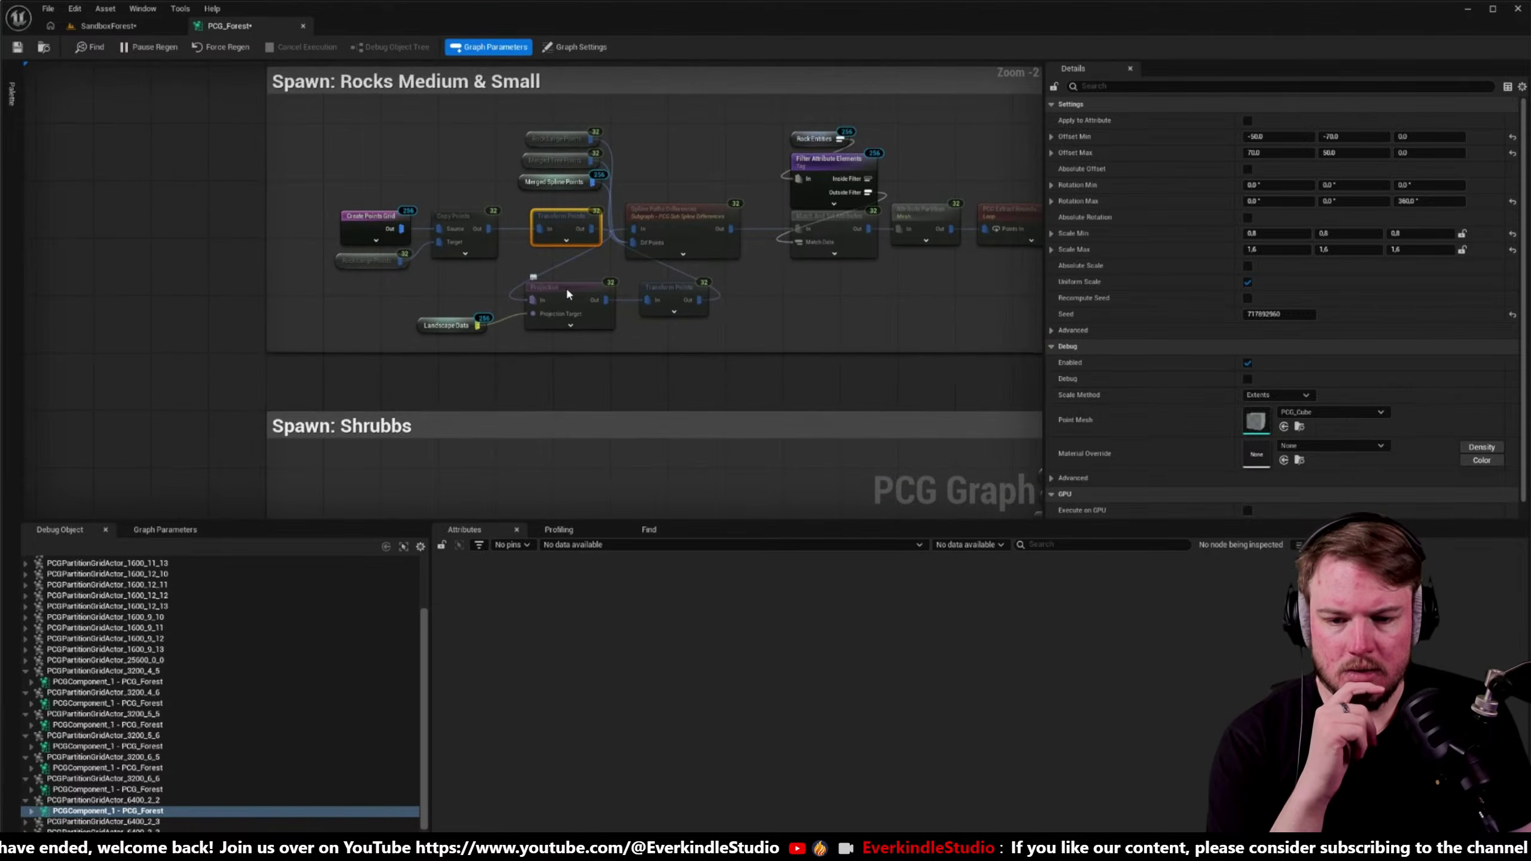
left_click(566, 287)
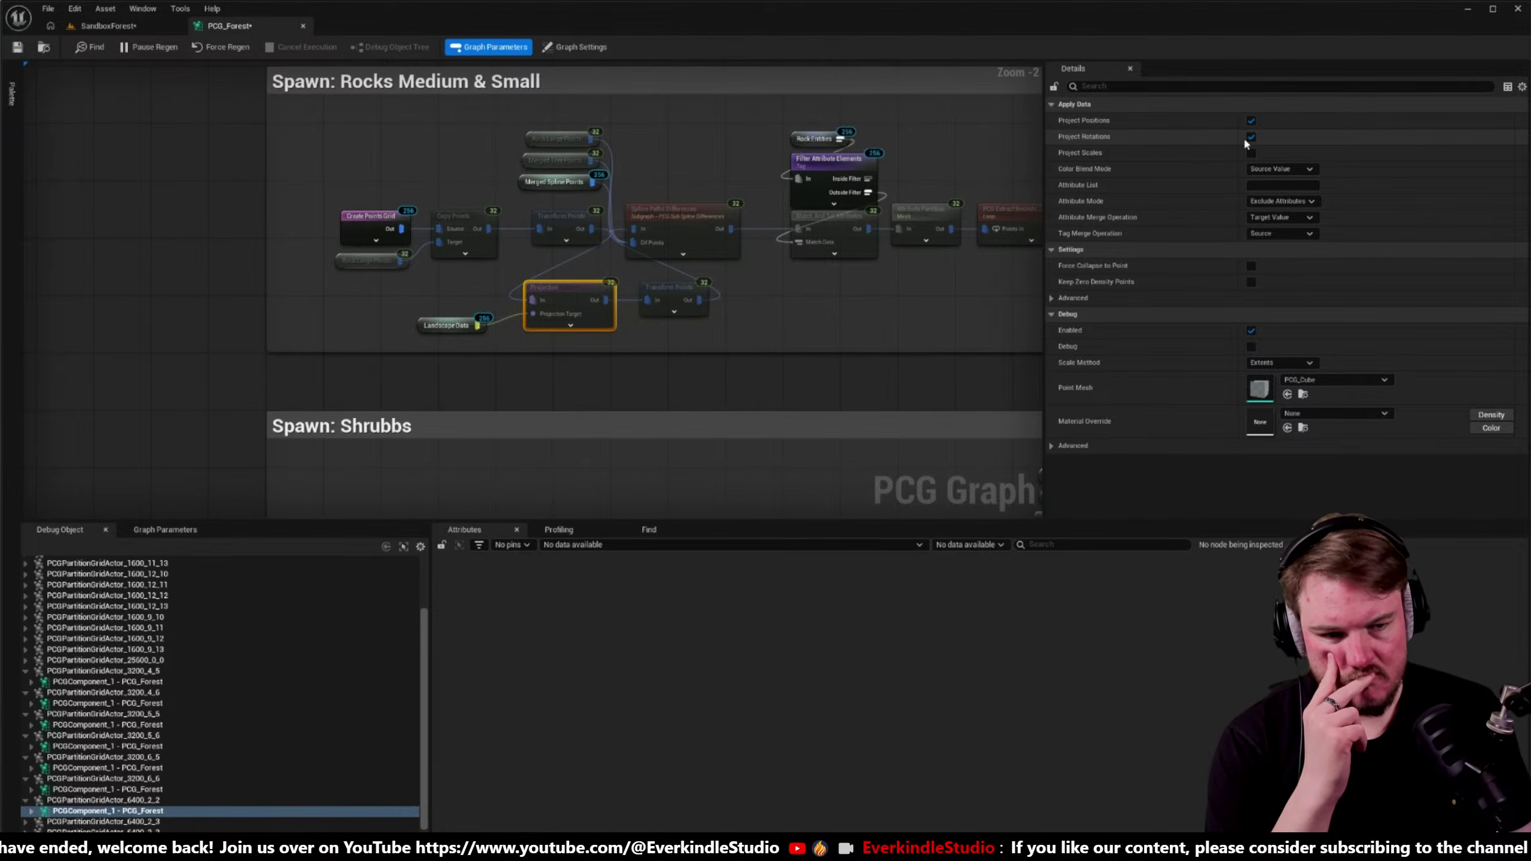
- Enable Absolute Rotation on the Transform Points node in the Fir Medium section
right_click_drag(847, 249, 825, 425)
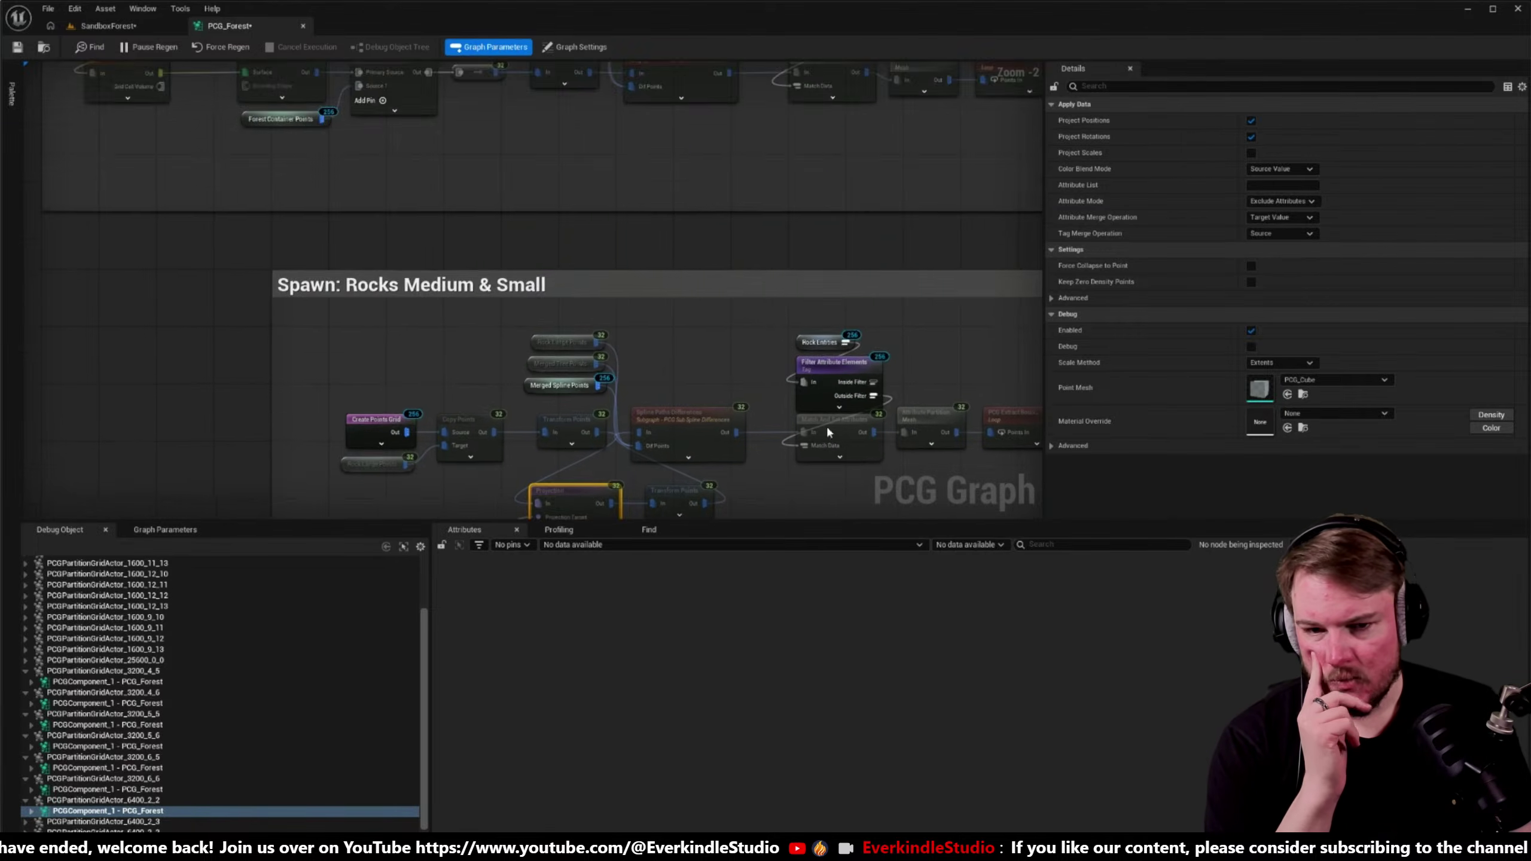
scroll(751, 289, "down", 2)
right_click_drag(751, 290, 614, 363)
right_click_drag(644, 269, 599, 604)
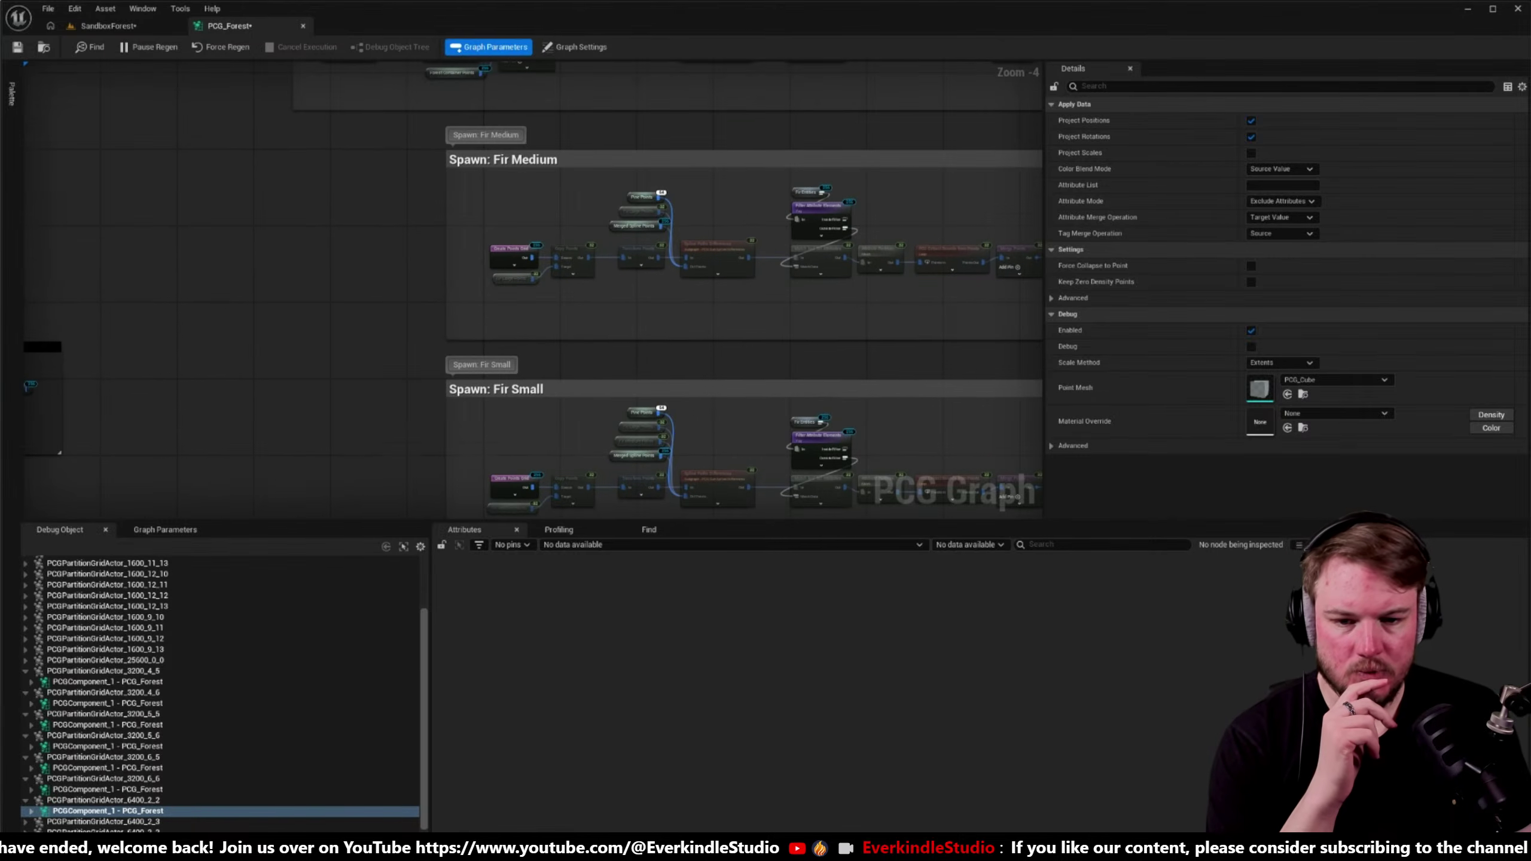
scroll(611, 246, "up", 3)
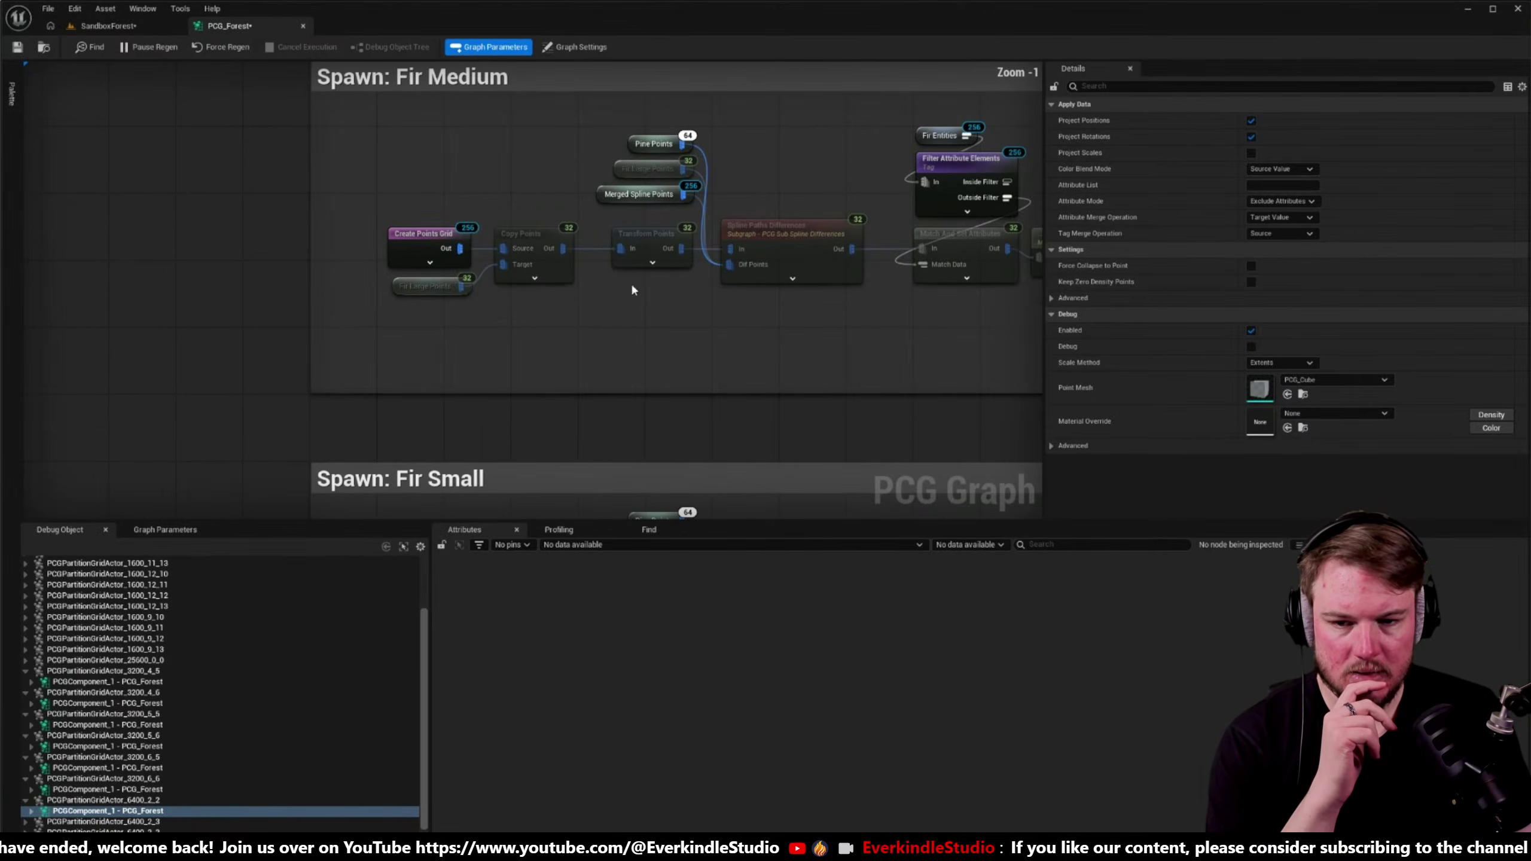
scroll(647, 335, "up", 1)
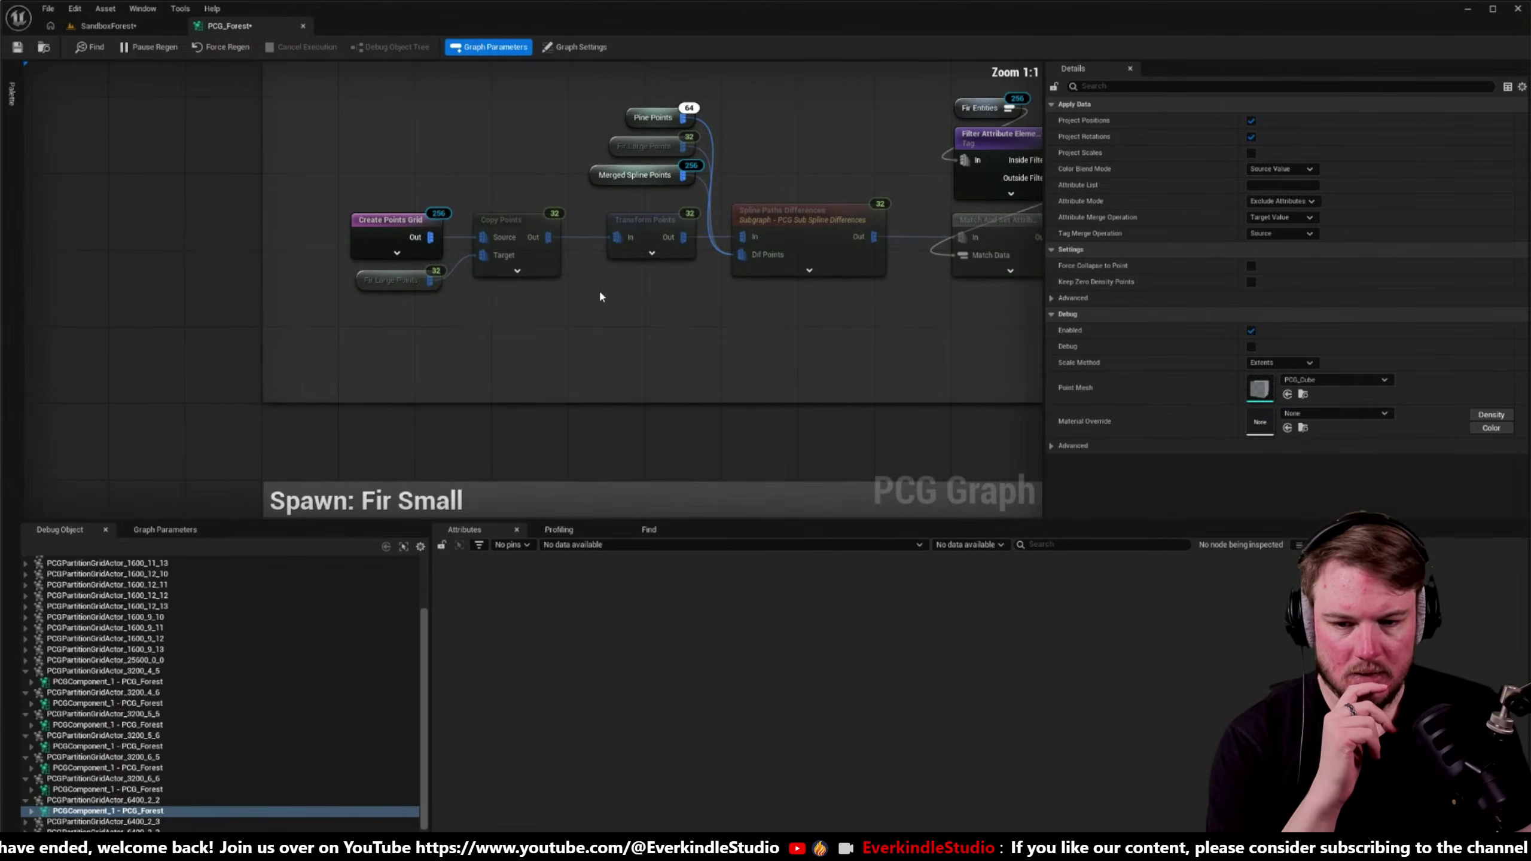
right_click_drag(594, 286, 569, 285)
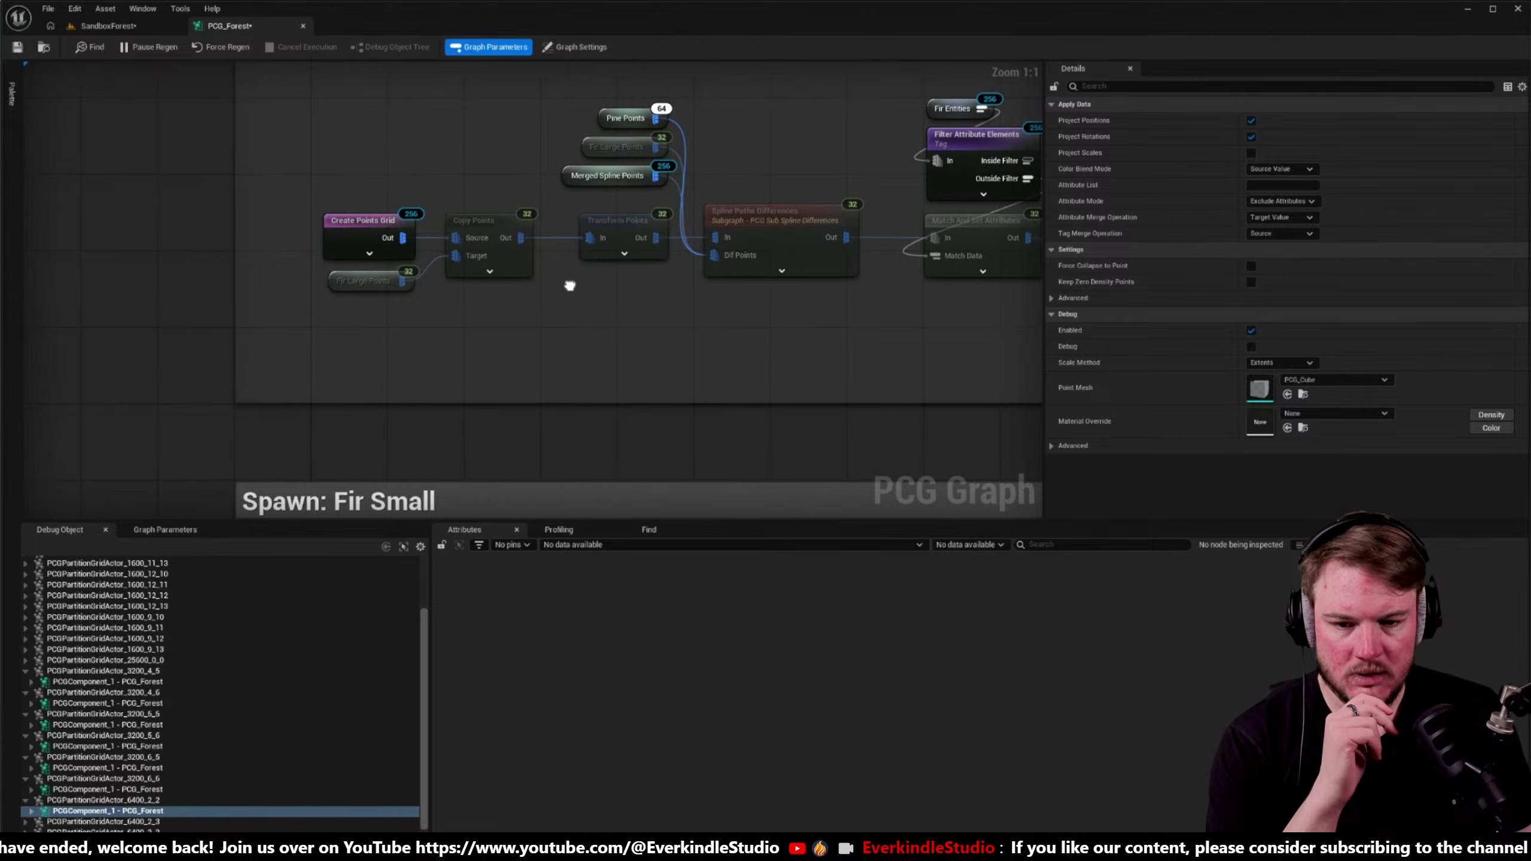
left_click(628, 225)
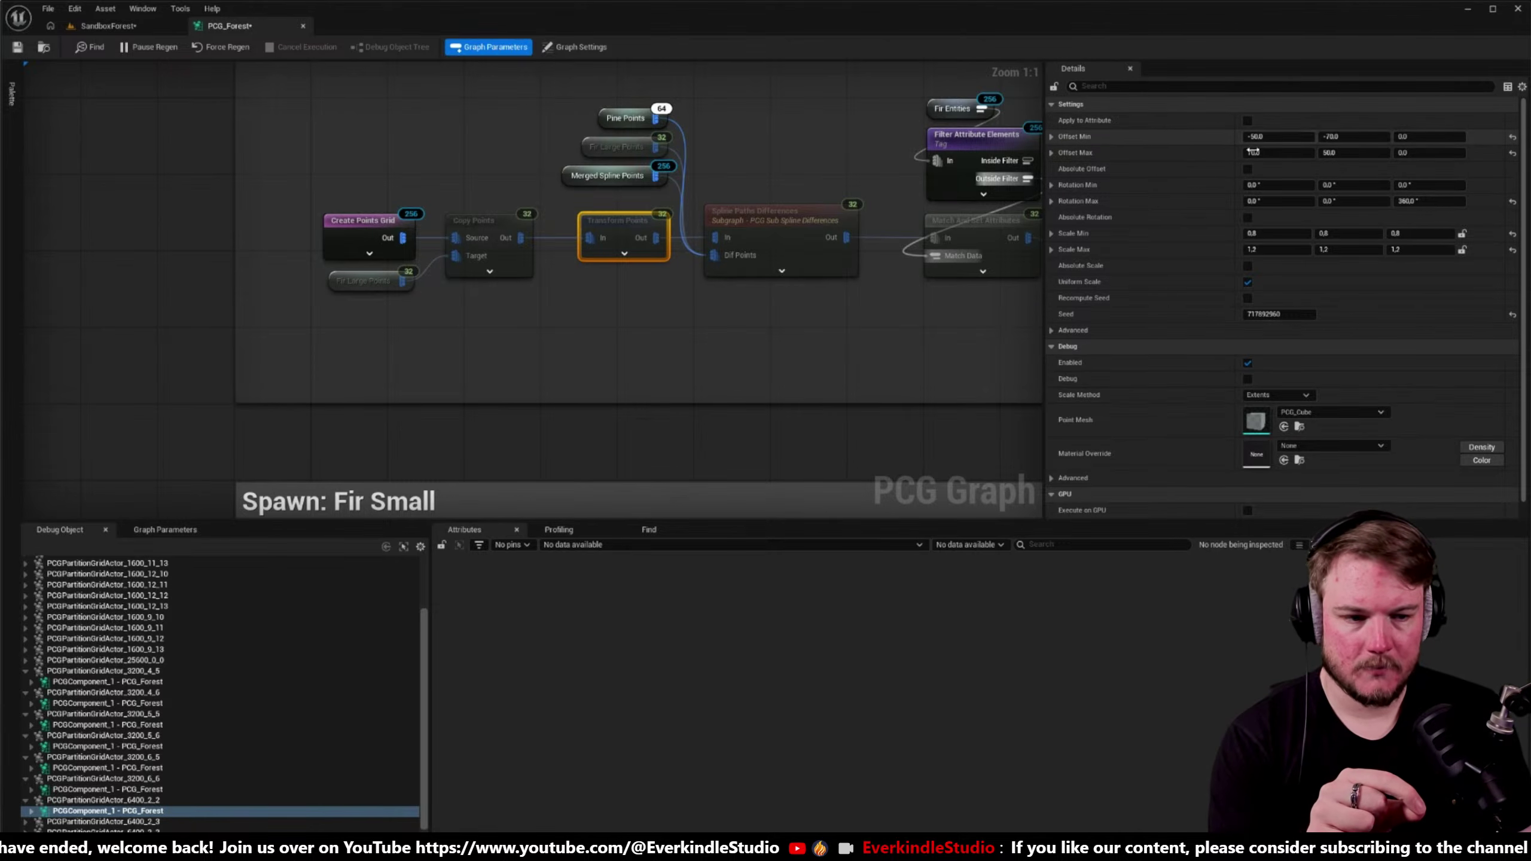
left_click_drag(1251, 152, 1282, 158)
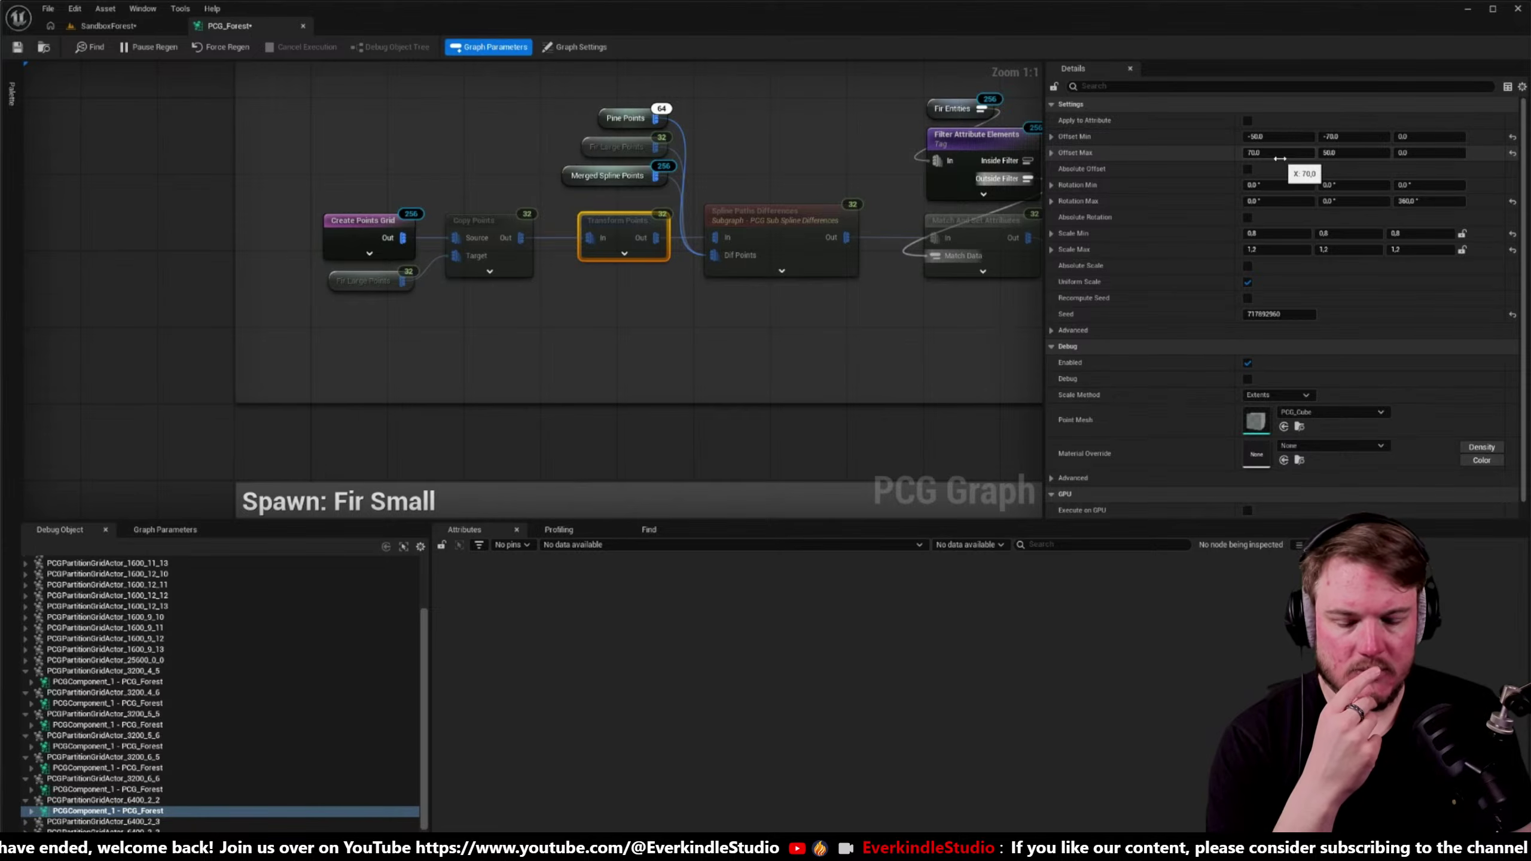
left_click(1246, 217)
- Pause graph regeneration and add a Projection node fed by the Fir Medium section's Transform Points output, placed below it
right_click_drag(744, 343, 690, 306)
left_click_drag(691, 323, 614, 371)
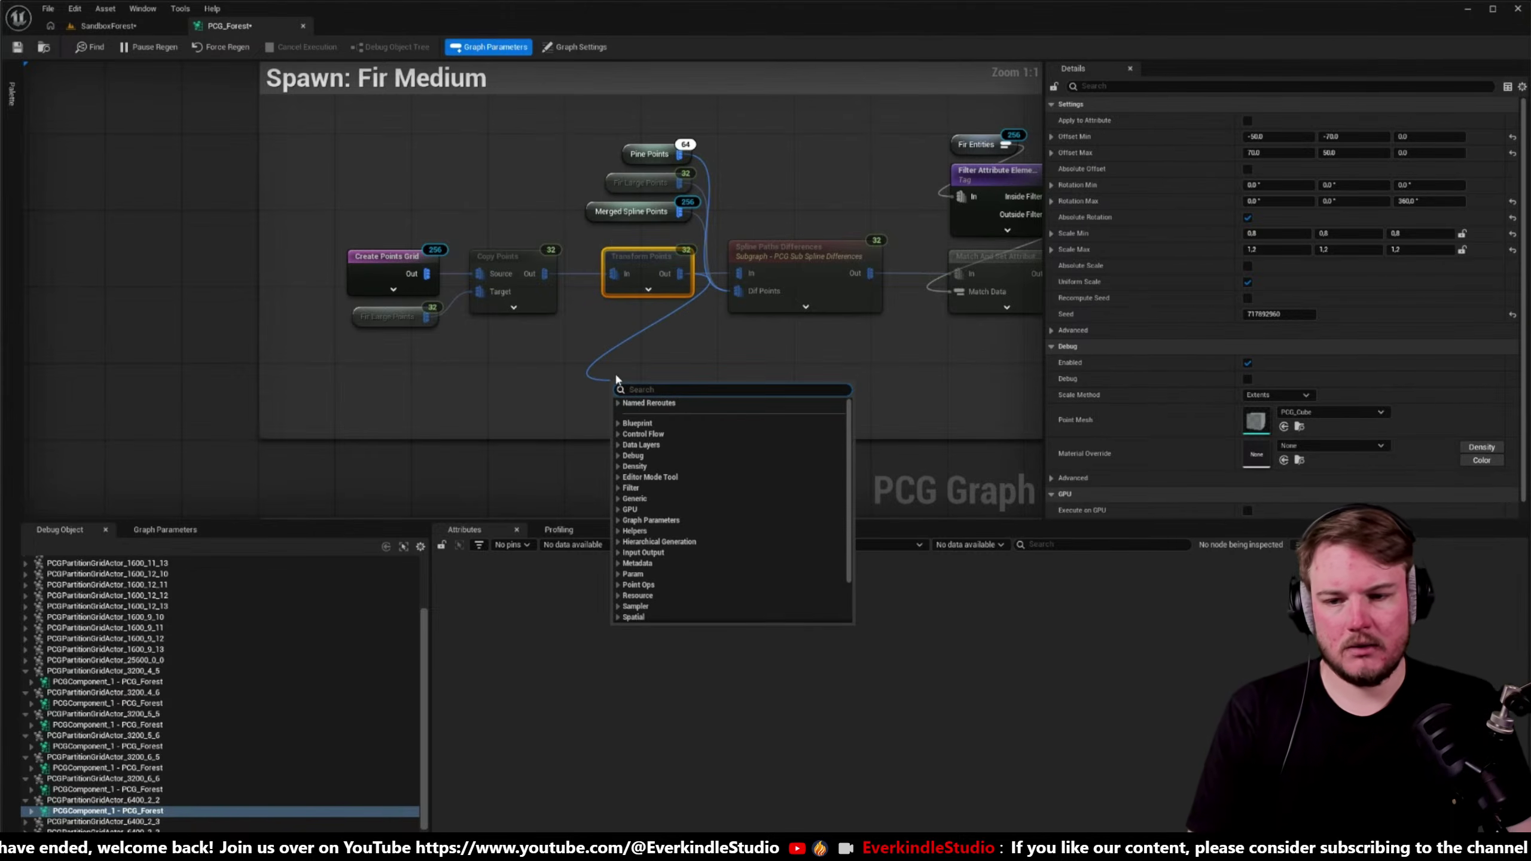
key("Escape")
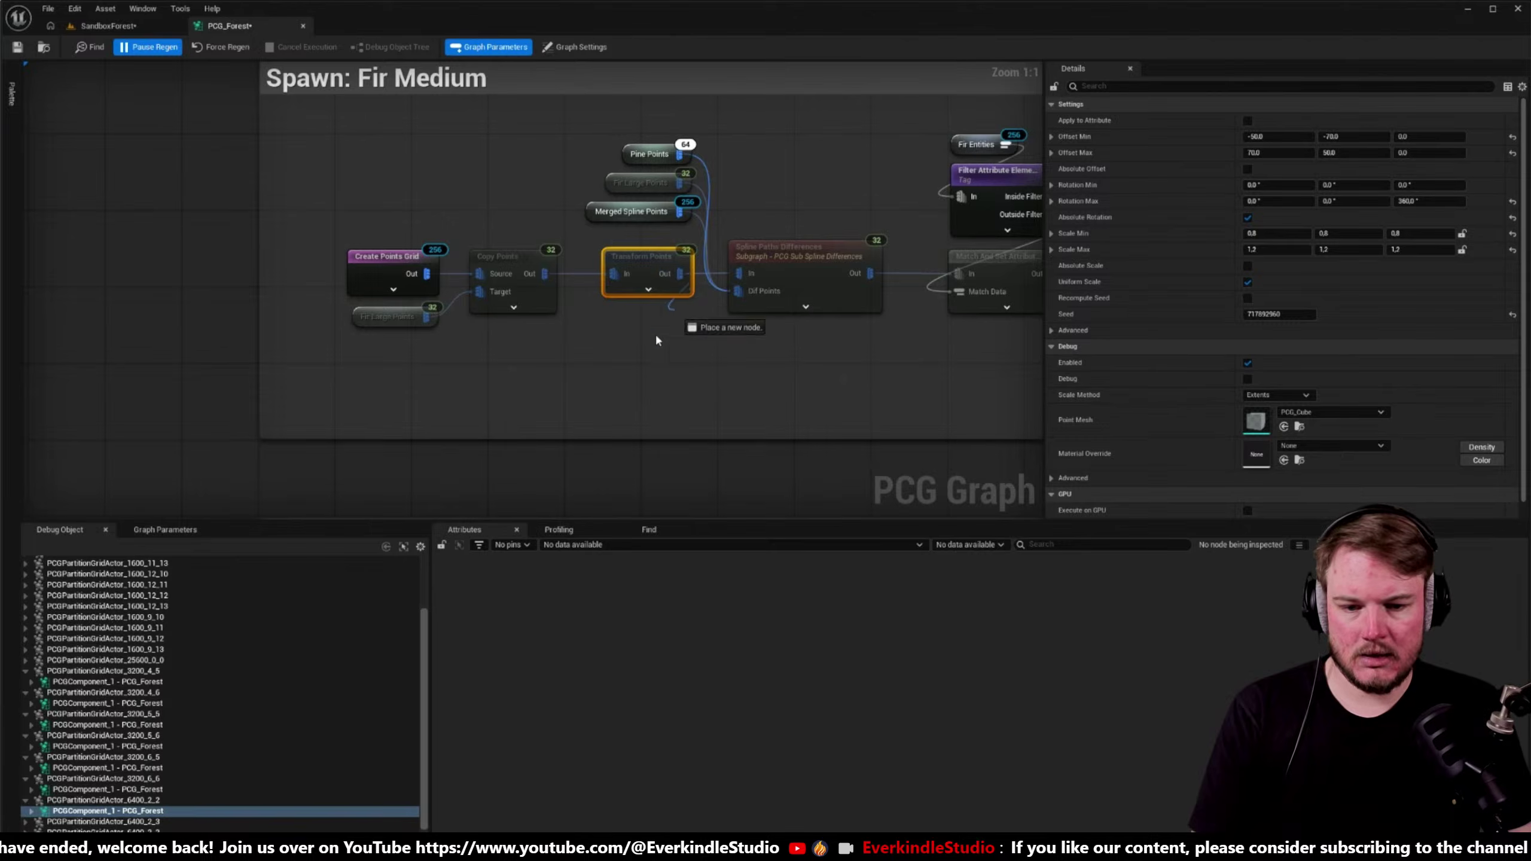
left_click_drag(657, 340, 615, 359)
key("Escape")
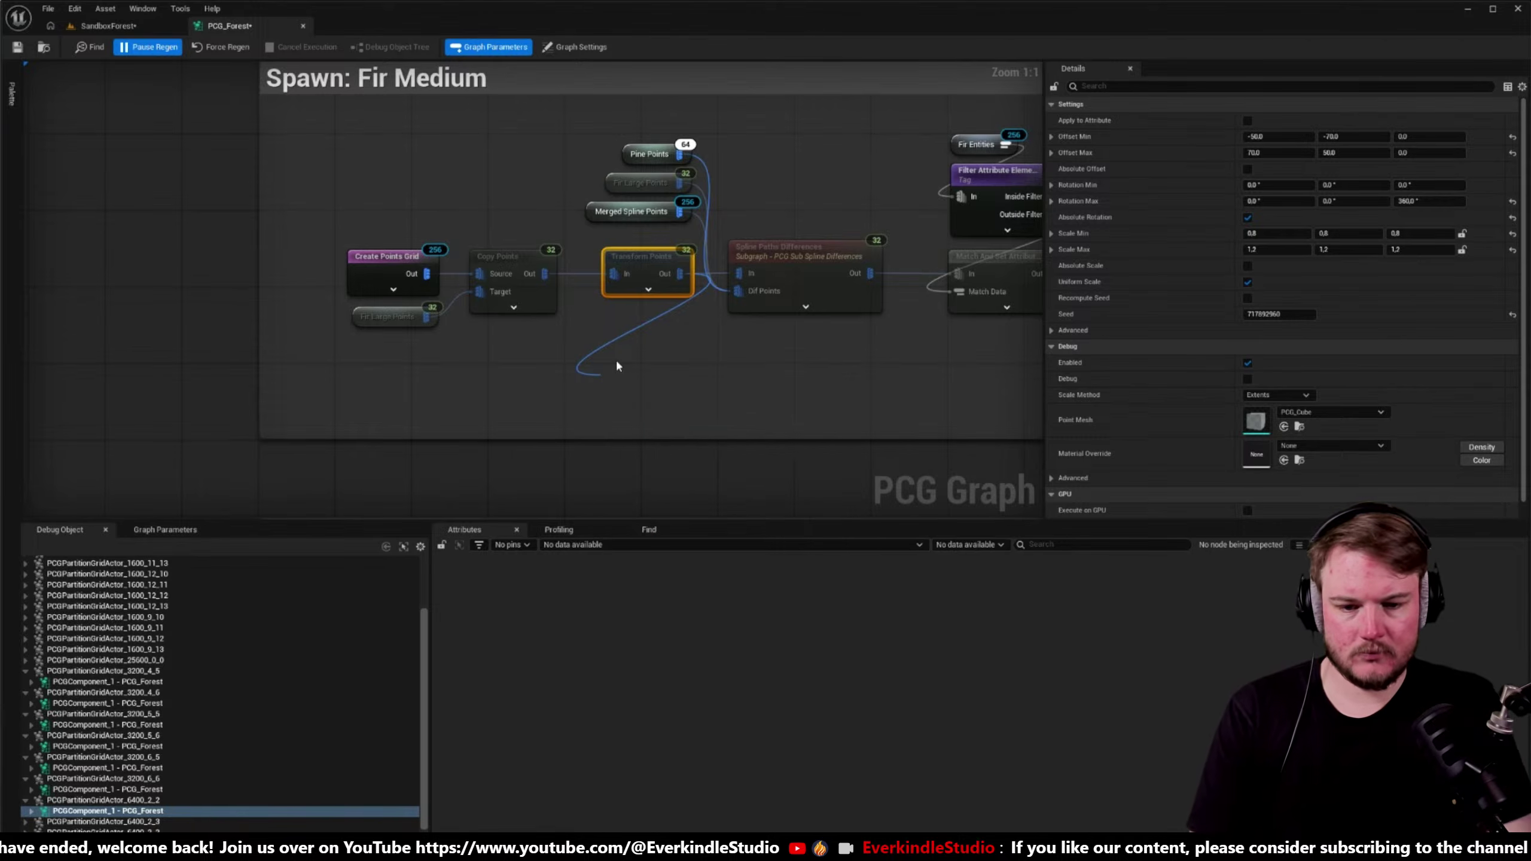
left_click_drag(646, 378, 667, 349)
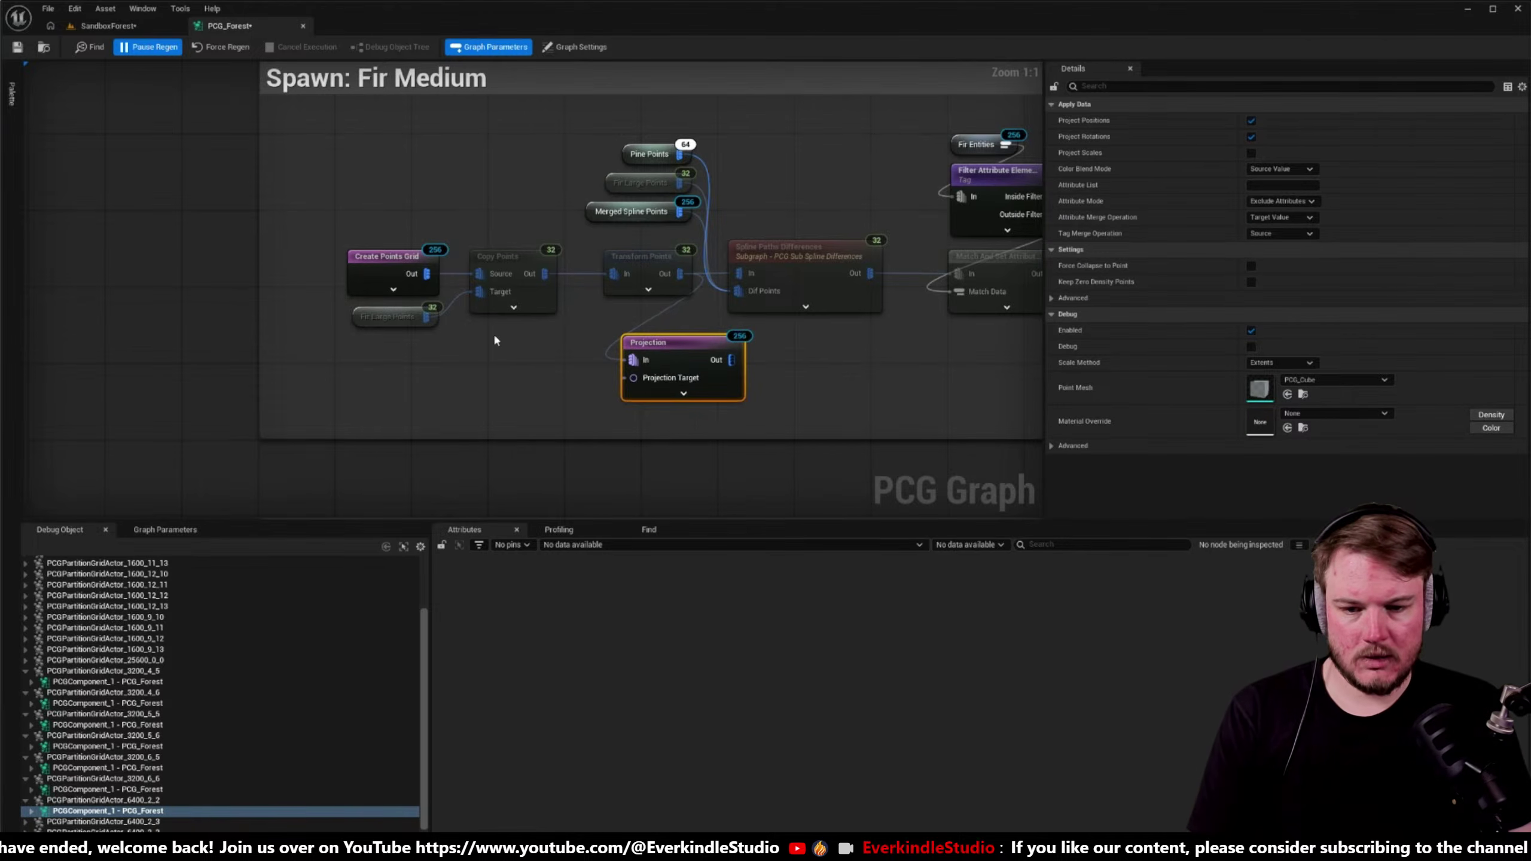
scroll(494, 341, "down", 5)
scroll(420, 199, "up", 3)
right_click_drag(608, 381, 433, 186)
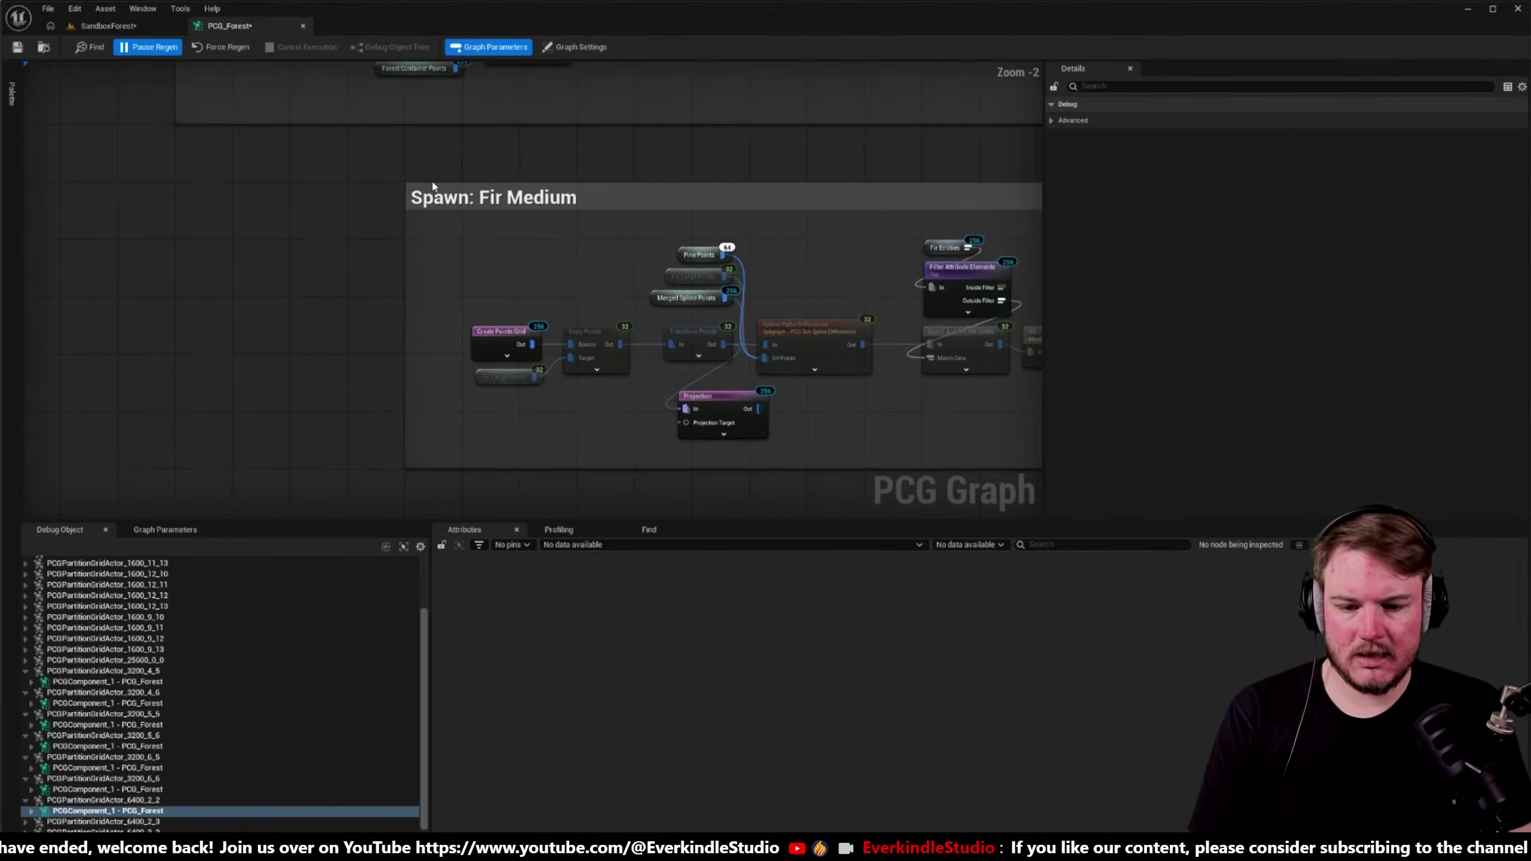
- Paste a Landscape Data node into the Fir Medium section, wired to the Projection node's Projection Target, and arrange both nodes neatly
scroll(623, 437, "up", 2)
key("ctrl+v")
left_click_drag(656, 419, 614, 428)
right_click_drag(714, 424, 455, 374)
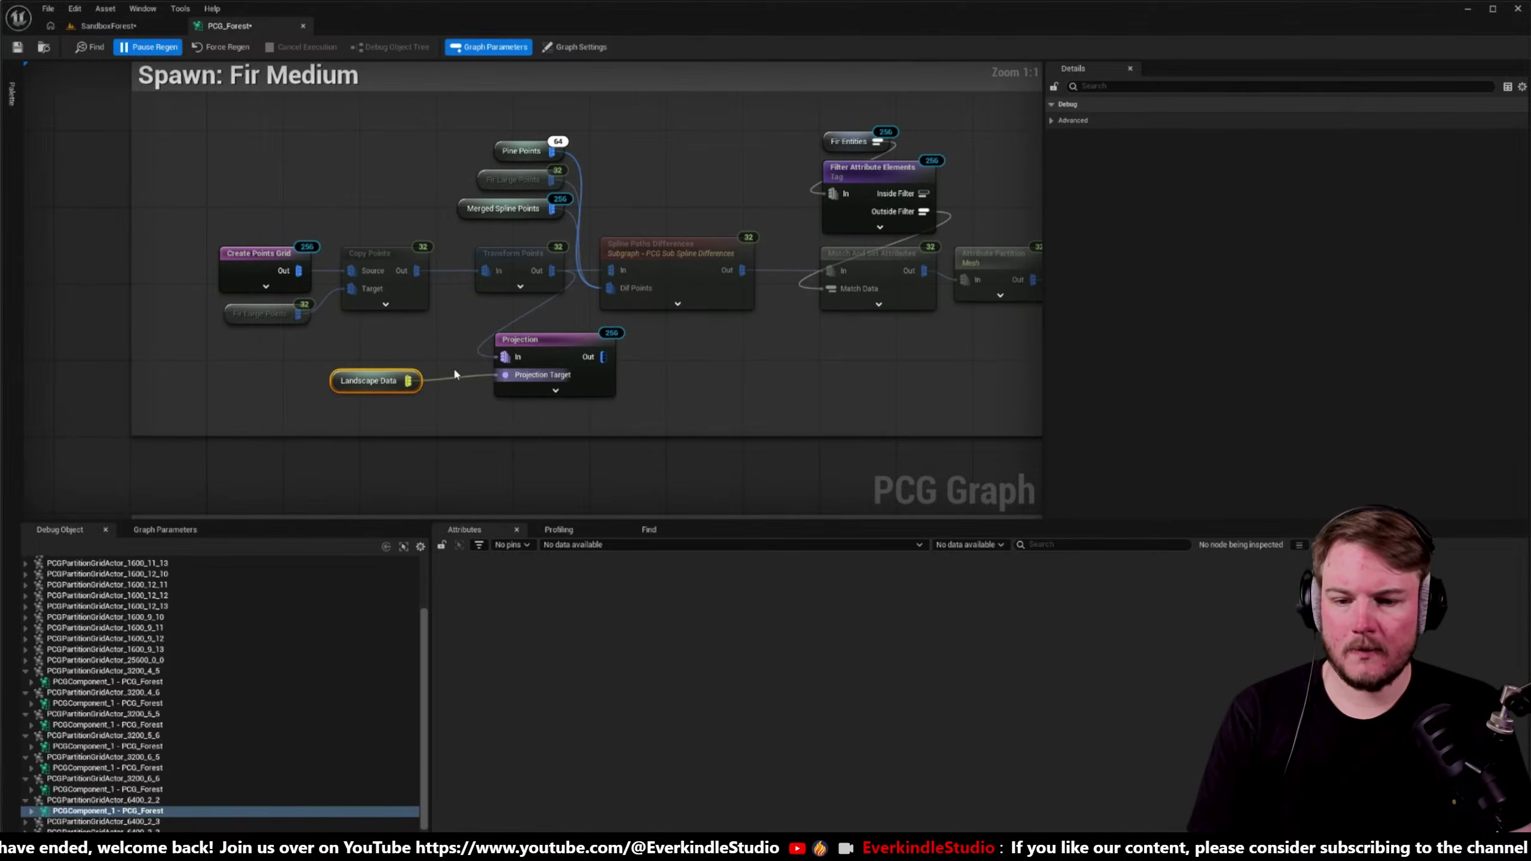
left_click_drag(401, 381, 427, 381)
left_click_drag(539, 352, 511, 343)
left_click(402, 385)
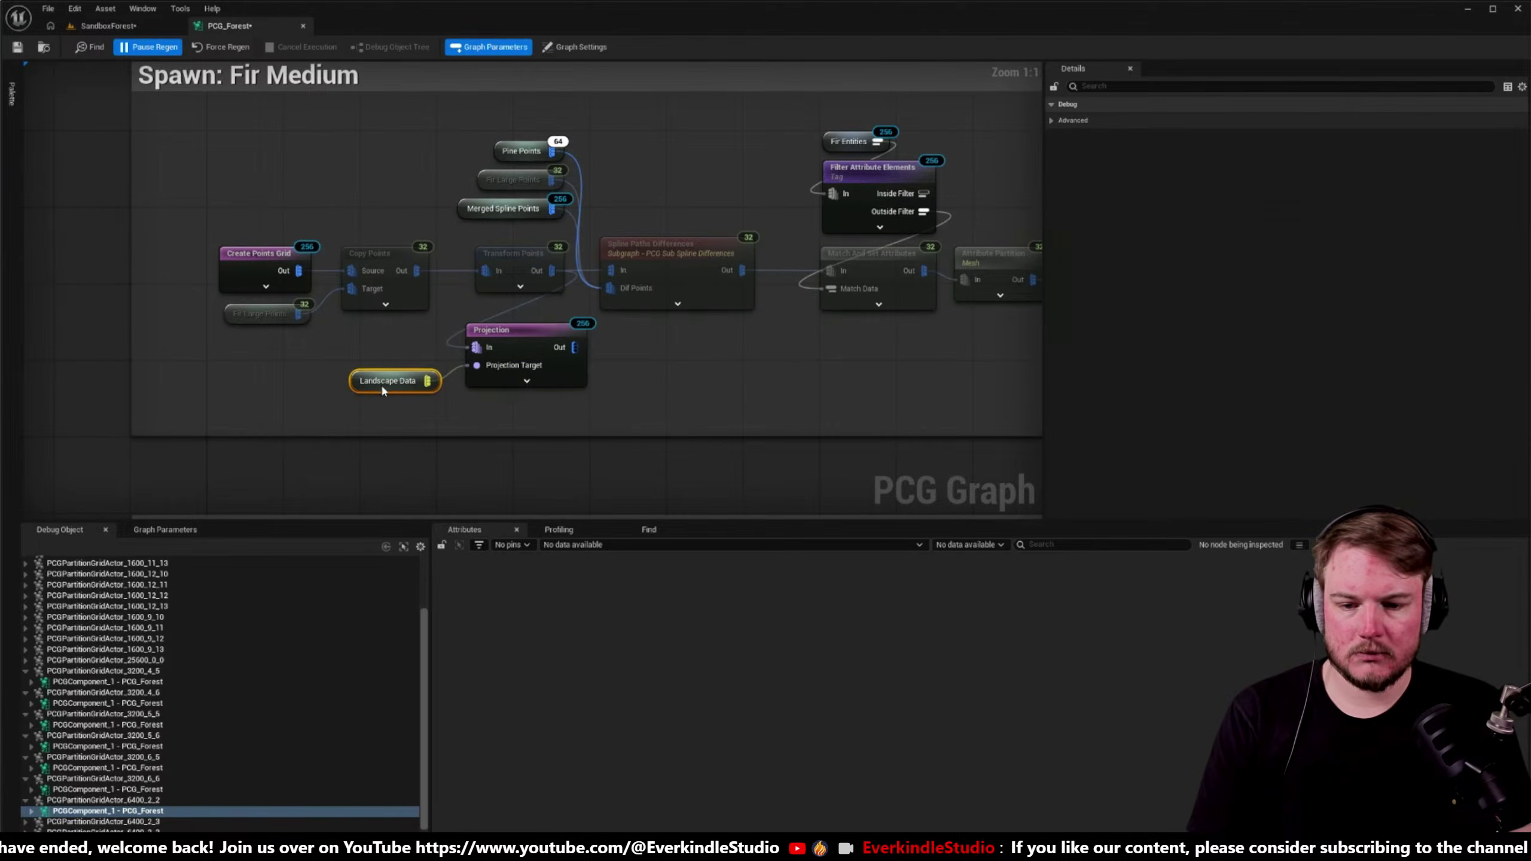
left_click_drag(402, 385, 387, 395)
- Inspect the settings of the Transform Points node that follows the Projection node in the Rocks Medium & Small section
left_click(507, 344)
scroll(507, 344, "down", 7)
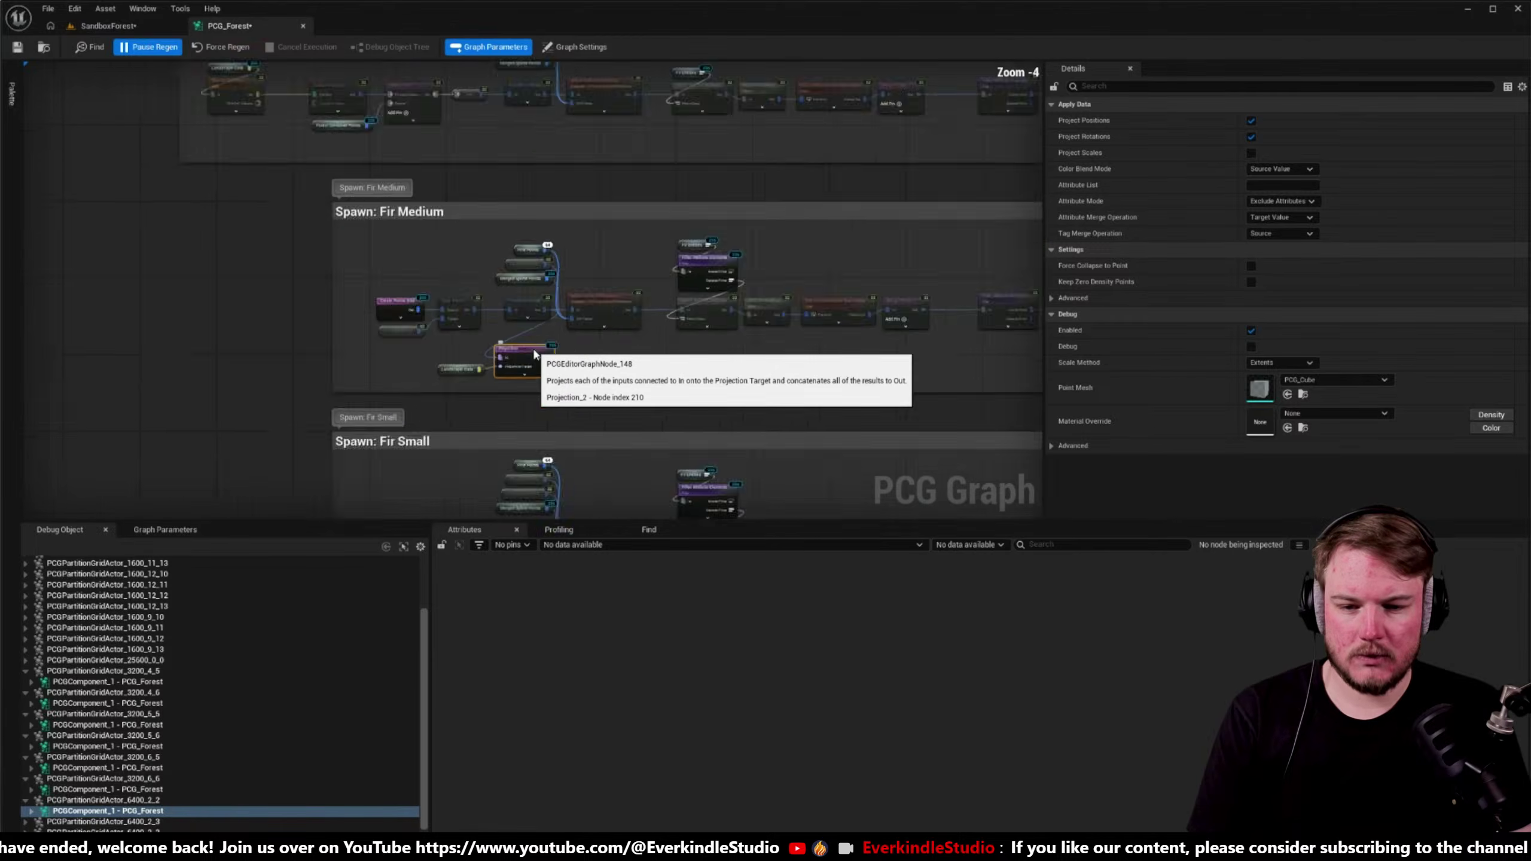
right_click_drag(596, 127, 595, 68)
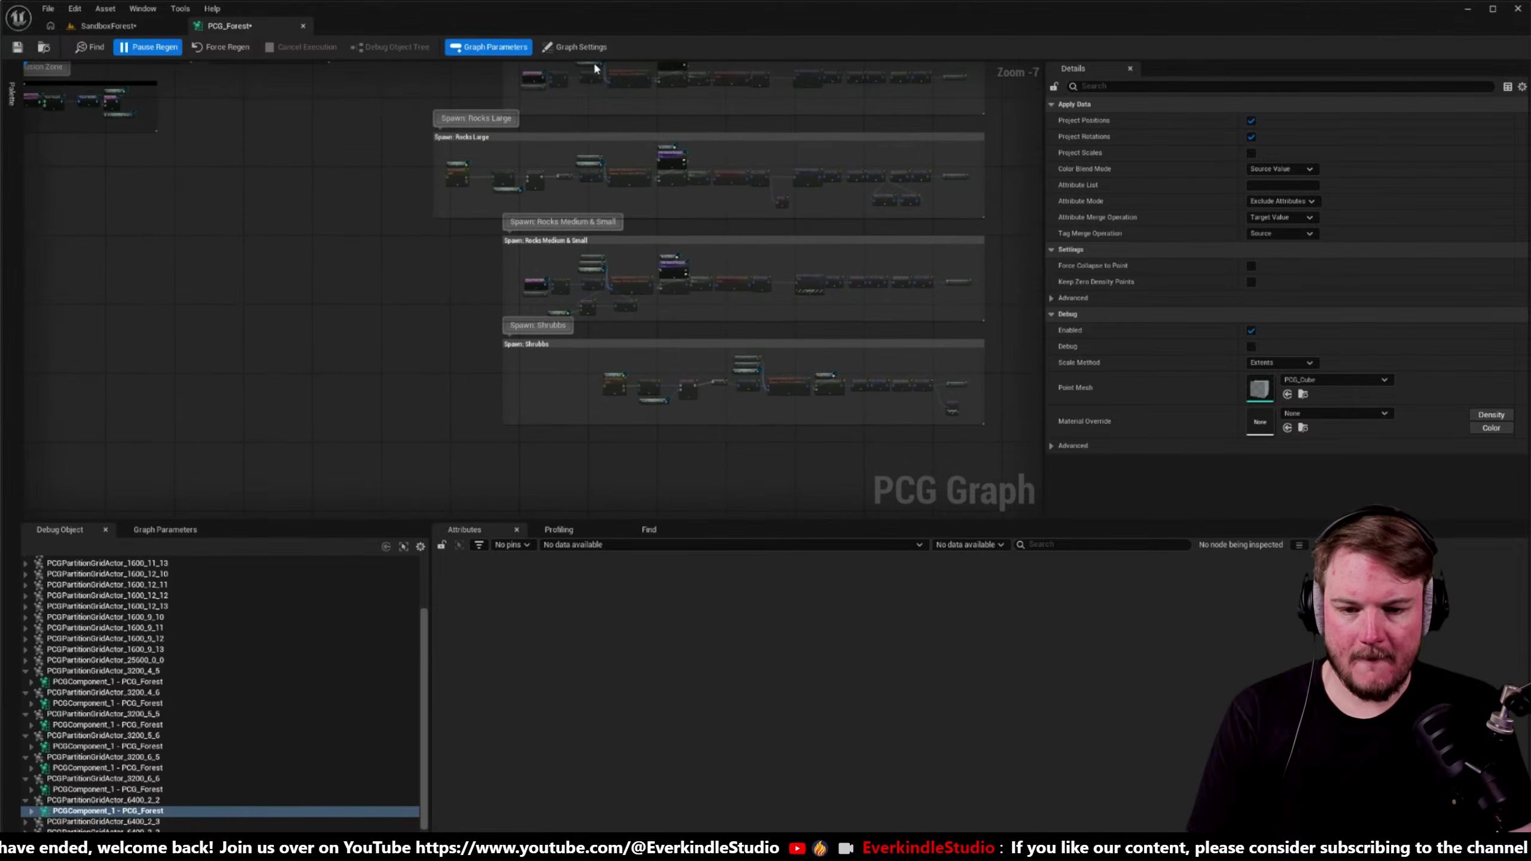
scroll(641, 302, "up", 7)
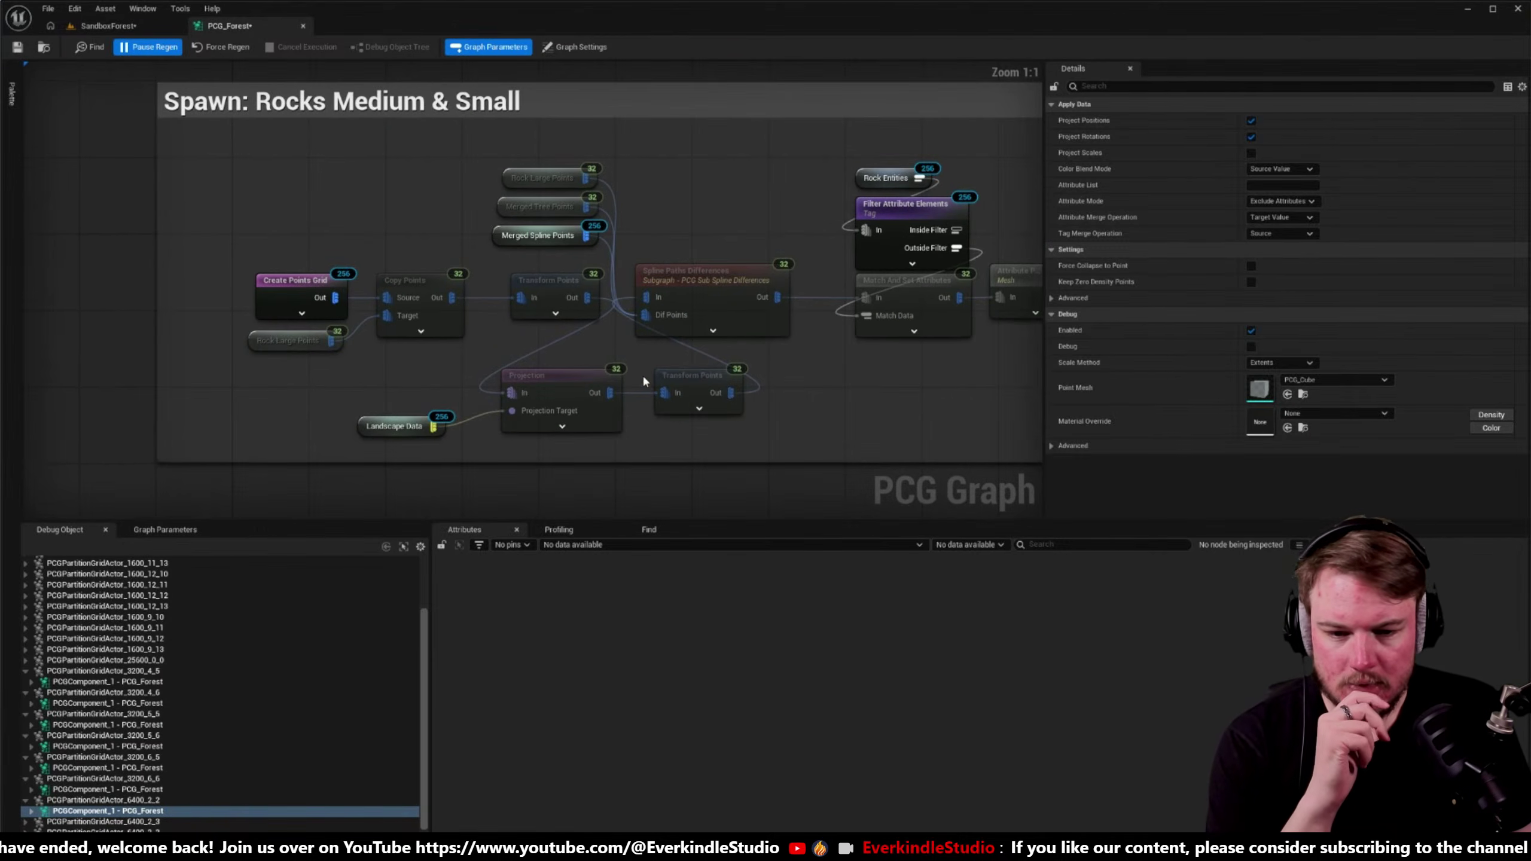
left_click(694, 385)
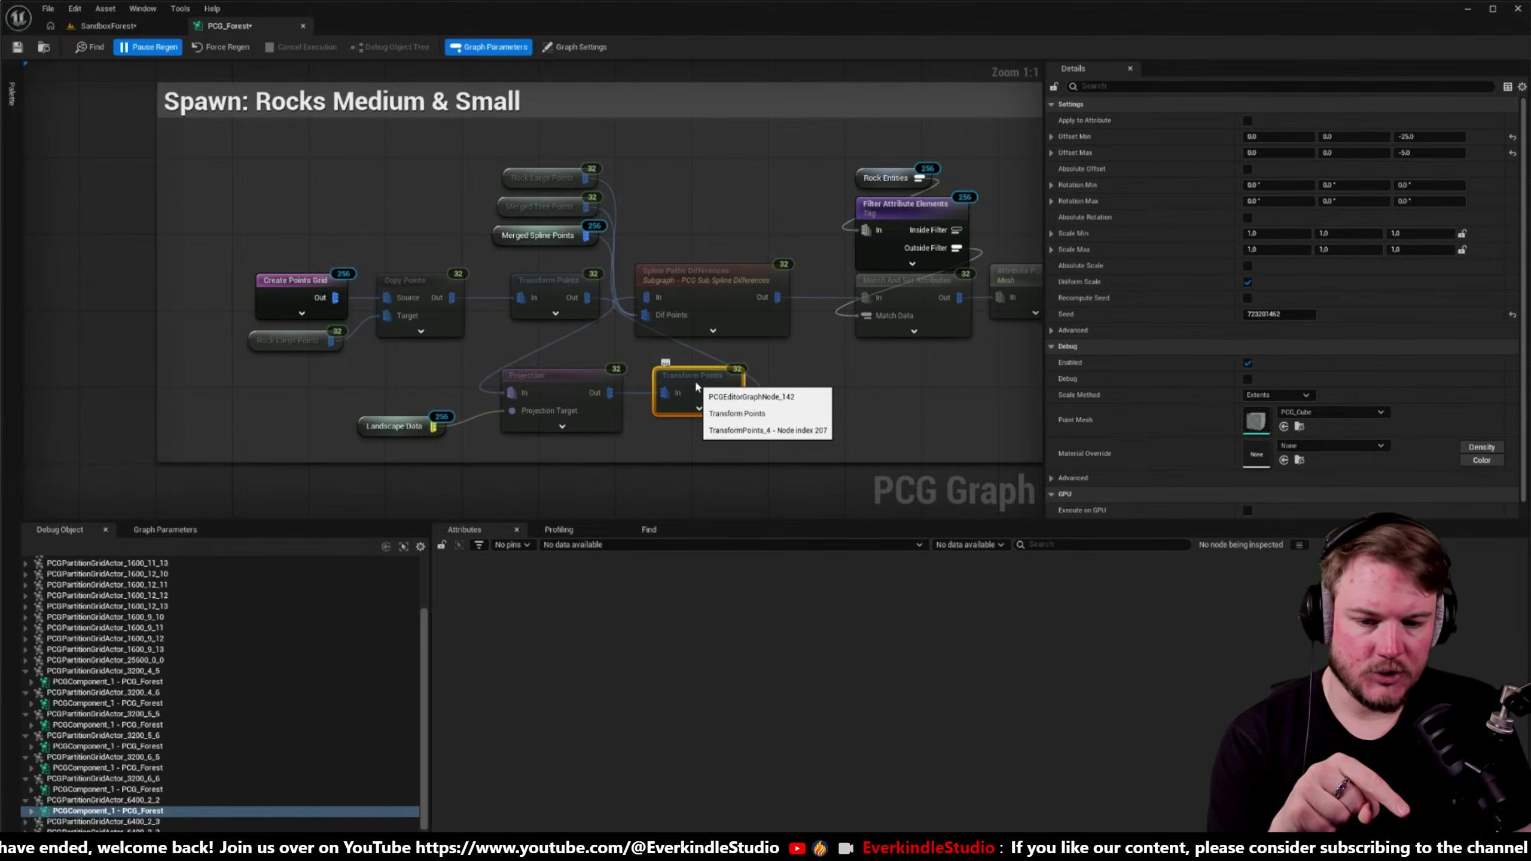
- Return to the Fir Medium section and review the settings of its Transform Points and Projection nodes
scroll(688, 304, "down", 7)
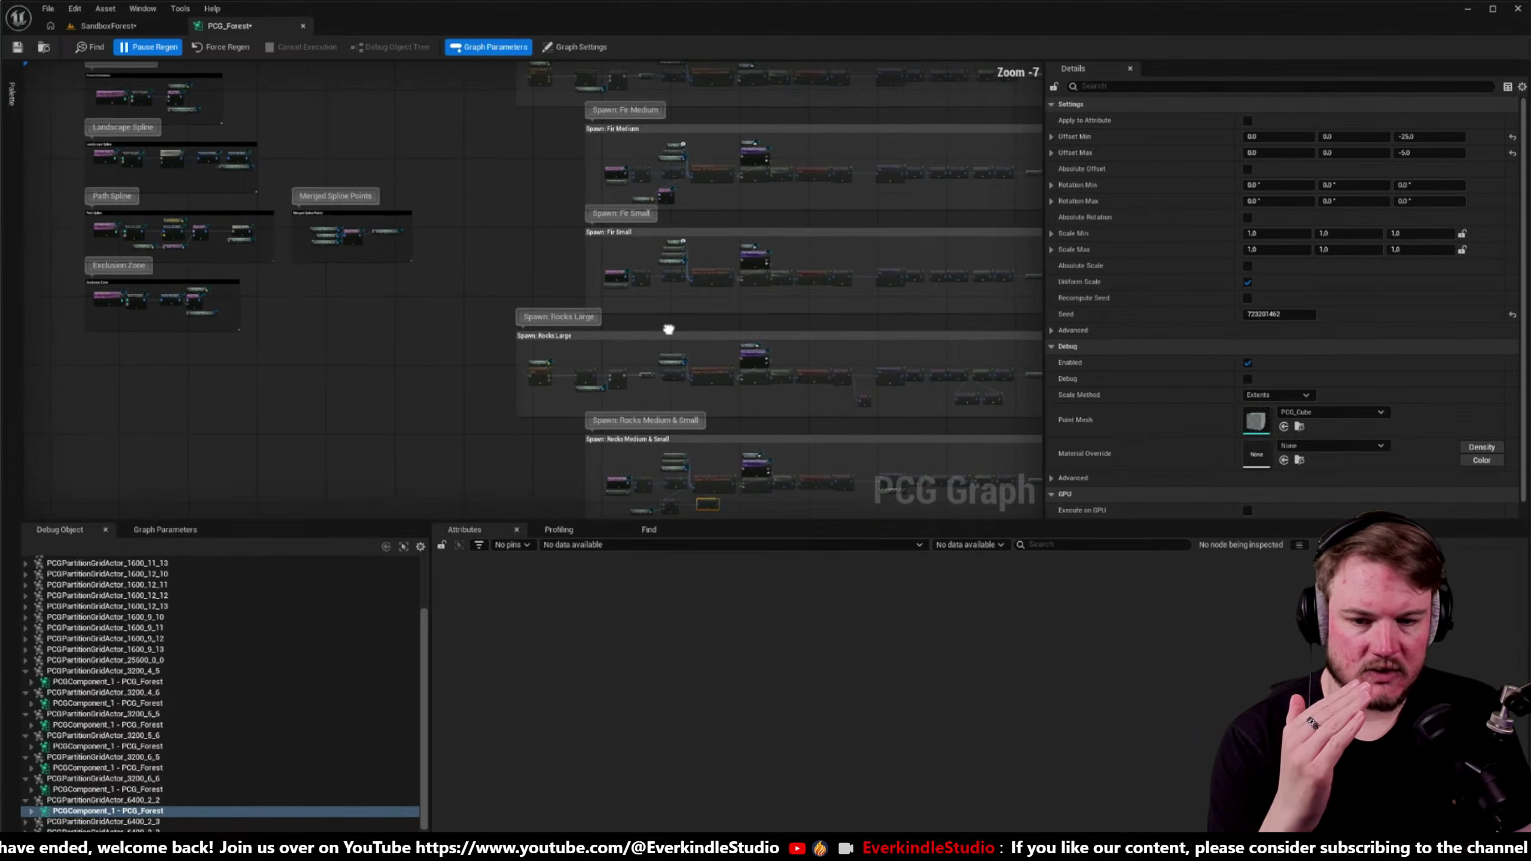
right_click_drag(667, 334, 666, 339)
scroll(638, 315, "up", 8)
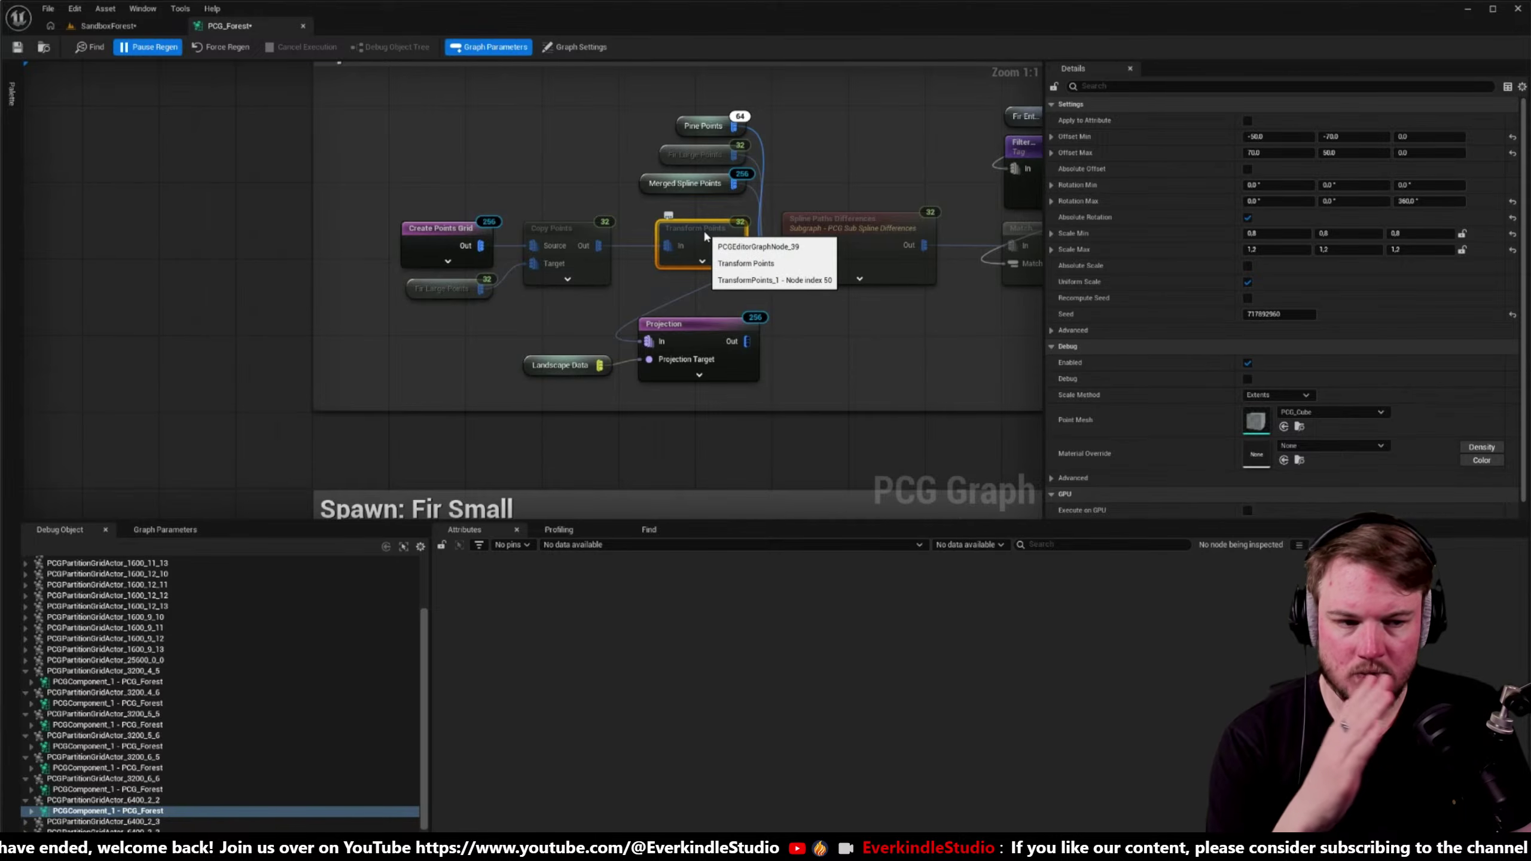
left_click(704, 233)
left_click(695, 329)
right_click_drag(695, 329, 583, 326)
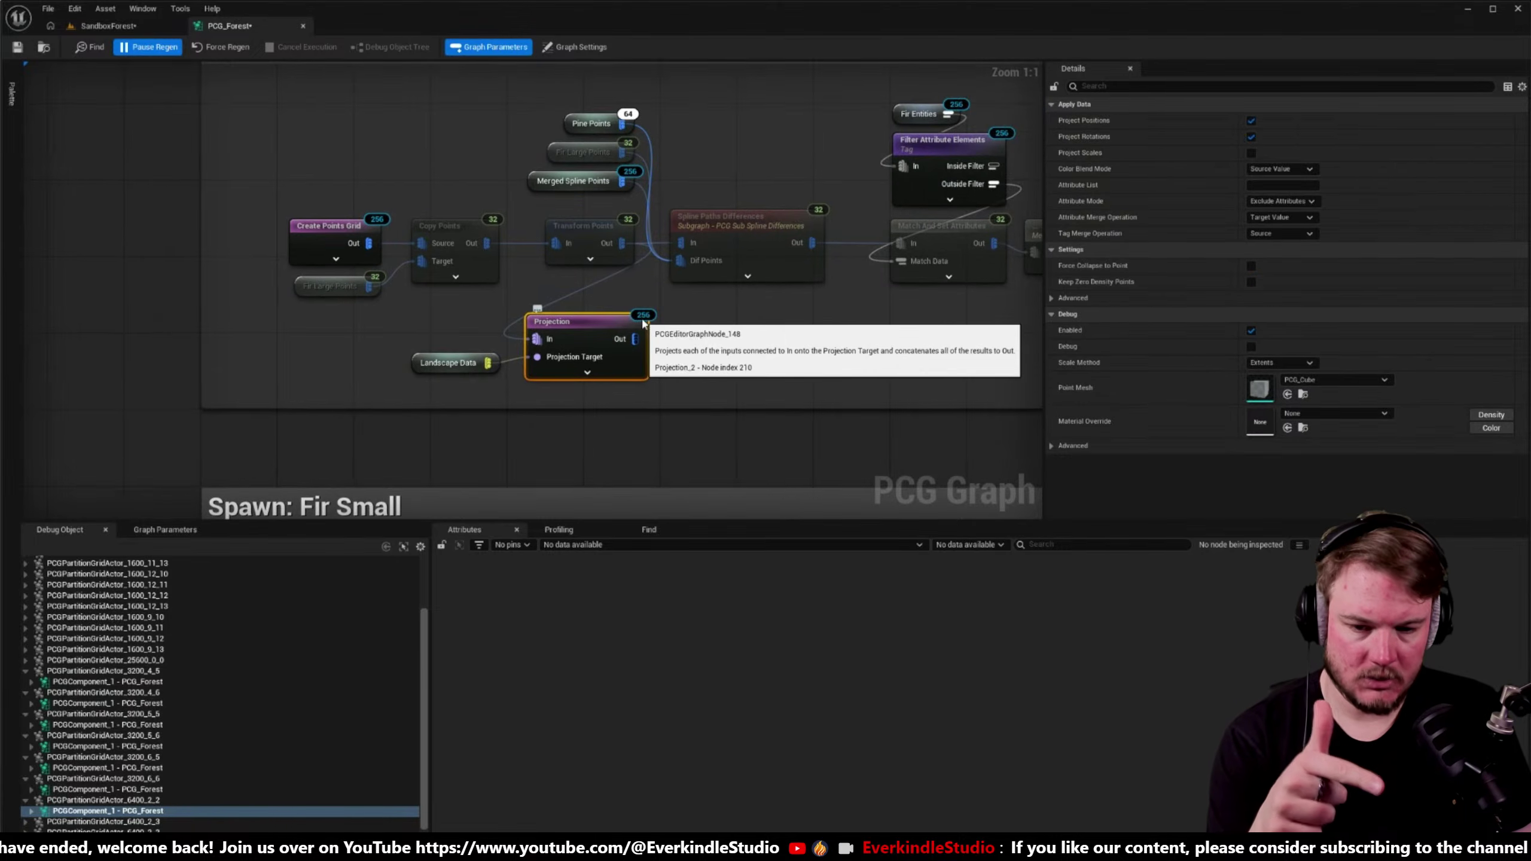
left_click(591, 227)
- Add a Transform Points node fed by the Fir Medium section's Projection output and open its Offset Min Z value for editing
left_click_drag(635, 339, 716, 348)
type("t")
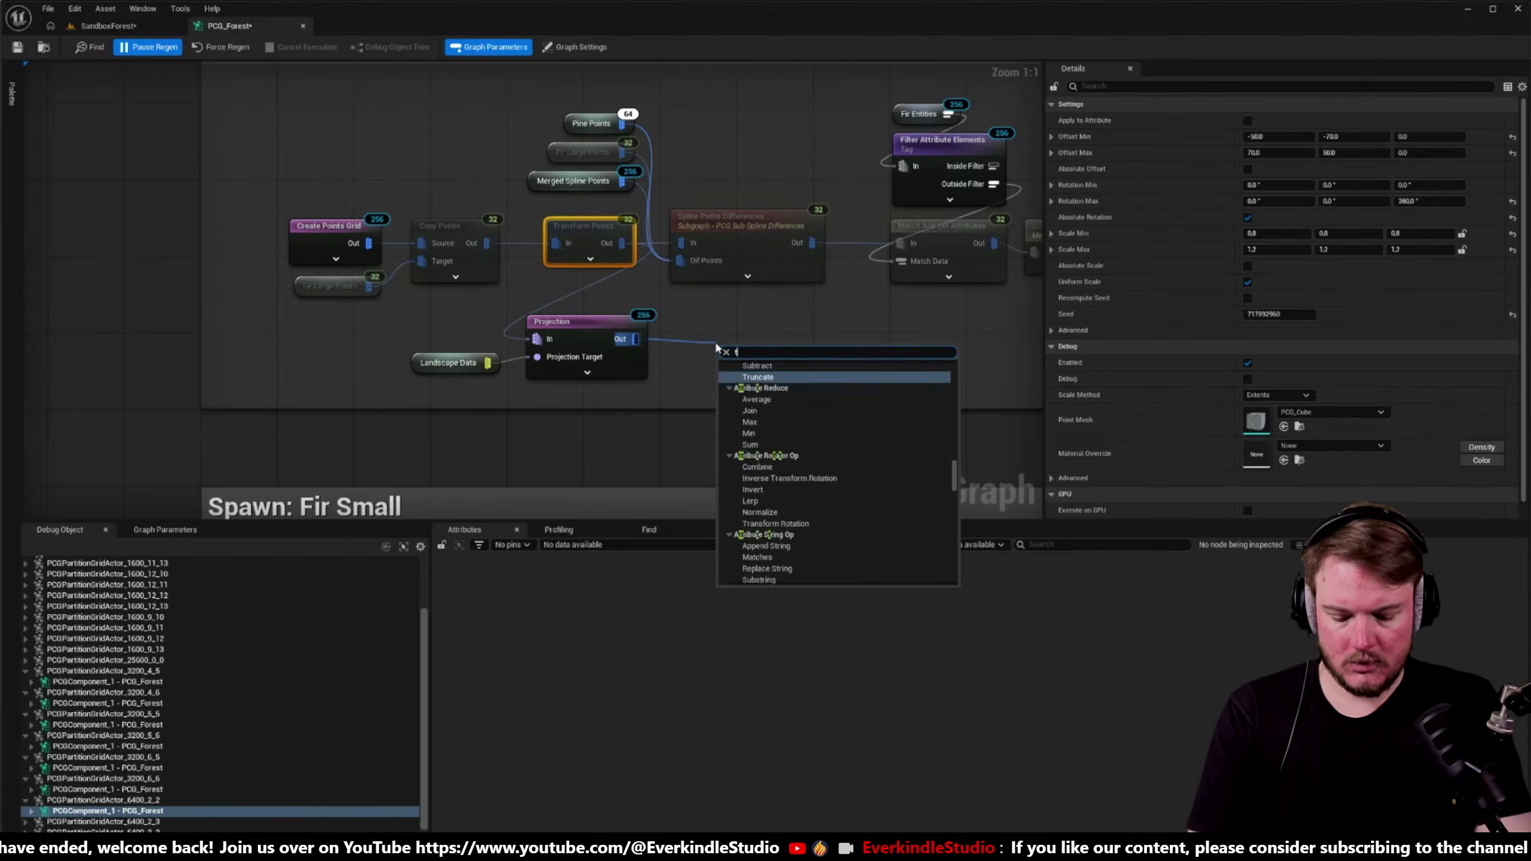
type("ransform point")
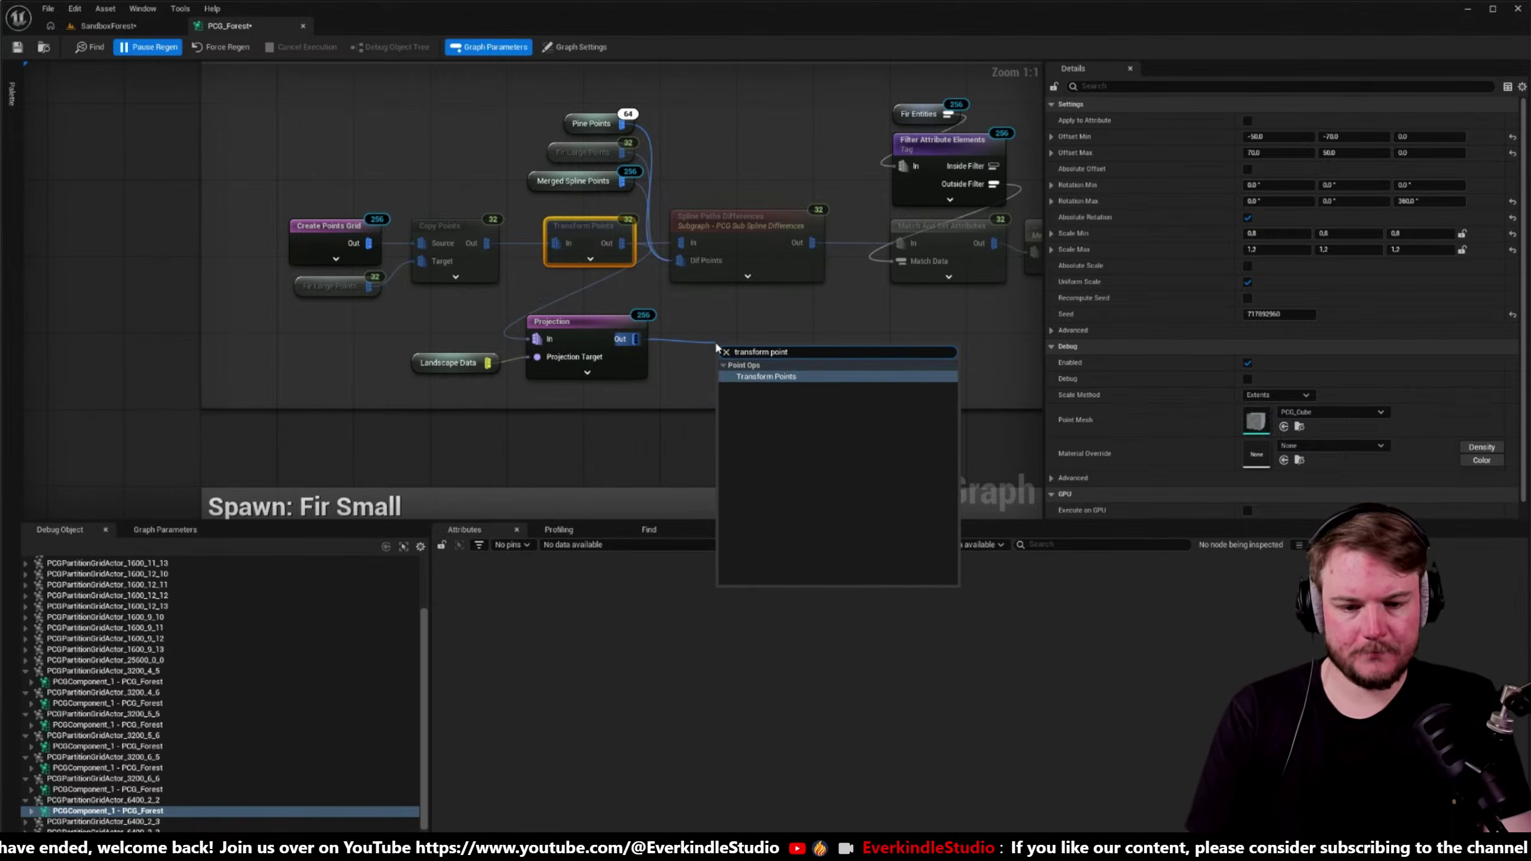
key("Return")
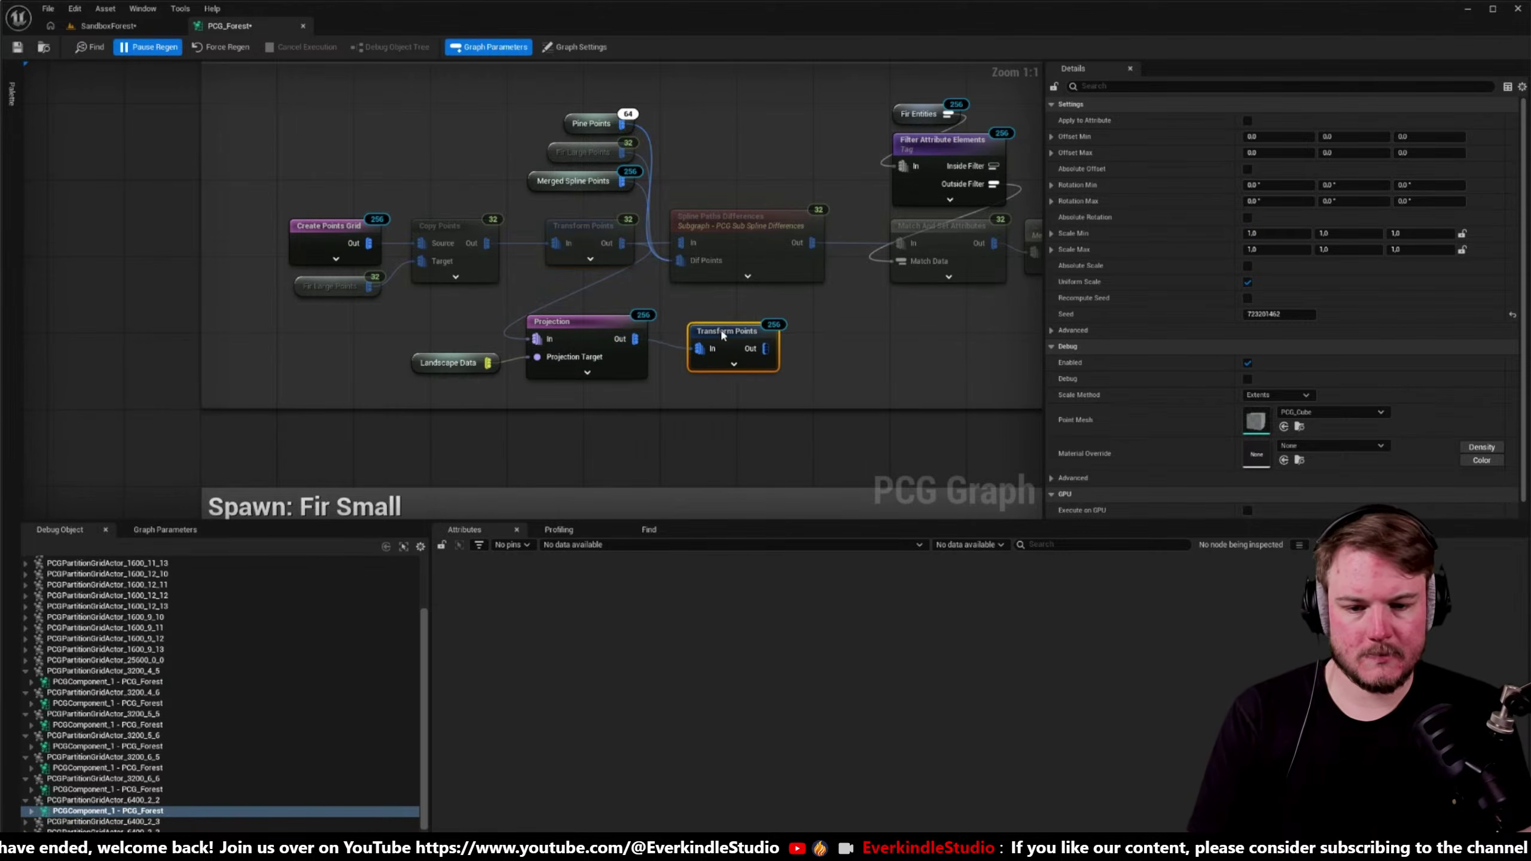
left_click(1450, 134)
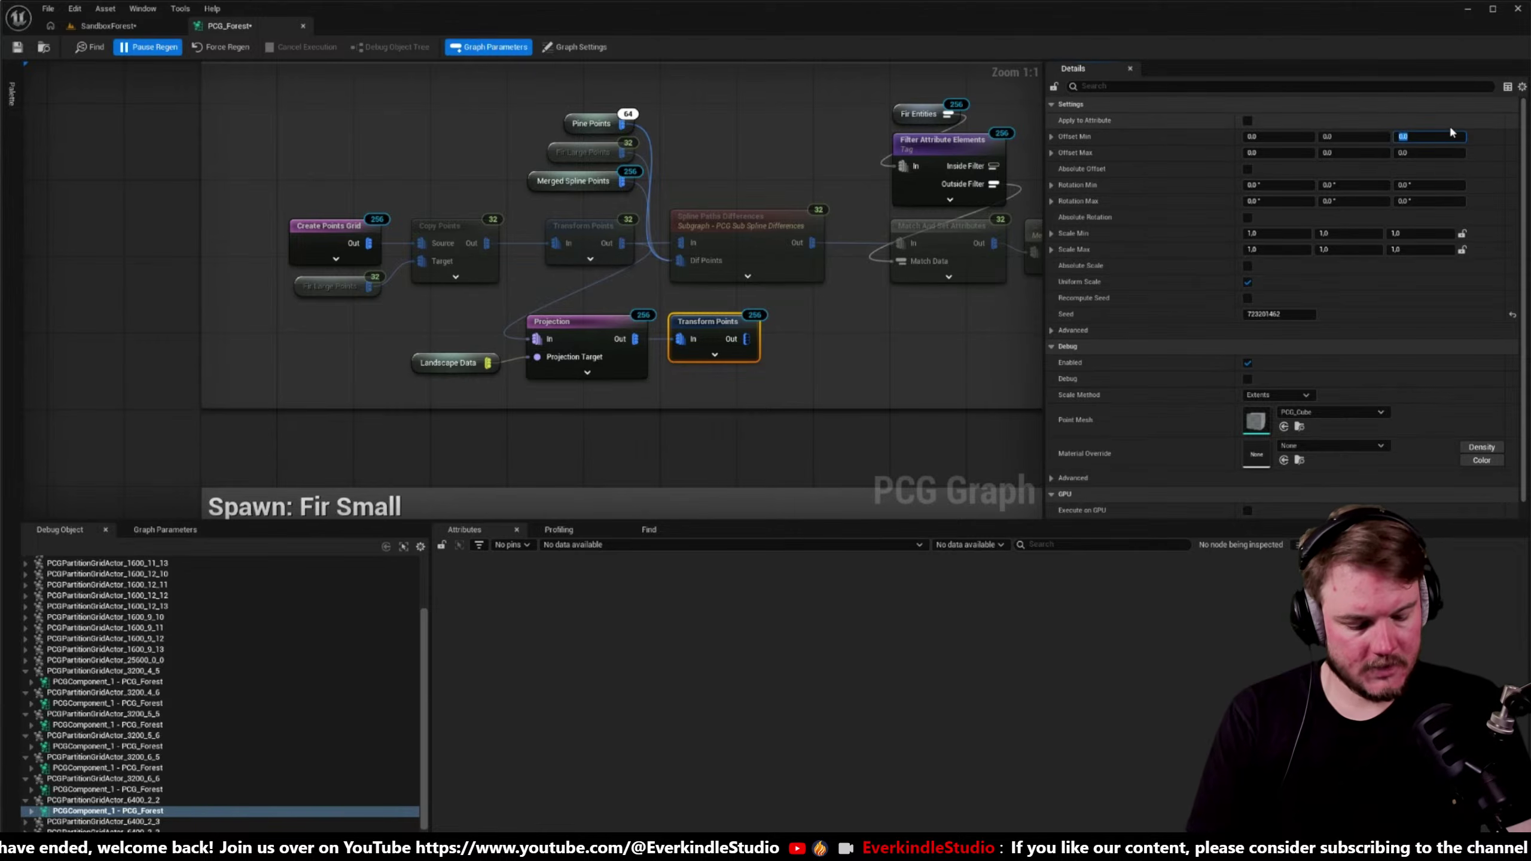
- Set the lower Transform Points node's Z offset range in the Fir Medium section to -10 minimum and -5 maximum
type("-10")
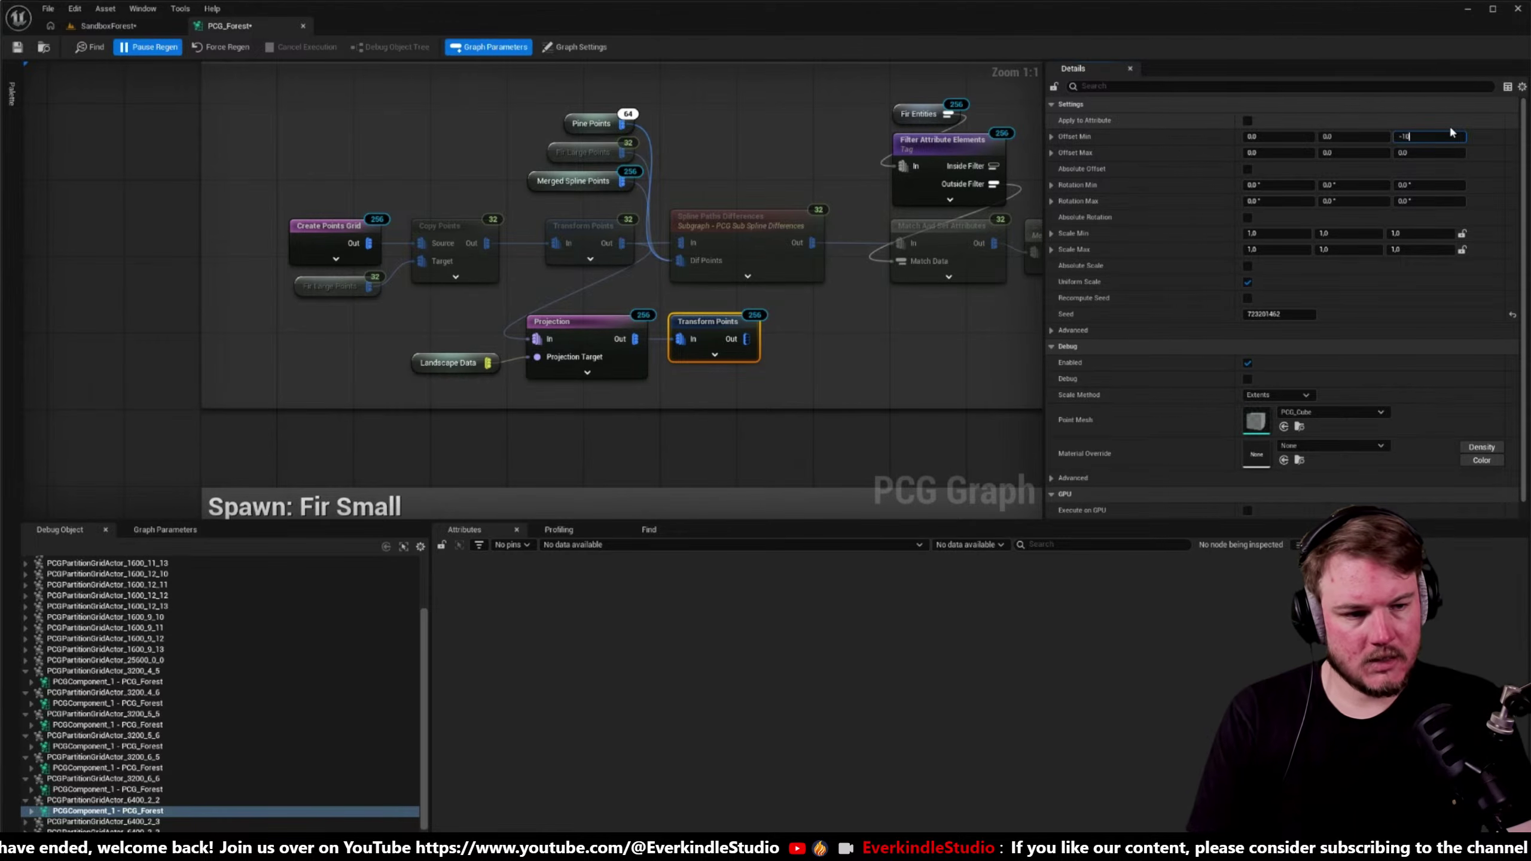
key("Tab")
key("Tab")
key("Tab")
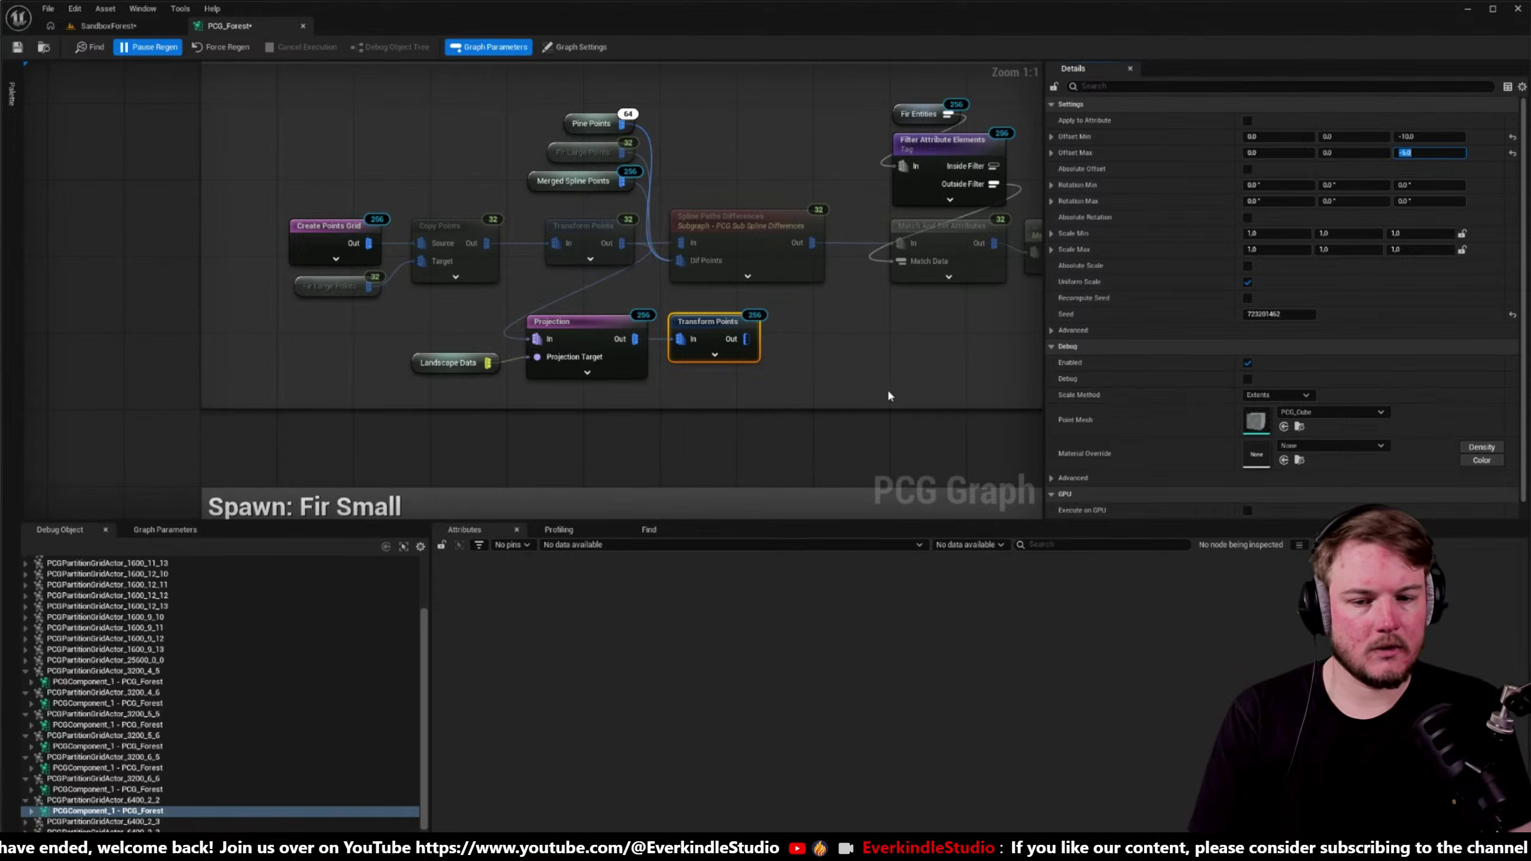
- Connect the output of the Transform Points node after Projection to the Spline Paths Differences node in the Fir Medium section
left_click(751, 308)
left_click(586, 228)
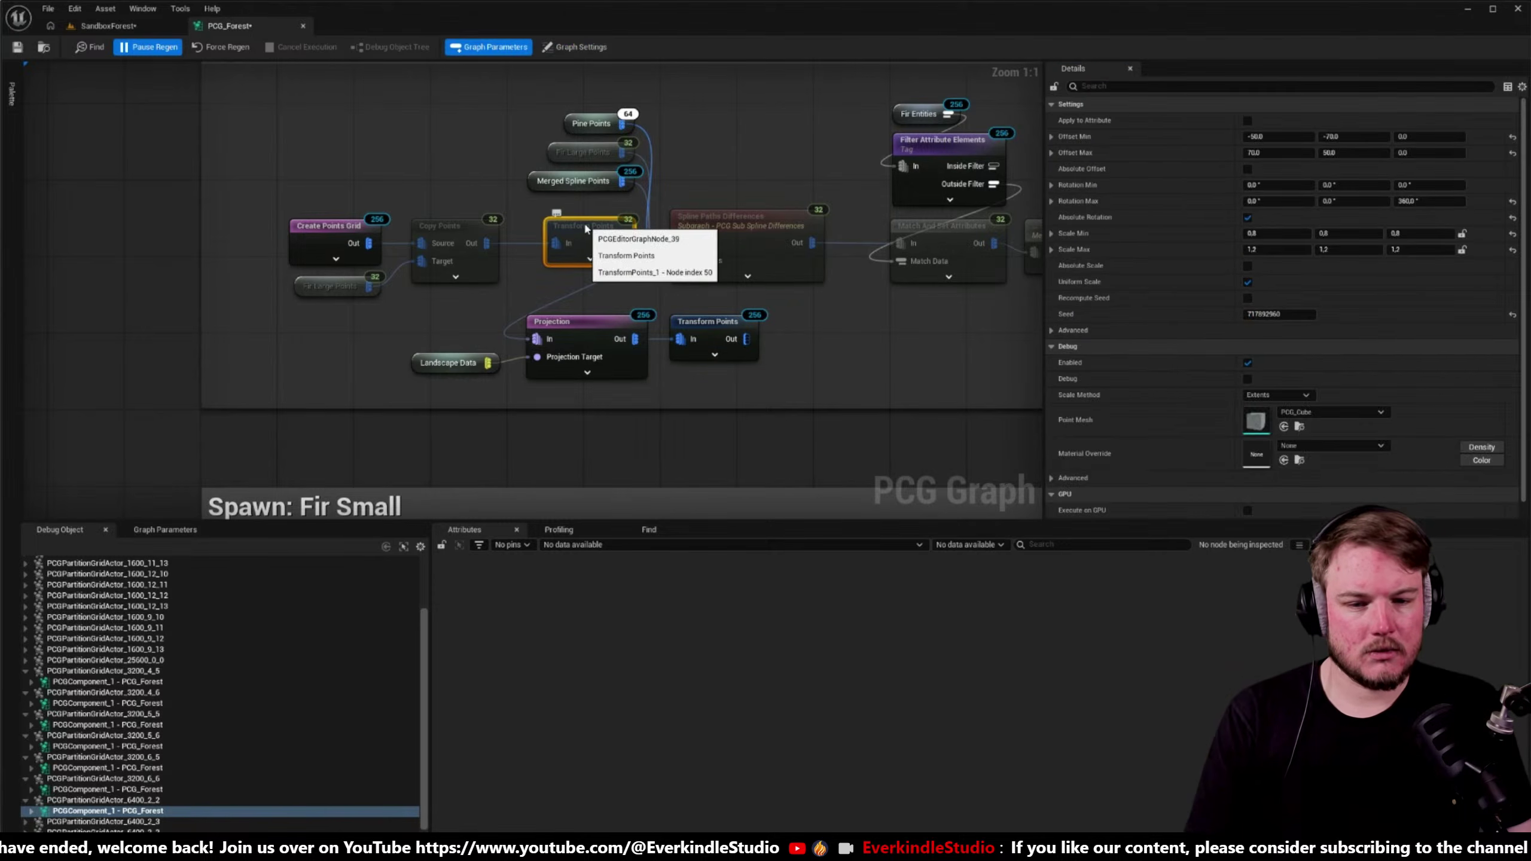
left_click(708, 321)
left_click(566, 321)
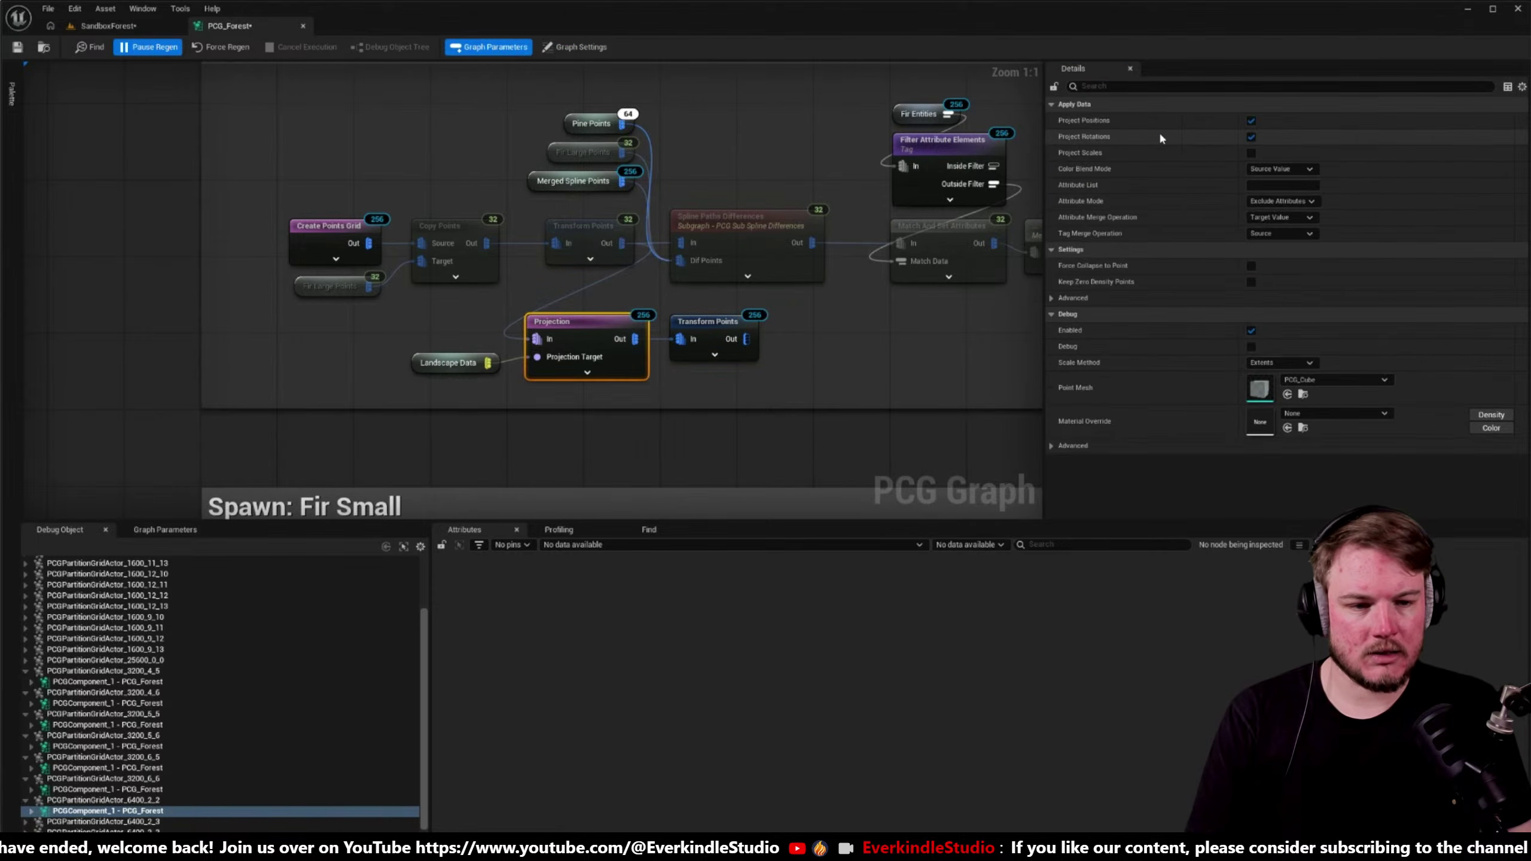
left_click(828, 342)
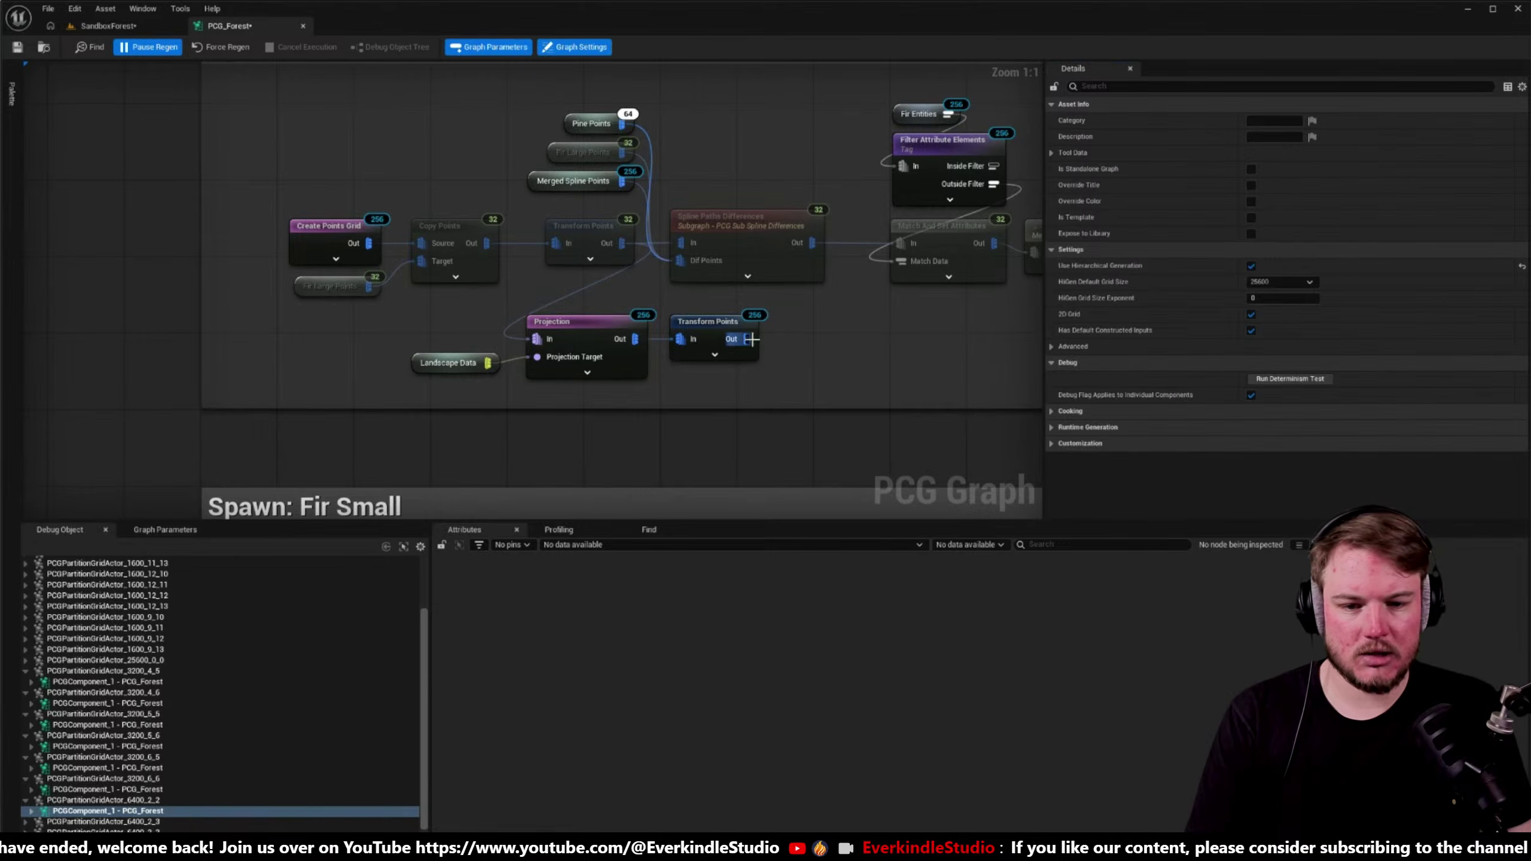
left_click_drag(673, 281, 765, 341)
key("Escape")
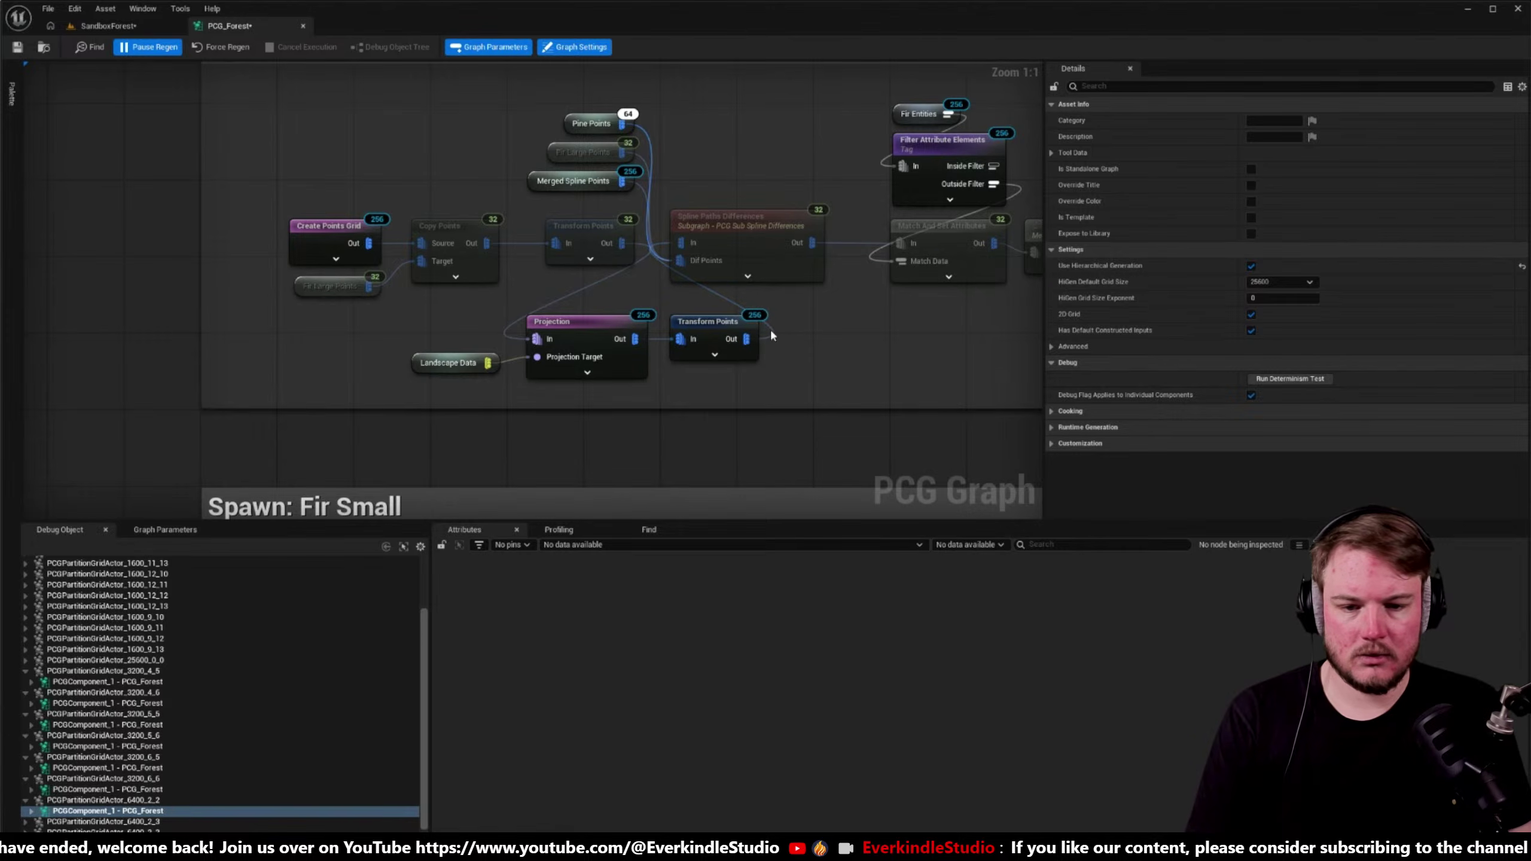
- Inspect how the fir trees sit on the landscape slopes in the SandboxForest level
right_click_drag(359, 208, 158, 224)
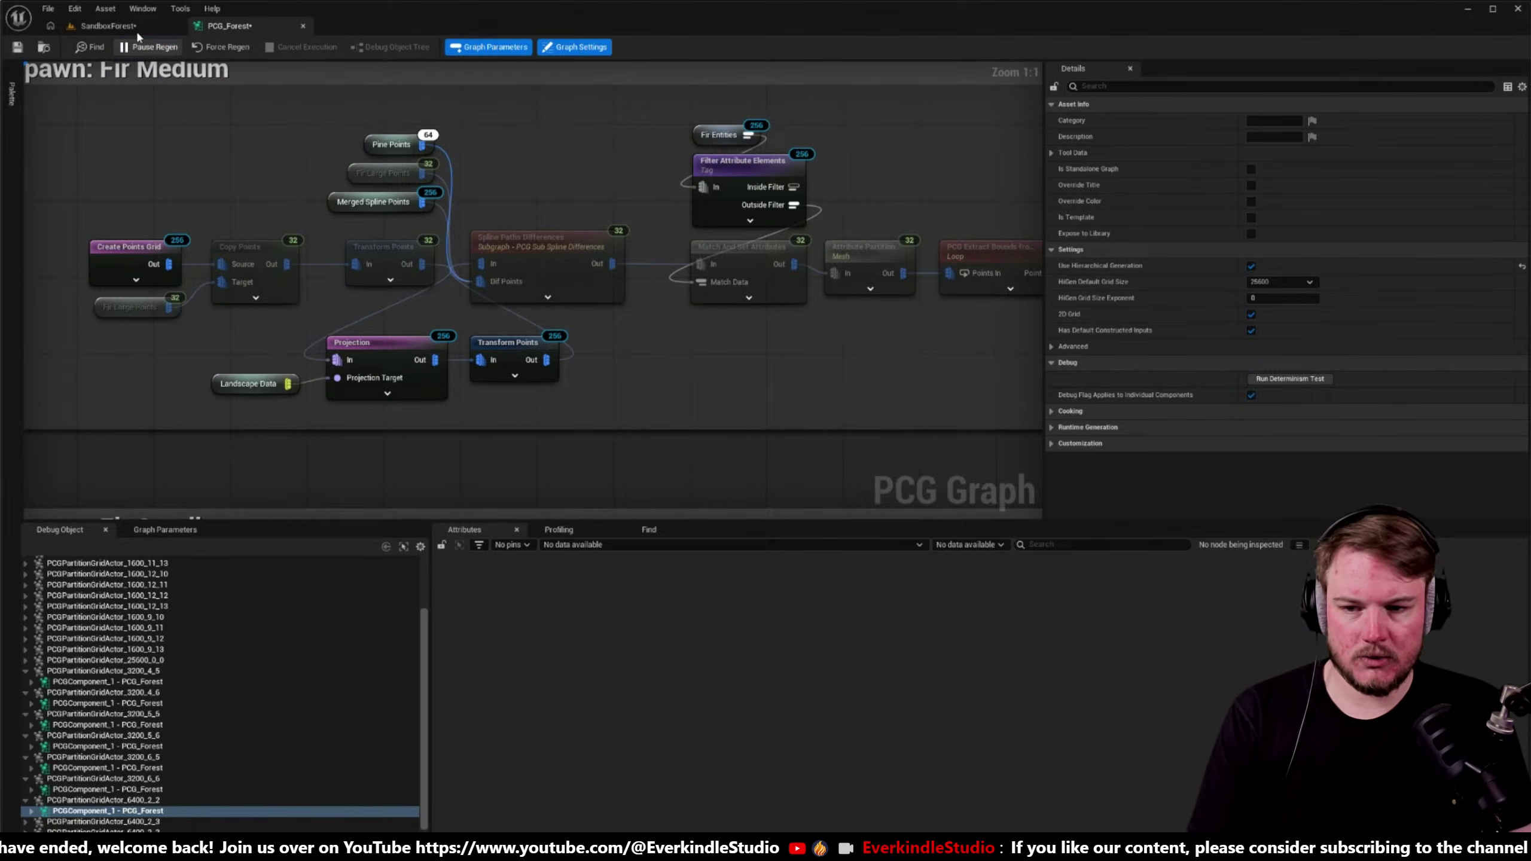
left_click(108, 25)
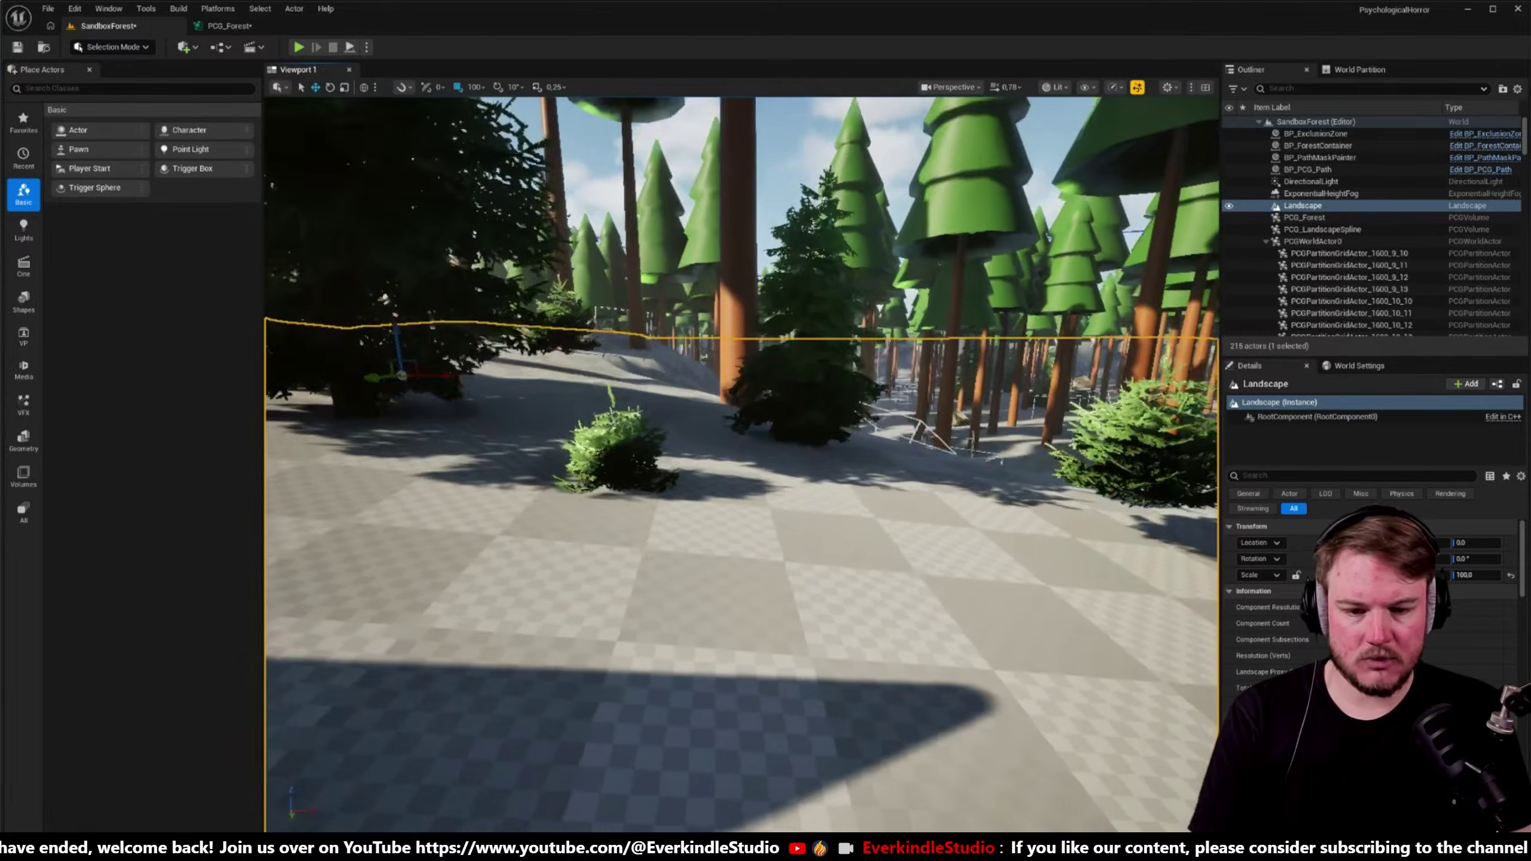
key("w")
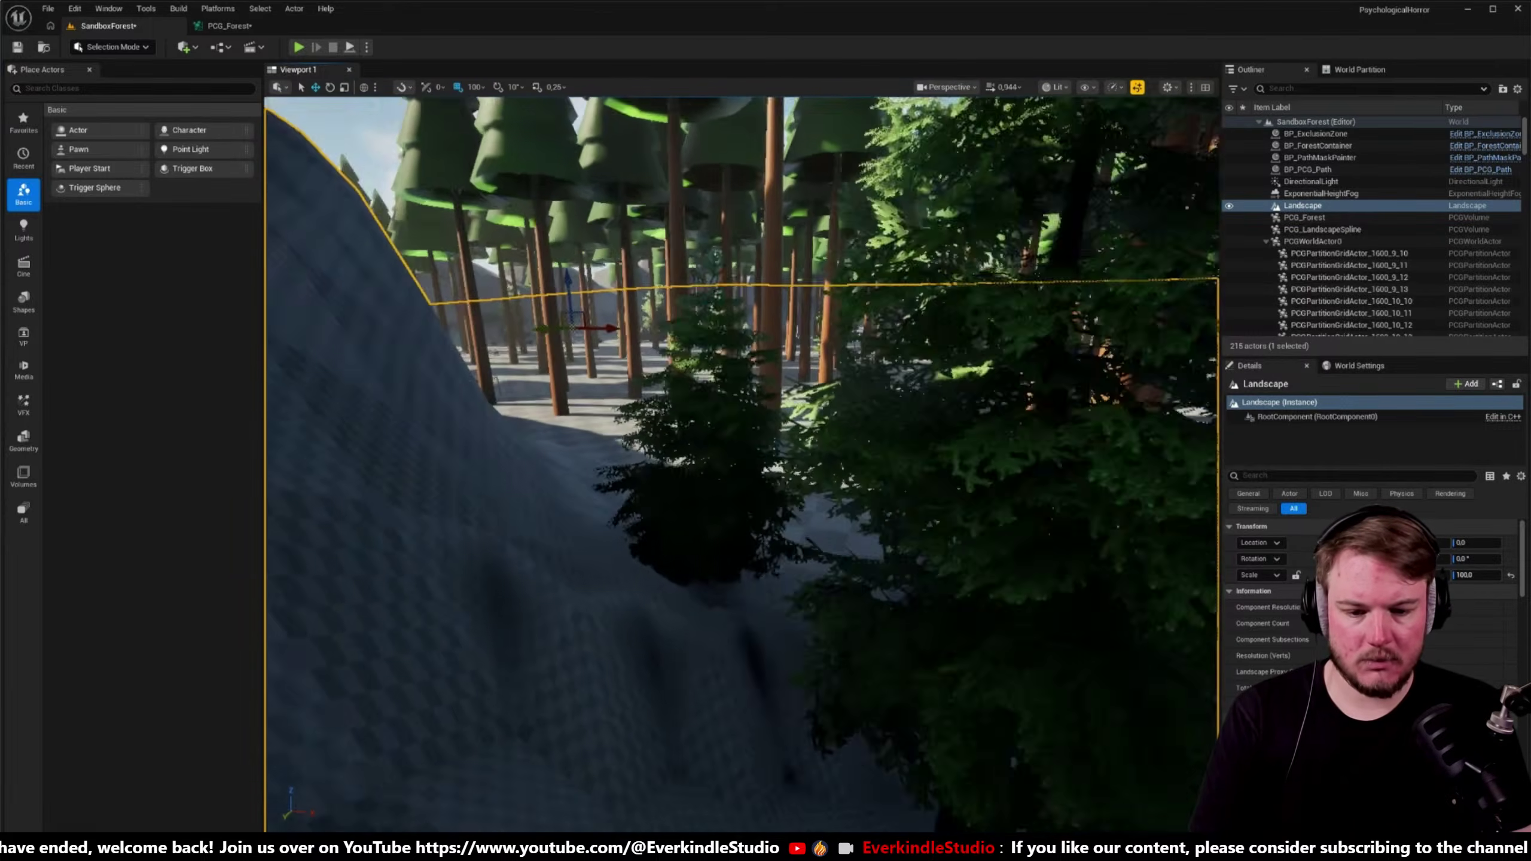
key("s")
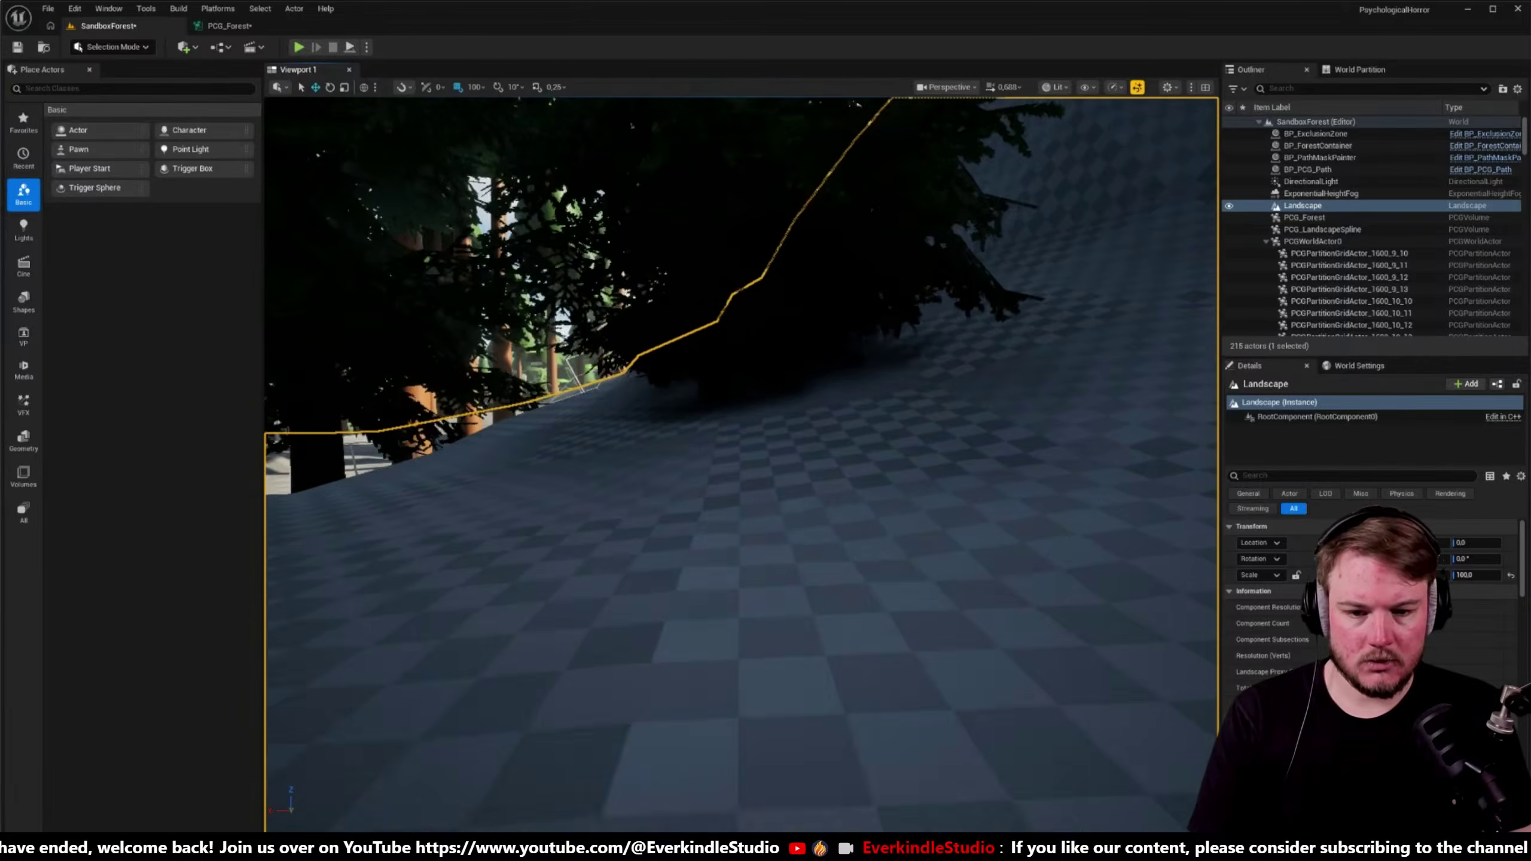
key("w")
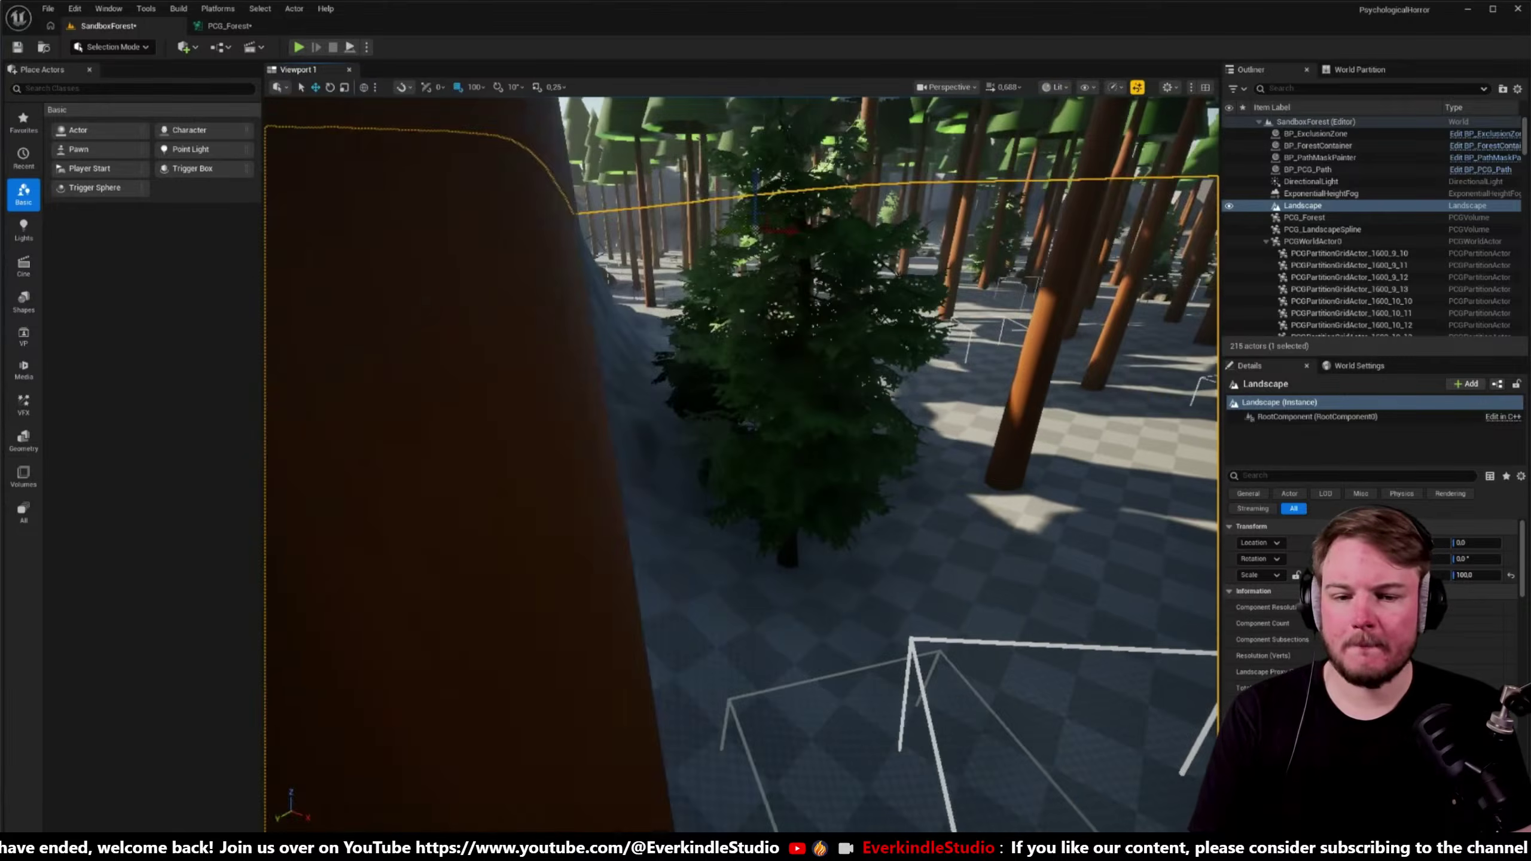
key("w")
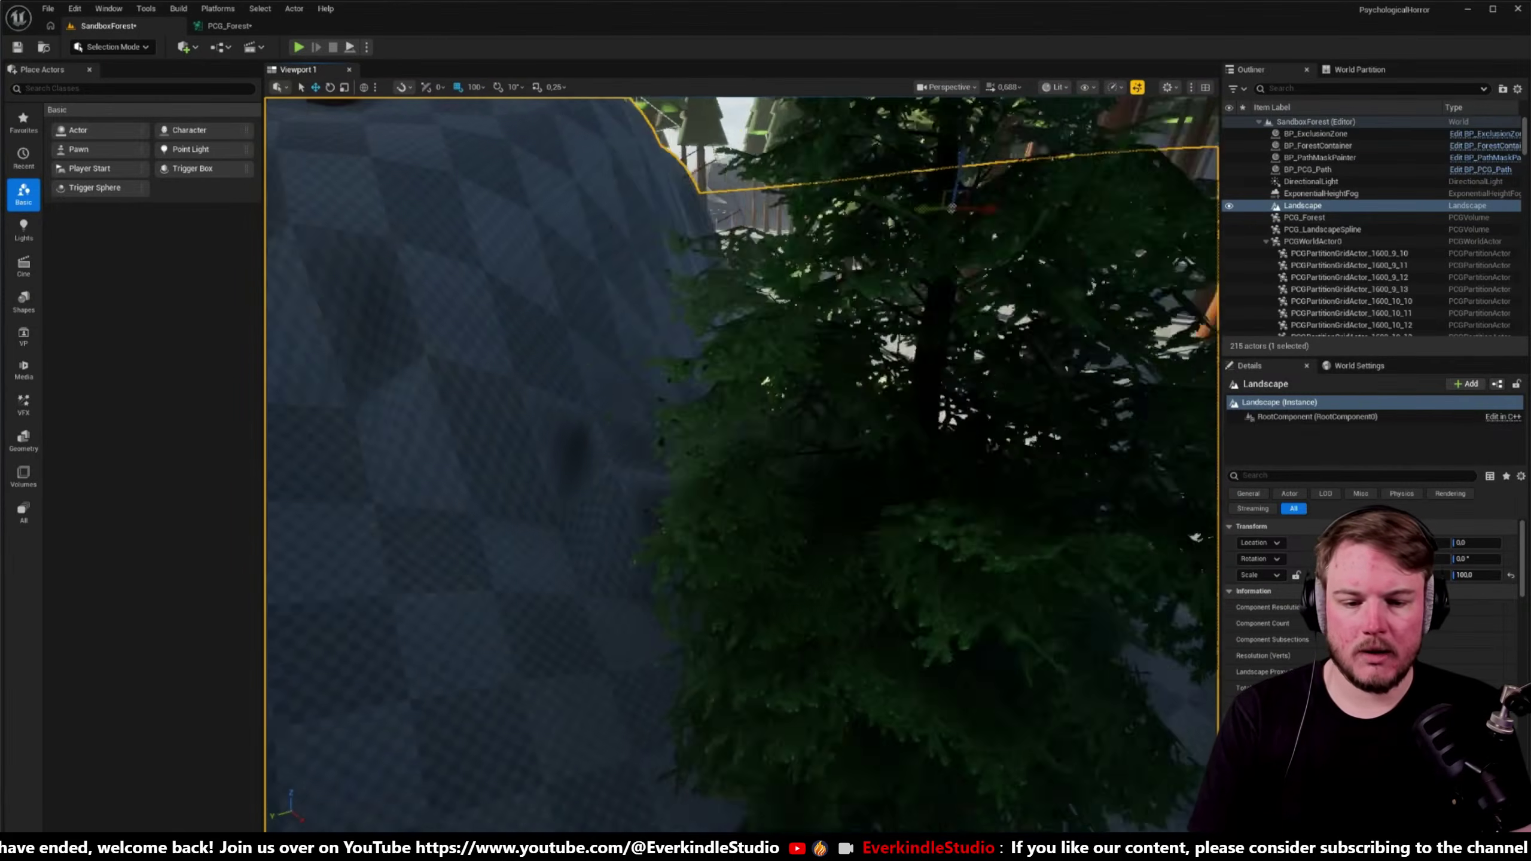
key("w")
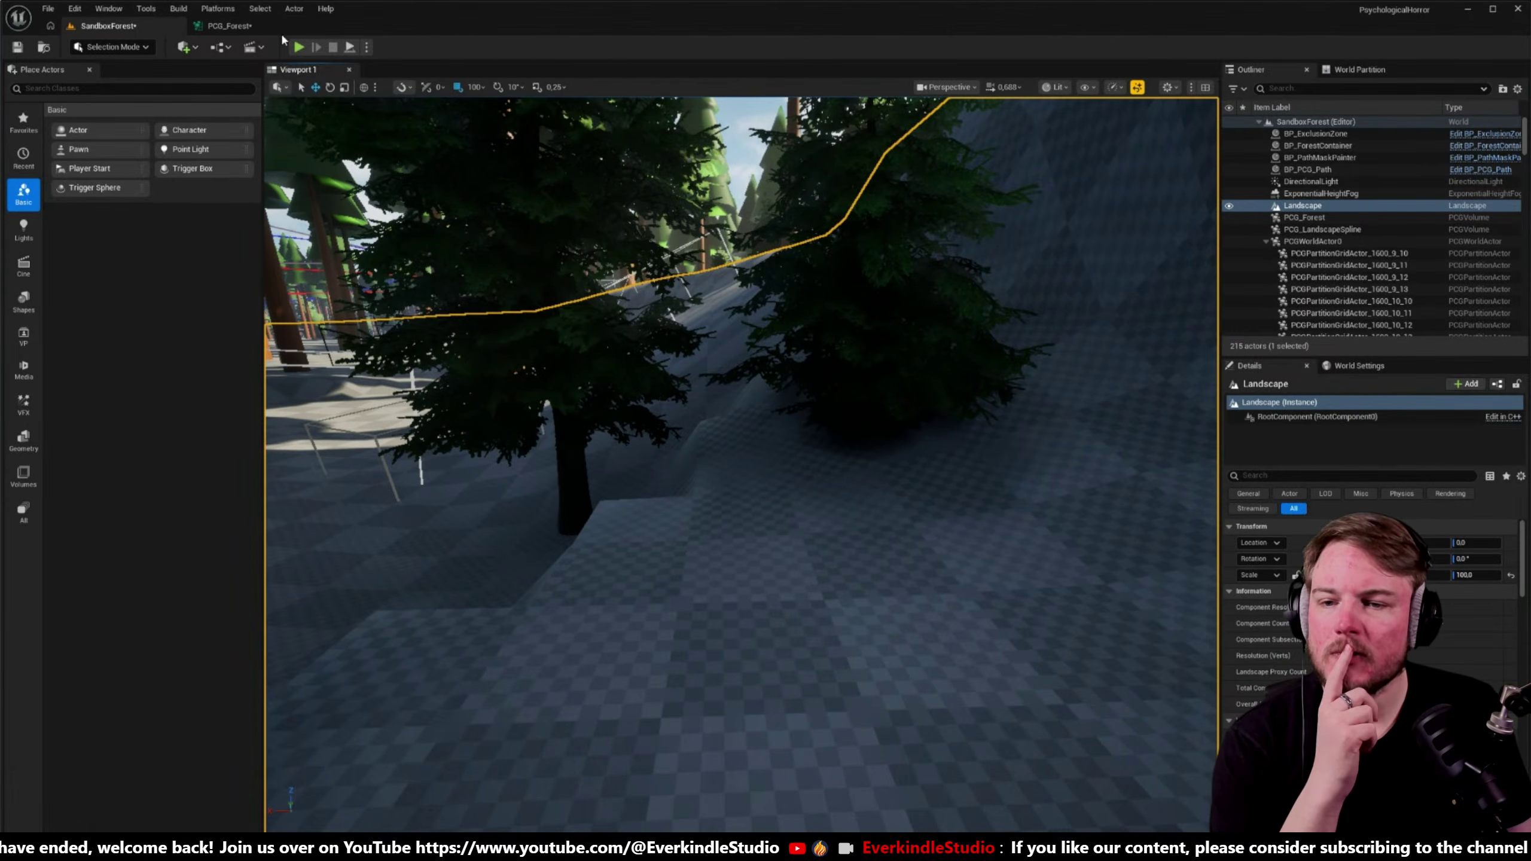
- Return to the PCG_Forest graph and check the settings of the Transform Points node after Copy Points in Fir Medium
left_click(229, 25)
right_click_drag(666, 211, 671, 171)
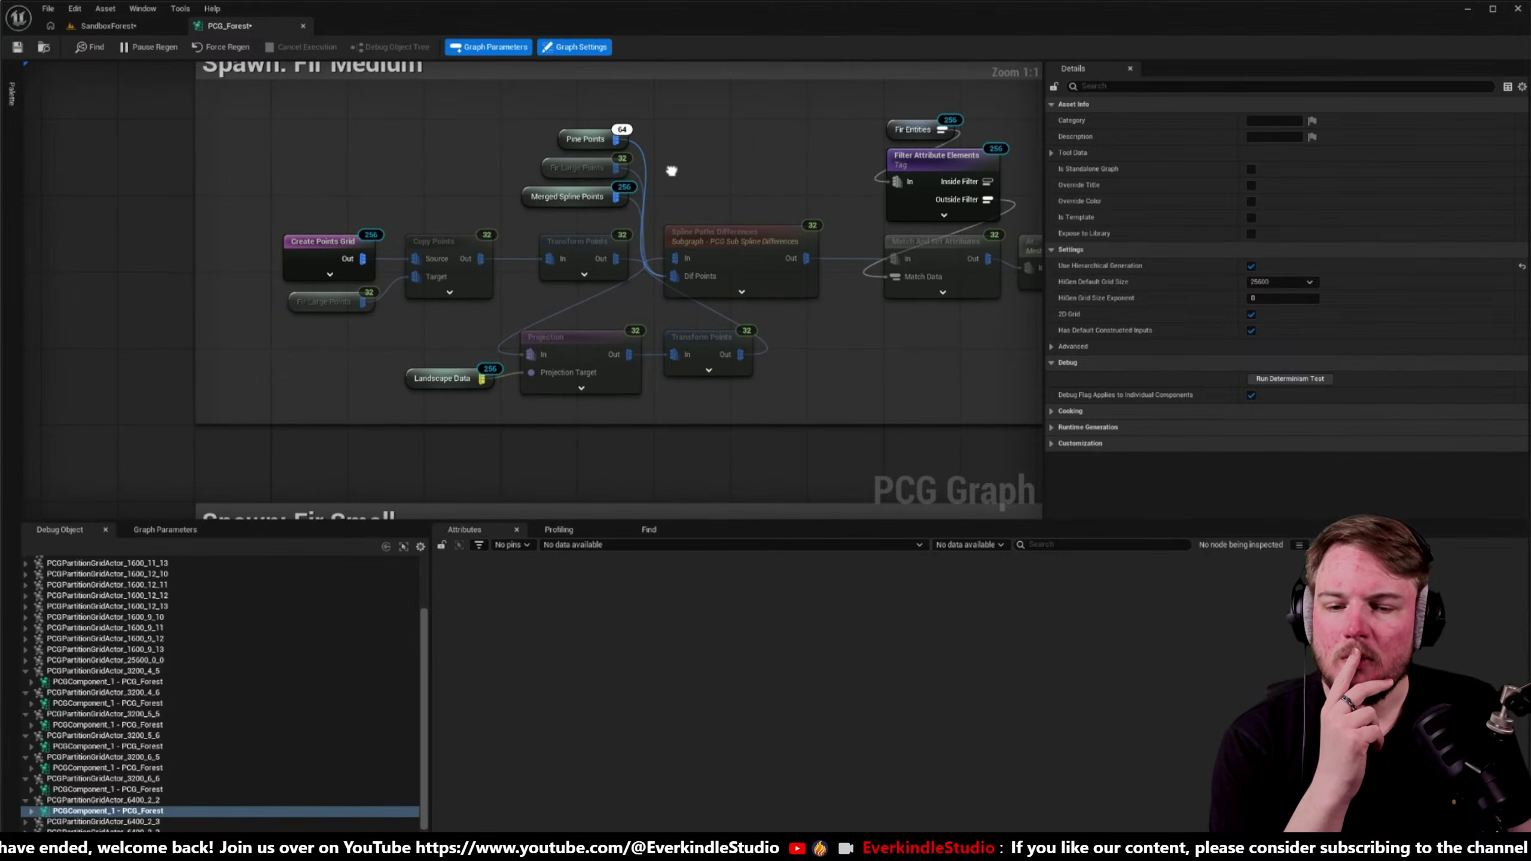
right_click_drag(247, 231, 471, 221)
left_click_drag(635, 239, 718, 302)
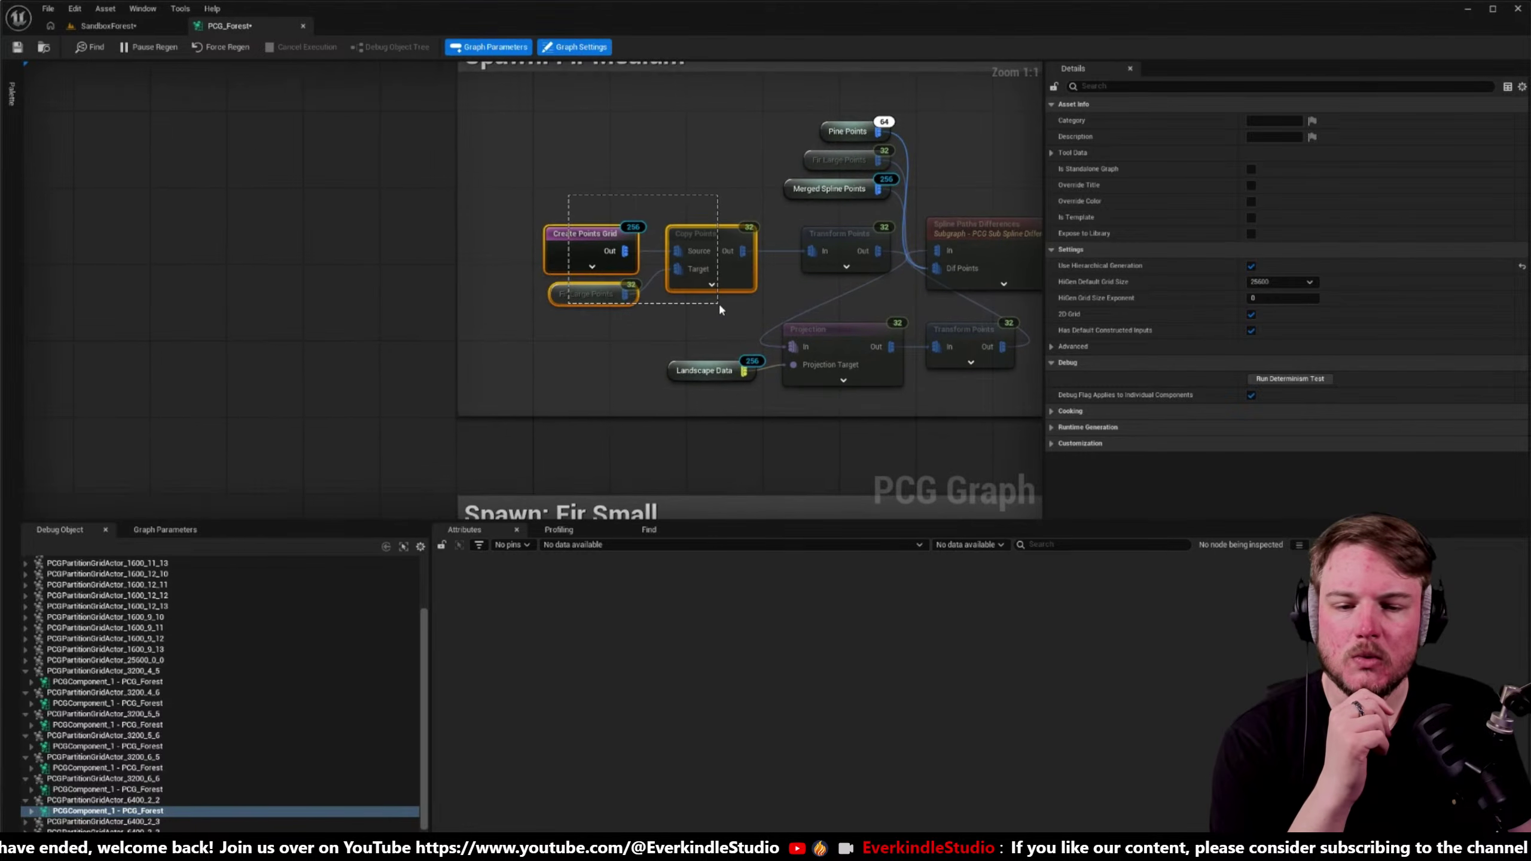
left_click(843, 230)
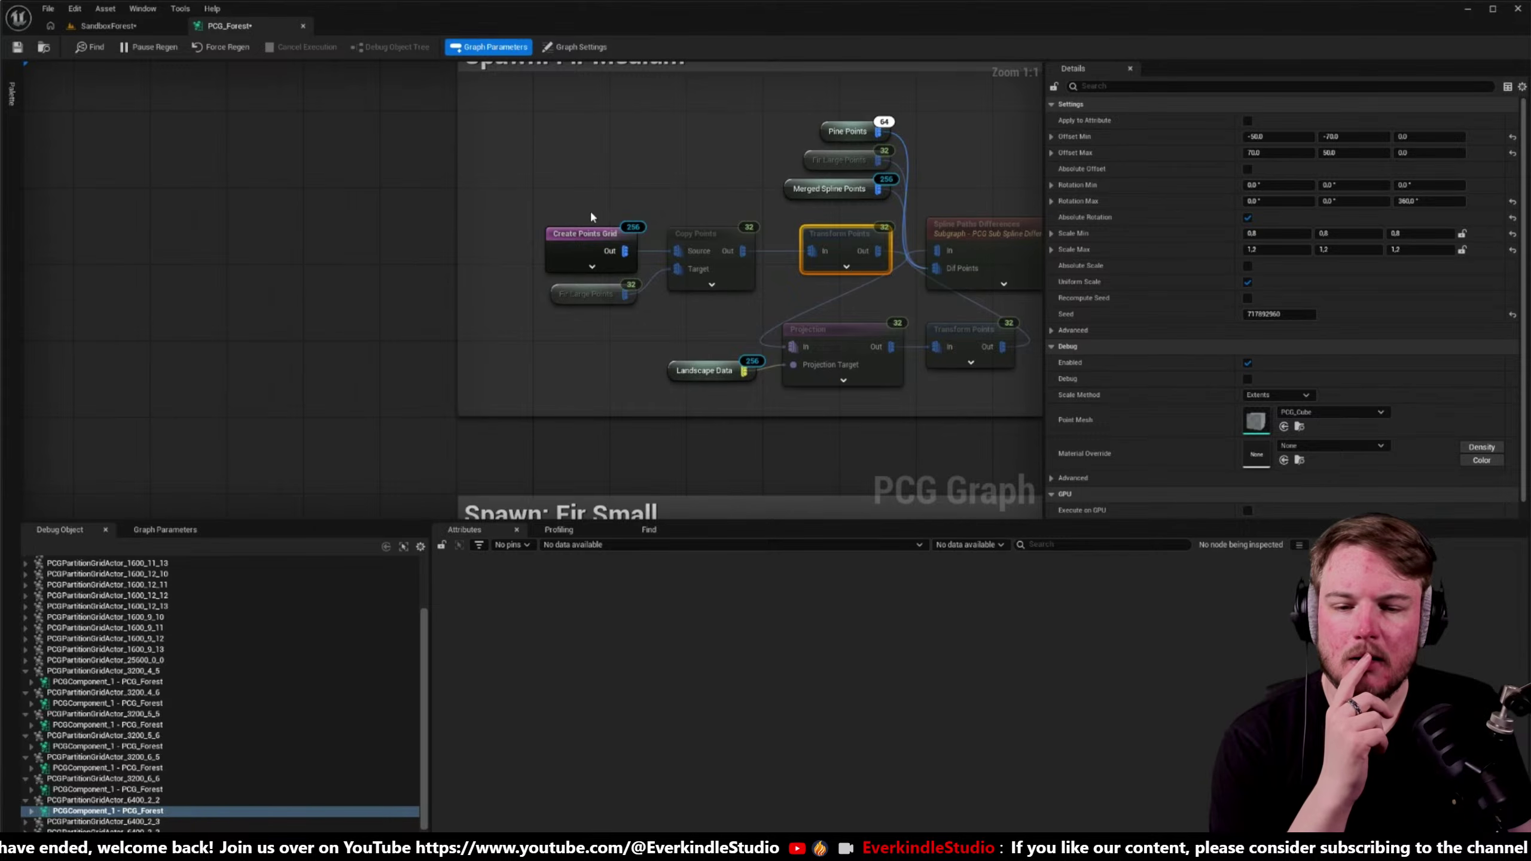
- Move the Create Points Grid, Fir Large Points and Copy Points nodes further left and widen the Fir Medium comment box around them
left_click_drag(564, 211, 686, 290)
scroll(686, 290, "down", 2)
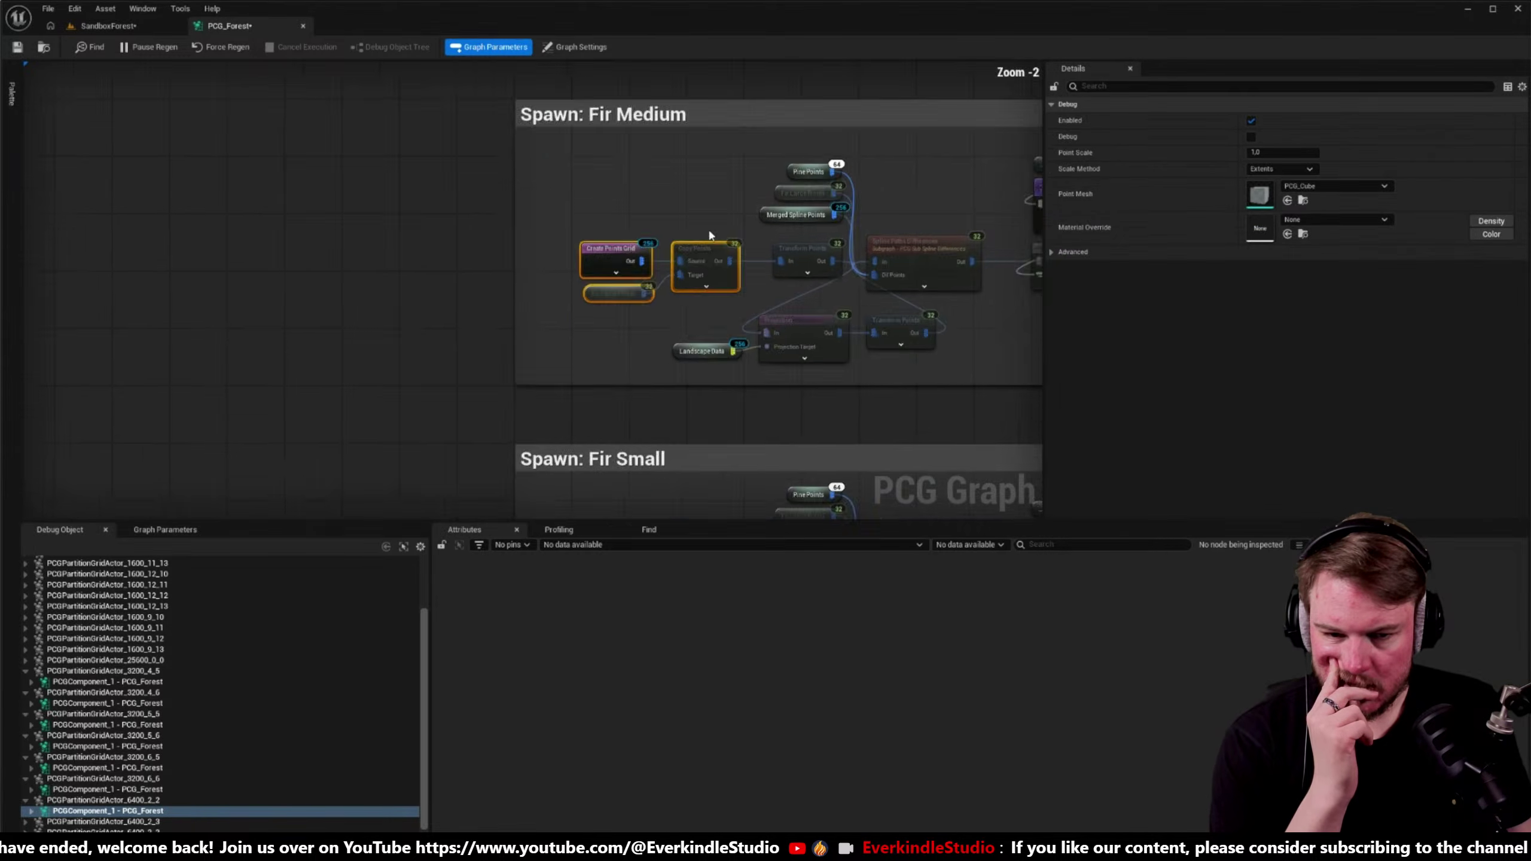
right_click_drag(687, 289, 696, 484)
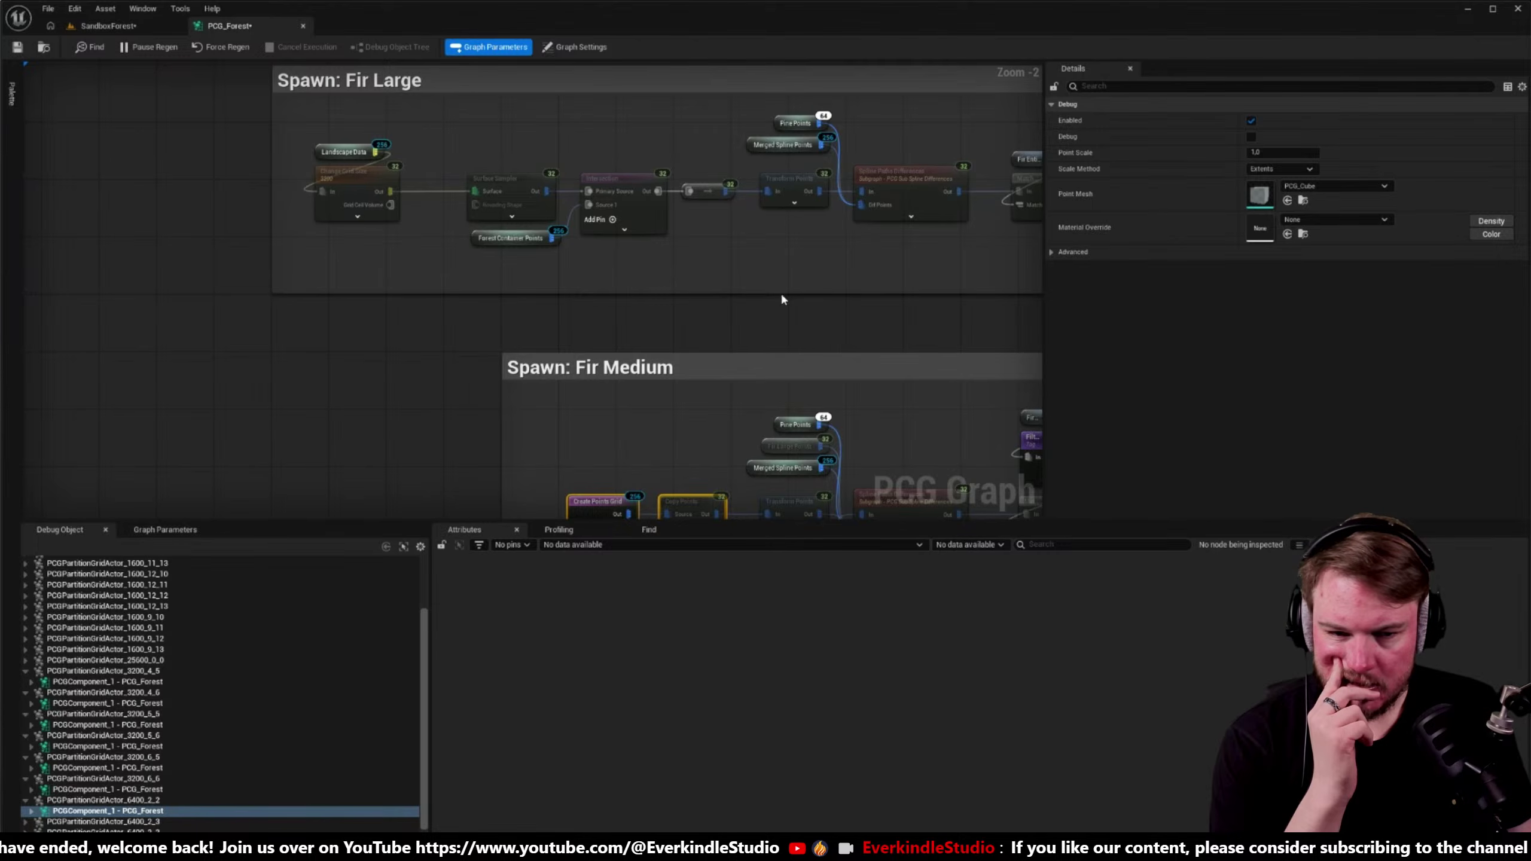
scroll(782, 300, "down", 2)
right_click_drag(800, 271, 645, 198)
scroll(553, 283, "up", 2)
scroll(580, 307, "down", 1)
scroll(722, 359, "up", 3)
right_click_drag(722, 359, 480, 351)
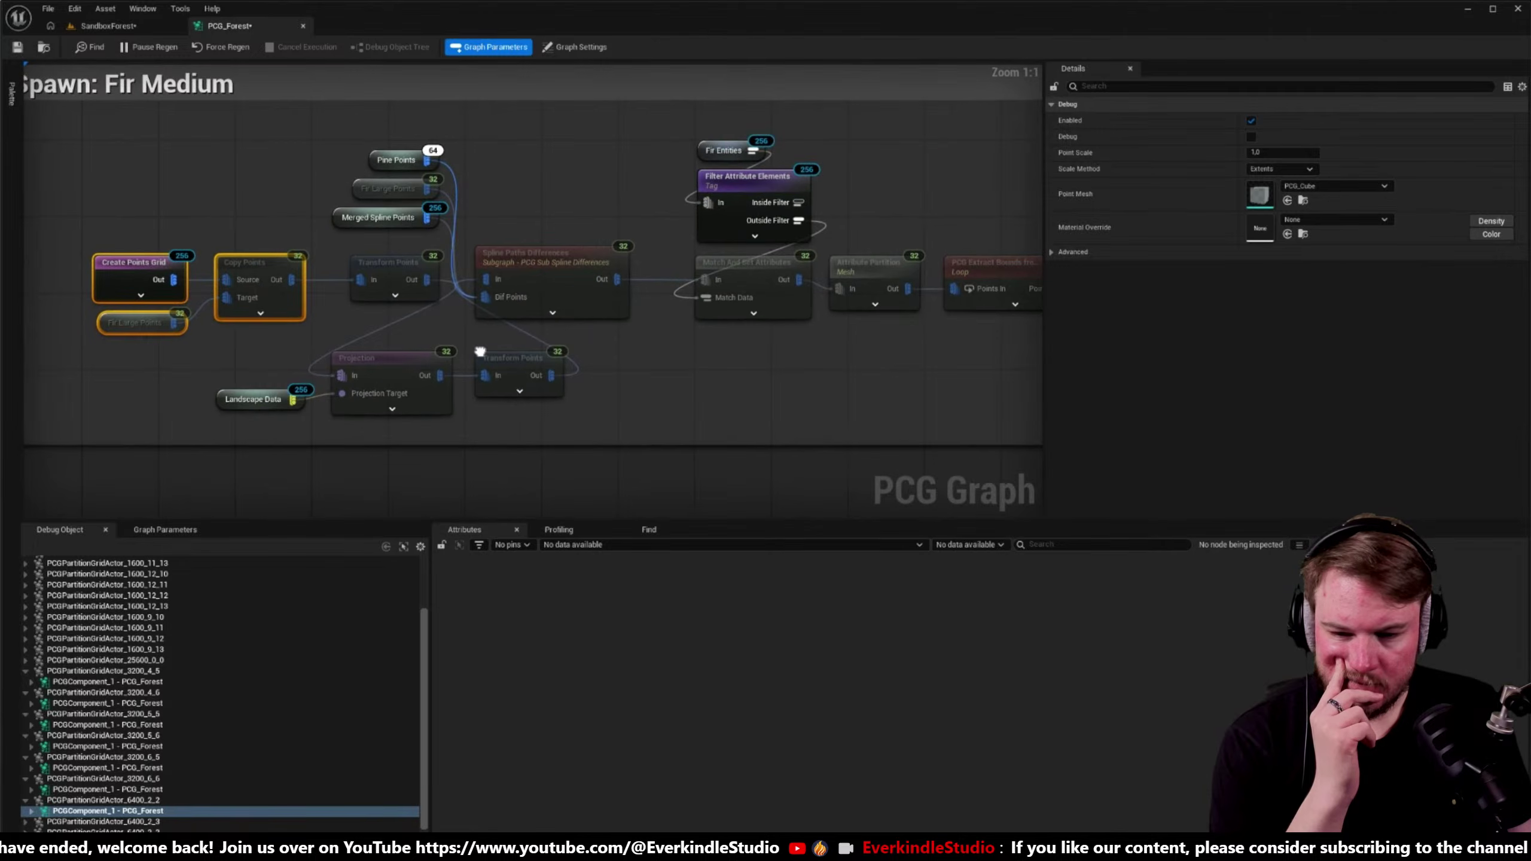
scroll(480, 352, "down", 4)
scroll(499, 291, "up", 4)
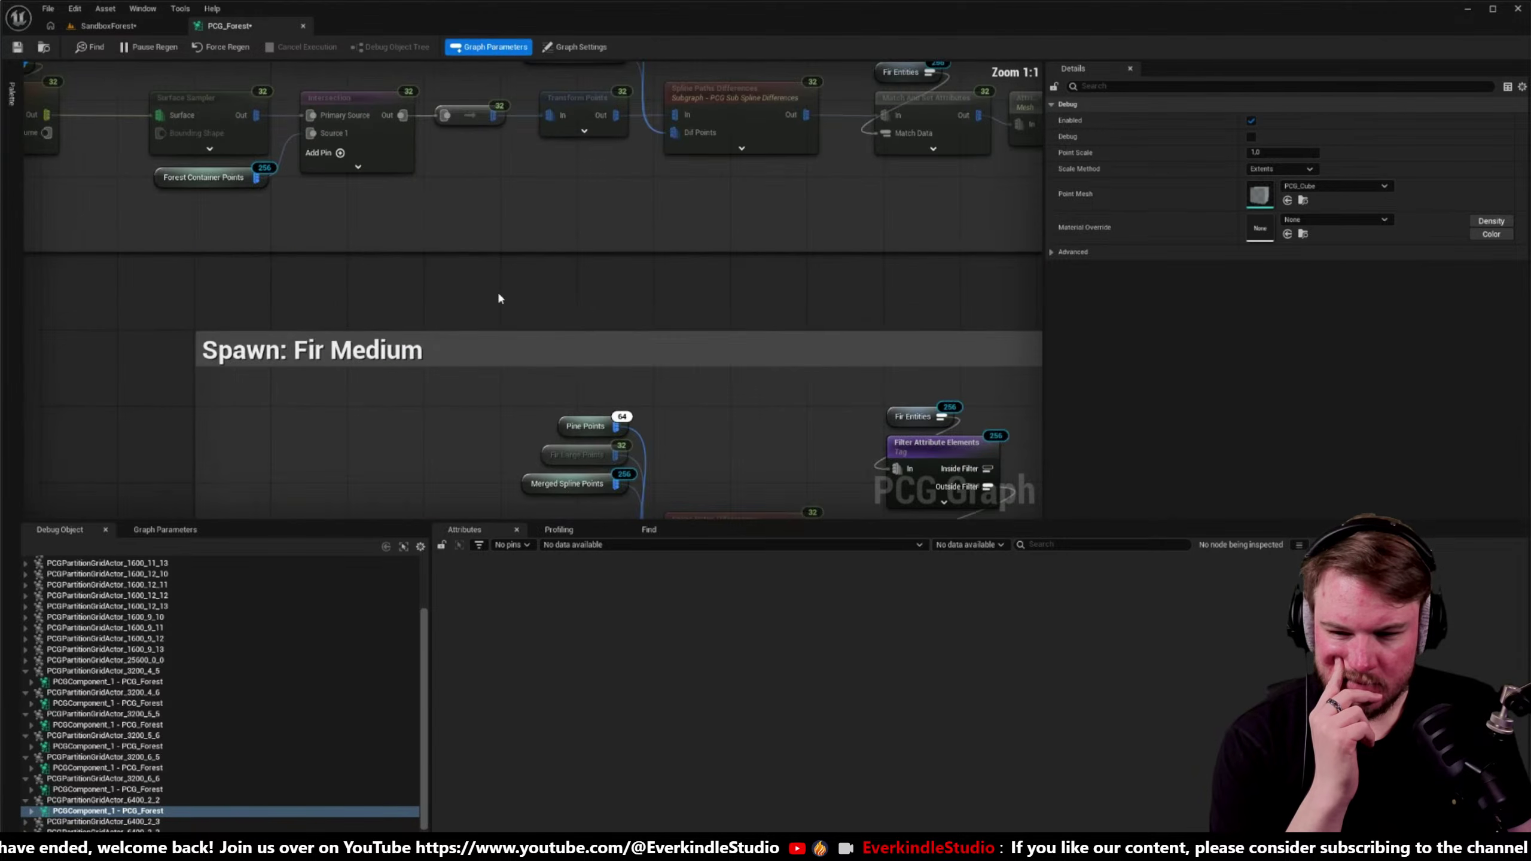
right_click_drag(498, 289, 861, 192)
right_click_drag(638, 178, 605, 207)
left_click_drag(708, 243, 526, 244)
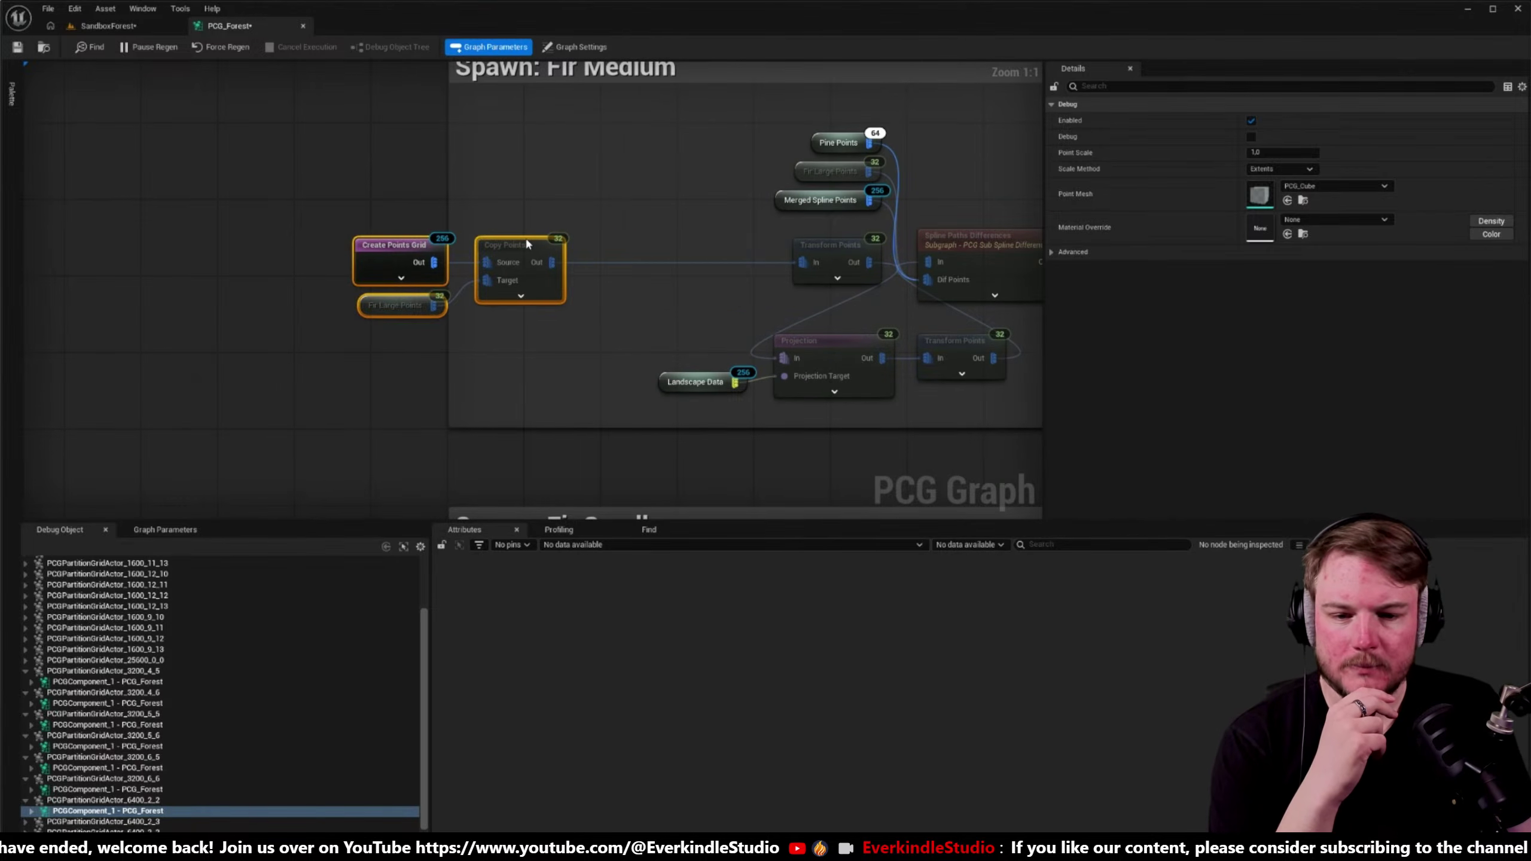
left_click_drag(448, 199, 295, 196)
left_click(581, 232)
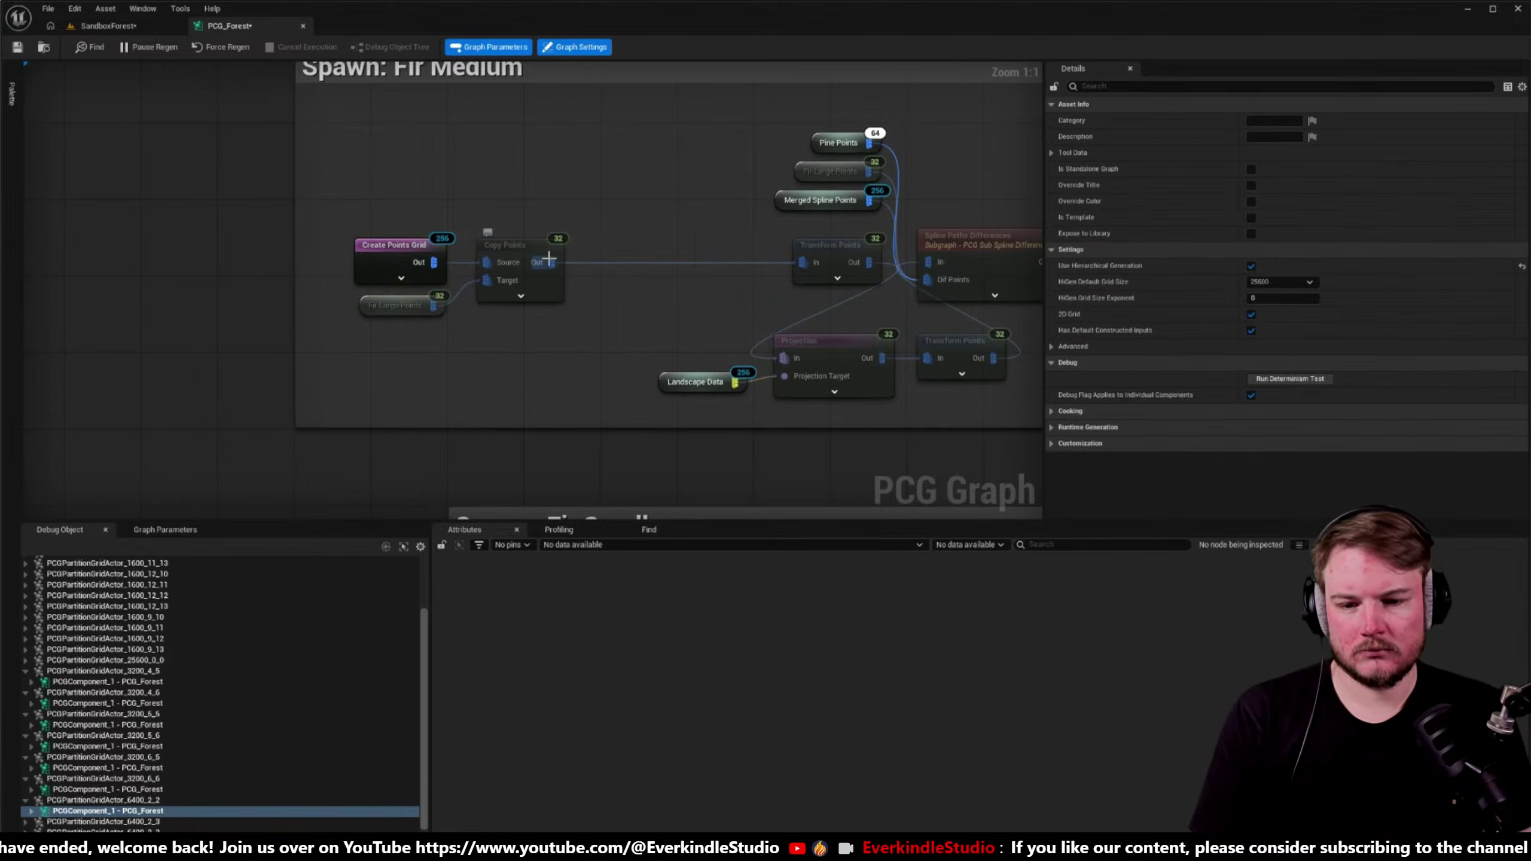
- Add a Normal To Density node fed by the Copy Points output and place it above the Copy Points node
left_click_drag(551, 261, 567, 166)
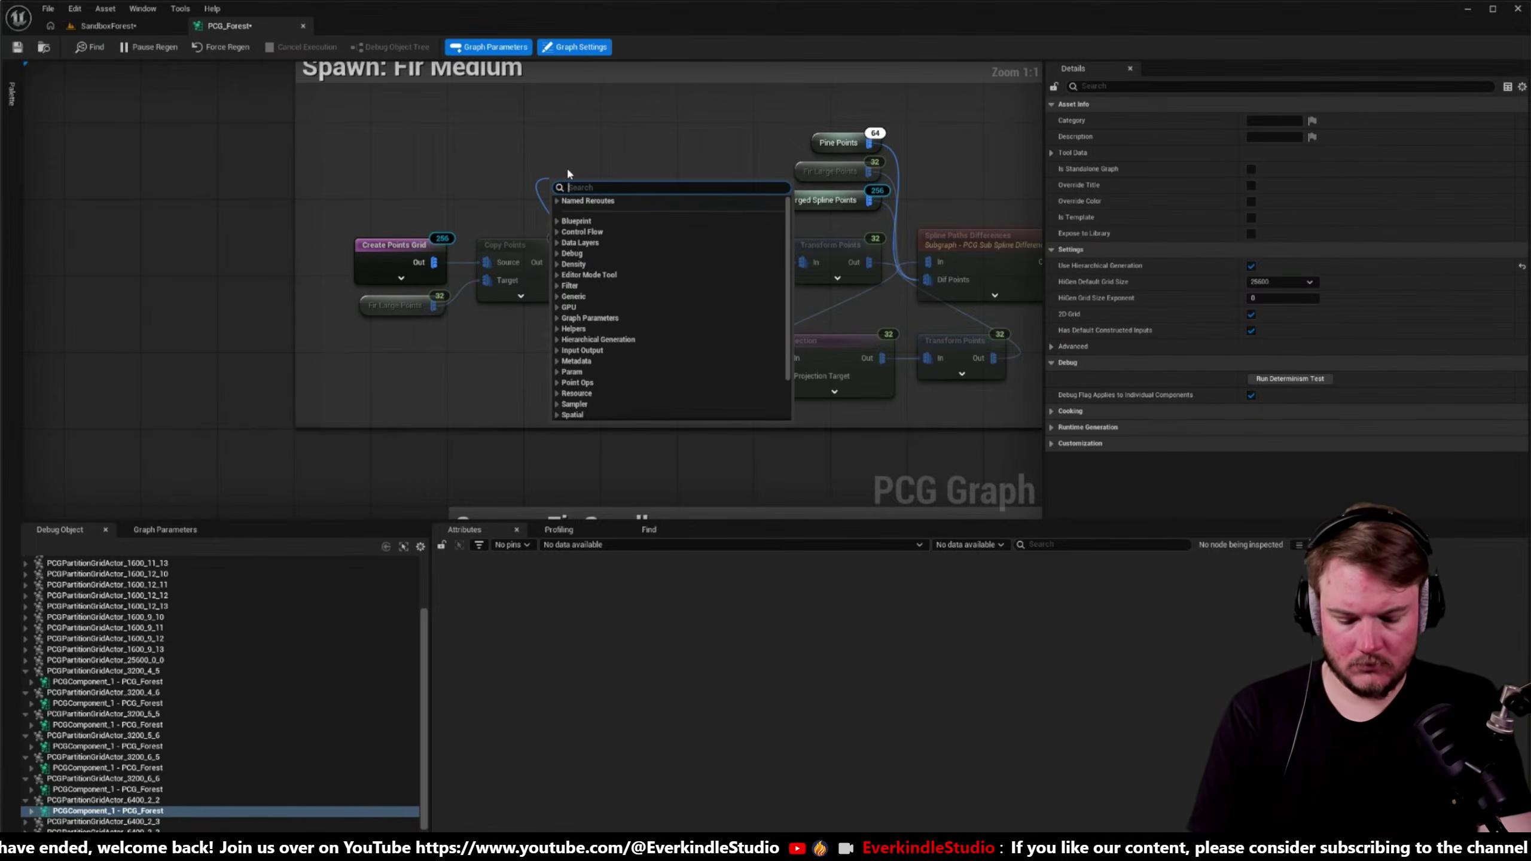
type("nroma")
key("BackSpace")
key("BackSpace")
key("BackSpace")
key("BackSpace")
type("ormal dens")
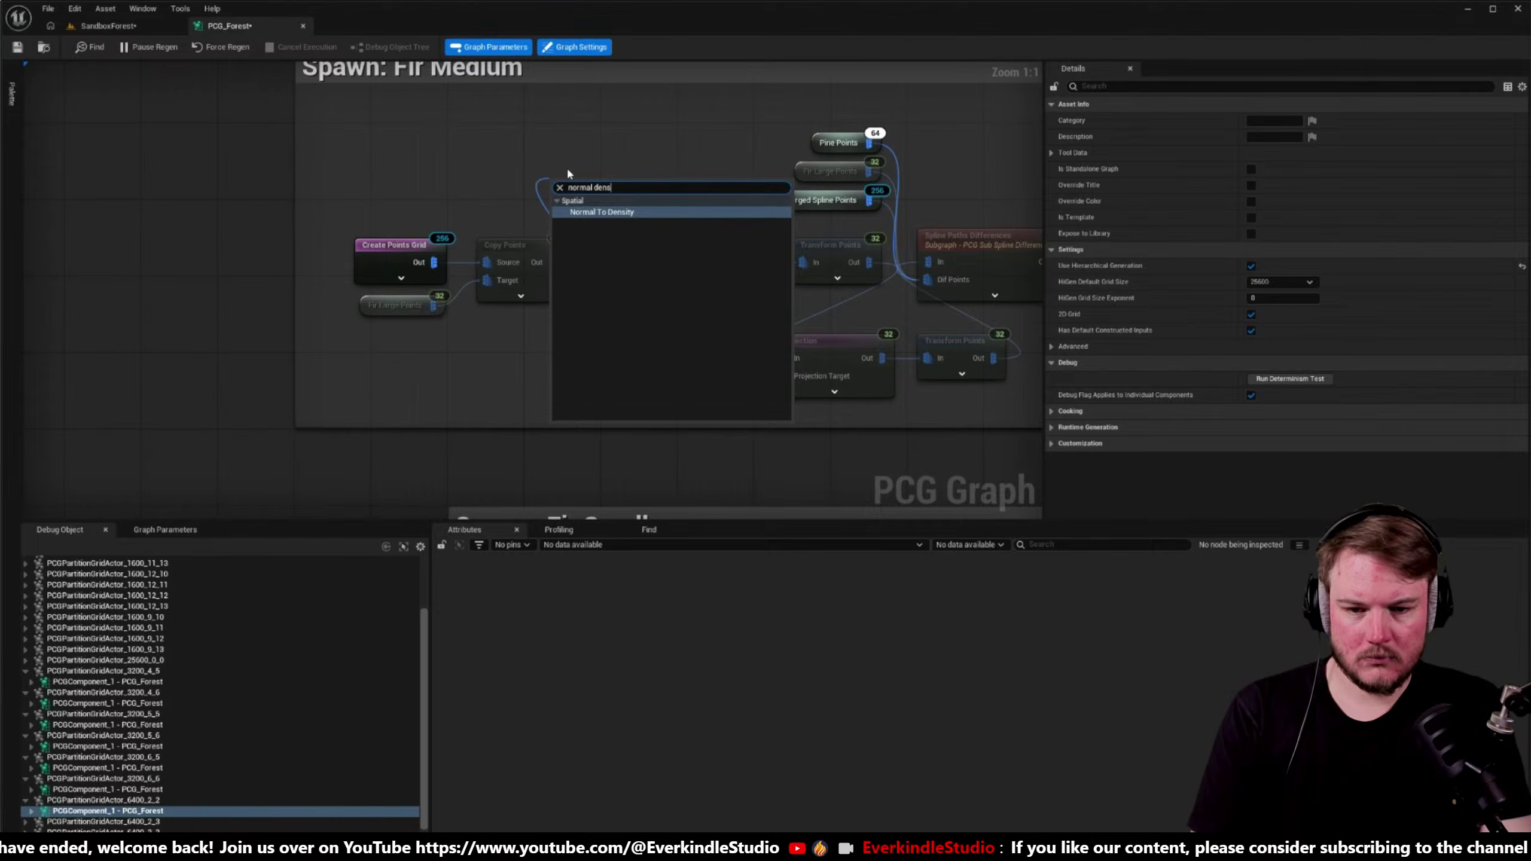
key("Escape")
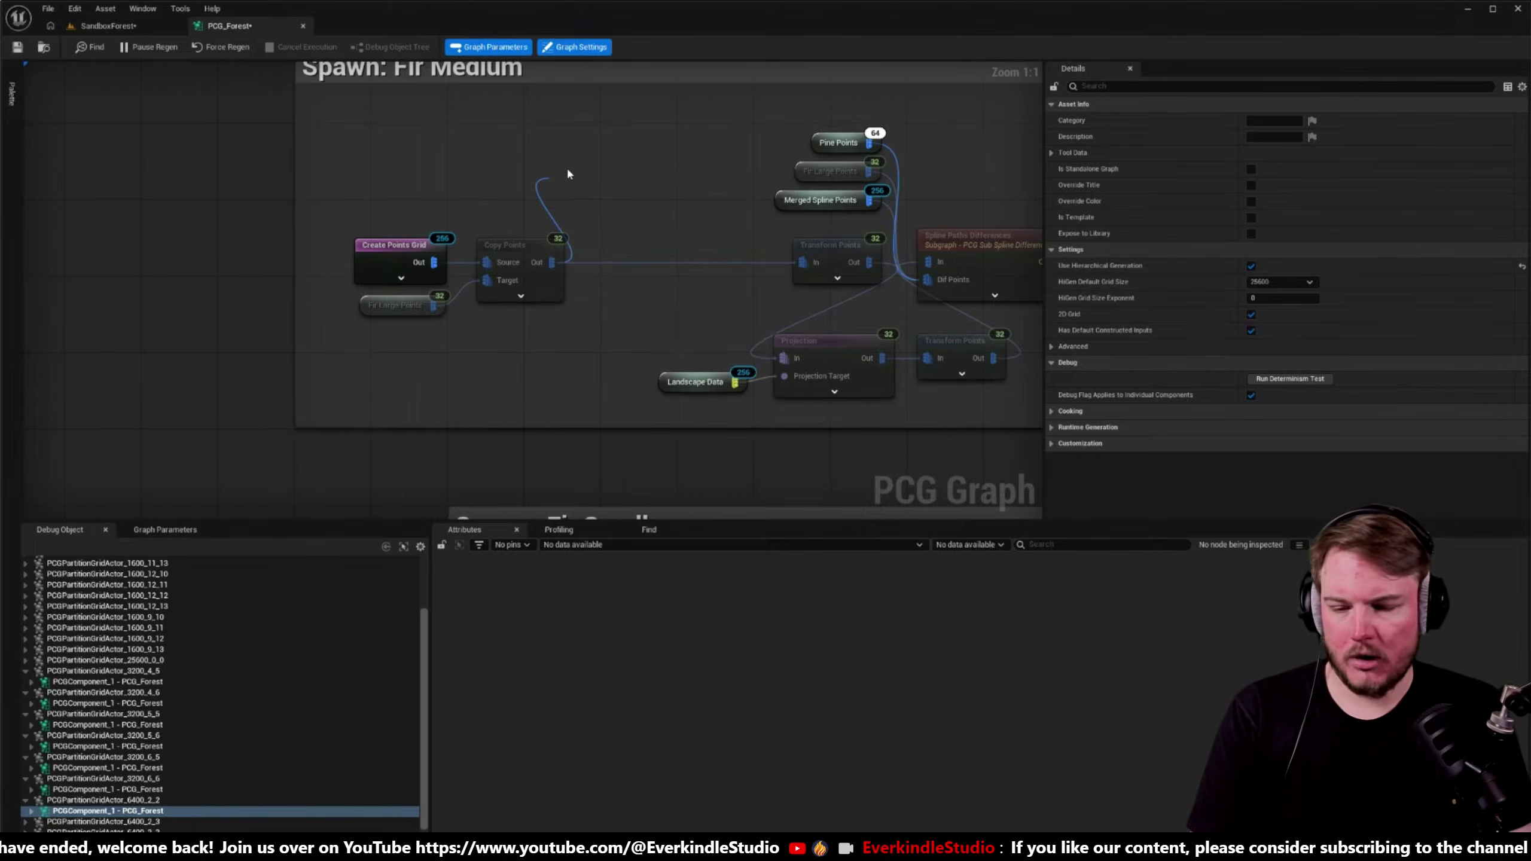
left_click_drag(608, 185, 595, 162)
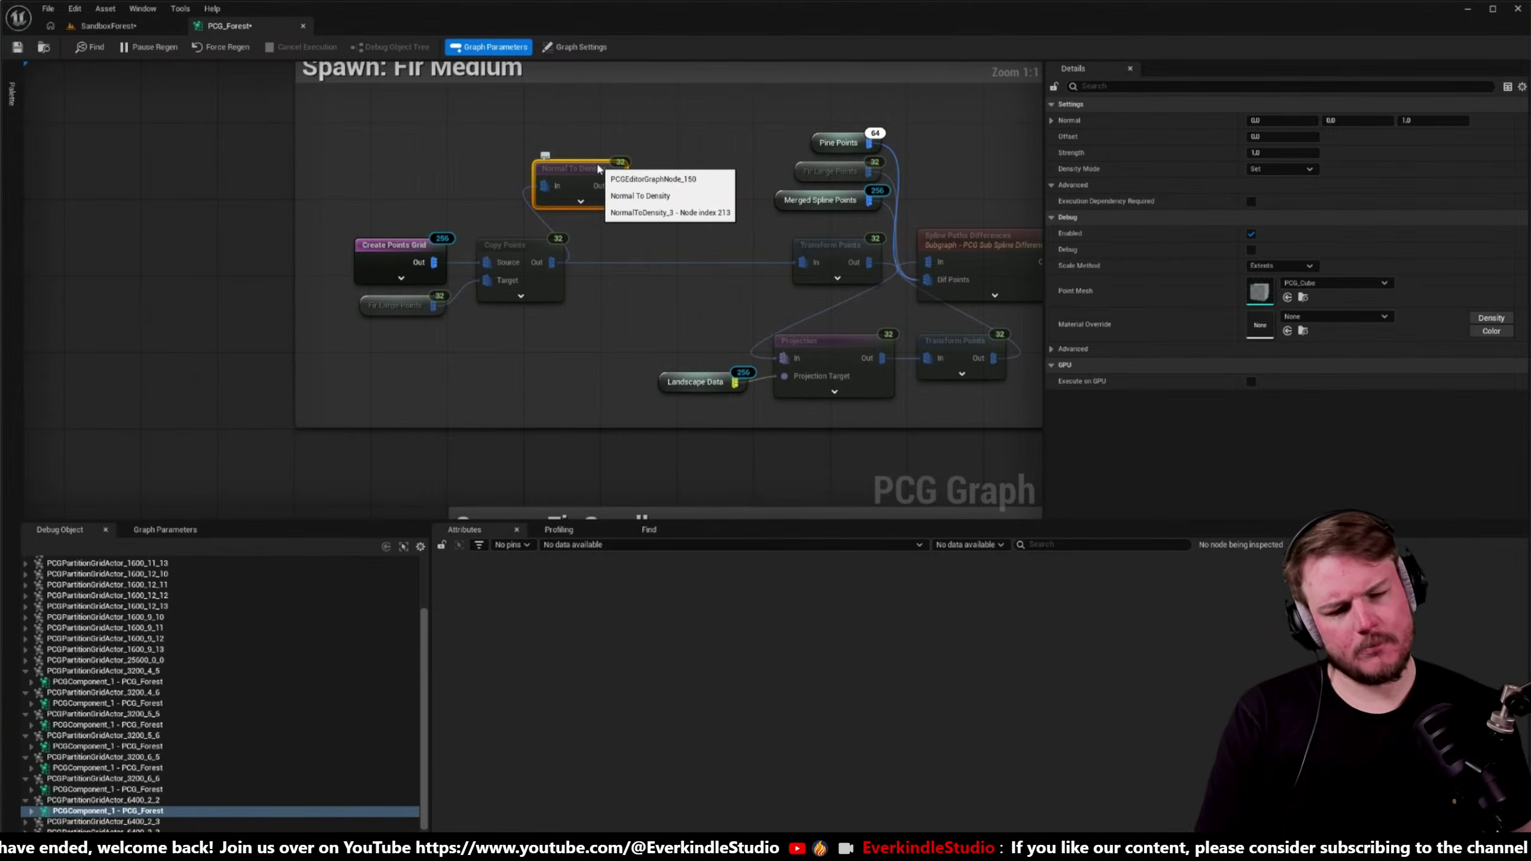
- Browse the project content to the PCG ExclusionZone folder and clear the Static Mesh filter and the "large" search
right_click_drag(598, 167, 663, 252)
key("ctrl+space")
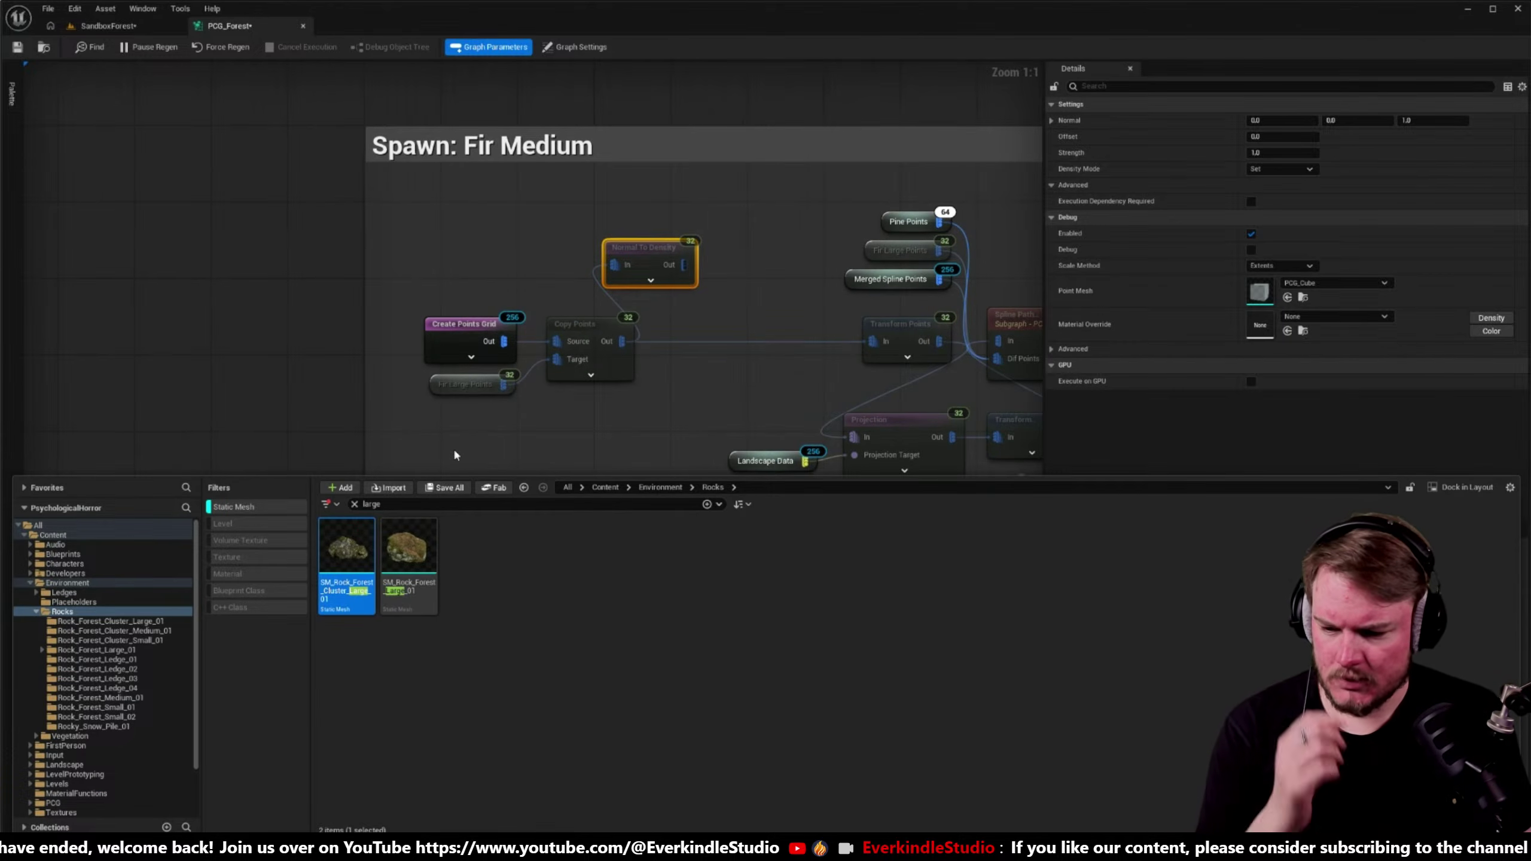
double_click(33, 585)
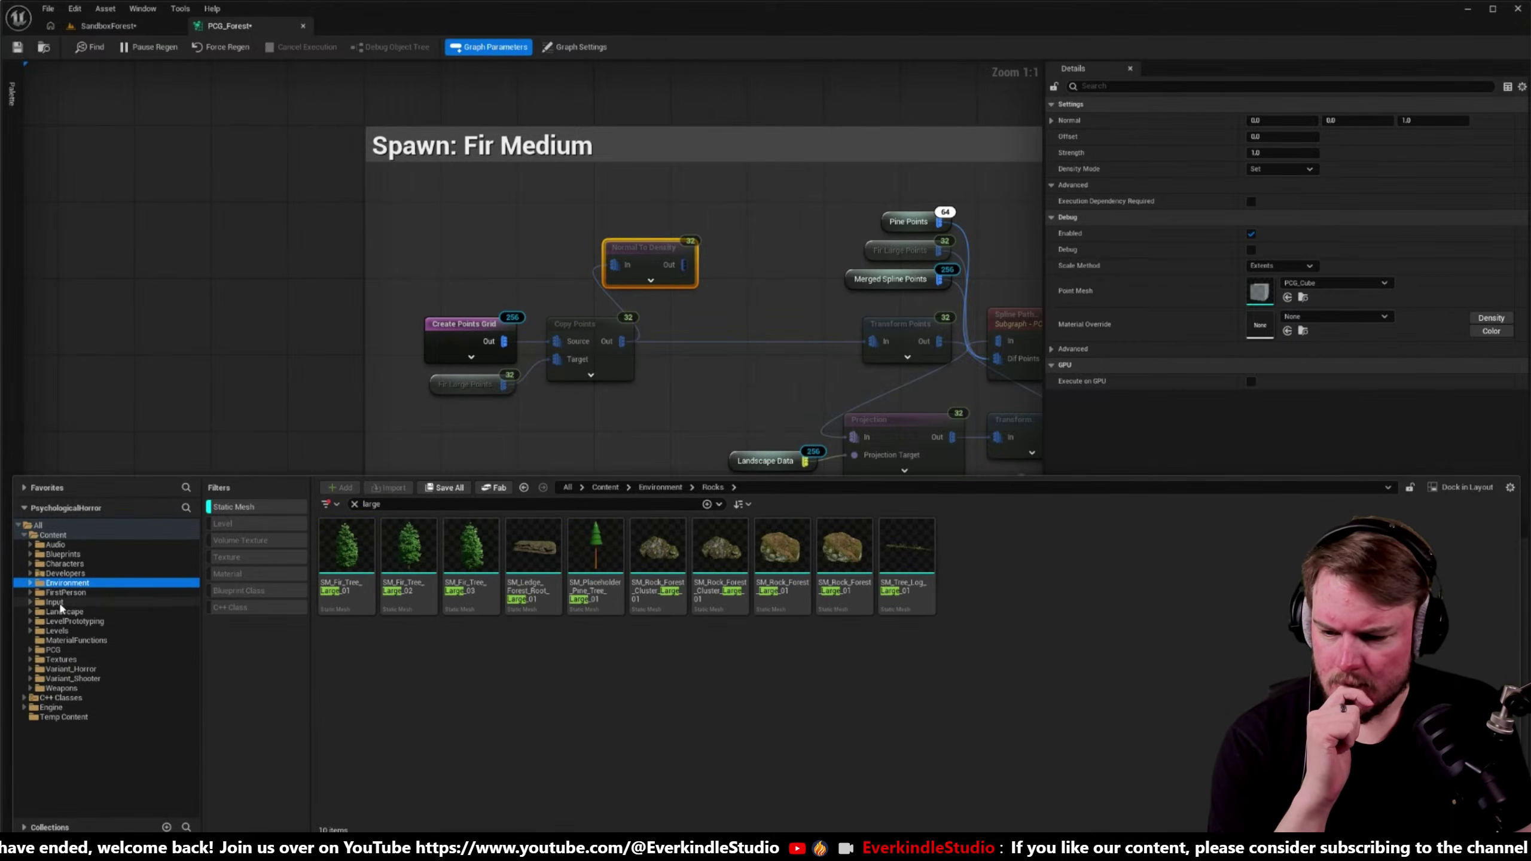
left_click(32, 653)
left_click(34, 659)
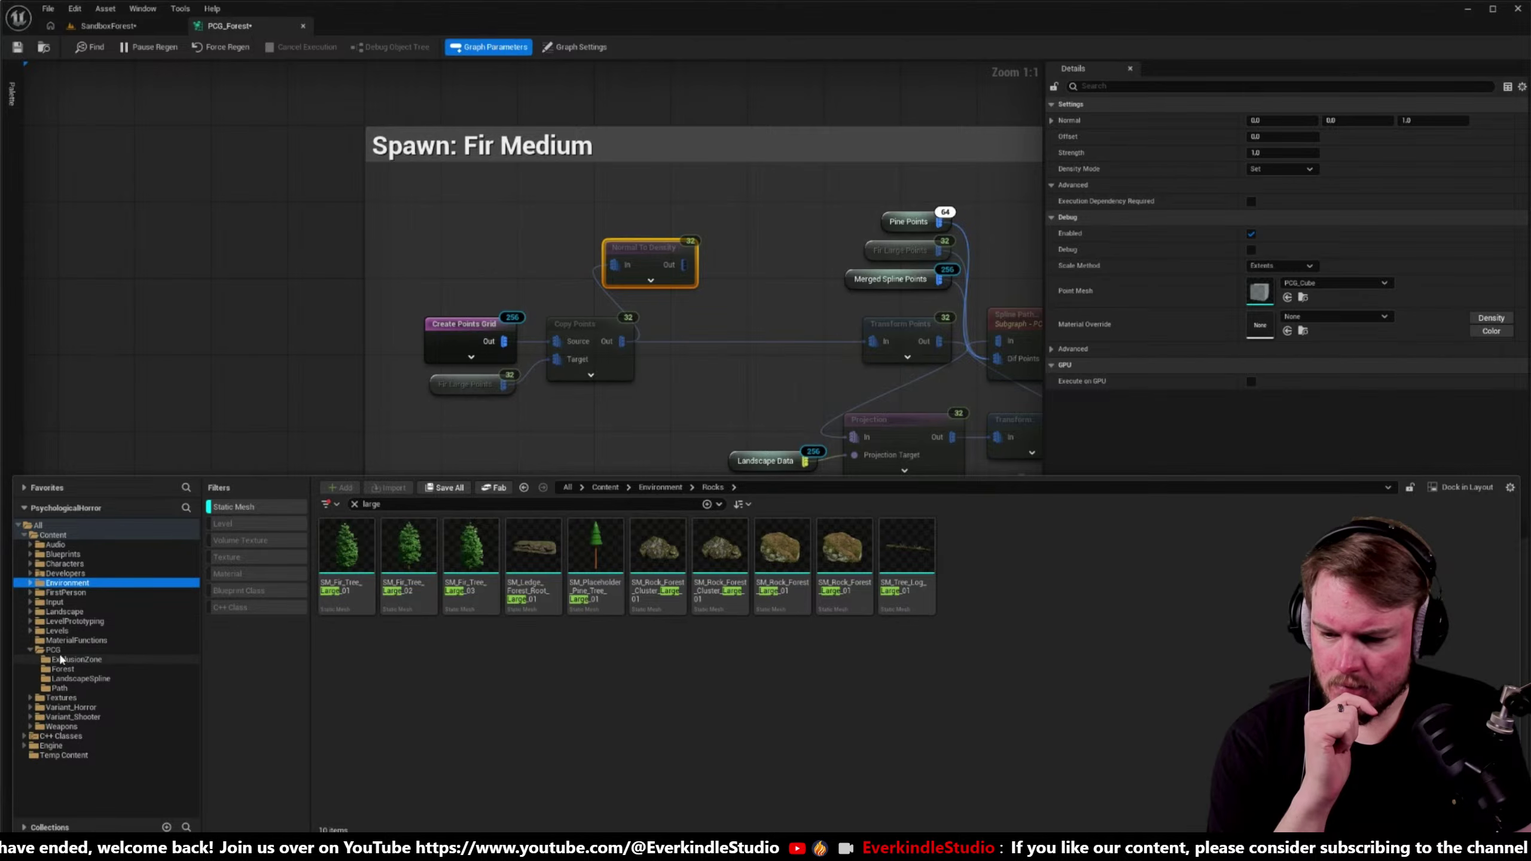
left_click(241, 509)
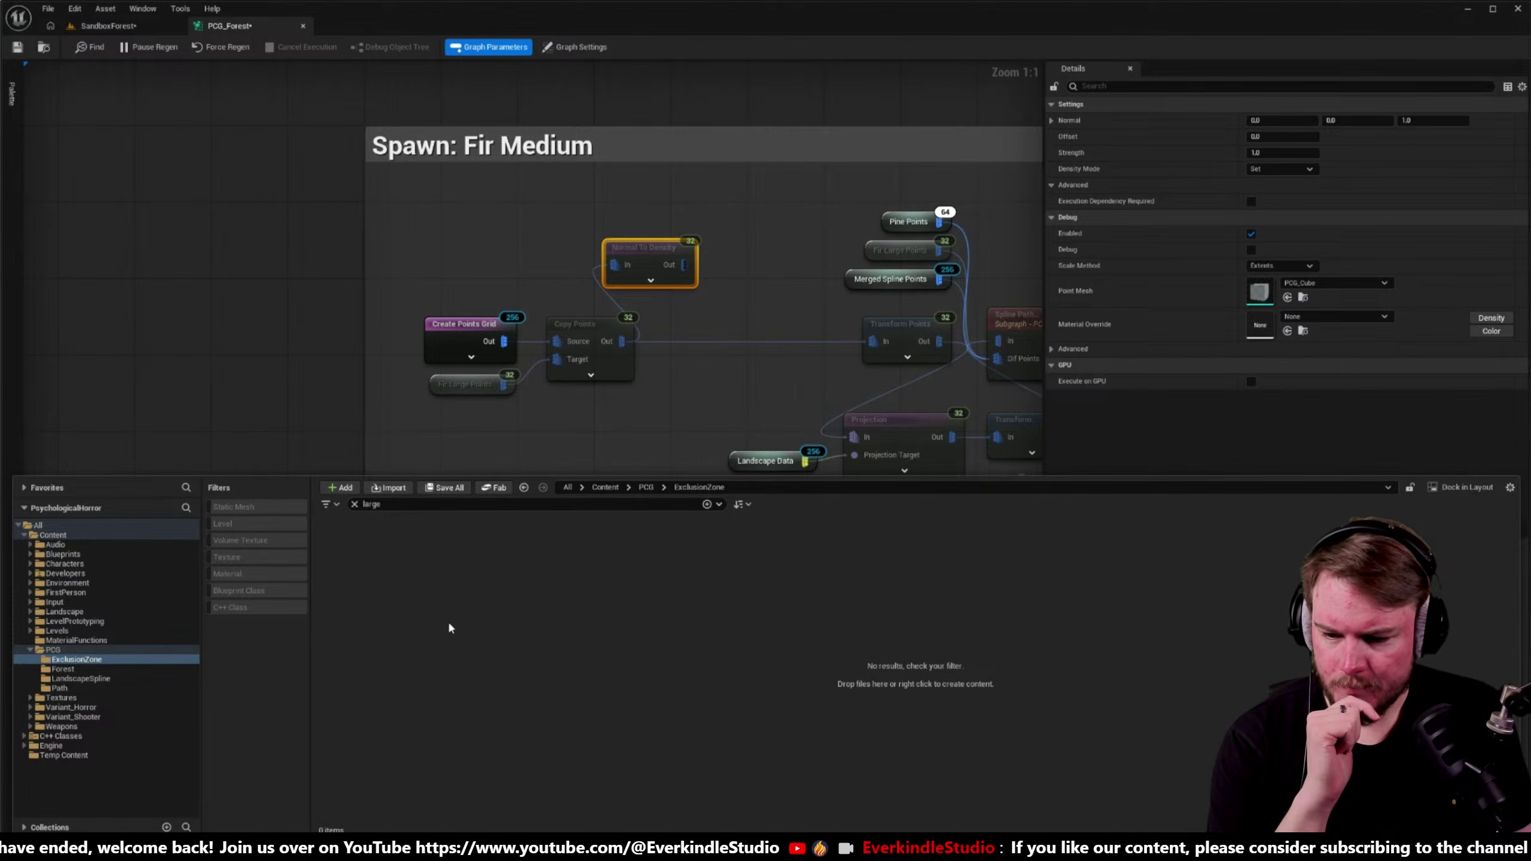
left_click(354, 504)
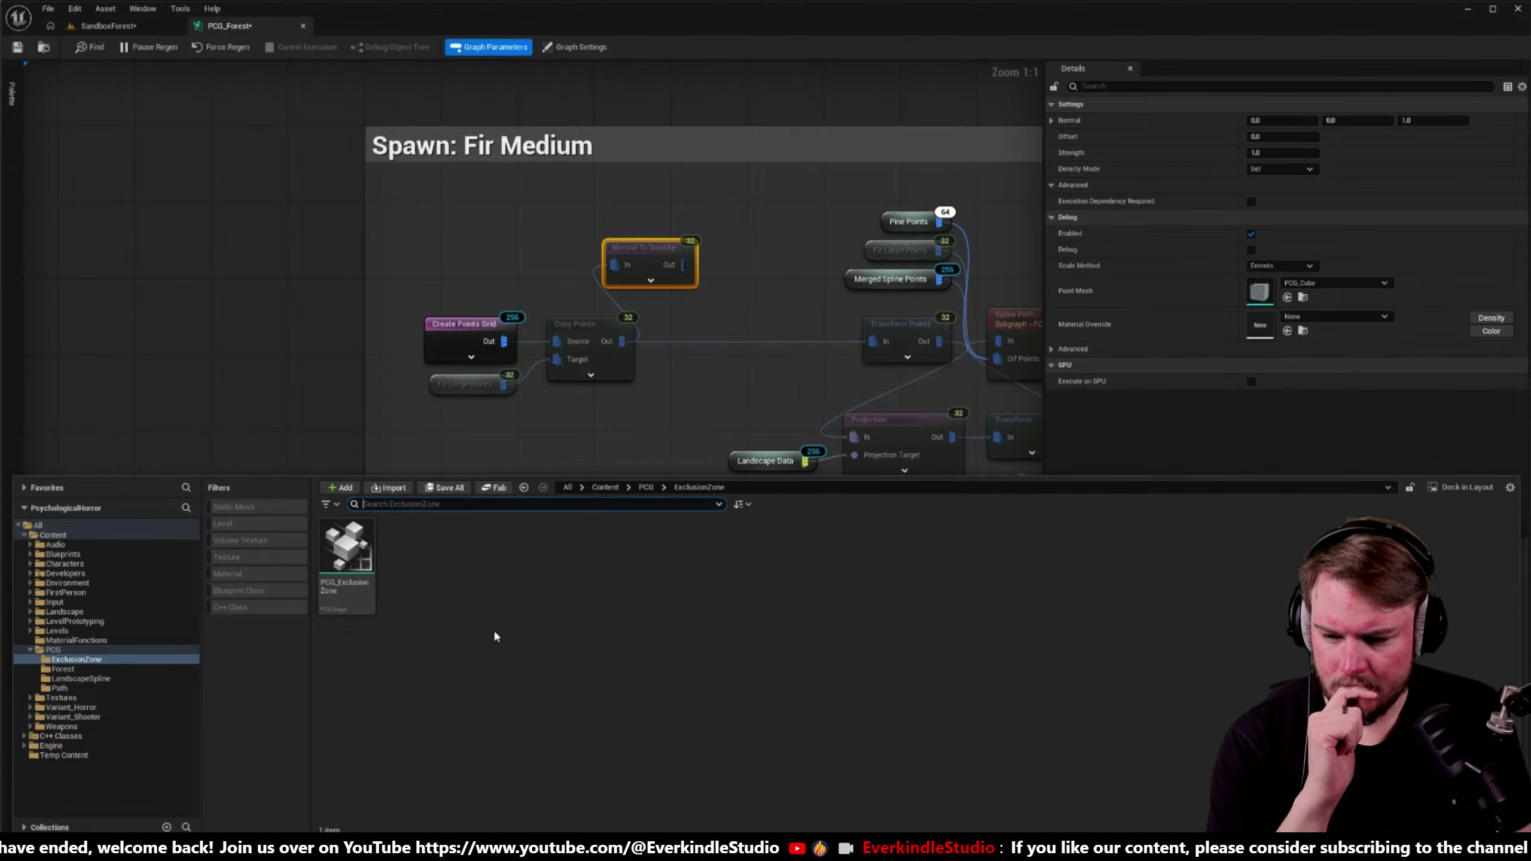
- Browse the project content to the PCG Forest folder and create a new empty PCG graph there
left_click(69, 650)
left_click(528, 674)
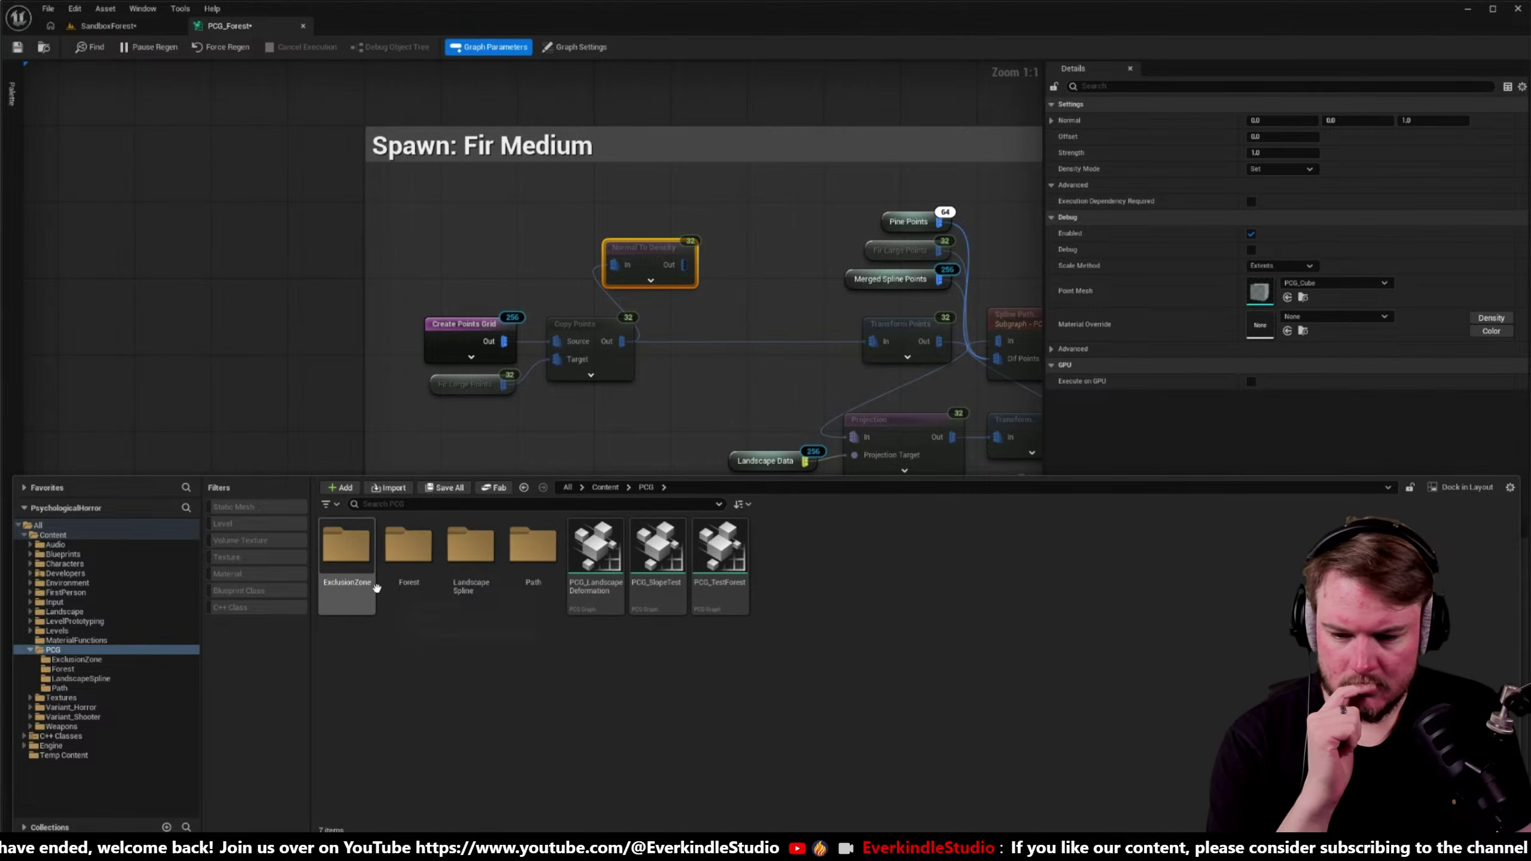
double_click(408, 546)
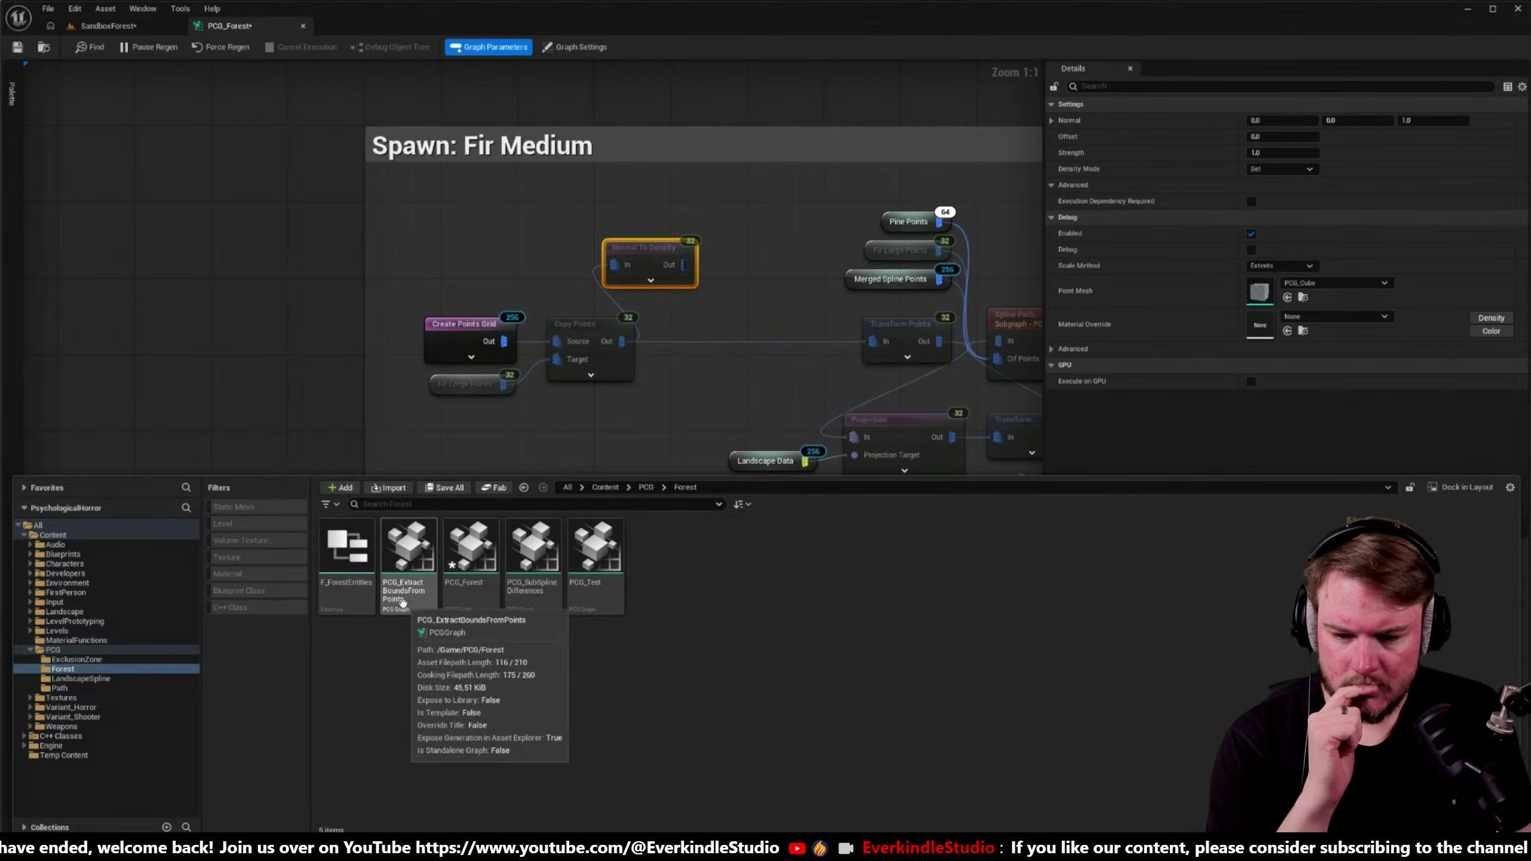
left_click(545, 603)
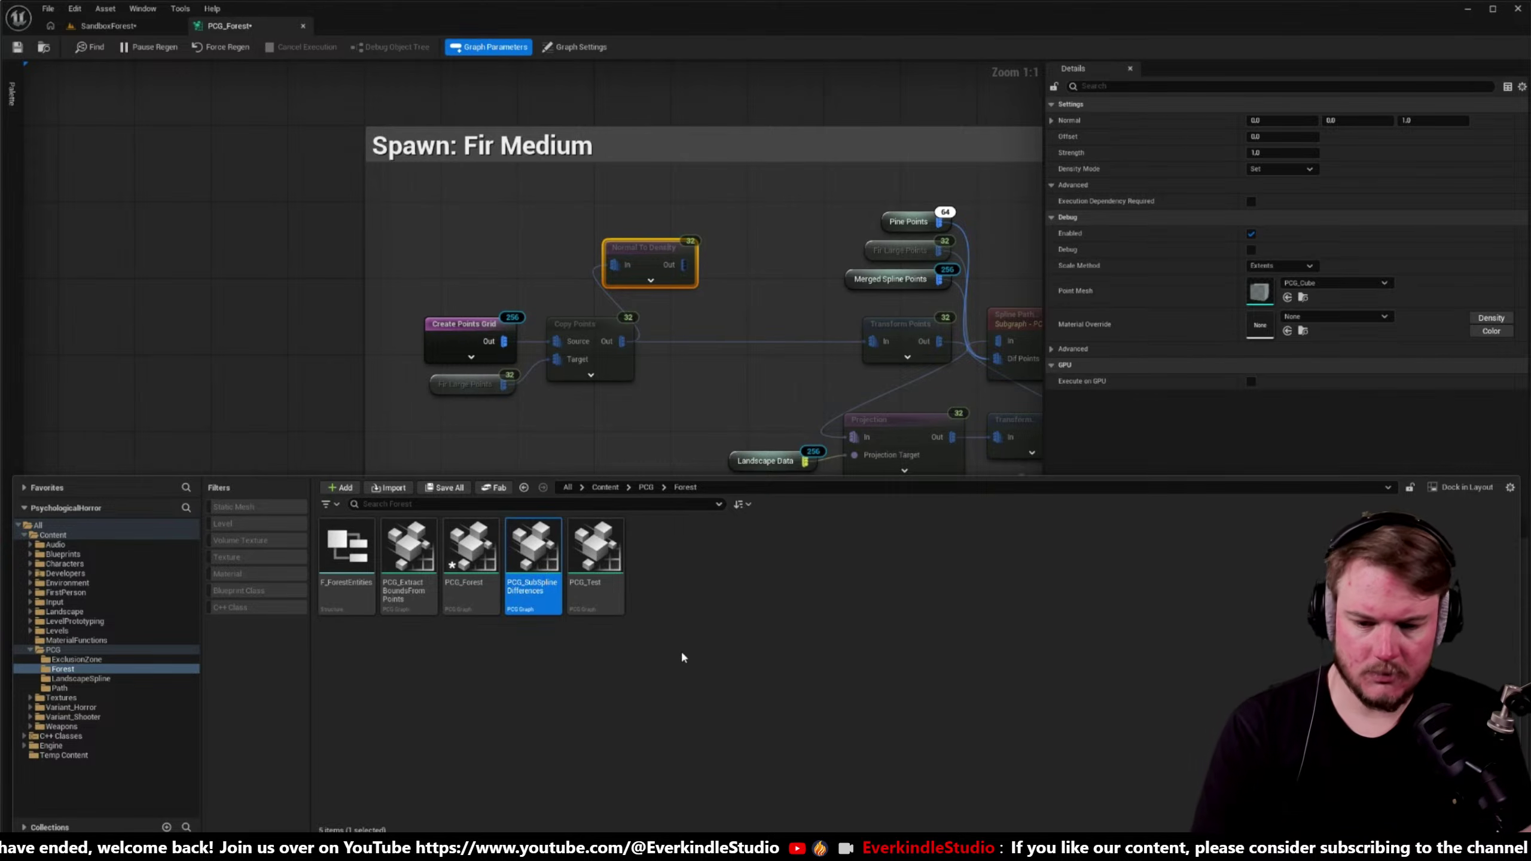
right_click(731, 621)
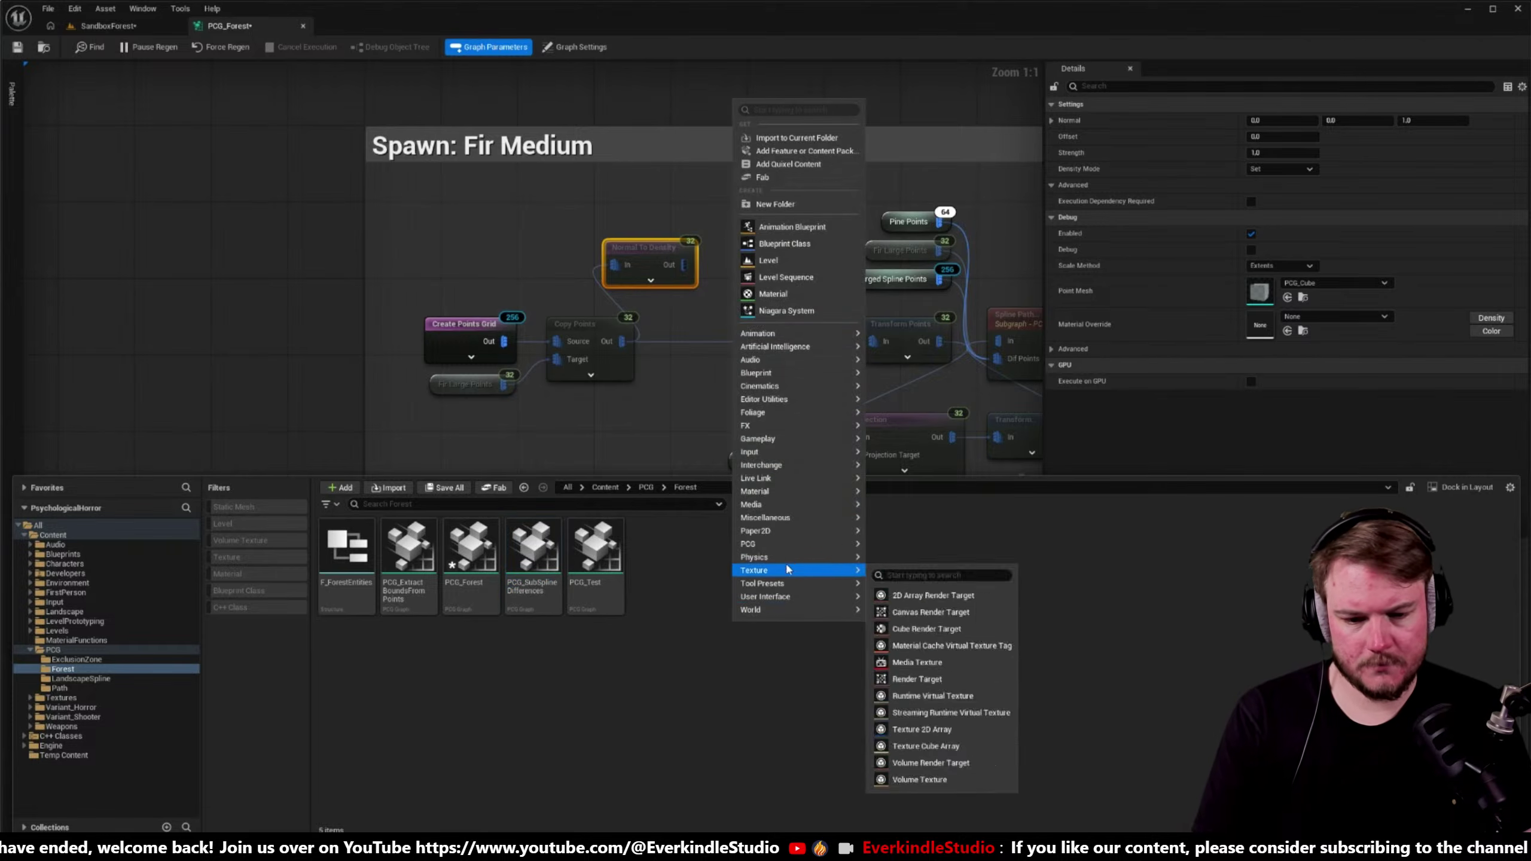
mouse_move(813, 544)
left_click(898, 551)
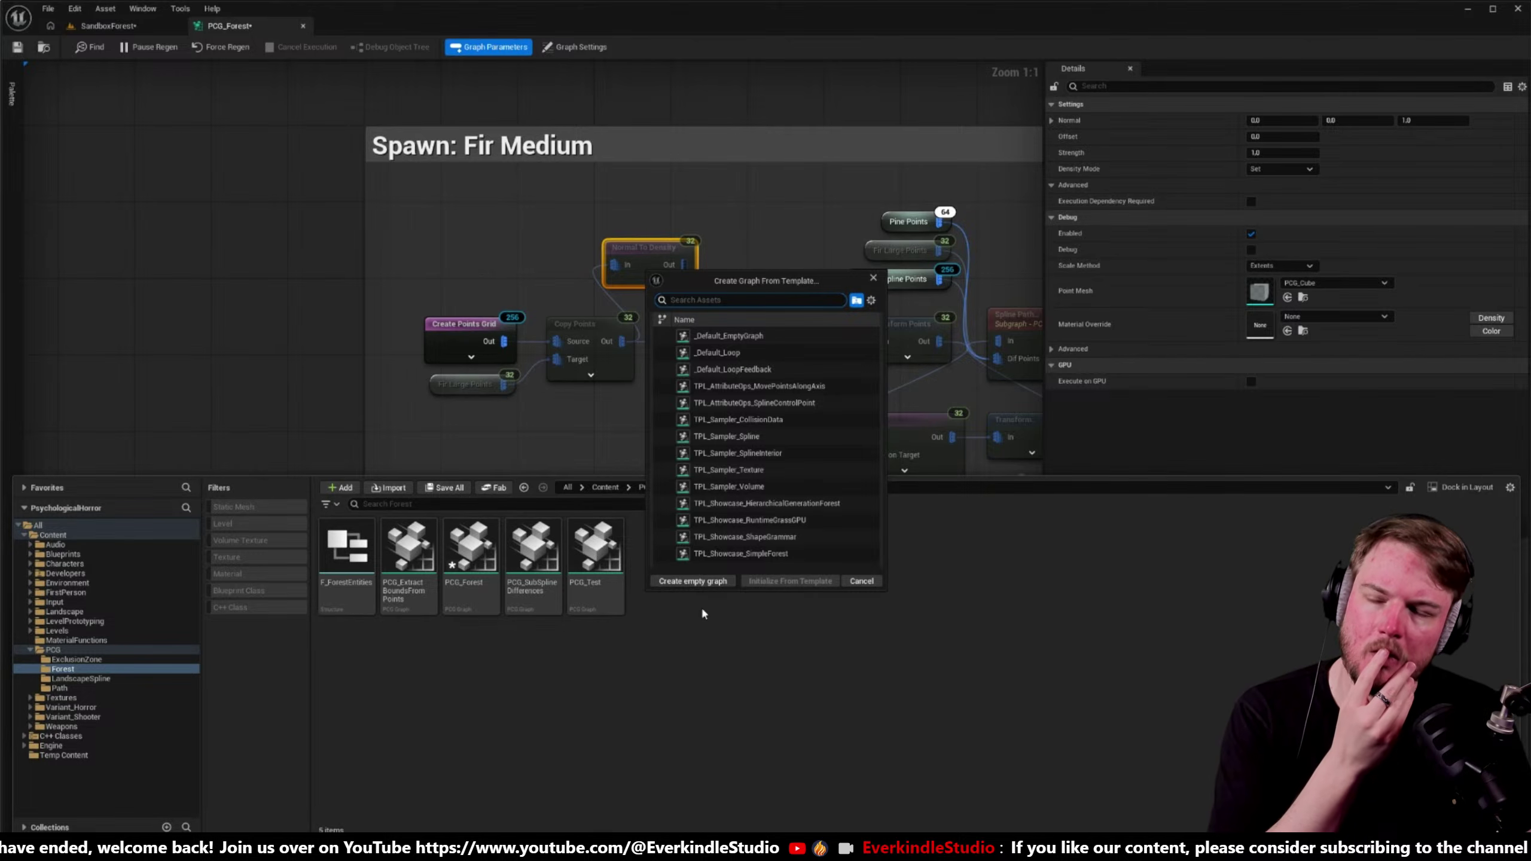
left_click(702, 585)
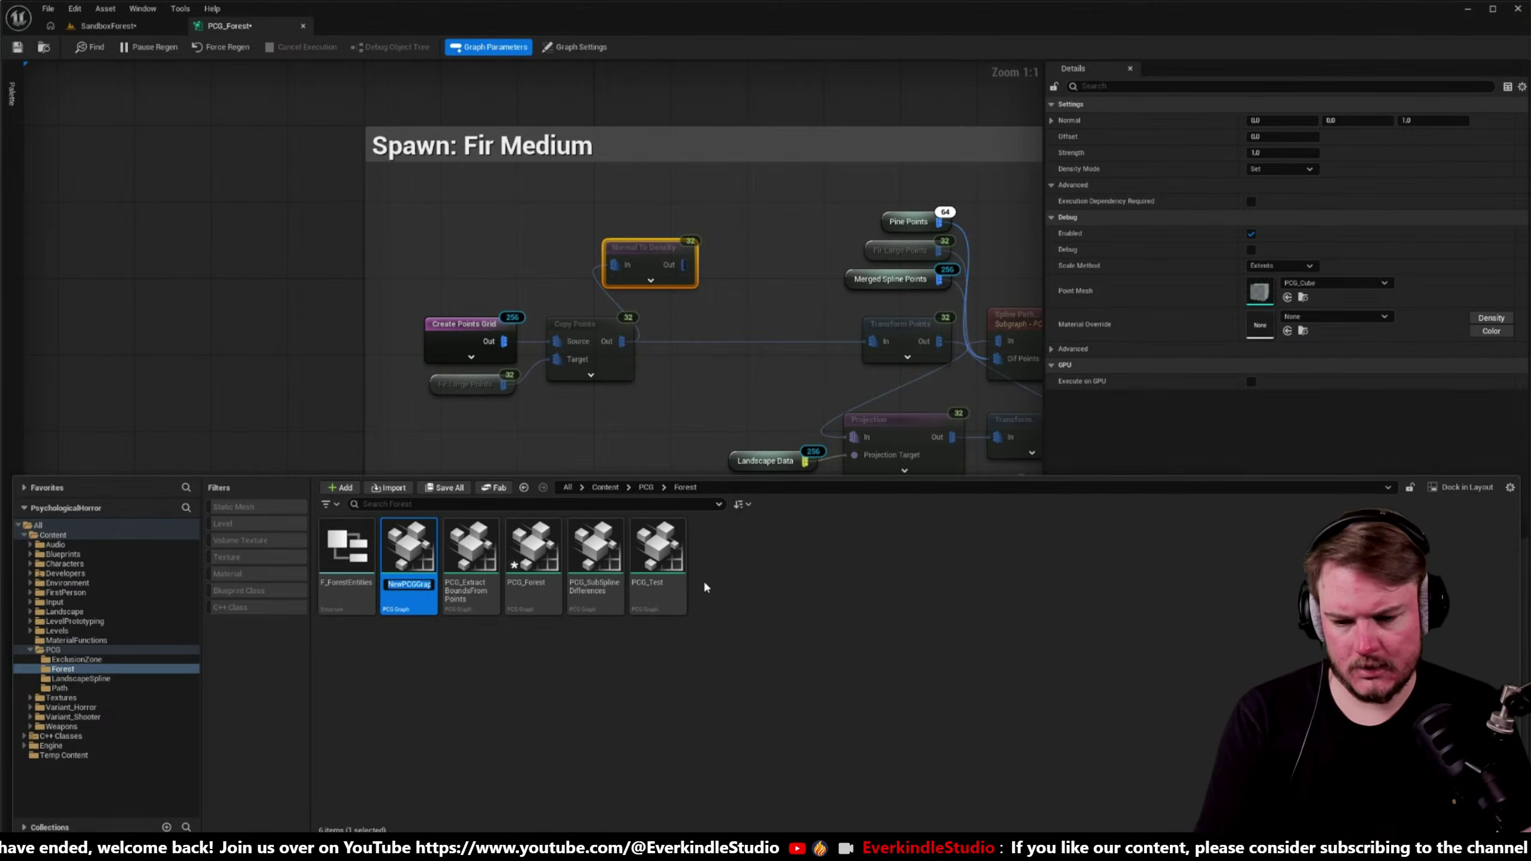
- Name the new graph PCG_SubNormalToDensity and dock its editor as a tab beside PCG_Forest
type("PCG_S")
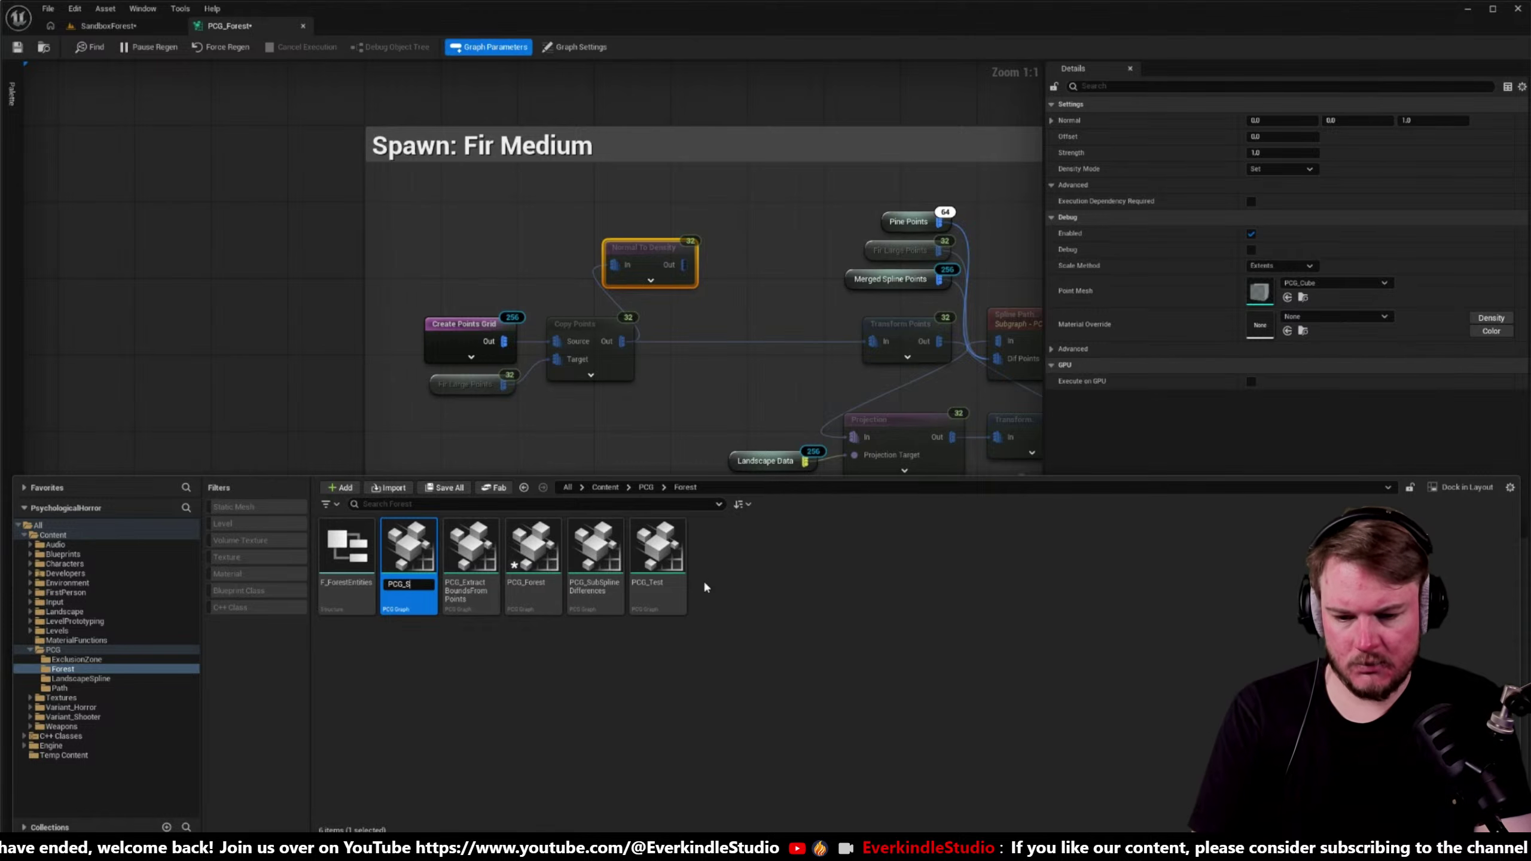
key("Return")
key("F2")
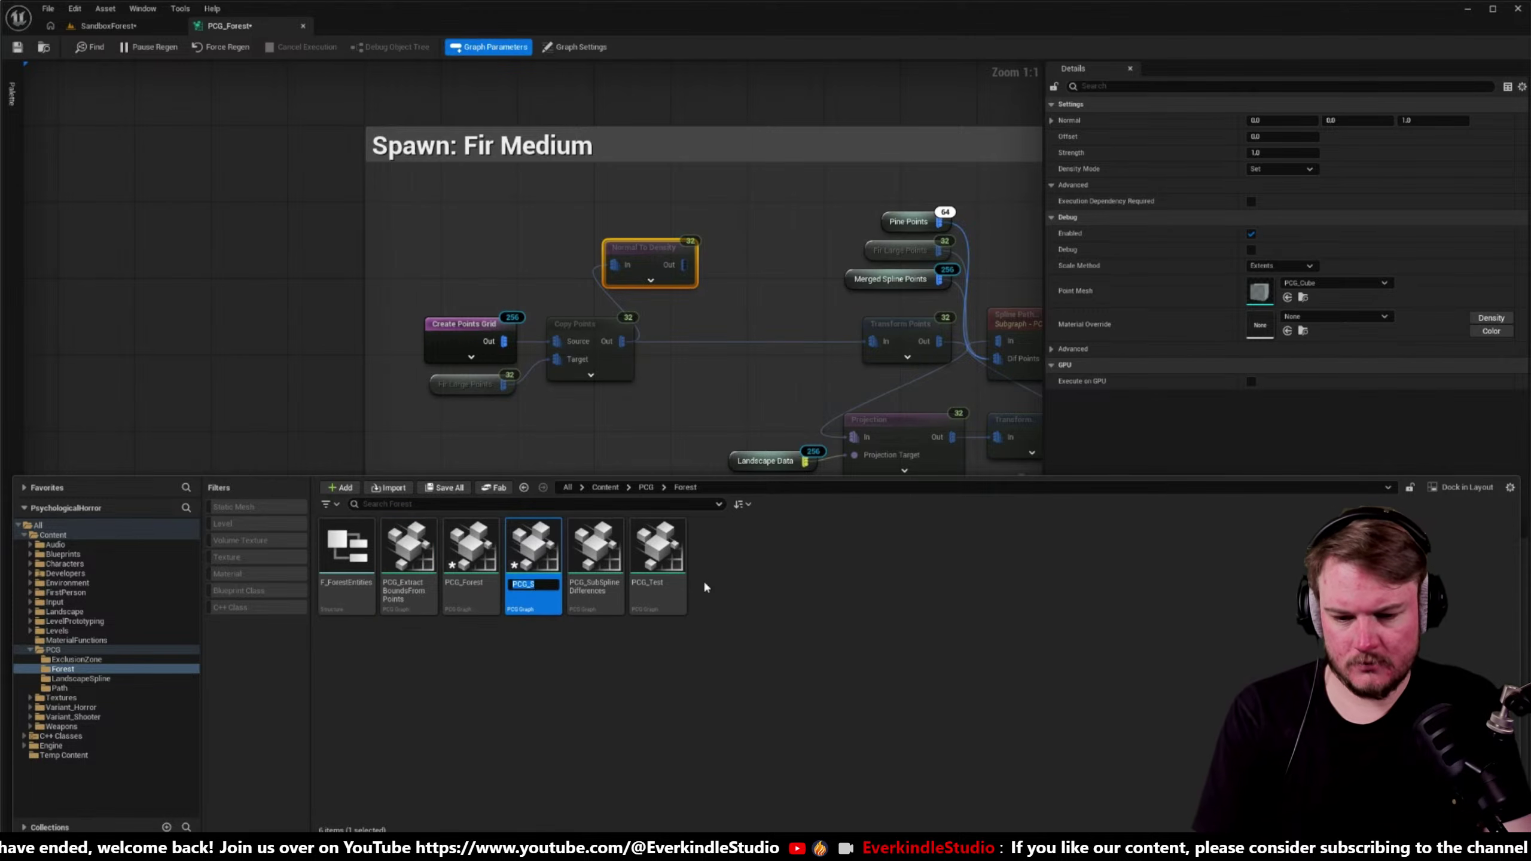
type("PCG_SubN")
type("ormal")
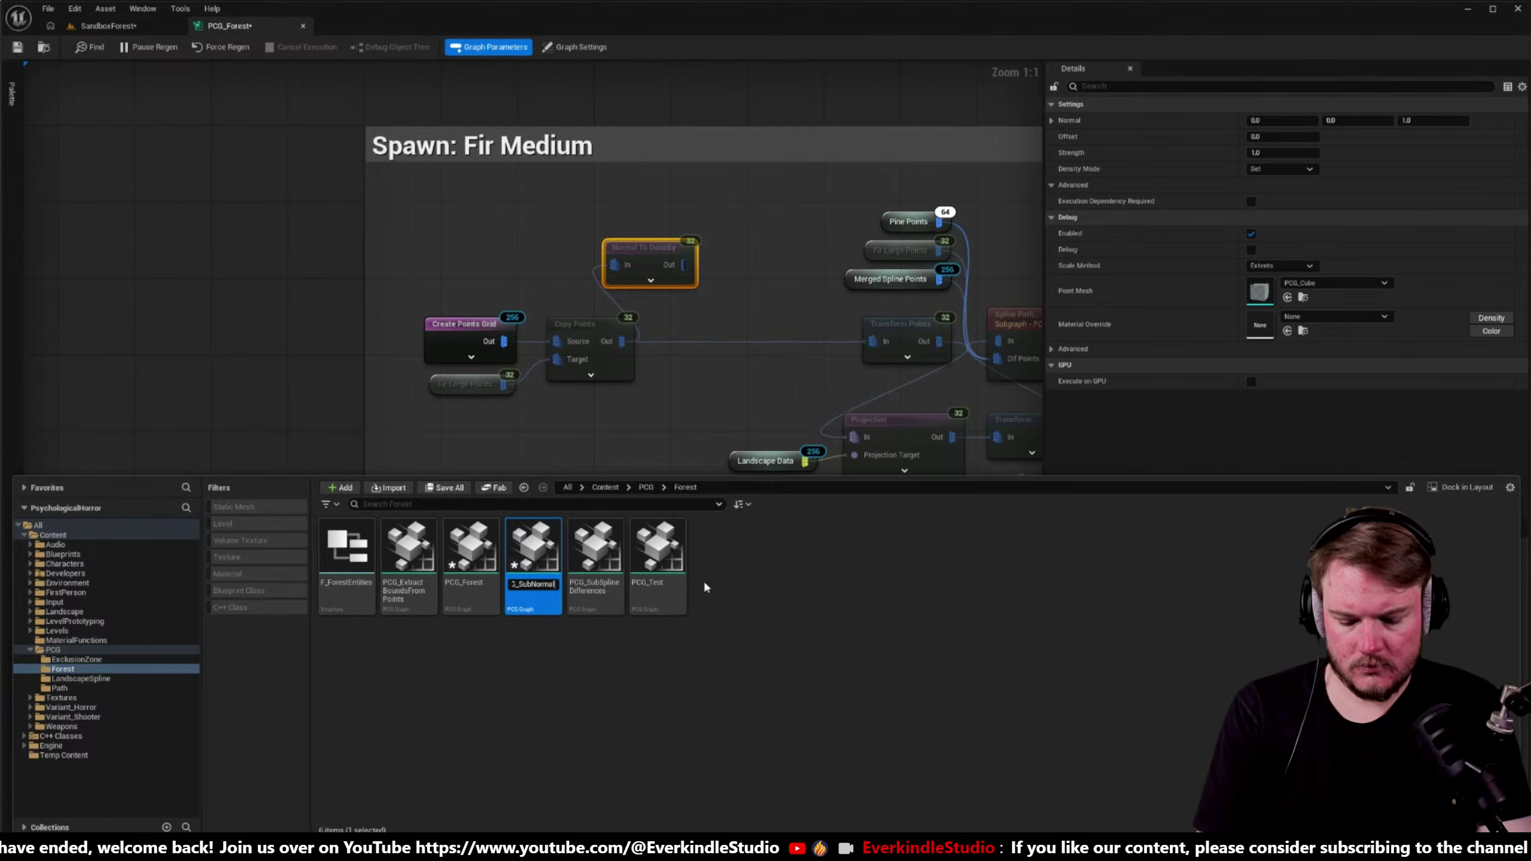
type("ToDensity")
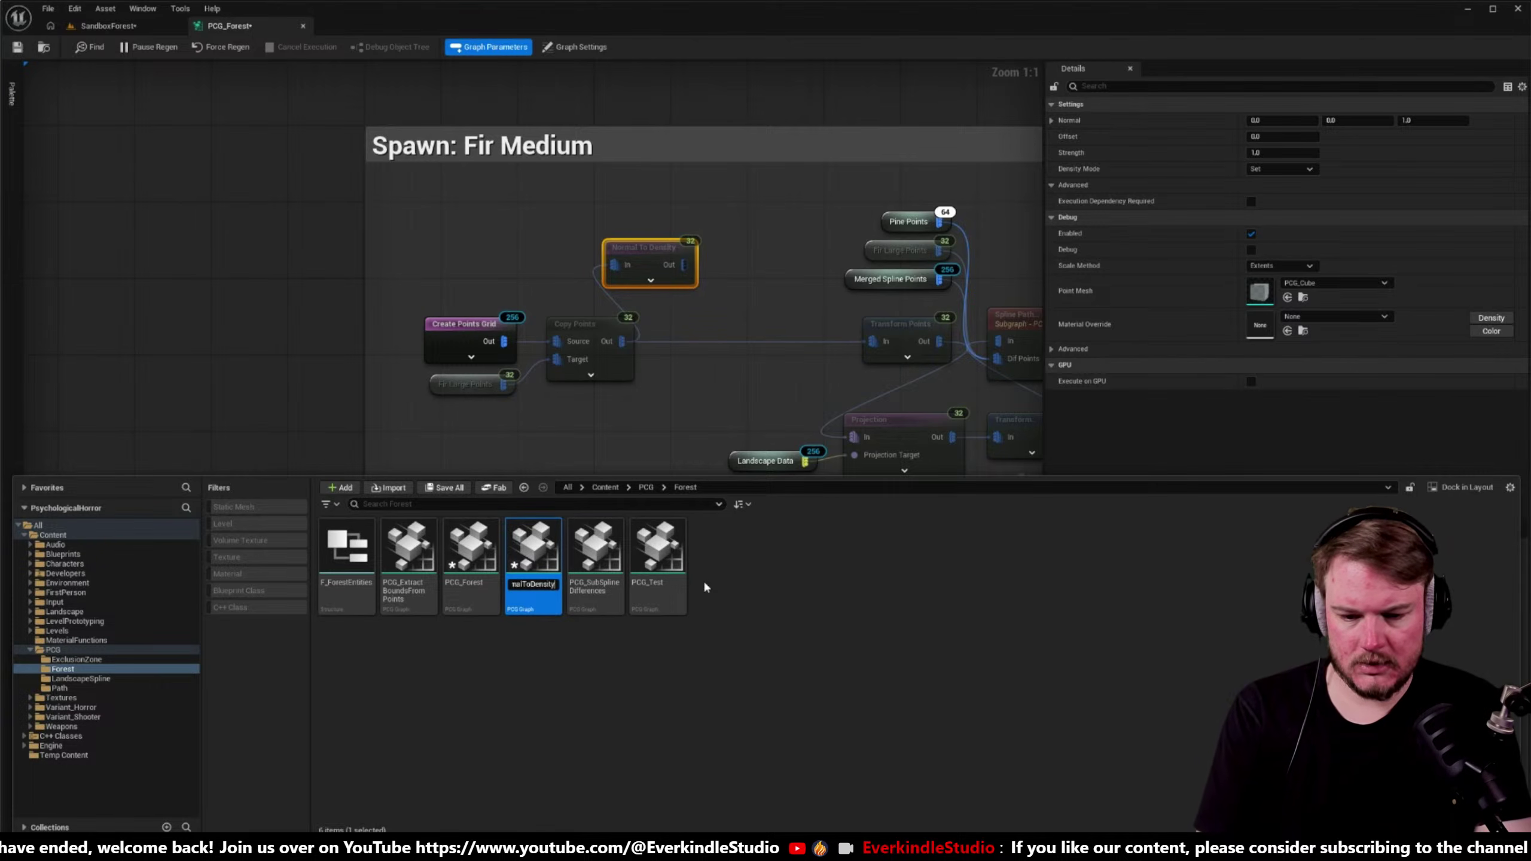
key("Return")
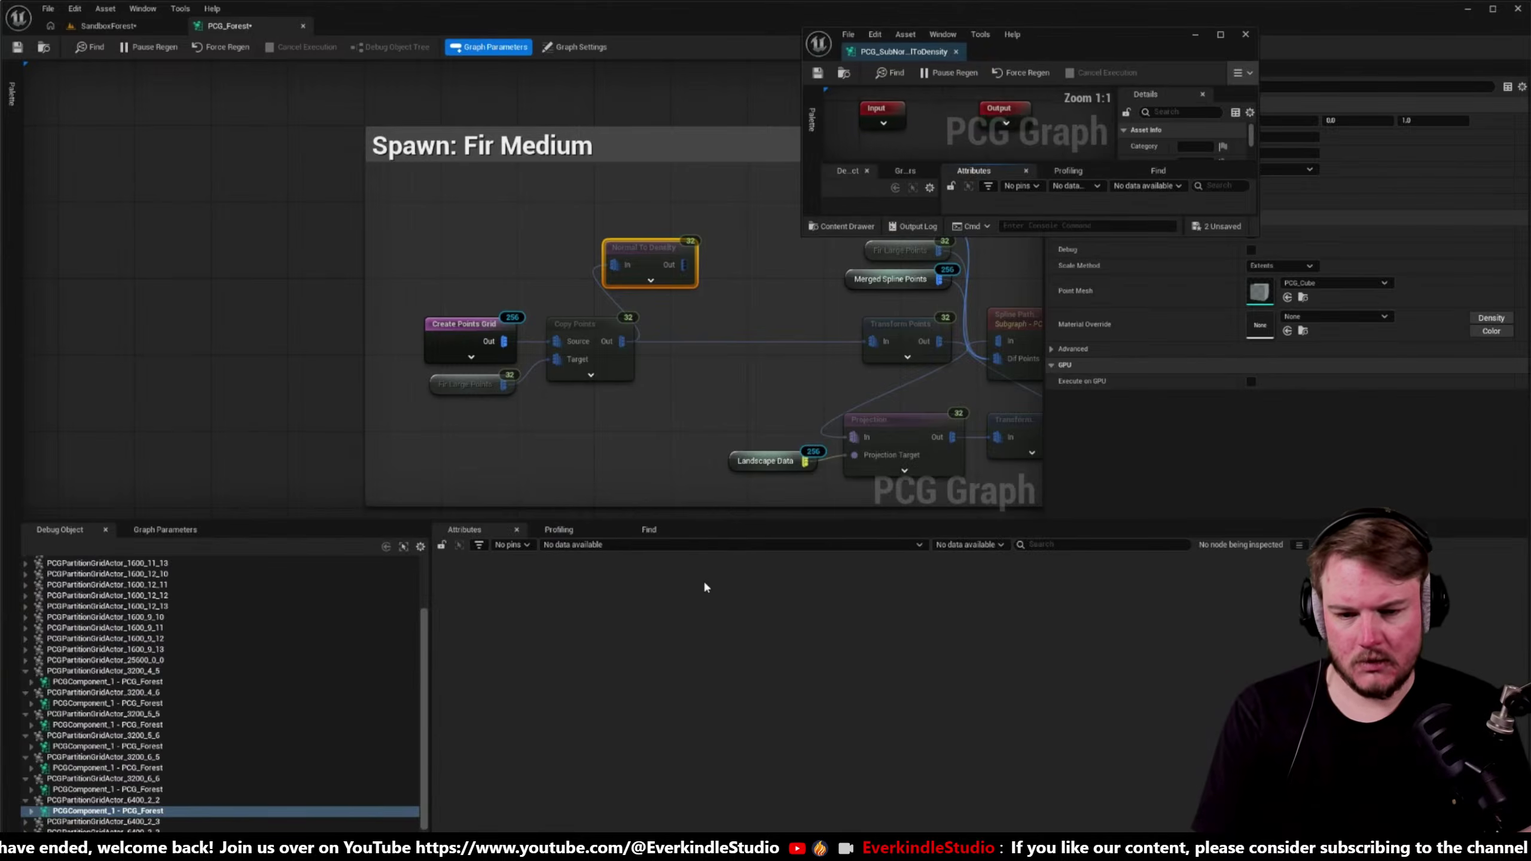
left_click_drag(901, 54, 446, 25)
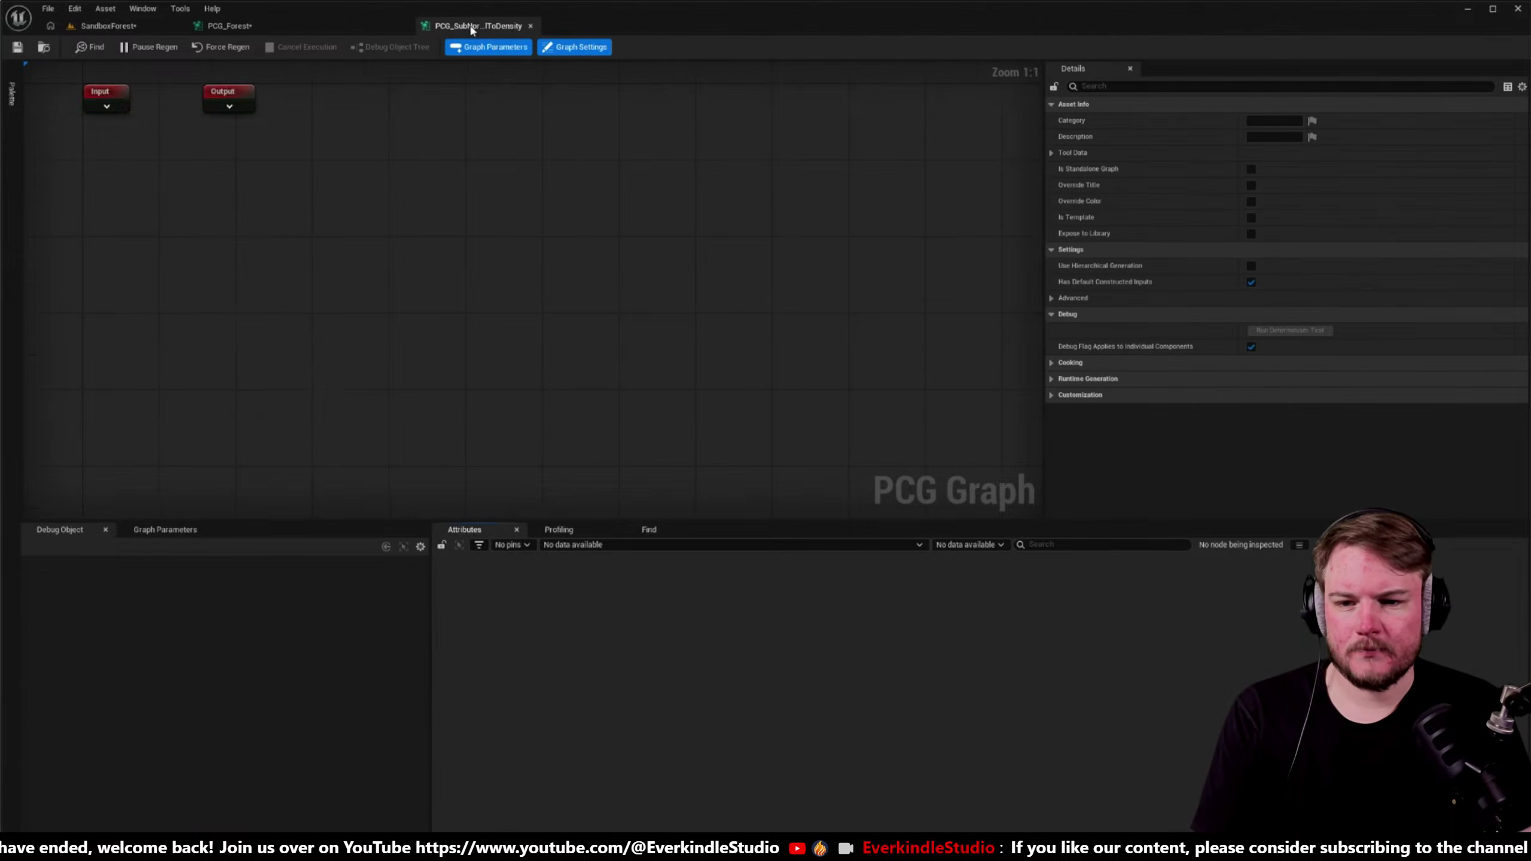
- Configure the Input node's pin with label PointsIn, allowed type Point only and pin status Normal
left_click(476, 202)
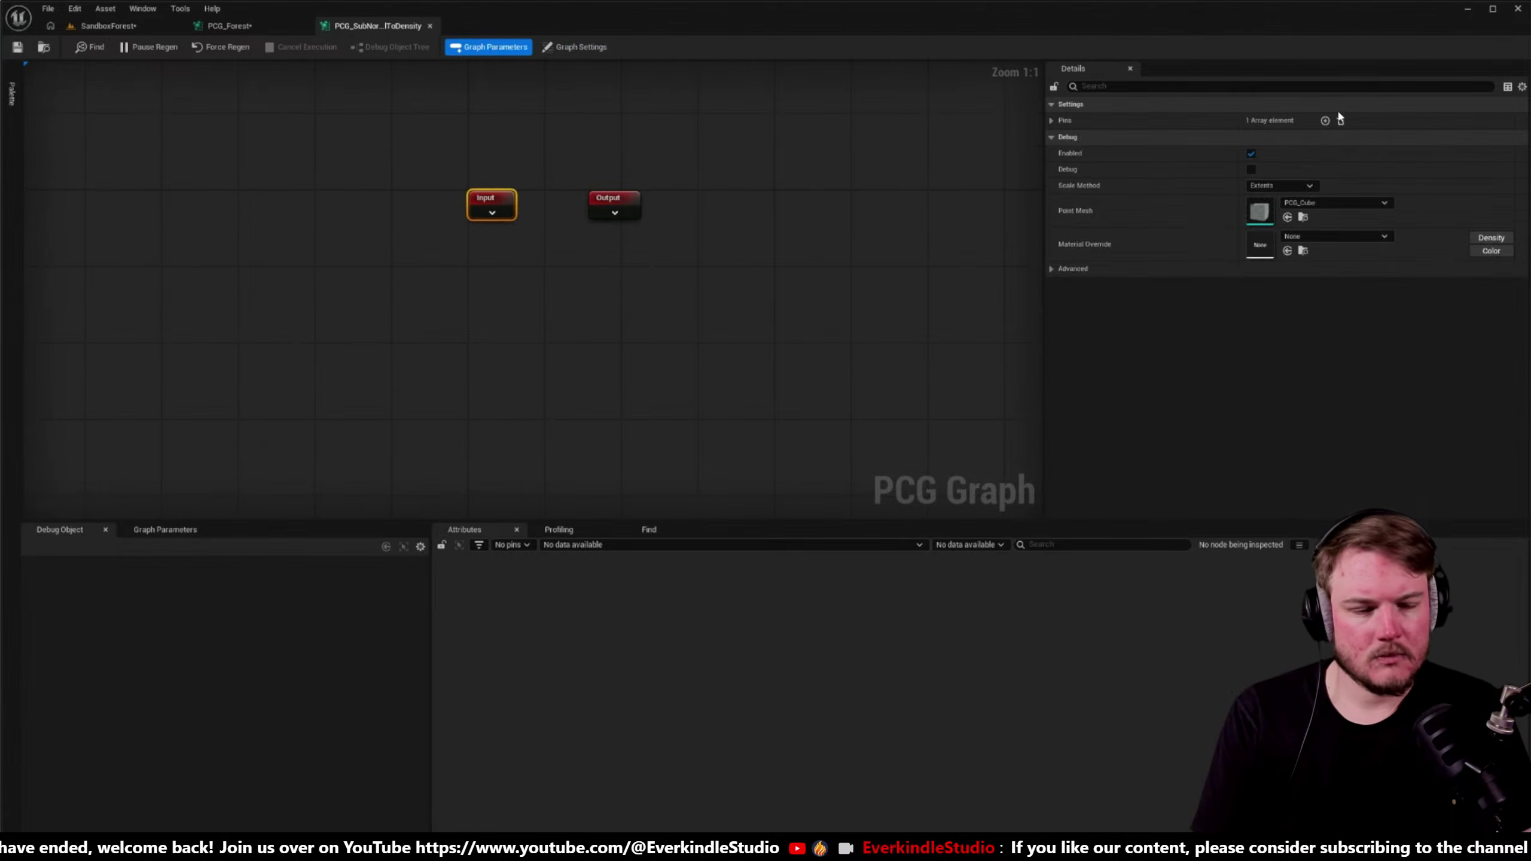
left_click(1052, 121)
left_click(1062, 137)
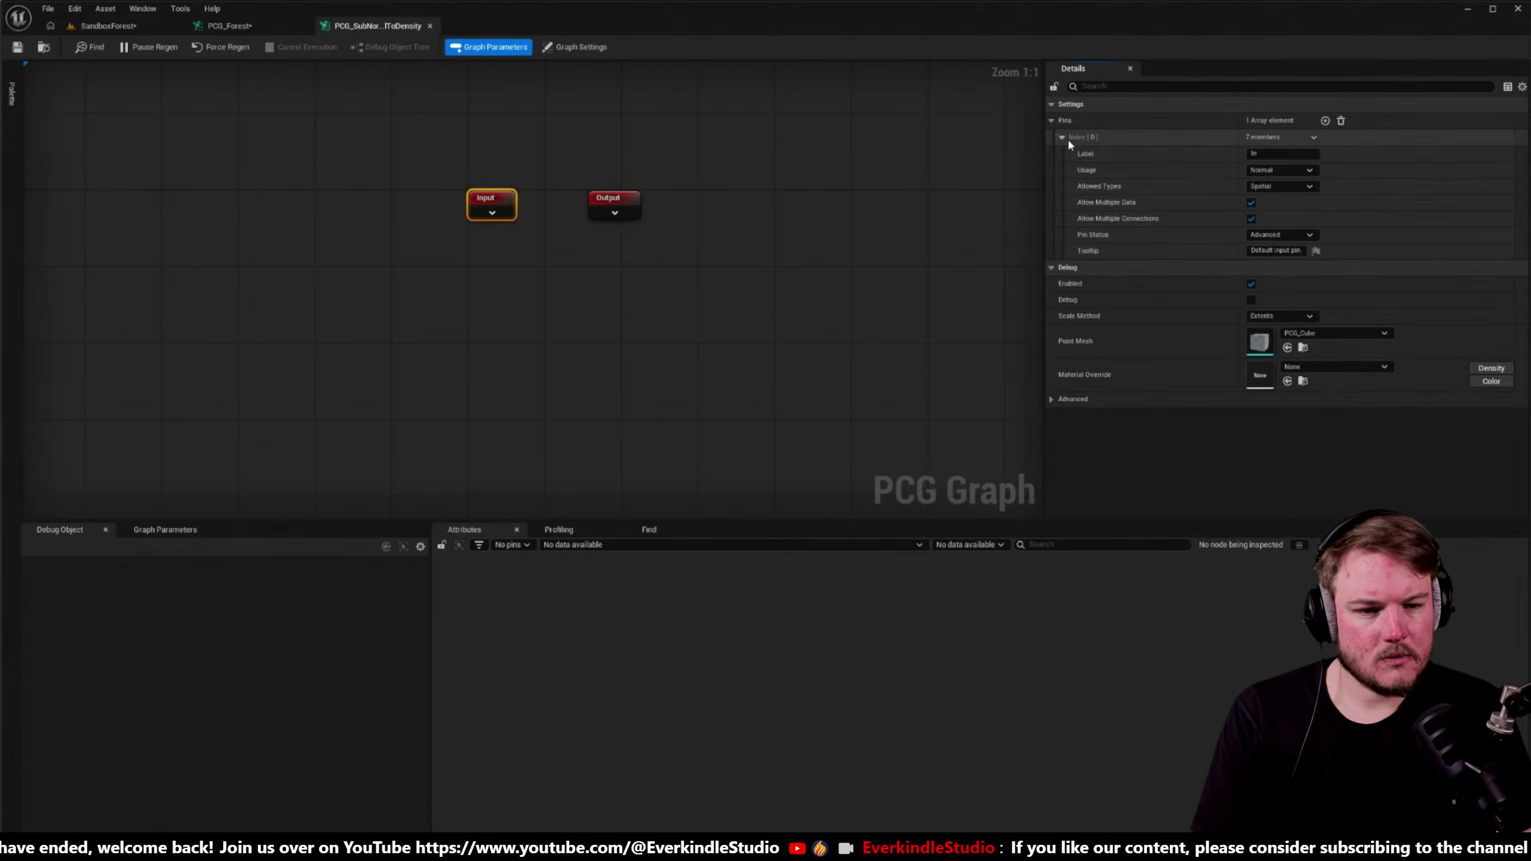
type("PointIn")
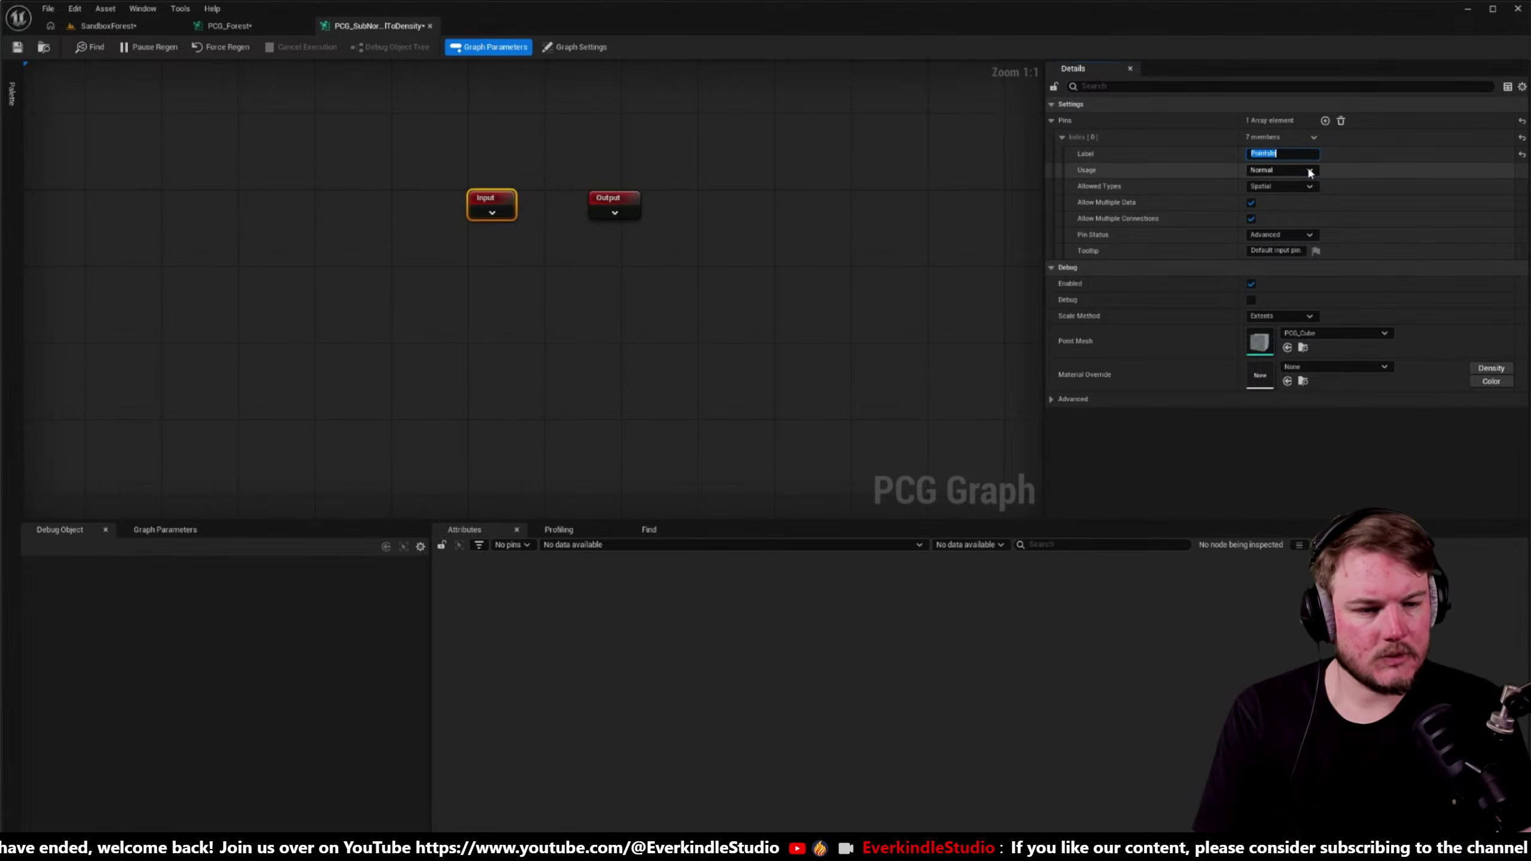
left_click(1308, 170)
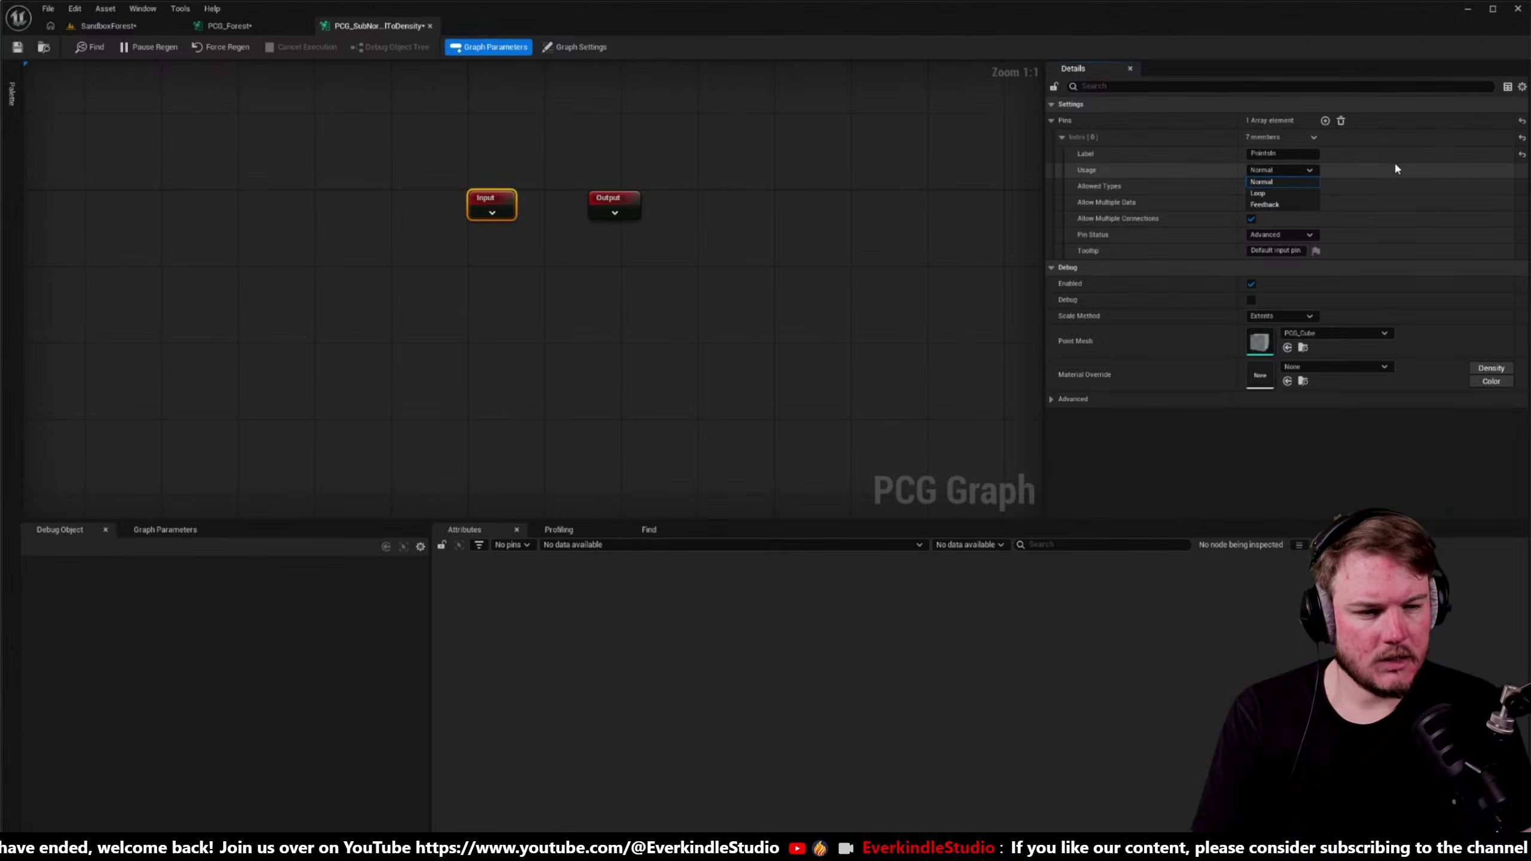
left_click(1367, 174)
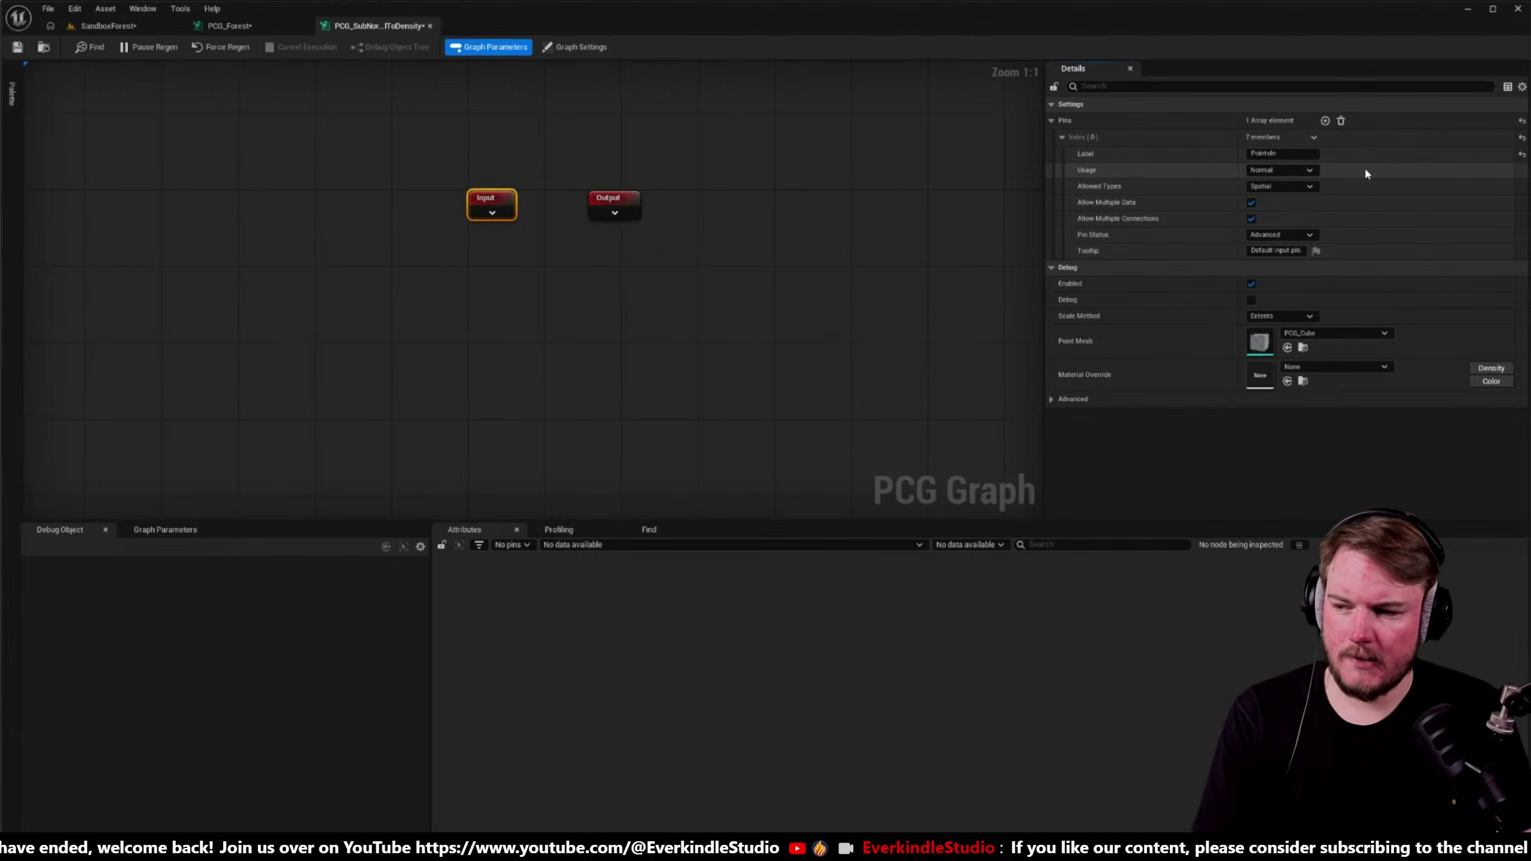
left_click(1313, 187)
left_click(1278, 472)
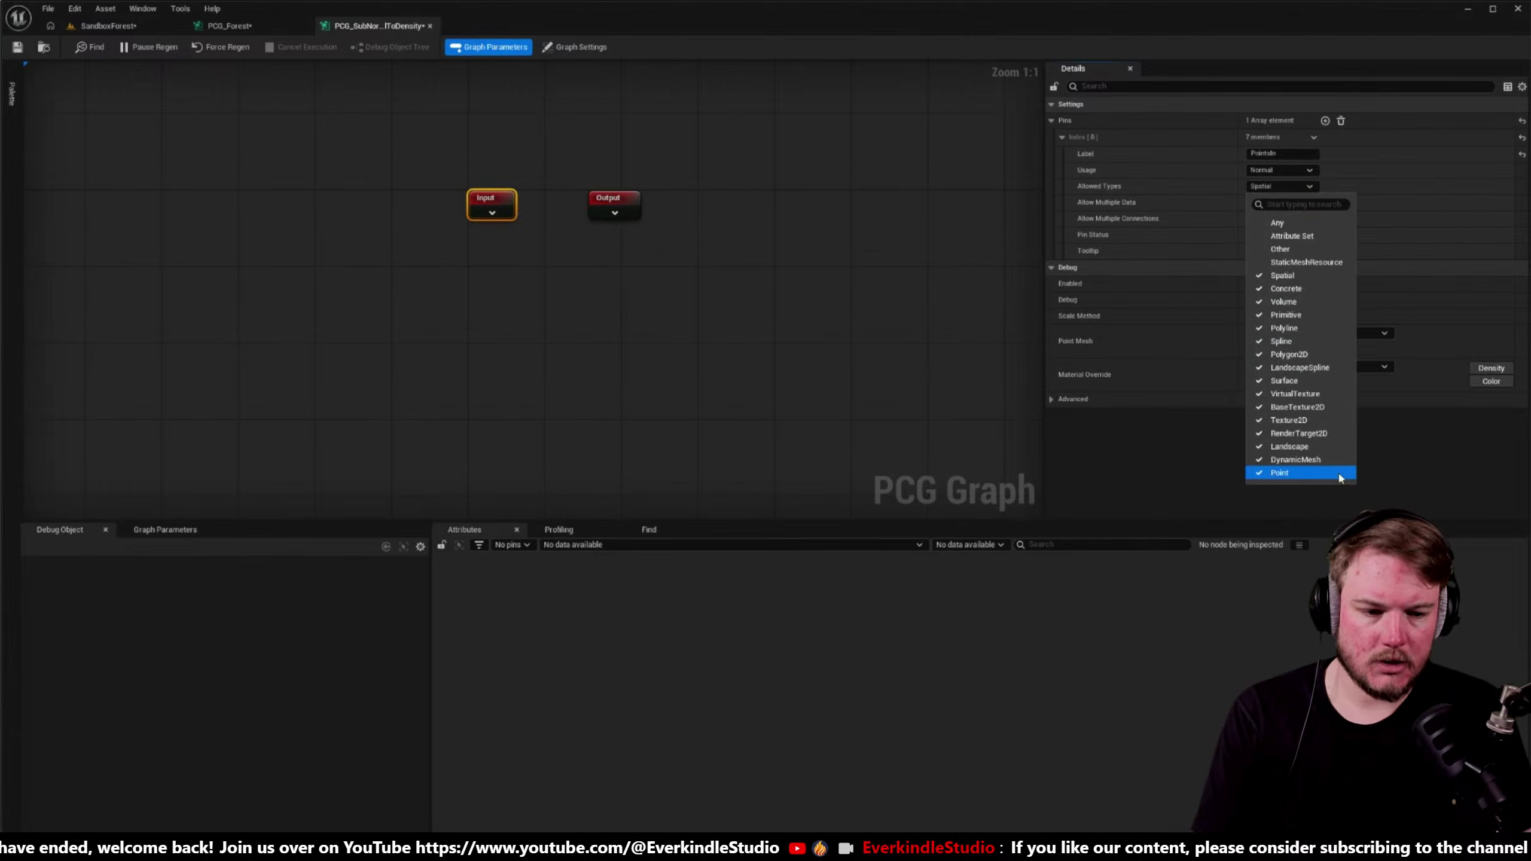
left_click(1110, 224)
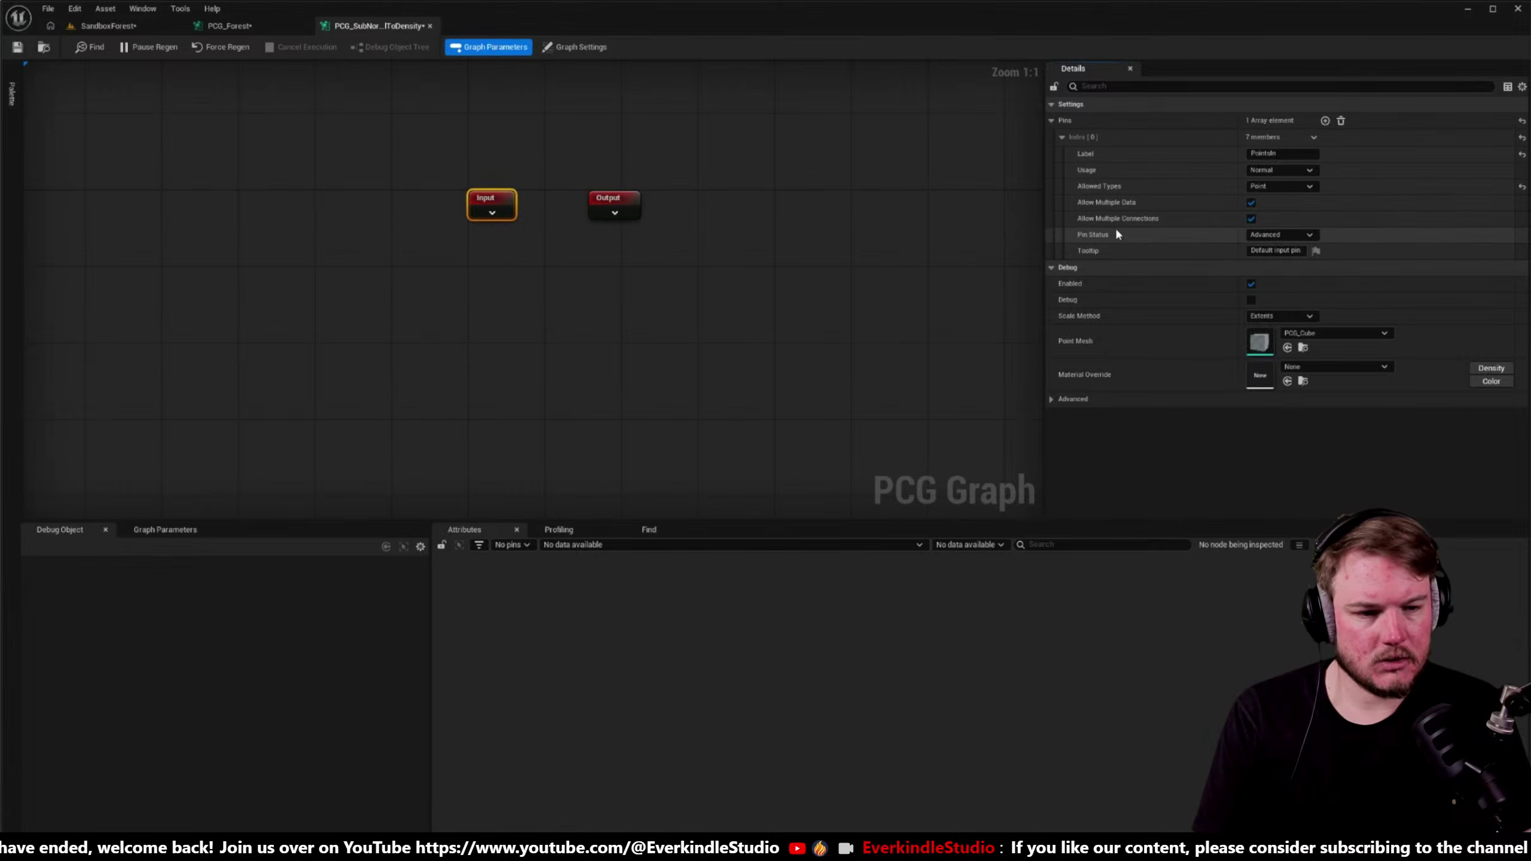
left_click(1286, 235)
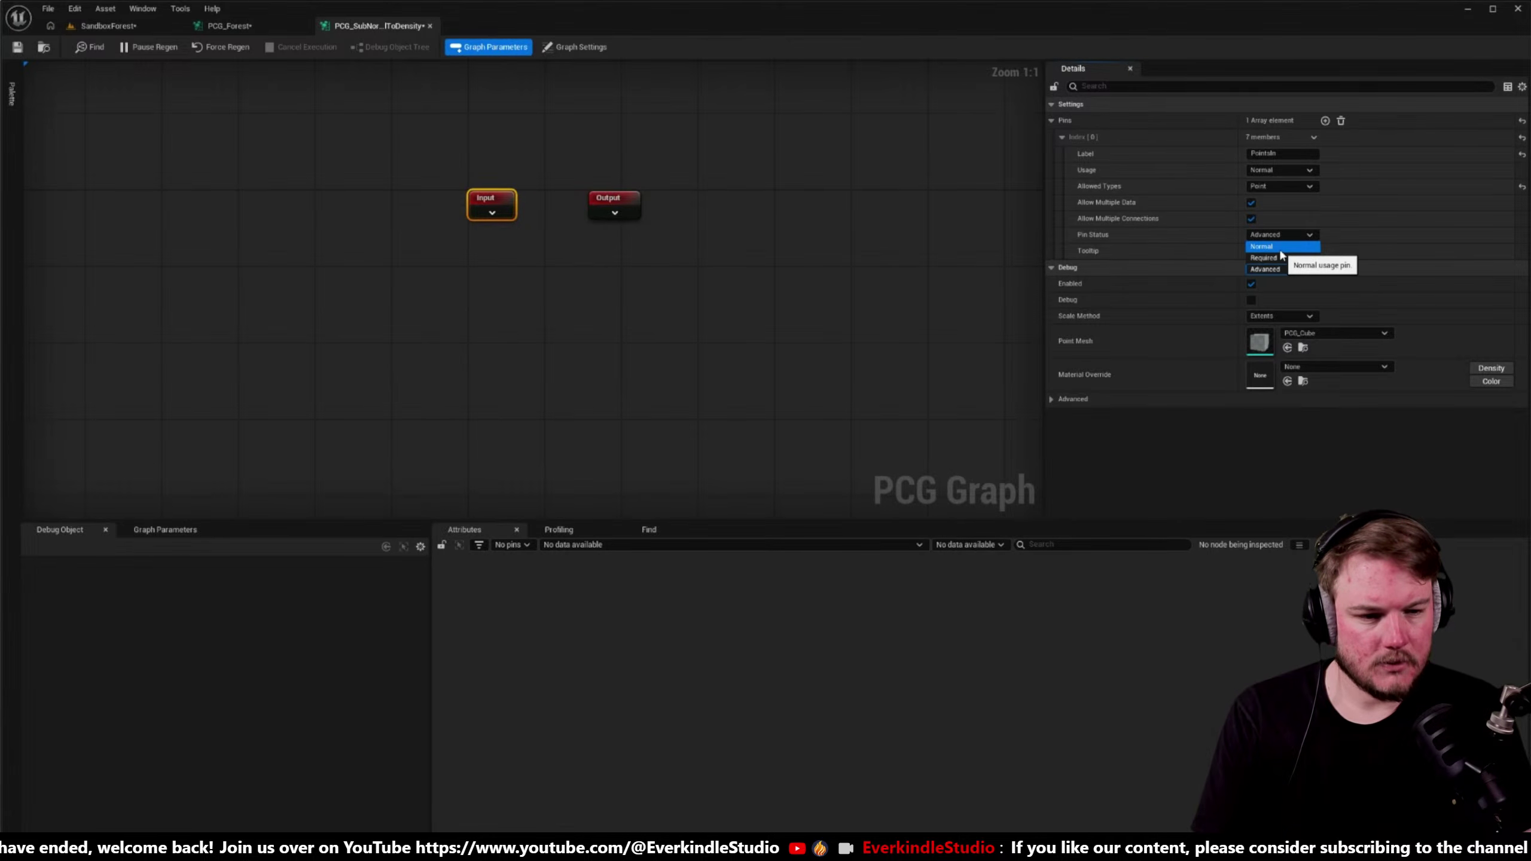
left_click(1281, 249)
left_click(651, 208)
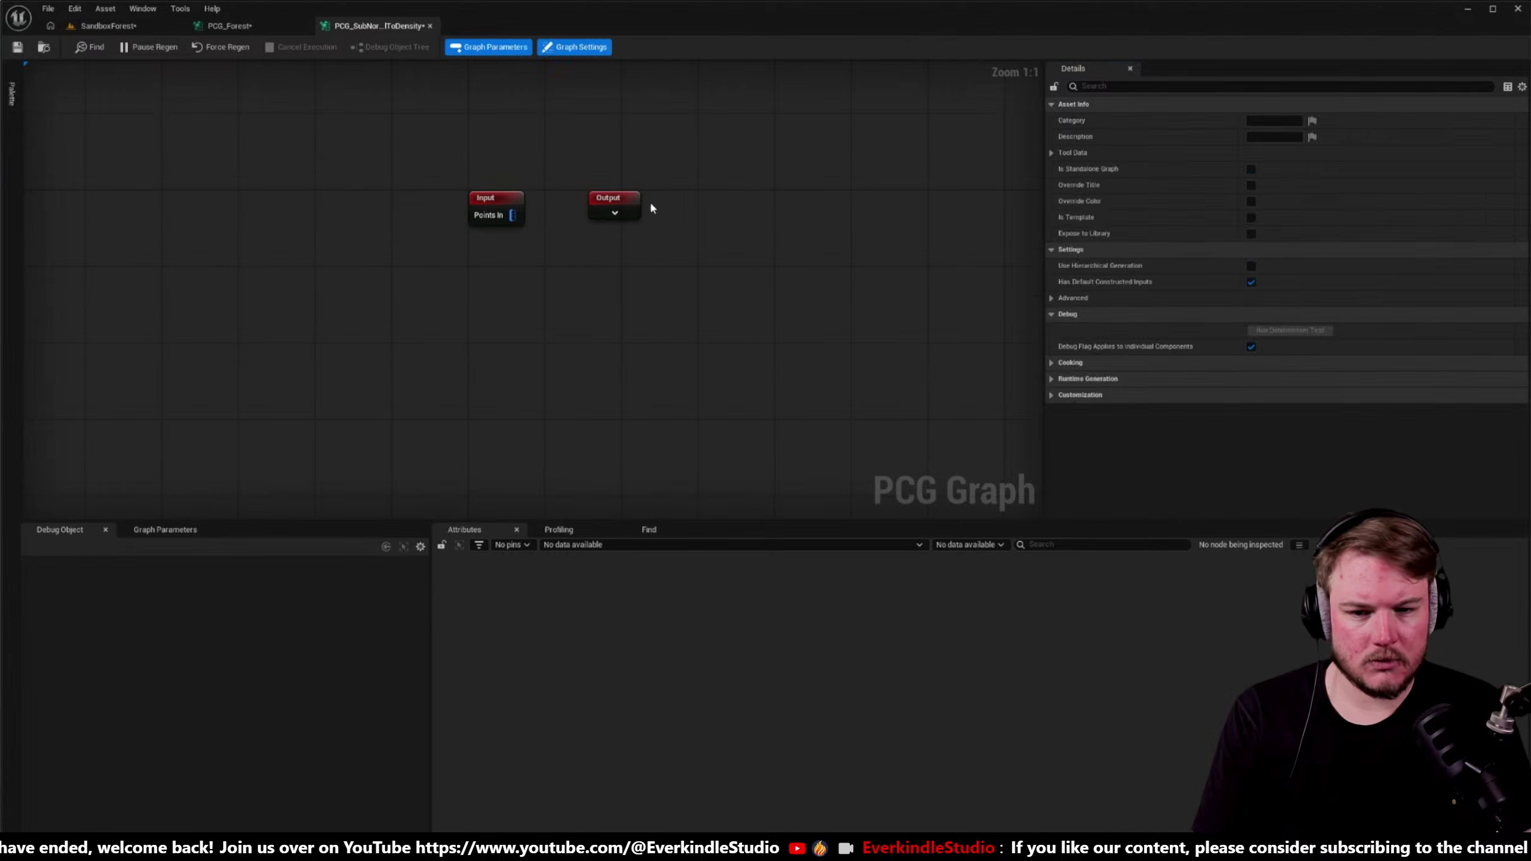
- Move the Output node further right and configure its pin as PointsOut, with allowed type Point only and status Normal
left_click_drag(622, 199, 942, 199)
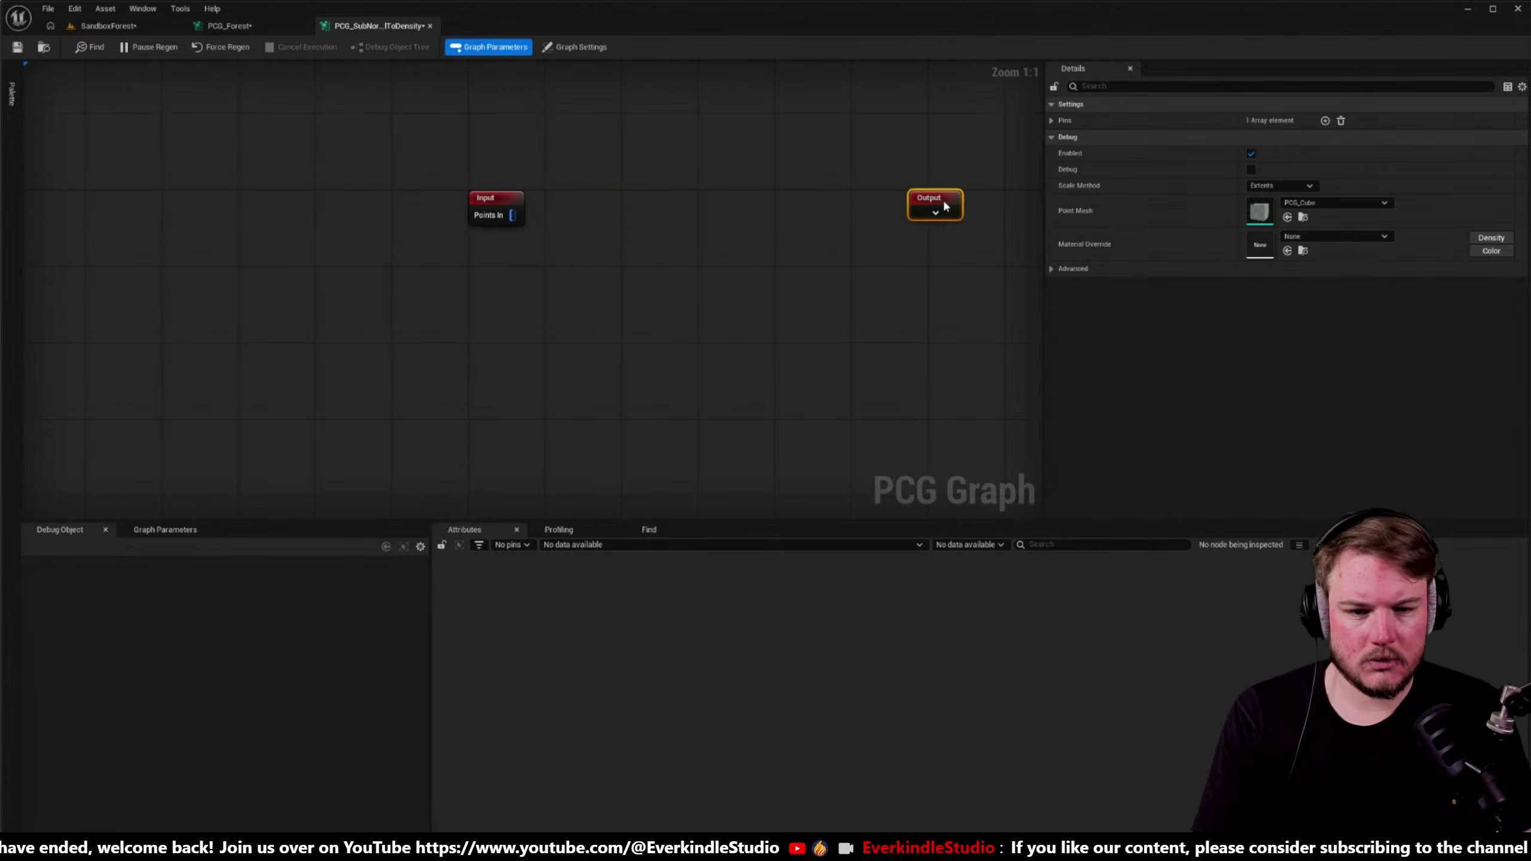
left_click(1090, 122)
left_click(1062, 138)
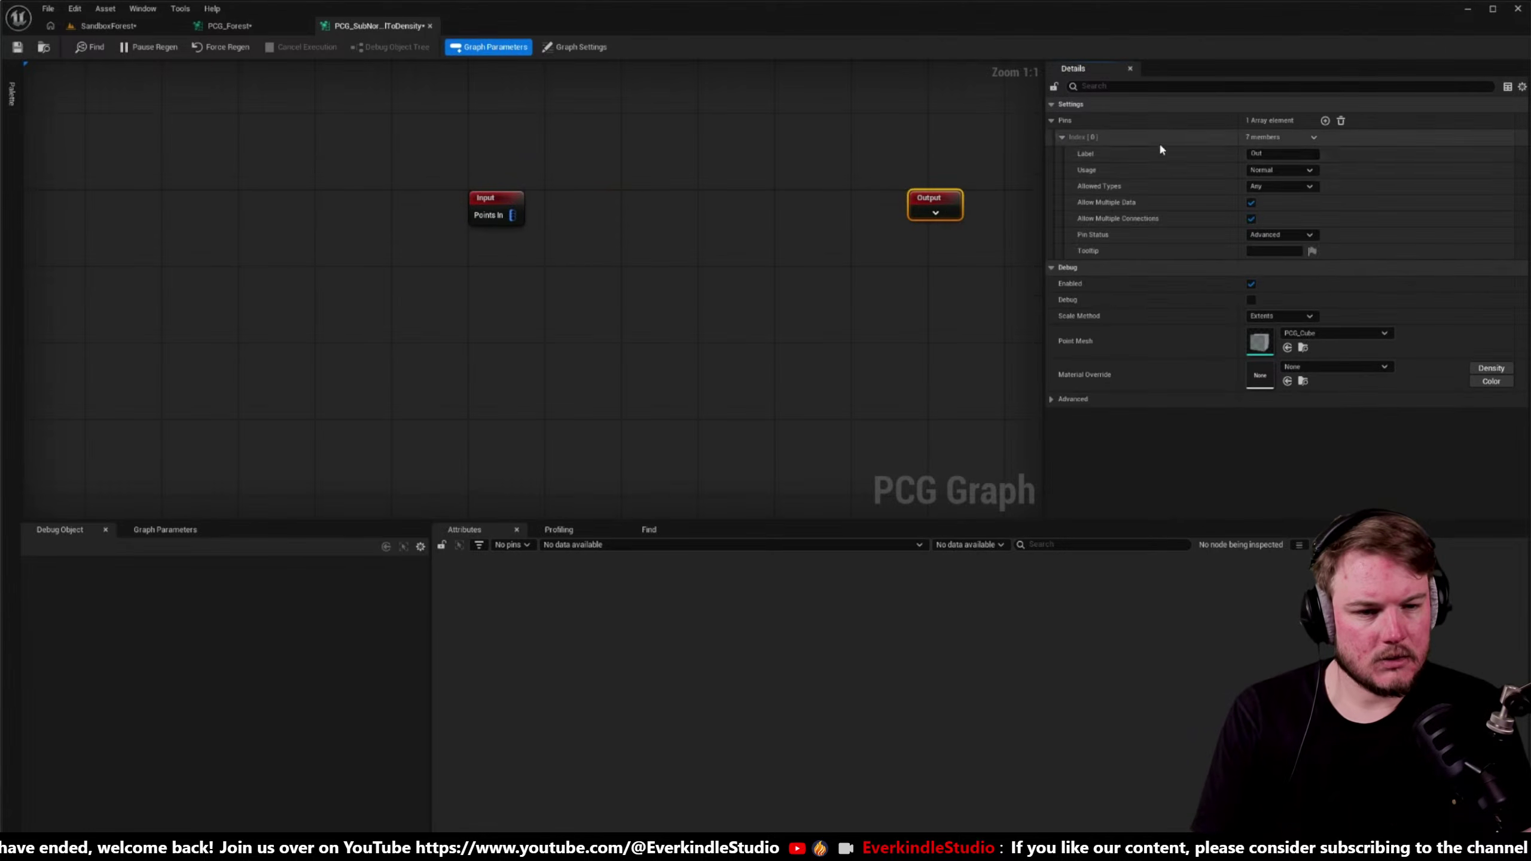
left_click(1312, 152)
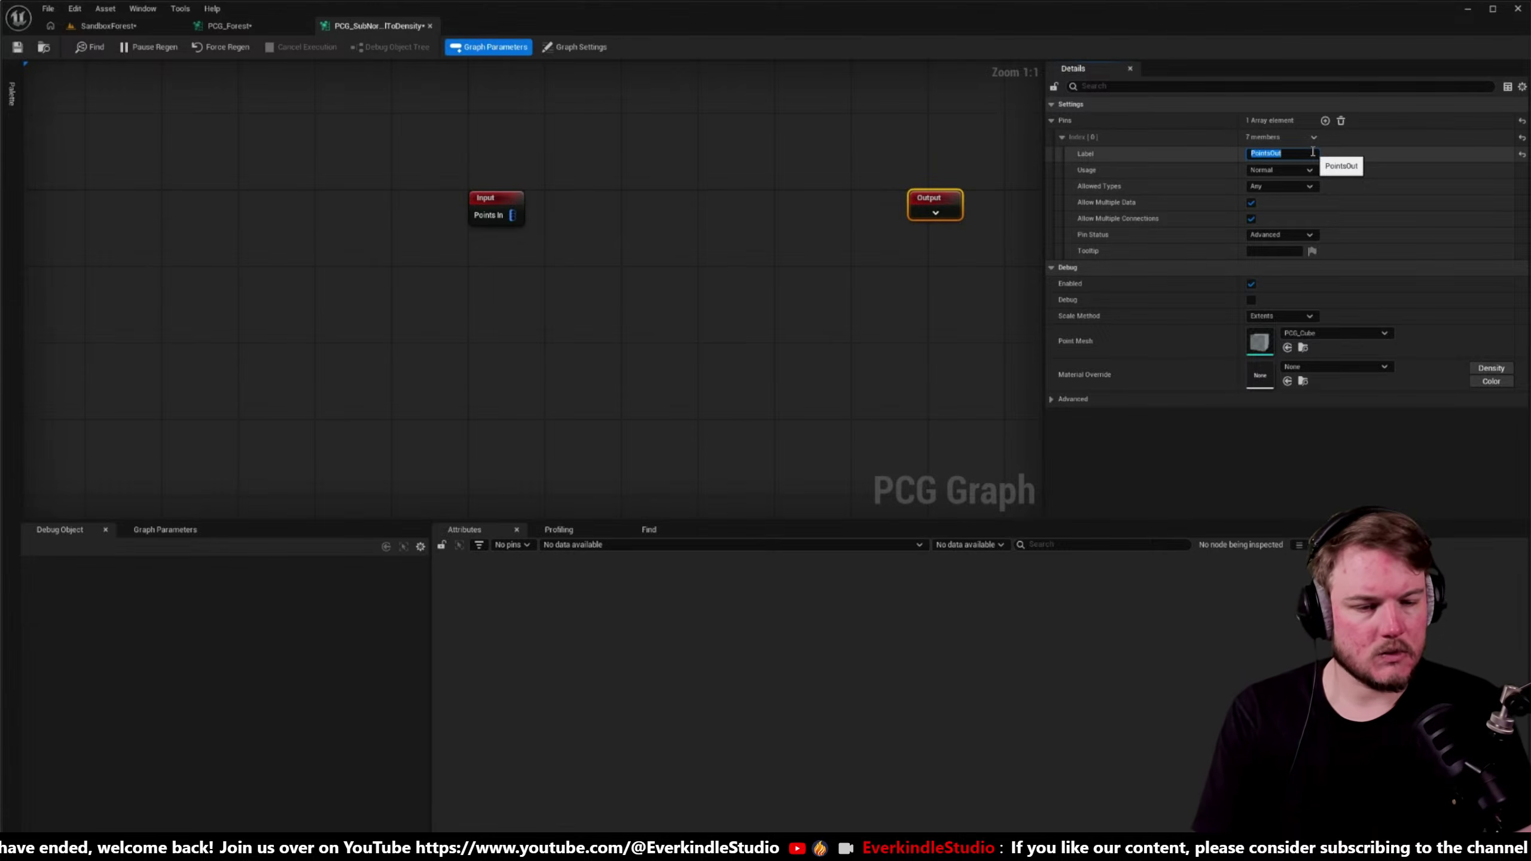
key("Return")
left_click(1311, 187)
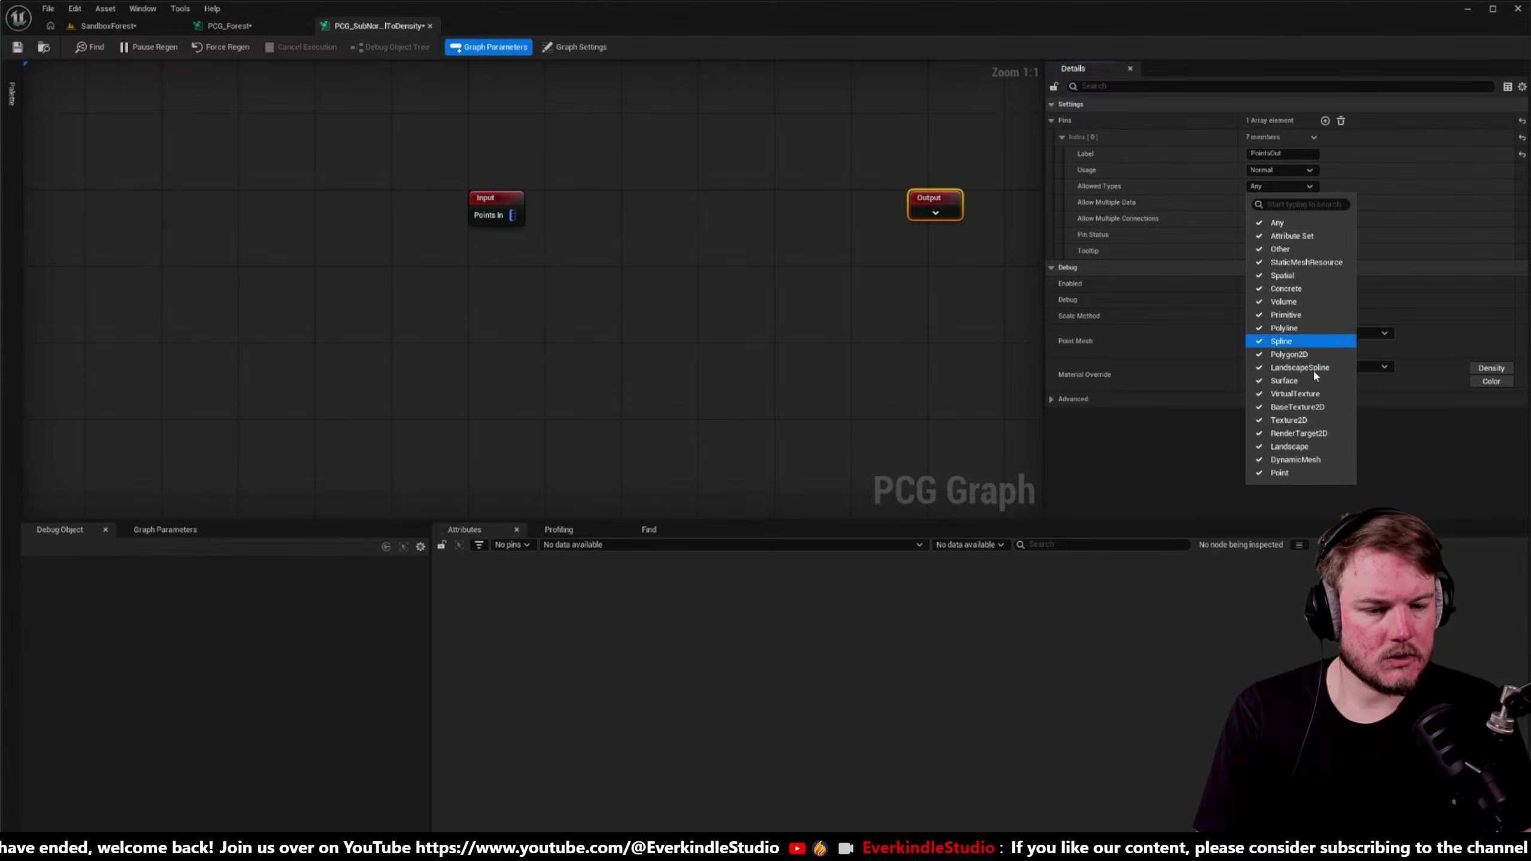
left_click(1269, 224)
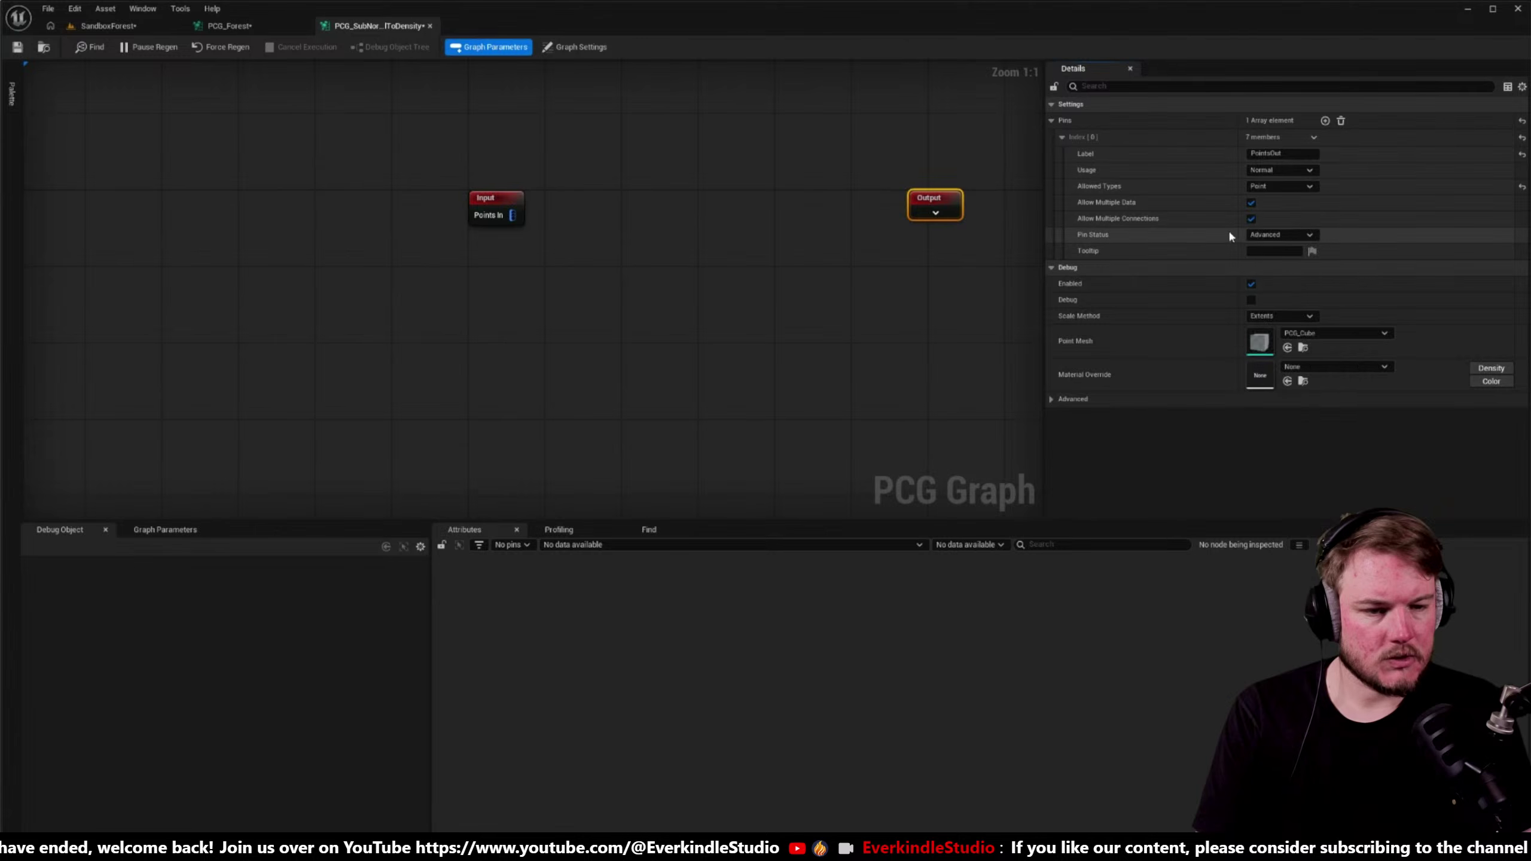
left_click(1303, 235)
left_click(1266, 244)
left_click(530, 281)
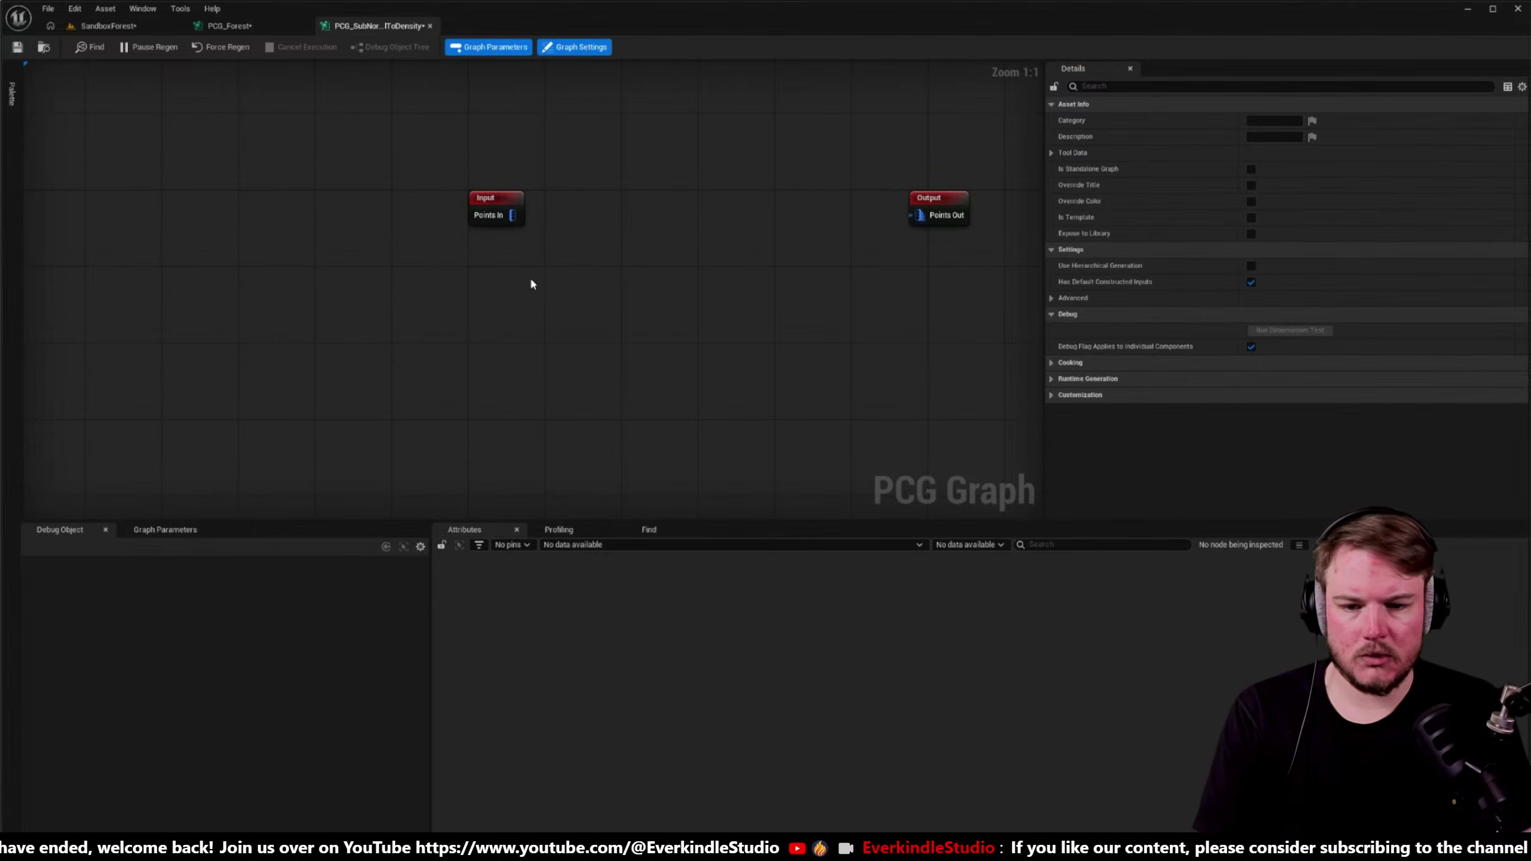
- Add a Normal To Density node and wire it between the Points In and Points Out pins
right_click(593, 280)
type("normal t")
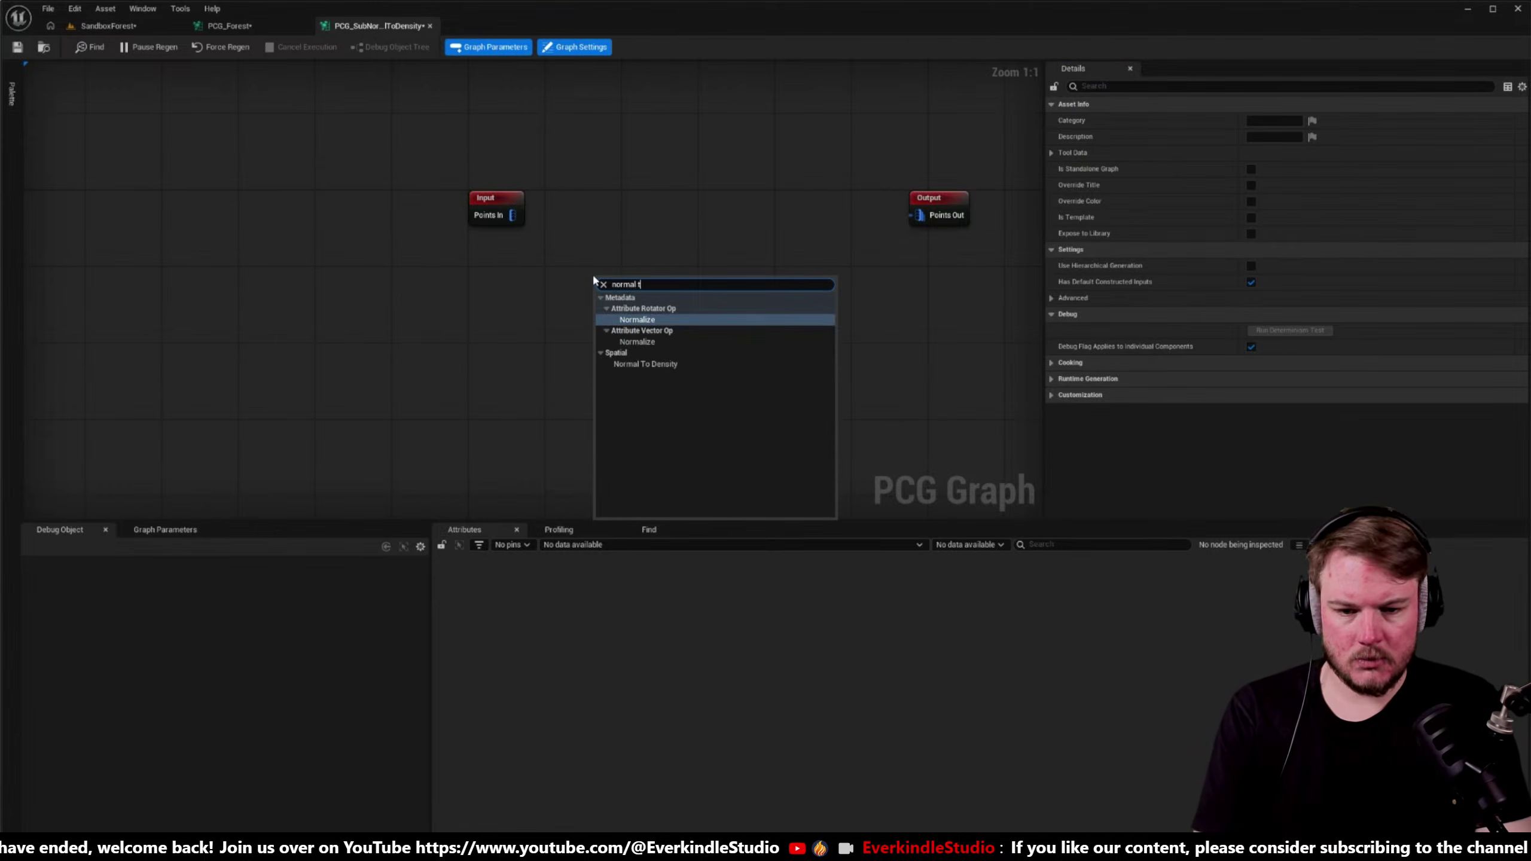
key("Down")
key("Down")
key("Return")
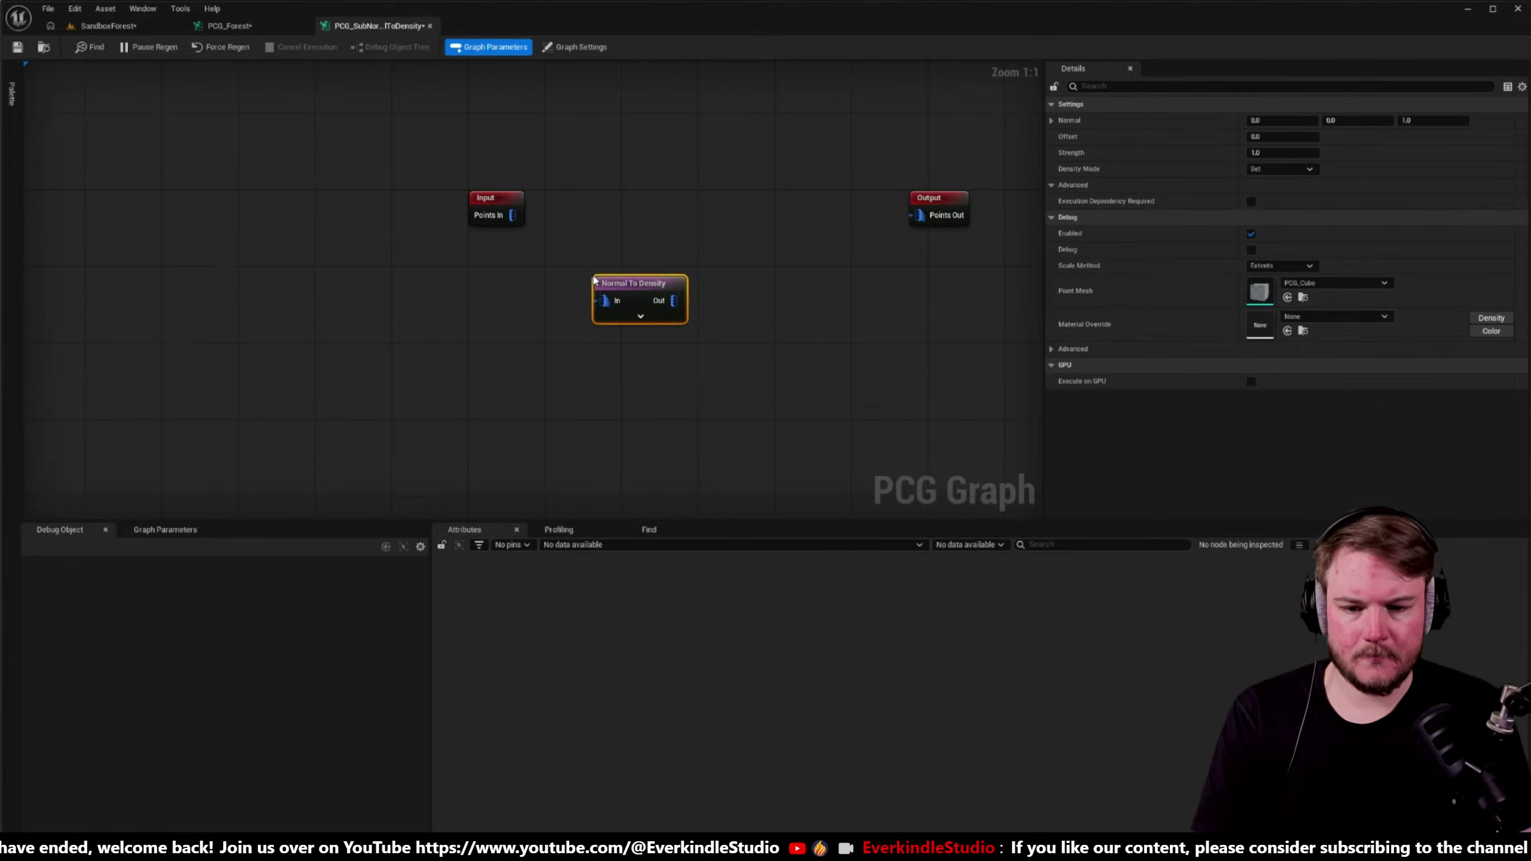
left_click_drag(517, 215, 624, 206)
left_click(640, 259)
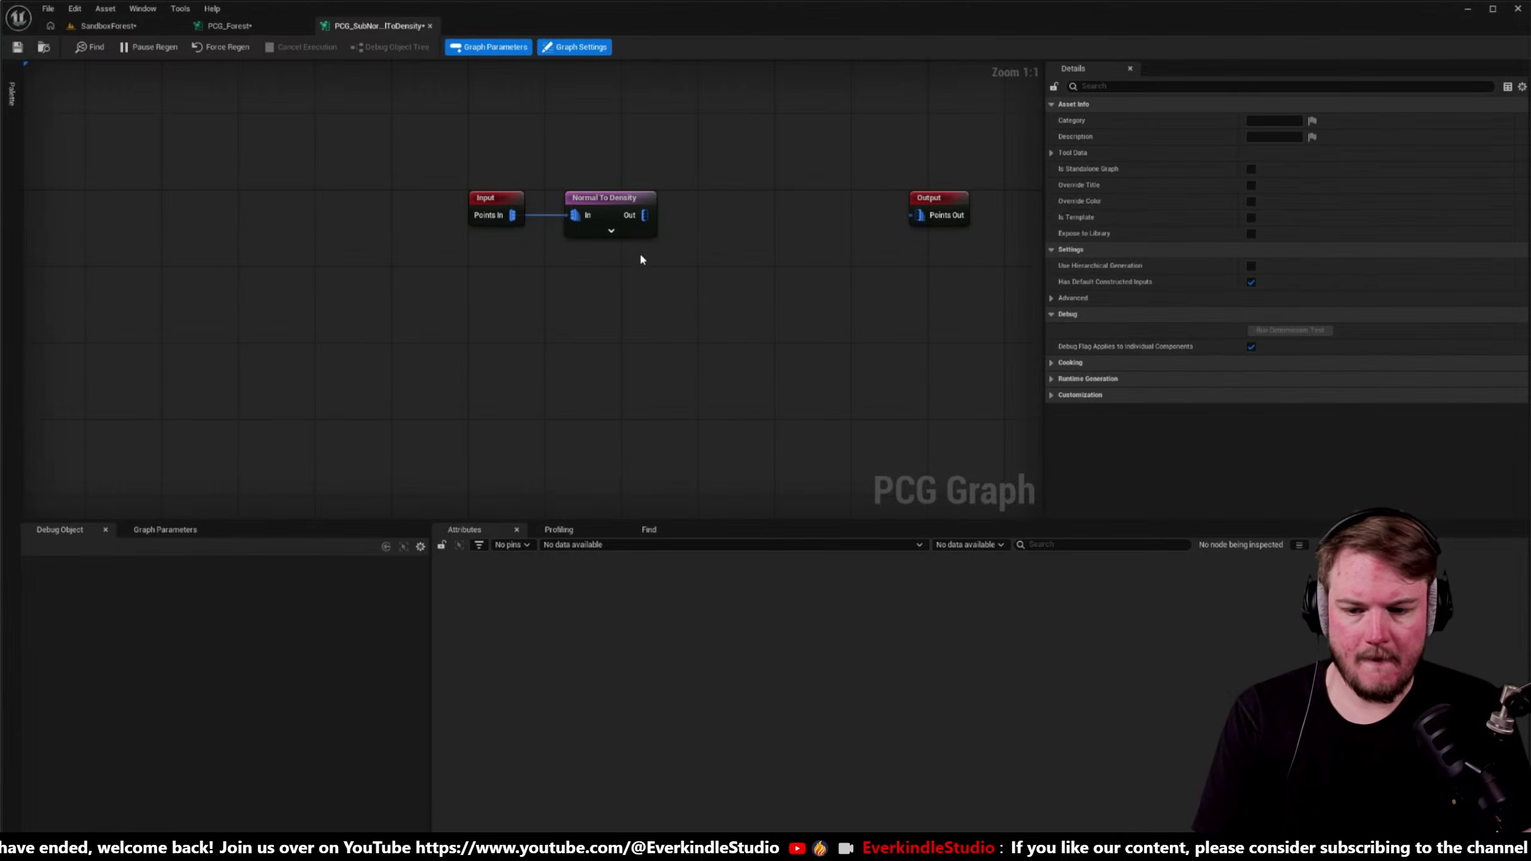
key("Home")
left_click_drag(536, 242, 807, 241)
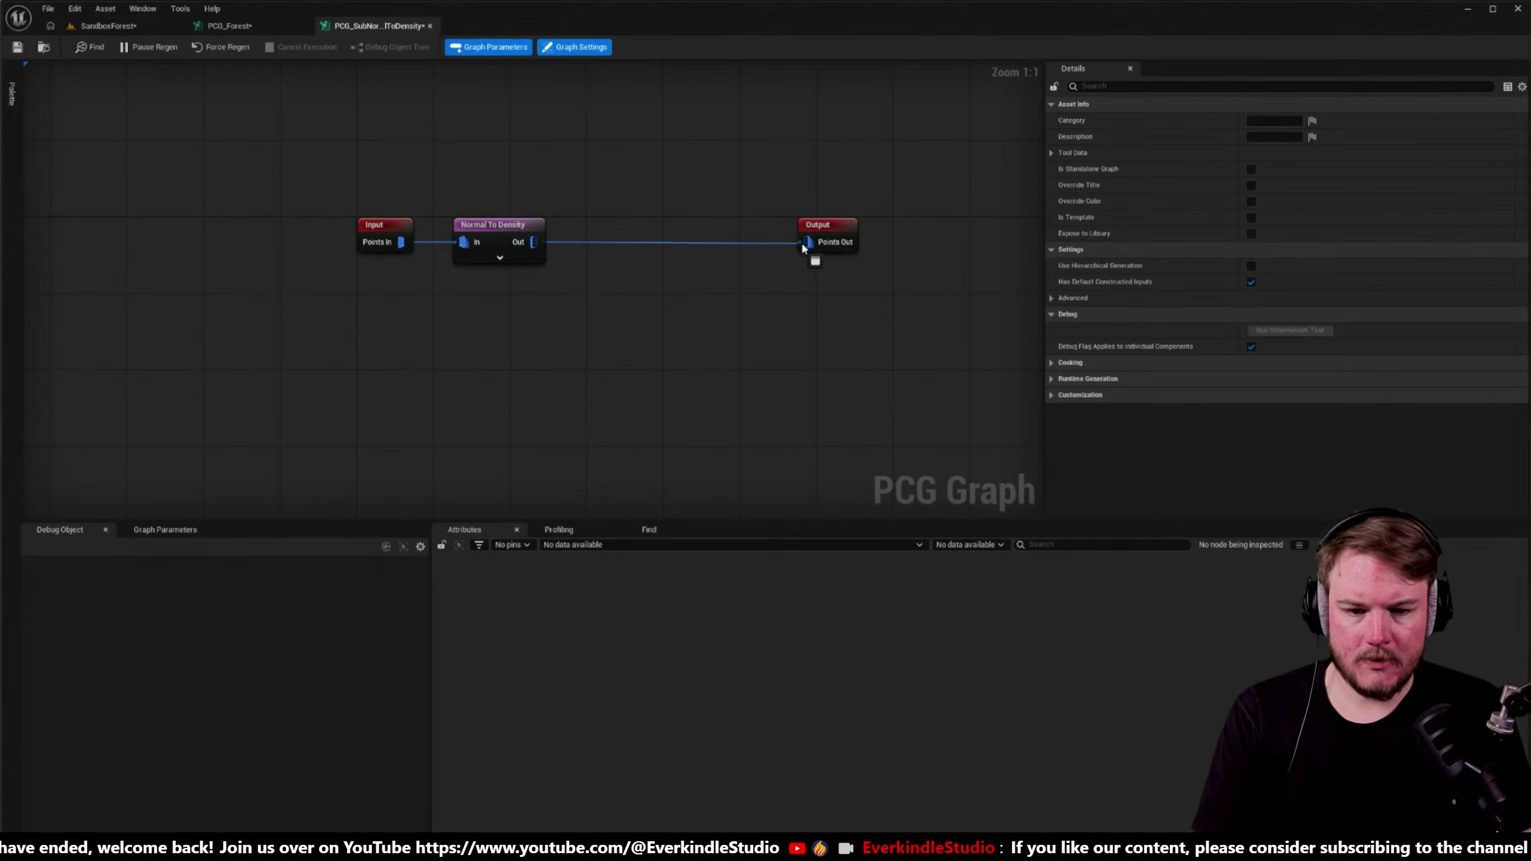
key("Home")
- Insert a Density Filter node between Normal To Density and Output, and move the Output node closer to it
right_click(694, 295)
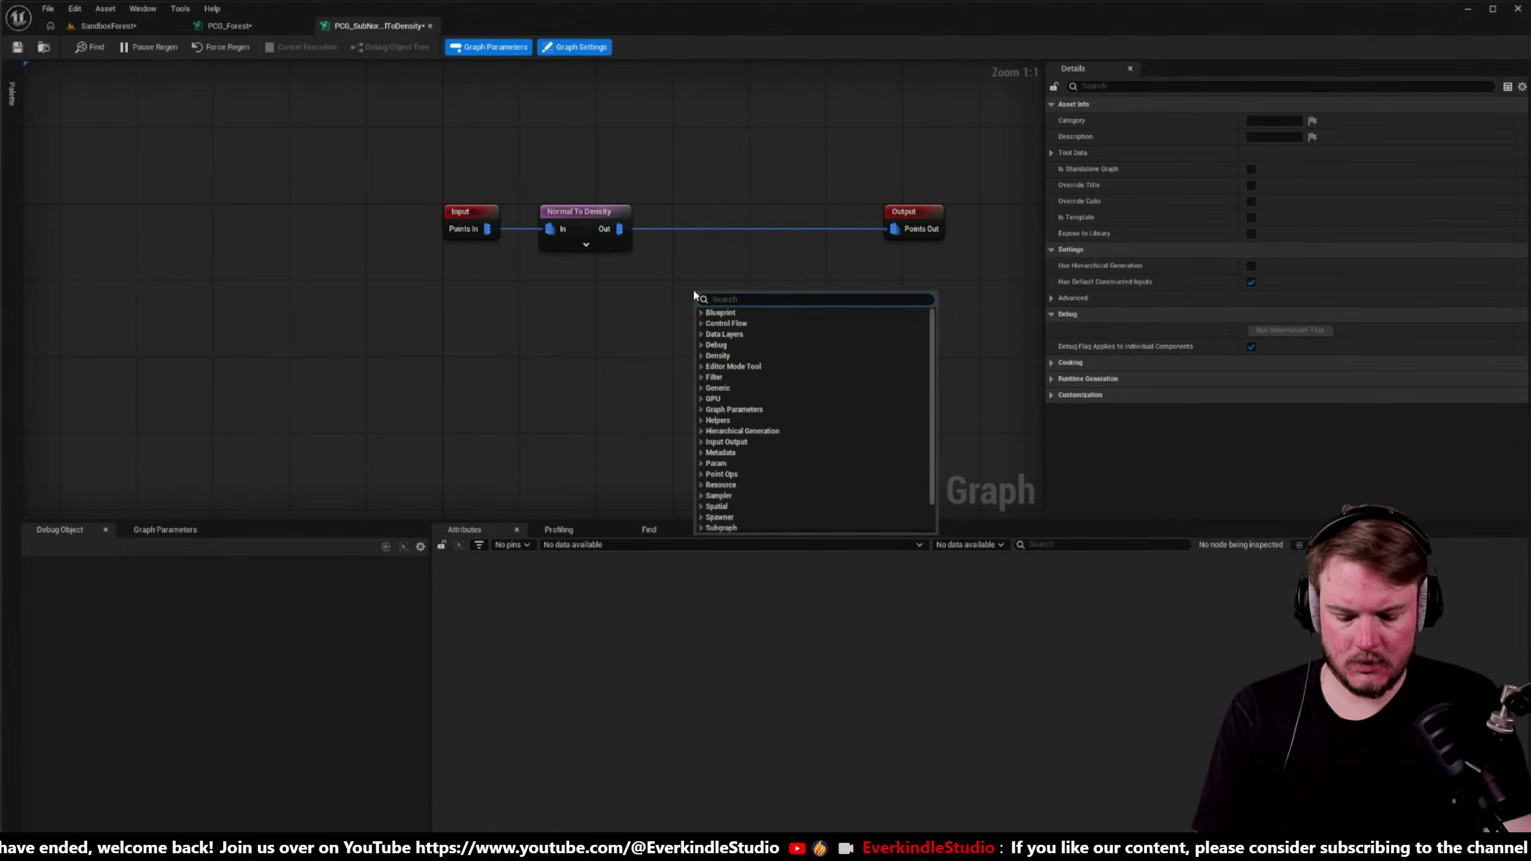
type("density")
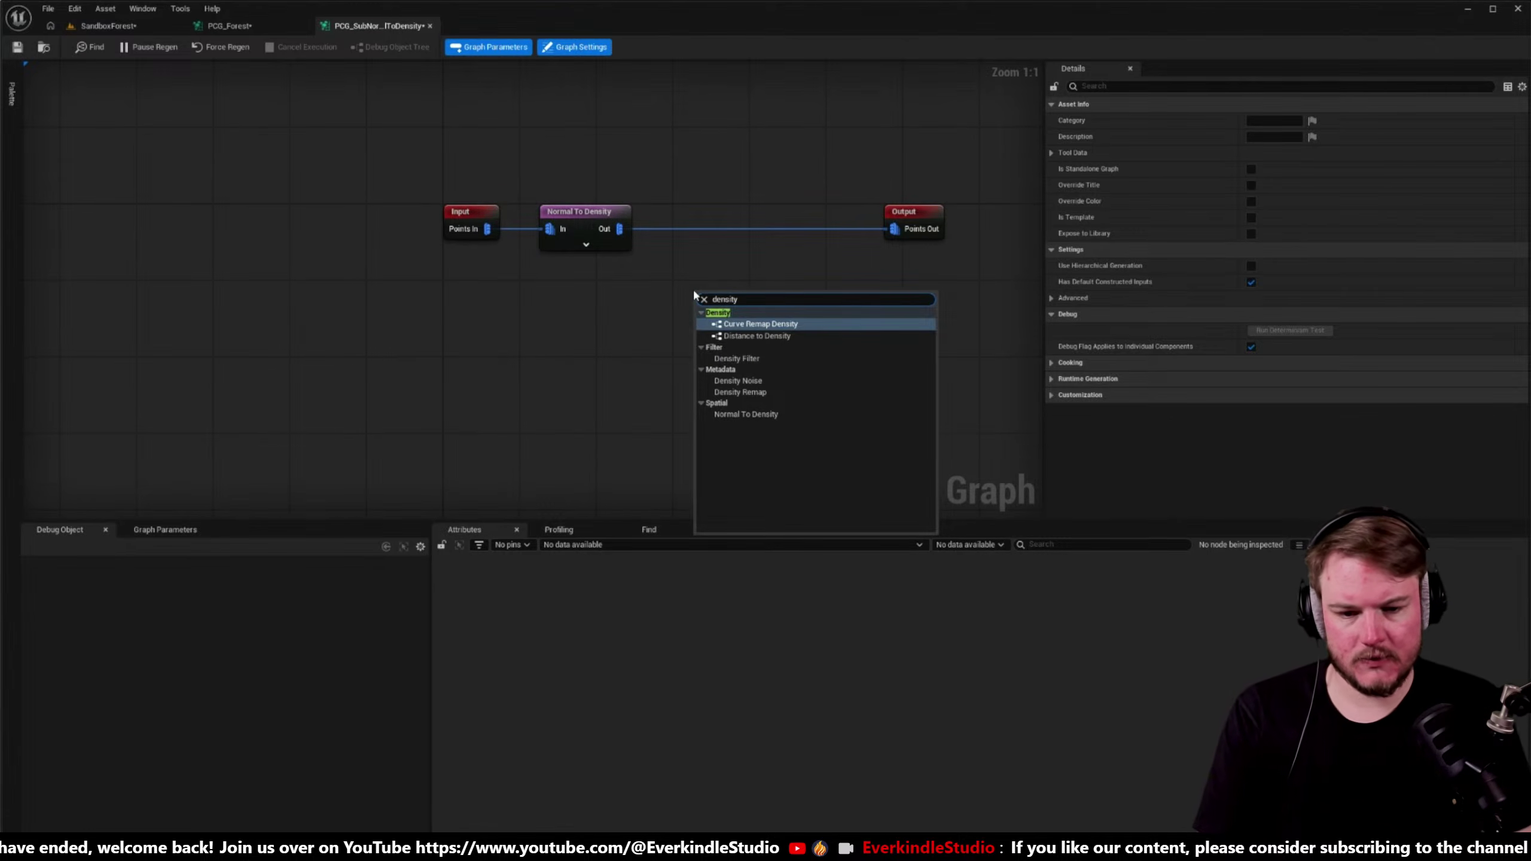
left_click(734, 358)
left_click_drag(620, 228, 704, 315)
left_click_drag(895, 229, 725, 215, "ctrl")
left_click_drag(888, 217, 801, 218)
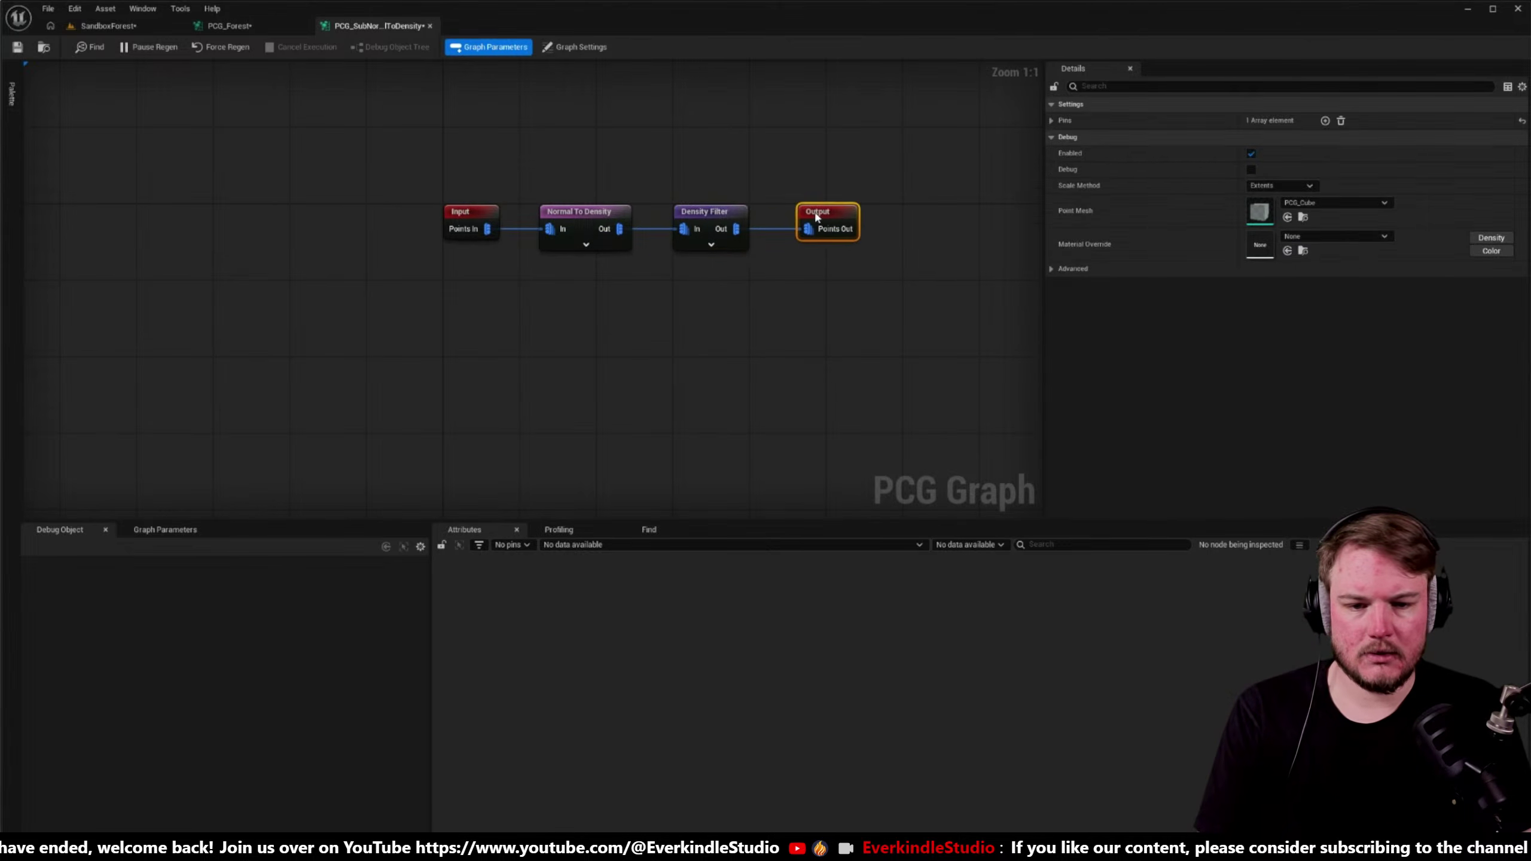
- Save all modified assets, including the new subgraph
right_click_drag(801, 218, 691, 308)
left_click(837, 265)
key("ctrl+shift+s")
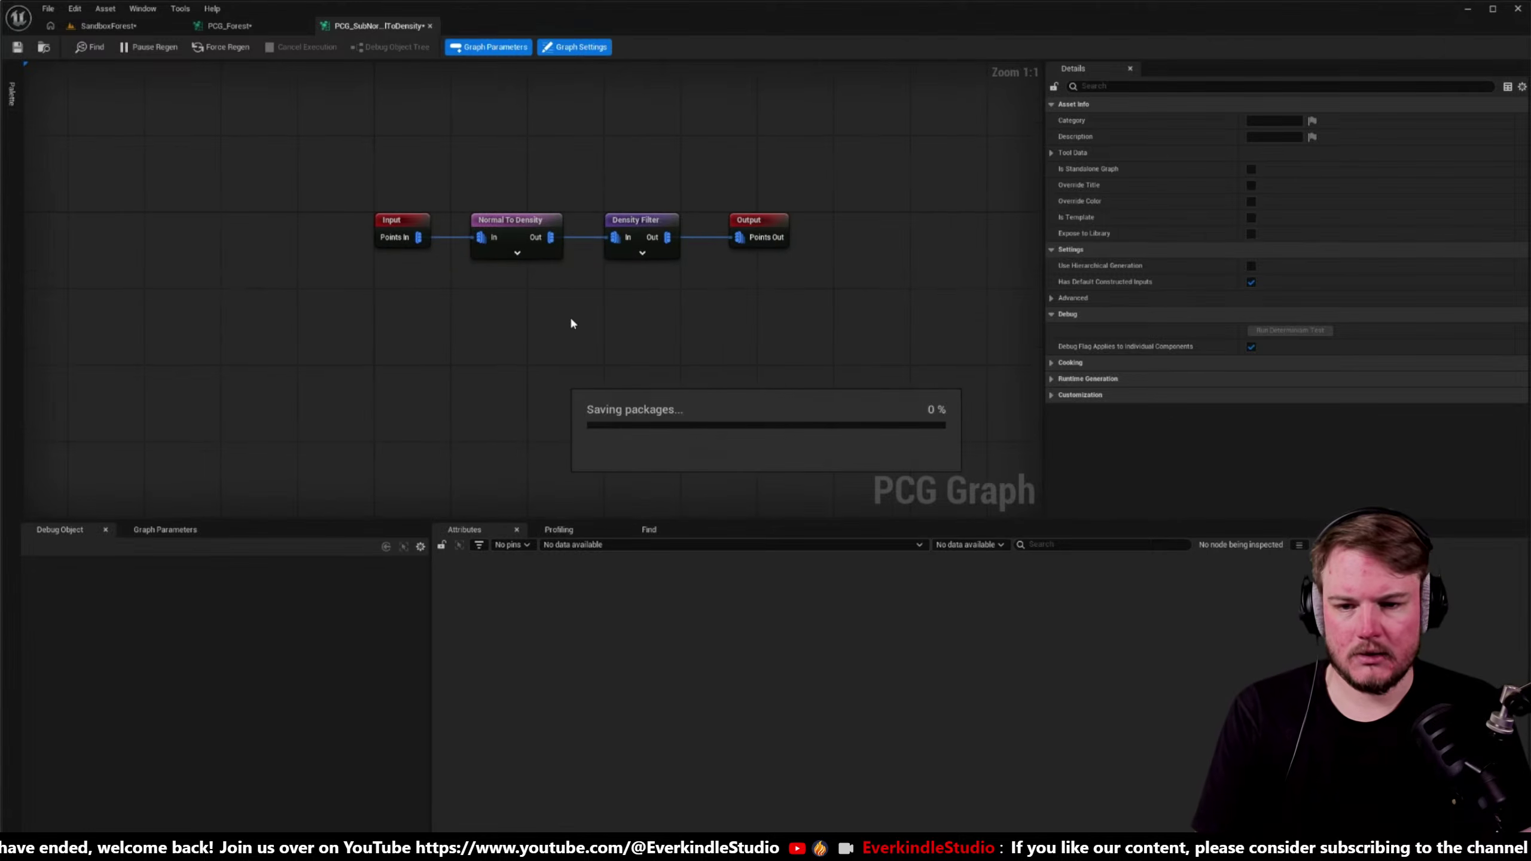
- Add a new float graph parameter to PCG_SubNormalToDensity and save the subgraph
right_click(569, 319)
left_click(510, 336)
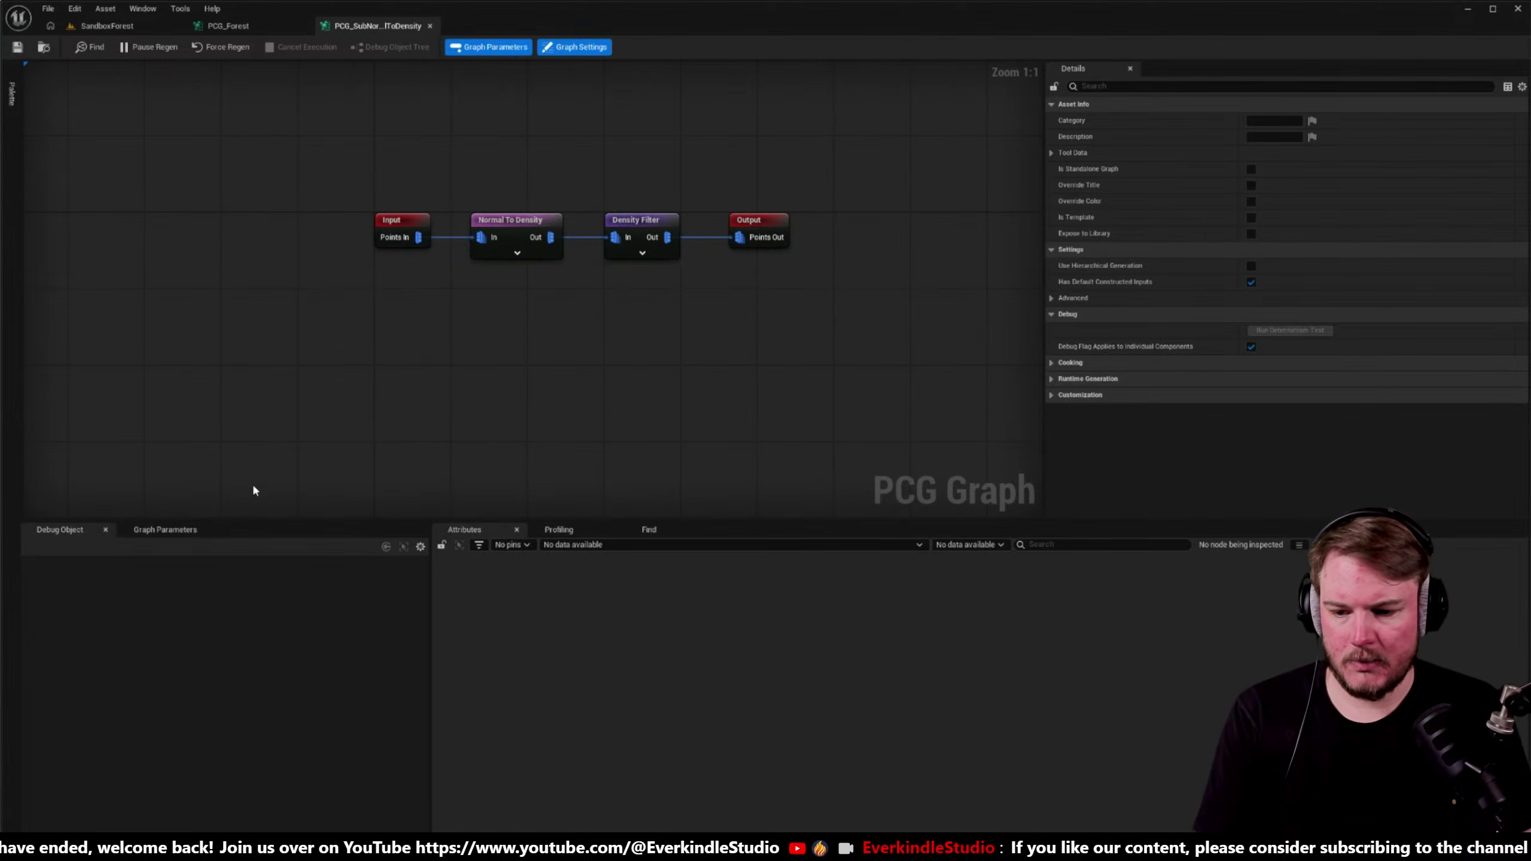
left_click(164, 530)
left_click(200, 583)
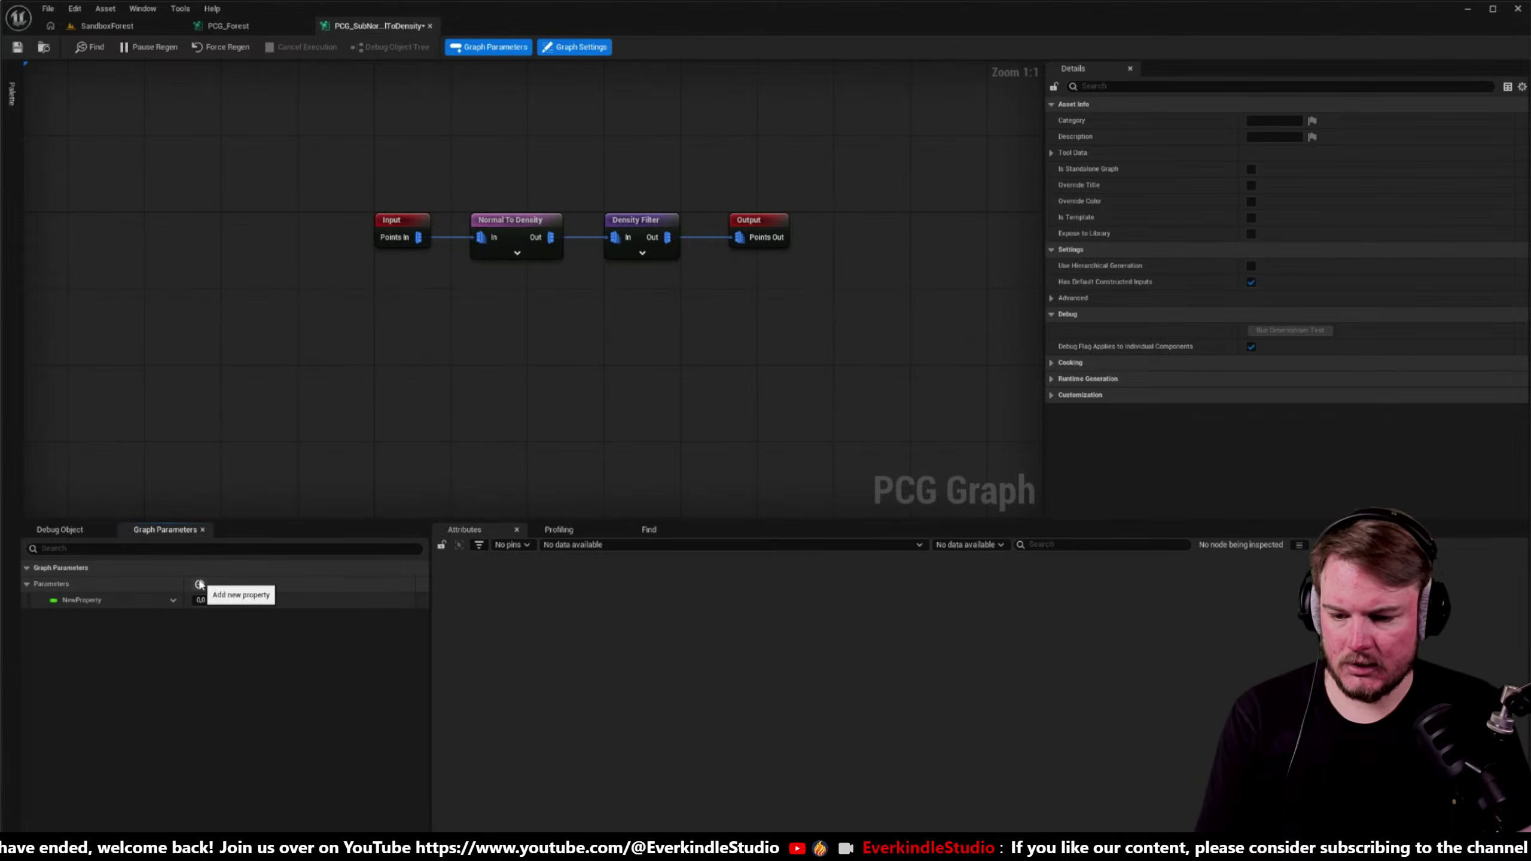
key("Home")
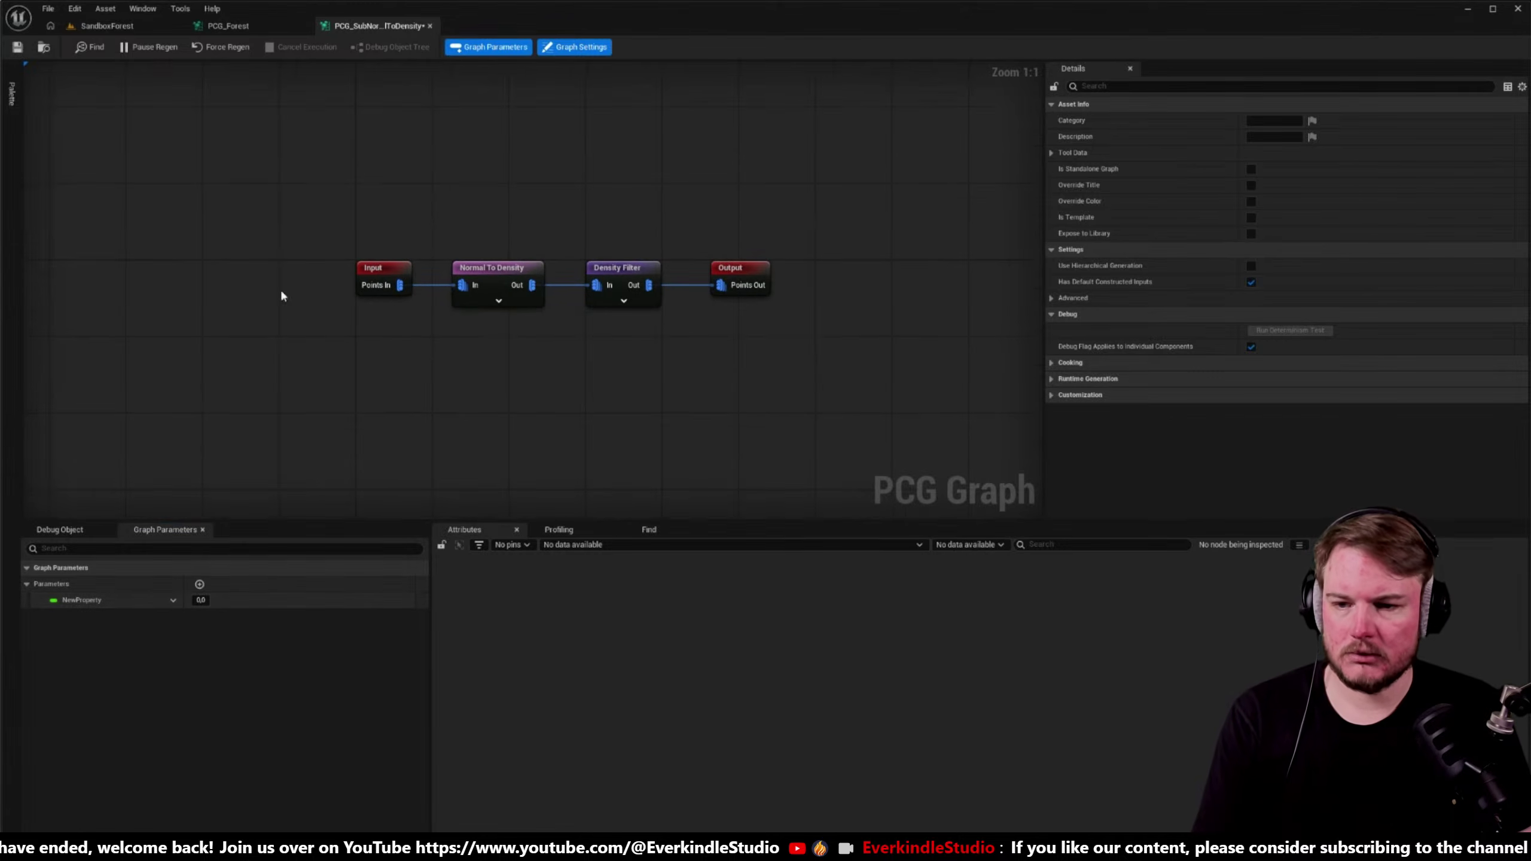
left_click(16, 47)
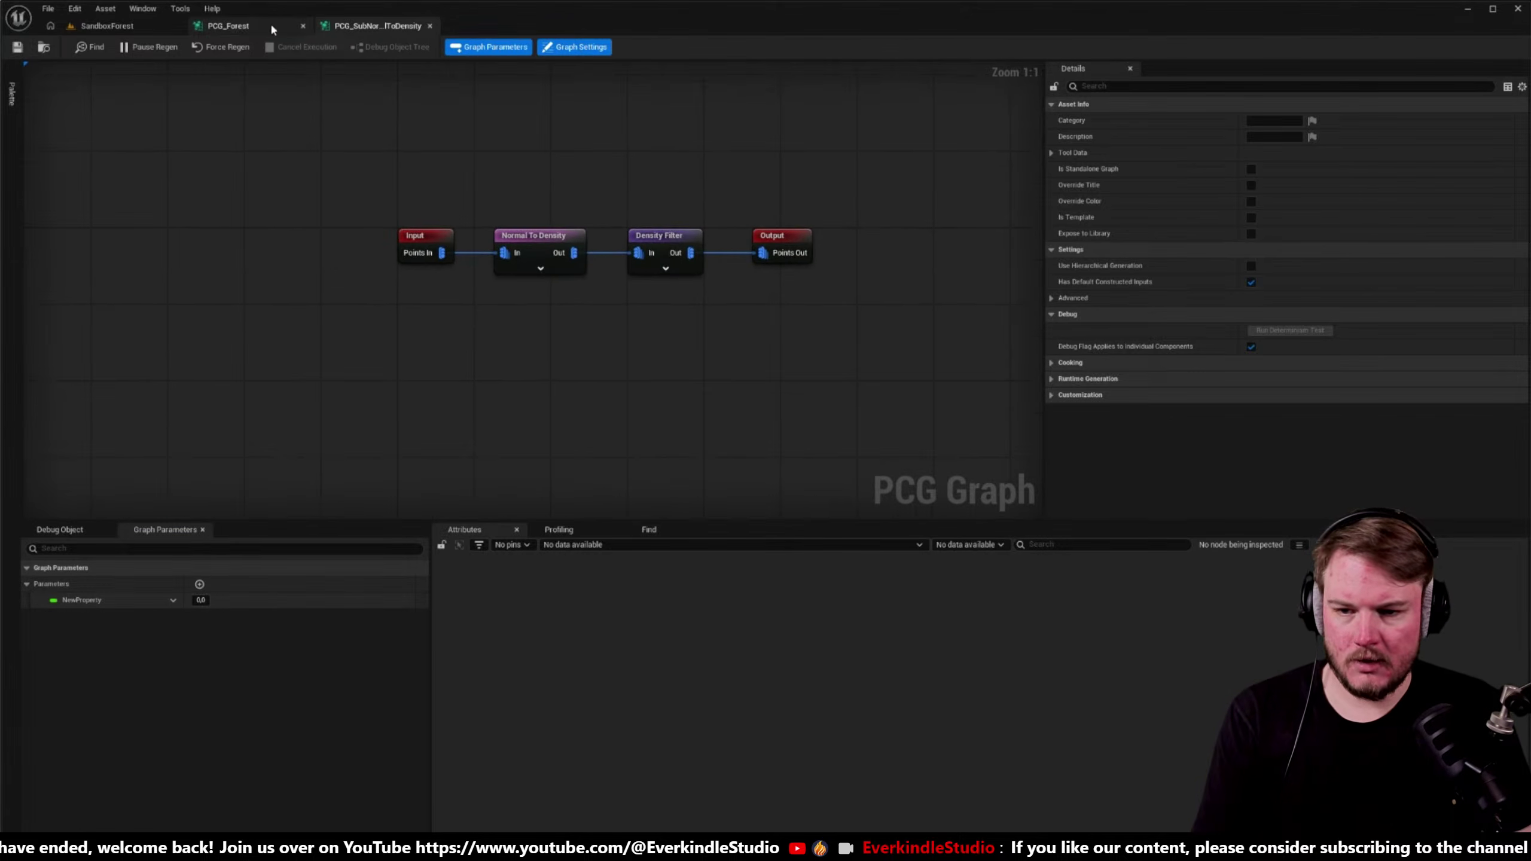
- Place a PCG_SubNormalToDensity subgraph node in the Spawn: Fir Medium section of PCG_Forest and expand its parameter overrides
left_click(270, 24)
key("ctrl+space")
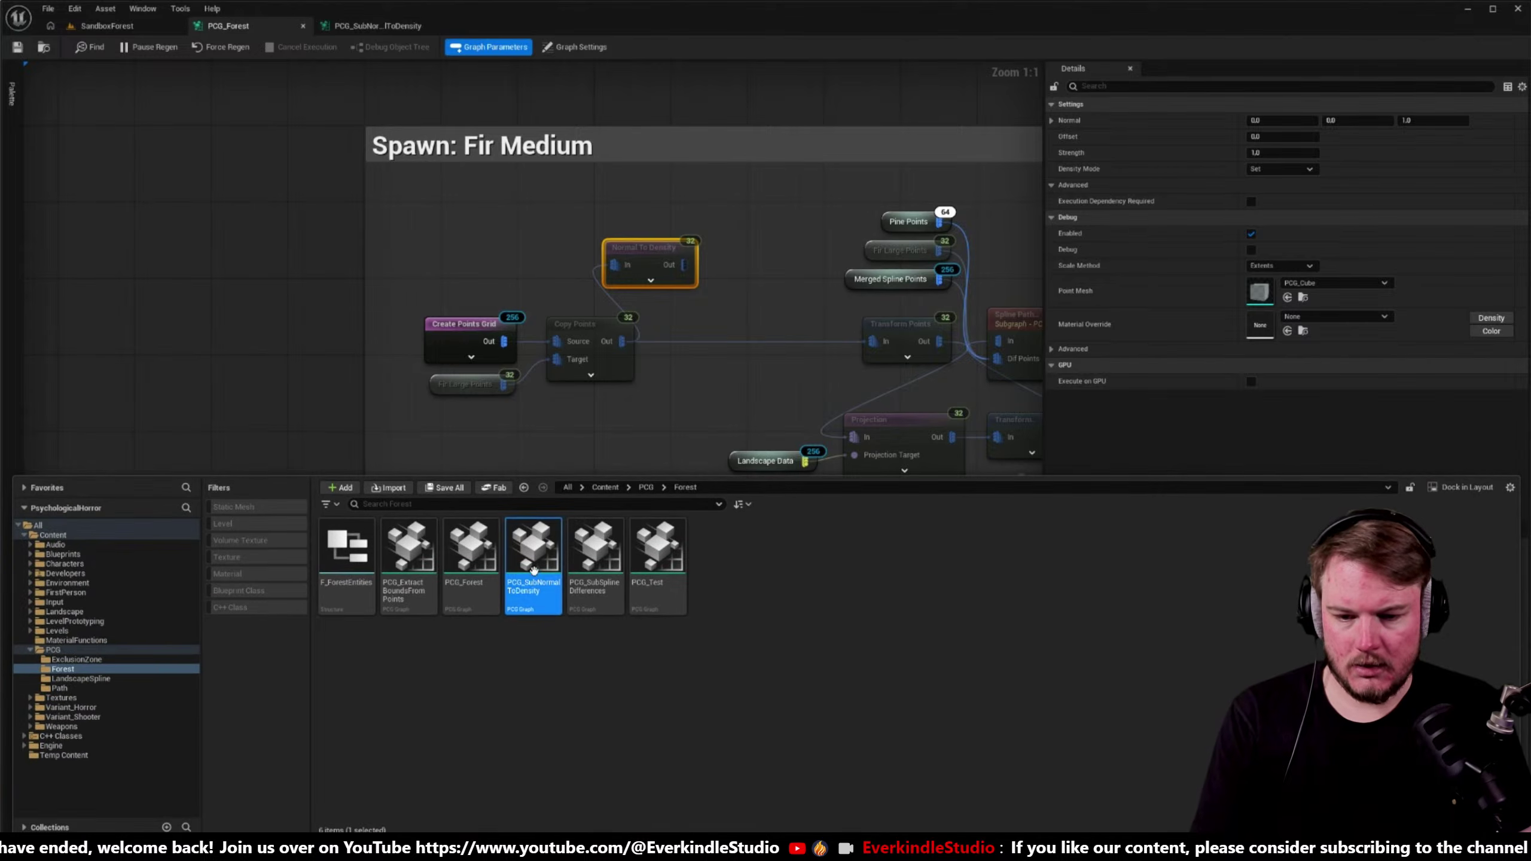
left_click_drag(533, 552, 473, 211)
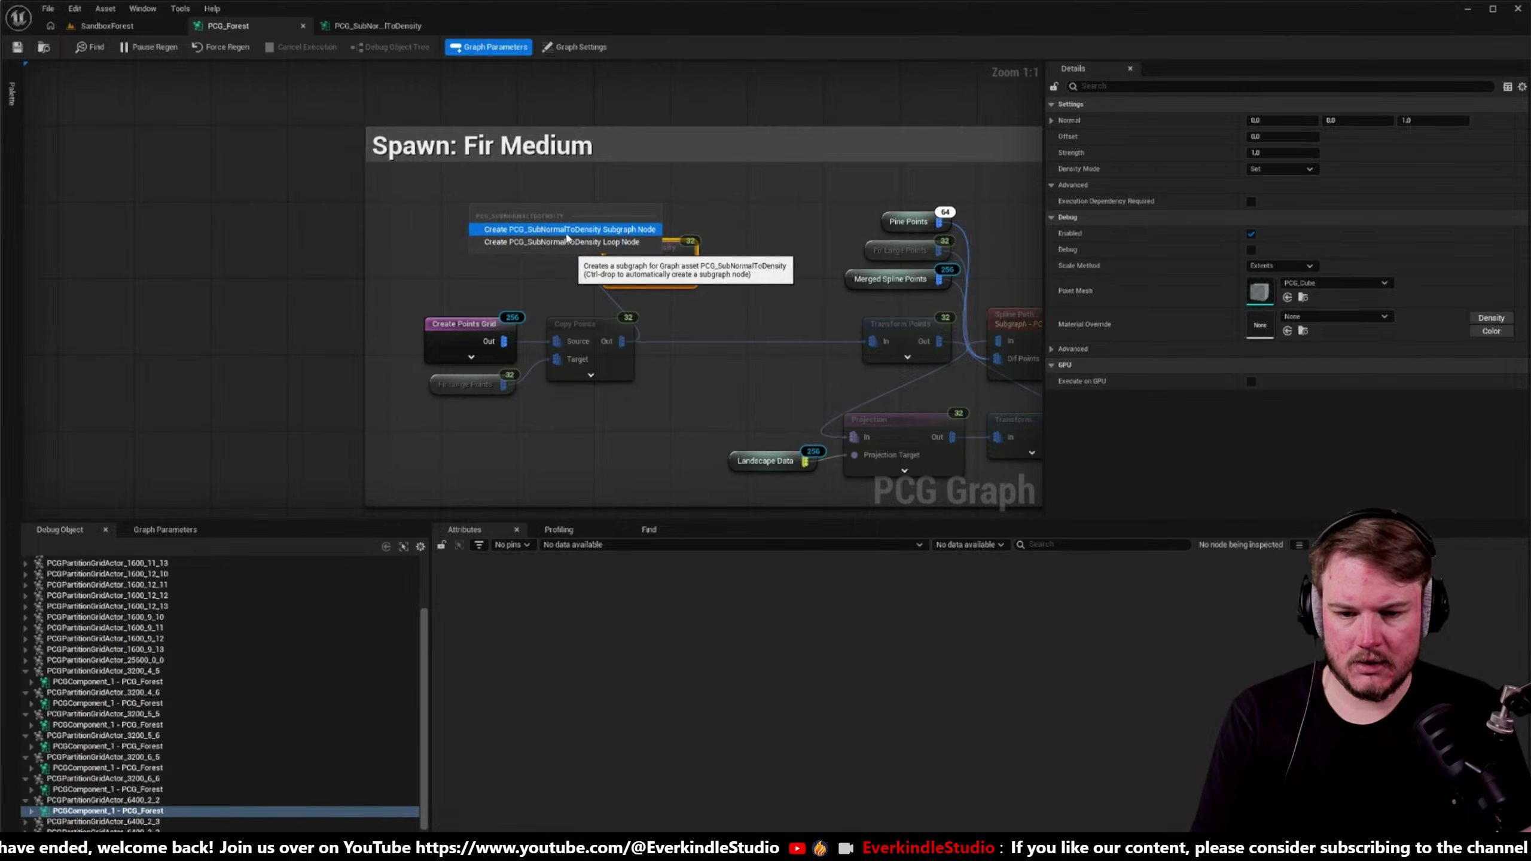
left_click(614, 230)
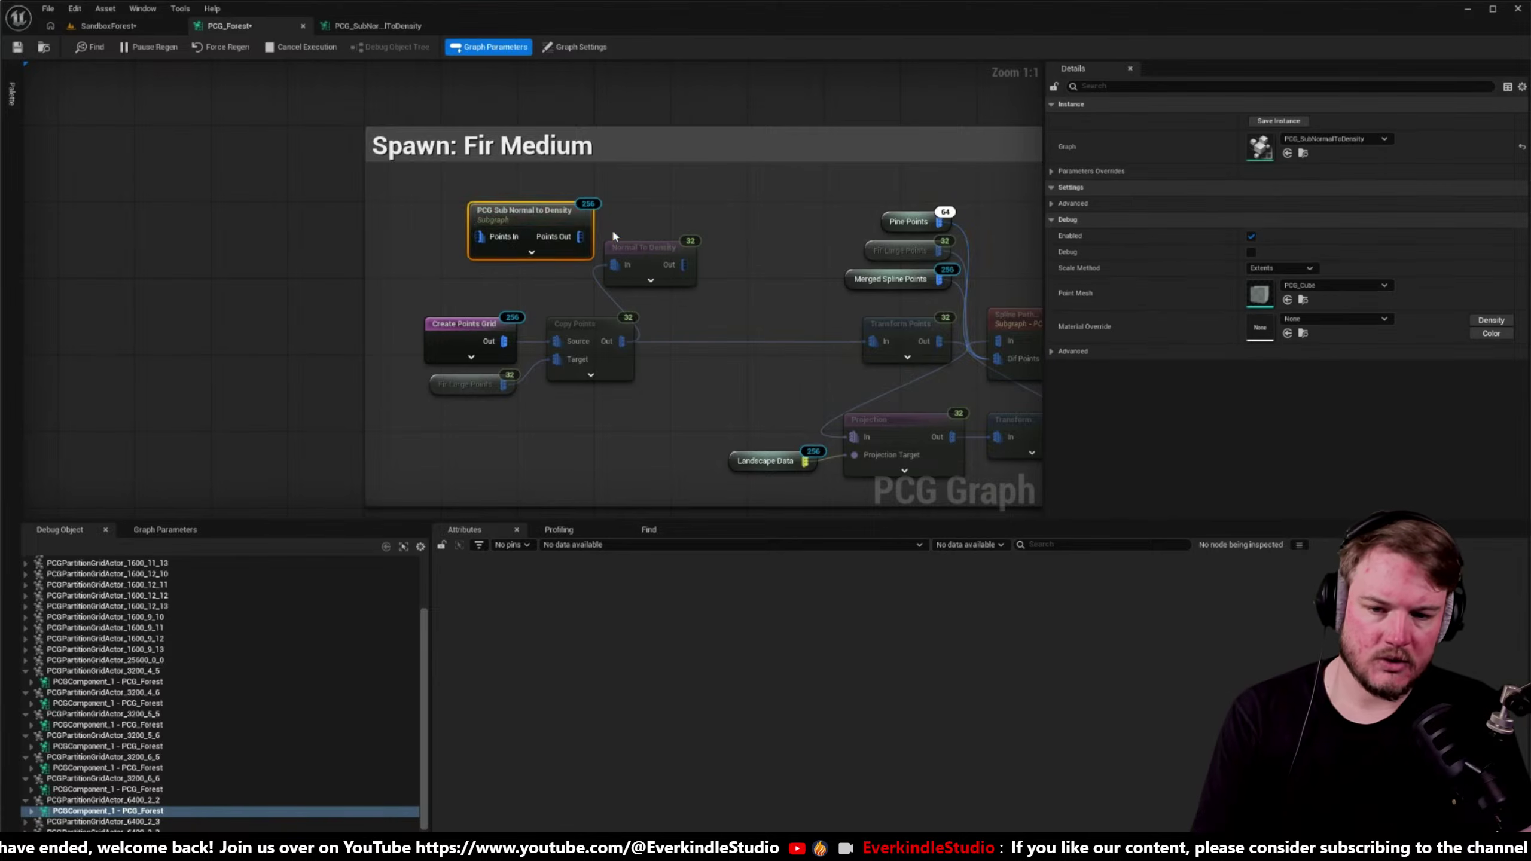
left_click_drag(540, 220, 500, 218)
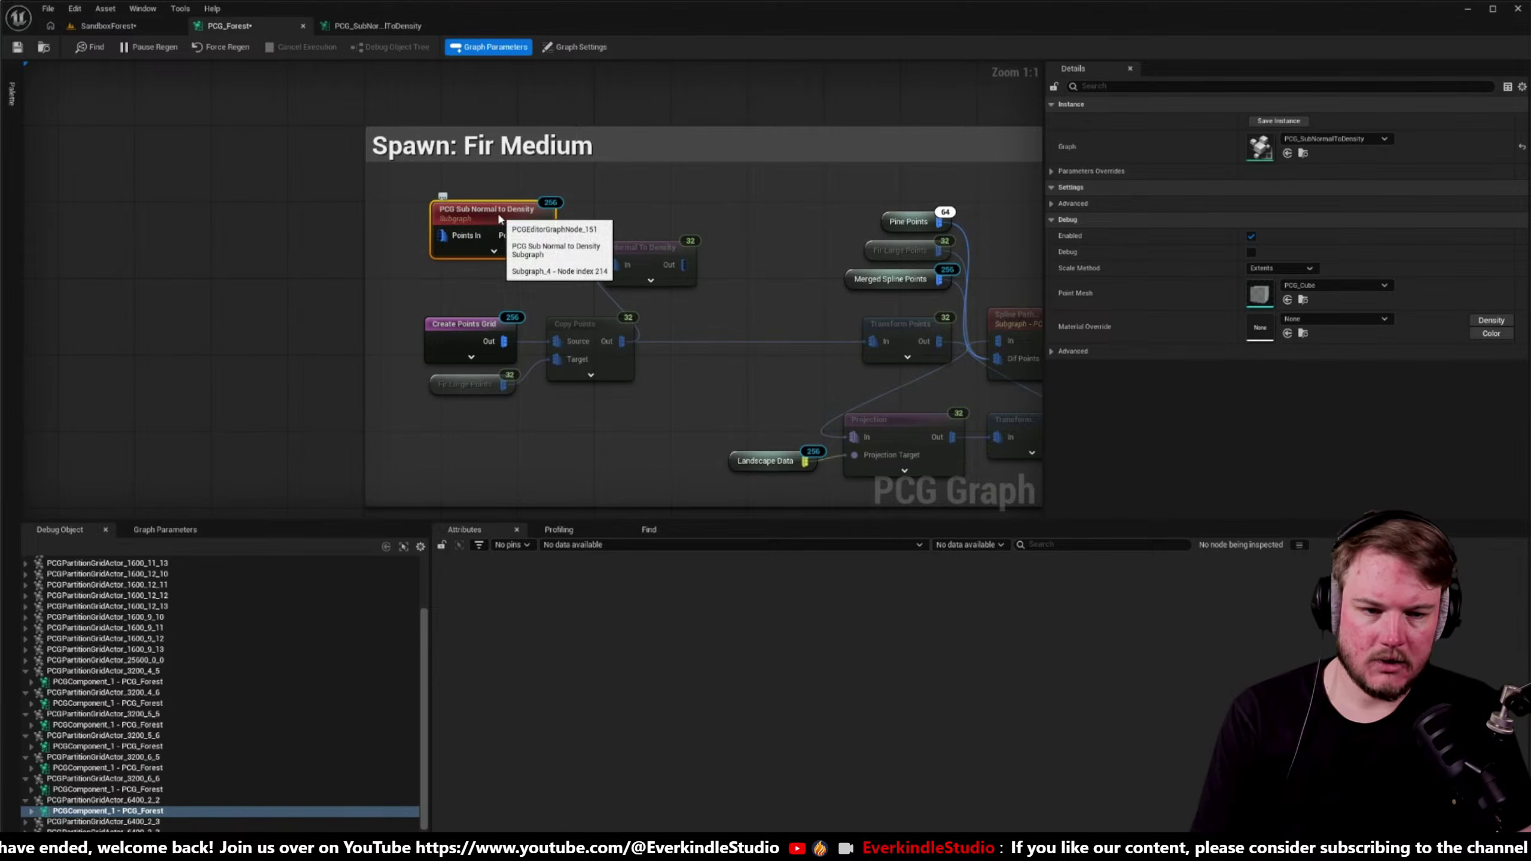
left_click(1064, 171)
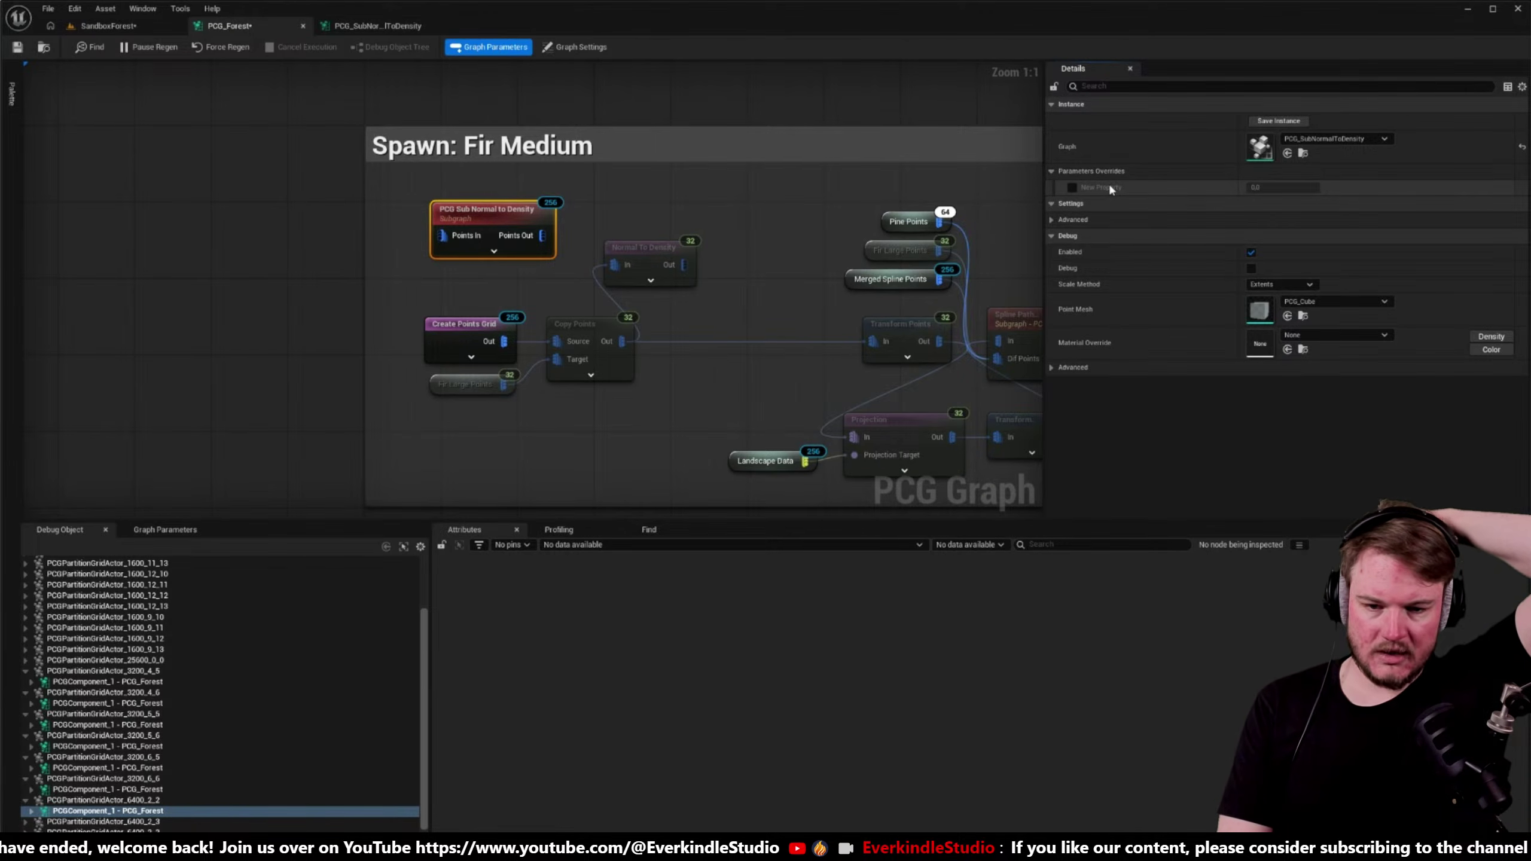
- Back in PCG_SubNormalToDensity, rename the new graph parameter to Strength and set its default to 0.1
left_click(363, 25)
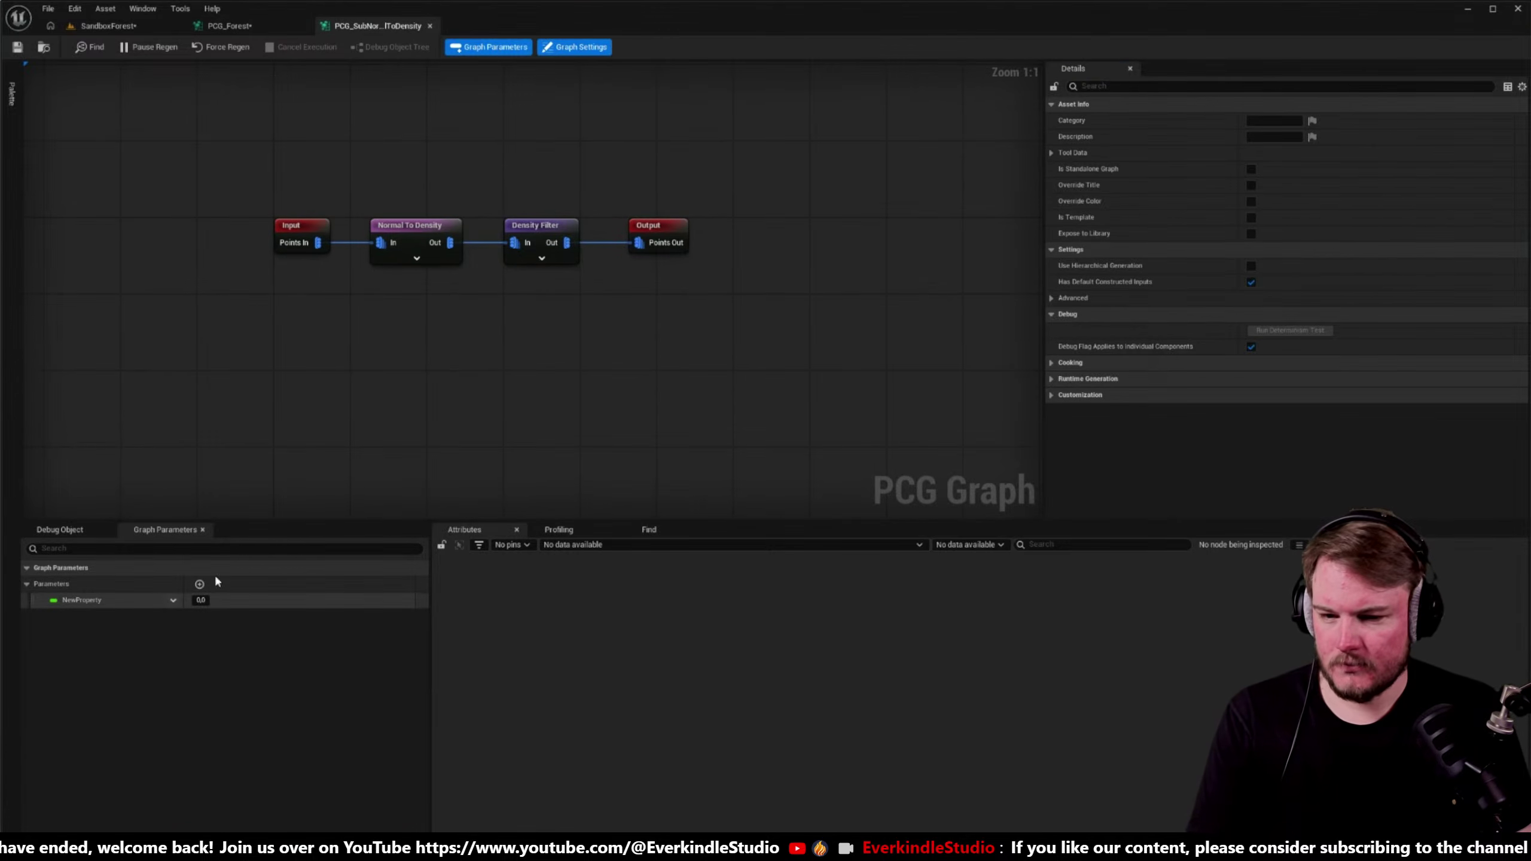
left_click(446, 254)
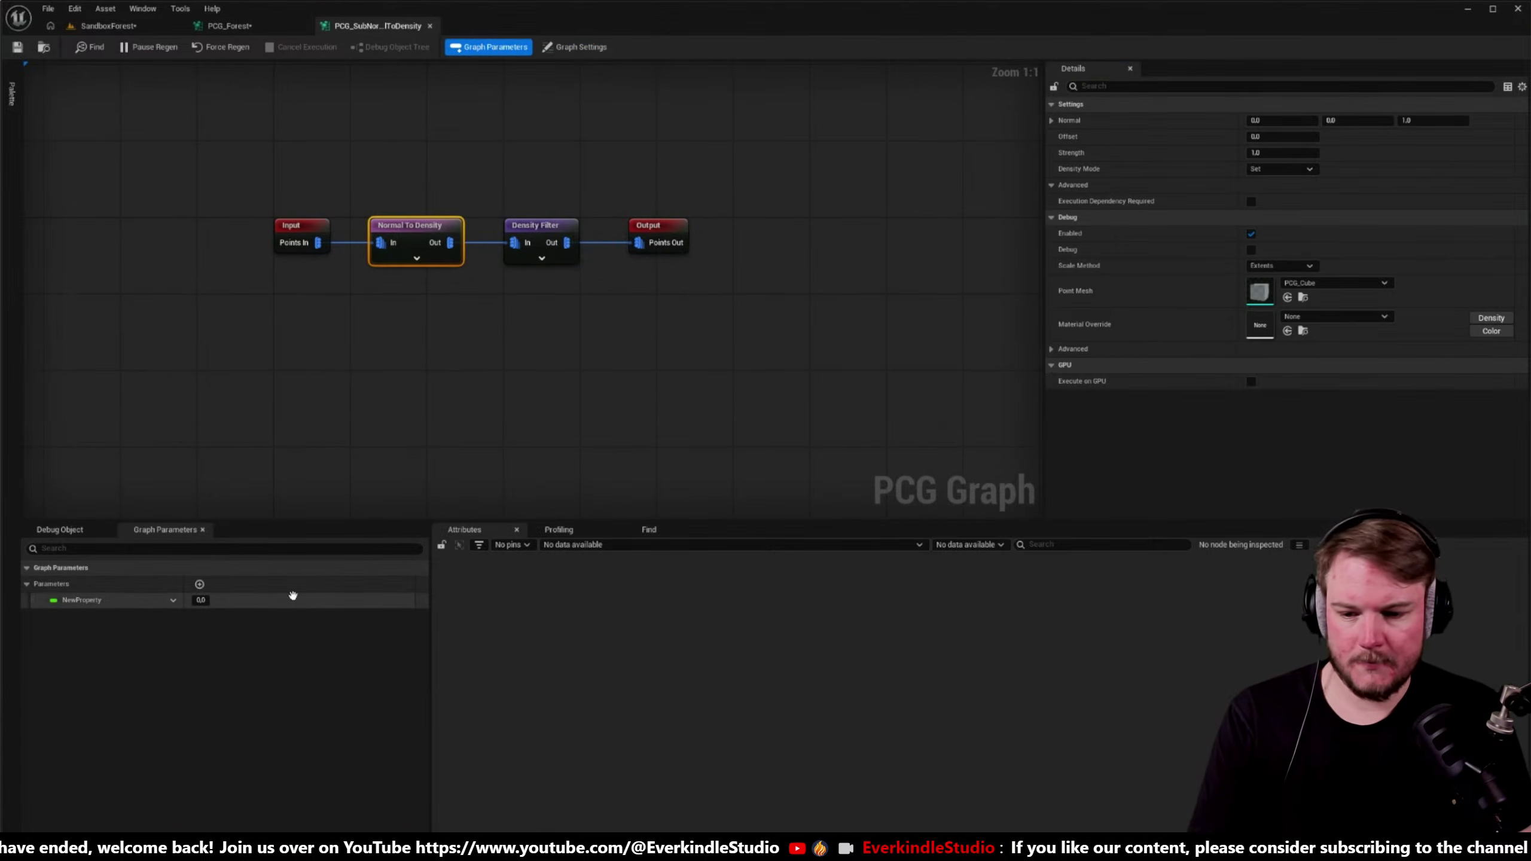
left_click(173, 599)
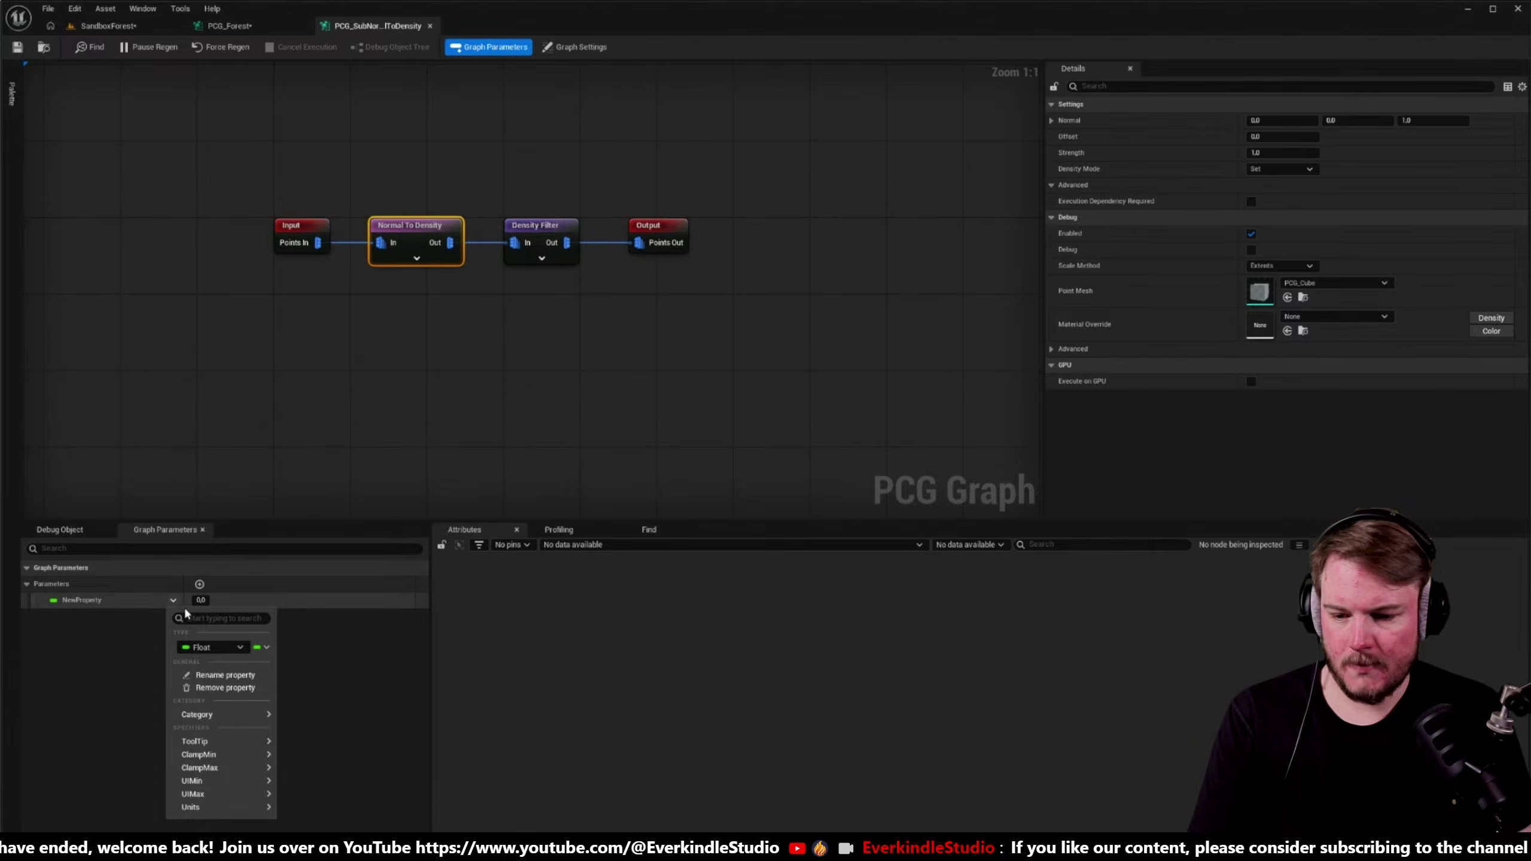
left_click(224, 674)
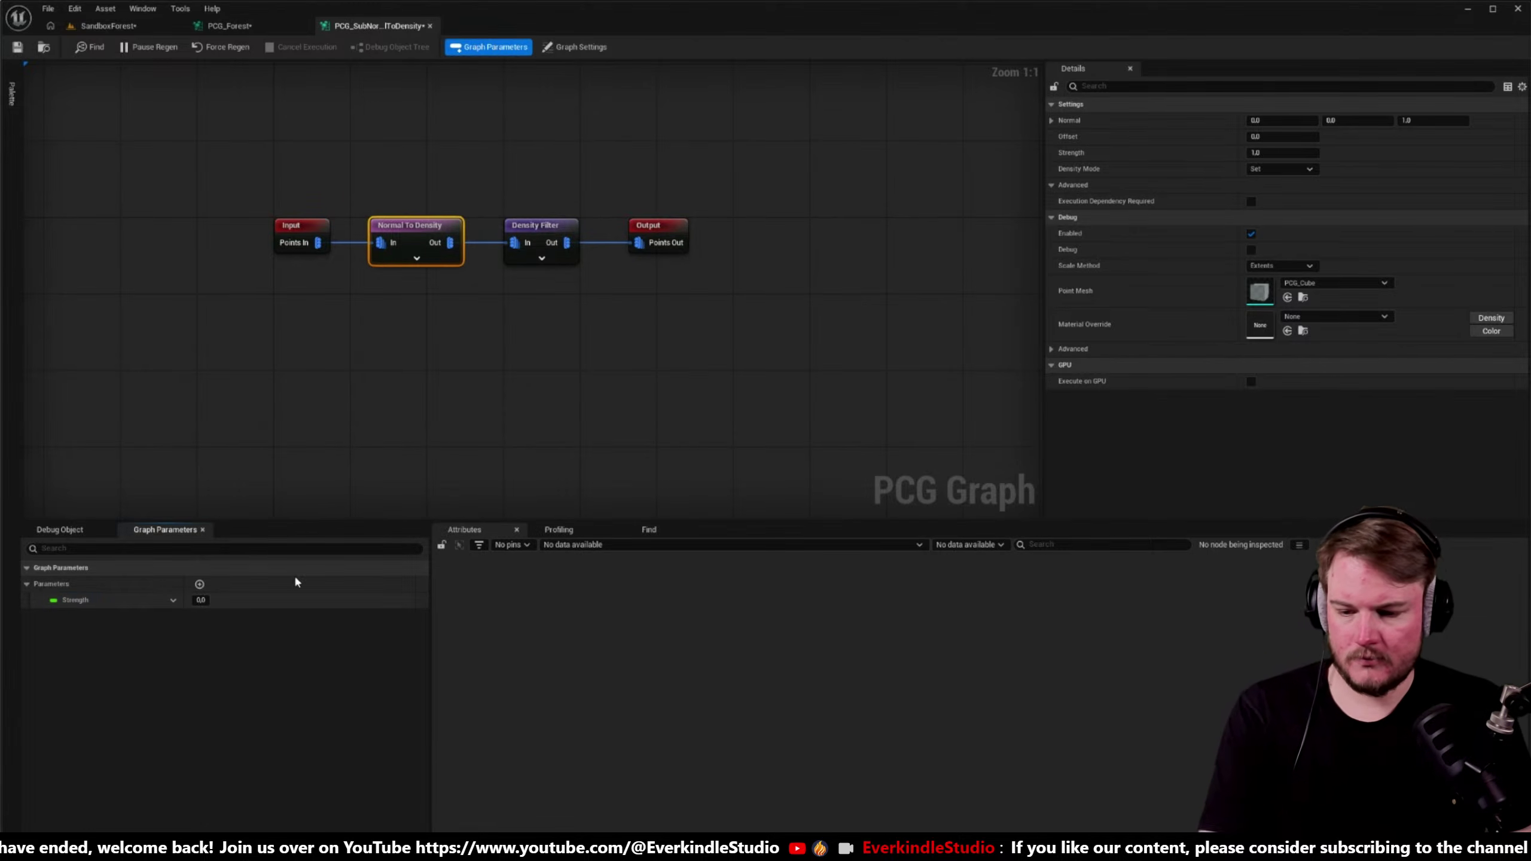
left_click(201, 600)
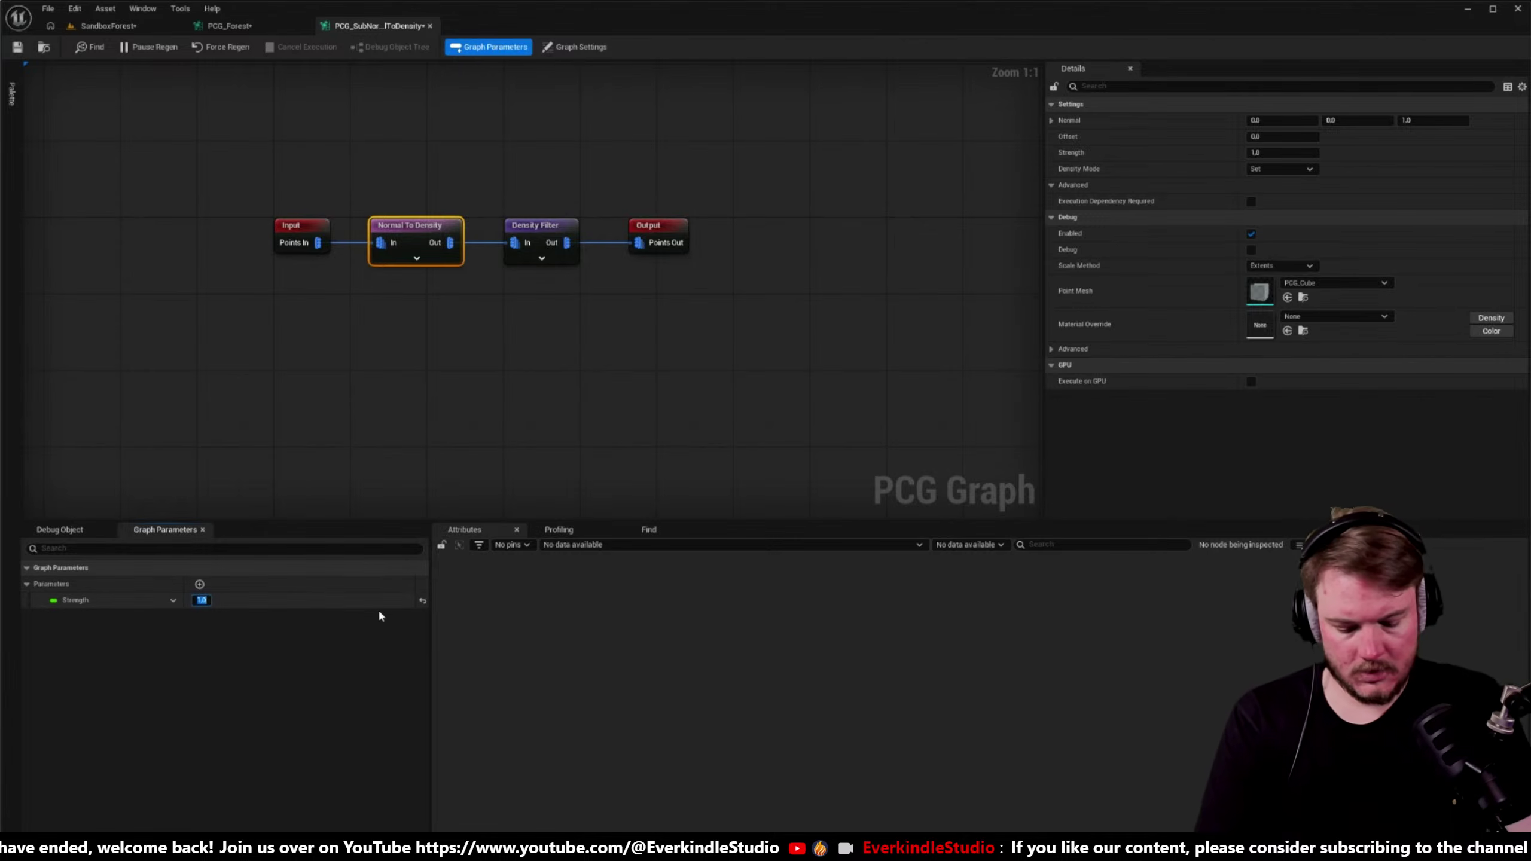
type("0.1")
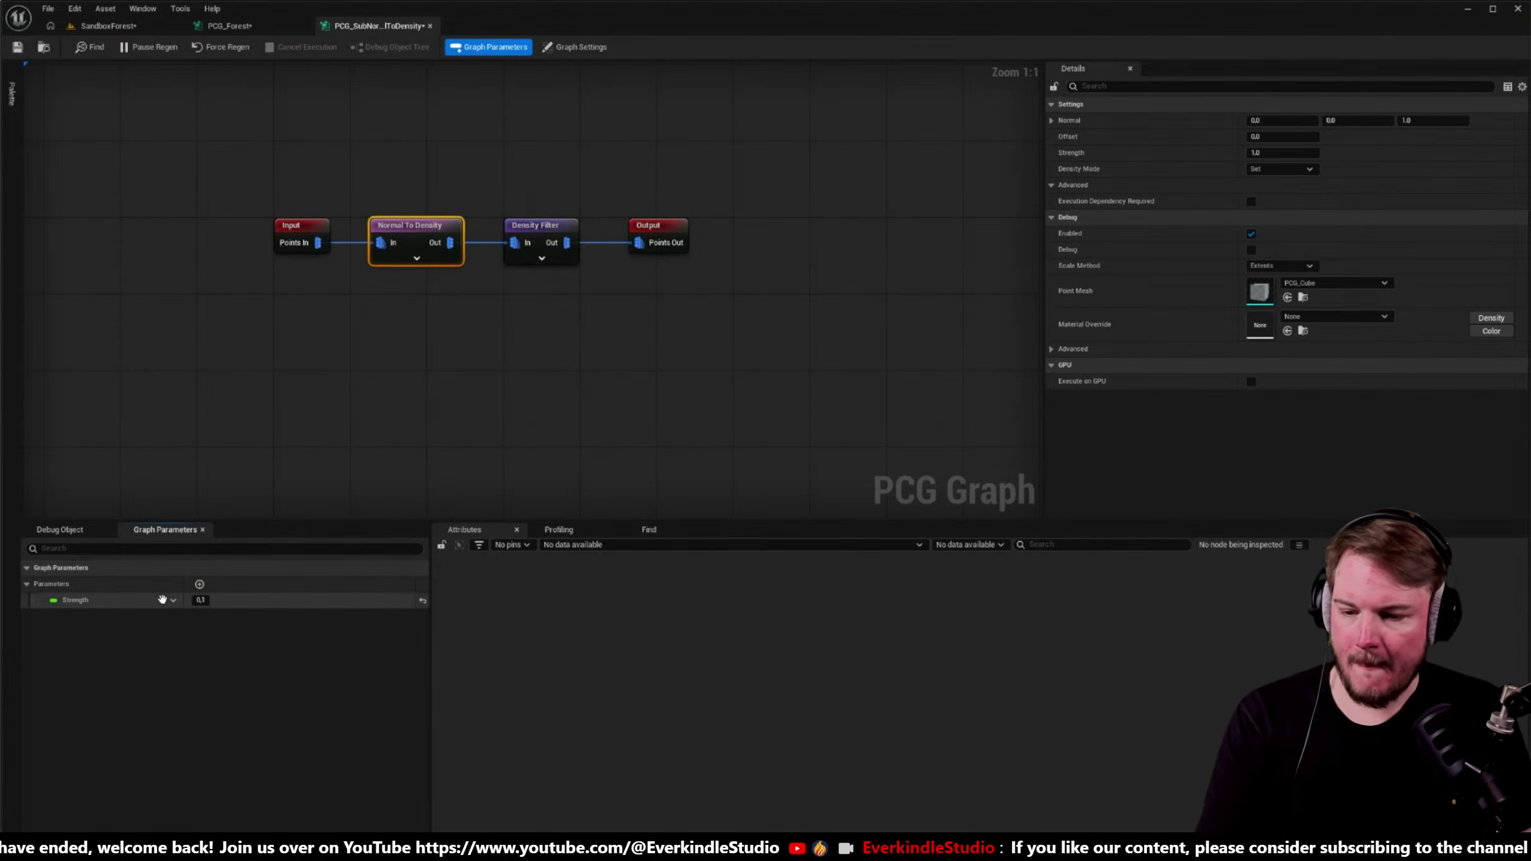
- Add two more float graph parameters, naming the first one LowerBound with a default of 0.5
left_click(199, 585)
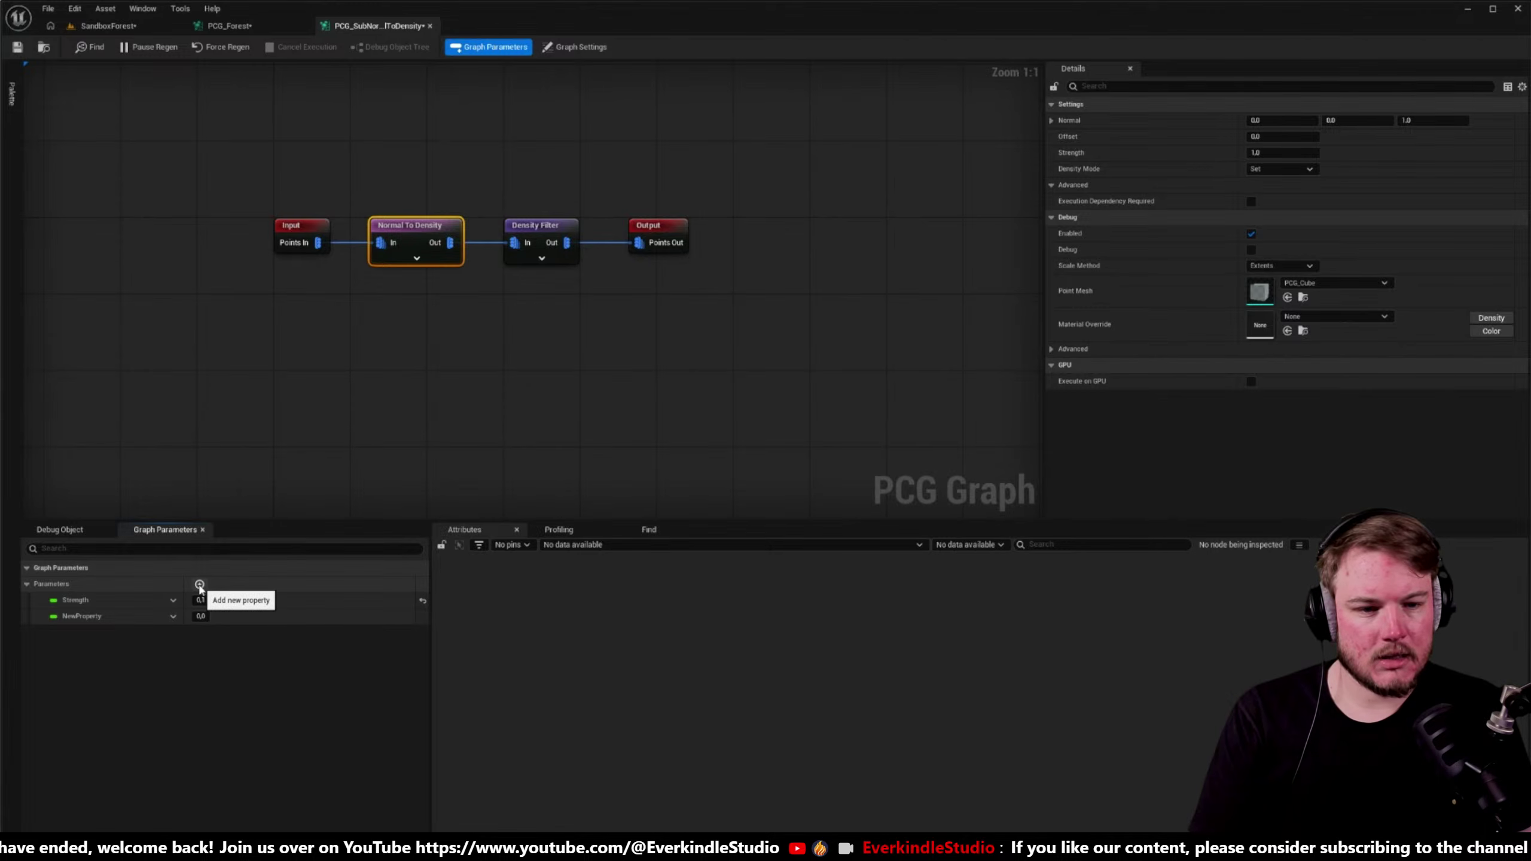
left_click(544, 224)
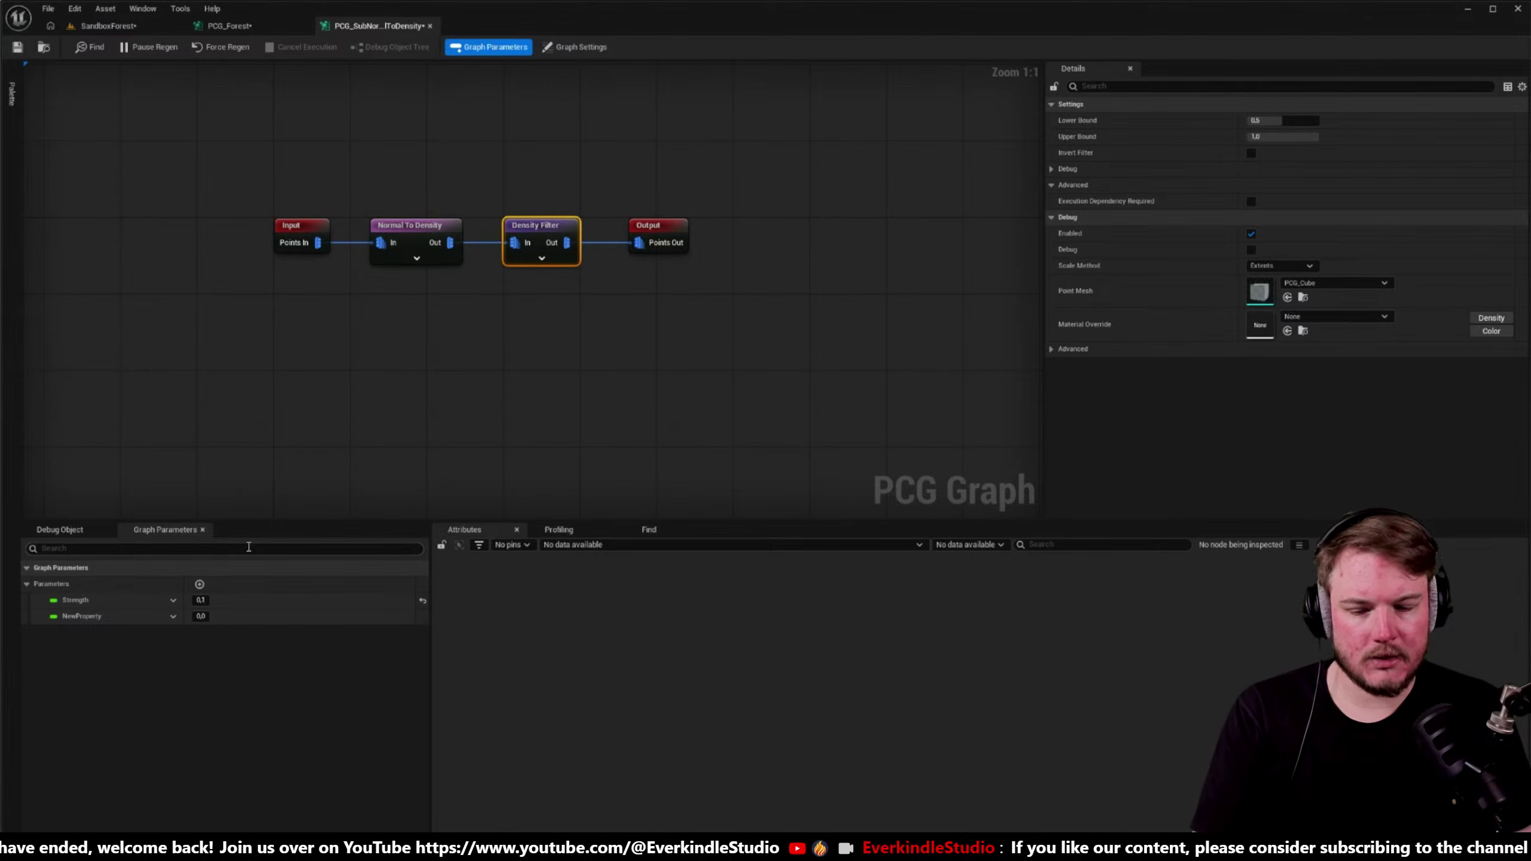
left_click(200, 583)
left_click(173, 617)
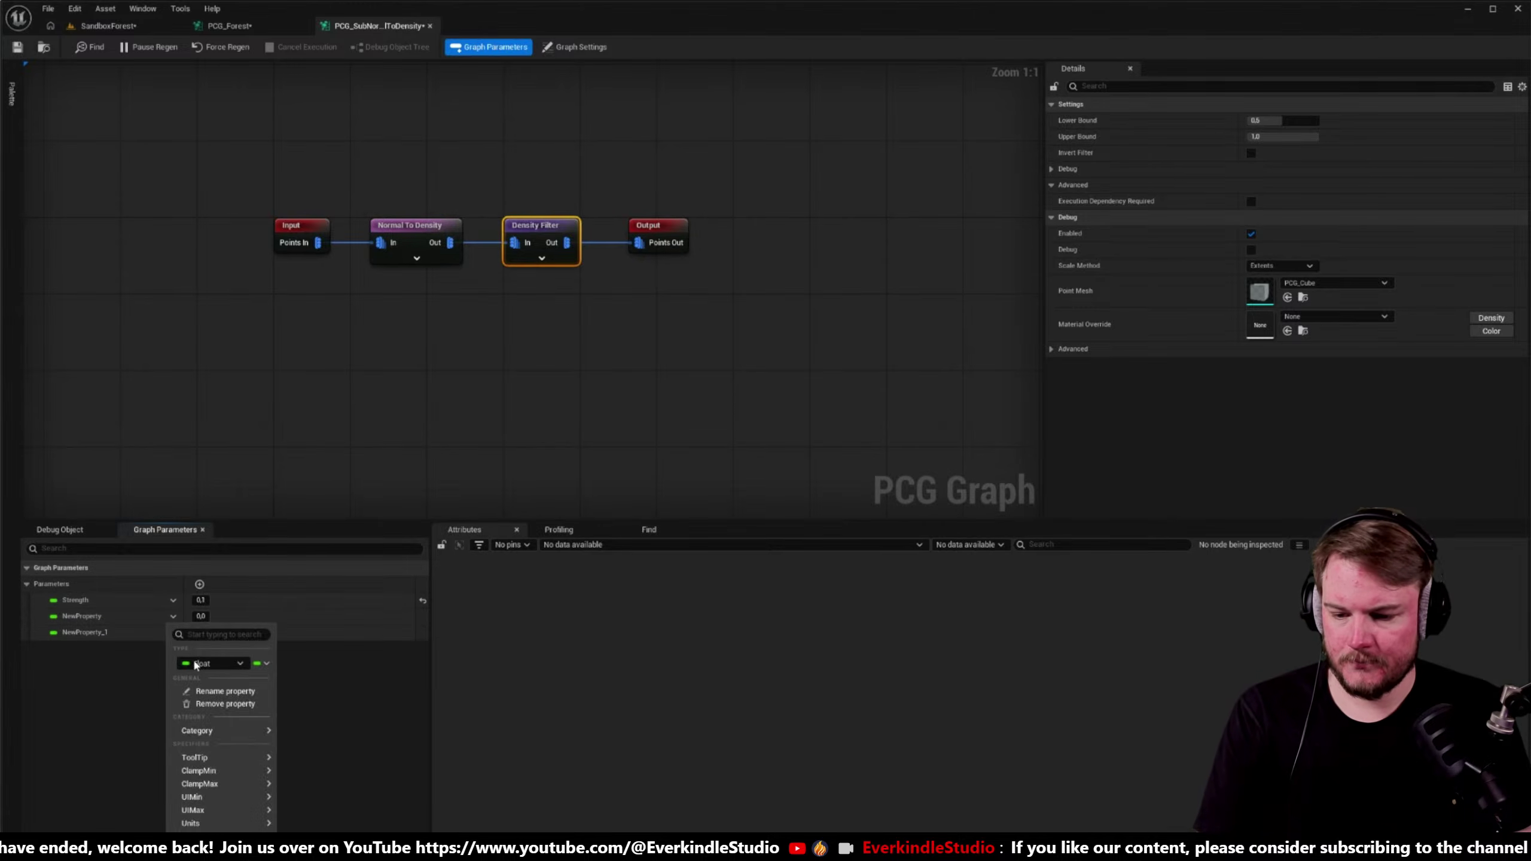
left_click(220, 691)
type("Lo")
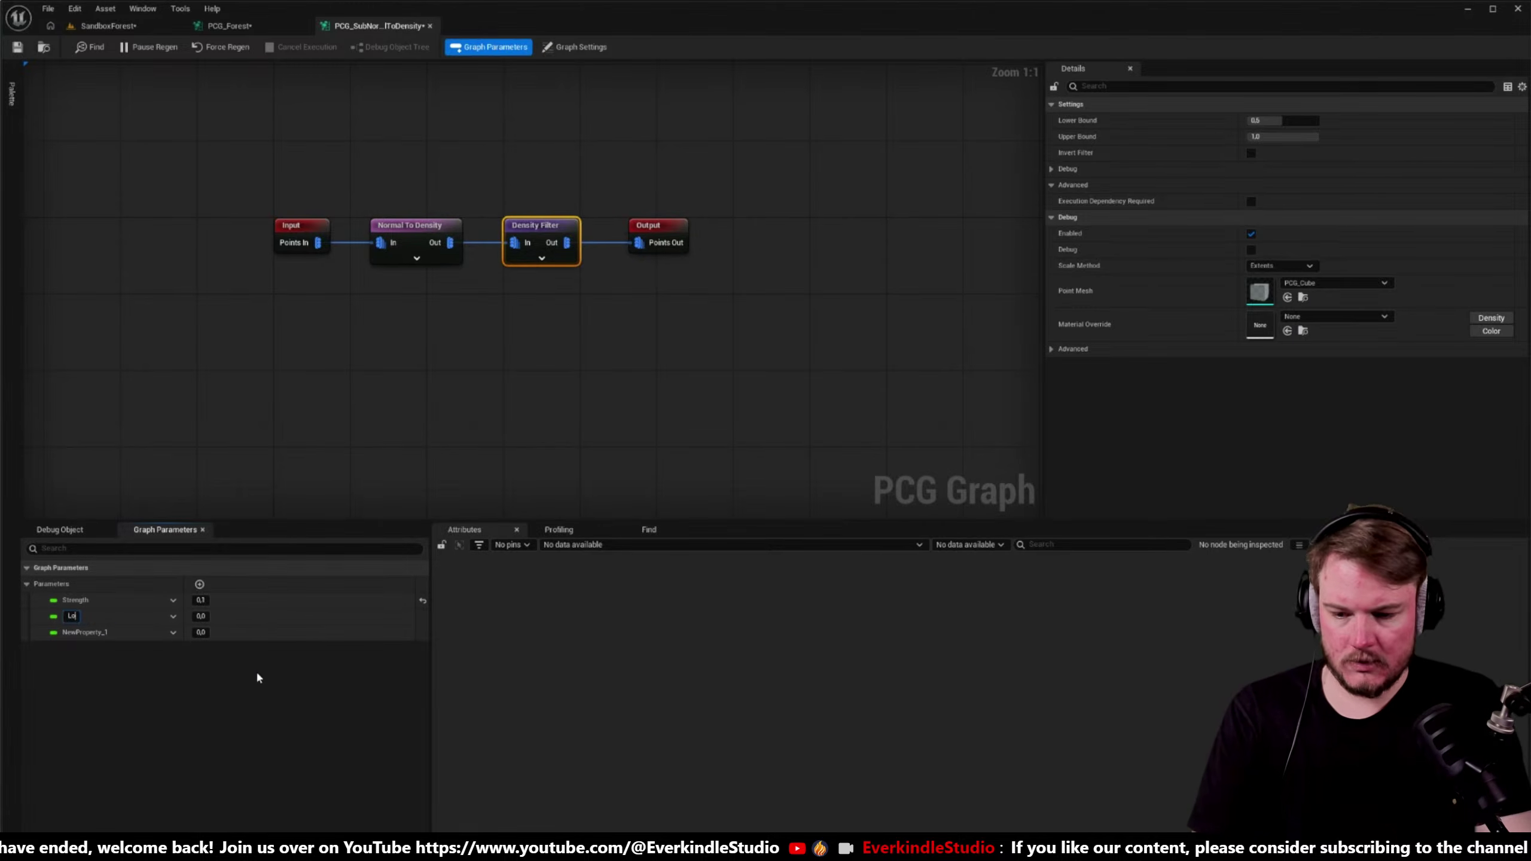
type("werBound")
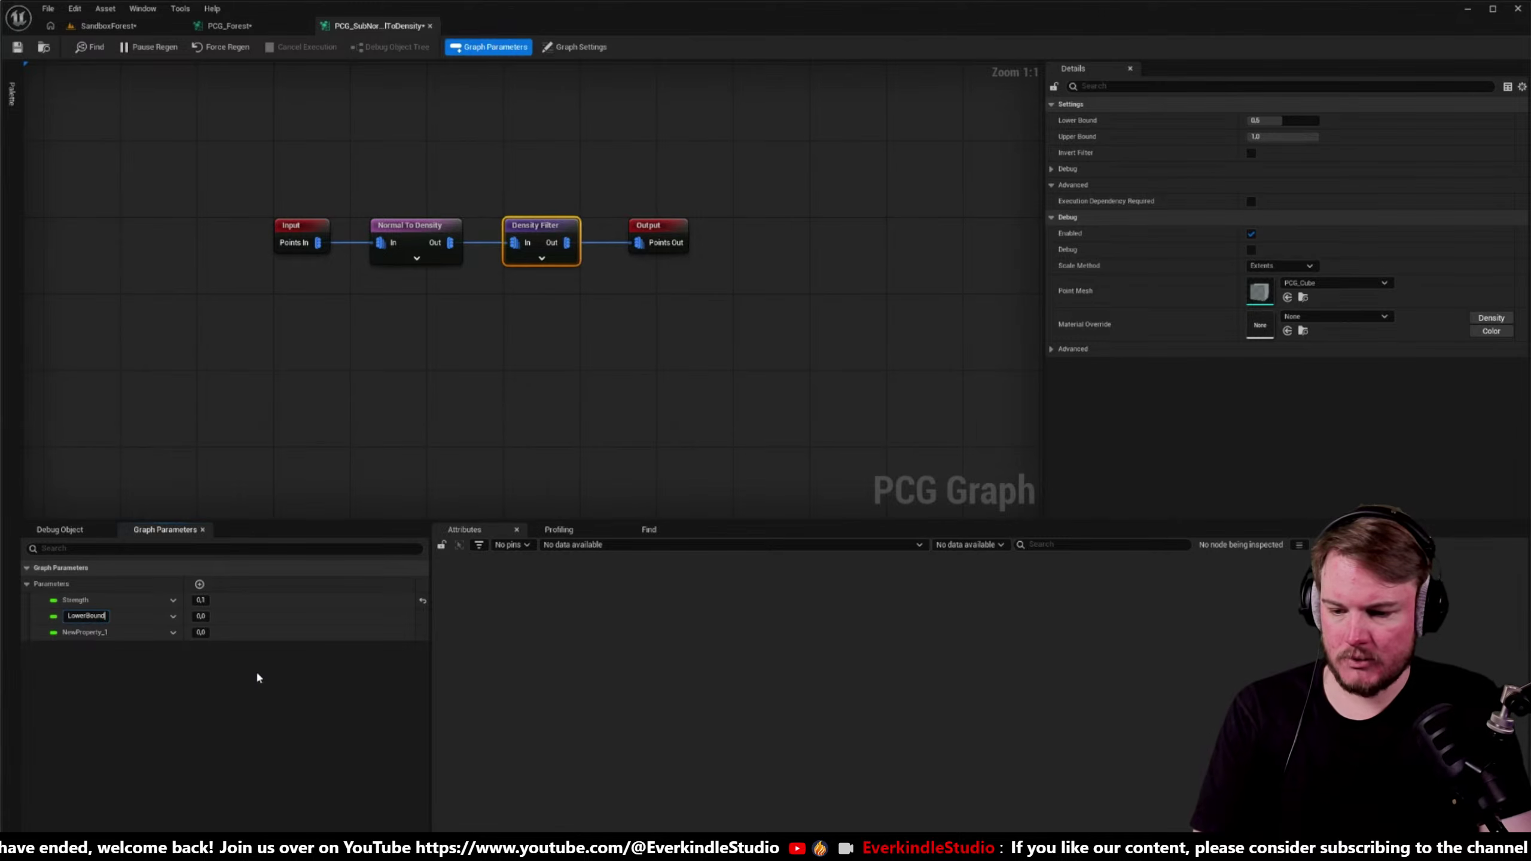
key("Return")
left_click(208, 618)
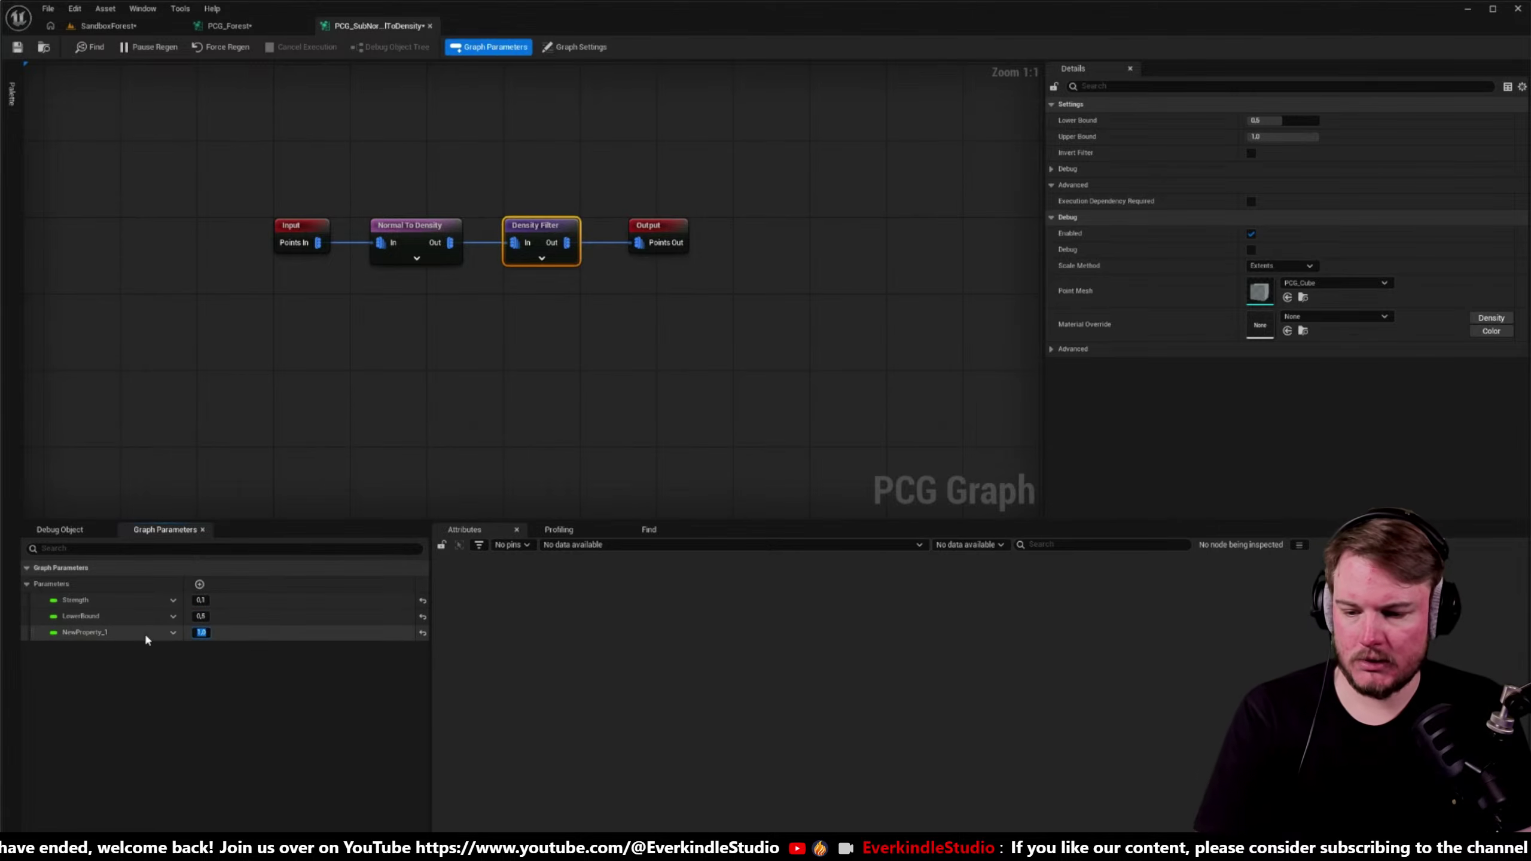
- Rename the third graph parameter to UpperBound and give it a default of 1.0
left_click(173, 632)
left_click(200, 708)
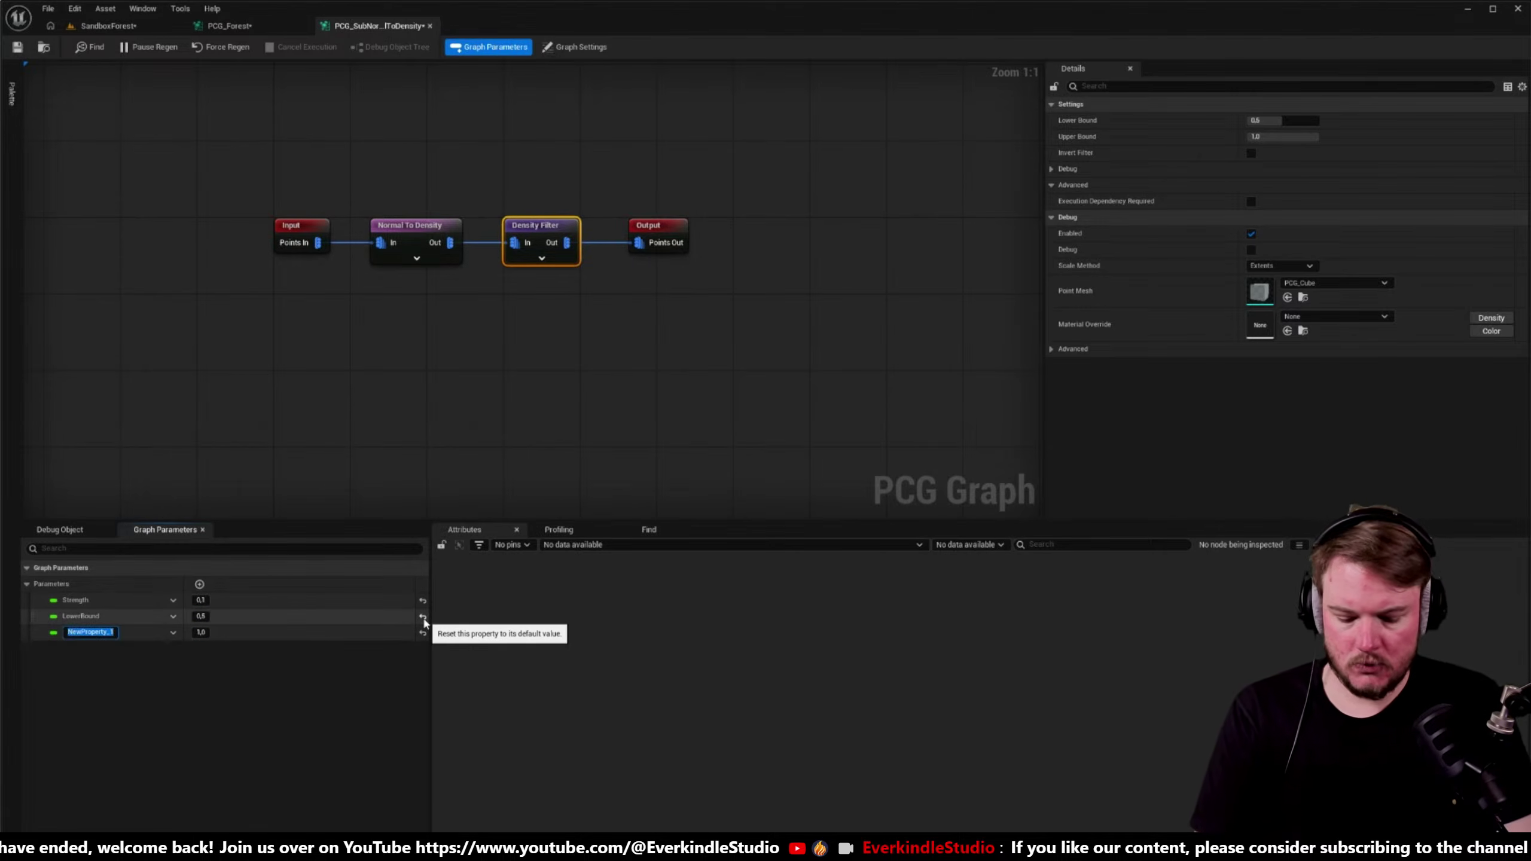
type("UpperB")
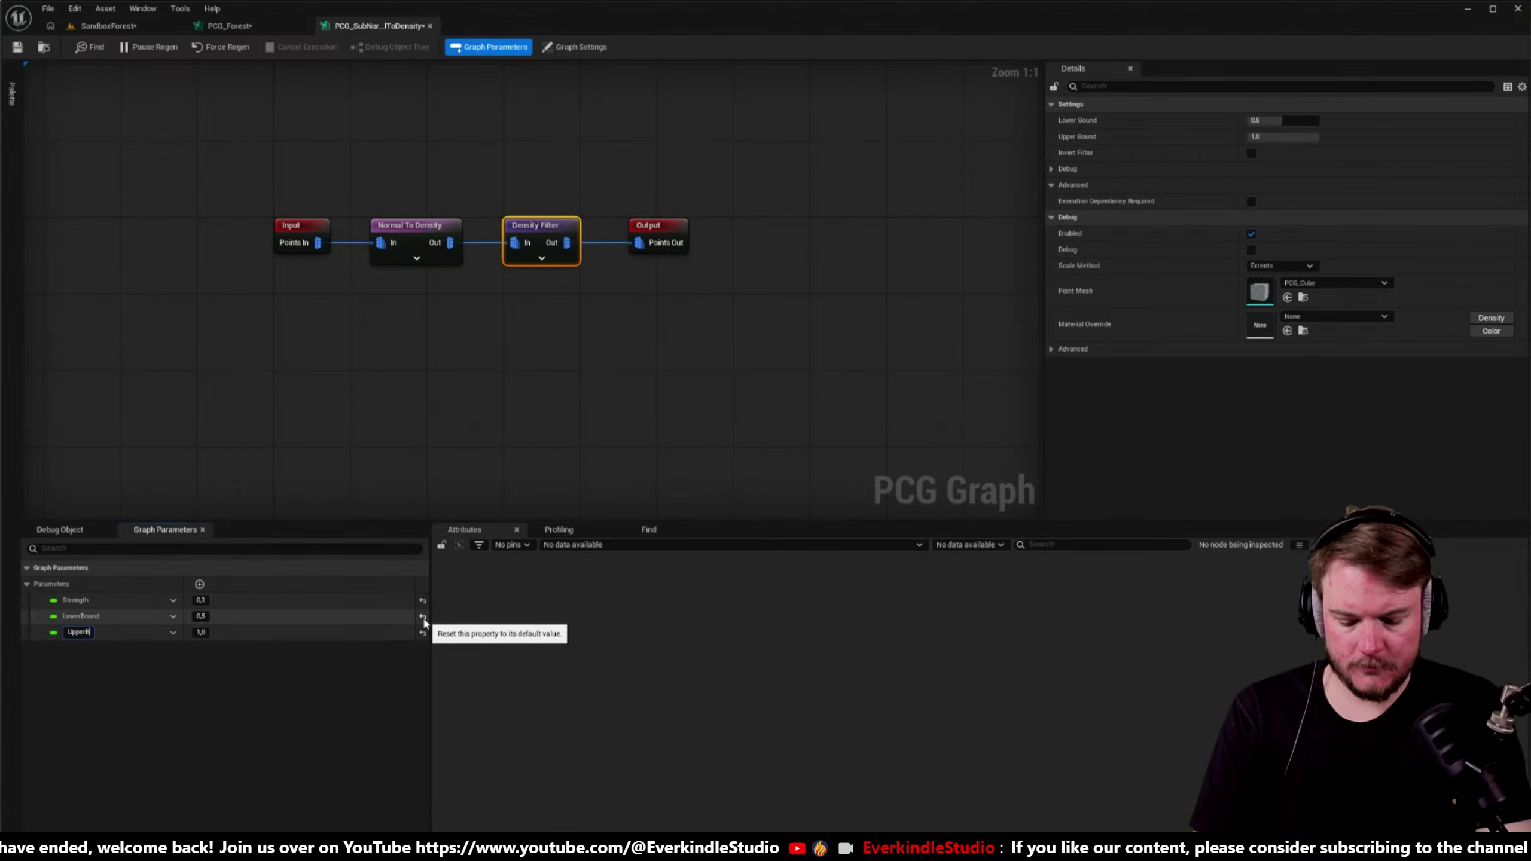
type("ound")
key("Return")
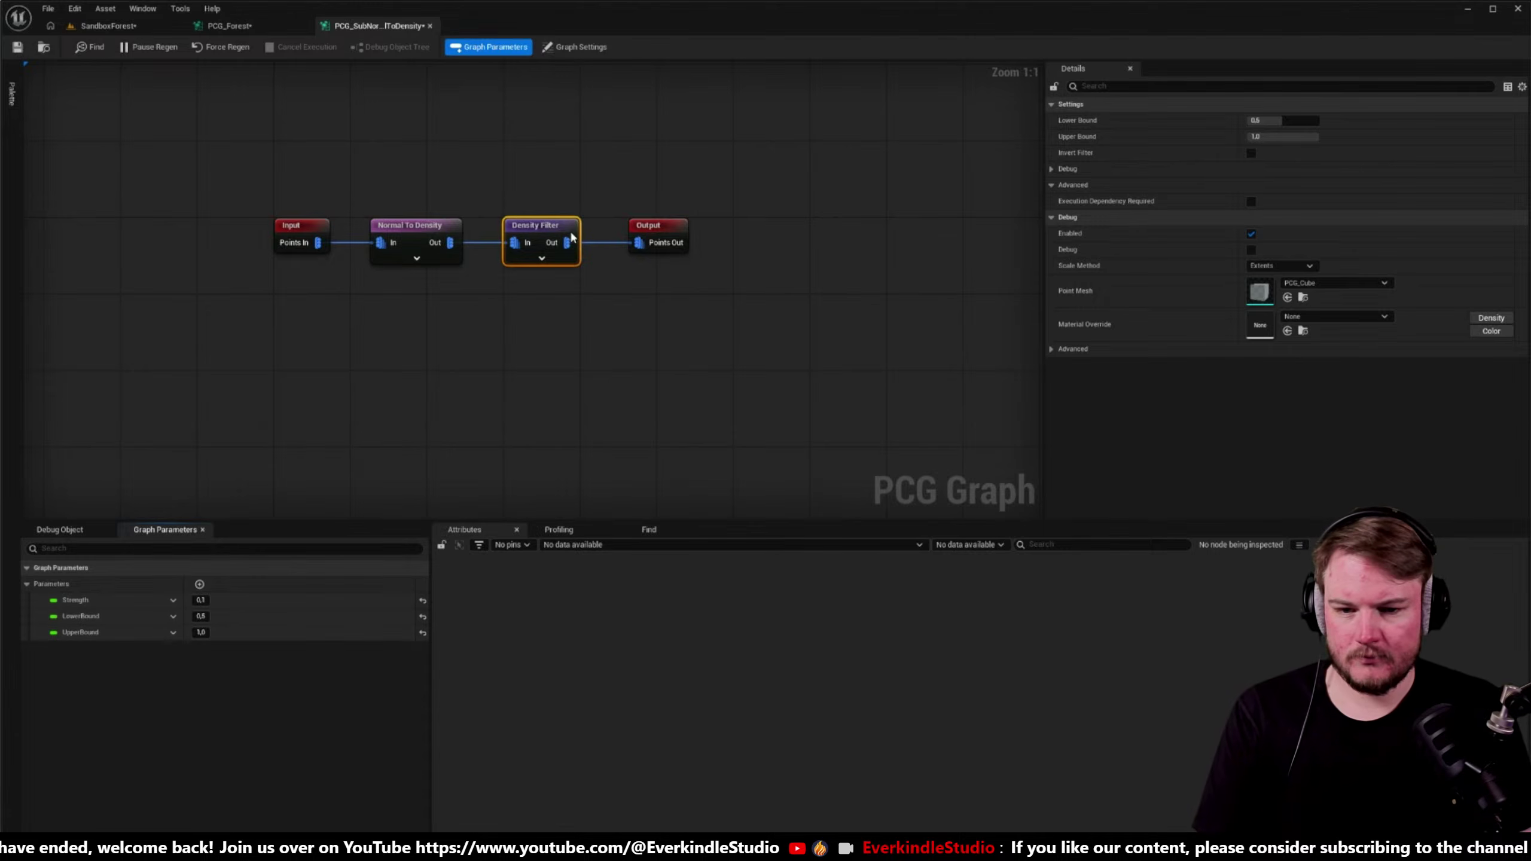
- Expand the Normal To Density and Density Filter pins, and wire the Strength parameter into Normal To Density's Strength input
left_click_drag(262, 201, 380, 230)
left_click(180, 226)
left_click(385, 260)
left_click(560, 258)
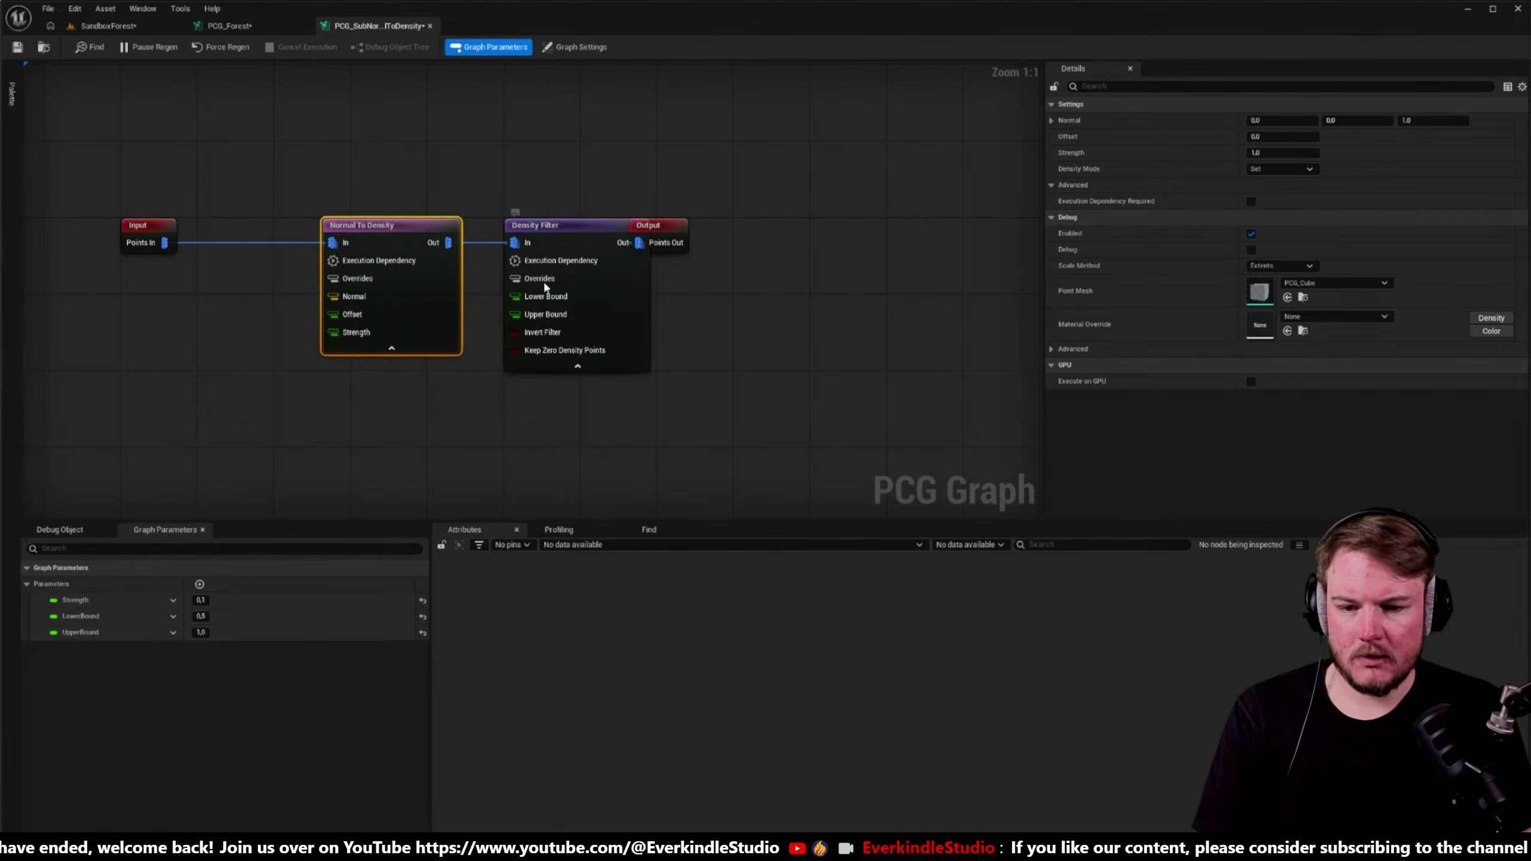
left_click(386, 422)
left_click_drag(33, 600, 350, 333)
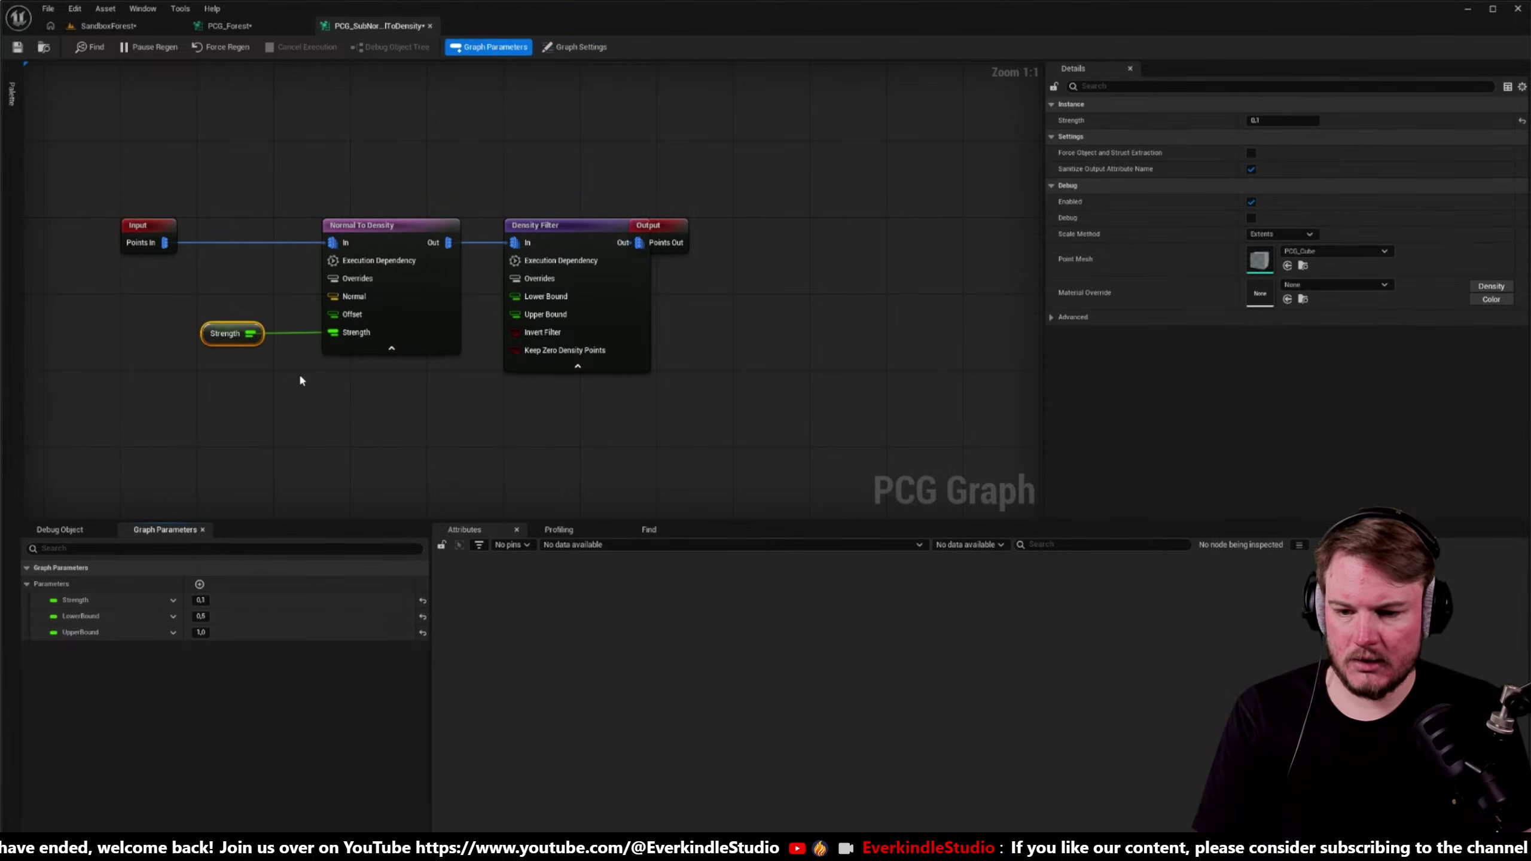
- Place the Strength parameter node just above Normal To Density and move the Input node closer to it
left_click_drag(212, 343, 335, 212)
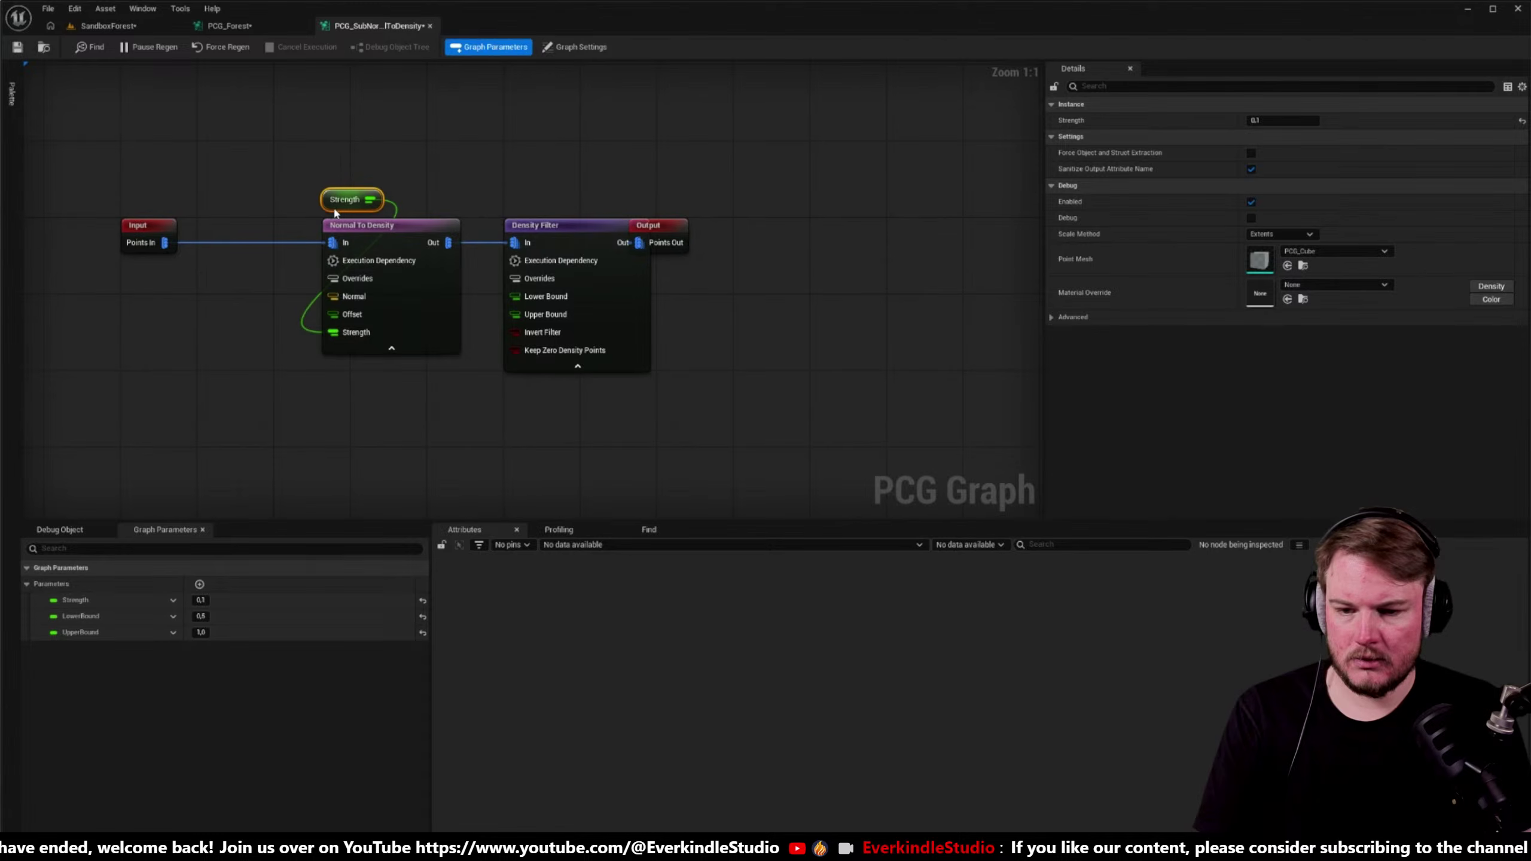
left_click(351, 236, "shift")
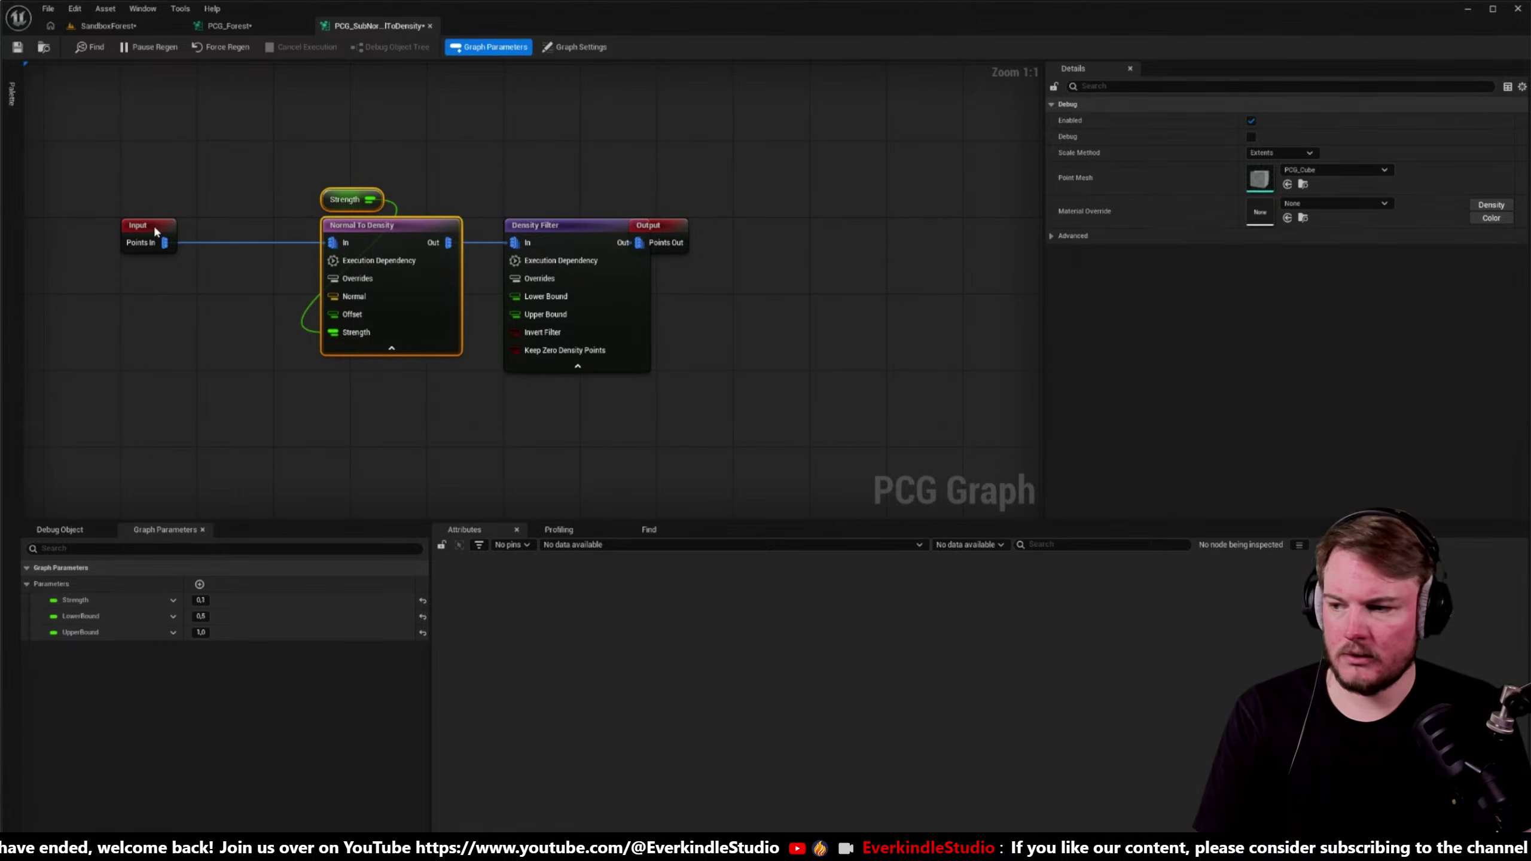
left_click_drag(155, 231, 237, 231)
right_click_drag(578, 191, 489, 172)
left_click(490, 172)
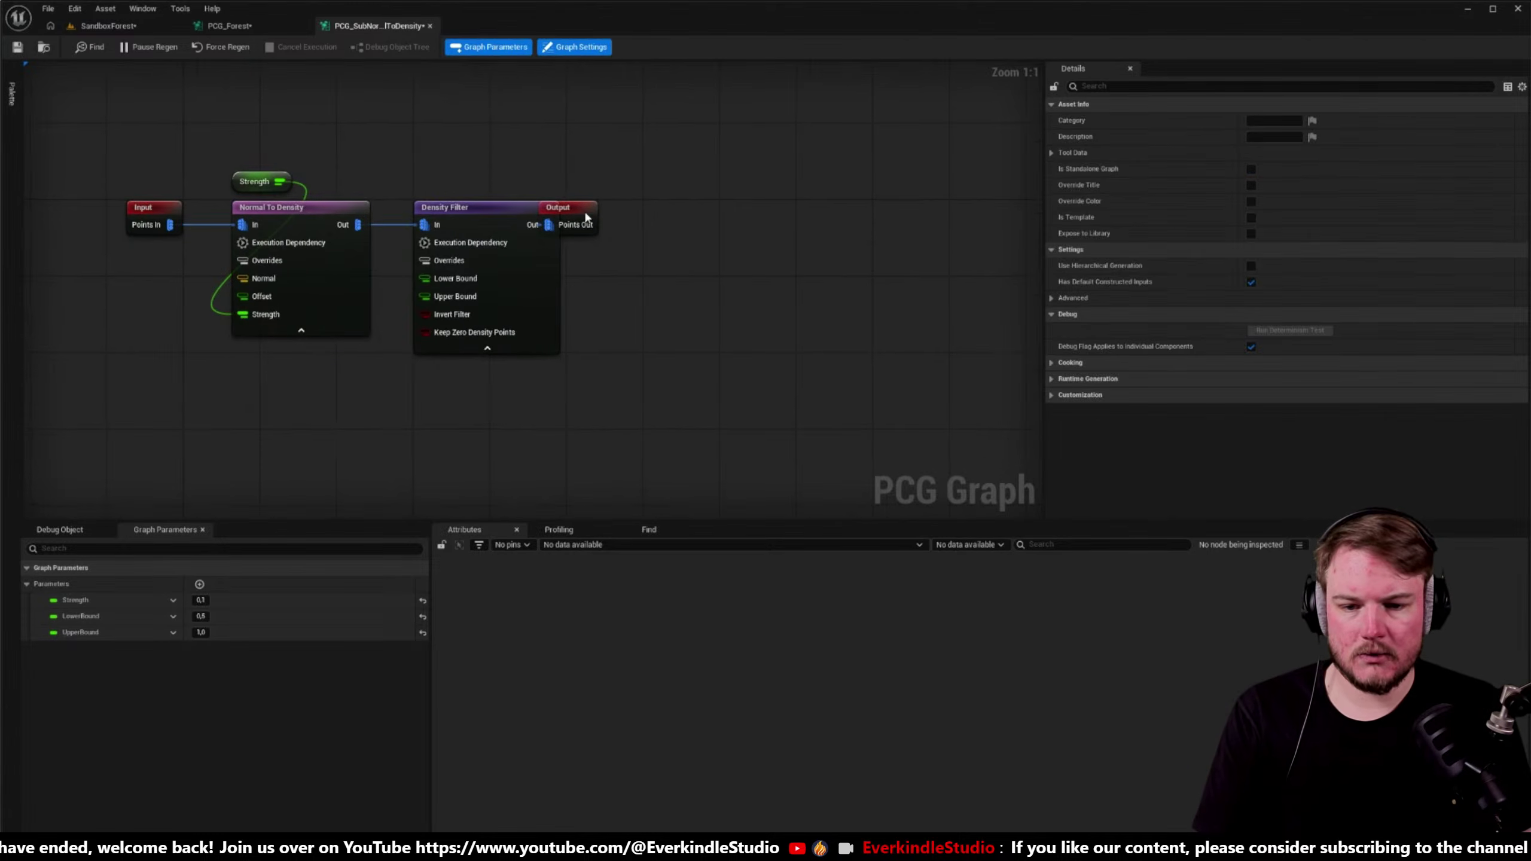
- Move the Density Filter and Output nodes further right to make room for the bound parameter nodes
left_click_drag(586, 217, 688, 217)
left_click(482, 207)
left_click(692, 223, "shift")
left_click_drag(528, 201, 667, 202)
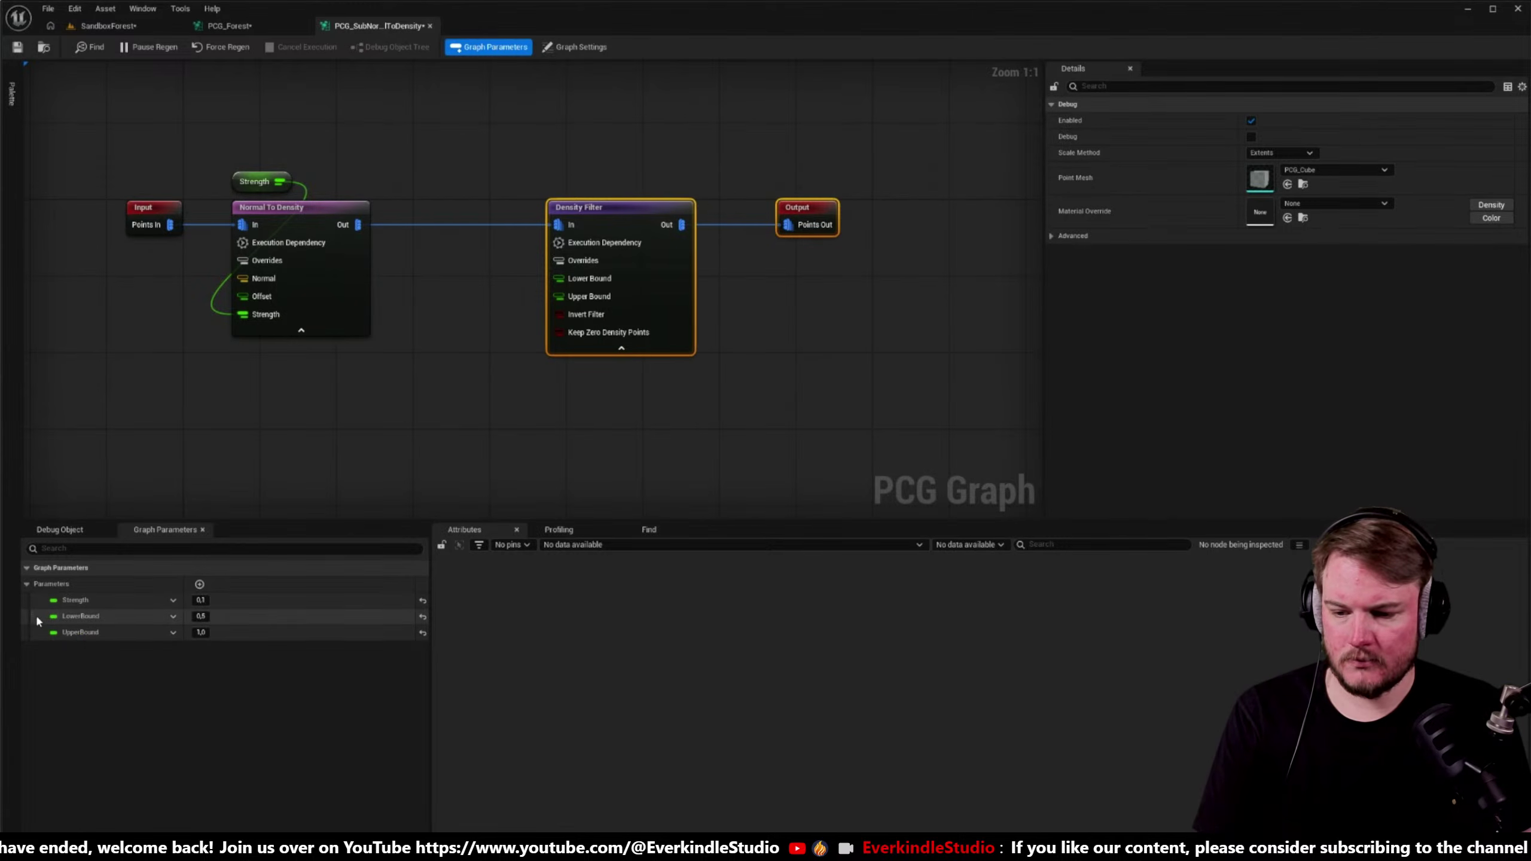
- Wire the LowerBound and UpperBound parameters into the matching Density Filter inputs, and select both parameter nodes
left_click_drag(32, 616, 563, 279)
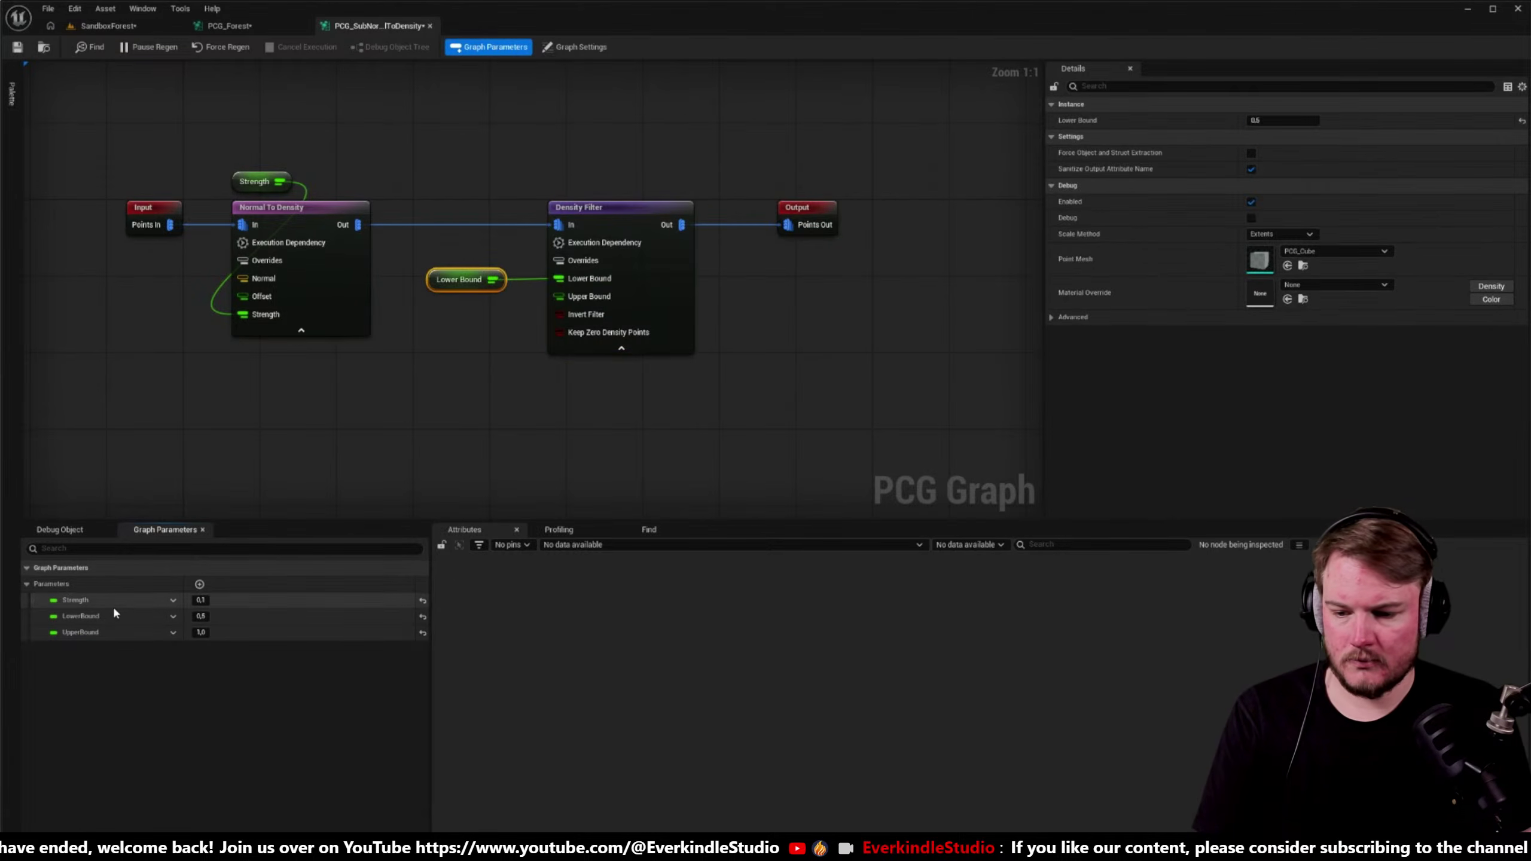
left_click_drag(29, 632, 561, 296)
mouse_move(463, 312)
left_mouse_down()
mouse_move(464, 335)
mouse_move(462, 320)
left_mouse_up()
left_click_drag(428, 256, 510, 364)
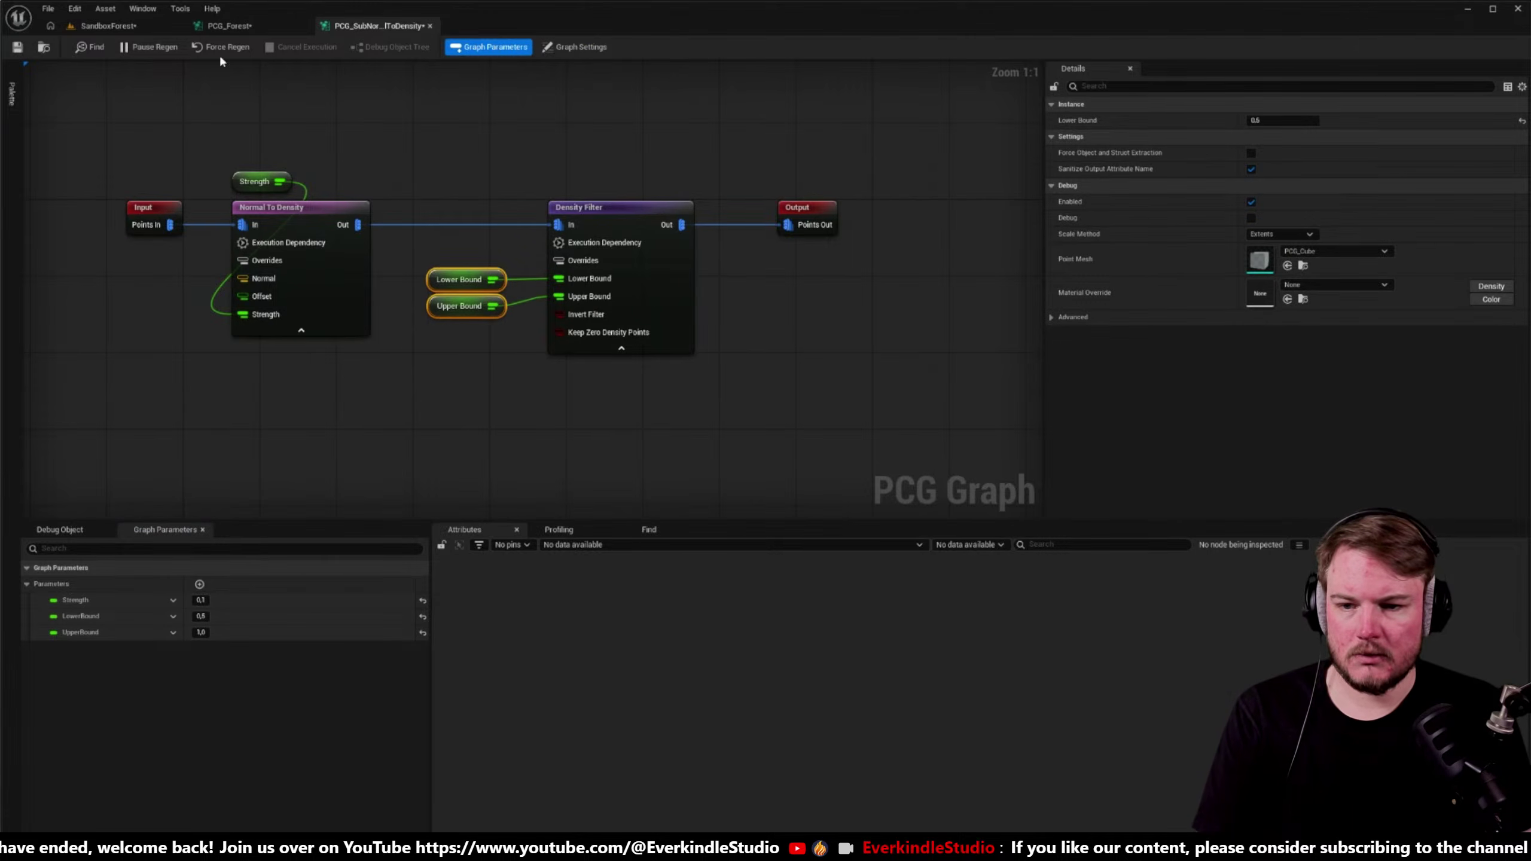
- Pause regeneration and move the Density Filter with its bound parameter nodes slightly closer to Normal To Density
left_click(132, 50)
left_click_drag(449, 154, 634, 362)
left_click_drag(650, 203, 632, 183)
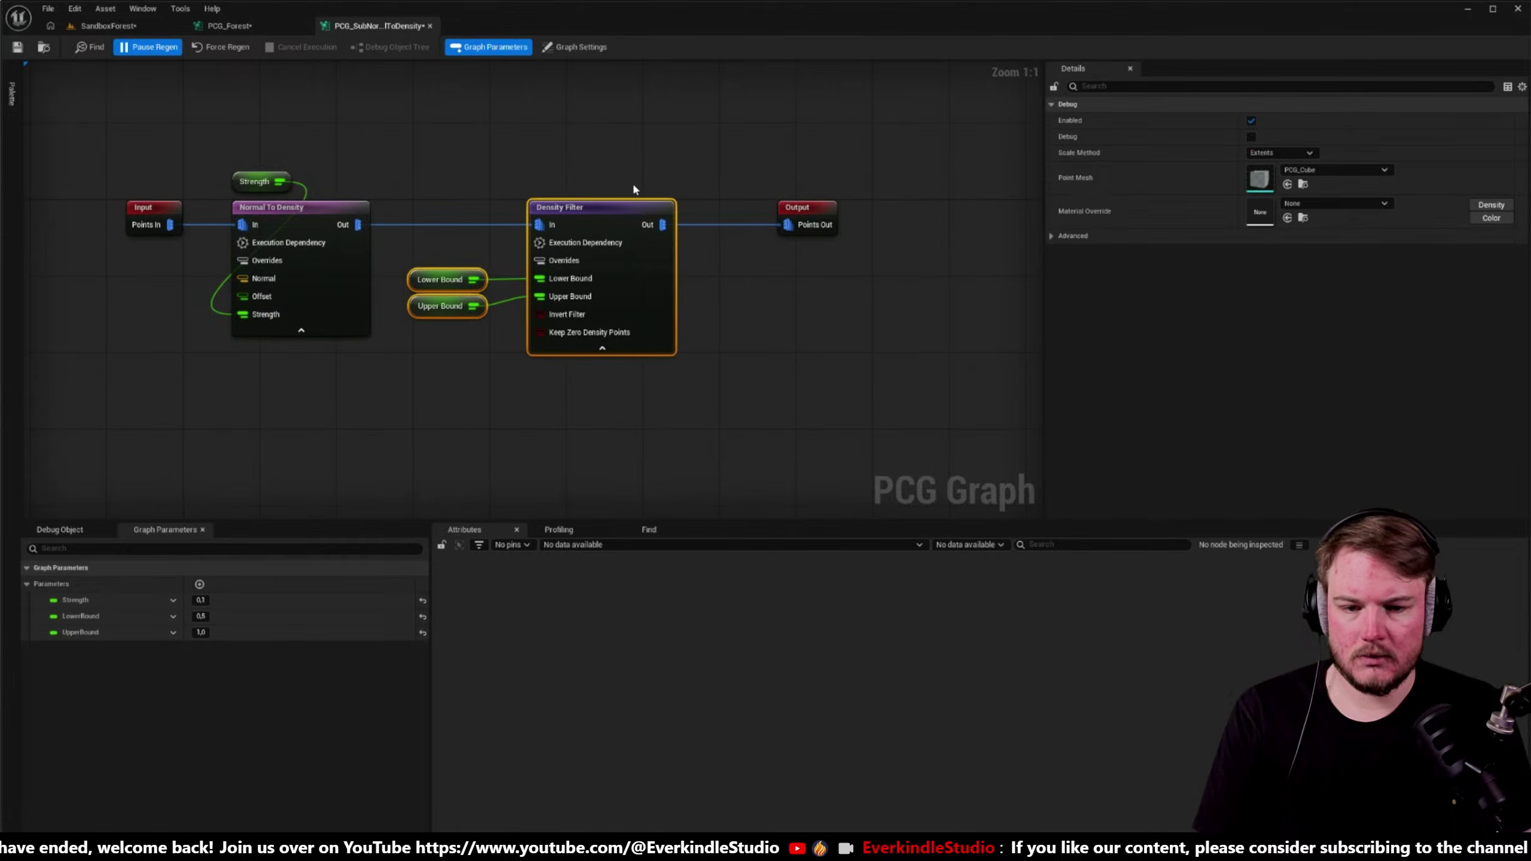
left_click(723, 194)
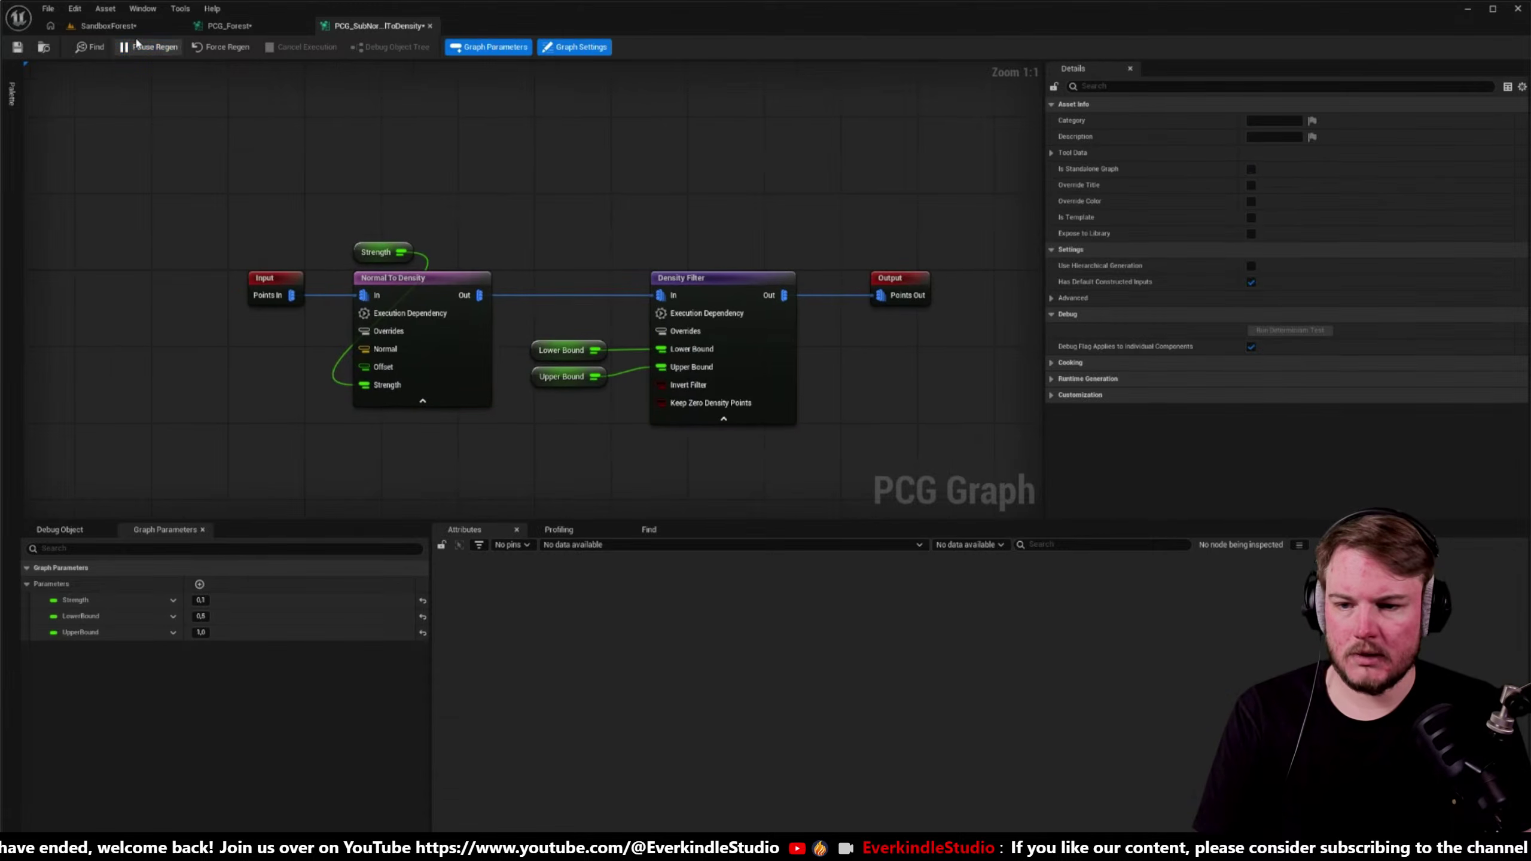
- Return to PCG_Forest and swap the PCG Sub Normal to Density and Normal To Density nodes' positions in the Fir Medium section
left_click(108, 26)
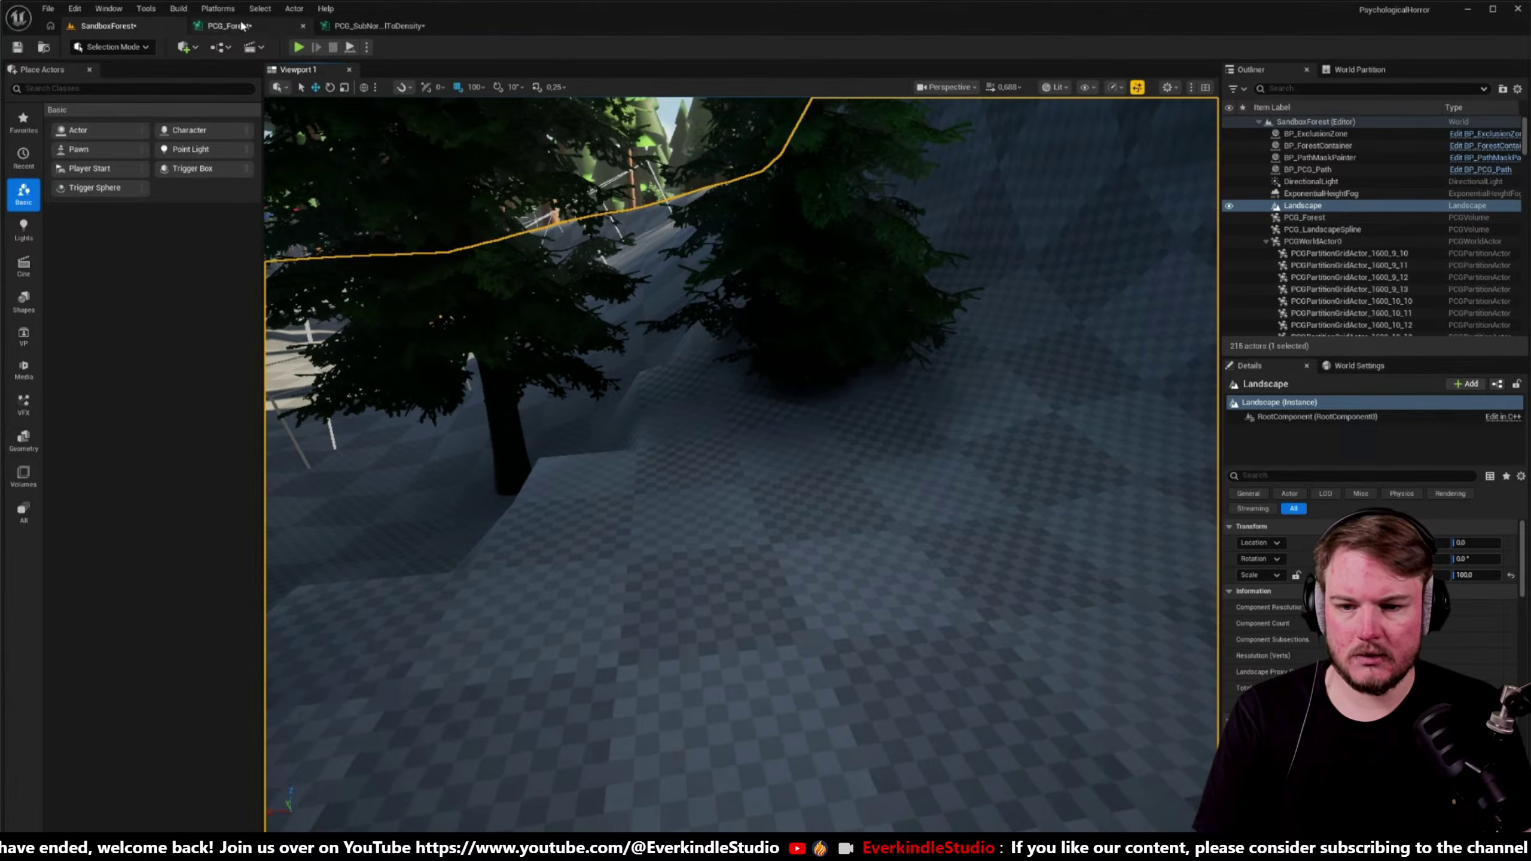
left_click(229, 25)
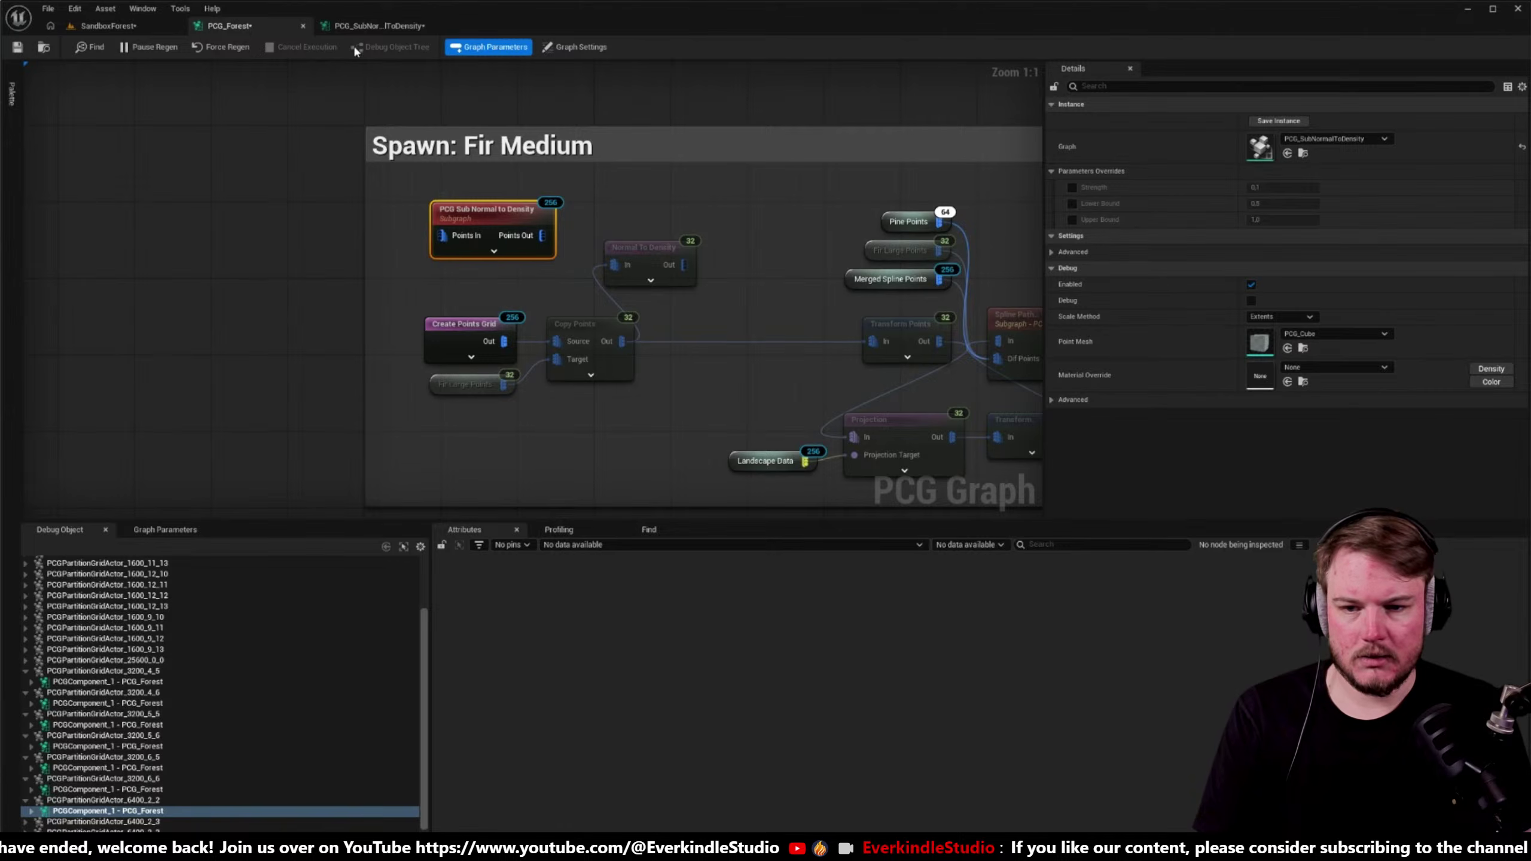
left_click(355, 26)
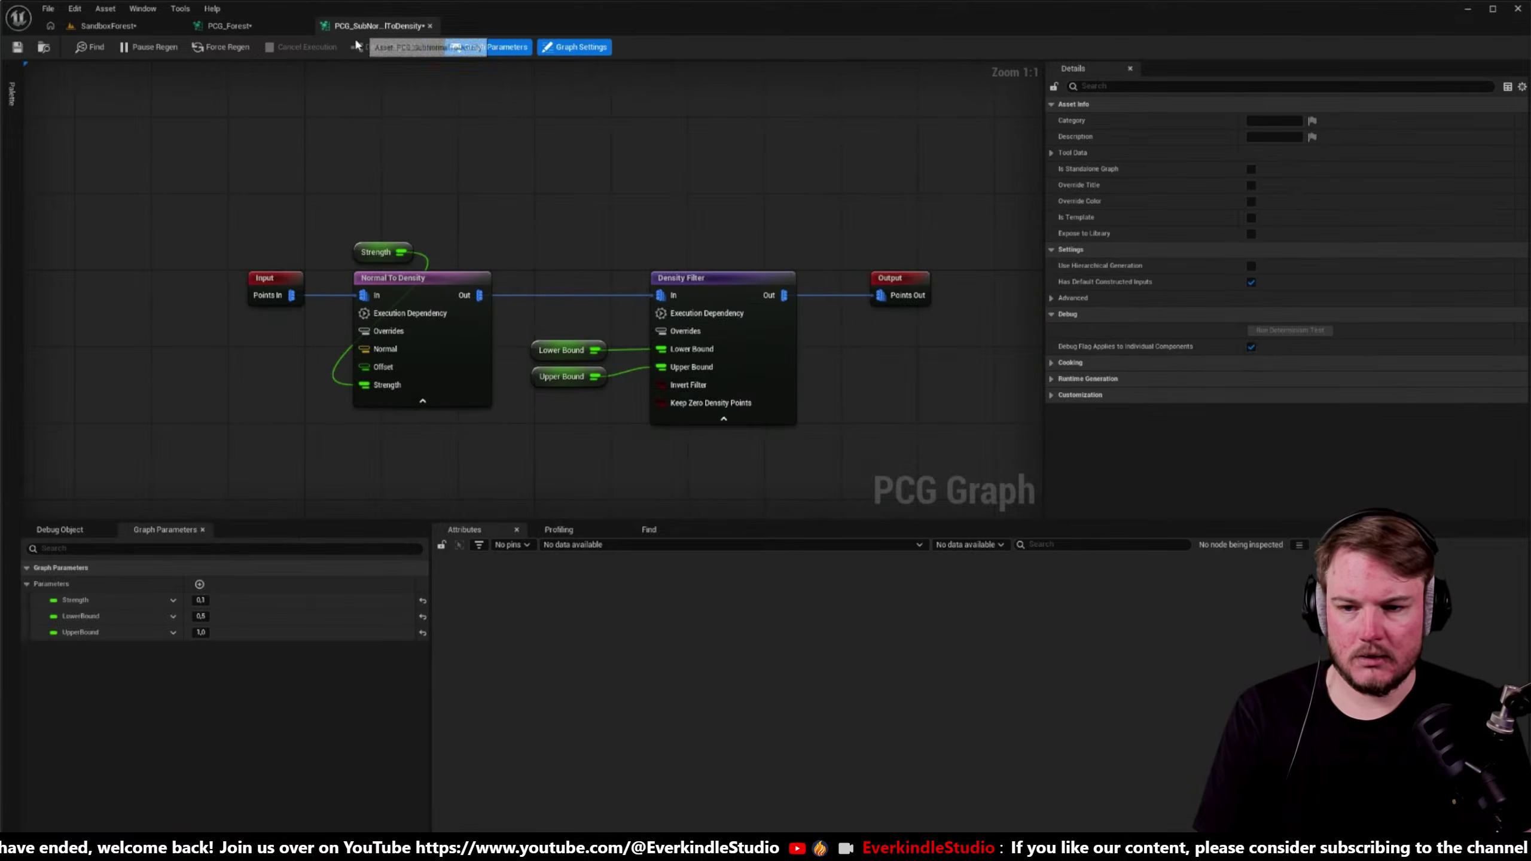
left_click(254, 26)
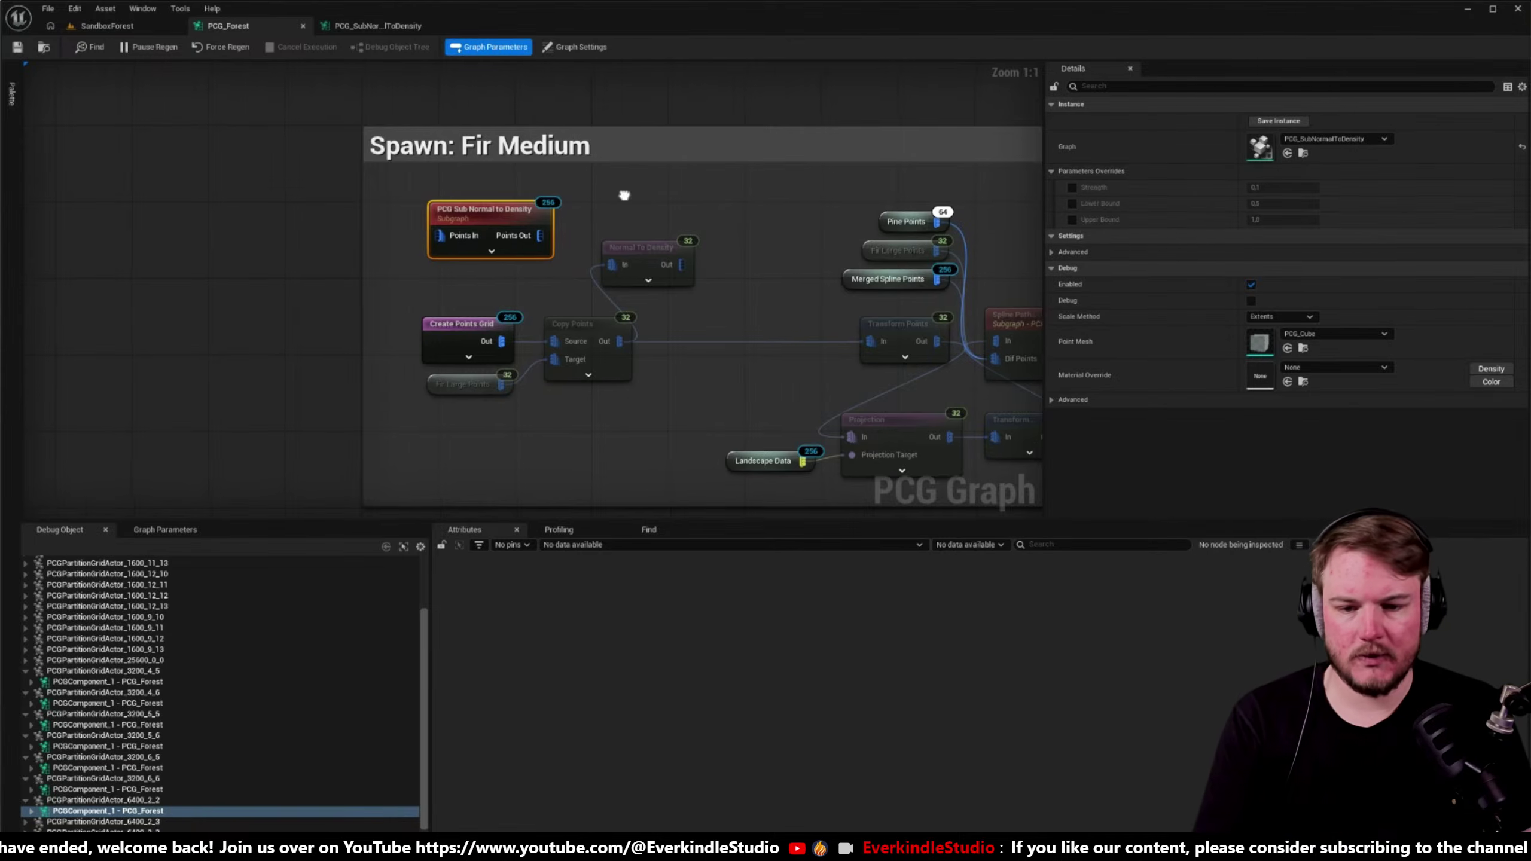
right_click_drag(622, 195, 573, 201)
left_click_drag(456, 222, 666, 221)
left_click_drag(575, 269, 469, 249)
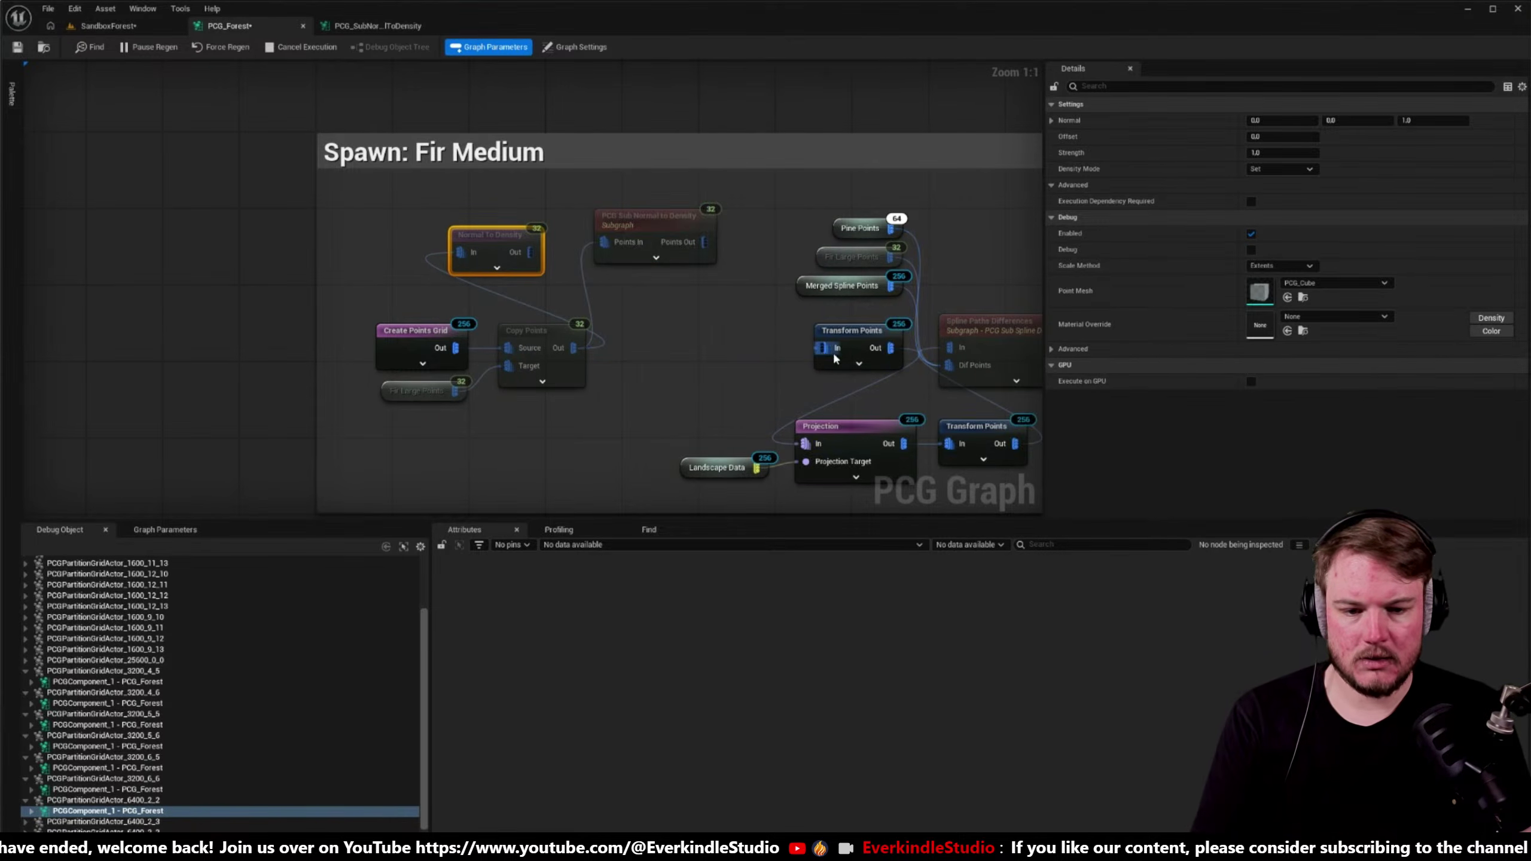
- Insert the PCG Sub Normal to Density subgraph between Copy Points and Transform Points, save the graph, and check the level
left_click_drag(677, 214, 724, 328)
right_click_drag(722, 318, 612, 248)
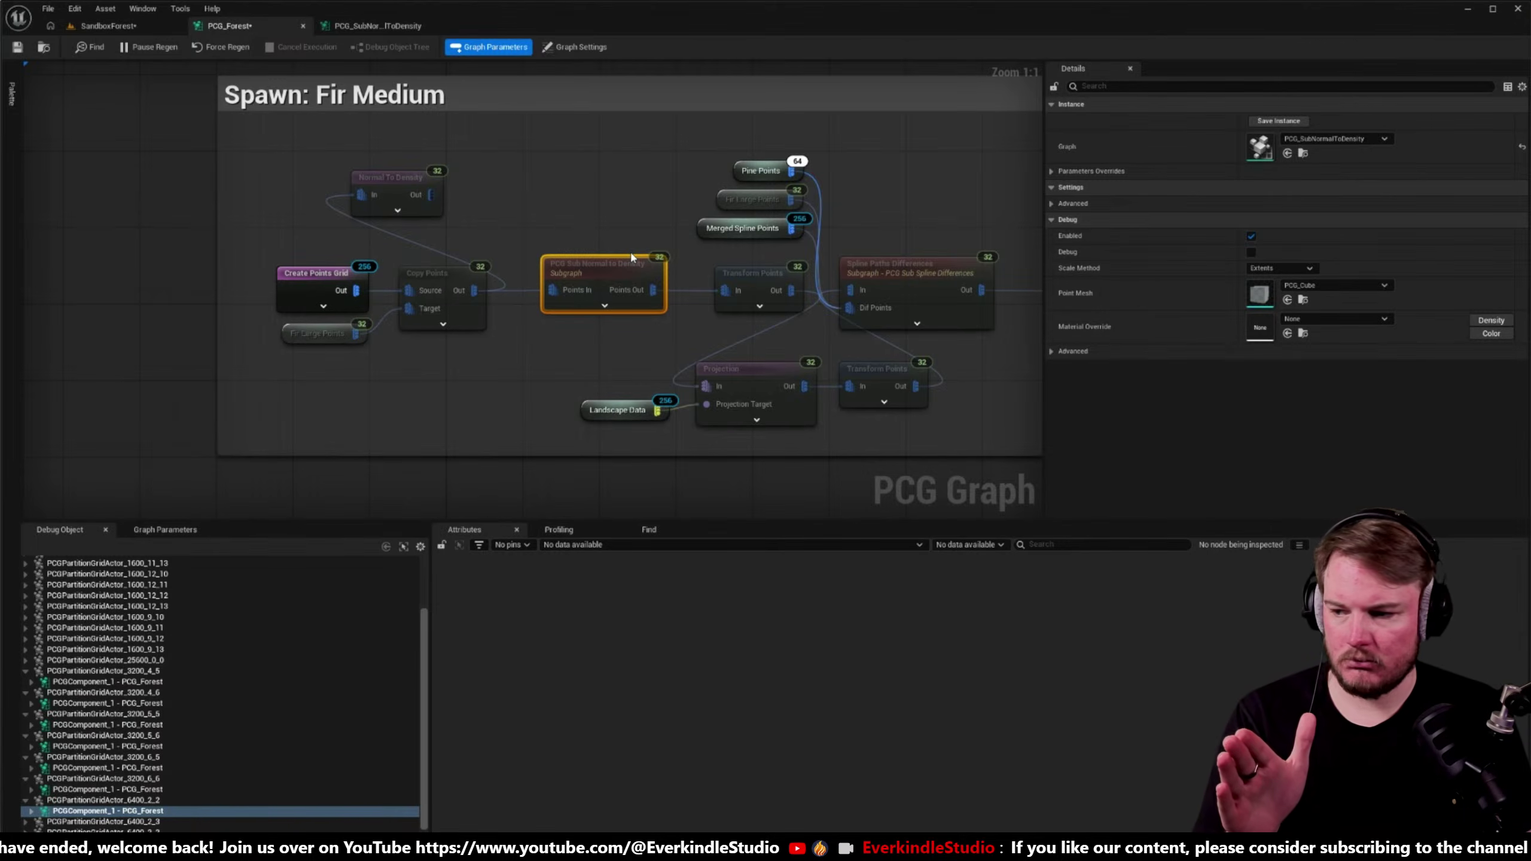
right_click_drag(631, 257, 598, 256)
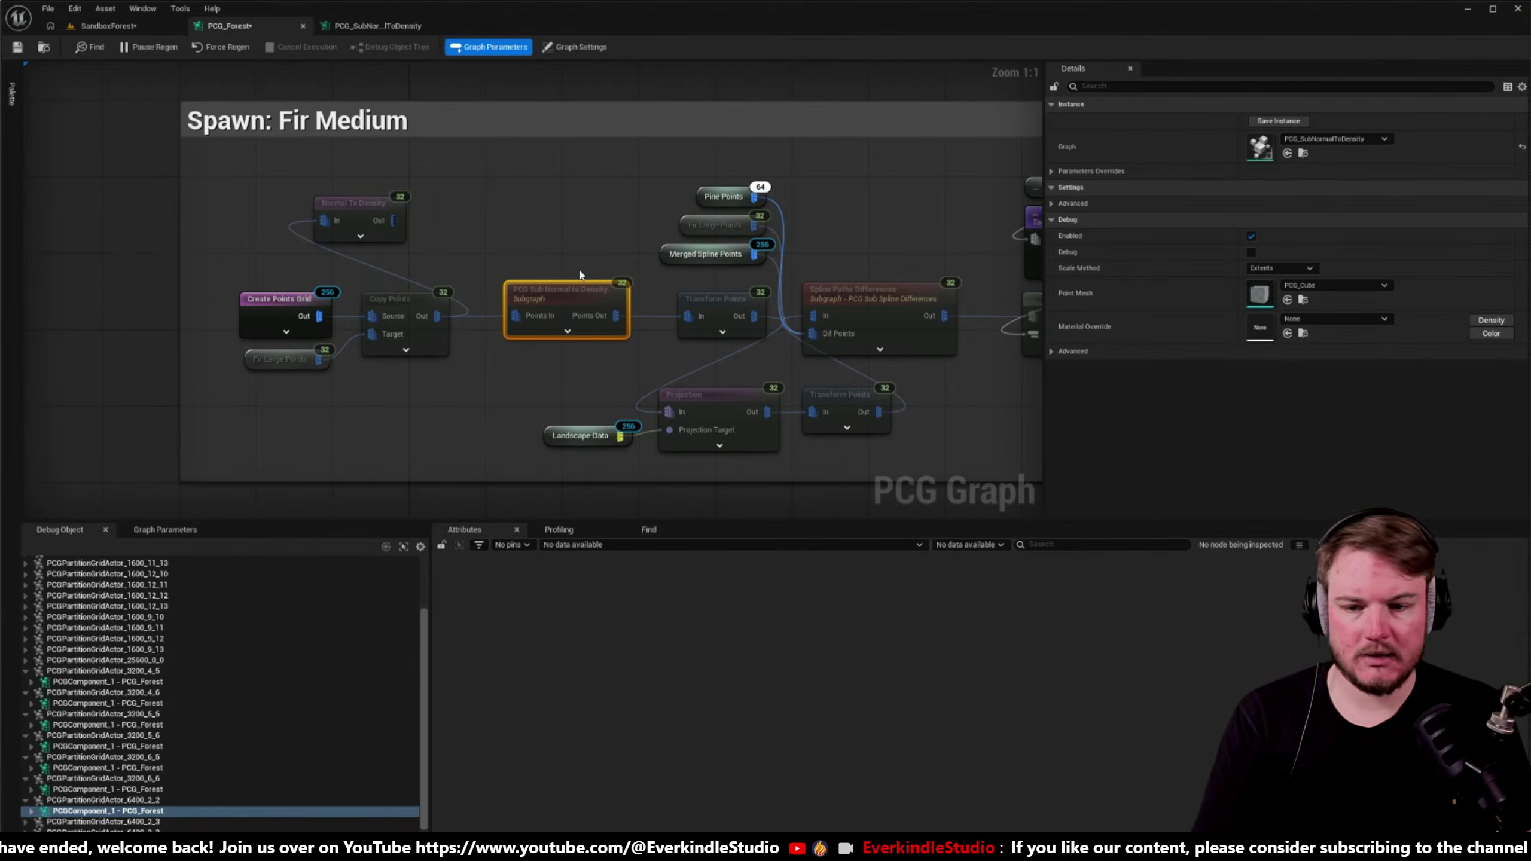
key("ctrl+s")
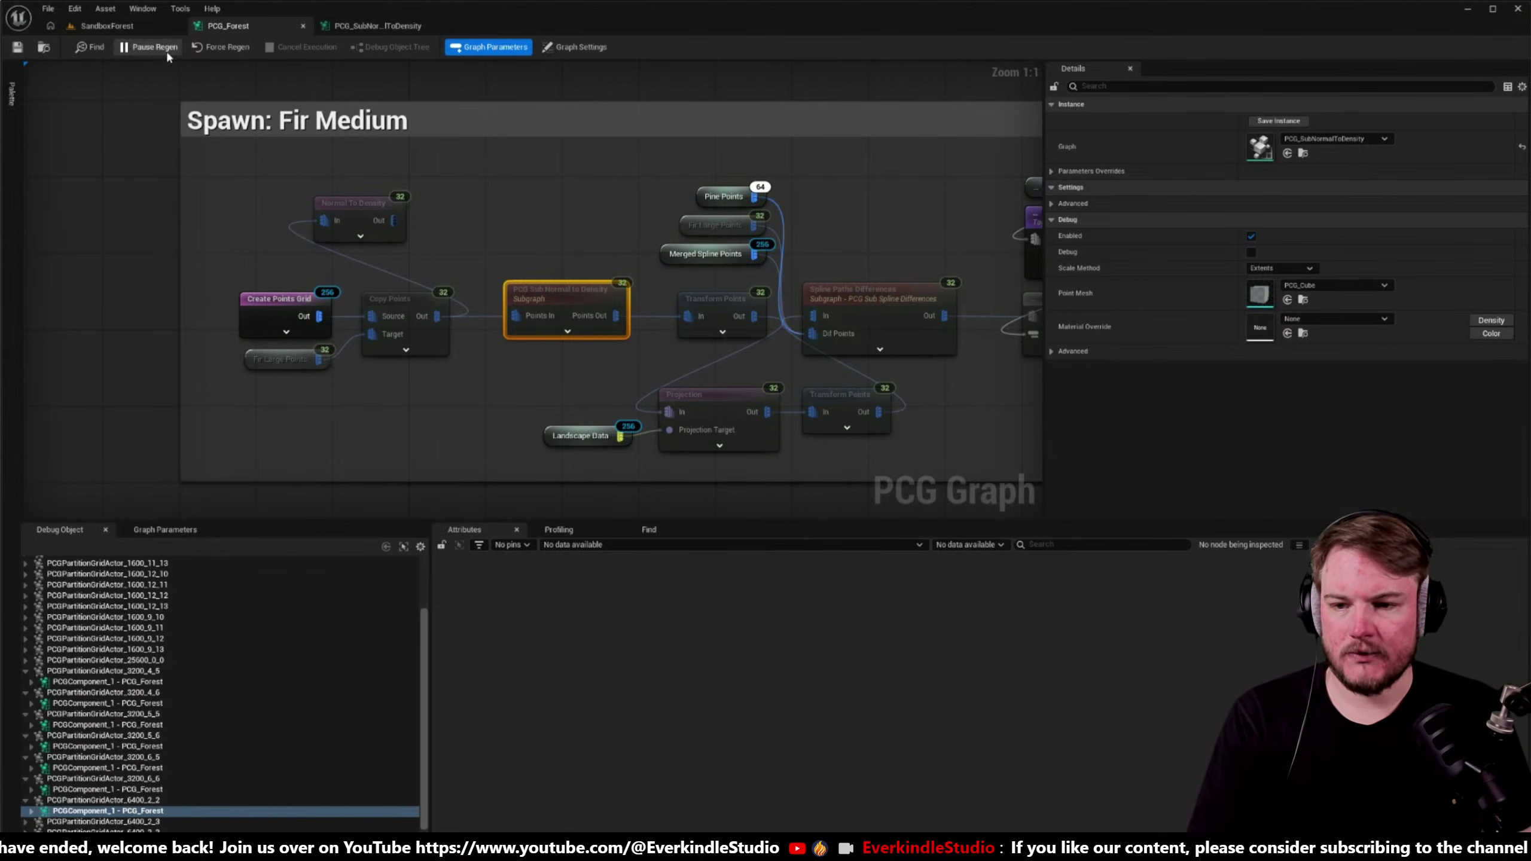
left_click(142, 26)
mouse_move(601, 293)
right_mouse_down()
mouse_move(585, 289)
mouse_move(601, 293)
right_mouse_up()
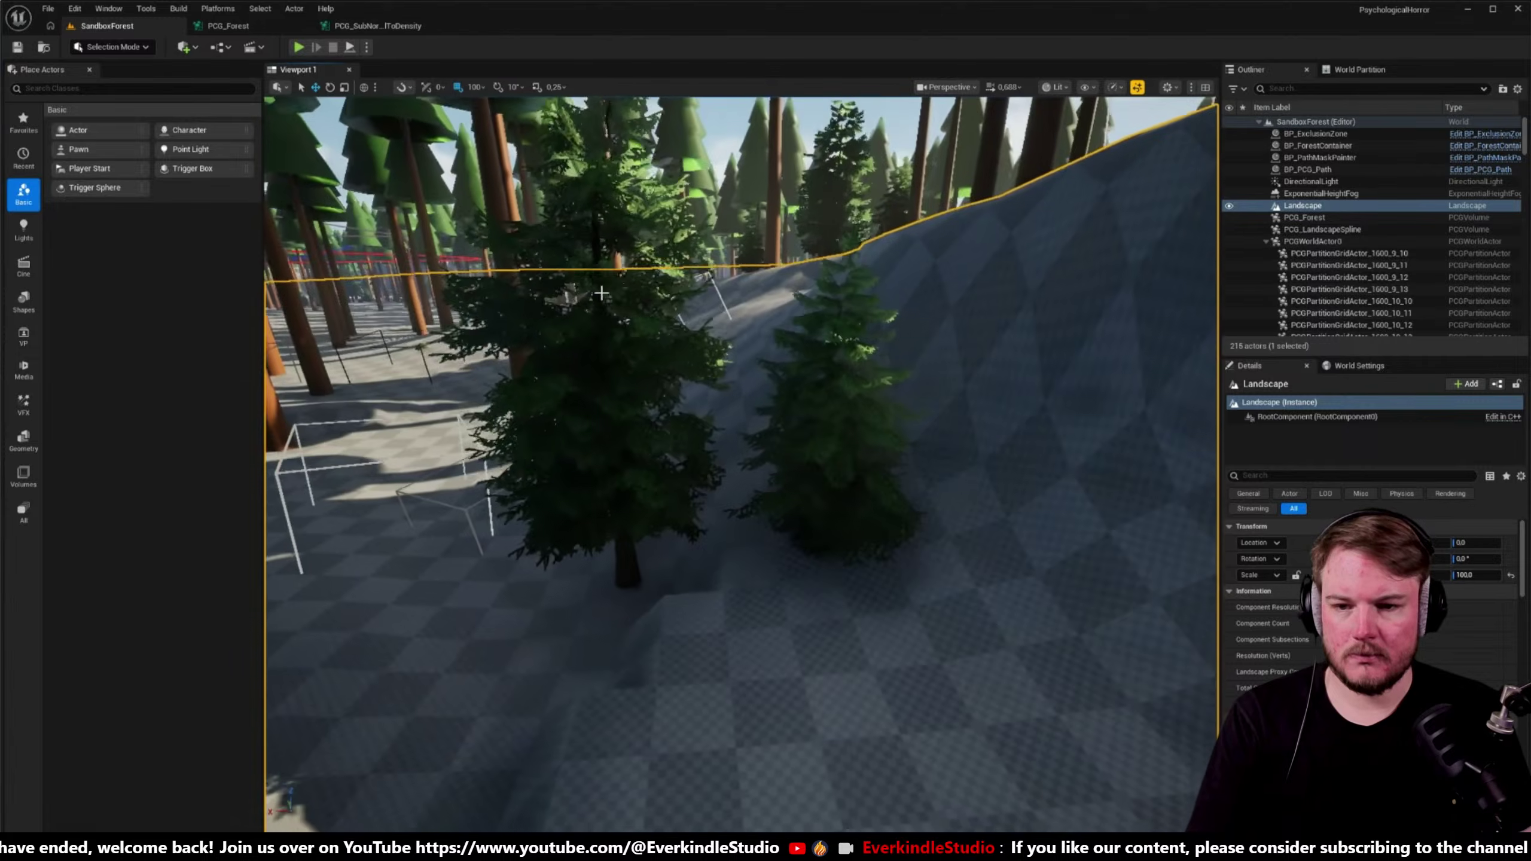
- Attach a Debug node to the PCG Sub Normal to Density subgraph's Points Out output and place it above the subgraph
left_click(222, 26)
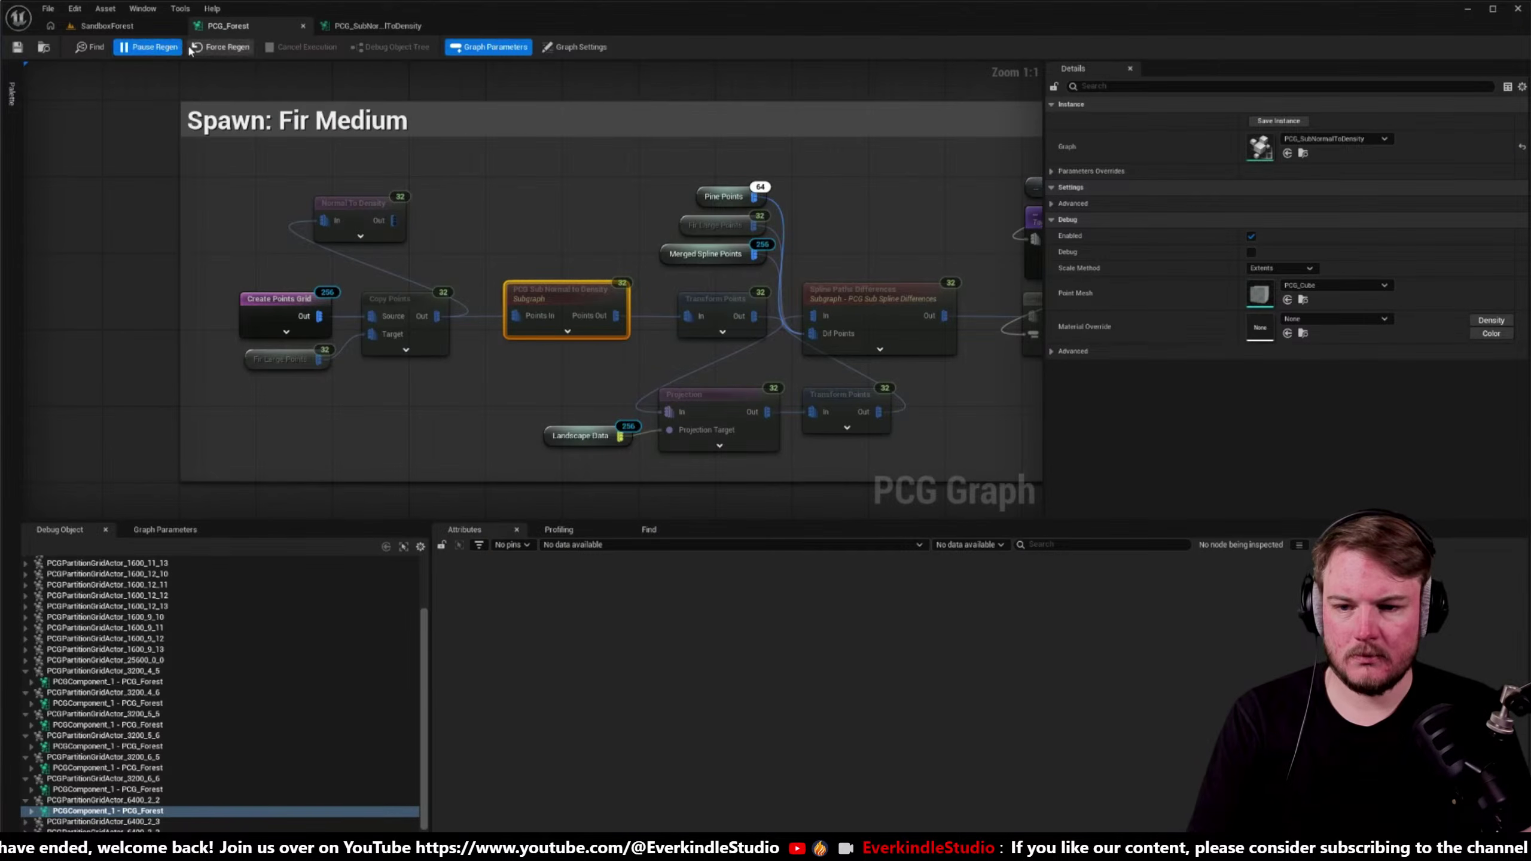
right_click_drag(528, 336, 592, 366)
left_click(475, 325)
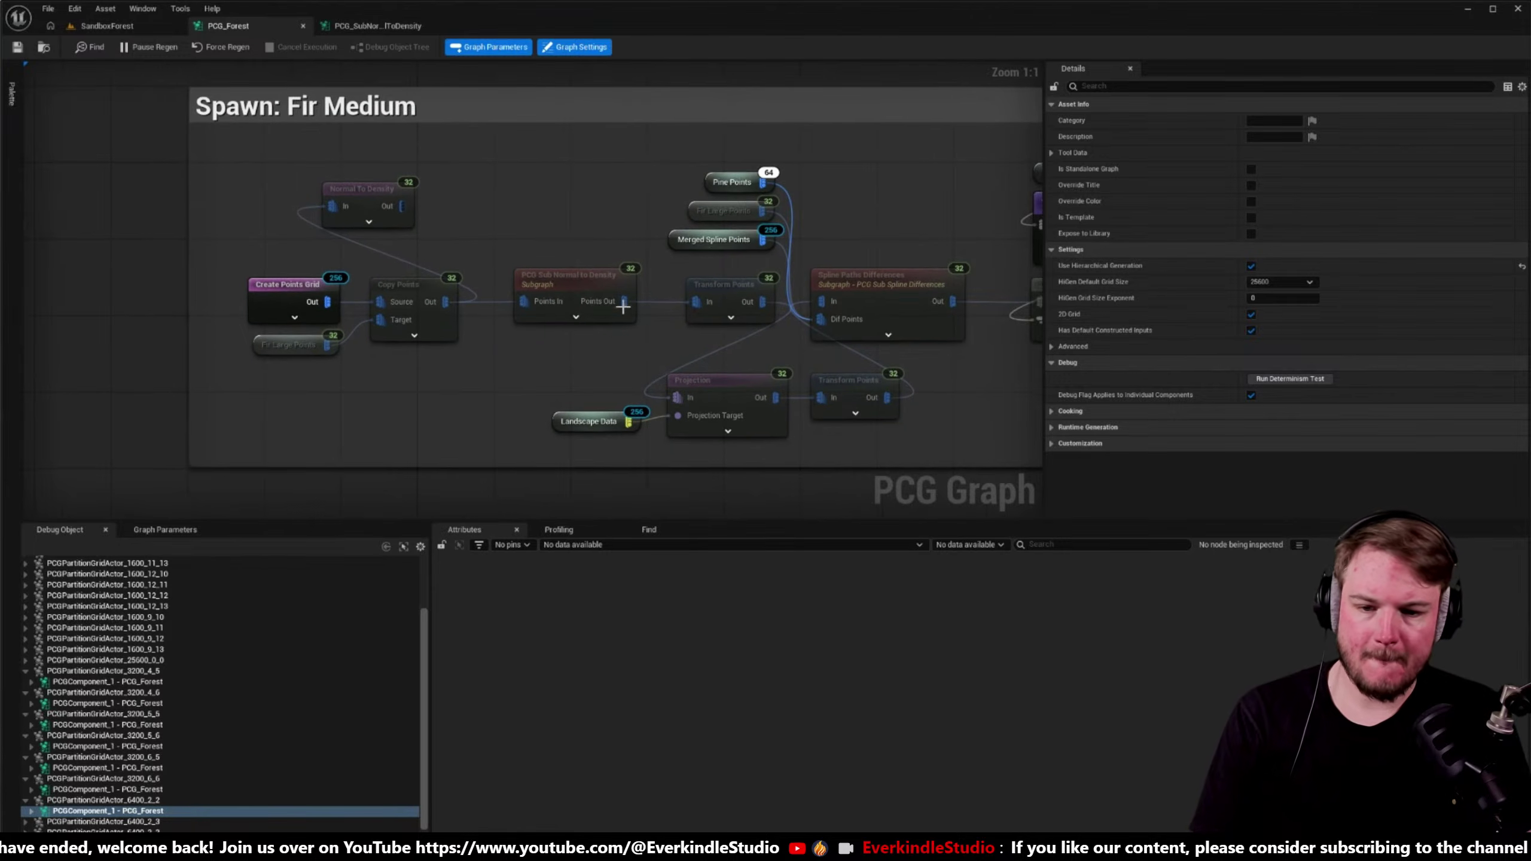
left_click_drag(623, 306, 524, 198)
type("debug")
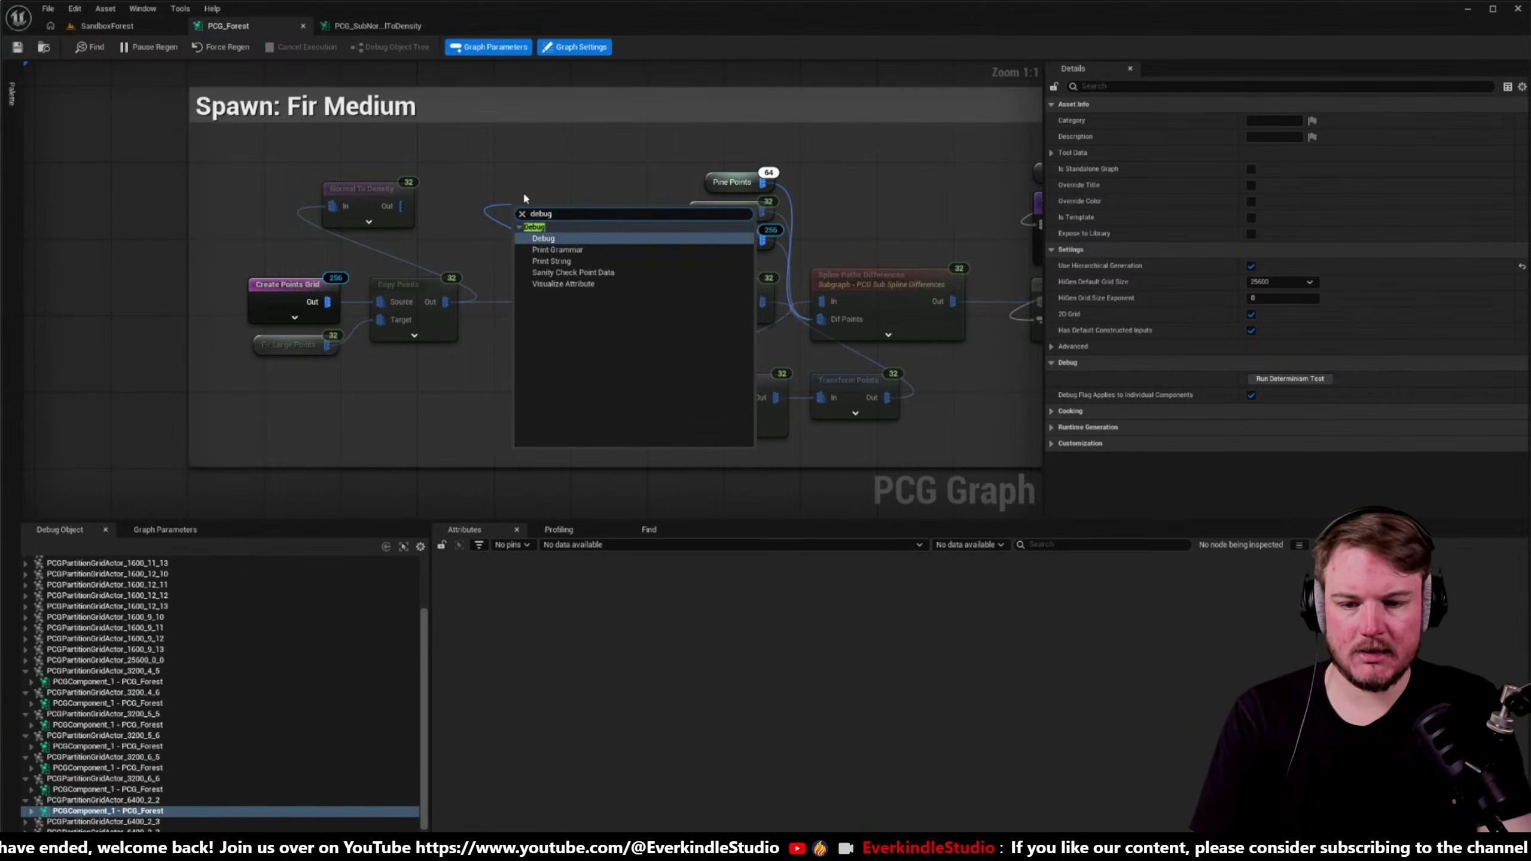
key("Return")
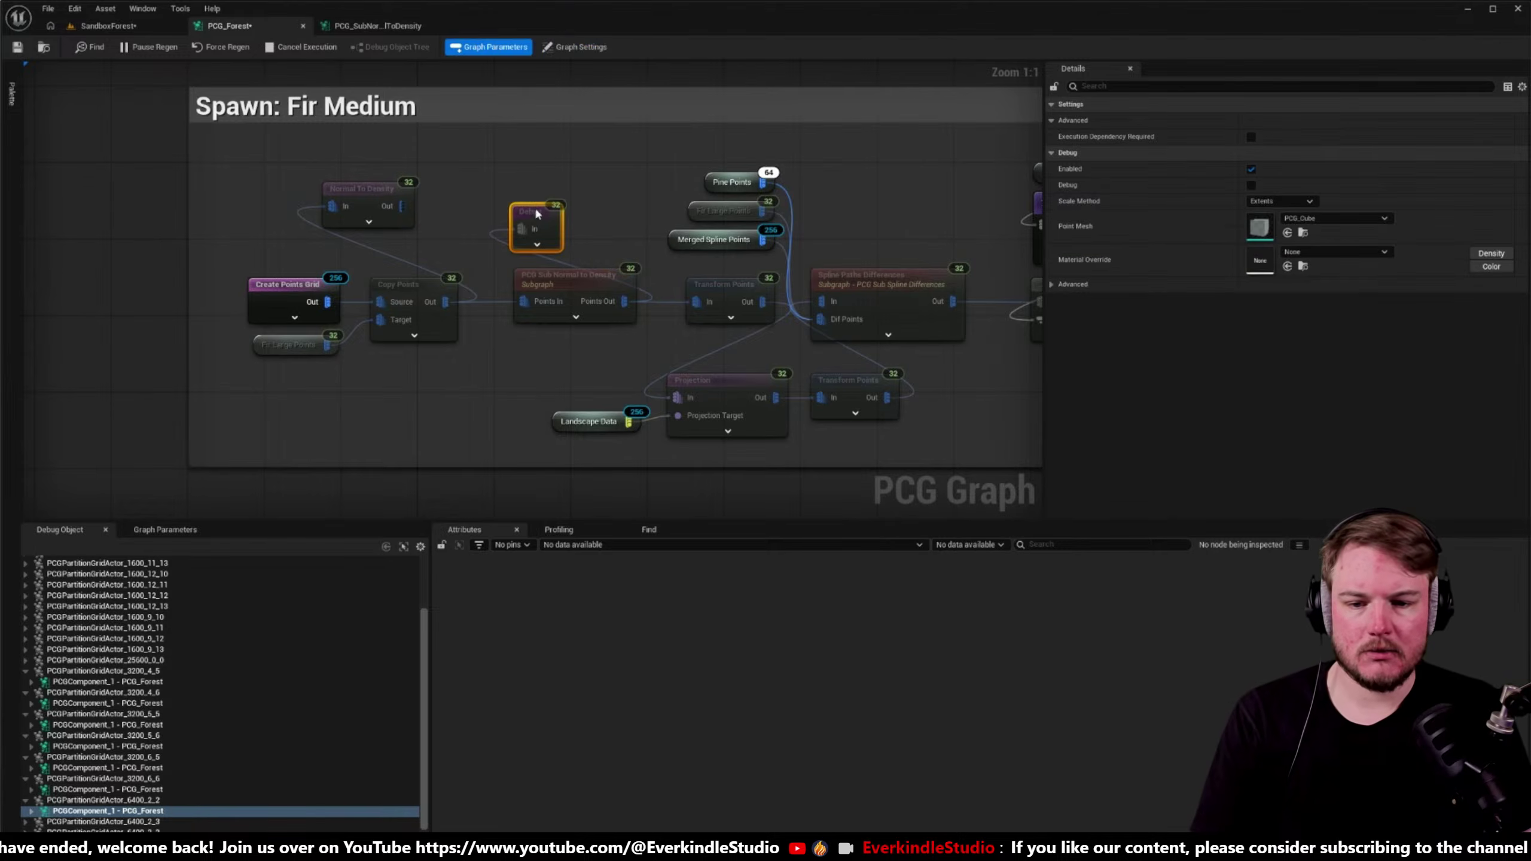
left_click_drag(536, 212, 557, 178)
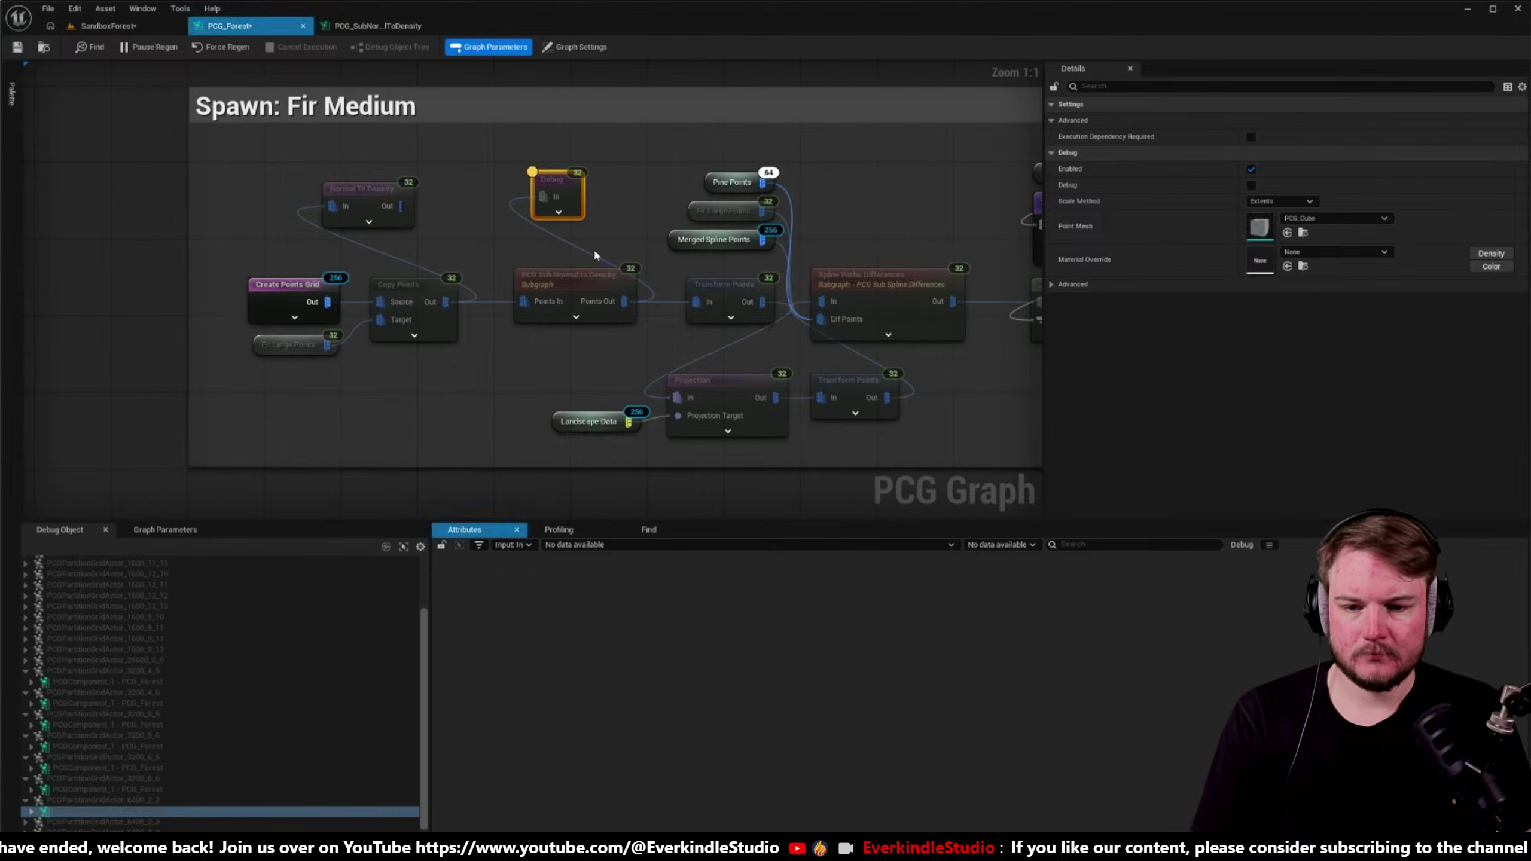
key("d")
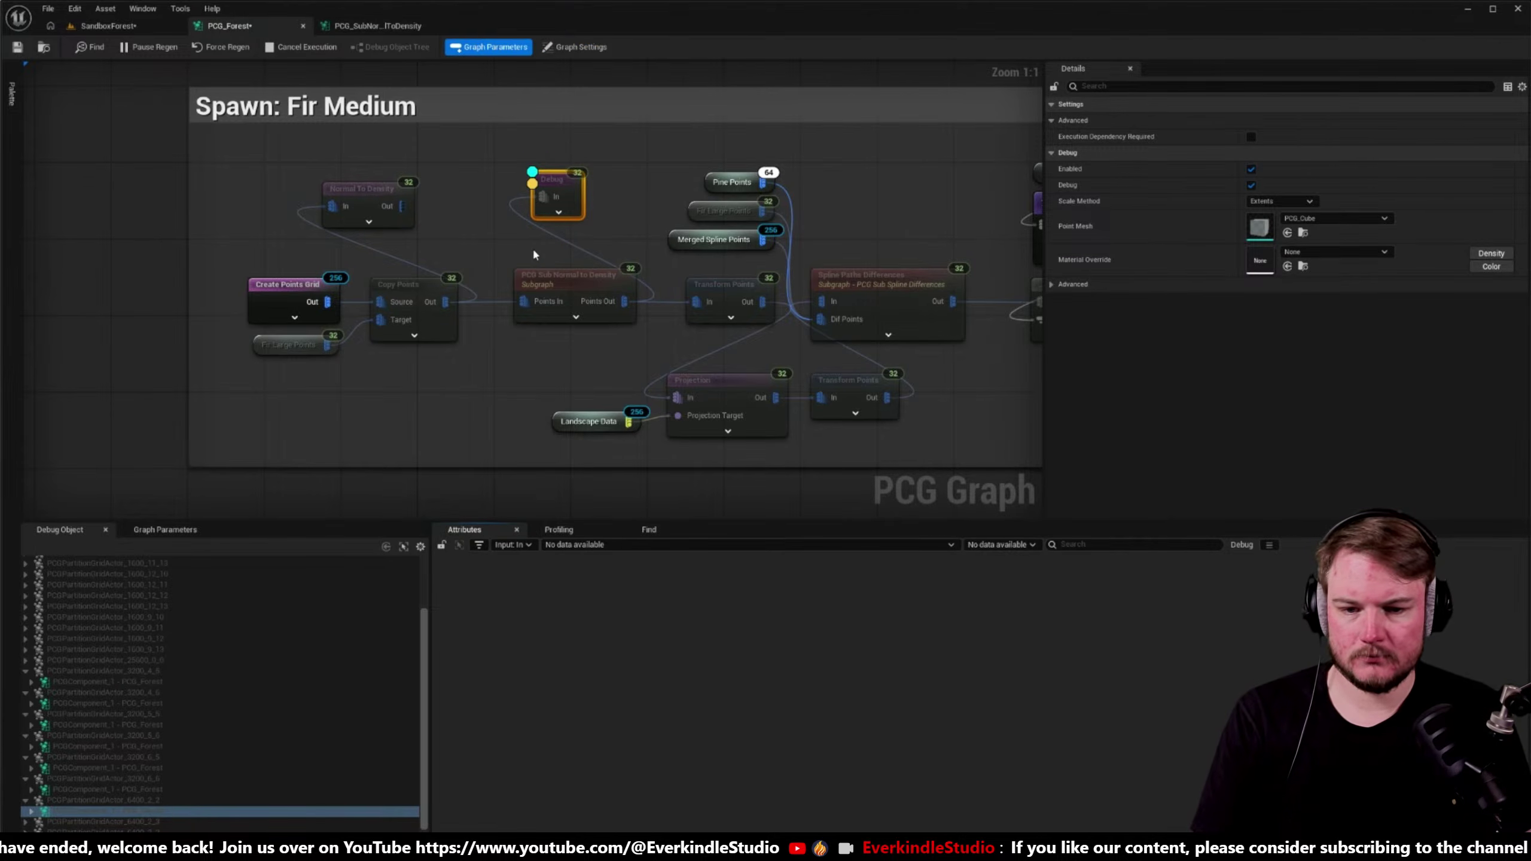
key("d")
- Review the forest graph and the subgraph, and inspect the debug points around the fir trees in the level
scroll(85, 723, "down", 1)
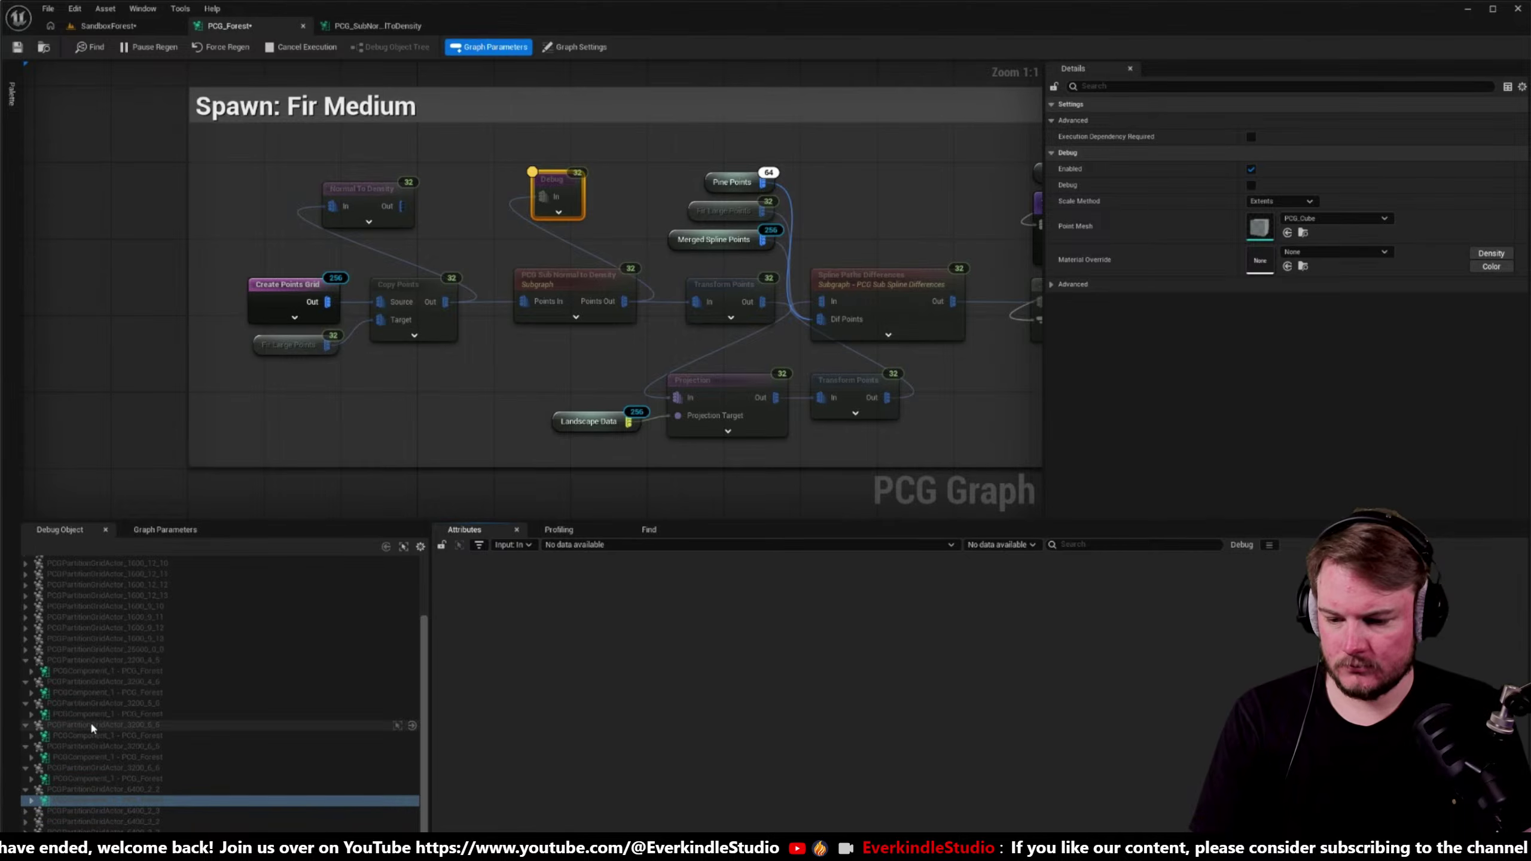
right_click_drag(340, 384, 337, 381)
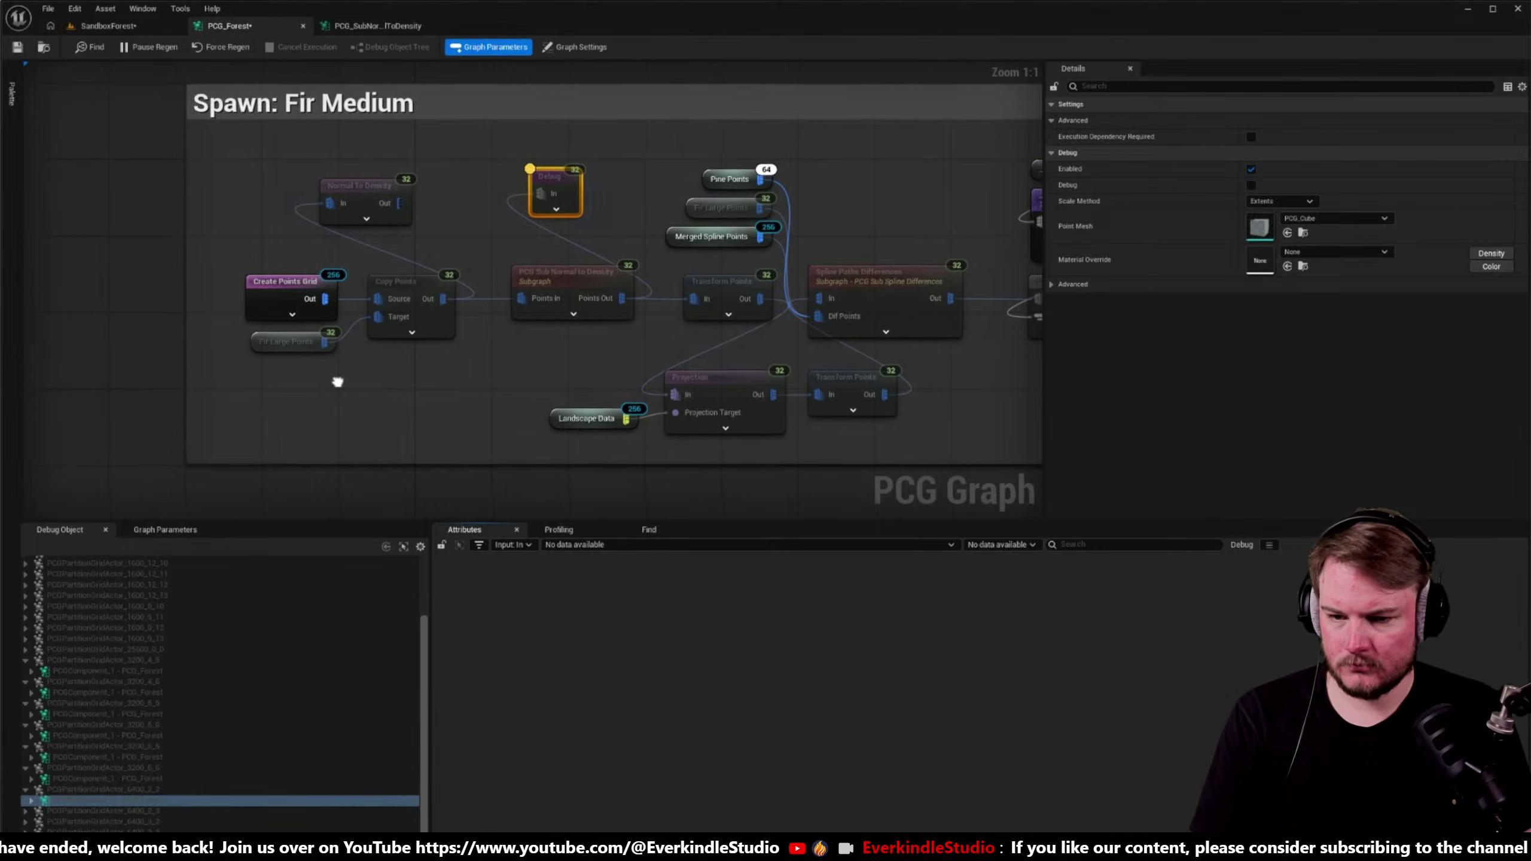
scroll(270, 403, "down", 7)
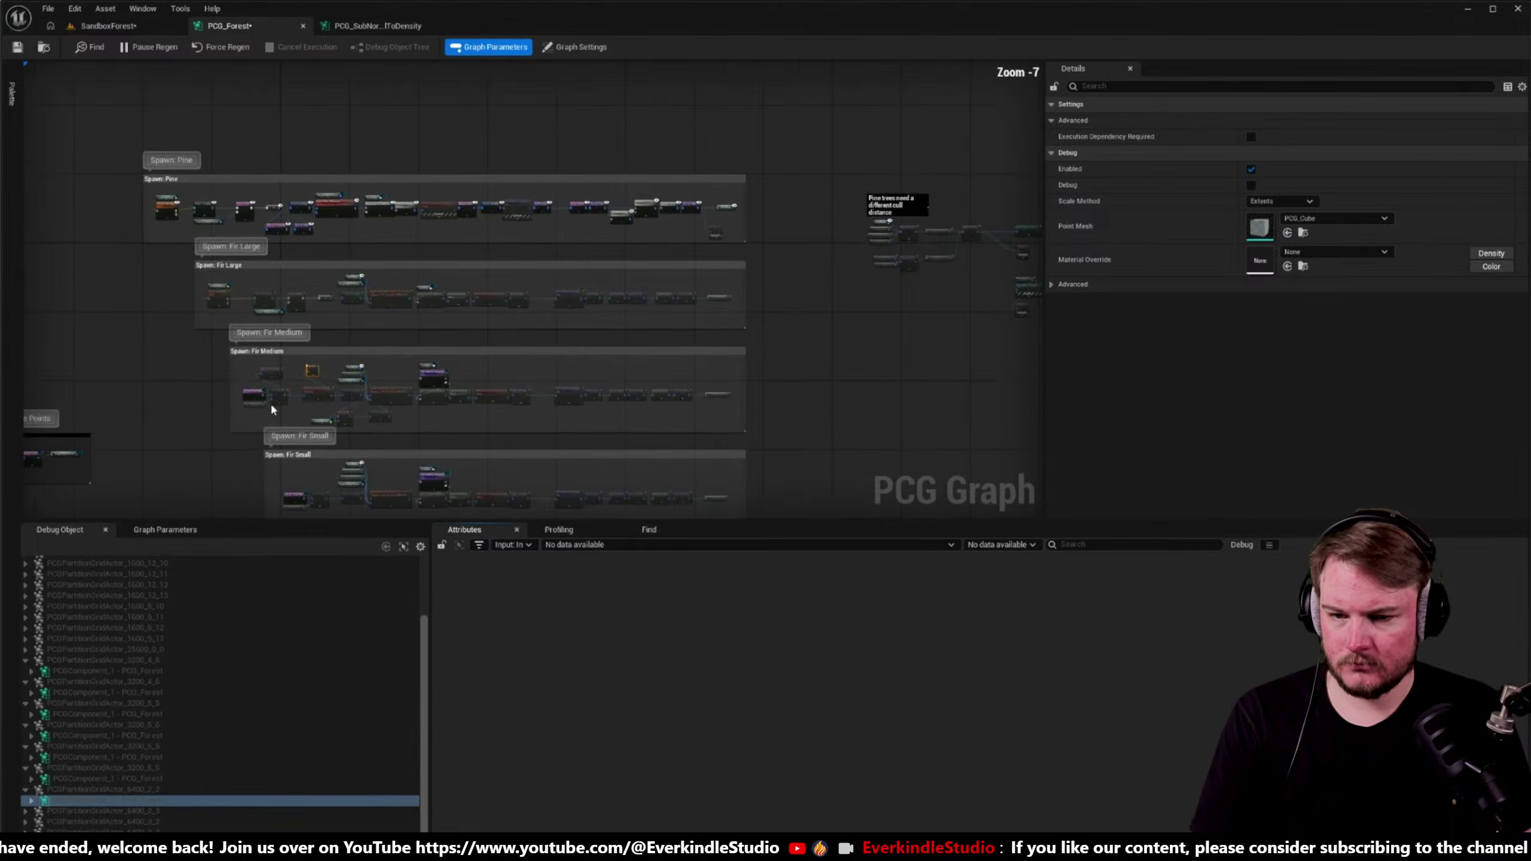
left_click(382, 27)
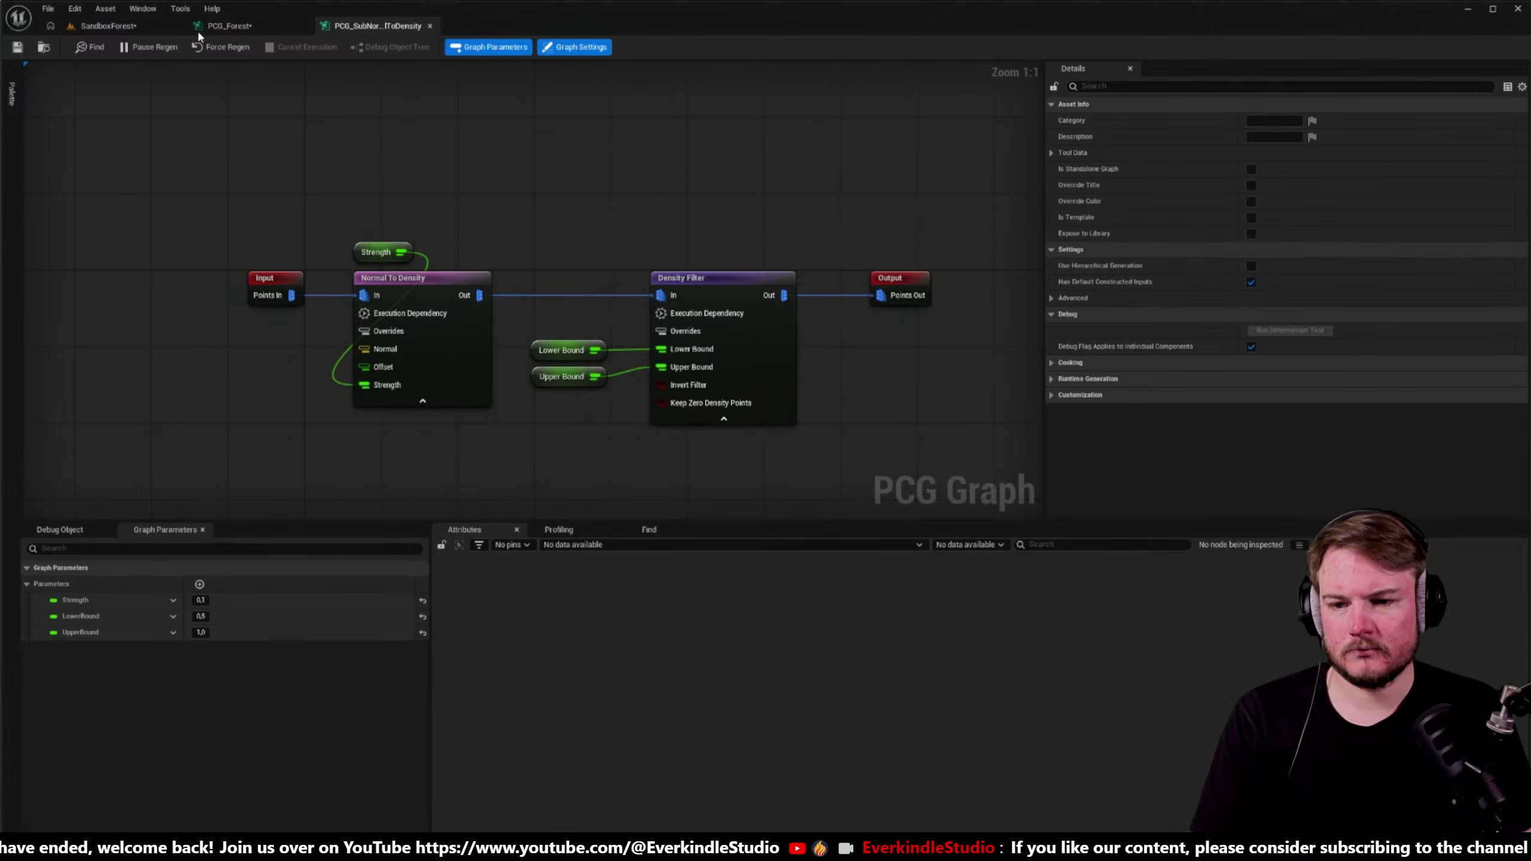
left_click(199, 27)
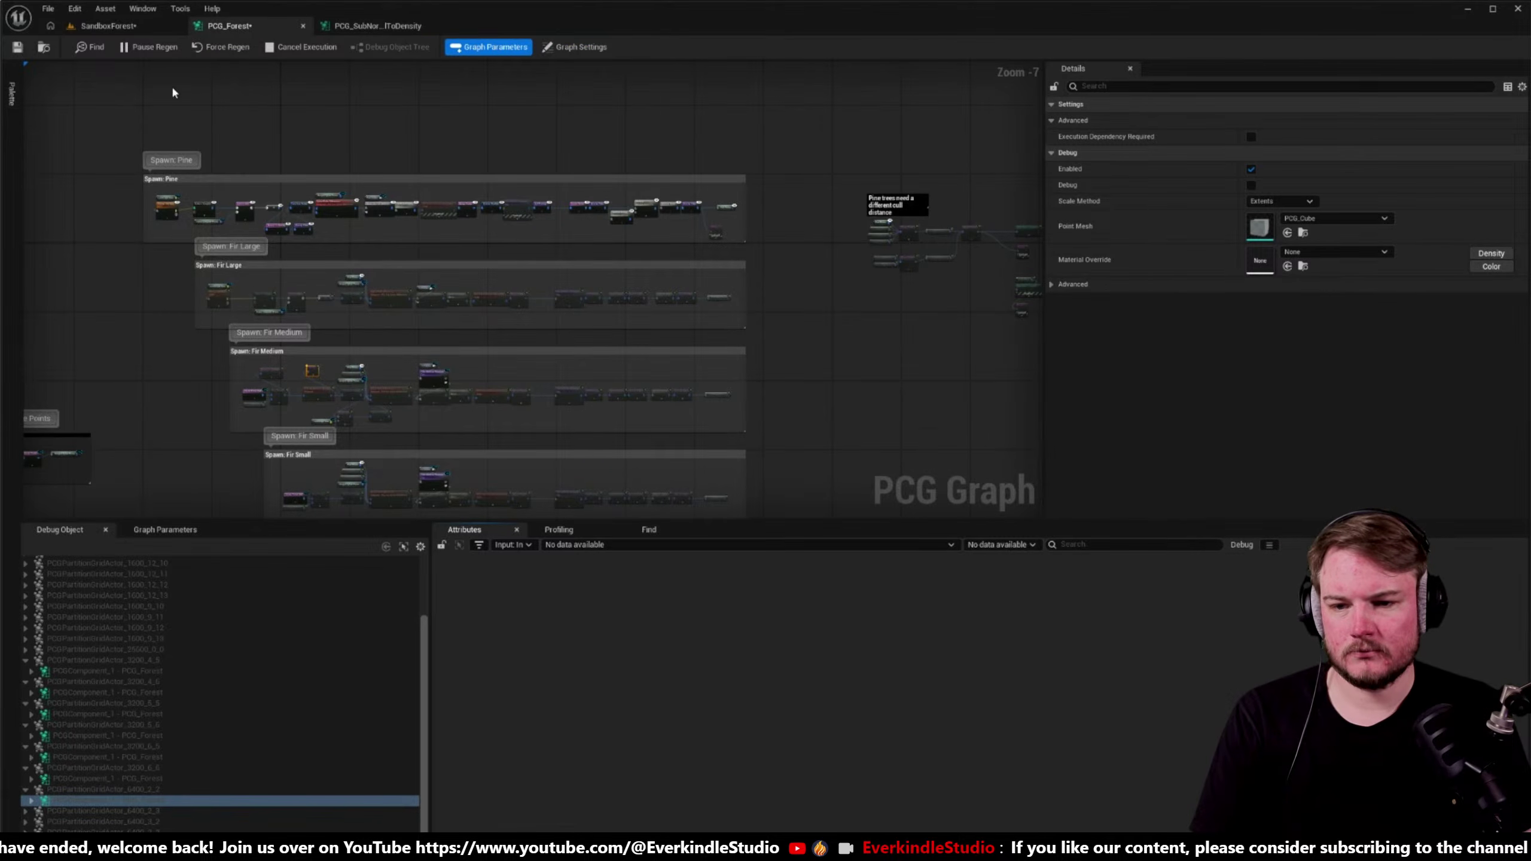
left_click(140, 31)
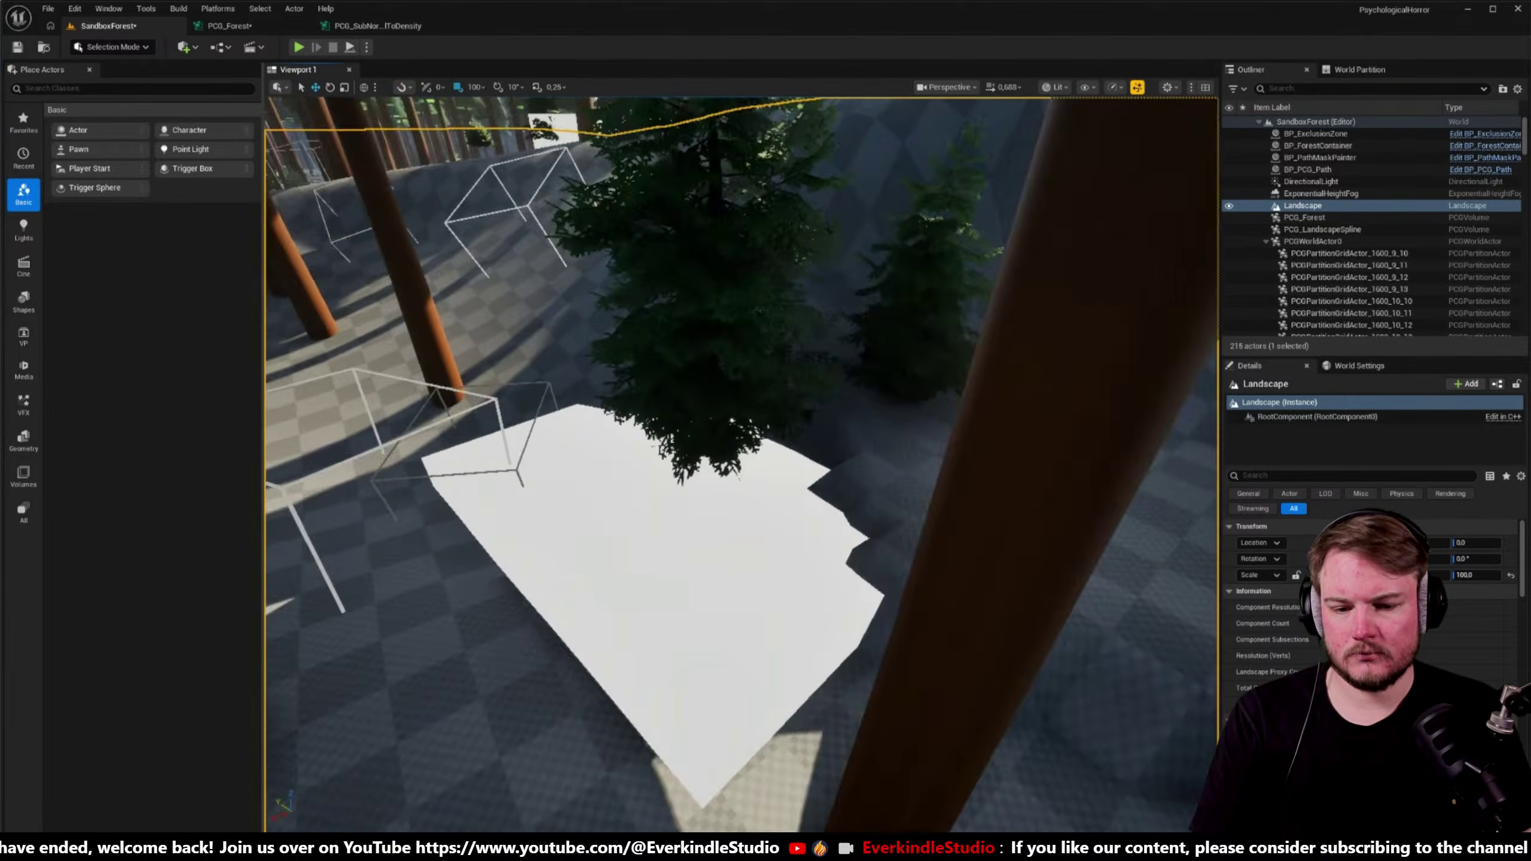
right_click_drag(733, 420, 830, 283)
- Set the Fir Medium Debug node's scale method to Absolute and inspect the debug cubes on the slope in the level
left_click(220, 28)
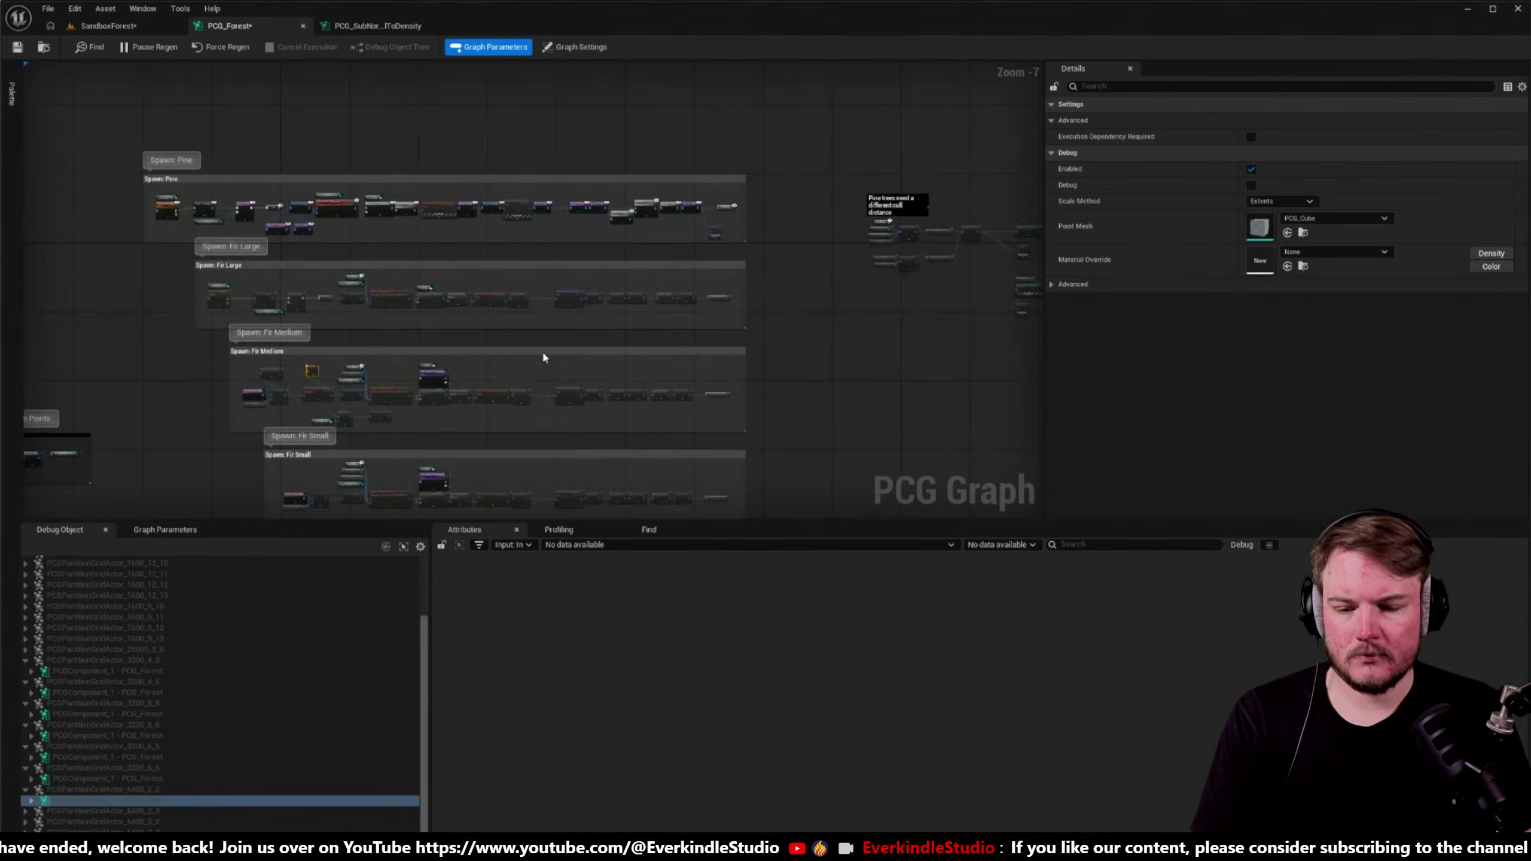
scroll(419, 399, "up", 3)
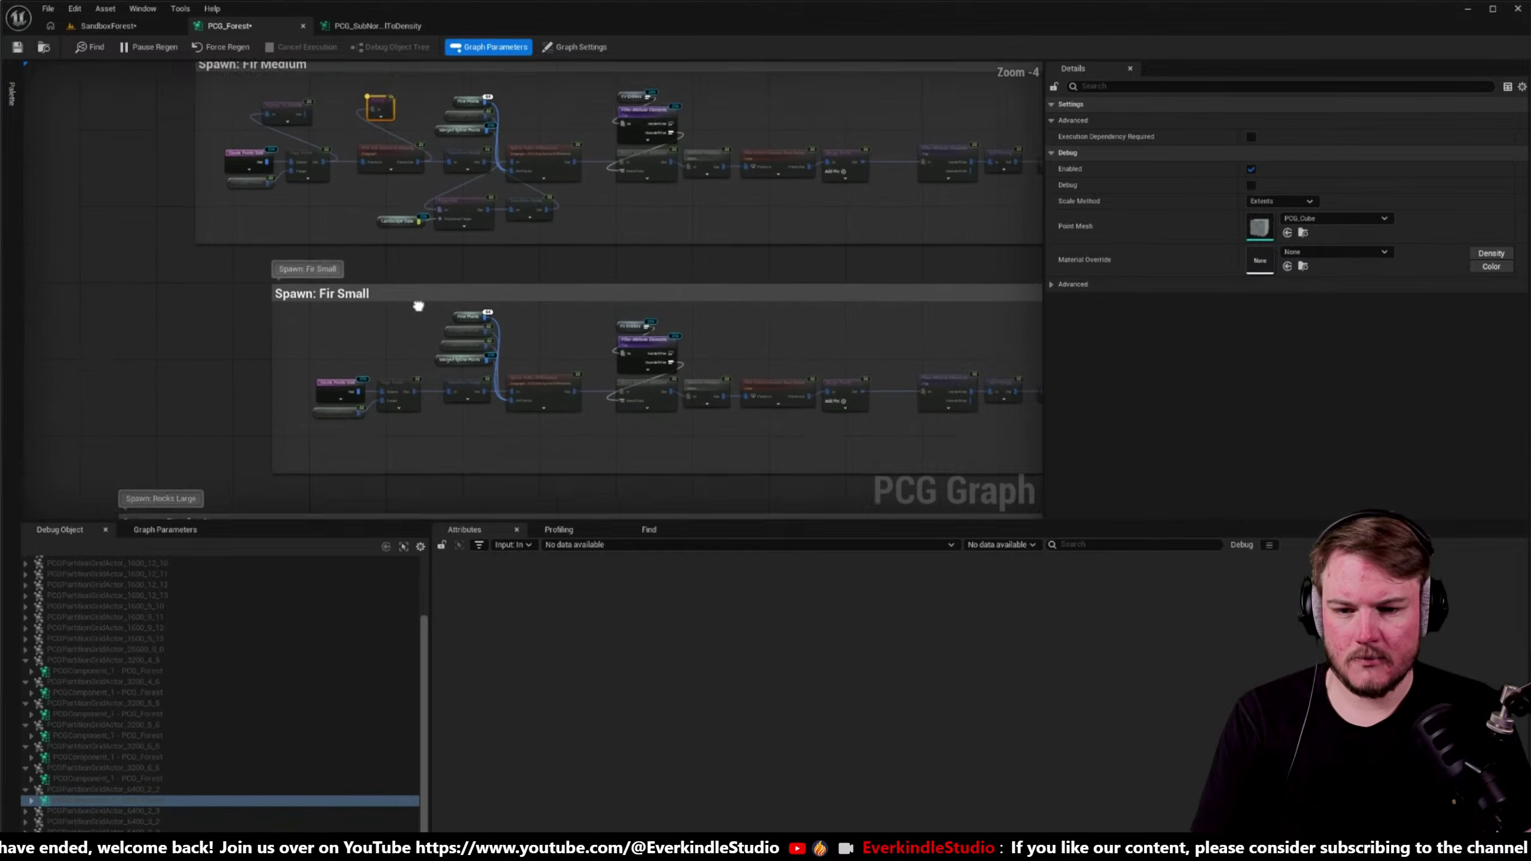
right_click_drag(416, 304, 527, 405)
scroll(538, 230, "up", 4)
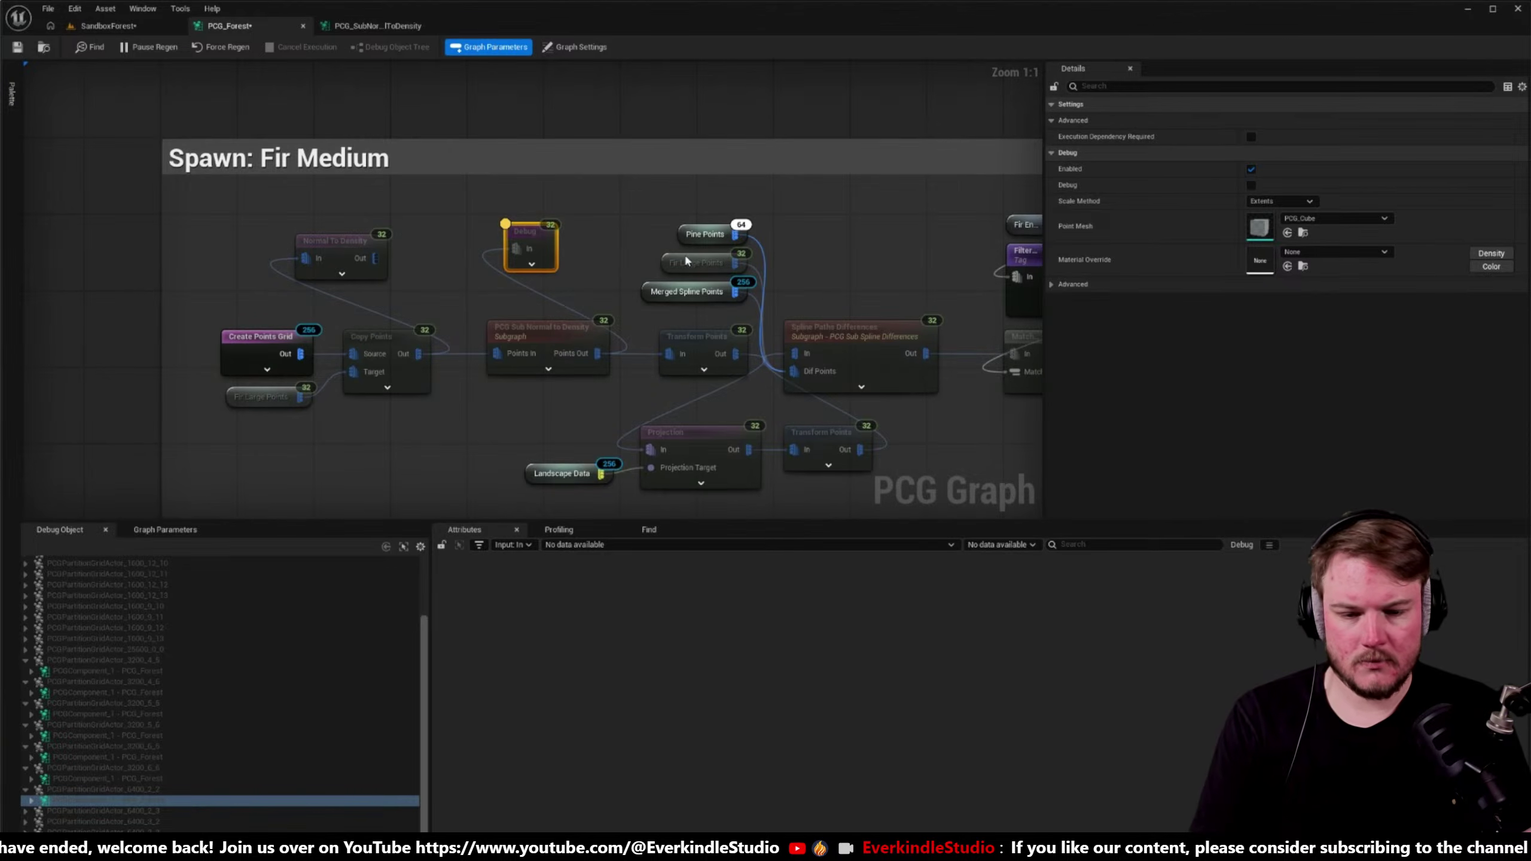
left_click(1278, 201)
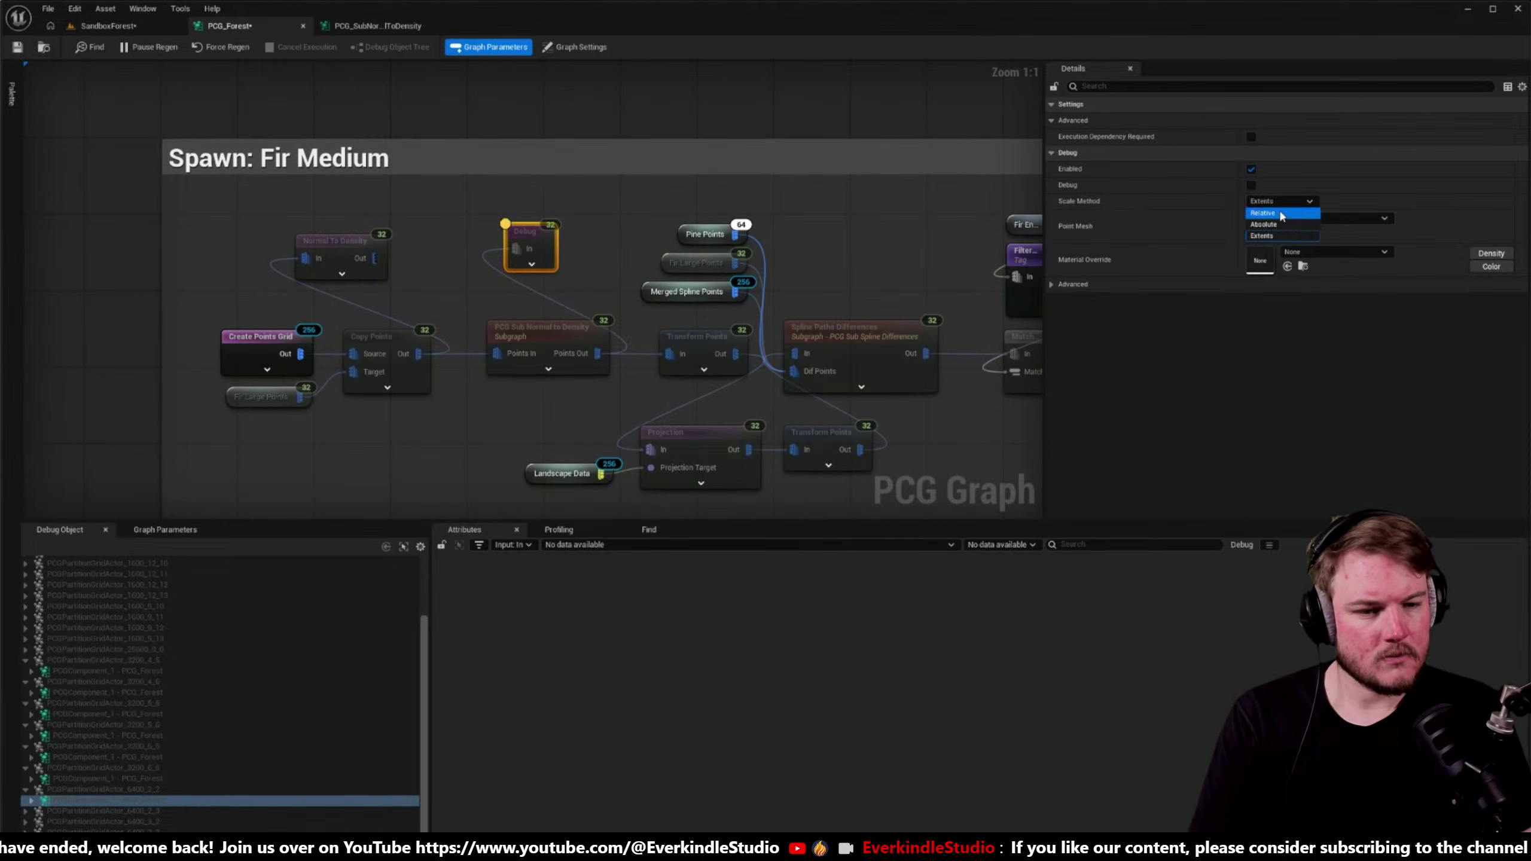
left_click(1280, 221)
left_click(108, 25)
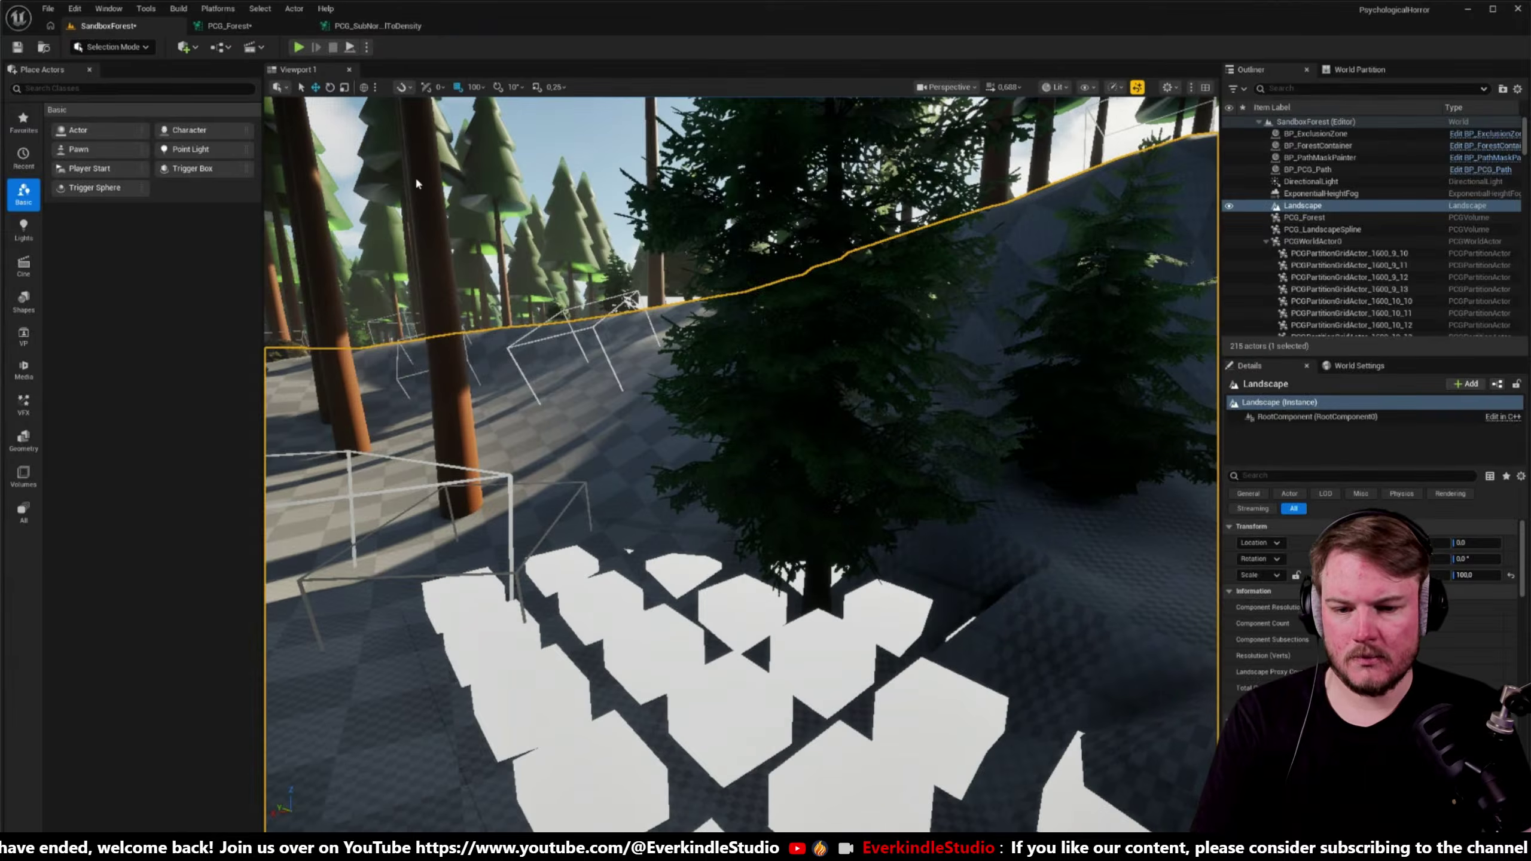
scroll(628, 305, "up", 5)
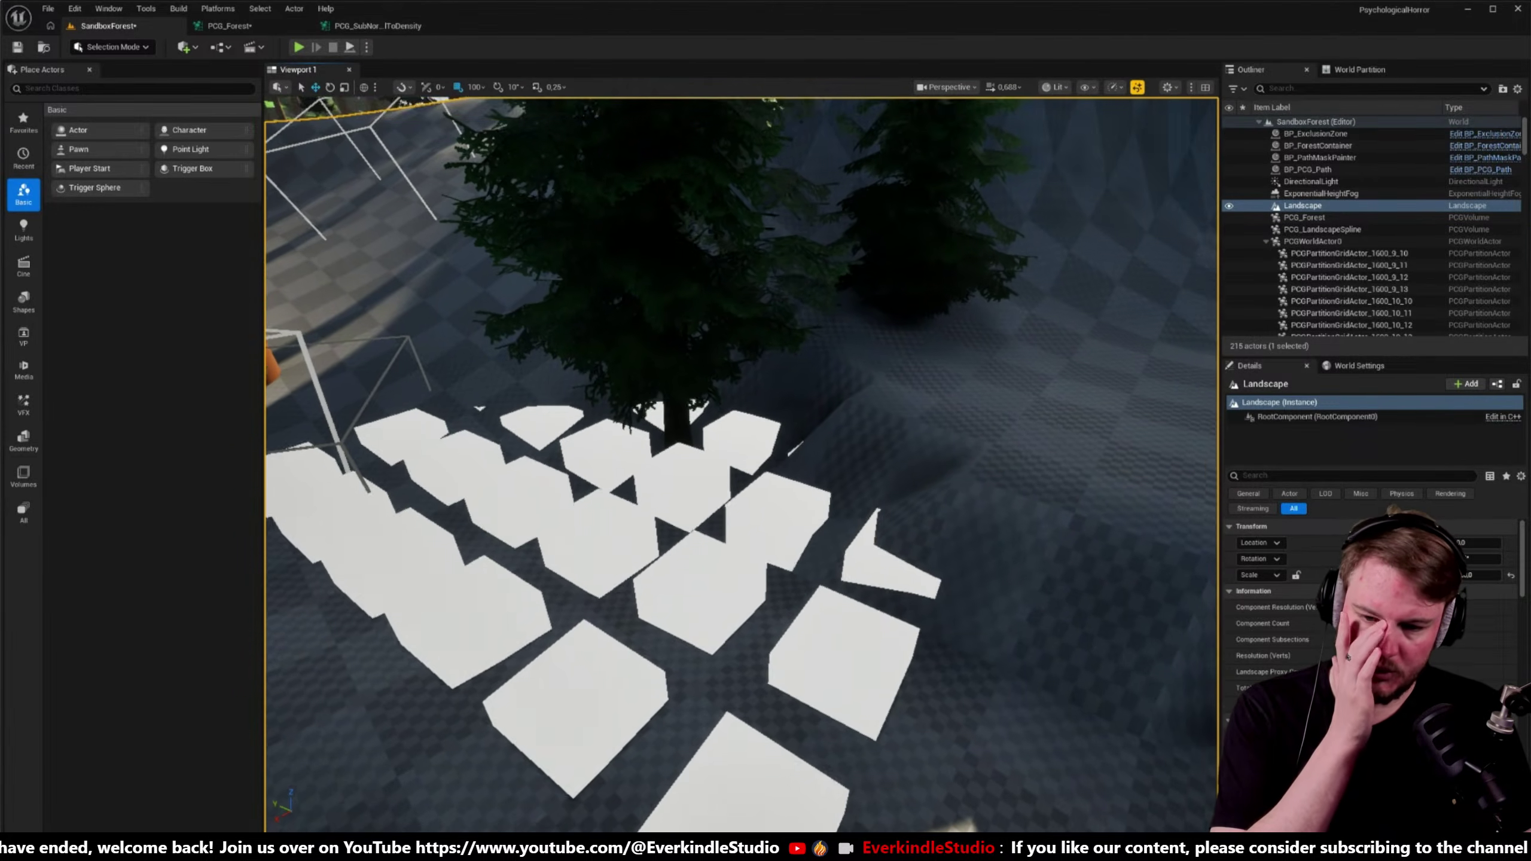
scroll(739, 466, "down", 5)
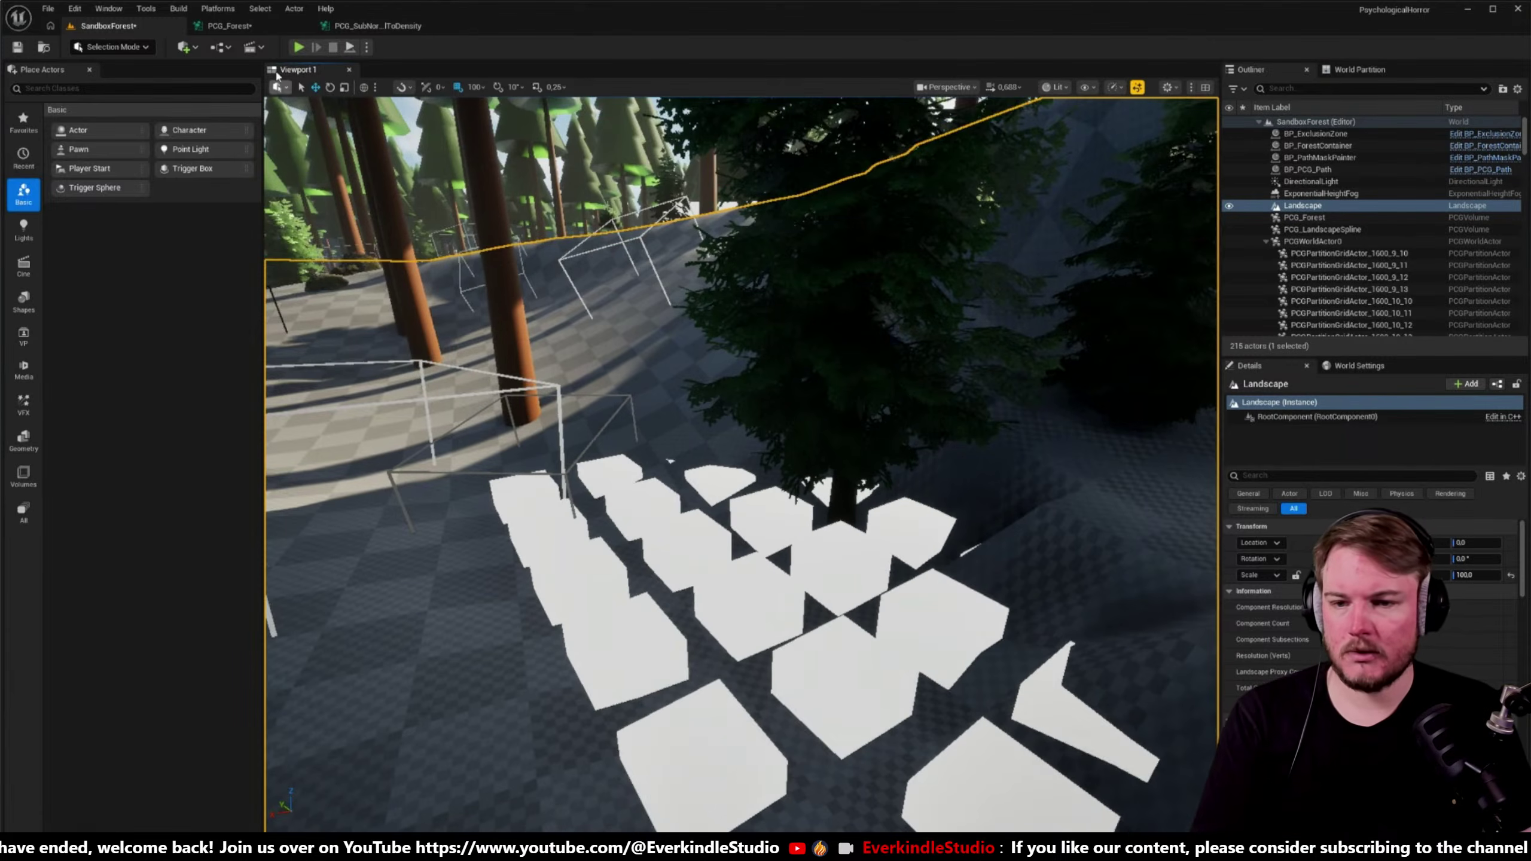
- Move the lower Transform Points node aside and wire PCG Sub Normal to Density between Projection and that node
left_click(260, 26)
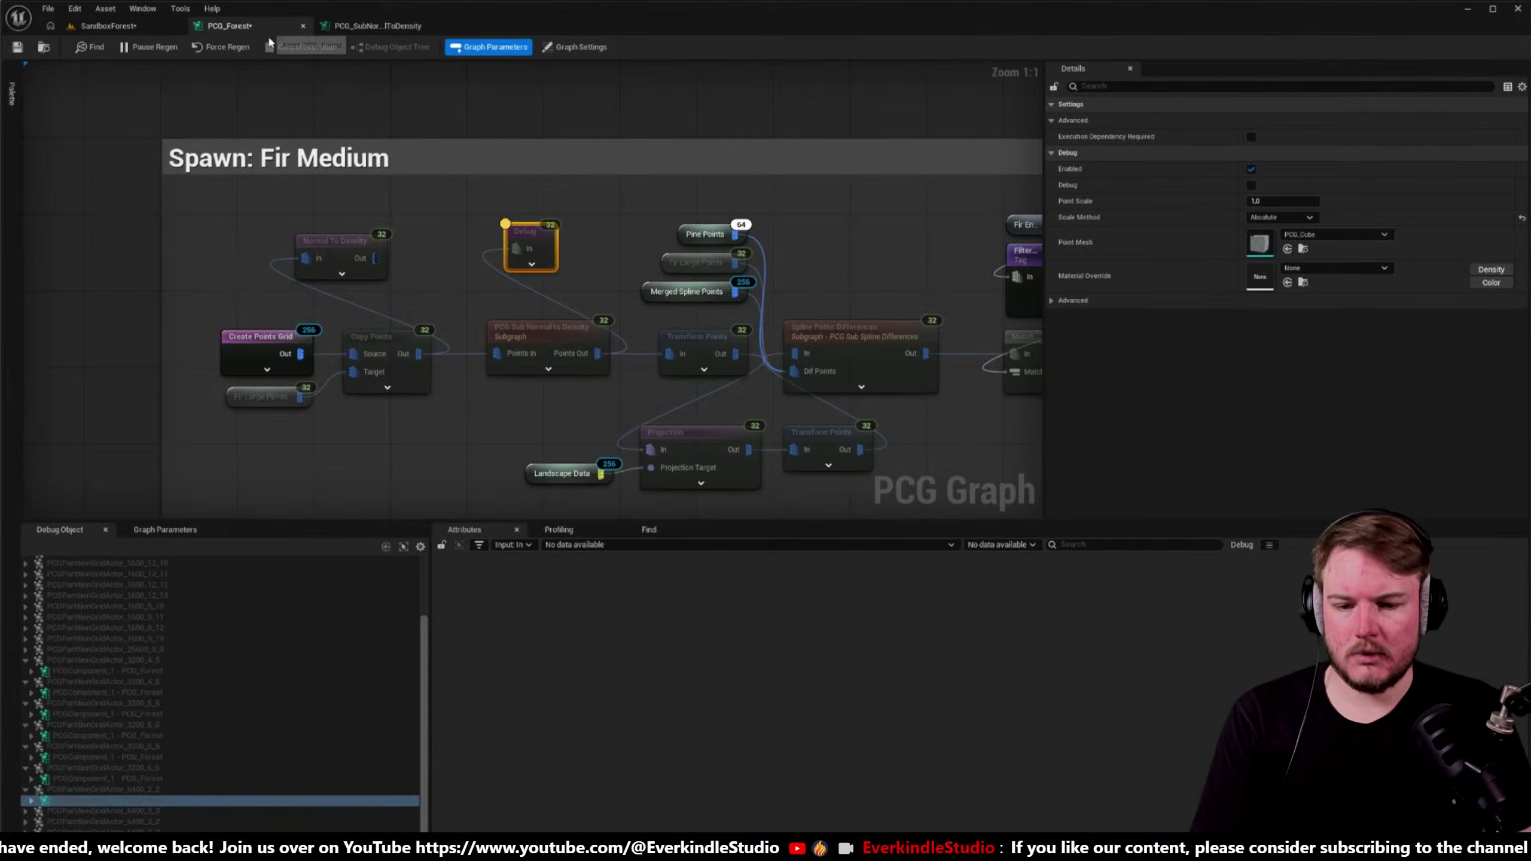
right_click_drag(530, 326, 378, 174)
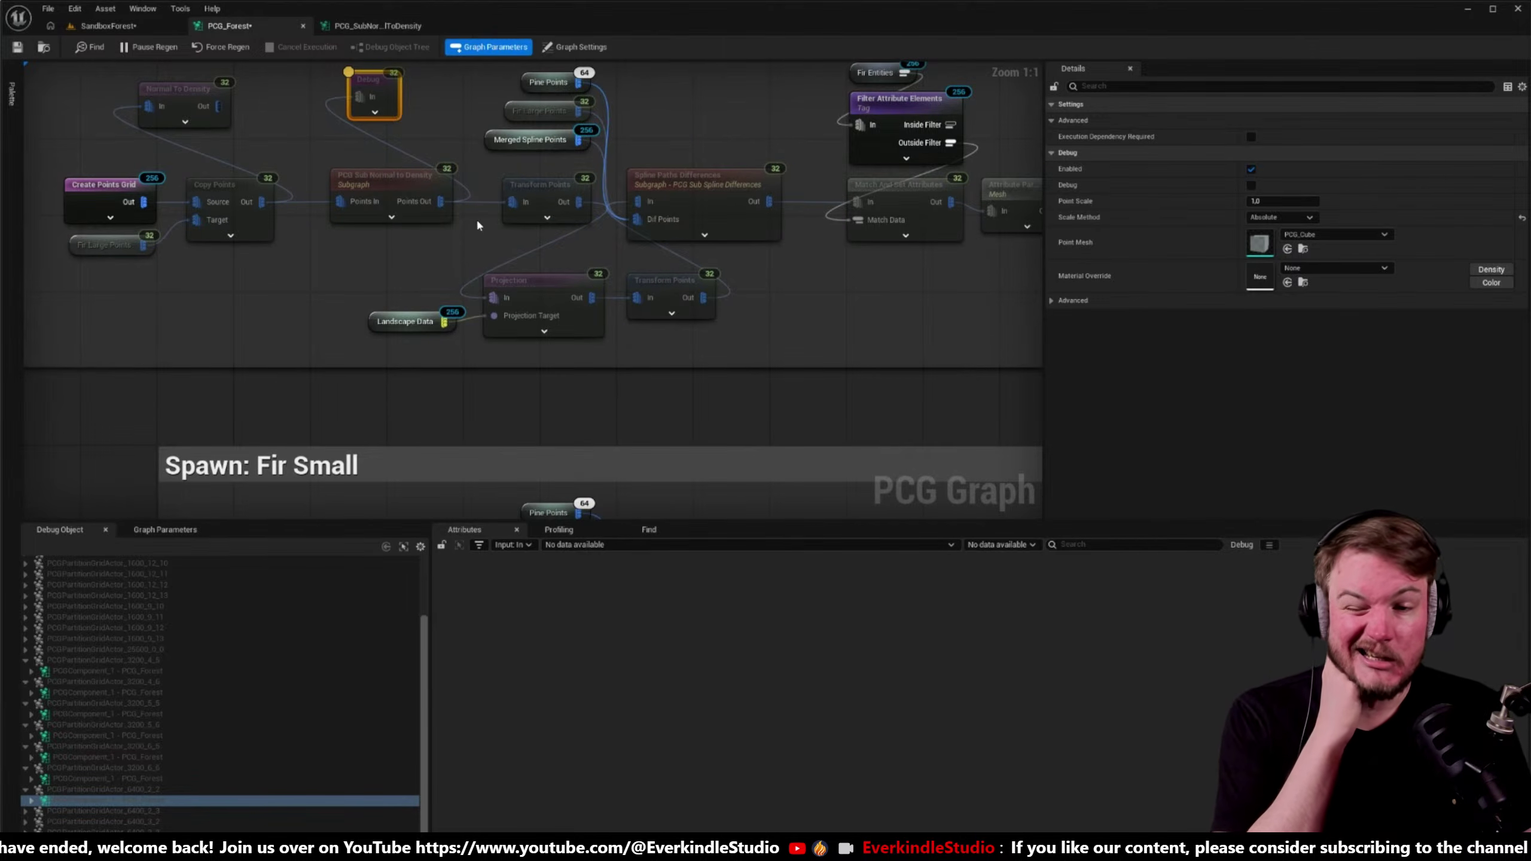
right_click_drag(476, 217, 427, 246)
left_click_drag(653, 291, 894, 297)
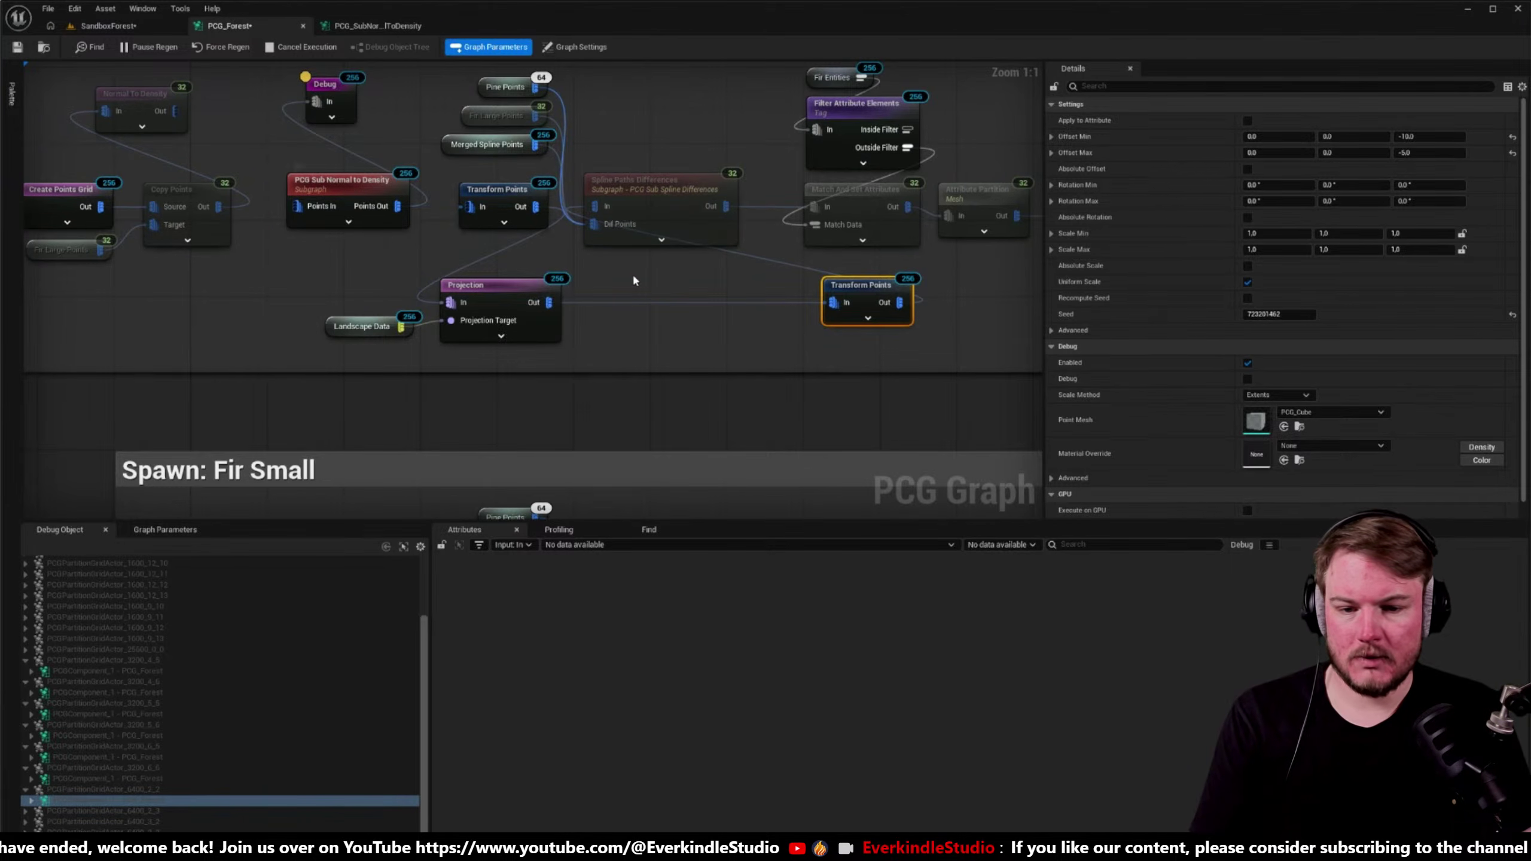
left_click_drag(348, 186, 663, 291)
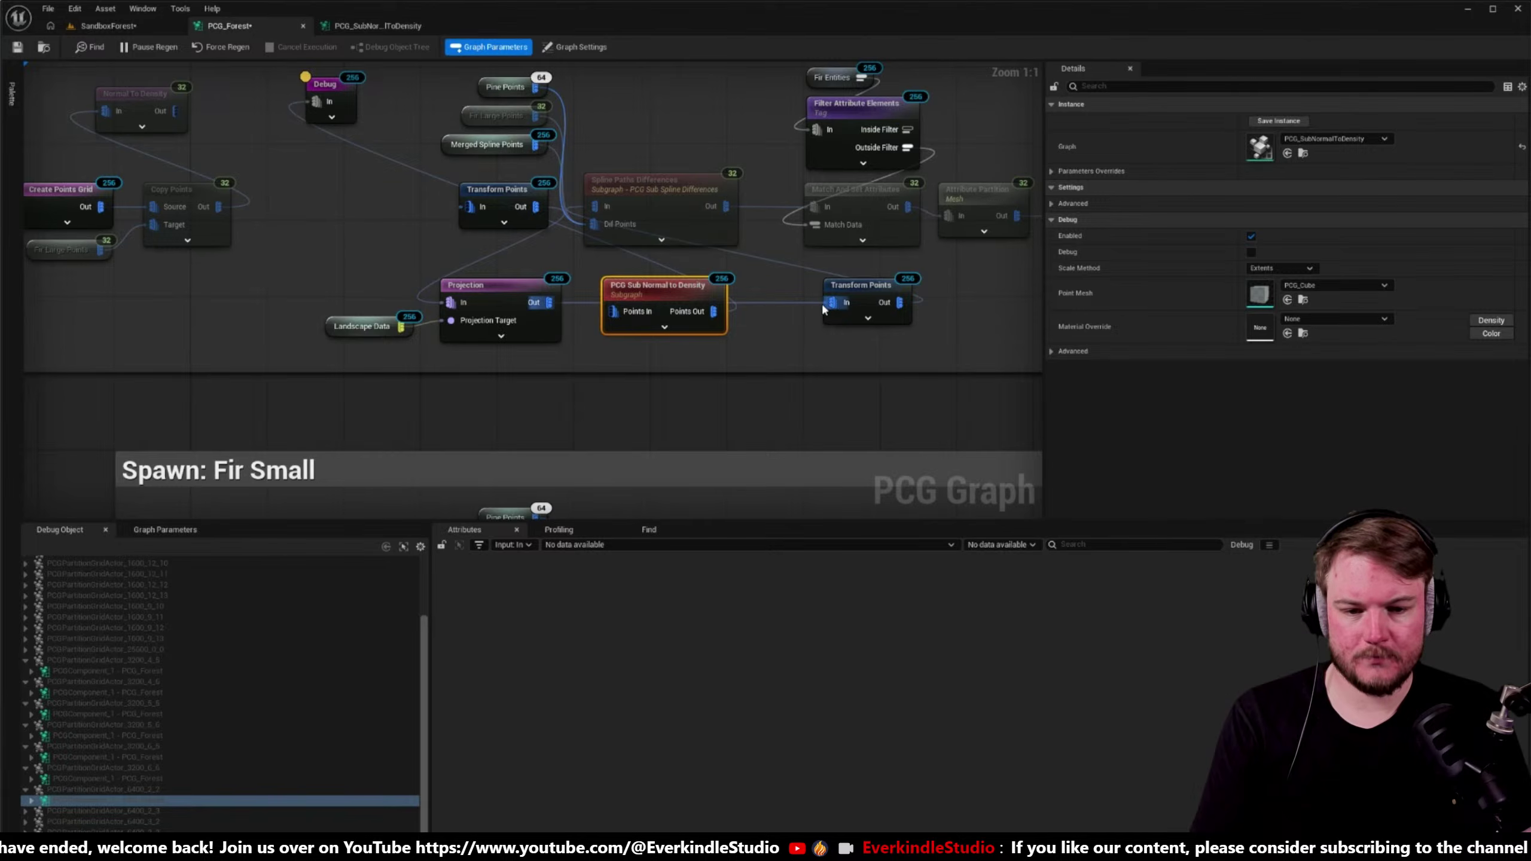
left_click_drag(833, 302, 713, 311)
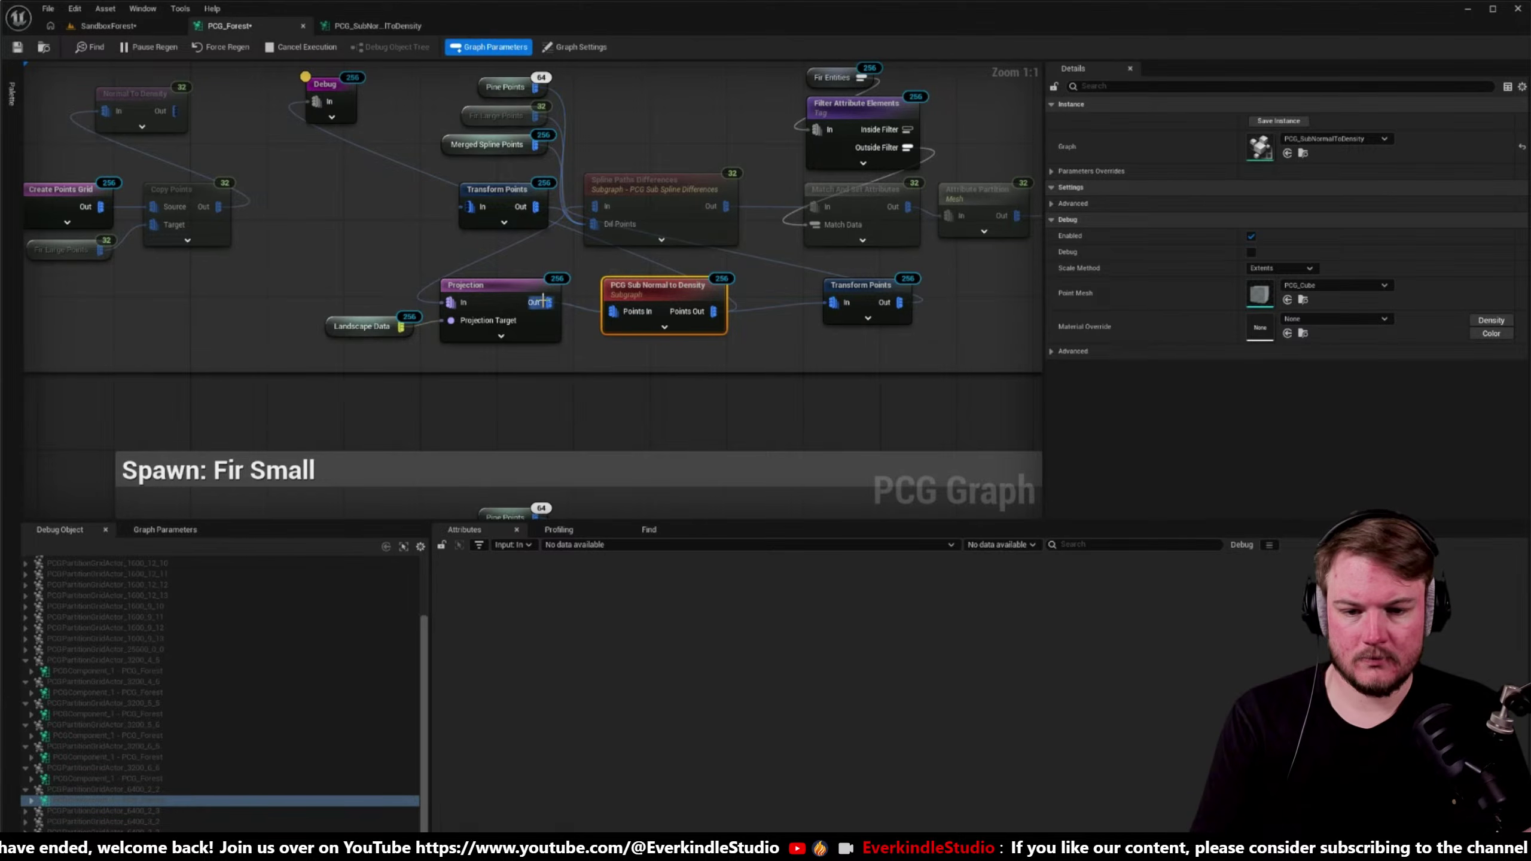
- Check the terrain around the fir trees in the level and return to the Fir Medium nodes in PCG_Forest
left_click(105, 25)
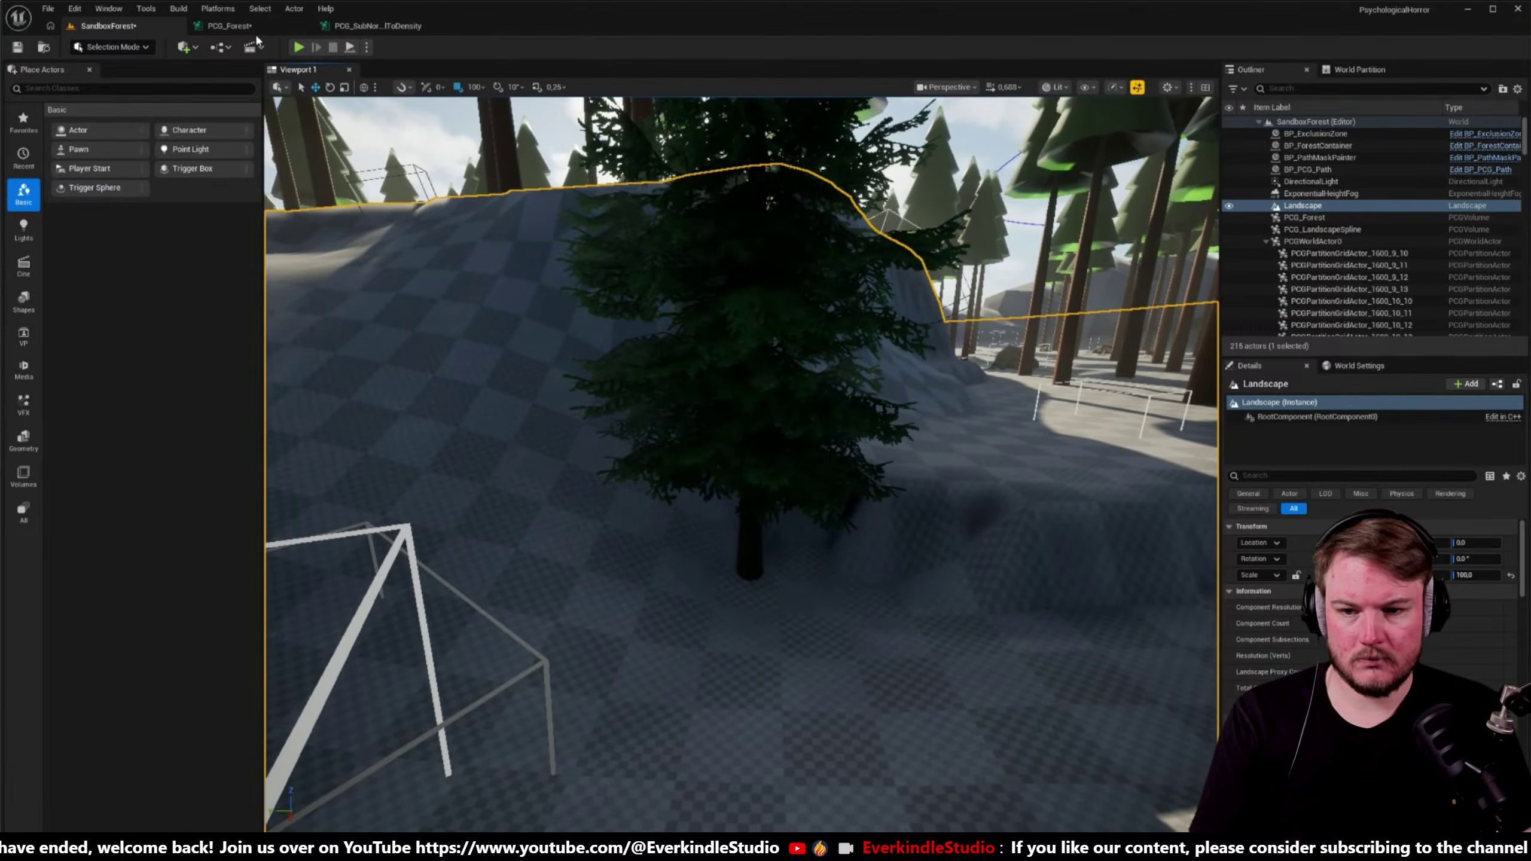
left_click(232, 25)
scroll(410, 253, "up", 2)
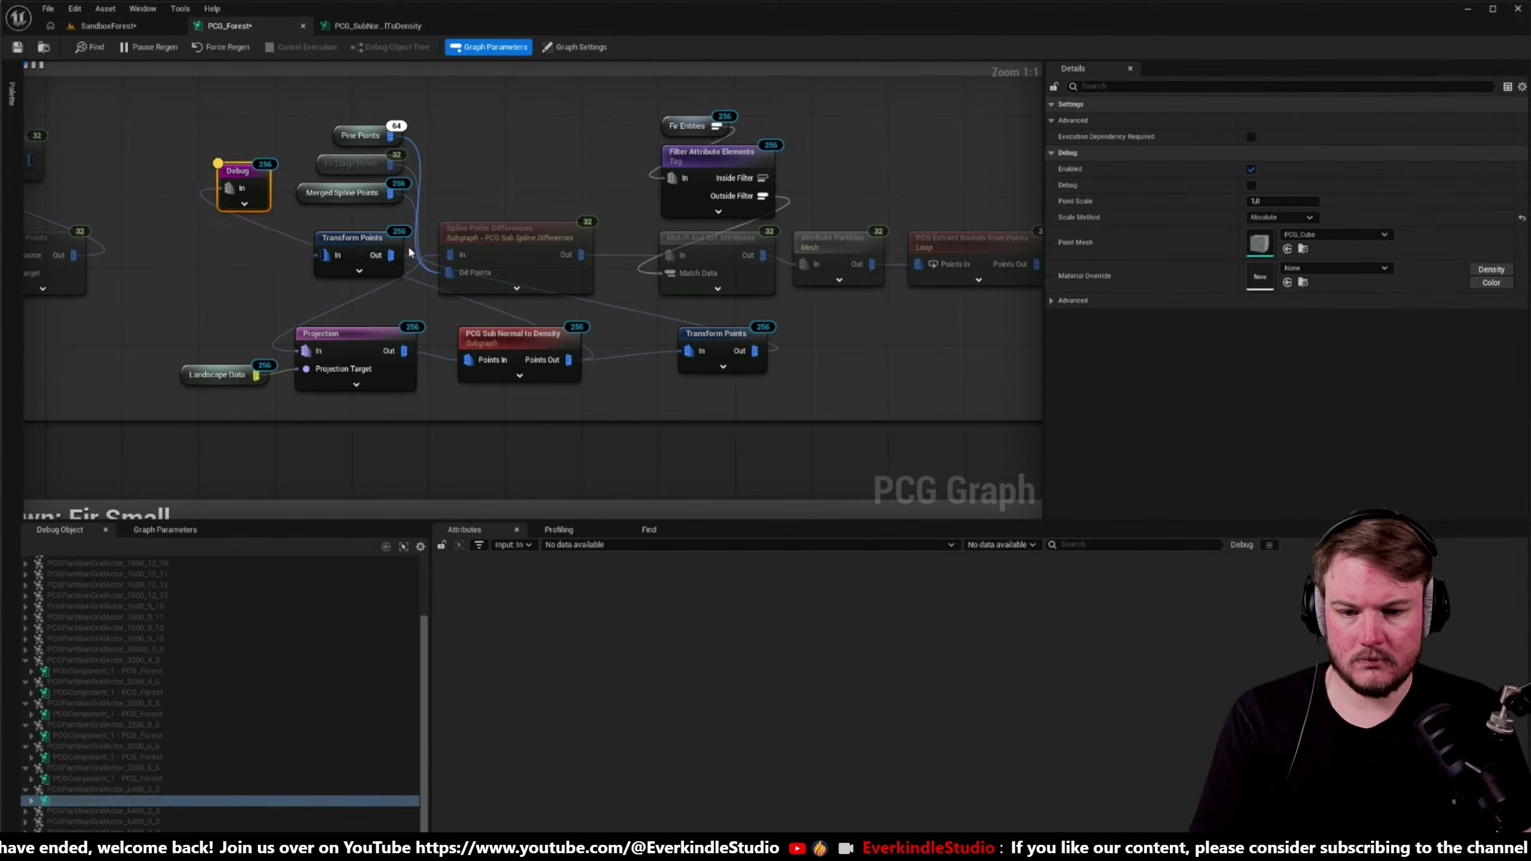
- Move the Debug node below PCG Sub Normal to Density and wire it to that node's Points Out
left_click_drag(242, 169, 654, 399)
mouse_move(741, 463)
right_mouse_down()
mouse_move(753, 471)
mouse_move(675, 458)
mouse_move(723, 464)
mouse_move(711, 468)
right_mouse_up()
left_click(229, 25)
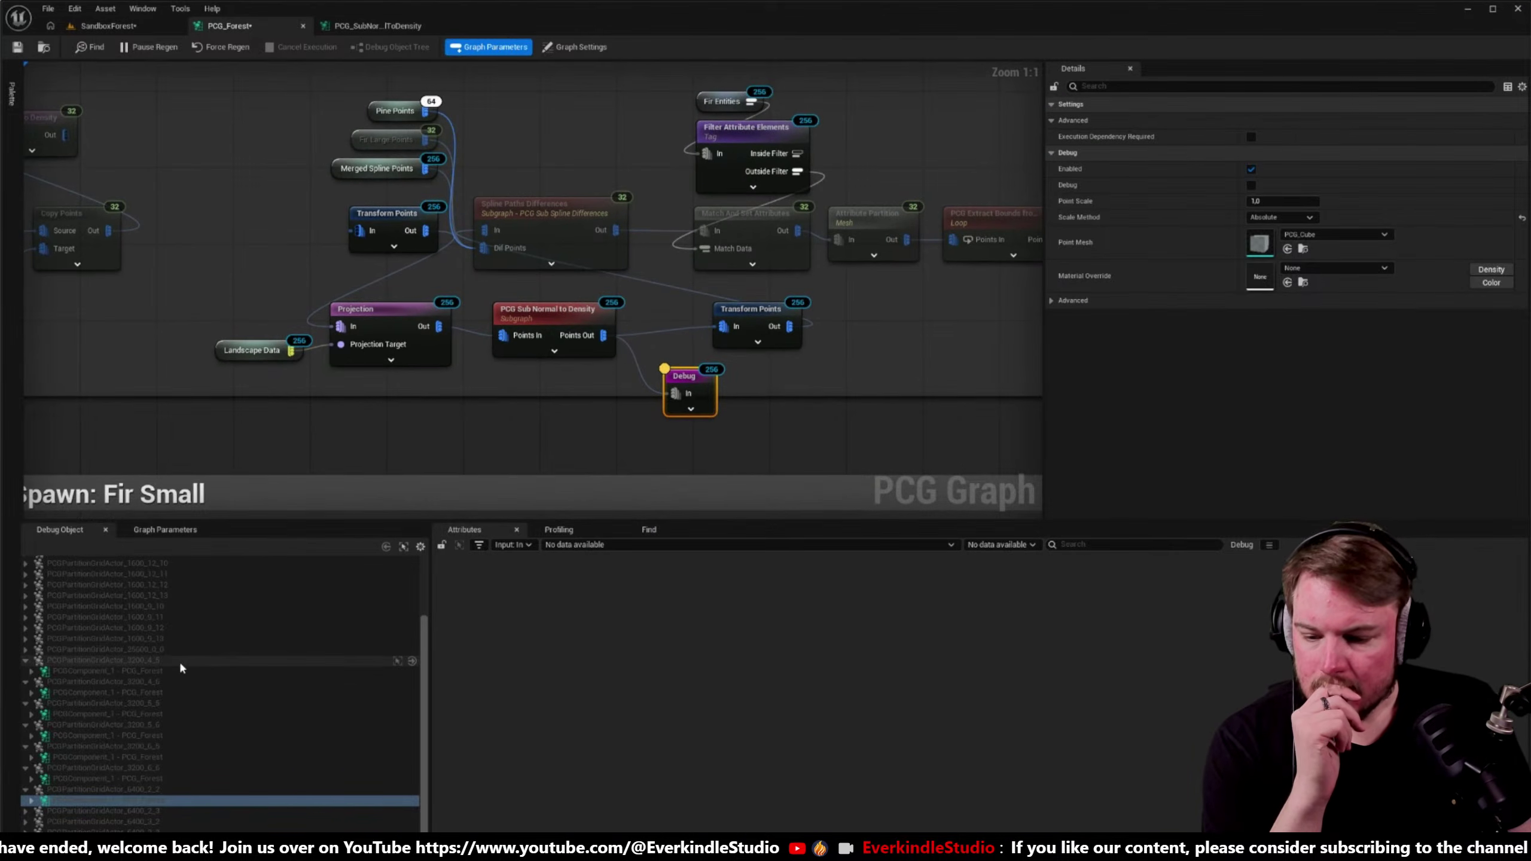
scroll(181, 665, "up", 2)
- Enable the Strength, Lower Bound and Upper Bound overrides on PCG Sub Normal to Density, change the lower bound and inspect the slope in the level
left_click(555, 325)
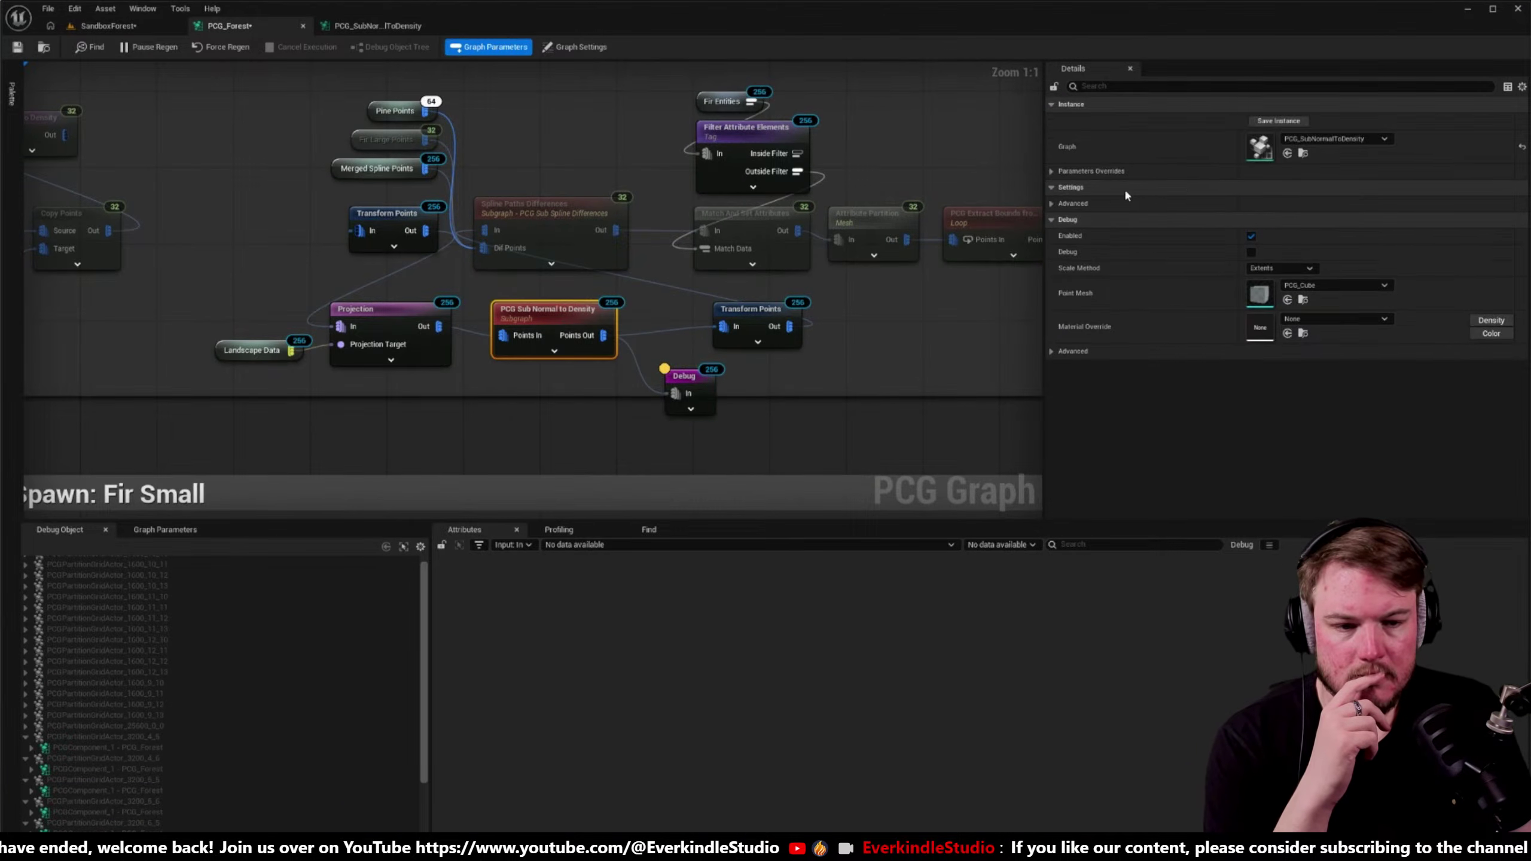
left_click(1056, 169)
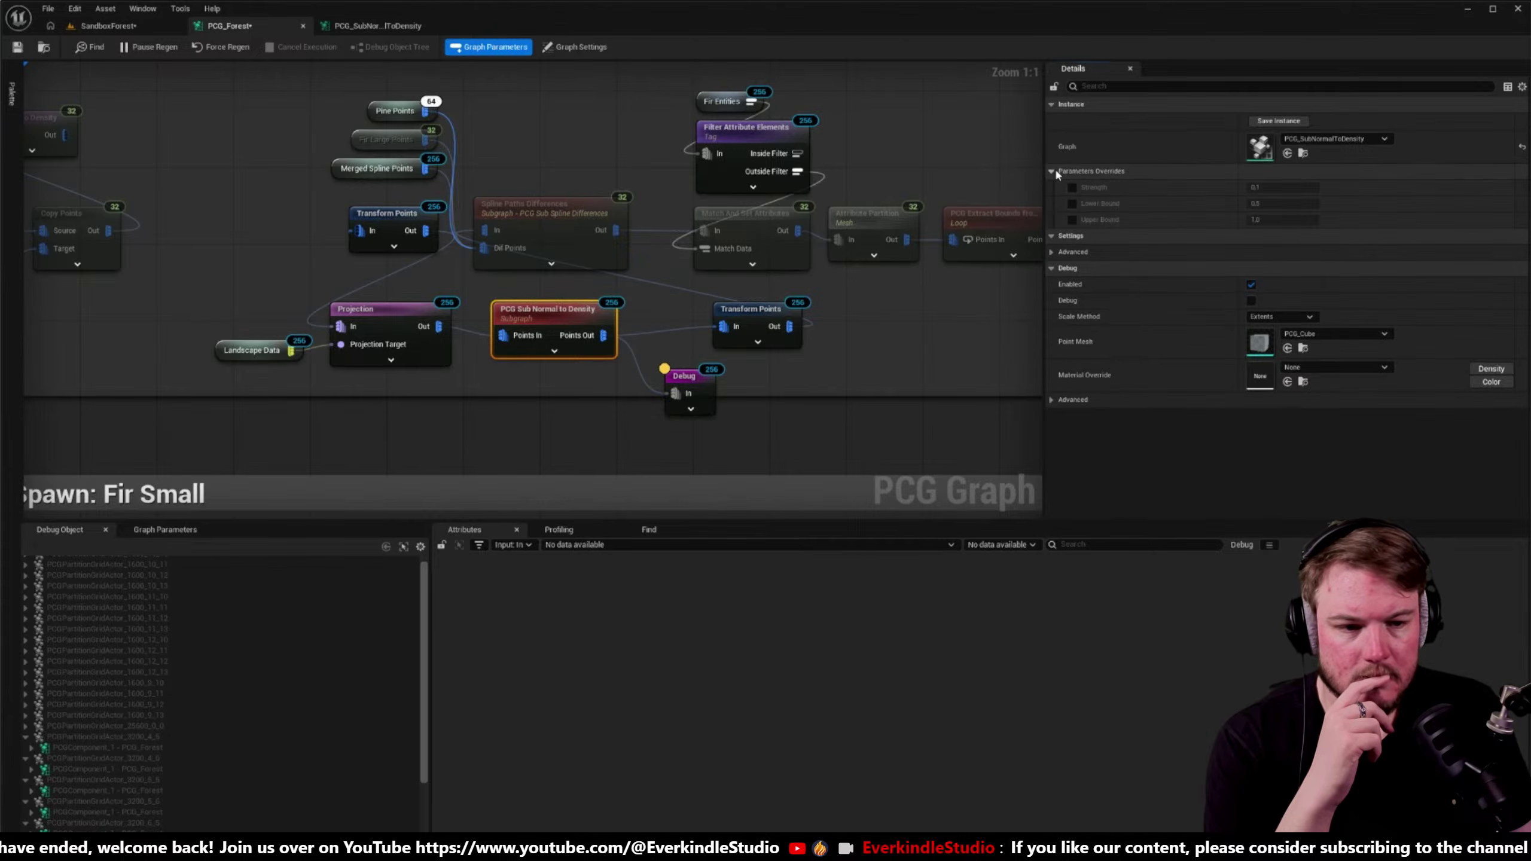
left_click(1072, 188)
left_click(1072, 203)
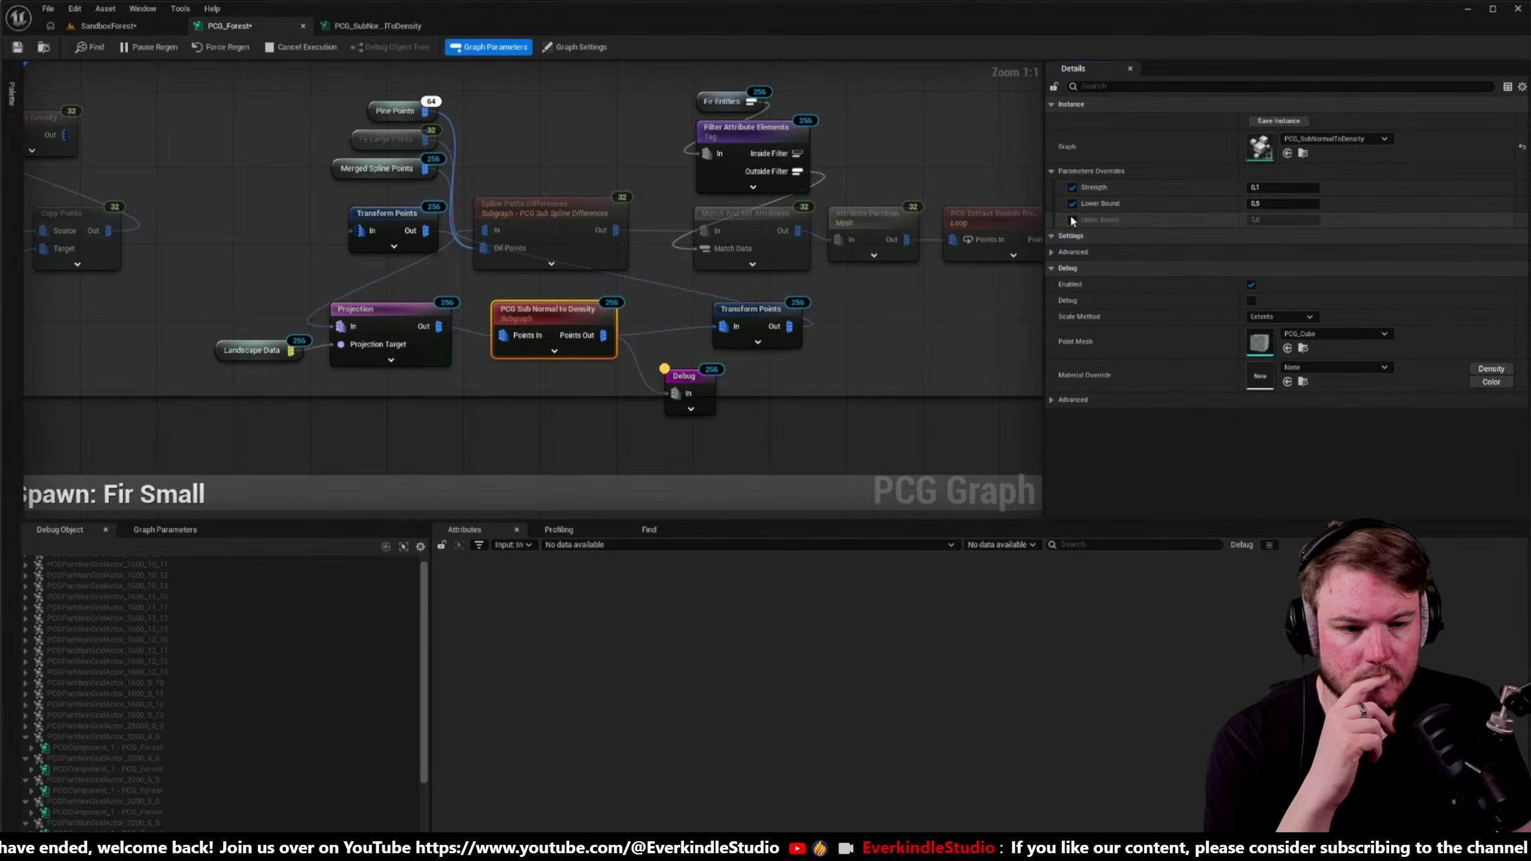
left_click(1071, 219)
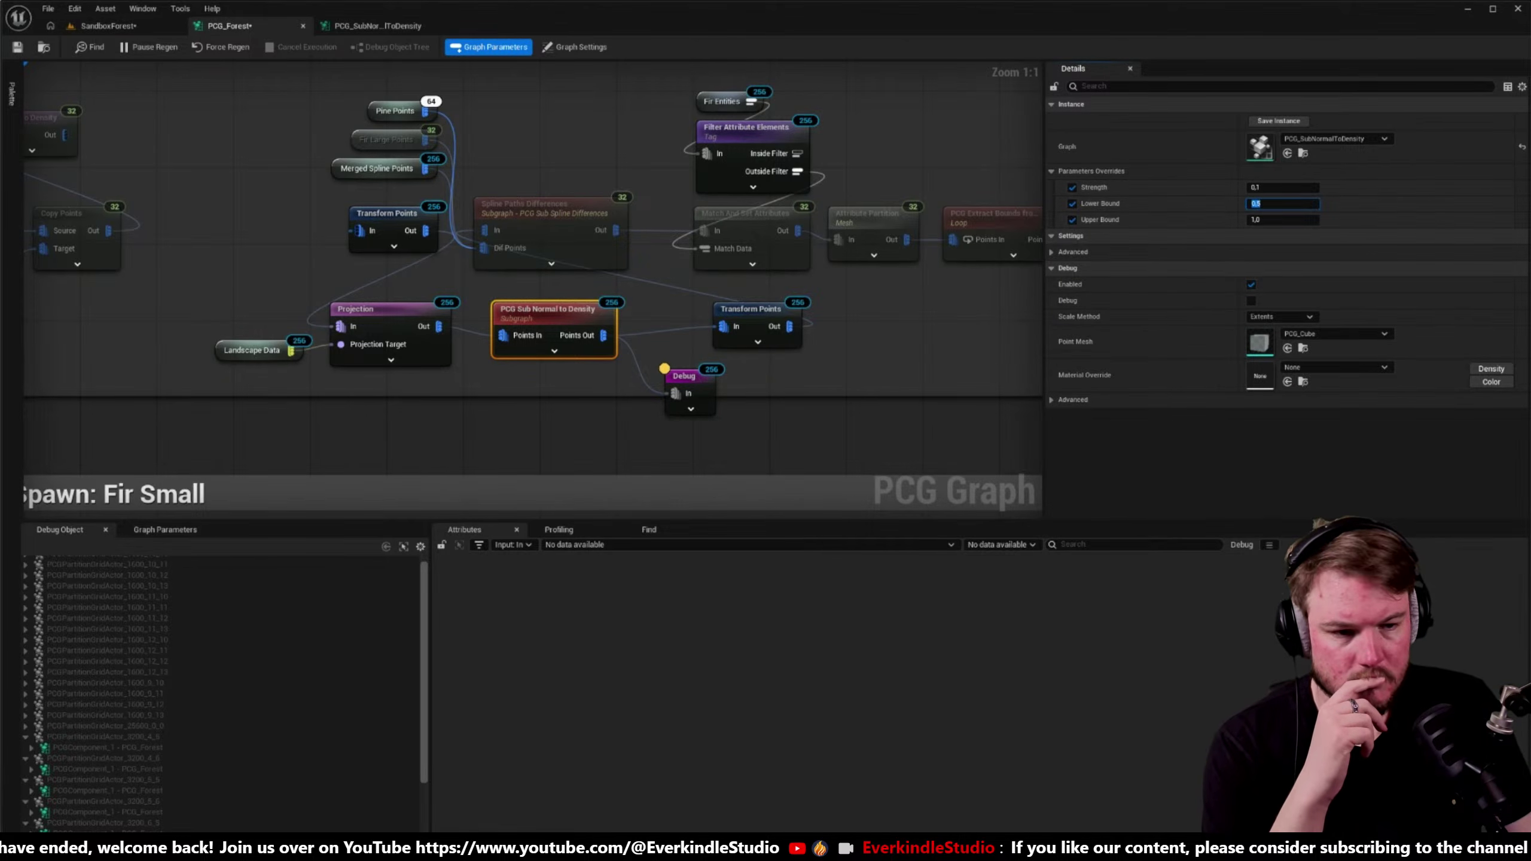
type("0.6")
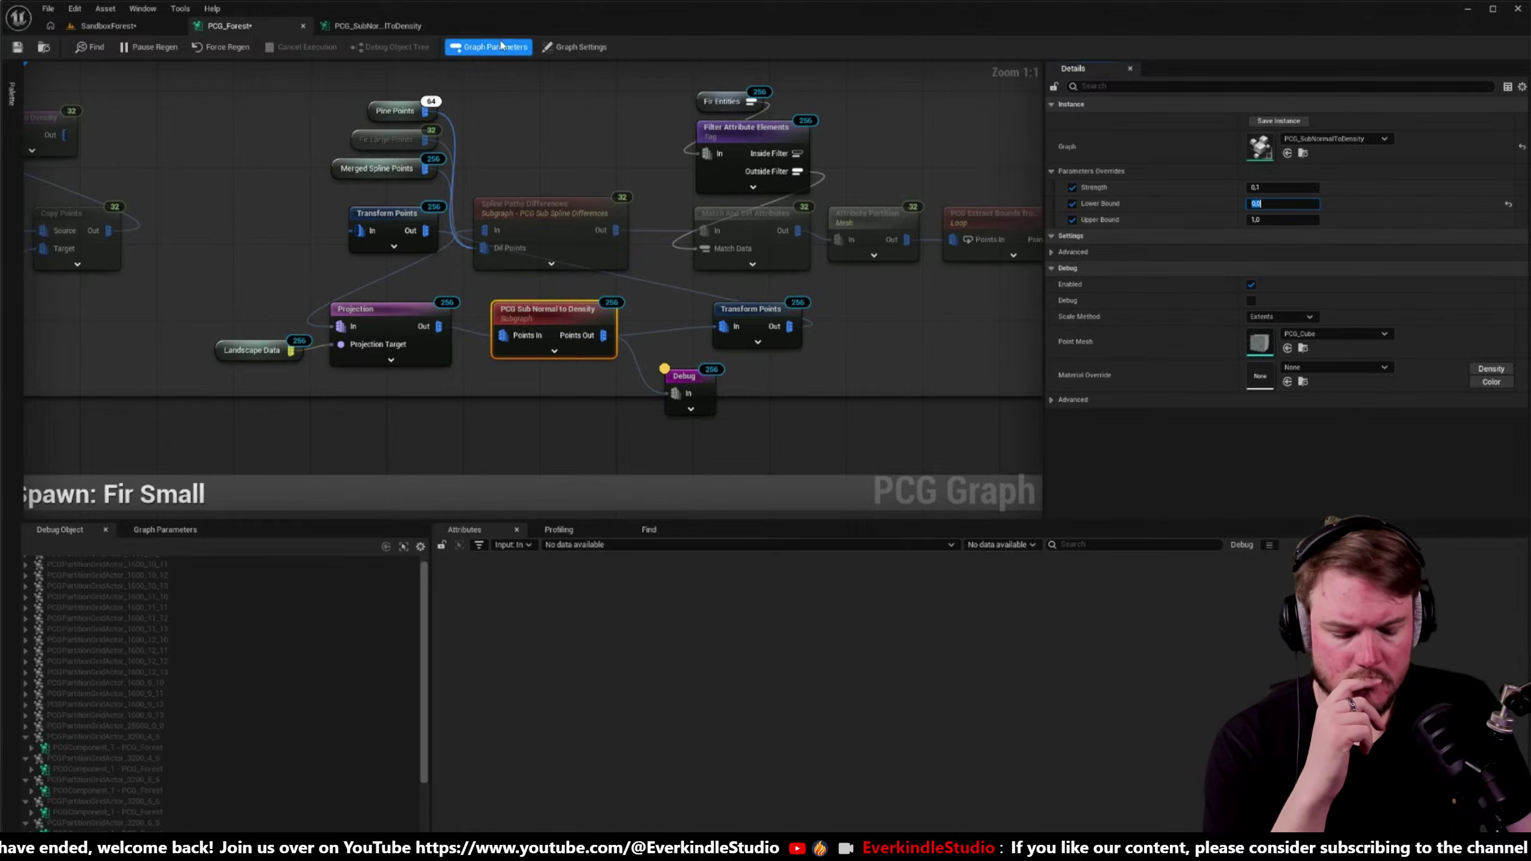
left_click(105, 29)
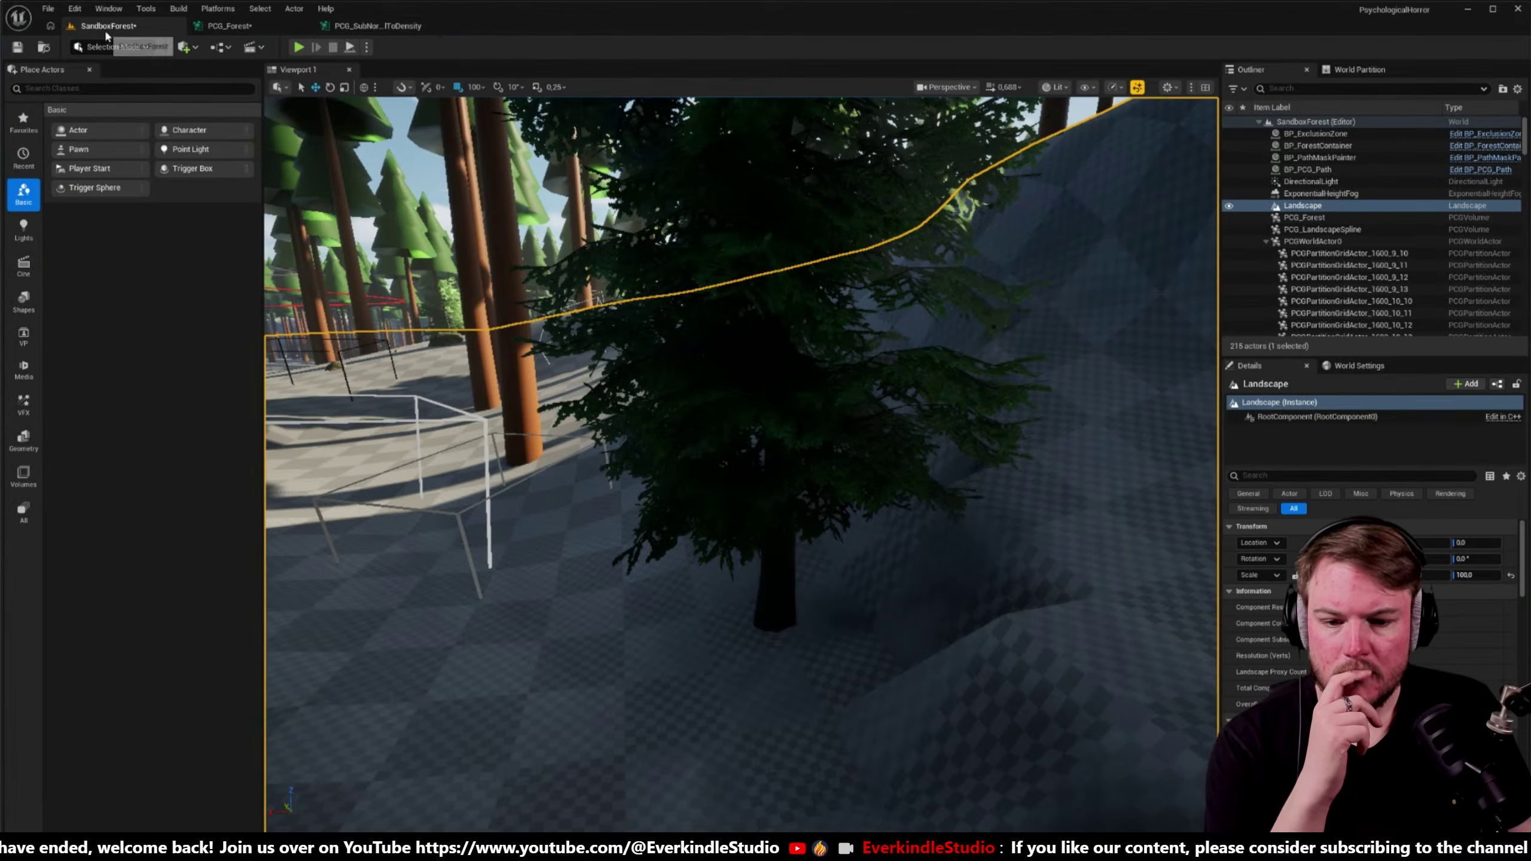
right_click_drag(543, 333, 543, 333)
key("Escape")
left_click_drag(543, 333, 336, 103)
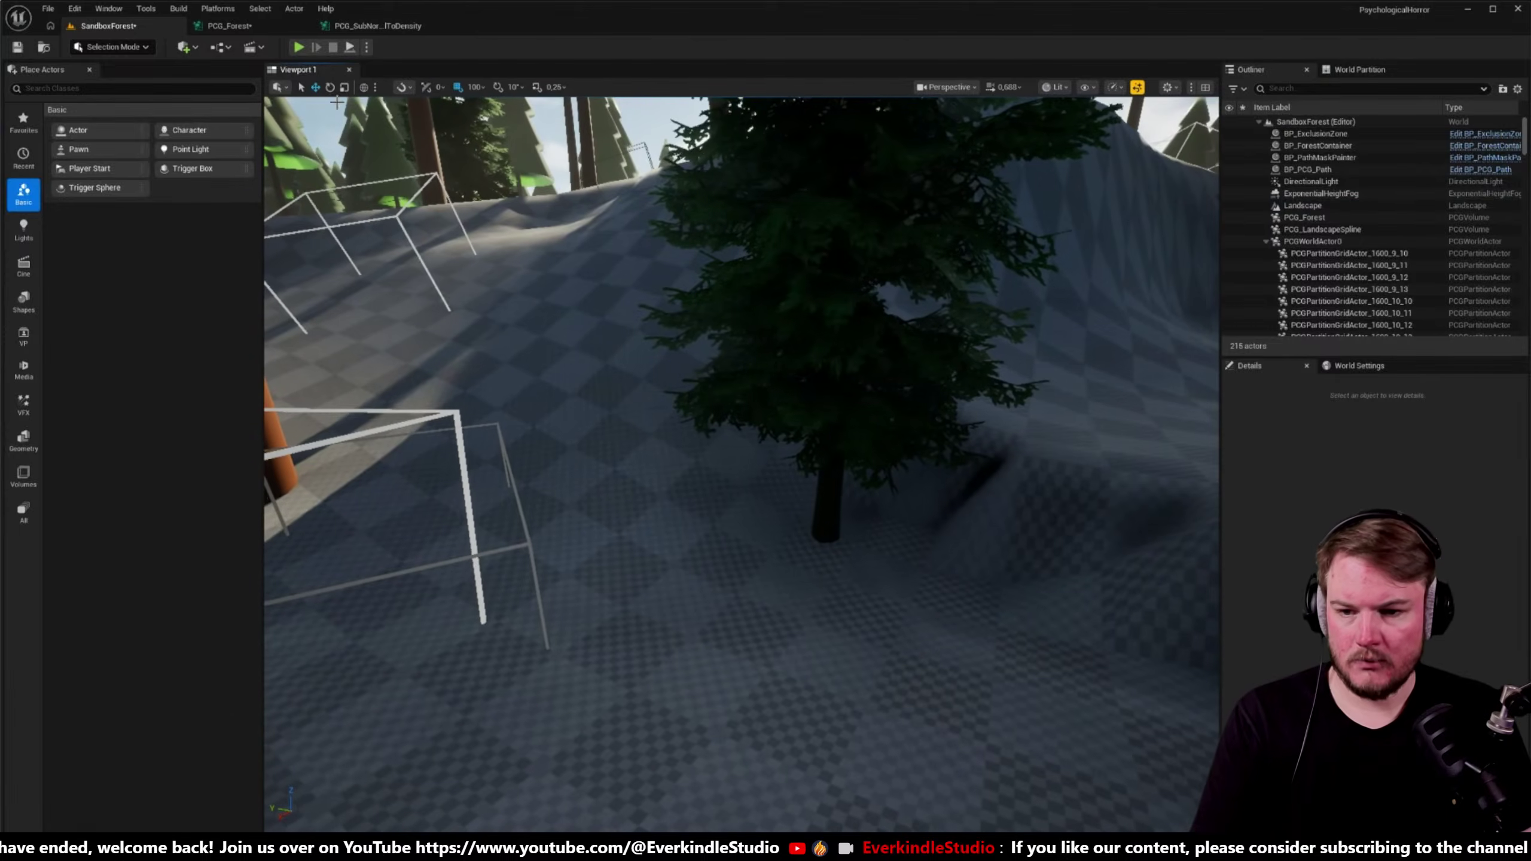
- Wire the Debug node to the Projection output instead and inspect the terrain around the fir tree in the level
left_click(253, 26)
left_click_drag(698, 382, 689, 401)
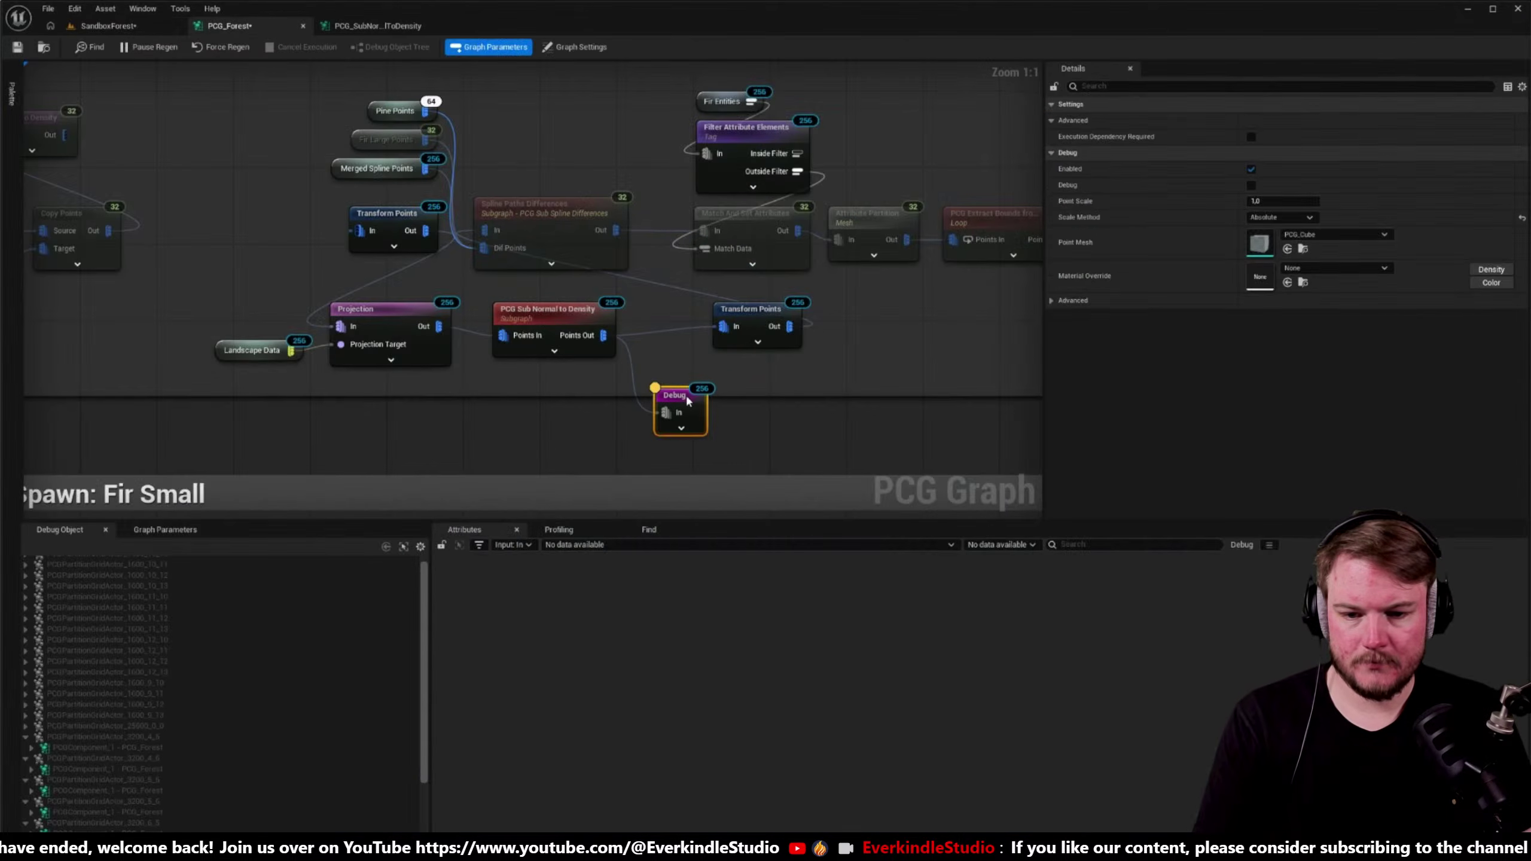
left_click(479, 373)
left_click_drag(439, 327, 666, 412)
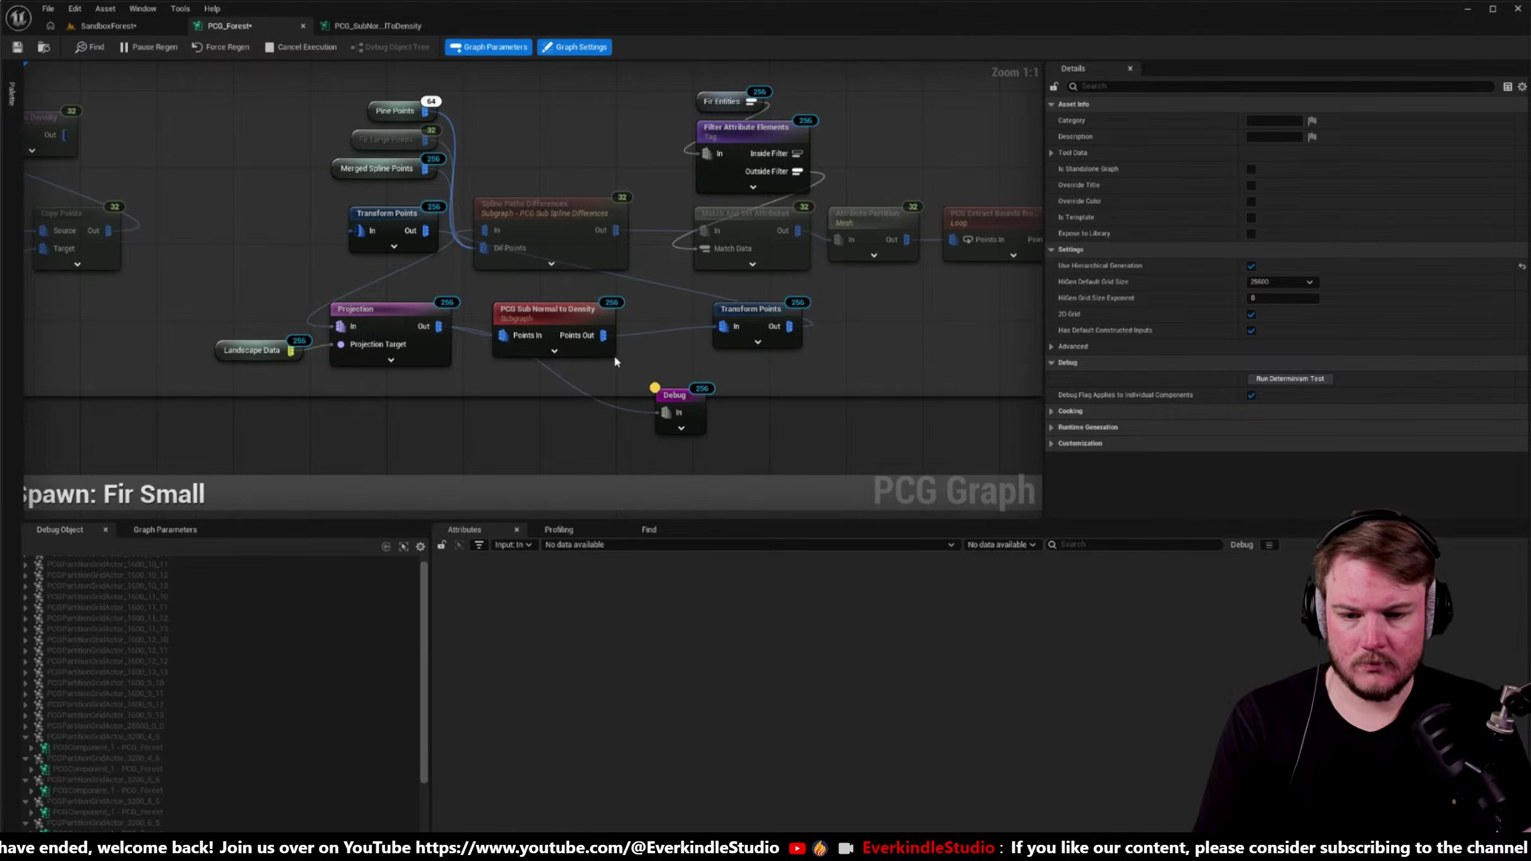
left_click(108, 26)
right_click_drag(548, 289, 544, 280)
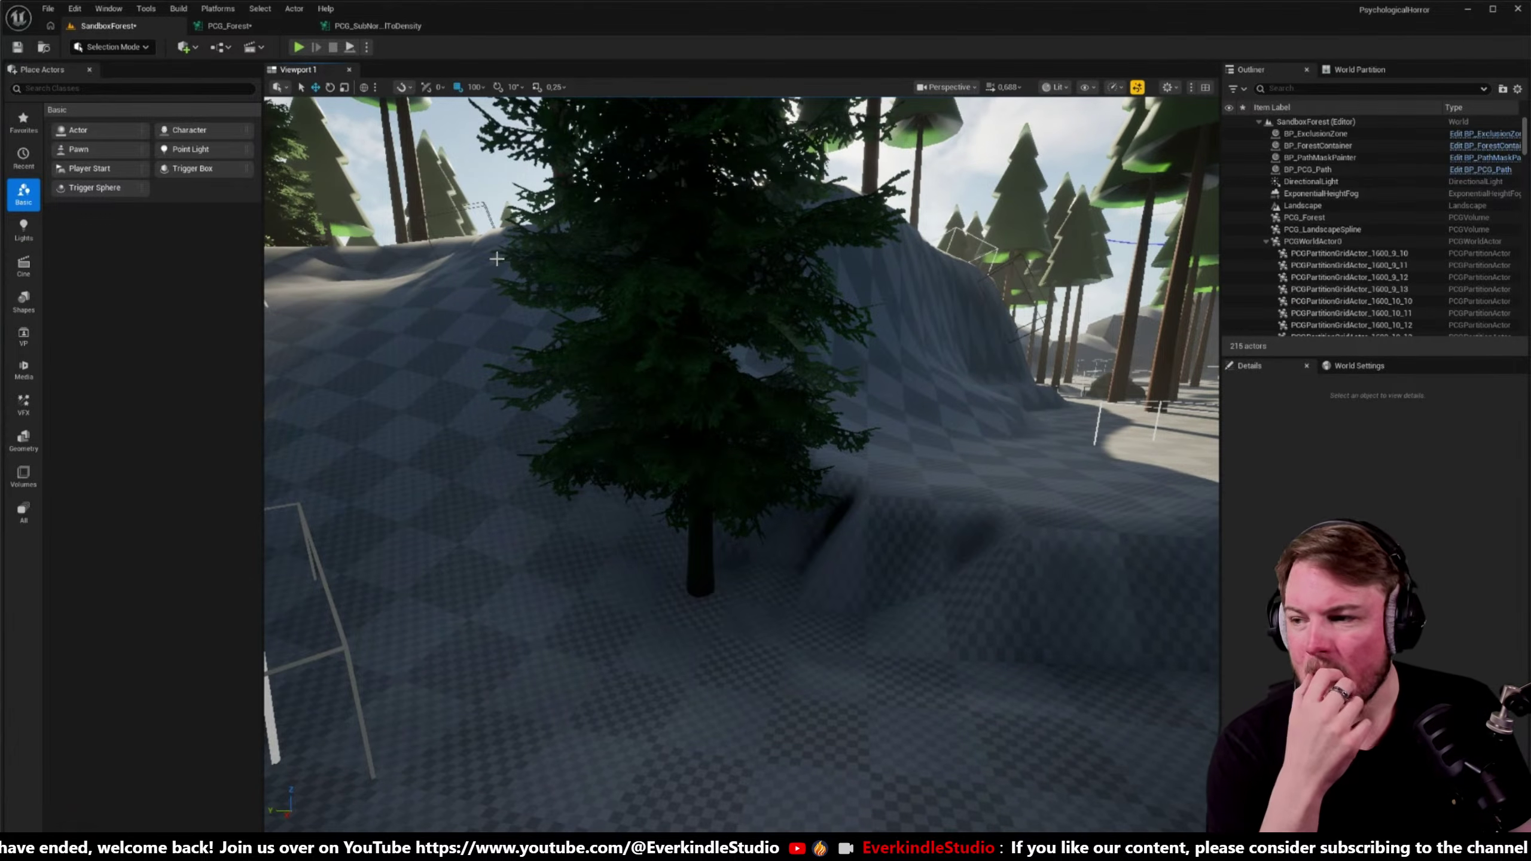
right_click_drag(763, 365, 763, 364)
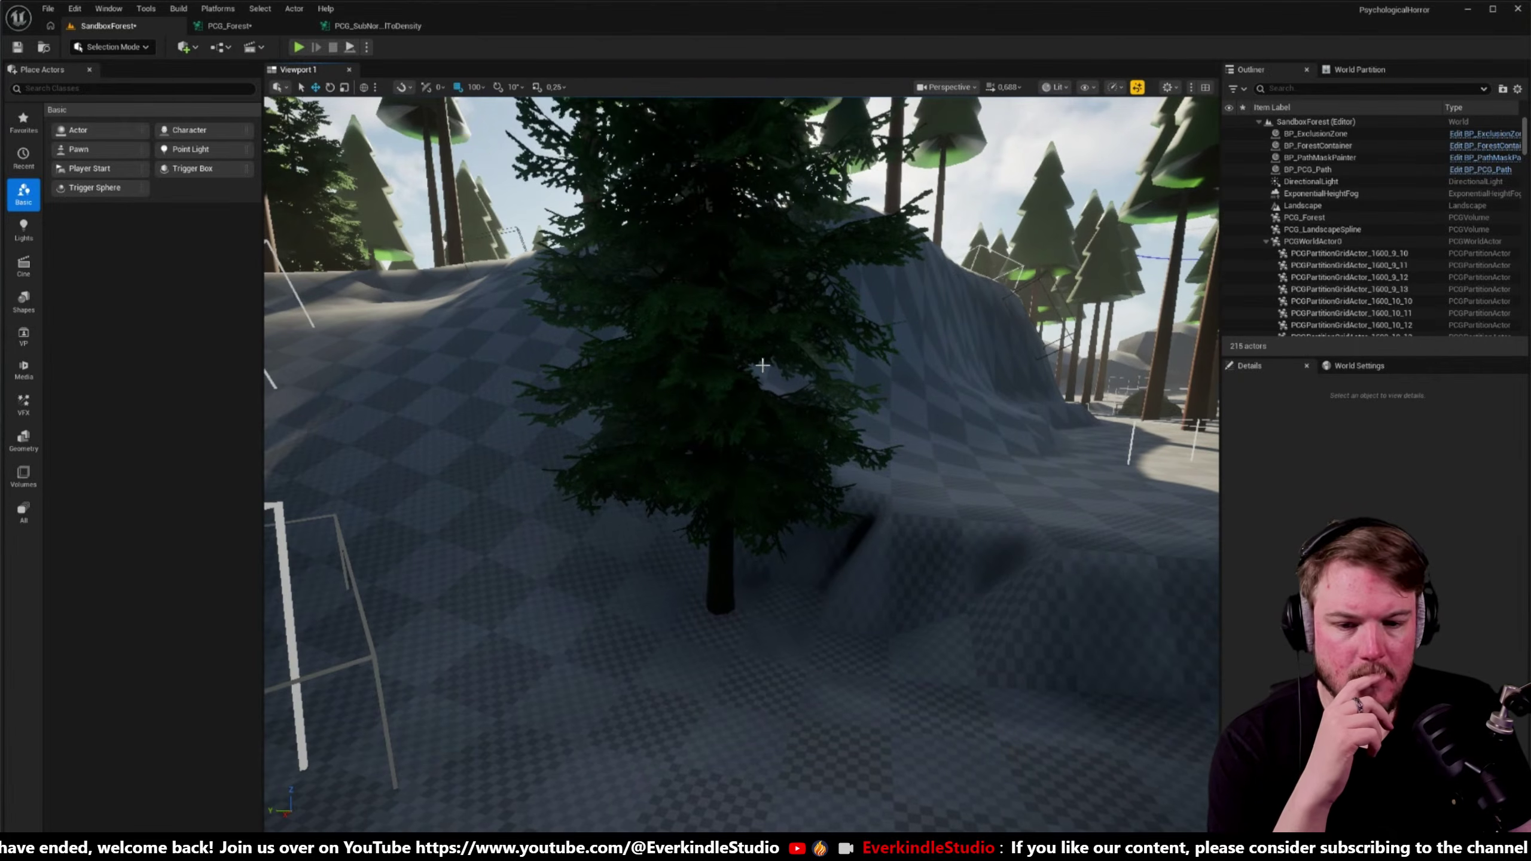
- Connect the Copy Points output to the first Fir Medium Transform Points node and inspect the debug cubes in the level
left_click(265, 26)
right_click_drag(252, 264, 357, 293)
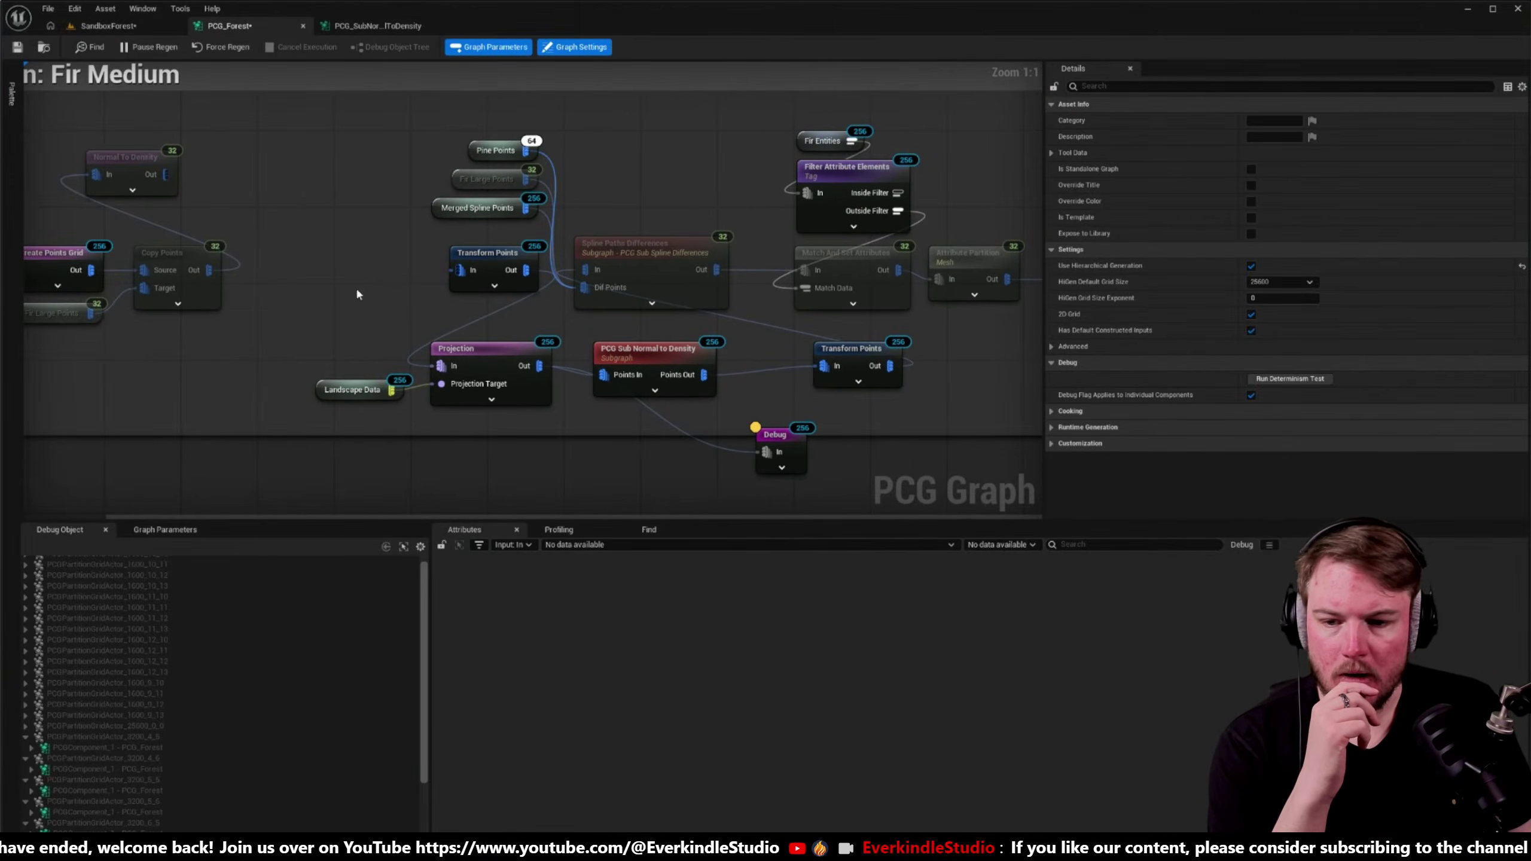
left_click_drag(210, 267, 420, 249)
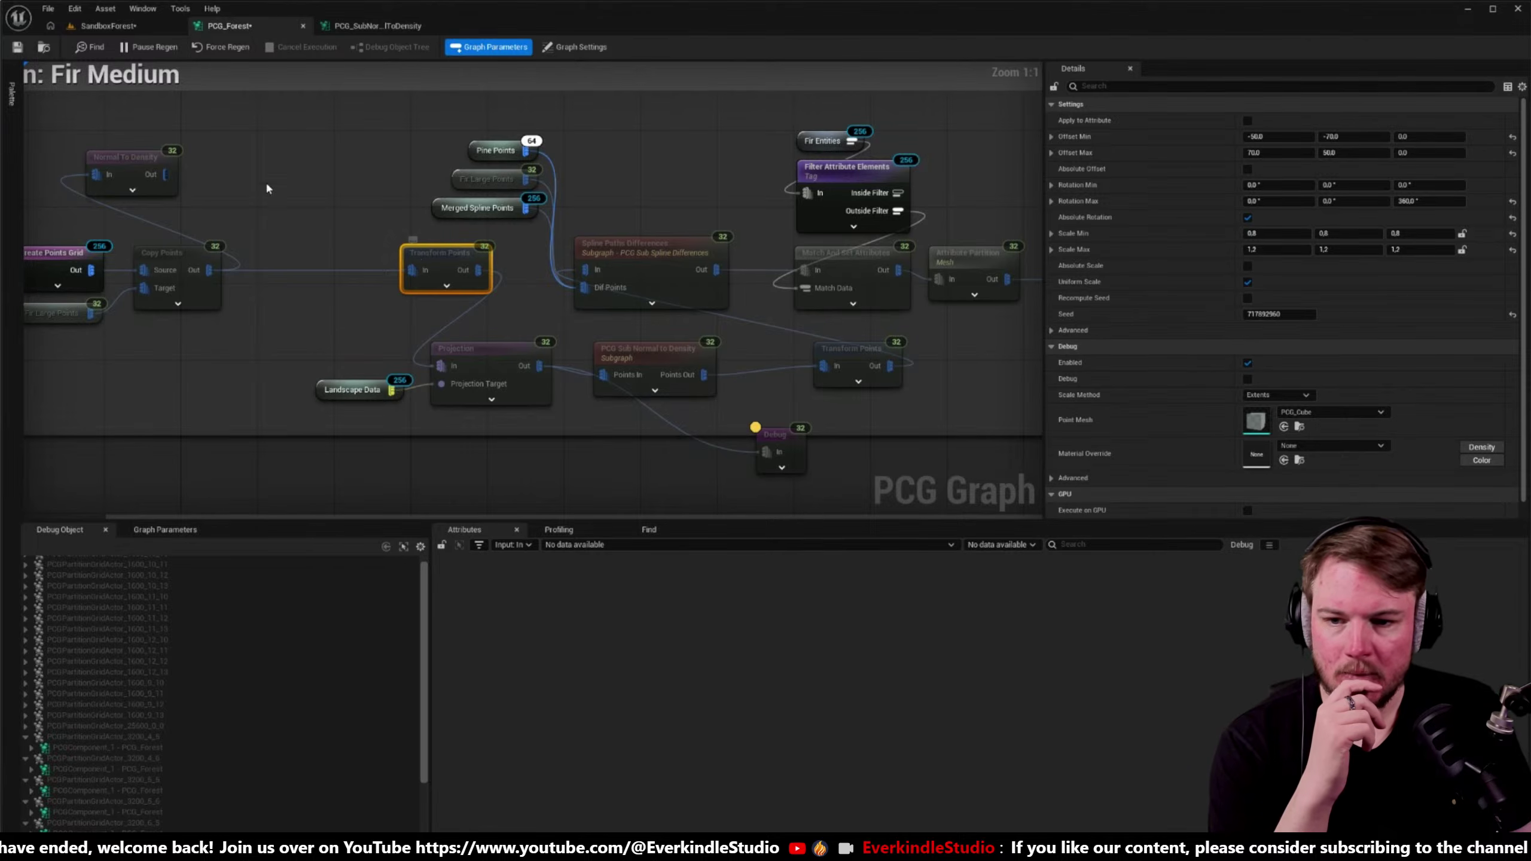
left_click(143, 27)
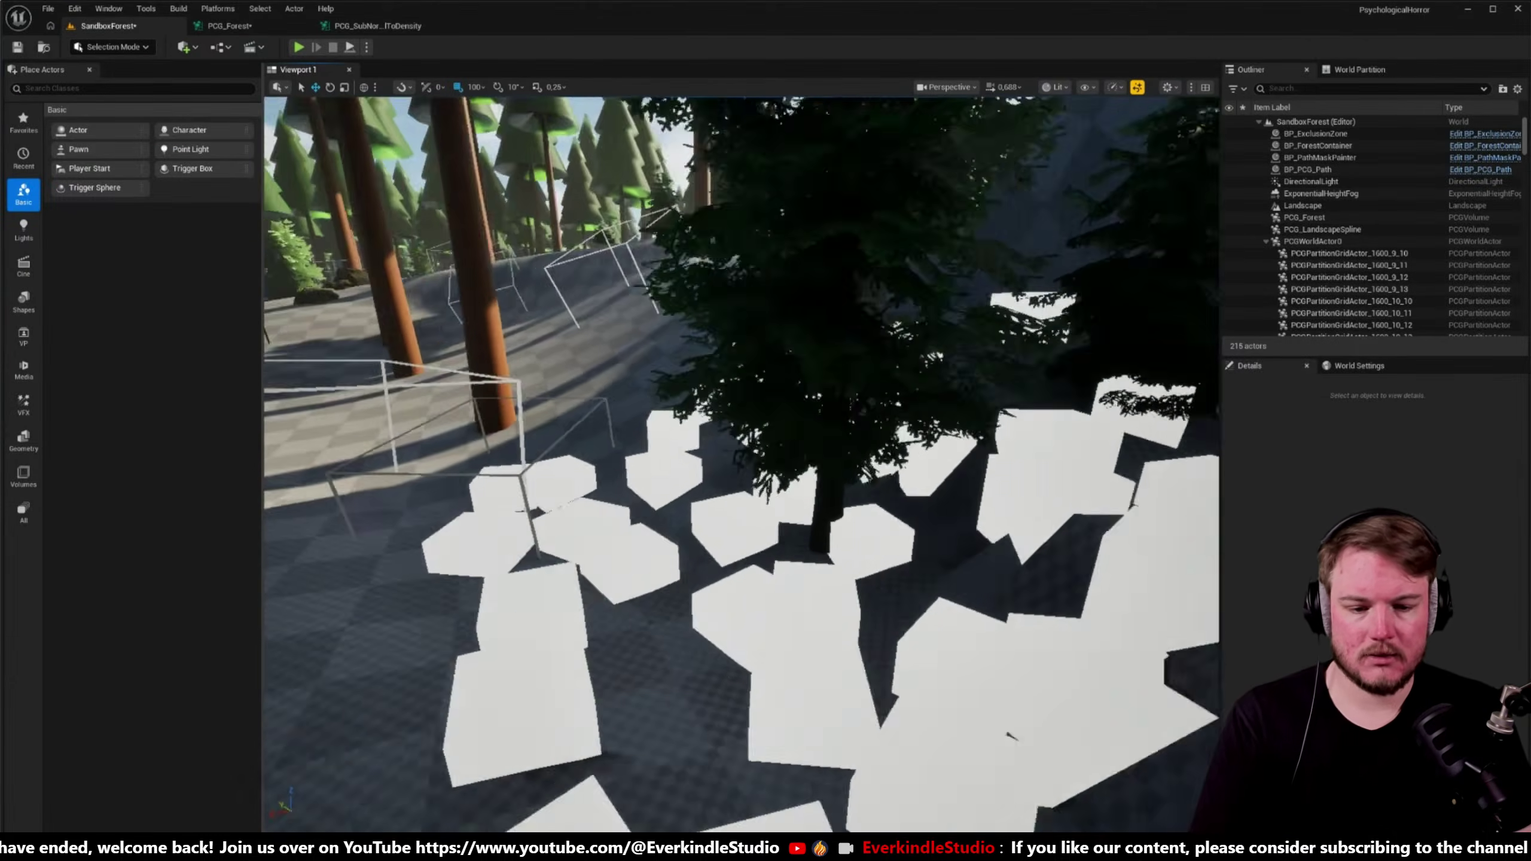
right_click_drag(611, 571, 611, 571)
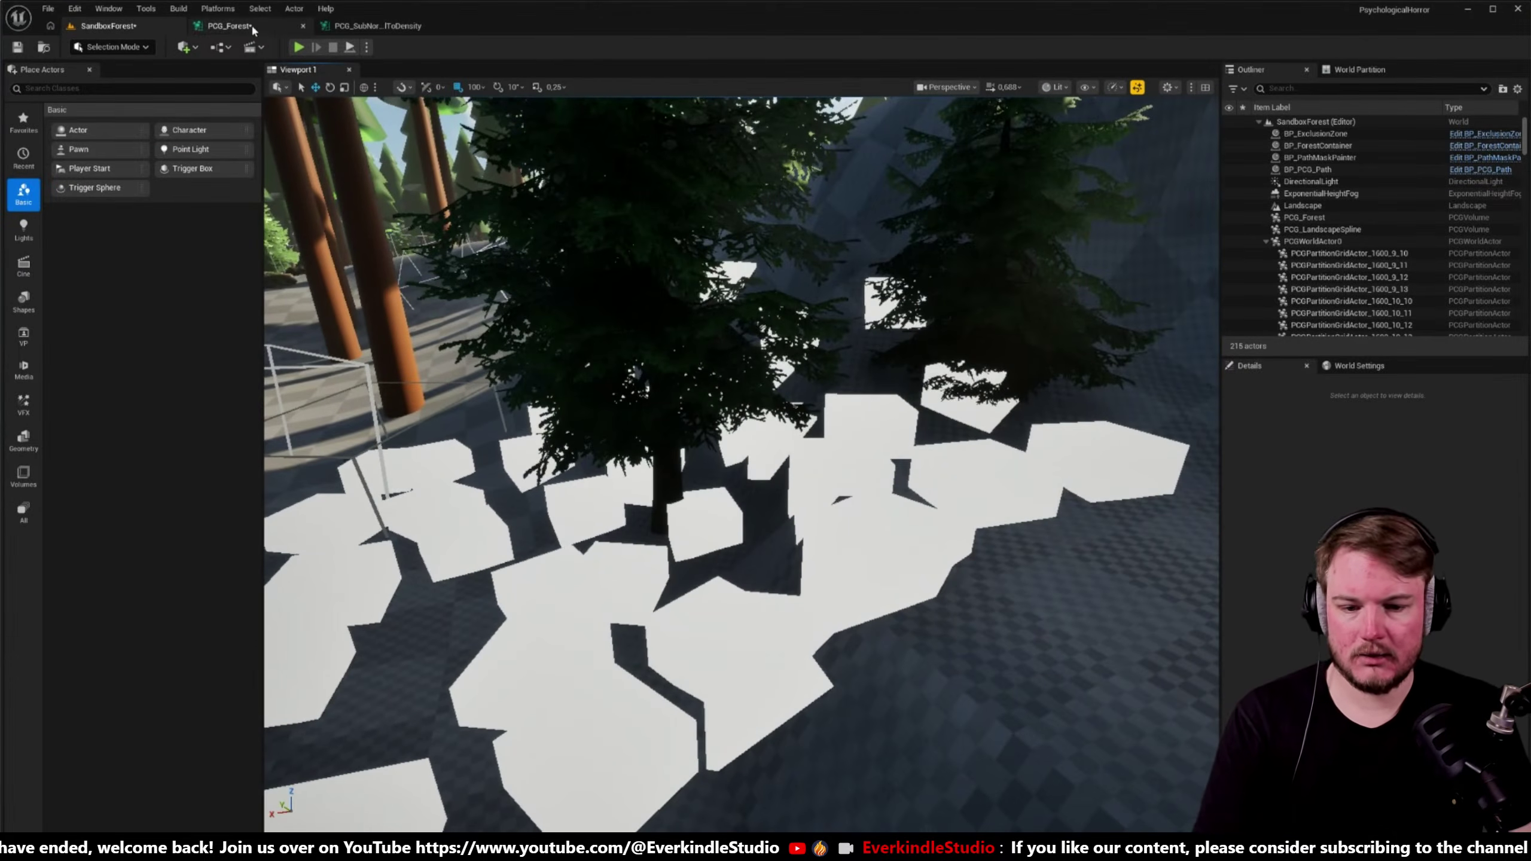
right_click_drag(669, 427, 750, 448)
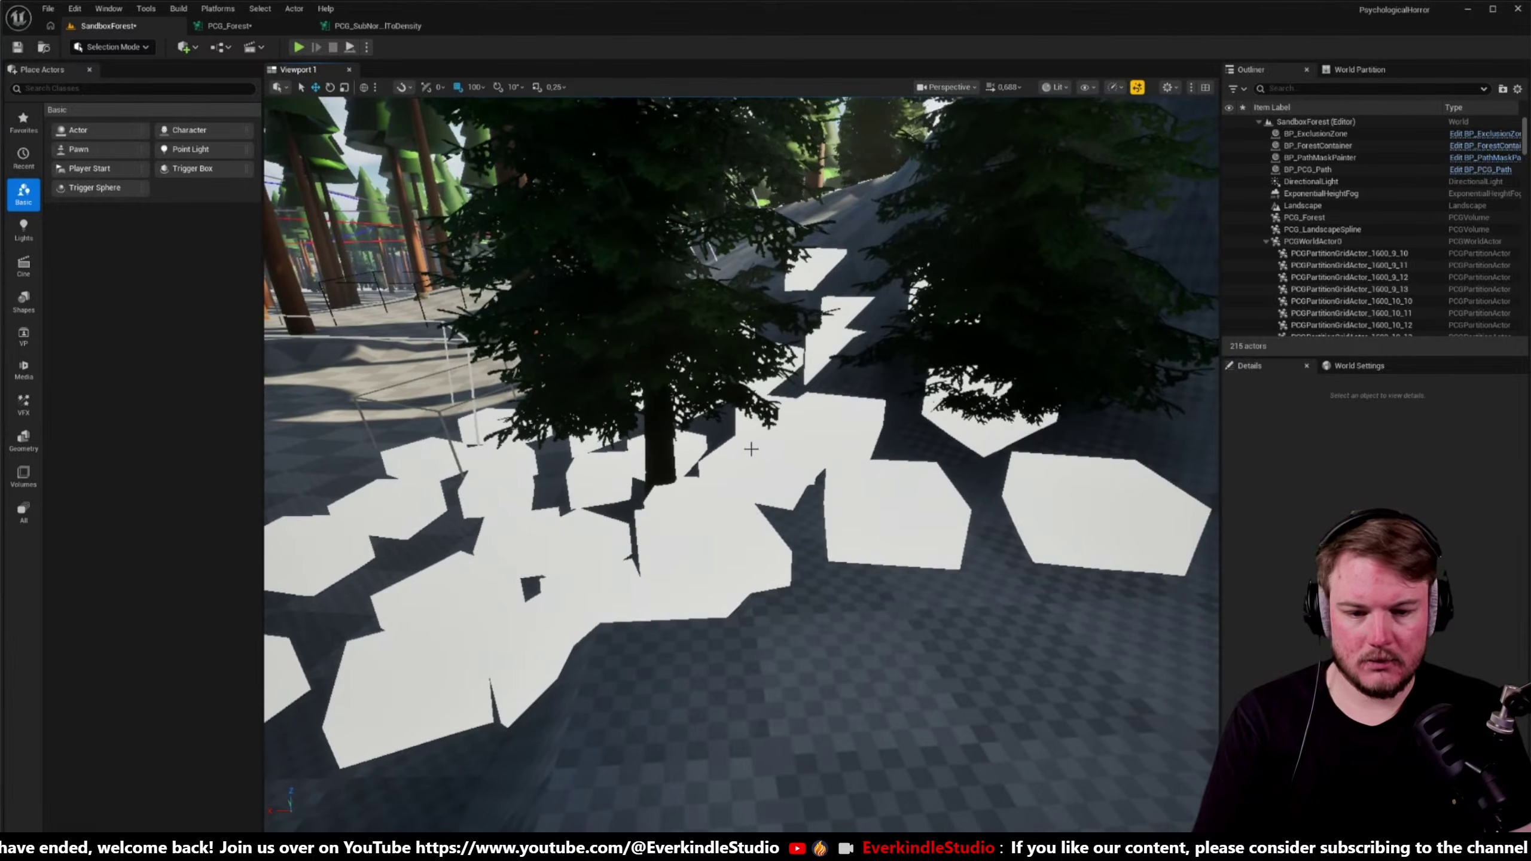
- Check the Projection node's settings against the orientation of the debug cubes in the level
left_click(236, 26)
left_click(529, 349)
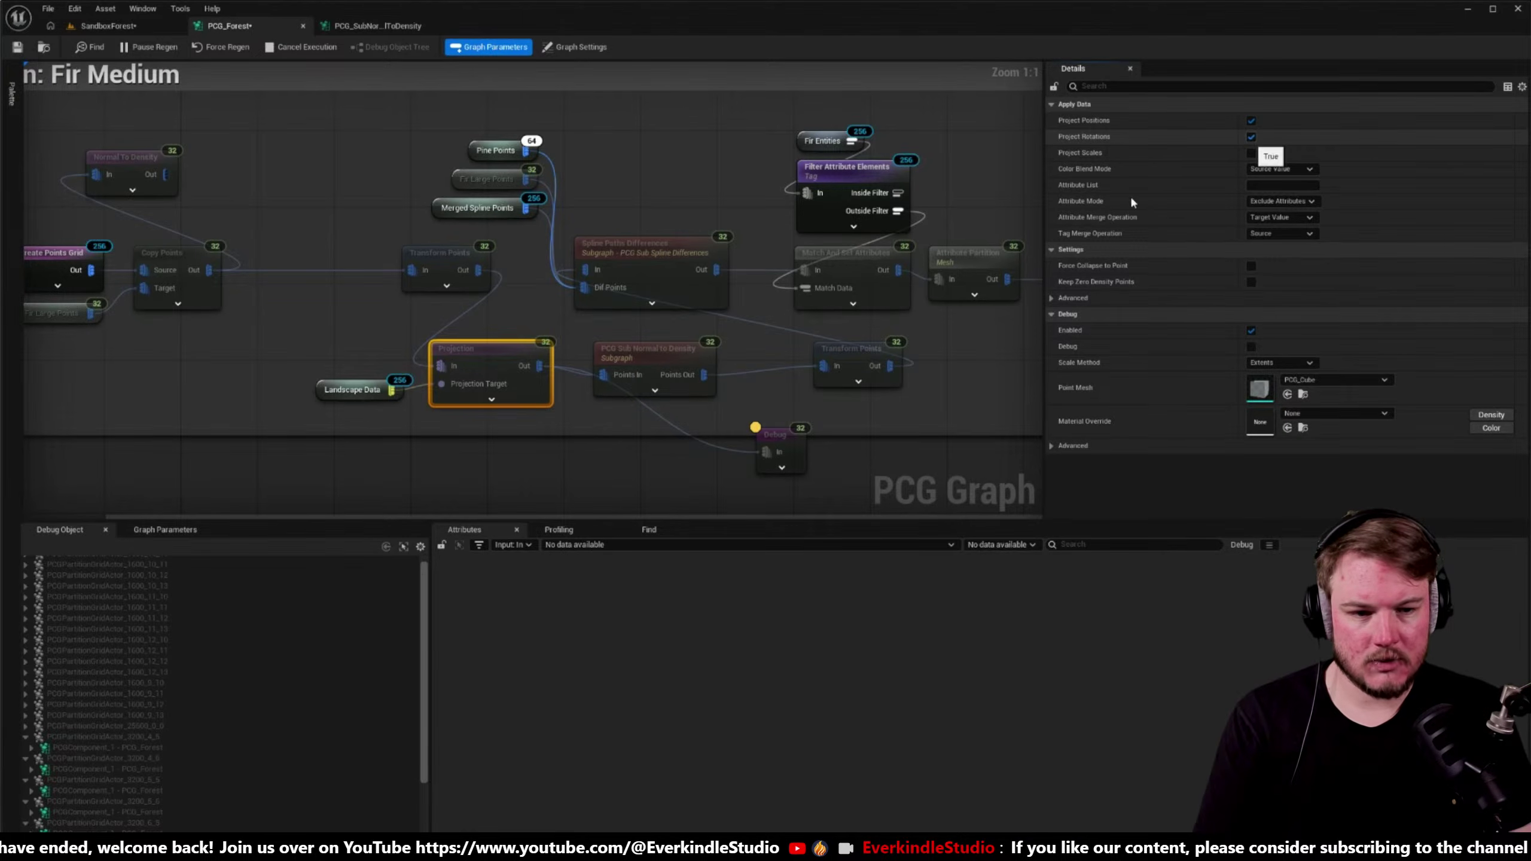
left_click(126, 26)
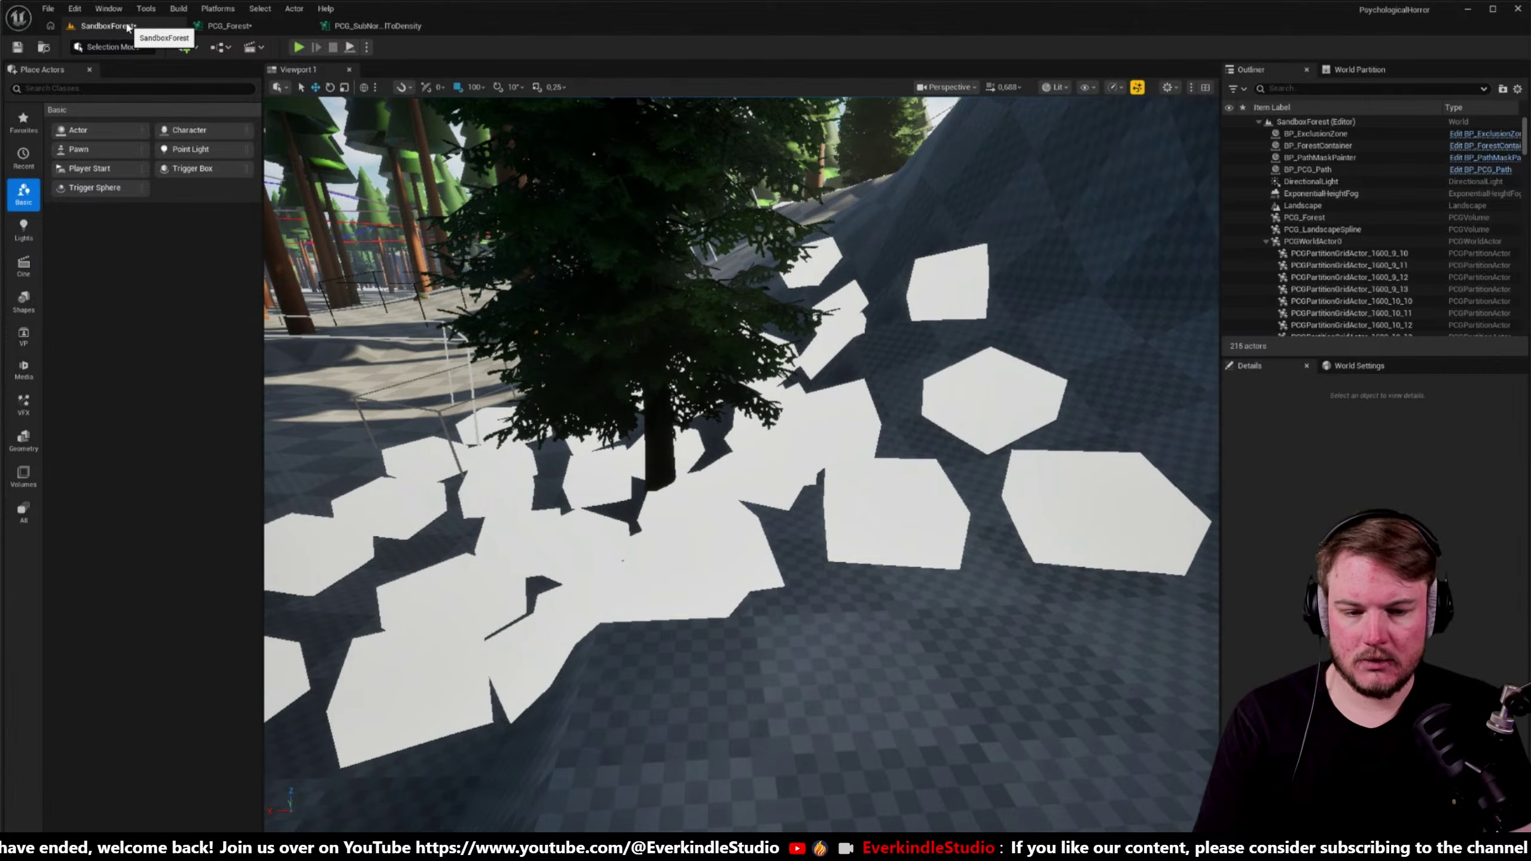
left_click(214, 26)
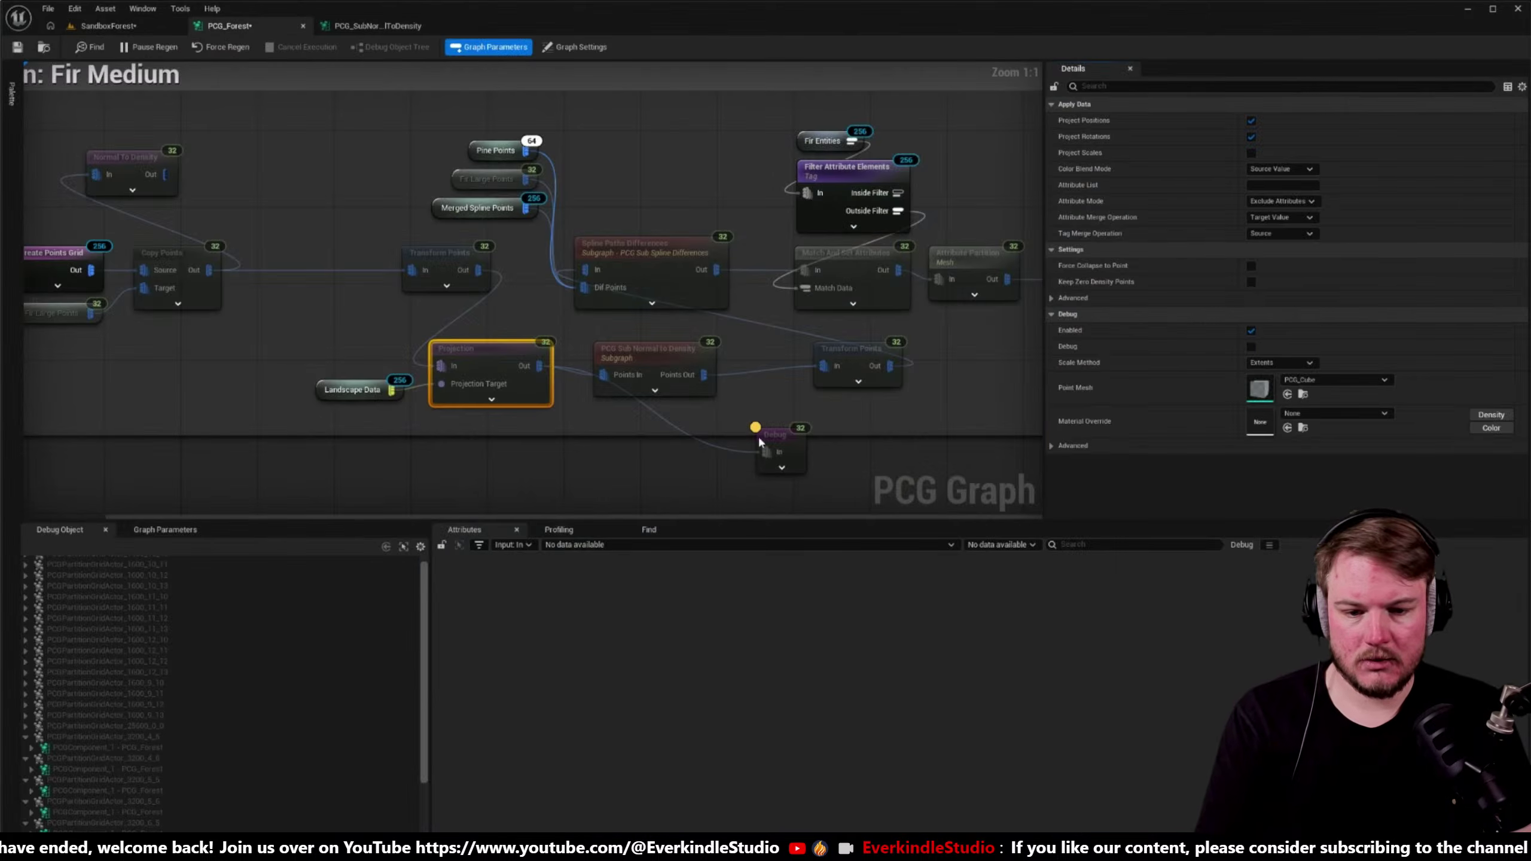
- Rewire the Debug node to the Points Out of PCG Sub Normal to Density and check the slope in the level
left_click_drag(764, 450, 703, 375, "ctrl")
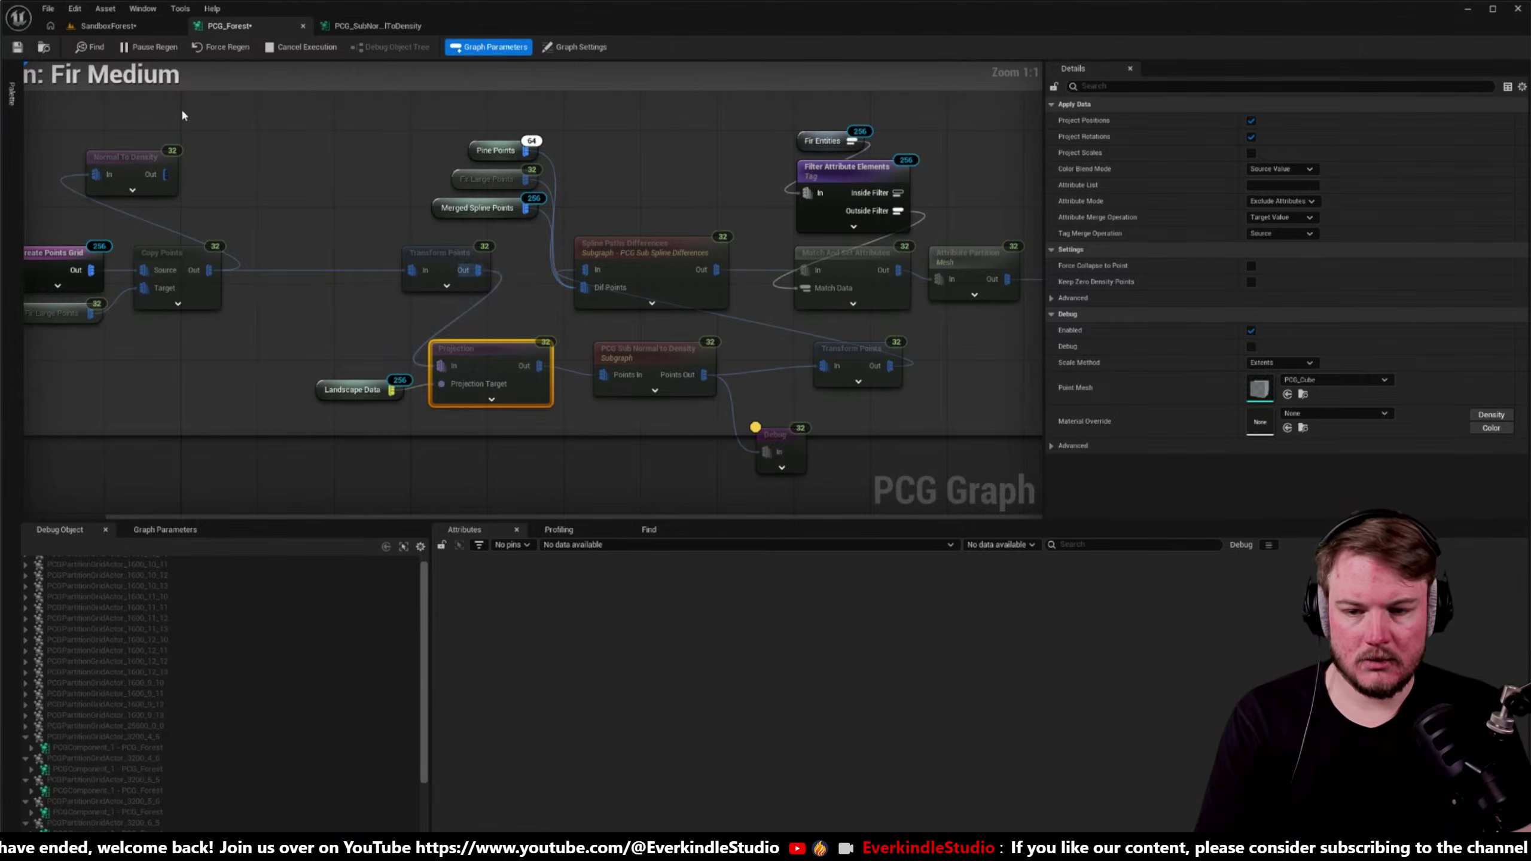
left_click(115, 26)
right_click_drag(674, 359, 674, 359)
left_click(229, 25)
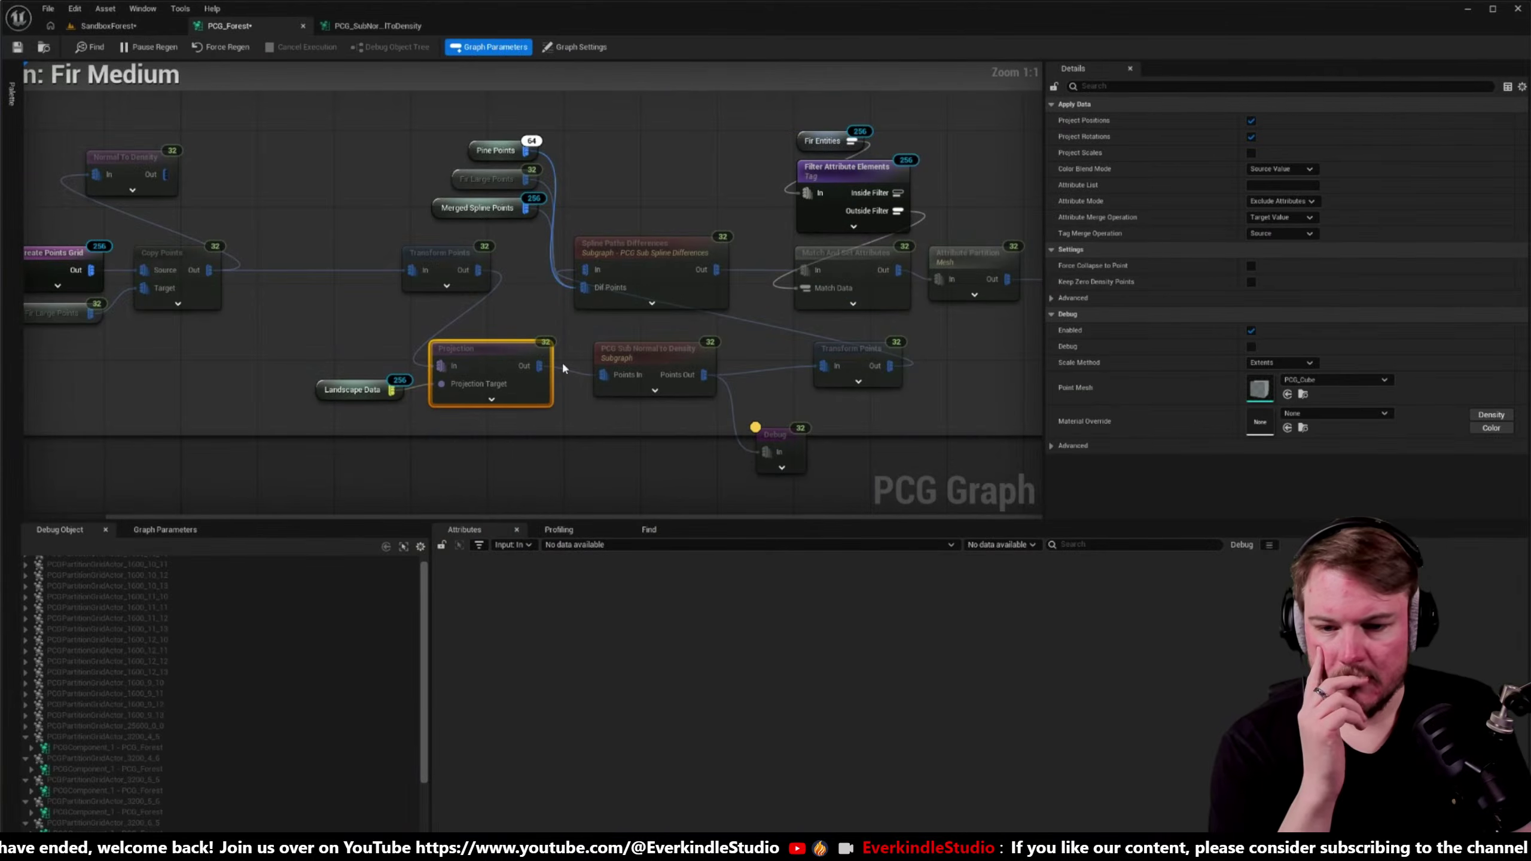
mouse_move(435, 325)
right_mouse_down()
mouse_move(515, 329)
mouse_move(418, 331)
right_mouse_up()
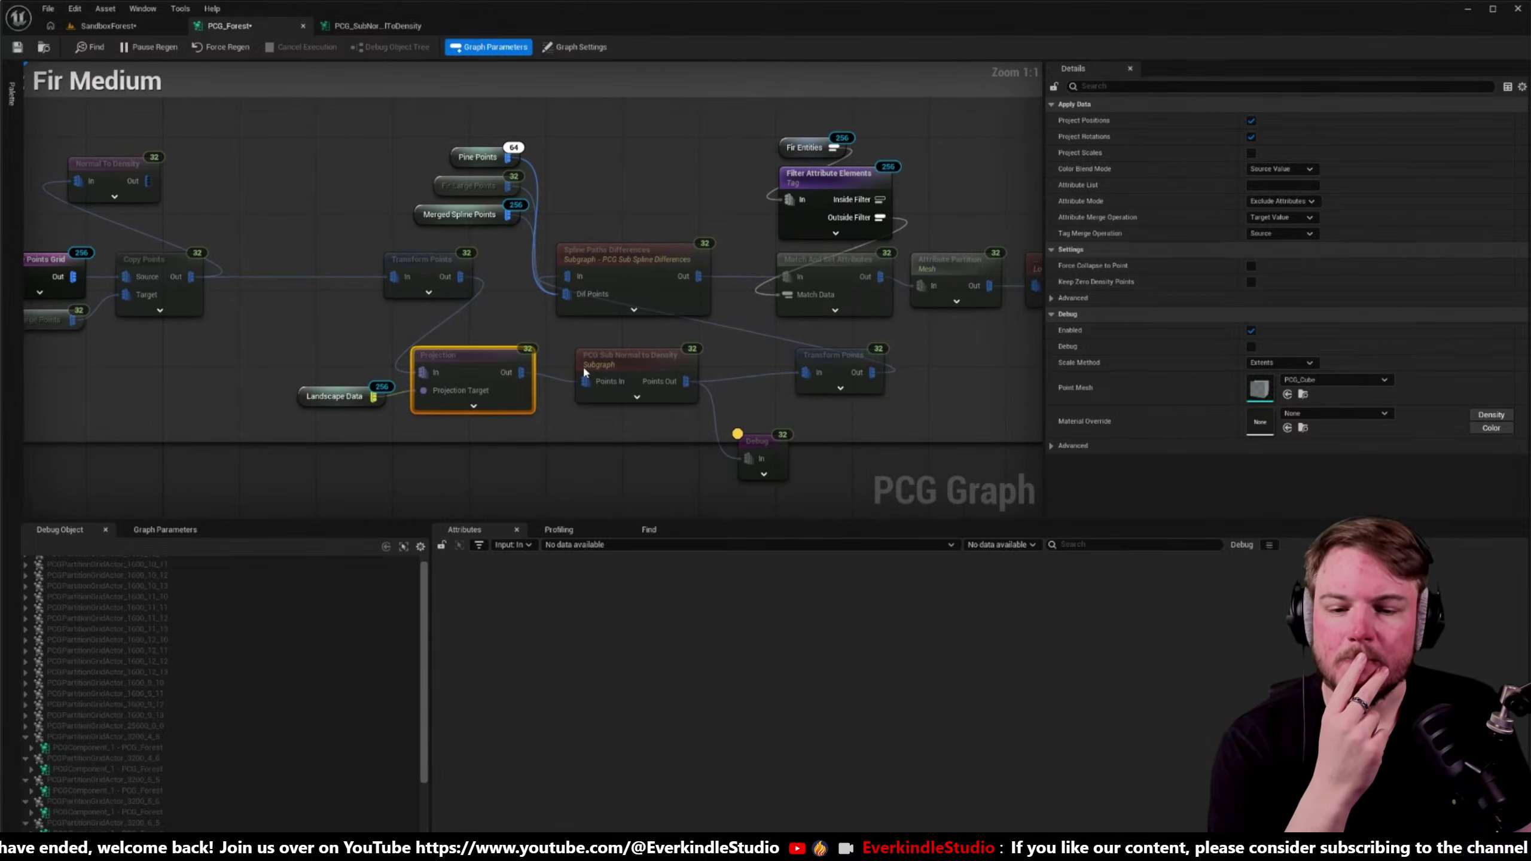
left_click(647, 377)
left_click(760, 446)
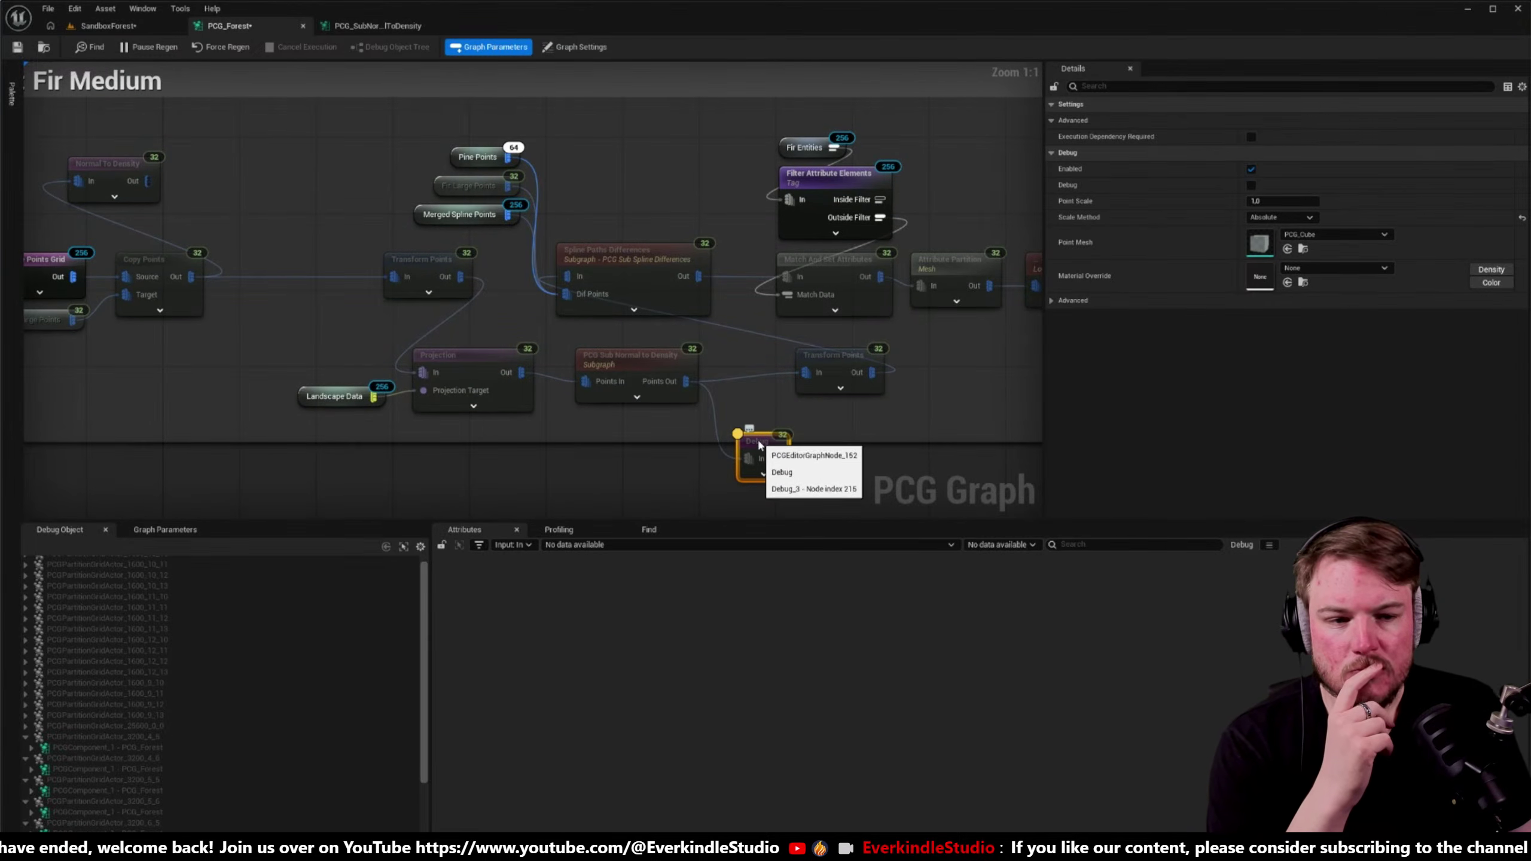
left_click(107, 26)
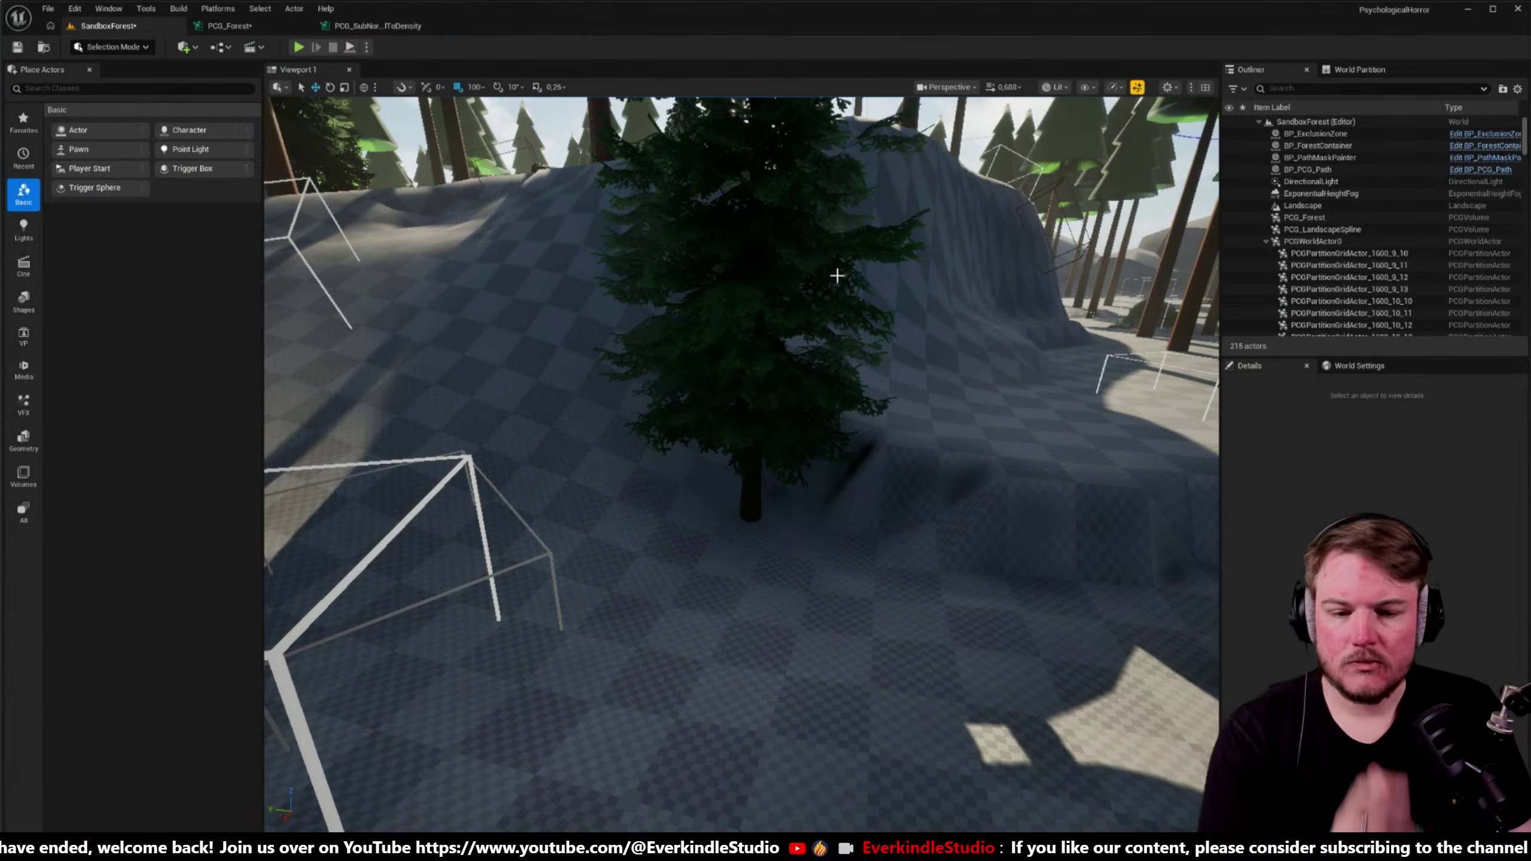
- Set the Lower Bound override of PCG Sub Normal to Density to 0,0 and inspect the debug cubes' densities in the level
left_click(229, 25)
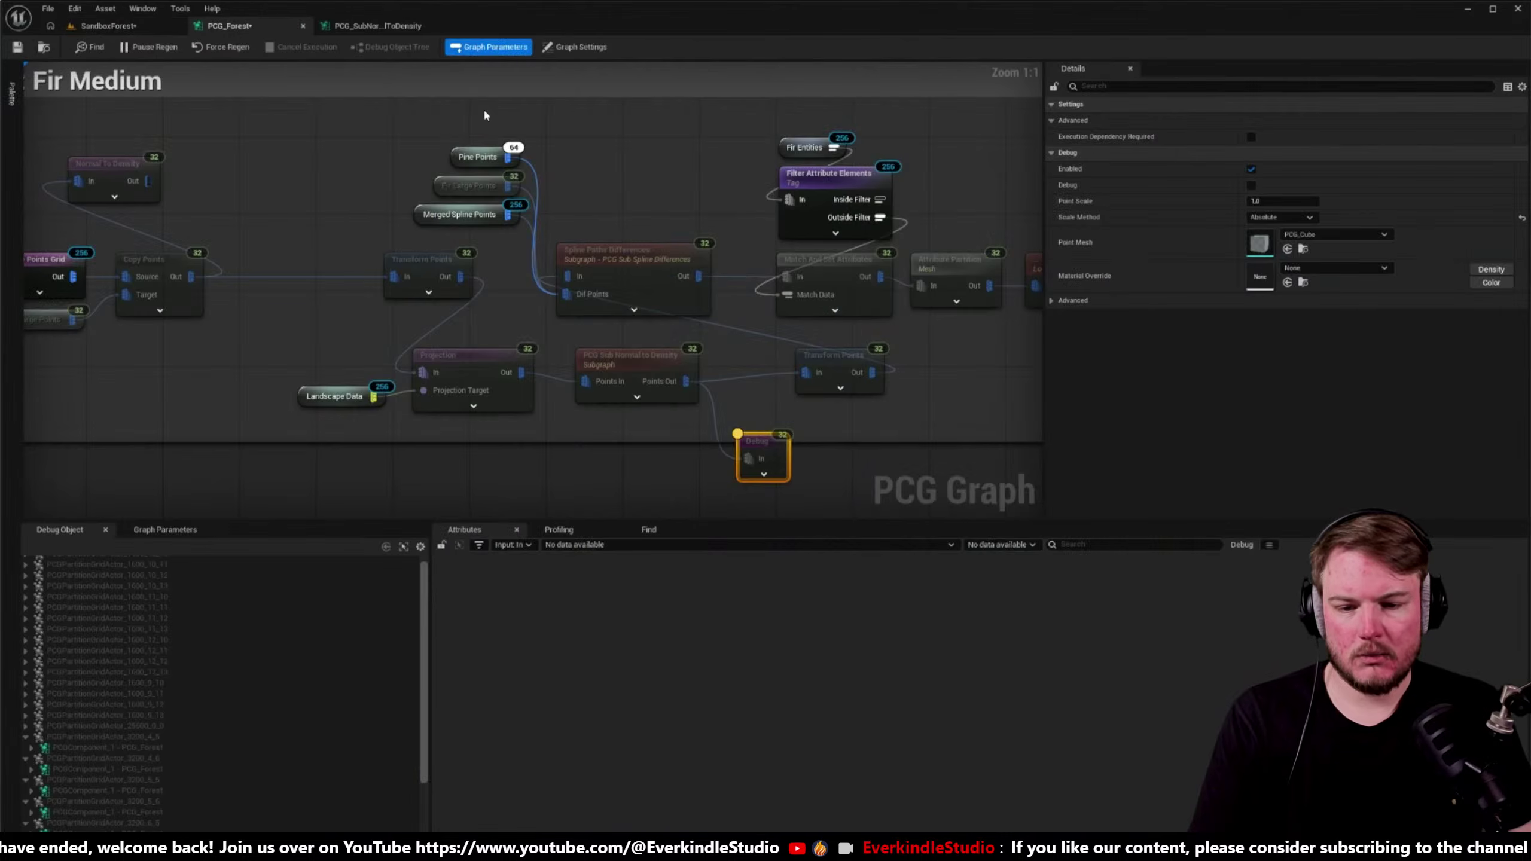
left_click(667, 355)
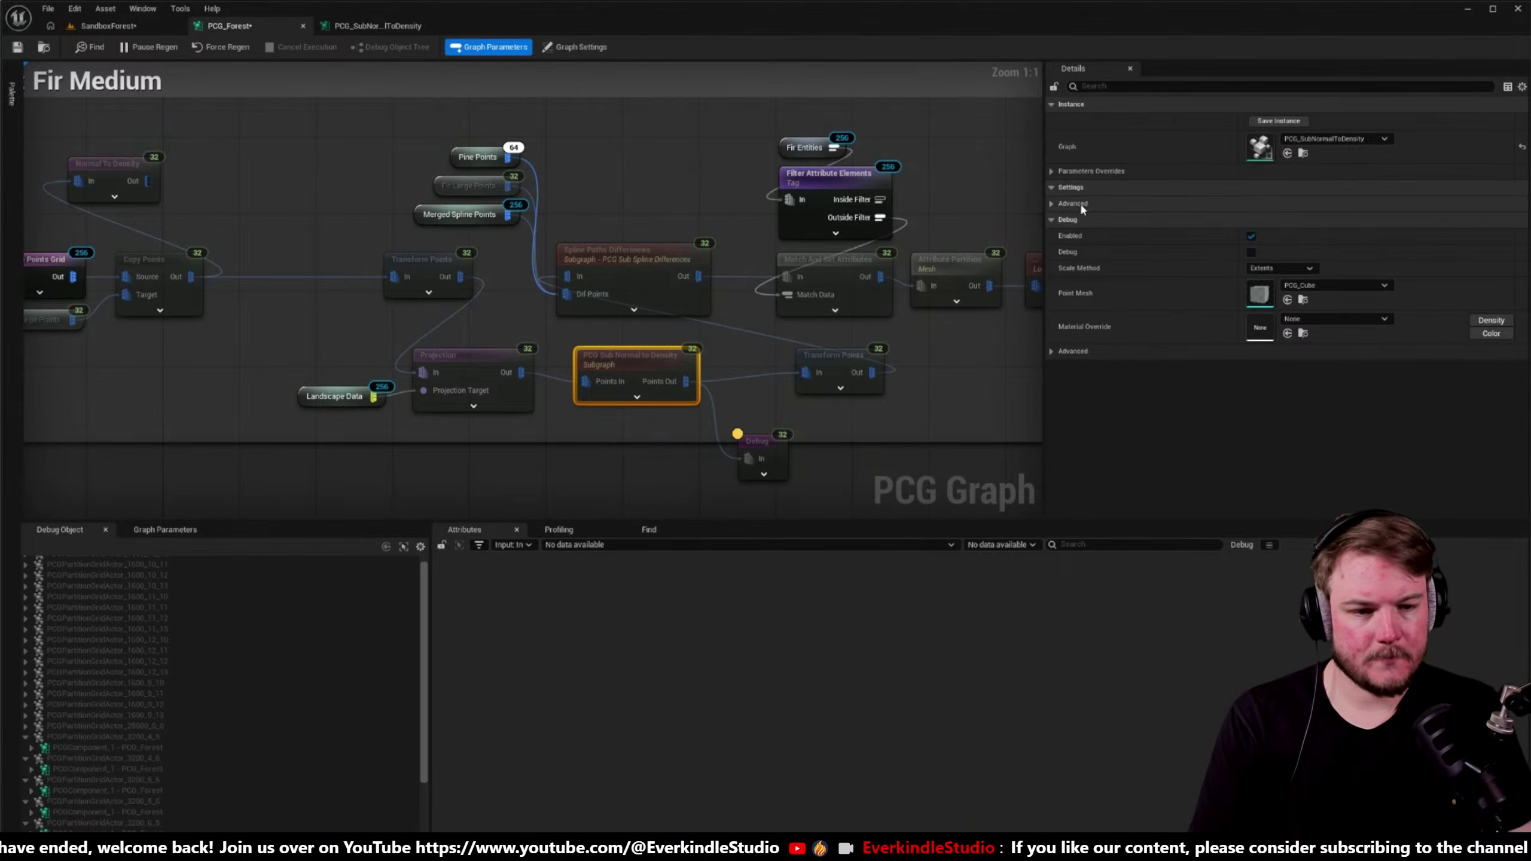
left_click(1091, 171)
left_click(1248, 203)
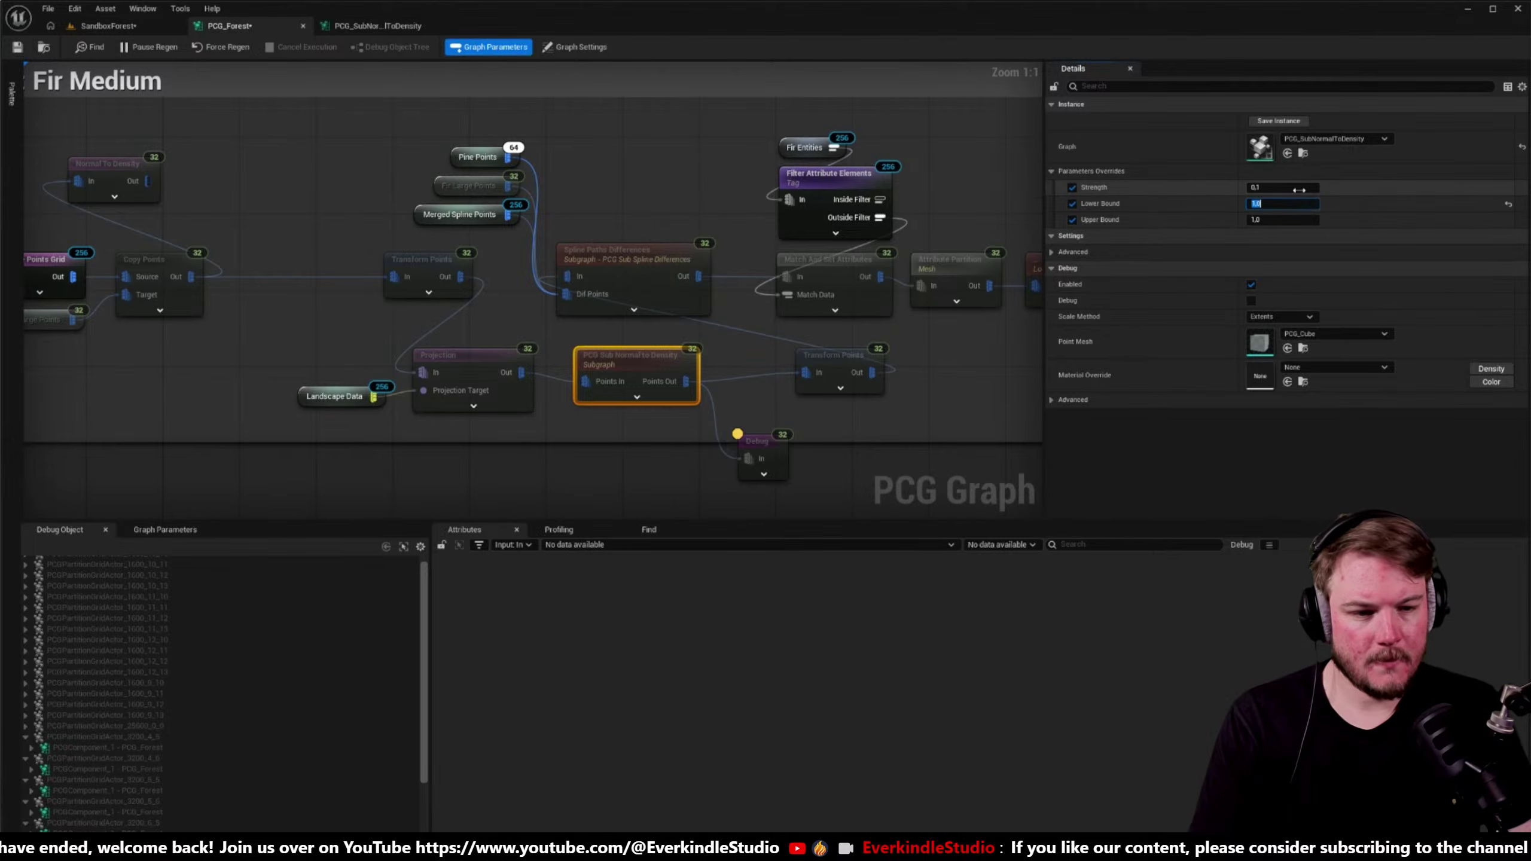
left_click(111, 26)
right_click_drag(299, 124, 630, 241)
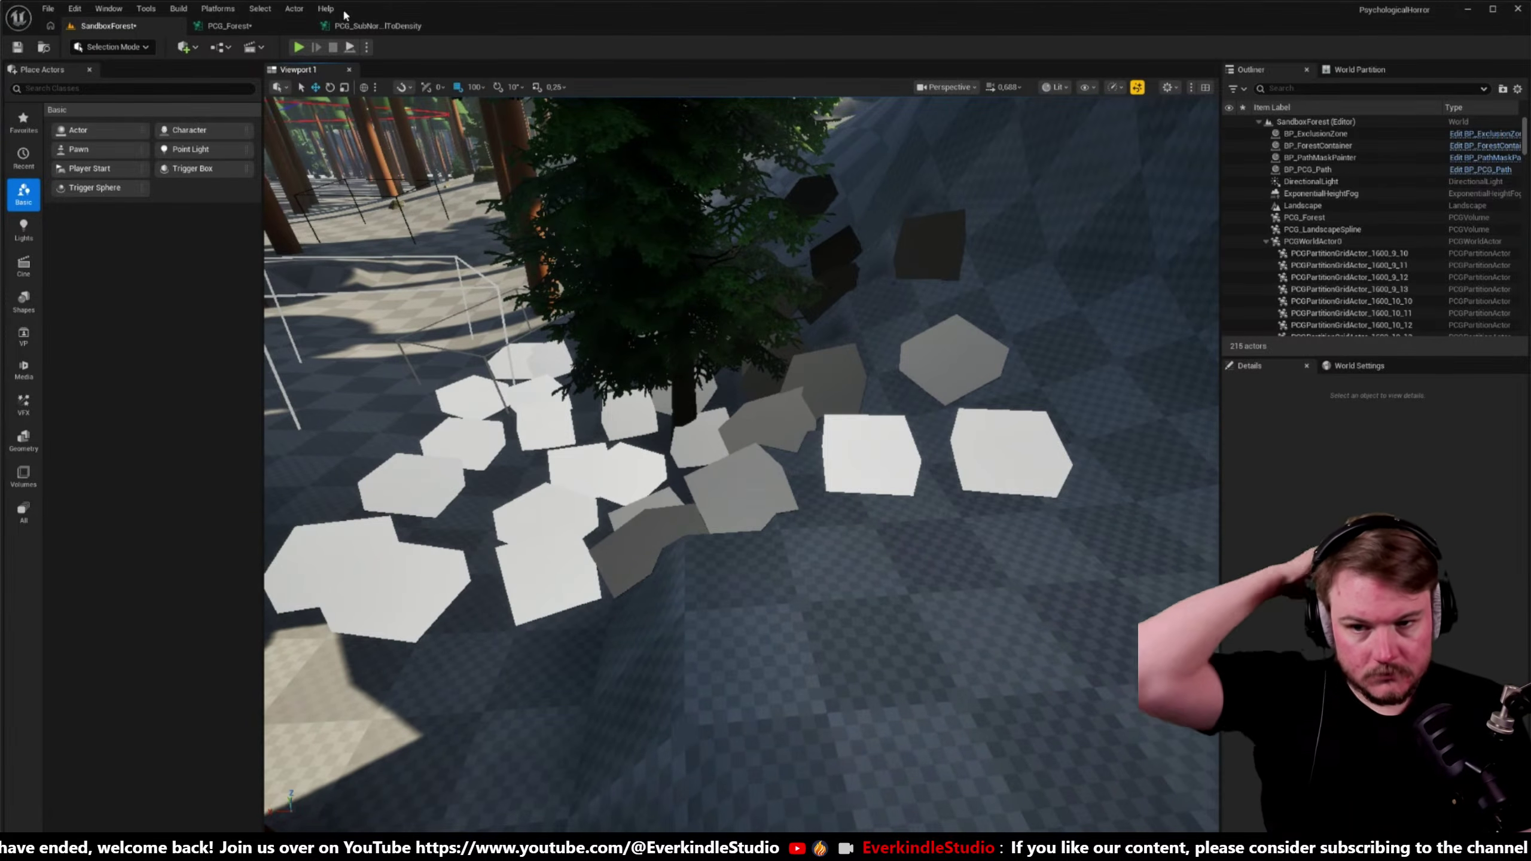
- Reset the Lower Bound override to its default of 0,5 and inspect the debug cubes in the level
left_click(232, 24)
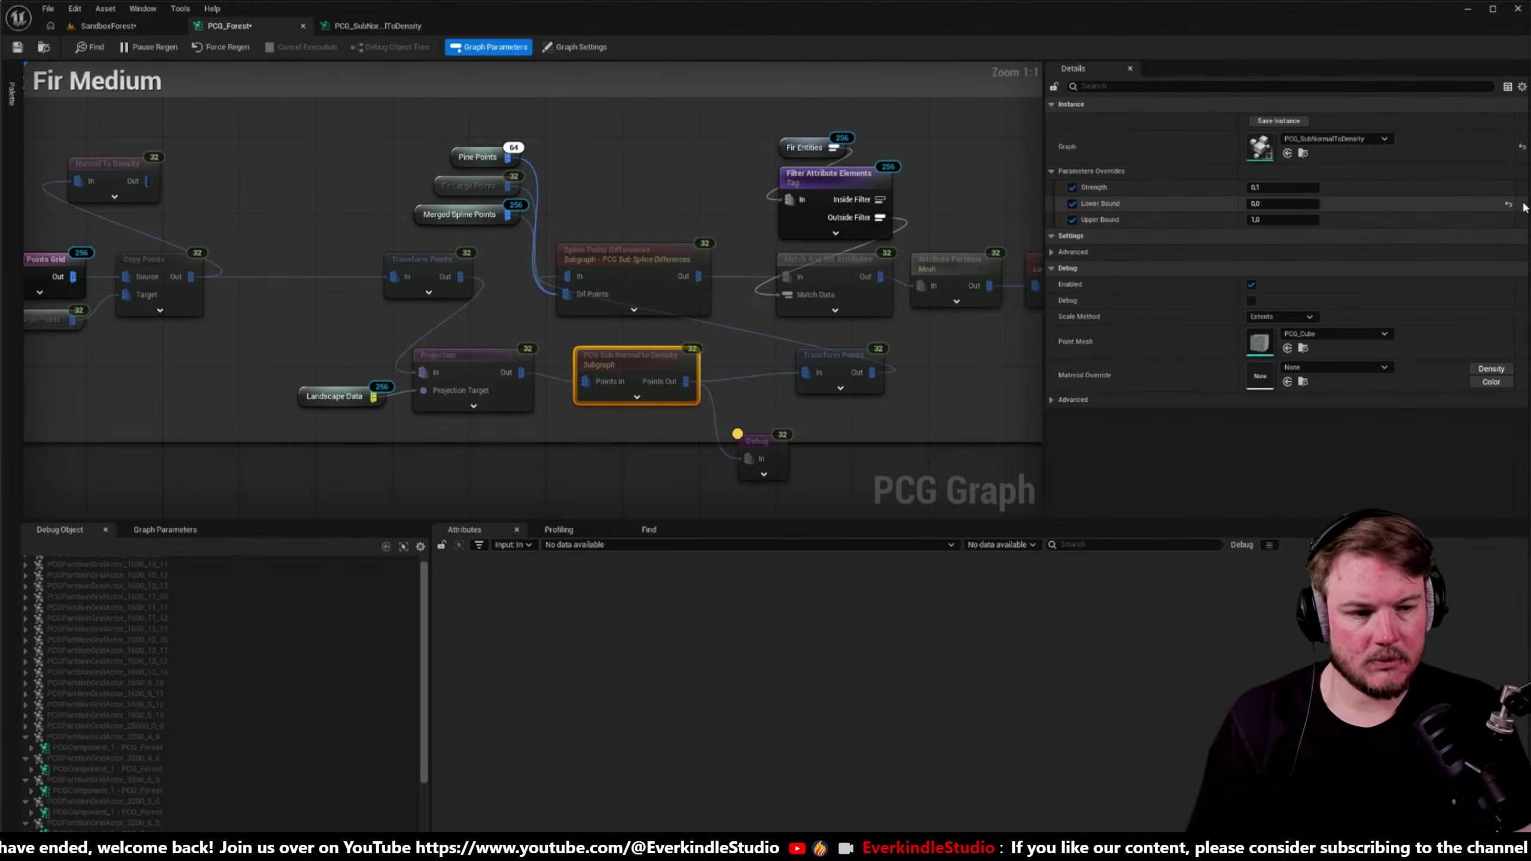
left_click(147, 26)
right_click_drag(741, 464, 742, 464)
right_click_drag(584, 409, 475, 213)
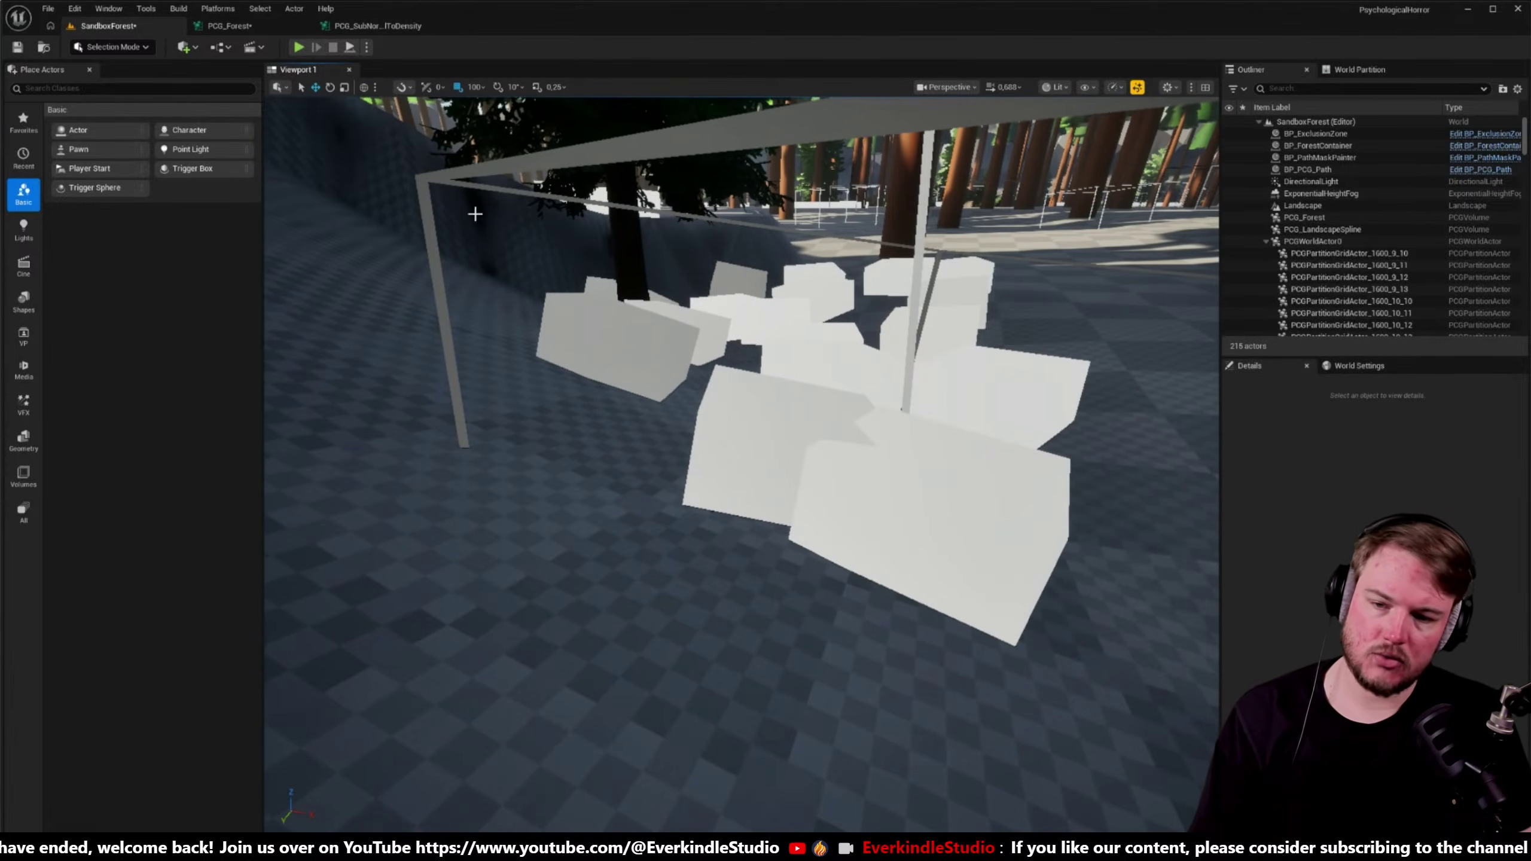
- Set the Lower Bound override of PCG Sub Normal to Density to 0,6 and check the slope in the level
left_click(230, 26)
left_click(1283, 203)
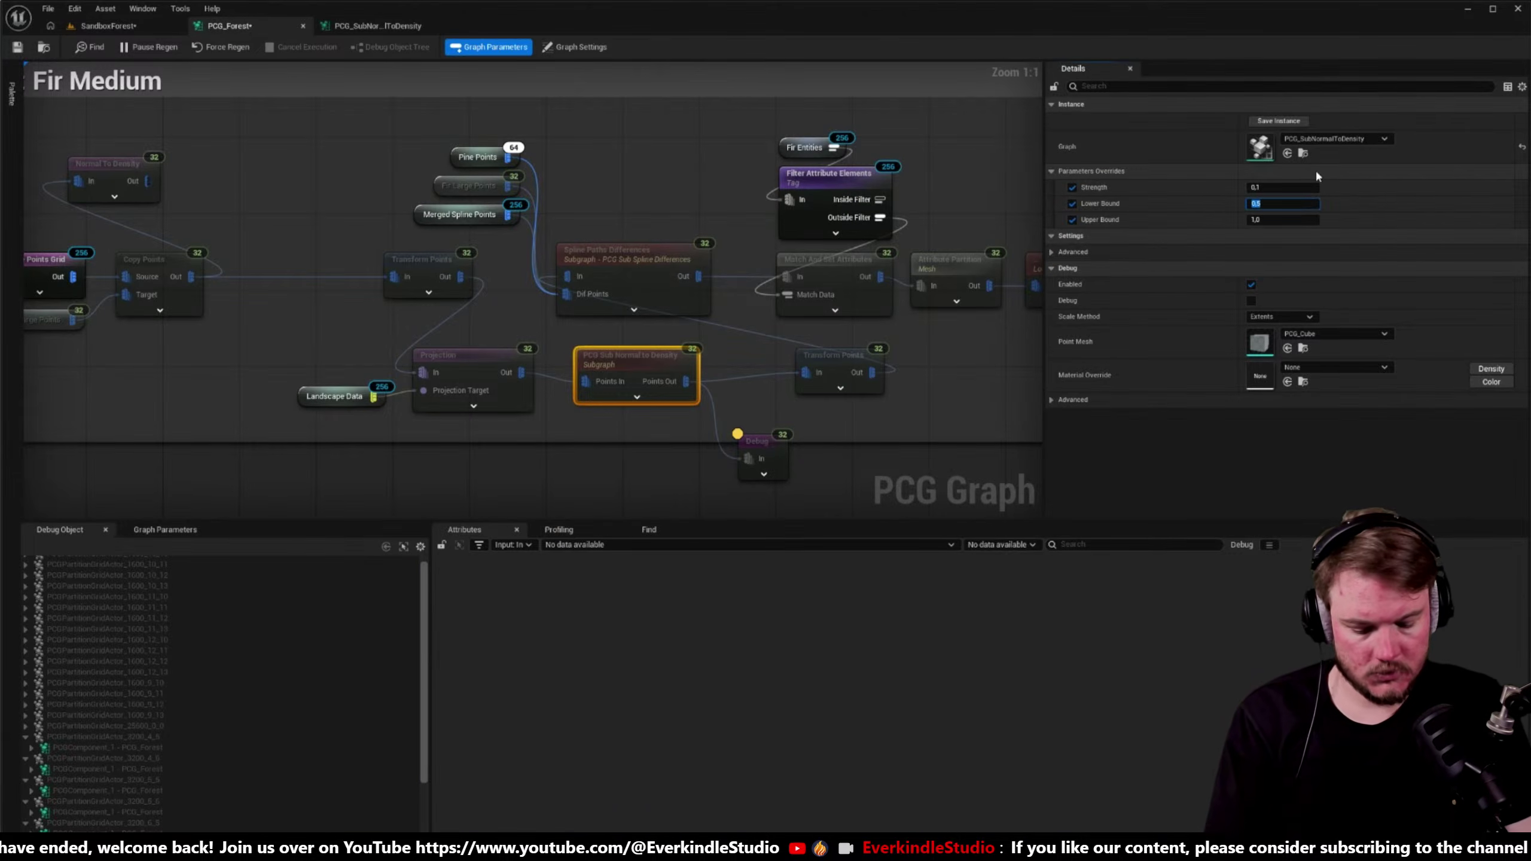
type("0,6")
key("Return")
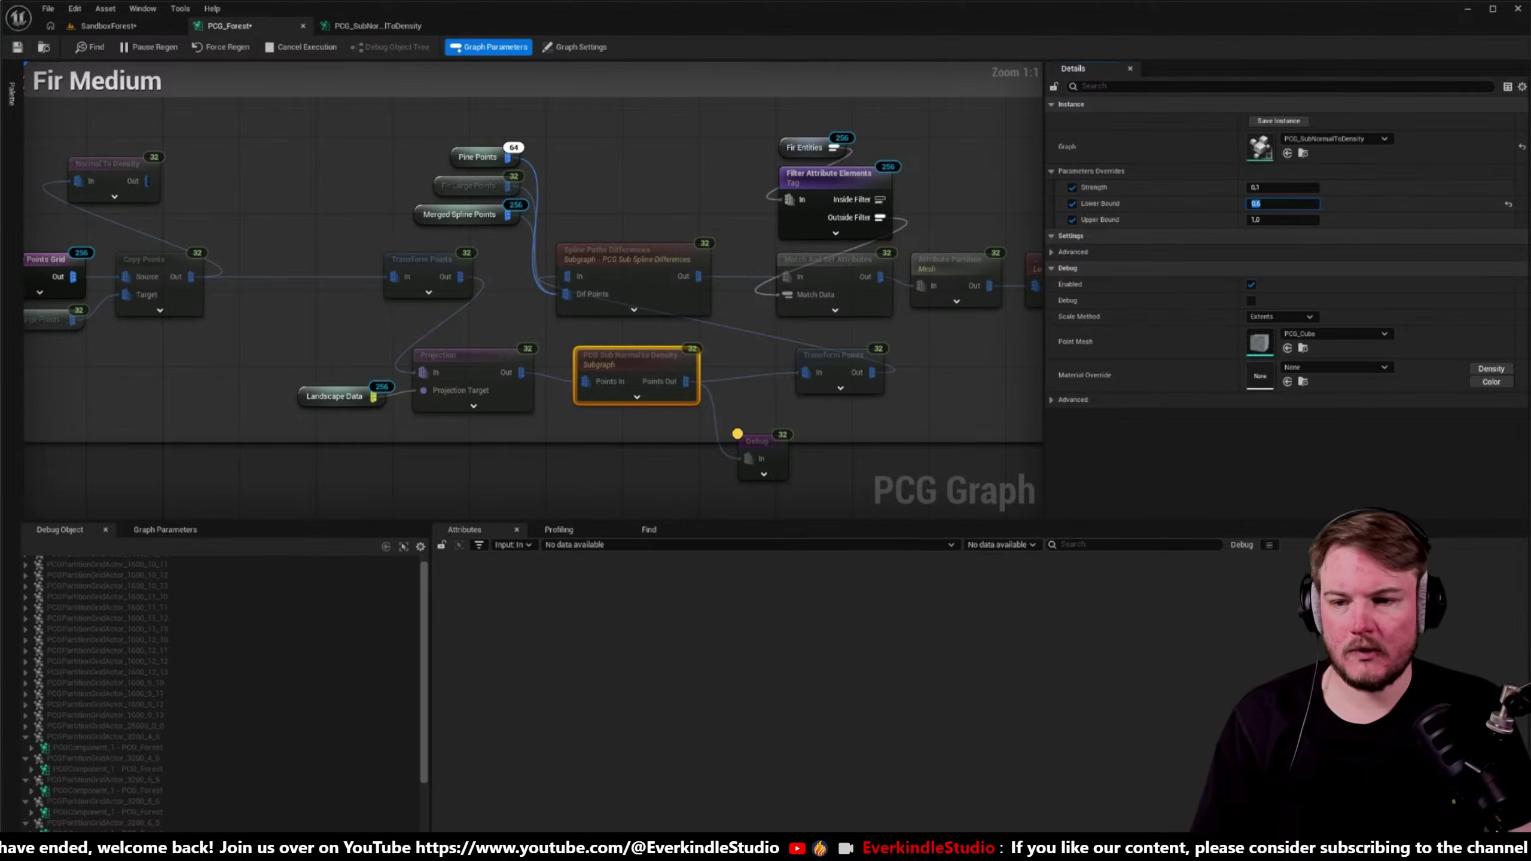
left_click(96, 26)
right_click_drag(741, 464, 741, 463)
- Examine the settings of the two Transform Points nodes before and after the Fir Medium projection in PCG_Forest
left_click(230, 26)
mouse_move(626, 237)
right_mouse_down()
mouse_move(519, 253)
mouse_move(627, 216)
right_mouse_up()
left_click(766, 358)
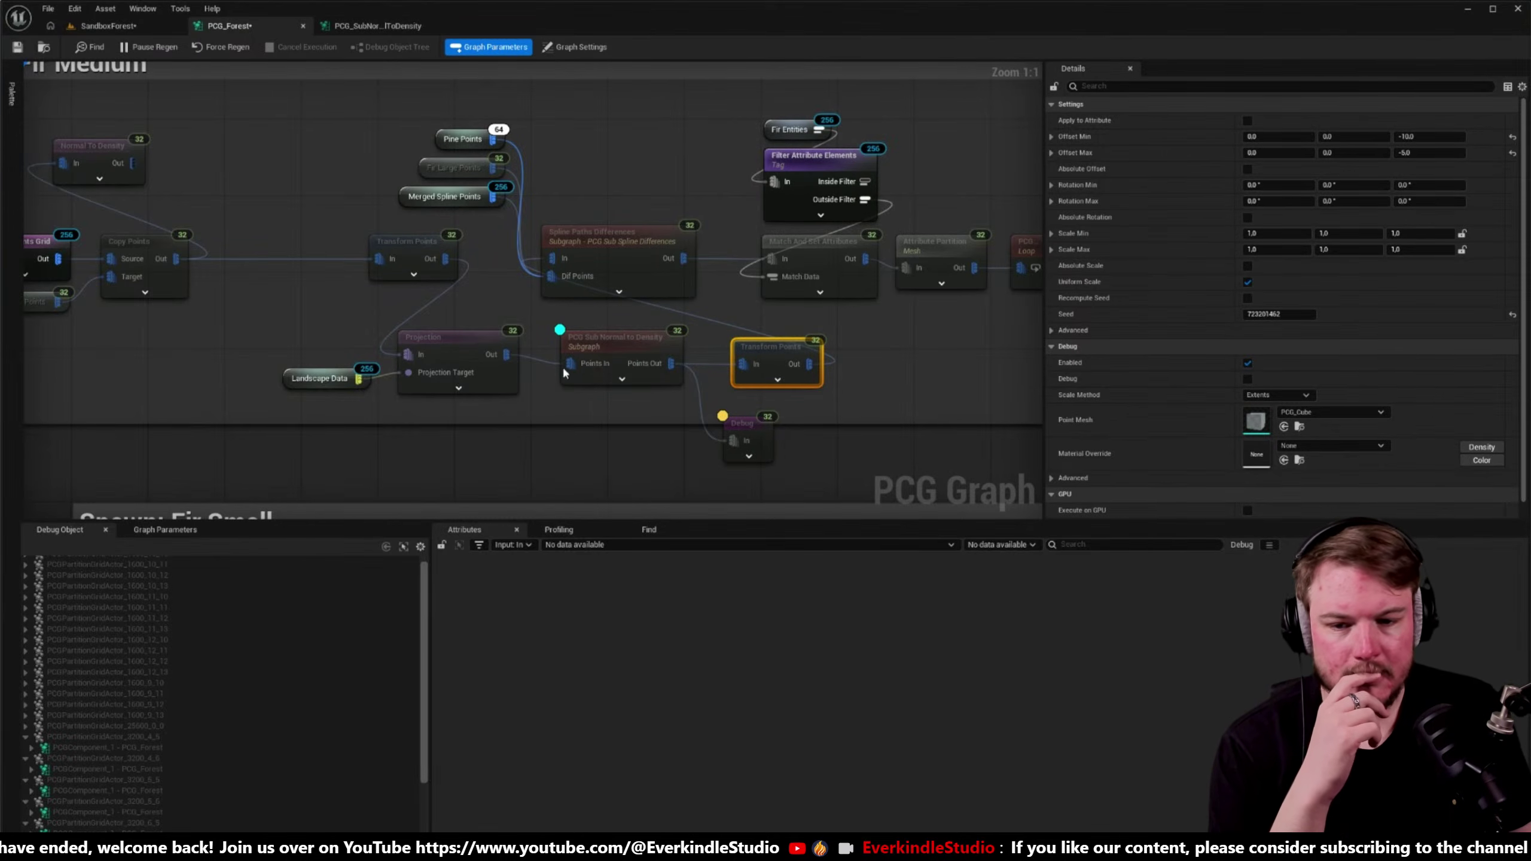
left_click(424, 257)
right_click_drag(424, 257, 642, 243)
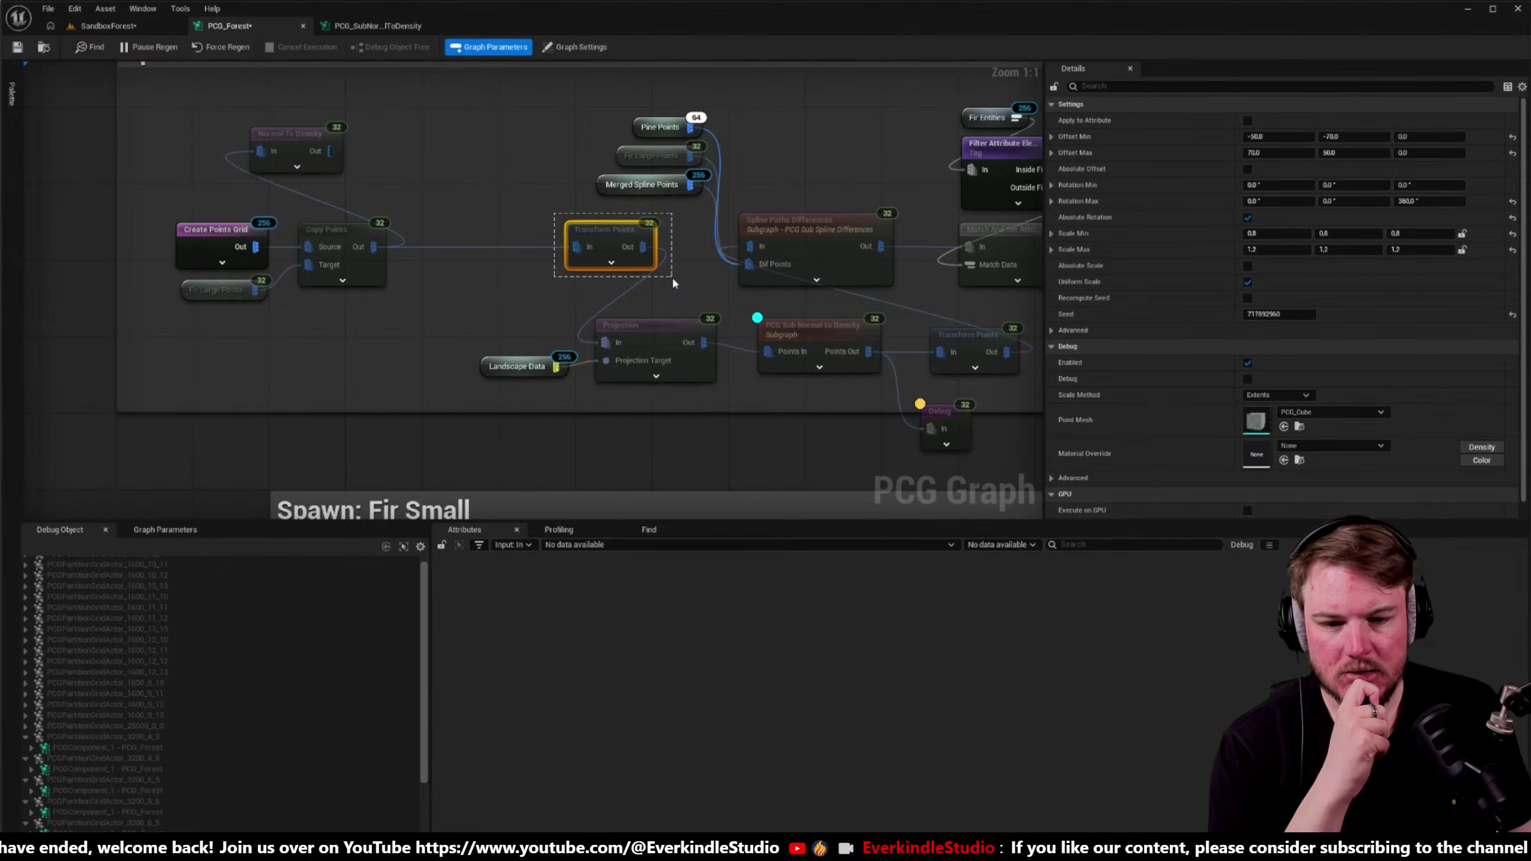
- Disconnect the first Transform Points node's output in Fir Medium and wire Copy Points directly into the Projection node's In pin
left_click_drag(672, 275, 672, 275)
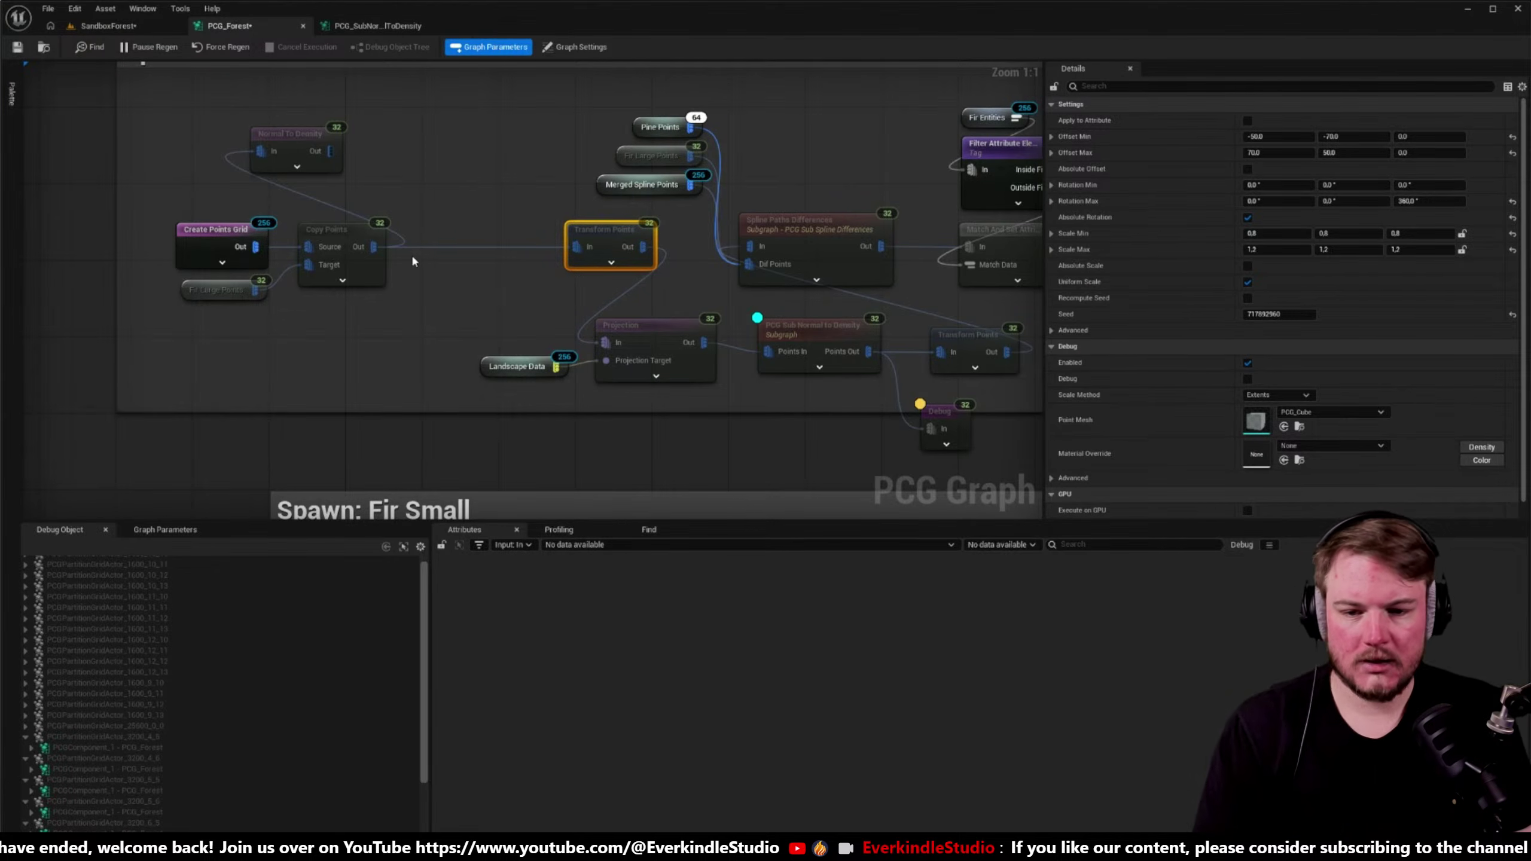
left_click(651, 247, "alt")
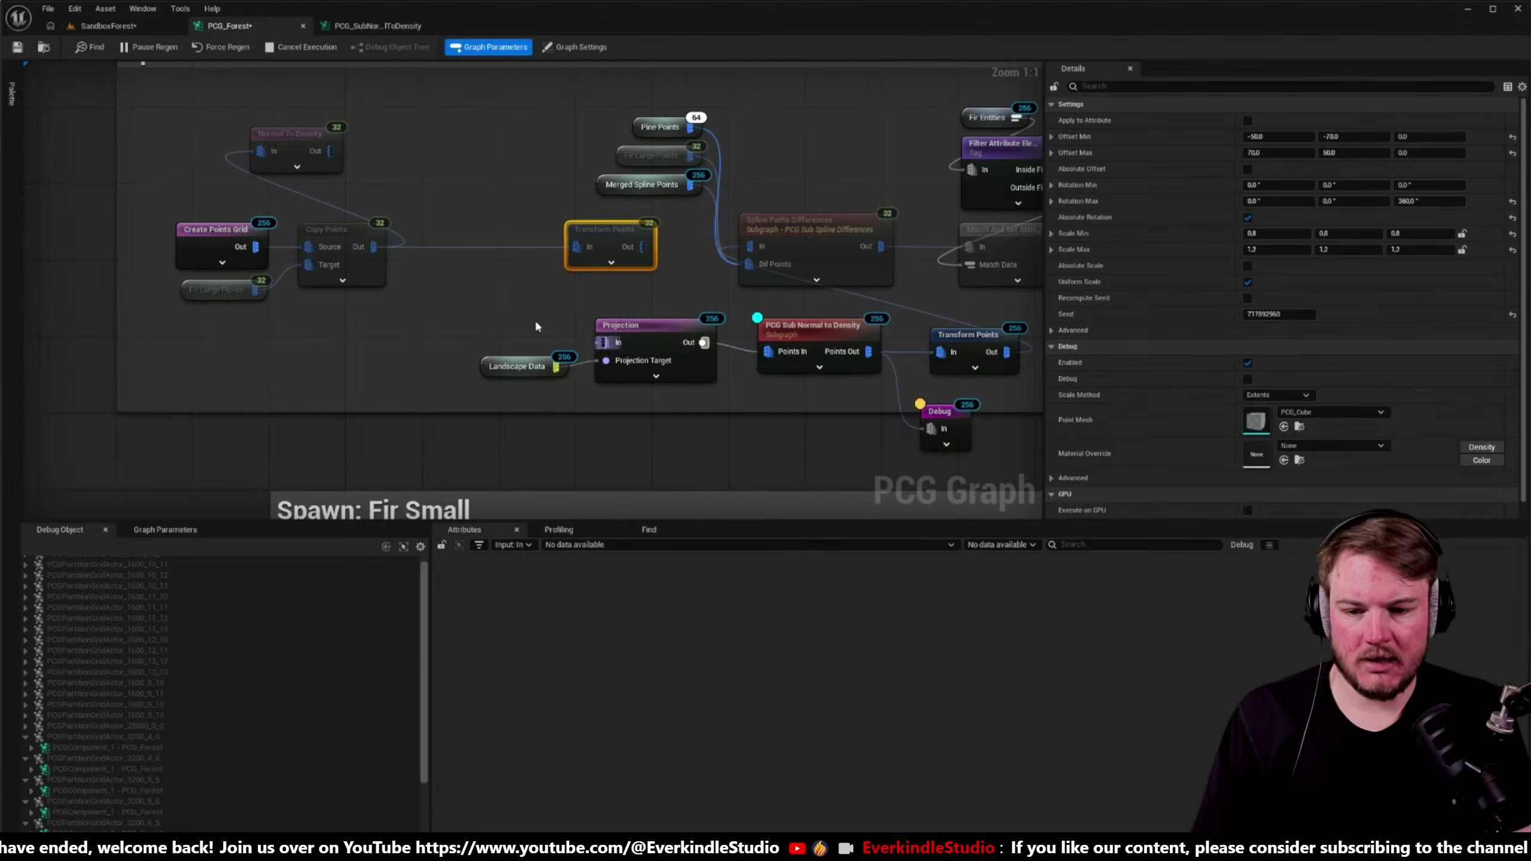
left_click_drag(374, 246, 603, 342)
right_click_drag(551, 352, 459, 338)
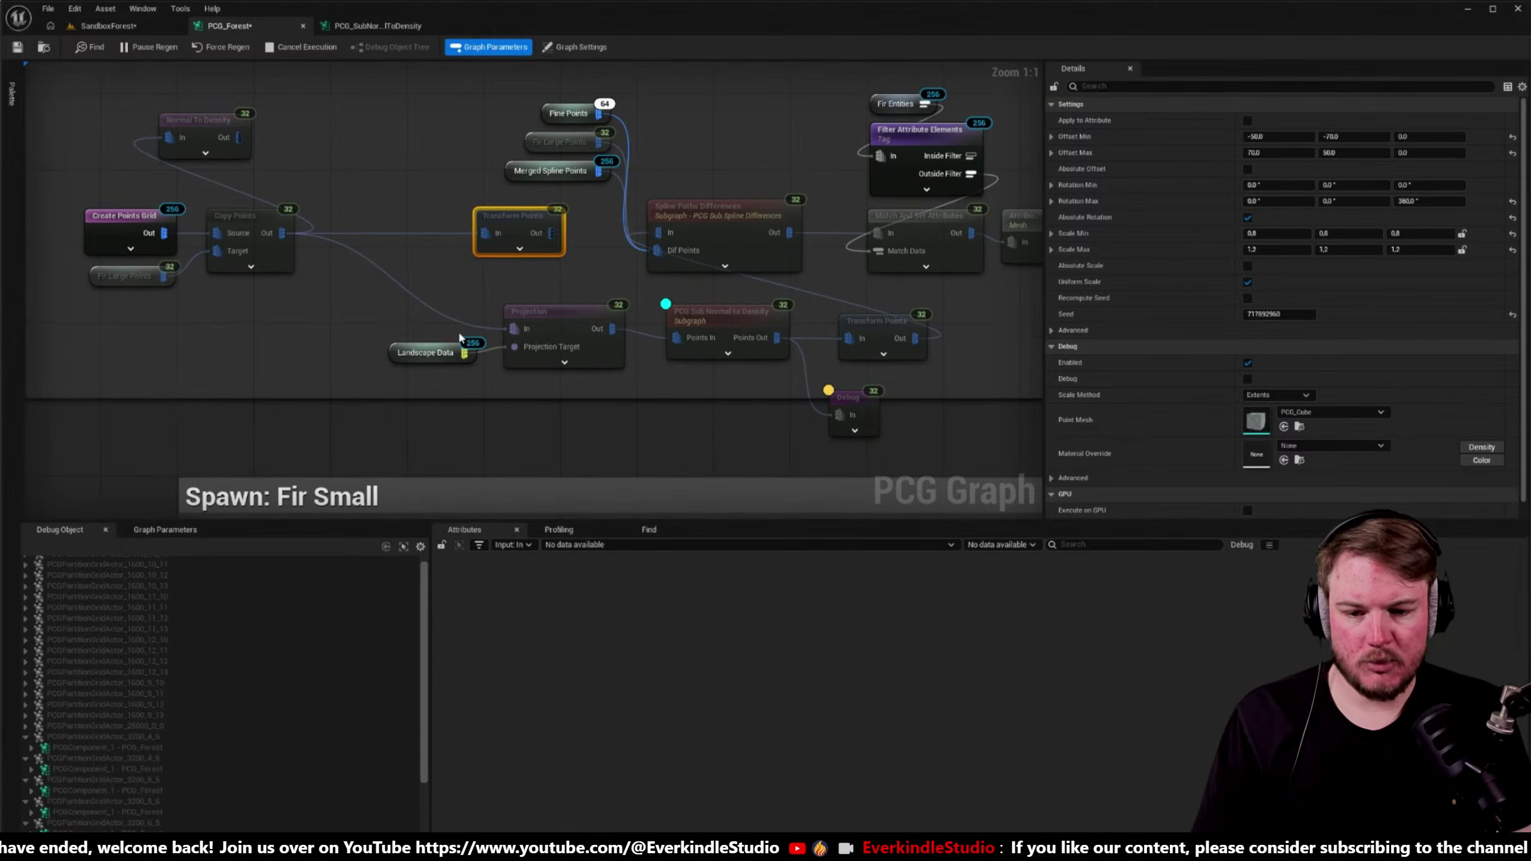
- On the Transform Points node after PCG Sub Normal to Density, enable Absolute Rotation and set the Z value of Rotation Max to 360°
left_click_drag(373, 306, 591, 380)
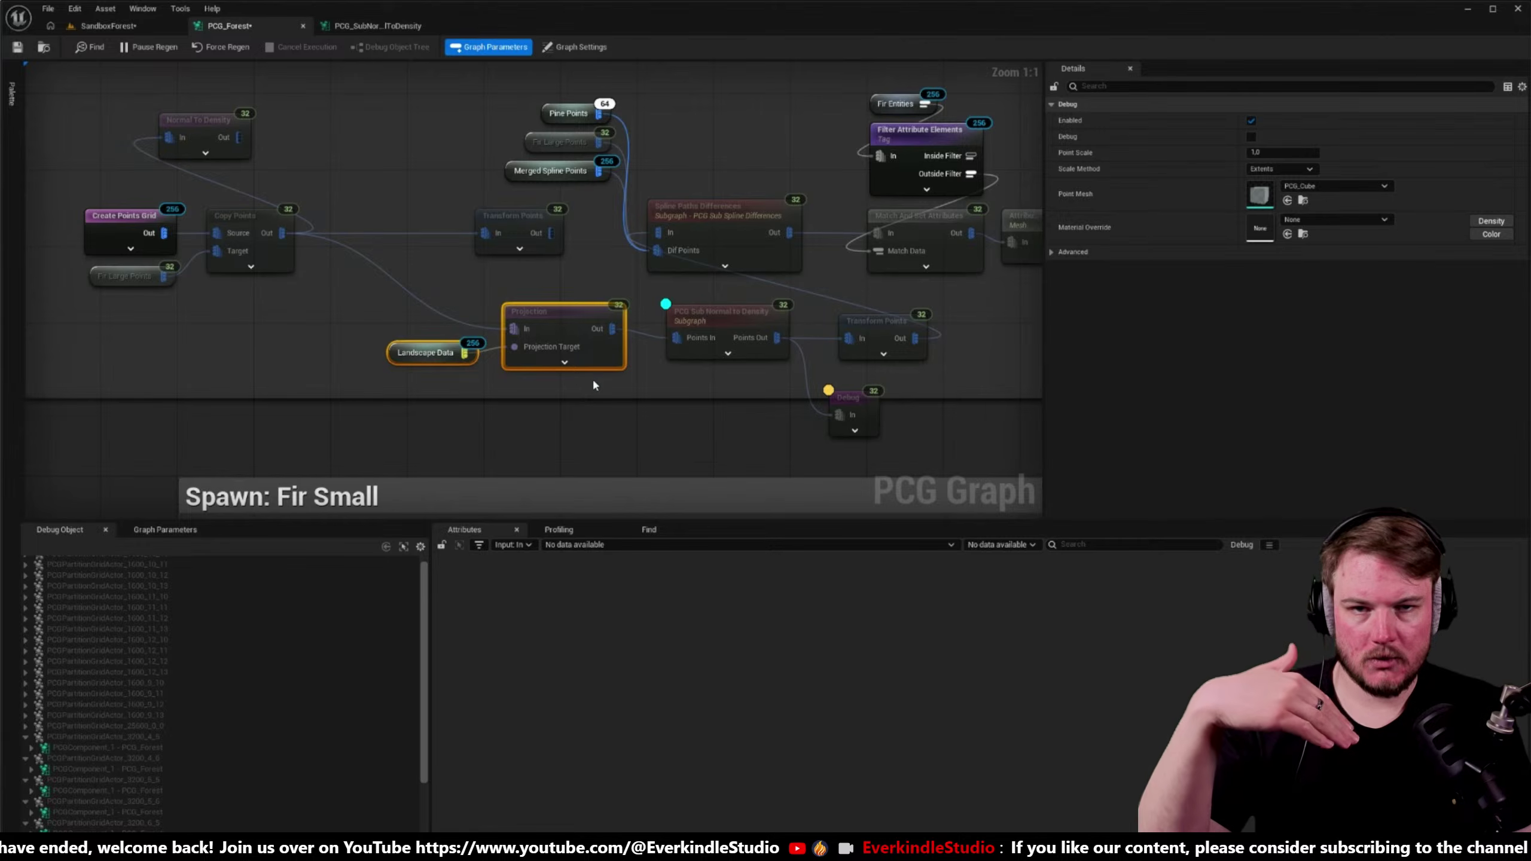
right_click_drag(600, 366, 534, 356)
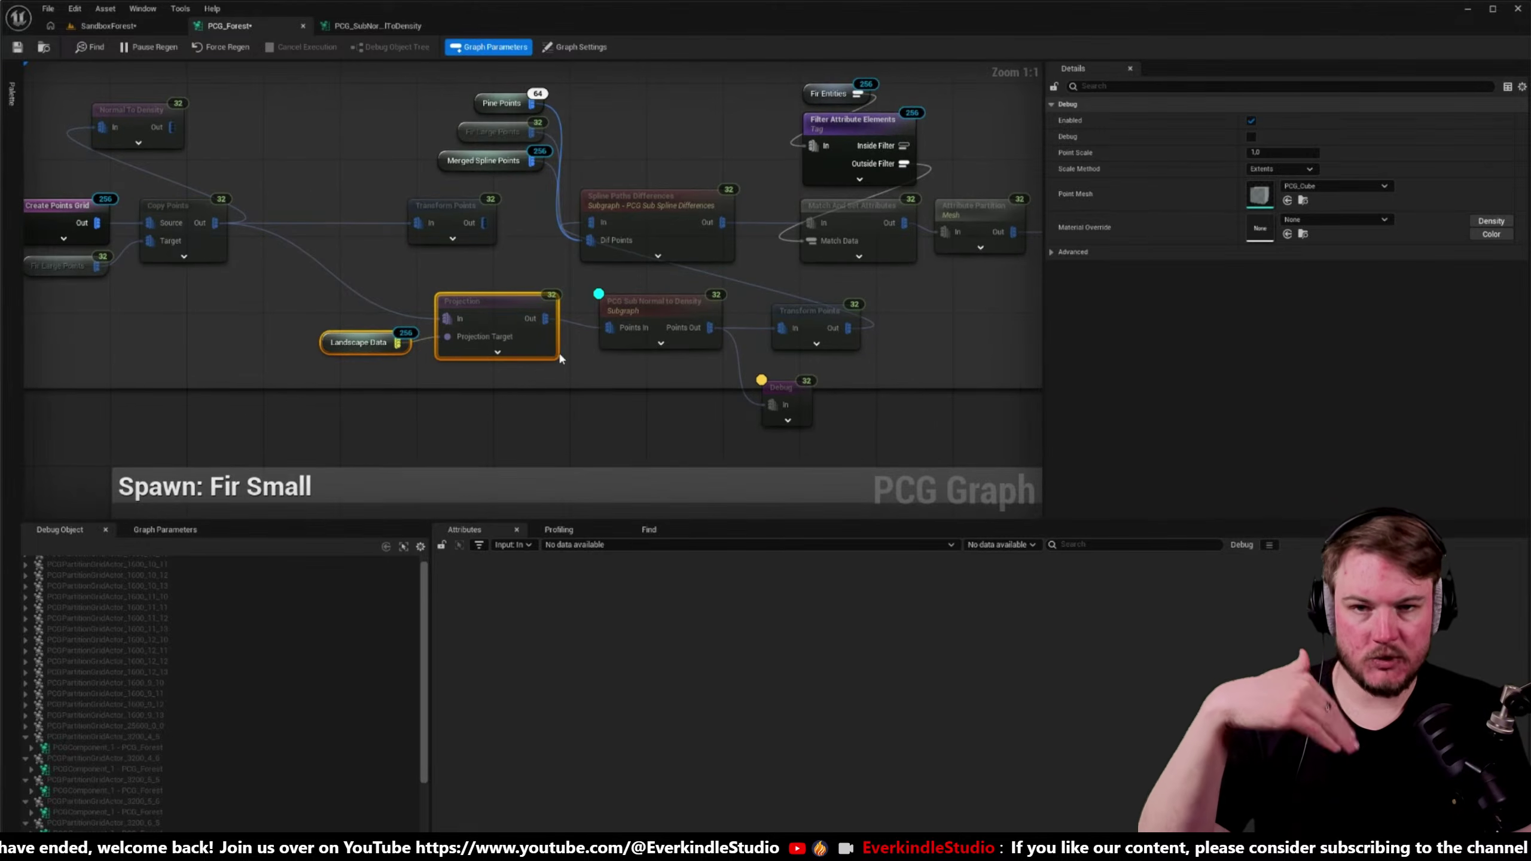
left_click(680, 317)
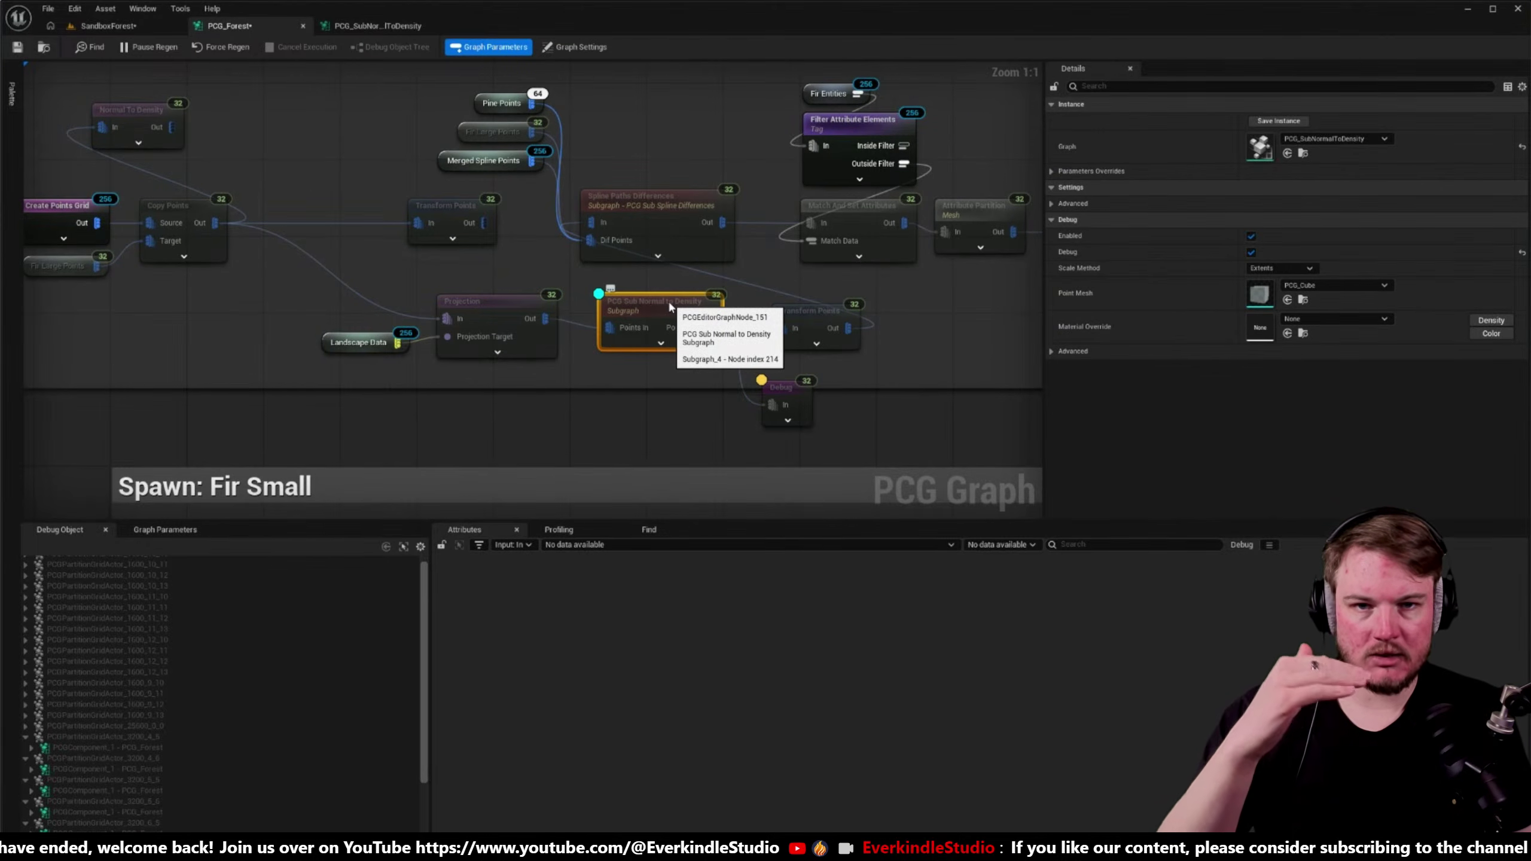
right_click_drag(687, 390, 577, 389)
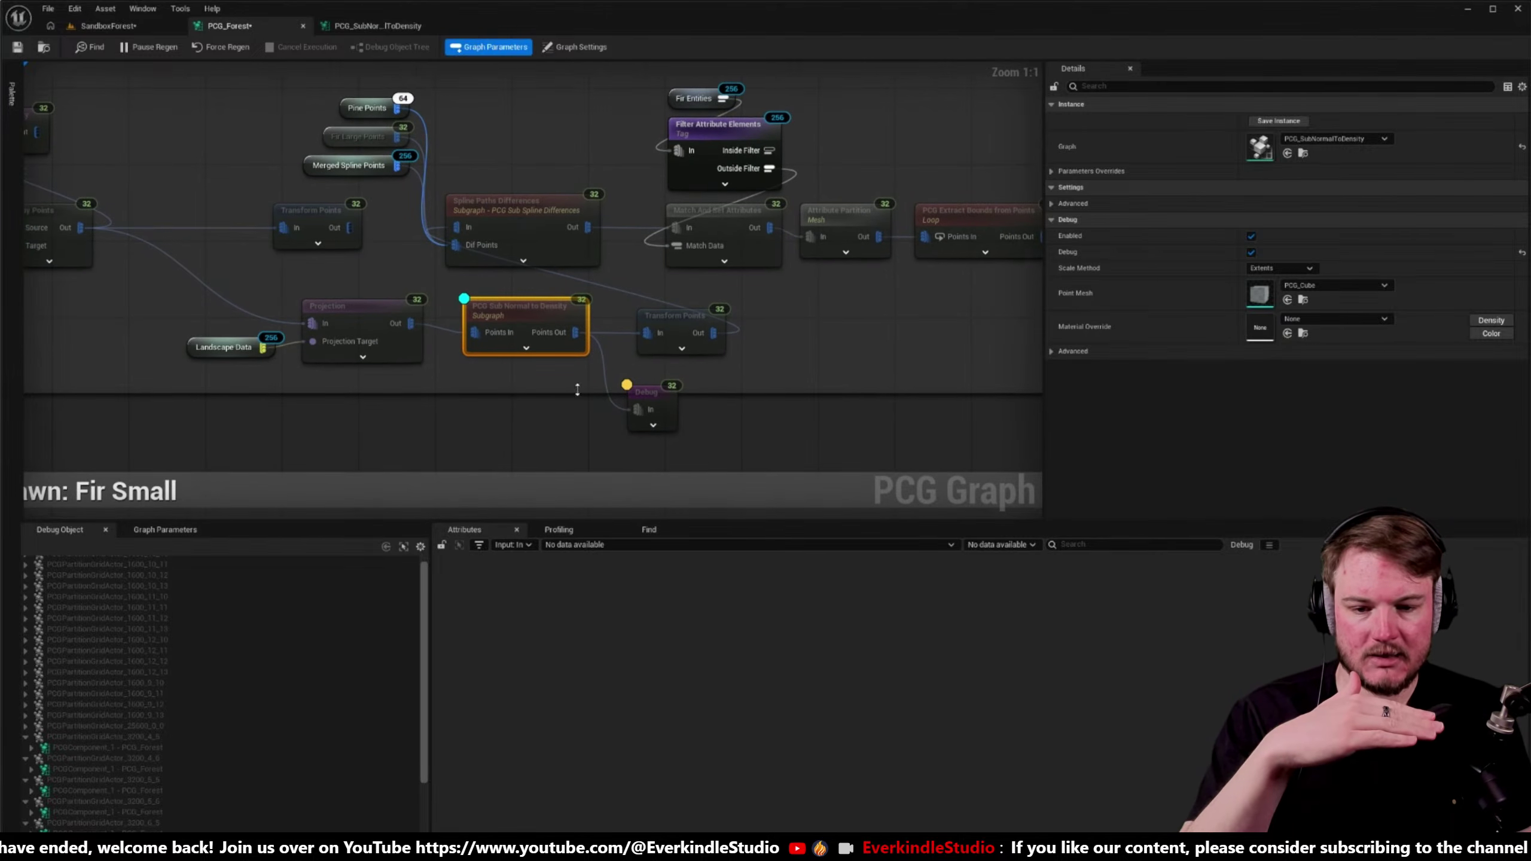
left_click(662, 314)
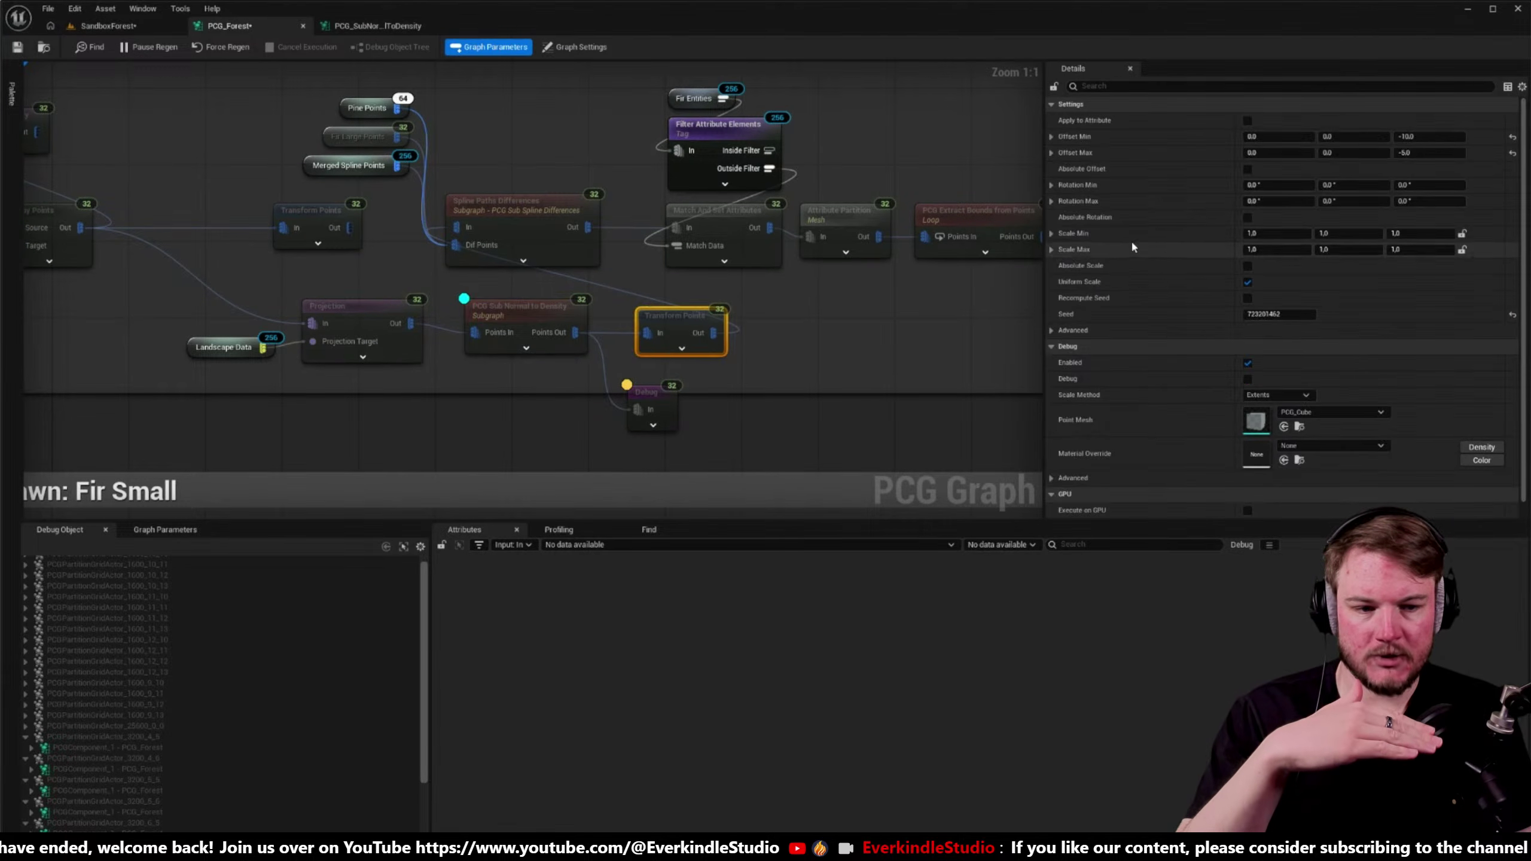
left_click(1247, 217)
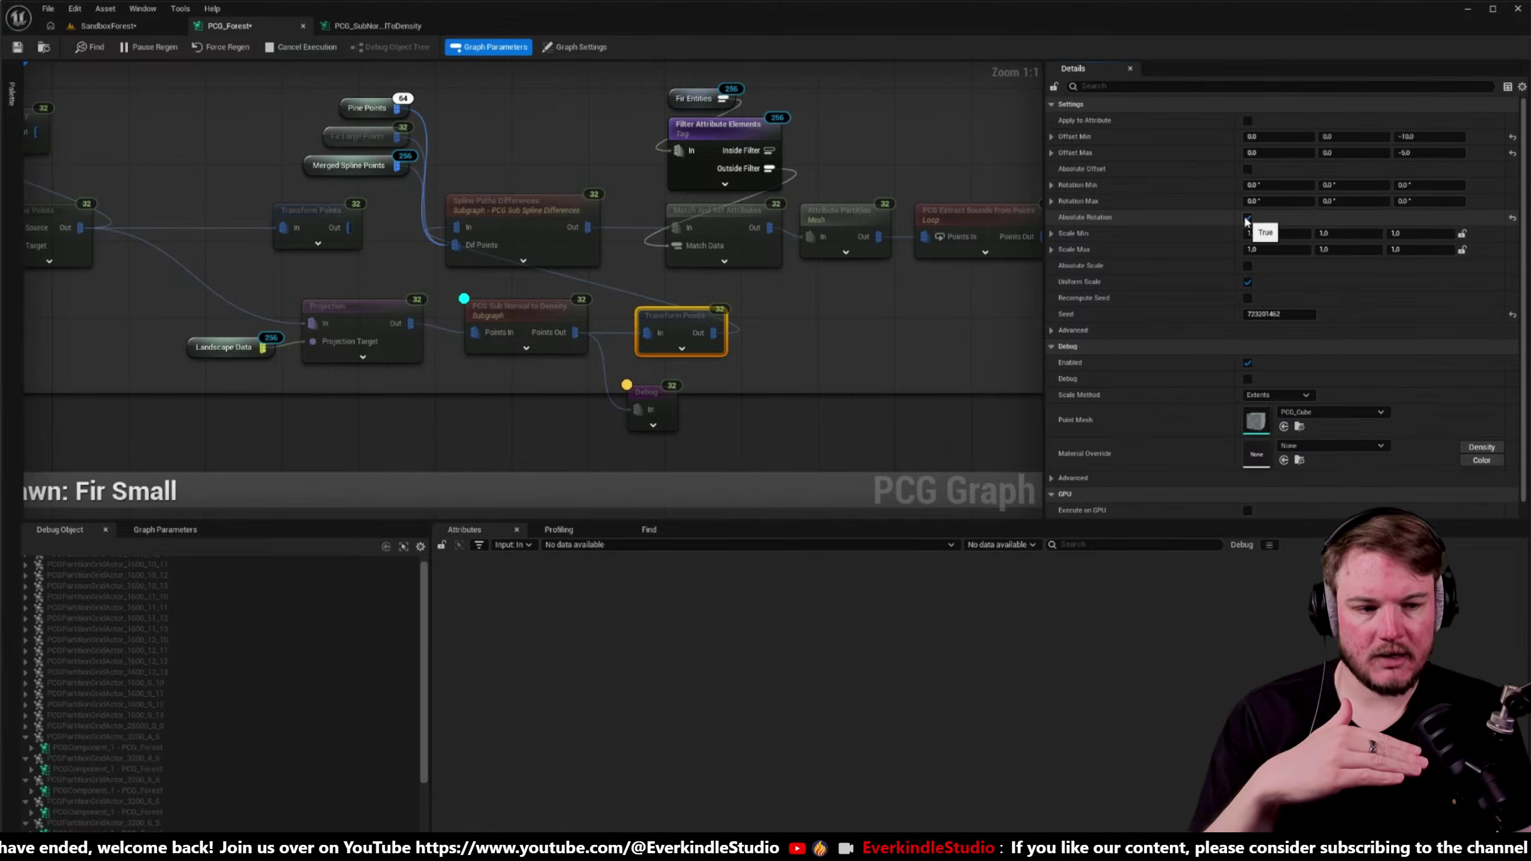
left_click(1446, 202)
left_click(1457, 204)
type("1")
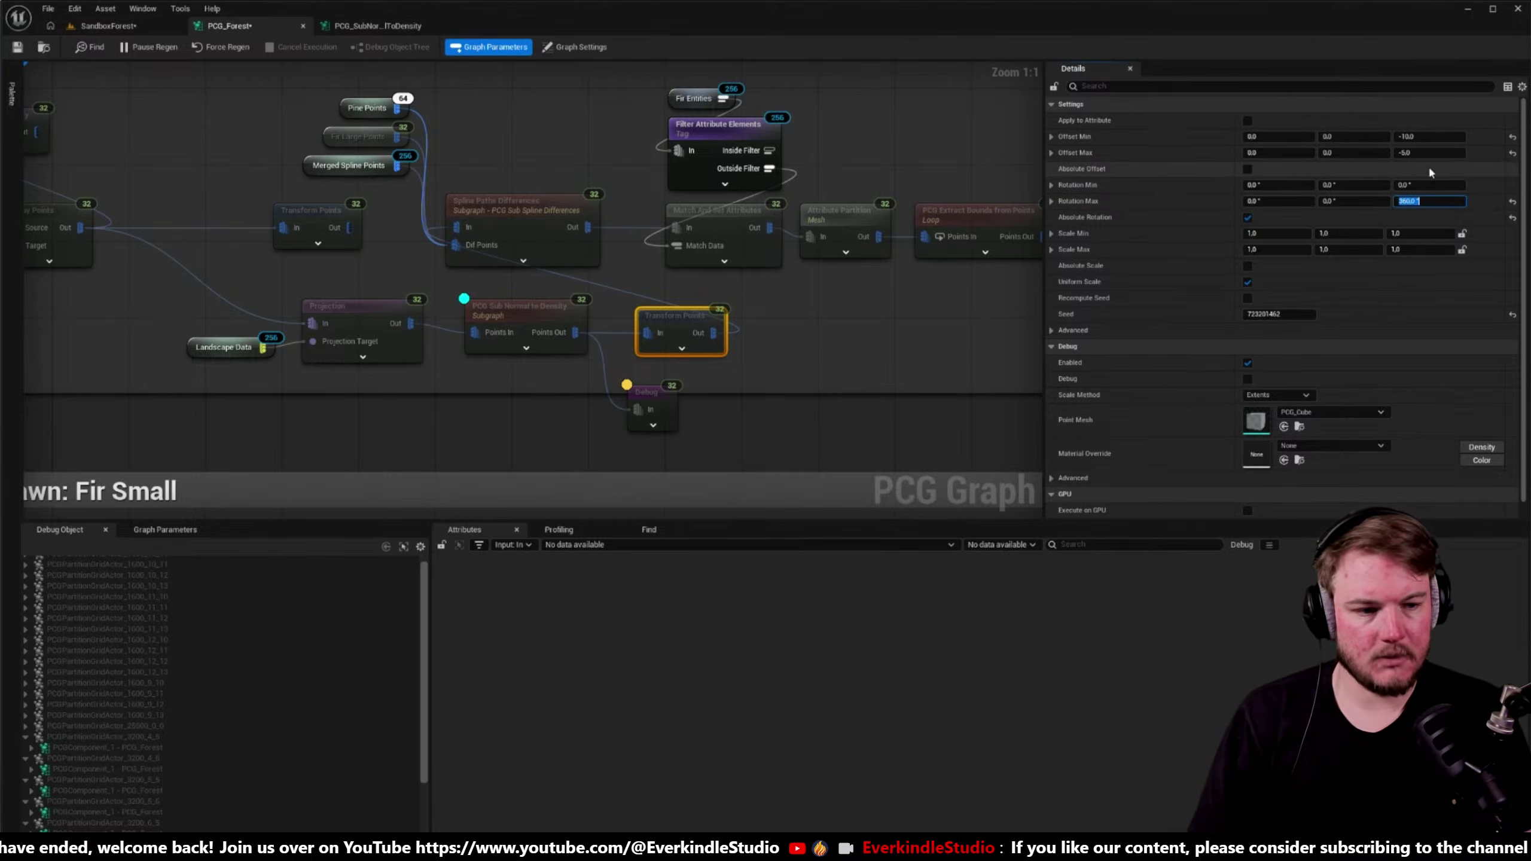
- Connect the Debug node to the output of the last Fir Medium Transform Points node and inspect the cubes' orientation in the level
right_click_drag(657, 383, 675, 428)
left_click(108, 25)
left_click(229, 25)
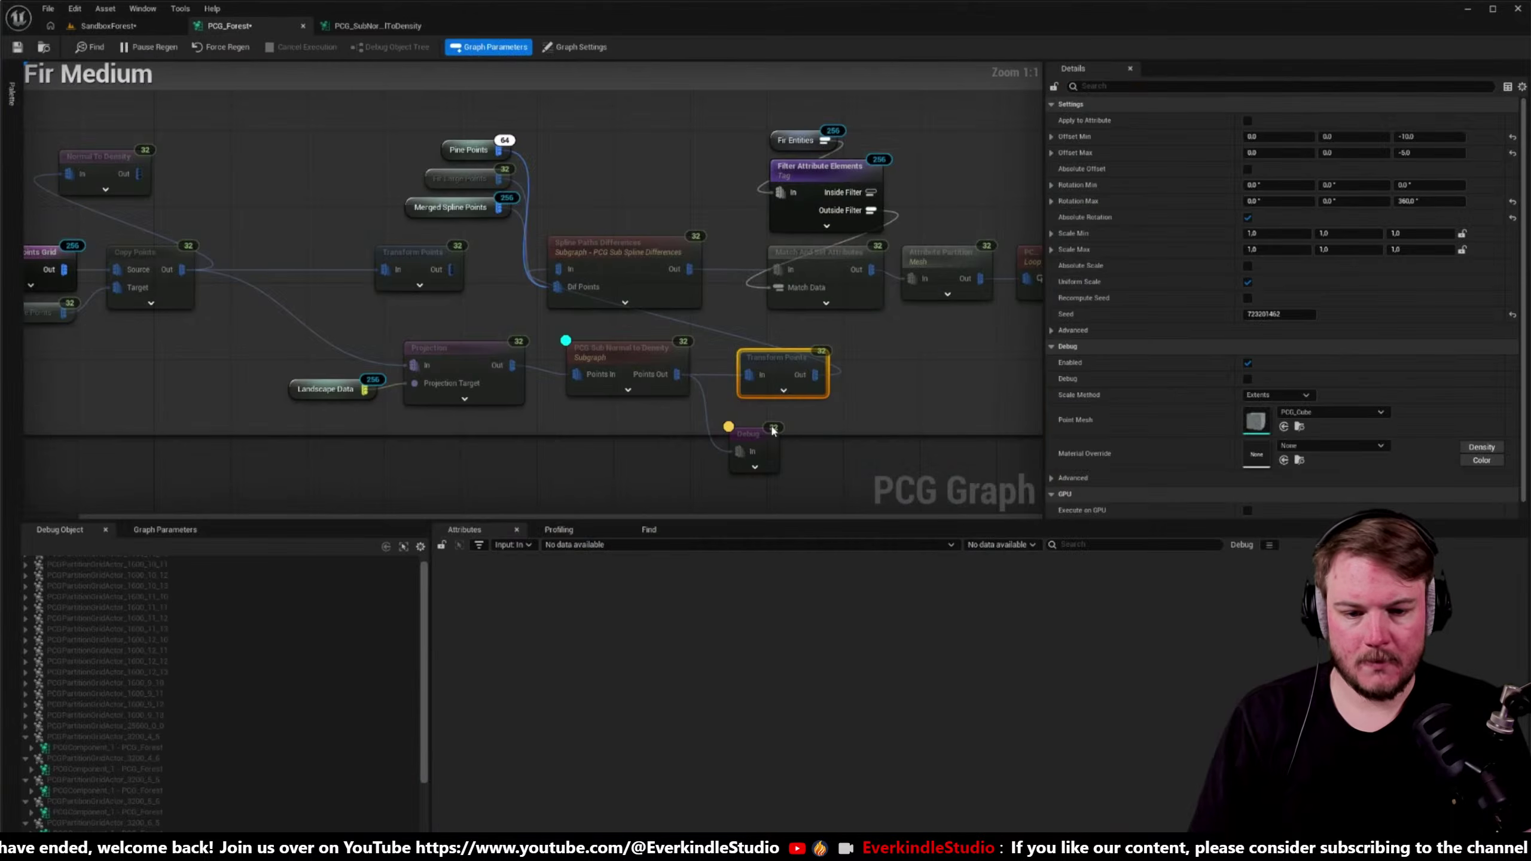
left_click_drag(749, 441, 815, 375)
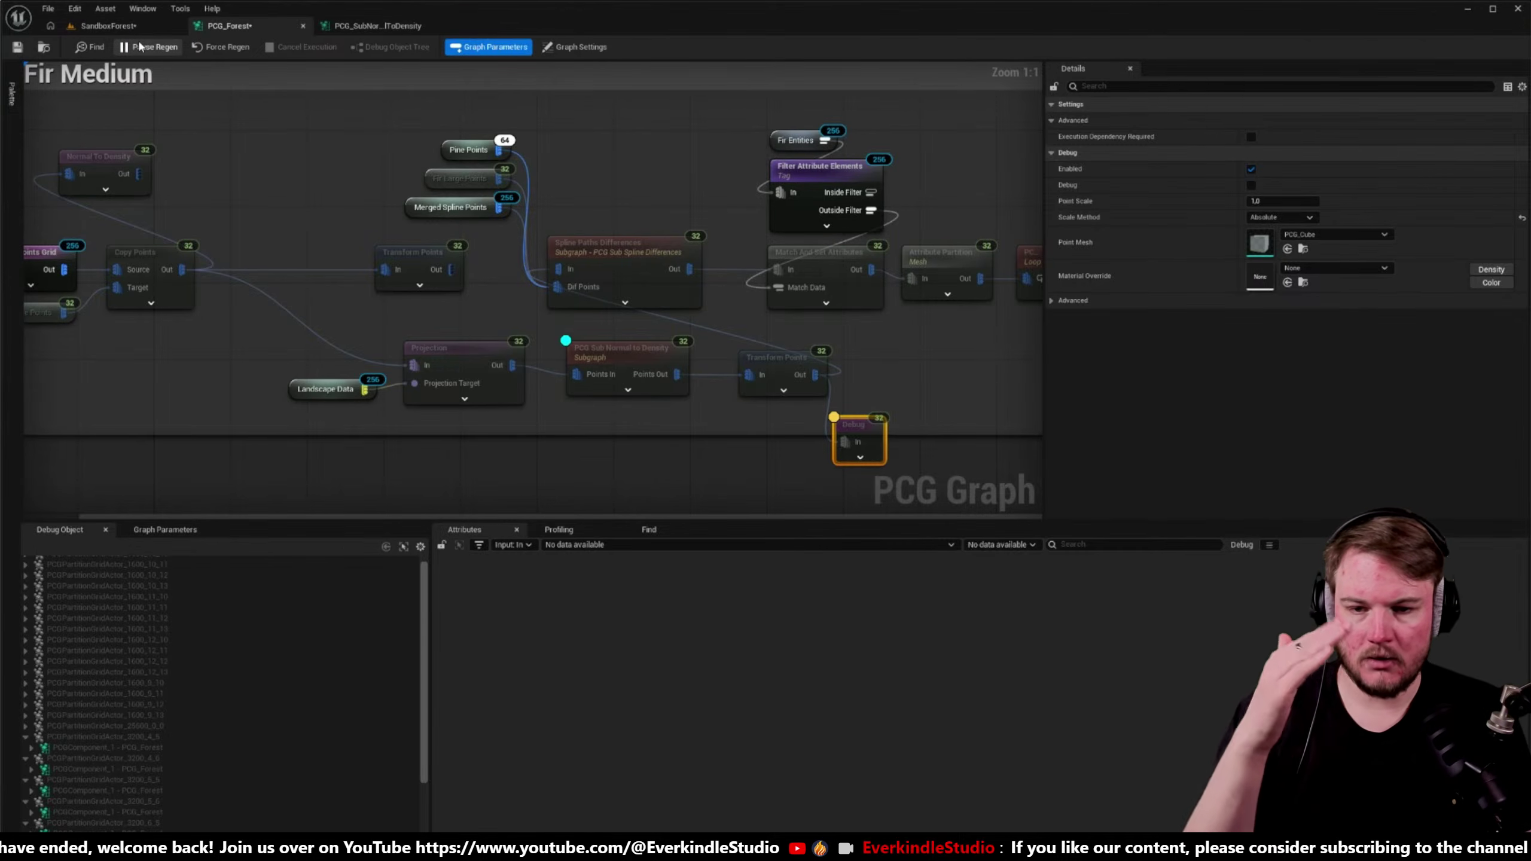
left_click(102, 25)
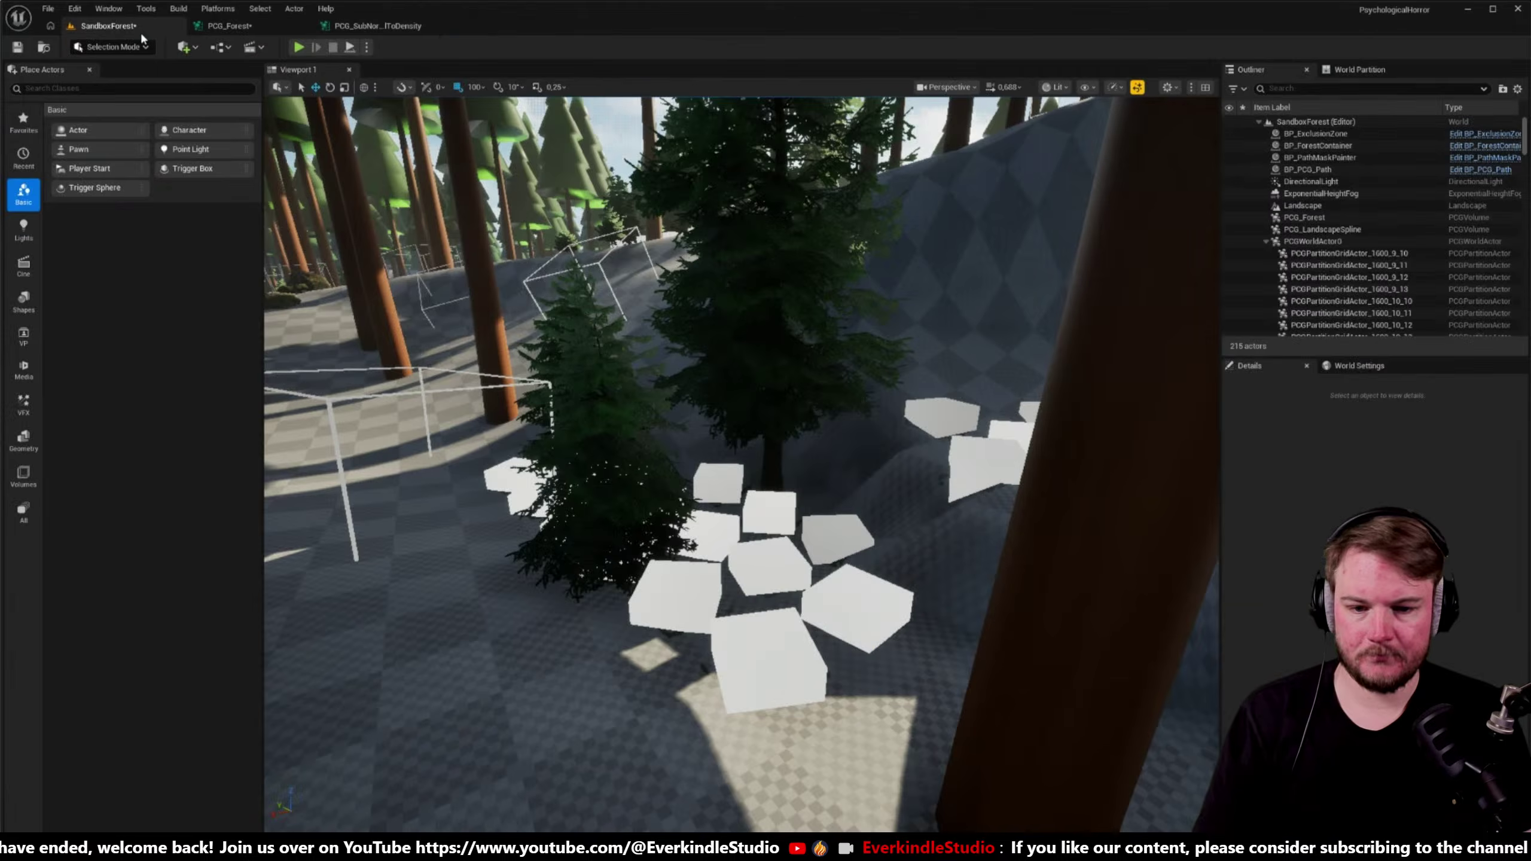
key("w")
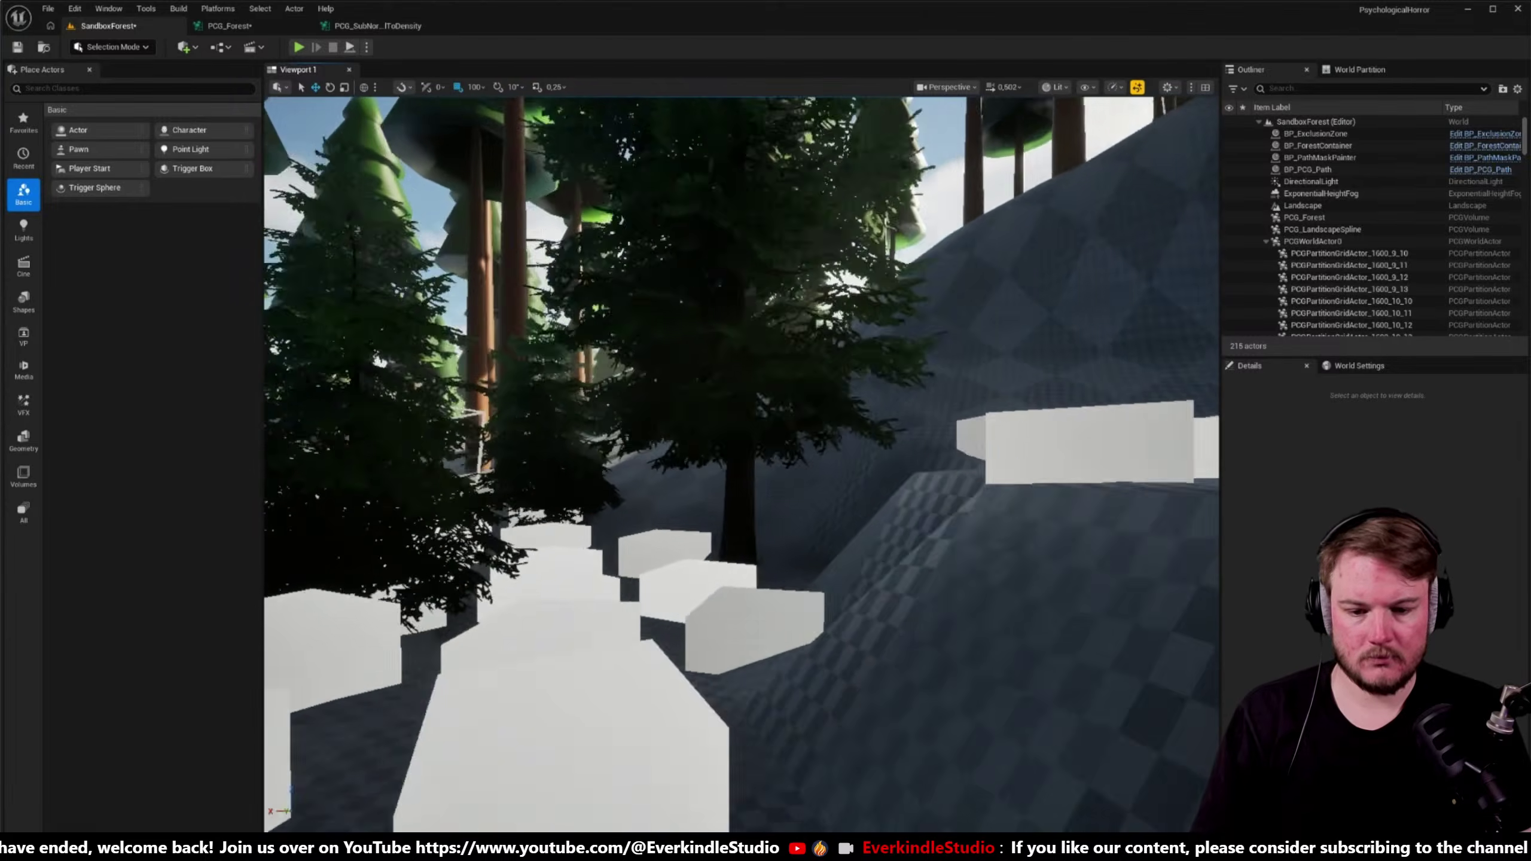
key("w")
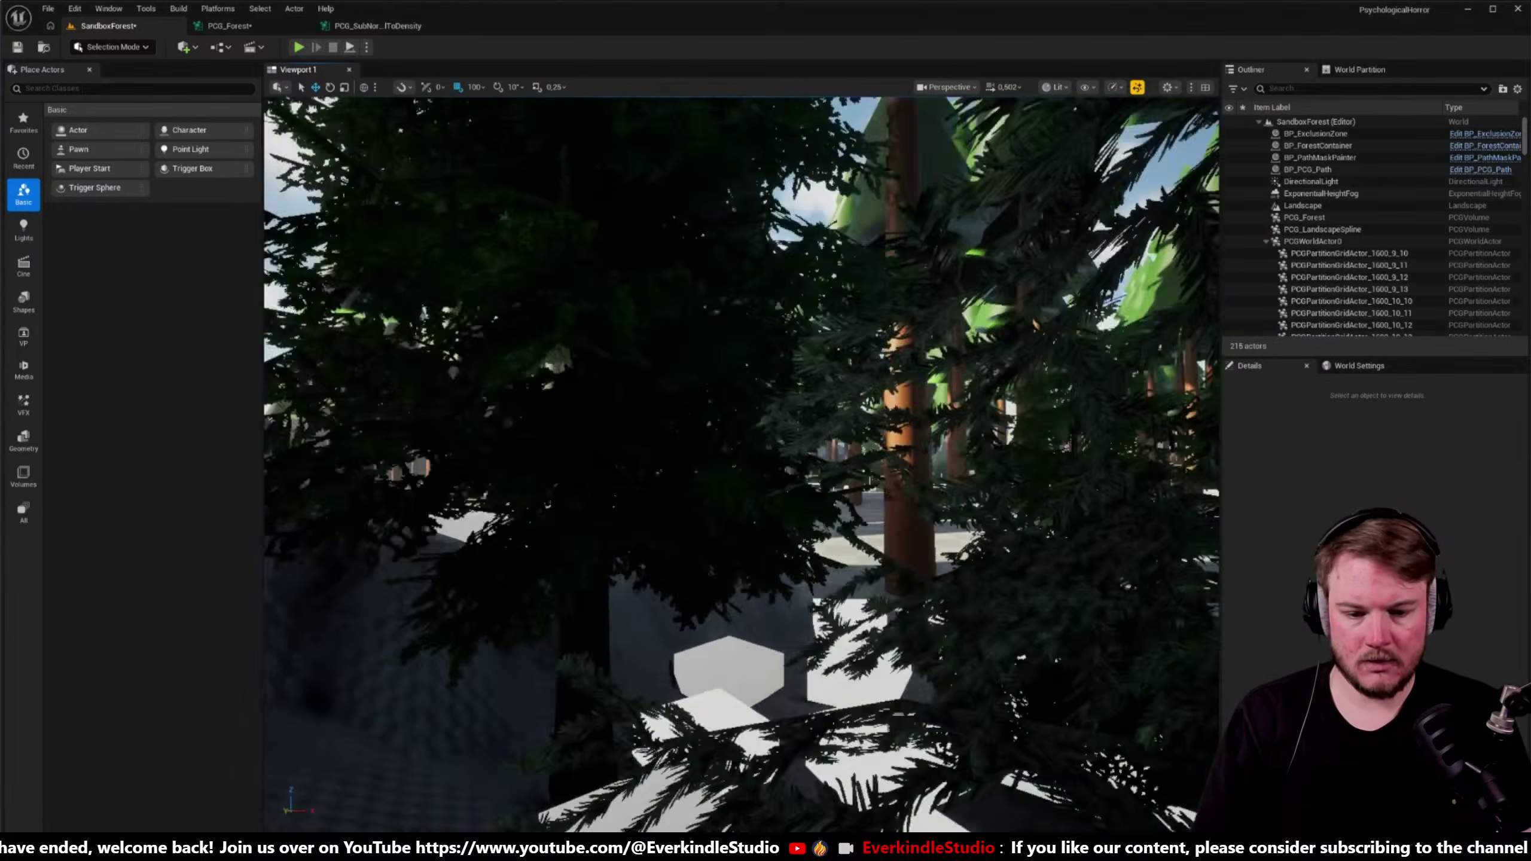
right_click_drag(476, 109, 476, 109)
- Delete the Debug node and the disconnected Transform Points node from the Fir Medium section of PCG_Forest
left_click(255, 22)
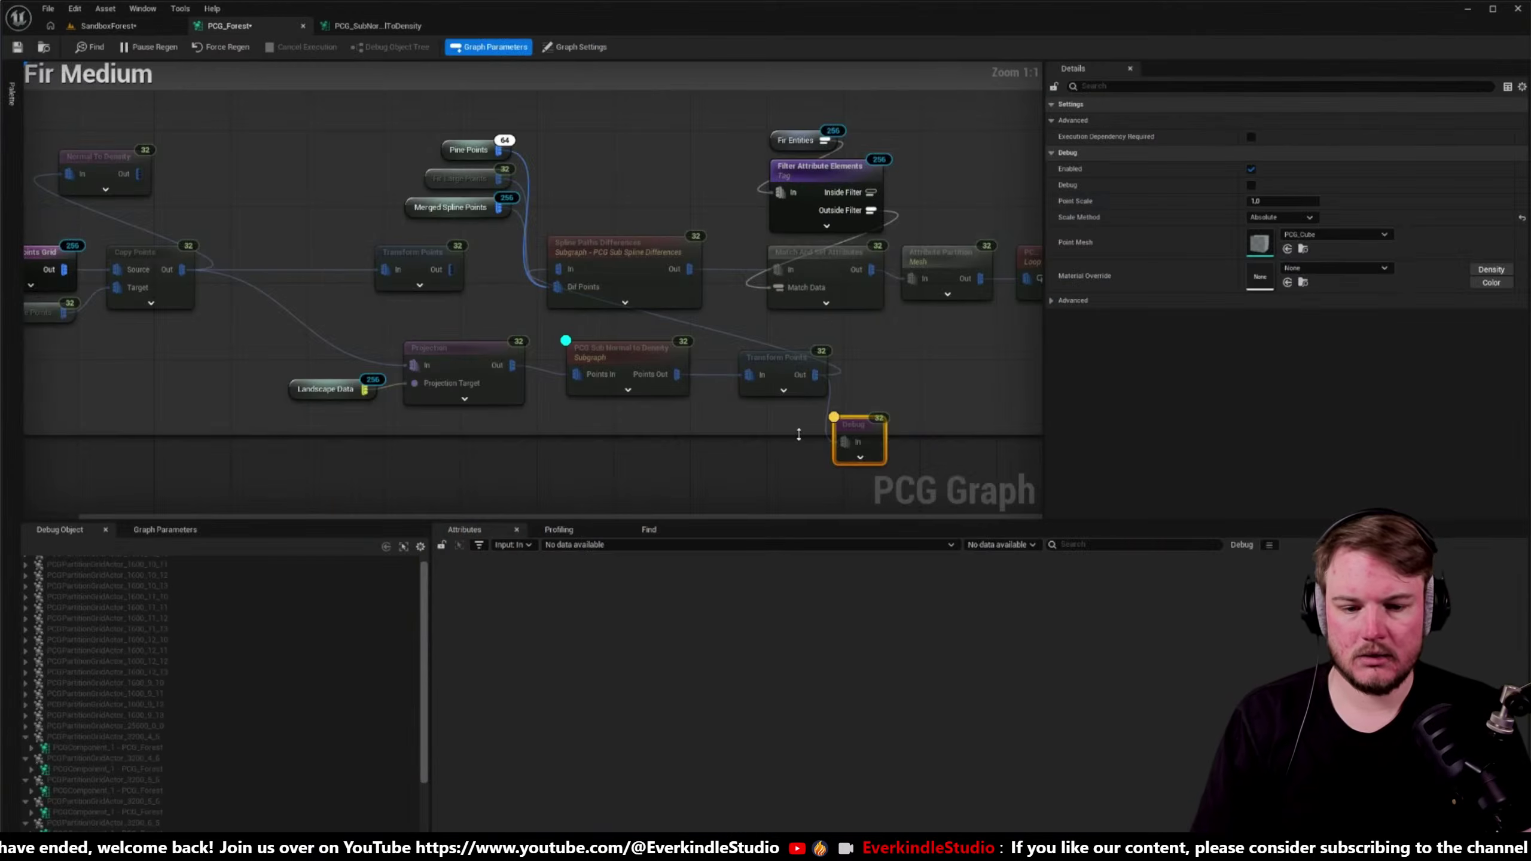
key("Delete")
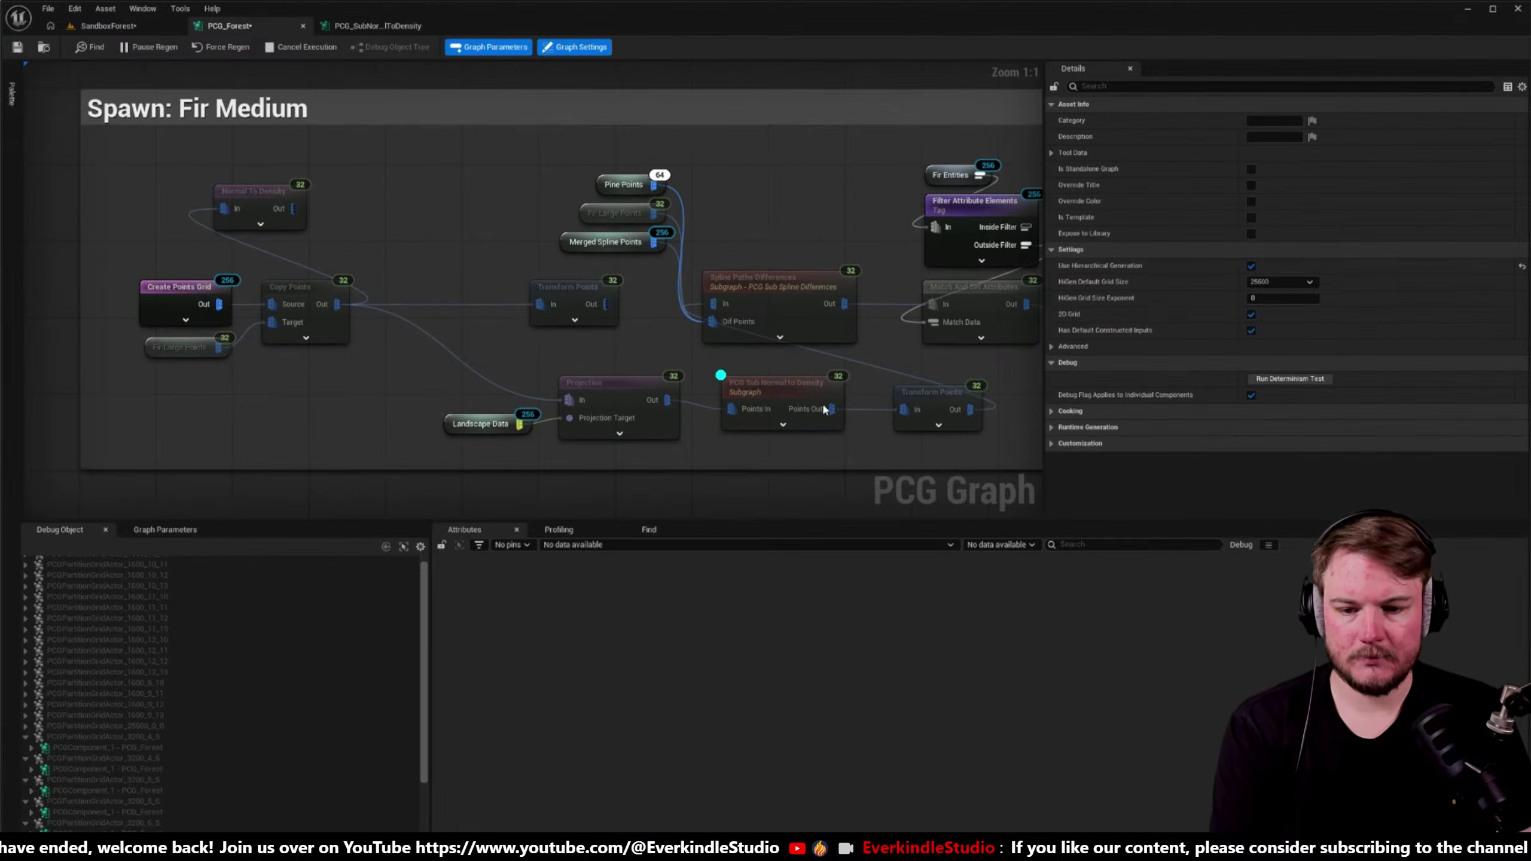
left_click(559, 285)
key("Delete")
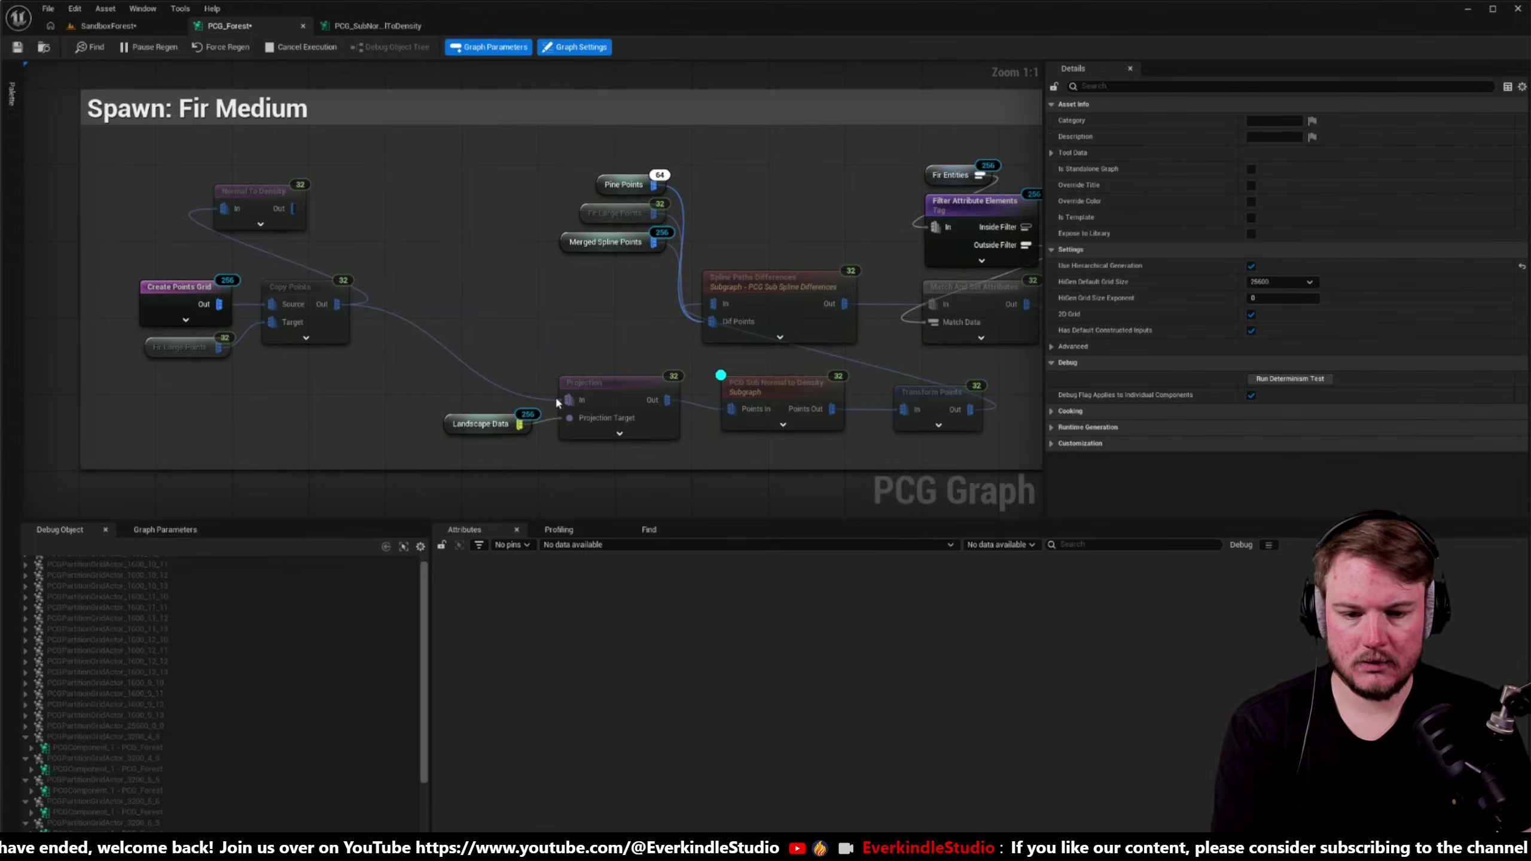
- Move the Fir Medium projection chain closer to Copy Points and delete the unused Normal To Density node
left_click_drag(392, 387, 939, 468)
left_click_drag(786, 380, 578, 382)
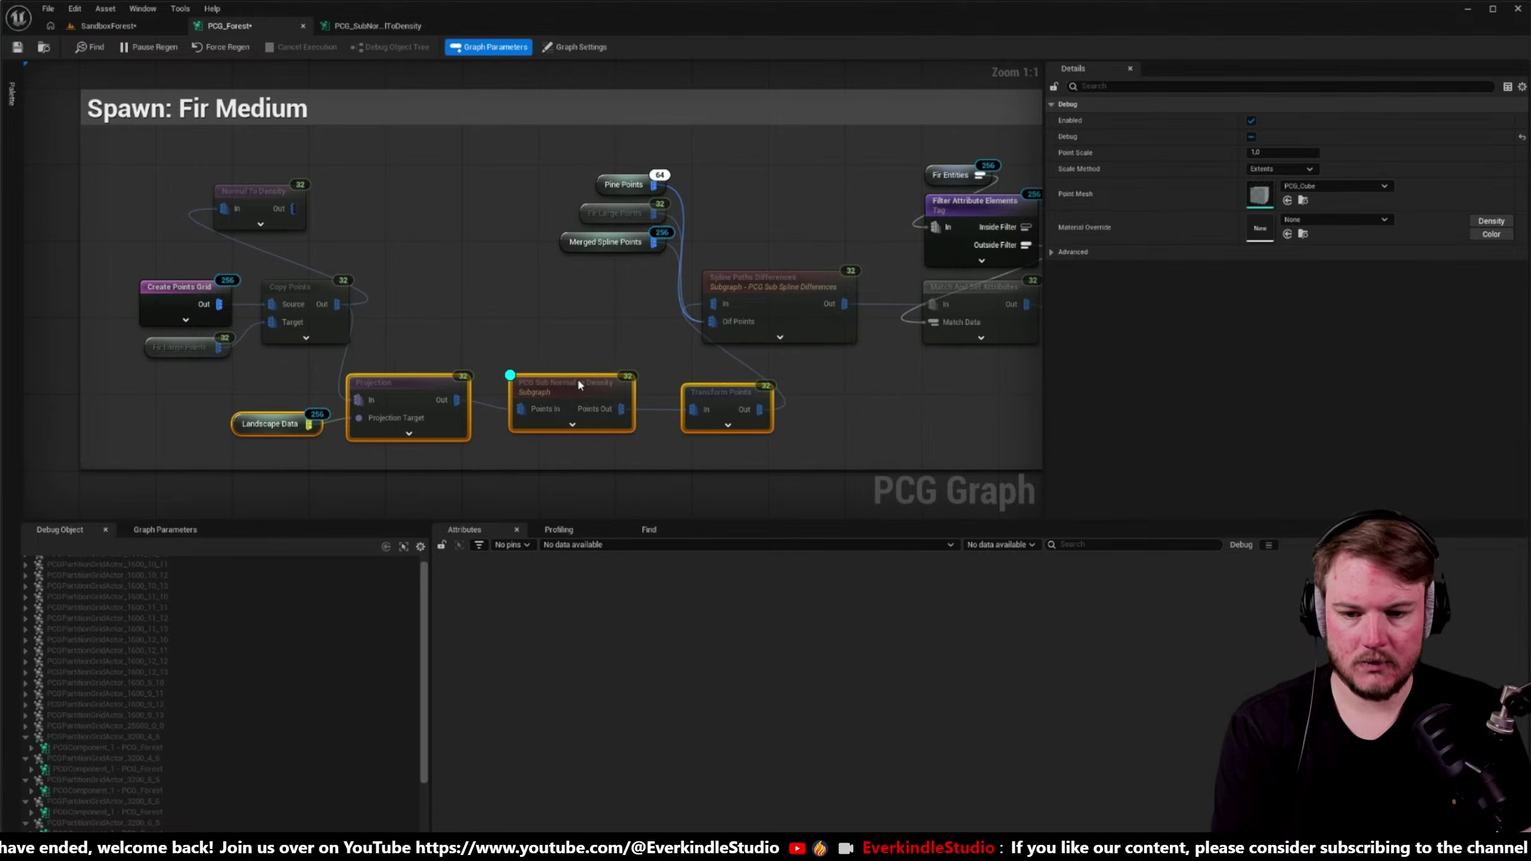
left_click_drag(284, 204, 334, 264)
key("Delete")
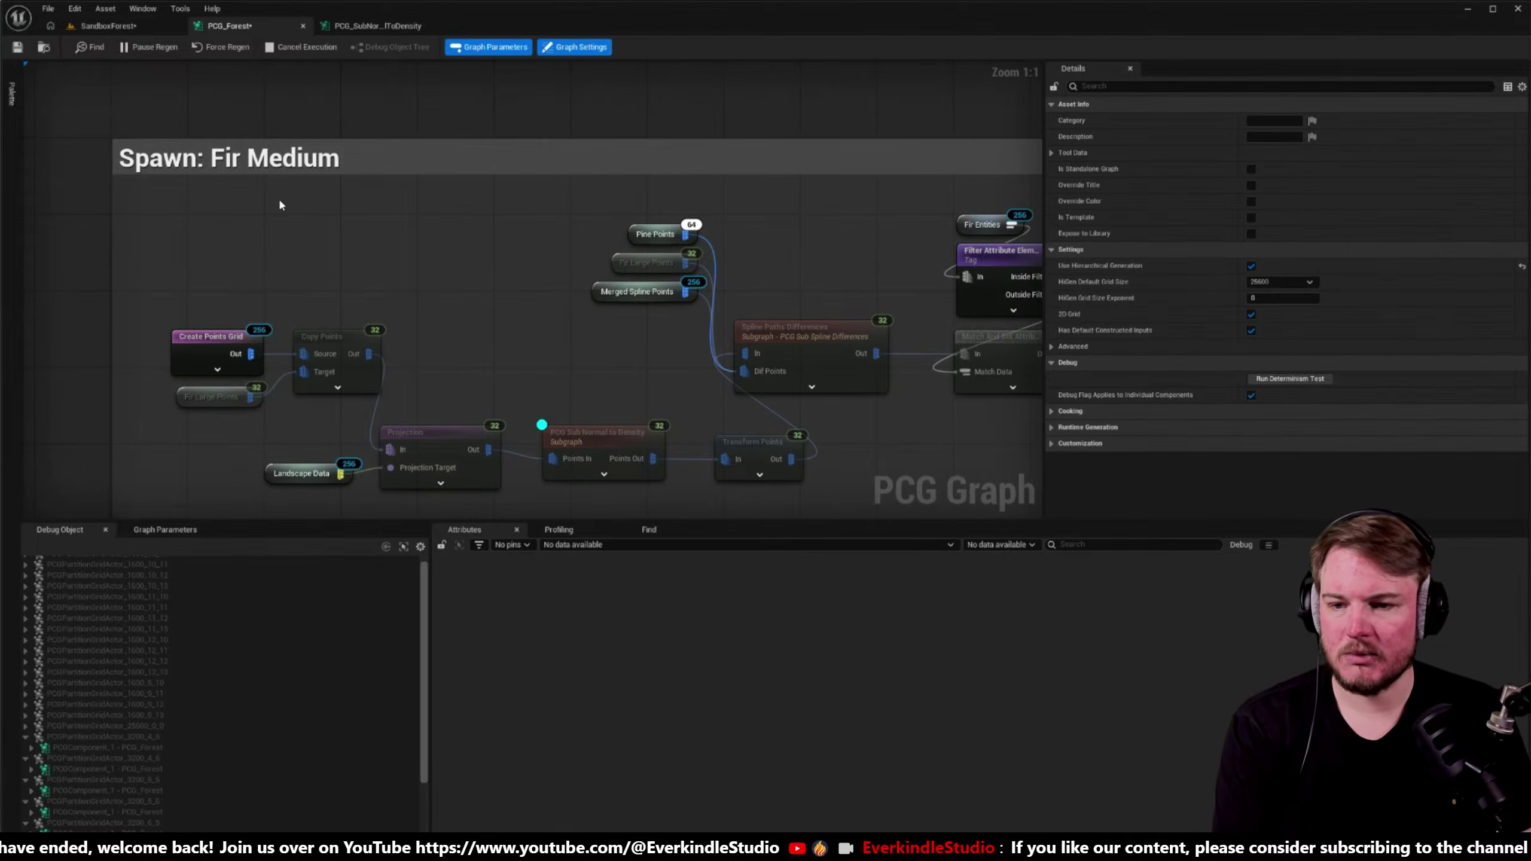
- Check the fir trees on the slopes in the SandboxForest level and save all modified assets
left_click(116, 25)
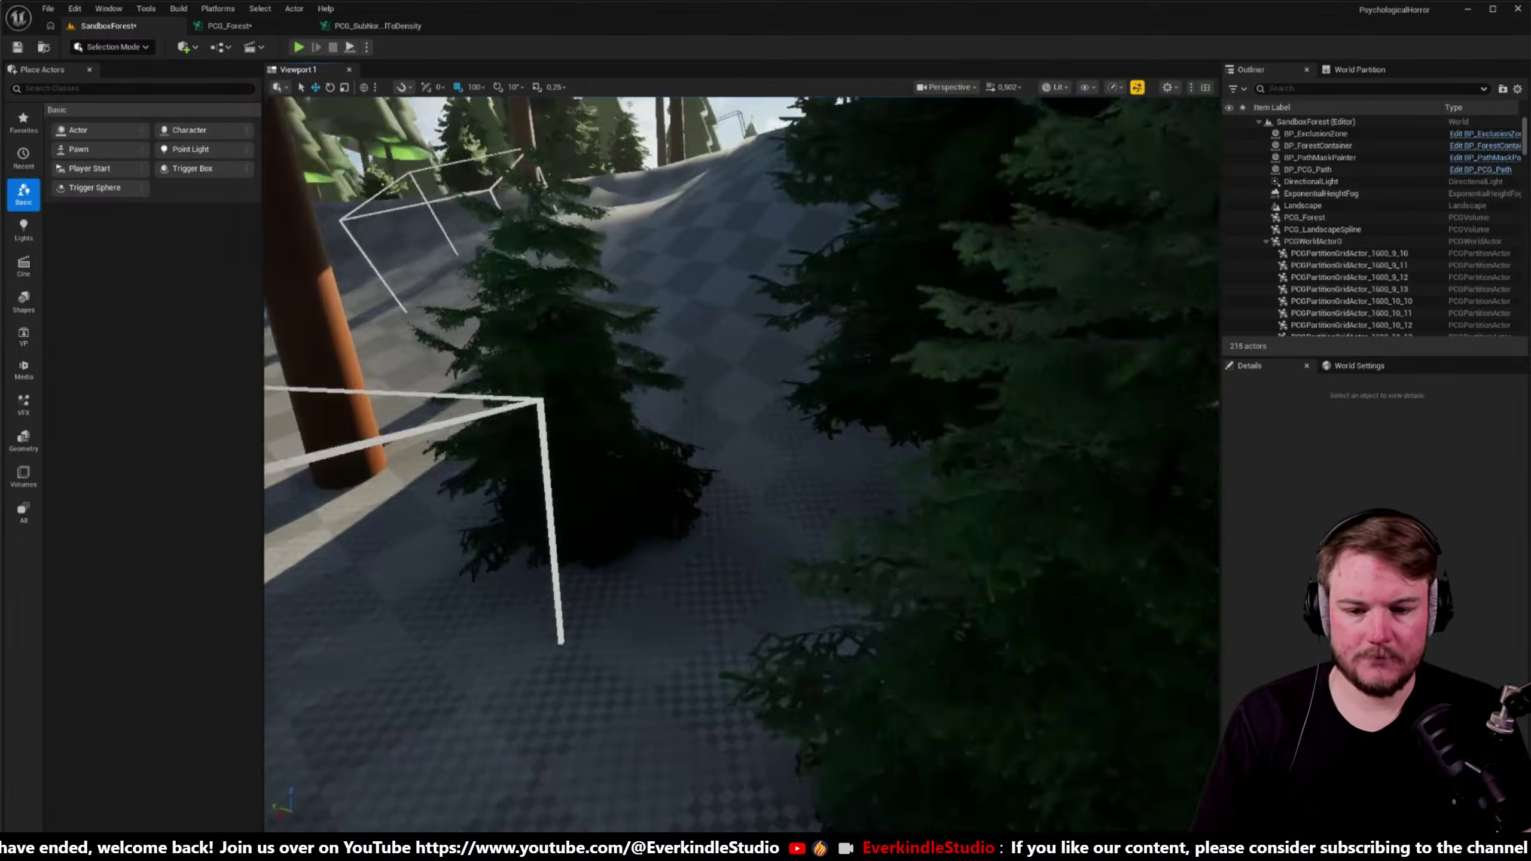
right_click_drag(741, 464, 854, 412)
key("ctrl+shift+s")
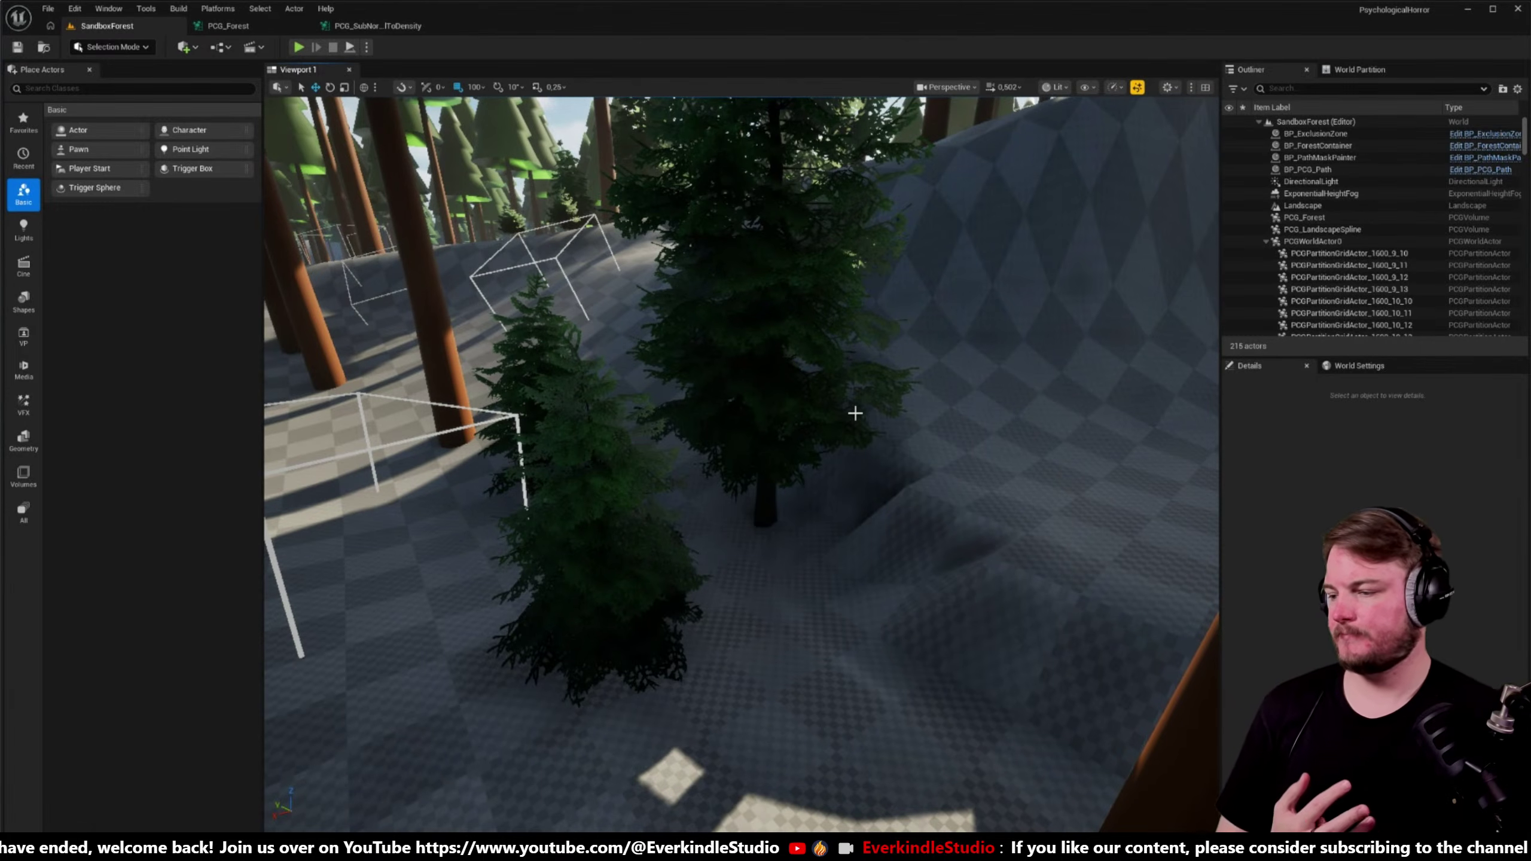
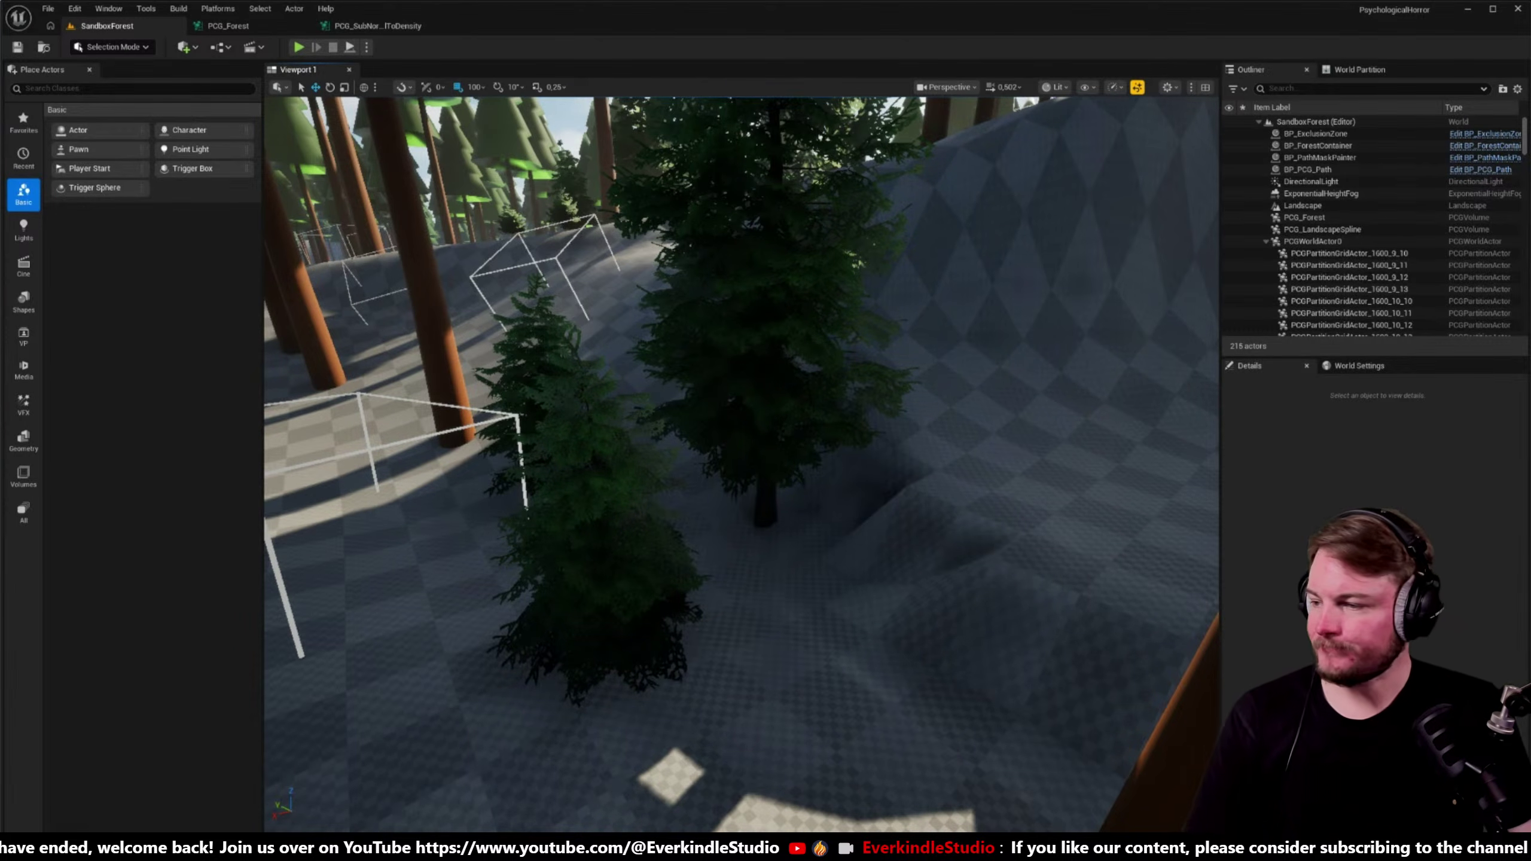
right_click_drag(550, 326, 530, 315)
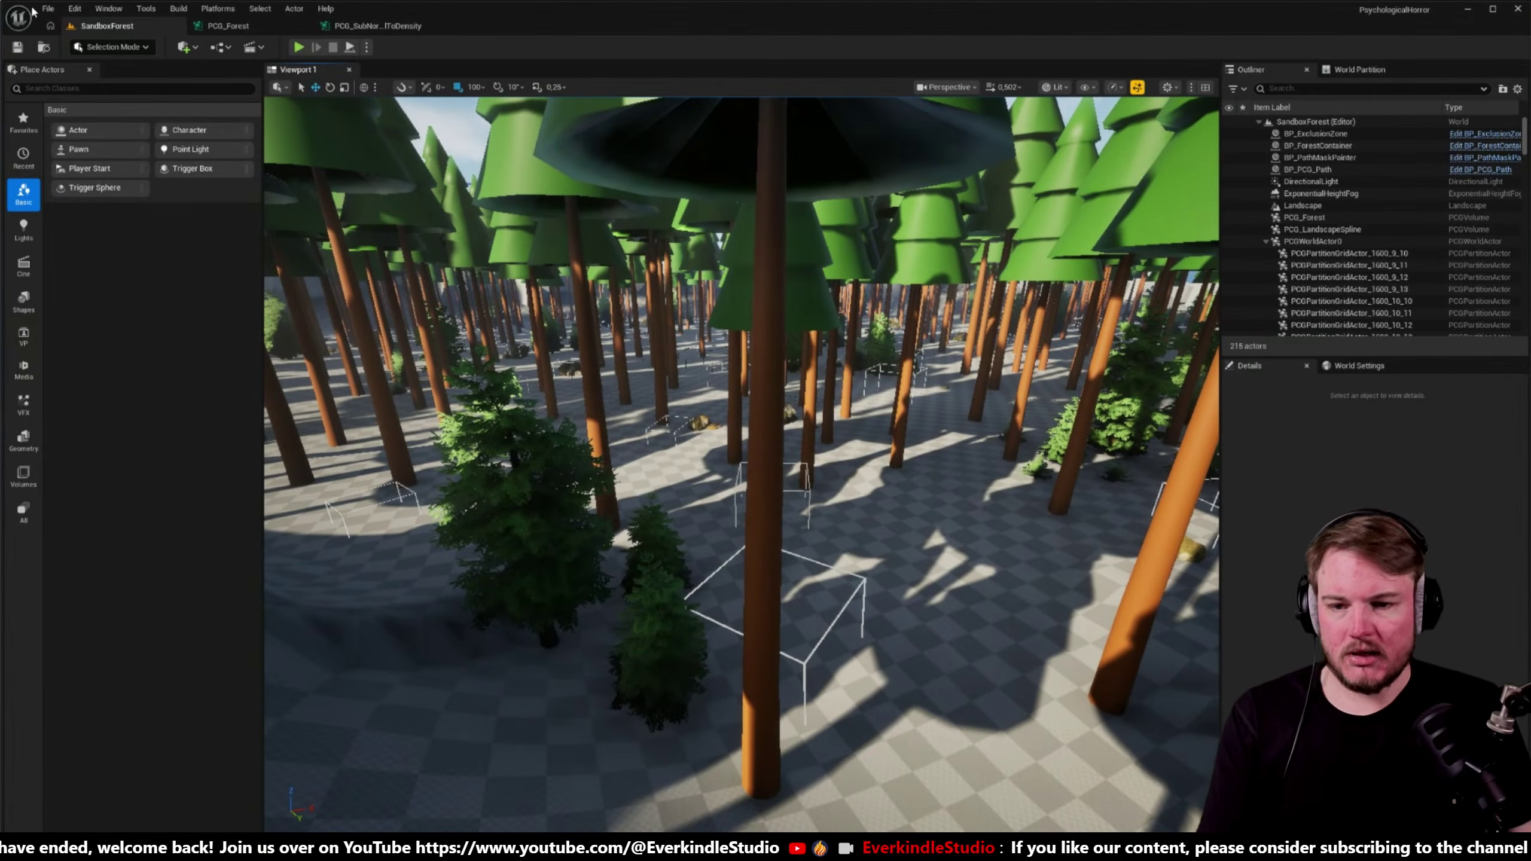
- Tidy the Fir Medium section in PCG_Forest by placing the Landscape Data node above the Projection node
left_click(227, 25)
scroll(625, 313, "down", 3)
right_click_drag(626, 312, 602, 273)
scroll(602, 274, "up", 1)
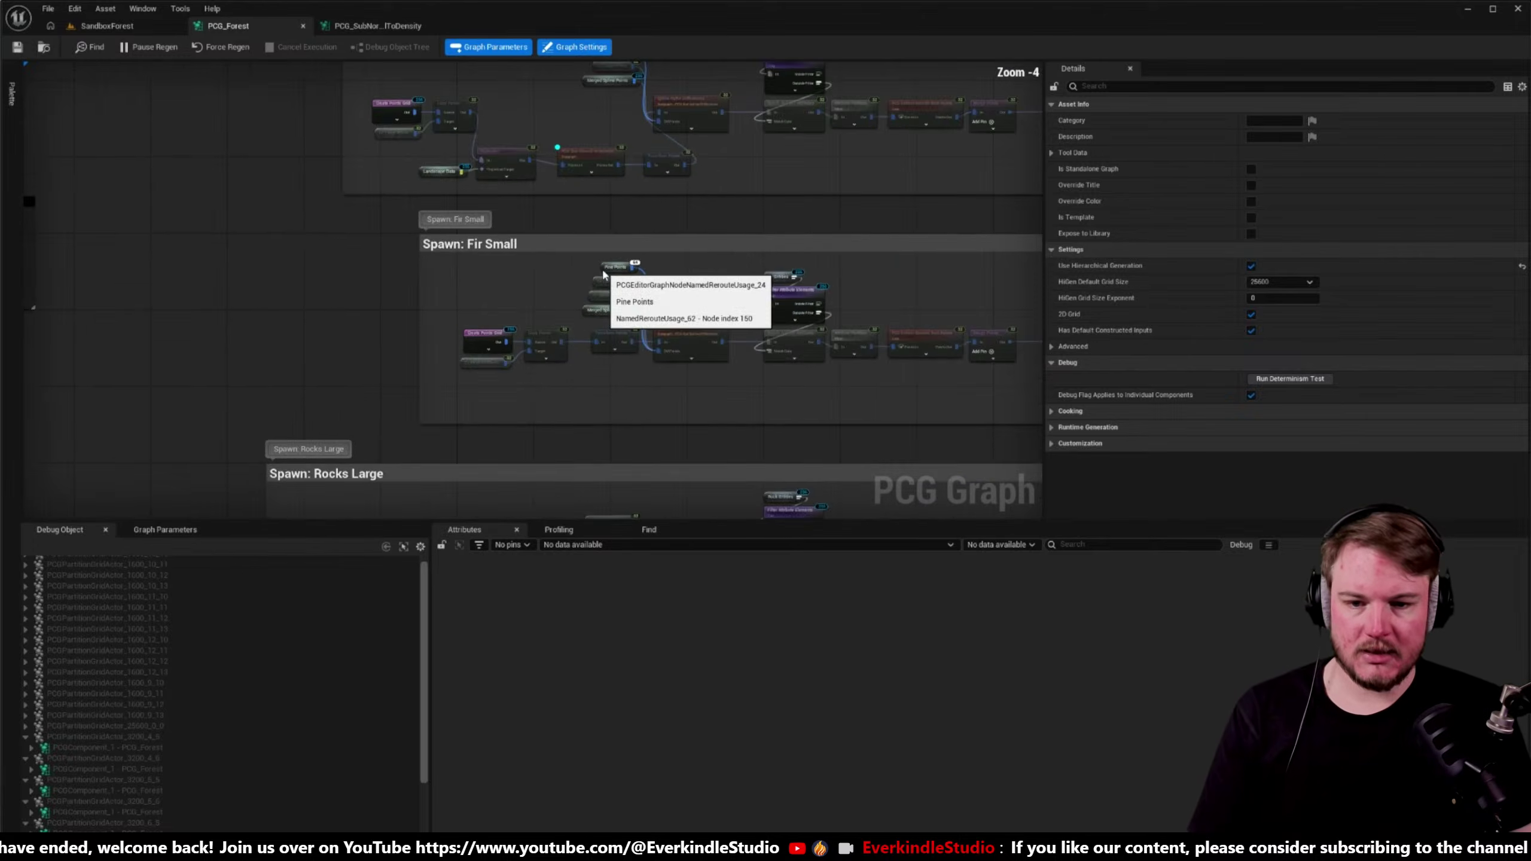
scroll(491, 283, "up", 1)
right_click_drag(492, 284, 506, 389)
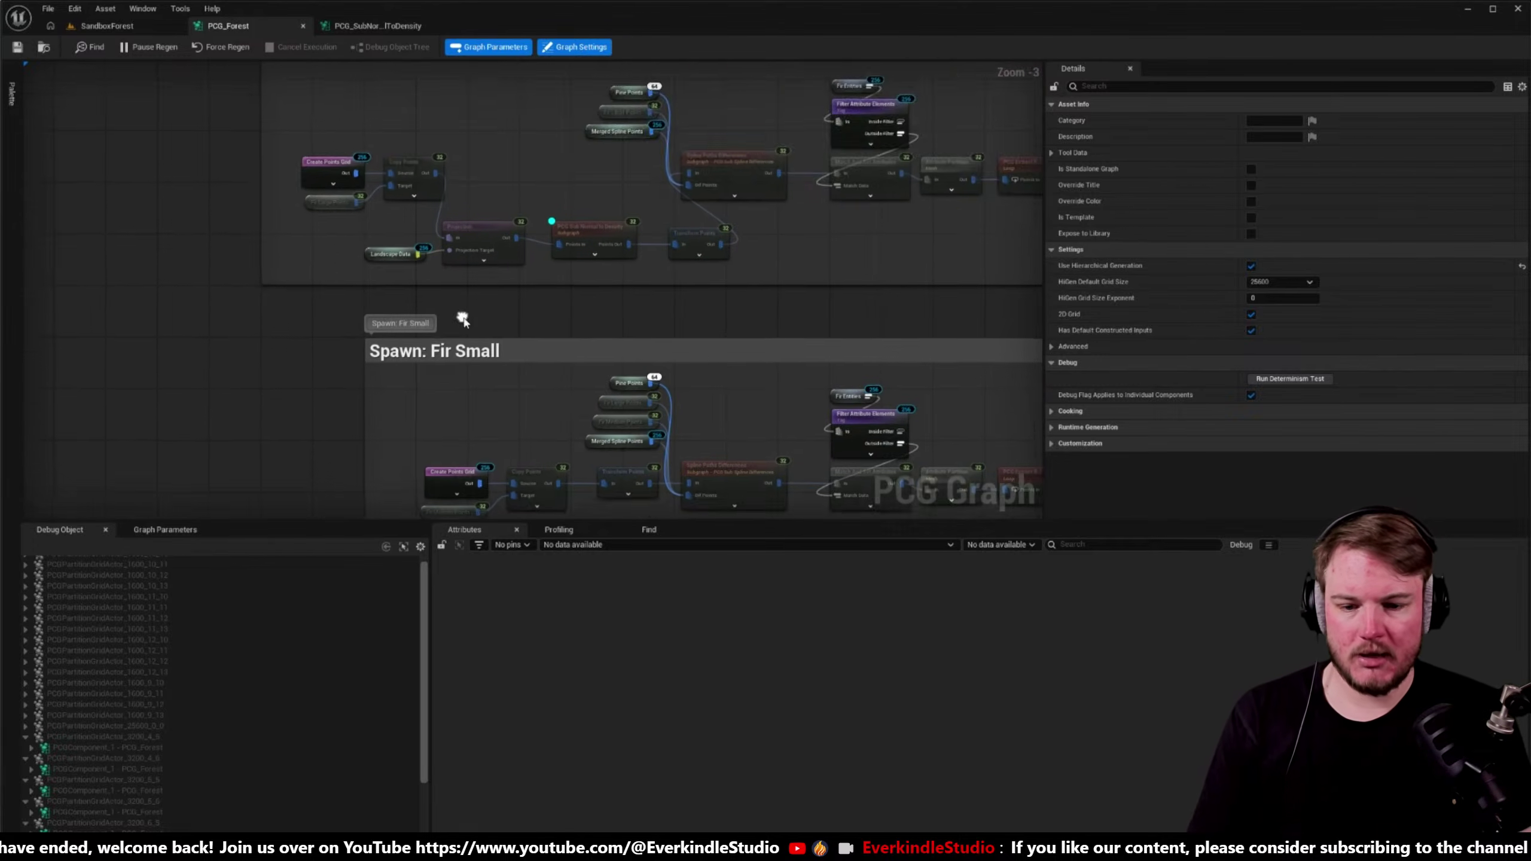
scroll(446, 282, "up", 3)
left_click_drag(364, 235, 473, 165)
right_click_drag(473, 165, 477, 231)
left_click_drag(282, 237, 402, 151)
- Copy Fir Medium's Landscape Data, Projection, PCG Sub Normal to Density and Transform Points nodes into the Fir Small section below its existing nodes
right_click_drag(503, 229, 330, 189)
left_click_drag(396, 134, 730, 223)
right_click_drag(673, 329, 536, 0)
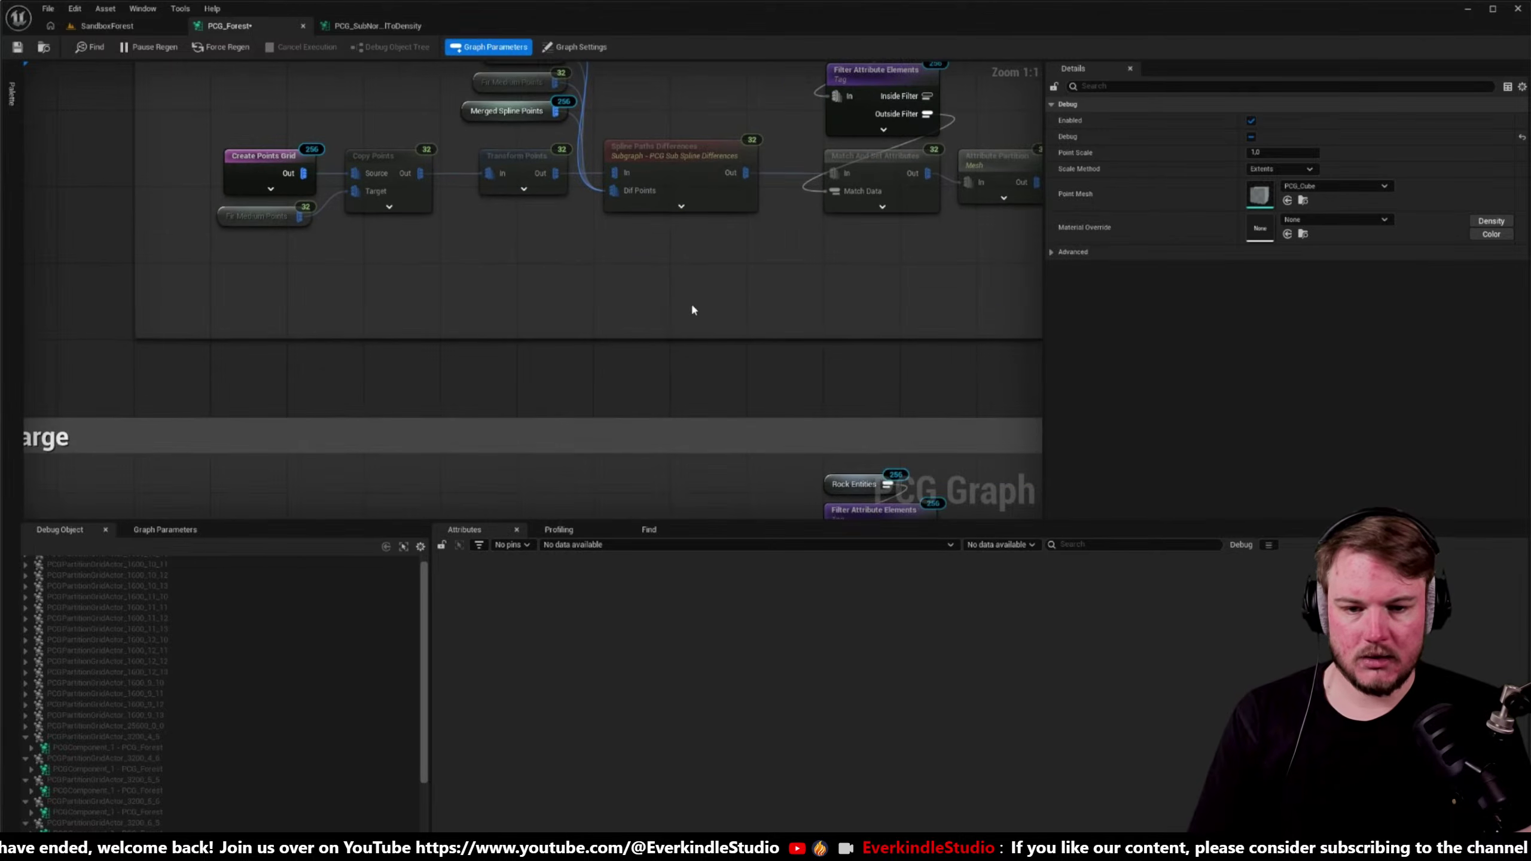
key("ctrl+v")
right_click_drag(667, 280, 709, 354)
left_click_drag(680, 385, 413, 314)
- Move Fir Small's Create Points Grid, Fir Medium Points and Copy Points nodes away from Transform Points, and pause graph regeneration
scroll(572, 354, "down", 2)
left_click_drag(508, 291, 732, 409)
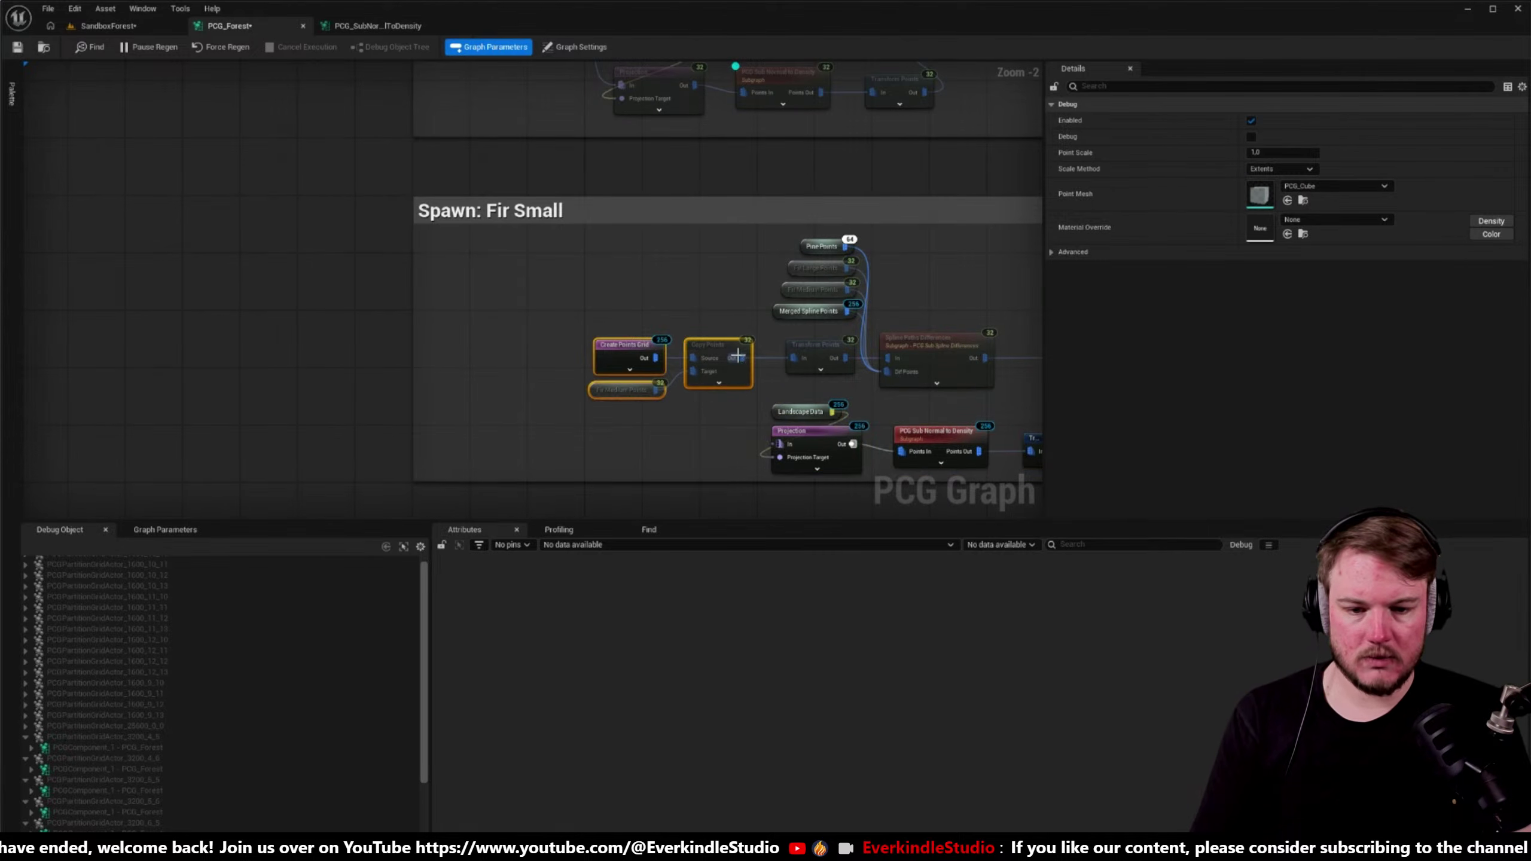
left_click_drag(738, 356, 589, 351)
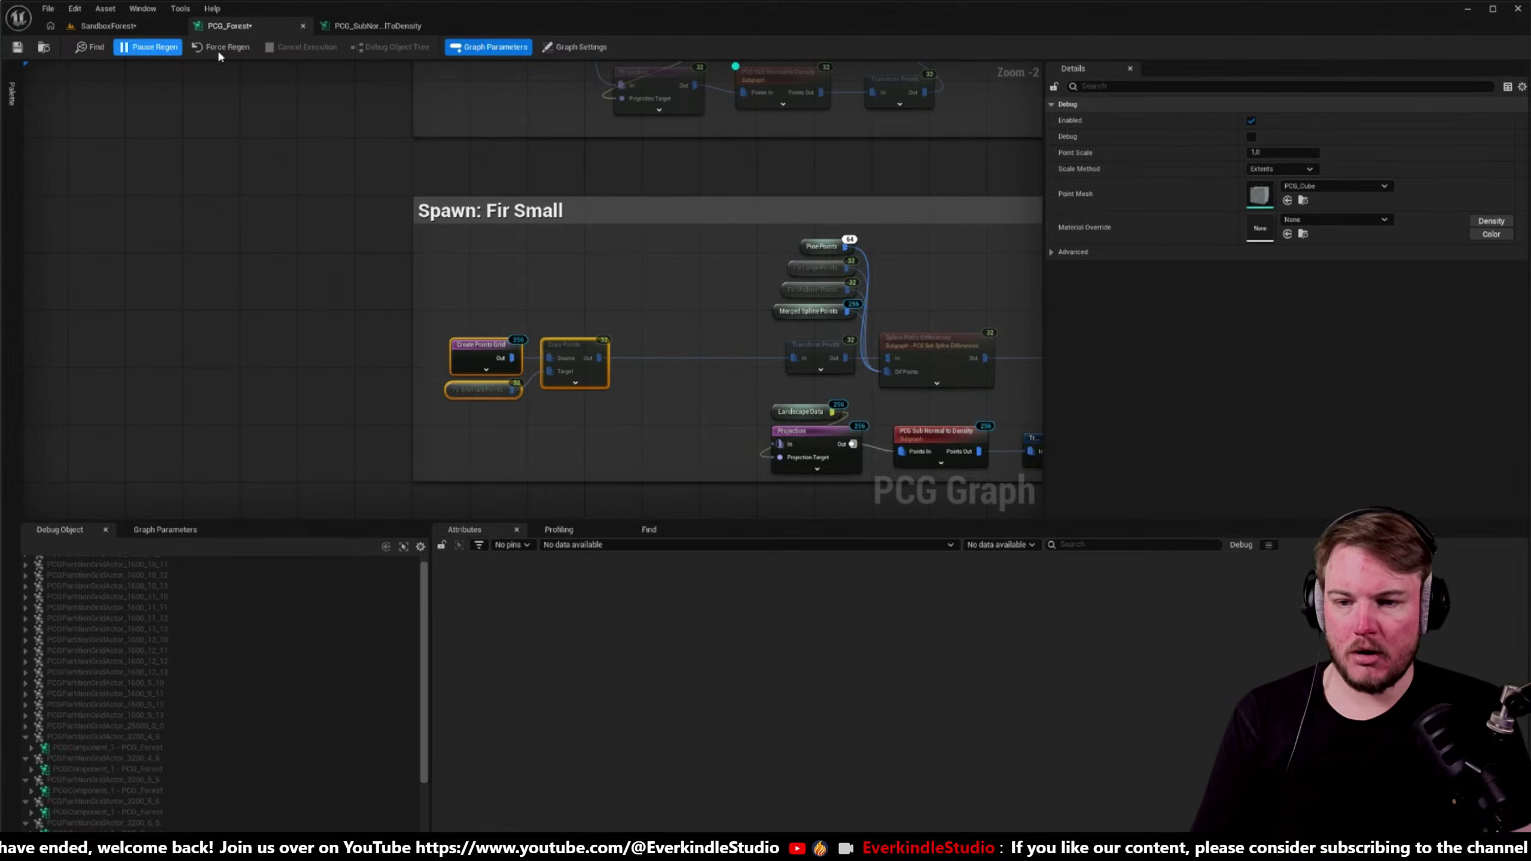
- Replace Fir Small's old Transform Points node with the pasted chain, wiring Copy Points into Projection and the new Transform Points into PCG Sub Spline Differences
scroll(536, 275, "up", 2)
left_click(708, 270)
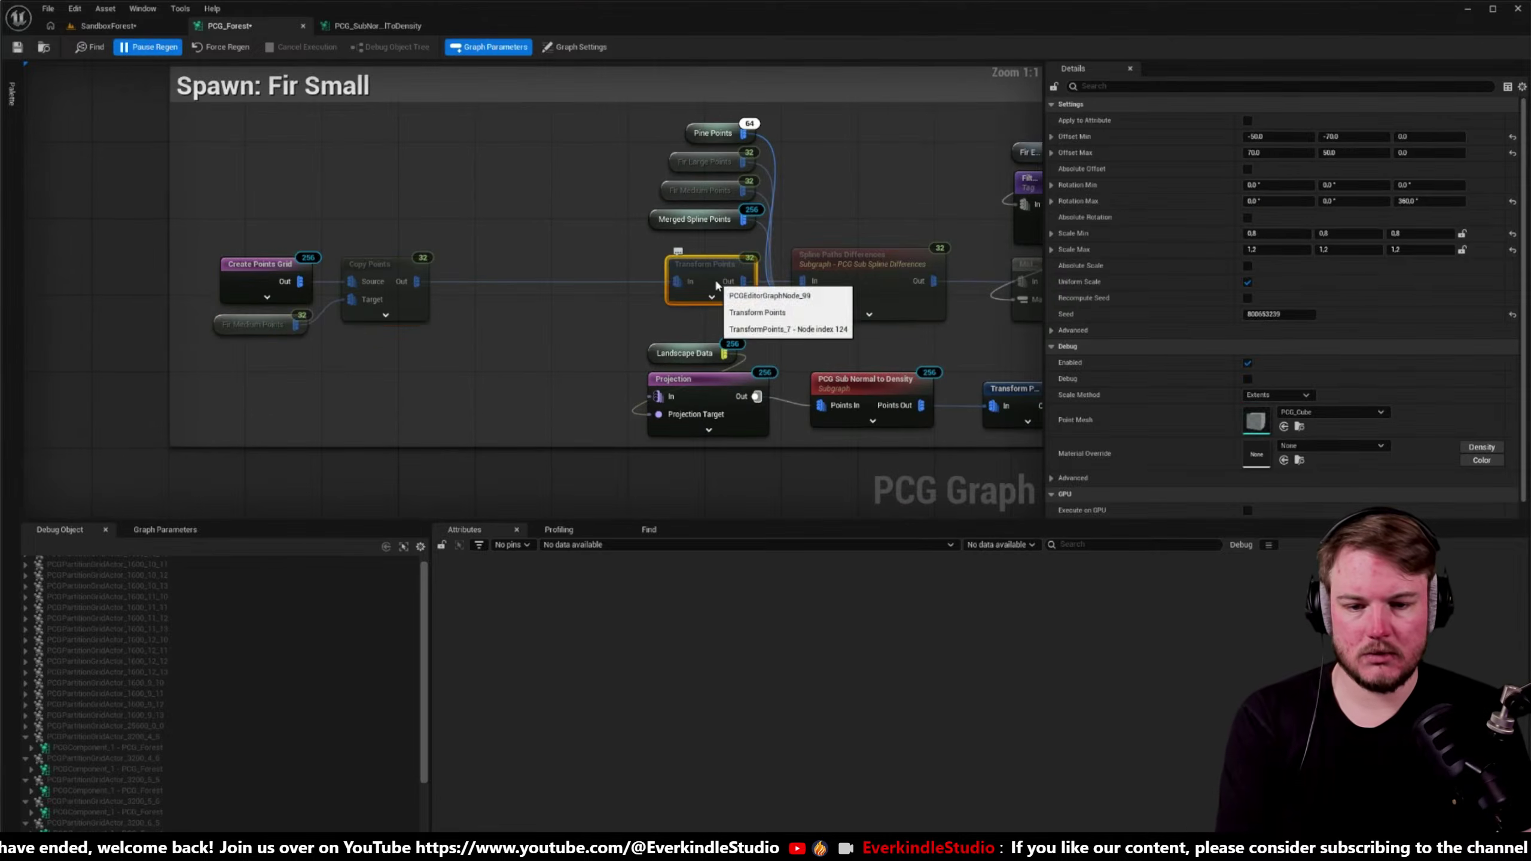
key("Delete")
left_click_drag(410, 274, 652, 385)
right_click_drag(735, 365, 581, 336)
left_click_drag(470, 295, 636, 242)
left_click(574, 296)
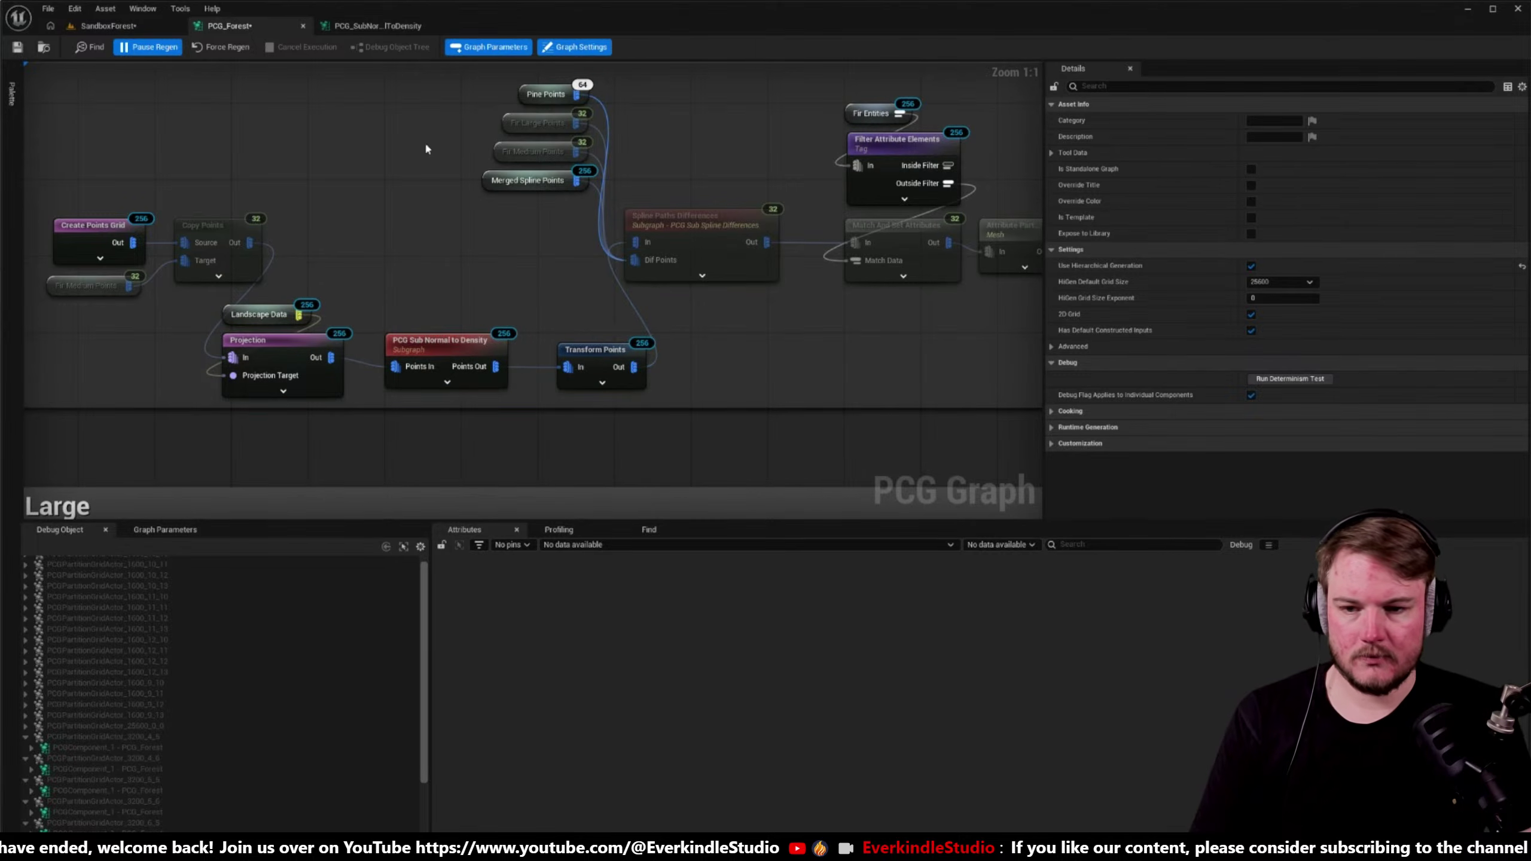
- Review the parameter overrides of Fir Small's PCG Sub Normal to Density node, then resume graph regeneration and return to the level
scroll(538, 488, "down", 10)
right_click_drag(641, 366, 649, 54)
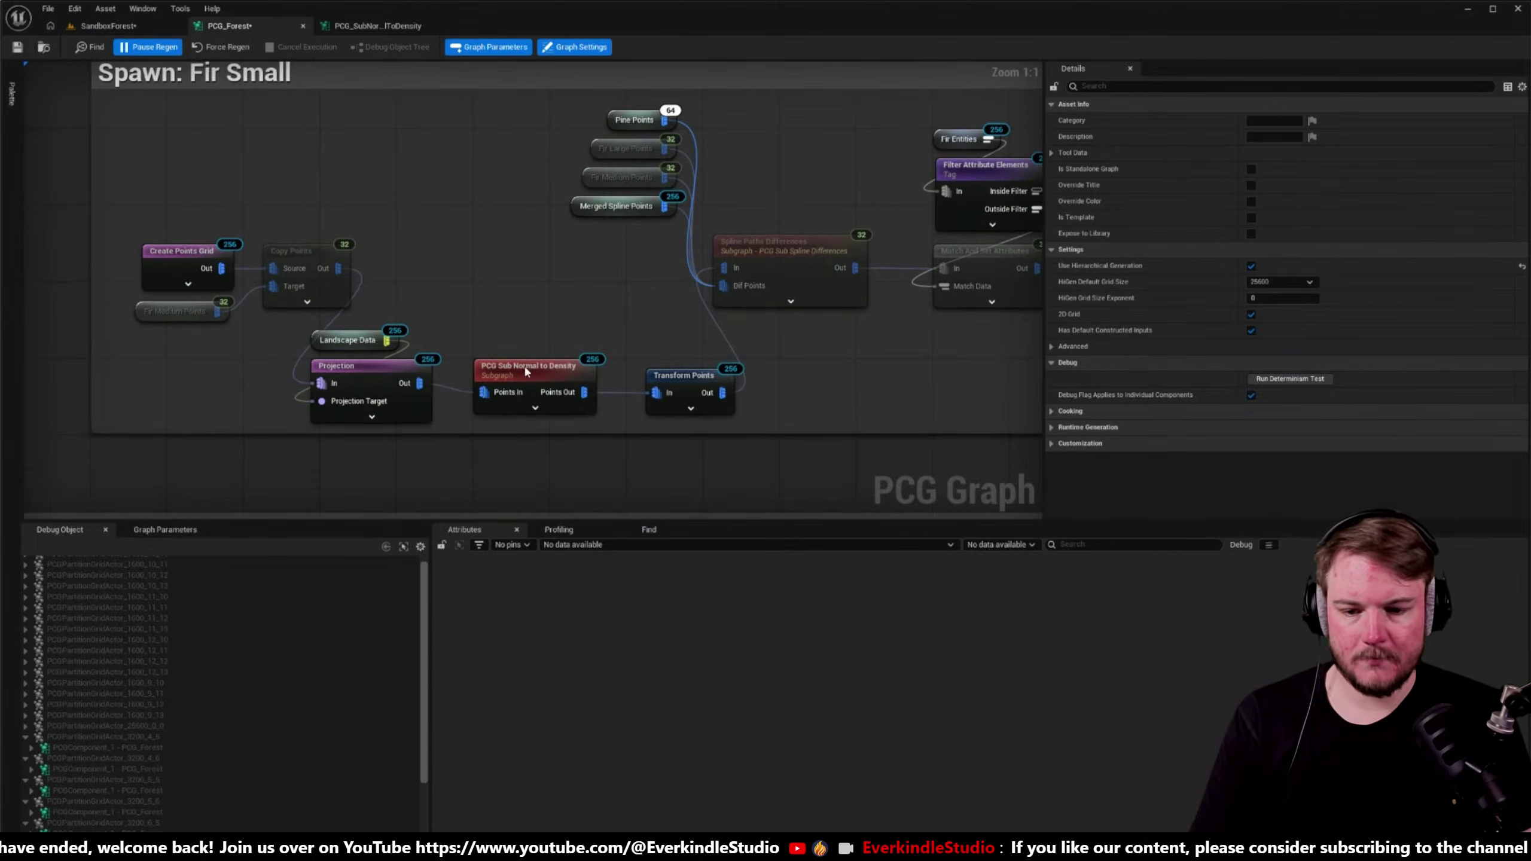
left_click(519, 378)
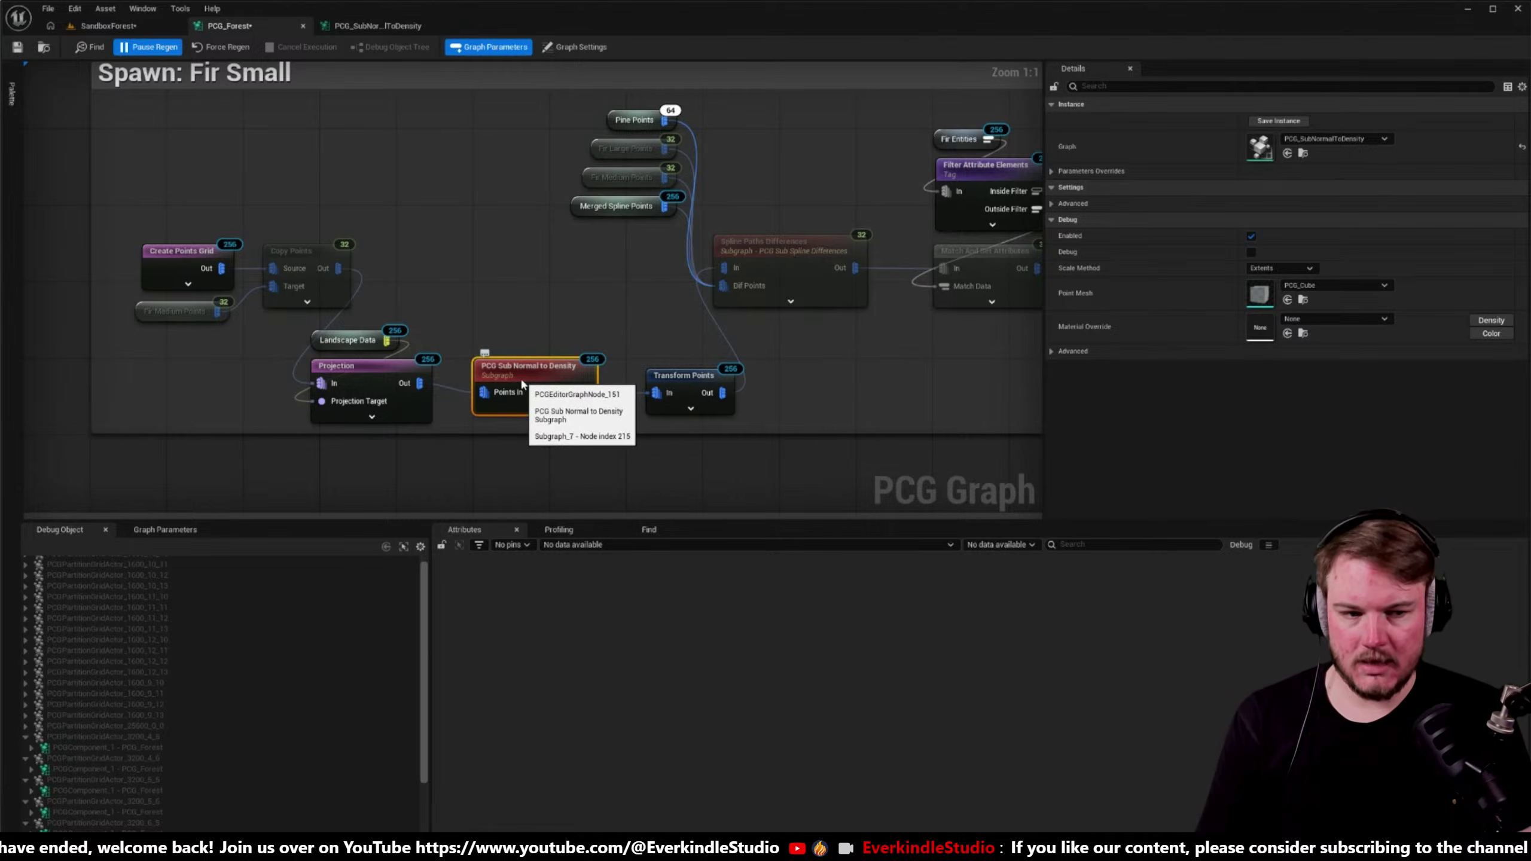
left_click(1052, 171)
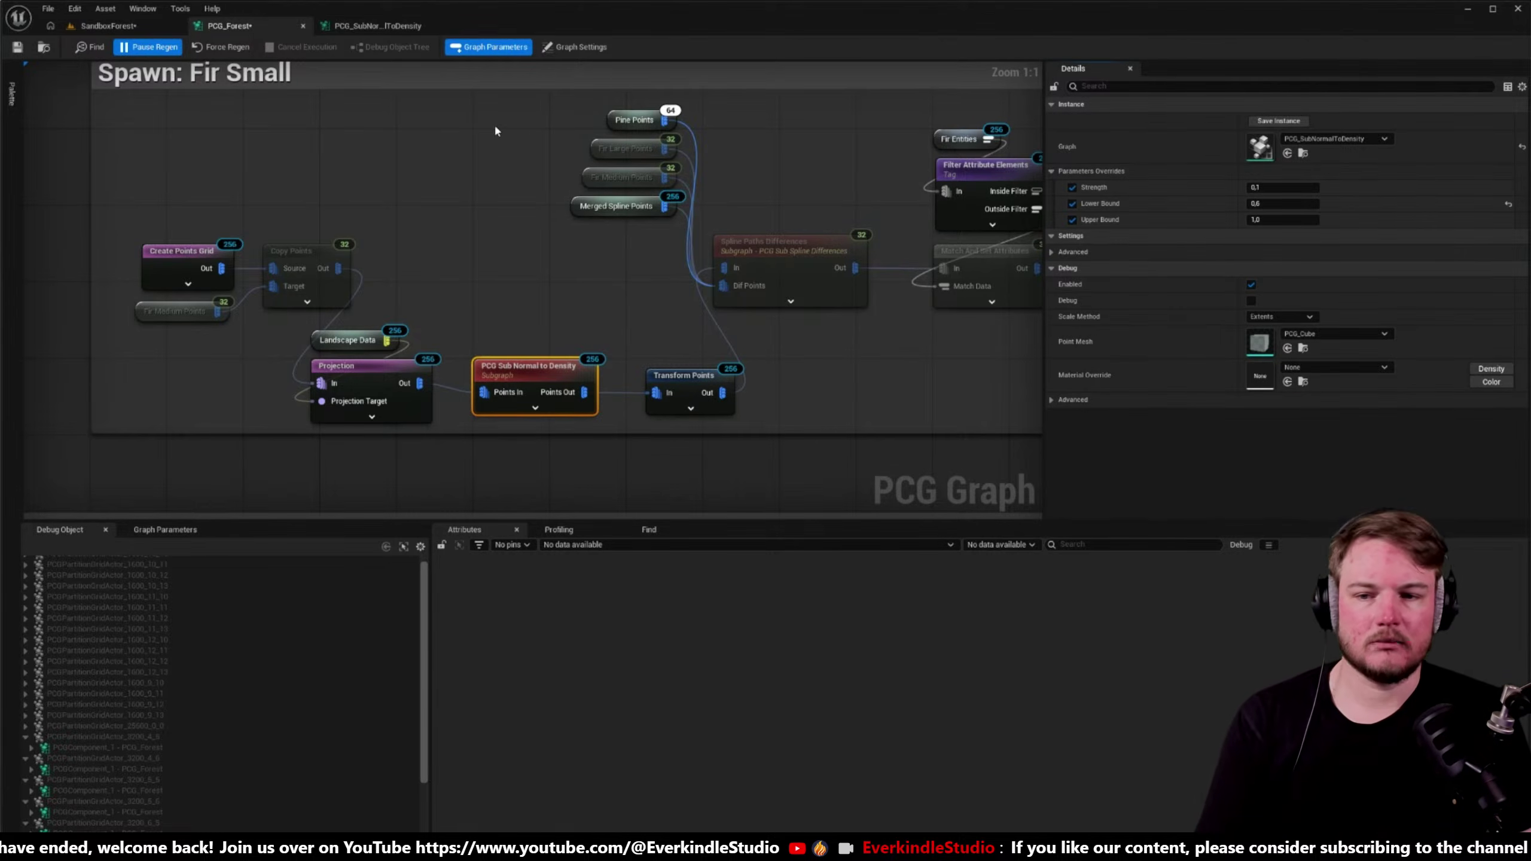
left_click(150, 47)
left_click(108, 25)
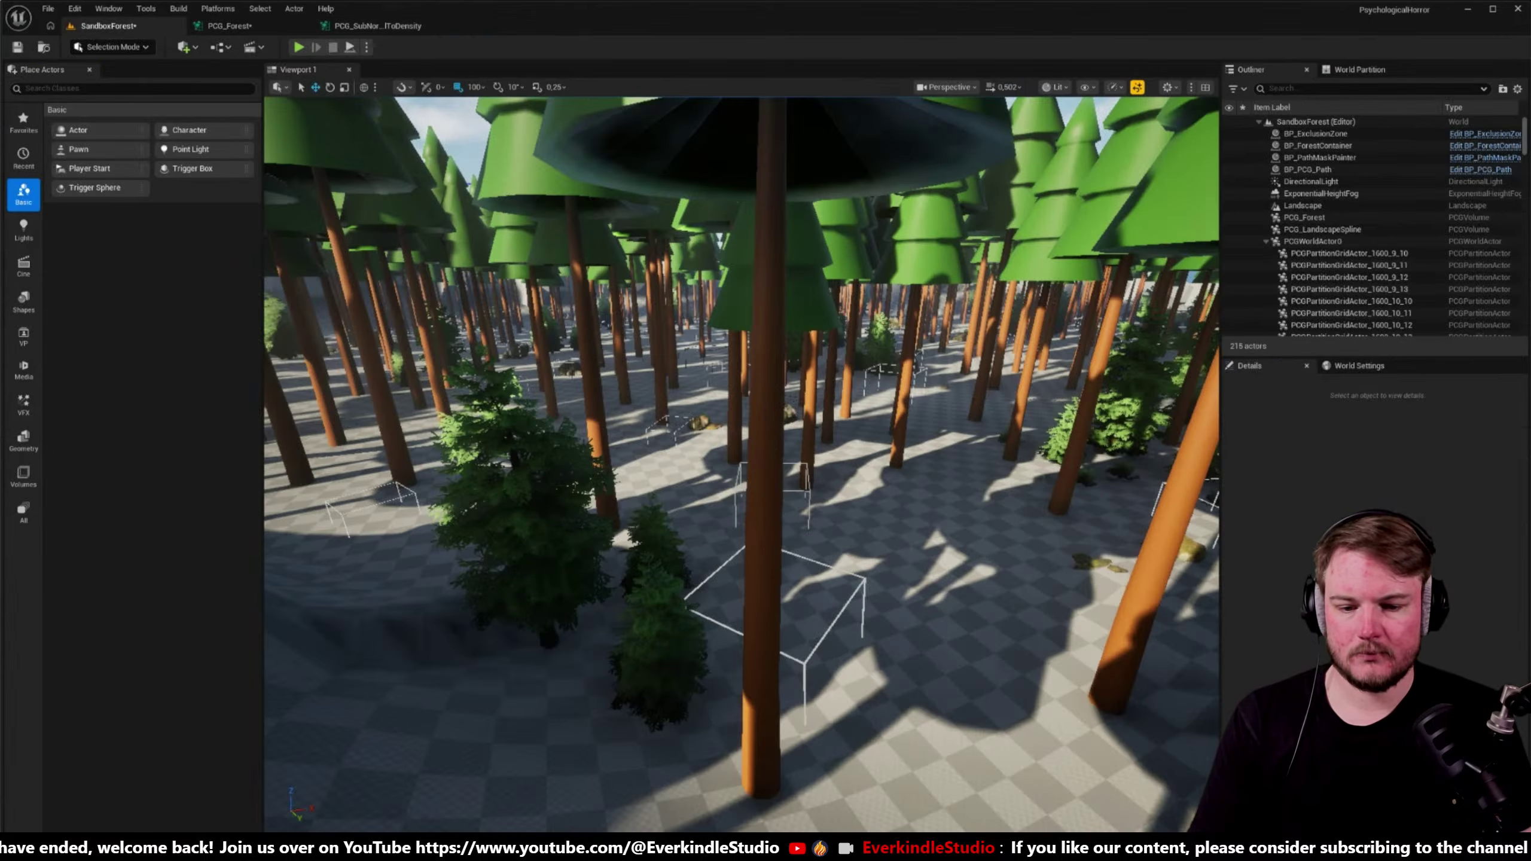
- Force a regeneration of the PCG_Forest graph and inspect the fir placement in the level
right_click_drag(741, 464, 681, 474)
scroll(638, 471, "up", 2)
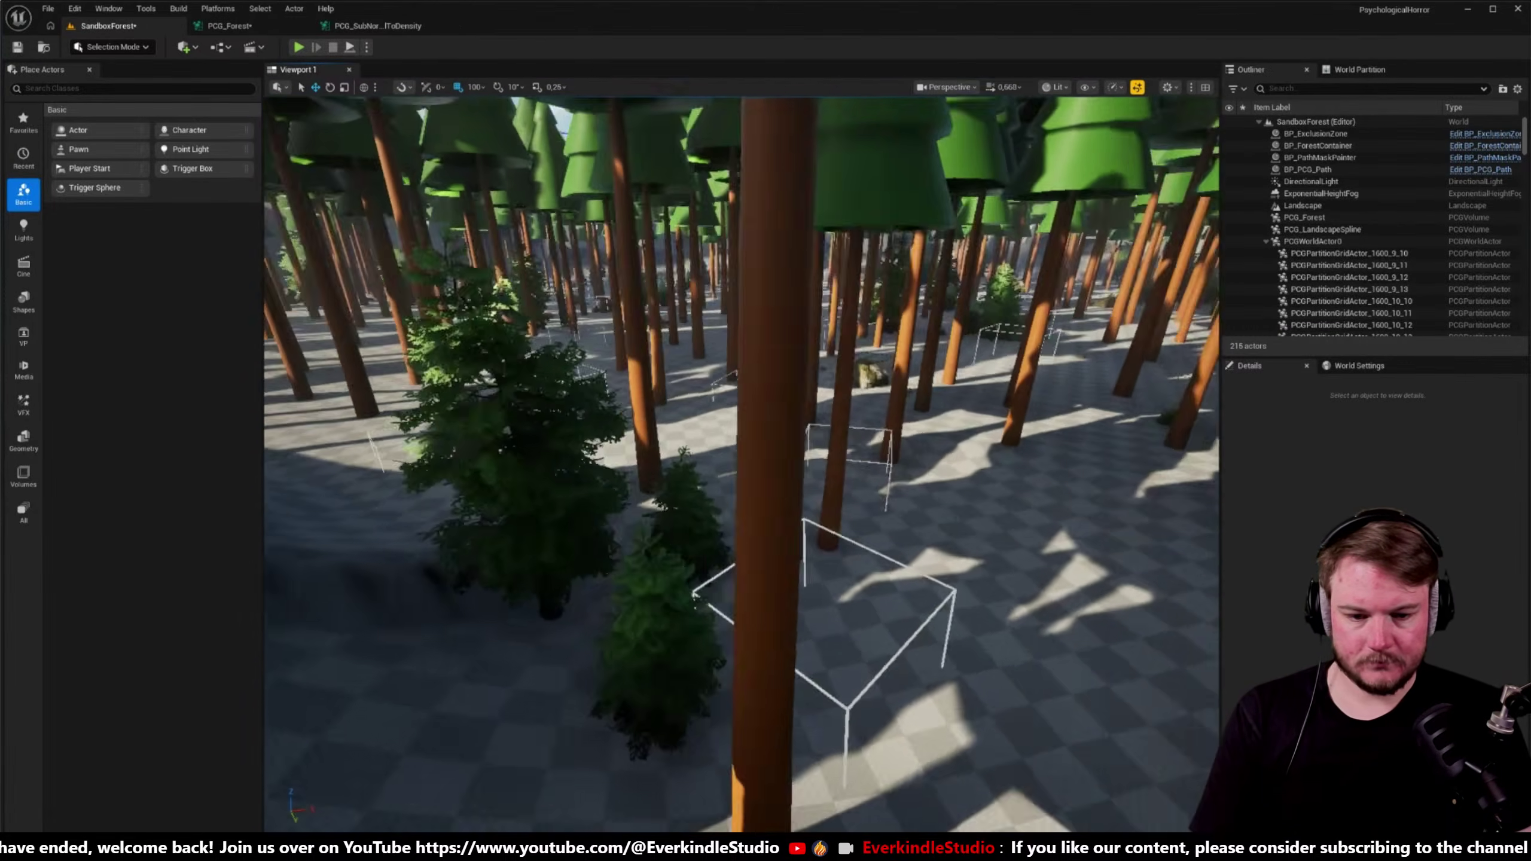
right_click_drag(707, 208, 706, 209)
left_click(274, 25)
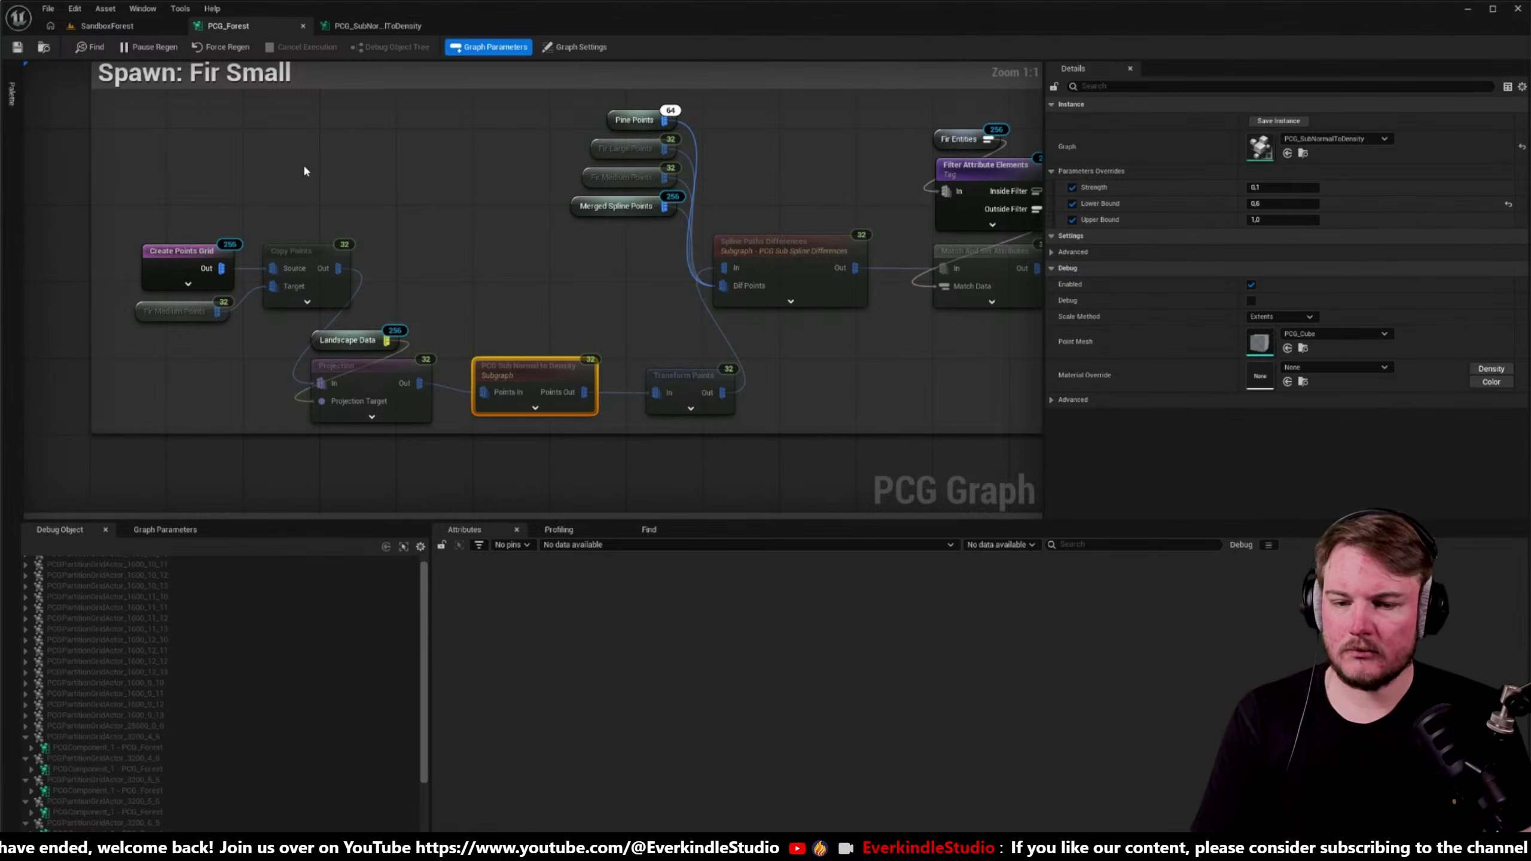
right_click_drag(304, 171, 369, 198)
left_click(218, 48)
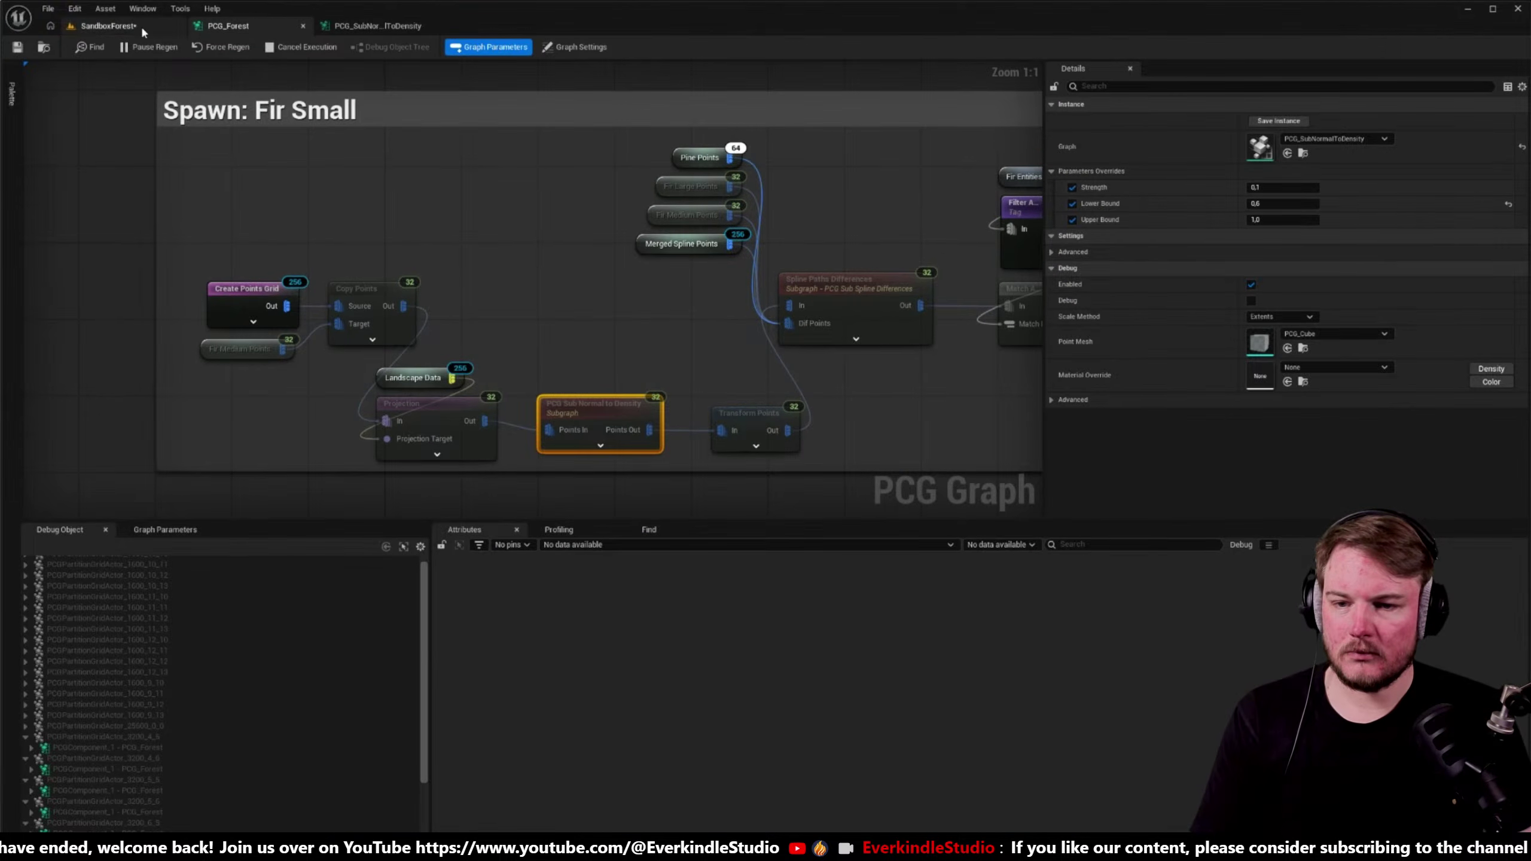
left_click(107, 25)
right_click_drag(639, 299, 657, 452)
- Copy Fir Medium's PCG Sub Normal to Density node into PCG_Forest's Pine section, beside the Density Filter node
left_click(228, 25)
scroll(657, 422, "down", 3)
scroll(656, 431, "up", 2)
scroll(656, 430, "up", 6)
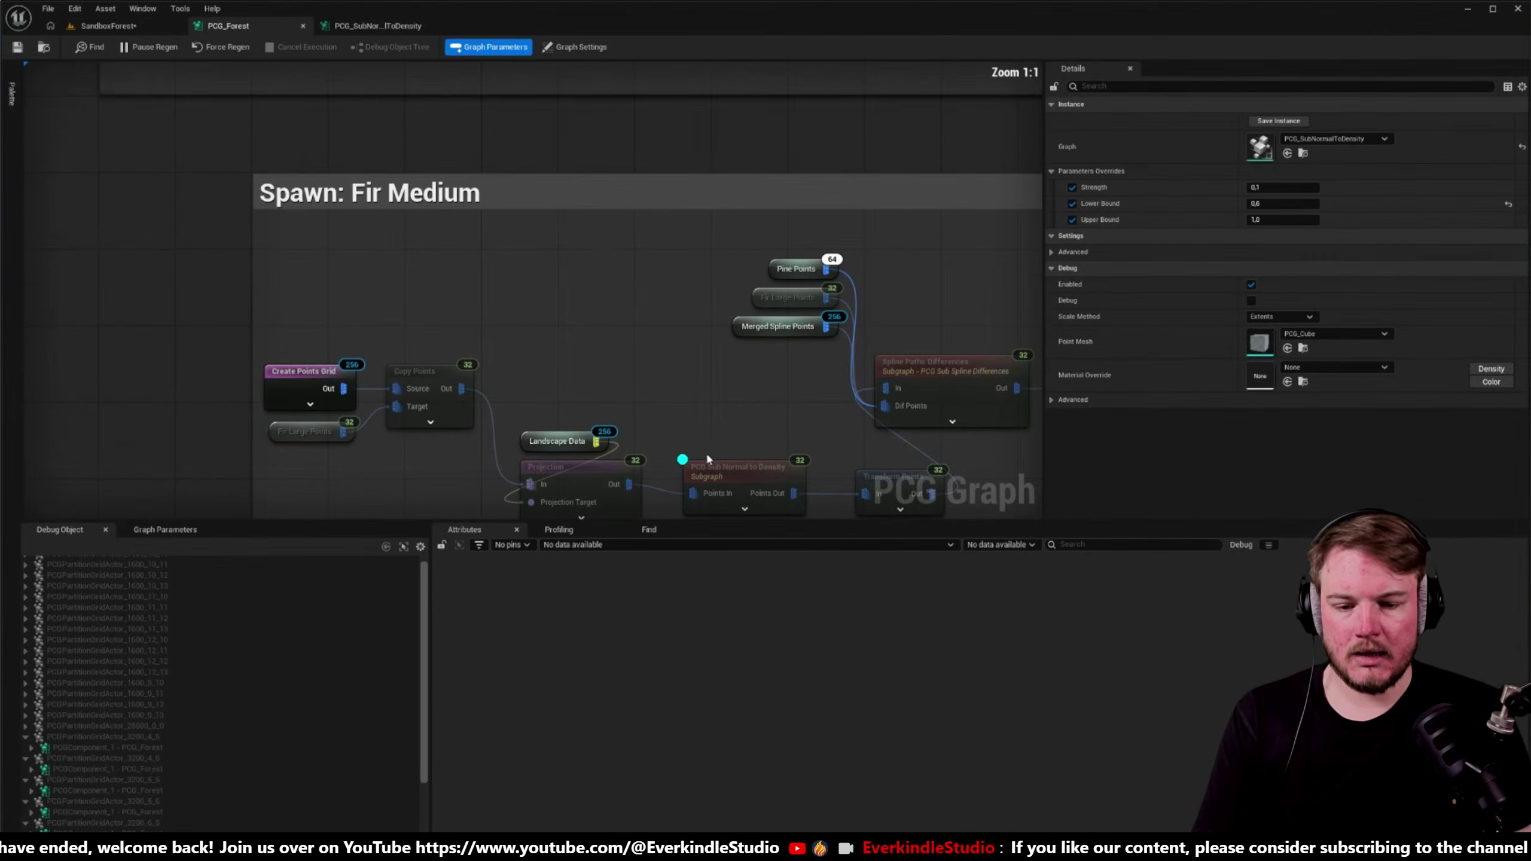
left_click(707, 455)
key("d")
right_click_drag(690, 319, 745, 519)
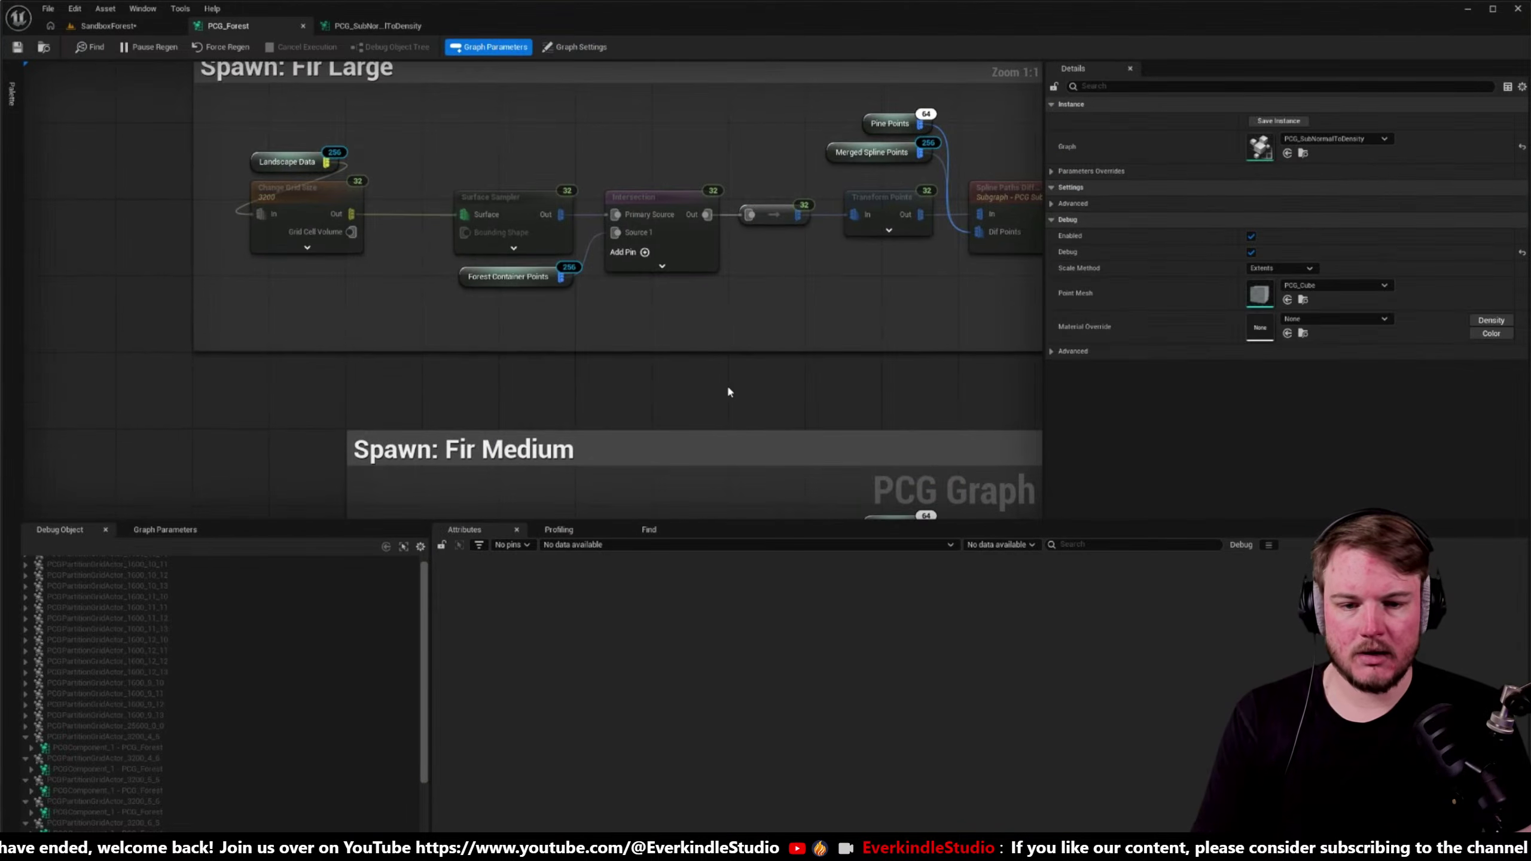
scroll(726, 391, "down", 4)
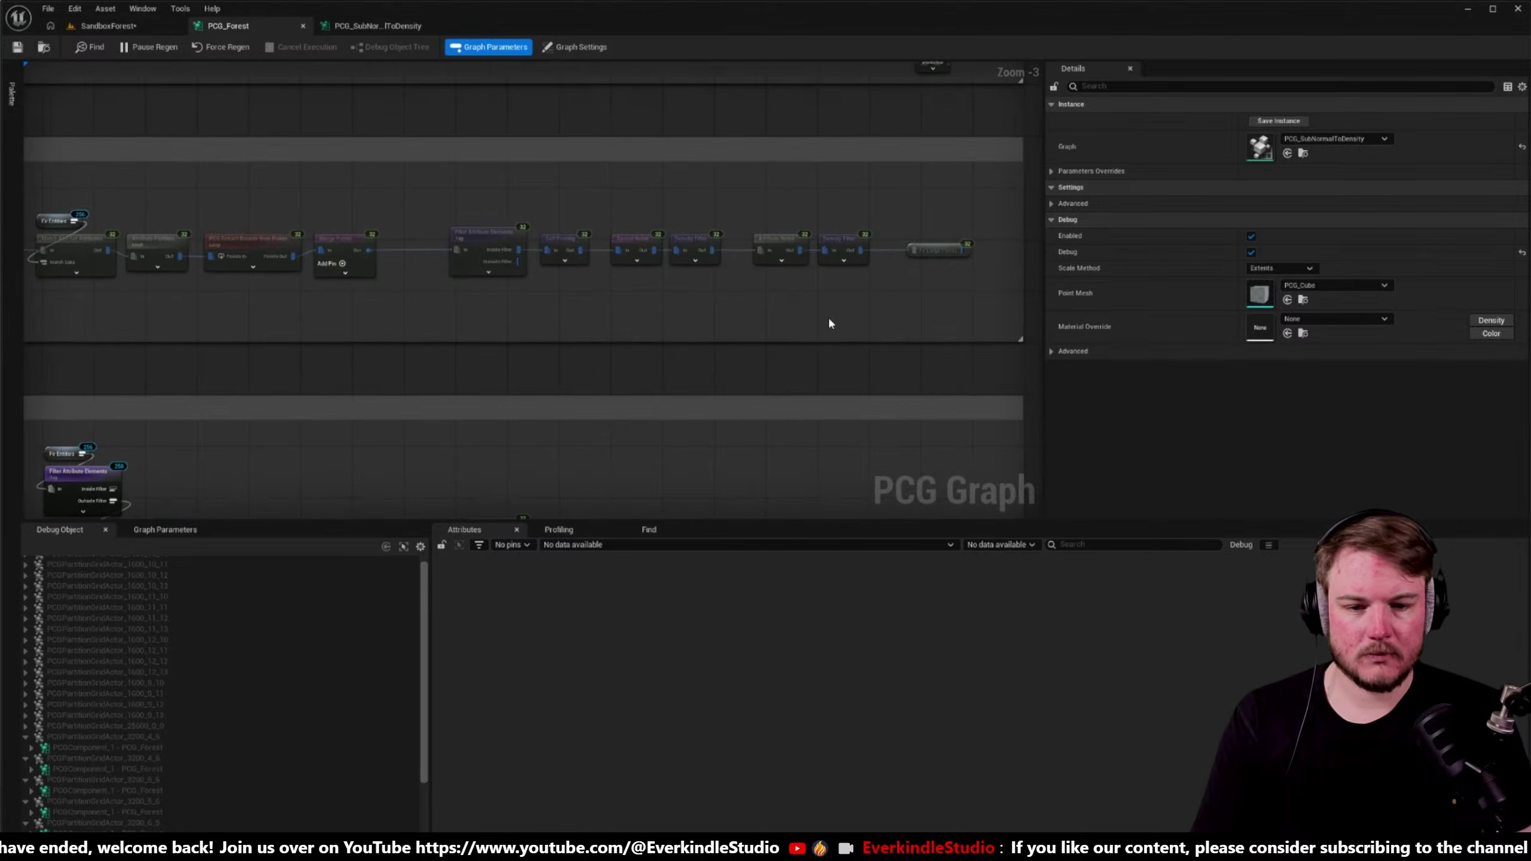
scroll(829, 324, "up", 3)
scroll(579, 299, "down", 4)
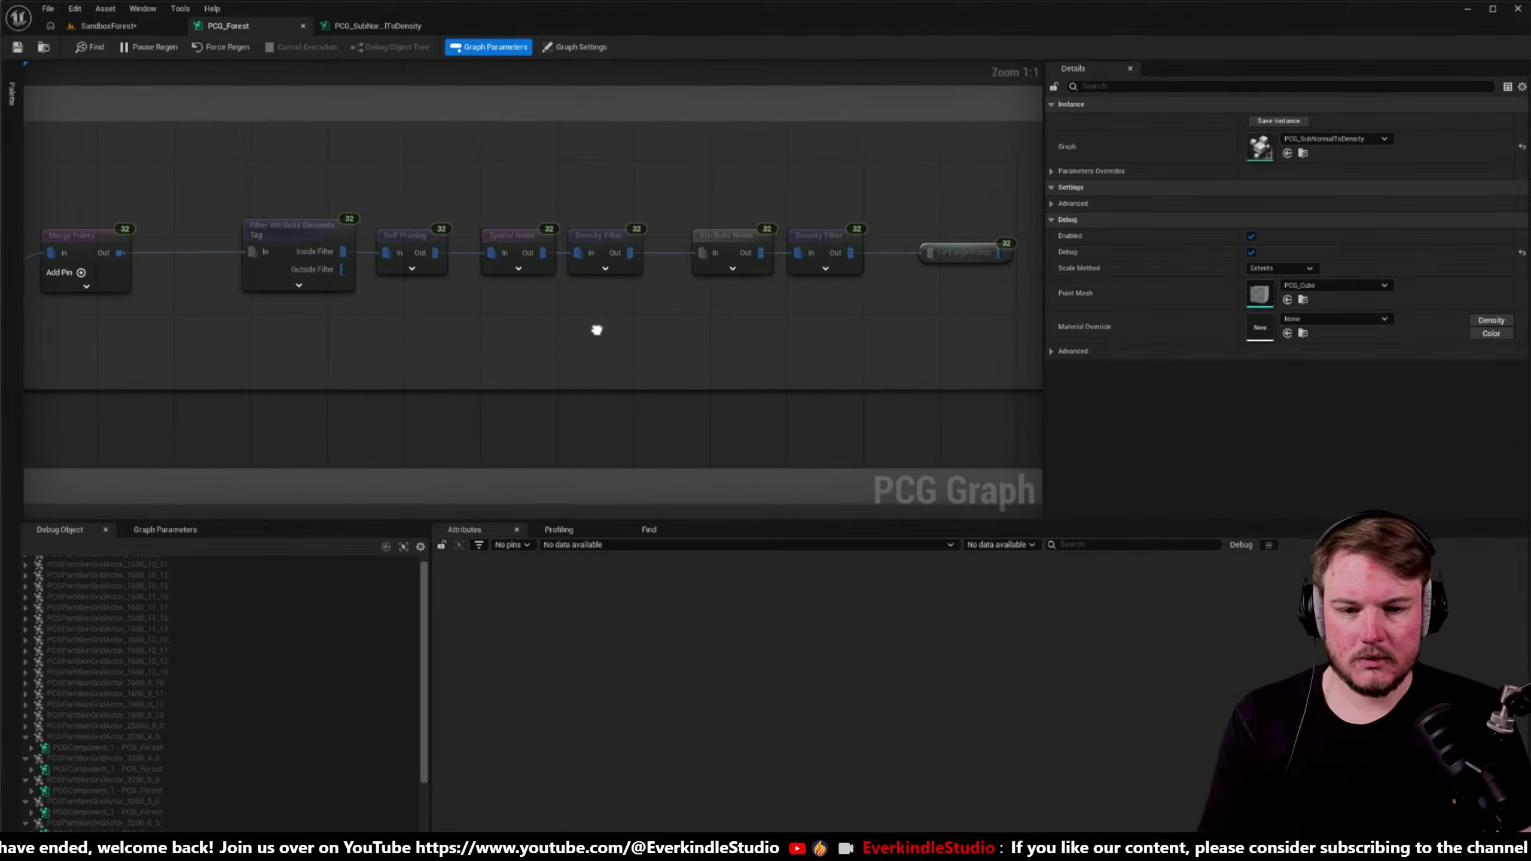
right_click_drag(592, 335, 830, 386)
scroll(707, 391, "up", 3)
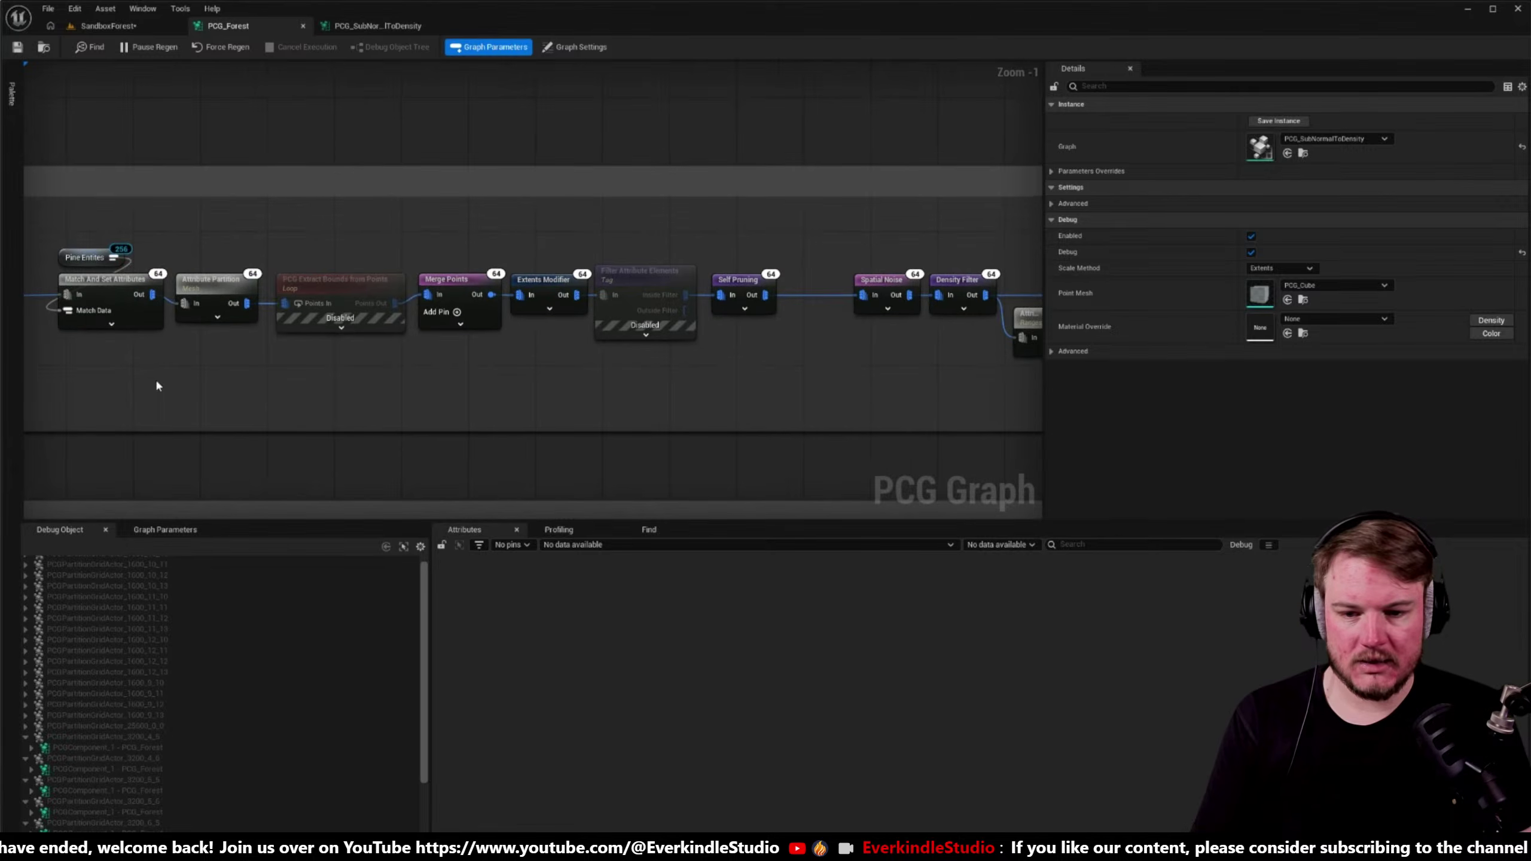
right_click_drag(157, 386, 1029, 320)
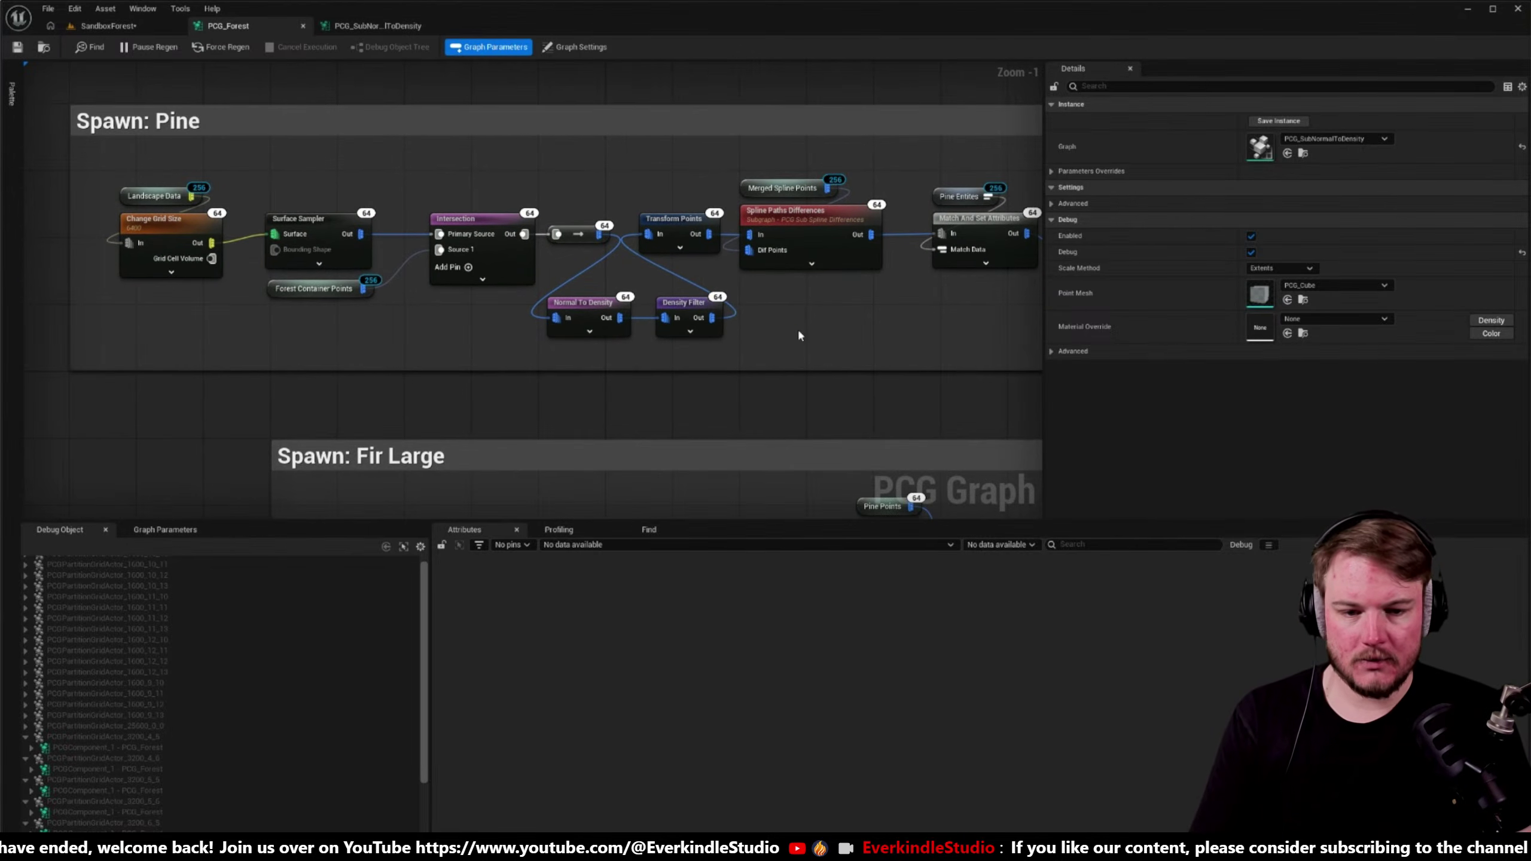
key("ctrl+v")
left_click_drag(841, 345, 796, 301)
- Set the pasted PCG Sub Normal to Density node's Lower Bound to 0.65, matching Pine's Density Filter
left_click(707, 305)
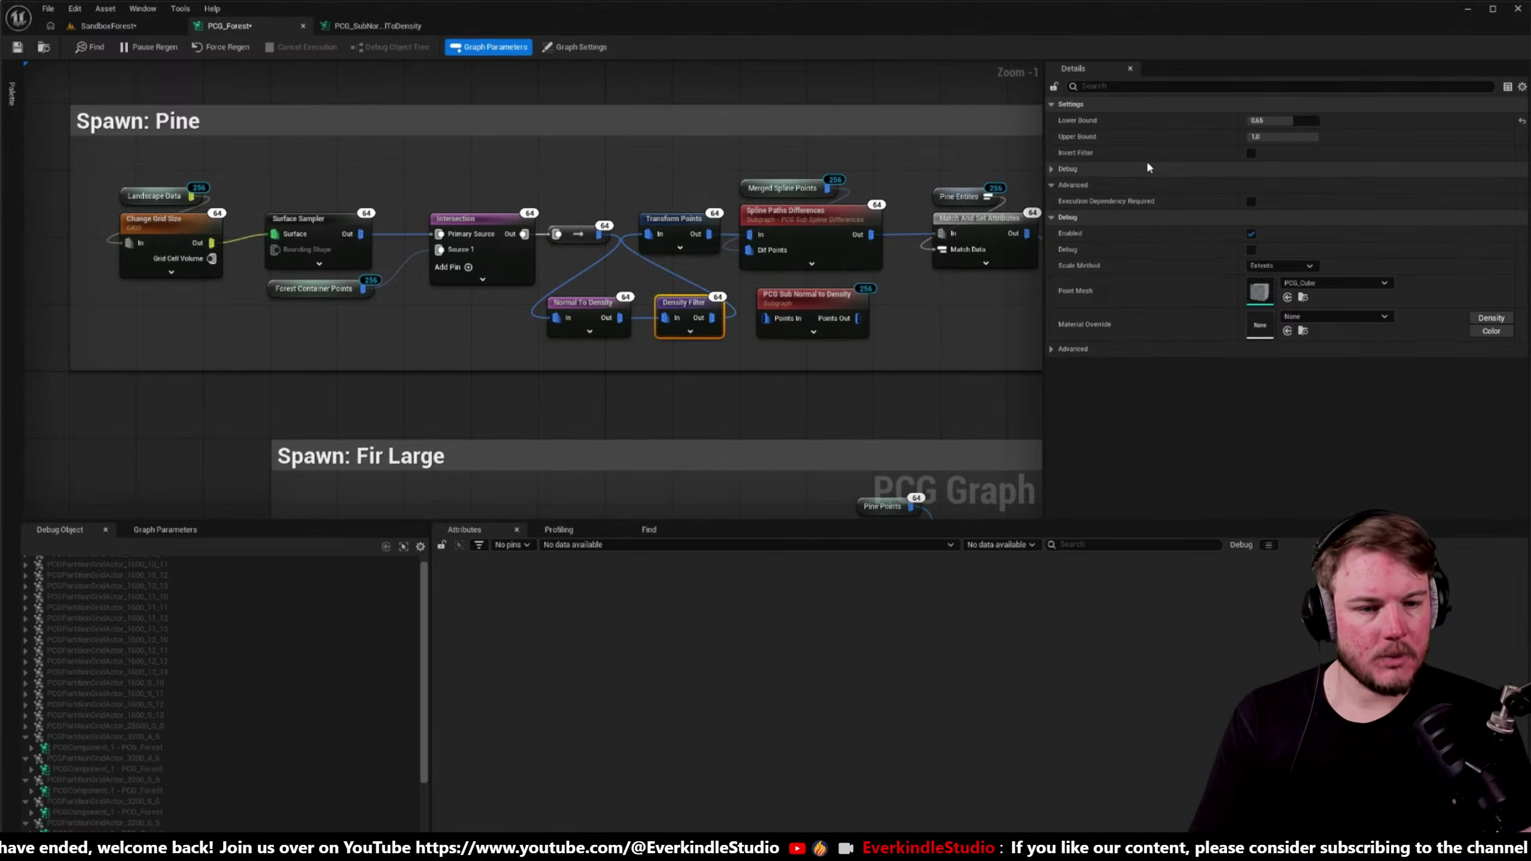
left_click(843, 304)
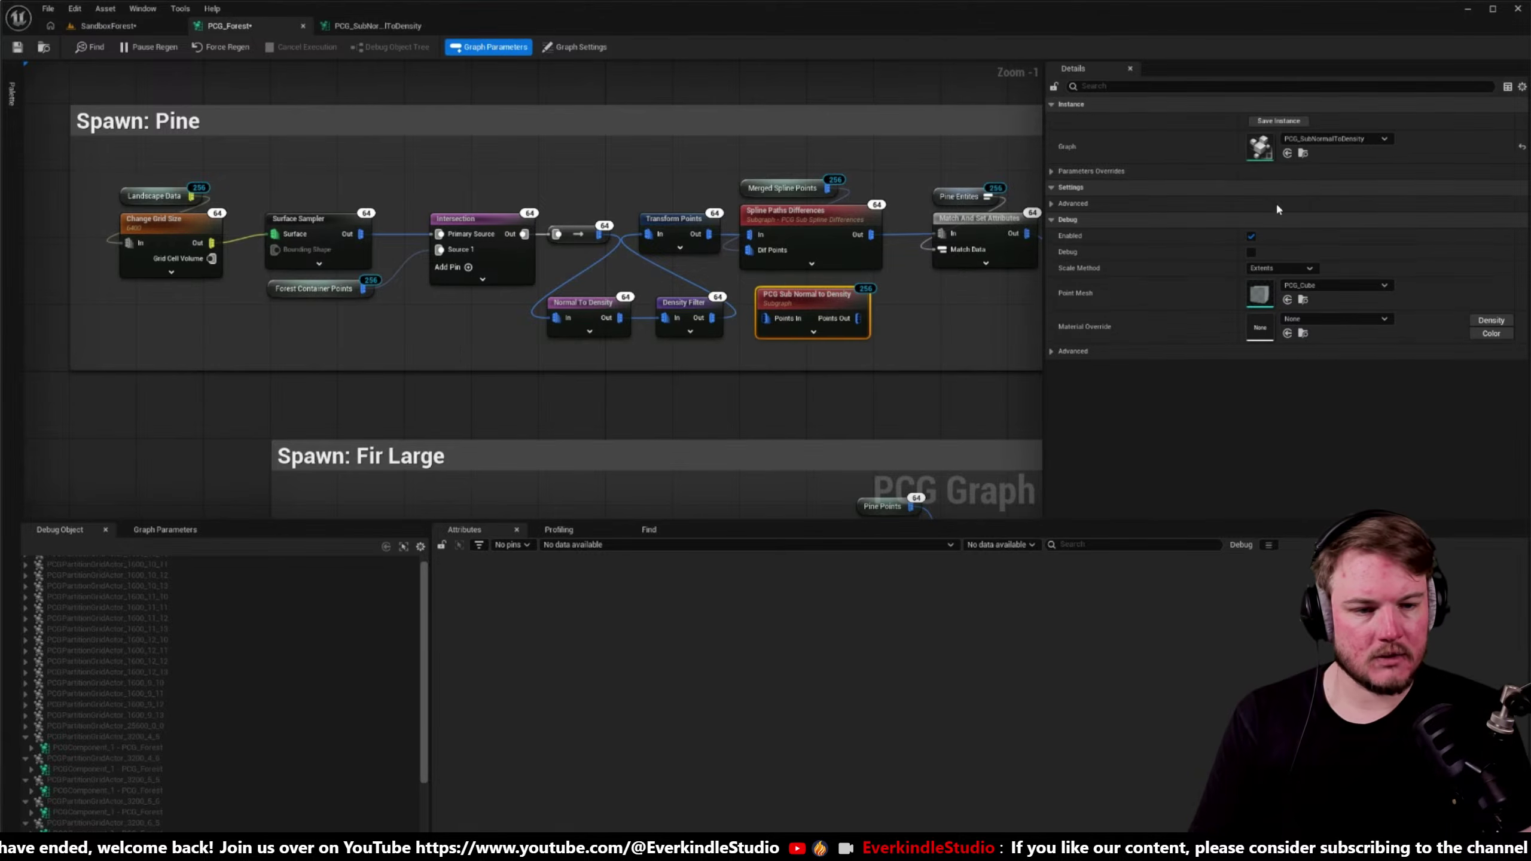
left_click(1063, 173)
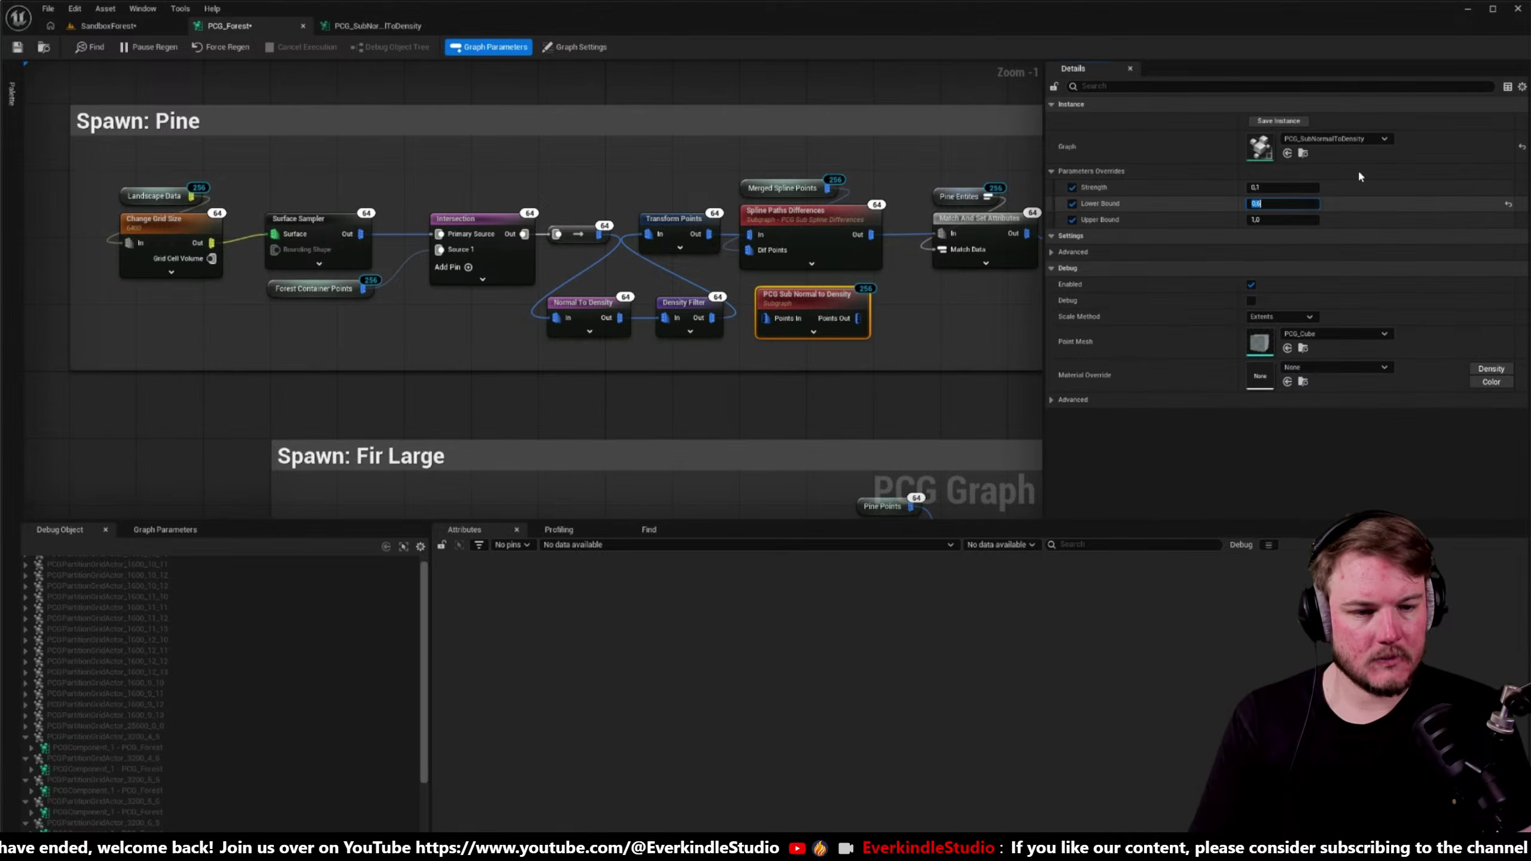
type("5")
key("Return")
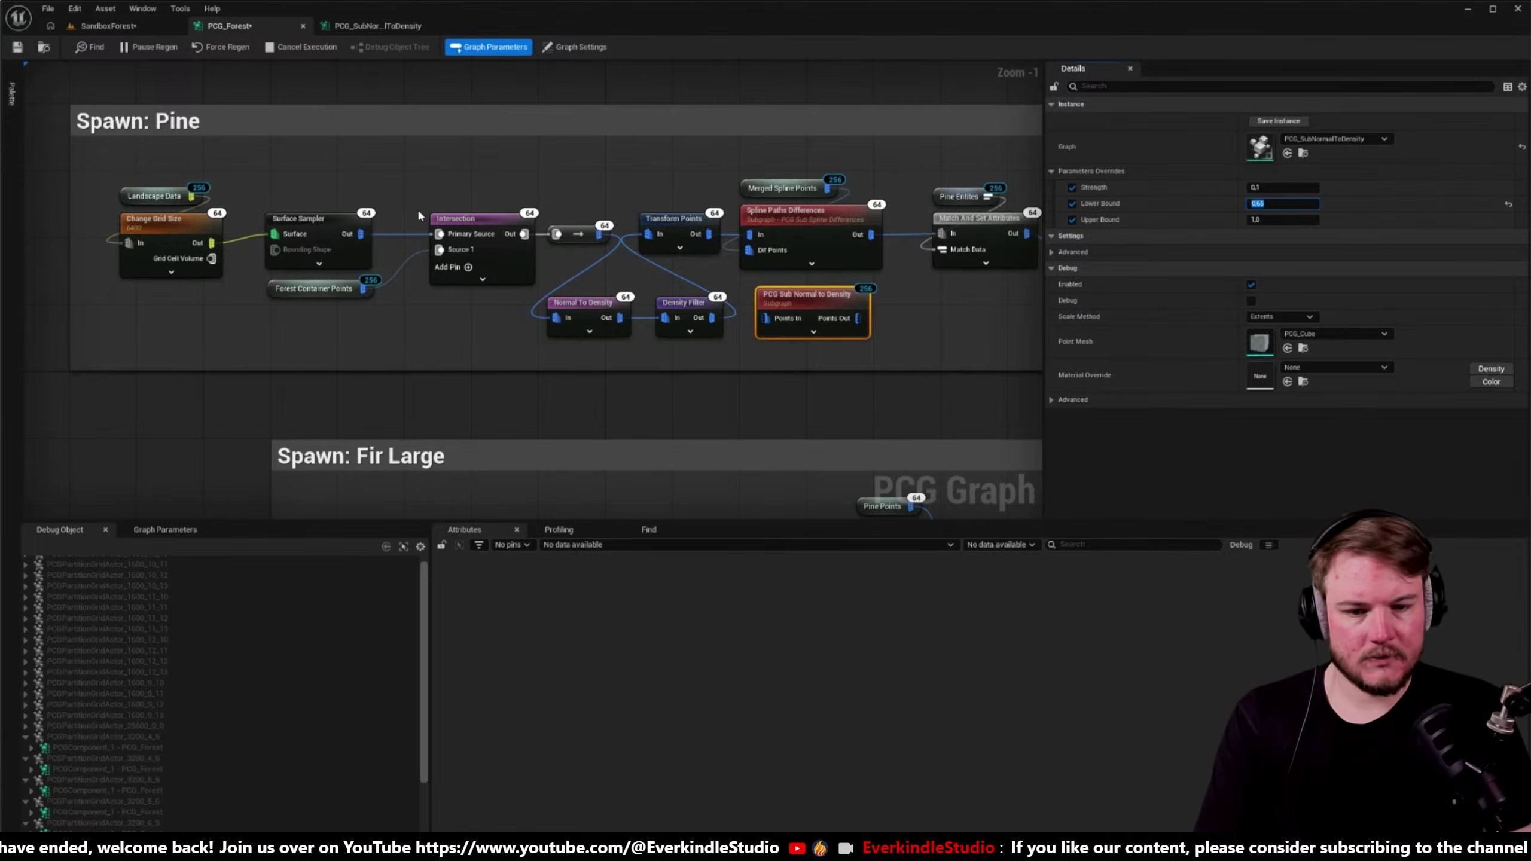
- Pause regeneration and replace Pine's Normal To Density and Density Filter nodes with PCG Sub Normal to Density, wired between the reroute and Transform Points
left_click(573, 304)
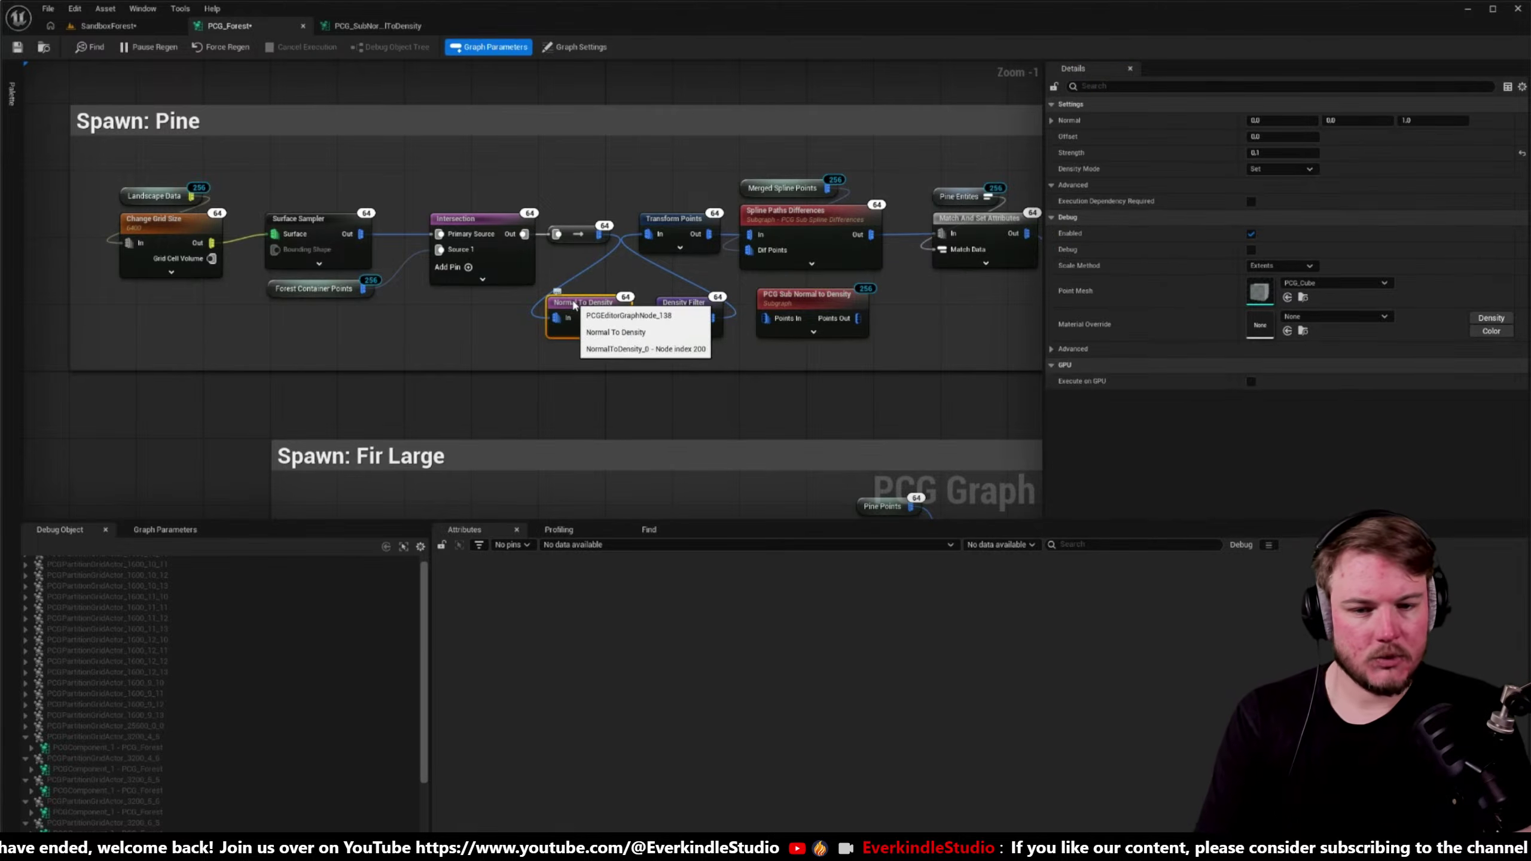
scroll(573, 304, "up", 1)
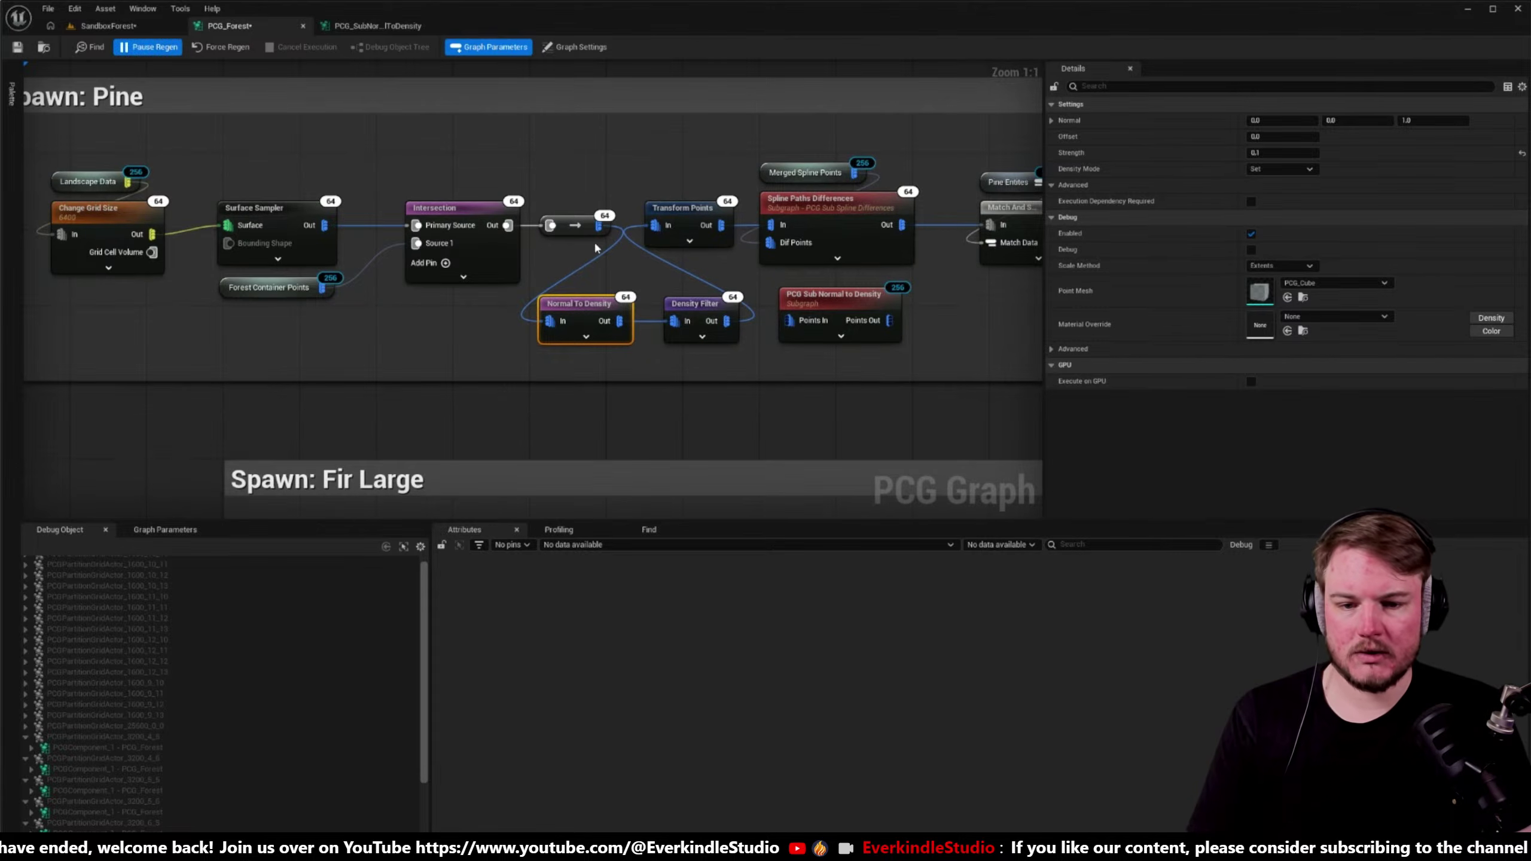
left_click_drag(615, 288, 684, 330)
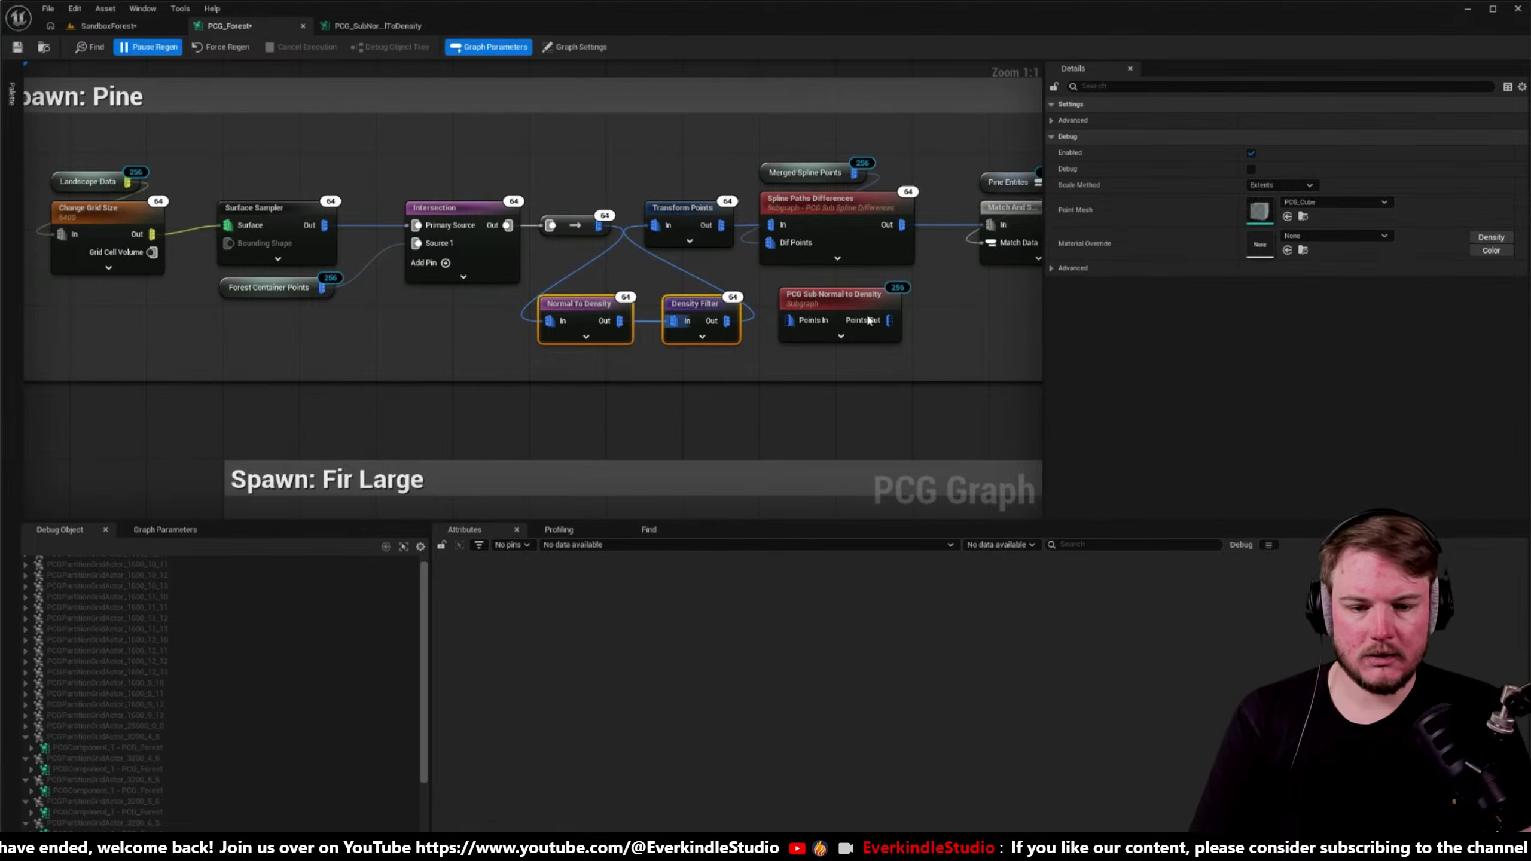
key("Delete")
left_click_drag(867, 319, 641, 306)
left_click_drag(598, 226, 569, 320)
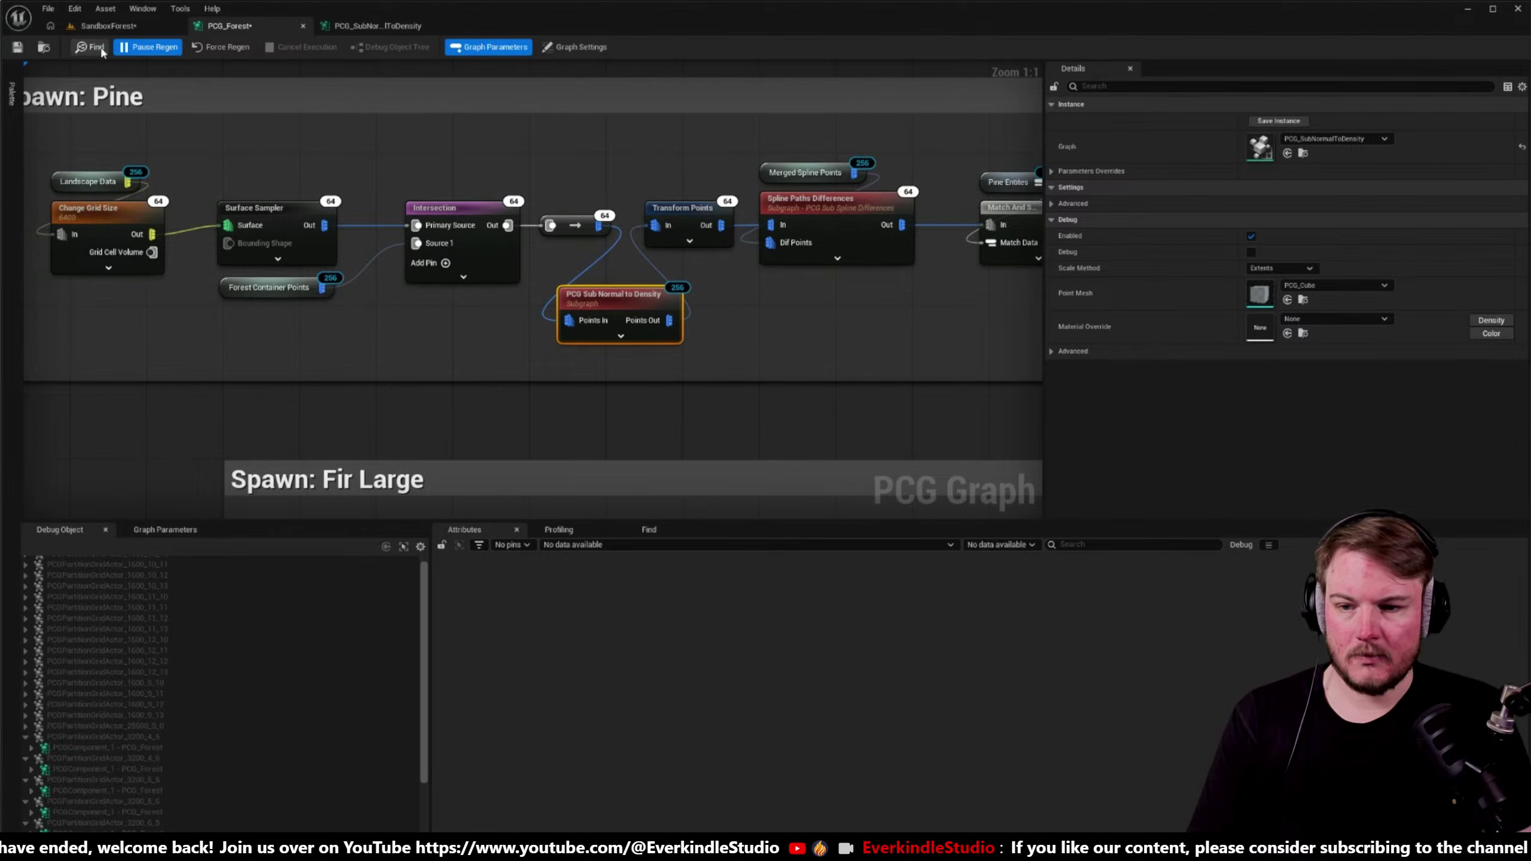
- Resume graph regeneration and inspect the pine trees in the level
left_click(108, 25)
right_click_drag(654, 295, 654, 295)
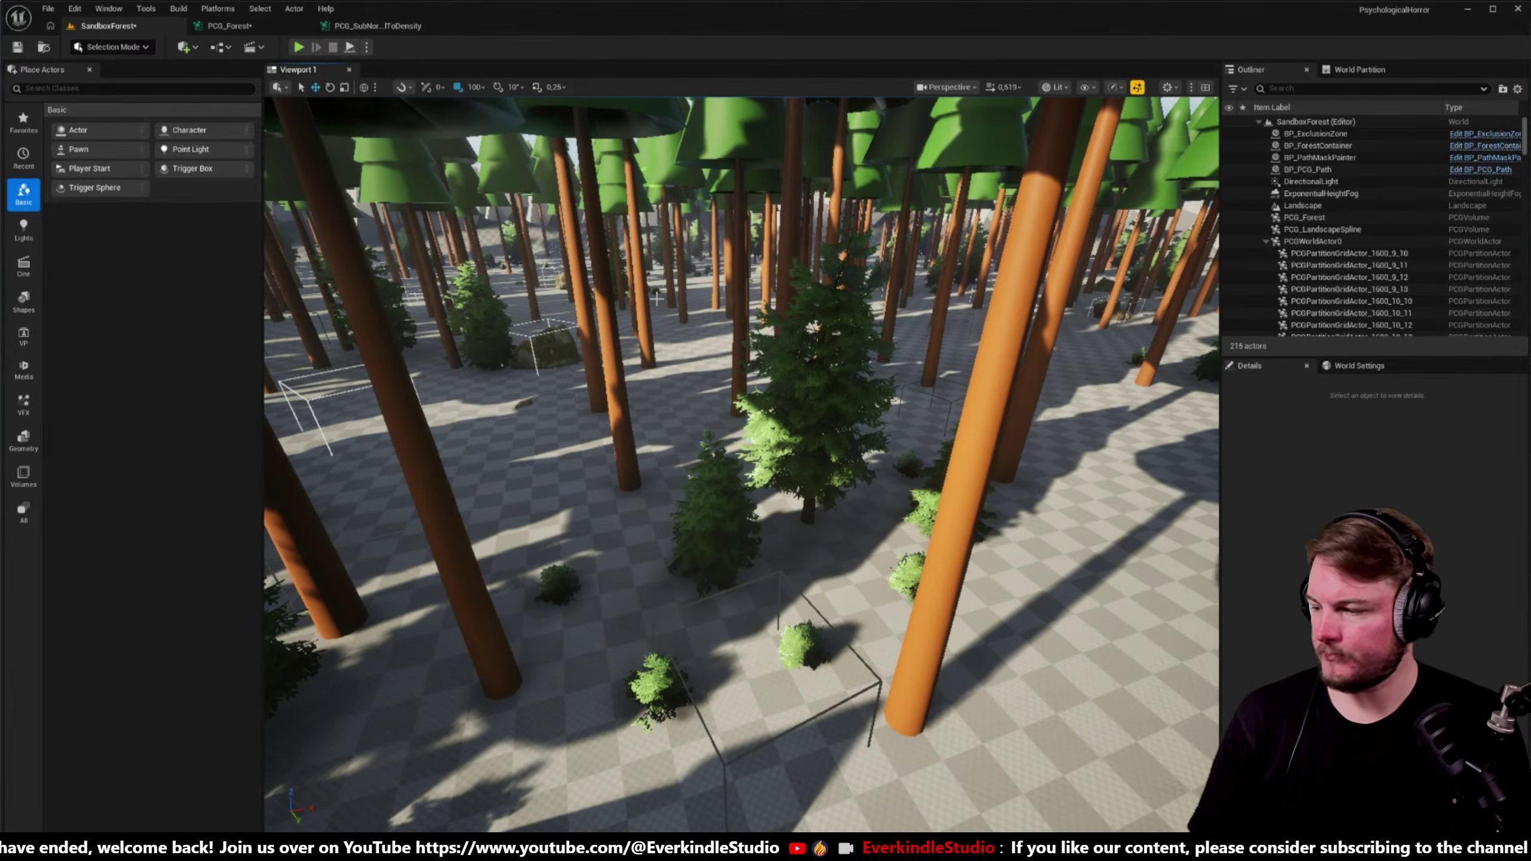
right_click_drag(643, 295, 675, 310)
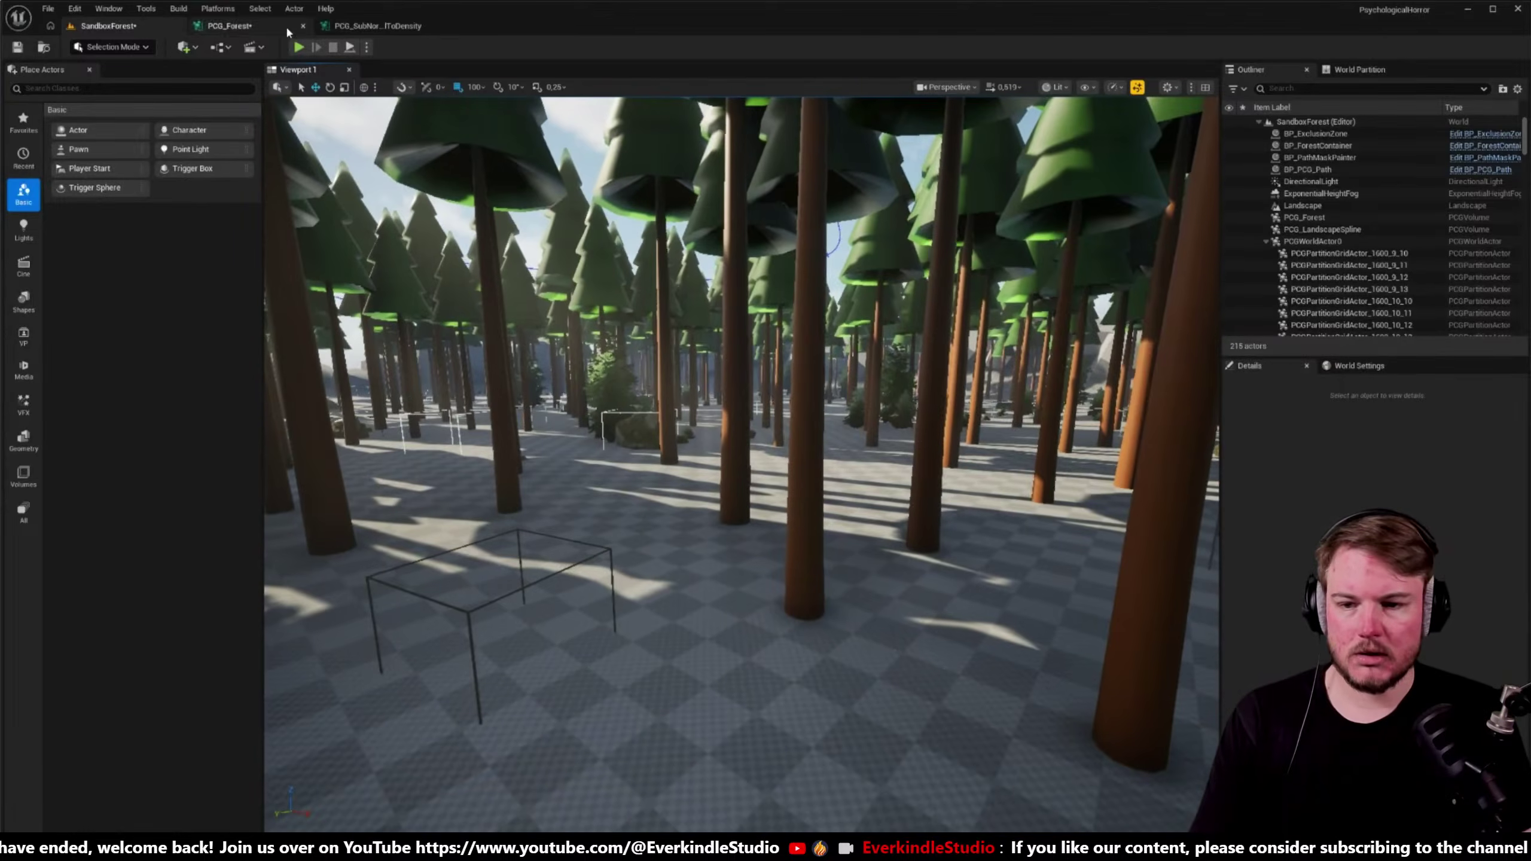
- Review the Fir Large node chain in PCG_Forest and the settings of its Transform Points node
left_click(285, 24)
scroll(577, 254, "down", 2)
scroll(577, 255, "up", 1)
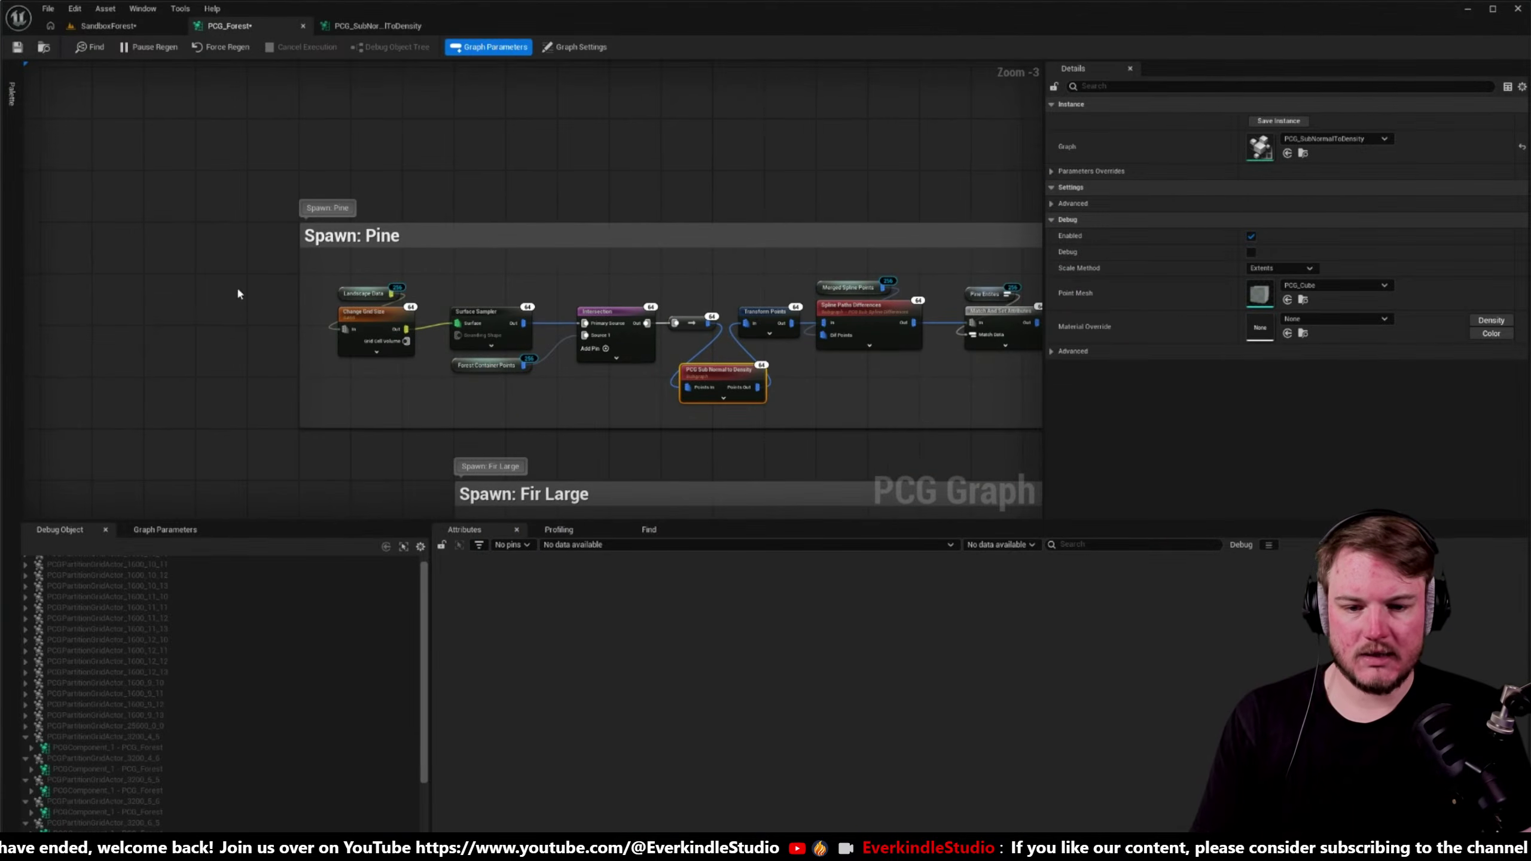
right_click_drag(693, 390, 528, 142)
right_click_drag(713, 289, 647, 241)
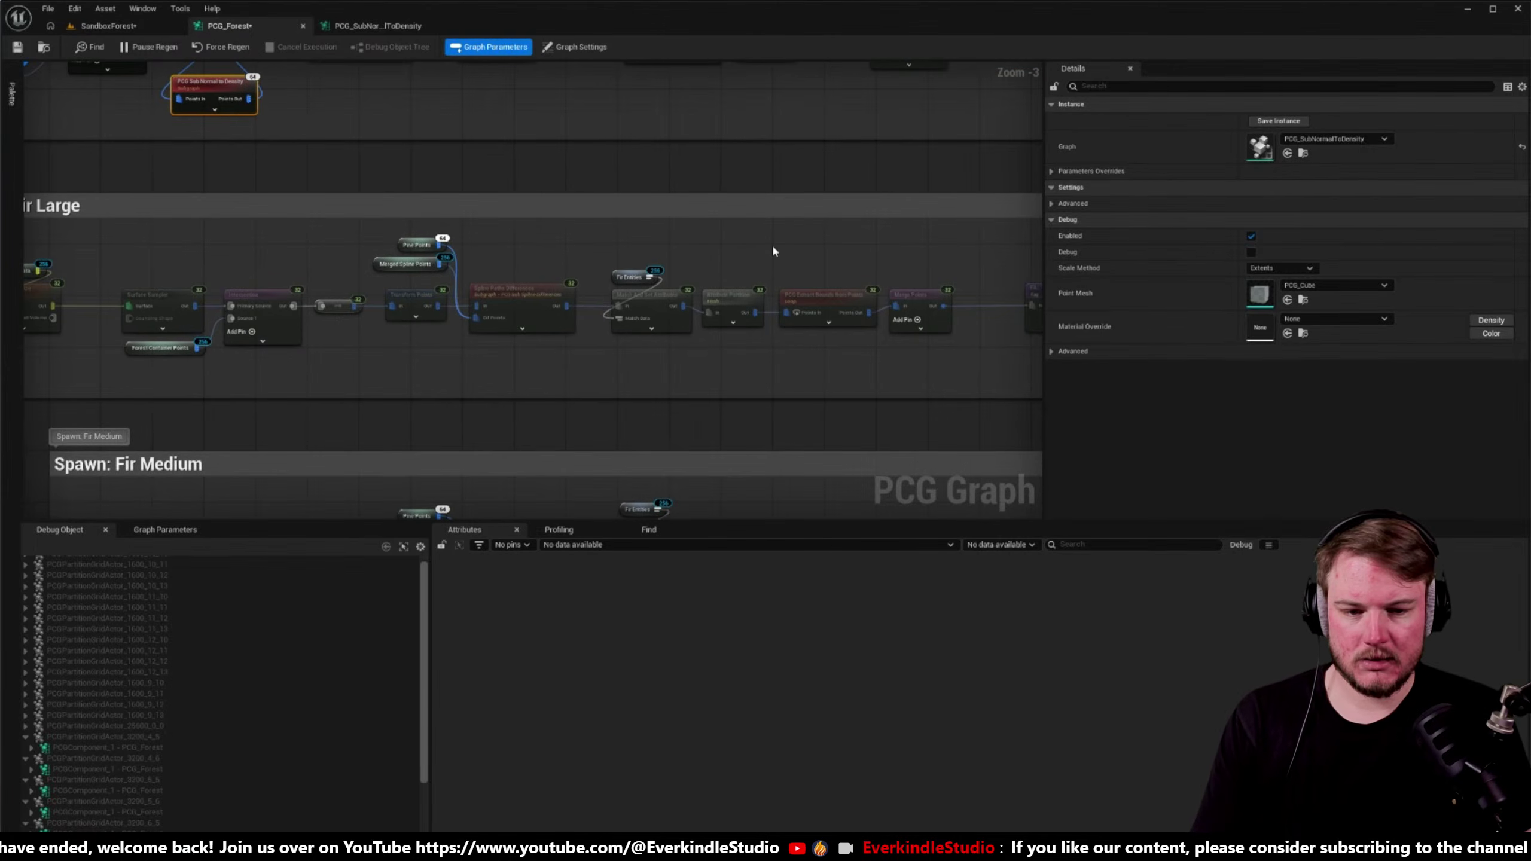
scroll(588, 279, "up", 4)
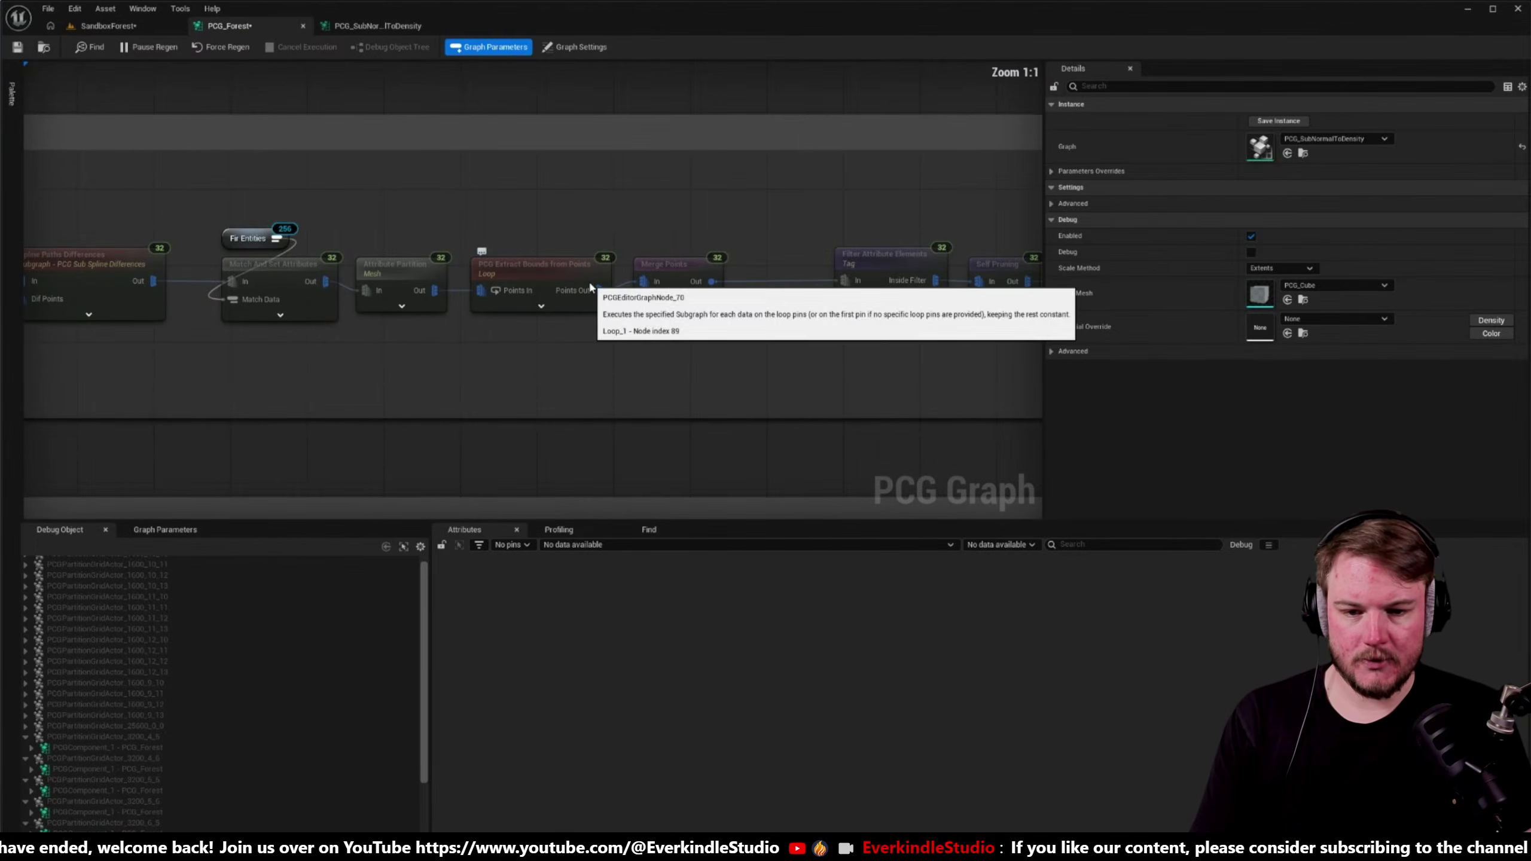
right_click_drag(589, 286, 556, 316)
left_click(708, 226)
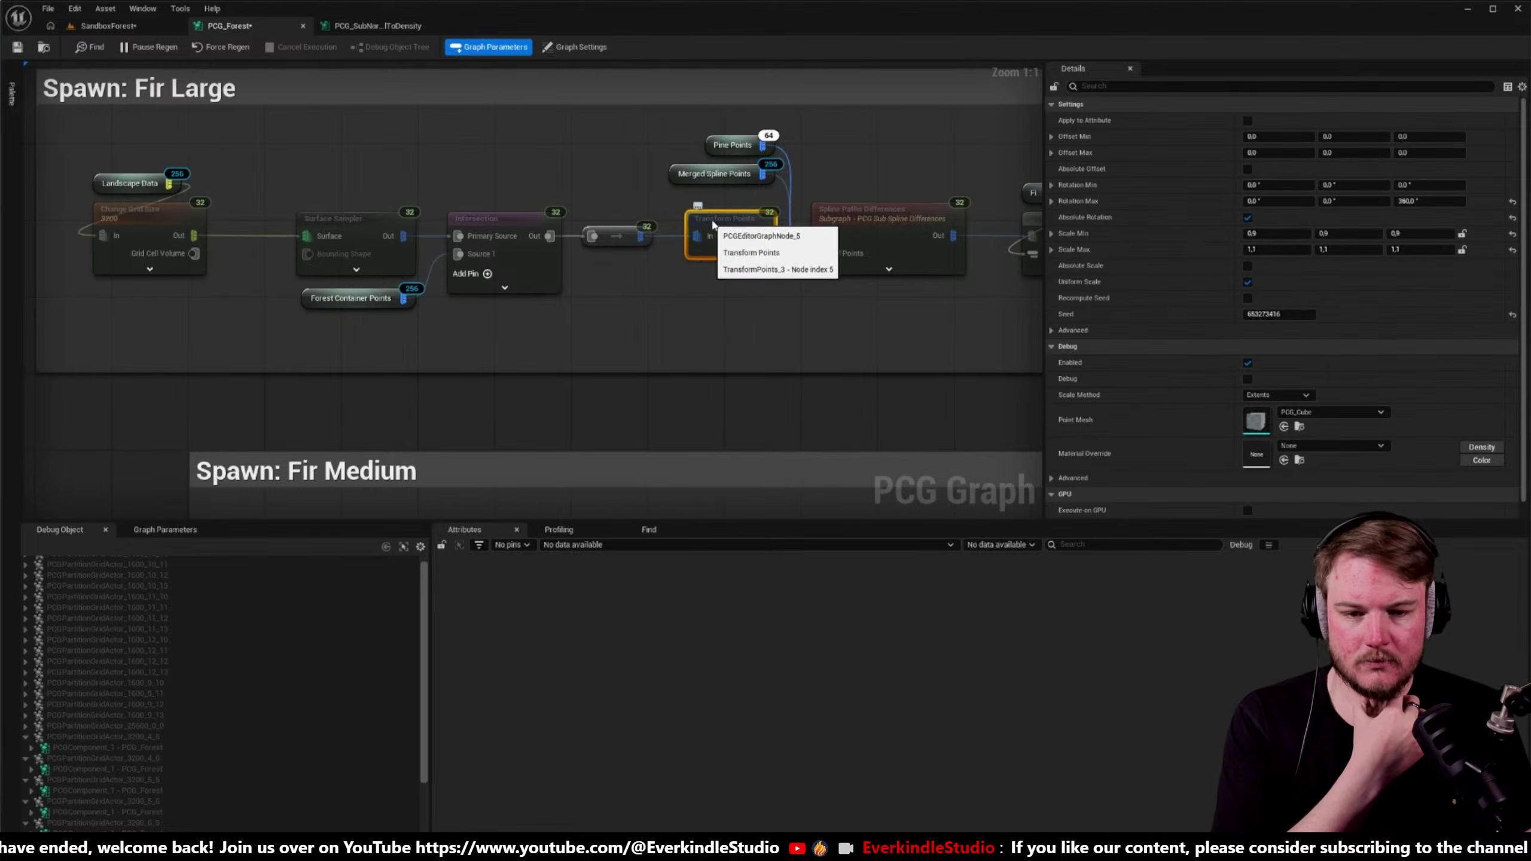
- Widen the Fir Large comment box at its start and shift the nodes from Landscape Data through Intersection away from Transform Points
right_click_drag(109, 186, 498, 249)
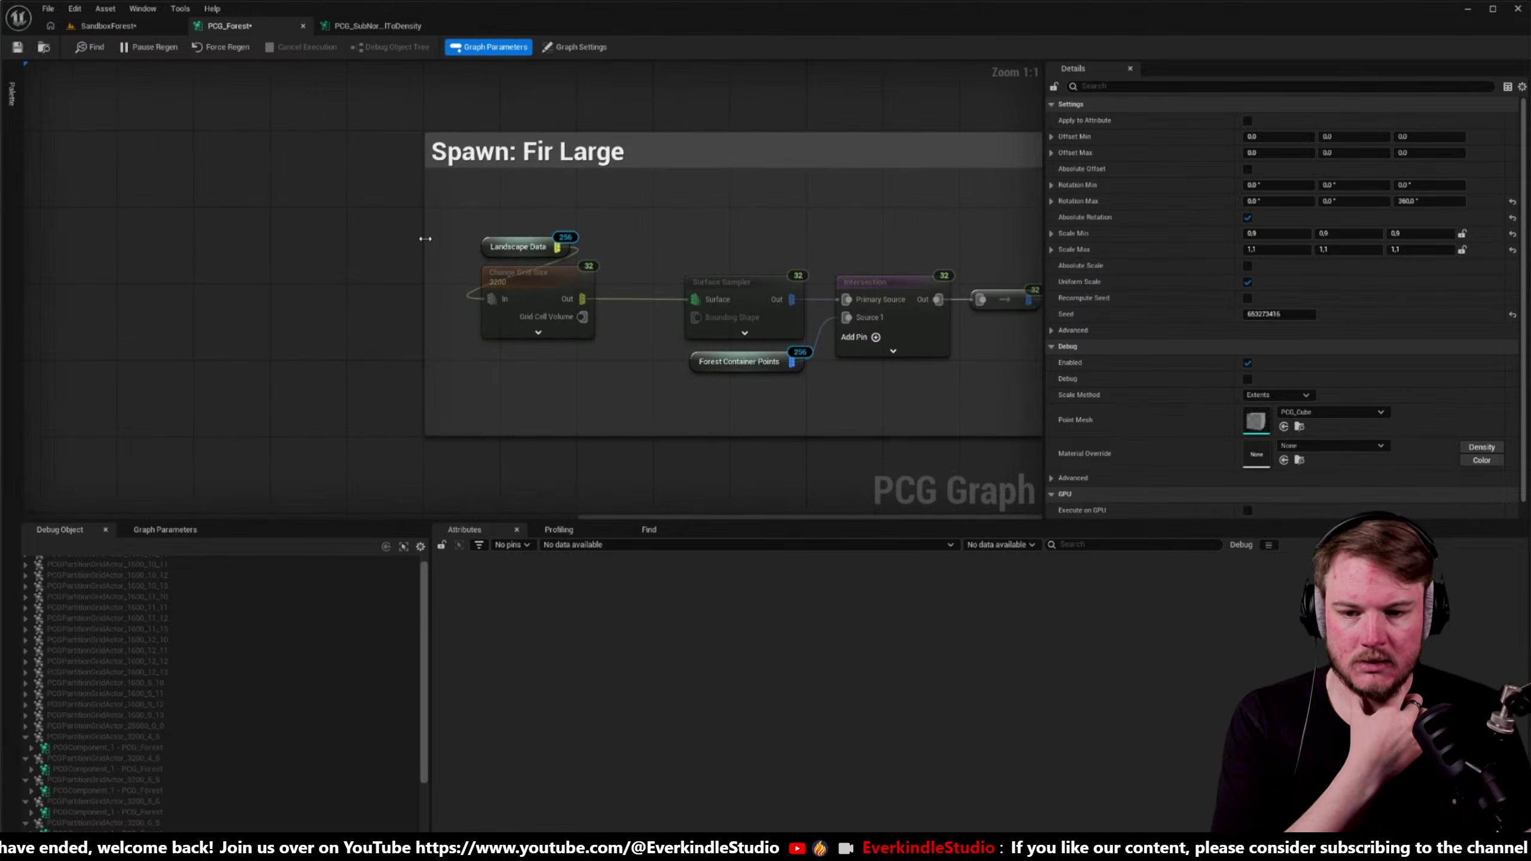
left_click_drag(425, 239, 195, 243)
right_click_drag(850, 337, 633, 292)
left_click_drag(199, 184, 674, 322)
right_click_drag(673, 322, 827, 304)
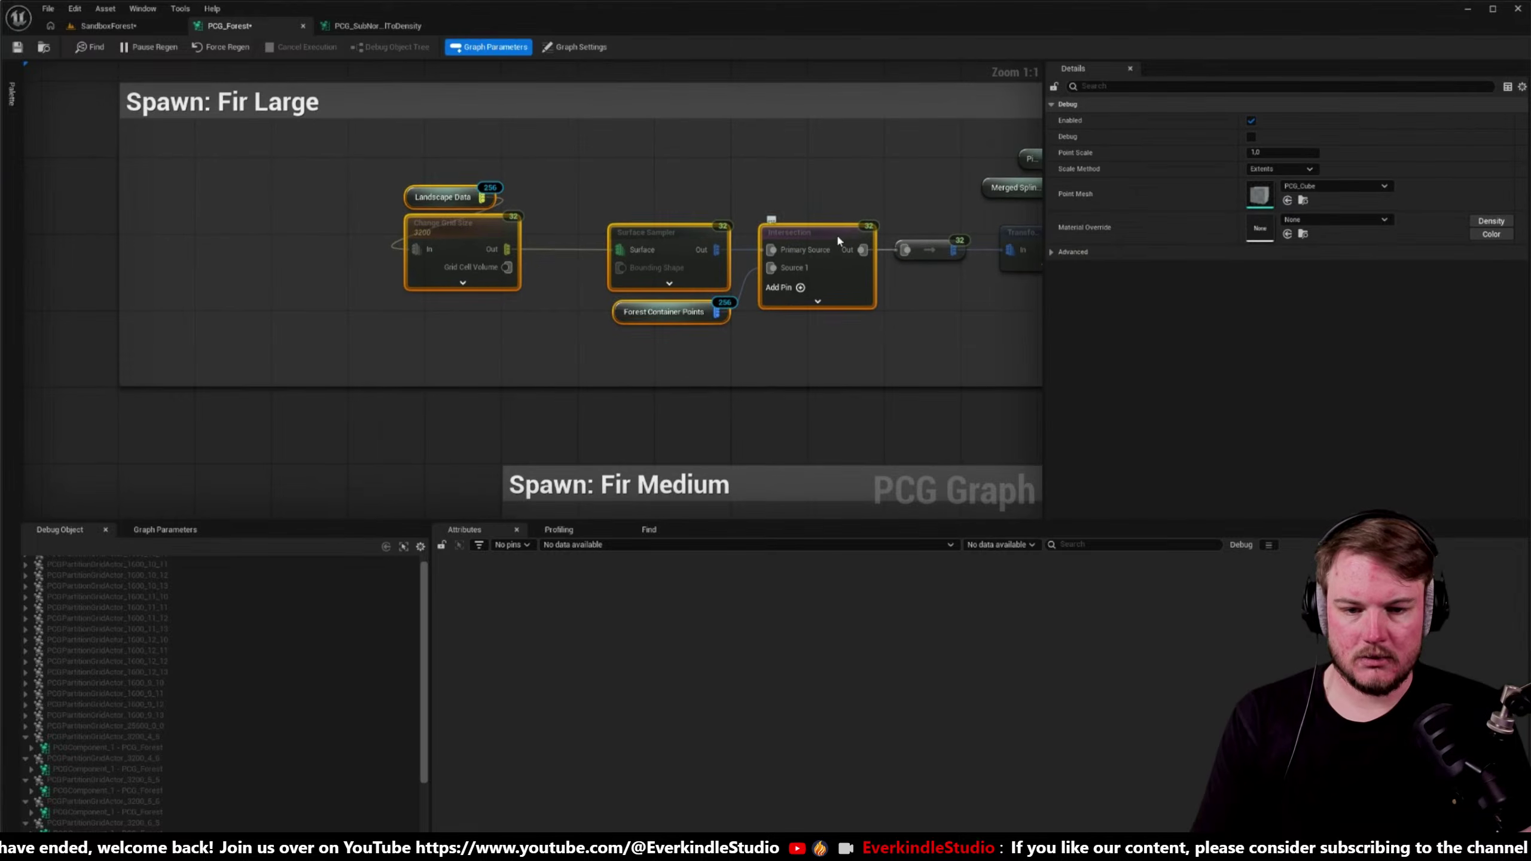
left_click_drag(837, 240, 619, 237)
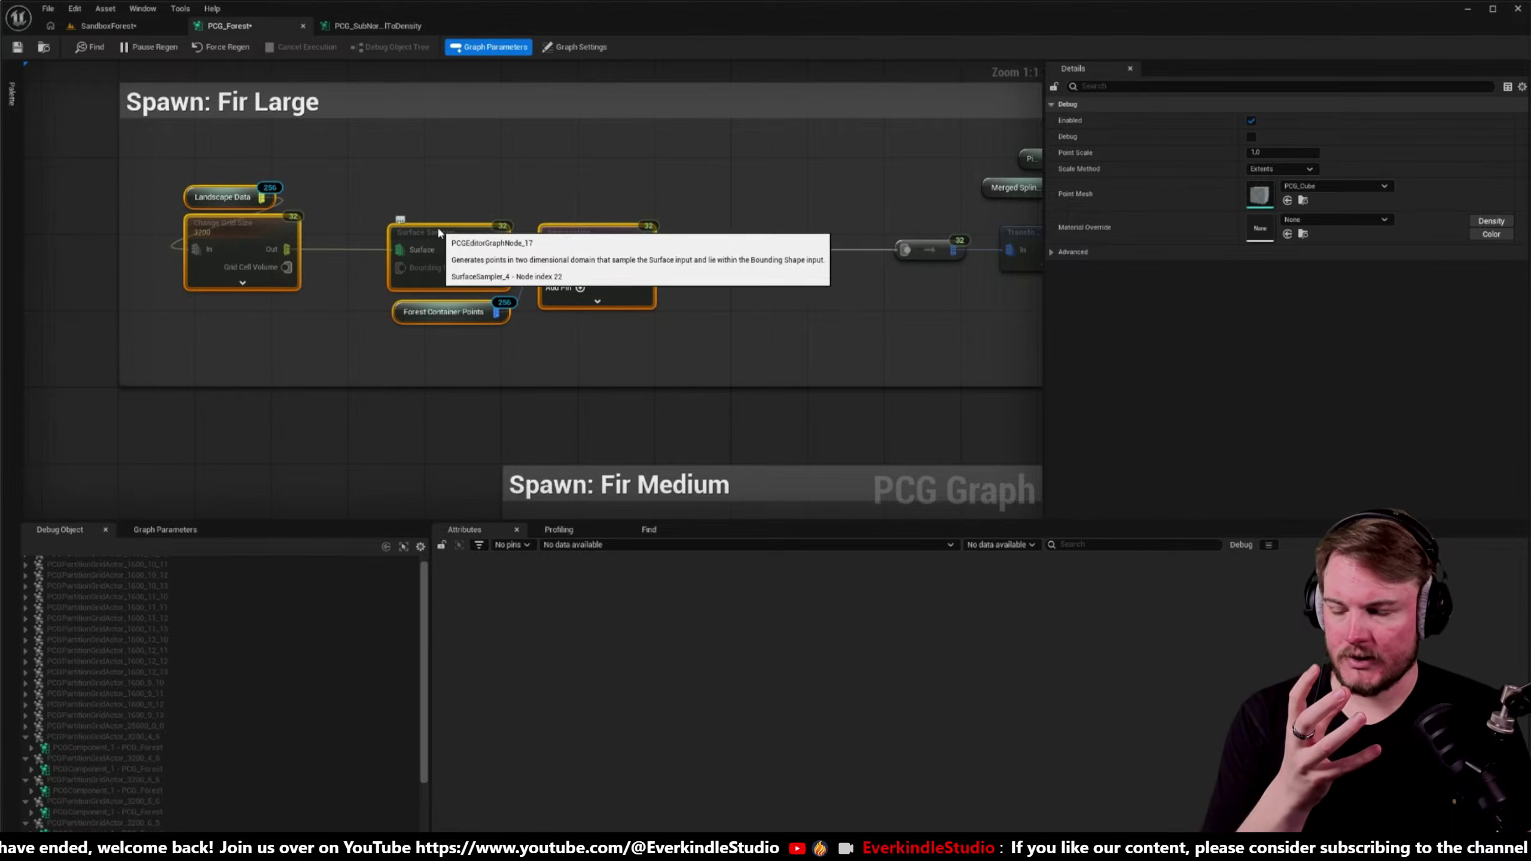
- Tighten the spacing of Fir Large's Surface Sampler, Forest Container Points and Intersection nodes, and move the reroute node beside Intersection
left_click(313, 361)
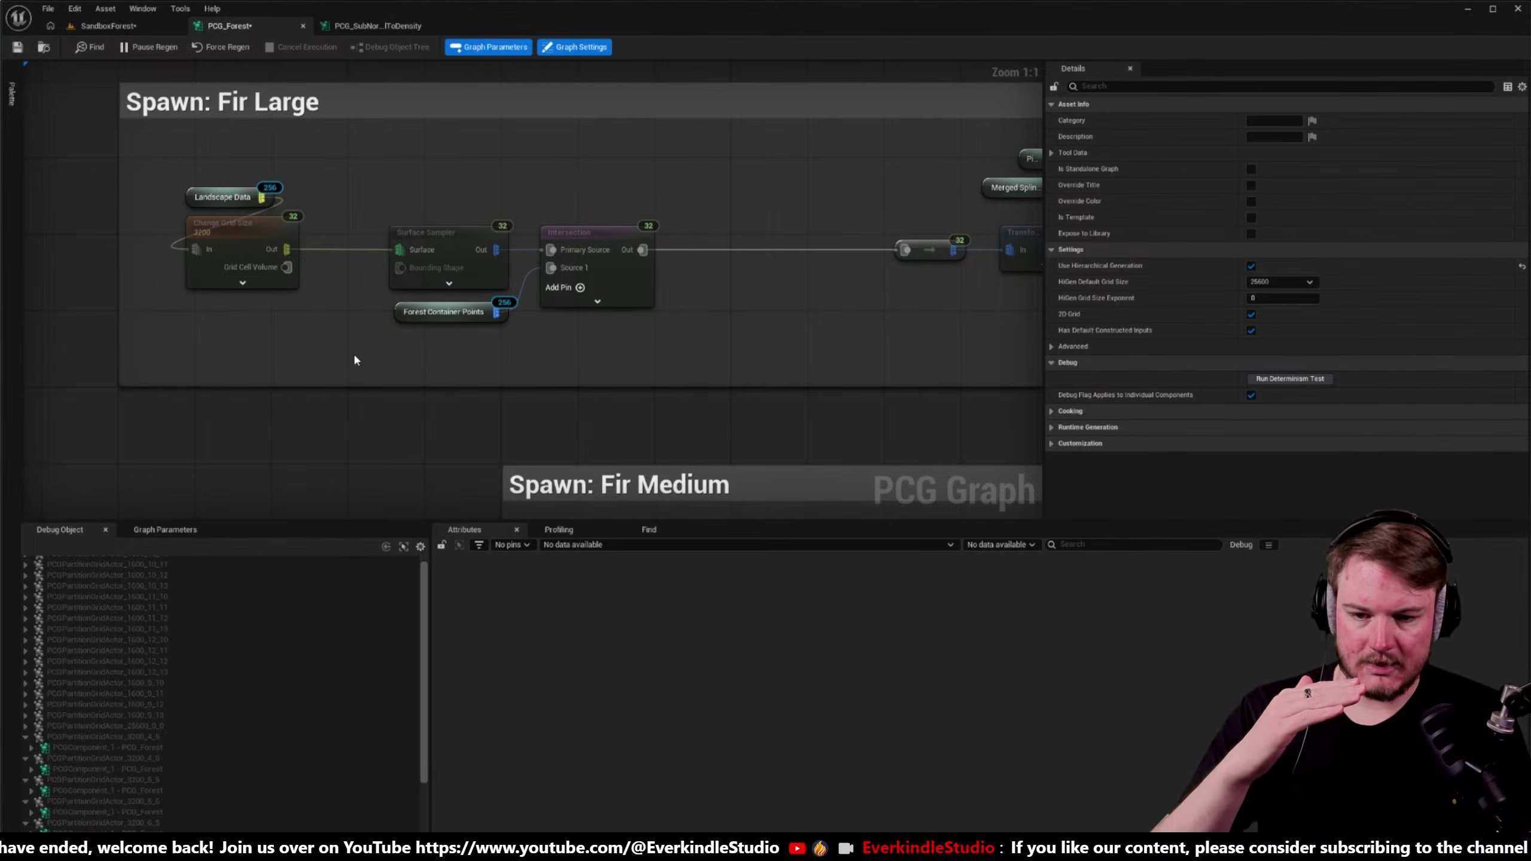
left_click_drag(353, 352, 408, 212)
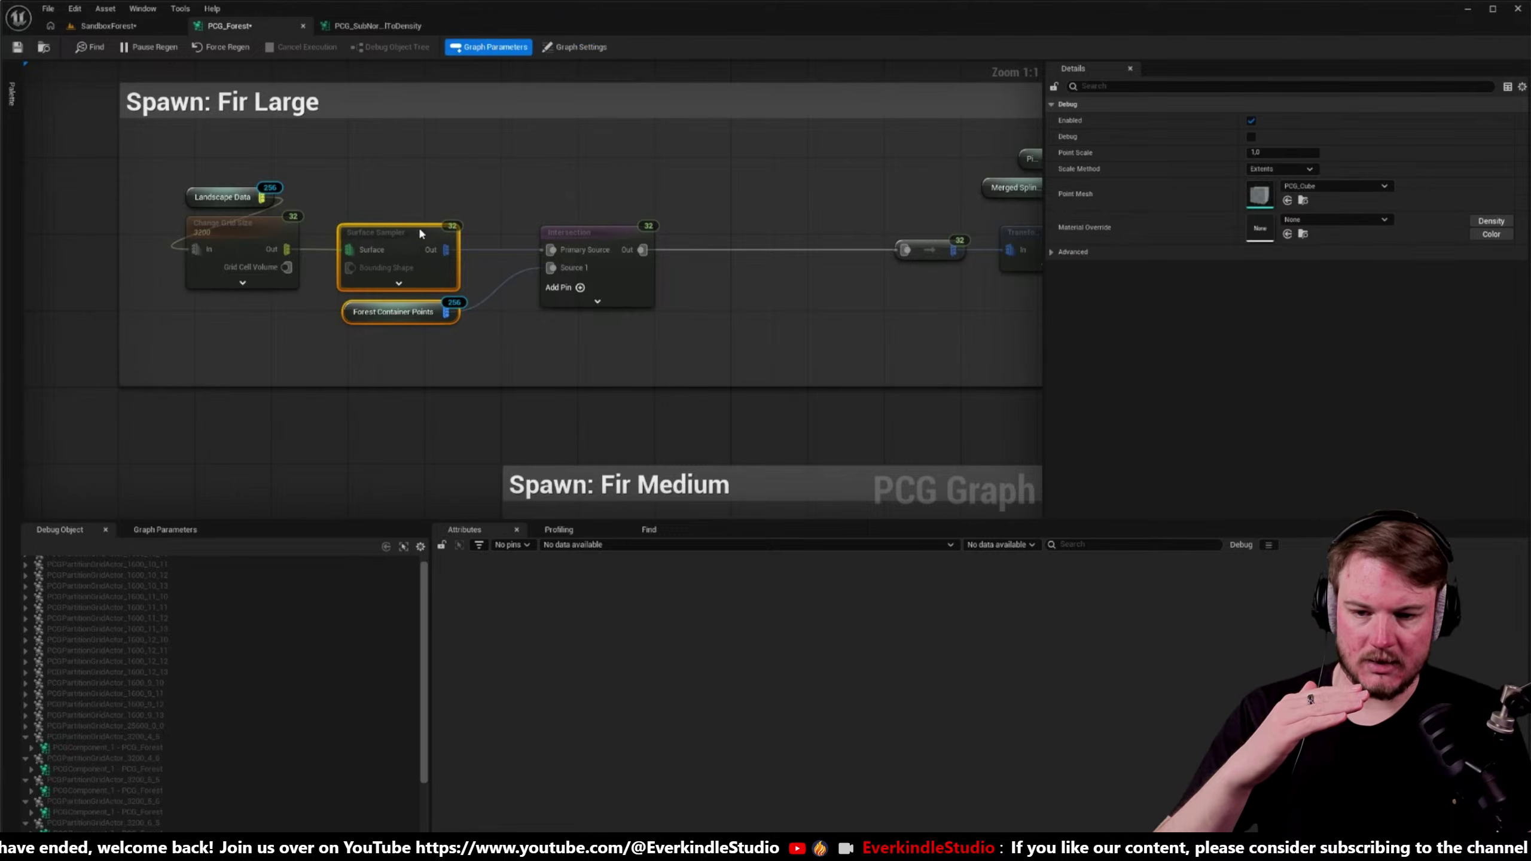
left_click_drag(575, 240, 565, 239)
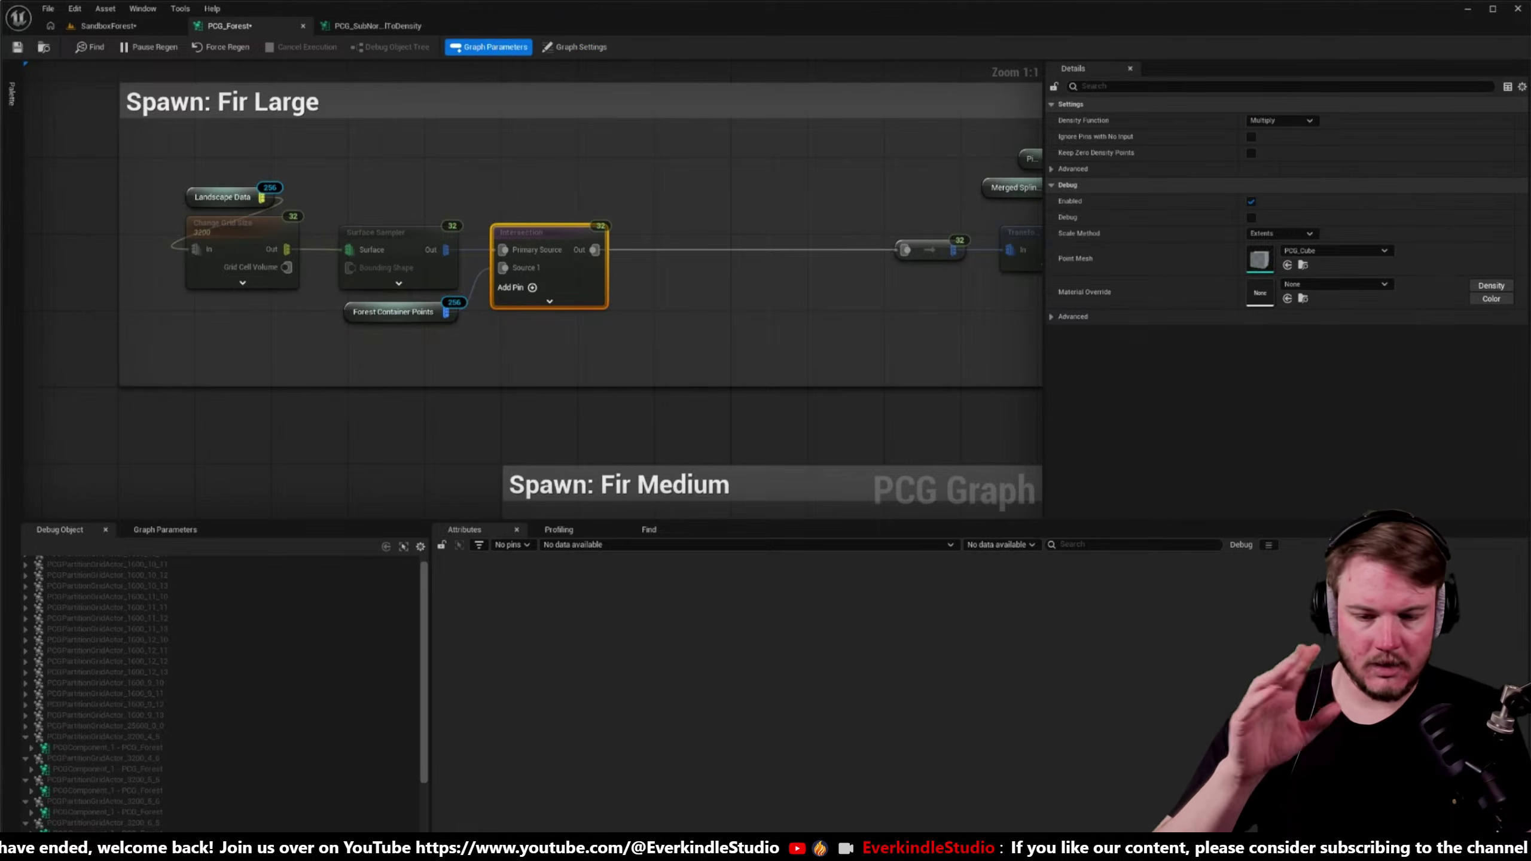
right_click_drag(678, 267, 547, 295)
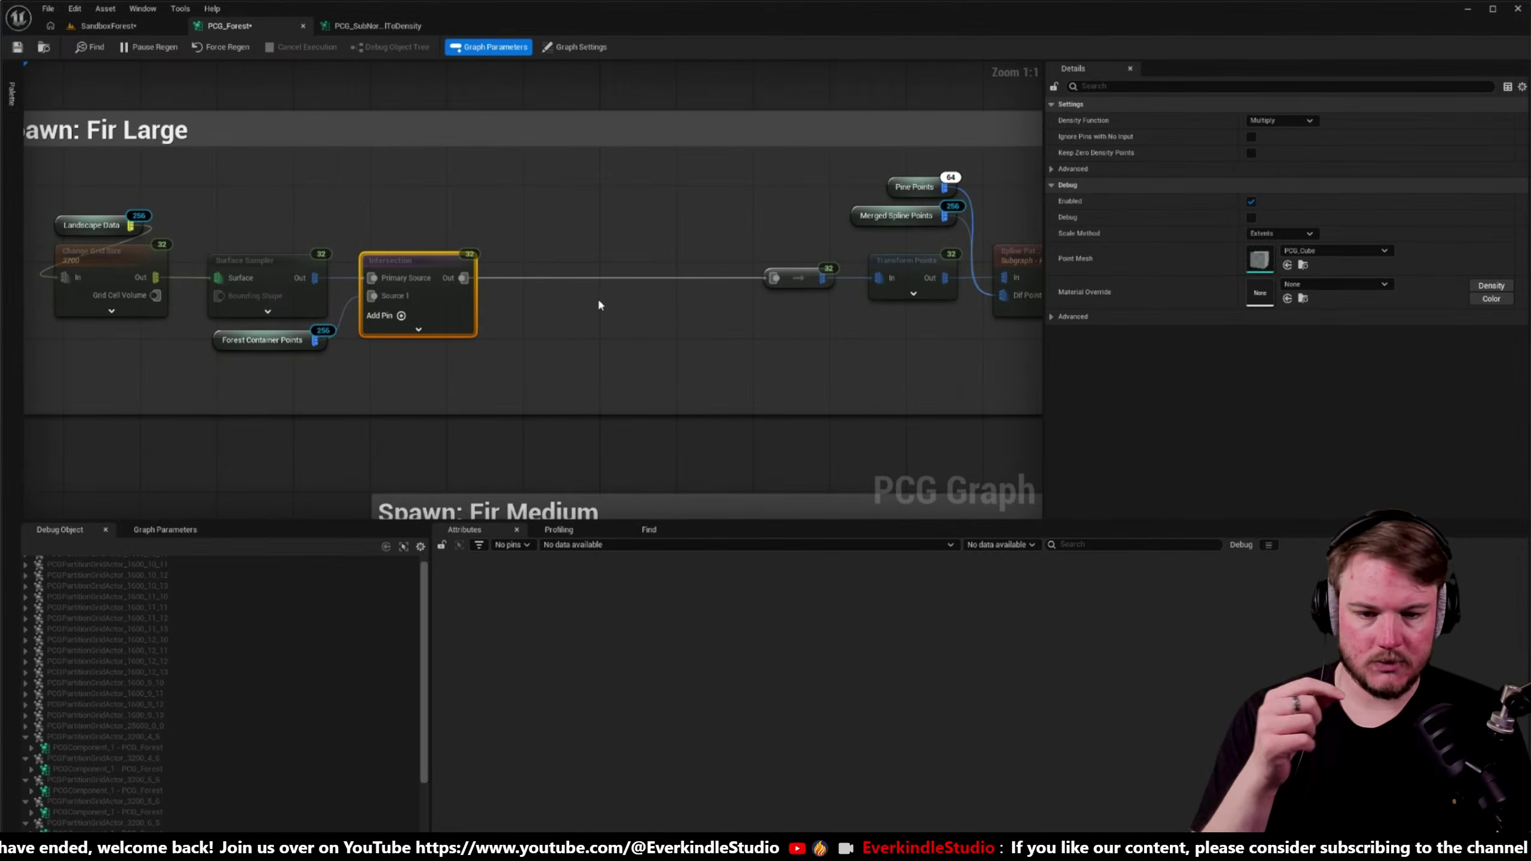
left_click_drag(576, 285, 572, 287)
left_click(808, 259)
left_click_drag(801, 278, 718, 282)
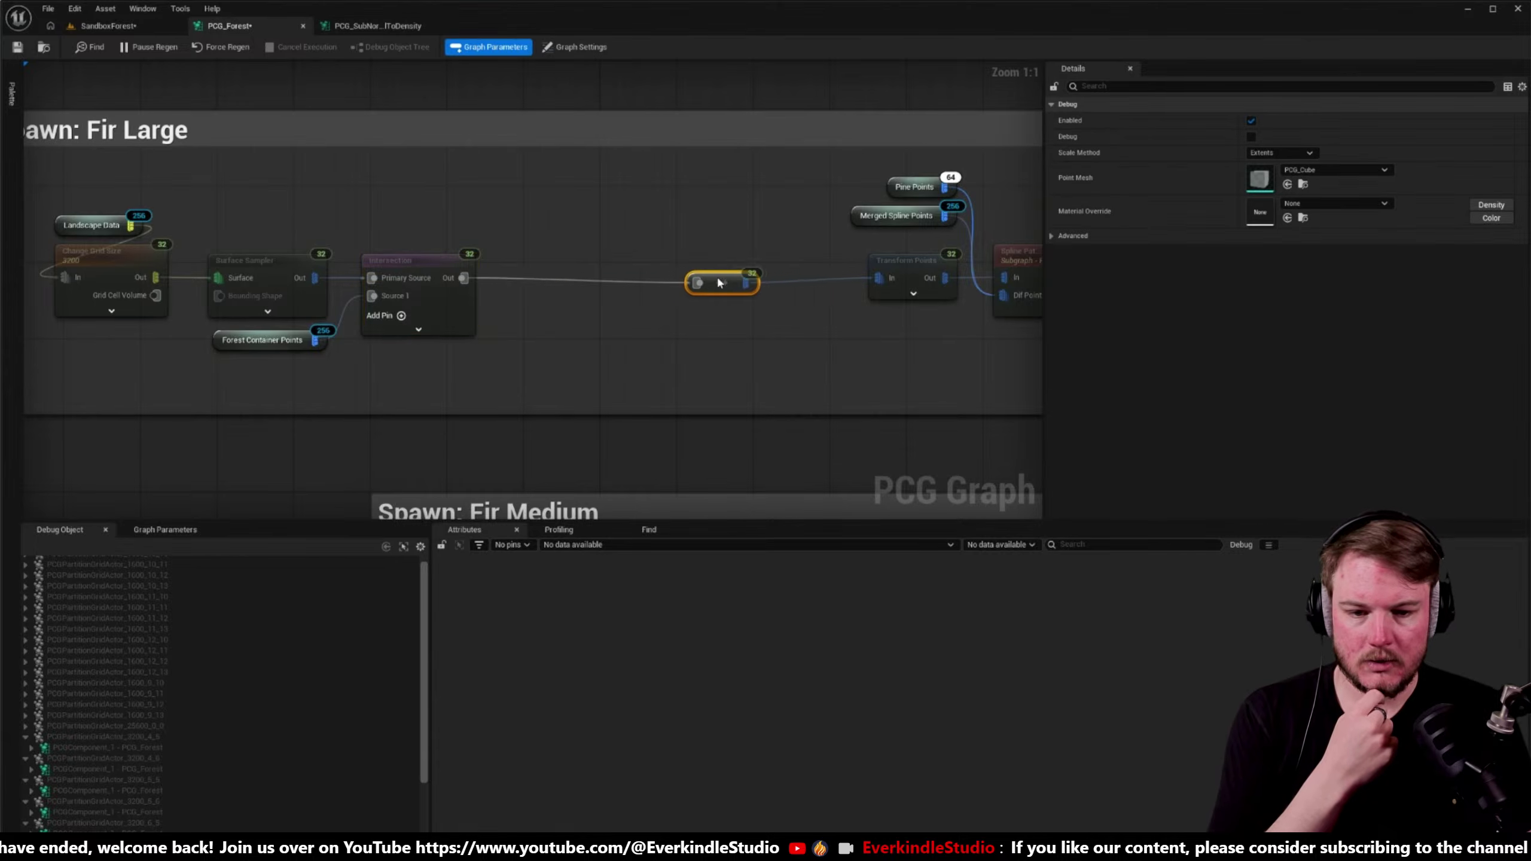
- Paste a copy of Fir Medium's PCG Sub Normal to Density node into Fir Large, fed by the reroute node, with Debug off
right_click_drag(541, 281, 501, 314)
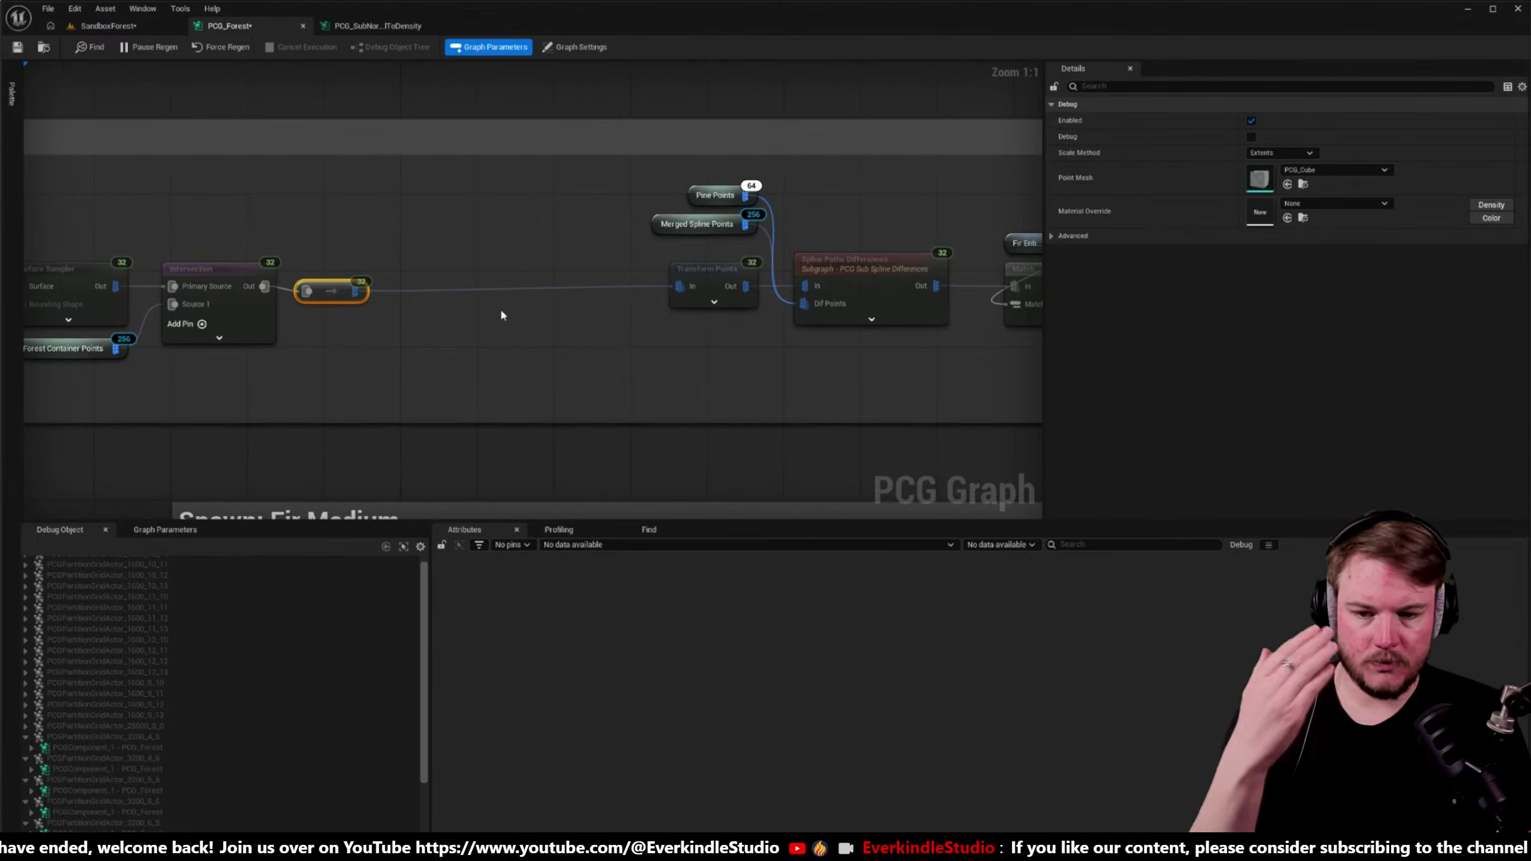
left_click(694, 269)
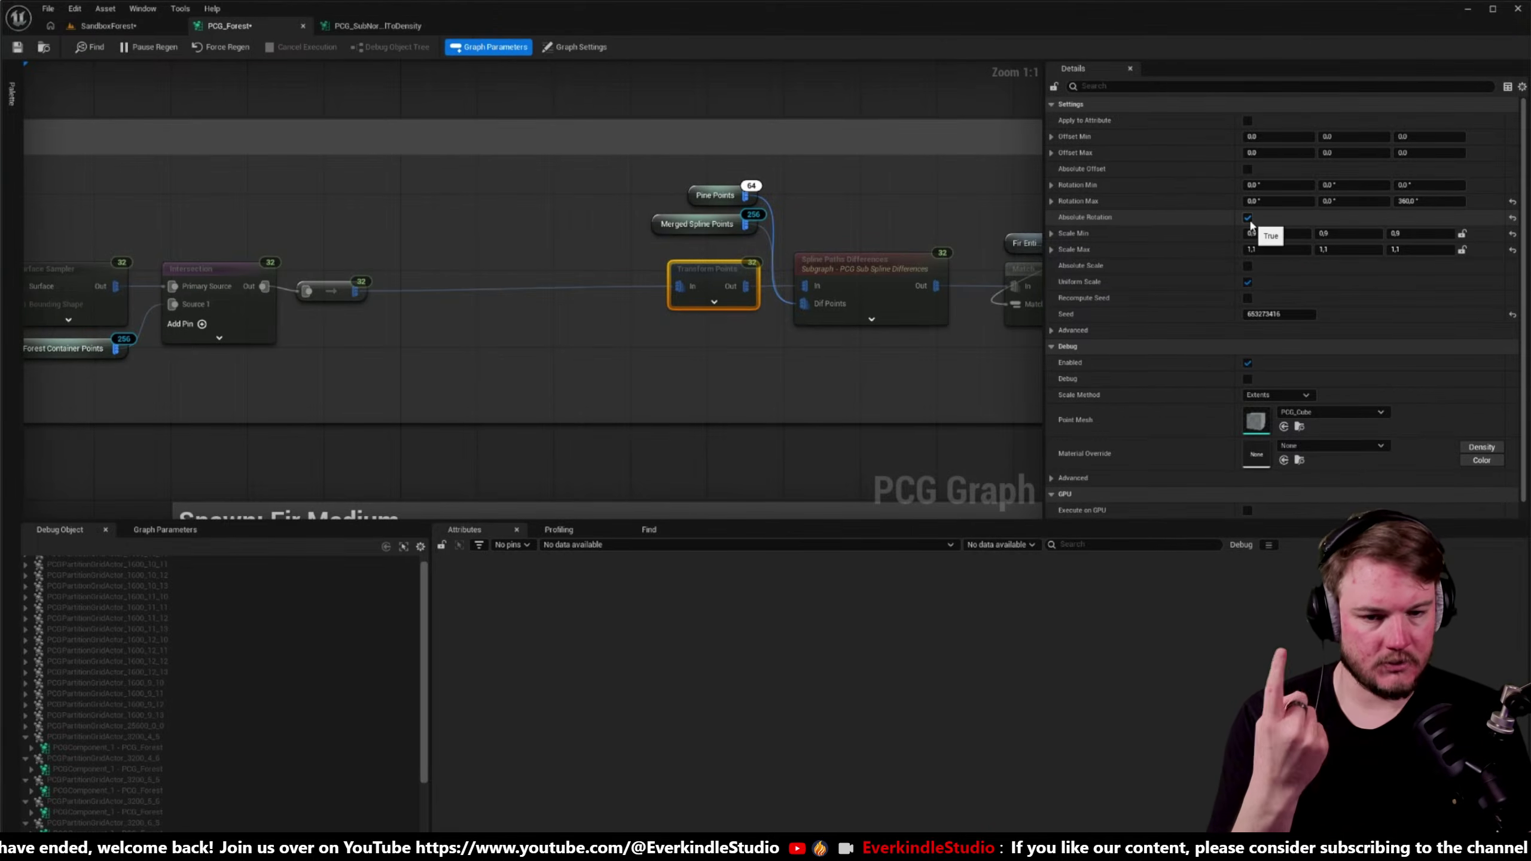
scroll(711, 194, "down", 4)
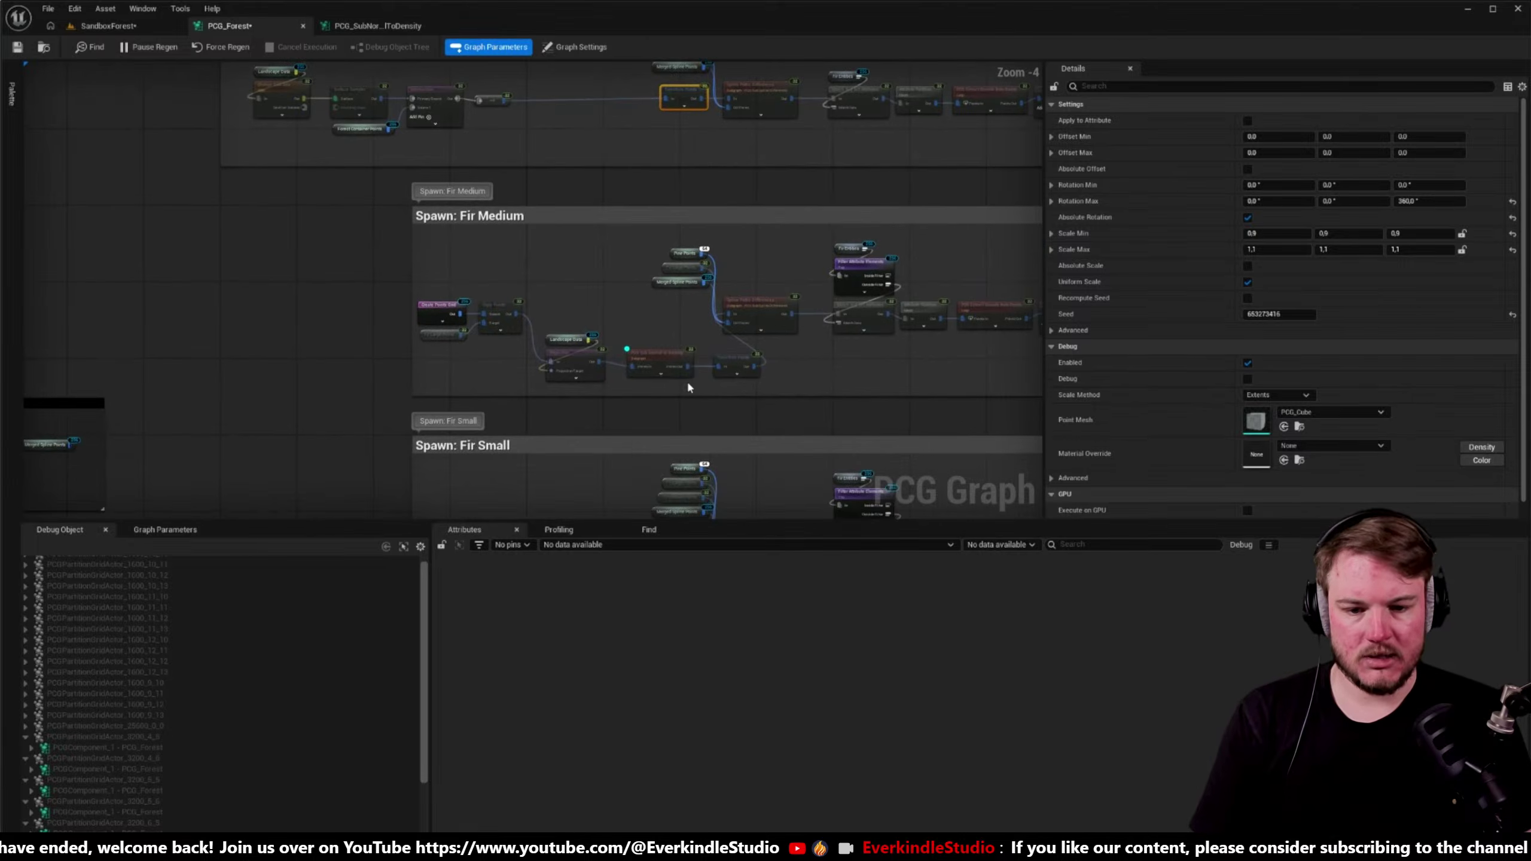
scroll(688, 386, "up", 2)
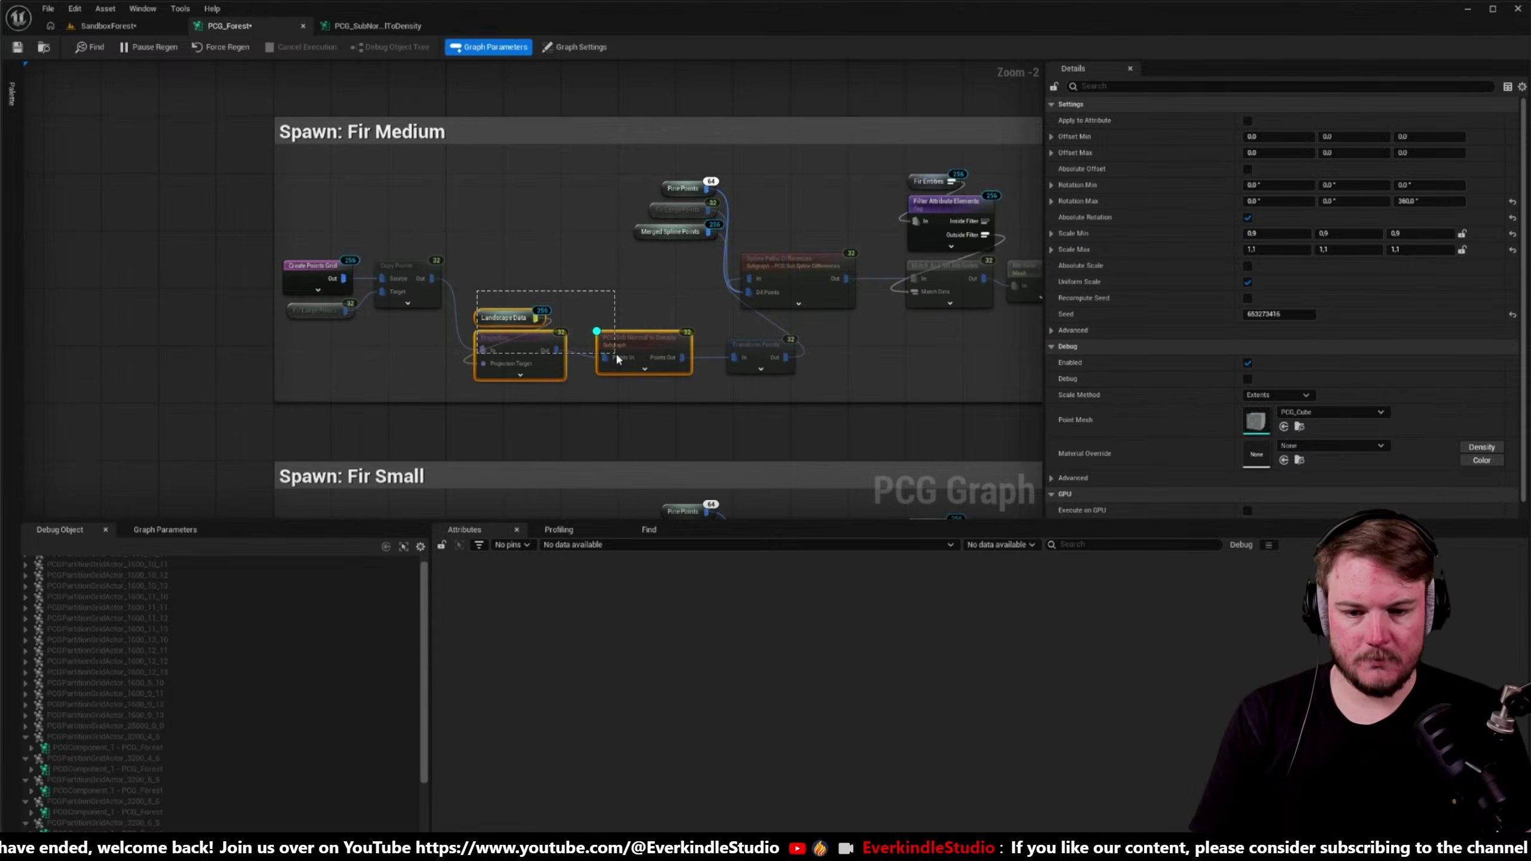
left_click_drag(615, 351, 614, 351)
left_click(632, 338)
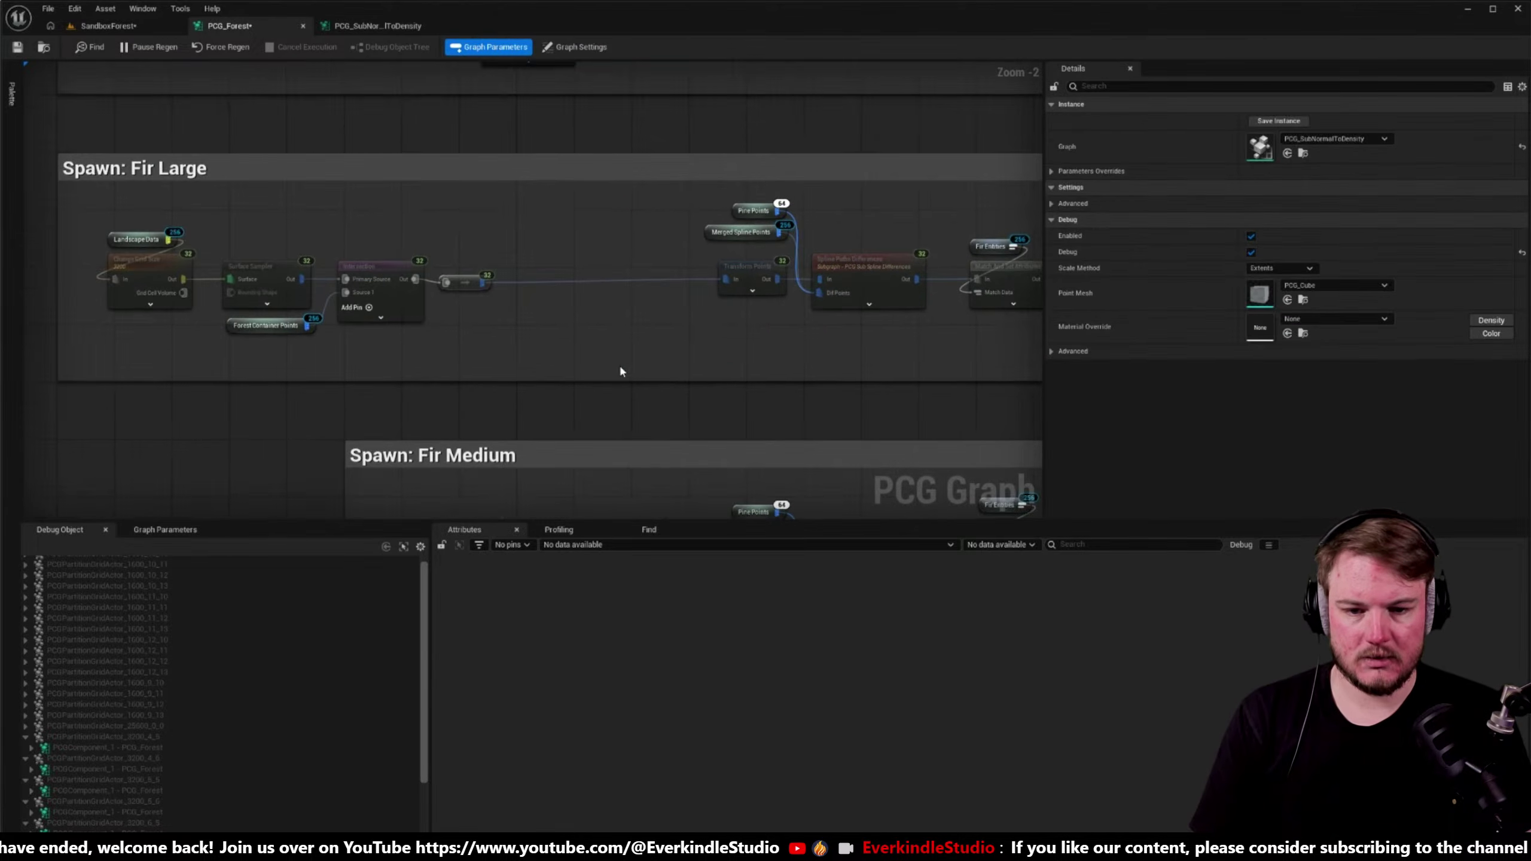
scroll(588, 333, "up", 2)
key("ctrl+v")
left_click_drag(661, 346, 621, 314)
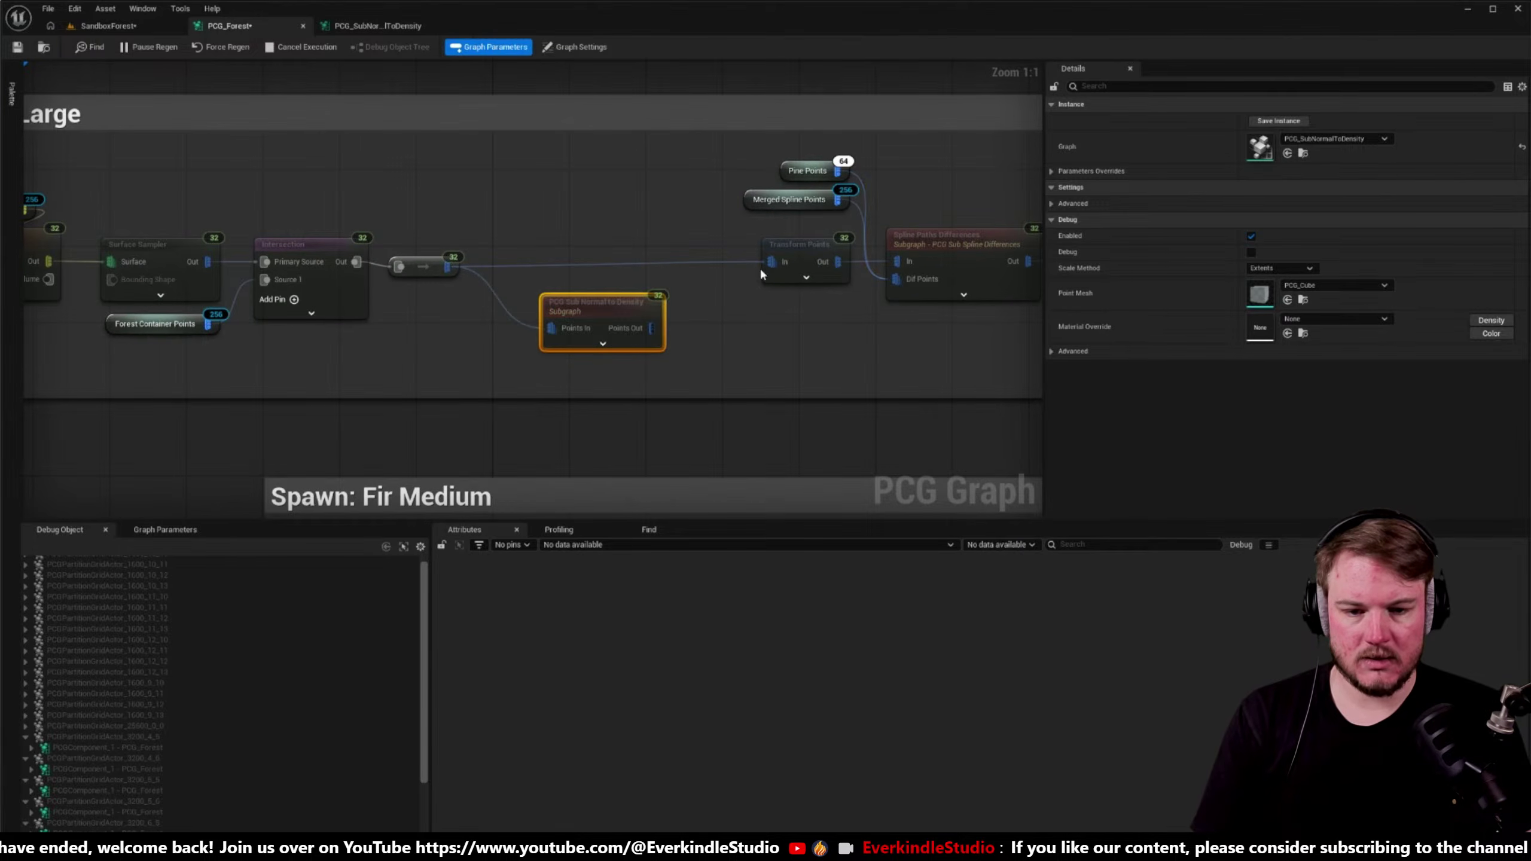
- Route Fir Large's points through the pasted PCG Sub Normal to Density node into Transform Points and show the node's parameter overrides
left_click_drag(770, 261, 725, 292, "ctrl")
left_click_drag(651, 331, 610, 238, "ctrl")
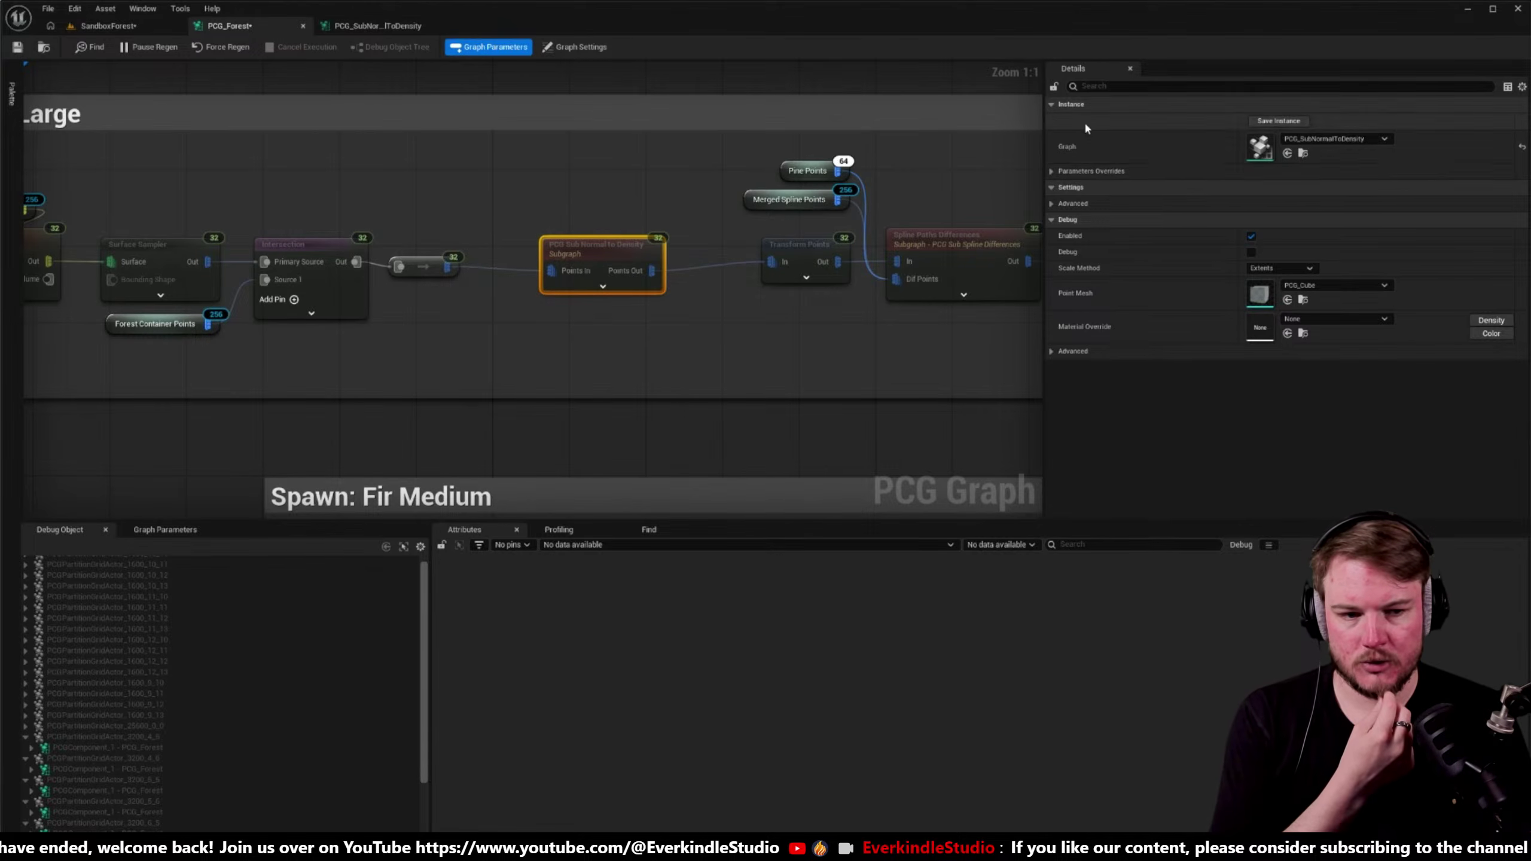
left_click(1074, 171)
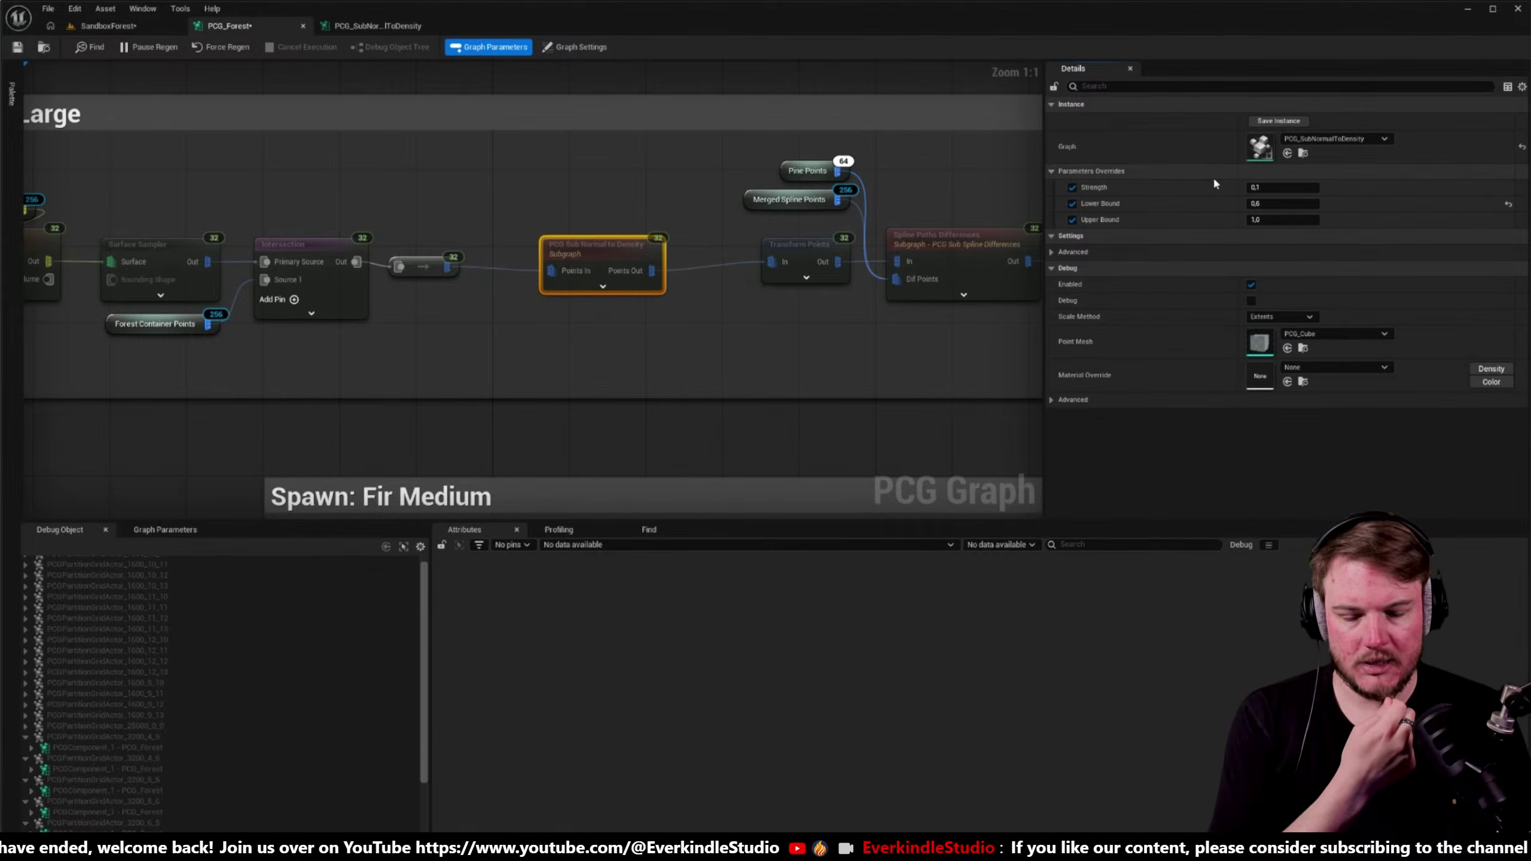
- Inspect the fir trees among the pines in the SandboxForest level
left_click(108, 25)
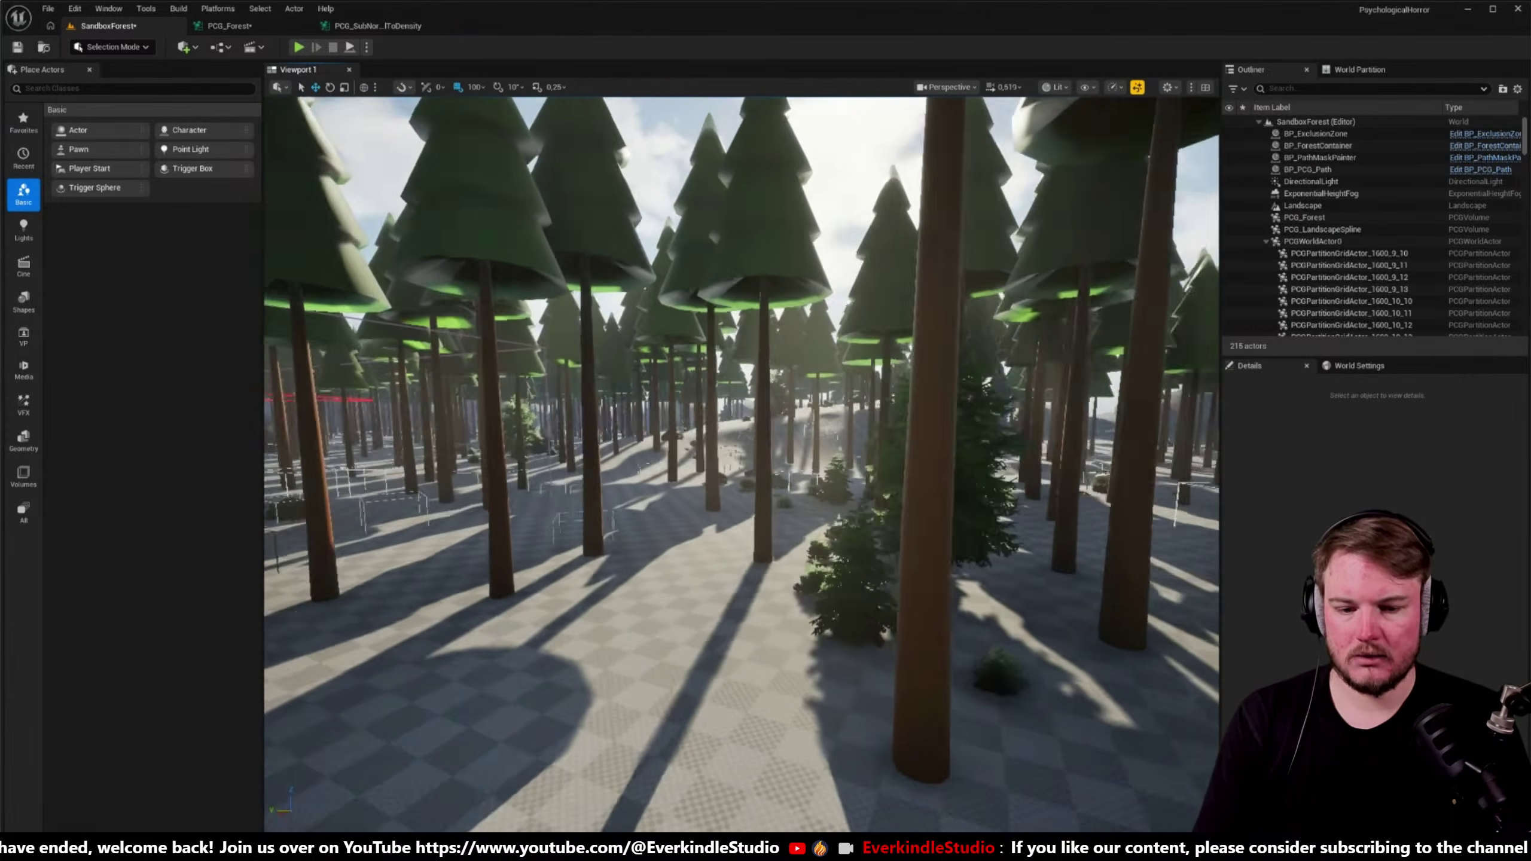
right_click_drag(741, 464, 695, 66)
left_click(229, 25)
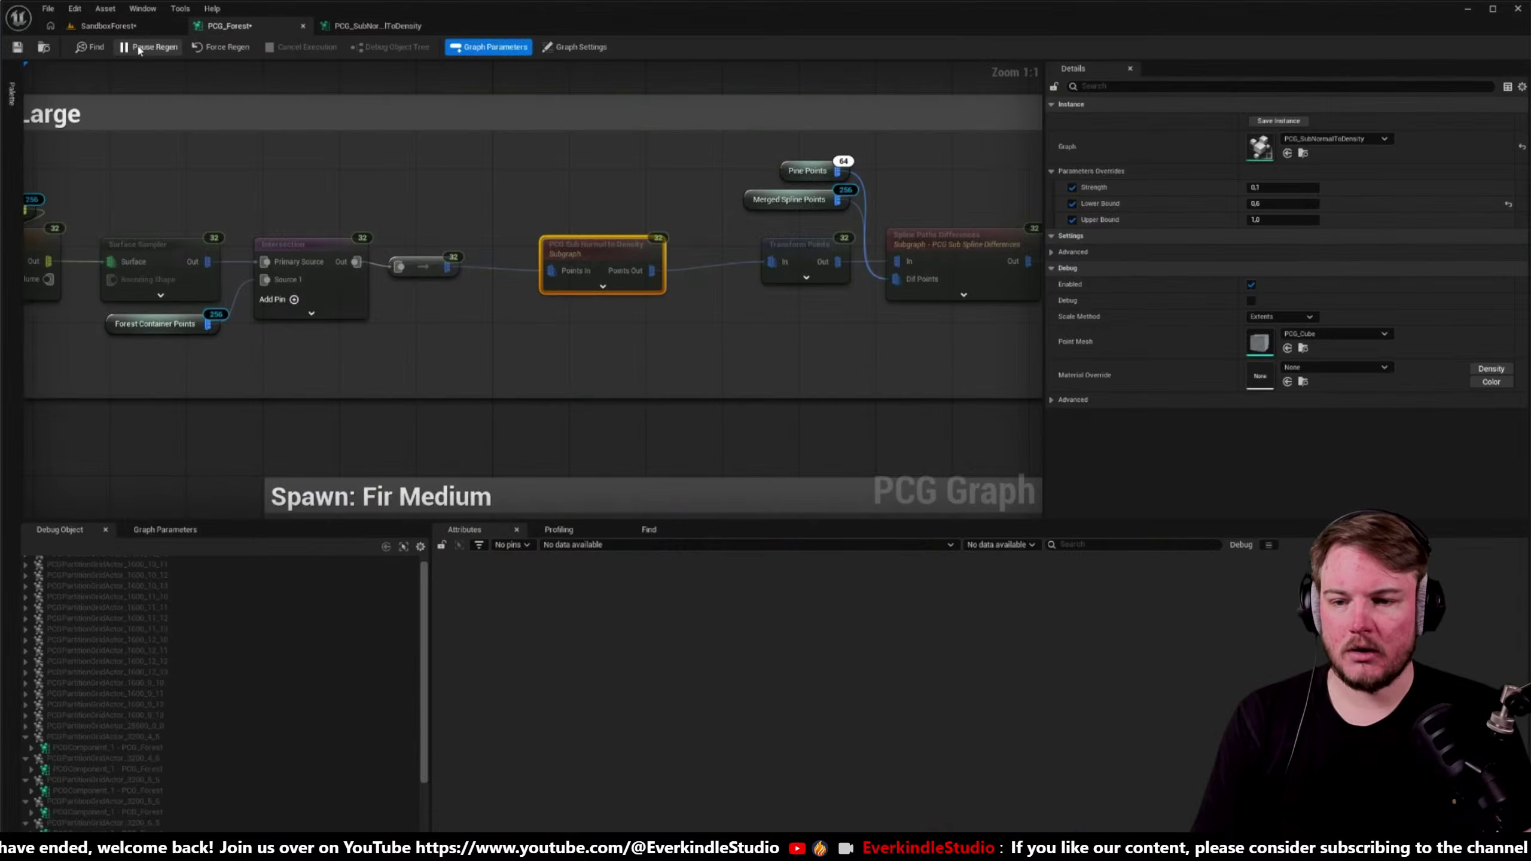
left_click(108, 25)
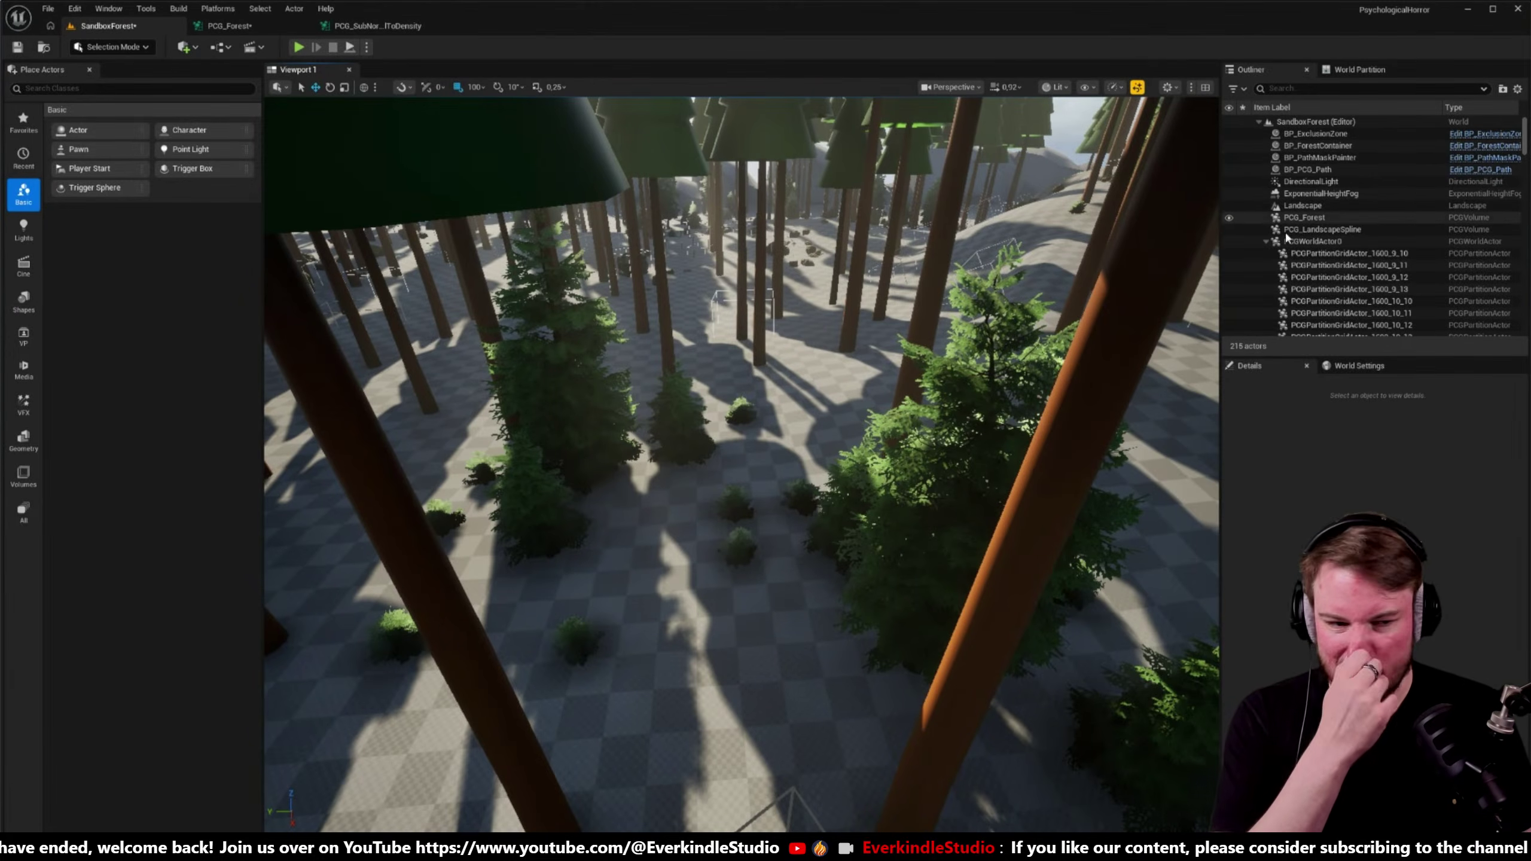
- Collapse PCGWorldActor0 and hide its generated content to expose the bare landscape
left_click(1265, 242)
left_click(1230, 241)
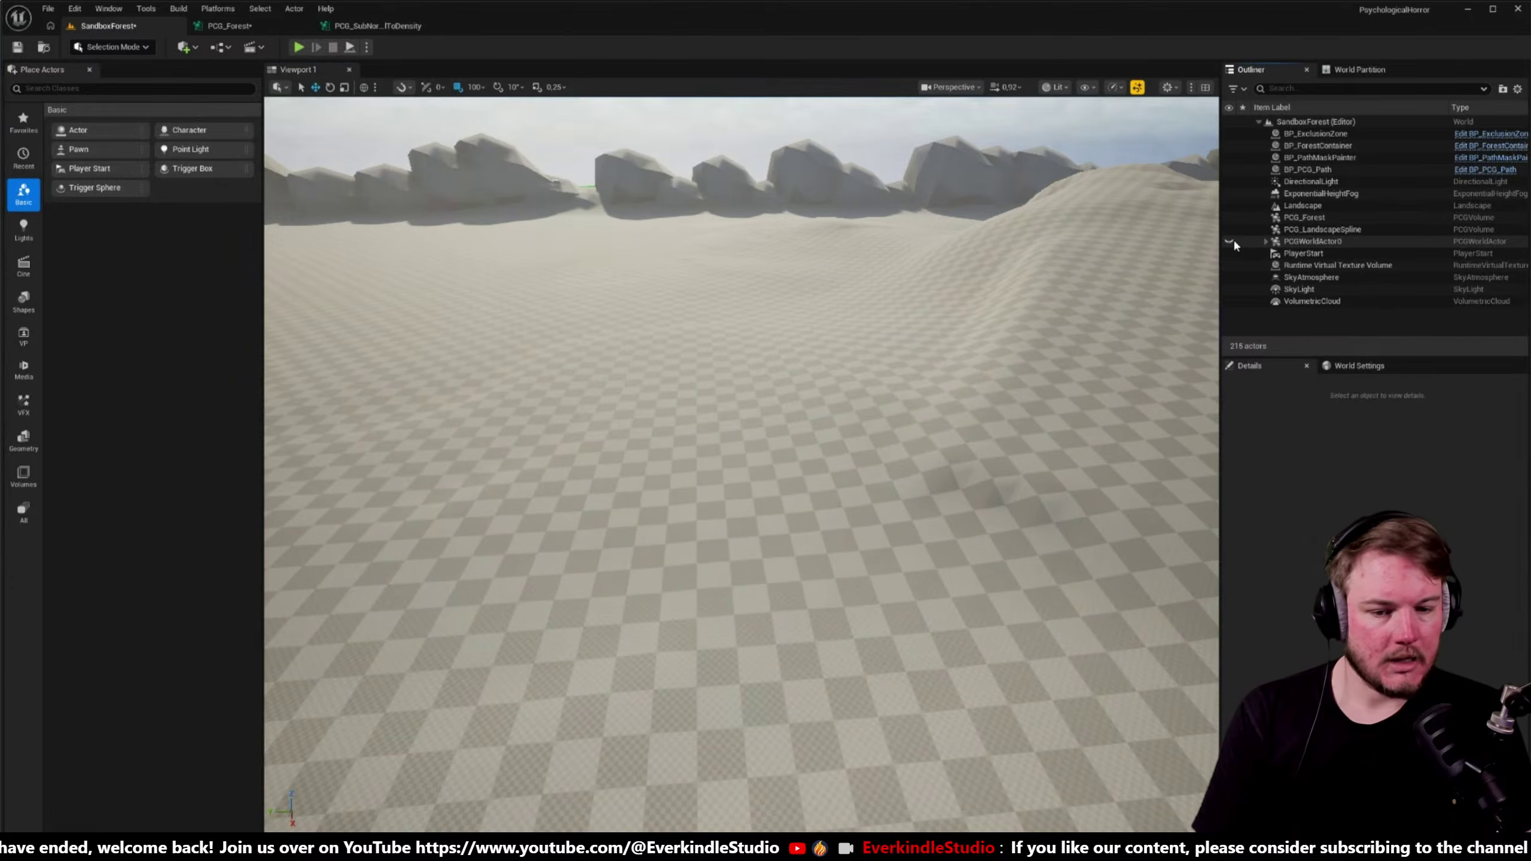
left_click(1229, 241)
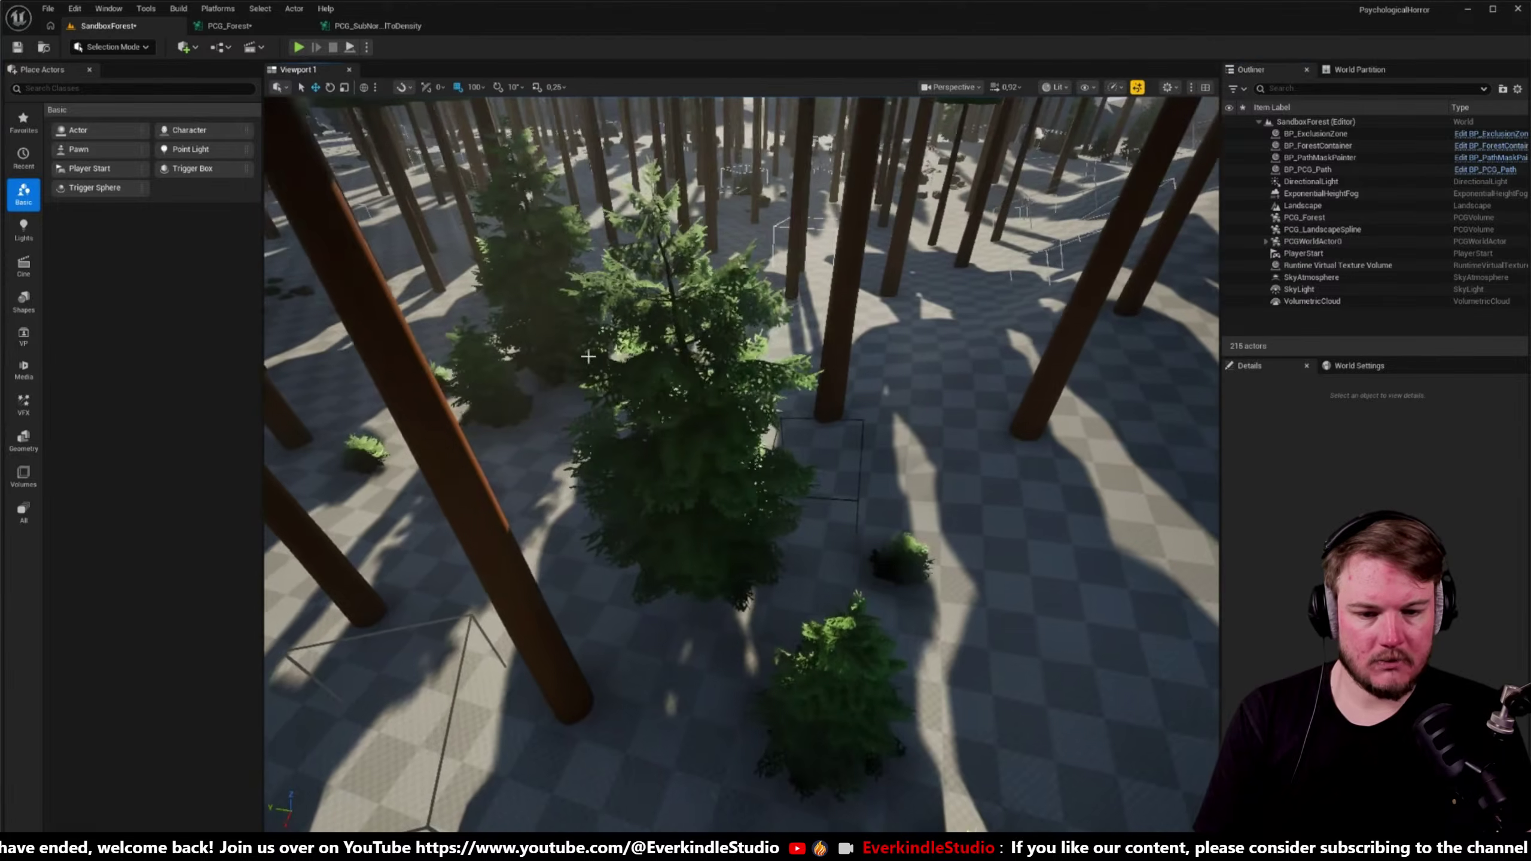
left_click(1228, 230)
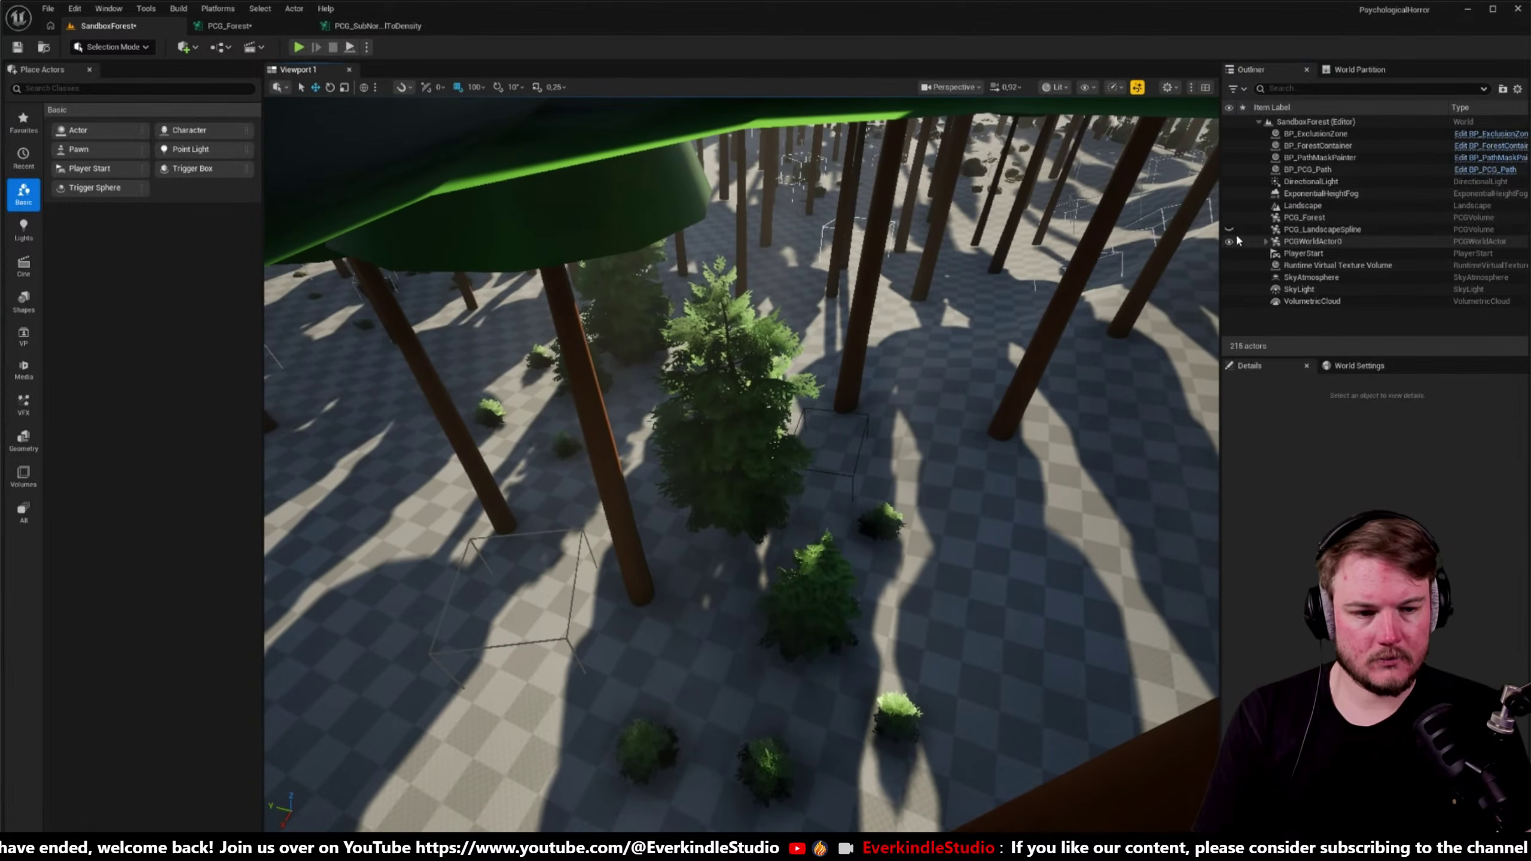
left_click(1230, 241)
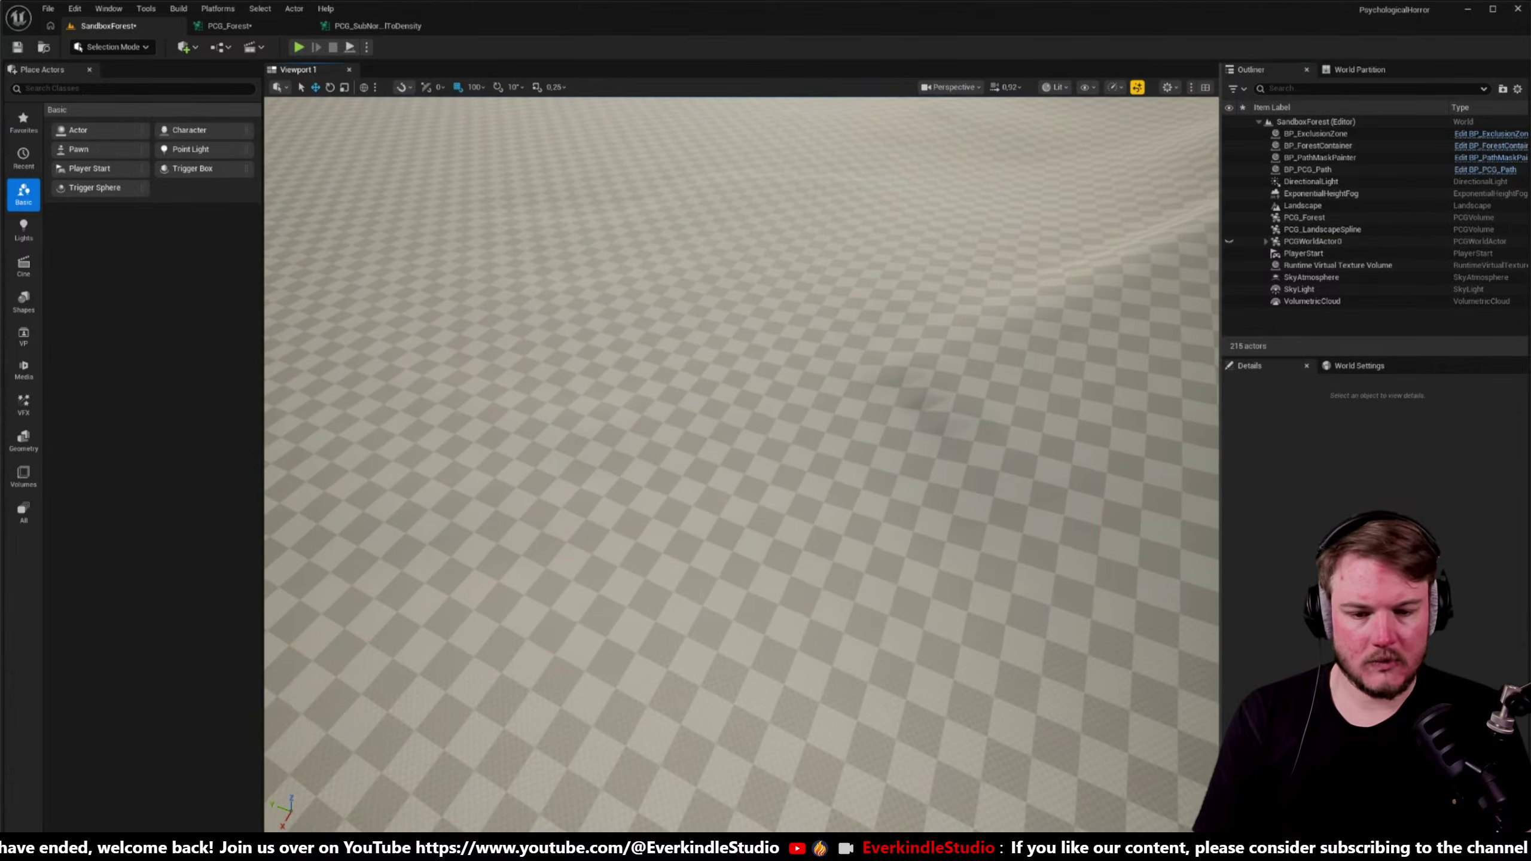
- Sculpt mounds into the exposed landscape with smoothed slopes, and save the work
key("shift+2")
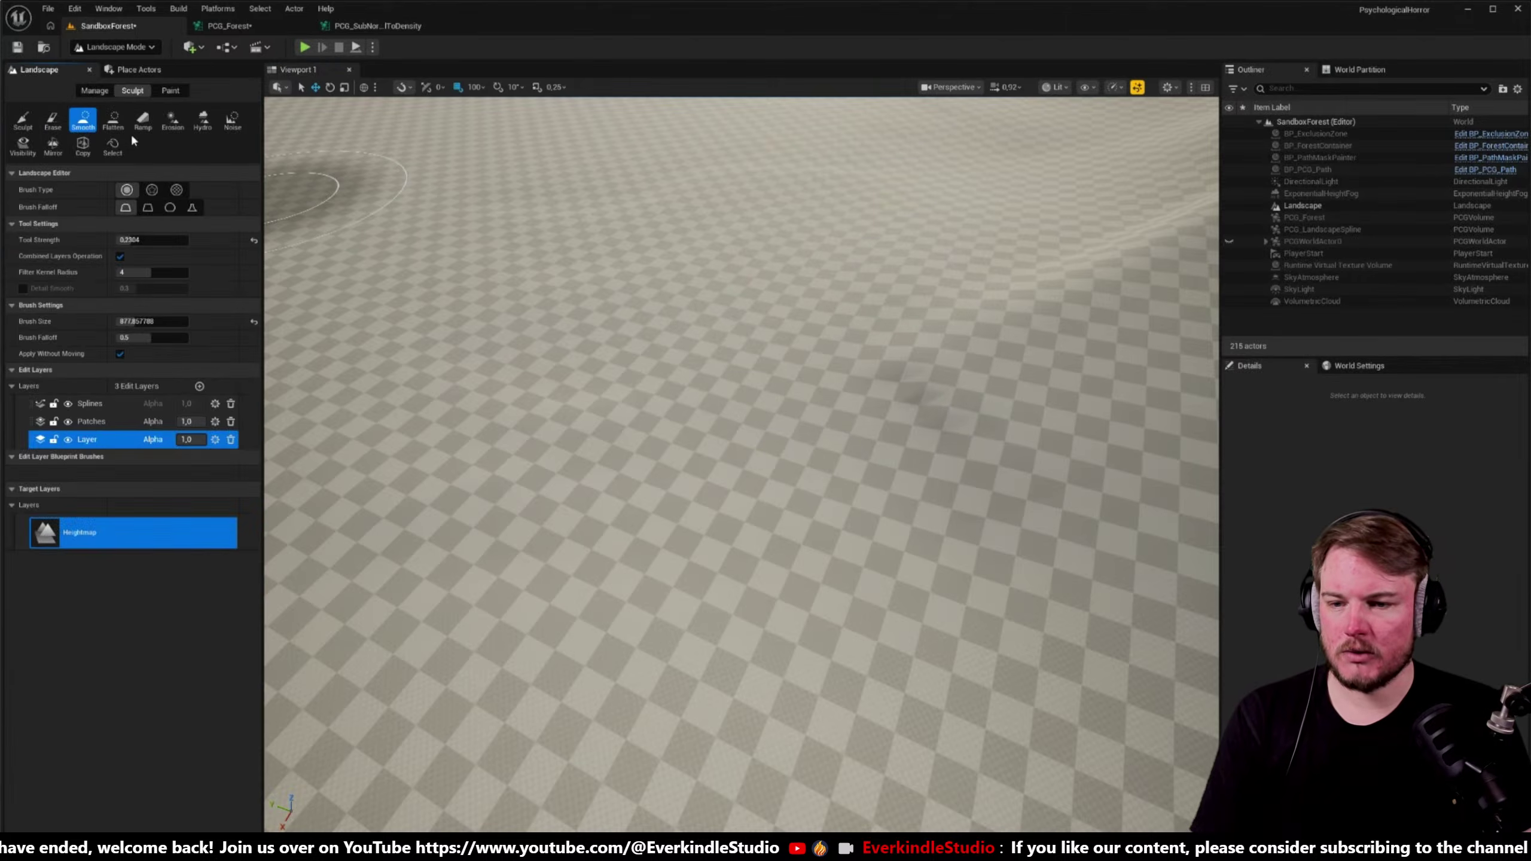
left_click(29, 129)
mouse_move(554, 449)
left_mouse_down()
mouse_move(479, 427)
mouse_move(513, 591)
mouse_move(923, 444)
mouse_move(693, 241)
mouse_move(444, 188)
mouse_move(603, 129)
mouse_move(803, 246)
mouse_move(570, 229)
mouse_move(359, 301)
mouse_move(482, 659)
mouse_move(588, 486)
mouse_move(369, 314)
mouse_move(478, 479)
mouse_move(434, 461)
left_mouse_up()
key("ctrl+z")
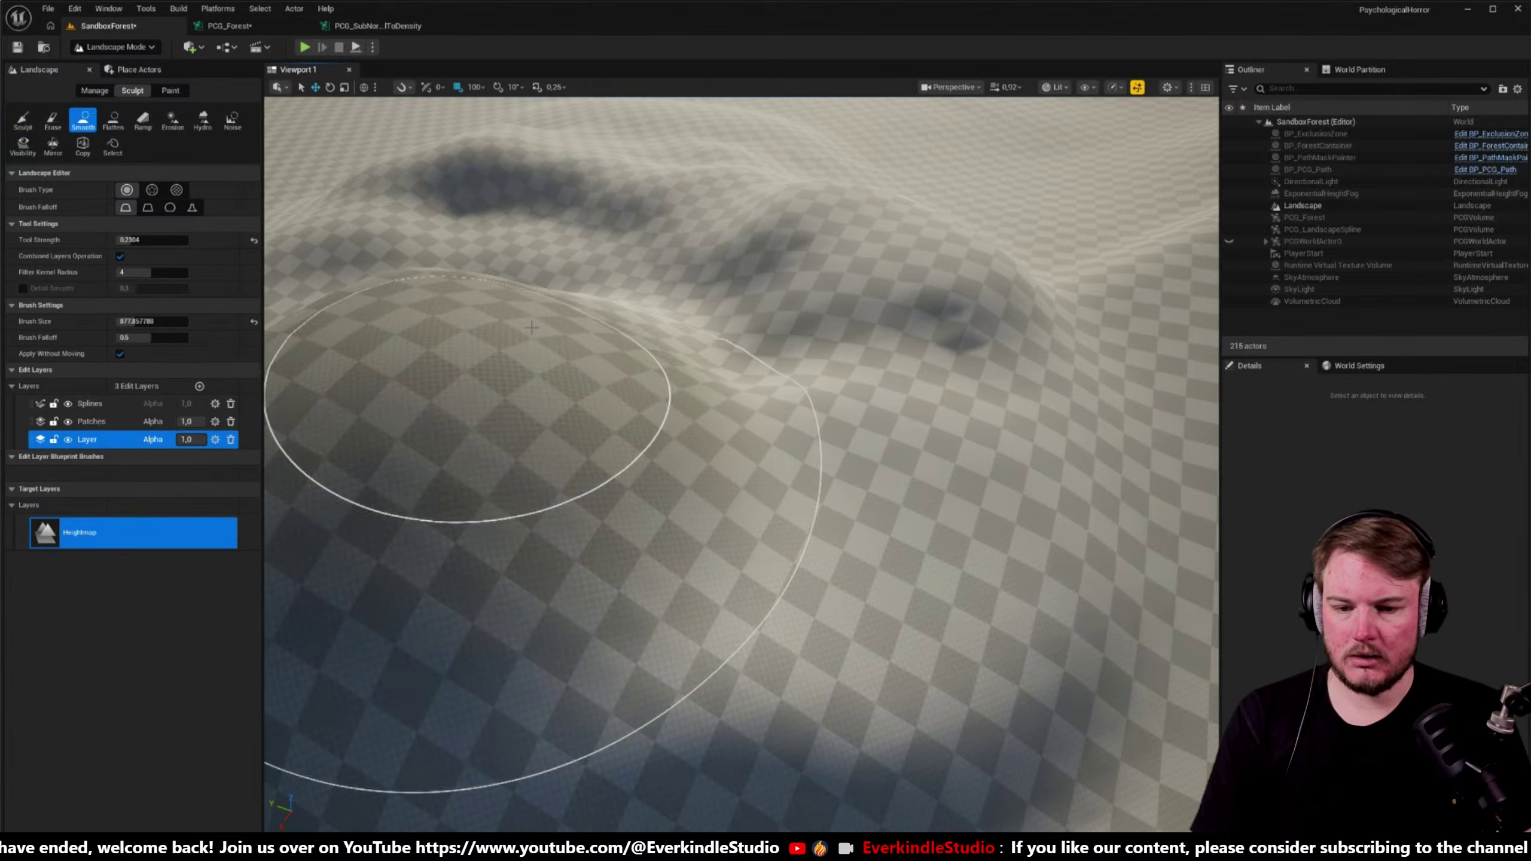
left_click(82, 120)
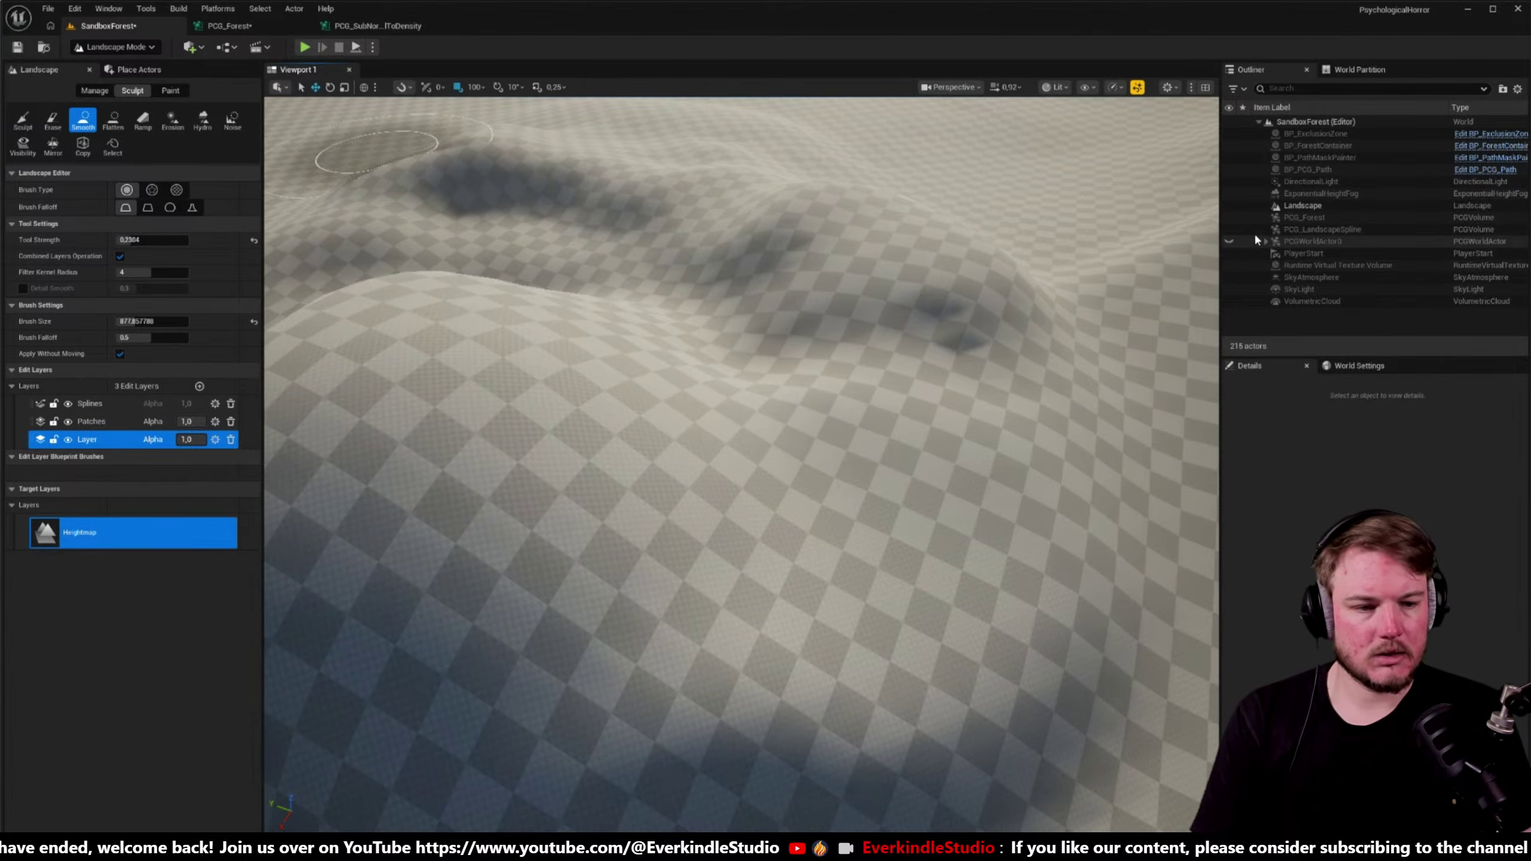
key("ctrl+s")
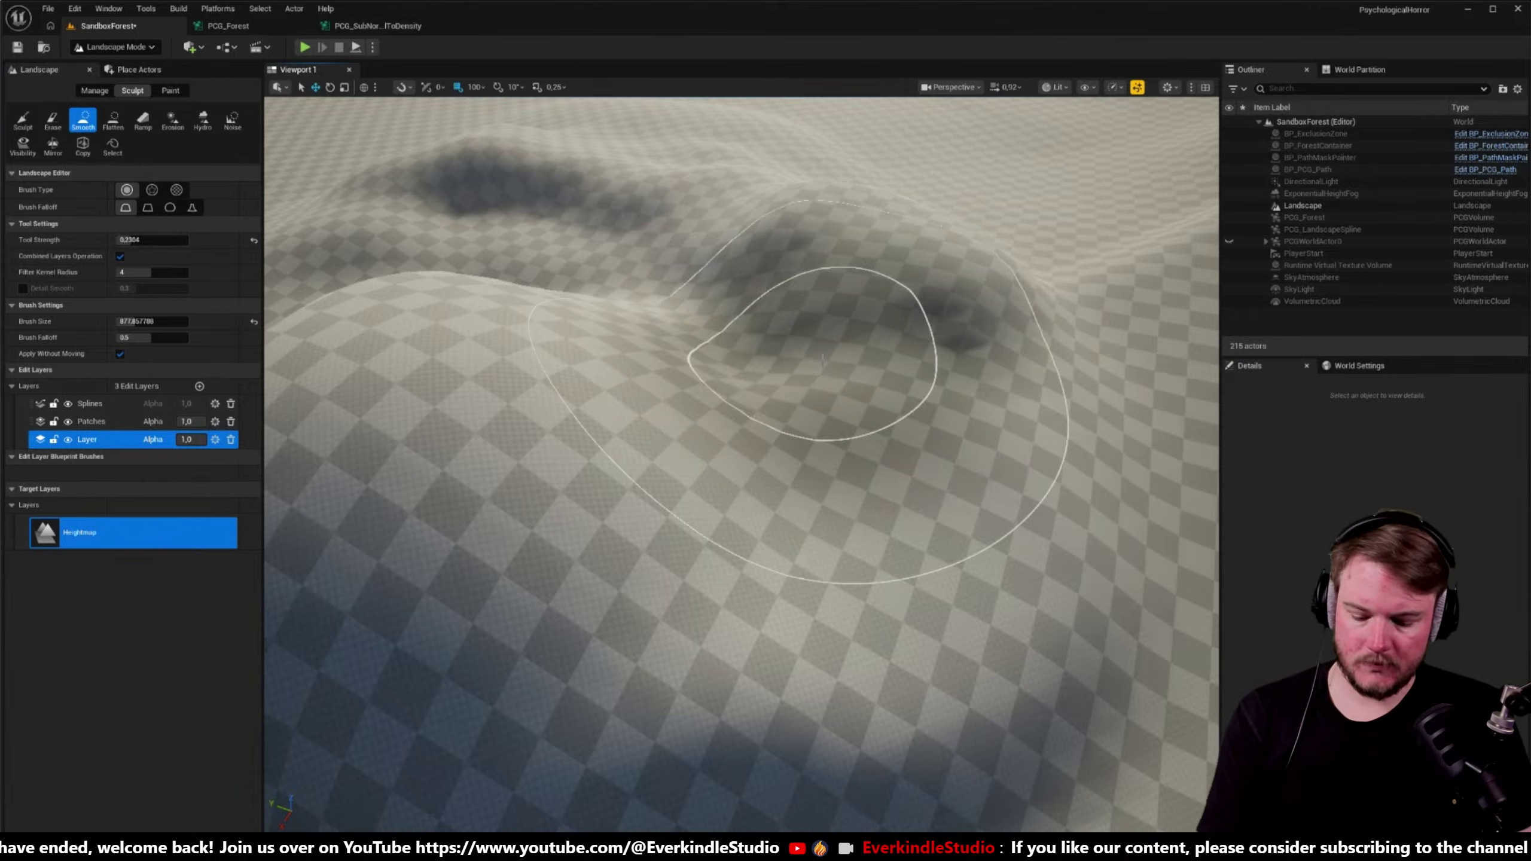
key("ctrl+y")
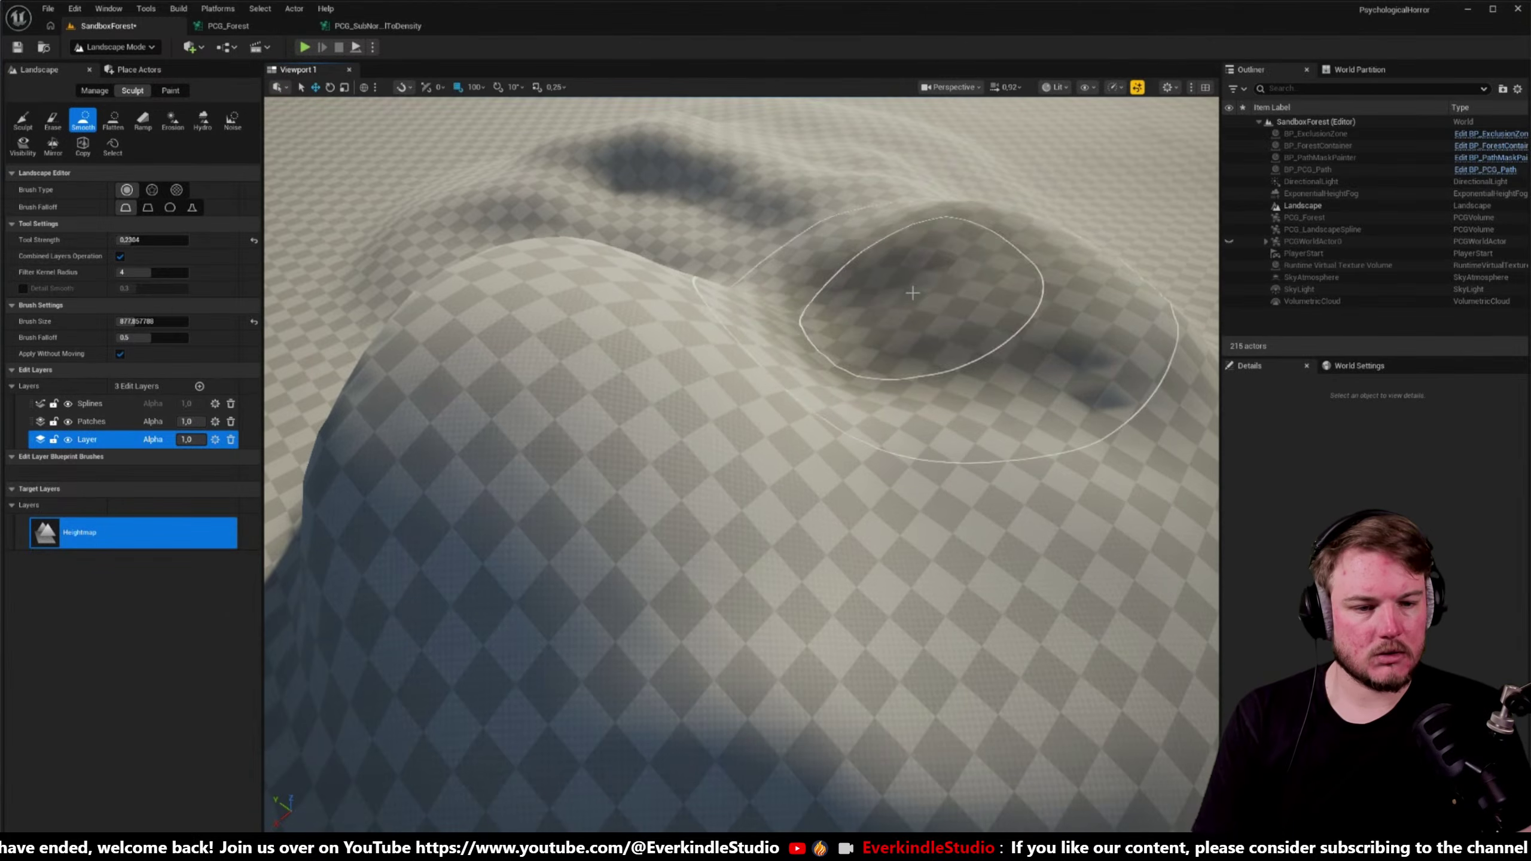
- Return to Selection mode, show PCGWorldActor0's content again and inspect the trees on the sculpted slopes
key("shift+1")
left_click(1229, 242)
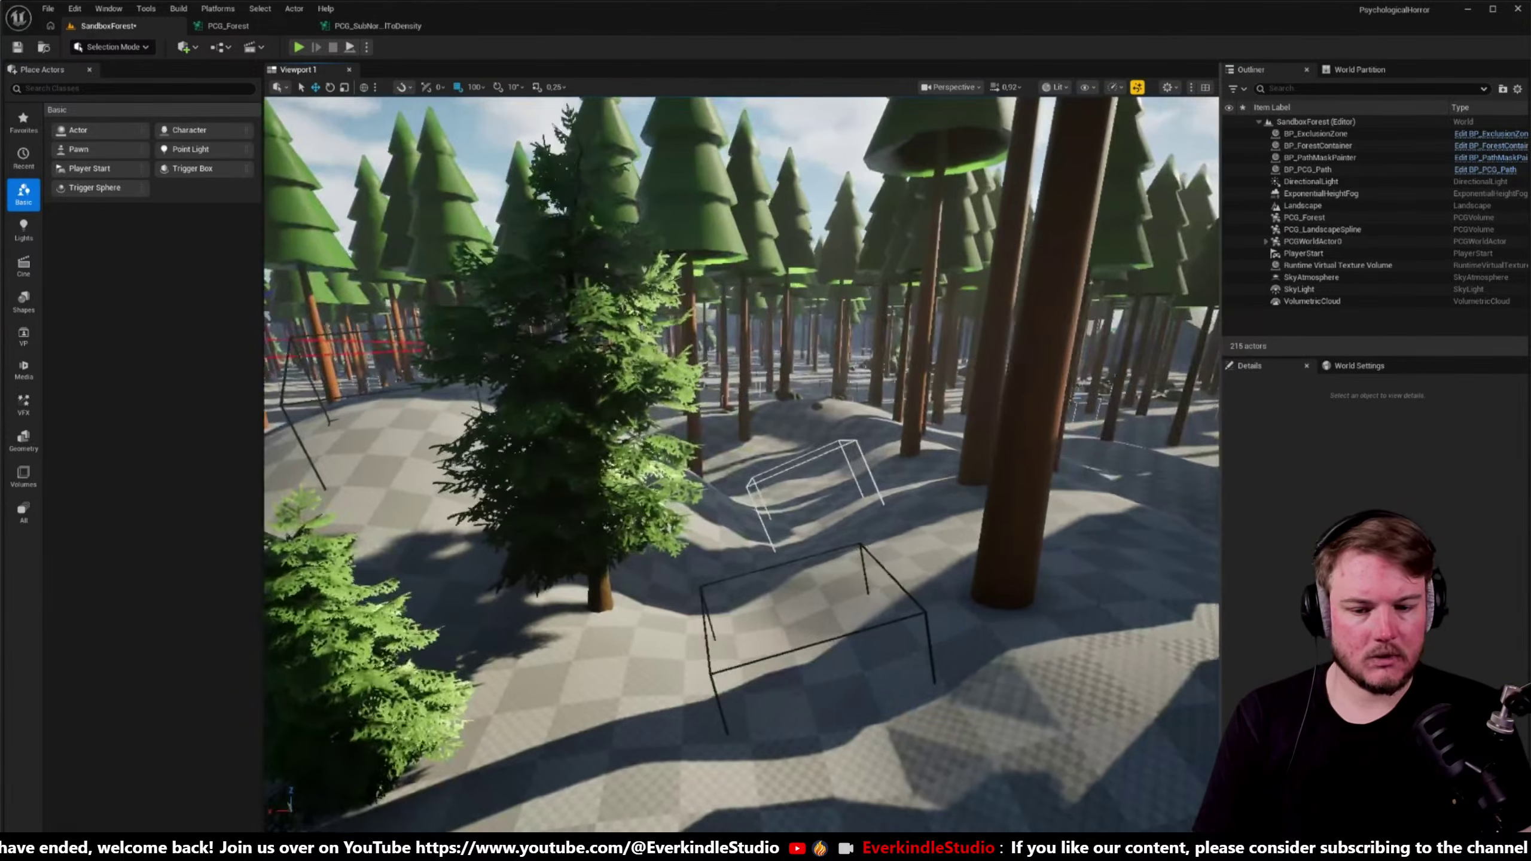
right_click_drag(741, 464, 726, 501)
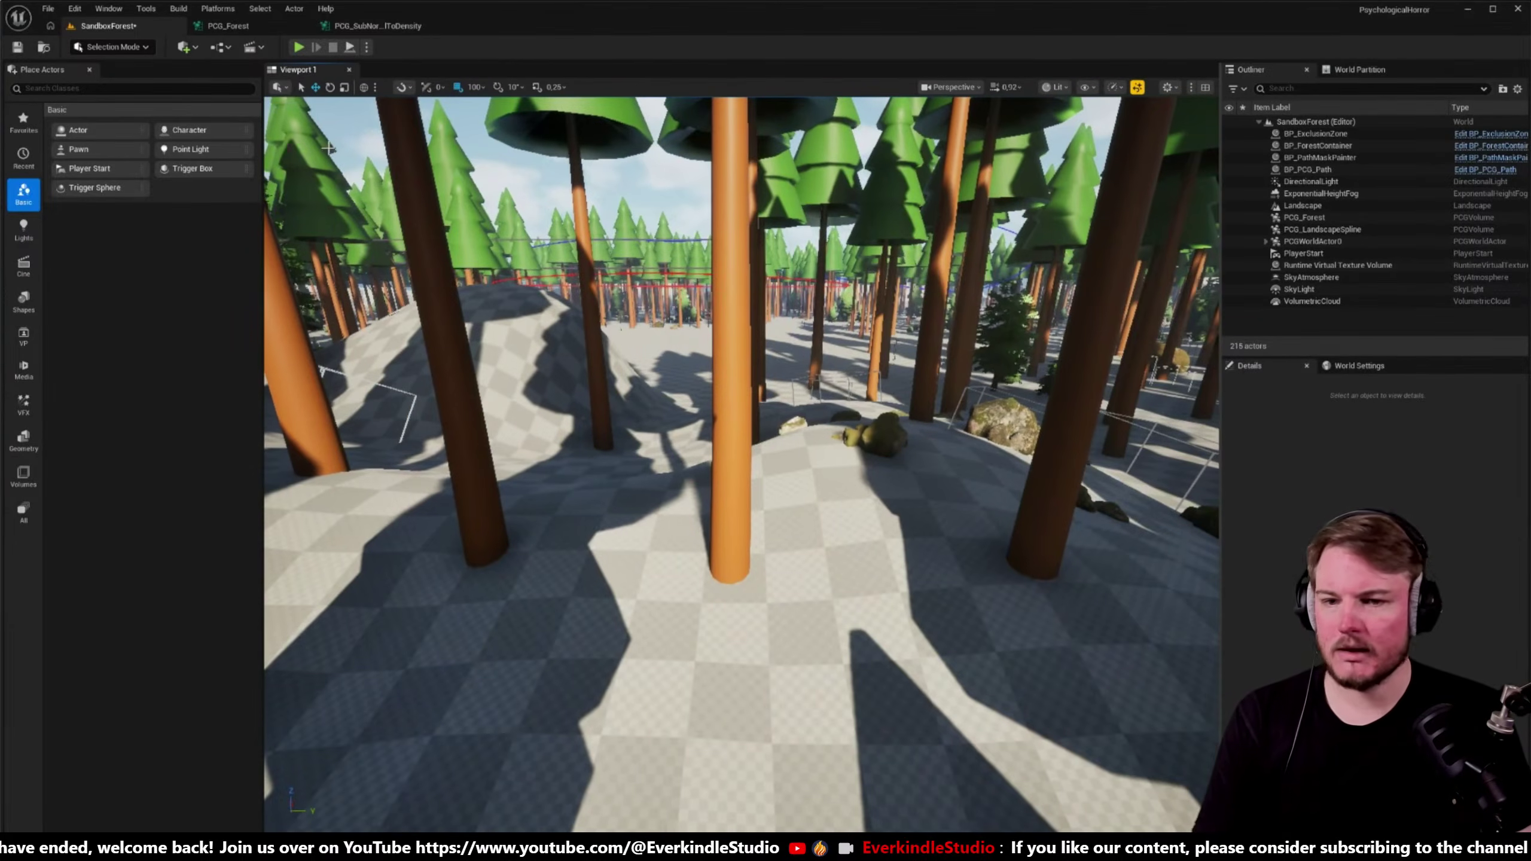
- Add a Debug node with Absolute scale method to Fir Large's reroute output and resume graph regeneration
left_click(220, 24)
right_click_drag(573, 342, 508, 267)
scroll(553, 332, "down", 1)
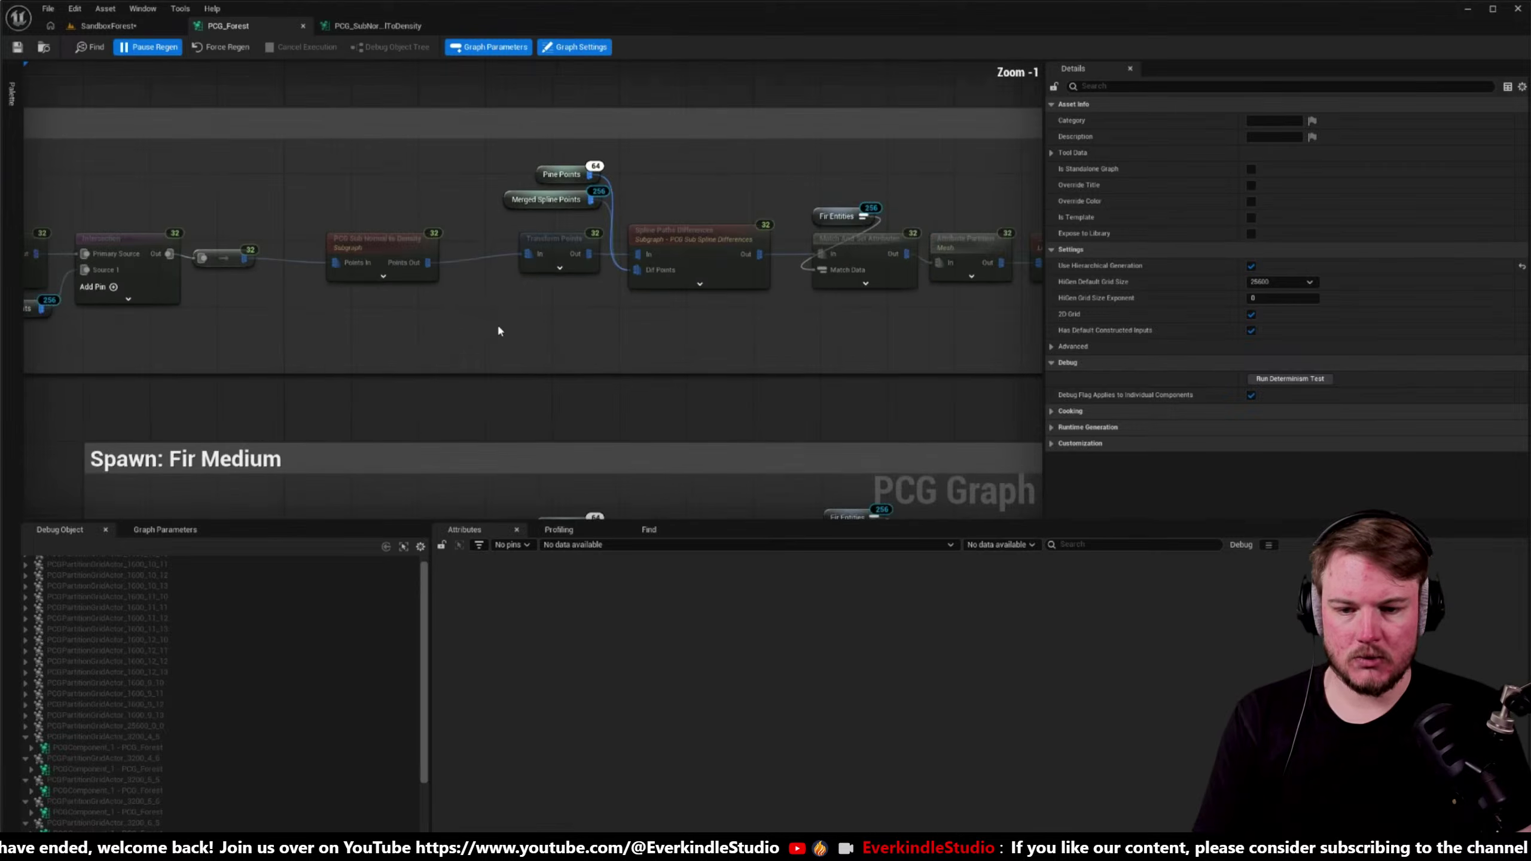
left_click_drag(554, 319, 555, 319)
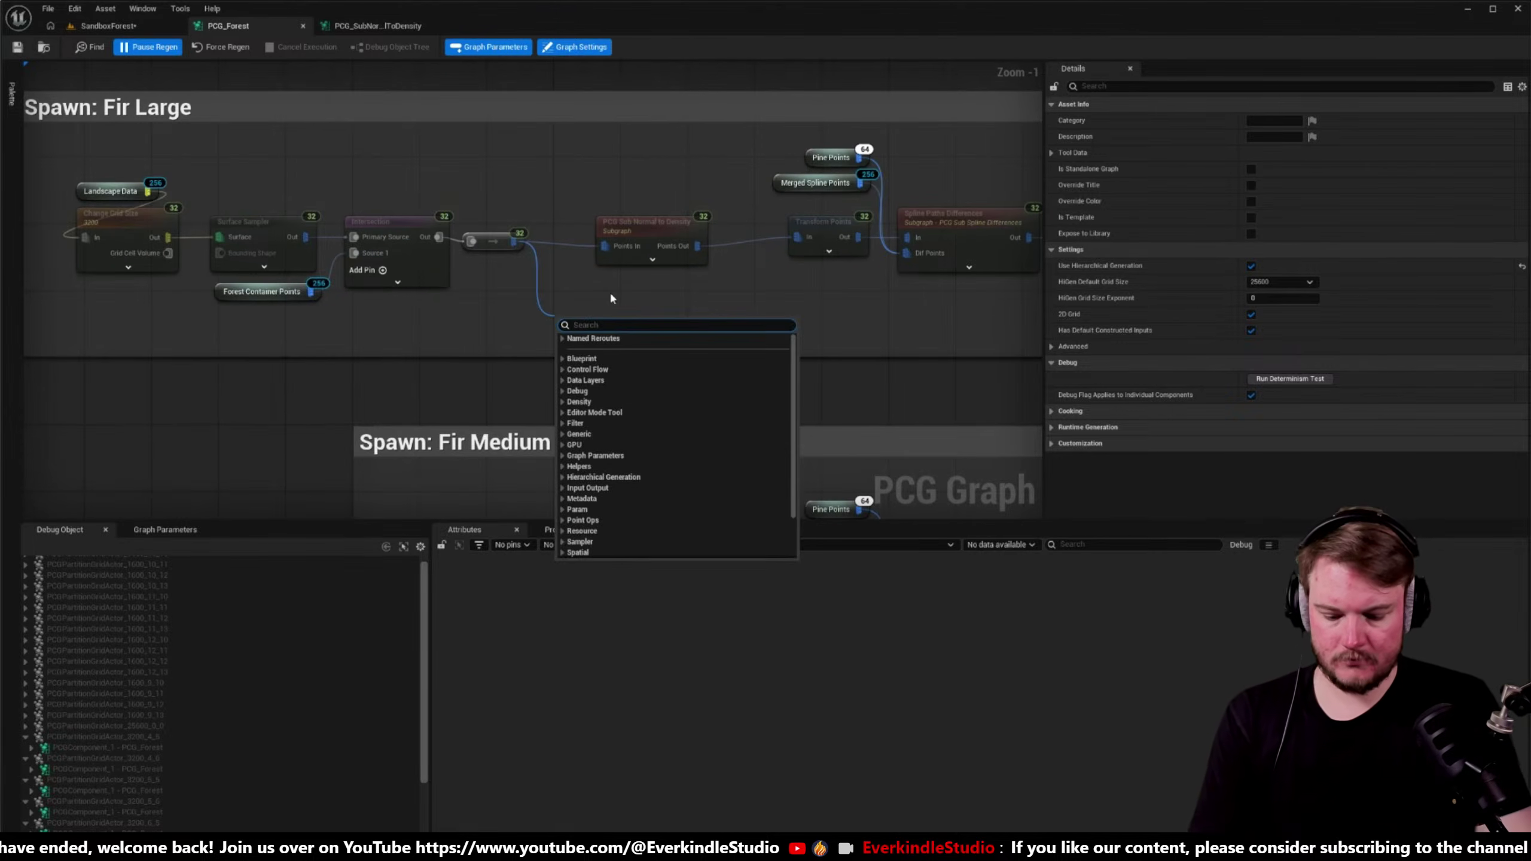
type("debug")
key("Return")
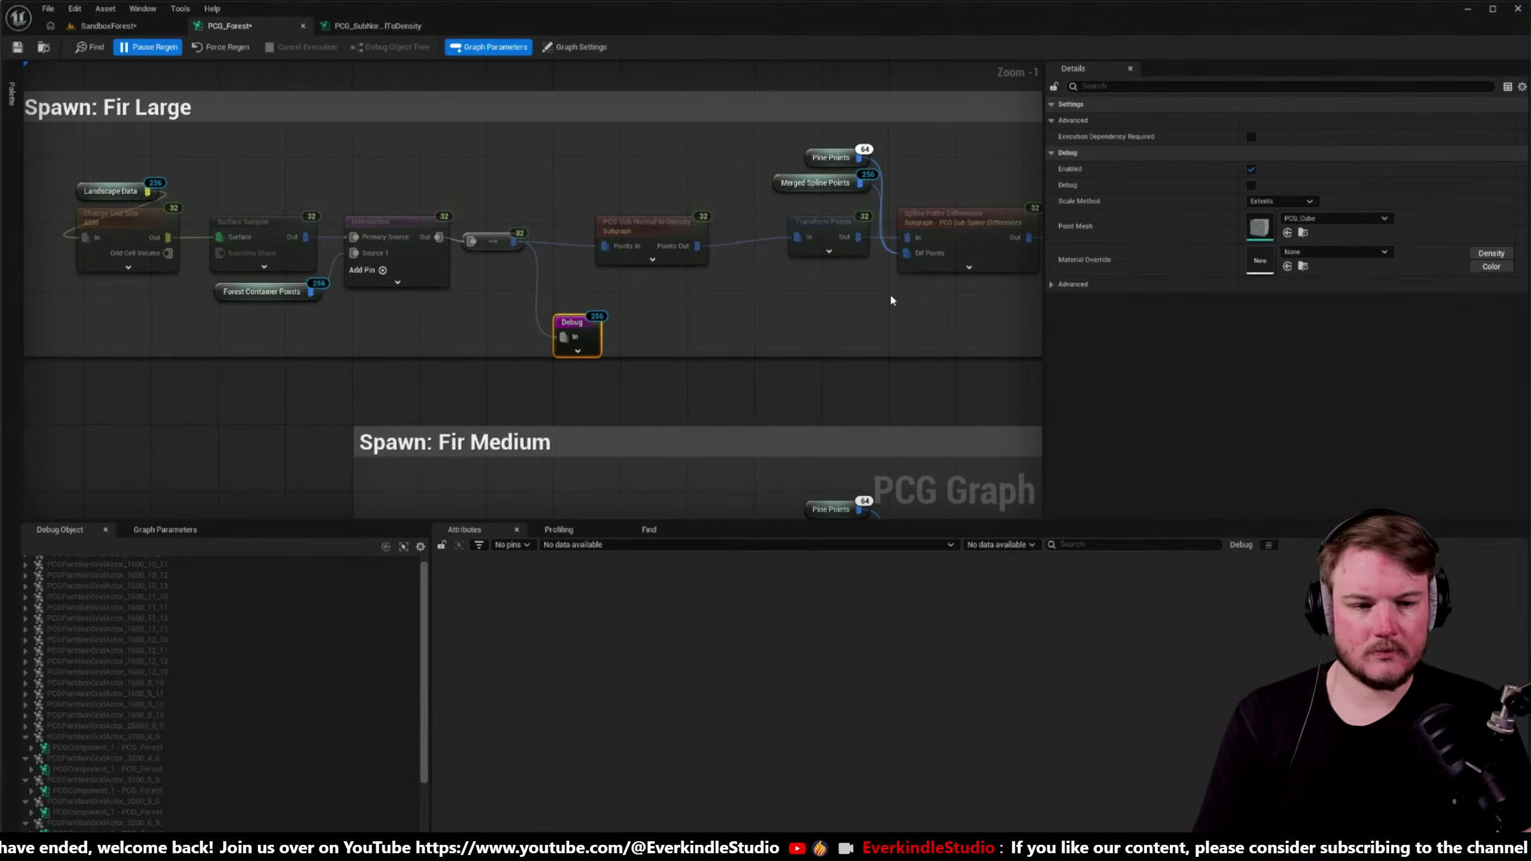
left_click(1276, 201)
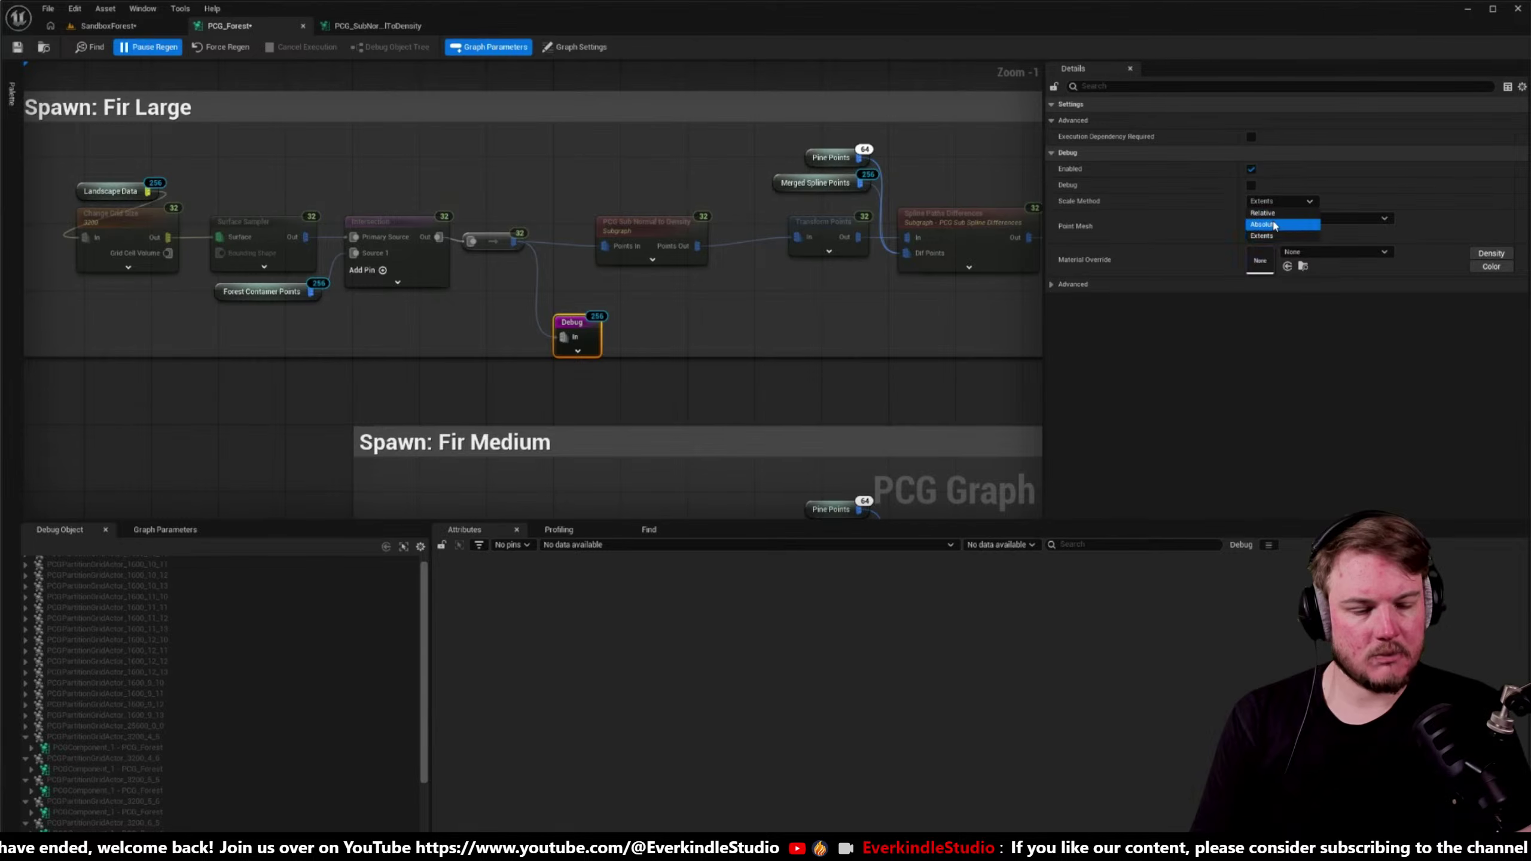
left_click(1272, 224)
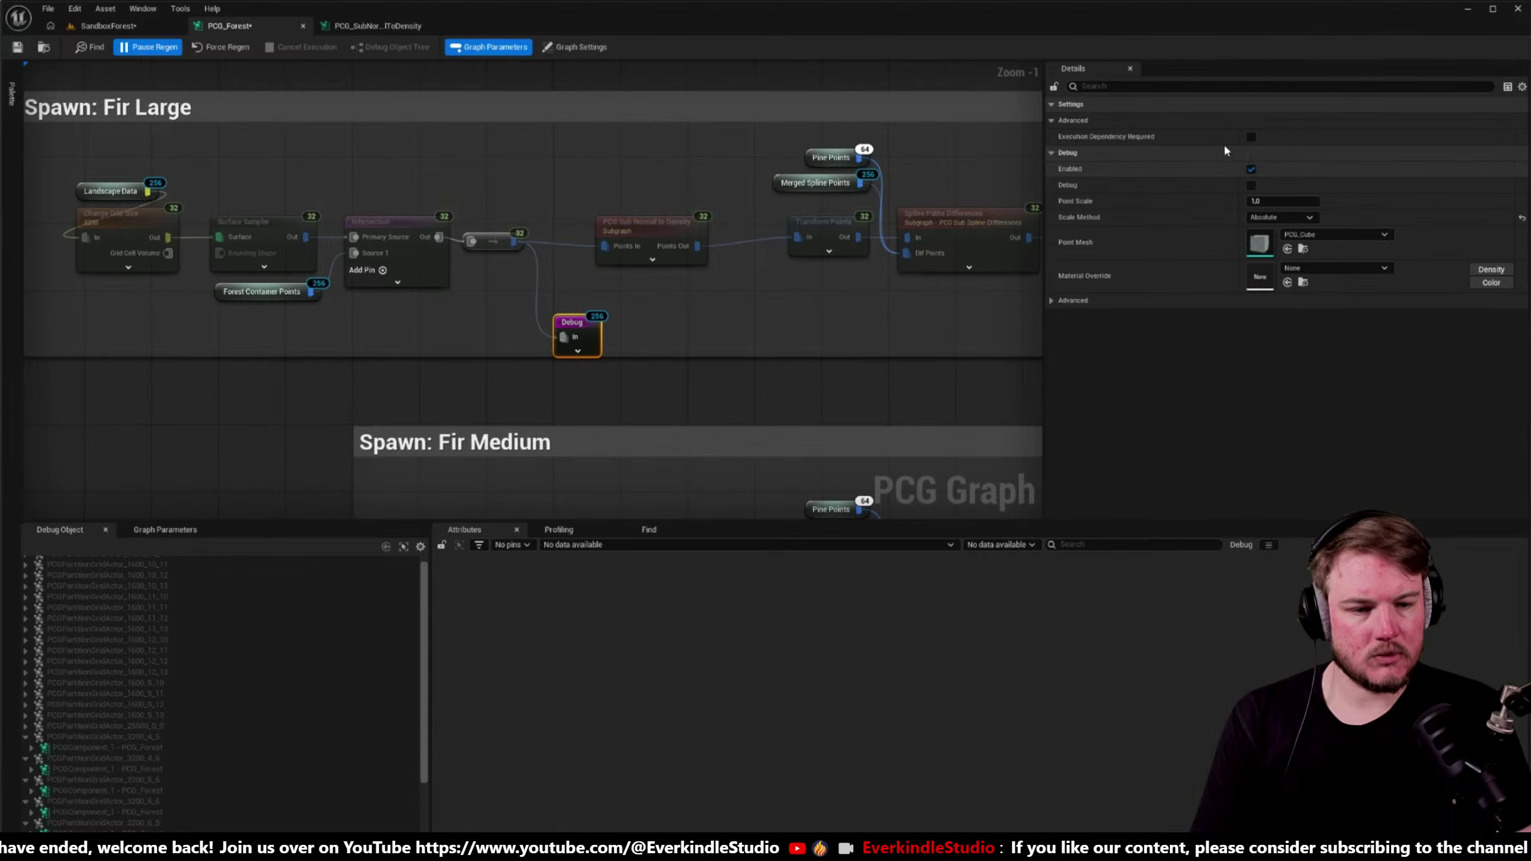
left_click(165, 49)
left_click(108, 26)
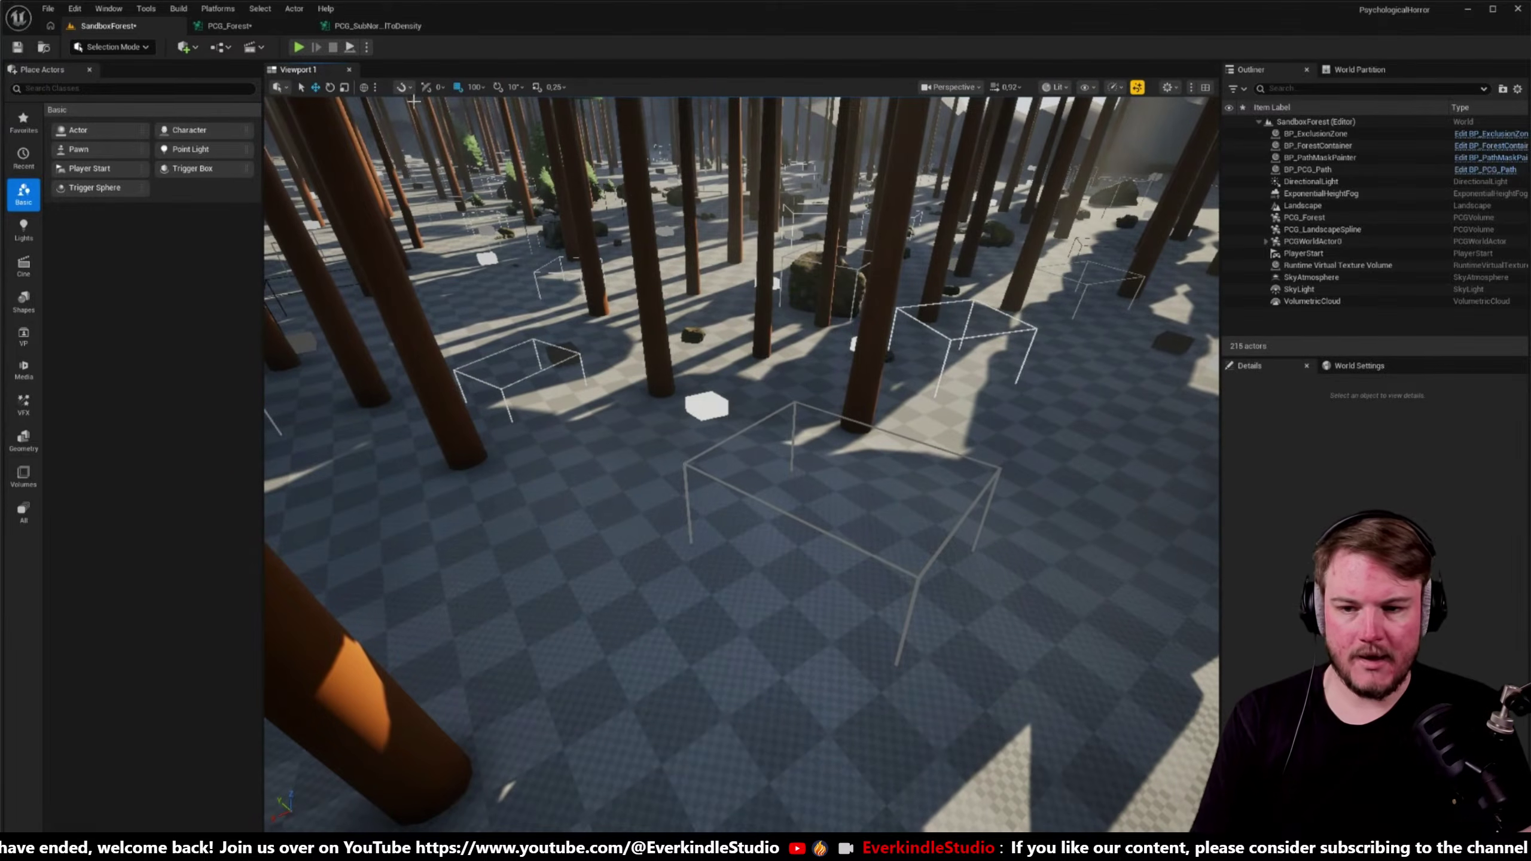
- Set the Debug node's Point Scale to 2.0 and check the debug cubes in the level
left_click(270, 29)
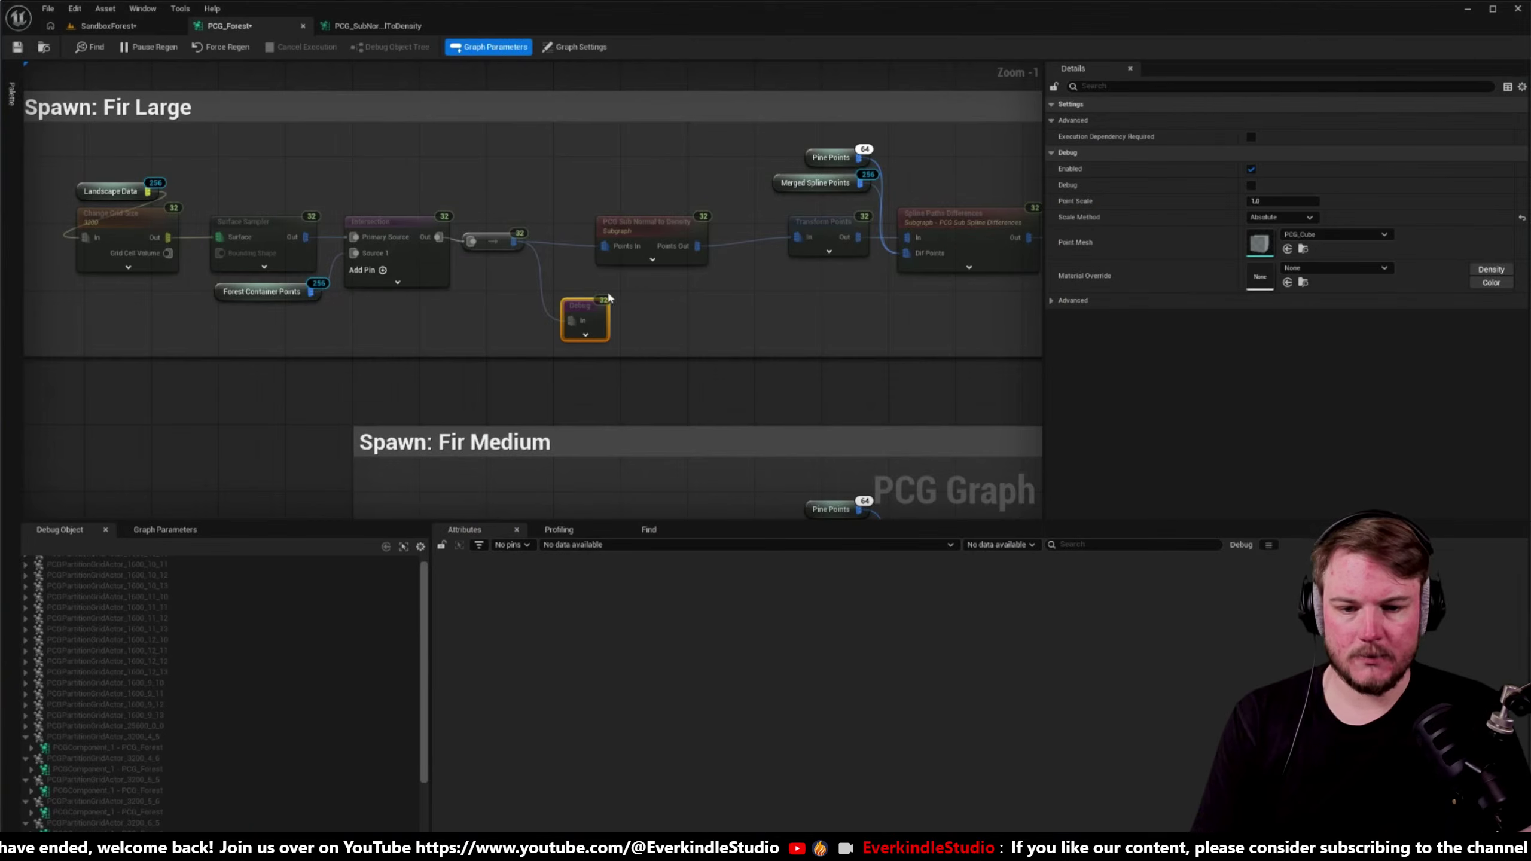
left_click(1273, 201)
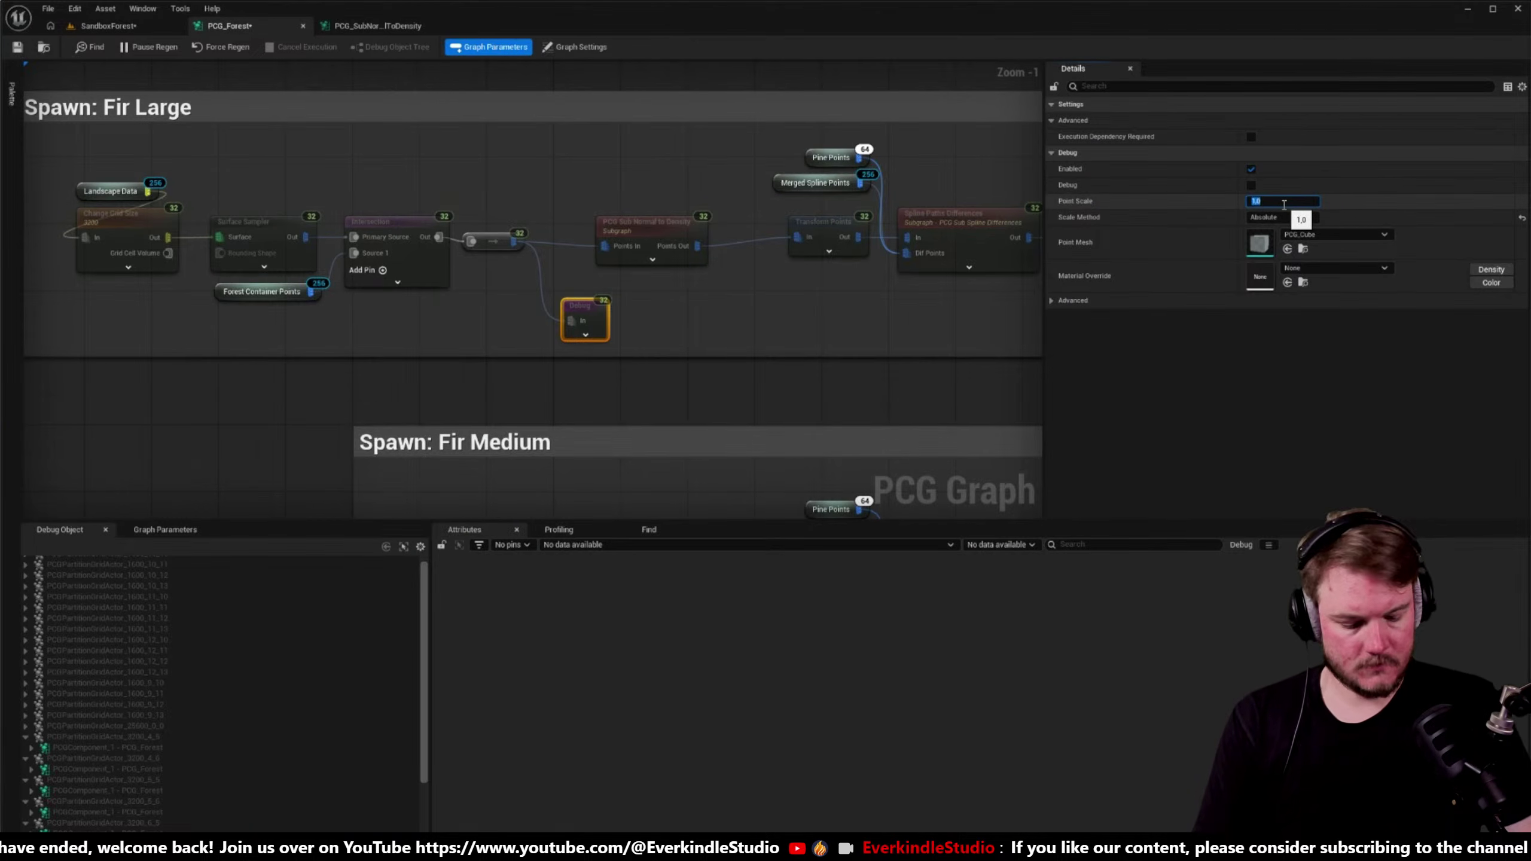
left_click(100, 25)
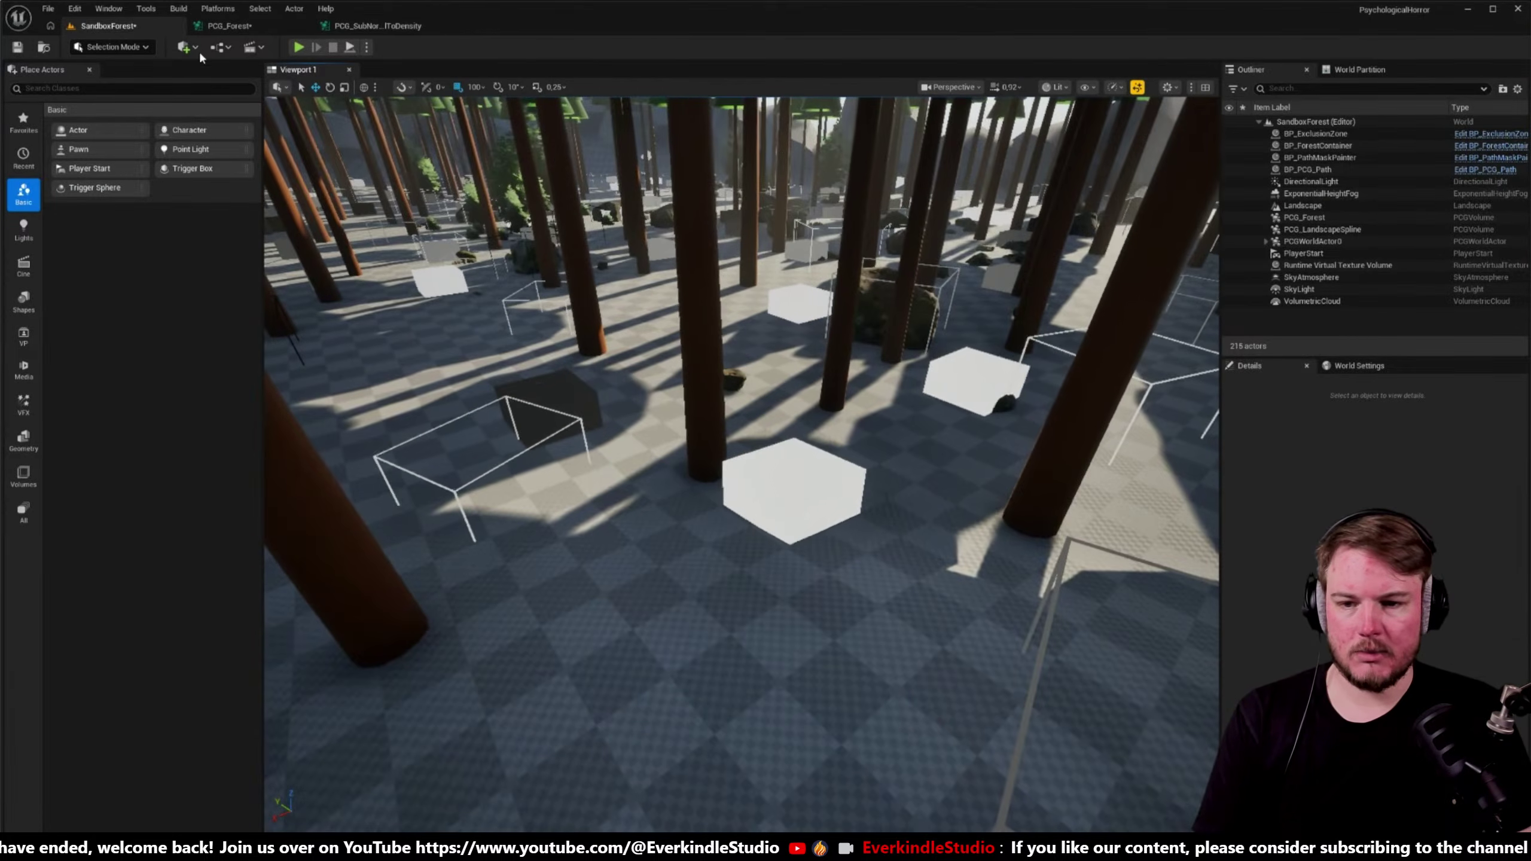
- Examine the spawn sections of the PCG_Forest graph for other Debug nodes that are still active
left_click(228, 26)
scroll(715, 334, "down", 3)
scroll(708, 362, "up", 2)
right_click_drag(705, 359, 595, 163)
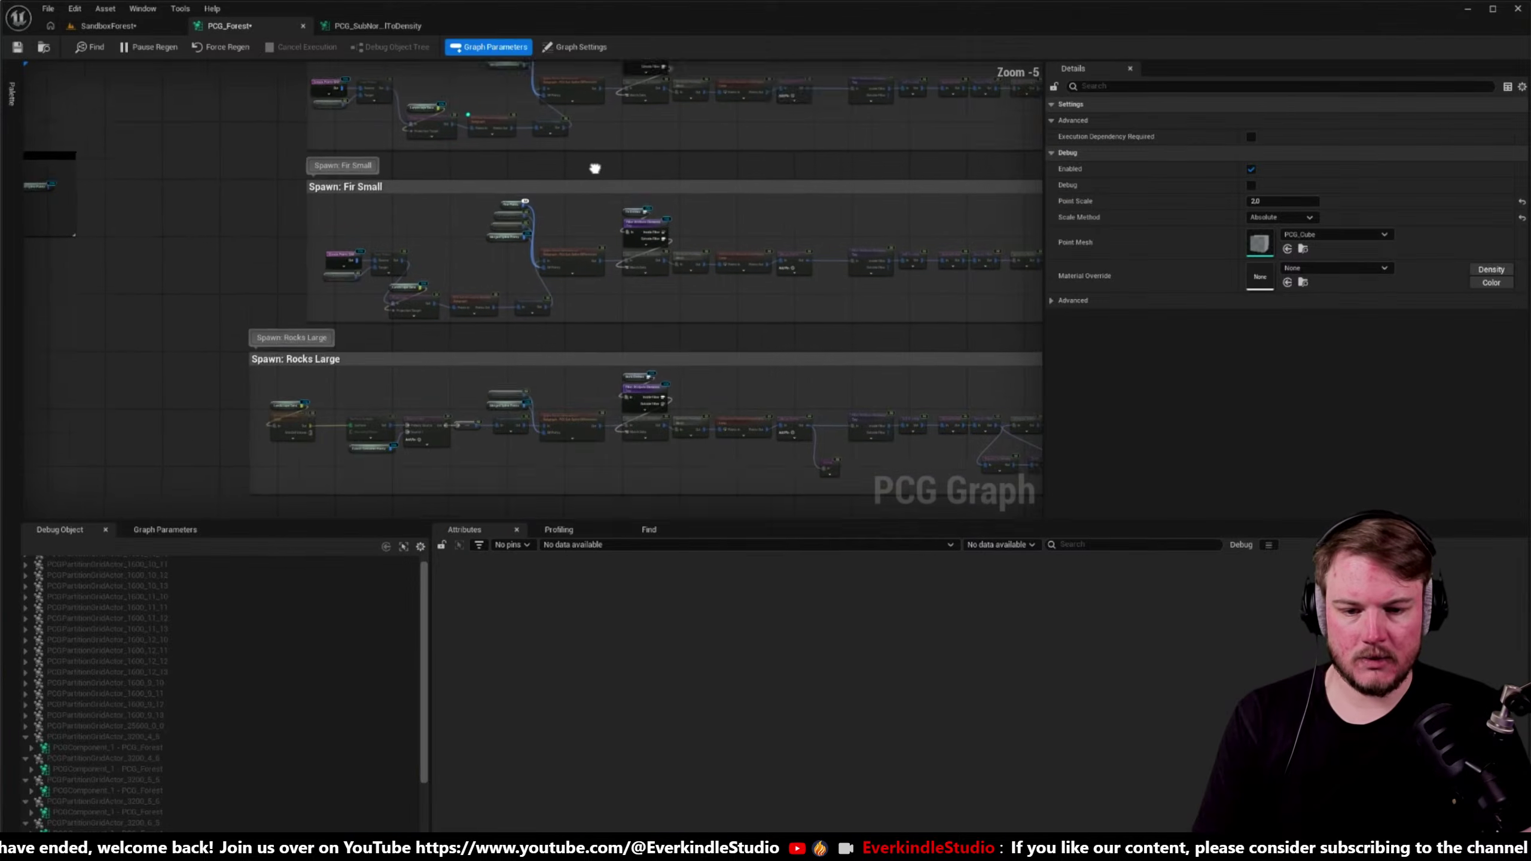
right_click_drag(605, 404, 605, 338)
right_click_drag(673, 513, 673, 376)
right_click_drag(747, 468, 451, 363)
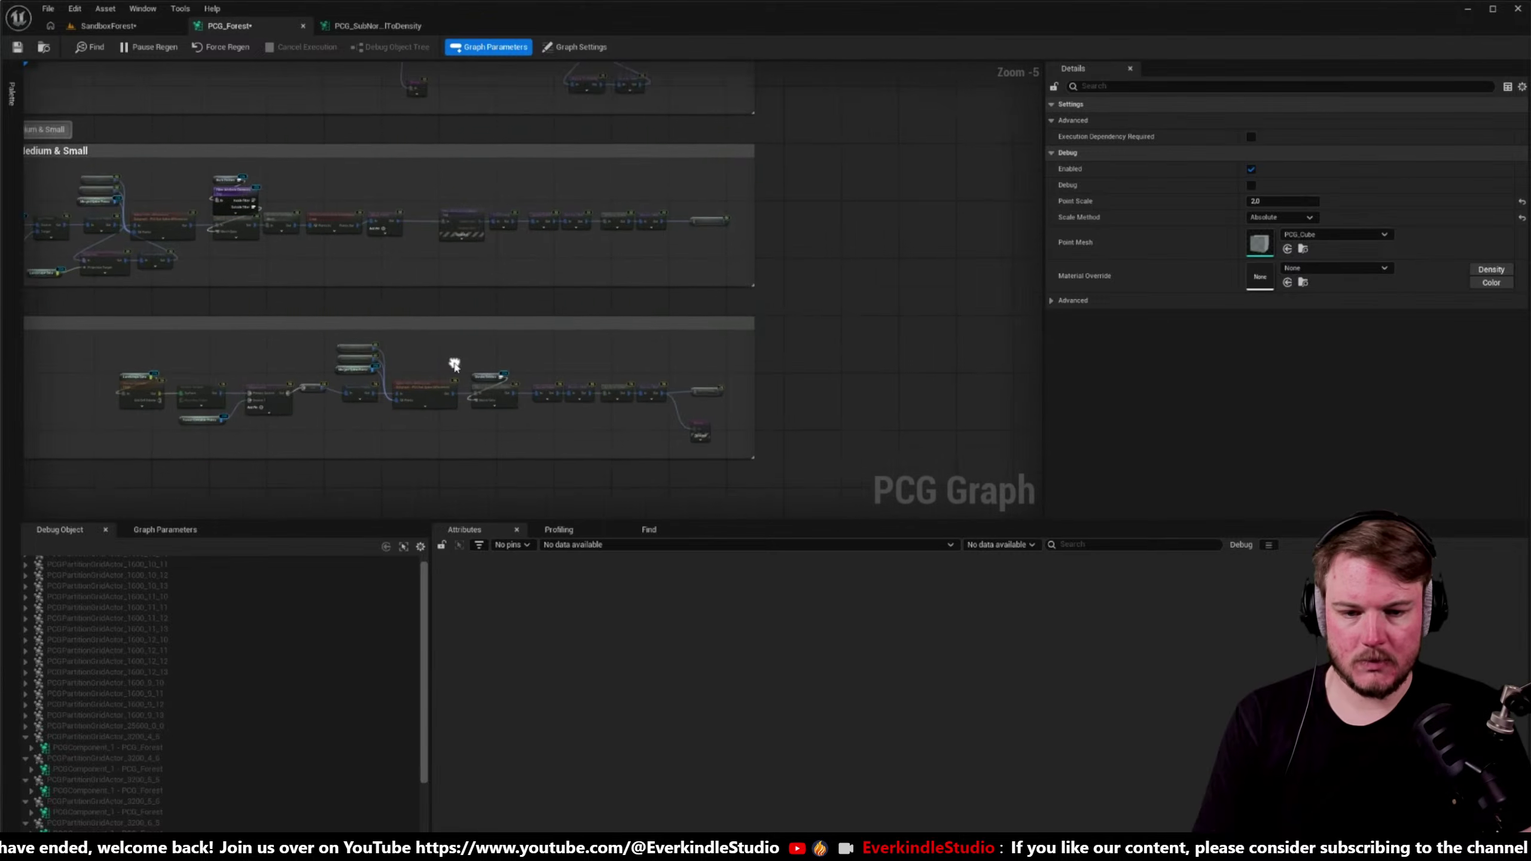
right_click_drag(1037, 365, 481, 365)
right_click_drag(1085, 212, 696, 212)
scroll(616, 131, "up", 5)
right_click_drag(616, 131, 638, 271)
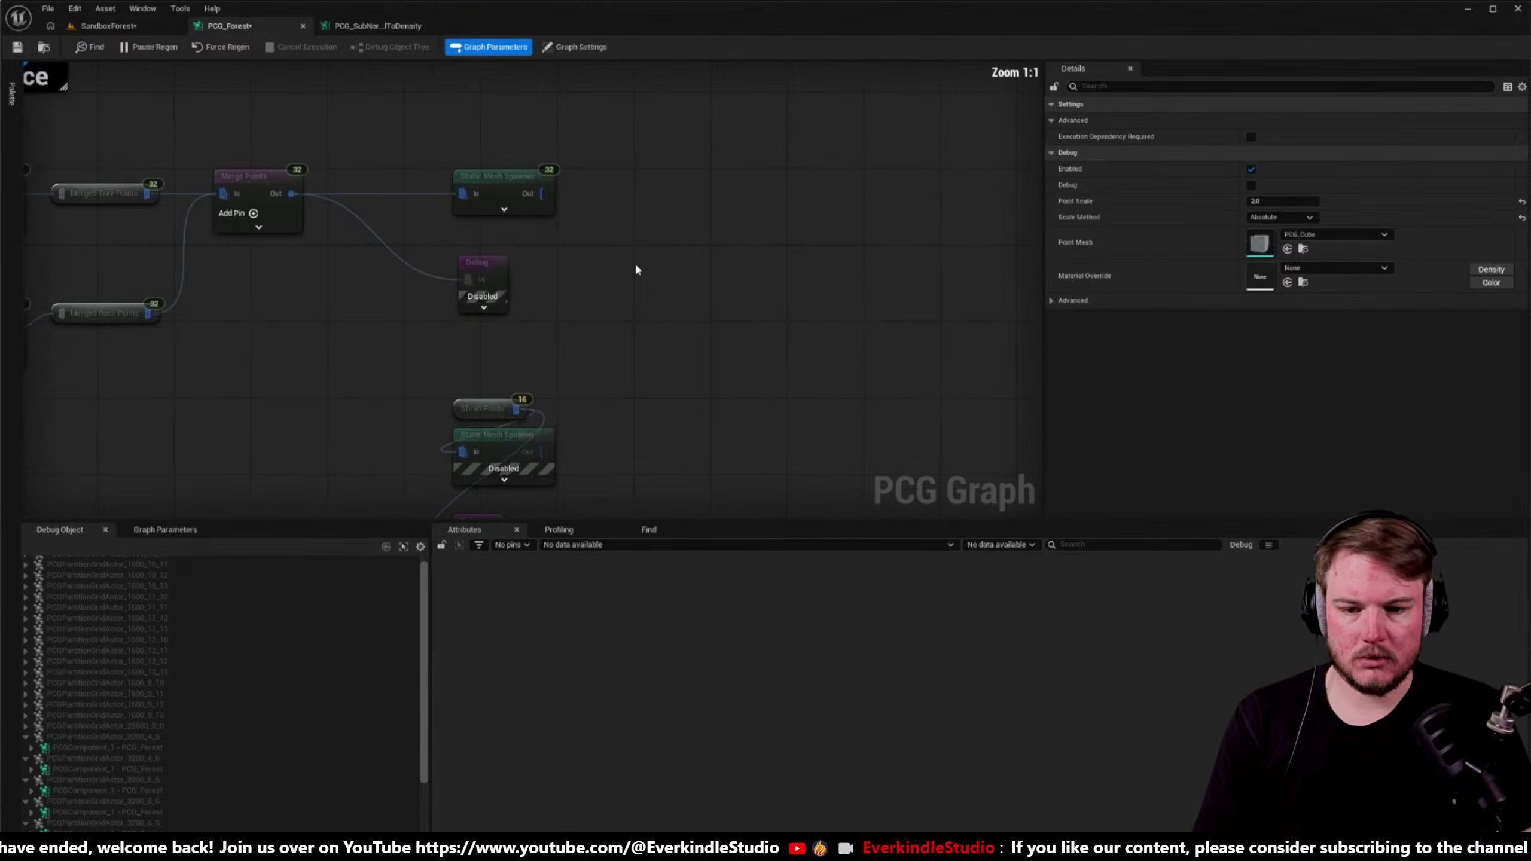
right_click_drag(551, 294, 1002, 264)
scroll(1001, 264, "down", 4)
right_click_drag(655, 265, 837, 328)
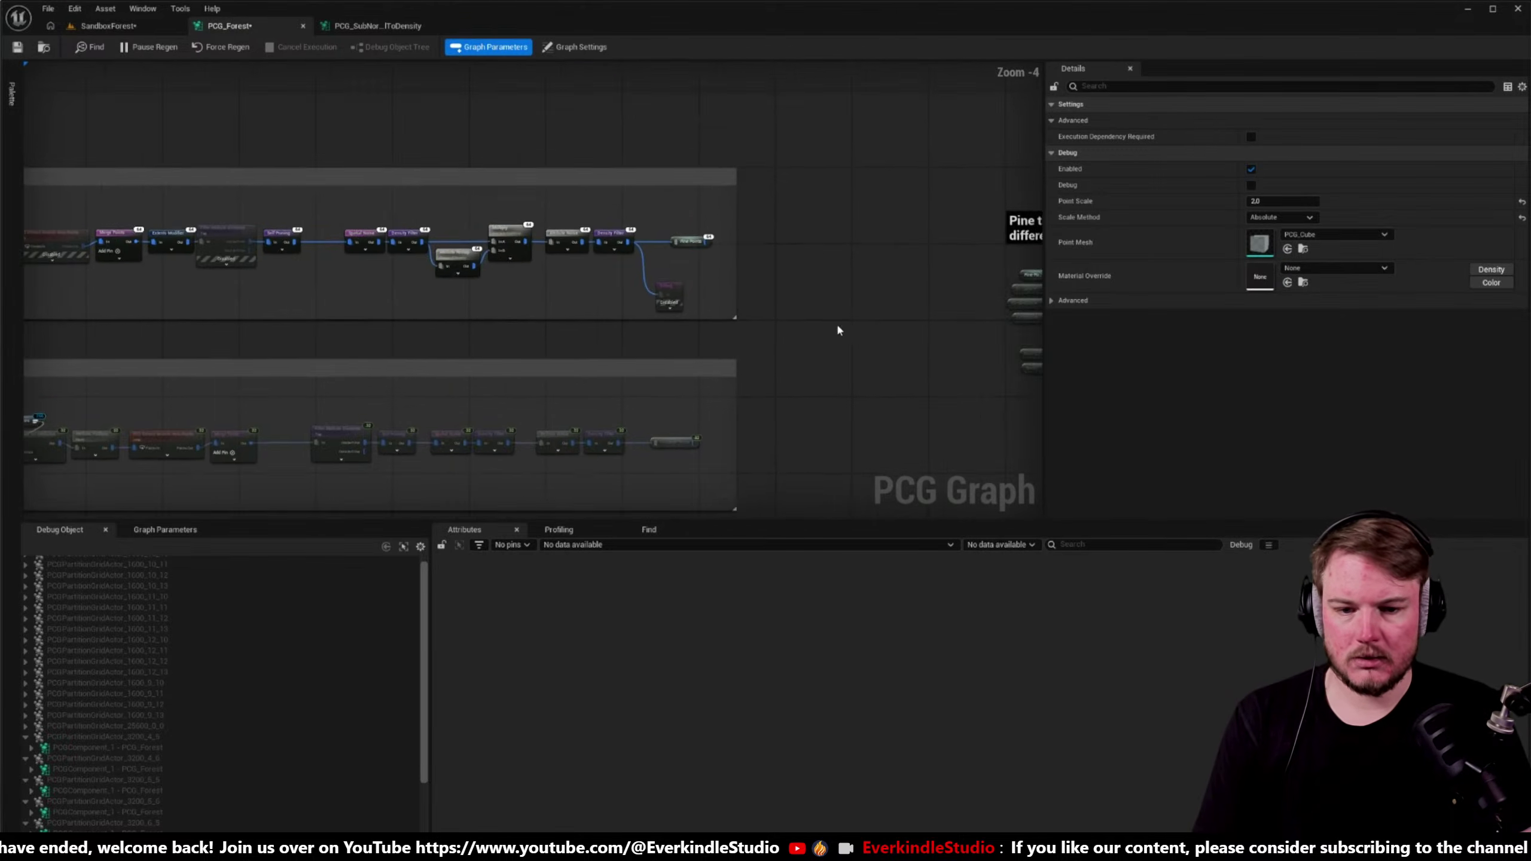
scroll(618, 290, "up", 1)
right_click_drag(618, 291, 961, 193)
- Check the settings of Fir Large's Debug node and look over the Fir Medium, Fir Small and Rocks Large sections
left_click(382, 139, "ctrl")
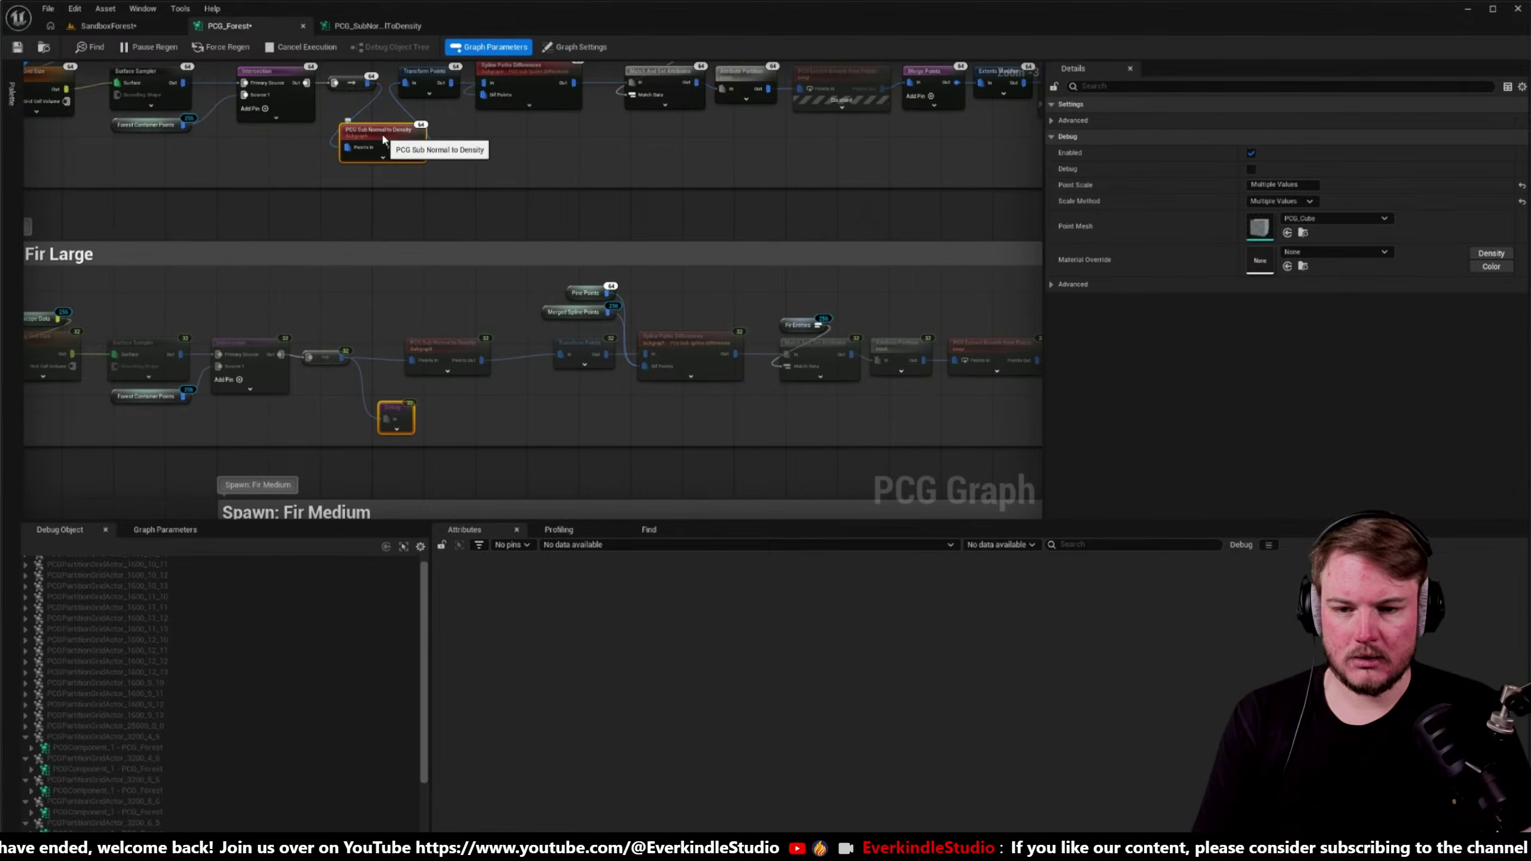
right_click_drag(382, 139, 553, 261)
left_click(506, 294)
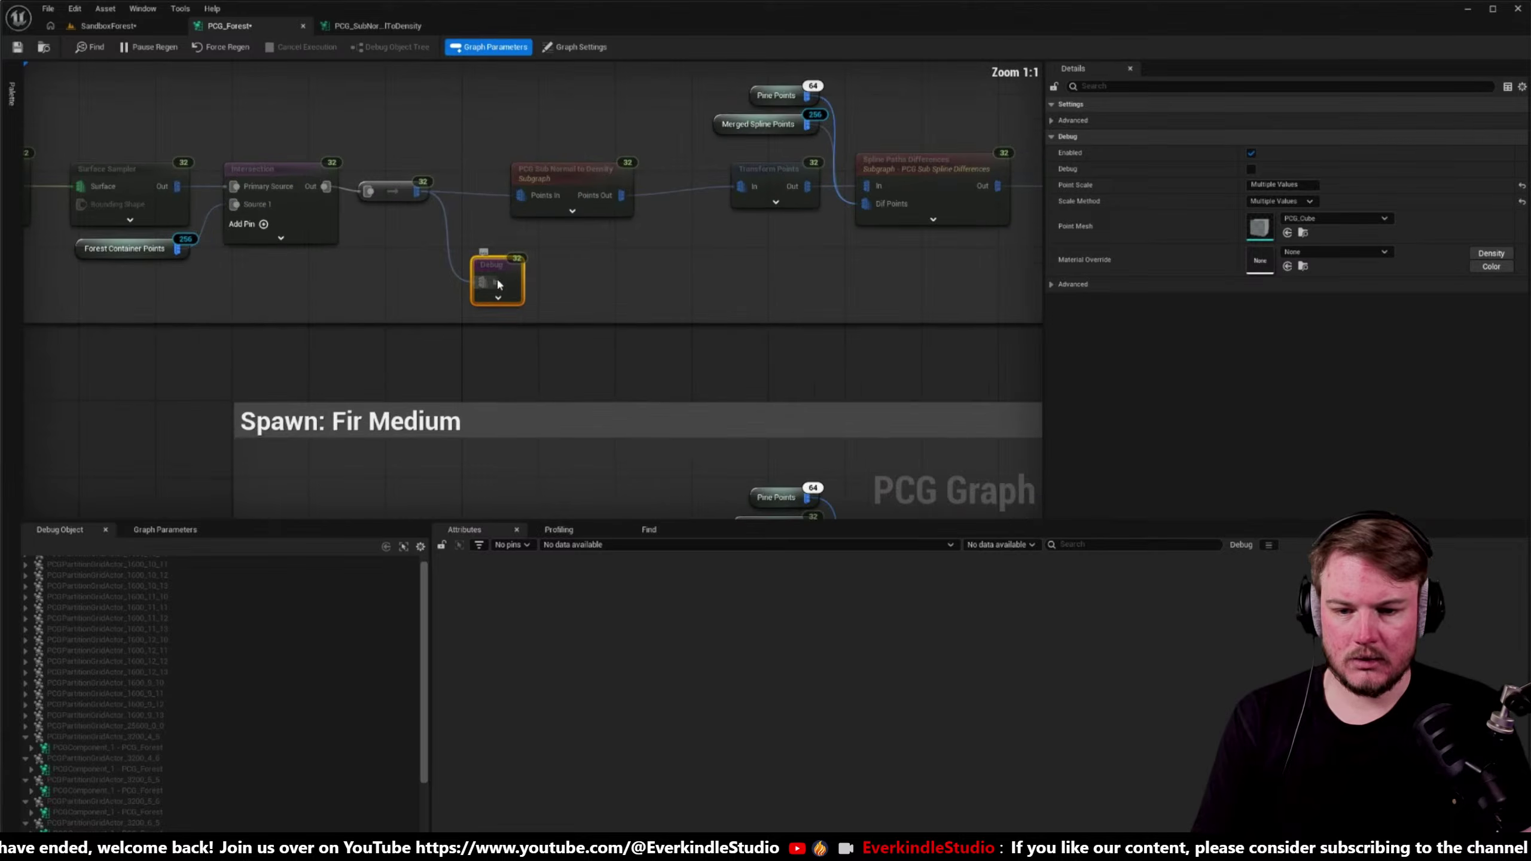
scroll(509, 297, "down", 3)
scroll(530, 245, "up", 2)
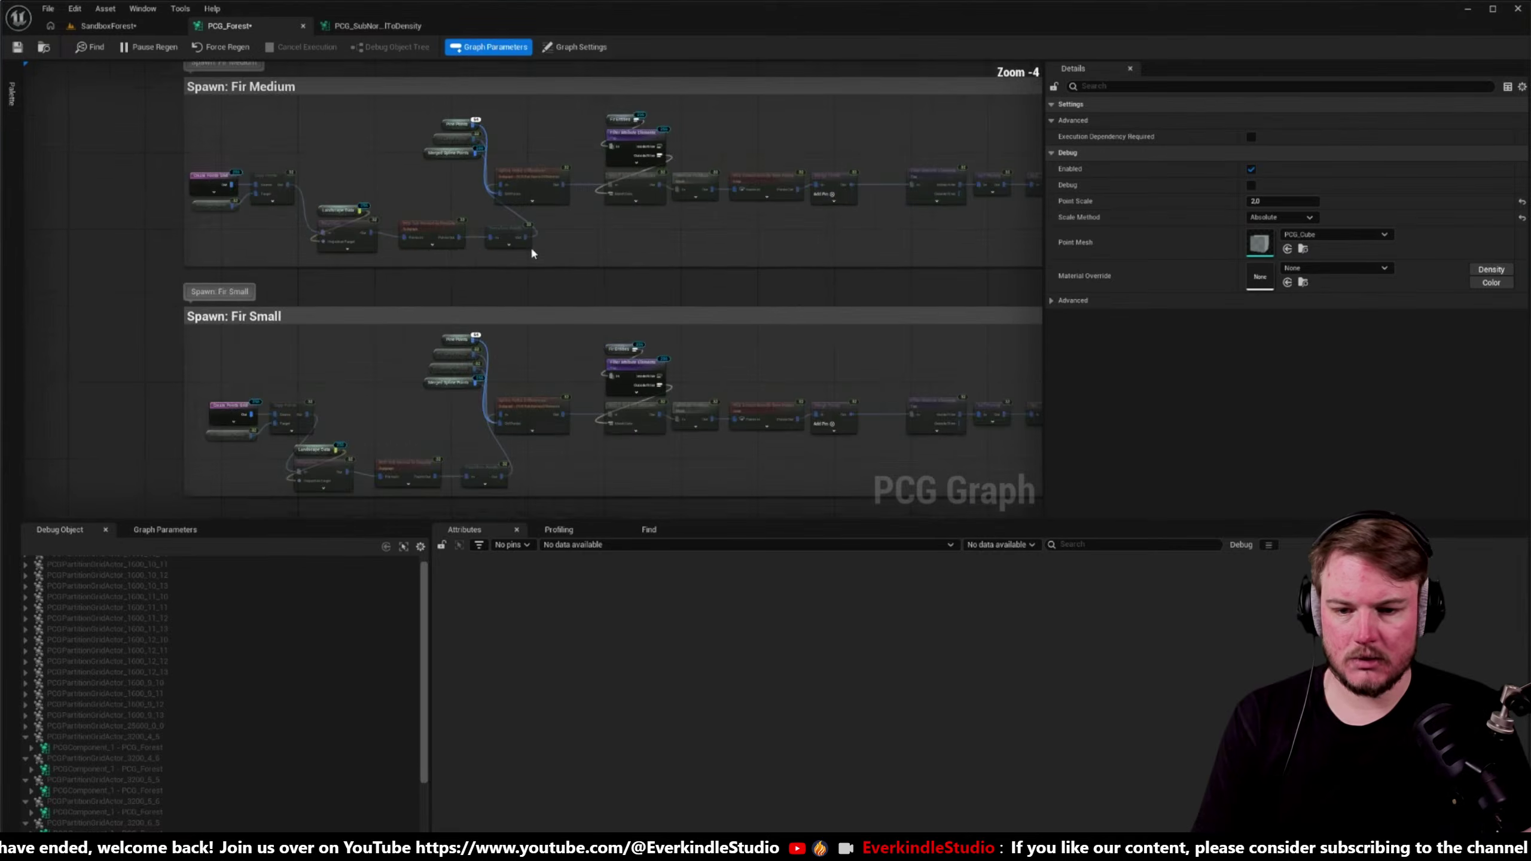
right_click_drag(530, 245, 368, 121)
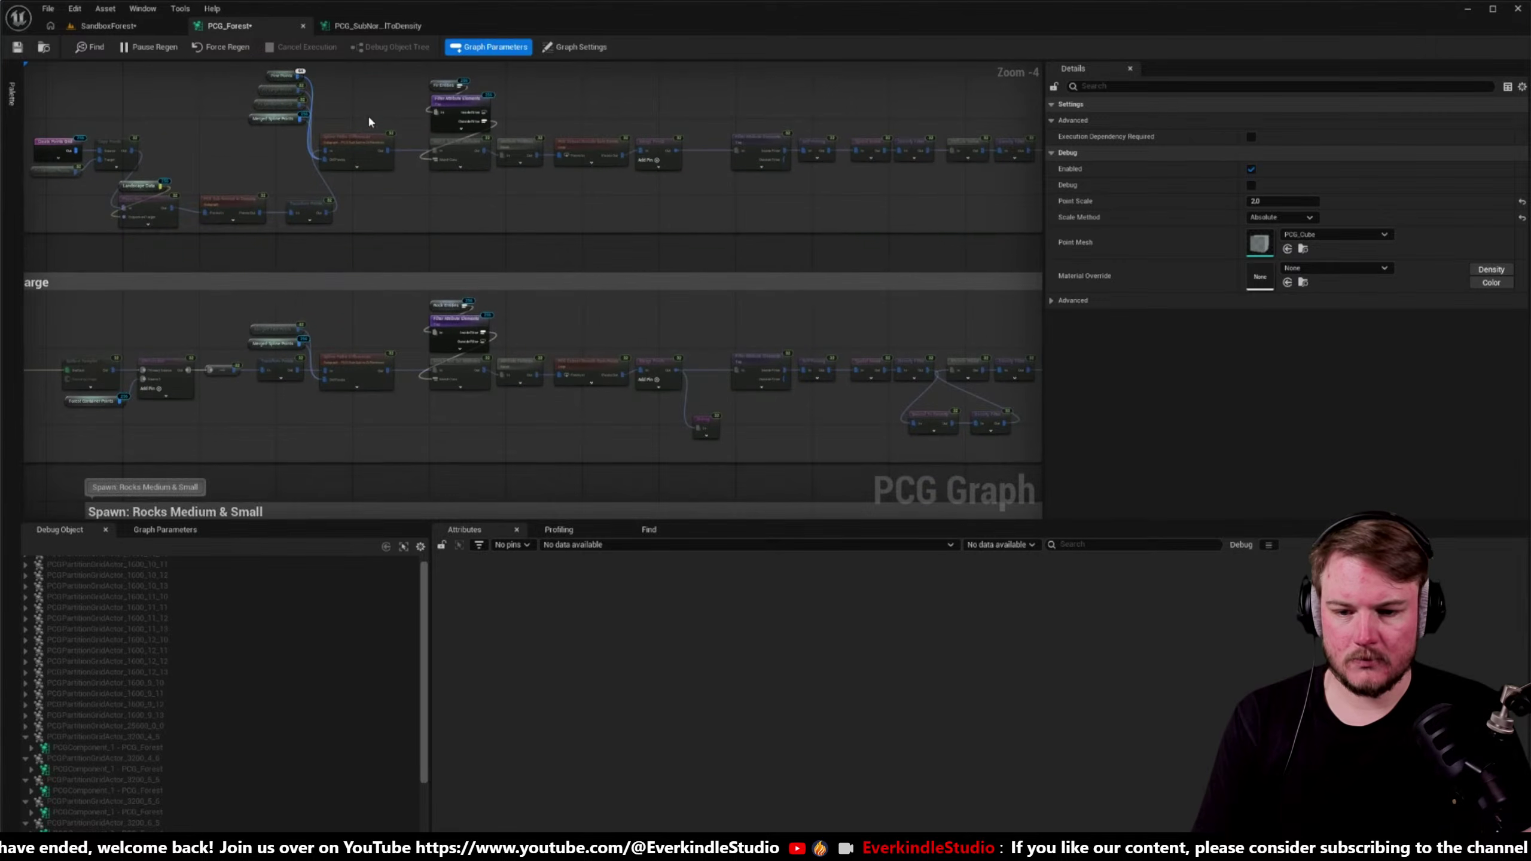
- Compare the wireframe boxes in the level with the graph and delete the Debug node after Merge Points in Rocks Large
left_click(129, 25)
scroll(955, 417, "up", 3)
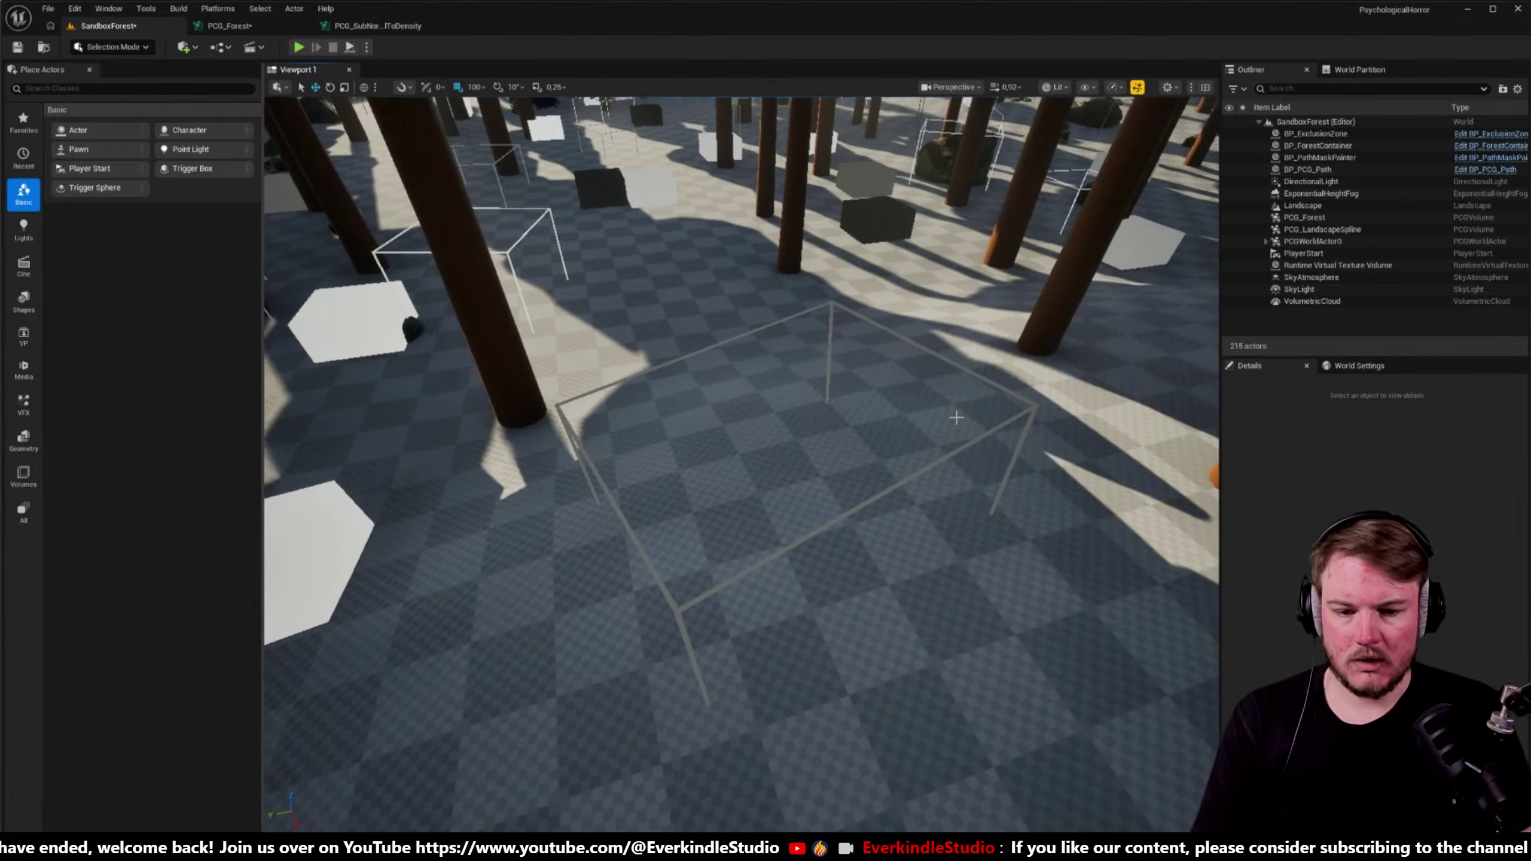
left_click(215, 26)
right_click_drag(365, 287, 540, 158)
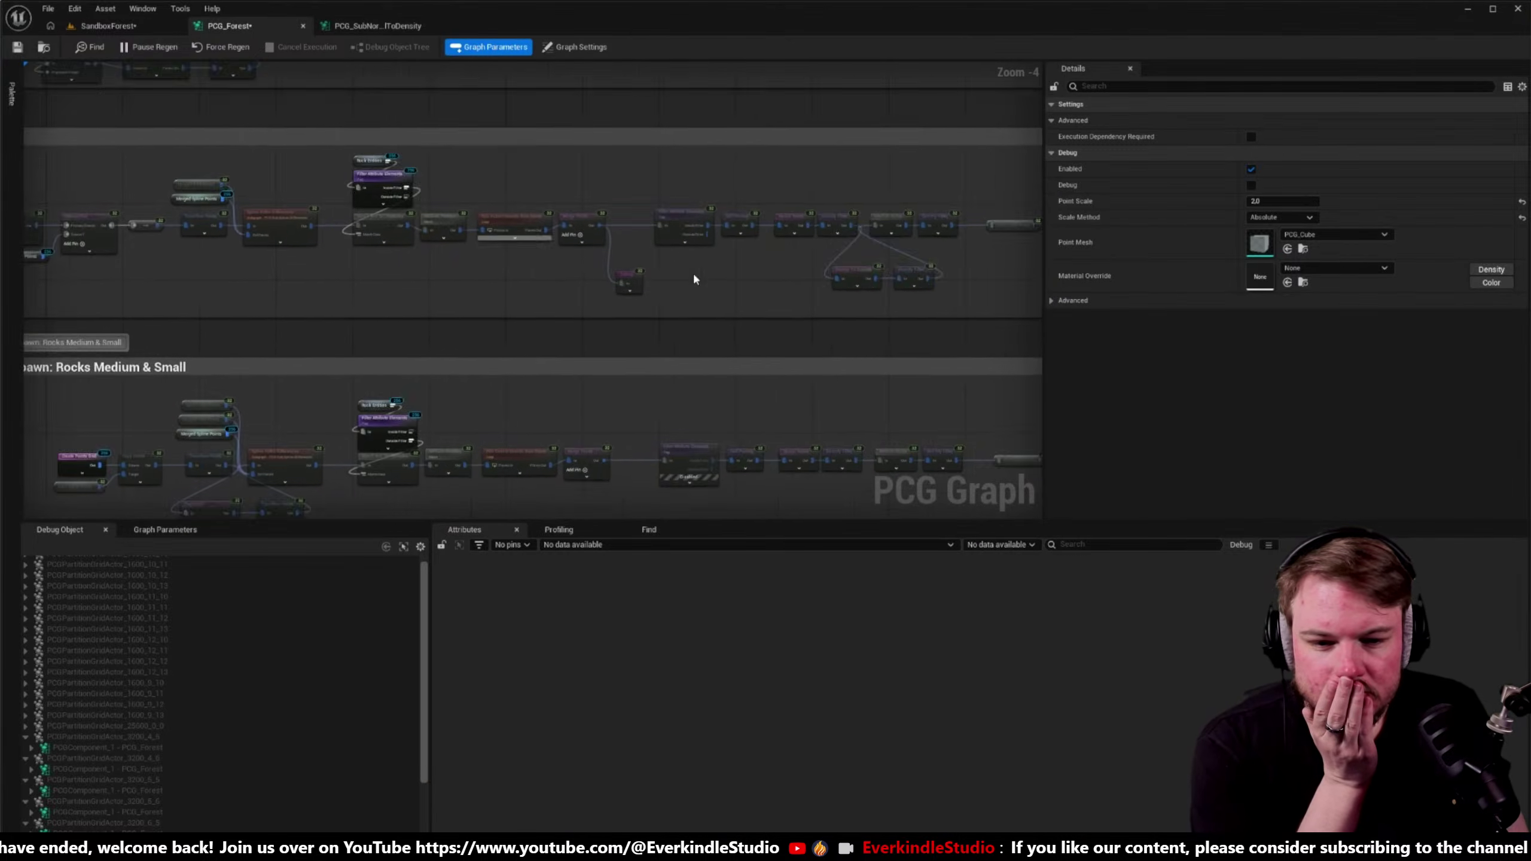
scroll(693, 279, "up", 4)
left_click(563, 287)
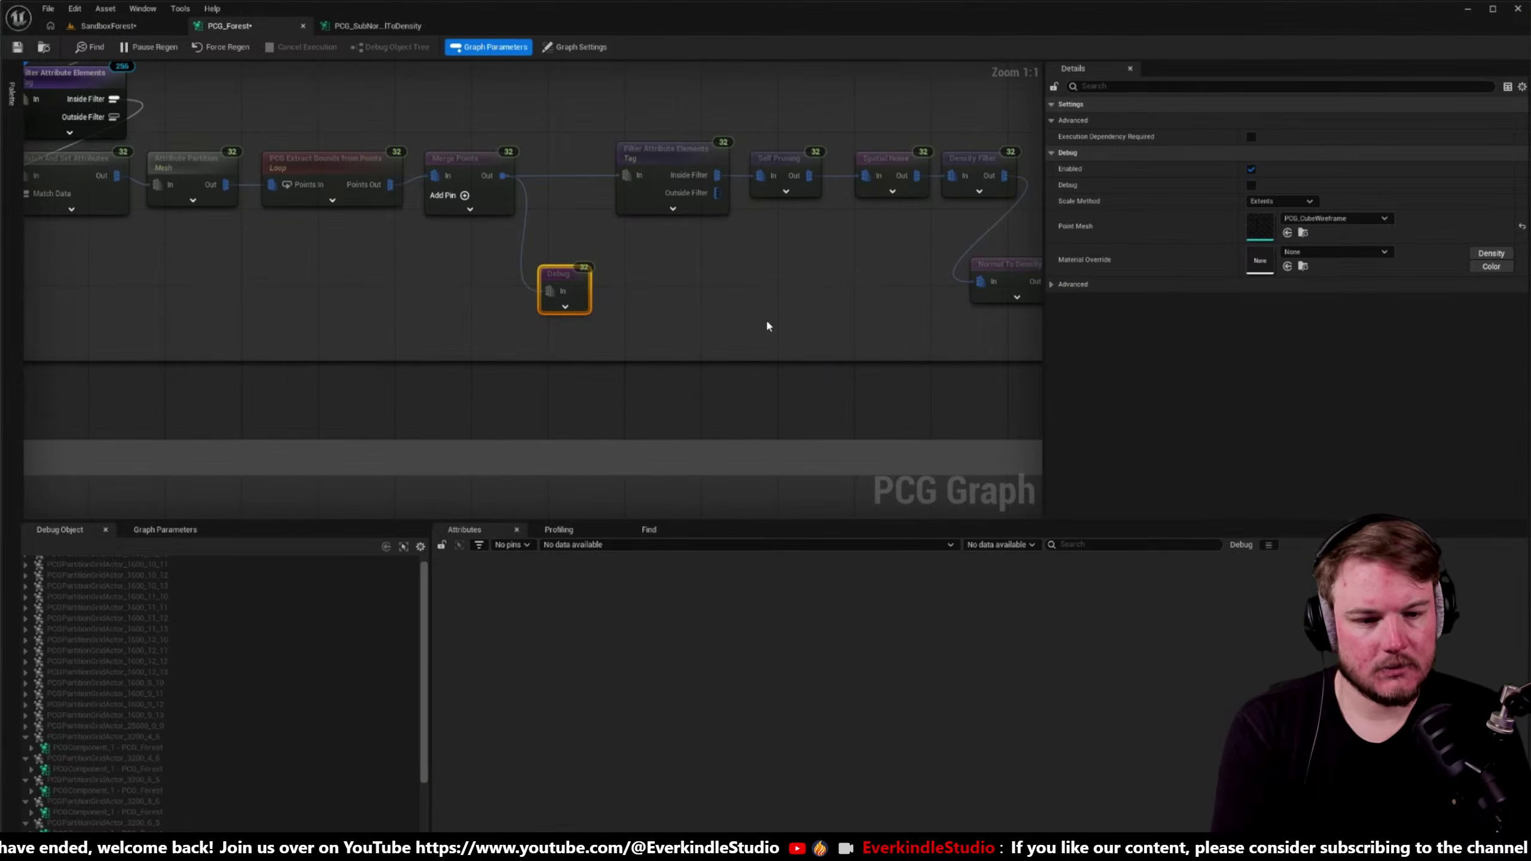
key("Delete")
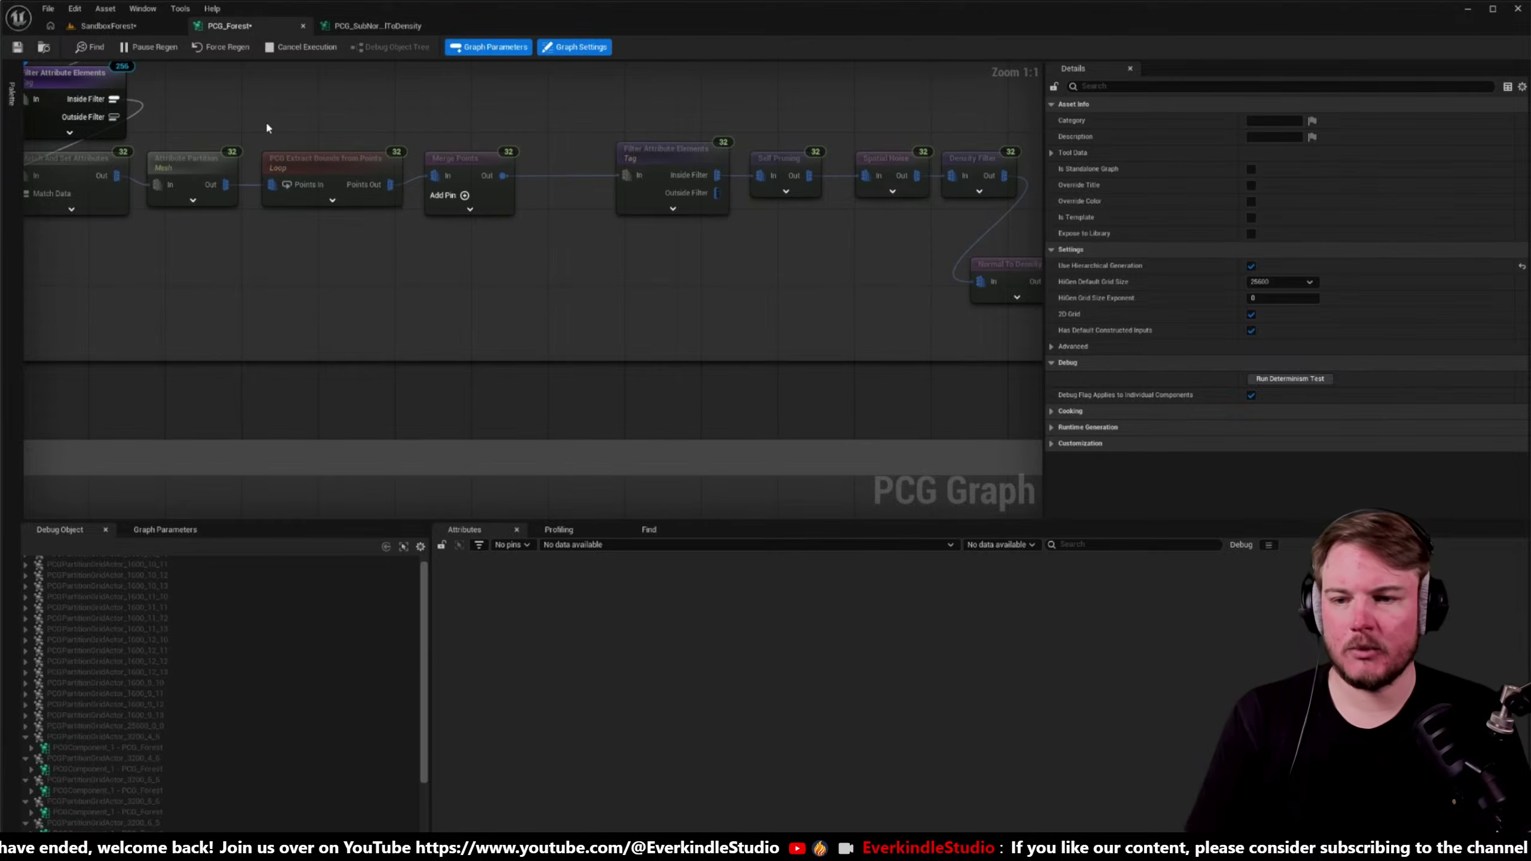
- Fly through the SandboxForest level and inspect the debug cubes among the trees and on the sculpted mounds
left_click(145, 27)
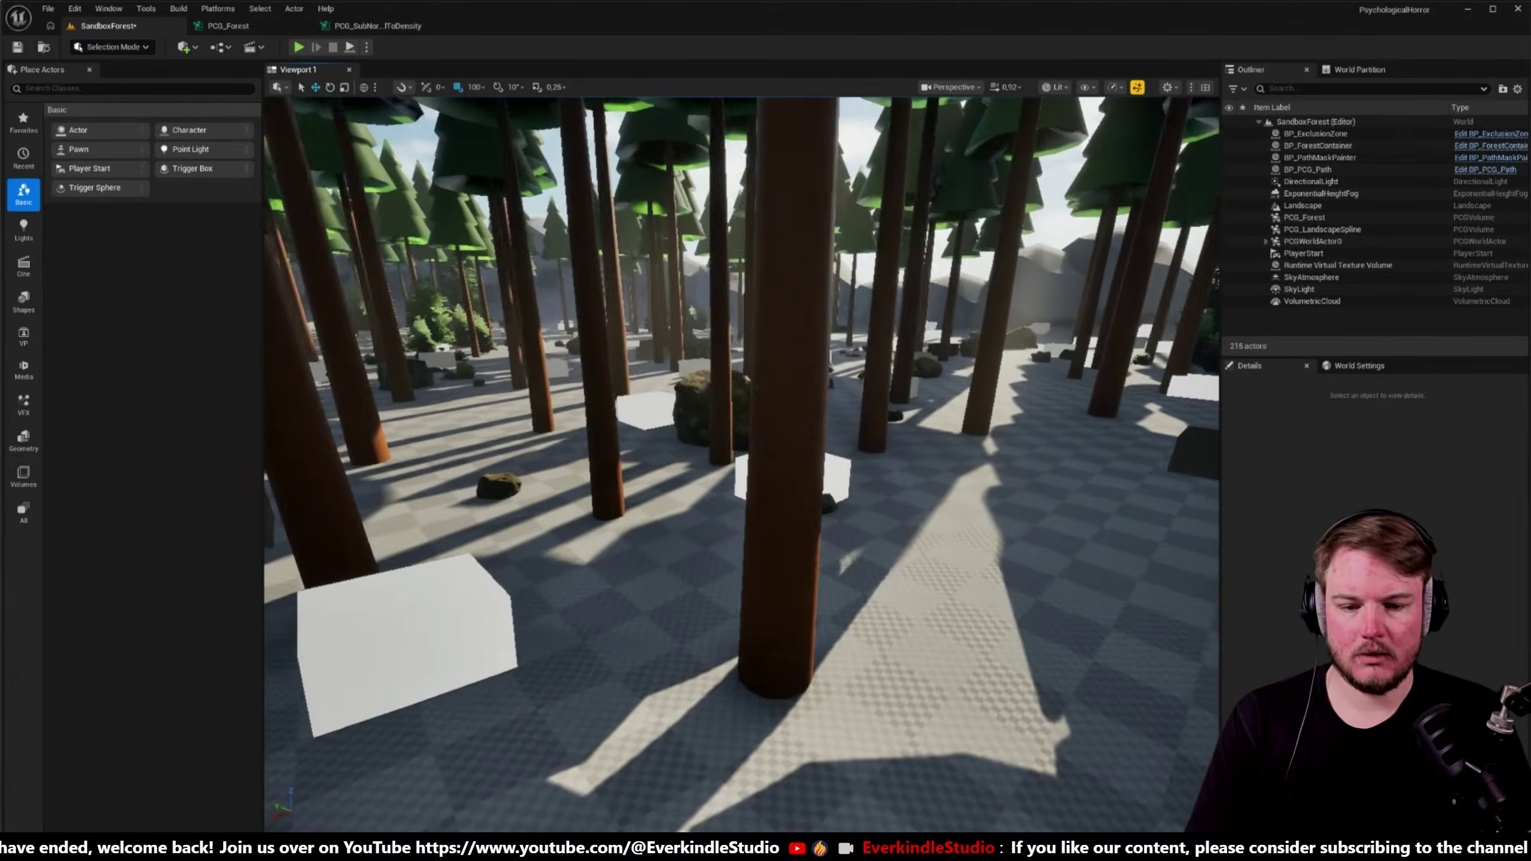
key("w")
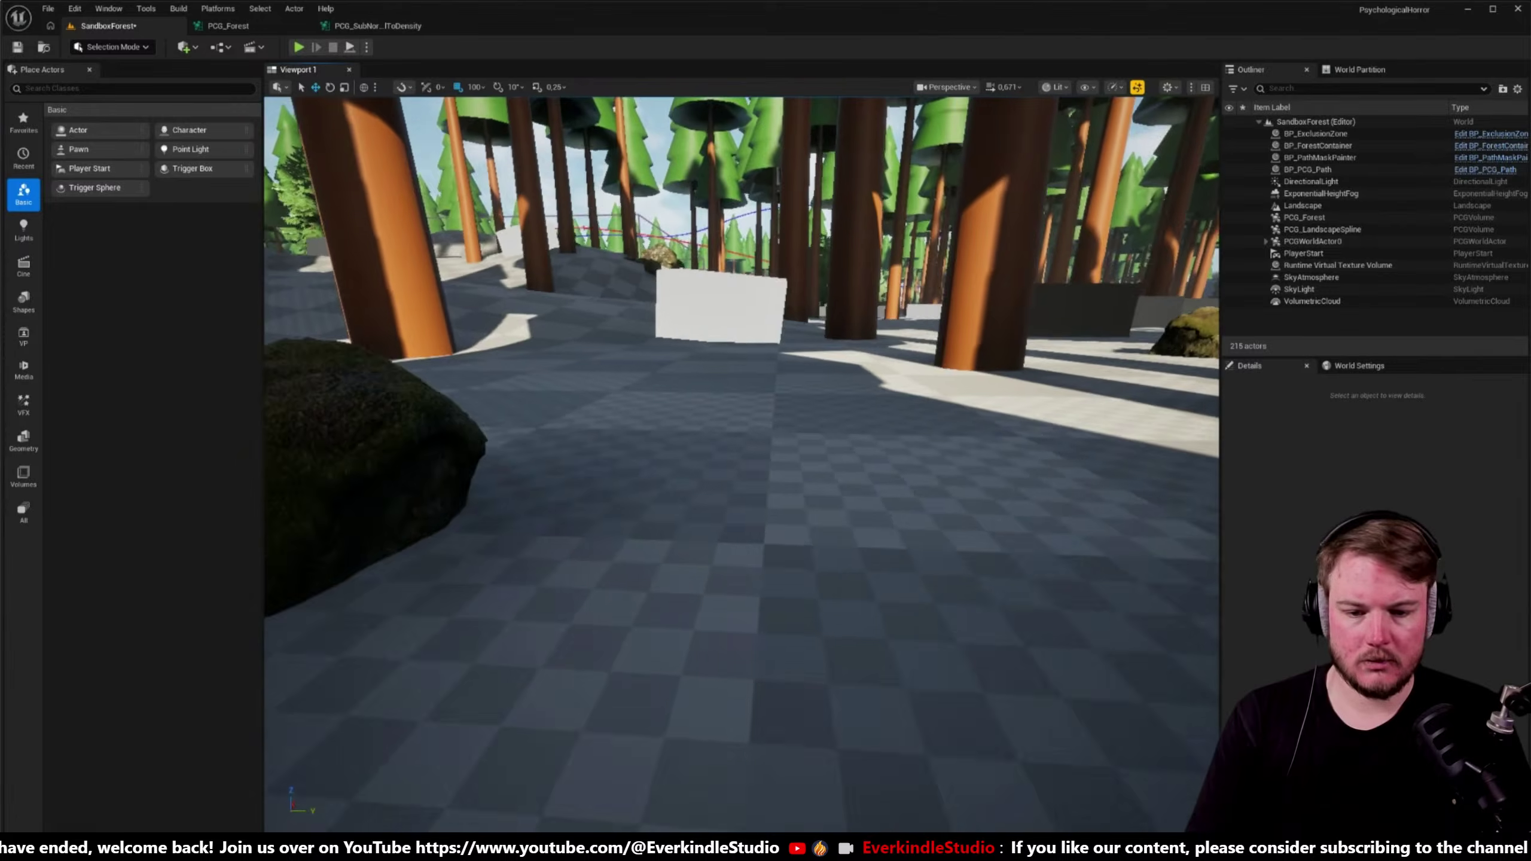
key("w")
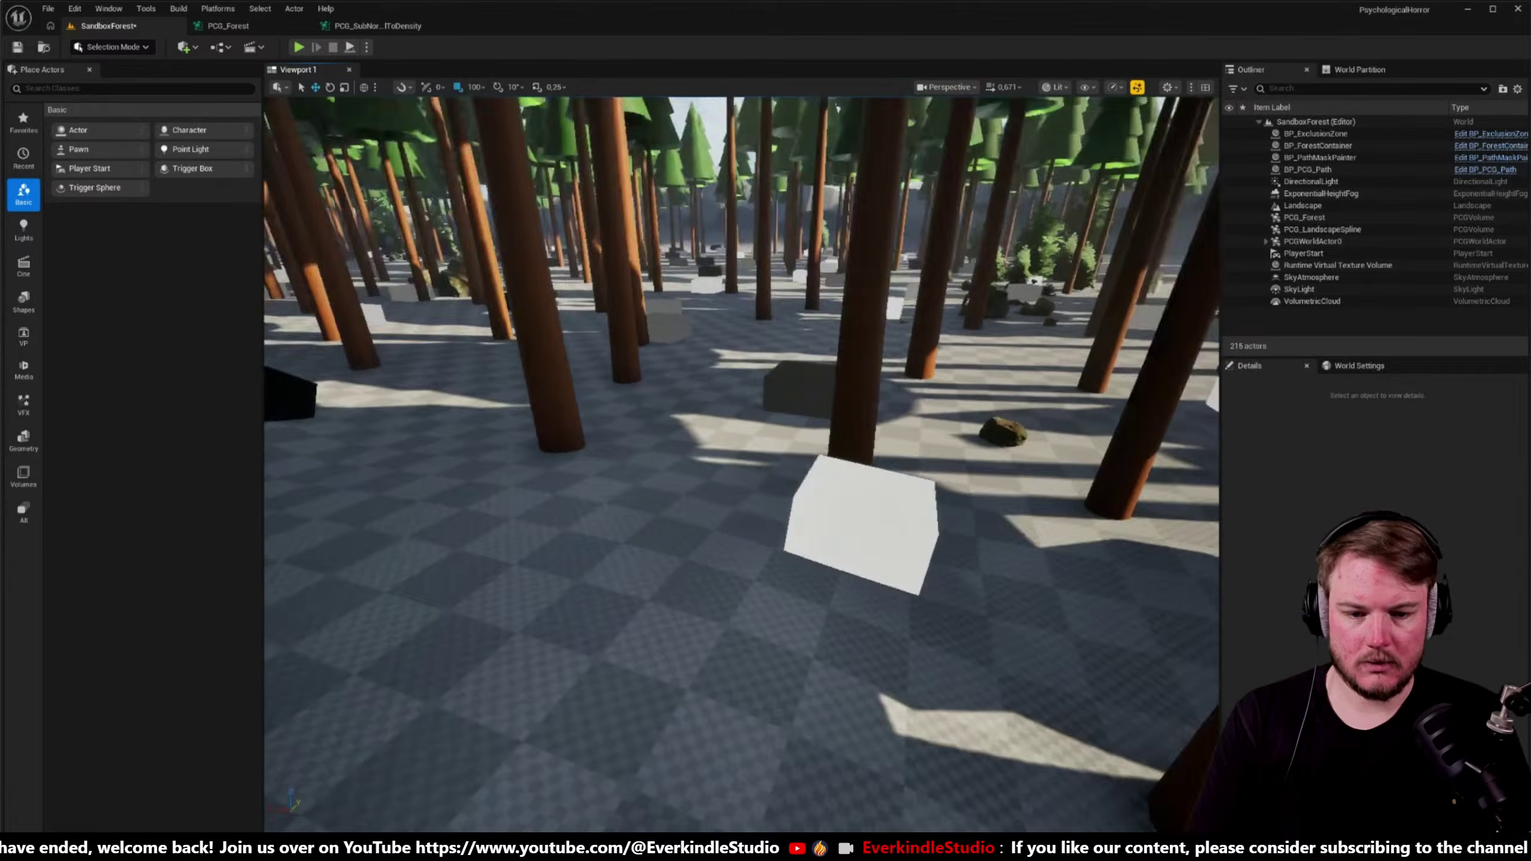
key("w")
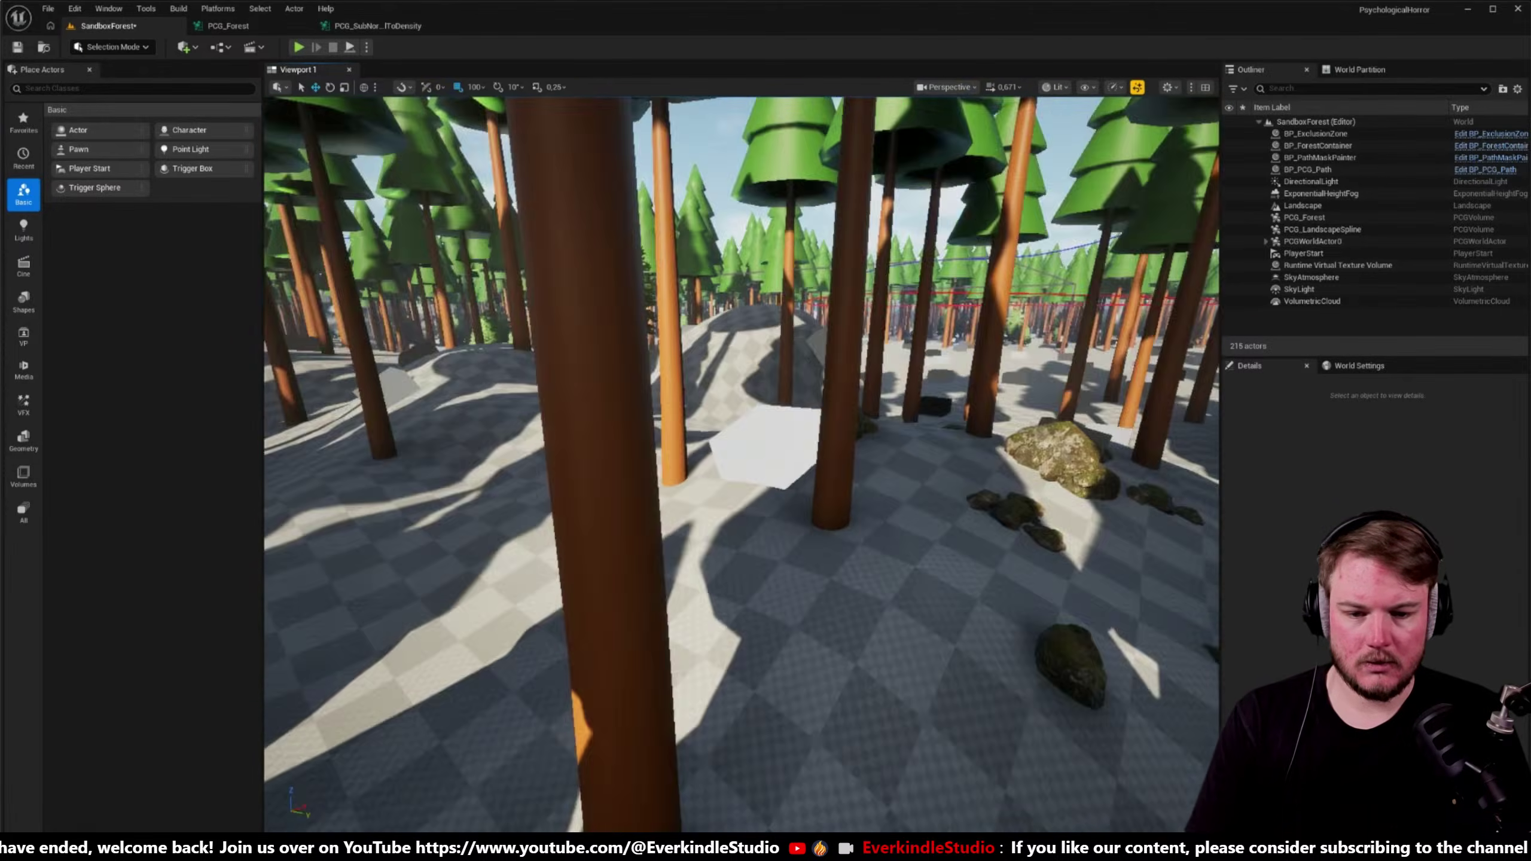
key("w")
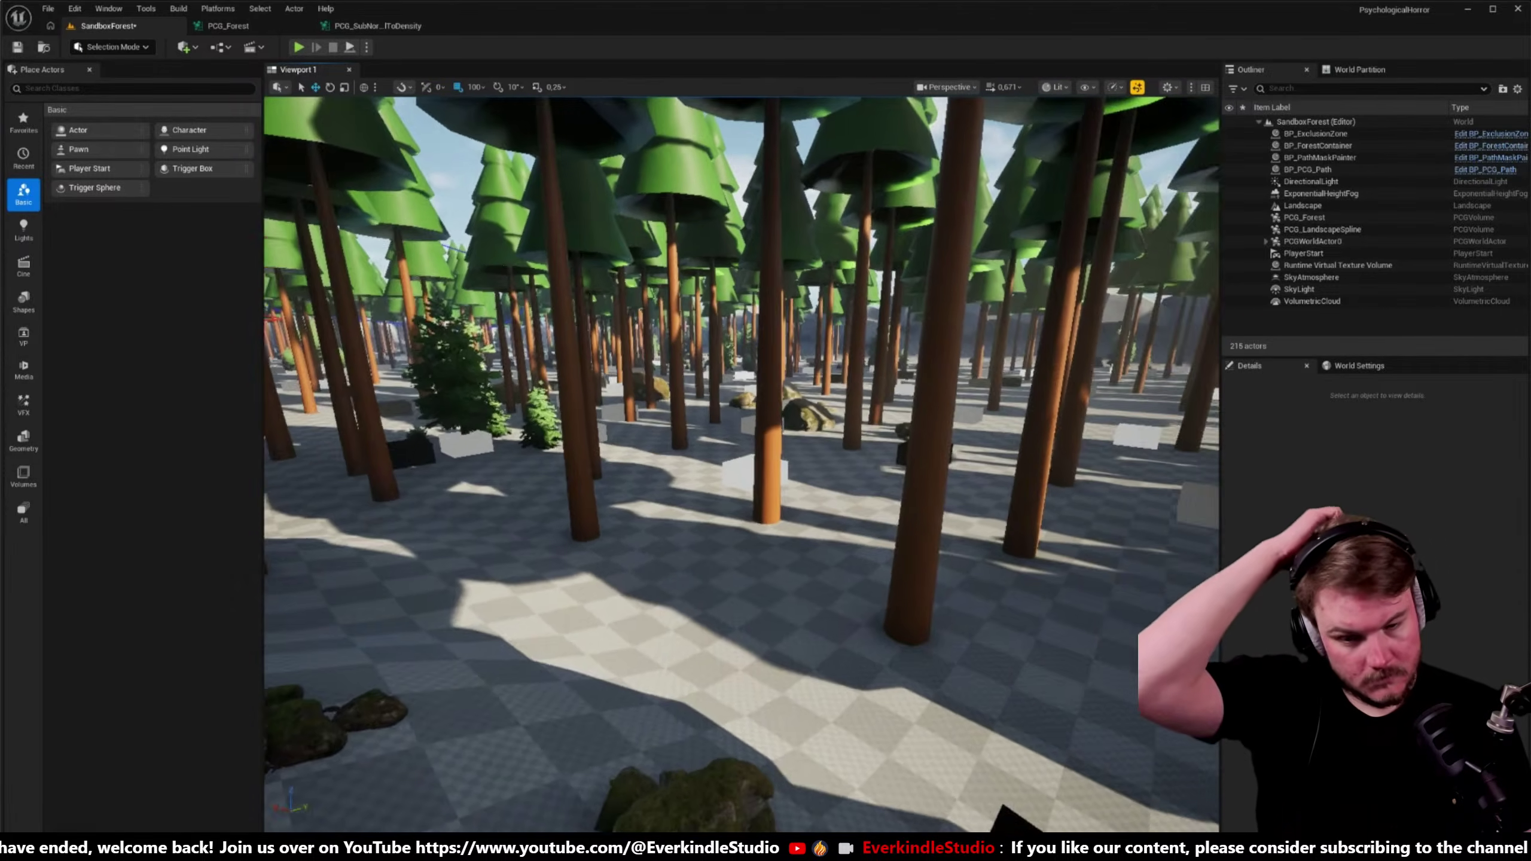
key("w")
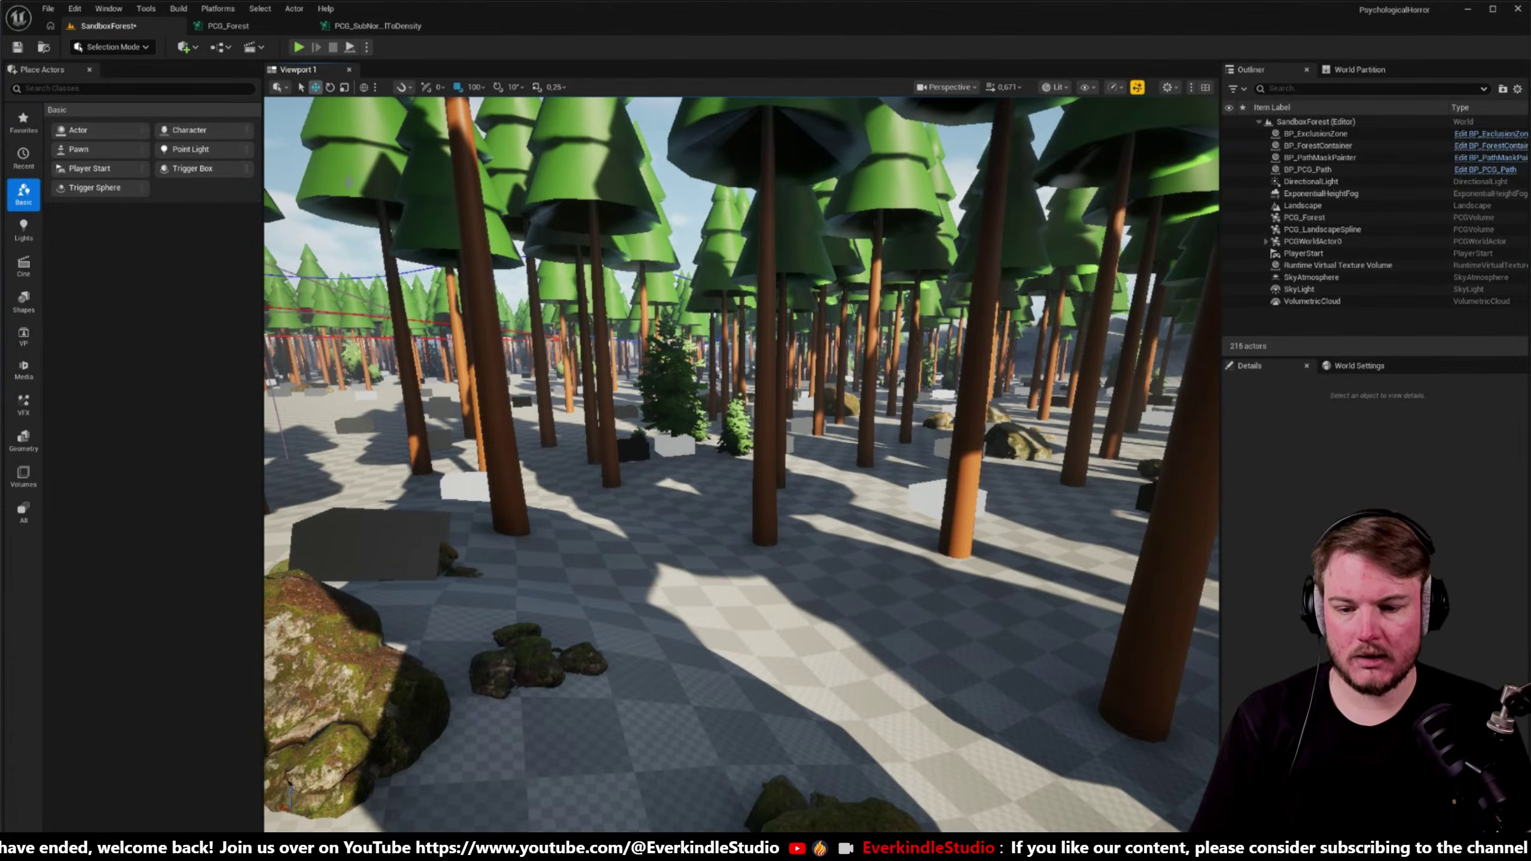
key("w")
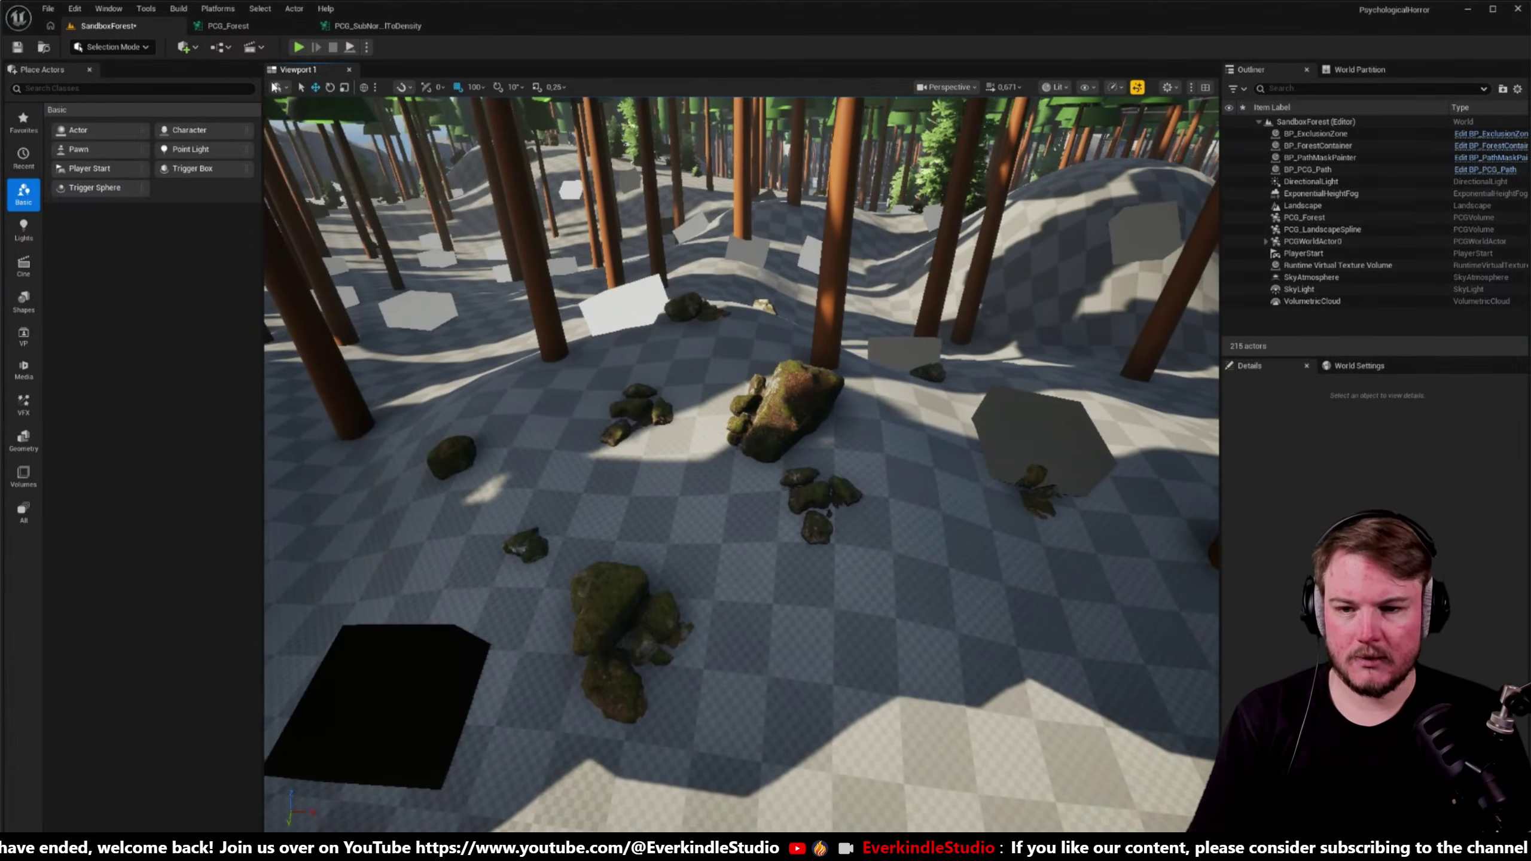
- With regeneration paused, reconnect Fir Large's Debug node from the reroute to the Points Out of PCG Sub Normal to Density
left_click(235, 25)
scroll(899, 332, "down", 3)
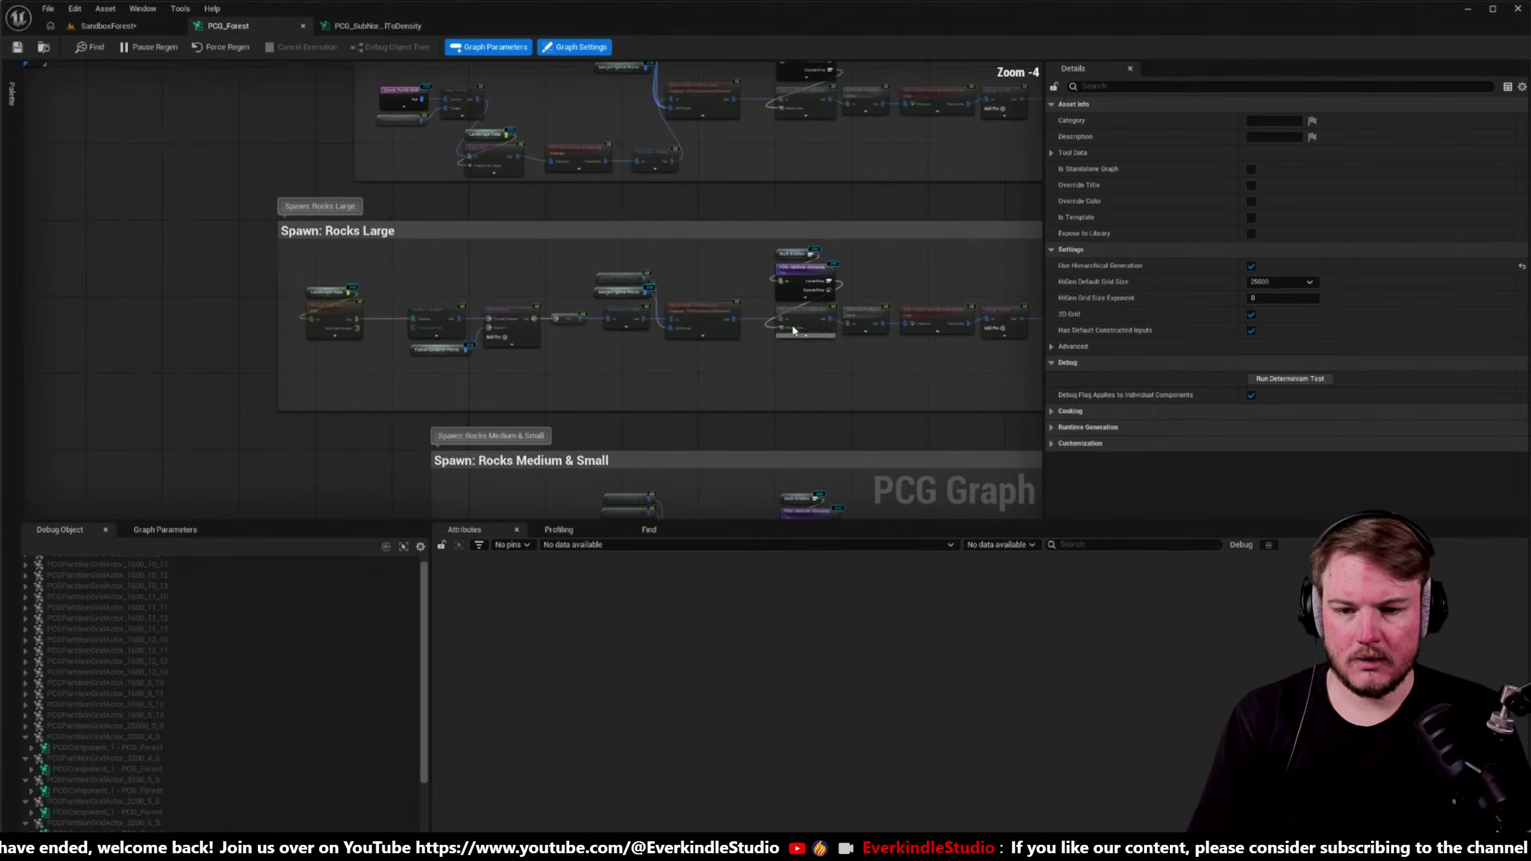
right_click_drag(691, 320, 663, 856)
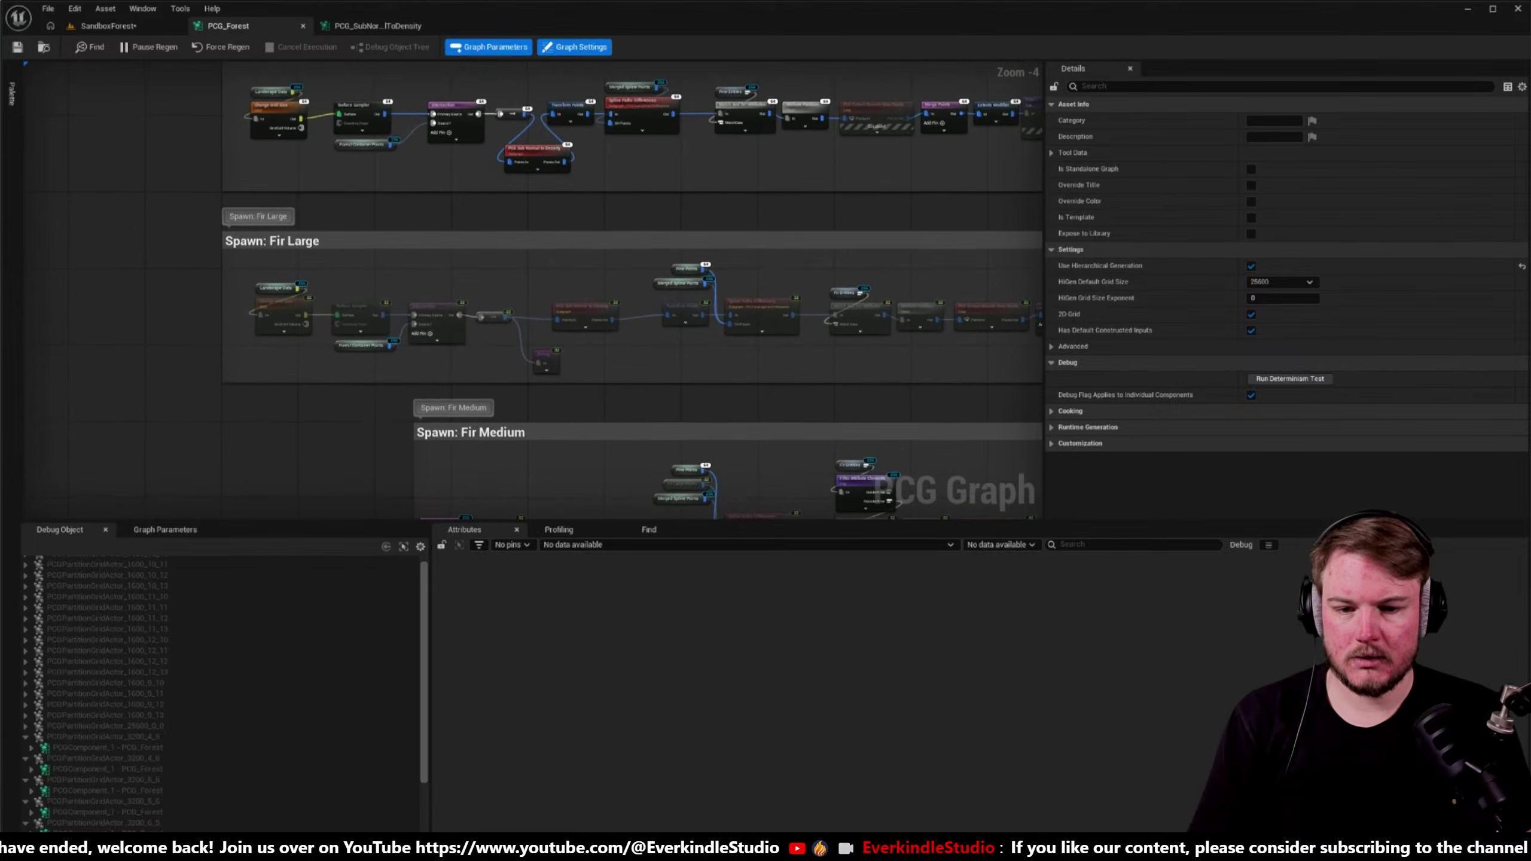
scroll(574, 343, "up", 4)
left_click(662, 369)
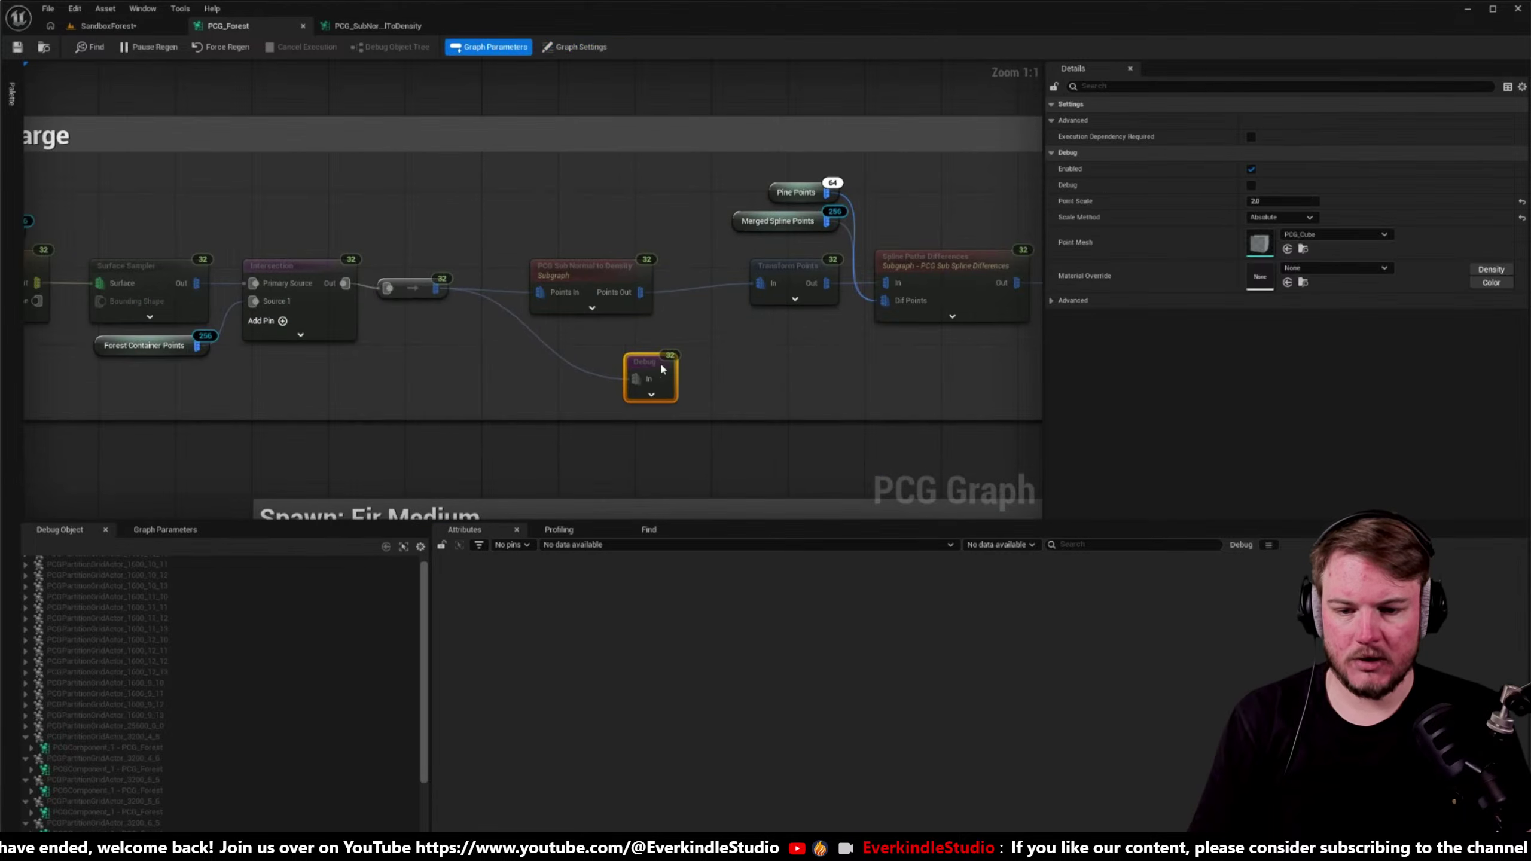
right_click_drag(661, 369, 554, 350)
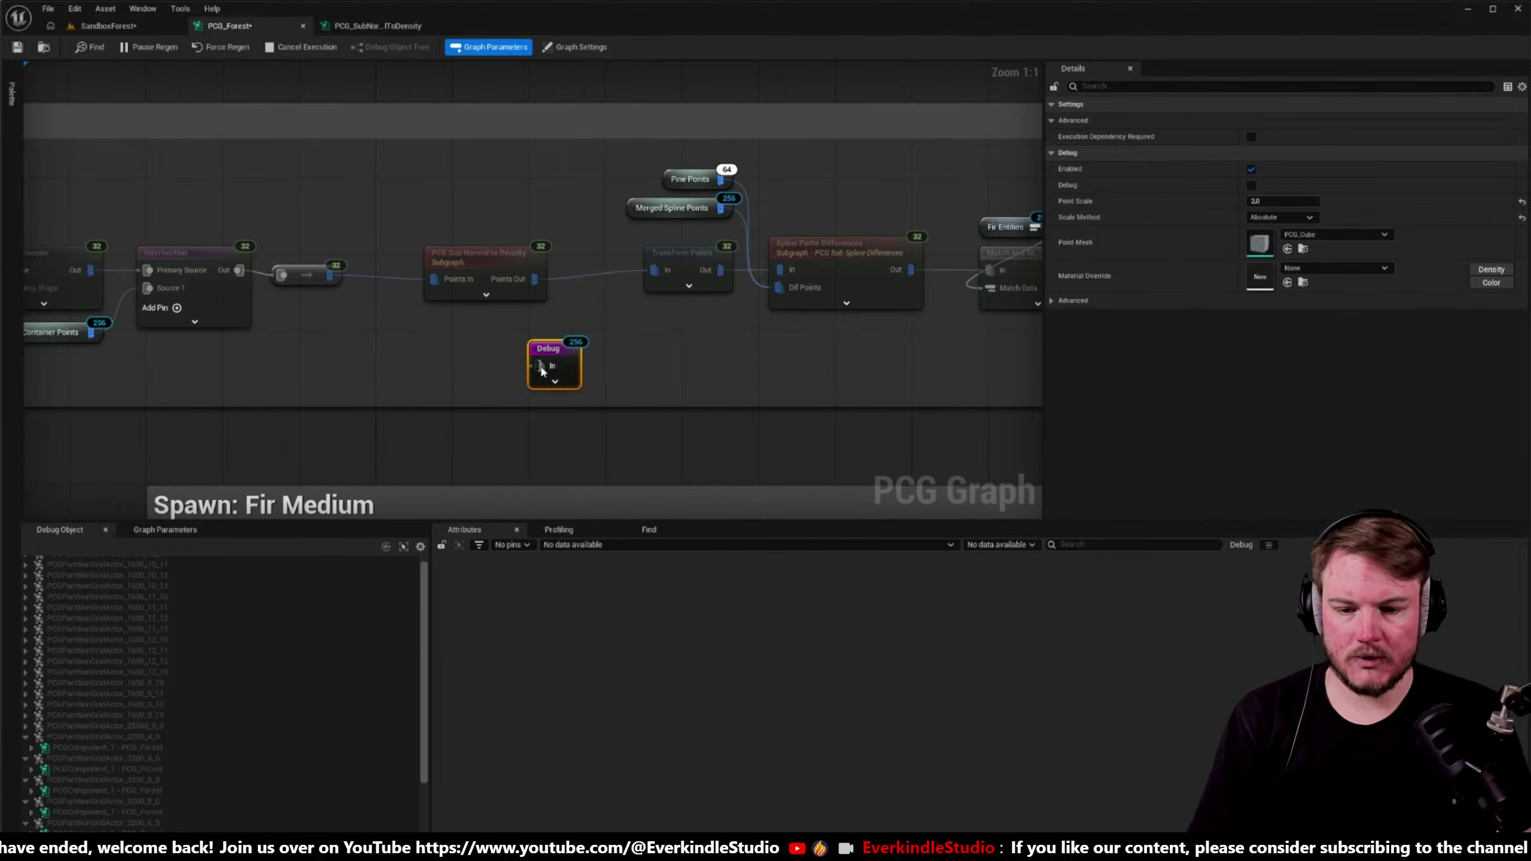
left_click_drag(540, 365, 462, 355)
key("Escape")
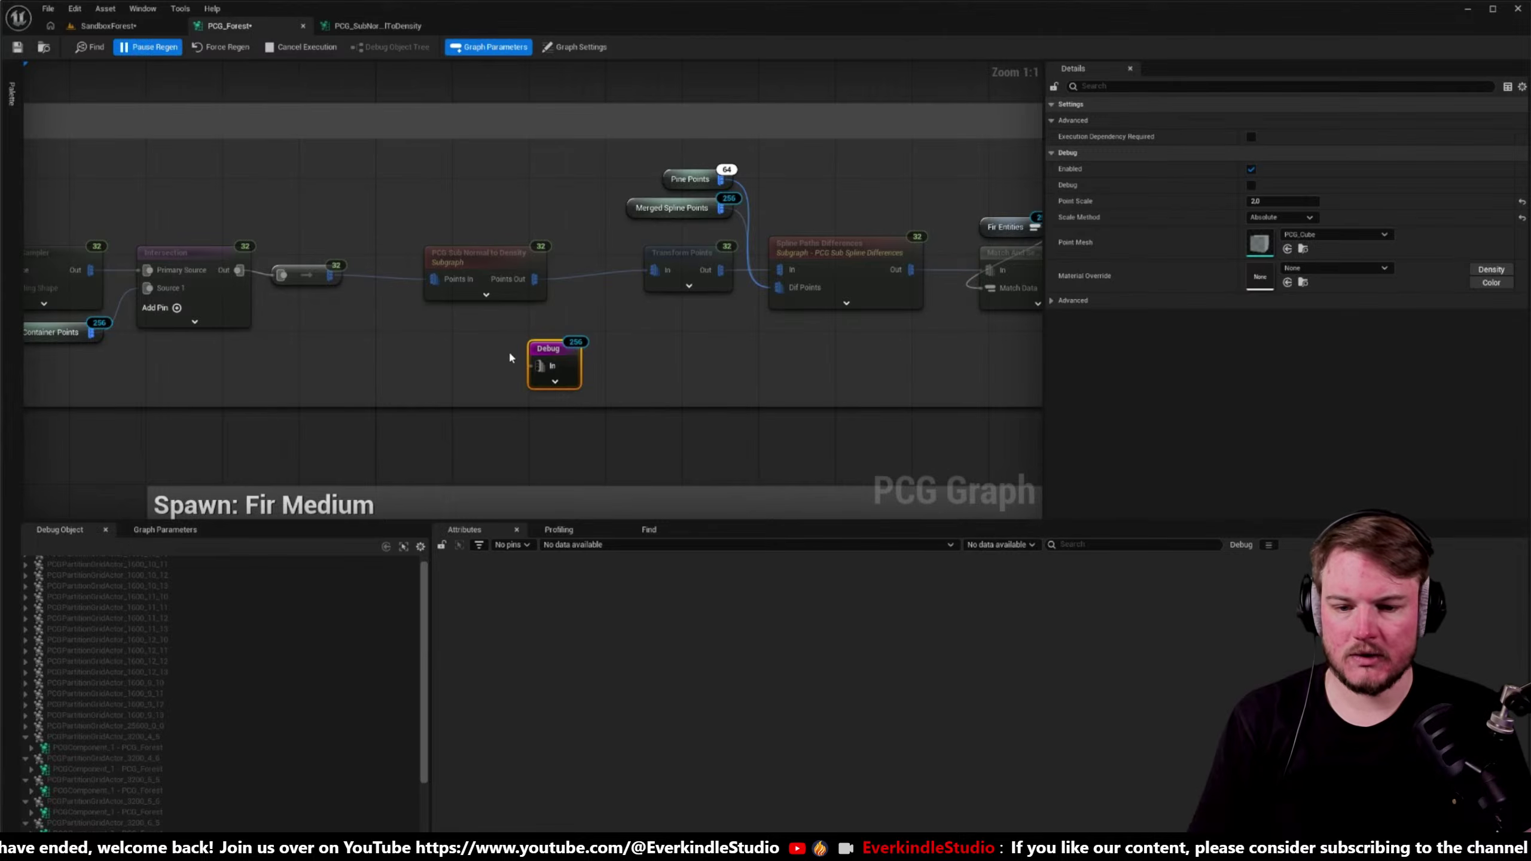
- Resume graph regeneration and inspect the debug cubes around the tree trunks on the slopes in the level
left_click(172, 26)
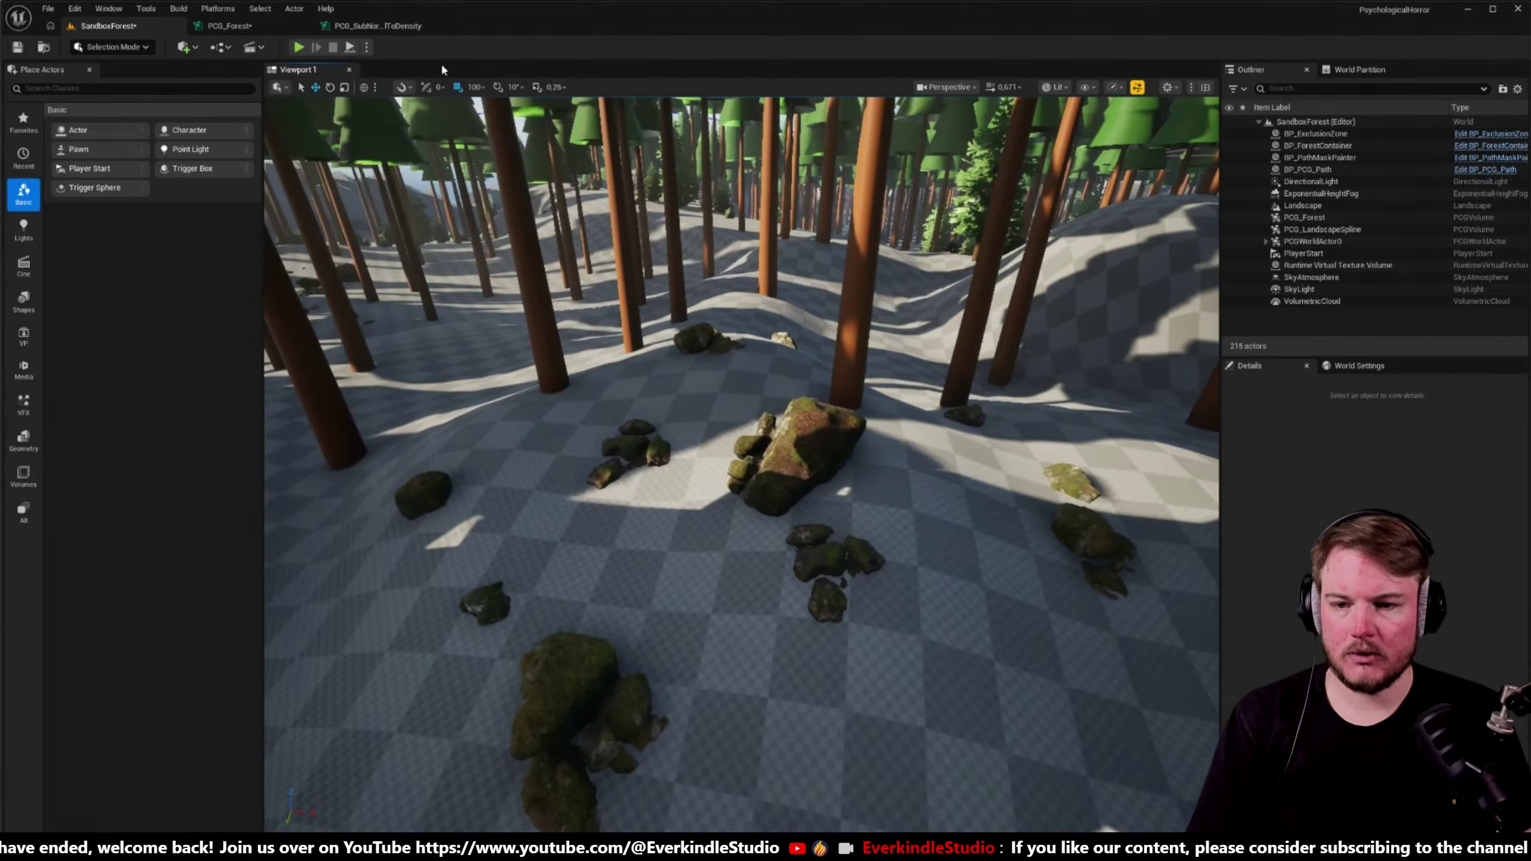
left_click(229, 25)
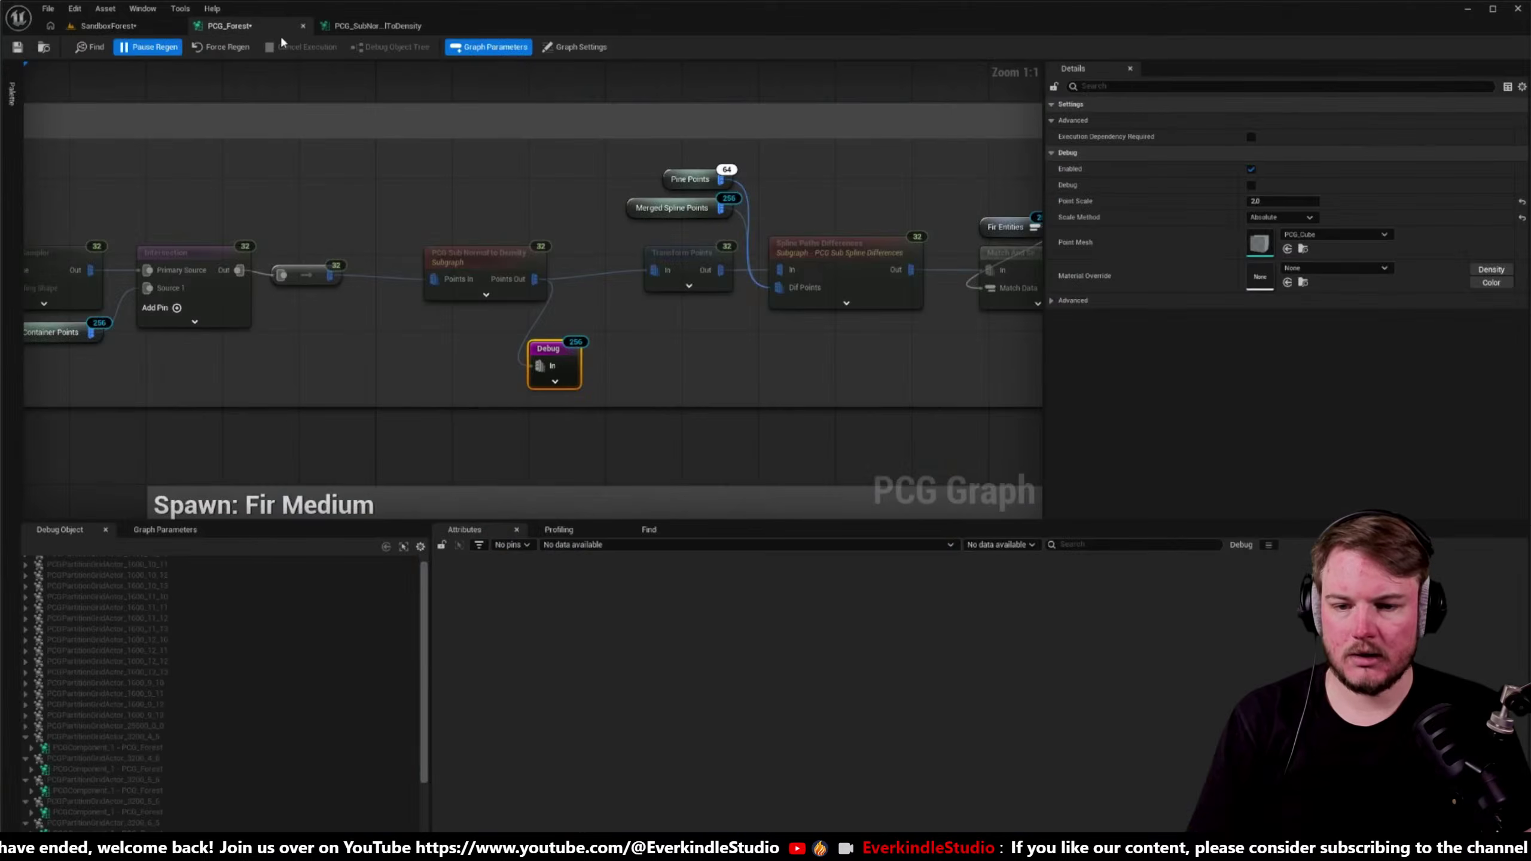
key("d")
left_click(108, 26)
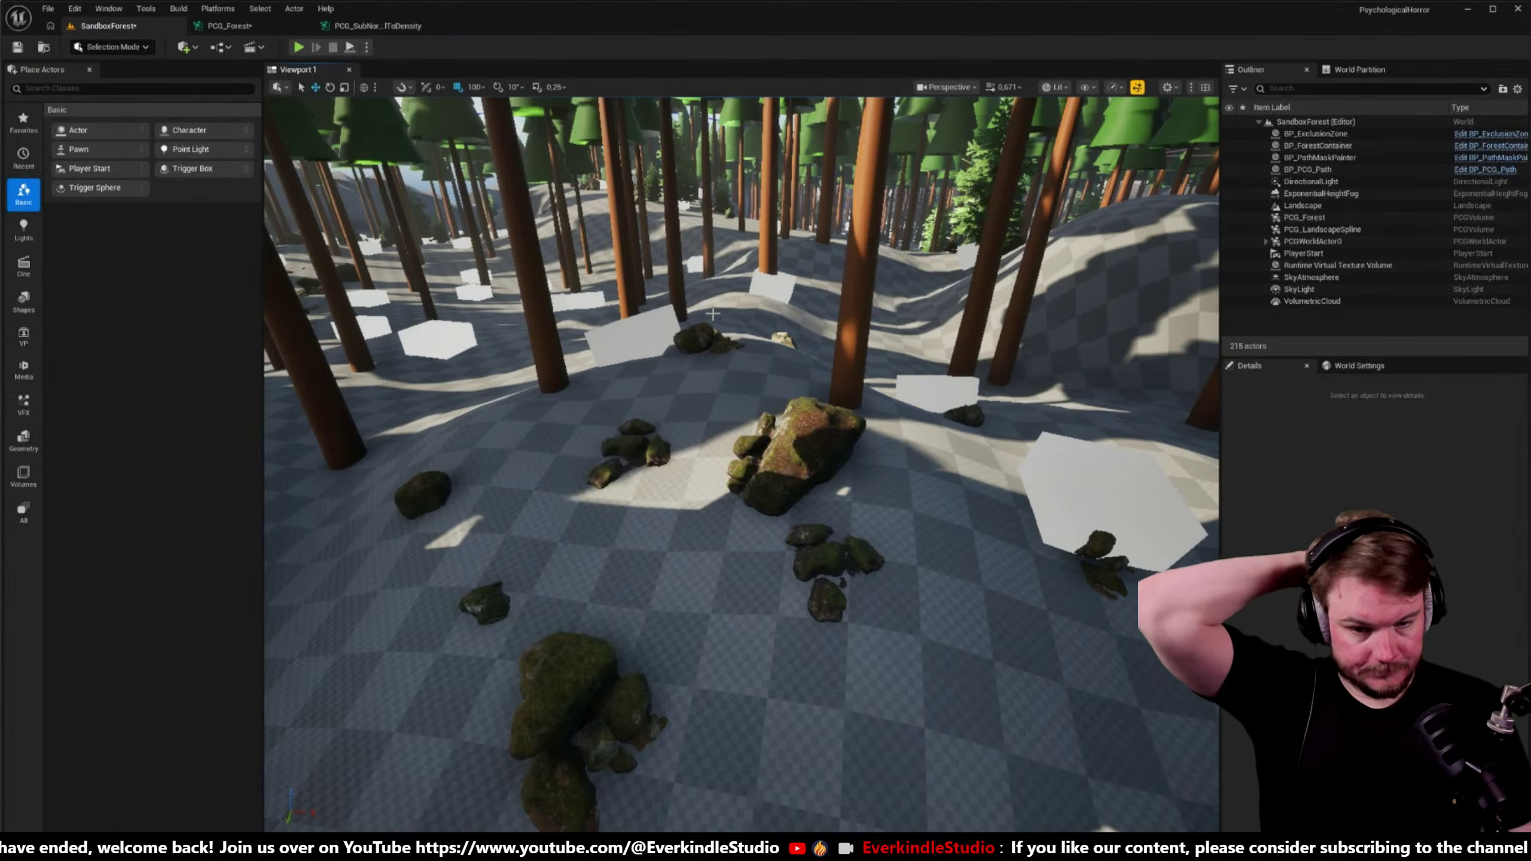
right_click_drag(624, 270, 823, 475)
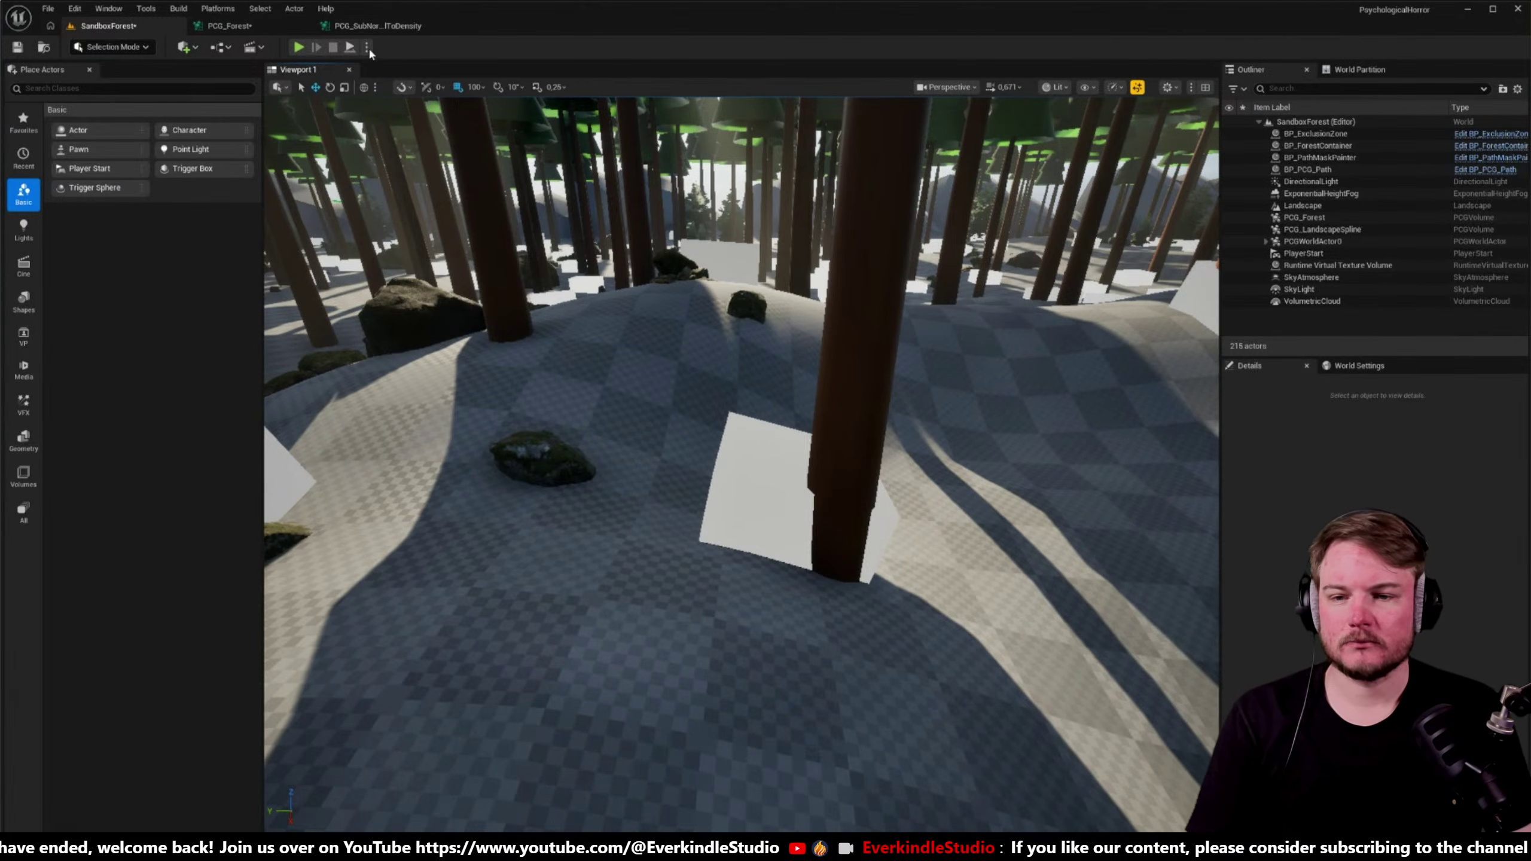
- Move Fir Large's Transform Points node closer to the density subgraph and lock its Scale Min and Scale Max proportions
left_click(229, 25)
right_click_drag(434, 338, 312, 345)
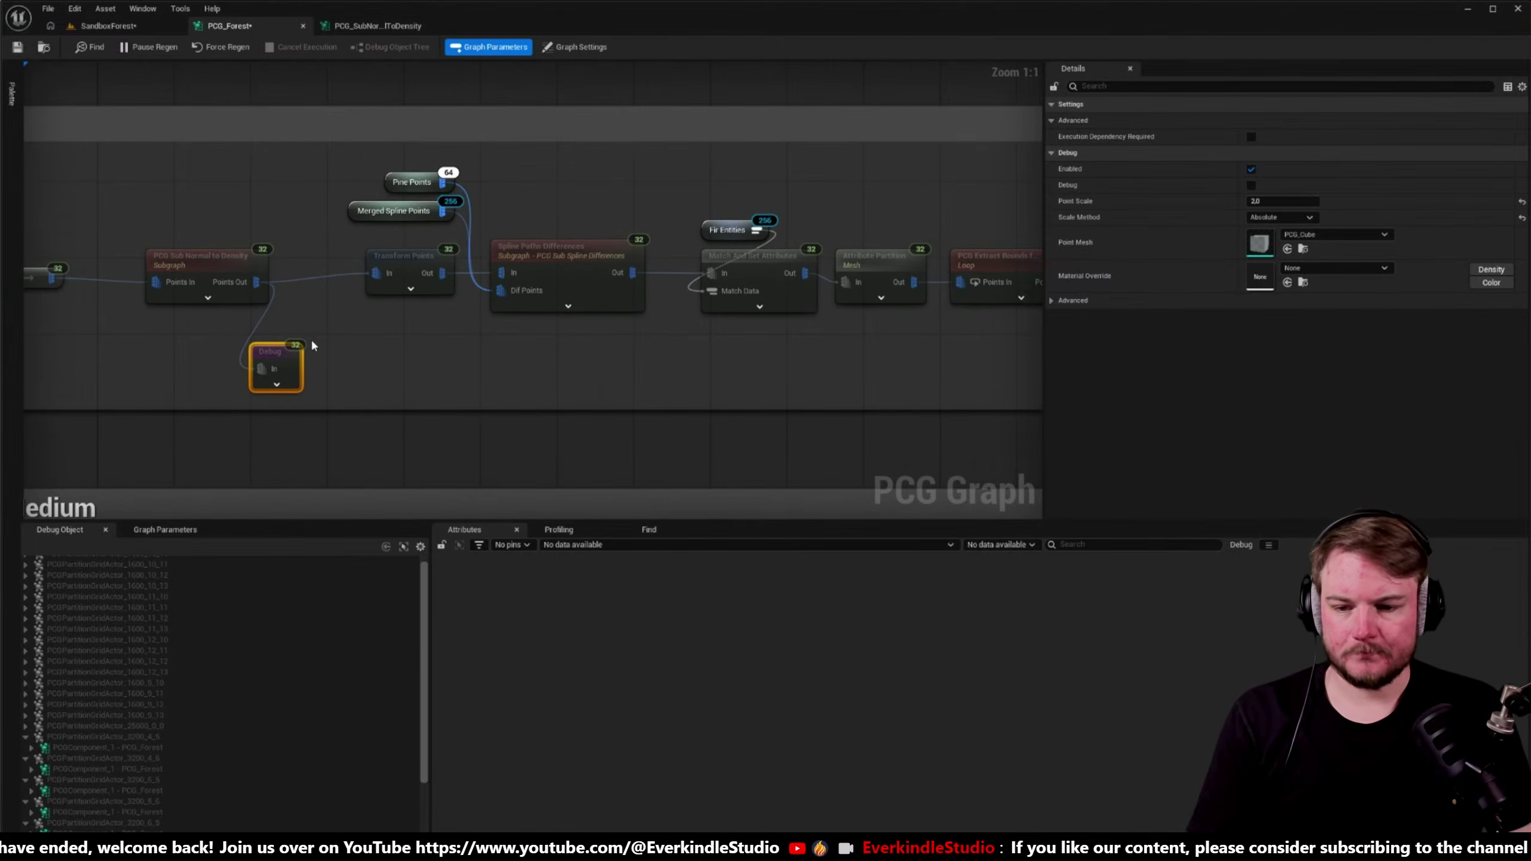
left_click(387, 275)
left_click_drag(420, 270, 381, 271)
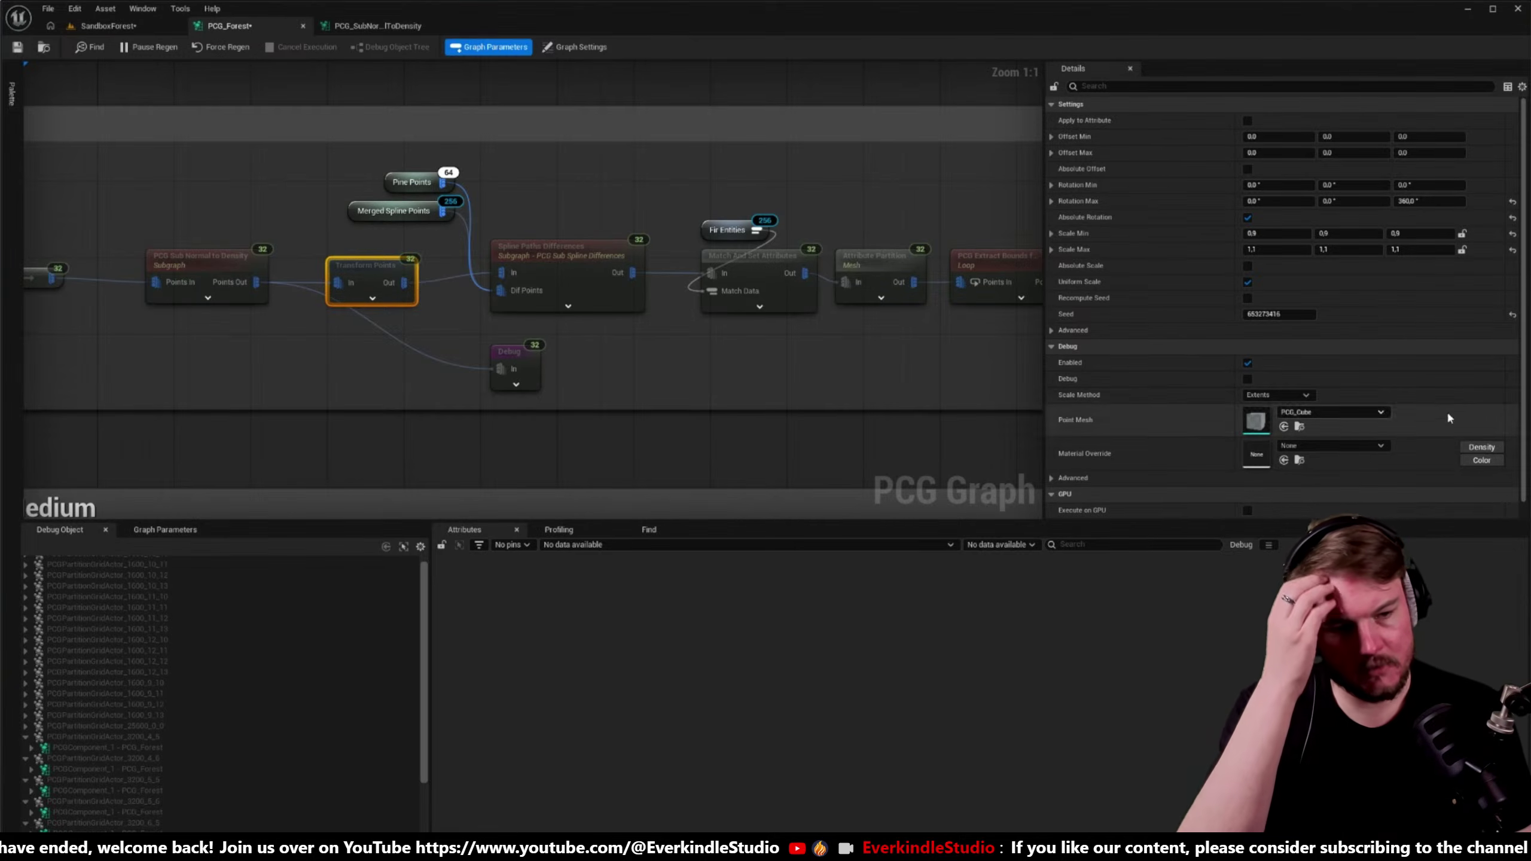
left_click(1463, 234)
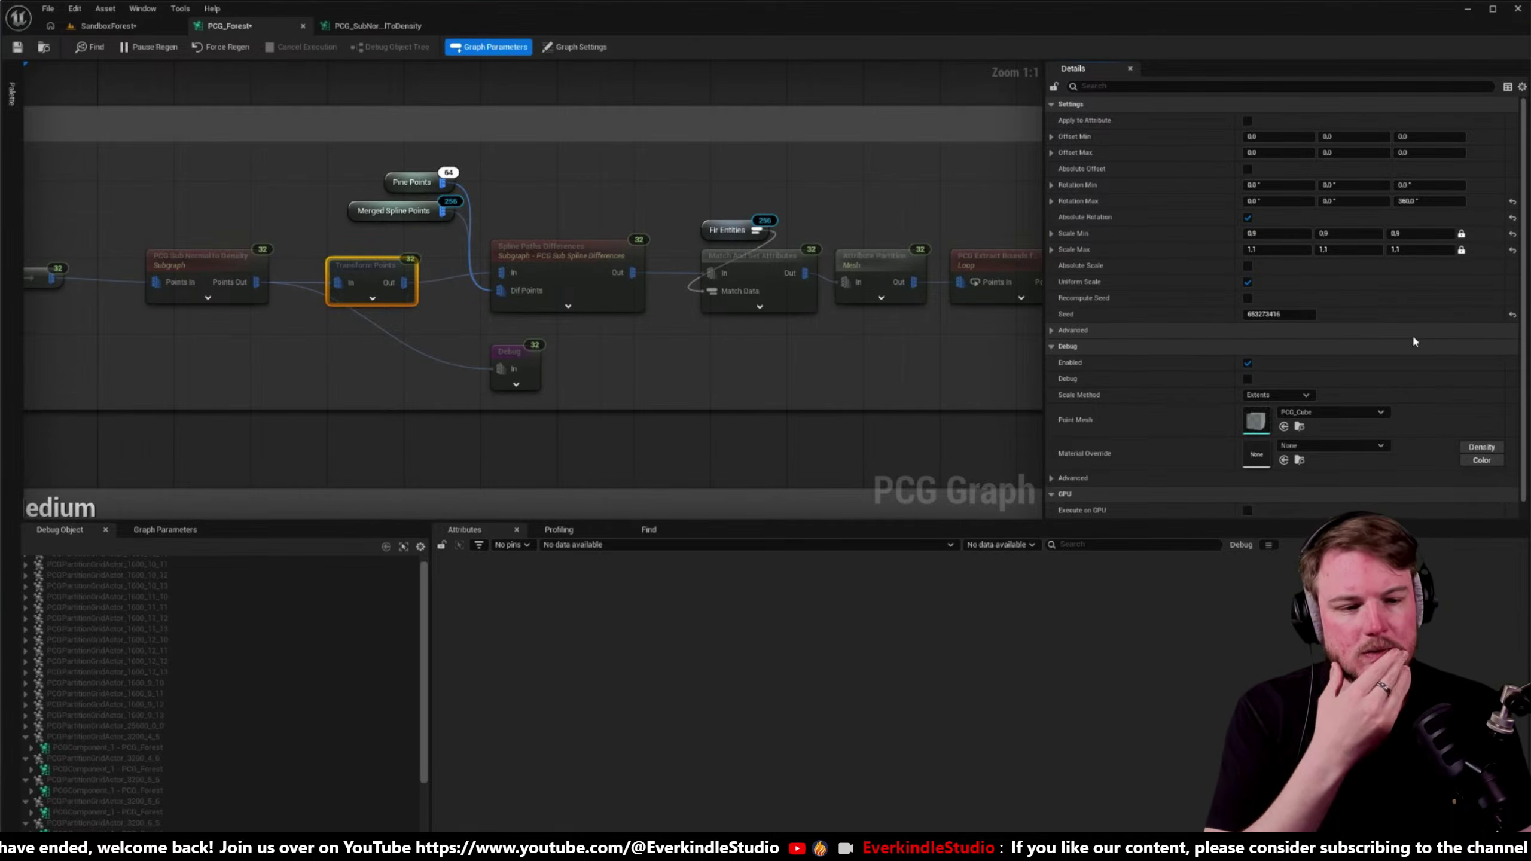
- Reconnect the Debug node to the output of Fir Large's Transform Points and check the debug cubes in the level
right_click_drag(433, 373, 517, 380)
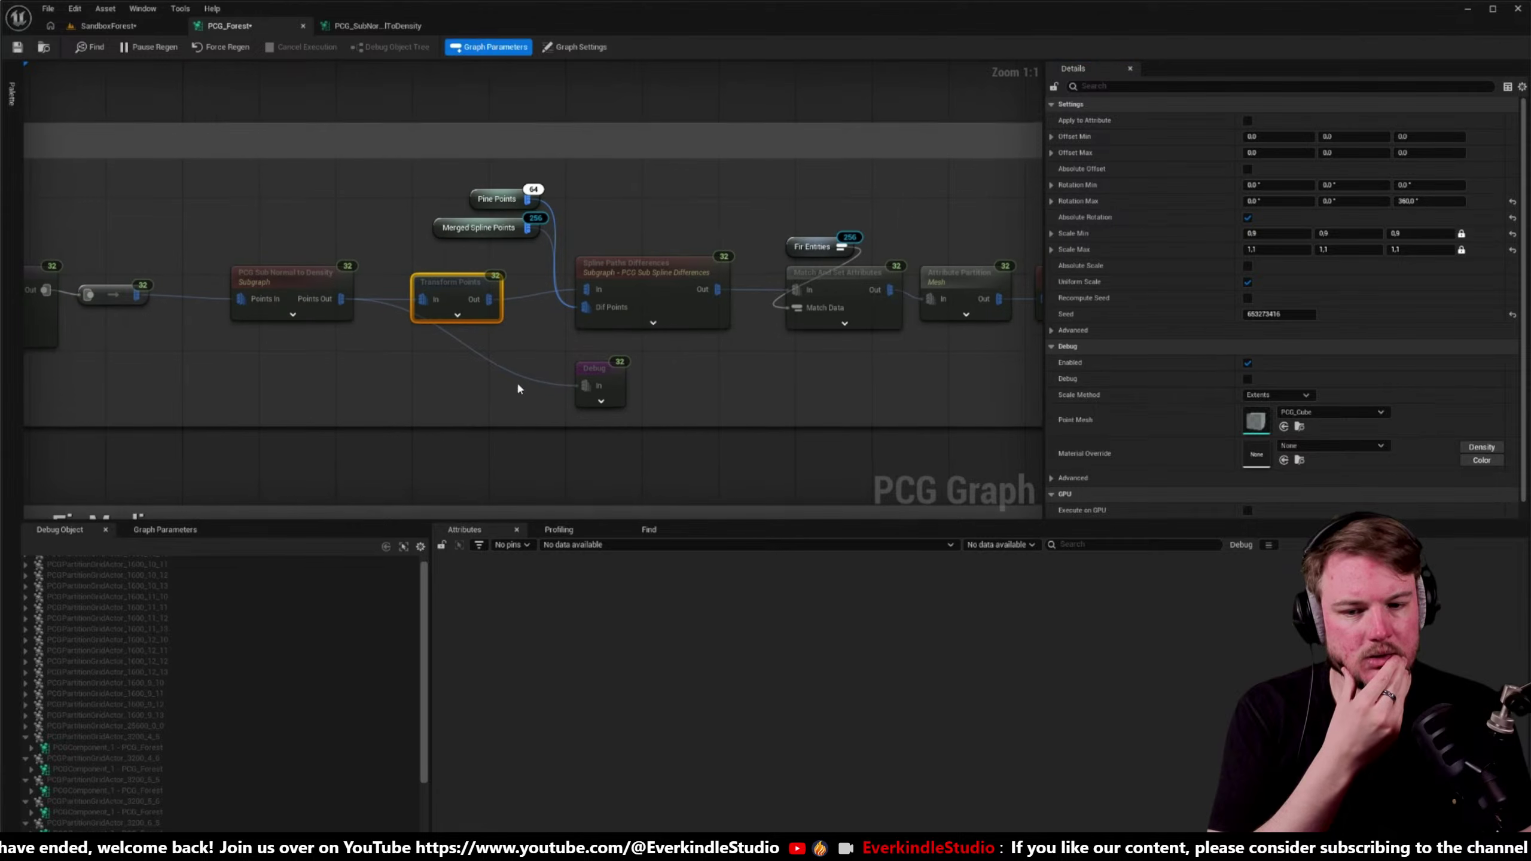
left_click_drag(488, 299, 543, 374)
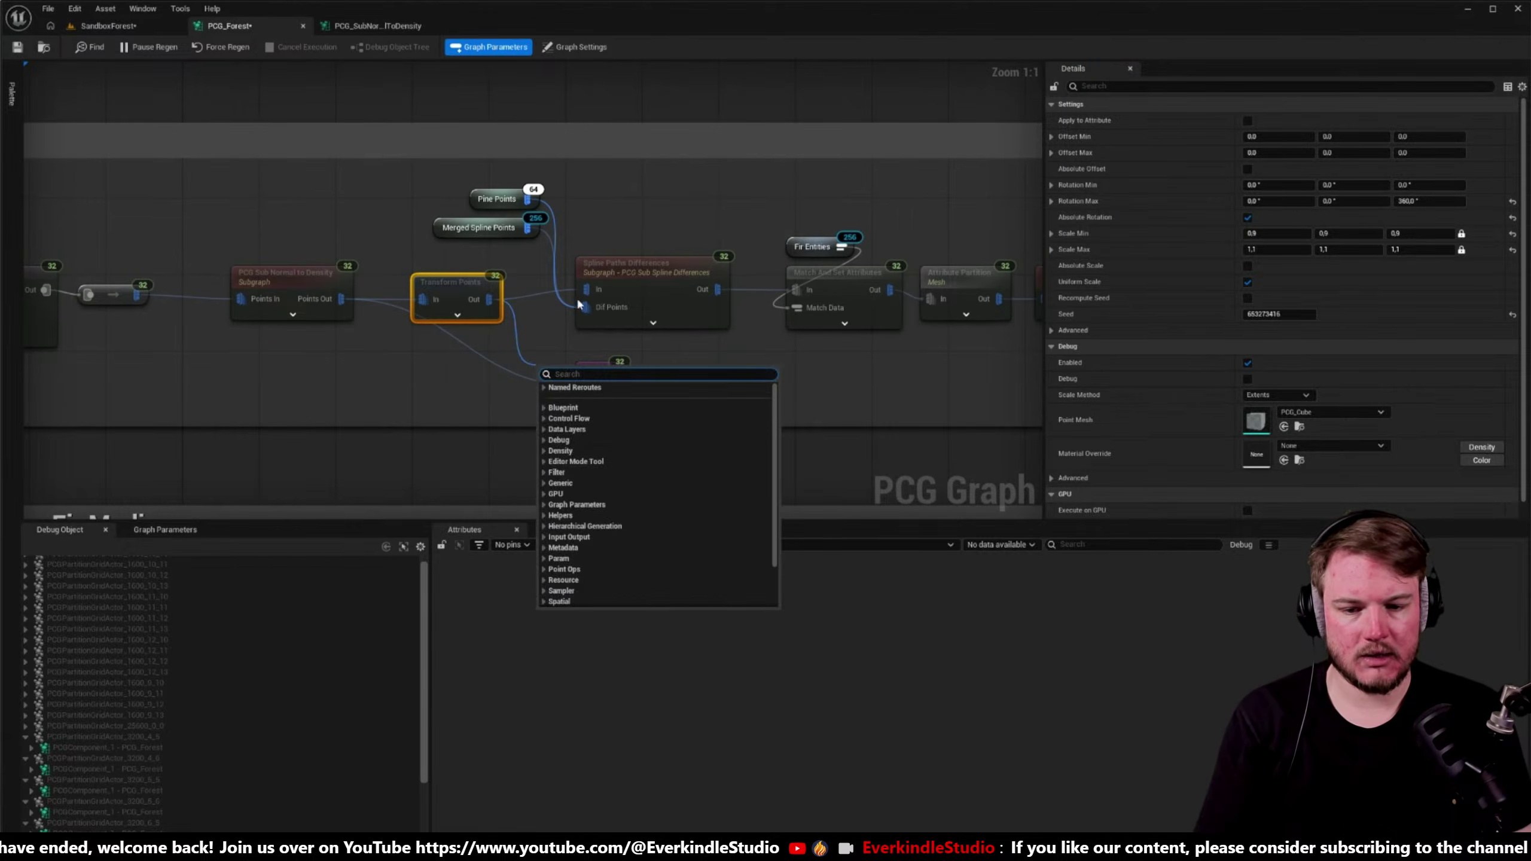
left_click(579, 296)
left_click_drag(491, 313, 584, 385)
key("ctrl+z")
left_click(107, 25)
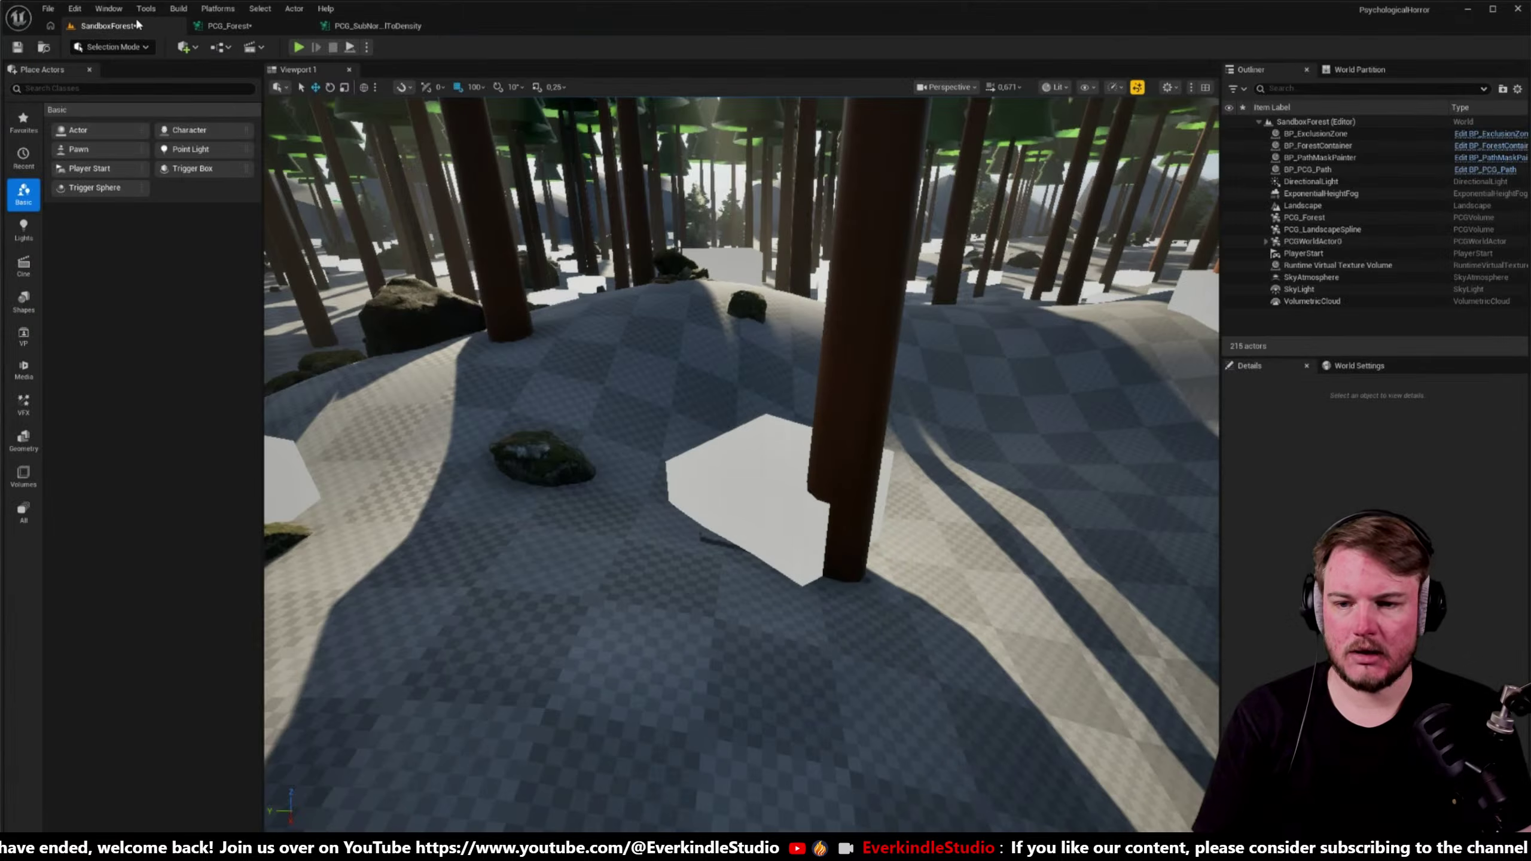
mouse_move(749, 397)
right_mouse_down()
mouse_move(756, 386)
mouse_move(739, 391)
right_mouse_up()
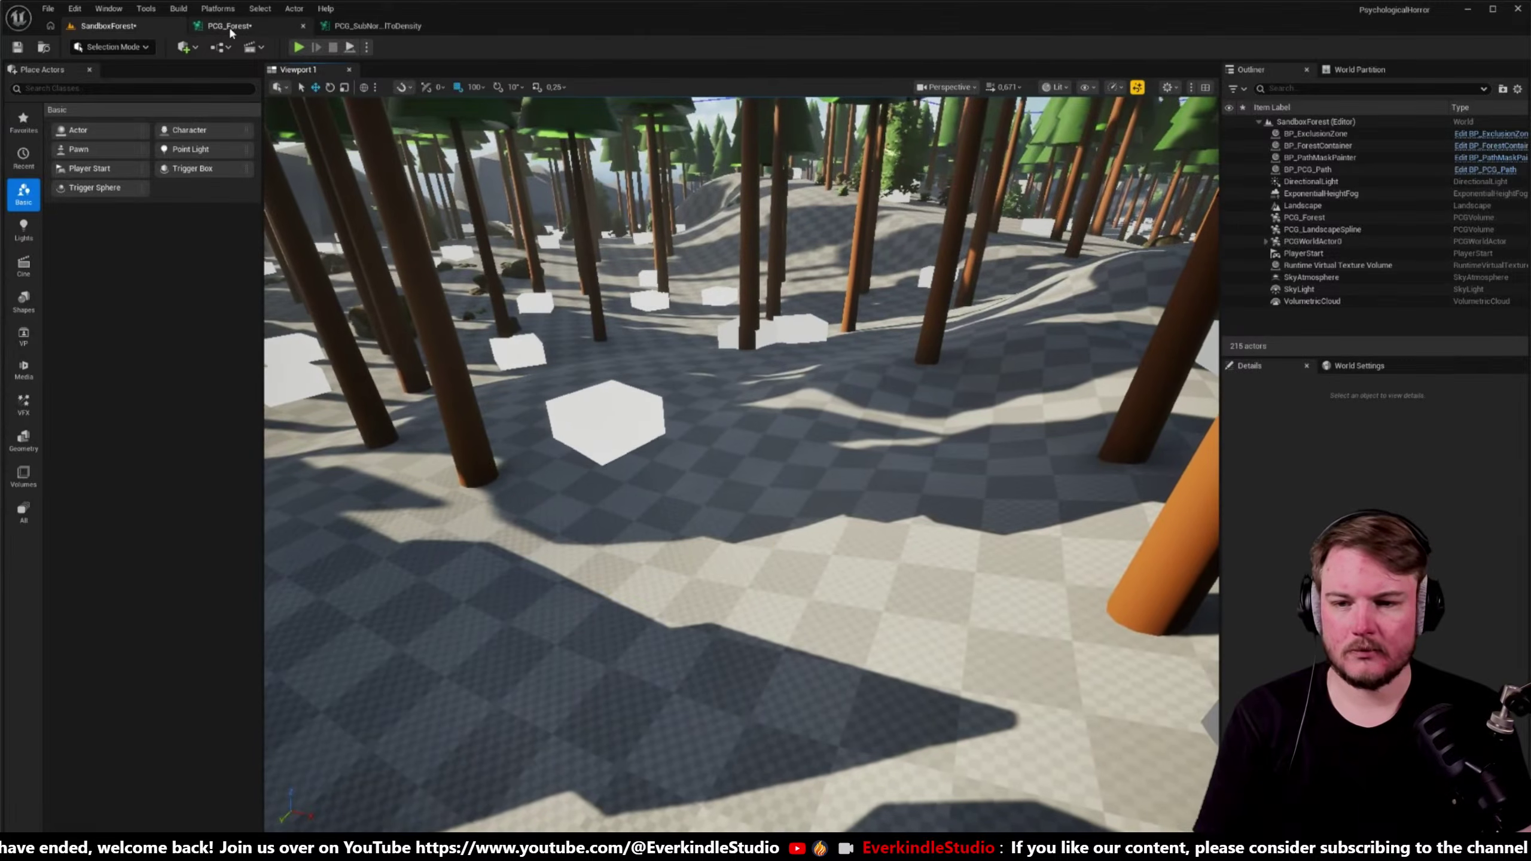
- Delete Fir Large's Debug node from the PCG_Forest graph and return to the SandboxForest level
left_click(228, 25)
right_click_drag(720, 235, 290, 205)
left_click(170, 335)
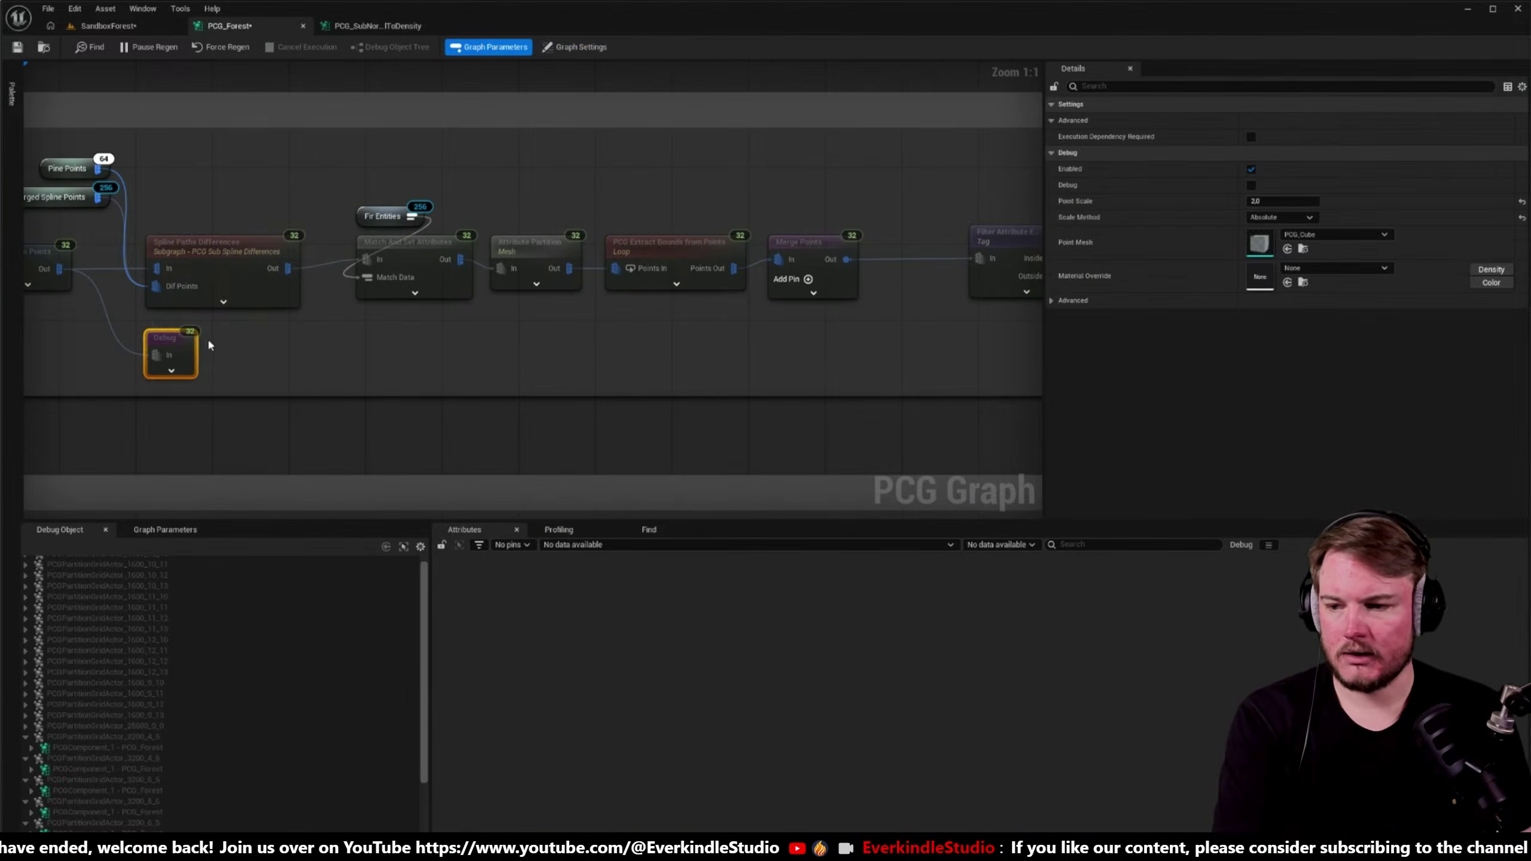
key("Delete")
right_click_drag(297, 312, 136, 328)
left_click(109, 25)
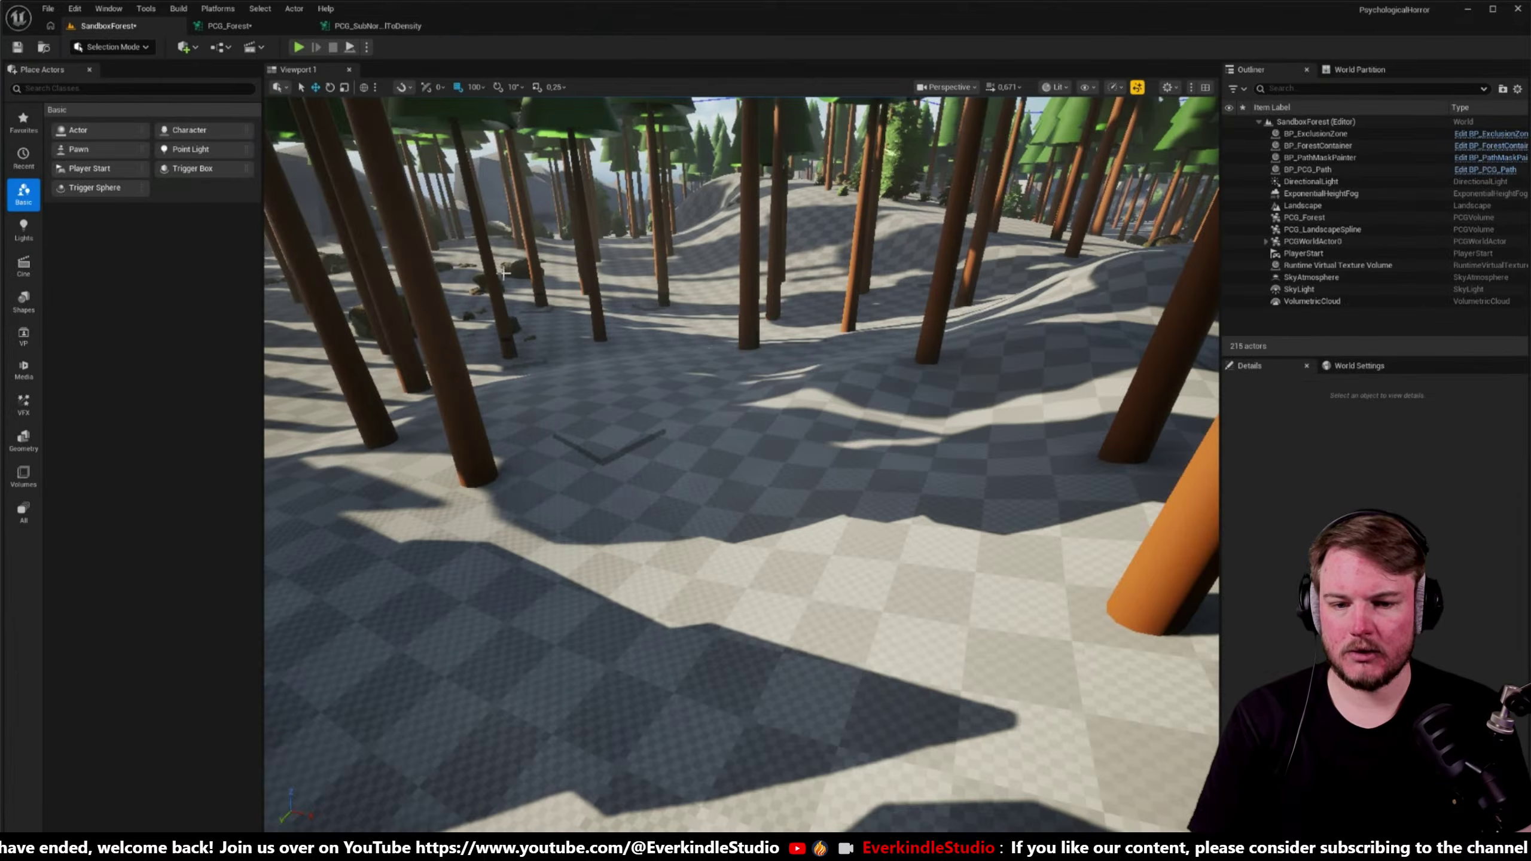
- Sculpt the terrain near the small leafy fir into a raised mound in Landscape Mode and select the Smooth tool
right_click_drag(742, 392, 686, 384)
scroll(718, 388, "up", 3)
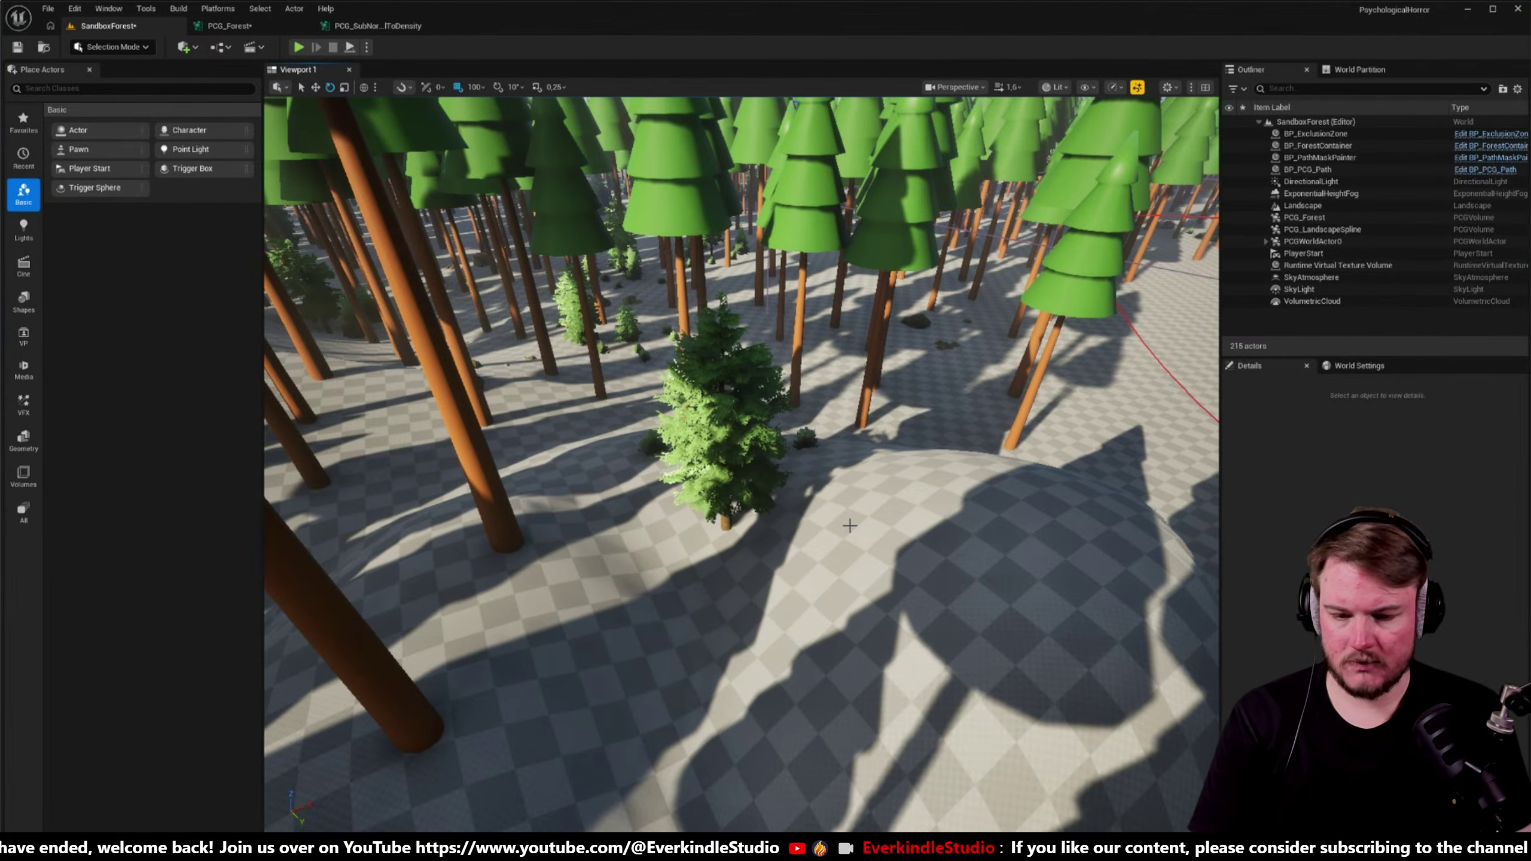
key("shift+2")
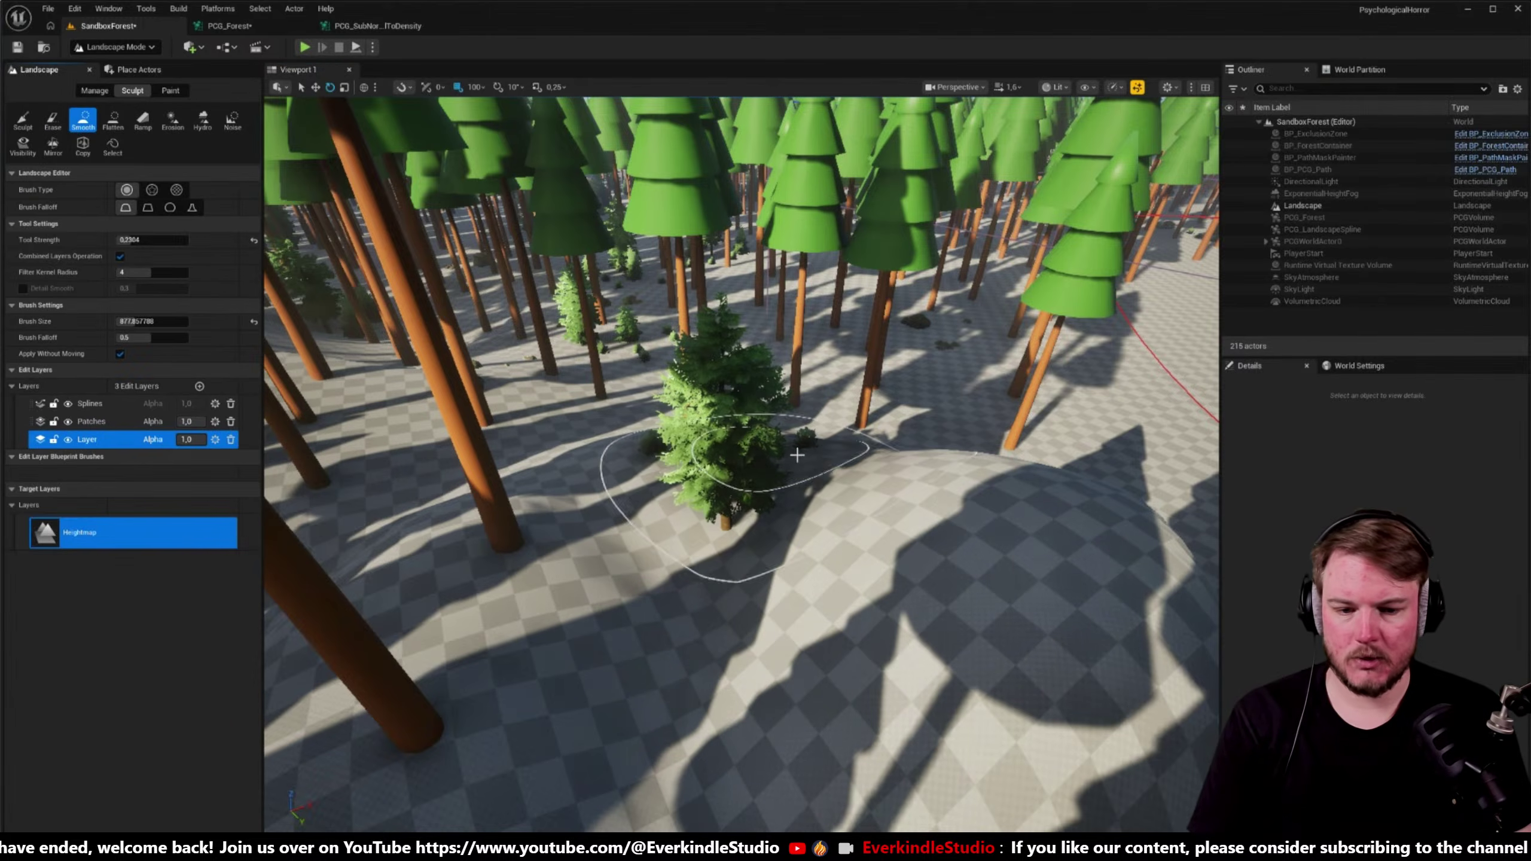
left_click(23, 120)
mouse_move(898, 473)
left_mouse_down()
mouse_move(933, 602)
mouse_move(944, 589)
mouse_move(837, 625)
mouse_move(820, 575)
mouse_move(871, 547)
mouse_move(783, 477)
mouse_move(681, 477)
mouse_move(638, 518)
mouse_move(684, 492)
mouse_move(468, 547)
mouse_move(677, 491)
mouse_move(615, 461)
mouse_move(461, 506)
mouse_move(608, 444)
left_mouse_up()
left_click(84, 119)
mouse_move(835, 403)
right_mouse_down()
mouse_move(783, 422)
mouse_move(834, 402)
right_mouse_up()
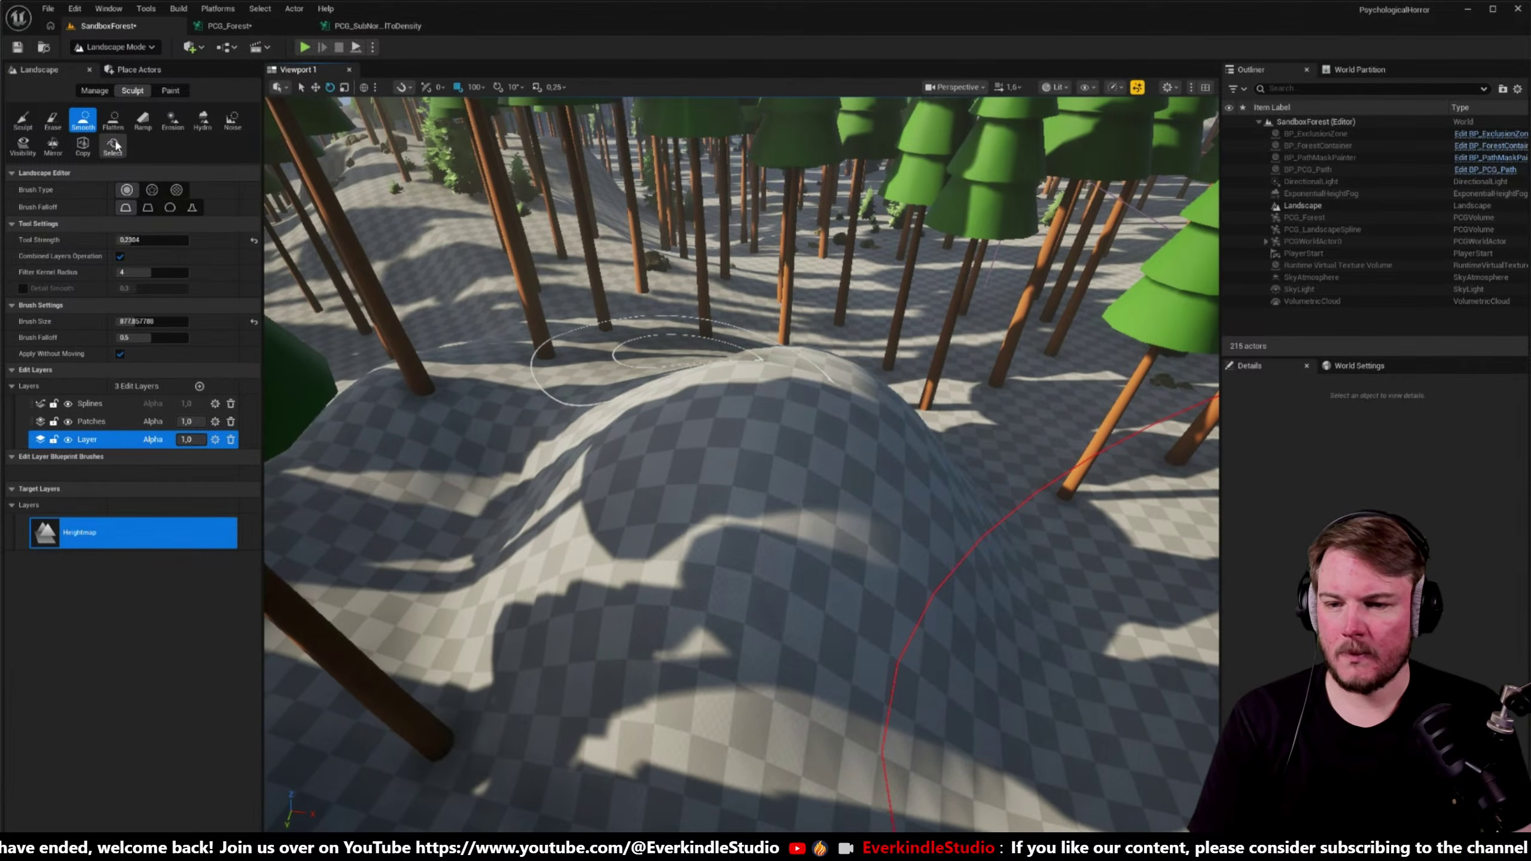
- Flatten the top of the mound and inspect the trees spawned on it
left_click(112, 119)
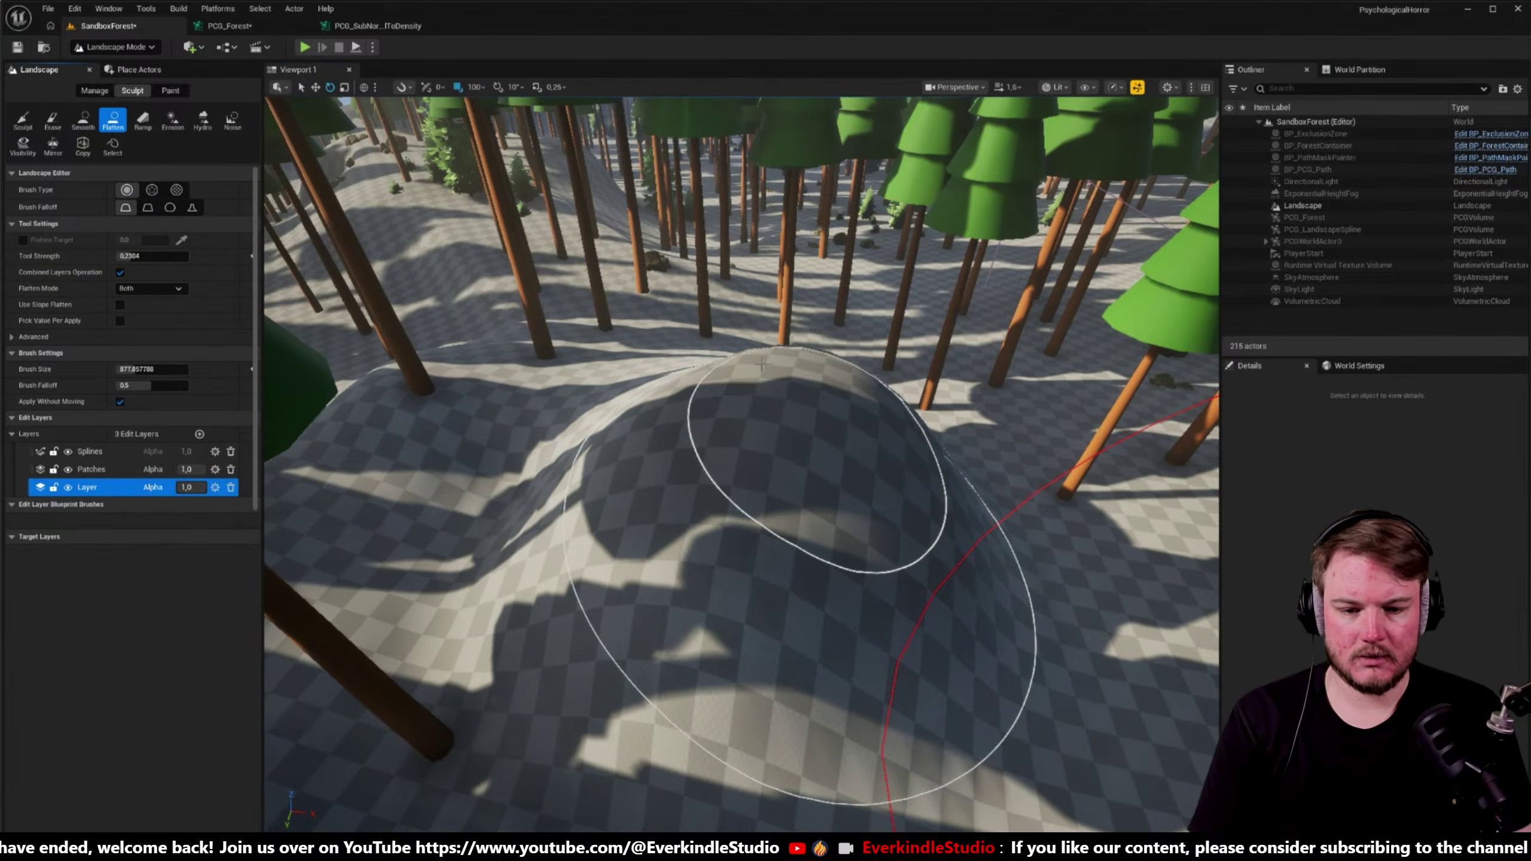
left_click_drag(761, 369, 761, 371)
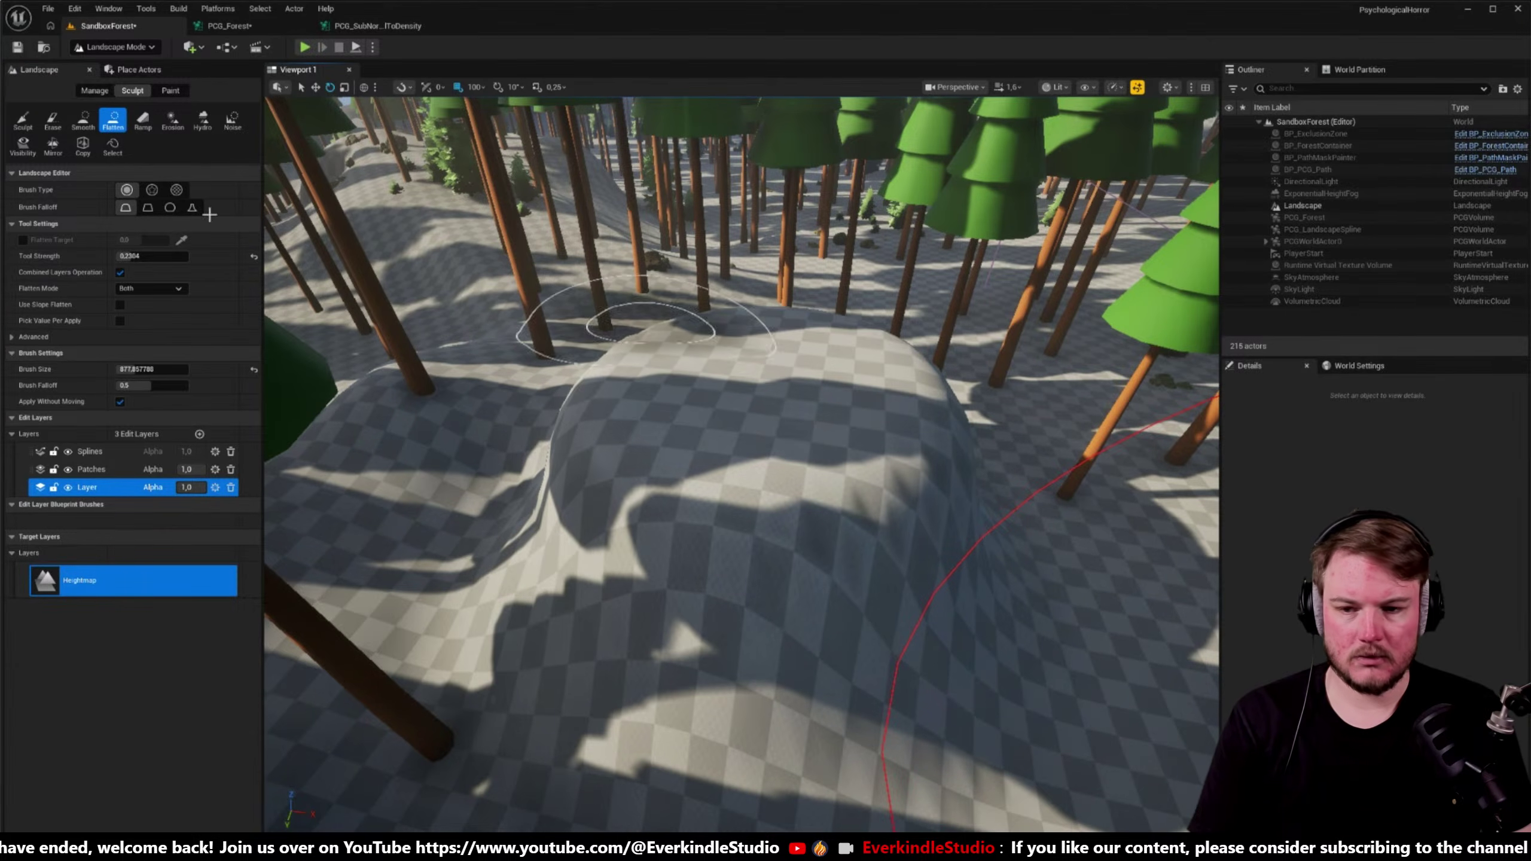
left_click(22, 119)
mouse_move(764, 495)
right_mouse_down()
mouse_move(764, 458)
mouse_move(764, 494)
right_mouse_up()
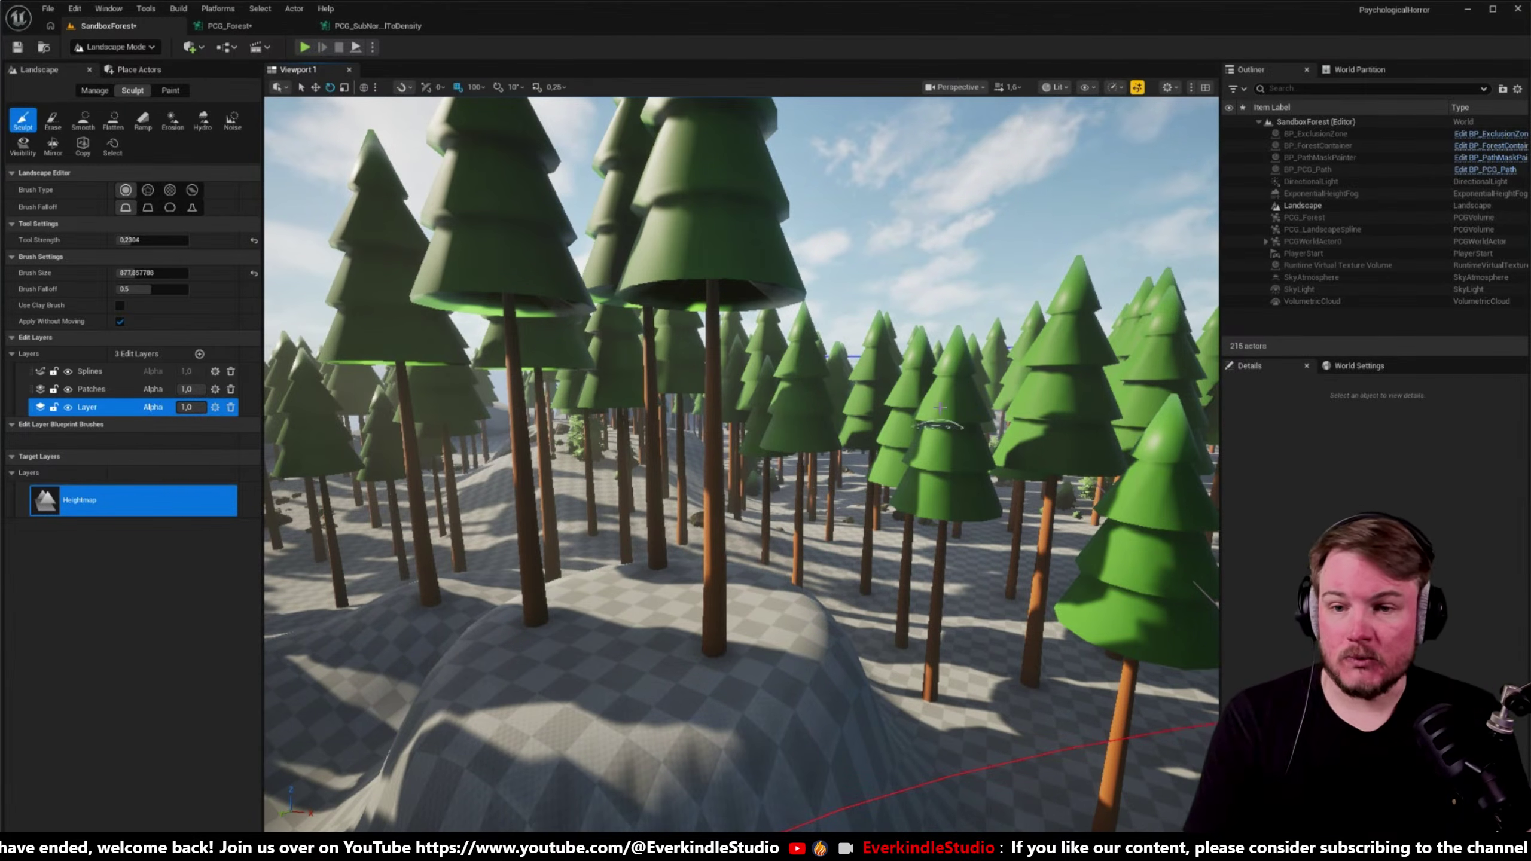
- Enlarge the graph area in PCG_Forest and examine the Pine, Fir, Rocks and Shrubbs spawn sections
left_click(229, 25)
scroll(696, 311, "up", 3)
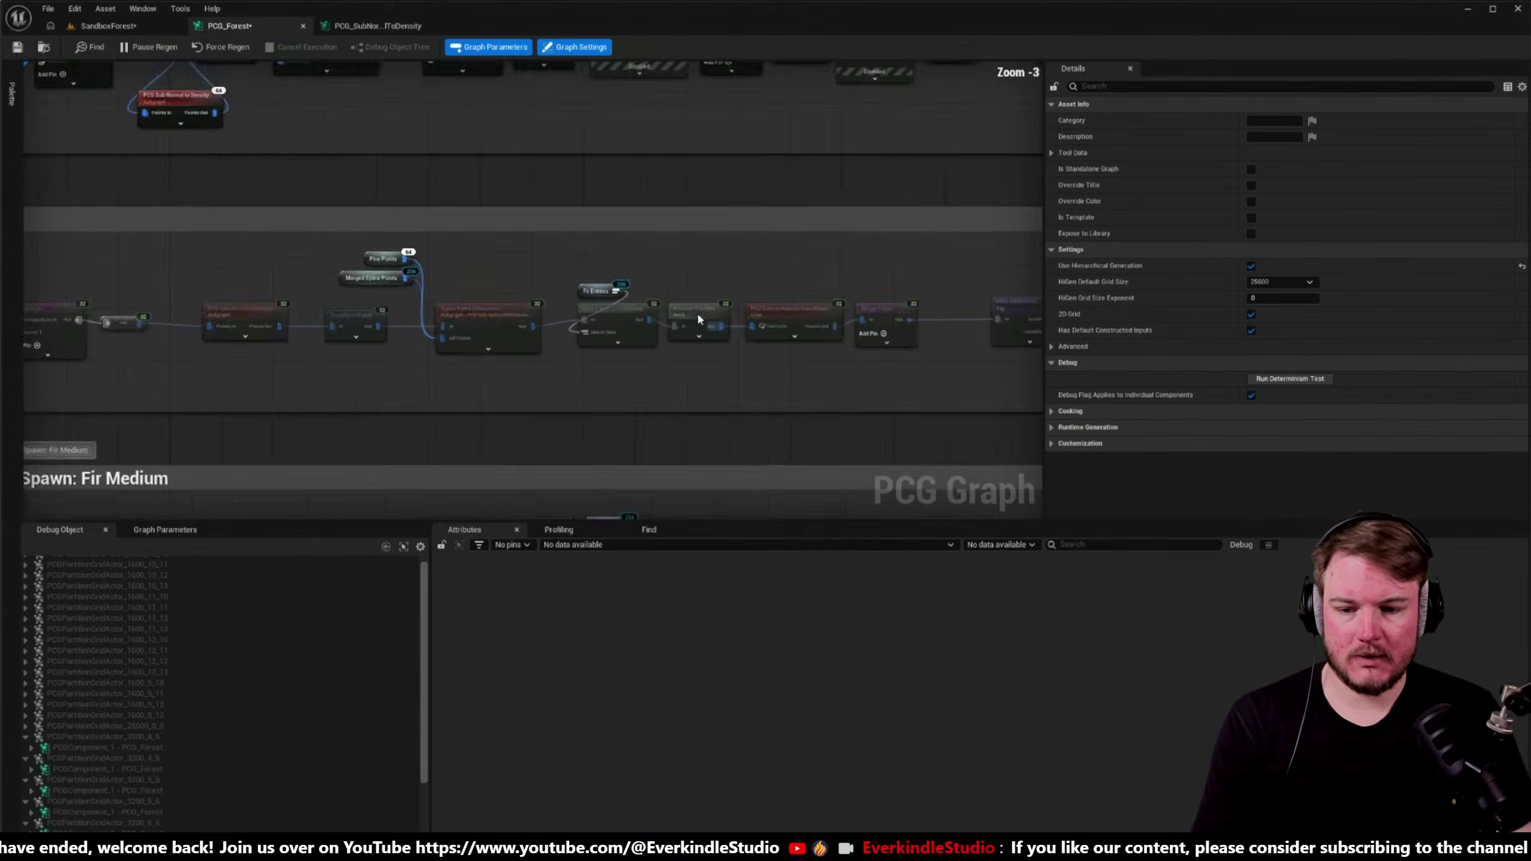
right_click_drag(256, 210, 251, 292)
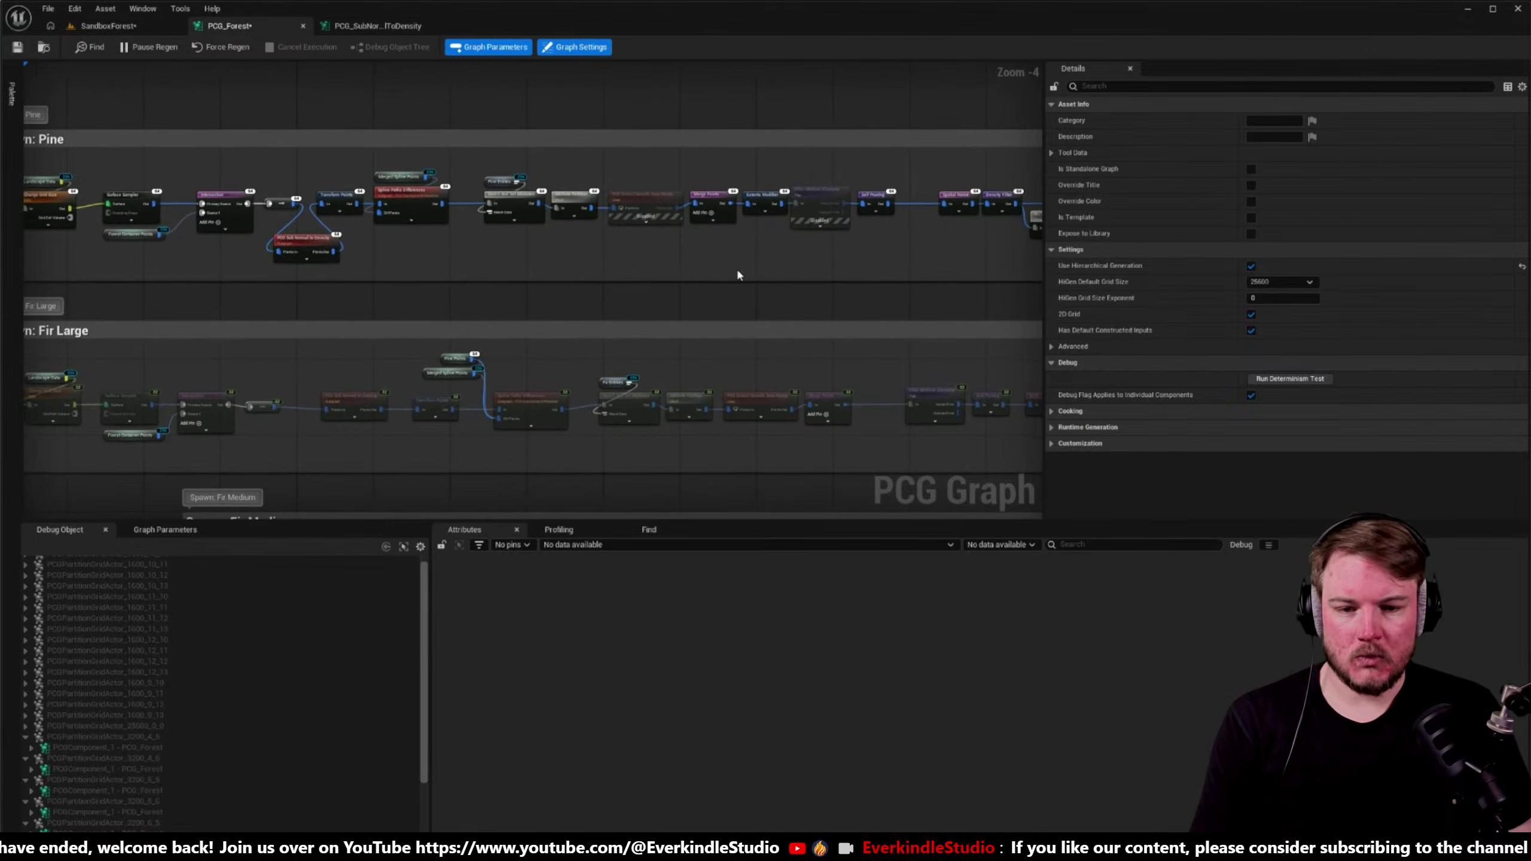
right_click_drag(739, 275, 705, 174)
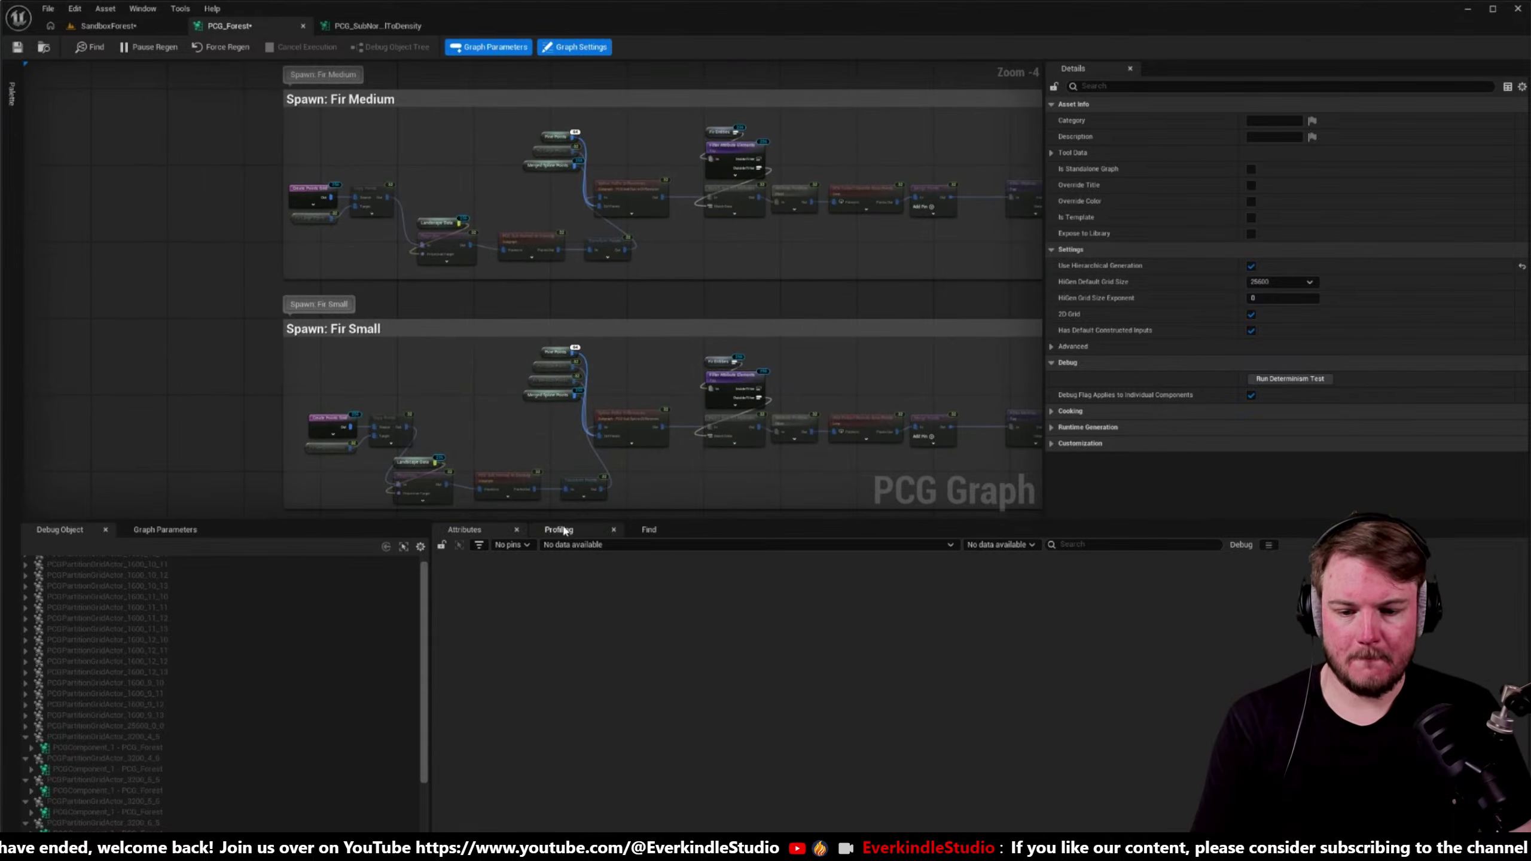
left_click_drag(563, 519, 600, 710)
right_click_drag(602, 623, 659, 123)
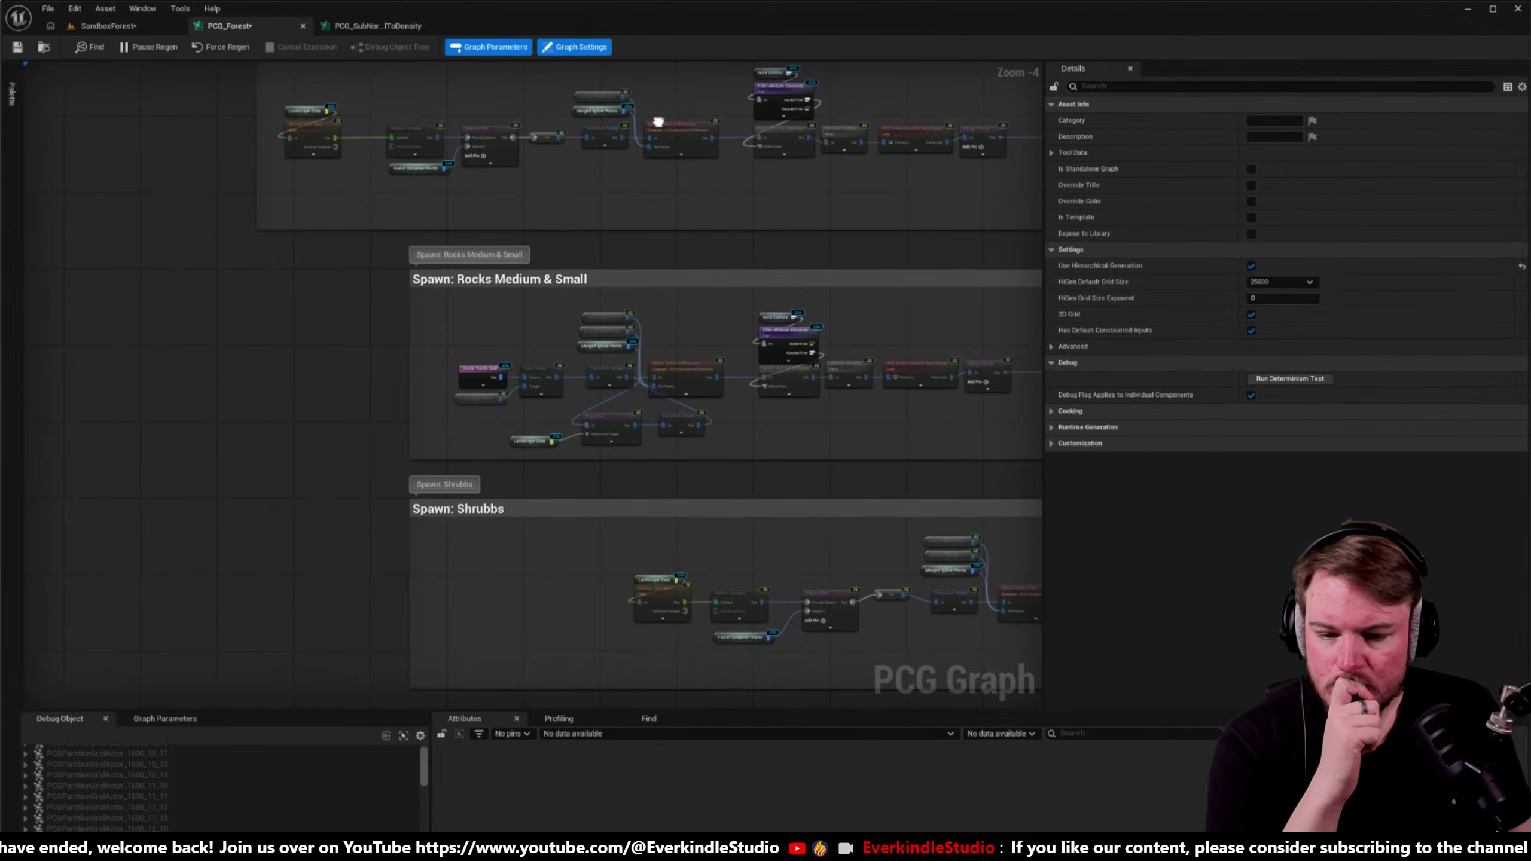
right_click_drag(1012, 486, 580, 331)
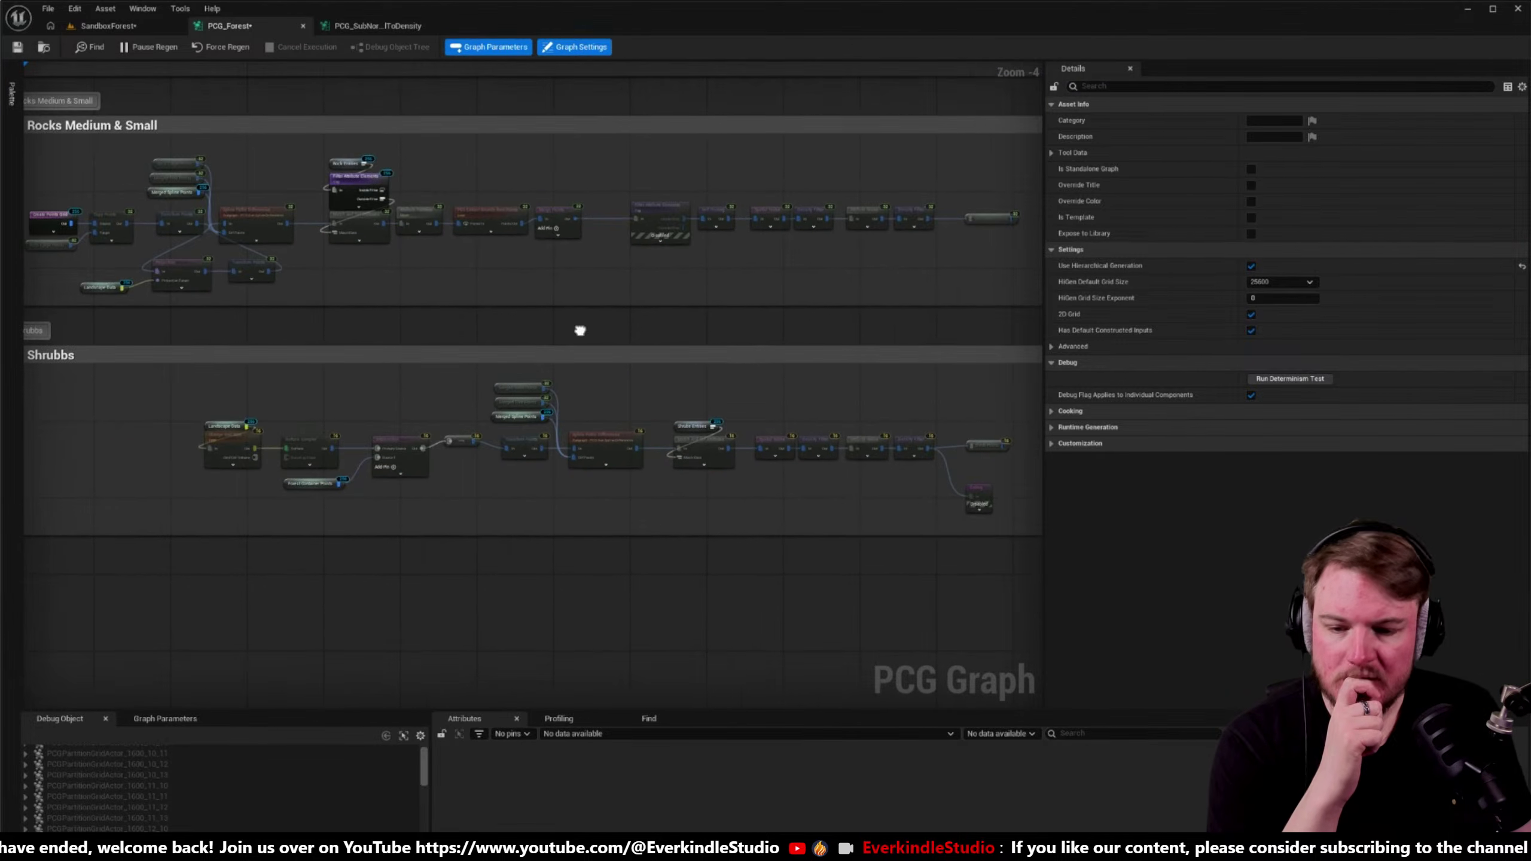
right_click_drag(508, 455, 652, 390)
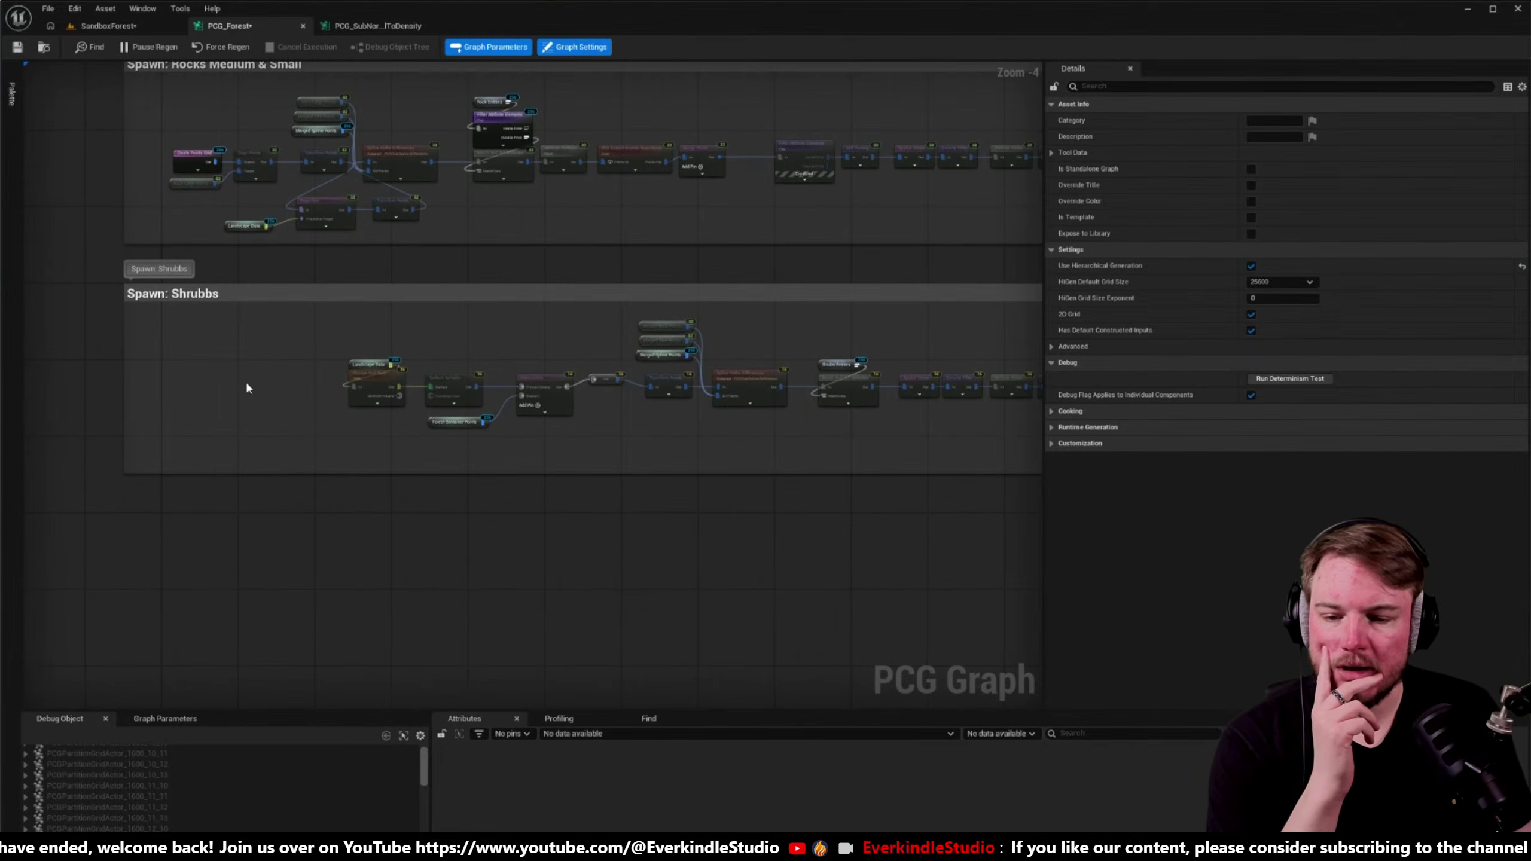
right_click_drag(247, 387, 345, 361)
scroll(353, 362, "up", 1)
- Move the Shrubbs section's nodes from Landscape Data through the reroute away from Transform Points to make room for another node
left_click_drag(523, 384, 762, 463)
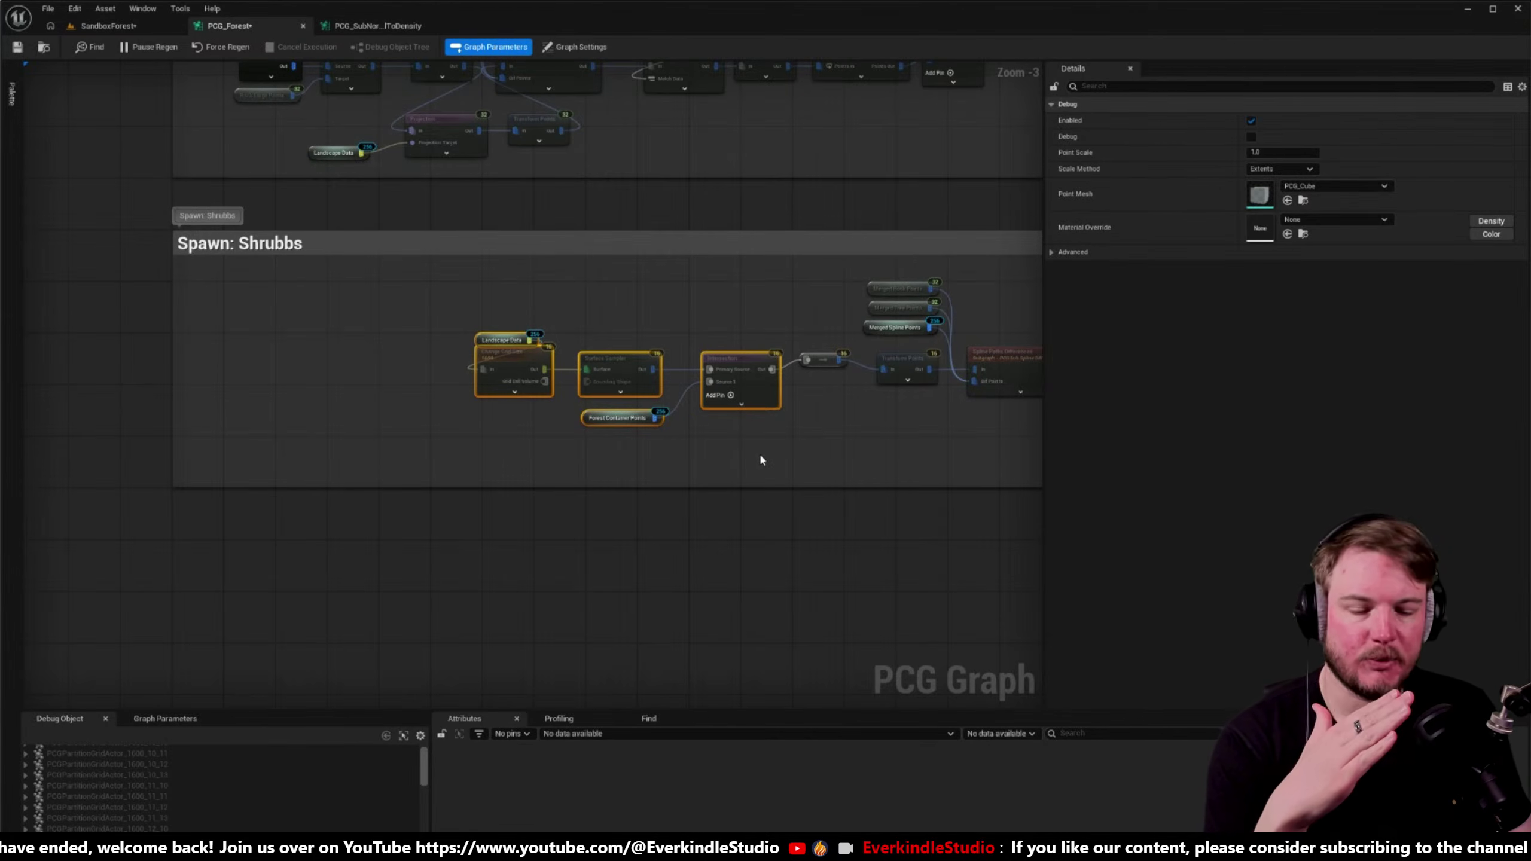
scroll(758, 452, "up", 4)
right_click_drag(681, 396, 341, 346)
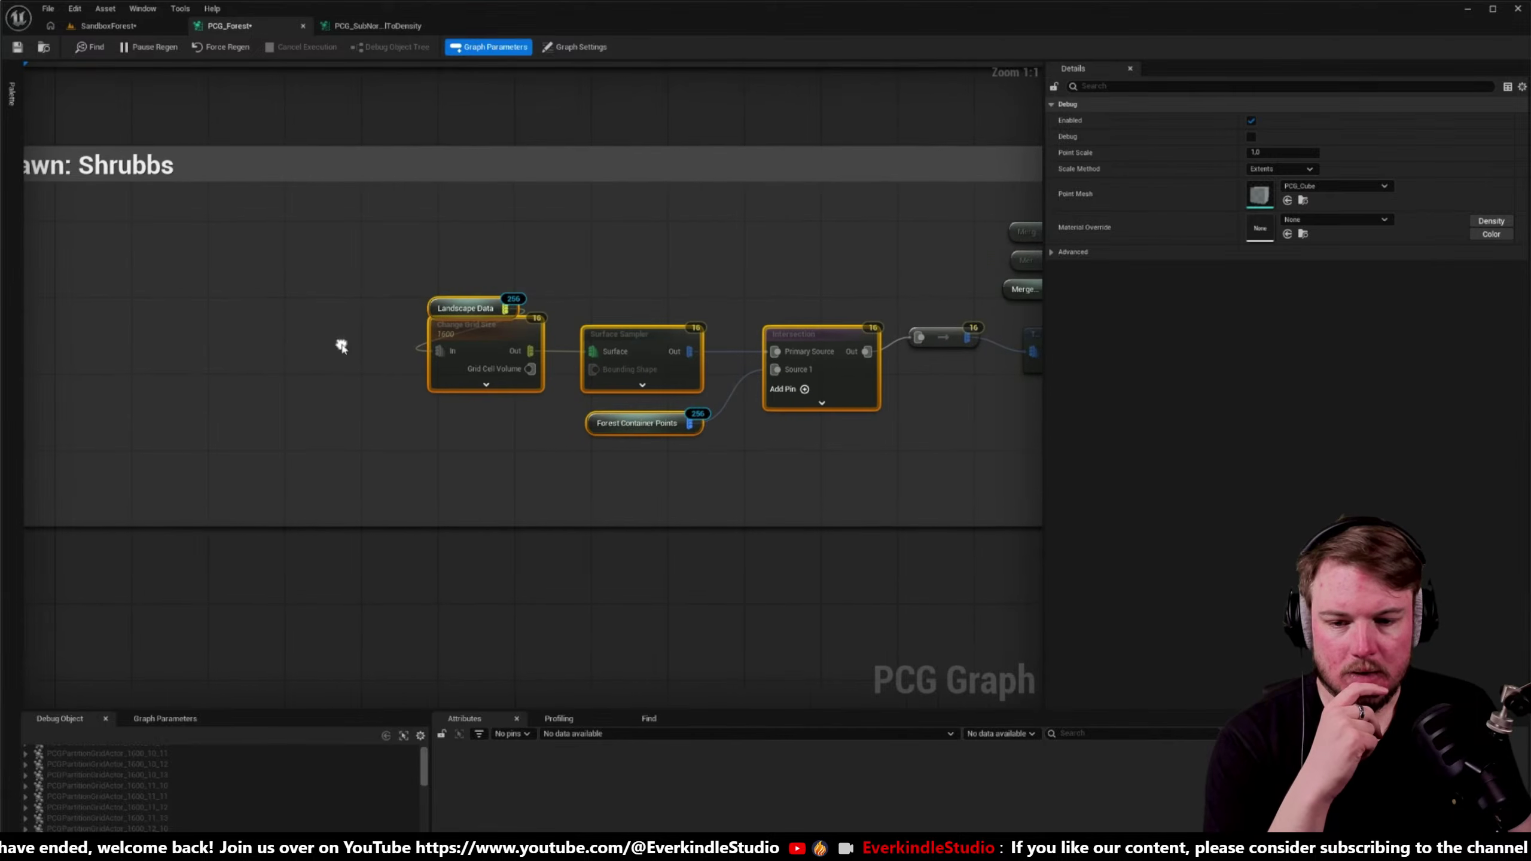
left_click_drag(912, 465, 943, 459)
right_click_drag(943, 459, 991, 471)
left_click_drag(922, 343, 550, 332)
right_click_drag(935, 490, 703, 476)
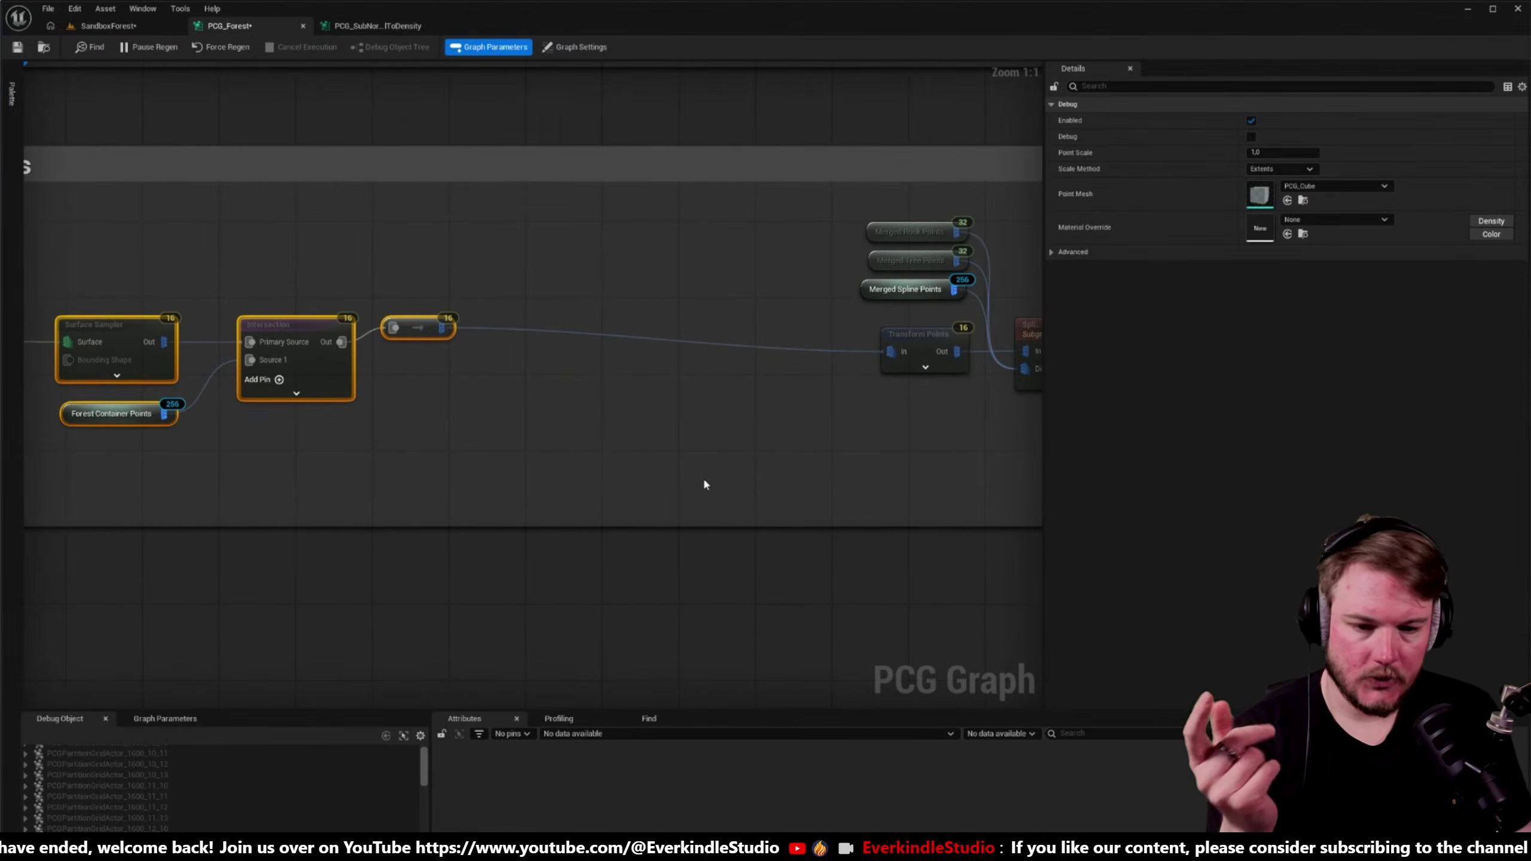
left_click(713, 470)
left_click_drag(442, 327, 549, 391)
- Copy Fir Small's PCG Sub Normal to Density node and paste it into the Shrubbs section between the reroute and Transform Points
scroll(509, 317, "down", 5)
scroll(538, 188, "up", 5)
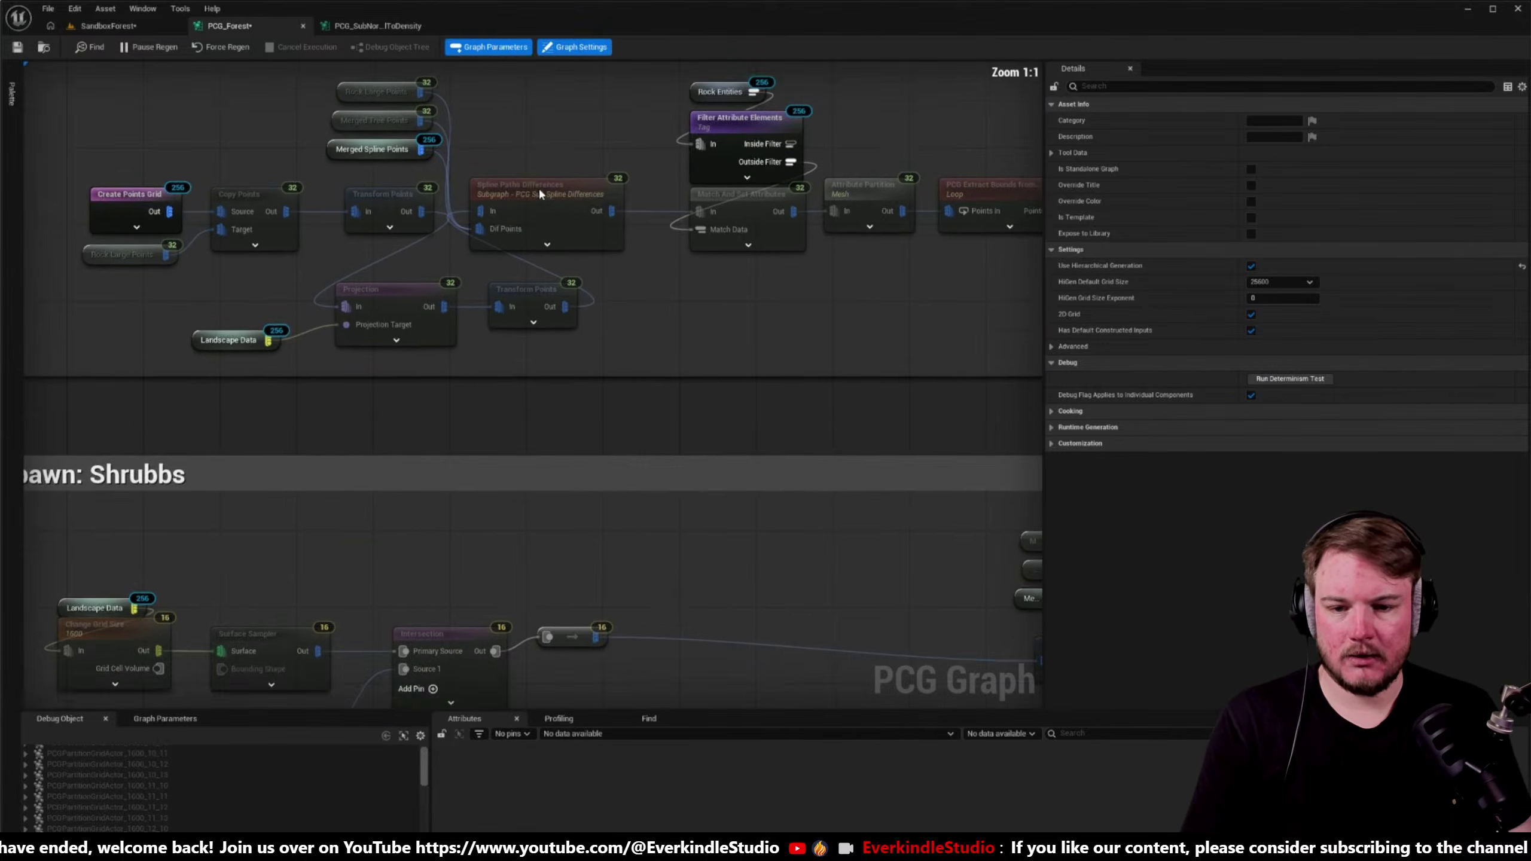
scroll(482, 201, "down", 2)
scroll(660, 608, "up", 2)
right_click_drag(660, 608, 669, 650)
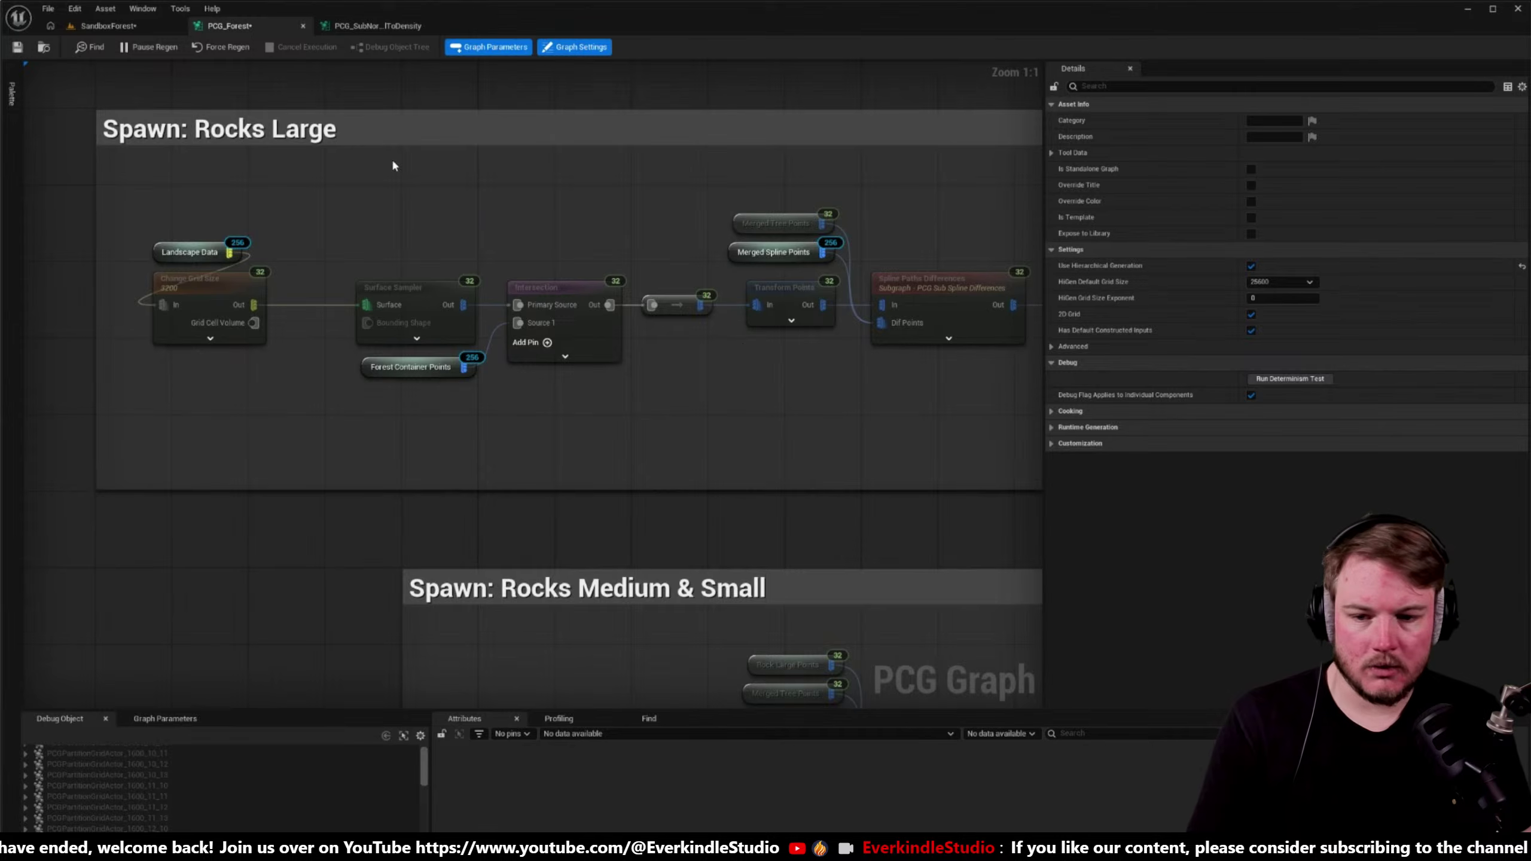
right_click_drag(391, 157, 589, 448)
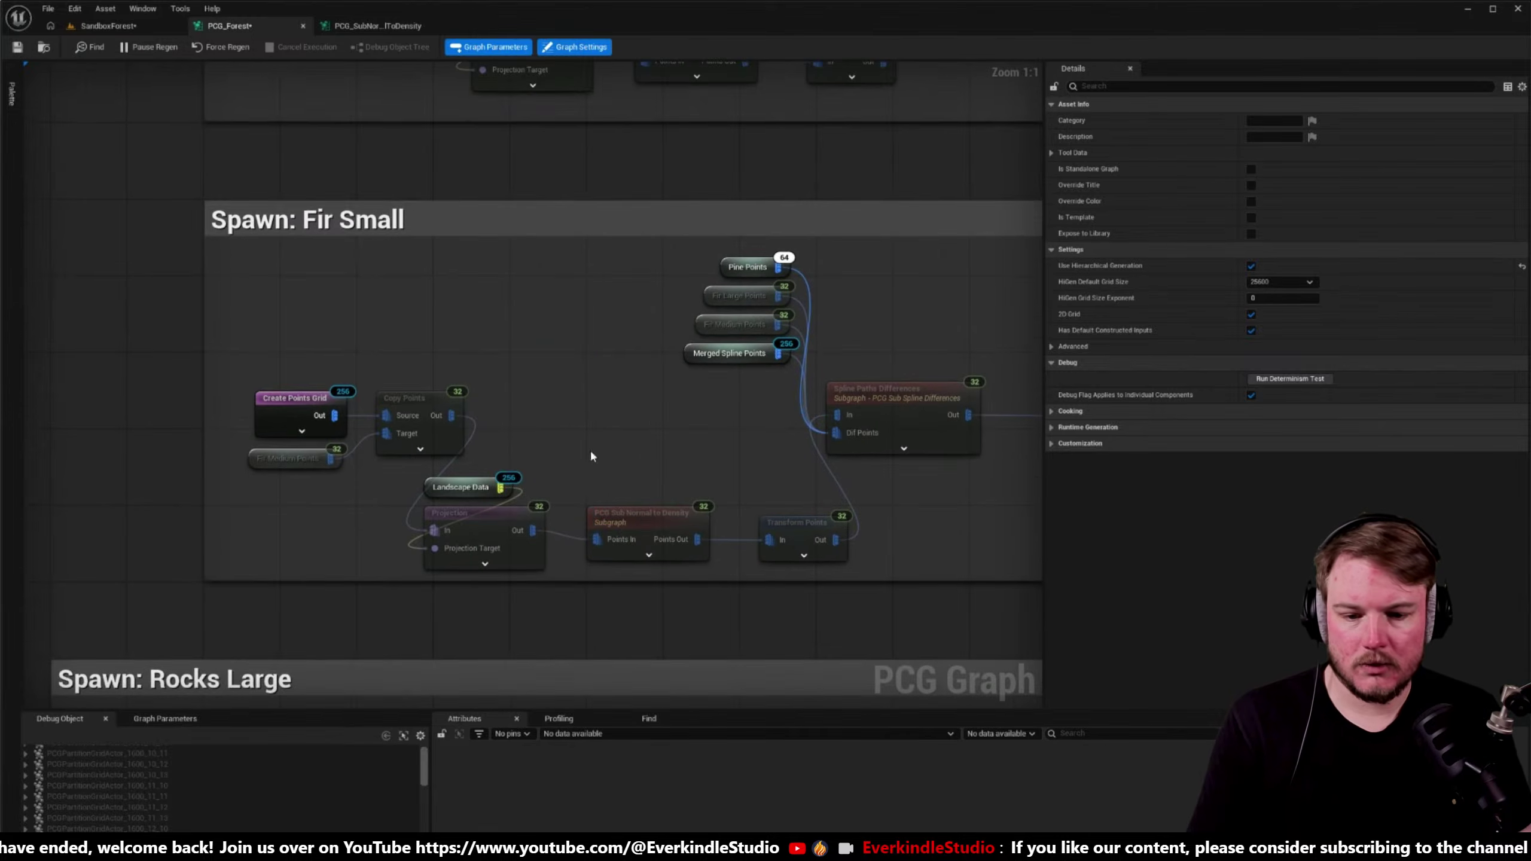
left_click(665, 541)
right_click_drag(664, 543, 465, 194)
right_click_drag(651, 463, 569, 112)
right_click_drag(719, 514, 659, 182)
right_click_drag(725, 457, 546, 407)
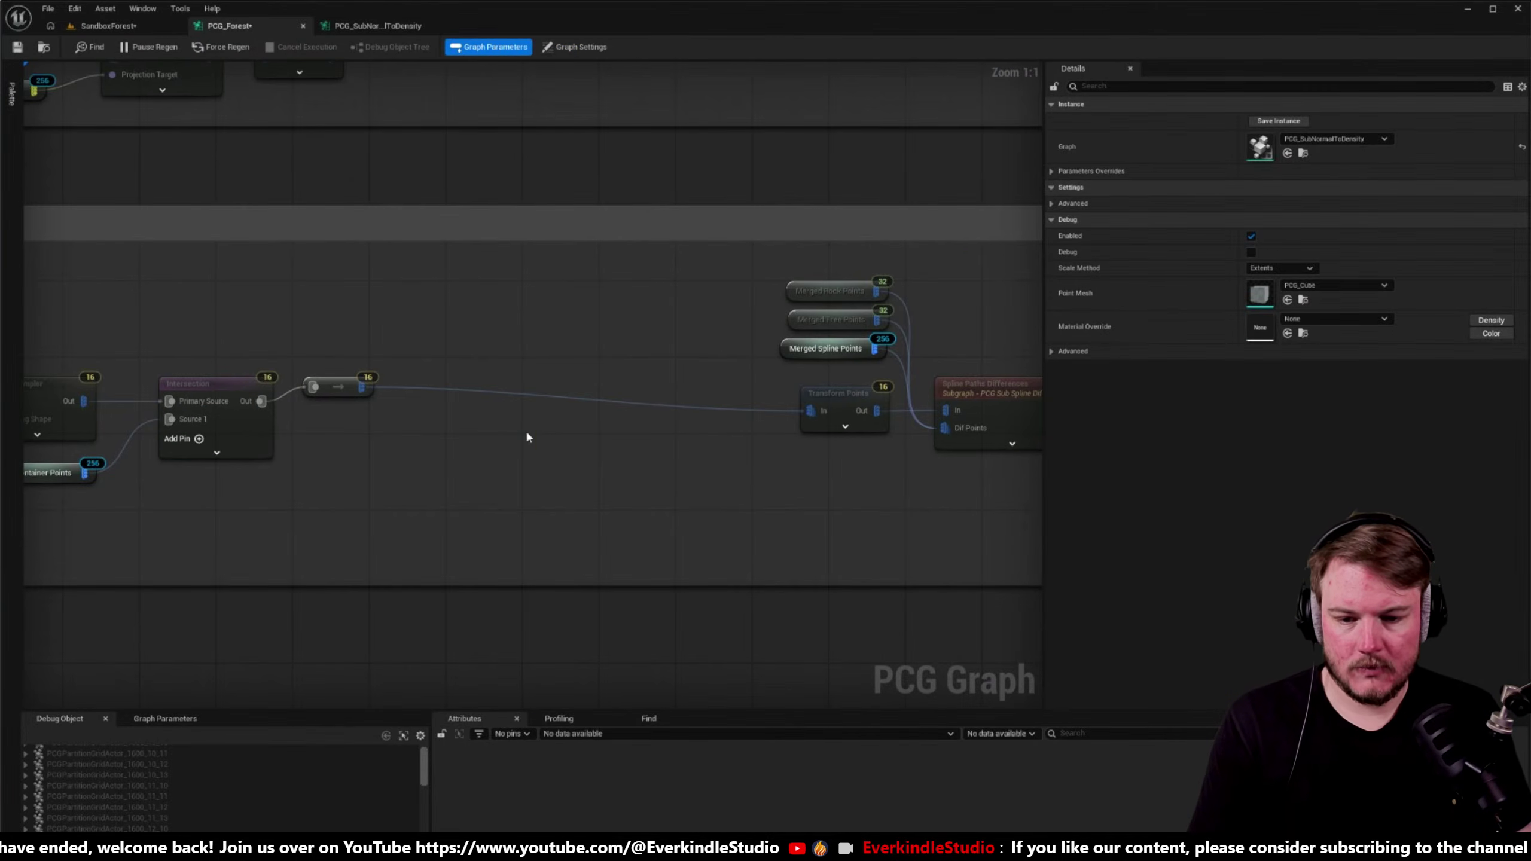
key("ctrl+v")
left_click(439, 418)
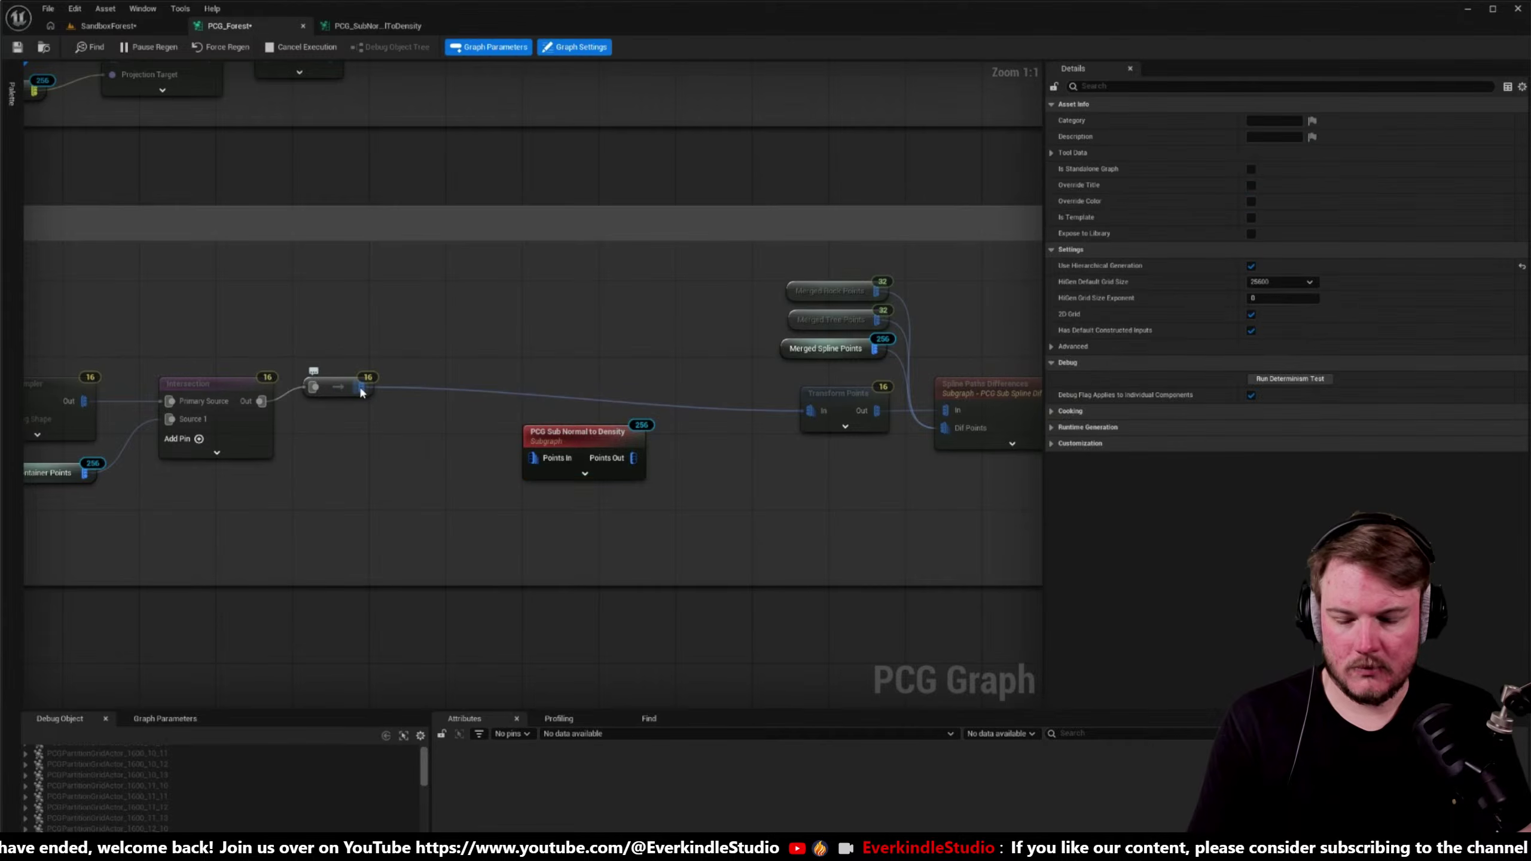
- With regeneration paused, wire PCG Sub Normal to Density between Shrubbs' reroute and Transform Points, align it and expand its Parameters Overrides
left_click(151, 47)
left_click(811, 411, "alt")
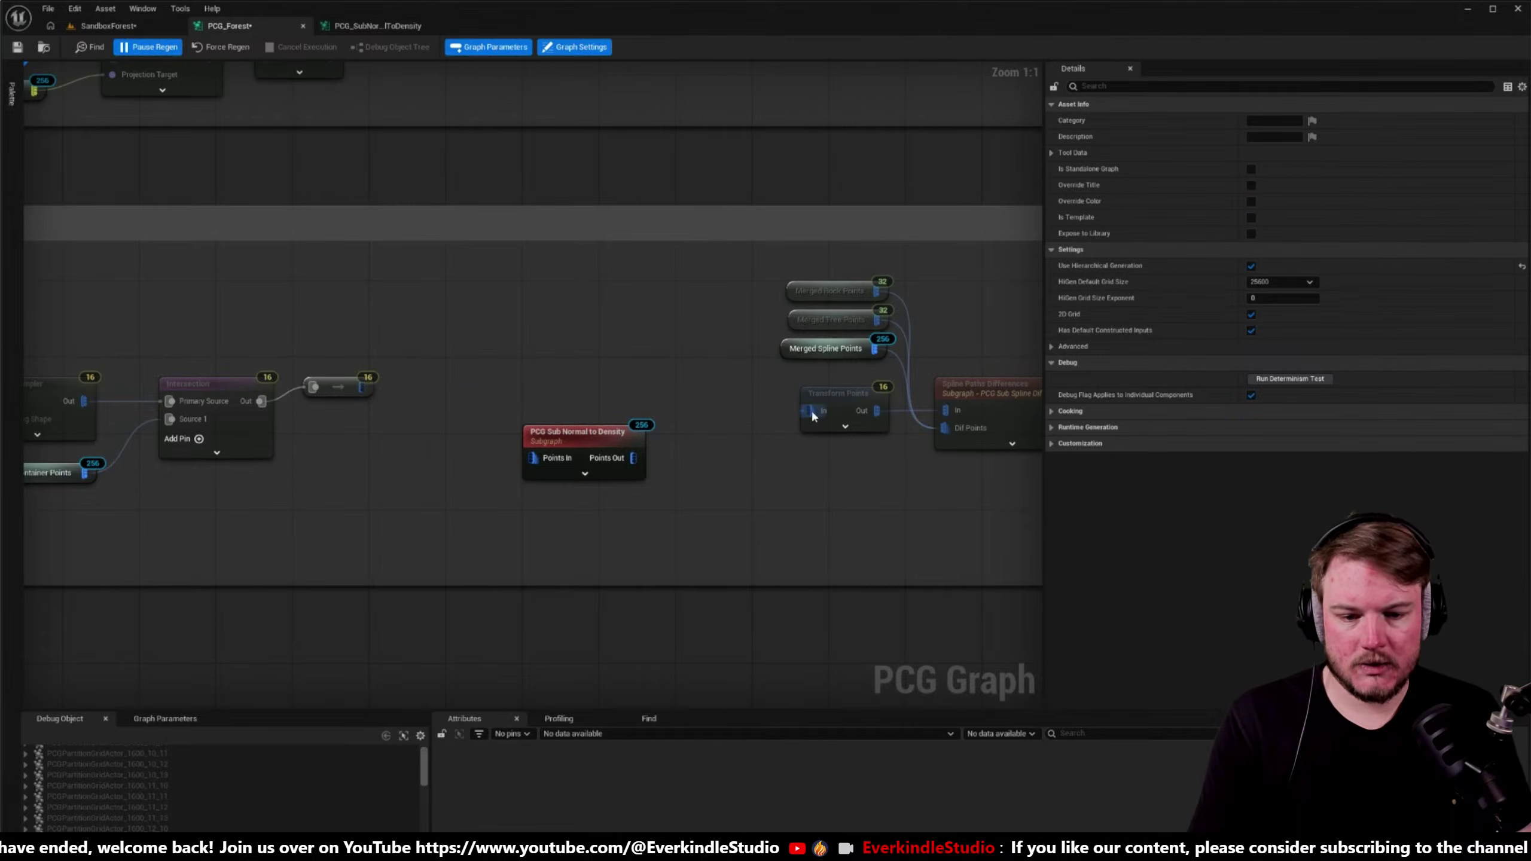
left_click_drag(539, 457, 368, 391)
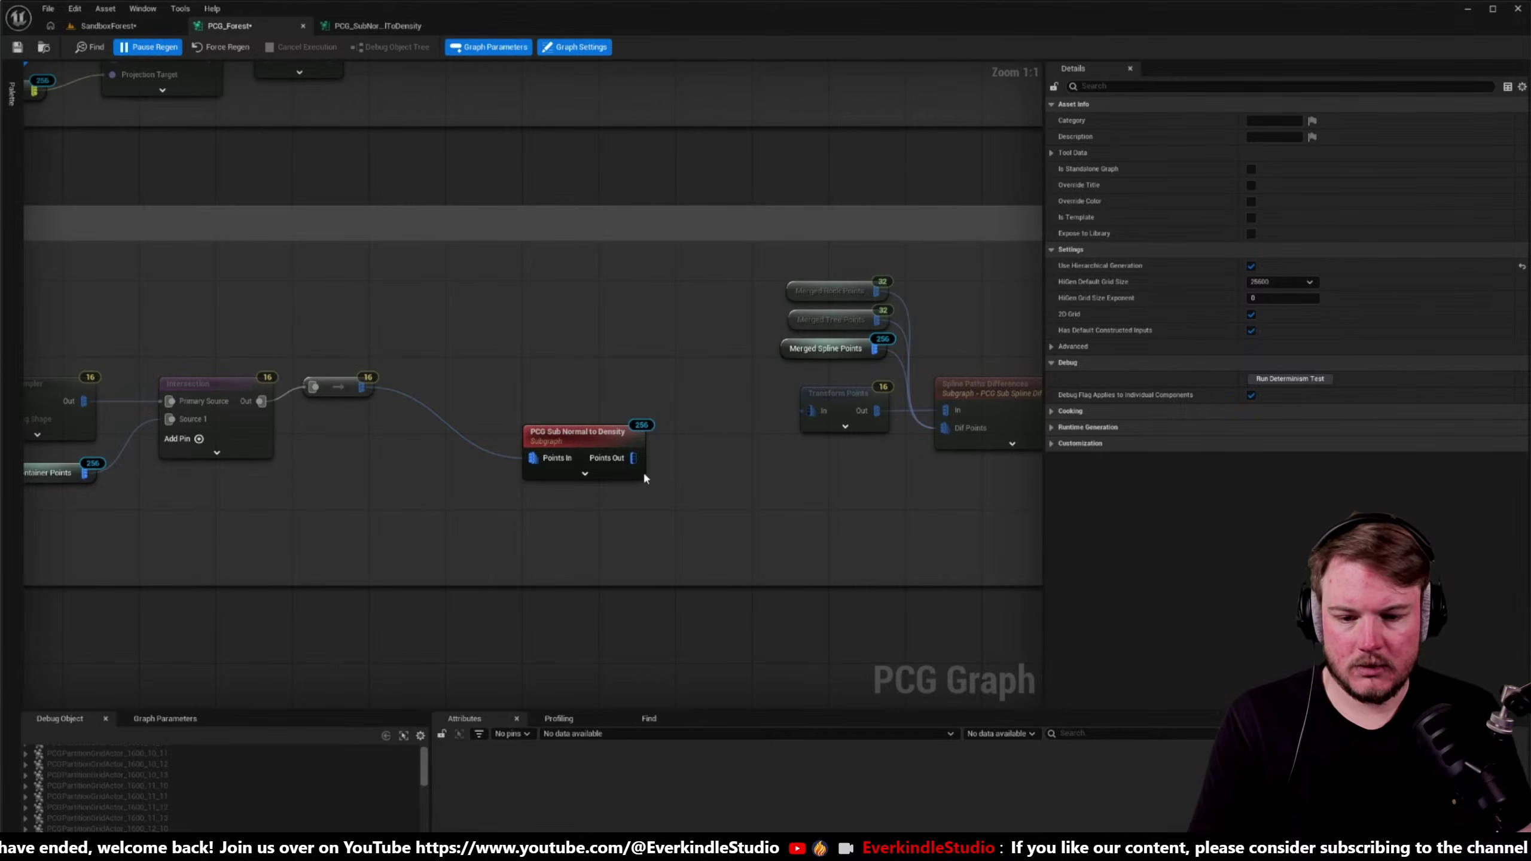
left_click_drag(633, 458, 752, 437)
left_click(828, 398)
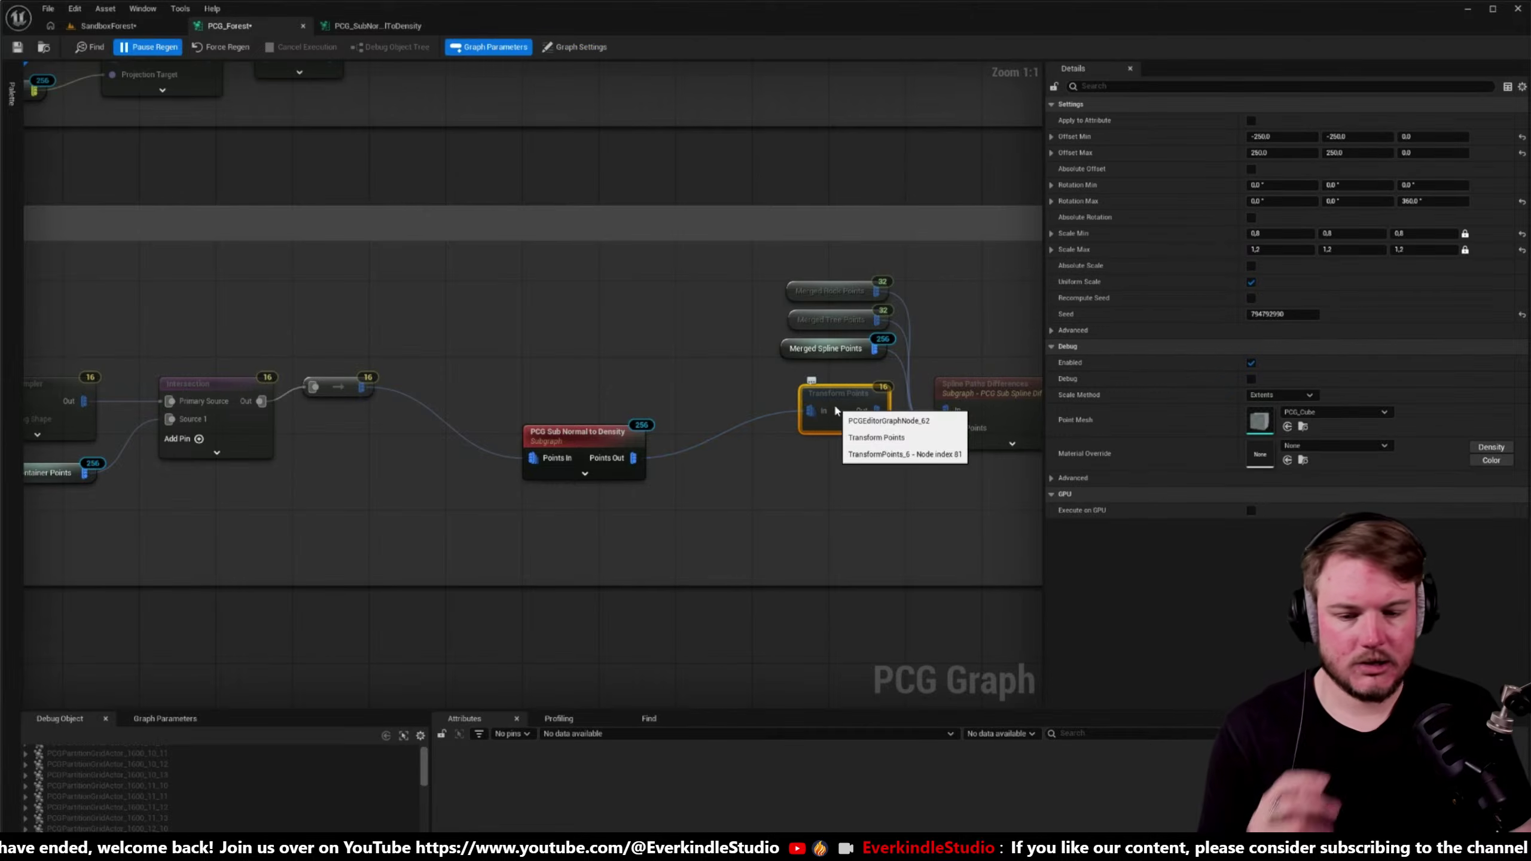
left_click_drag(603, 448, 556, 391)
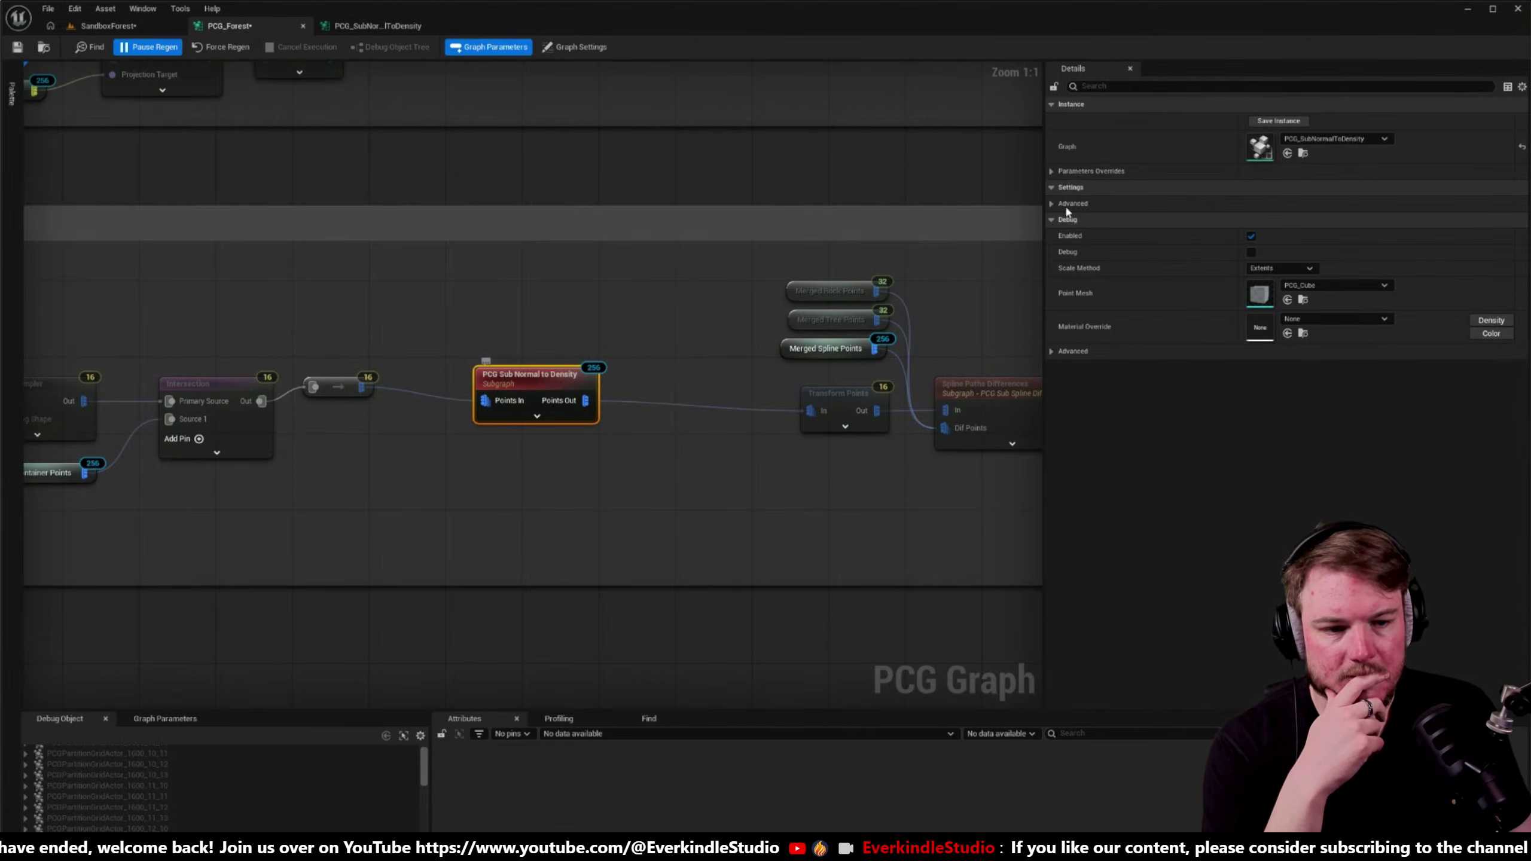
left_click(1051, 171)
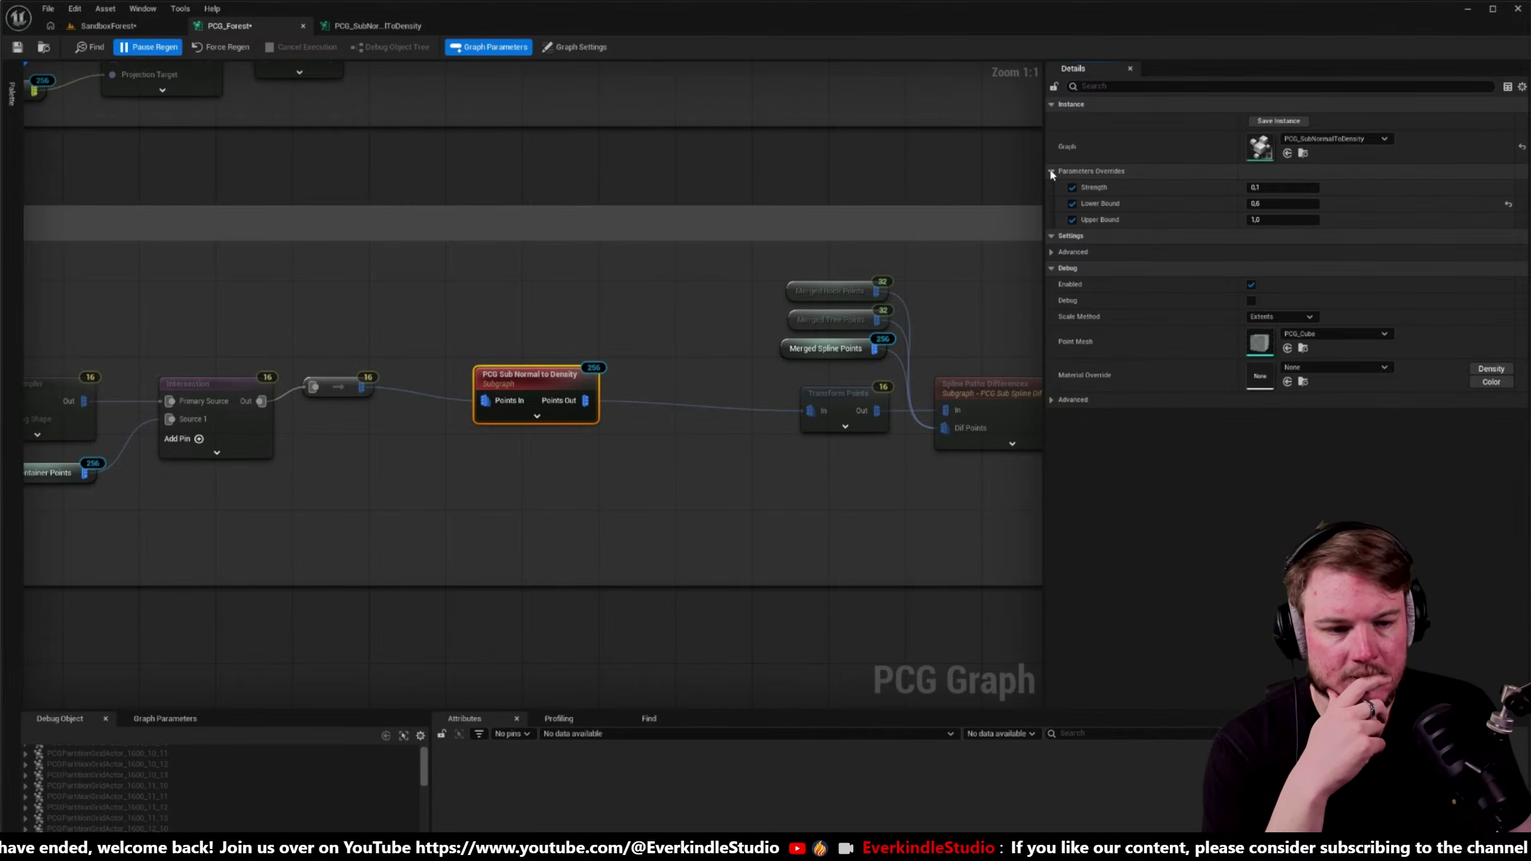
left_click(833, 389)
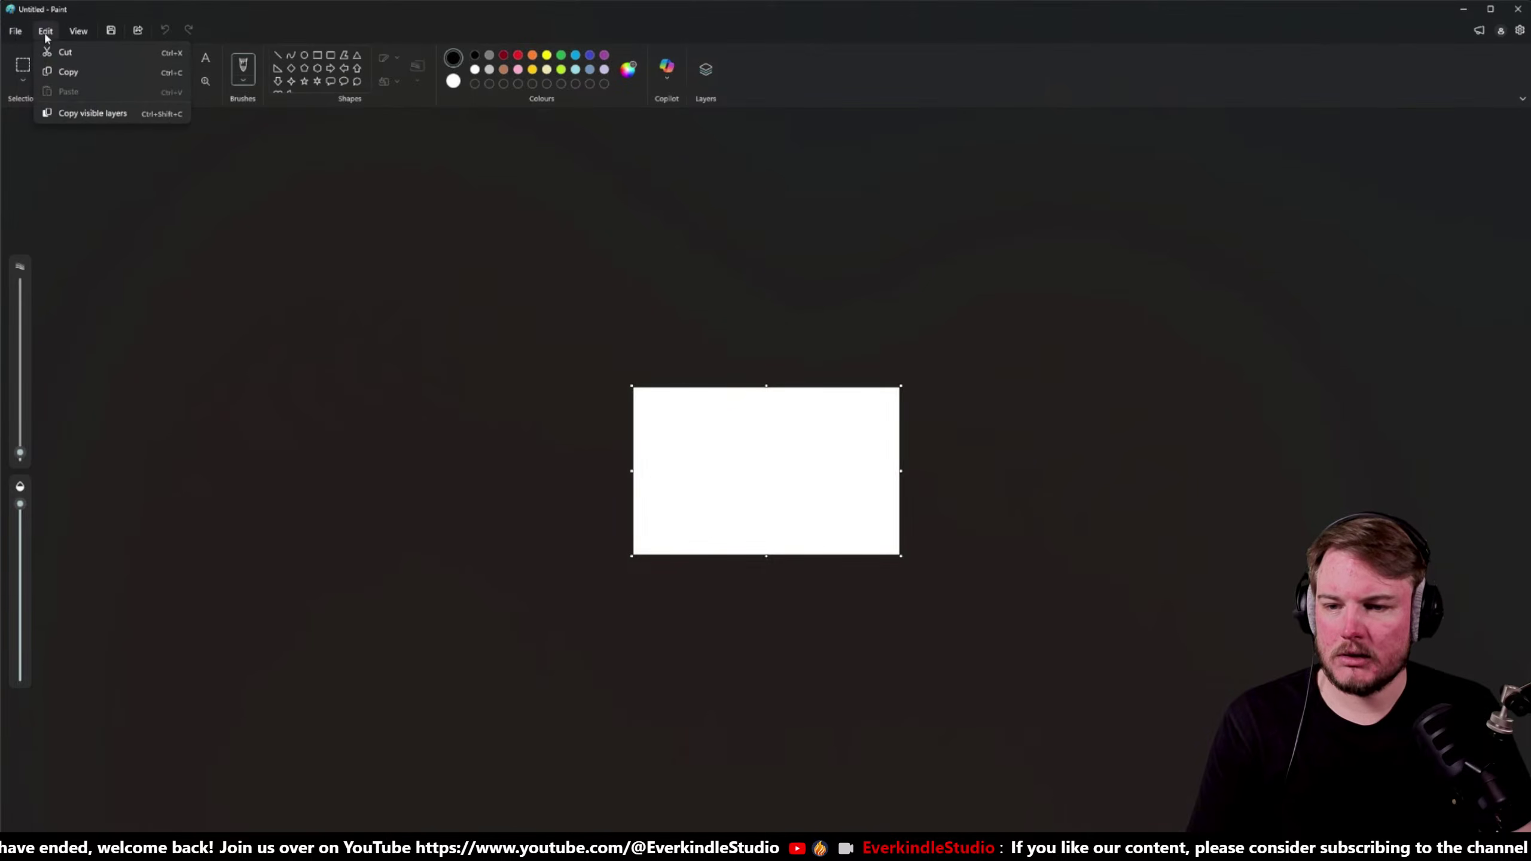
- Set the blank Paint image's size to 1920 by 1080 pixels
left_click(23, 32)
left_click(72, 252)
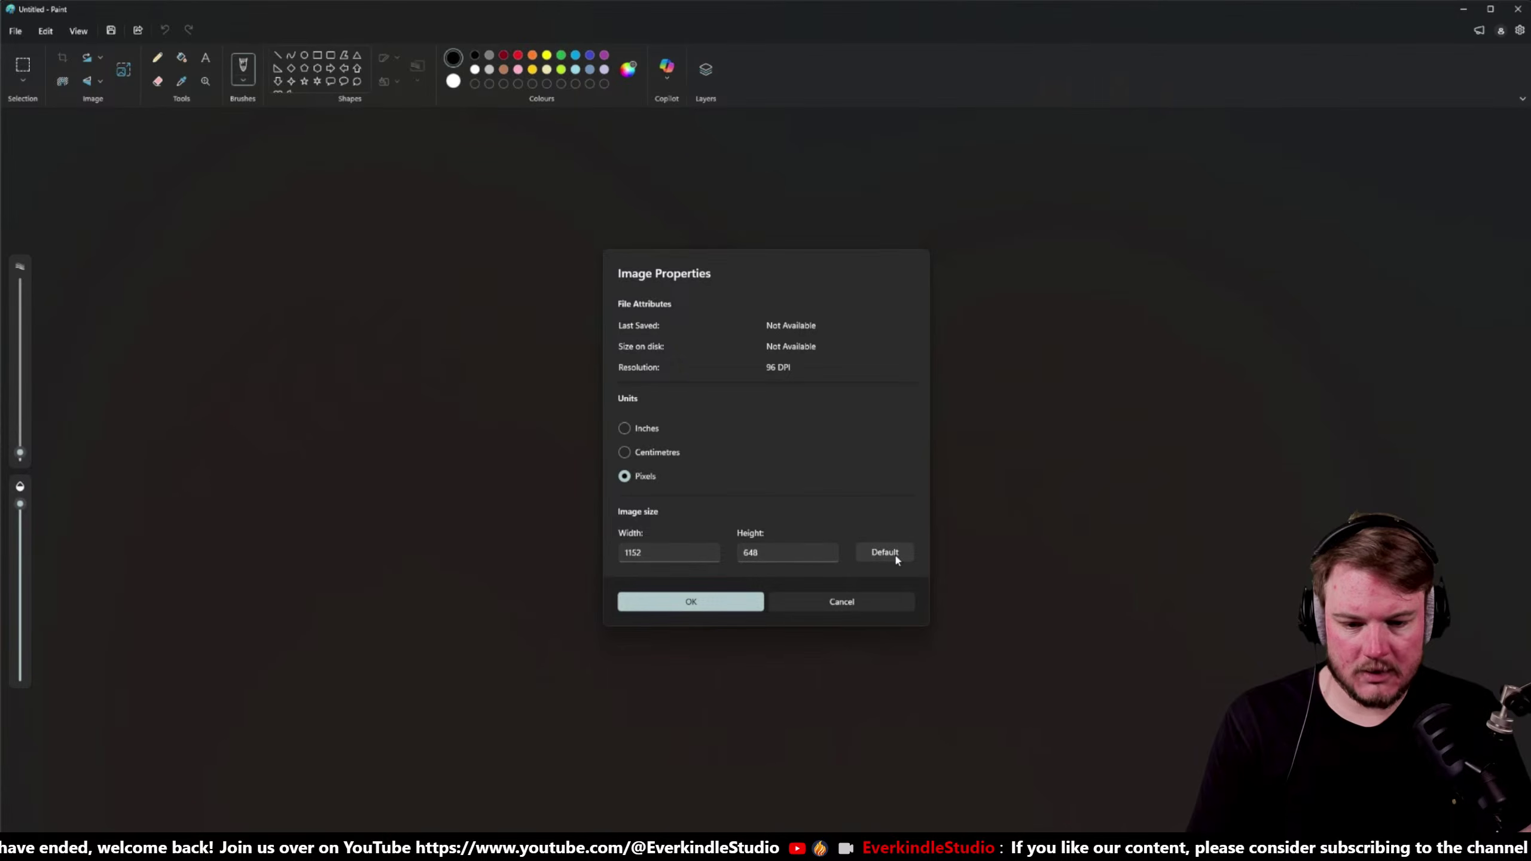
double_click(695, 556)
type("19")
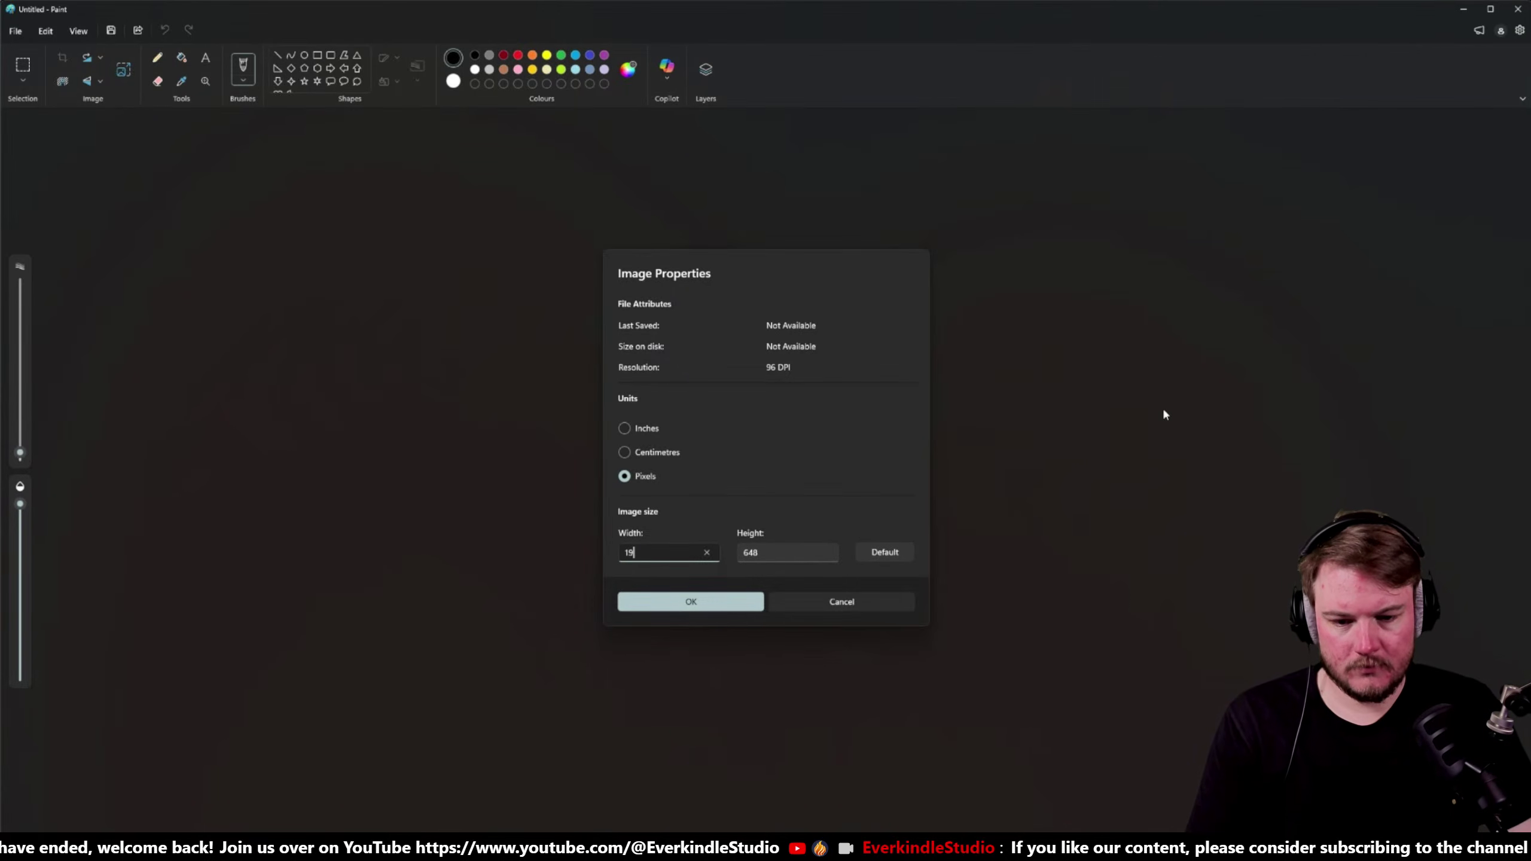
type("20")
key("Tab")
type("1080")
key("Return")
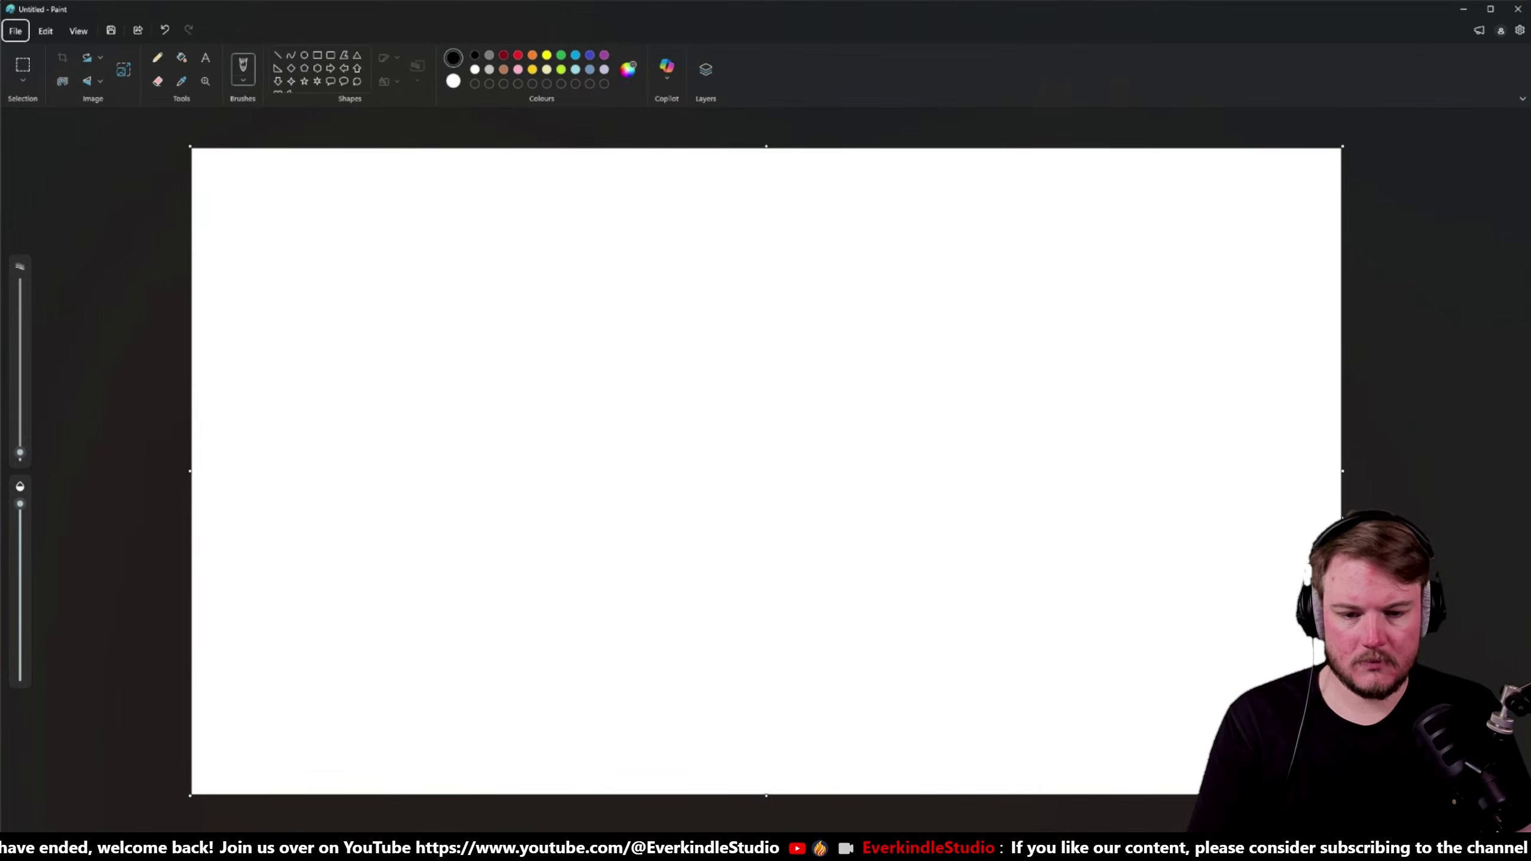
- Fill the canvas black and draw a white terrain profile with green downward arrows and red strikes through the two upper-slope arrows
left_click(181, 58)
left_click(485, 175)
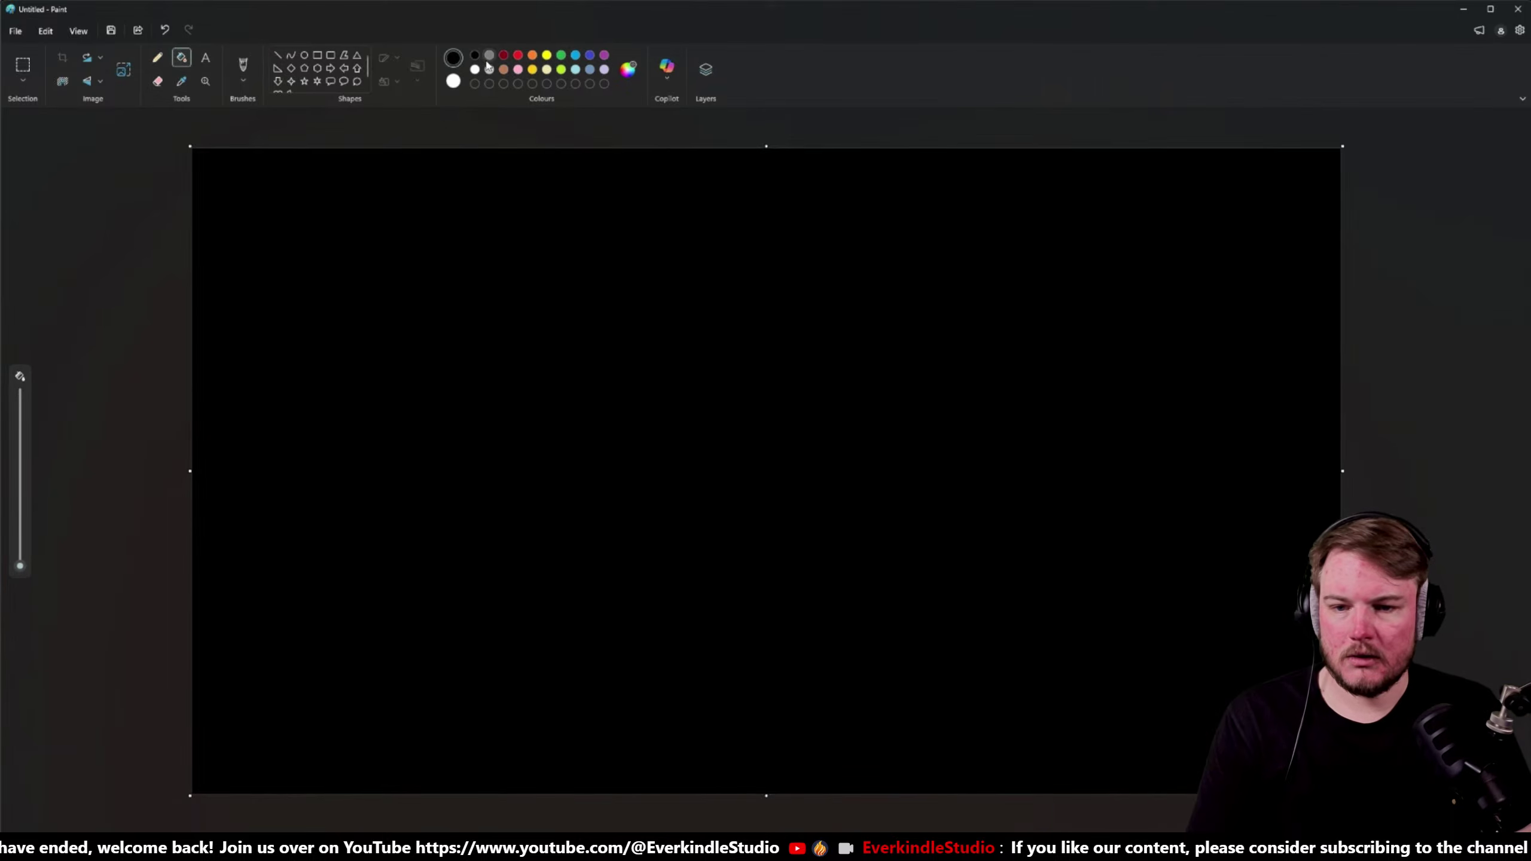
left_click(251, 69)
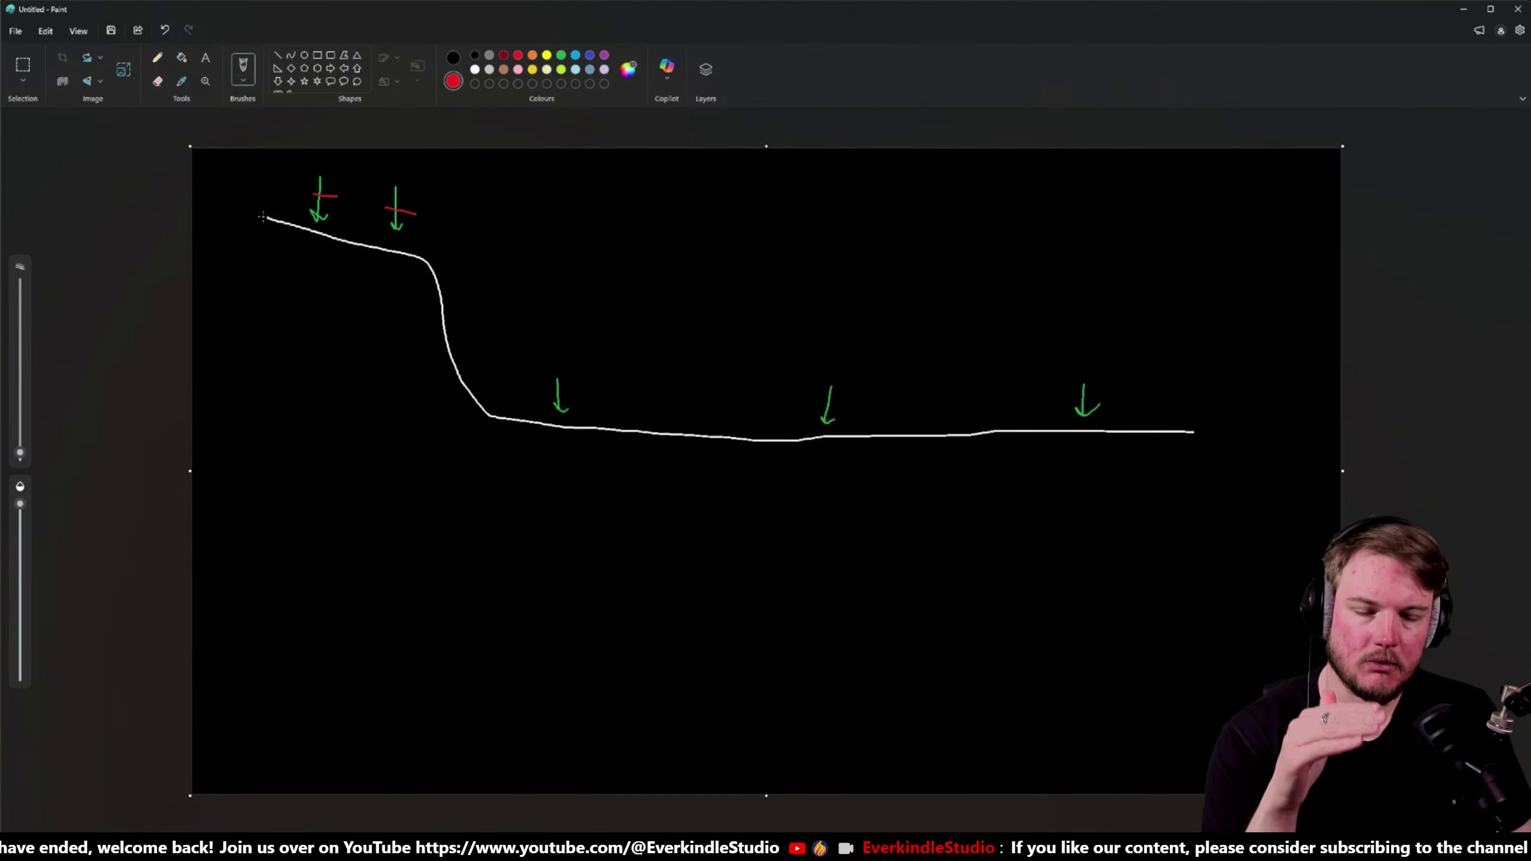
- Draw red zigzags on the upper slope and, below it, a red horizontal line with an upward arrow crossed by a white slanted line
mouse_move(269, 218)
left_mouse_down()
mouse_move(288, 197)
mouse_move(421, 233)
mouse_move(426, 256)
left_mouse_up()
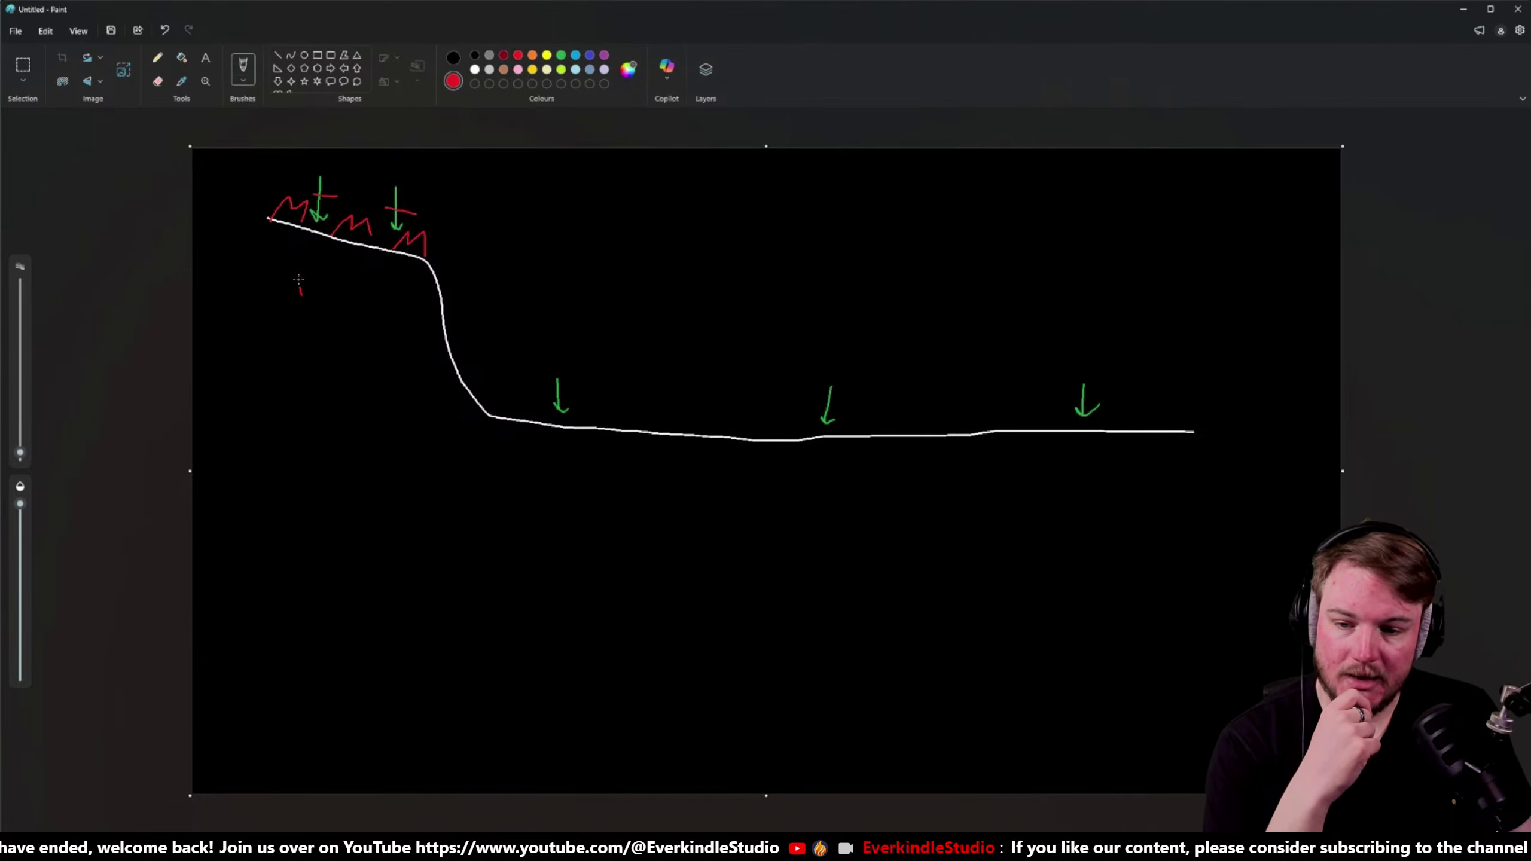
mouse_move(264, 295)
left_mouse_down()
mouse_move(333, 296)
mouse_move(277, 290)
mouse_move(351, 324)
left_mouse_up()
left_click(474, 69)
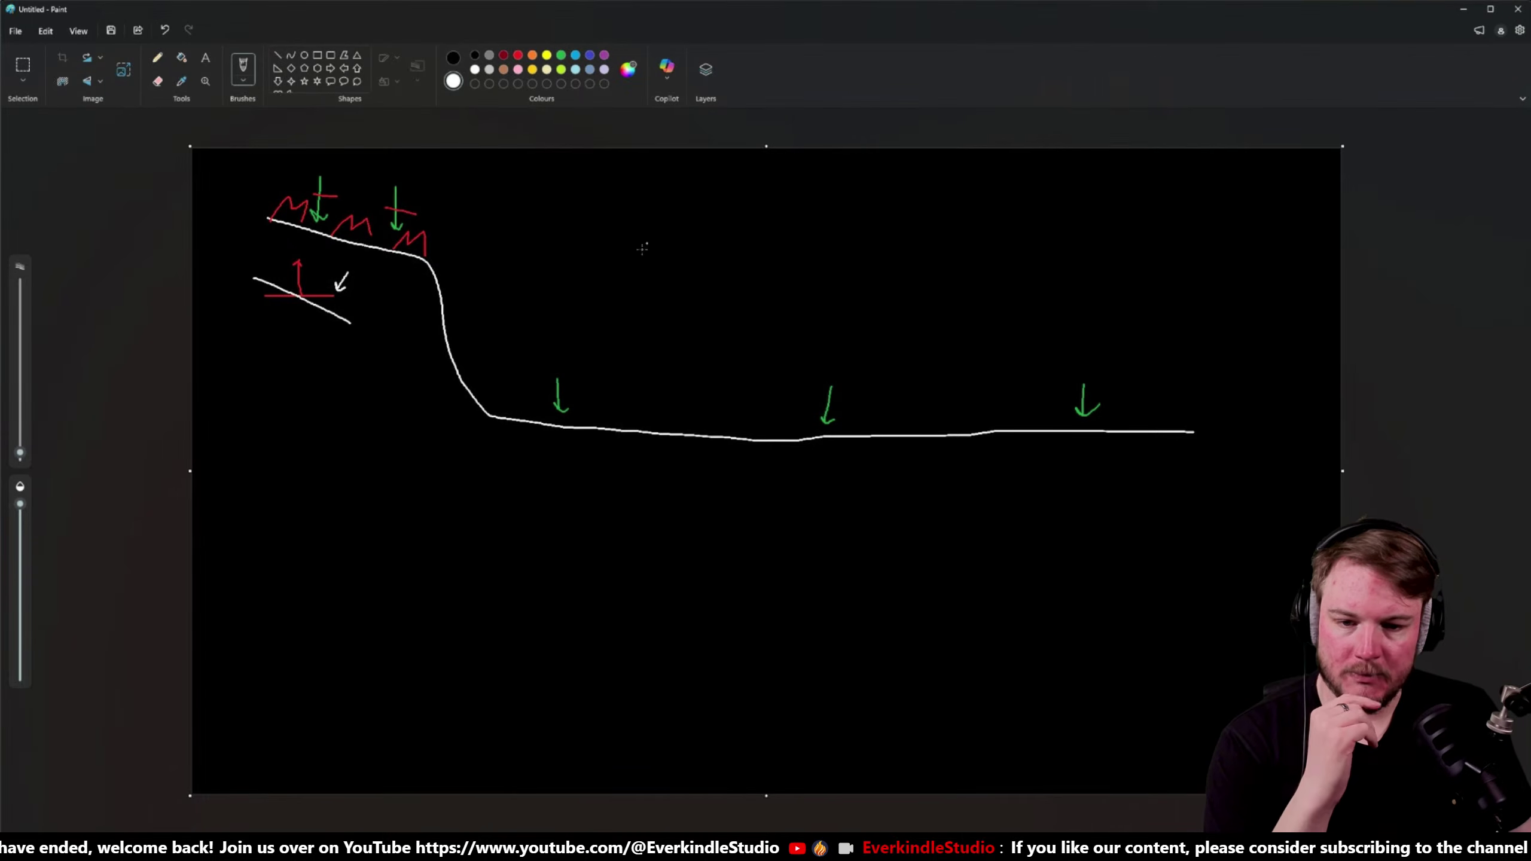
- Draw a white arrow and second white slope curve, adding a red cross on its steep part, red arrows and a green check below the flat
mouse_move(628, 271)
left_mouse_down()
mouse_move(680, 225)
mouse_move(708, 223)
left_mouse_up()
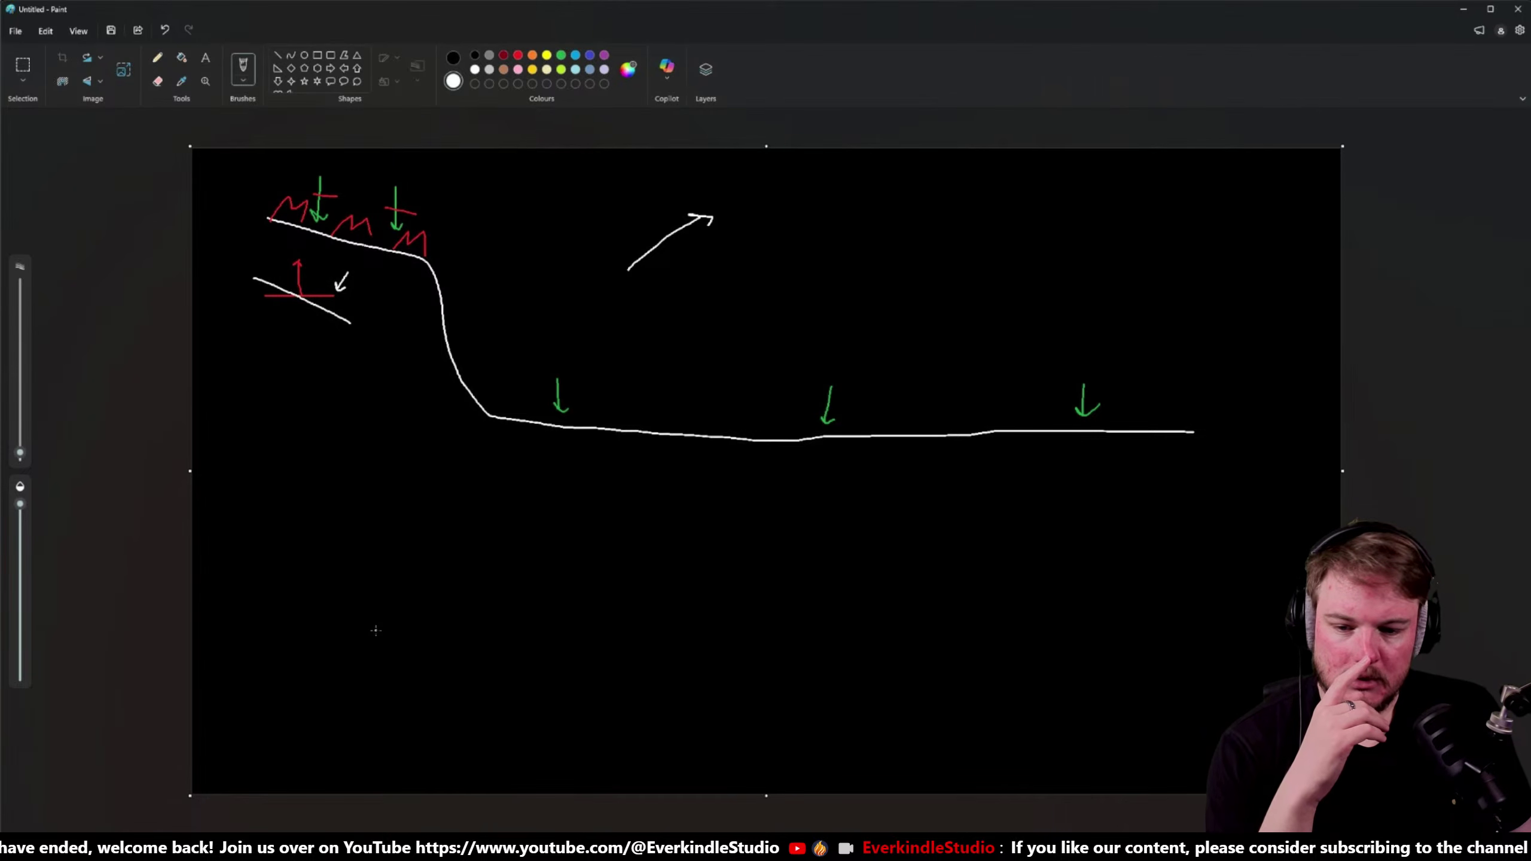
mouse_move(300, 435)
left_mouse_down()
mouse_move(337, 479)
mouse_move(527, 550)
mouse_move(872, 588)
mouse_move(1144, 575)
left_mouse_up()
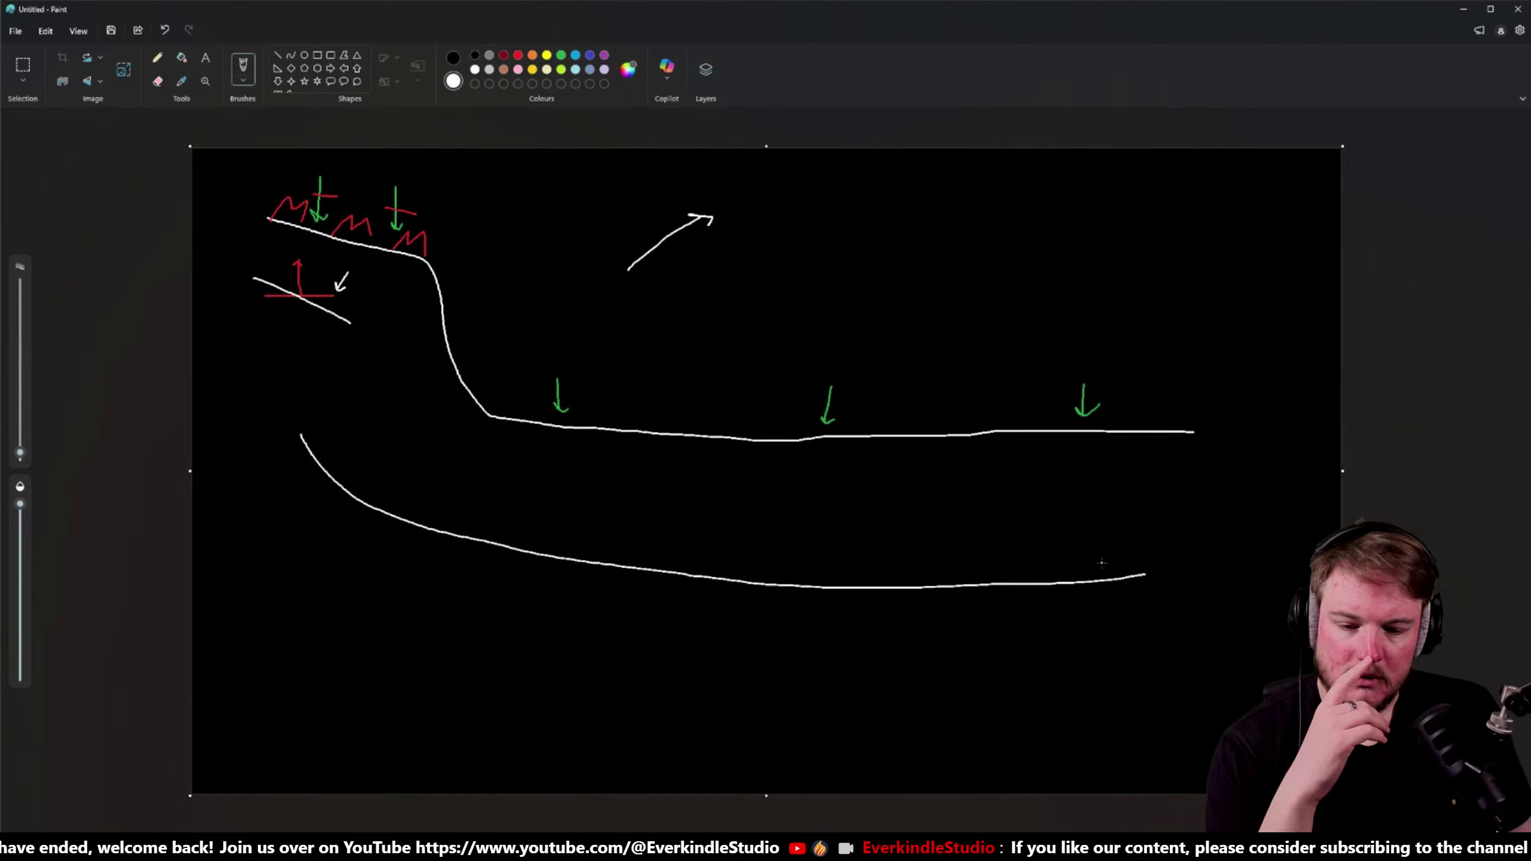
left_click(520, 55)
mouse_move(663, 573)
left_mouse_down()
mouse_move(653, 555)
mouse_move(684, 560)
mouse_move(451, 461)
mouse_move(361, 535)
left_mouse_up()
left_click_drag(387, 493, 463, 568)
mouse_move(709, 543)
left_mouse_down()
mouse_move(982, 550)
mouse_move(960, 561)
left_mouse_up()
left_click(560, 55)
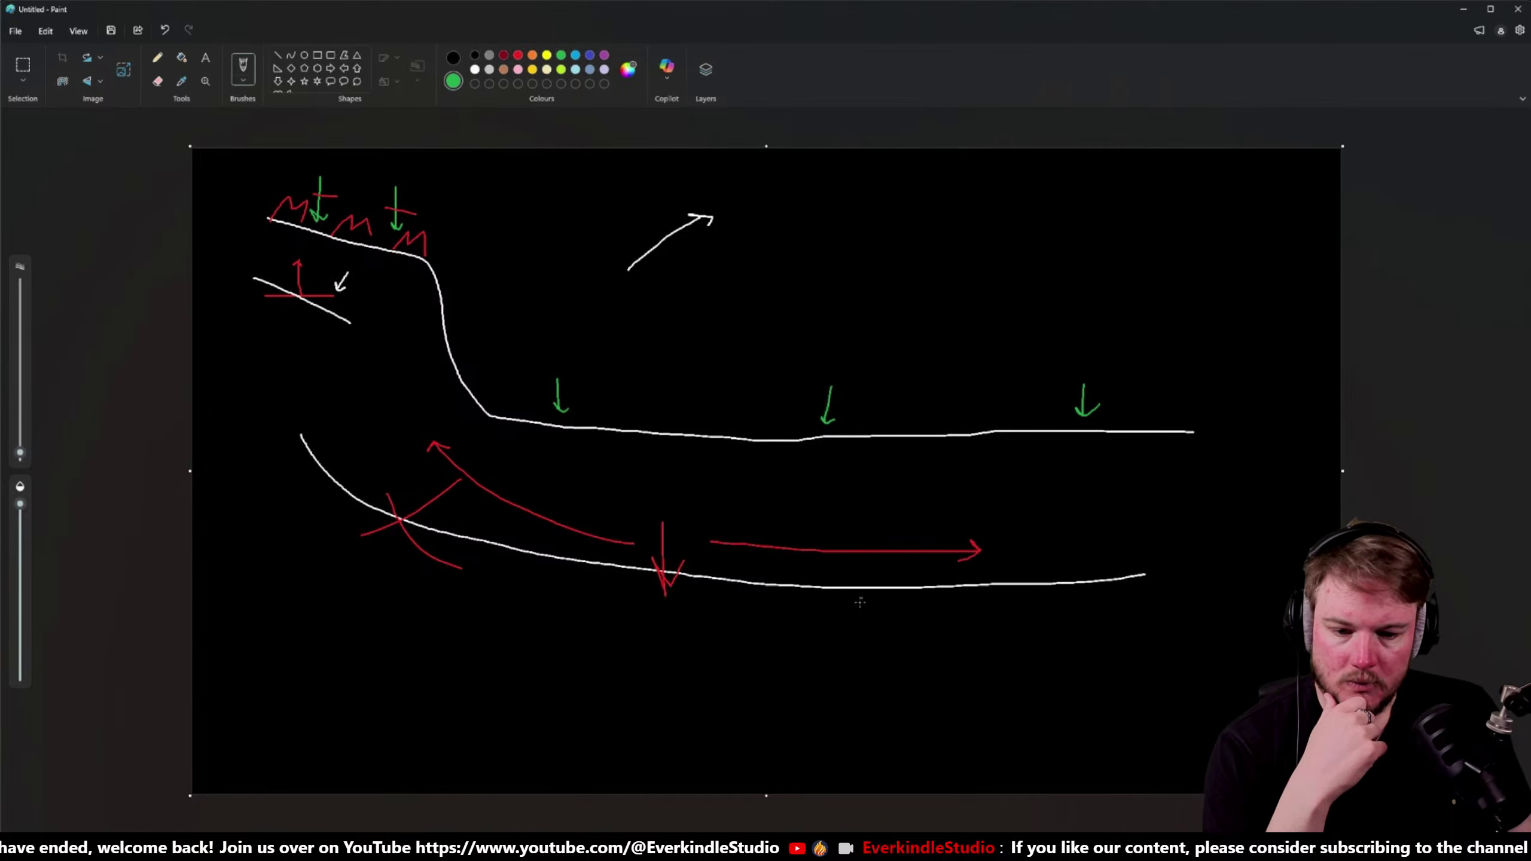
left_click_drag(858, 612, 925, 584)
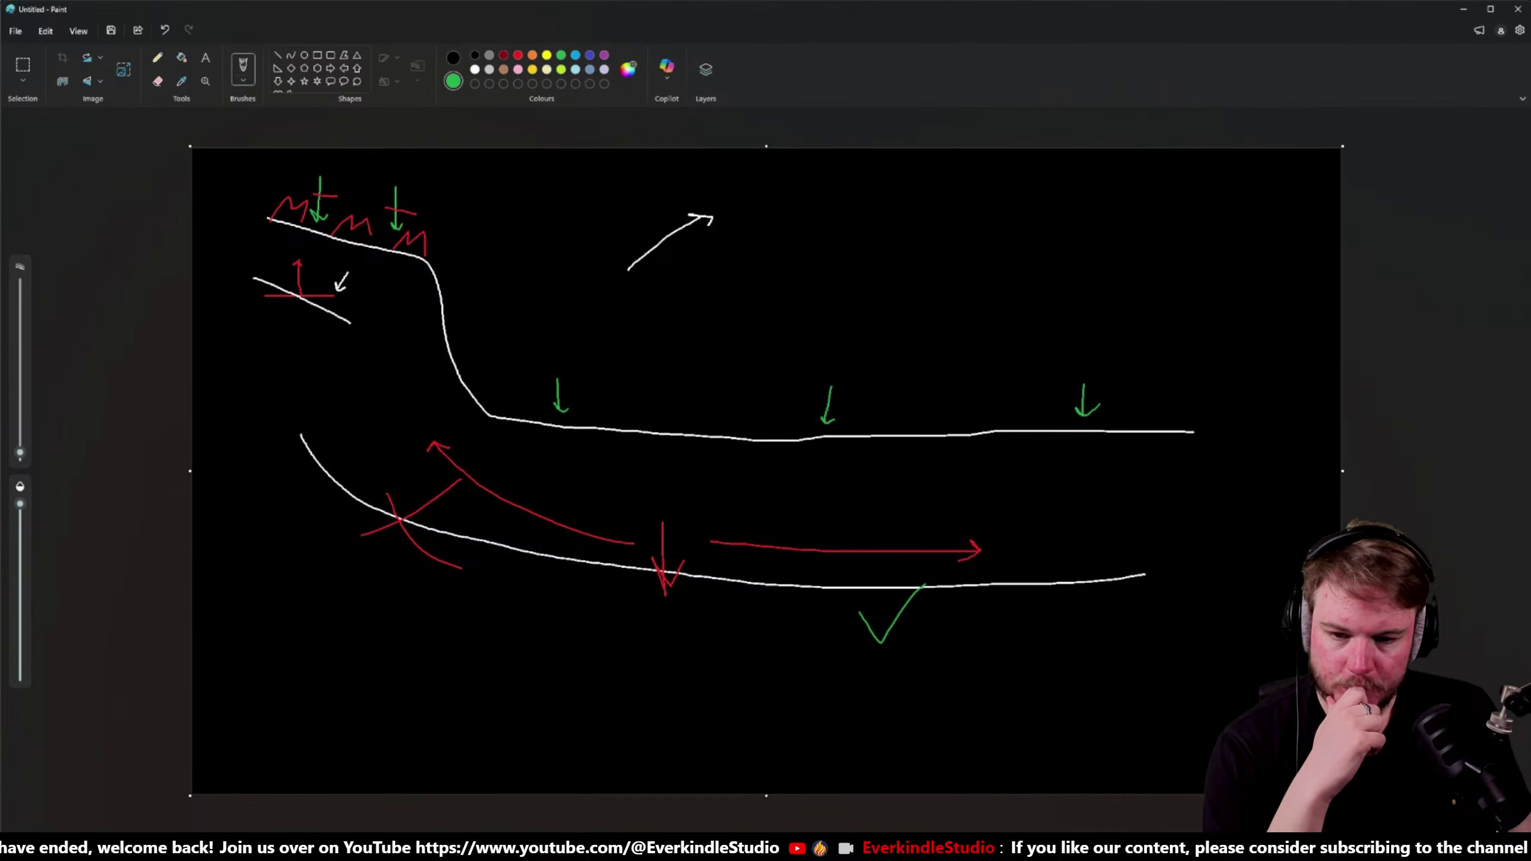
- Back in Unreal Editor, set Lower Bound to 0.8 on Shrubbs' PCG Sub Normal to Density node and resume regeneration
key("alt+Tab")
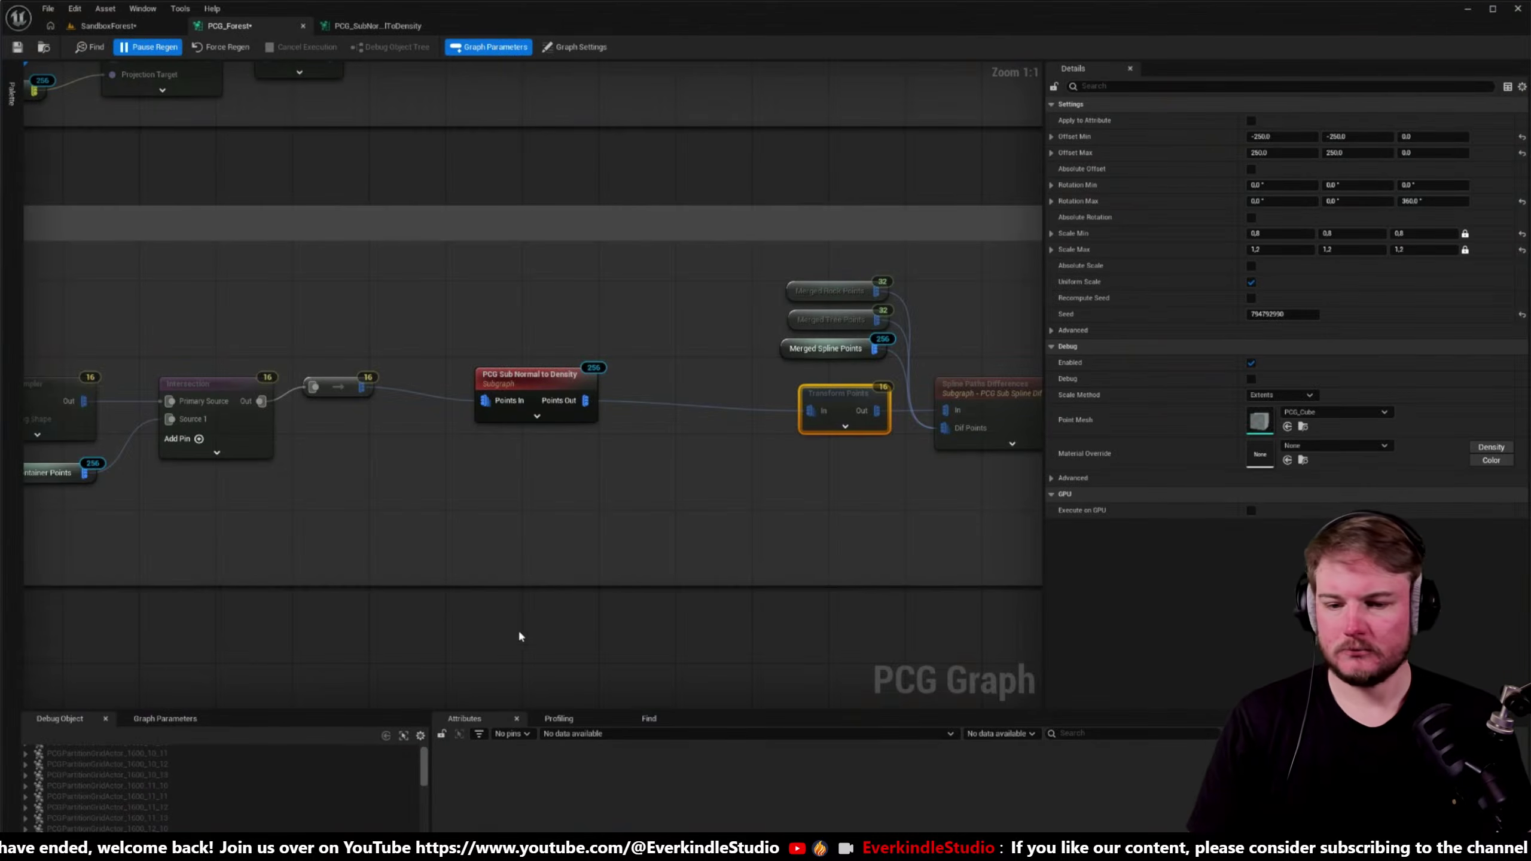
scroll(519, 635, "down", 5)
scroll(493, 567, "up", 4)
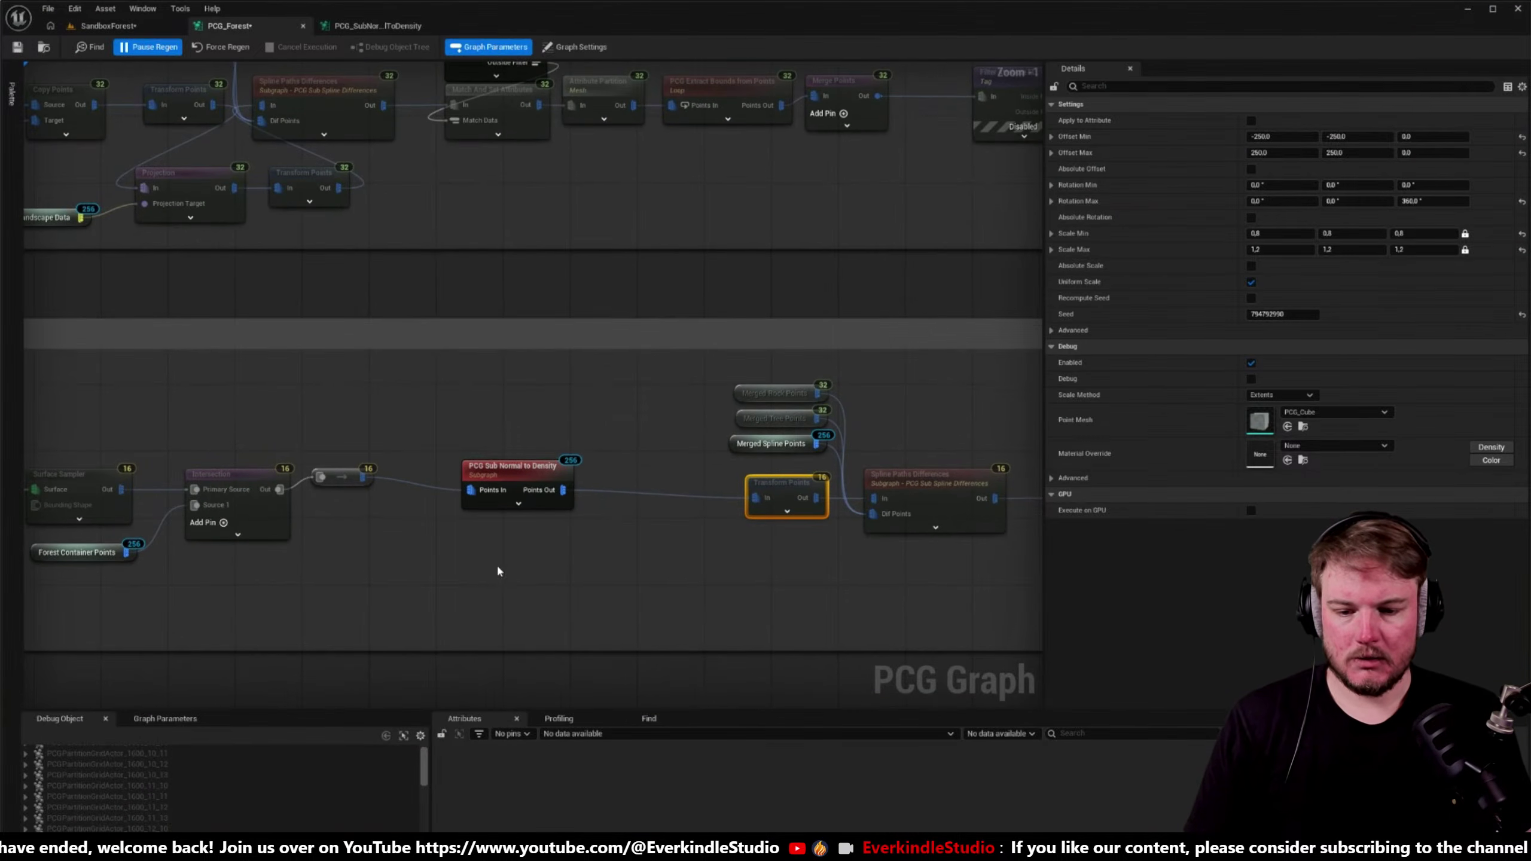
right_click_drag(646, 517, 675, 502)
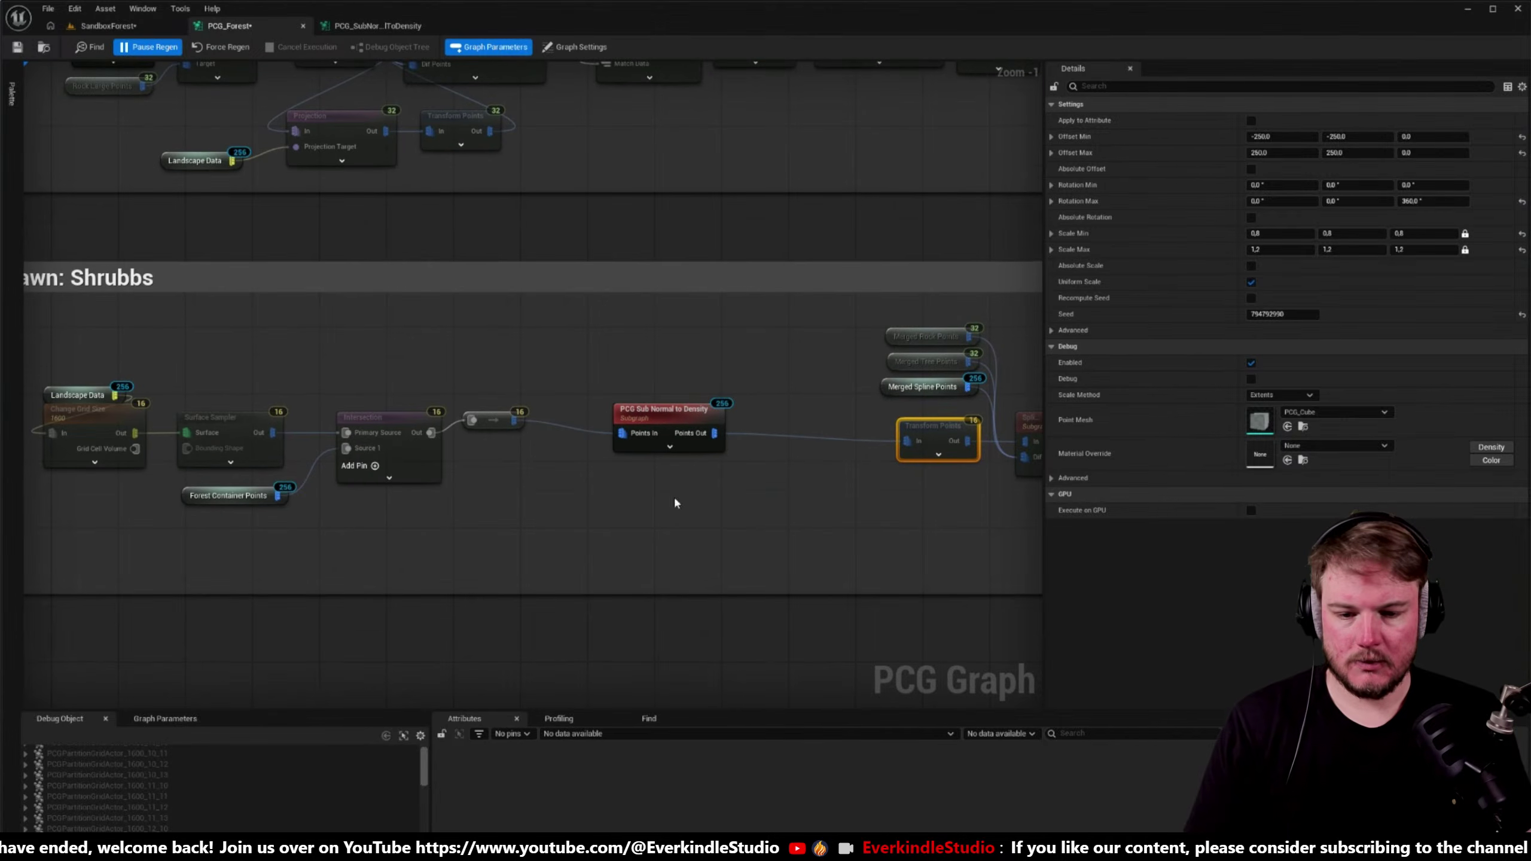
left_click(673, 420)
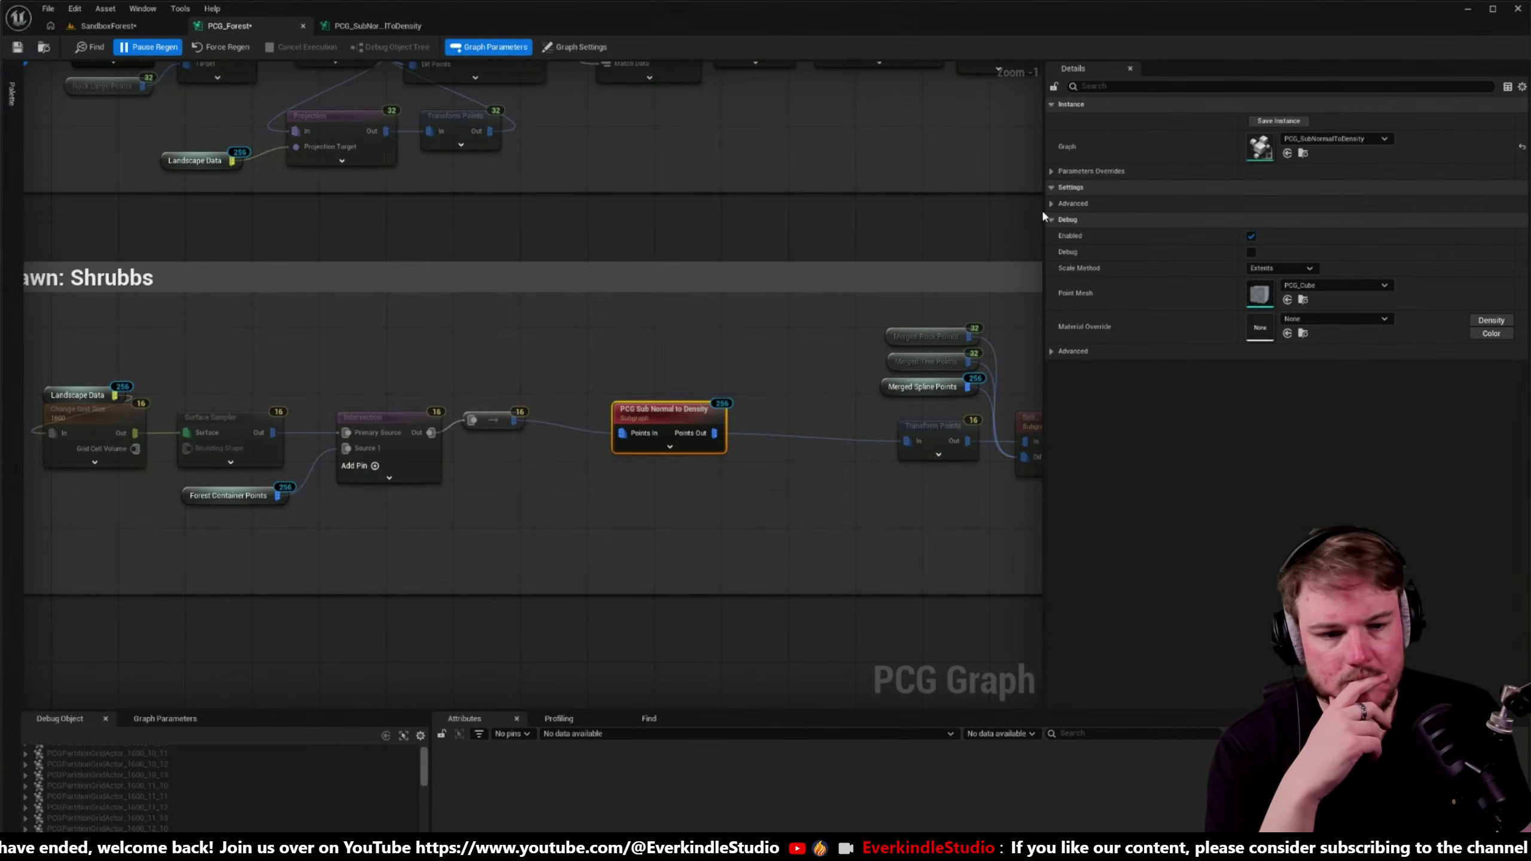
left_click(1052, 172)
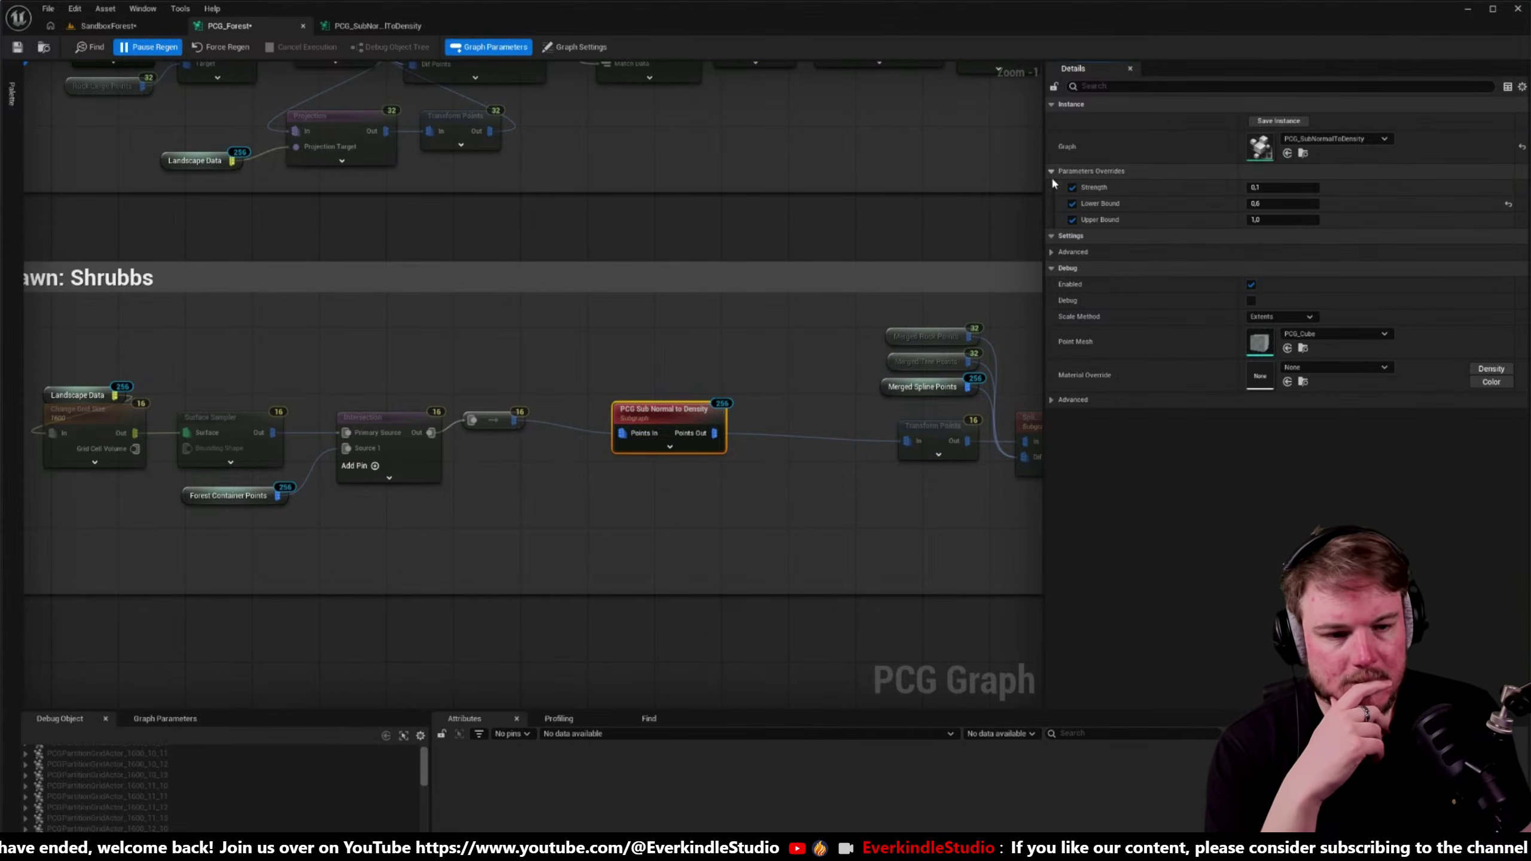
left_click(1282, 204)
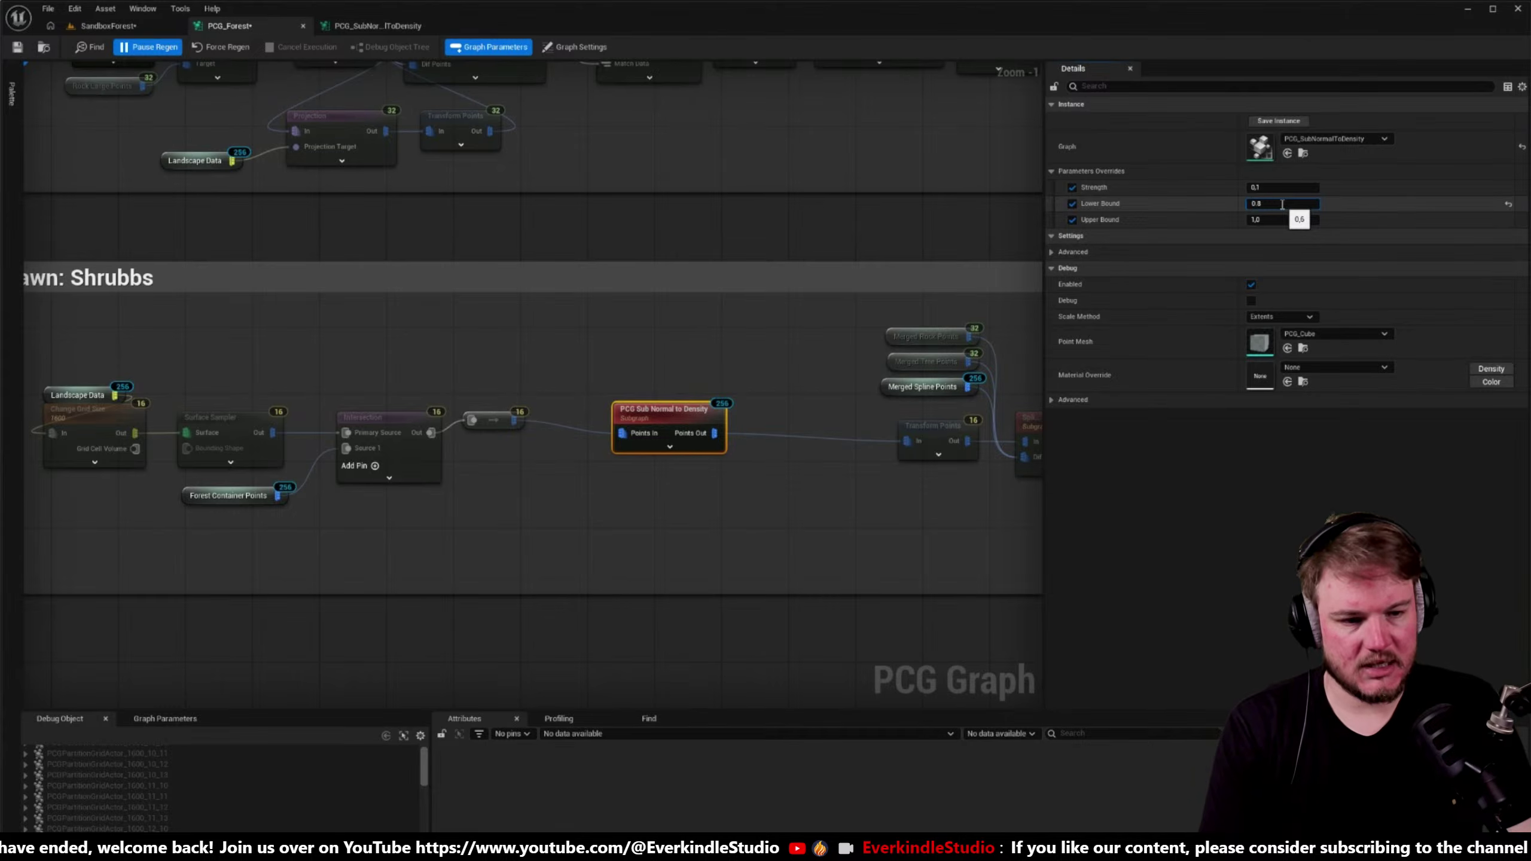
type("0,8")
key("Return")
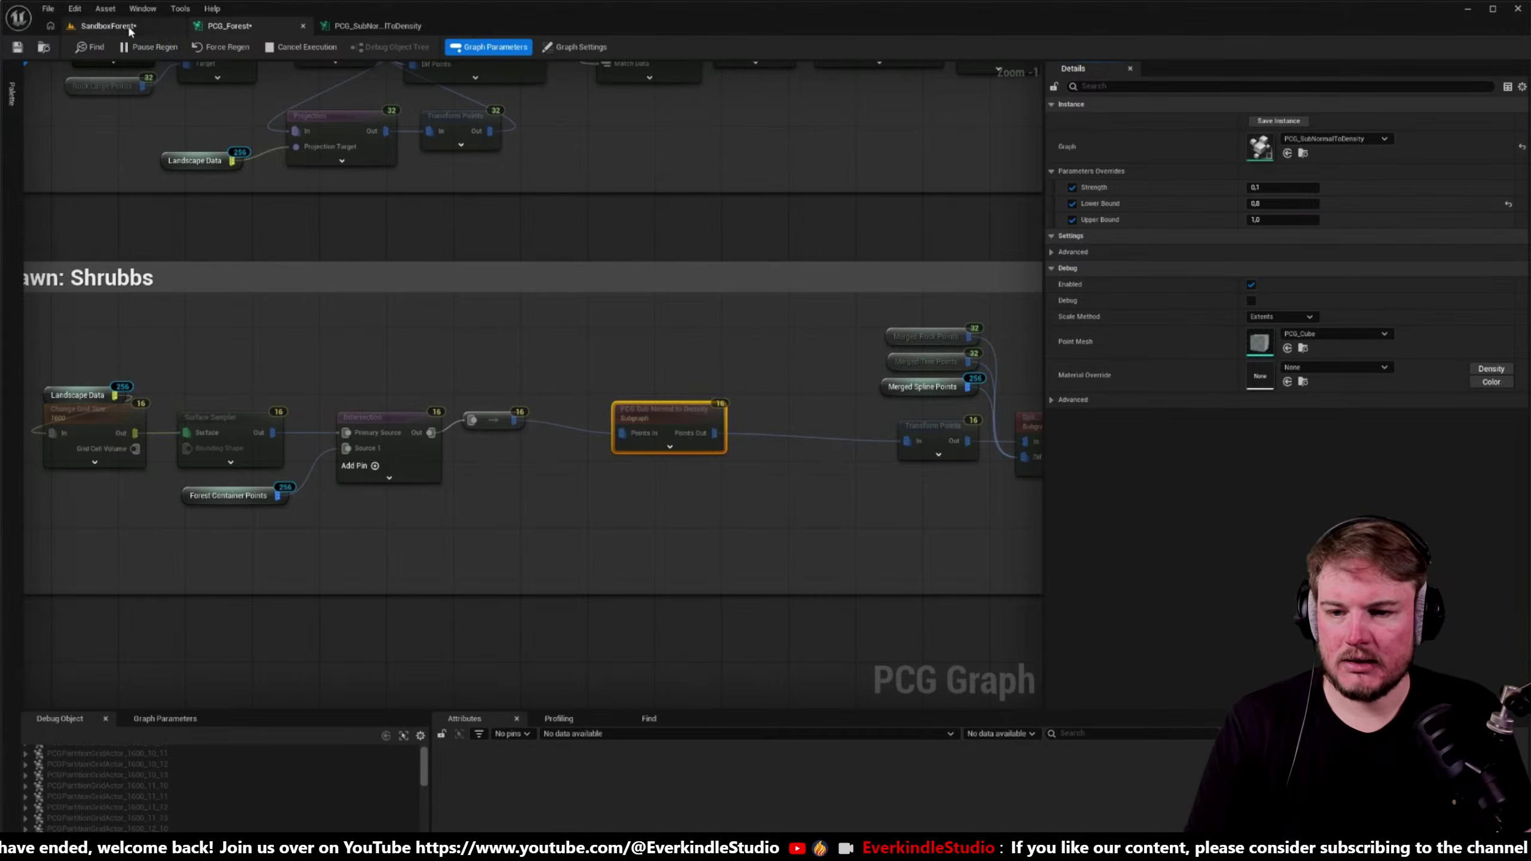
- Inspect the sculpted hill and surrounding forest in the SandboxForest level and switch from Landscape Mode to Selection Mode
left_click(107, 25)
right_click_drag(560, 284, 600, 294)
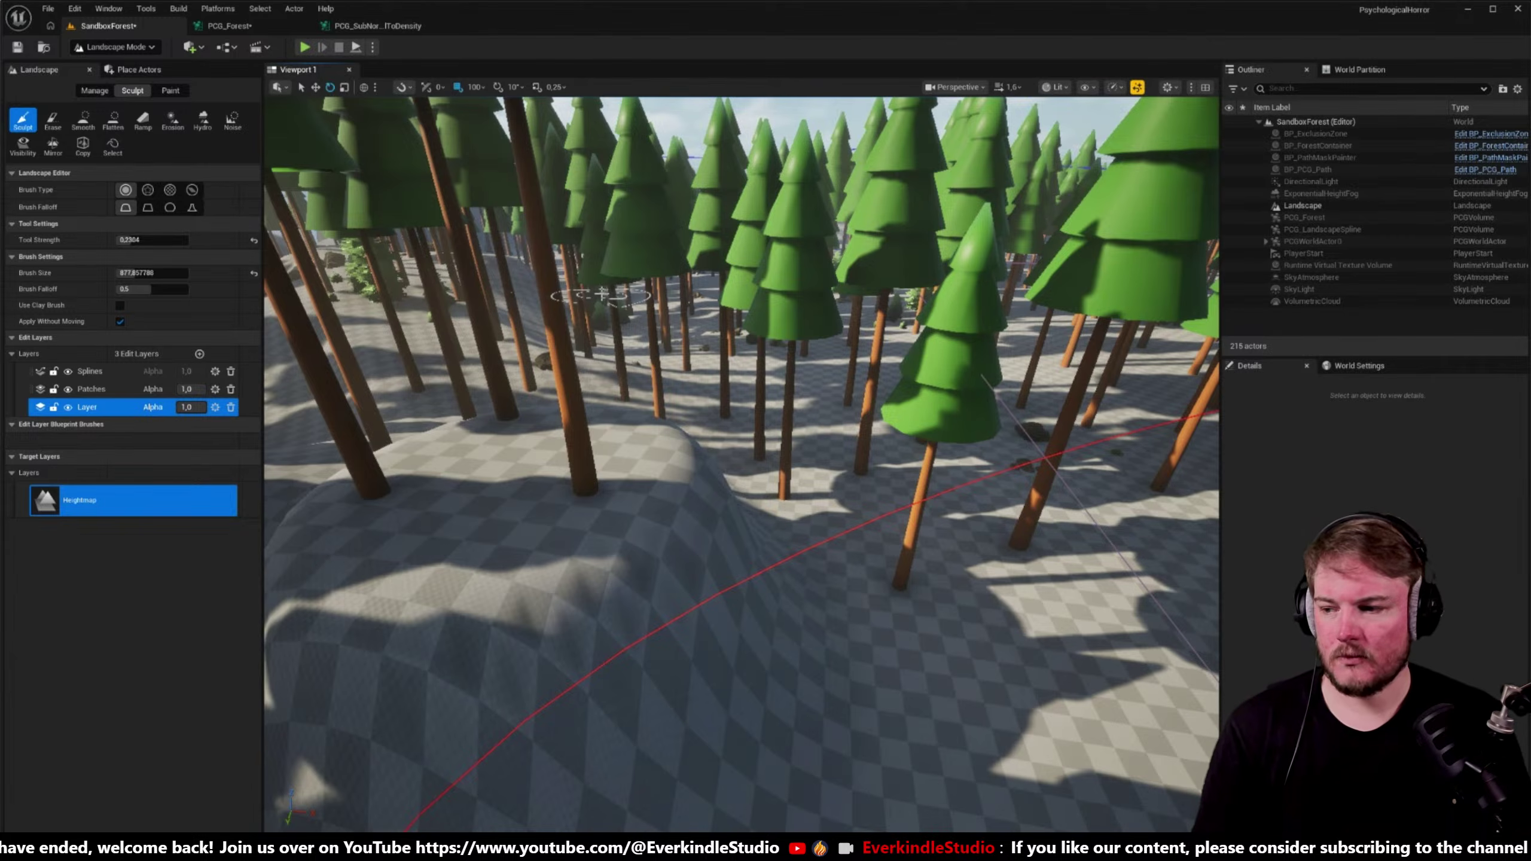
mouse_move(601, 295)
right_mouse_down()
mouse_move(604, 335)
mouse_move(599, 298)
mouse_move(610, 311)
mouse_move(576, 302)
right_mouse_up()
key("shift+1")
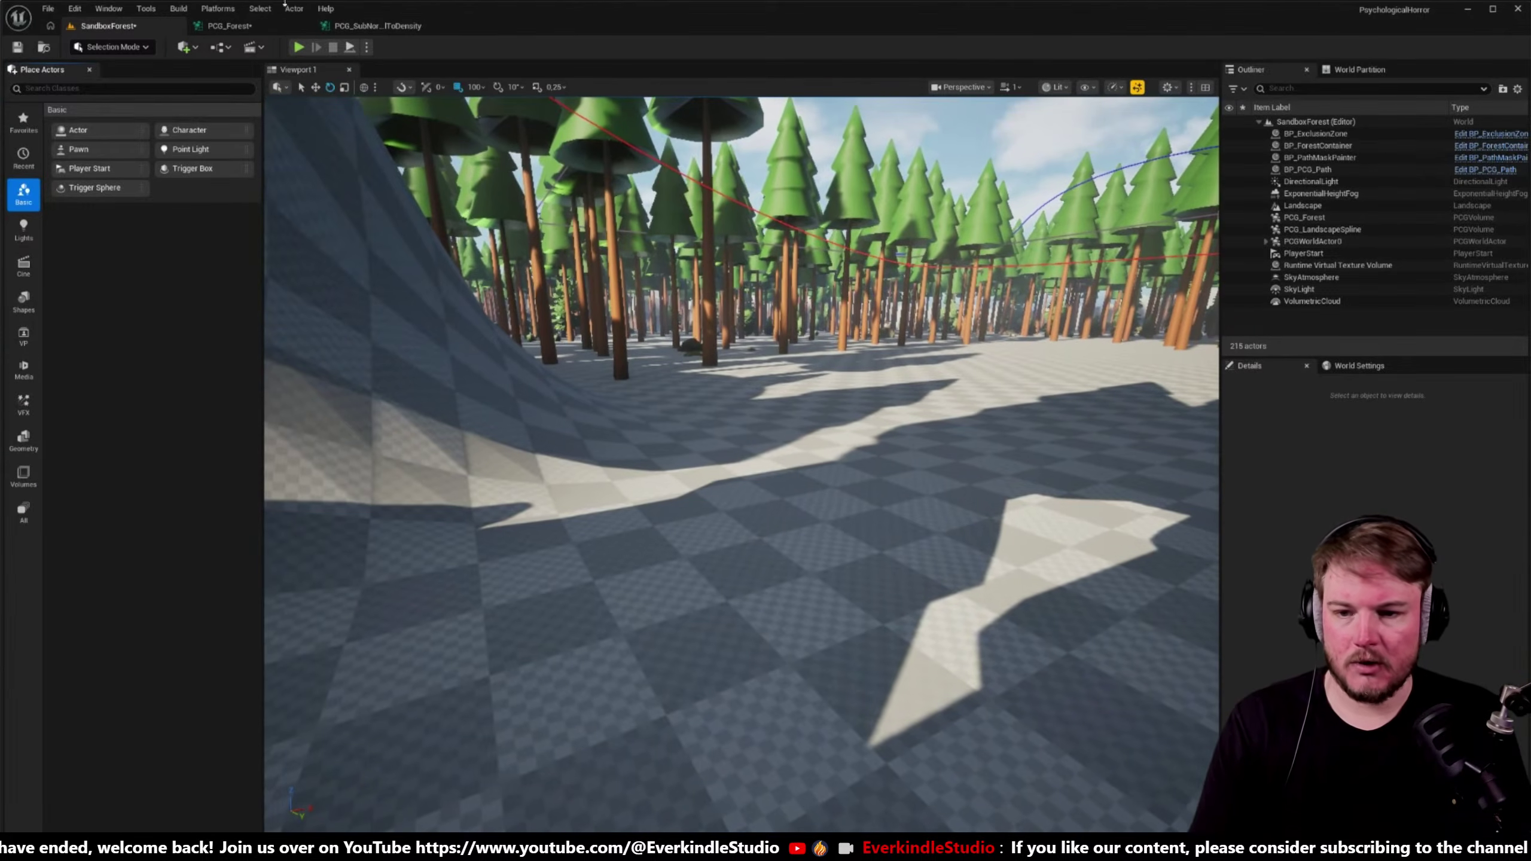
left_click(259, 9)
- In PCG_Forest, enable the Static Mesh Spawner and the Debug node fed by the shrub points
left_click(224, 26)
scroll(544, 178, "down", 6)
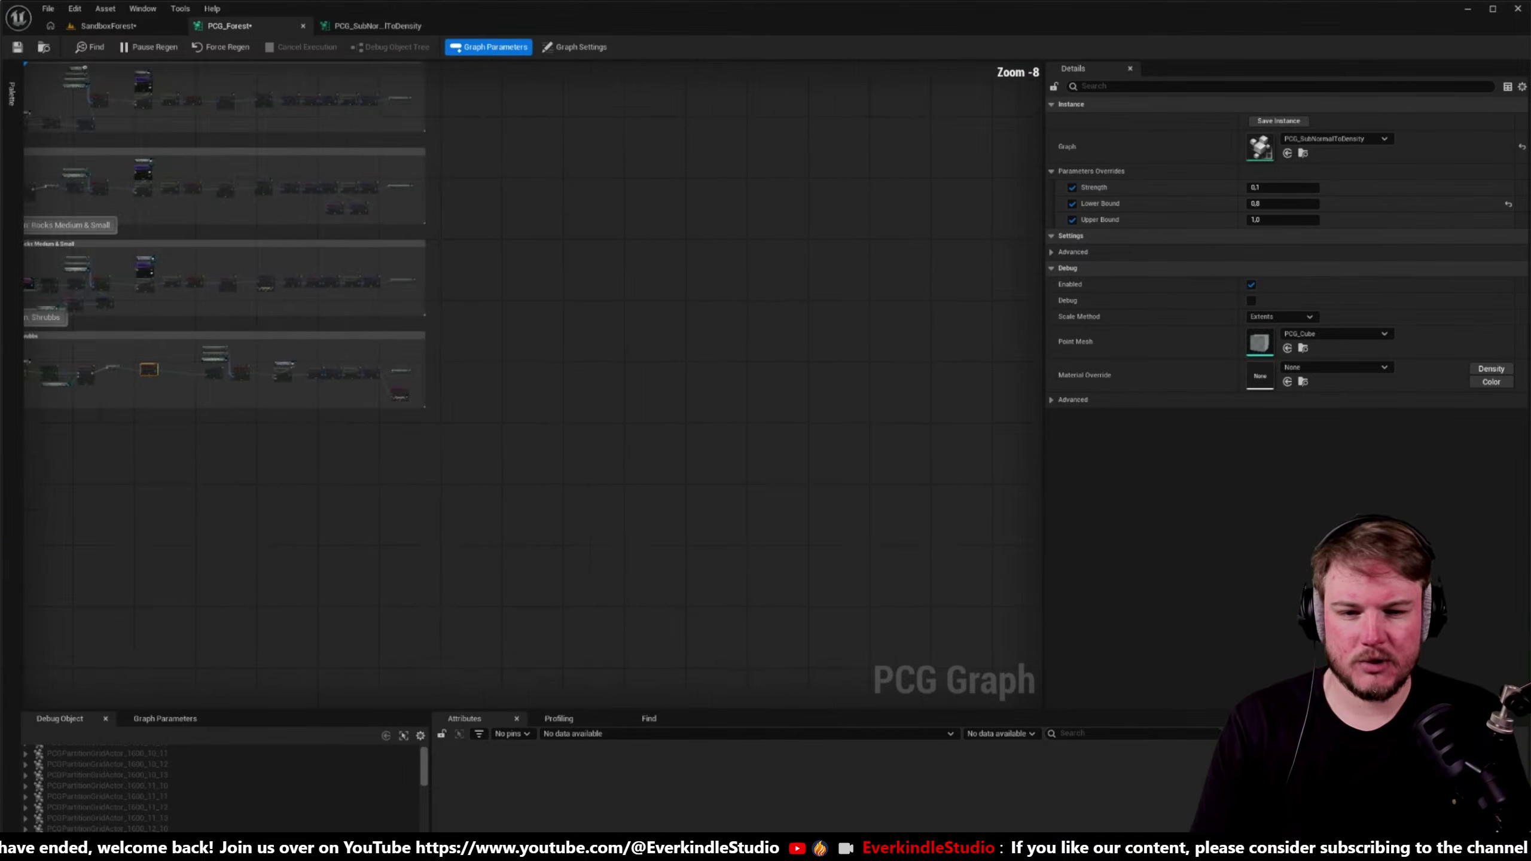
scroll(417, 242, "up", 8)
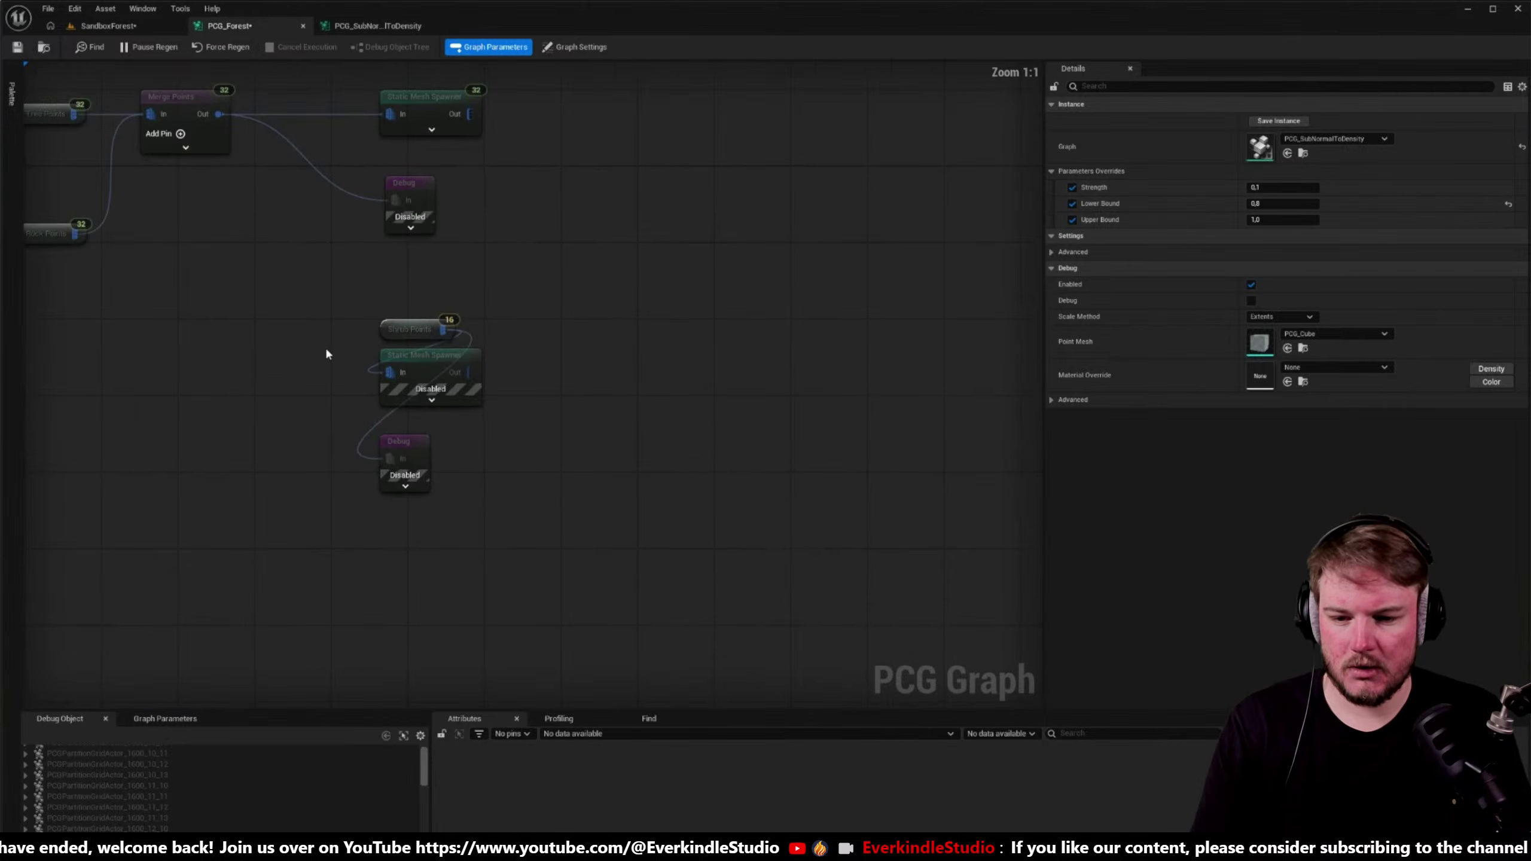
left_click_drag(369, 403, 548, 412)
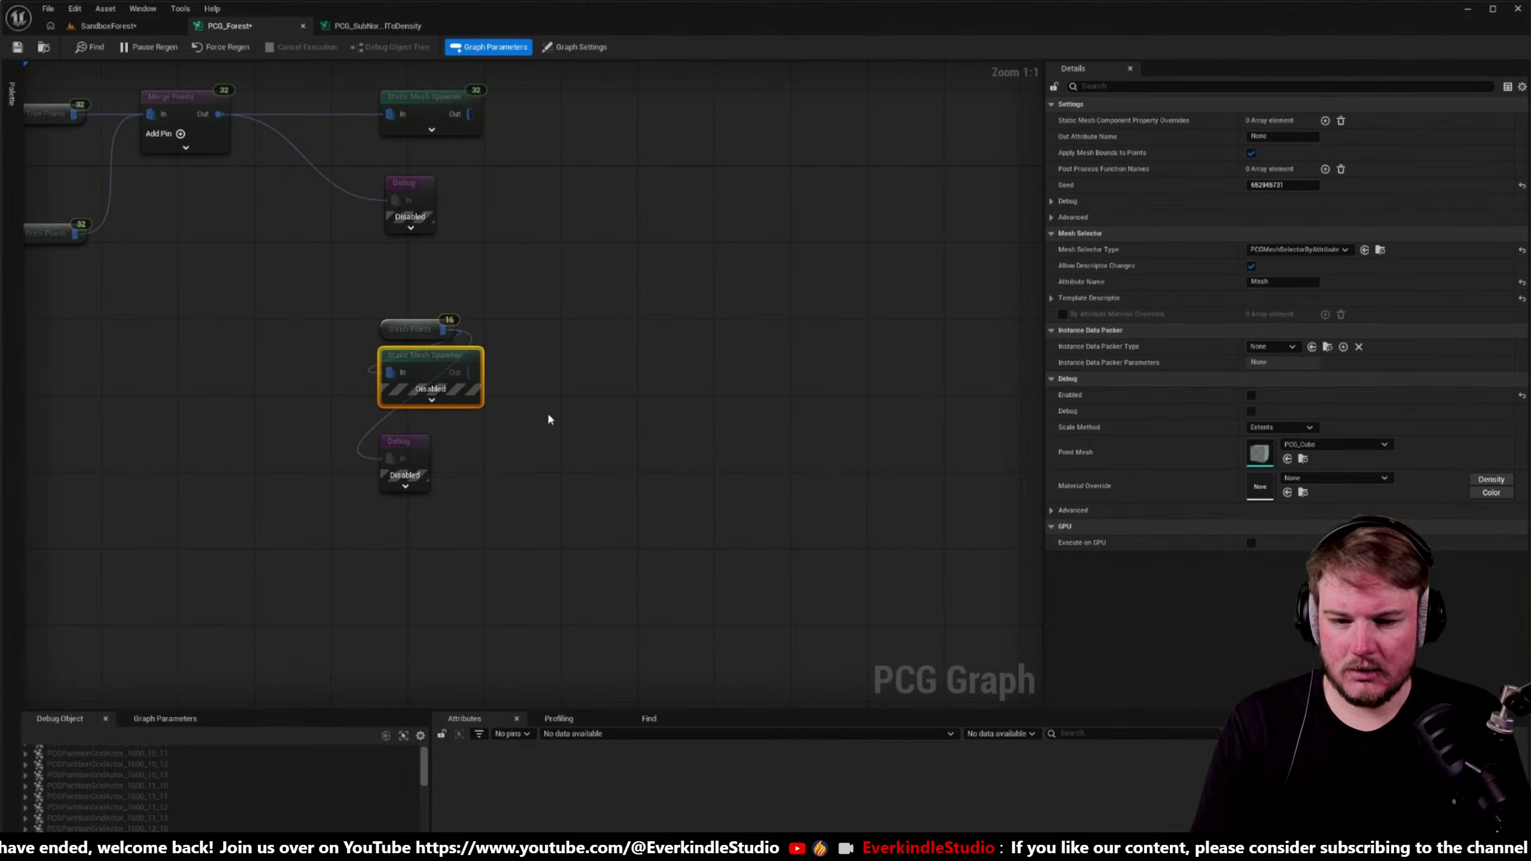
key("e")
right_click_drag(434, 459, 559, 434)
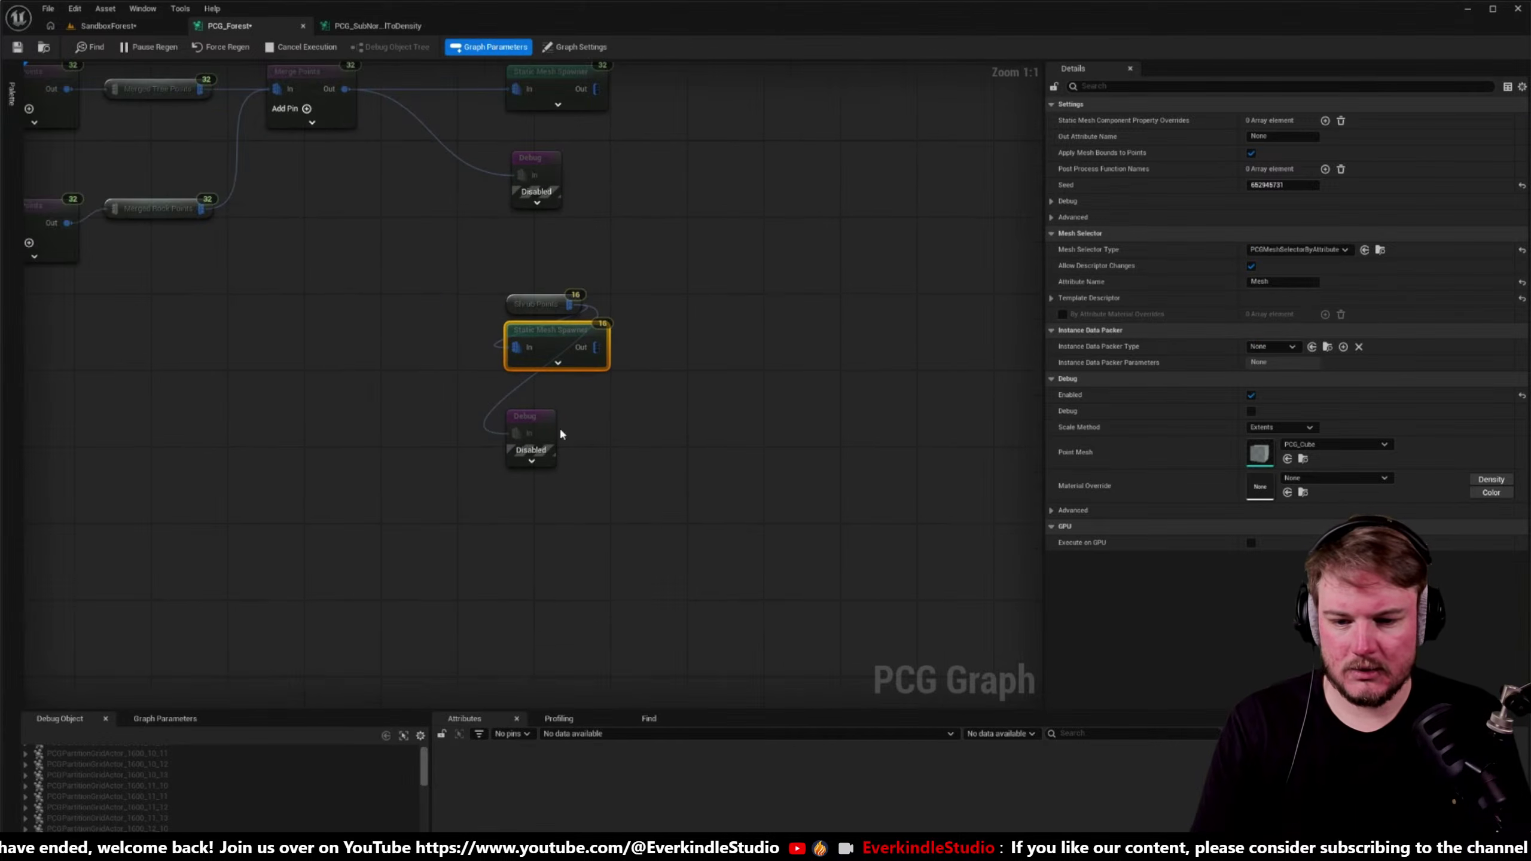
left_click(531, 419)
key("e")
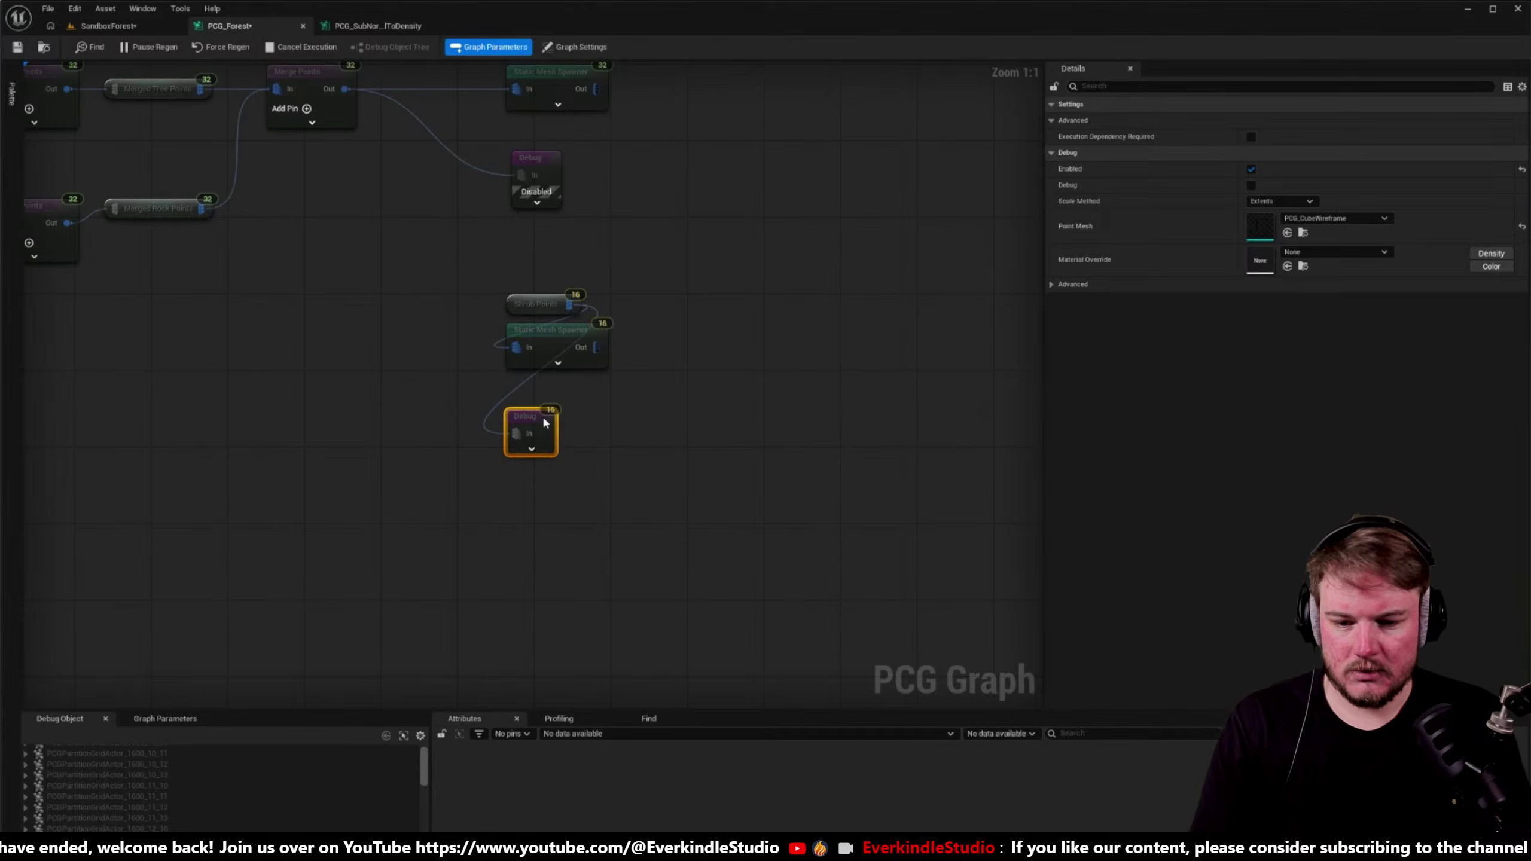
- Examine how the spawned shrubs sit on the flat ground and slopes in the SandboxForest level, using a slower camera speed
left_click(133, 25)
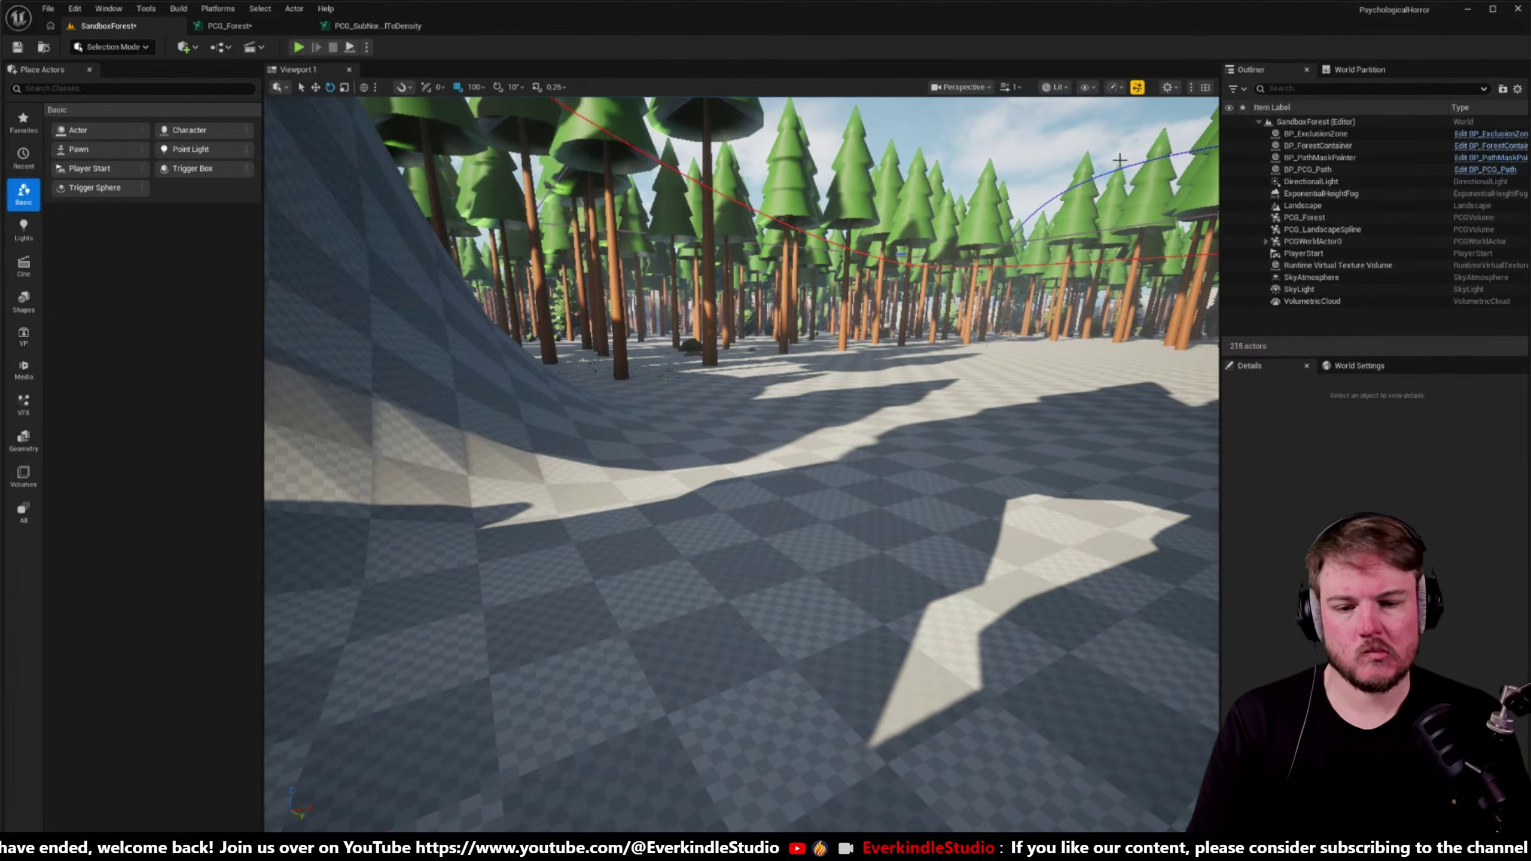
key("w")
right_click_drag(1005, 375, 976, 361)
scroll(1005, 374, "down", 1)
scroll(979, 363, "down", 2)
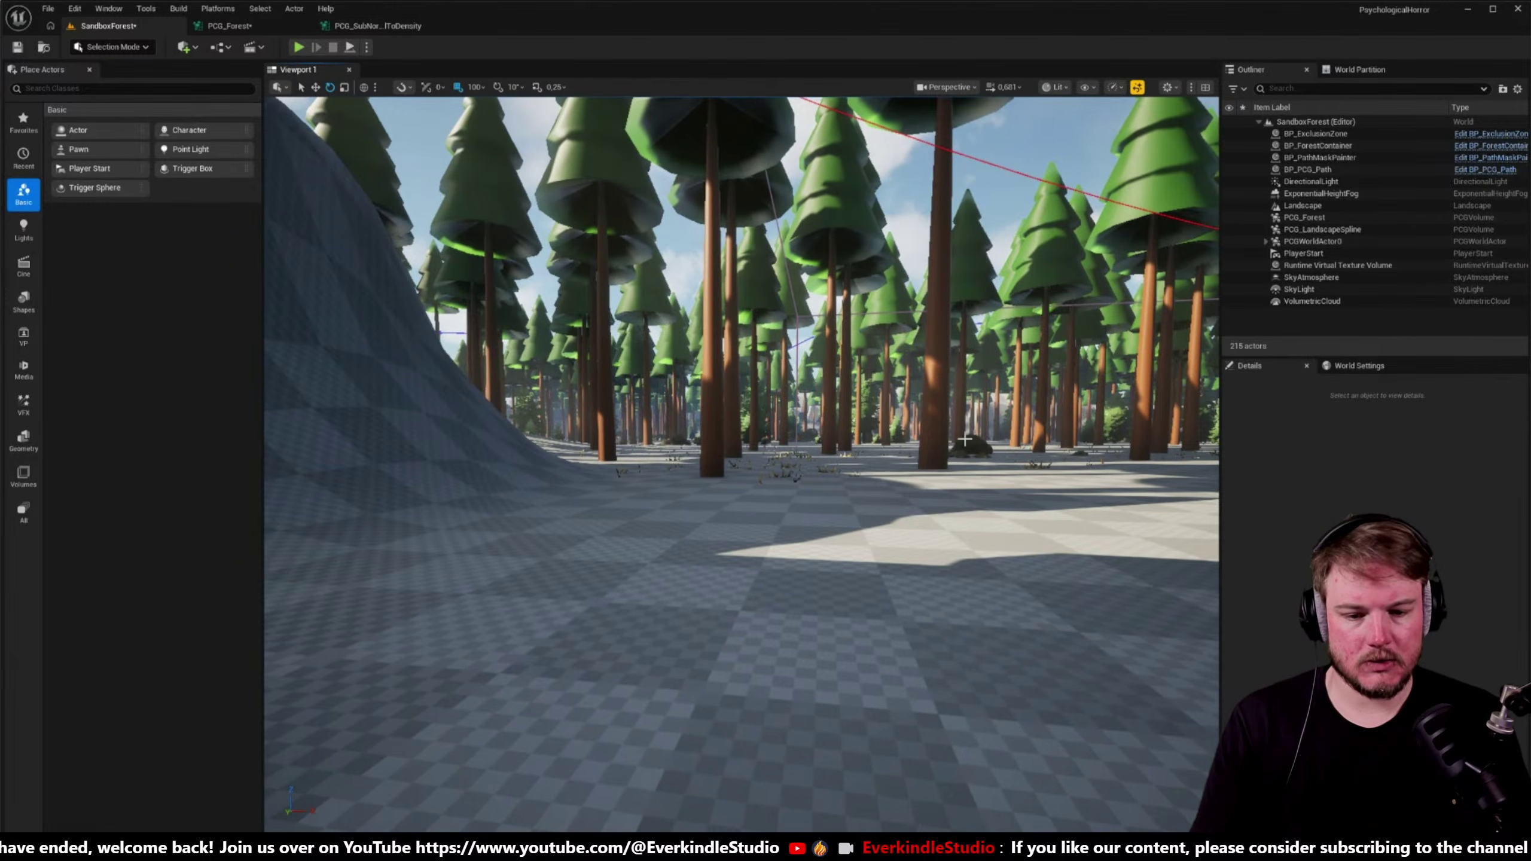
right_click_drag(976, 361, 895, 361)
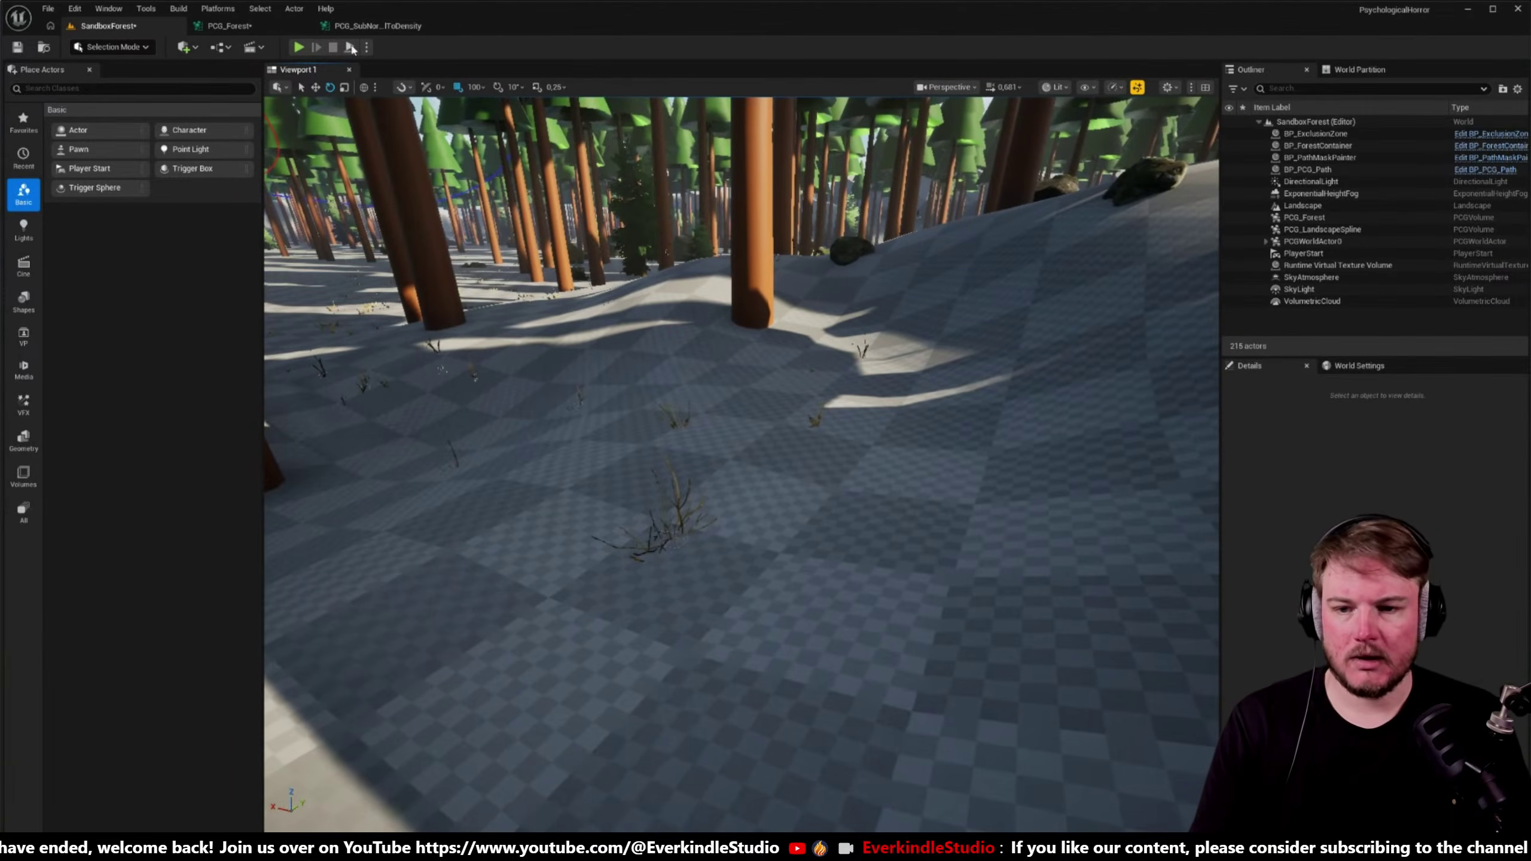
- Turn on Absolute Rotation for the Transform Points node in PCG_Forest's Shrubbs section
left_click(229, 25)
scroll(458, 416, "down", 8)
scroll(596, 482, "up", 8)
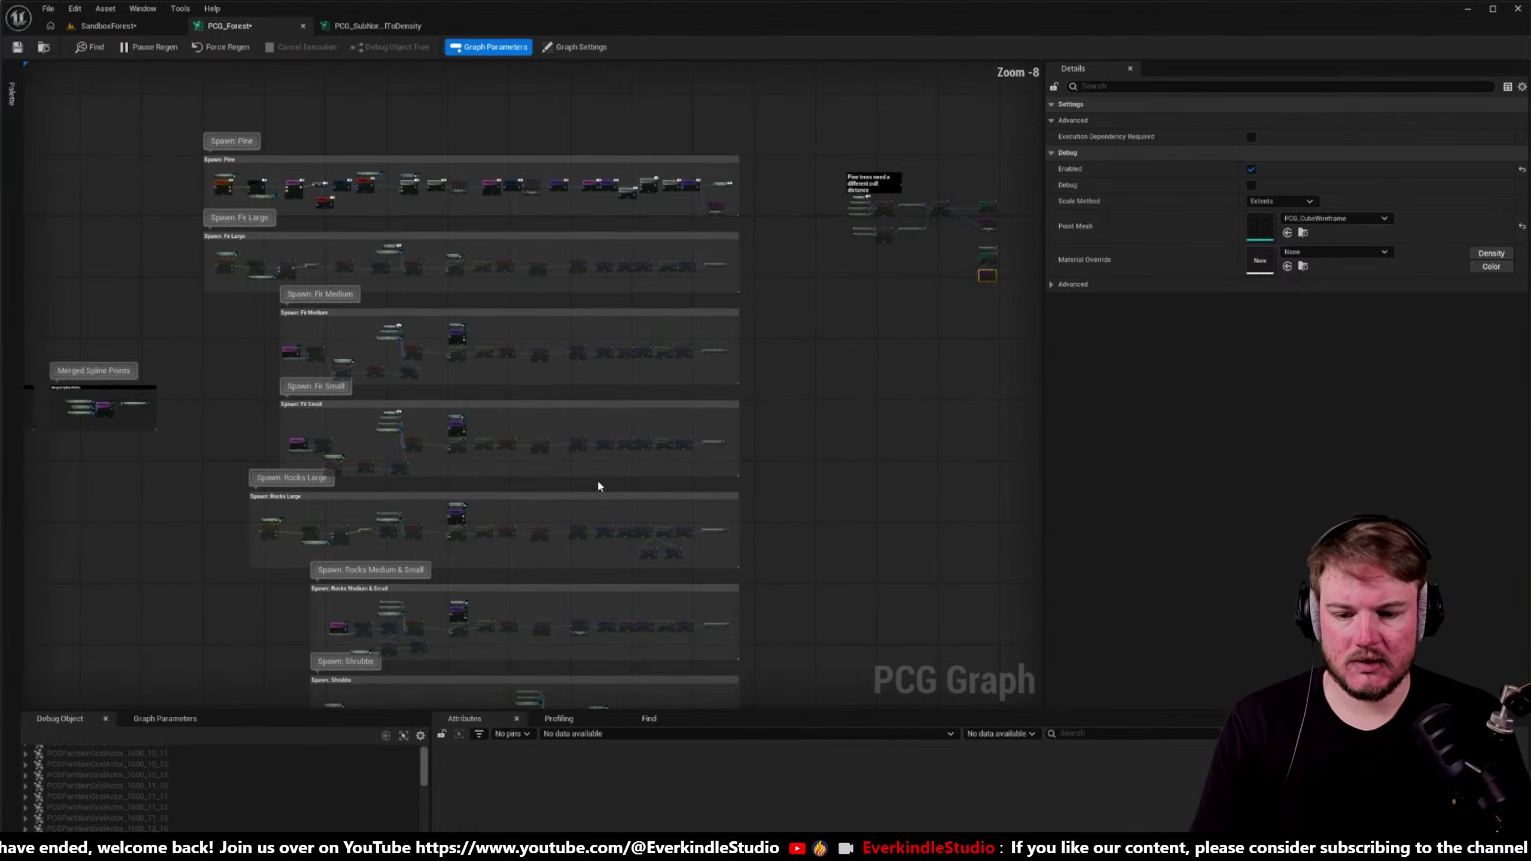
left_click(811, 419)
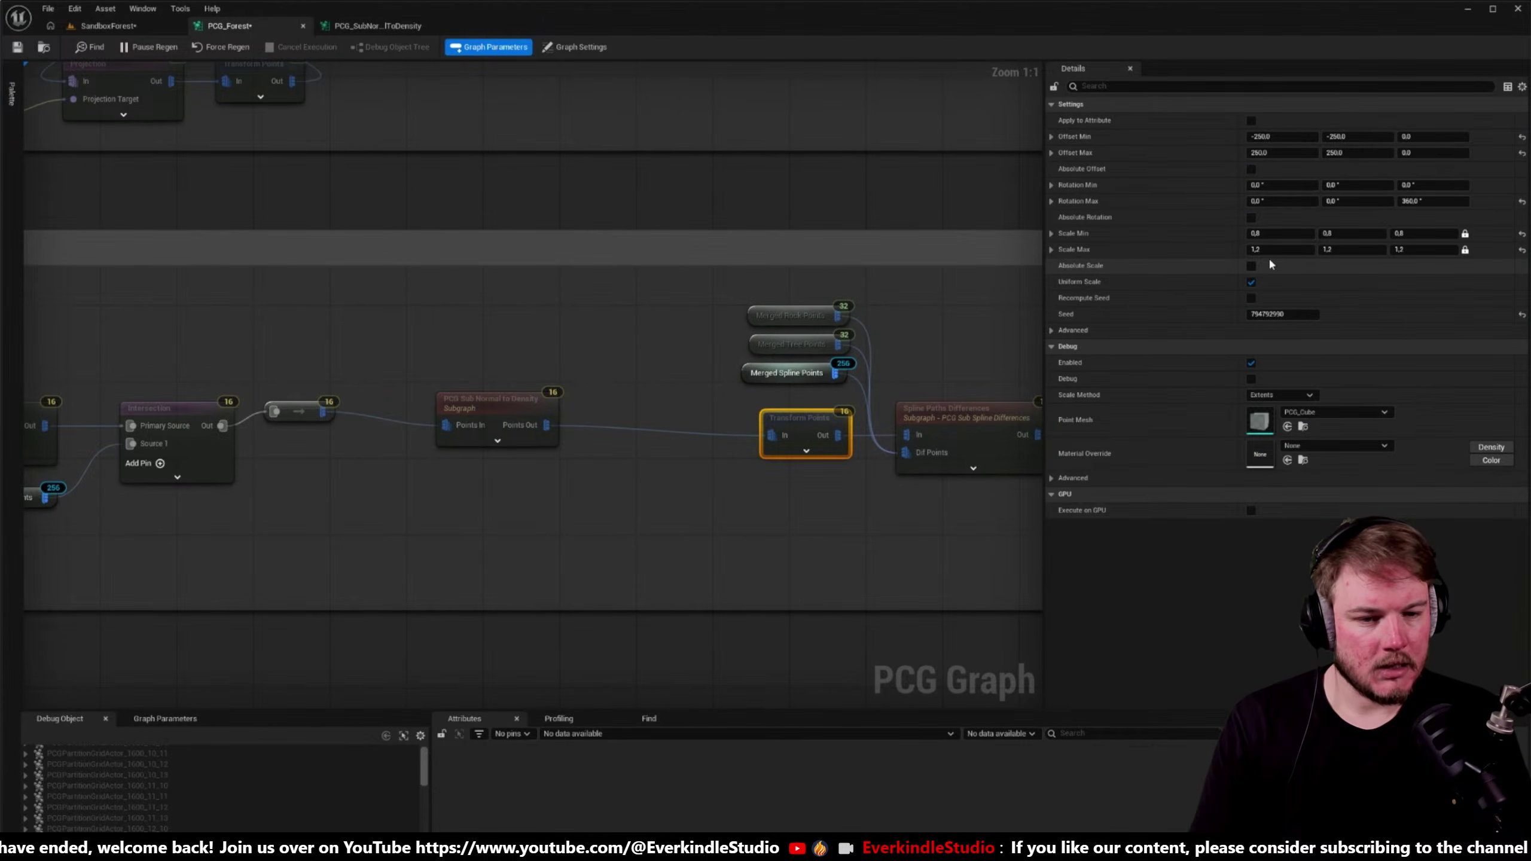
left_click(1250, 217)
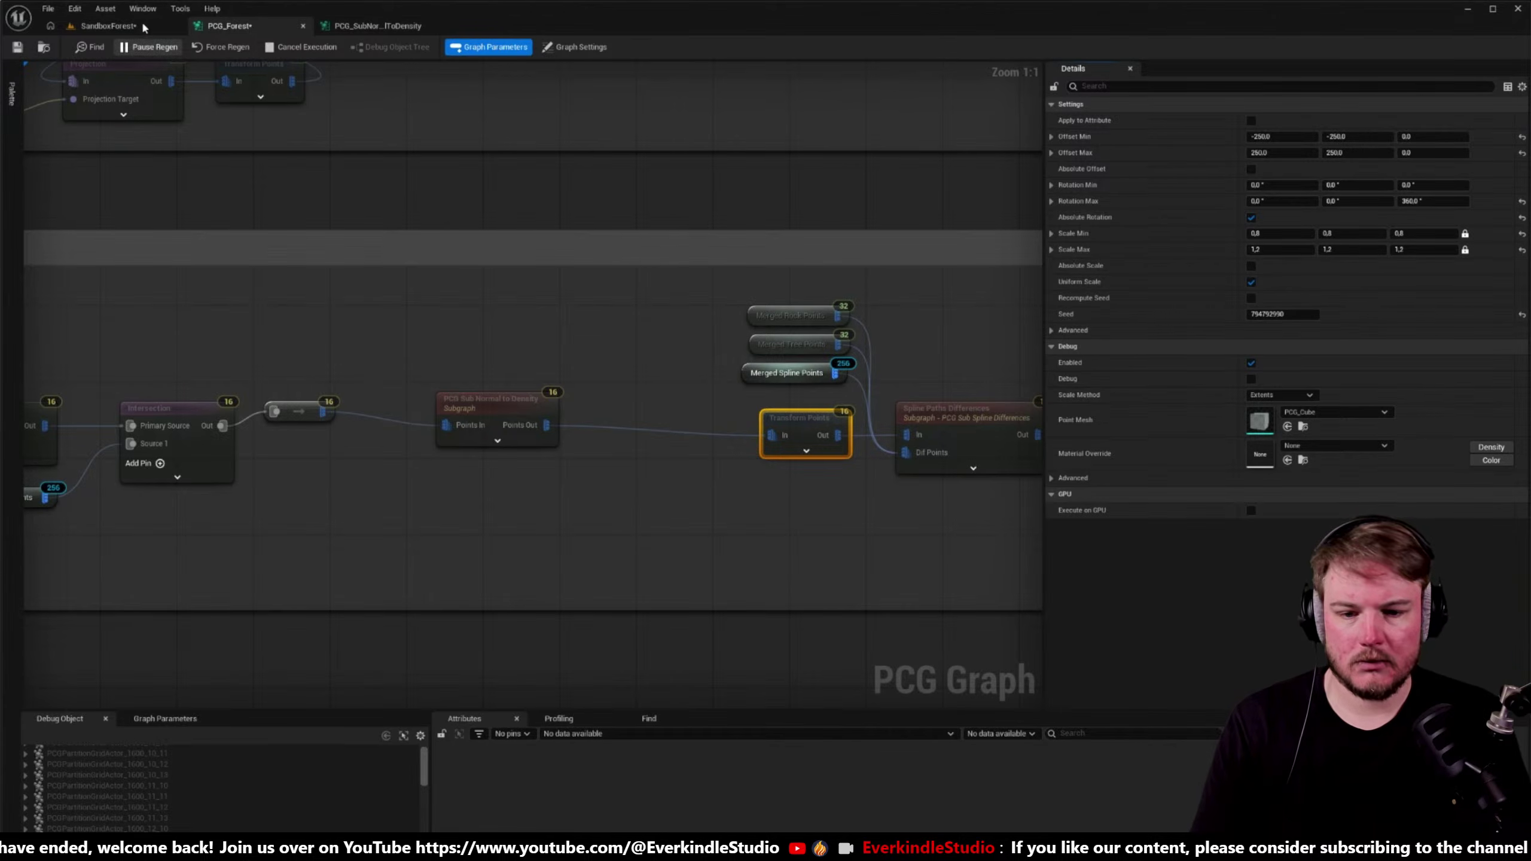
- Check the orientation of the shrubs on sloped ground up close in the SandboxForest level
left_click(108, 25)
right_click_drag(742, 464, 726, 439)
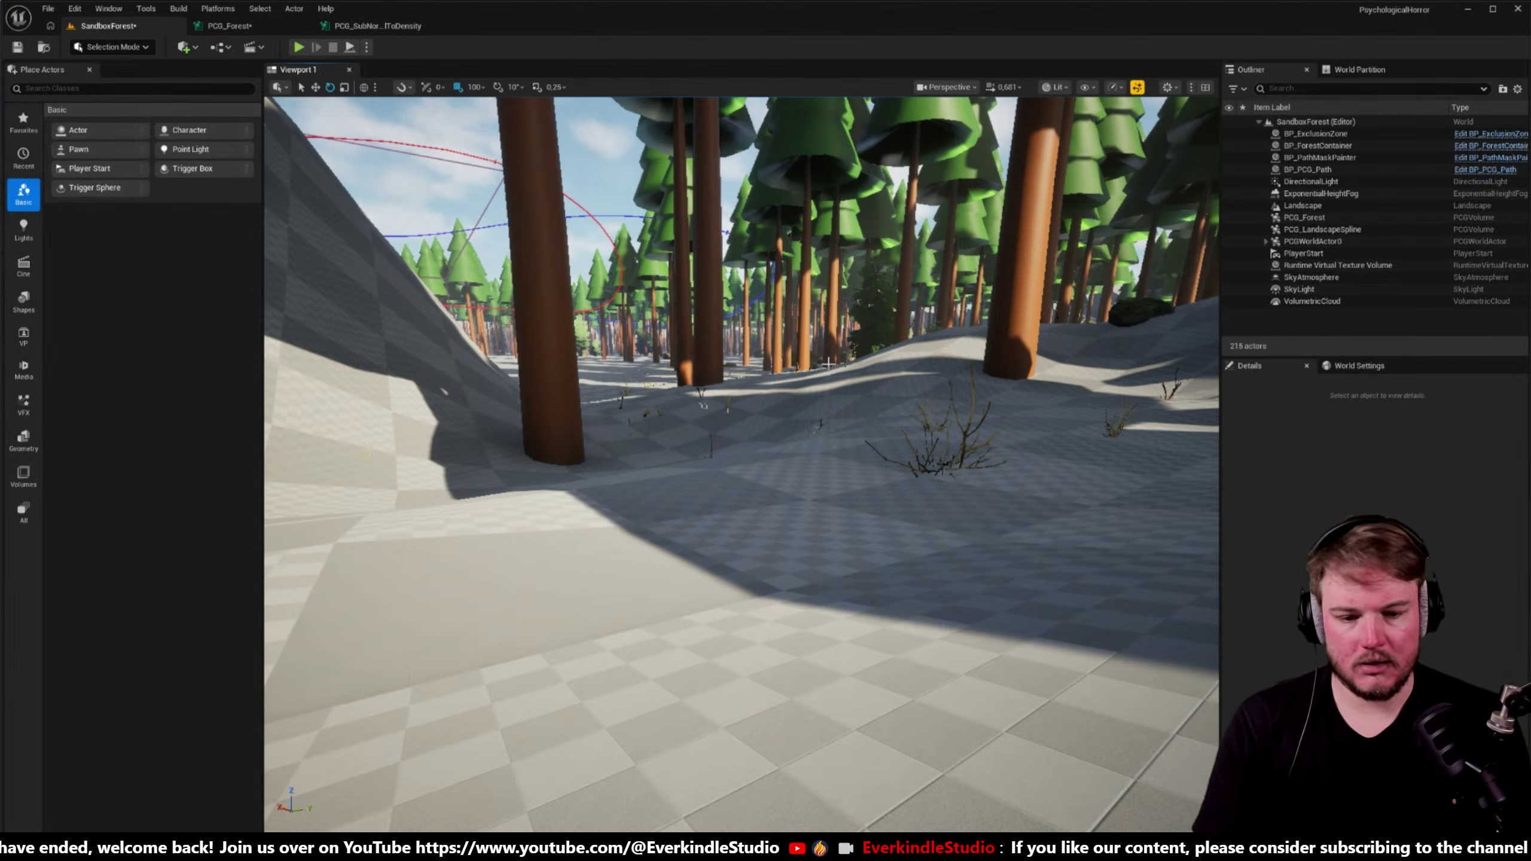
left_click(829, 363)
left_click(863, 384)
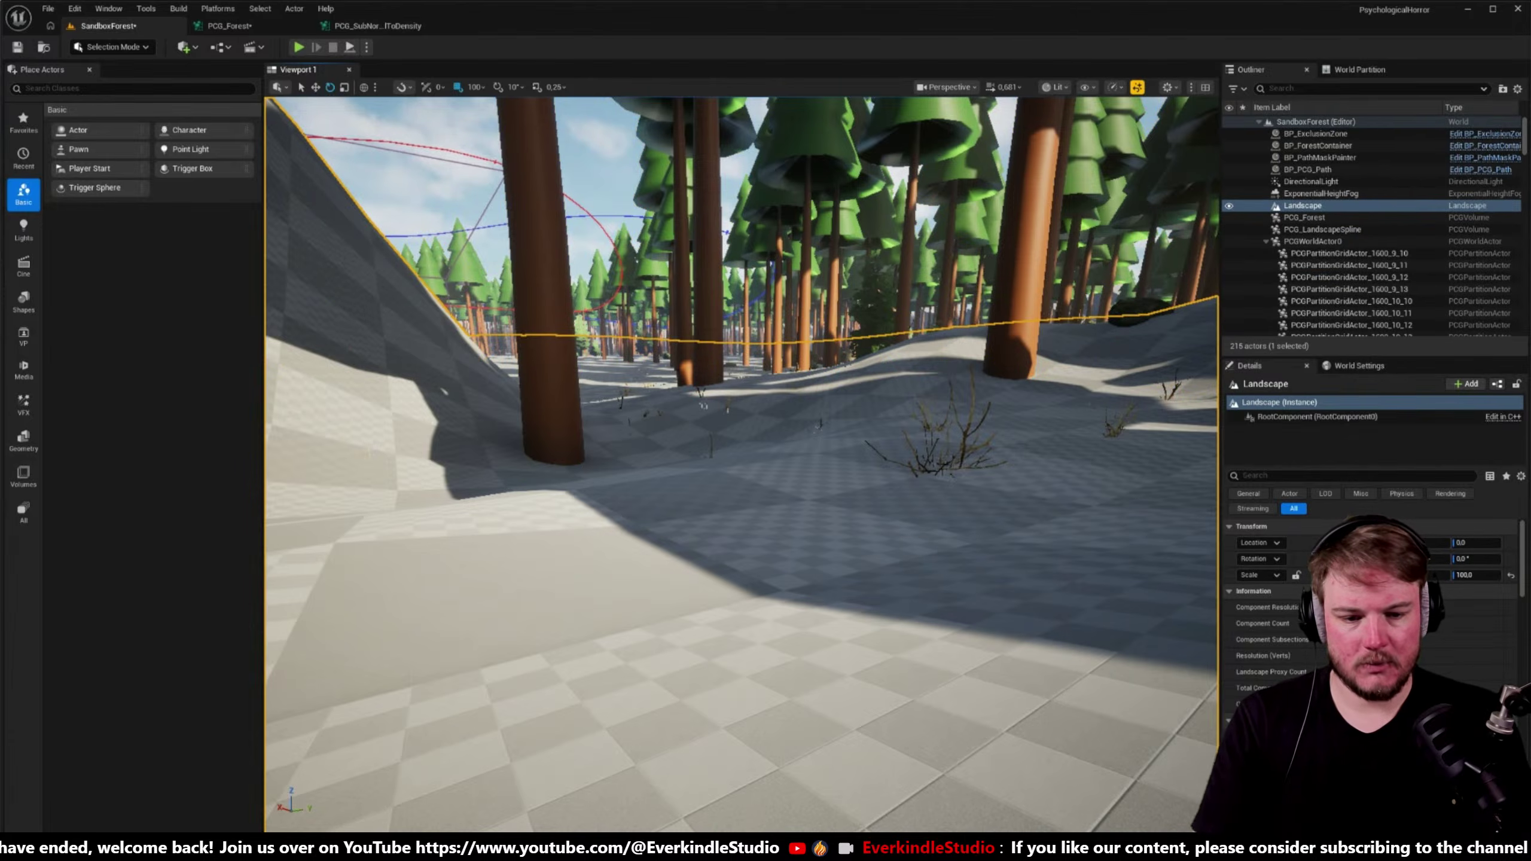
mouse_move(863, 384)
right_mouse_down()
mouse_move(863, 518)
mouse_move(847, 383)
right_mouse_up()
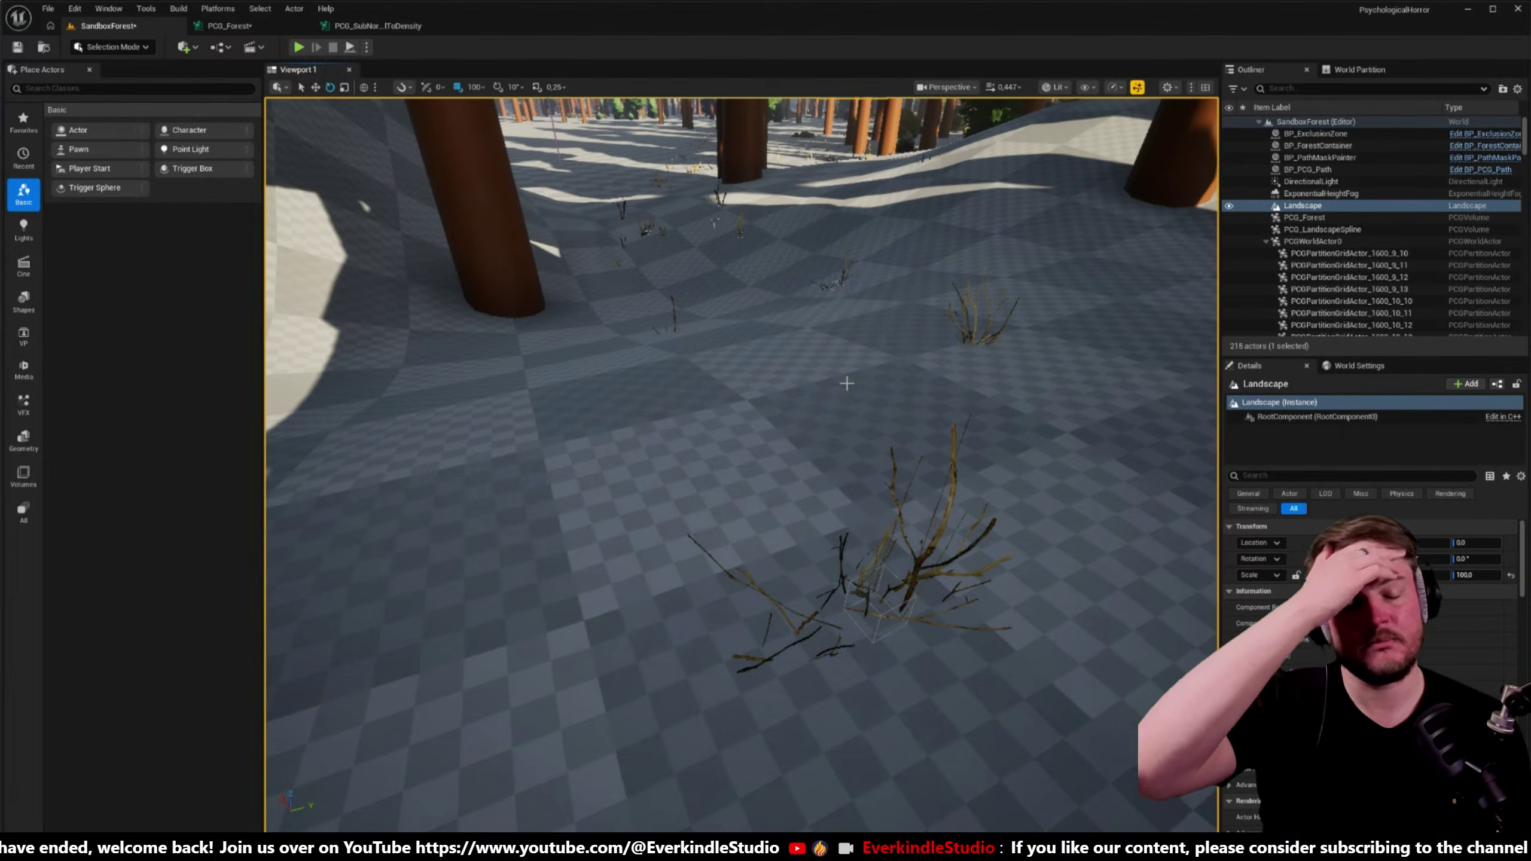
scroll(862, 410, "down", 3)
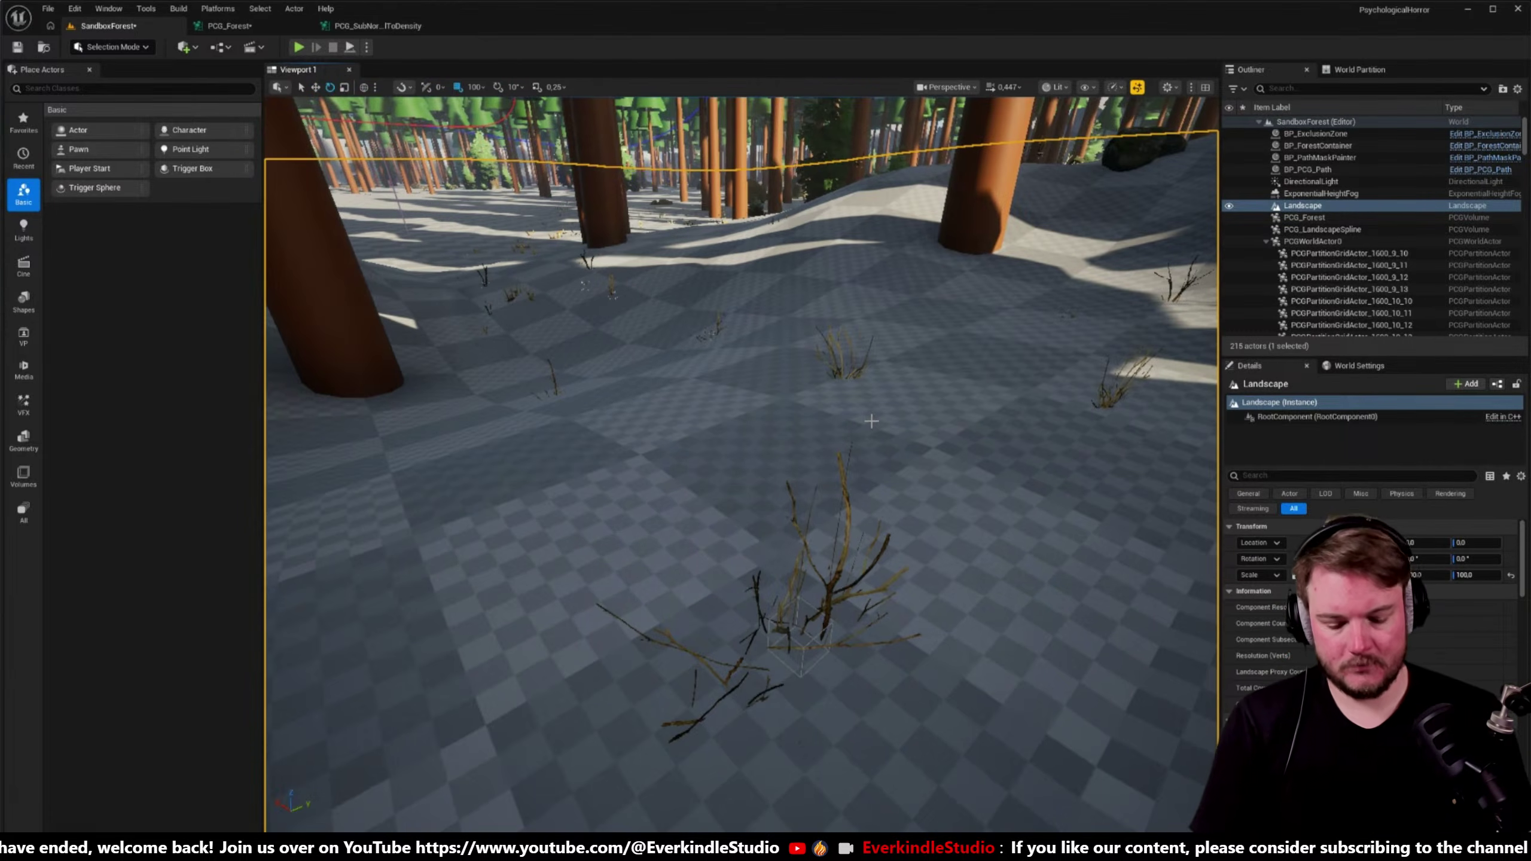
right_click(1037, 479)
left_click(1094, 477)
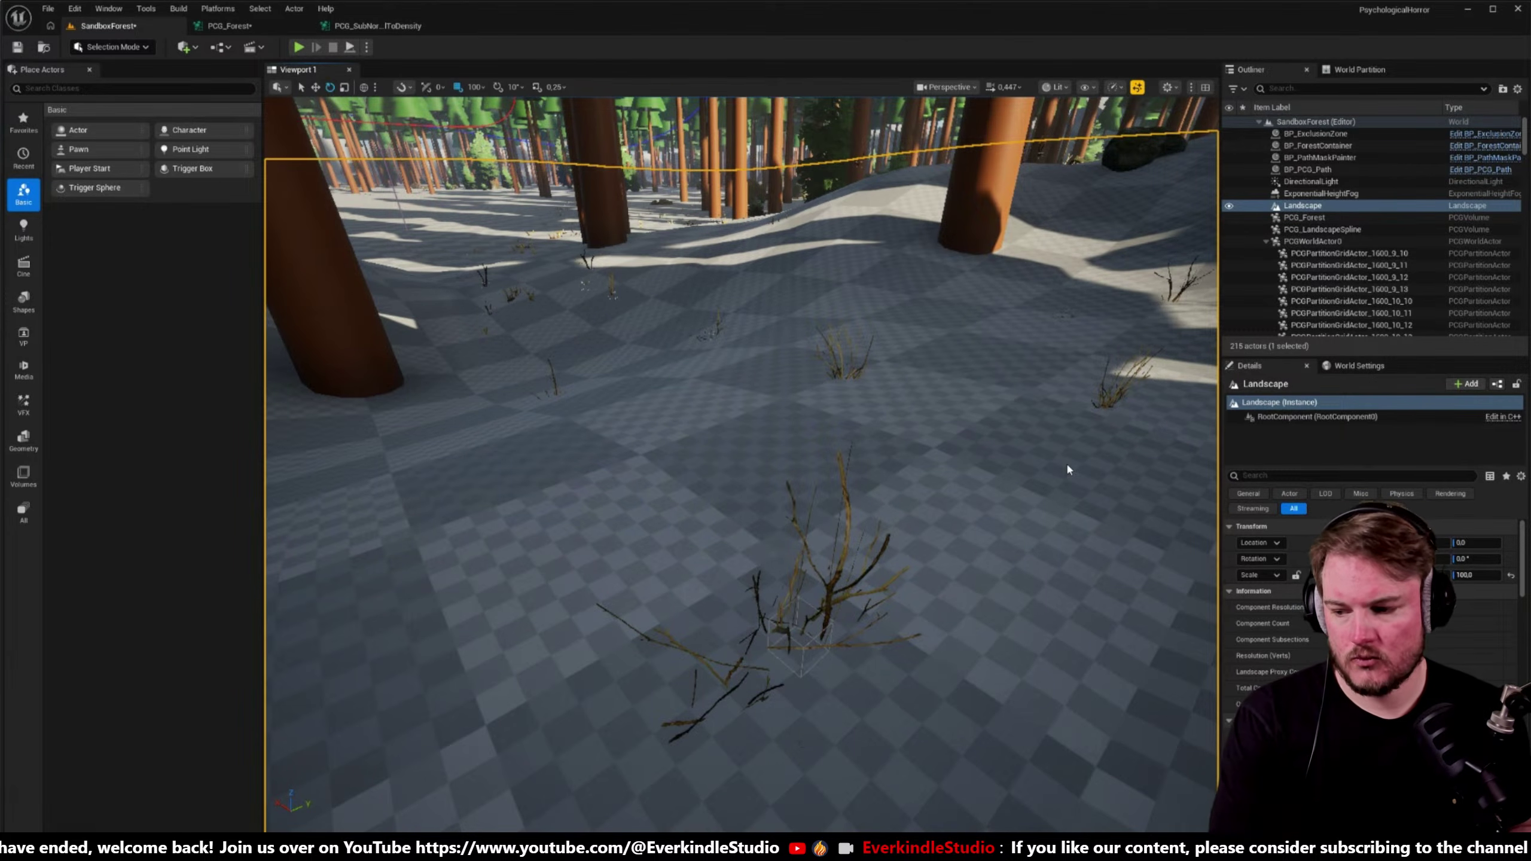
- Play the level in the editor at full screen and walk through the forest to review the shrub placement
key("alt+p")
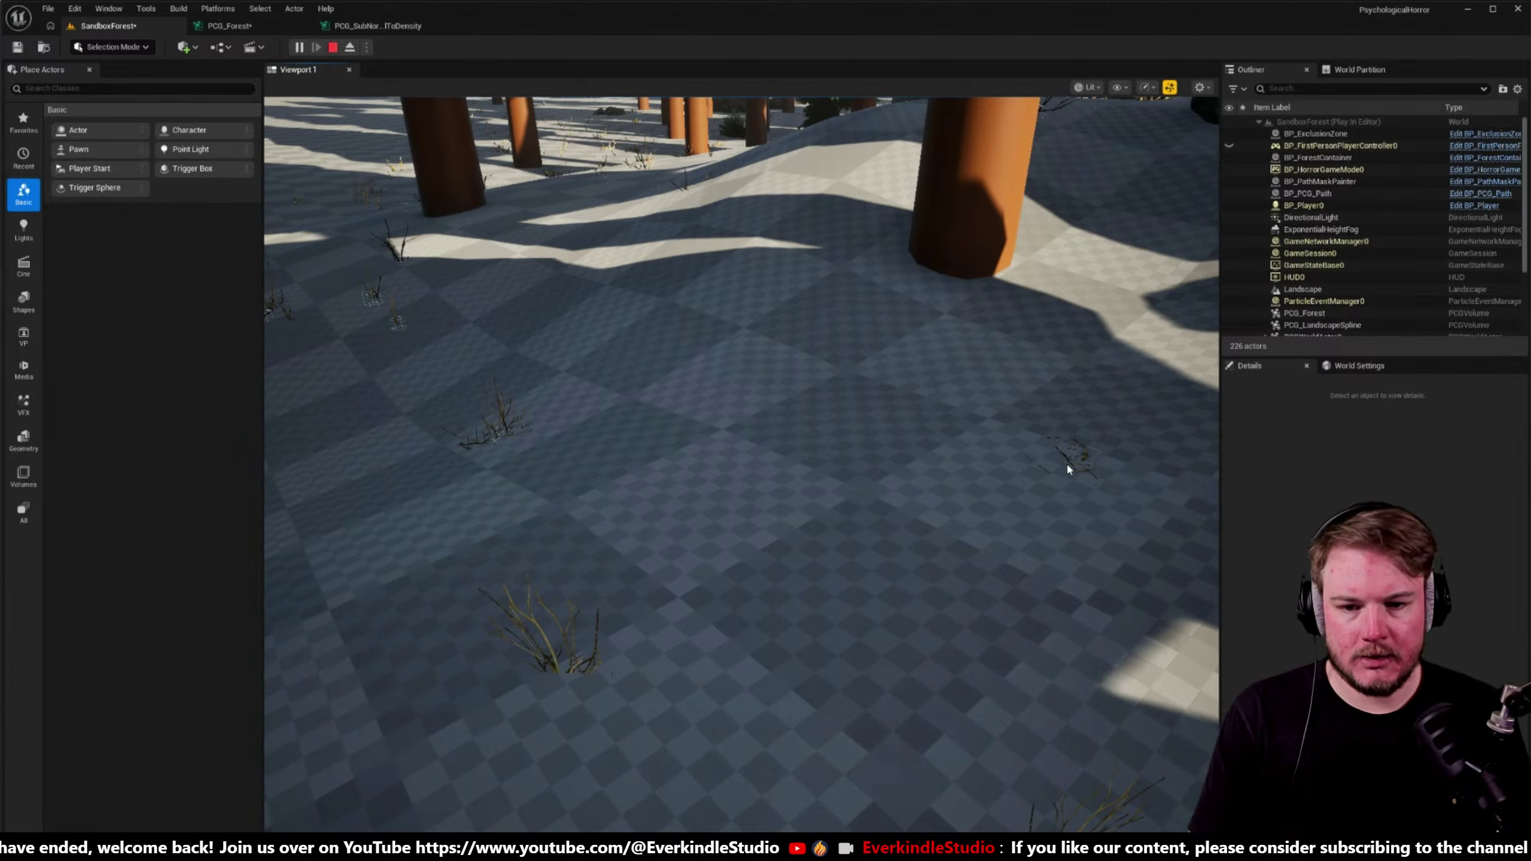
left_click(964, 430)
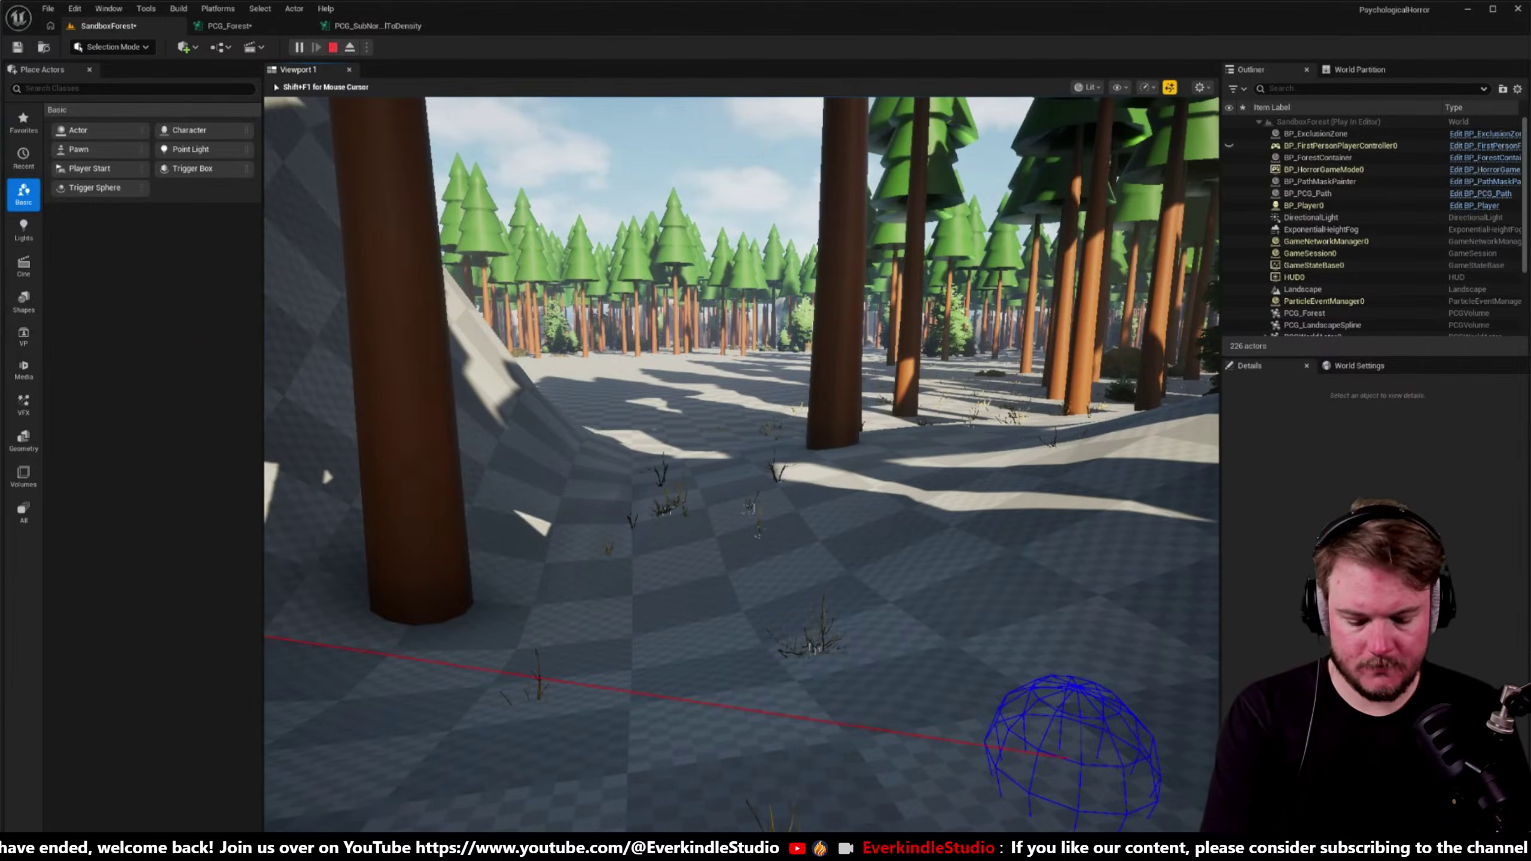
key("F11")
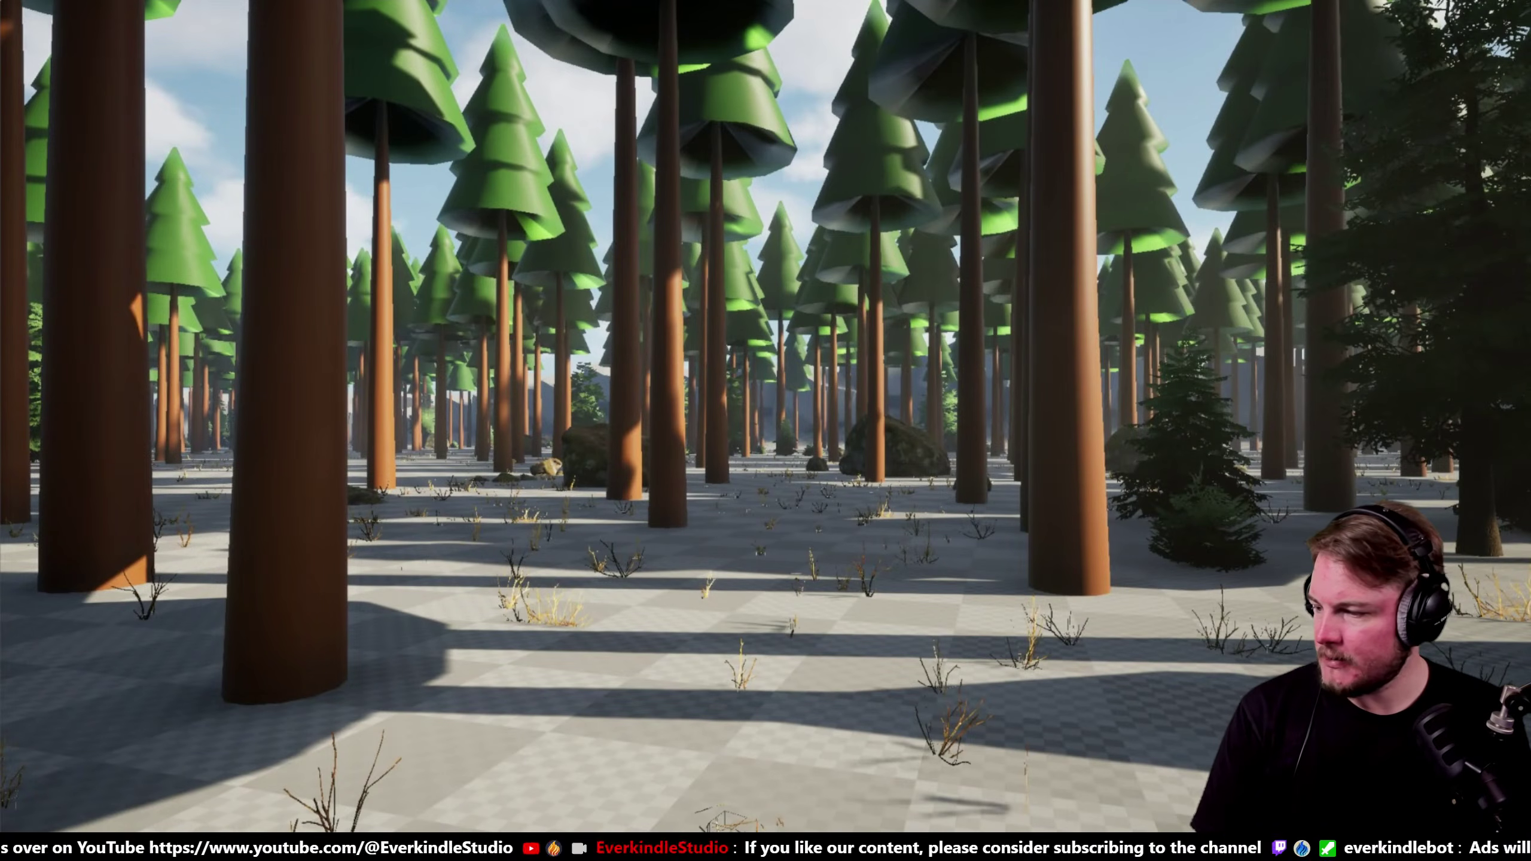
- Switch to the PureRef reference board, postpone its update and open the recent GDD_References board
key("alt+Tab")
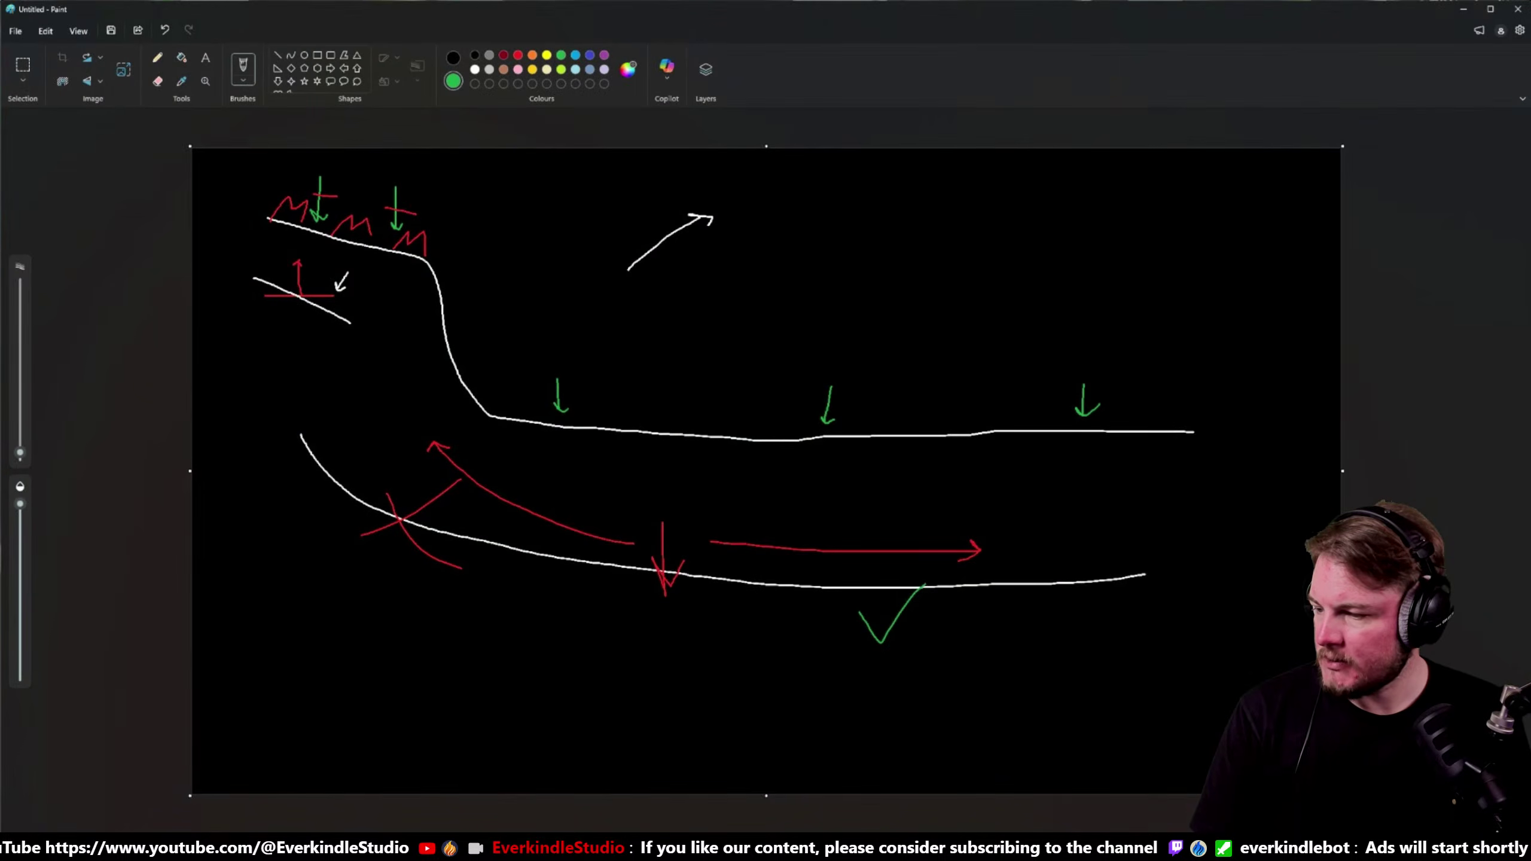
key("alt+Tab")
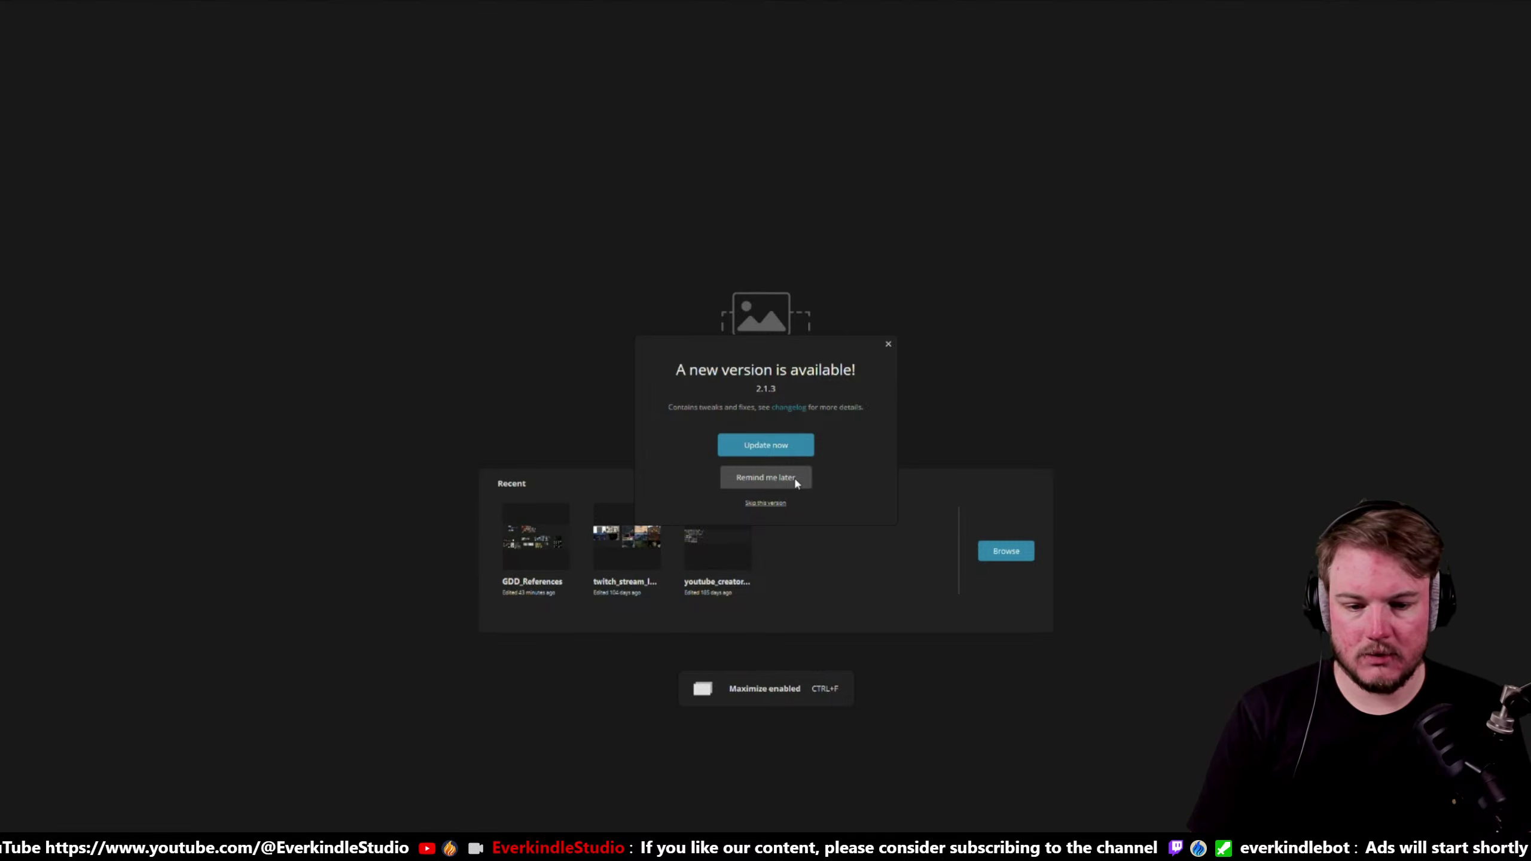
left_click(783, 477)
left_click(522, 552)
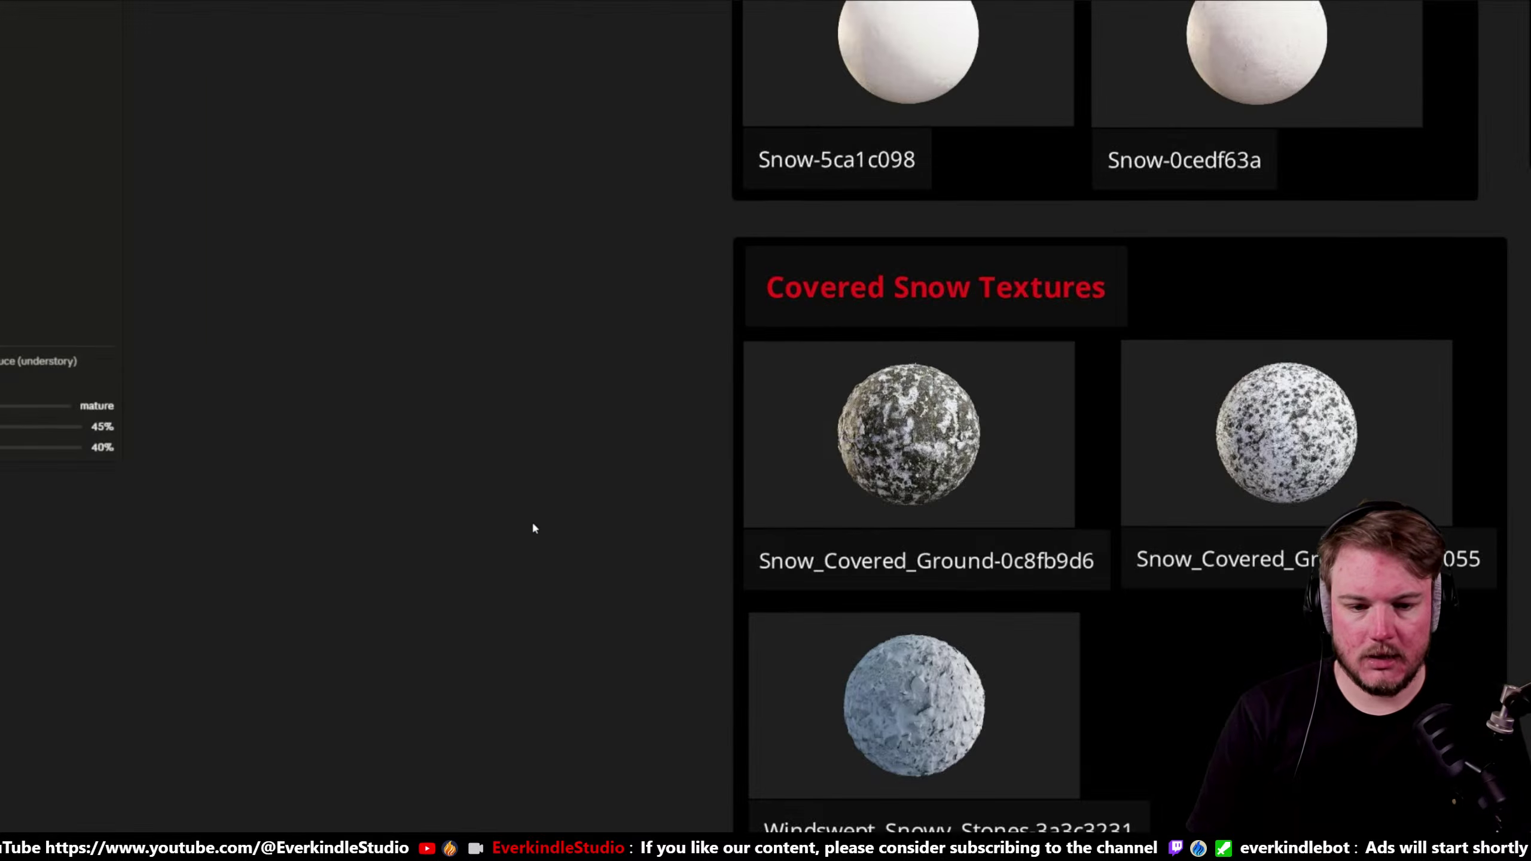
- Look around the GDD_References board beyond the covered snow textures and examine the neighbouring references up close
scroll(458, 482, "down", 5)
middle_click_drag(383, 410, 42, 395)
scroll(303, 361, "up", 3)
scroll(527, 348, "up", 5)
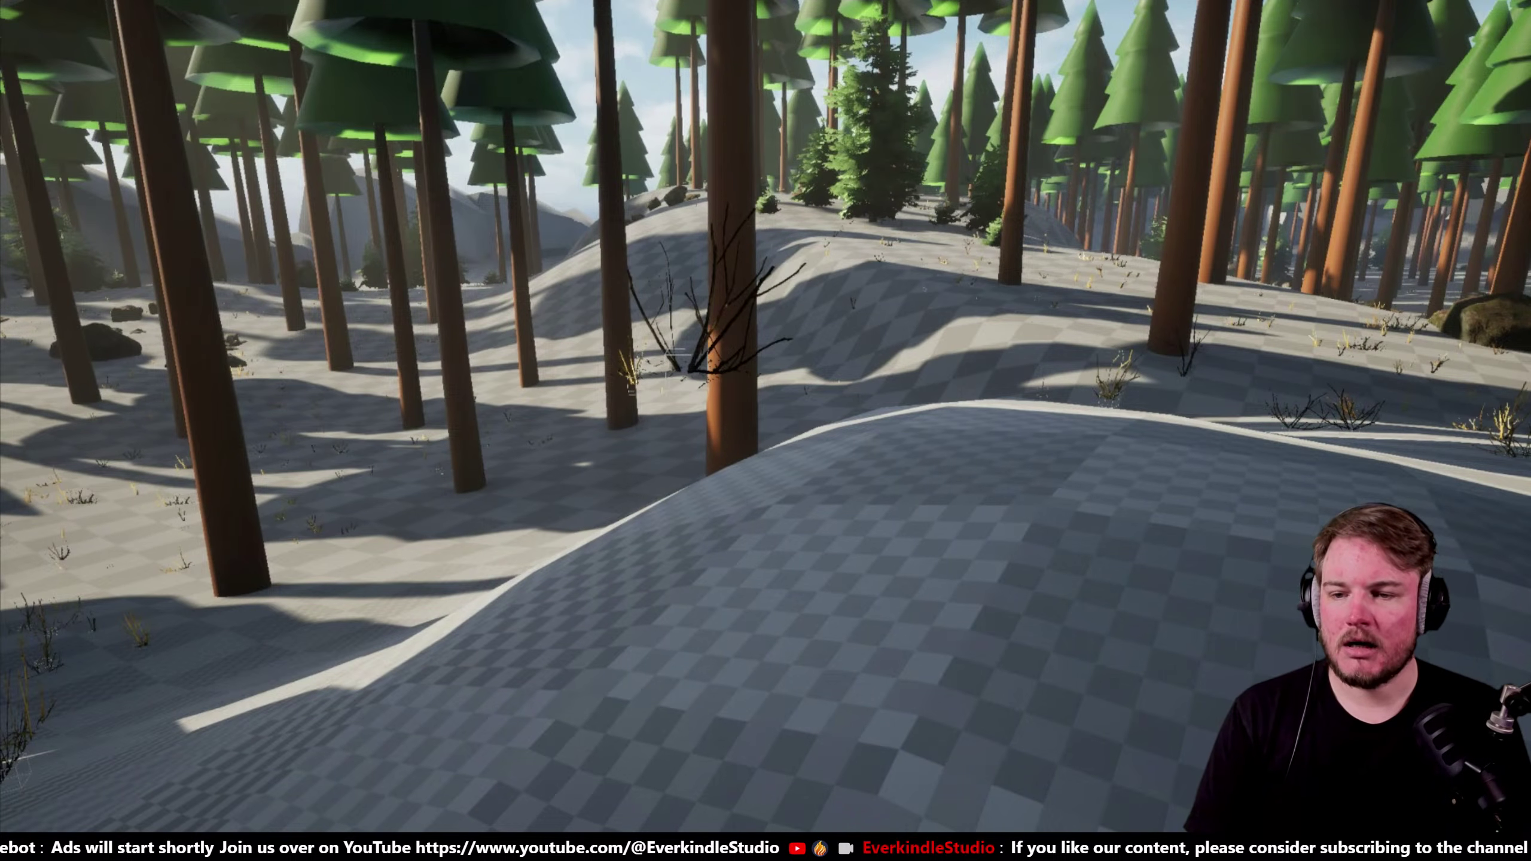
- Leave game view, select the dead shrub instances' partition actor in the level and exit the full-screen viewport
key("g")
left_click(270, 444)
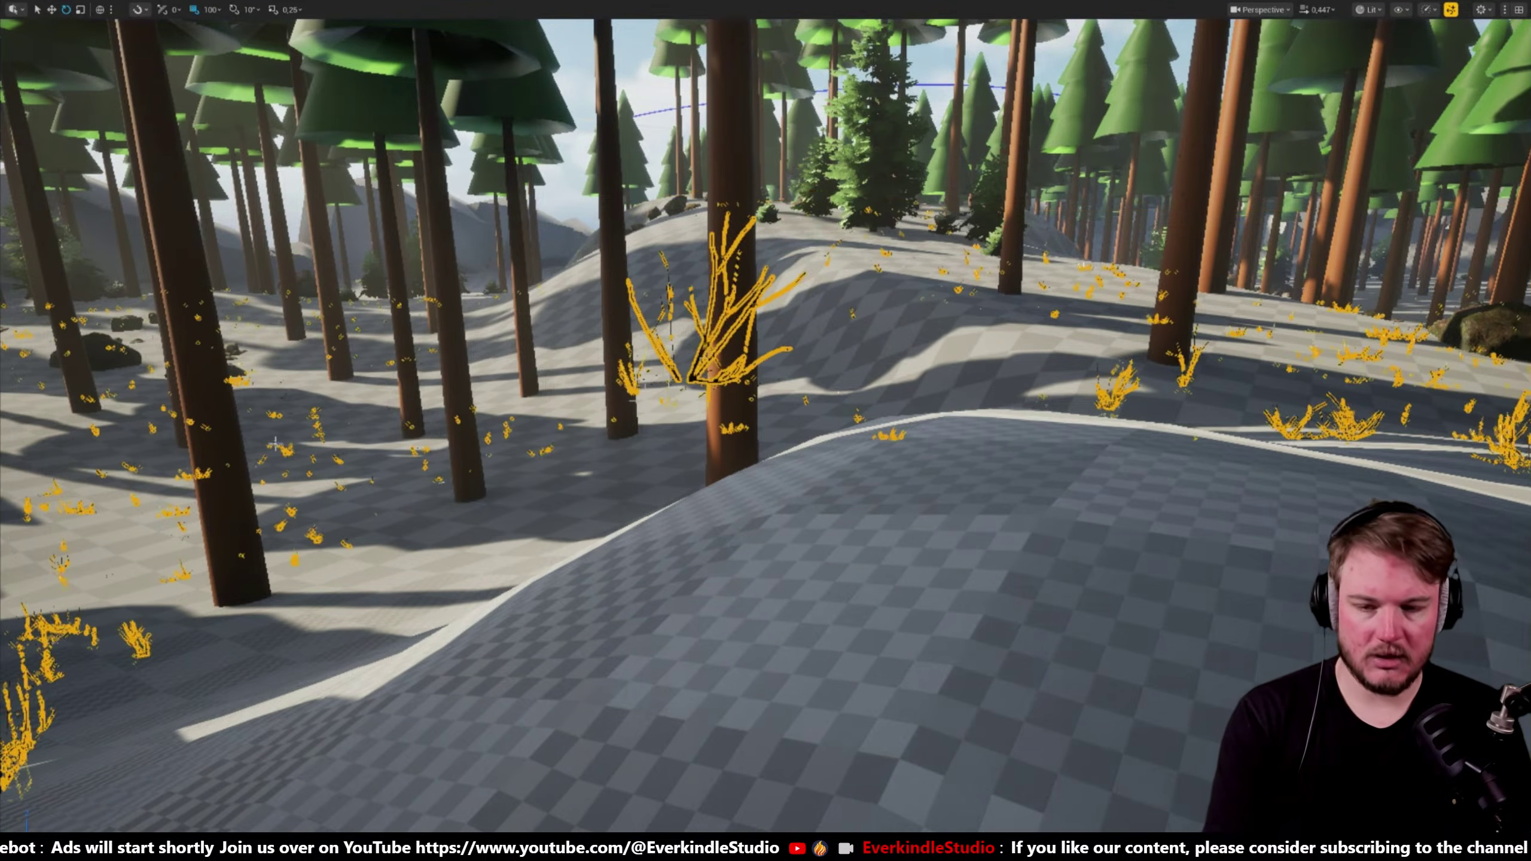
key("F11")
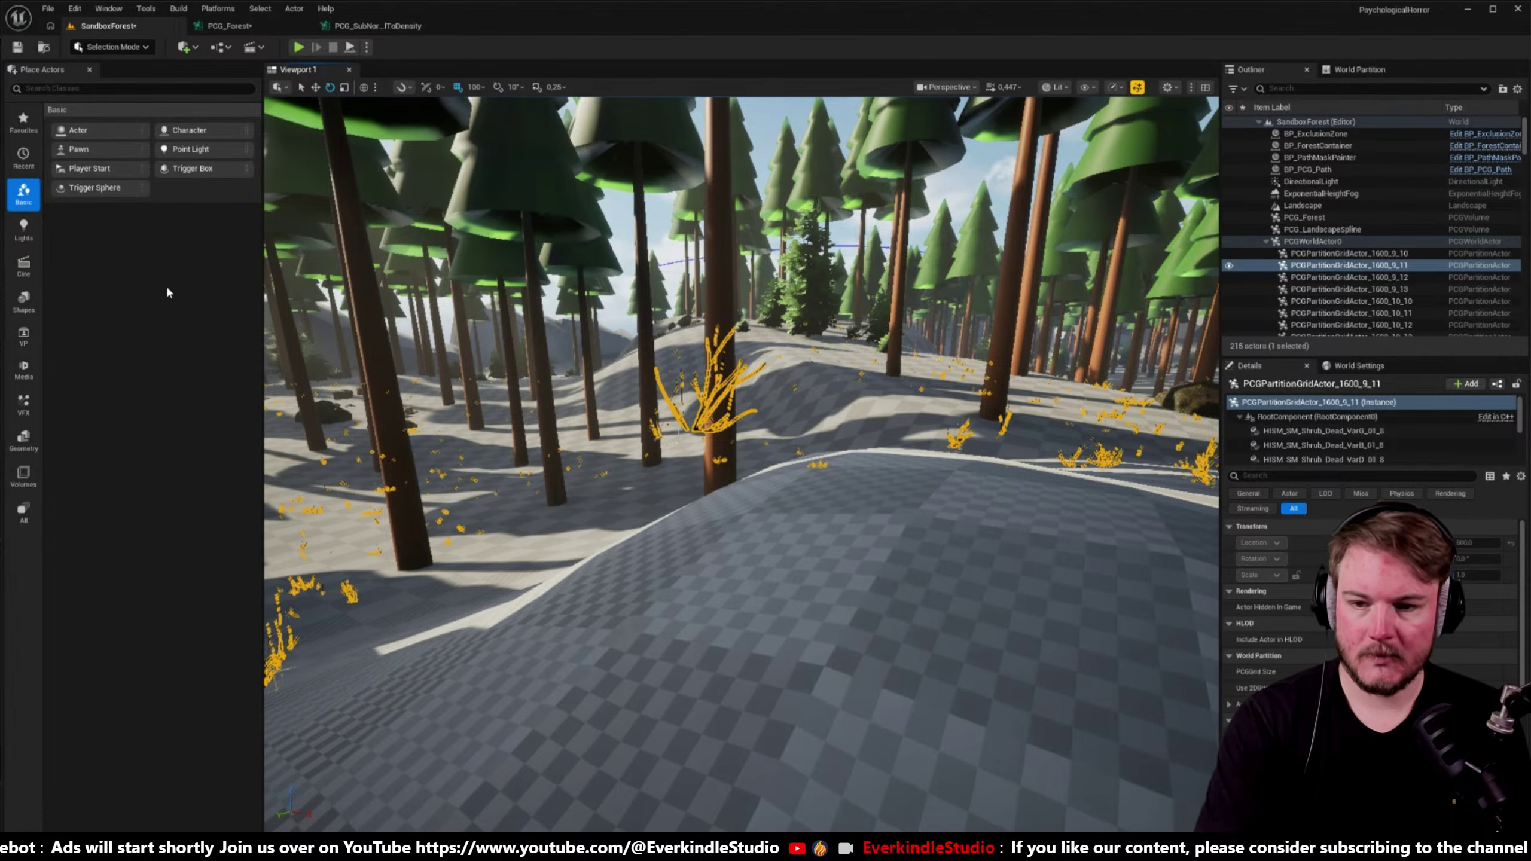
- Reset Offset Min and Offset Max to 0 on the Transform Points node in PCG_Forest's Shrubbs section
left_click(260, 9)
left_click(211, 29)
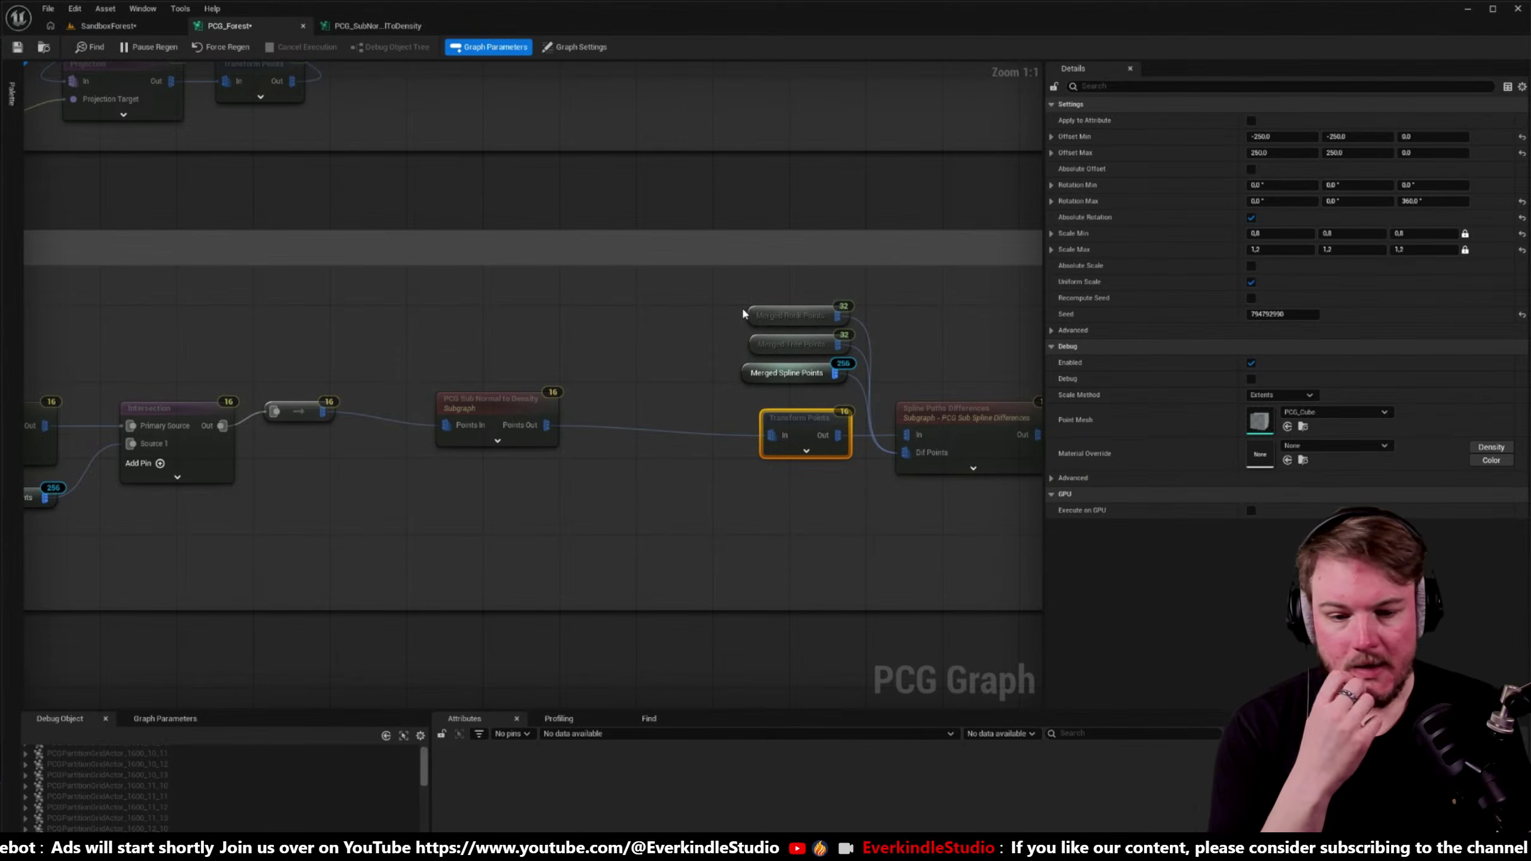
right_click_drag(613, 393, 520, 376)
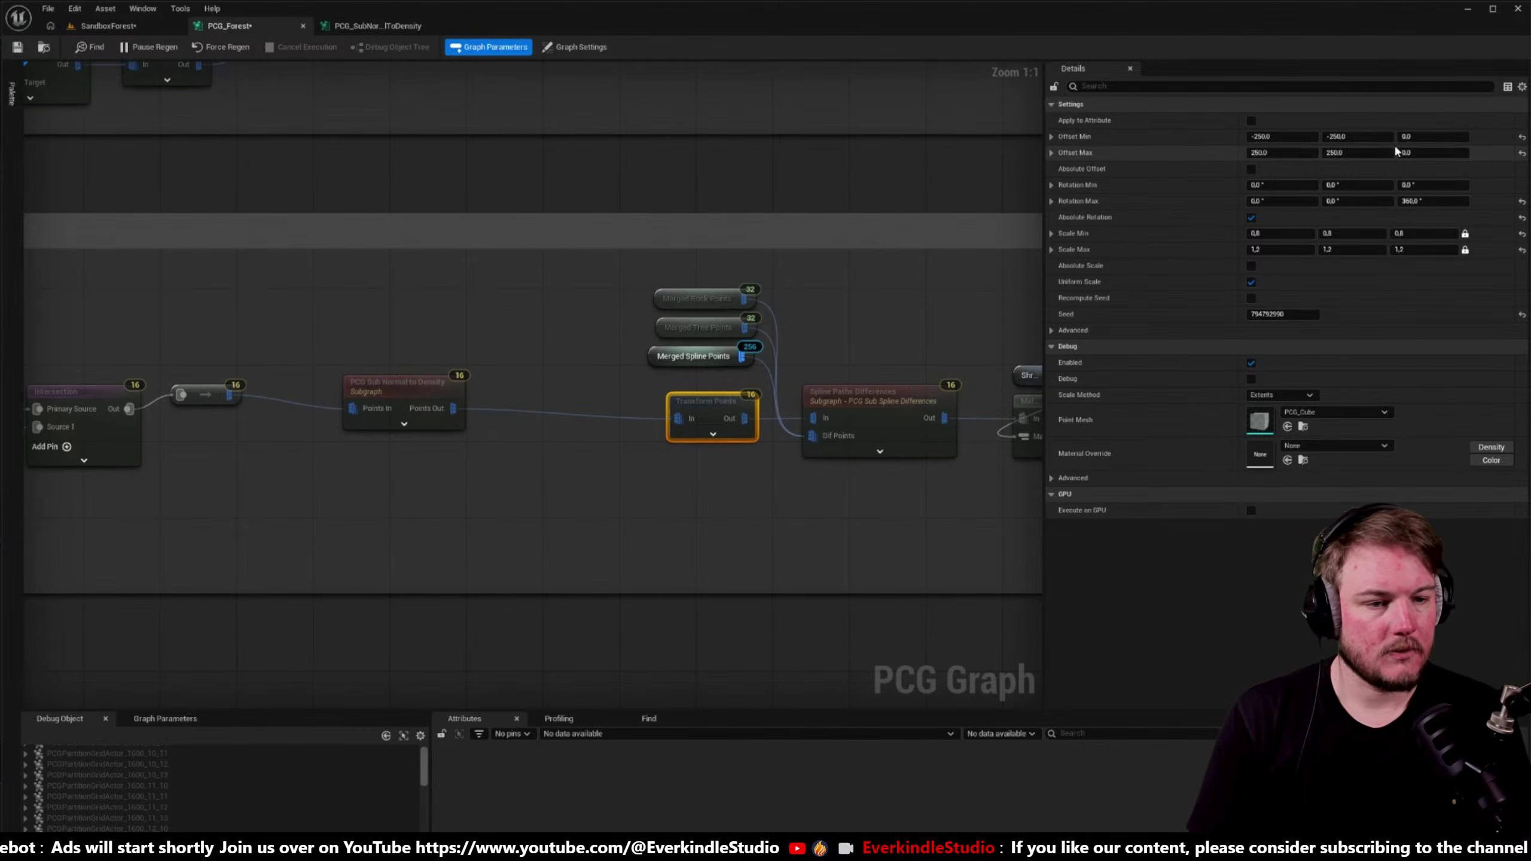
left_click(1521, 138)
left_click(1521, 153)
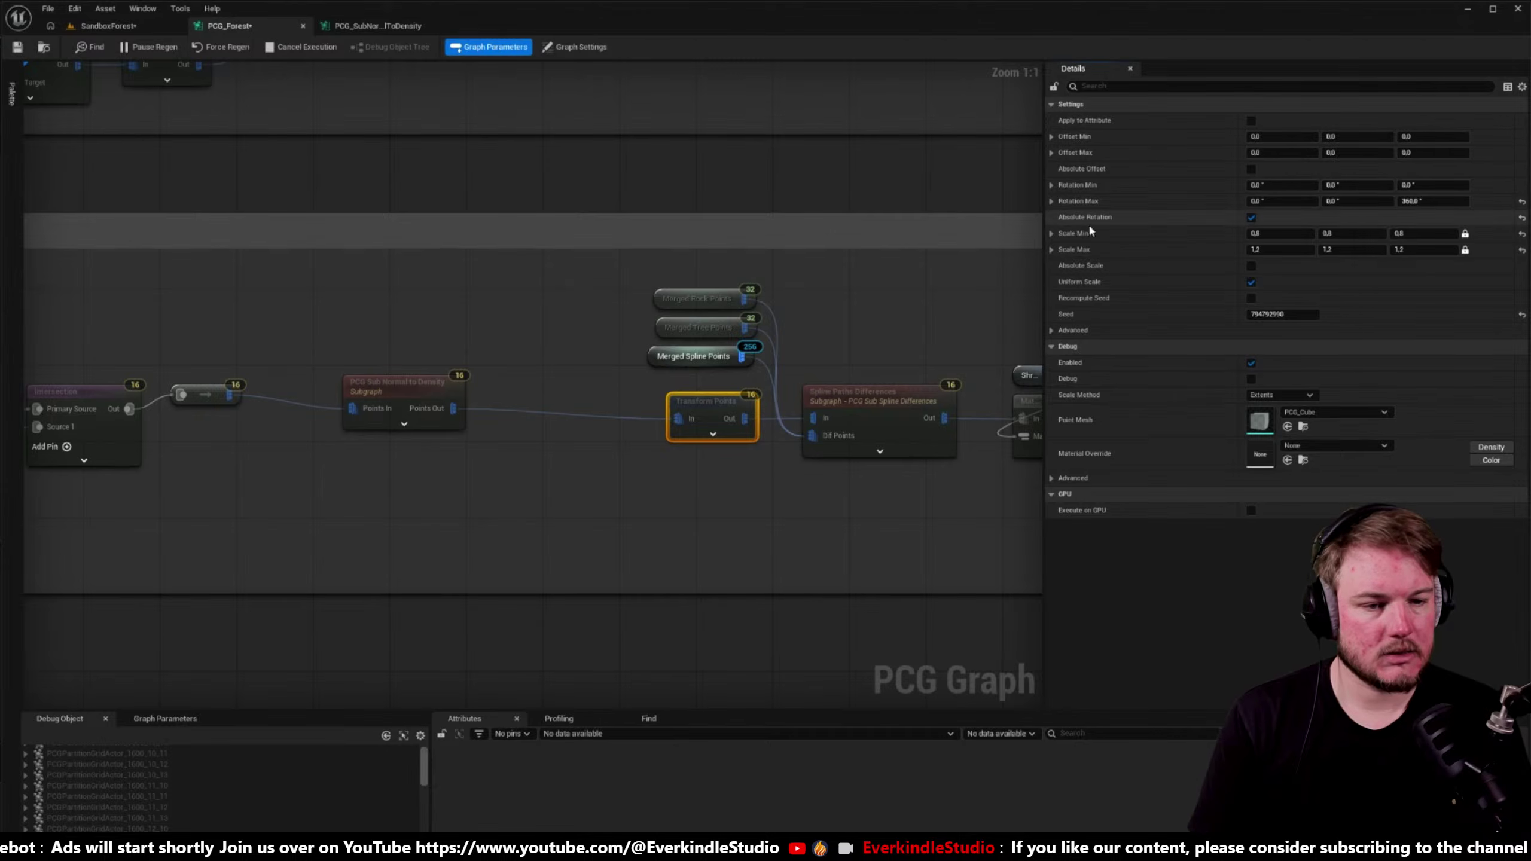
- Return to the SandboxForest level, clear the selection and inspect the shrub placement around the slopes
left_click(144, 27)
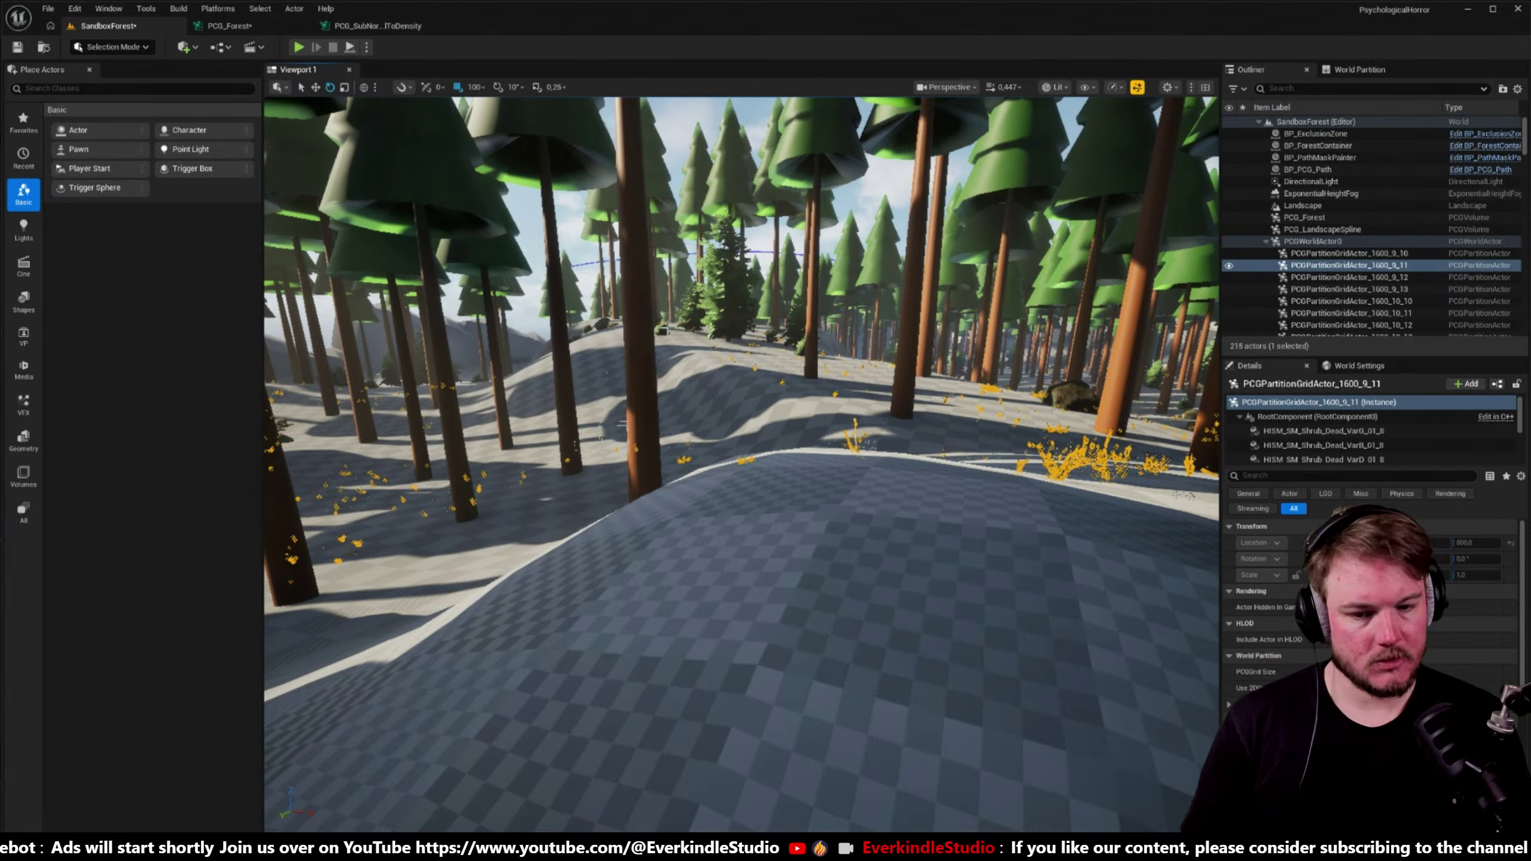
right_click_drag(847, 324, 835, 363)
key("Escape")
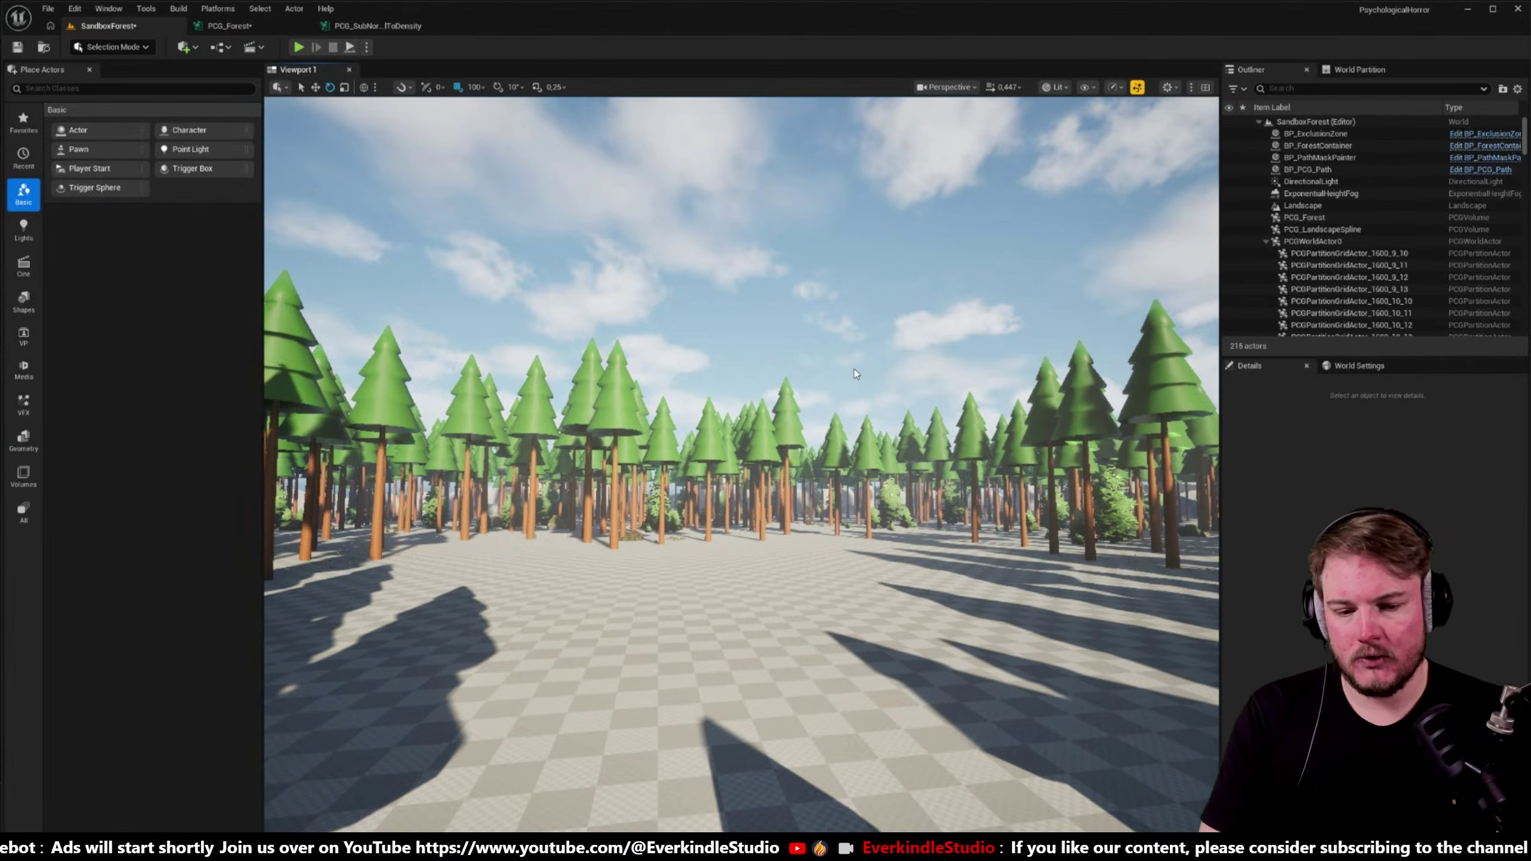
right_click_drag(854, 369, 863, 357)
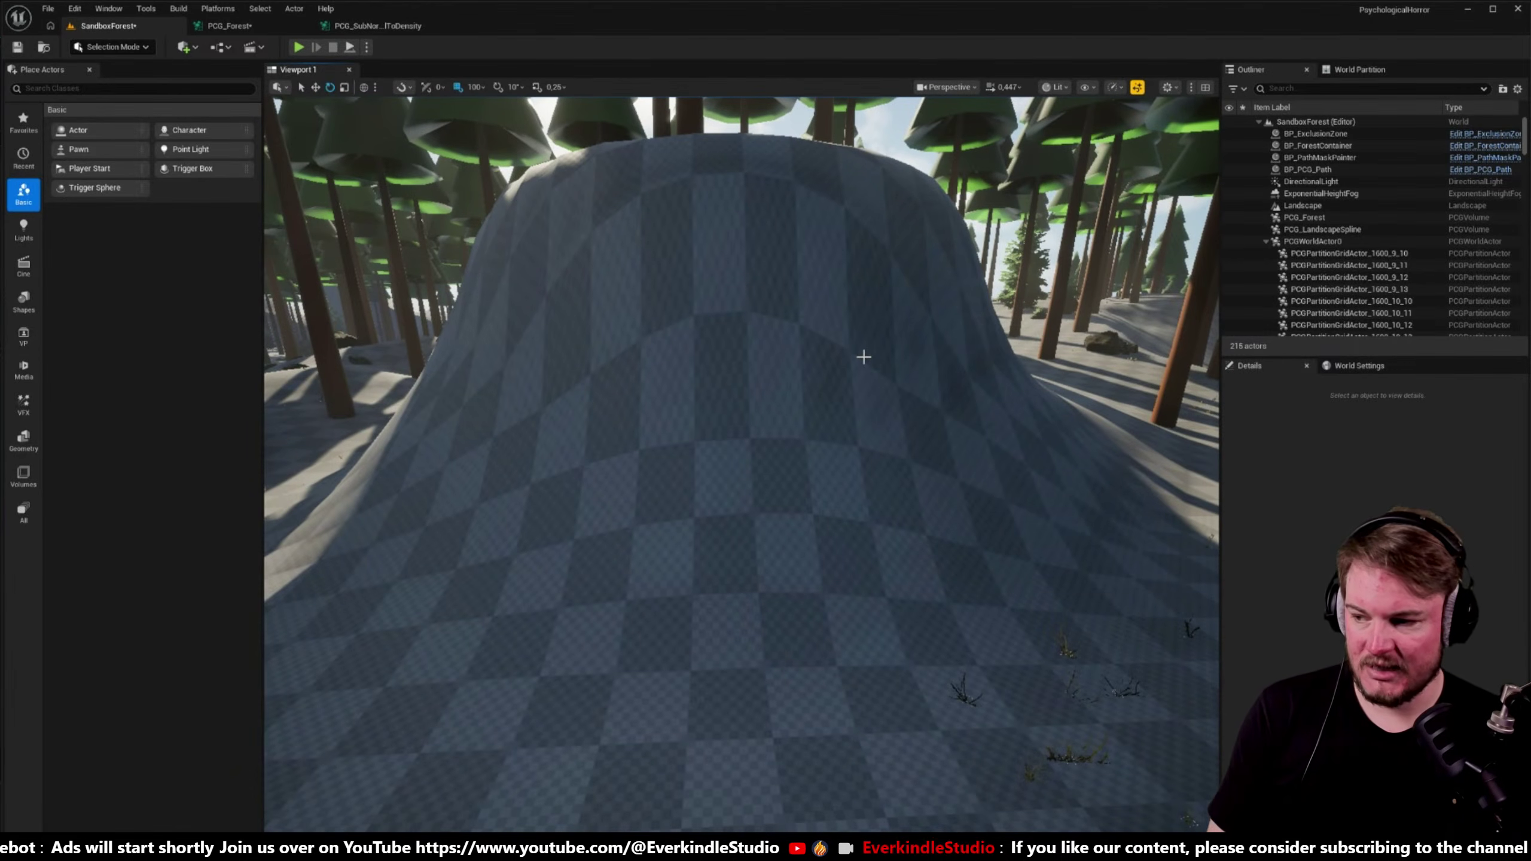